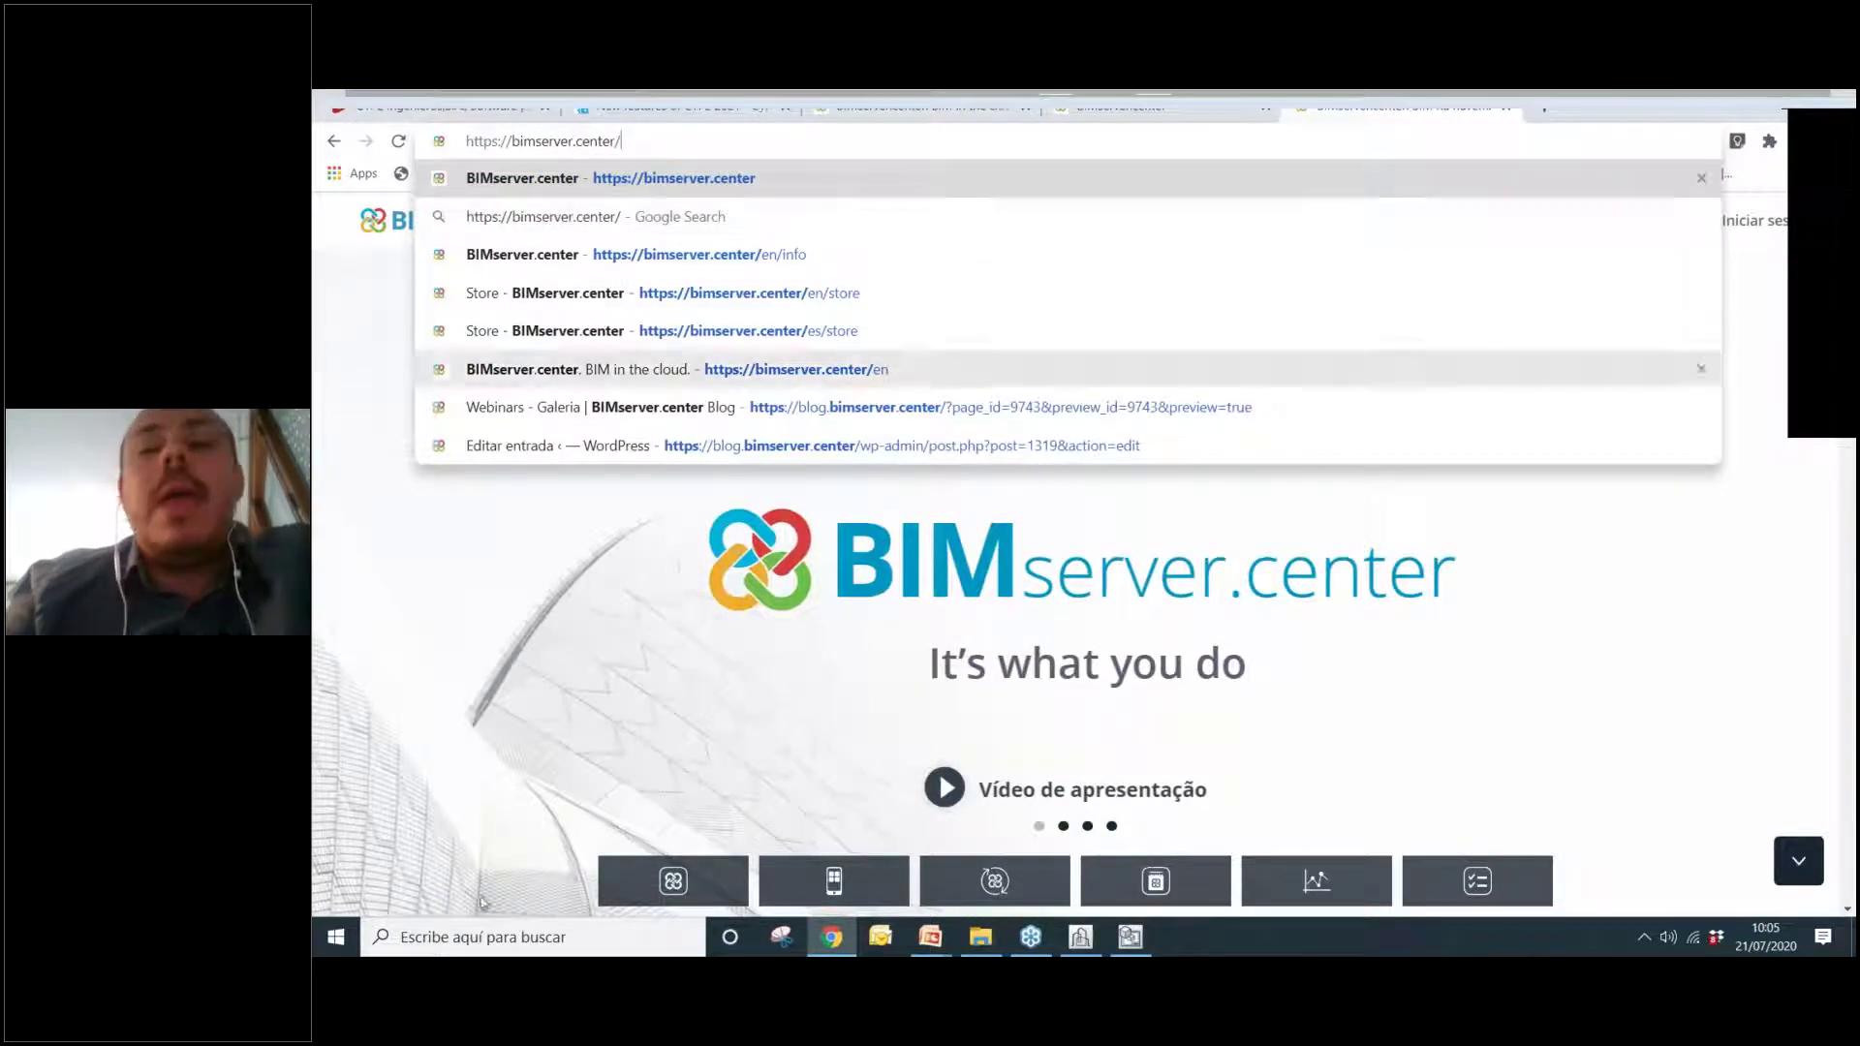
Open the English BIMserver.center home page and view its language choices and login form.
left_click(640, 369)
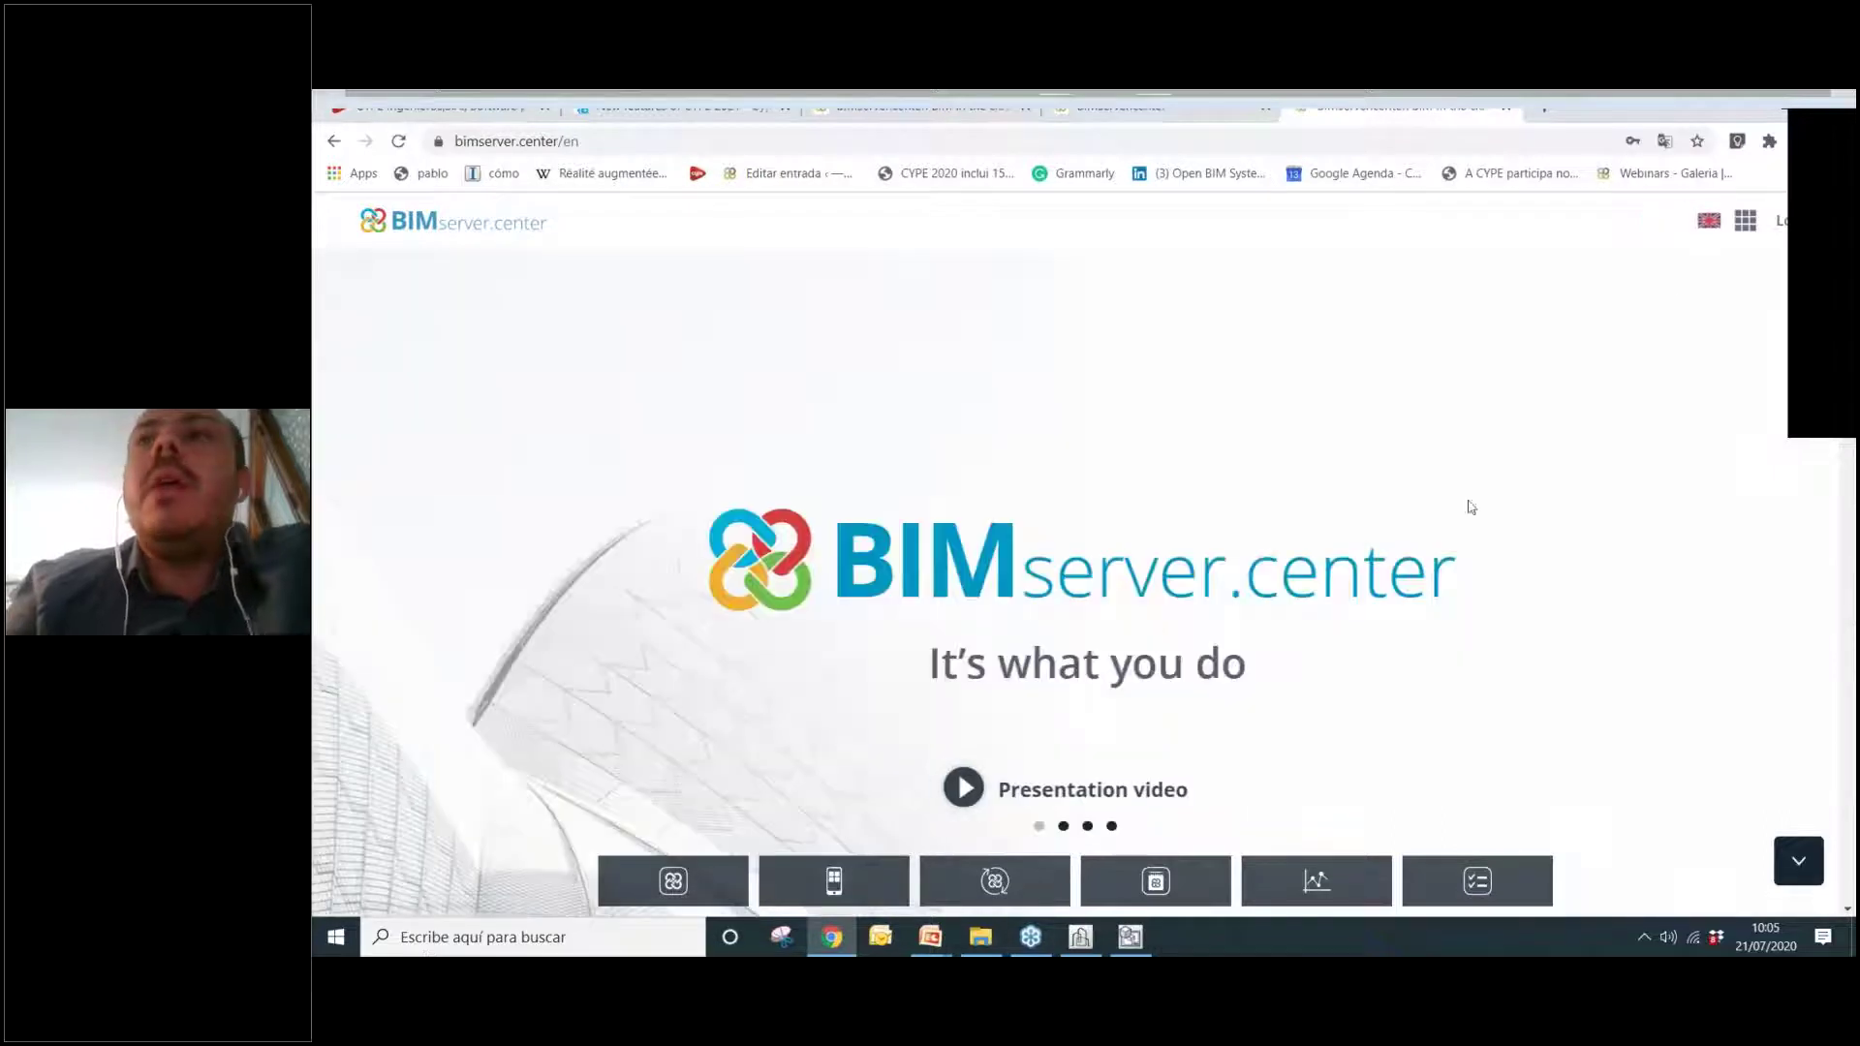
left_click(1708, 221)
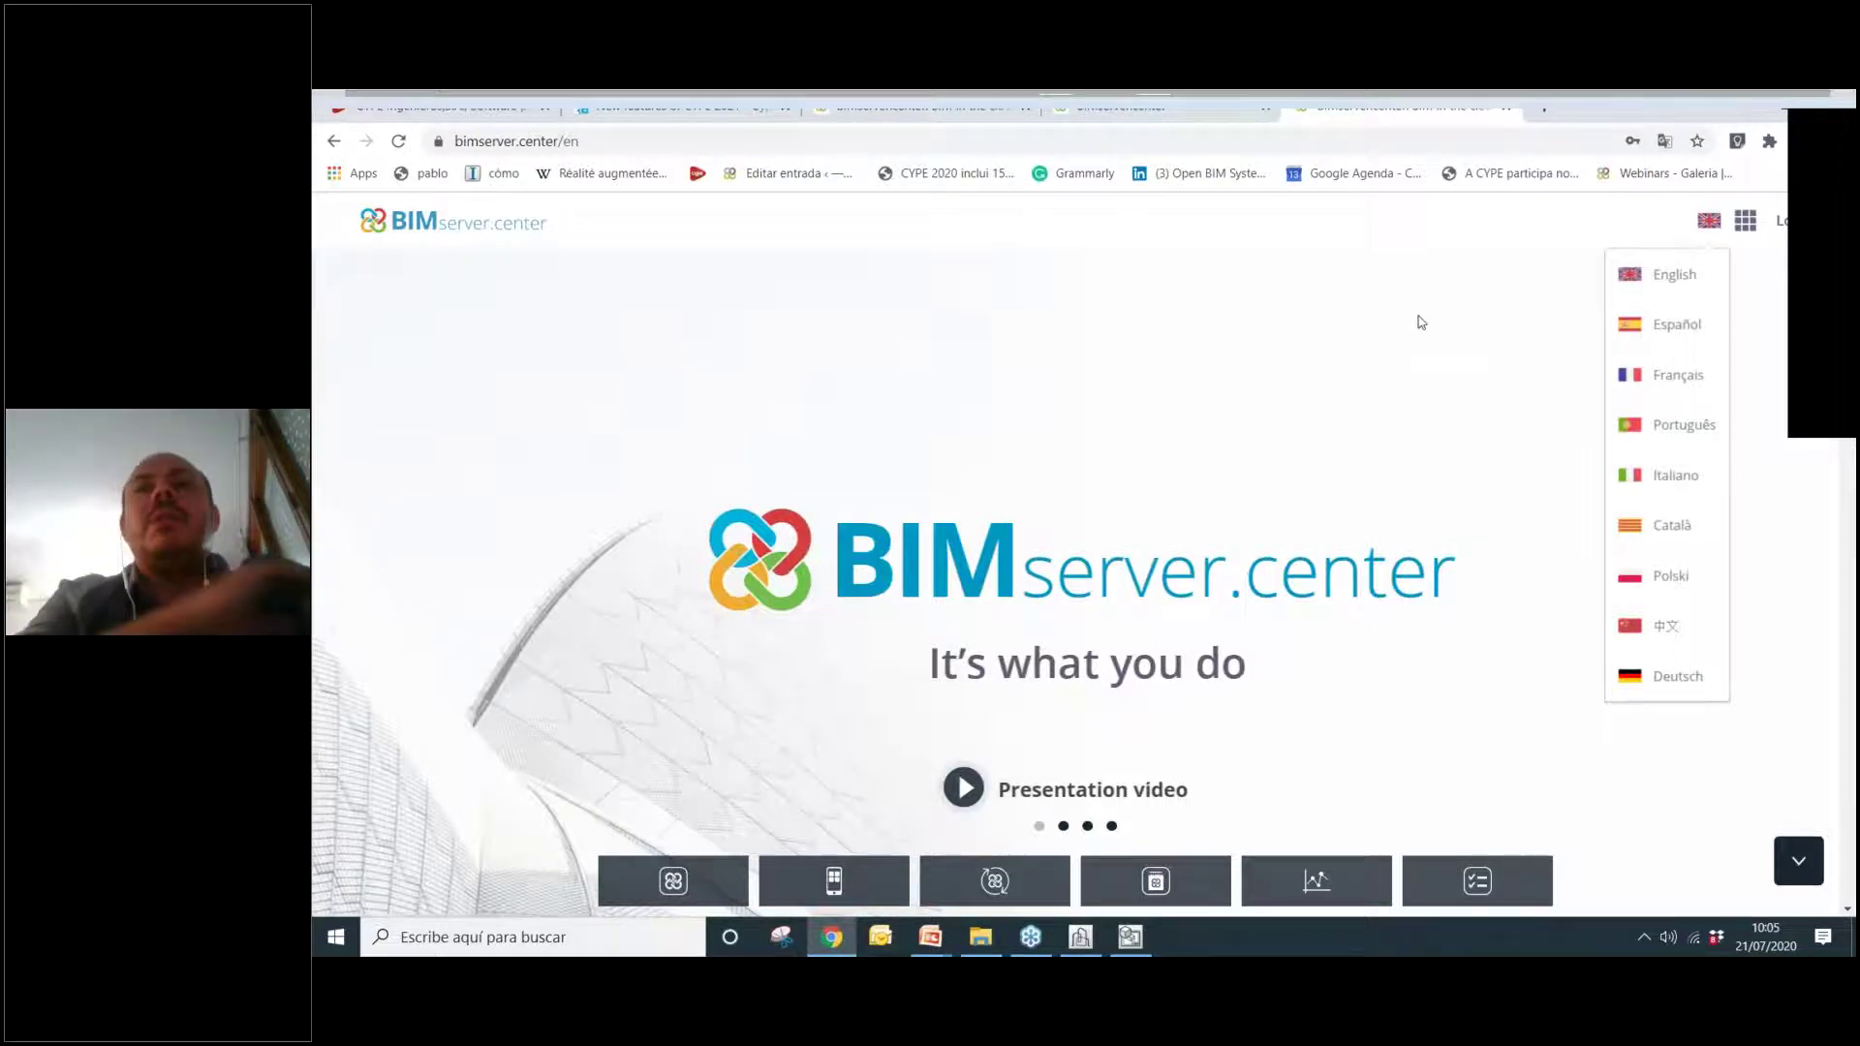
left_click(1363, 412)
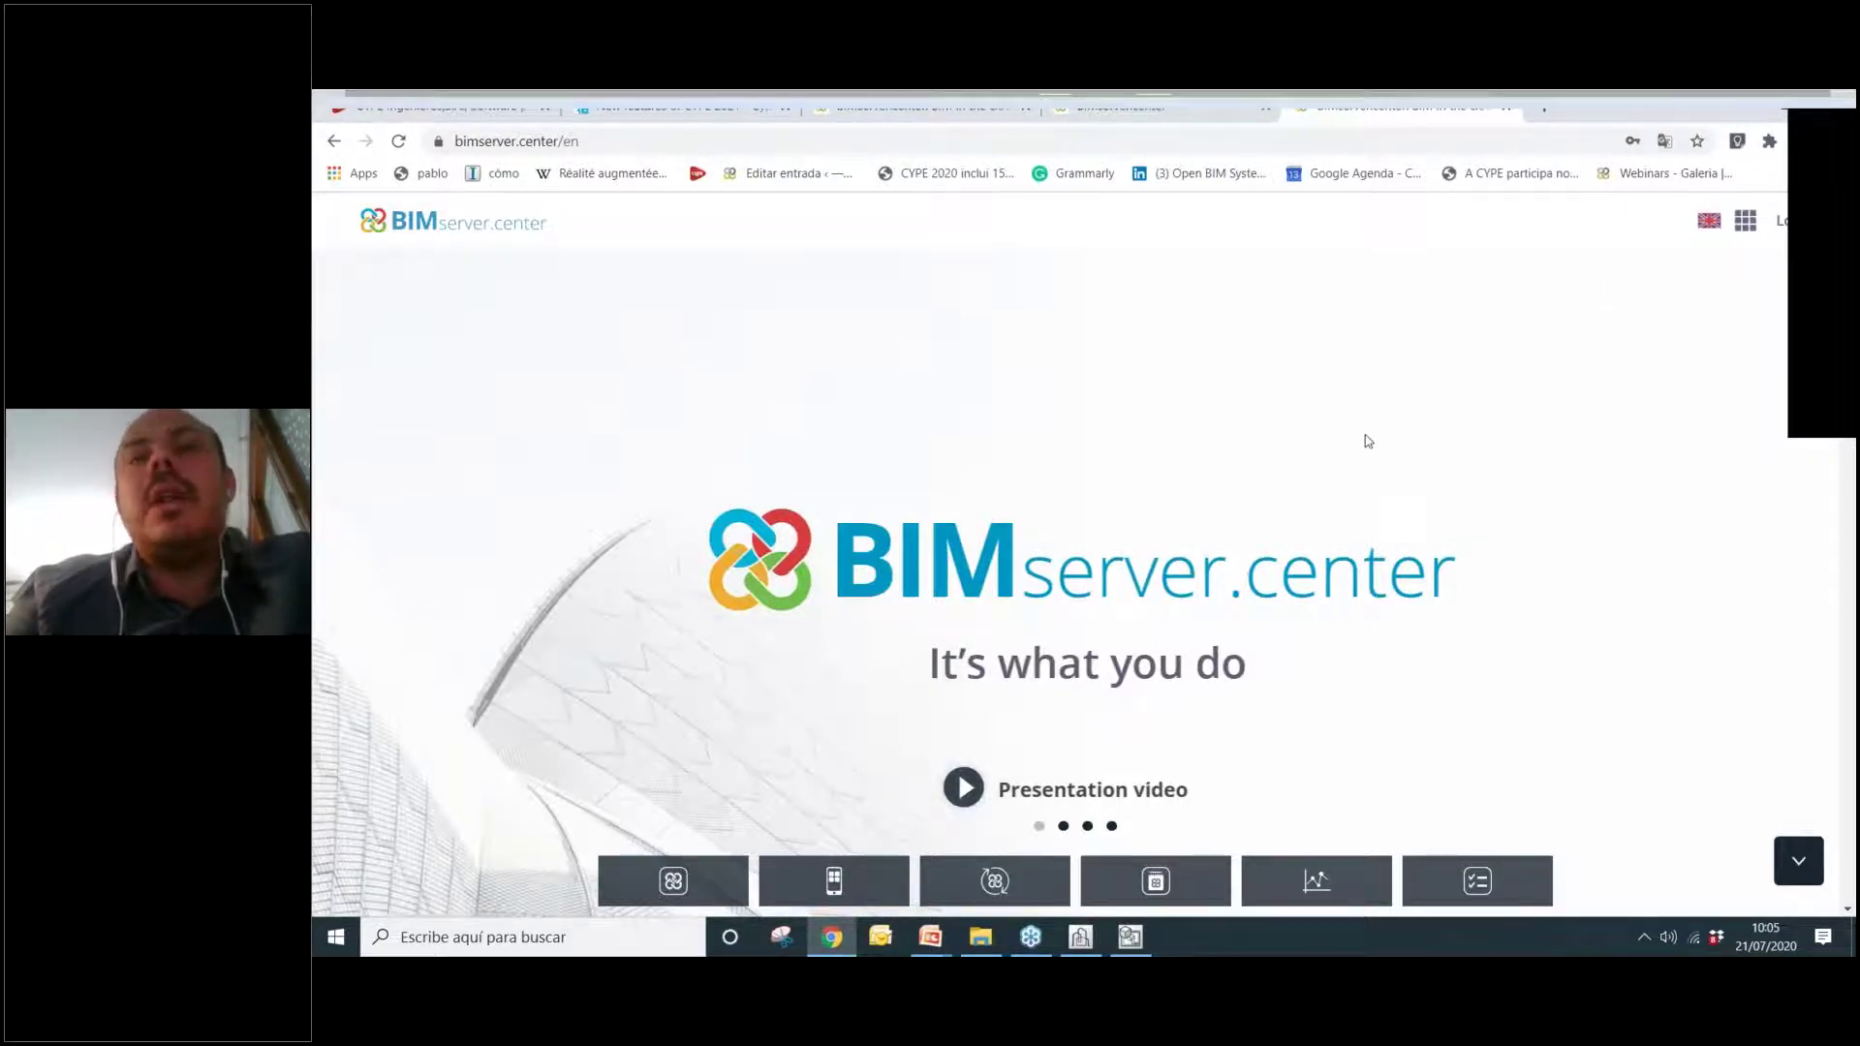
left_click(1790, 226)
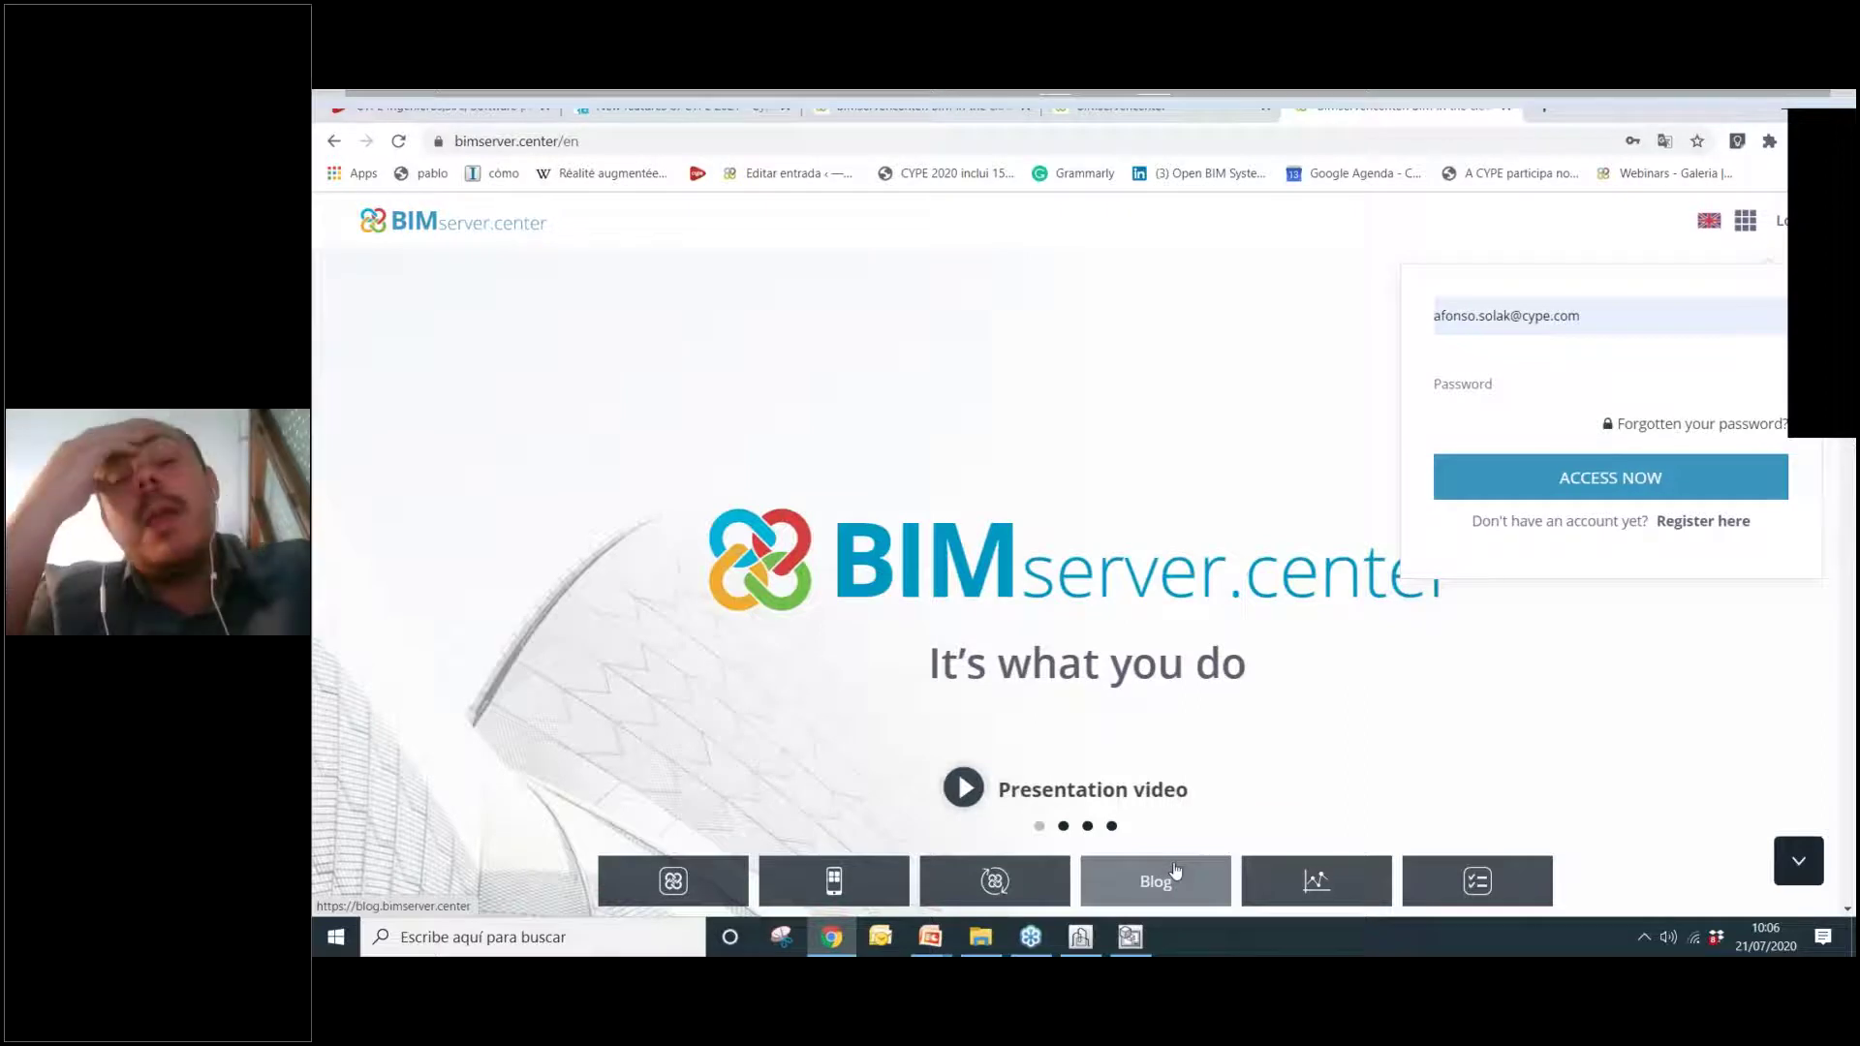
Open the BIMserver.center Store and look through the New Features and Manufacturer Systems applications.
left_click(673, 881)
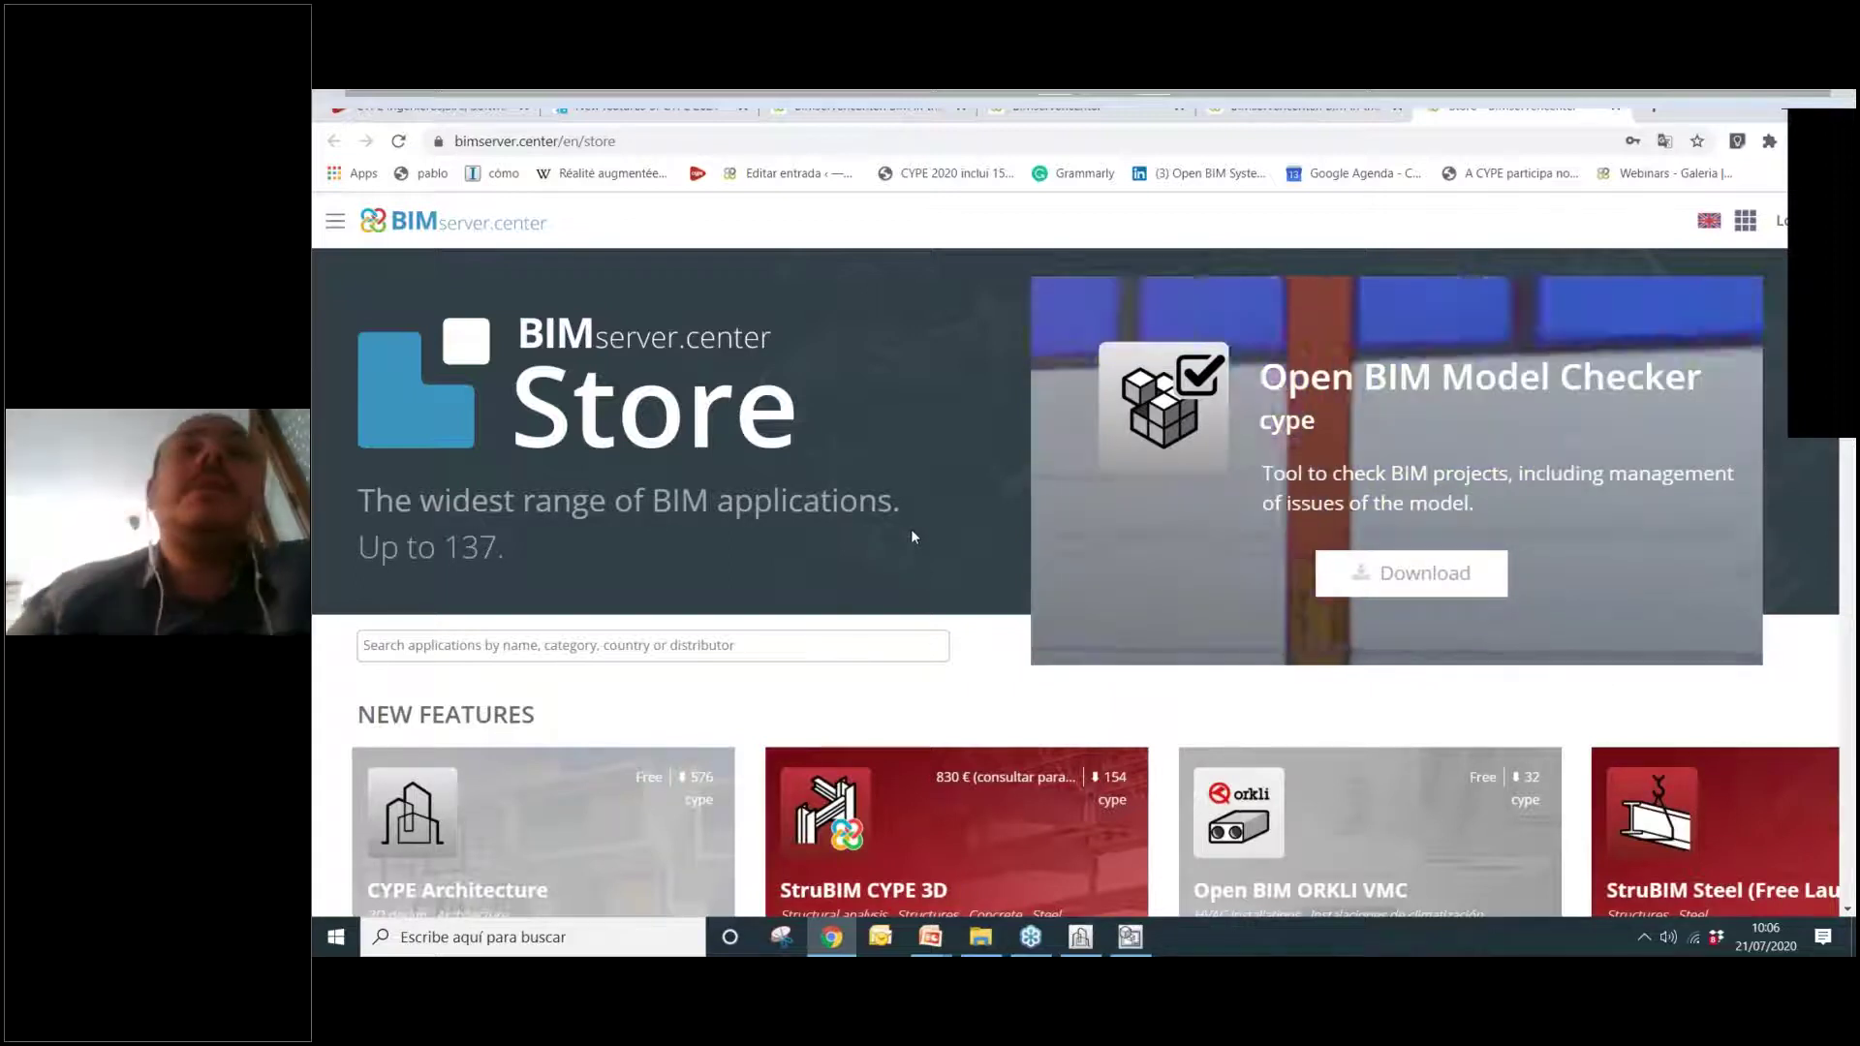
scroll(910, 527, "down", 2)
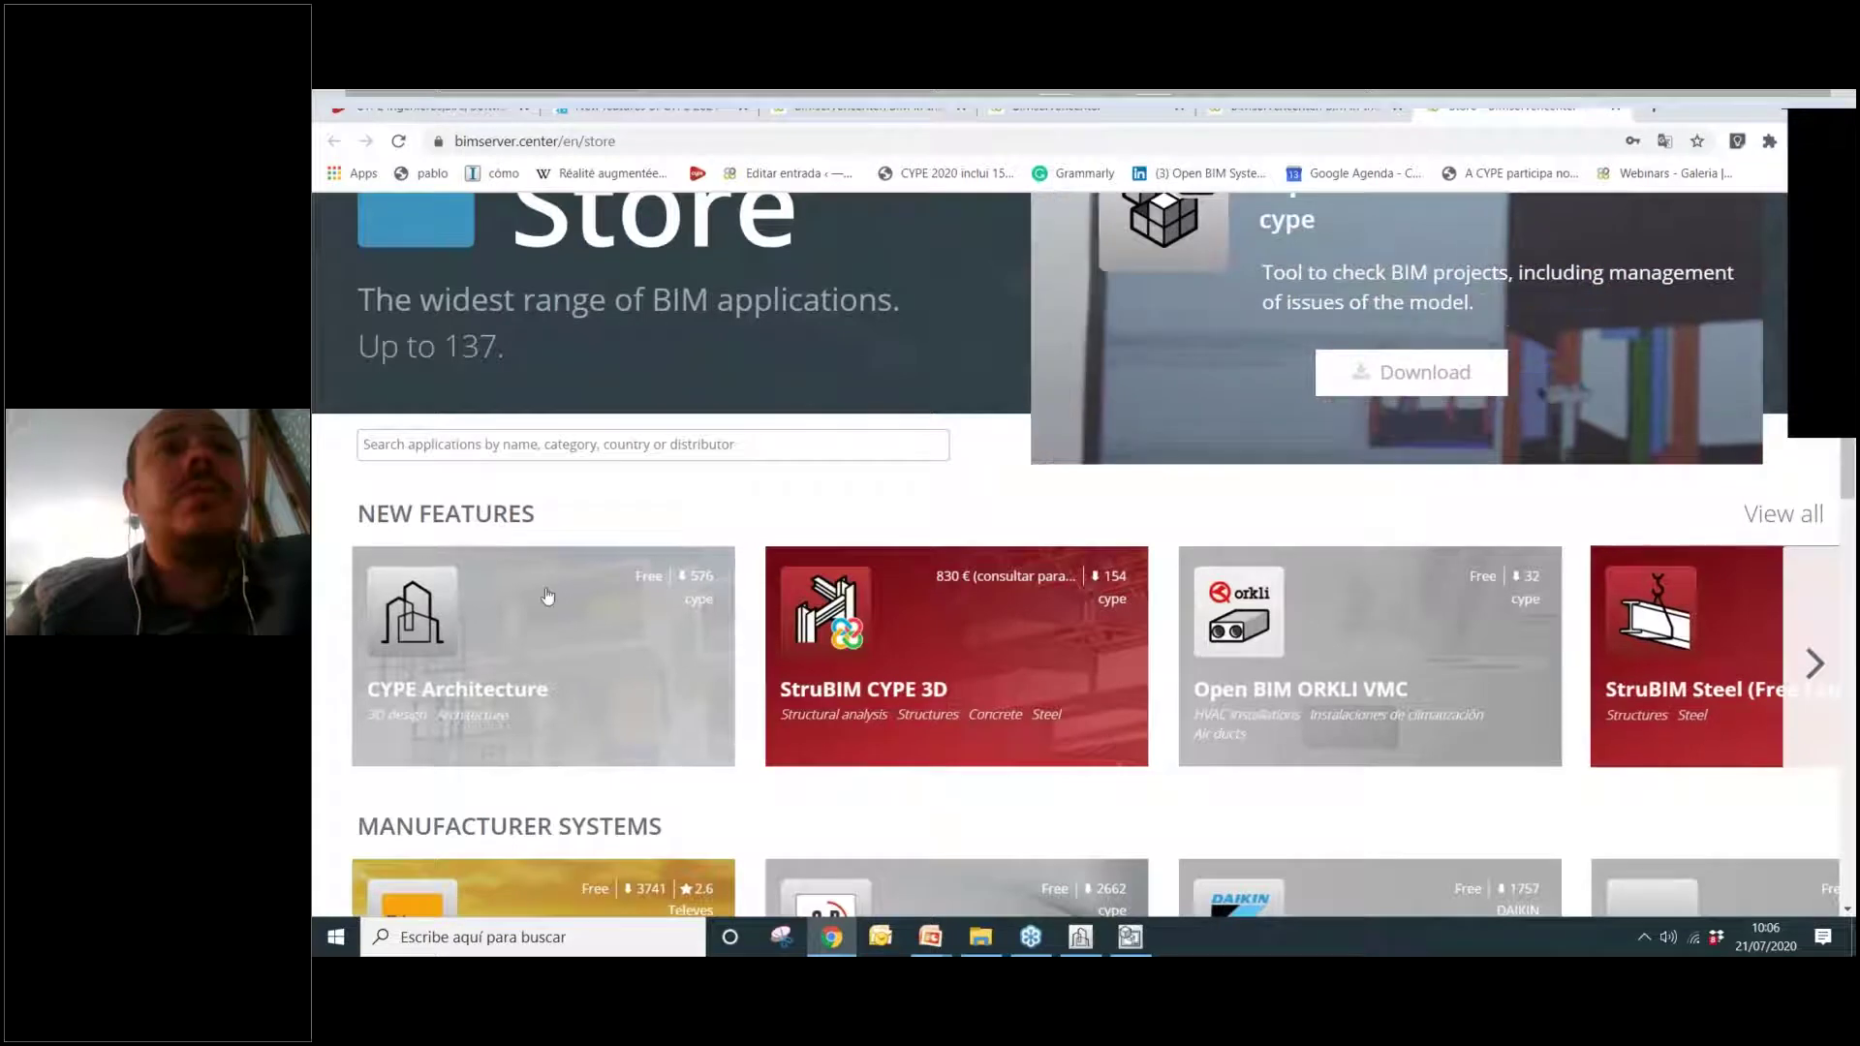
scroll(515, 580, "down", 2)
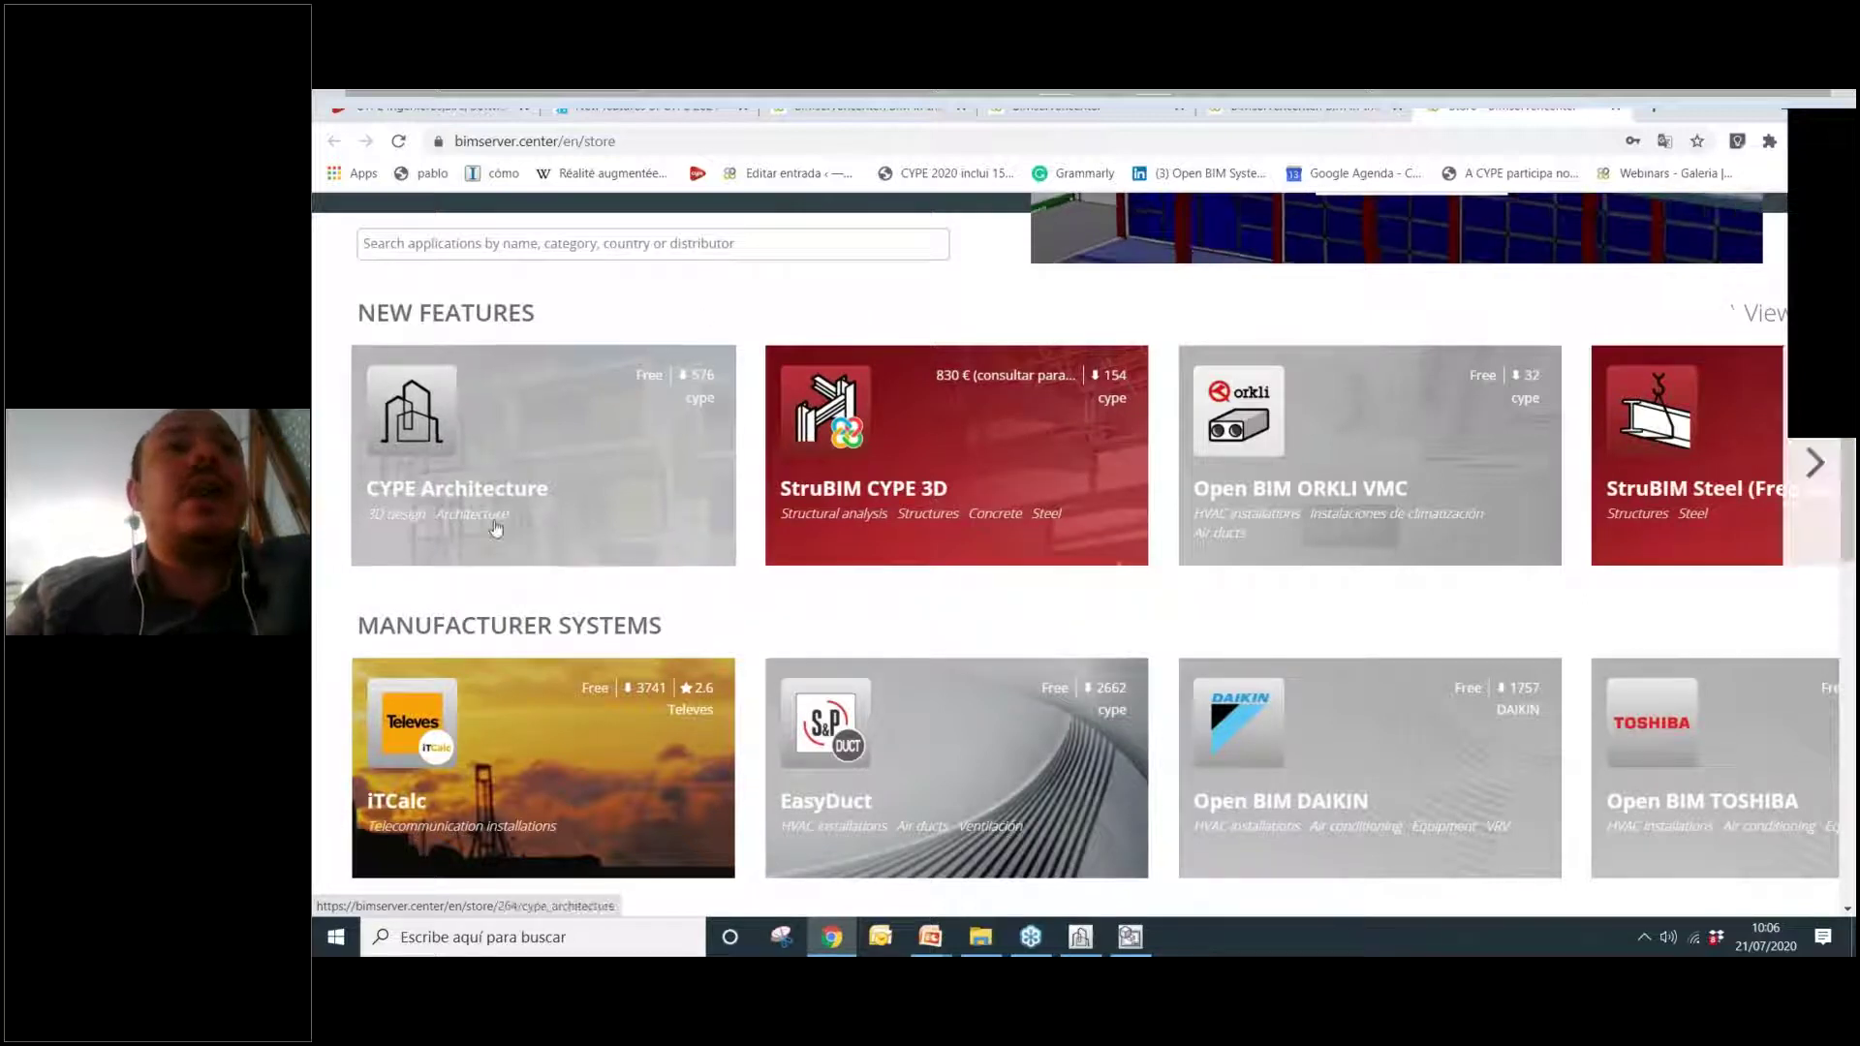
scroll(600, 490, "down", 1)
scroll(599, 490, "down", 2)
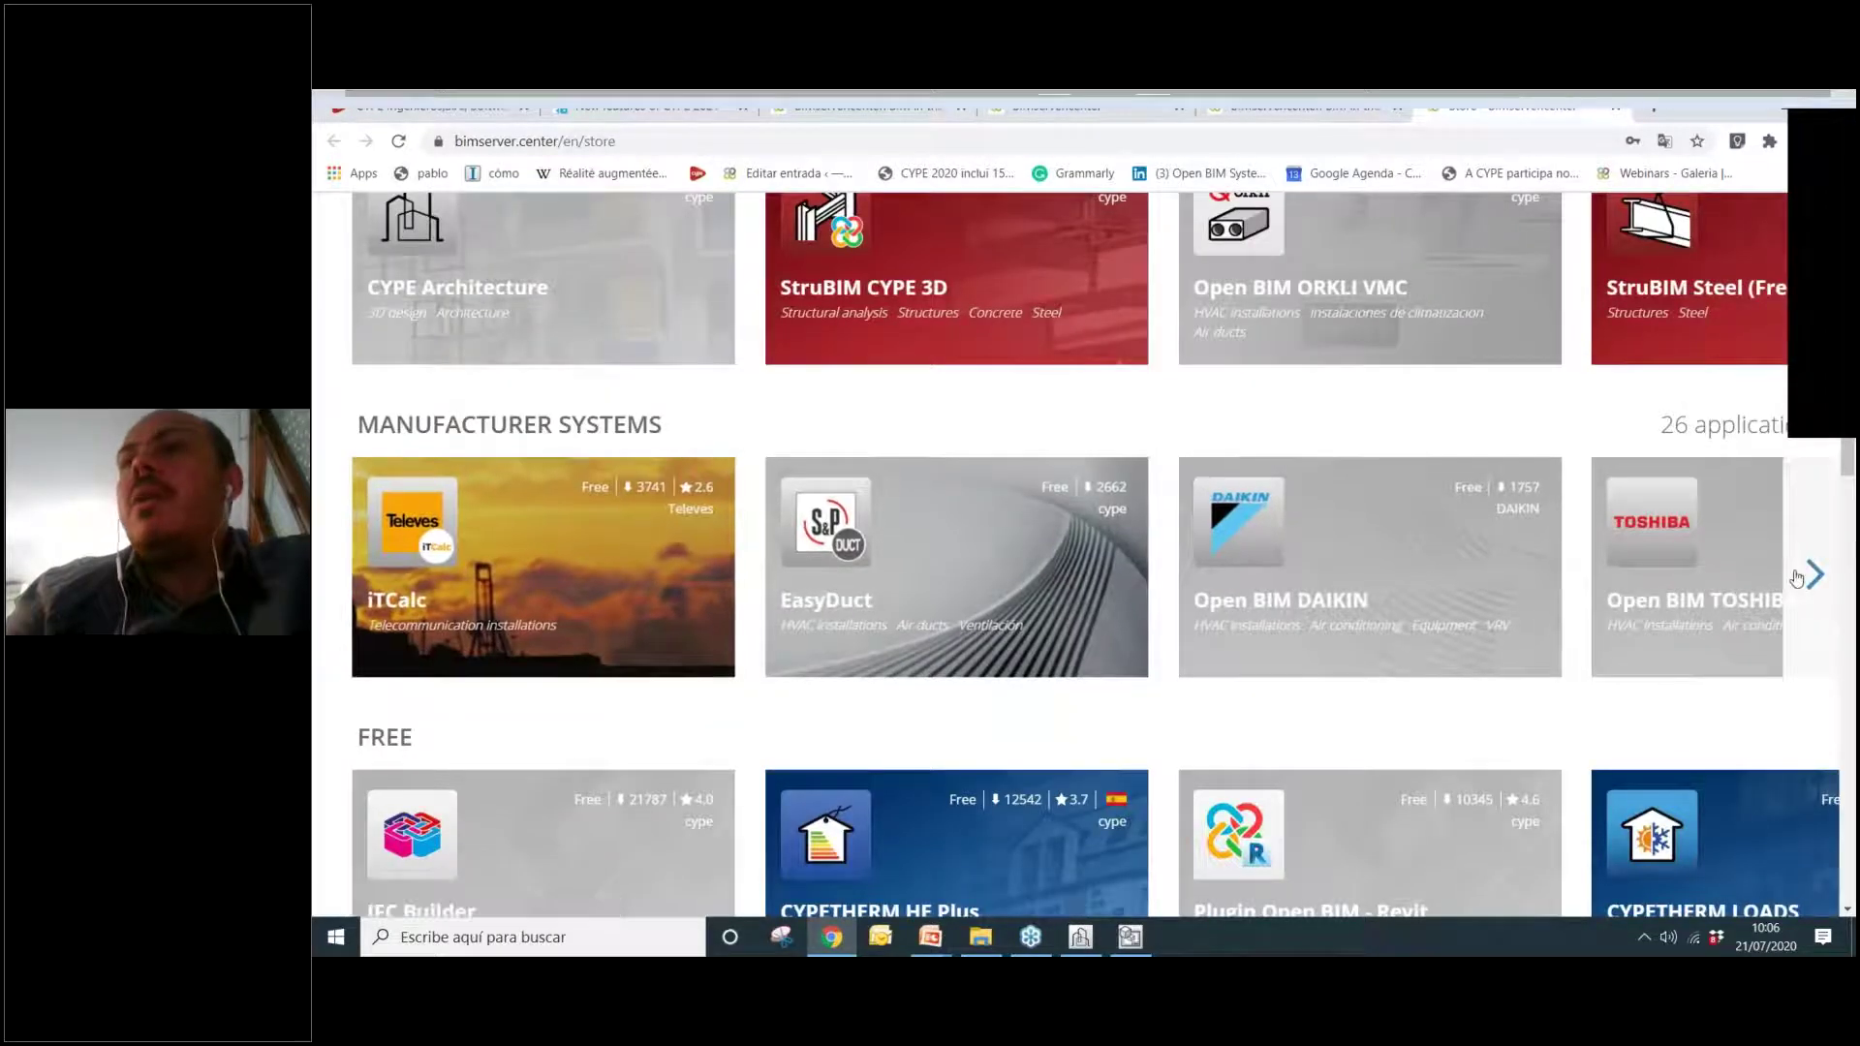
left_click(1810, 575)
left_click(1812, 575)
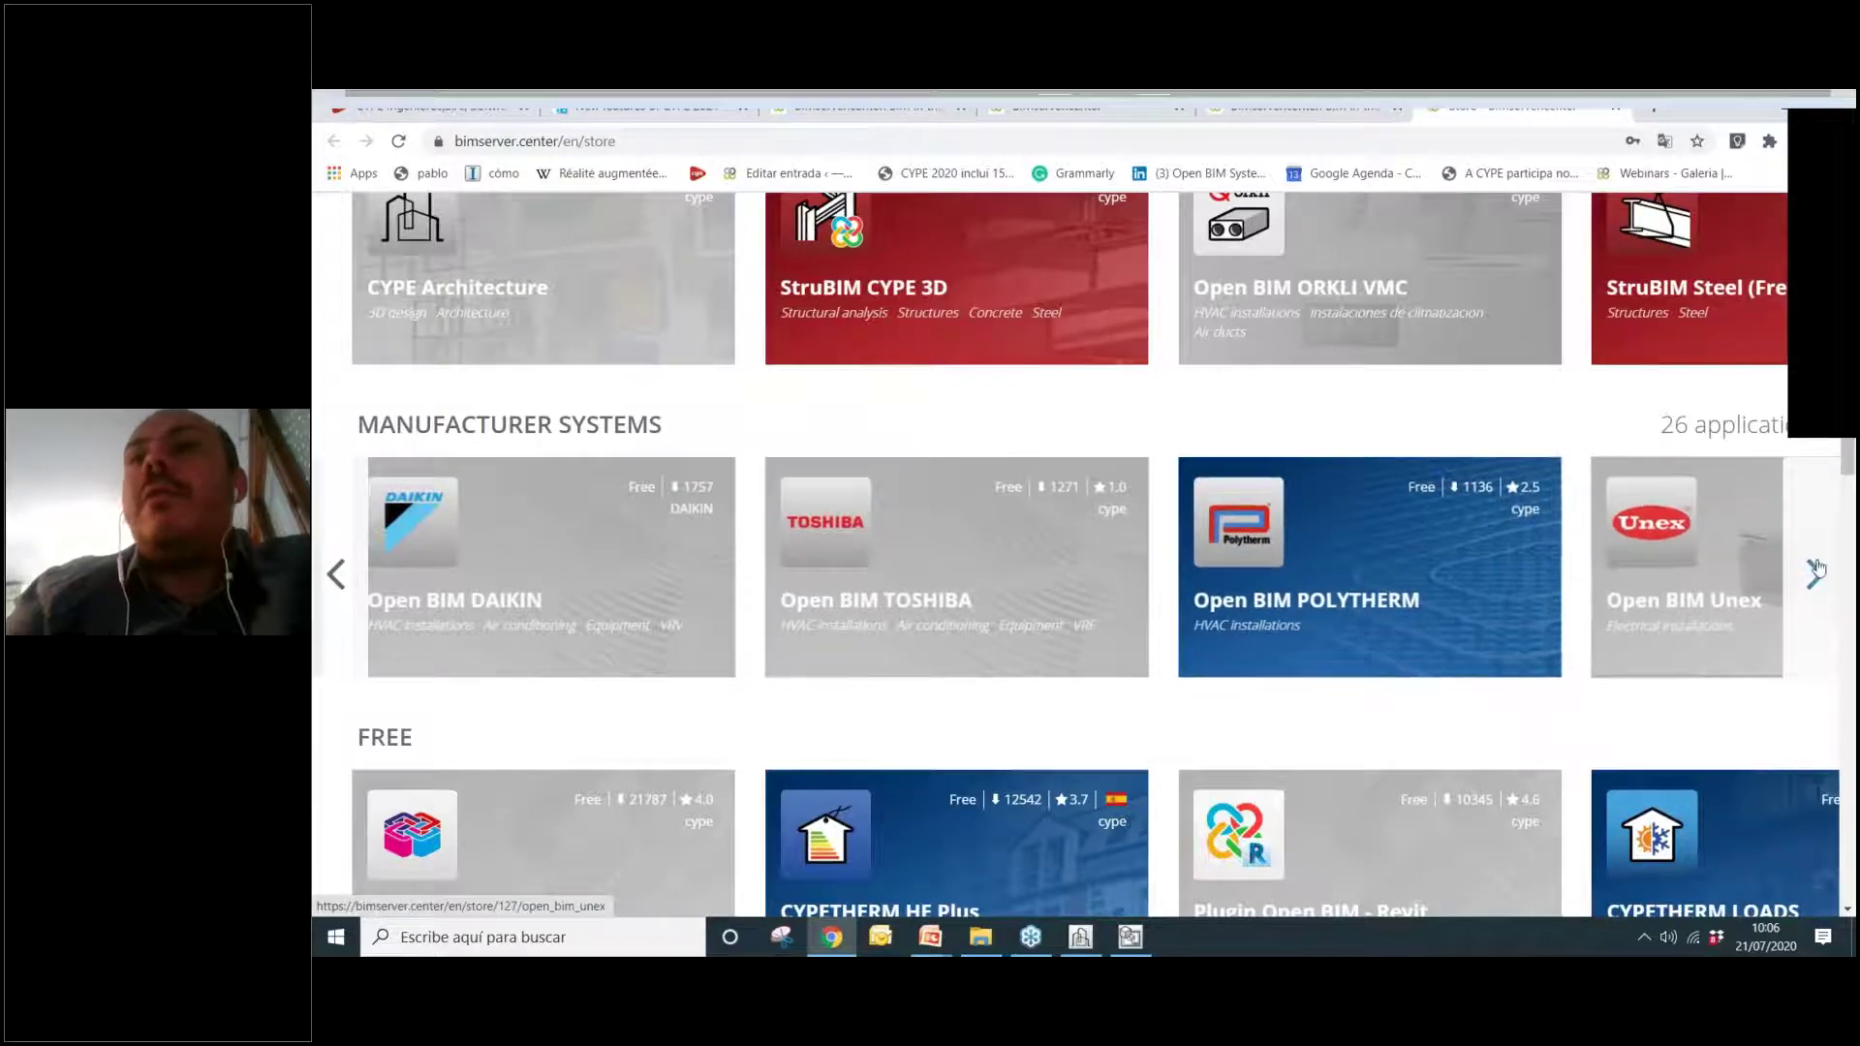
left_click(1815, 573)
Examine the remaining Store categories, from Free and Popular applications to Structural Analysis, HVAC Systems and Thermal Analysis.
scroll(573, 532, "down", 2)
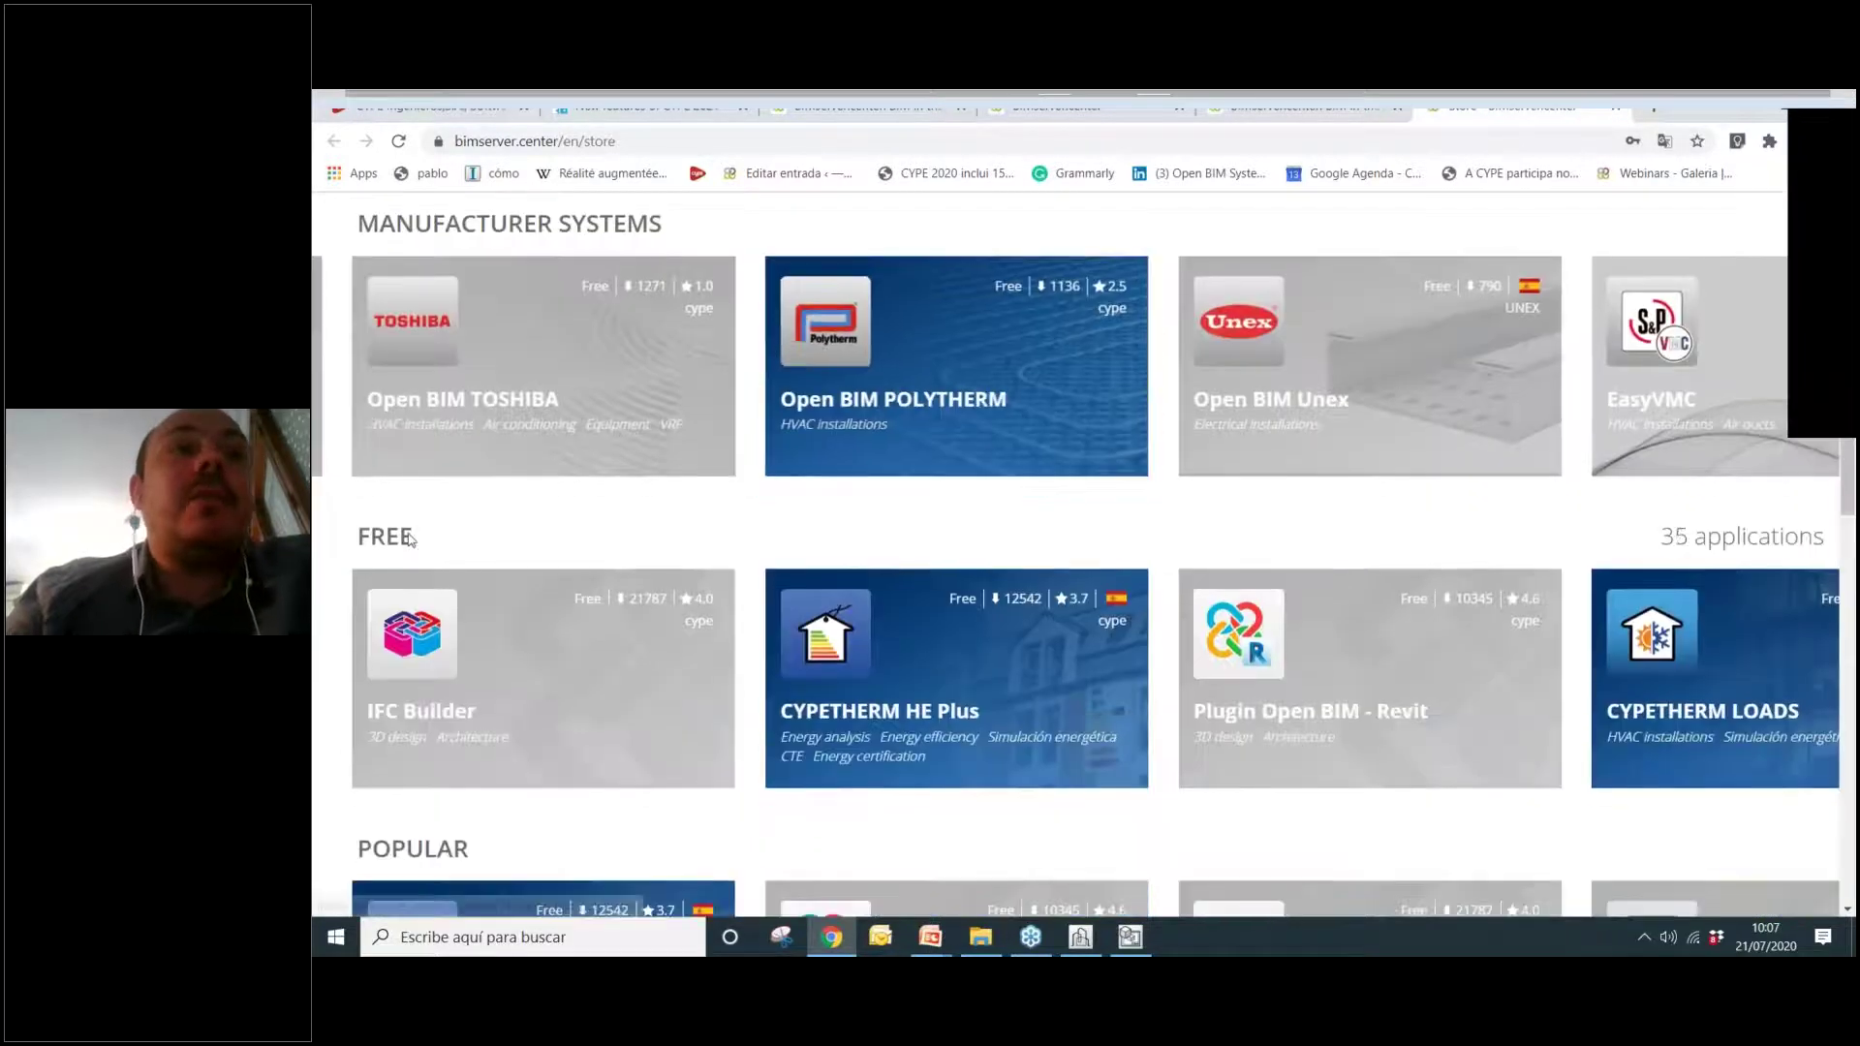
scroll(540, 611, "down", 3)
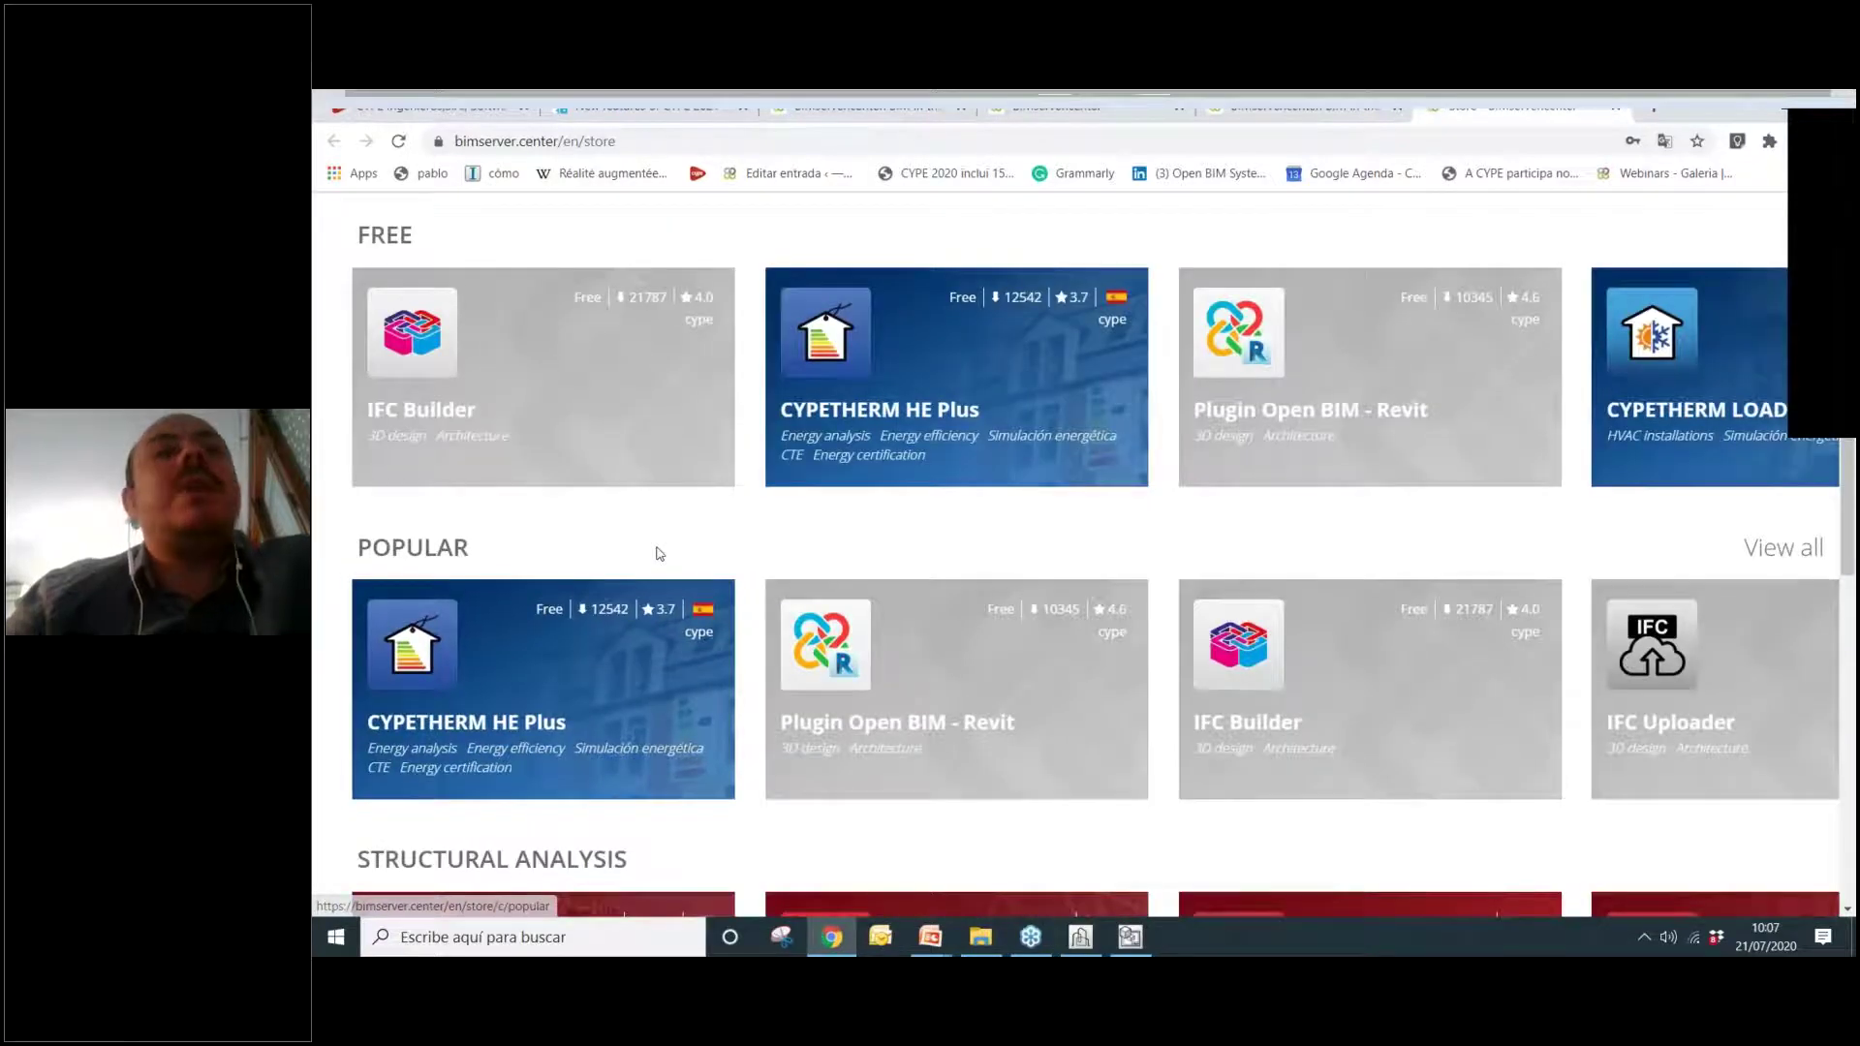
scroll(659, 553, "down", 6)
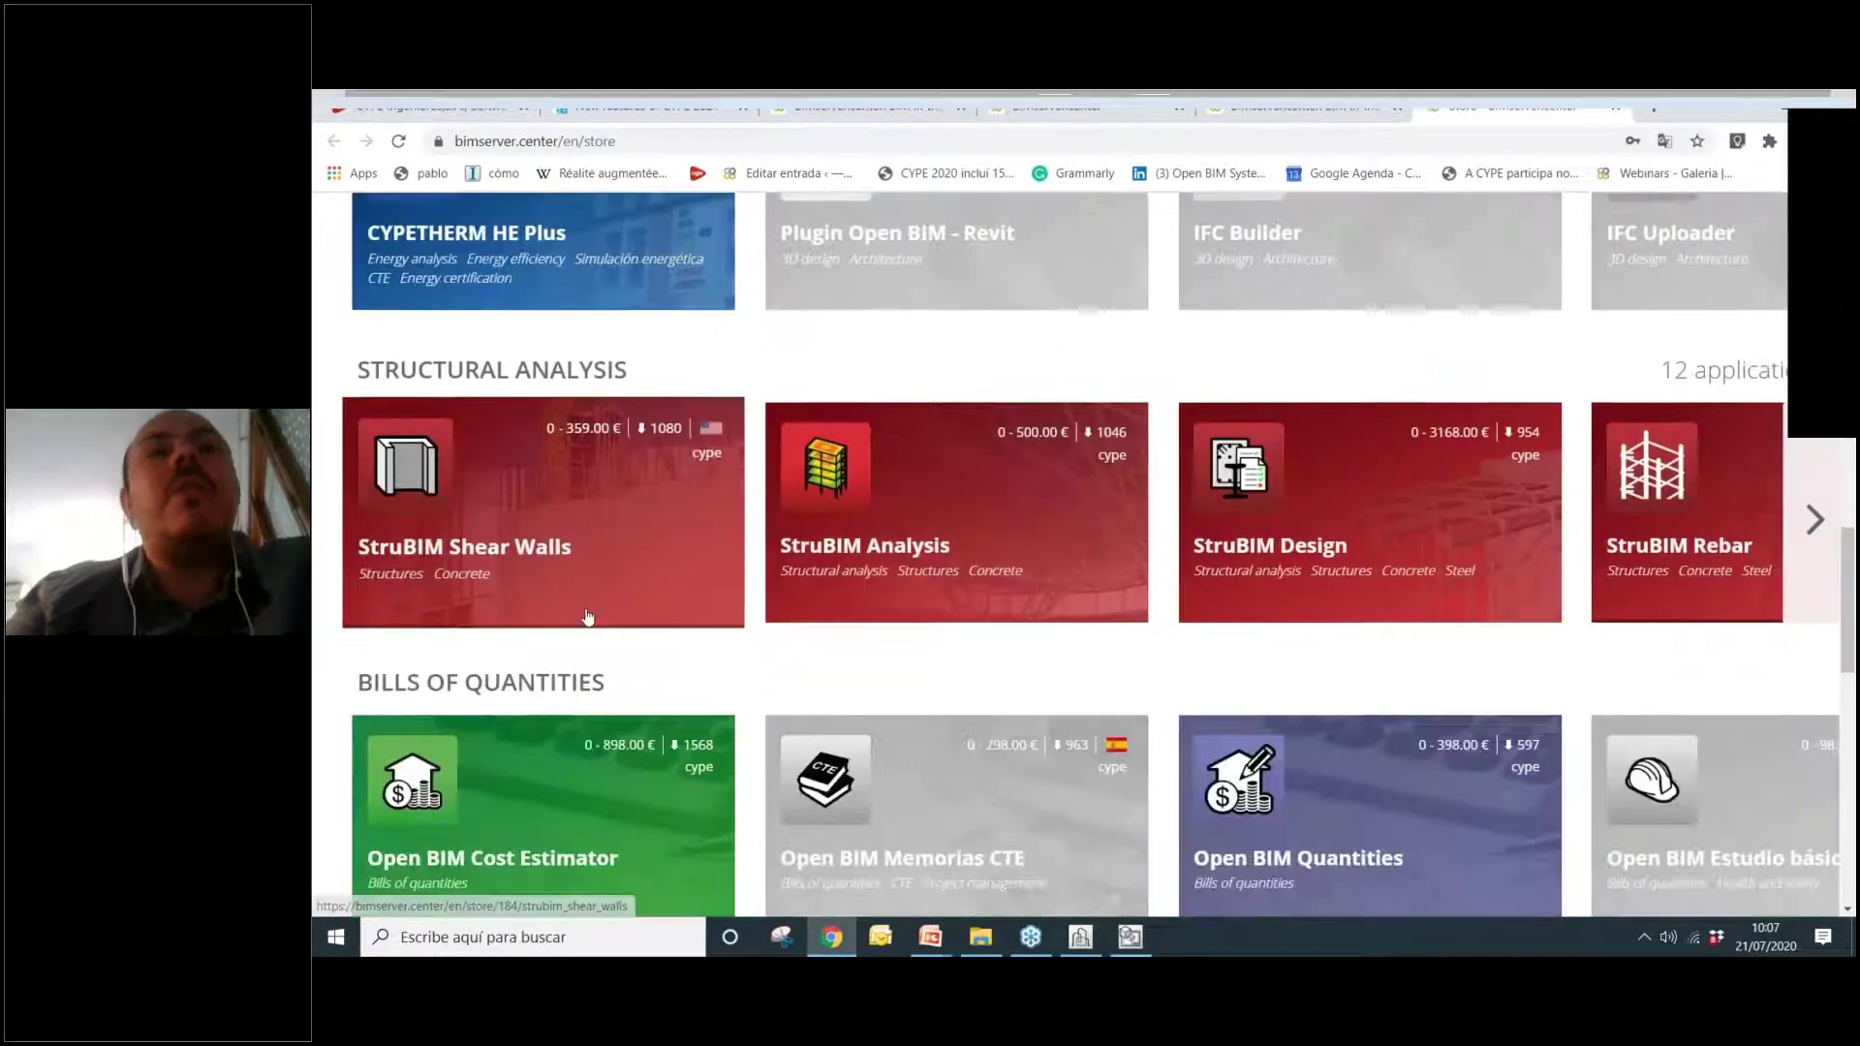
scroll(687, 598, "down", 7)
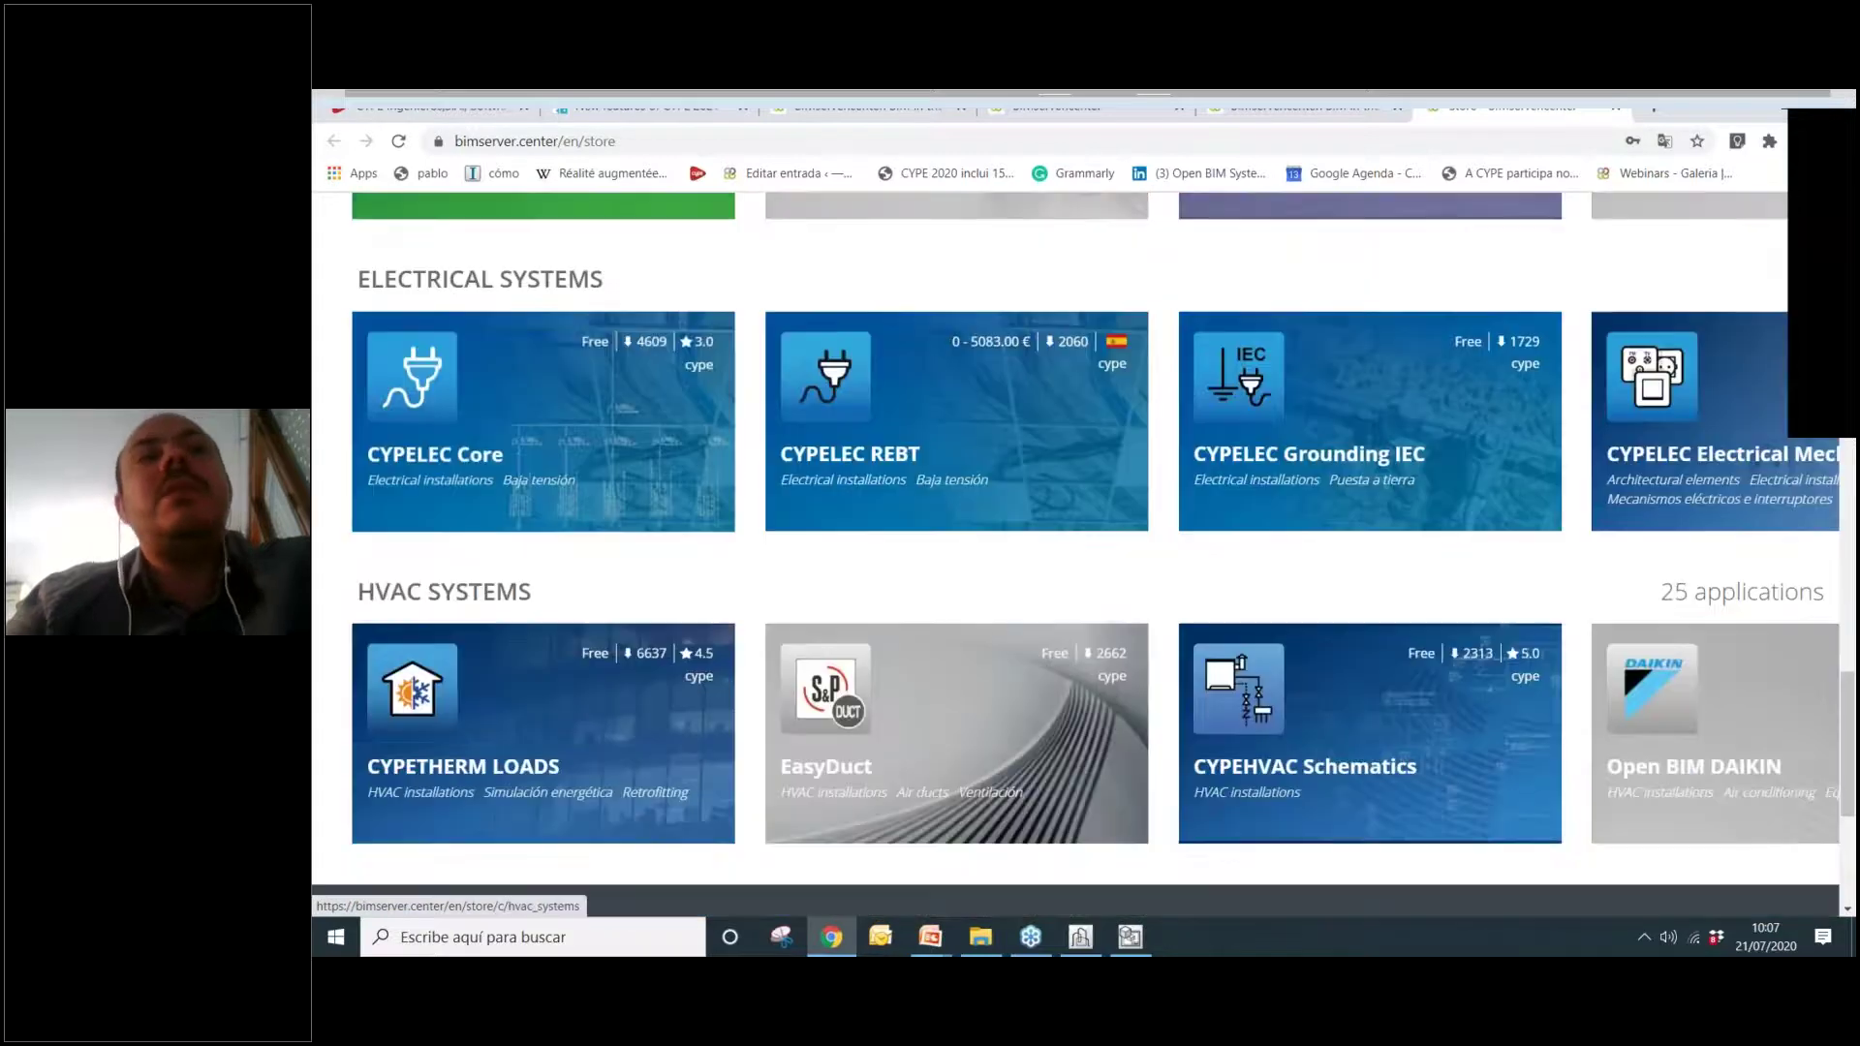
scroll(687, 598, "down", 5)
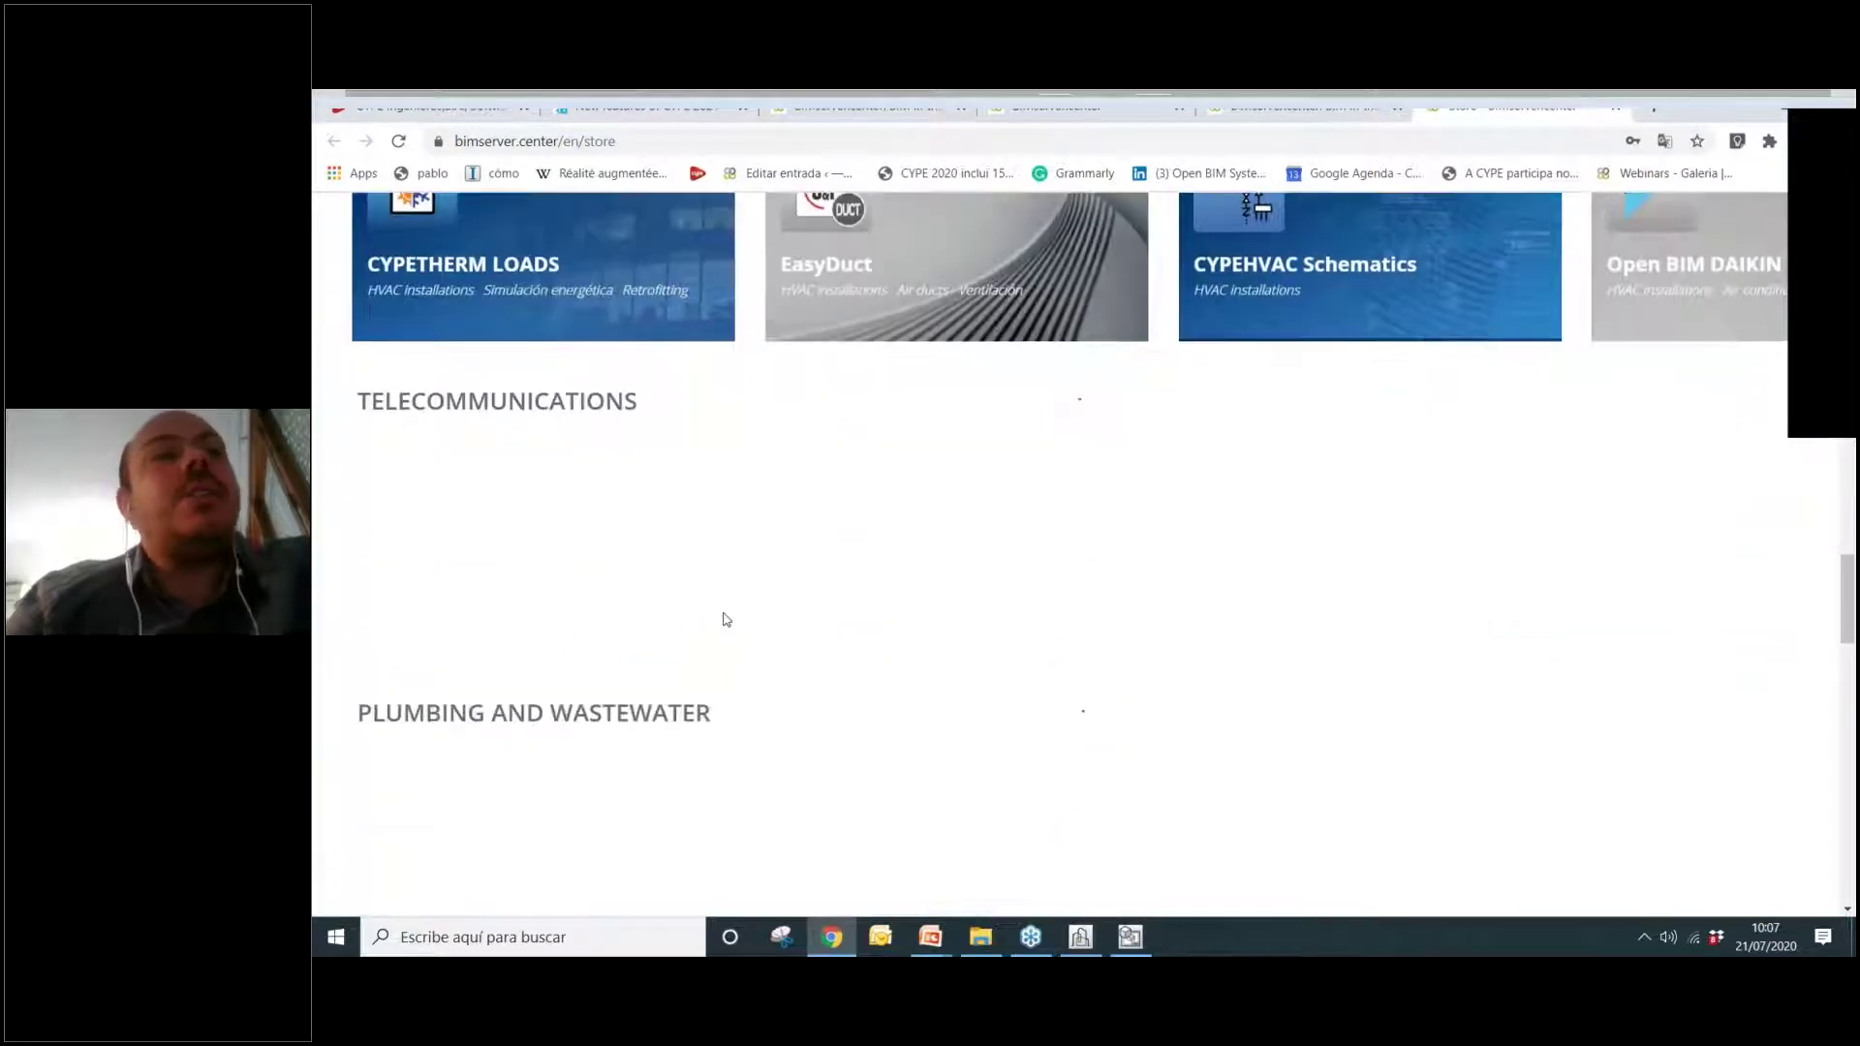
scroll(726, 620, "down", 1)
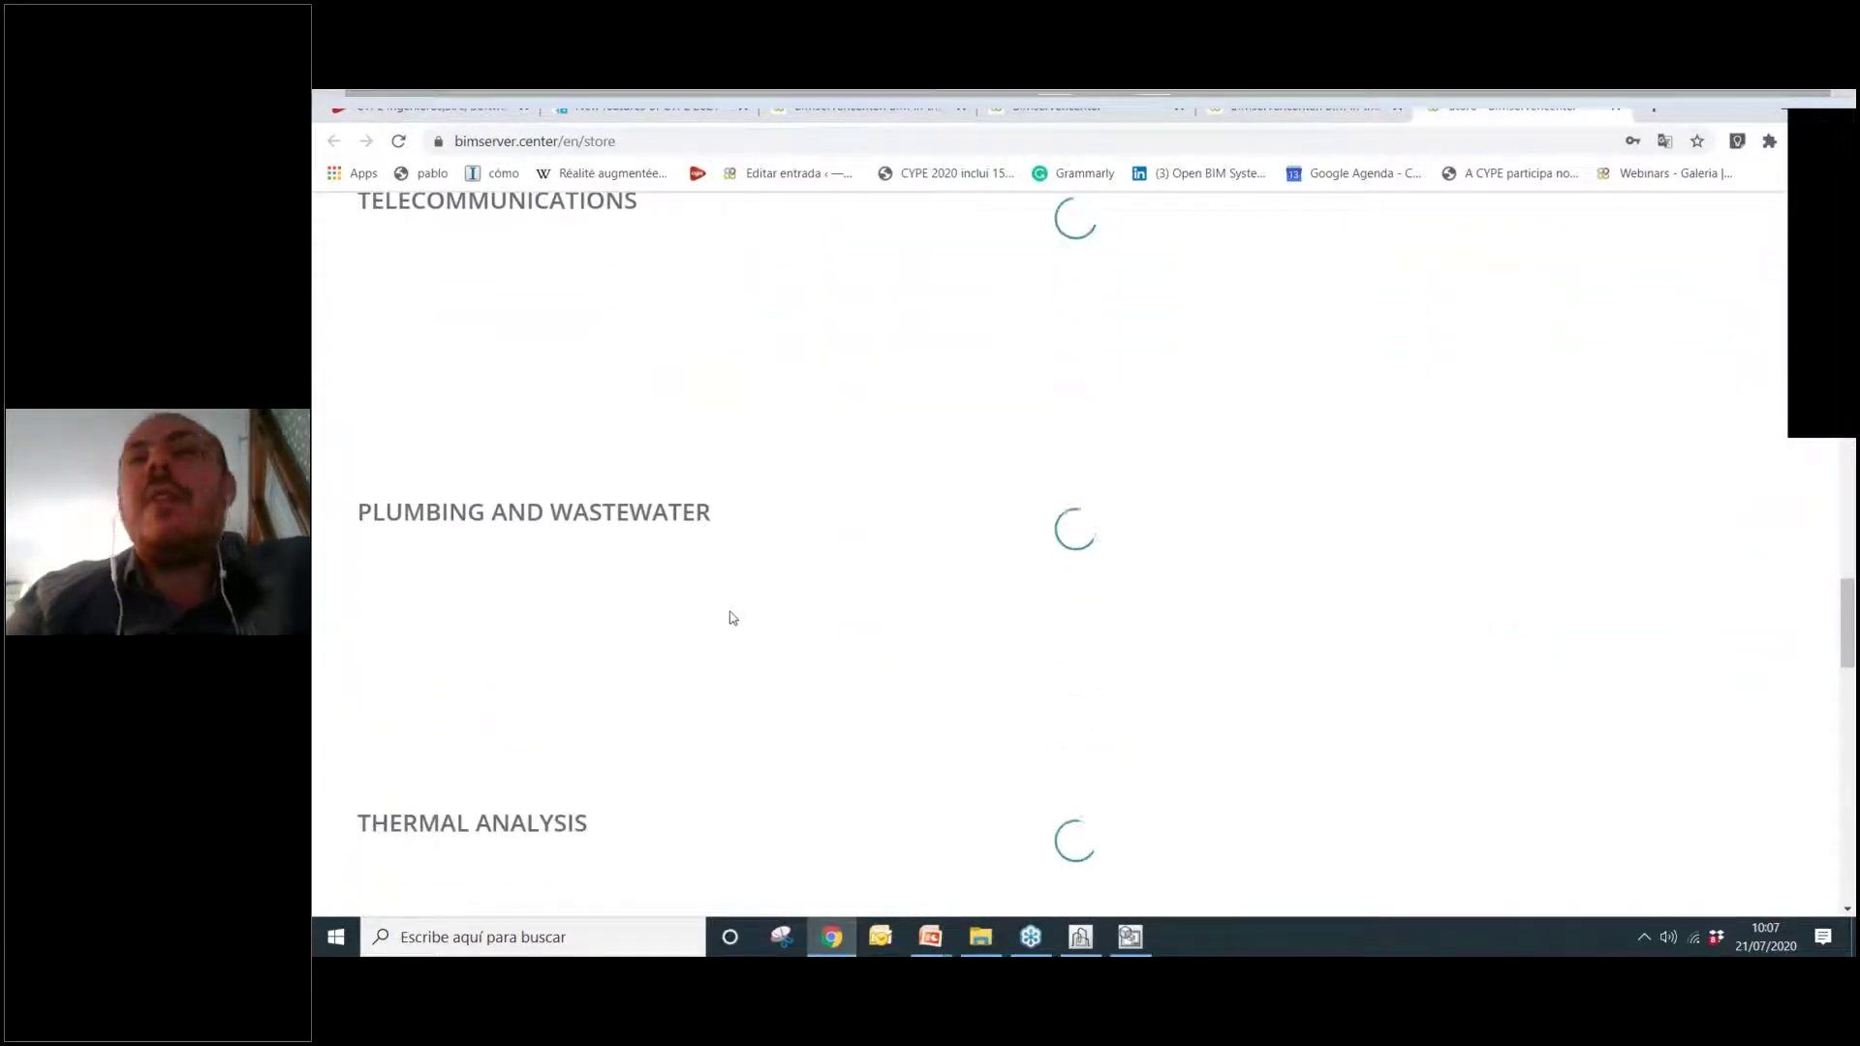
scroll(710, 513, "up", 6)
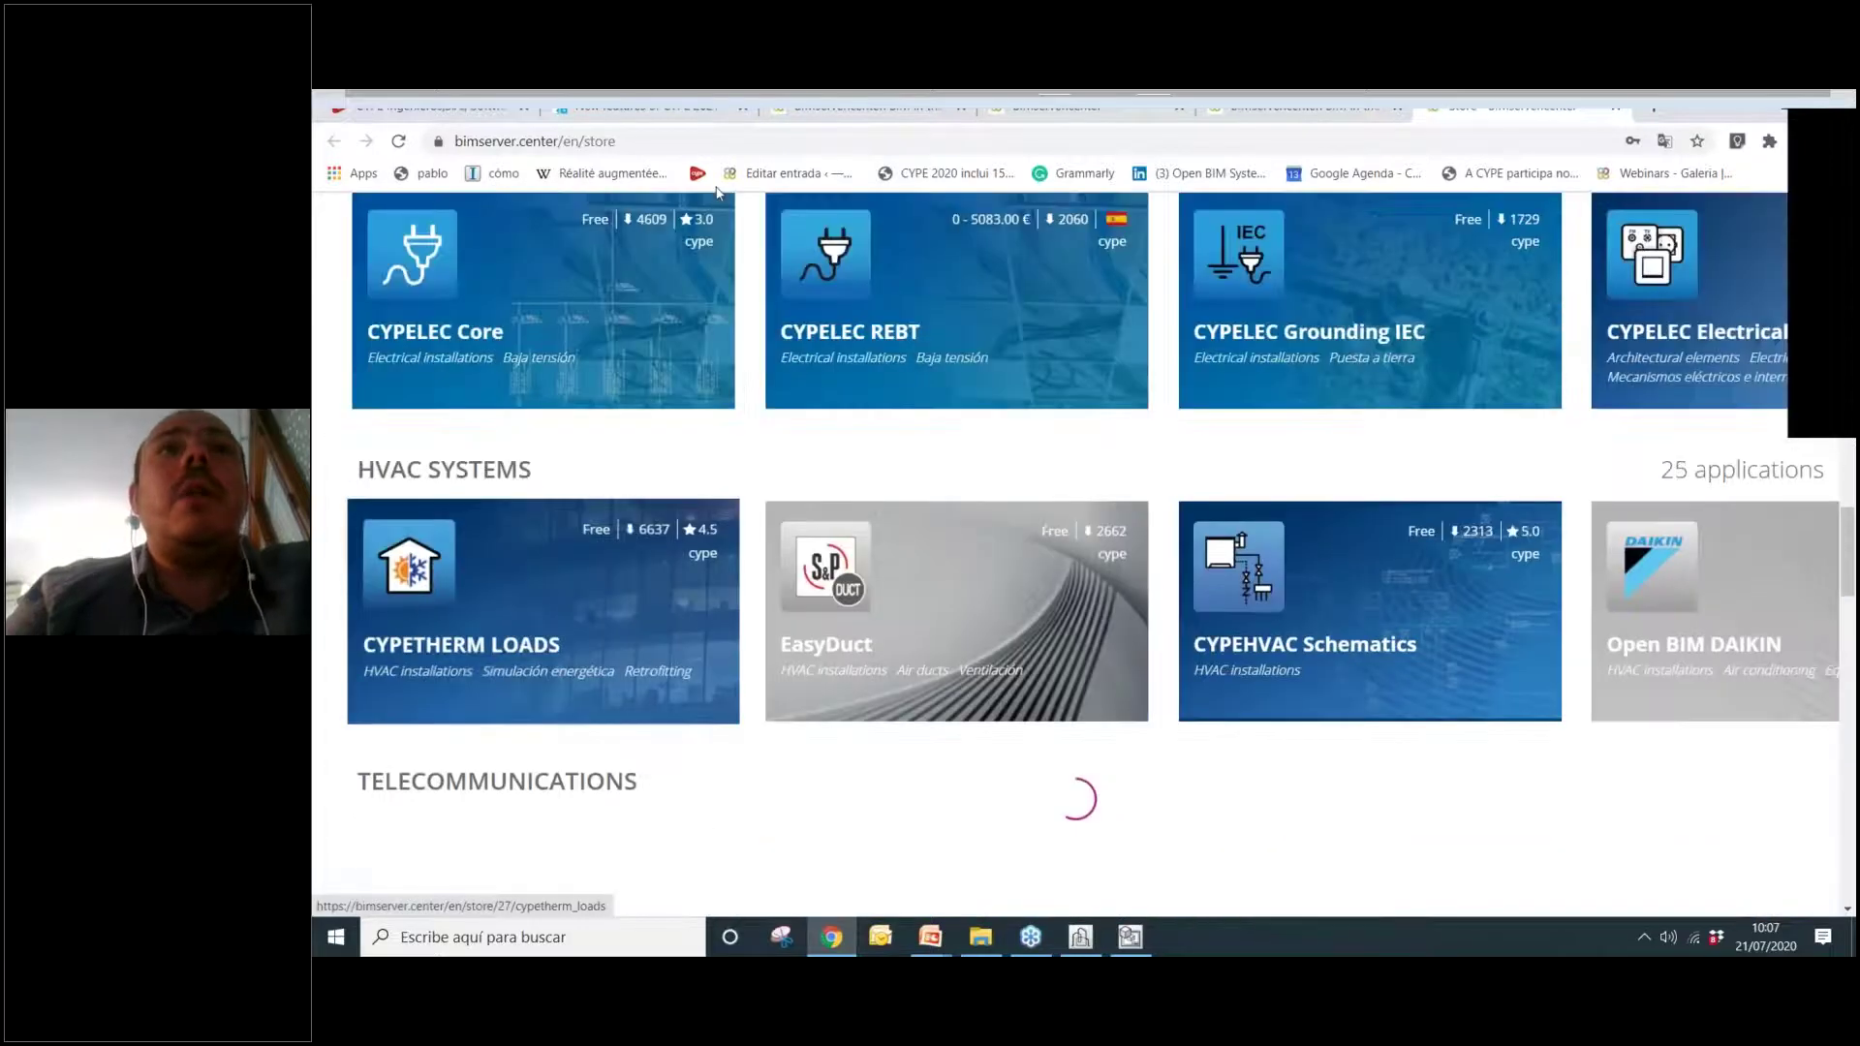
left_click(712, 146)
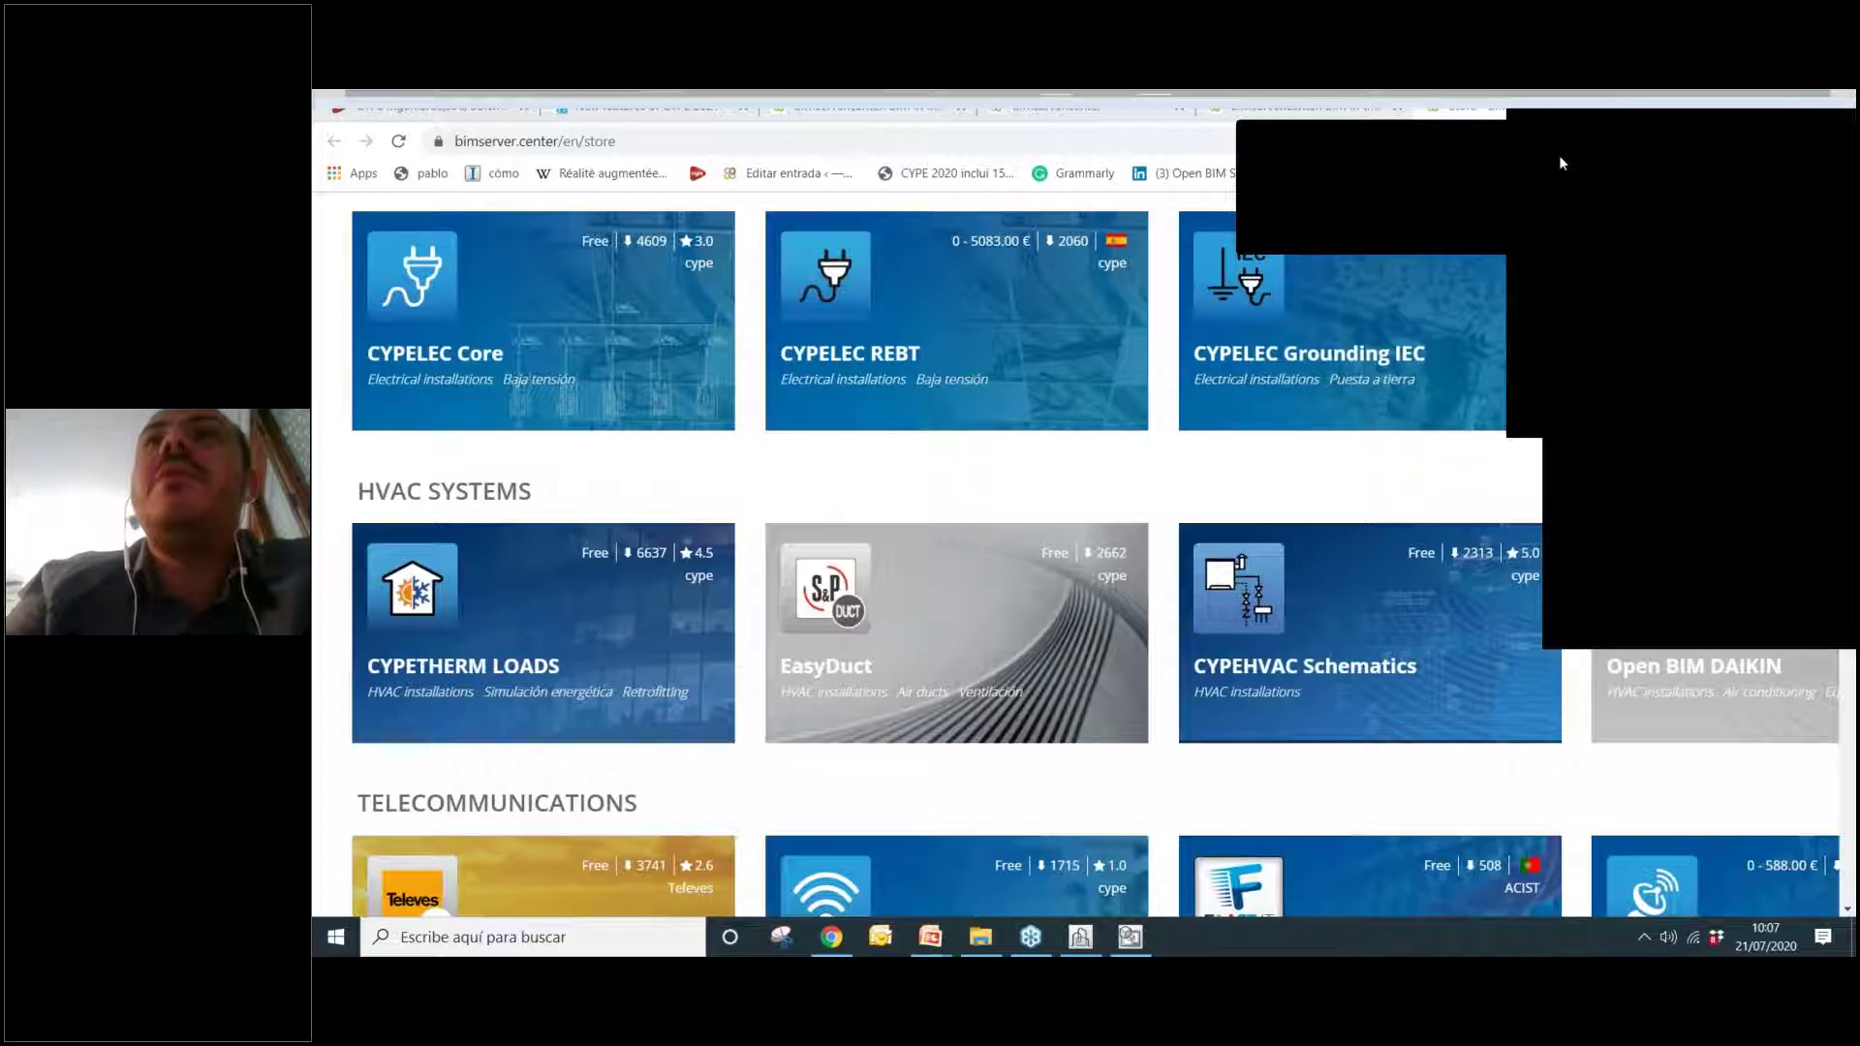
Open the CYPE Architecture page from the Store's New Features and review its download option and program information.
scroll(1120, 531, "up", 15)
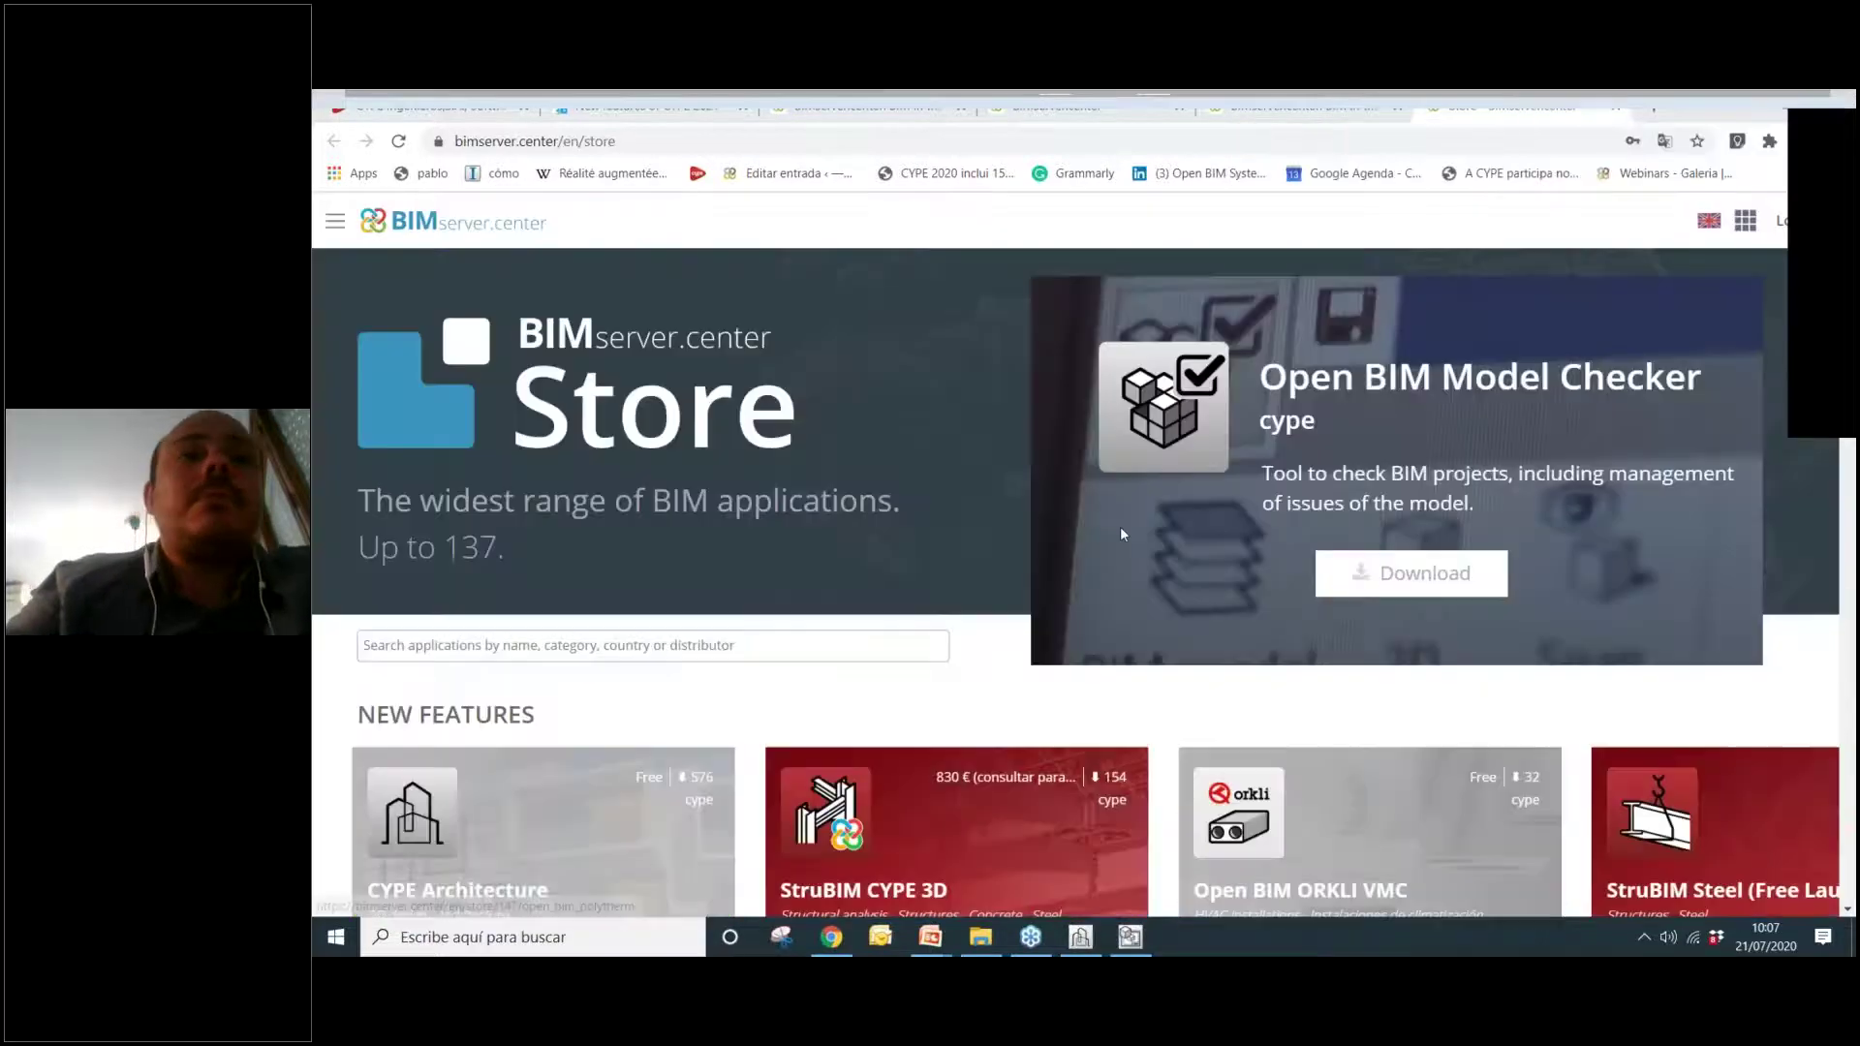
scroll(1120, 526, "down", 2)
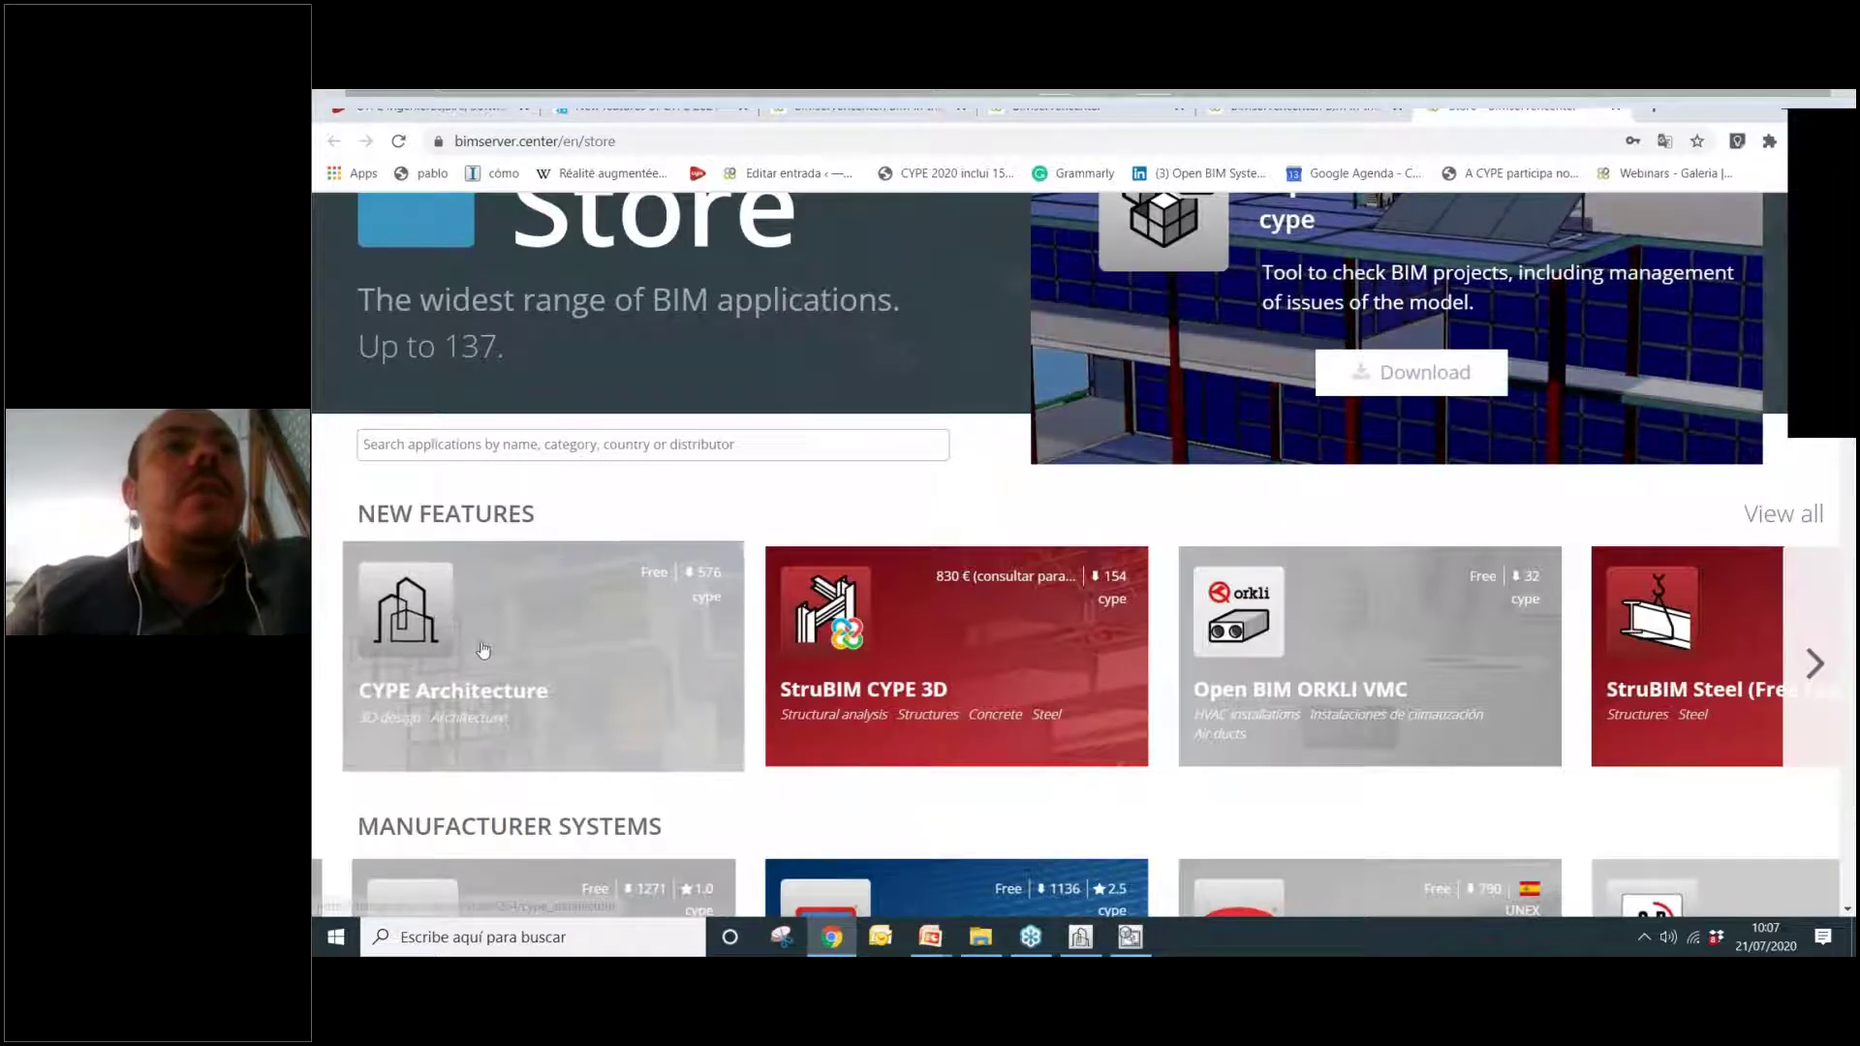
left_click(514, 615)
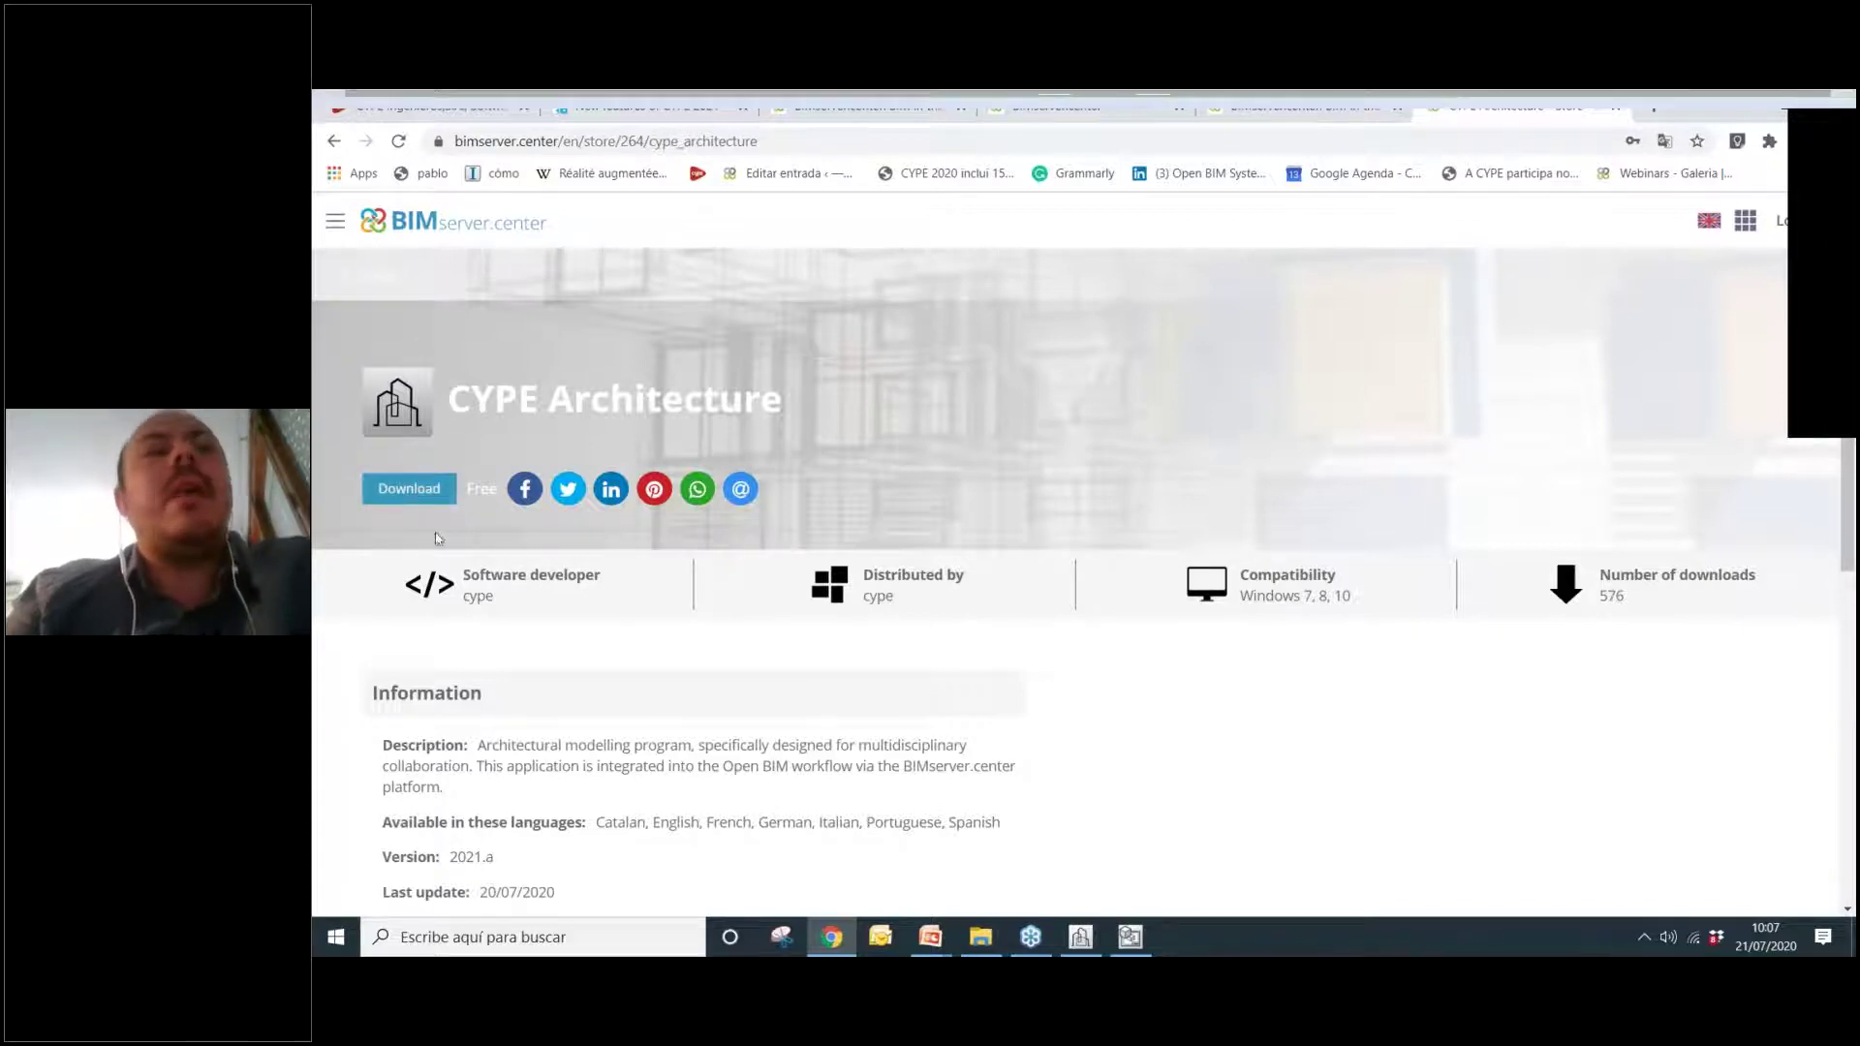
scroll(734, 475, "down", 1)
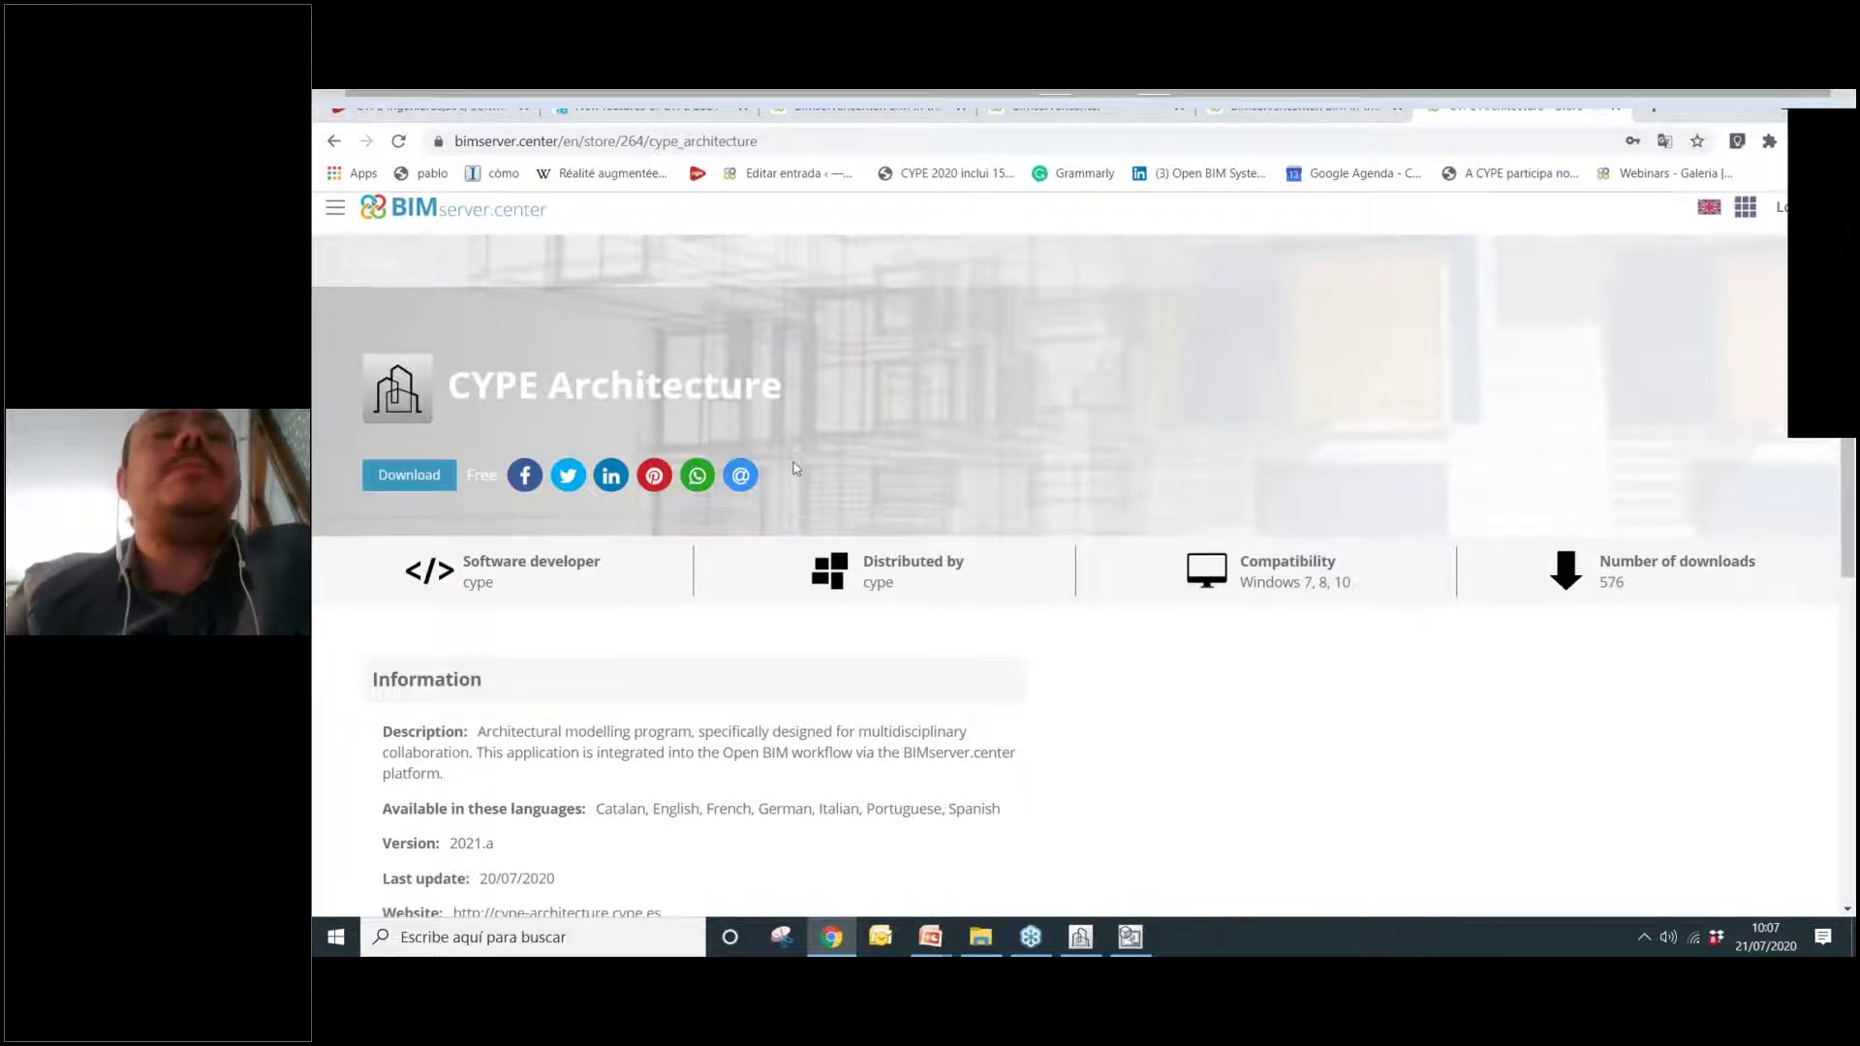
scroll(878, 356, "up", 1)
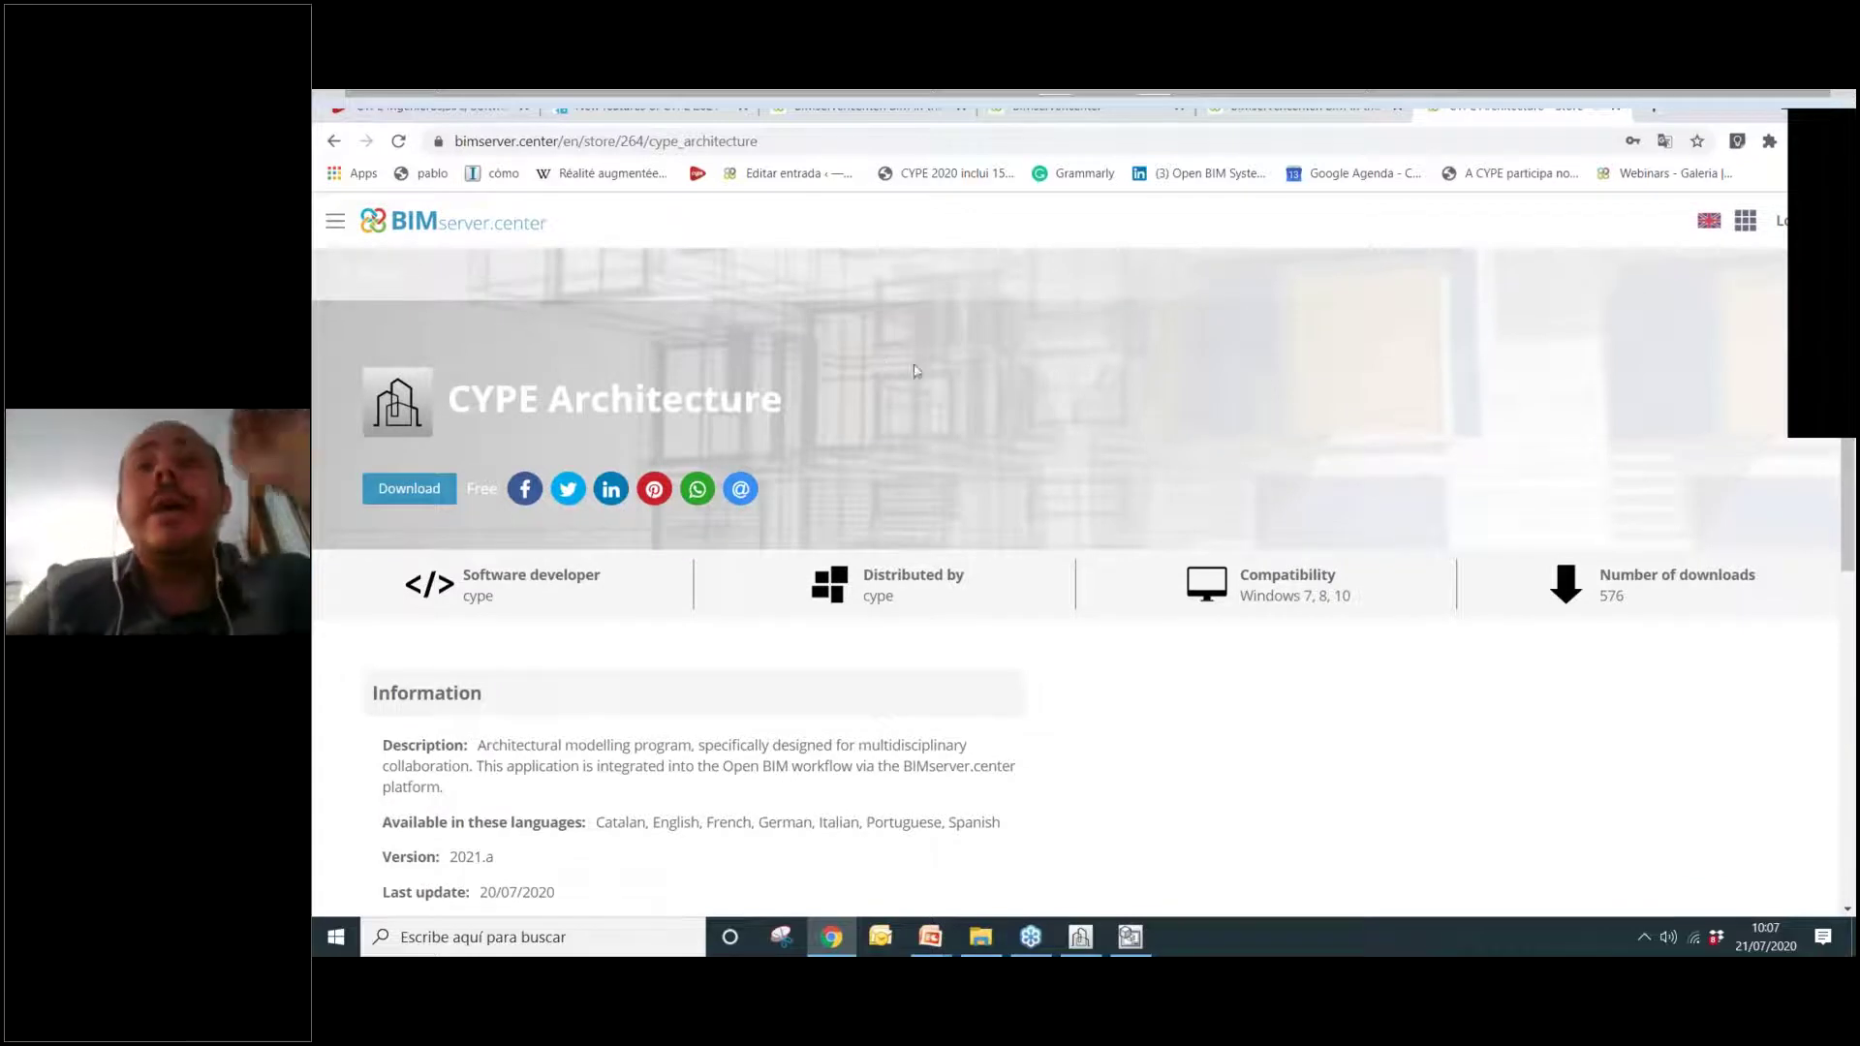
Switch to CYPE Architecture and bring up the BIMserver.center Sync window over it.
left_click(1081, 937)
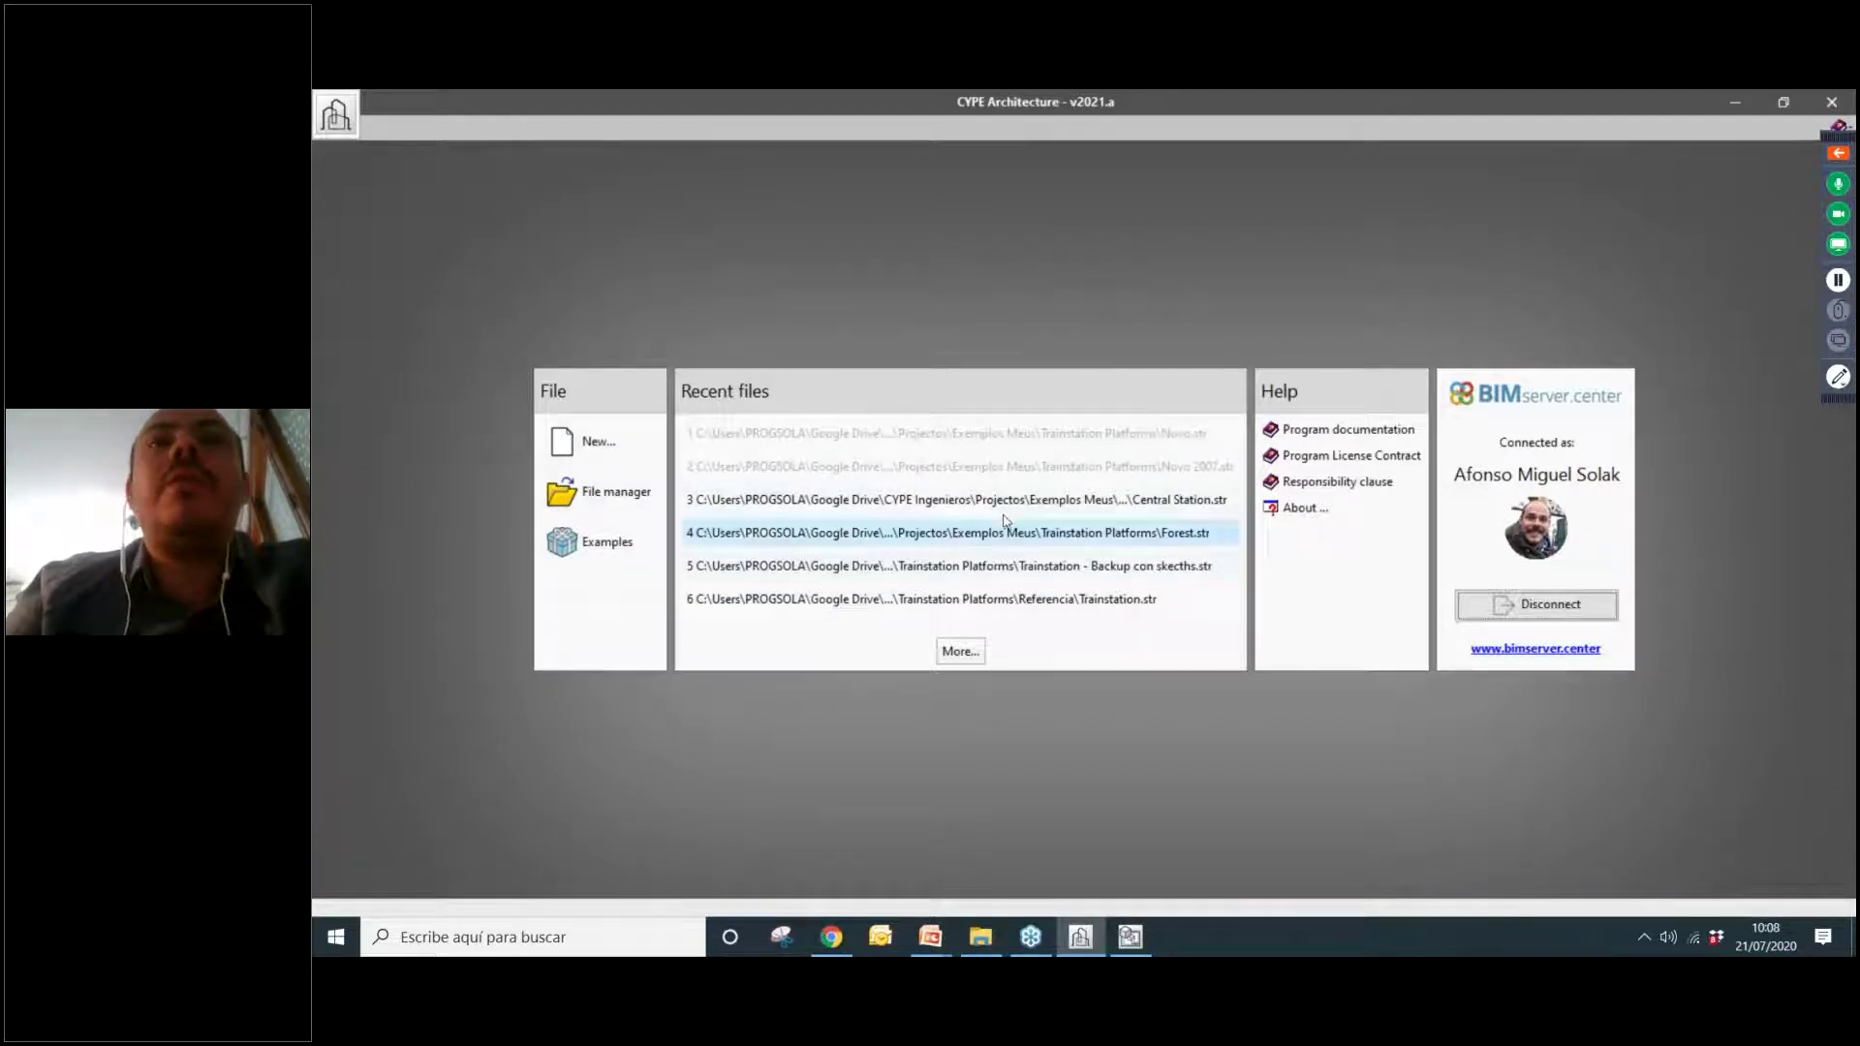
left_click(1644, 937)
left_click(1624, 817)
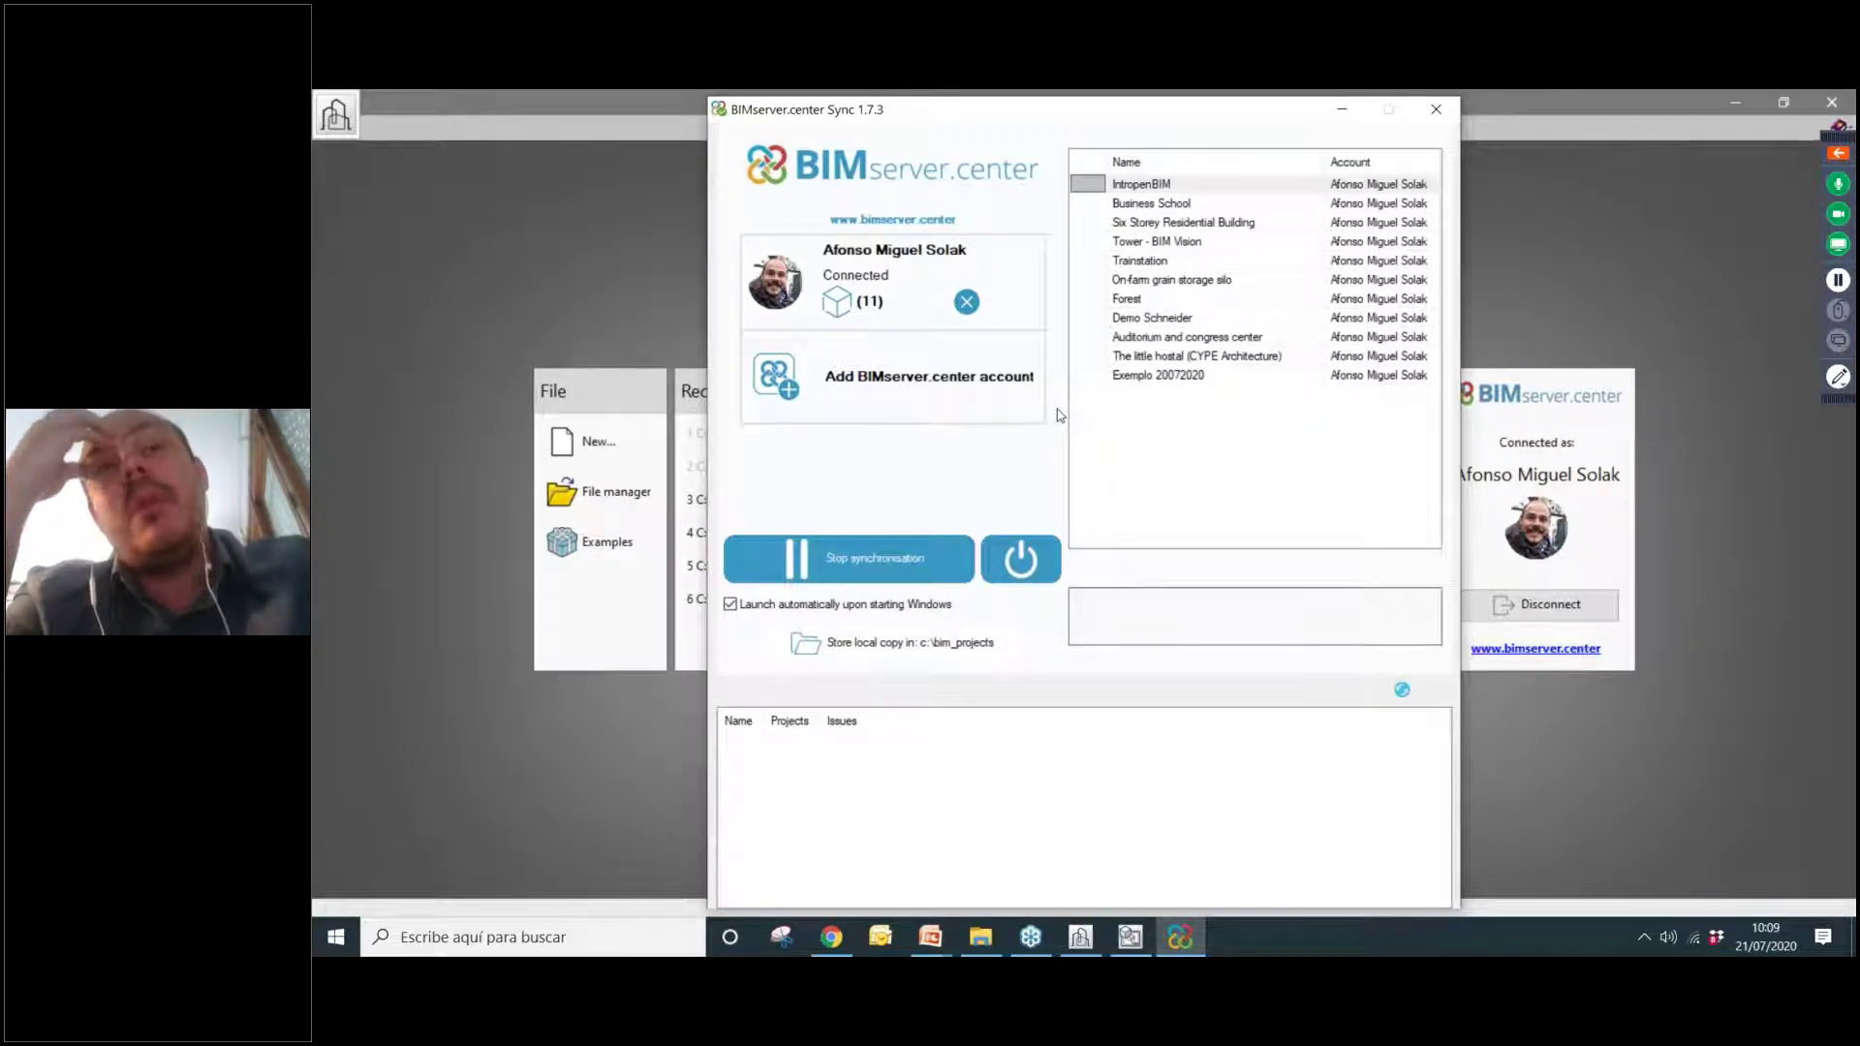
Review the connected account's list of synchronised projects and close it without changing the selection.
left_click(845, 299)
mouse_move(1275, 411)
left_mouse_down()
mouse_move(1279, 465)
mouse_move(1277, 411)
left_mouse_up()
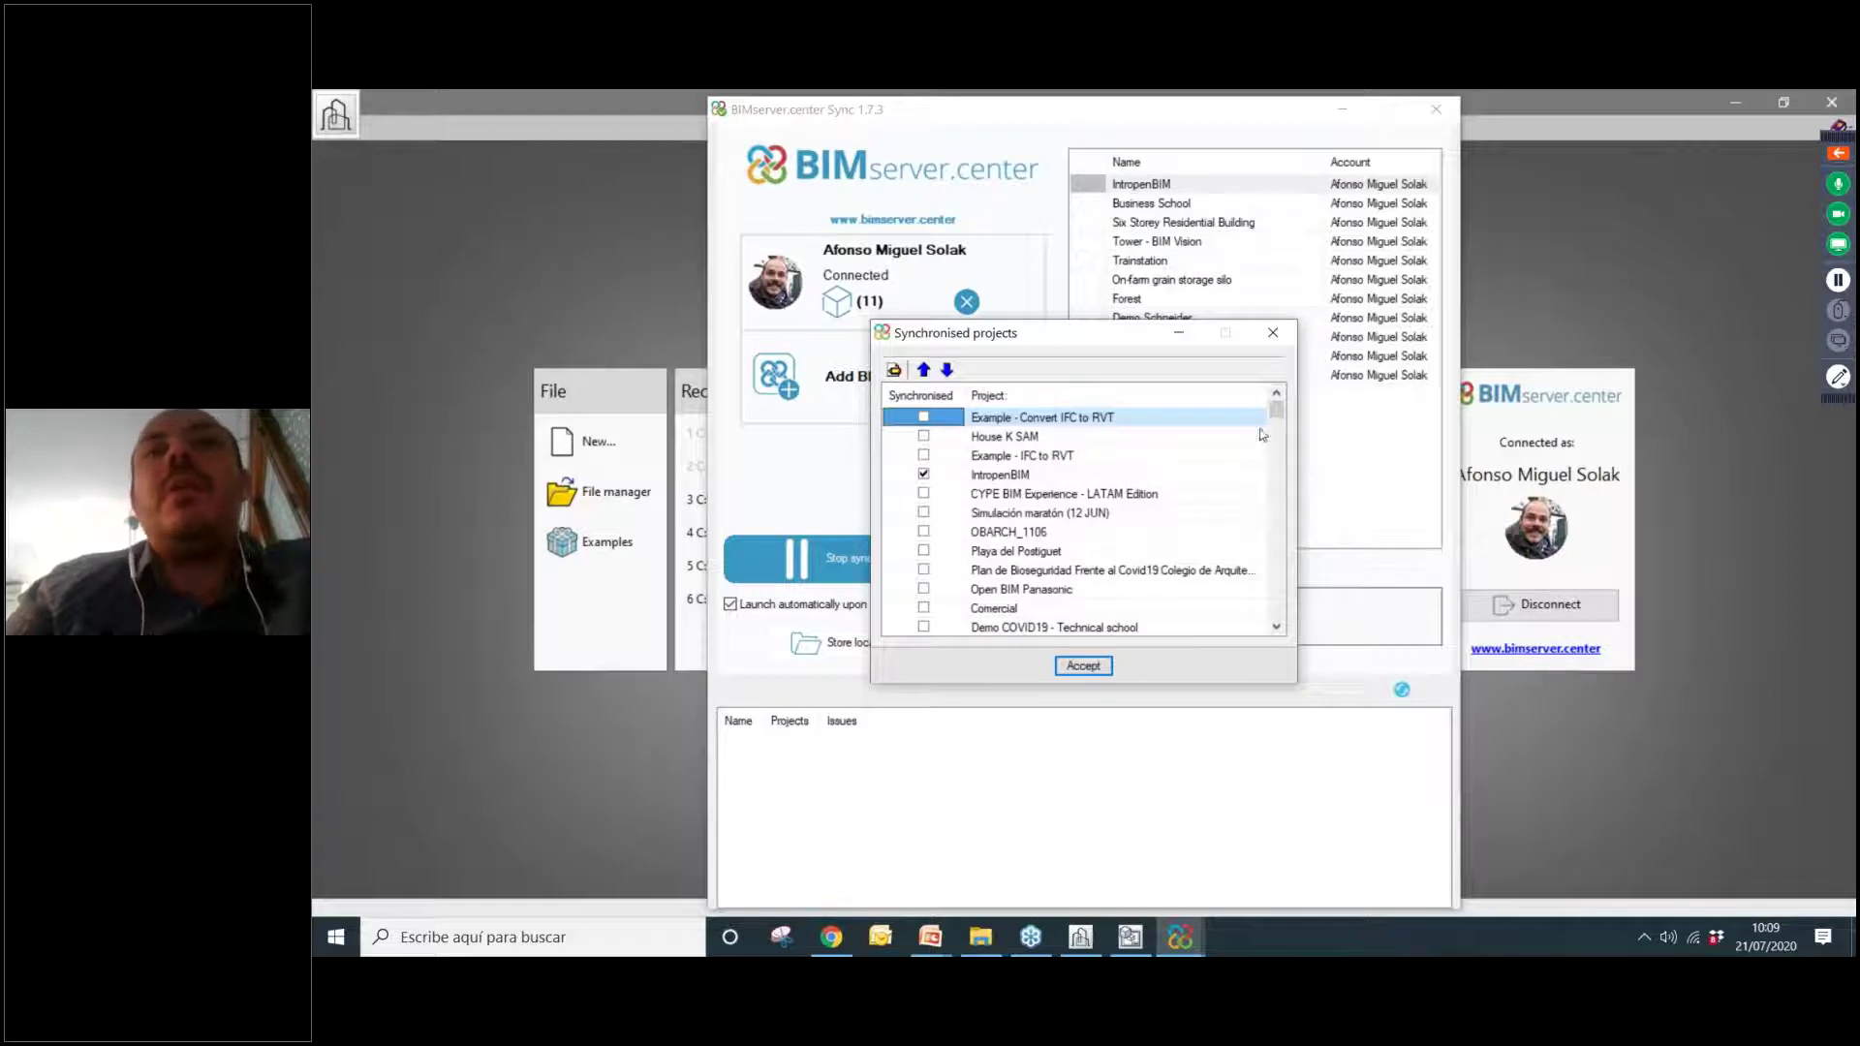
mouse_move(1278, 412)
left_mouse_down()
mouse_move(1279, 622)
mouse_move(1277, 407)
left_mouse_up()
left_click(1274, 332)
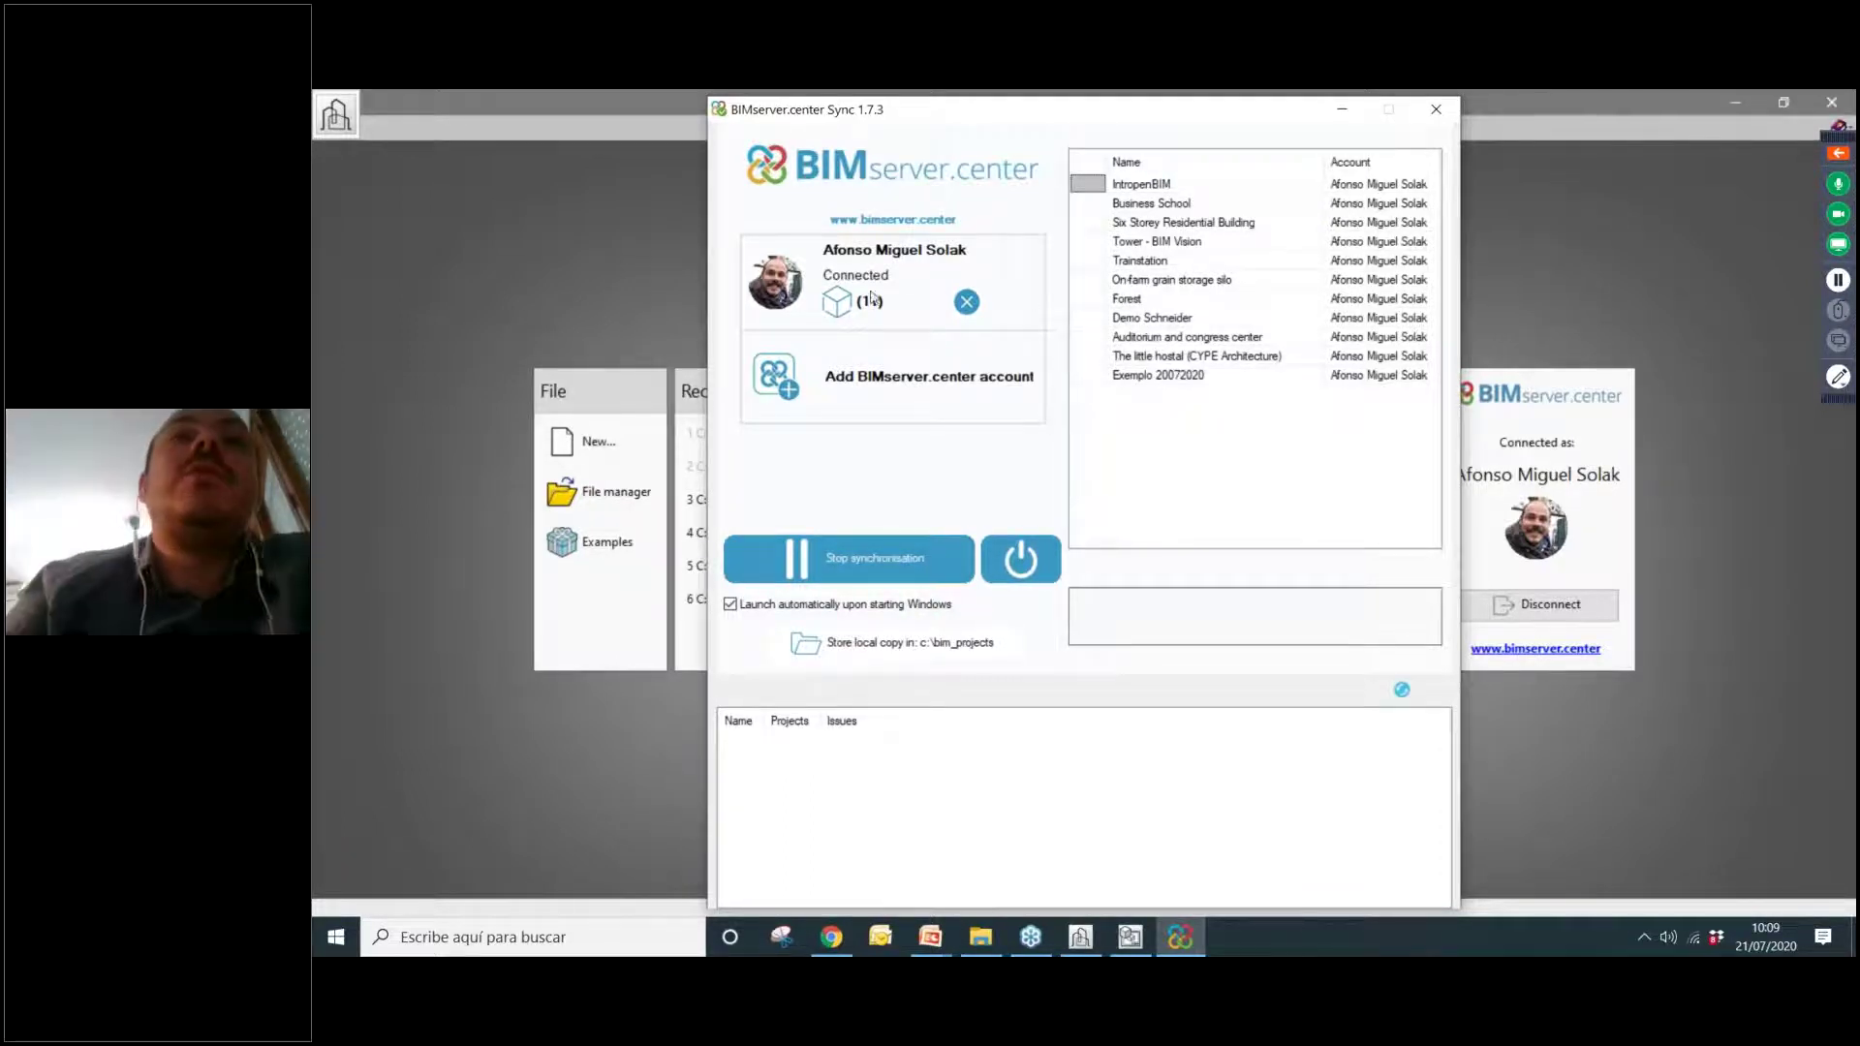
left_click(838, 302)
left_click(1274, 333)
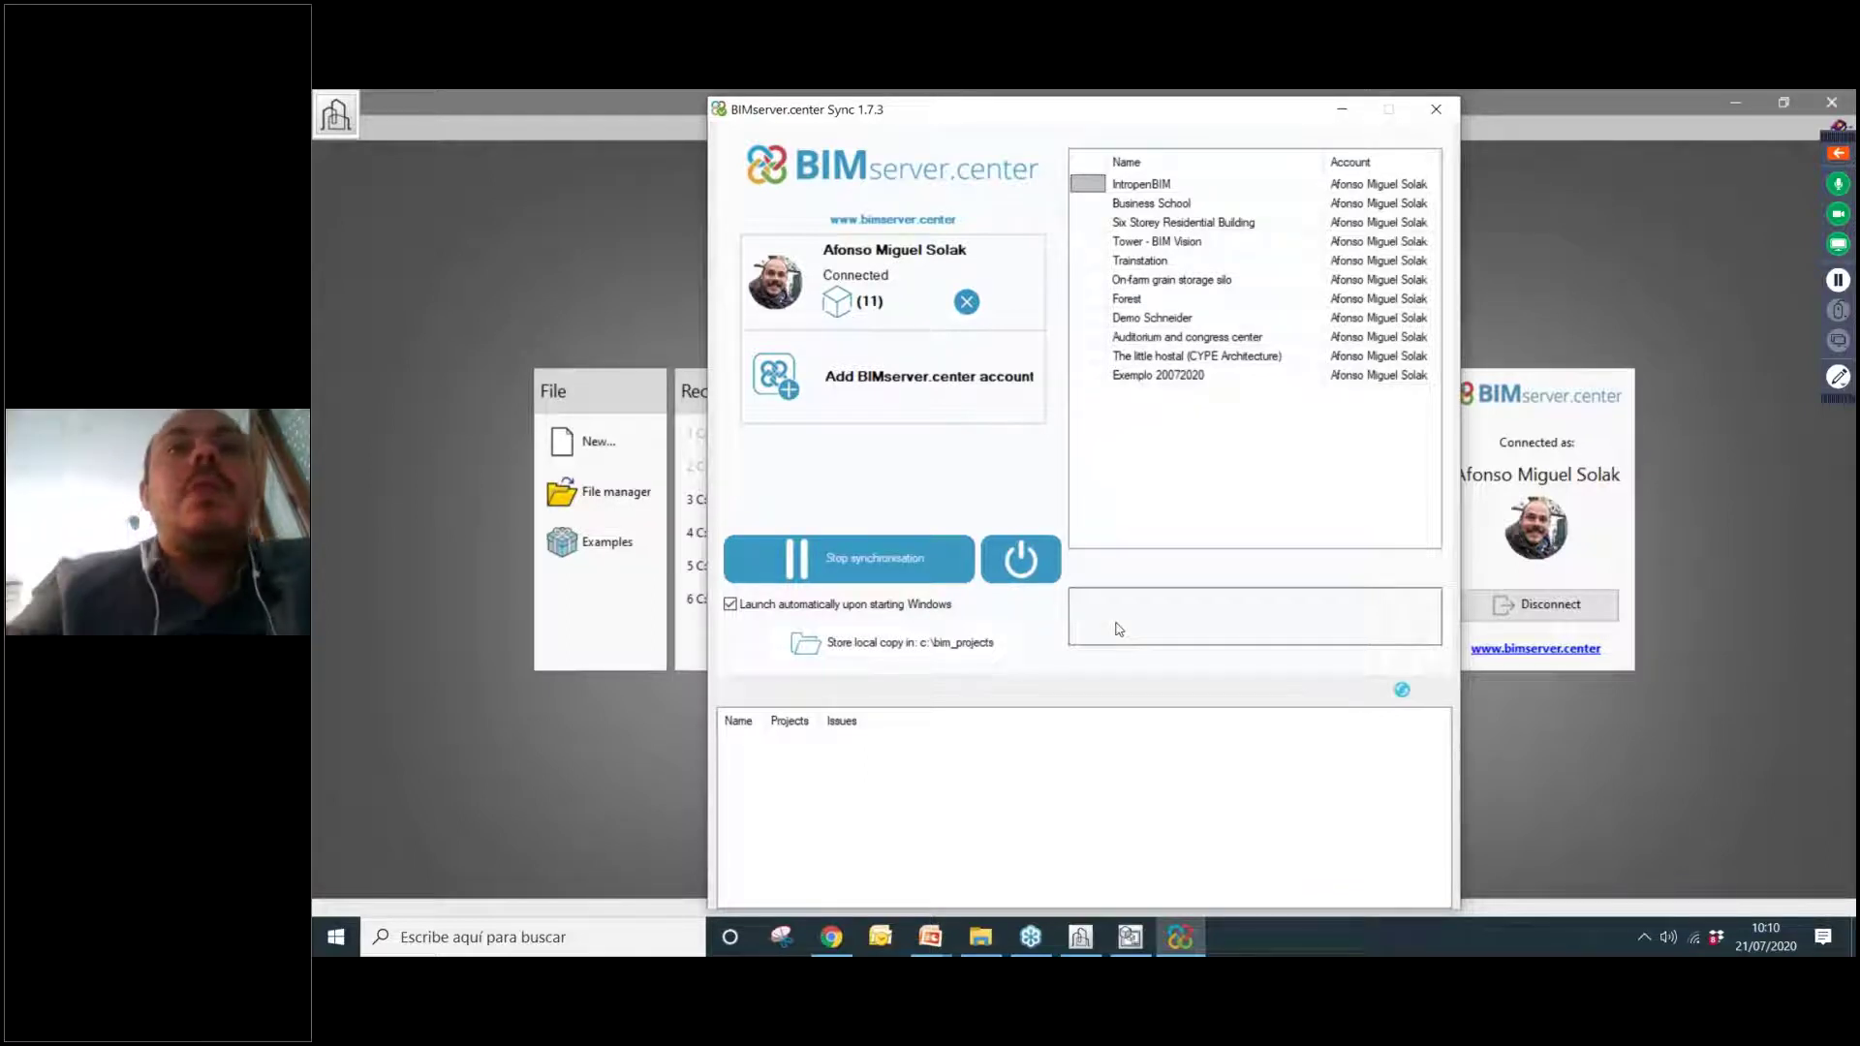
Check the folder setting for local project copies without changing it, and minimise the Sync window.
left_click(955, 648)
left_click(976, 500)
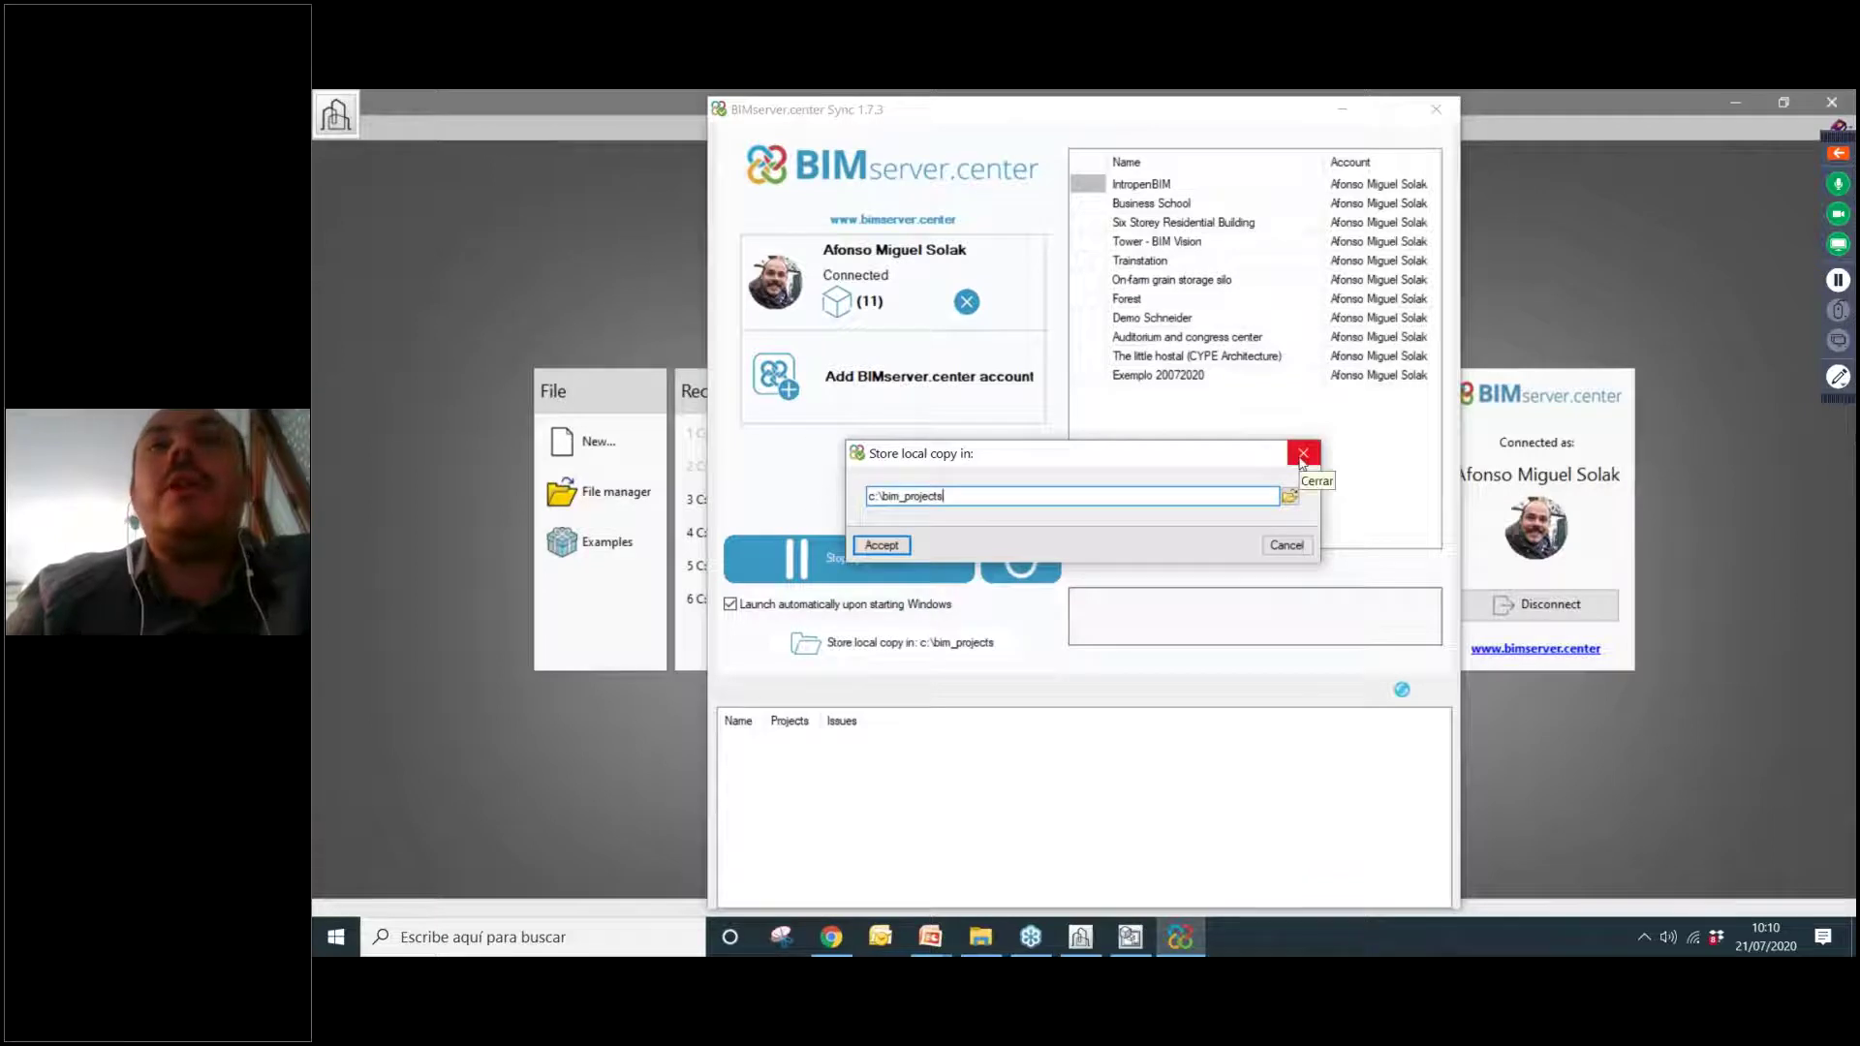
left_click(1303, 453)
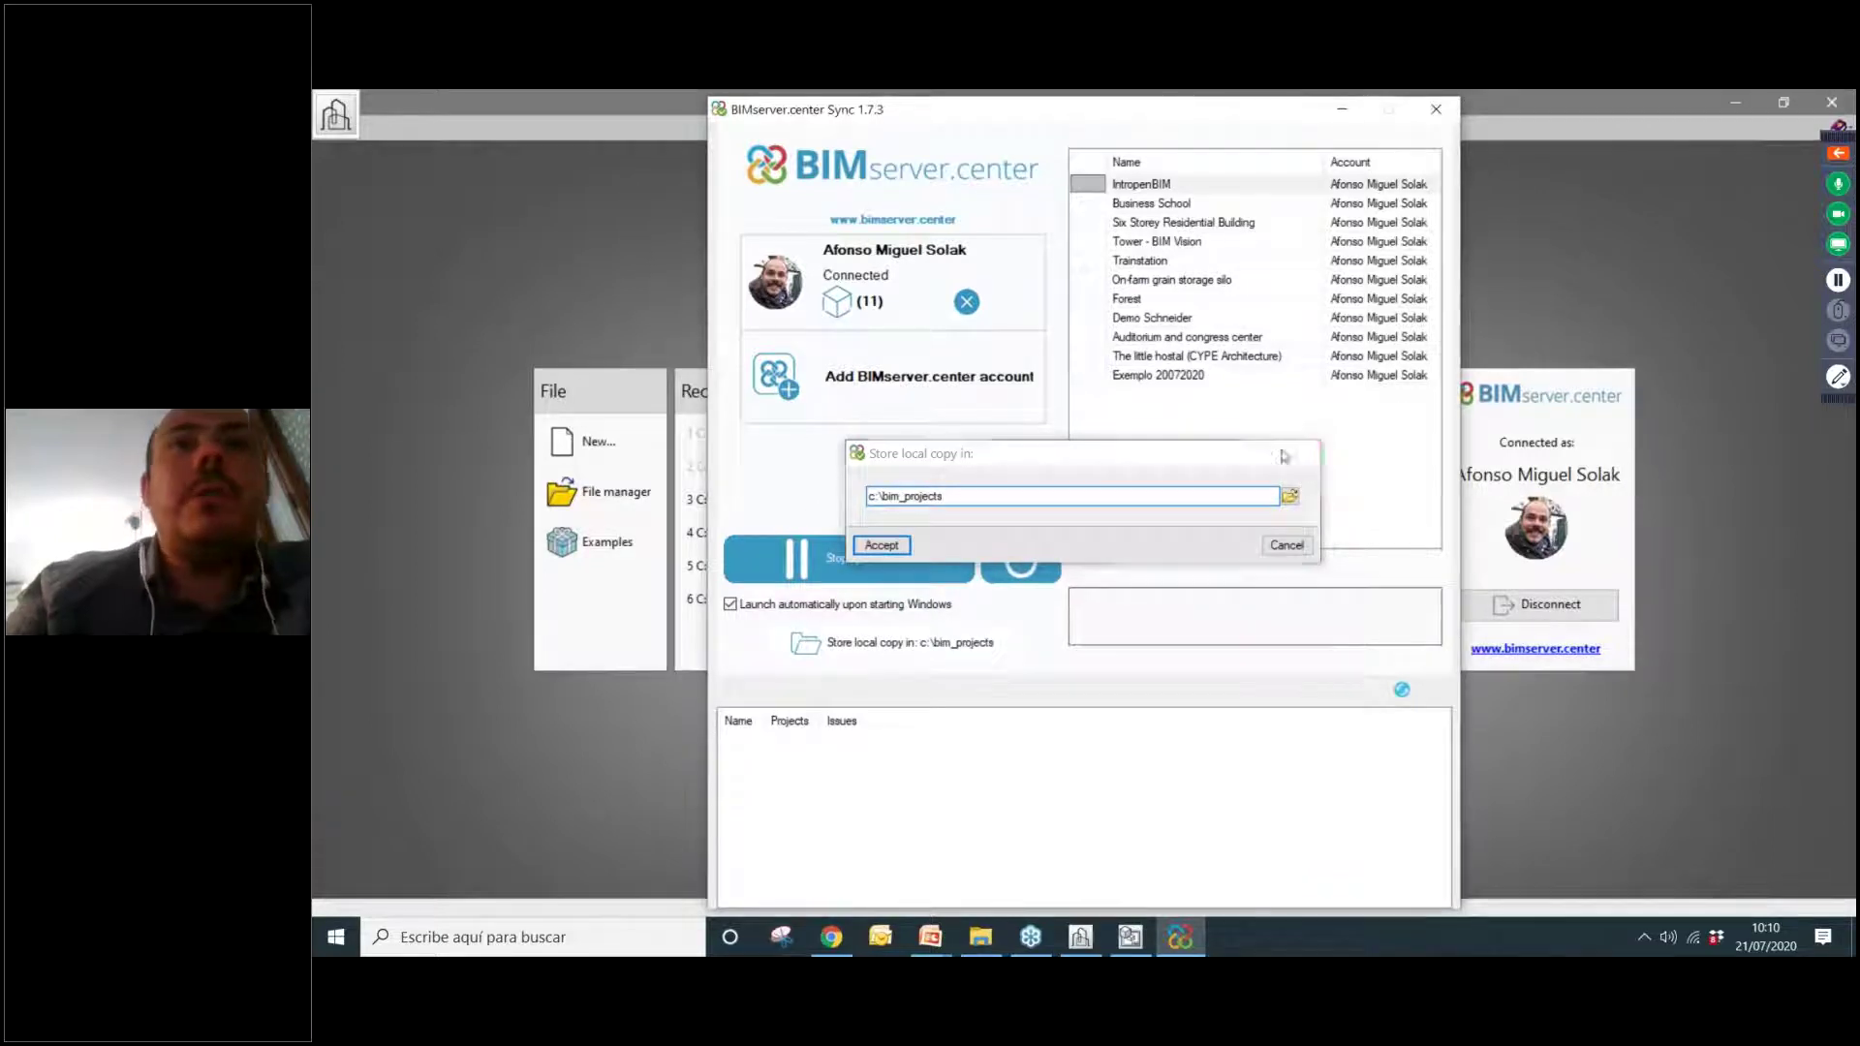
left_click(1342, 109)
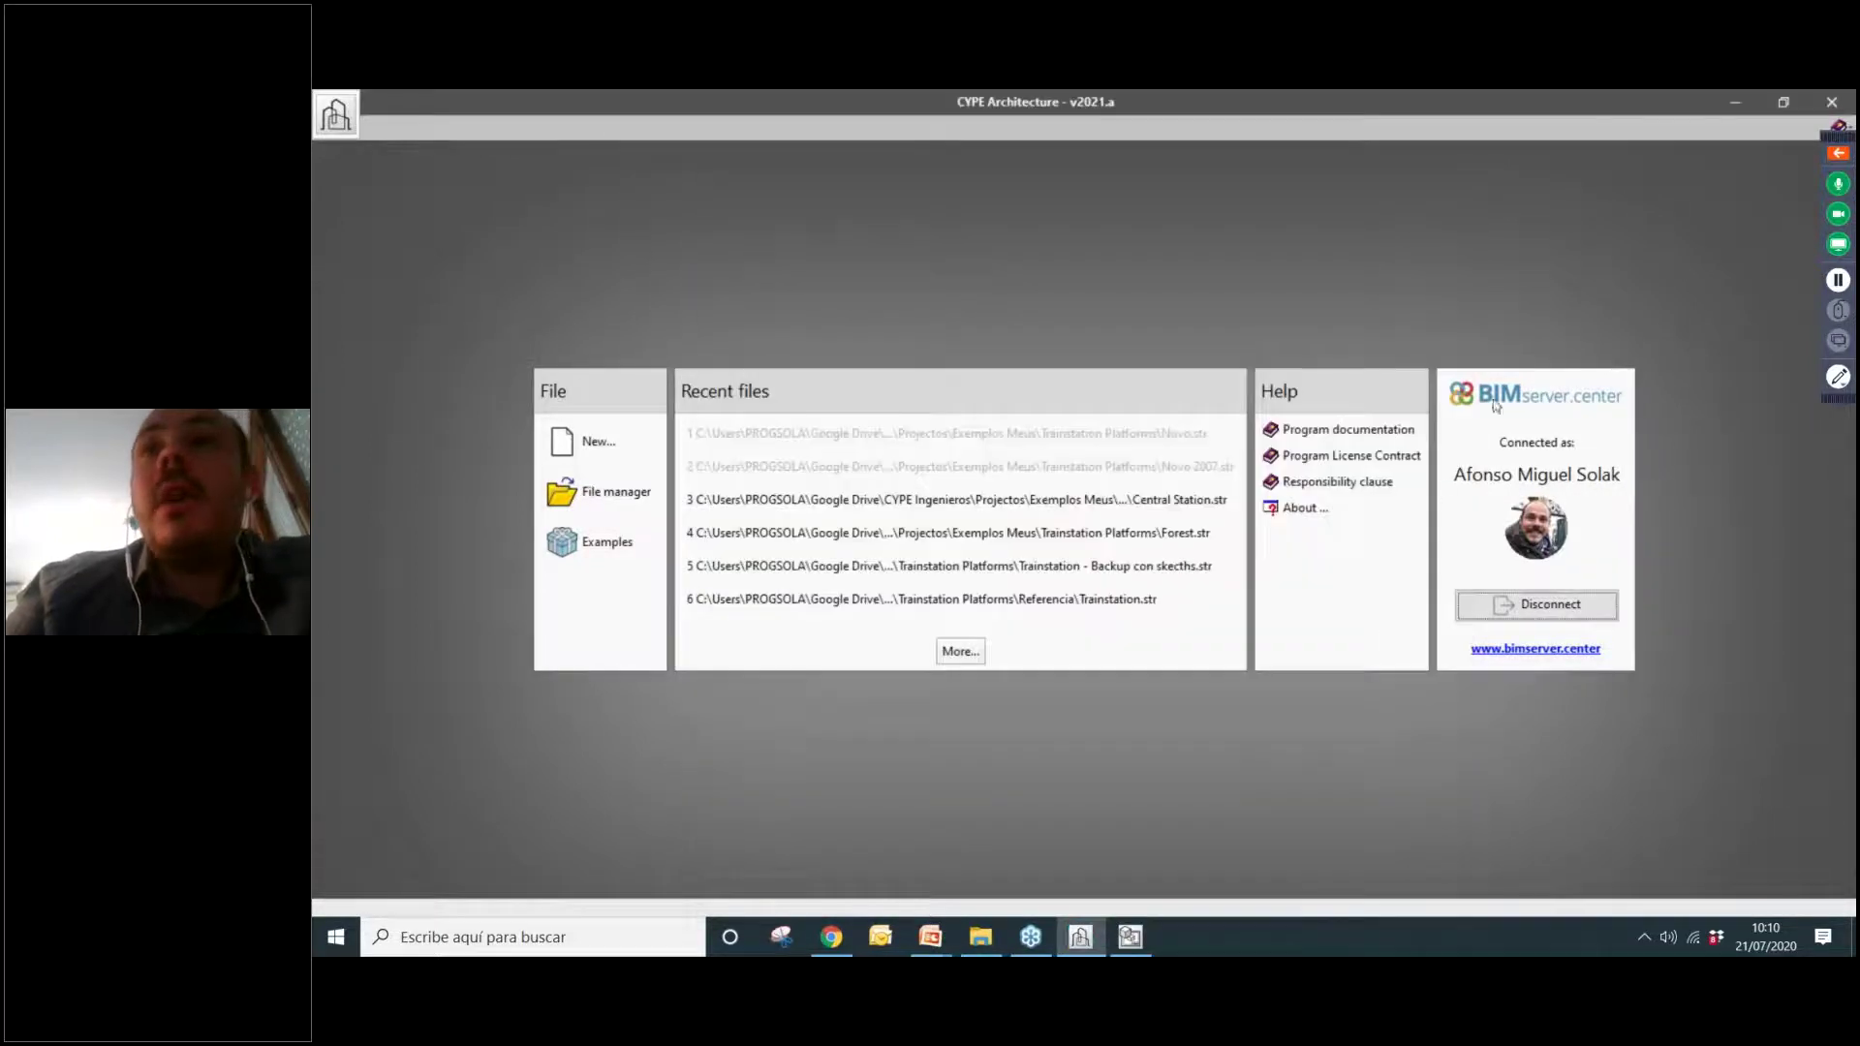
Create a new project with the file name "Example 2107" and an empty description.
left_click(562, 445)
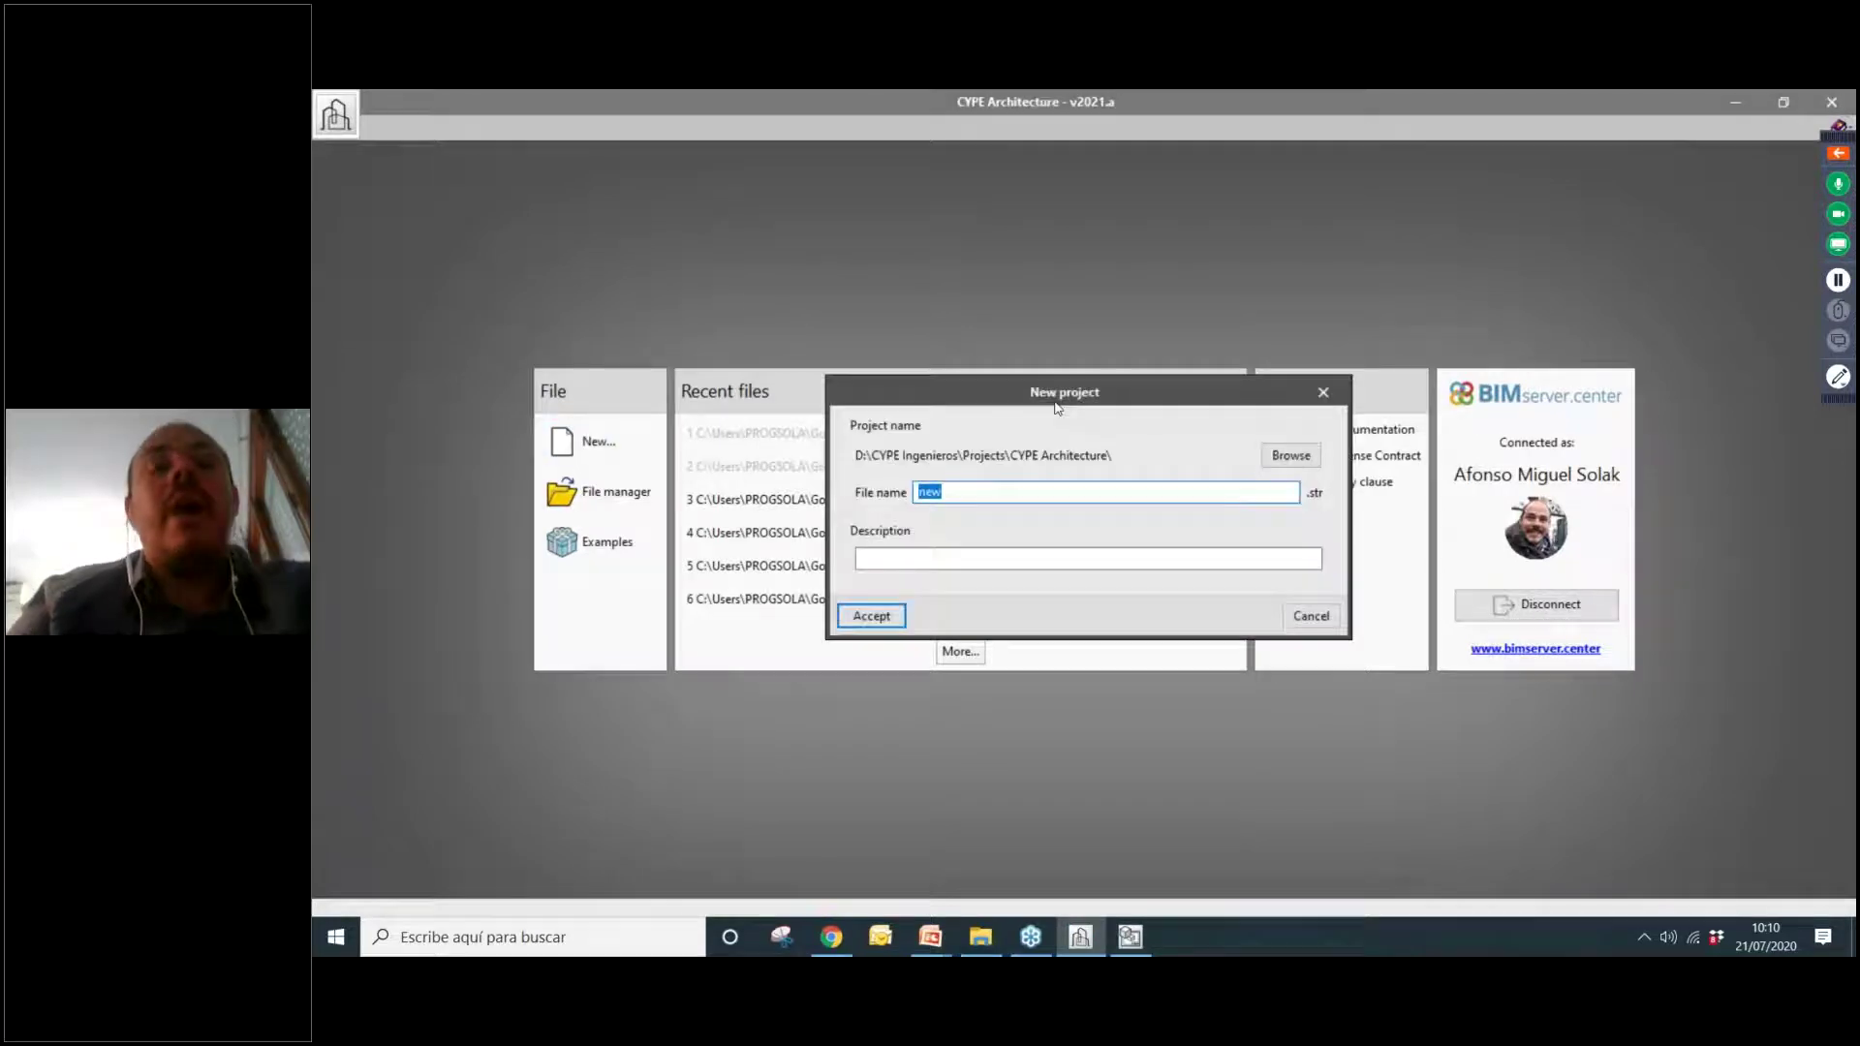
type("Example 21")
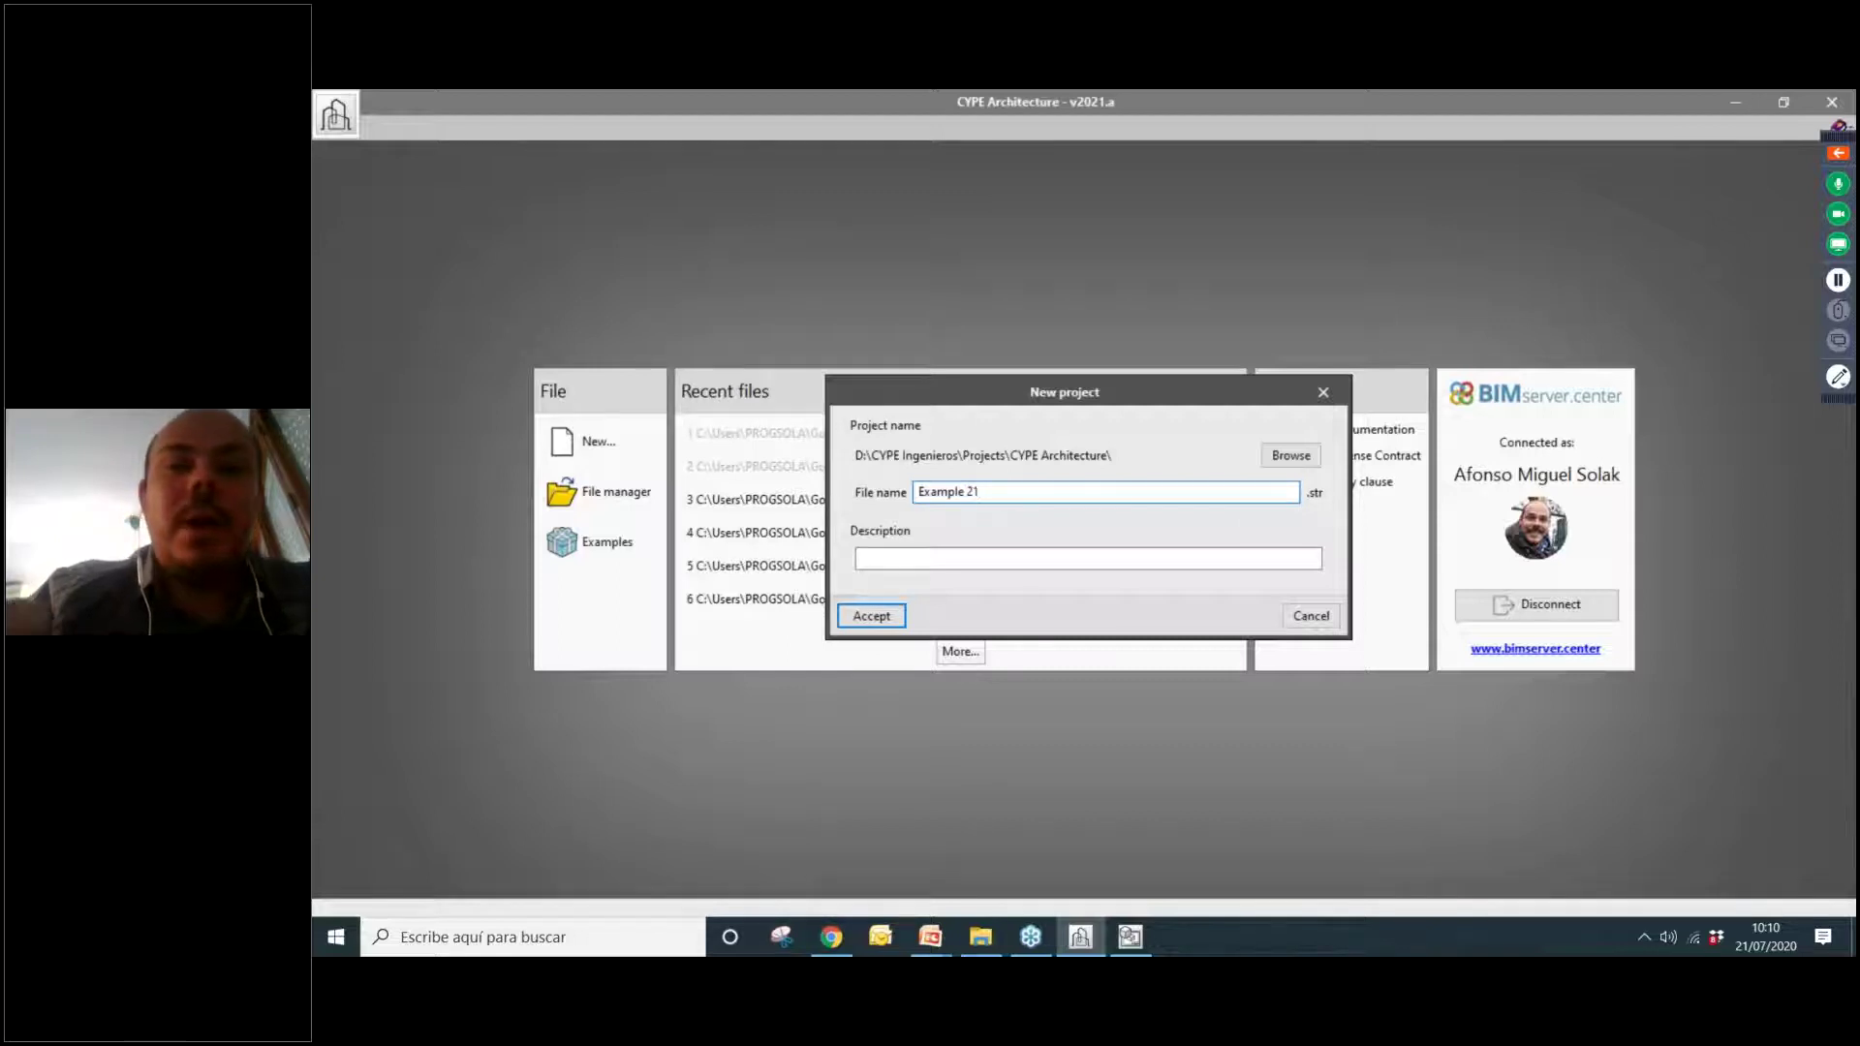
type("07")
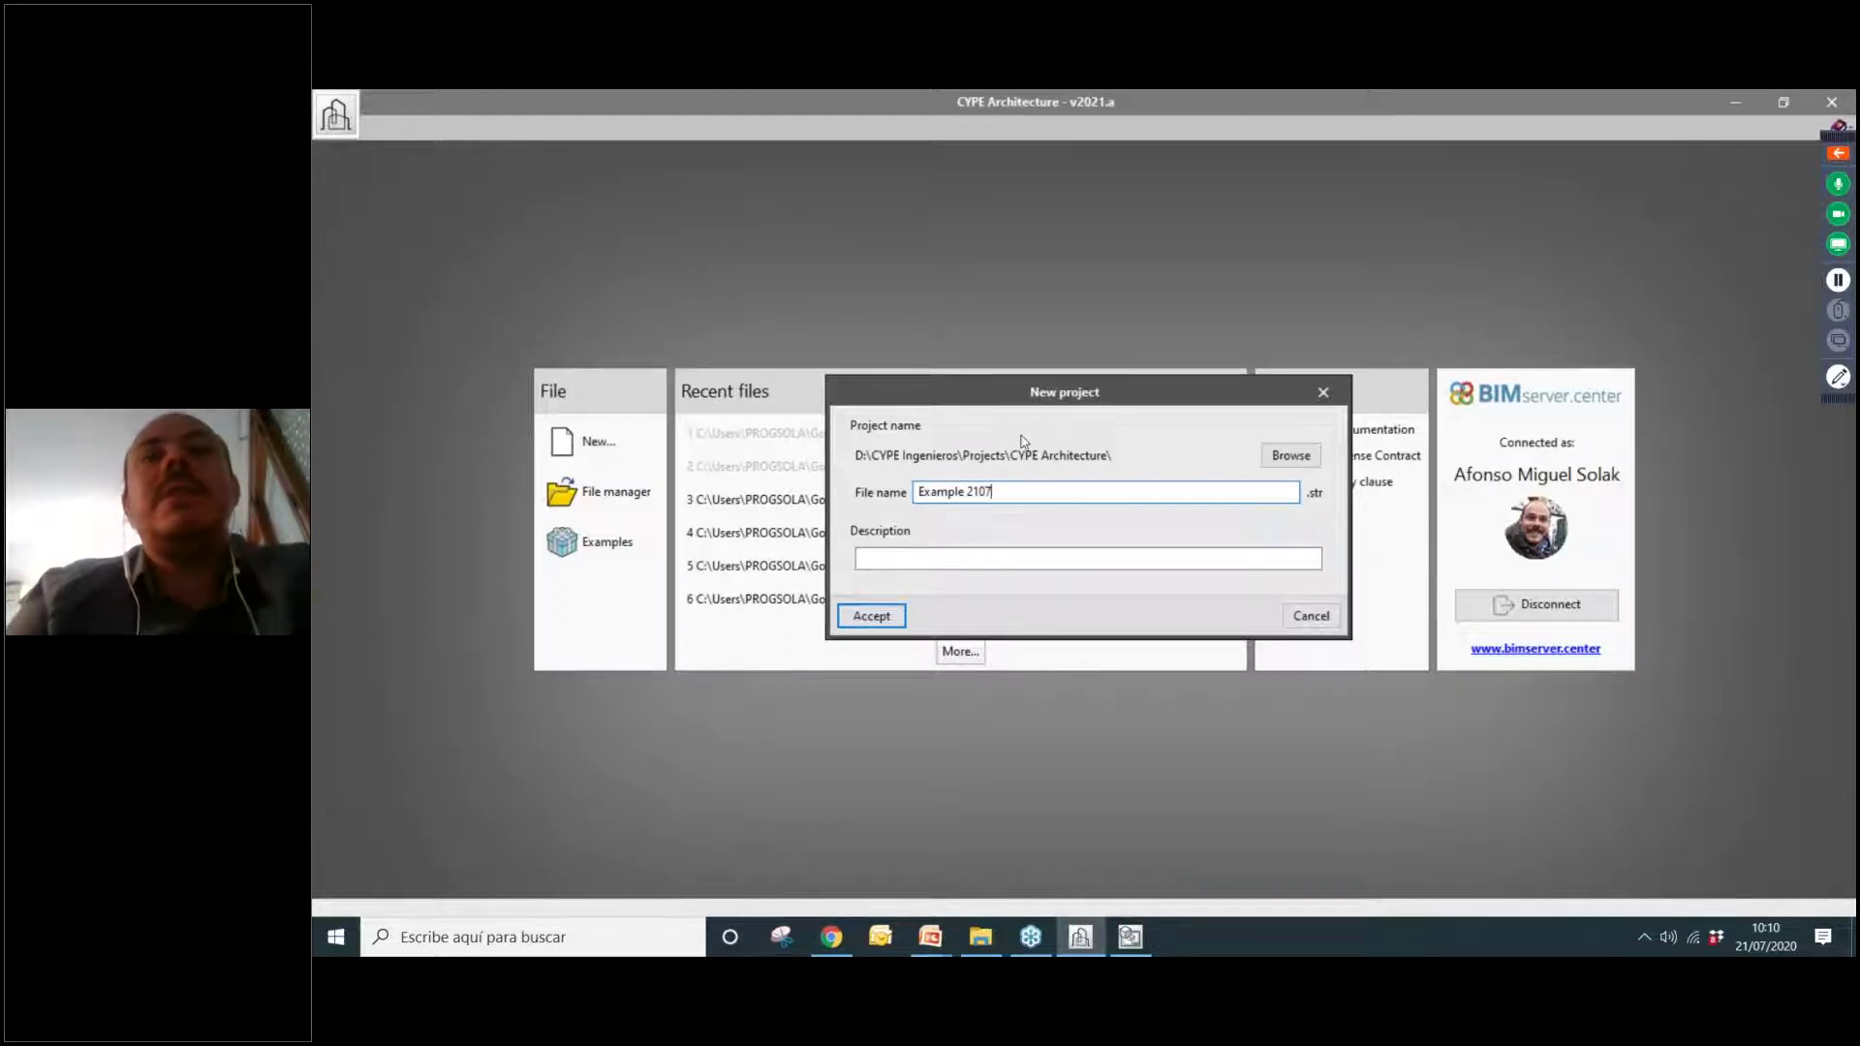
left_click(959, 558)
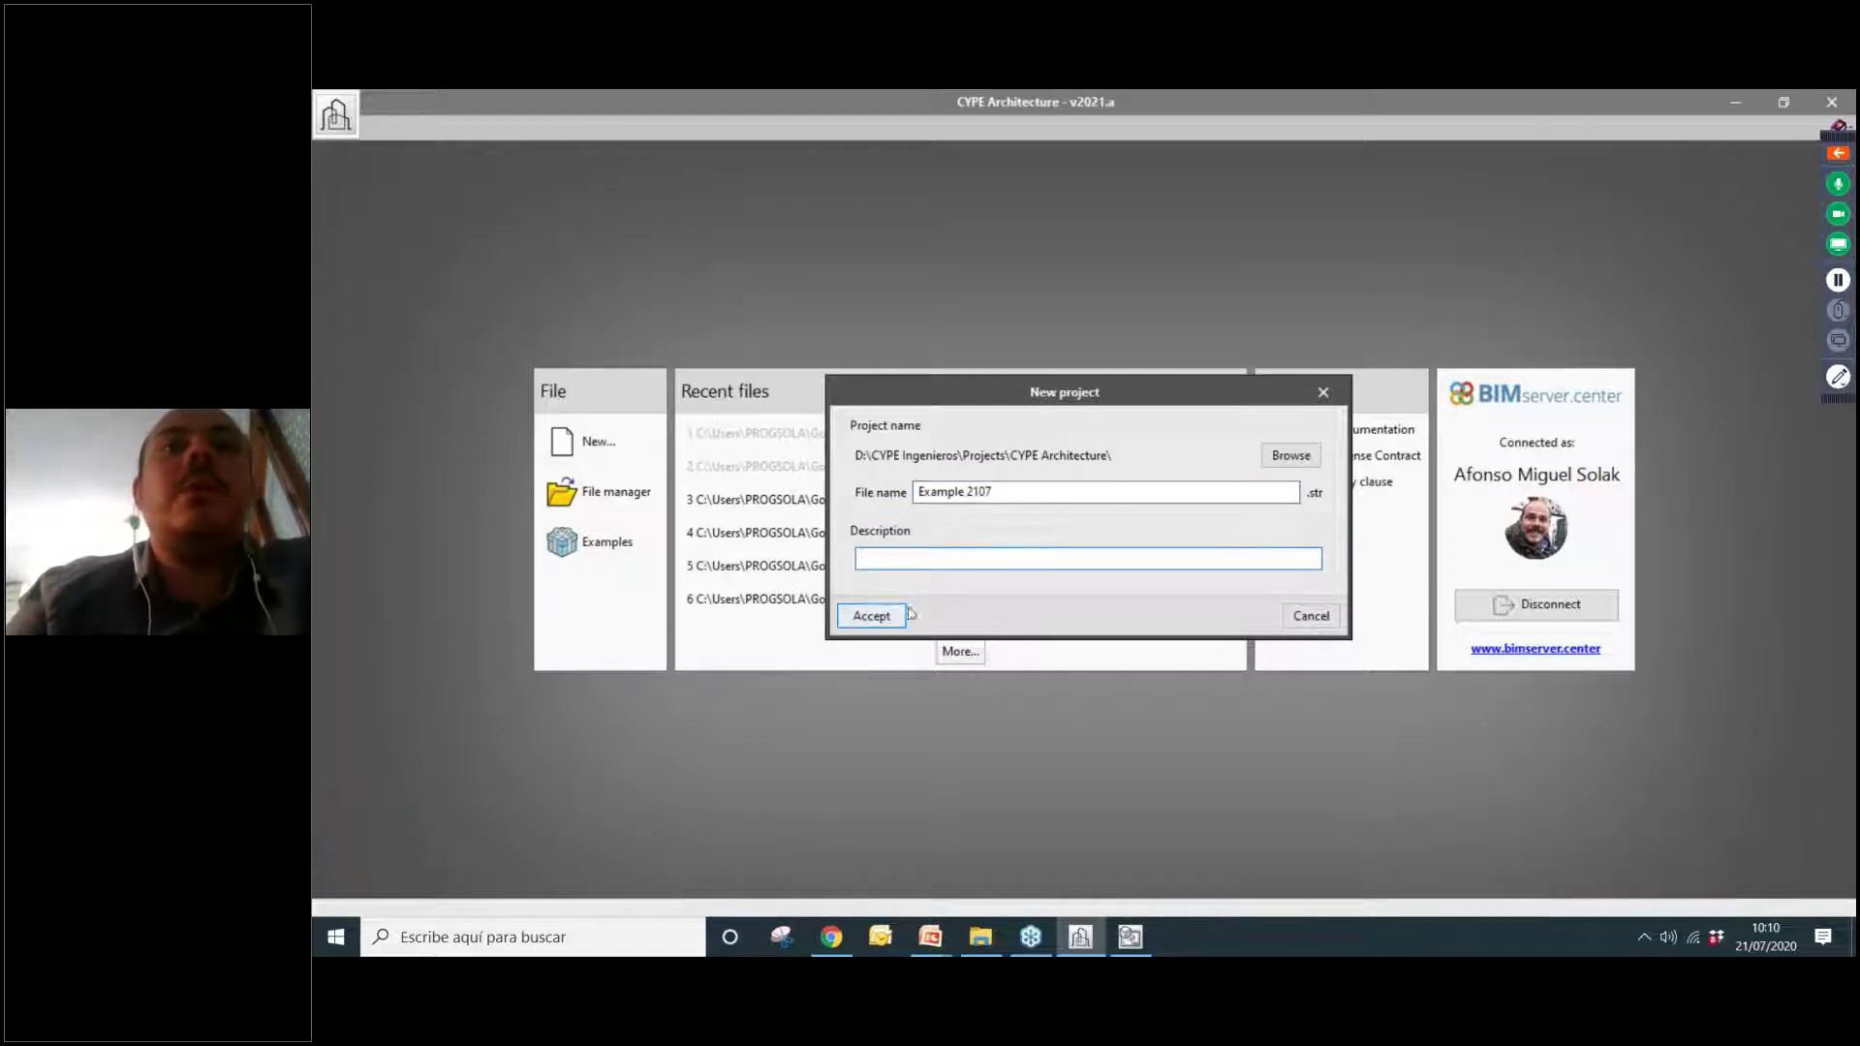
left_click(872, 616)
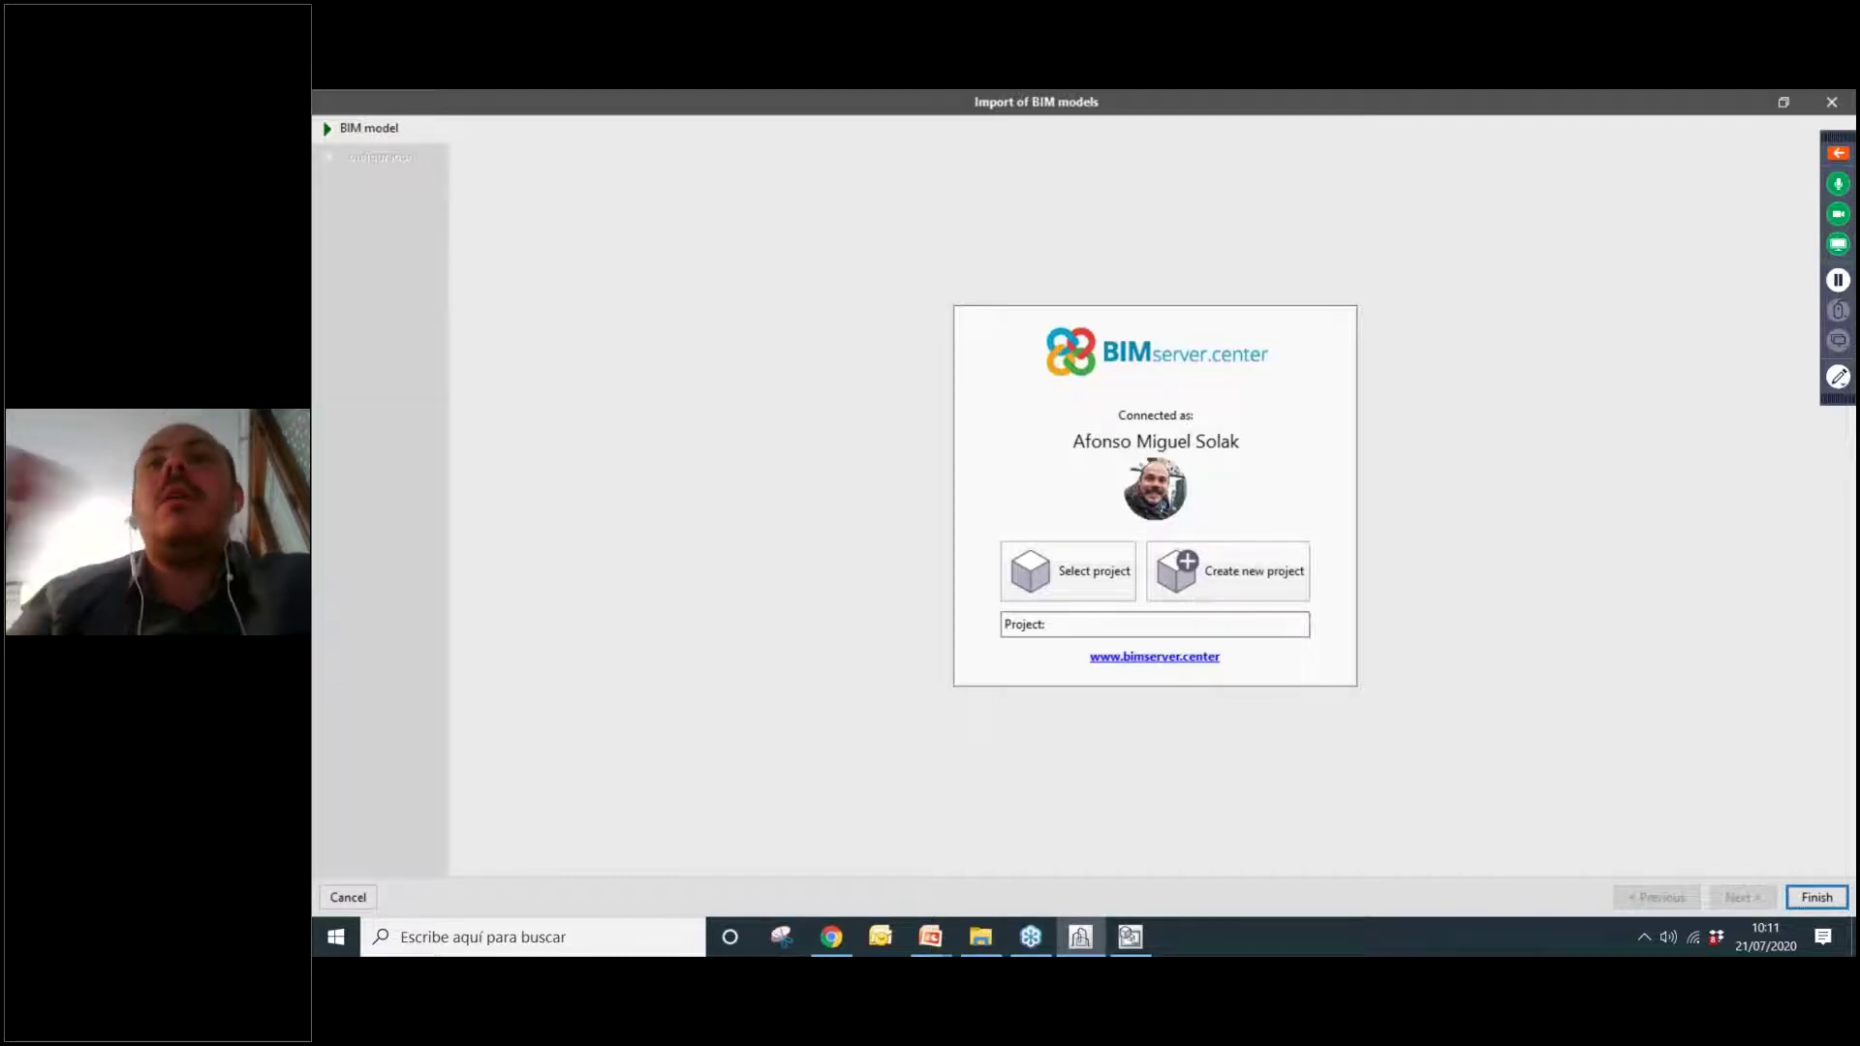
Start a new BIMserver.center project named "Example 2107" with the project type Other.
left_click(1258, 566)
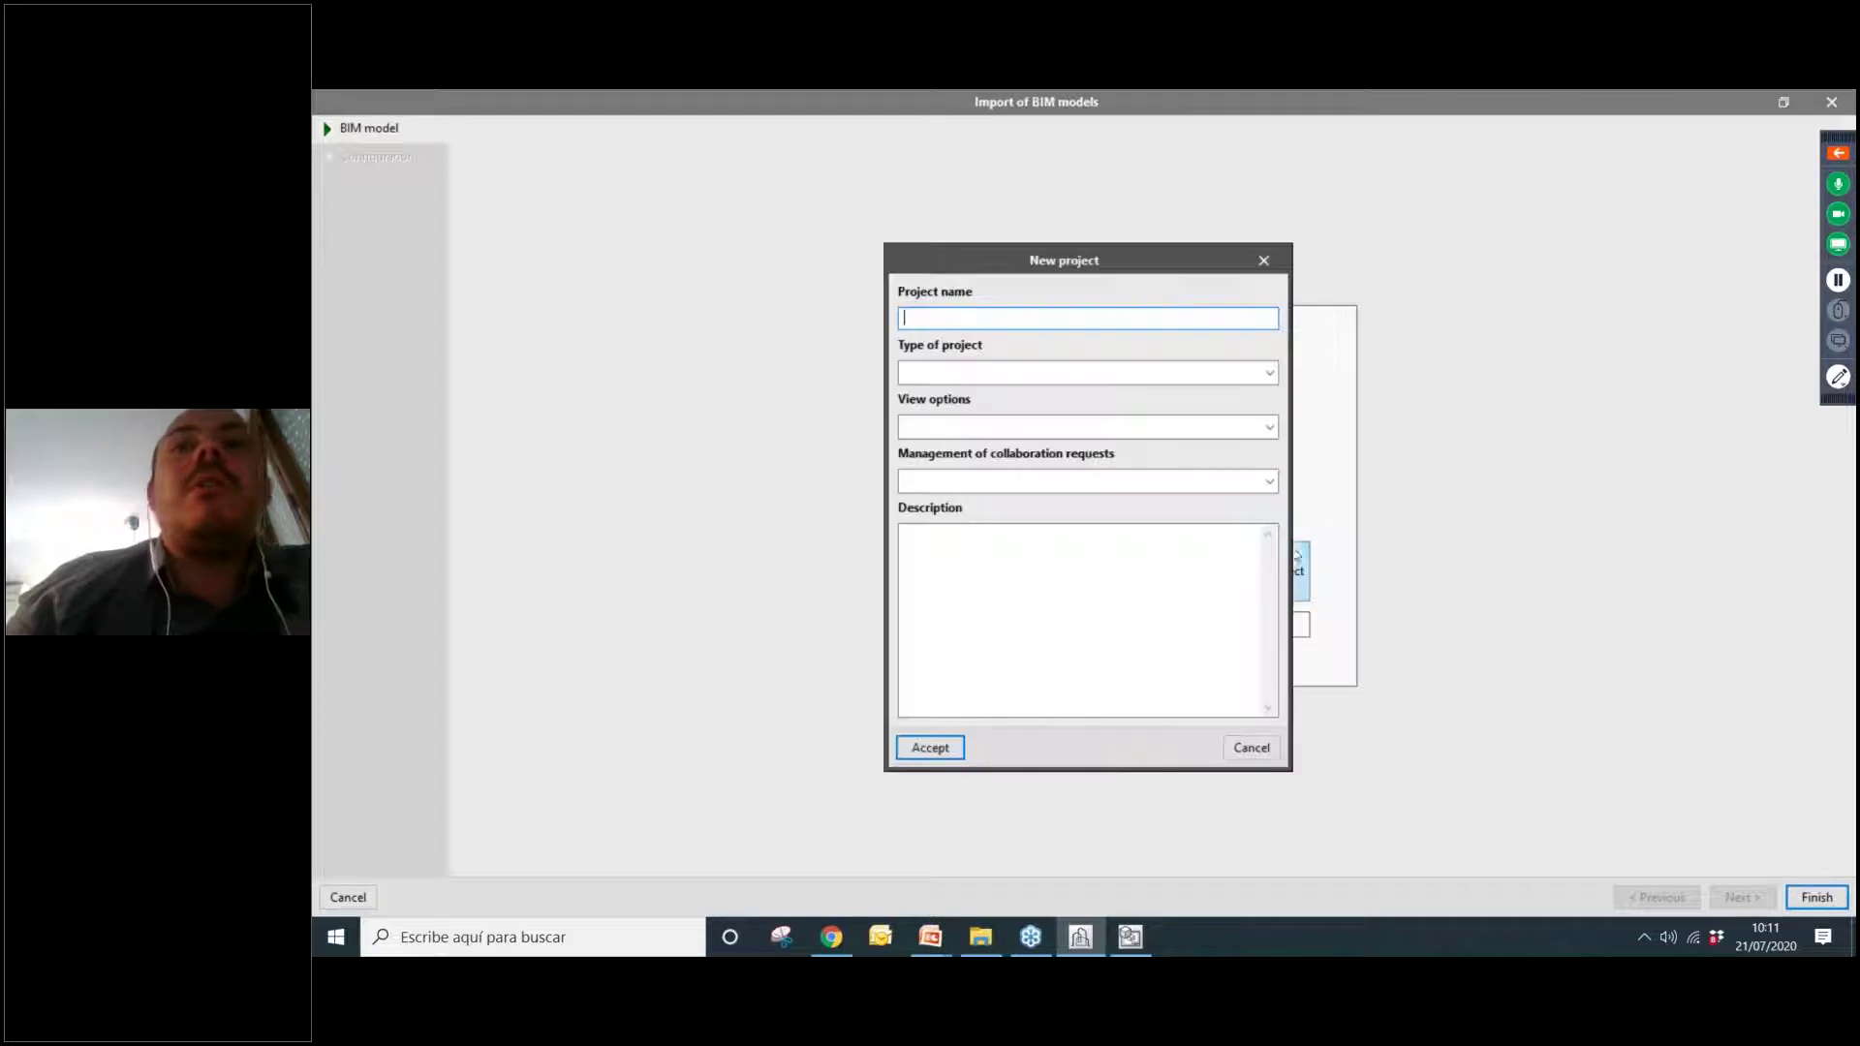
type("Example")
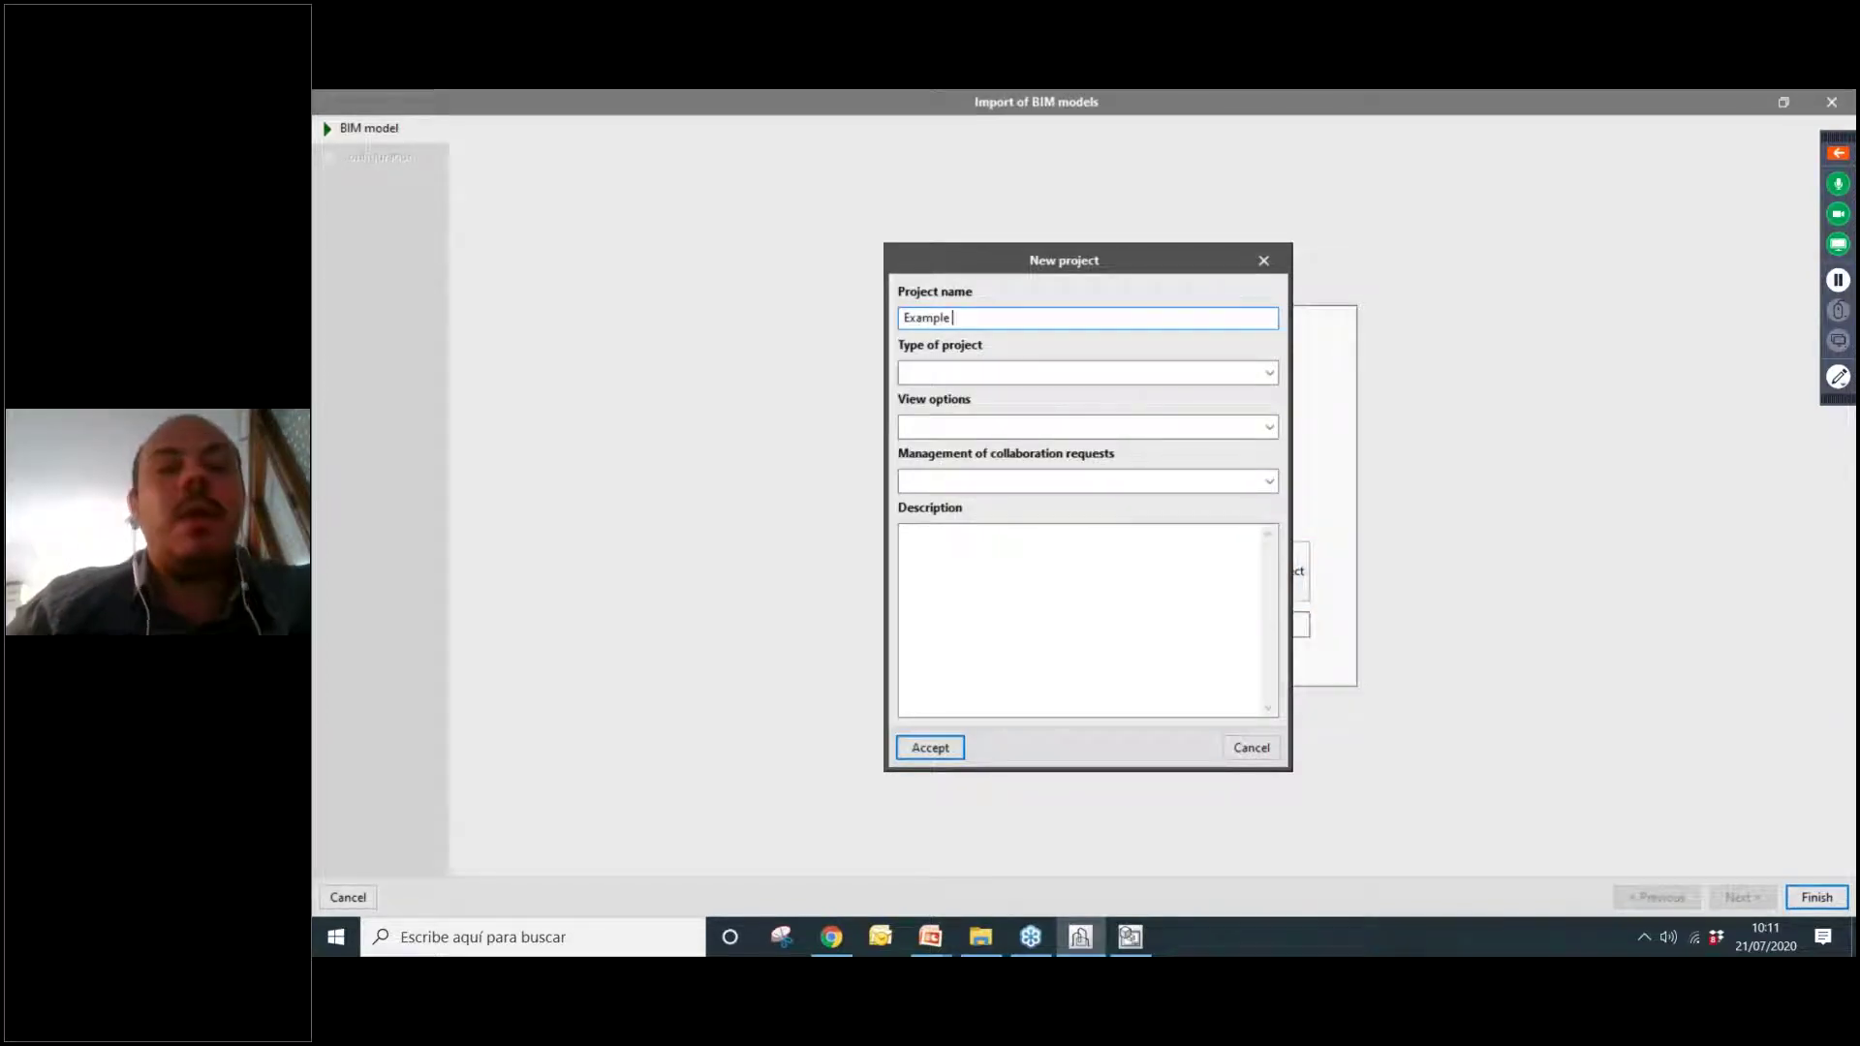
type(" 2107")
left_click(1127, 374)
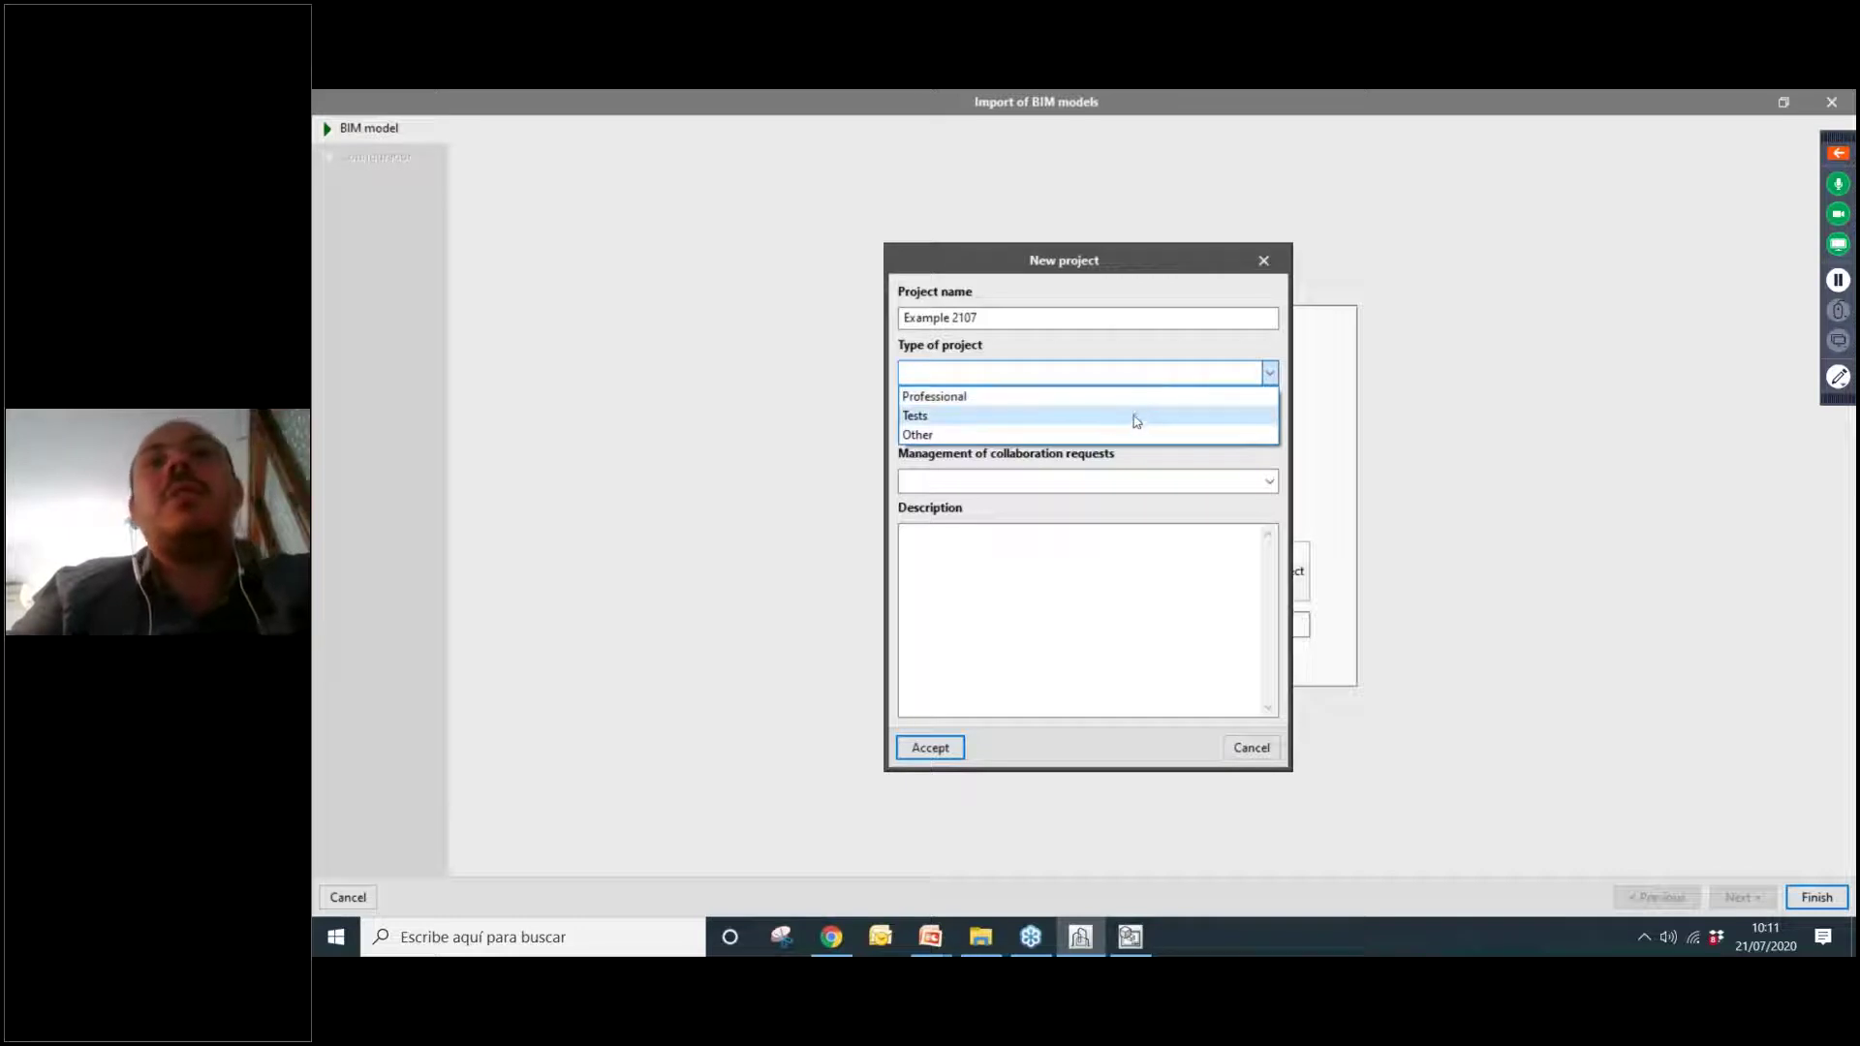
left_click(1129, 437)
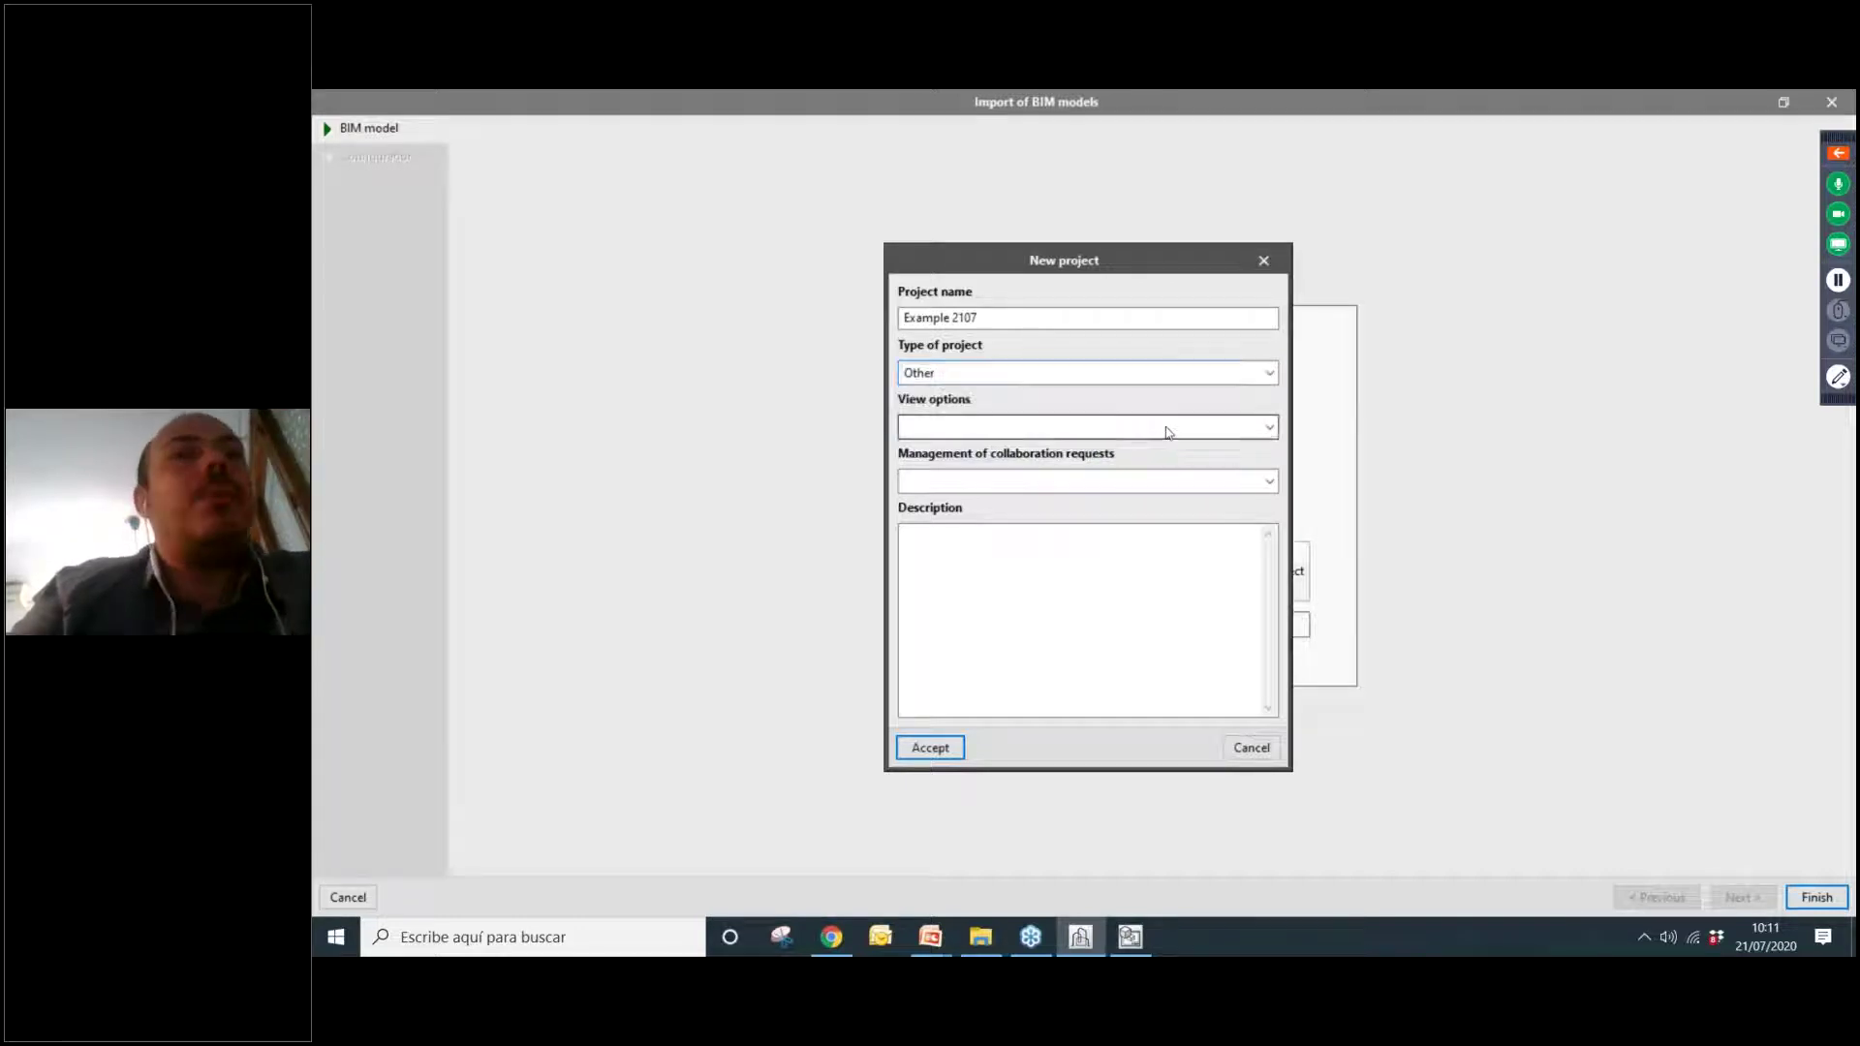
Set the project's view options to Not visible and its collaboration requests to Closed, create it and finish the BIM model import.
left_click(1167, 428)
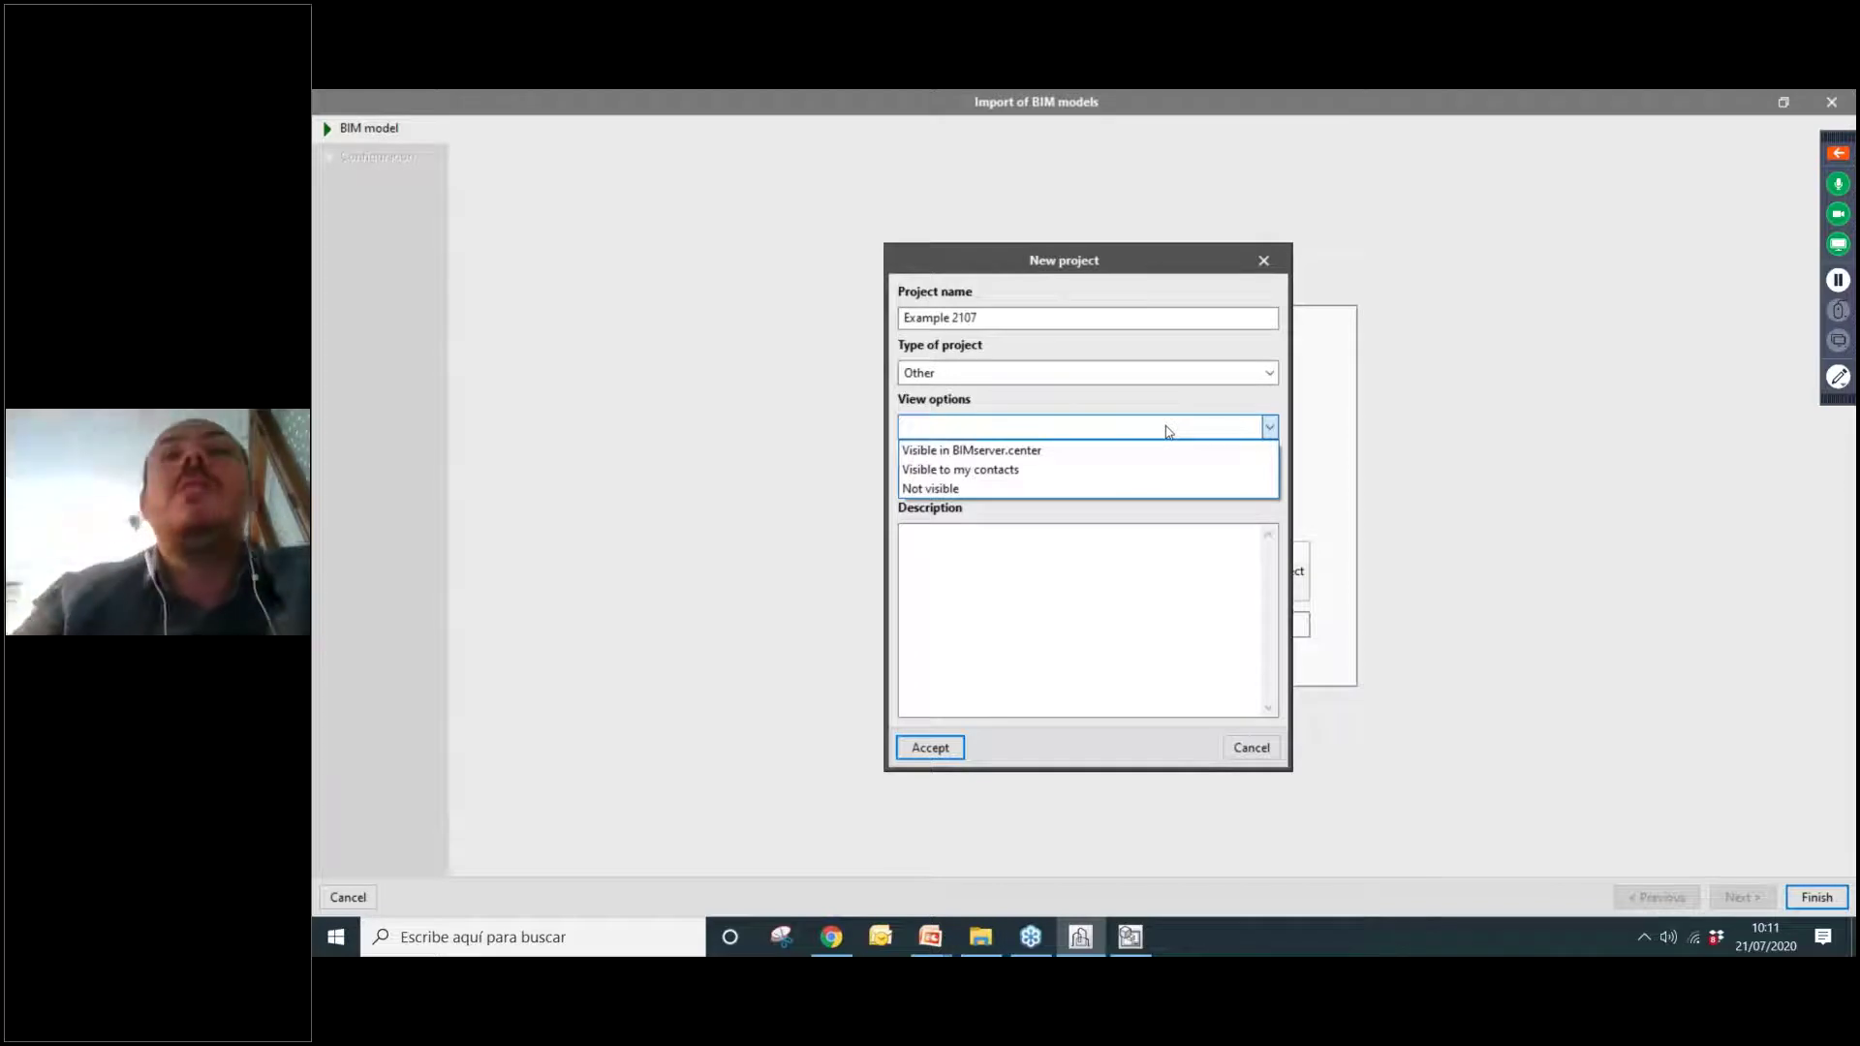
left_click(1090, 489)
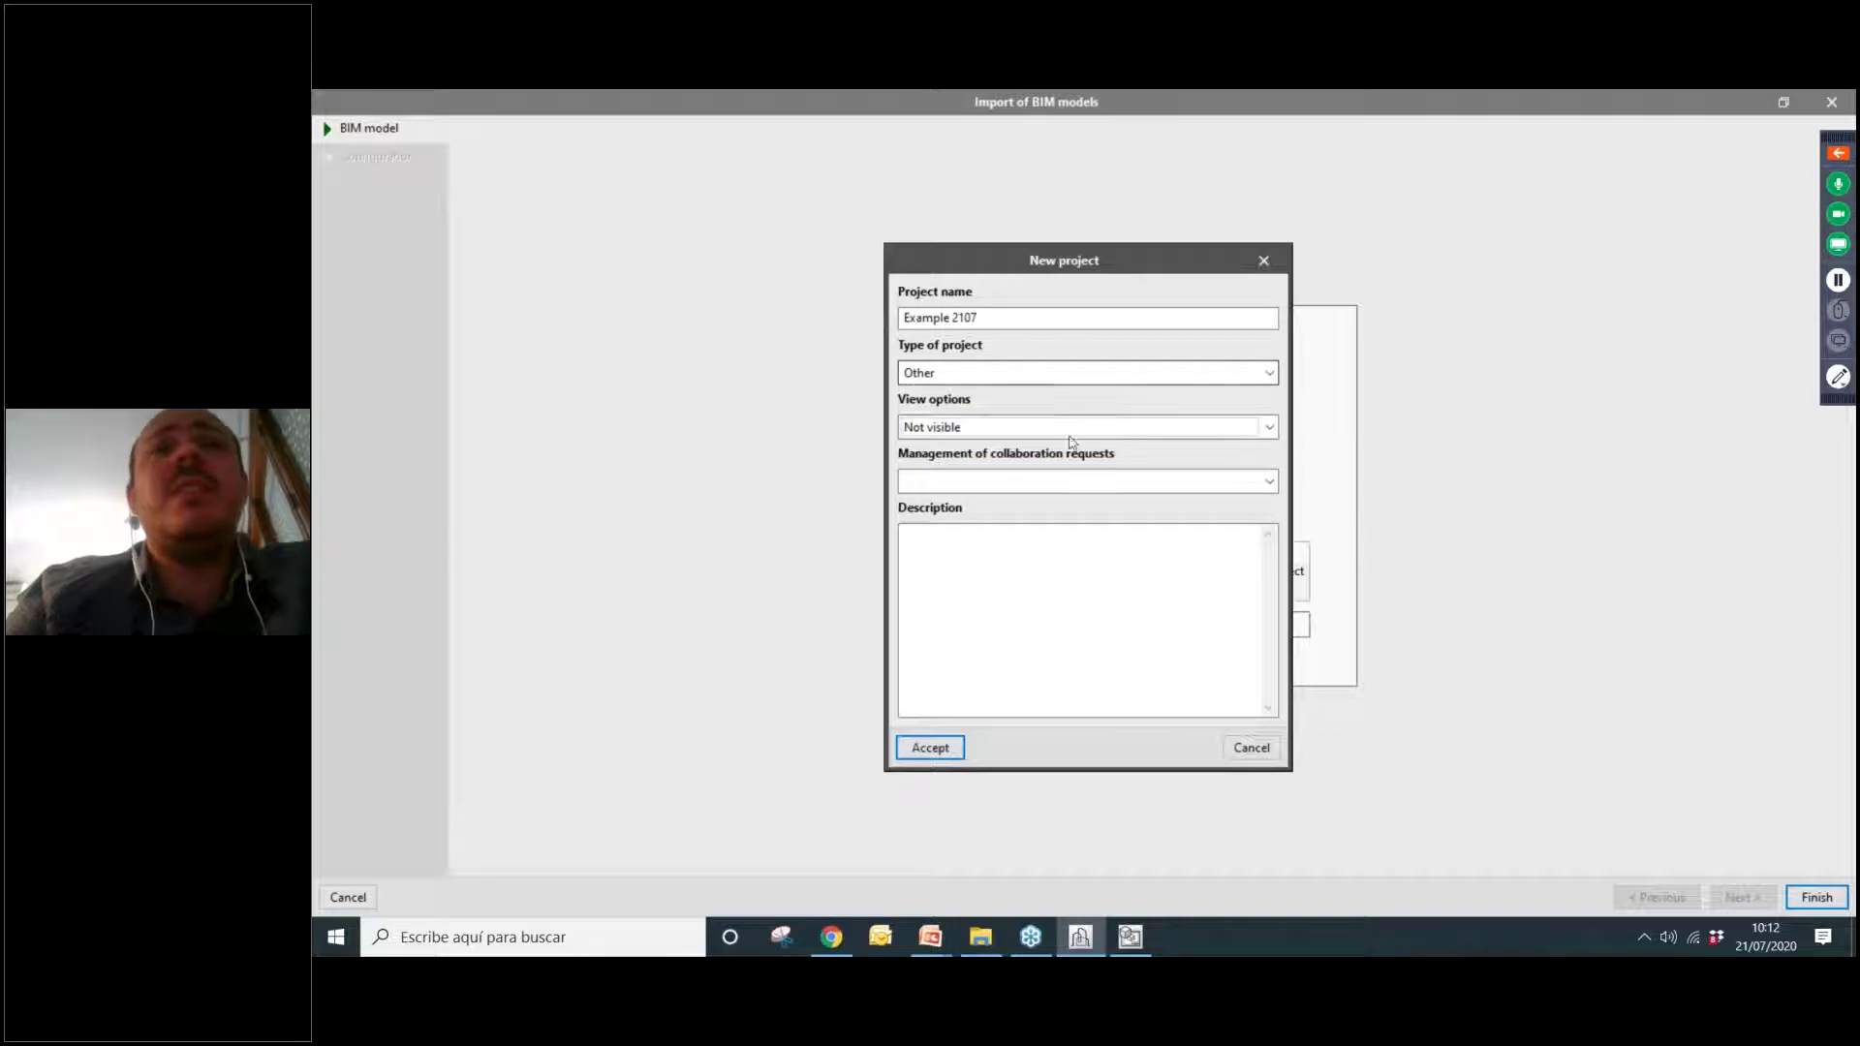
left_click(1153, 477)
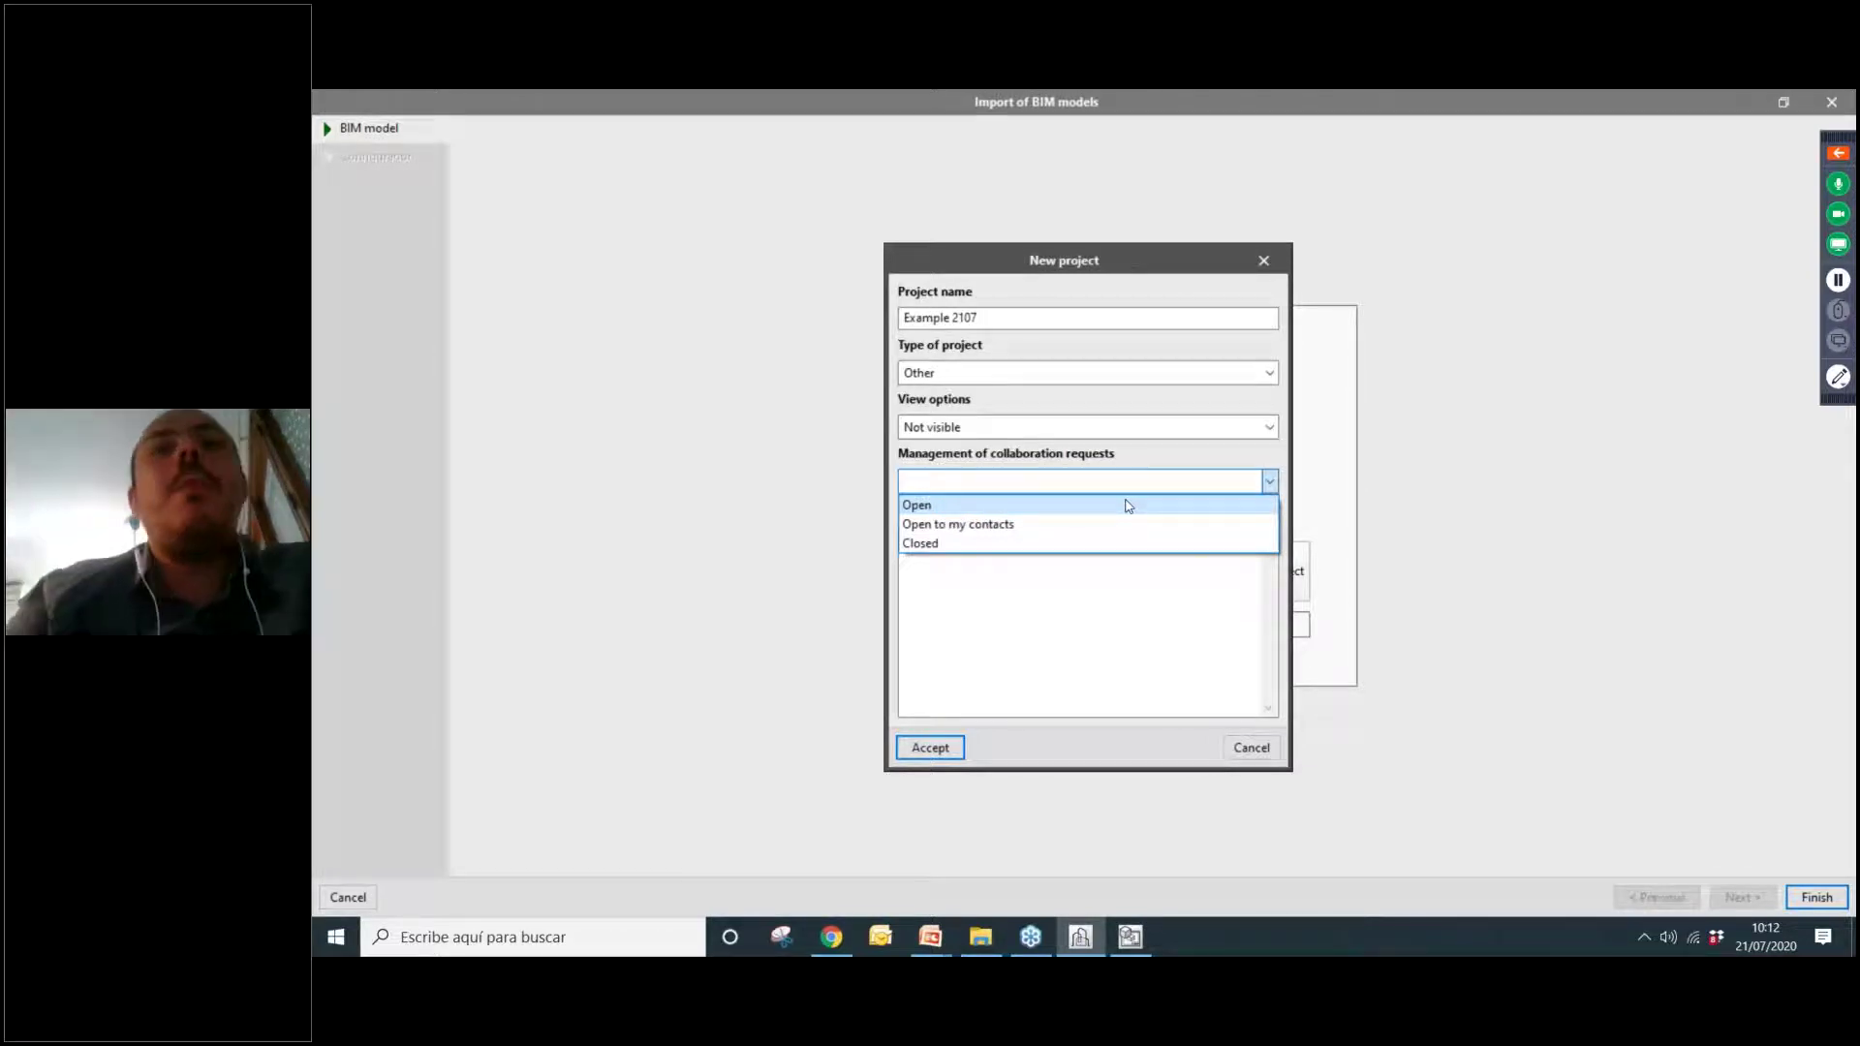
left_click(1071, 543)
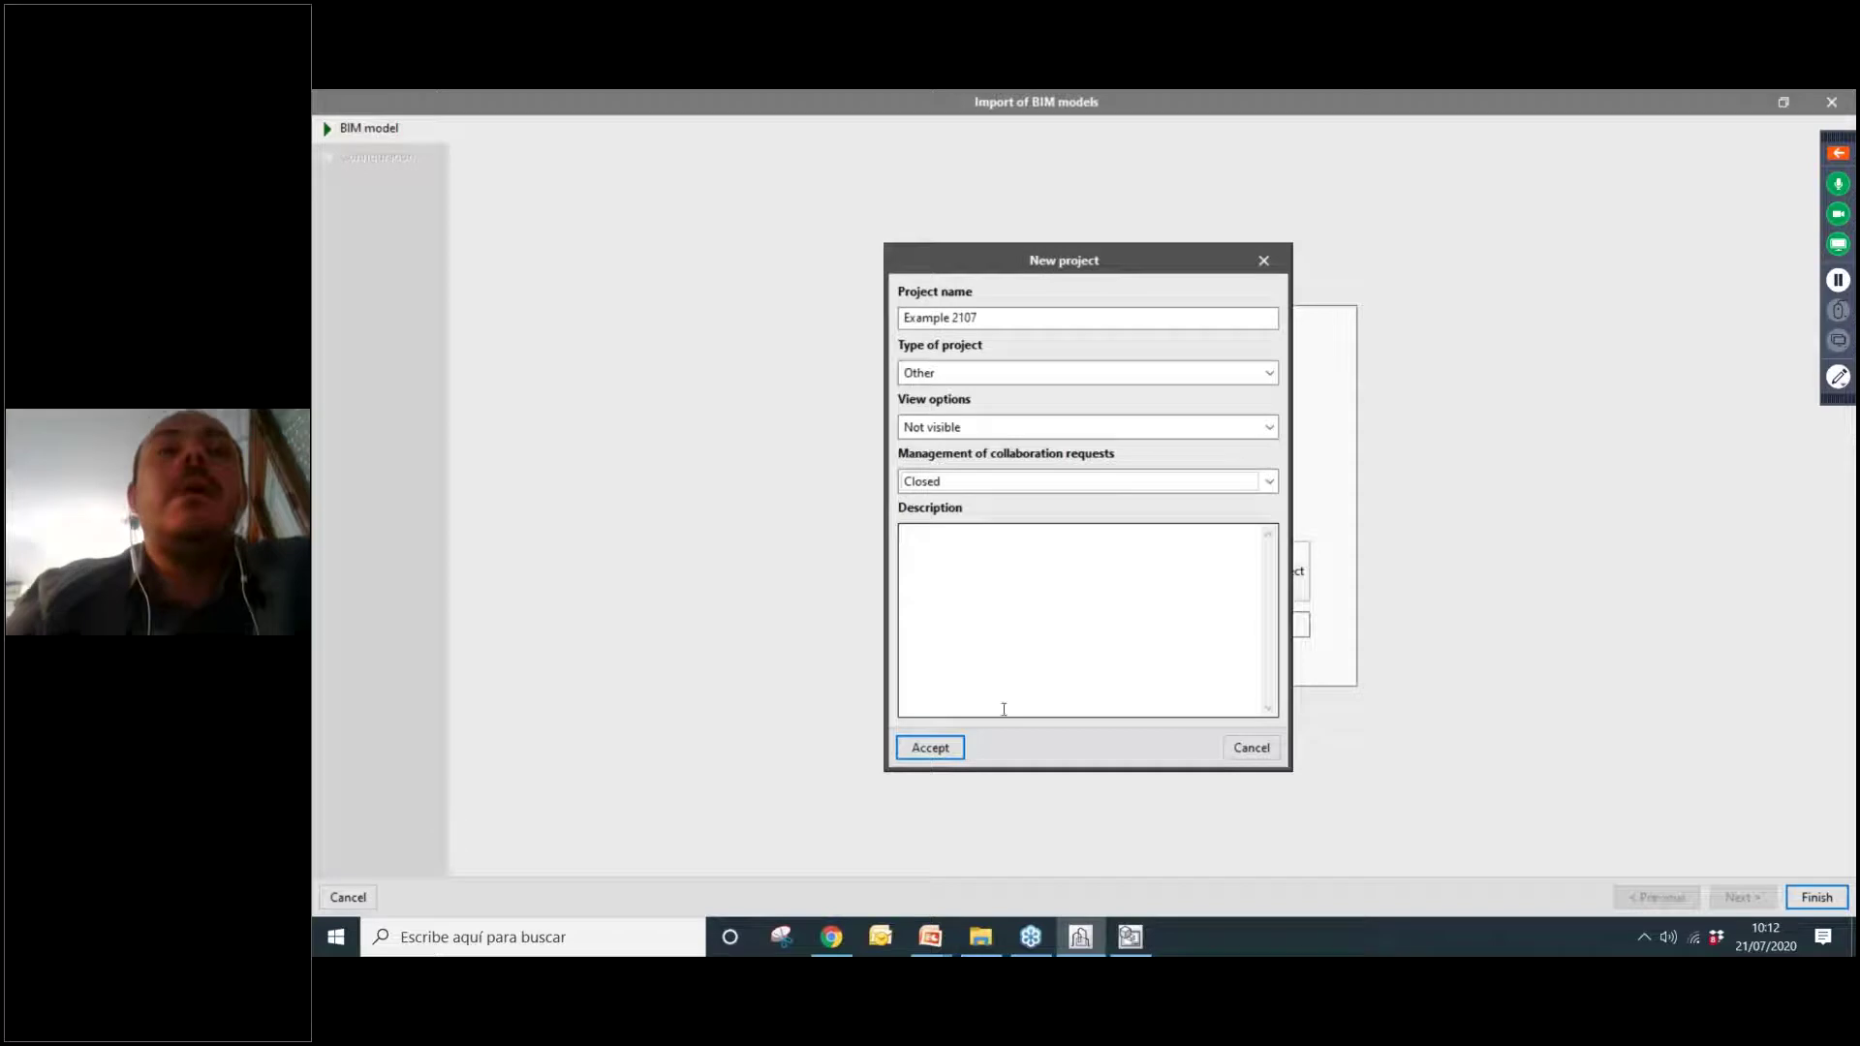
left_click(930, 747)
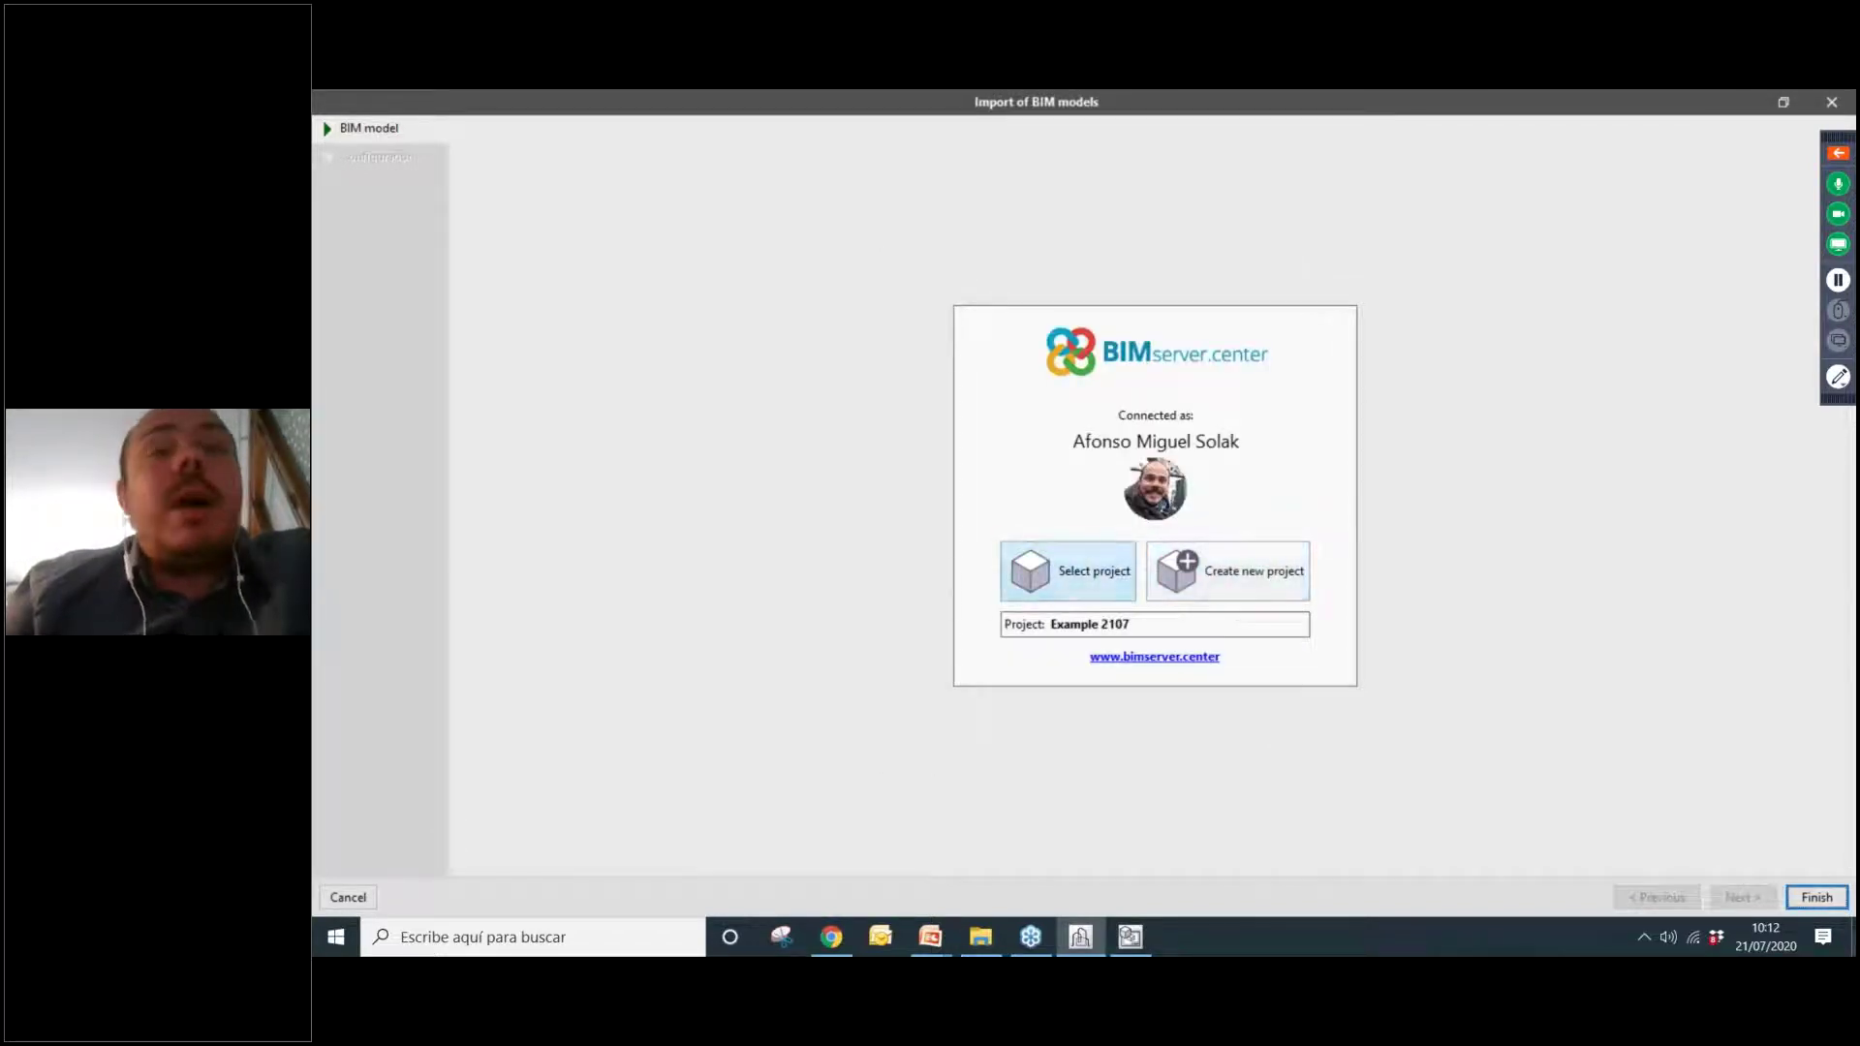
left_click(1814, 900)
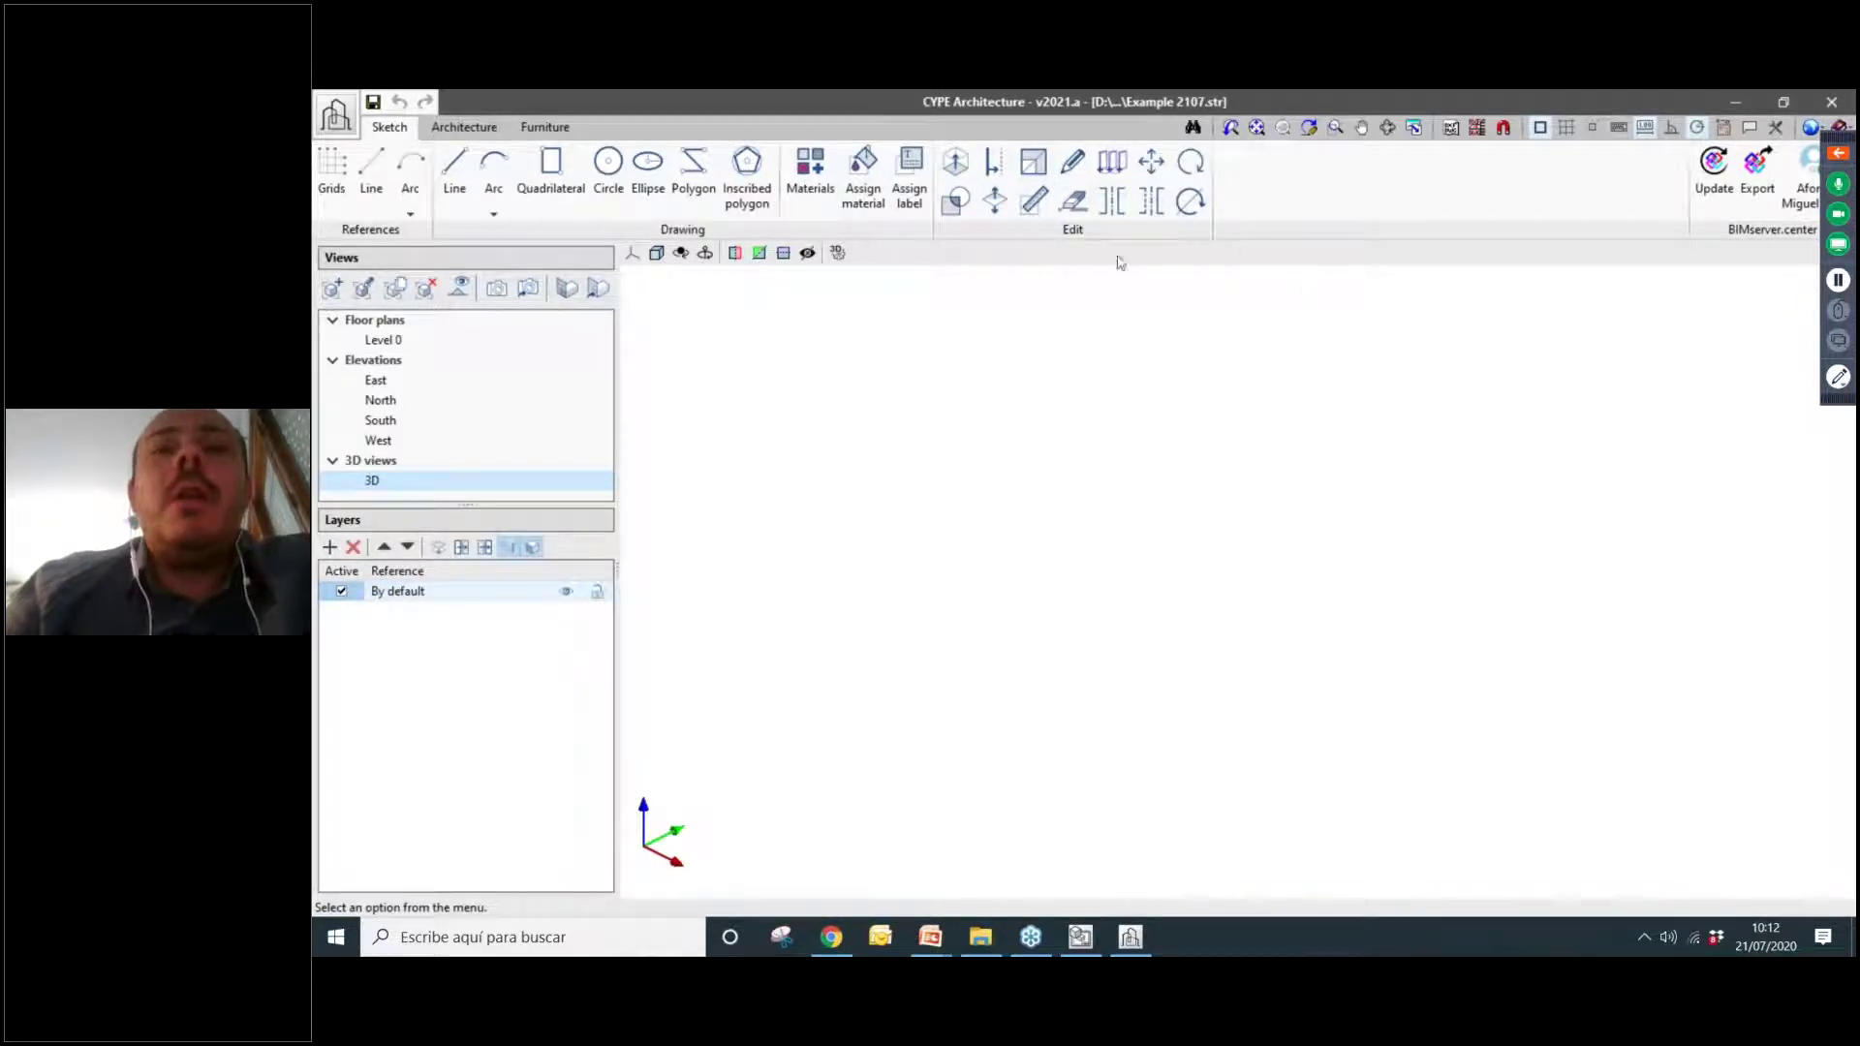
Bring up BIMserver.center Sync, look through the list of synchronised projects, and minimise the window.
left_click(1644, 937)
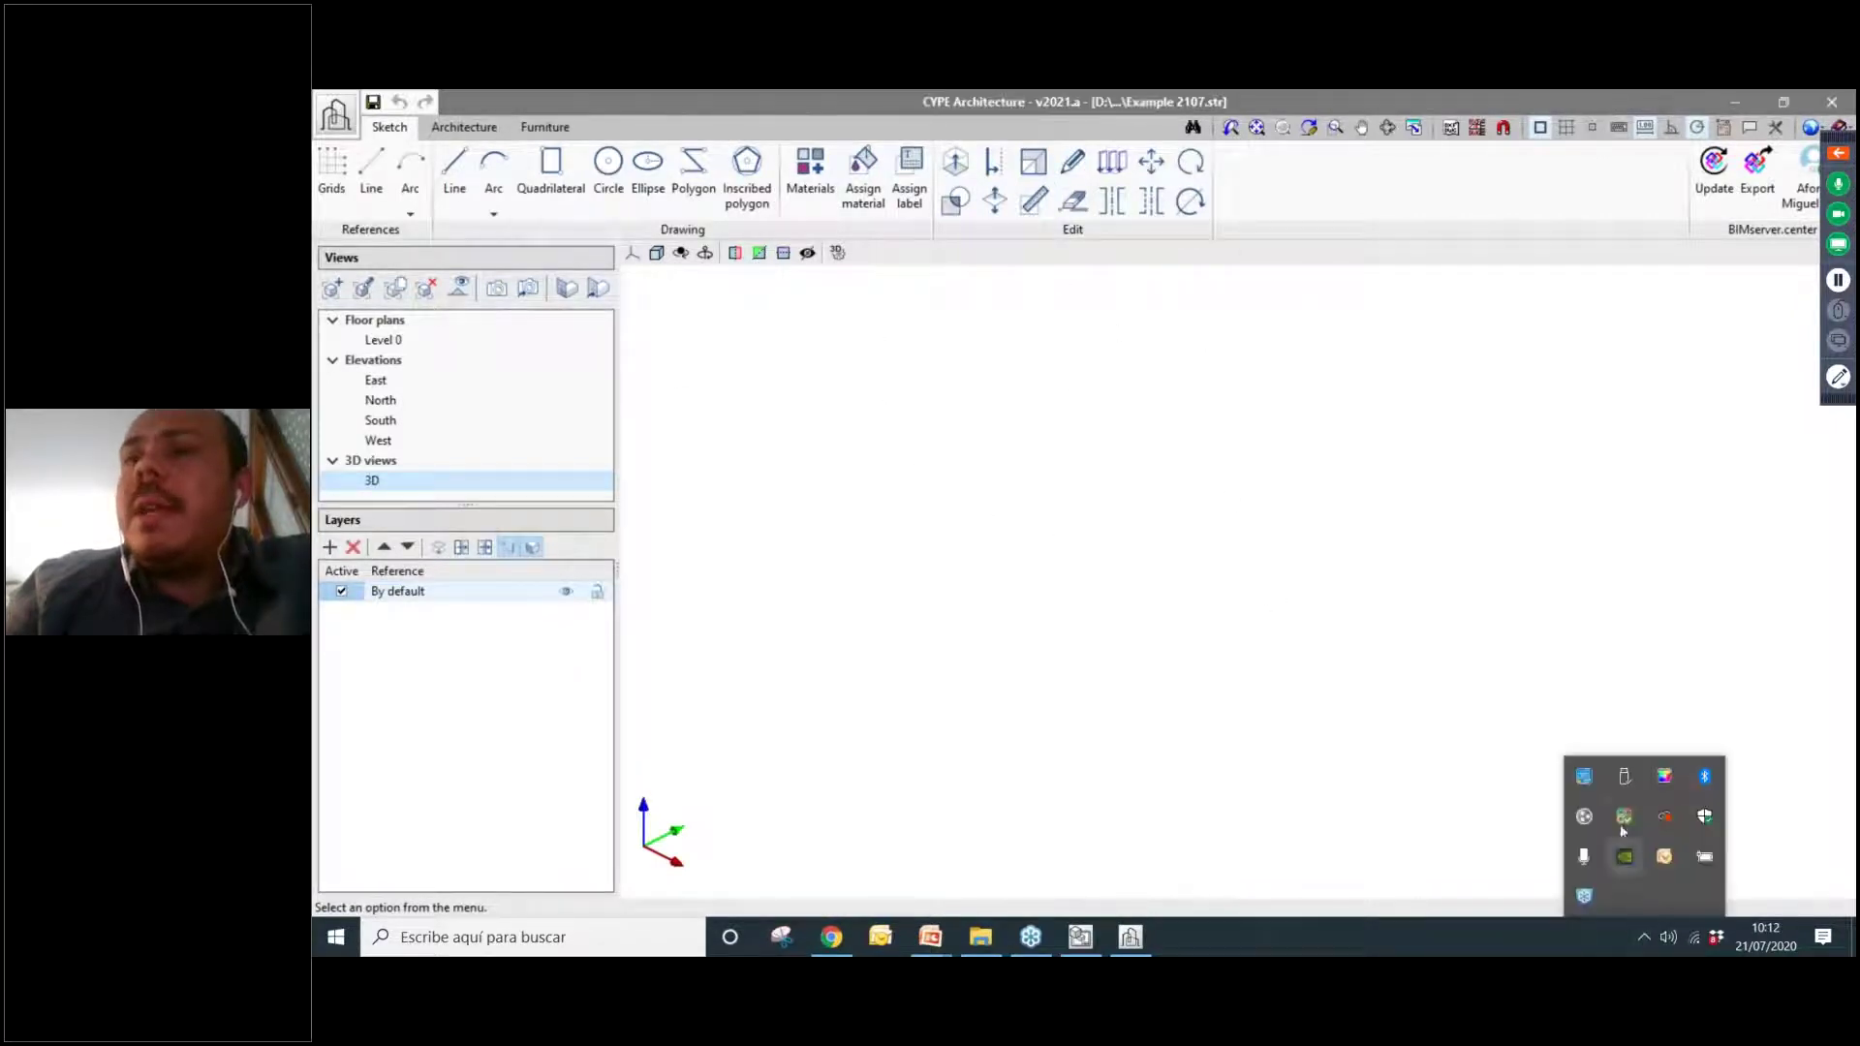
left_click(1624, 819)
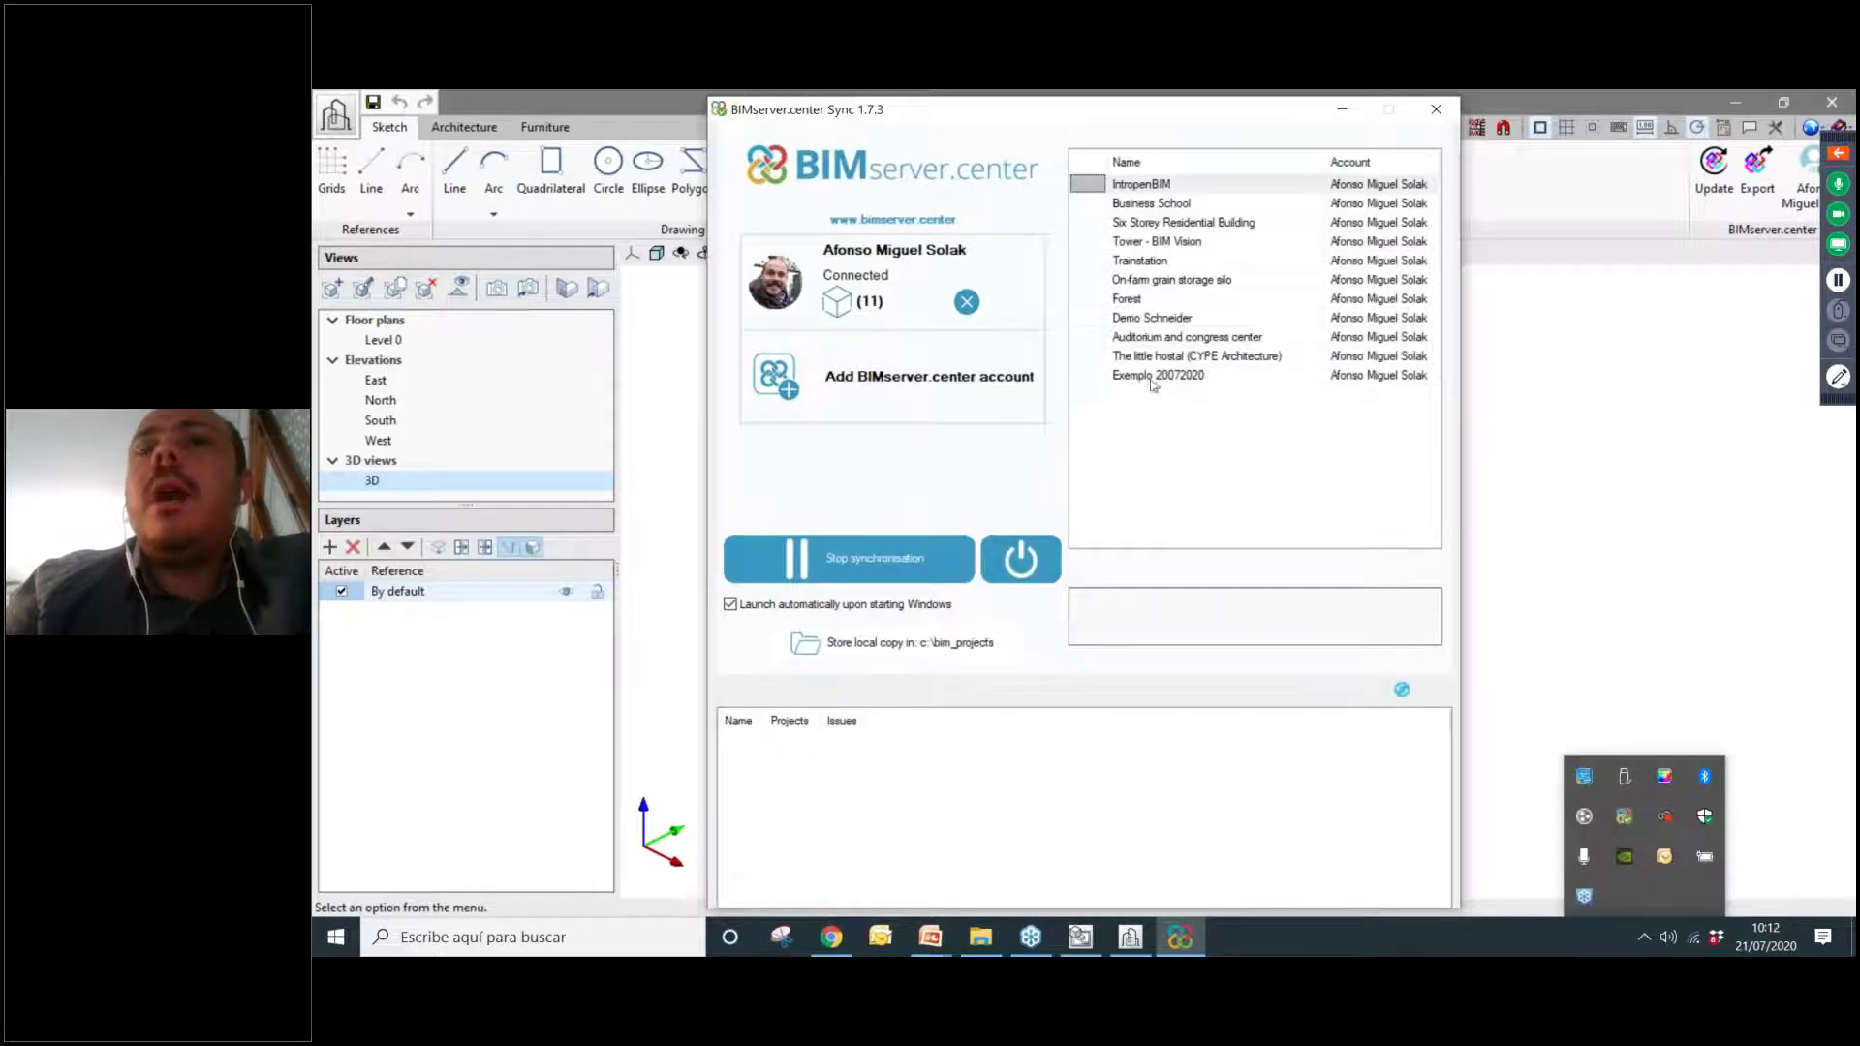
left_click(1199, 378)
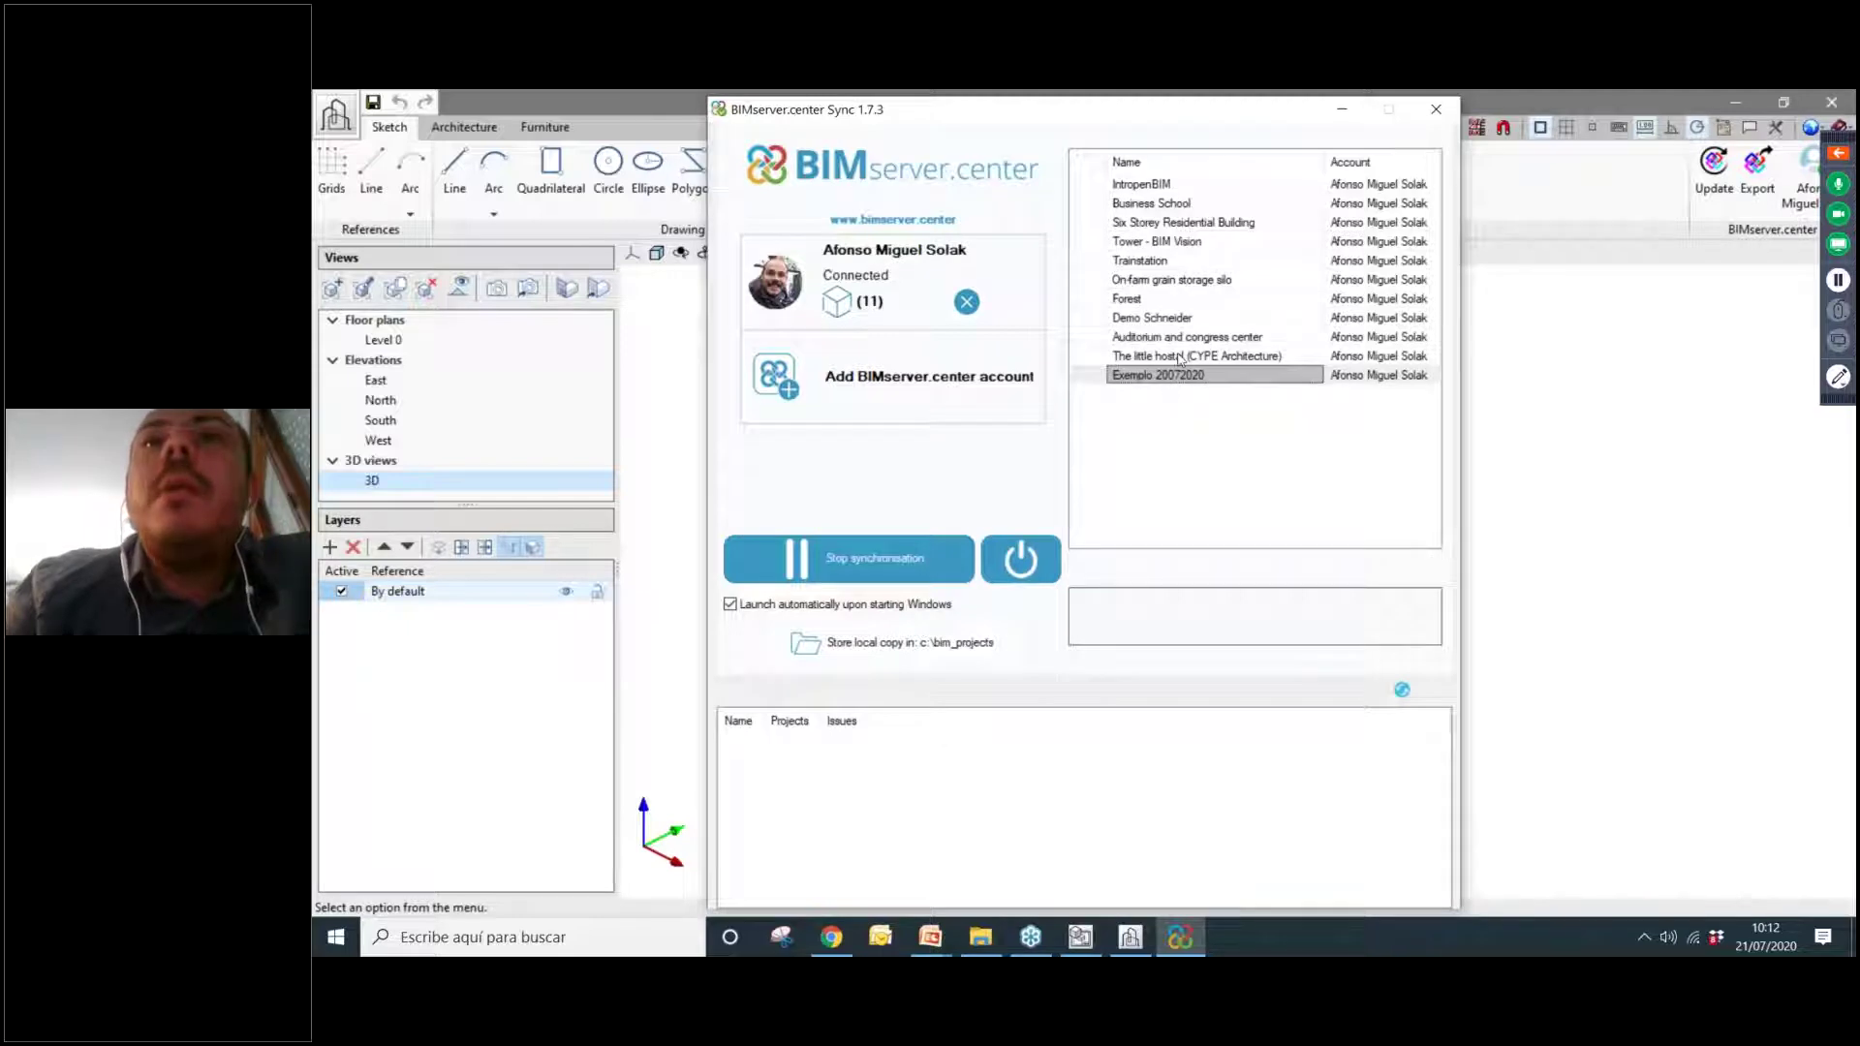
left_click(1177, 305)
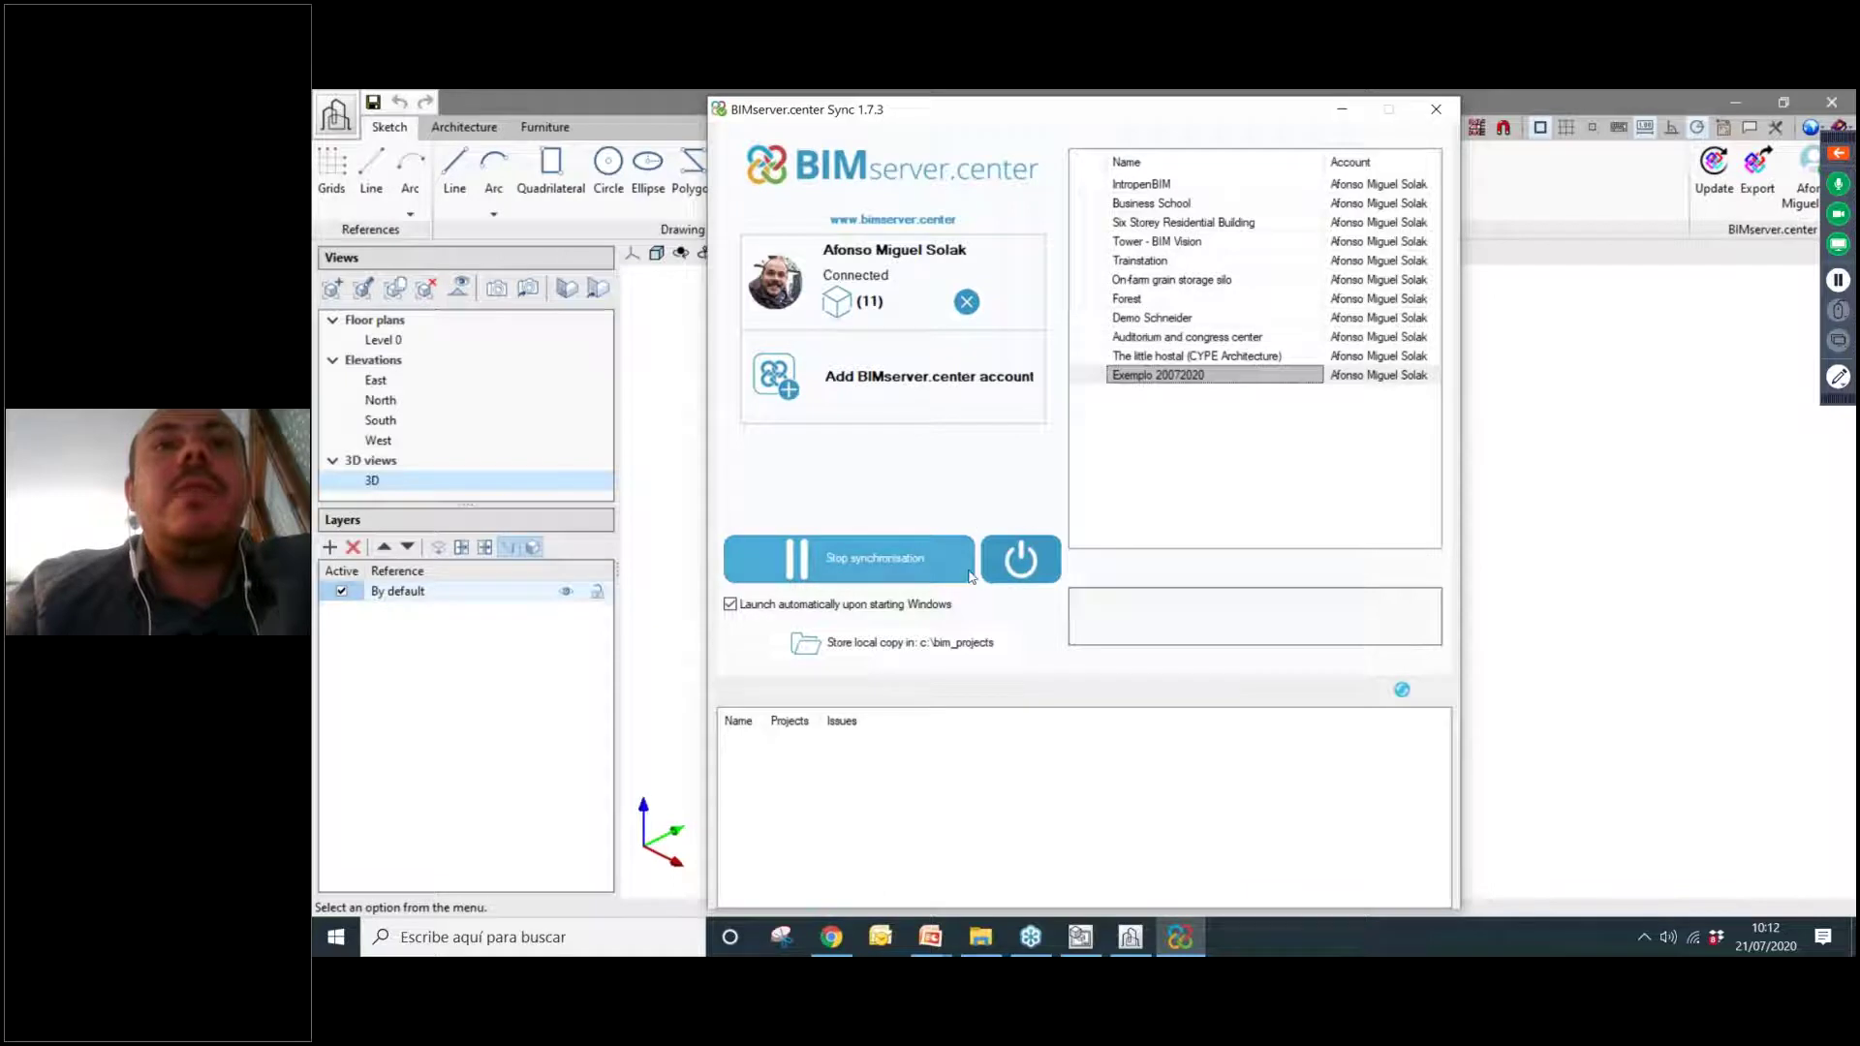
left_click(1342, 113)
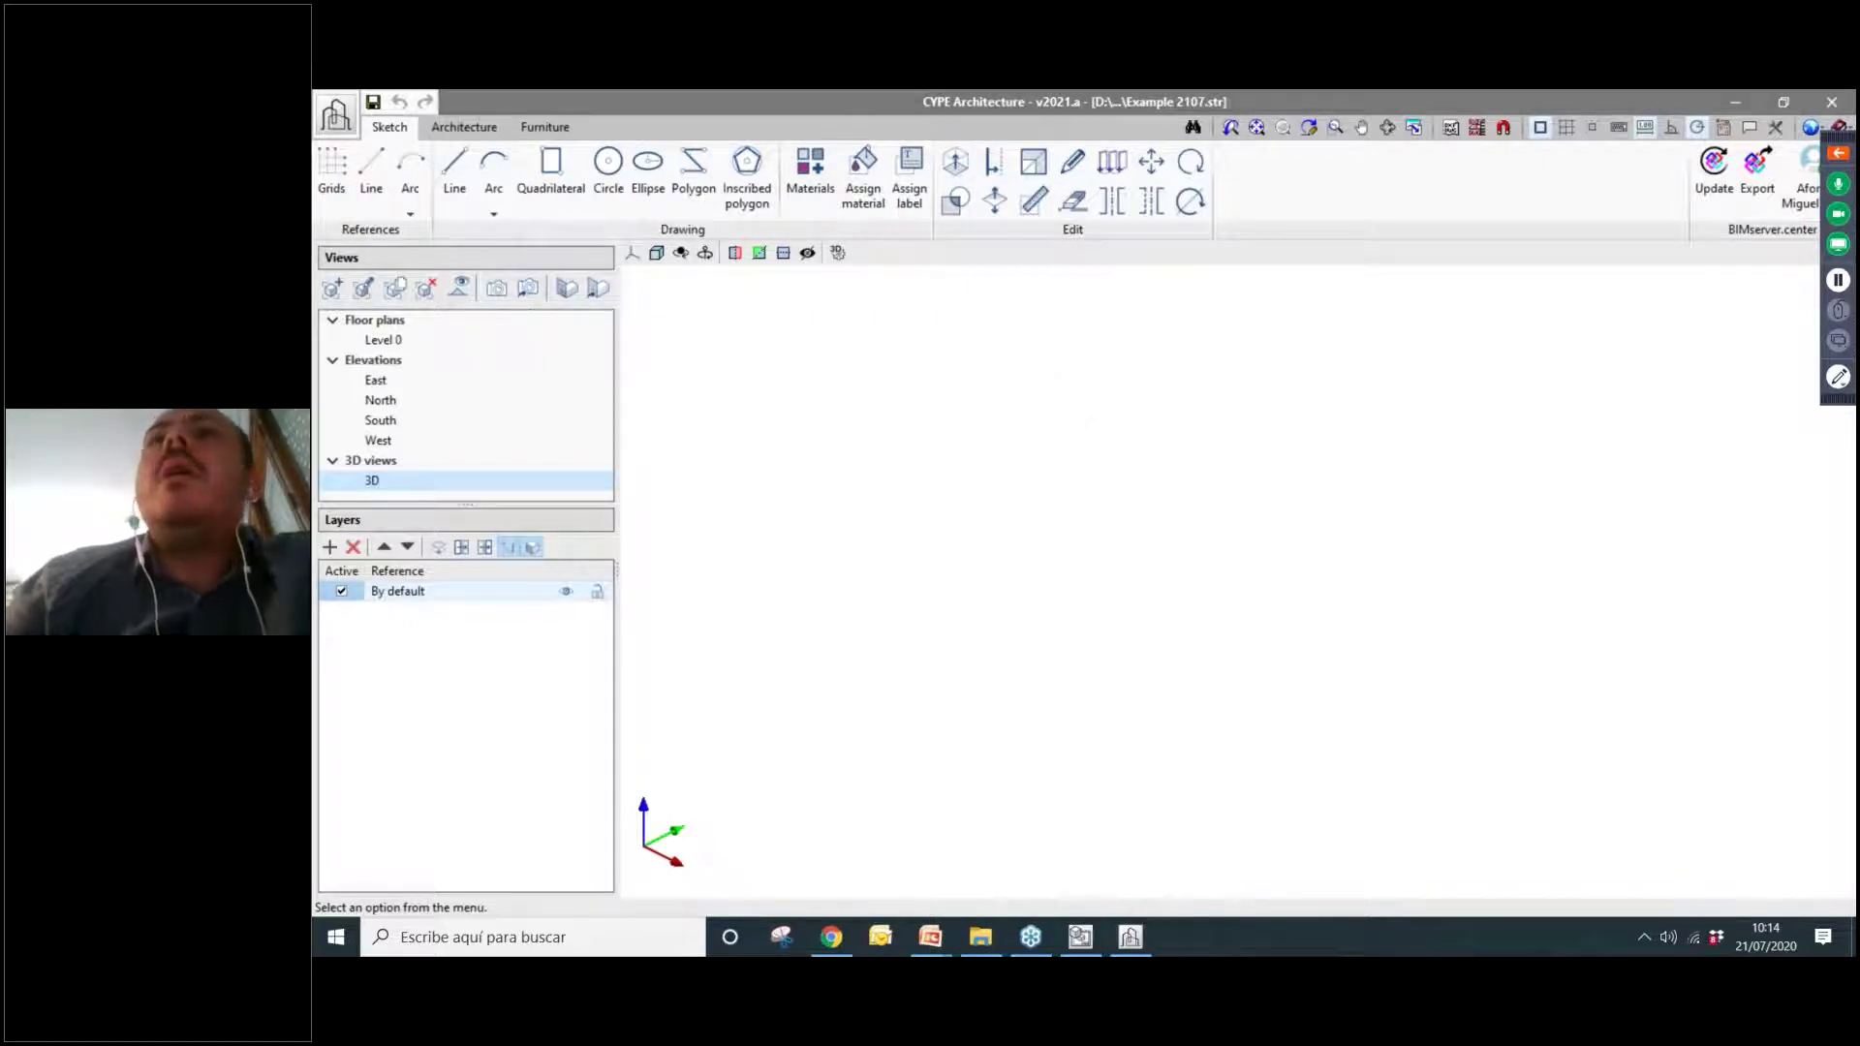
Review the architecture tools for construction elements and spaces, and the tools for furniture and bathroom fittings.
left_click(453, 131)
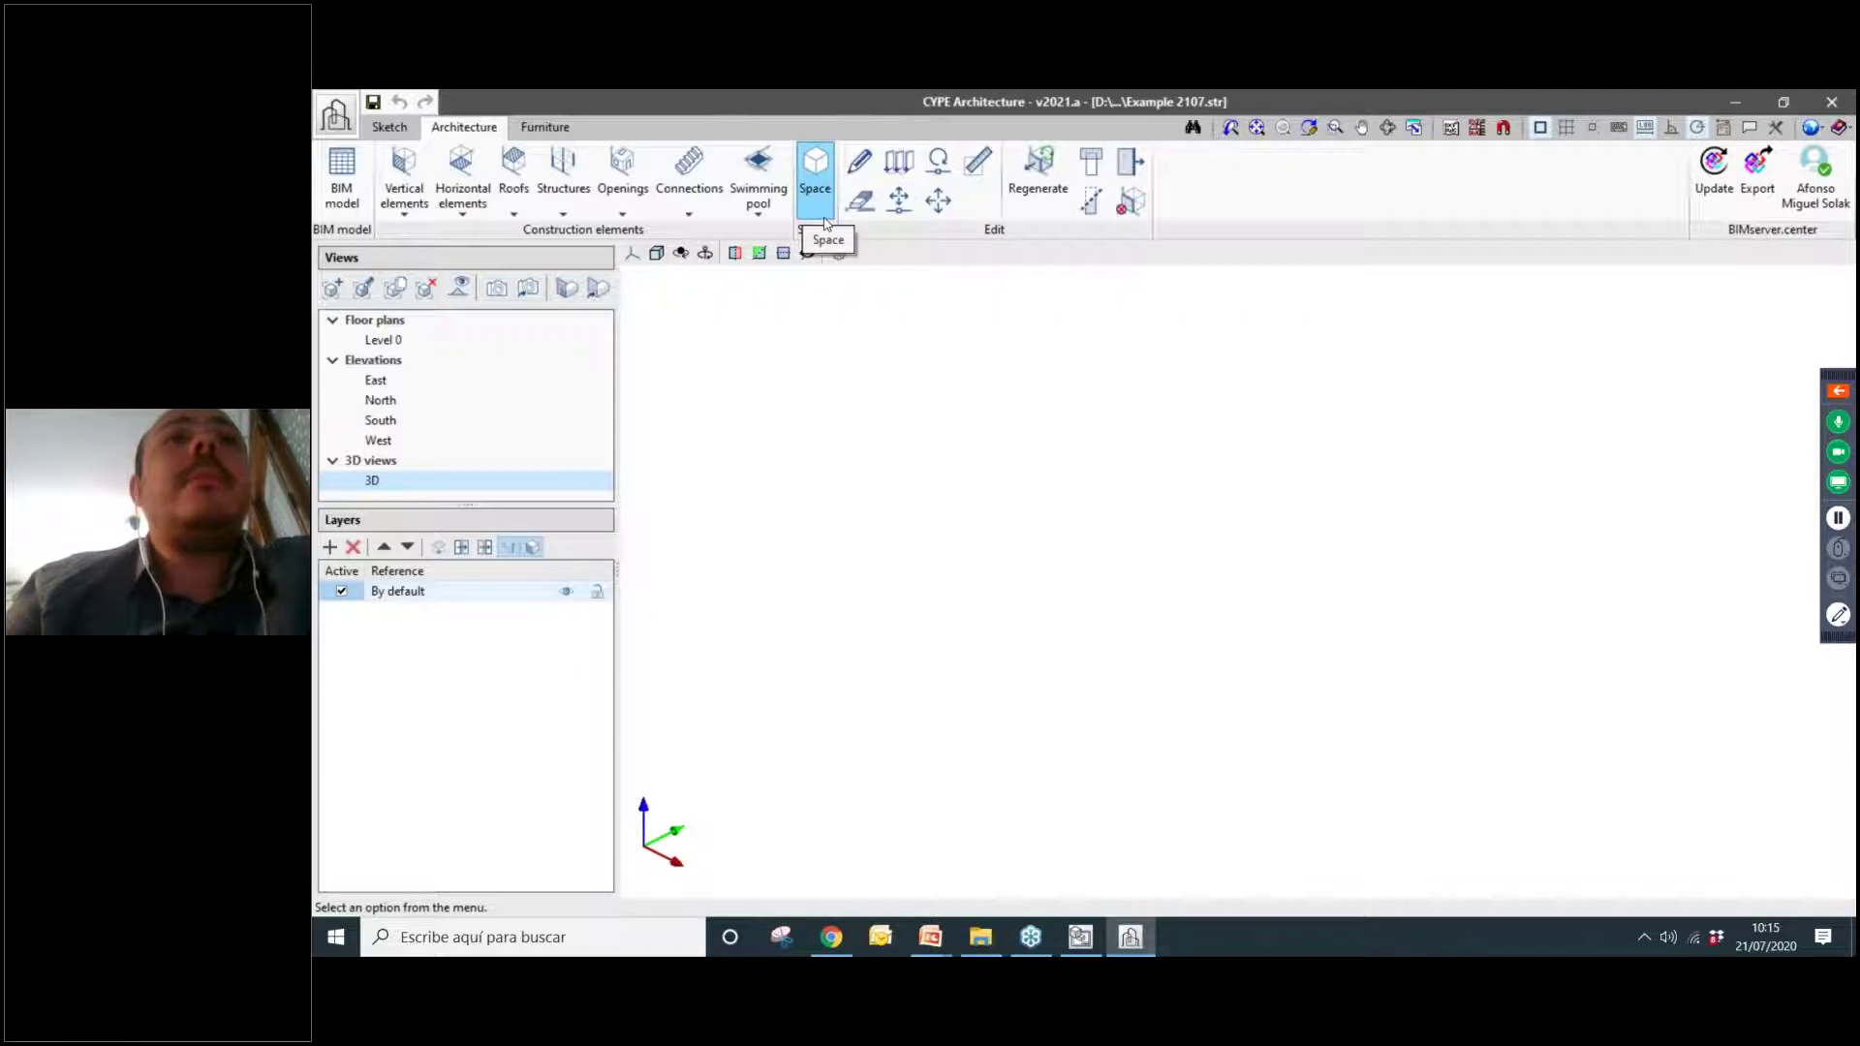
left_click(544, 127)
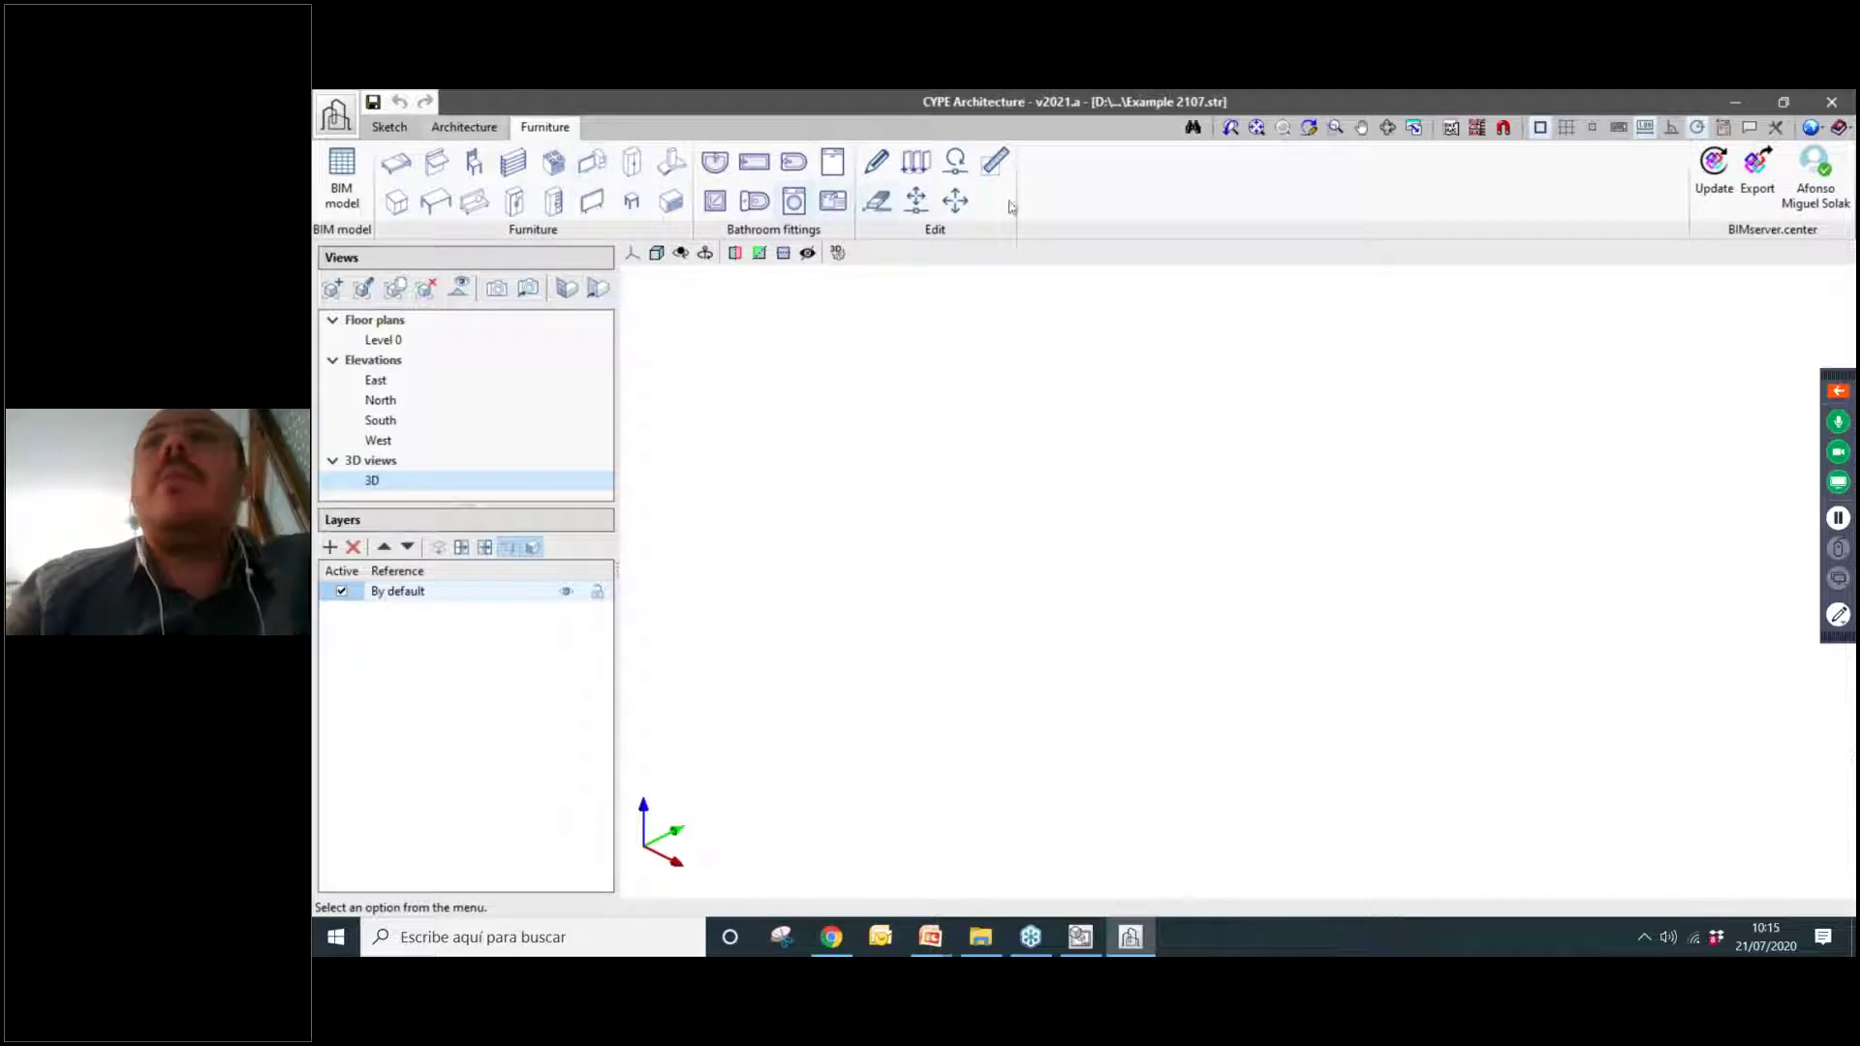
scroll(476, 143, "up", 2)
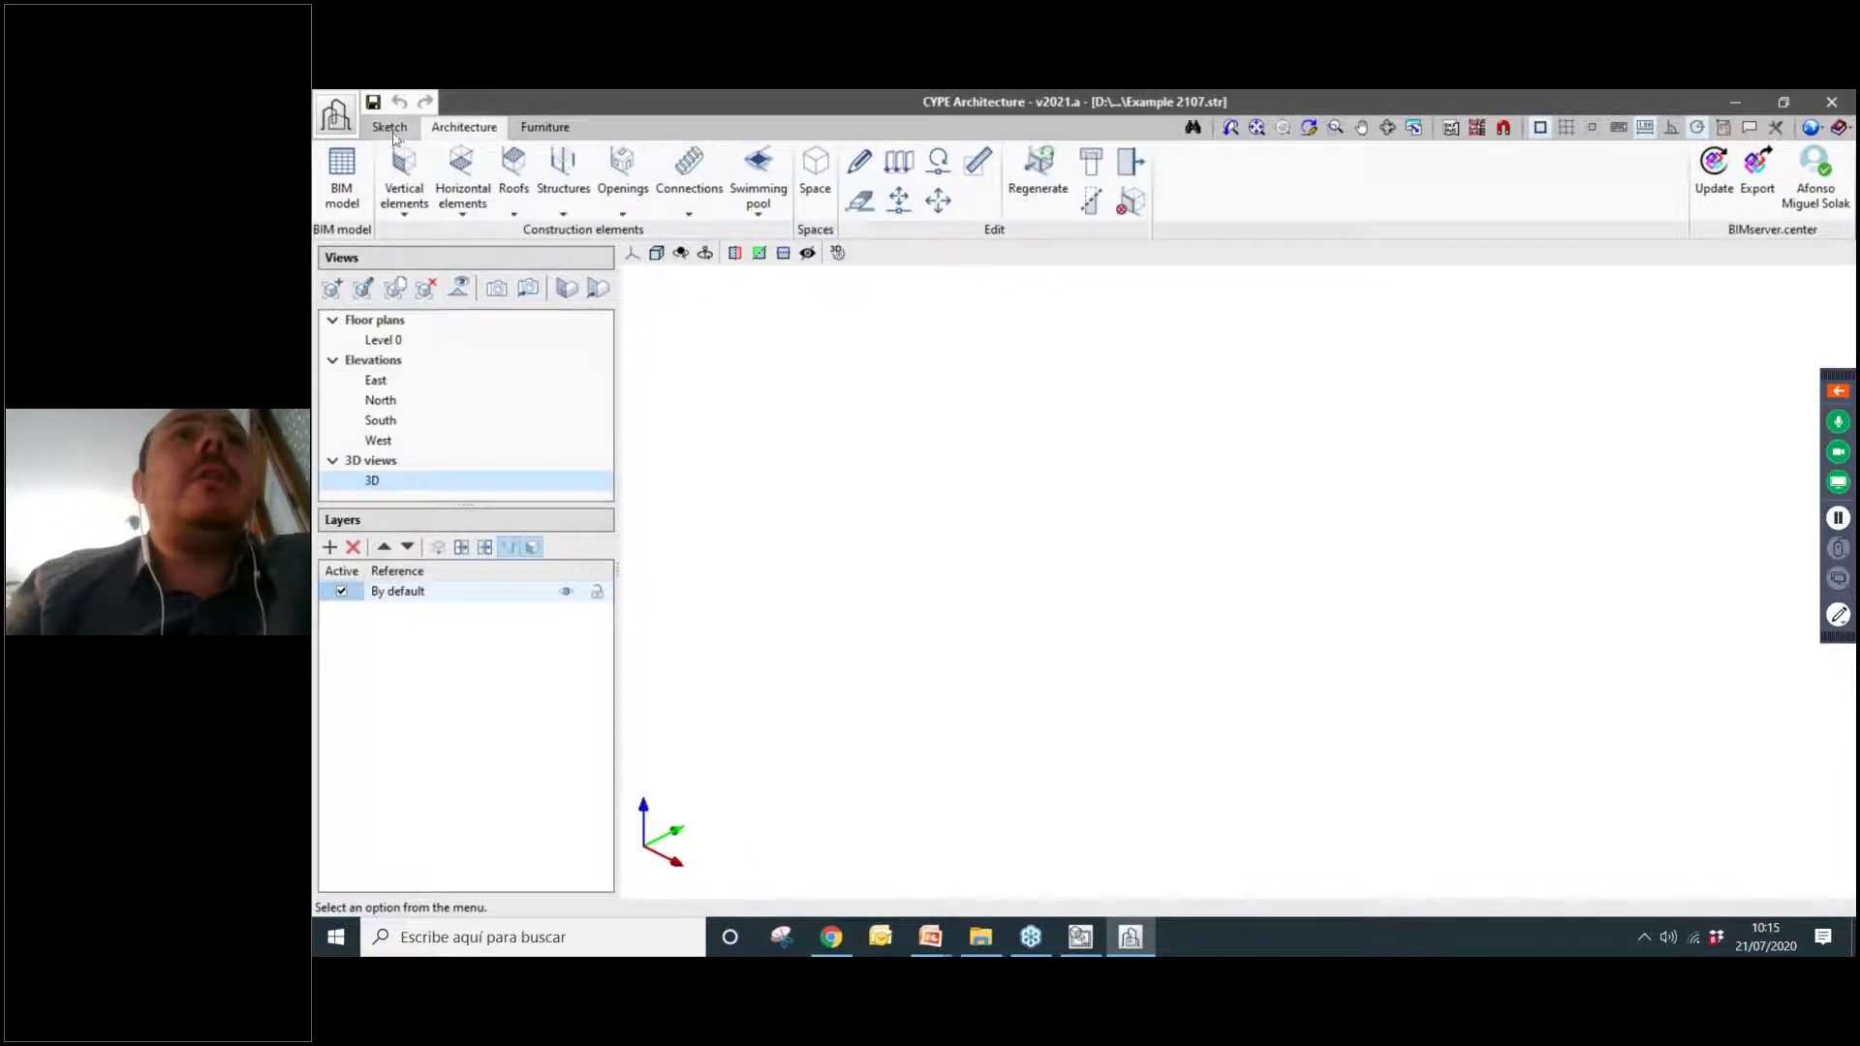
scroll(480, 139, "down", 2)
scroll(480, 139, "up", 2)
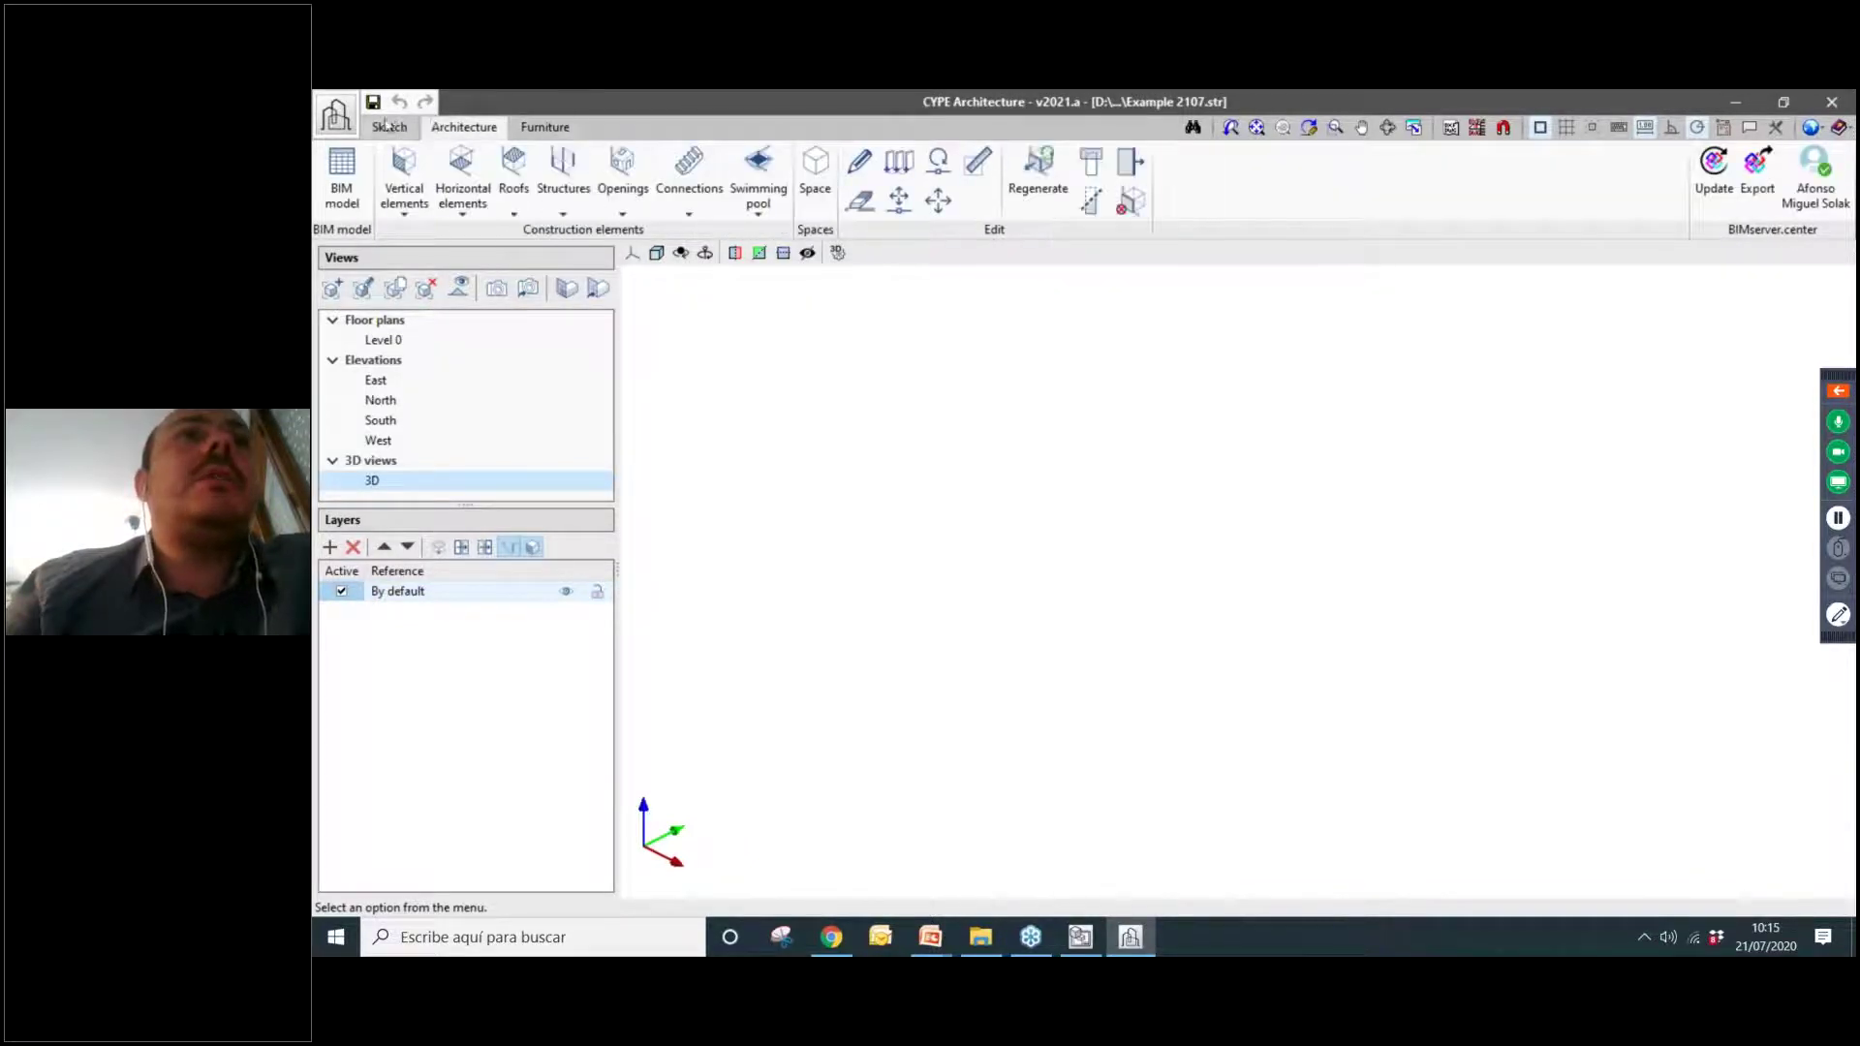
scroll(479, 139, "down", 2)
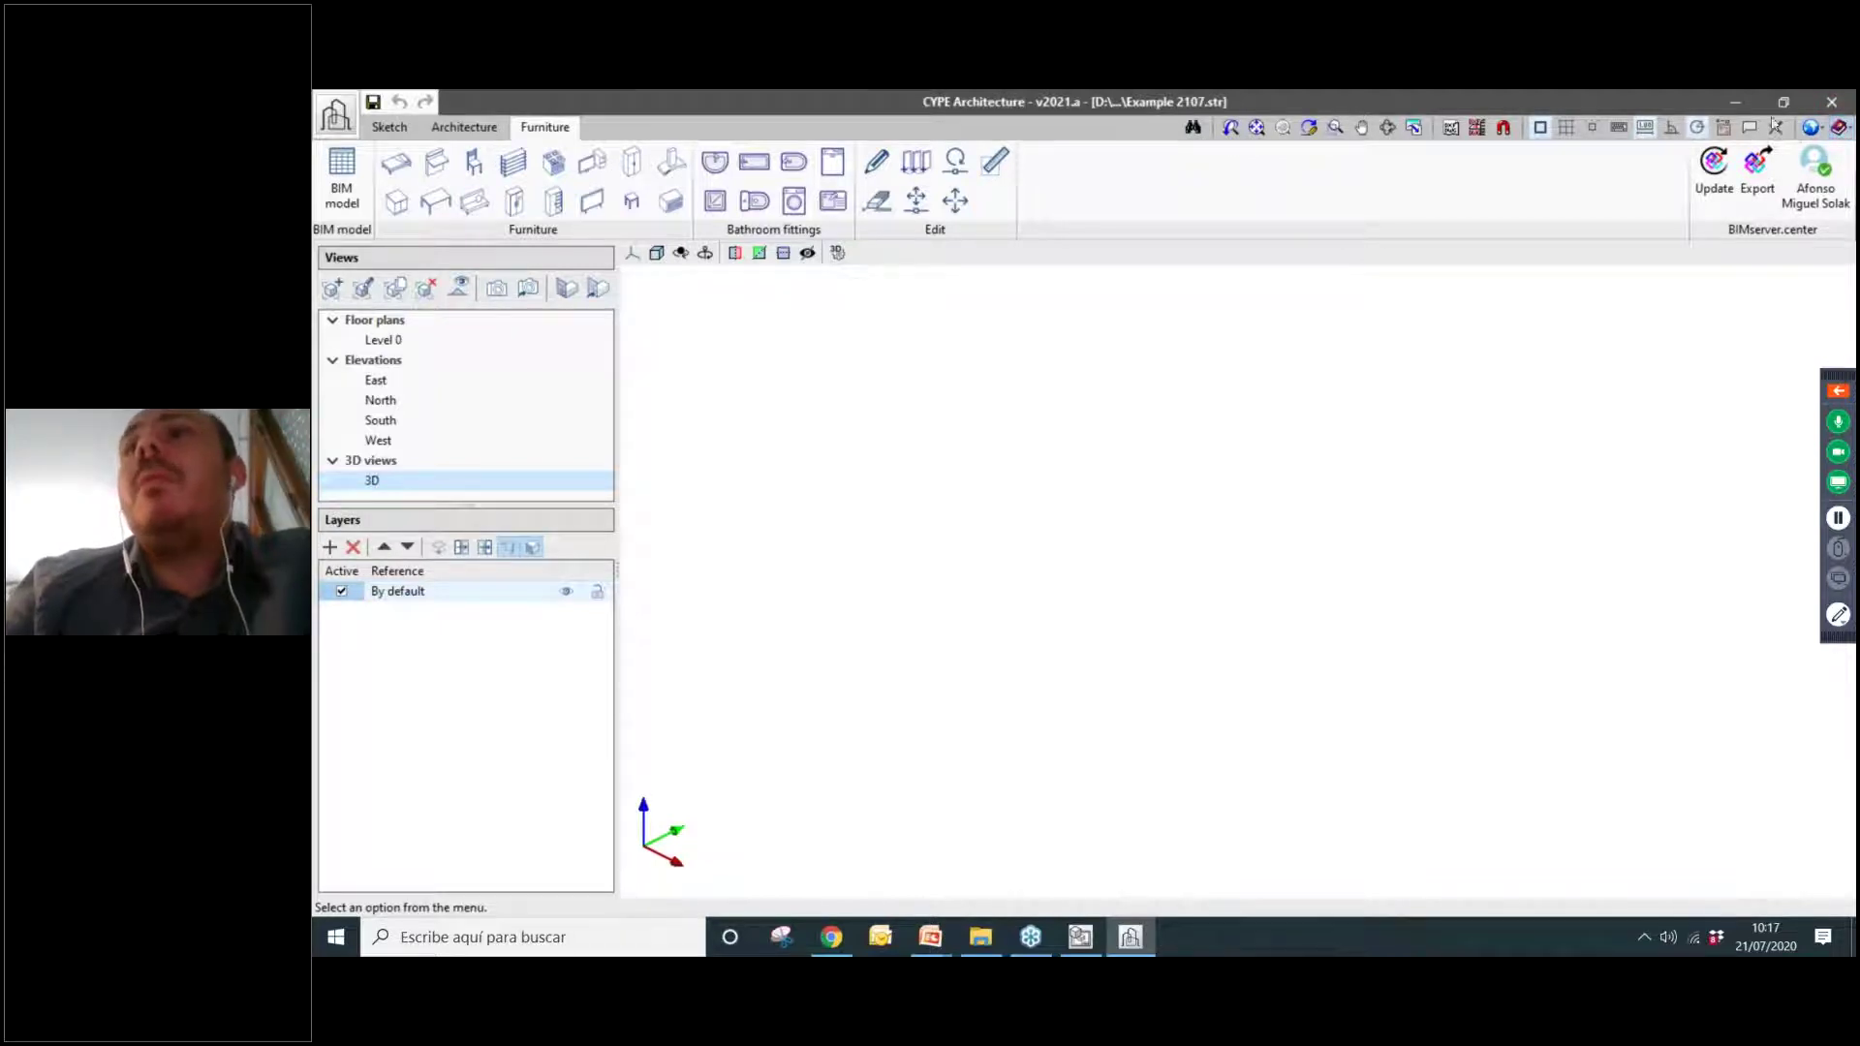
Try the blue gradient as the work area's background colour and restore the white background.
left_click(1811, 127)
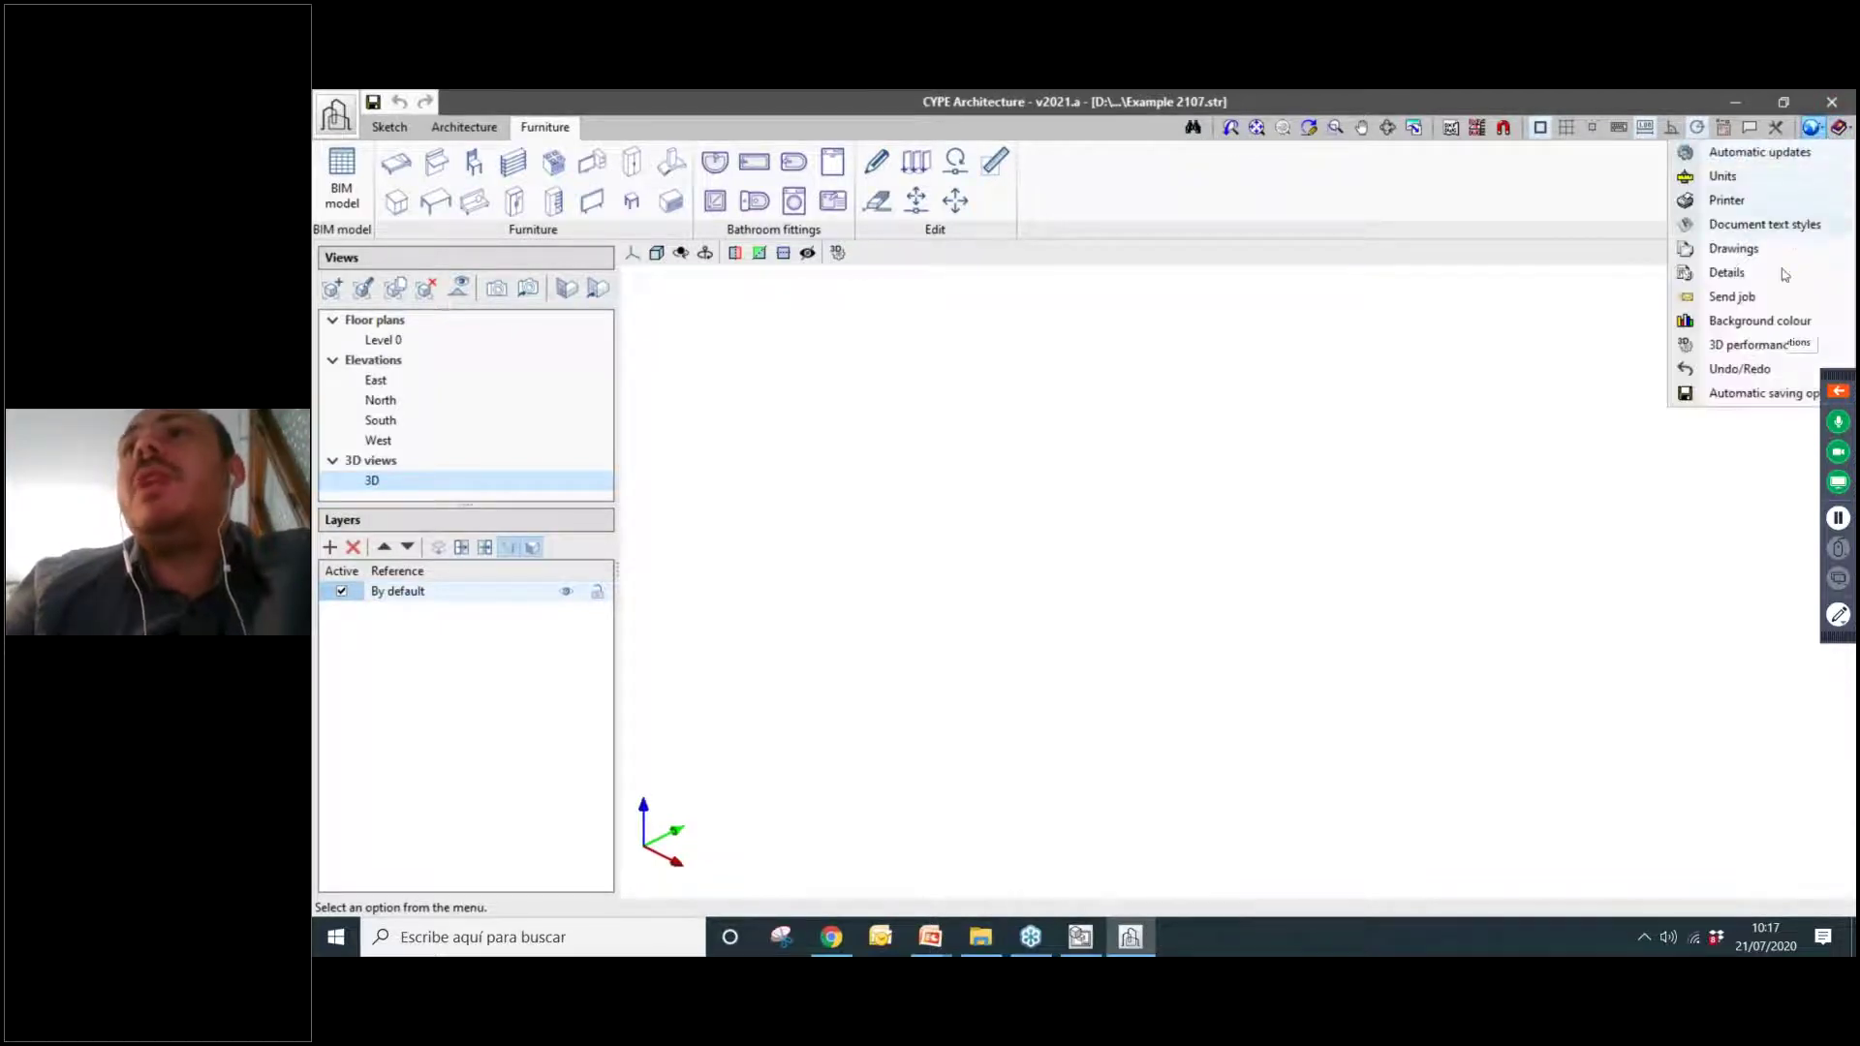
left_click(1763, 322)
left_click(1131, 509)
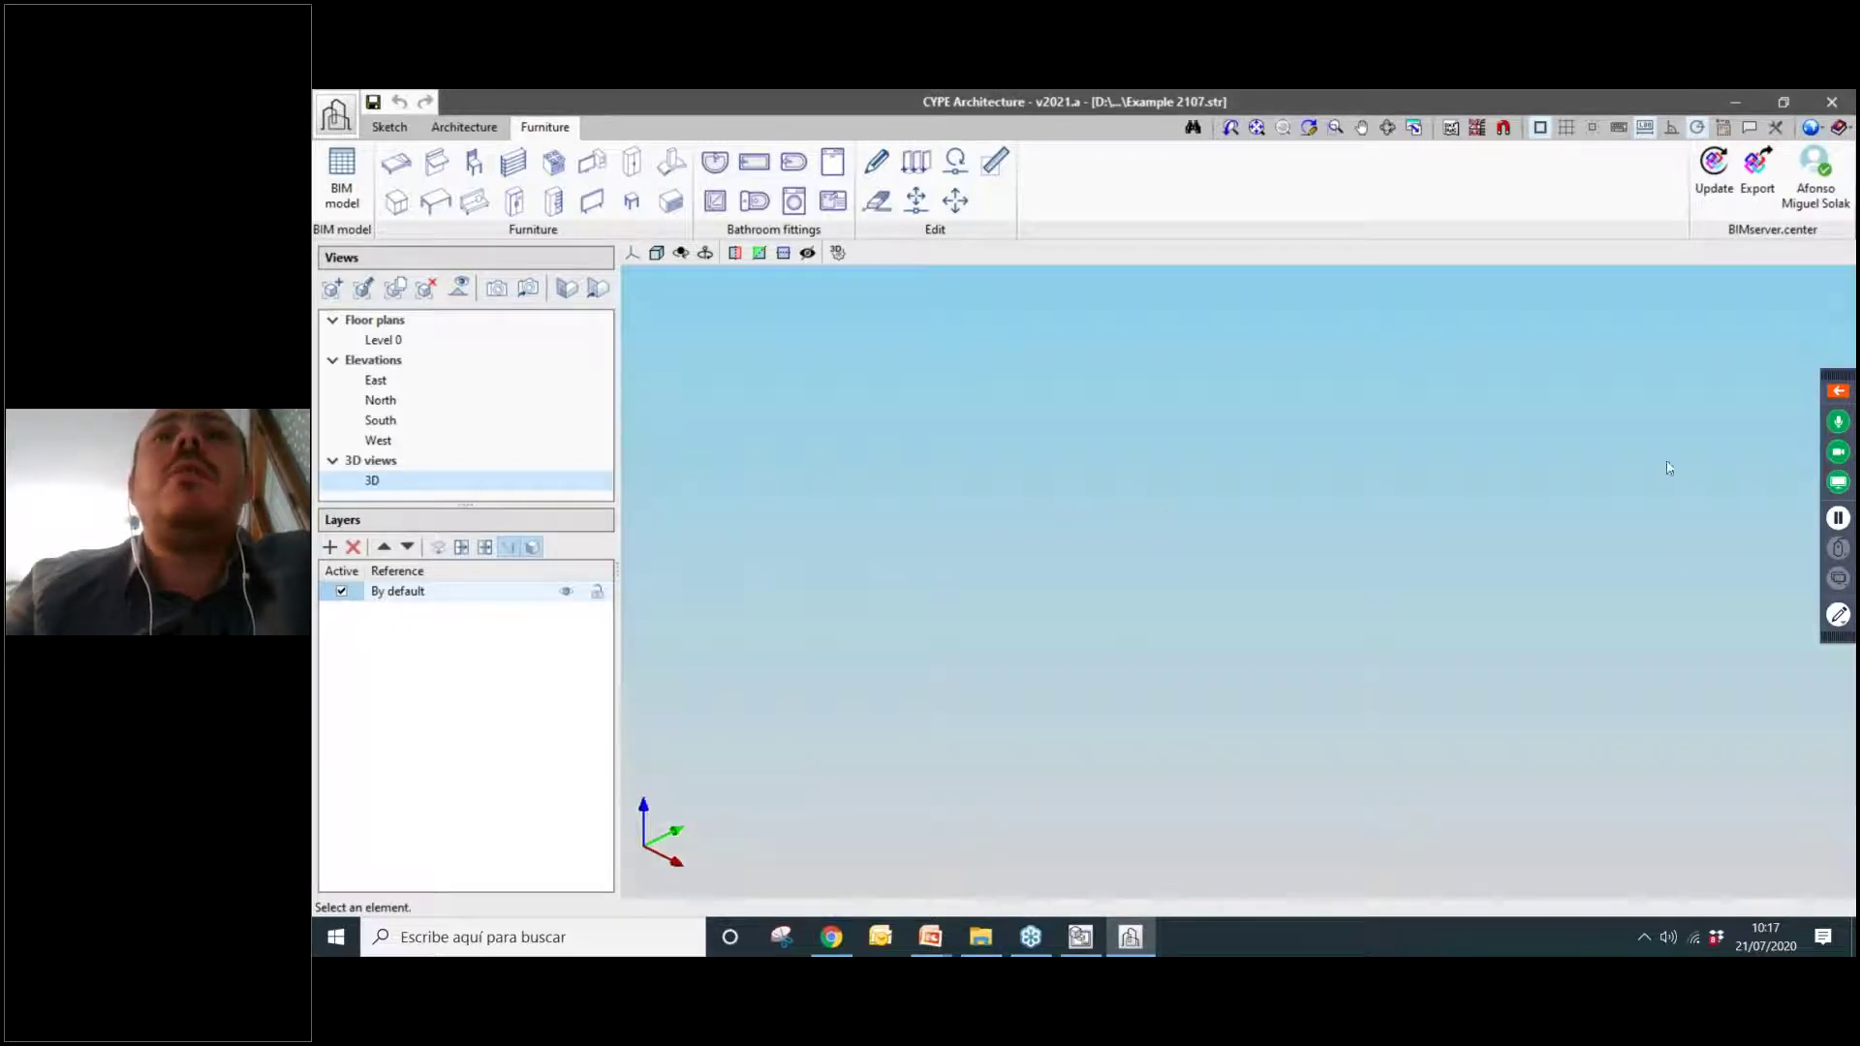
left_click(1811, 127)
left_click(1764, 321)
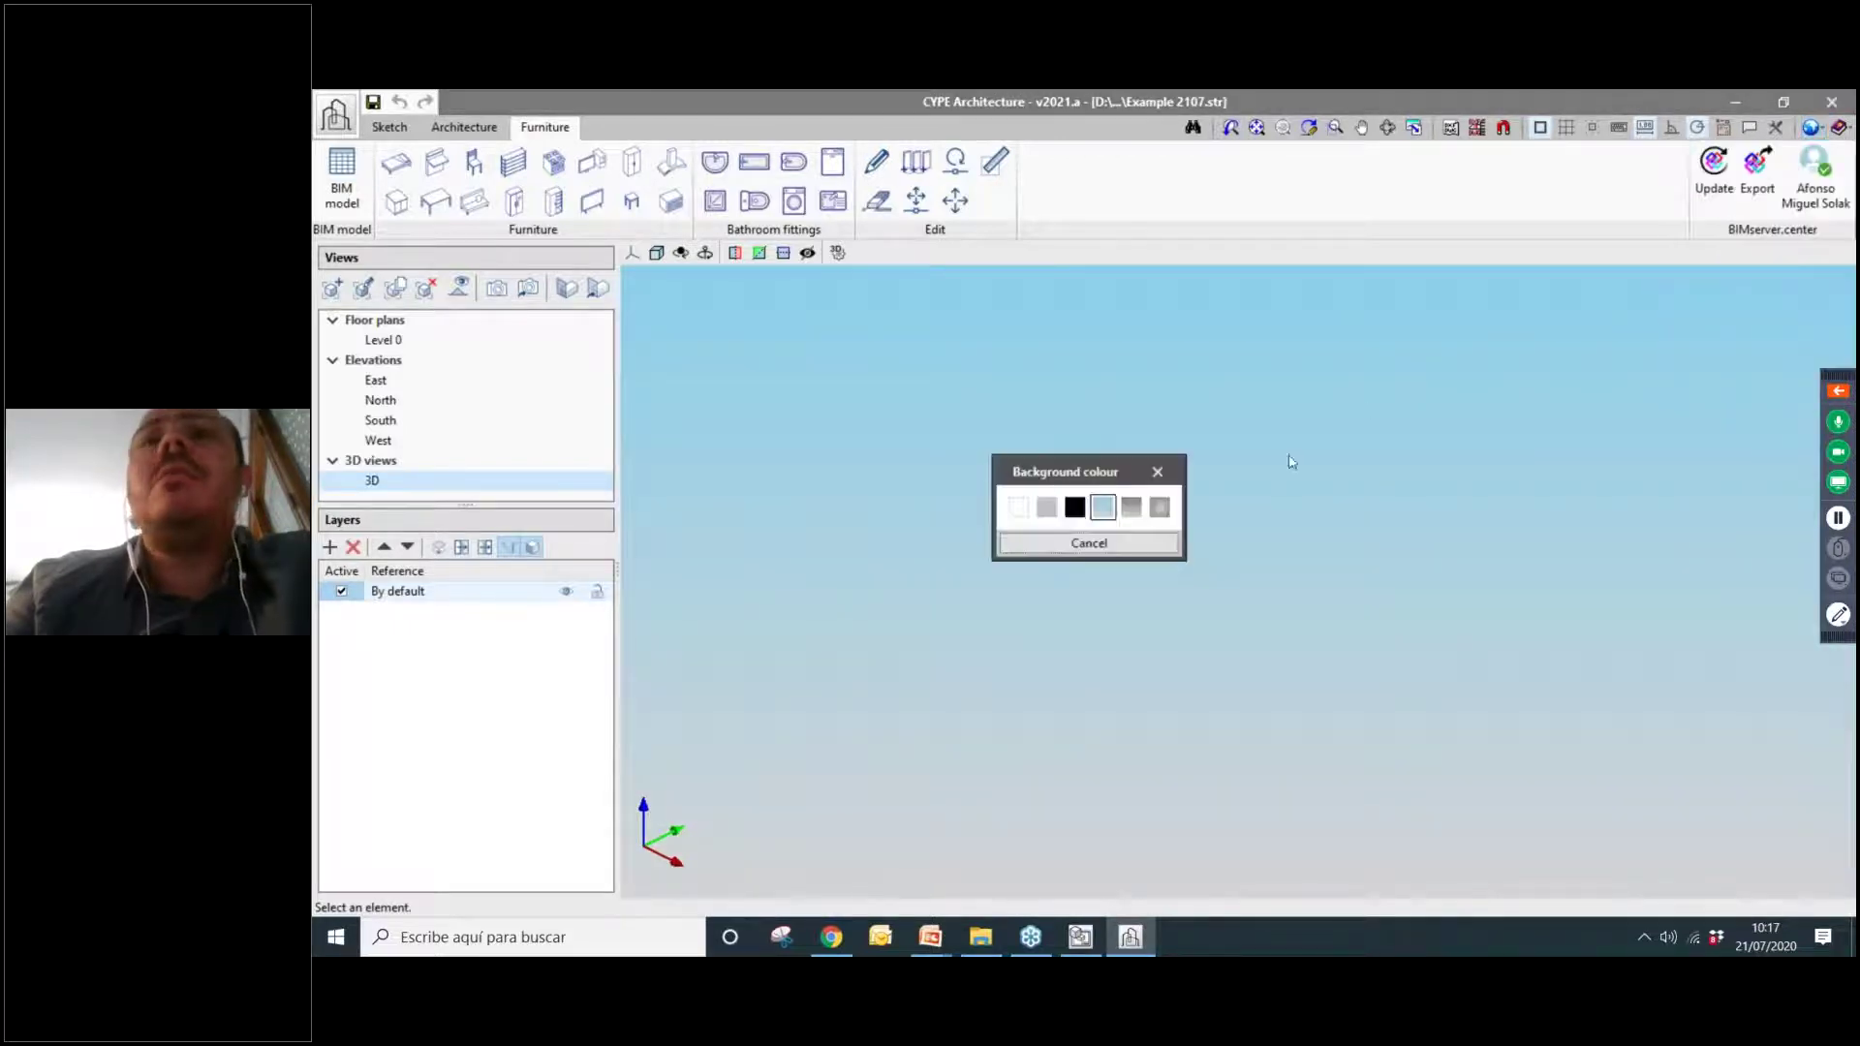
left_click(1018, 508)
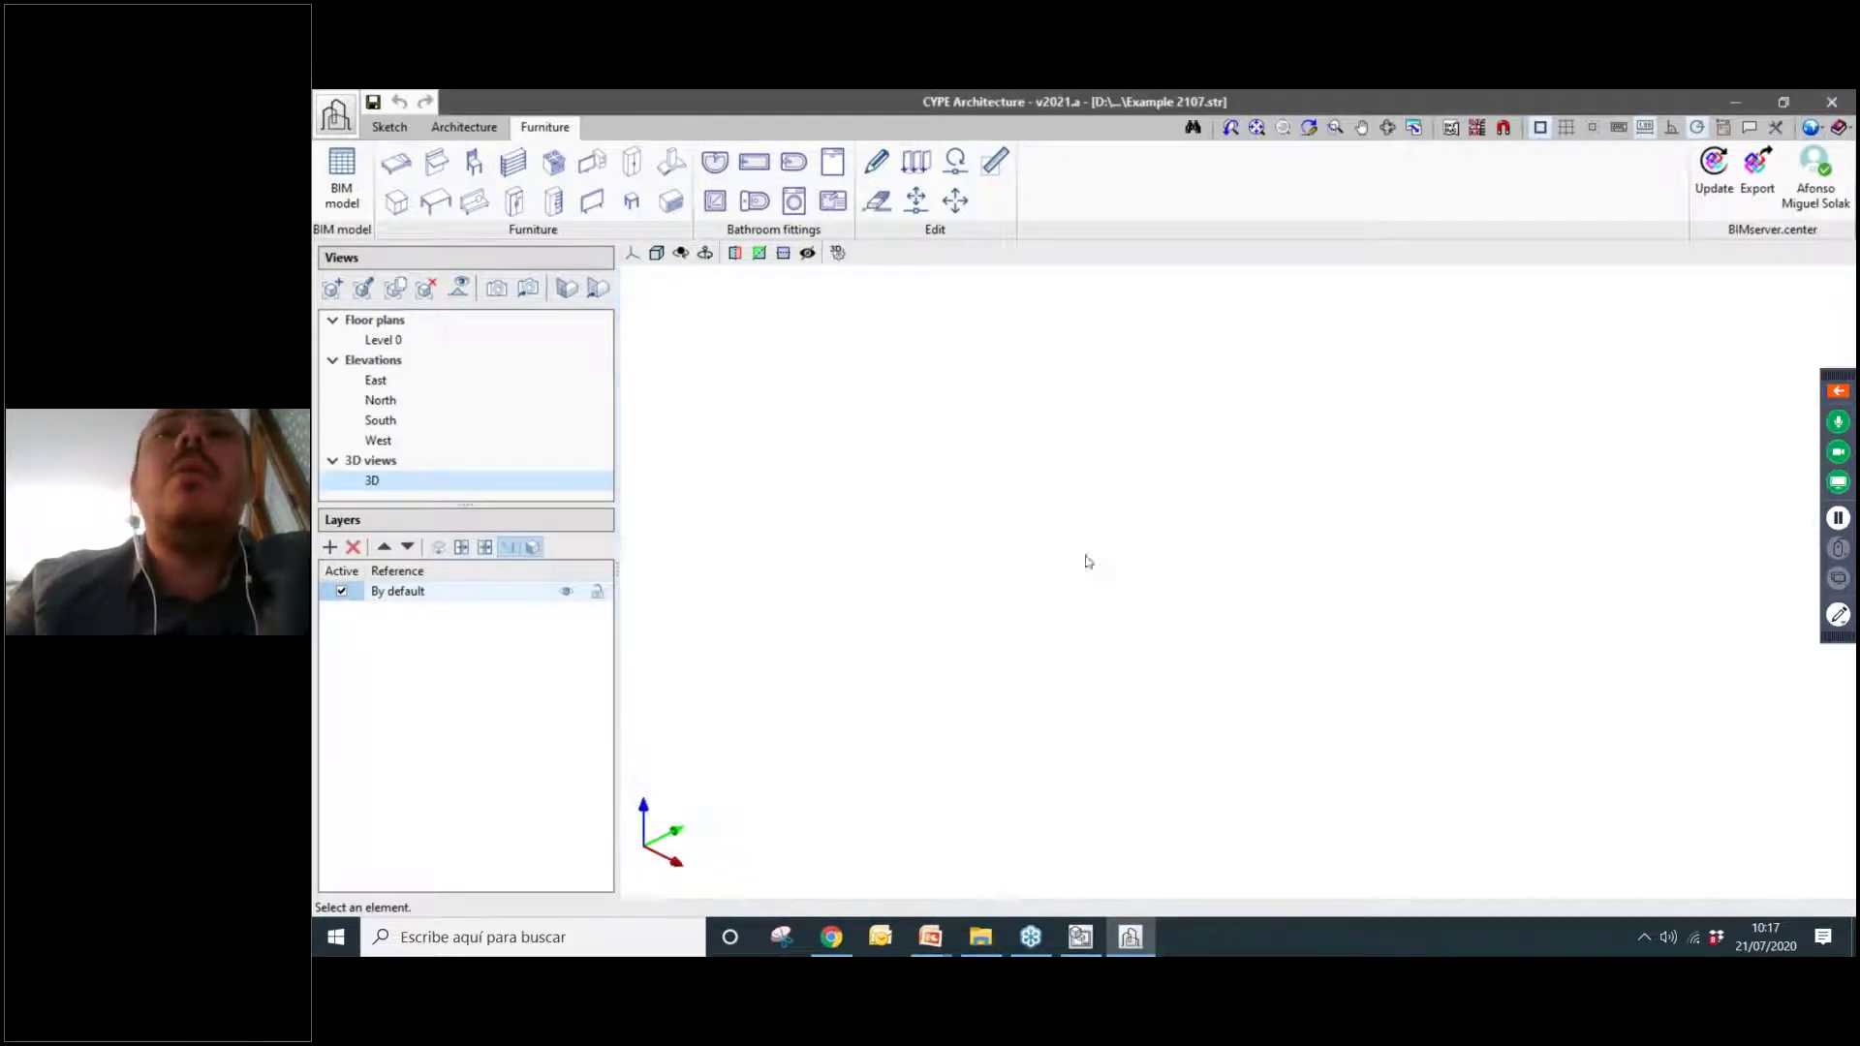
Check the units configuration, including the units system choices and the length unit, and close it without making changes.
left_click(1812, 128)
left_click(1771, 177)
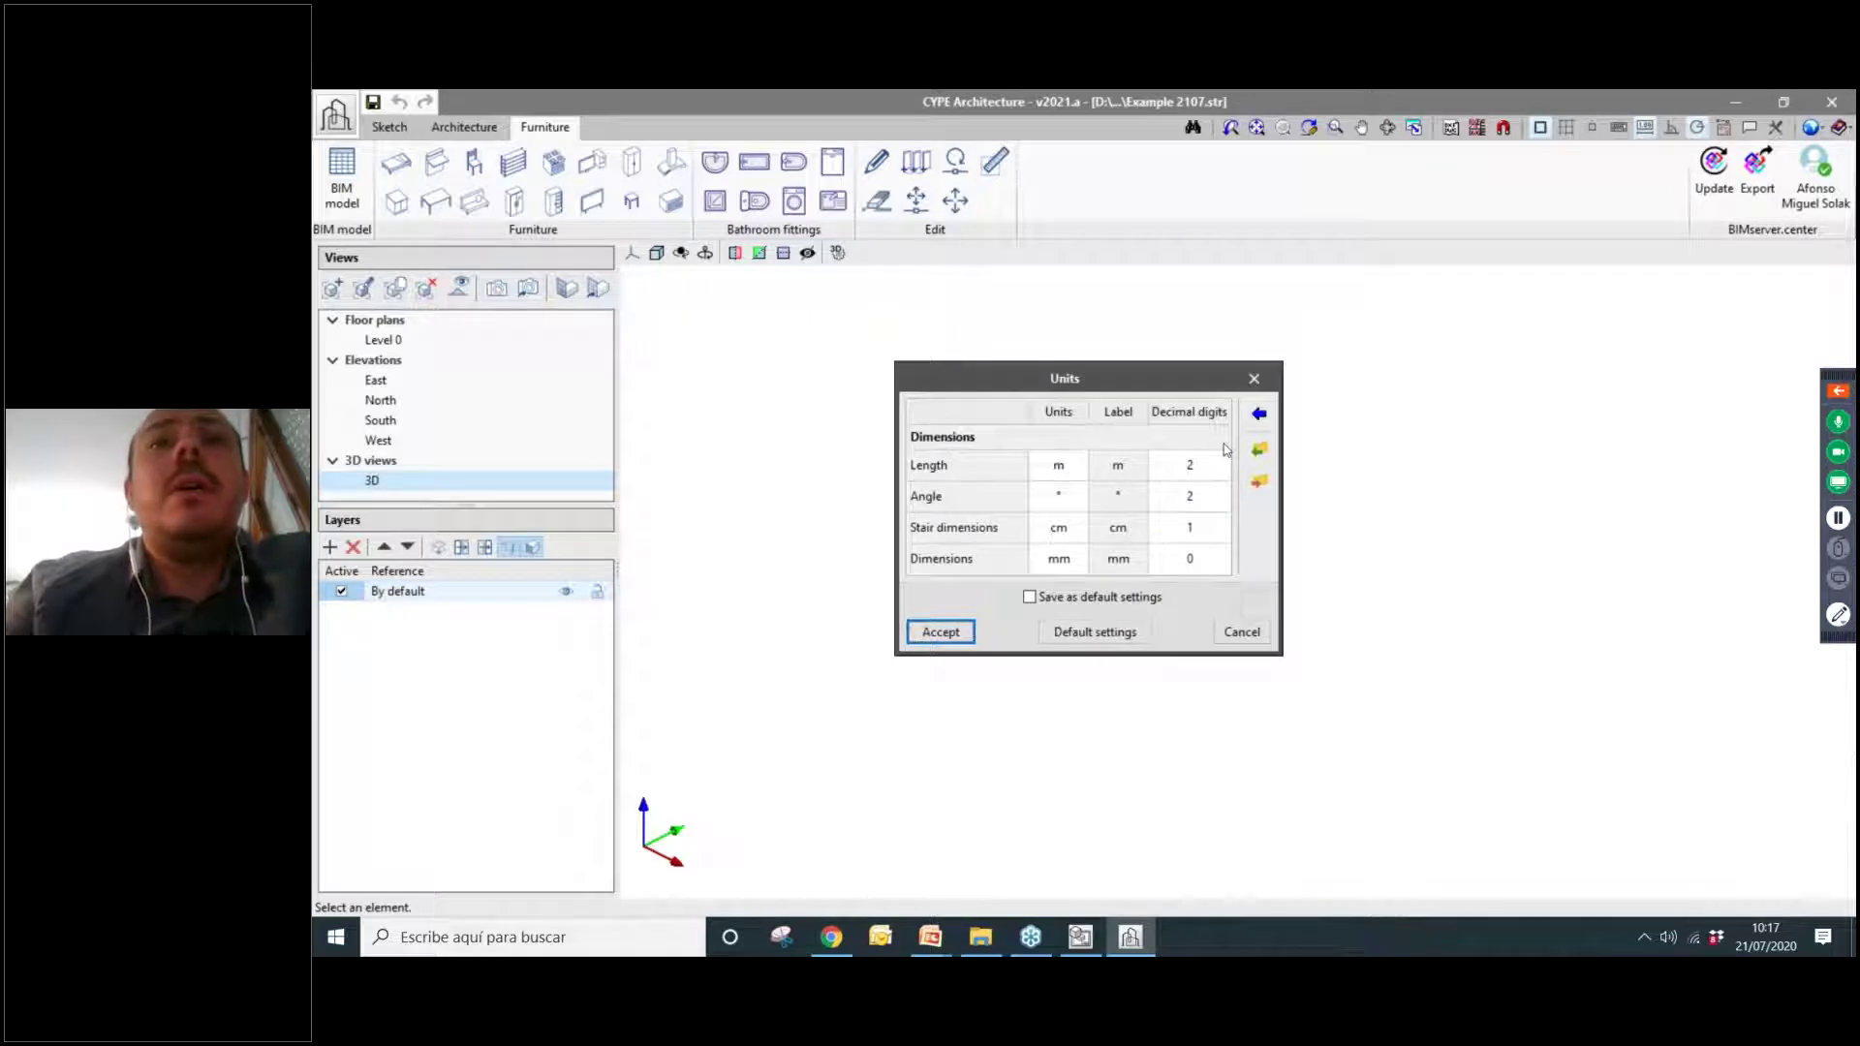
left_click(1258, 413)
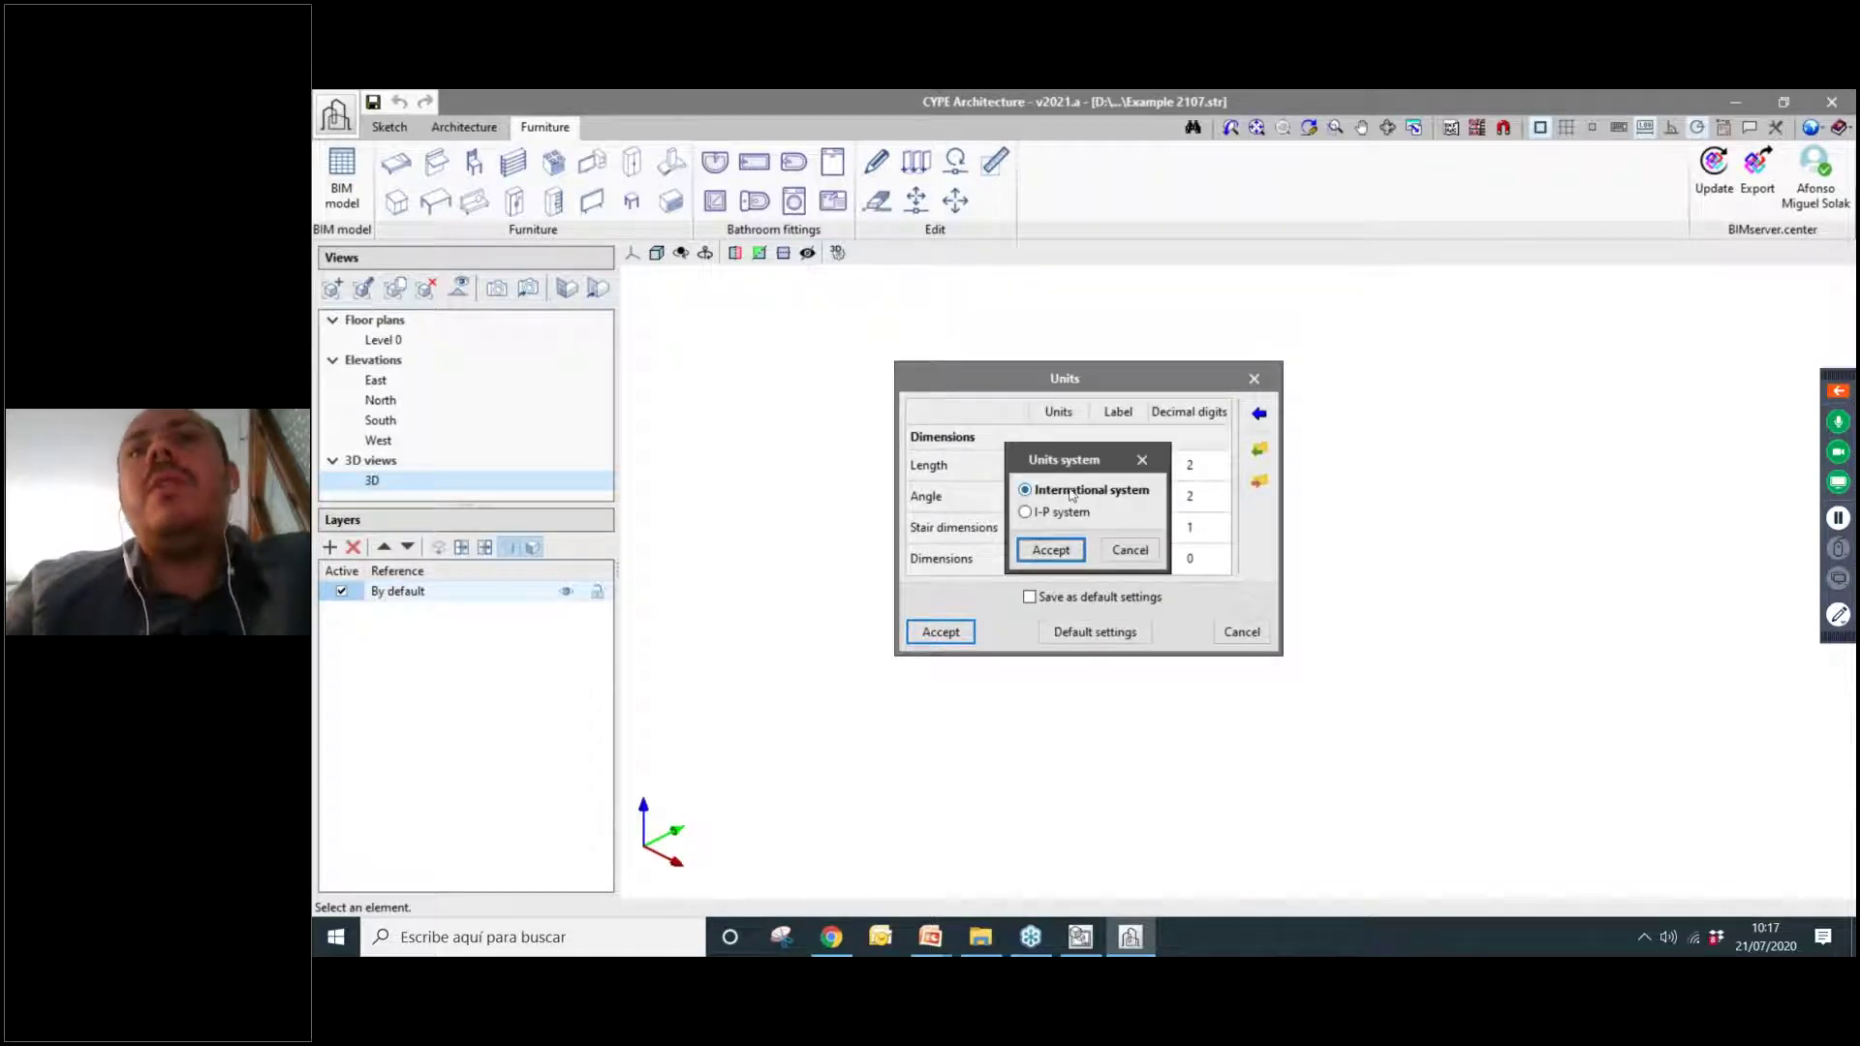
left_click(1144, 462)
left_click(1072, 474)
left_click(1074, 467)
left_click(1077, 473)
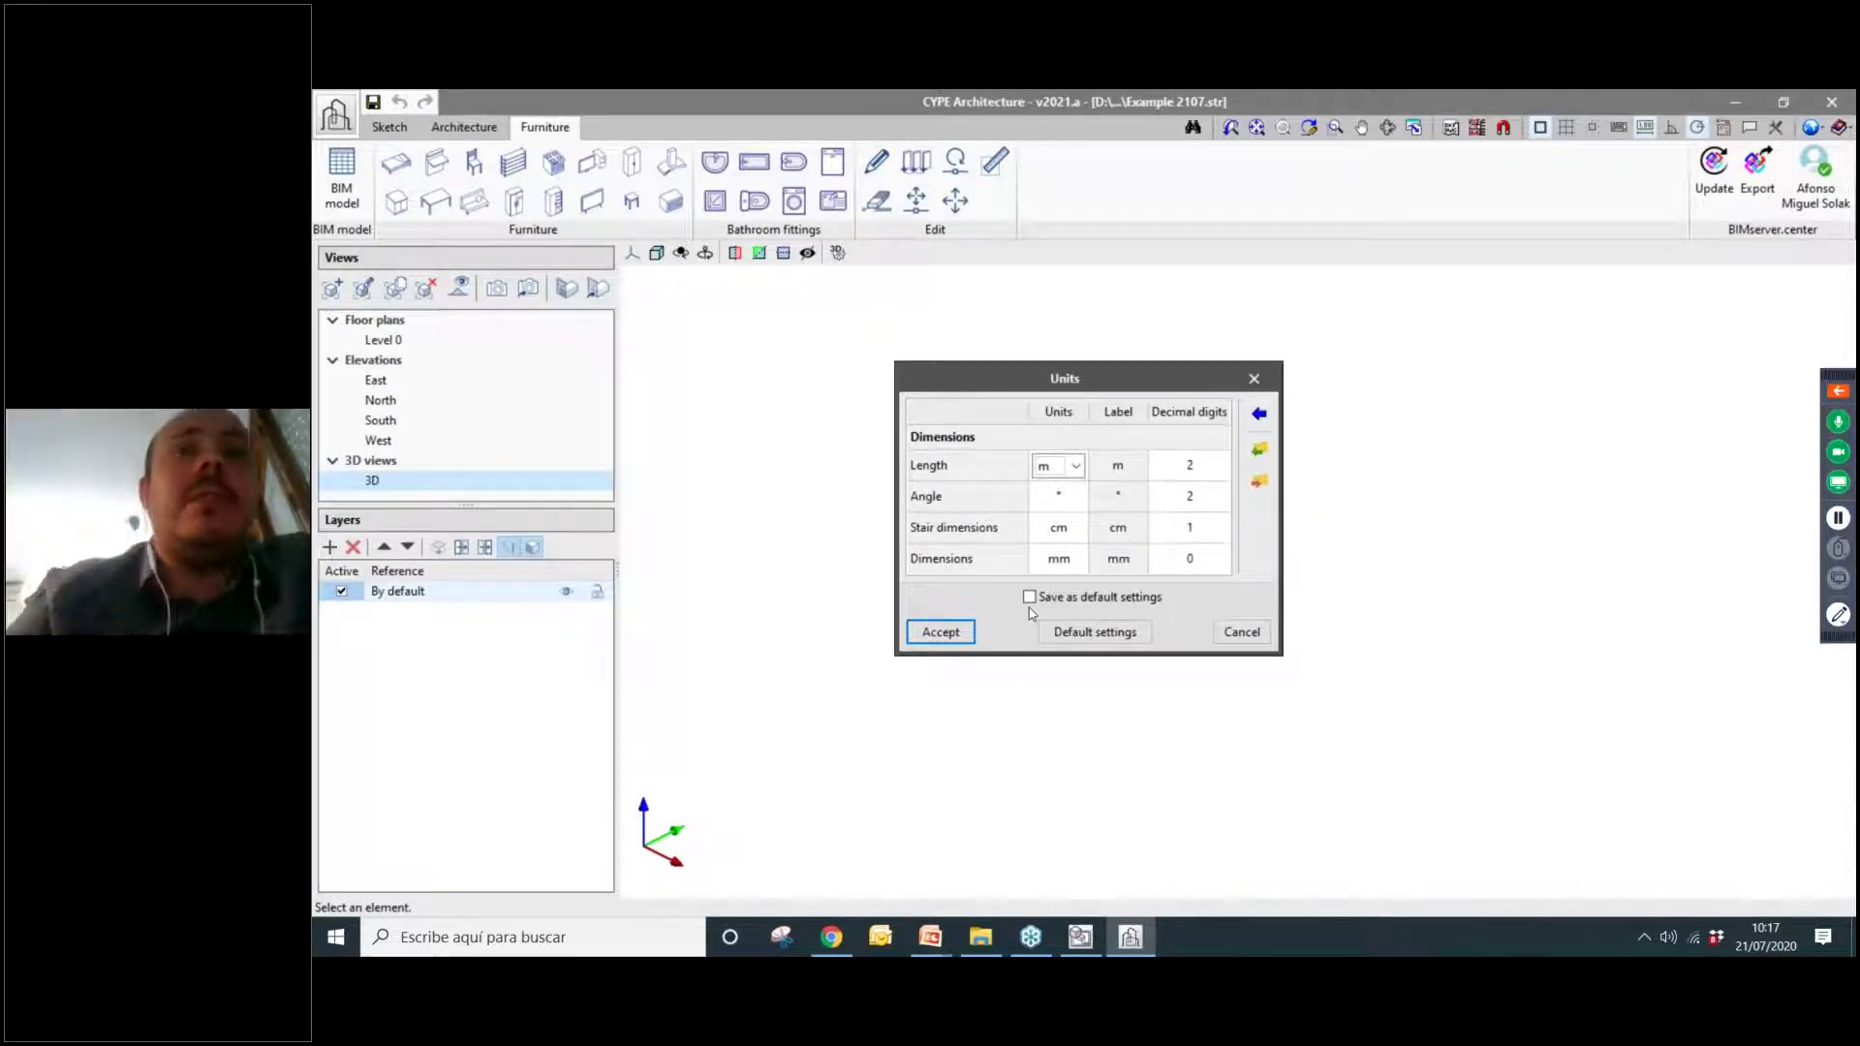
left_click(1259, 413)
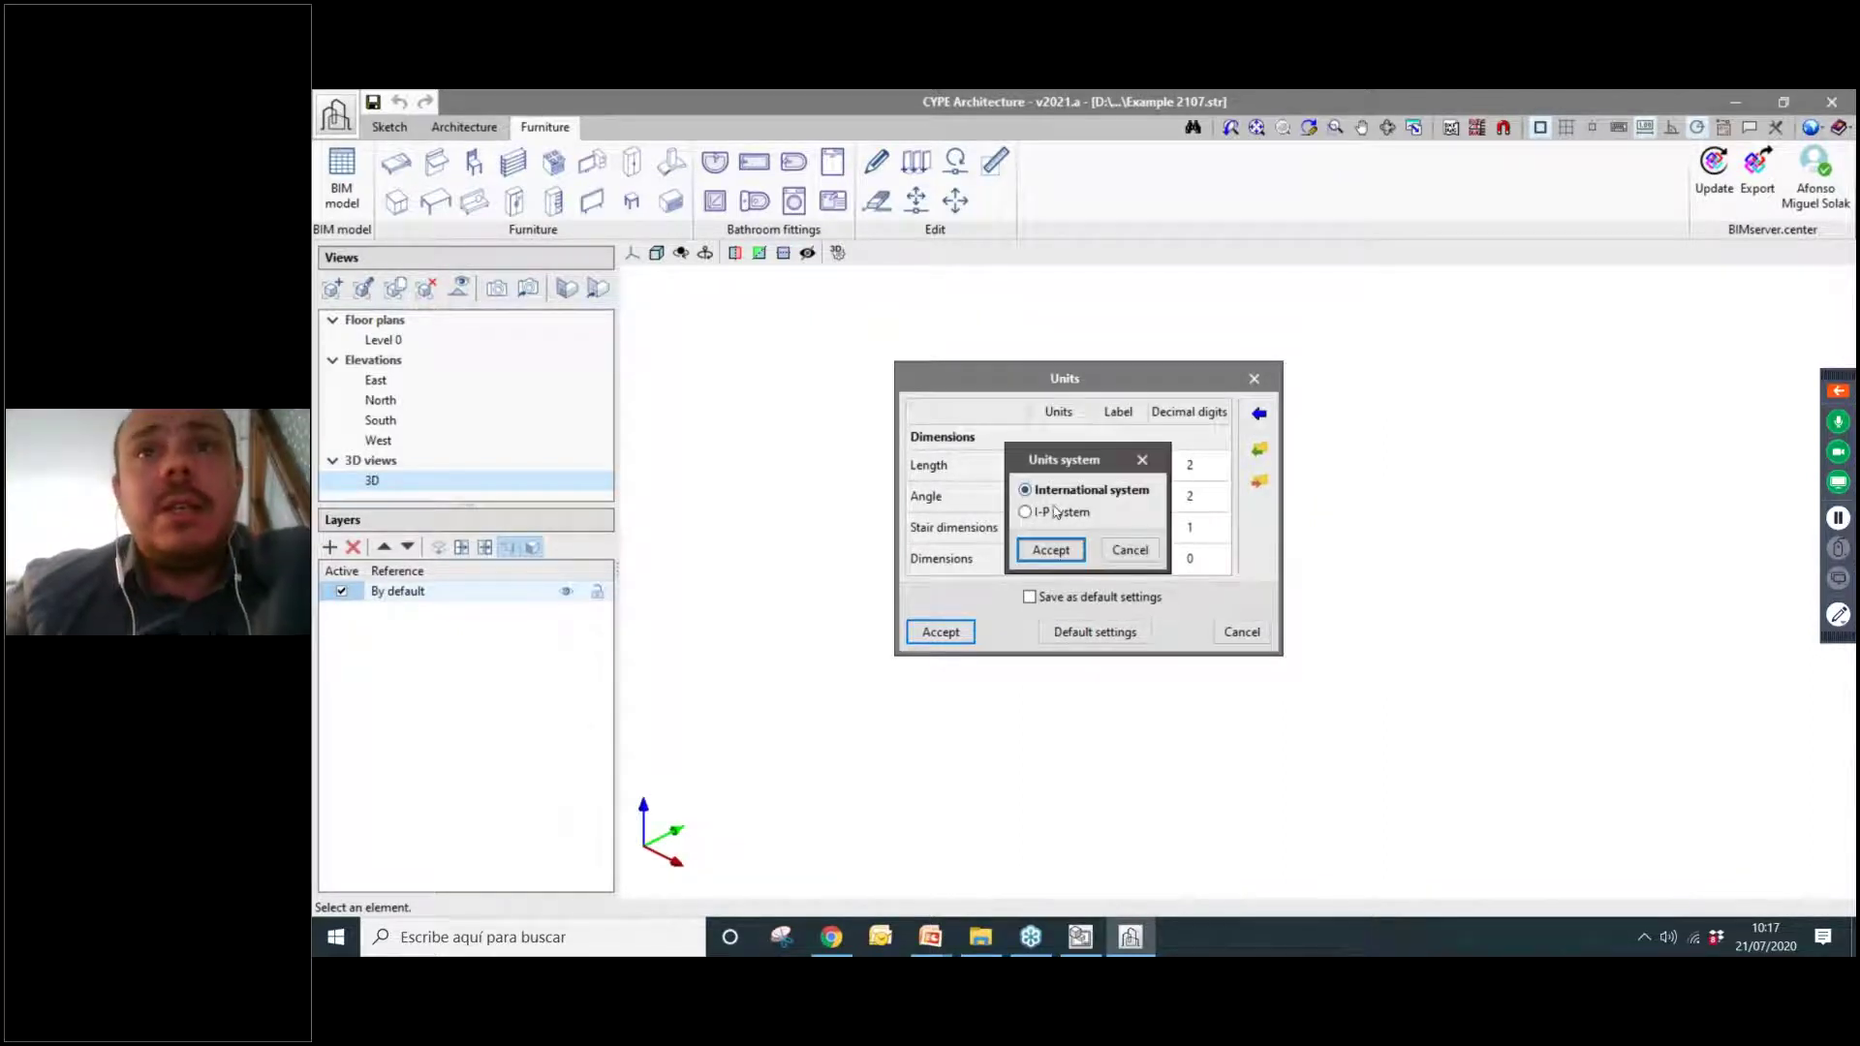
left_click(1142, 471)
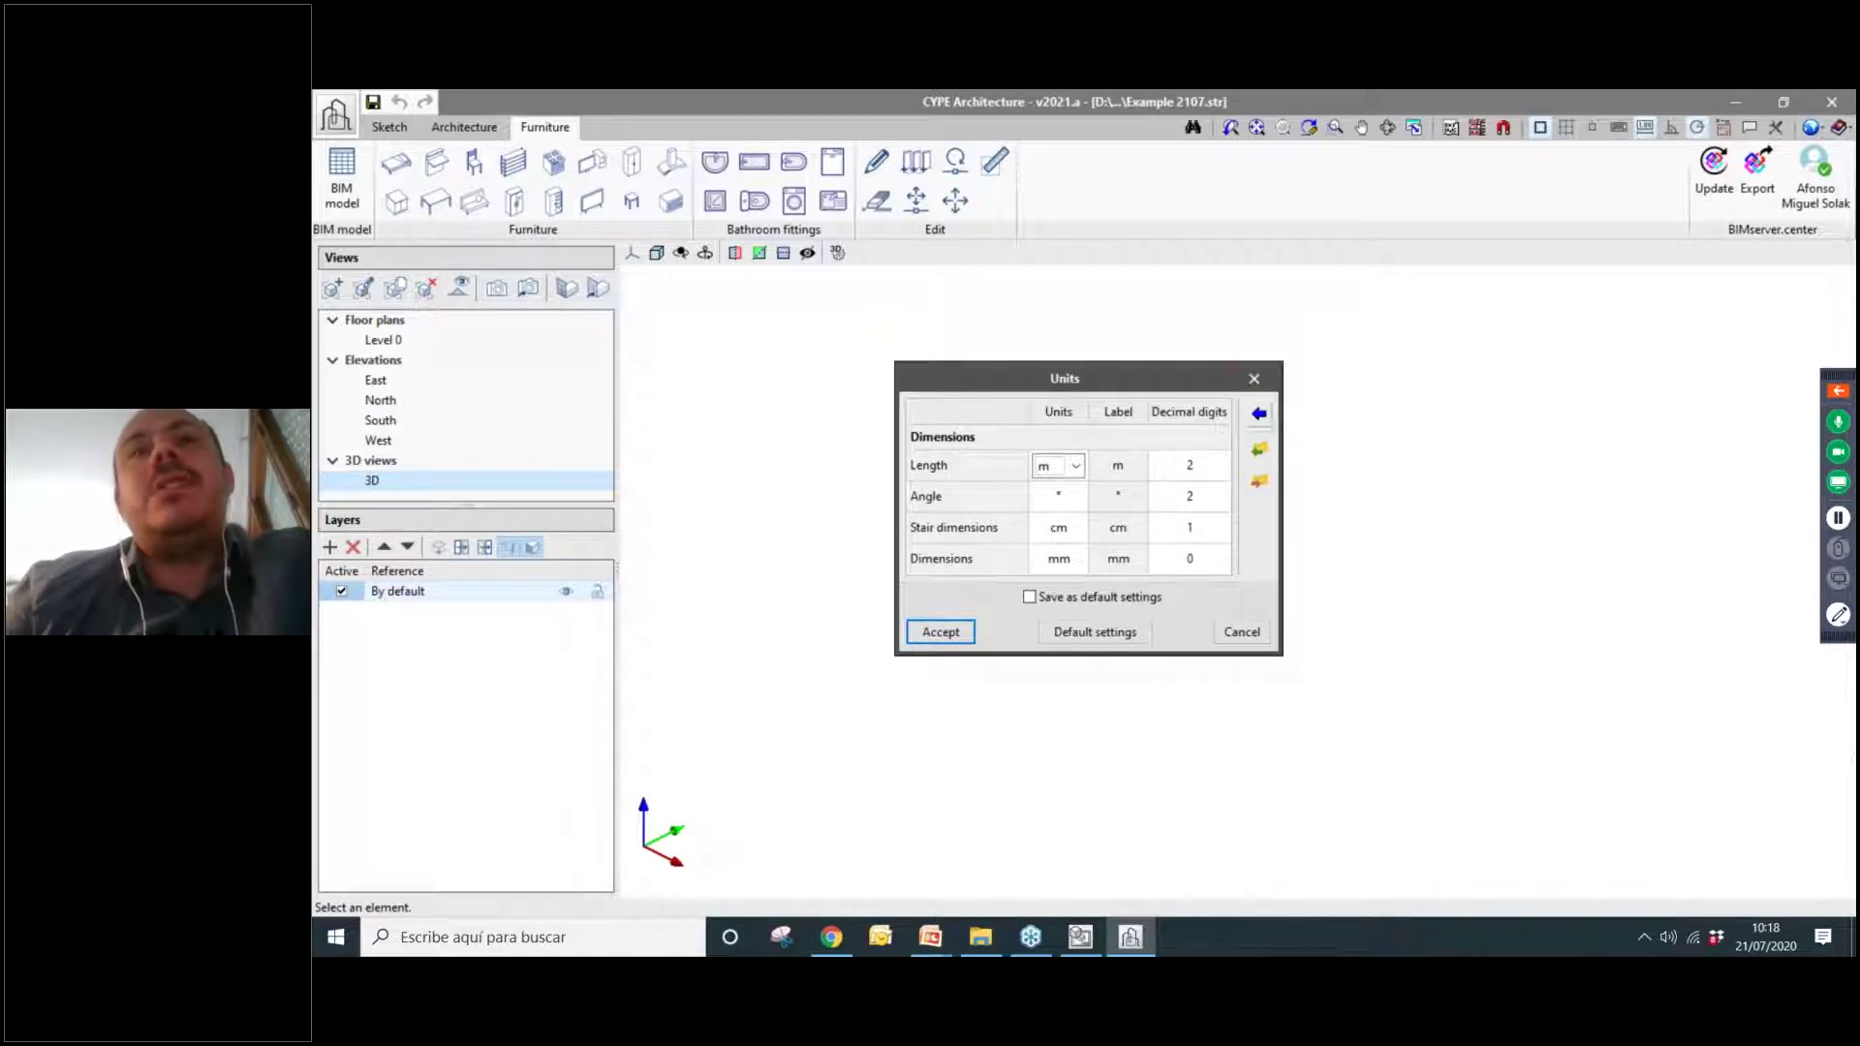
left_click(1254, 379)
Check the automatic updates setting and the printer's page setup options, closing both without making changes.
left_click(1811, 127)
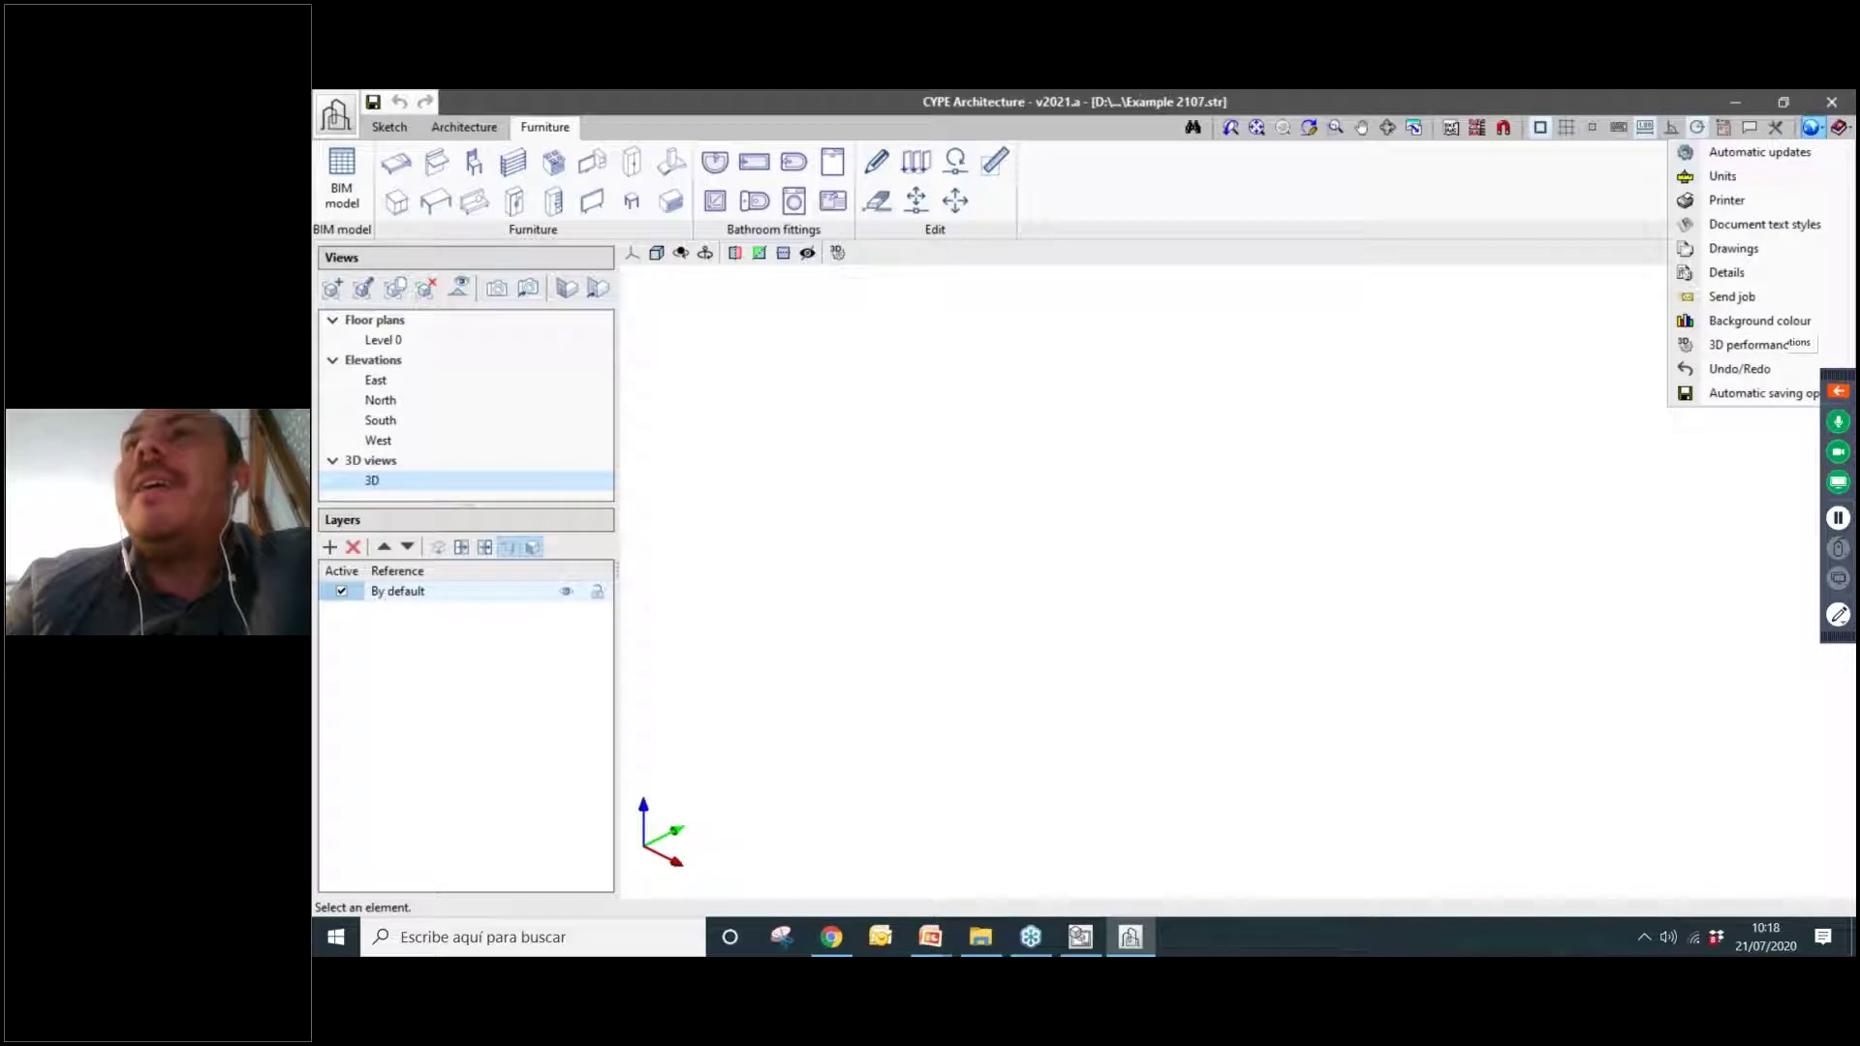
left_click(1786, 155)
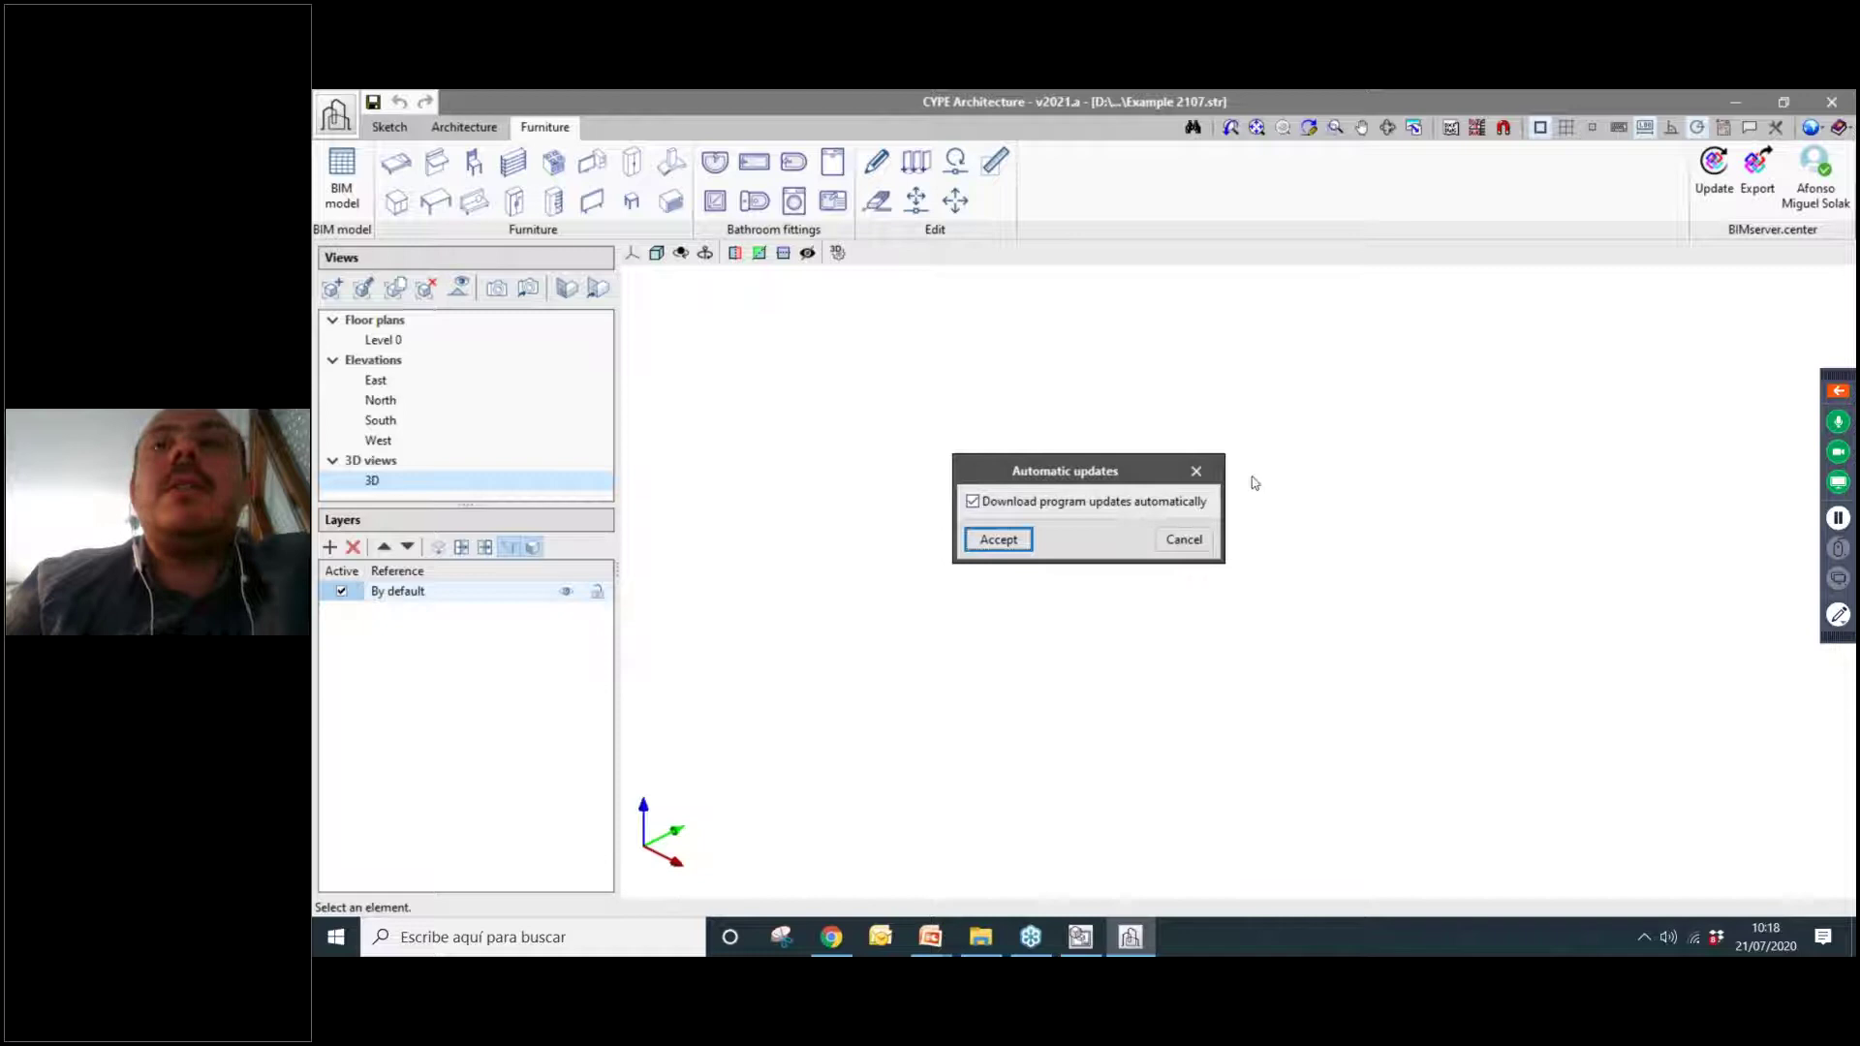
left_click(1196, 474)
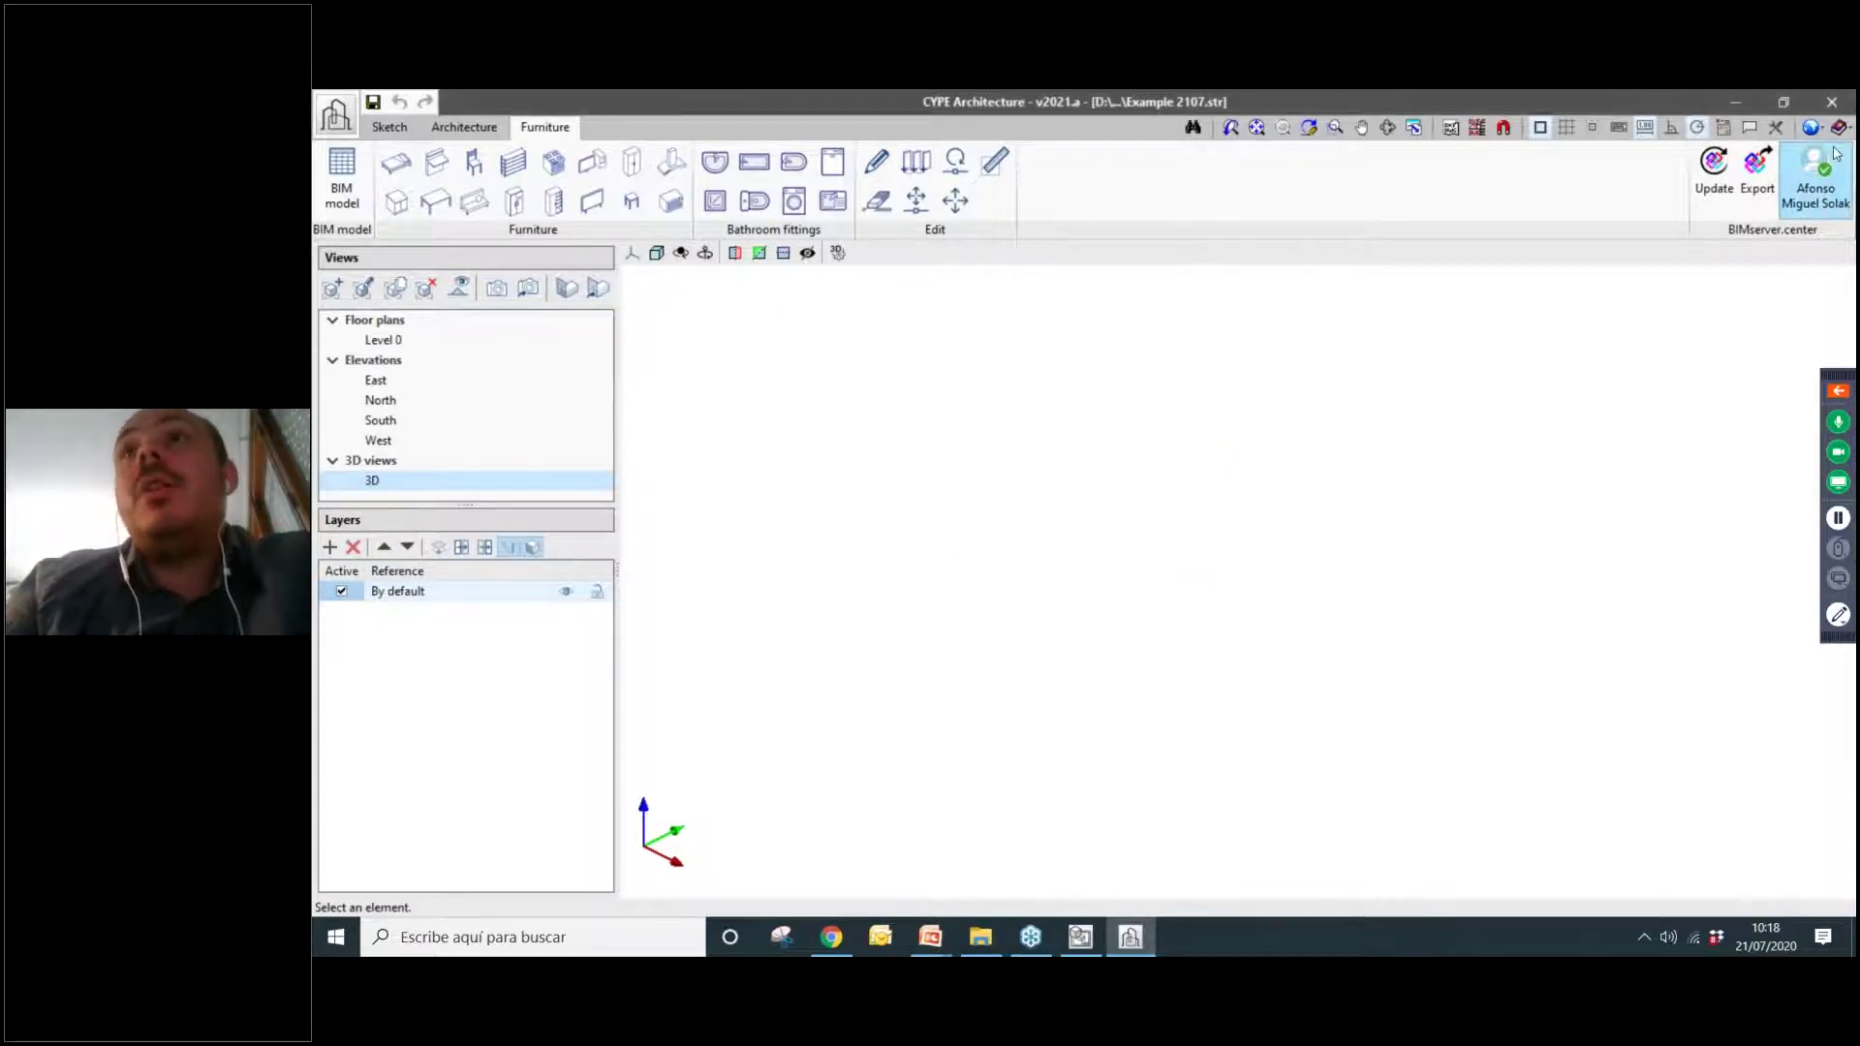
left_click(1812, 128)
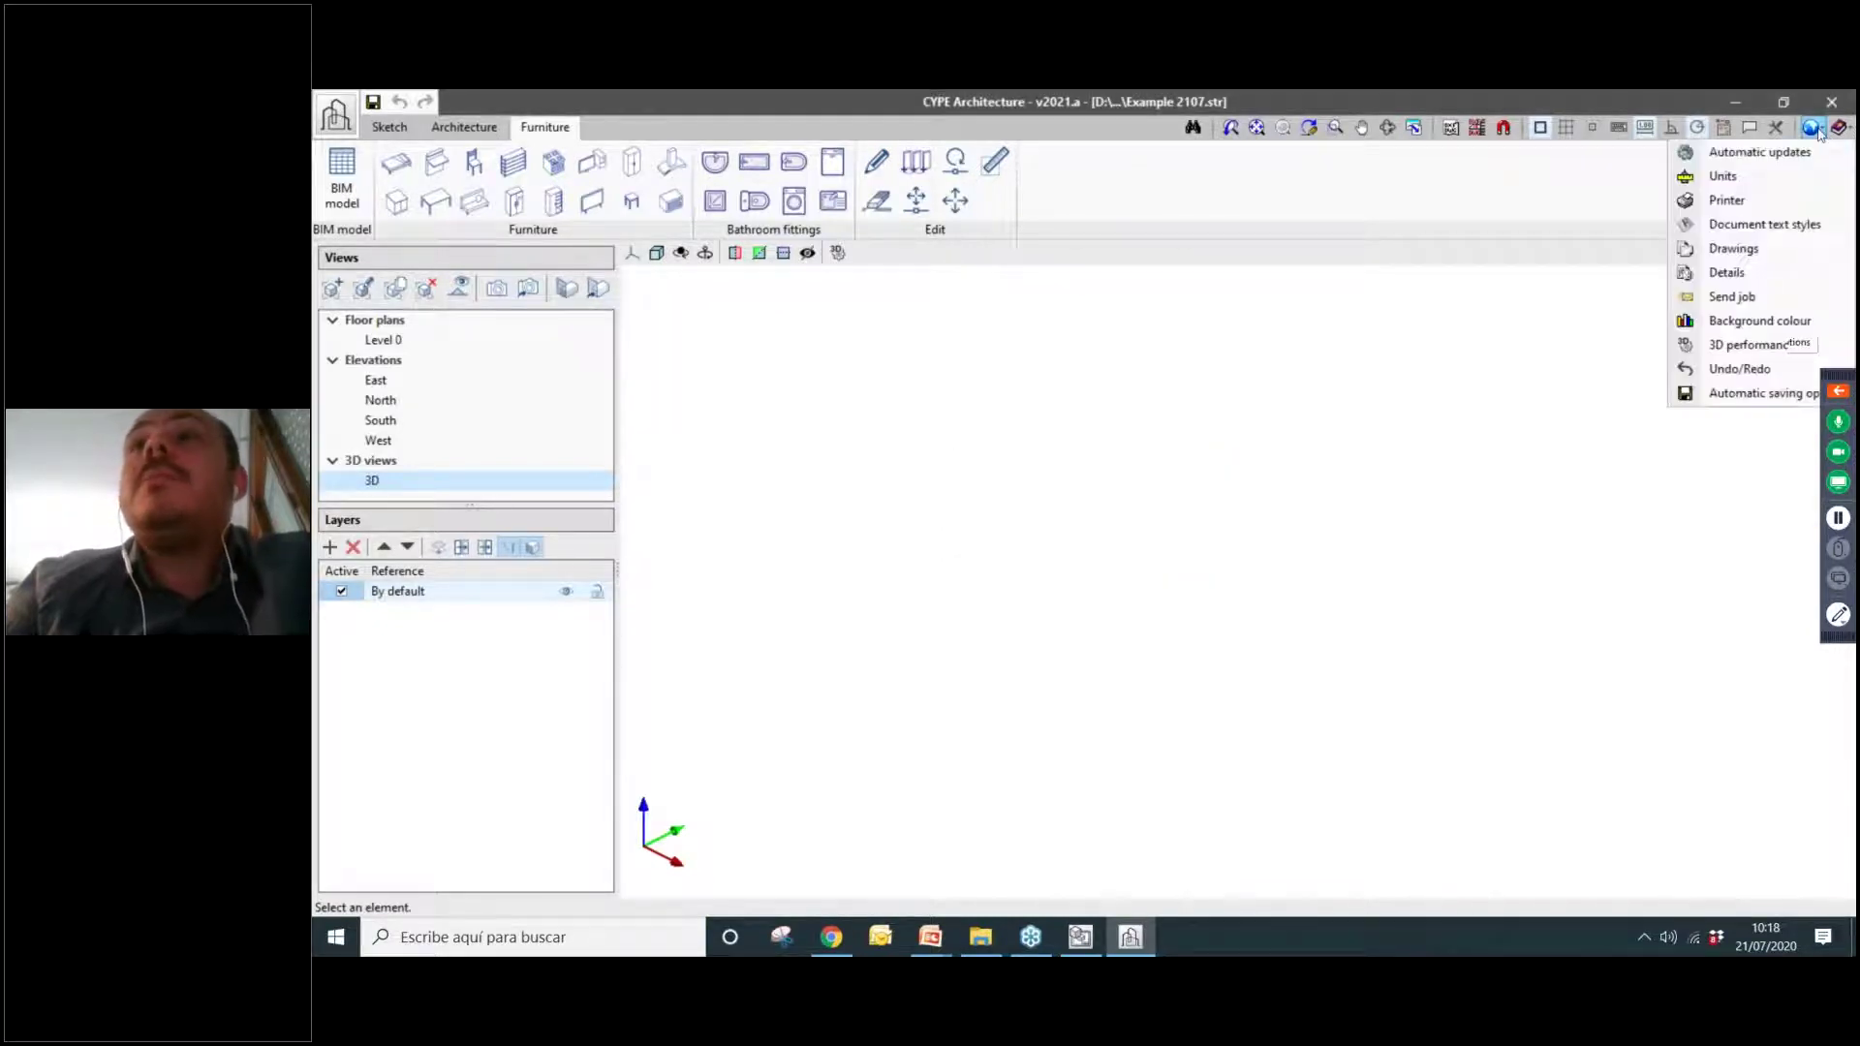
left_click(1783, 199)
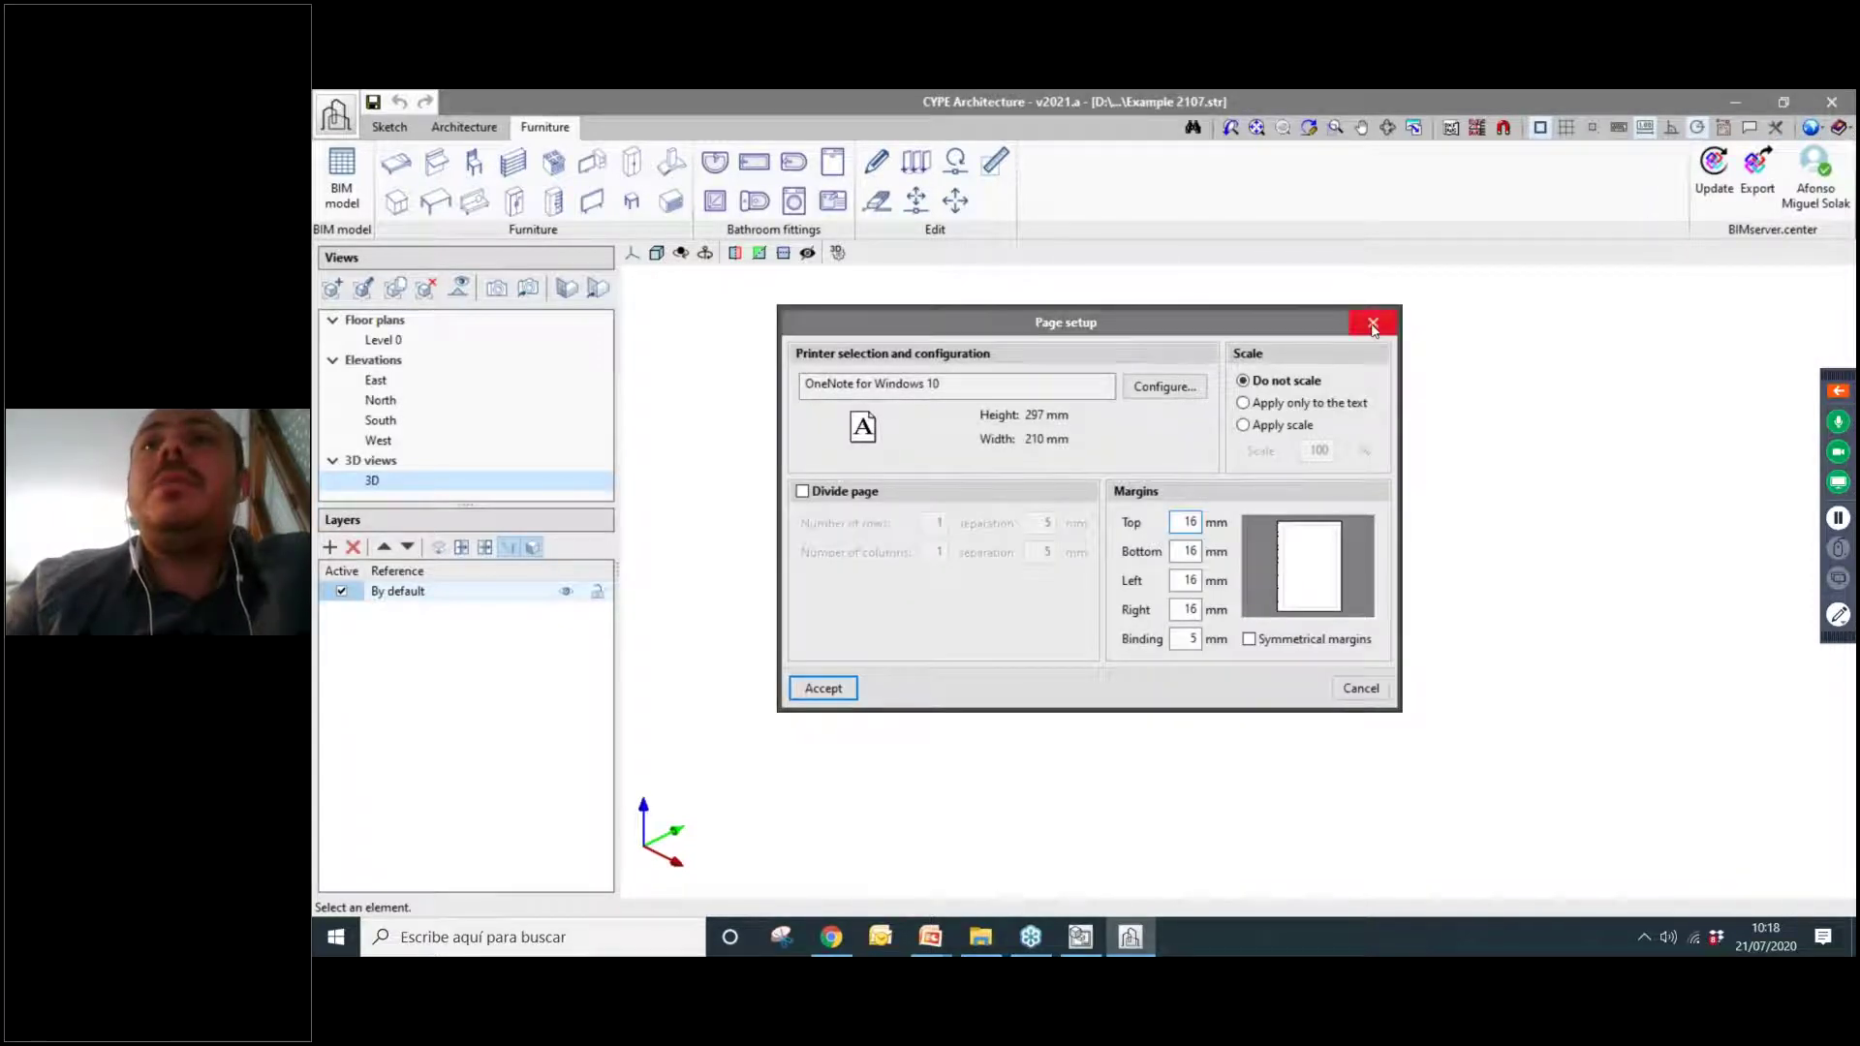
left_click(1373, 321)
Review the document text styles and the 3D performance settings, closing both without making changes.
left_click(1811, 127)
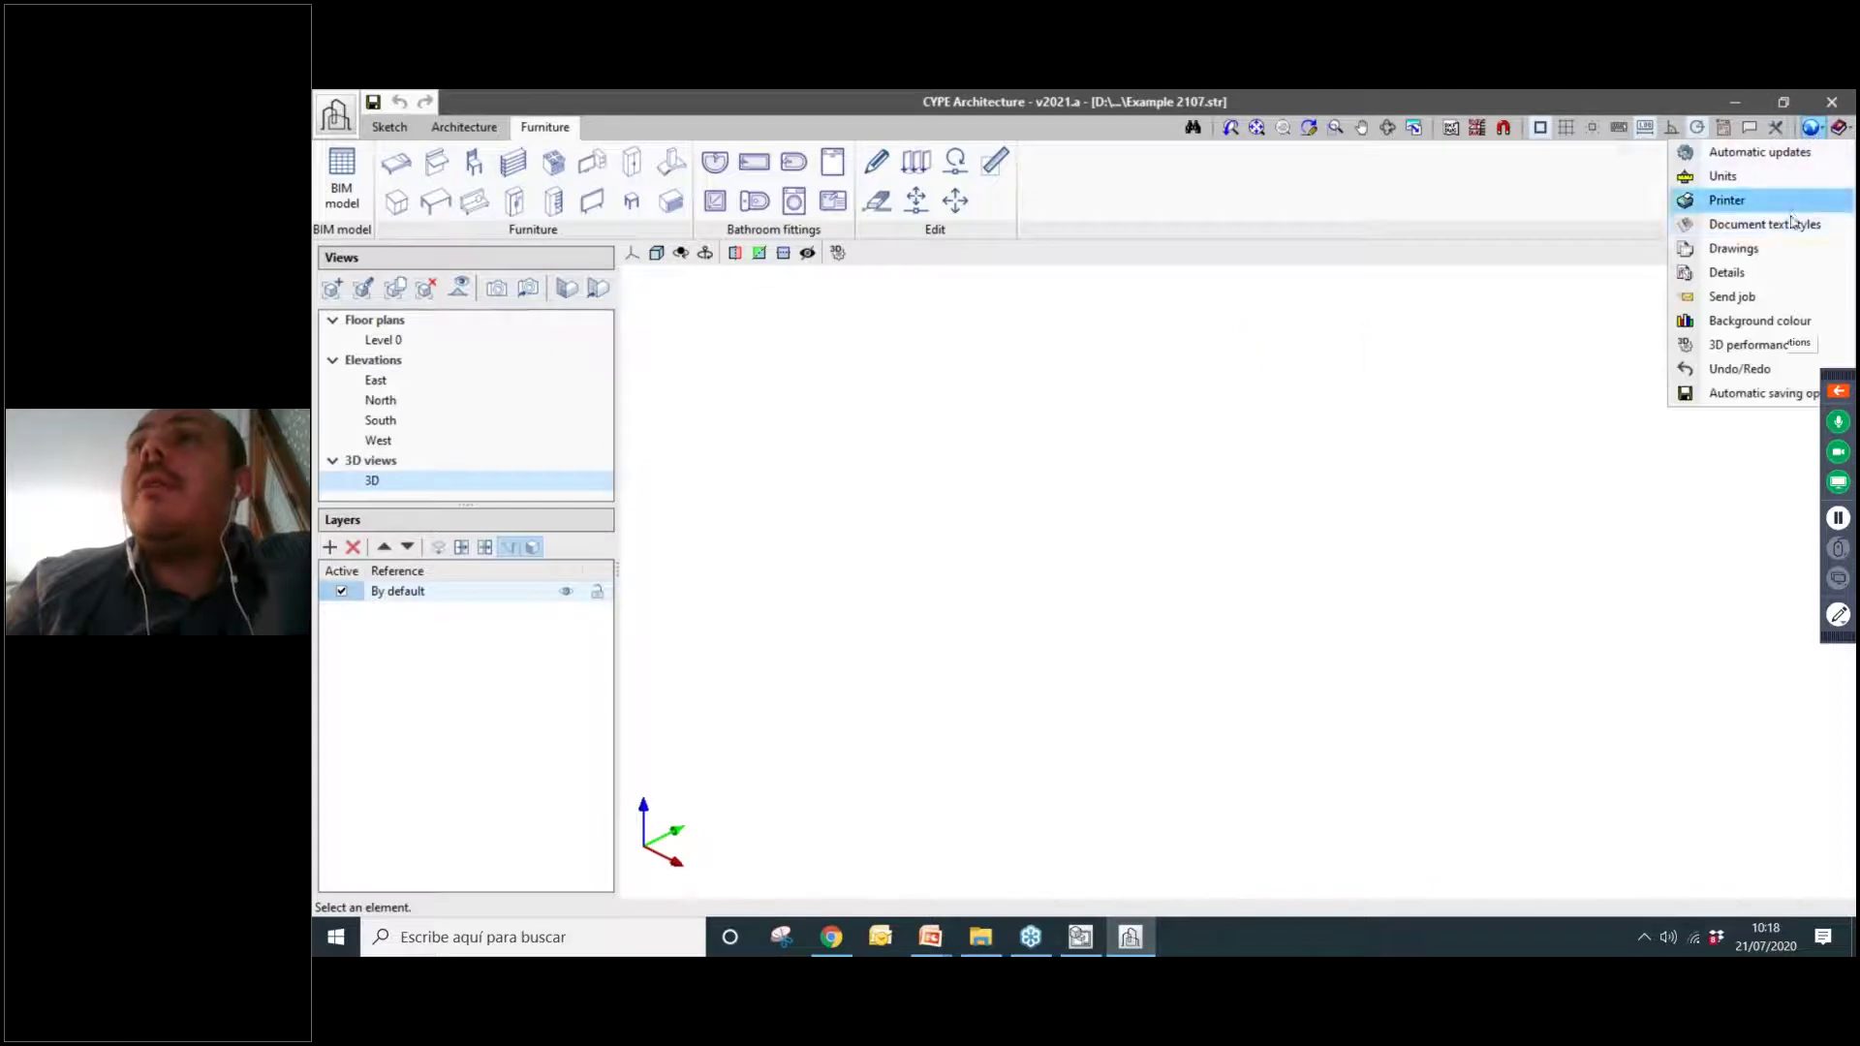
left_click(1803, 229)
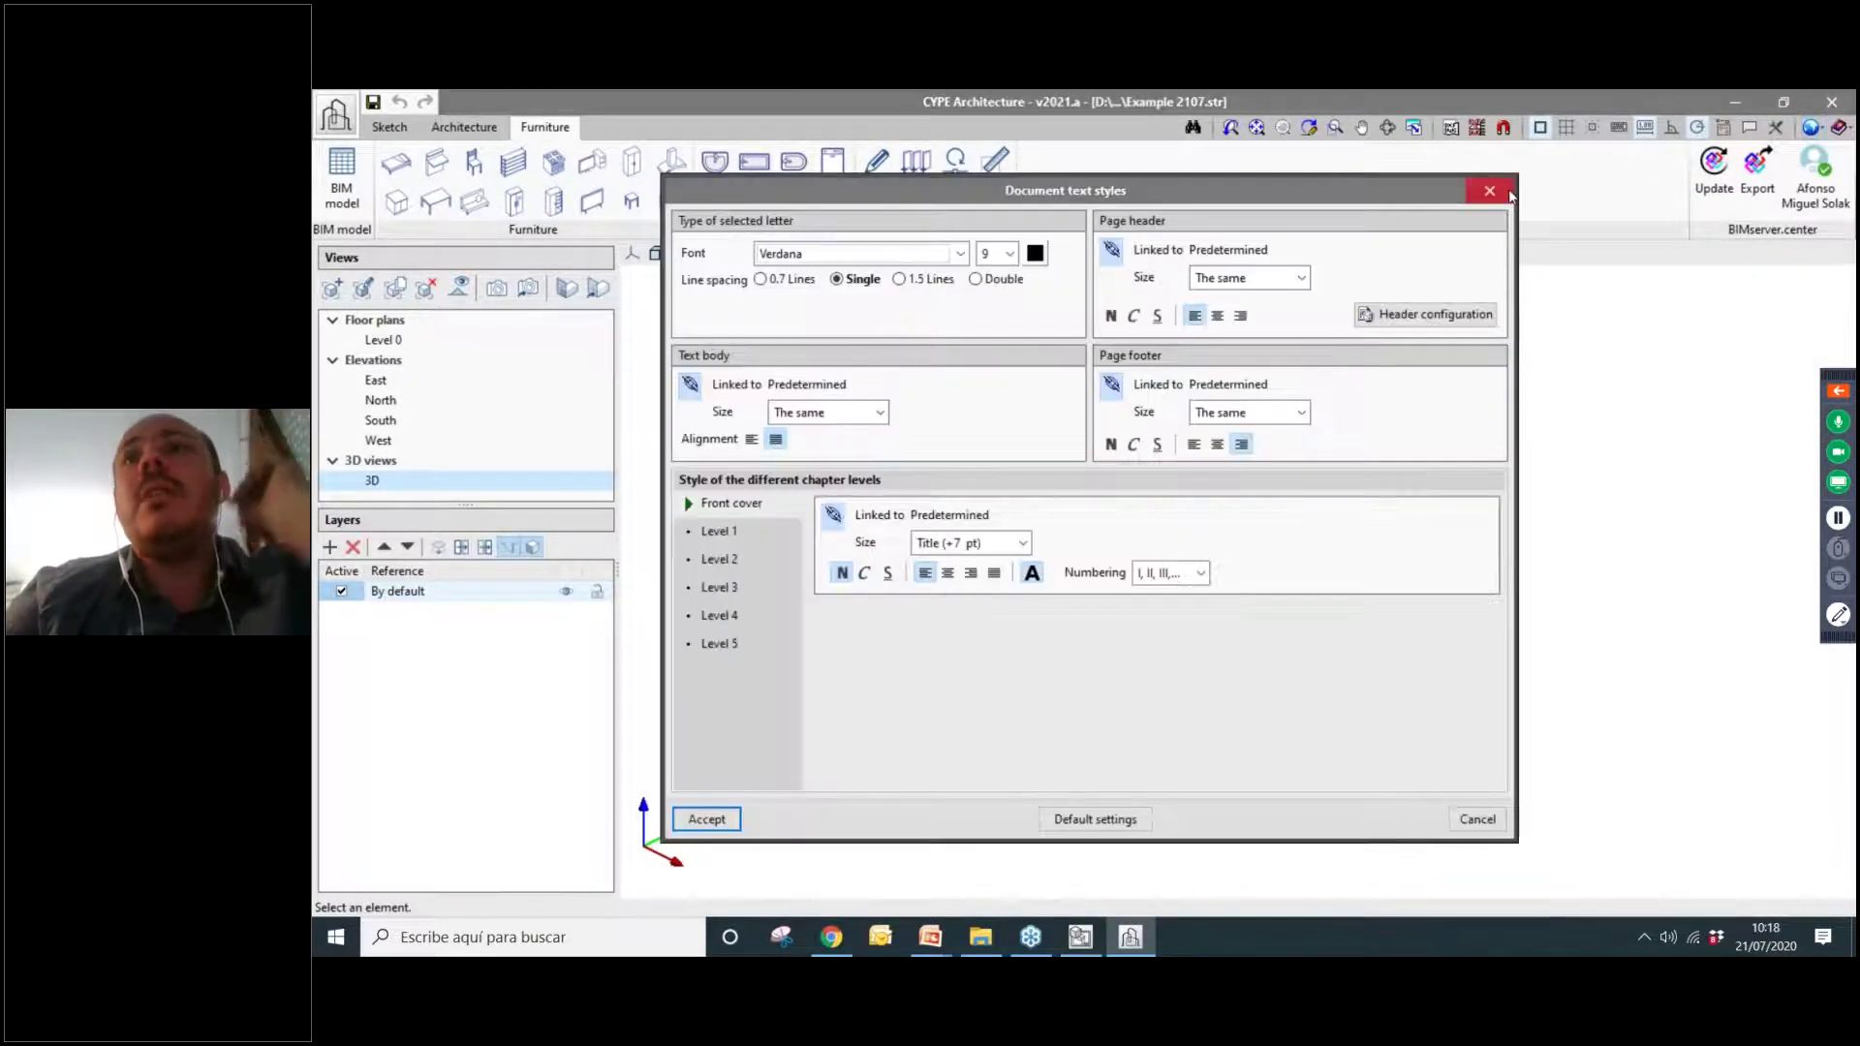
left_click(1490, 191)
left_click(1812, 129)
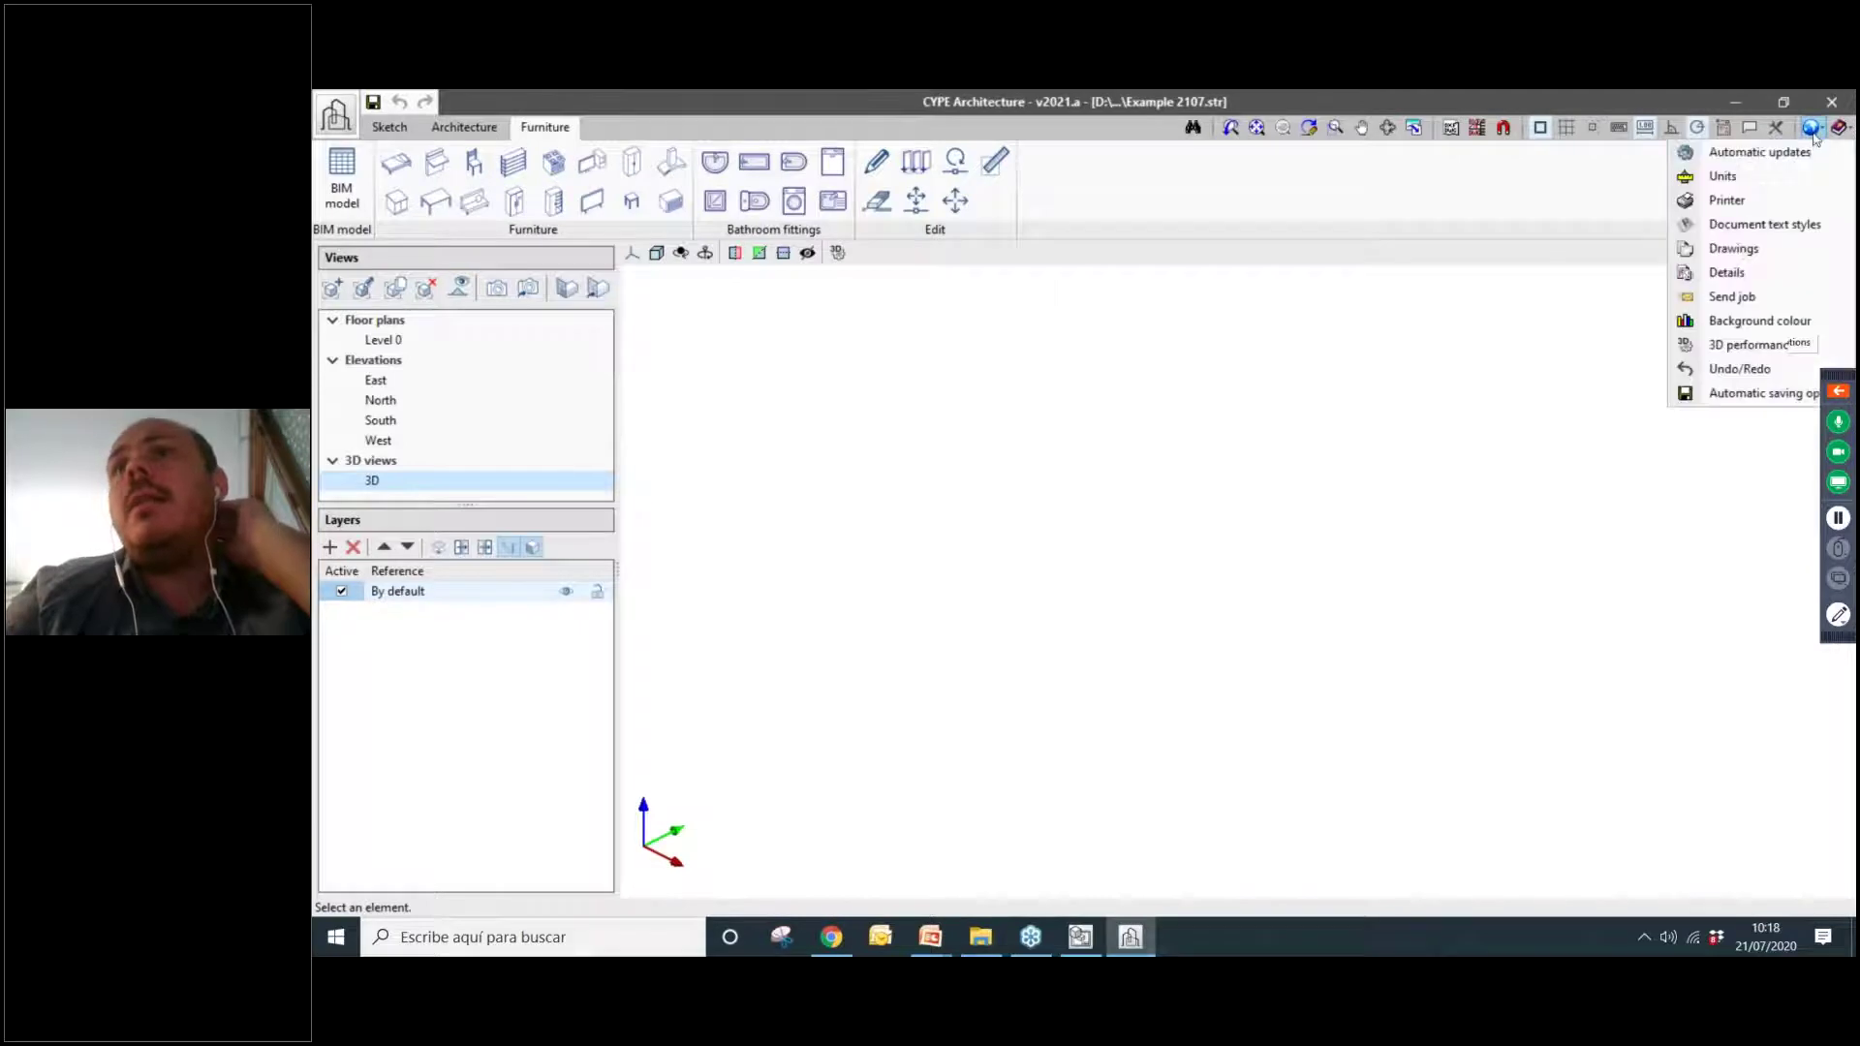
left_click(1759, 344)
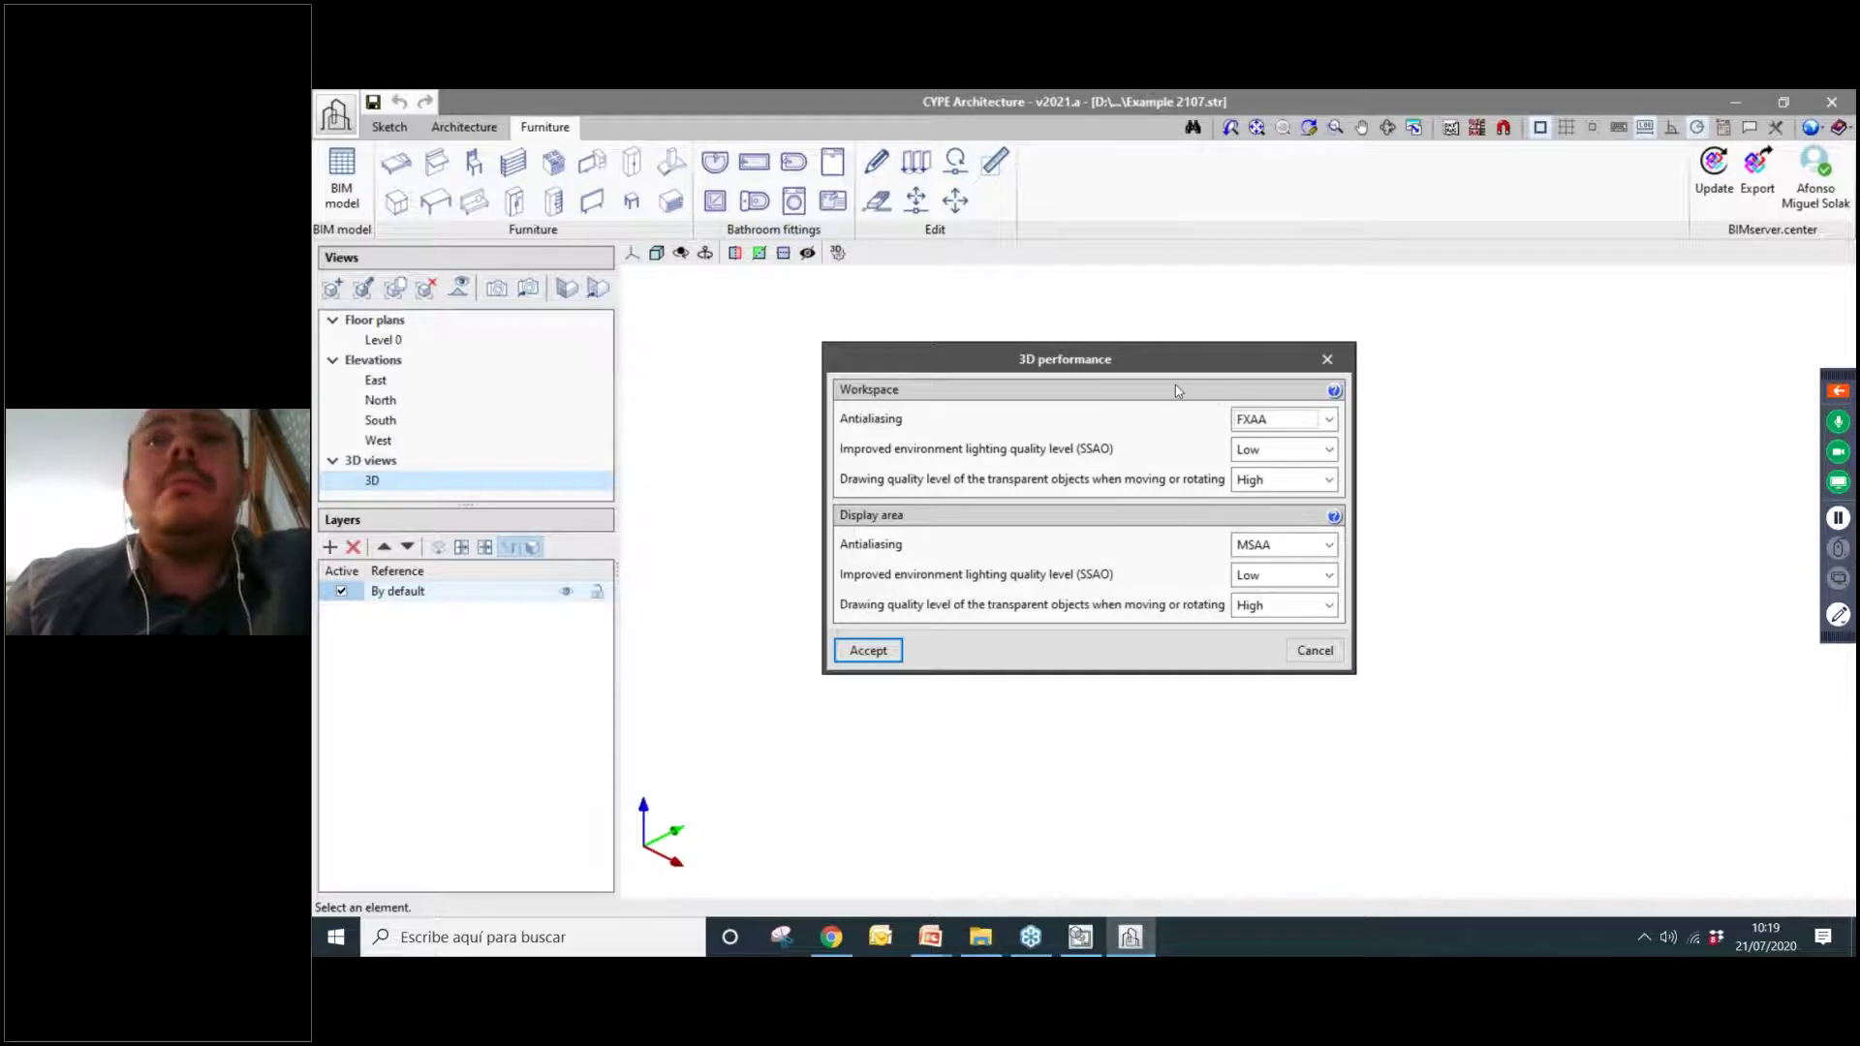
left_click(1327, 362)
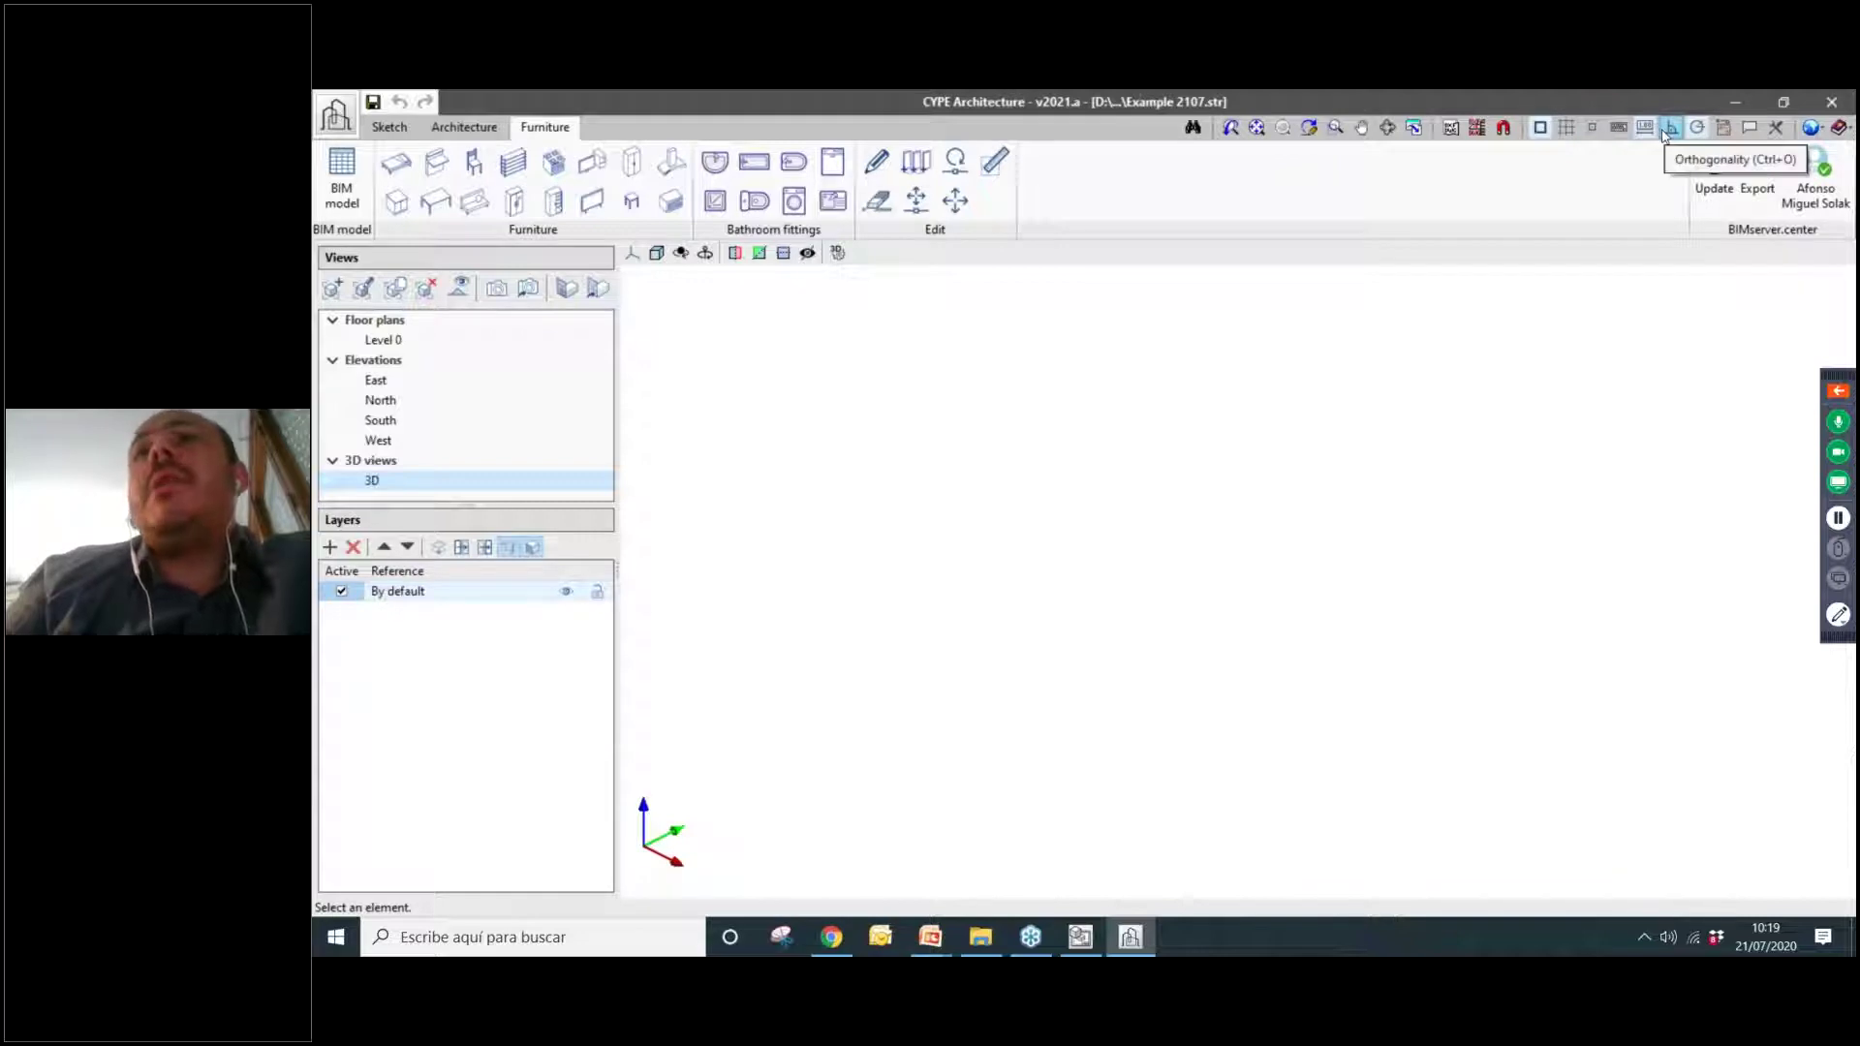
Check the snap and tracking options for object references and for template object snaps, leaving both unchanged.
left_click(1541, 128)
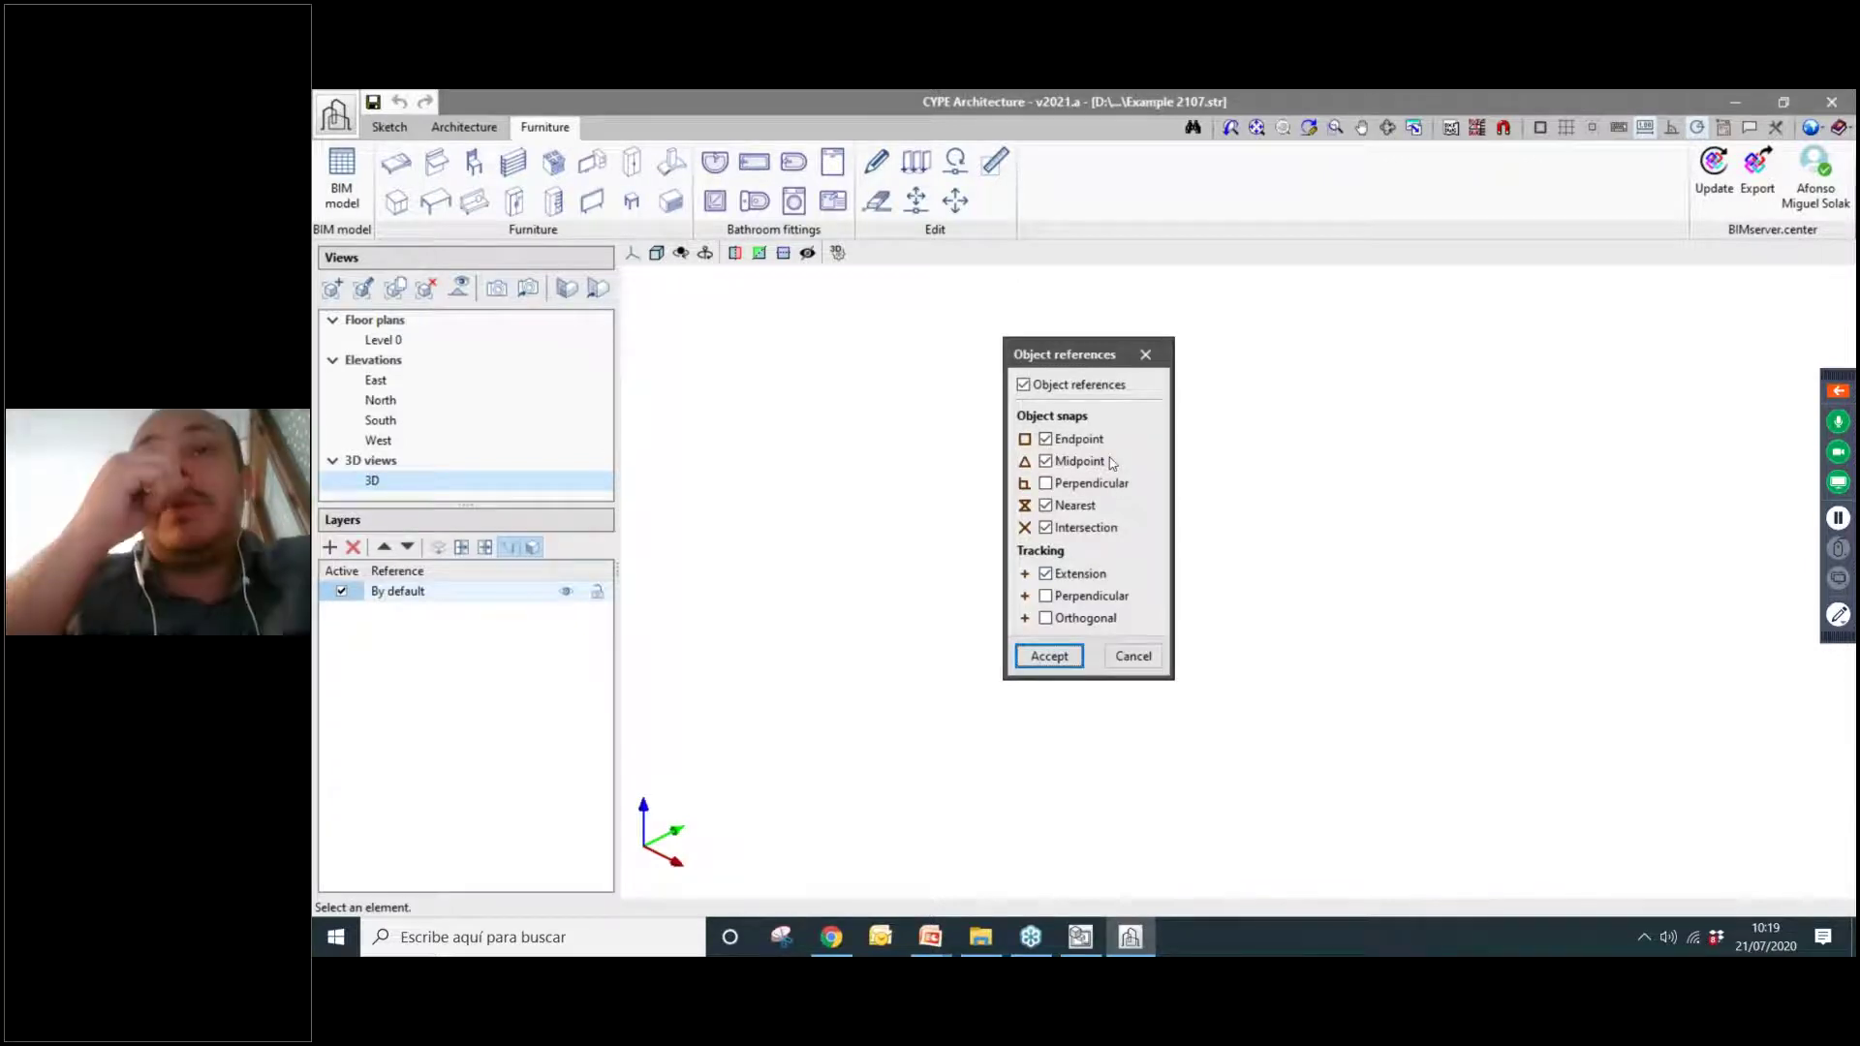
left_click(1148, 354)
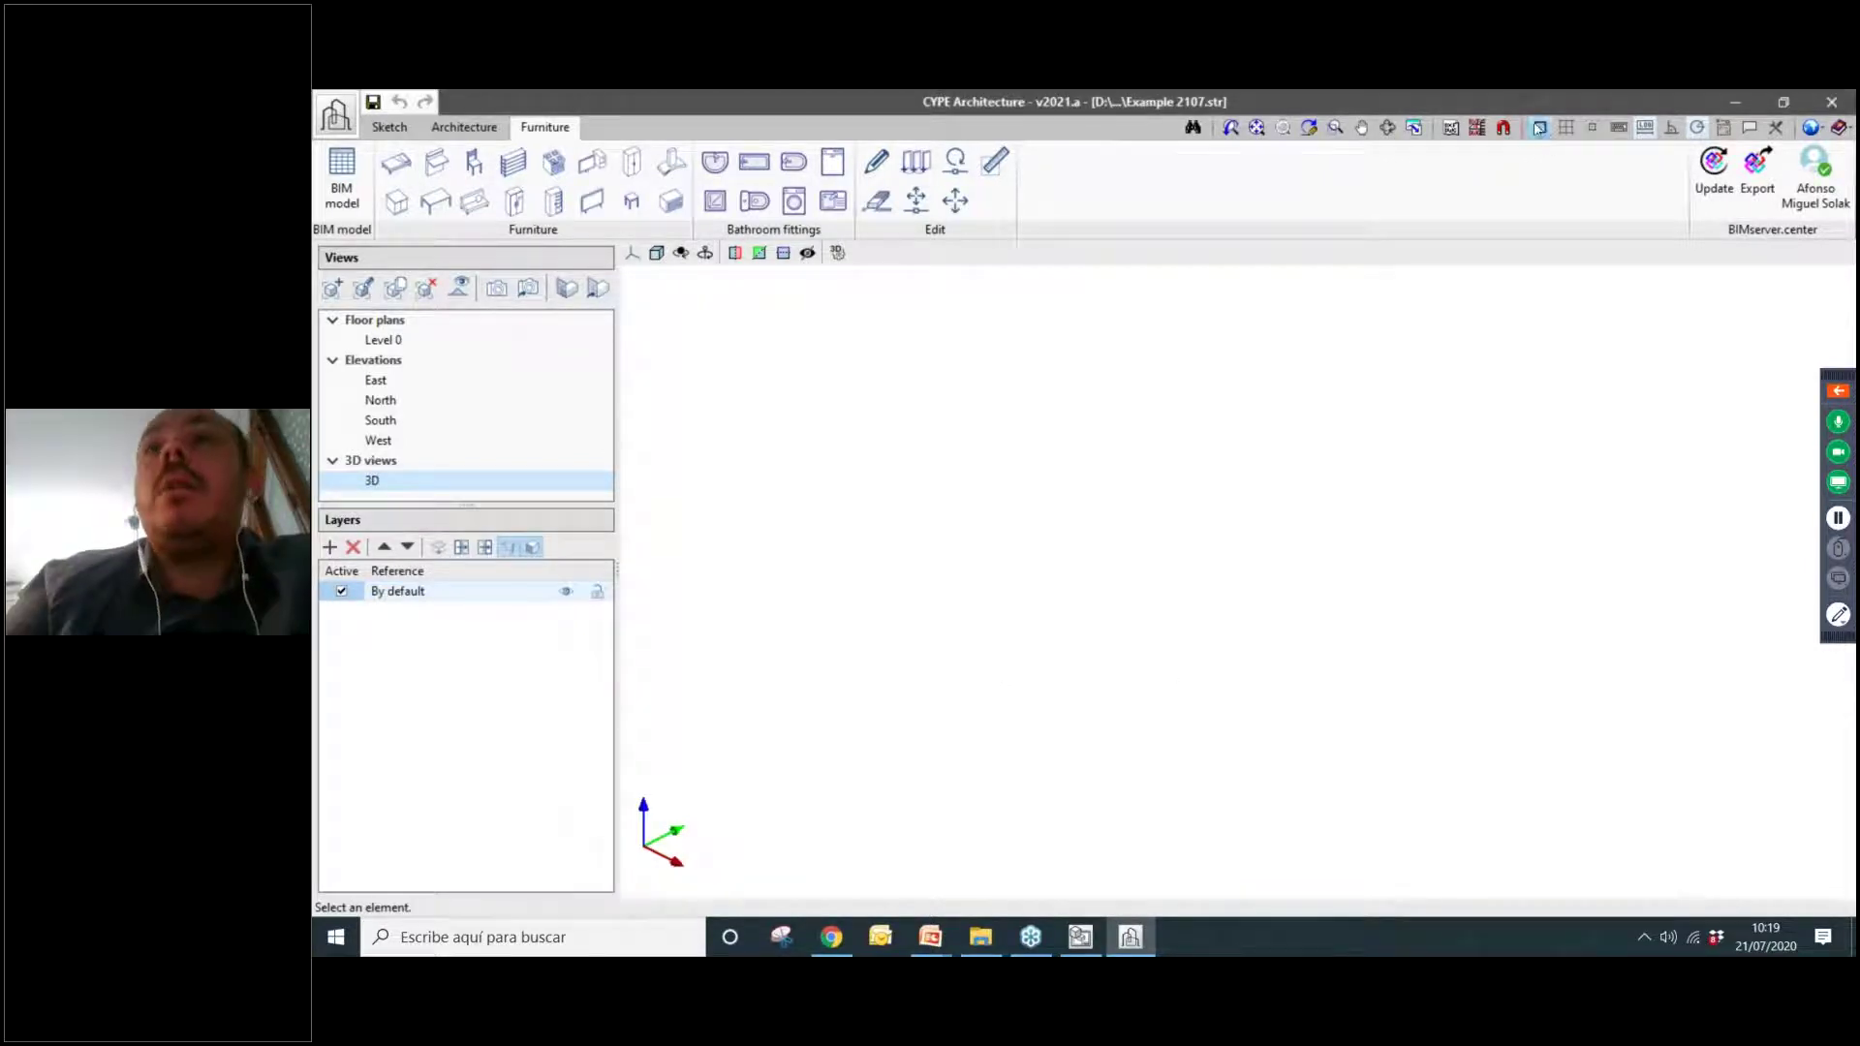
left_click(1505, 129)
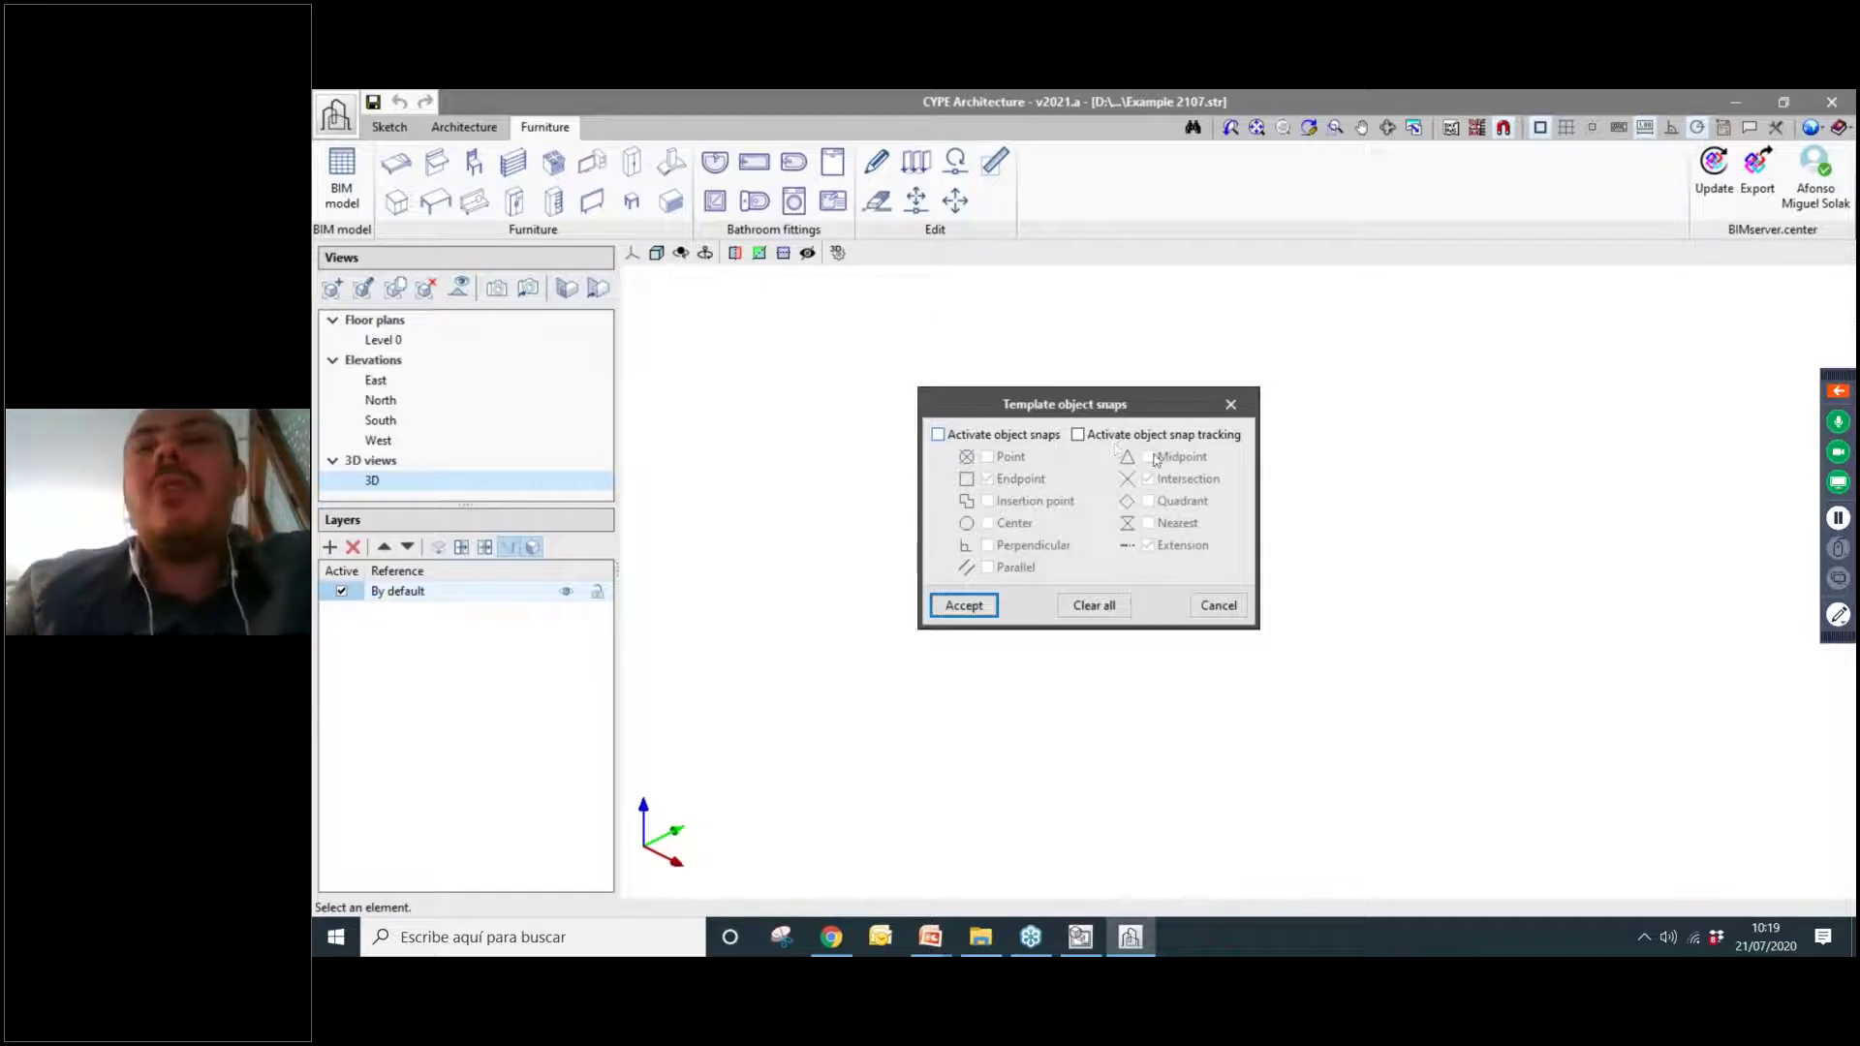
left_click(1231, 405)
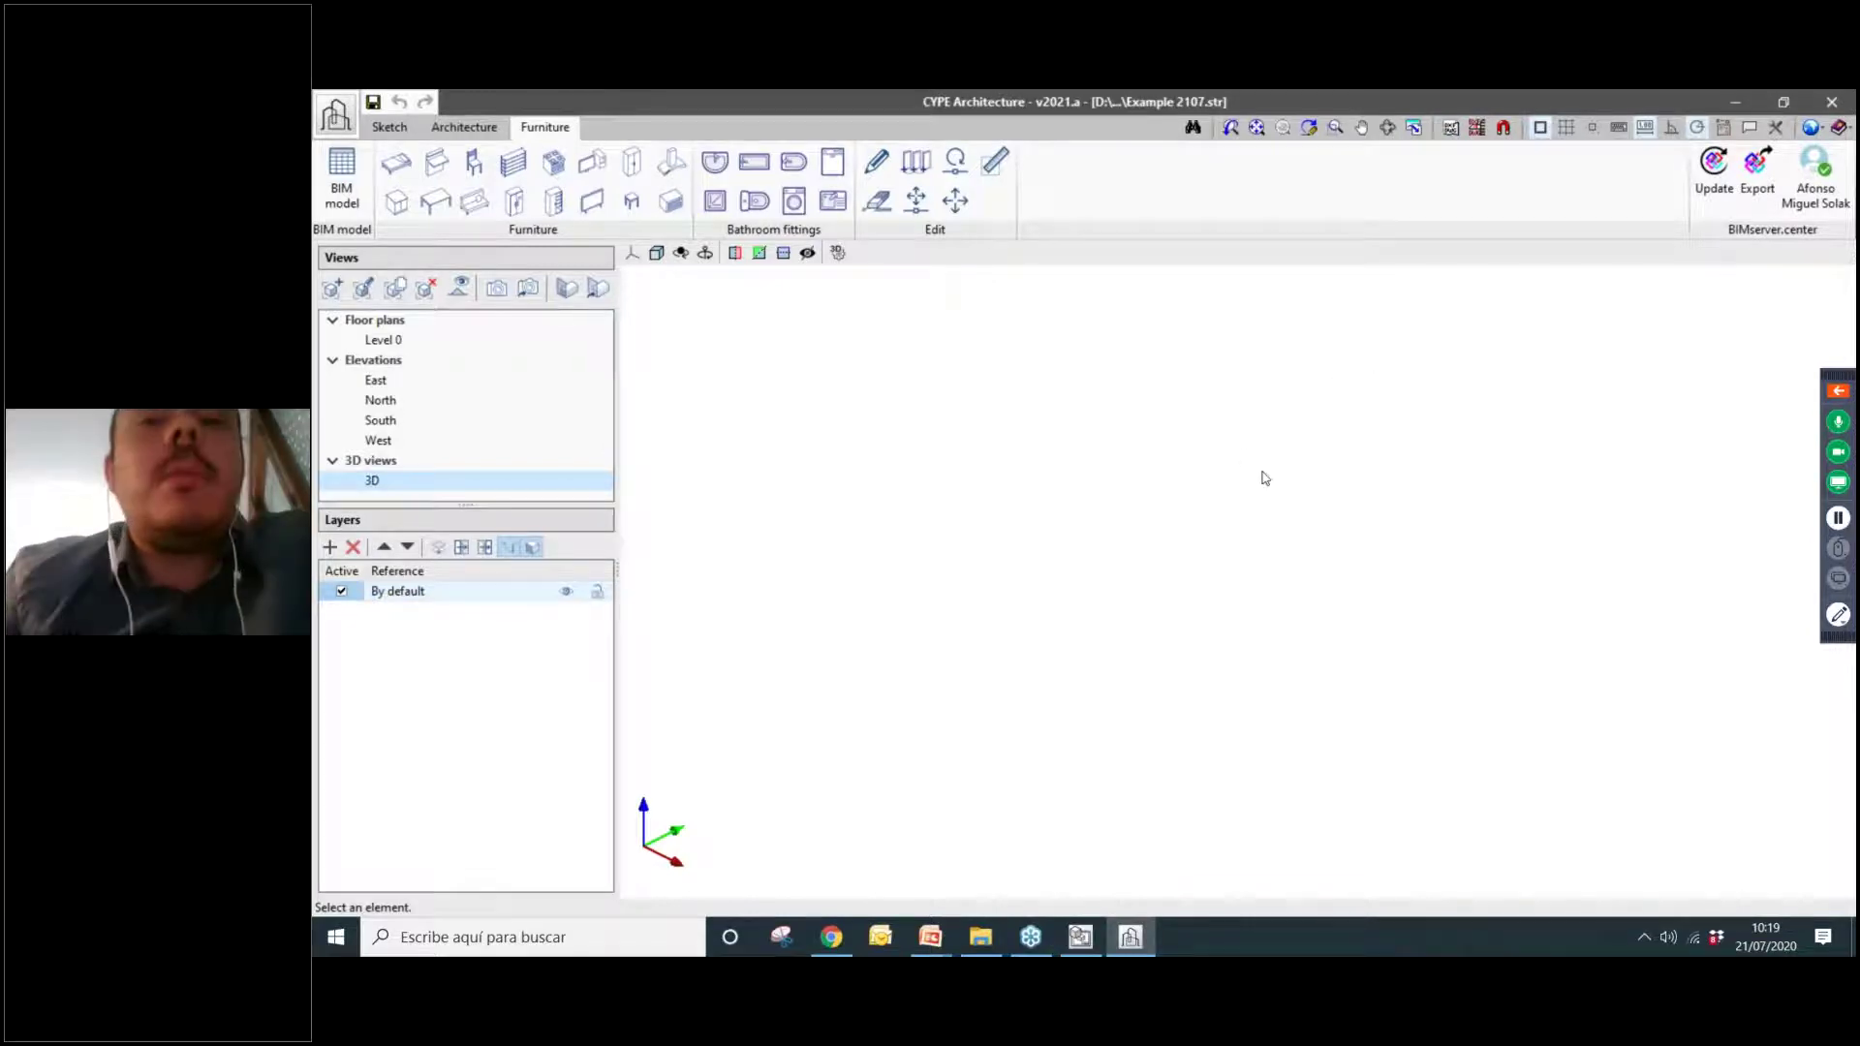
Look over the sketch tools for references, drawing and editing, and compare them with the architecture tools.
left_click(390, 127)
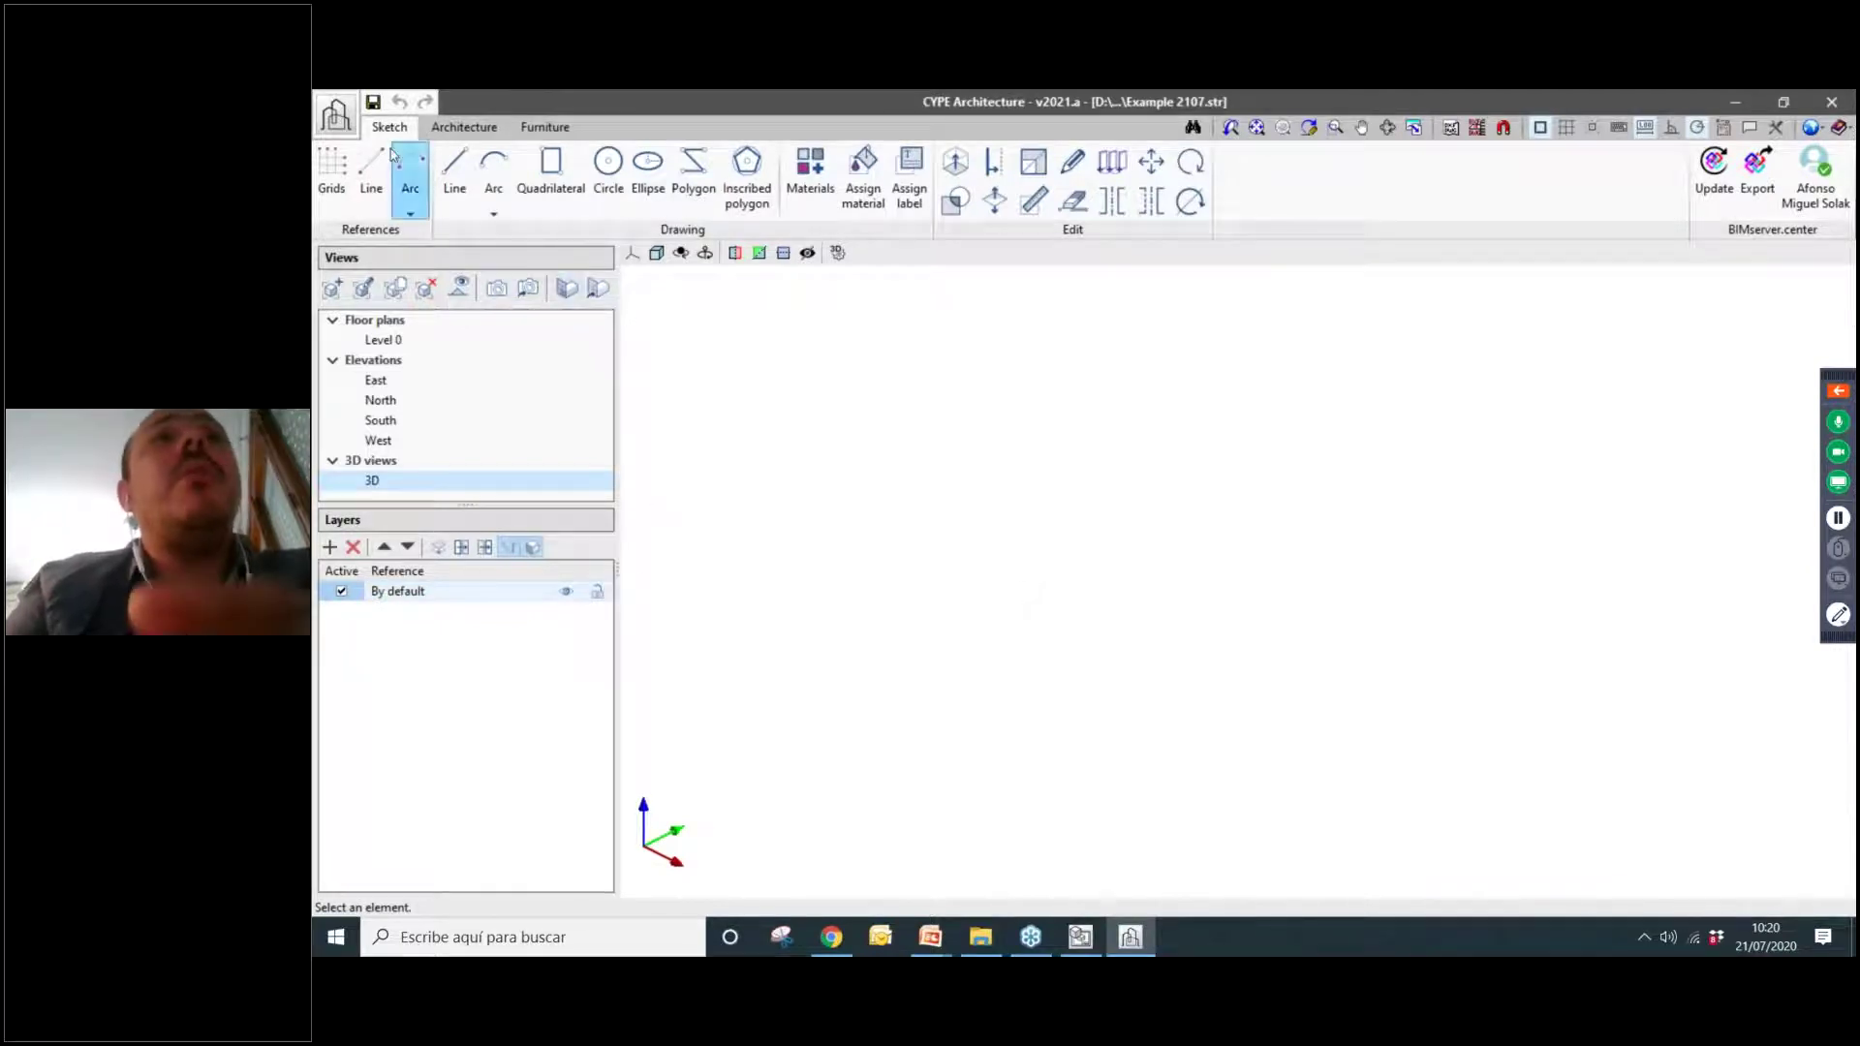
left_click(747, 175)
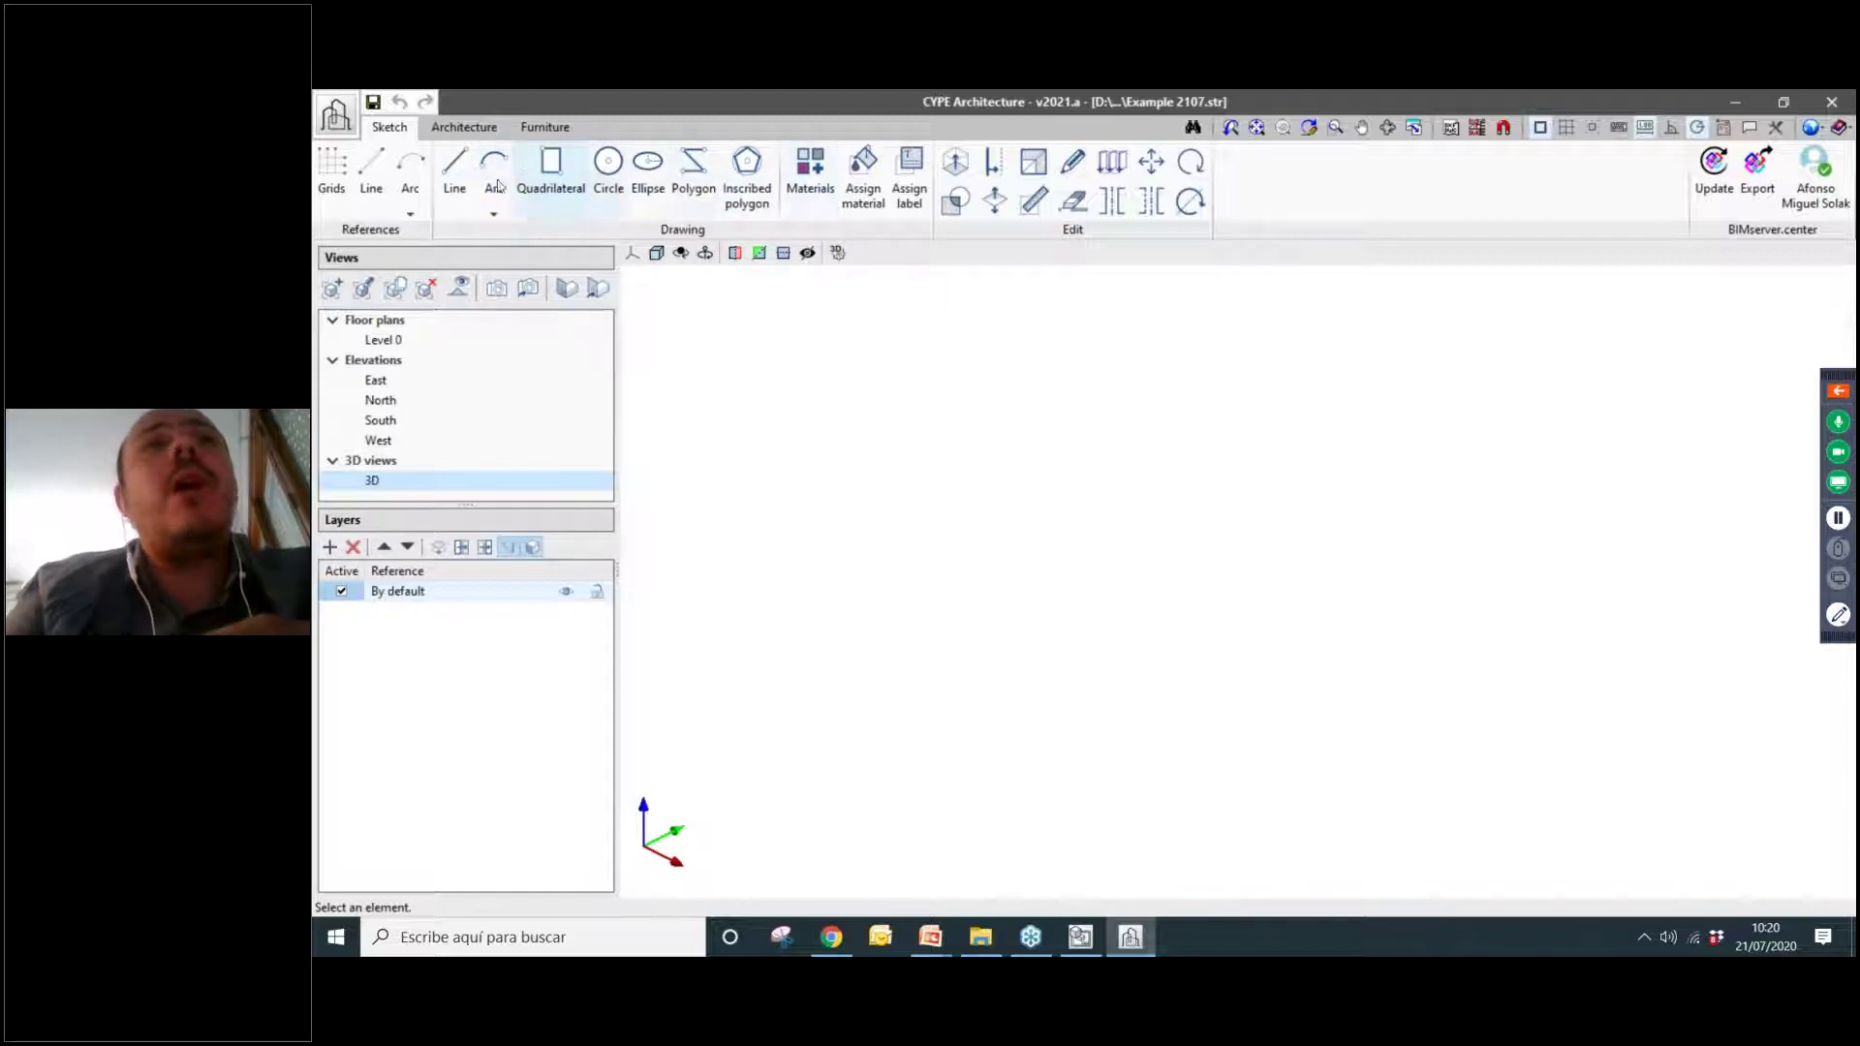
left_click(451, 208)
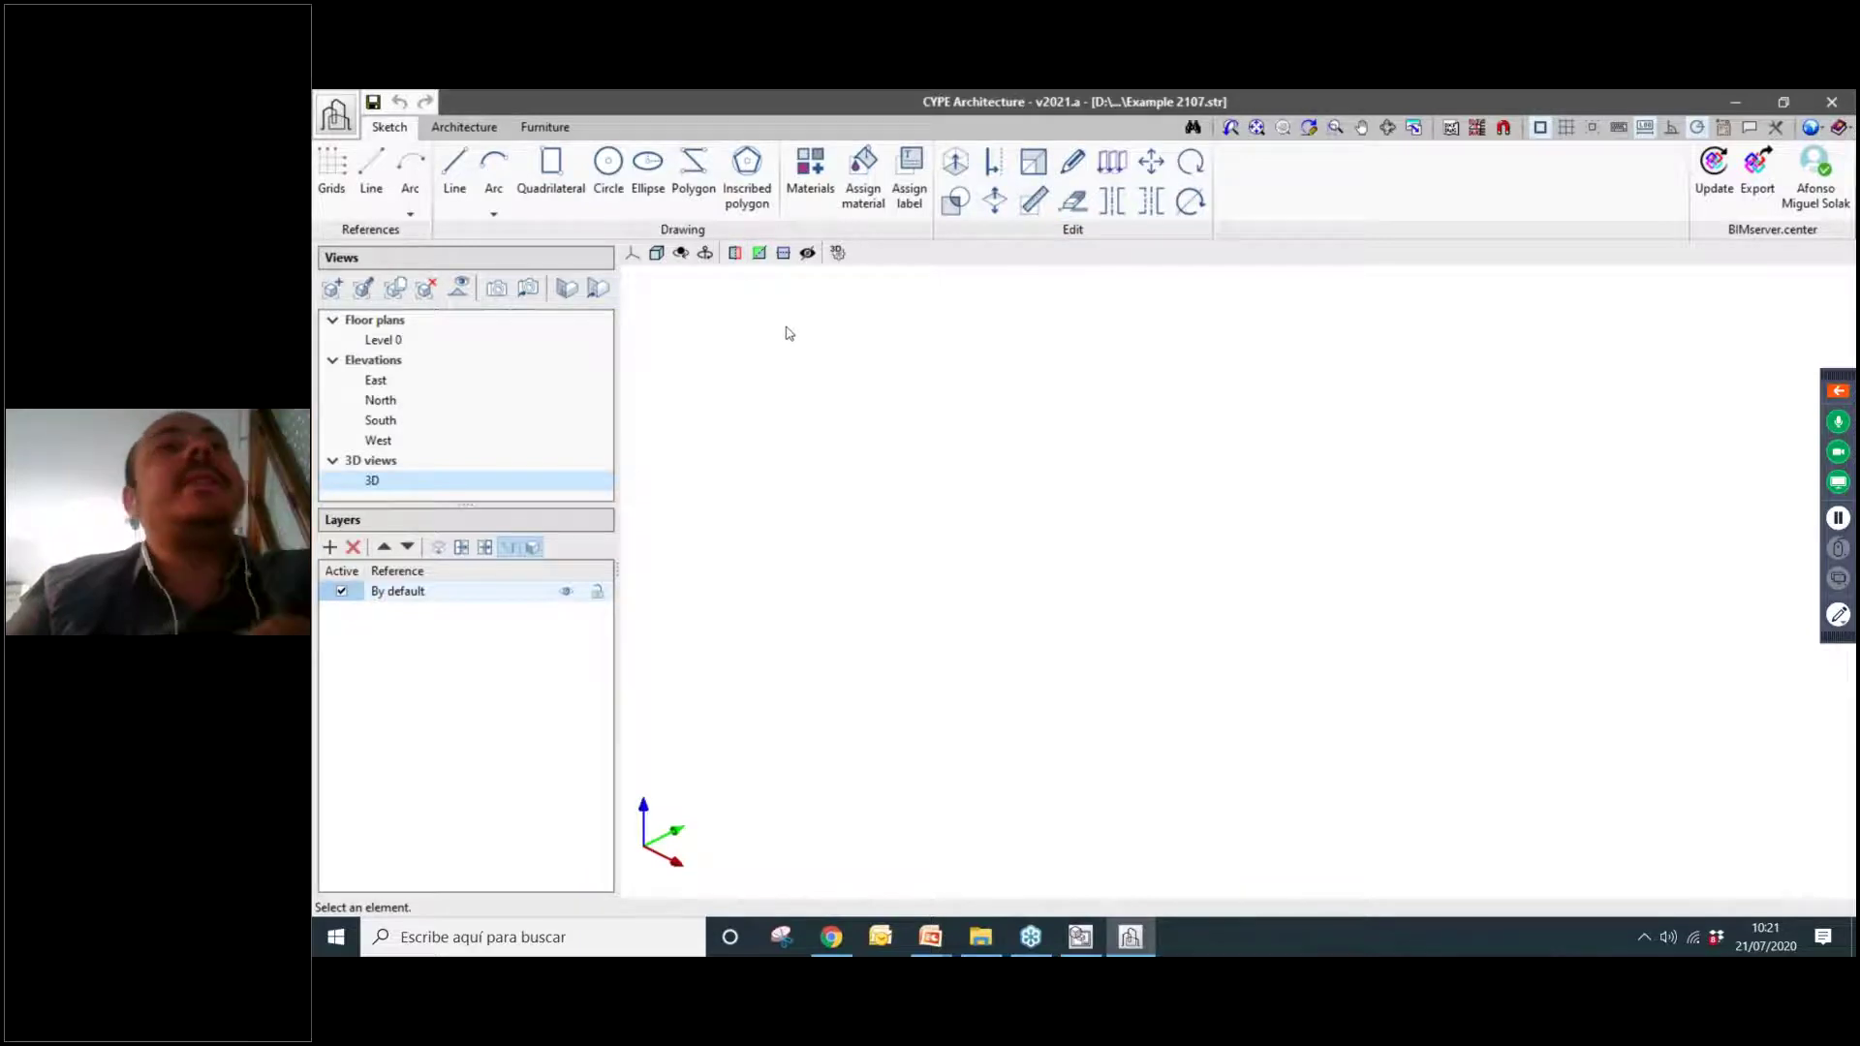
left_click(462, 129)
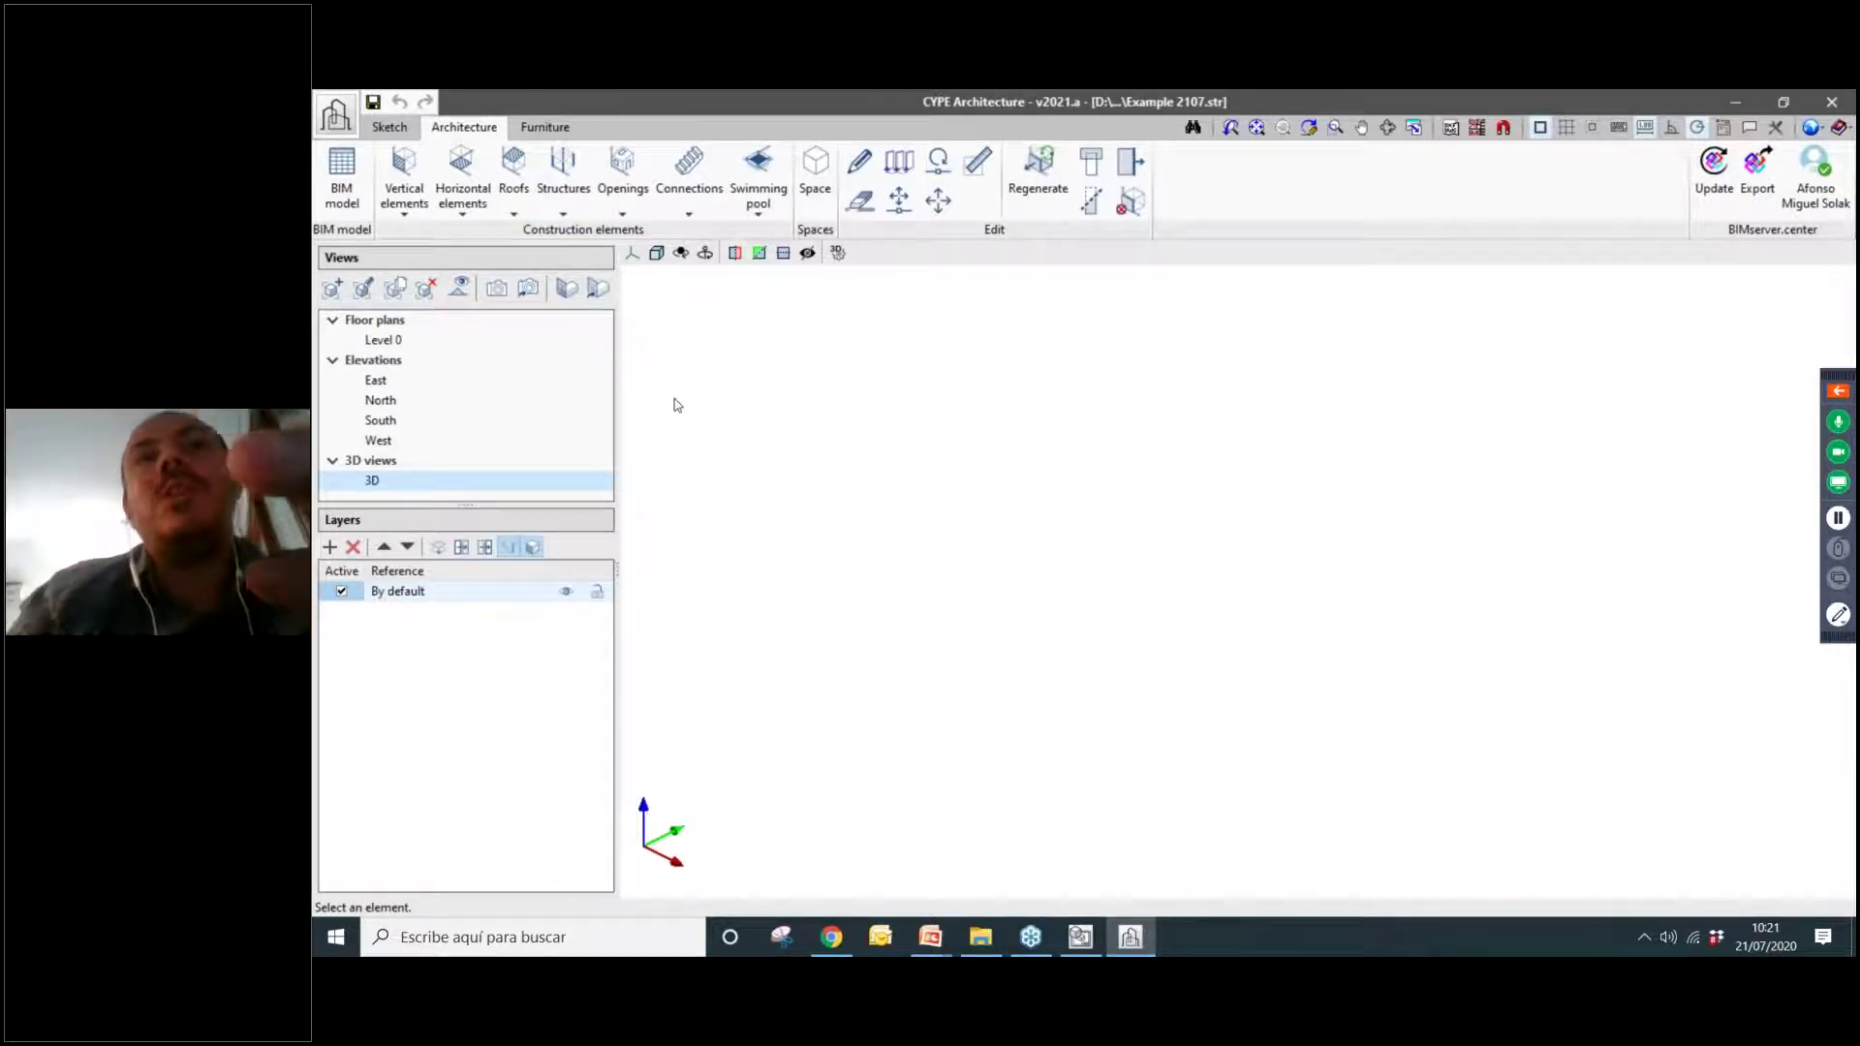
left_click(389, 127)
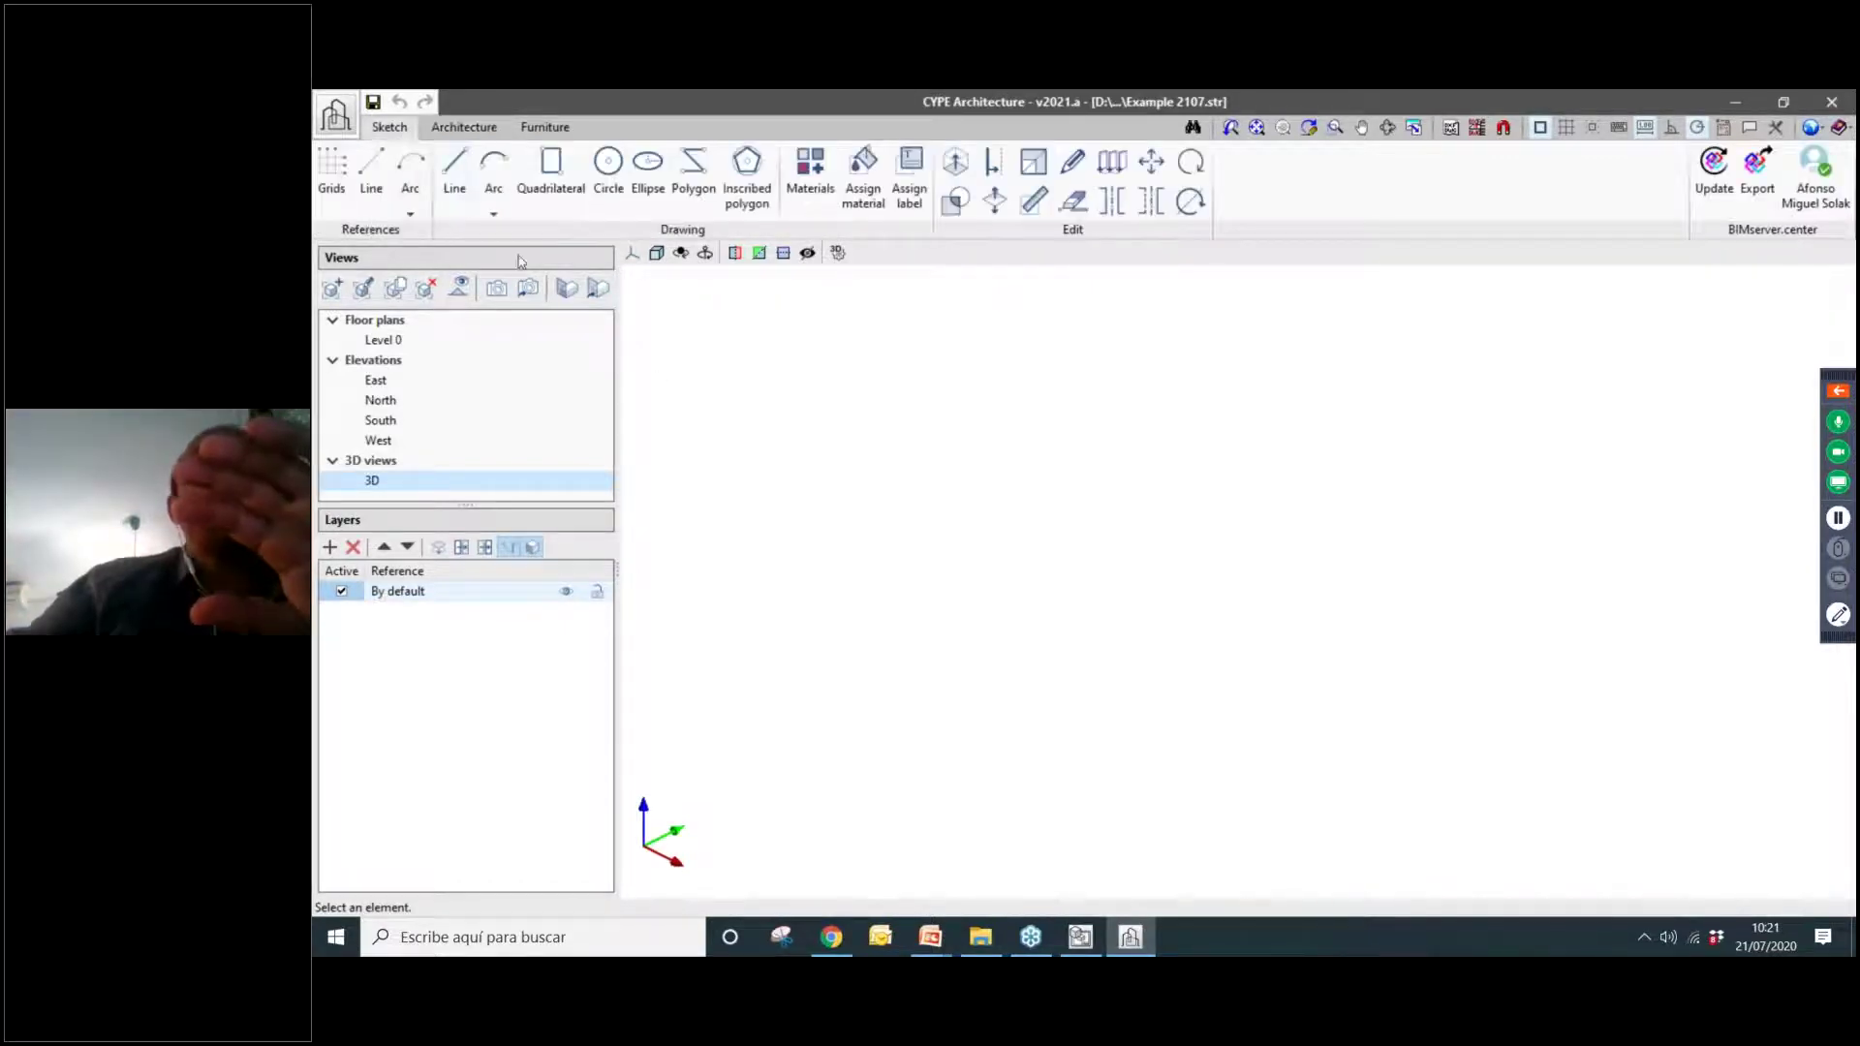
left_click(464, 127)
Examine the Wall tool's entry mode, adjustment and property options among the vertical elements, and close it without inserting a wall.
left_click(404, 184)
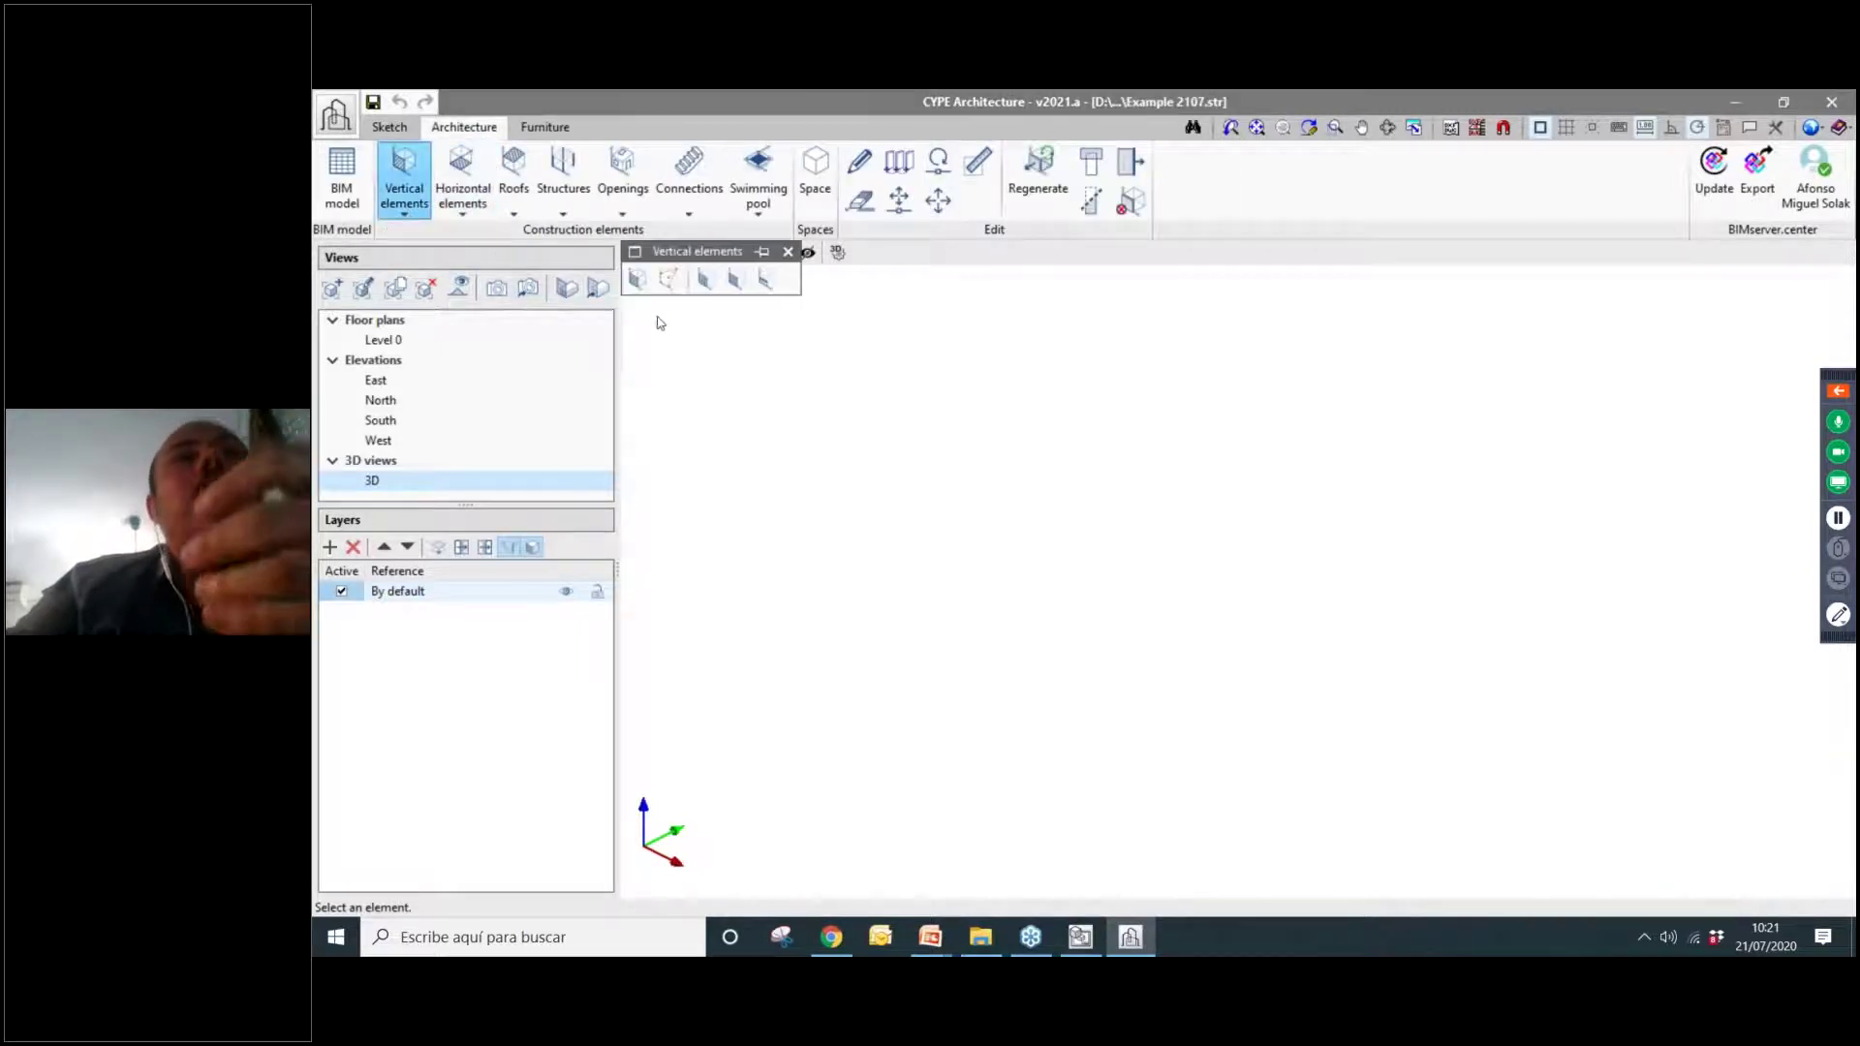
left_click(636, 281)
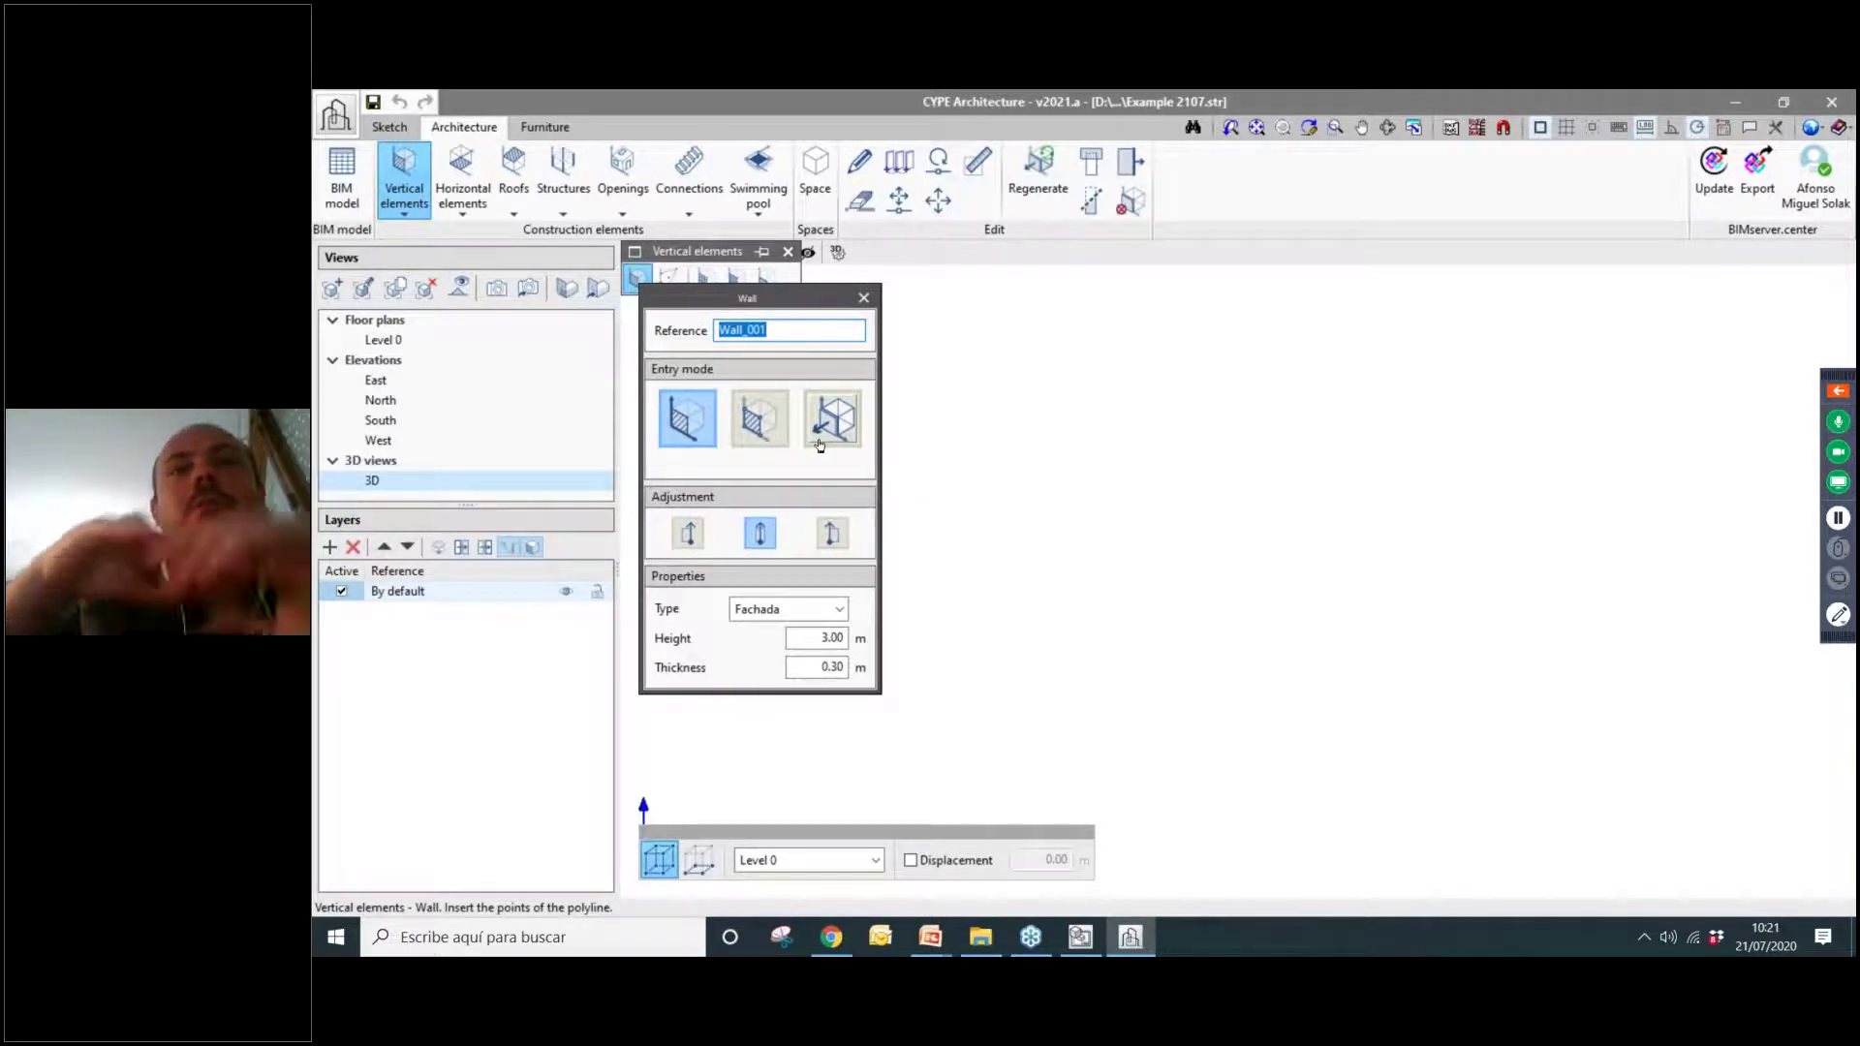
left_click(863, 298)
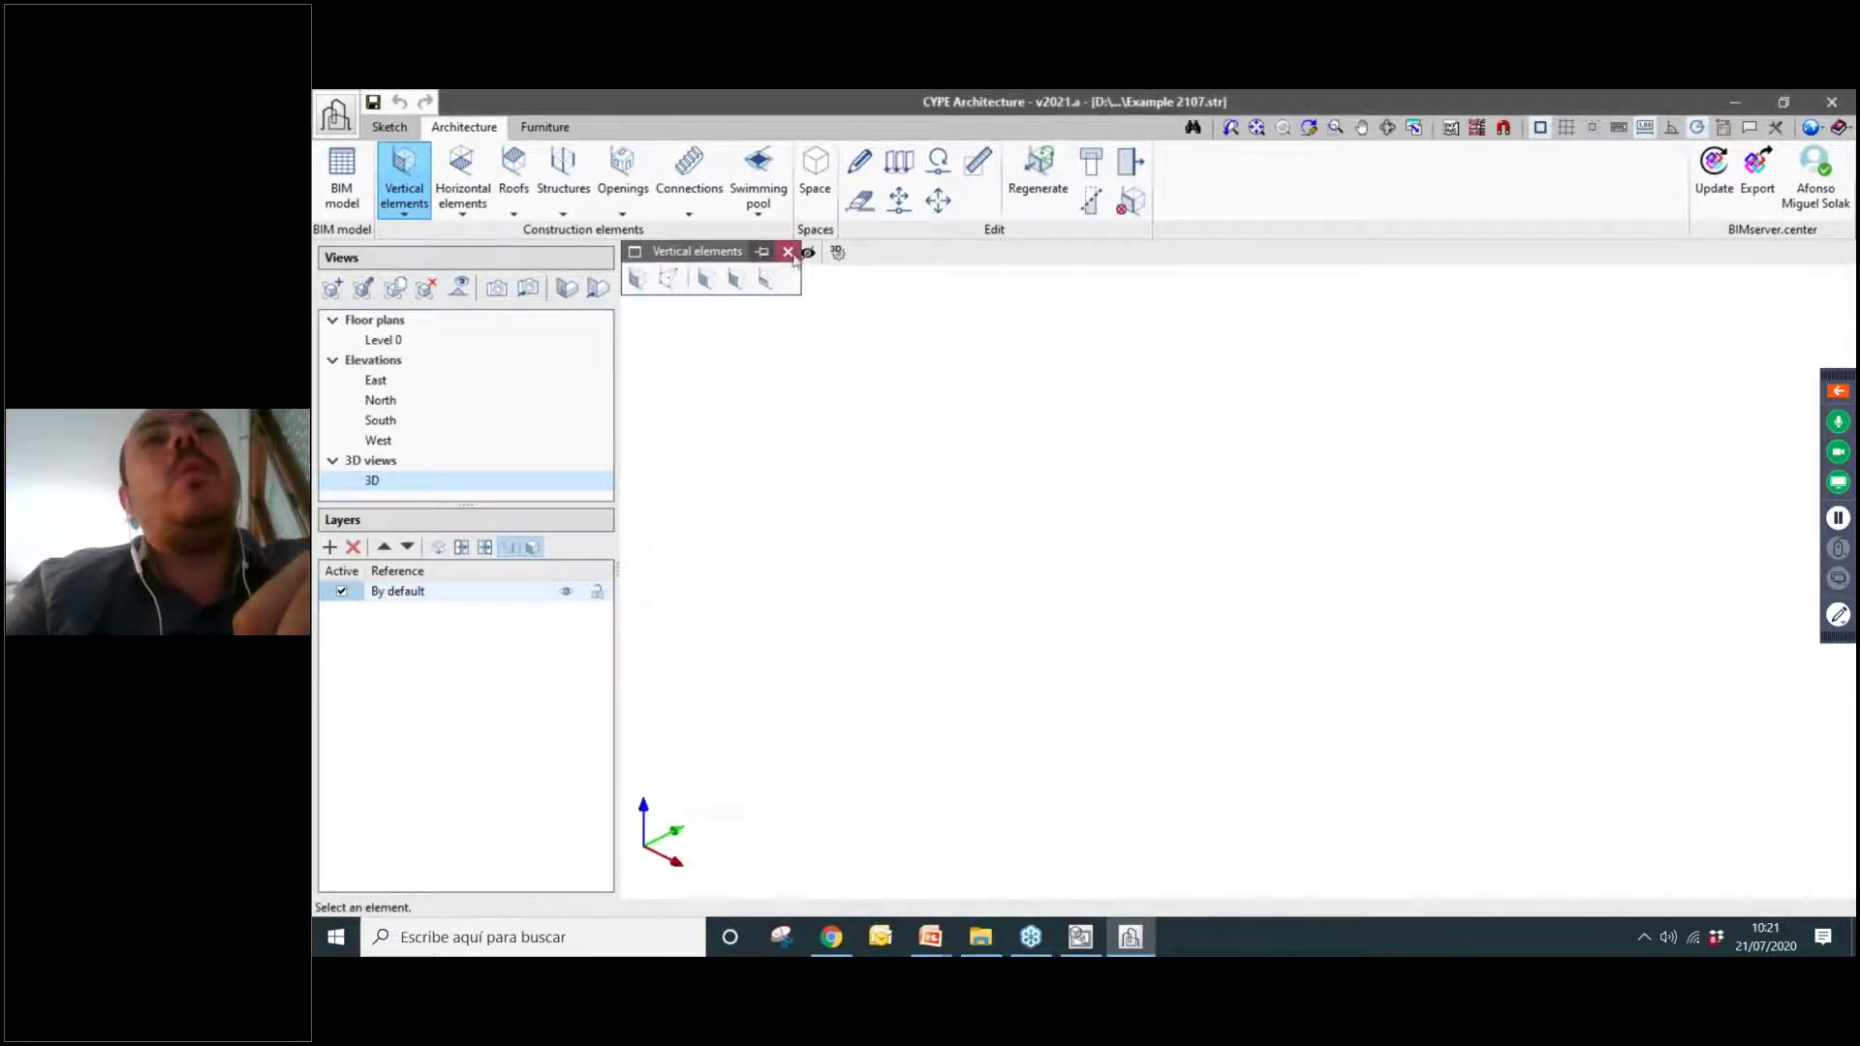
left_click(788, 252)
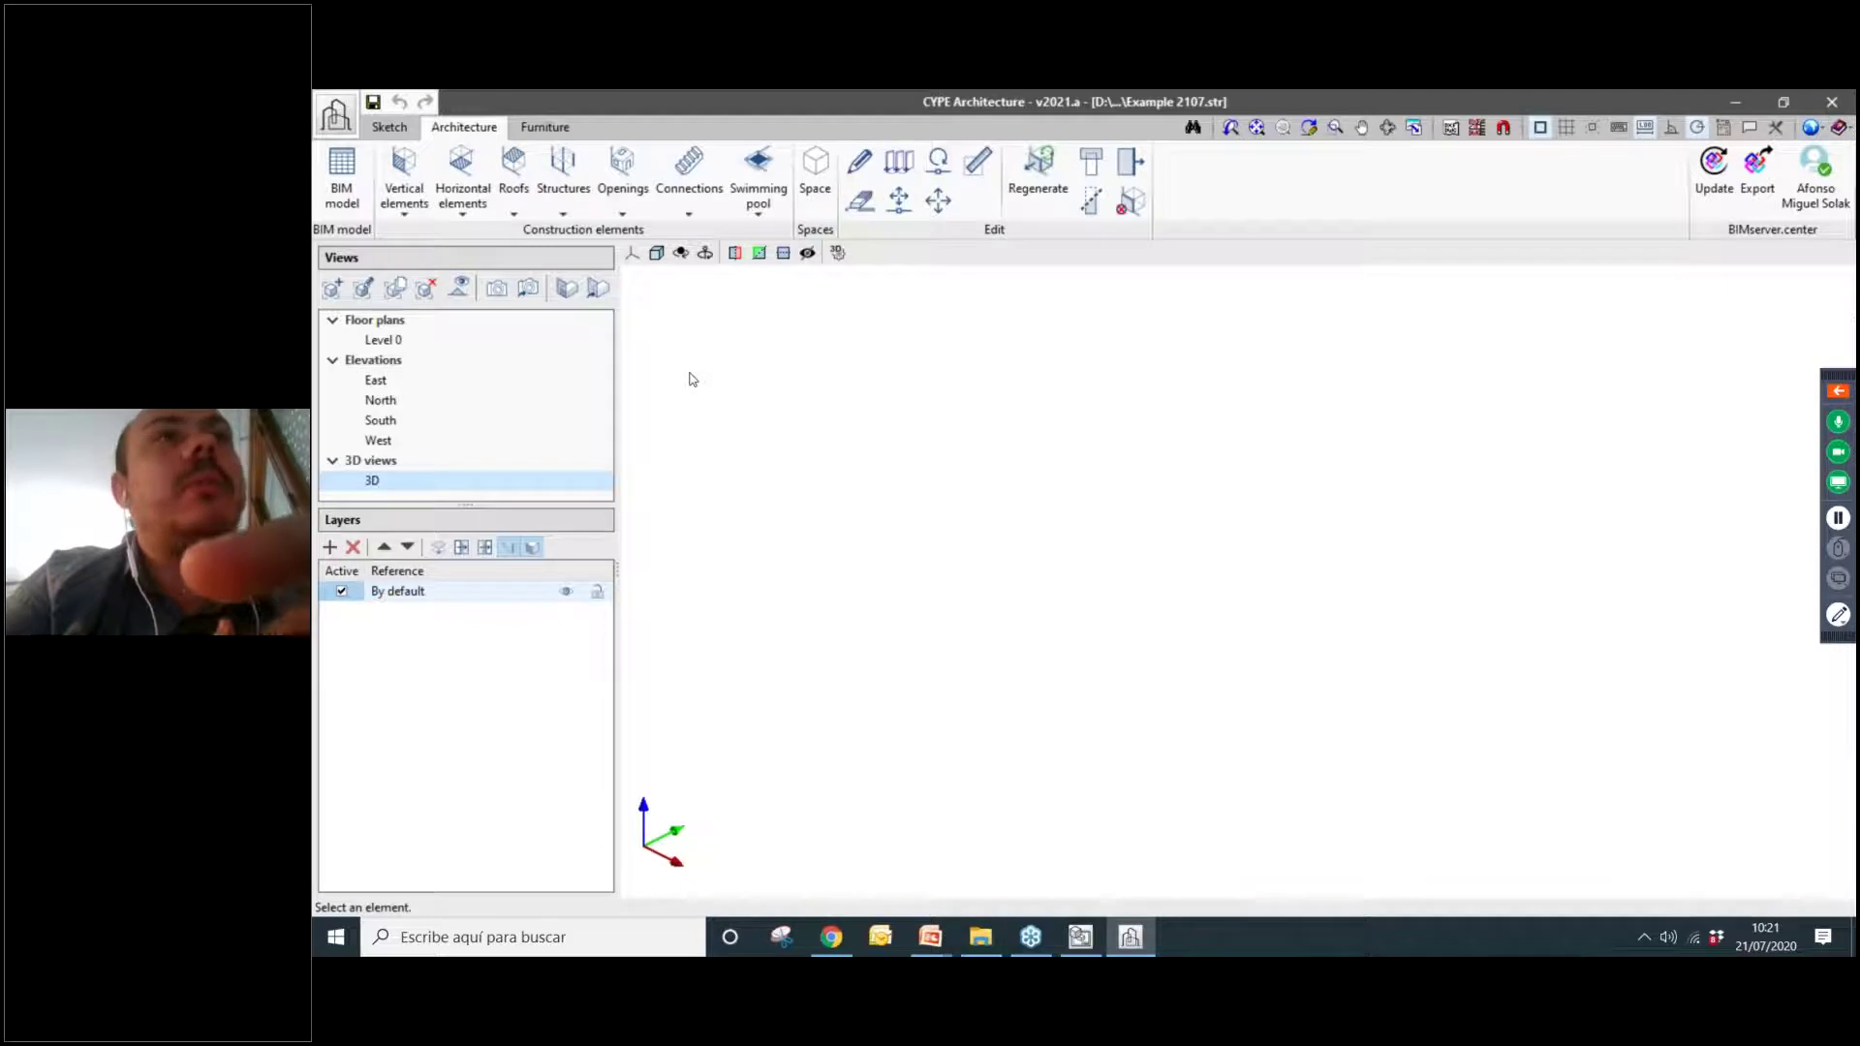
Create a new reference grid and add one line in the X direction and two lines in the Y direction.
left_click(390, 126)
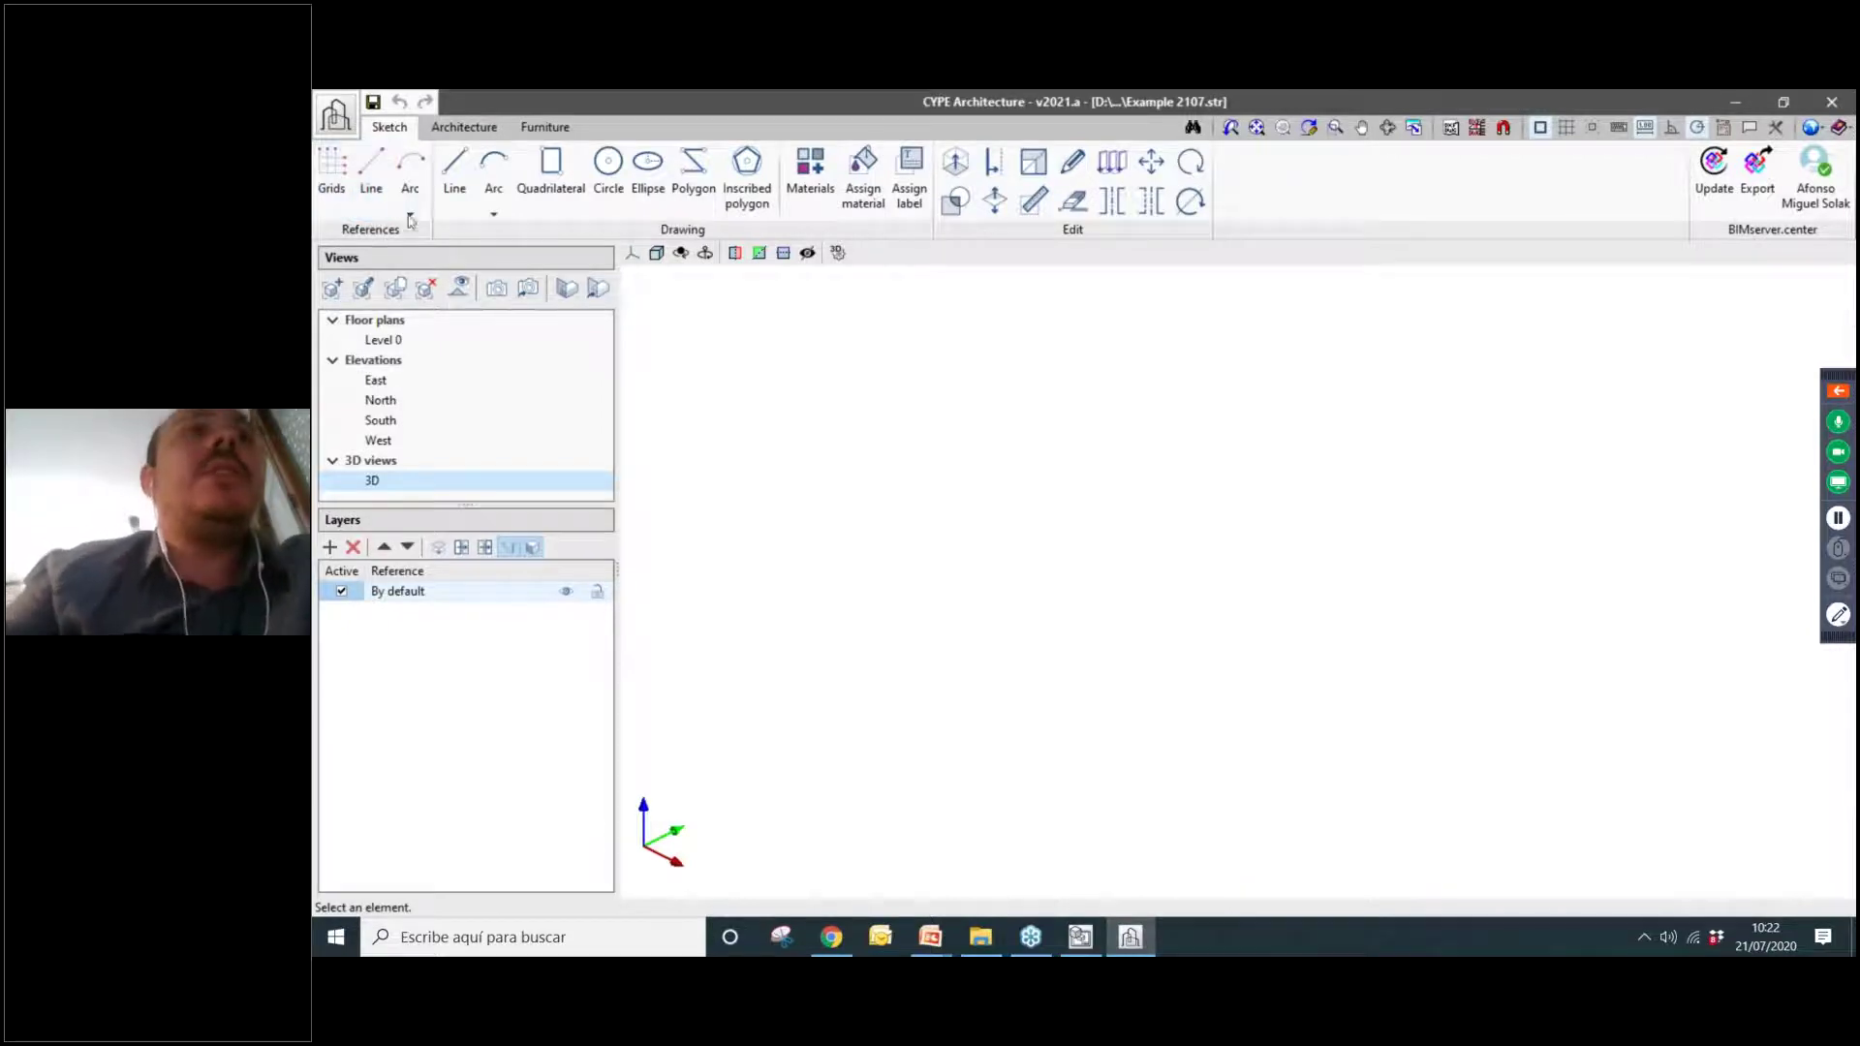
left_click(333, 167)
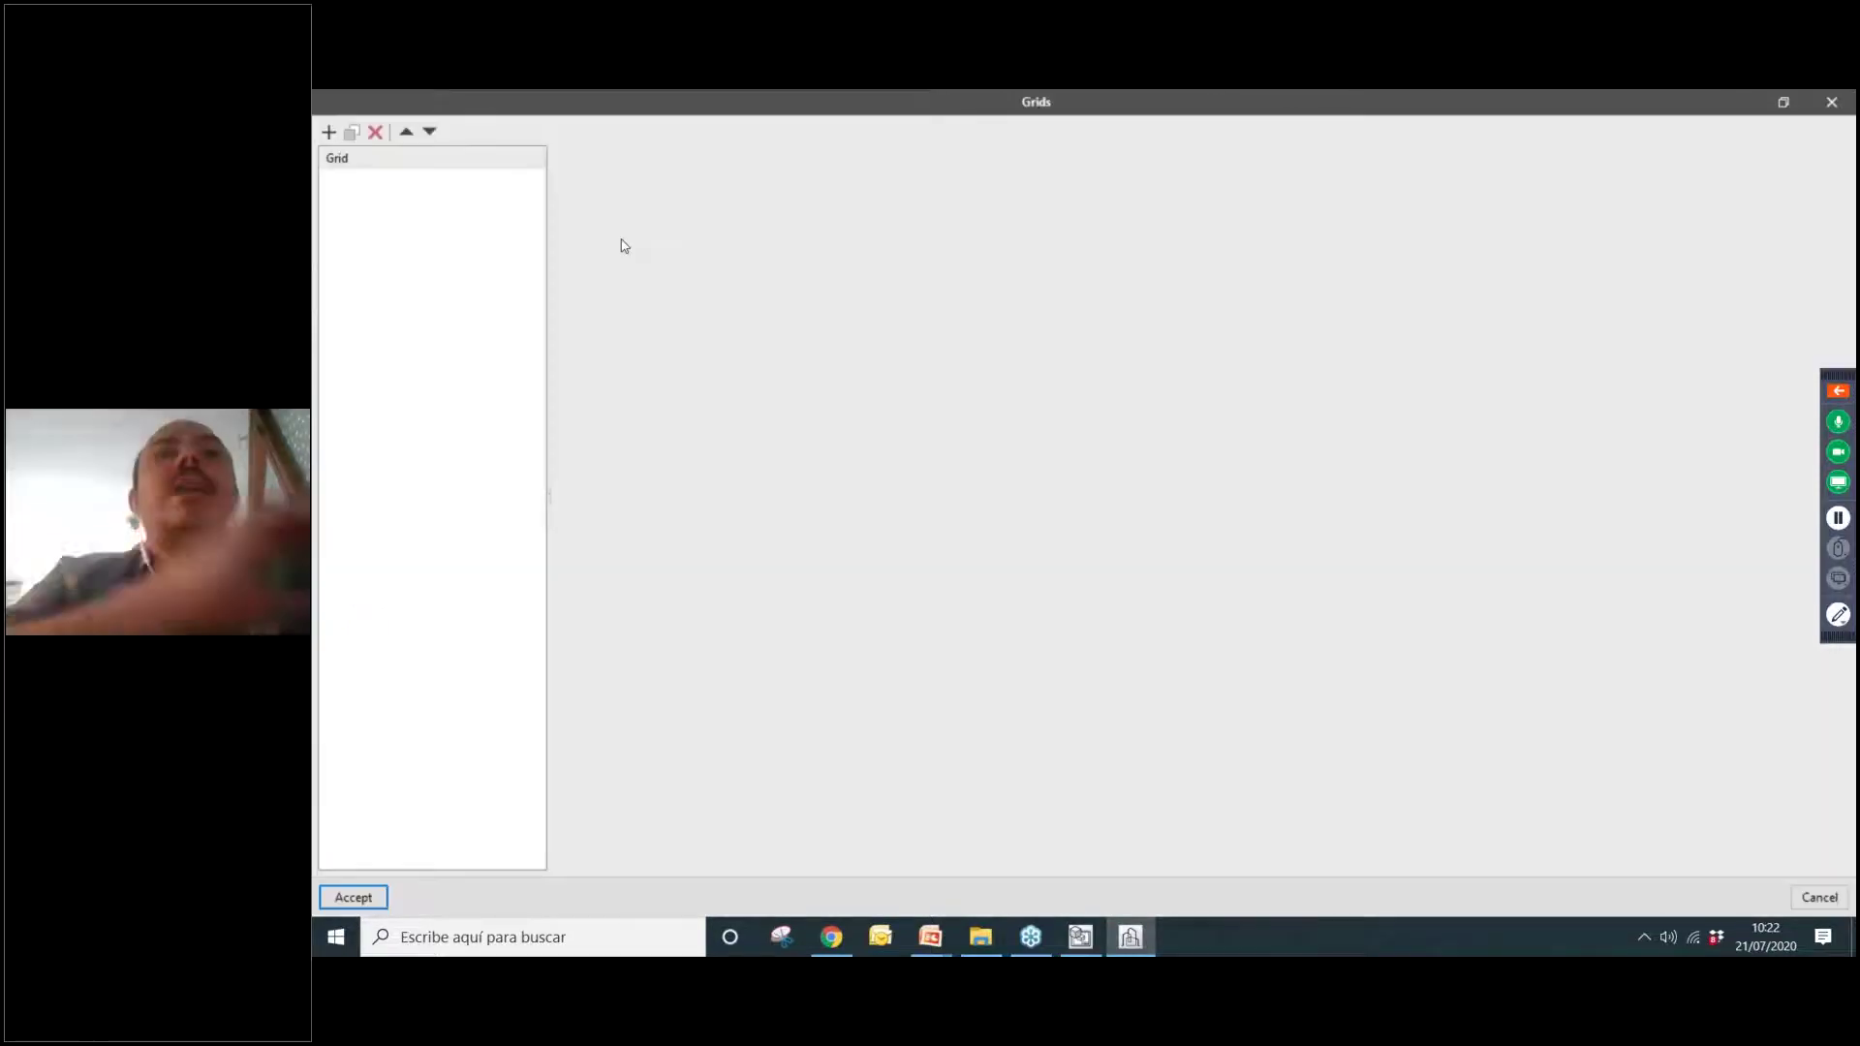
left_click(329, 134)
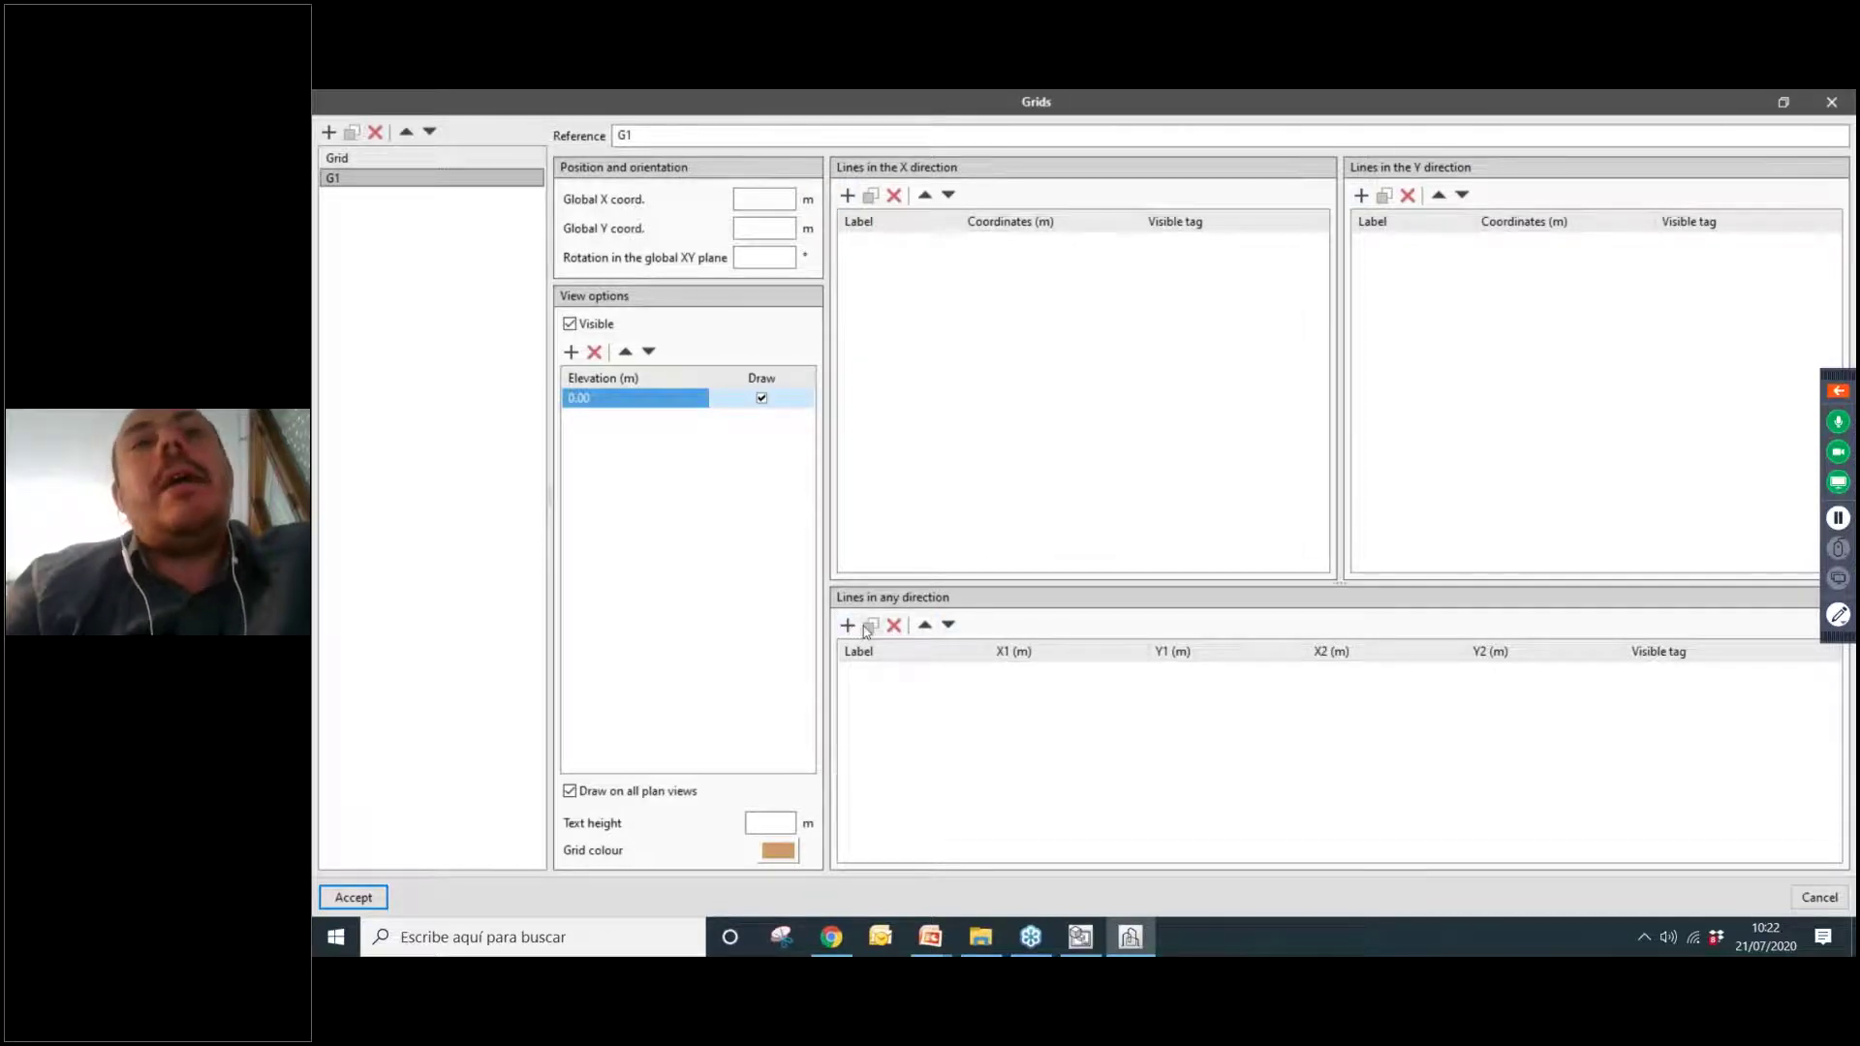
left_click(848, 195)
left_click(1363, 195)
left_click(1363, 194)
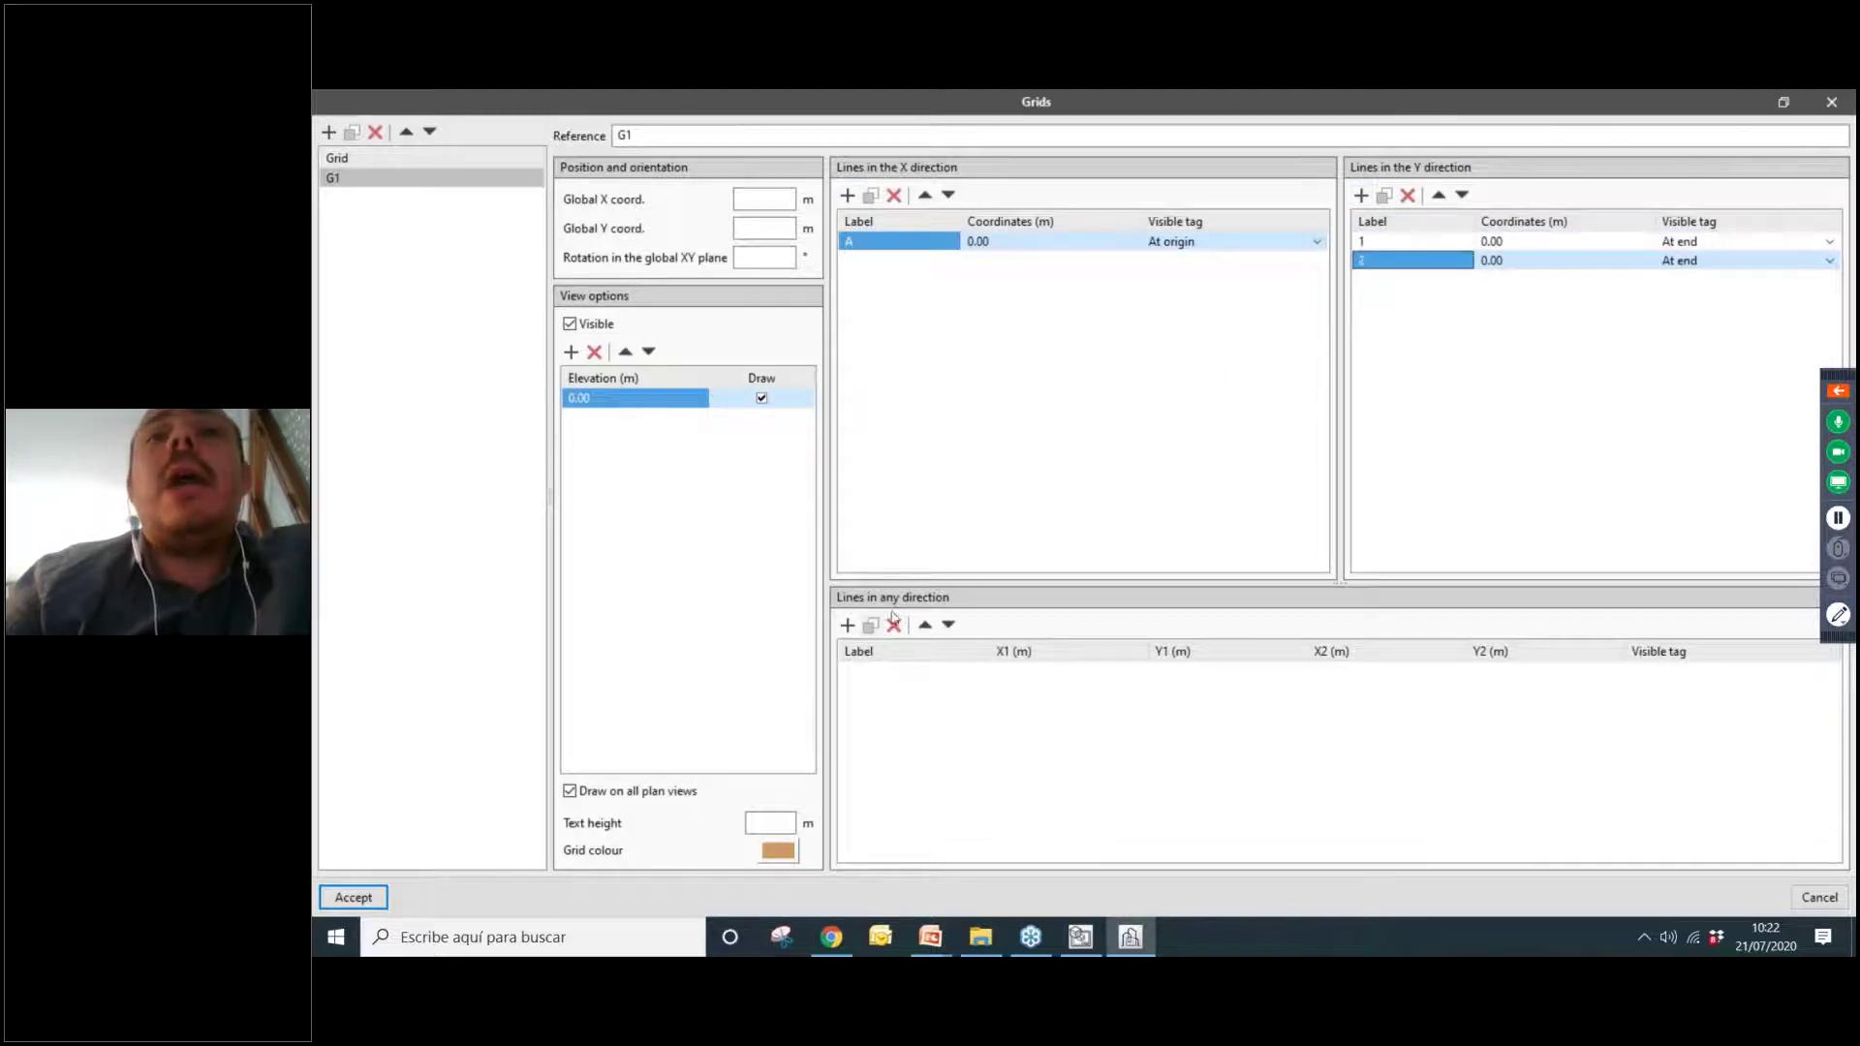
Examine the coordinate, visible tag choices and label of grid line A without changing them.
left_click(1056, 243)
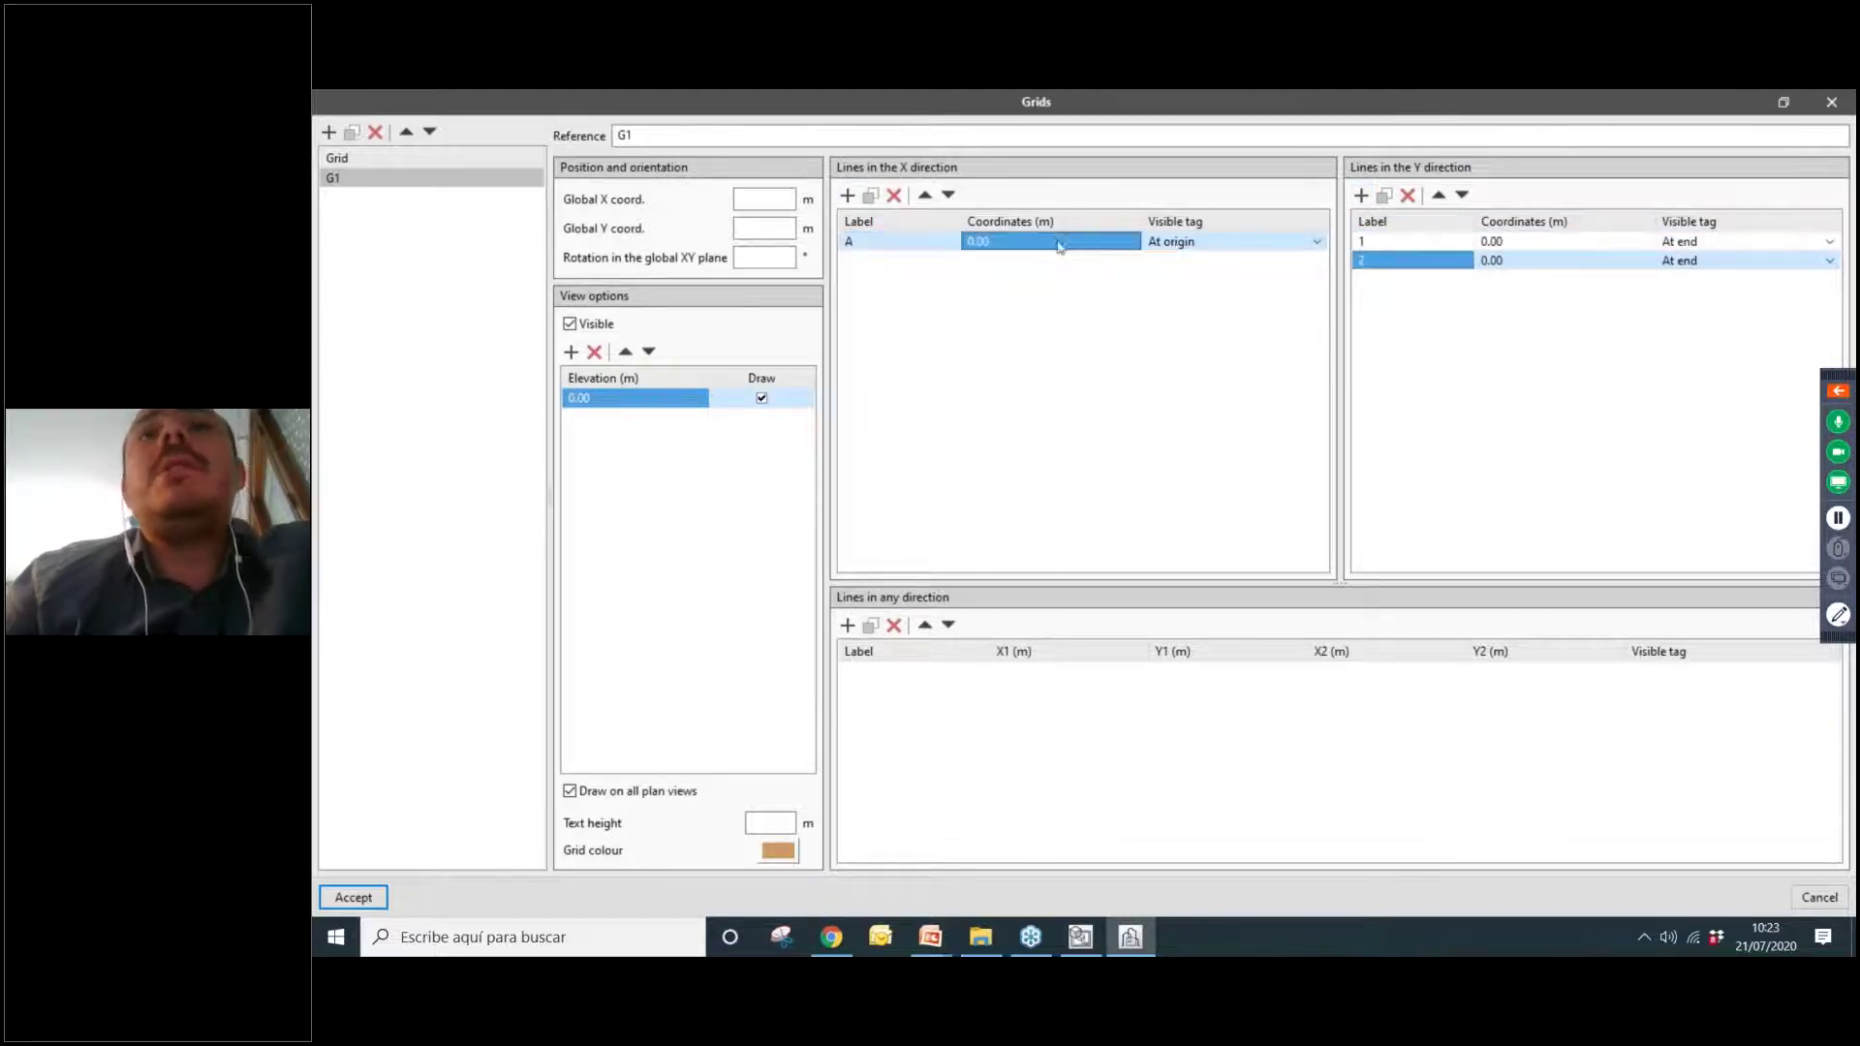
left_click(1184, 243)
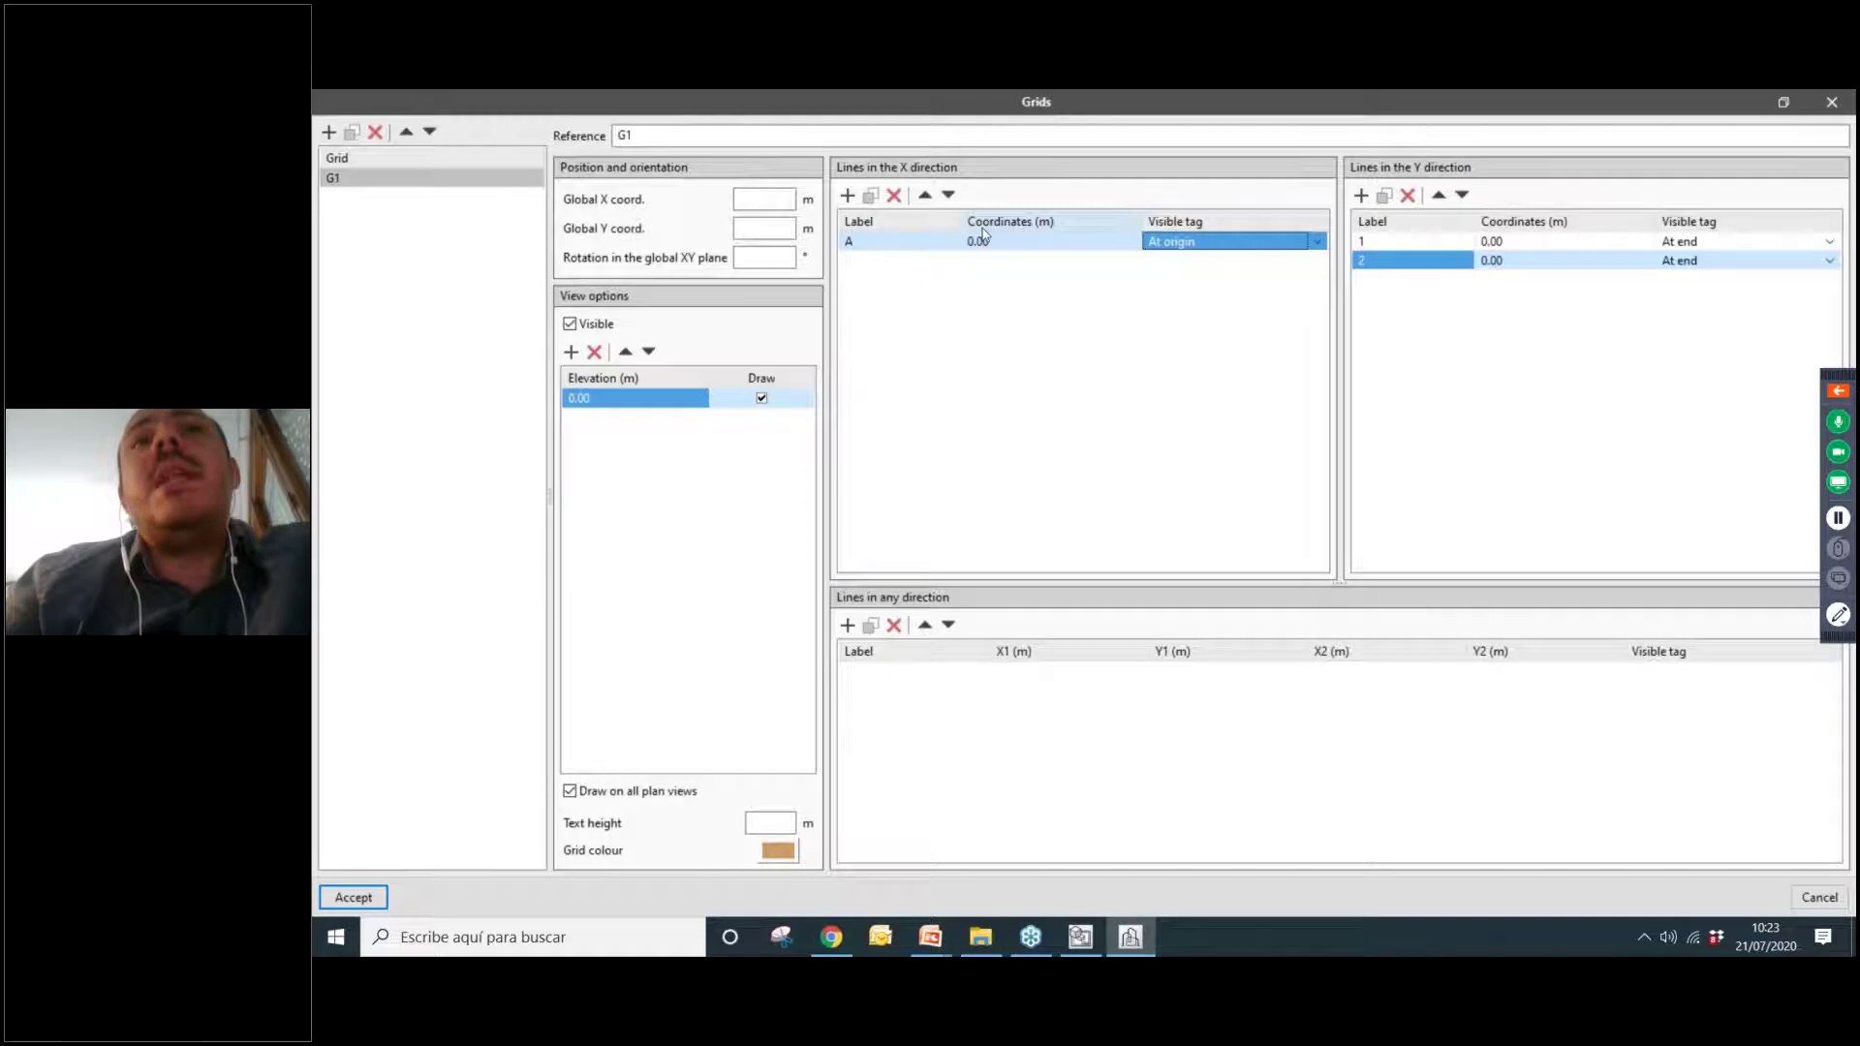
left_click(1320, 250)
left_click(1318, 243)
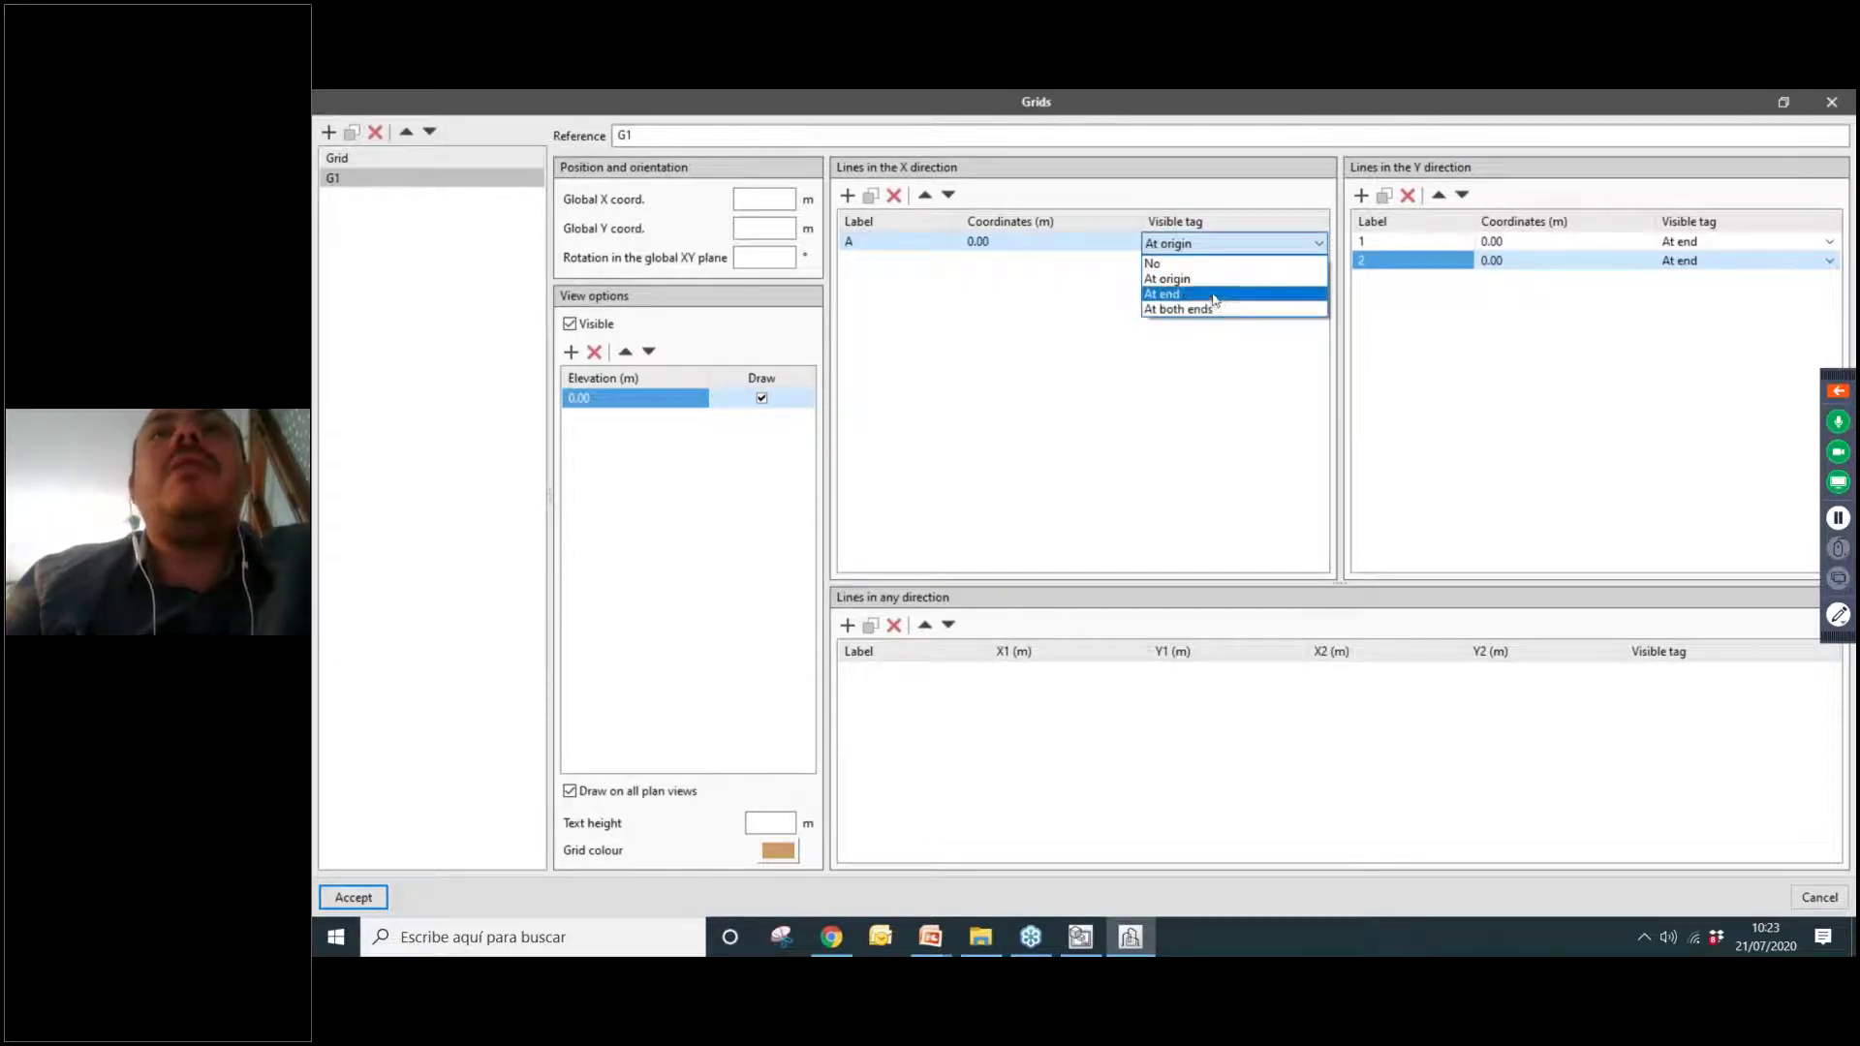
left_click(869, 244)
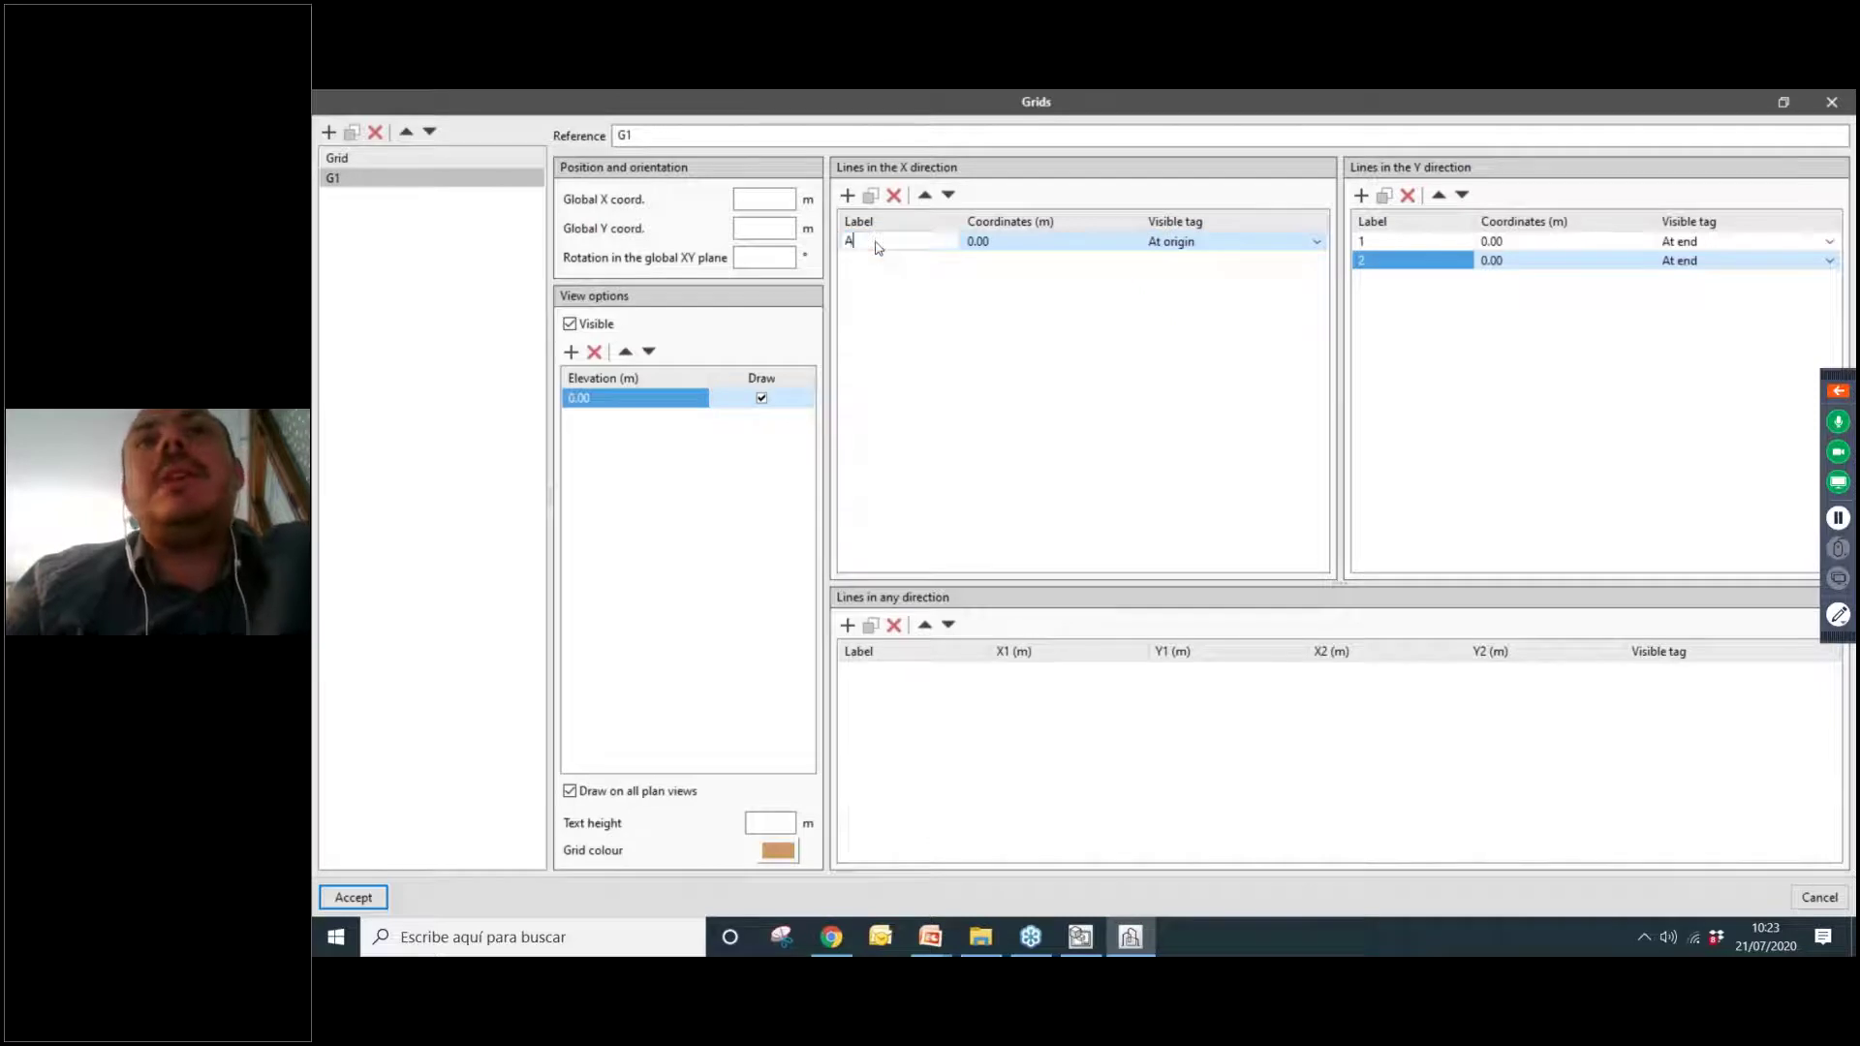
Copy grid line A three times in the X direction and label the copies B, C and D.
left_click(870, 195)
left_click(876, 261)
left_click(877, 262)
key("BackSpace")
type("B")
key("Return")
left_click(870, 195)
left_click(870, 281)
type("C")
key("Return")
left_click(870, 195)
left_click(867, 299)
type("D")
key("Return")
Set the coordinates of X-direction grid lines B, C and D to 2, 3 and 4 m.
left_click(1056, 267)
left_click(1057, 267)
type("2")
key("Return")
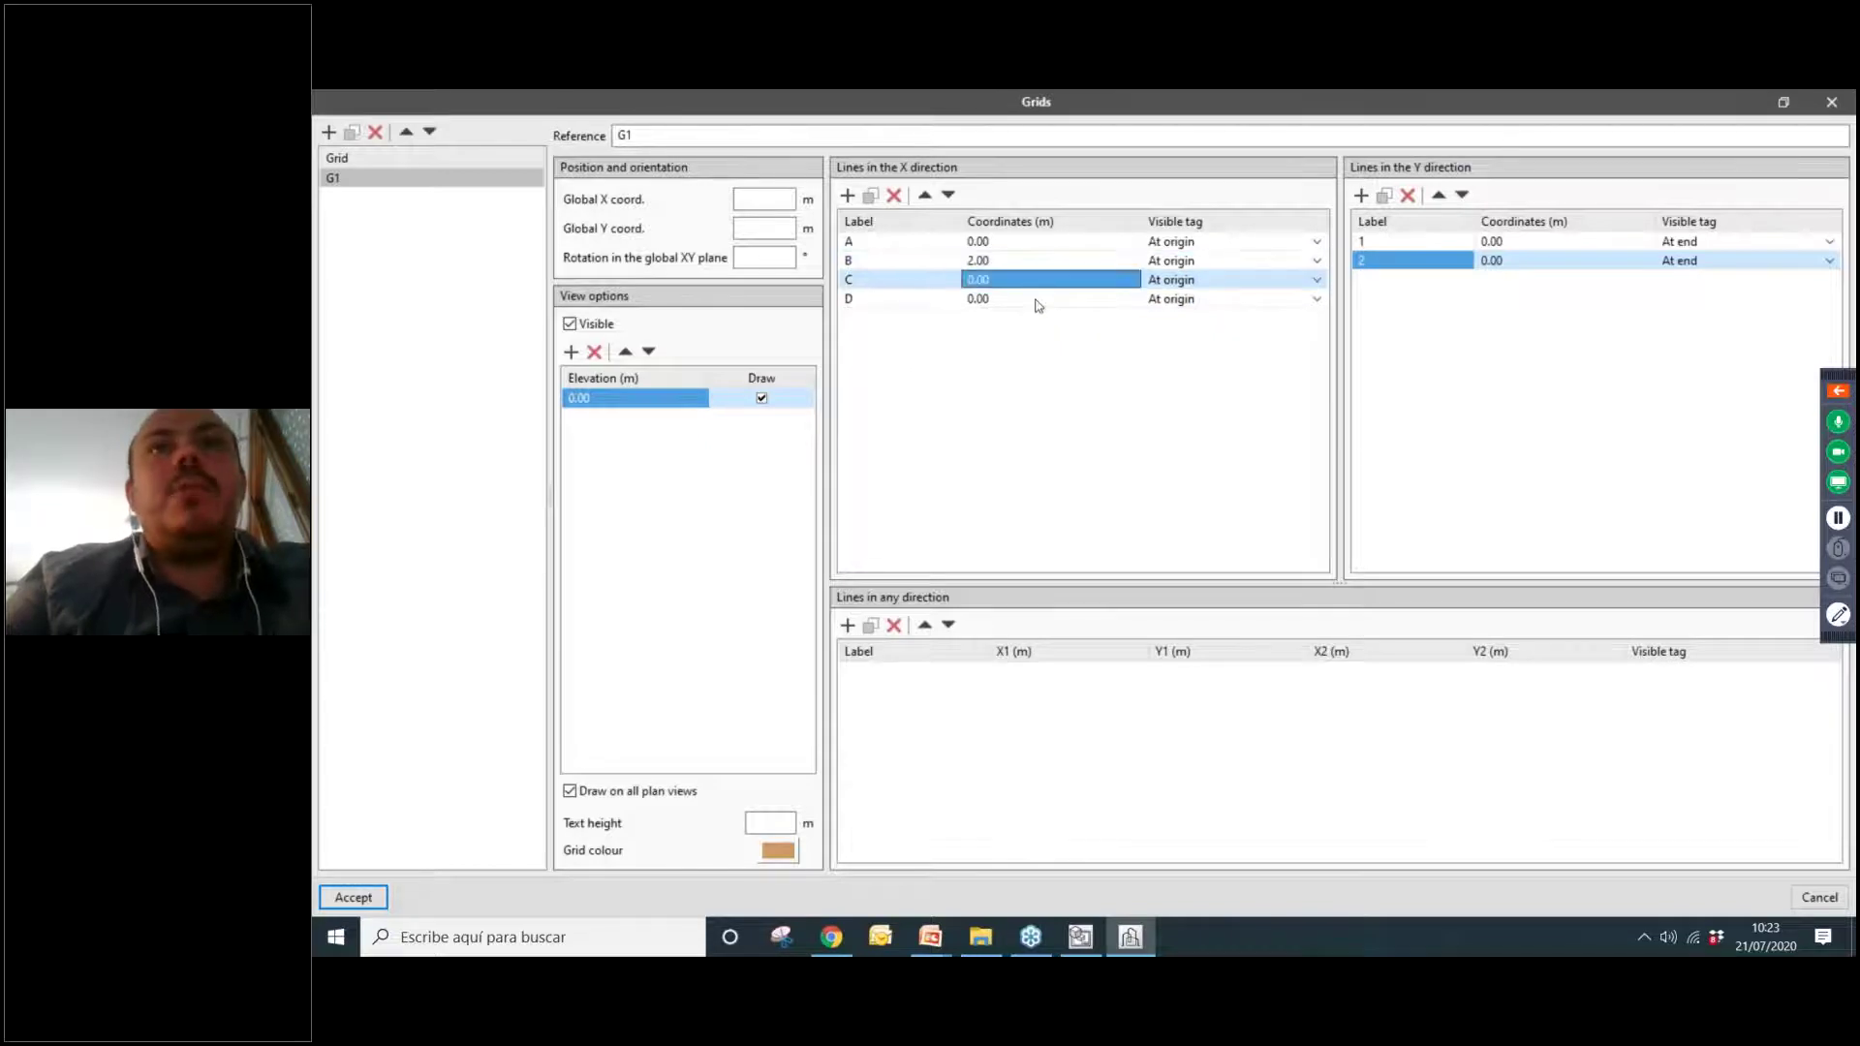
type("3")
key("Return")
type("4")
key("Return")
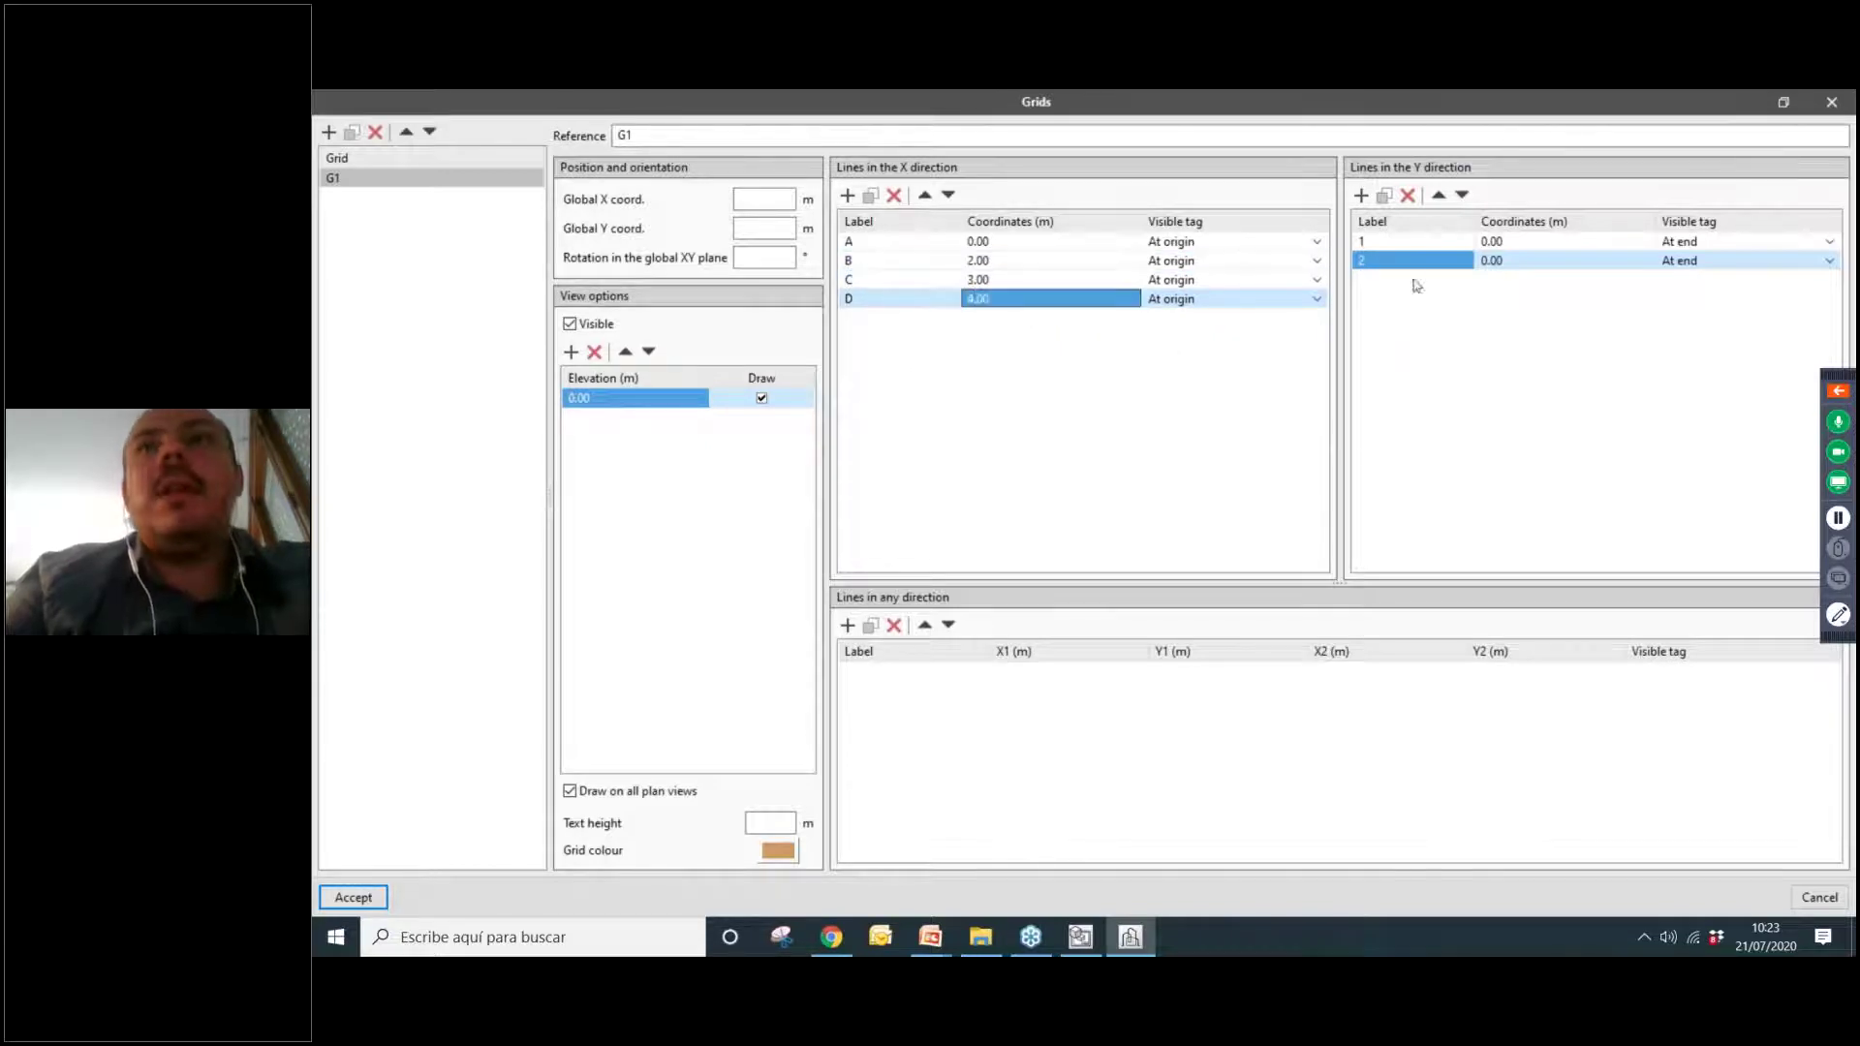
Set the coordinate of Y-direction grid line 2 to 2 m.
left_click(1389, 242)
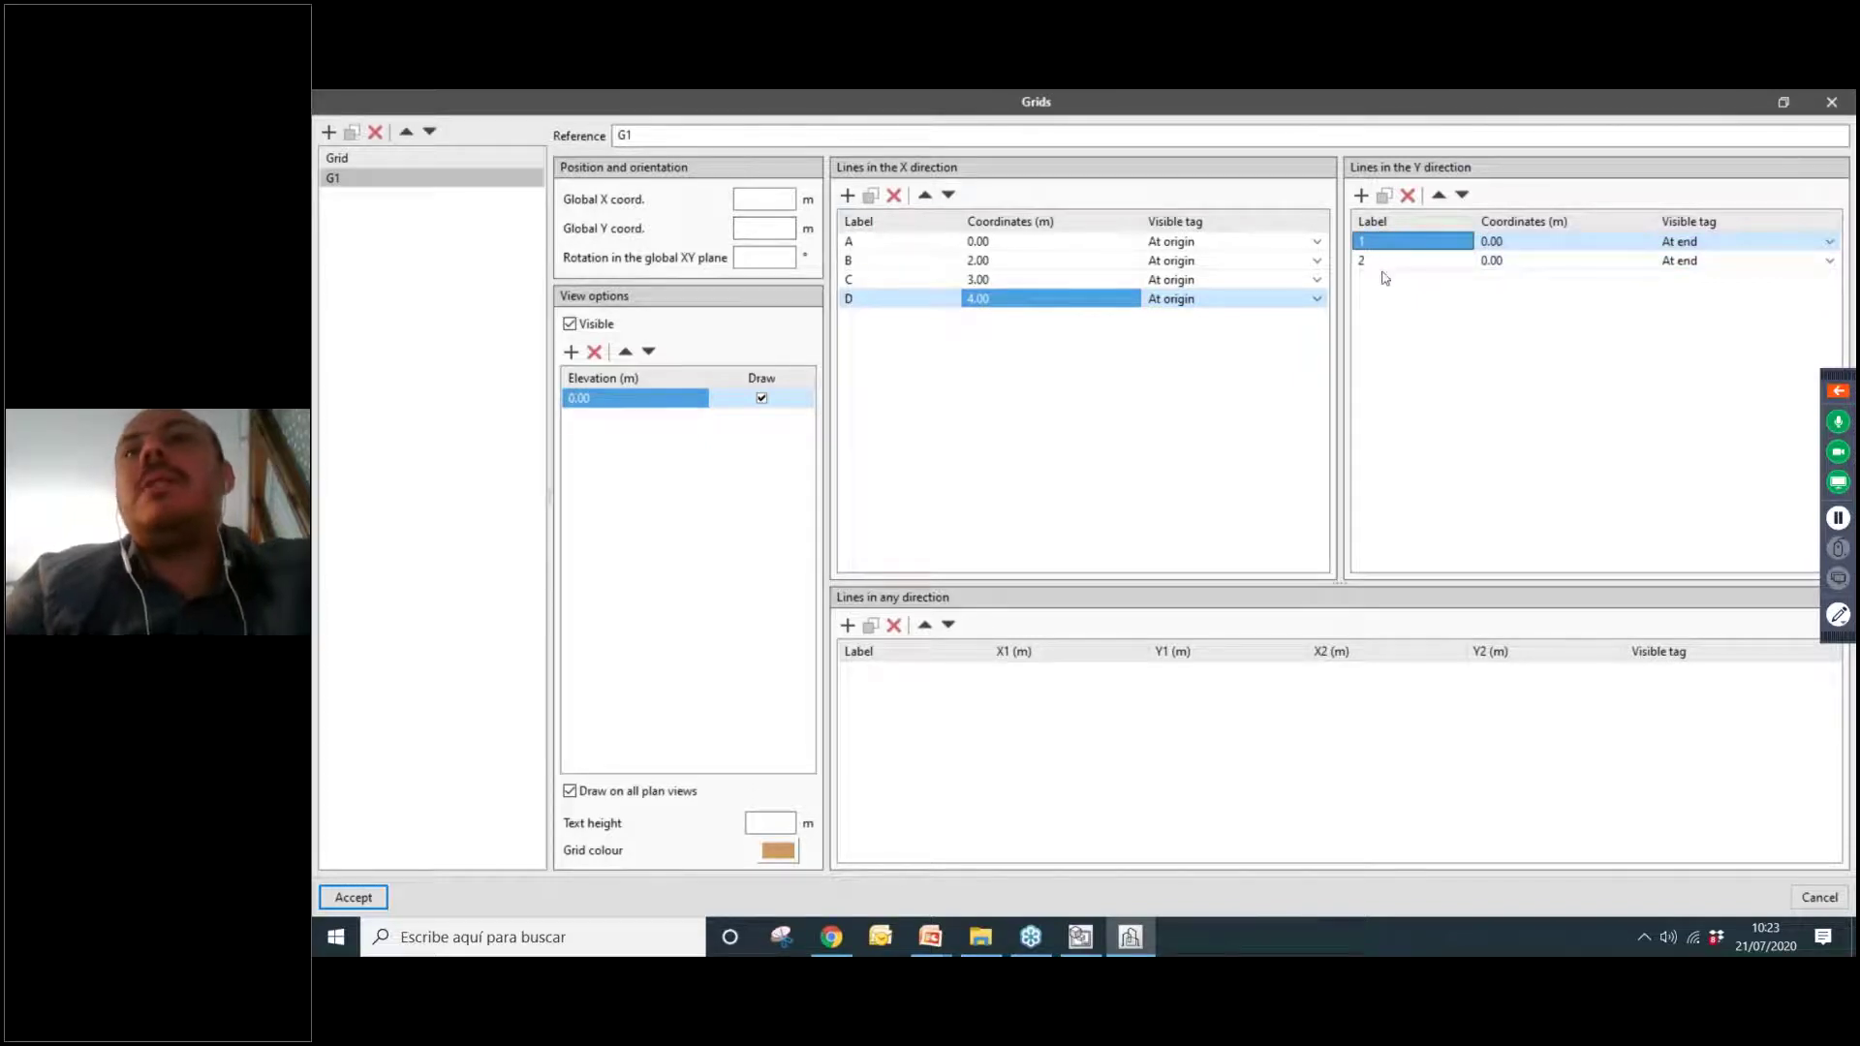
left_click(1523, 243)
left_click(1519, 262)
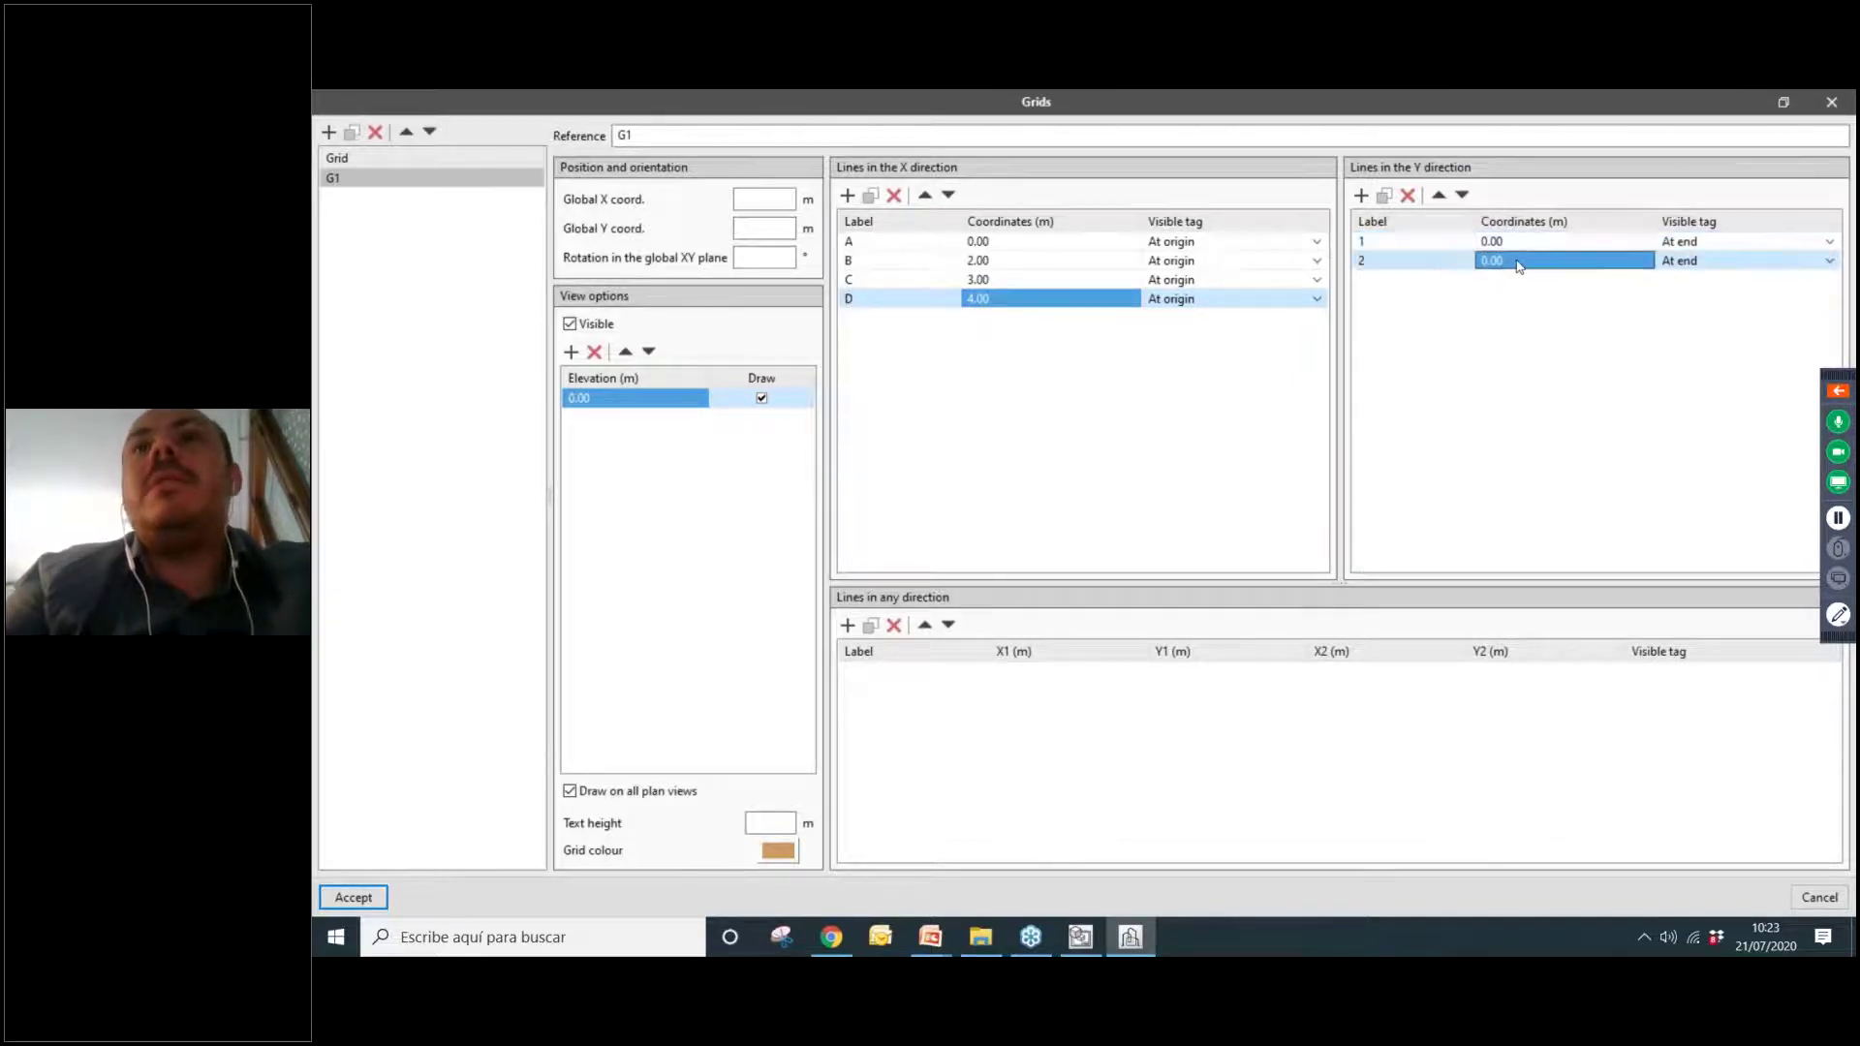
type("2")
key("Return")
Copy Y-direction grid line 2 and give the copy the label 3 and a coordinate of 3 m.
left_click(1427, 262)
left_click(1385, 195)
left_click(1400, 281)
type("3")
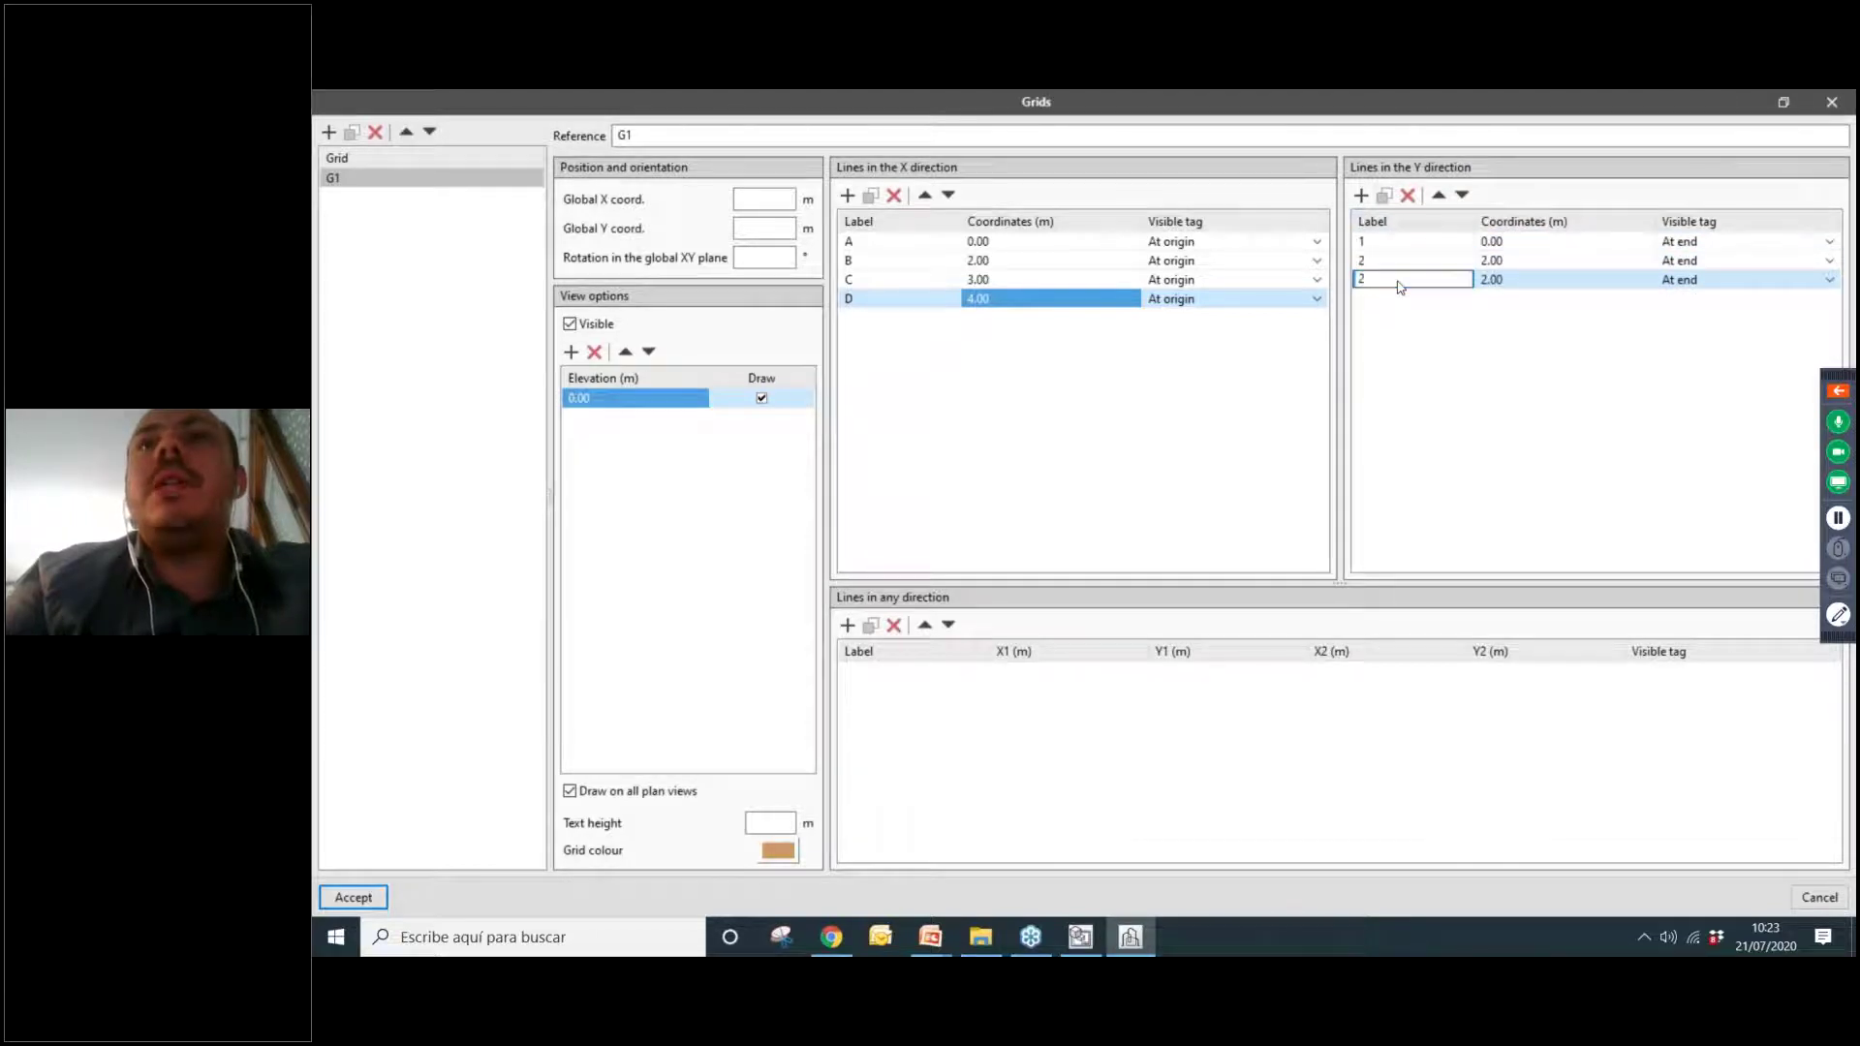
key("Return")
left_click(1532, 284)
type("3")
key("Return")
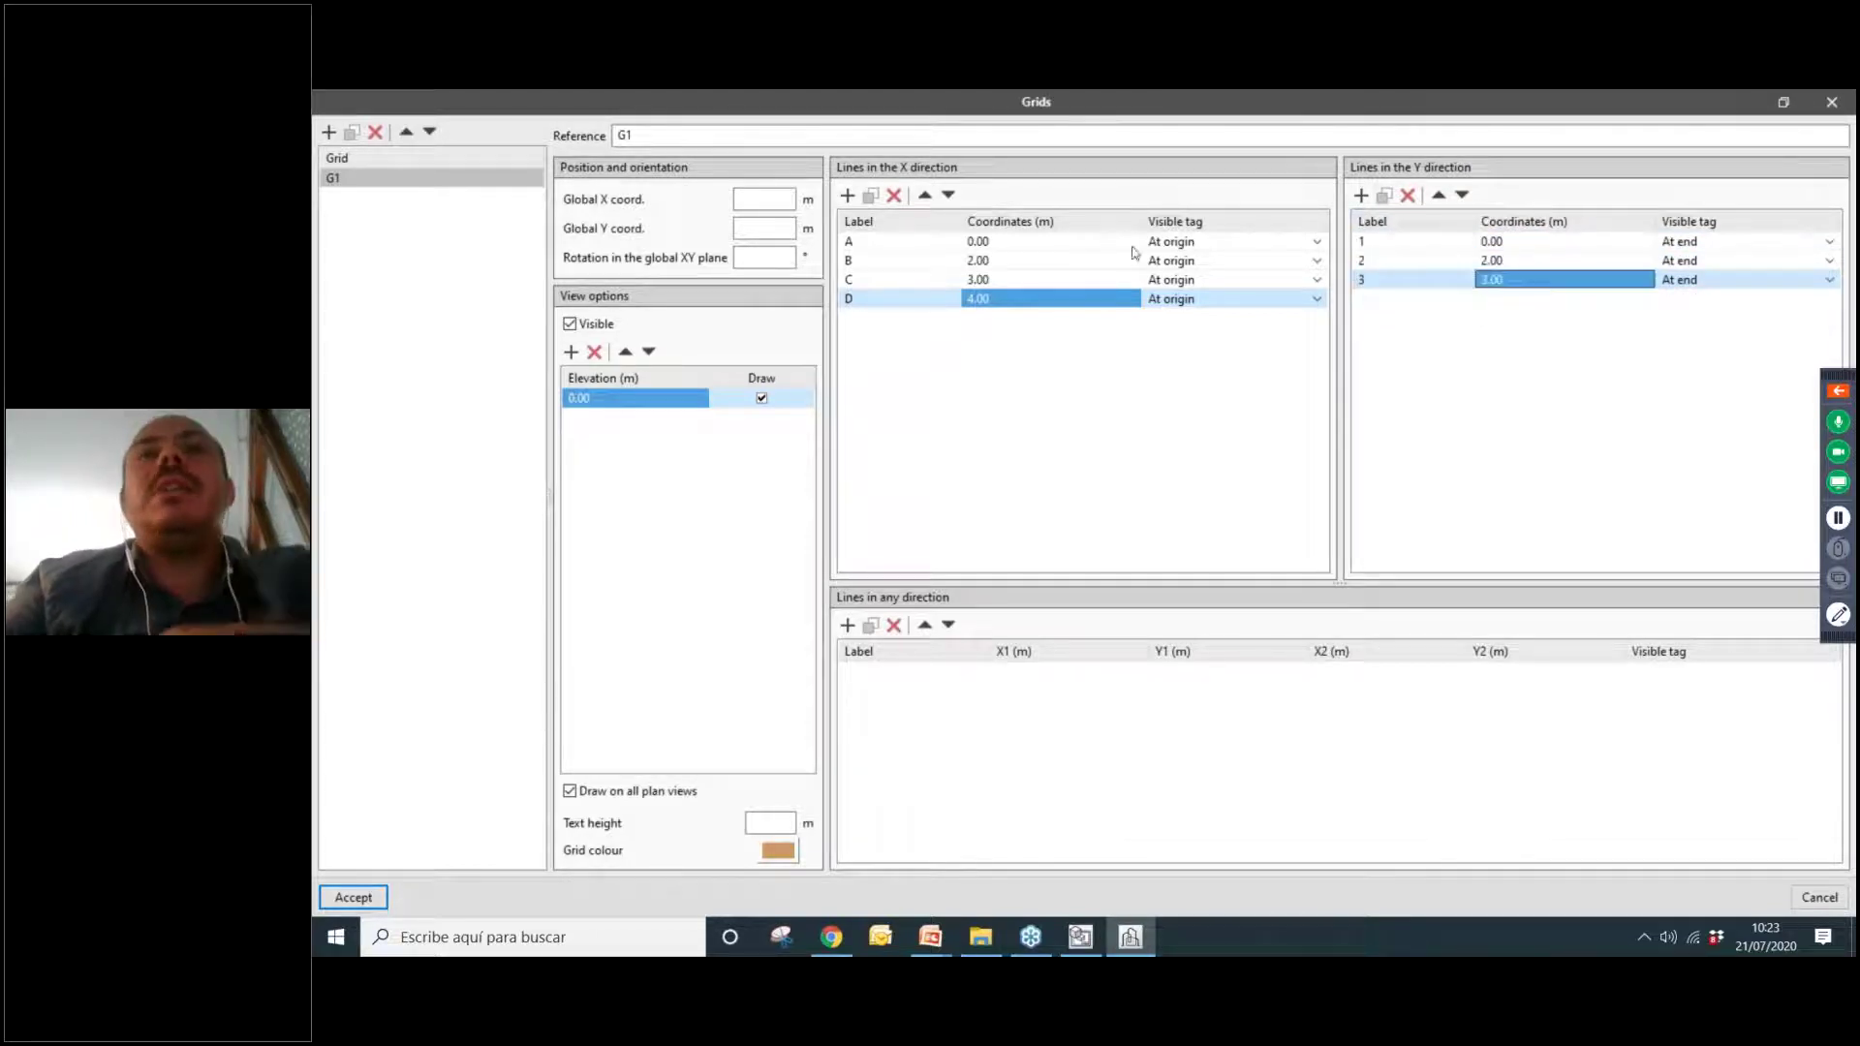
Copy Y-direction grid line 3 and give the copy the label 4 and a coordinate of 4 m.
left_click(1407, 281)
left_click(1384, 195)
left_click(1391, 302)
type("4")
key("Return")
type("4")
key("Return")
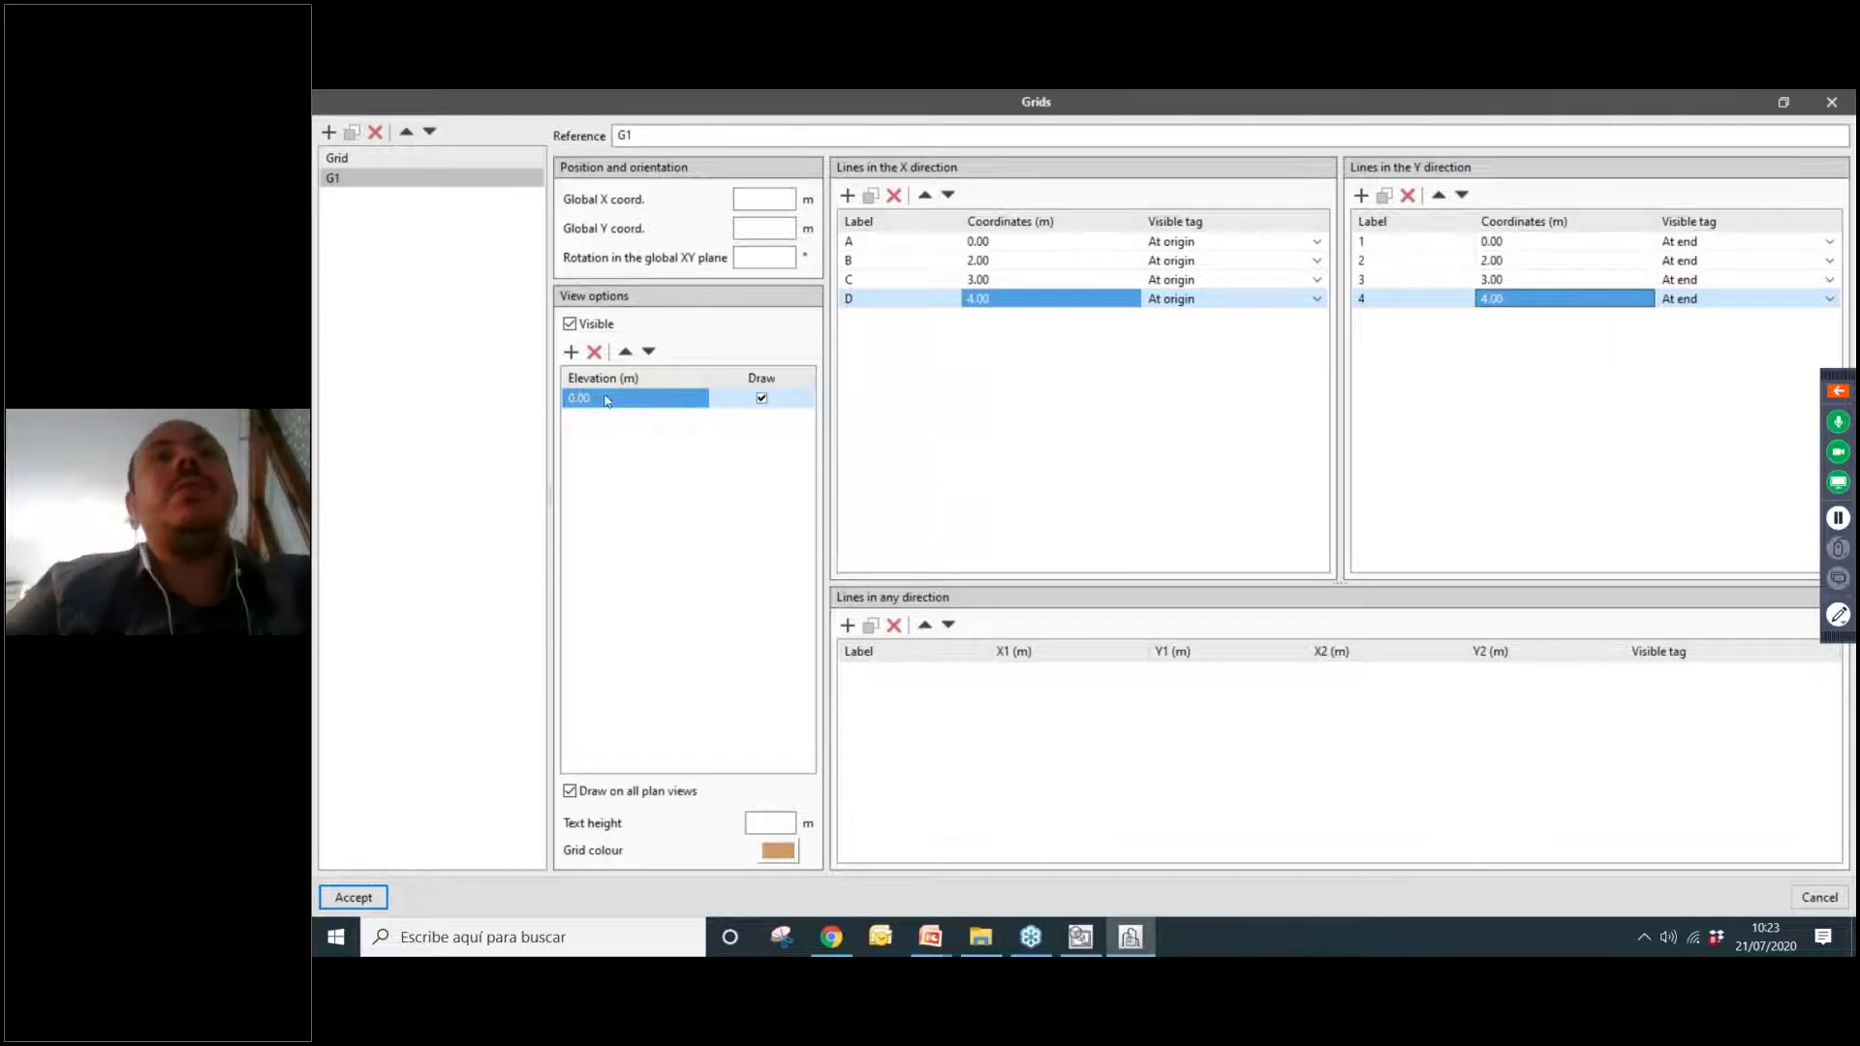
Accept the G1 grid with a single elevation and view it in the 3D view.
left_click(571, 352)
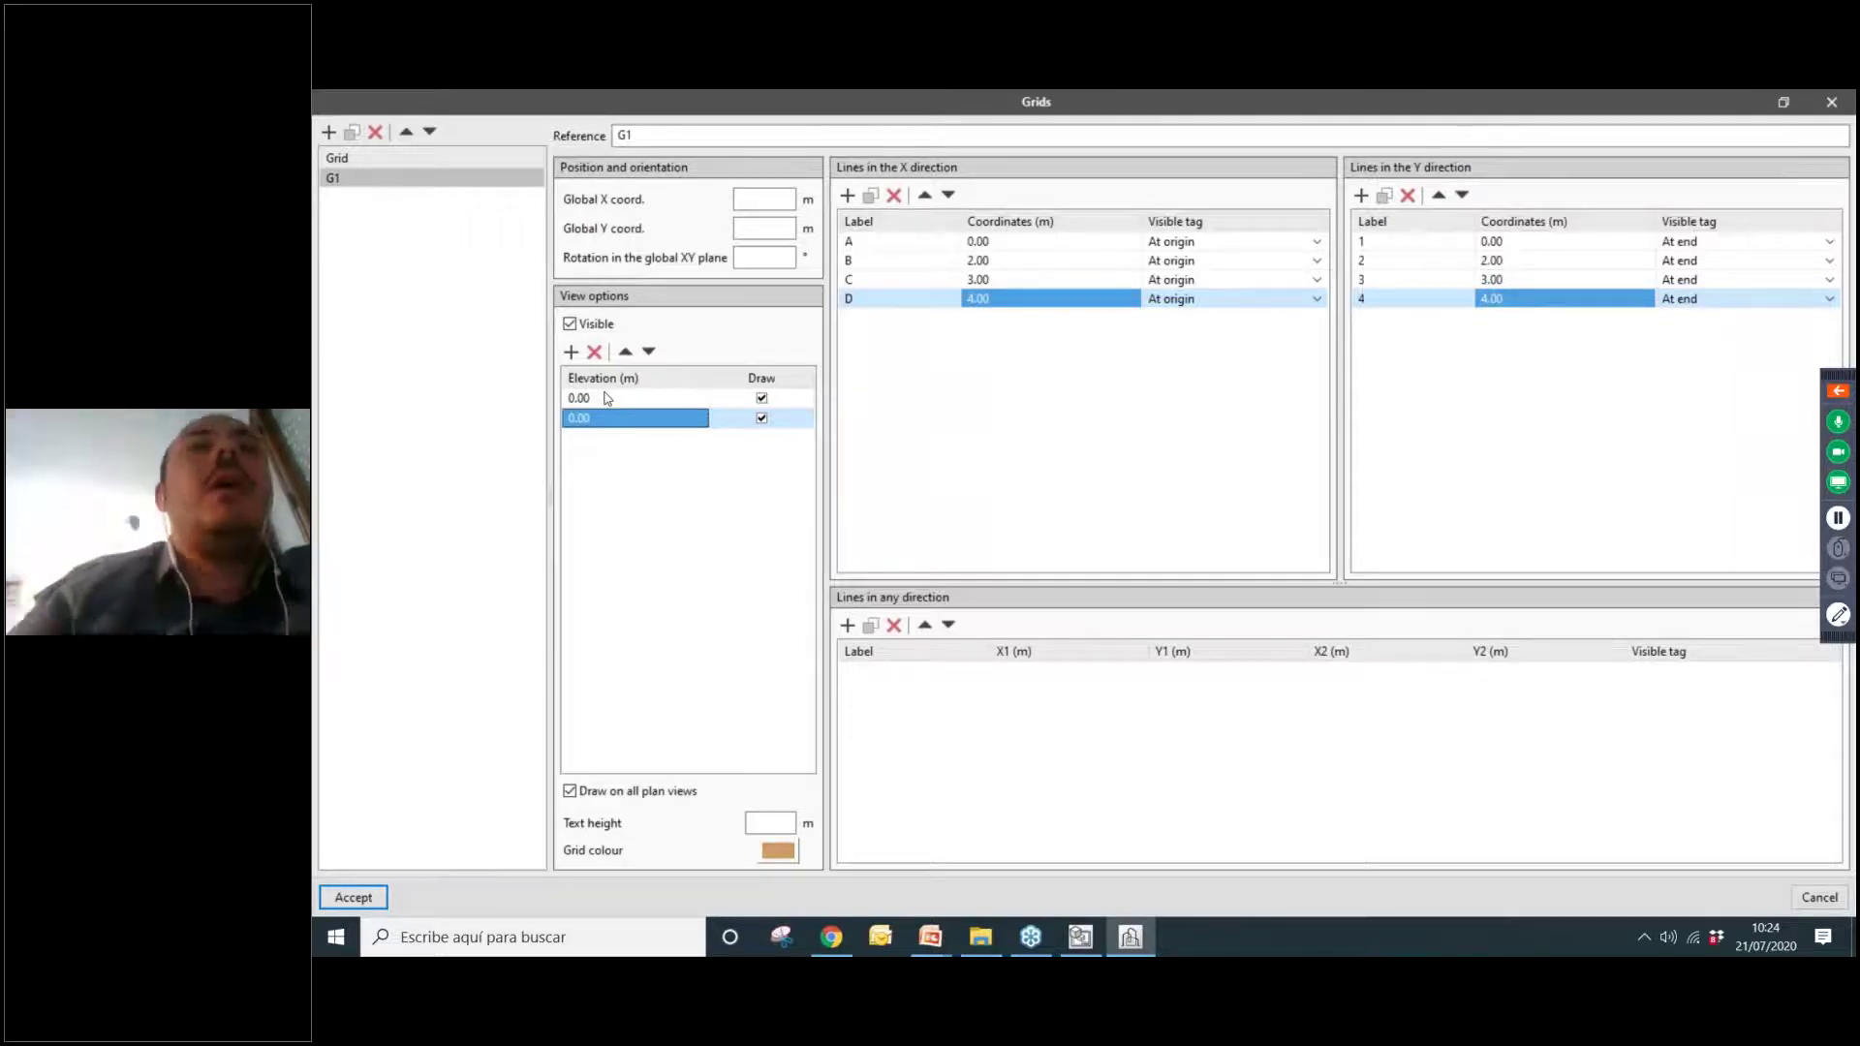
left_click(594, 351)
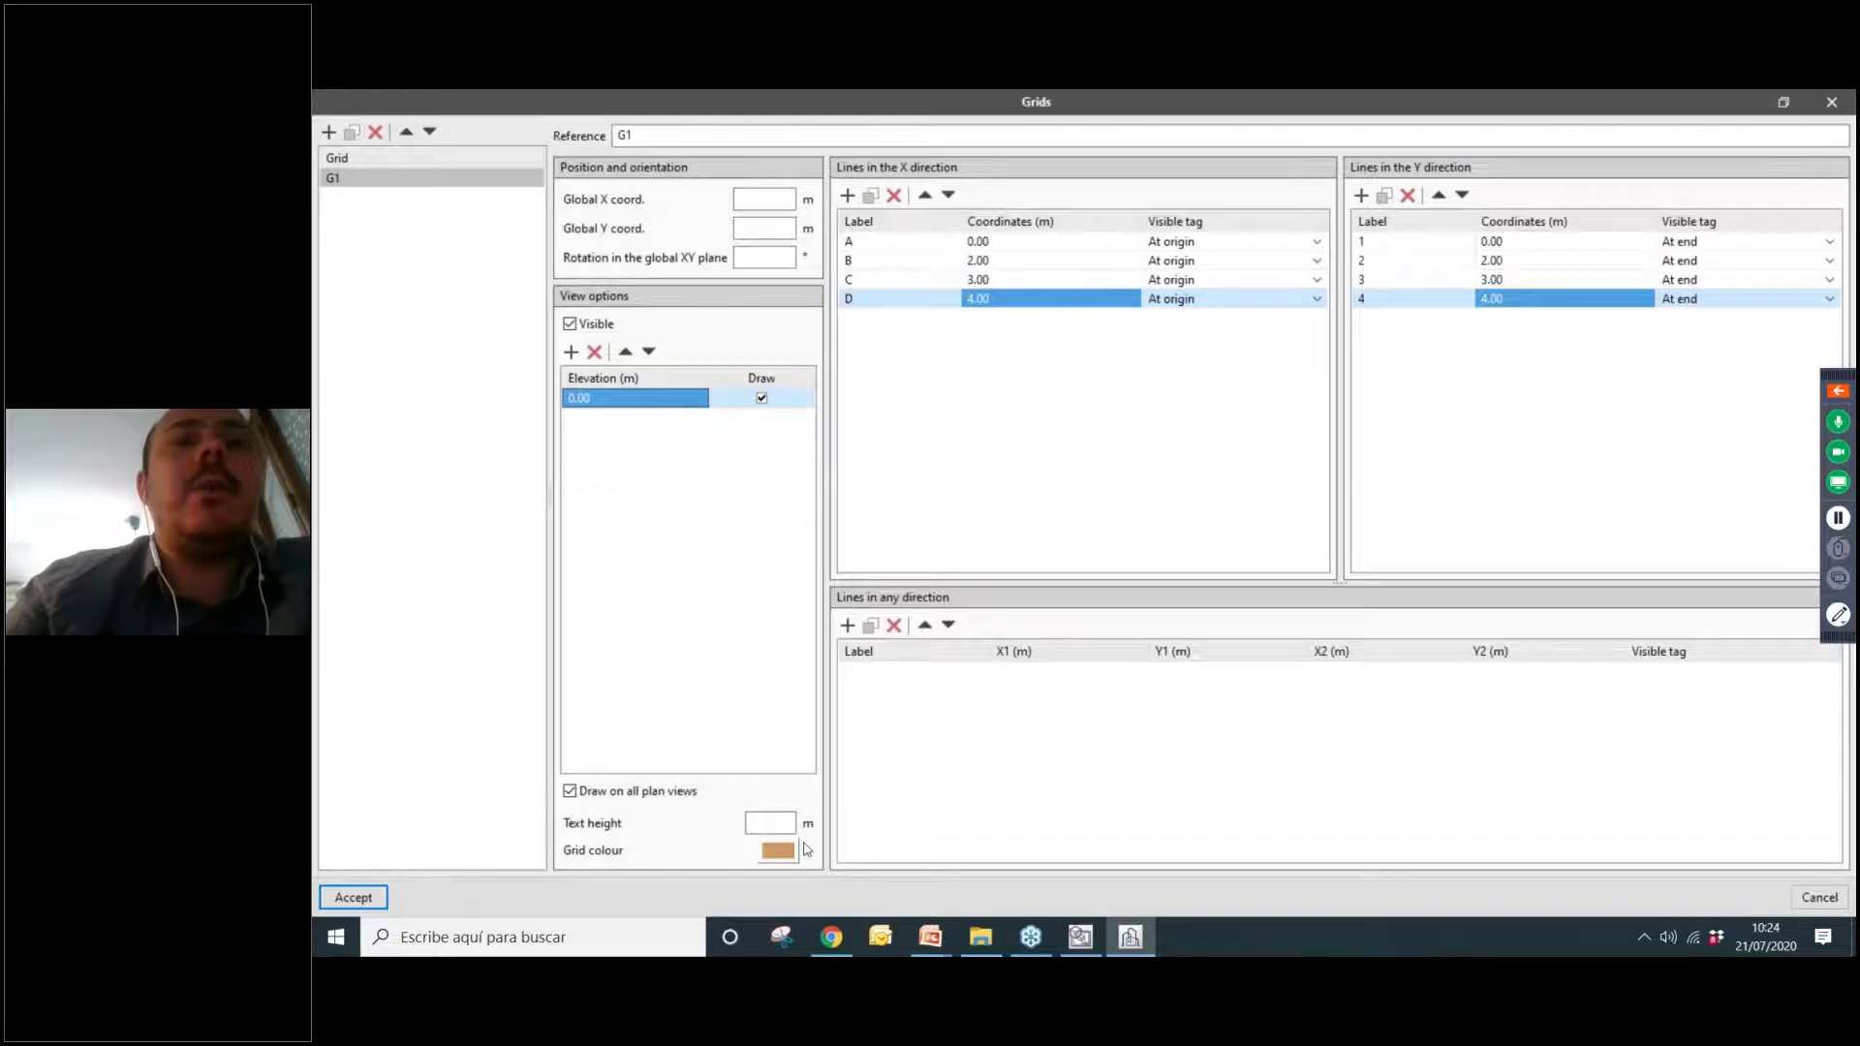
left_click(353, 897)
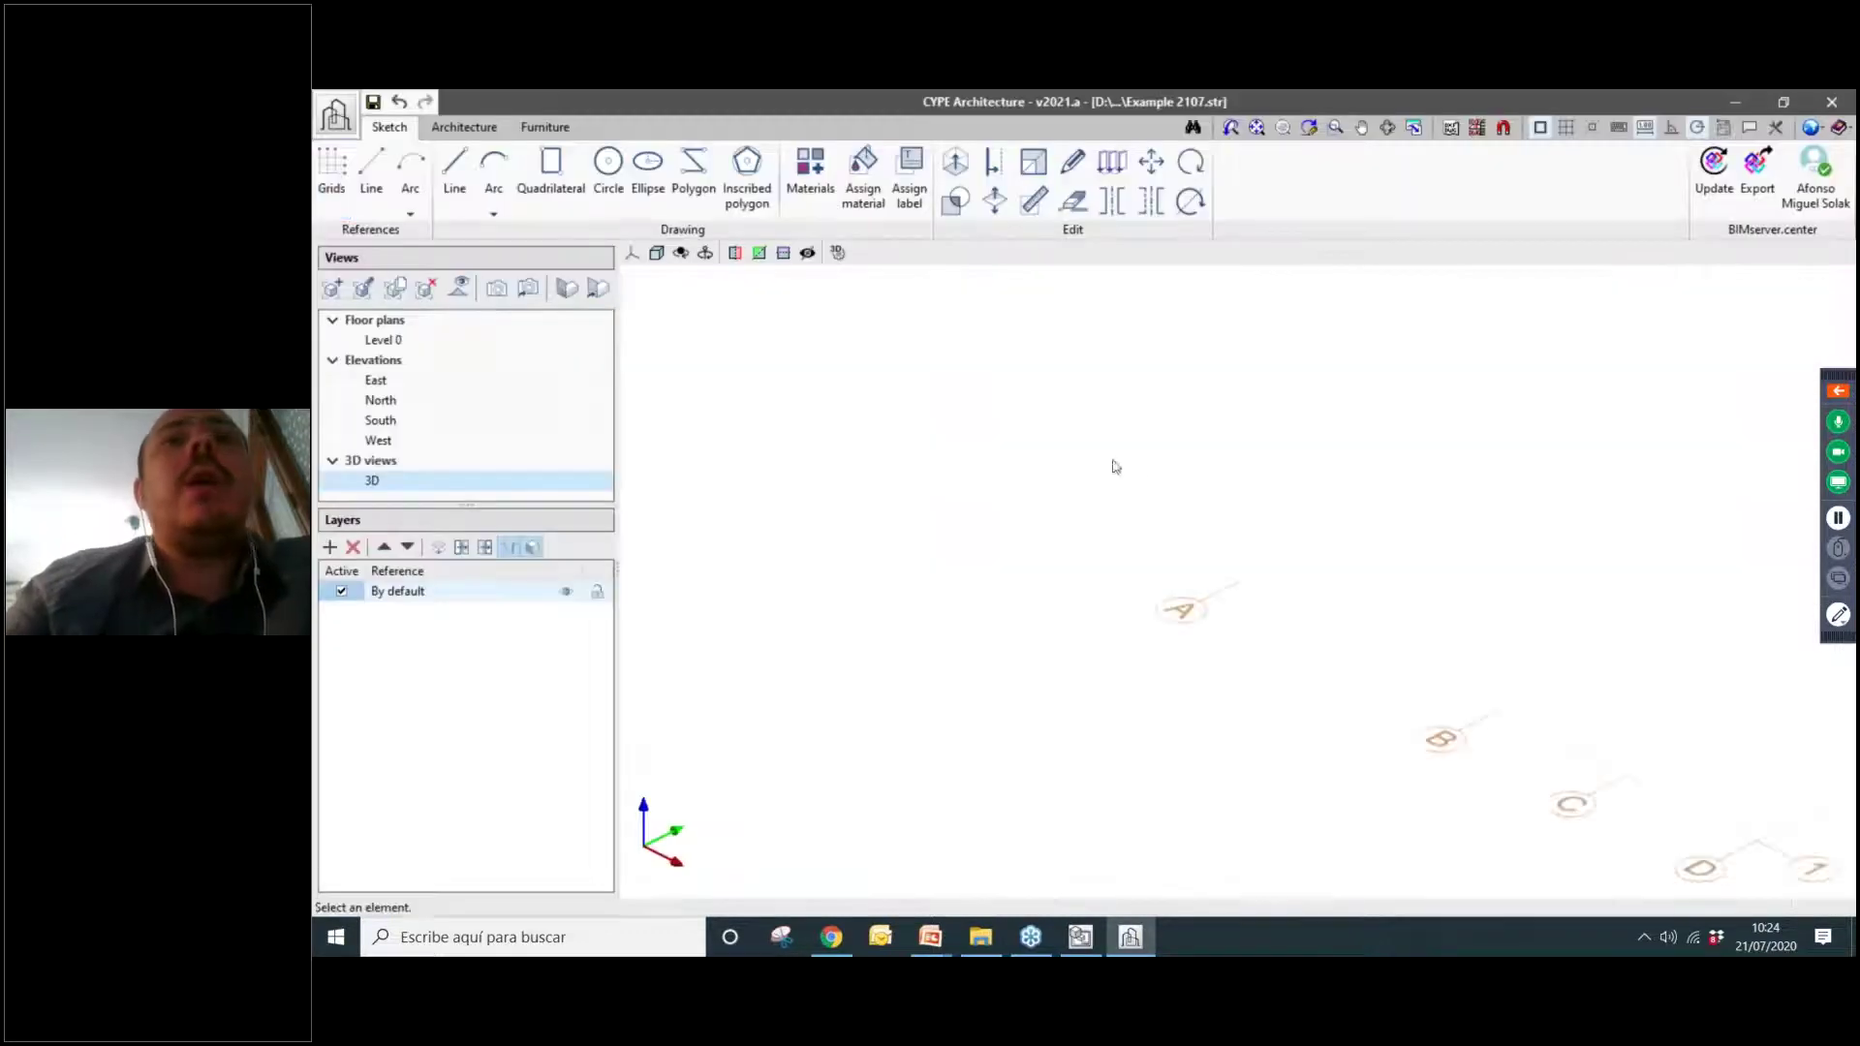
scroll(1357, 649, "down", 5)
scroll(1217, 672, "up", 3)
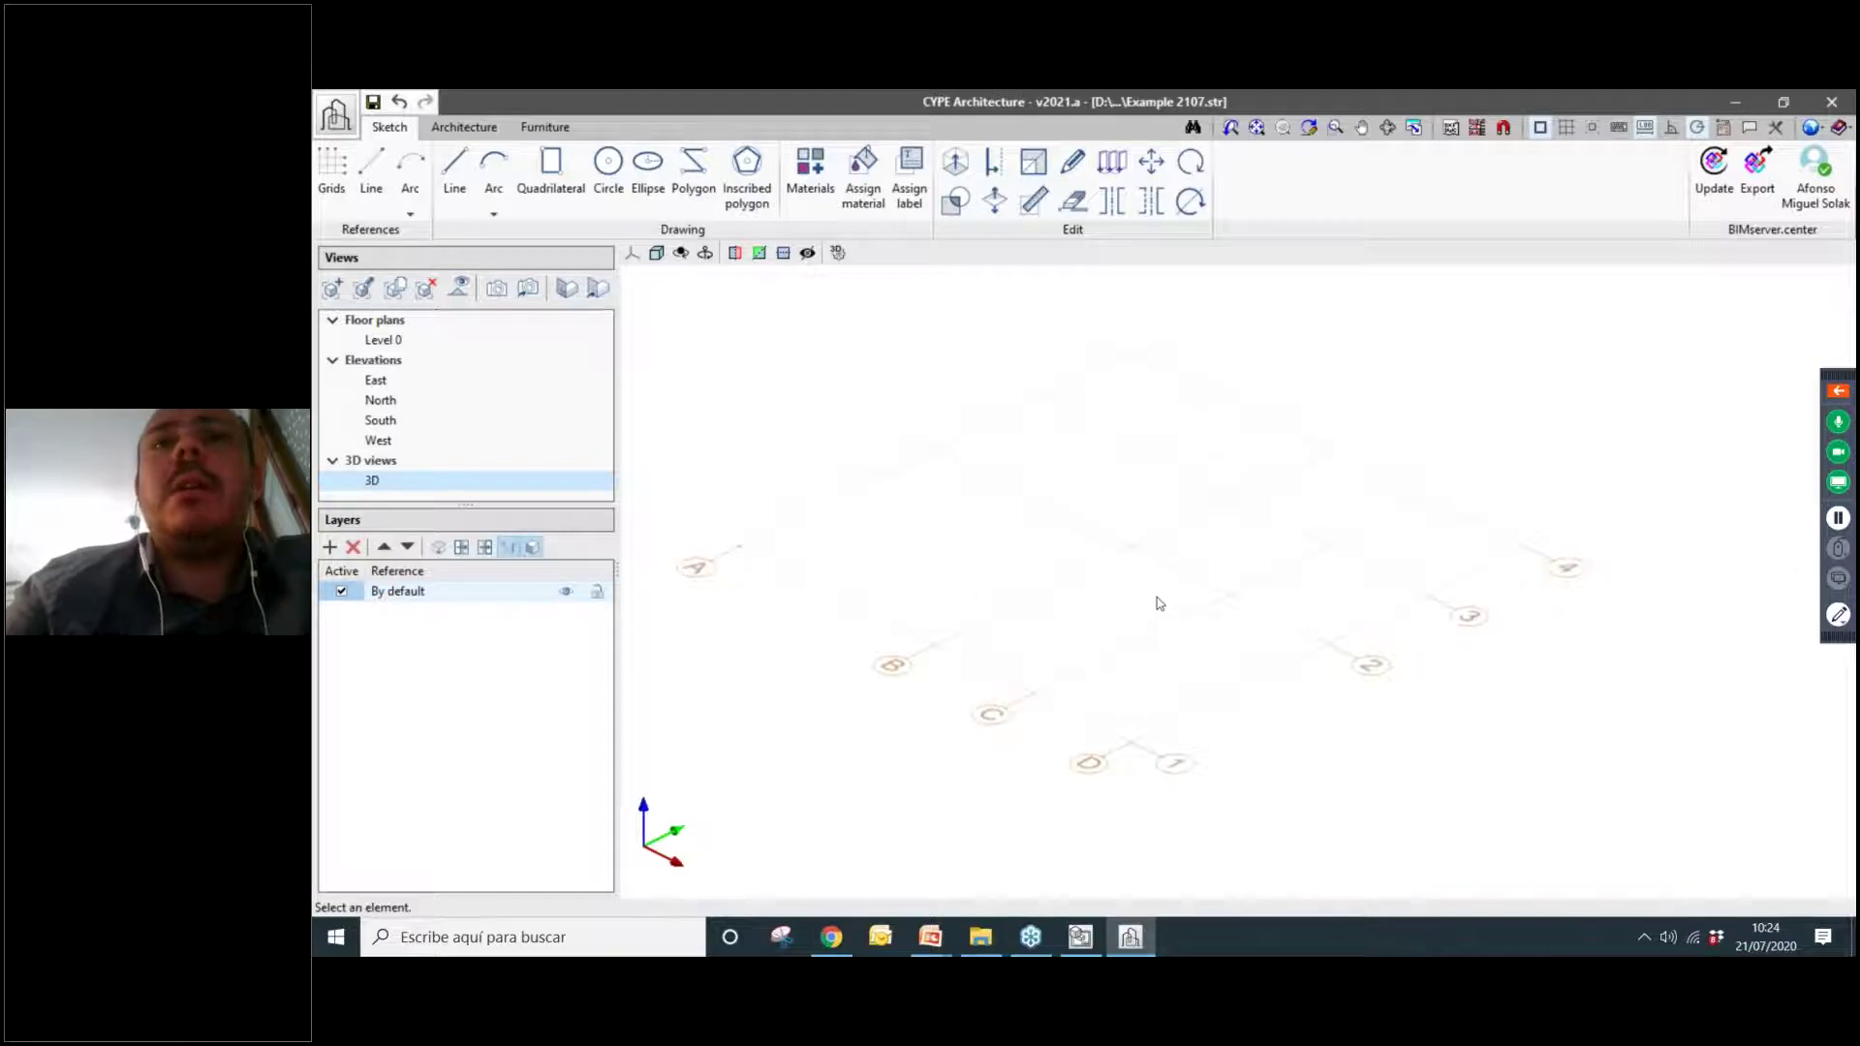
scroll(1143, 652, "up", 1)
middle_click_drag(1096, 532, 1139, 620)
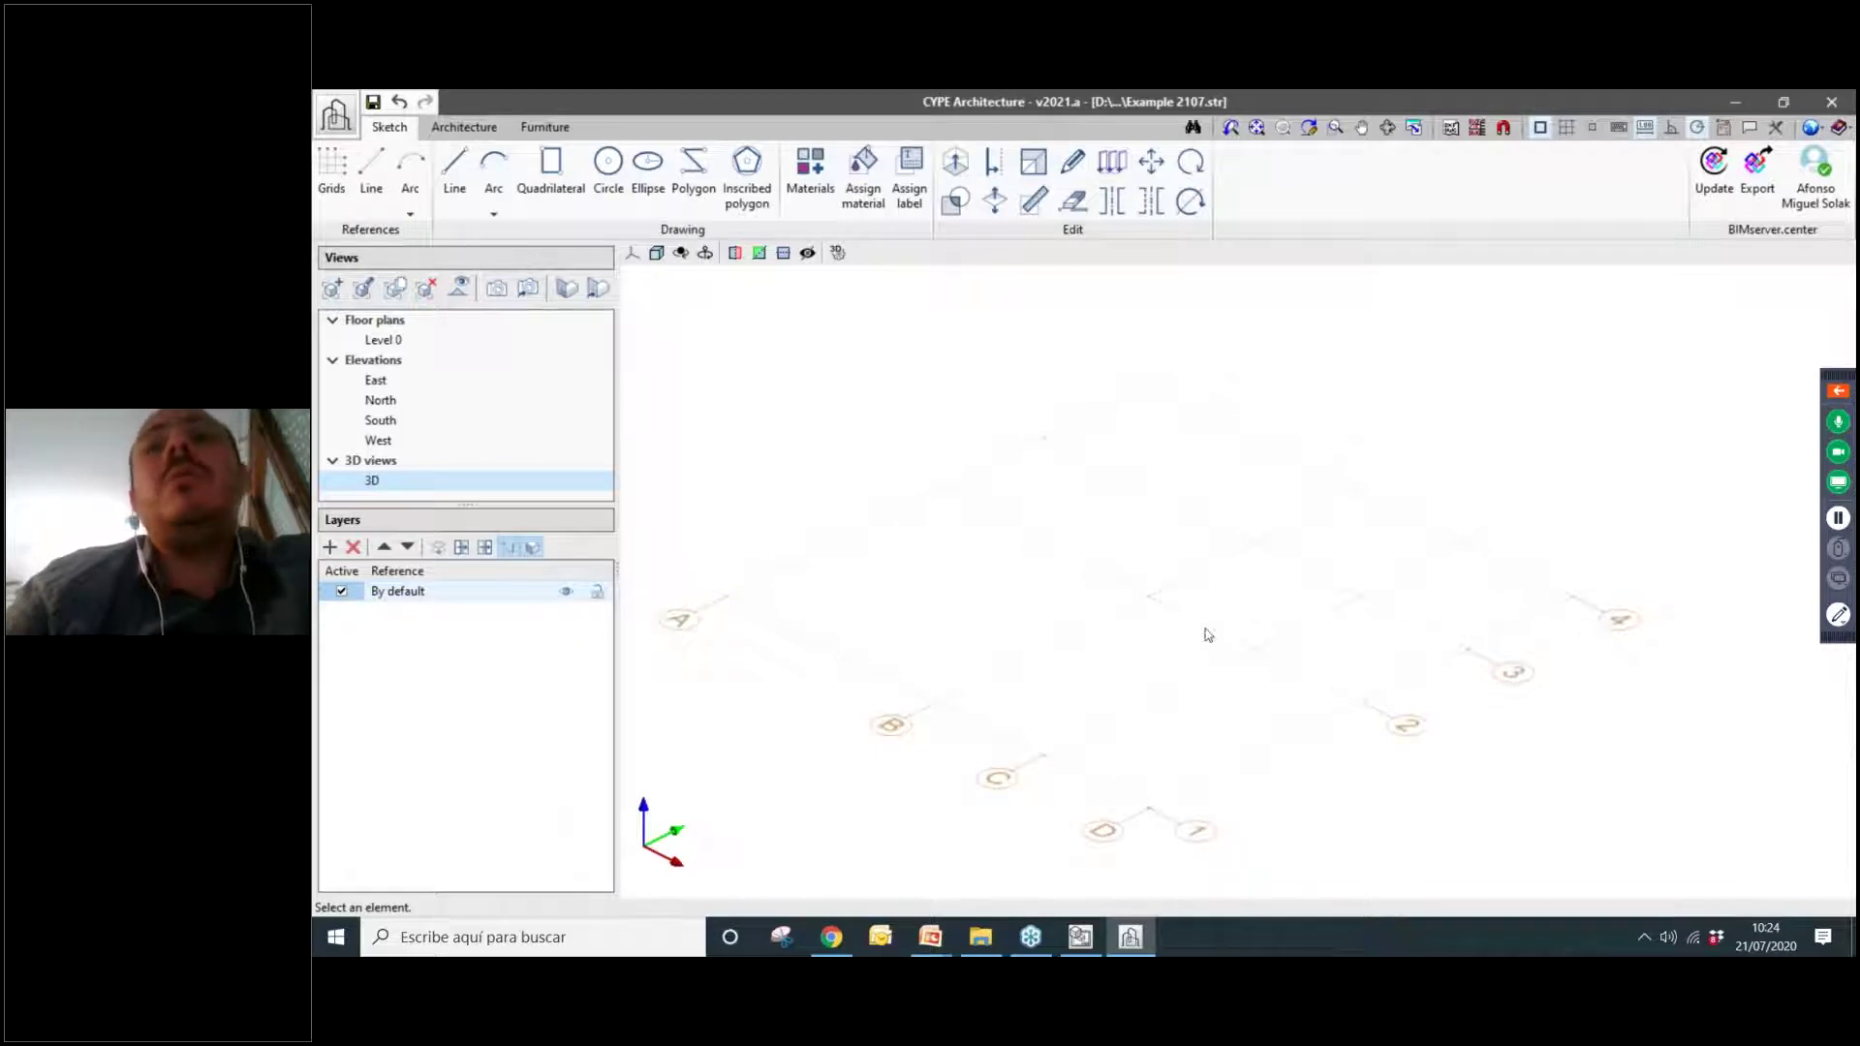
scroll(1143, 690, "down", 1)
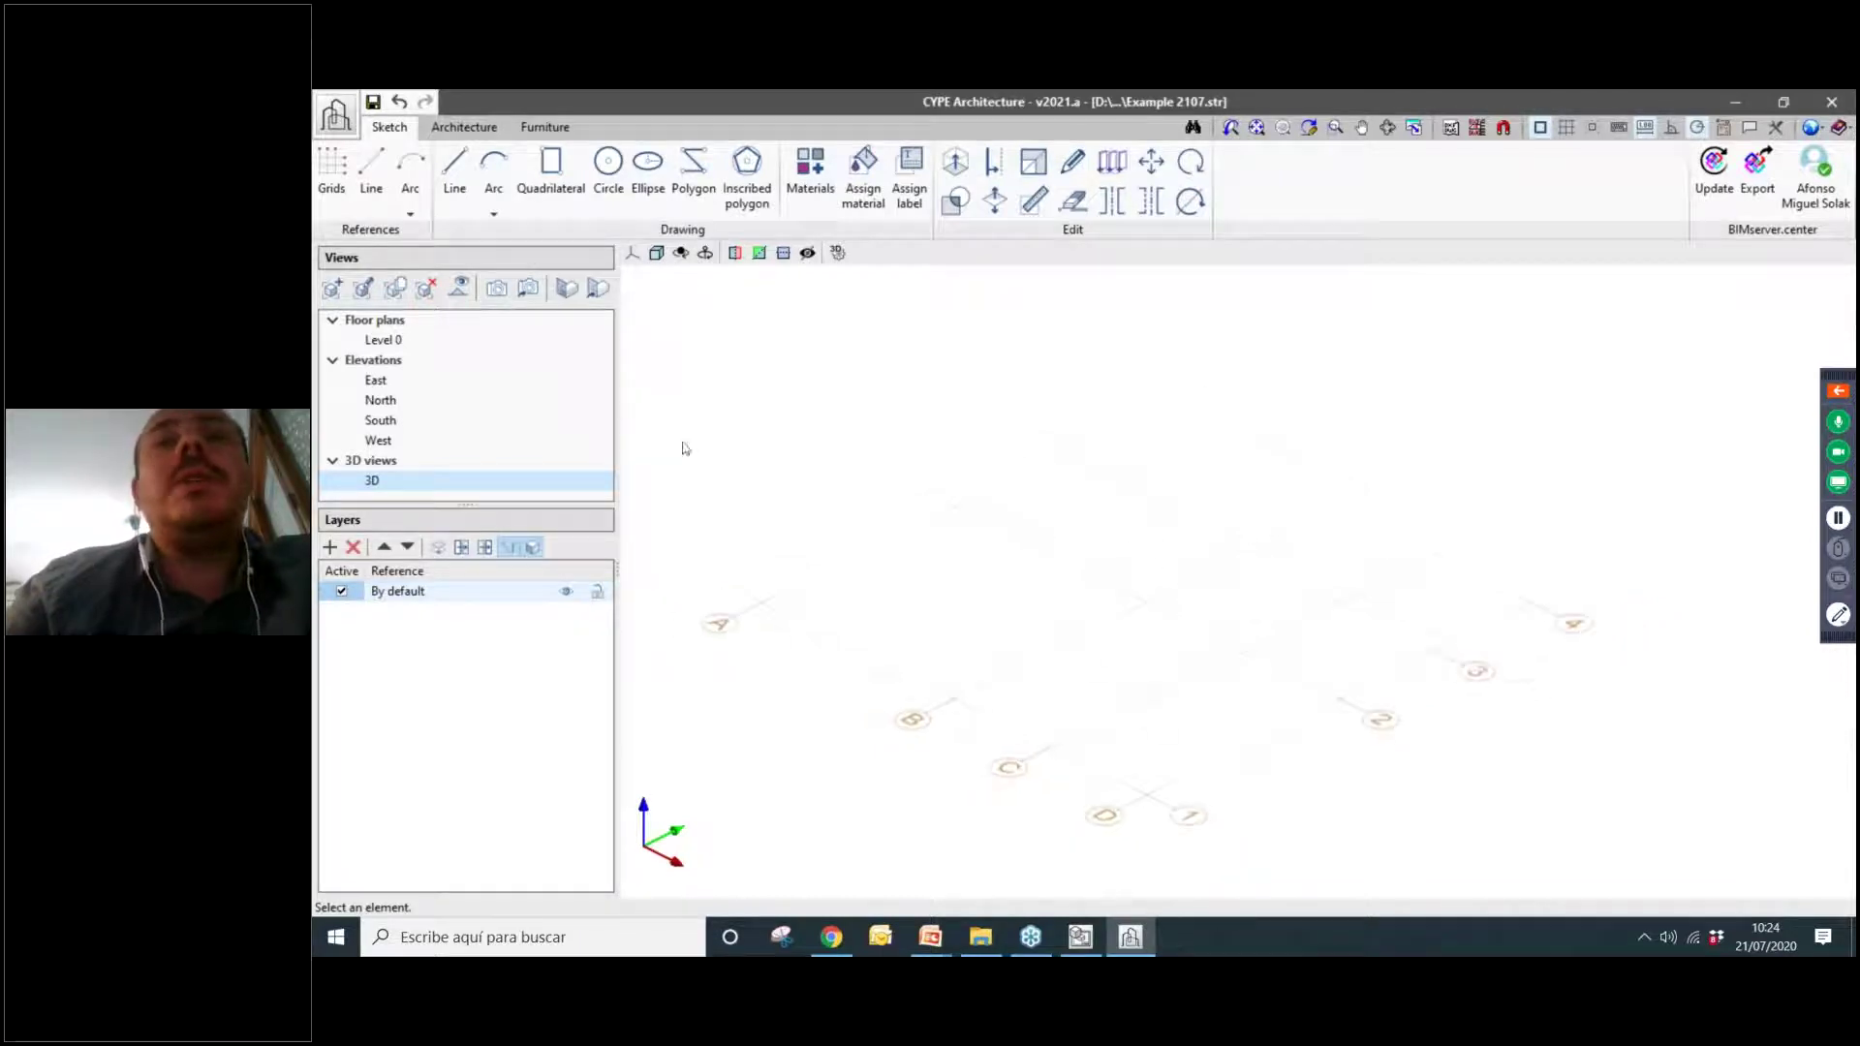
Delete the G1 grid from the grid definitions and accept the change.
left_click(324, 197)
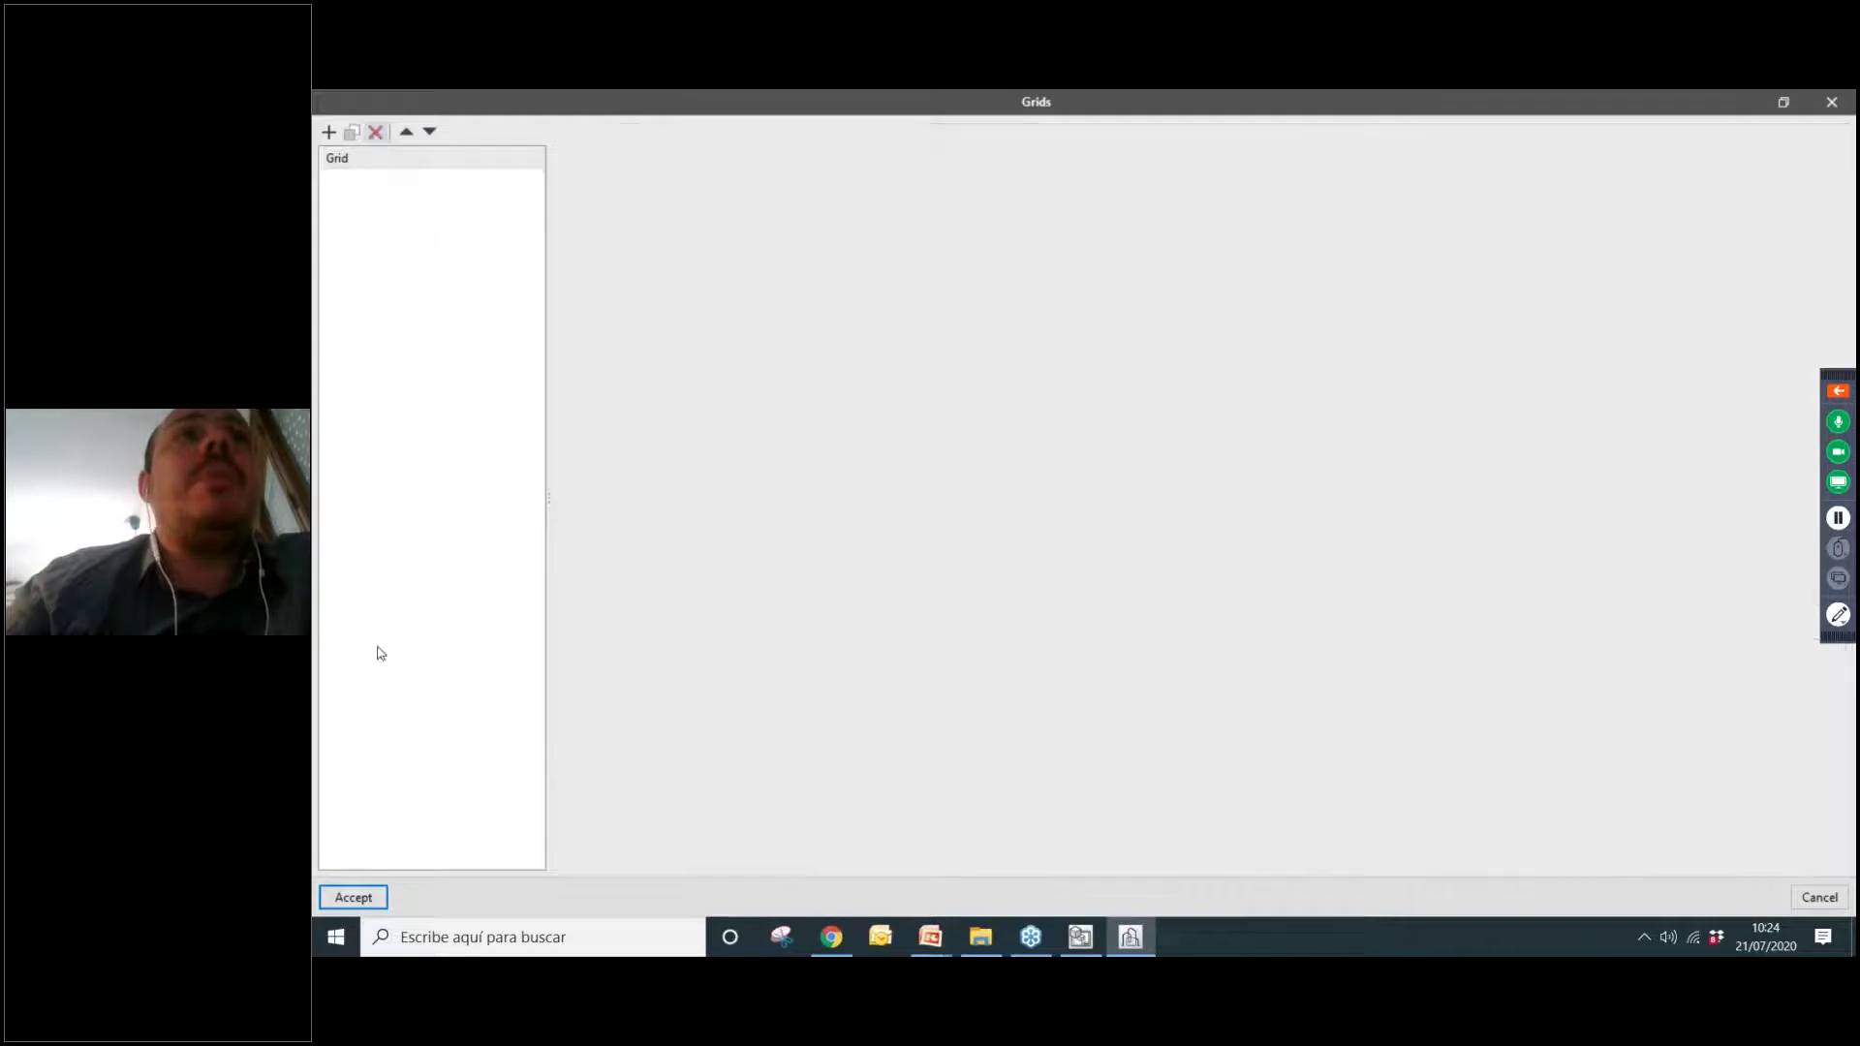
left_click(355, 897)
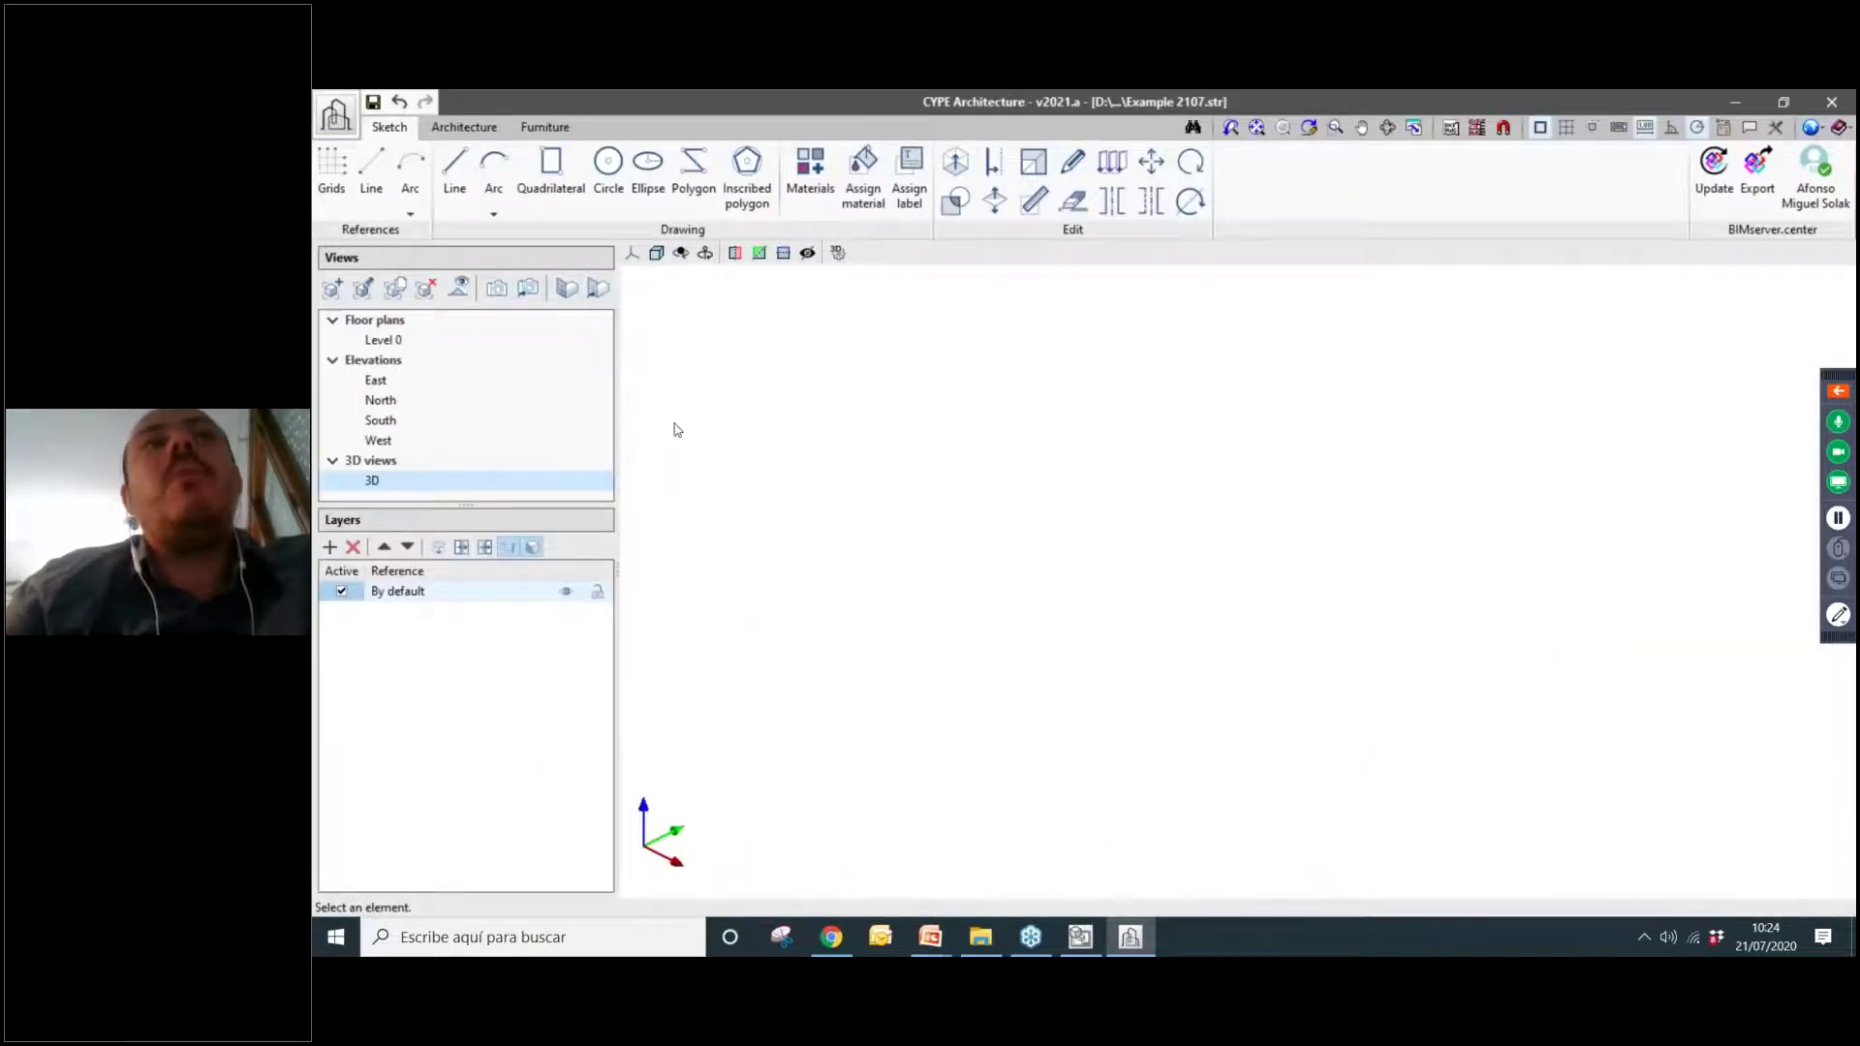
Draw two crossing reference lines on Level 0, the first about 2.5 m long in the Y direction.
left_click(369, 180)
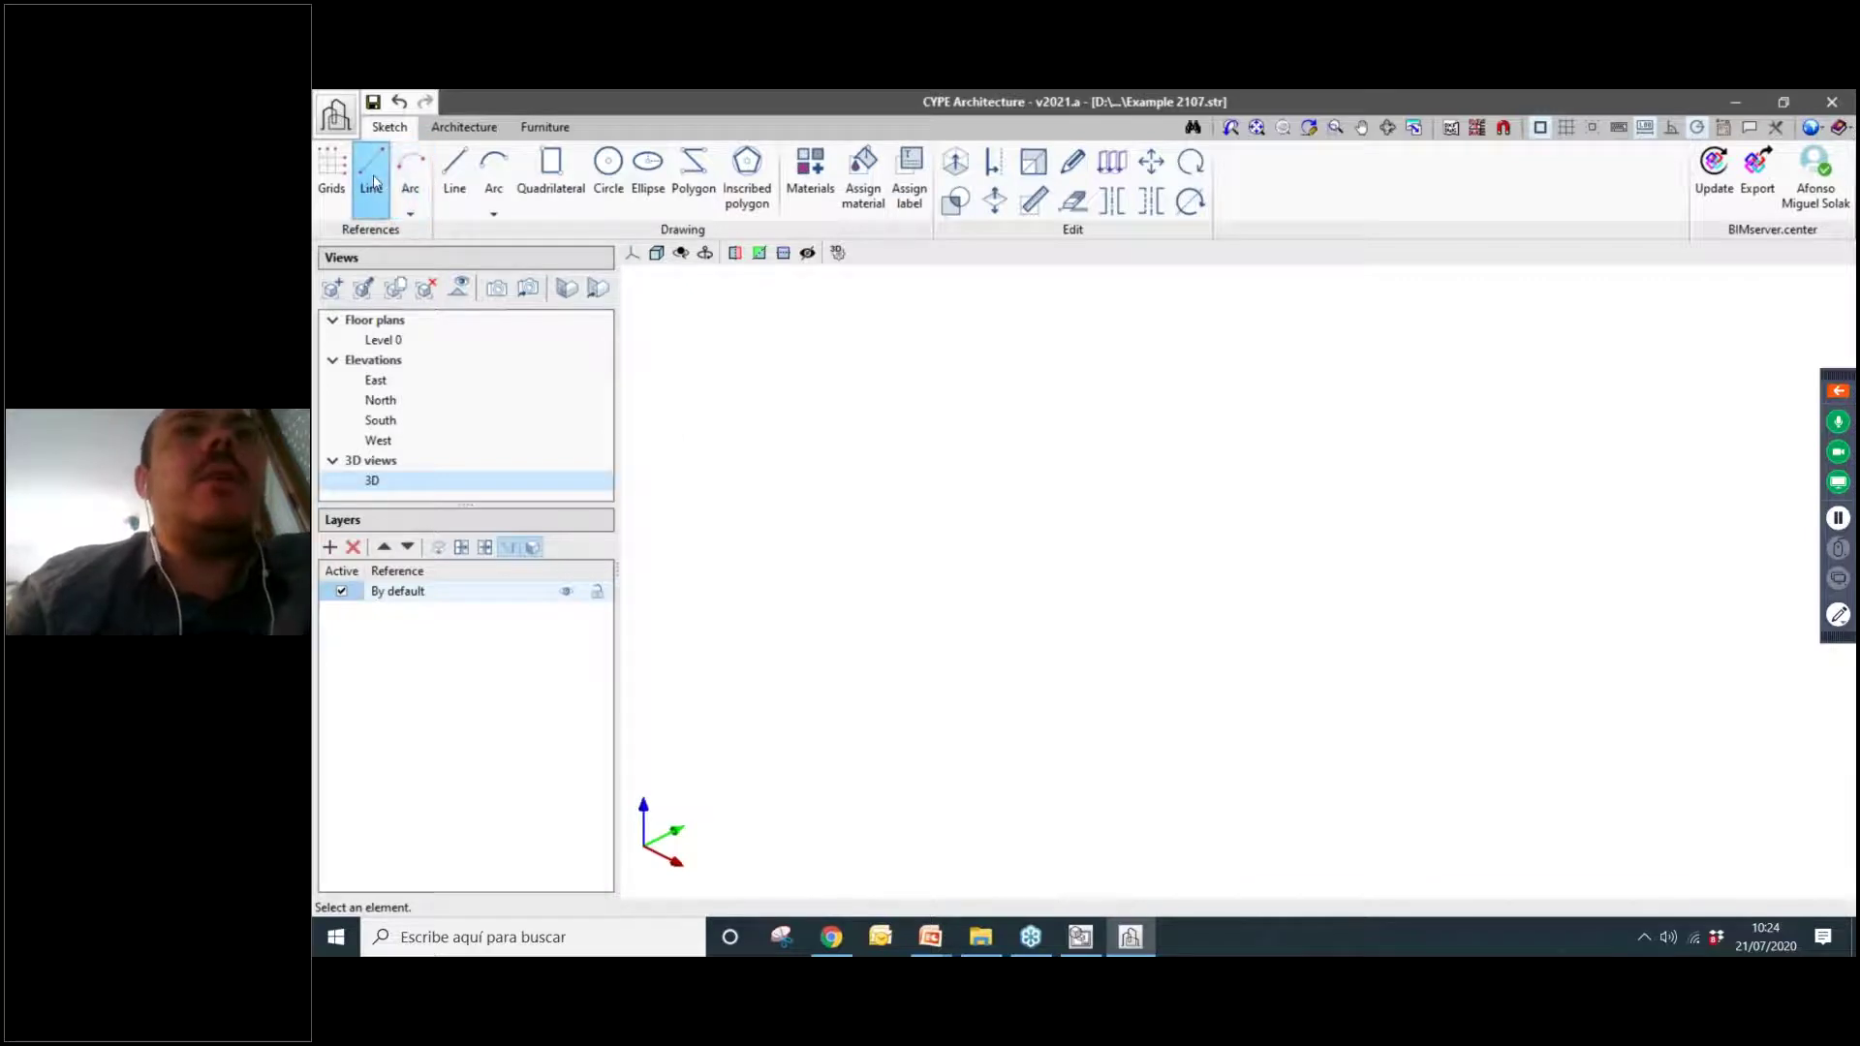
left_click(939, 682)
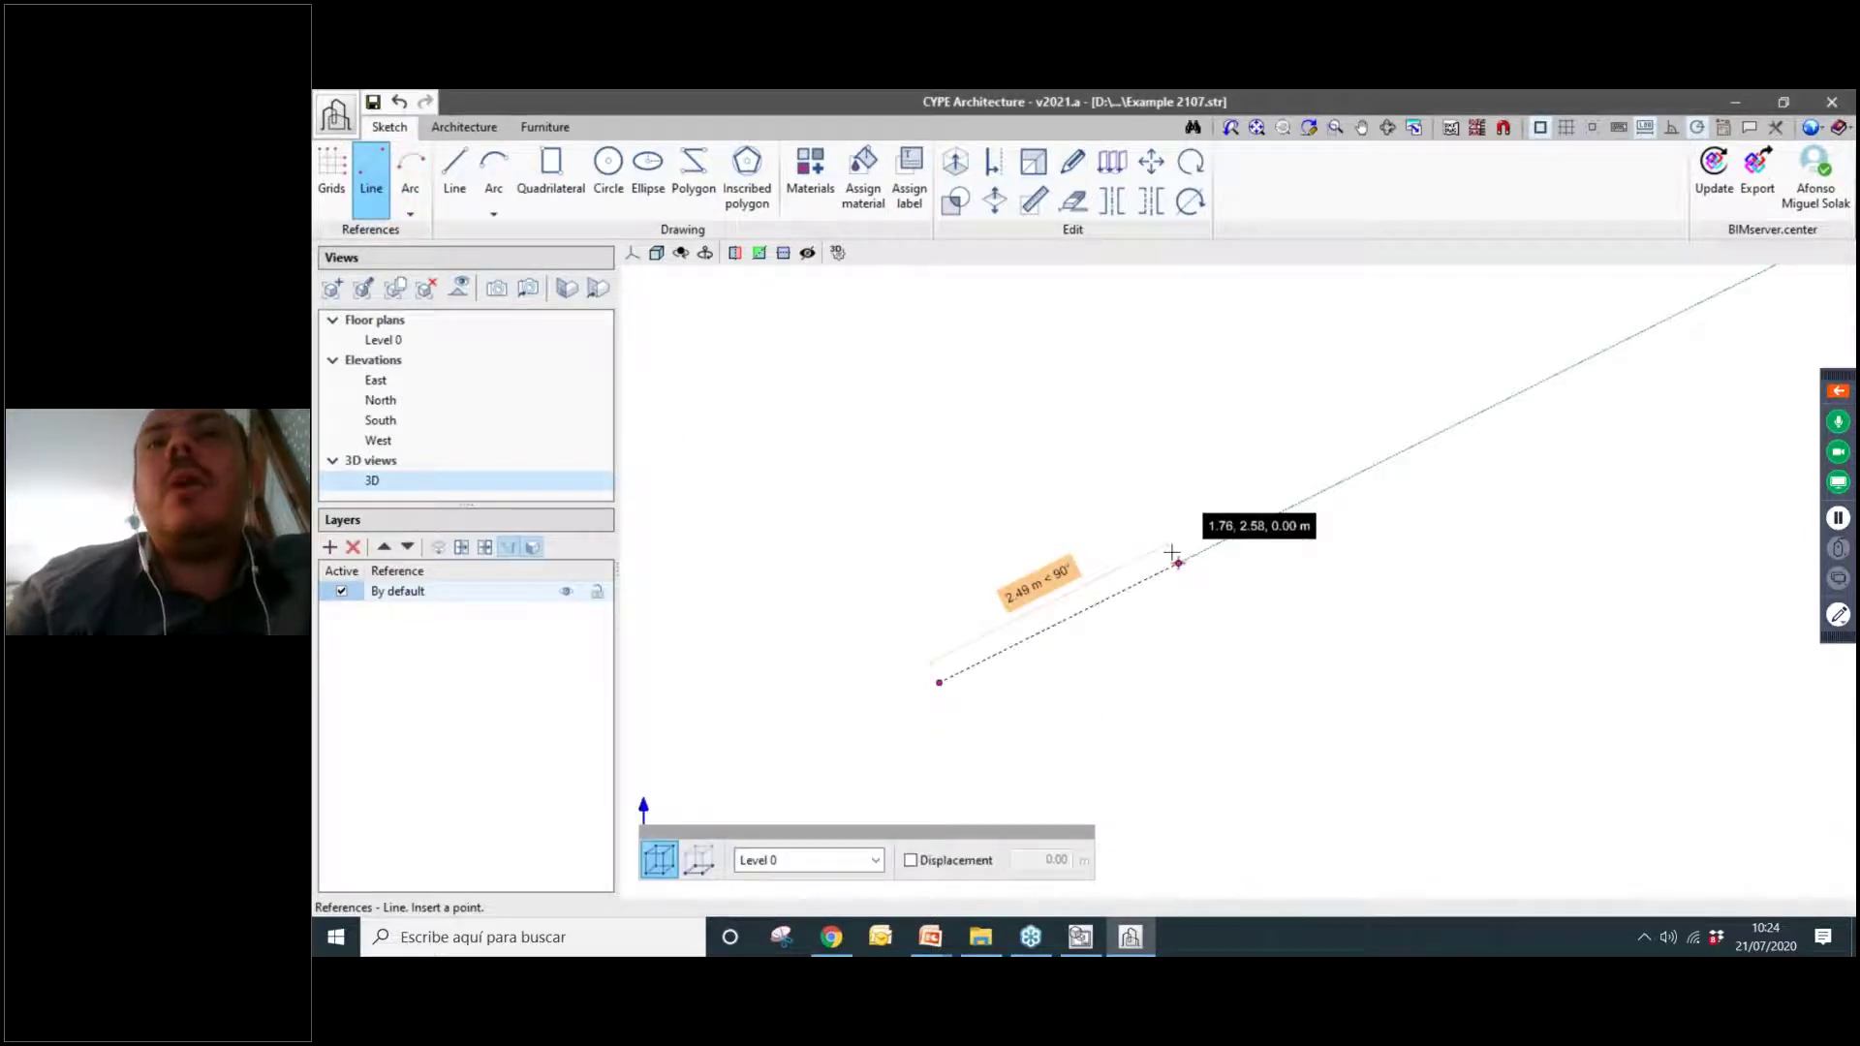
key("Return")
left_click(1192, 708)
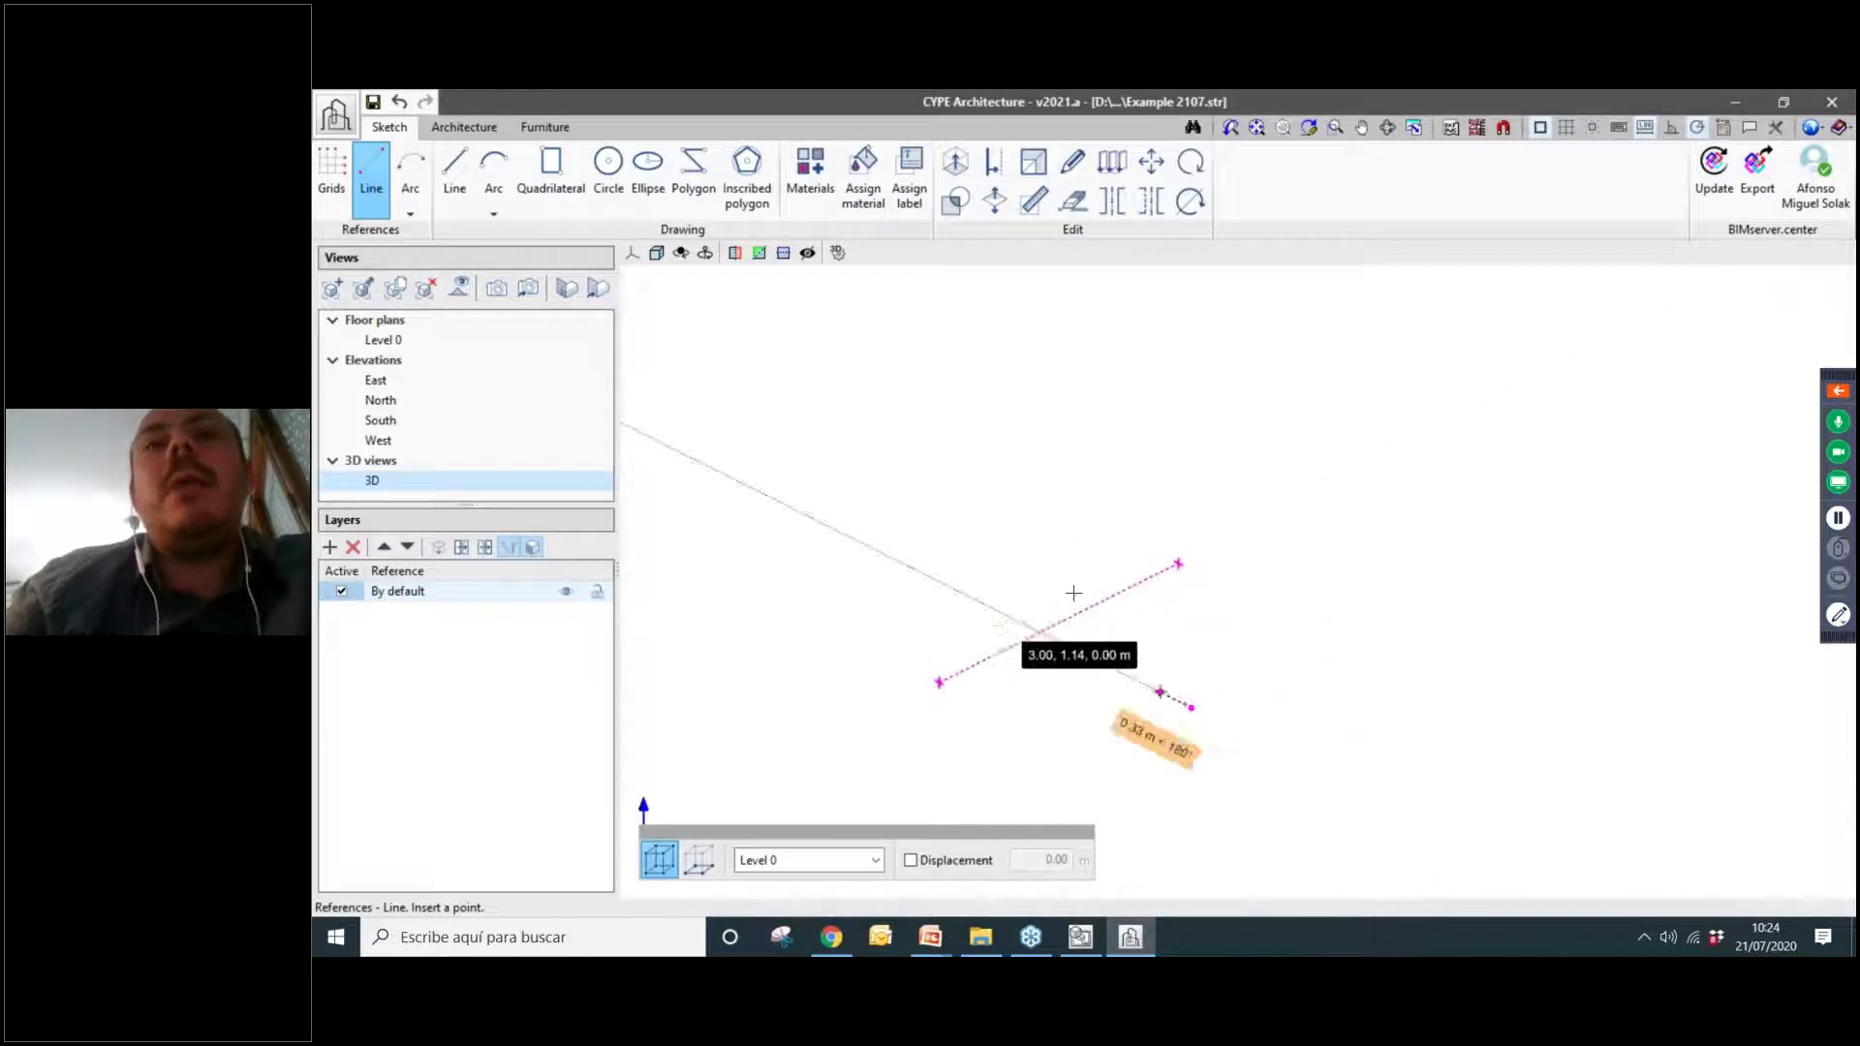
left_click(984, 526)
key("Return")
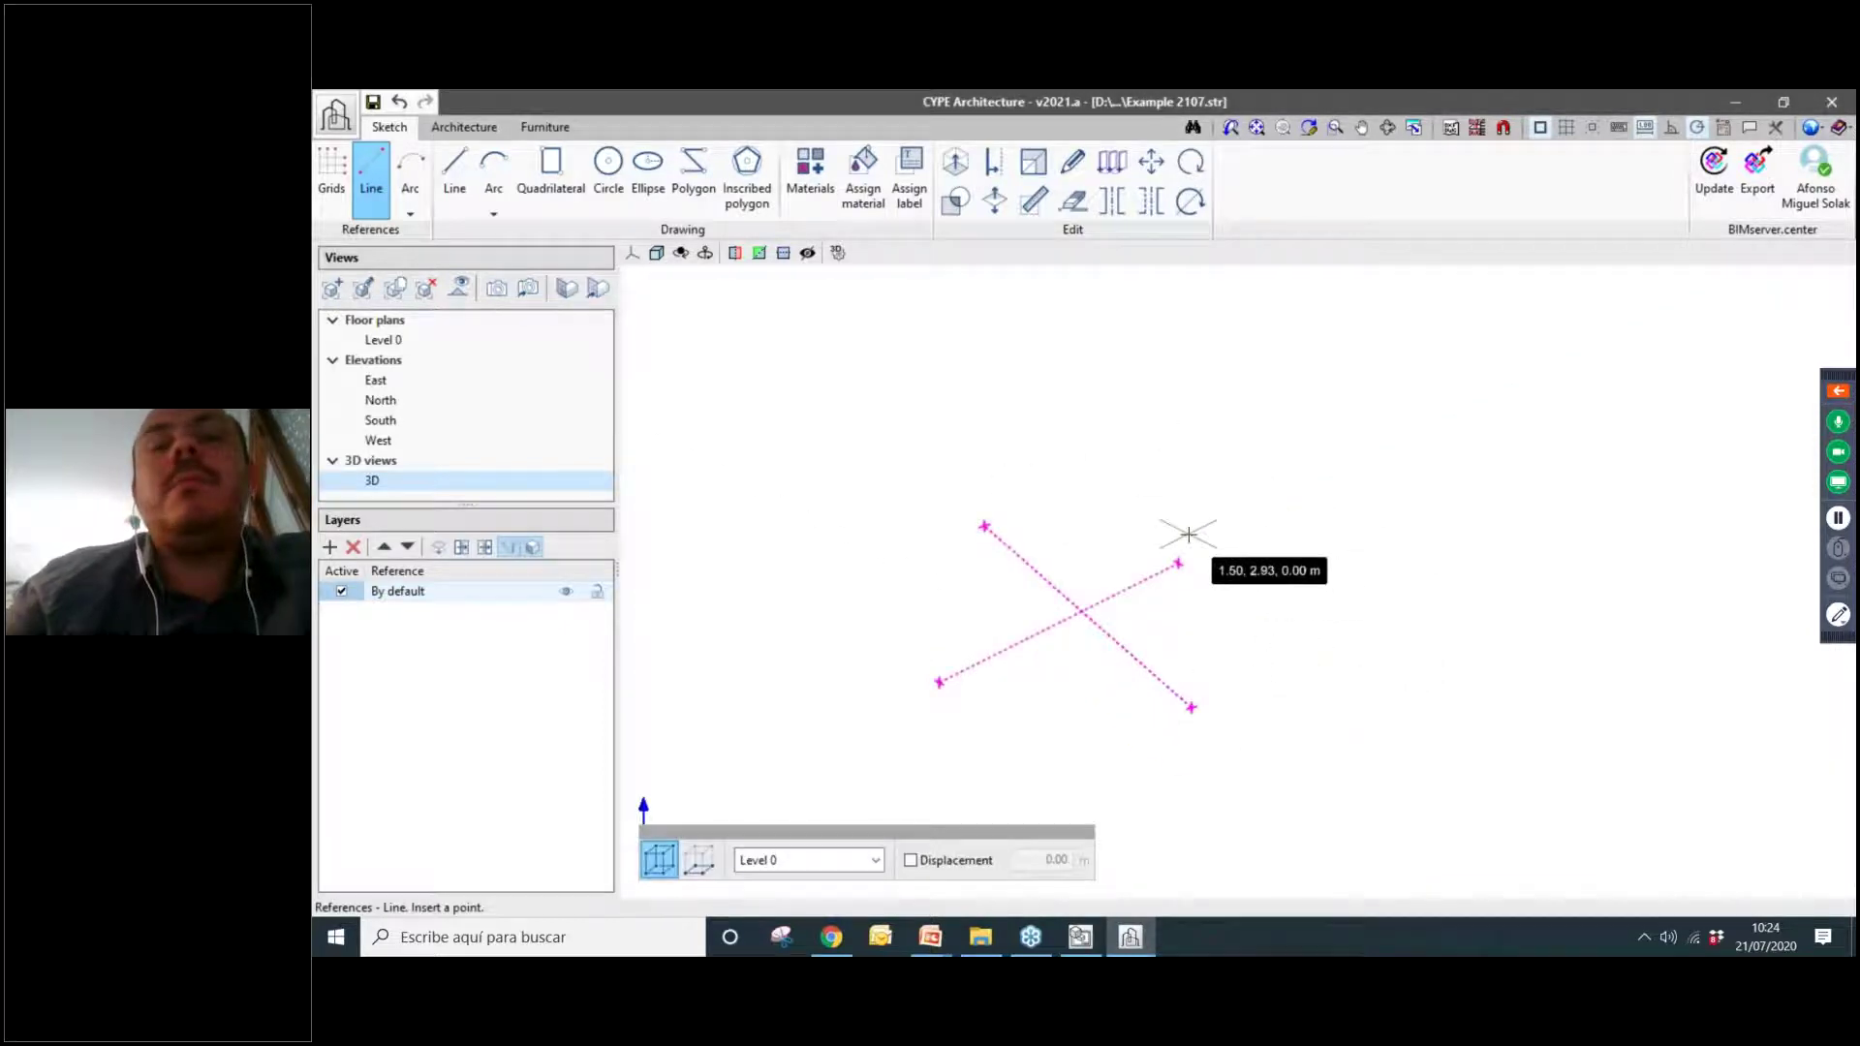
Draw a 3-point reference arc with 32 sides on Level 0, beyond the two crossing reference lines.
left_click(411, 206)
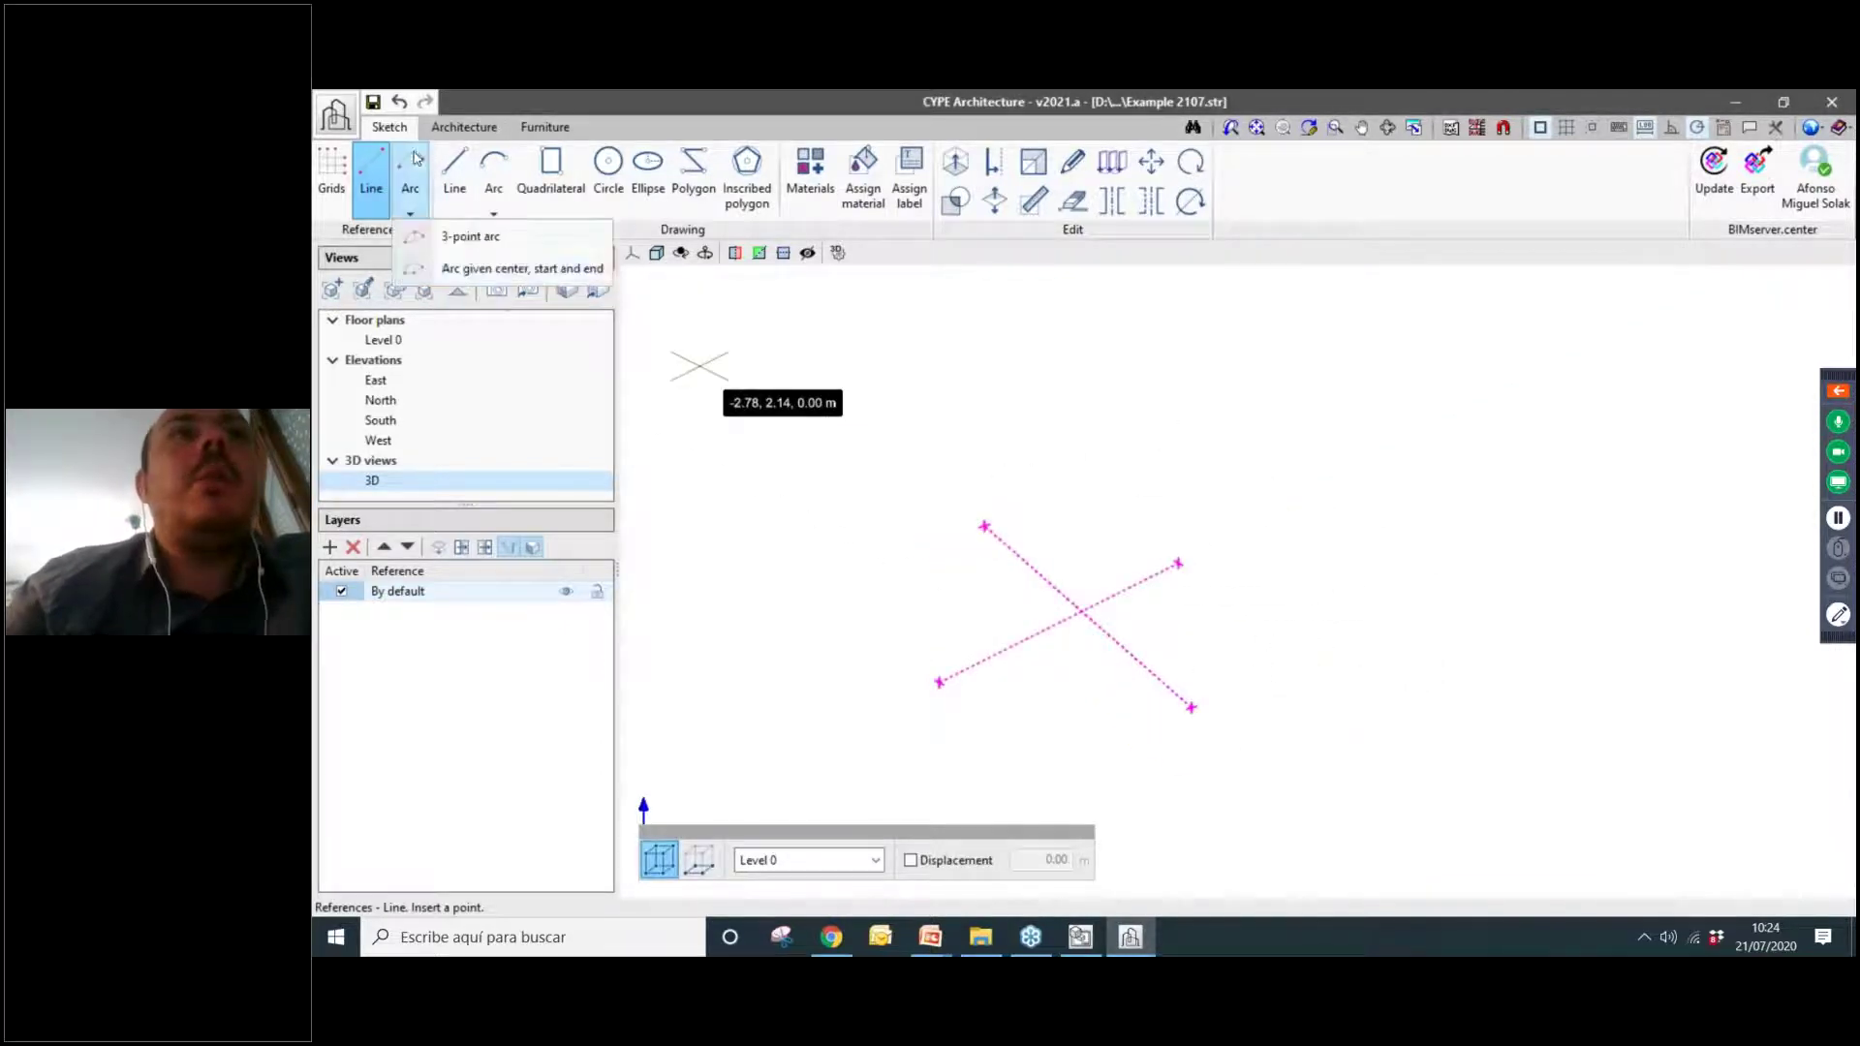
left_click(477, 238)
left_click(905, 471)
left_click(1044, 433)
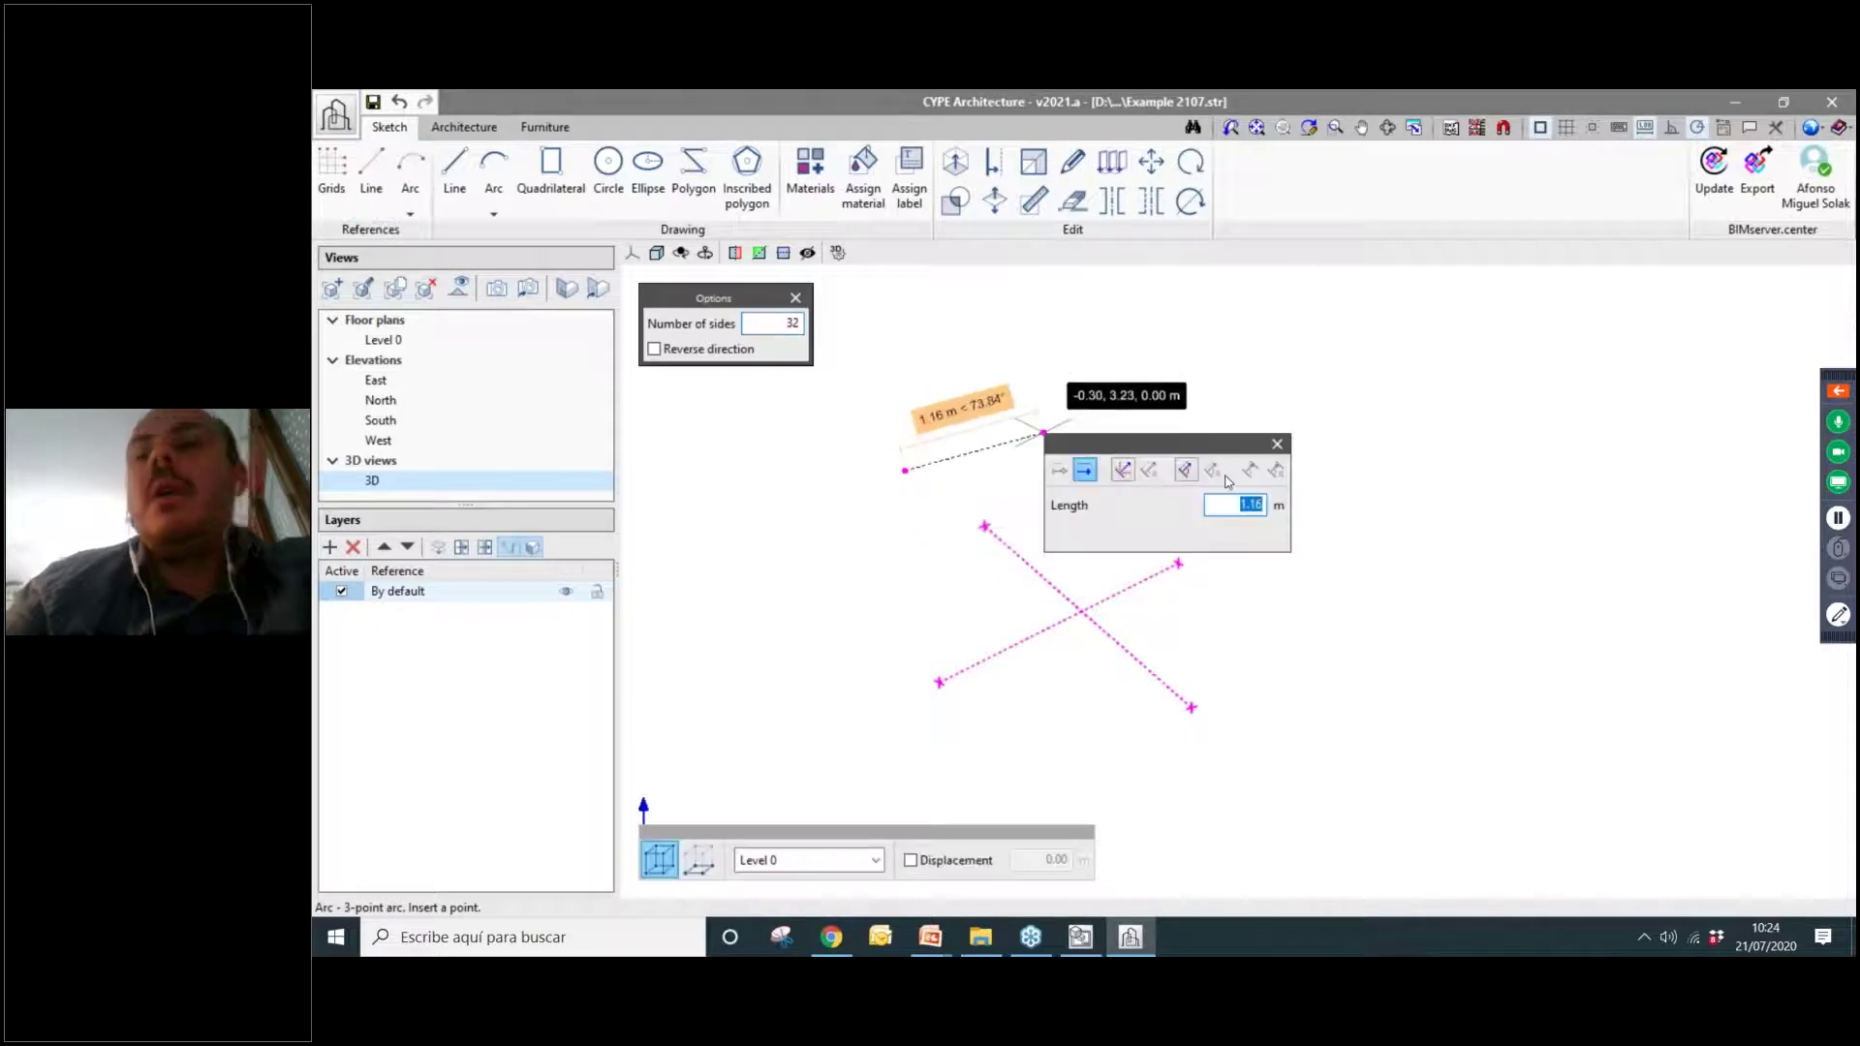
key("Return")
left_click(1300, 501)
key("Return")
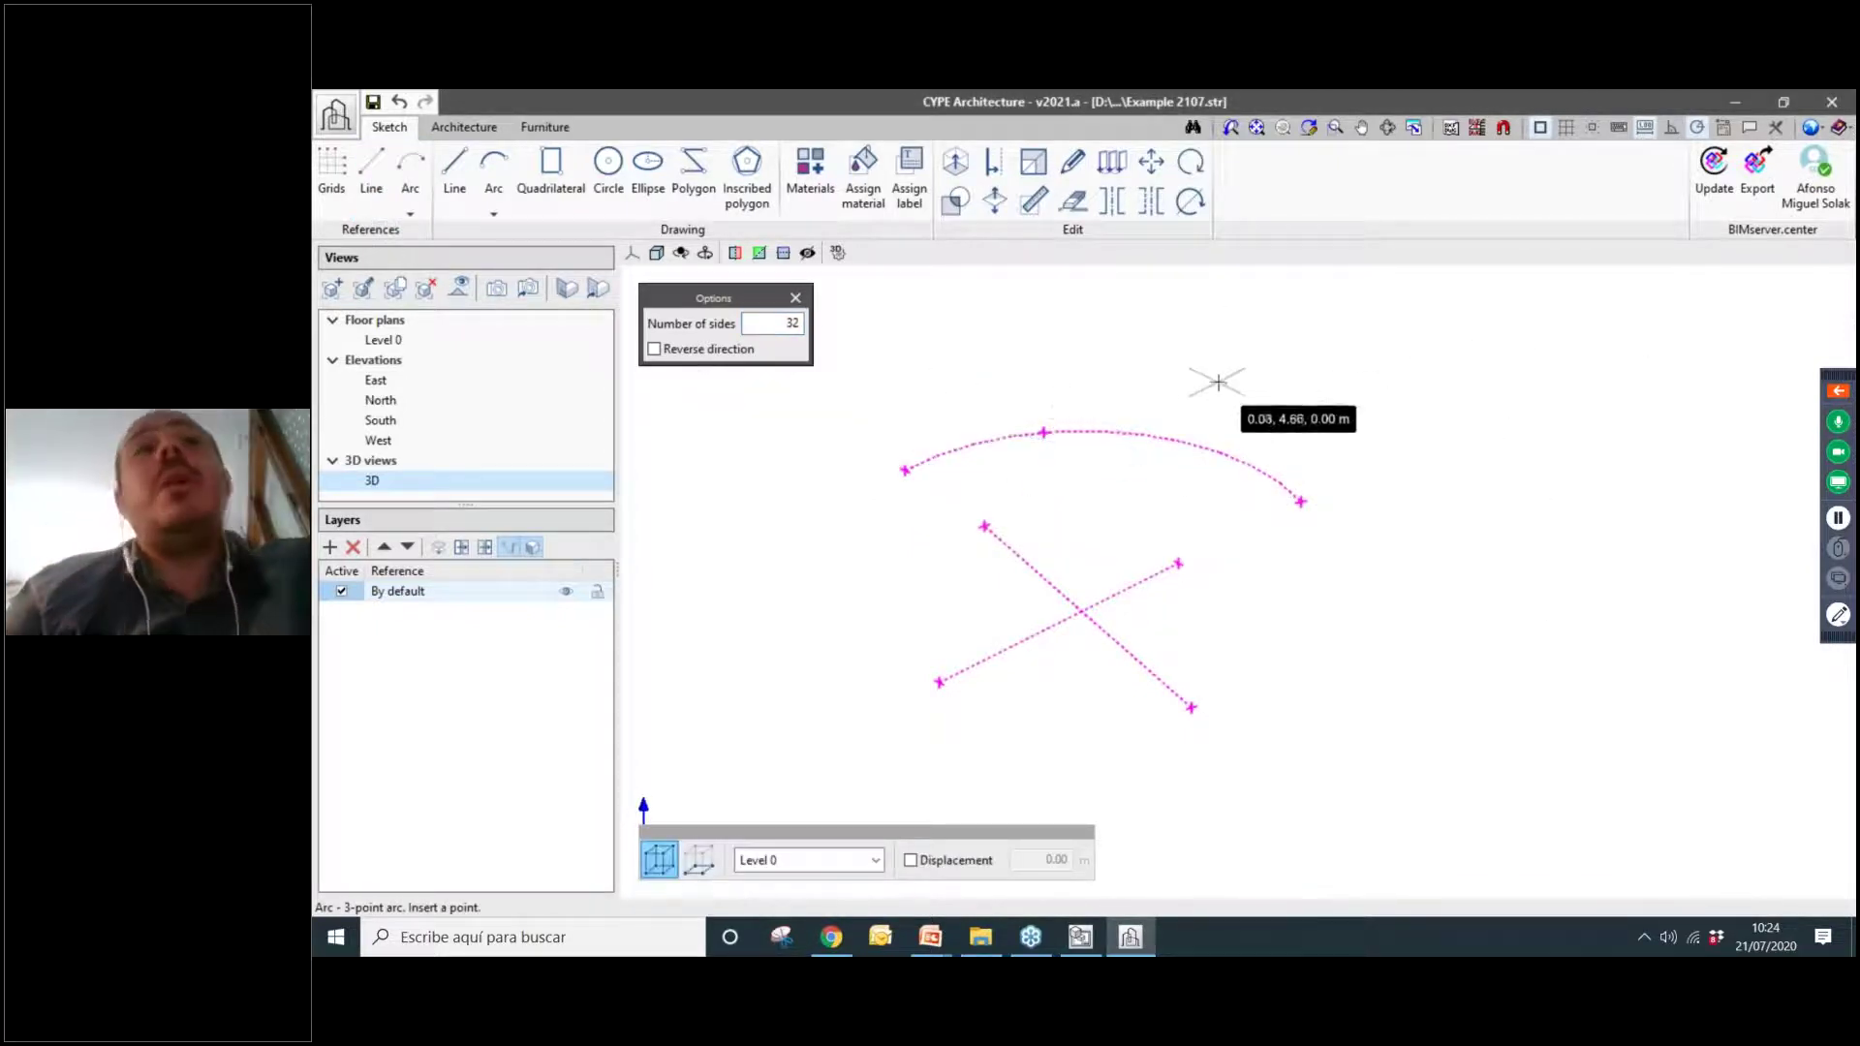
Delete the two crossing reference lines and the reference arc.
left_click(1070, 202)
left_click_drag(1470, 781, 839, 357)
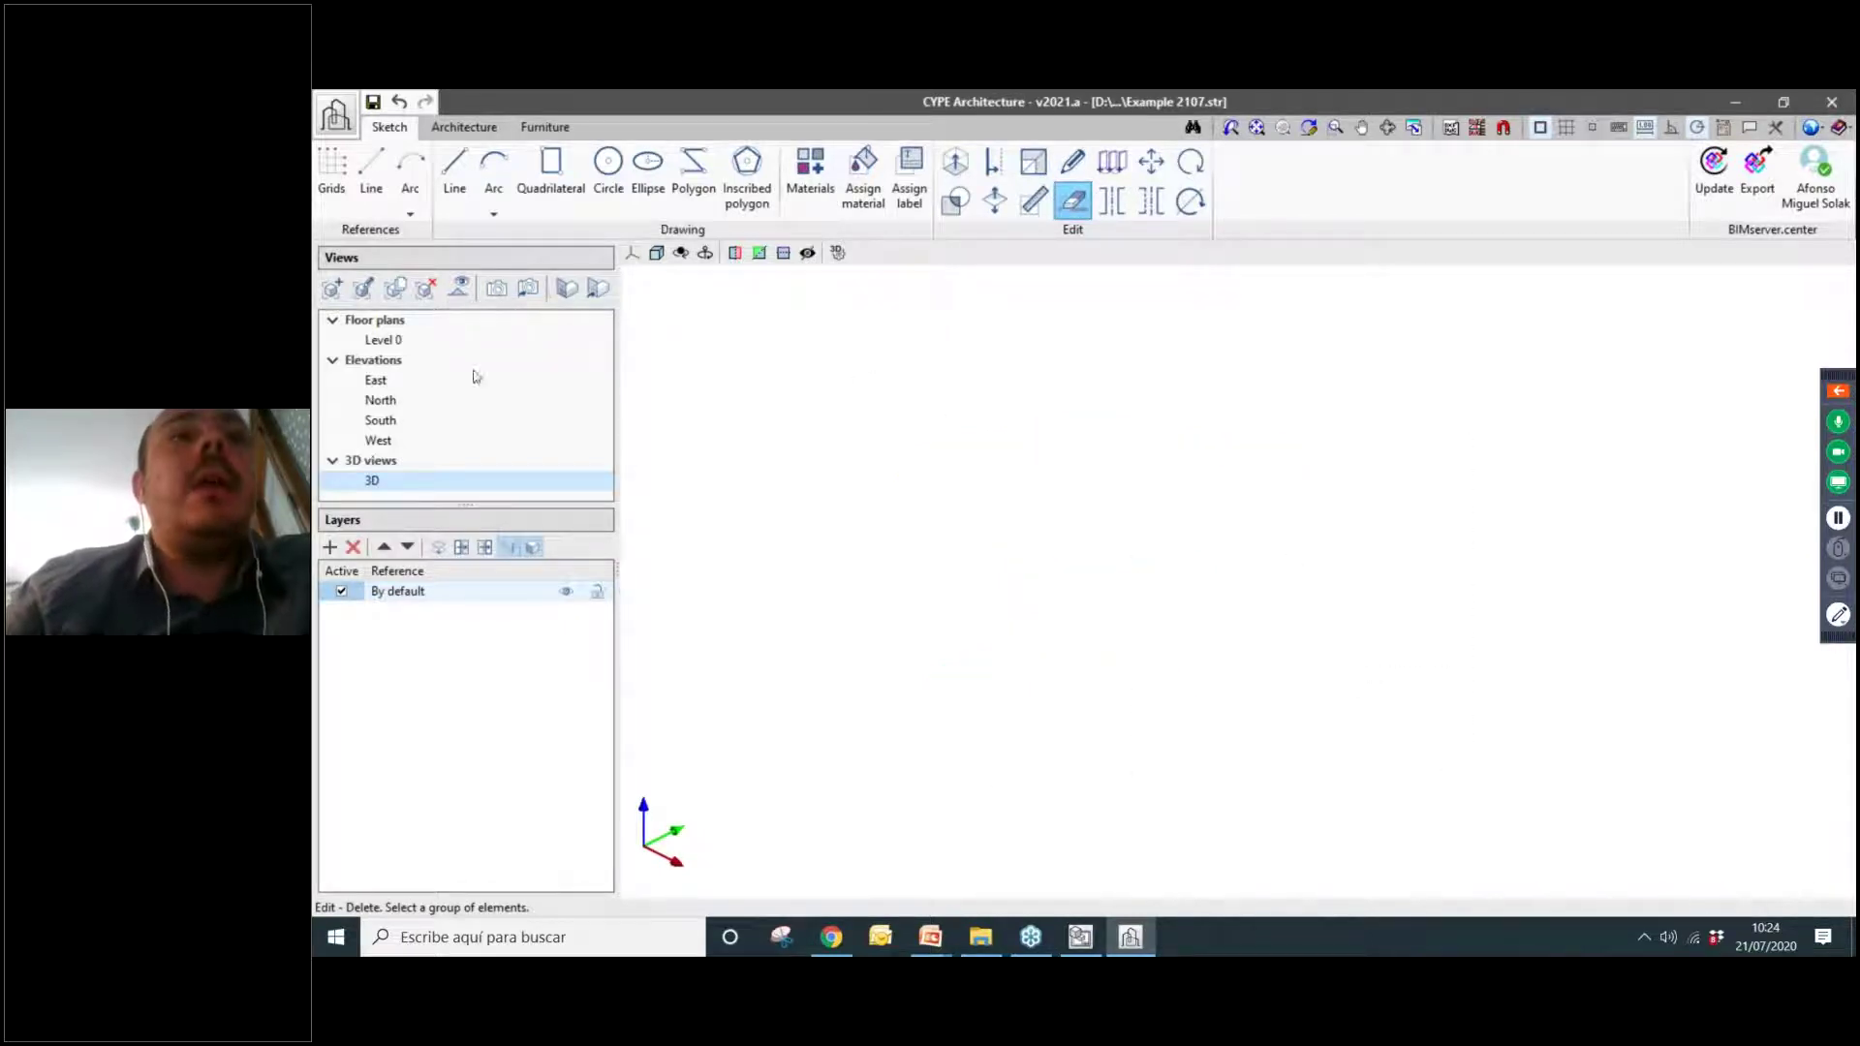
Examine the reference line's work plane choices and displacement option, keeping Level 0 without a displacement.
left_click(372, 179)
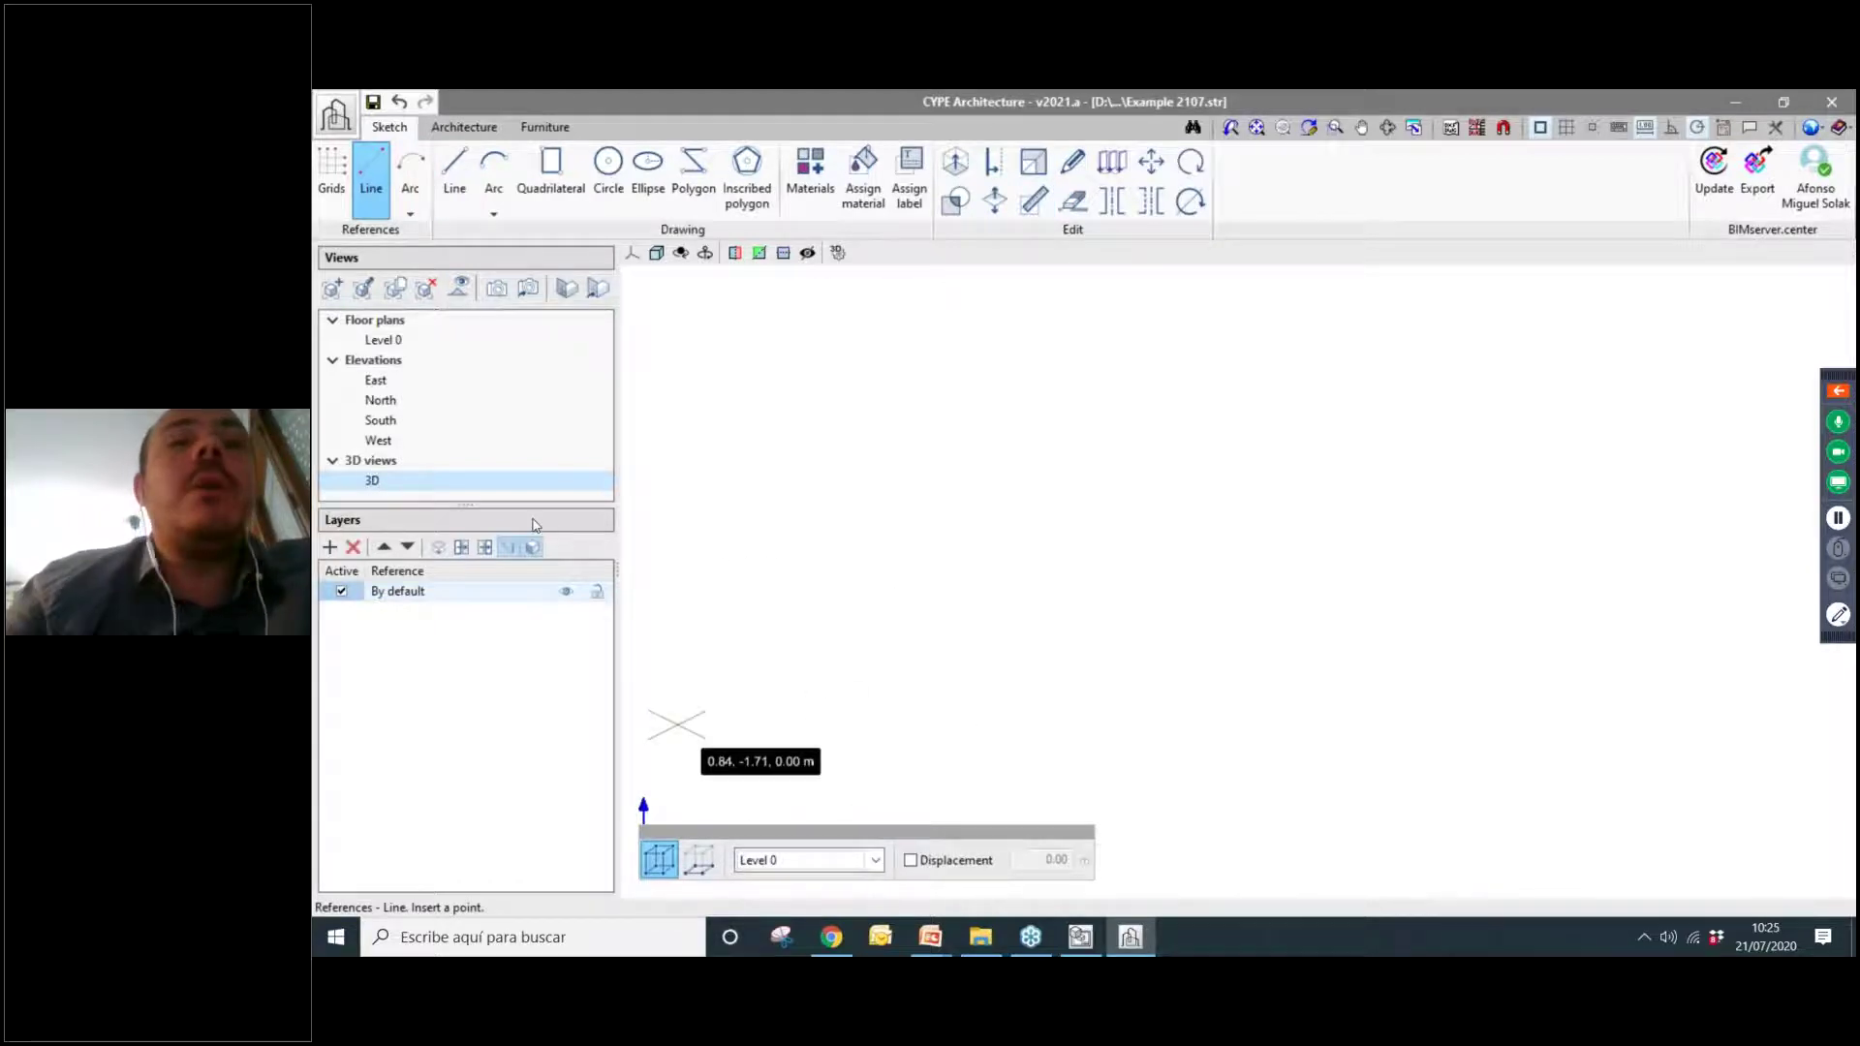
left_click(877, 861)
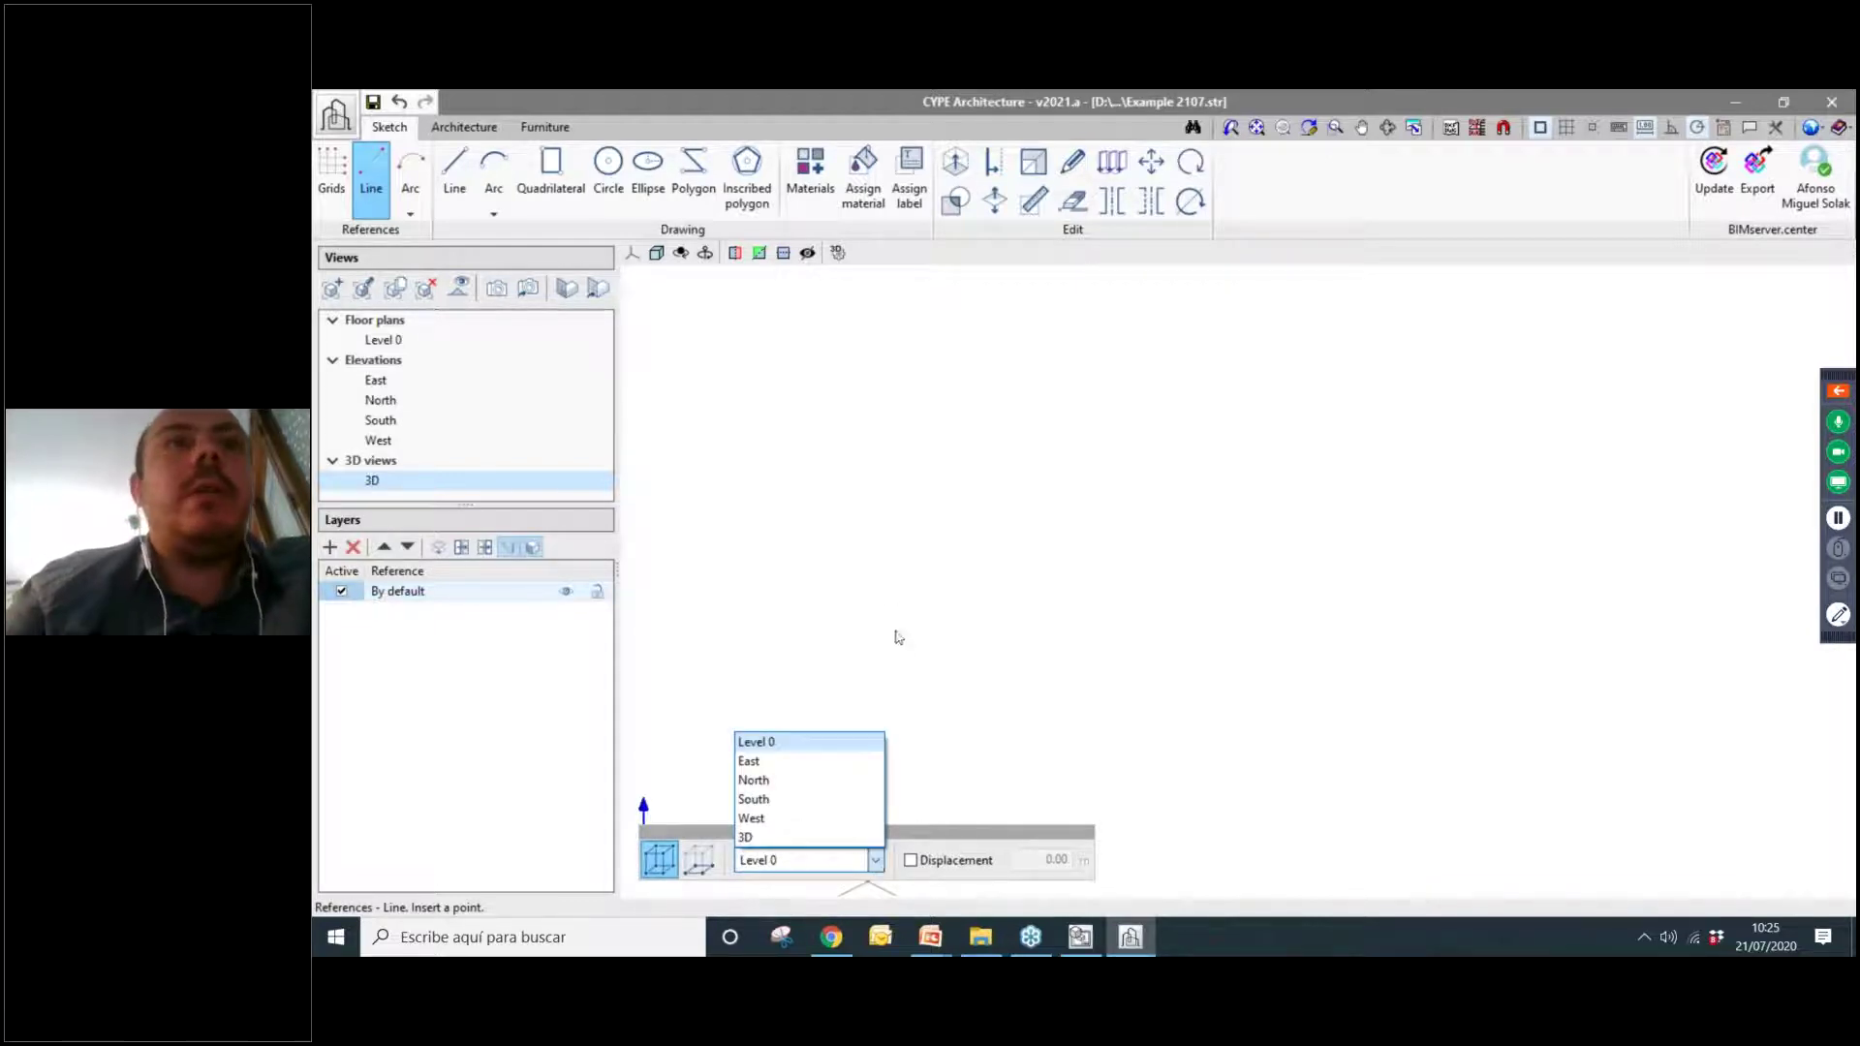
left_click(790, 743)
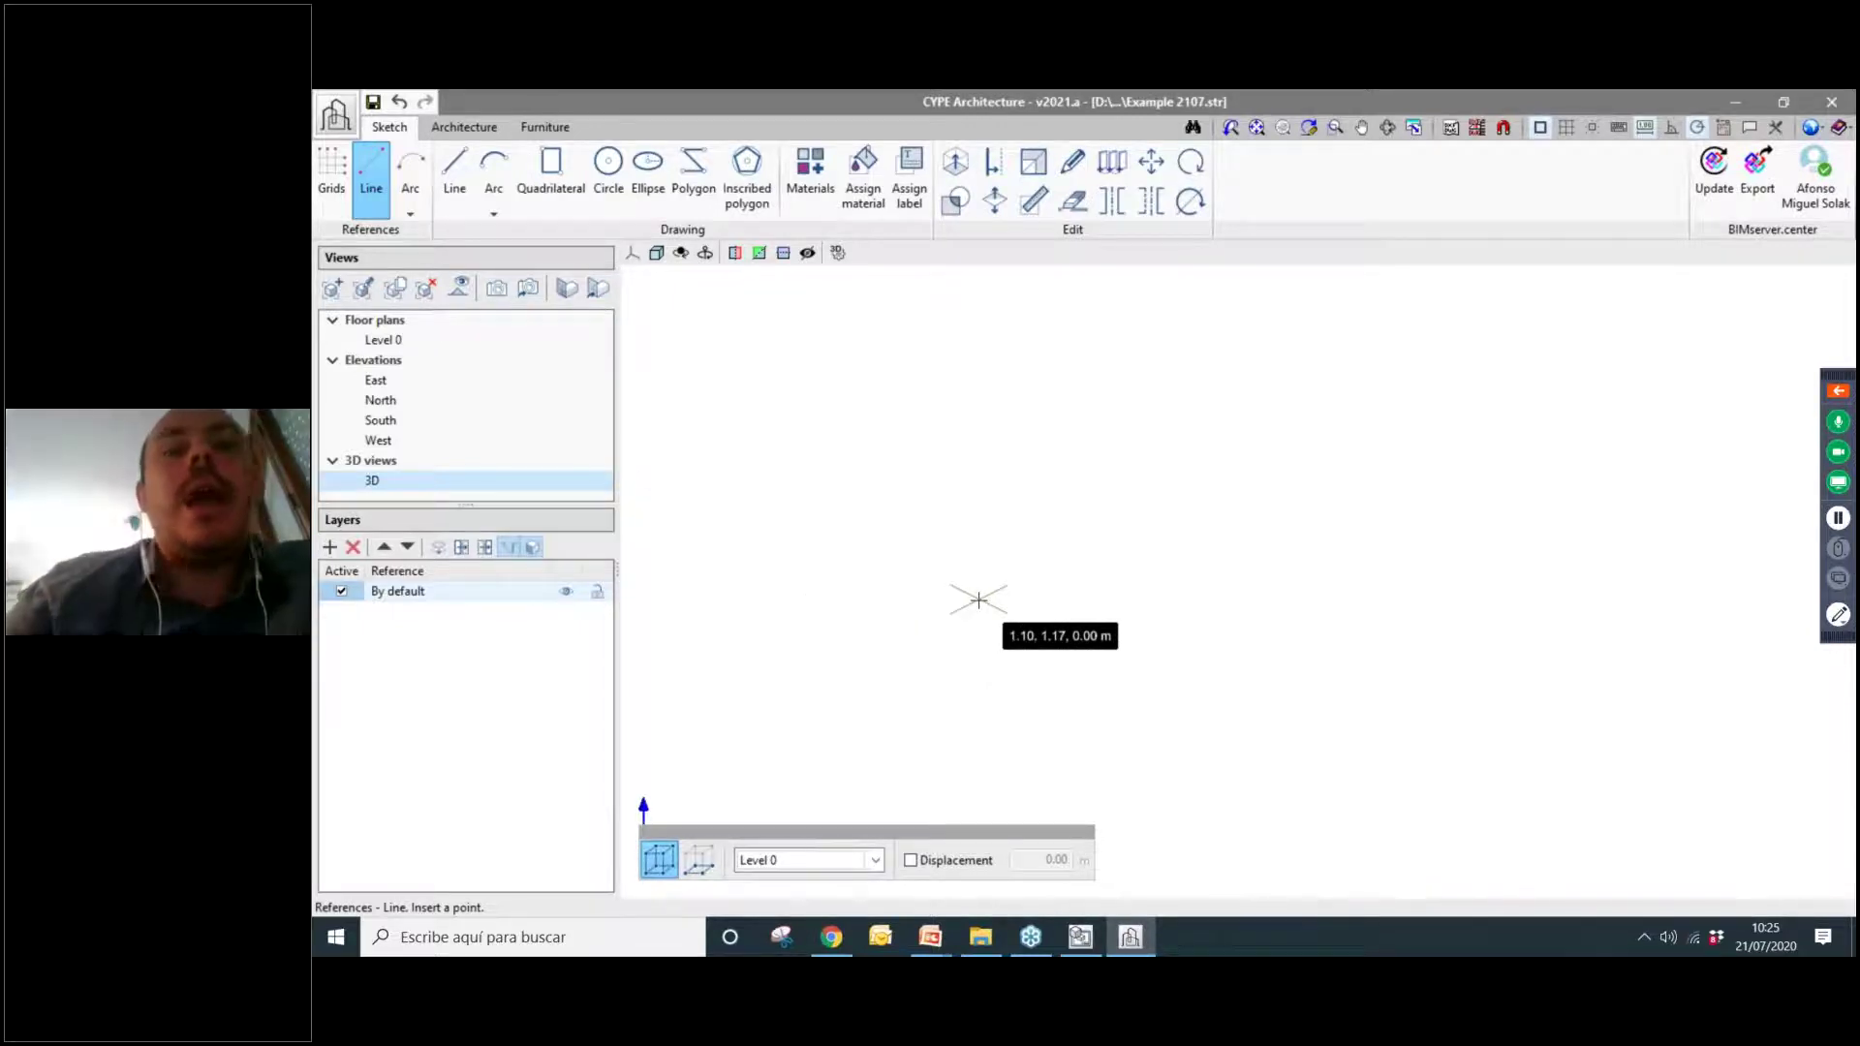
left_click(911, 861)
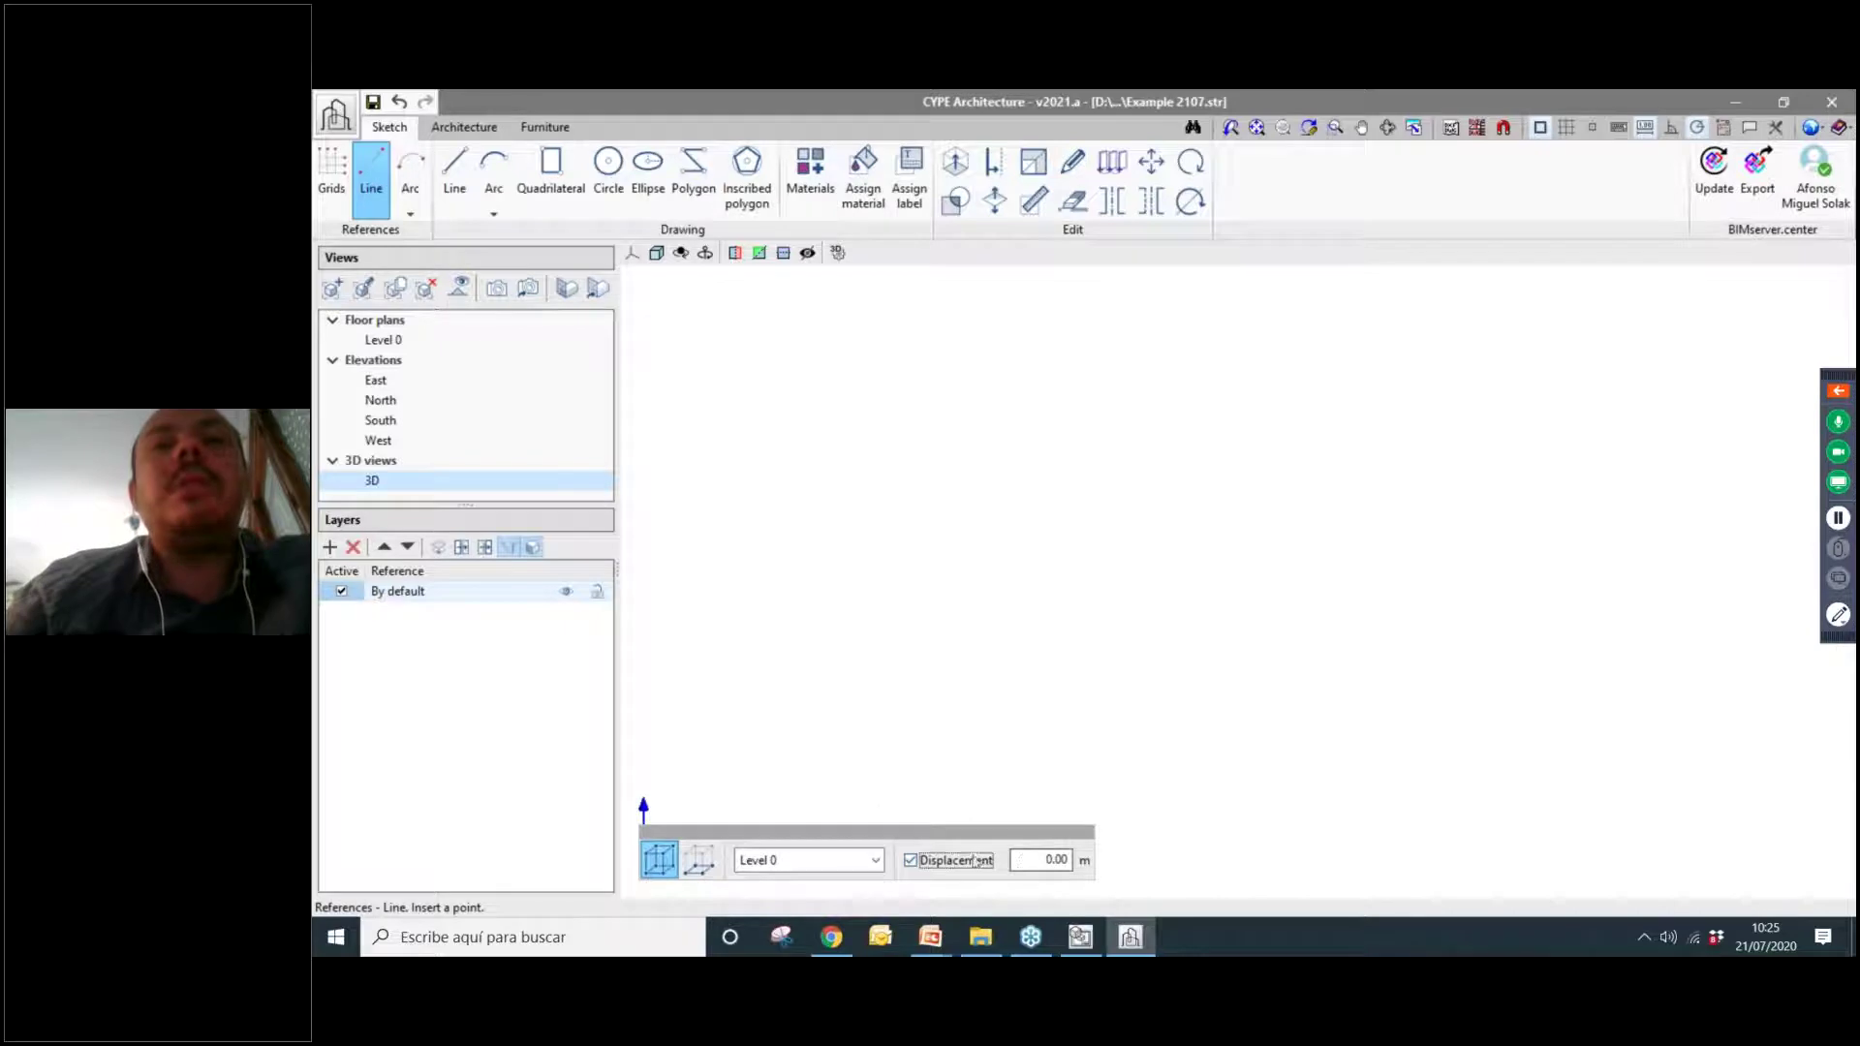
key("Tab")
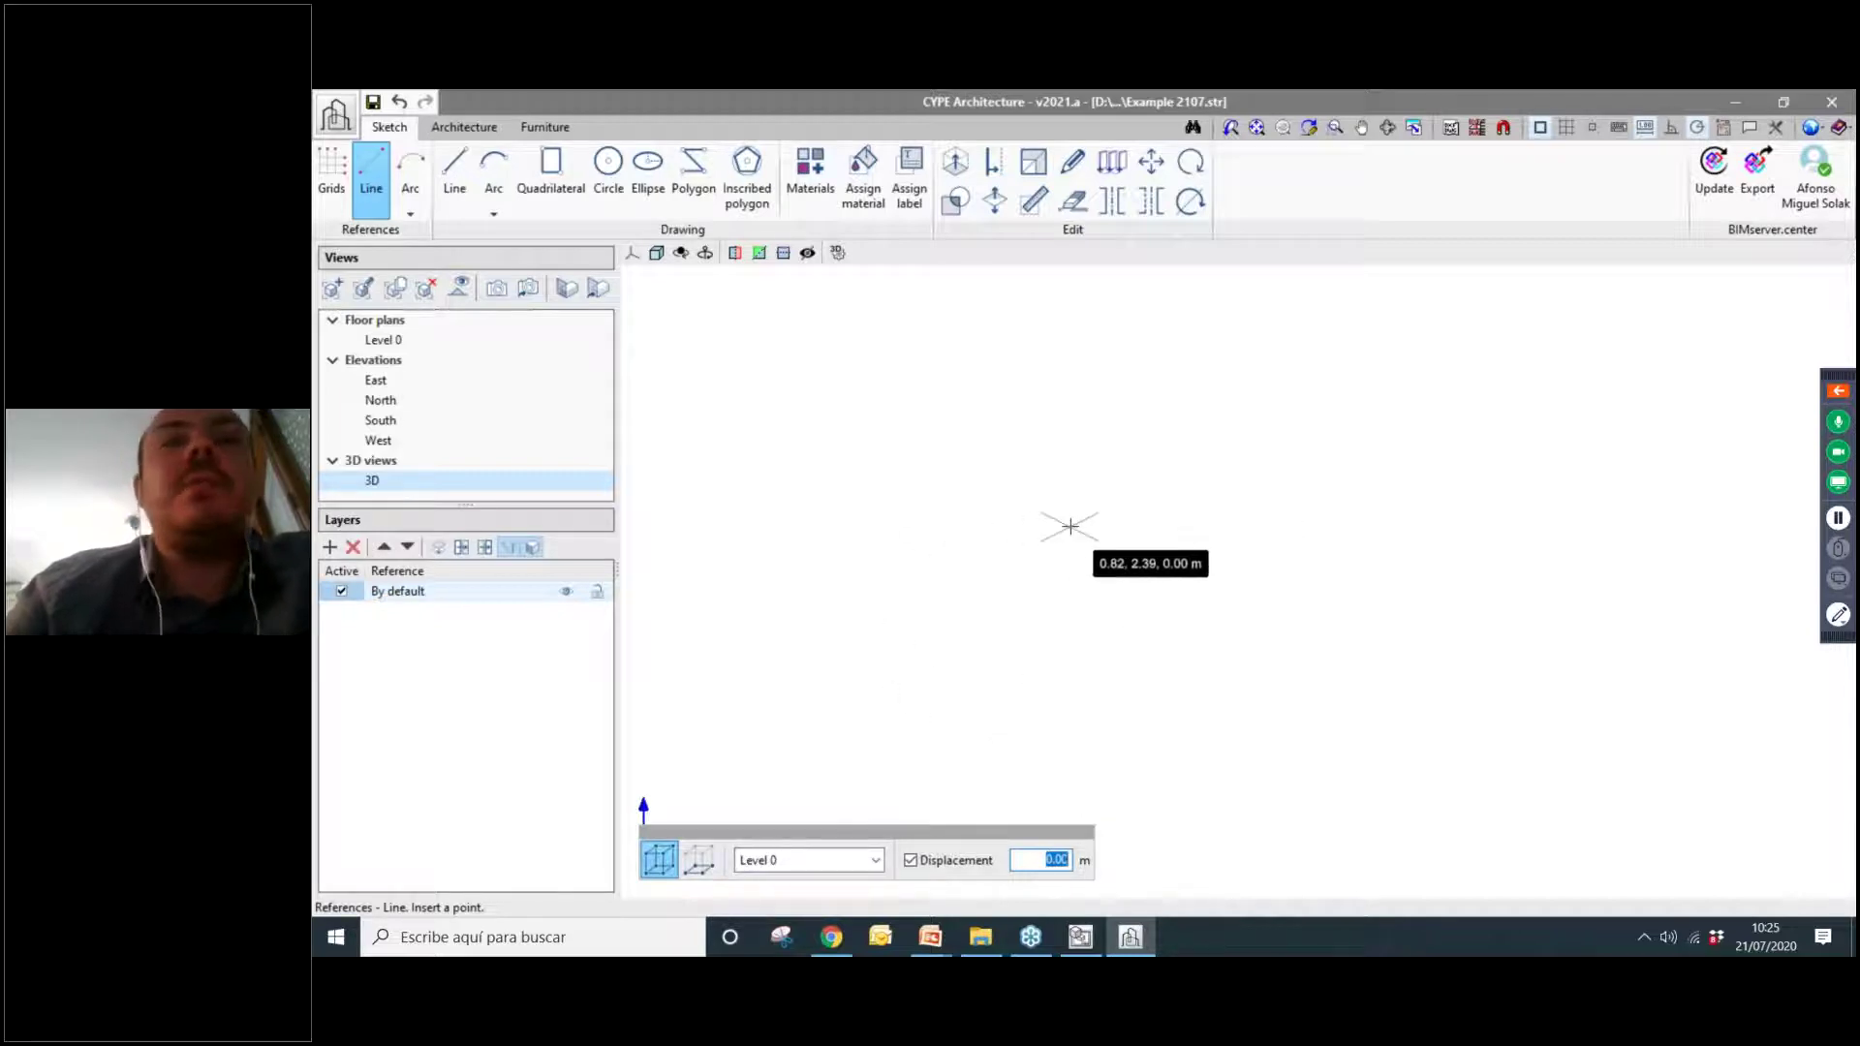
left_click(911, 860)
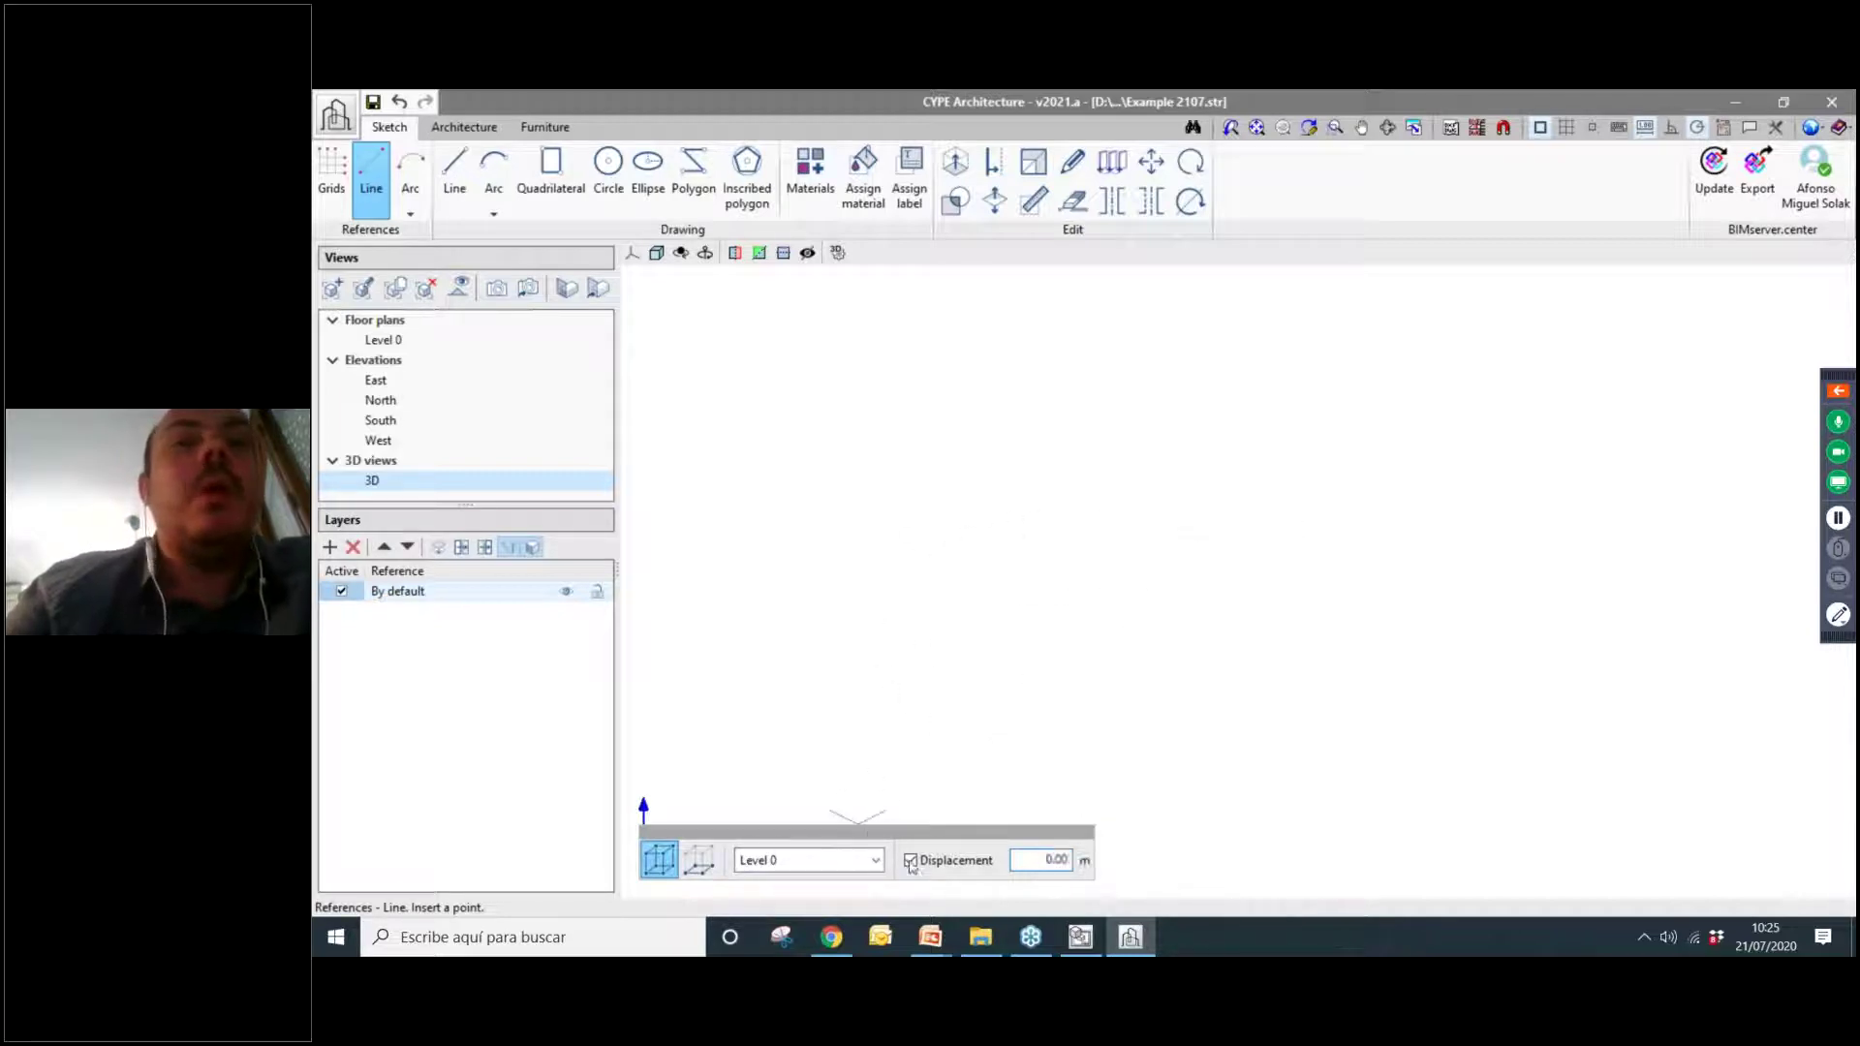
Look through the Level 0 floor plan and the East, South and West elevations, and return to the 3D view.
left_click(388, 342)
left_click(389, 385)
left_click(391, 420)
left_click(380, 440)
left_click(384, 340)
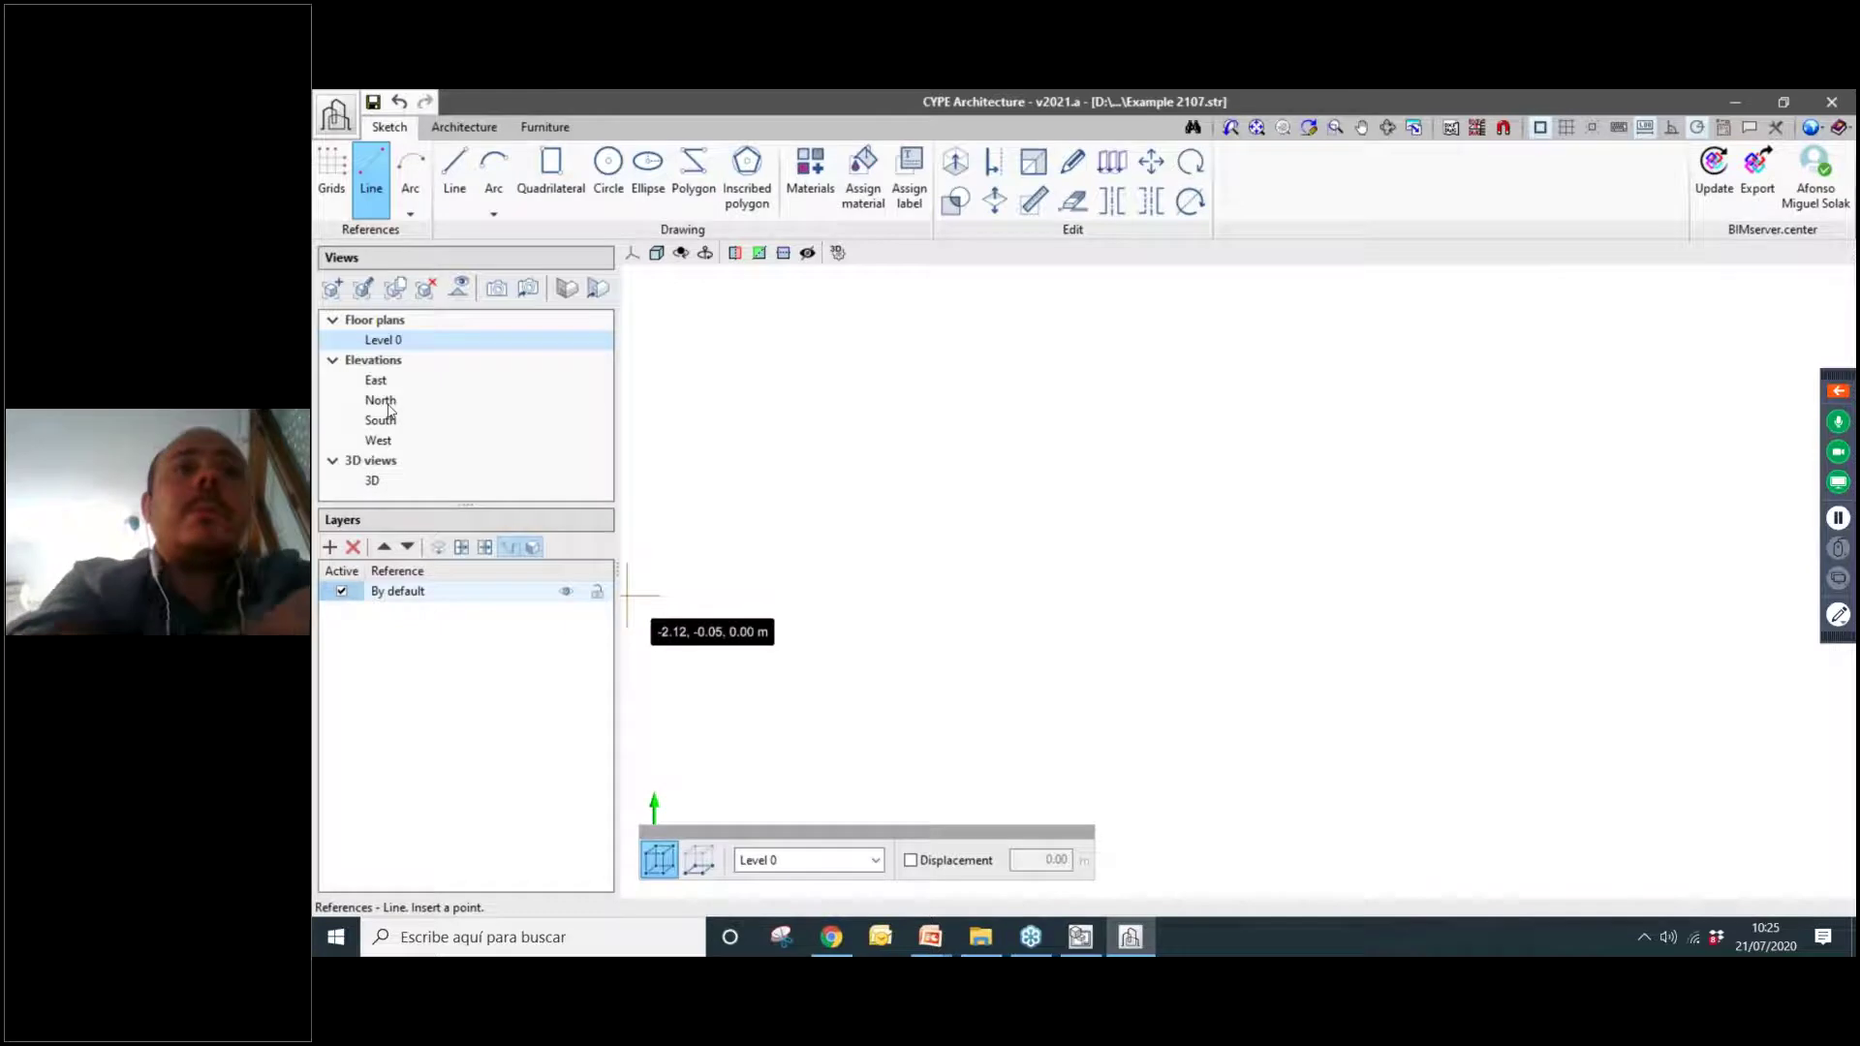
left_click(390, 486)
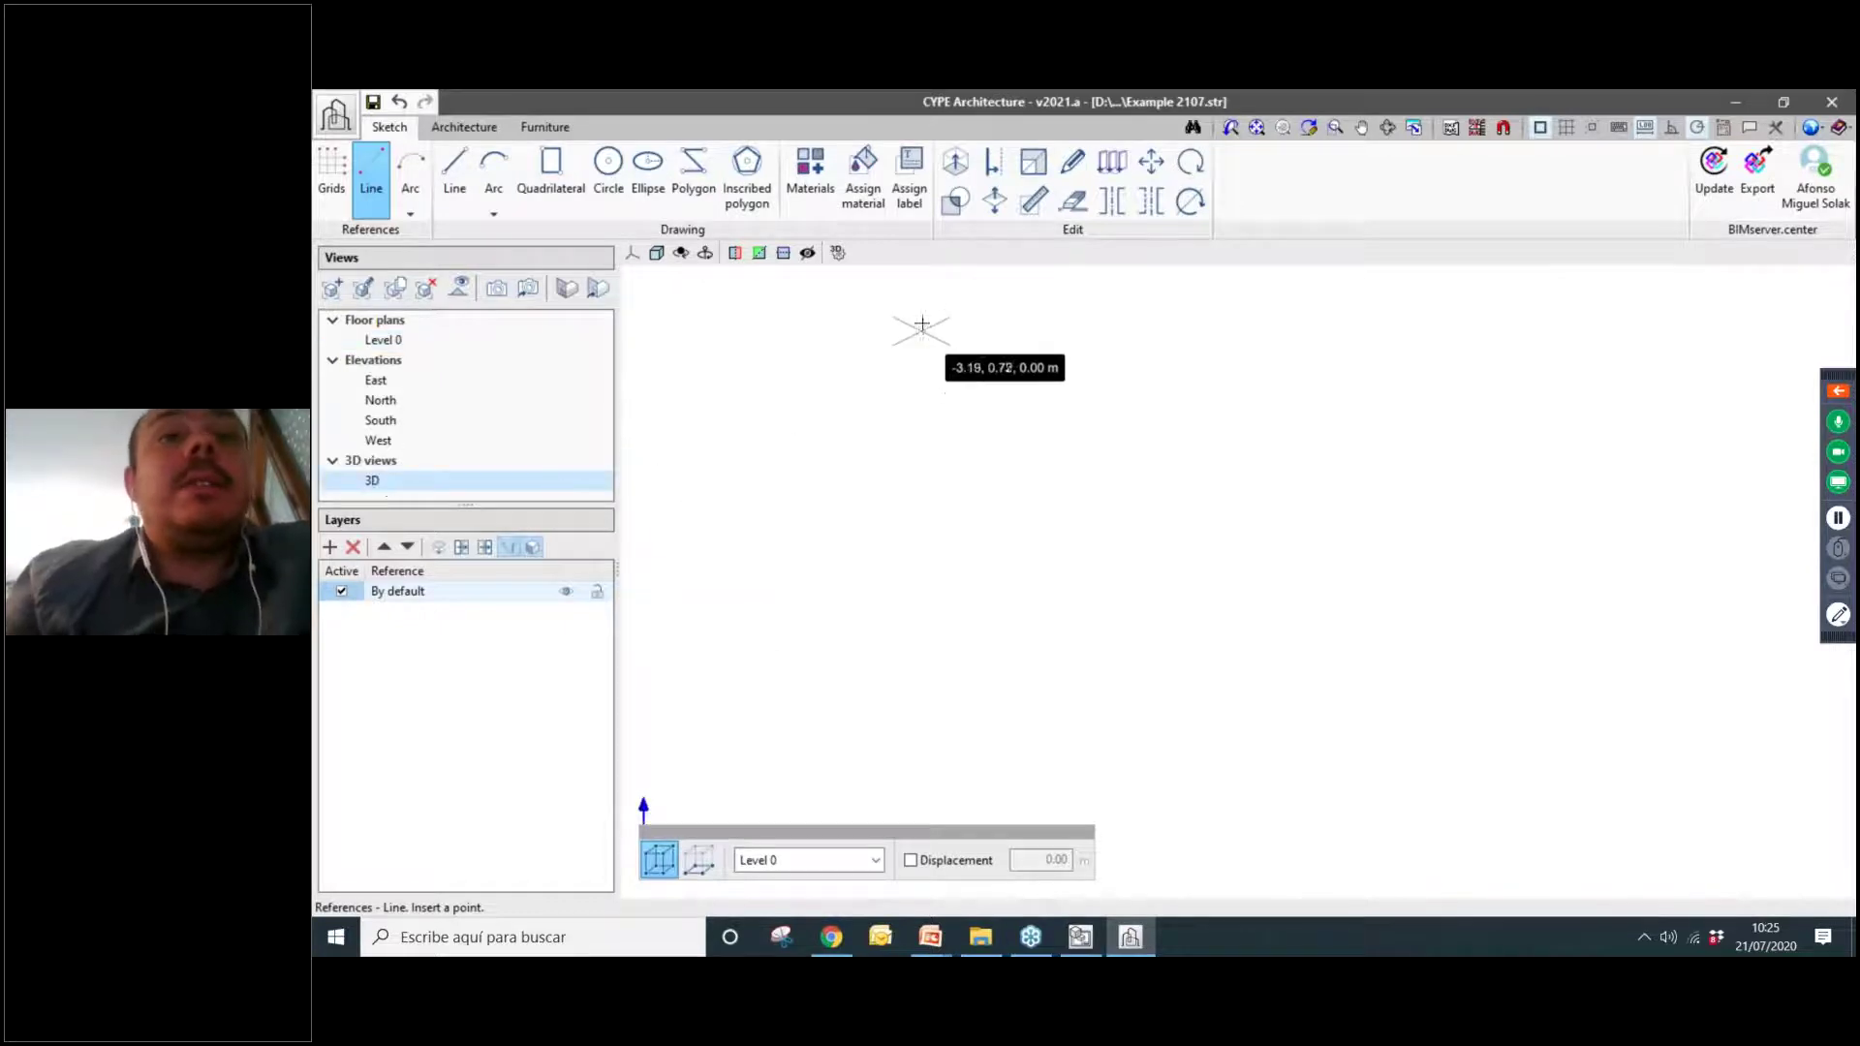
Draw a 4 m by 12 m quadrilateral given by 3 points on Level 0, with the long side in the Y direction.
left_click(530, 202)
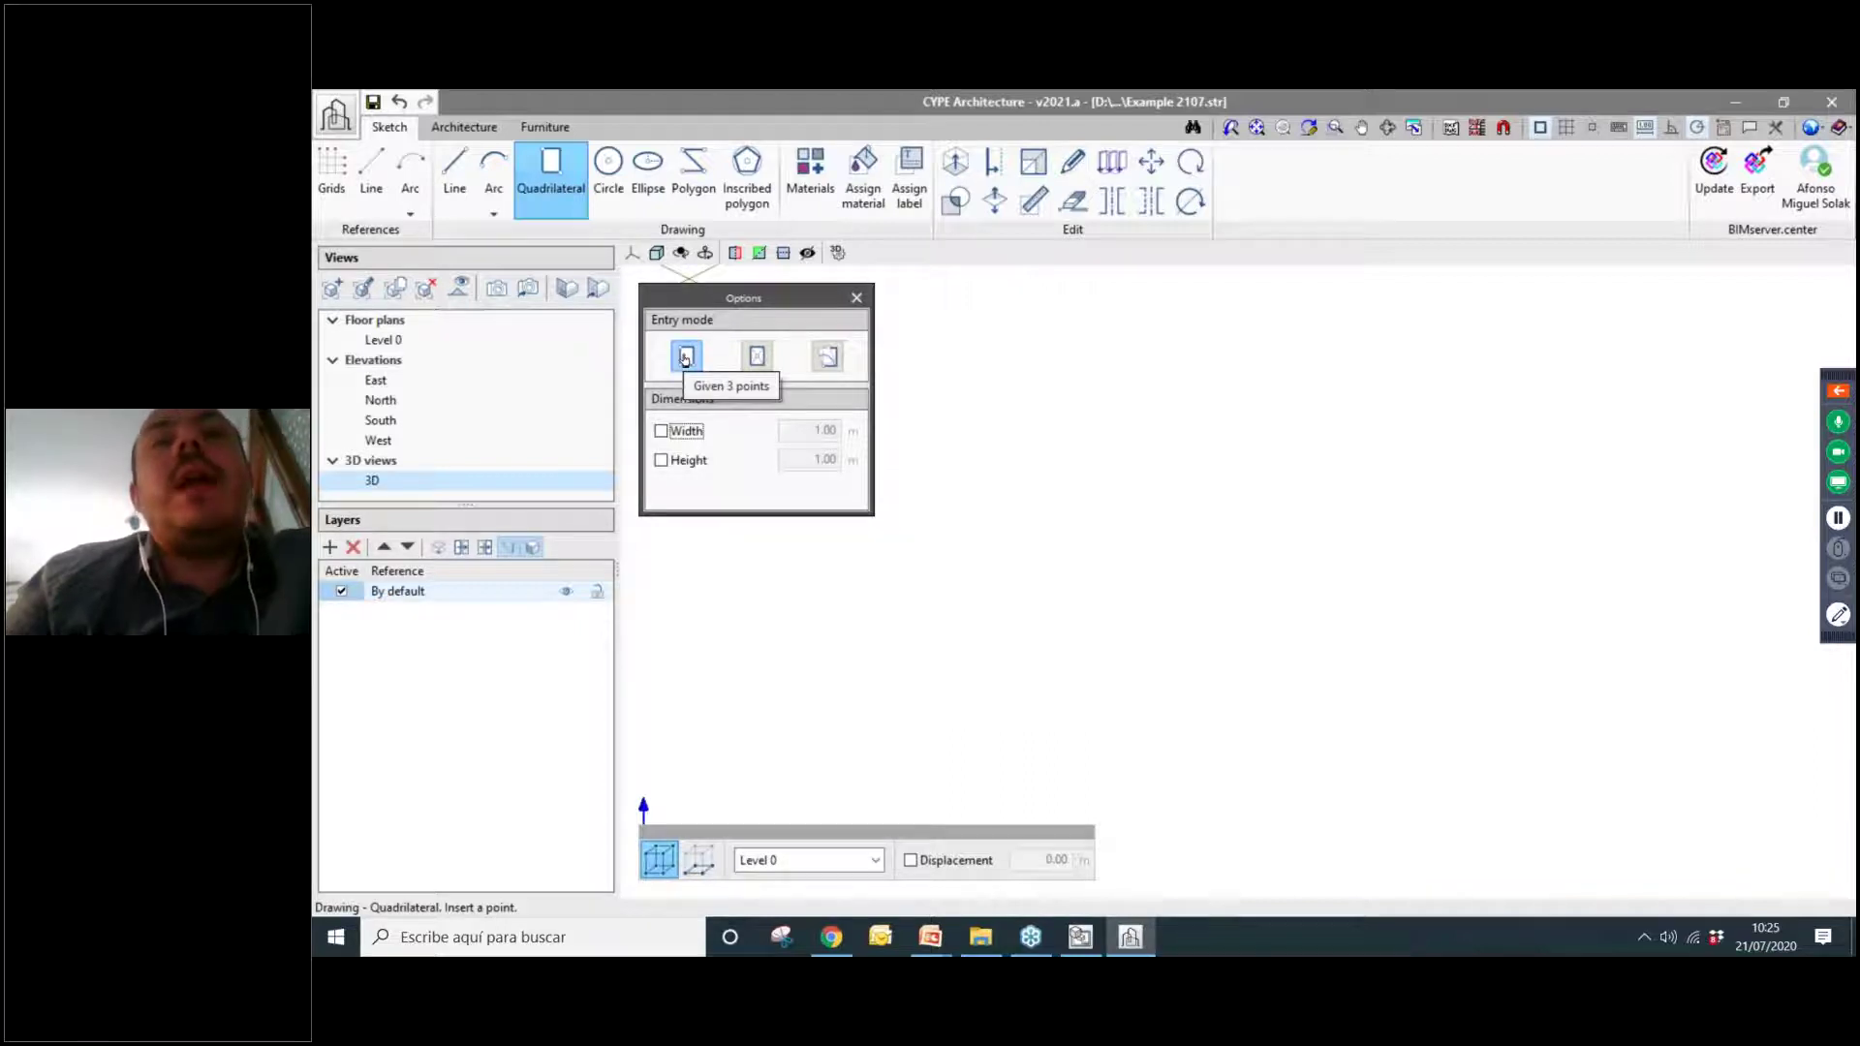
left_click(1002, 591)
left_click(1116, 649)
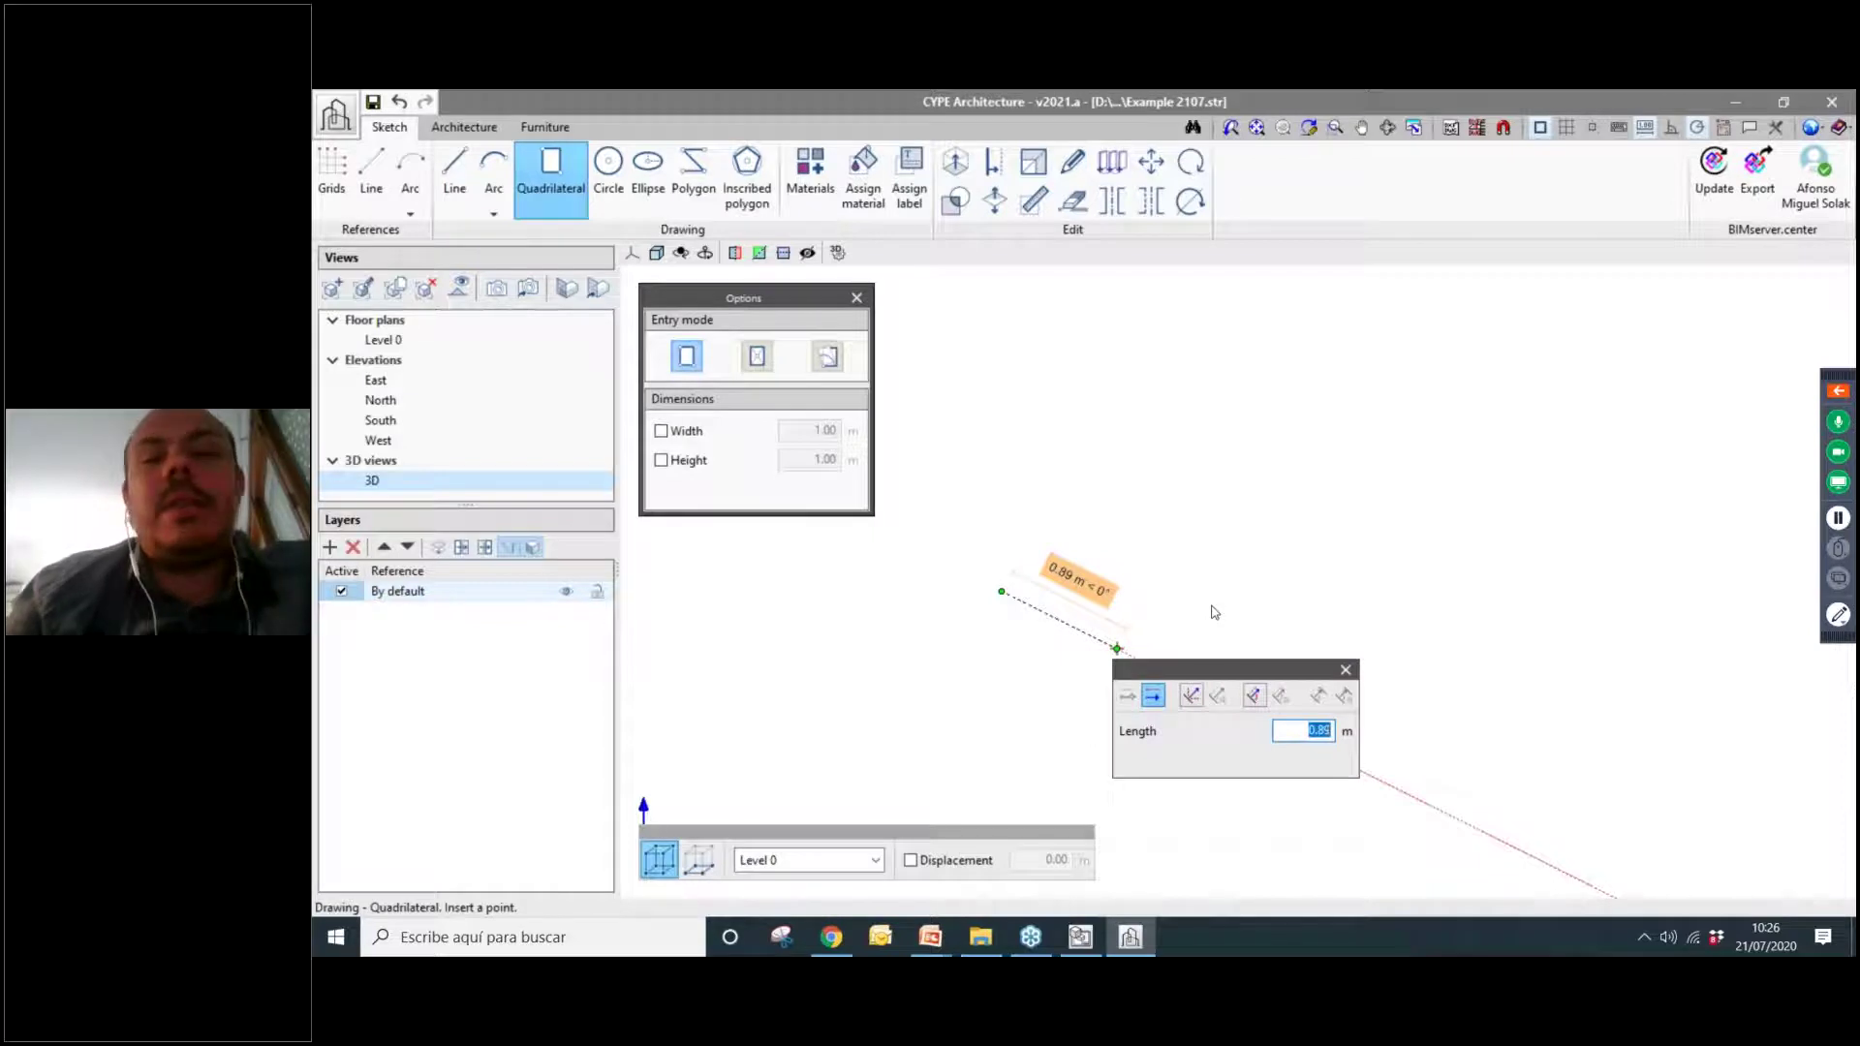
type("4")
key("Return")
scroll(1276, 581, "down", 3)
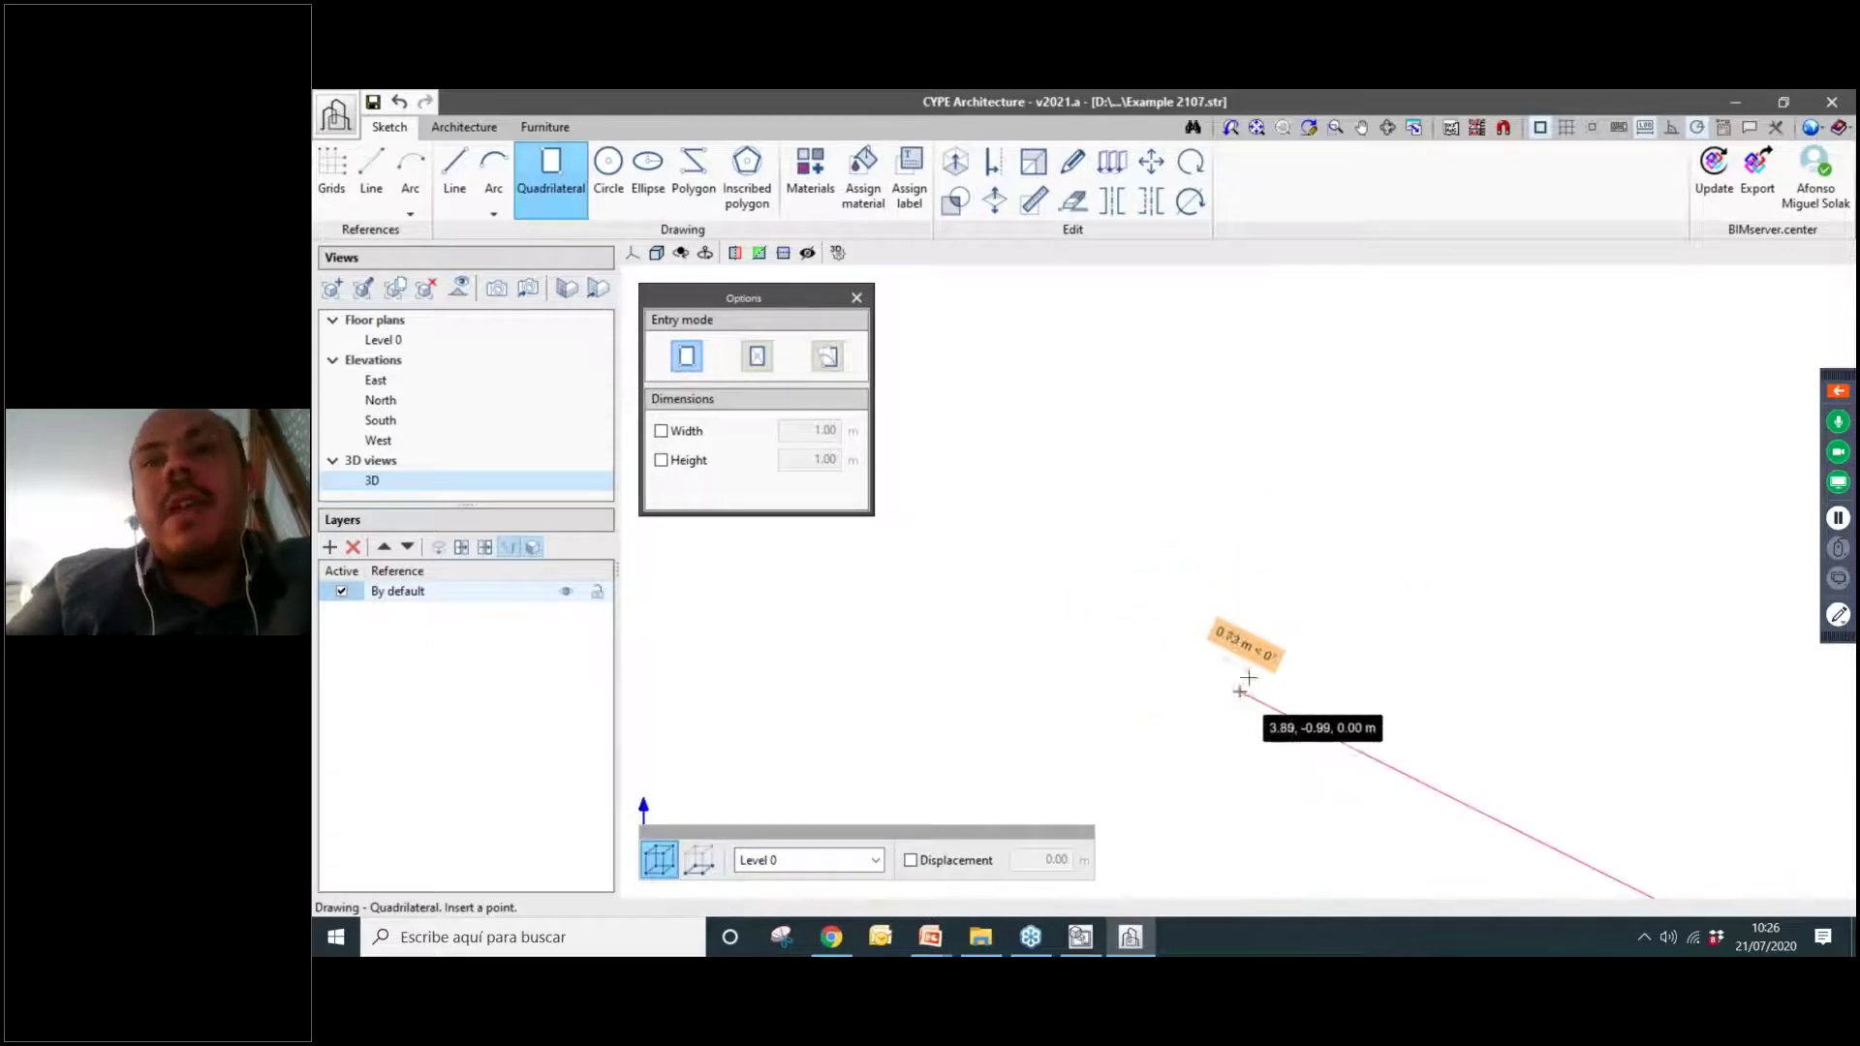
key("Tab")
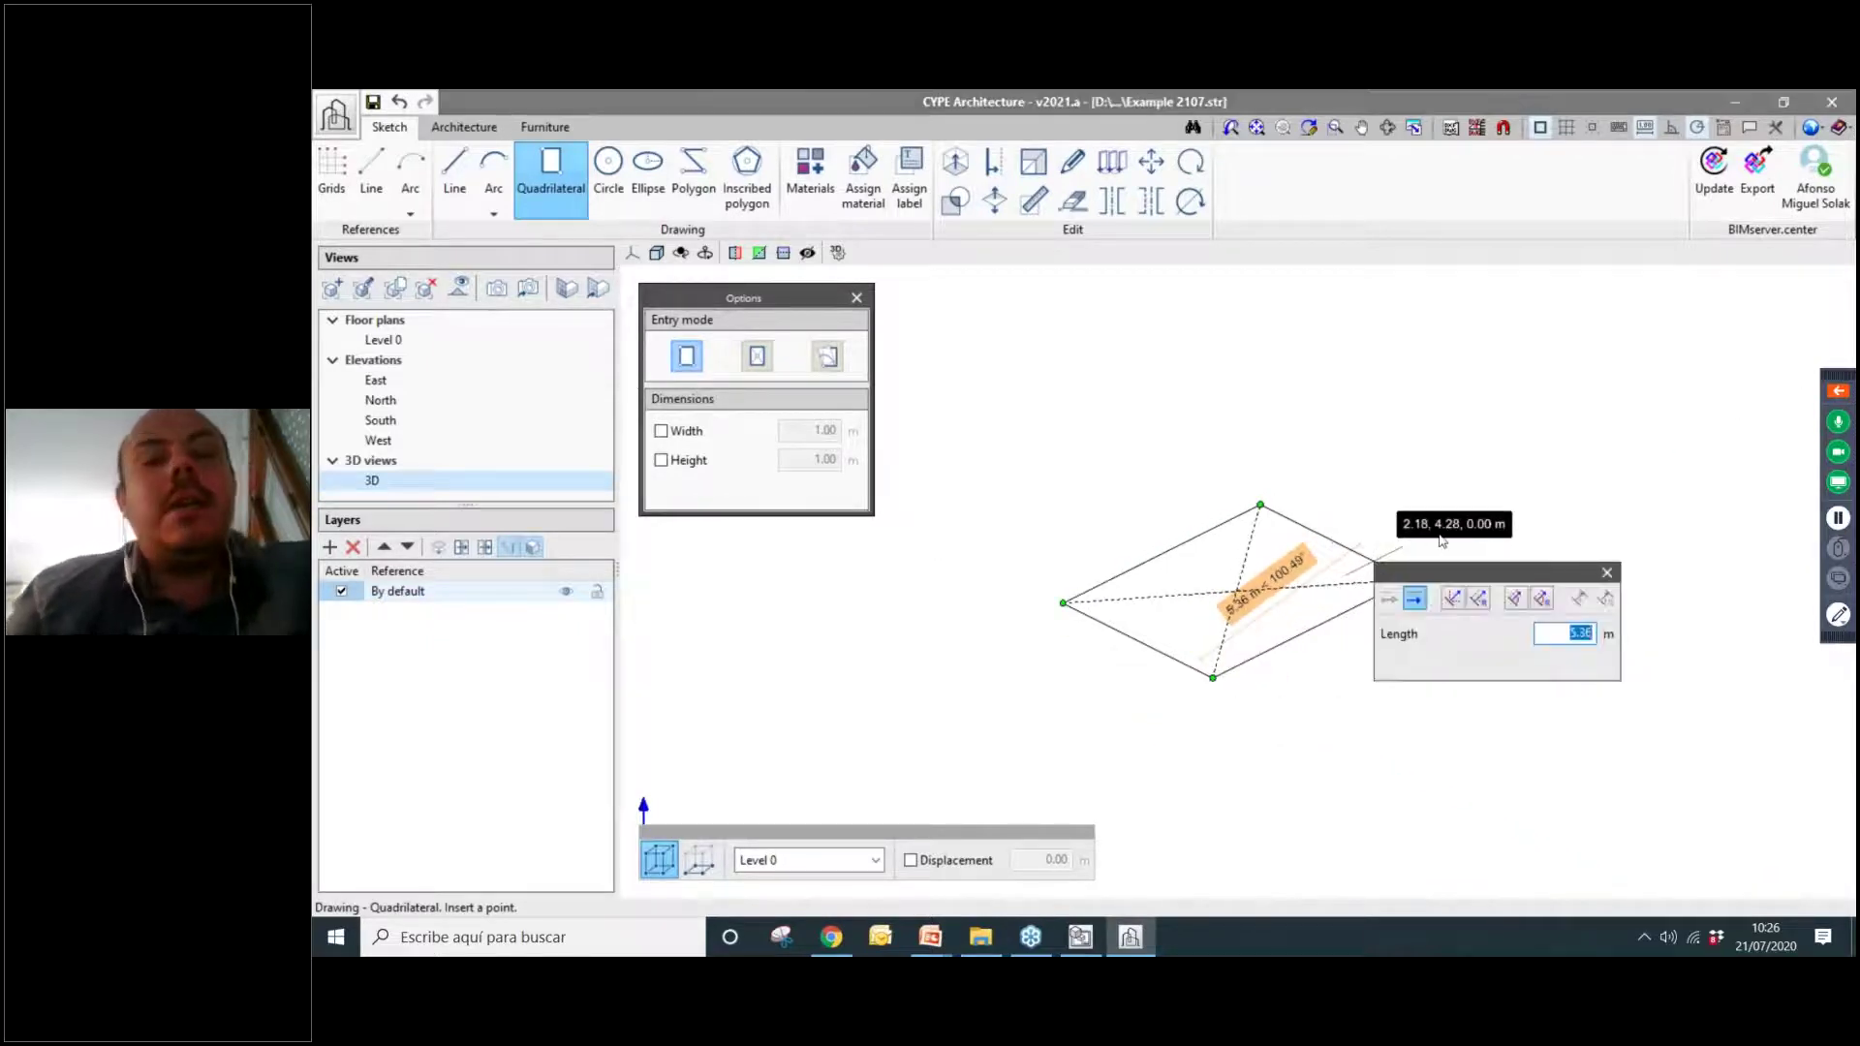
type("12")
key("Return")
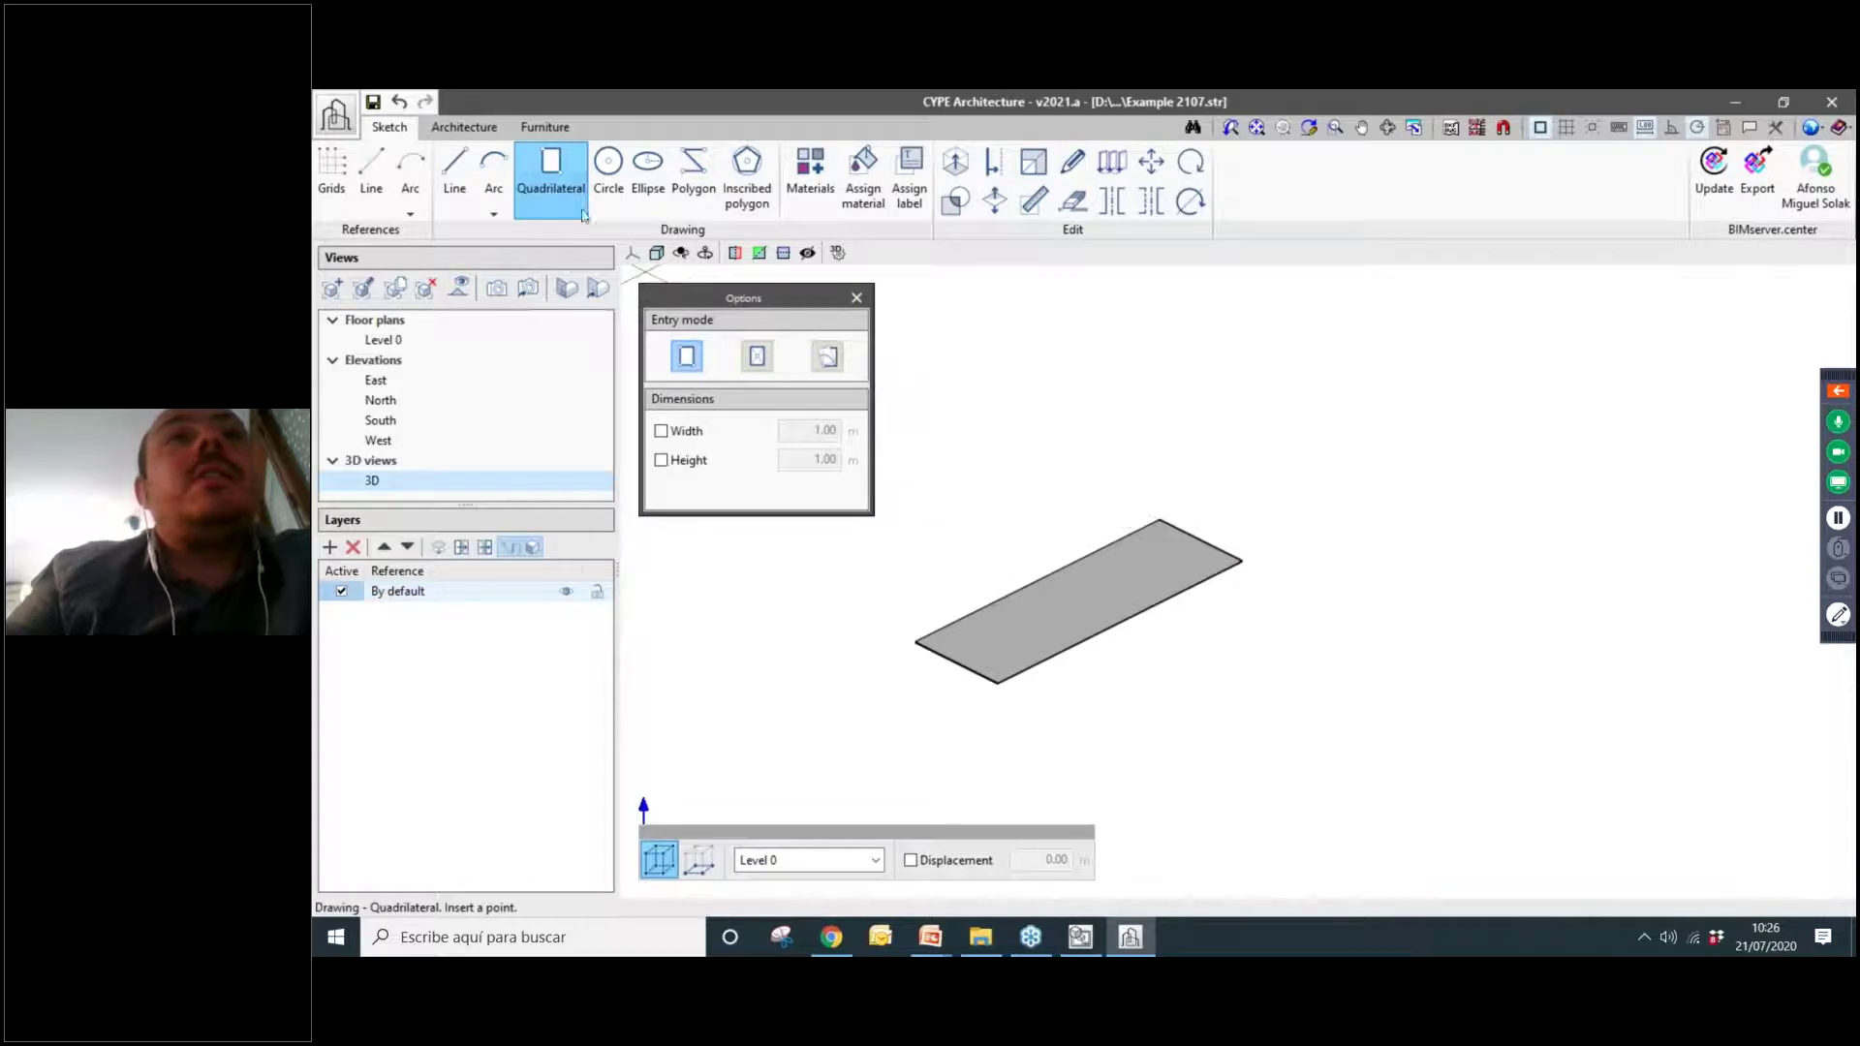
Draw a quadrilateral of about 6.39 m by 11.06 m beside the first one on Level 0, given by two opposite corners.
left_click(758, 357)
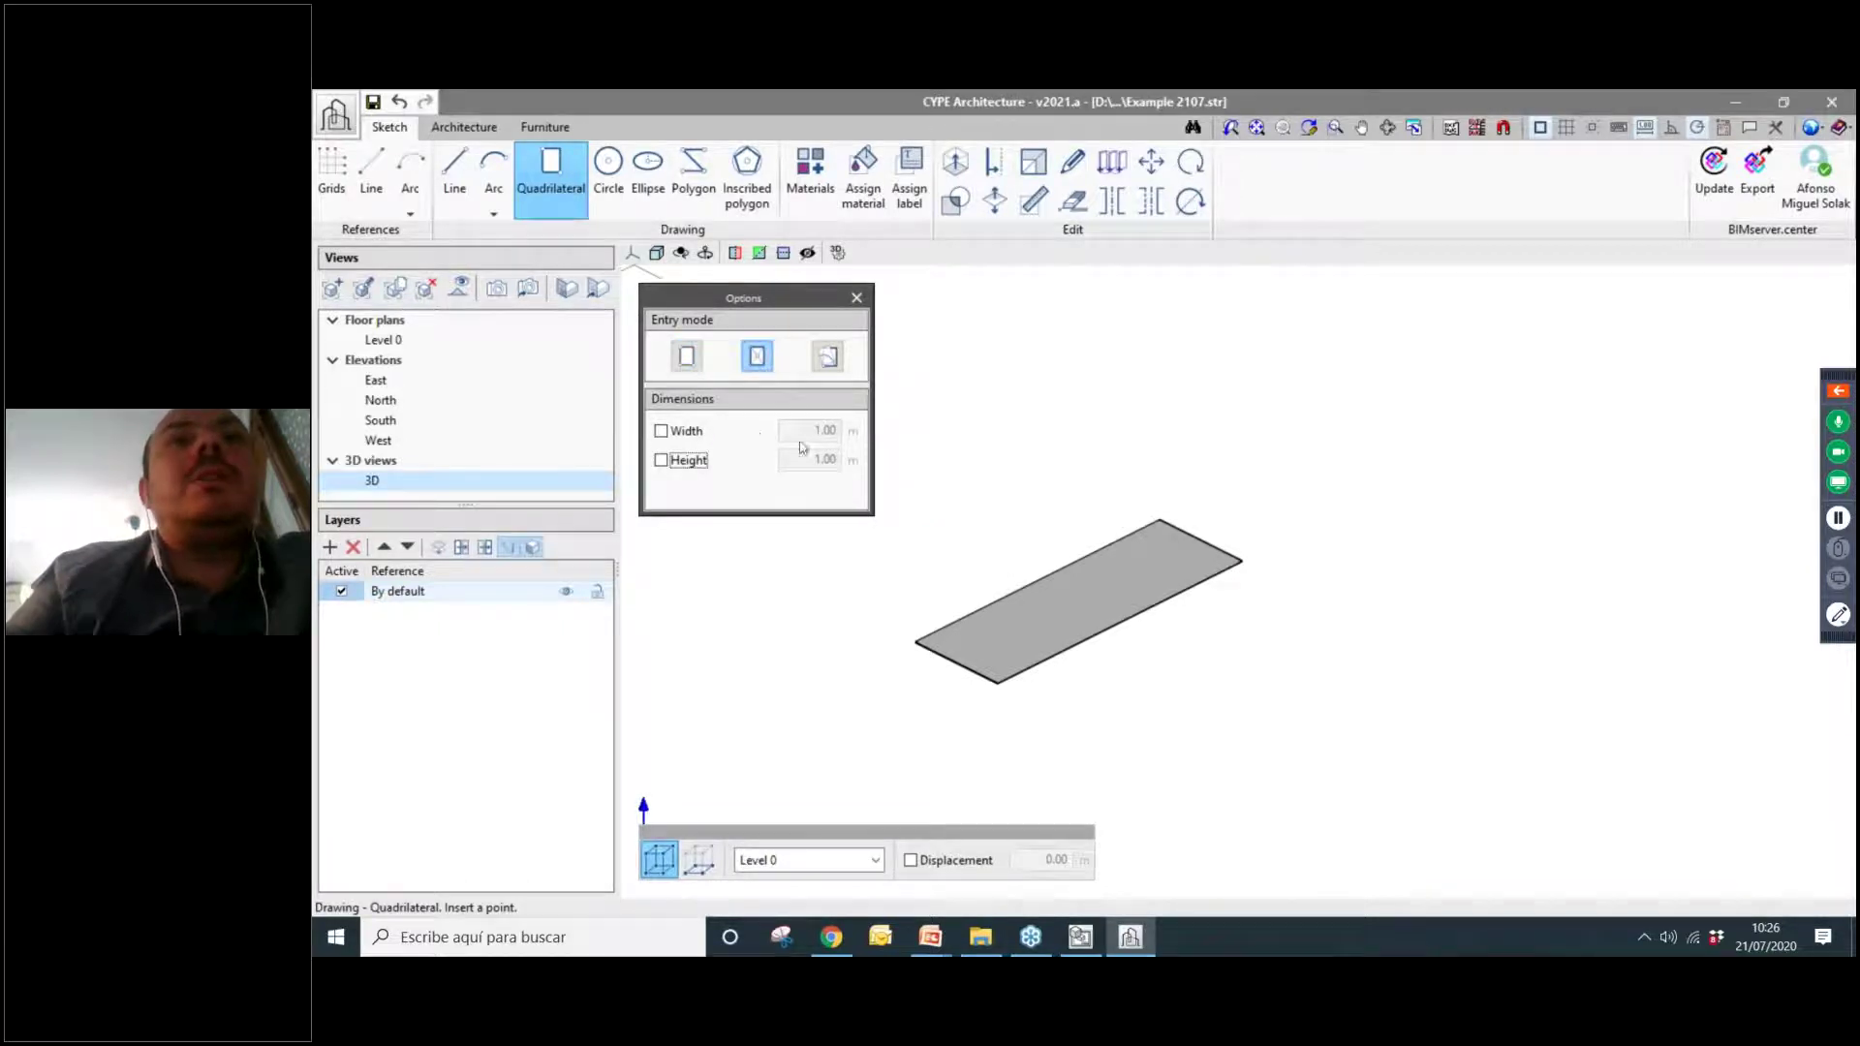
left_click(1045, 705)
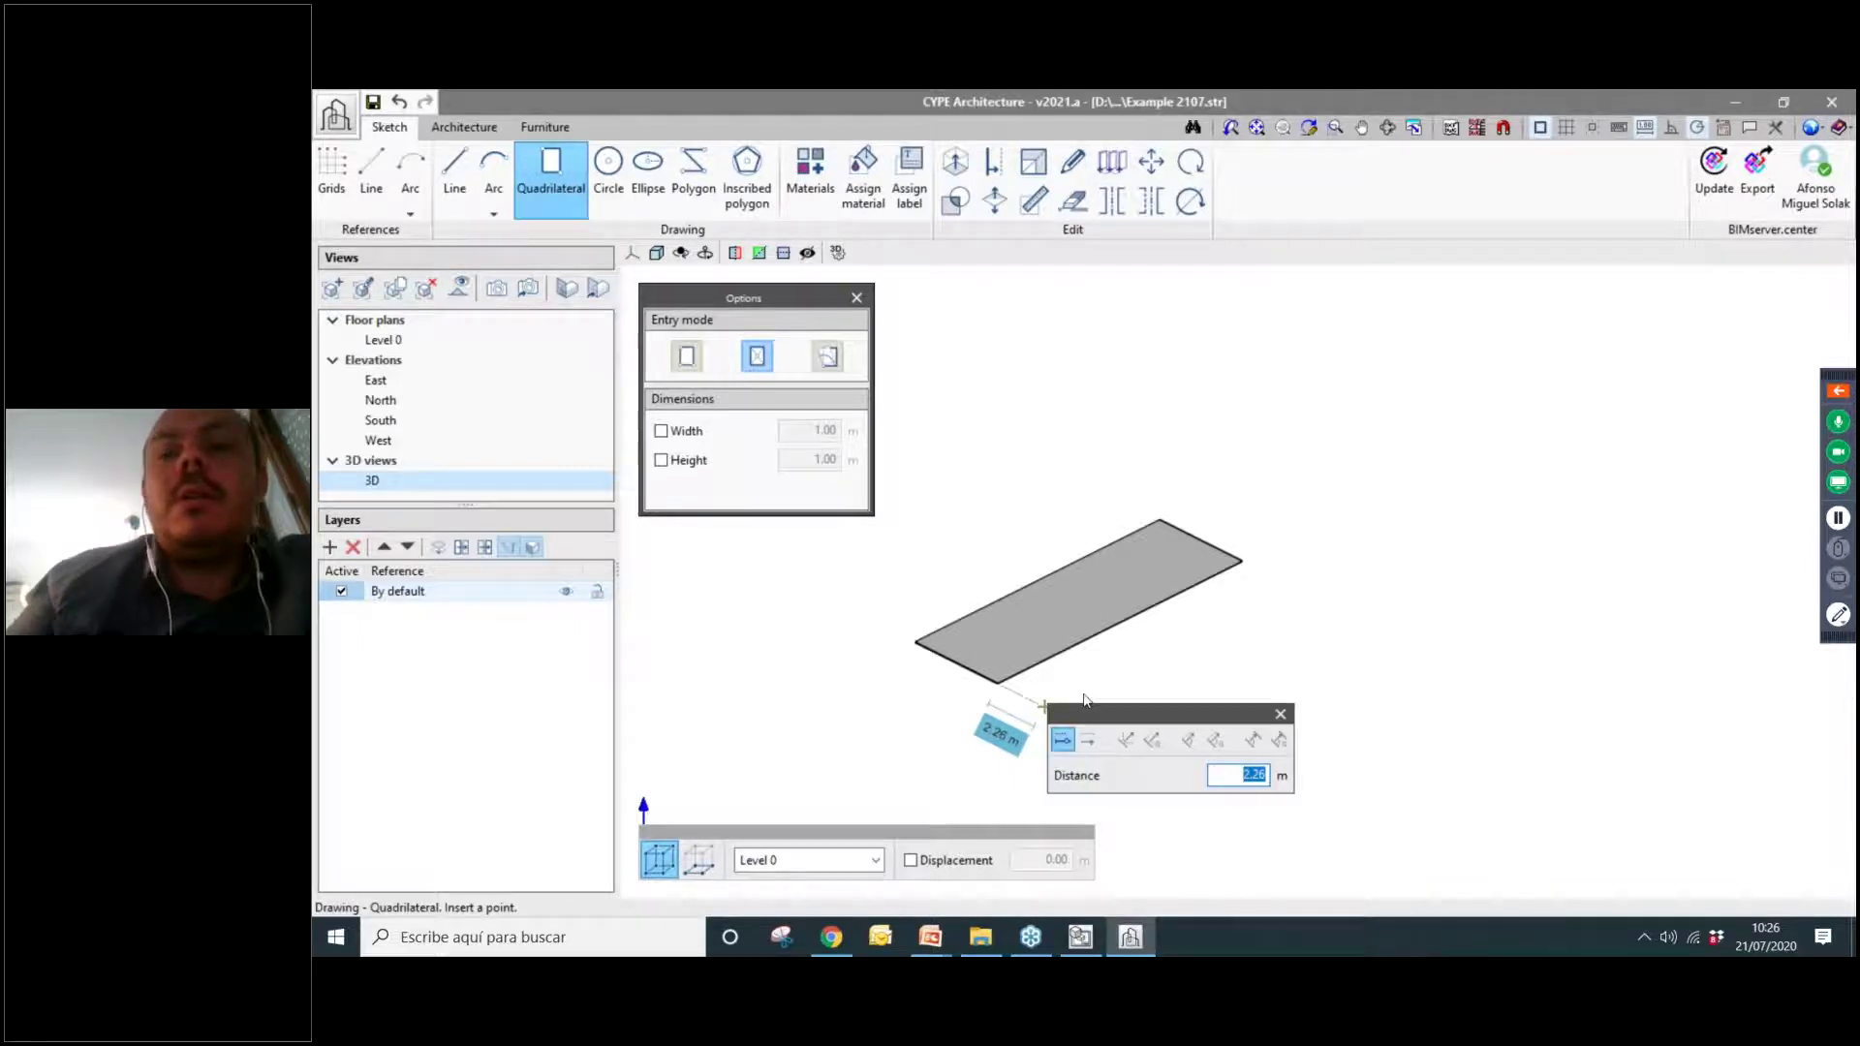
key("Return")
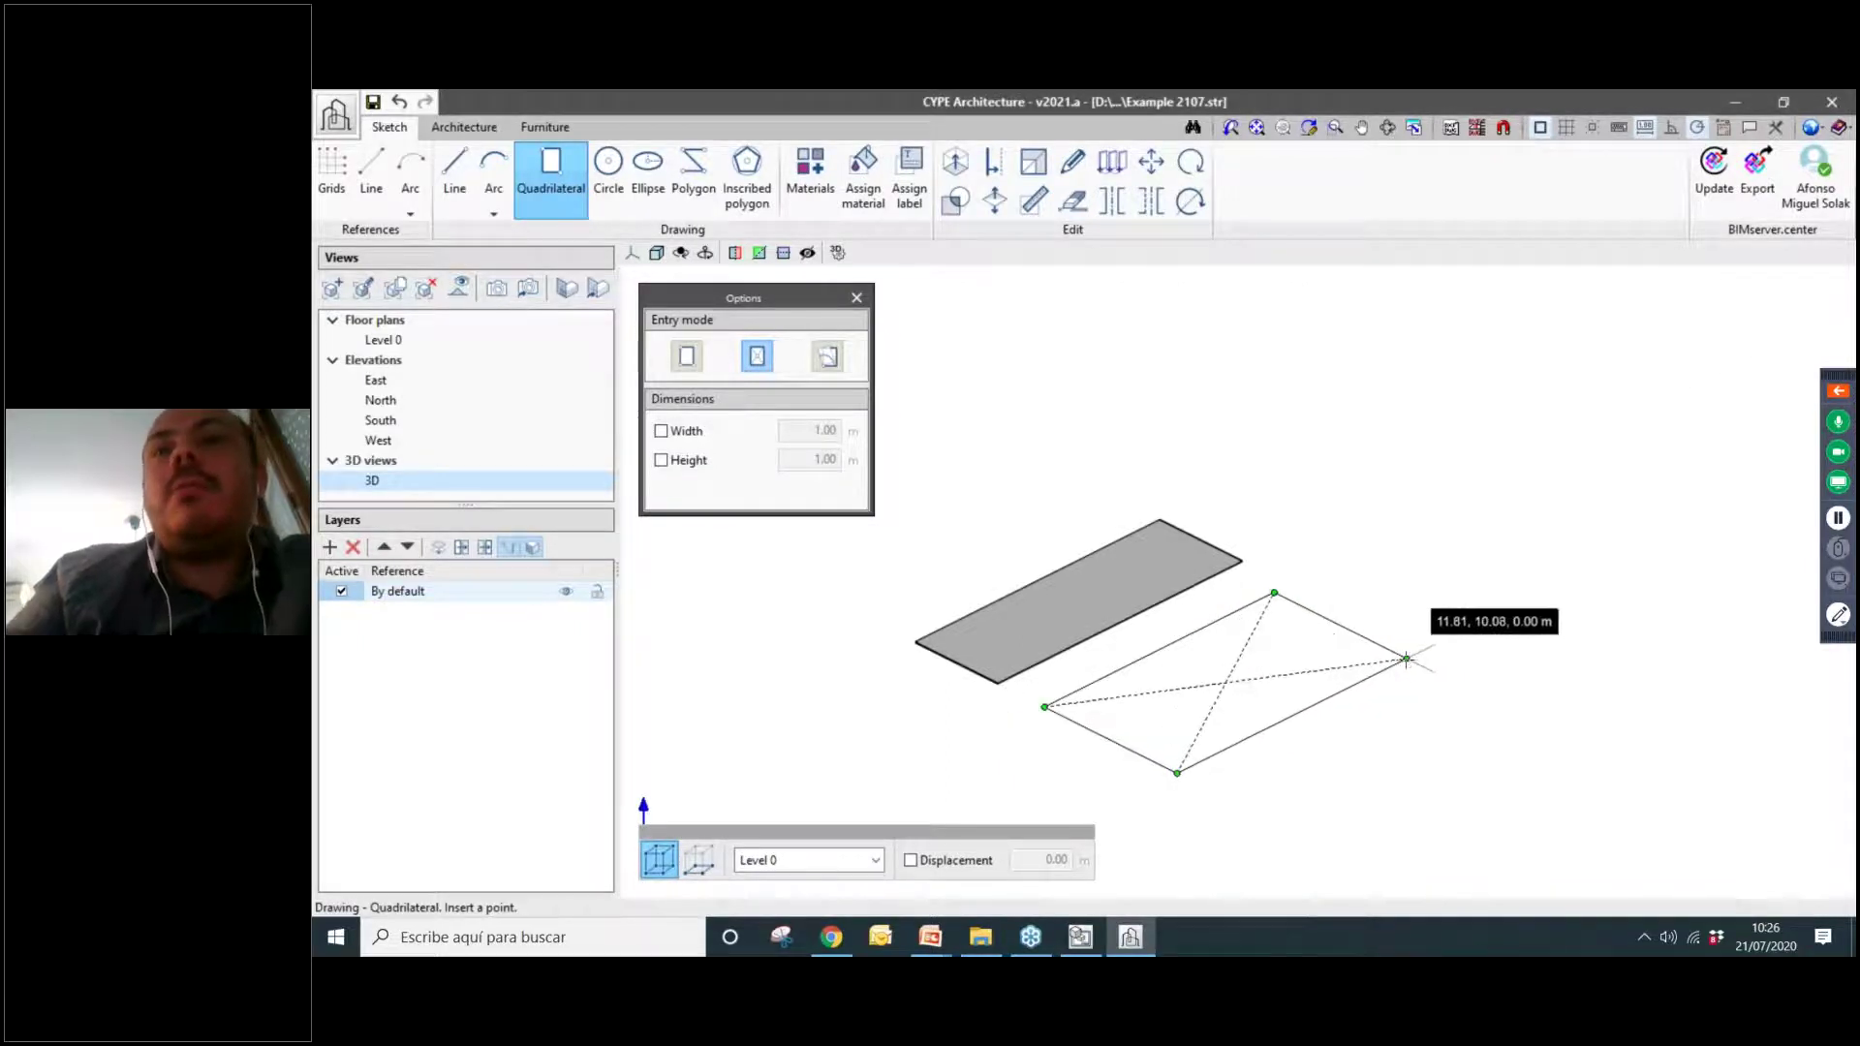
left_click(1407, 660)
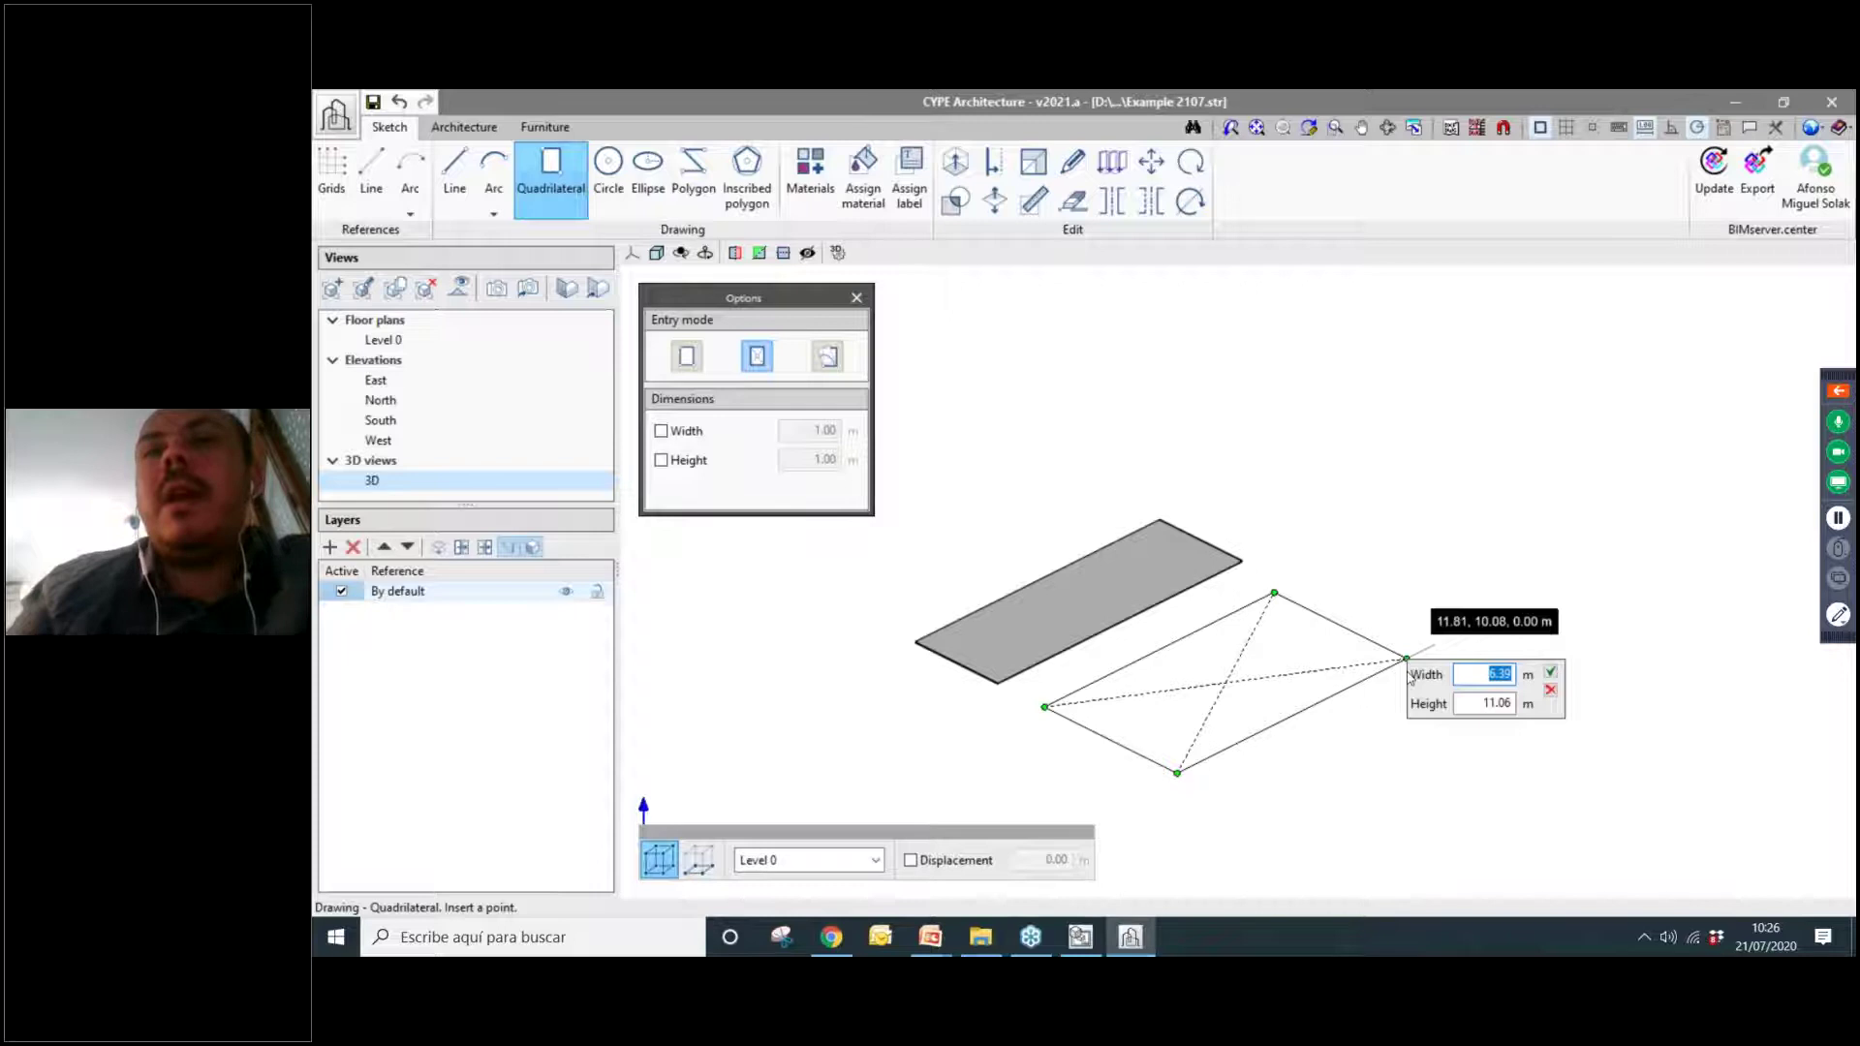
key("Return")
key("Return")
key("Return")
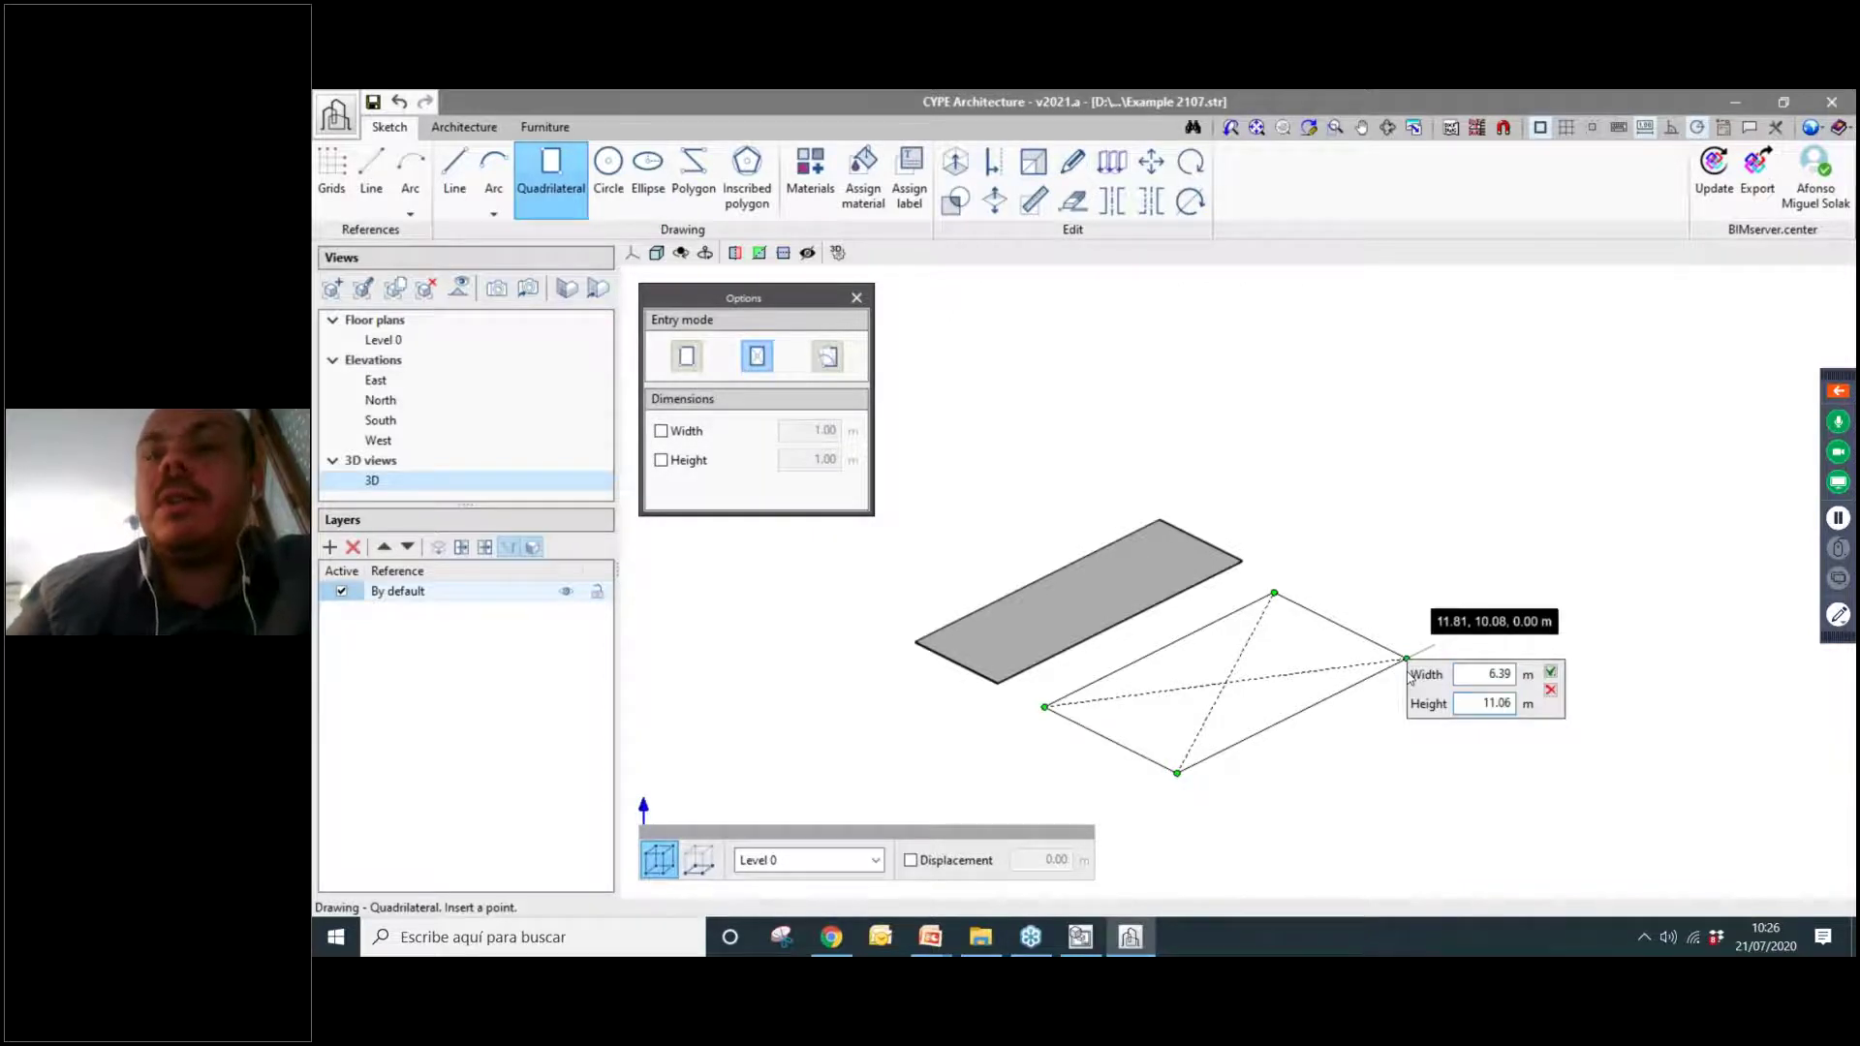
scroll(1353, 598, "down", 2)
middle_click_drag(1353, 597, 1177, 595)
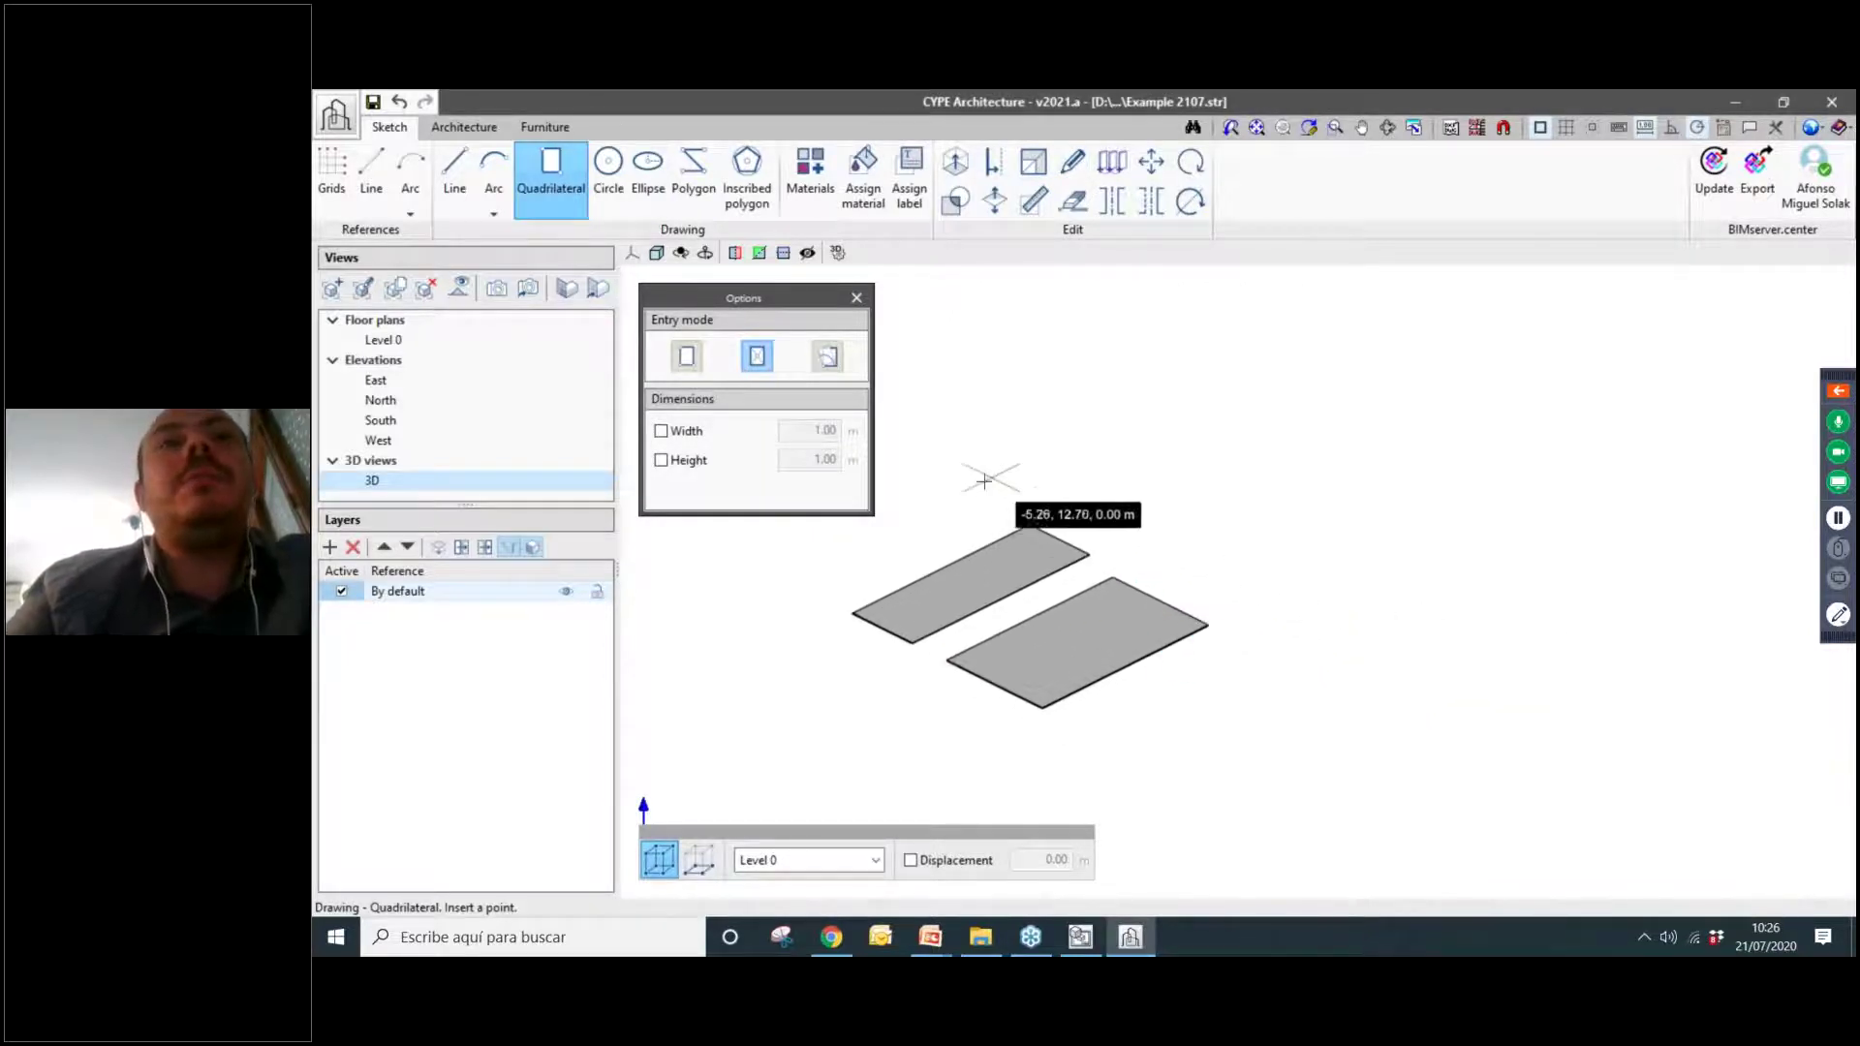
Switch the quadrilateral entry mode to preset dimensions with a 4 m width, trying an 8 m height before setting 12 m.
left_click(827, 359)
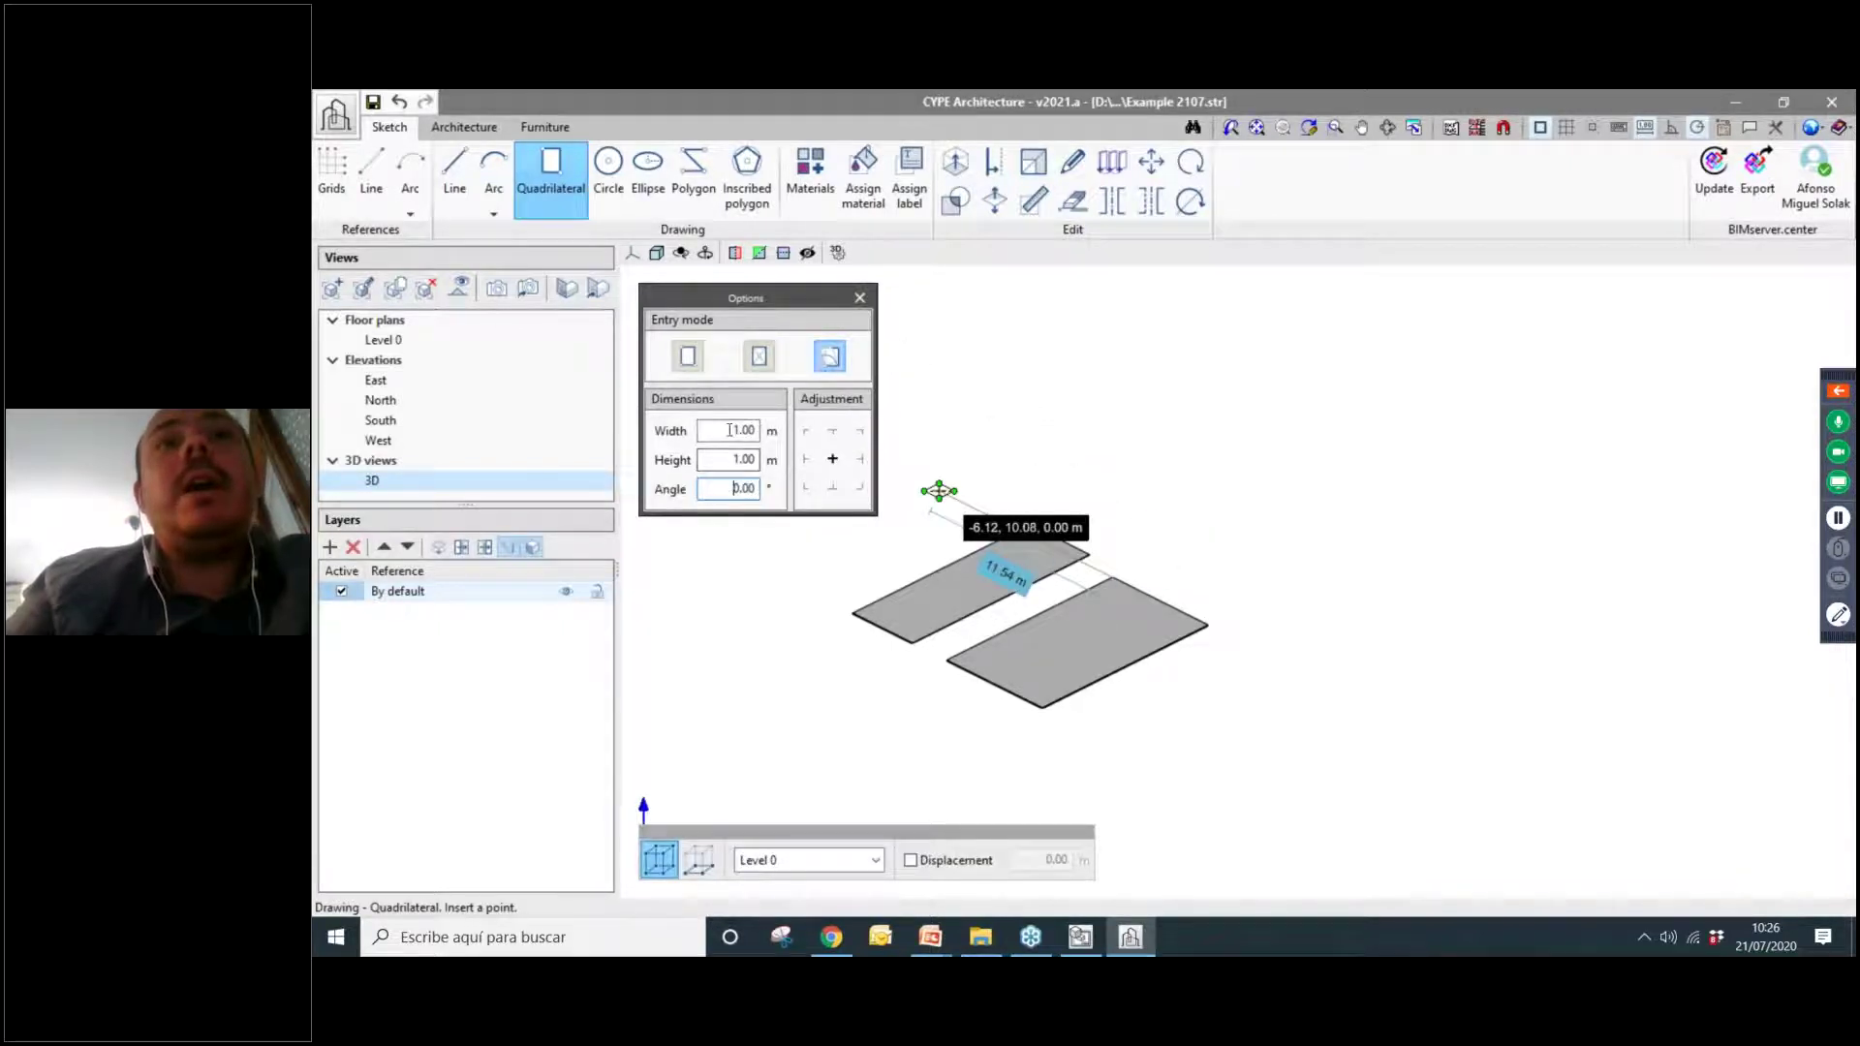
left_click_drag(733, 430, 761, 436)
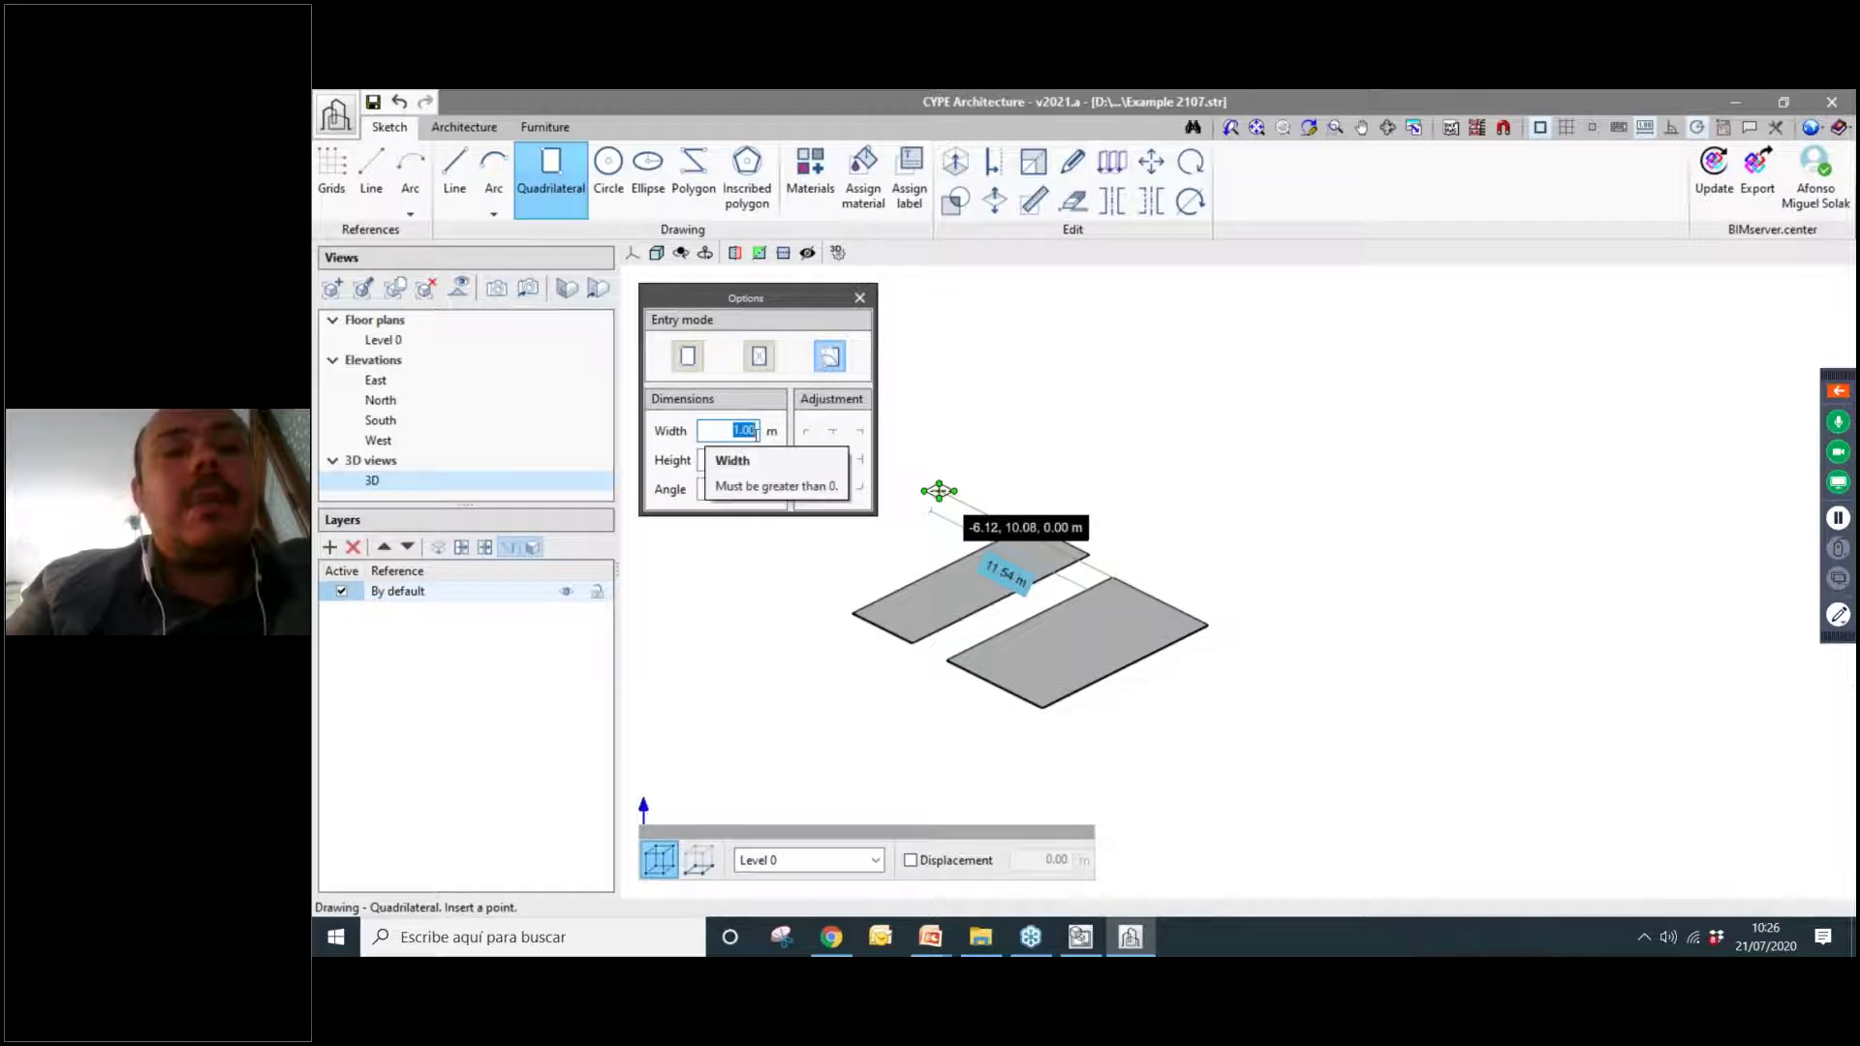
type("4")
key("Tab")
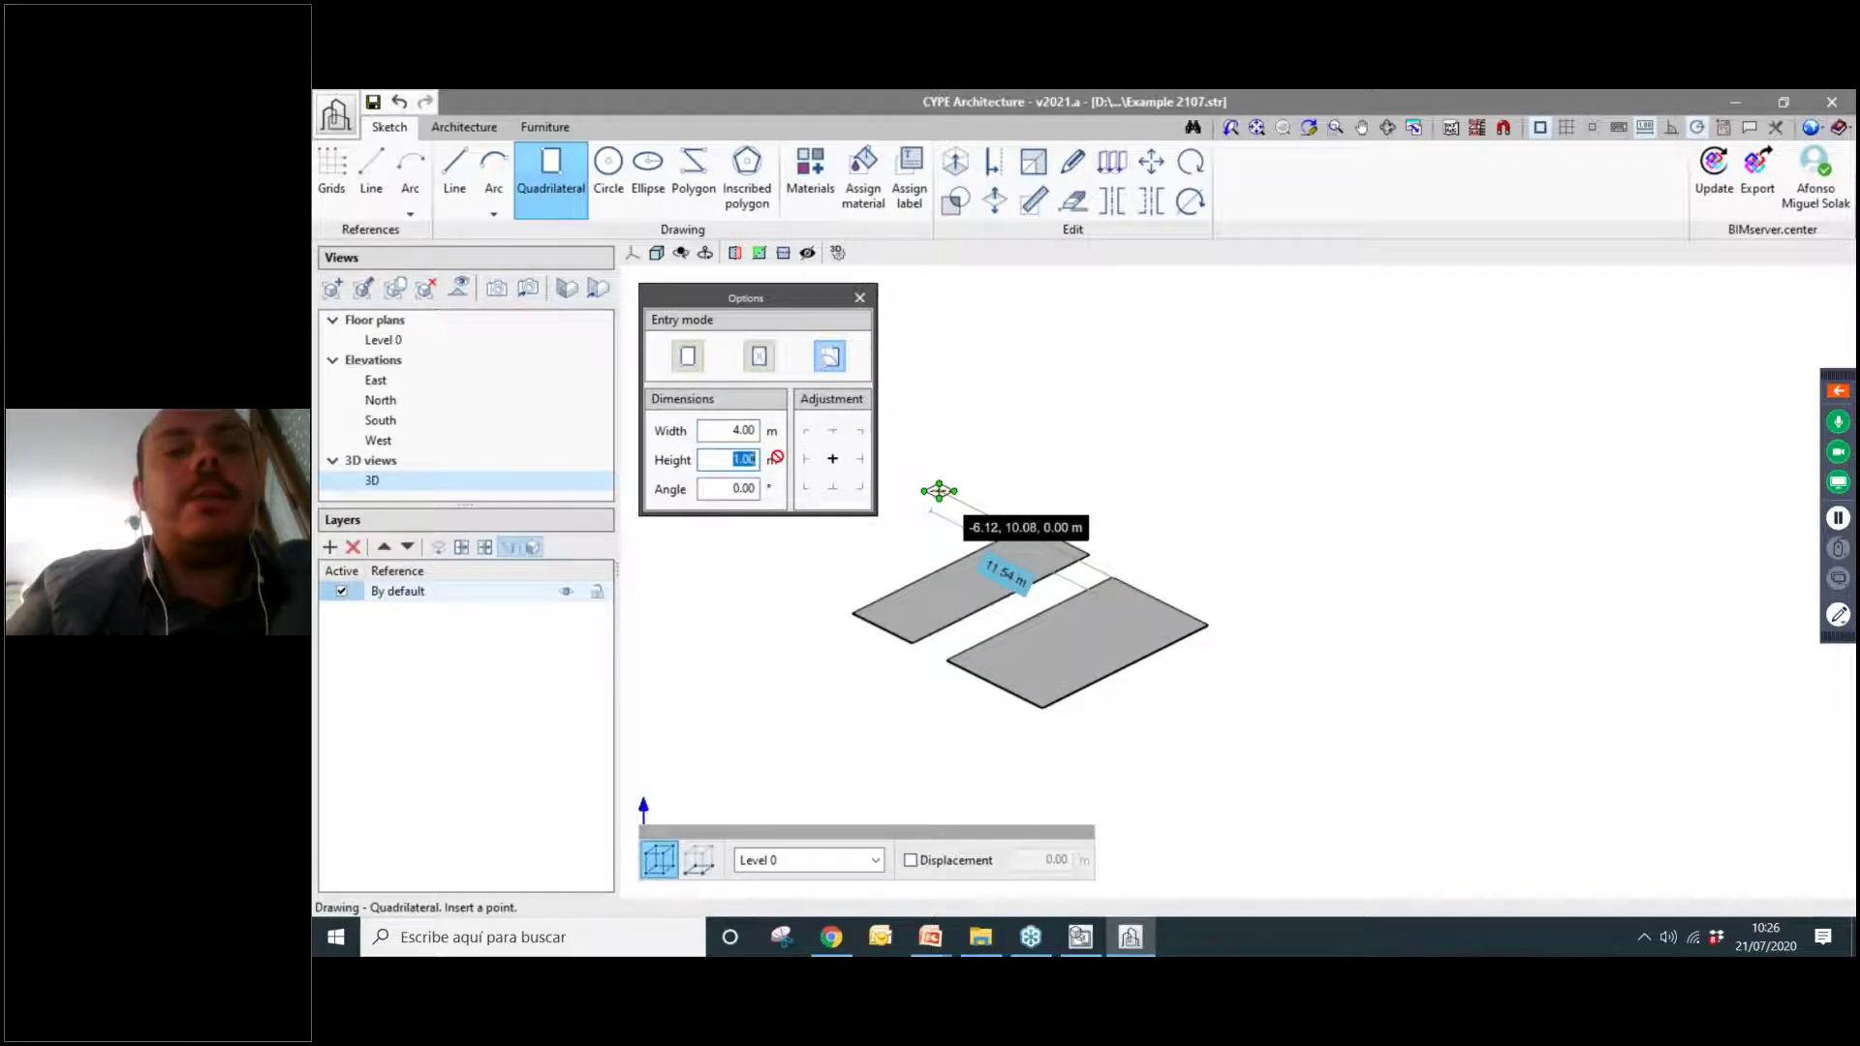
type("8")
key("Tab")
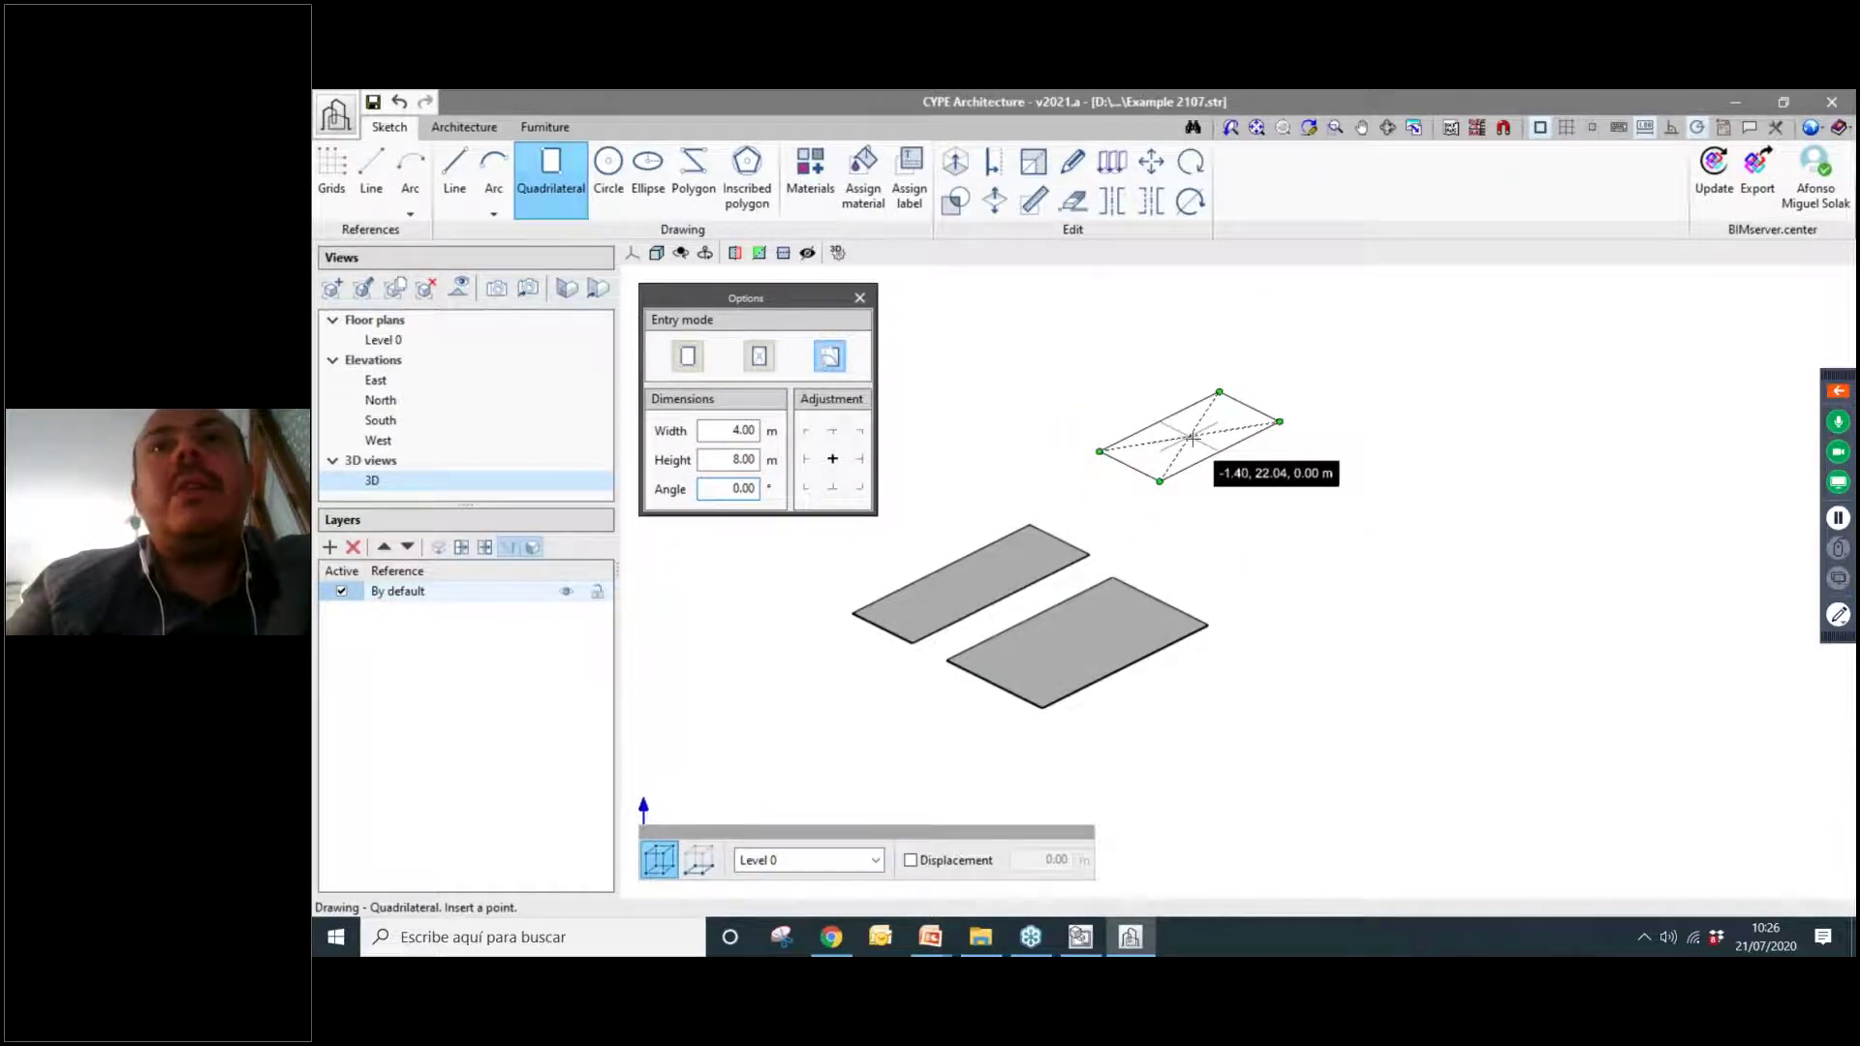
type("12")
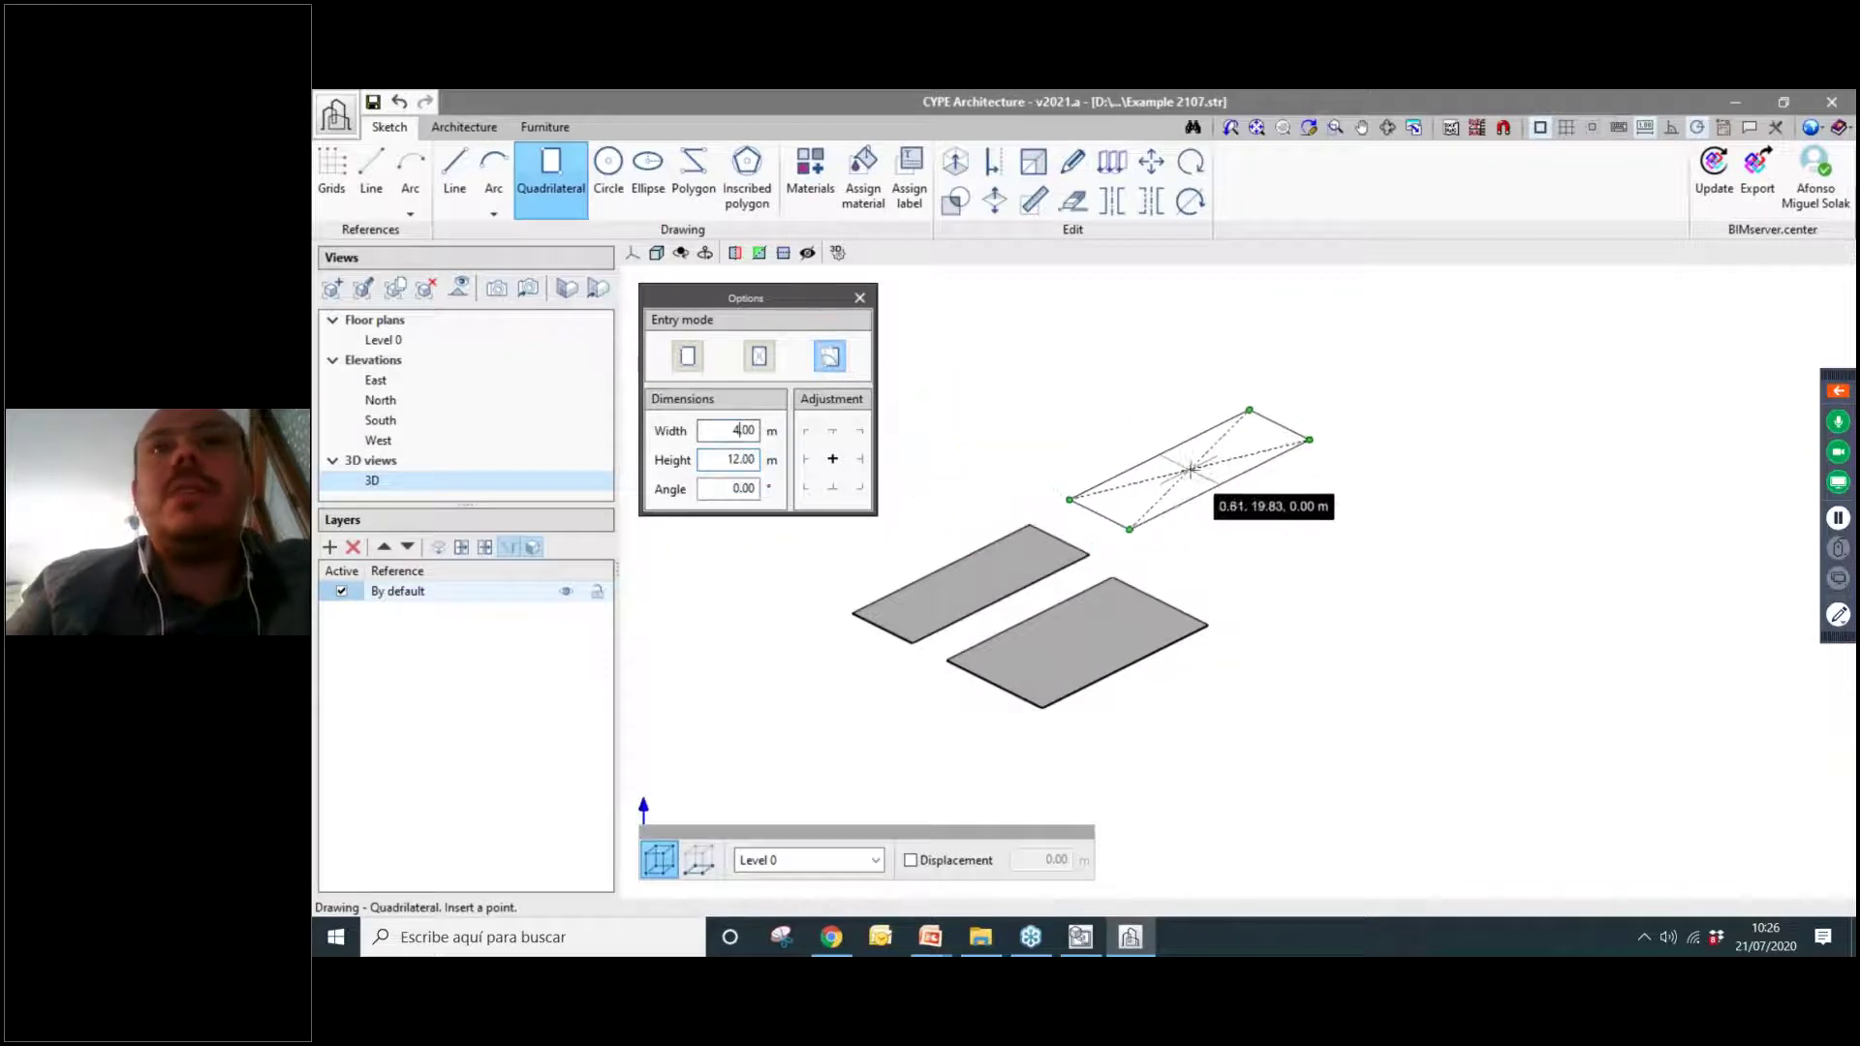
Set the preset quadrilateral's width to 12 m and its angle to 15°.
left_click(718, 432)
key("BackSpace")
type("12")
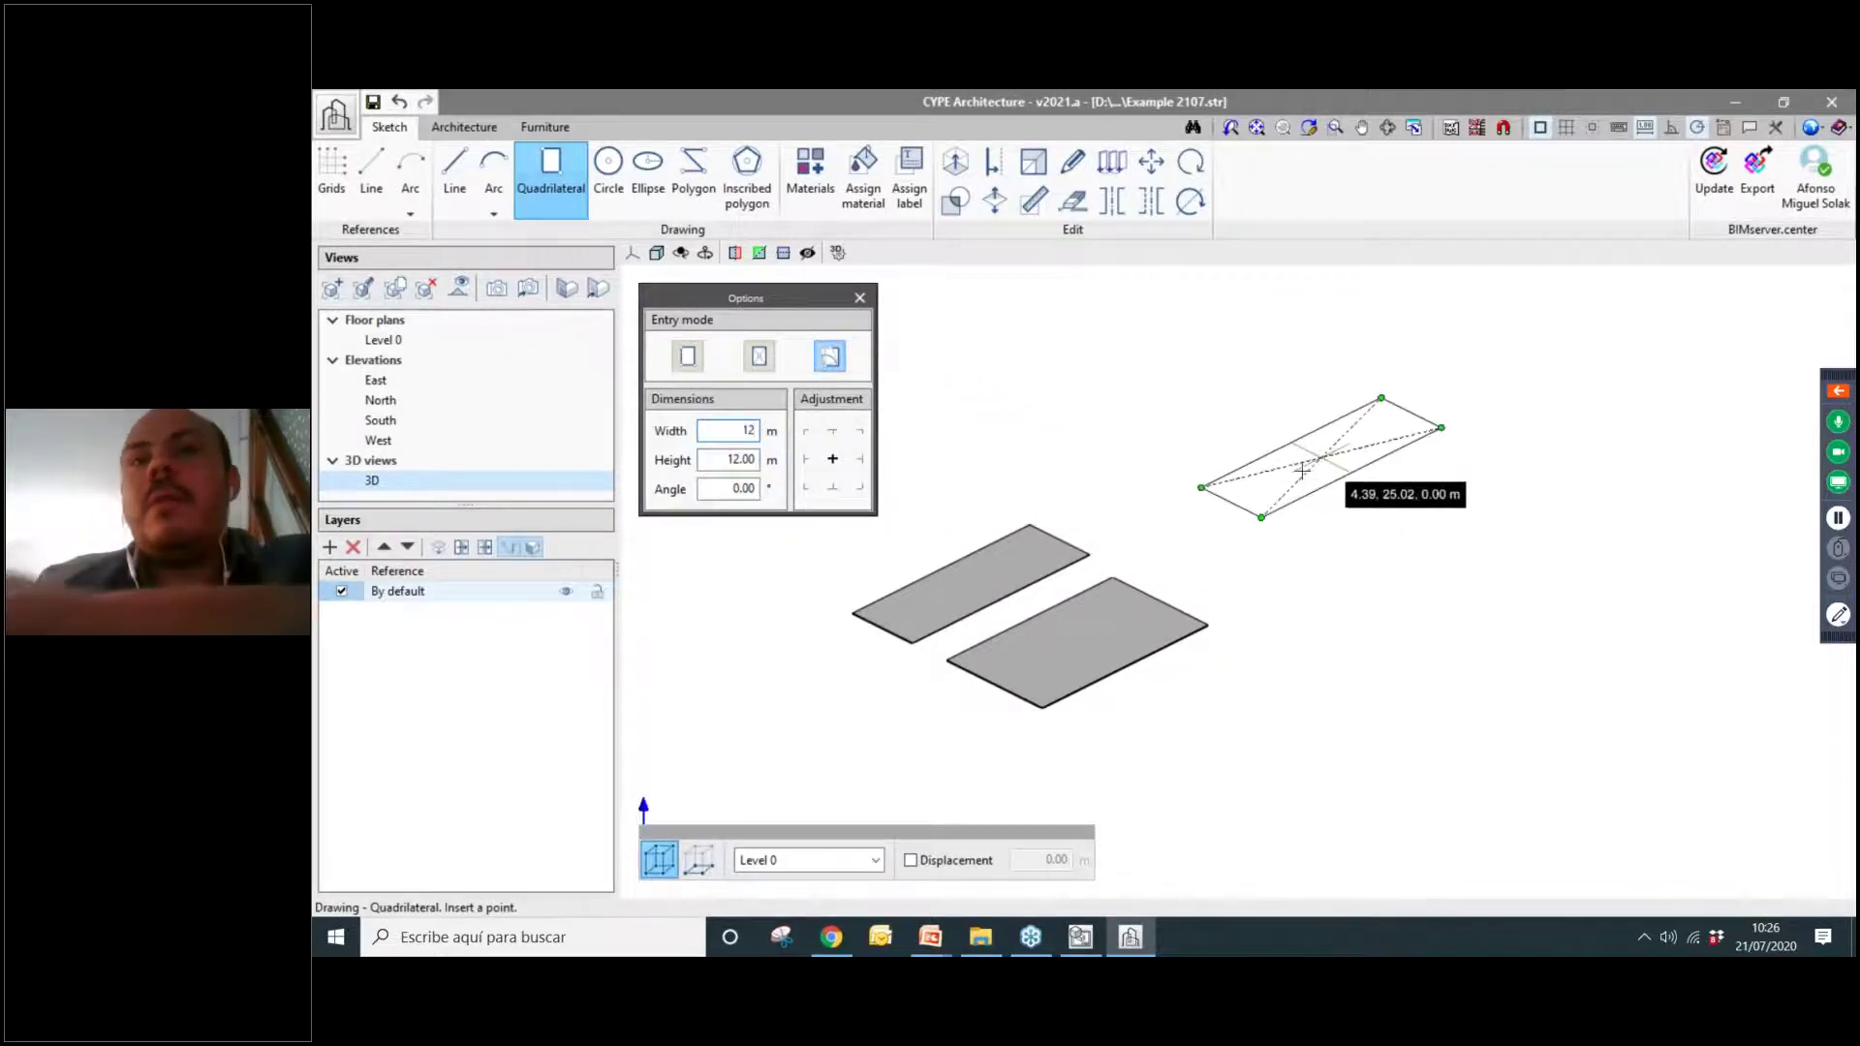
key("Tab")
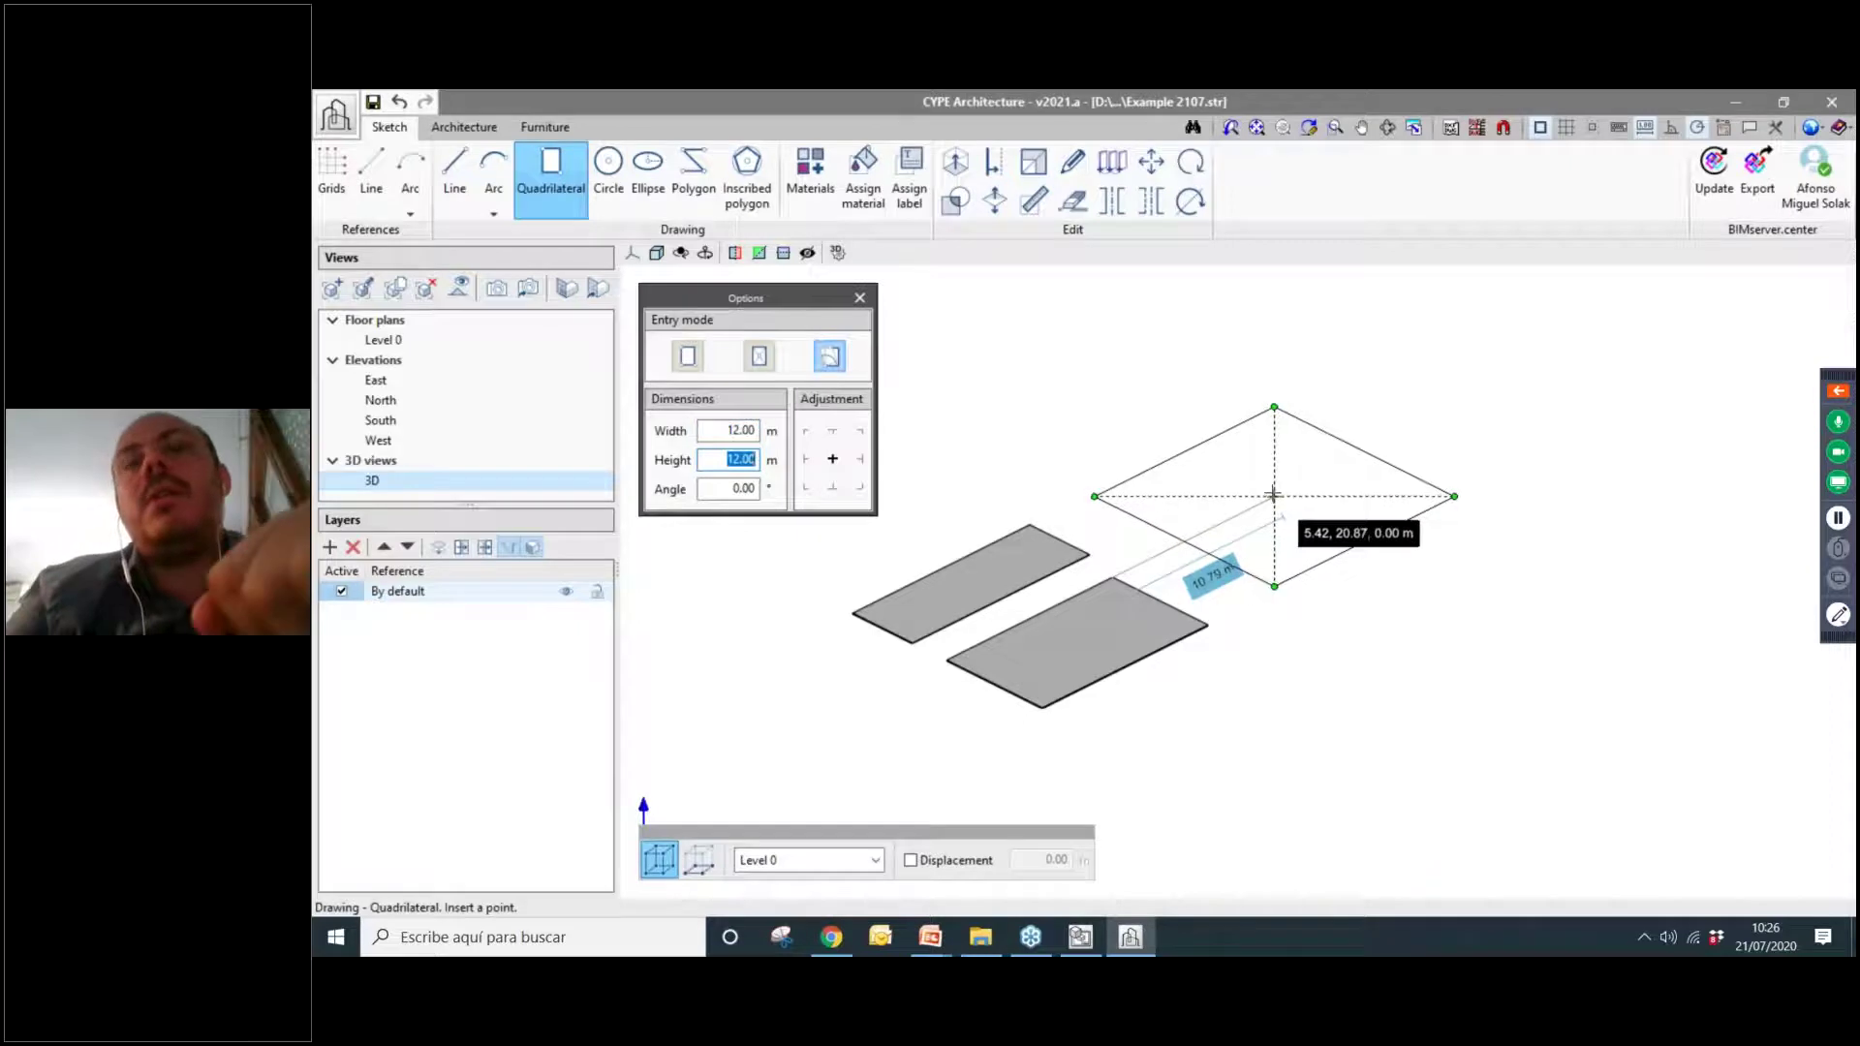
key("Tab")
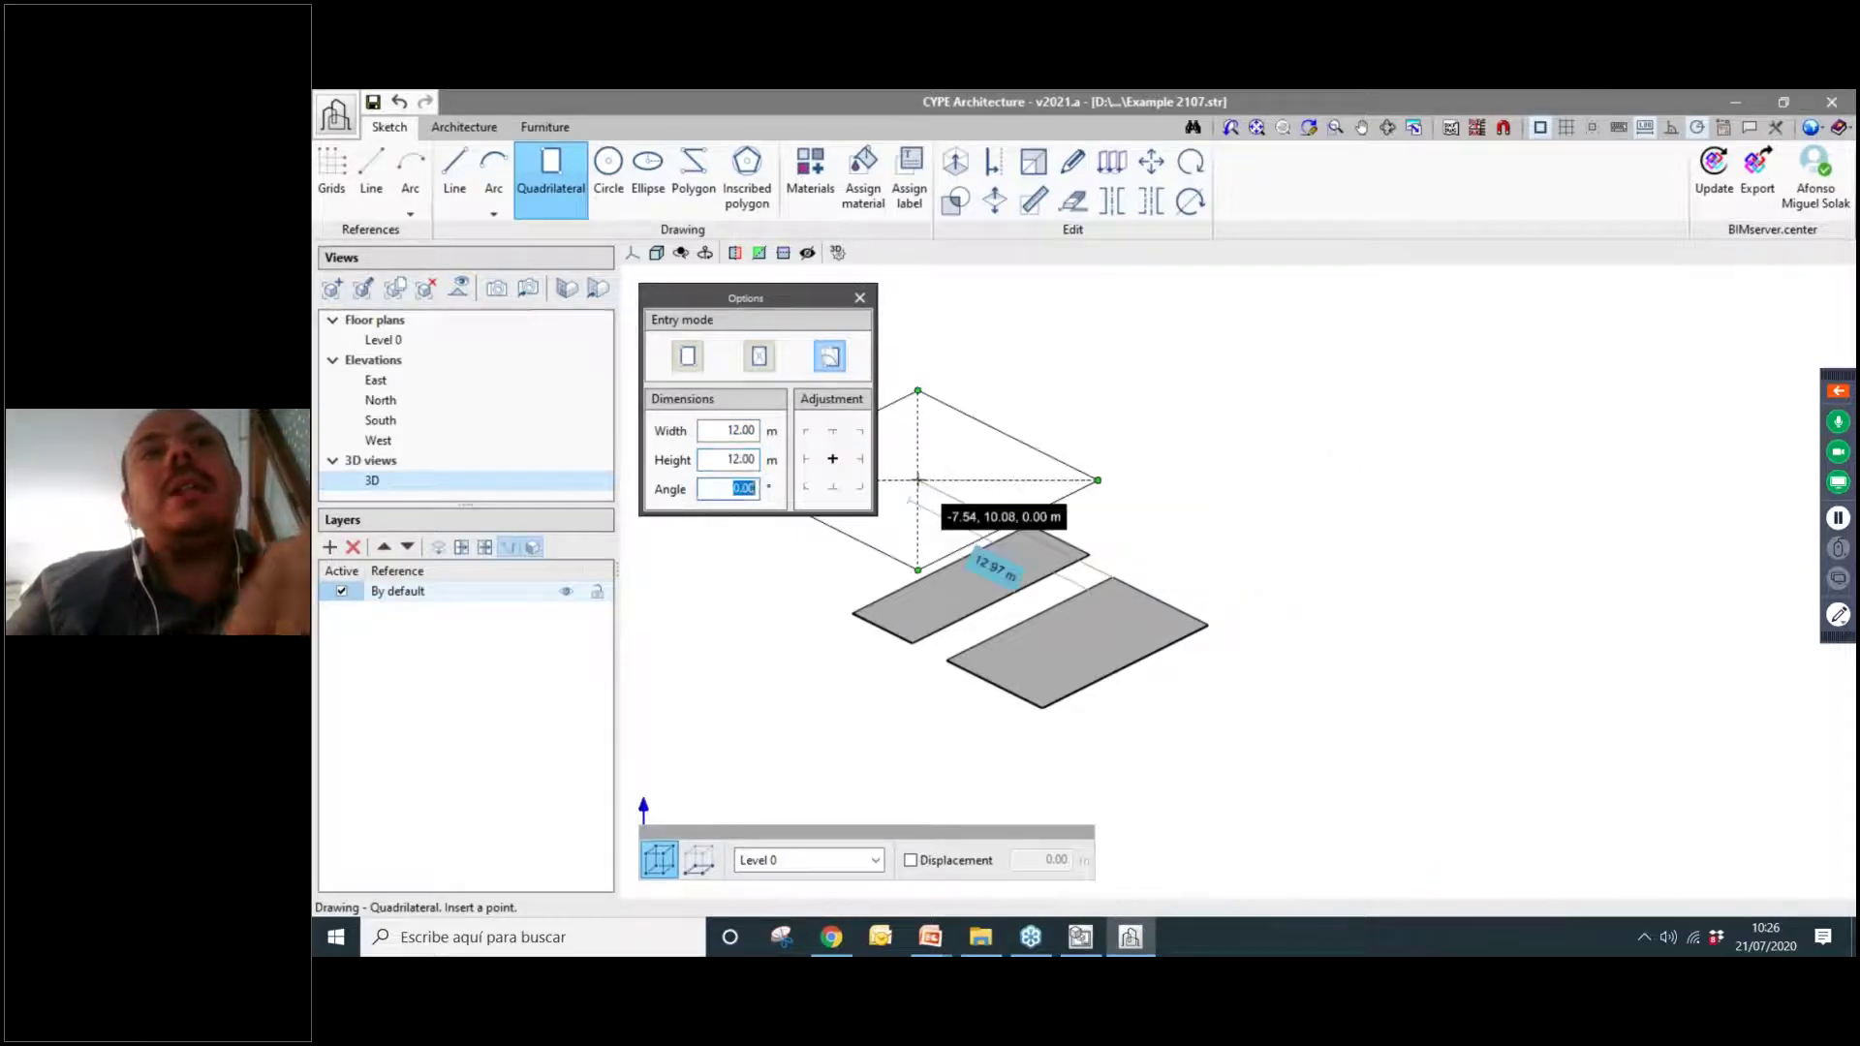
type("15")
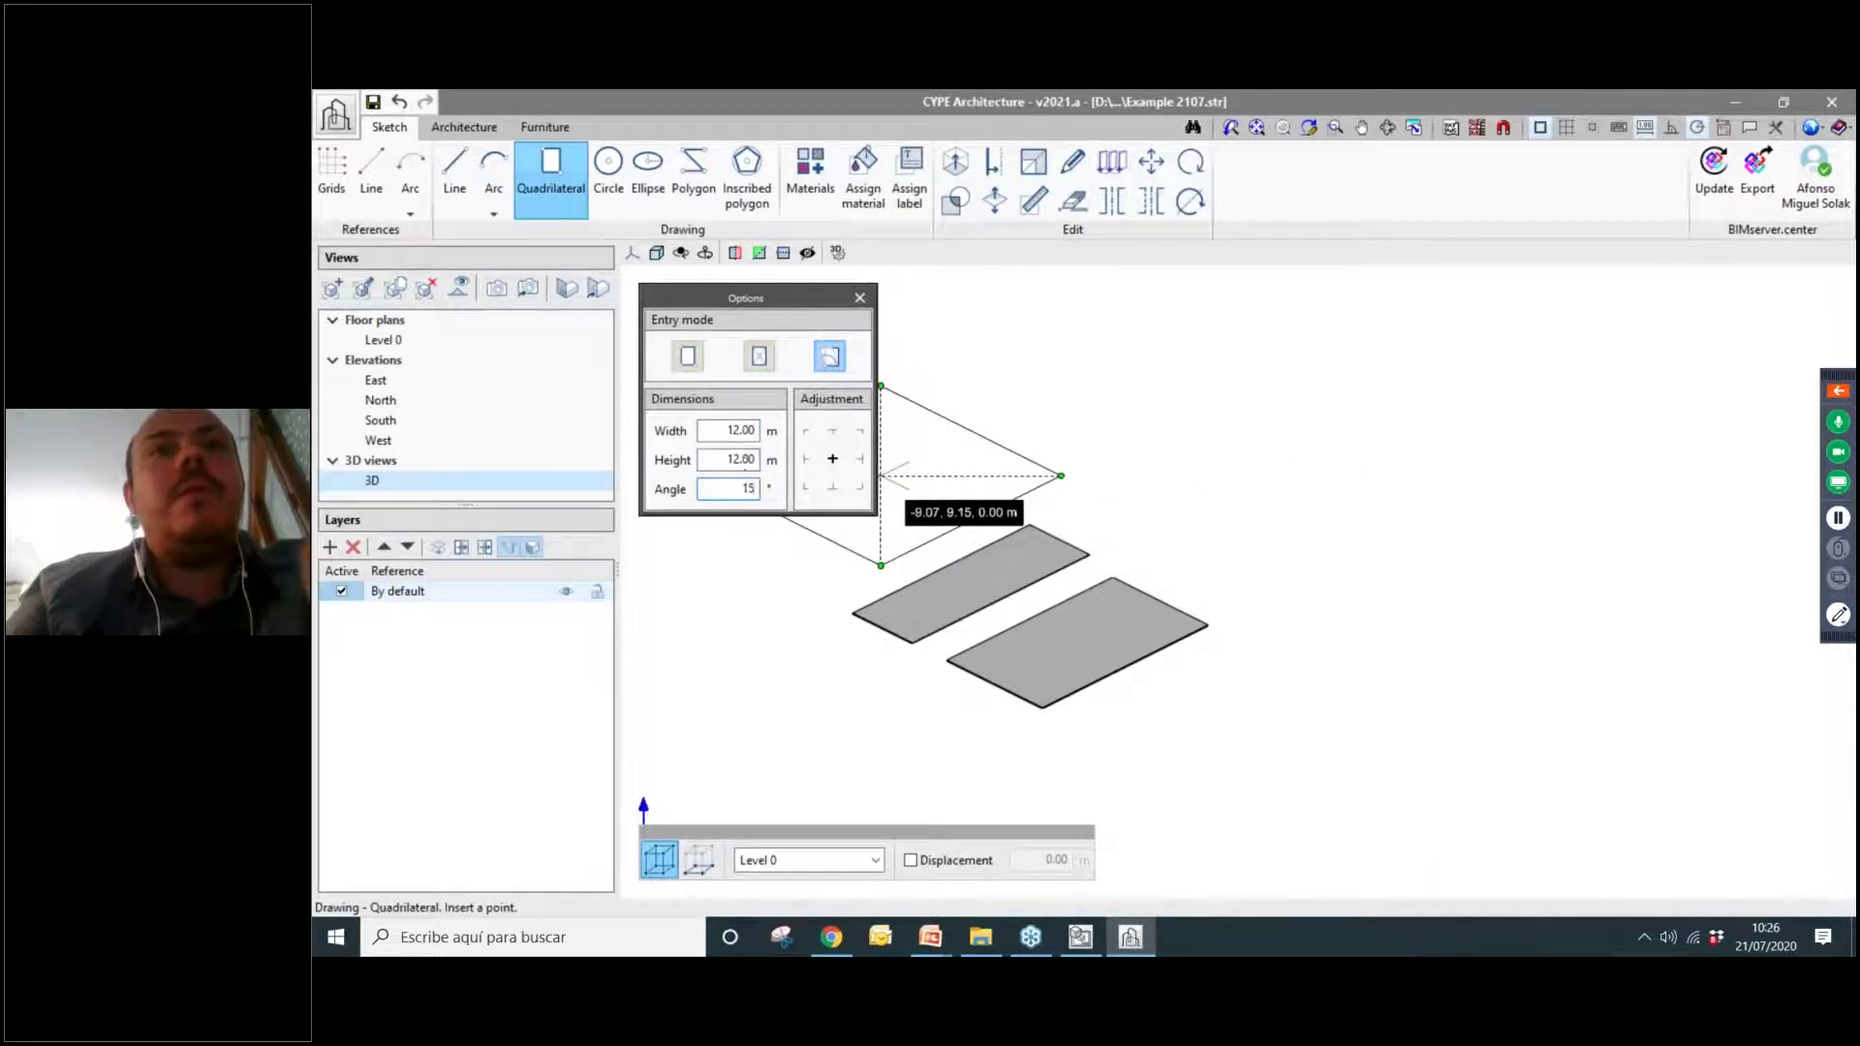
left_click(744, 461)
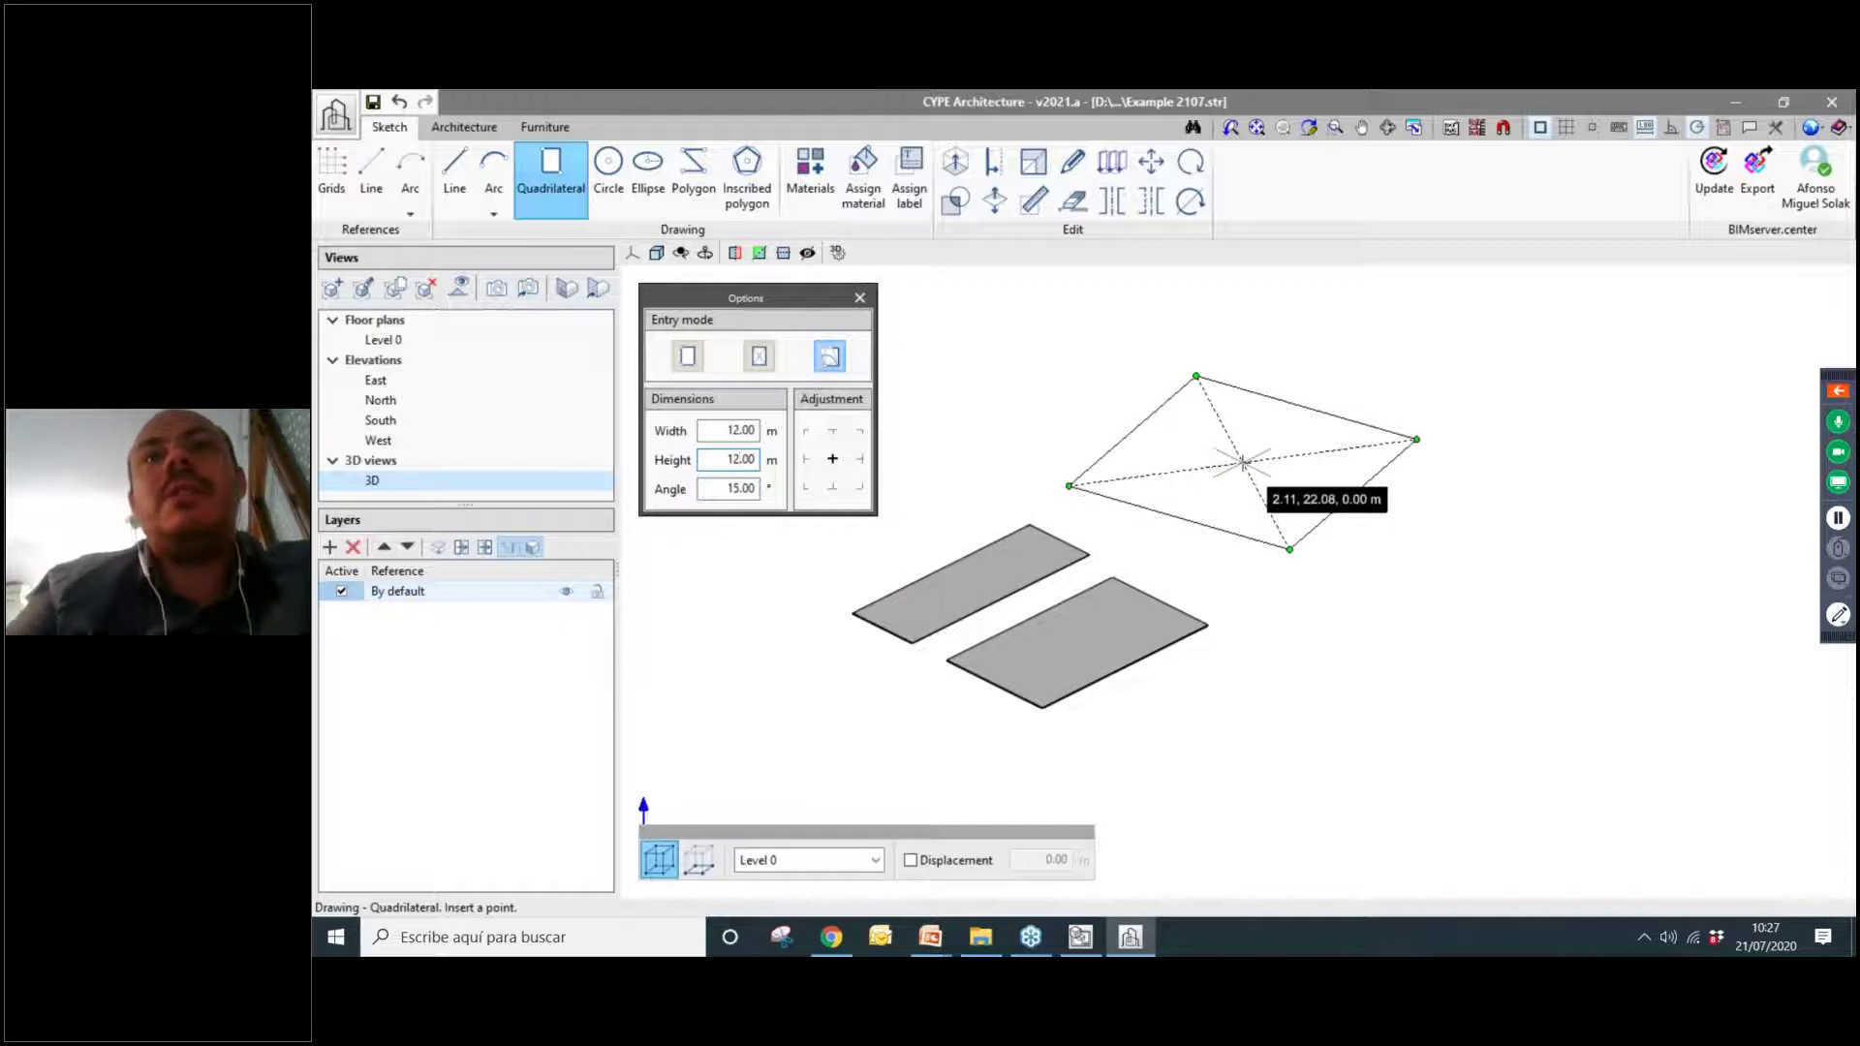
Set the angle to 45° and place the 12 m by 12 m quadrilateral behind the two existing ones.
double_click(726, 489)
right_click(713, 493)
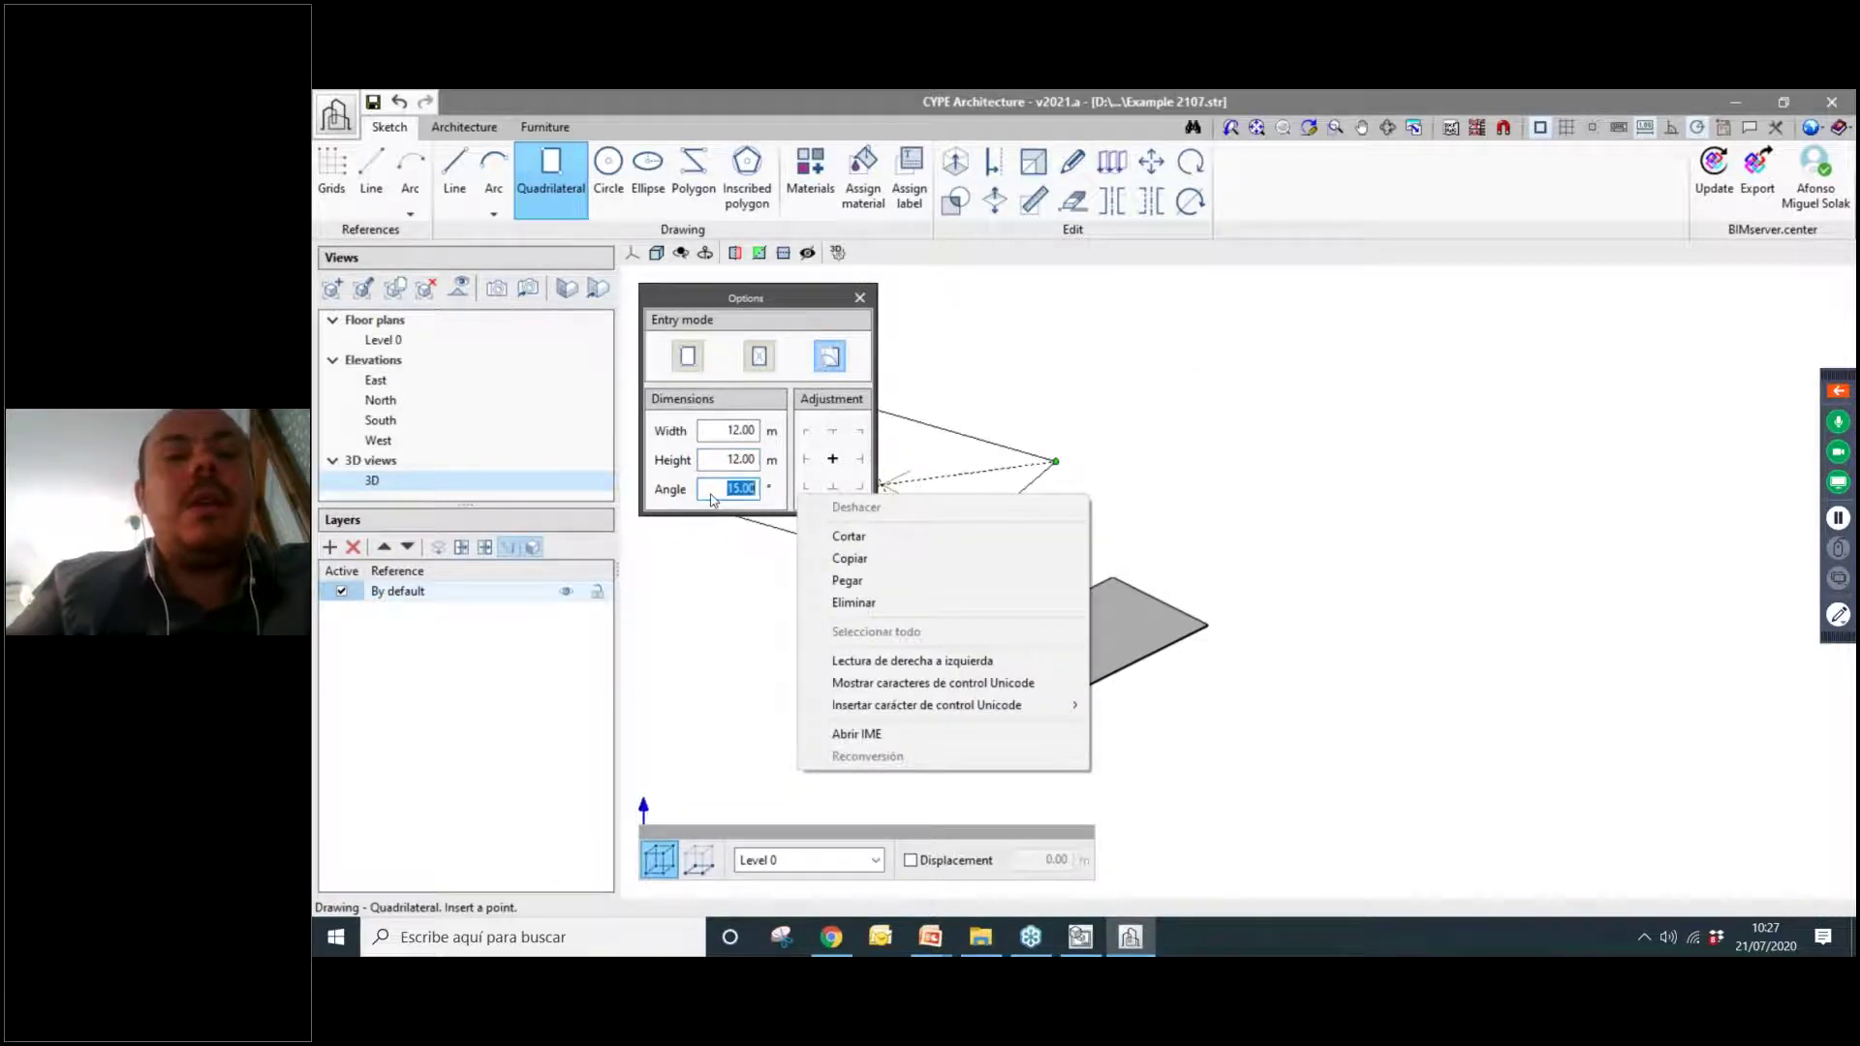
key("Escape")
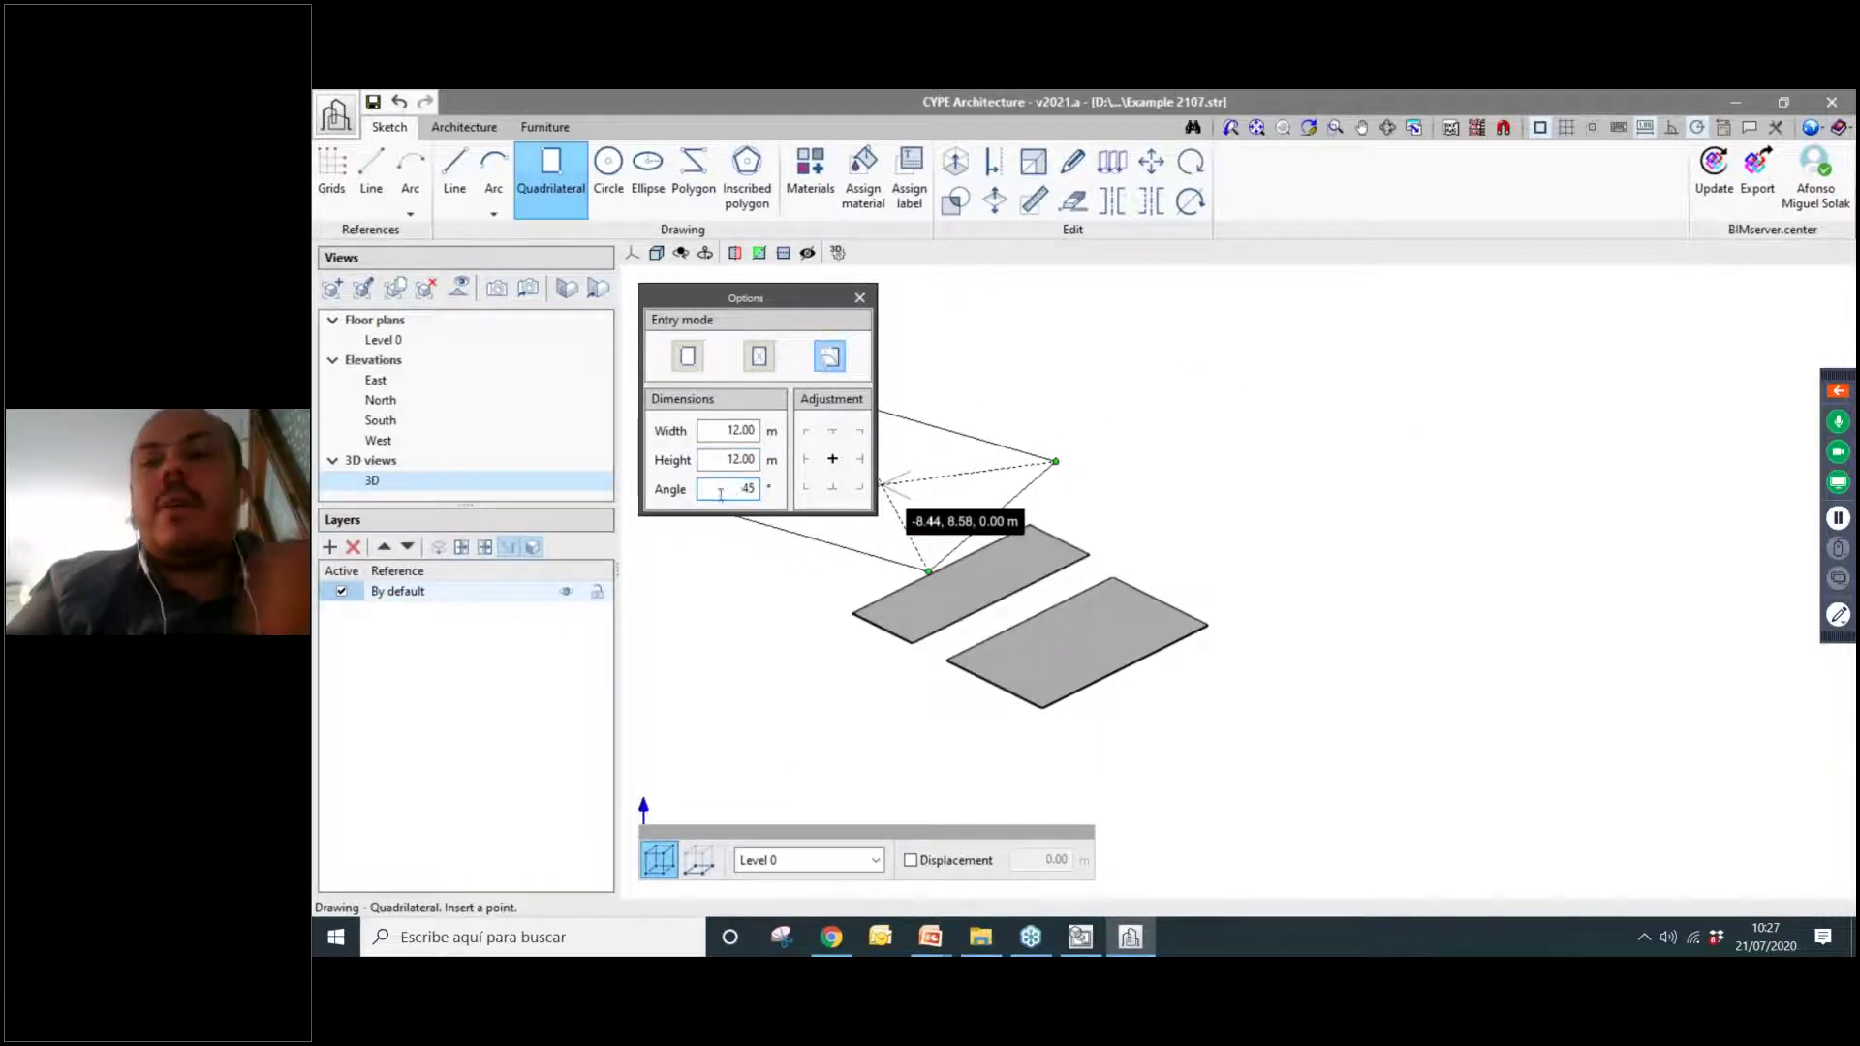
type("45")
key("Return")
left_click(1282, 470)
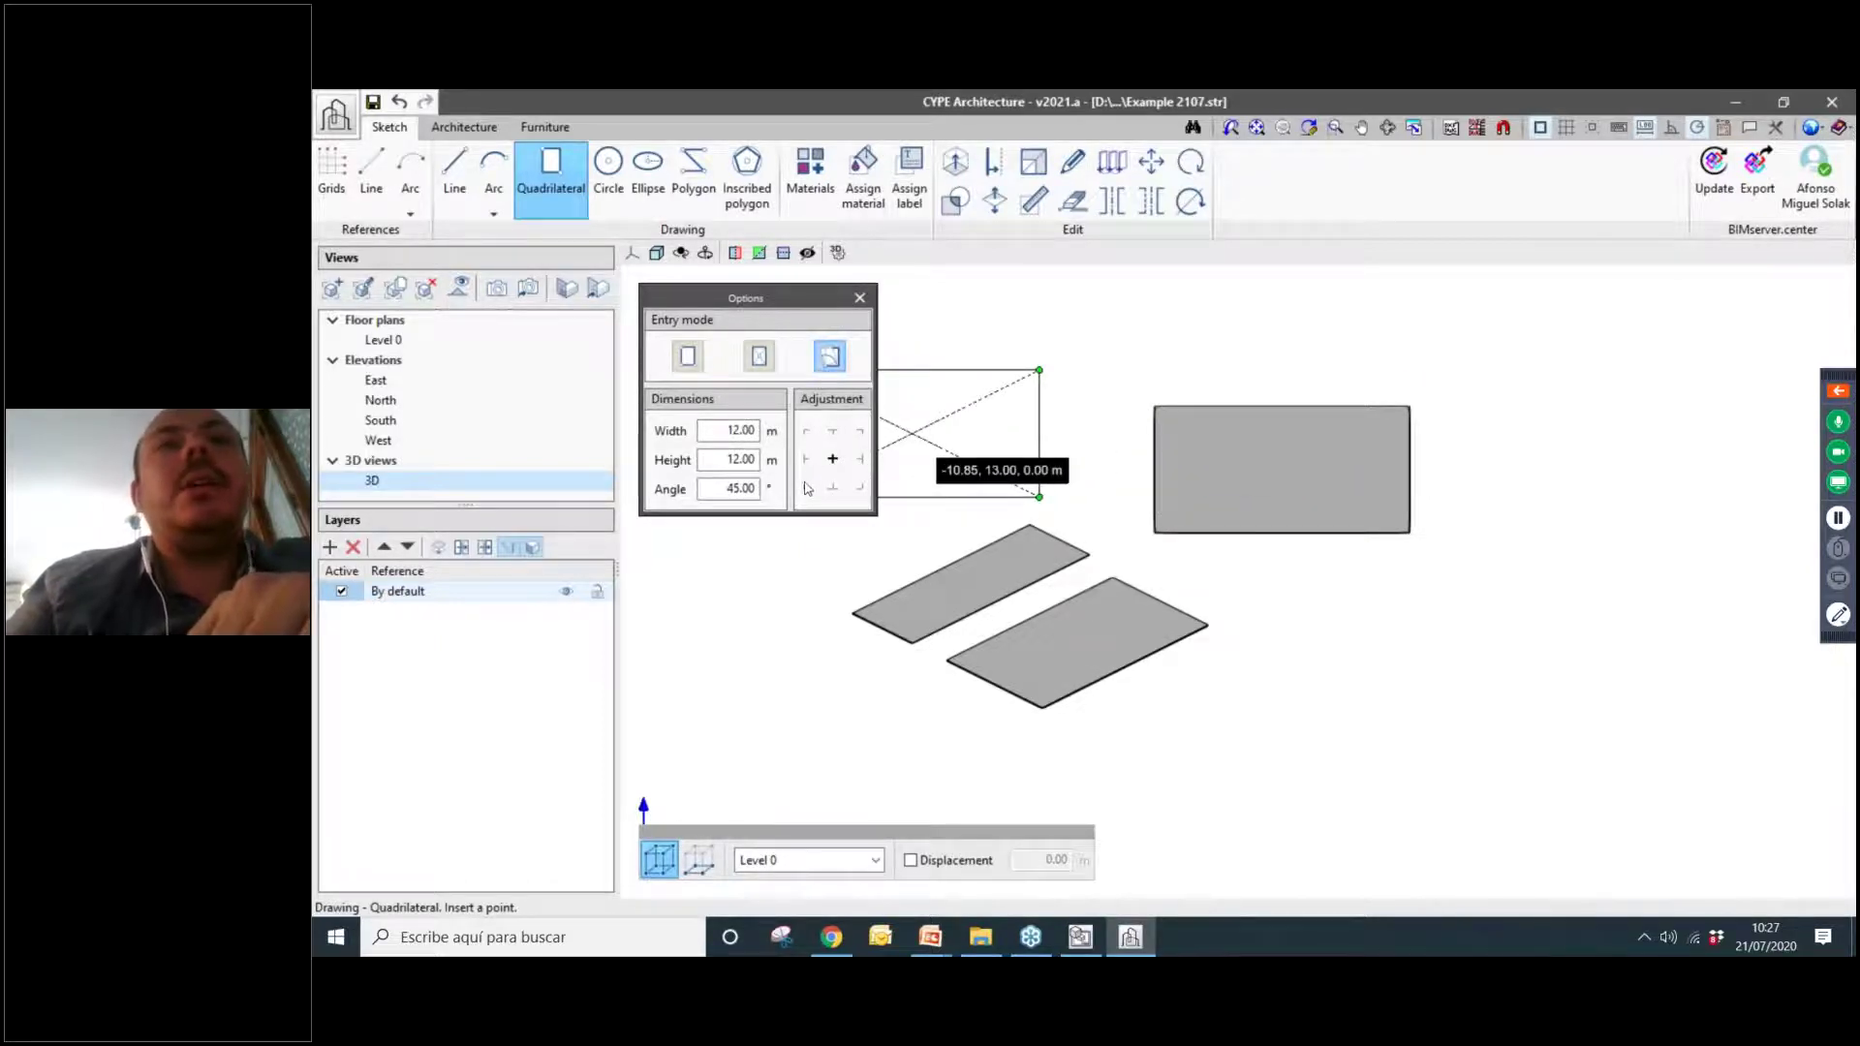
Try the lower-left corner as the quadrilateral's insertion point, restore the centre adjustment and leave the tool.
left_click(806, 488)
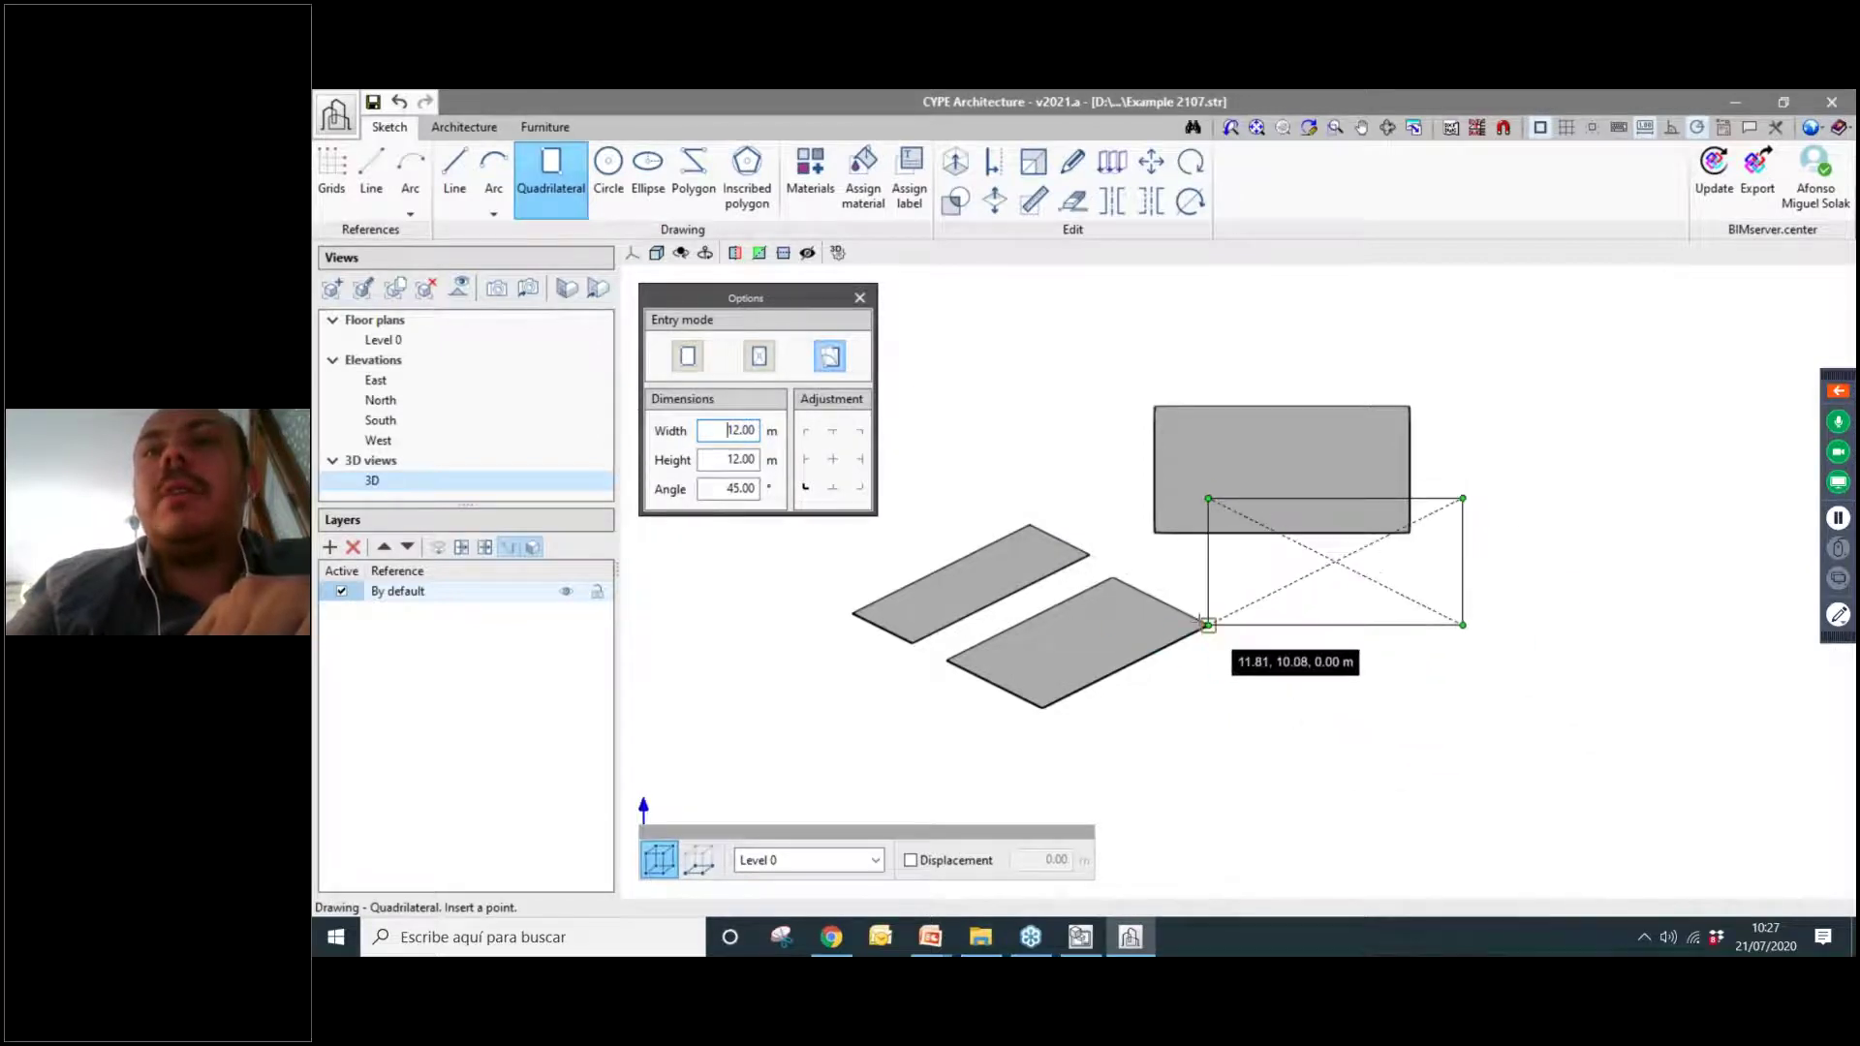
left_click(833, 460)
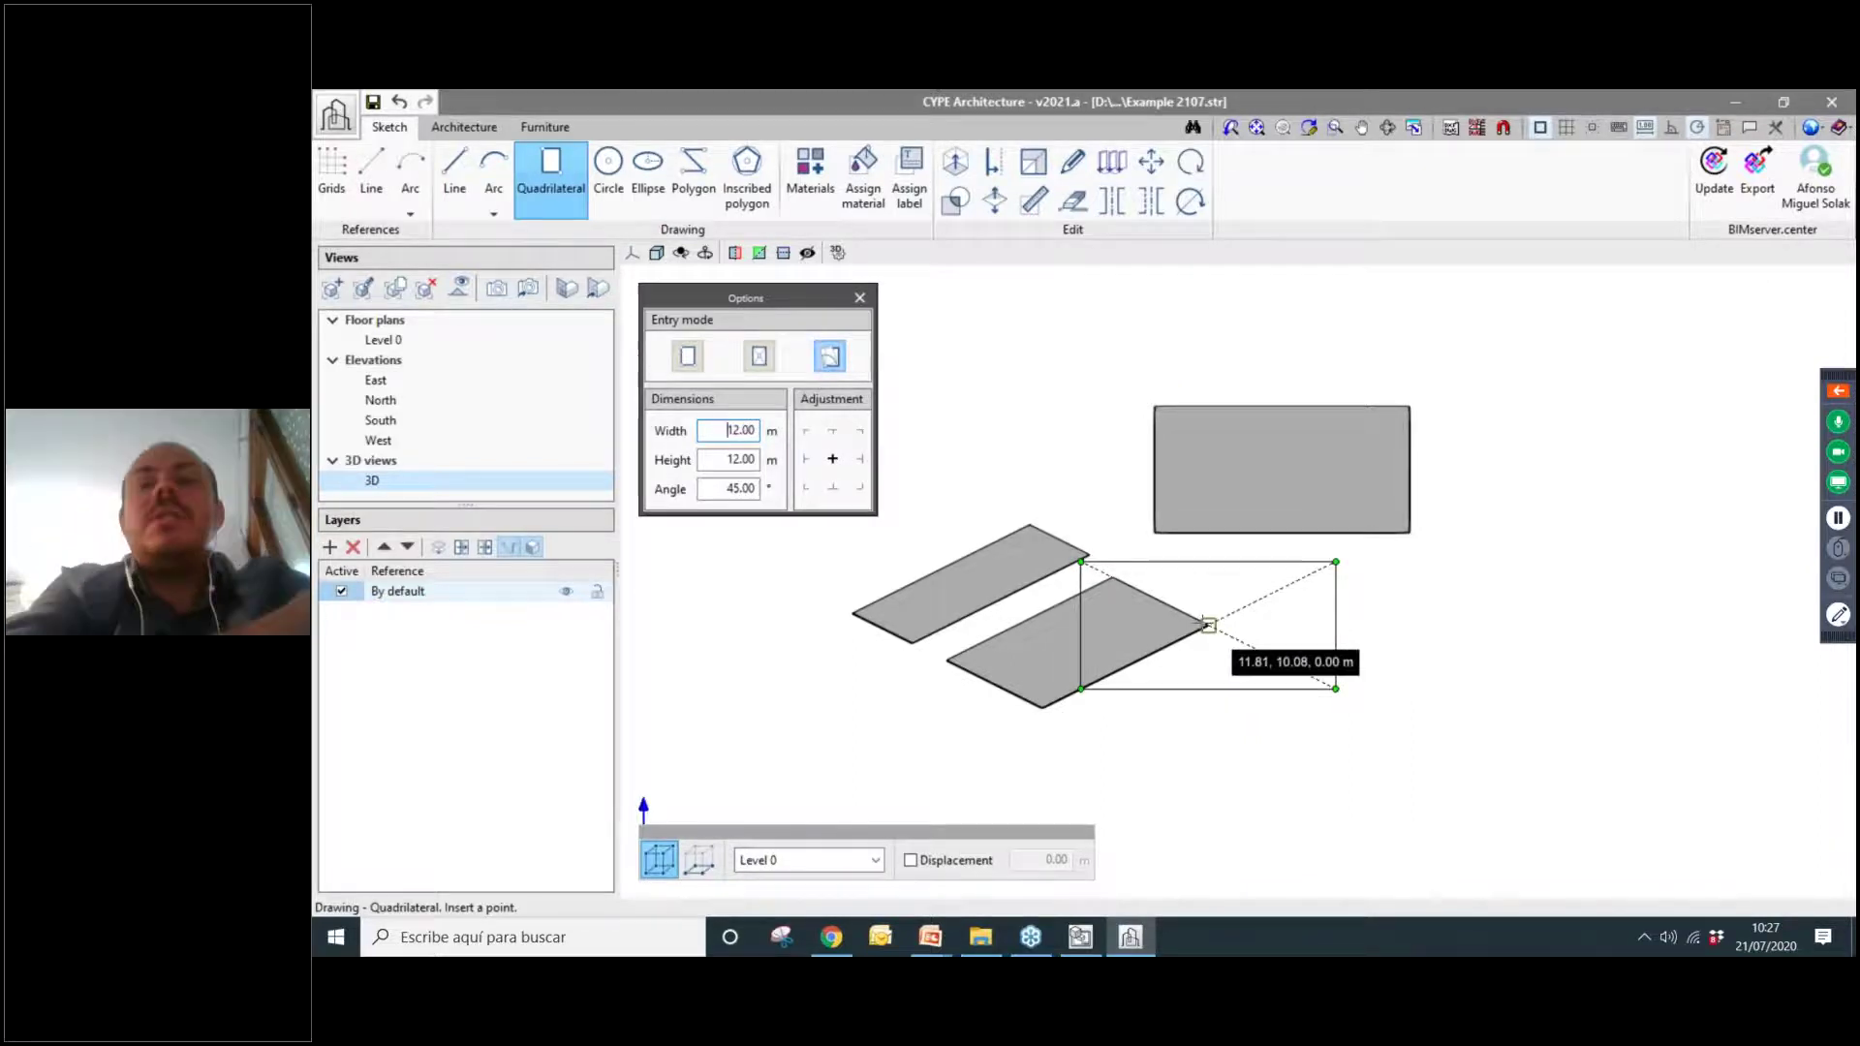
scroll(923, 410, "down", 2)
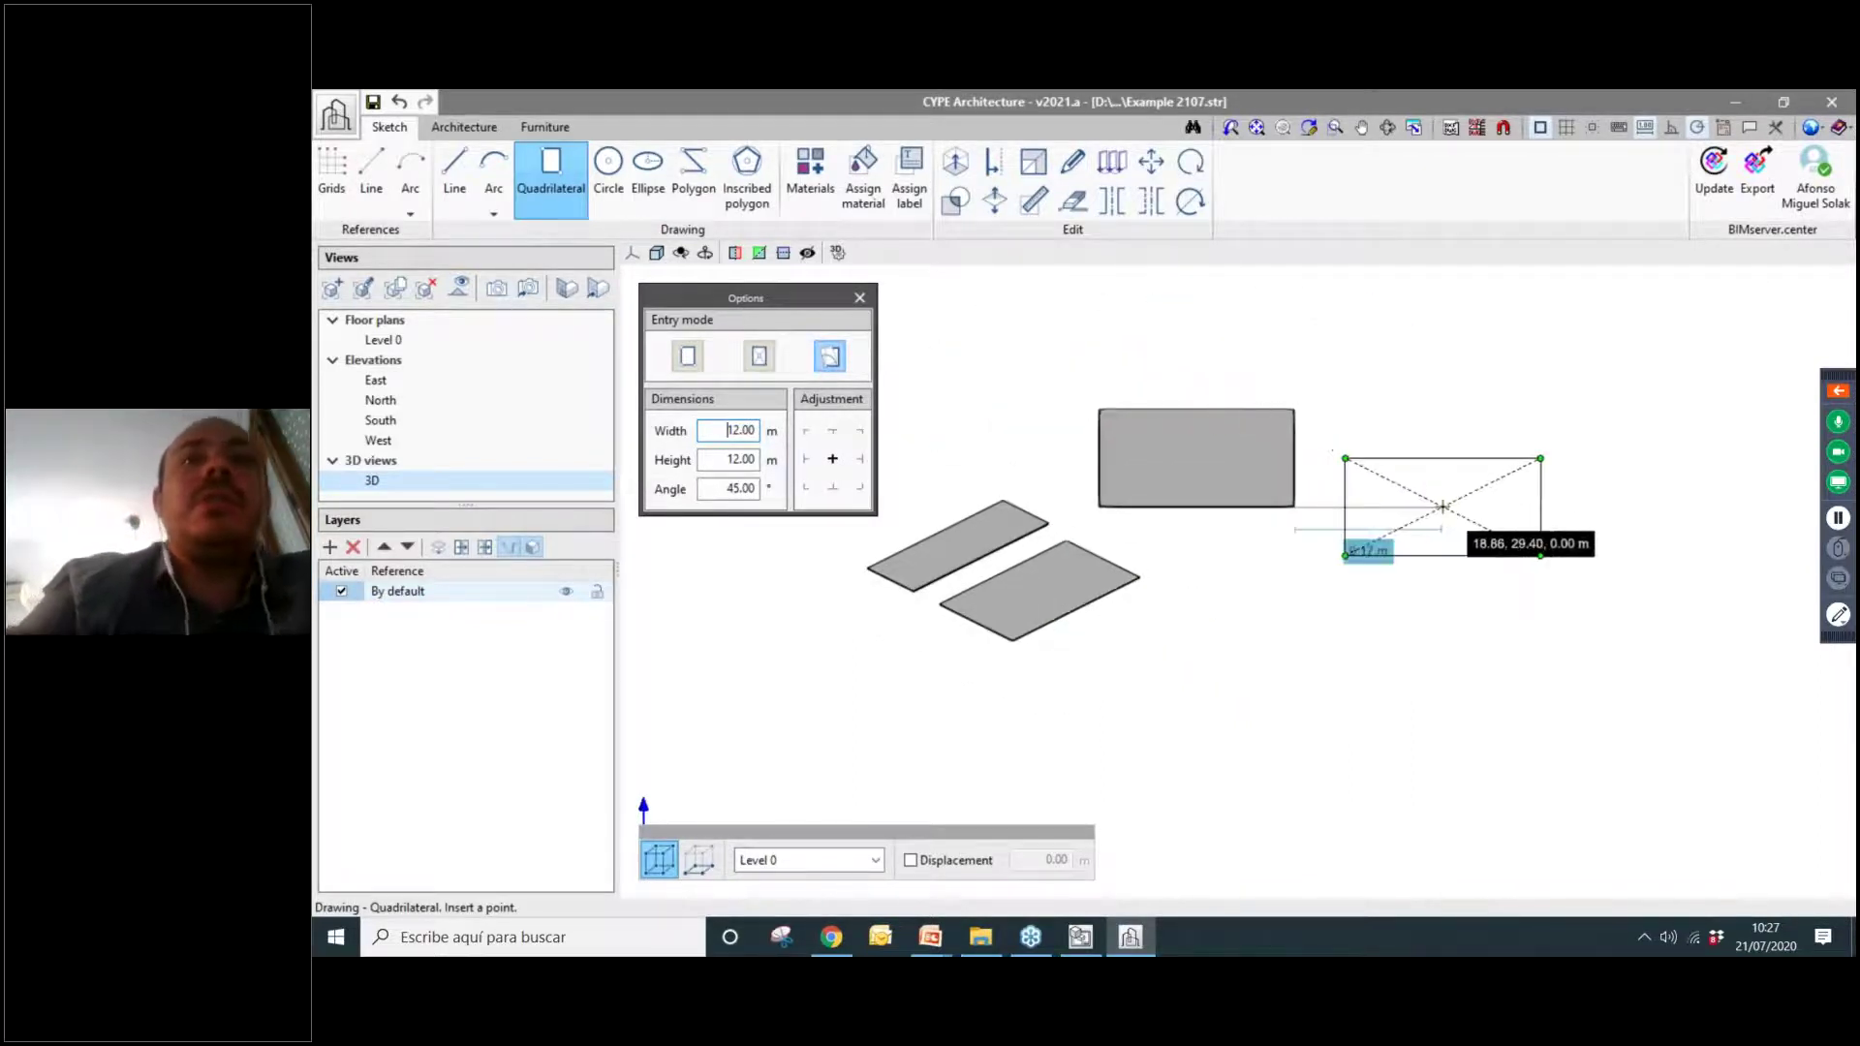
middle_click_drag(1444, 507, 1513, 567)
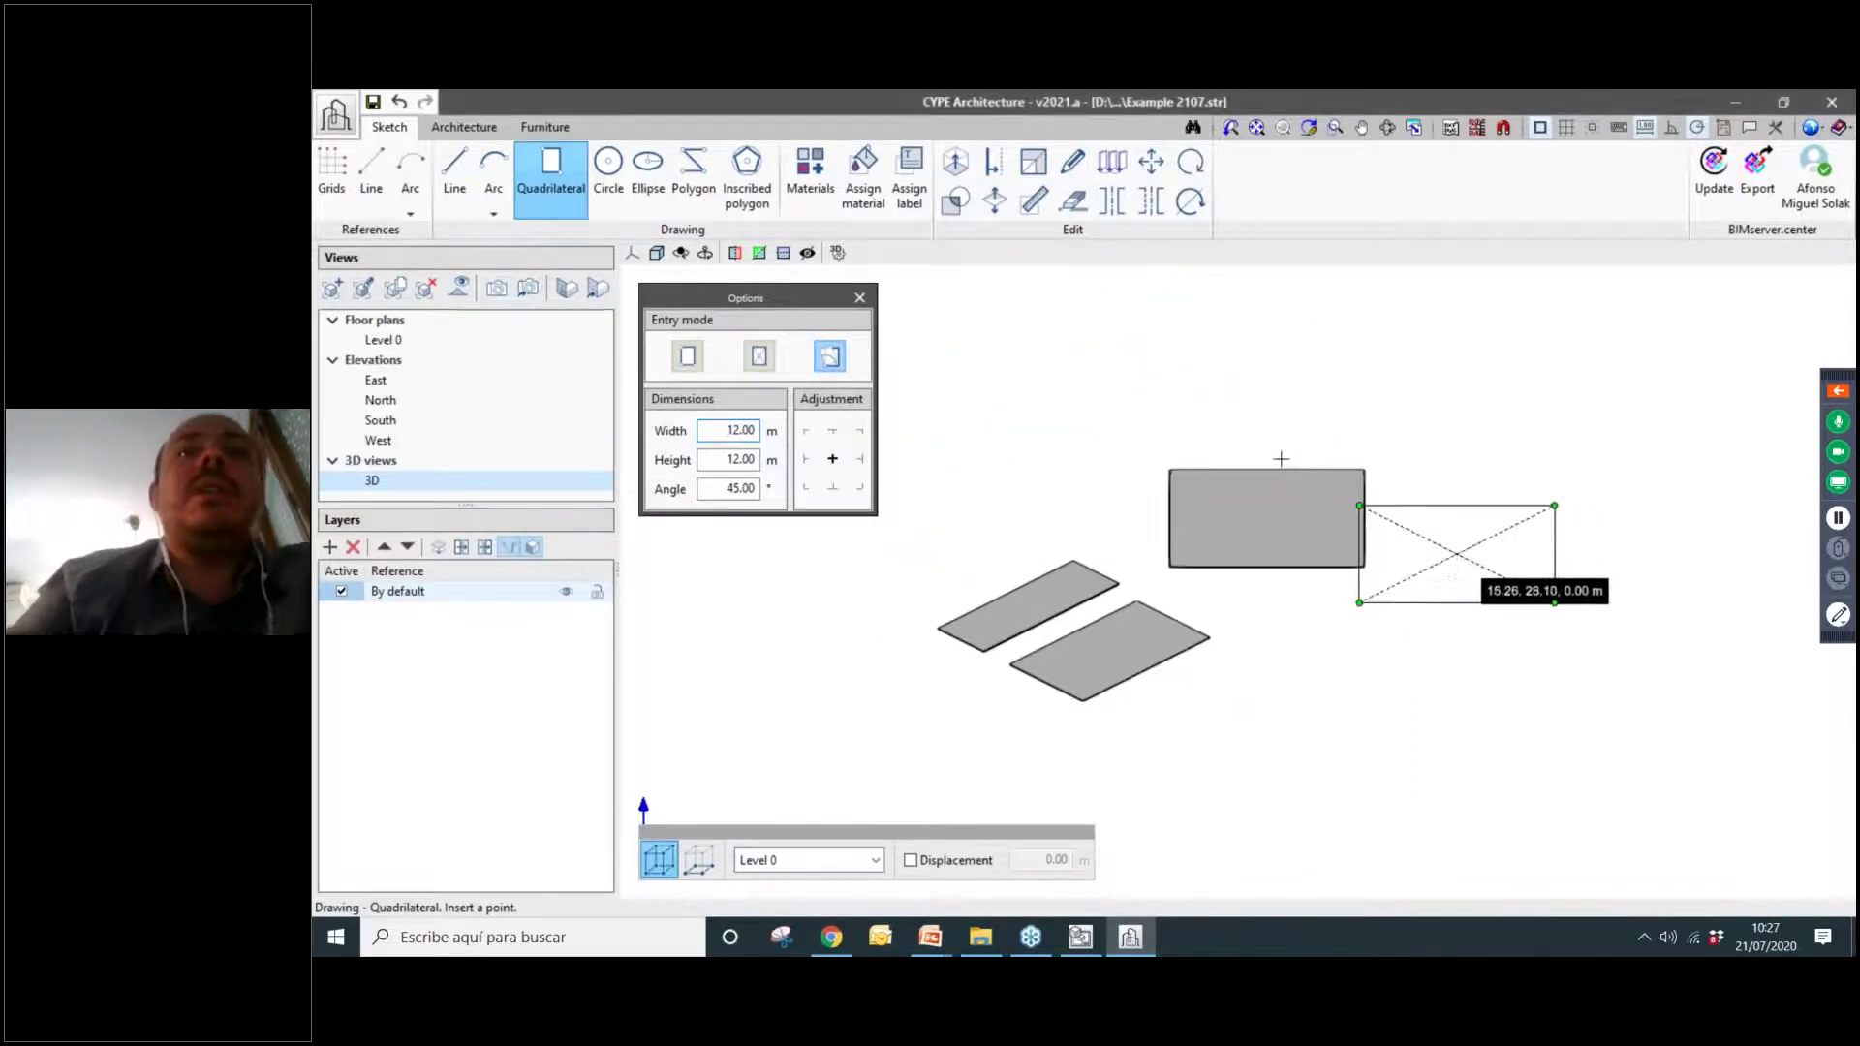
left_click(859, 297)
Draw a closed rectangular outline from four connected lines on Level 0, in front of the two smaller quadrilaterals.
left_click(461, 198)
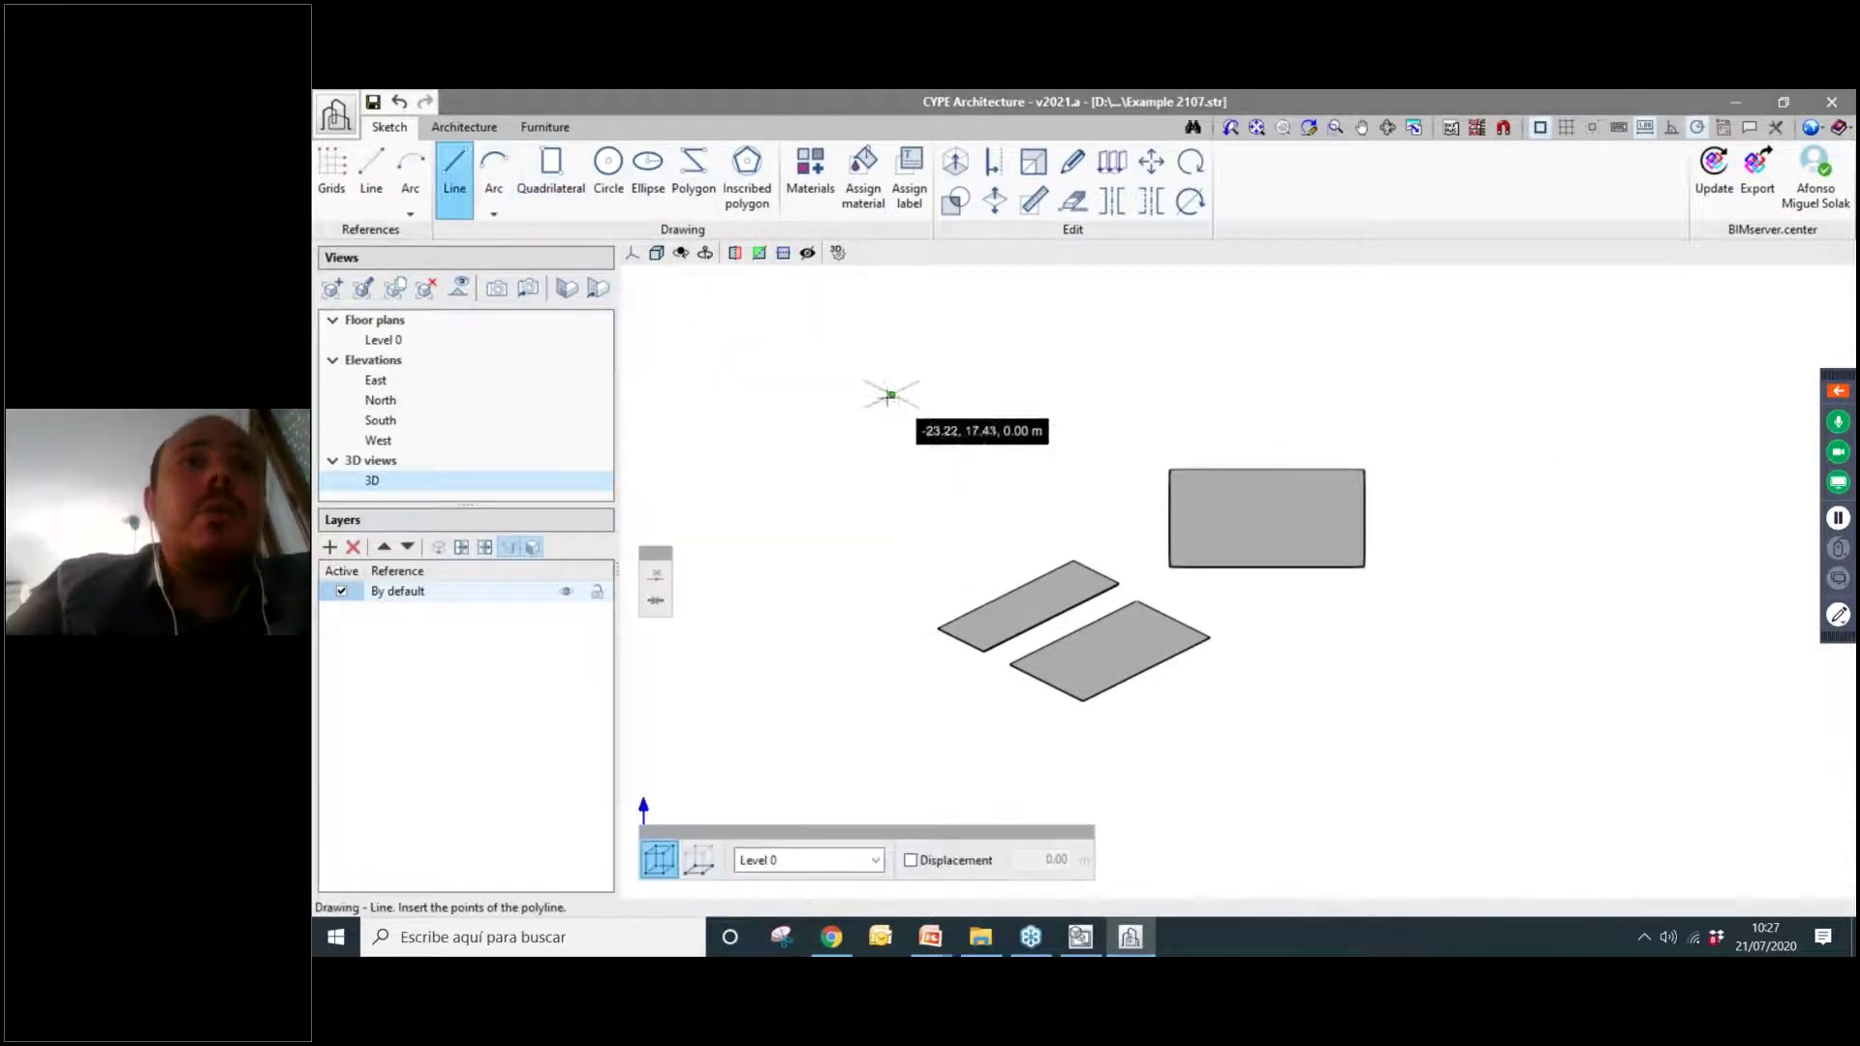
scroll(832, 357, "down", 2)
scroll(975, 593, "up", 1)
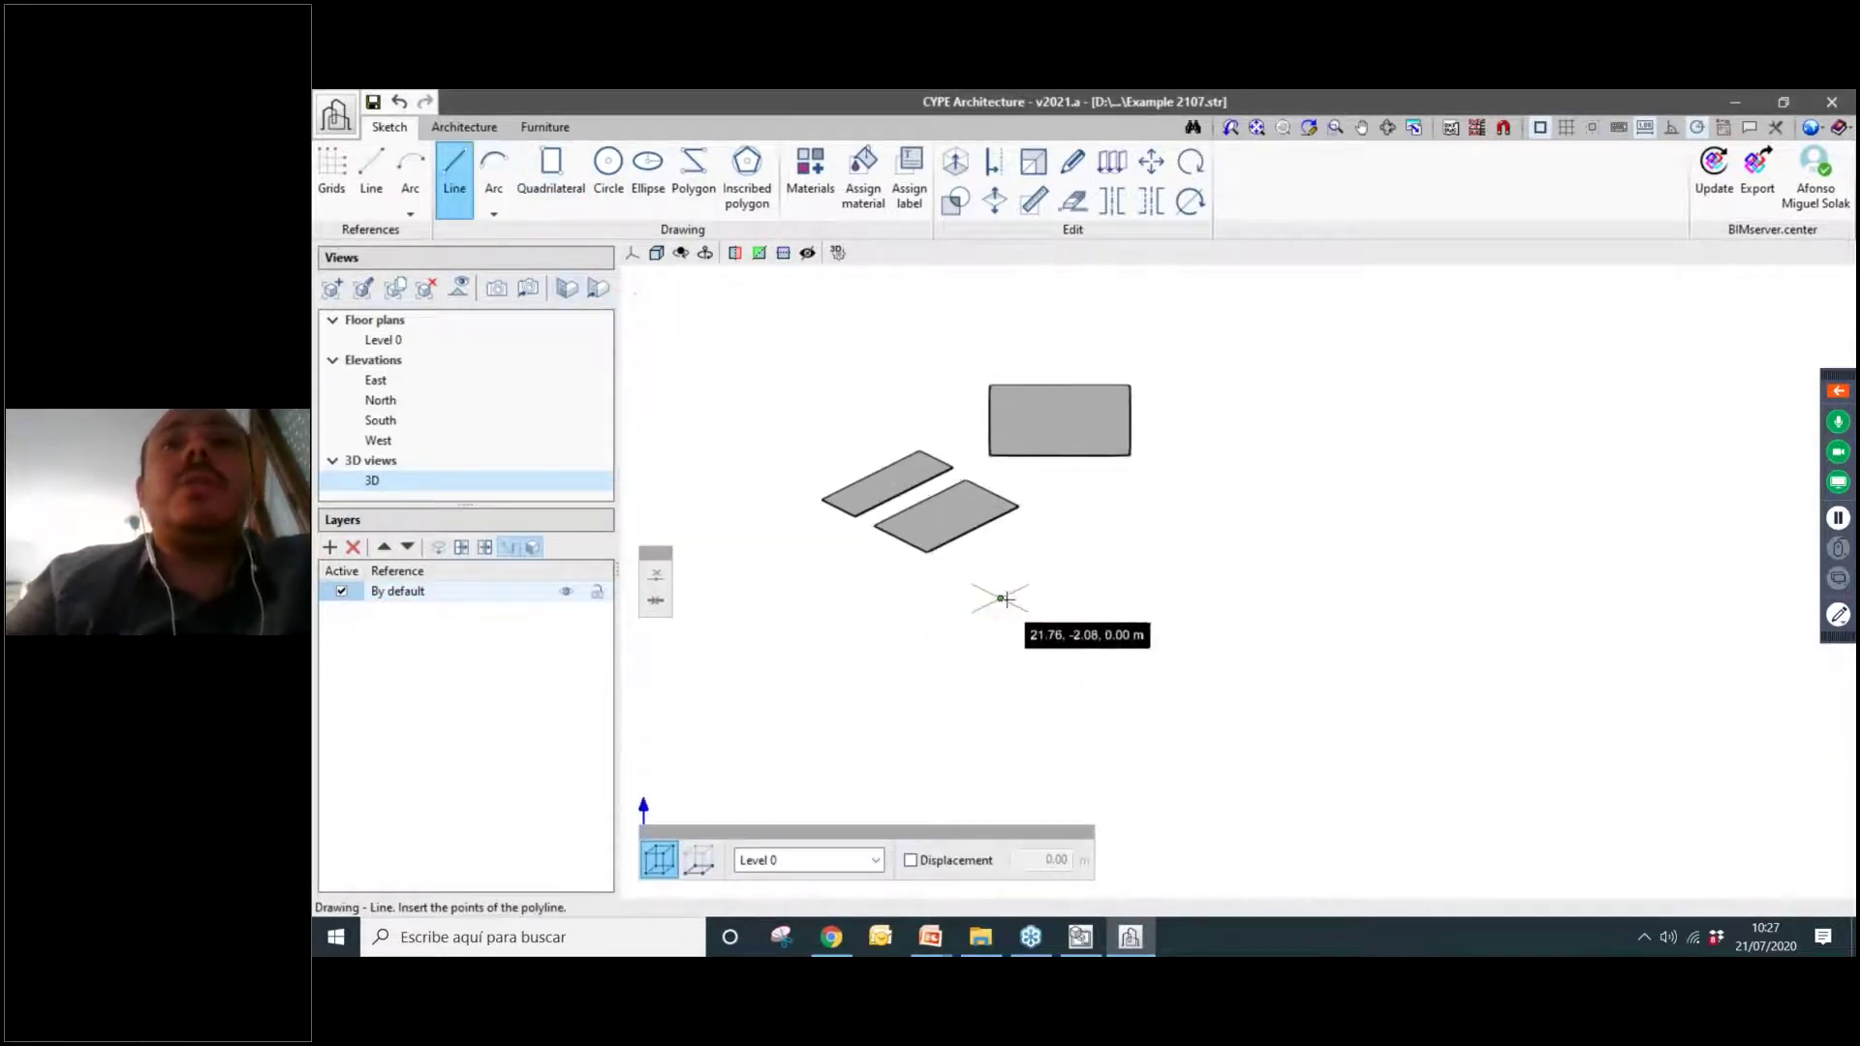
left_click(1008, 593)
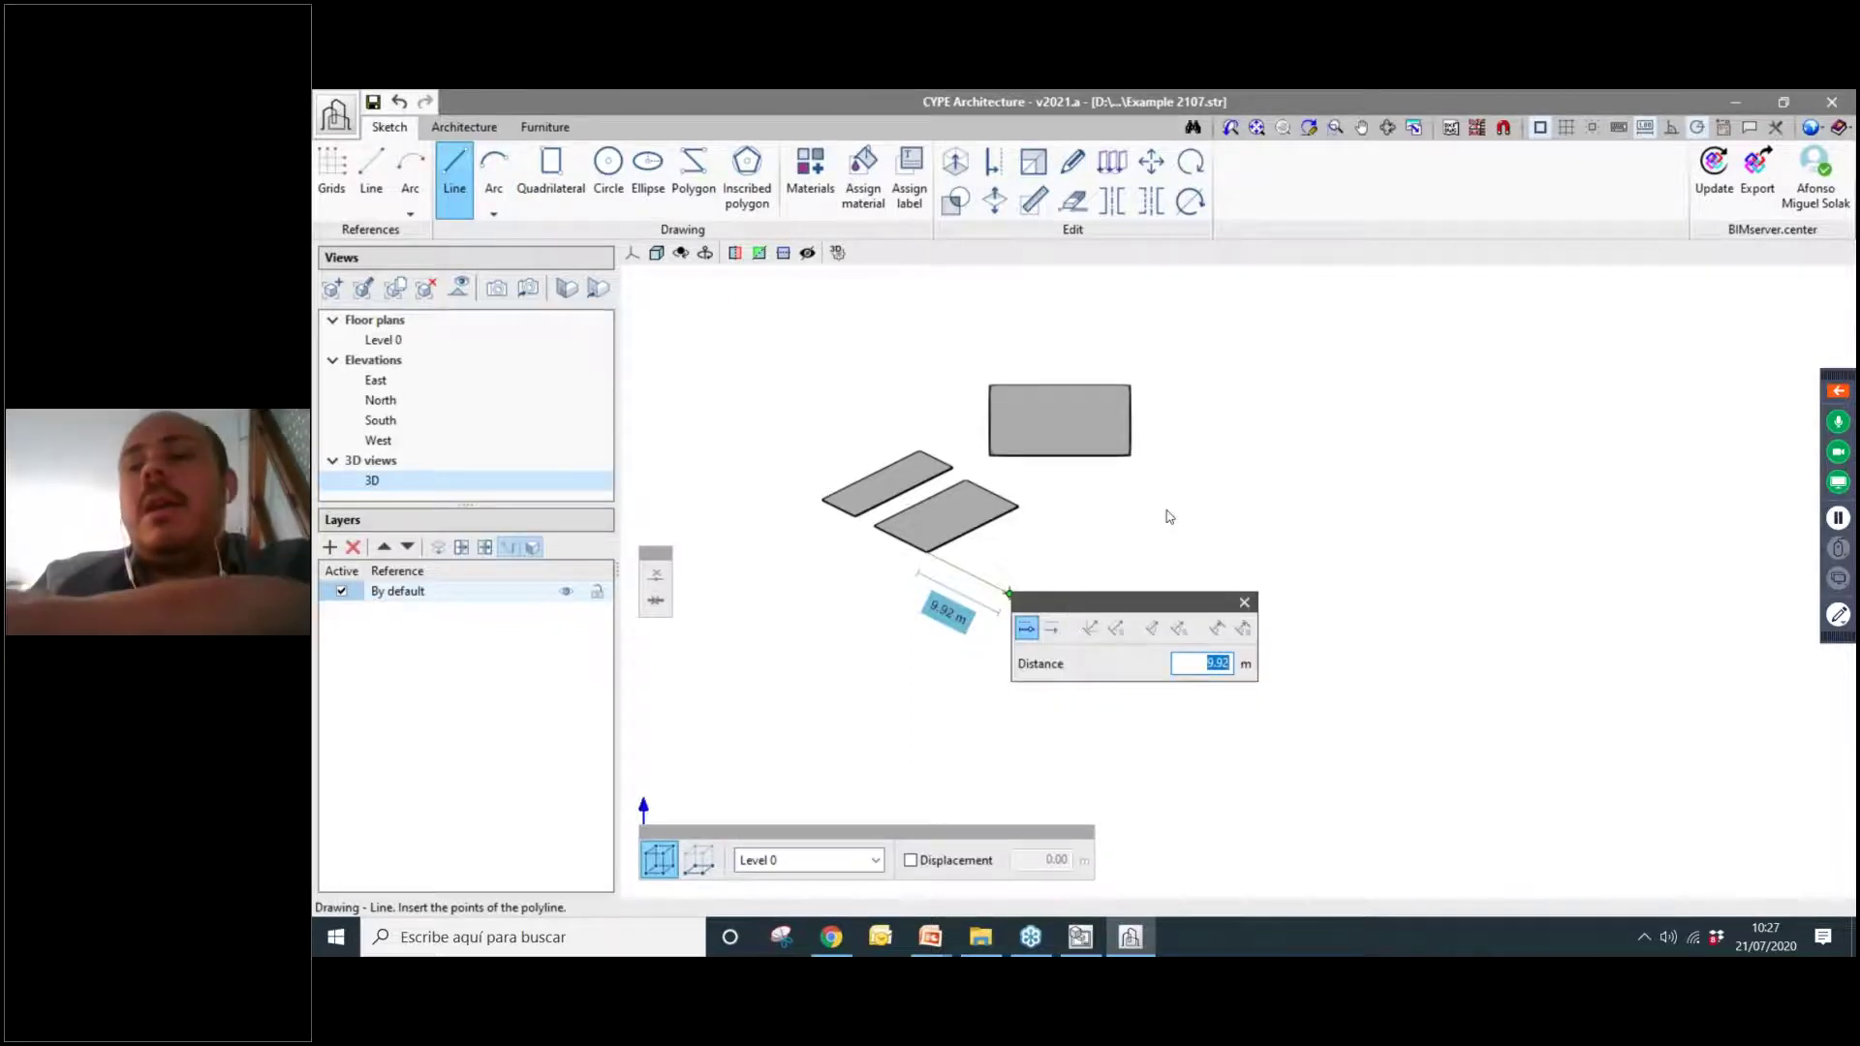
key("Return")
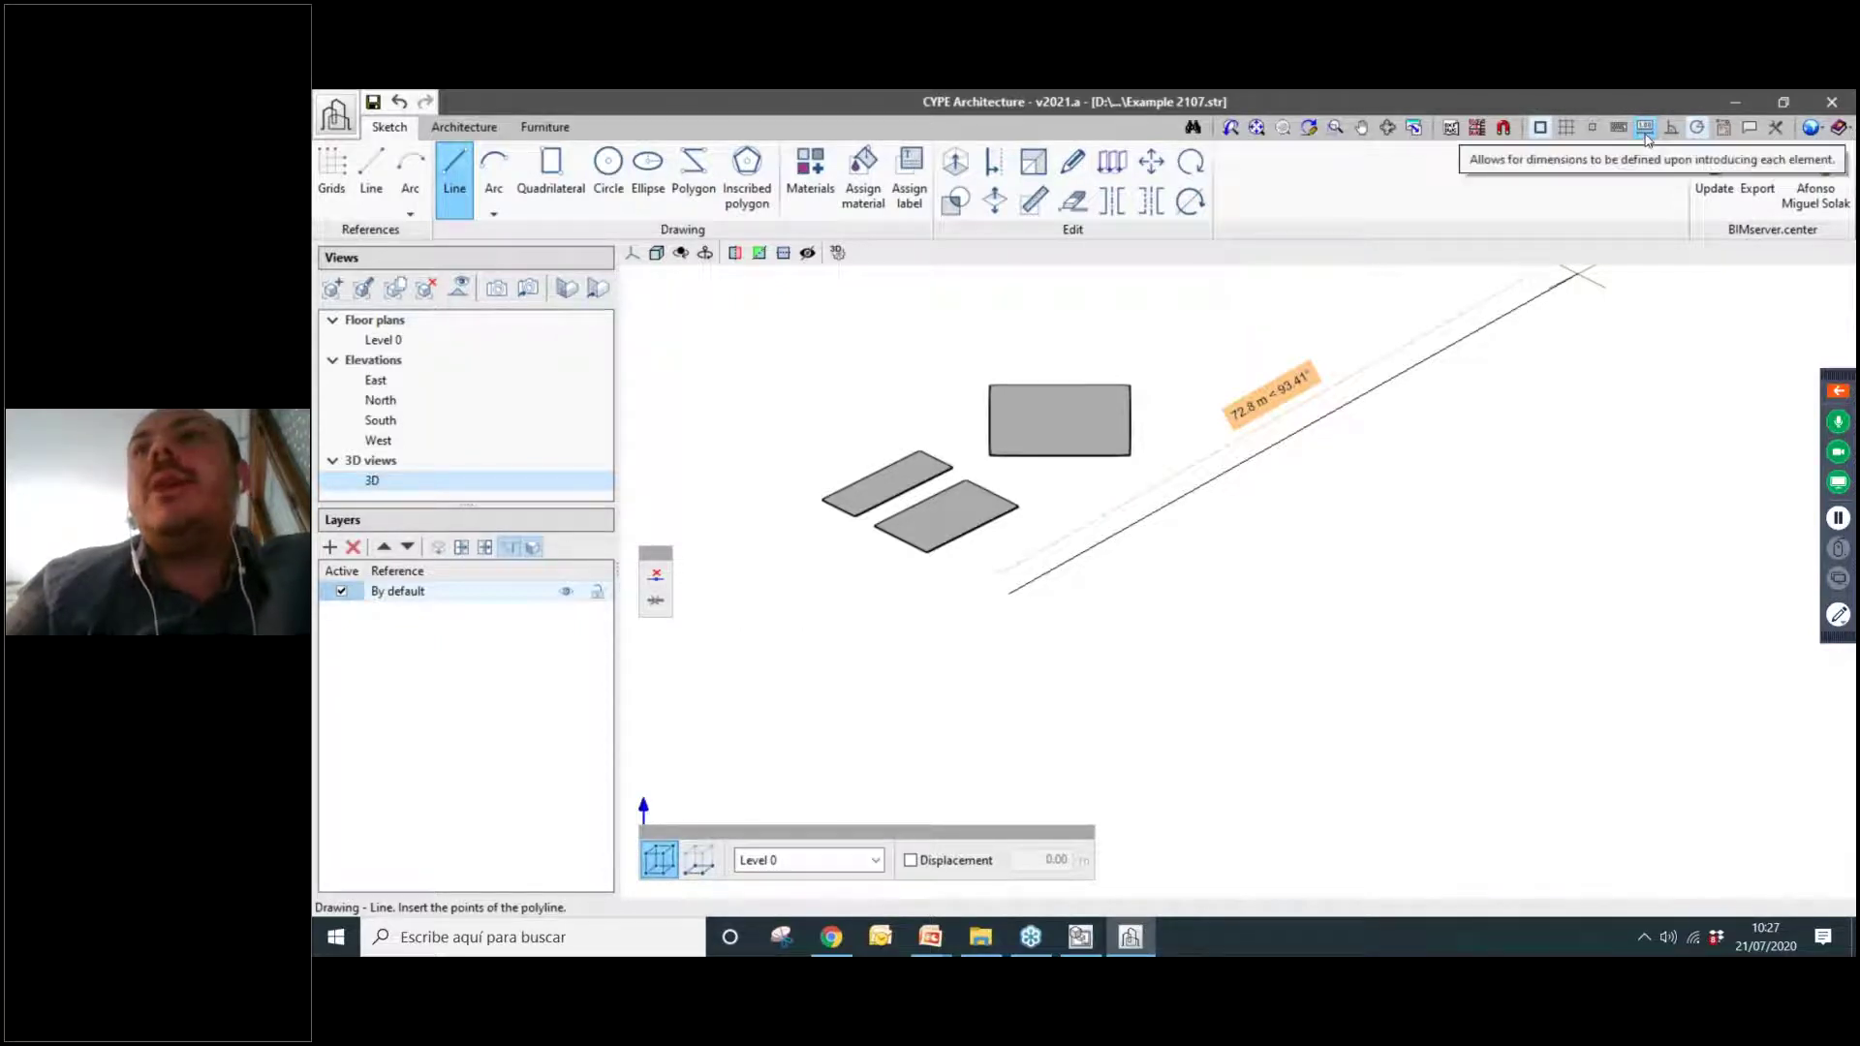
left_click(1065, 621)
left_click(1193, 557)
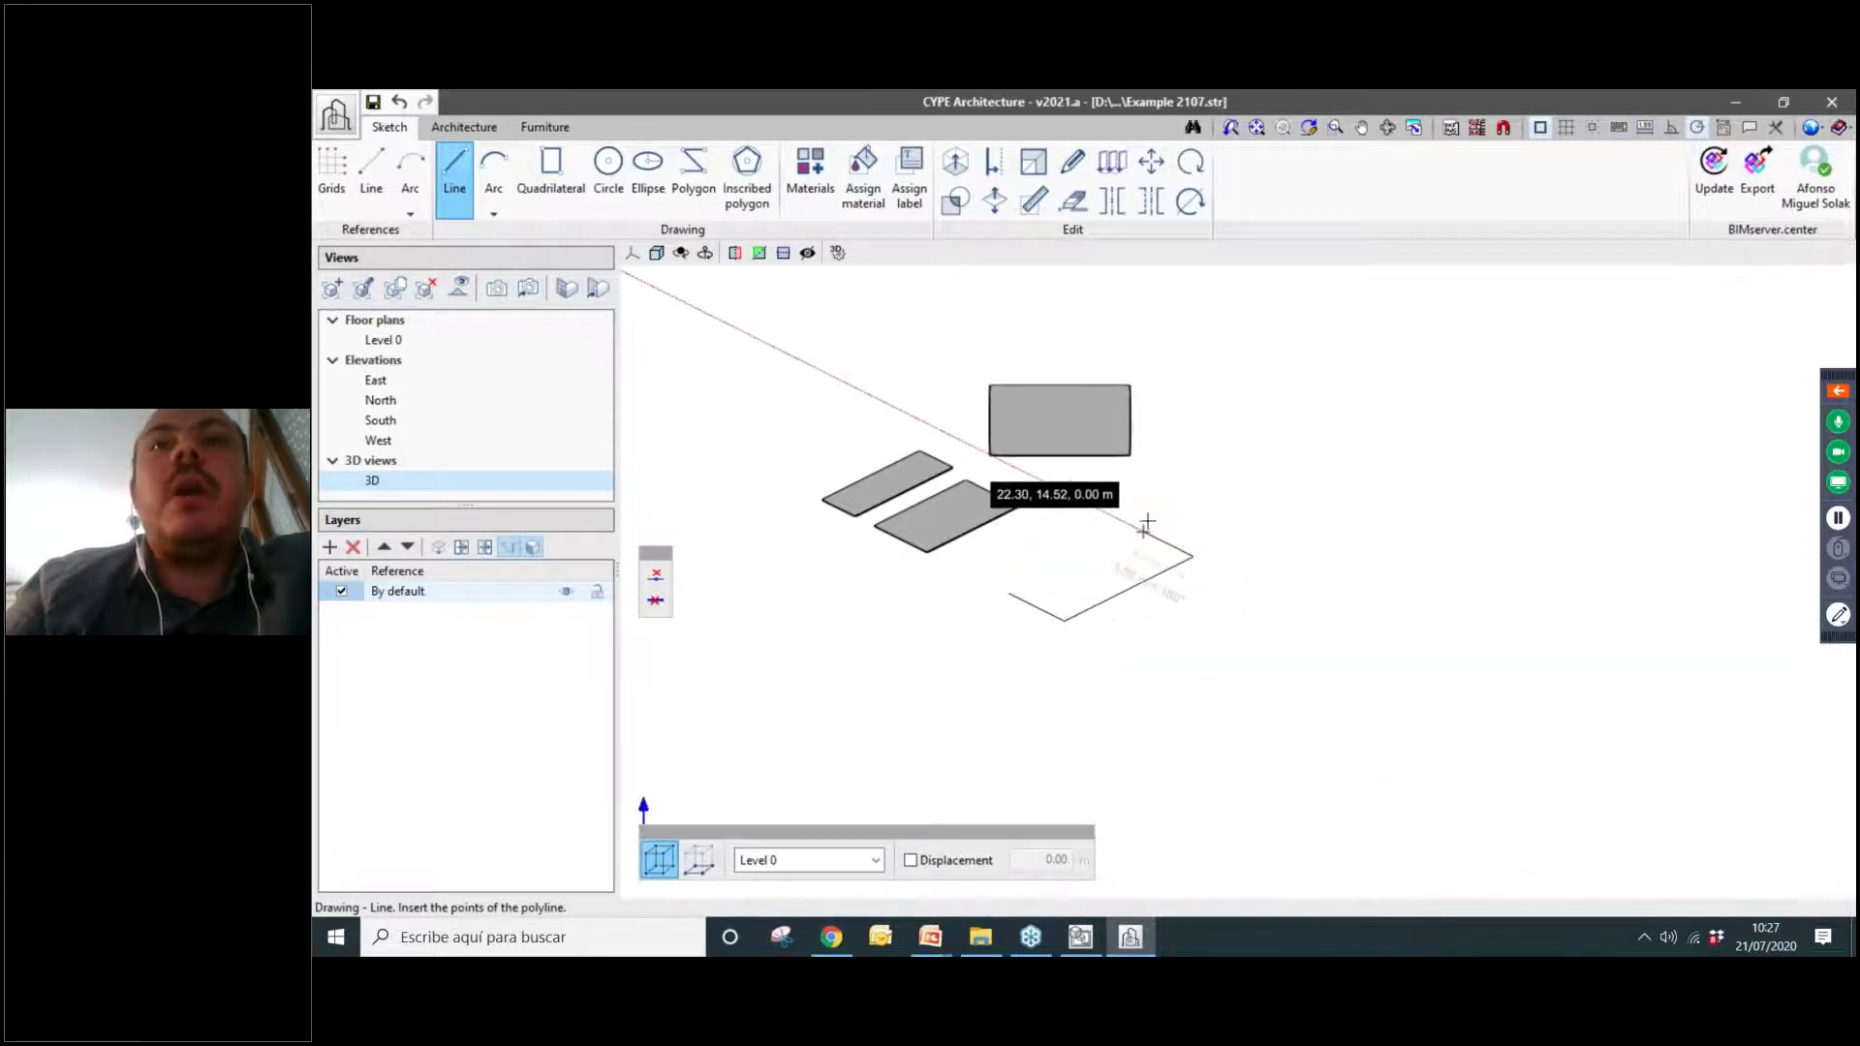
left_click(1137, 526)
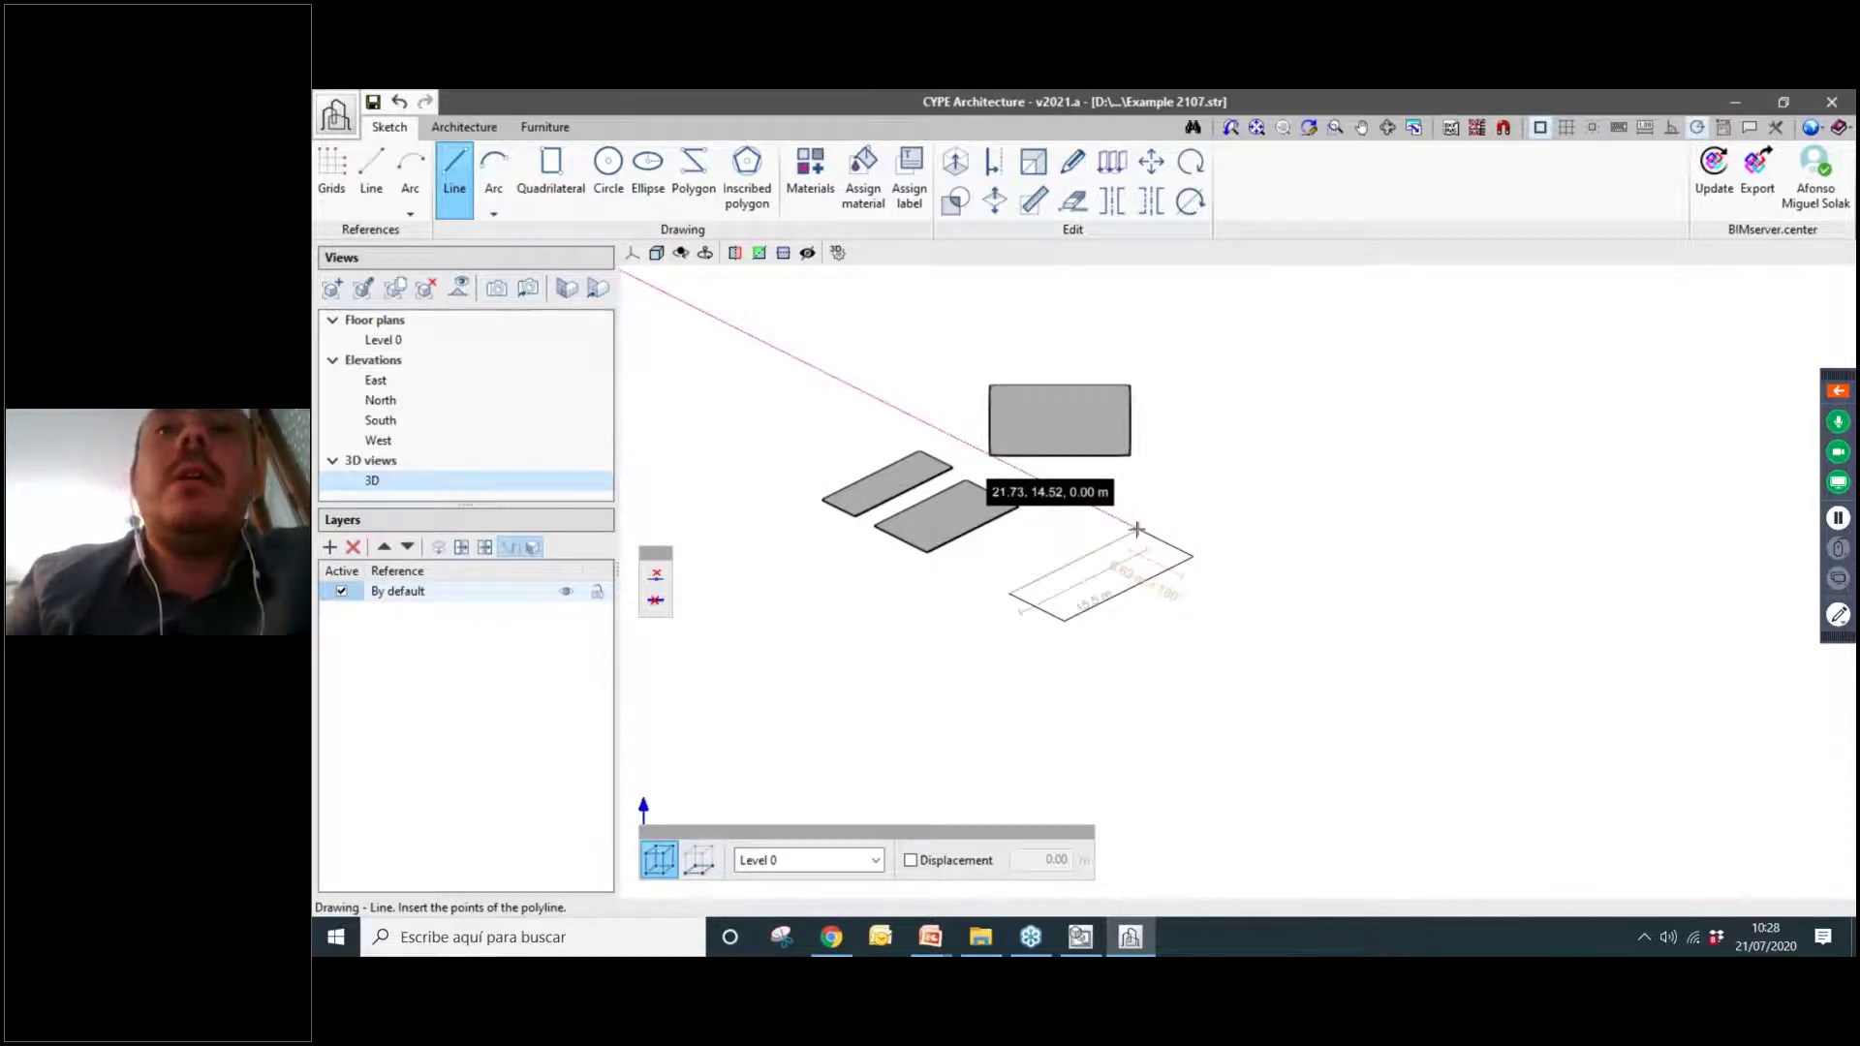
left_click(1010, 592)
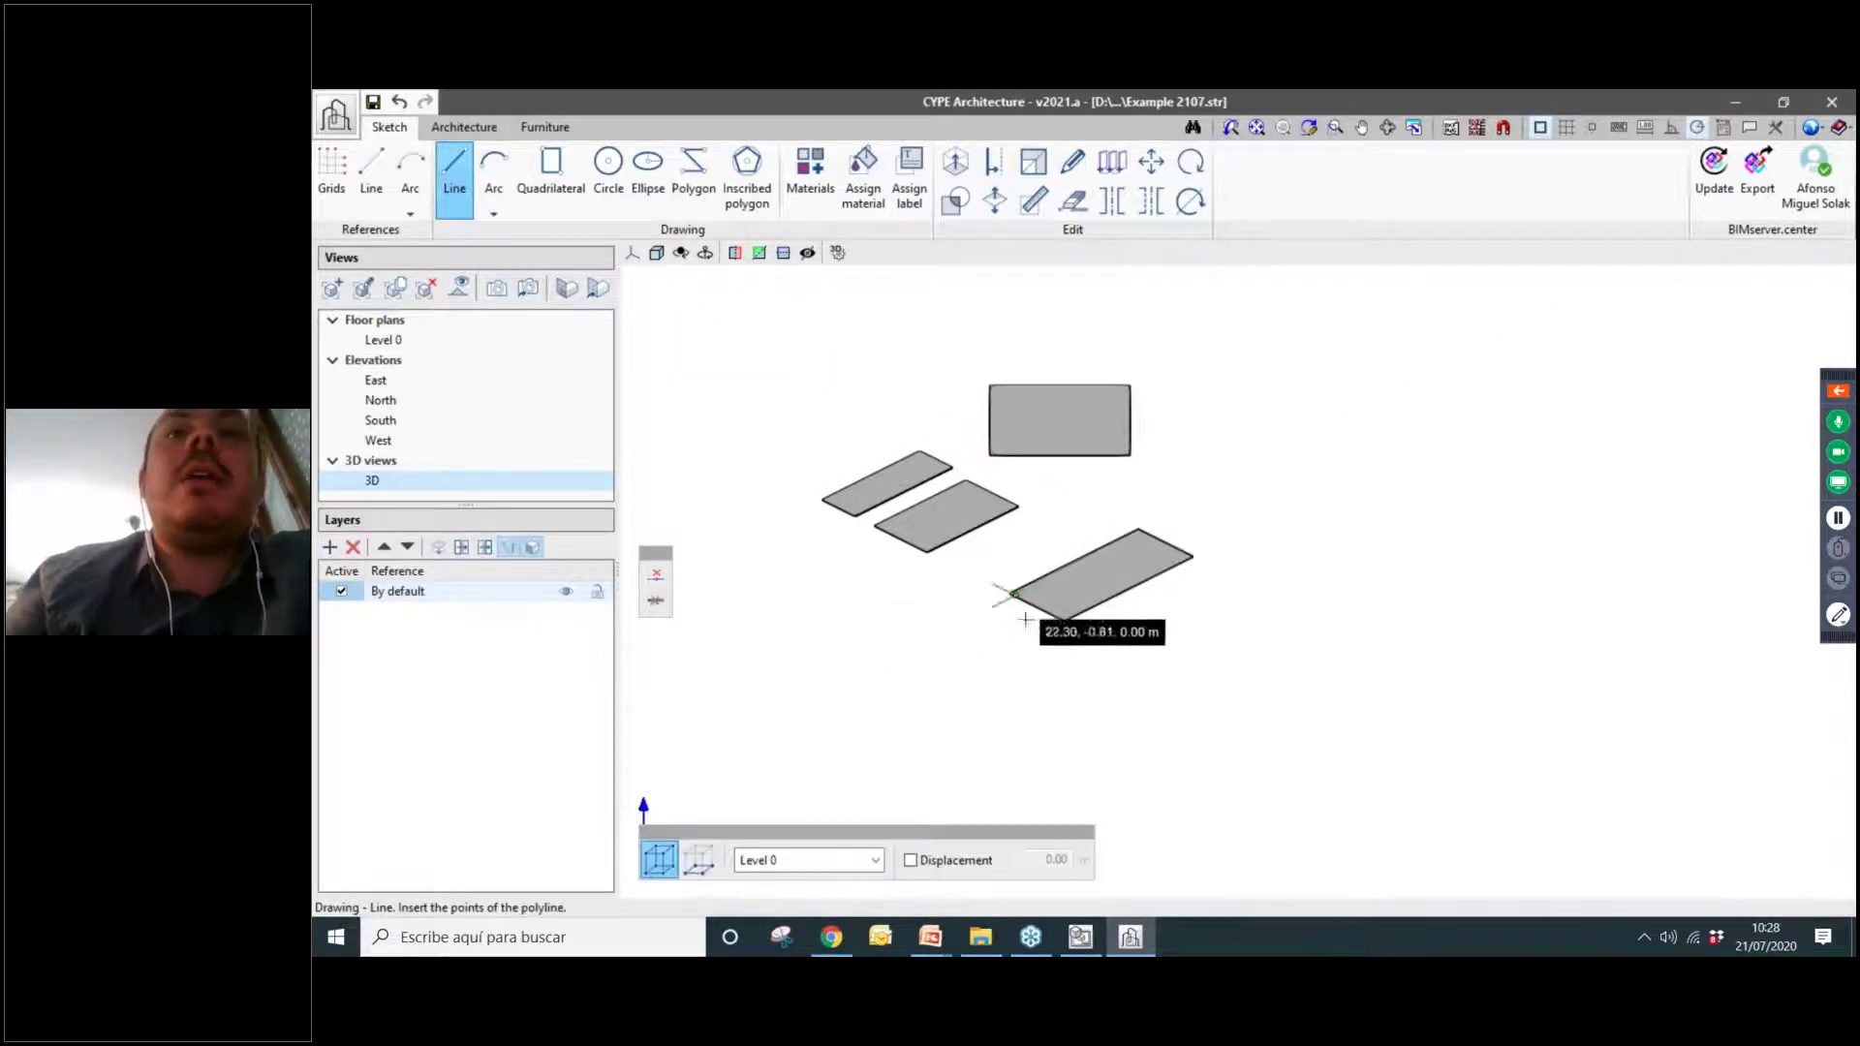
Draw a closed triangle with connected lines in front of the new line-drawn rectangle.
left_click(1131, 655)
left_click(1206, 692)
left_click(1314, 616)
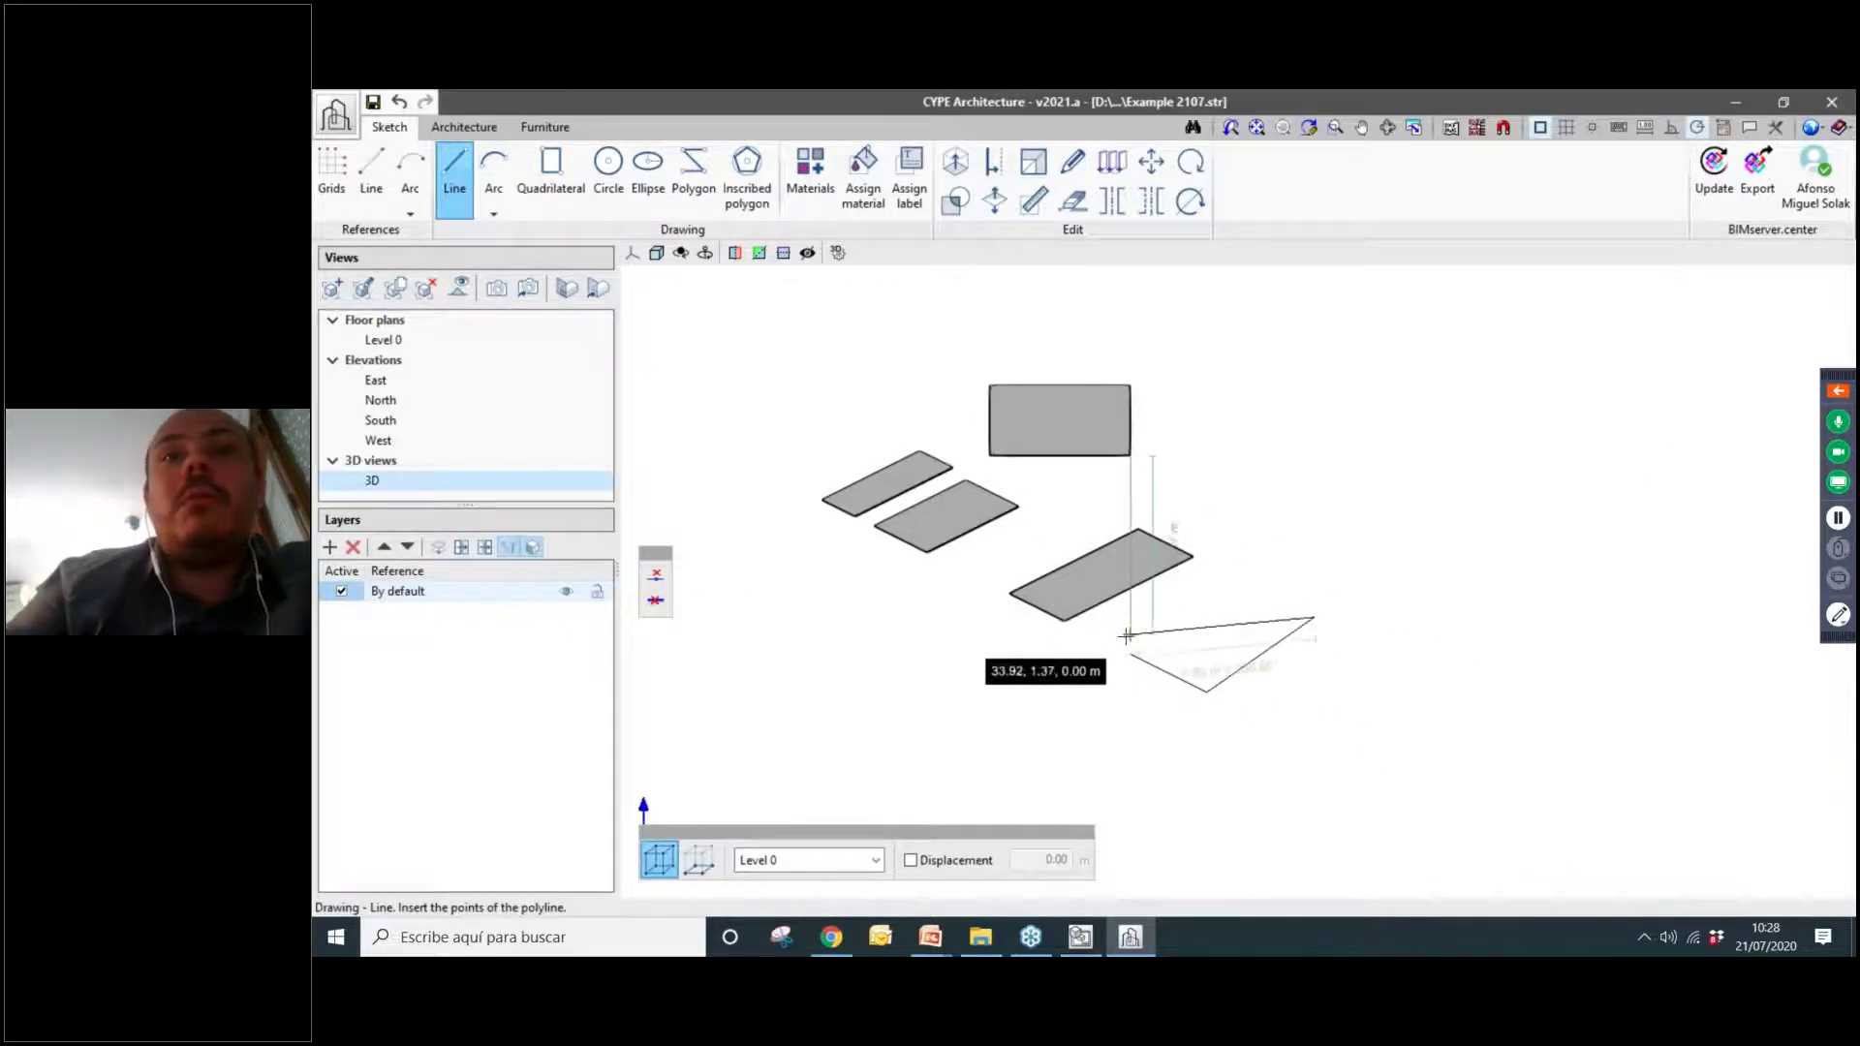
left_click(1131, 655)
Draw a closed, irregular six-sided shape with connected lines, beyond the triangle and beside the rotated square.
left_click(1292, 528)
left_click(1387, 528)
left_click(1463, 443)
left_click(1369, 395)
left_click(1324, 447)
left_click(1291, 463)
scroll(1211, 583, "down", 3)
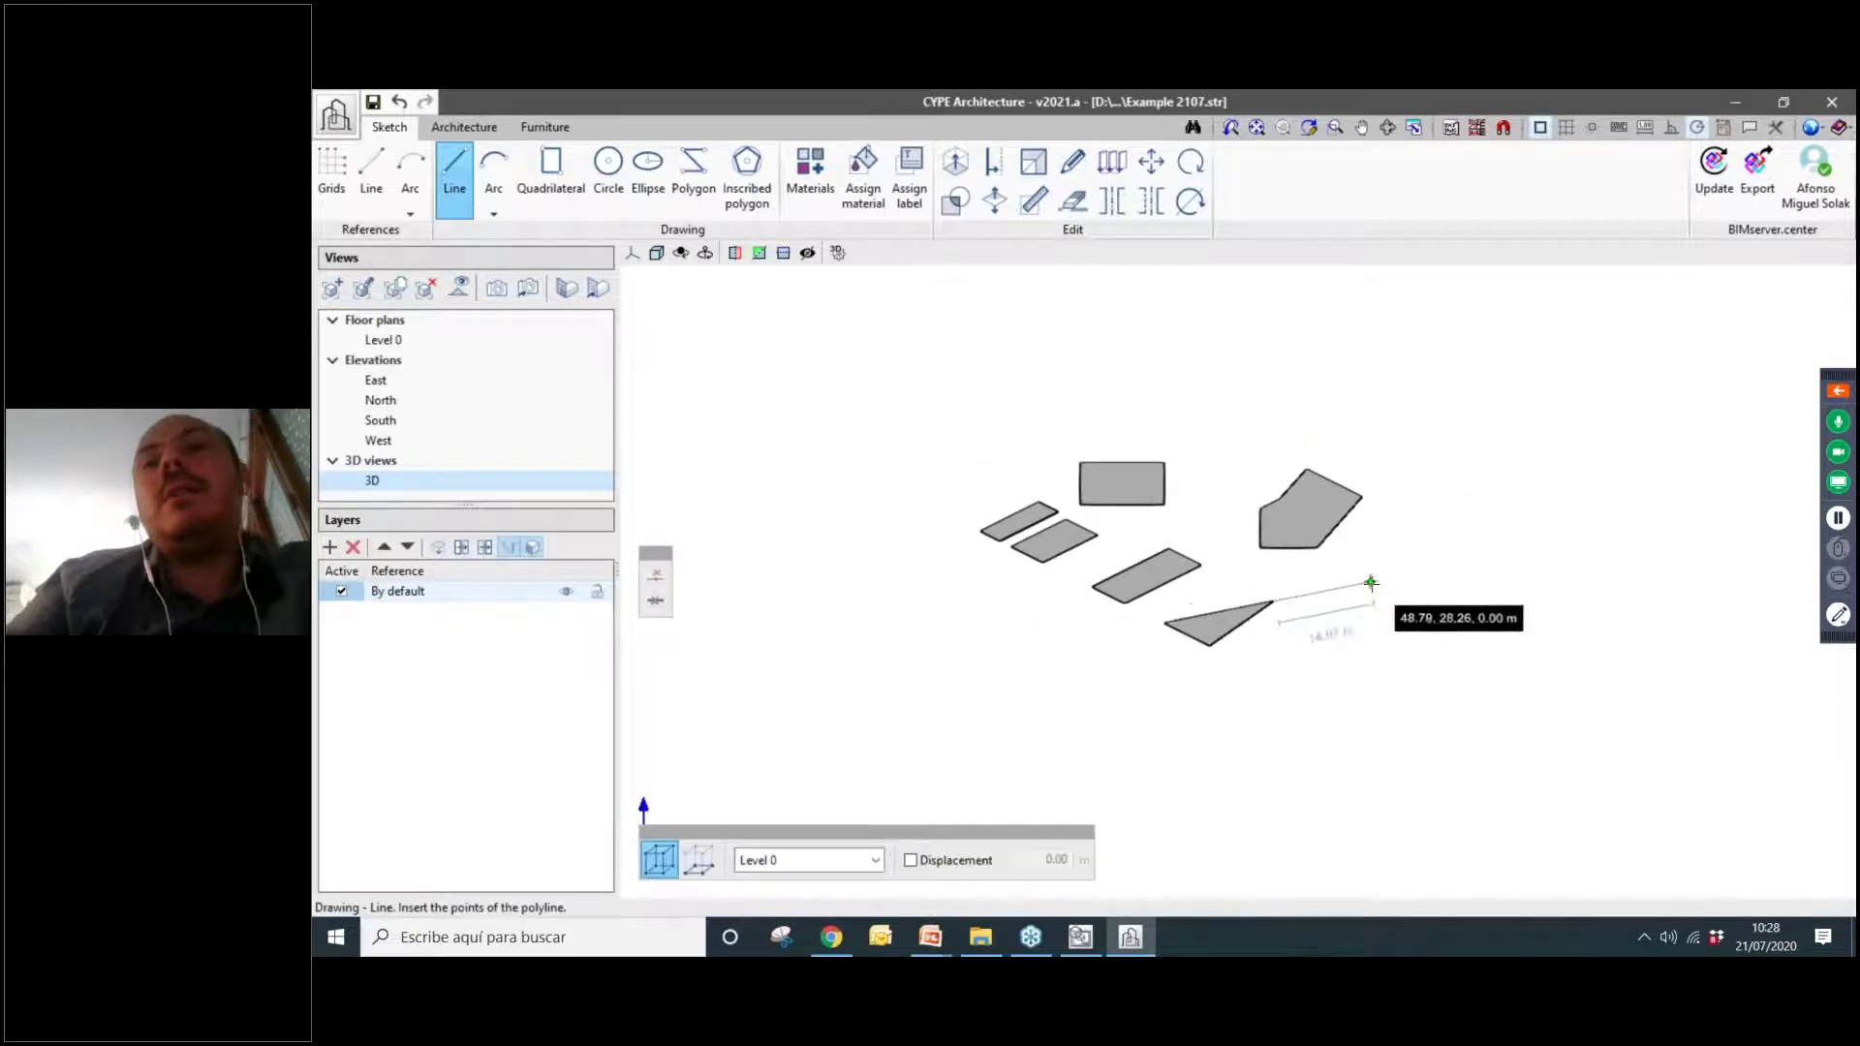
scroll(1360, 584, "up", 1)
middle_click_drag(905, 578, 941, 540)
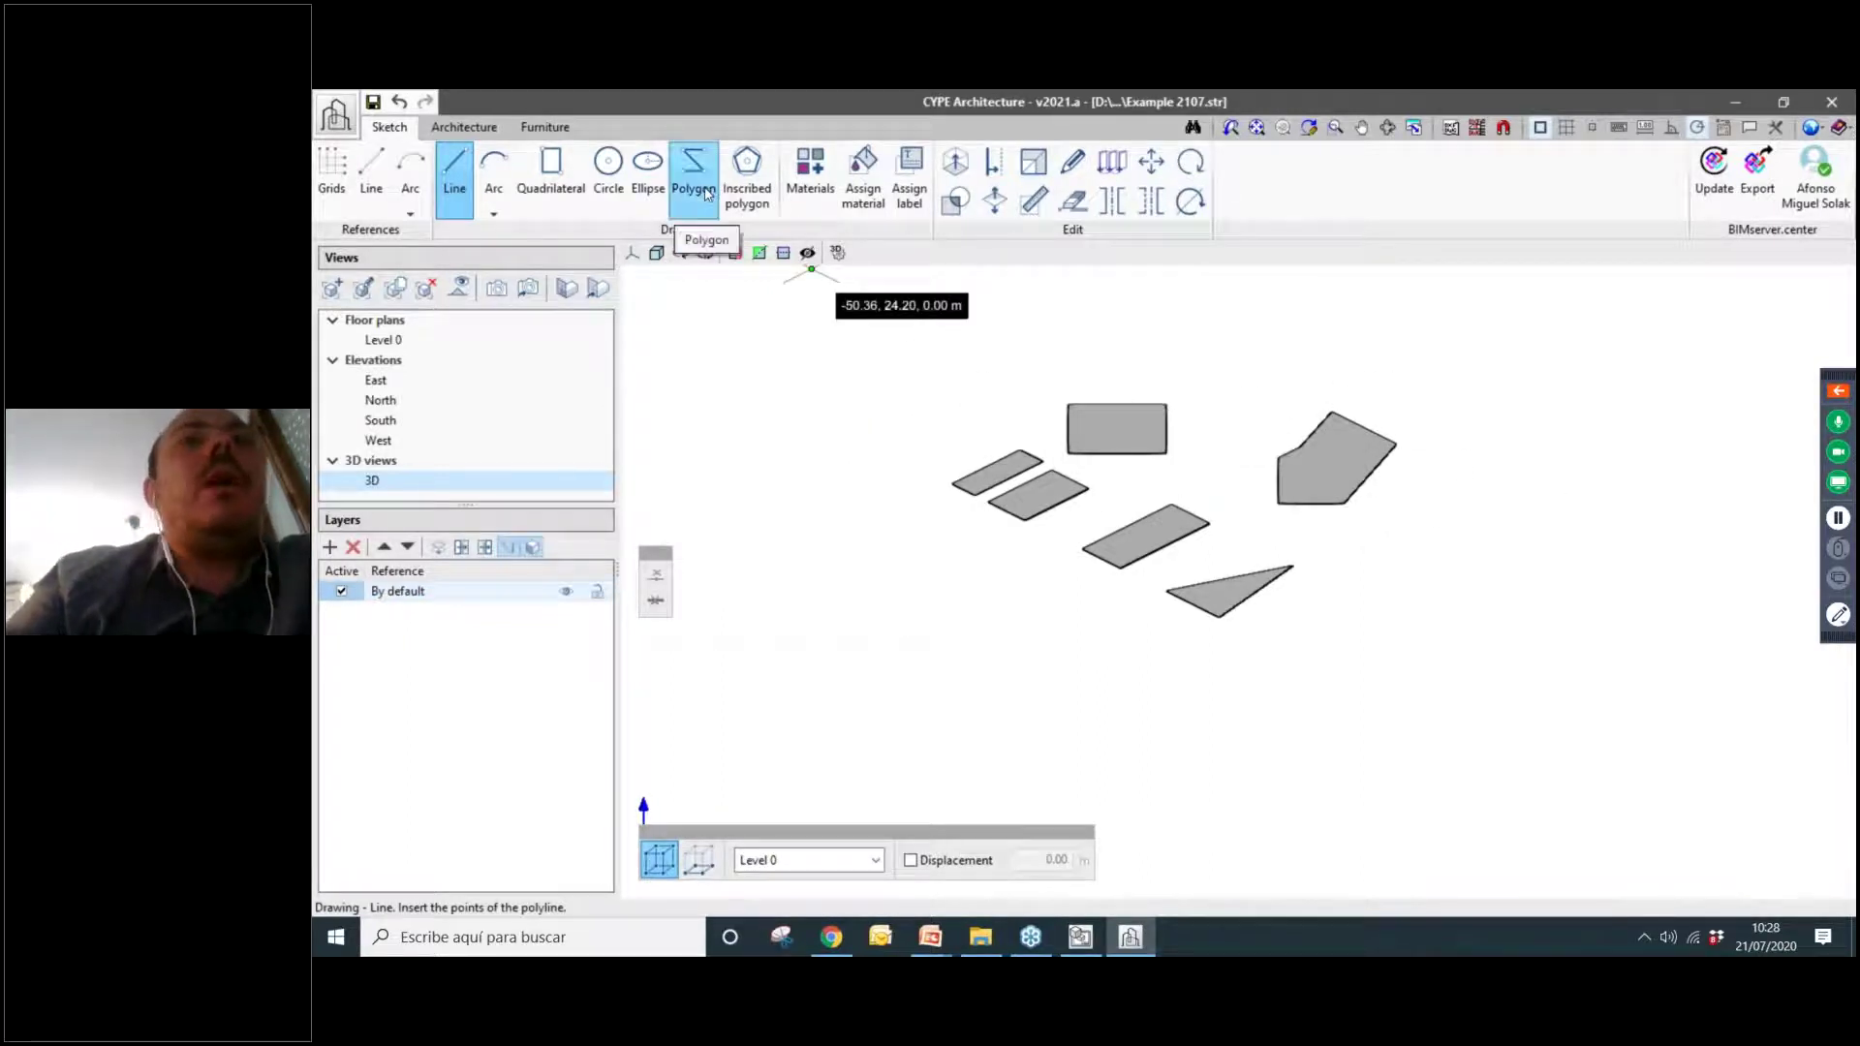
Draw an open zigzag polyline of five segments in the empty area in front of the two smaller quadrilaterals.
left_click(865, 571)
left_click(949, 532)
left_click(998, 616)
left_click(898, 669)
left_click(1017, 728)
left_click(1092, 706)
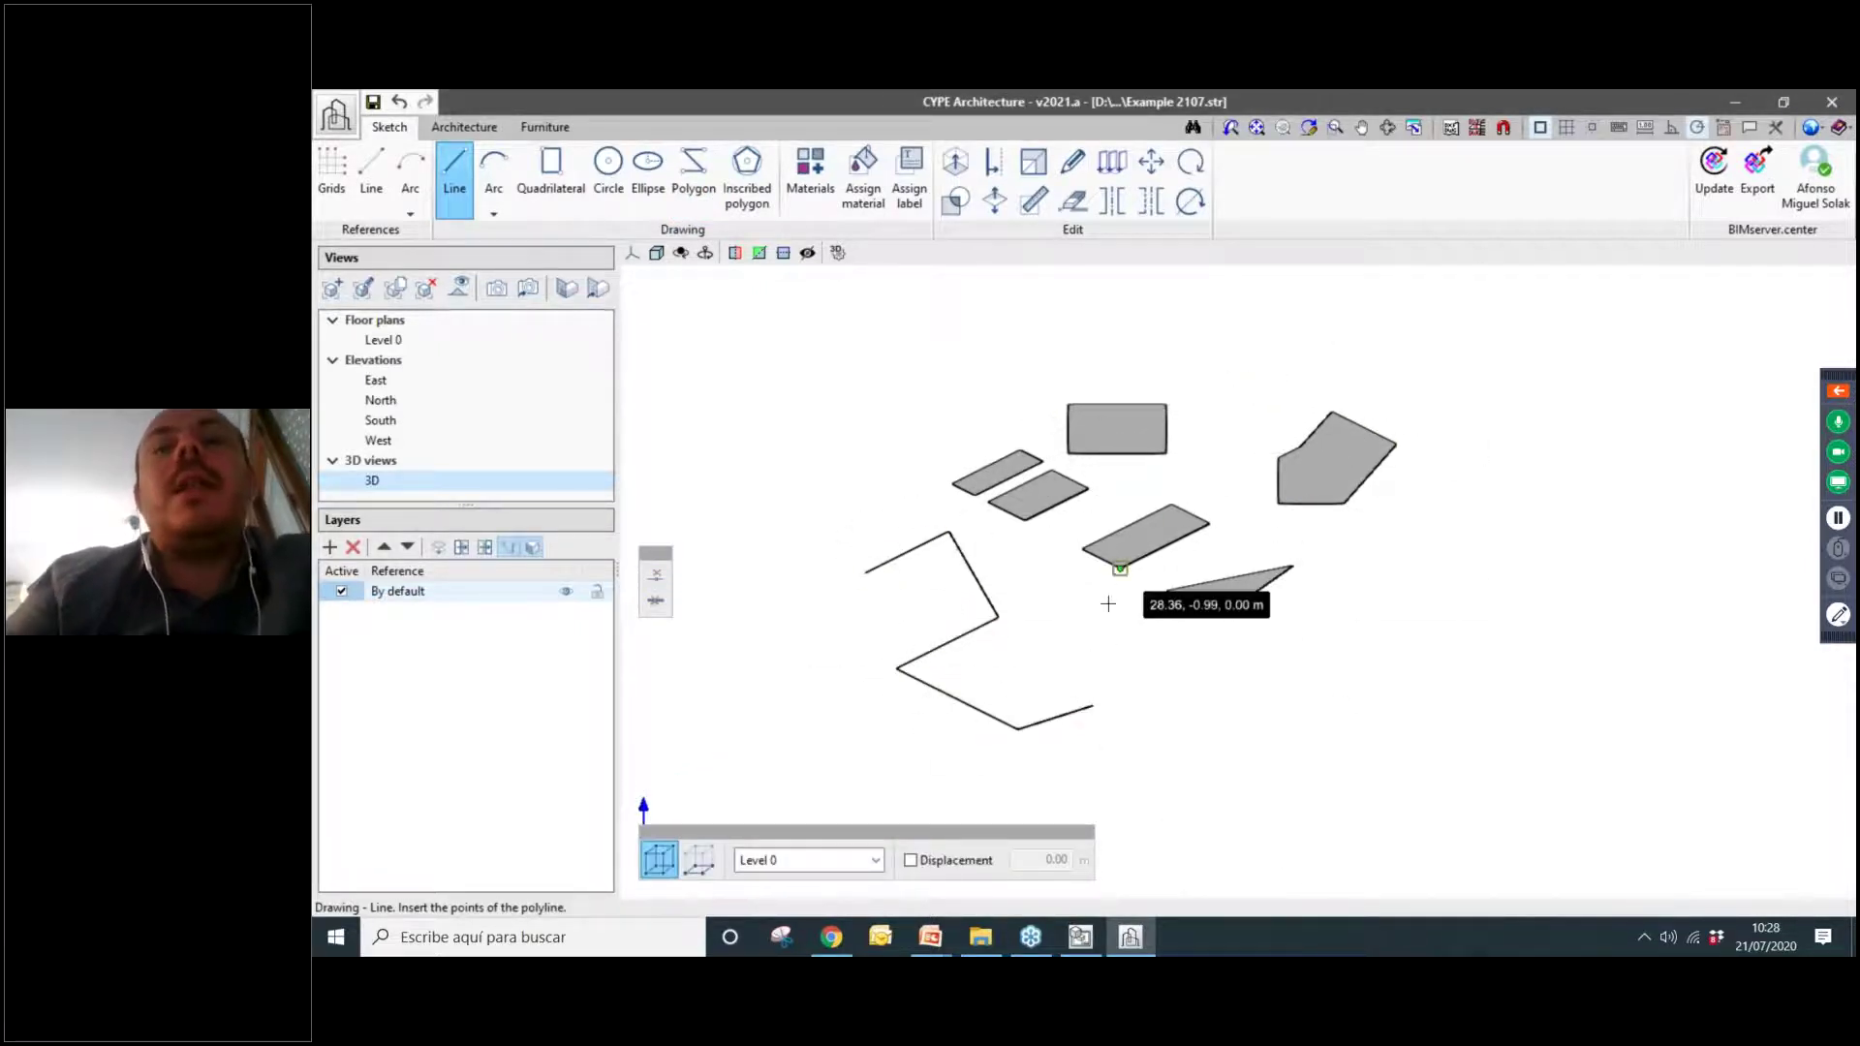
Draw a closed, irregular nine-sided polygon on Level 0 in the empty area behind the two smaller quadrilaterals.
left_click(700, 187)
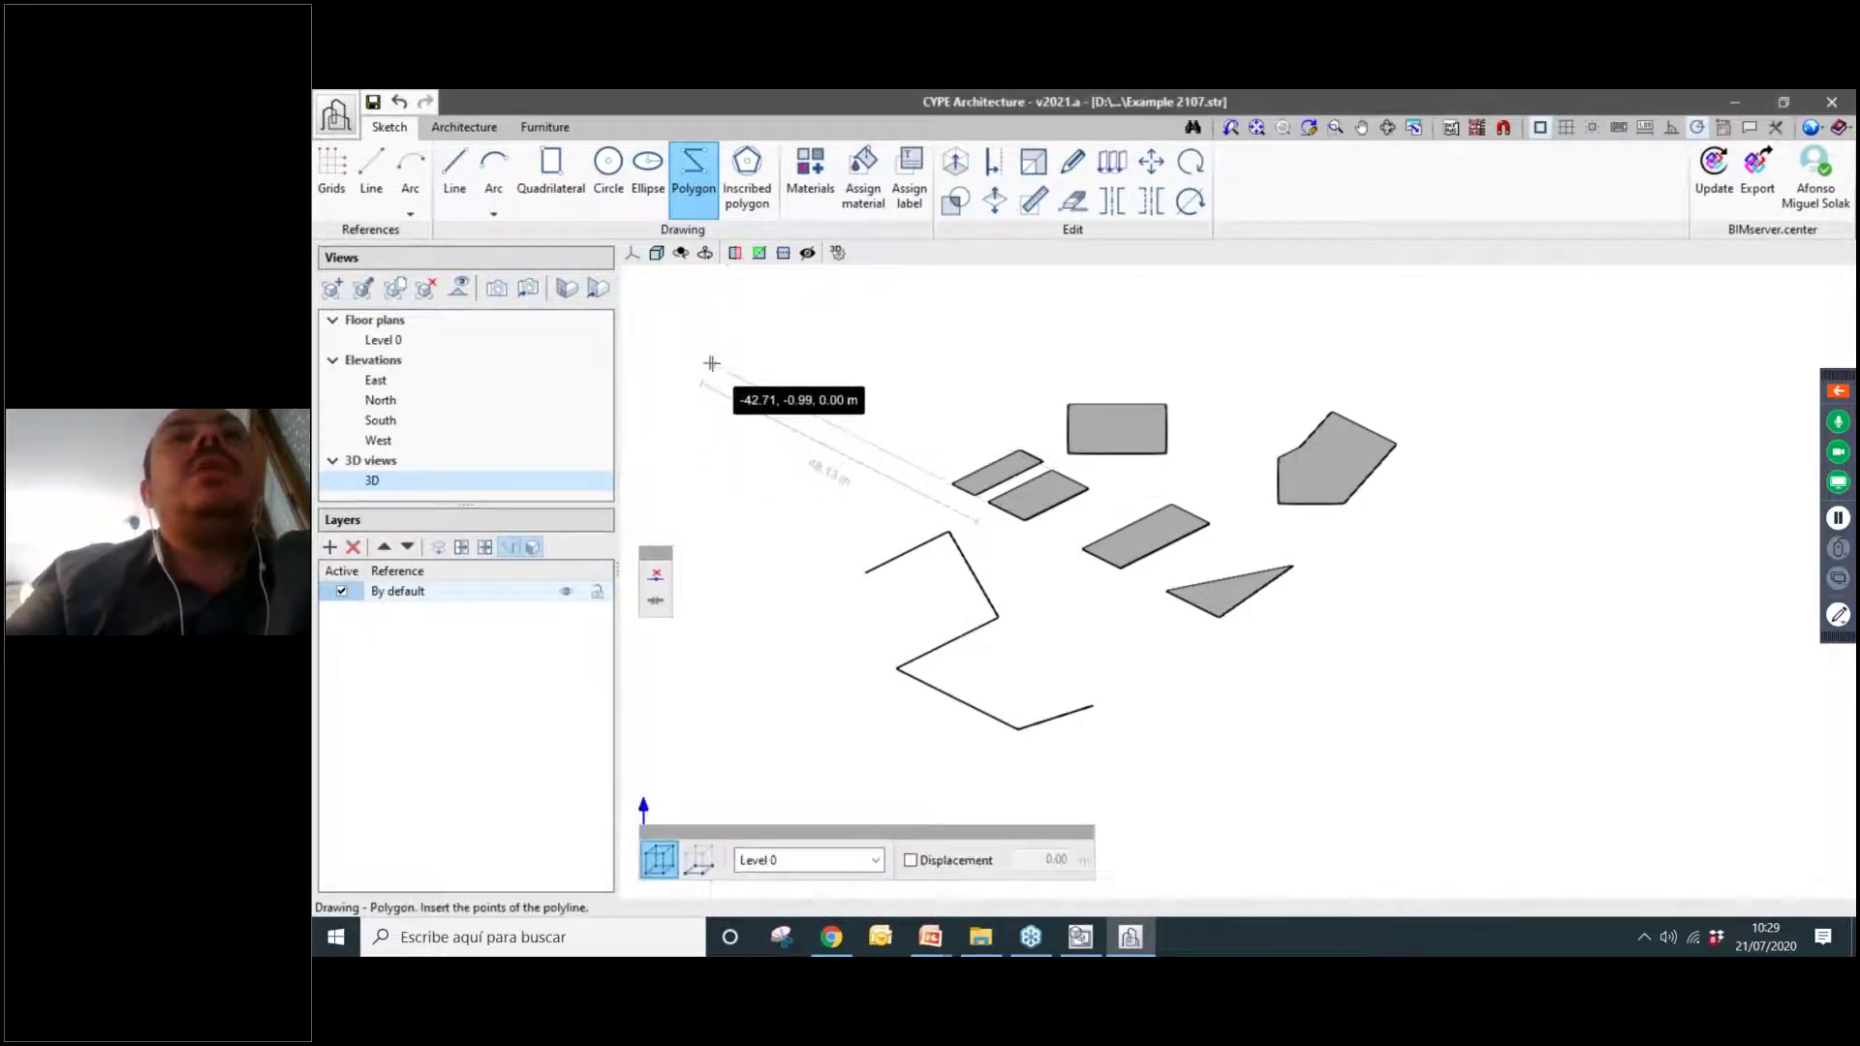
left_click(694, 473)
left_click(814, 453)
left_click(892, 371)
left_click(969, 373)
left_click(979, 312)
left_click(903, 294)
left_click(834, 324)
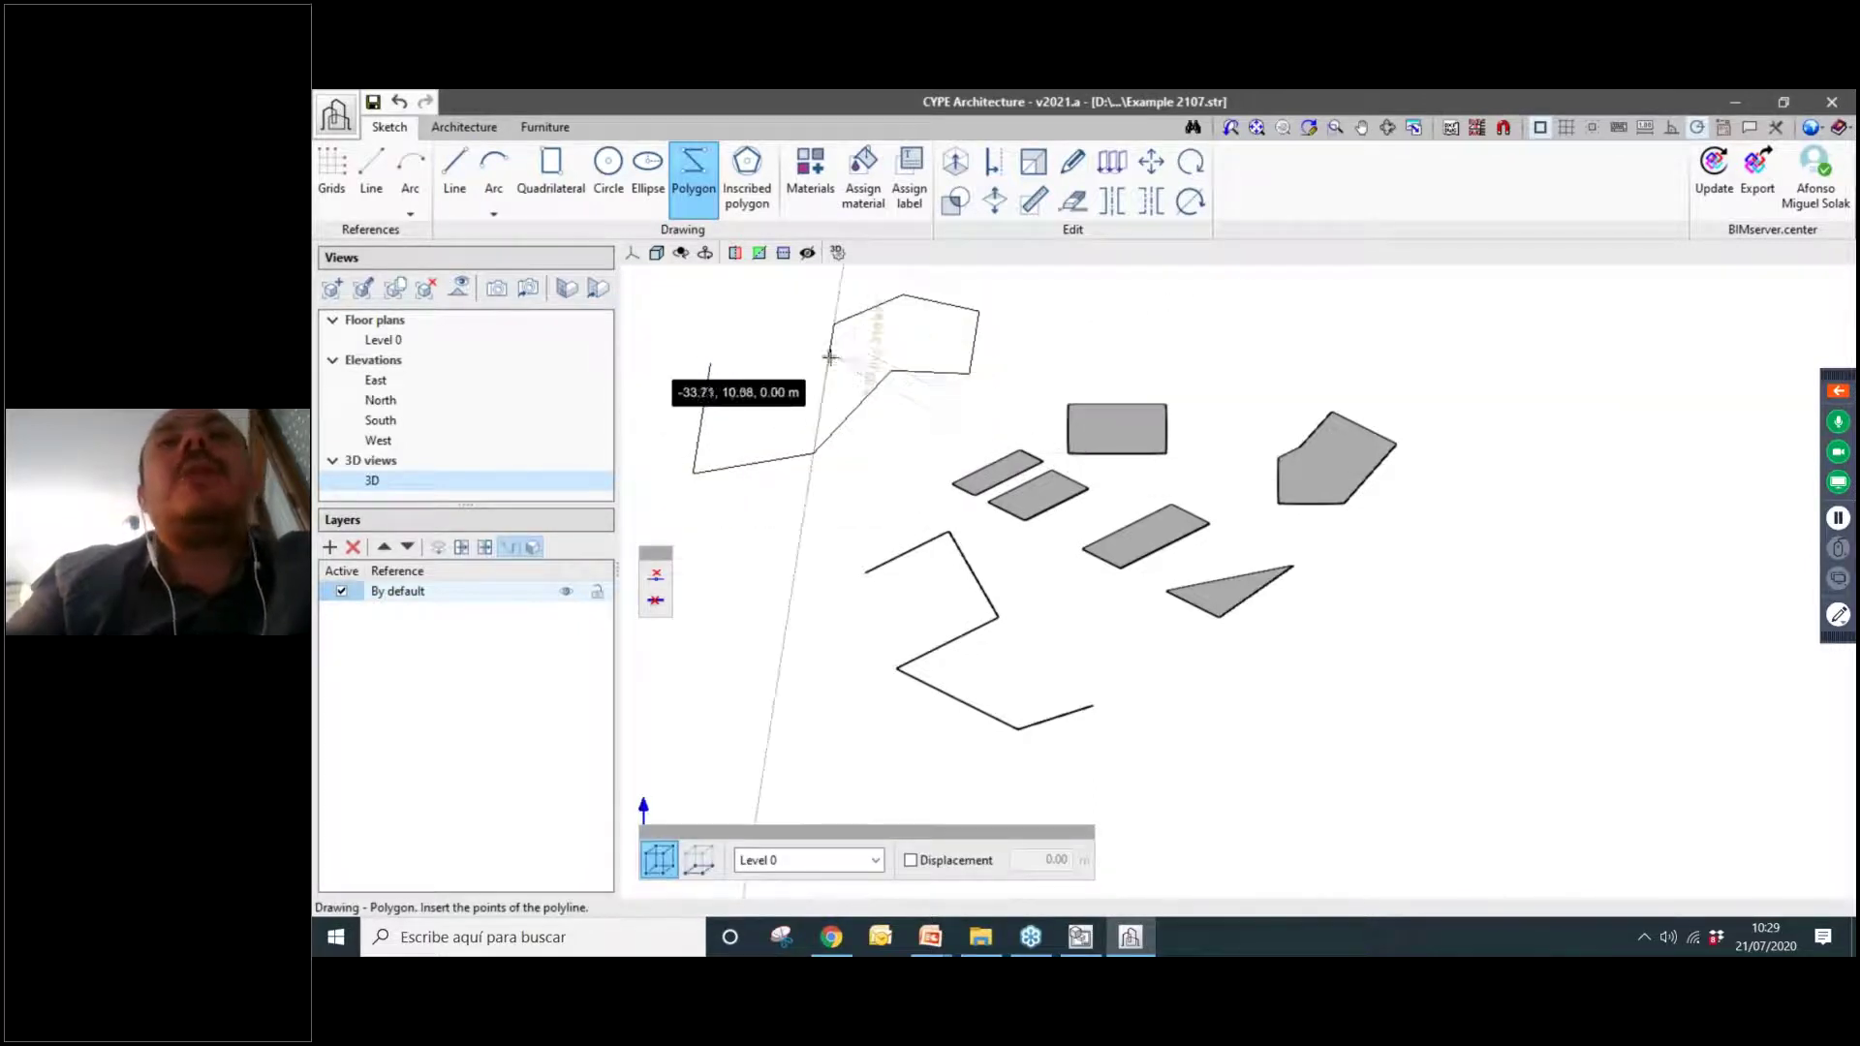
left_click(825, 384)
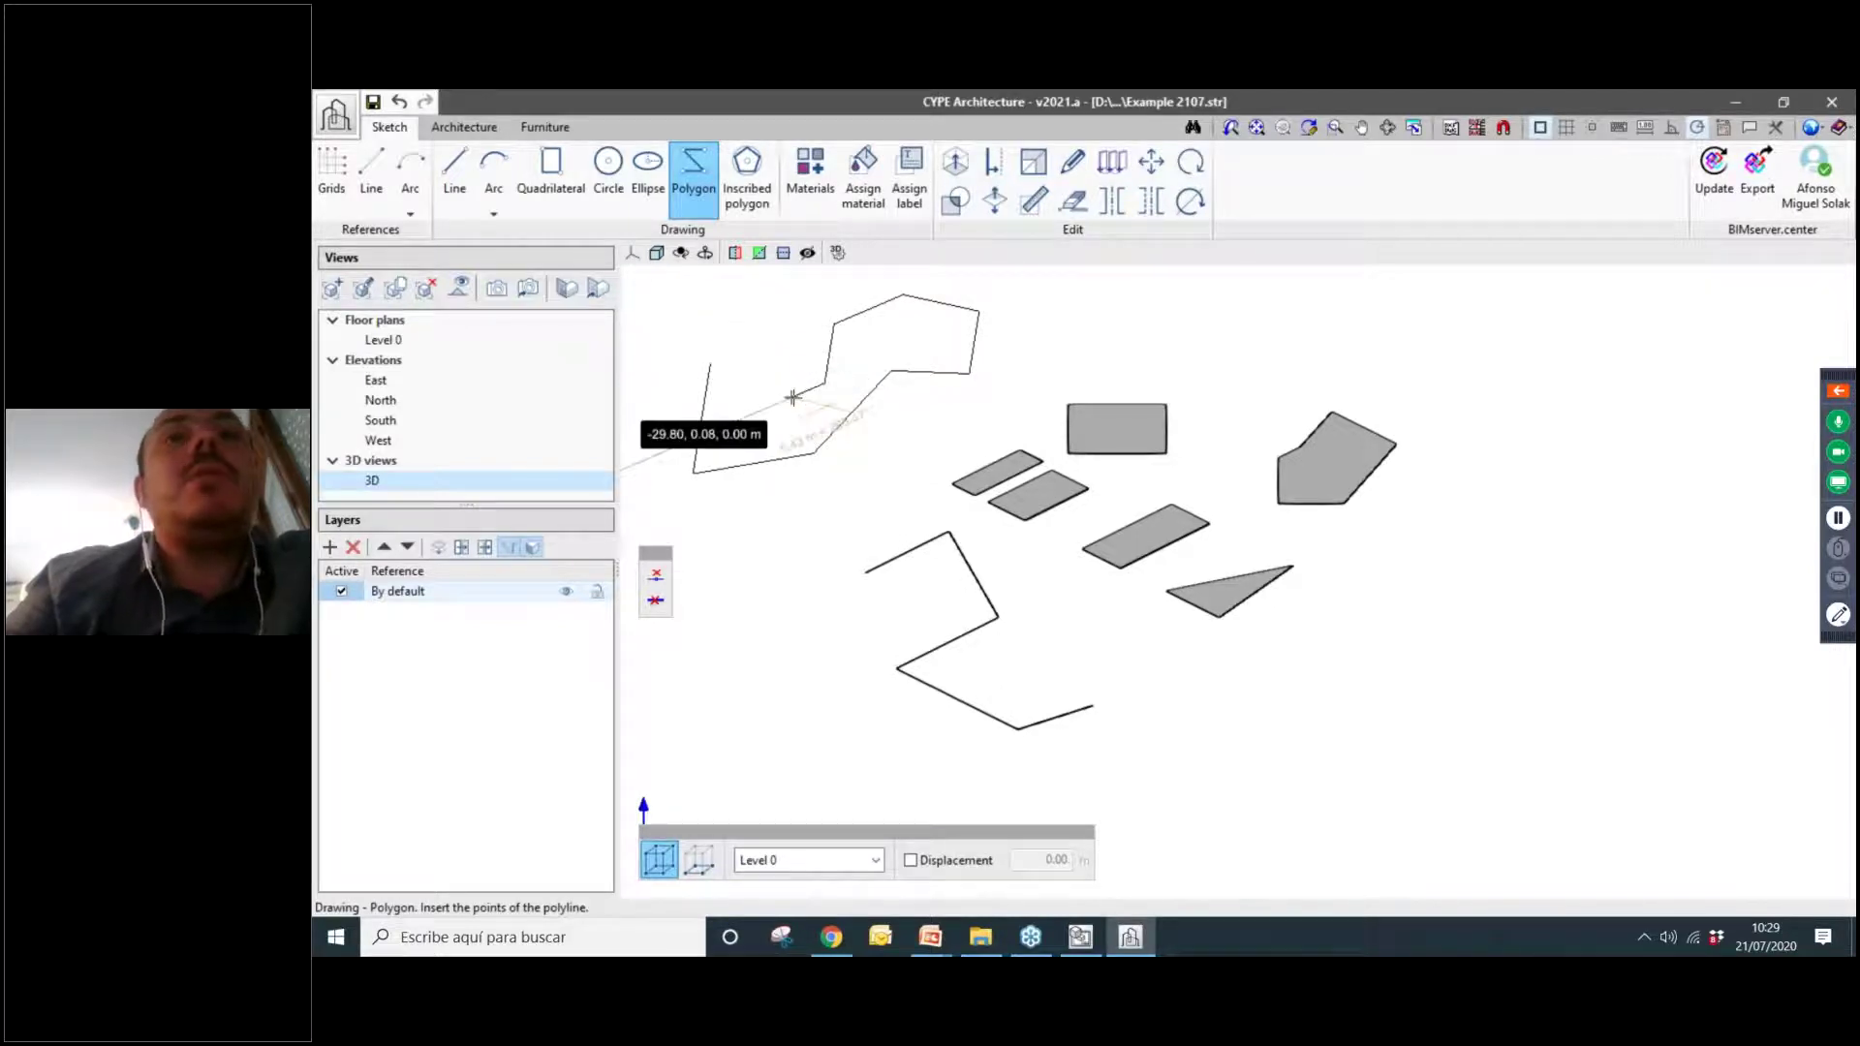
right_click(792, 397)
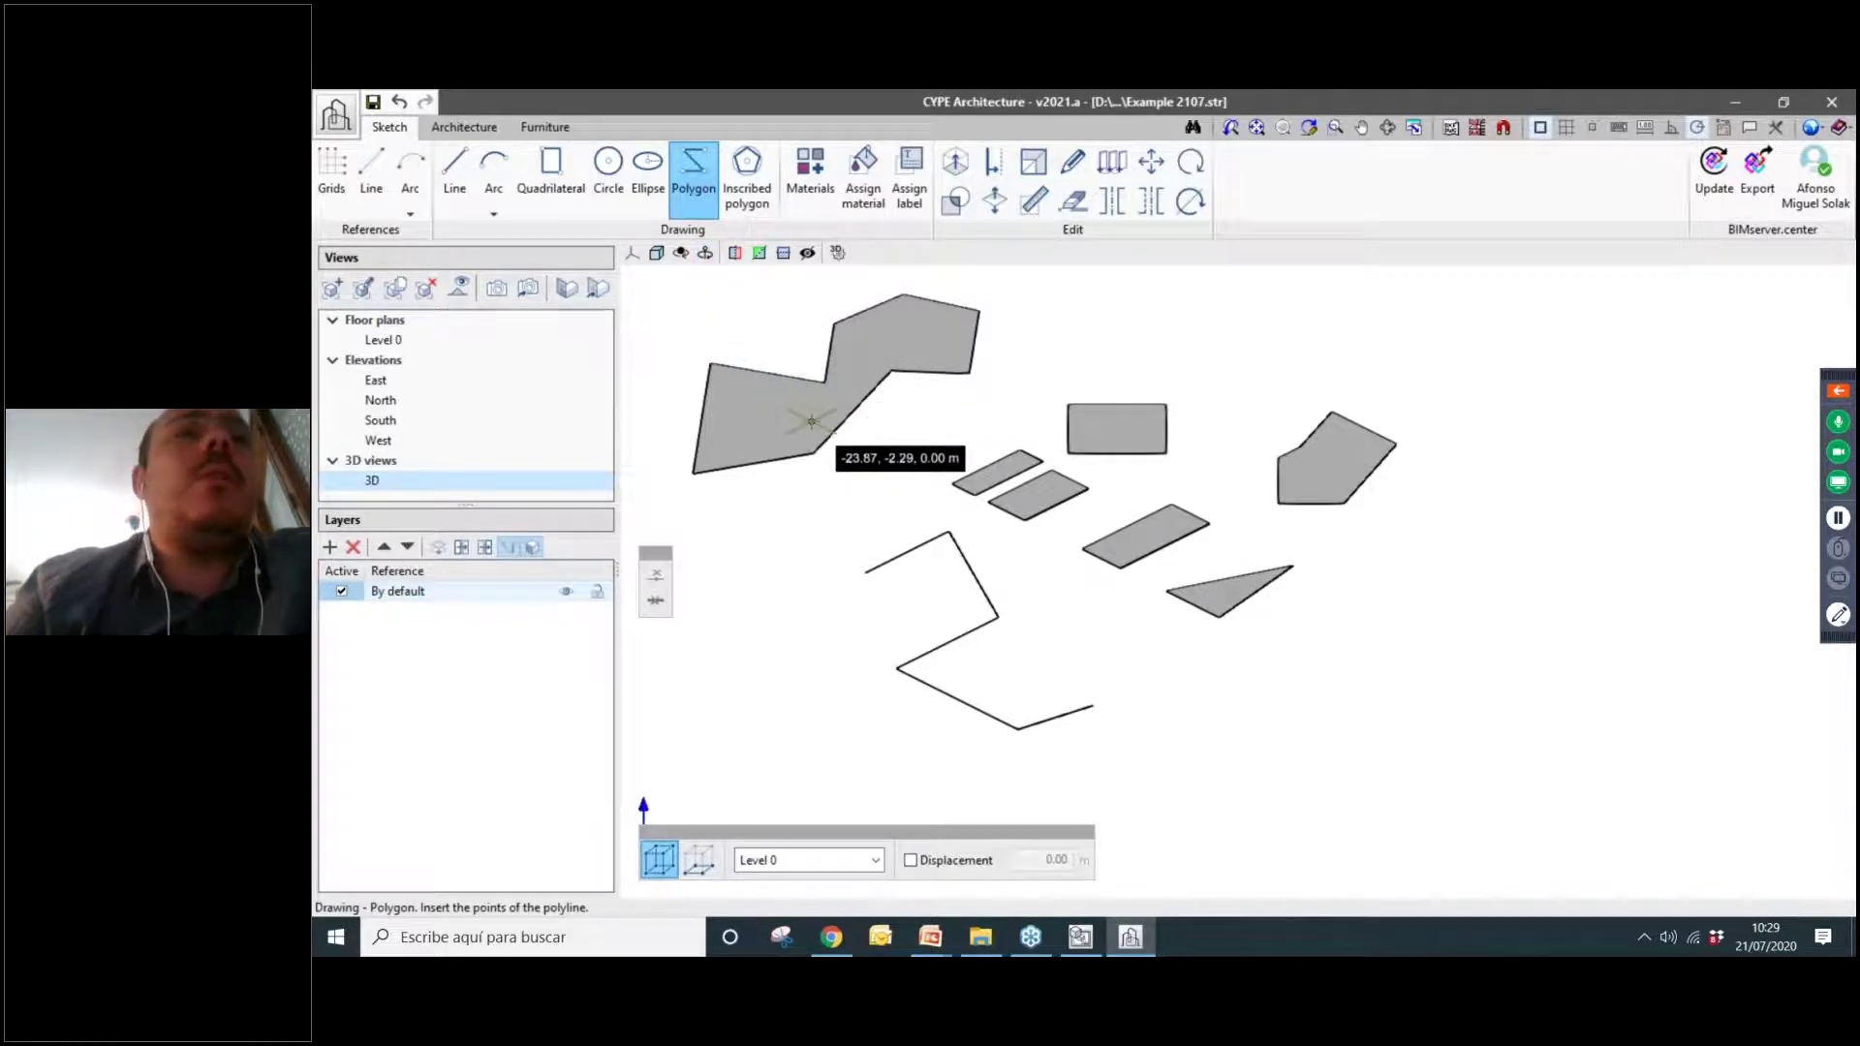
Draw two connected three-point arcs with 32 sides and reversed direction, forming an open S-curve beyond the six-sided shape.
scroll(810, 418, "down", 1)
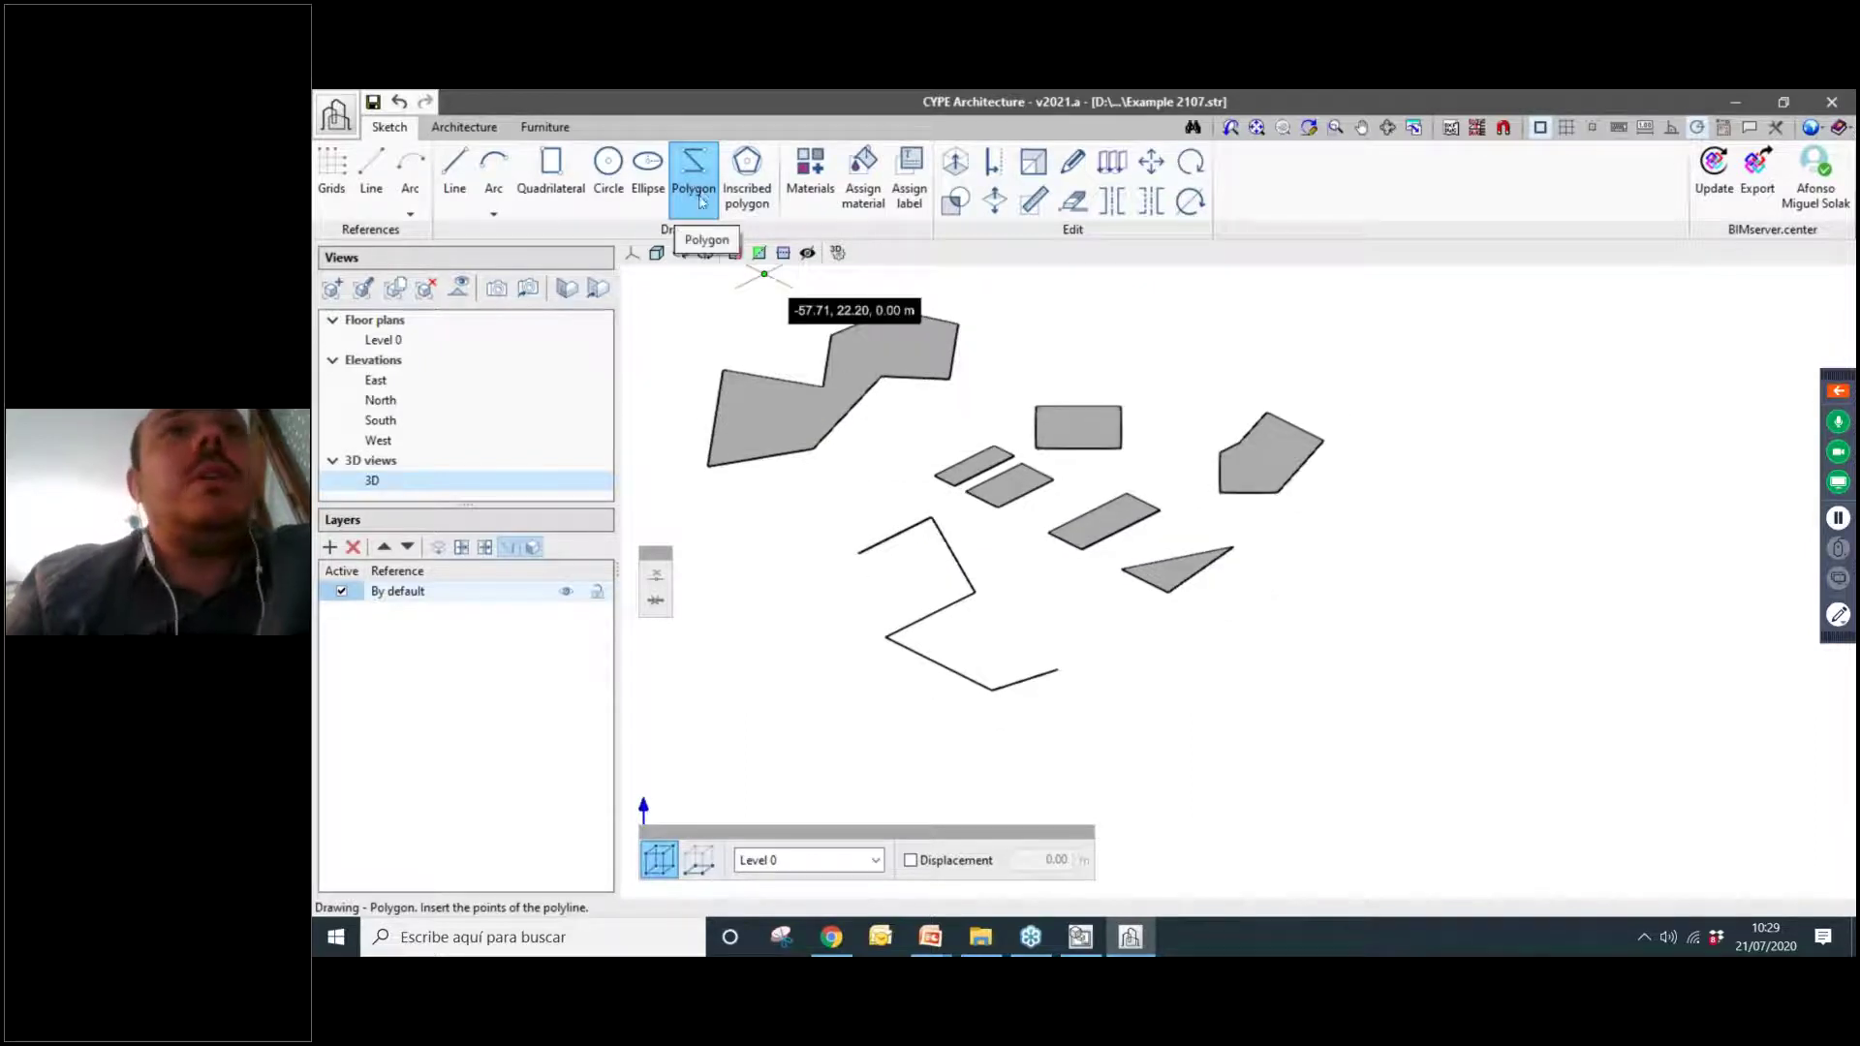
scroll(893, 412, "down", 2)
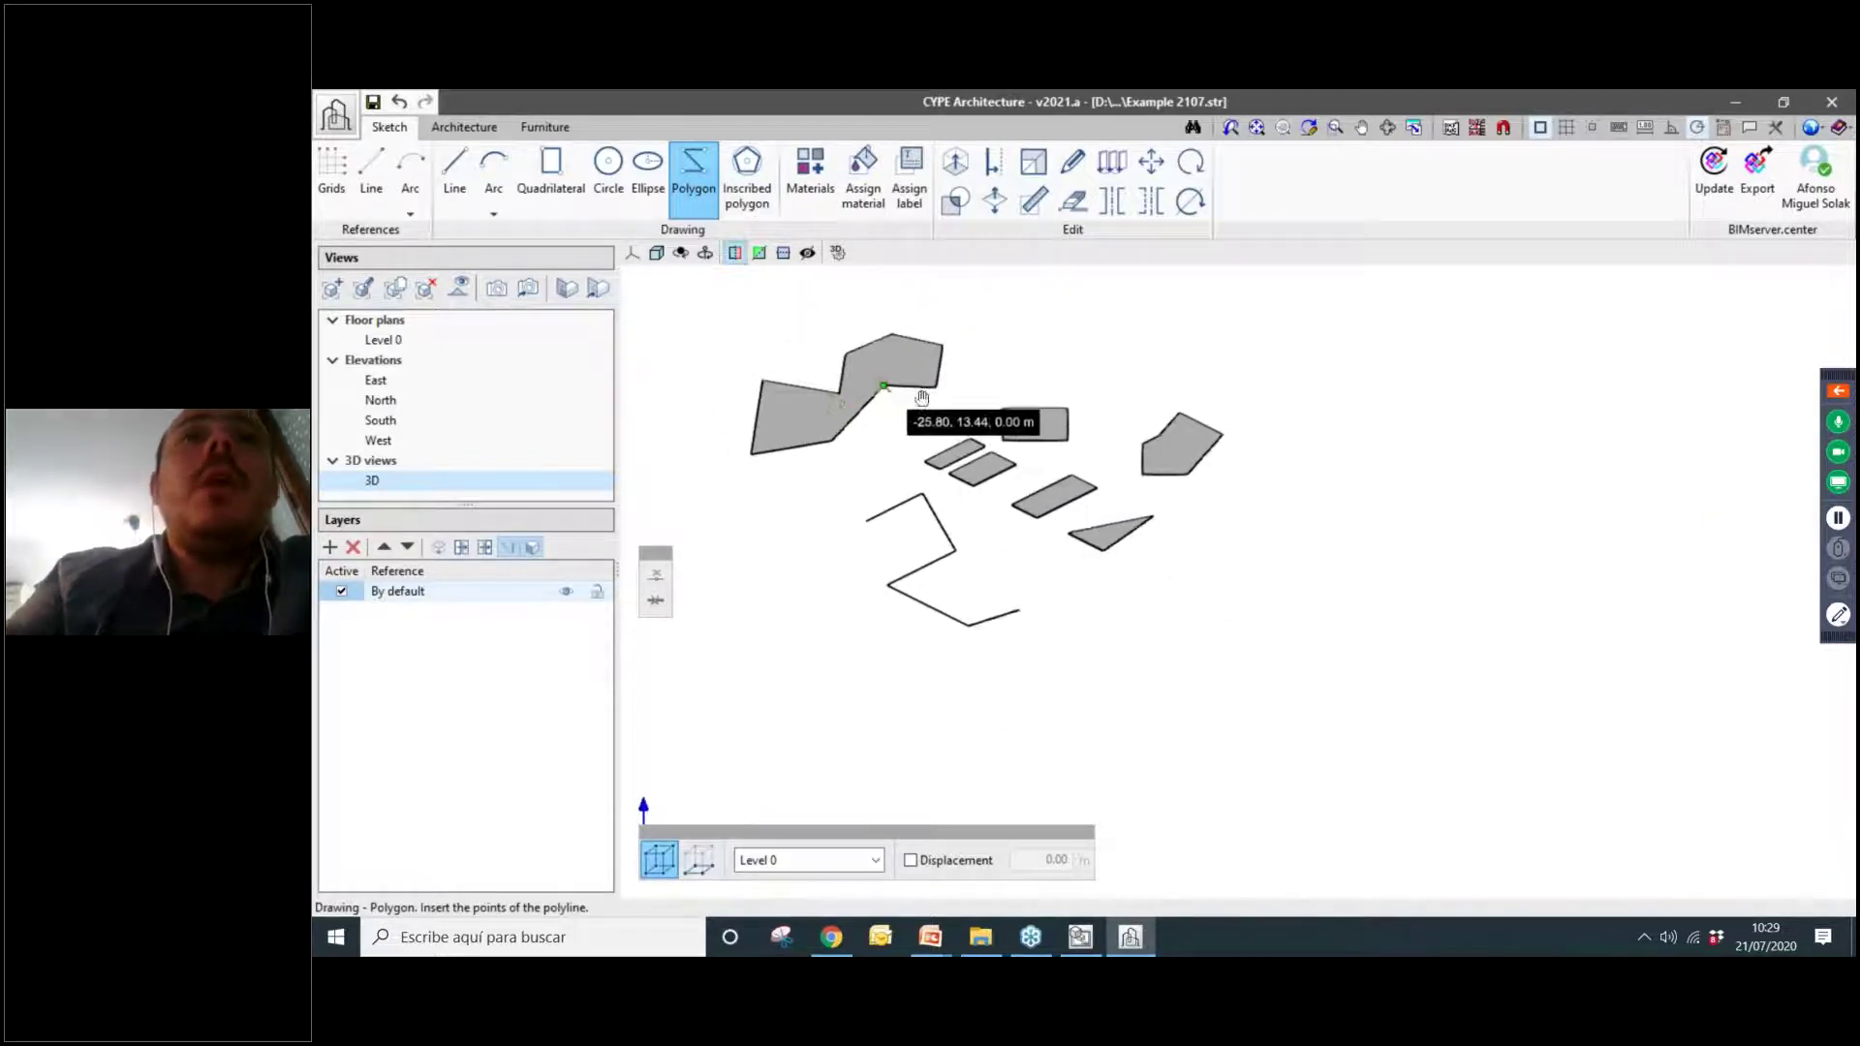
middle_click_drag(896, 407, 925, 413)
left_click(493, 213)
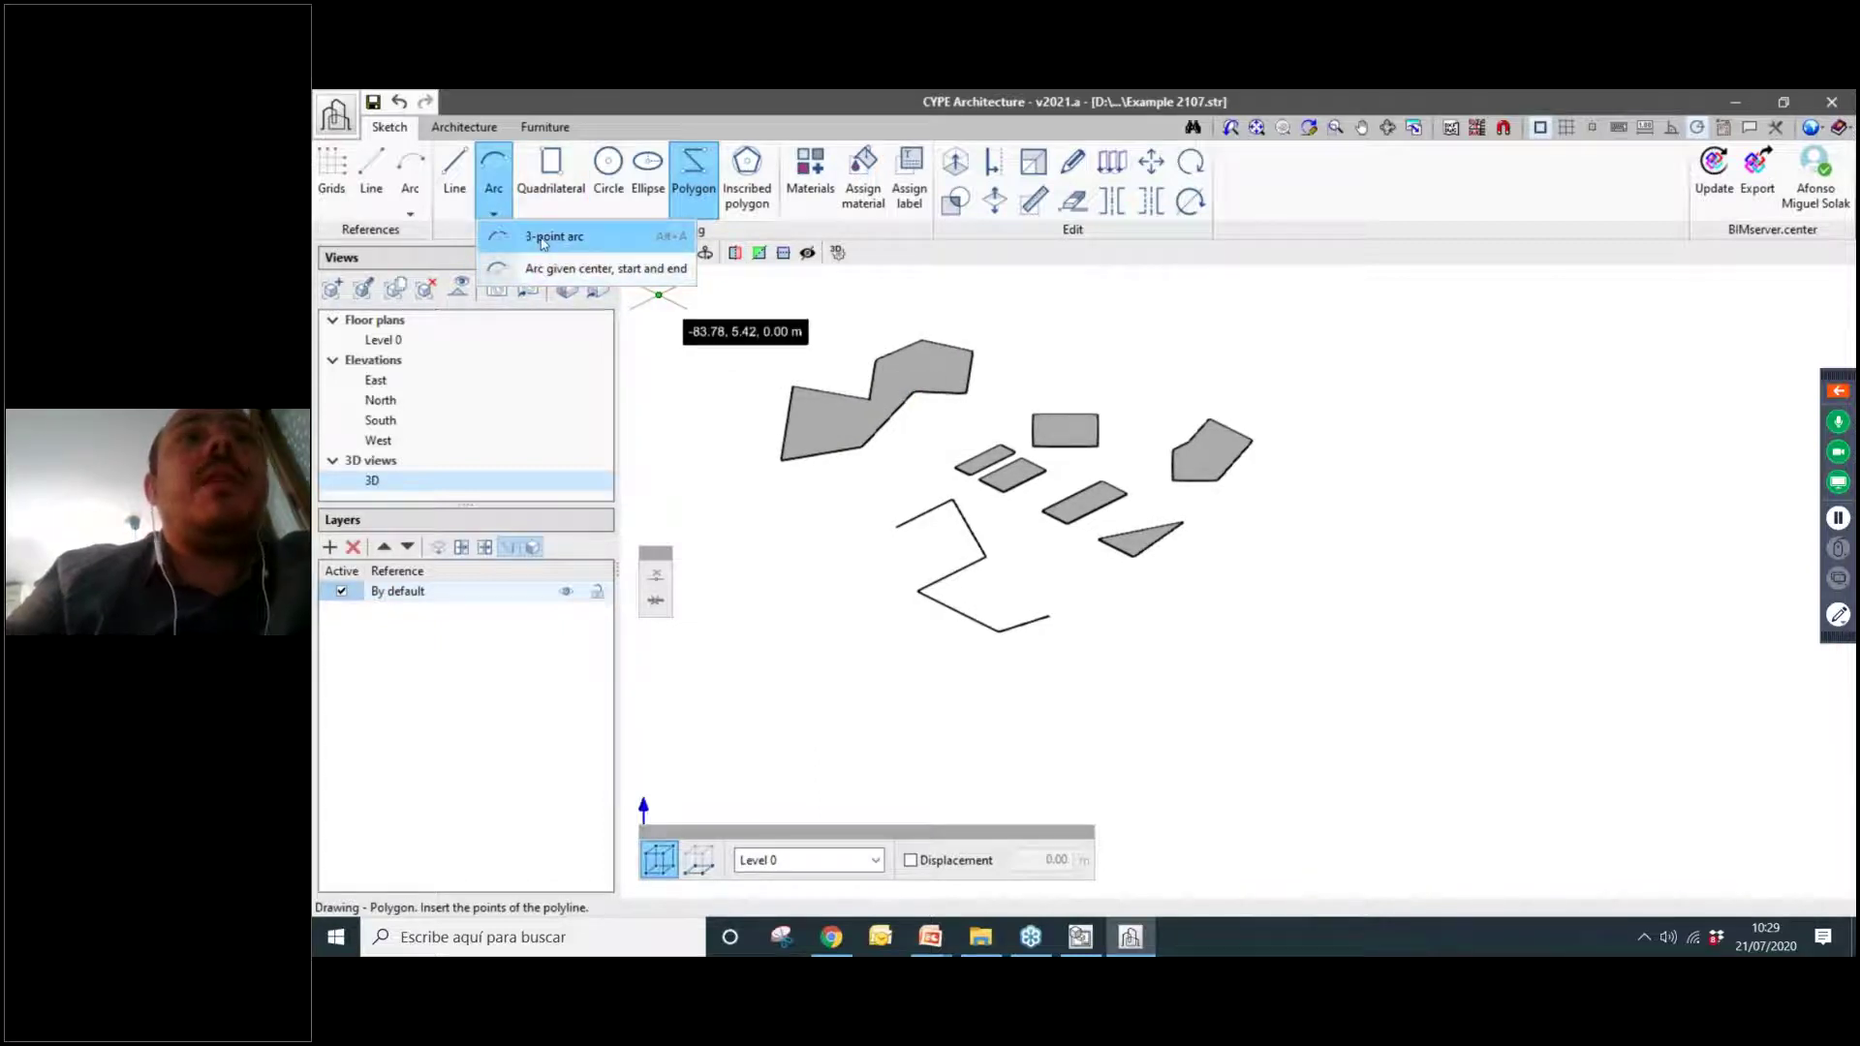
left_click(543, 239)
mouse_move(752, 523)
middle_mouse_down()
mouse_move(817, 448)
mouse_move(833, 559)
mouse_move(766, 574)
middle_mouse_up()
scroll(833, 559, "down", 1)
left_click(803, 323)
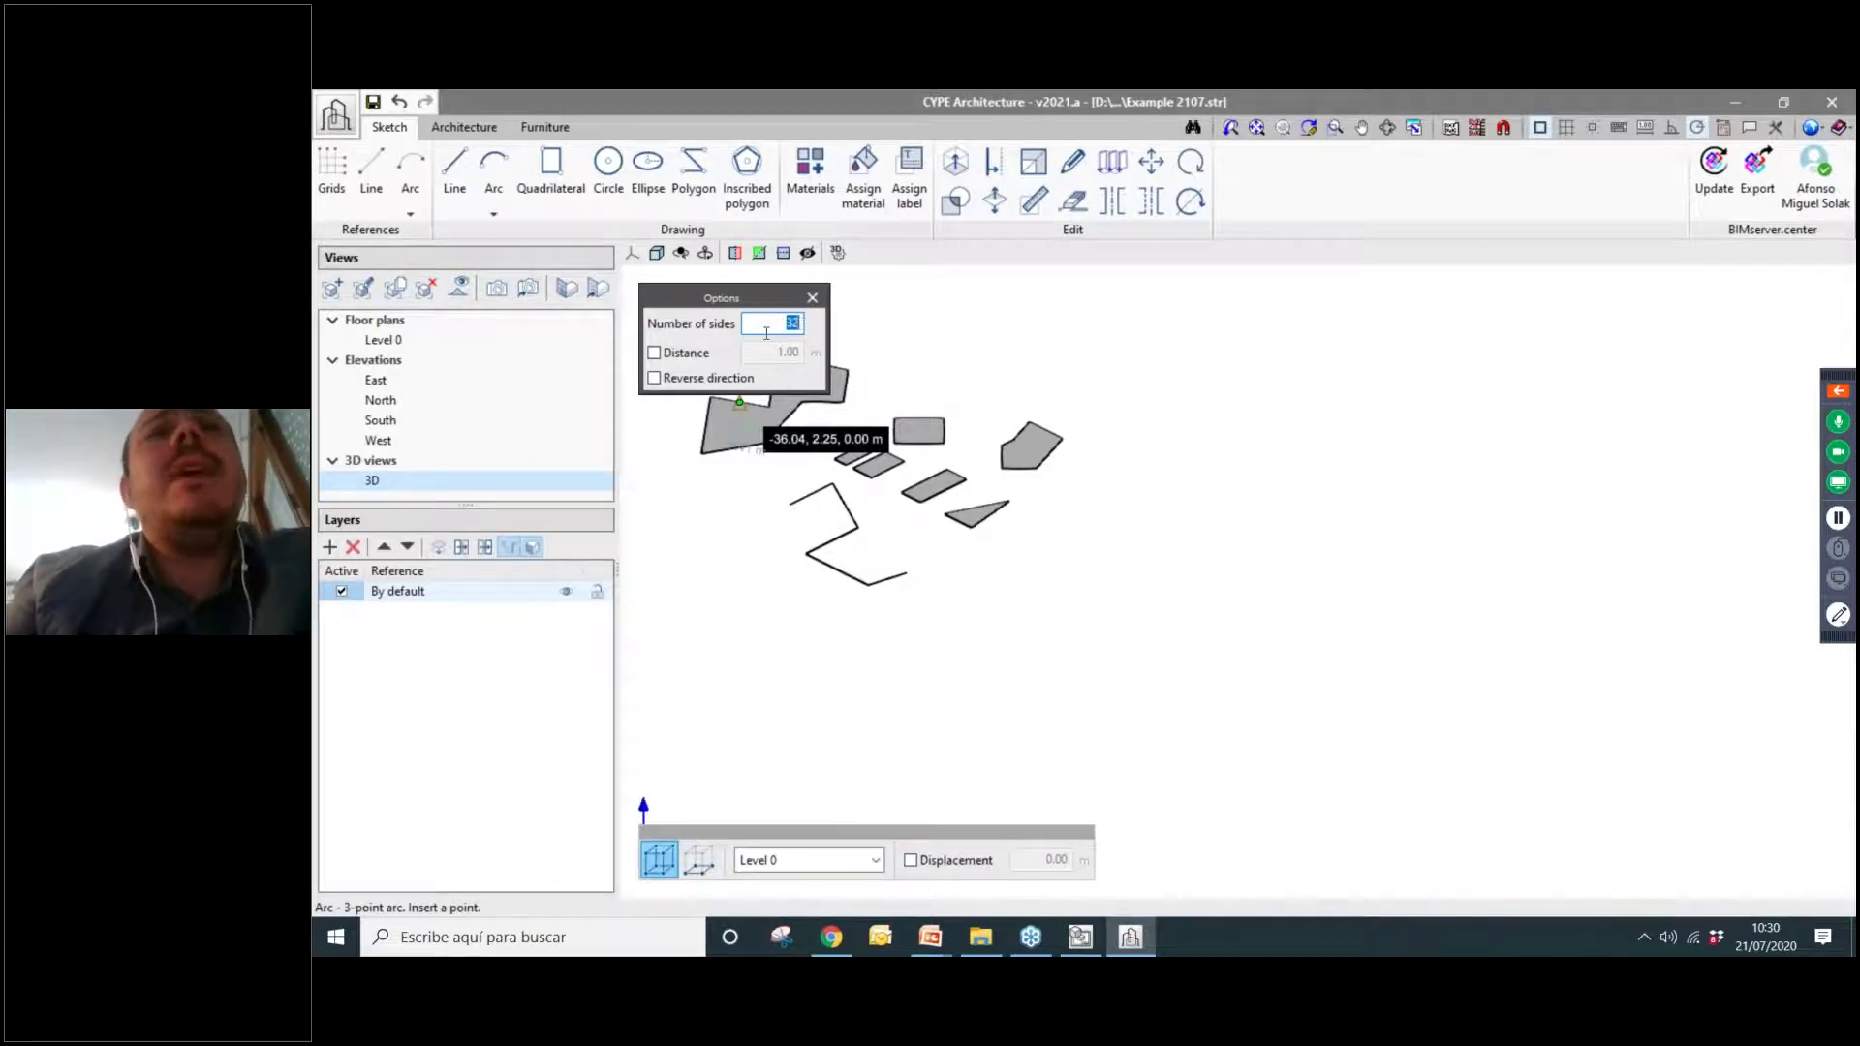
scroll(964, 475, "down", 2)
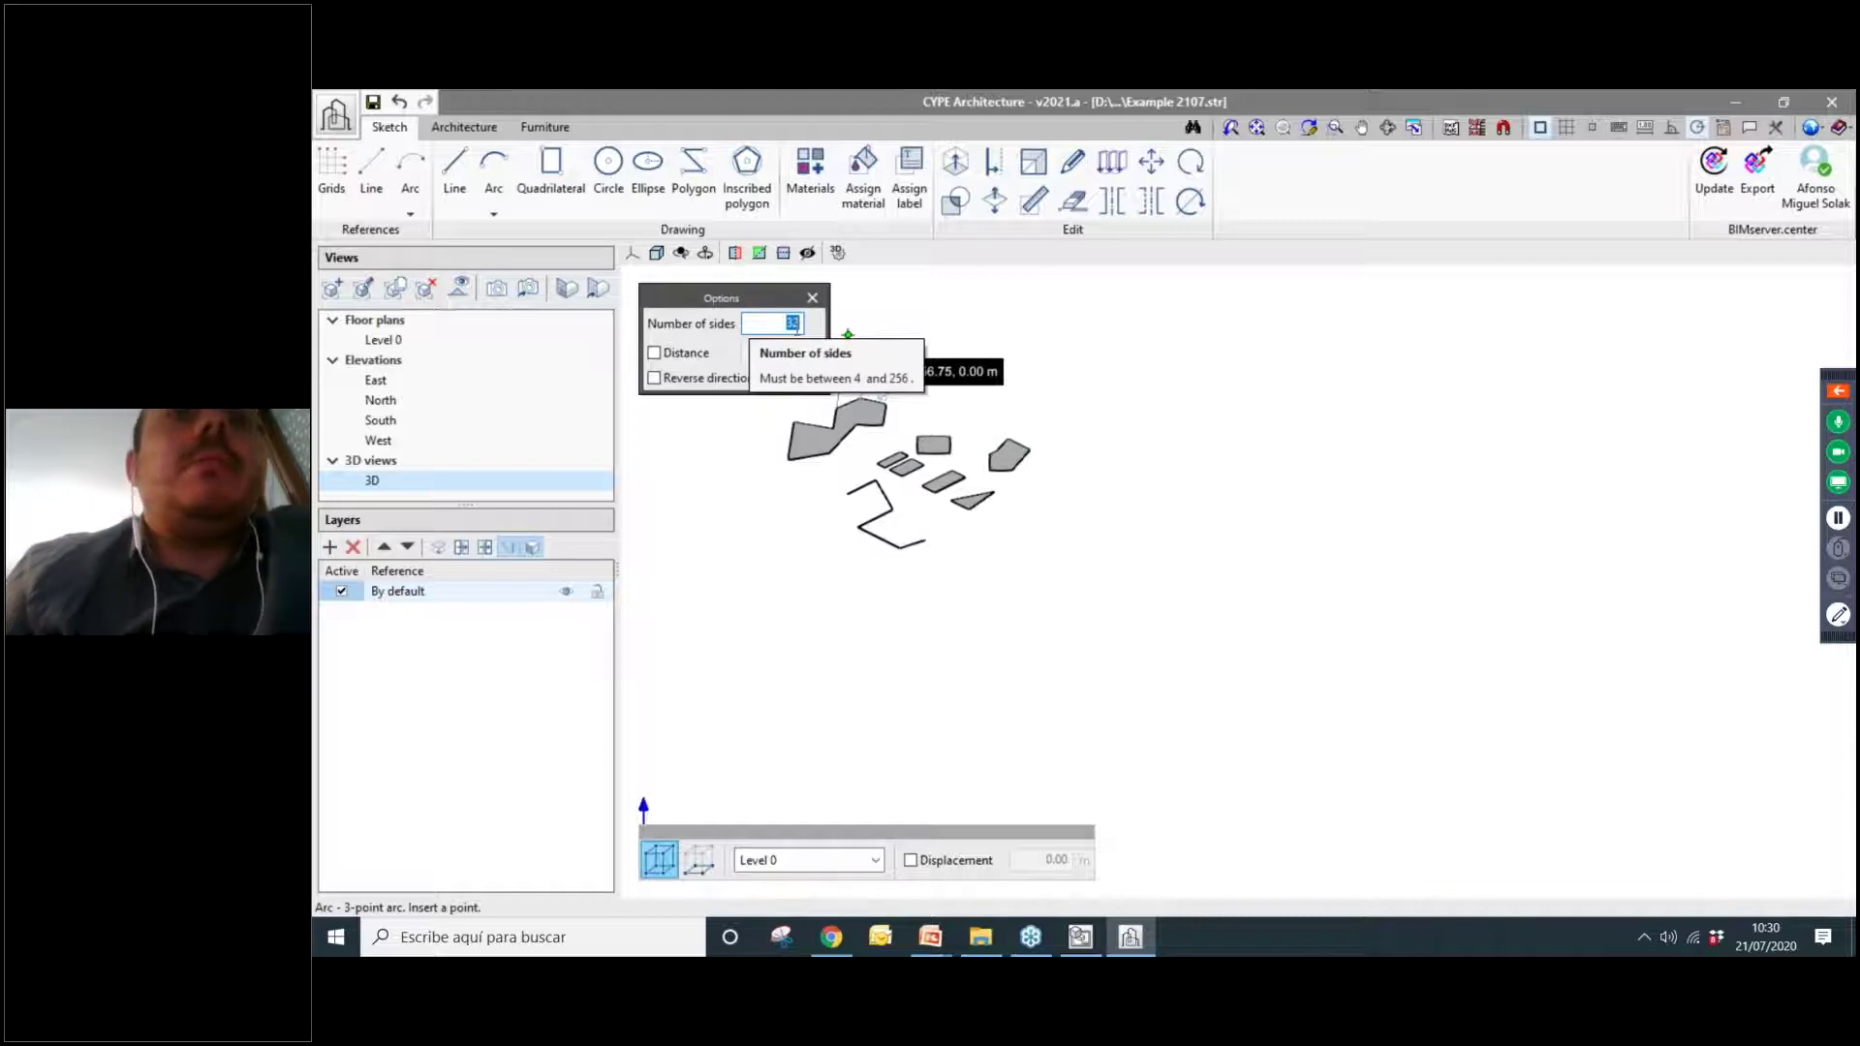
left_click(997, 386)
left_click(1152, 374)
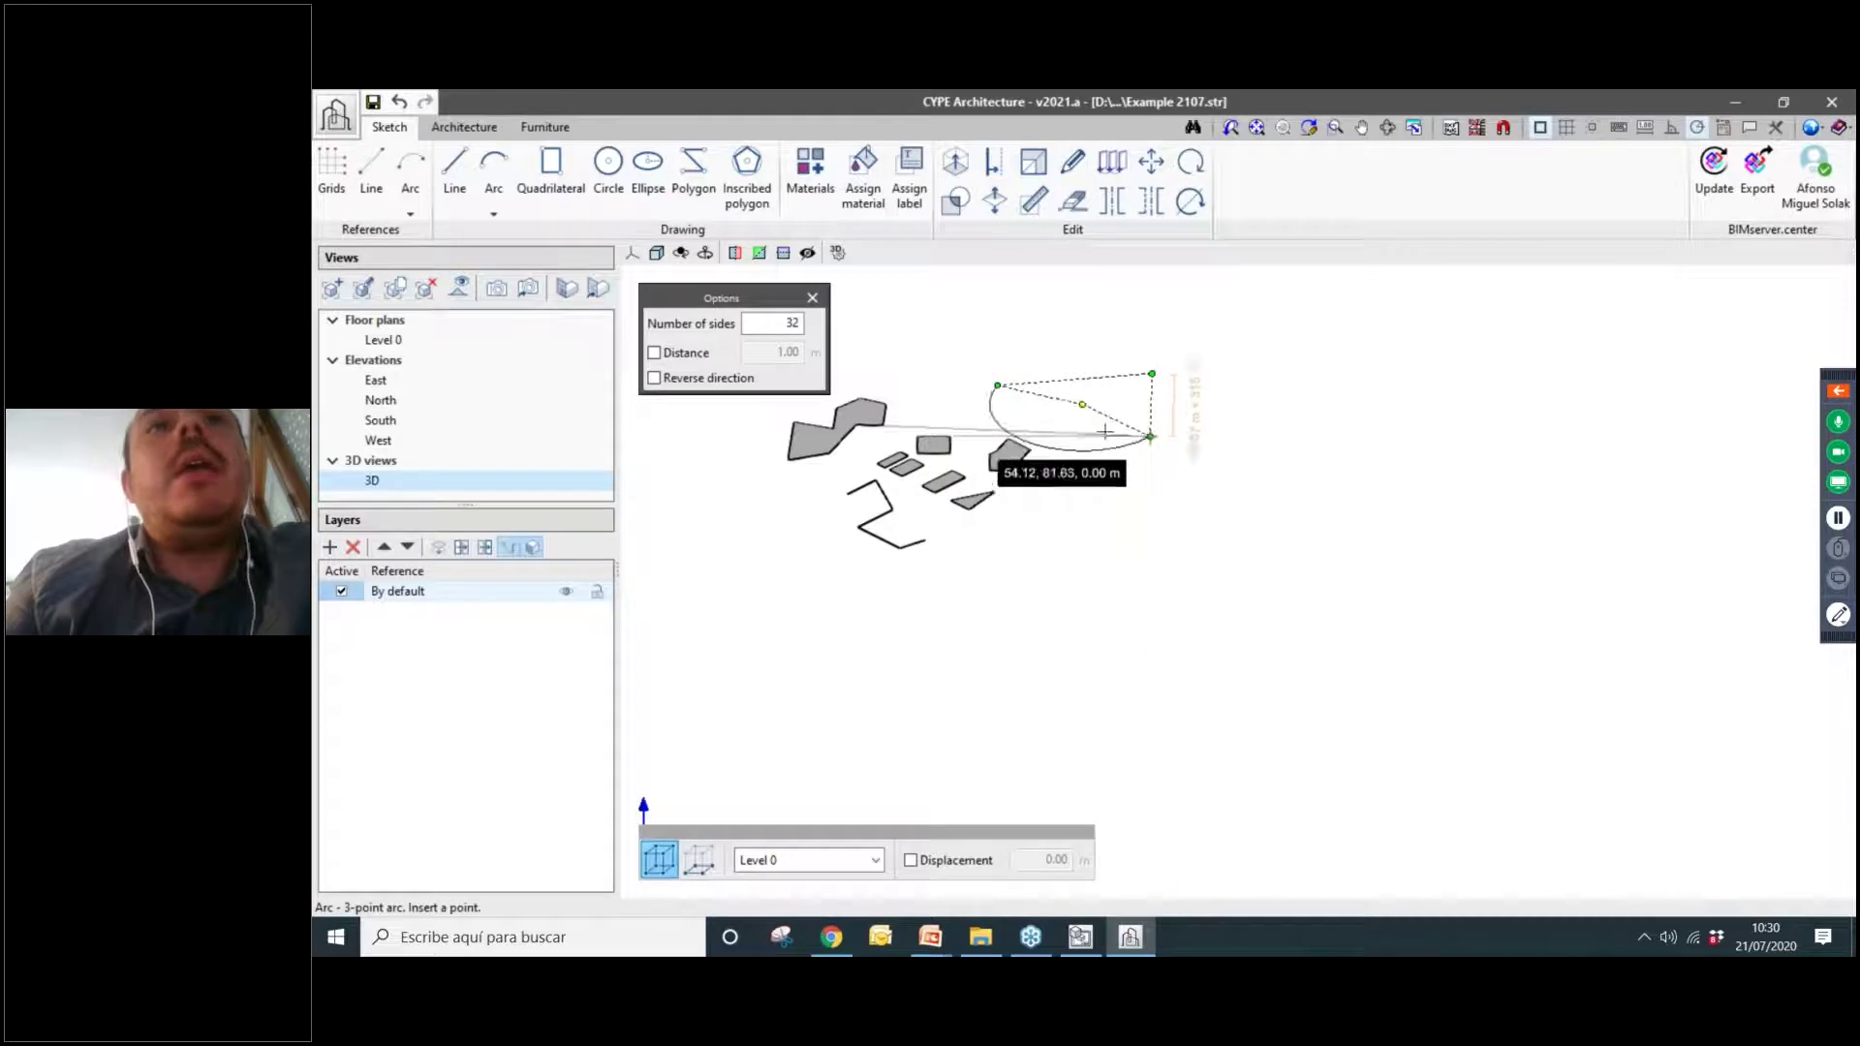
left_click(675, 380)
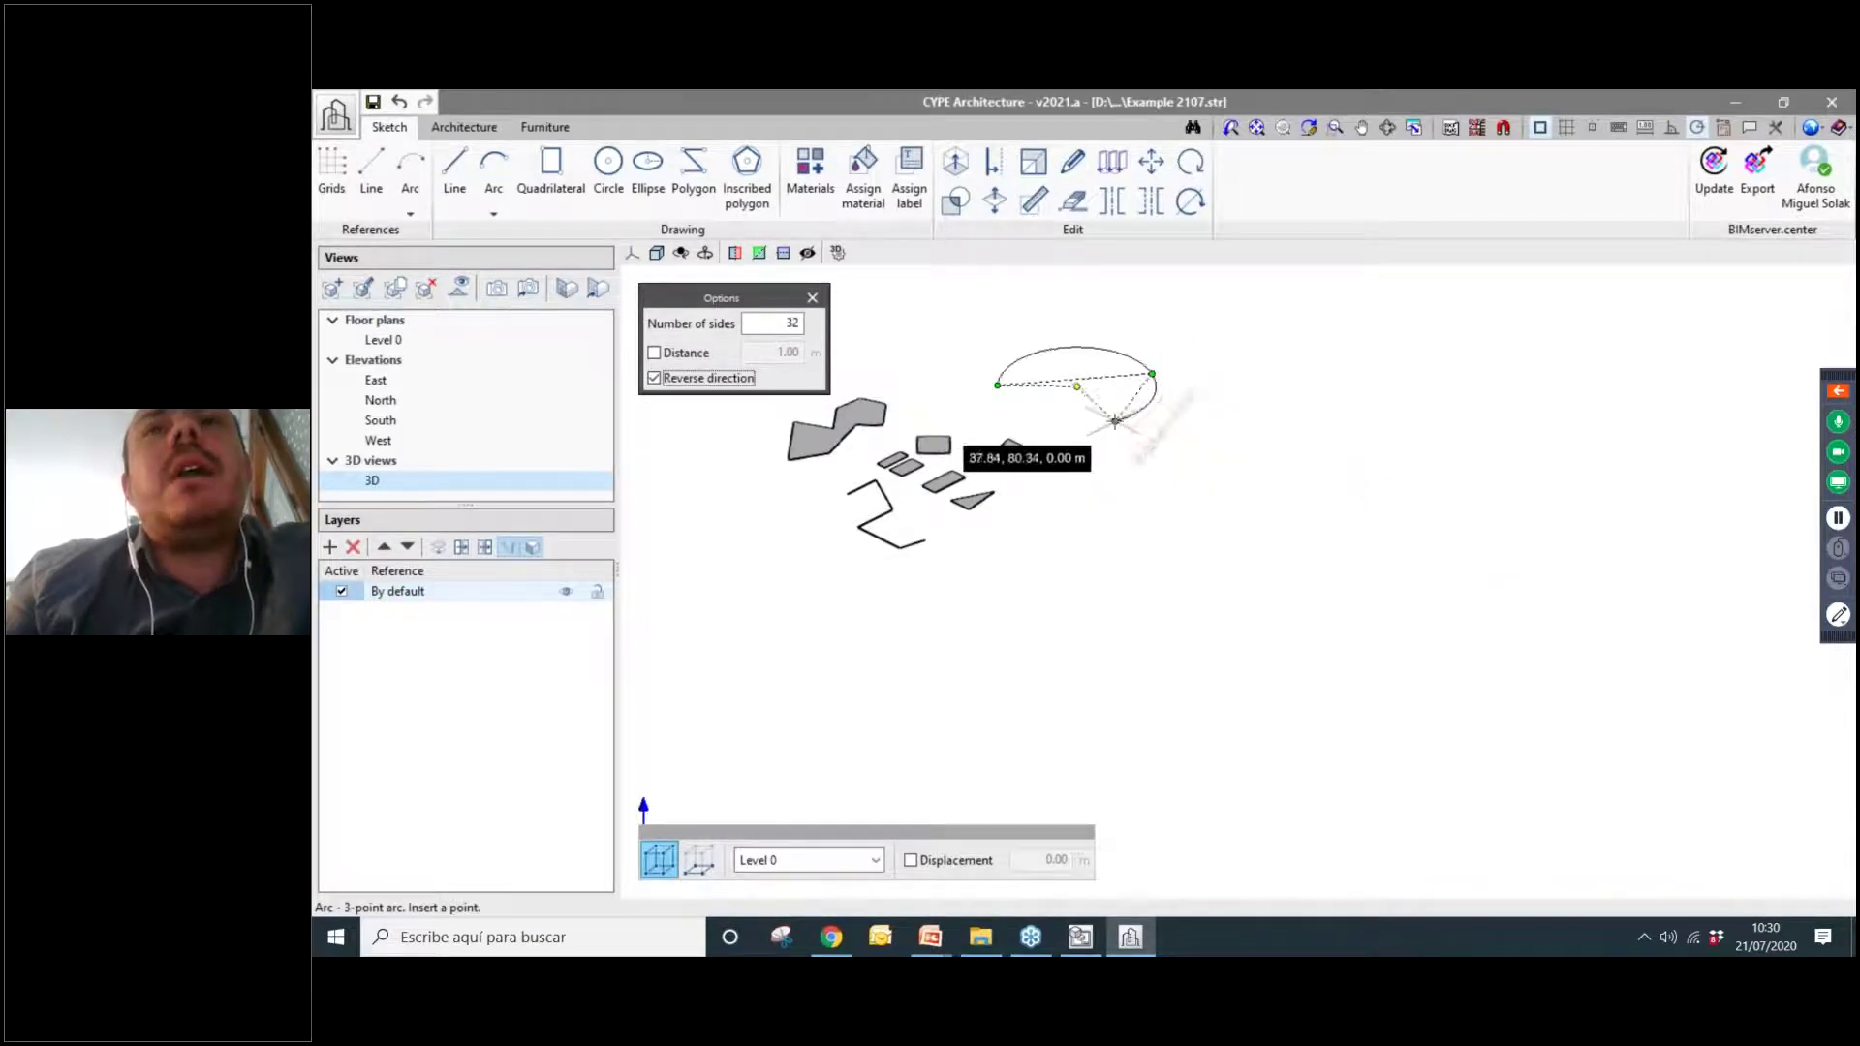
left_click(1153, 422)
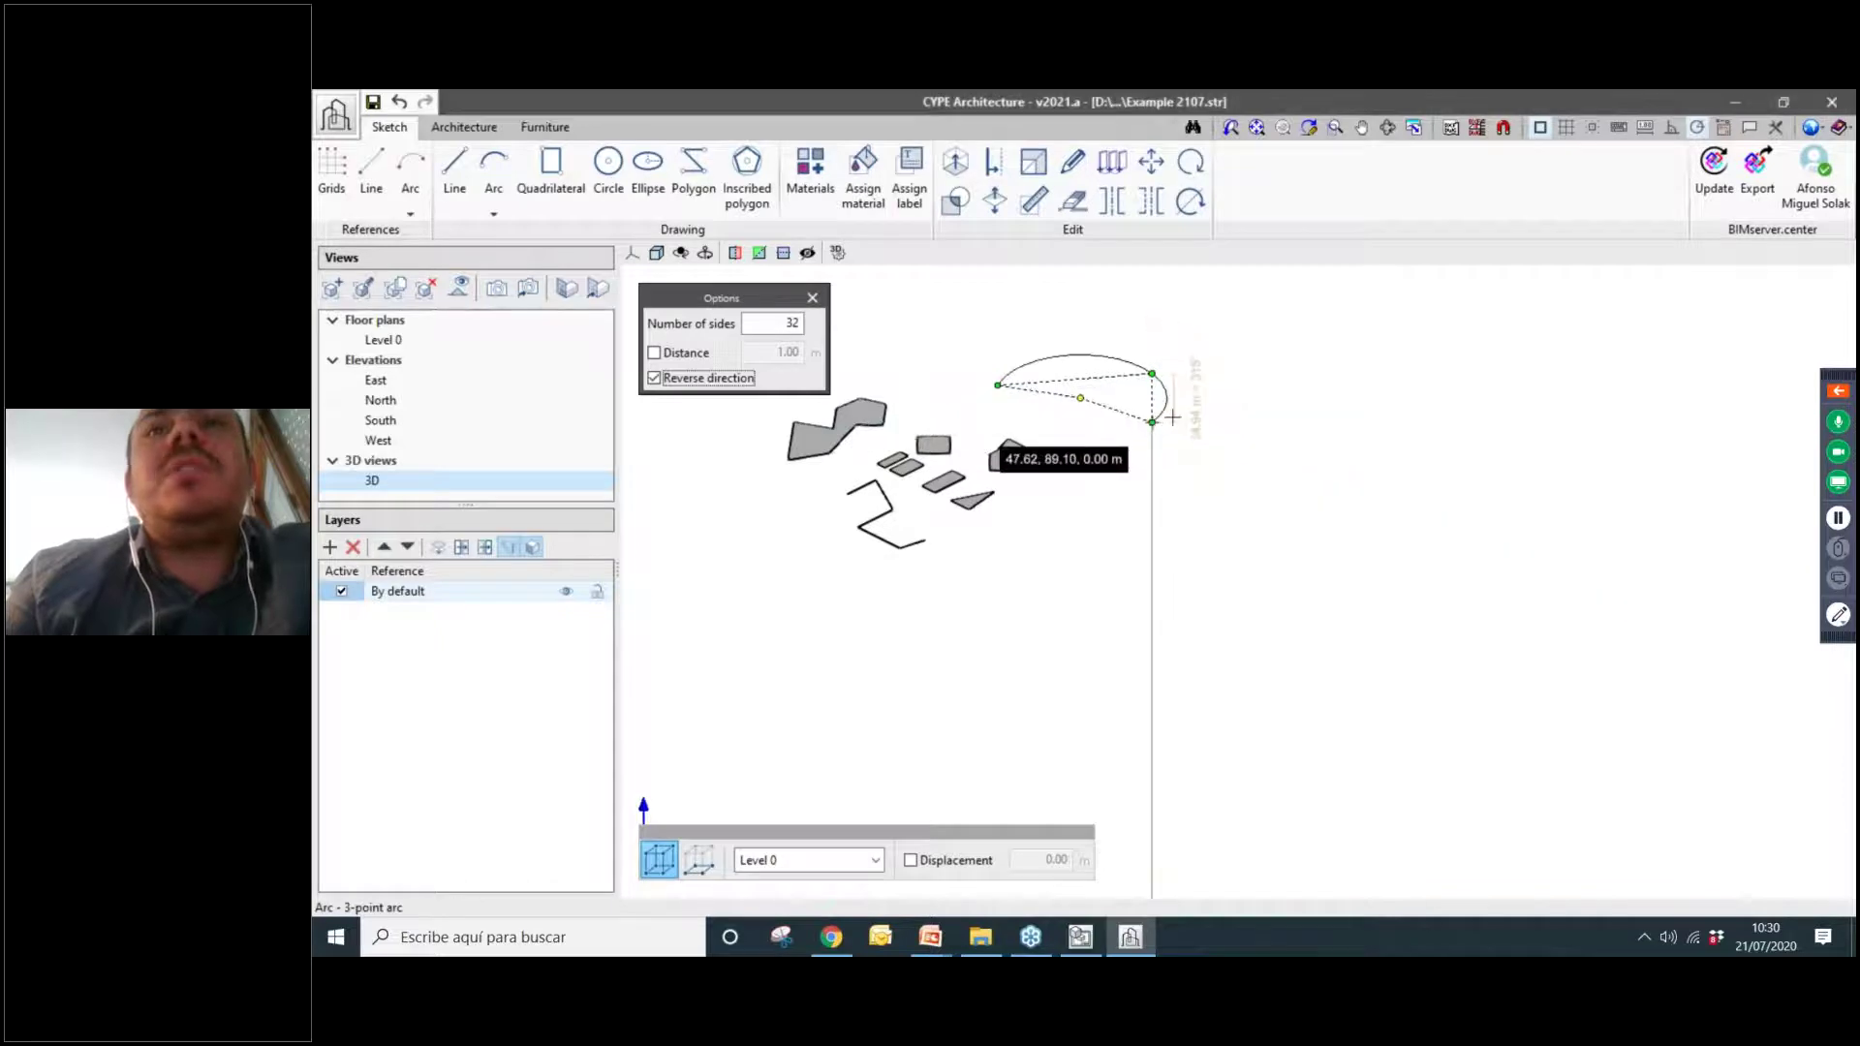
left_click(1153, 423)
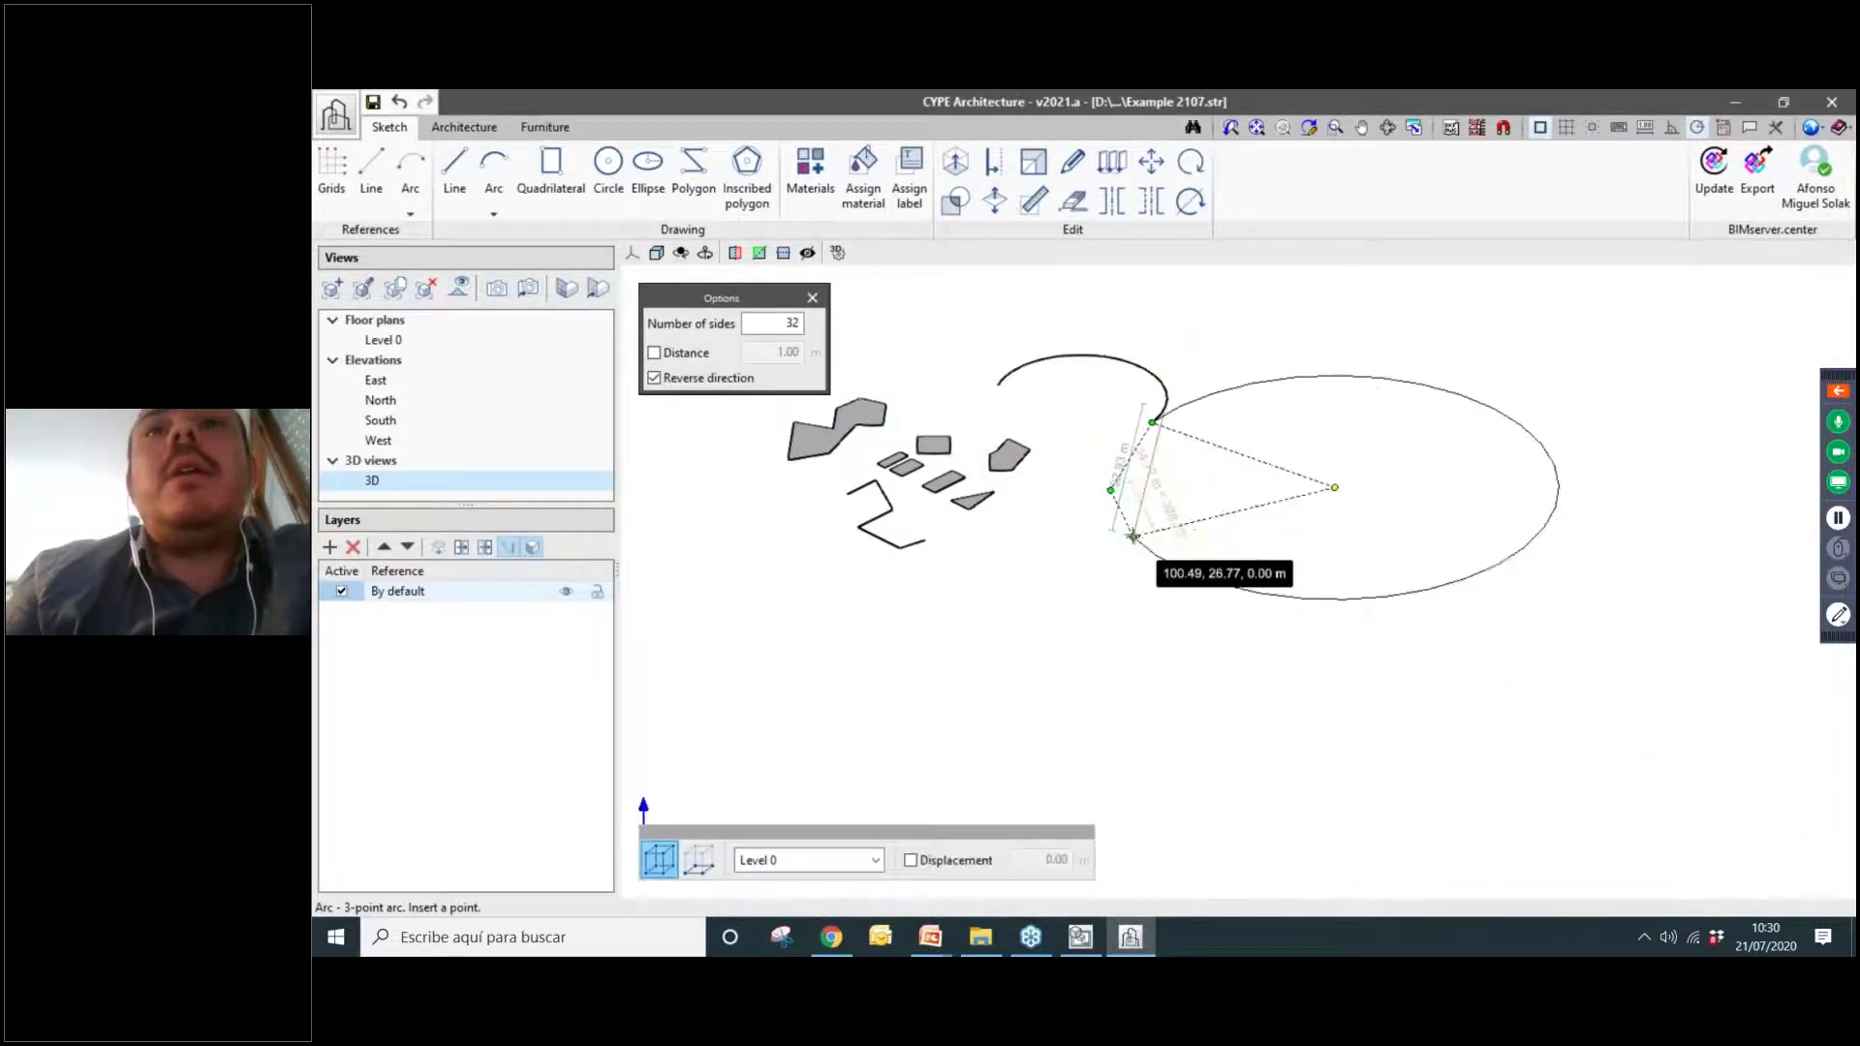
left_click(1165, 491)
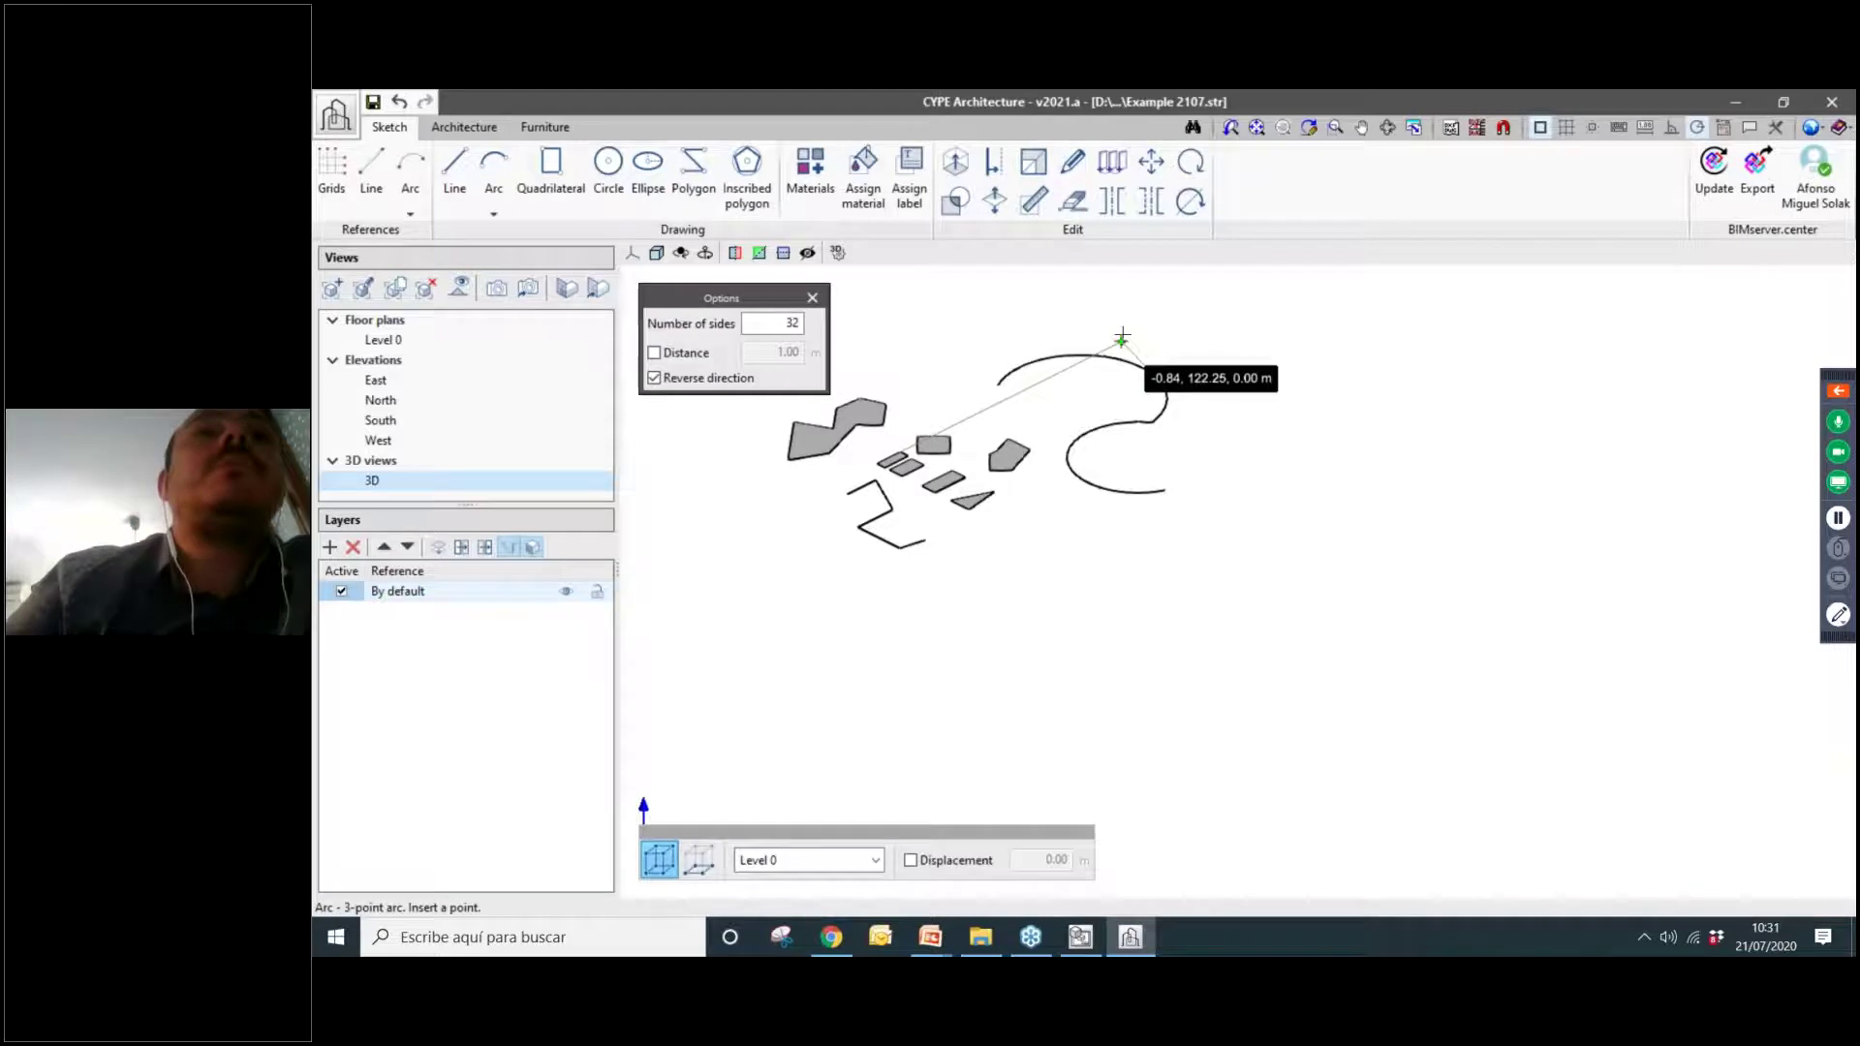
Draw a freehand-sized circle with 32 sides in the empty area in front of the S-curve.
left_click(617, 165)
left_click(1061, 567)
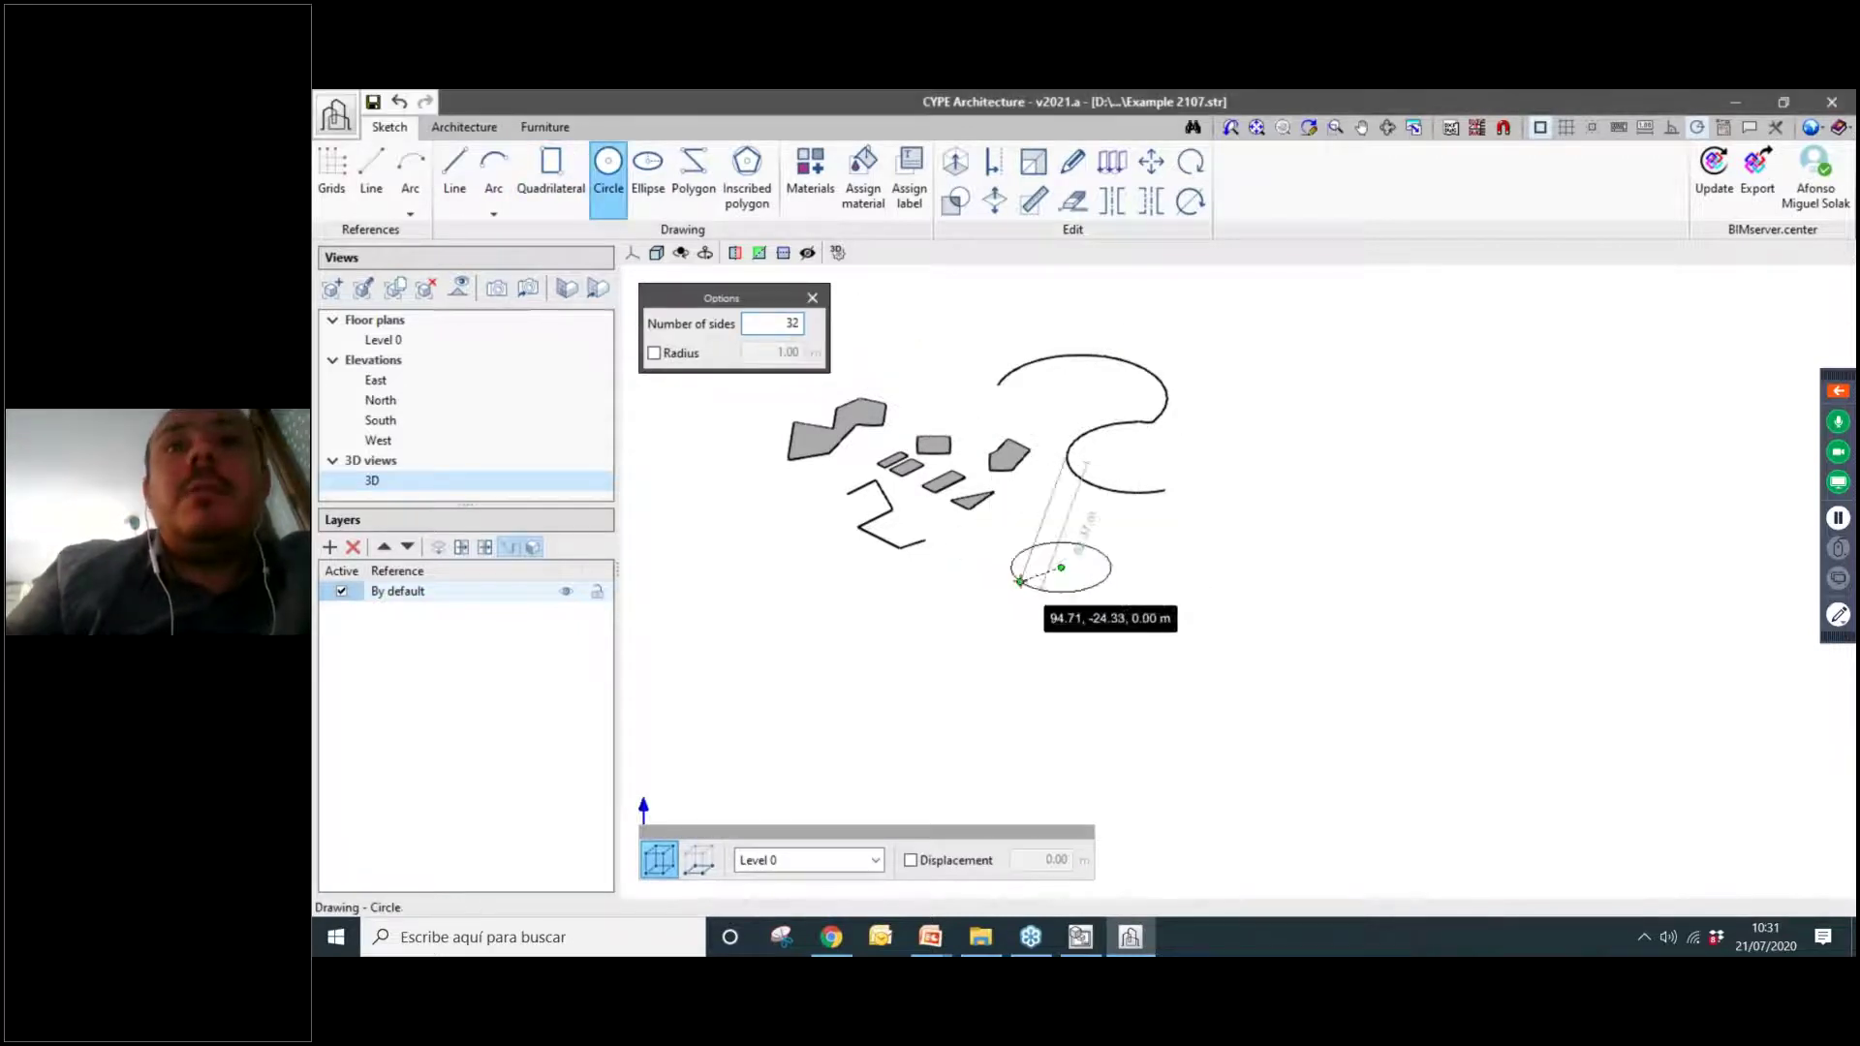
left_click(1020, 581)
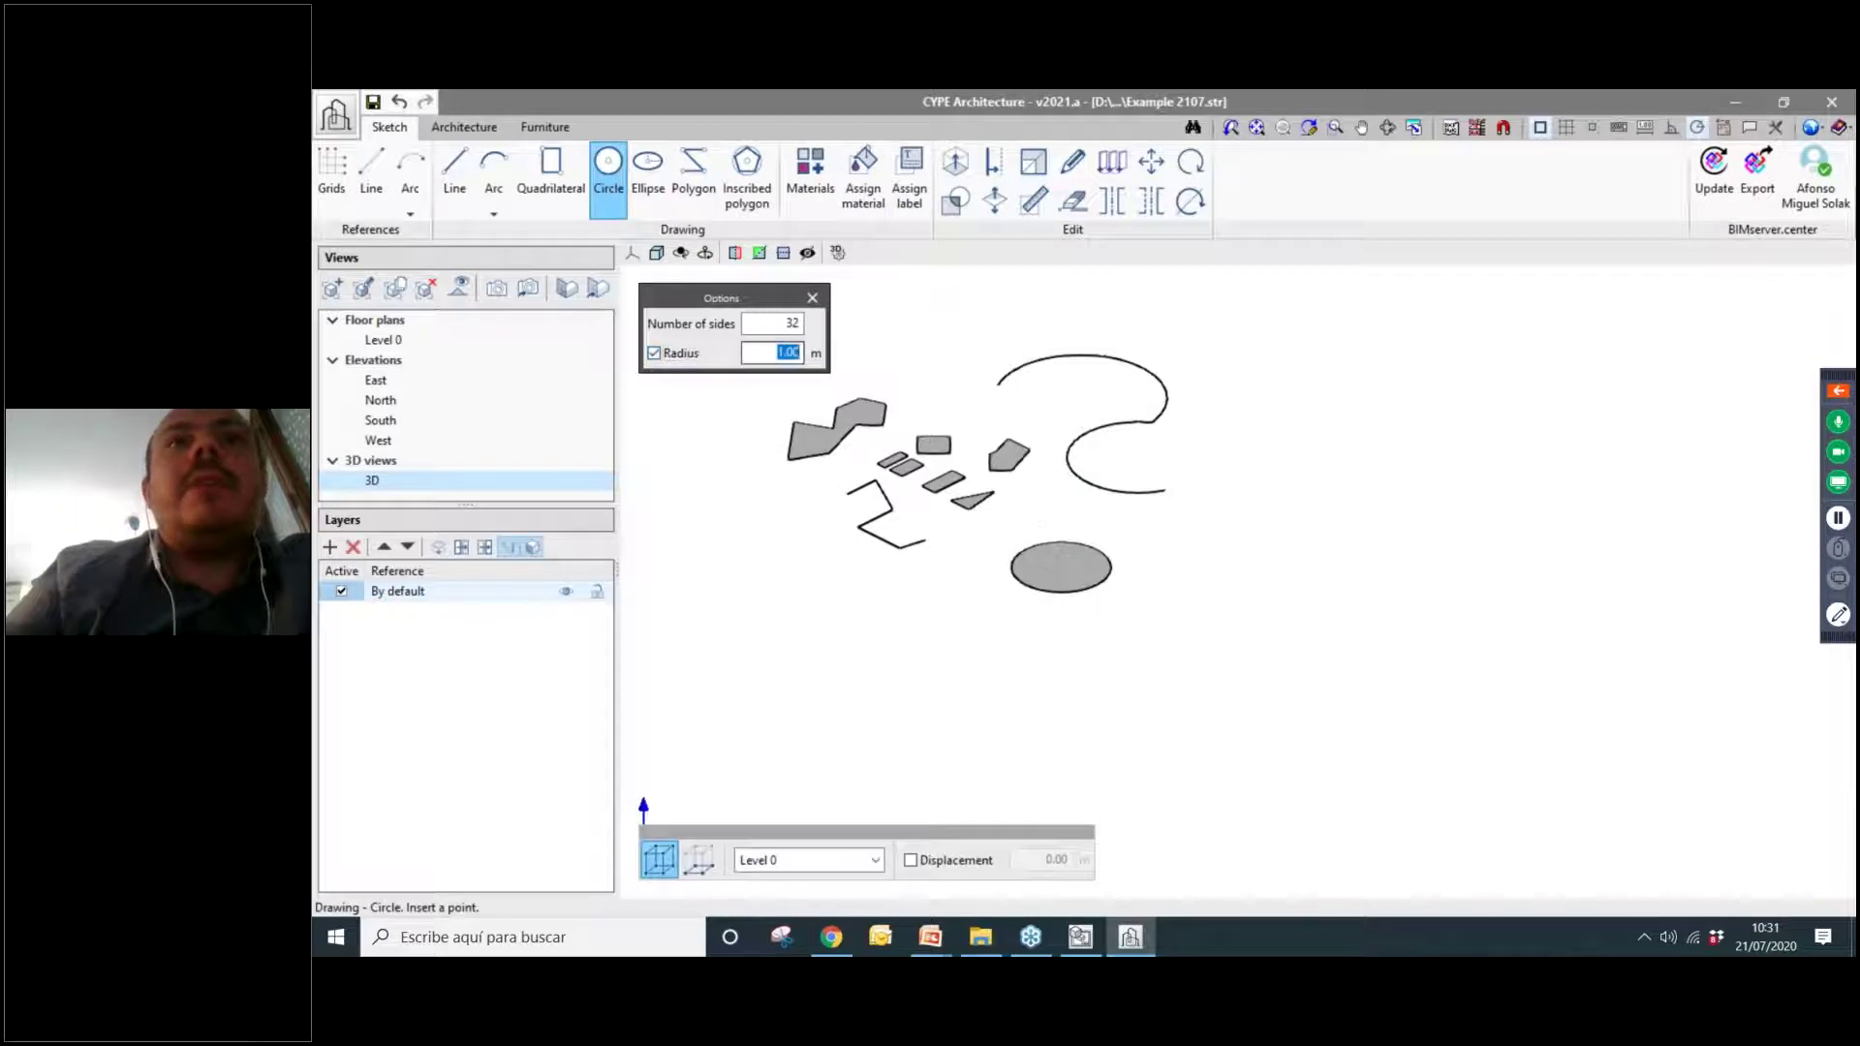
Place two fixed-radius circles beside the first circle, one with a 4 m radius and one with a 10 m radius.
left_click(796, 352)
type("4")
key("Return")
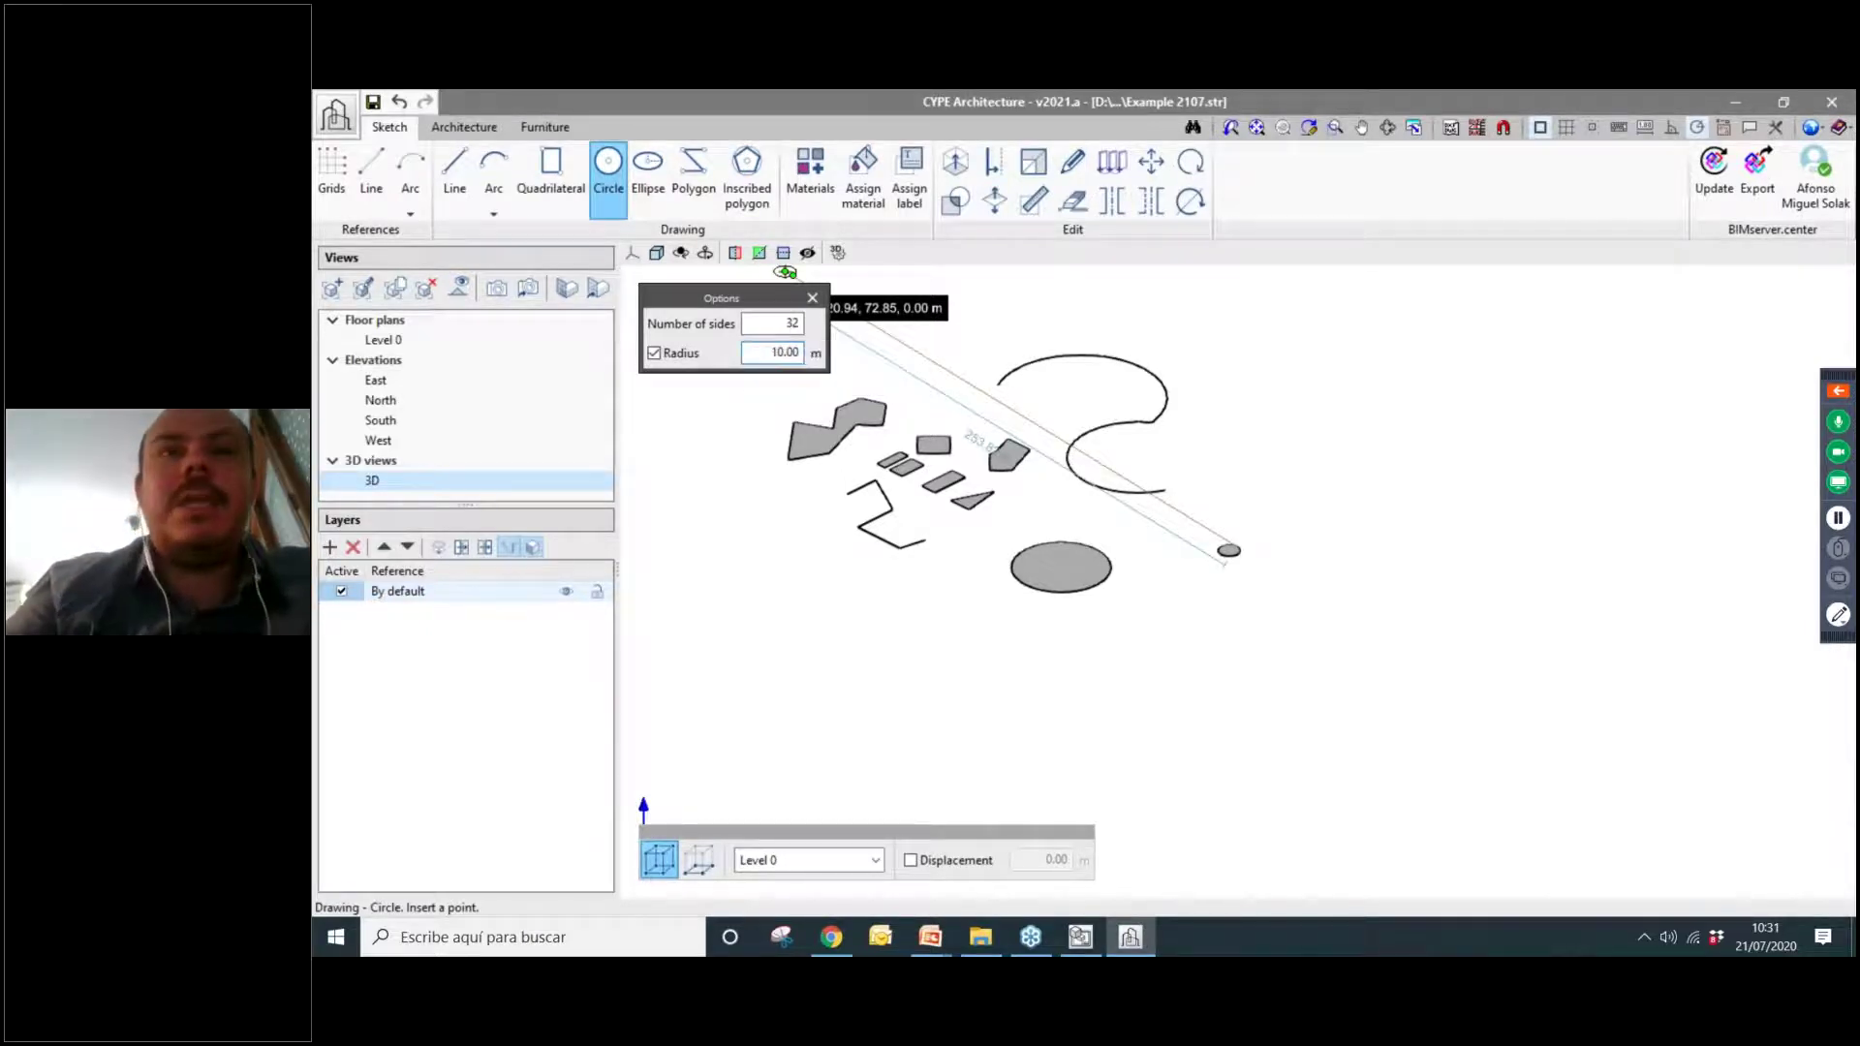
left_click(1173, 590)
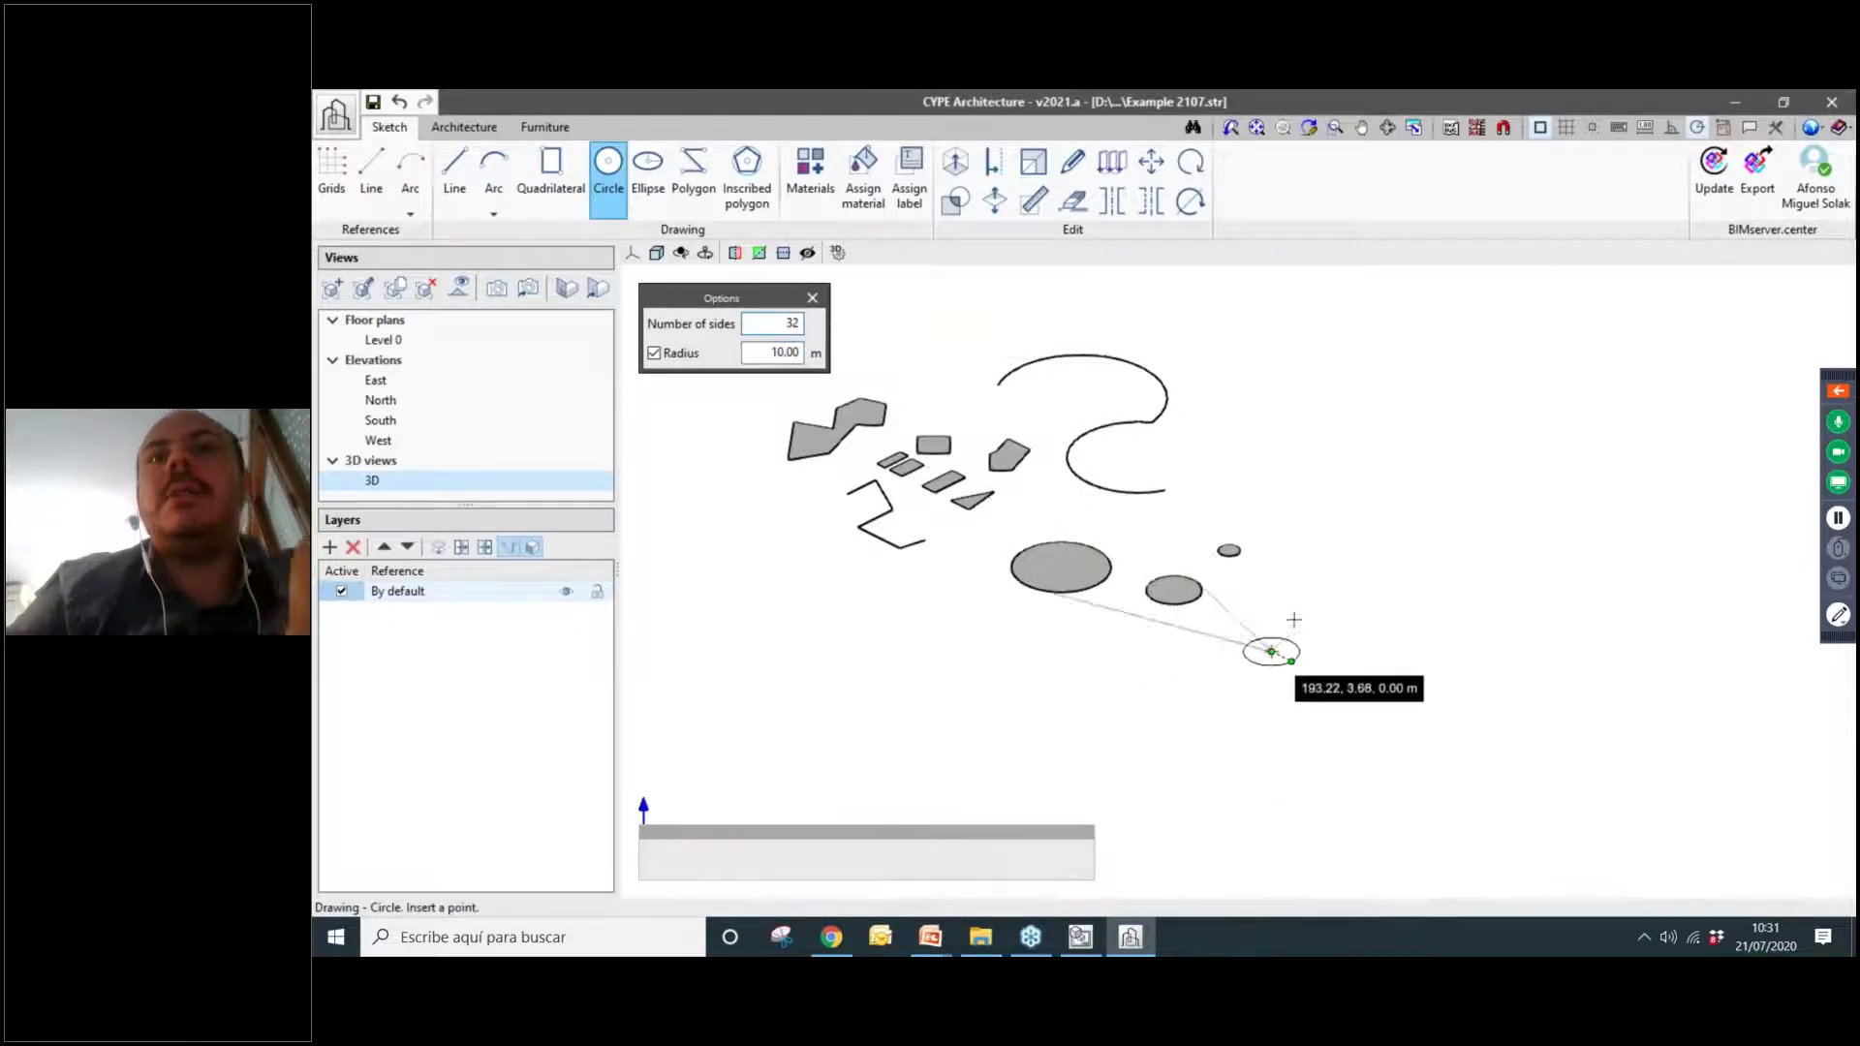
Draw a long, tilted ellipse with 32 sides in the empty area beyond the S-curve.
scroll(1247, 406, "up", 1)
middle_click_drag(1250, 407, 1310, 476)
left_click(644, 175)
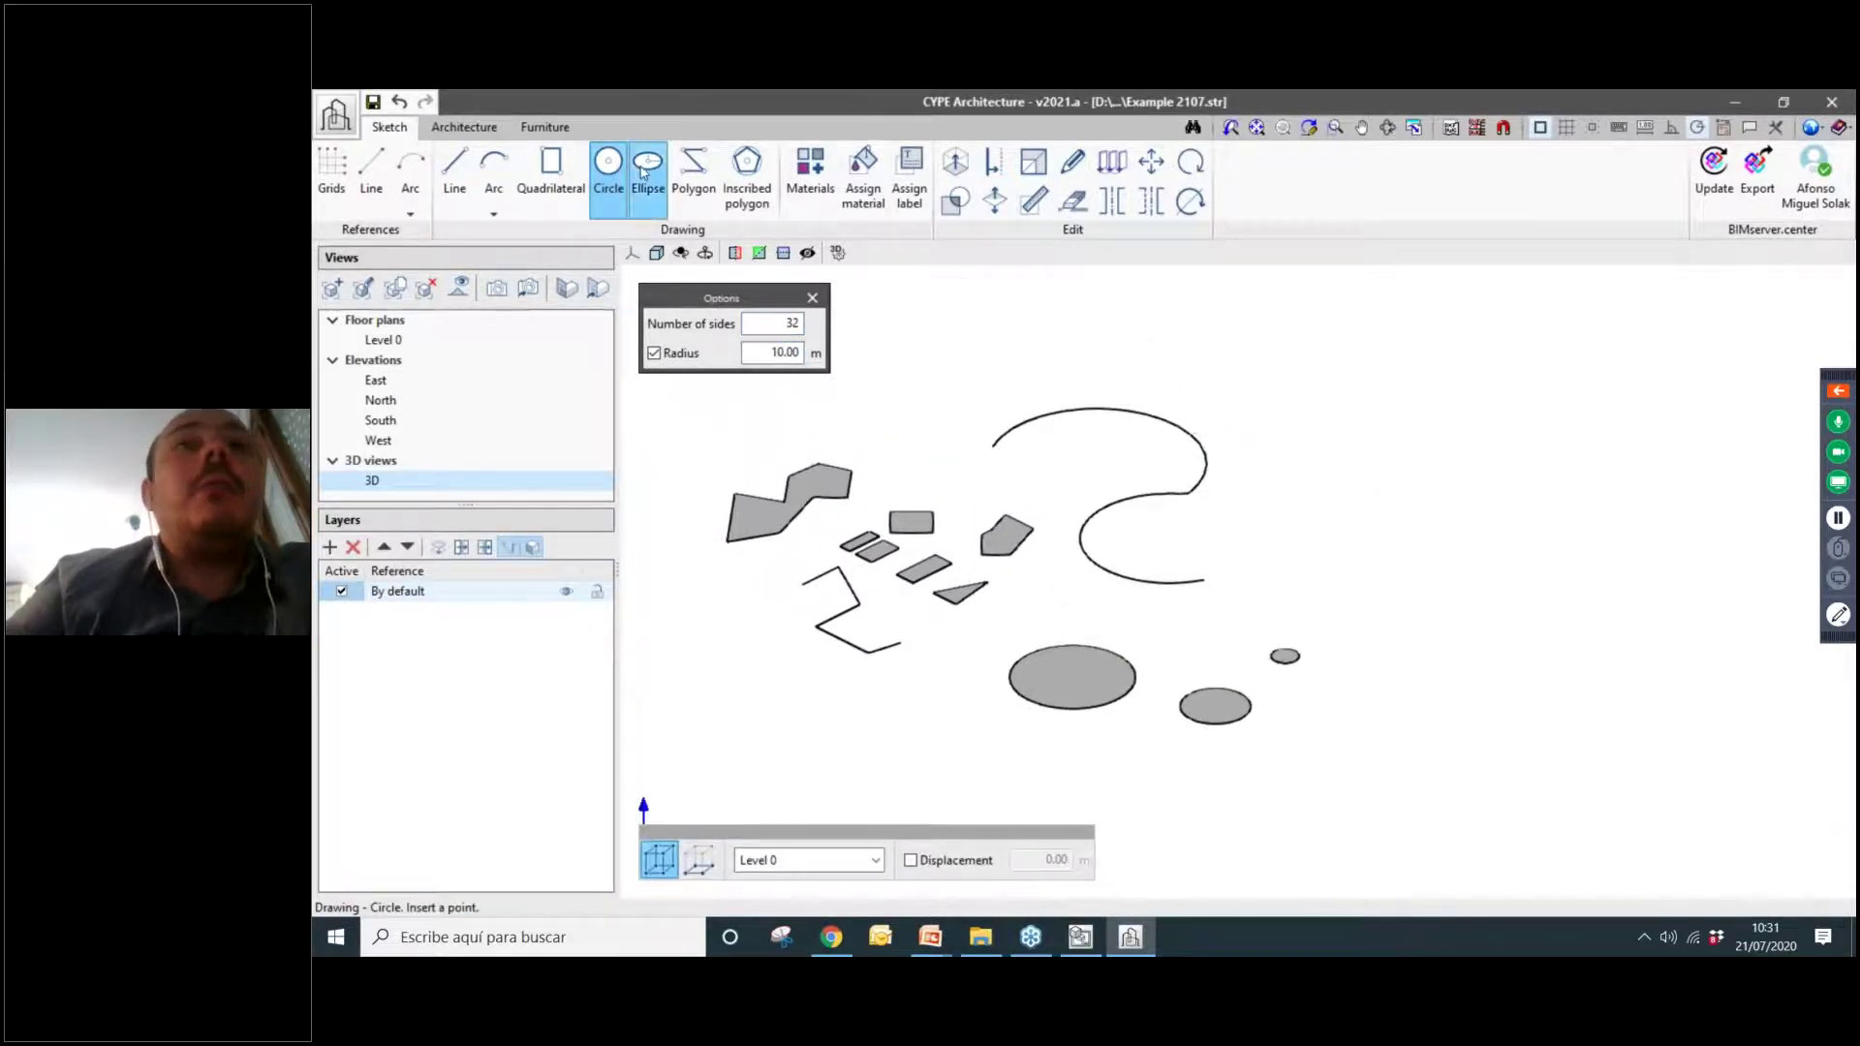
scroll(1063, 433, "down", 2)
scroll(1119, 447, "up", 1)
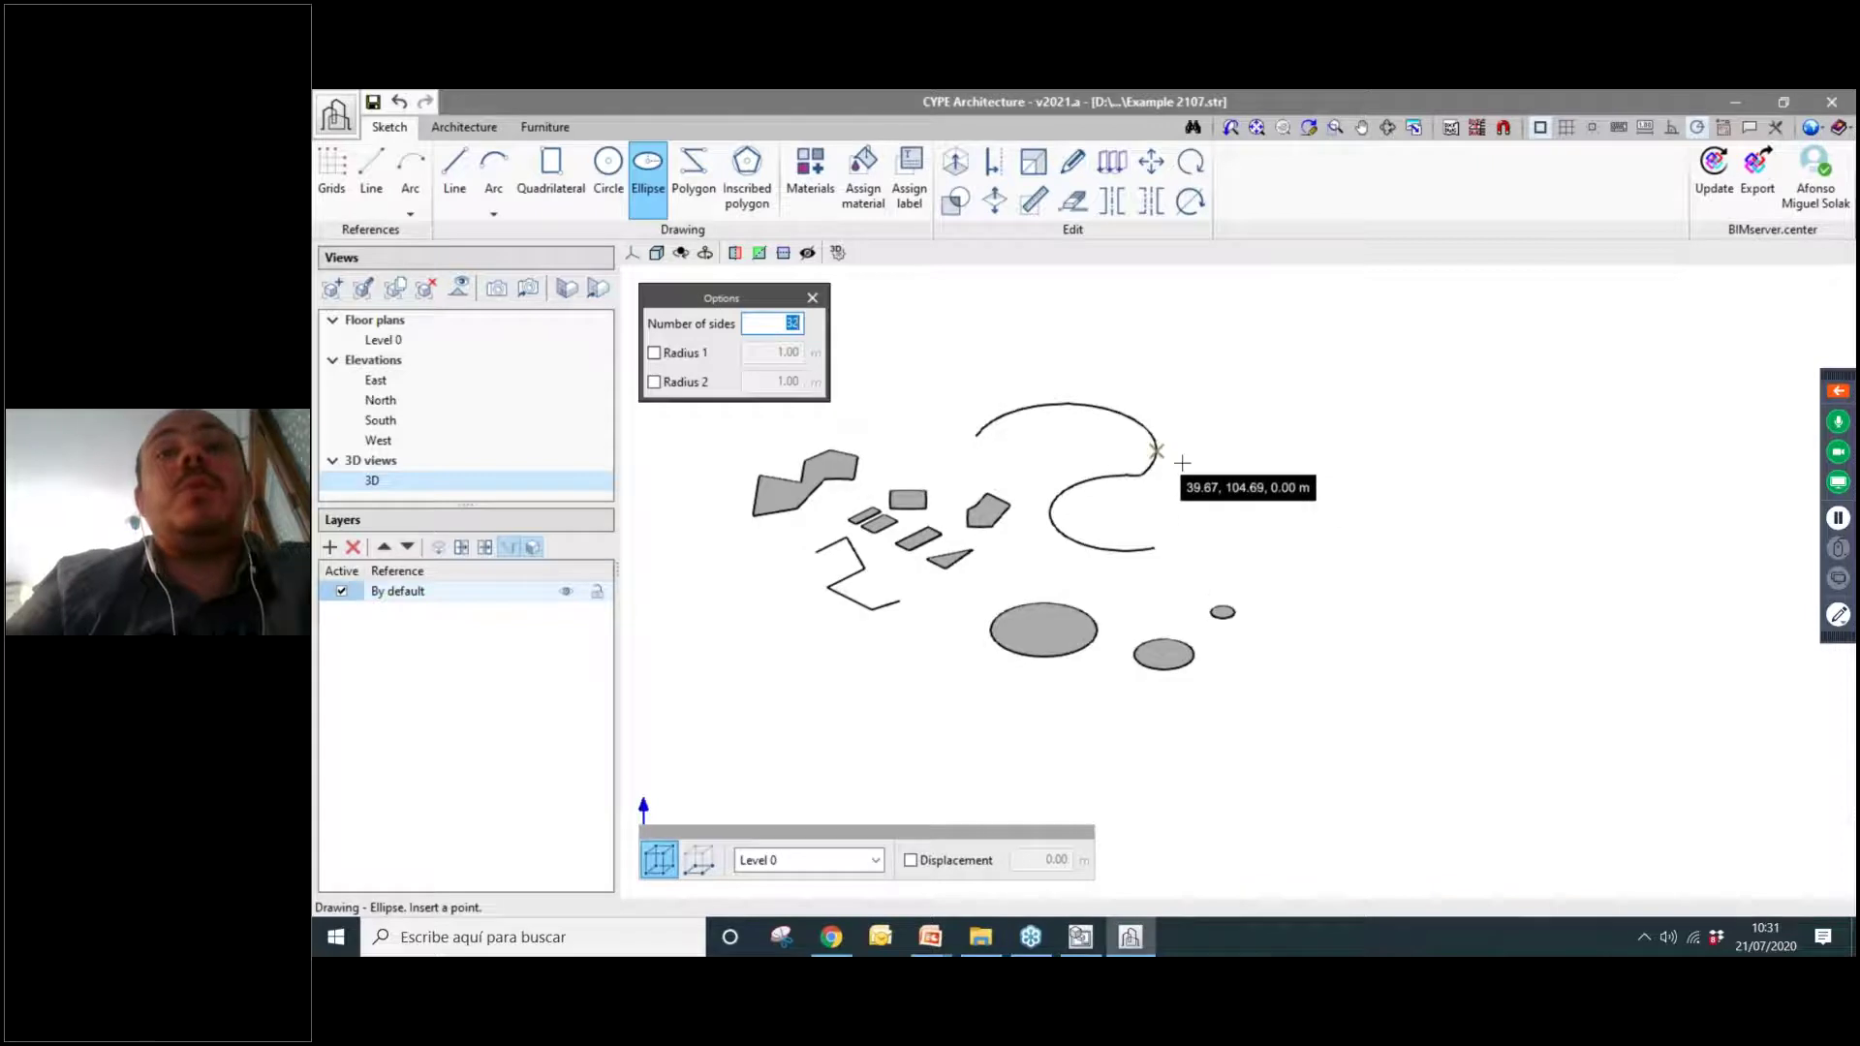
scroll(848, 375, "down", 1)
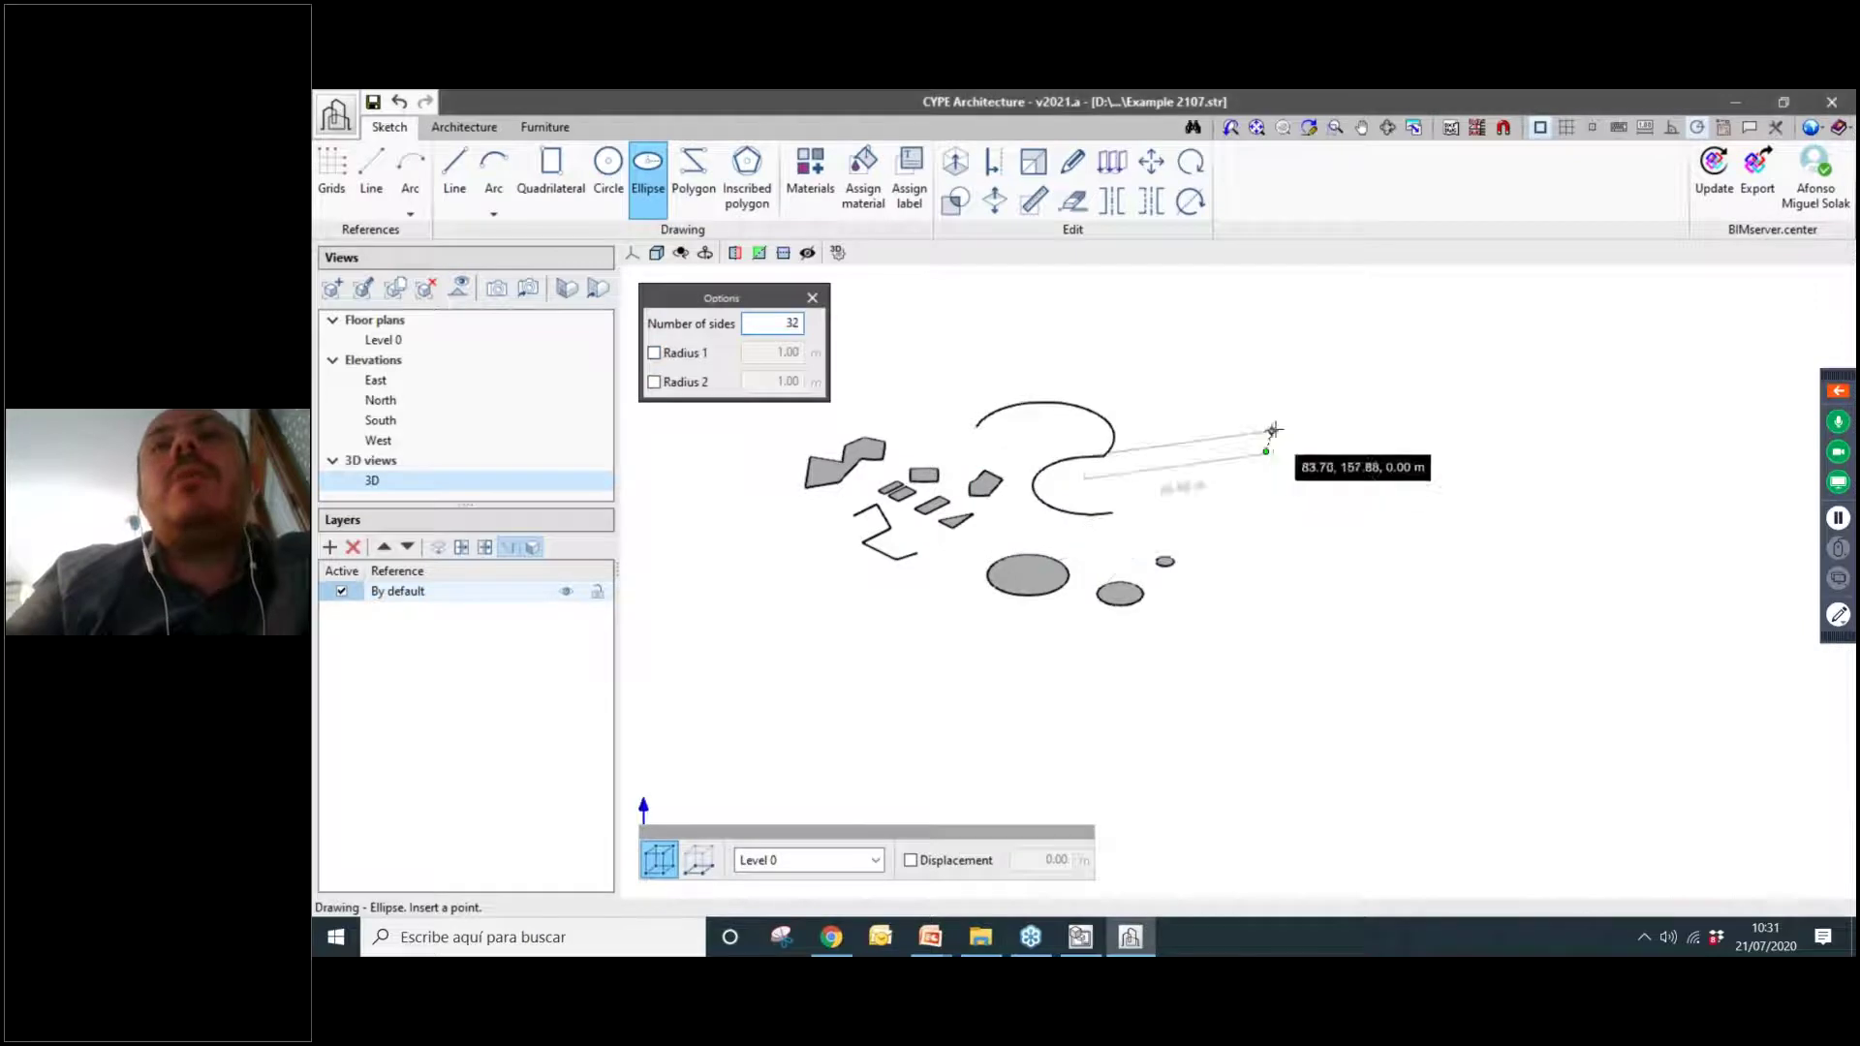
left_click(1370, 364)
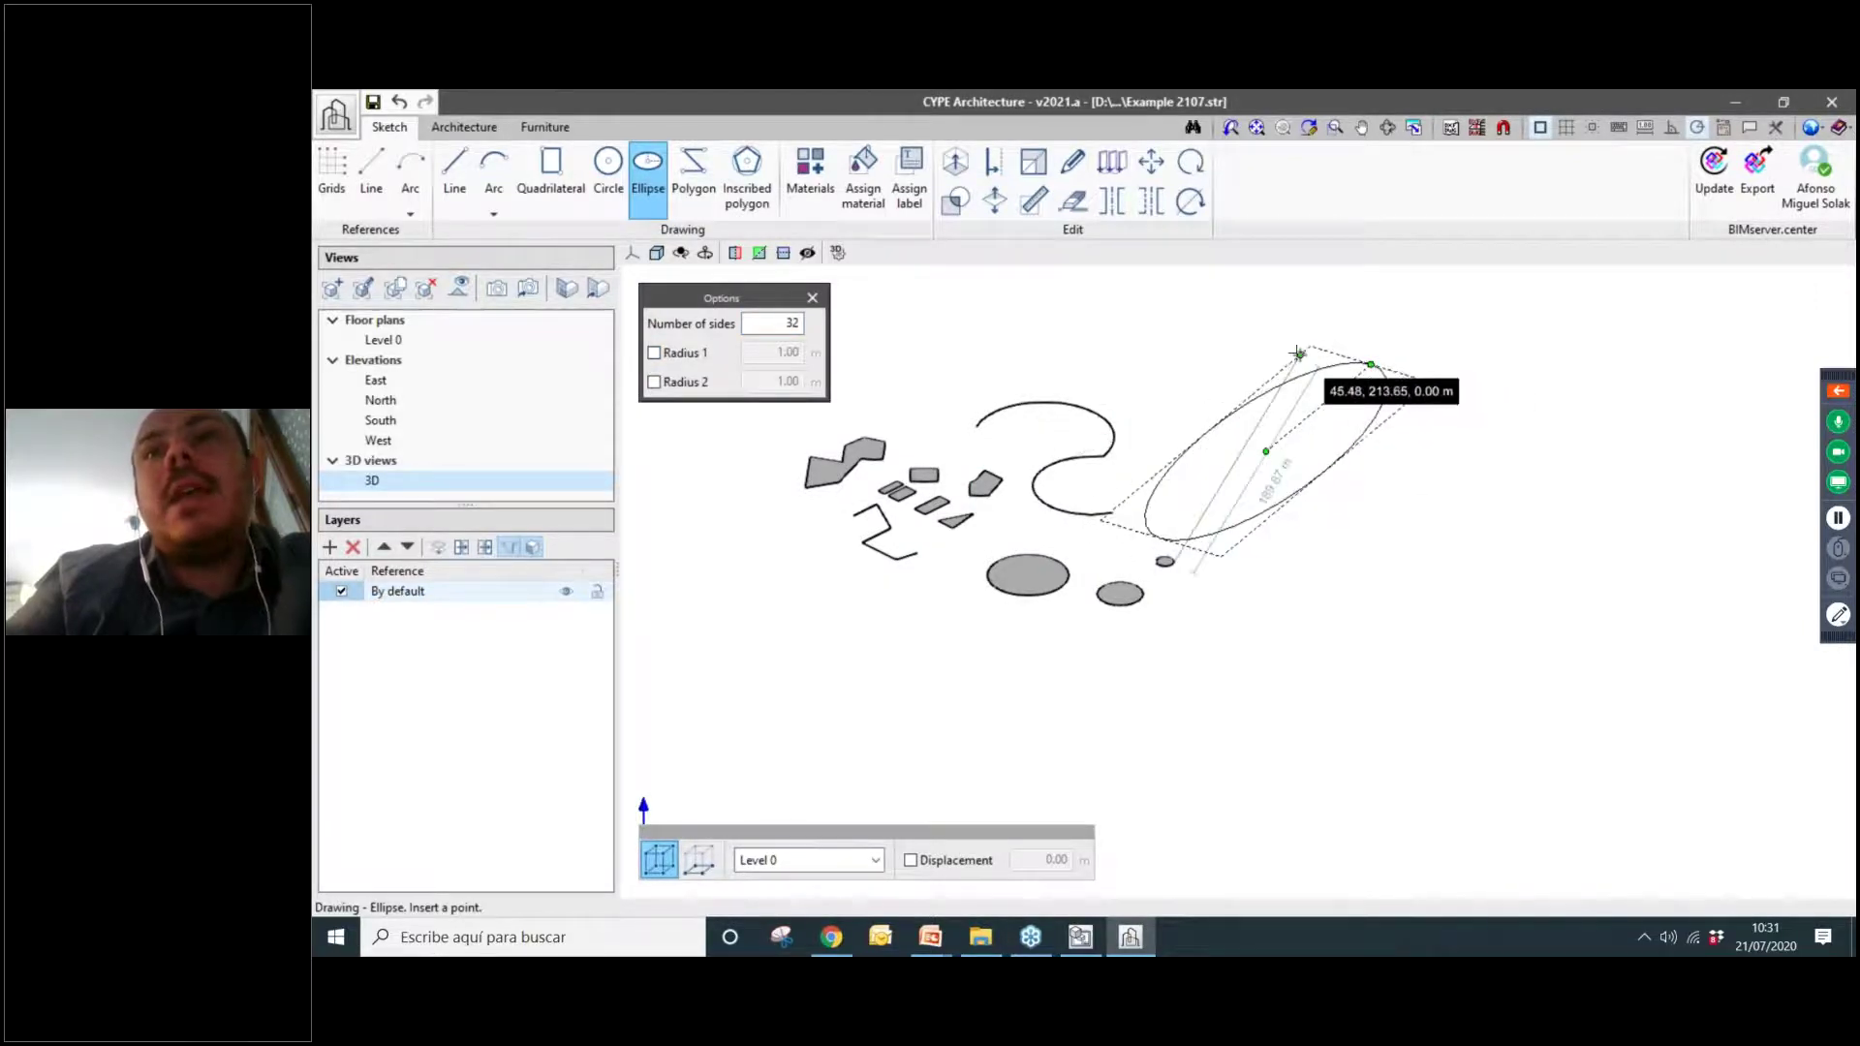
Draw a second, smaller ellipse beside the long tilted one.
left_click(1366, 547)
left_click(1395, 507)
left_click(1297, 494)
Draw a third, much larger freehand ellipse in front of the three circles.
middle_click_drag(1250, 581, 1272, 514)
left_click(1212, 689)
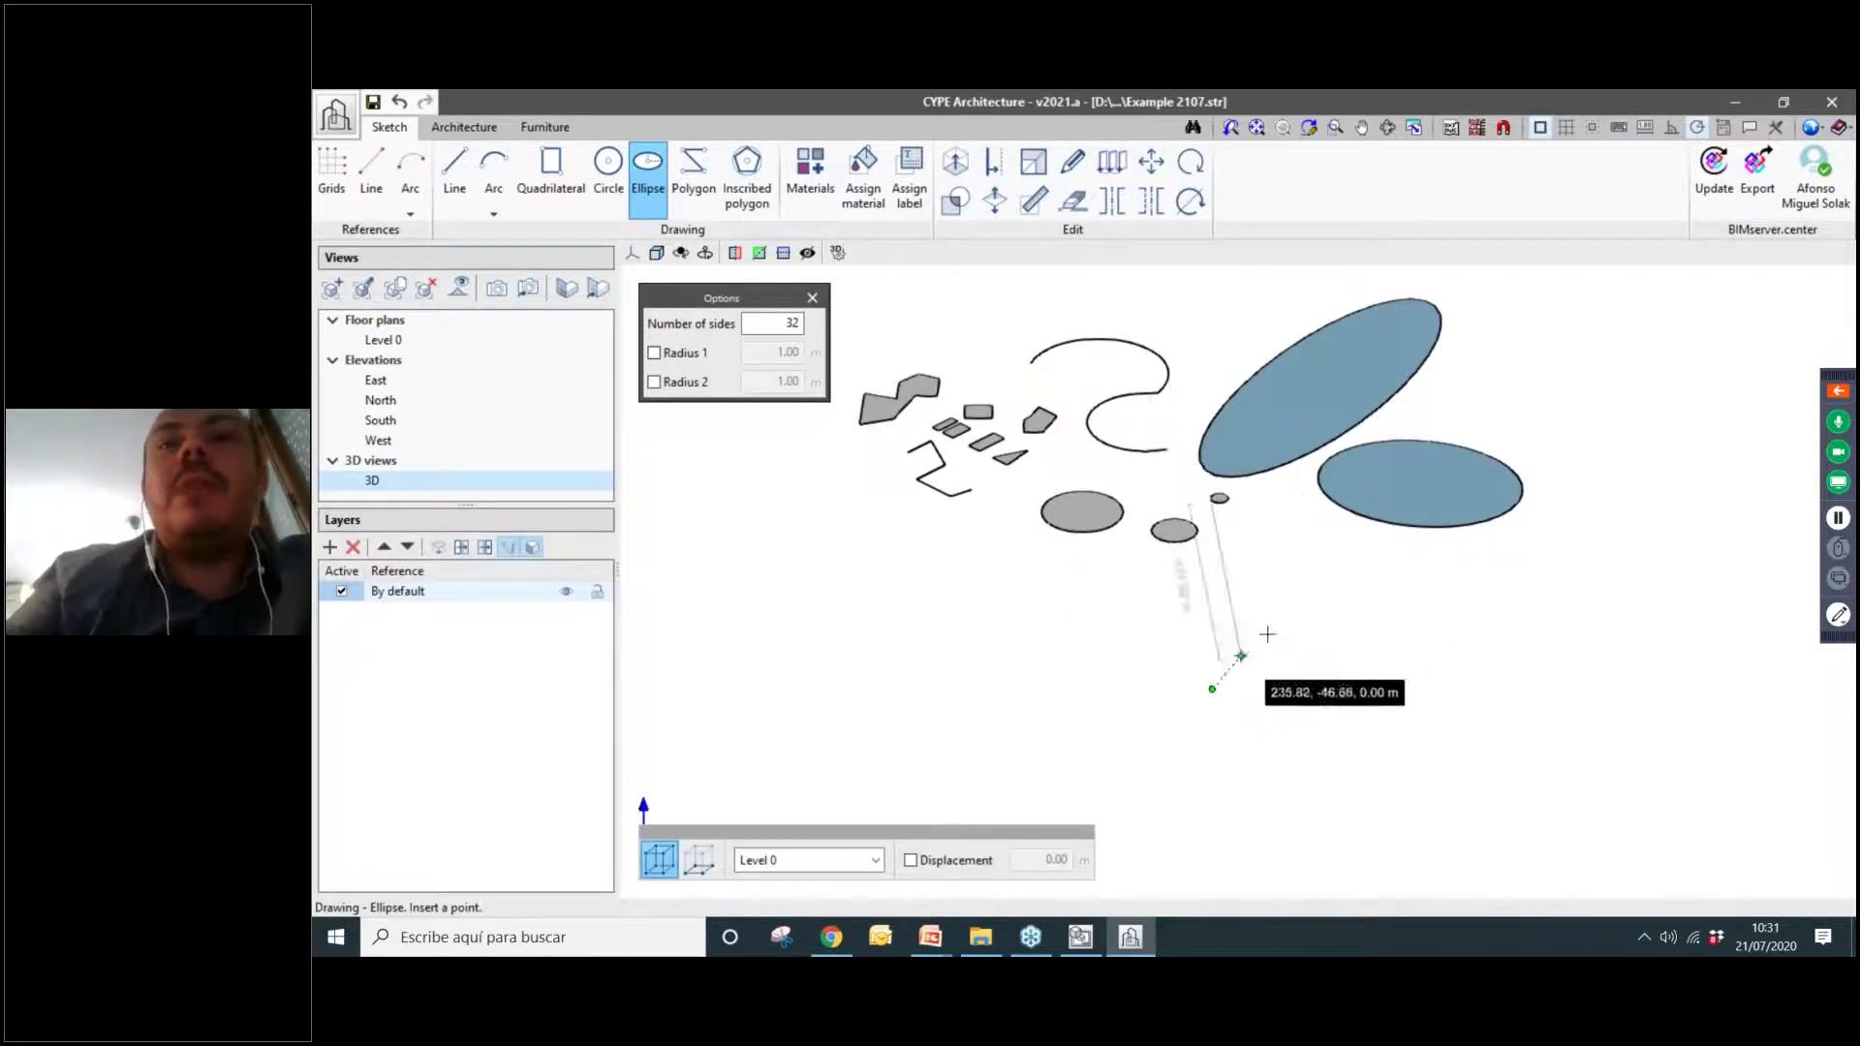
left_click(1296, 612)
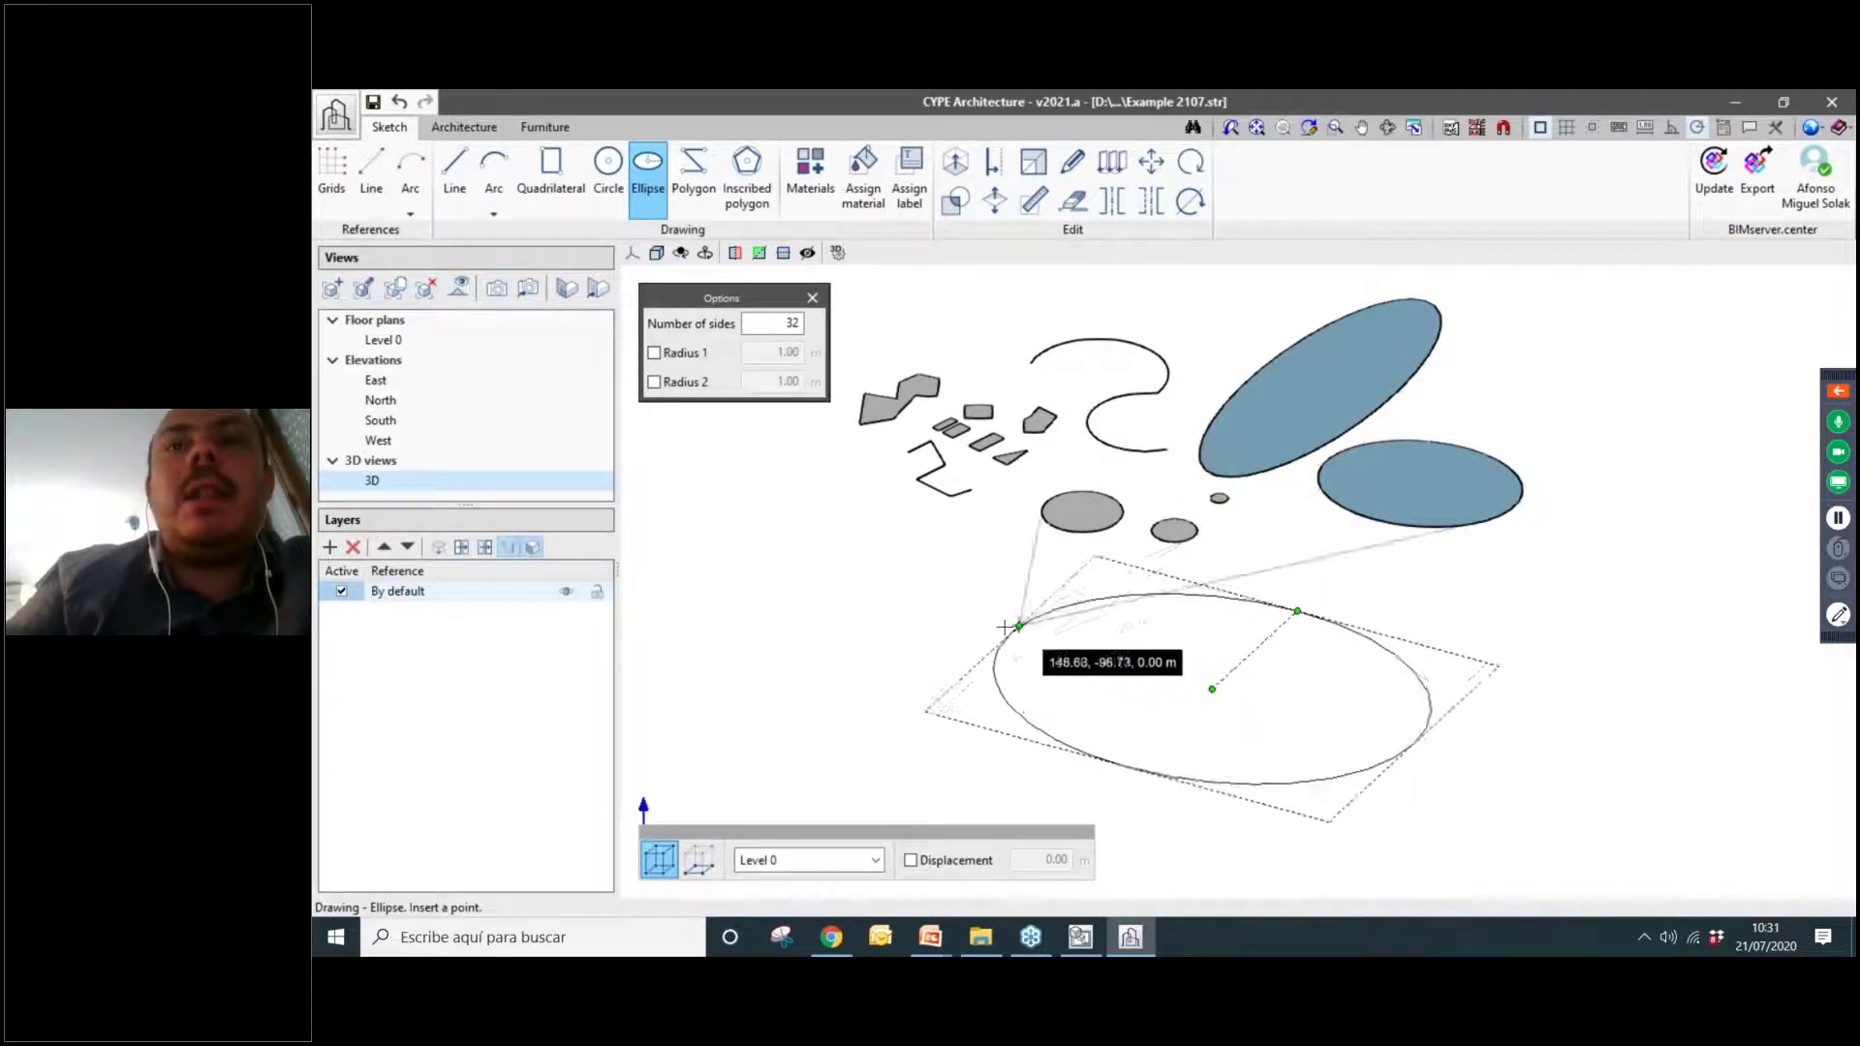
left_click(1021, 624)
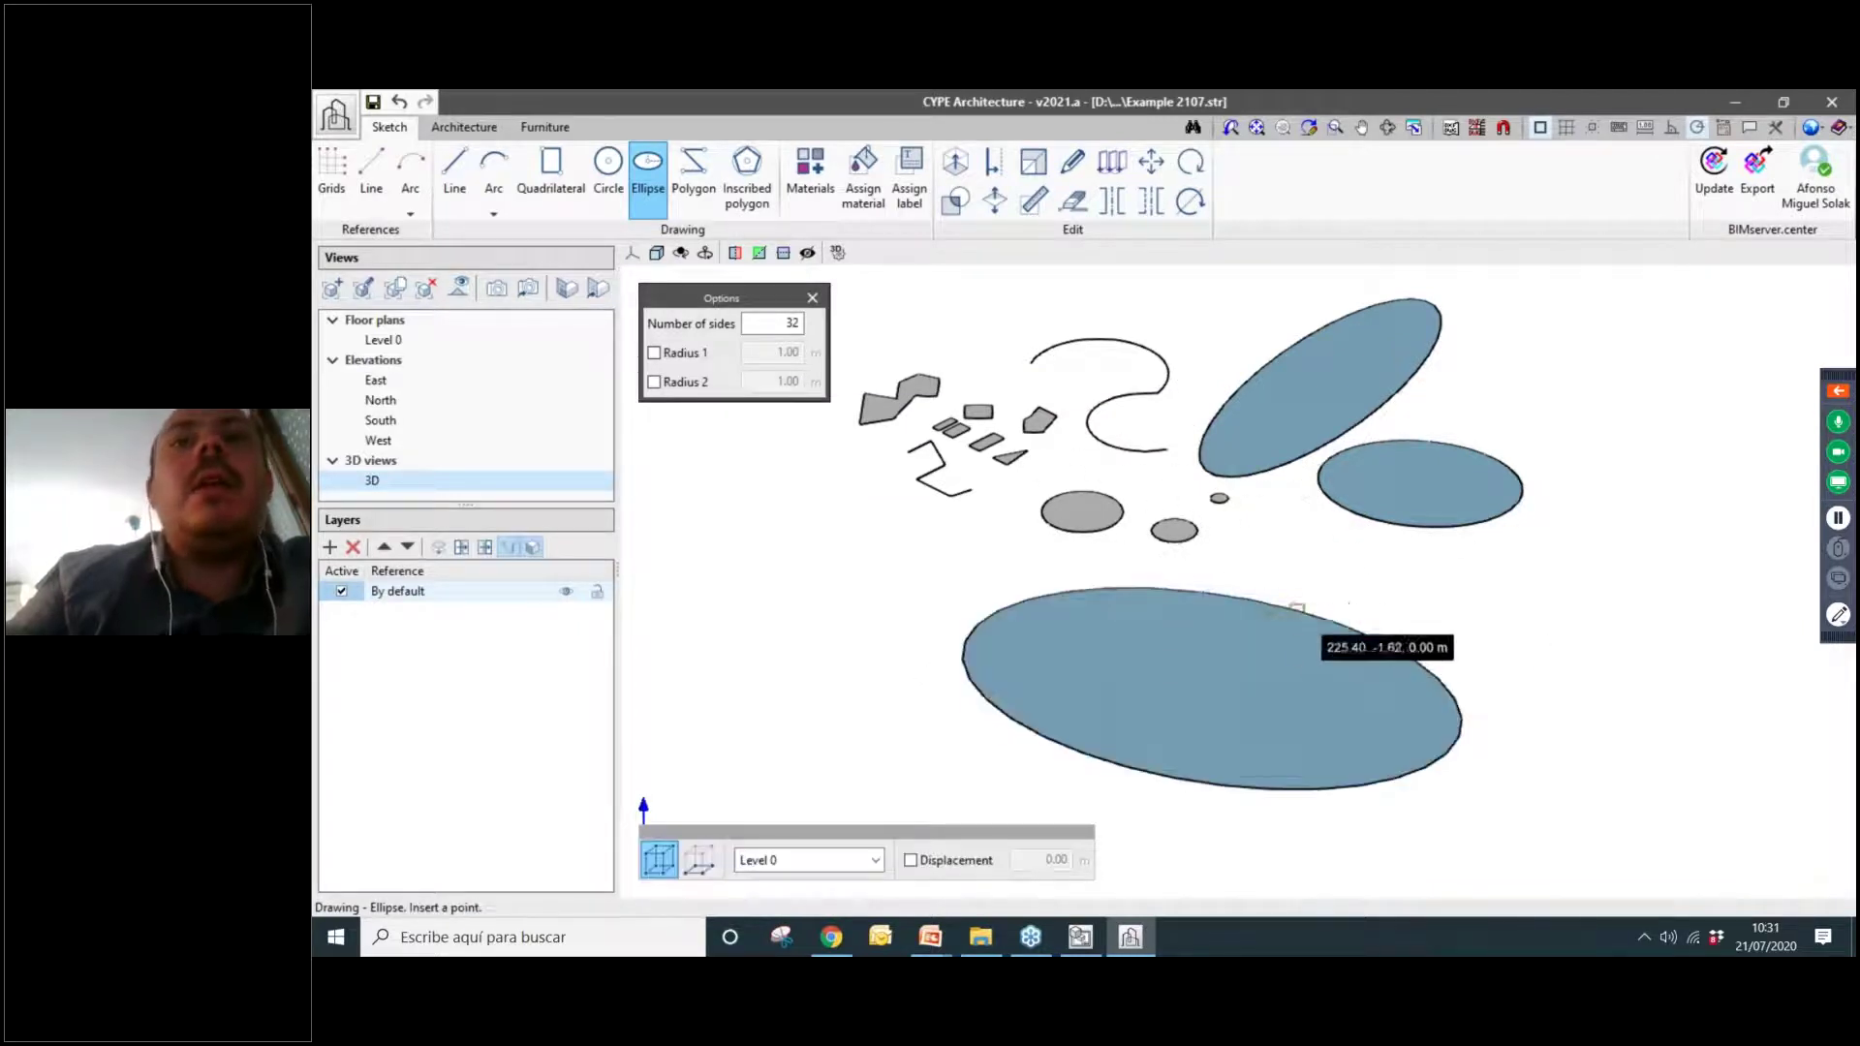
Place an ellipse with fixed radii of 10 m and 20 m in the empty area beside the large freehand ellipse.
left_click(655, 354)
left_click(655, 381)
type("10")
key("Tab")
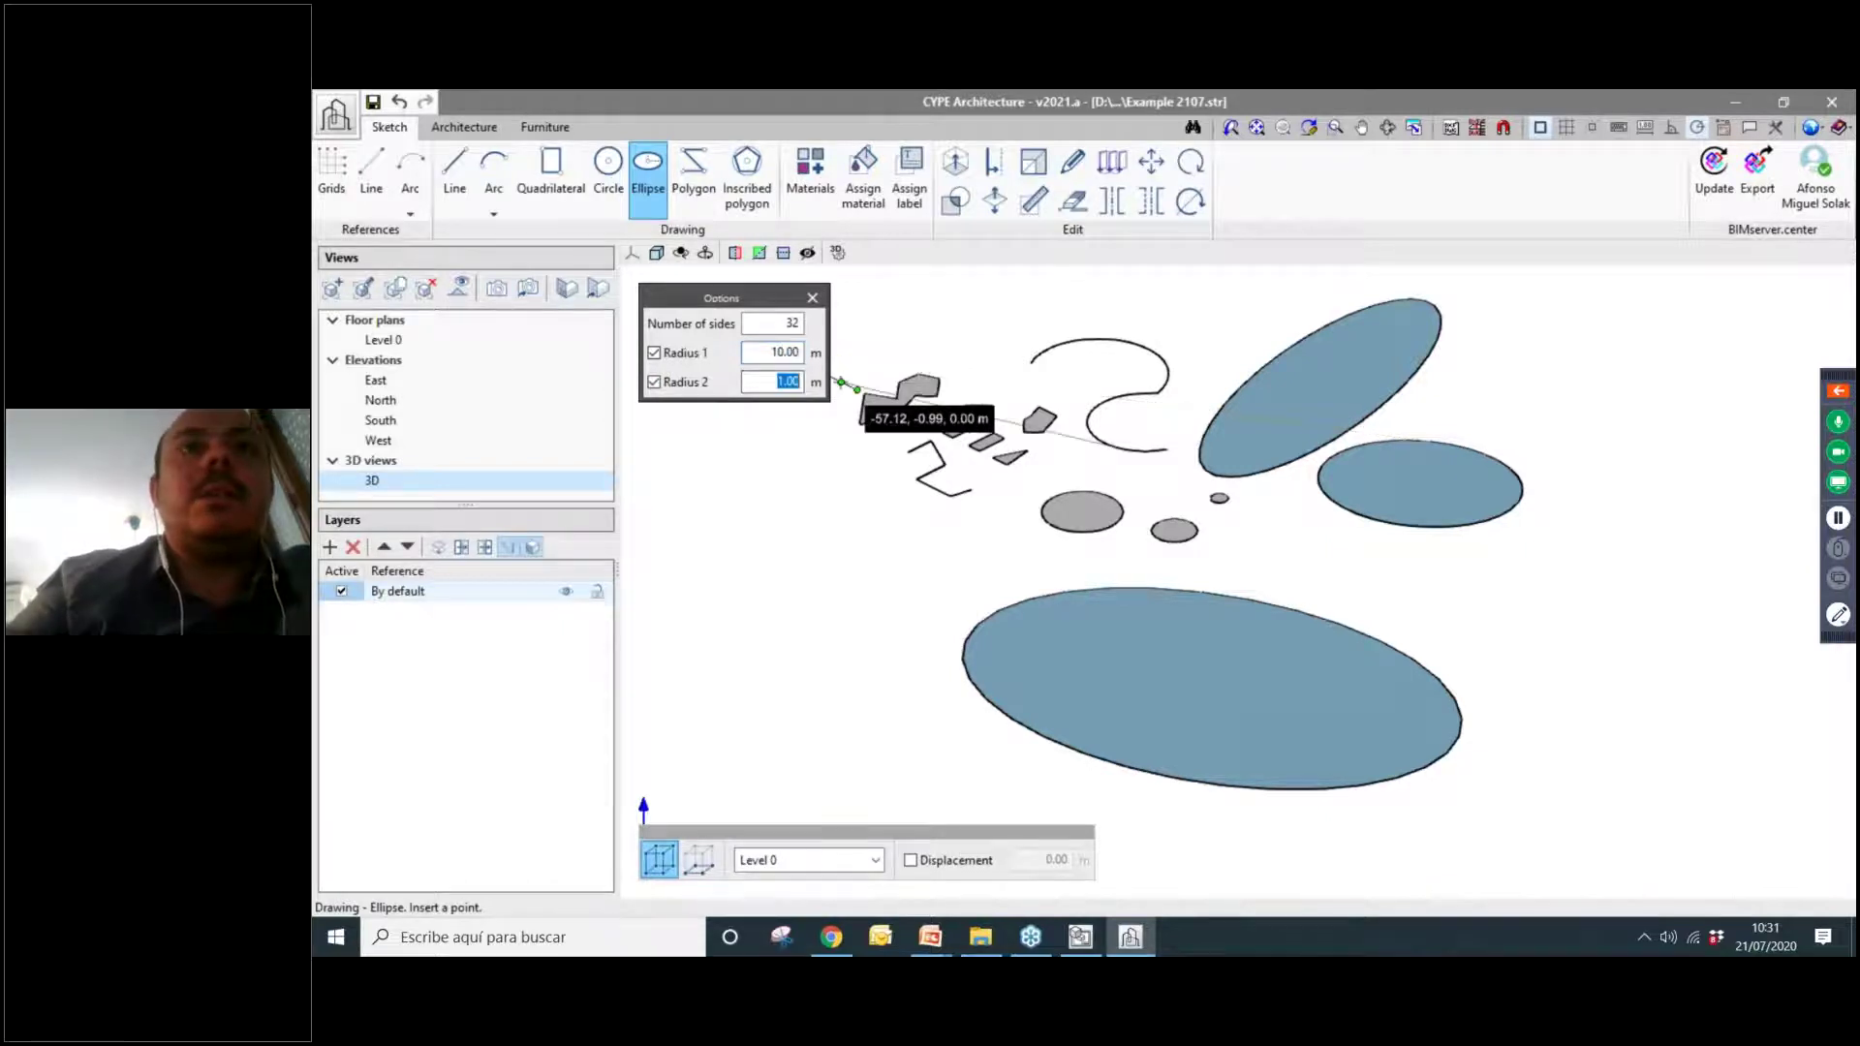
scroll(972, 494, "down", 3)
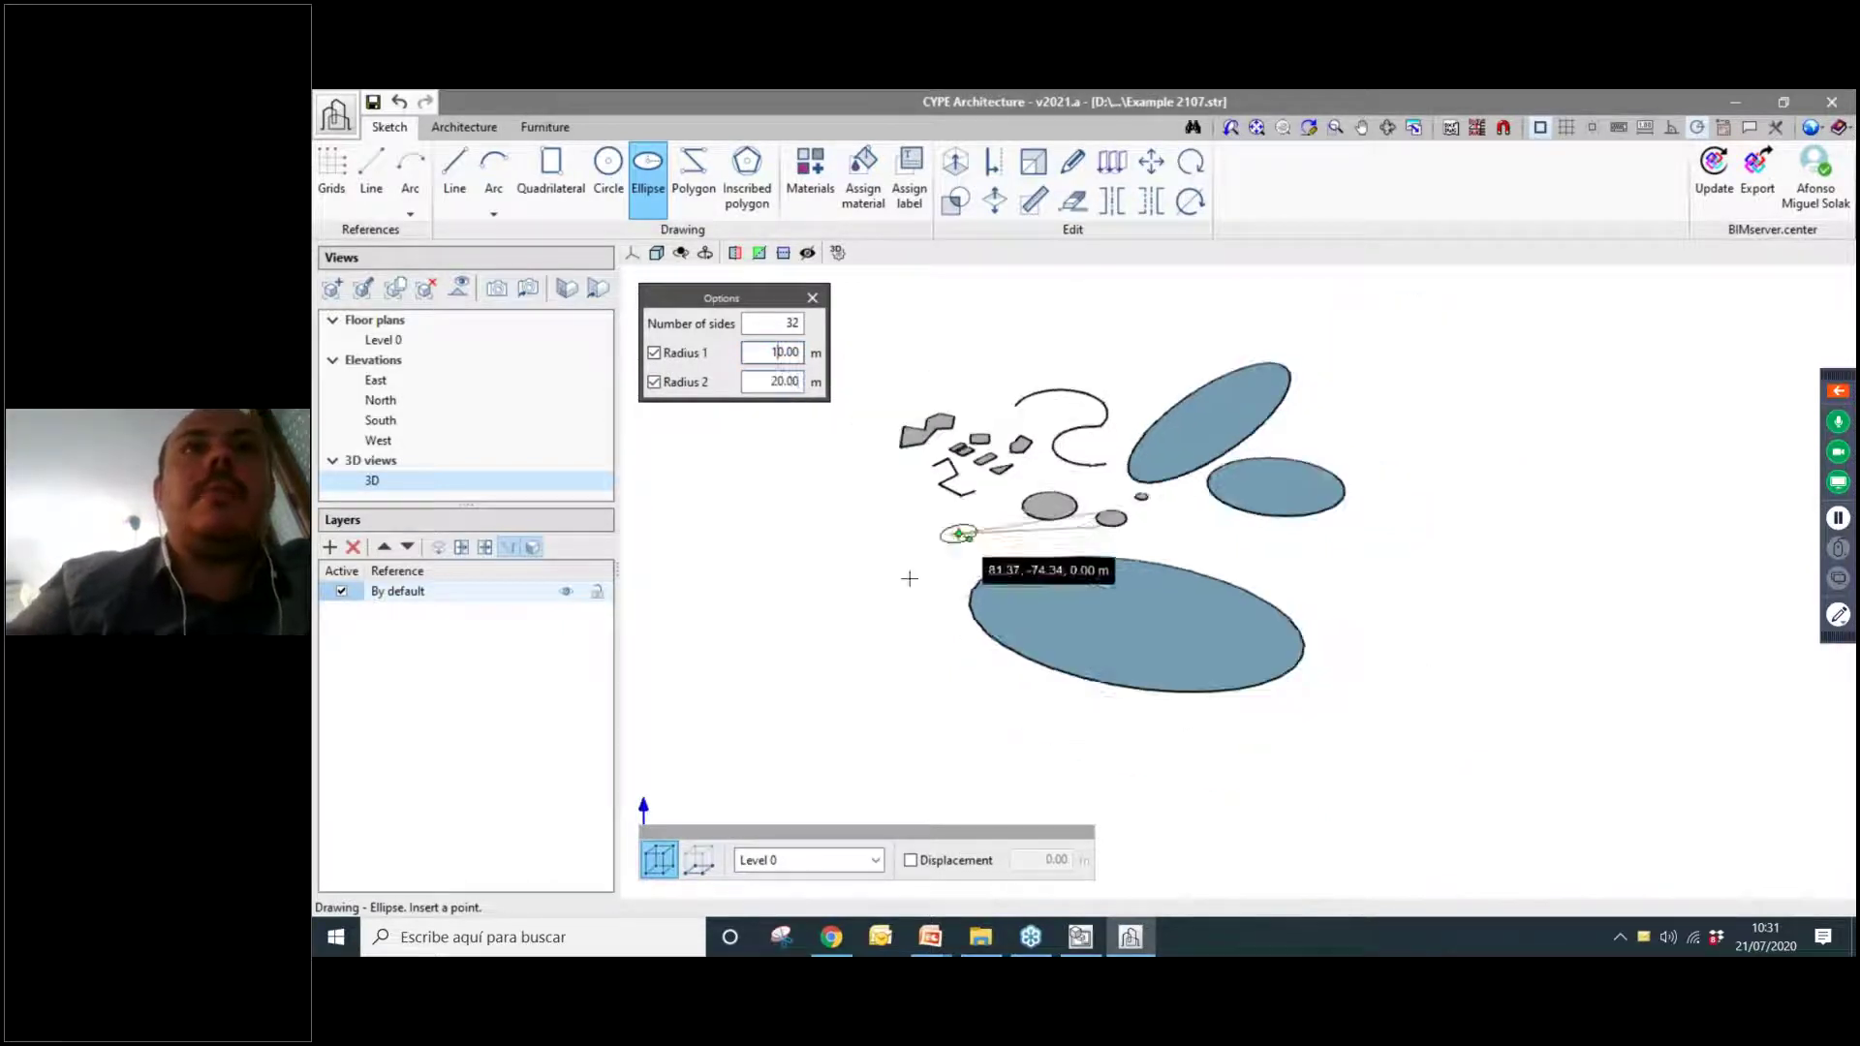
scroll(781, 555, "up", 1)
scroll(902, 691, "up", 2)
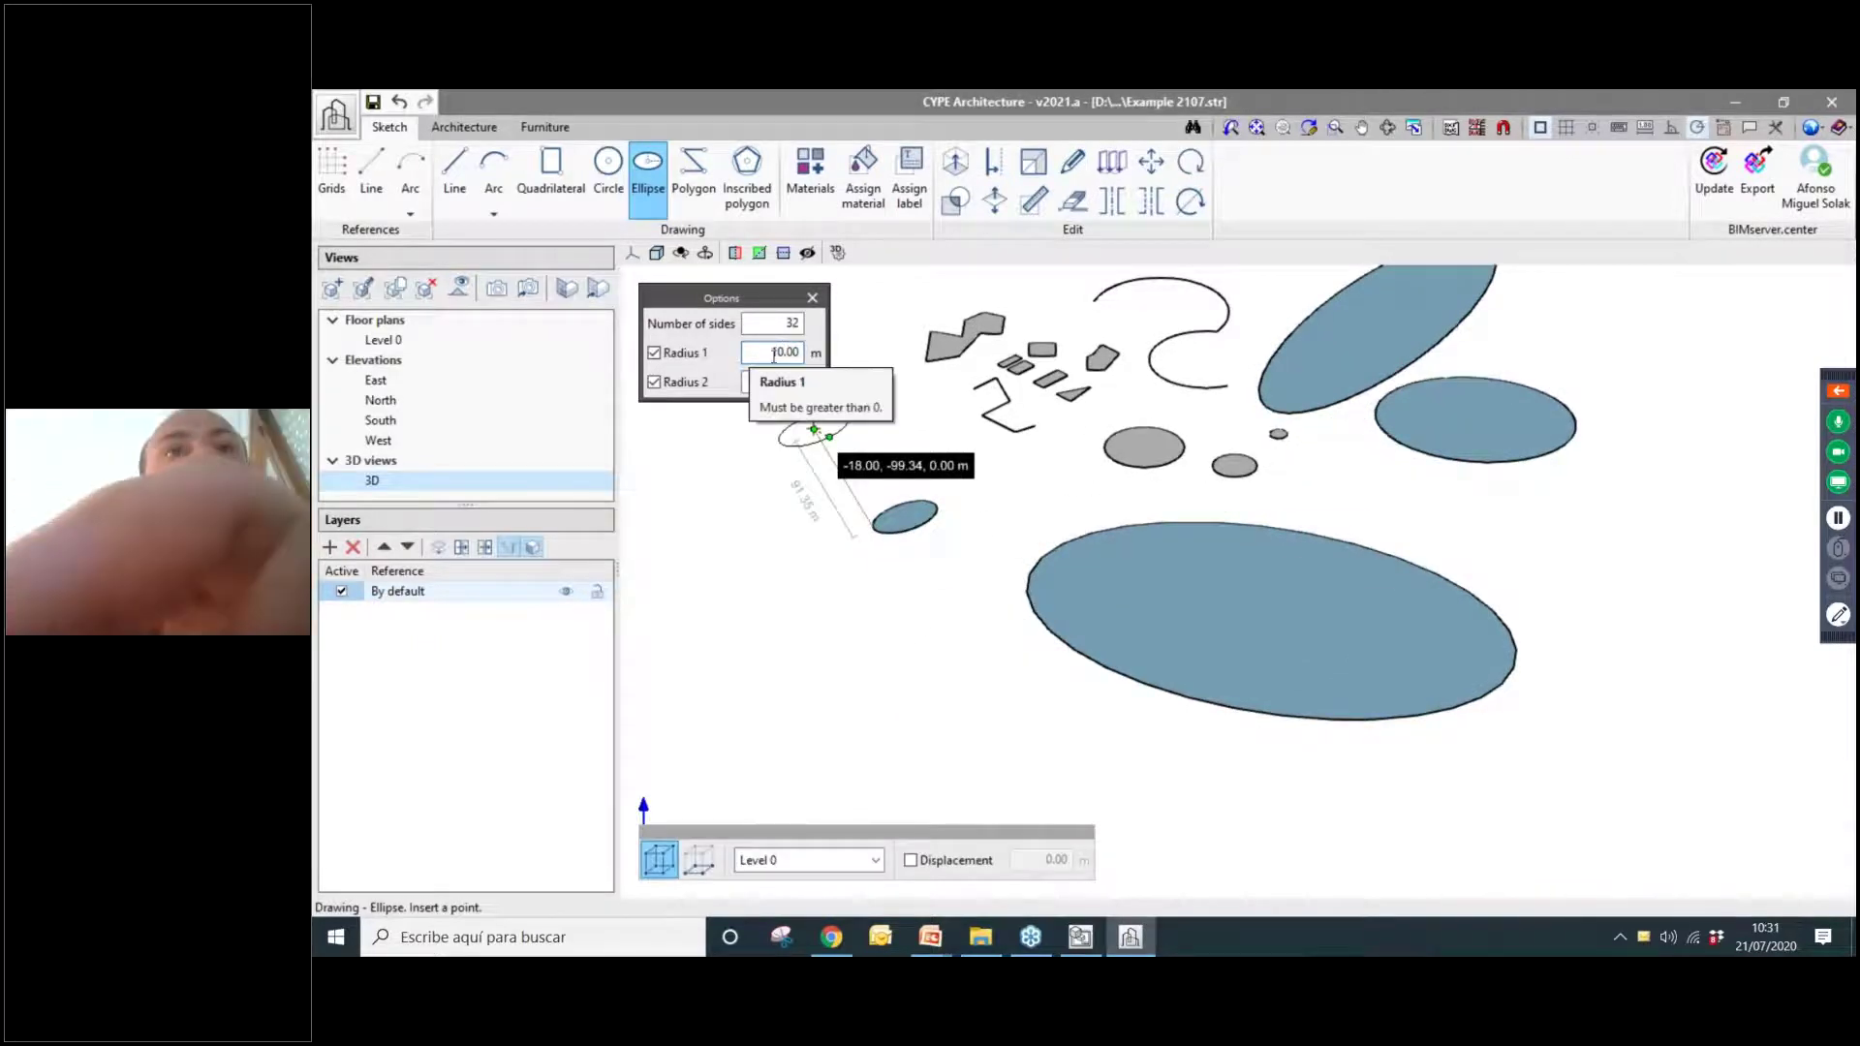
Place another ellipse with fixed radii of 100 m and 200 m beyond the 10 by 20 m ellipse.
scroll(790, 523, "down", 5)
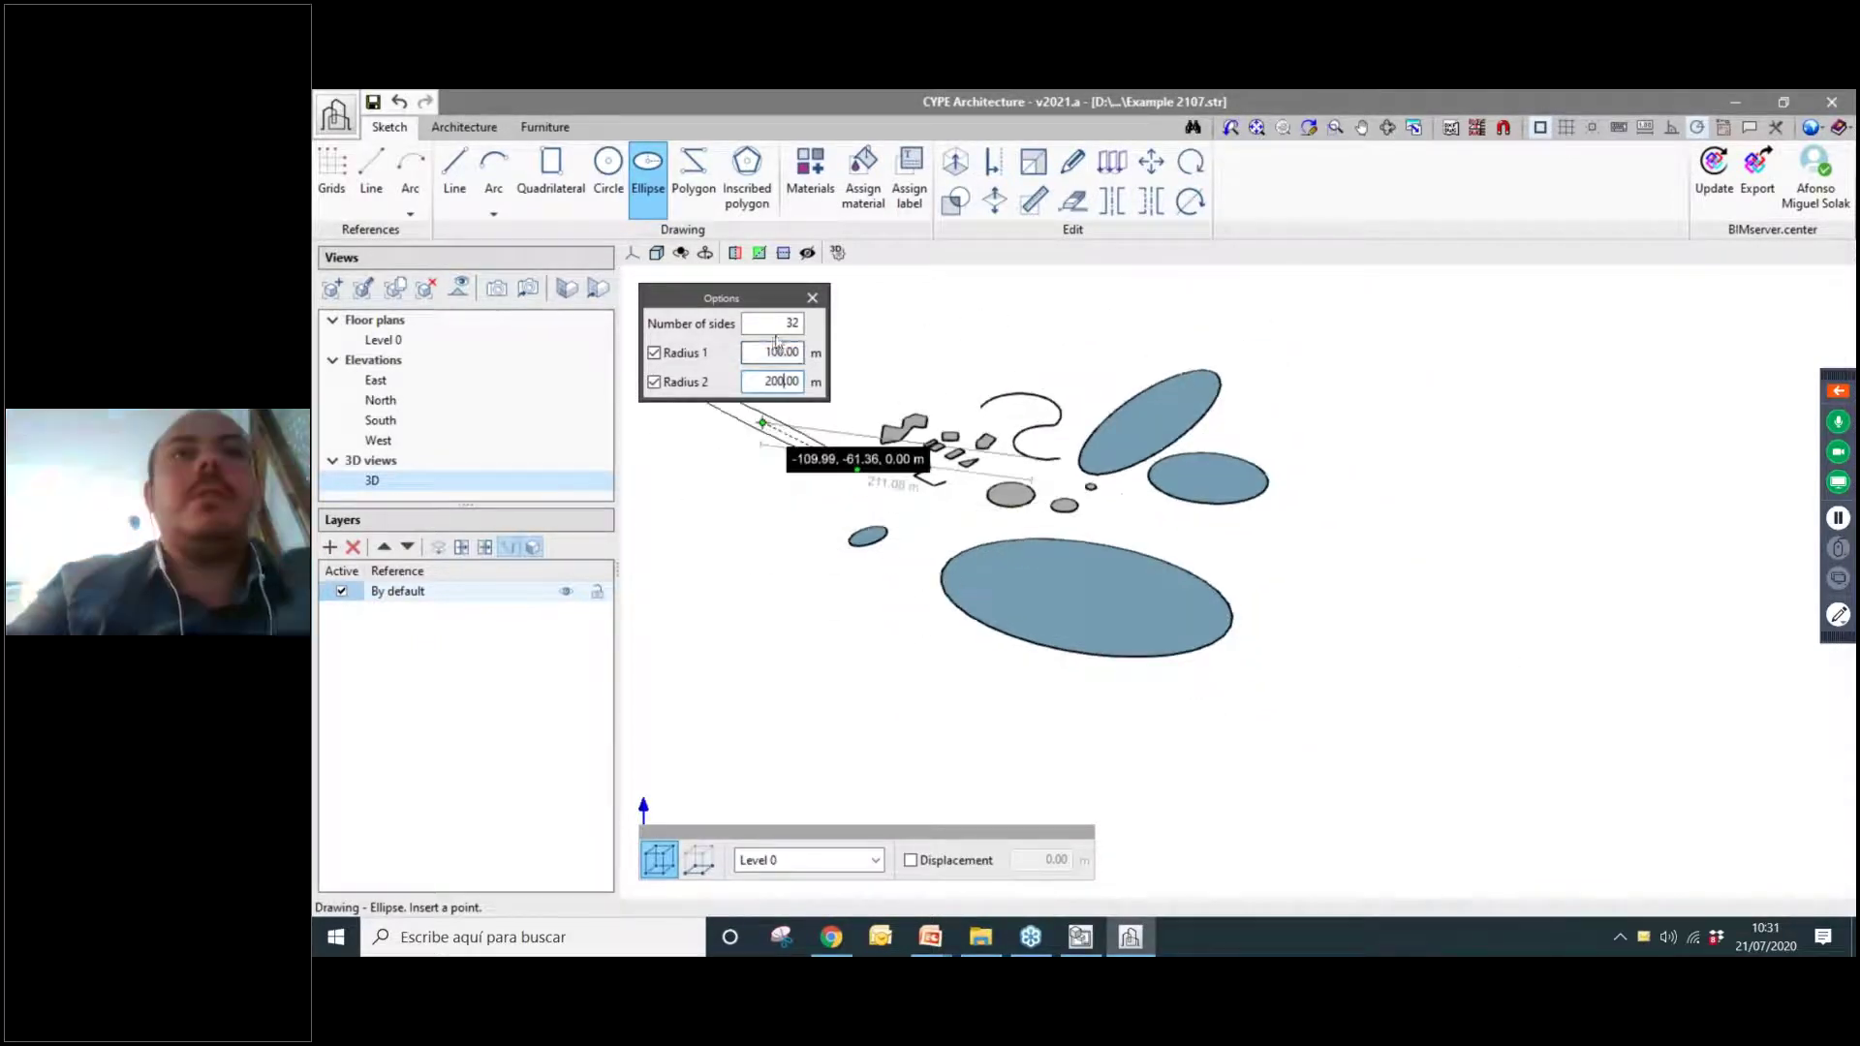
left_click(685, 613)
middle_click_drag(1207, 545, 1341, 514)
scroll(1194, 408, "up", 2)
middle_click_drag(1197, 404, 1362, 376)
scroll(1339, 376, "down", 1)
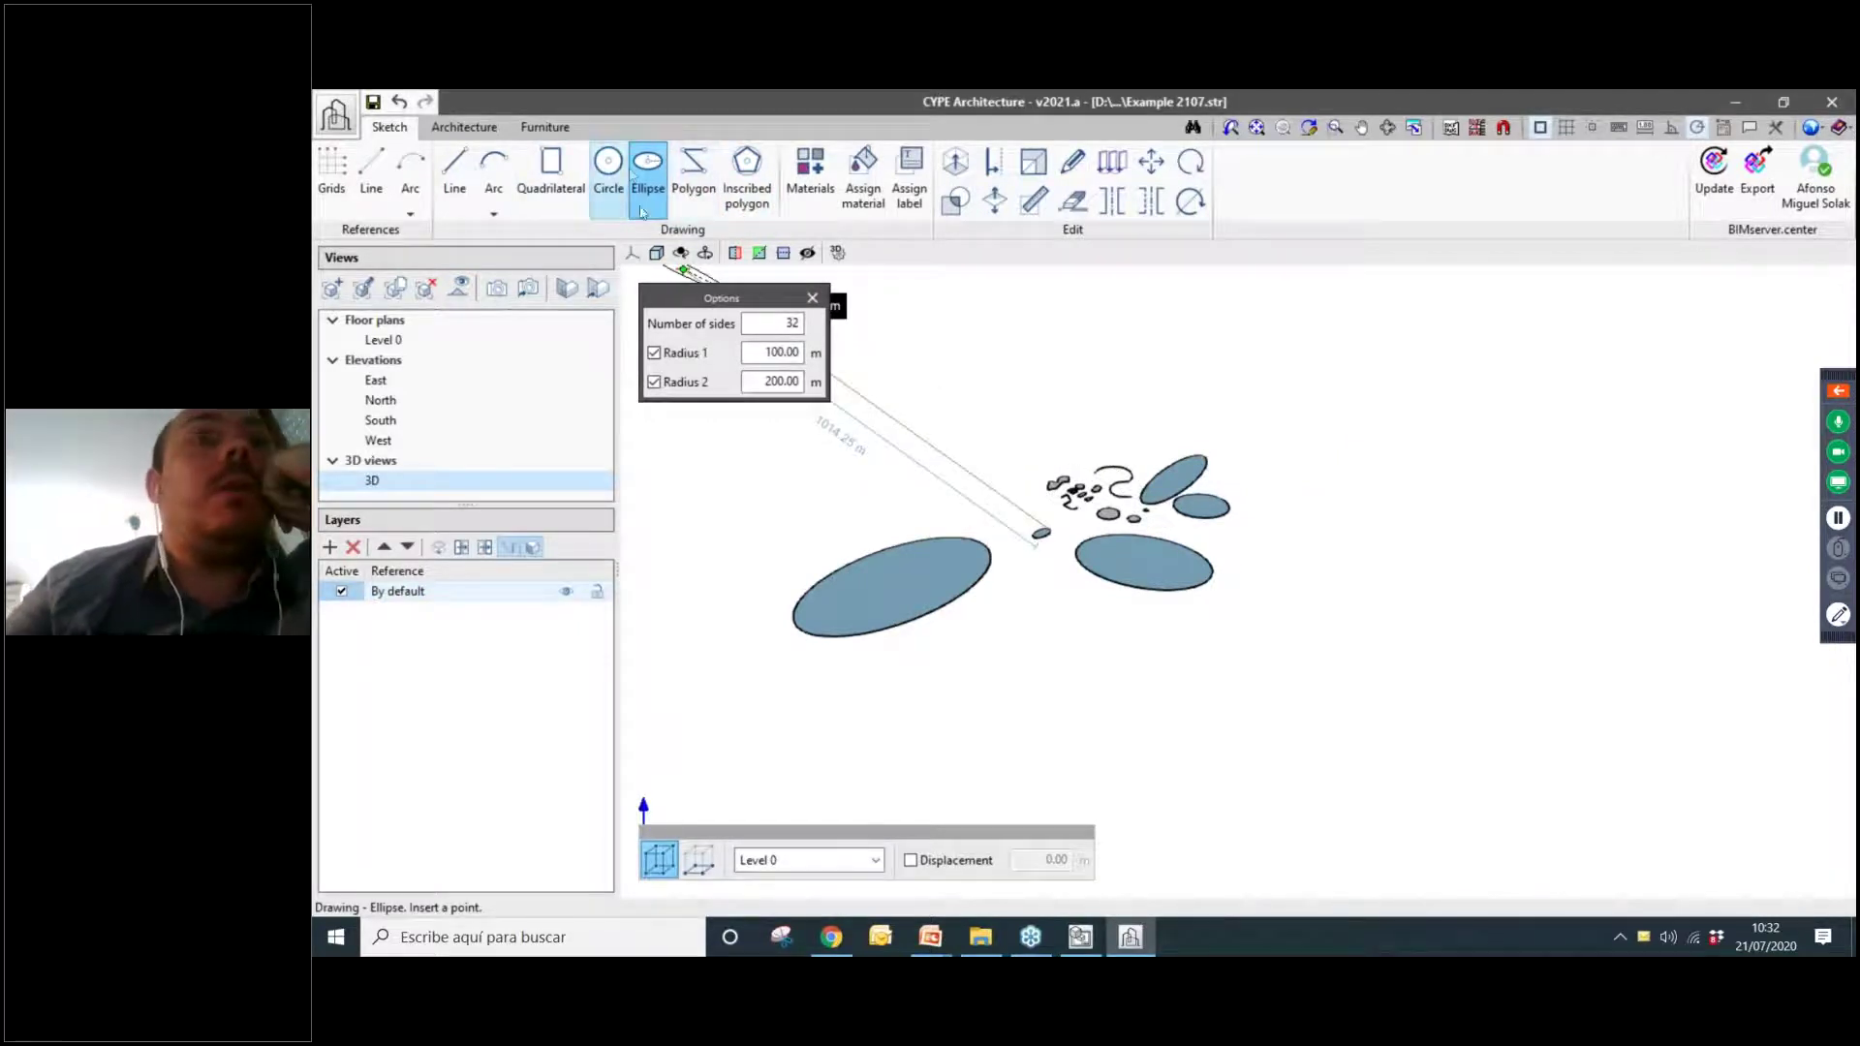
middle_click_drag(1051, 371, 1129, 369)
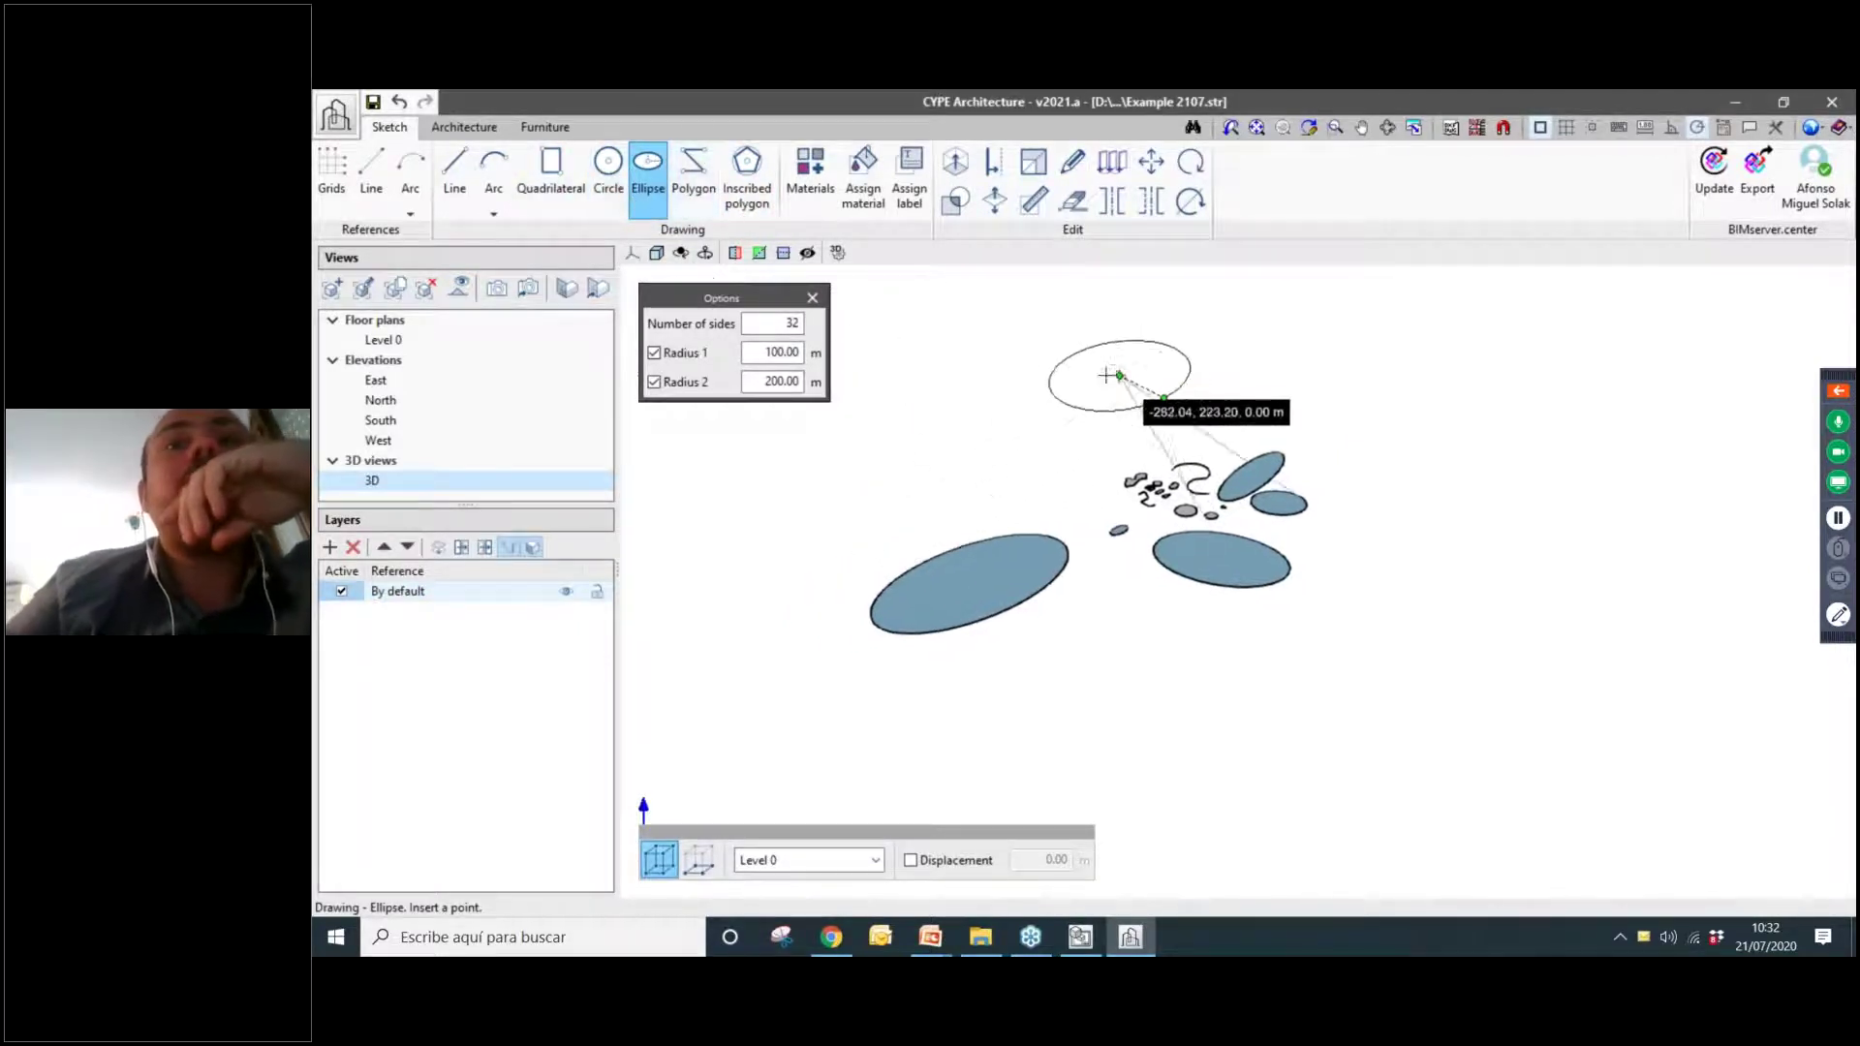
Delete all the sketched shapes with one selection window and undo the deletion.
left_click(1071, 201)
left_click_drag(1379, 332, 797, 667)
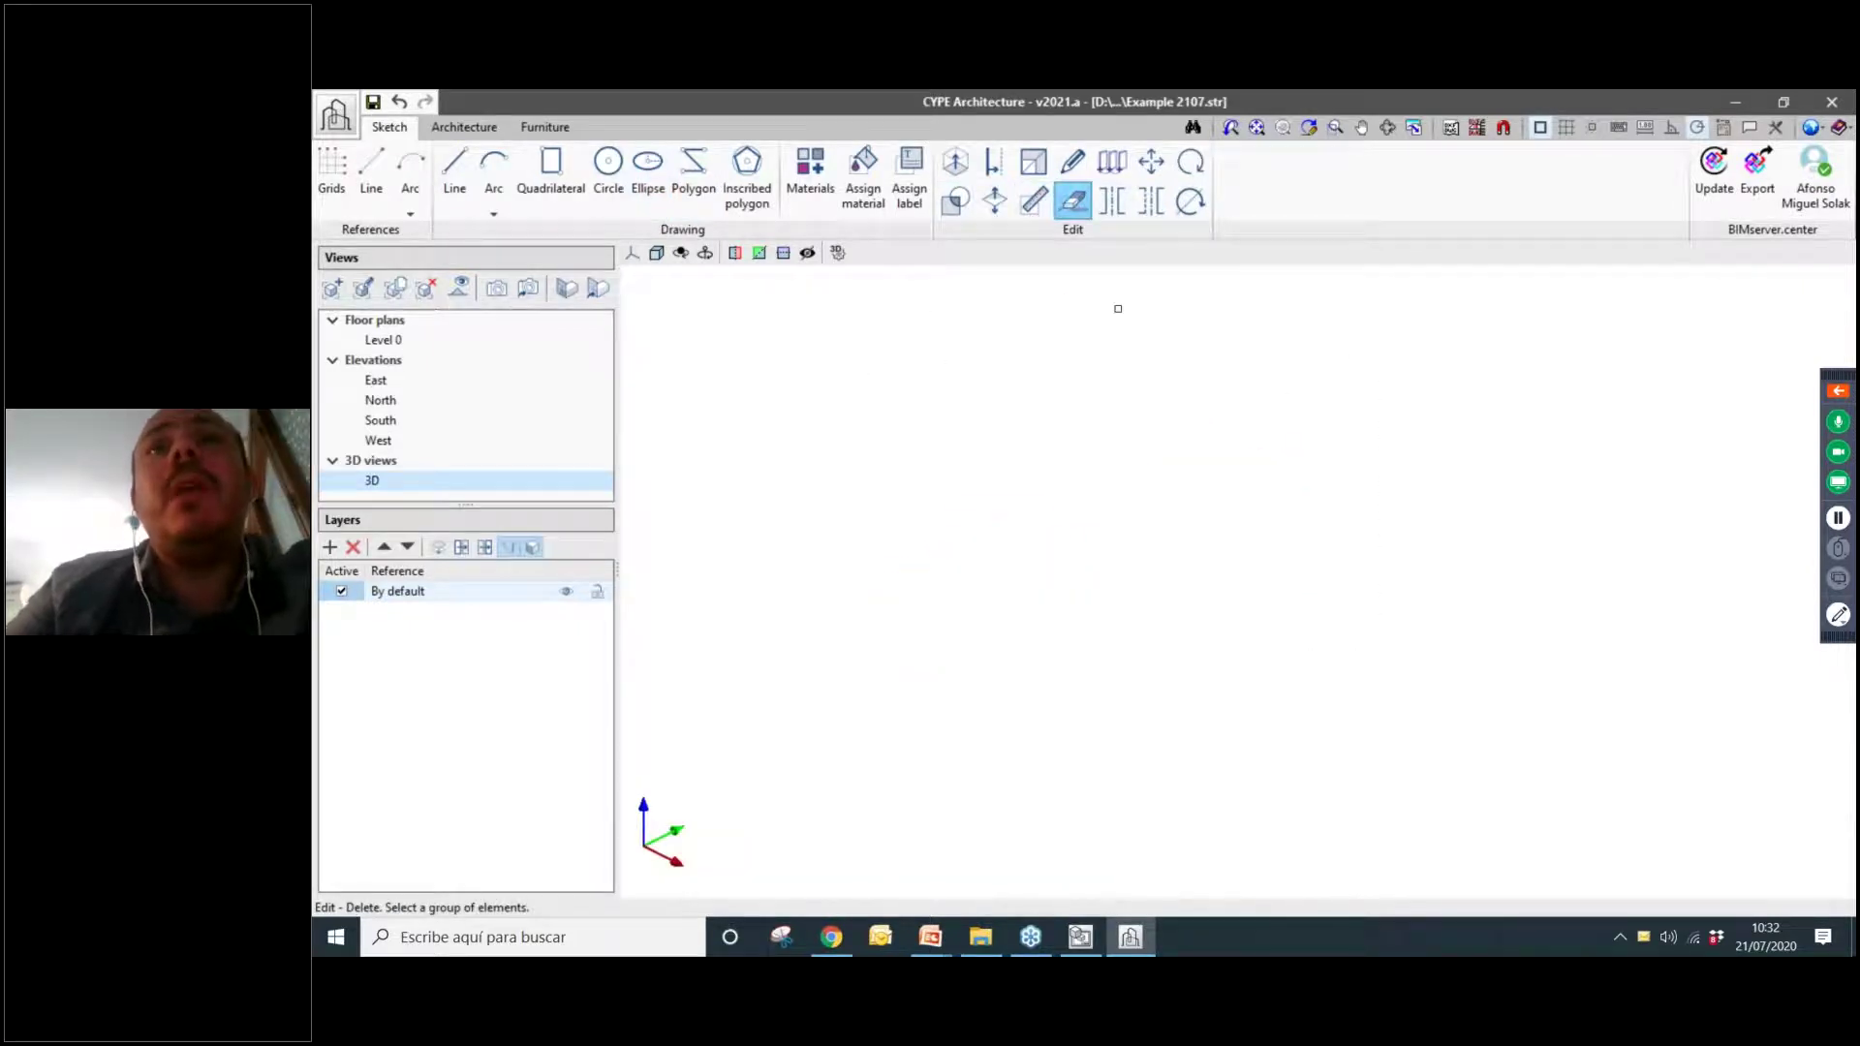
left_click(398, 101)
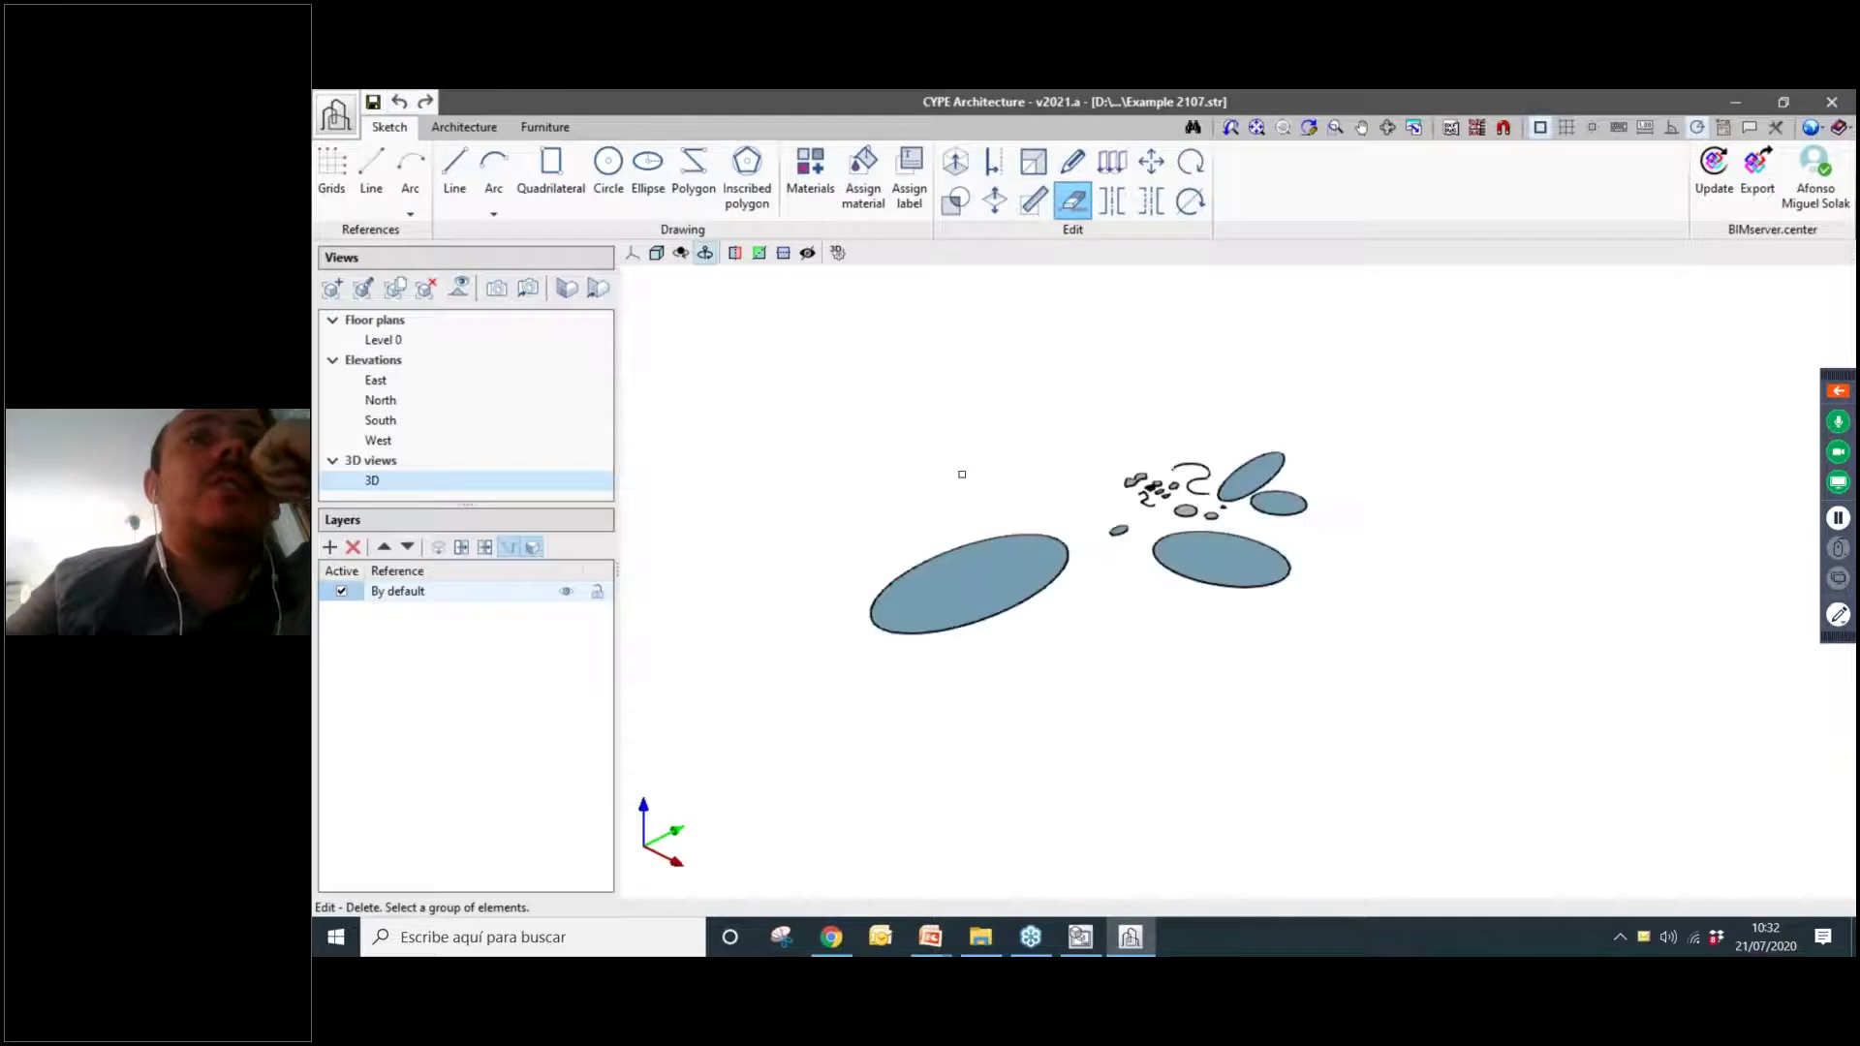
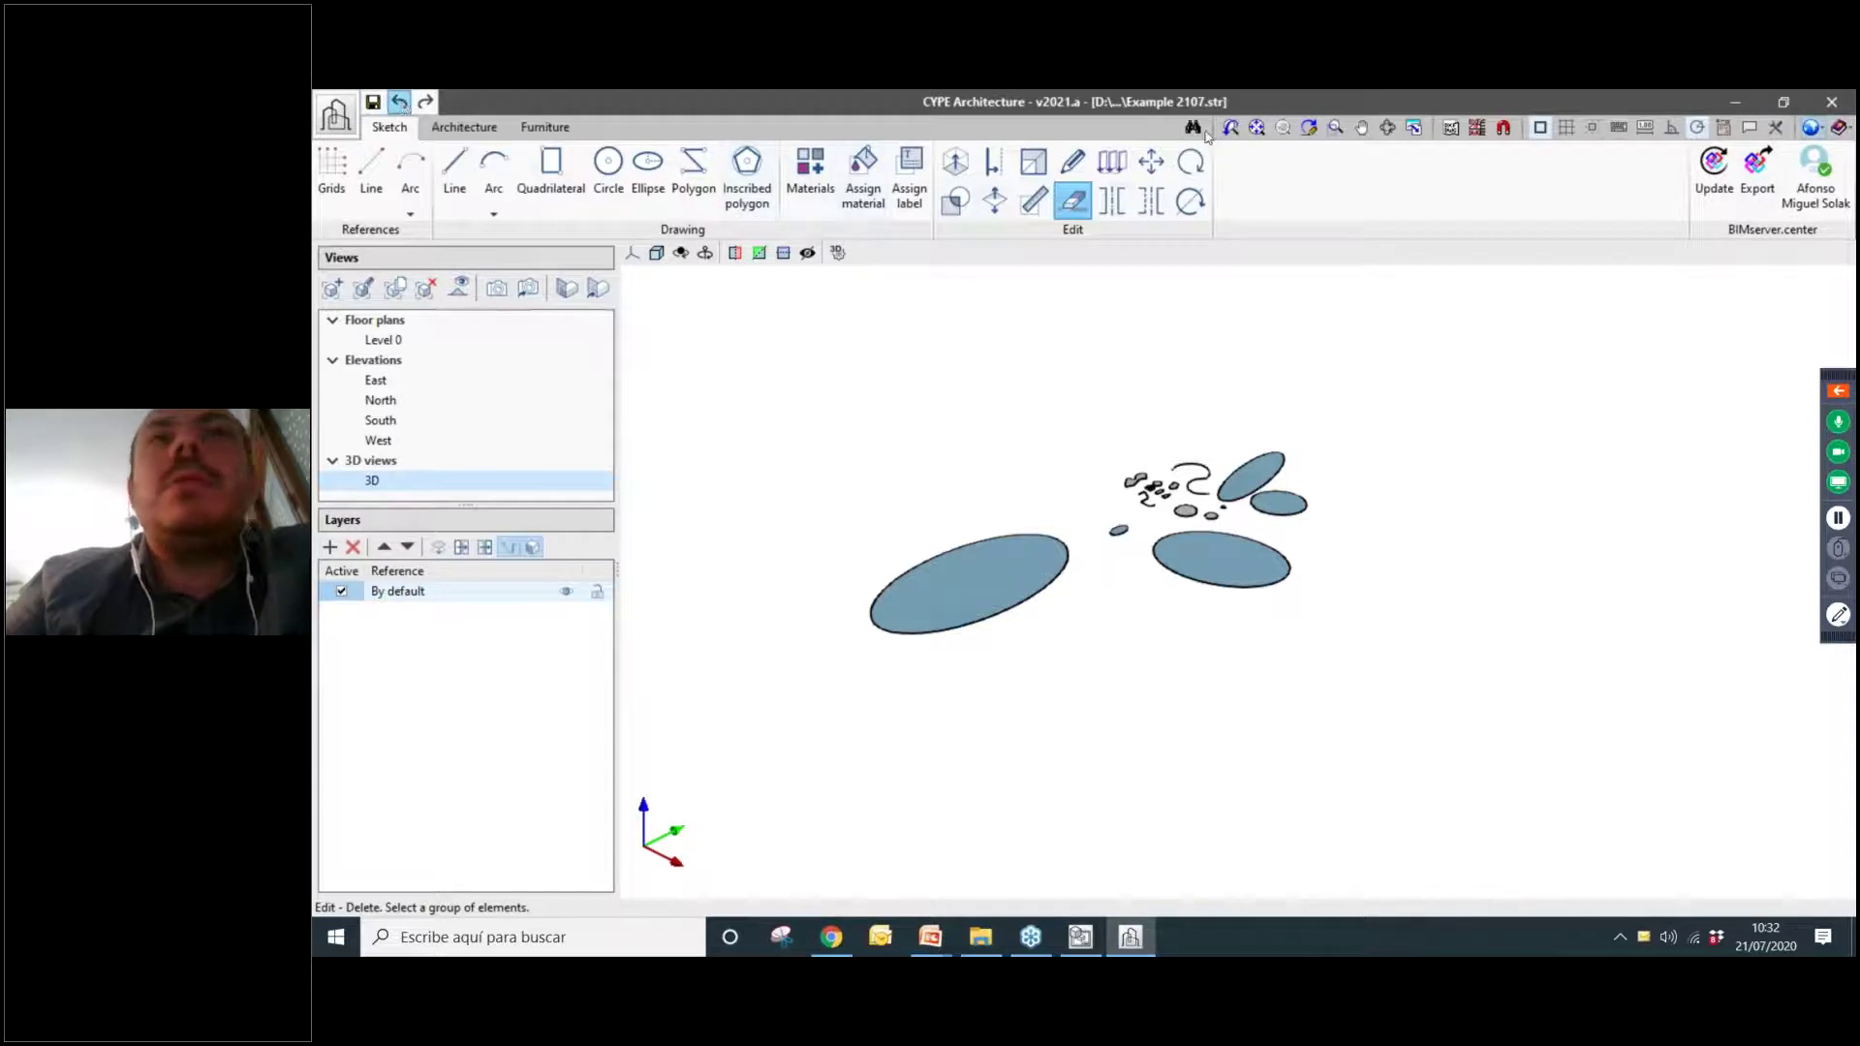
Open the undo/redo settings to check the maximum number of actions, and close them.
left_click(1811, 127)
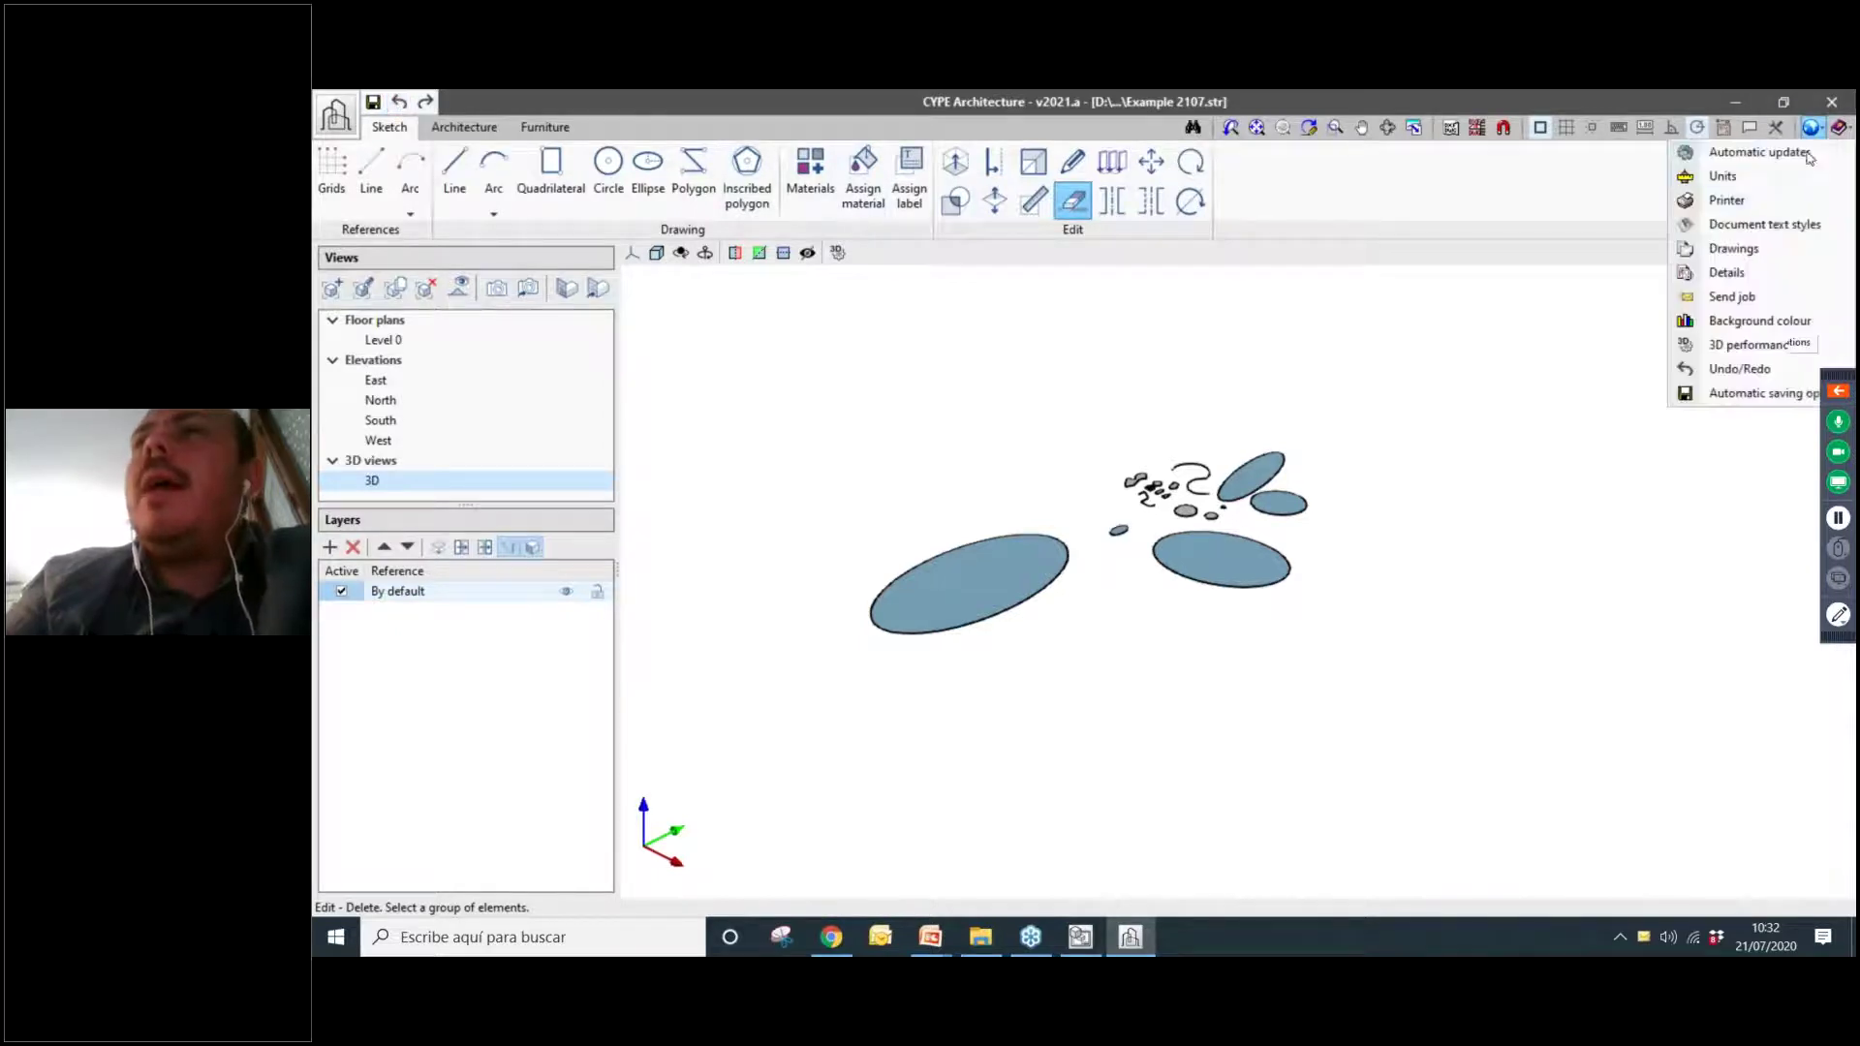
left_click(1743, 369)
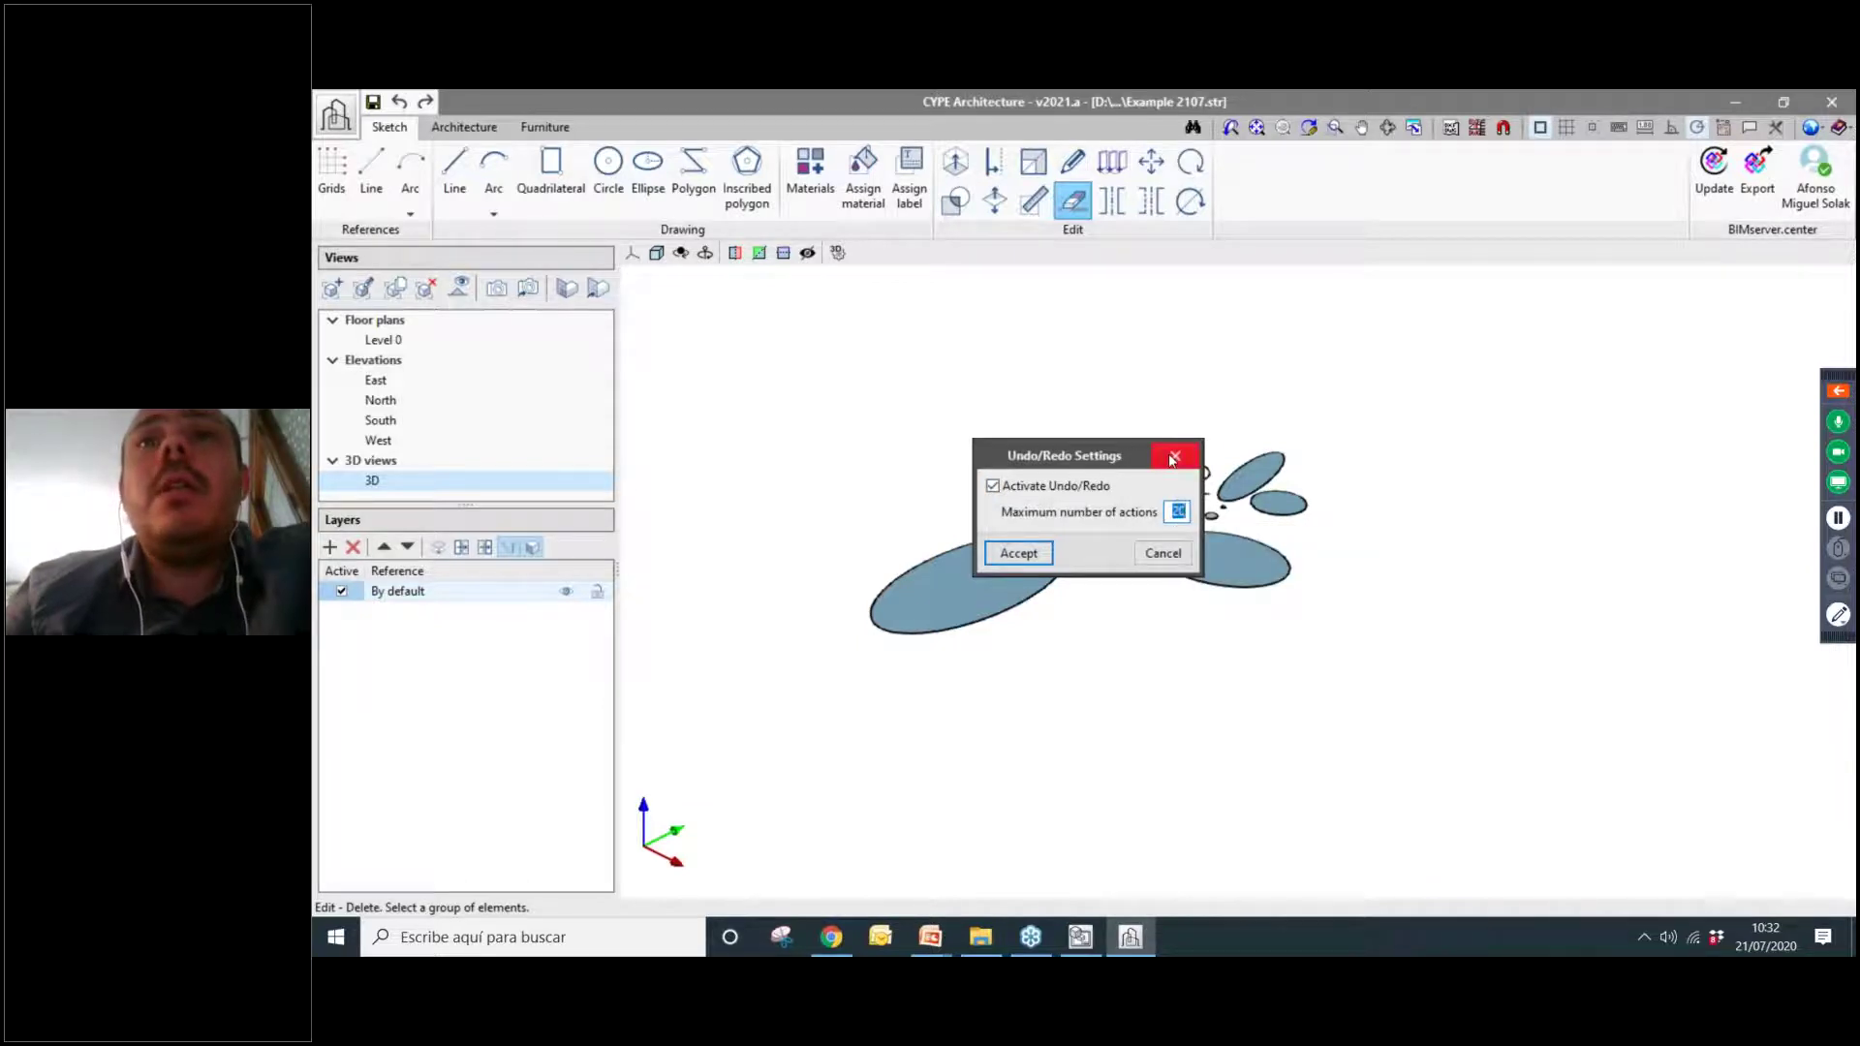
left_click(1174, 457)
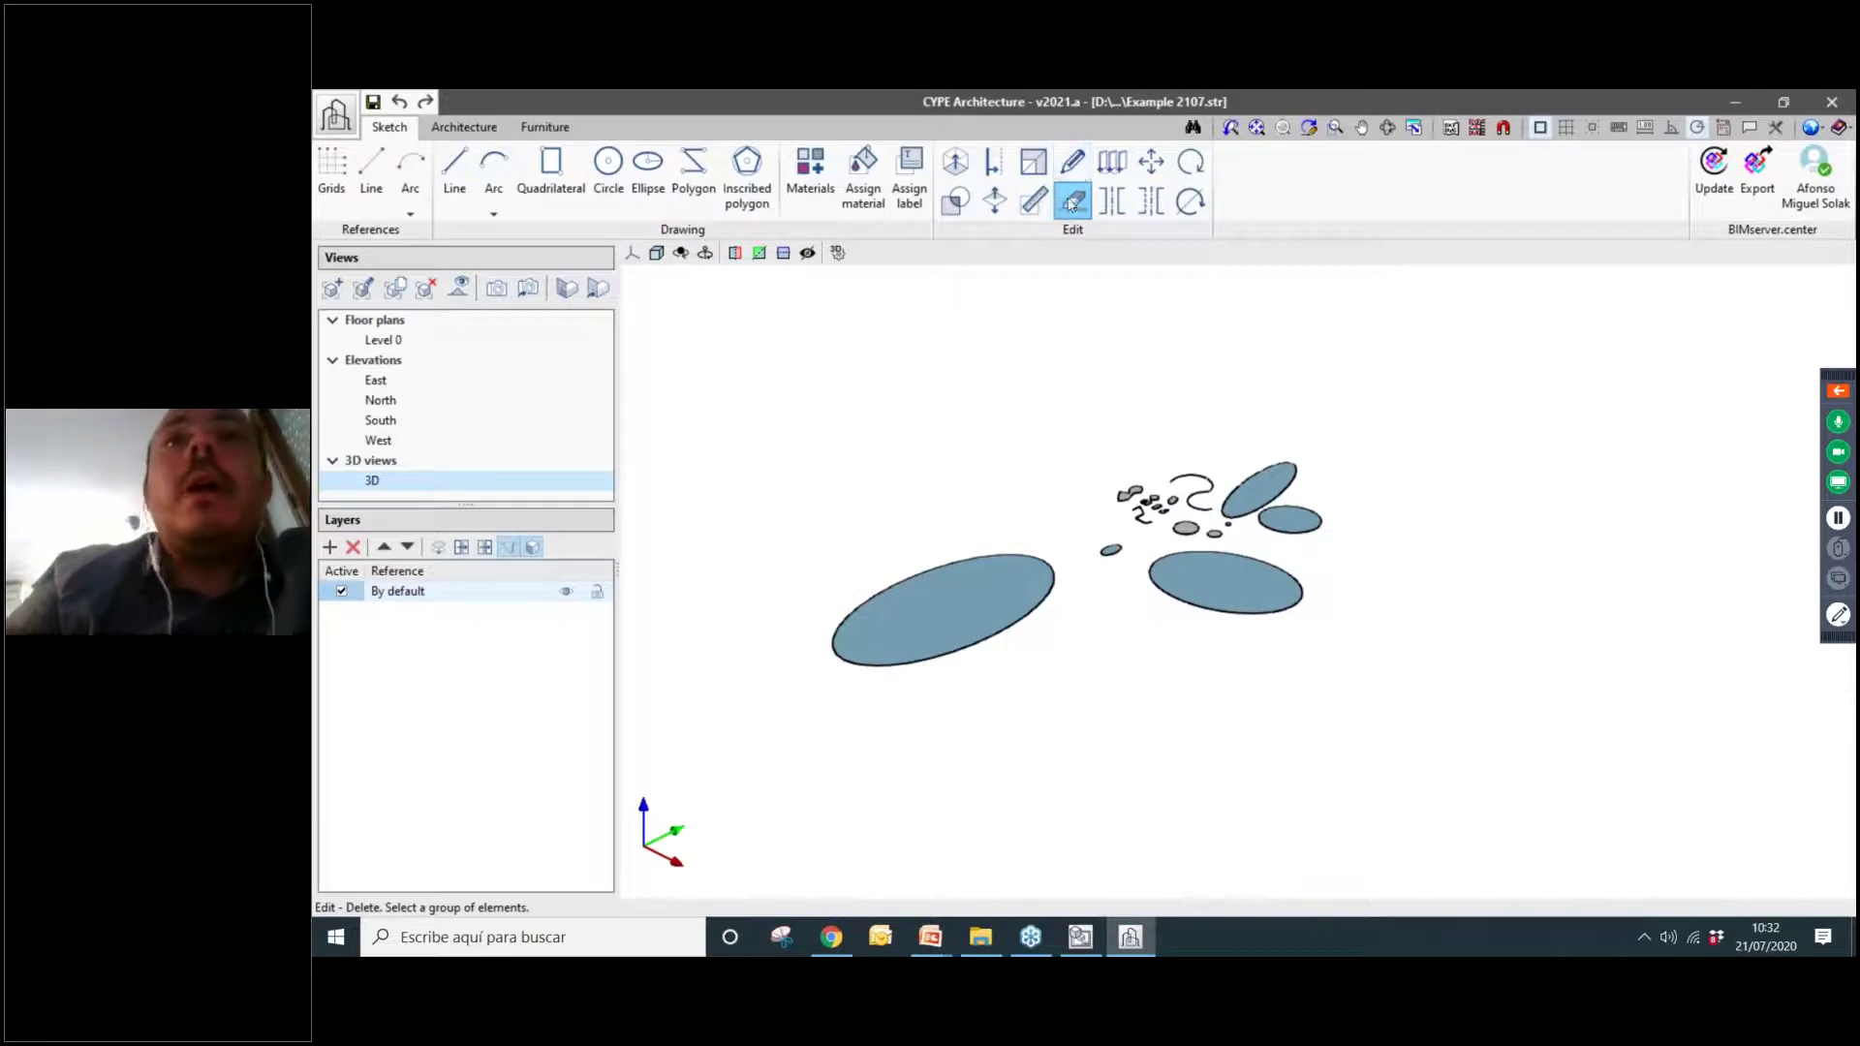
Orbit the 3D scene to examine the sketched shapes from several angles, including while the Line command is active.
left_click_drag(1400, 355, 1116, 442)
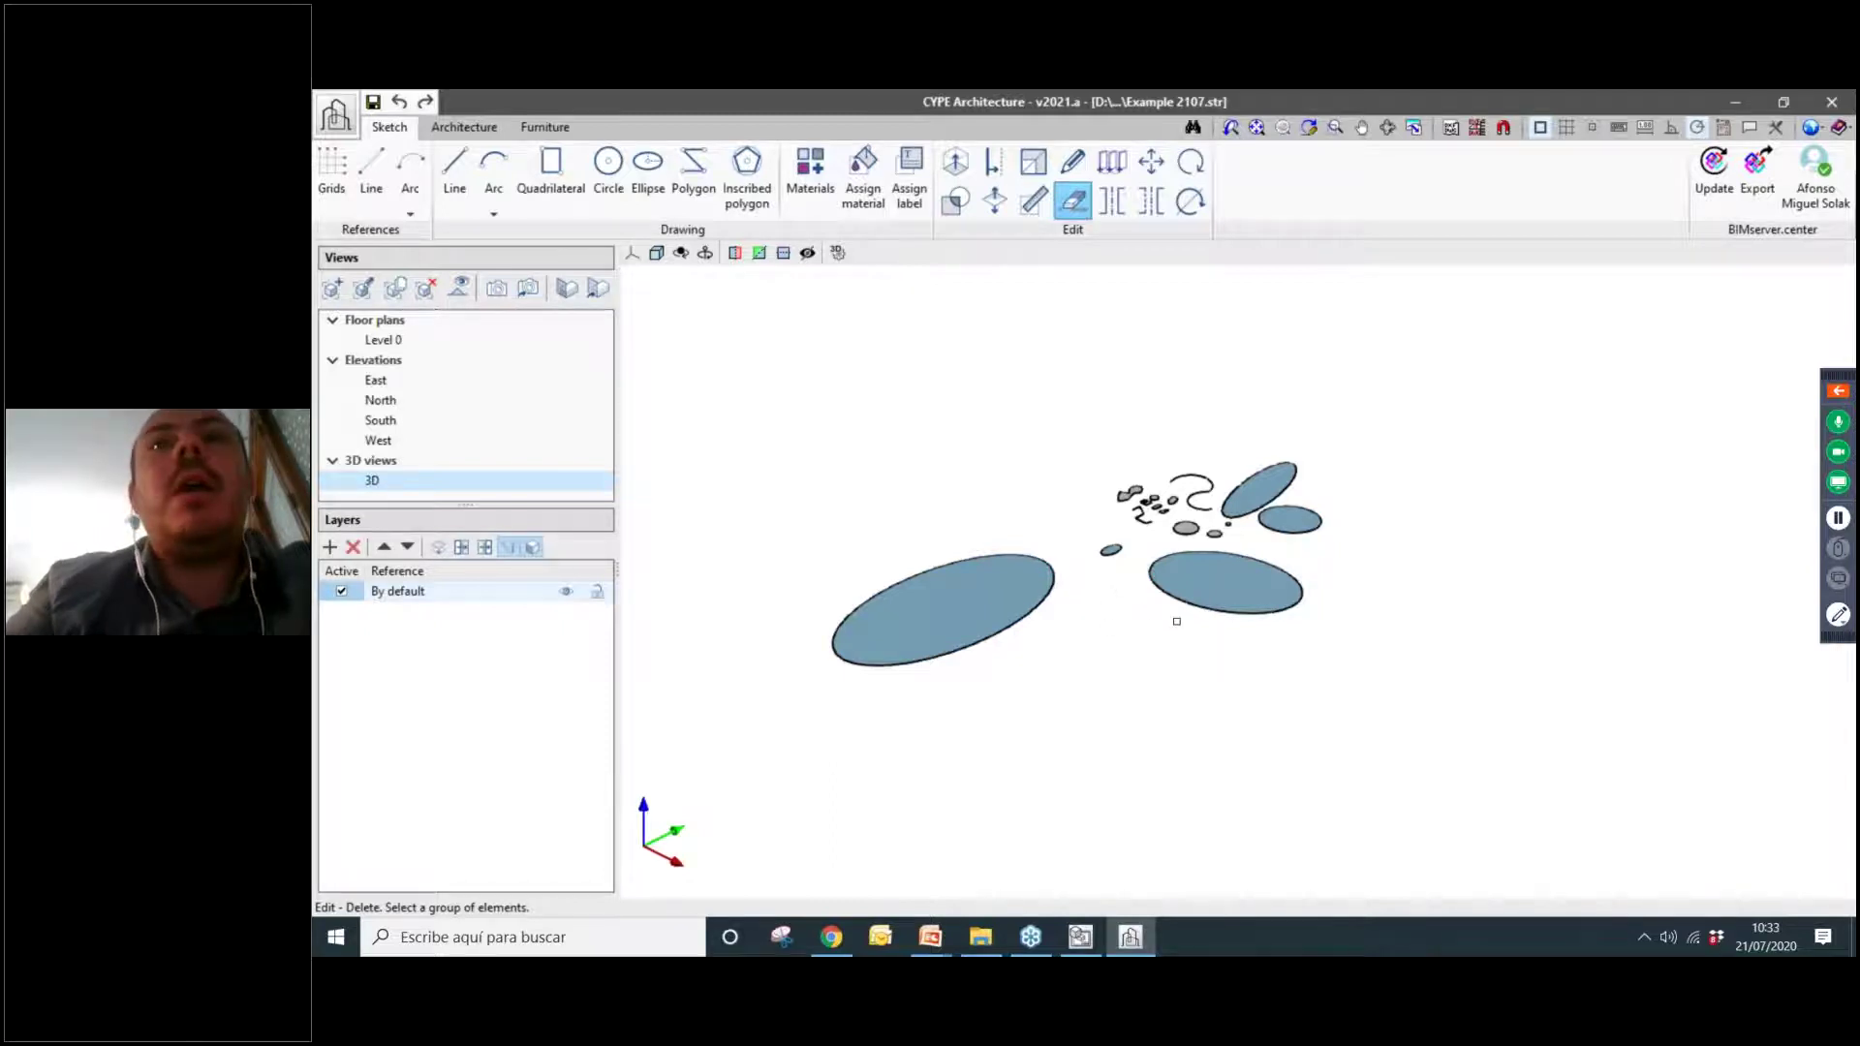
middle_click_drag(1367, 531, 1317, 511)
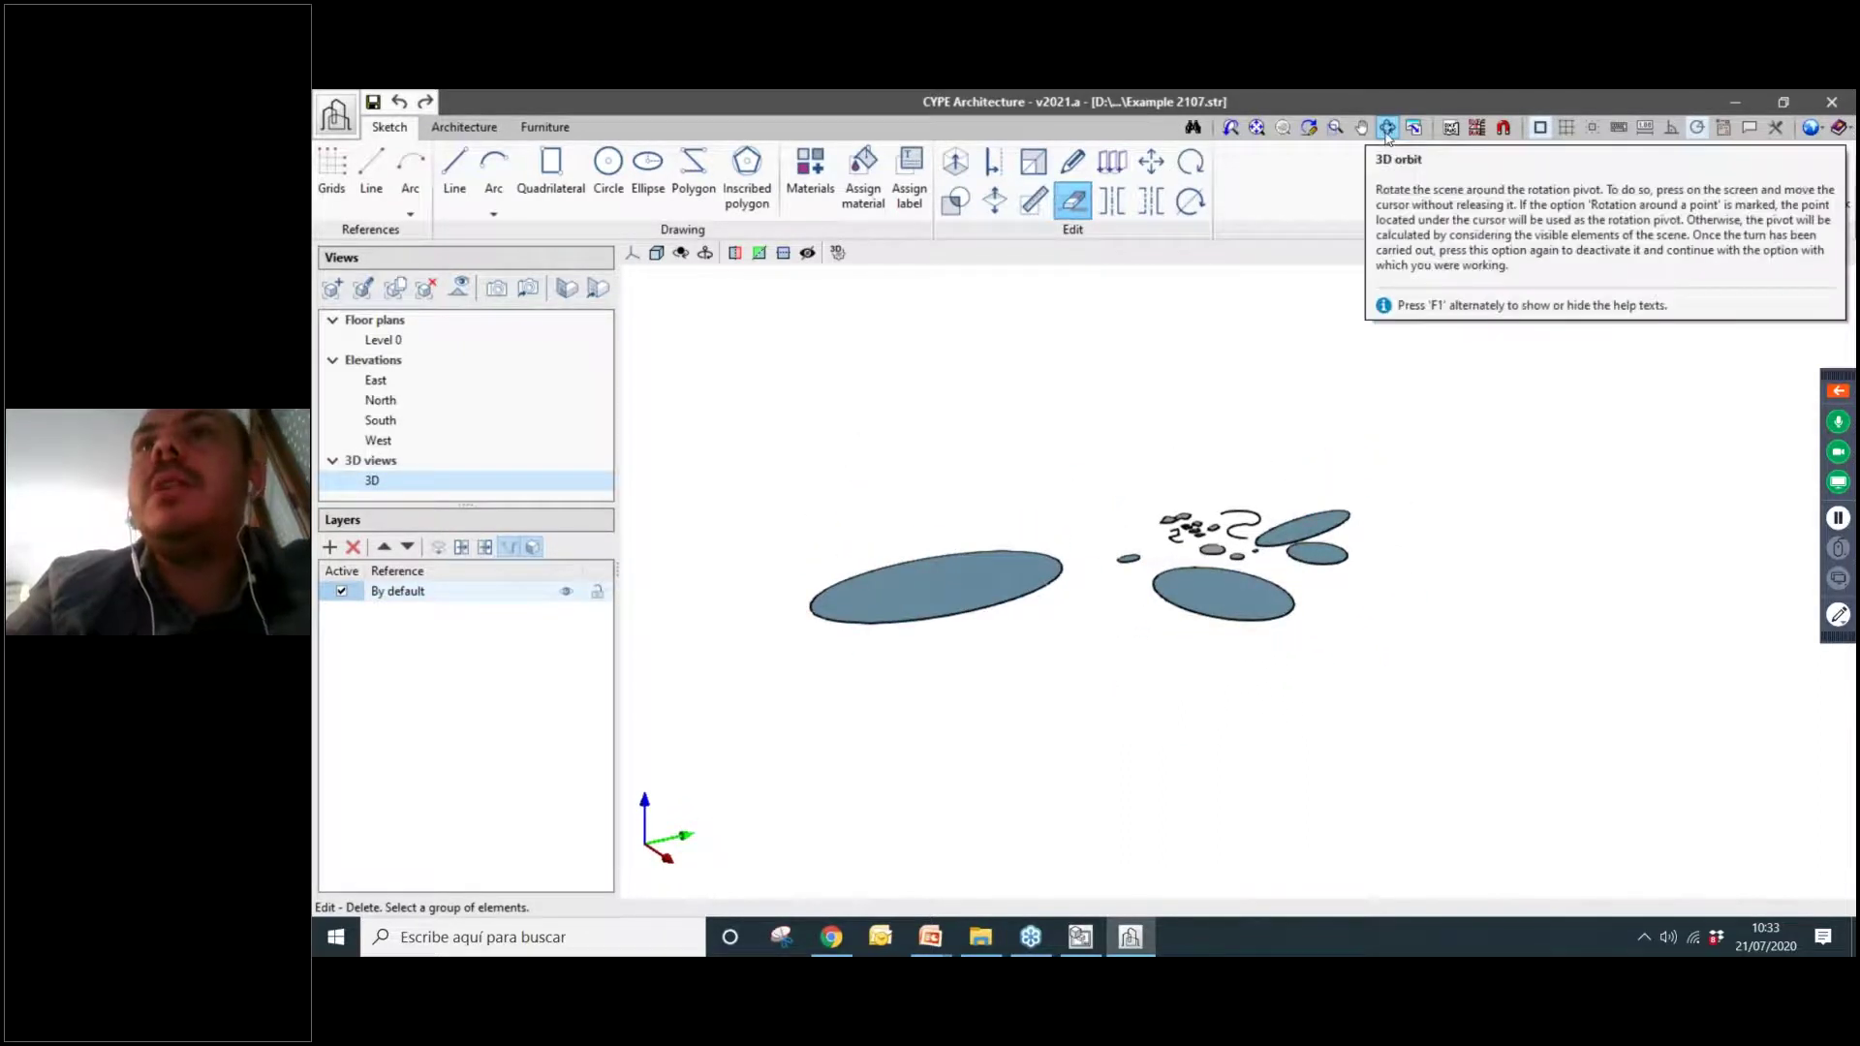
left_click_drag(1147, 616, 1311, 275)
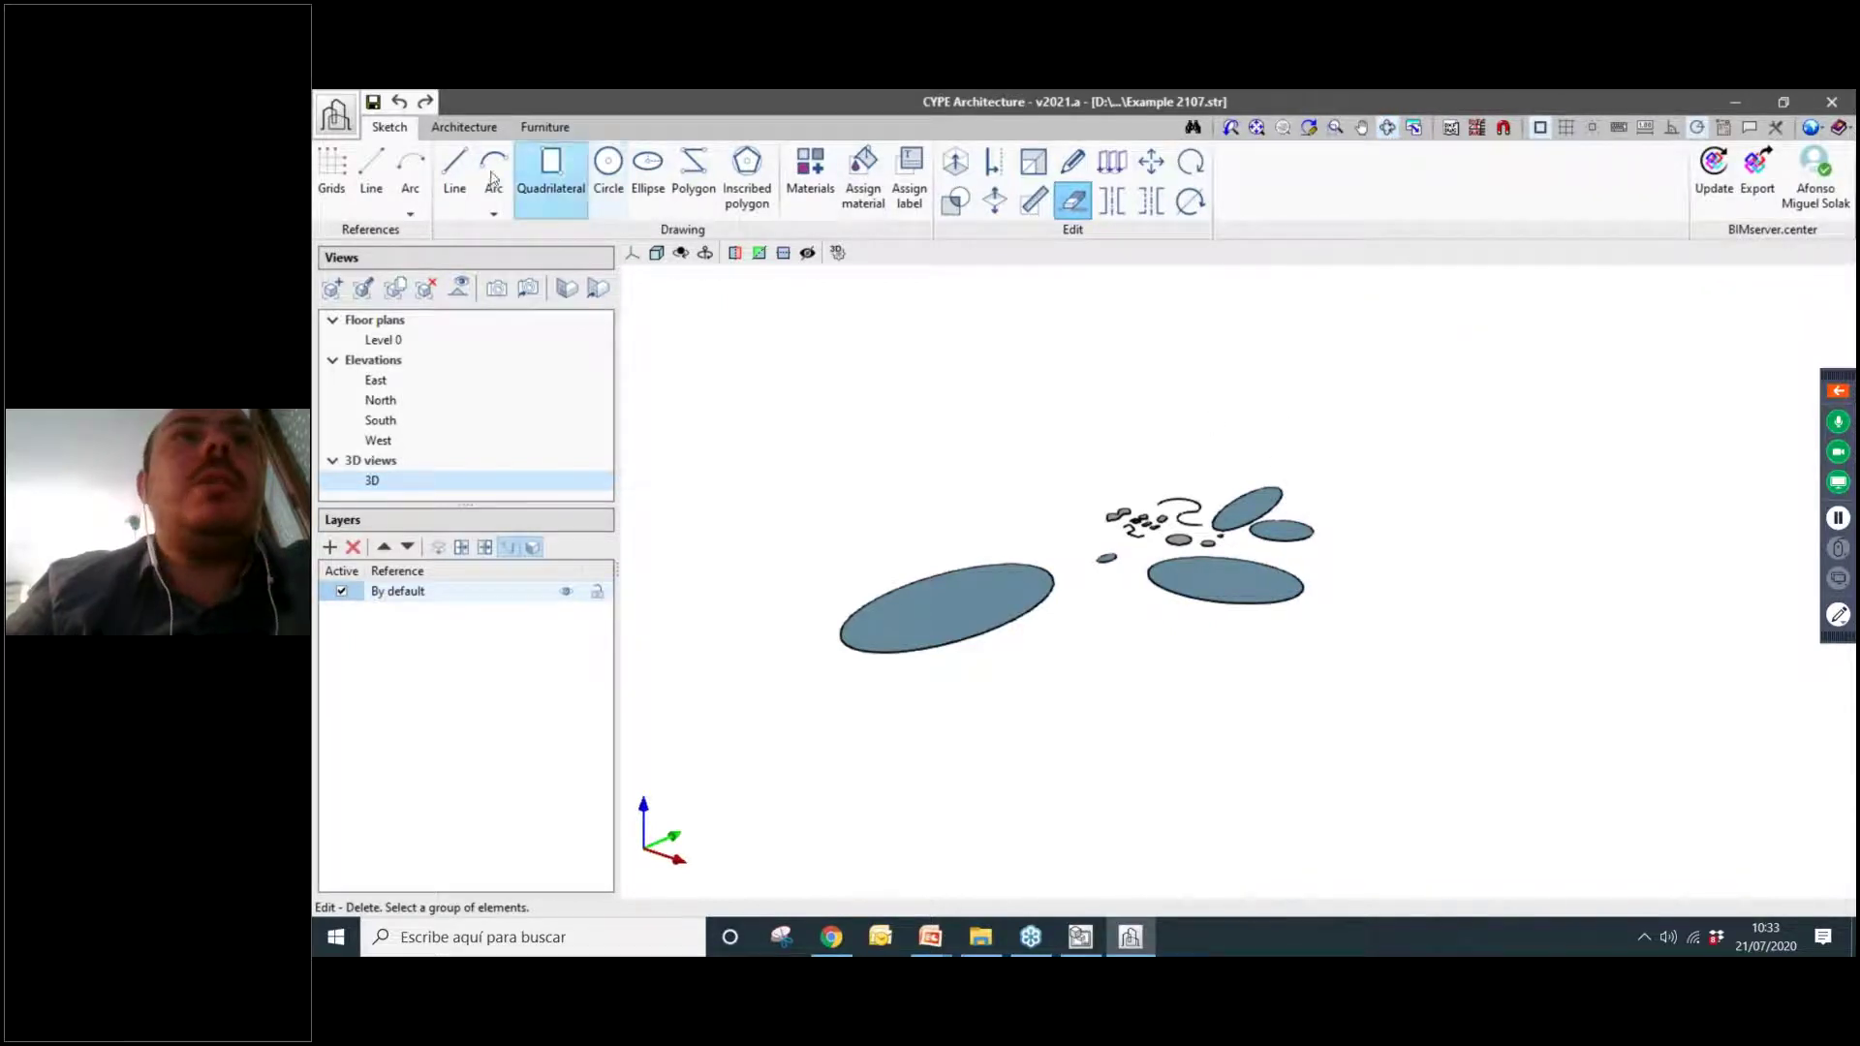
left_click(454, 179)
middle_click_drag(1382, 500, 1318, 528)
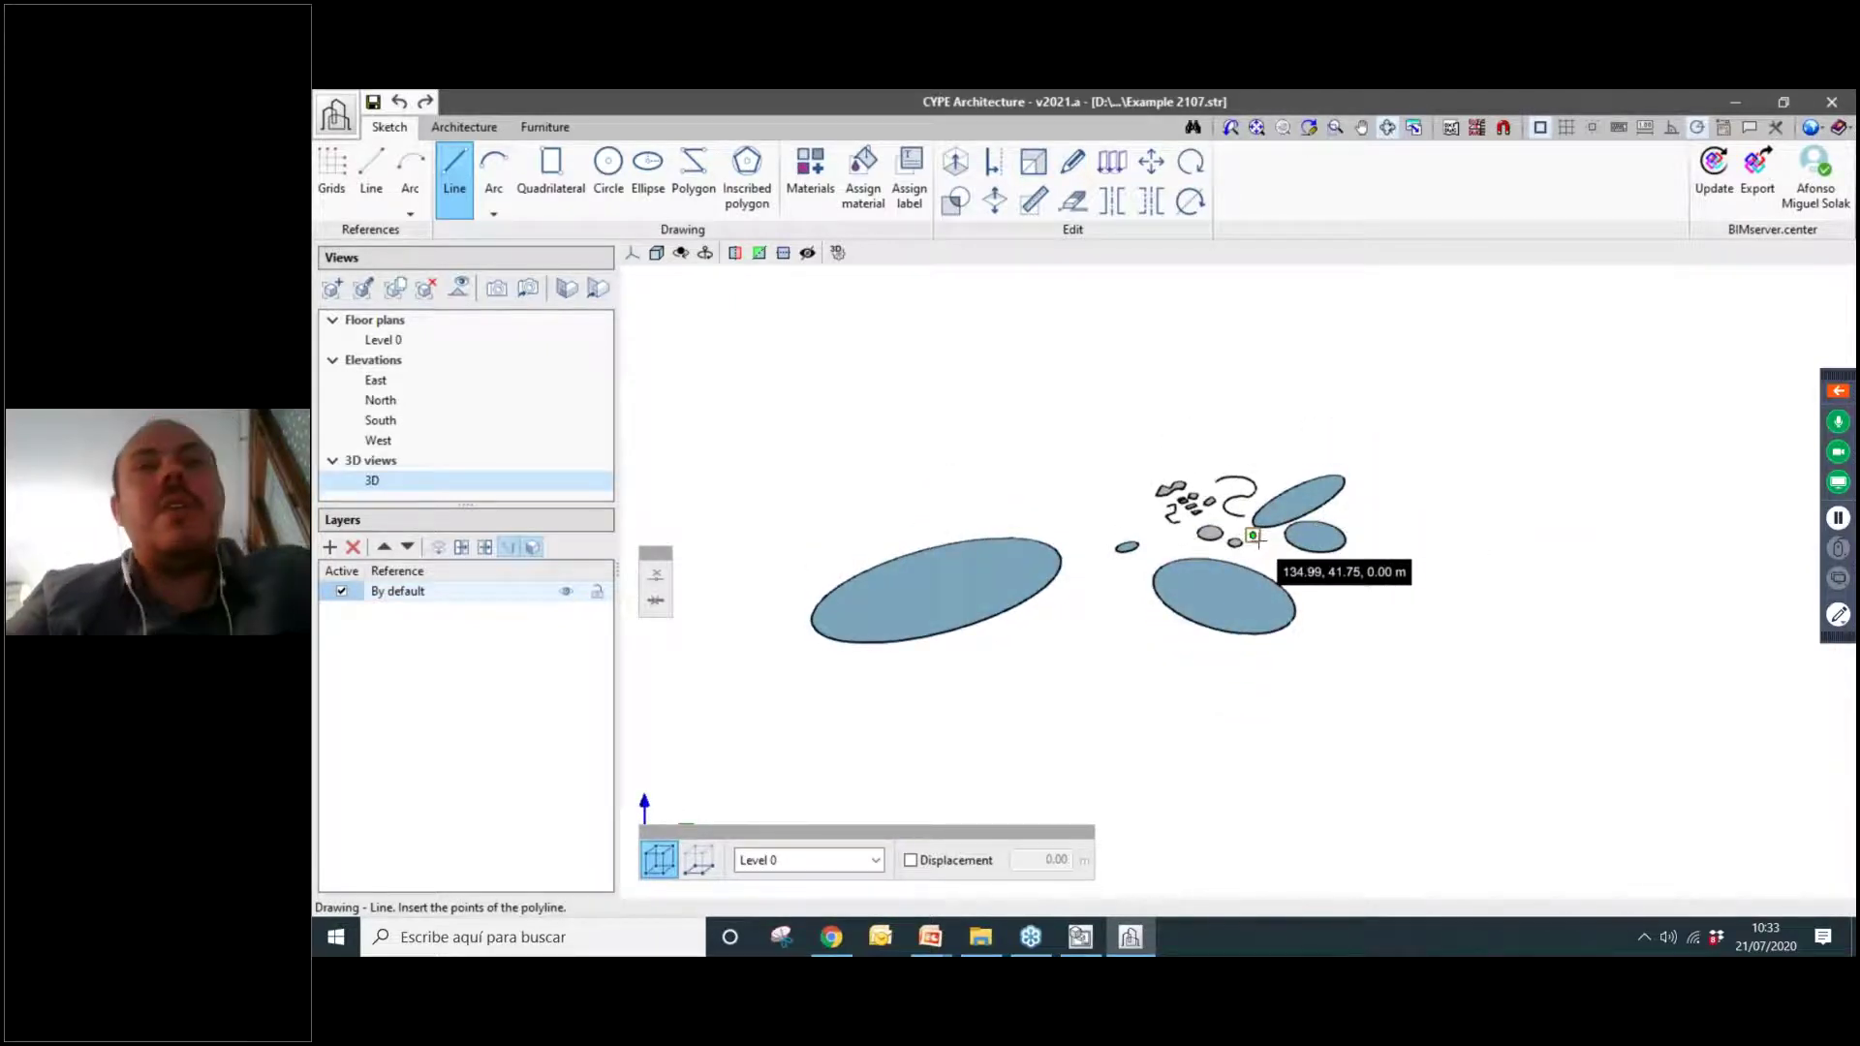
mouse_move(1060, 452)
middle_mouse_down()
mouse_move(1312, 453)
mouse_move(1051, 442)
mouse_move(1237, 445)
mouse_move(979, 345)
mouse_move(956, 453)
mouse_move(877, 419)
mouse_move(995, 347)
middle_mouse_up()
mouse_move(1063, 509)
middle_mouse_down()
mouse_move(1296, 469)
mouse_move(1141, 469)
mouse_move(1144, 496)
mouse_move(1005, 469)
mouse_move(1085, 495)
middle_mouse_up()
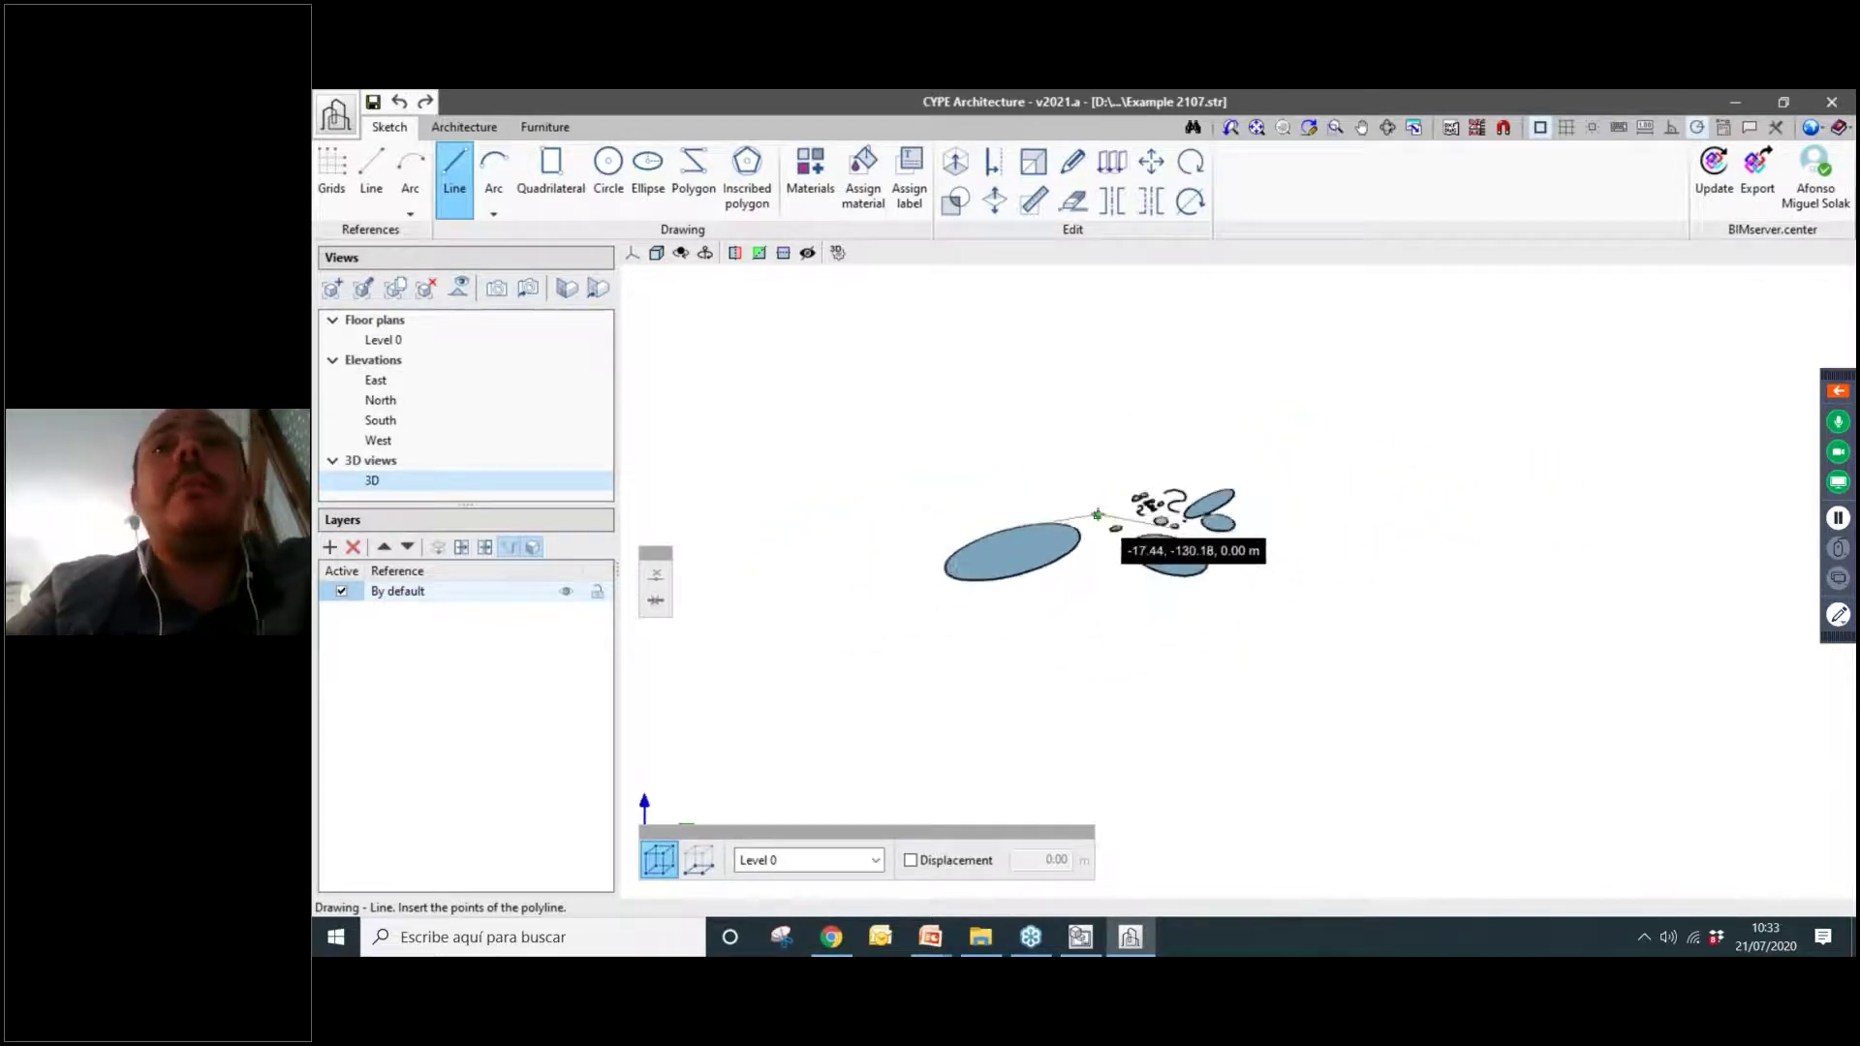
middle_click_drag(1102, 461, 1127, 500)
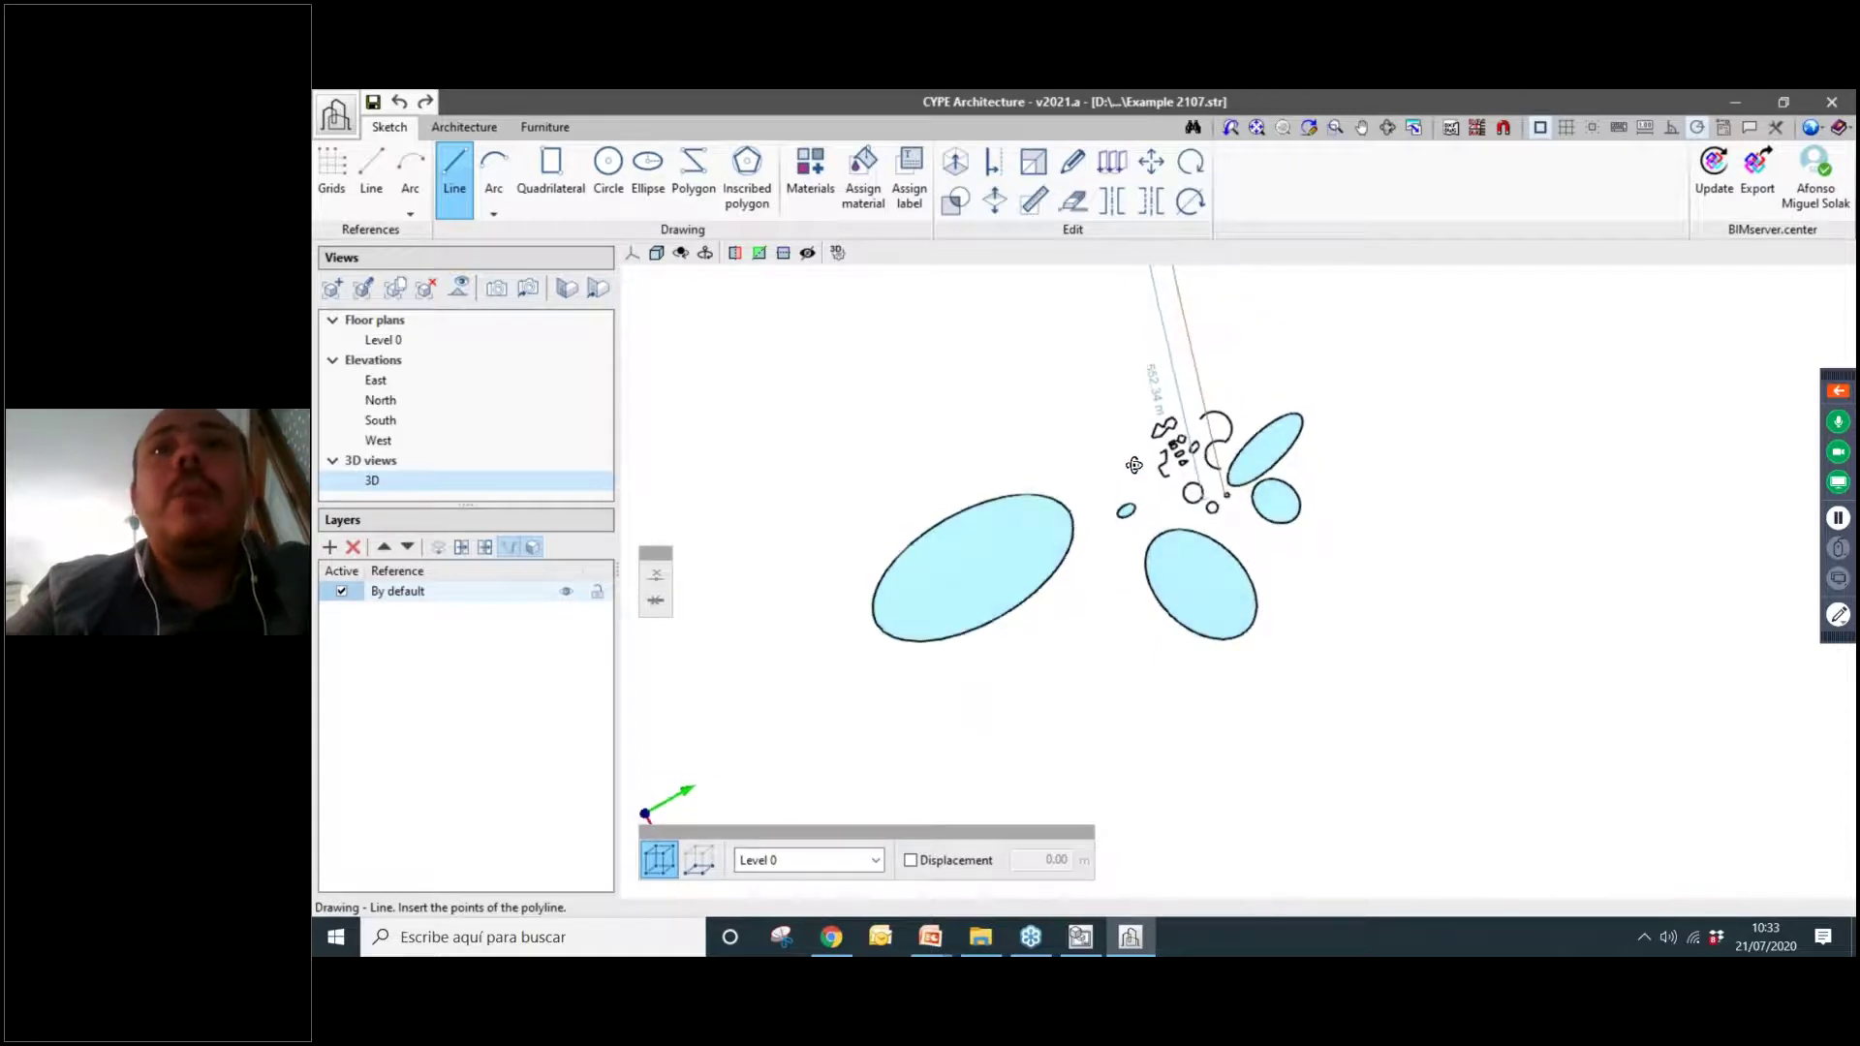
Cycle the 3D view through the preset axis orientations, ending on the XY plan view.
left_click(632, 253)
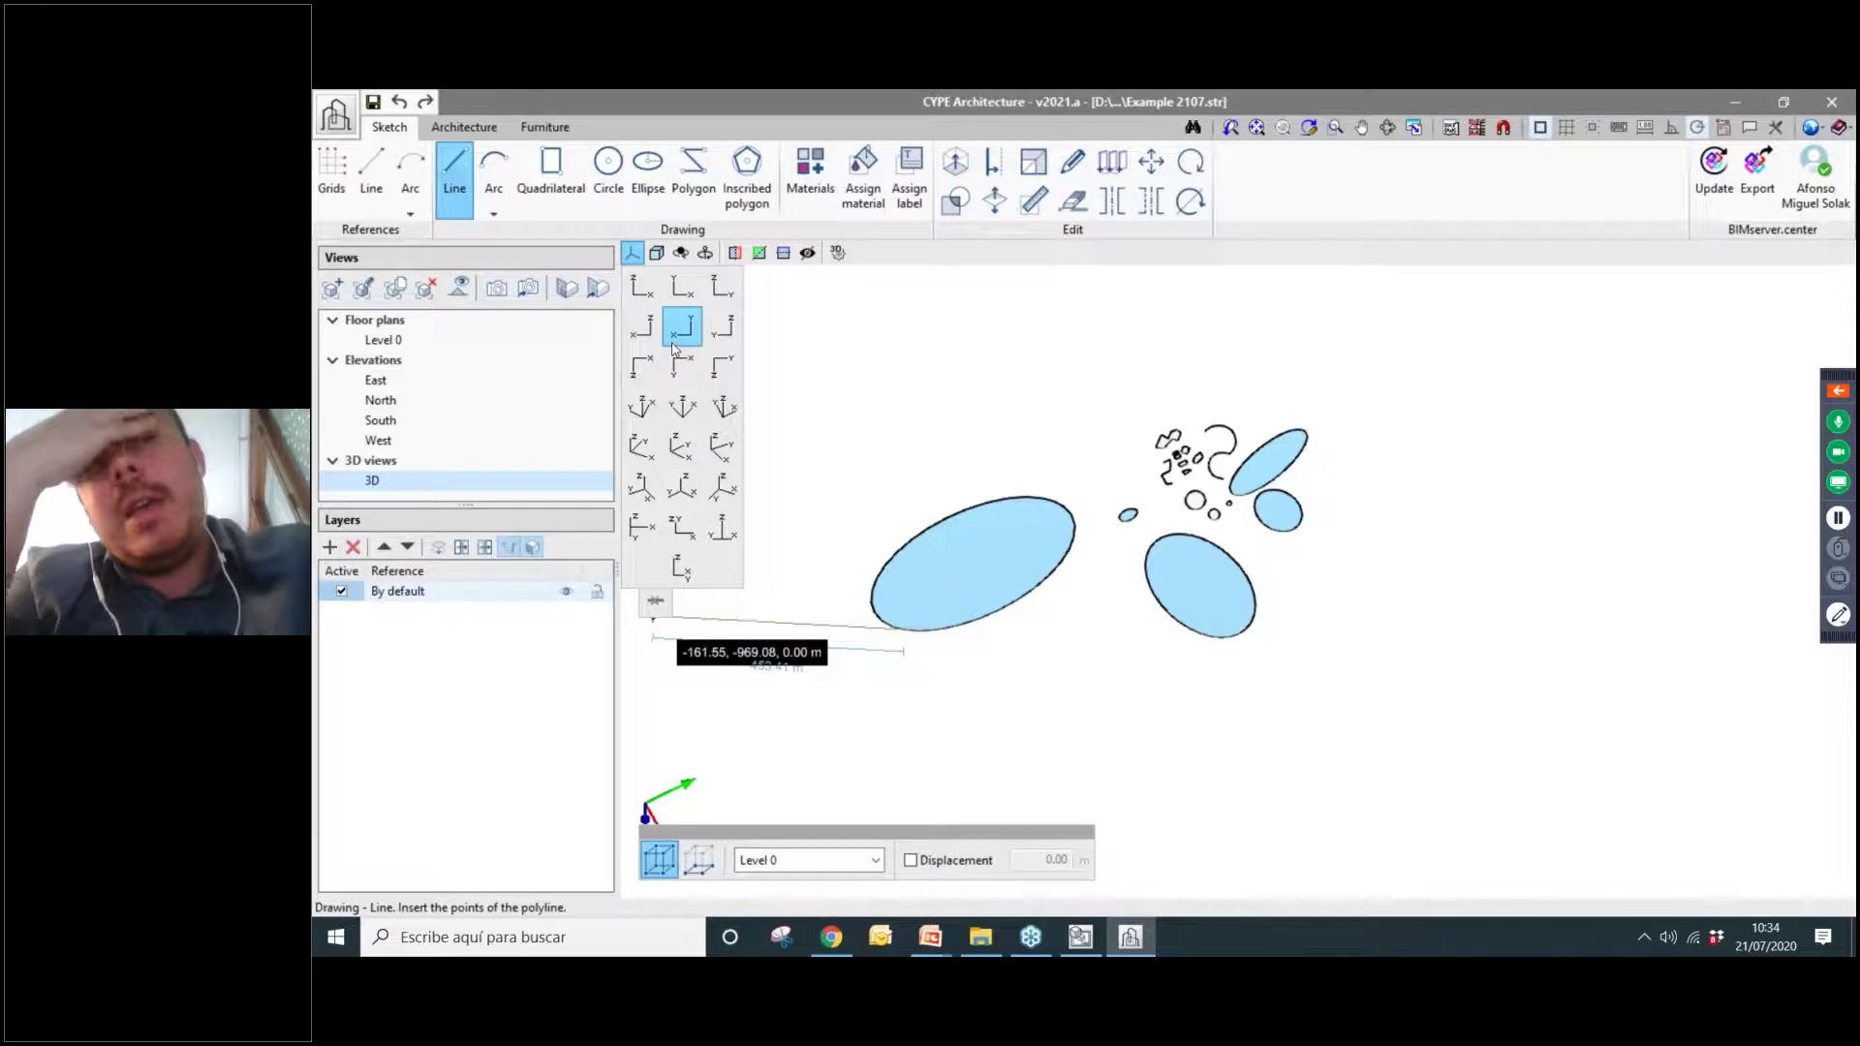
left_click(682, 289)
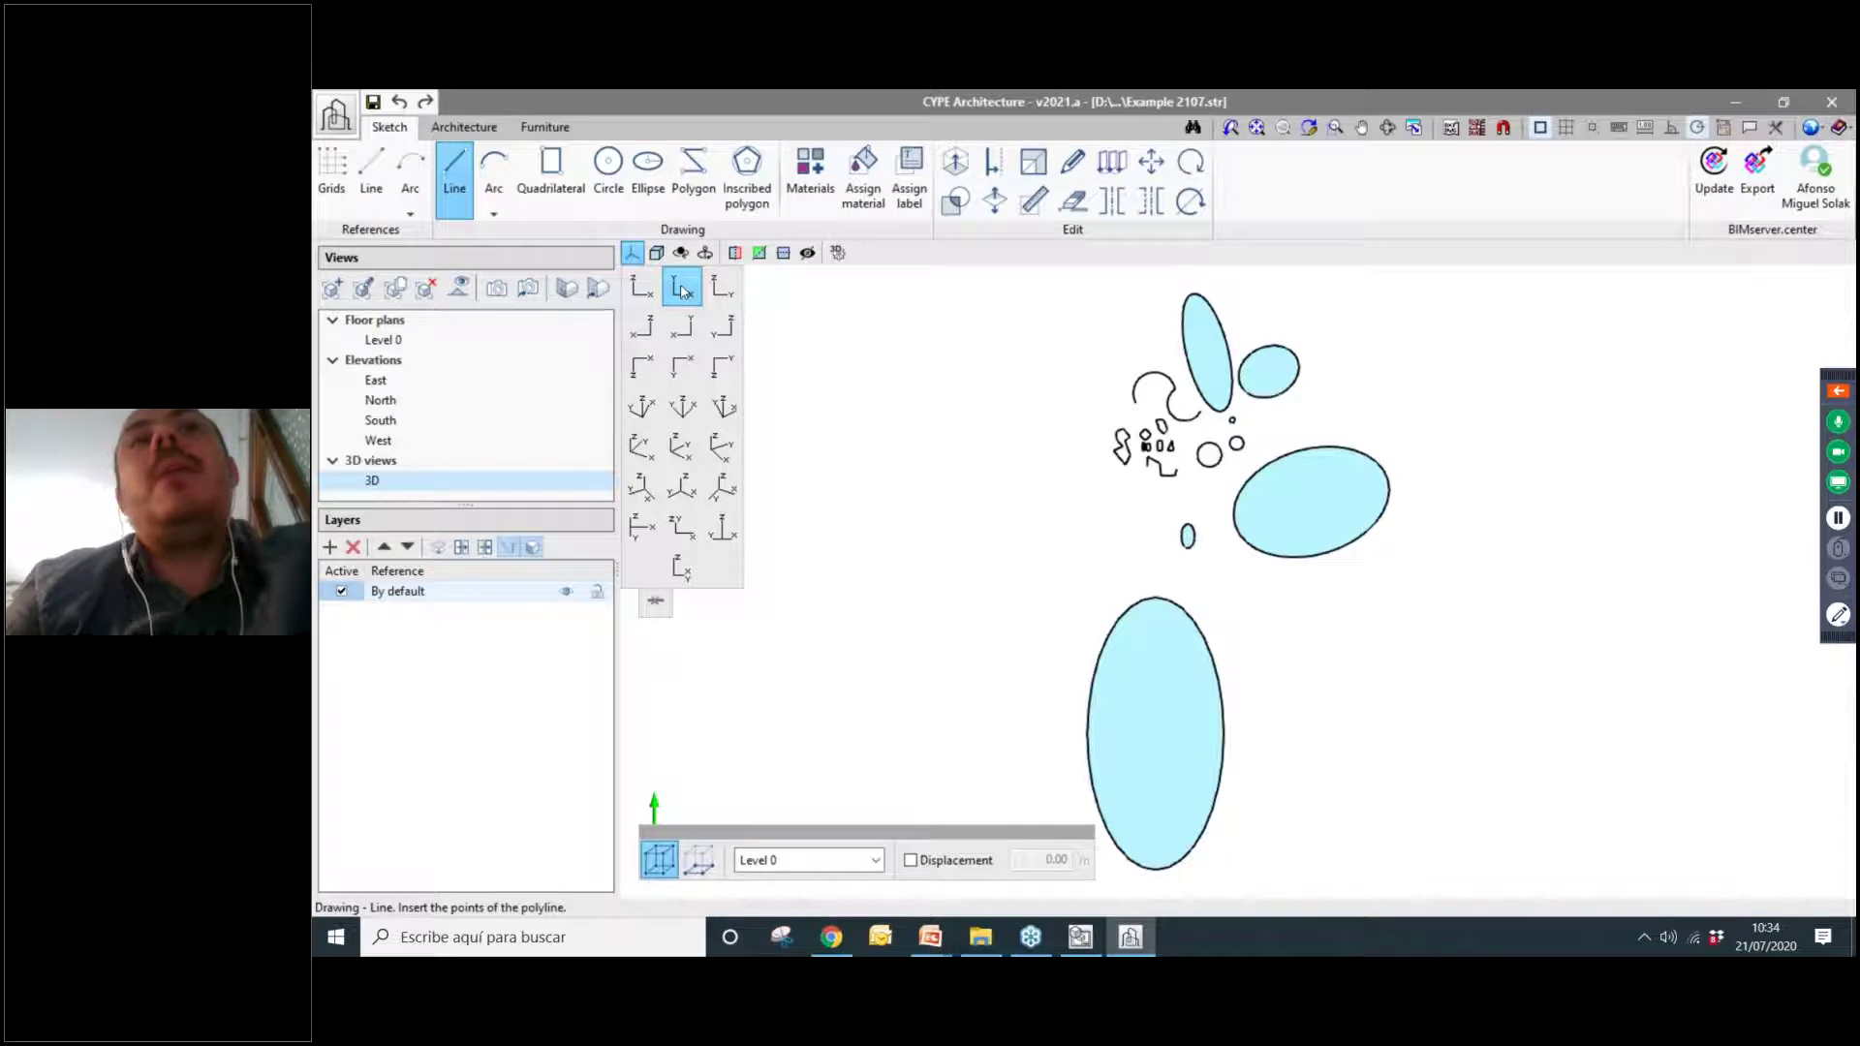
left_click(642, 287)
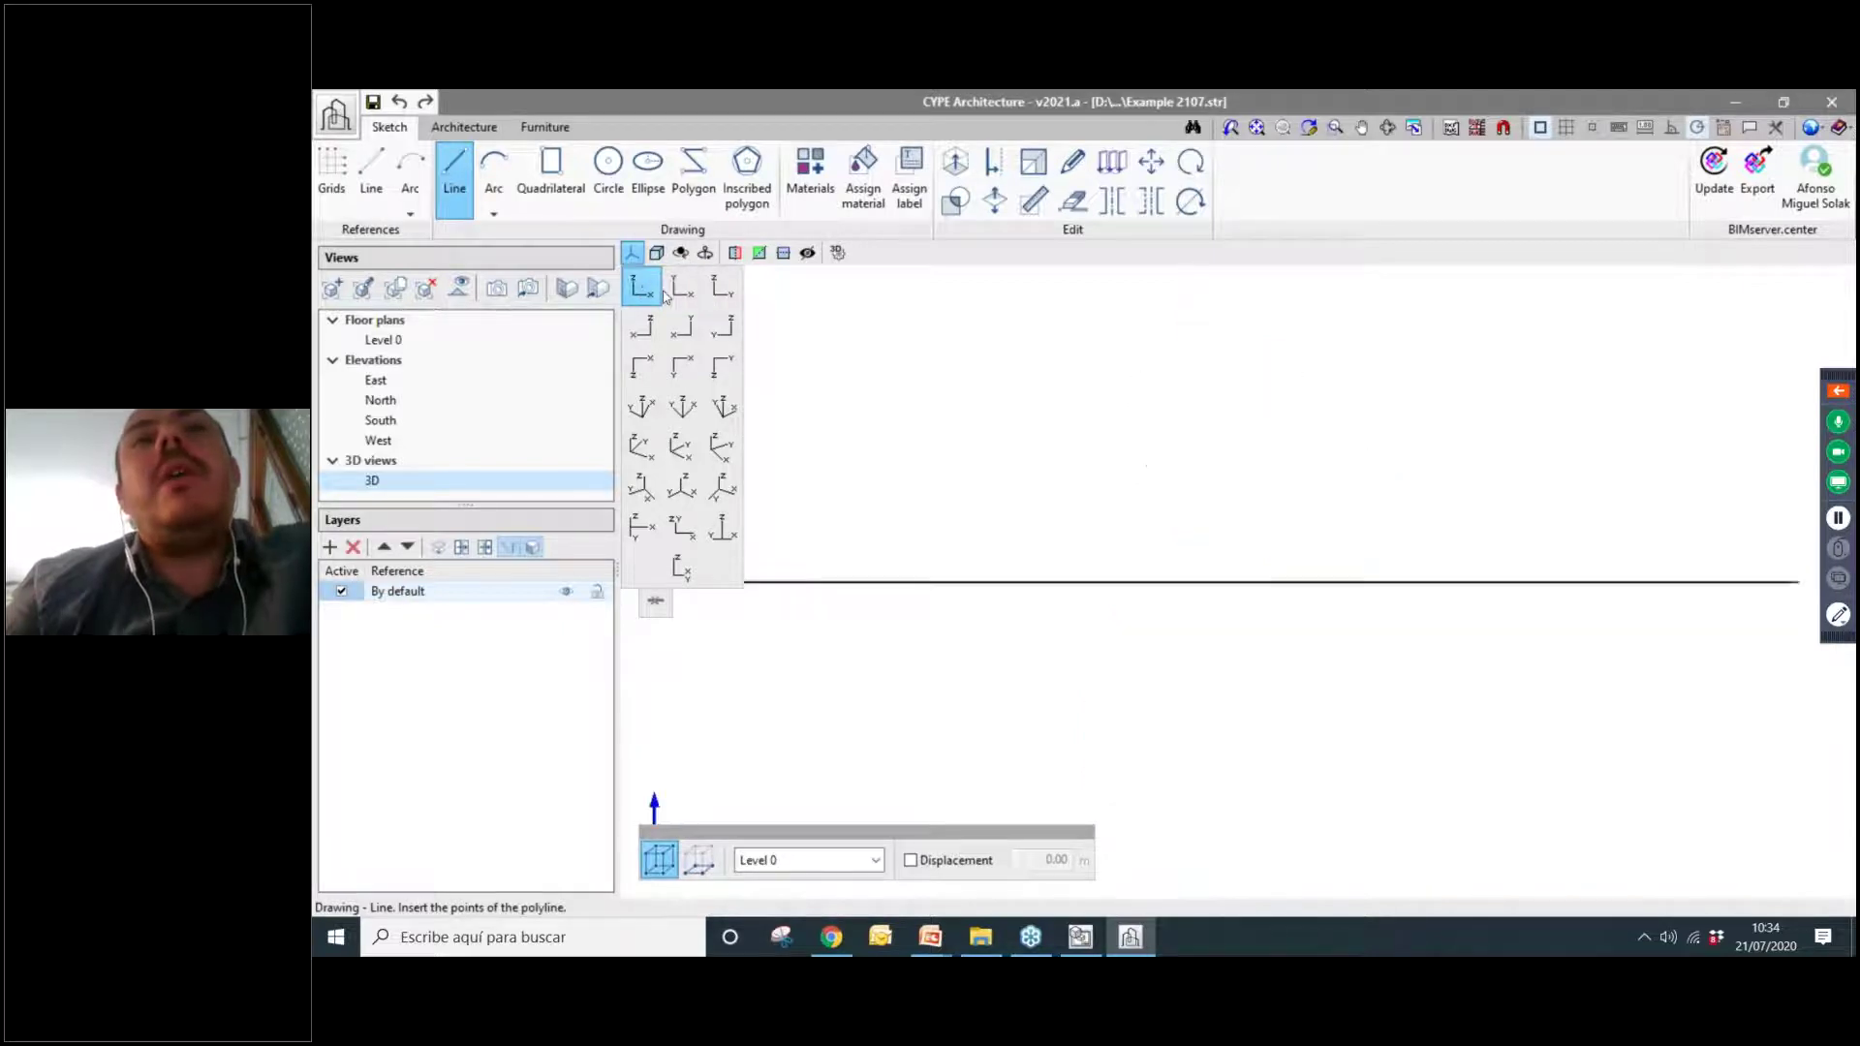
left_click(682, 287)
left_click(723, 287)
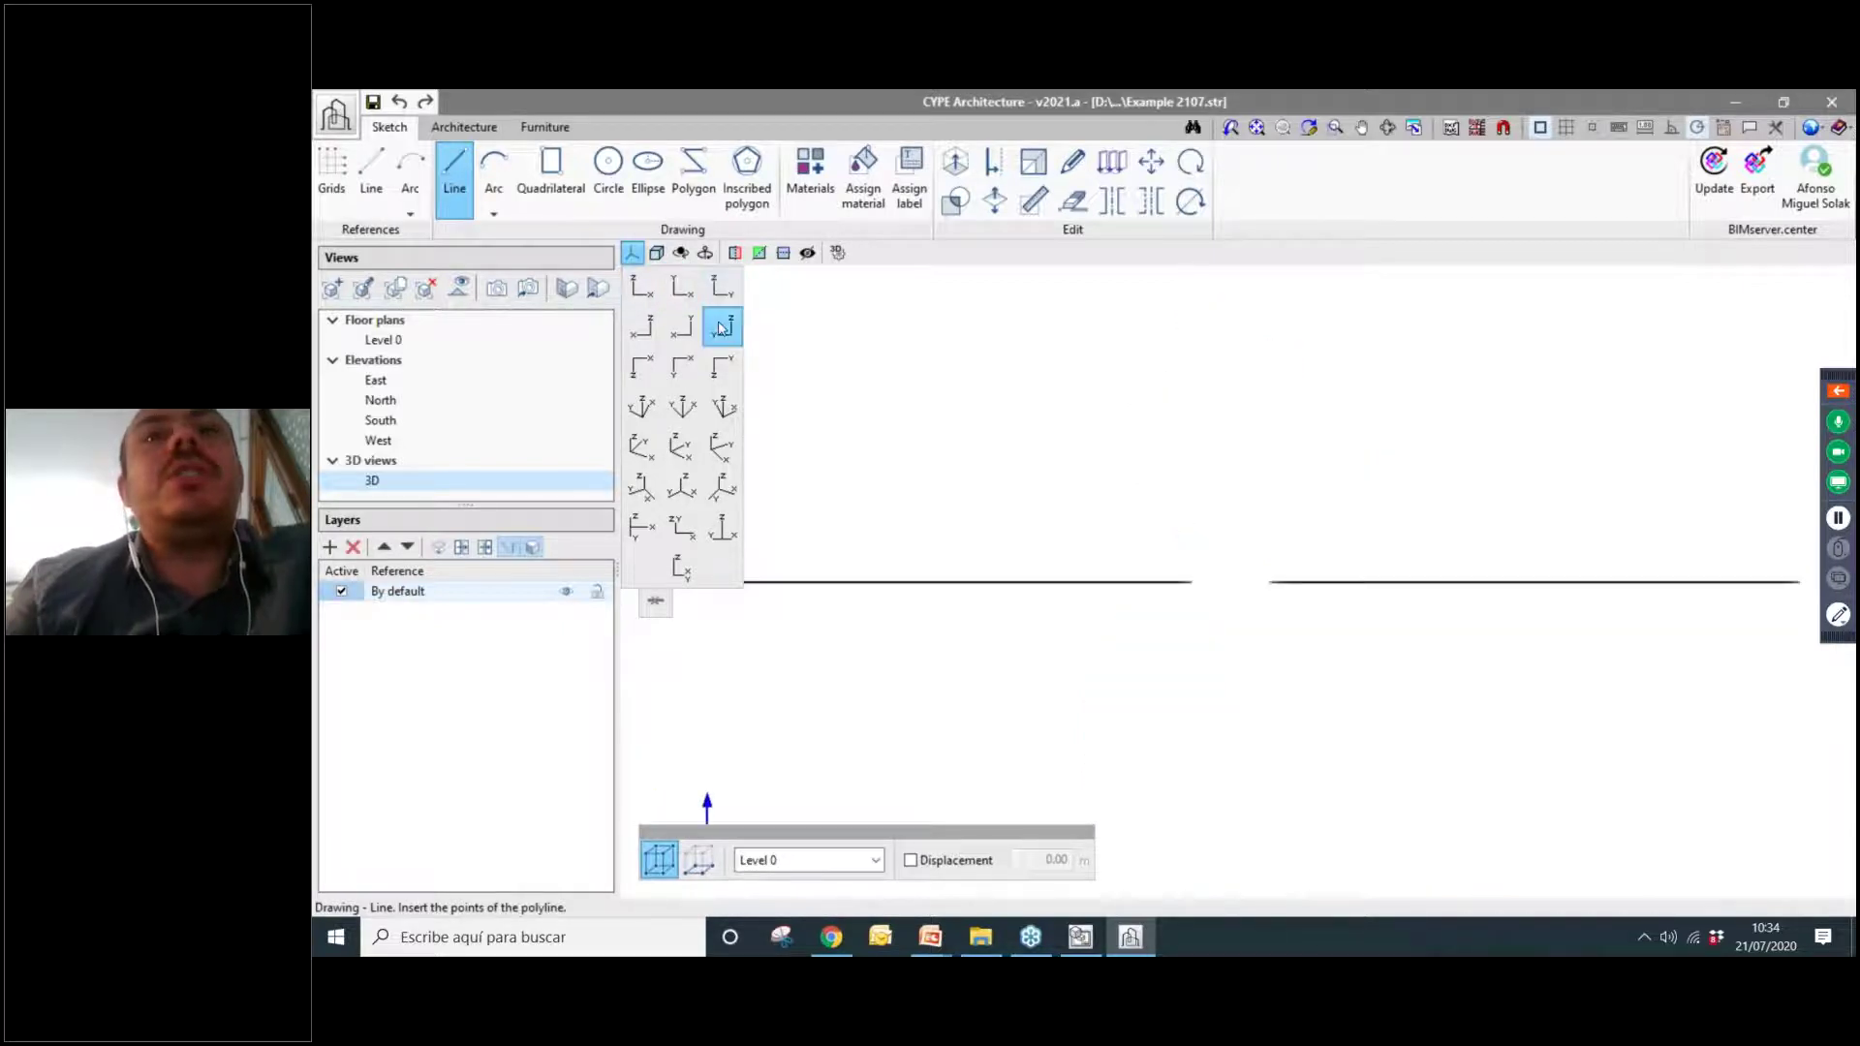
left_click(640, 329)
left_click(682, 288)
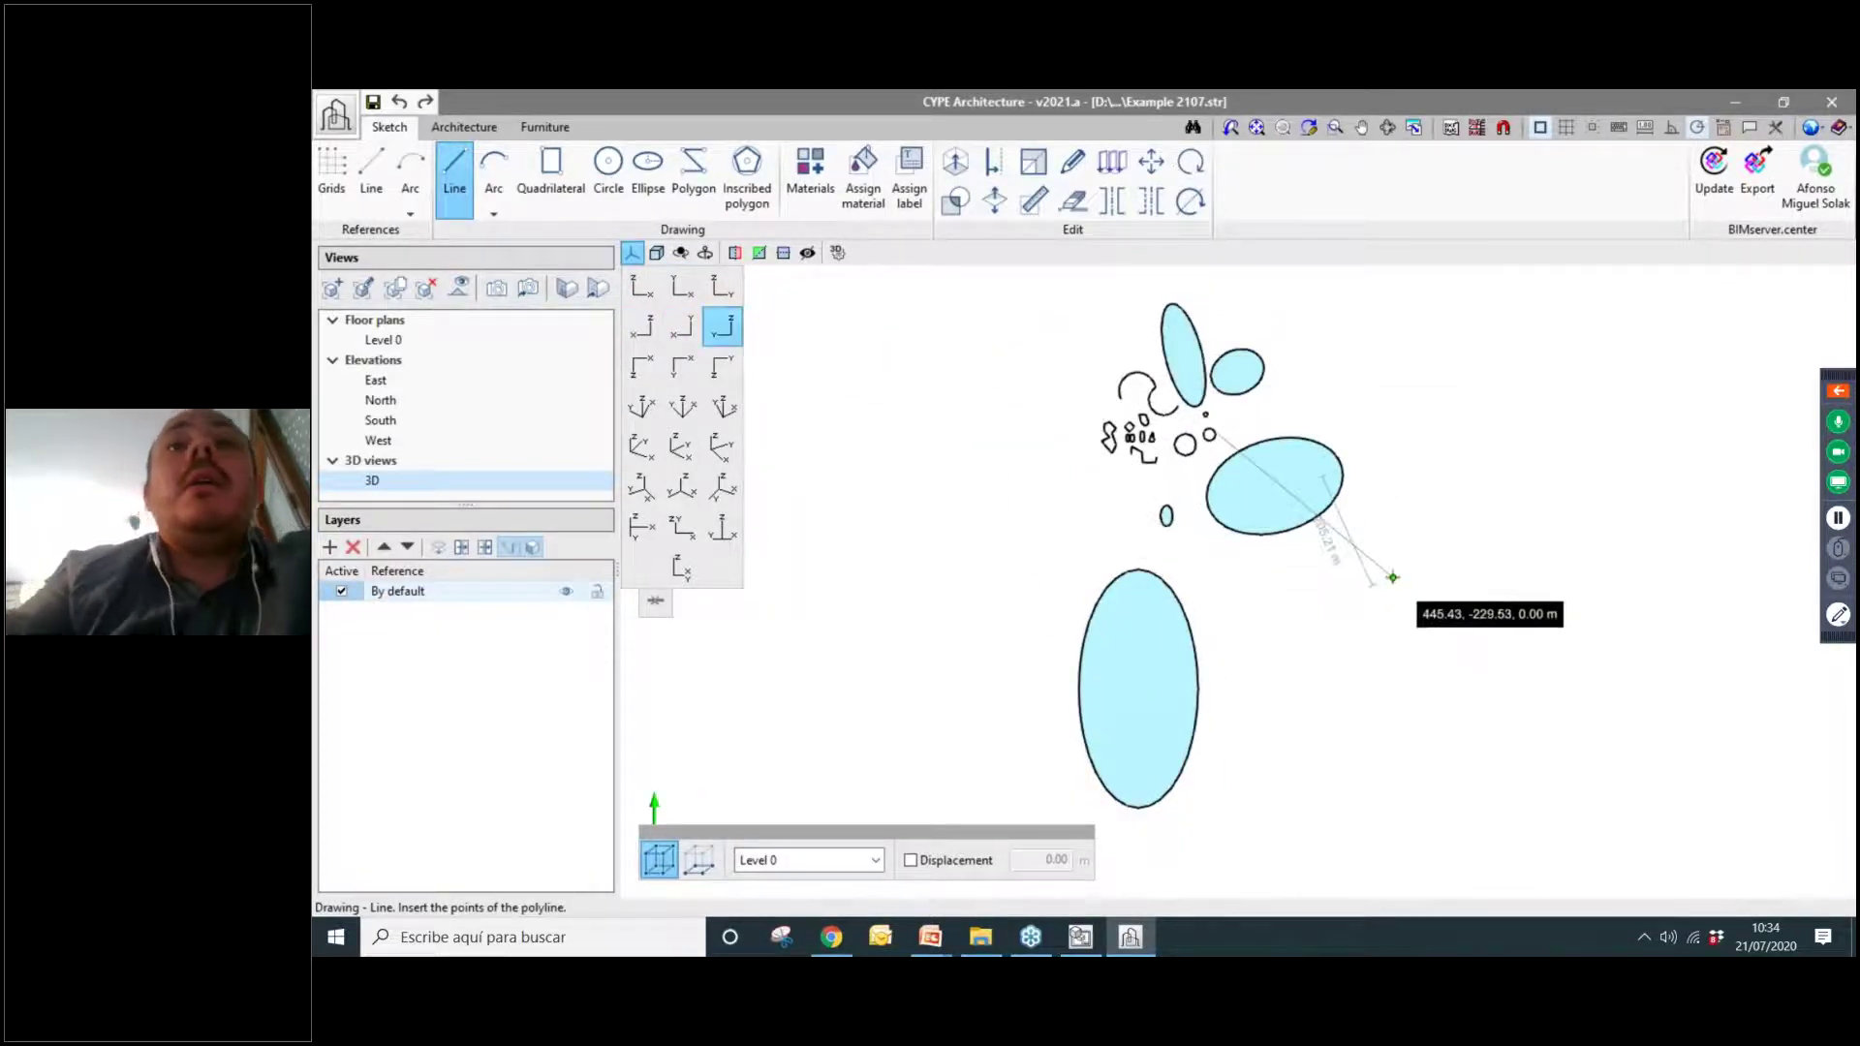
Delete all the sketched circles, arcs, polygons and ellipses with a selection window.
middle_click_drag(1381, 584, 1388, 572)
scroll(1380, 579, "down", 2)
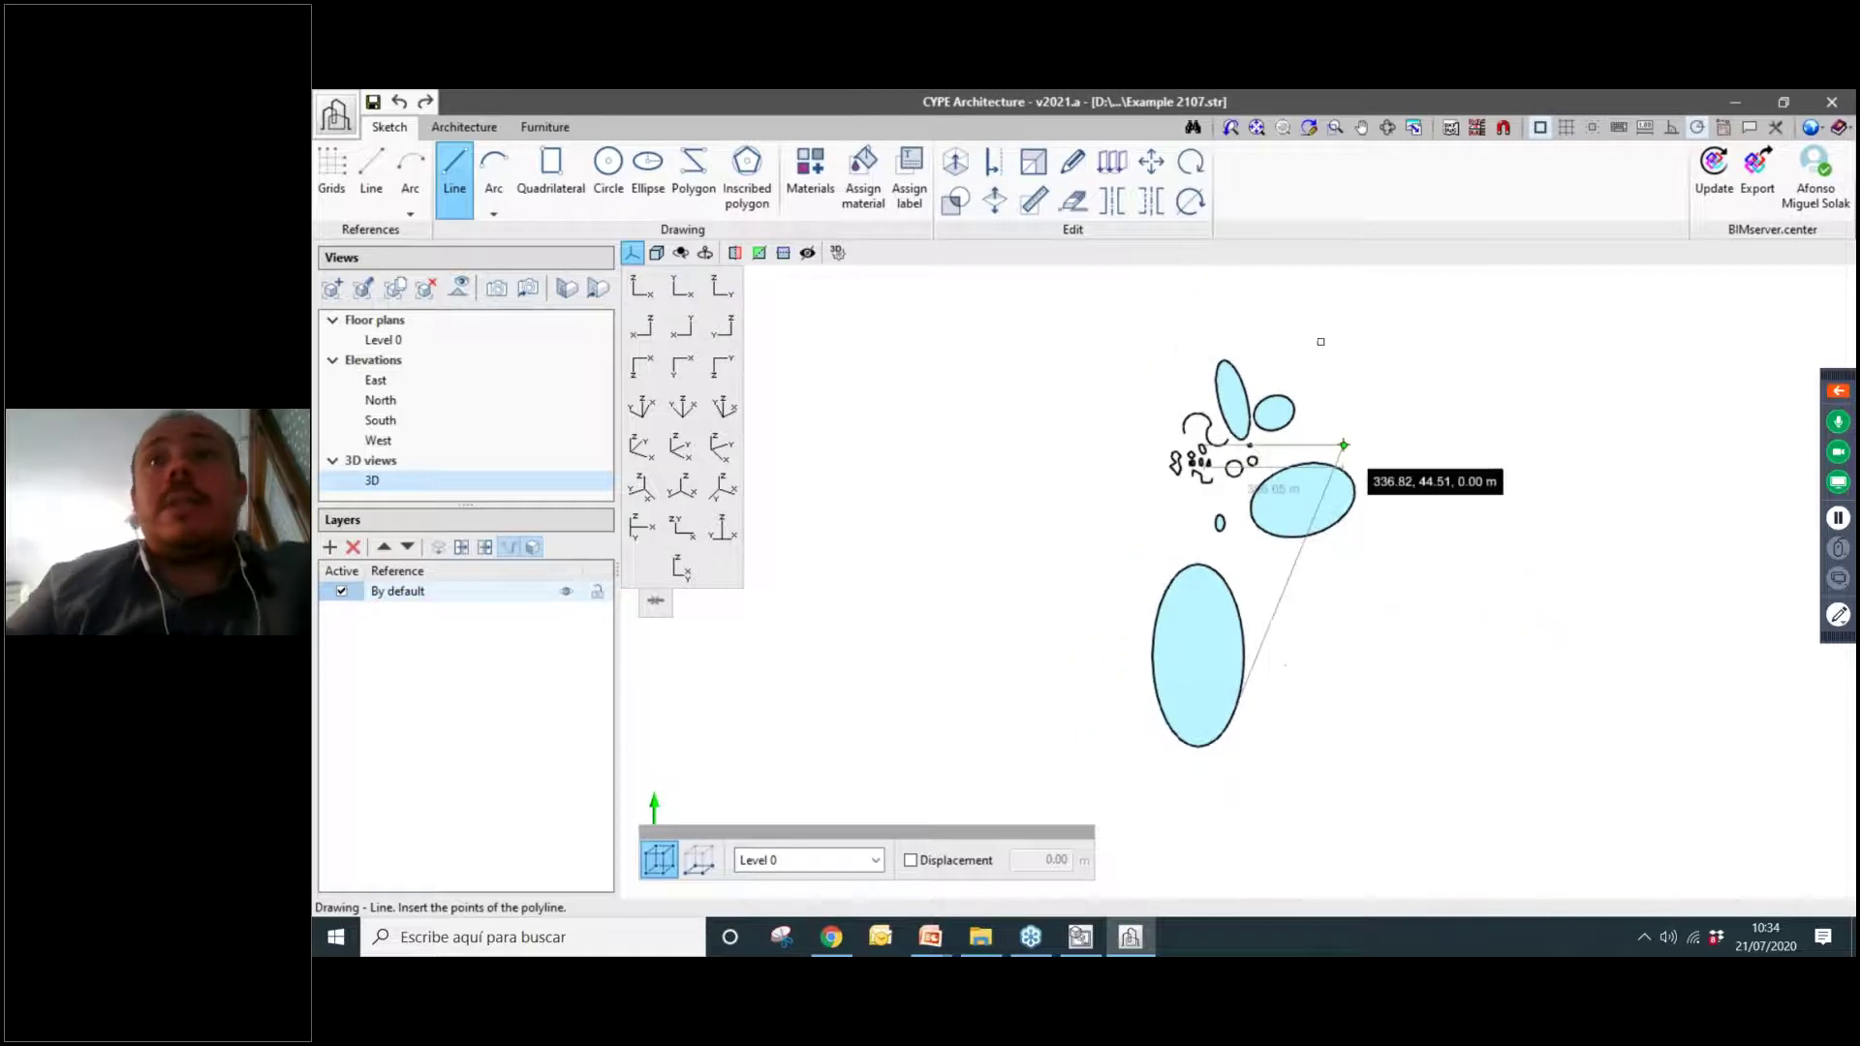
left_click(1071, 202)
left_click_drag(1214, 419, 1404, 553)
left_click_drag(1345, 755, 1079, 346)
right_click(1376, 721)
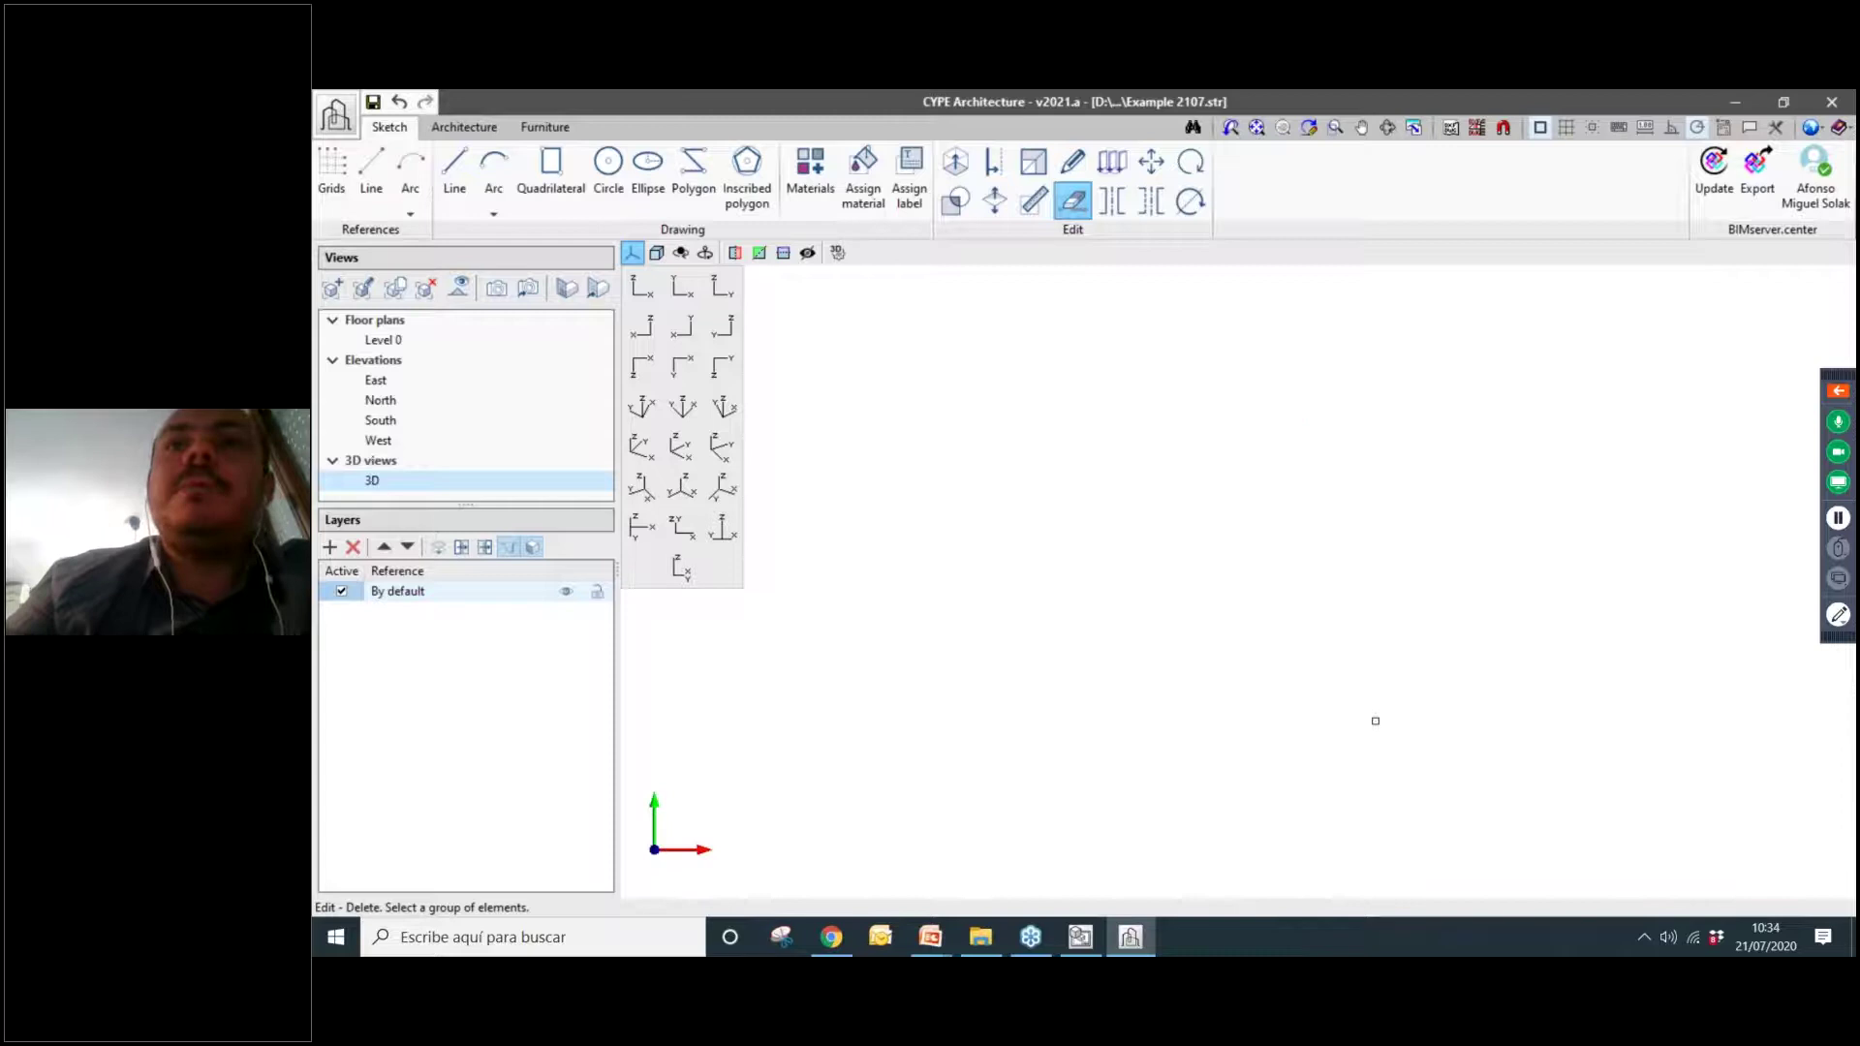
Place a quadrilateral with a fixed width of 12 m and height of 24 m on Level 0 in the emptied 3D view.
middle_click_drag(1379, 661, 1214, 527)
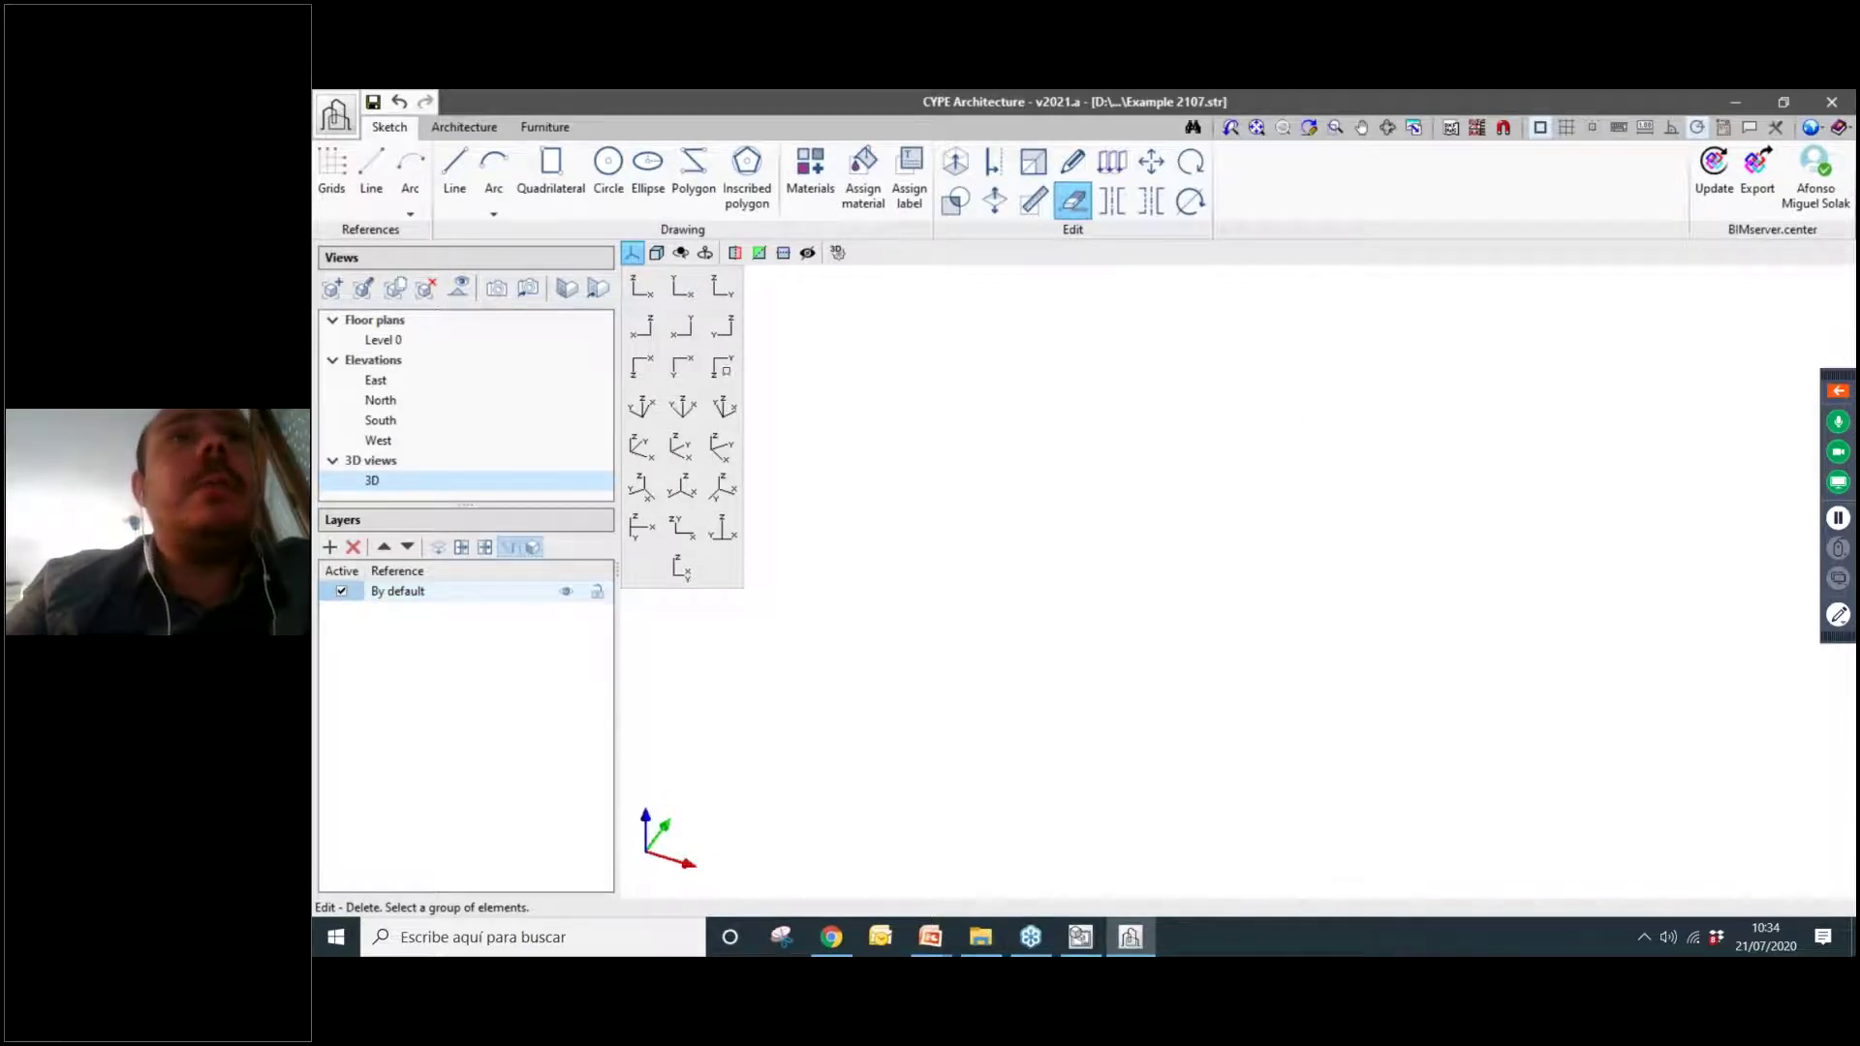
left_click(551, 175)
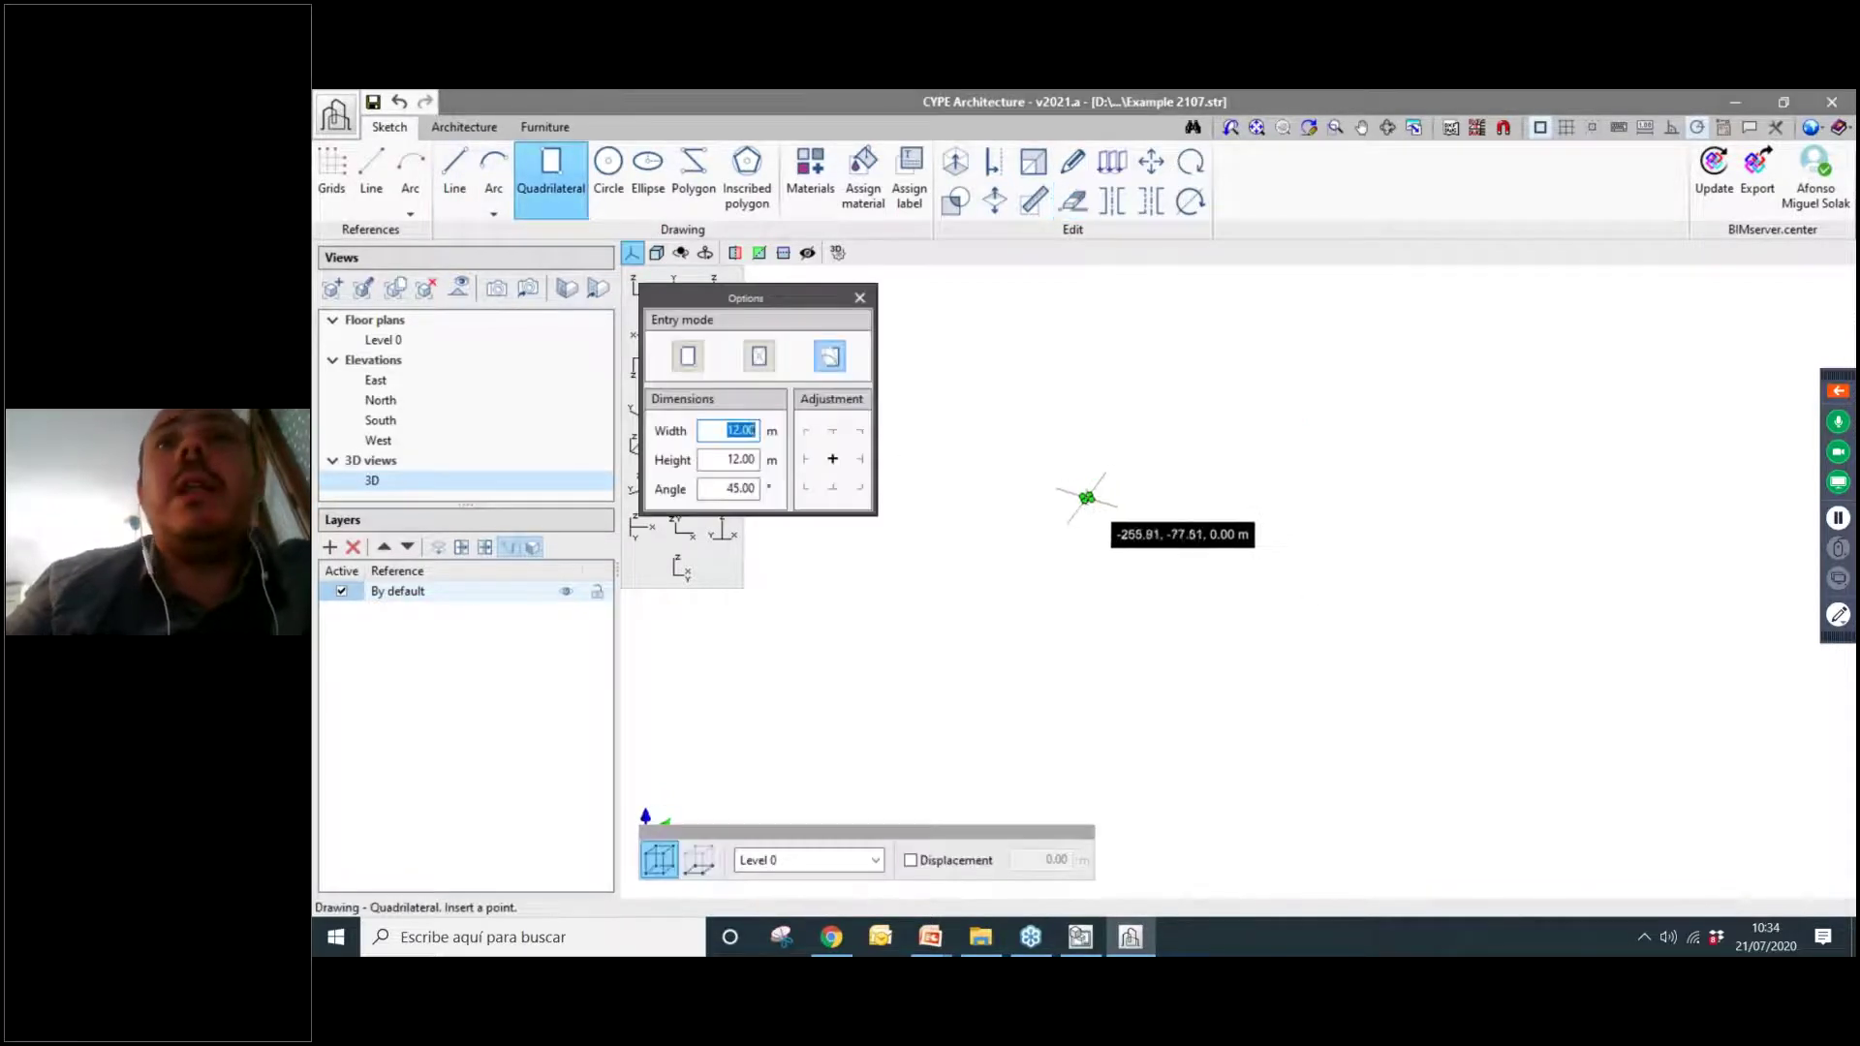
left_click(759, 355)
left_click_drag(765, 327, 688, 283)
left_click(584, 386)
left_click(584, 414)
type("1")
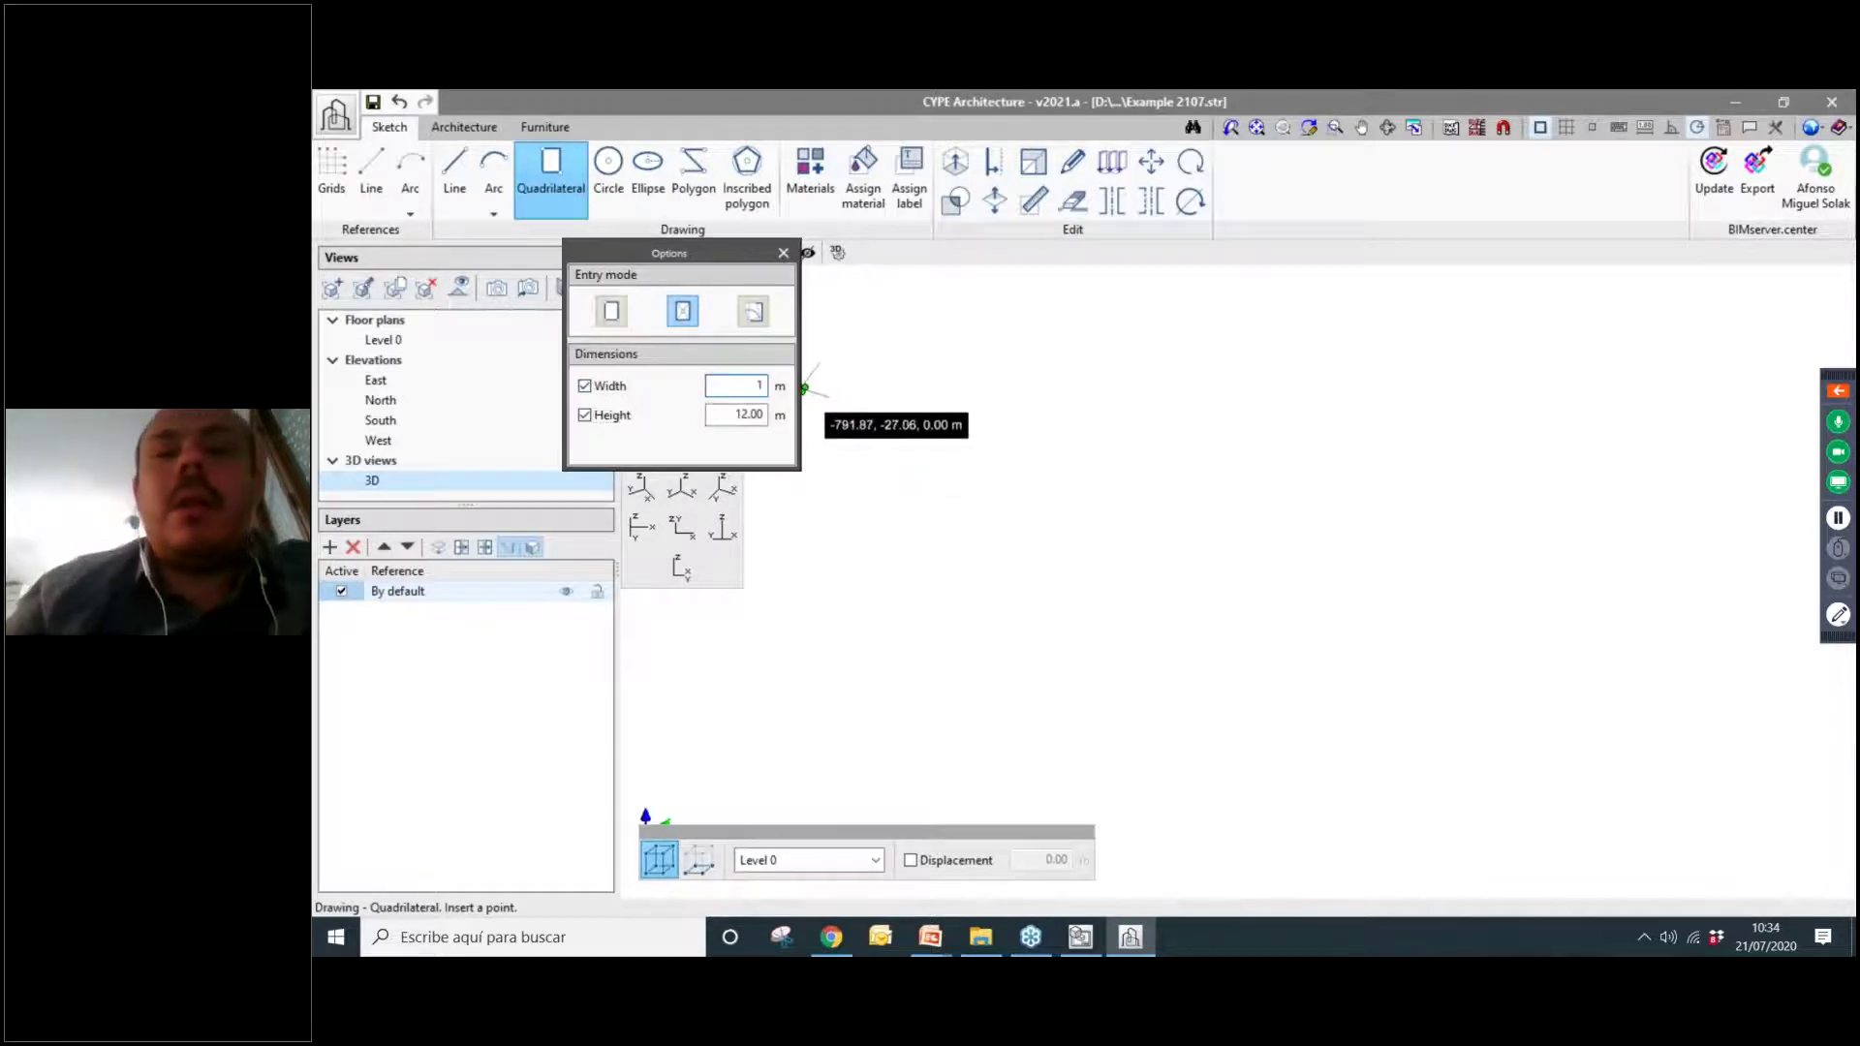
type("2")
key("Tab")
type("2")
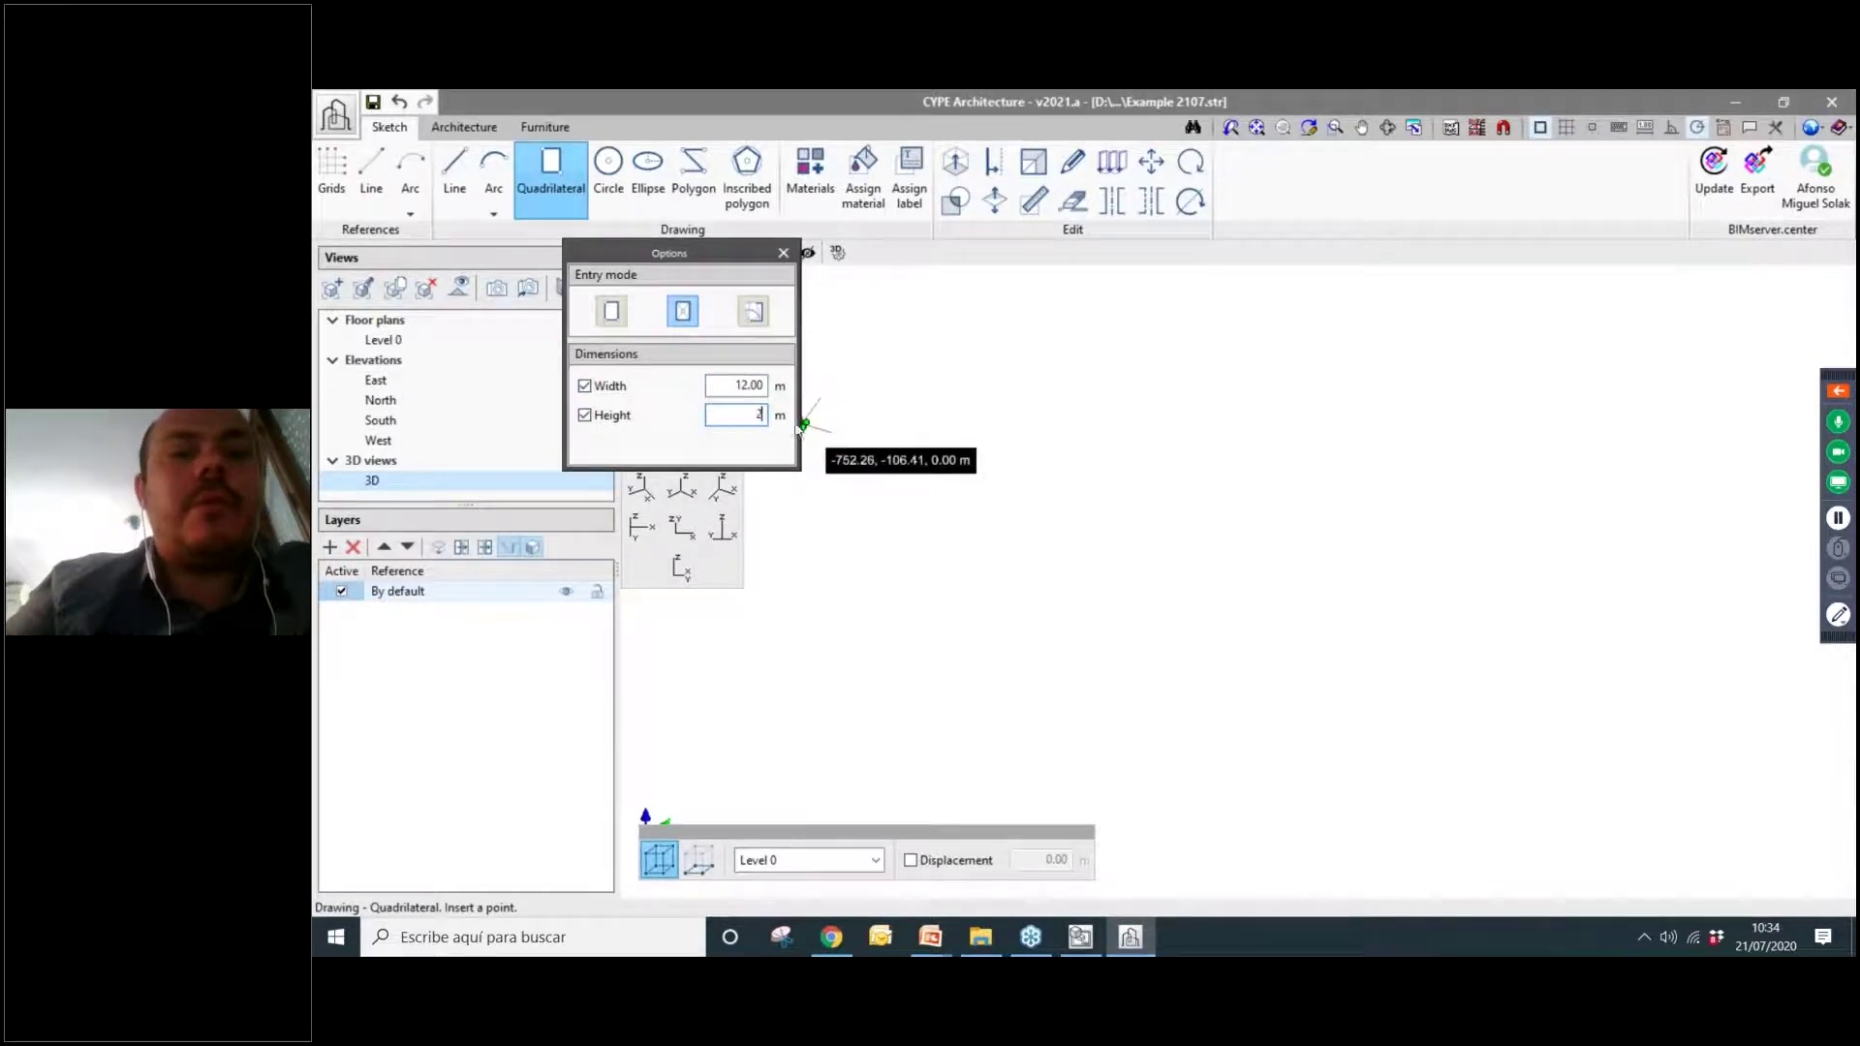
key("Return")
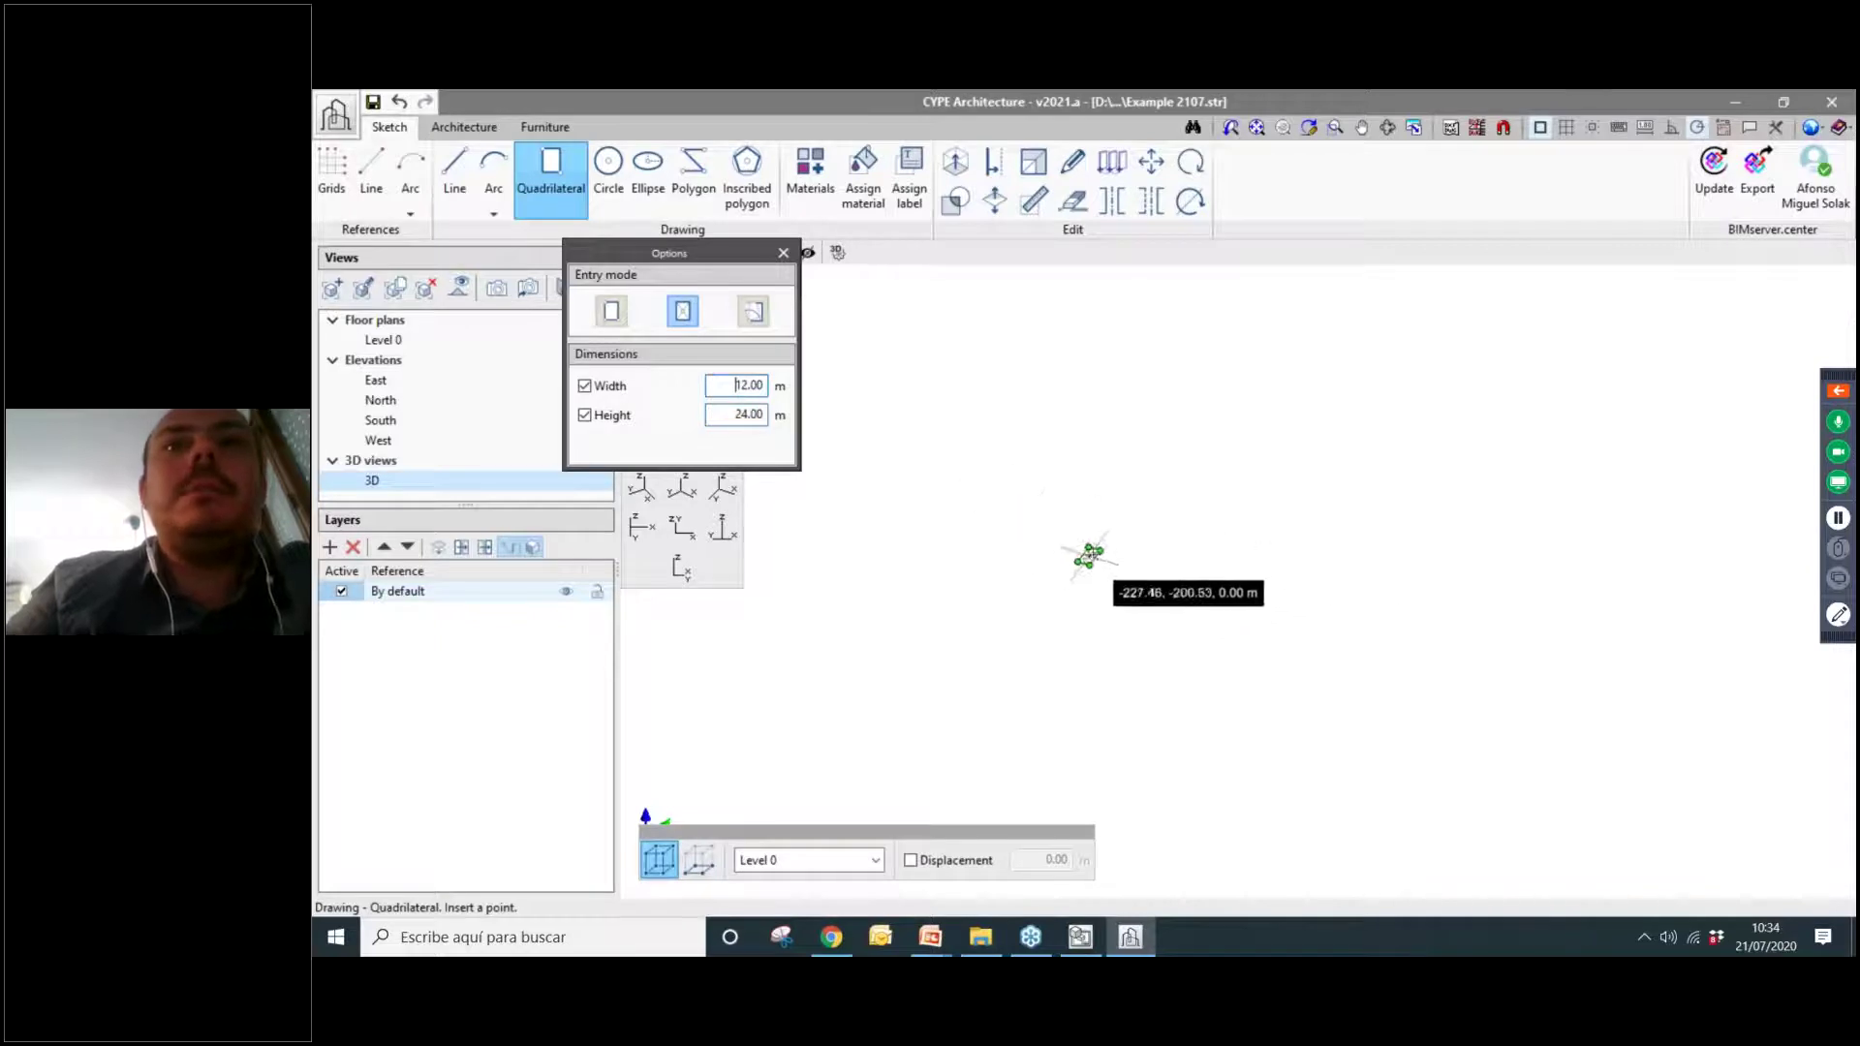
scroll(1076, 537, "up", 5)
scroll(1104, 508, "down", 1)
scroll(1114, 523, "up", 1)
left_click(1248, 565)
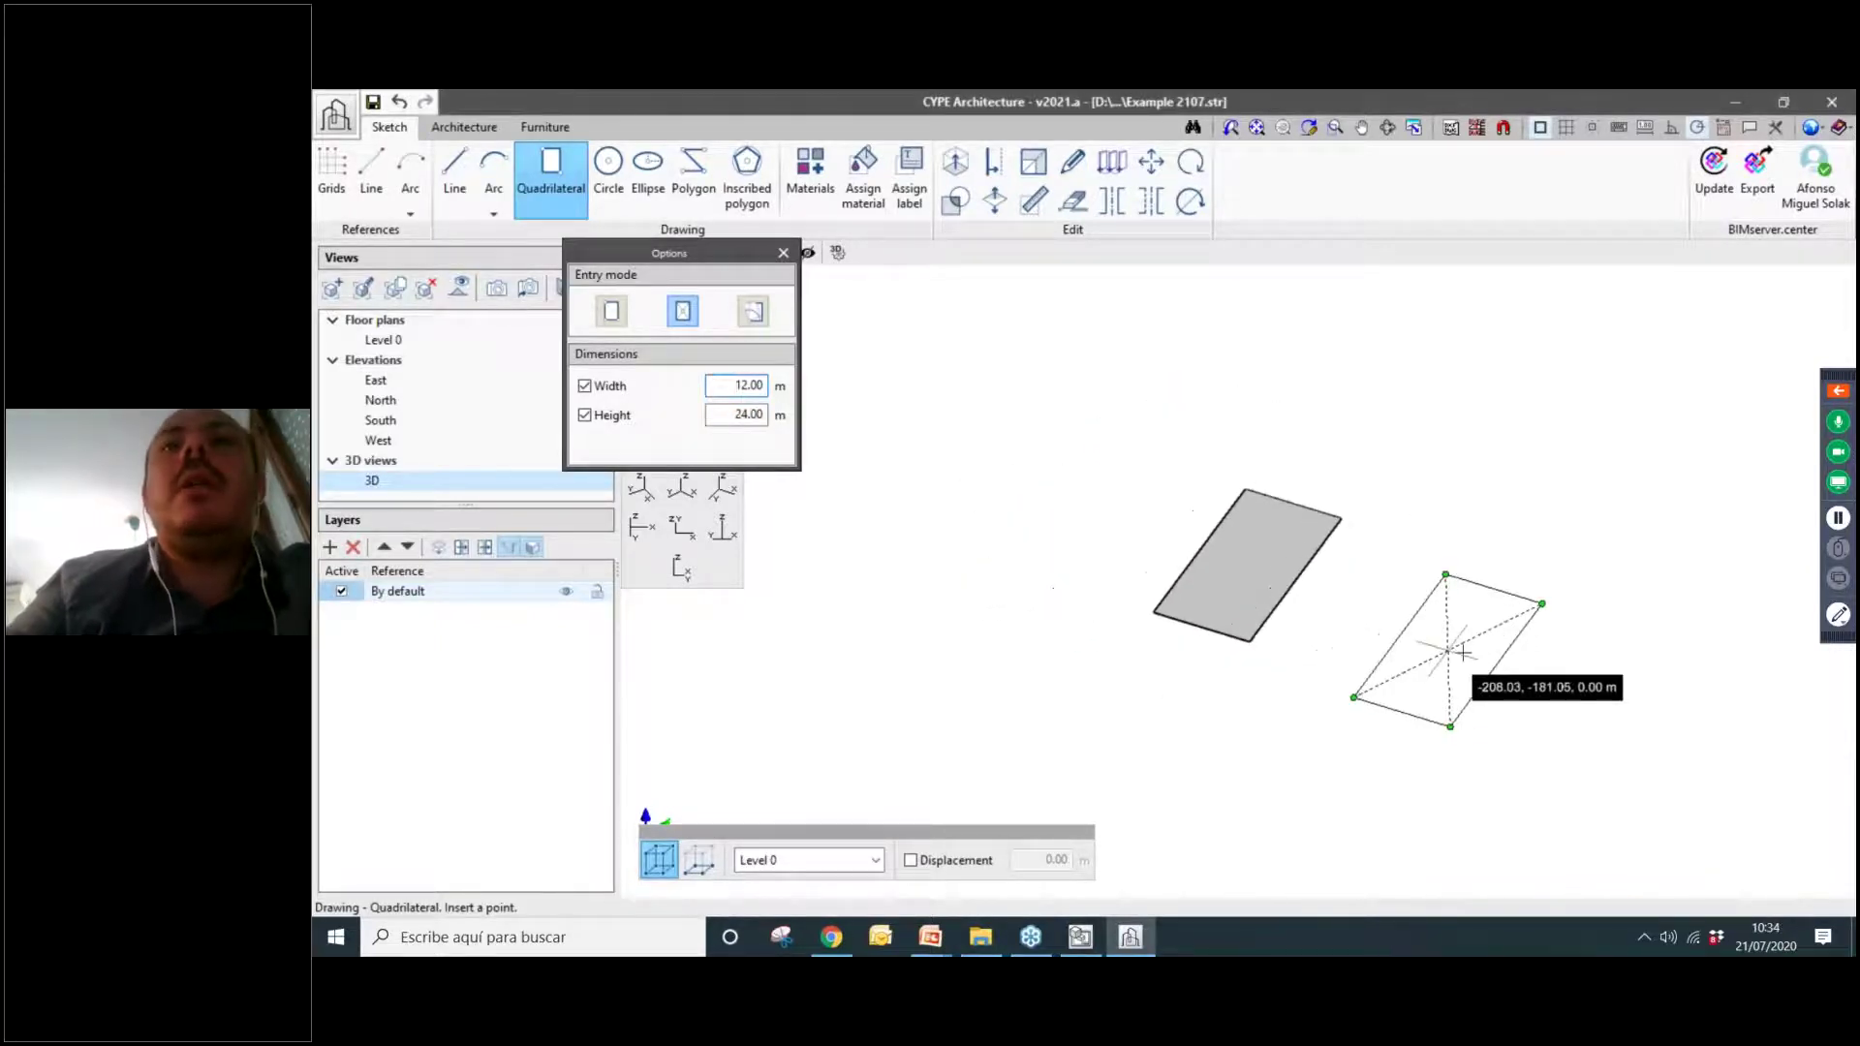
Draw a quadrilateral with free width and height by three points, starting along half of the 12 by 24 m rectangle's long front edge.
middle_click_drag(1398, 657, 1345, 669, "shift")
scroll(1344, 646, "up", 2)
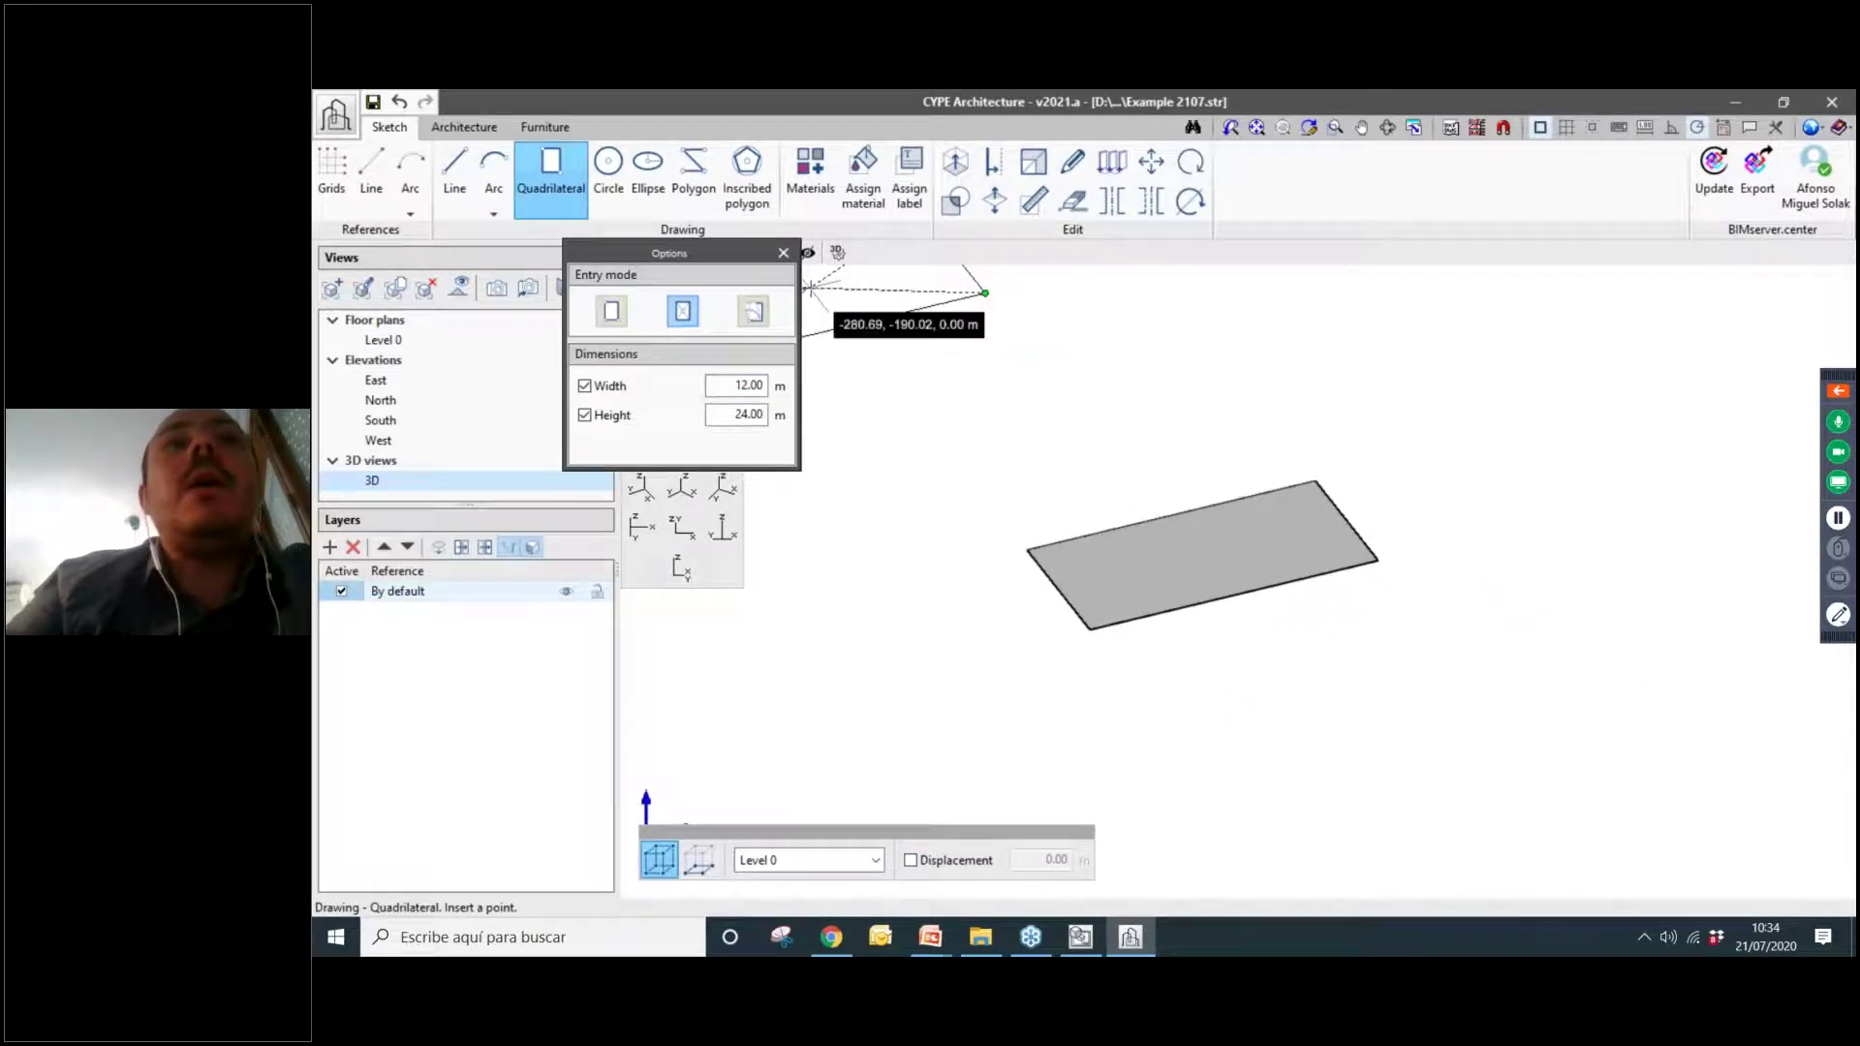
left_click(608, 174)
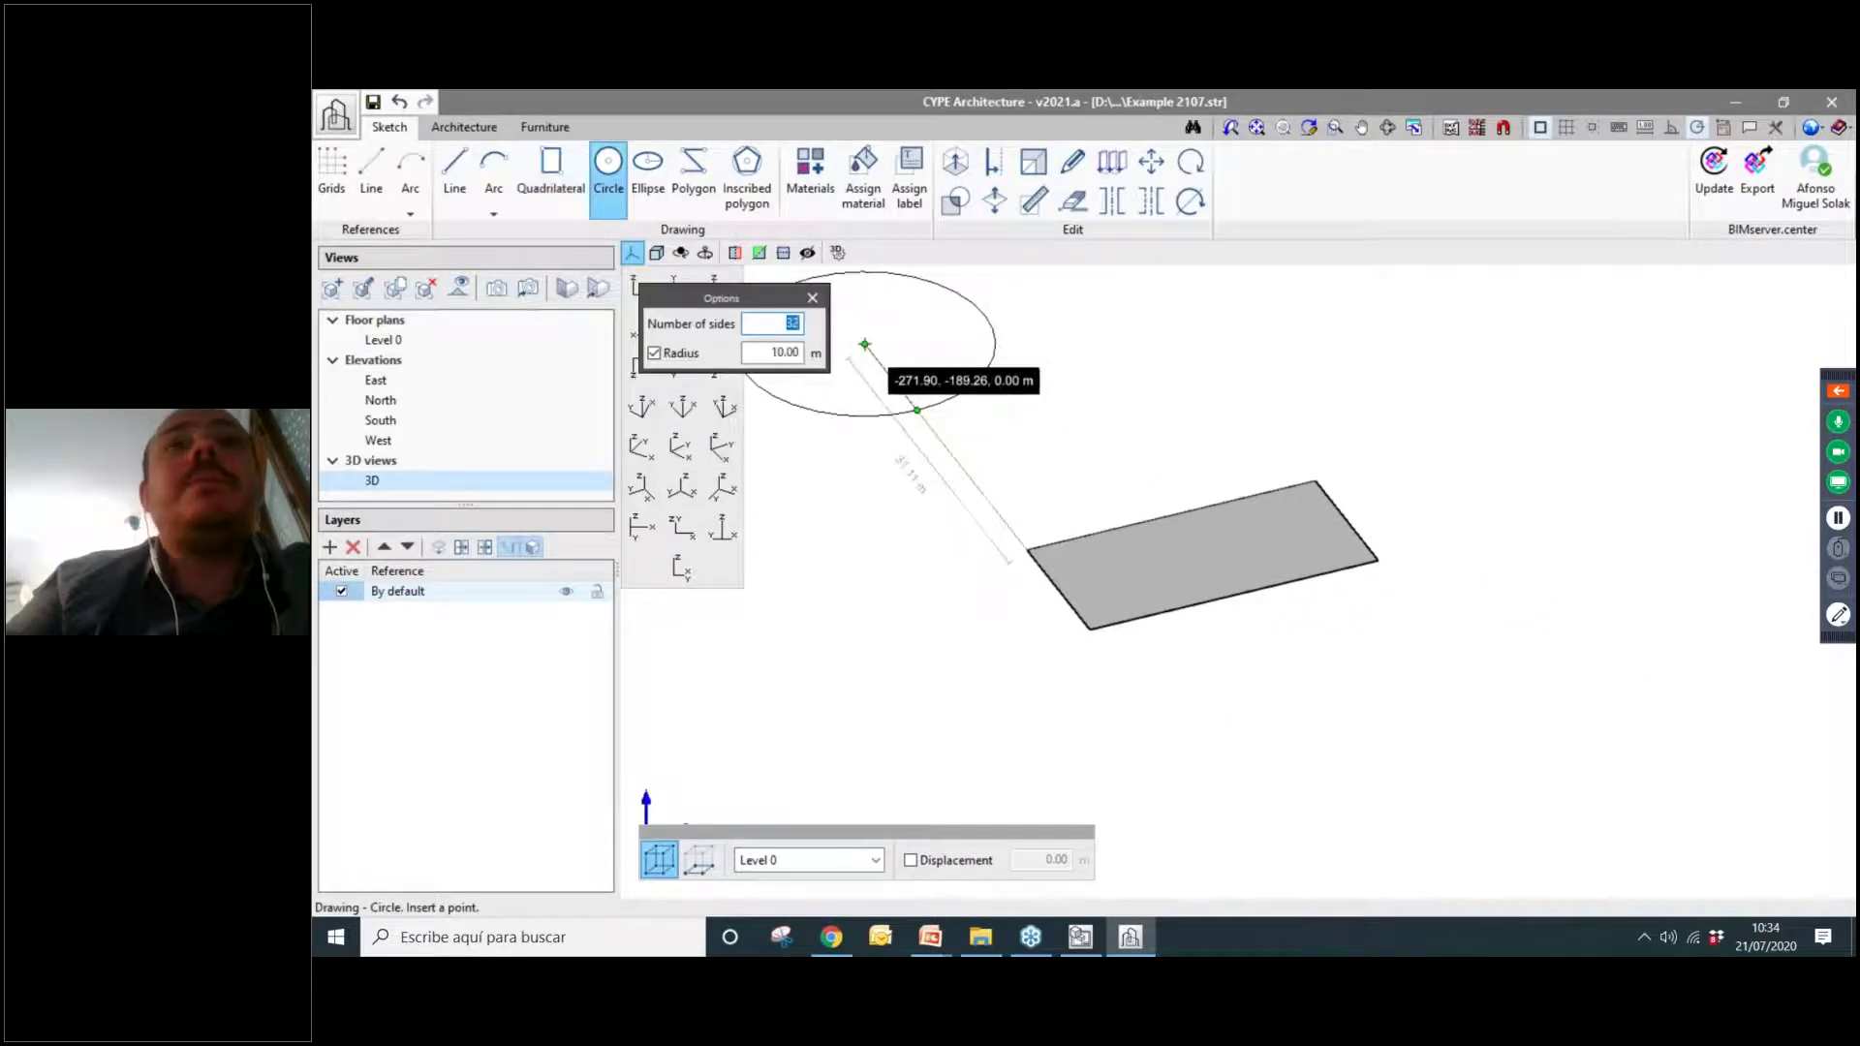
left_click(514, 177)
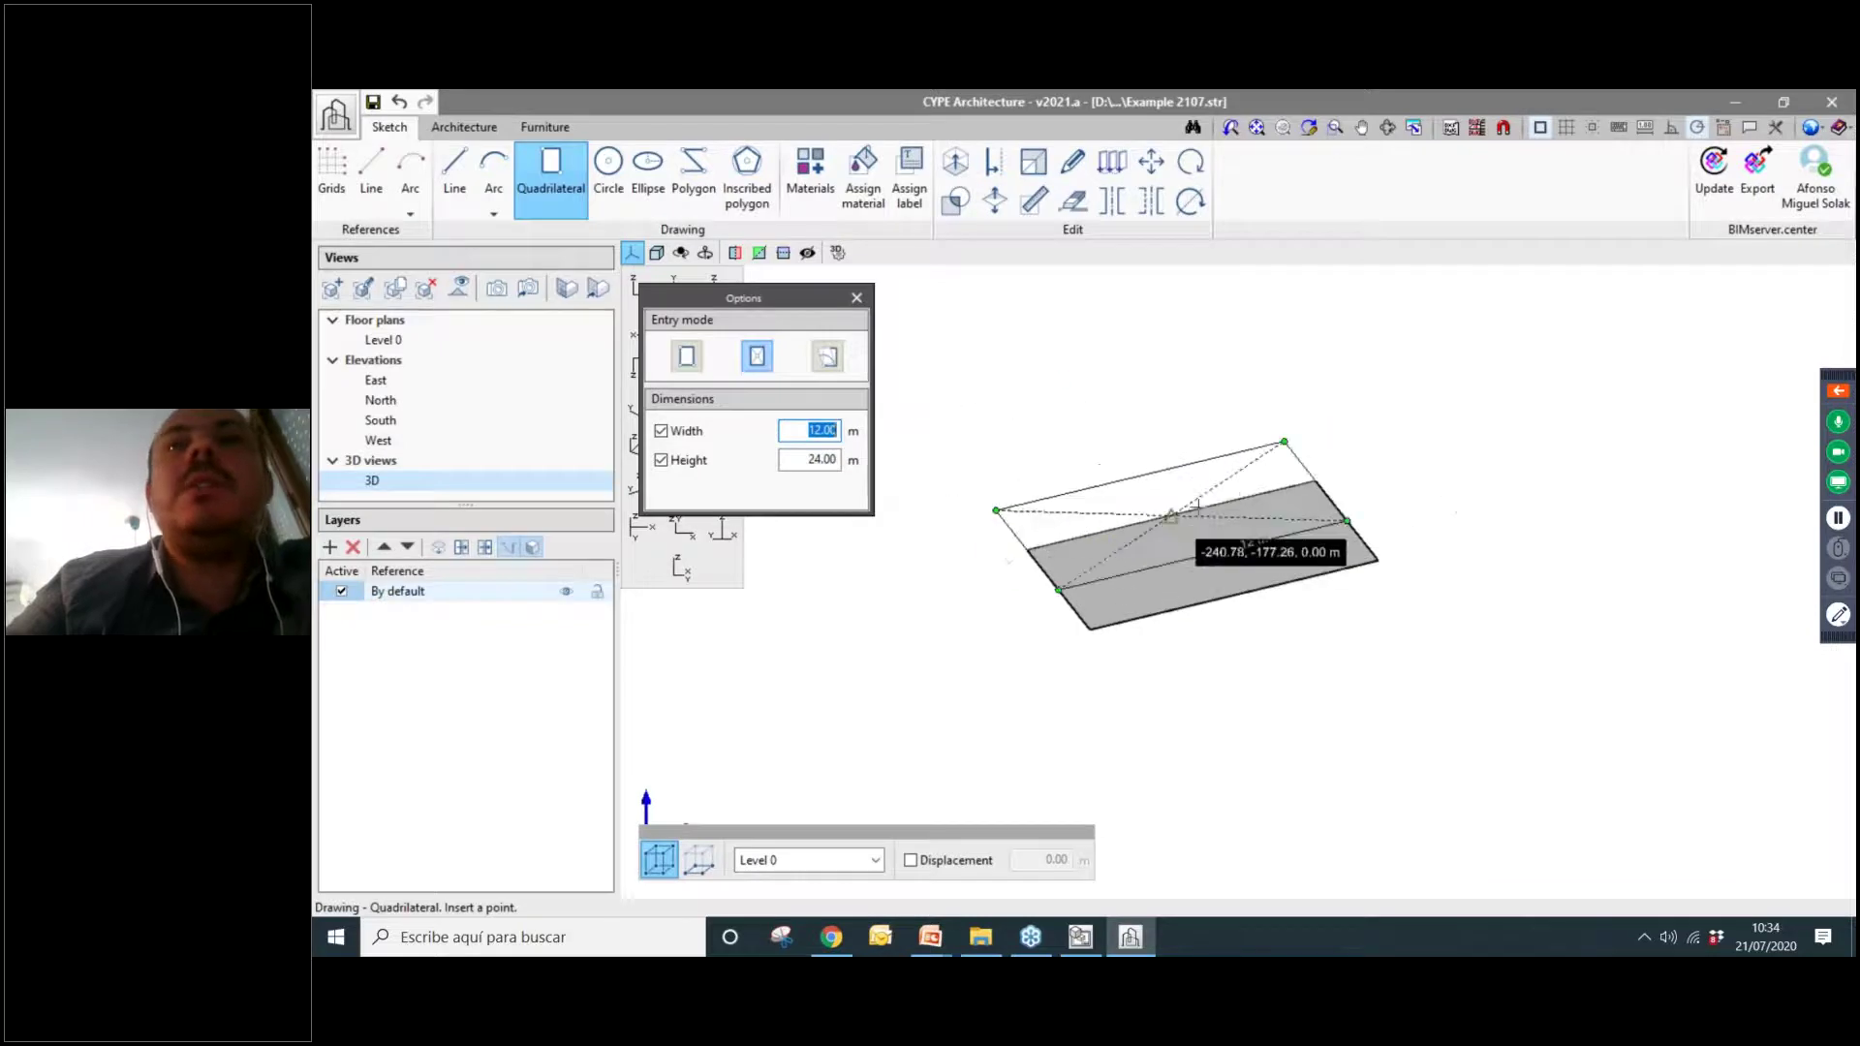
left_click(687, 357)
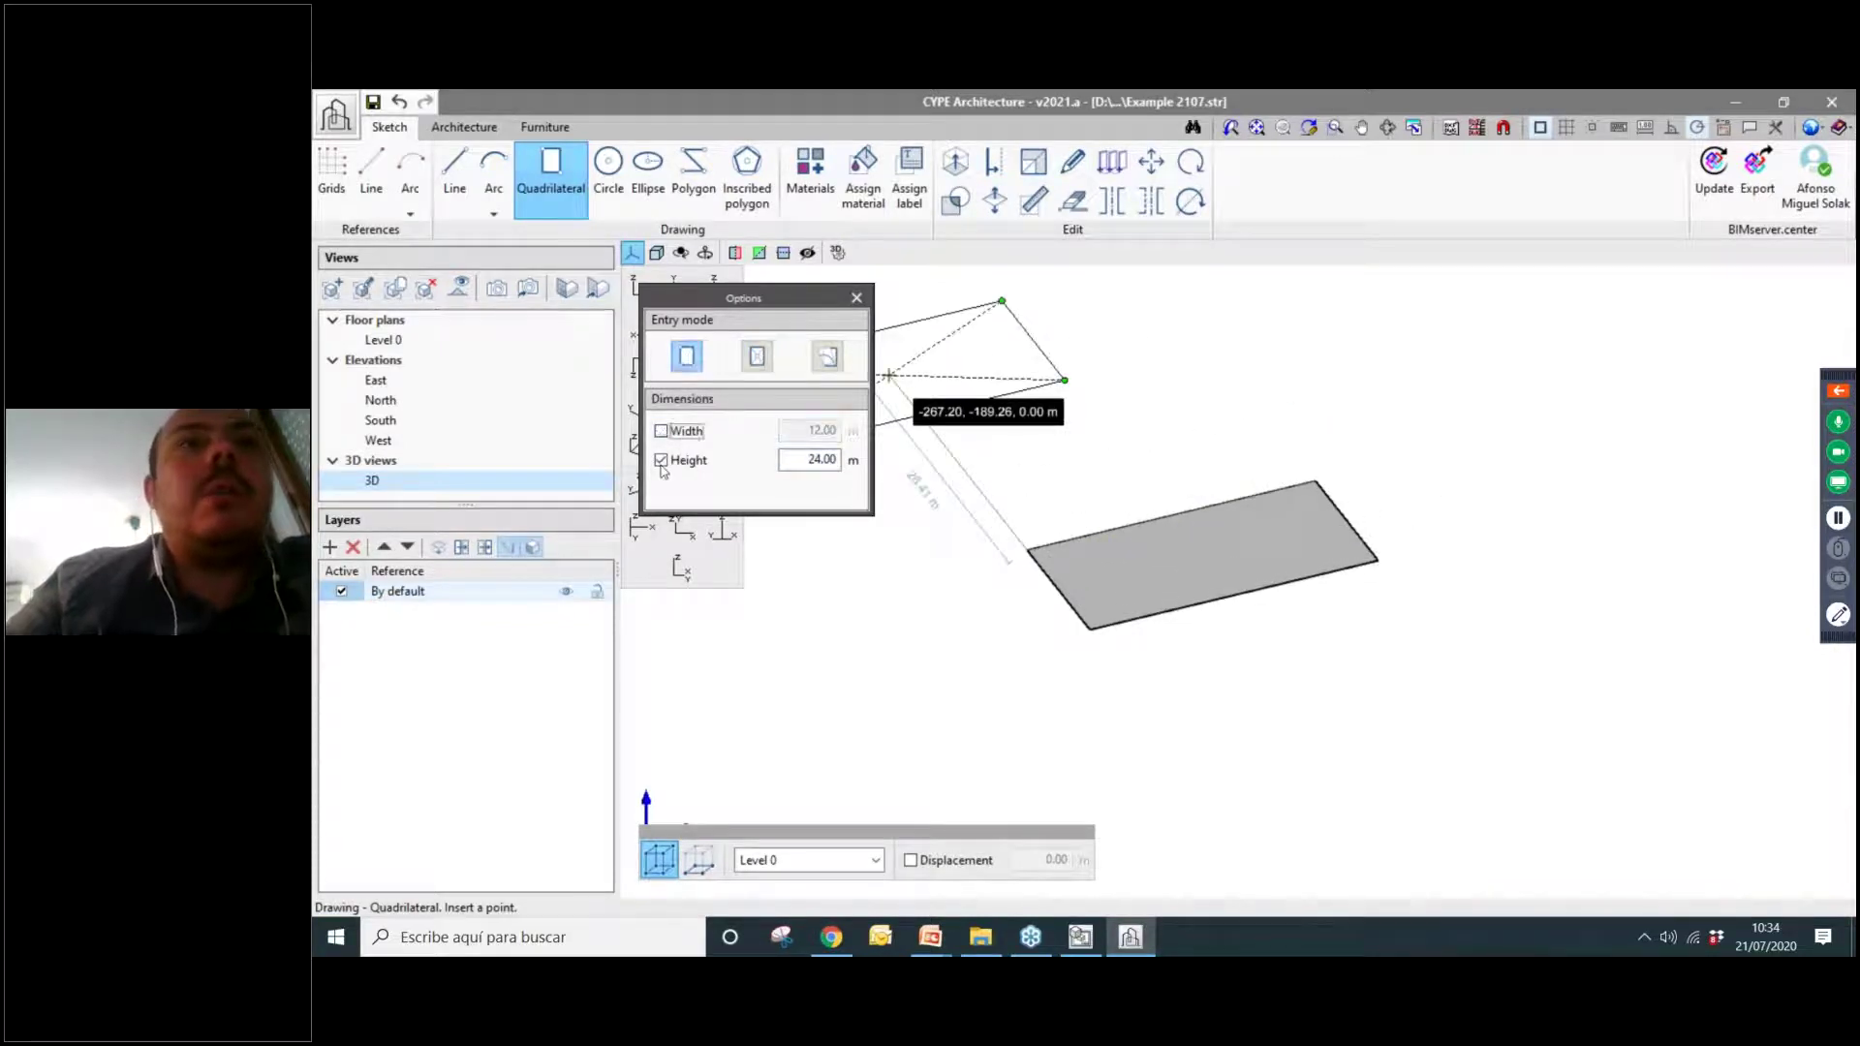
left_click(1377, 560)
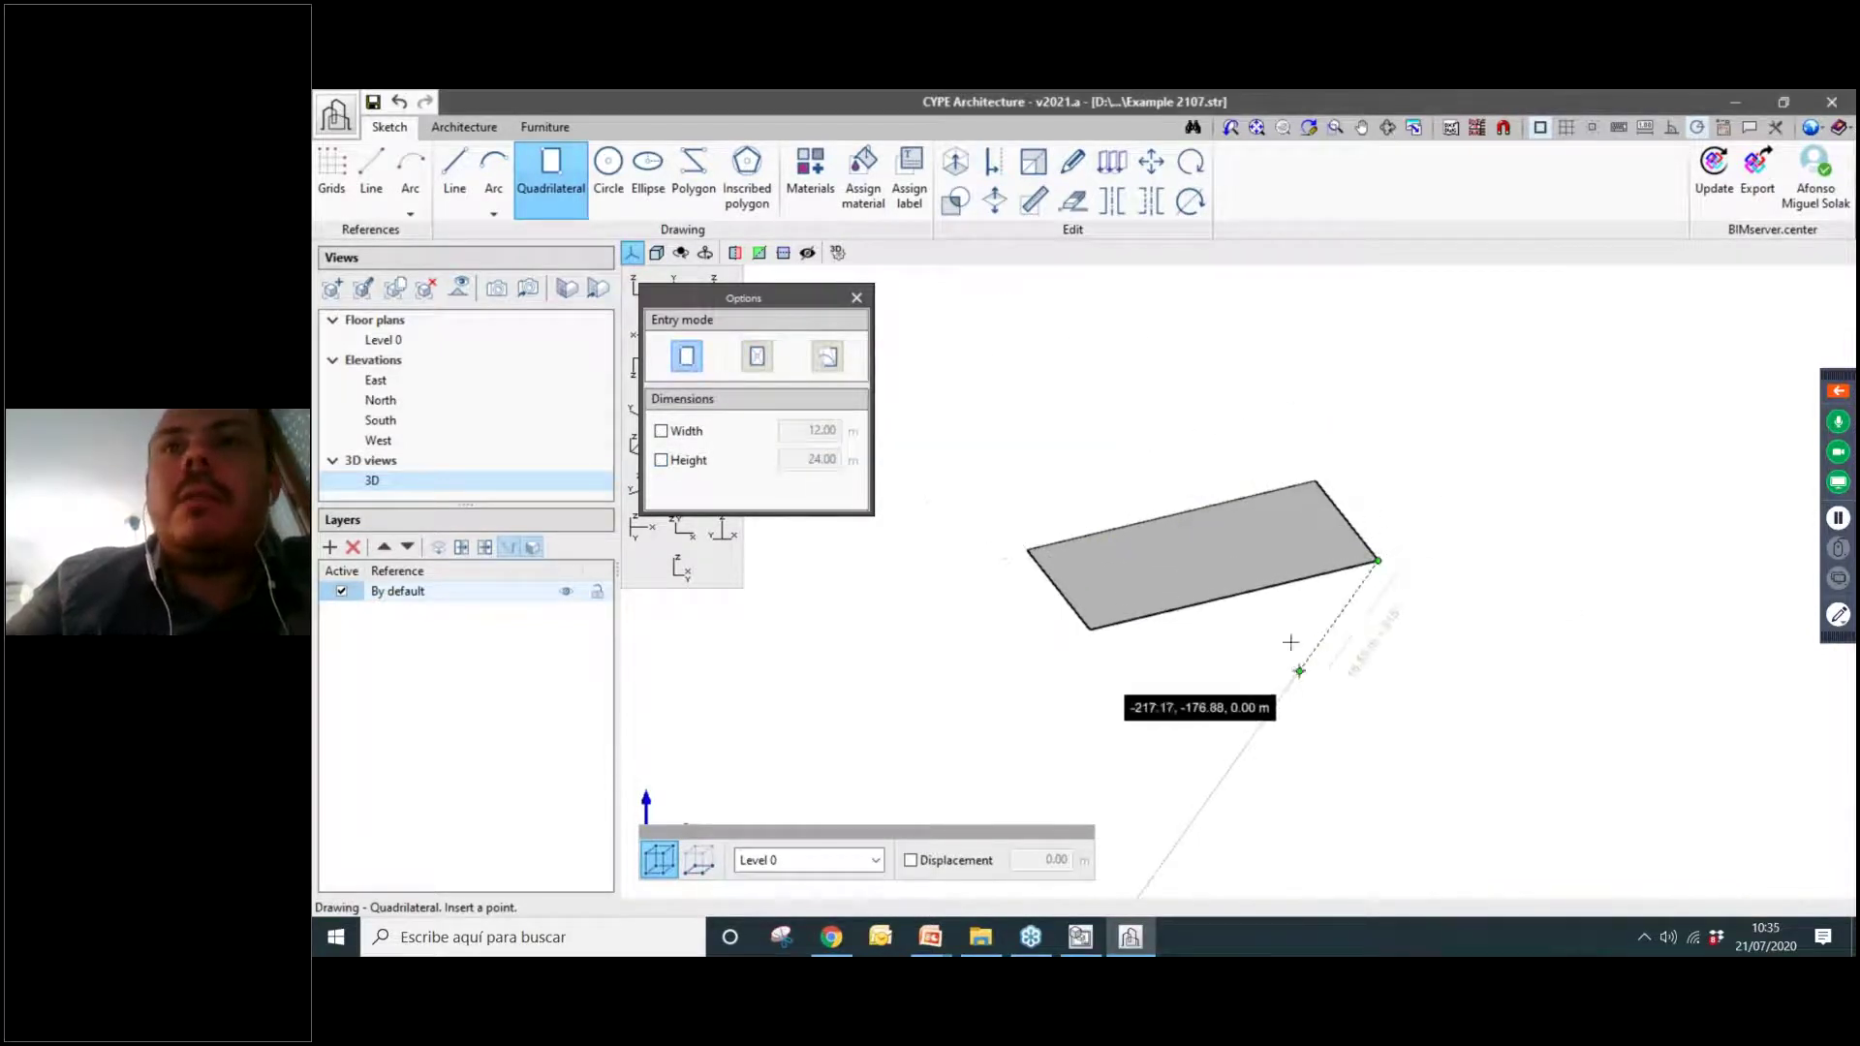
left_click(758, 358)
left_click(1210, 602)
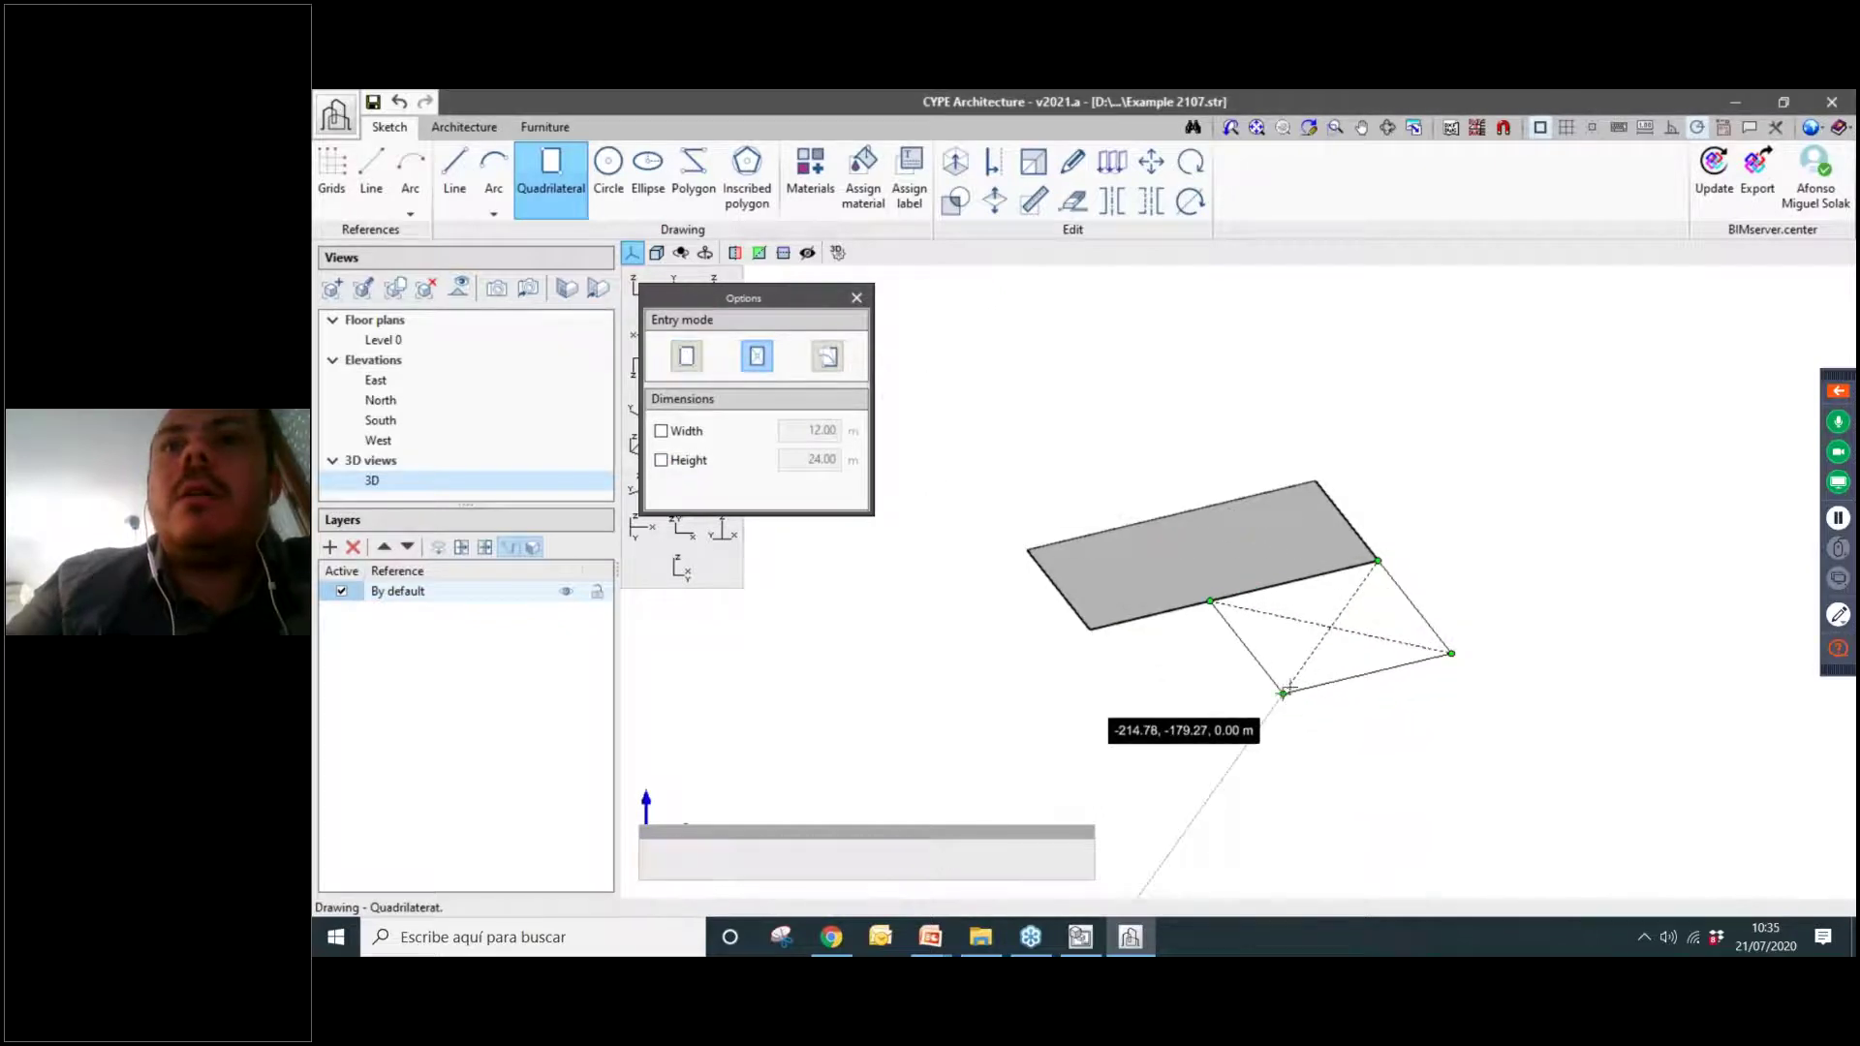
left_click(1284, 693)
Draw three more free quadrilaterals by three points, one beside the first two, one behind them and one on the far side.
left_click(1316, 481)
left_click(1452, 654)
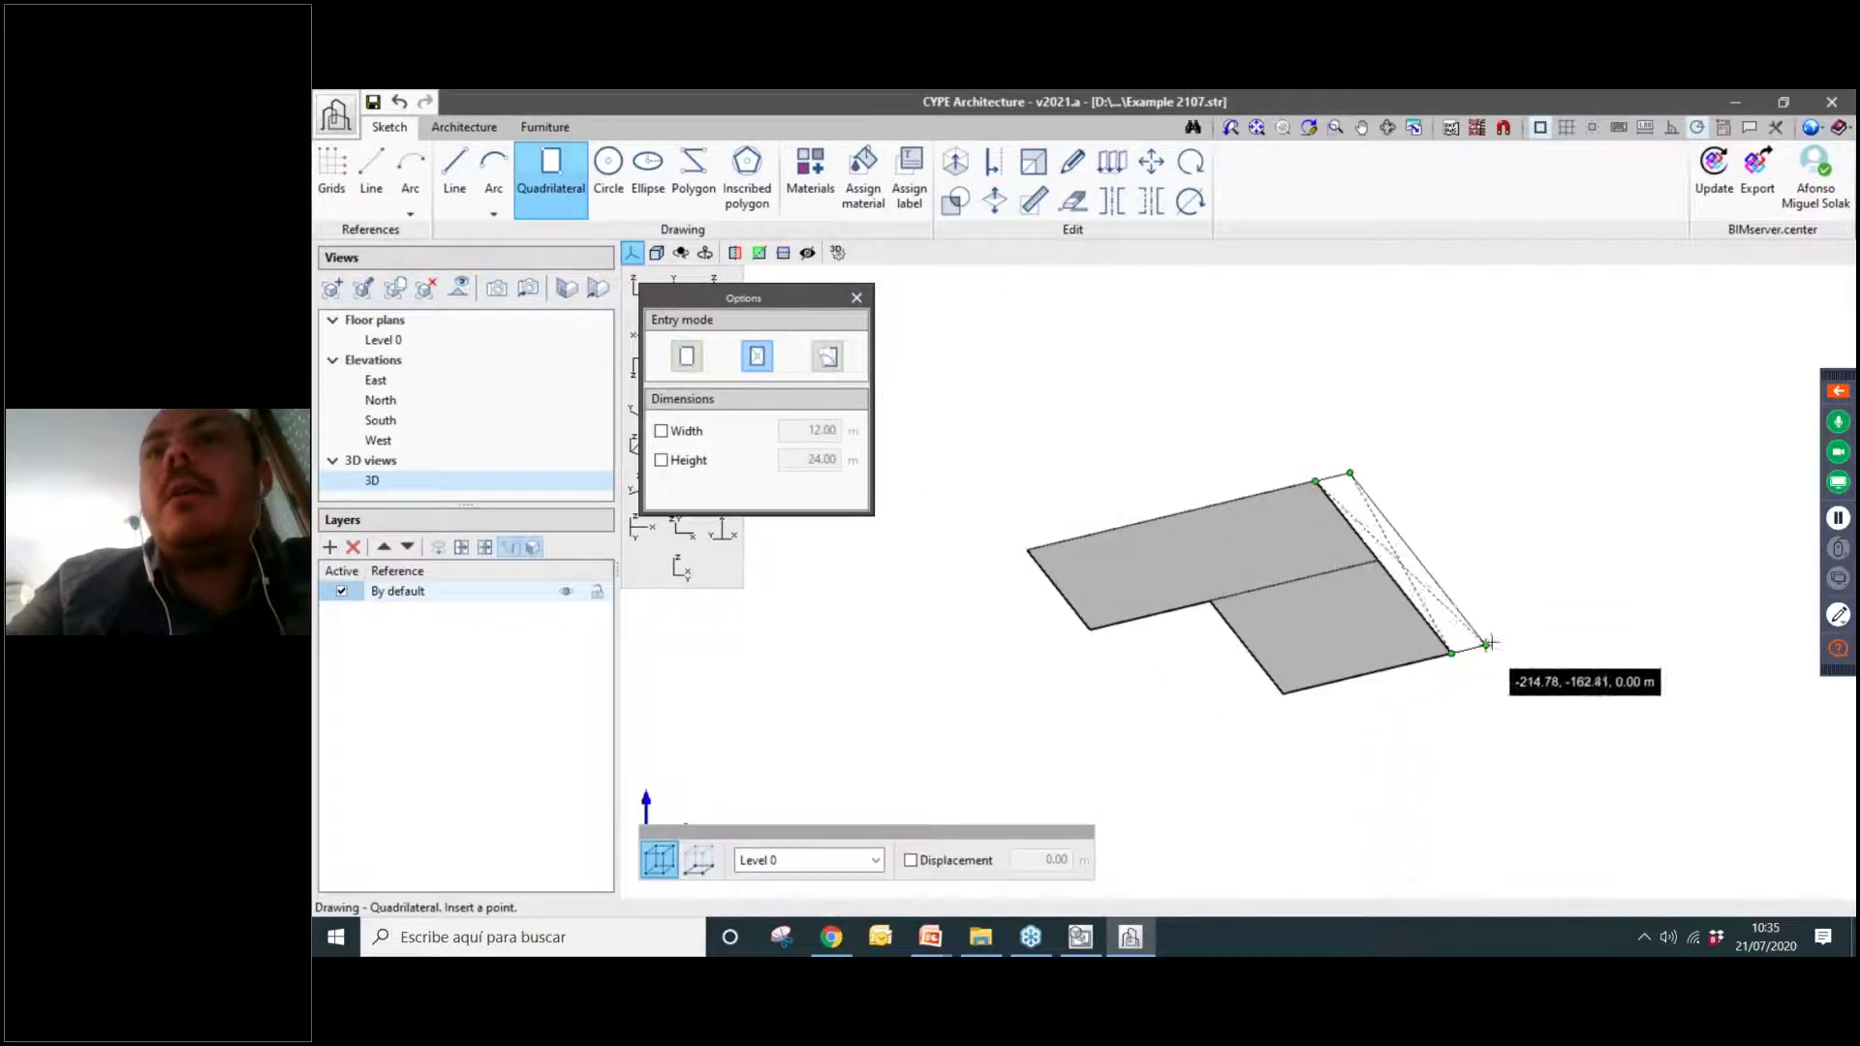
left_click(1562, 626)
left_click(1424, 452)
left_click(1236, 499)
left_click(1155, 393)
left_click(1388, 399)
left_click(1591, 353)
left_click(1679, 465)
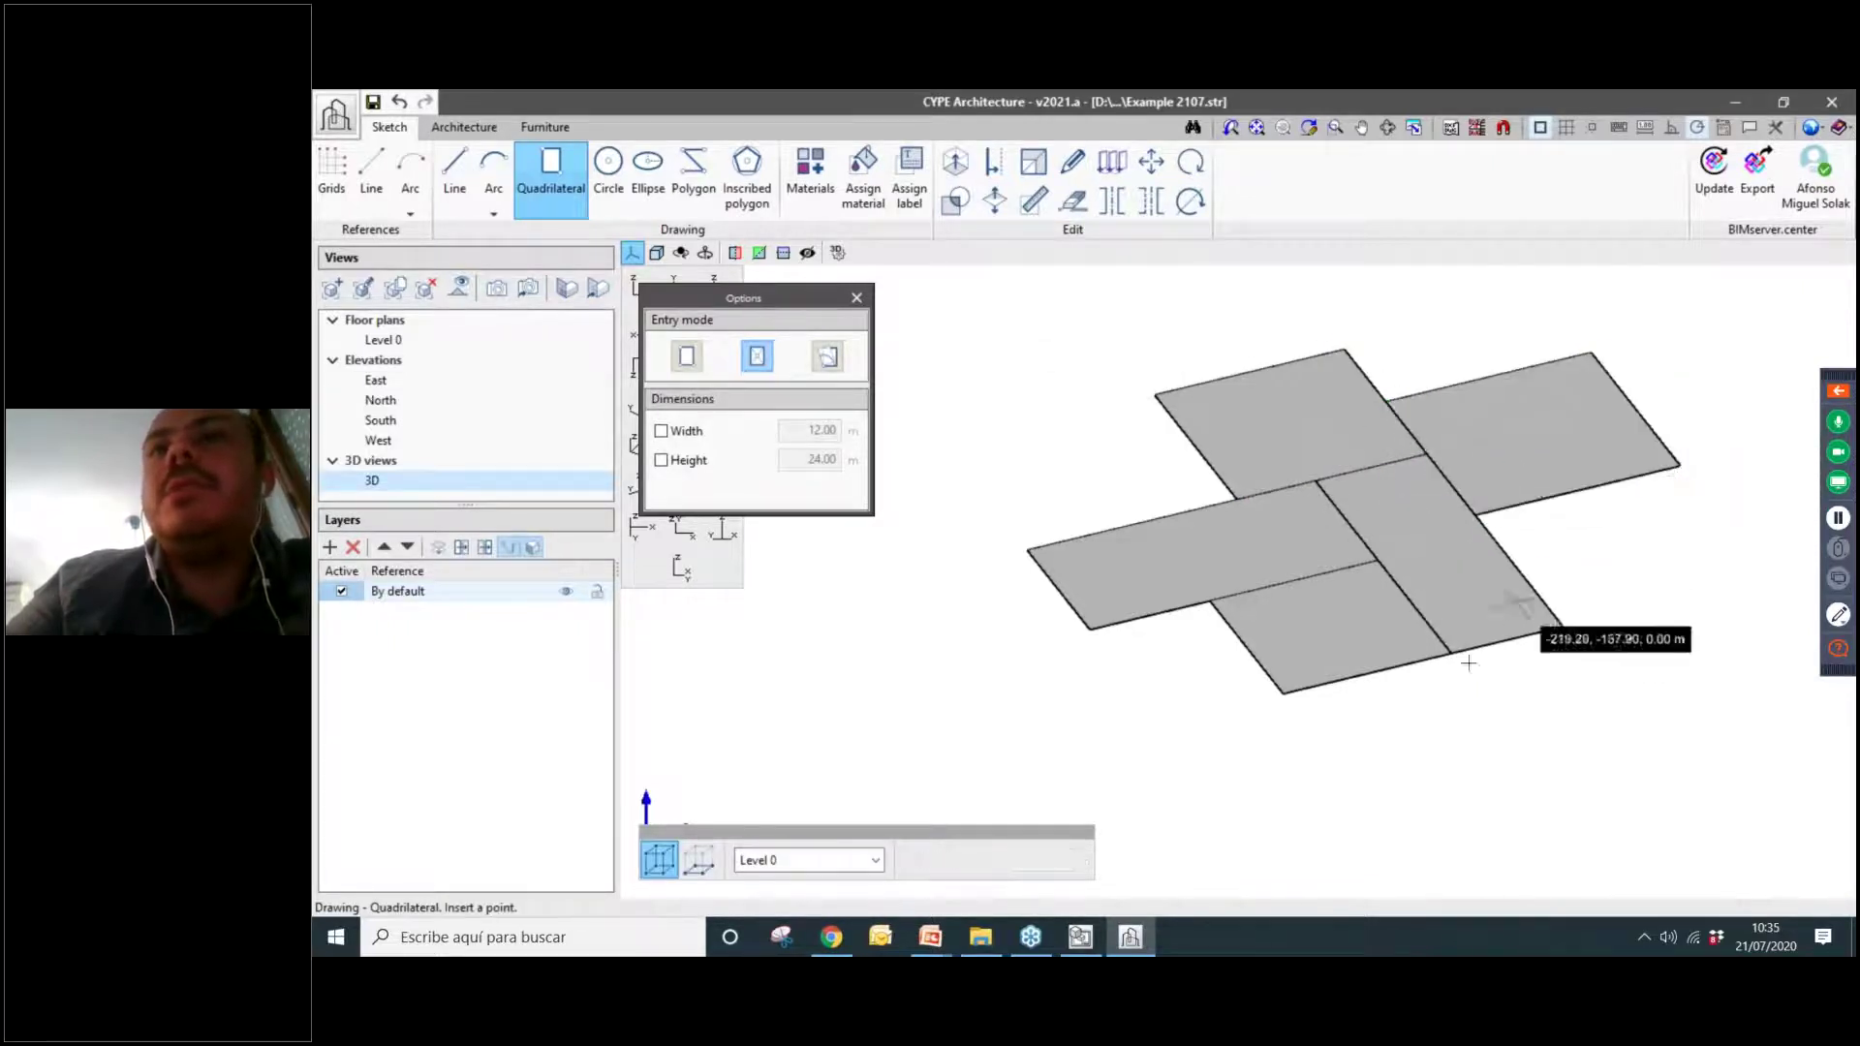
Draw a 32-sided circle with free radius, centred on the back quadrilateral's front corner and passing through the original rectangle's nearby corner.
scroll(1545, 745, "down", 1)
middle_click_drag(1543, 746, 1346, 742)
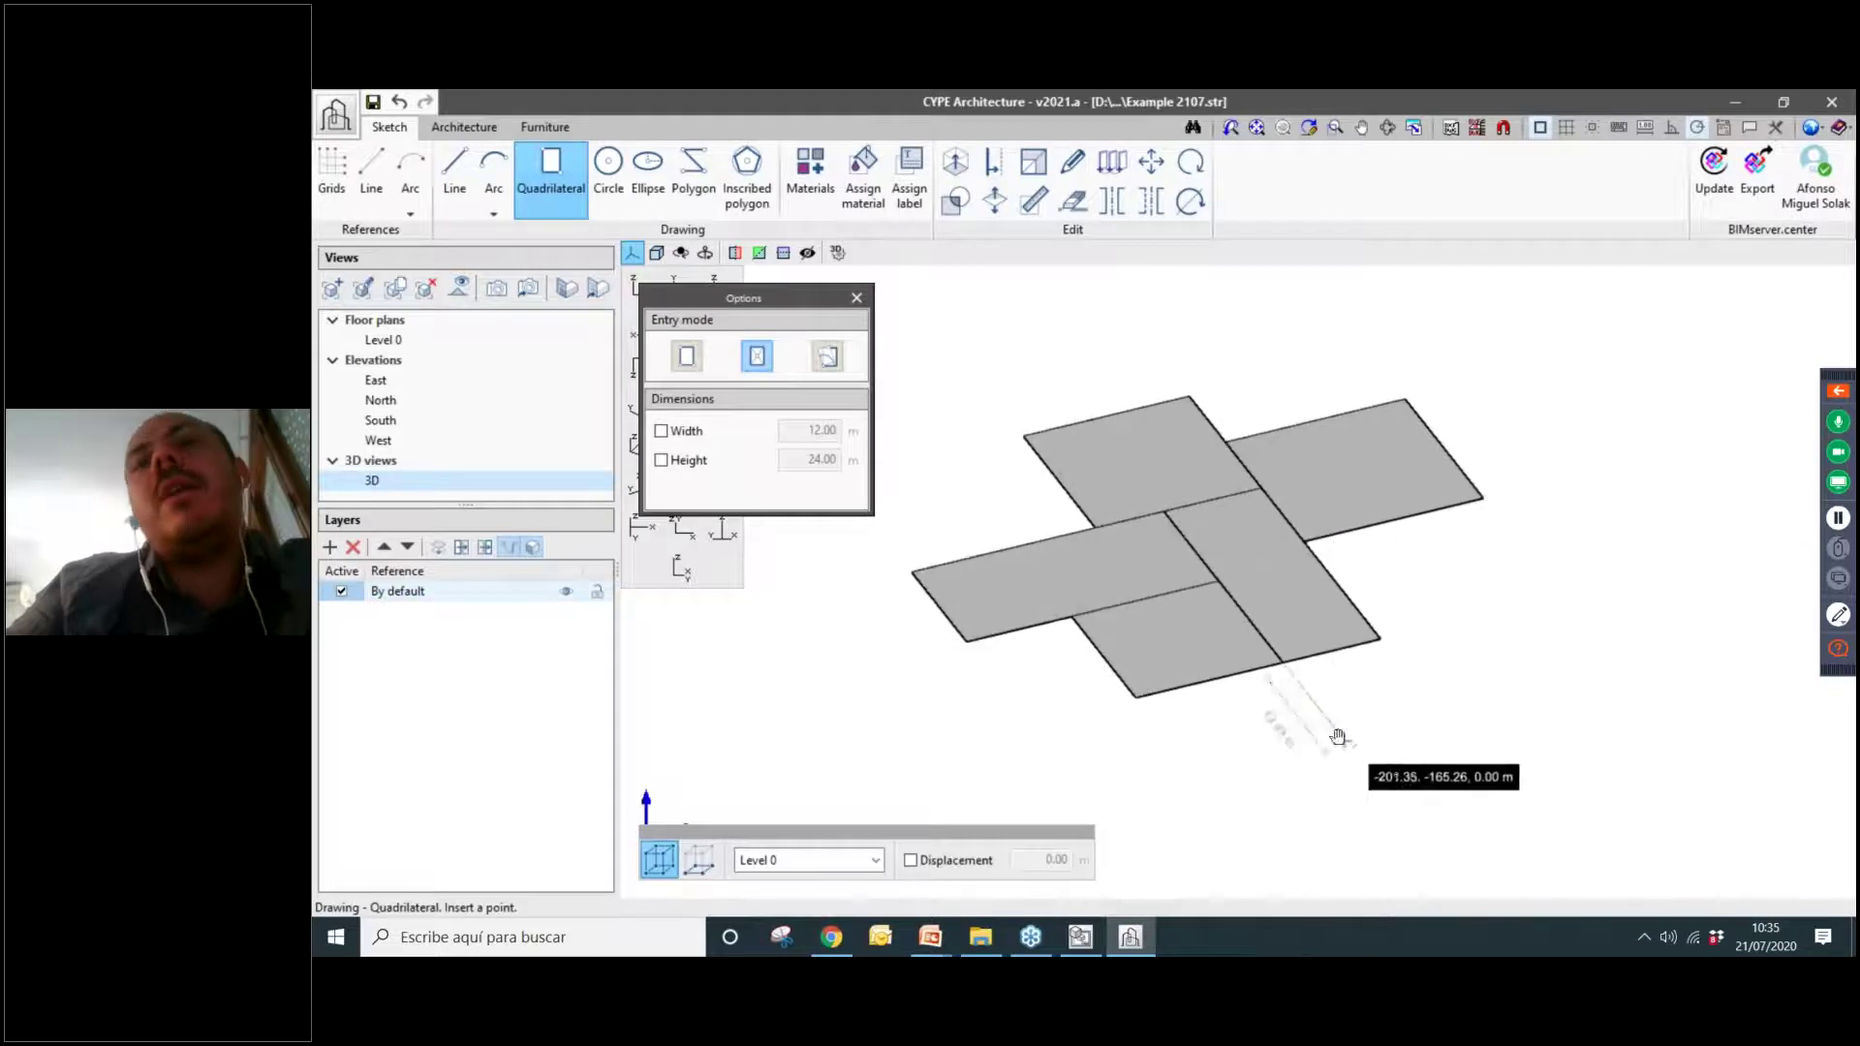
left_click(605, 189)
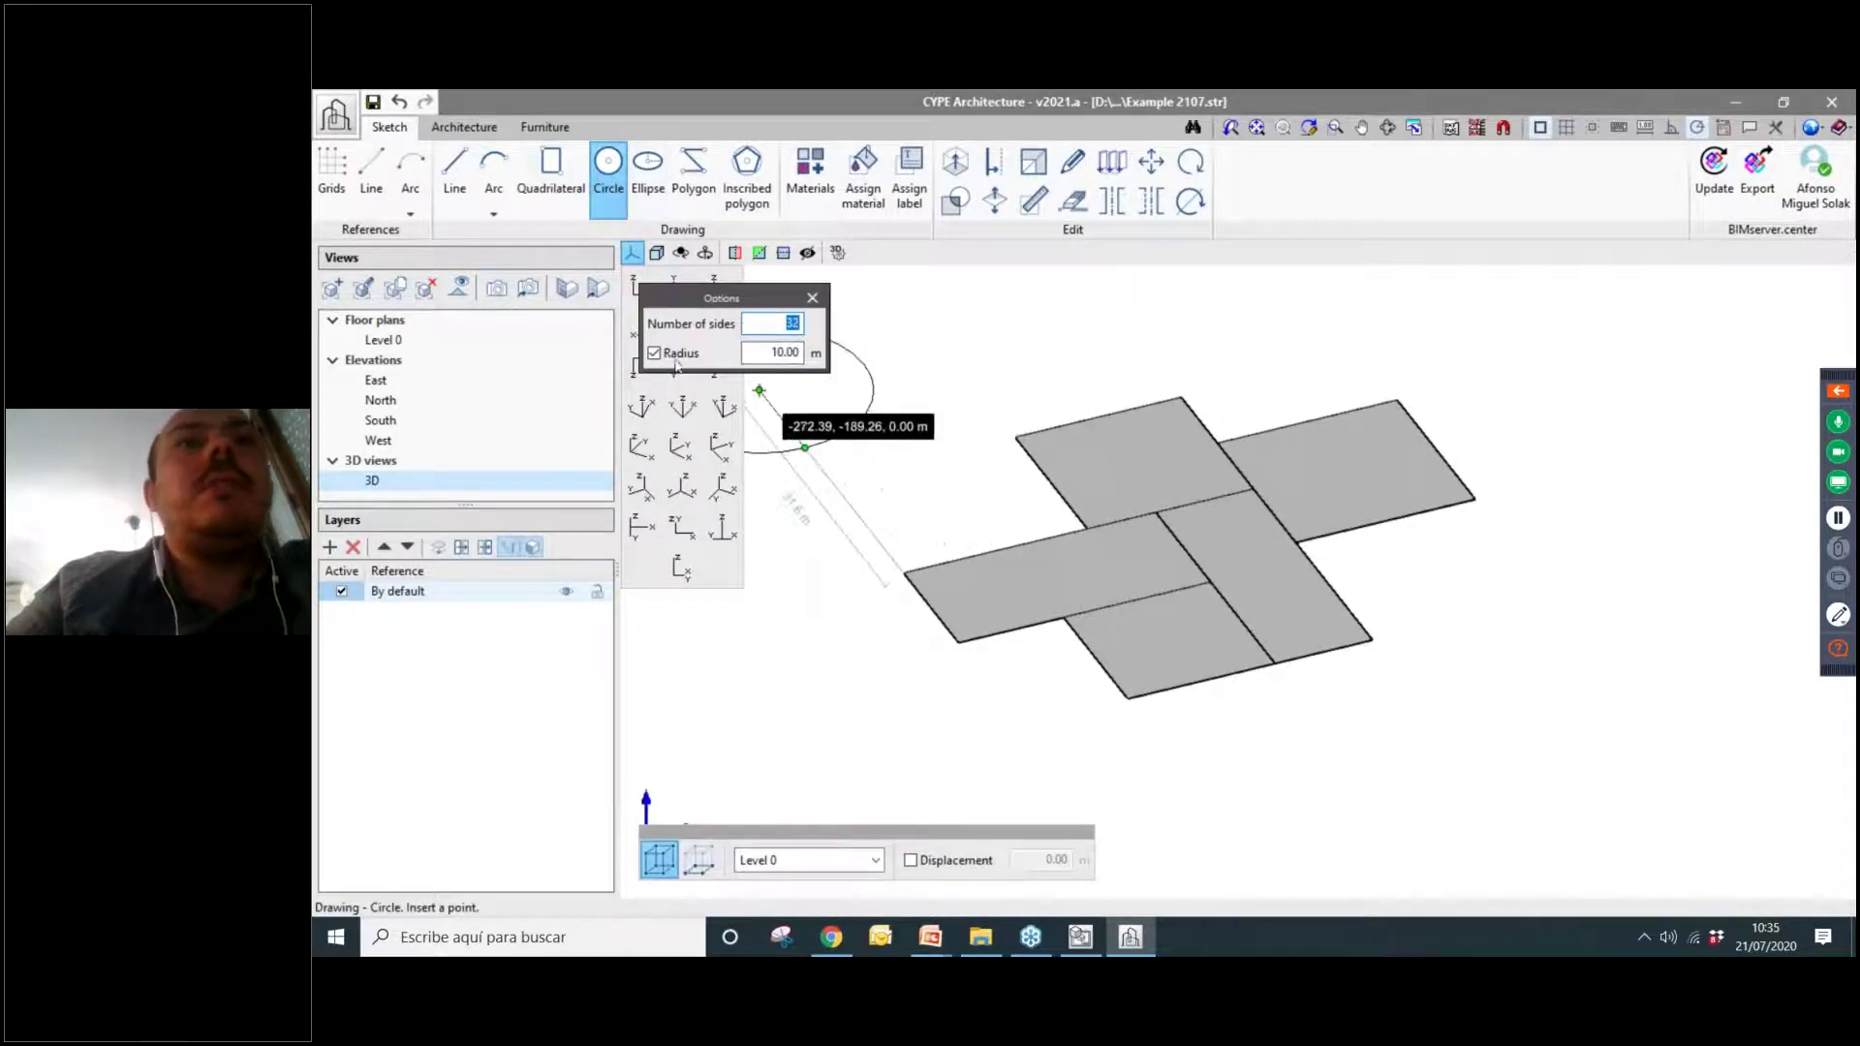
left_click(676, 360)
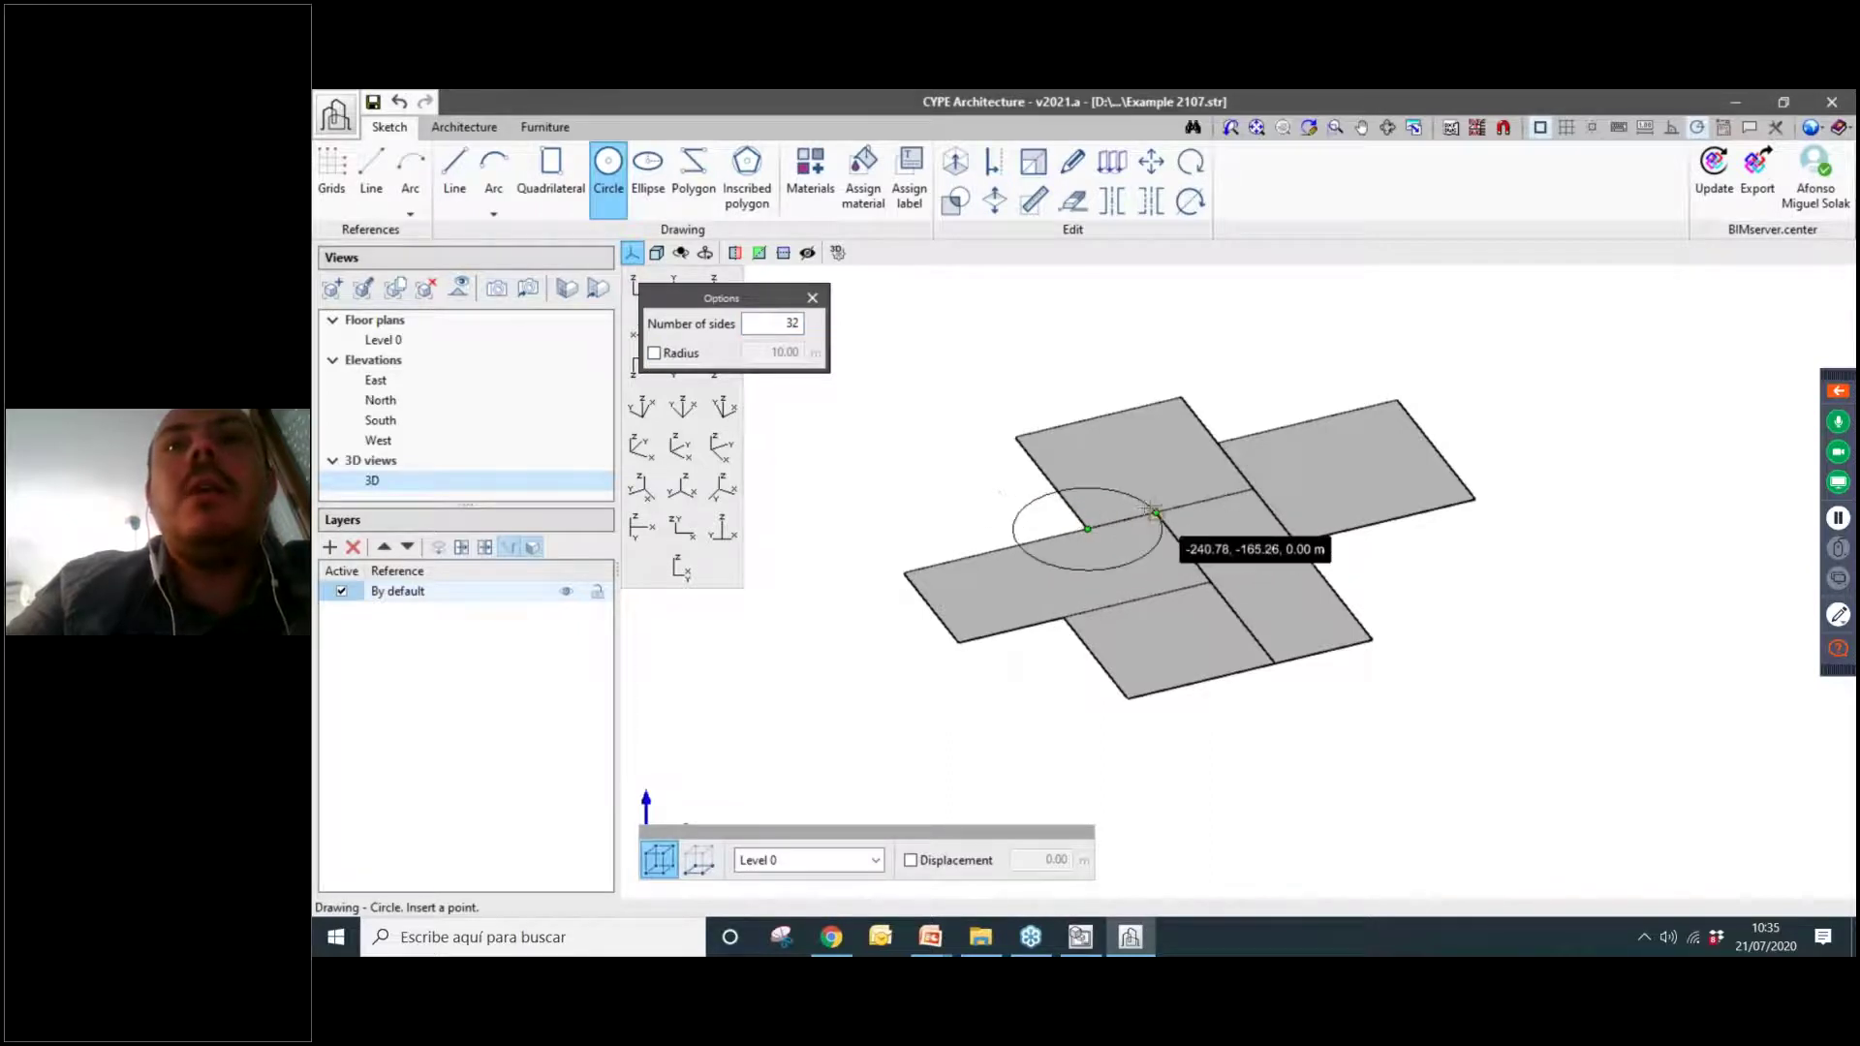
left_click(1155, 512)
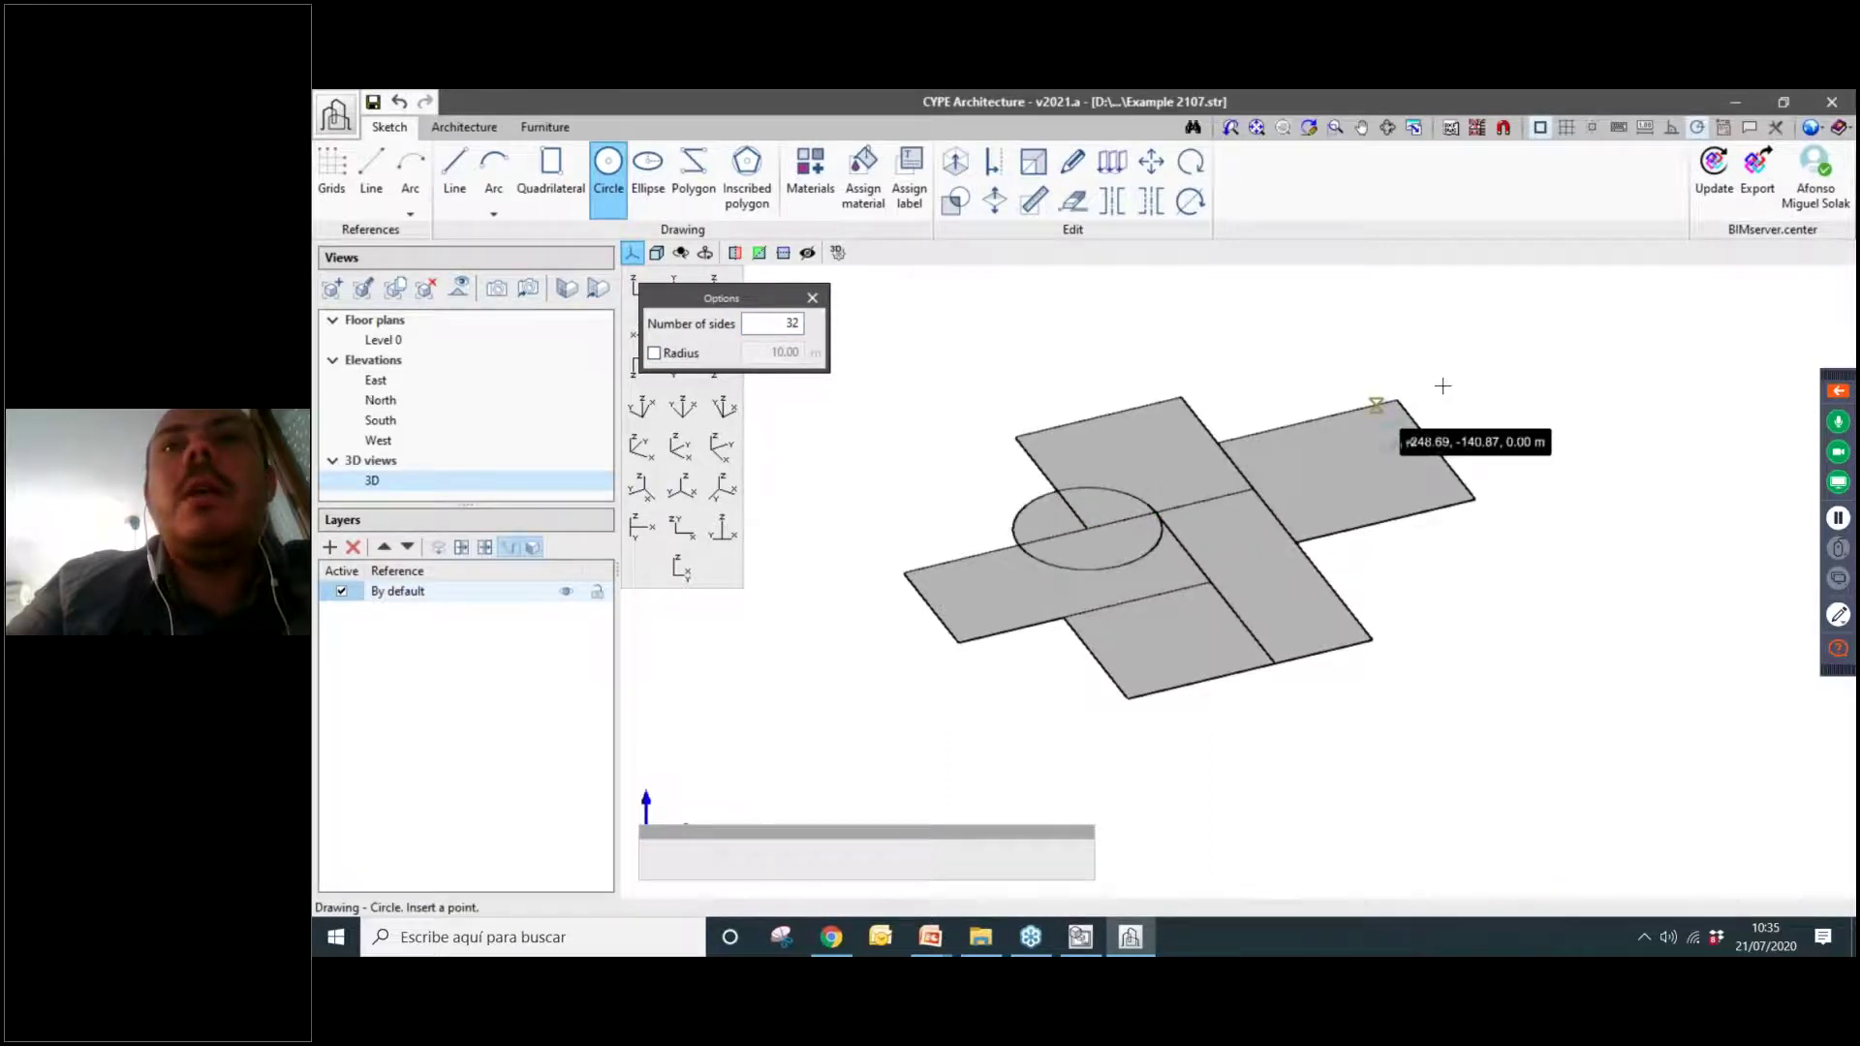
Delete the arc of the circle that crosses the back quadrilateral.
left_click(1062, 204)
scroll(1163, 531, "up", 5)
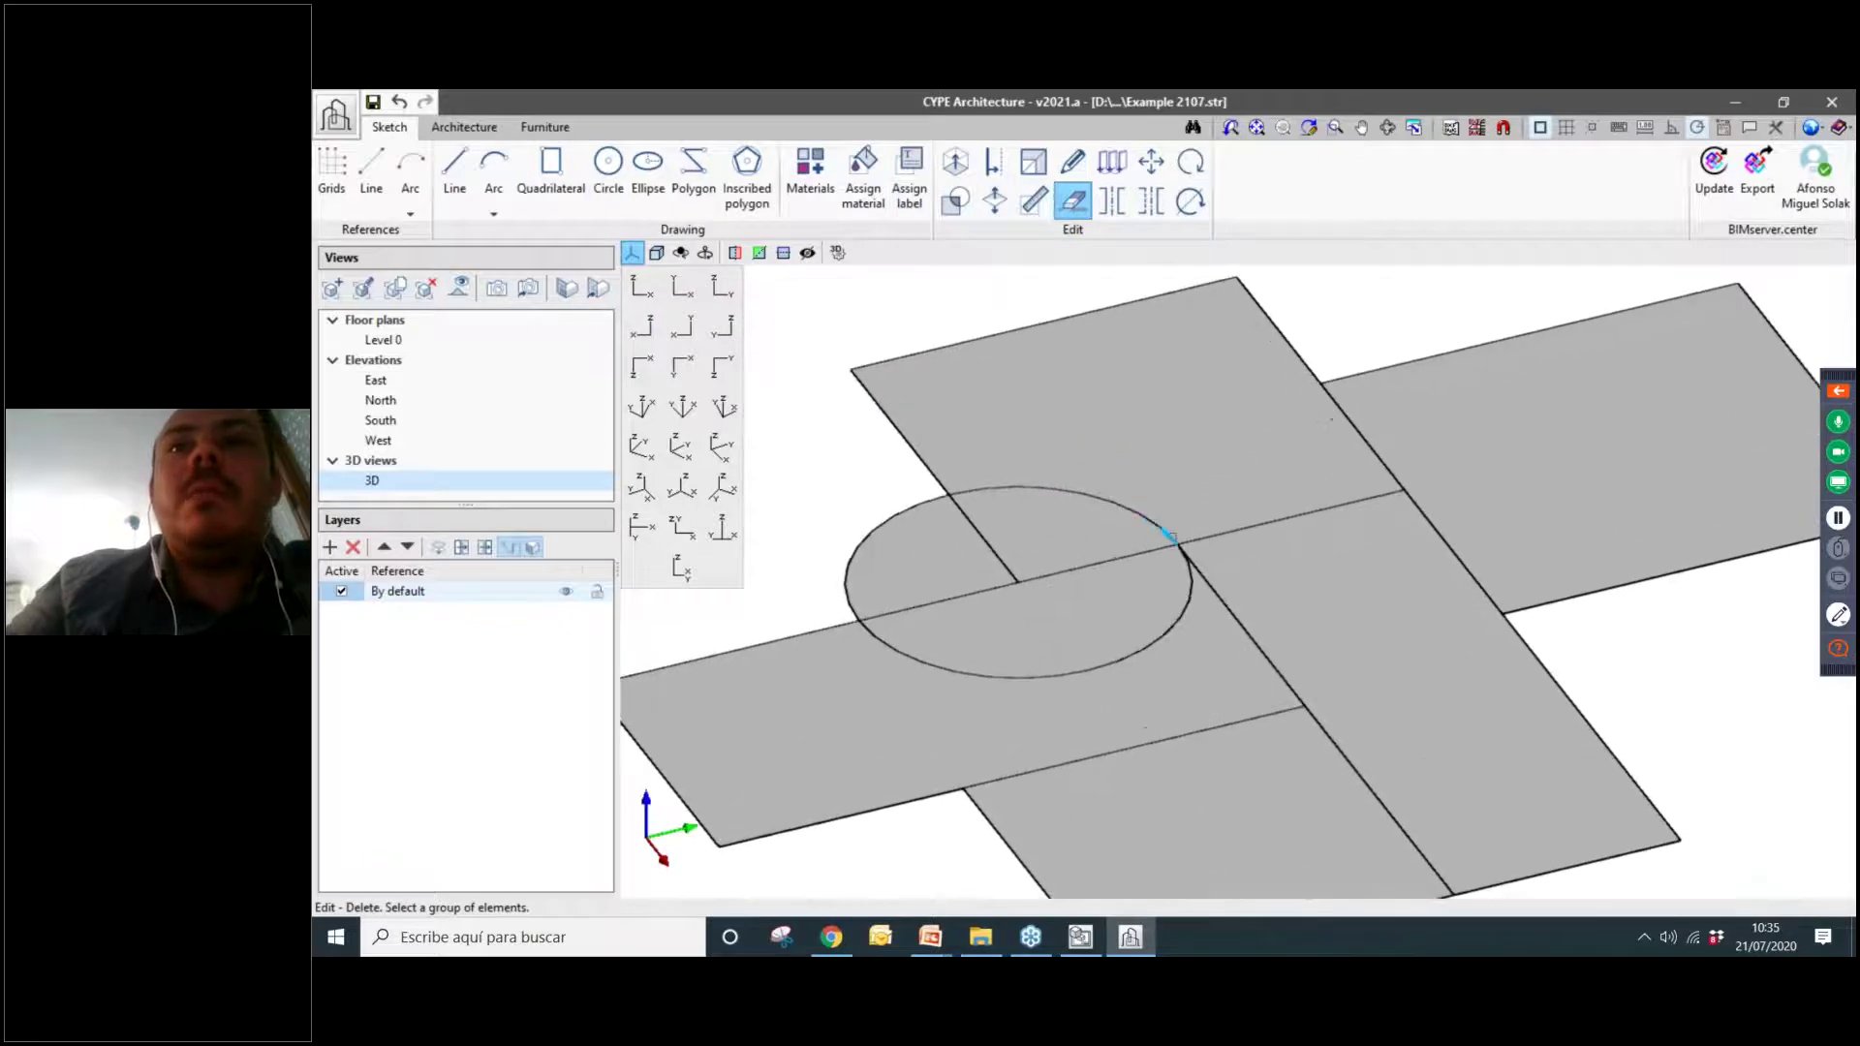
scroll(1167, 536, "up", 4)
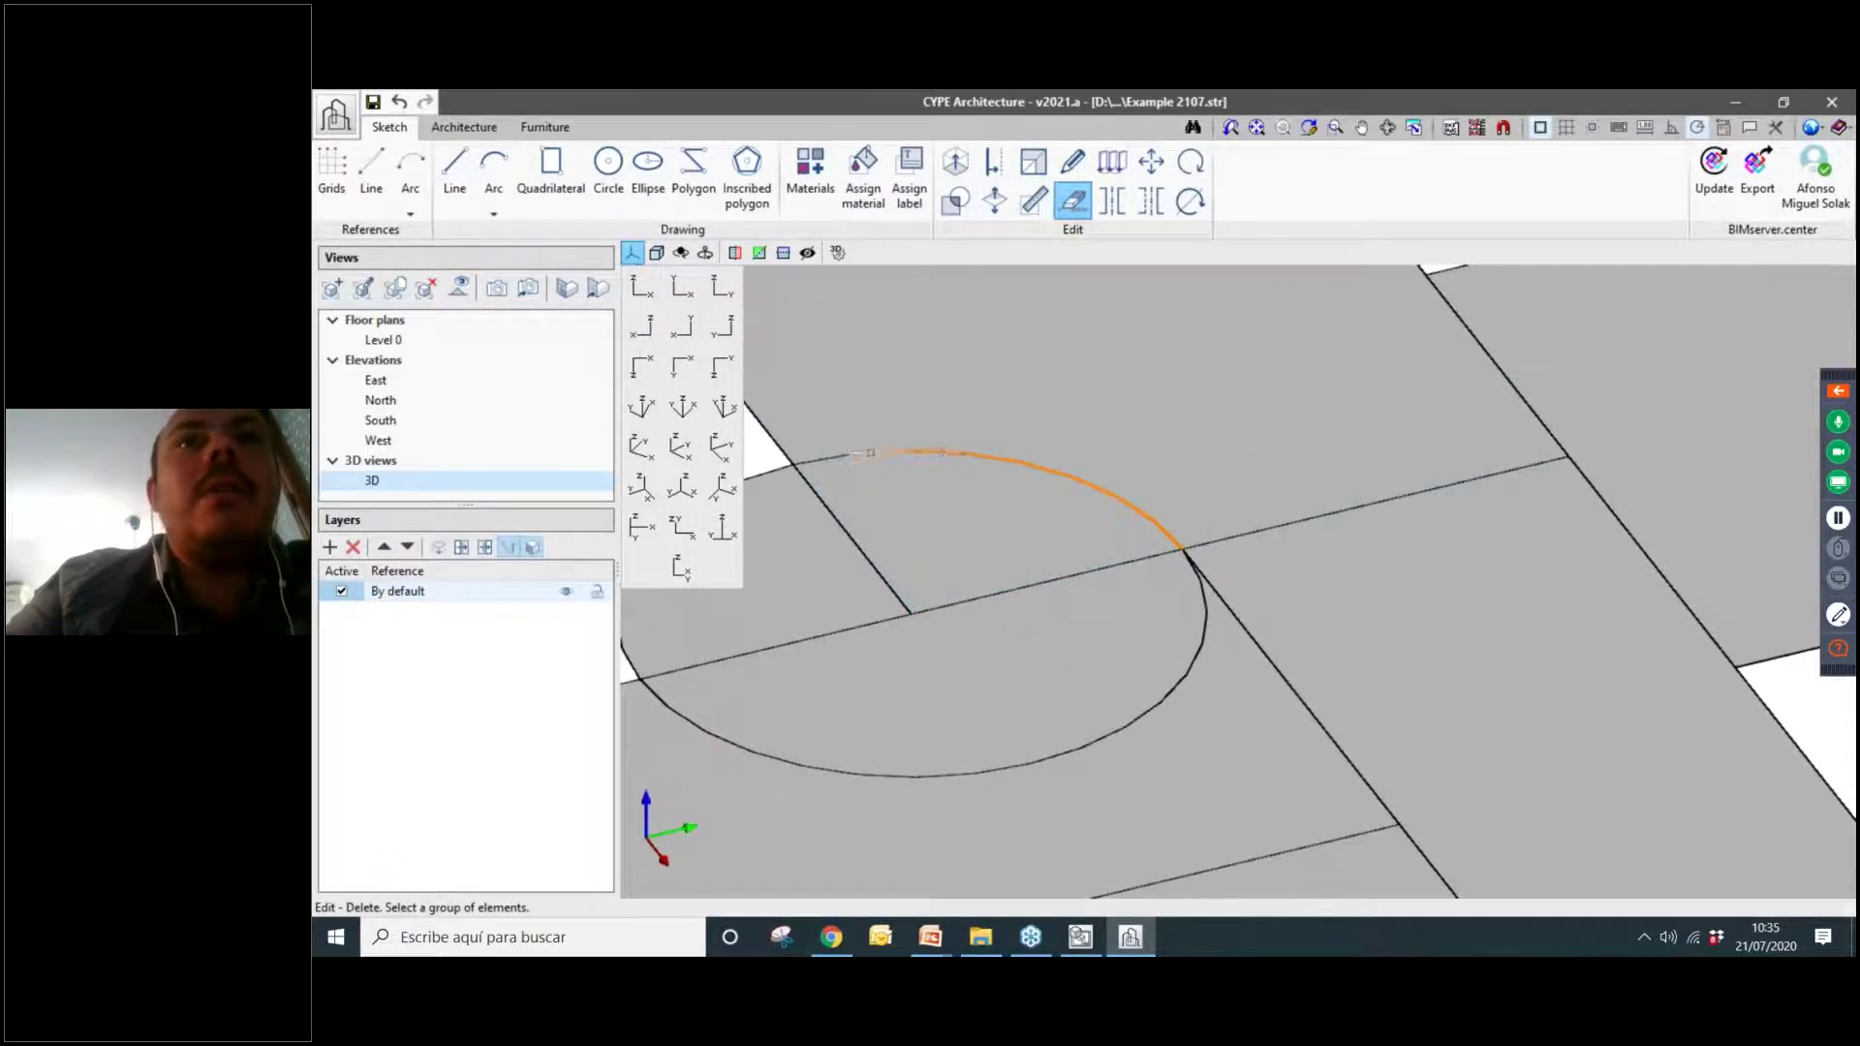
scroll(833, 457, "down", 3)
scroll(1040, 474, "up", 3)
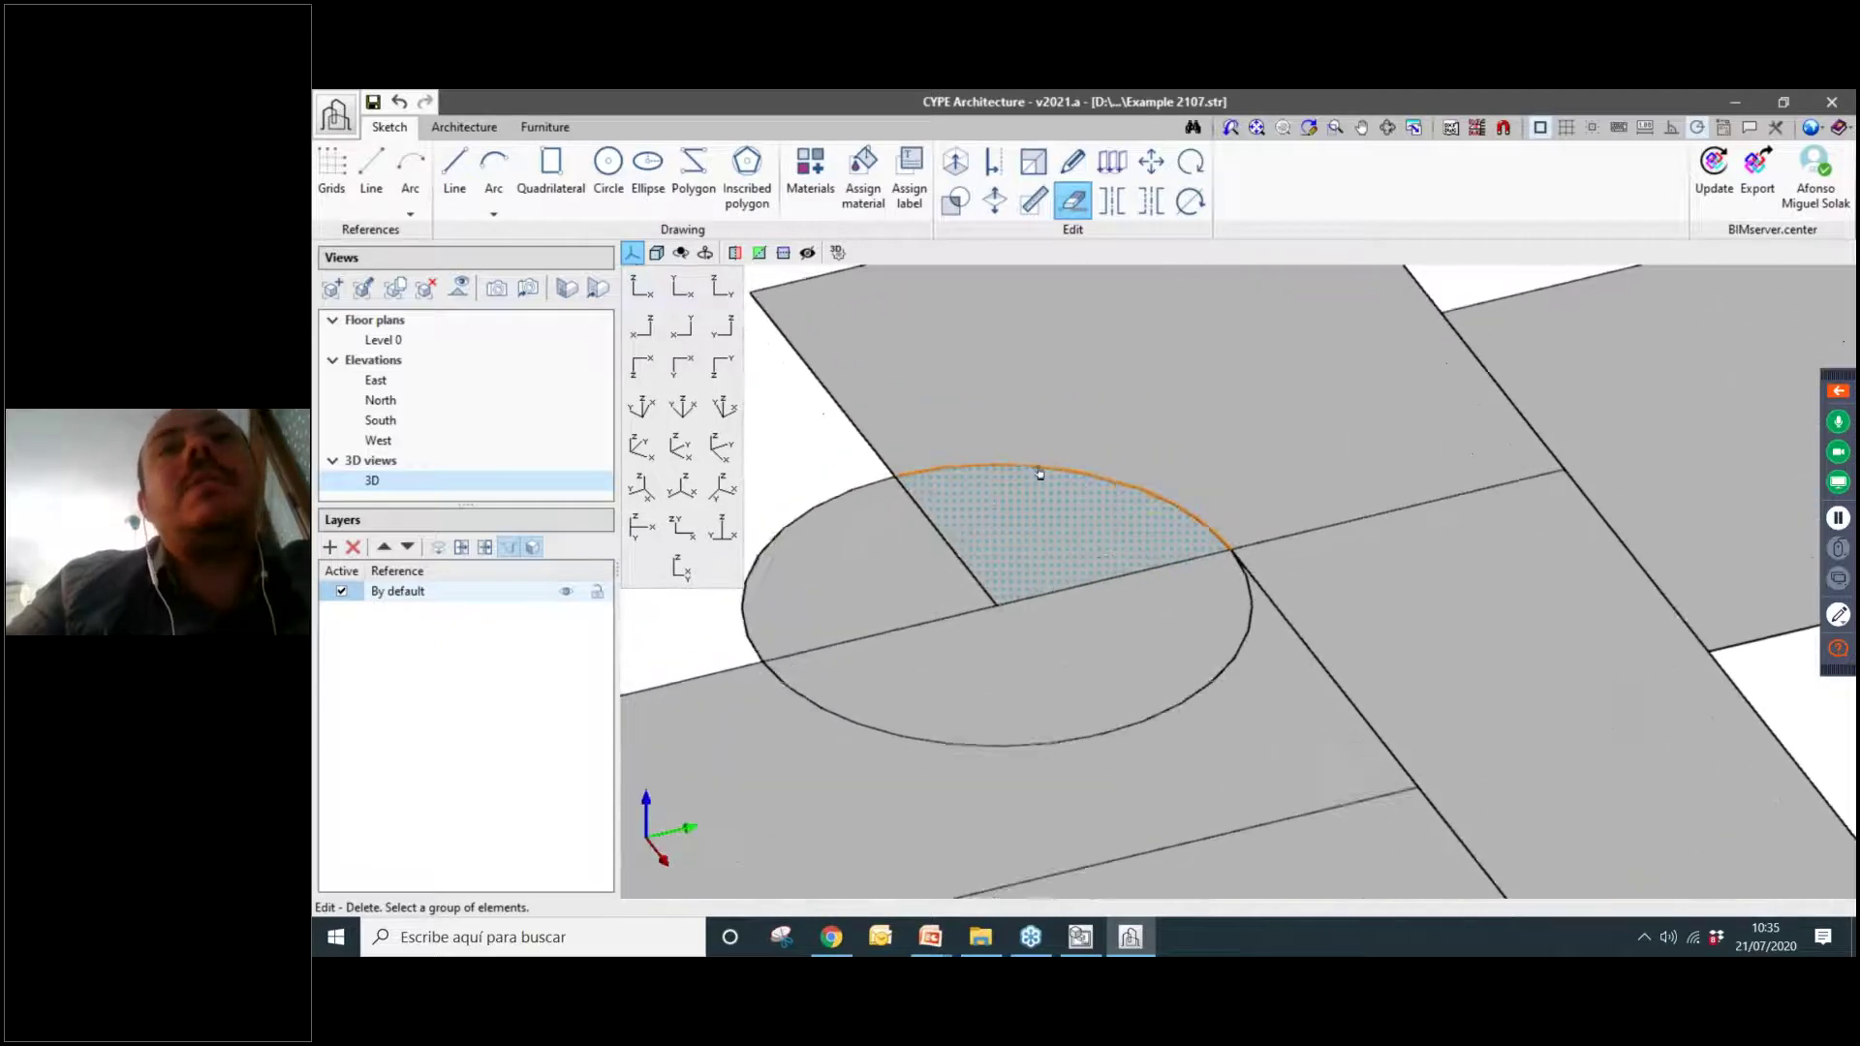
scroll(1053, 493, "down", 1)
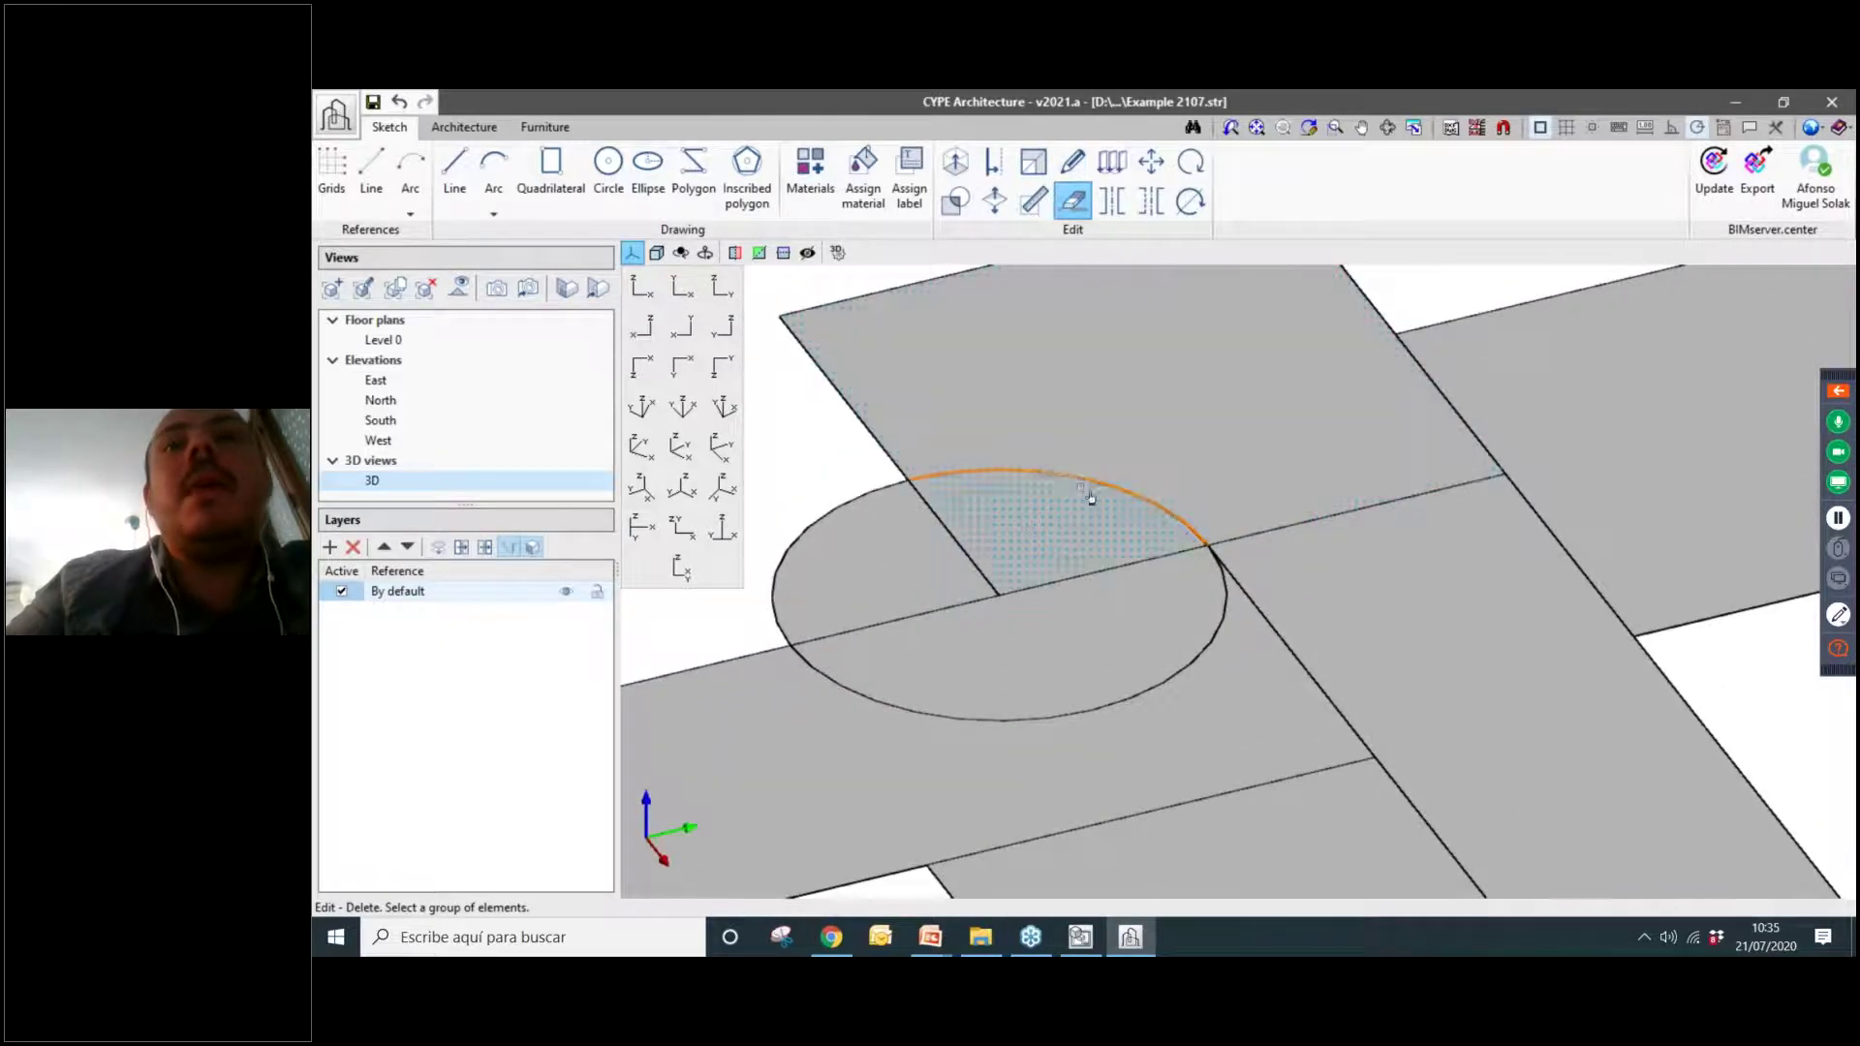
right_click(1122, 545)
scroll(1114, 561, "down", 2)
scroll(1136, 609, "up", 2)
scroll(1128, 531, "down", 2)
middle_click_drag(1106, 494, 1092, 535)
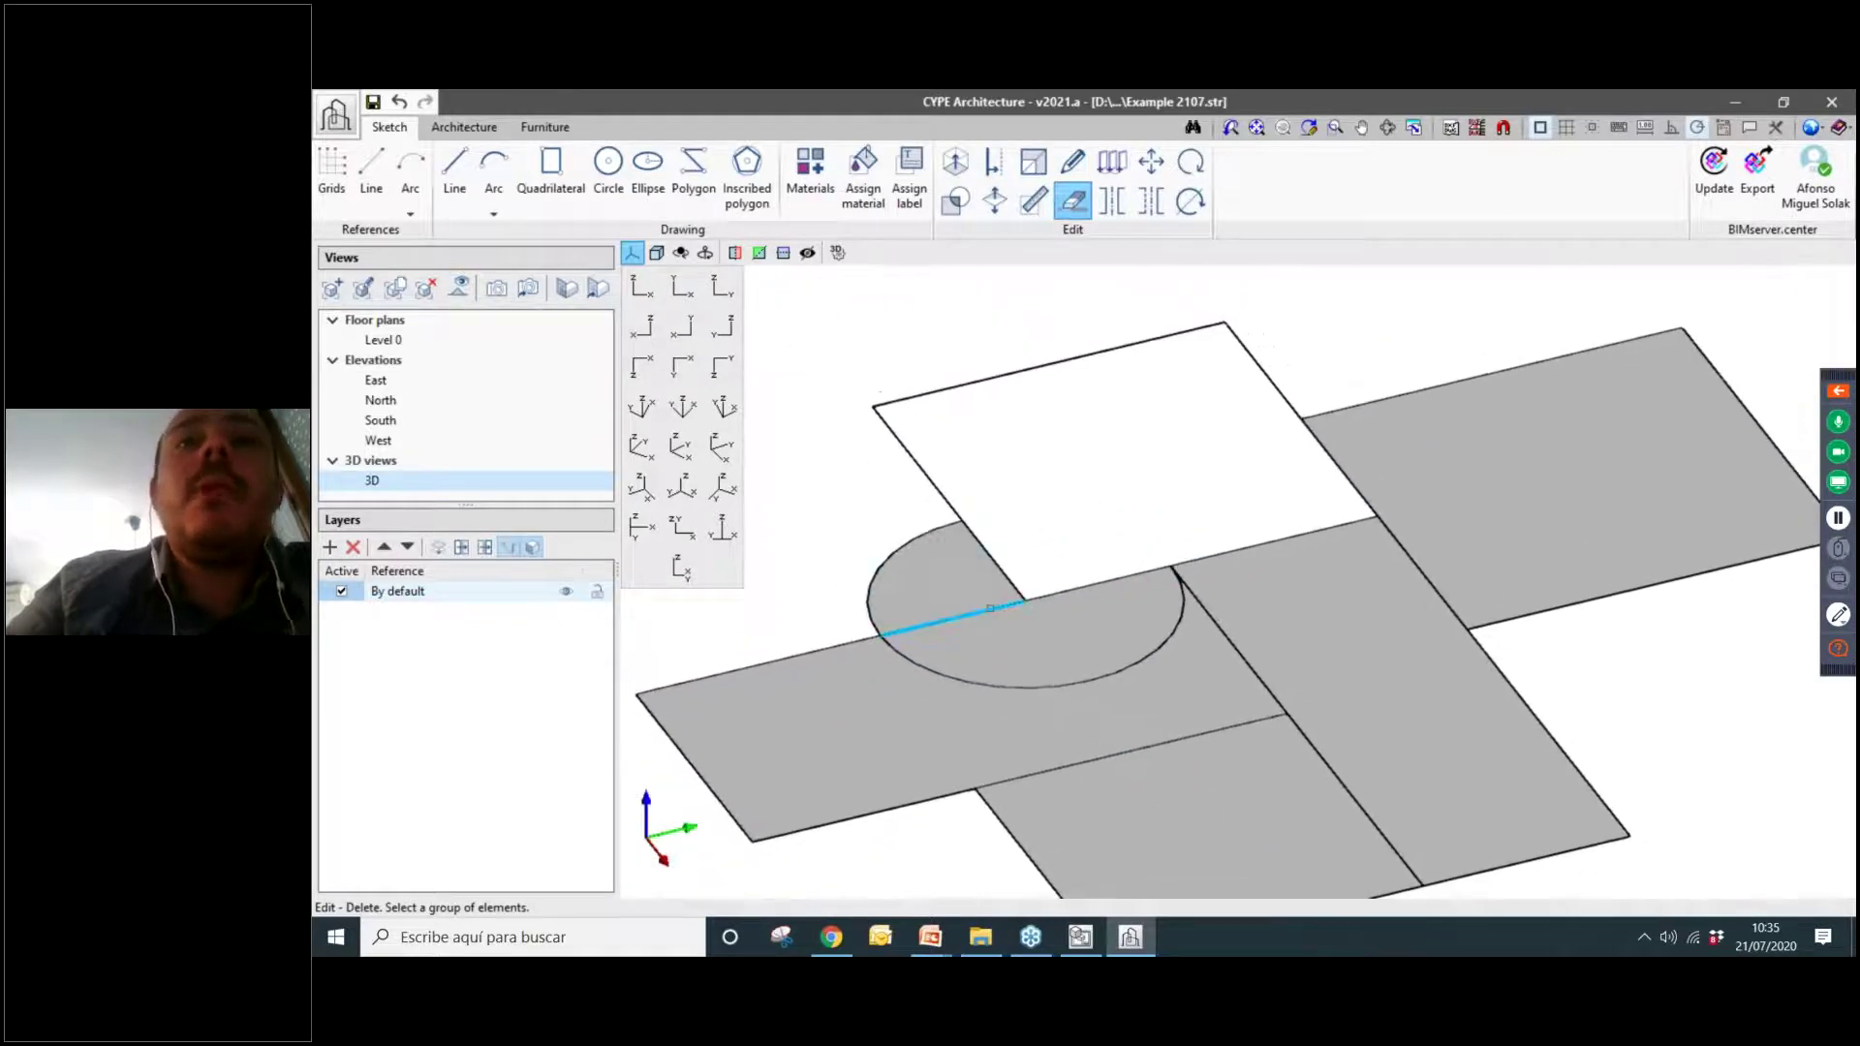
Delete the straight segment inside the circle running from its outline to the back quadrilateral's front corner.
scroll(982, 607, "up", 1)
left_click(979, 608)
right_click(973, 606)
scroll(974, 611, "down", 1)
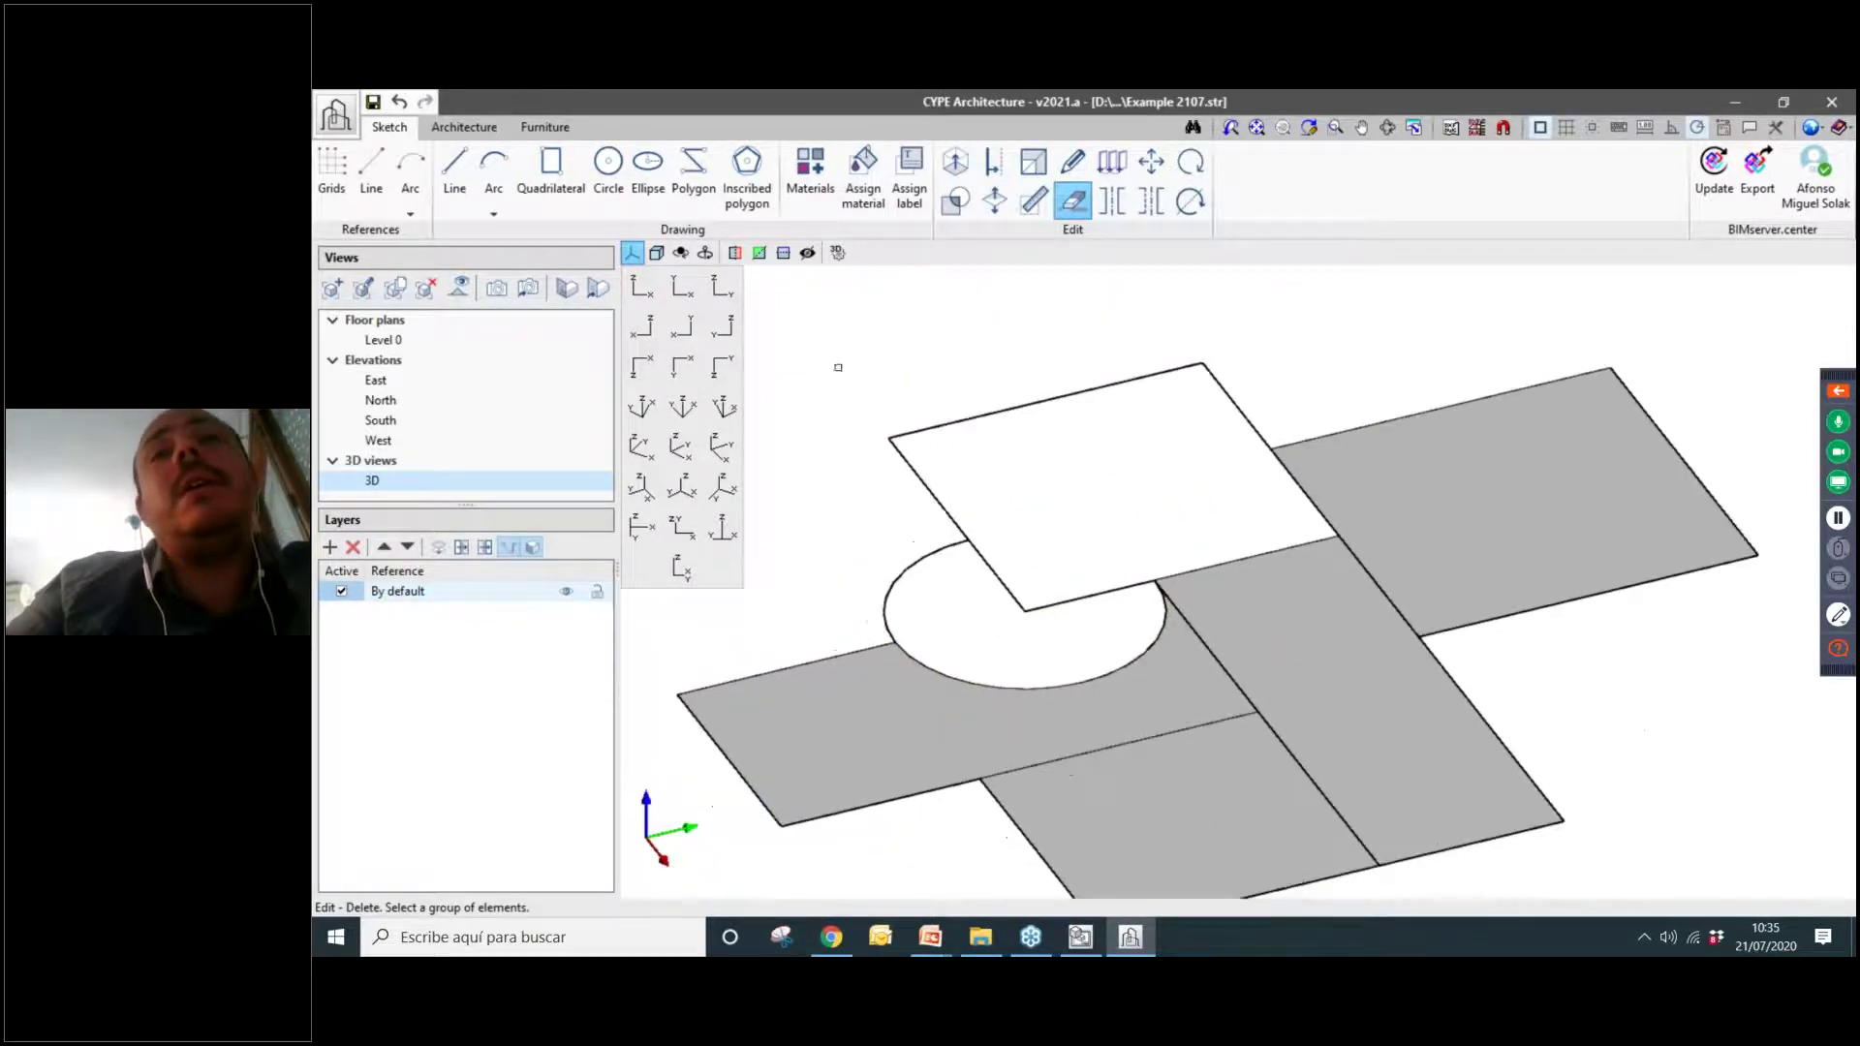
scroll(1062, 506, "up", 1)
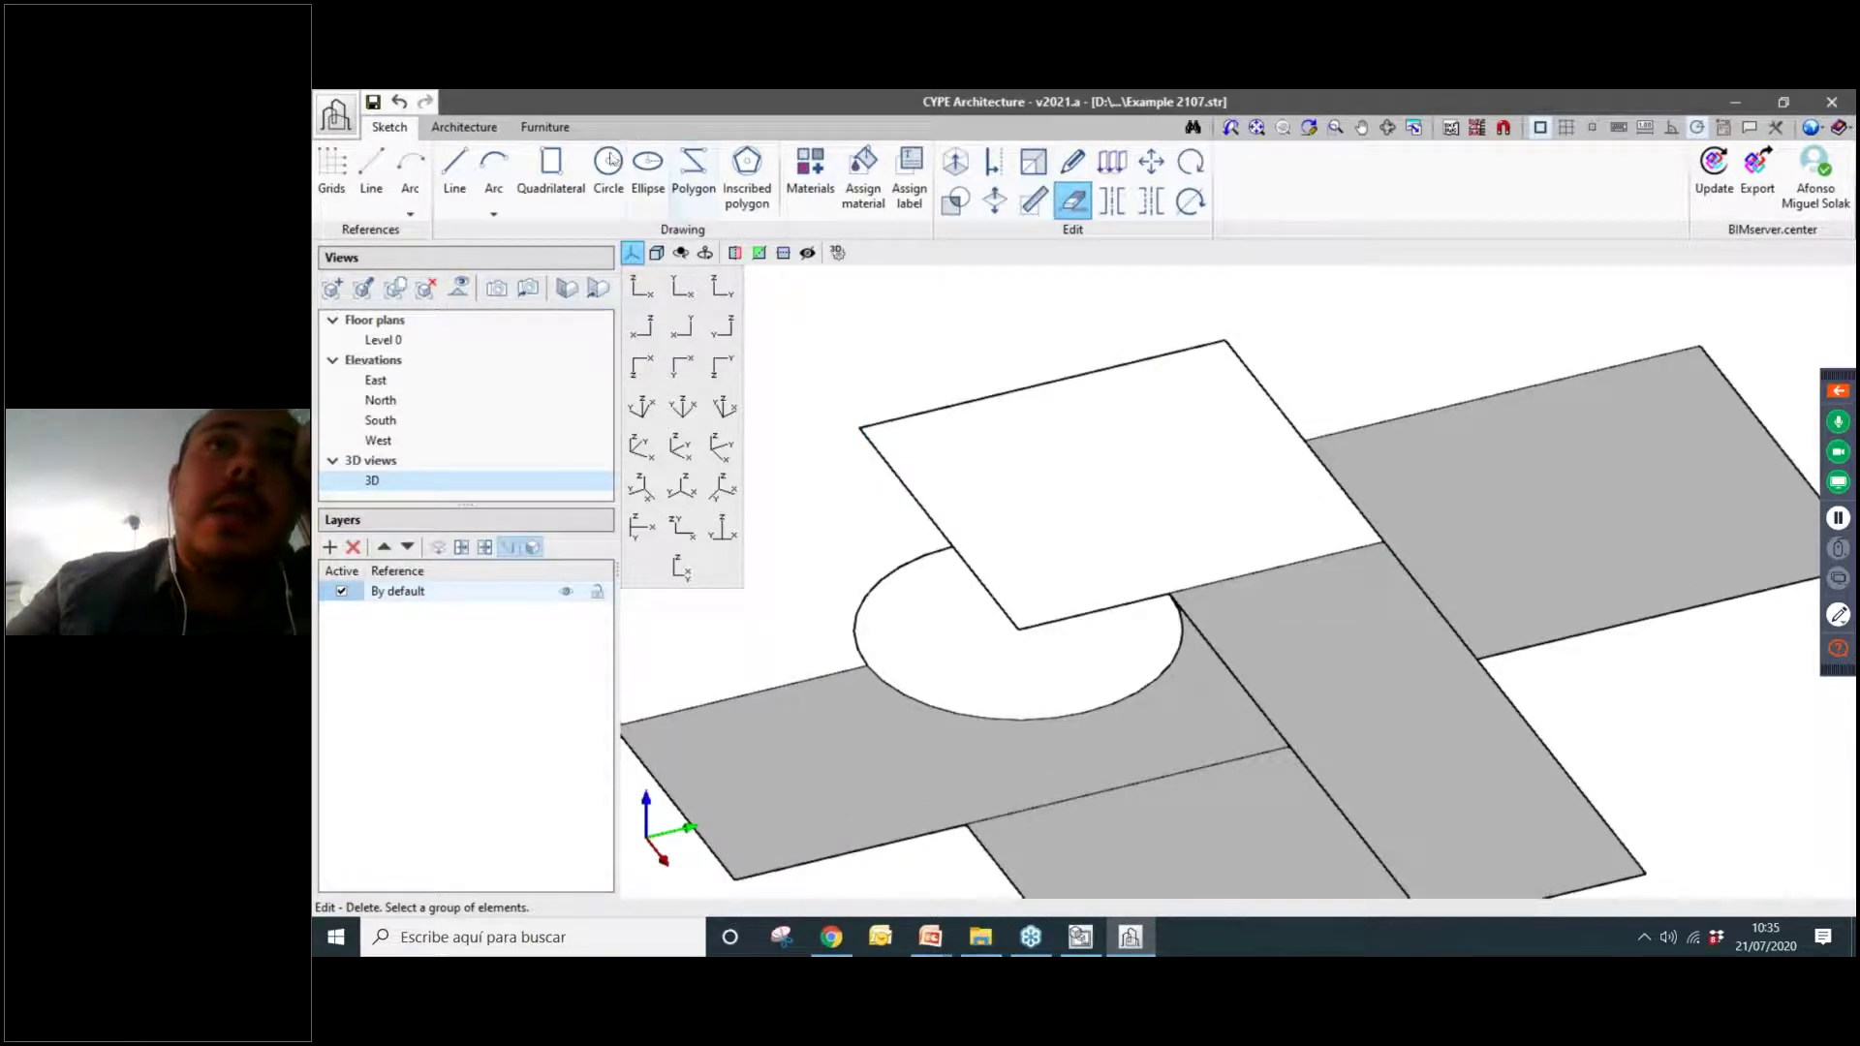
Alternate between the Line and Delete commands and examine the shading of the joined surfaces from several viewing angles.
left_click(455, 179)
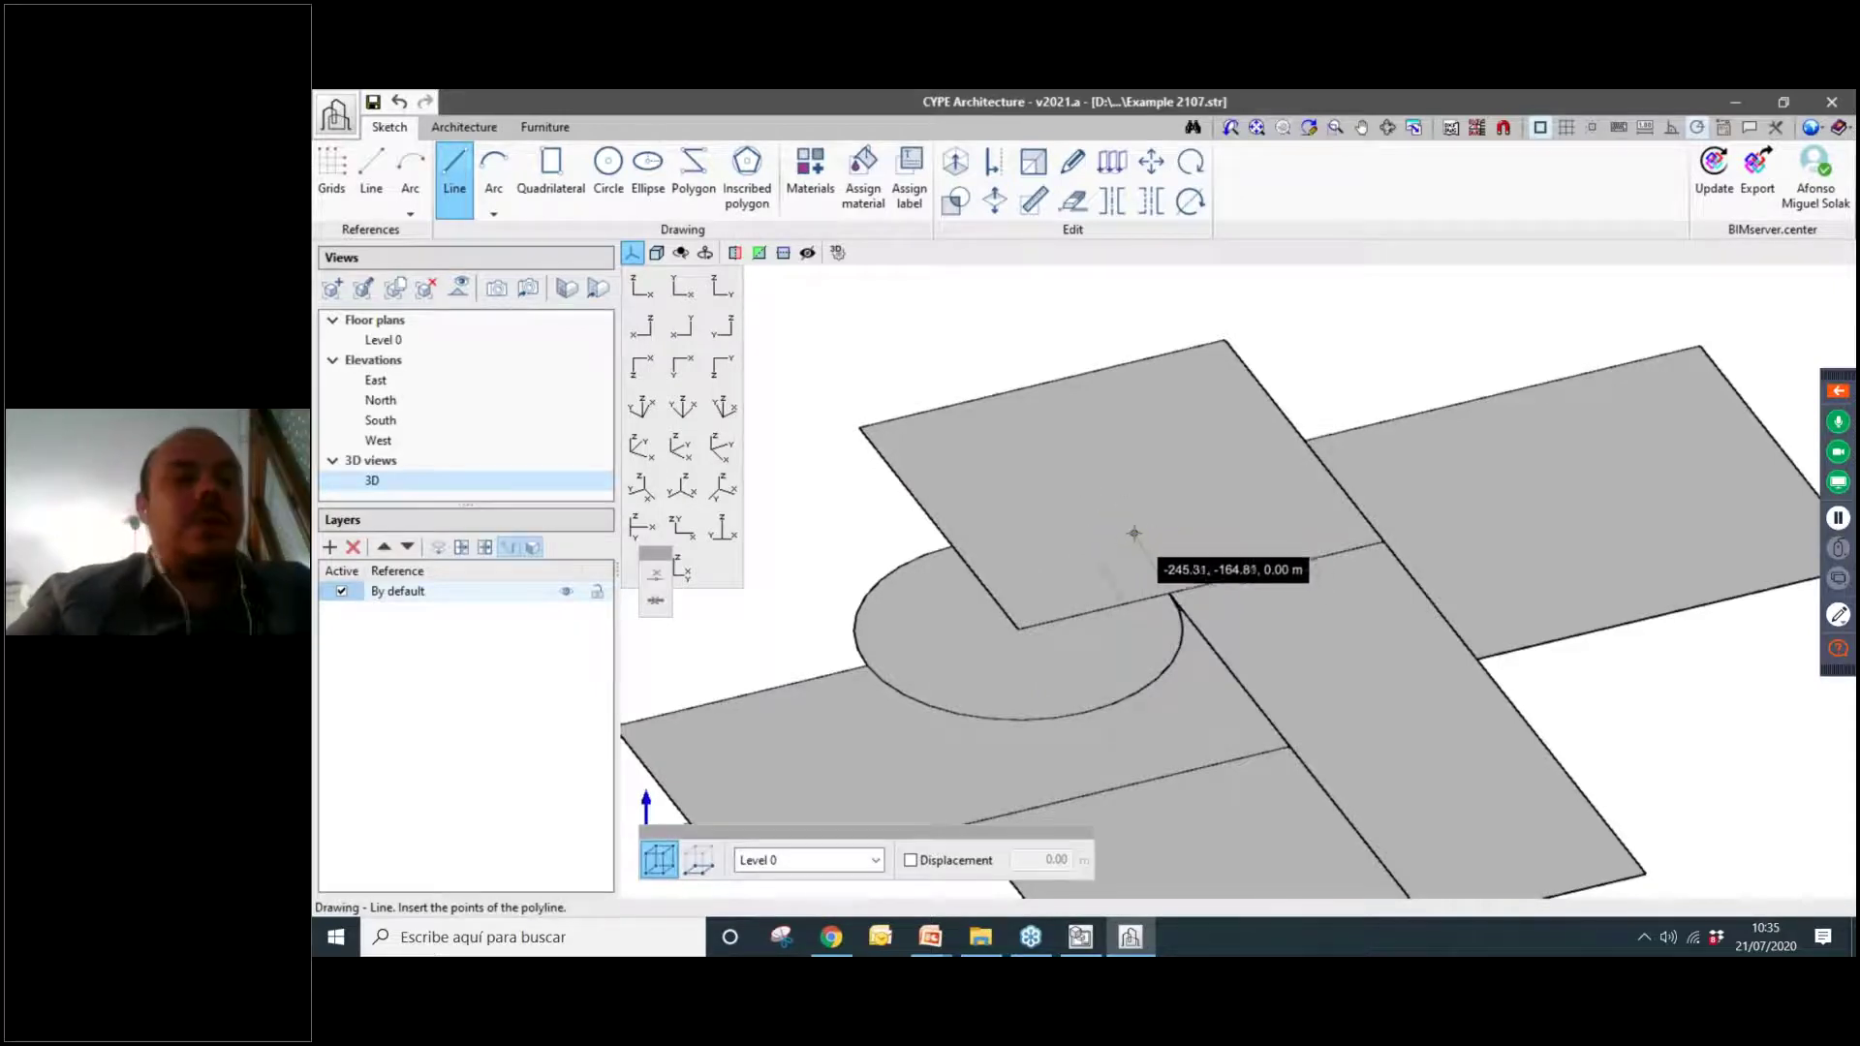
middle_click_drag(1144, 508, 1078, 528)
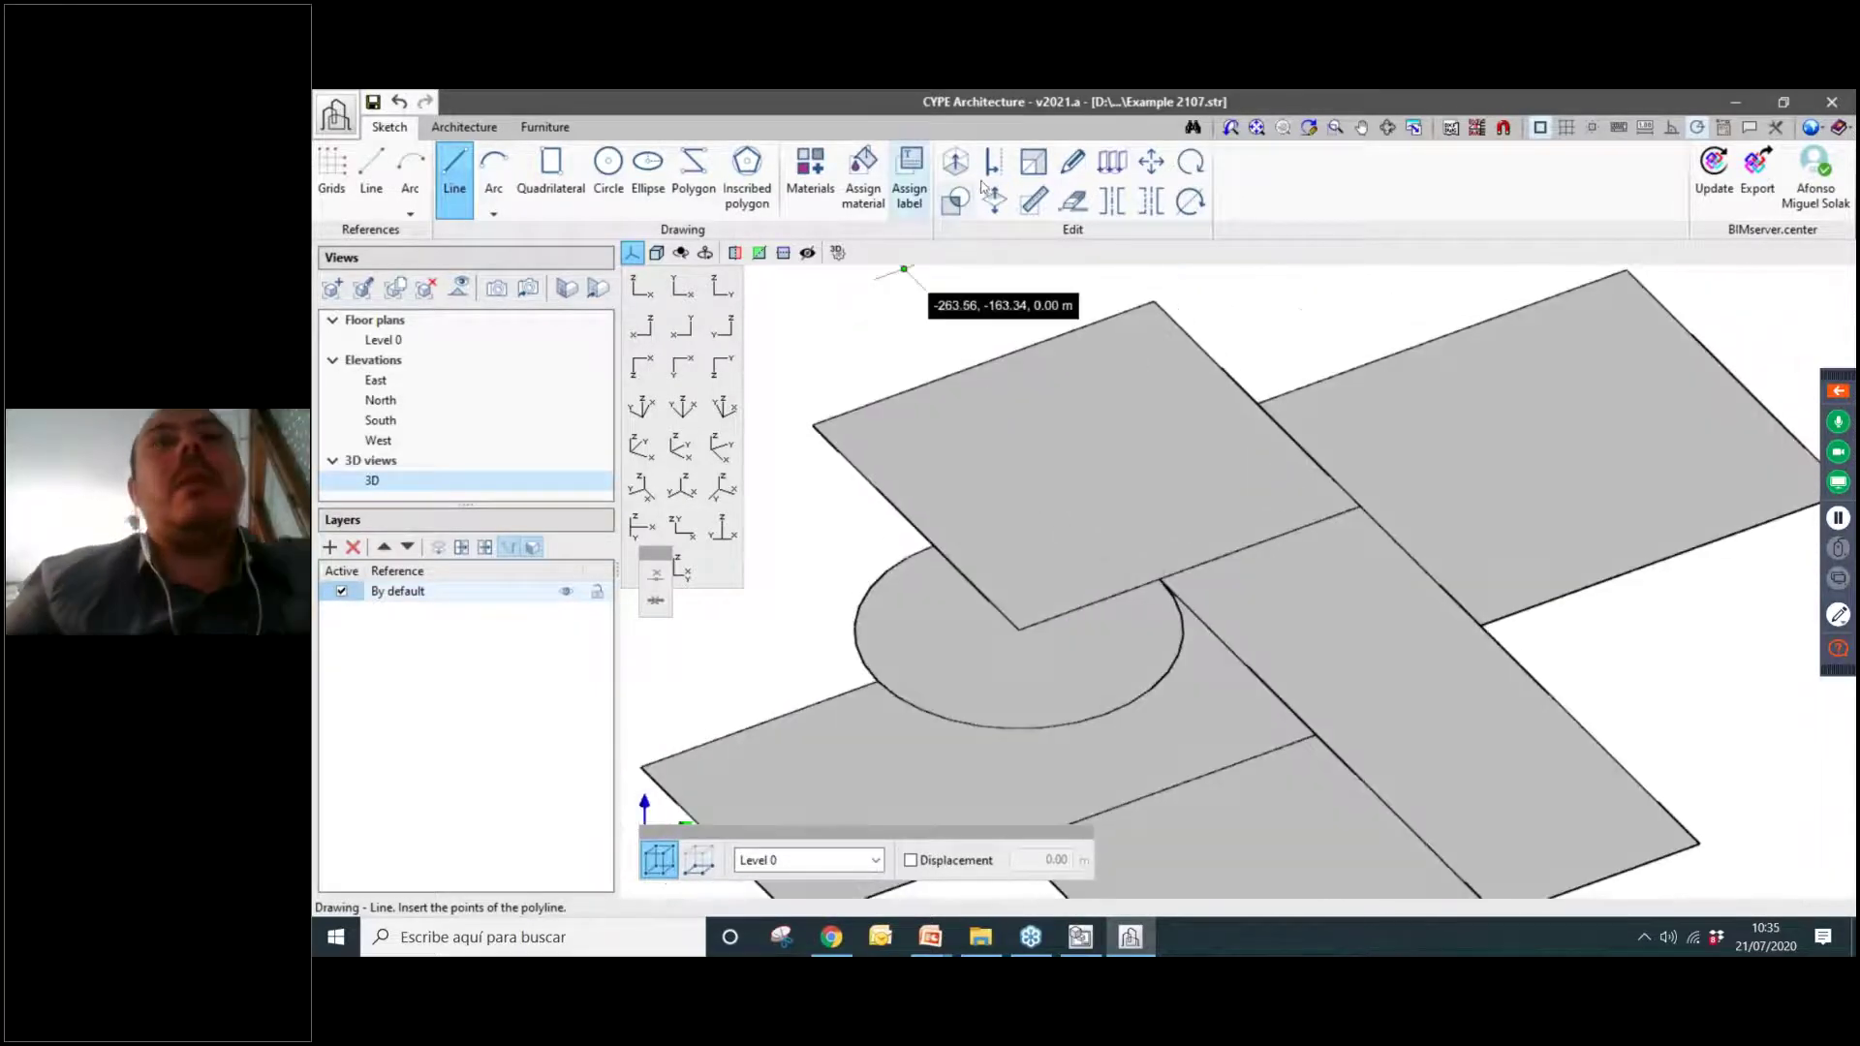
left_click(1072, 201)
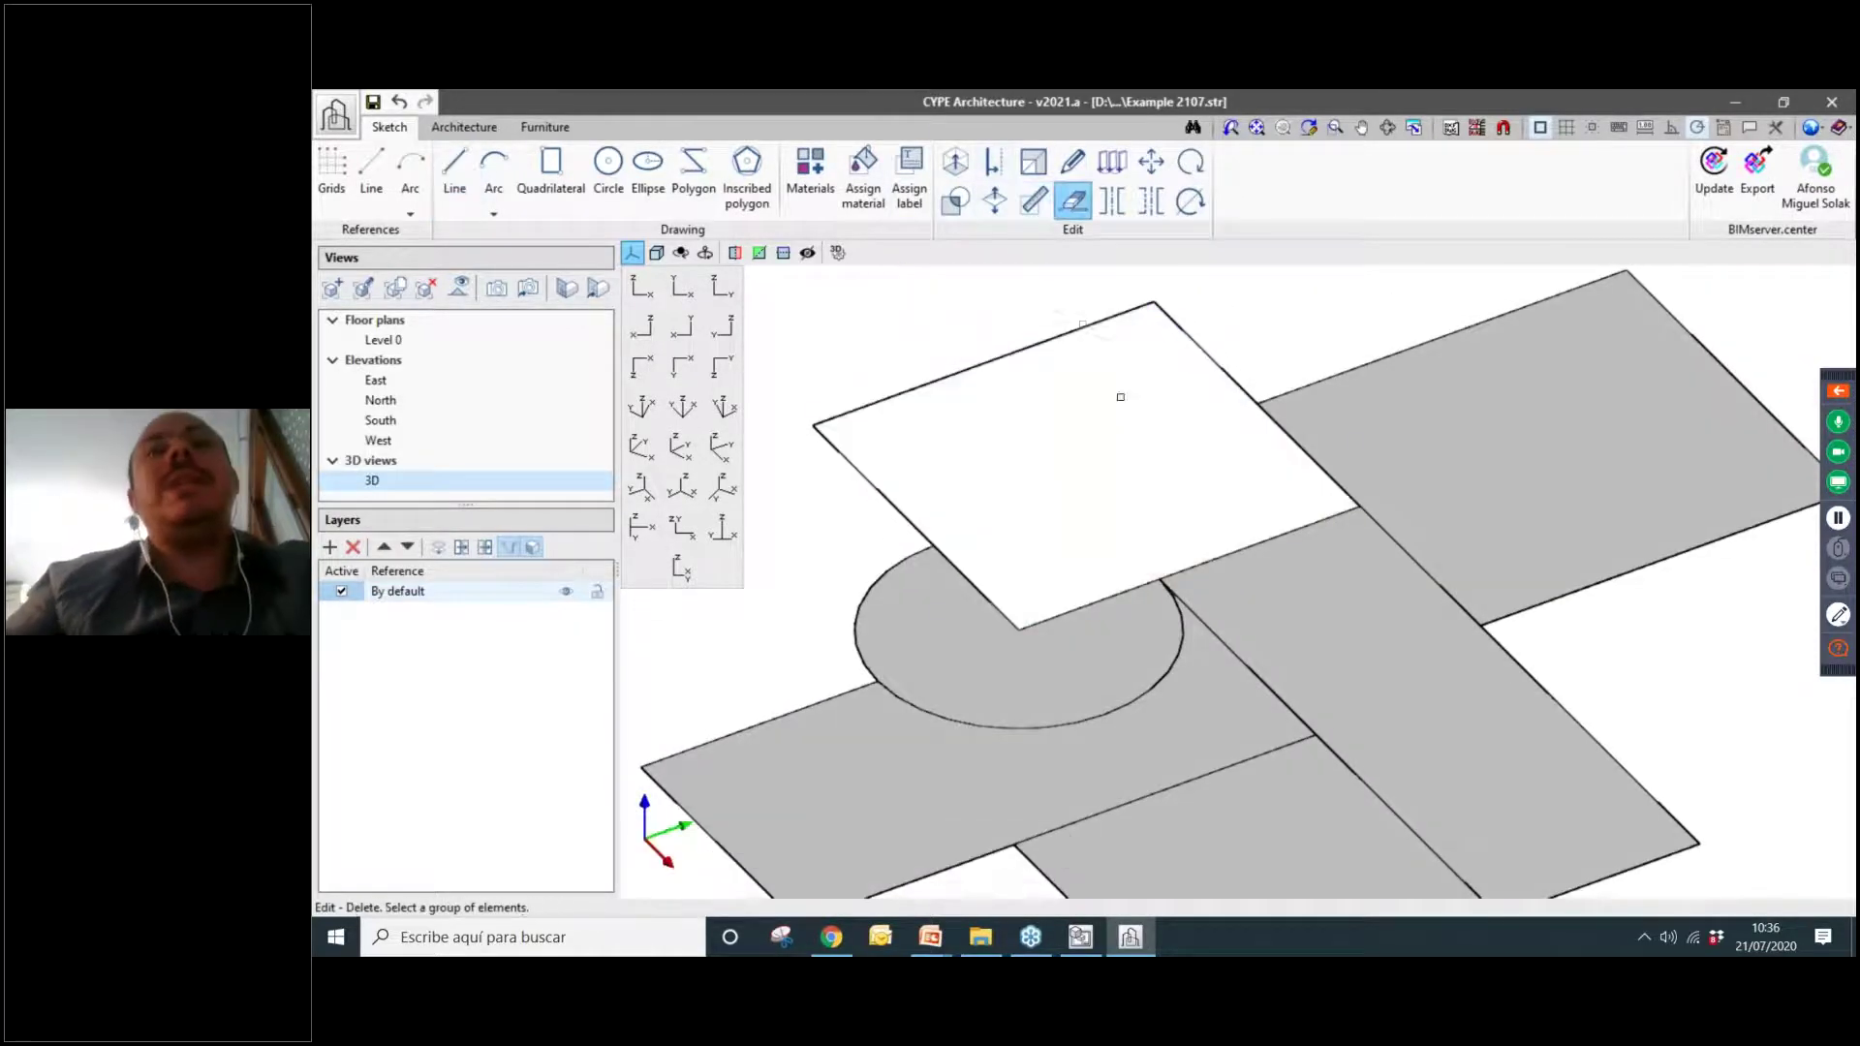
left_click(455, 175)
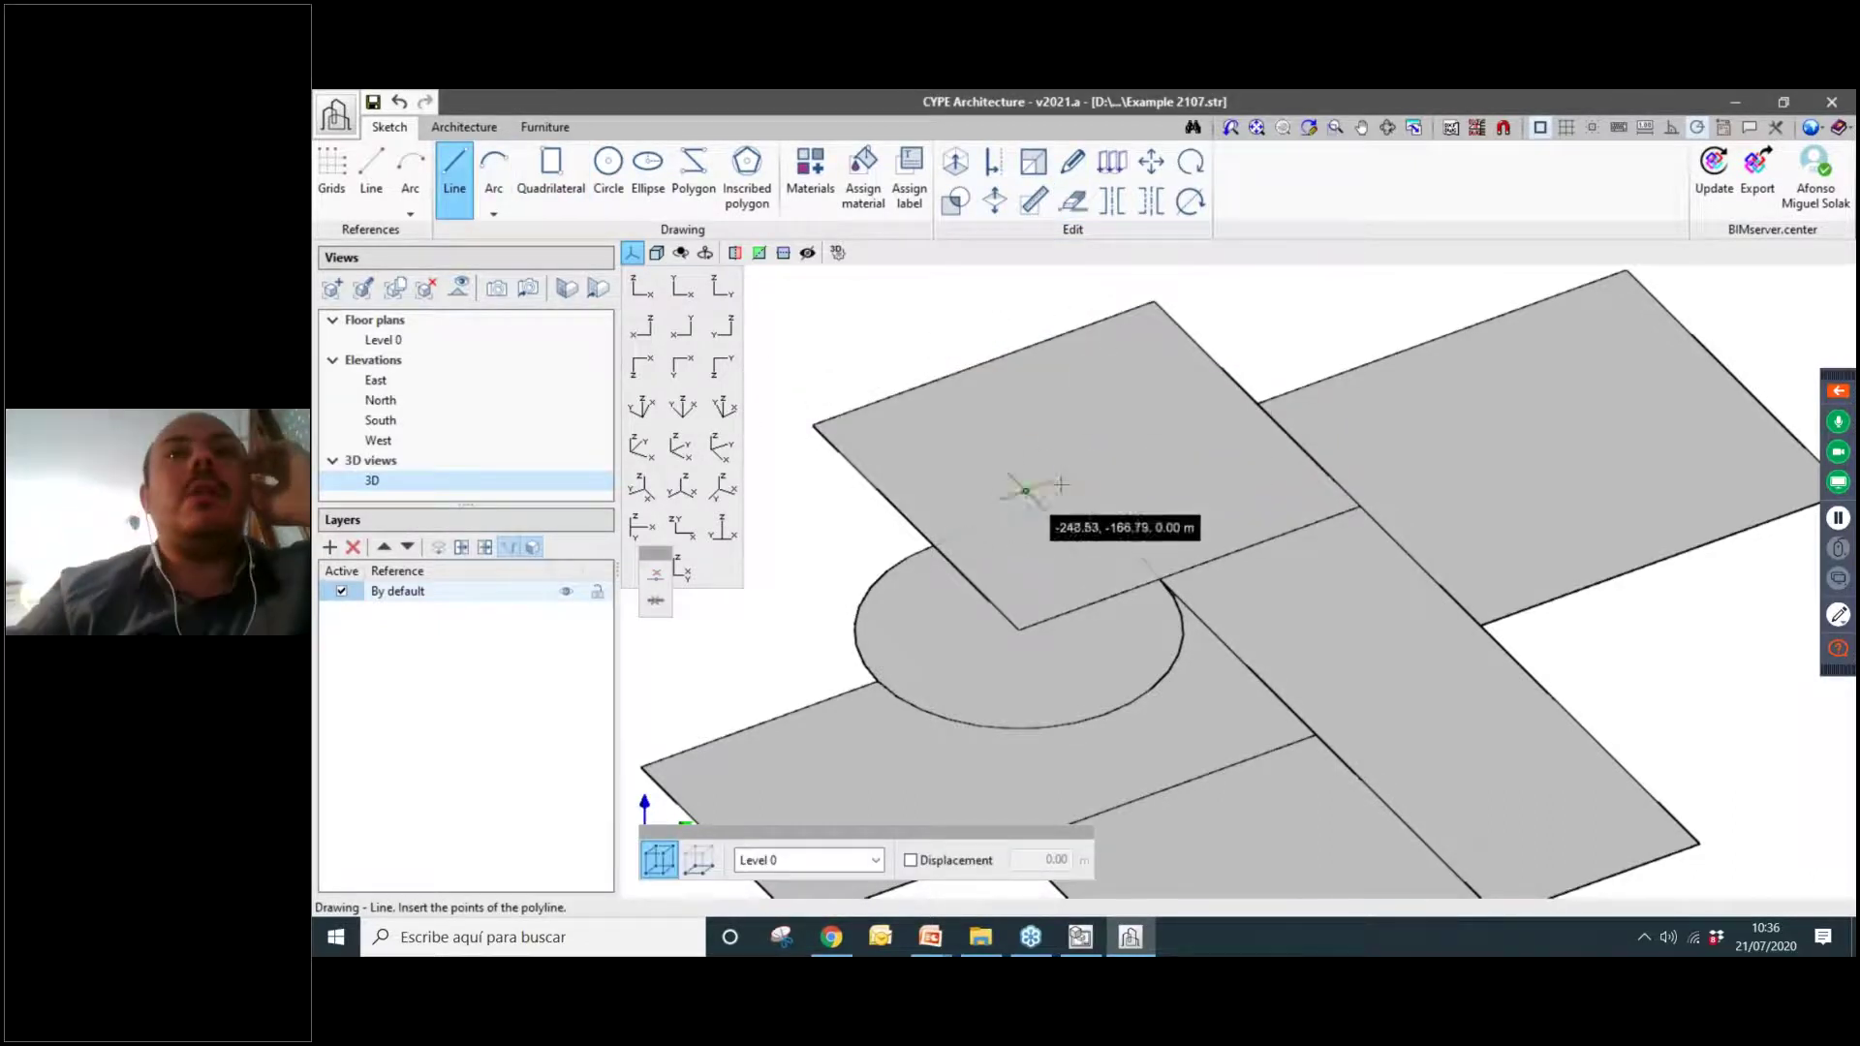
middle_click_drag(1075, 553, 1080, 485)
middle_click_drag(1080, 484, 1060, 438, "shift")
scroll(1109, 502, "down", 2)
middle_click_drag(1393, 599, 1453, 614, "shift")
scroll(1159, 487, "down", 2)
mouse_move(1239, 512)
middle_mouse_down()
mouse_move(1137, 536)
mouse_move(1146, 623)
mouse_move(1117, 436)
mouse_move(1163, 561)
mouse_move(1099, 607)
mouse_move(1125, 602)
mouse_move(1124, 630)
mouse_move(1125, 406)
mouse_move(1096, 594)
mouse_move(1109, 461)
mouse_move(1114, 598)
mouse_move(1139, 555)
mouse_move(1205, 526)
middle_mouse_up()
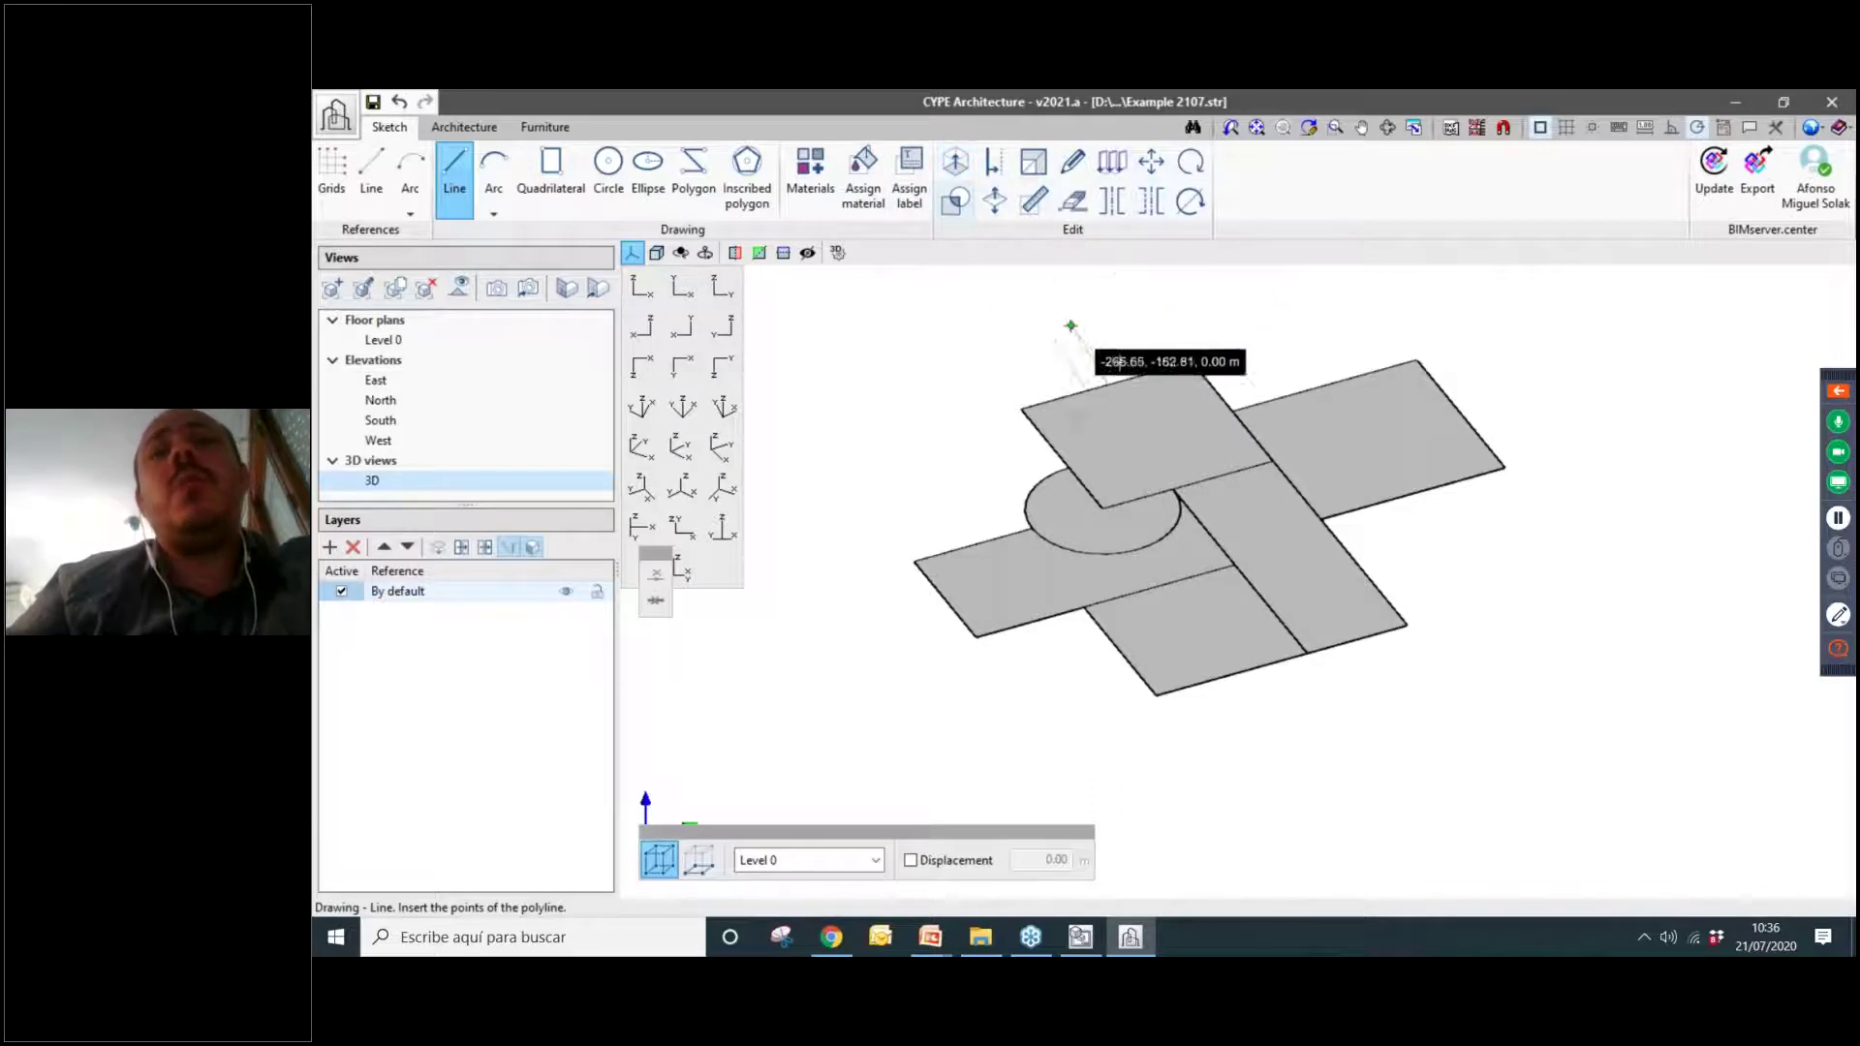
middle_click_drag(1388, 501, 1381, 520)
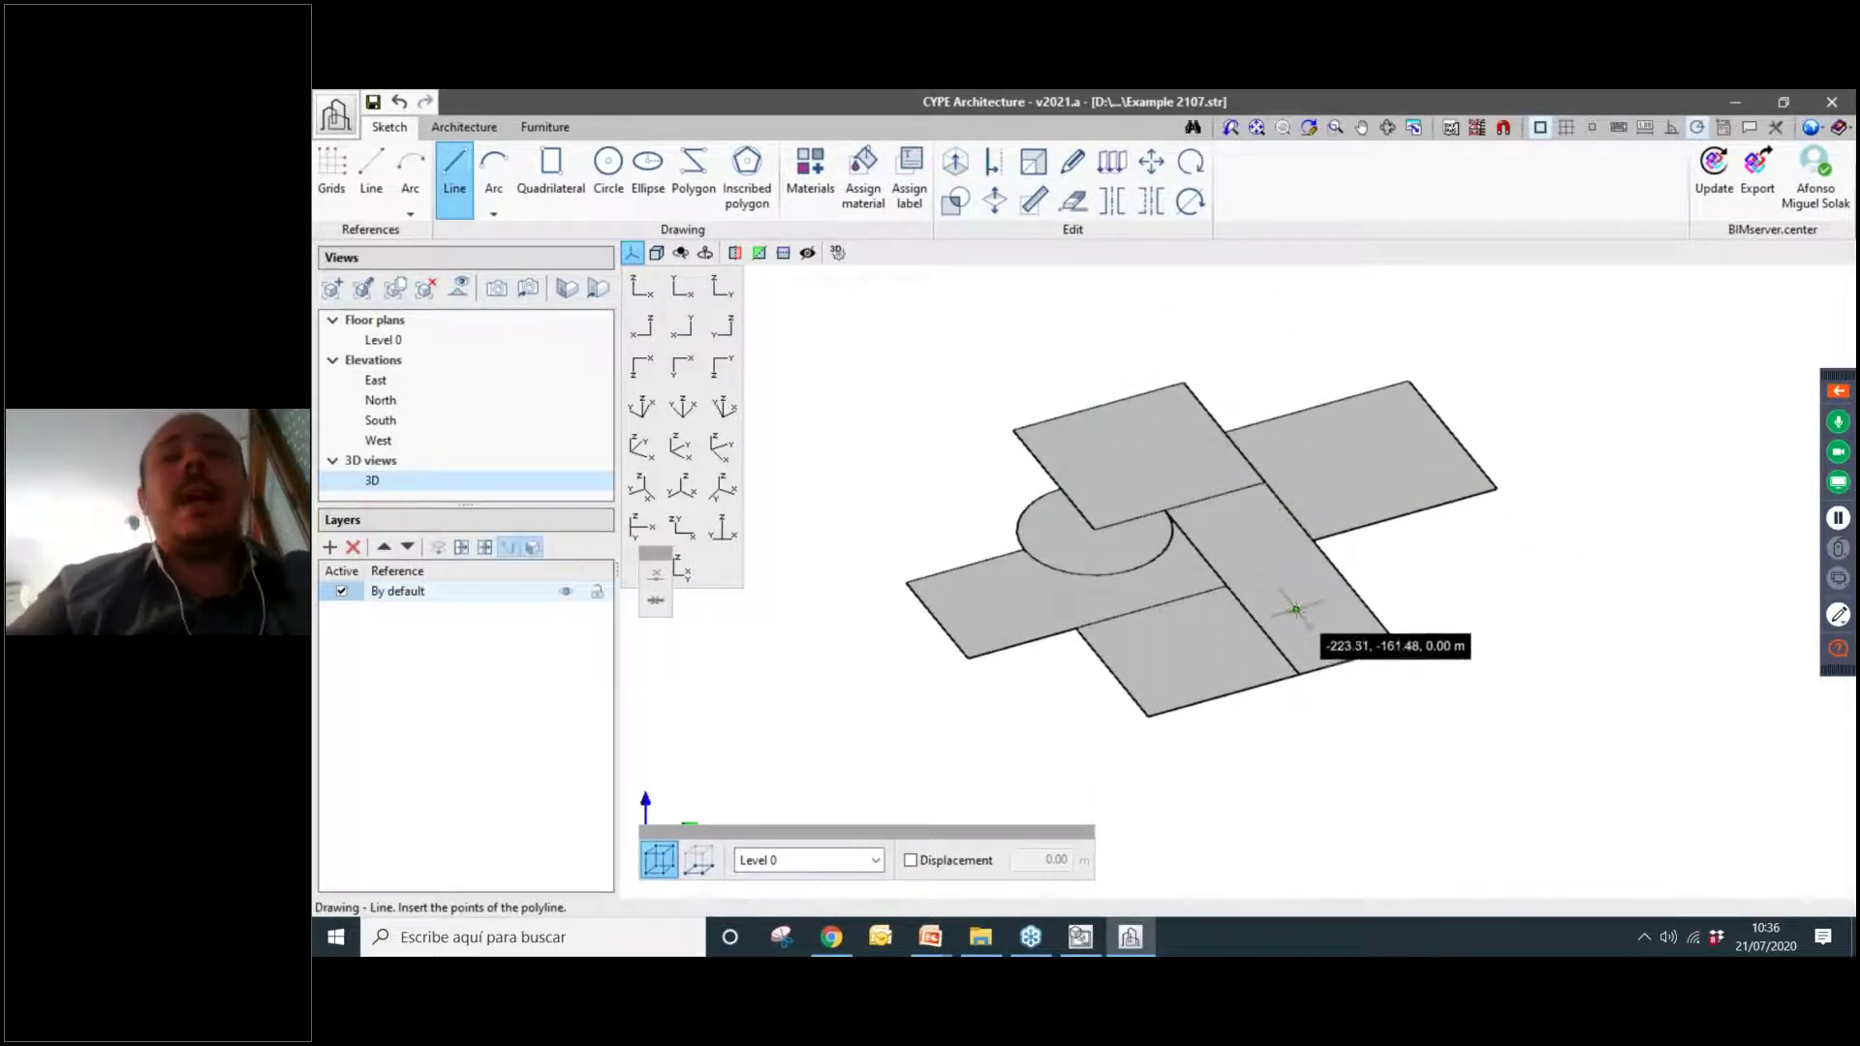
mouse_move(1395, 656)
middle_mouse_down("shift")
mouse_move(1384, 514)
mouse_move(1370, 685)
mouse_move(1433, 544)
middle_mouse_up("shift")
scroll(1414, 611, "up", 2)
scroll(1414, 610, "down", 3)
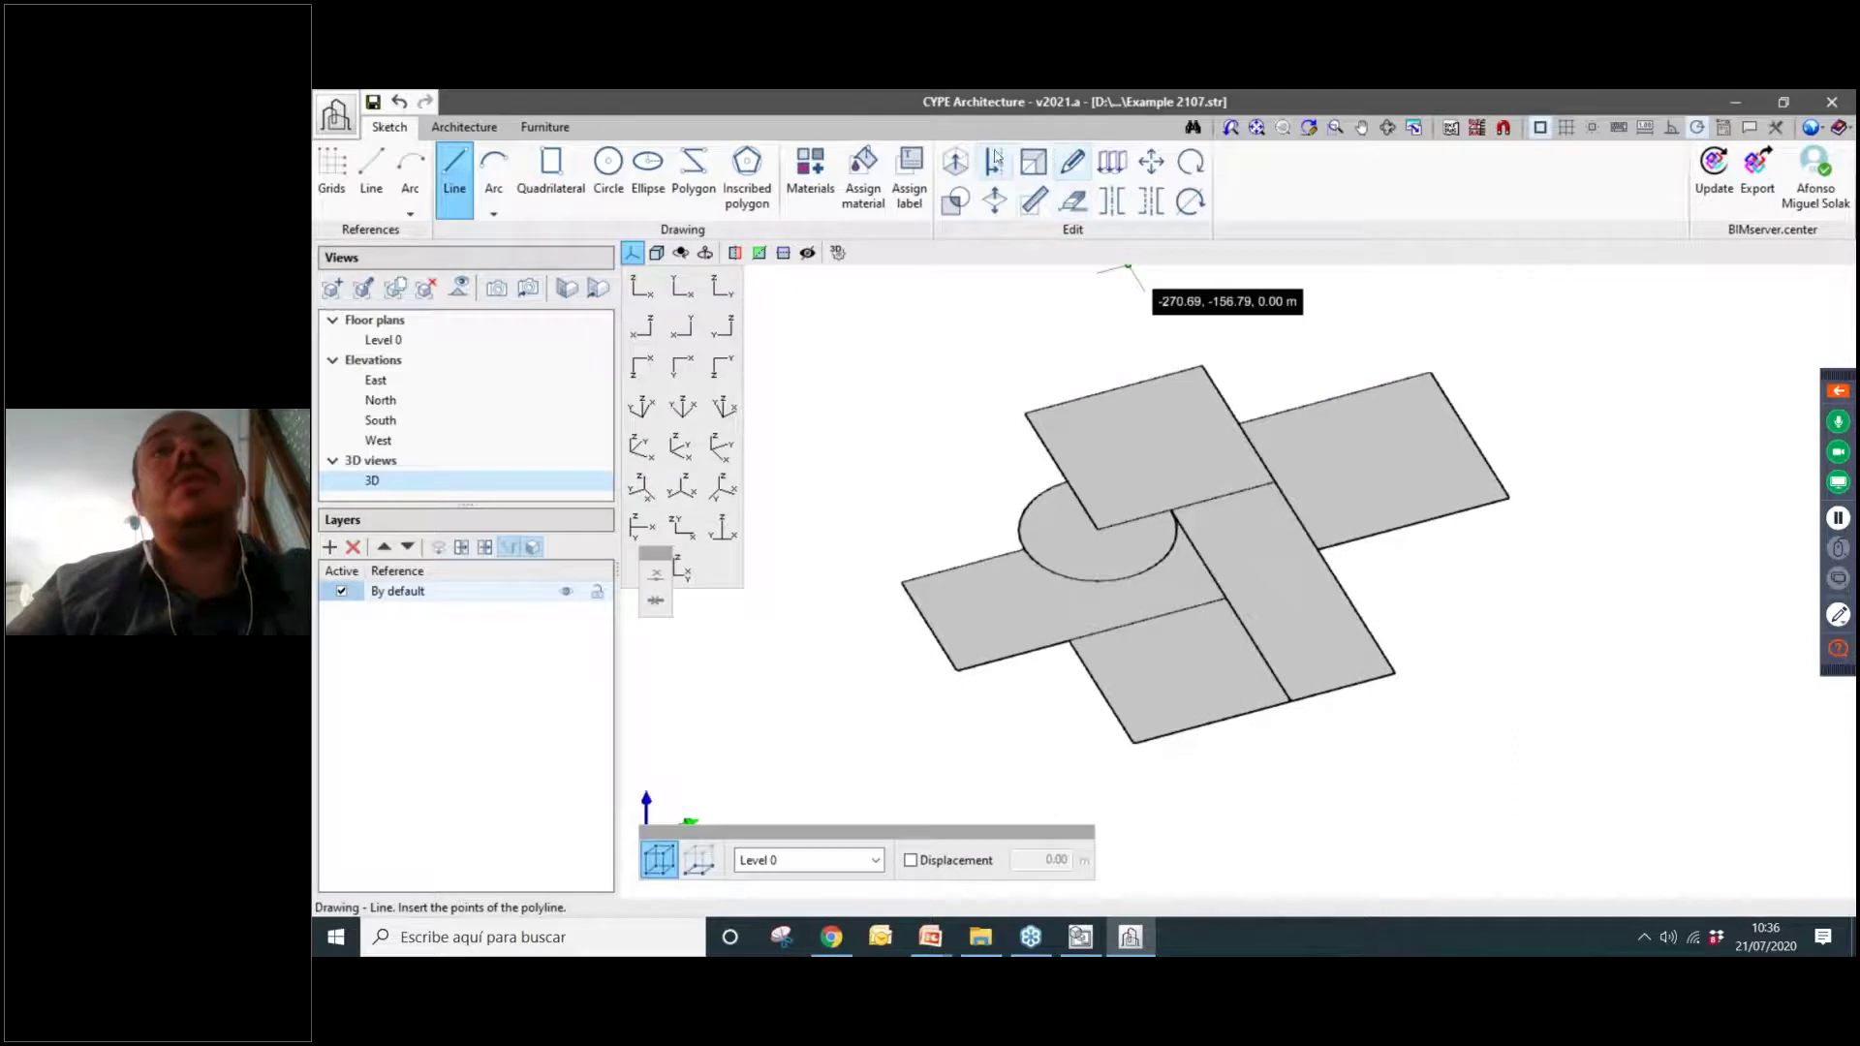
middle_click_drag(1410, 555, 1413, 530, "shift")
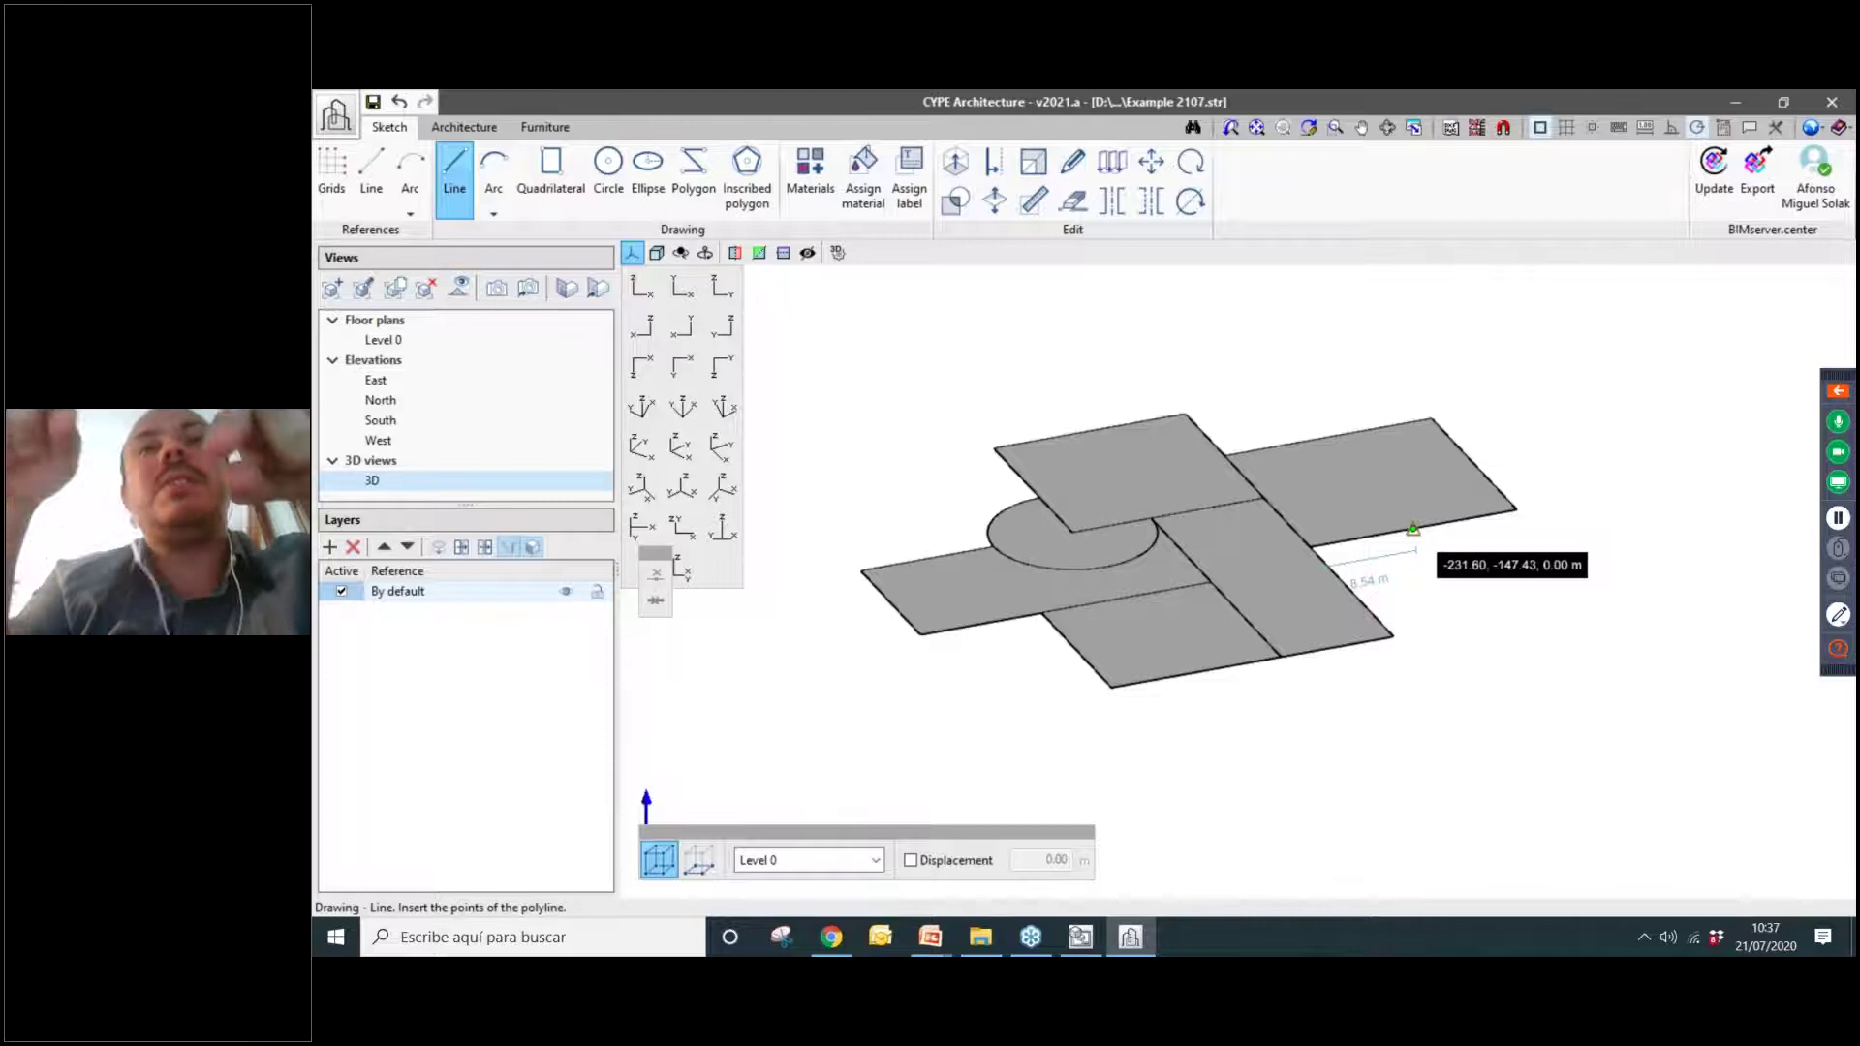
scroll(1459, 565, "up", 1)
scroll(1461, 562, "down", 3)
mouse_move(1460, 558)
middle_mouse_down("shift")
mouse_move(1461, 579)
mouse_move(1479, 555)
mouse_move(1420, 597)
mouse_move(1407, 644)
mouse_move(1503, 639)
mouse_move(1379, 693)
mouse_move(1372, 612)
mouse_move(1366, 673)
mouse_move(1453, 678)
mouse_move(1497, 724)
mouse_move(1508, 552)
mouse_move(1499, 631)
mouse_move(1514, 623)
middle_mouse_up("shift")
scroll(1423, 634, "up", 1)
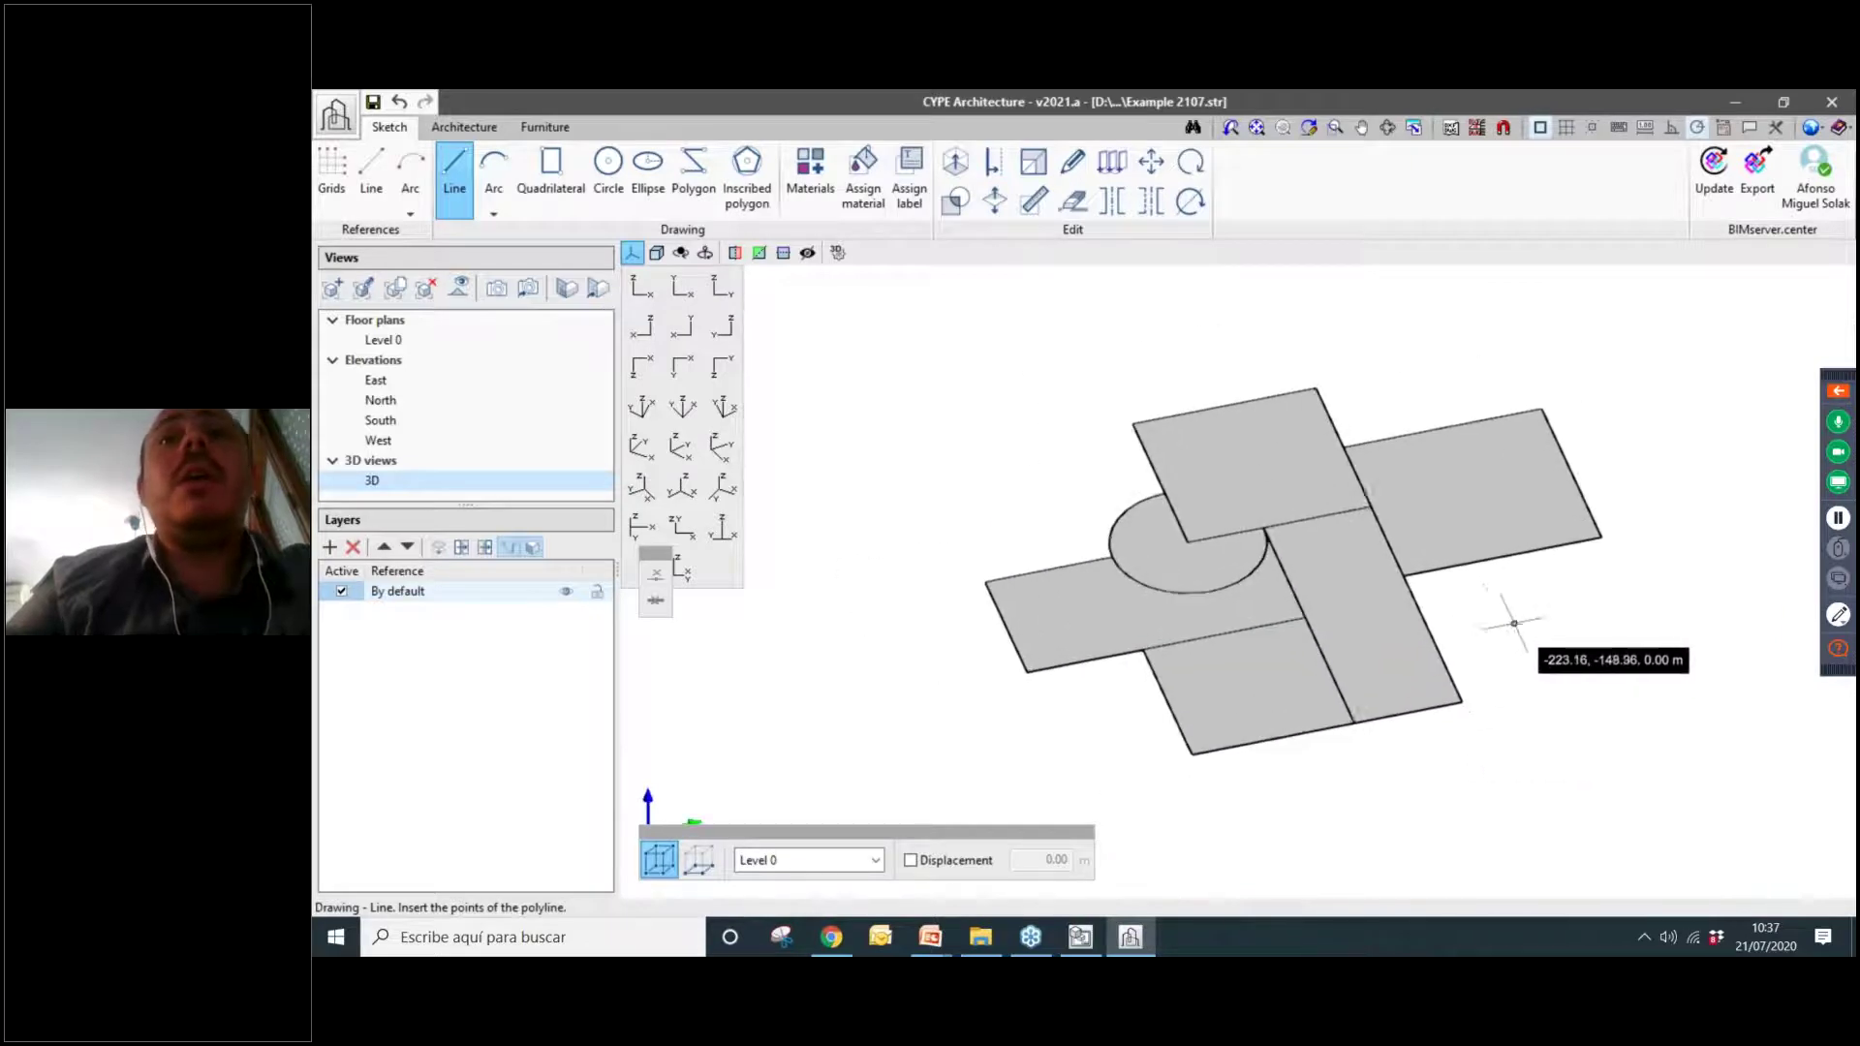
Invert the faces of the five quadrilaterals and the circle with the Invert command.
left_click(994, 201)
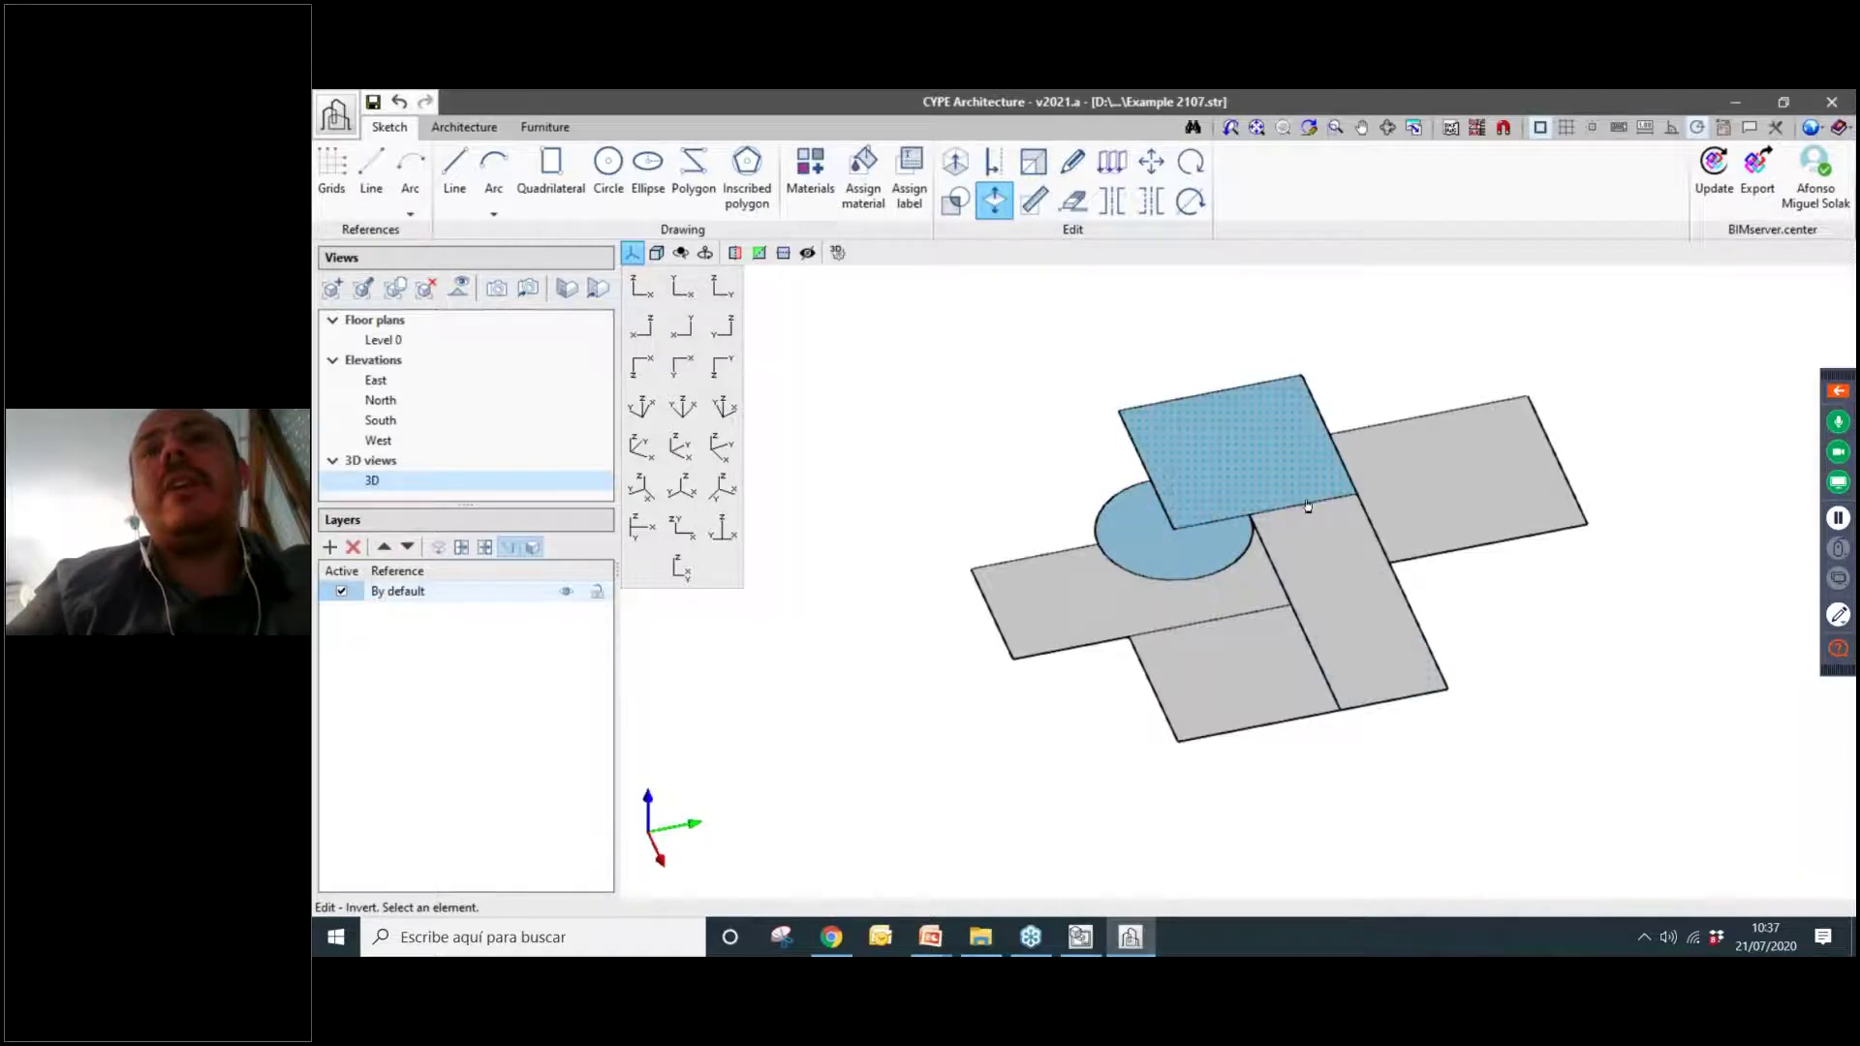
left_click(1315, 557)
left_click(1284, 634)
left_click(1492, 494)
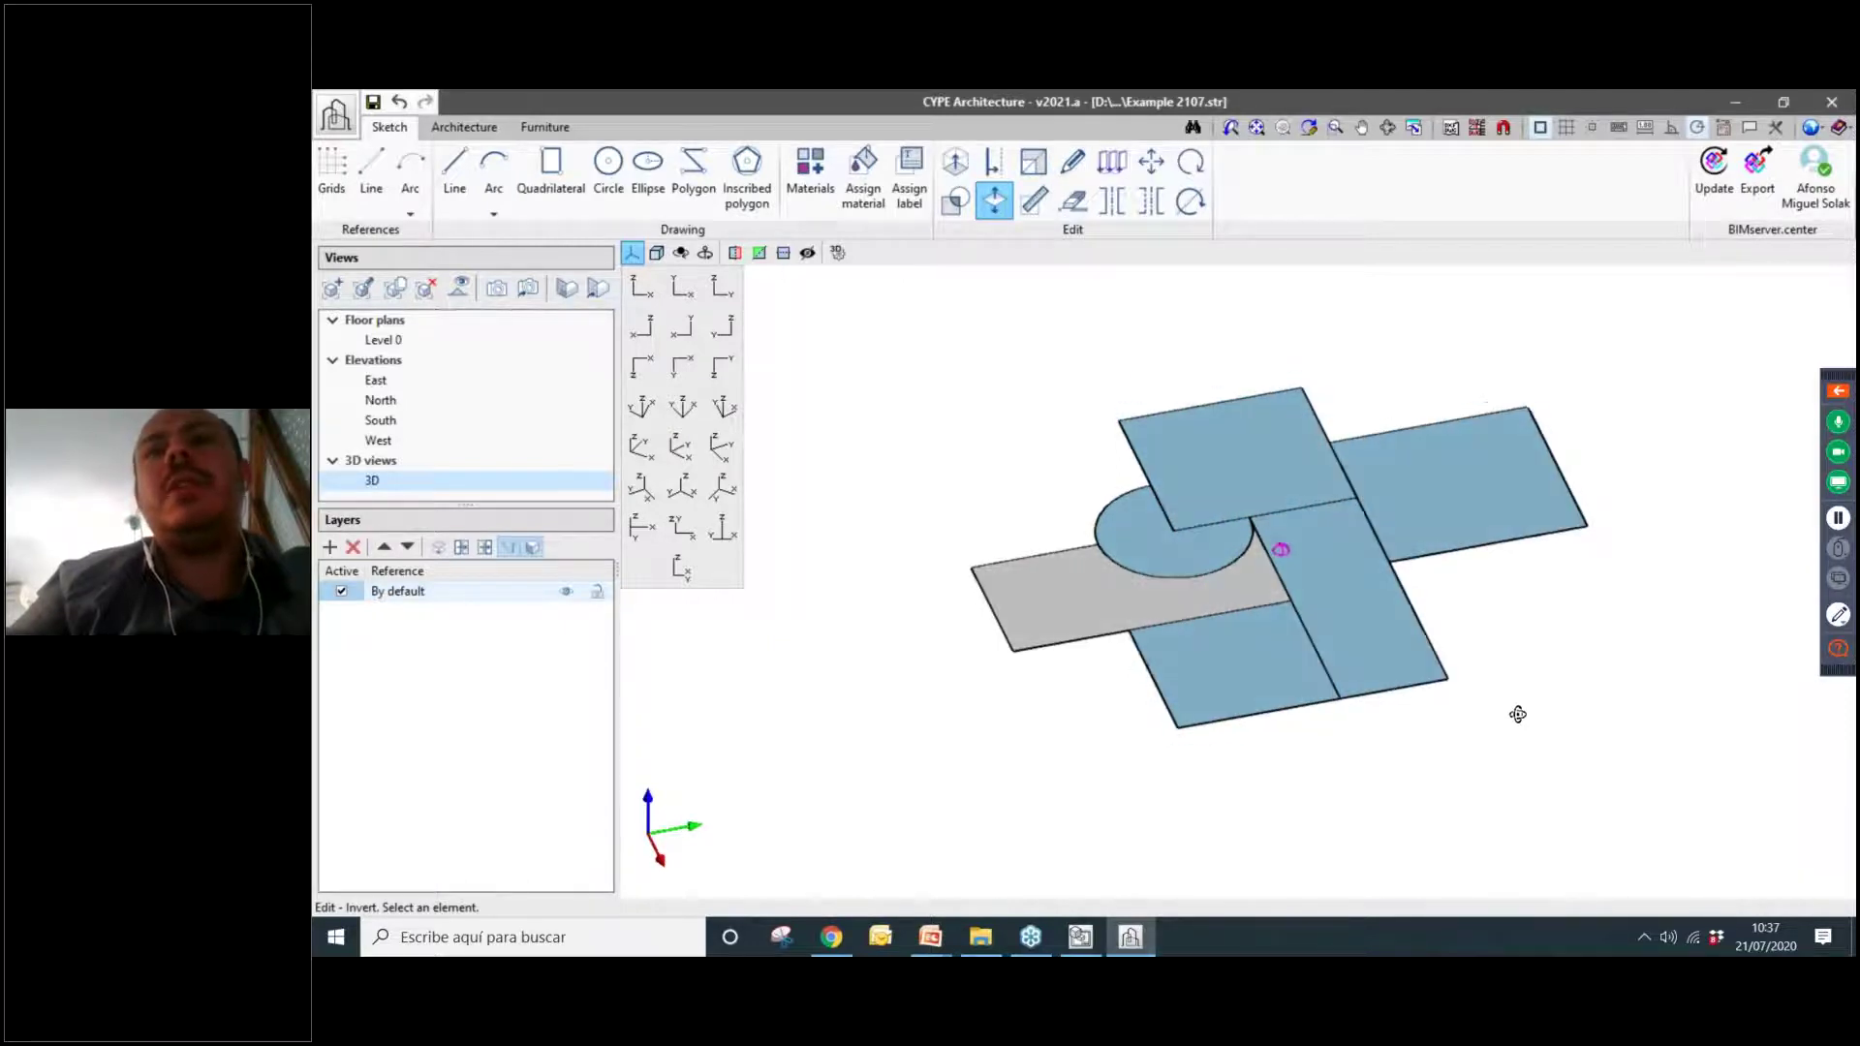
scroll(1405, 598, "up", 1)
mouse_move(1266, 740)
middle_mouse_down("shift")
mouse_move(1337, 781)
mouse_move(1387, 780)
mouse_move(1454, 569)
mouse_move(1428, 524)
mouse_move(1131, 623)
middle_mouse_up("shift")
scroll(1254, 606, "down", 1)
scroll(1328, 568, "up", 1)
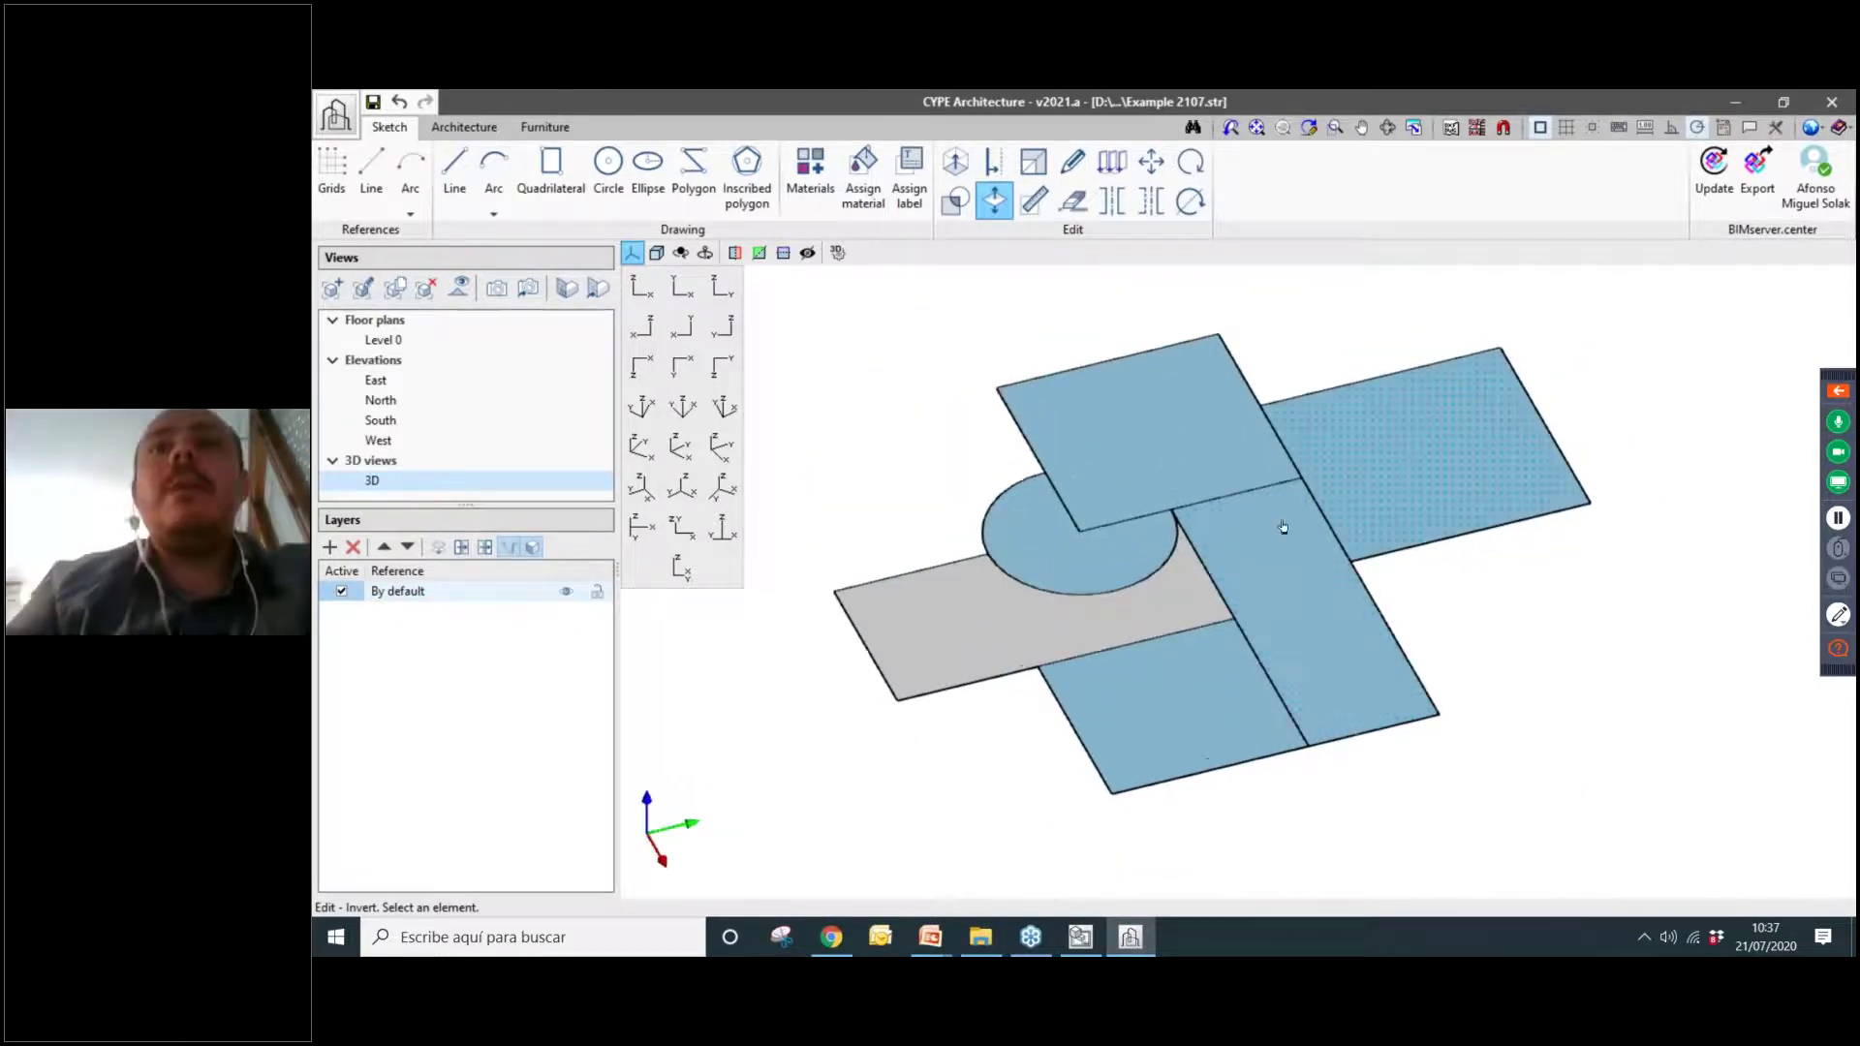
scroll(1100, 594, "down", 1)
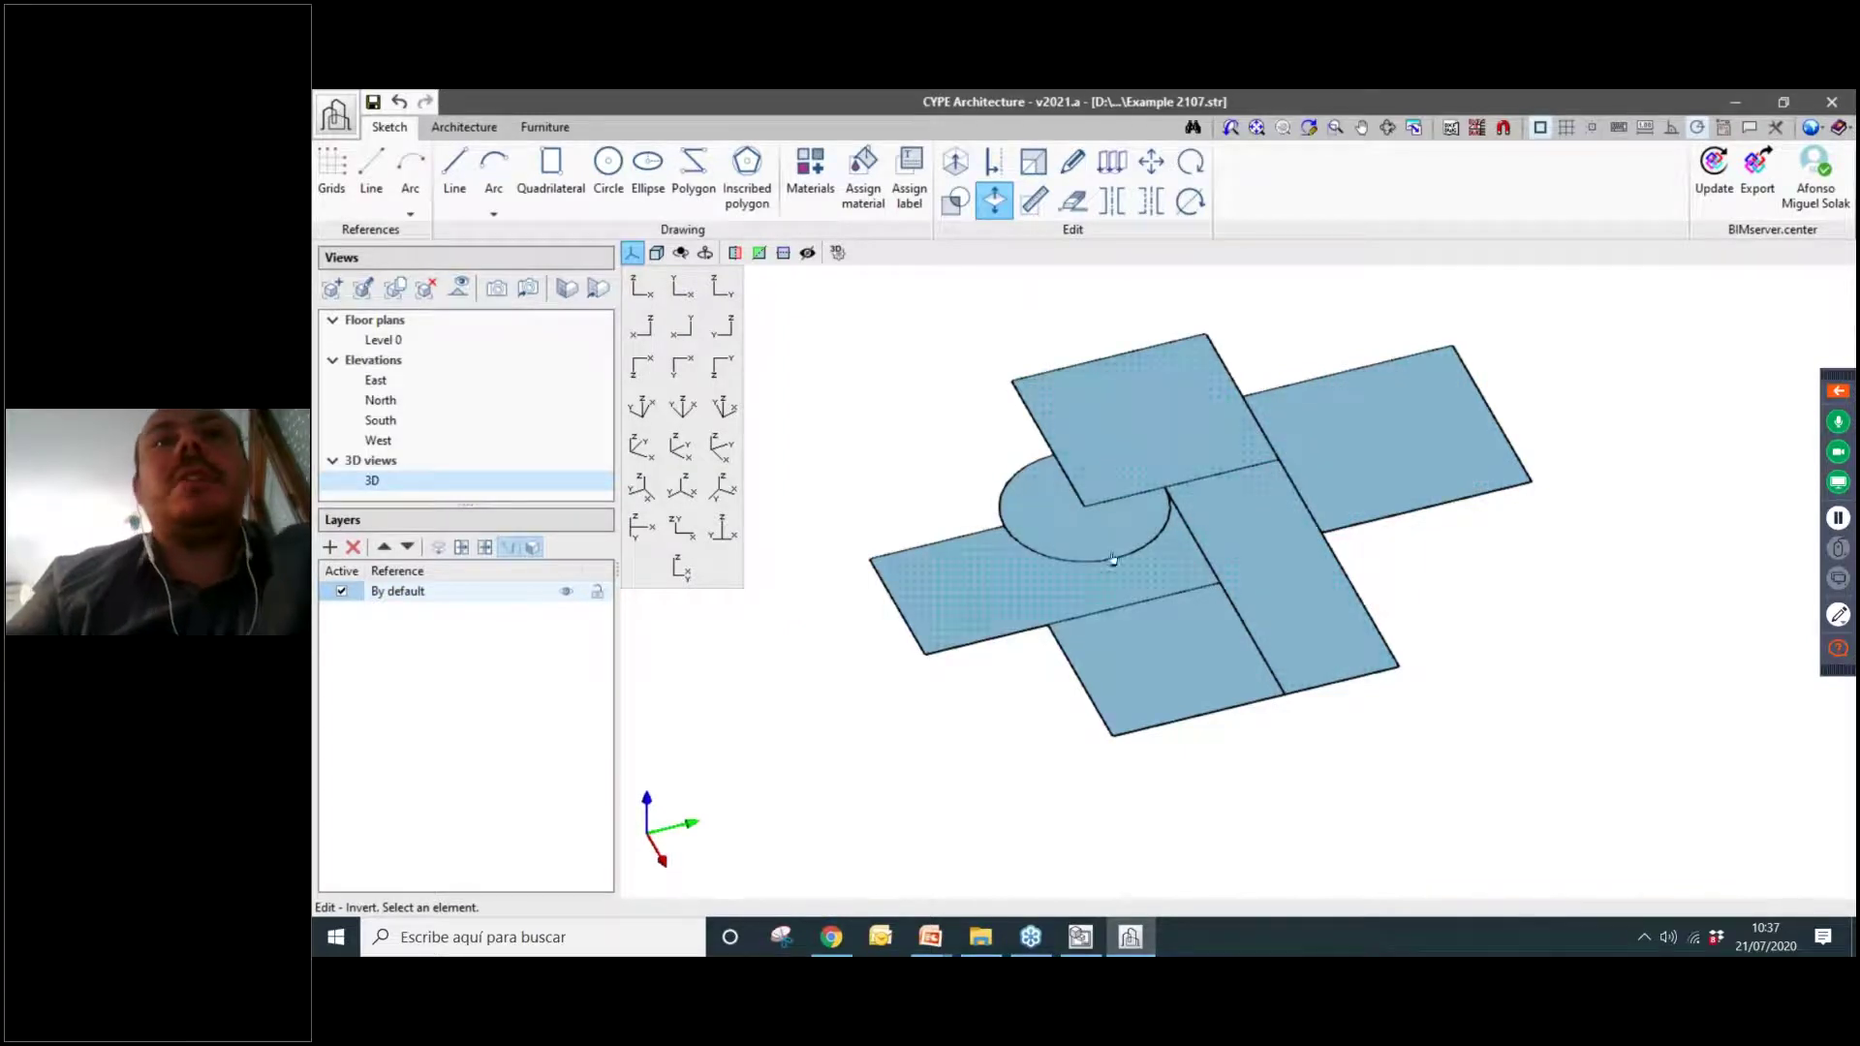
Invert all the quadrilaterals and the circle back to their original orientation.
left_click(1078, 598)
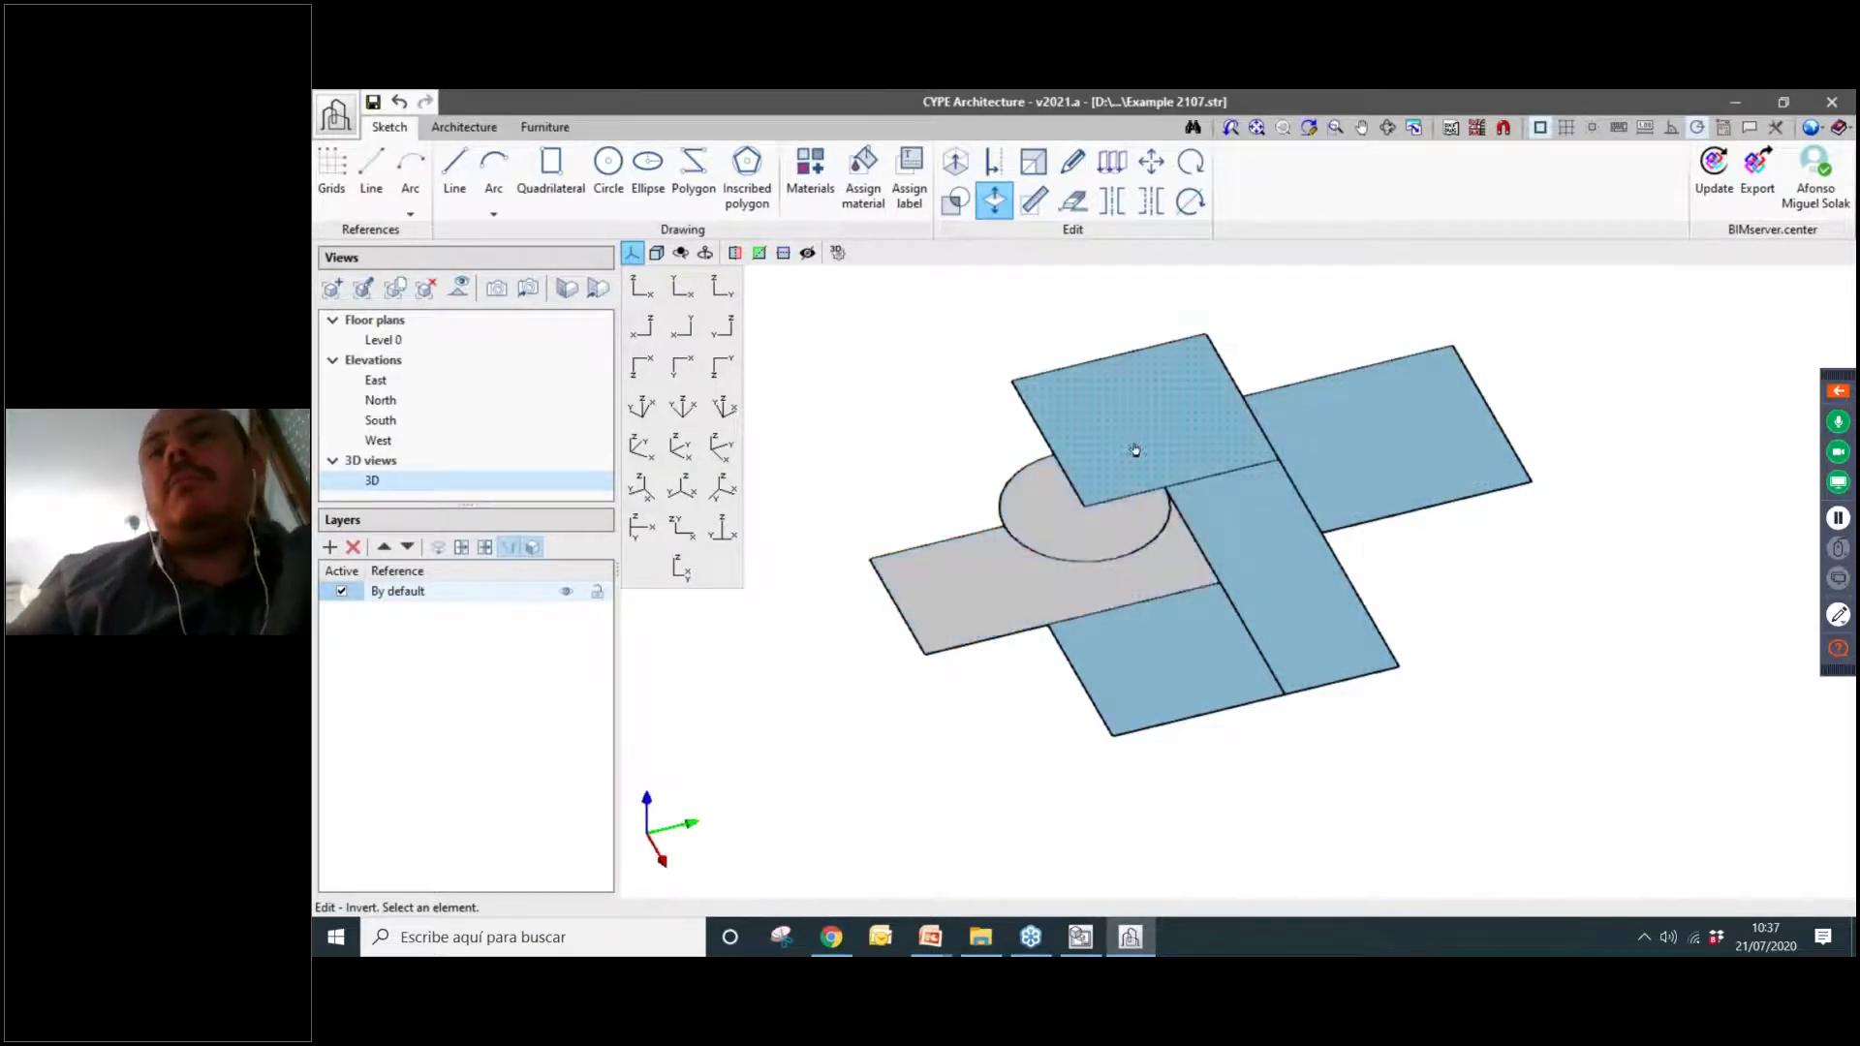
left_click(1134, 449)
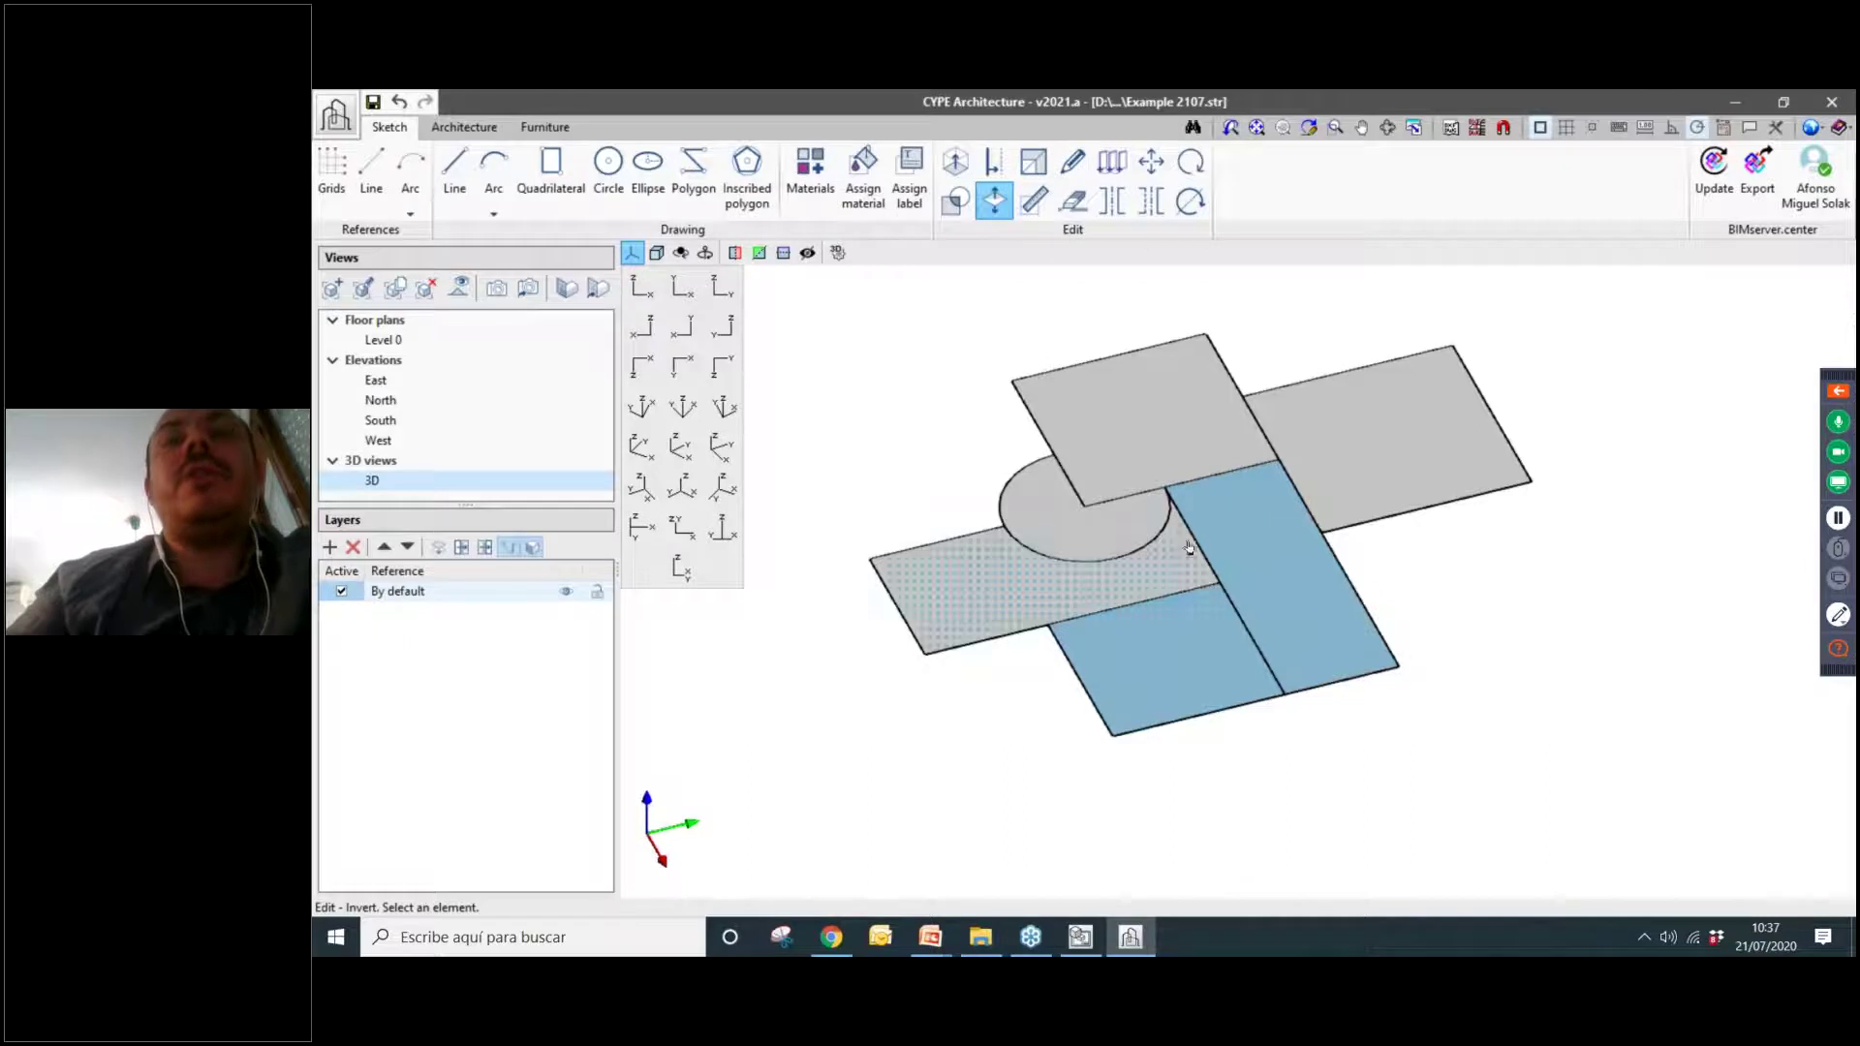
left_click(1167, 668)
left_click(1270, 590)
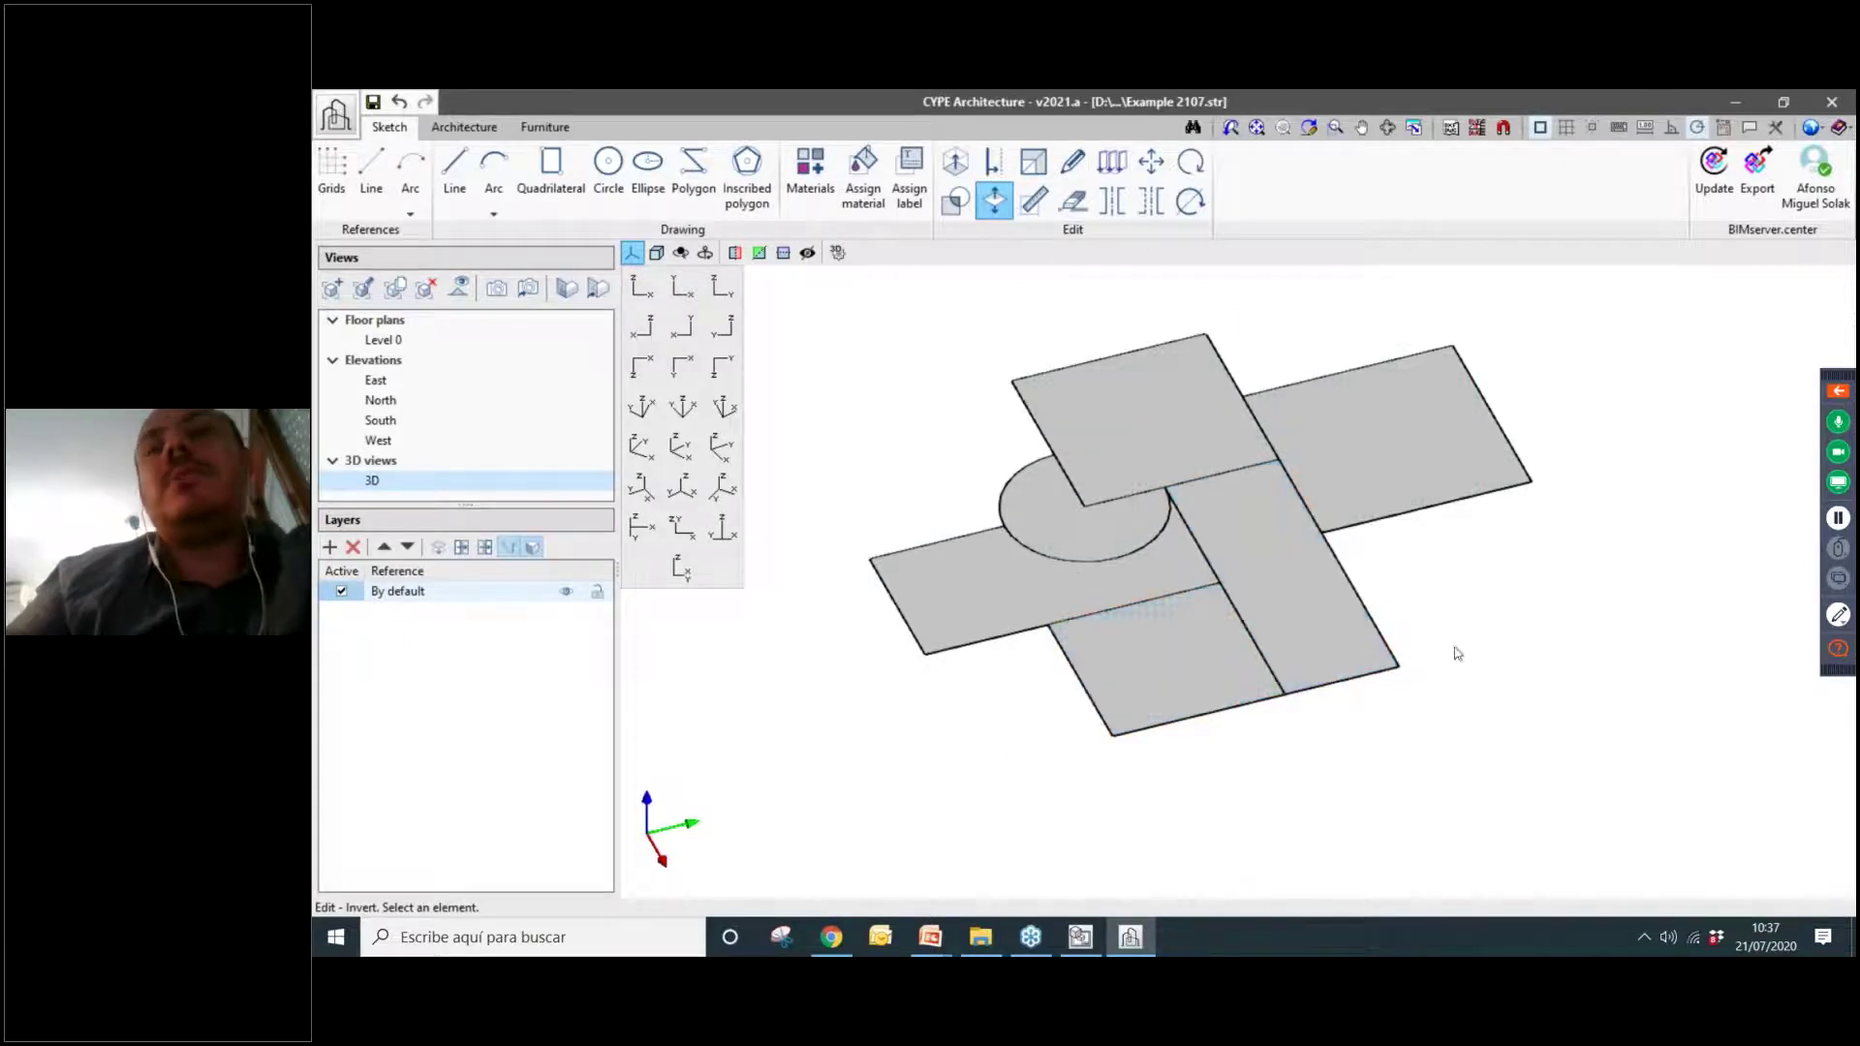
Invert every surface of the model once more, including the circle.
left_click(1187, 672)
left_click(1093, 543)
left_click(1093, 544)
left_click(1158, 477)
left_click(1217, 498)
left_click(1333, 428)
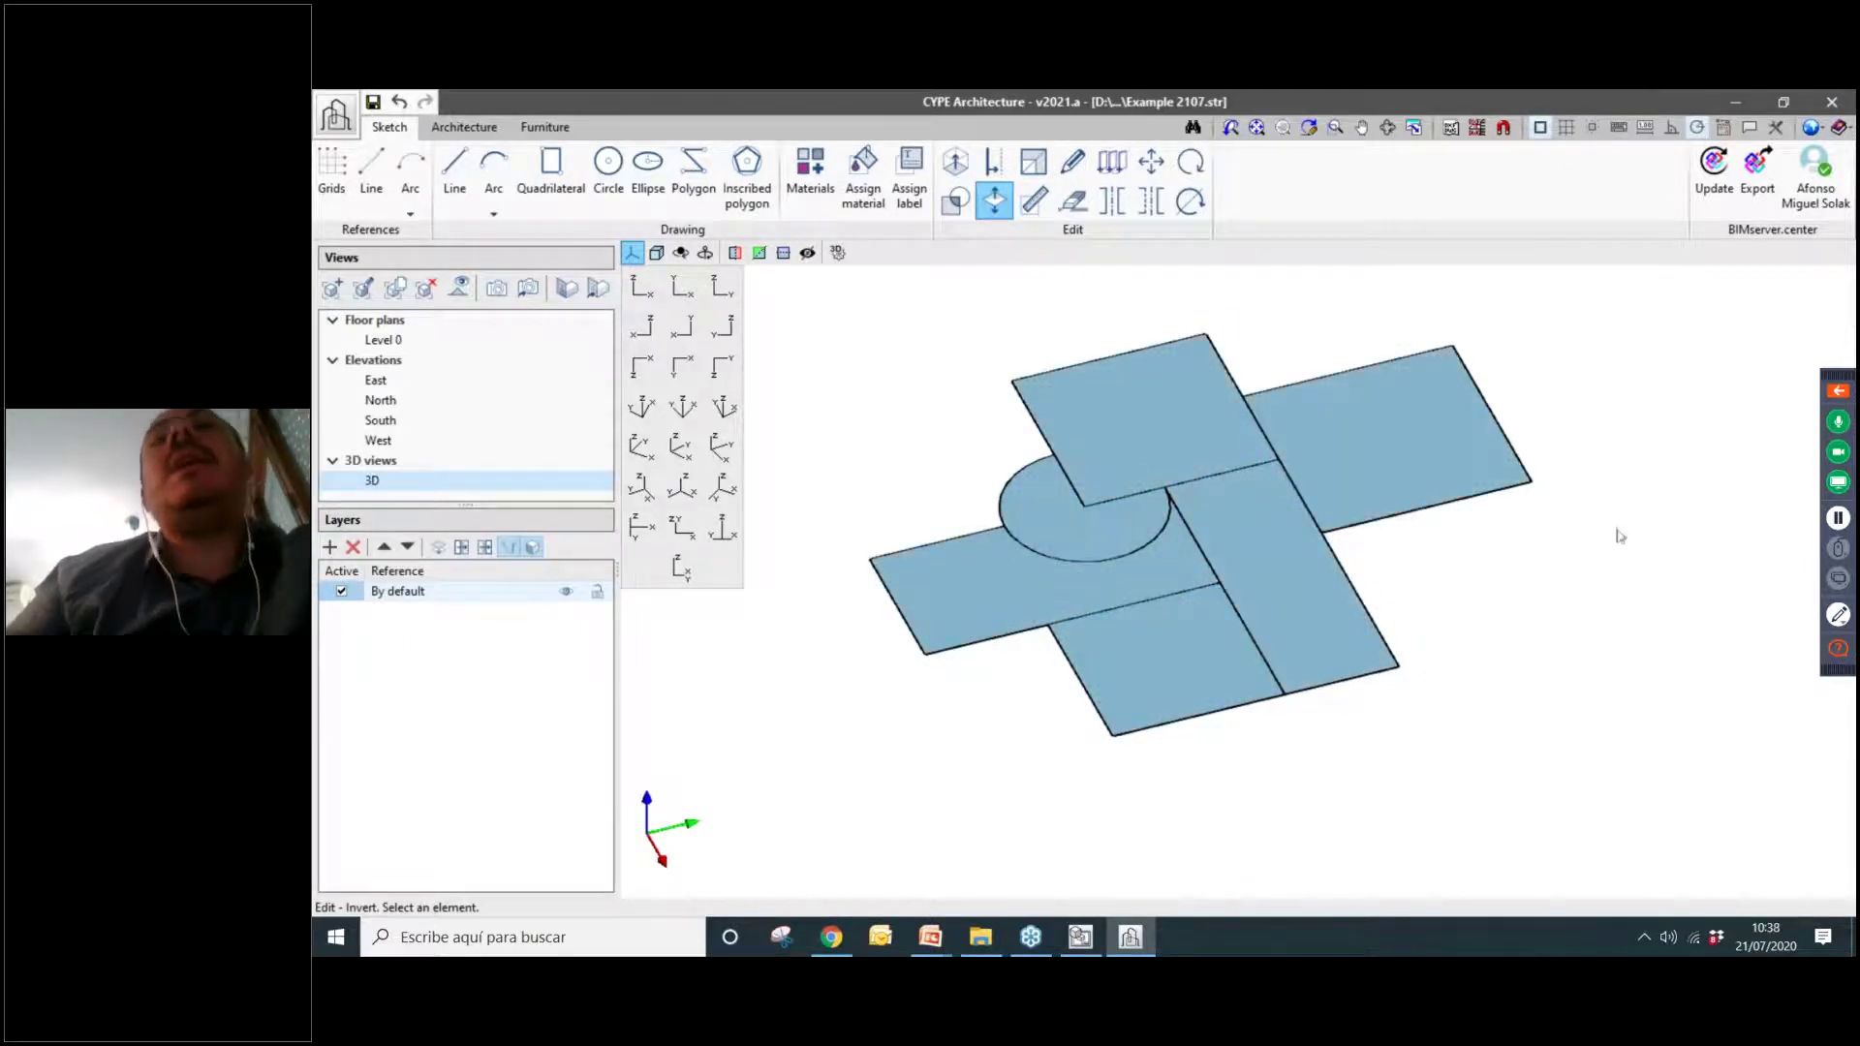
middle_click_drag(1576, 590, 1551, 650)
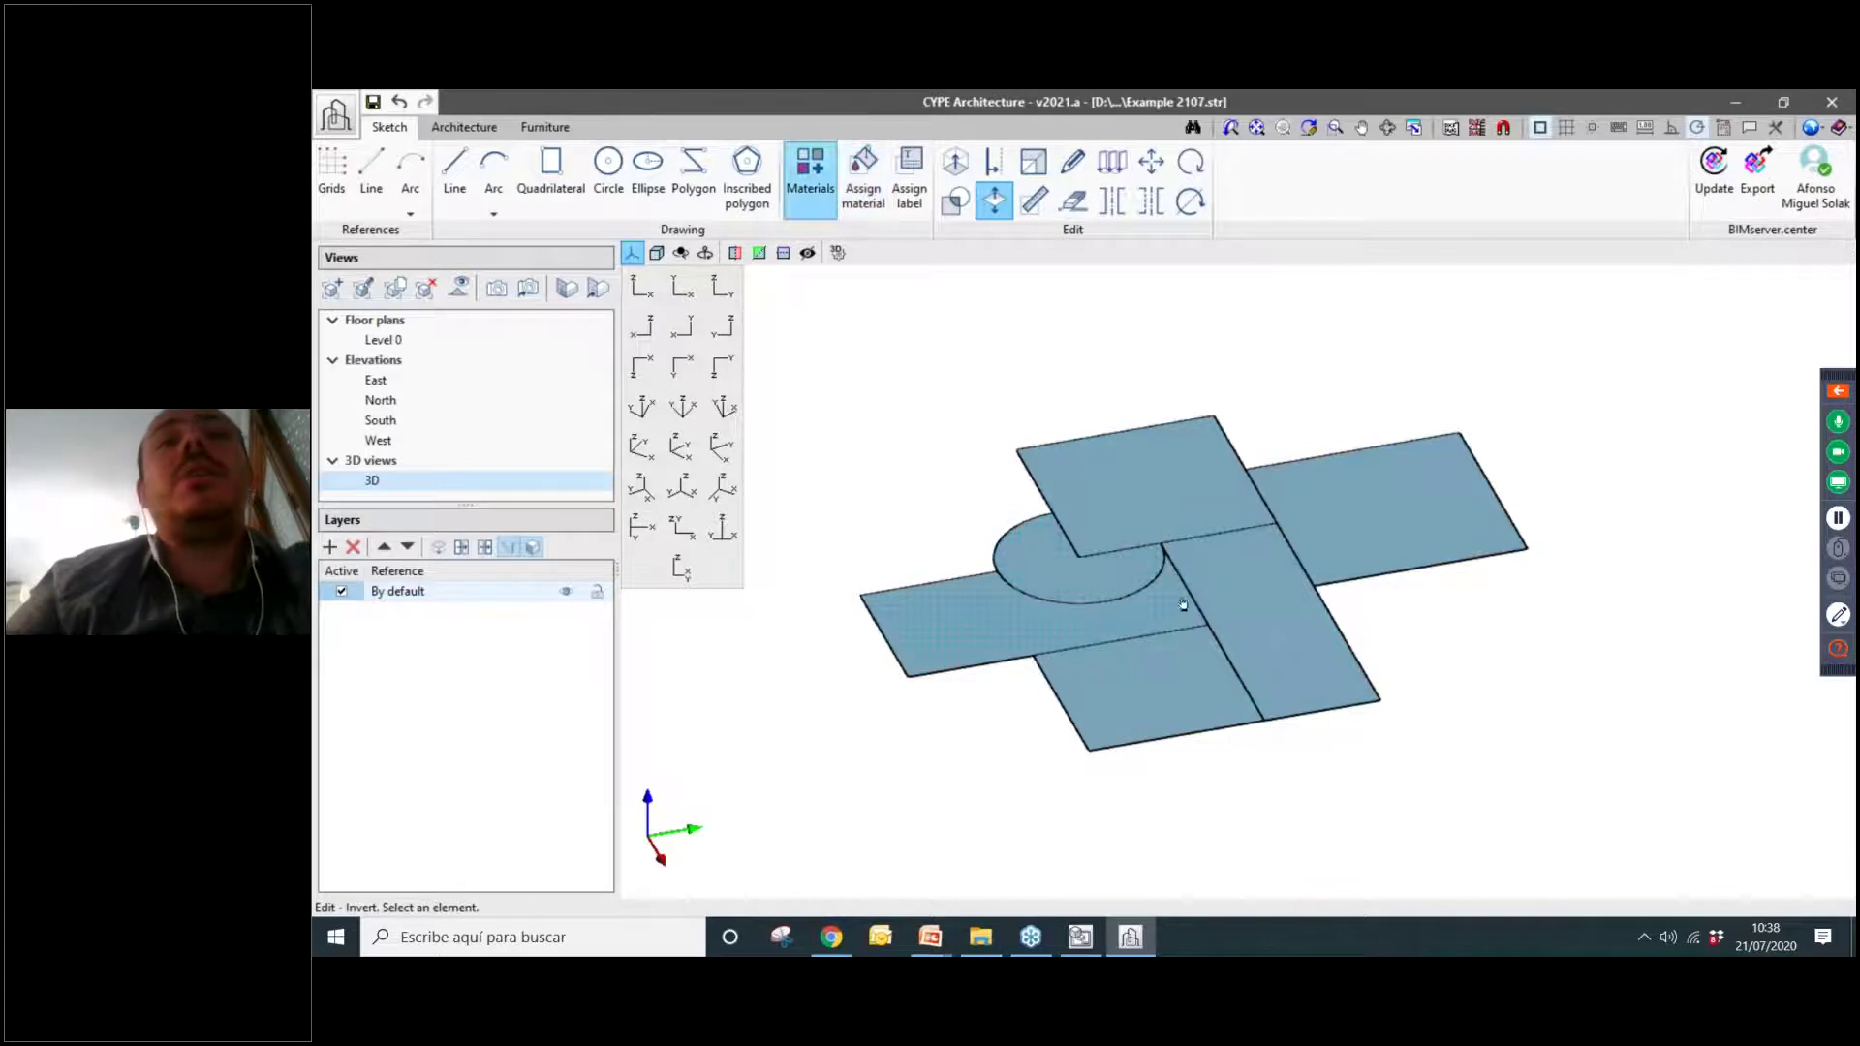
middle_click_drag(1183, 605, 1196, 581, "shift")
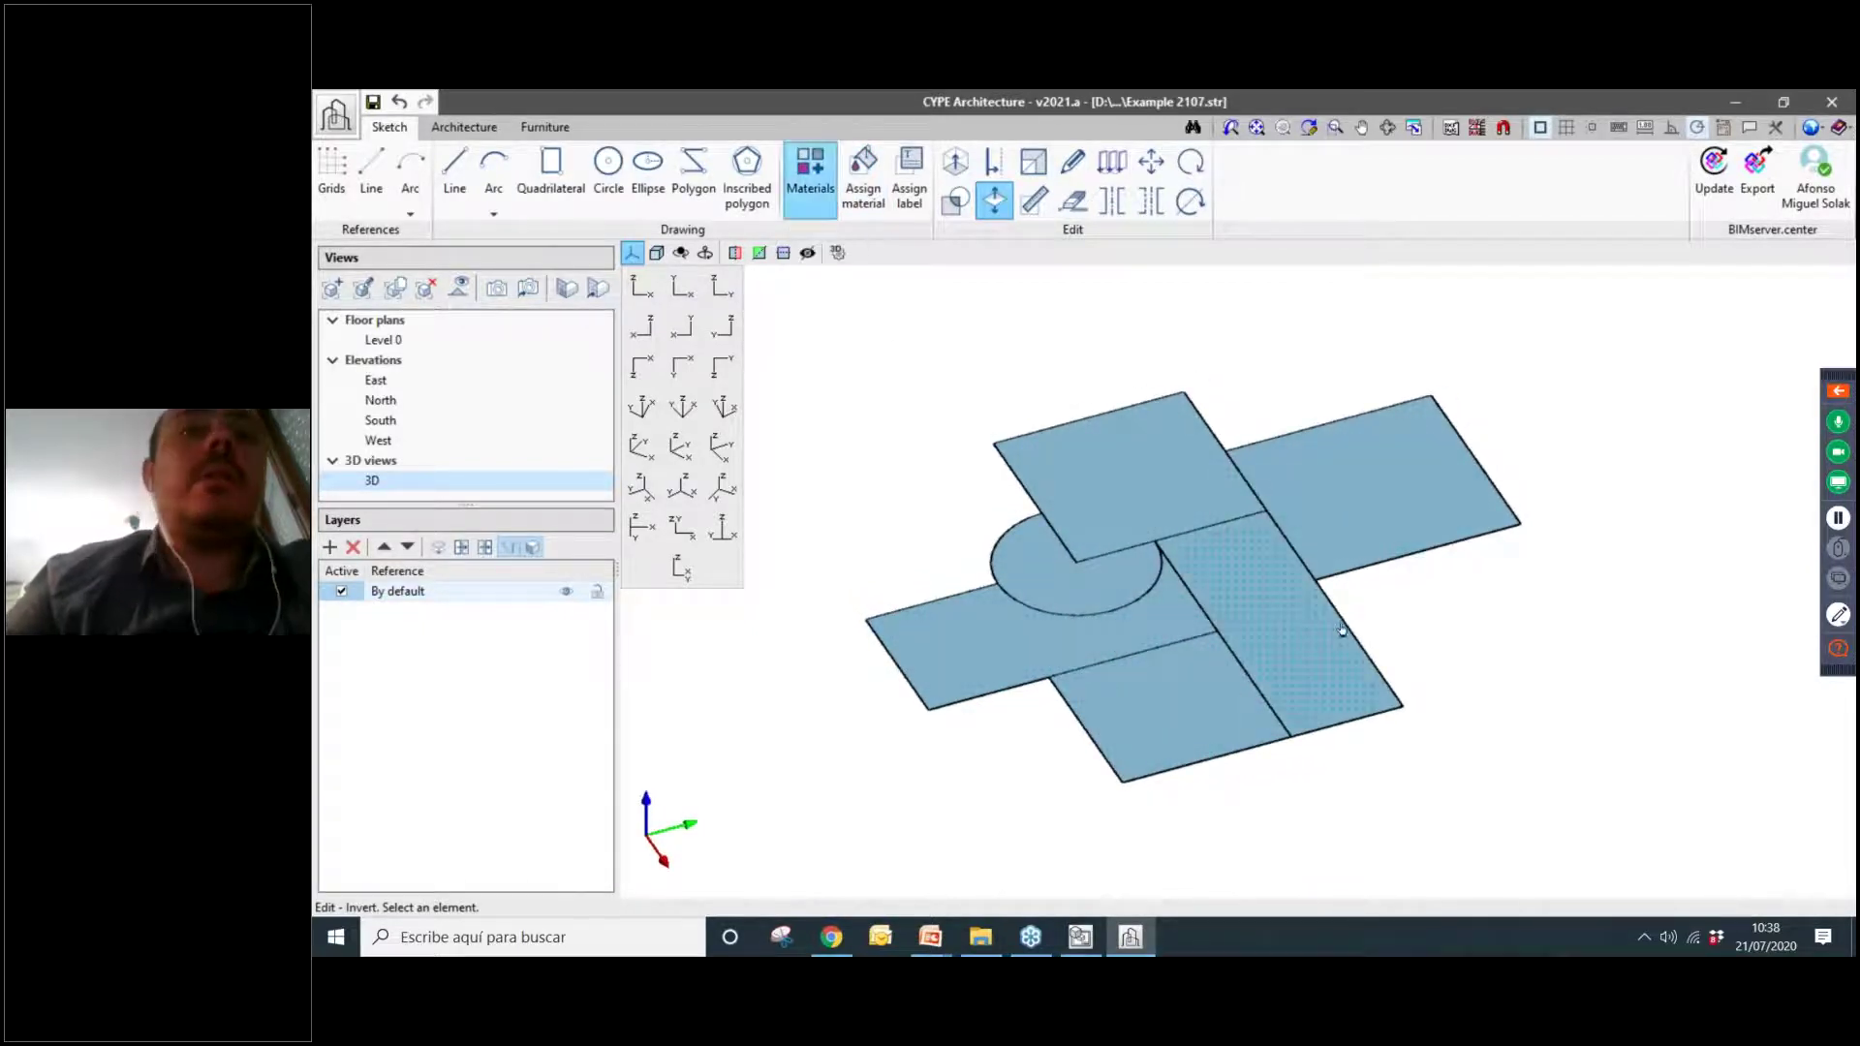
Add a new material to the Materials list and name it Kitchen.
left_click(810, 174)
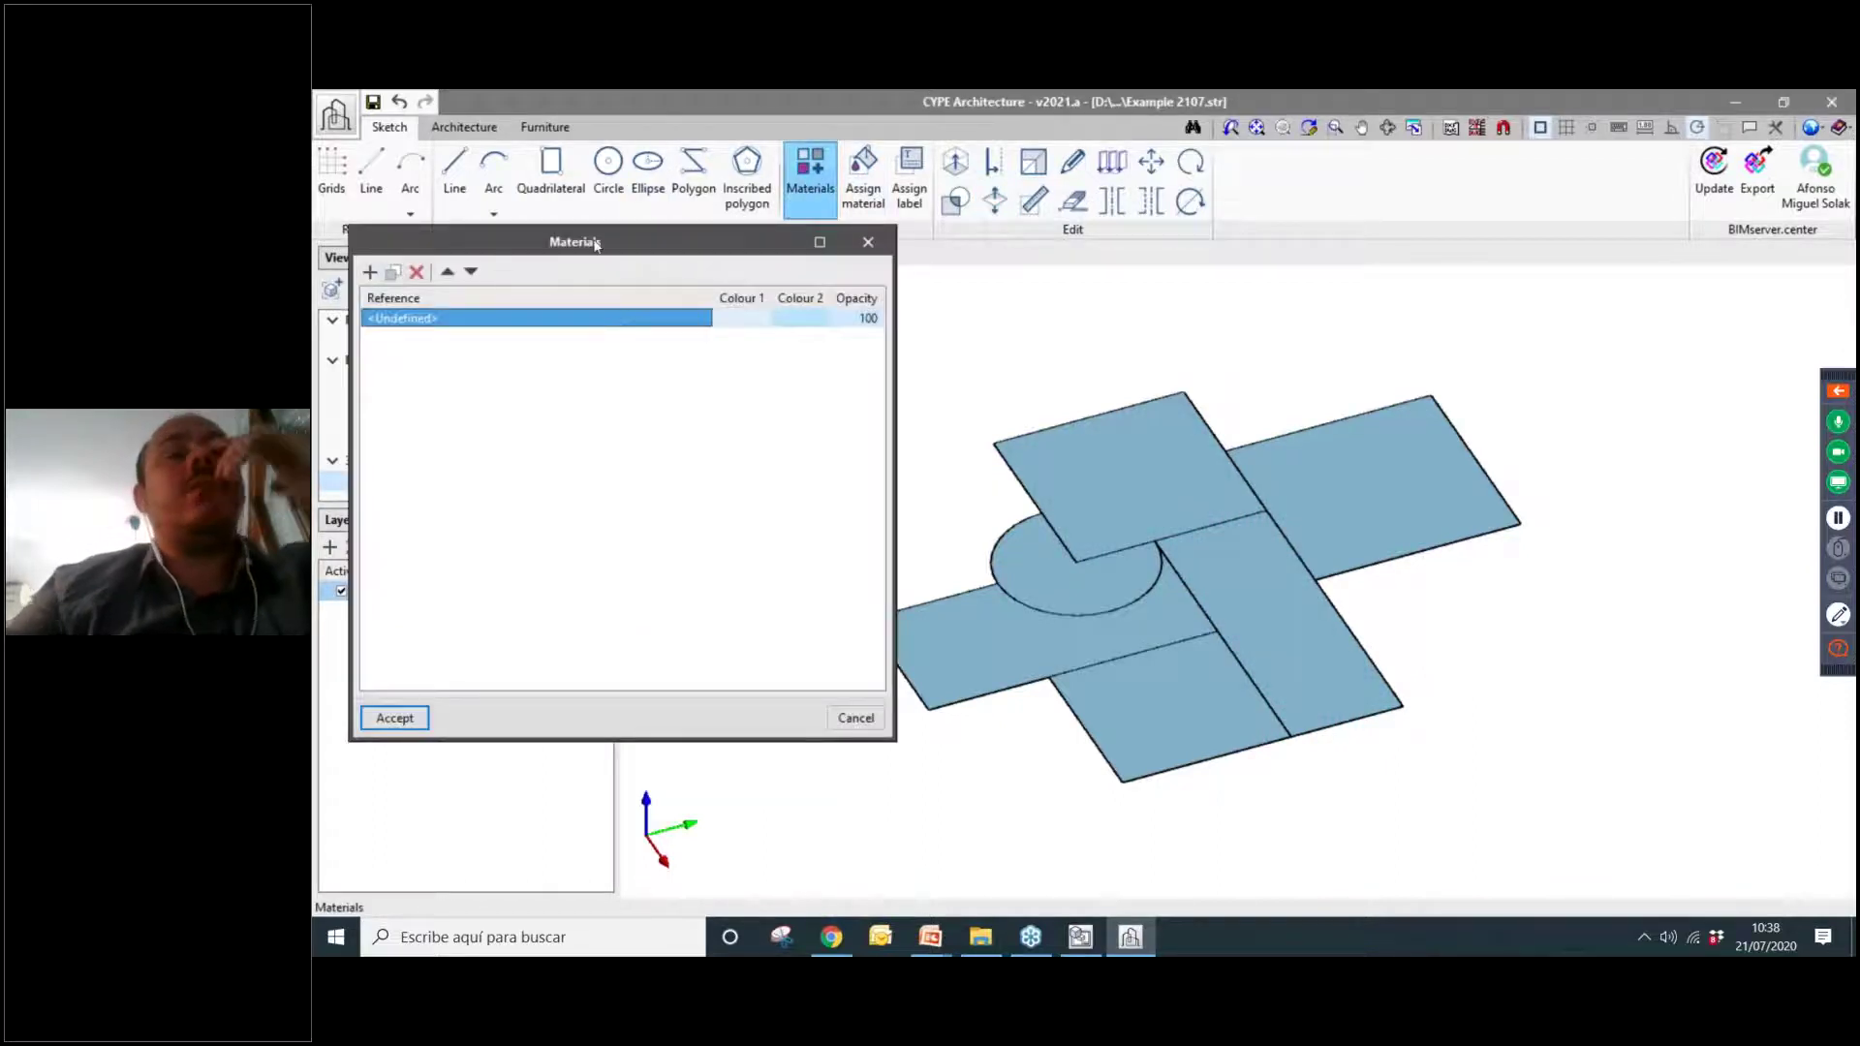
left_click_drag(620, 249, 691, 250)
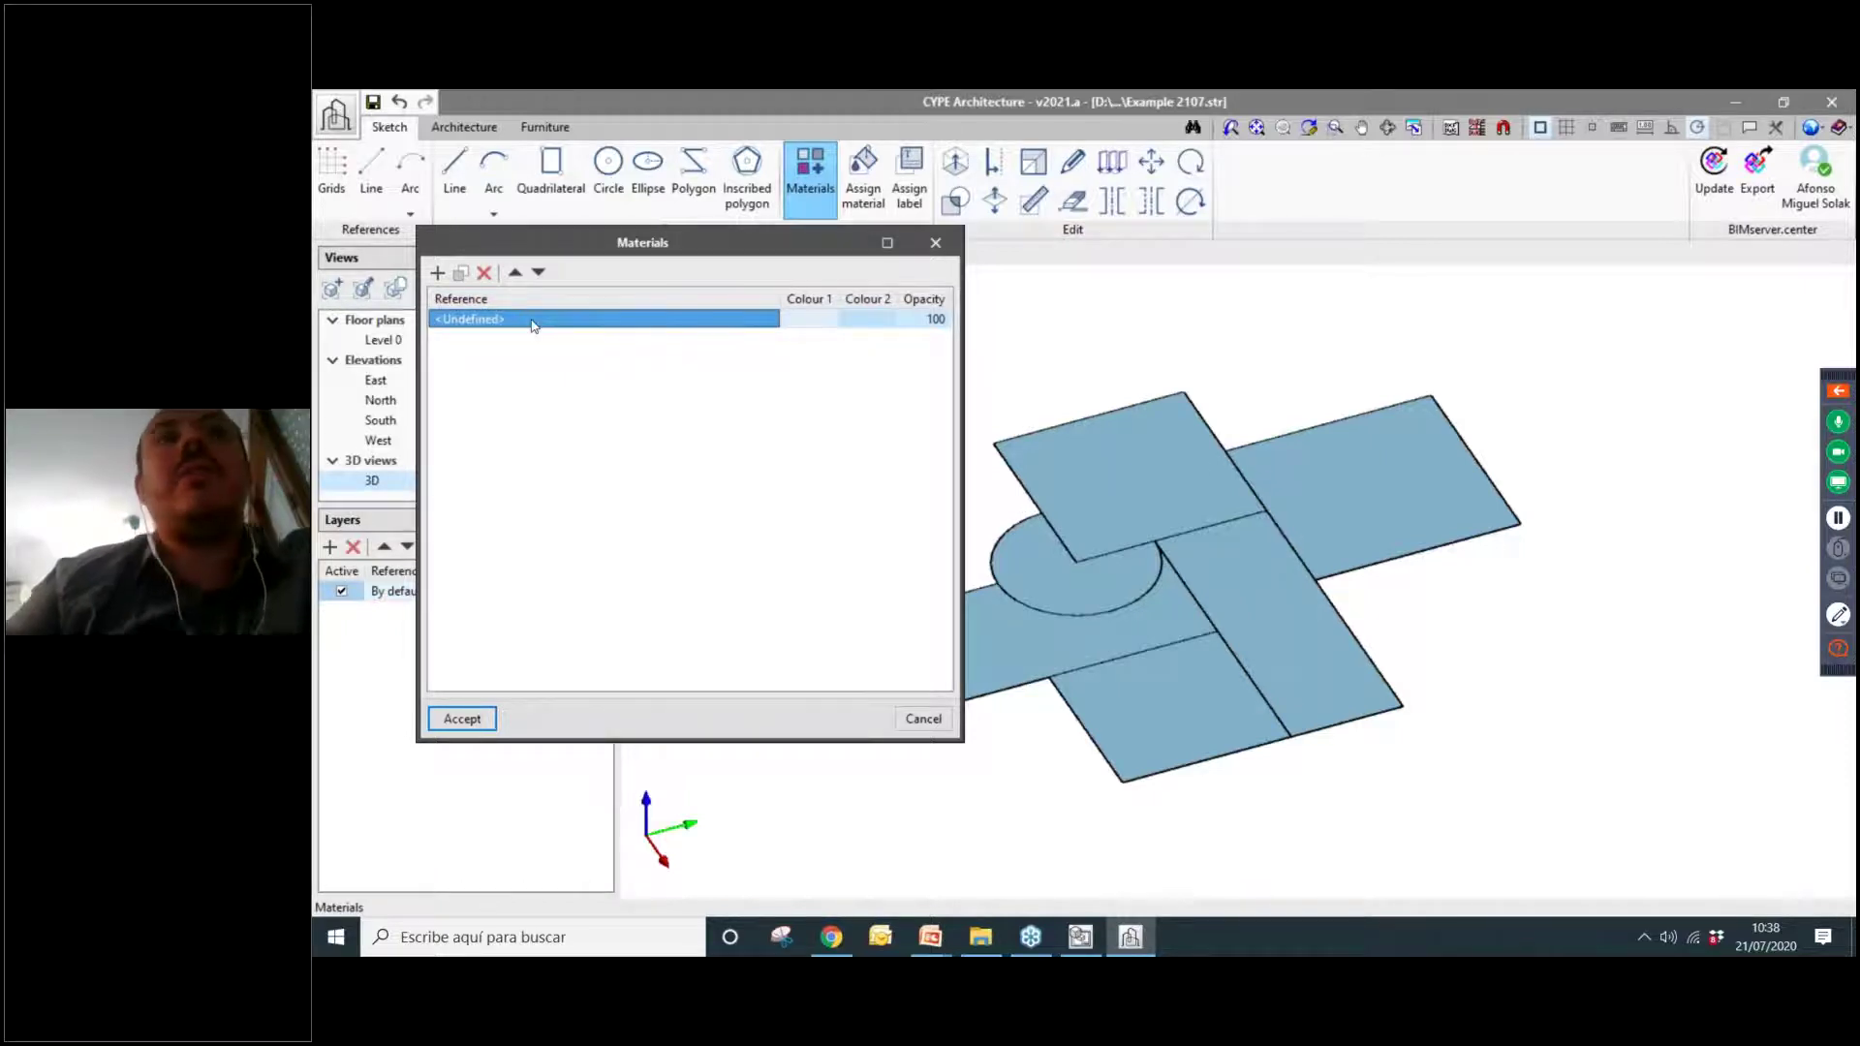
left_click(437, 272)
left_click(599, 338)
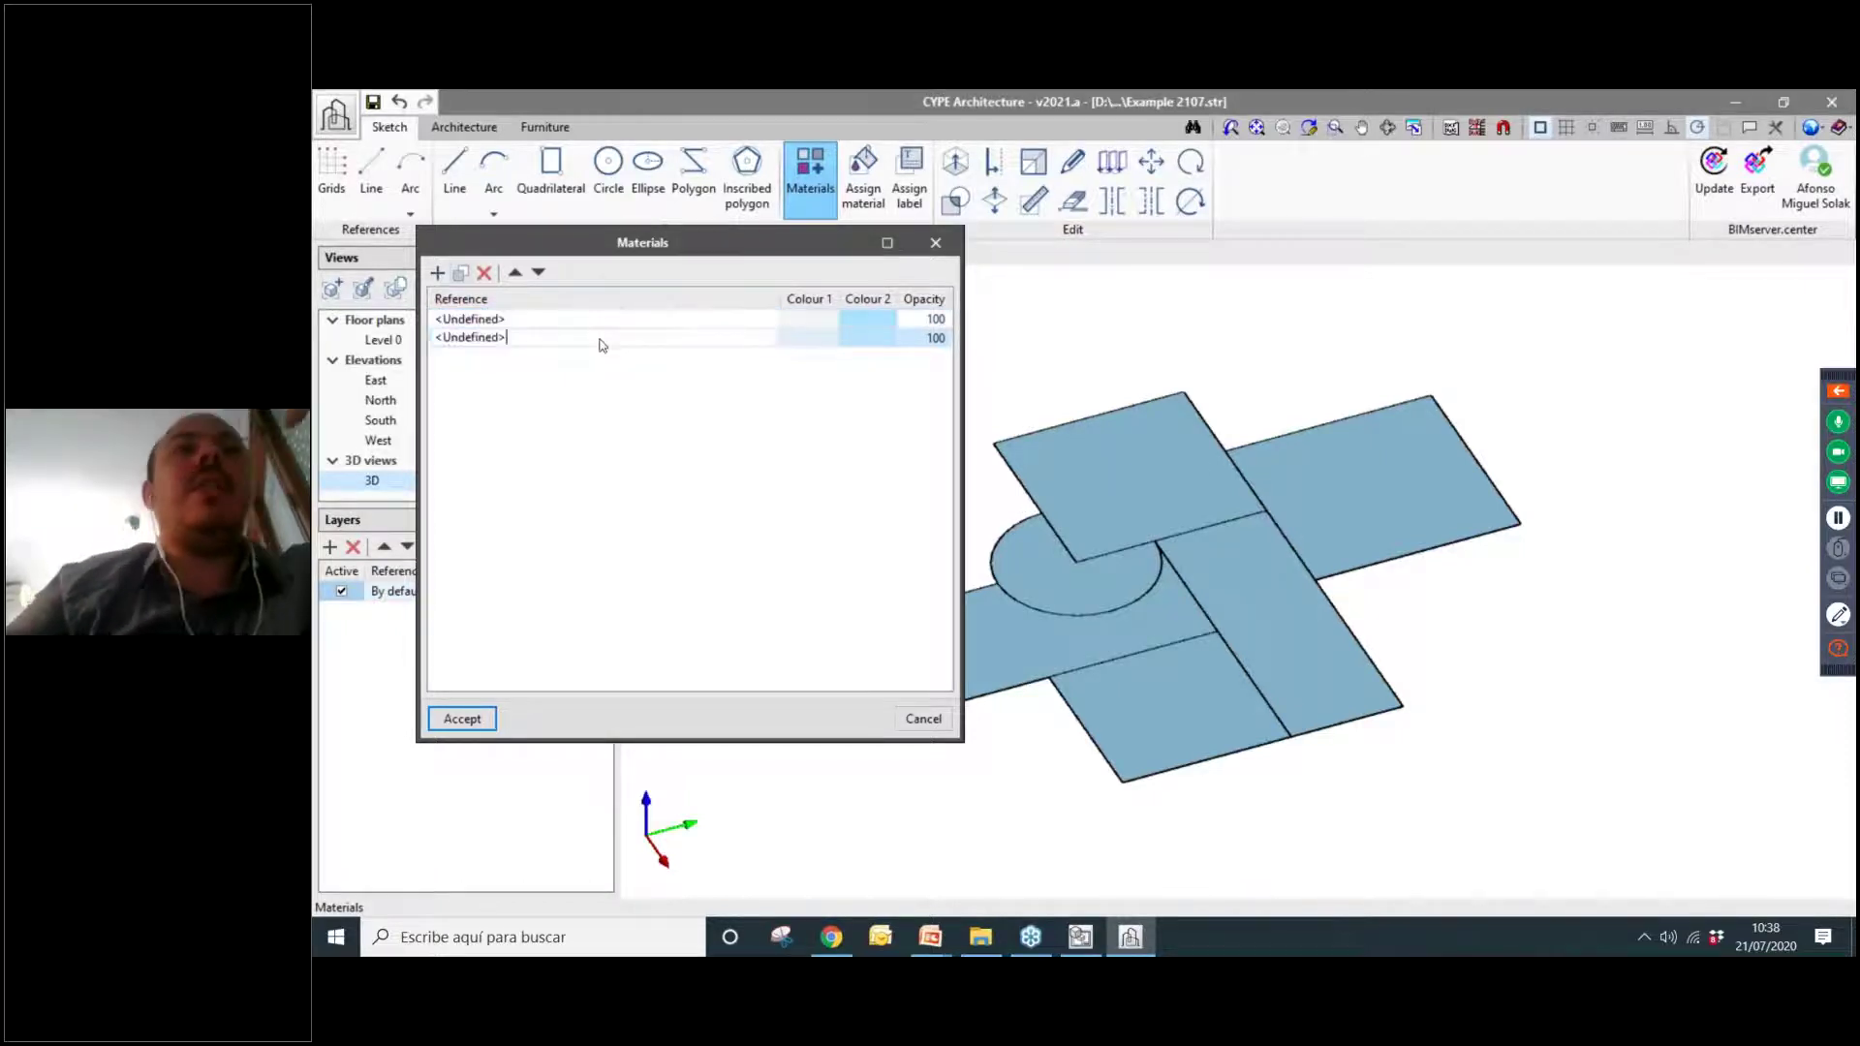
double_click(439, 339)
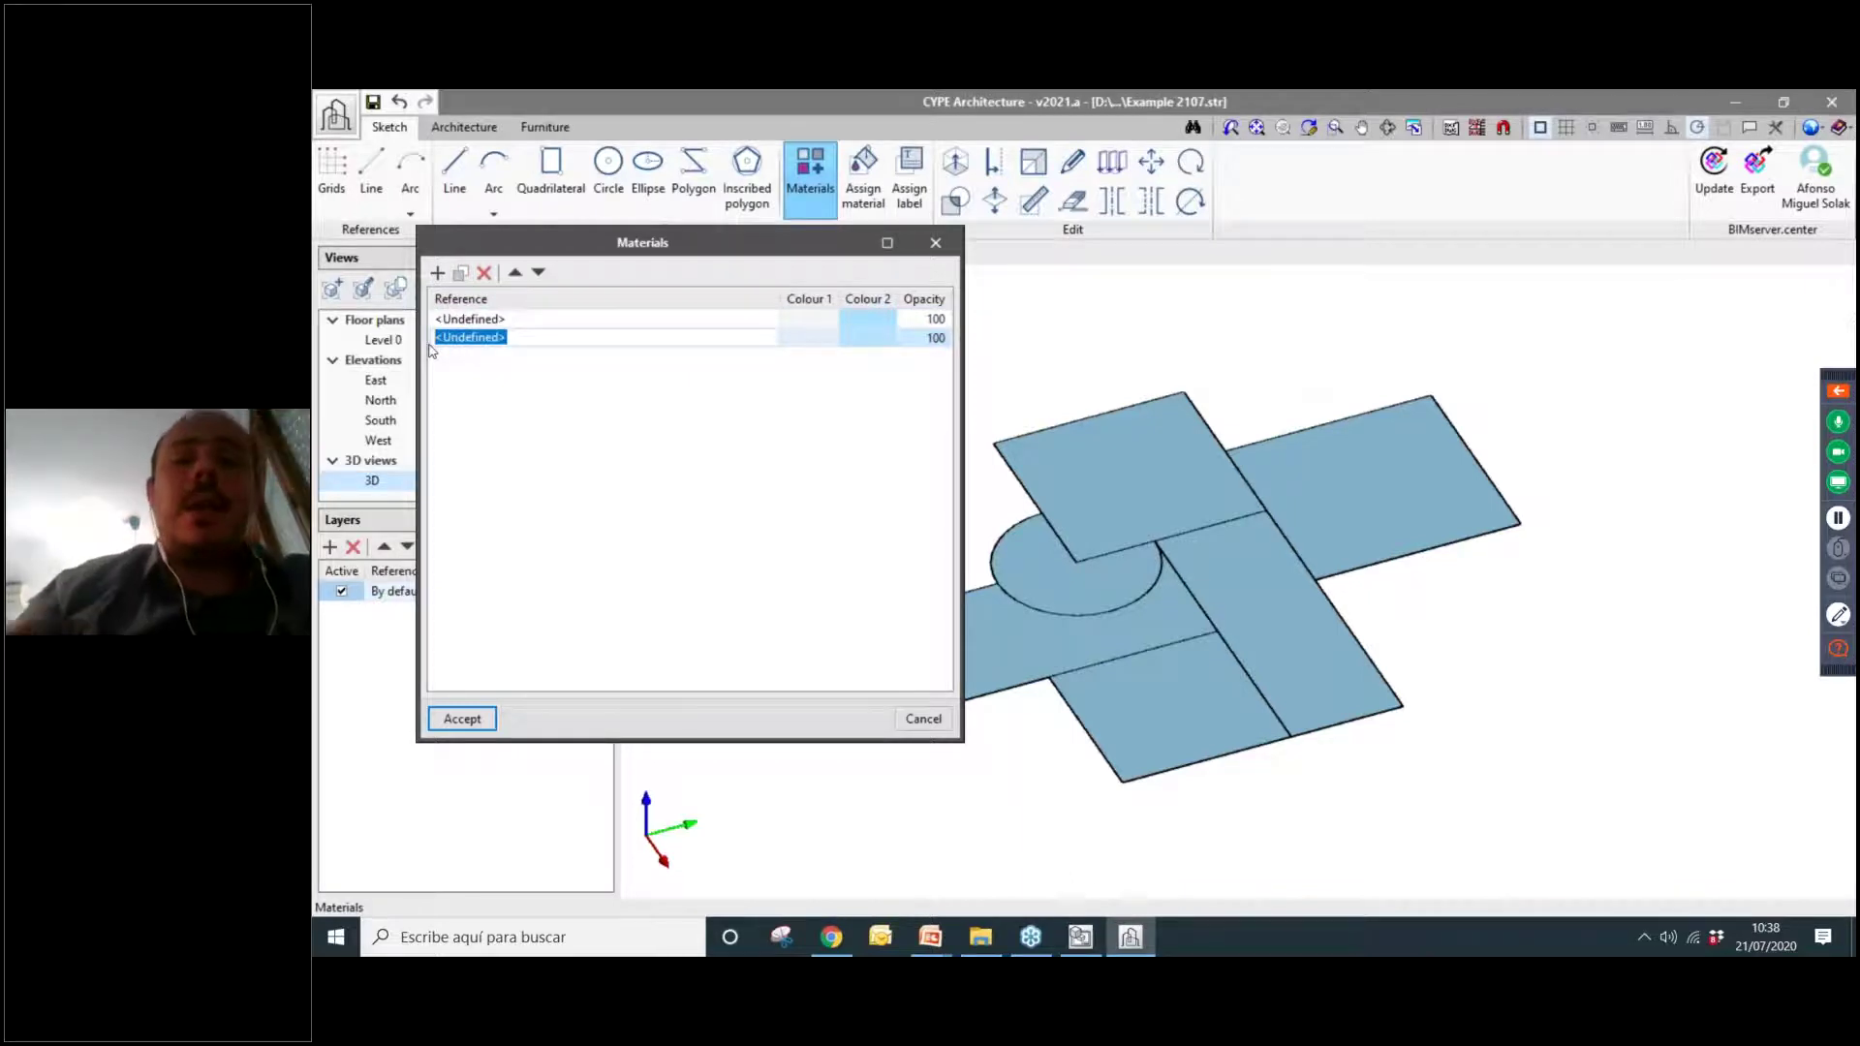
key("BackSpace")
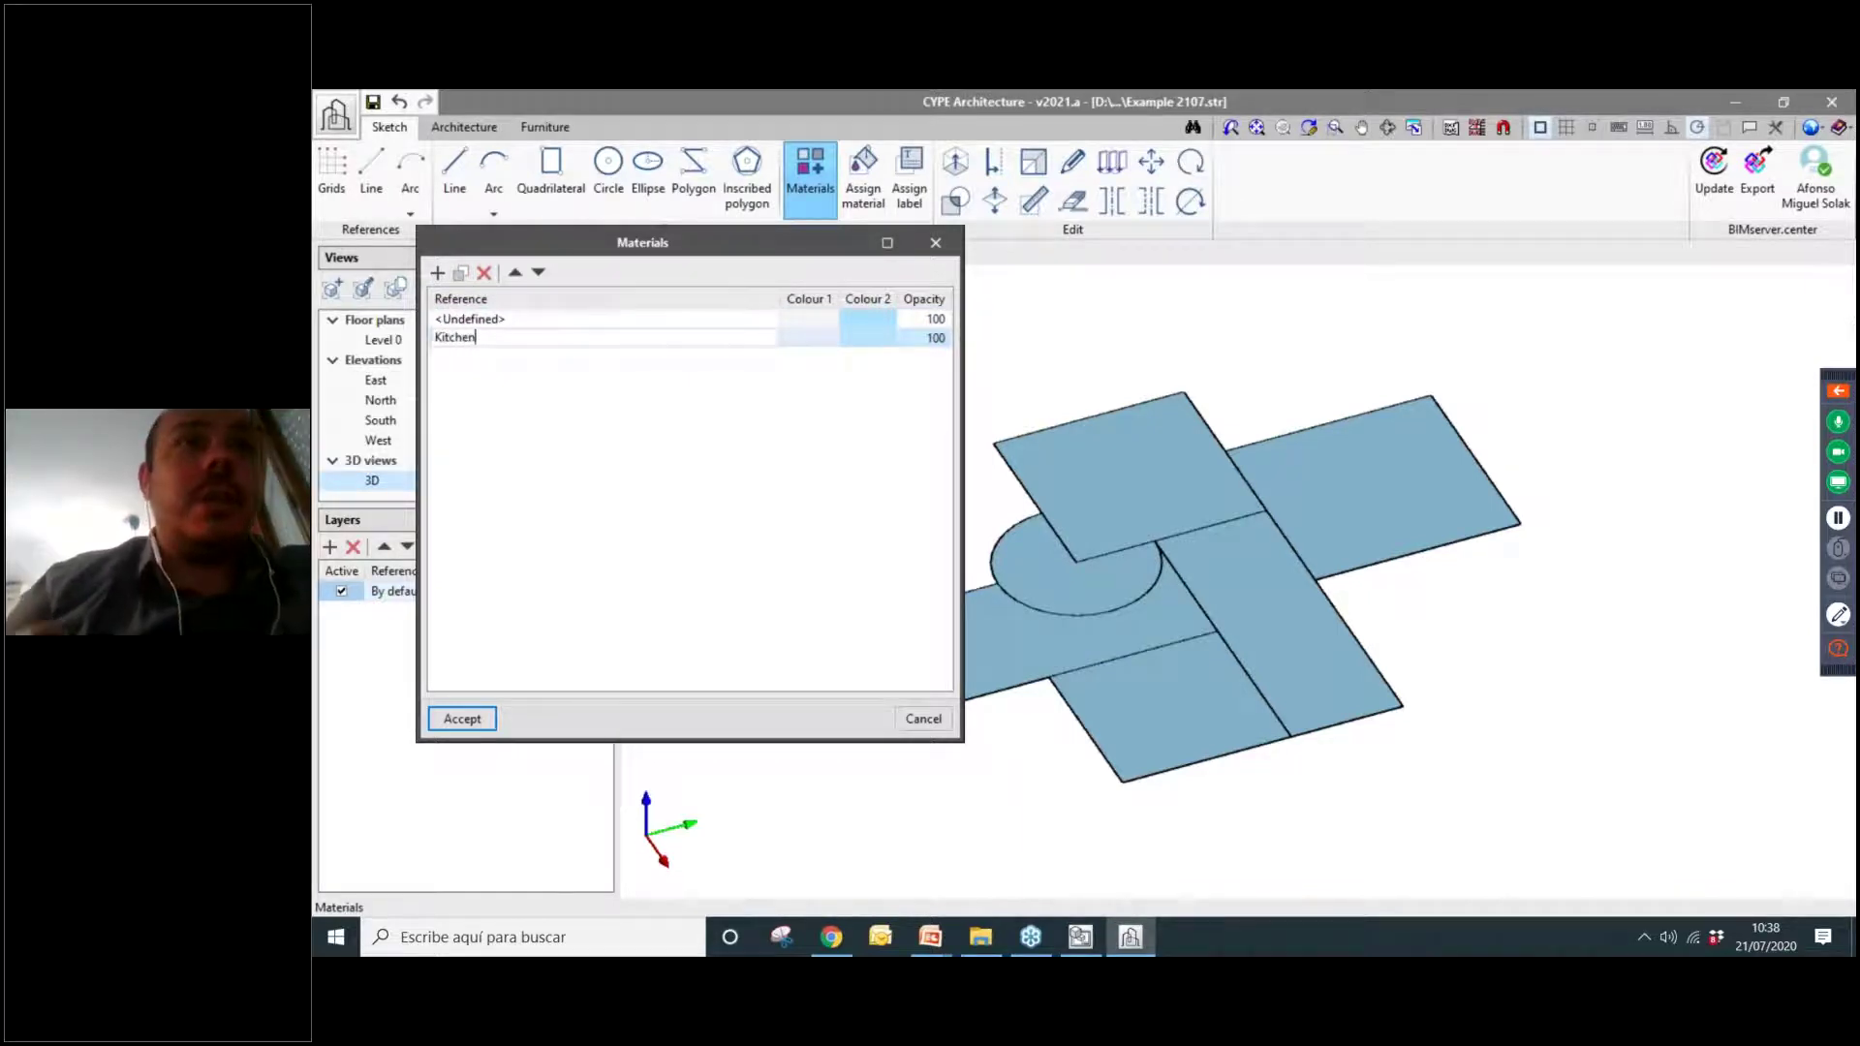
key("Return")
Set the Kitchen material's Colour 1 to red (255, 0, 0) and Colour 2 to light red (255, 128, 128).
left_click(829, 340)
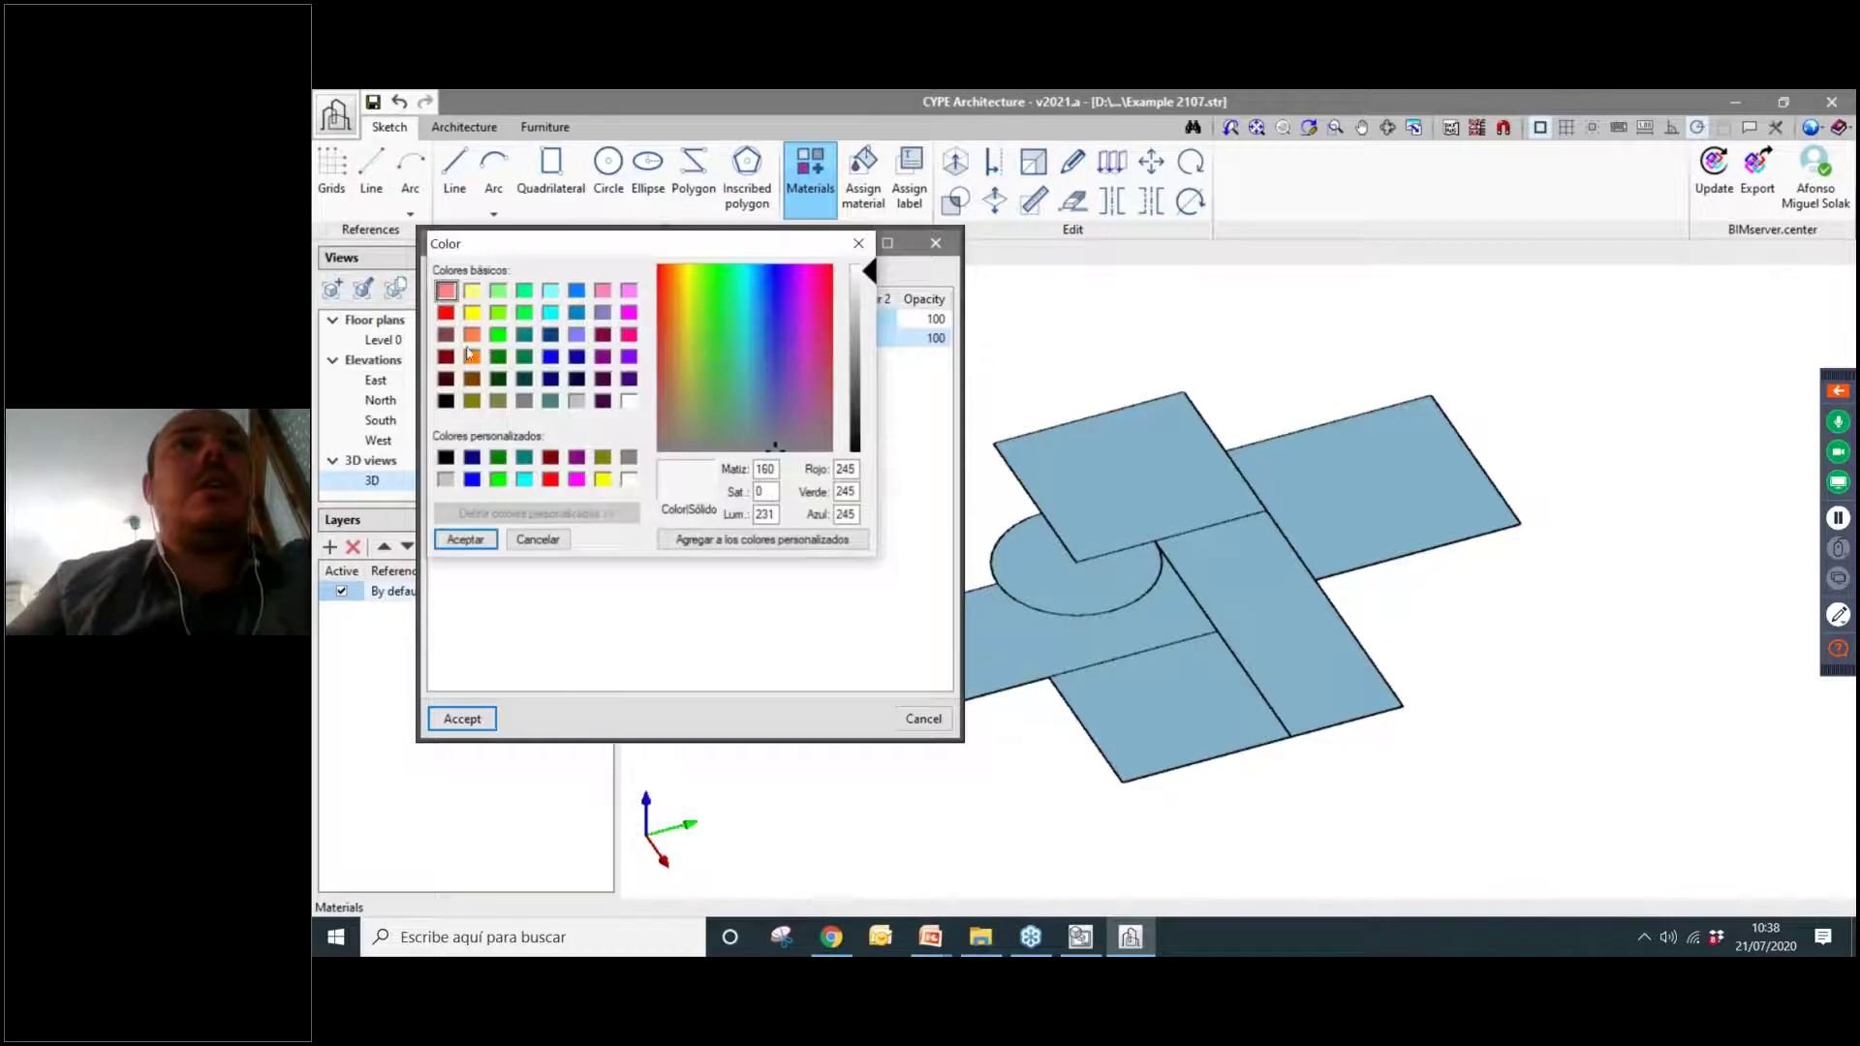
left_click(445, 316)
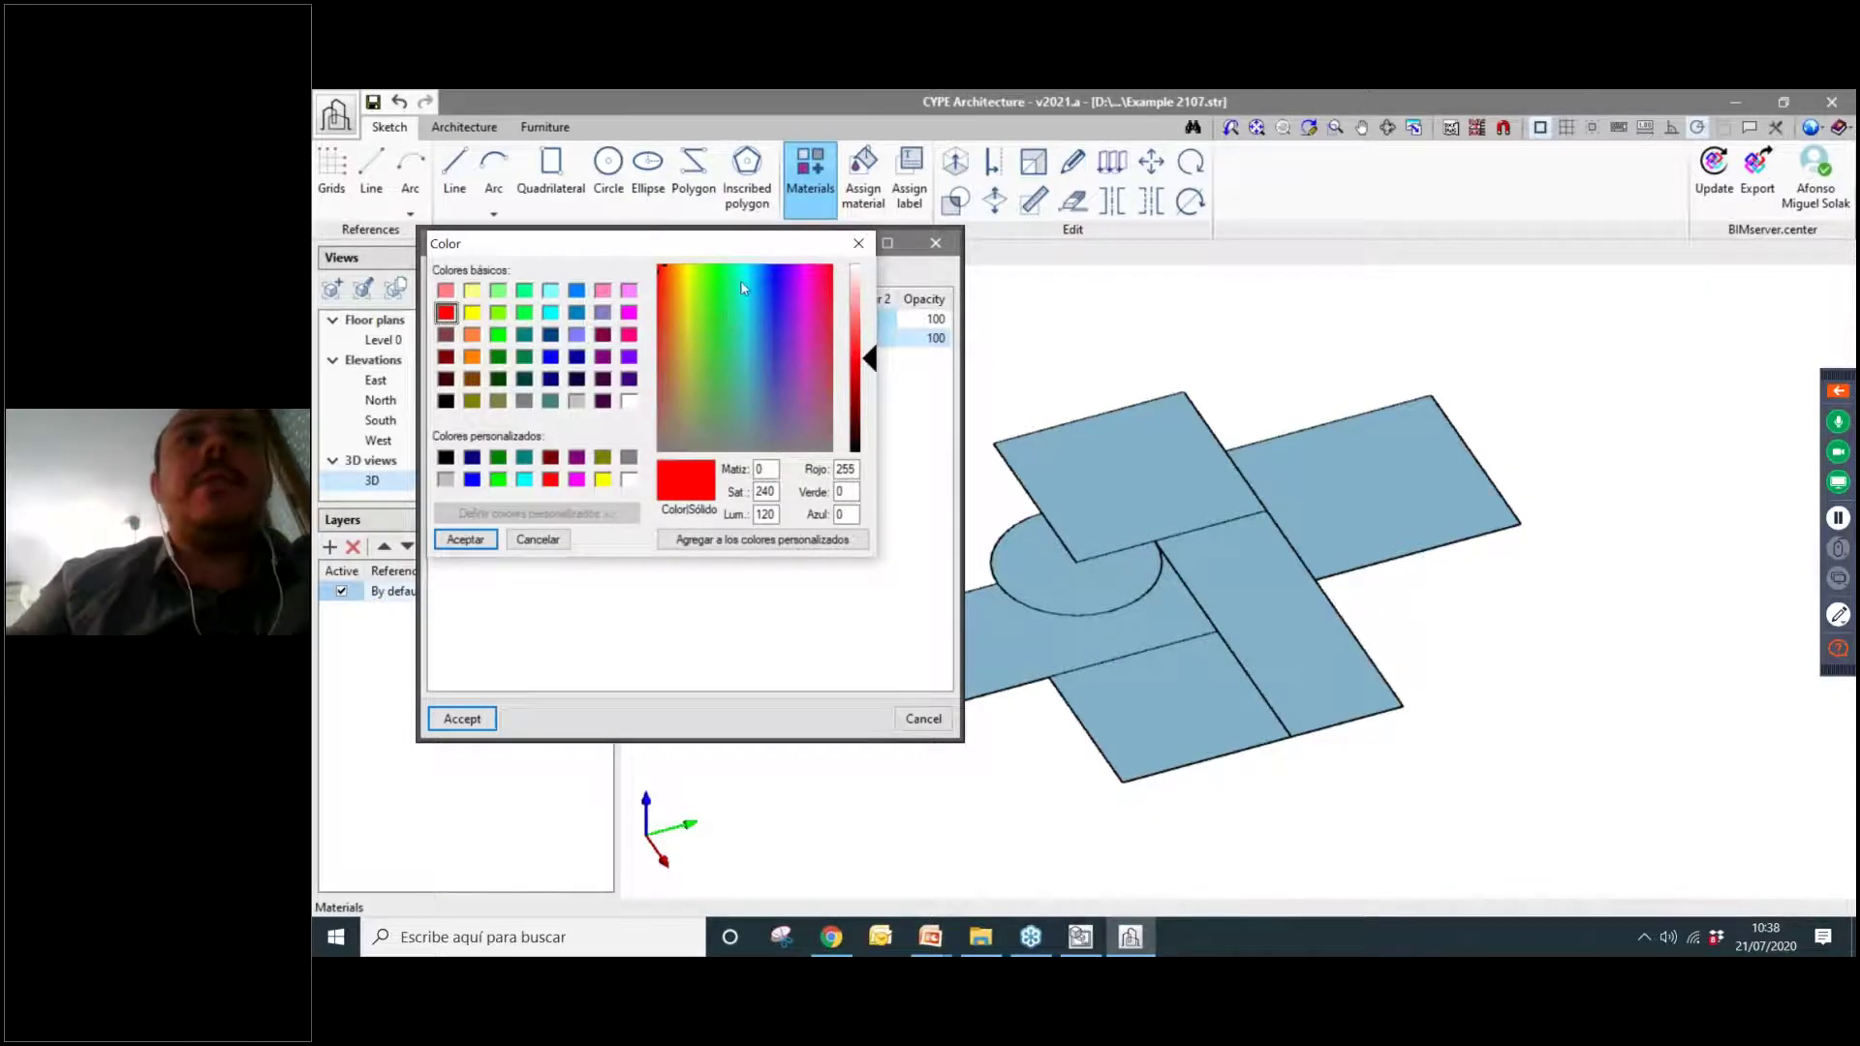
left_click(863, 288)
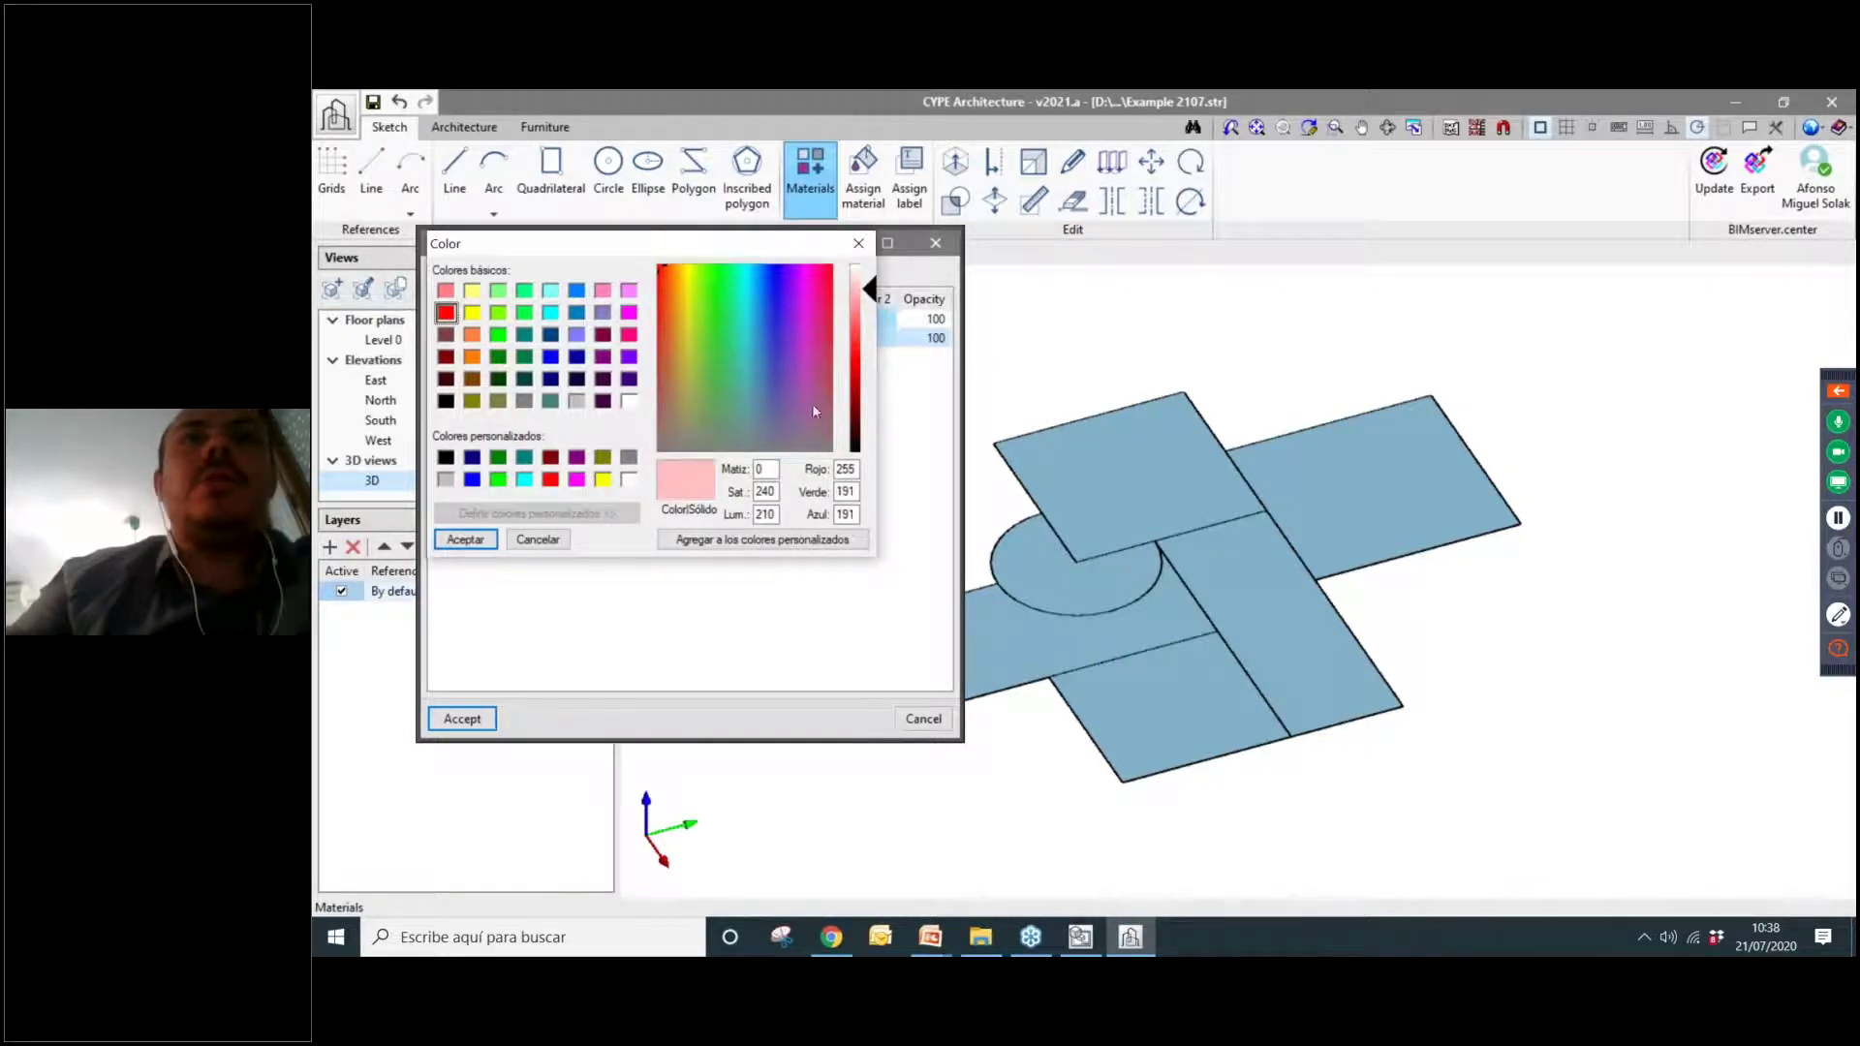
left_click(451, 317)
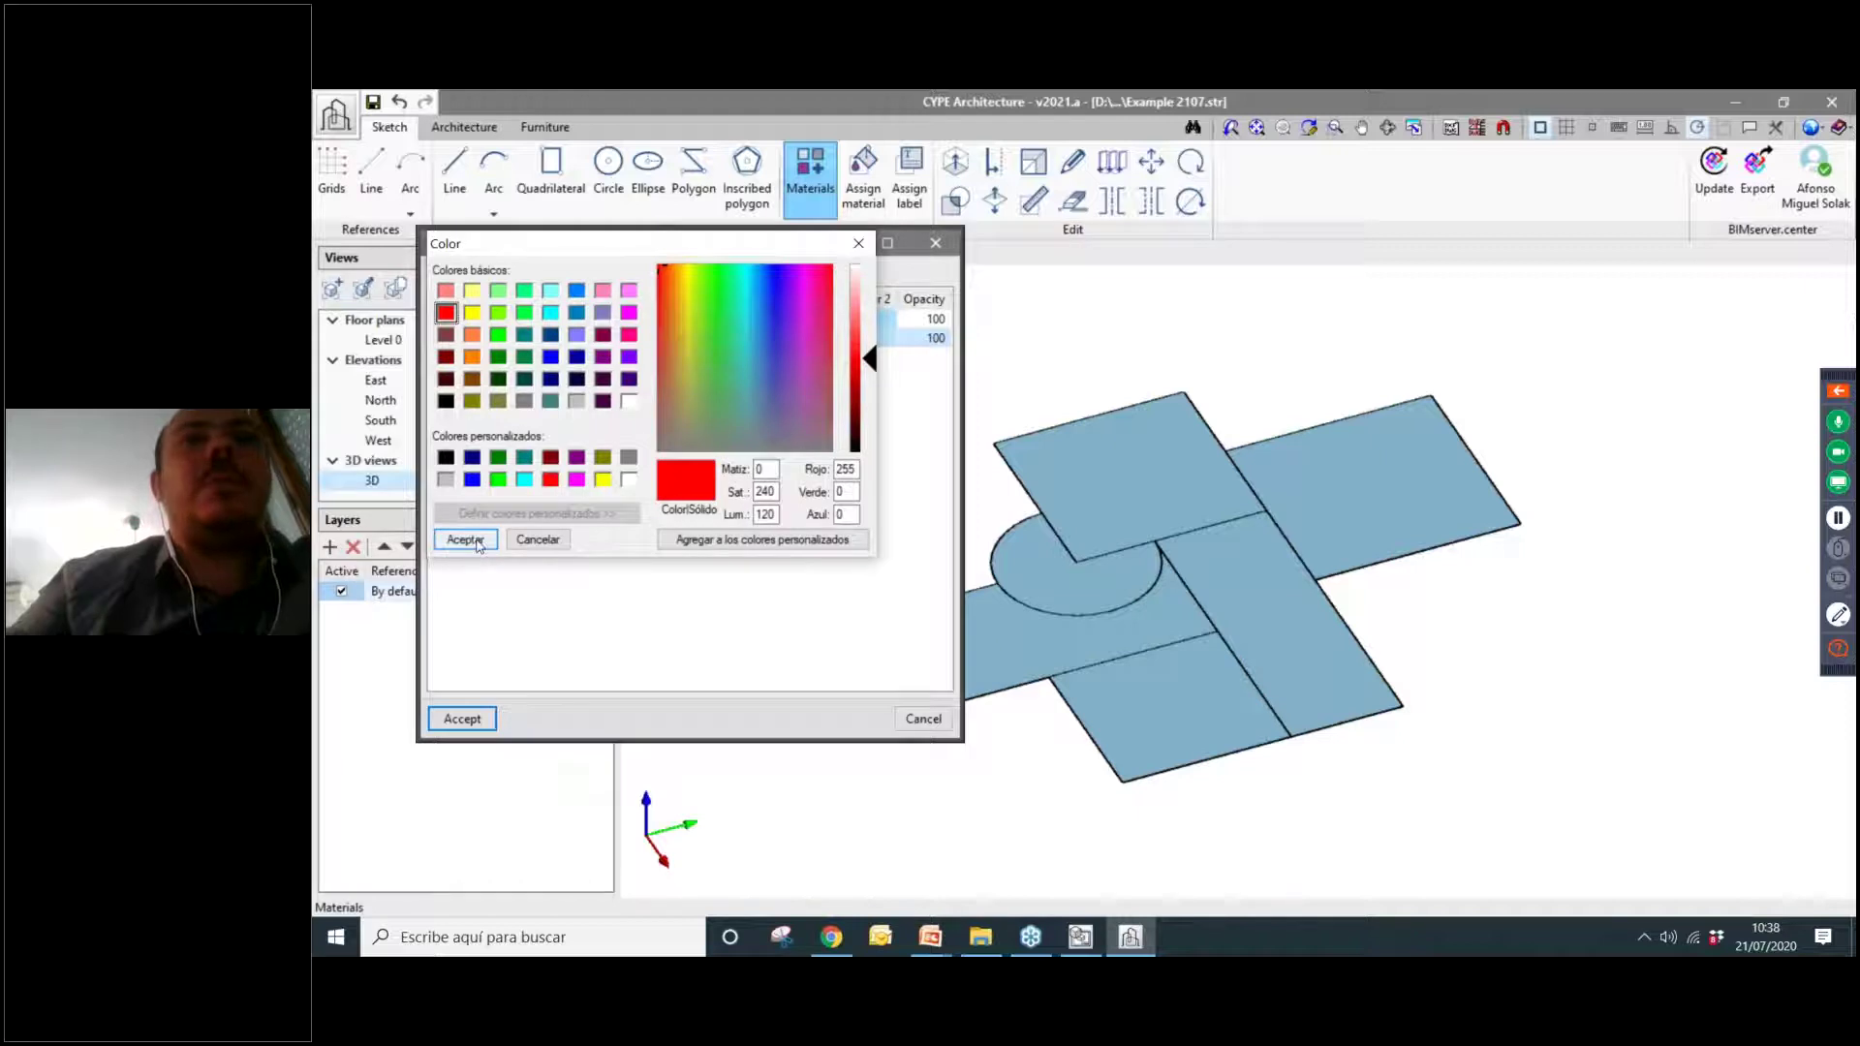
left_click(465, 540)
left_click(859, 335)
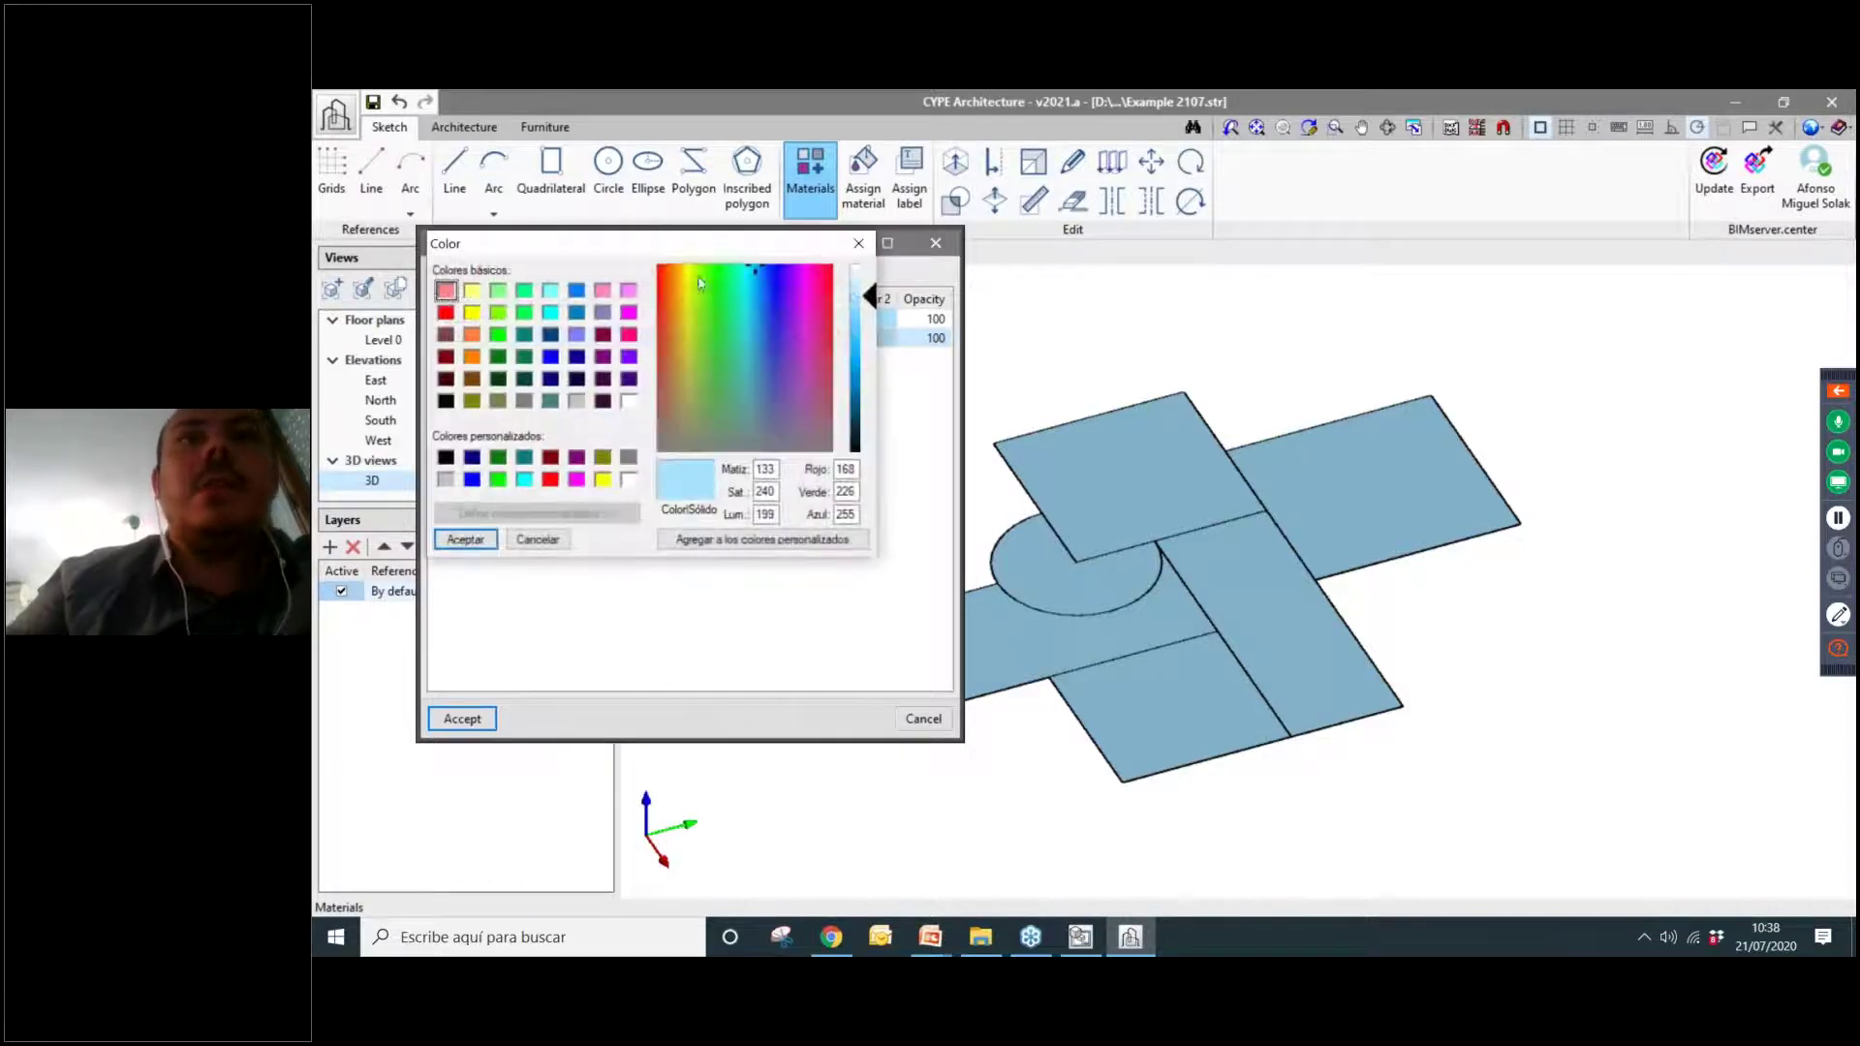
left_click(448, 293)
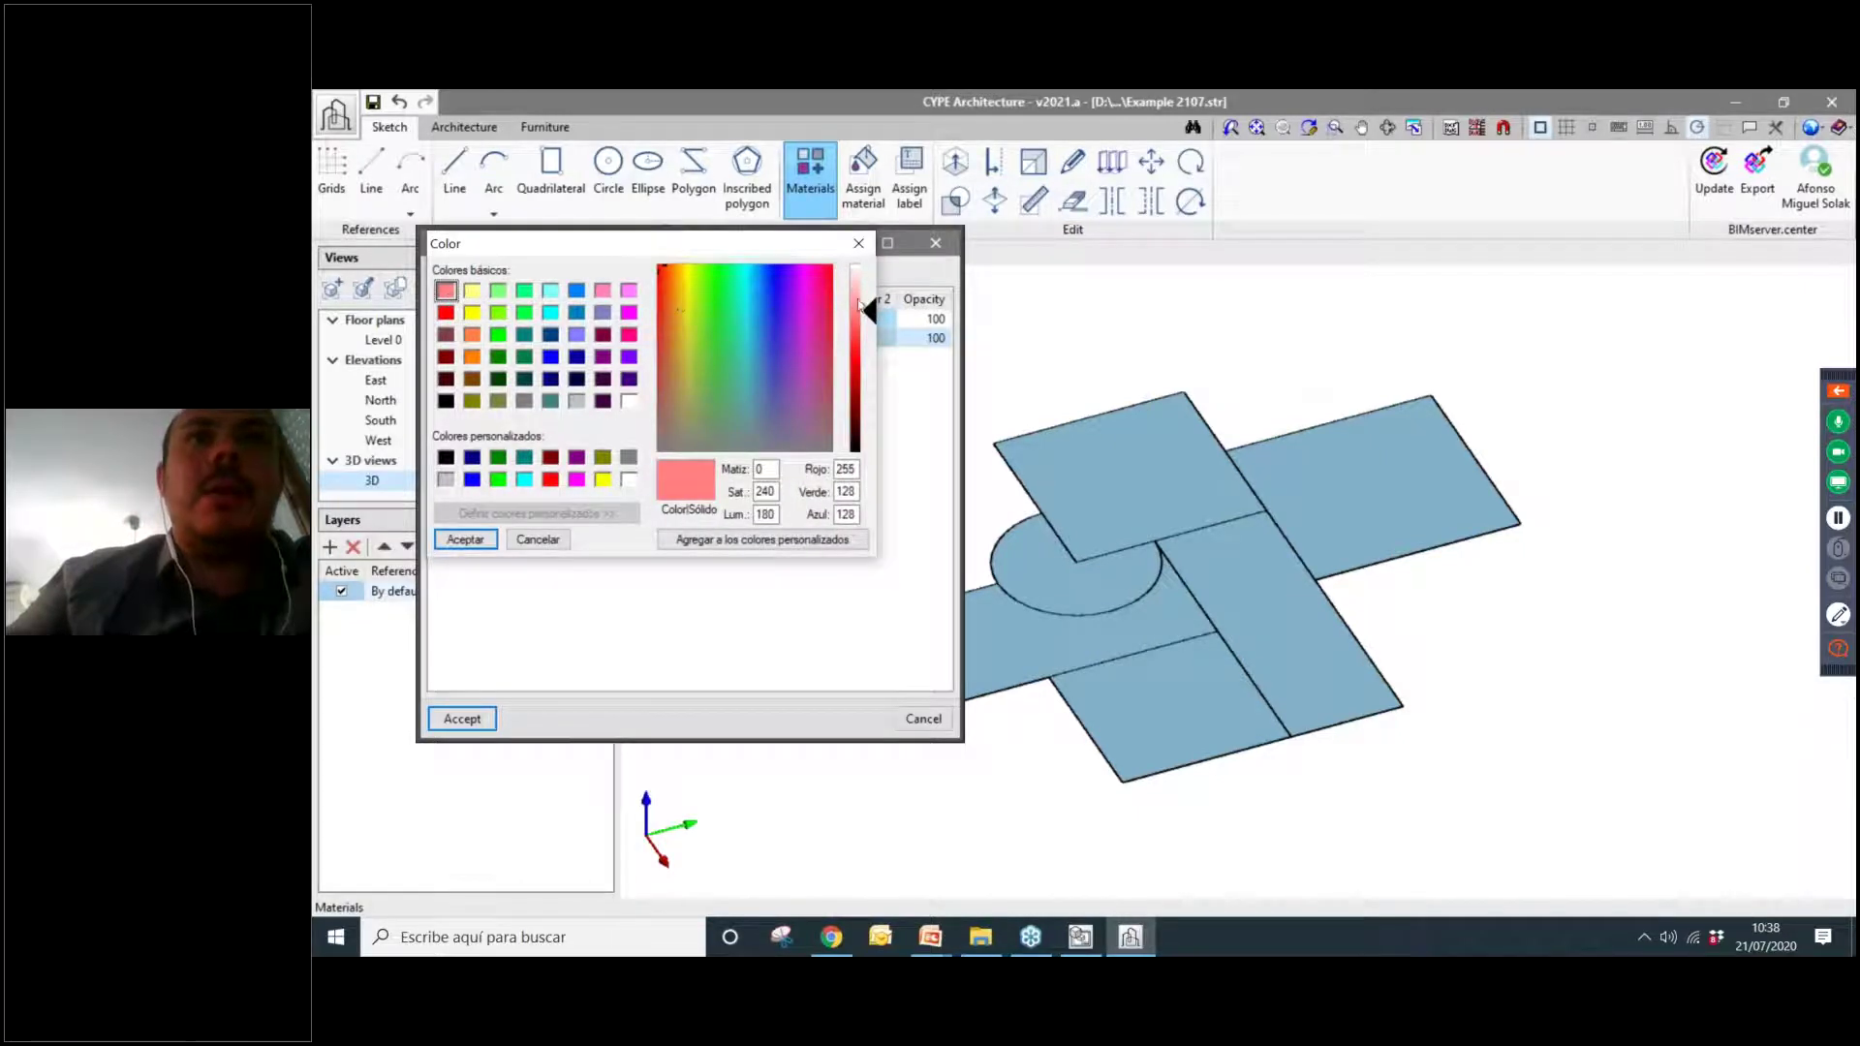
left_click(465, 539)
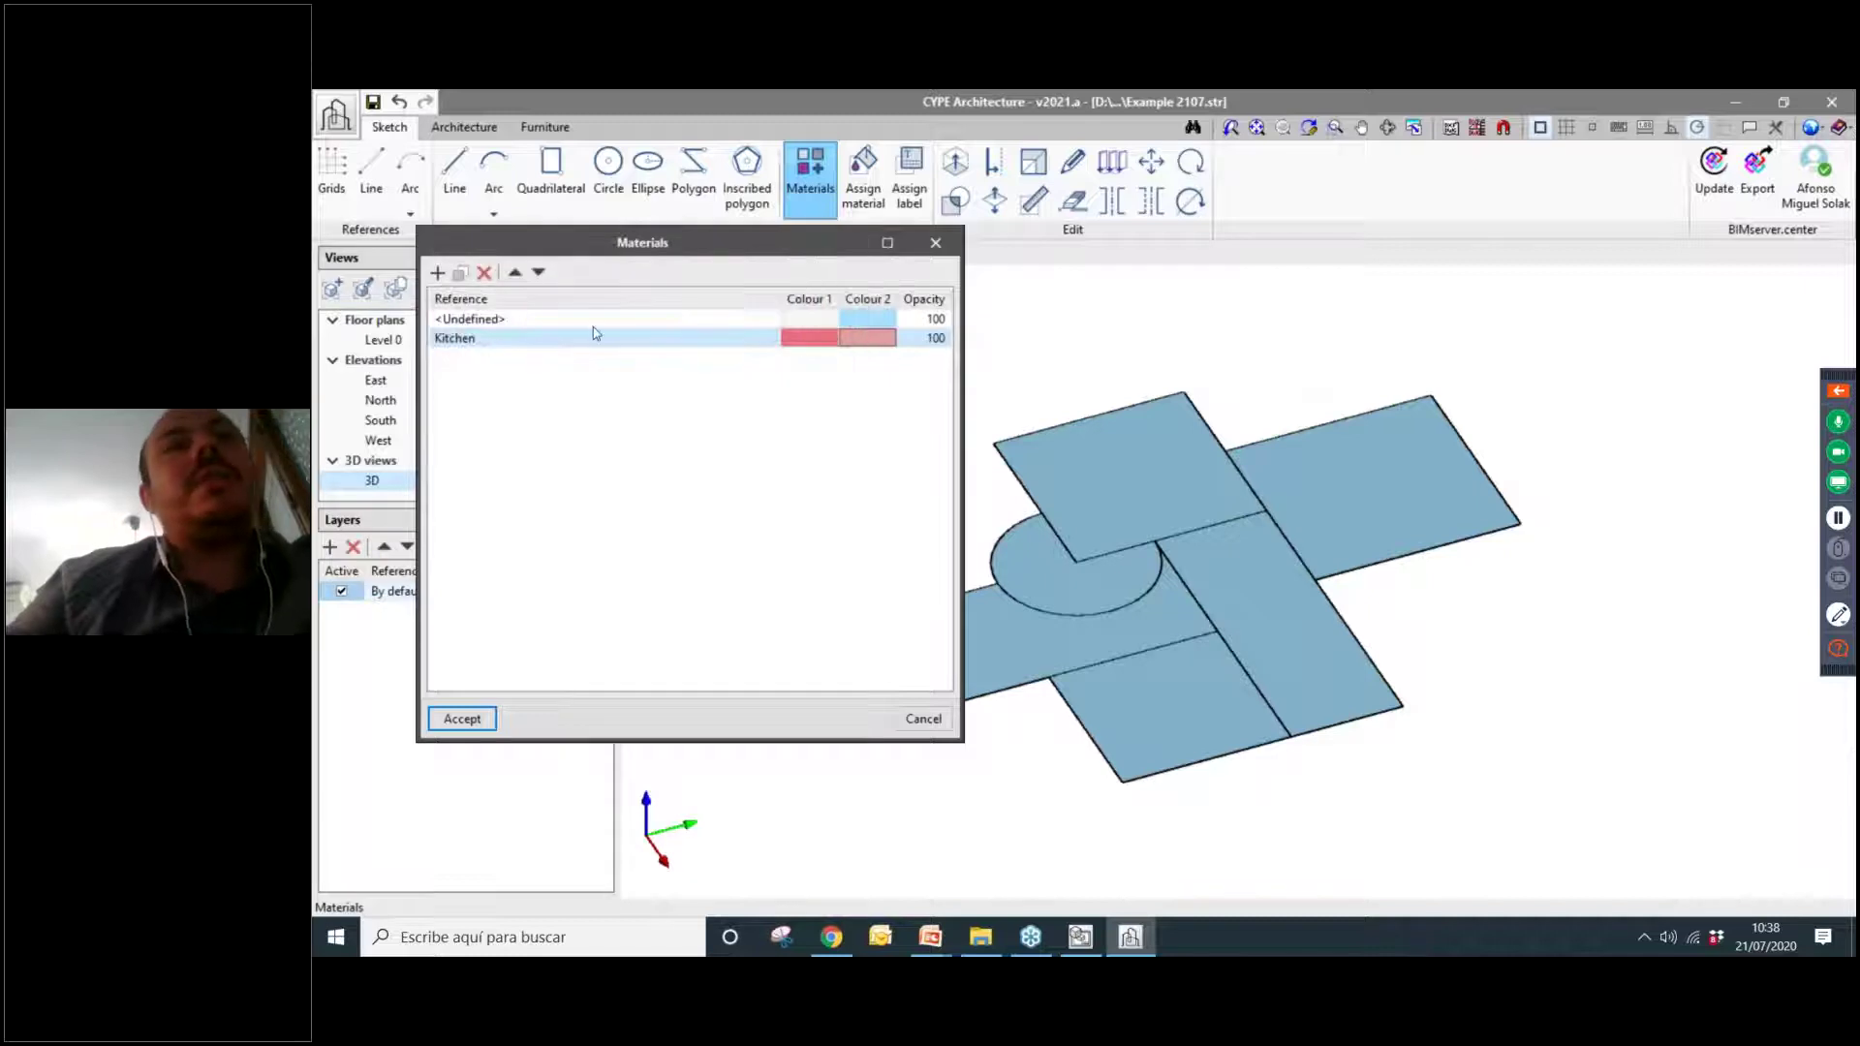
Duplicate the Kitchen material and rename the copy Bedrooms.
left_click(461, 274)
left_click(494, 364)
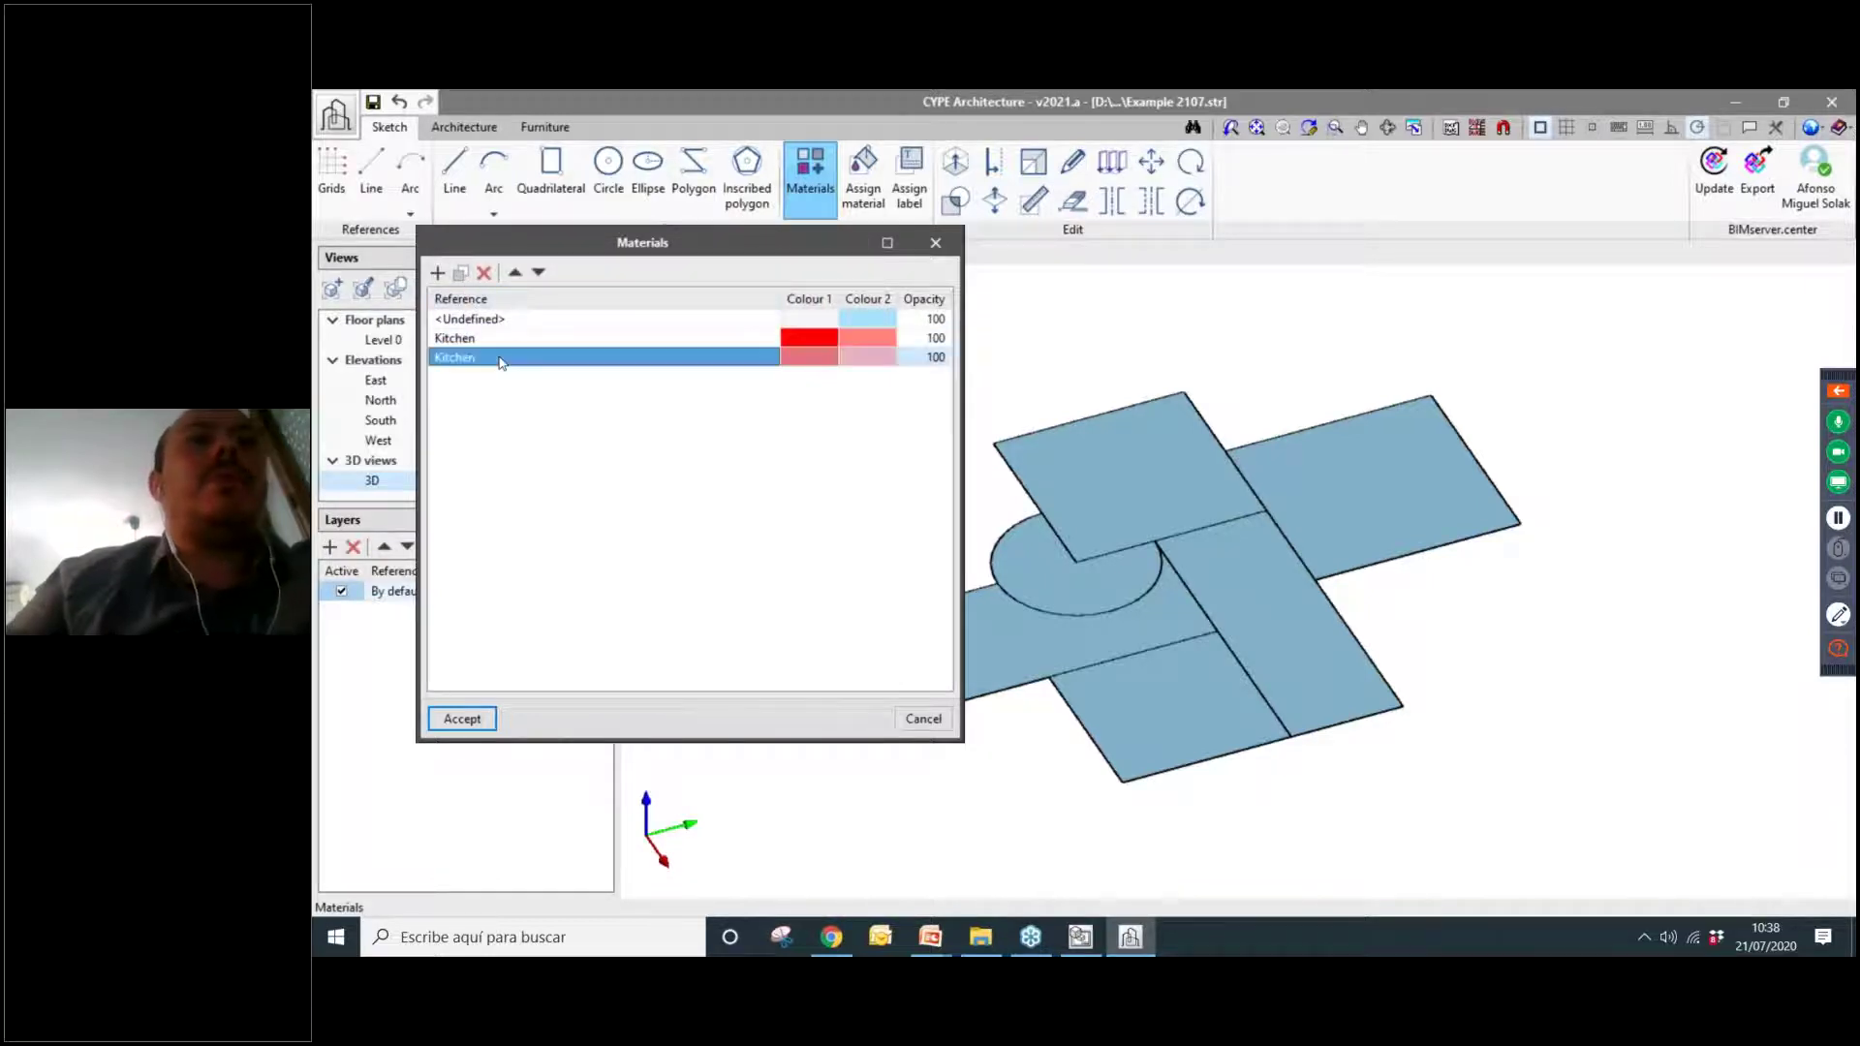
left_click(498, 364)
type("Bedrooms")
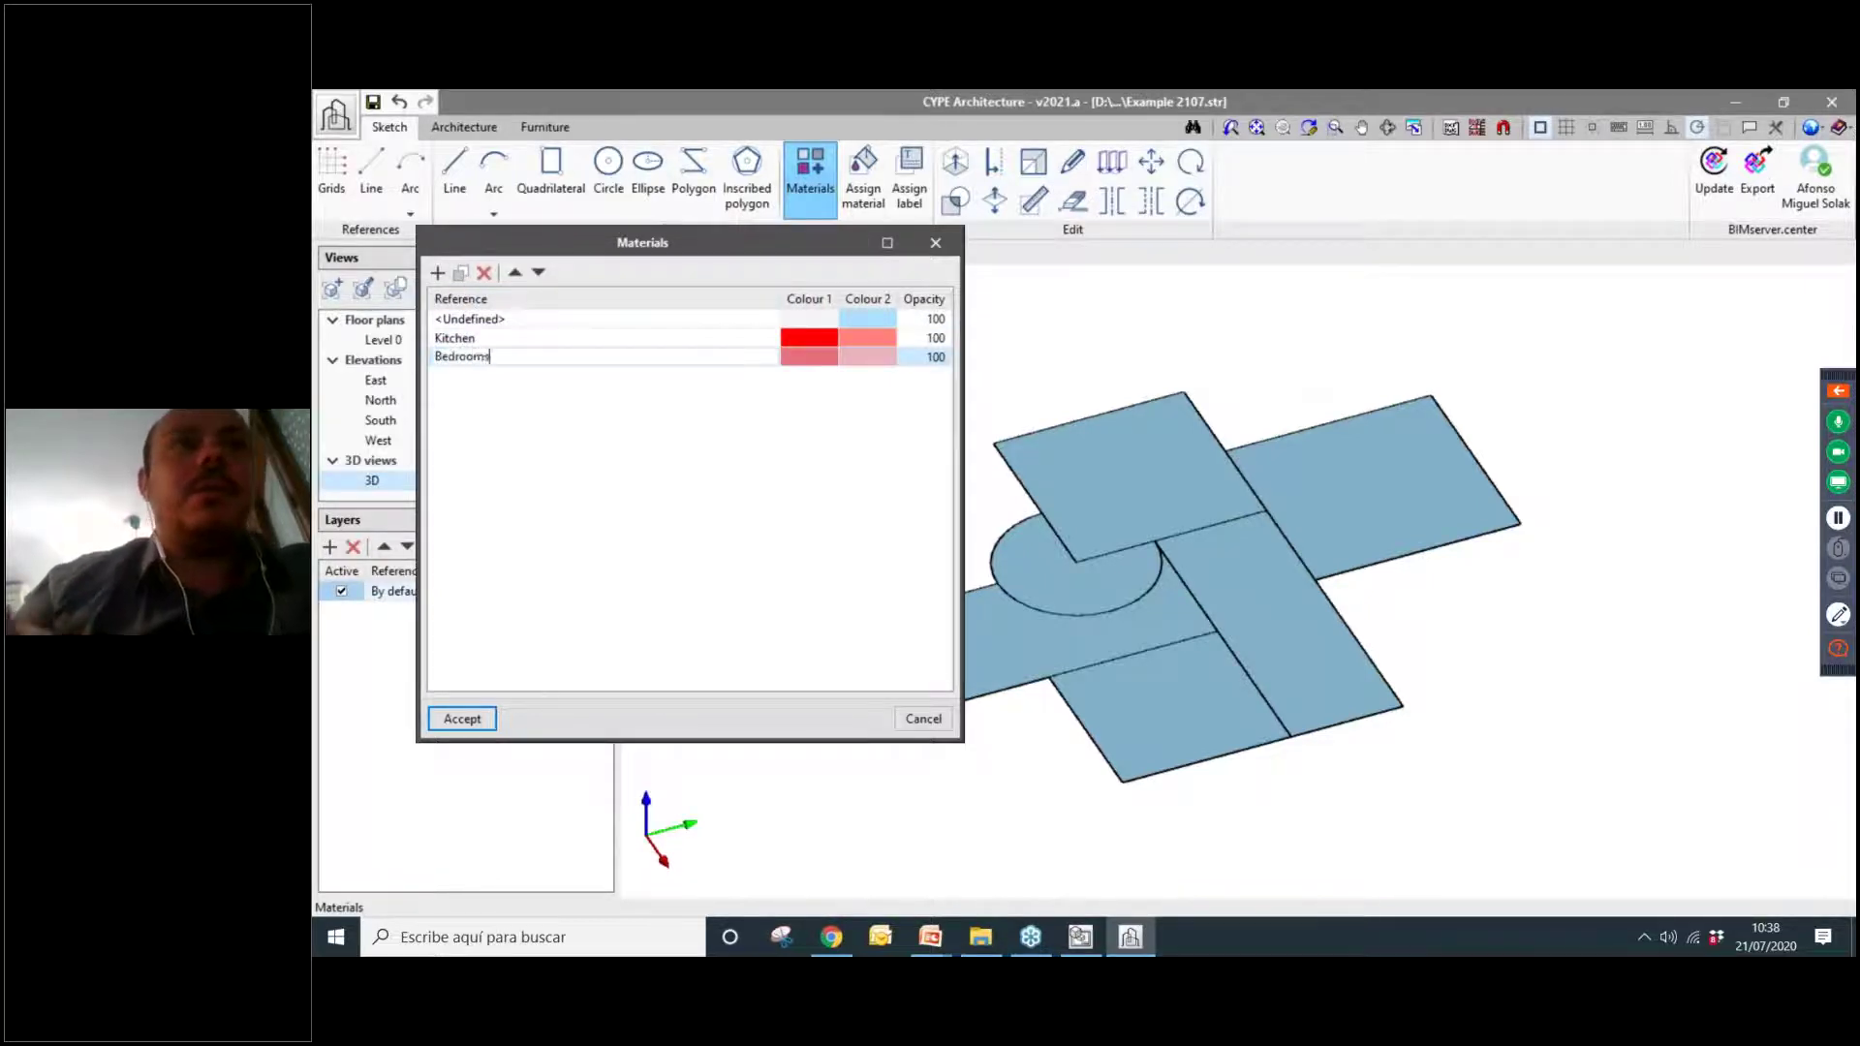
key("Return")
Set the Bedrooms material's Colour 1 to blue and Colour 2 to cyan.
left_click(814, 365)
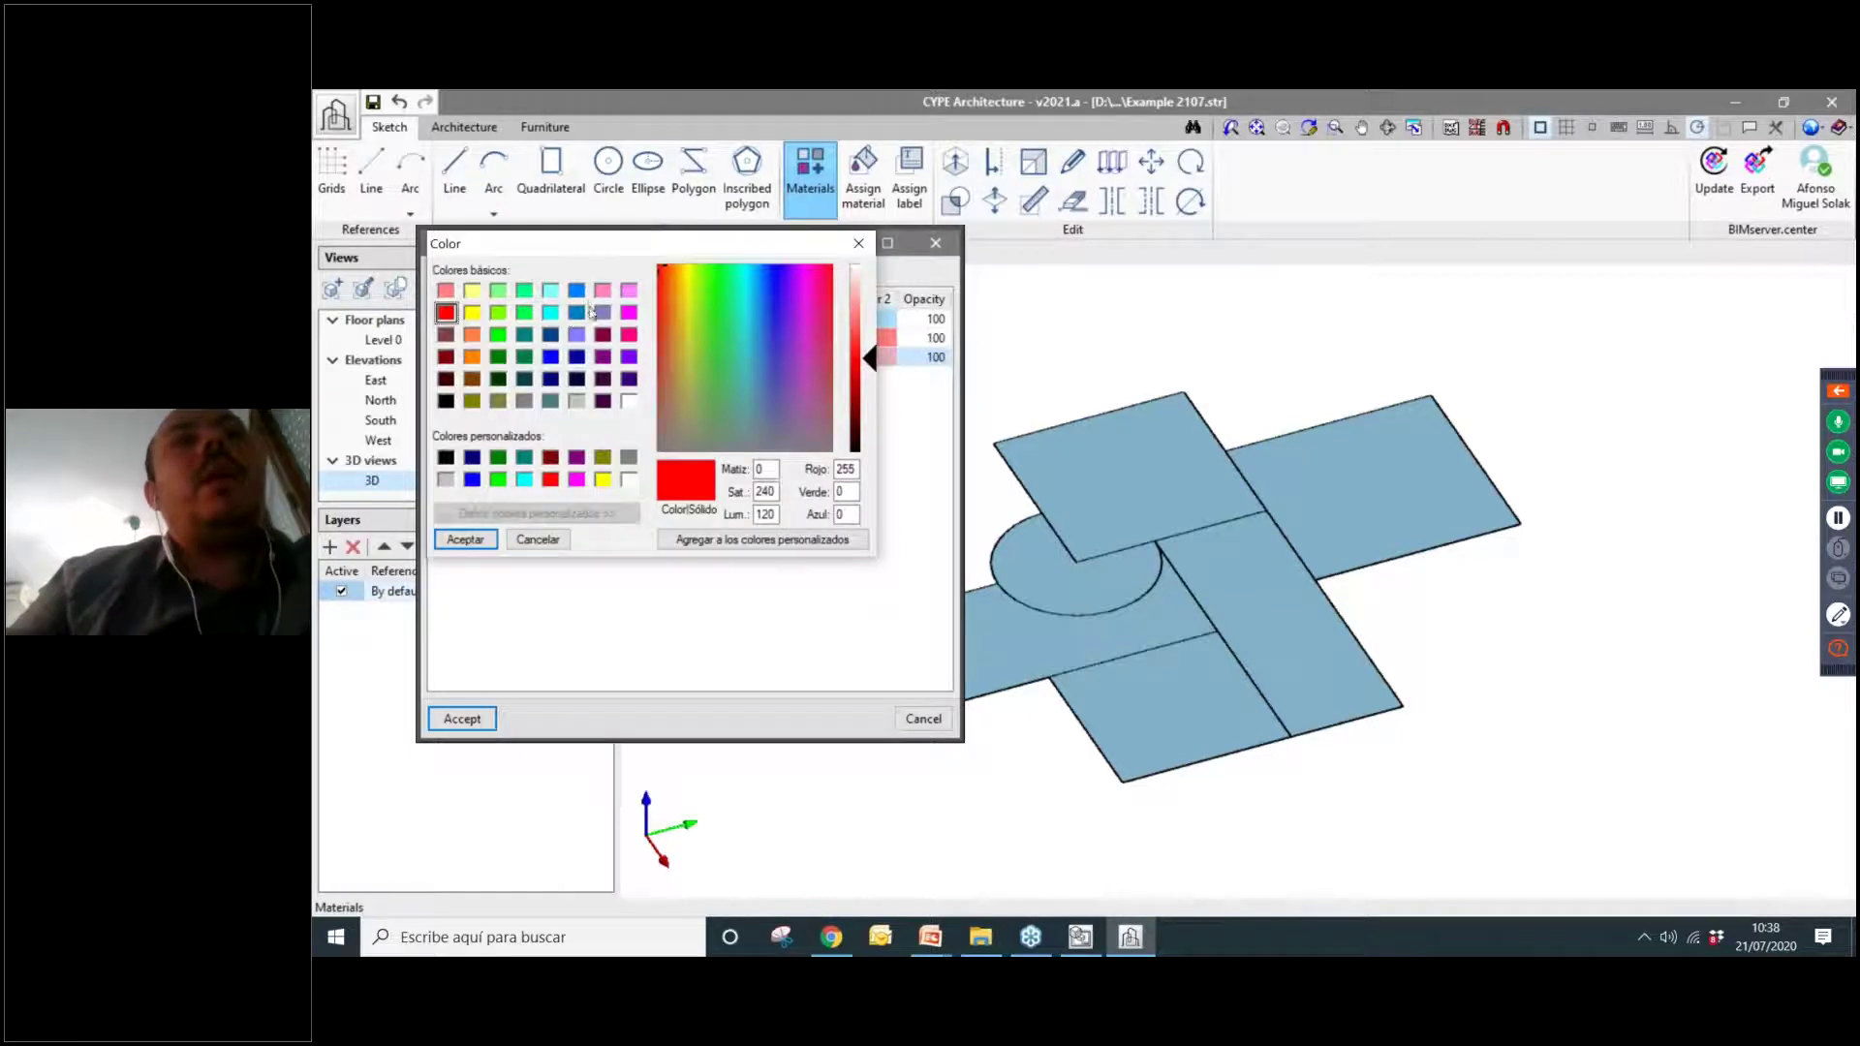
left_click(581, 295)
left_click(465, 539)
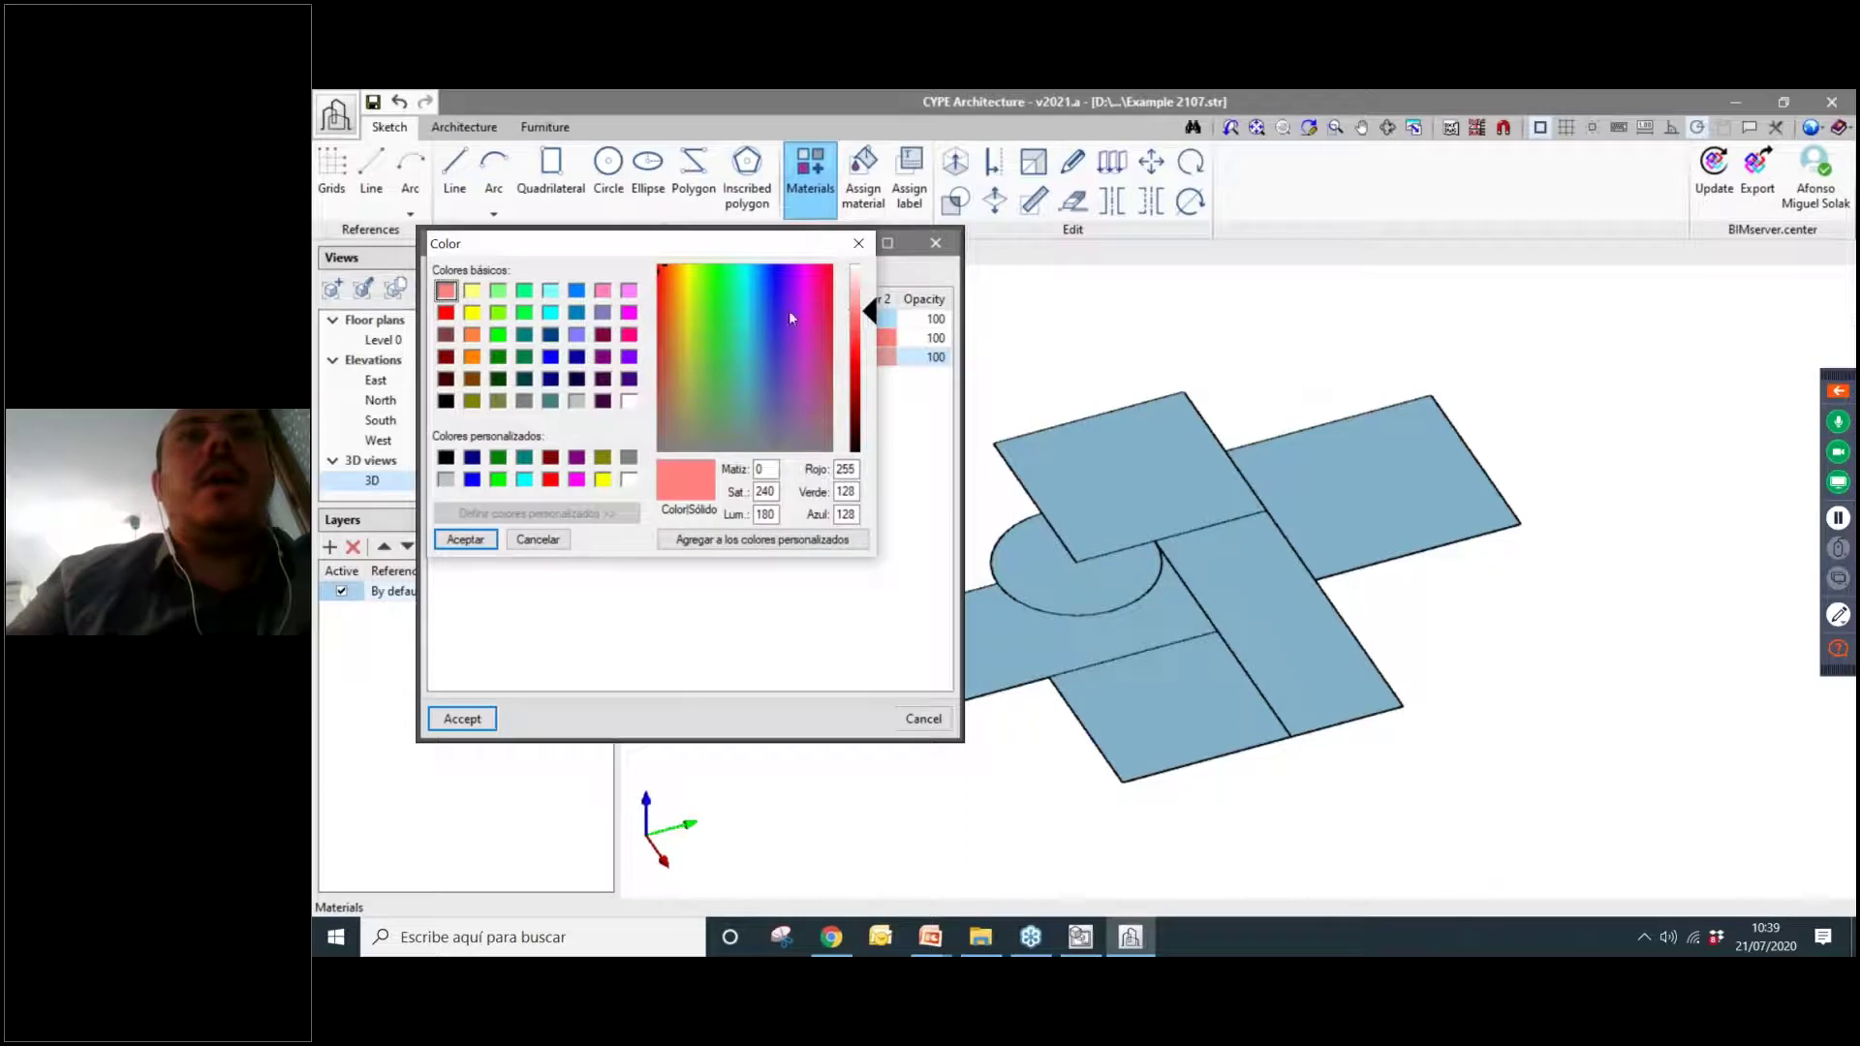
left_click(548, 314)
left_click(465, 539)
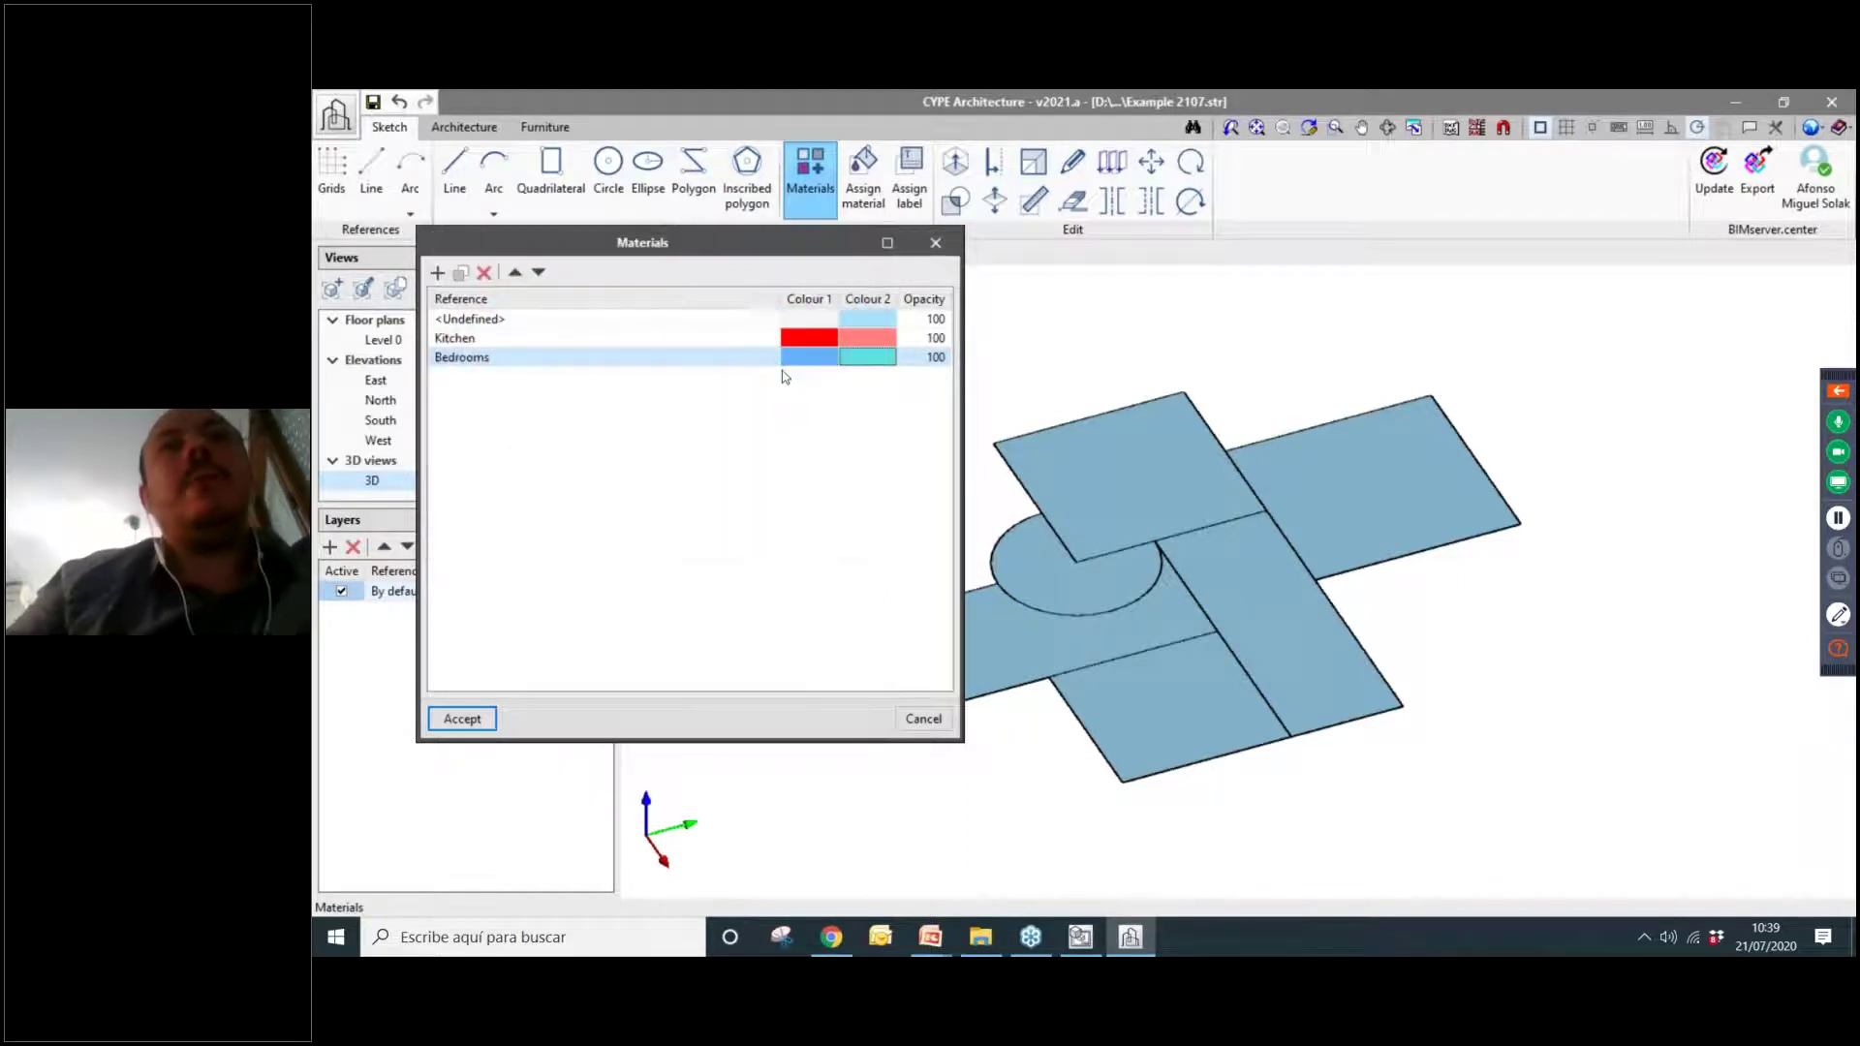
Duplicate the Bedrooms material and rename the copy Living Room.
left_click(461, 273)
double_click(503, 378)
type("Living Room")
key("Return")
Set the Living Room material's Colour 1 to green (0, 255, 0) and Colour 2 to light green (179, 255, 184).
left_click(782, 376)
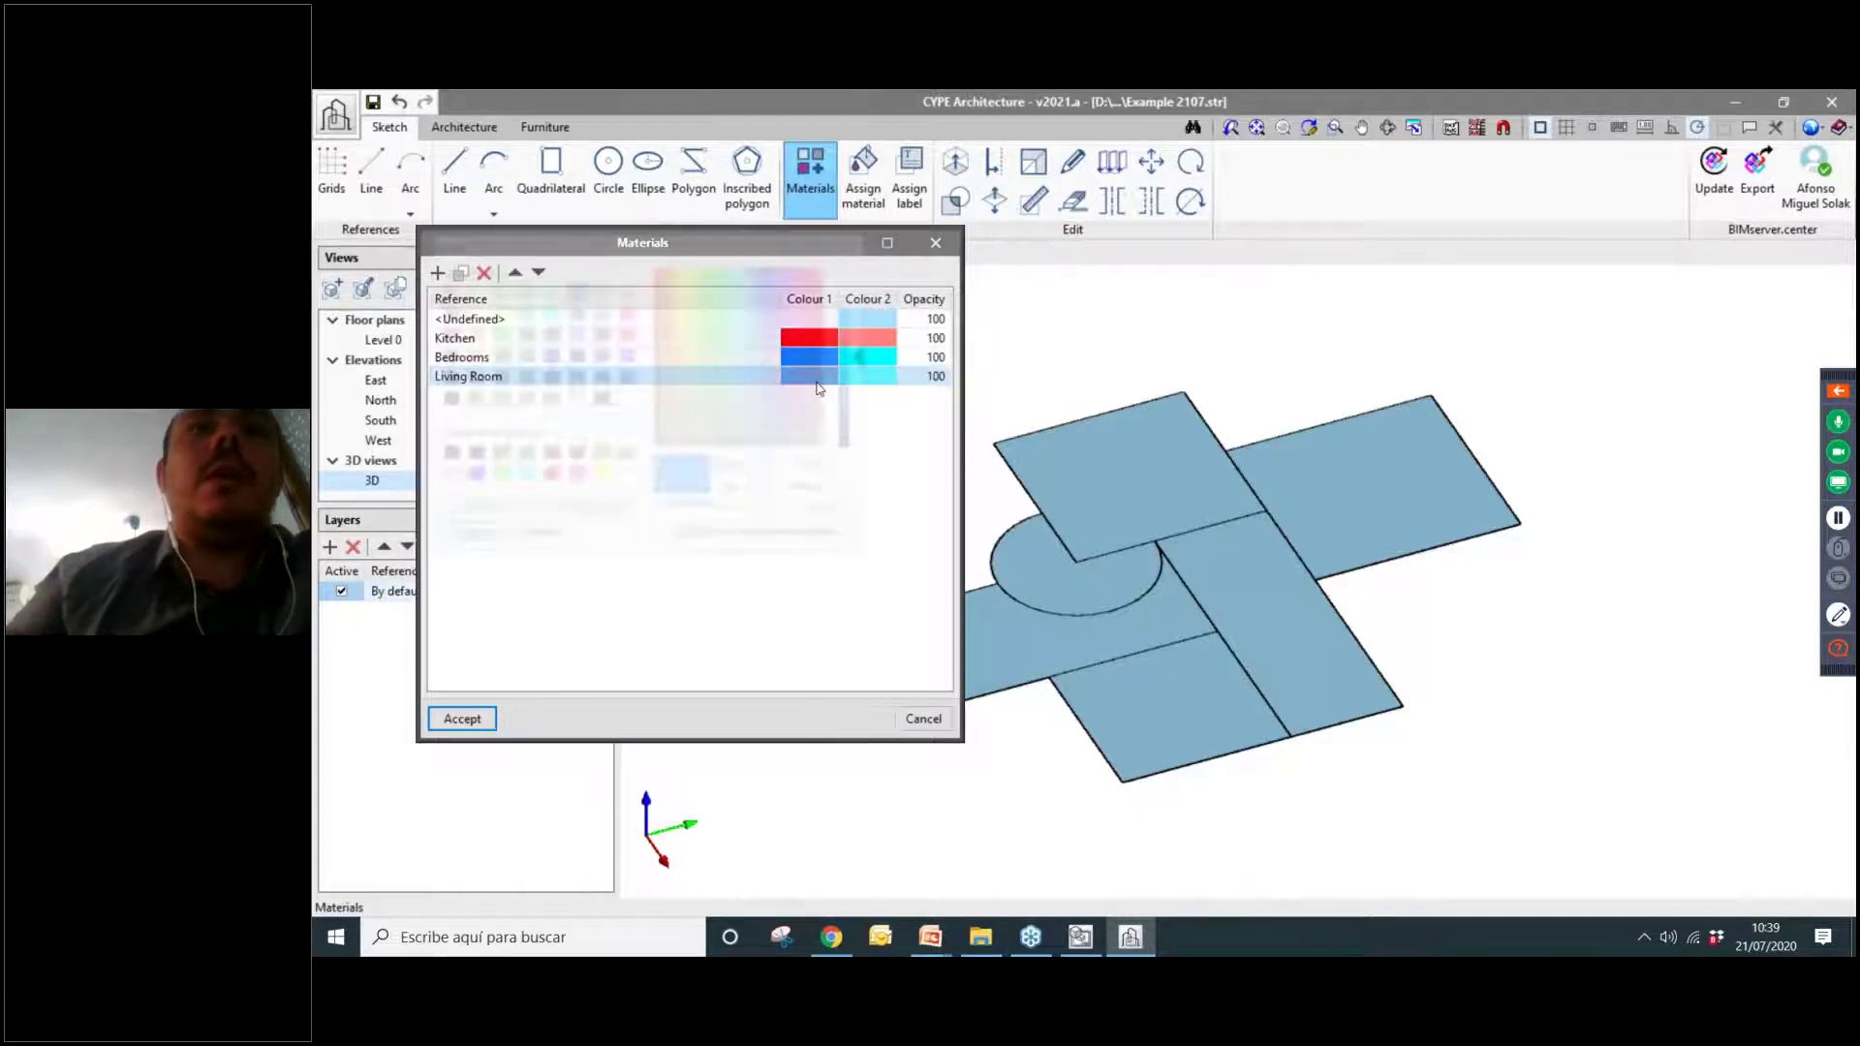
left_click(497, 336)
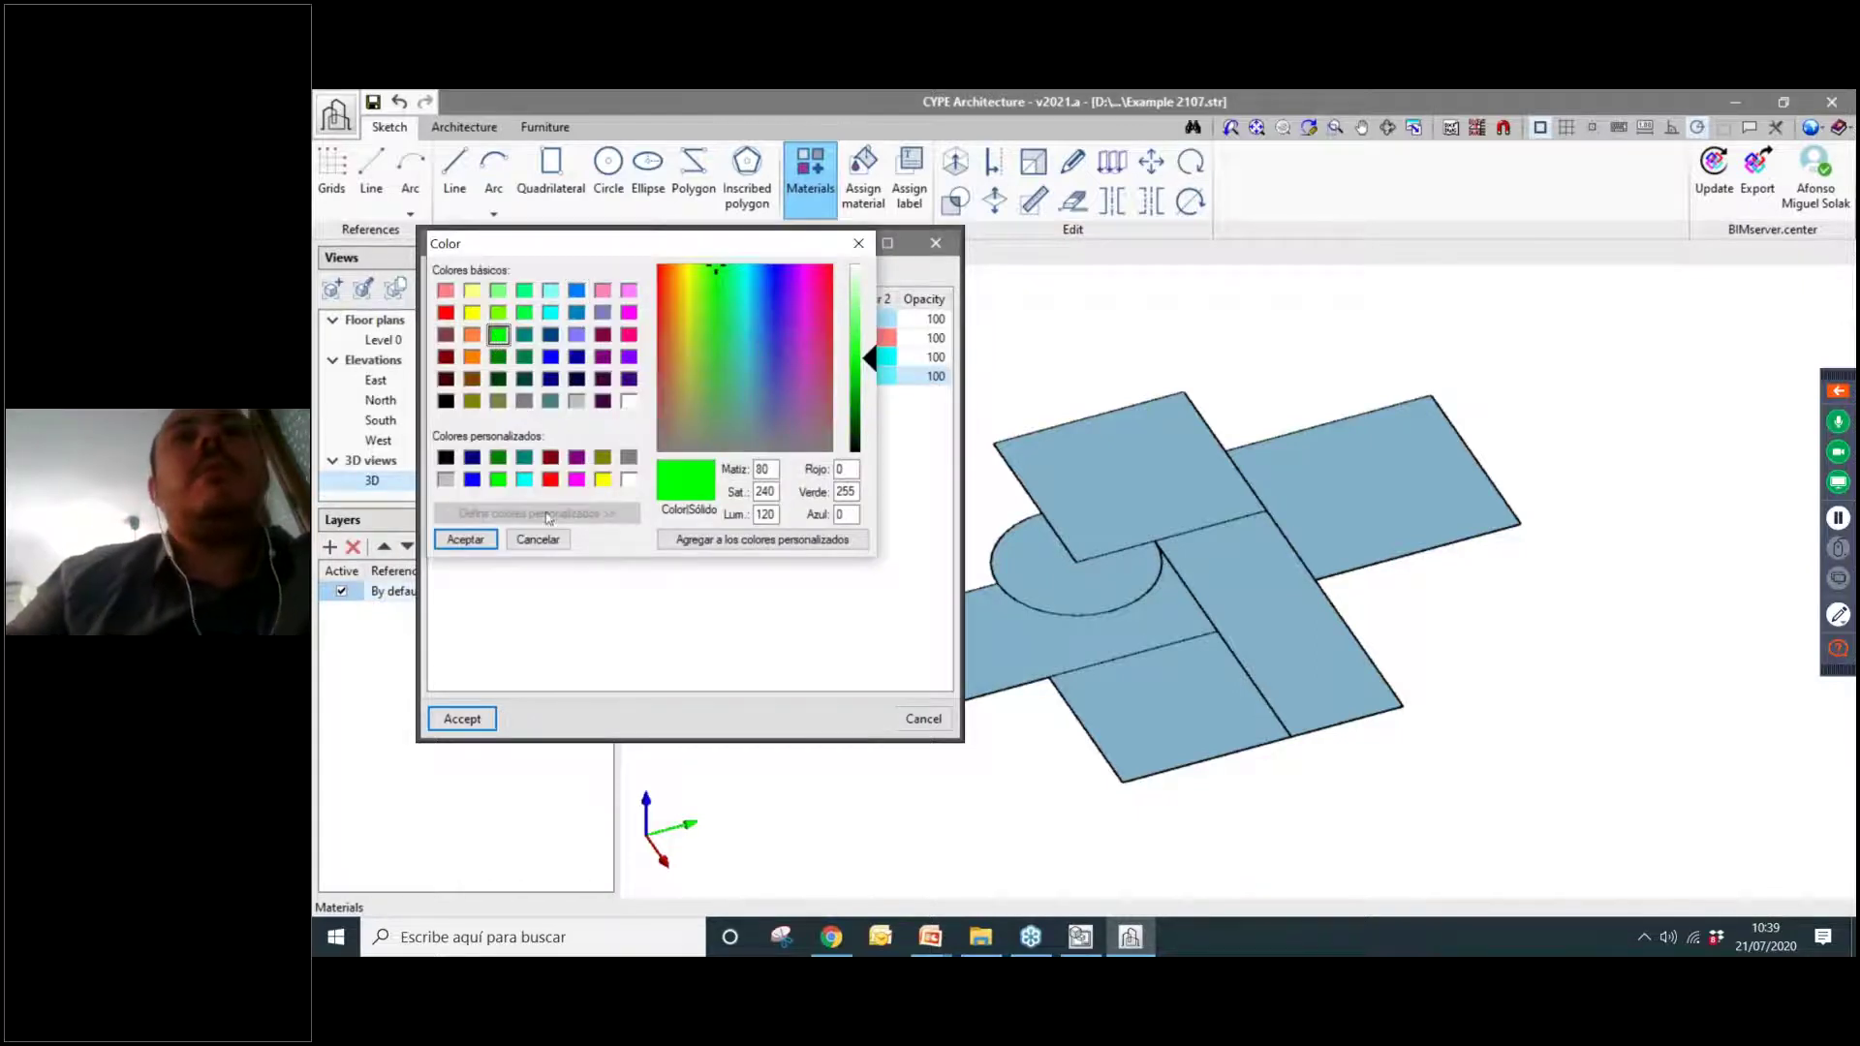
left_click(465, 538)
left_click(851, 376)
left_click(550, 312)
left_click(719, 263)
left_click_drag(858, 316, 862, 298)
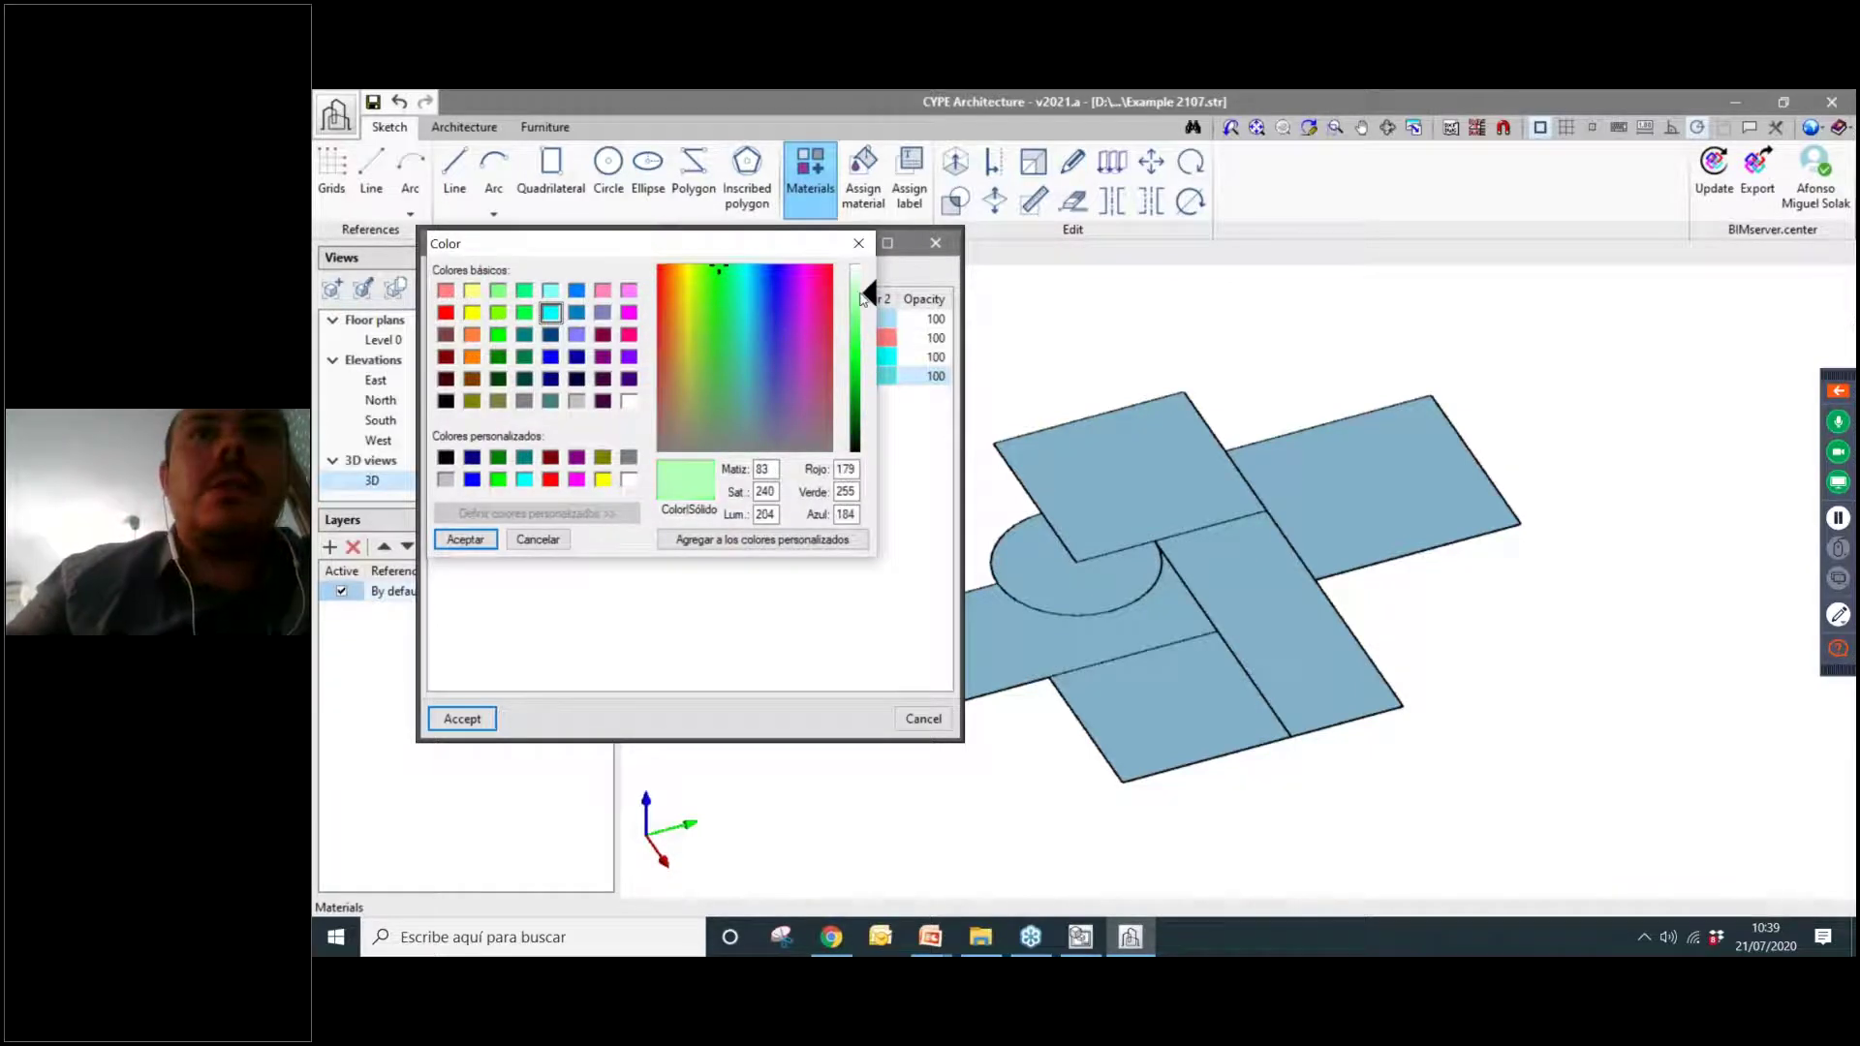
left_click(465, 538)
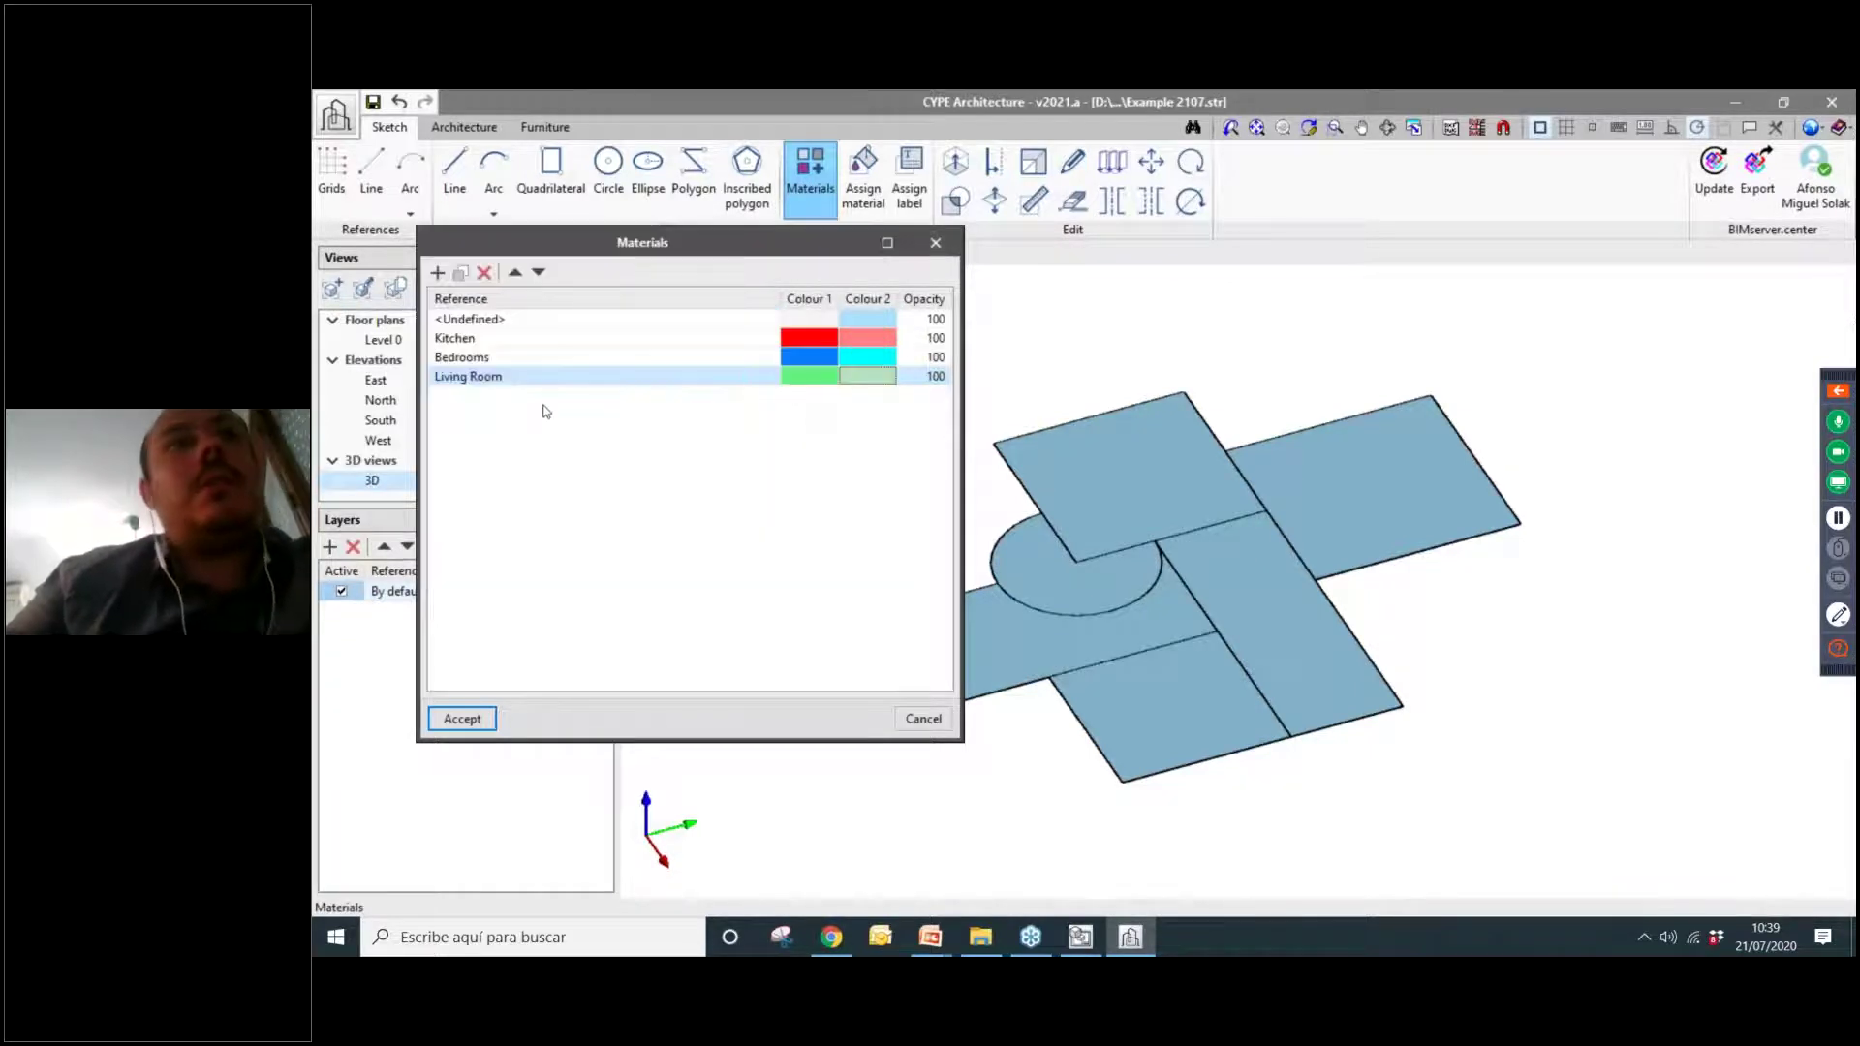
Duplicate the Living Room material and rename the copy BWC.
left_click(462, 272)
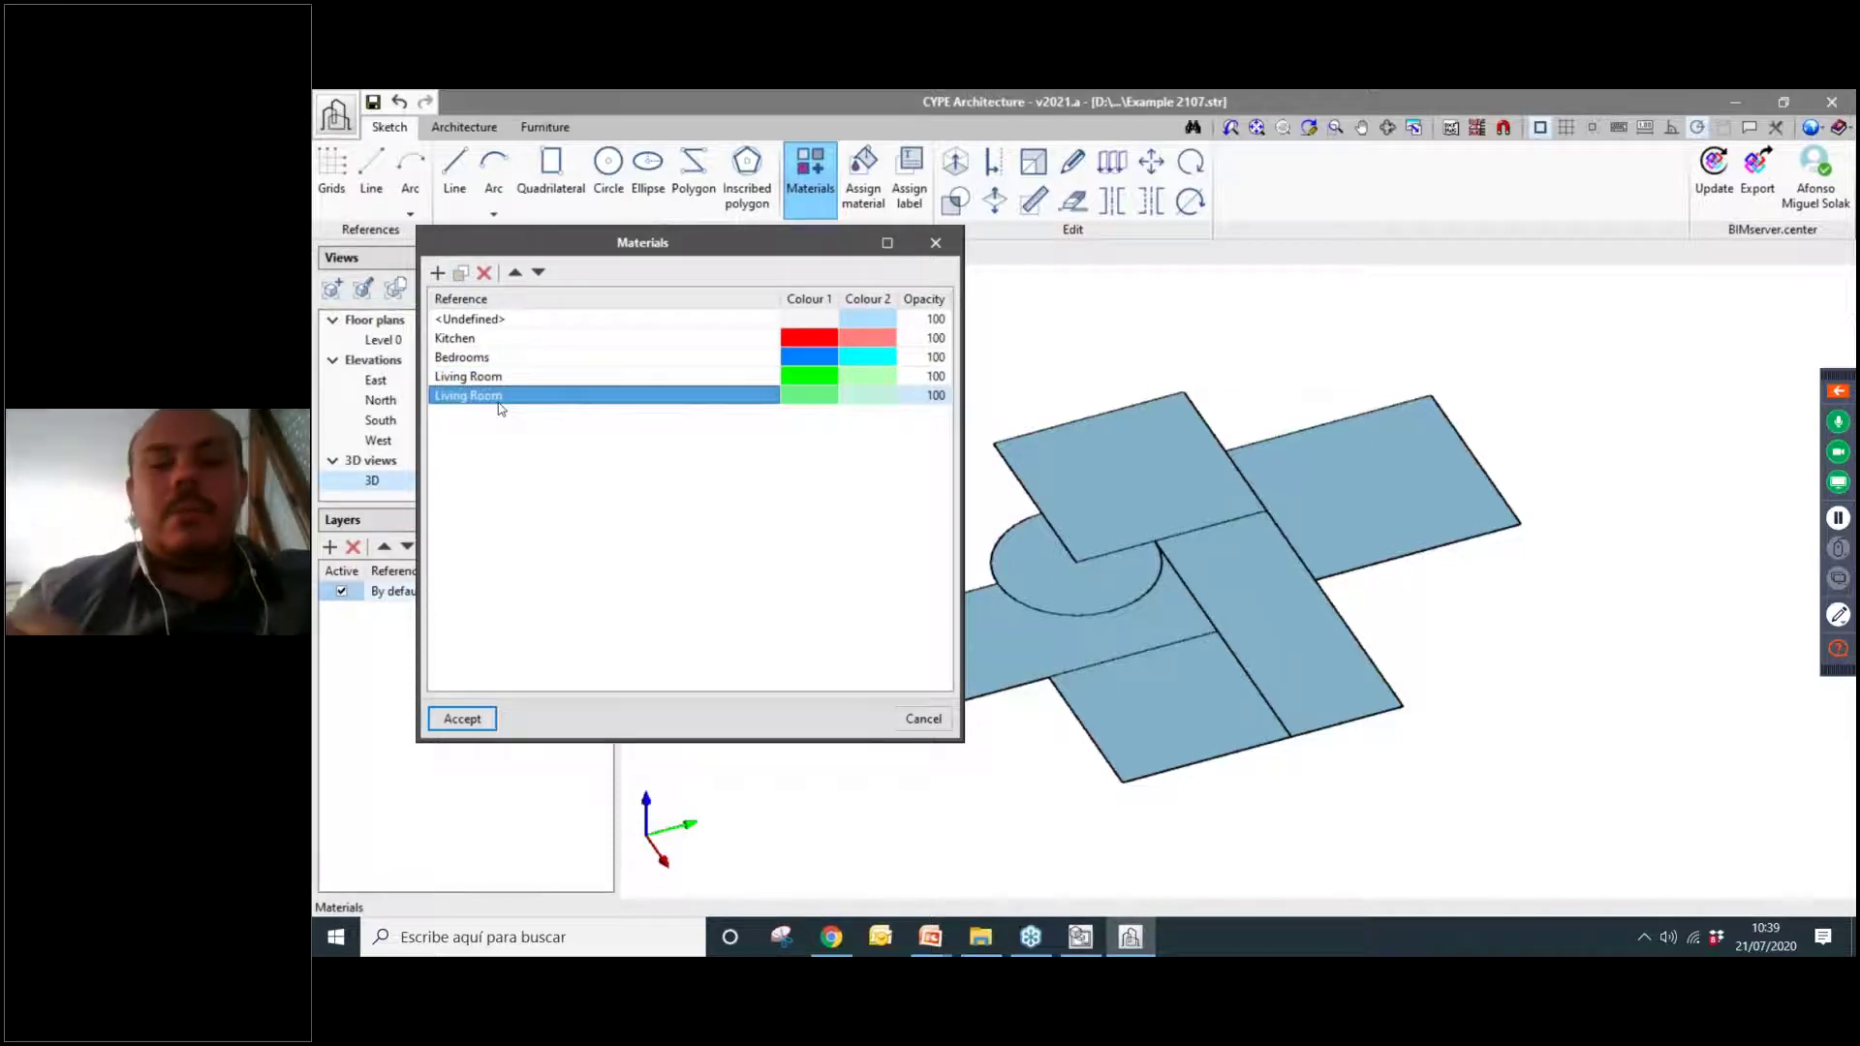
left_click(499, 403)
type("BWW")
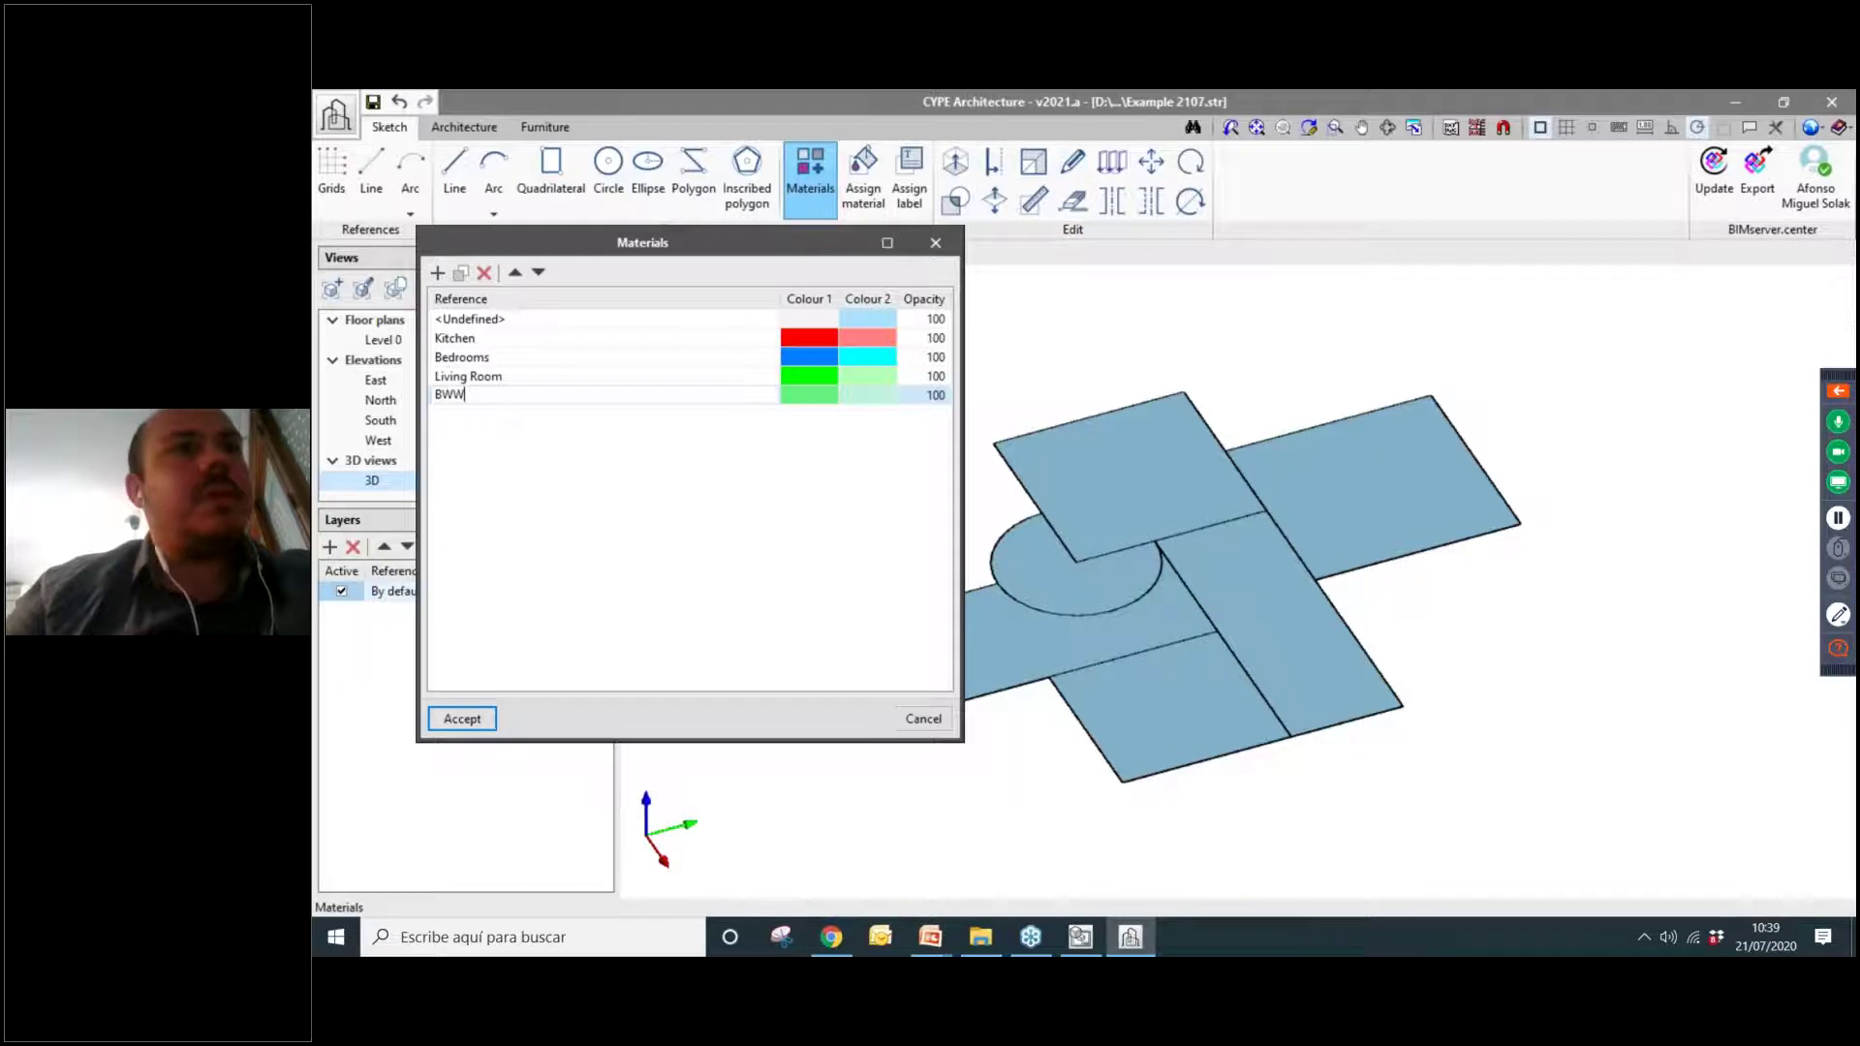
type("C")
key("Return")
Give the BWC material a pink Colour 1 and a light violet Colour 2, and accept the materials list.
left_click(812, 398)
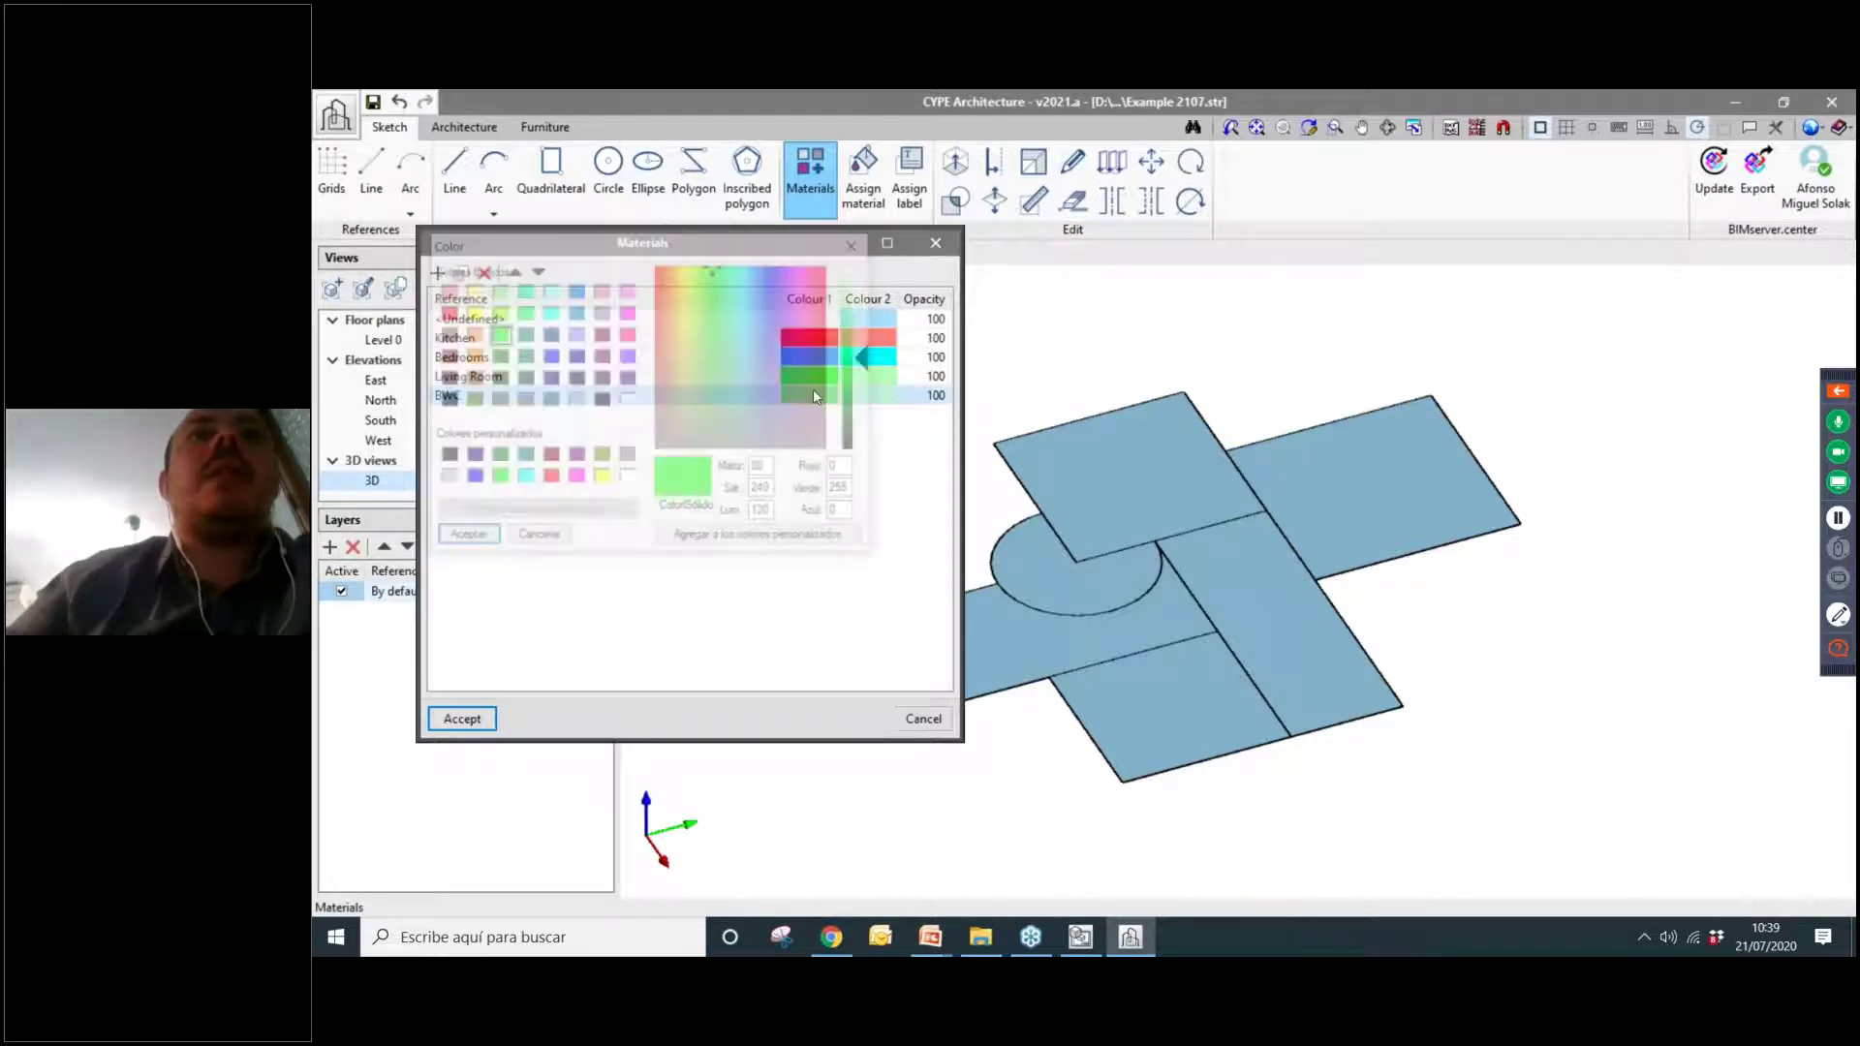
left_click(628, 336)
left_click(465, 539)
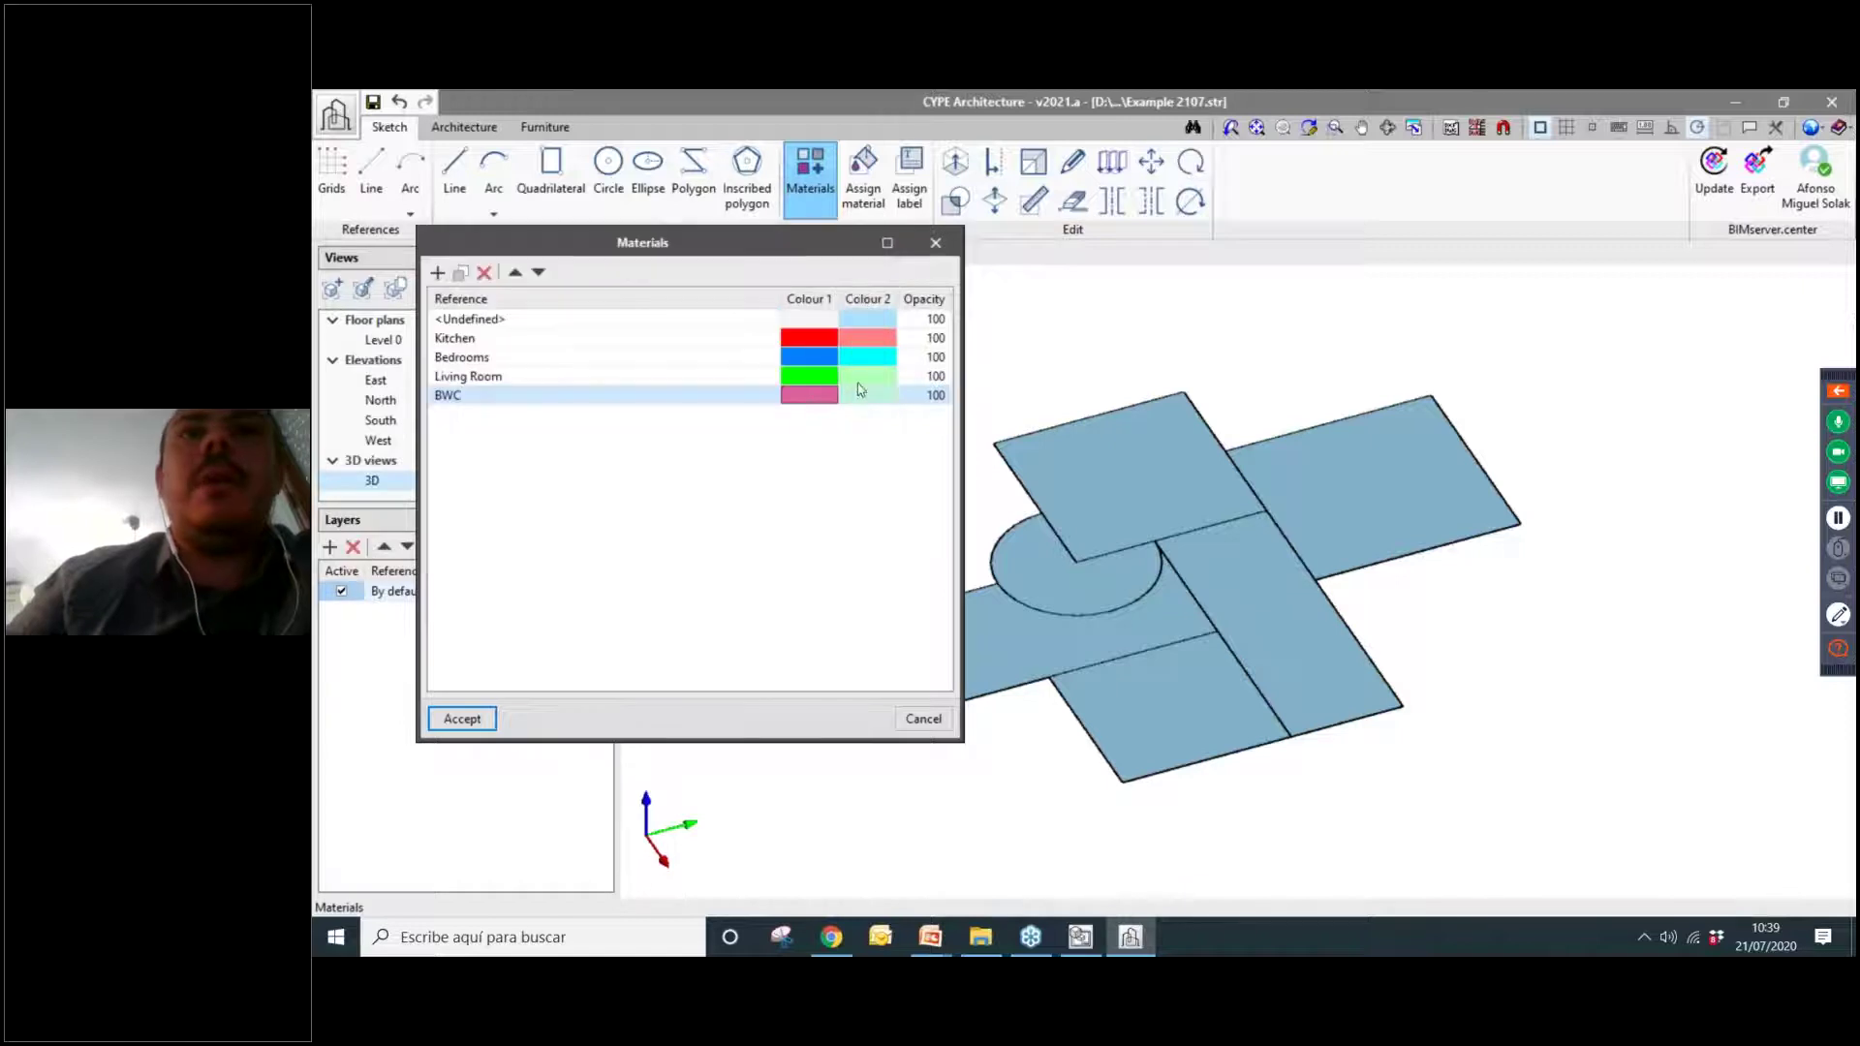
left_click(872, 395)
left_click(800, 267)
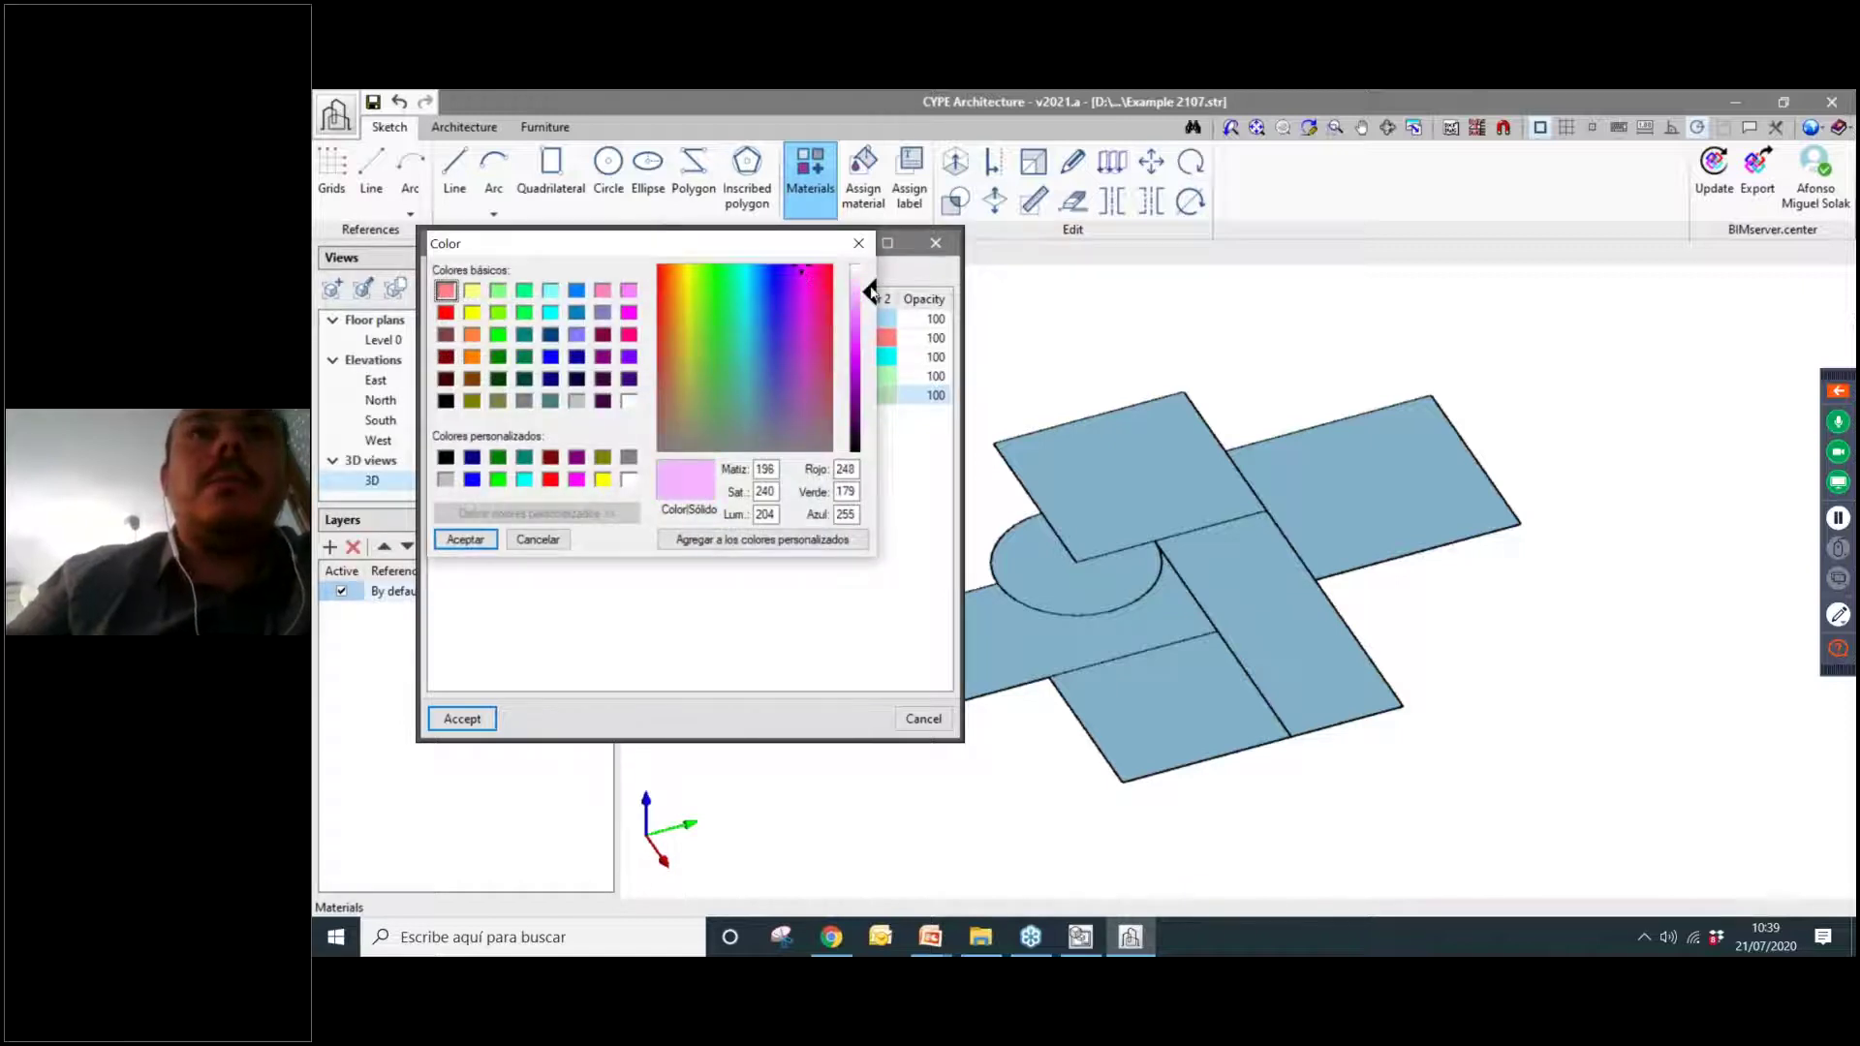
left_click(465, 539)
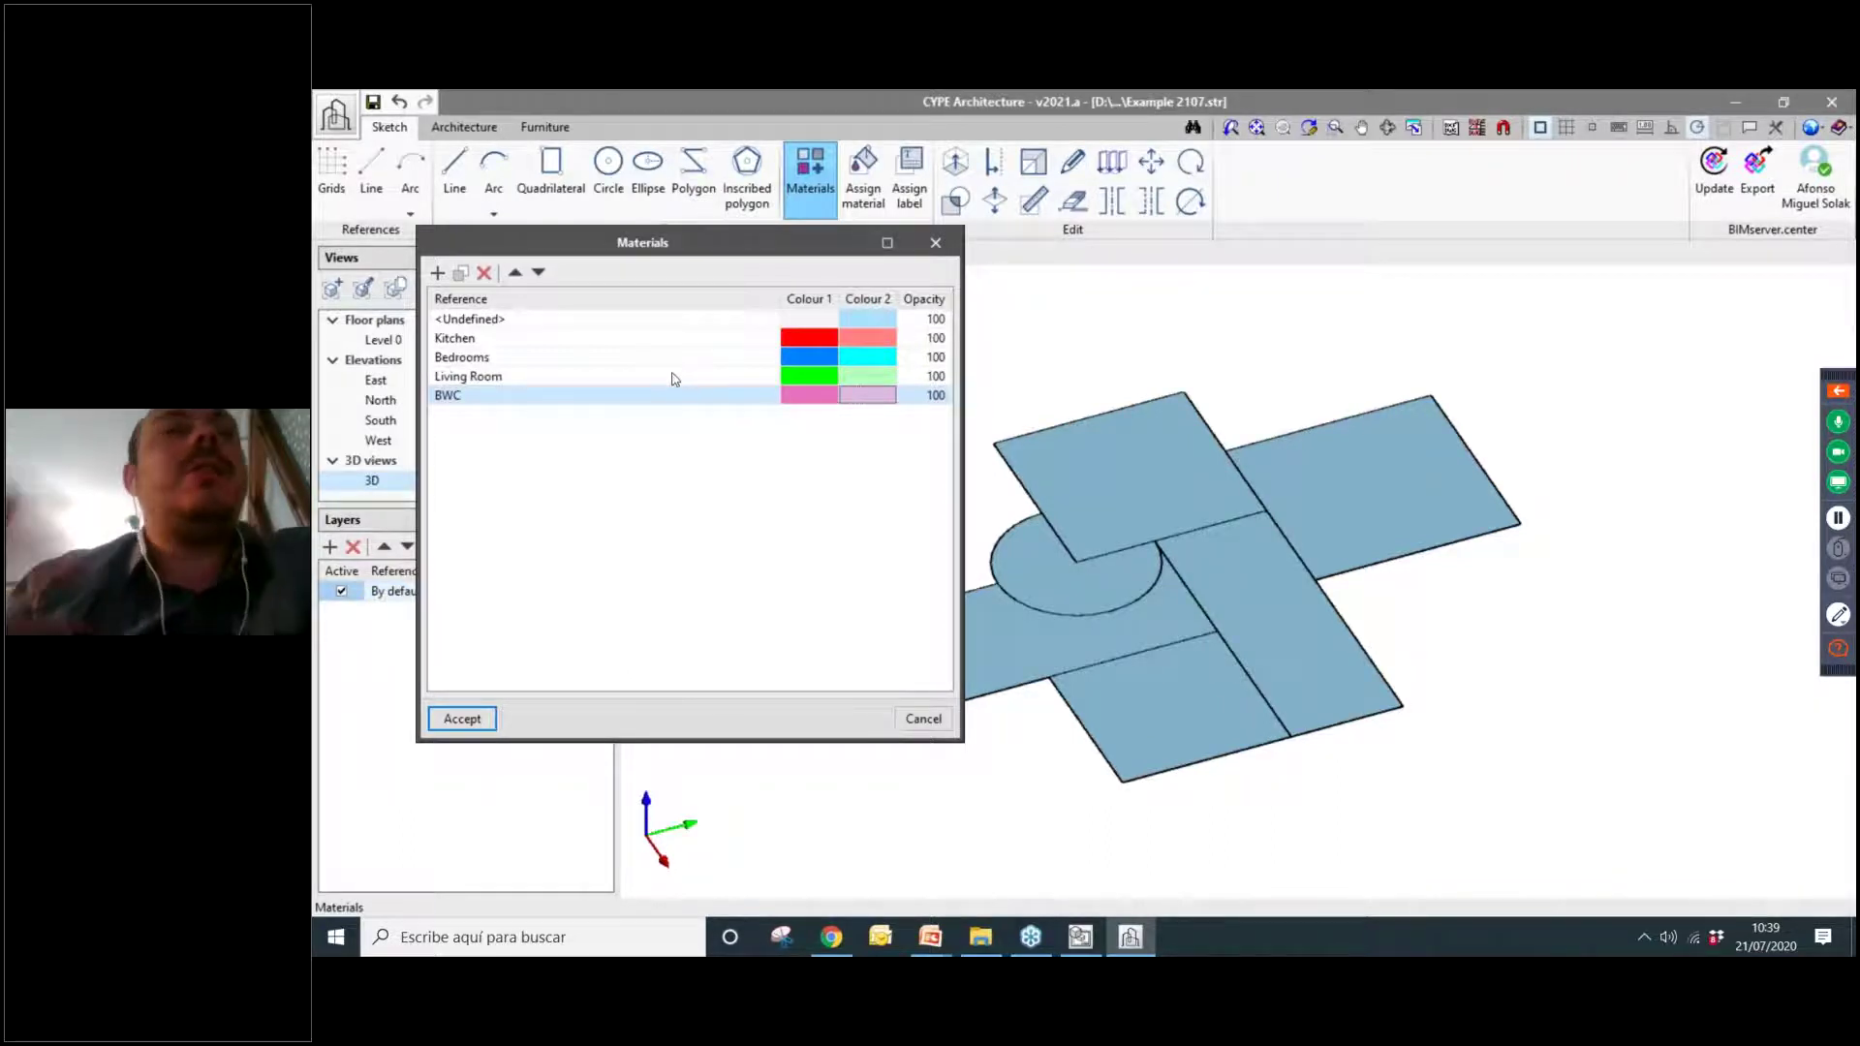
left_click_drag(742, 241, 702, 177)
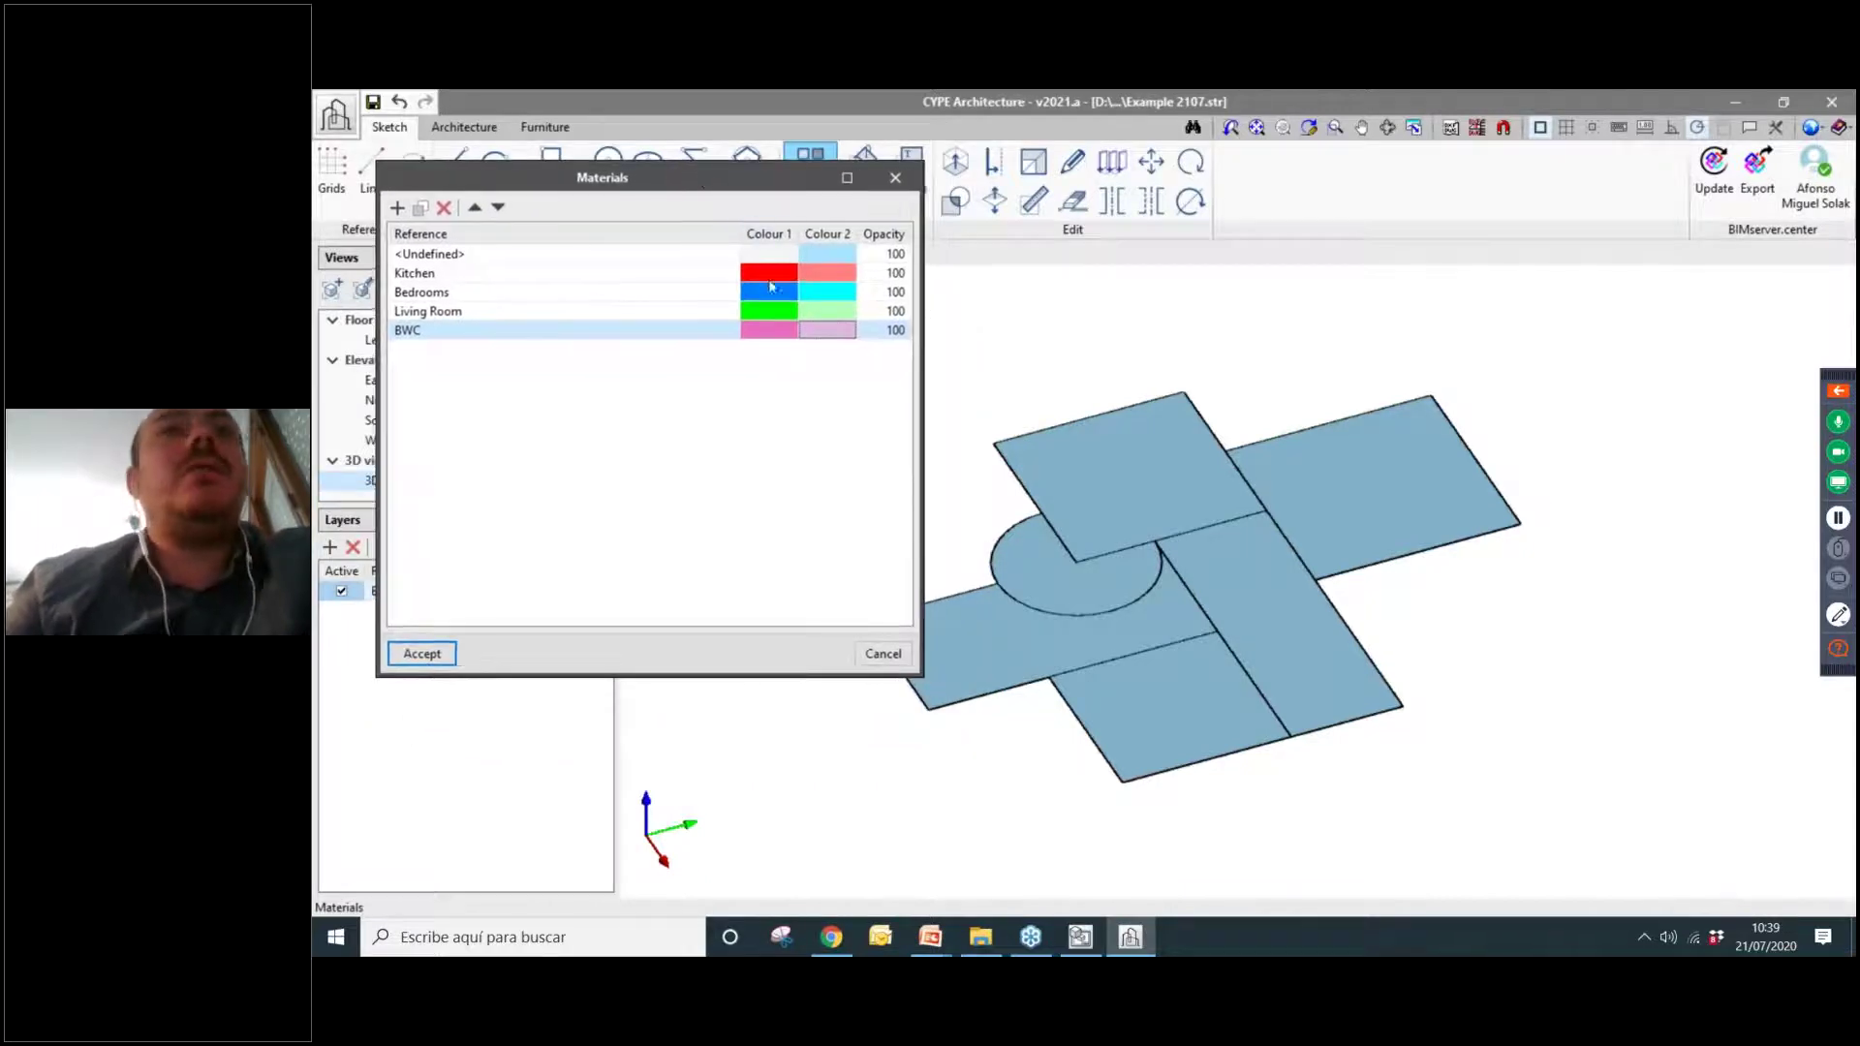
left_click(422, 654)
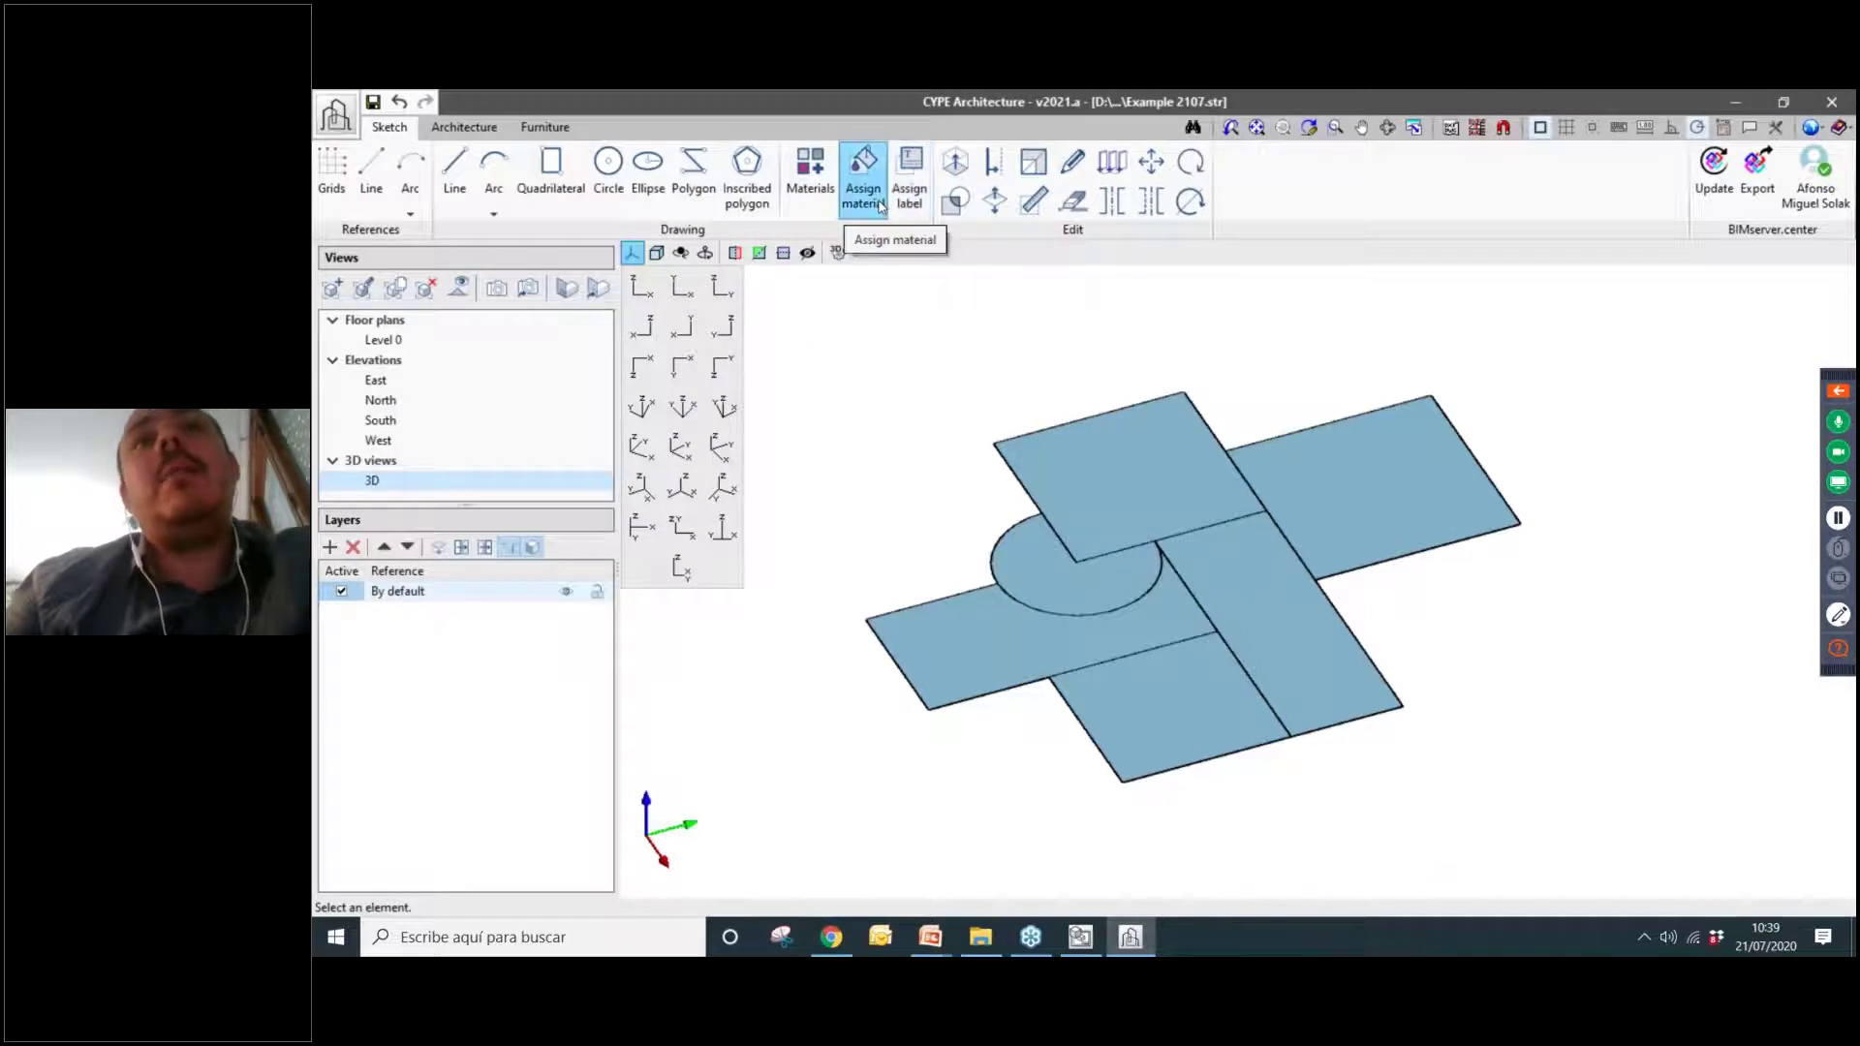
Assign the Kitchen material to the narrow quadrilateral below the two upper rooms, beside the unfilled lower quadrilateral.
left_click(877, 199)
left_click(771, 353)
left_click(750, 395)
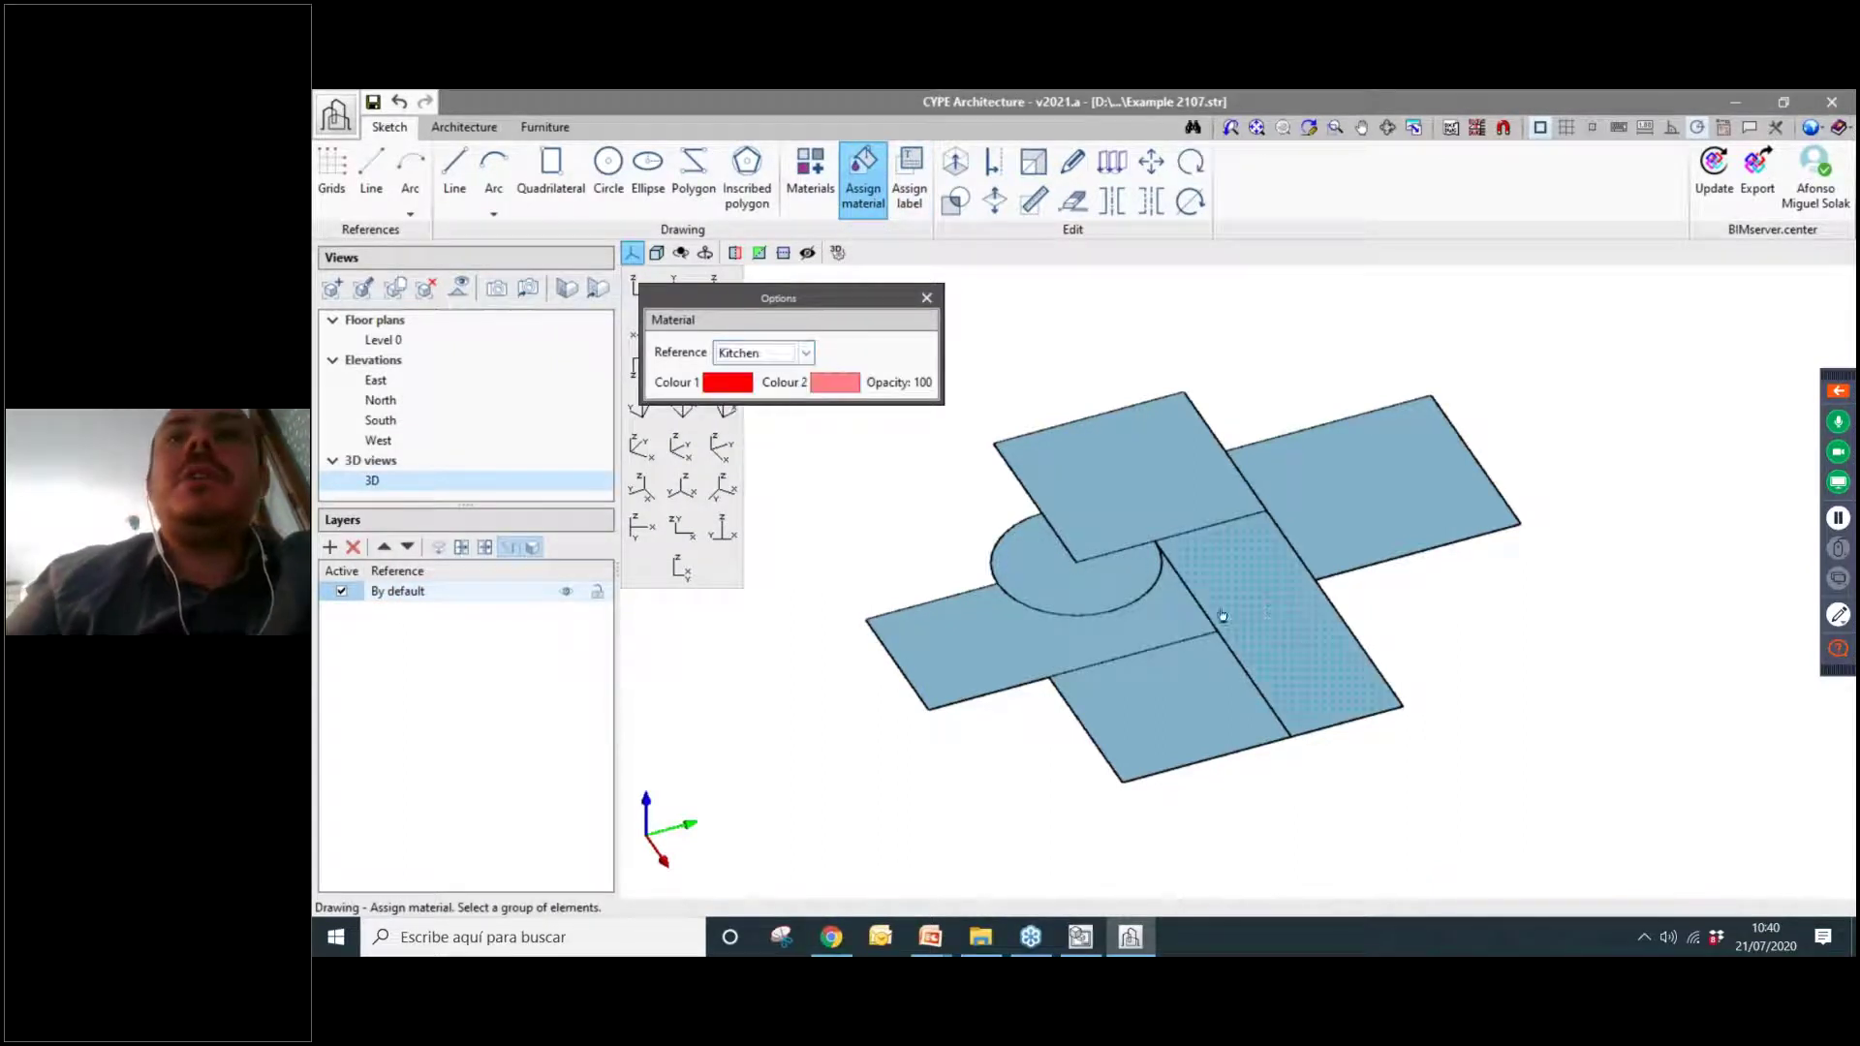
left_click(1273, 603)
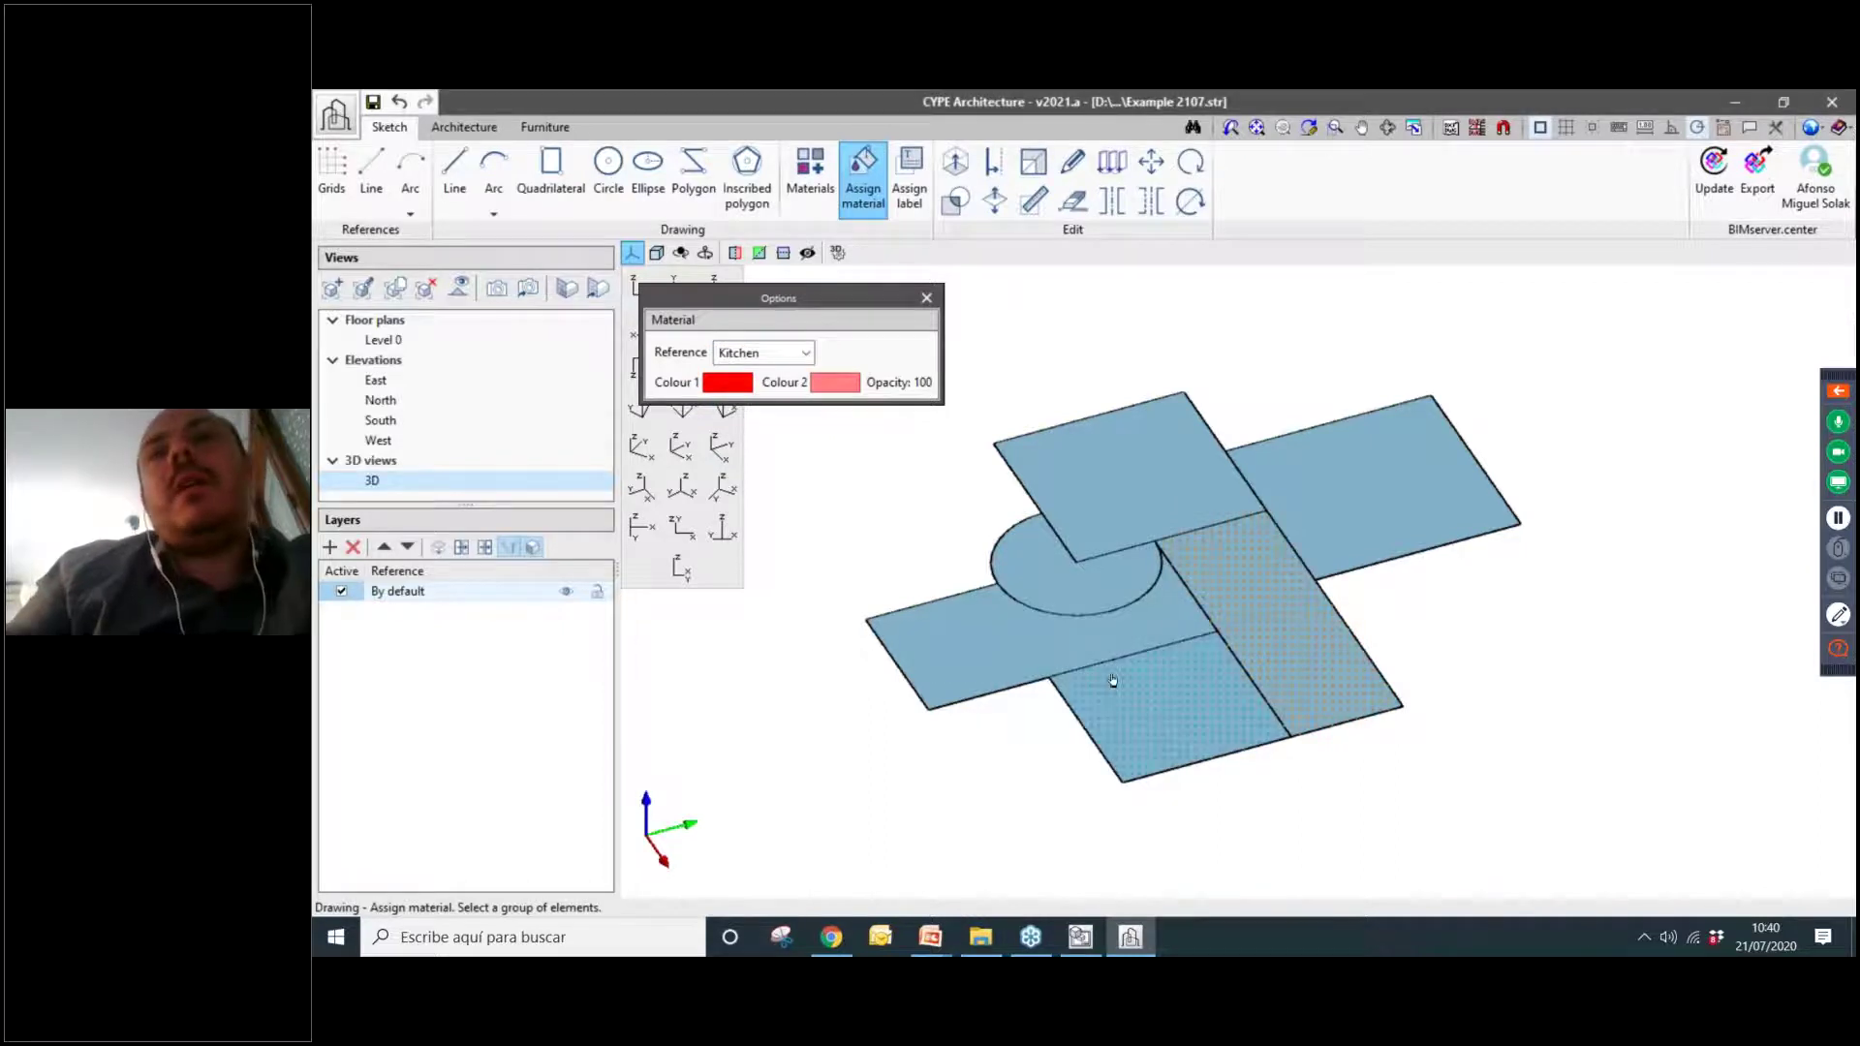
right_click(1513, 686)
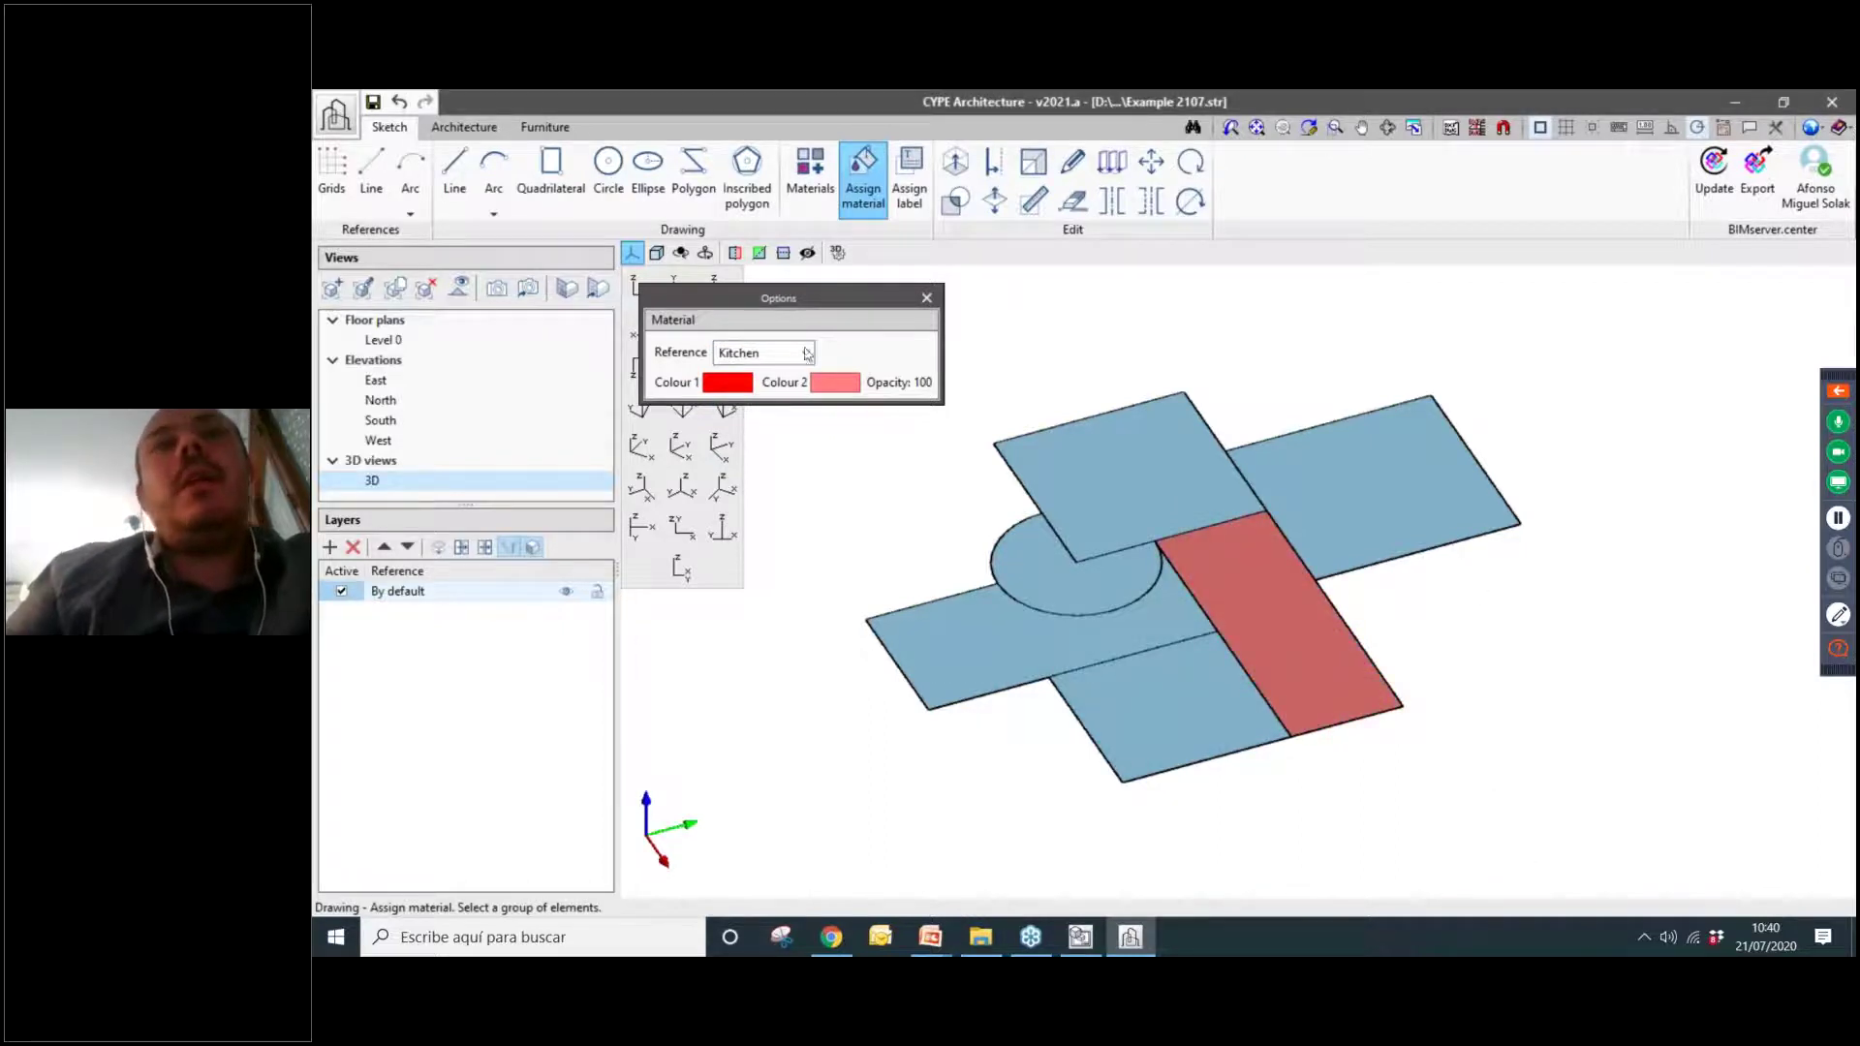
Assign the Bedrooms material to the two upper quadrilaterals of the plan.
left_click(807, 354)
left_click(751, 412)
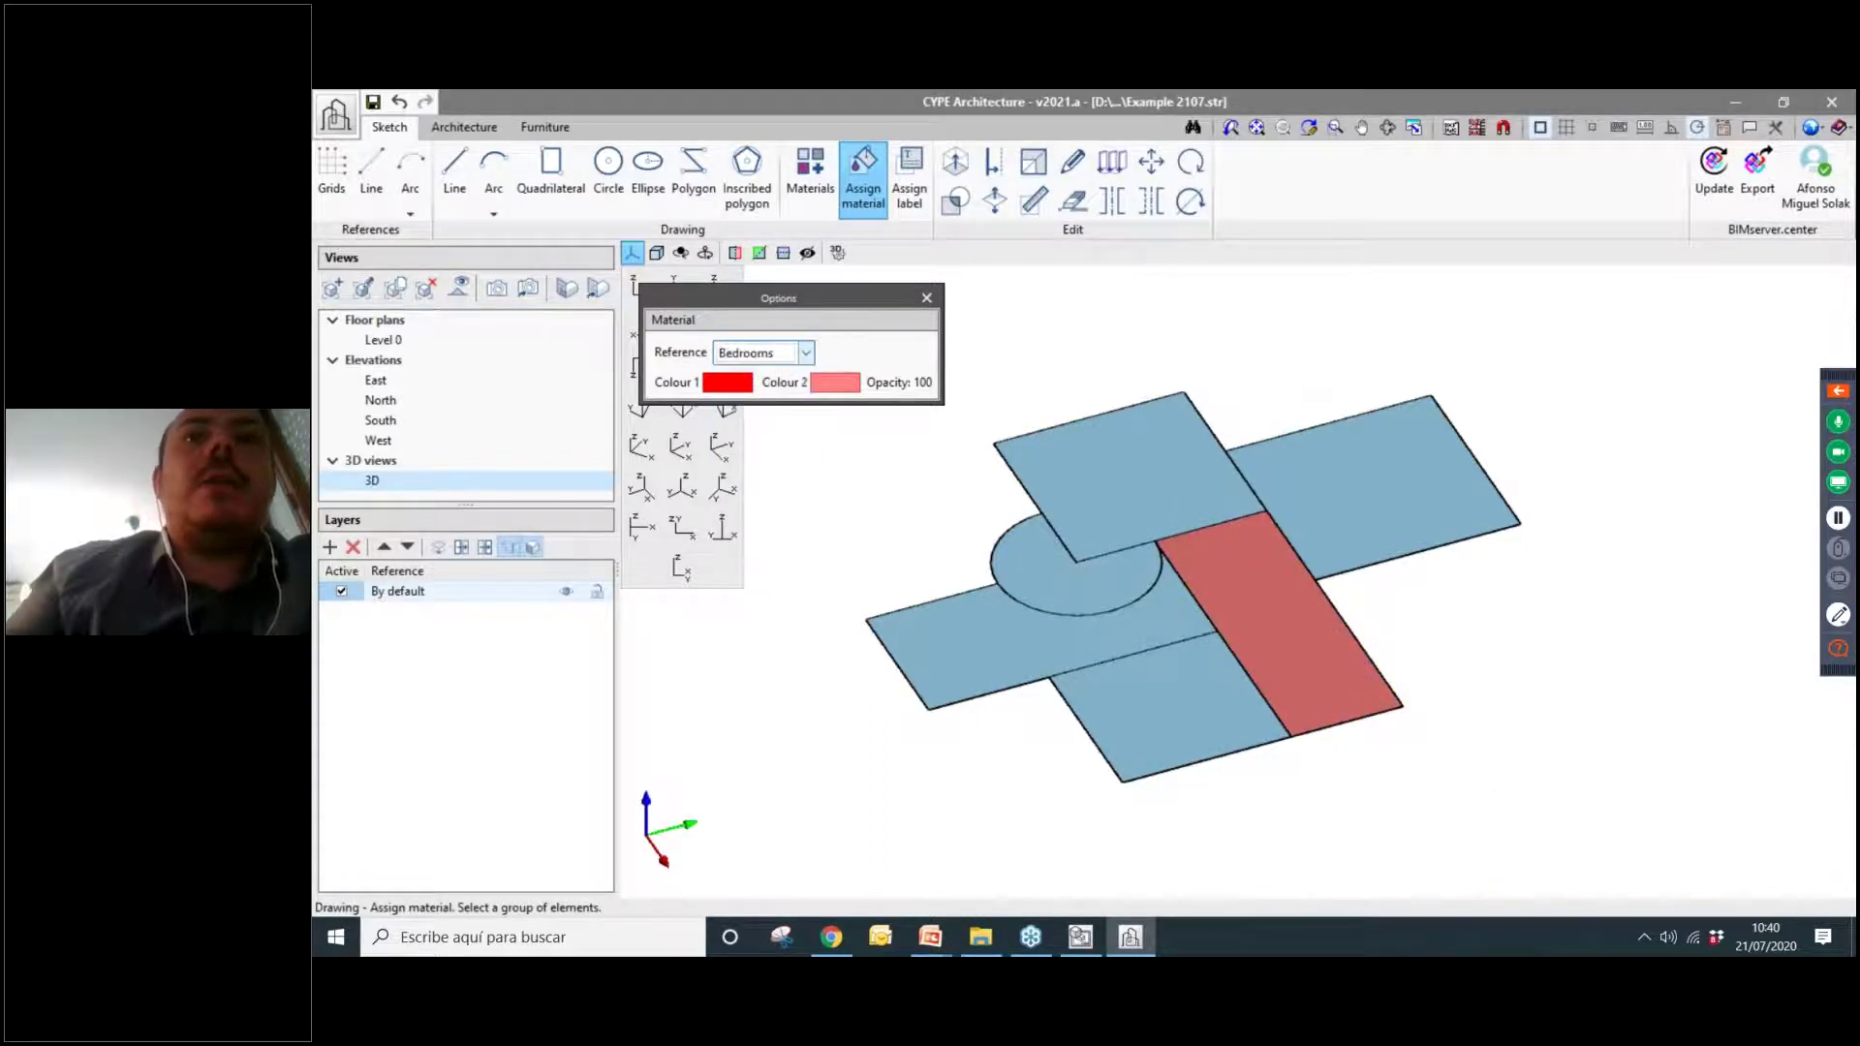
left_click(1158, 476)
right_click(1473, 616)
left_click(1385, 503)
right_click(1463, 619)
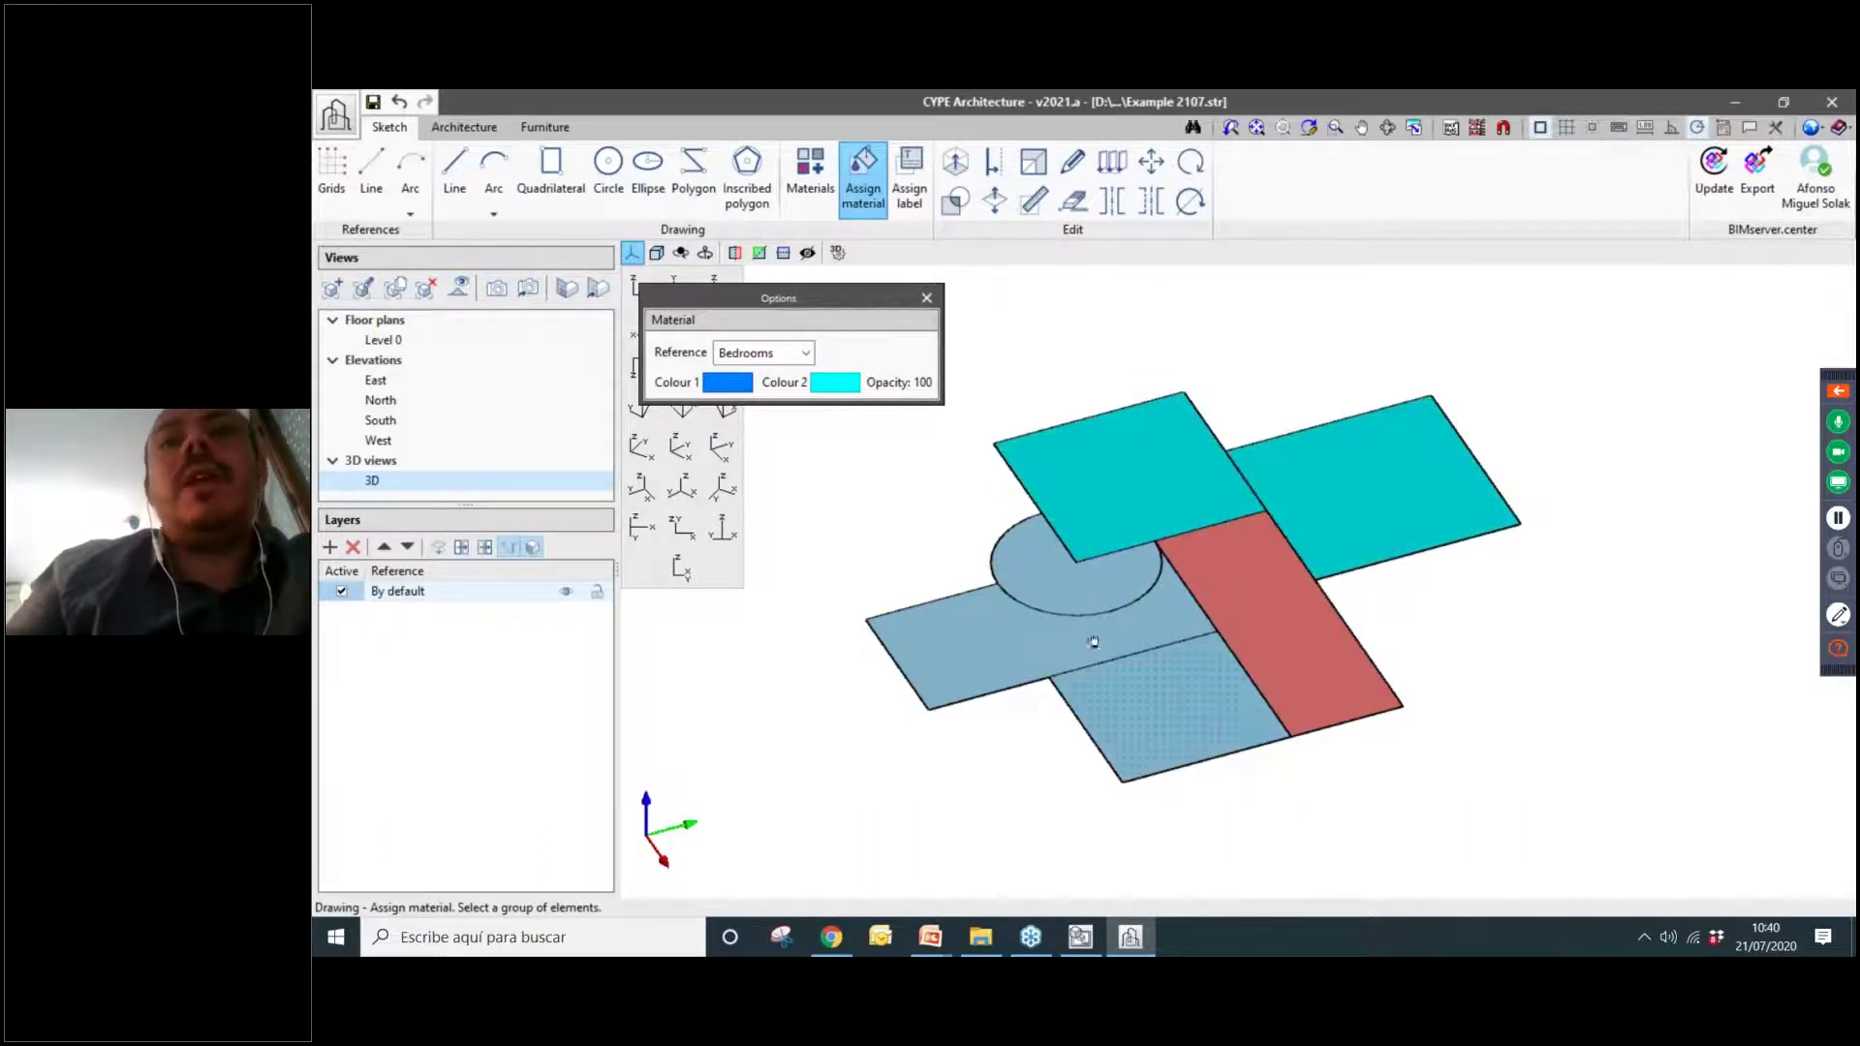
Assign the Living Room material to the long quadrilateral adjoining the circle.
left_click(787, 355)
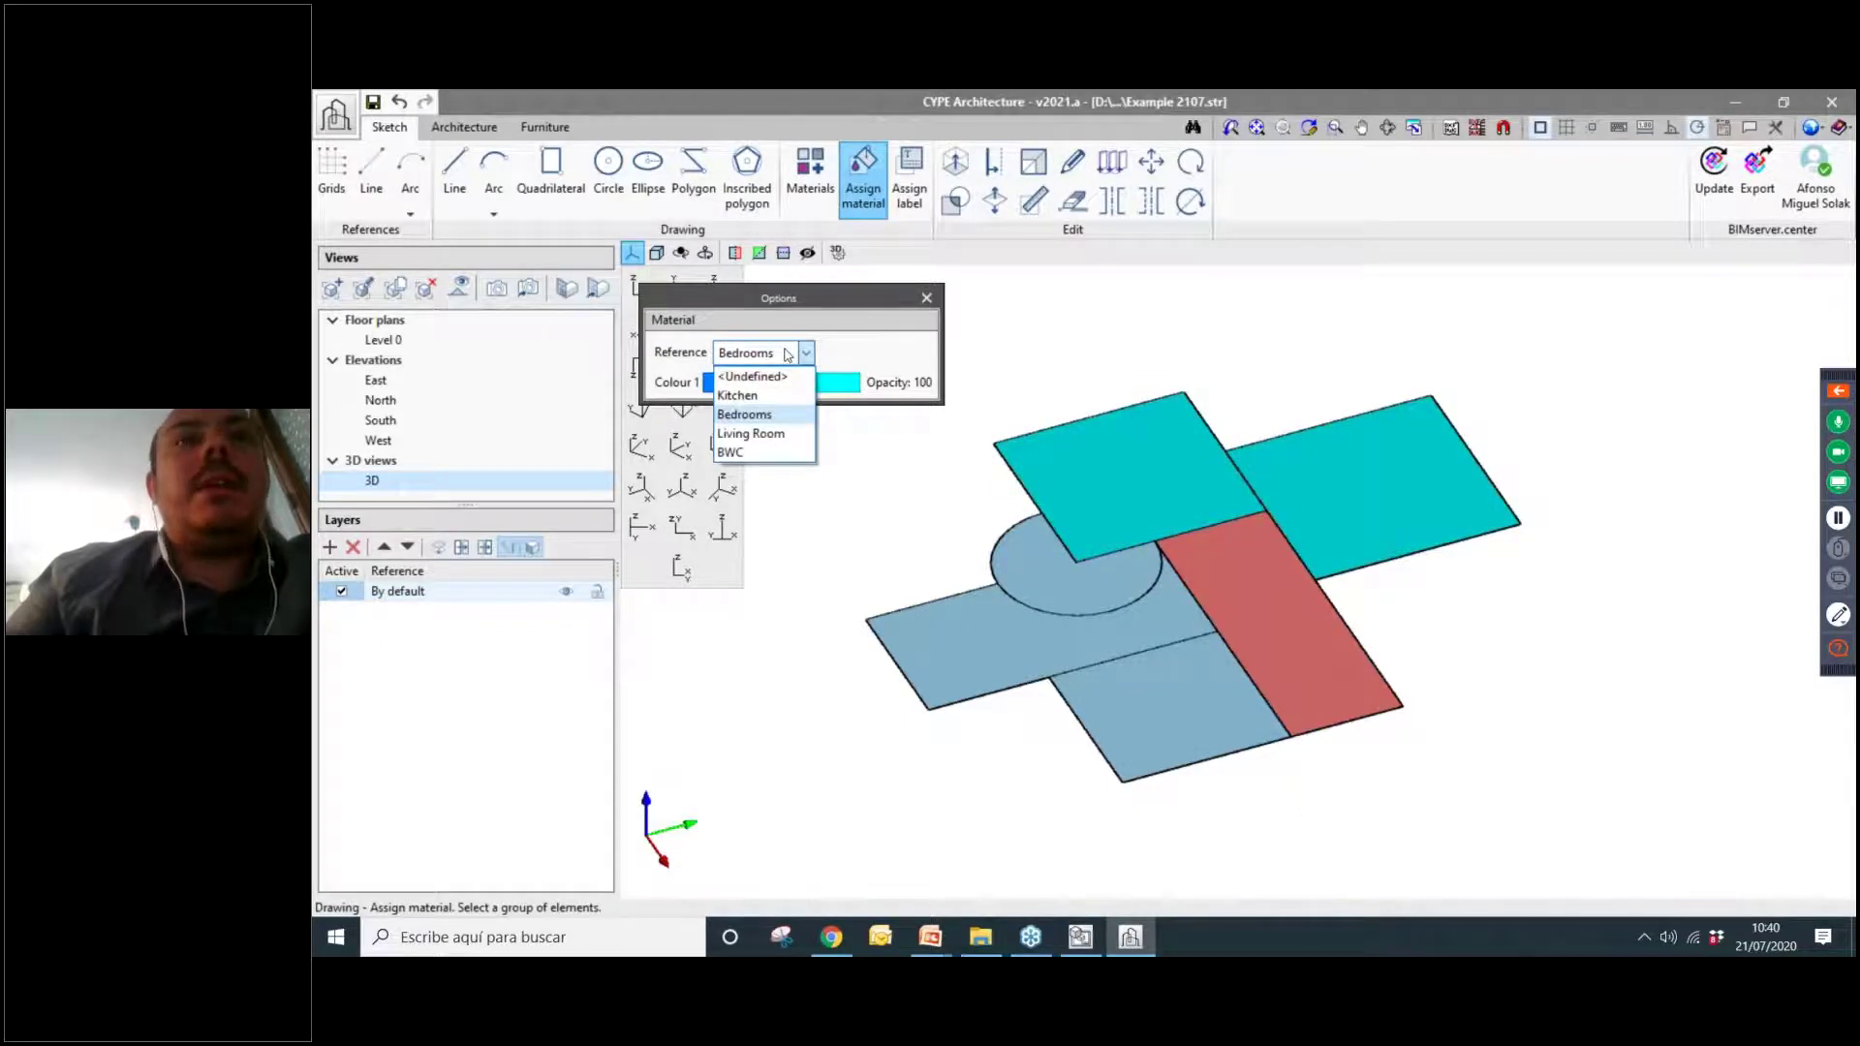
left_click(765, 433)
left_click(1074, 627)
right_click(1143, 801)
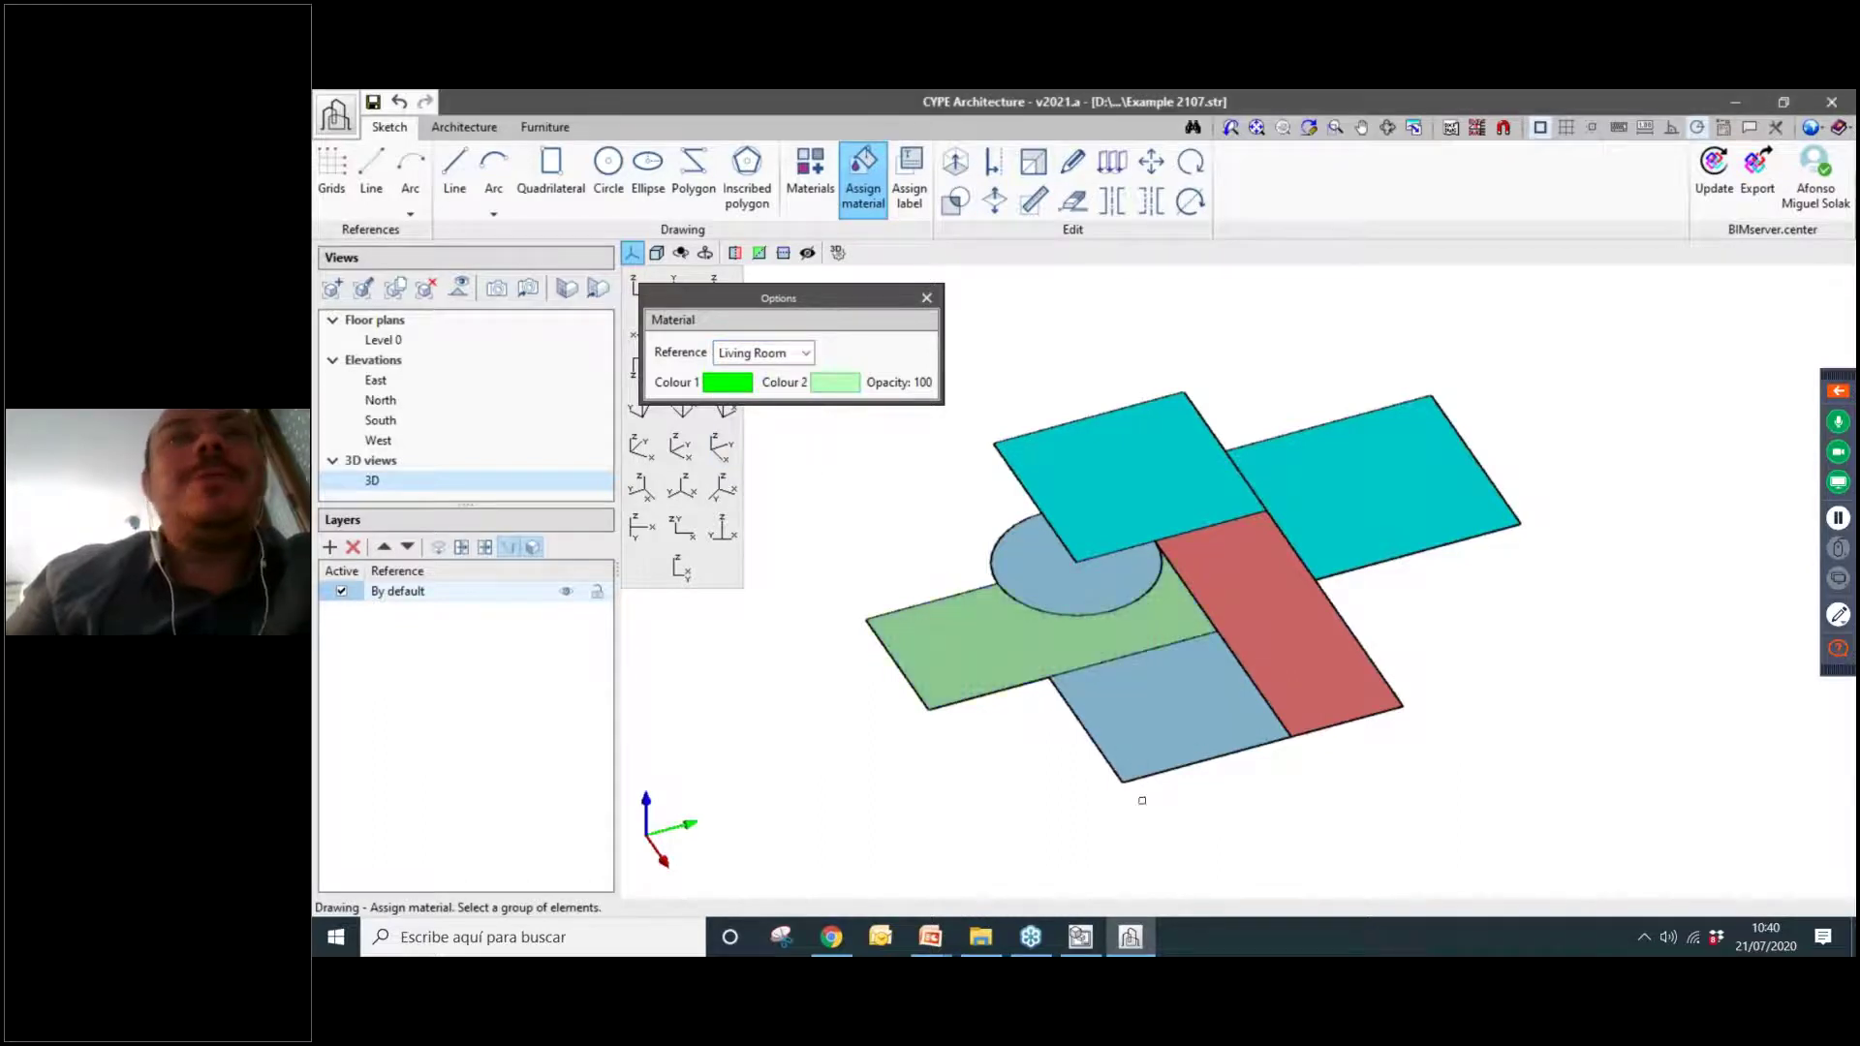
Assign the Bedrooms material to the remaining lower quadrilateral between the living room and the kitchen.
left_click(776, 355)
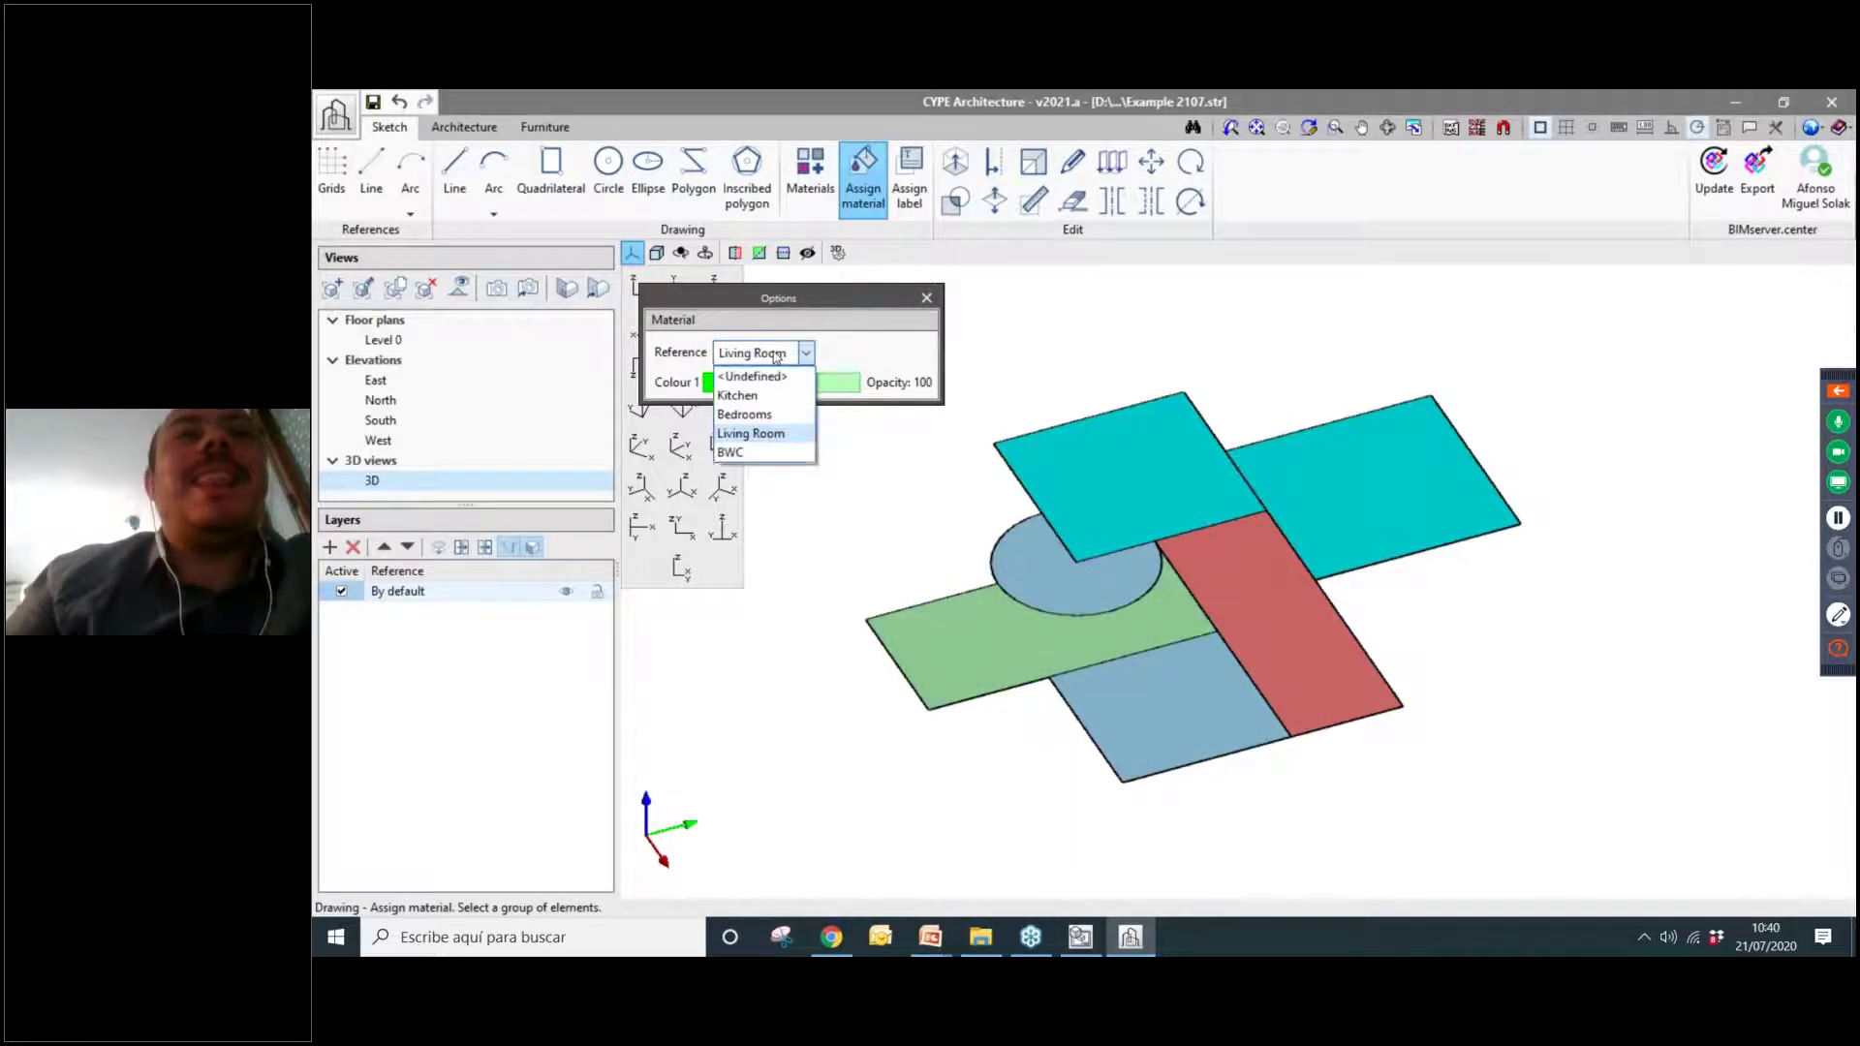
left_click(756, 414)
left_click(1183, 736)
right_click(1282, 835)
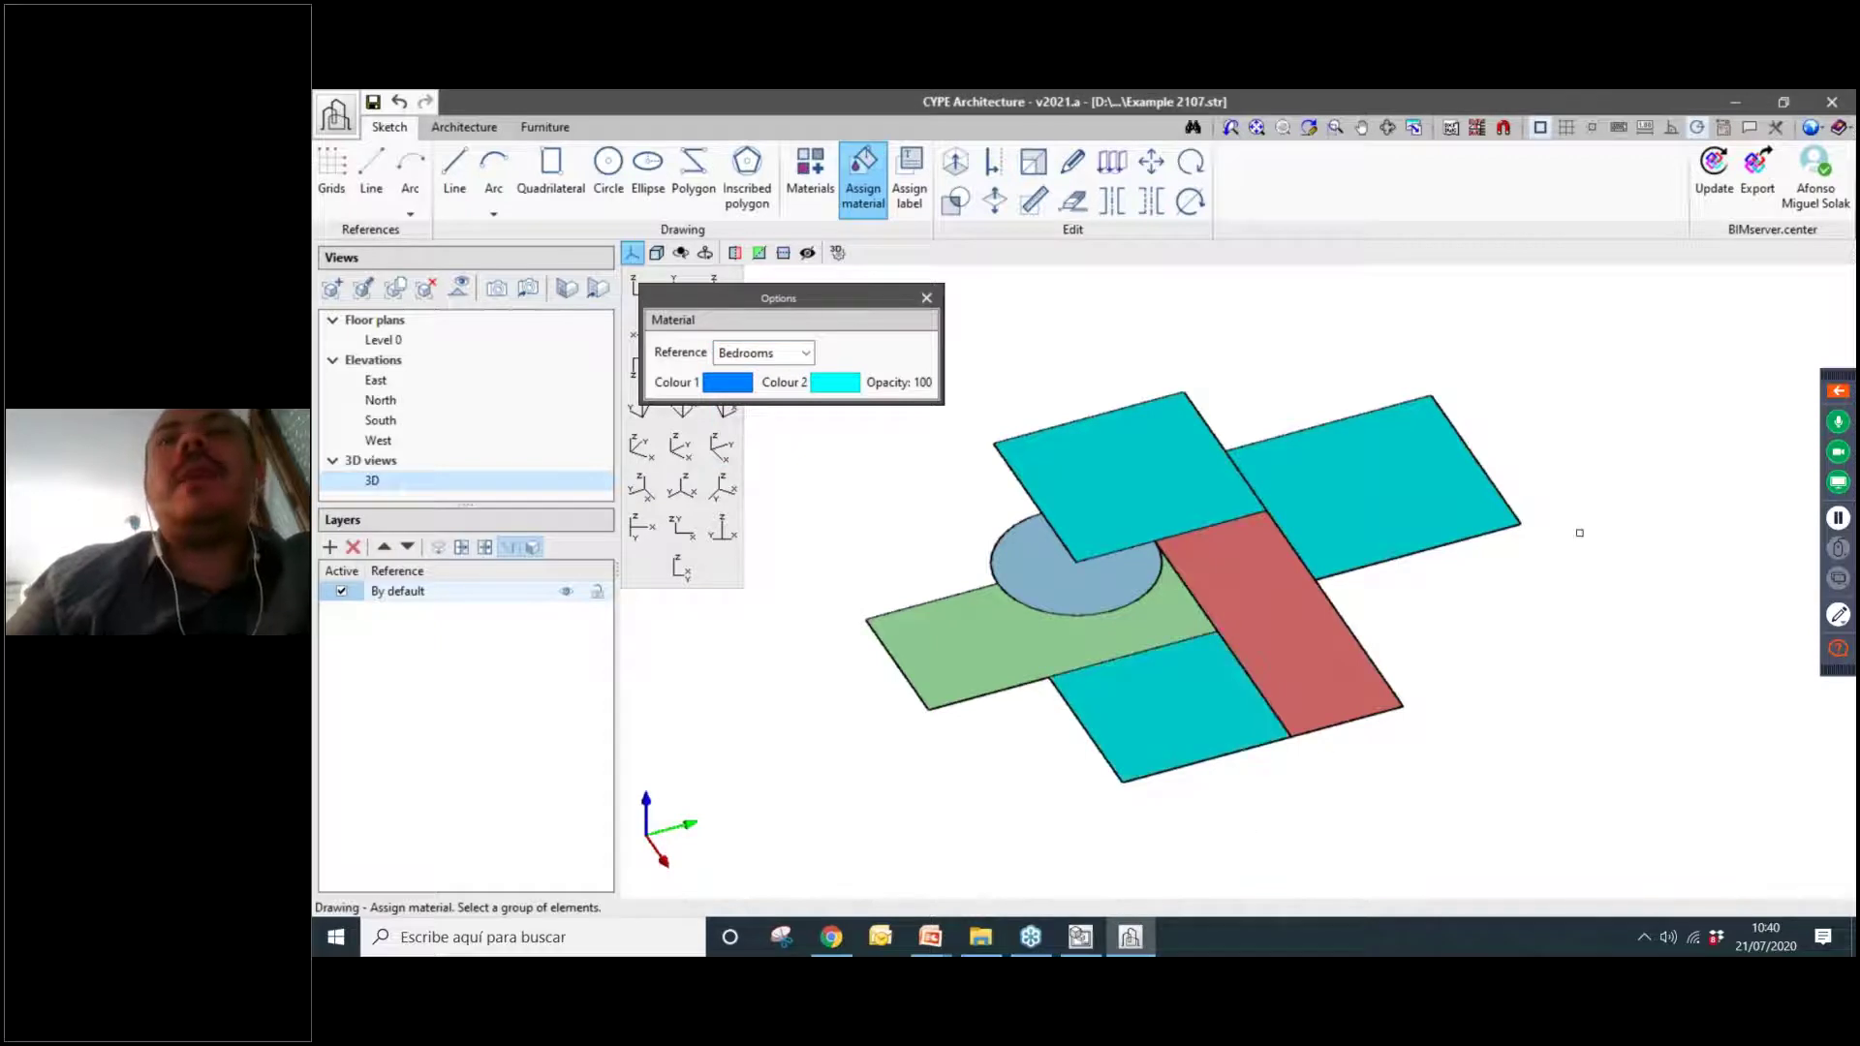
Assign the BWC material to the circle.
left_click(787, 354)
left_click(756, 453)
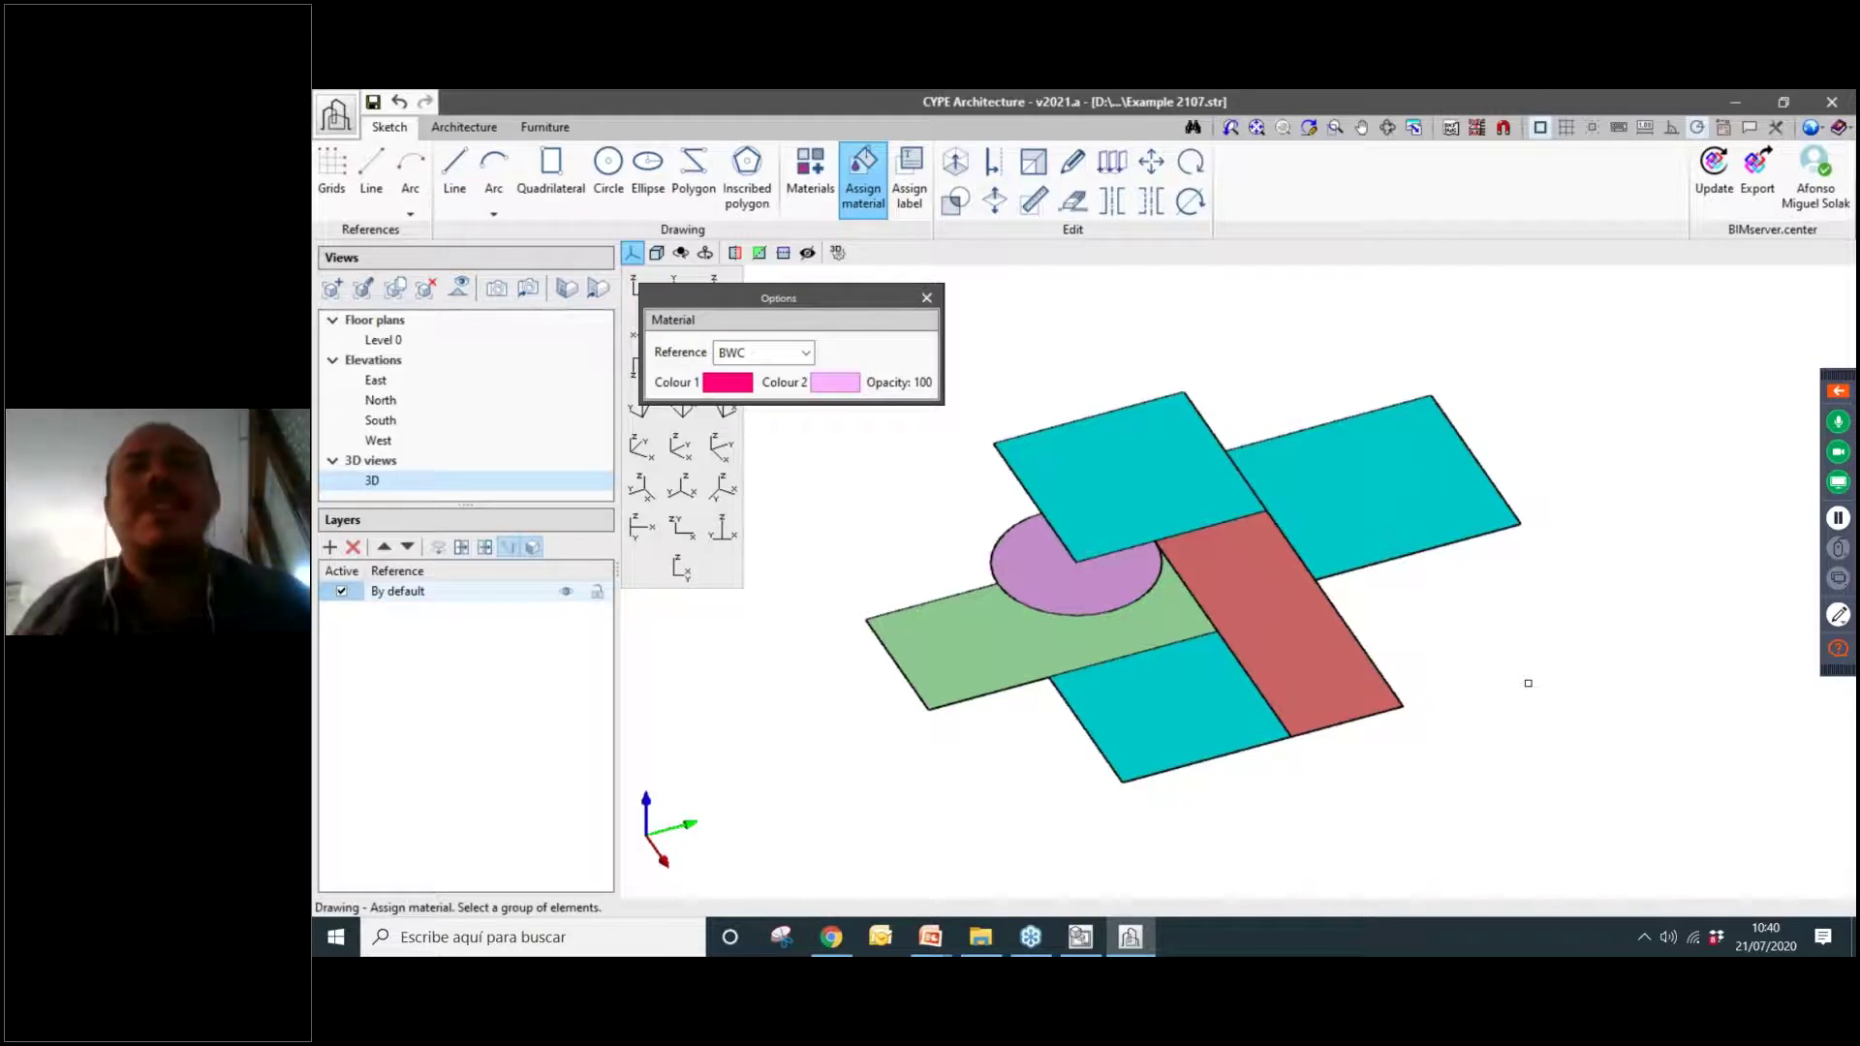
middle_click_drag(1485, 741, 1539, 749)
middle_click_drag(1538, 749, 1519, 702, "shift")
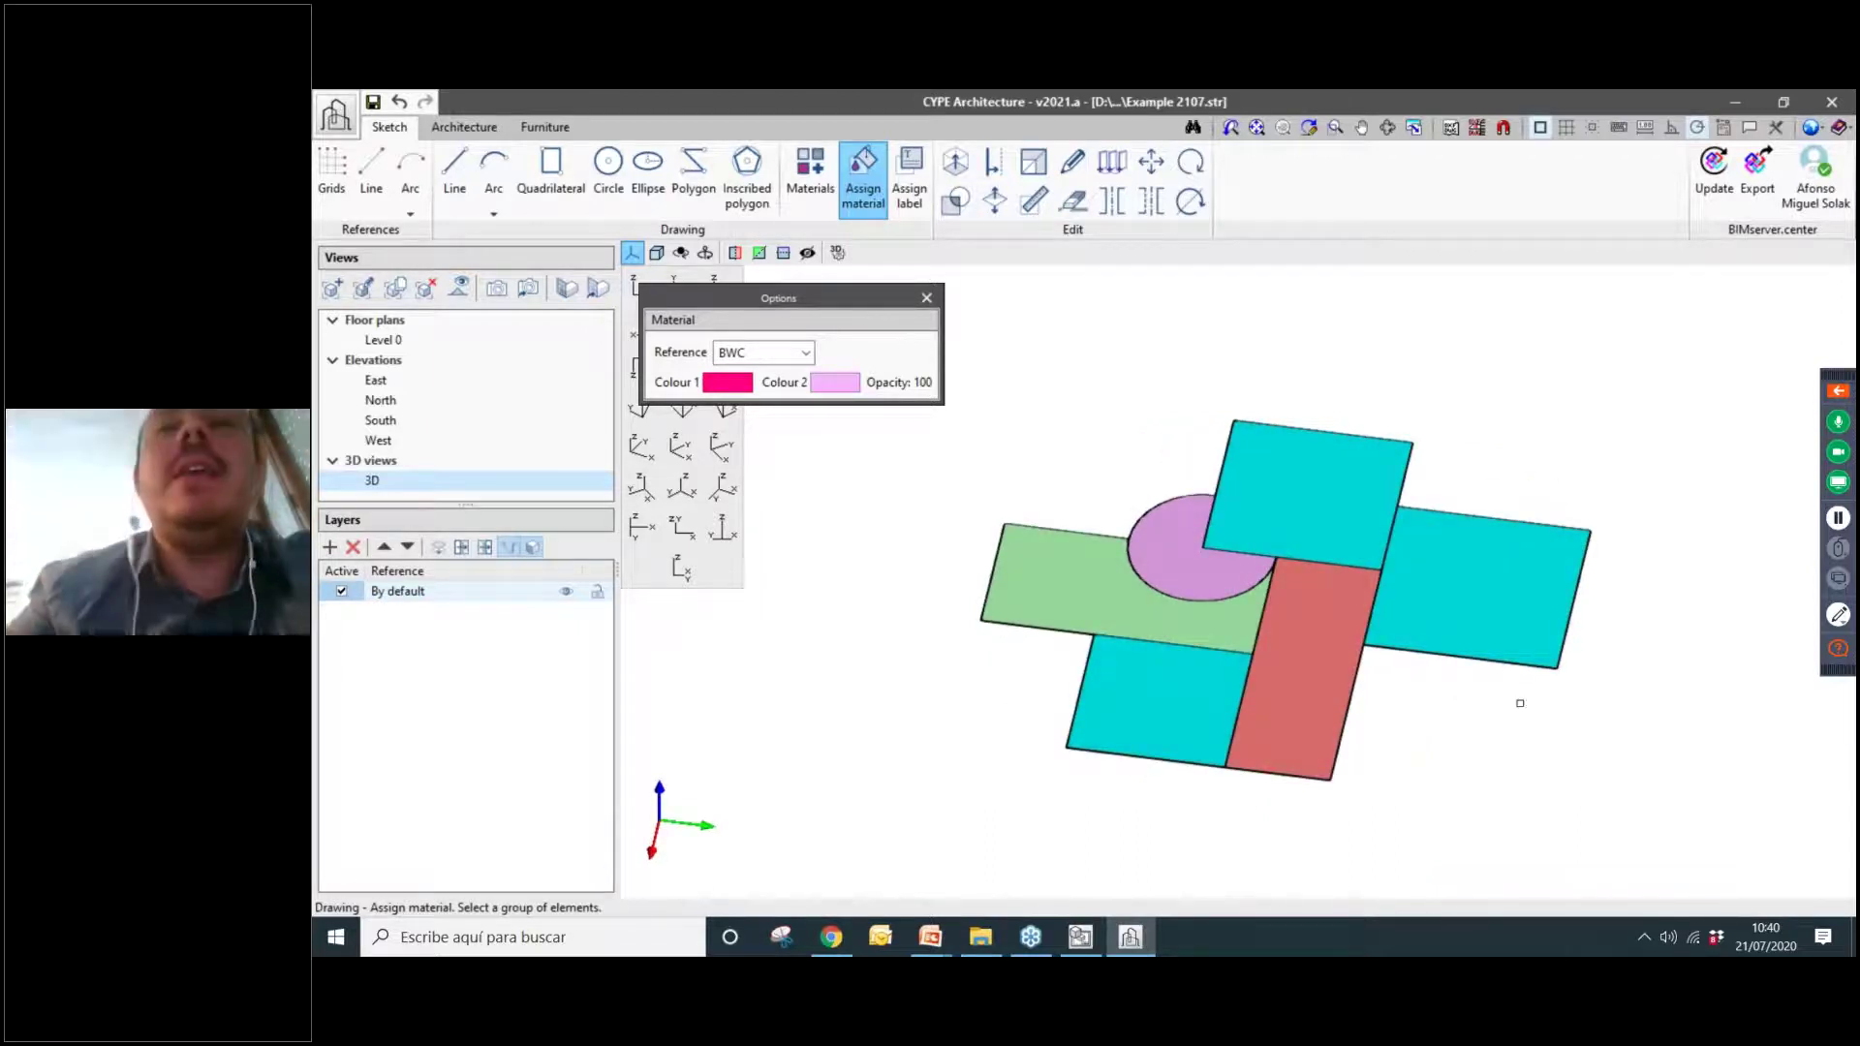
Draw a quadrilateral in plan view adjoining the topmost bedroom's right side, matching that bedroom's full height.
middle_click_drag(1532, 723, 1308, 706, "shift")
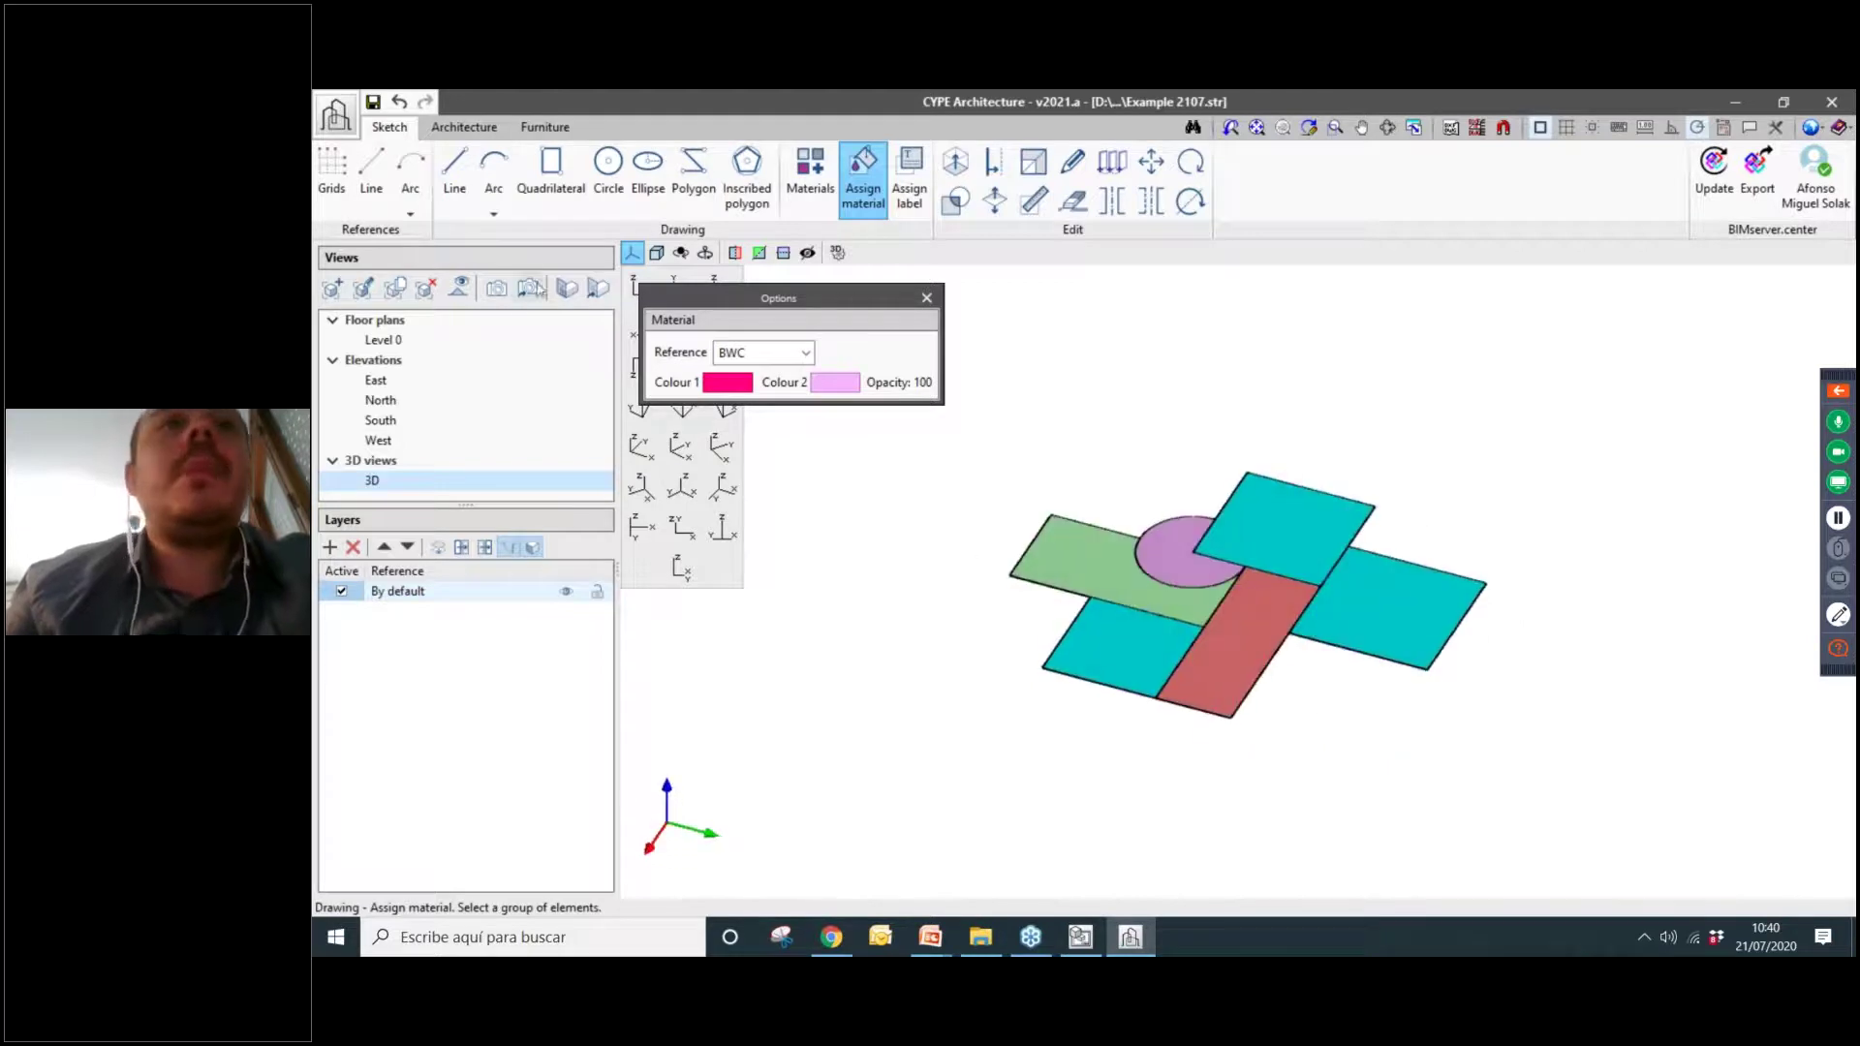
left_click(682, 287)
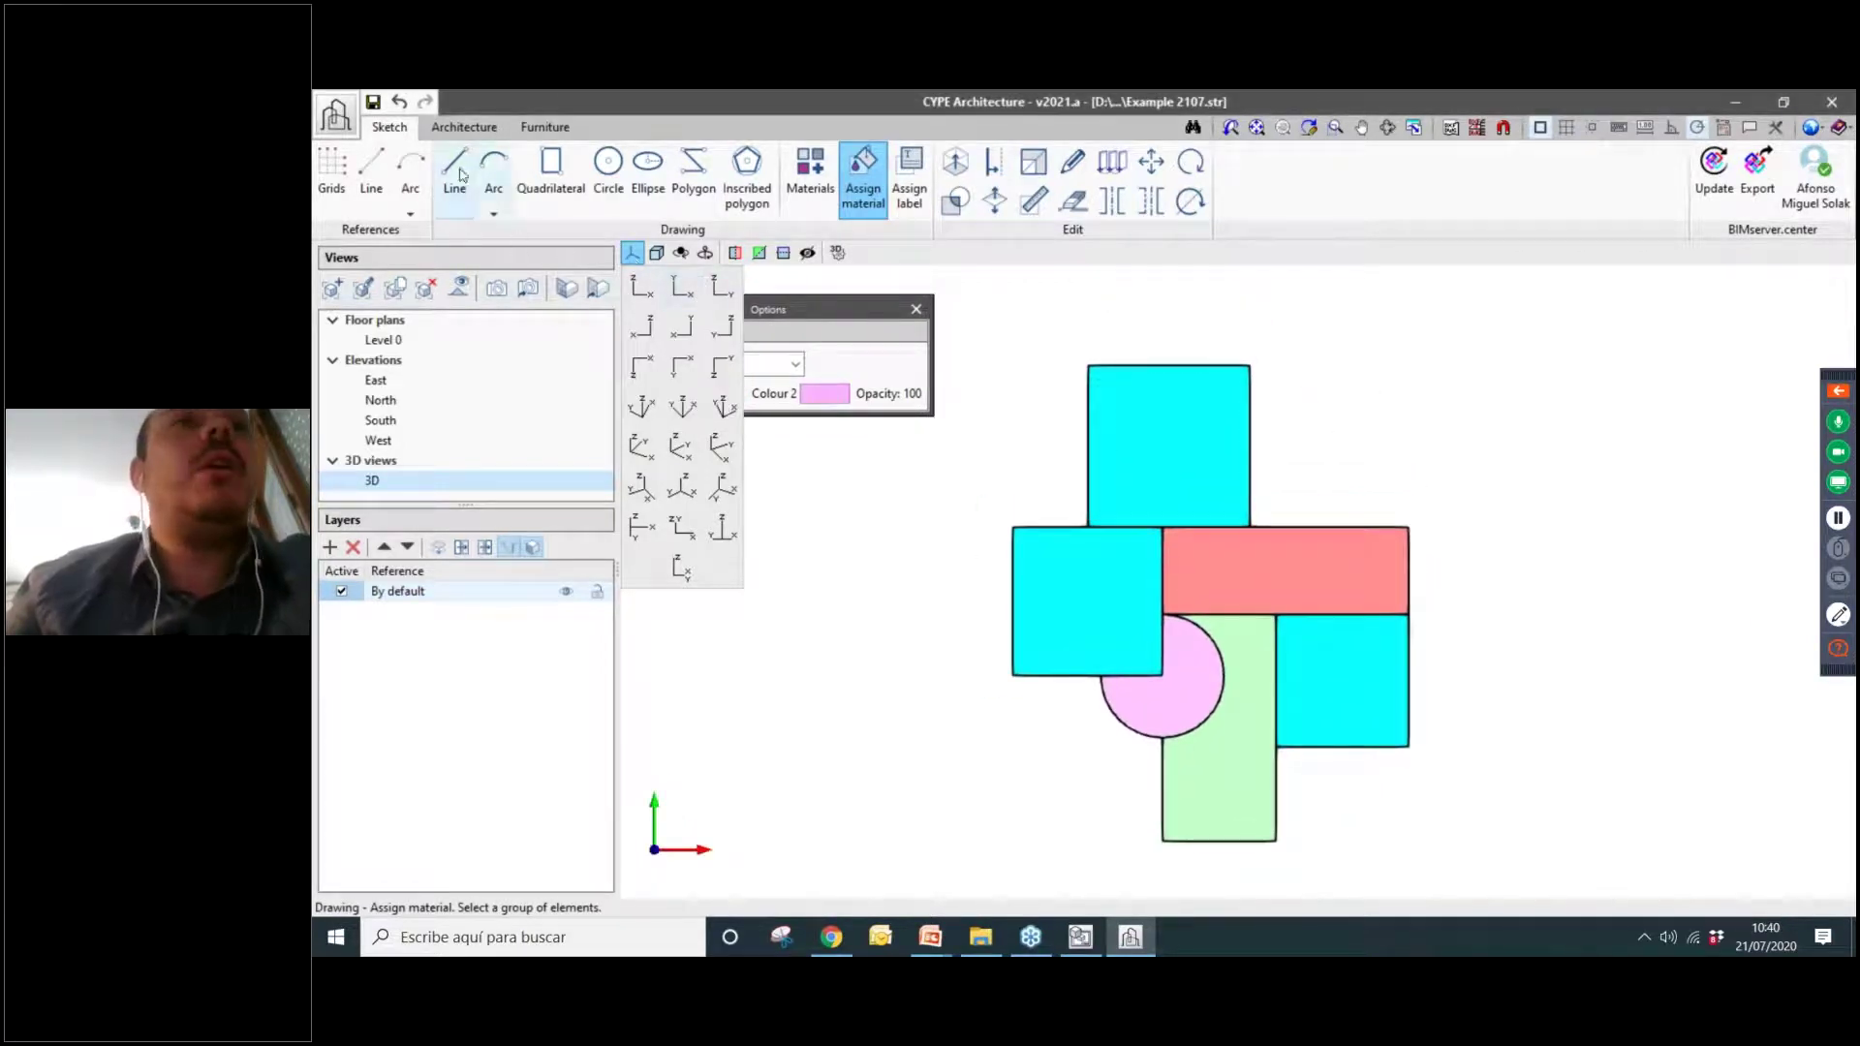
left_click(550, 176)
left_click(1250, 365)
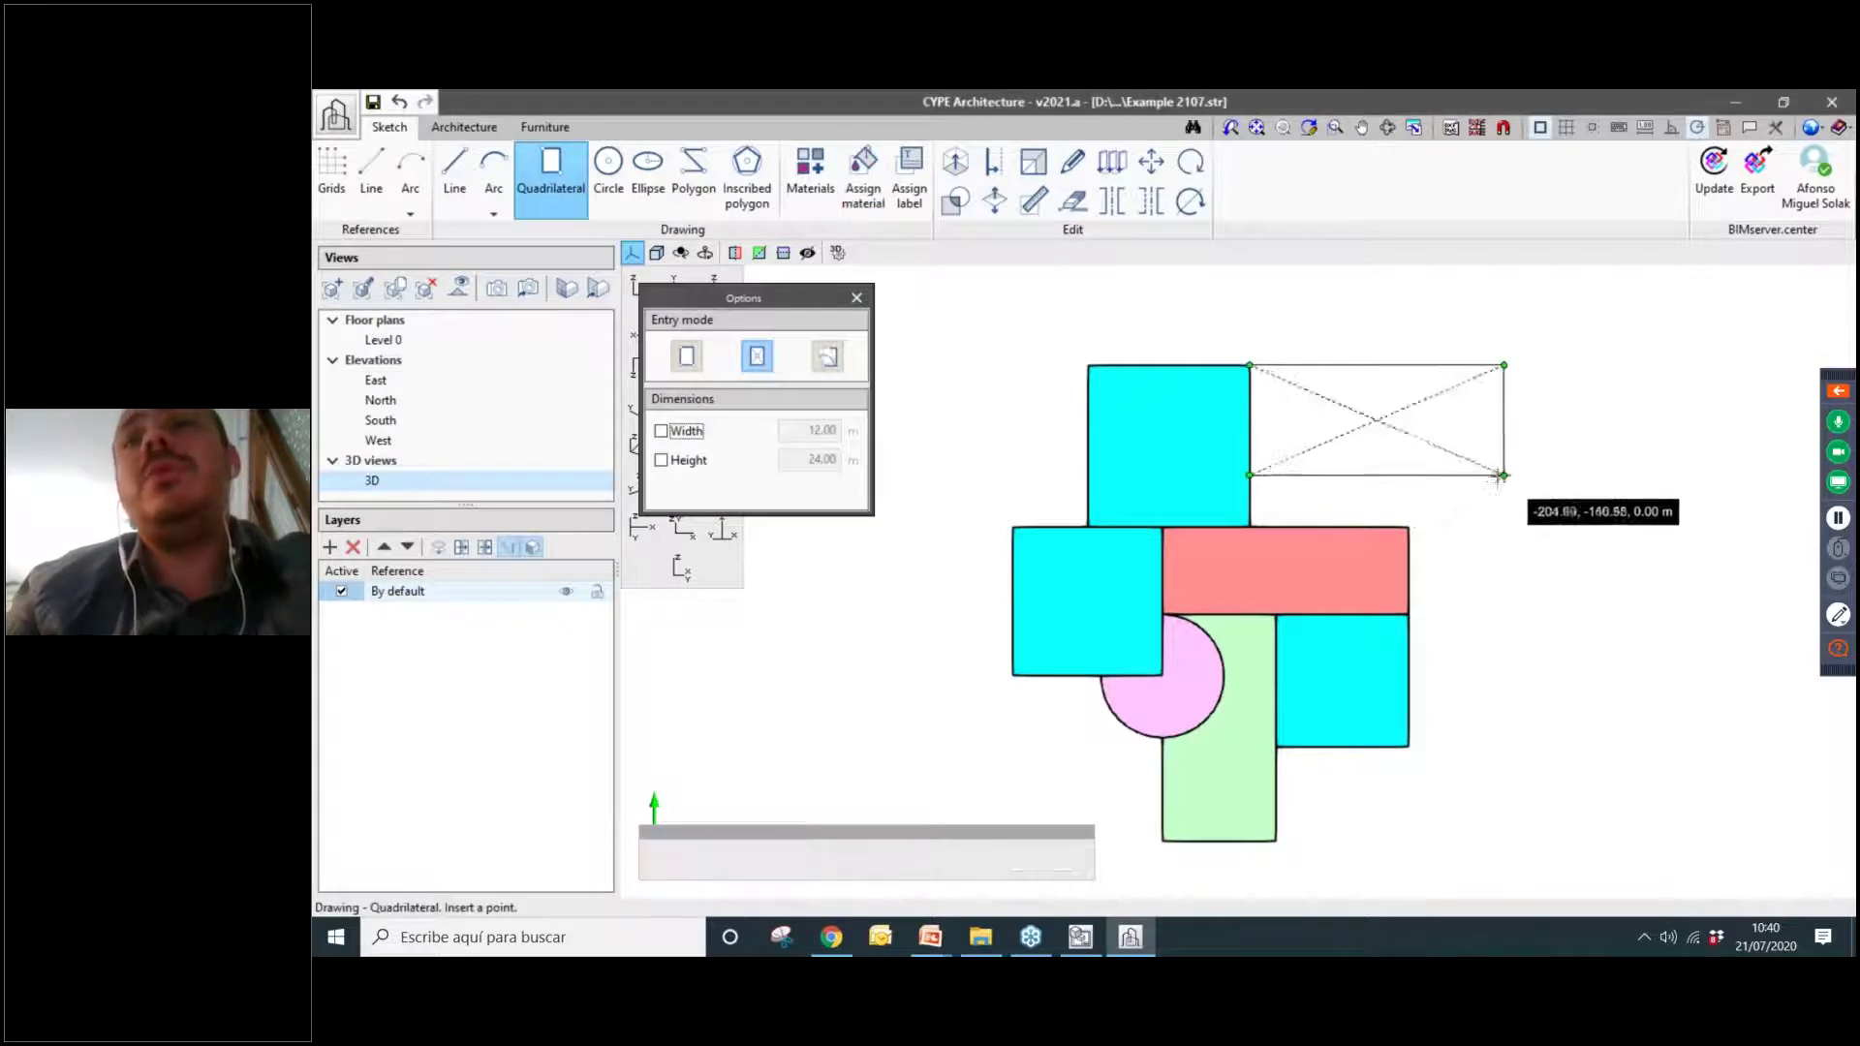
left_click(1514, 527)
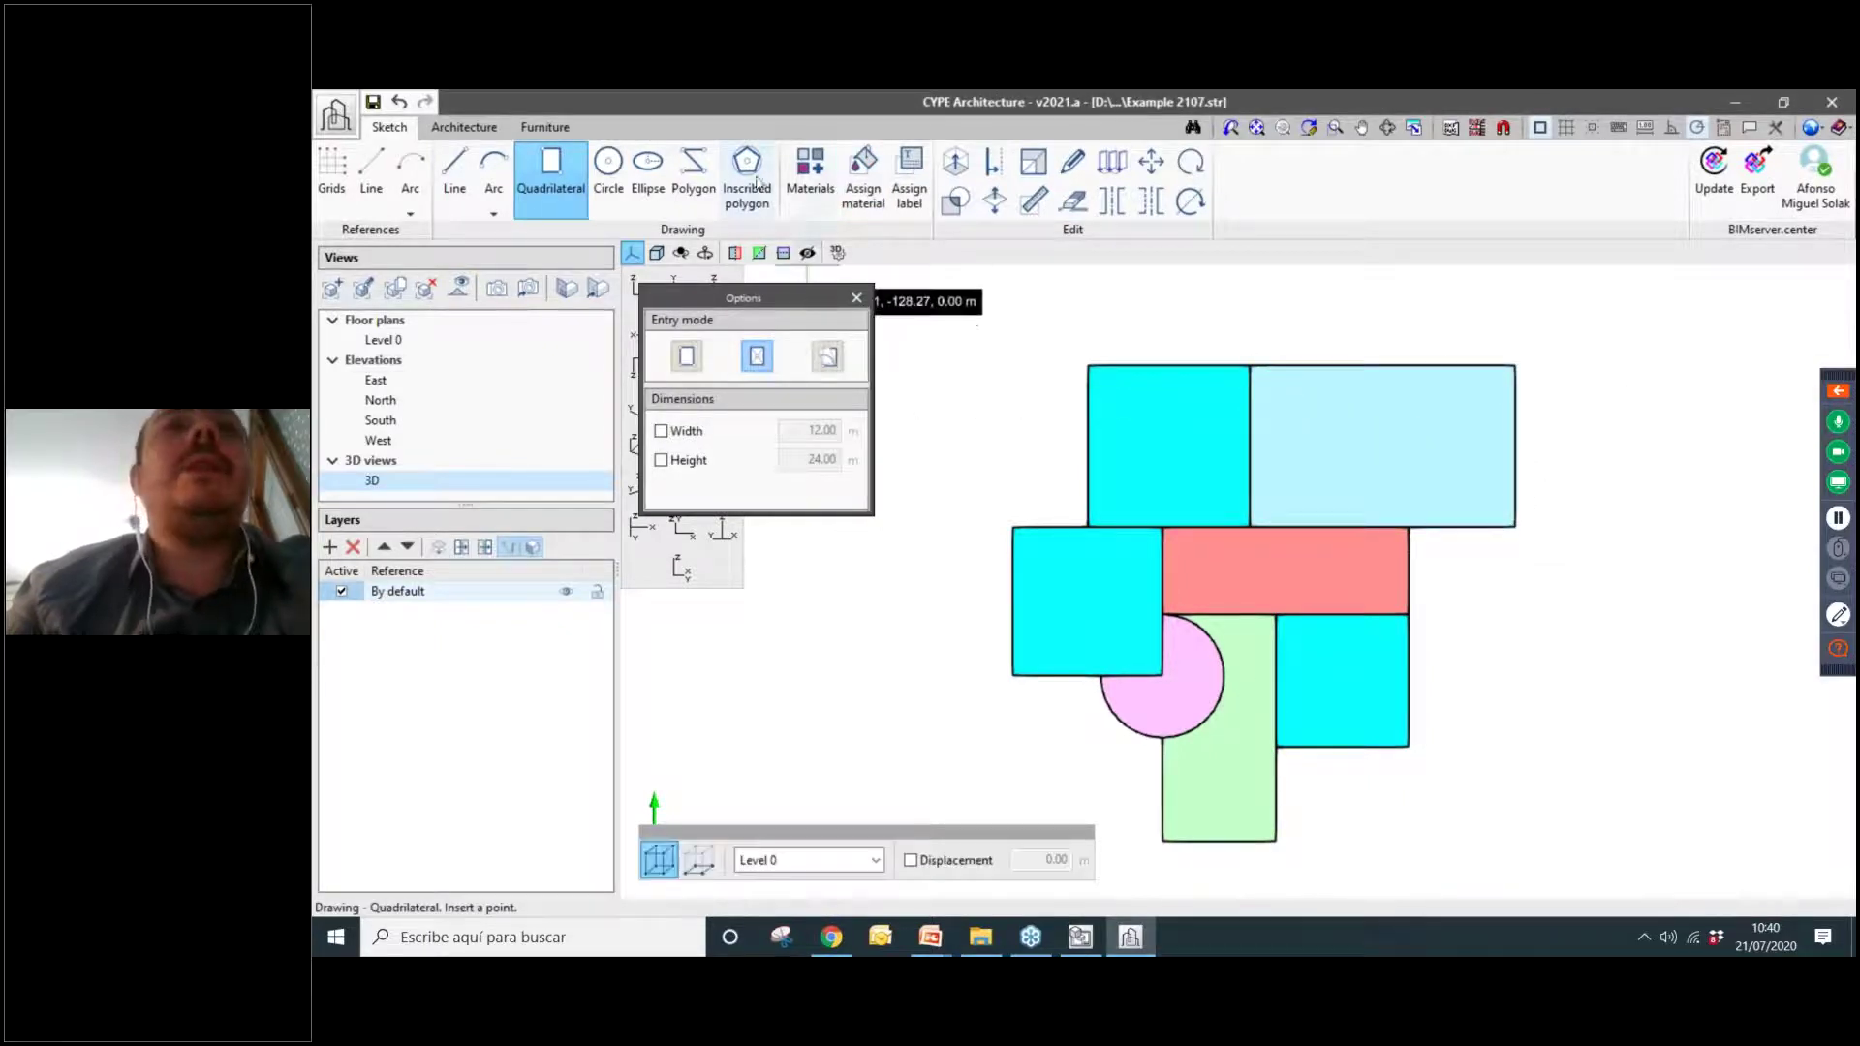
Add a new material named Garage to the materials list.
left_click(810, 169)
left_click(490, 329)
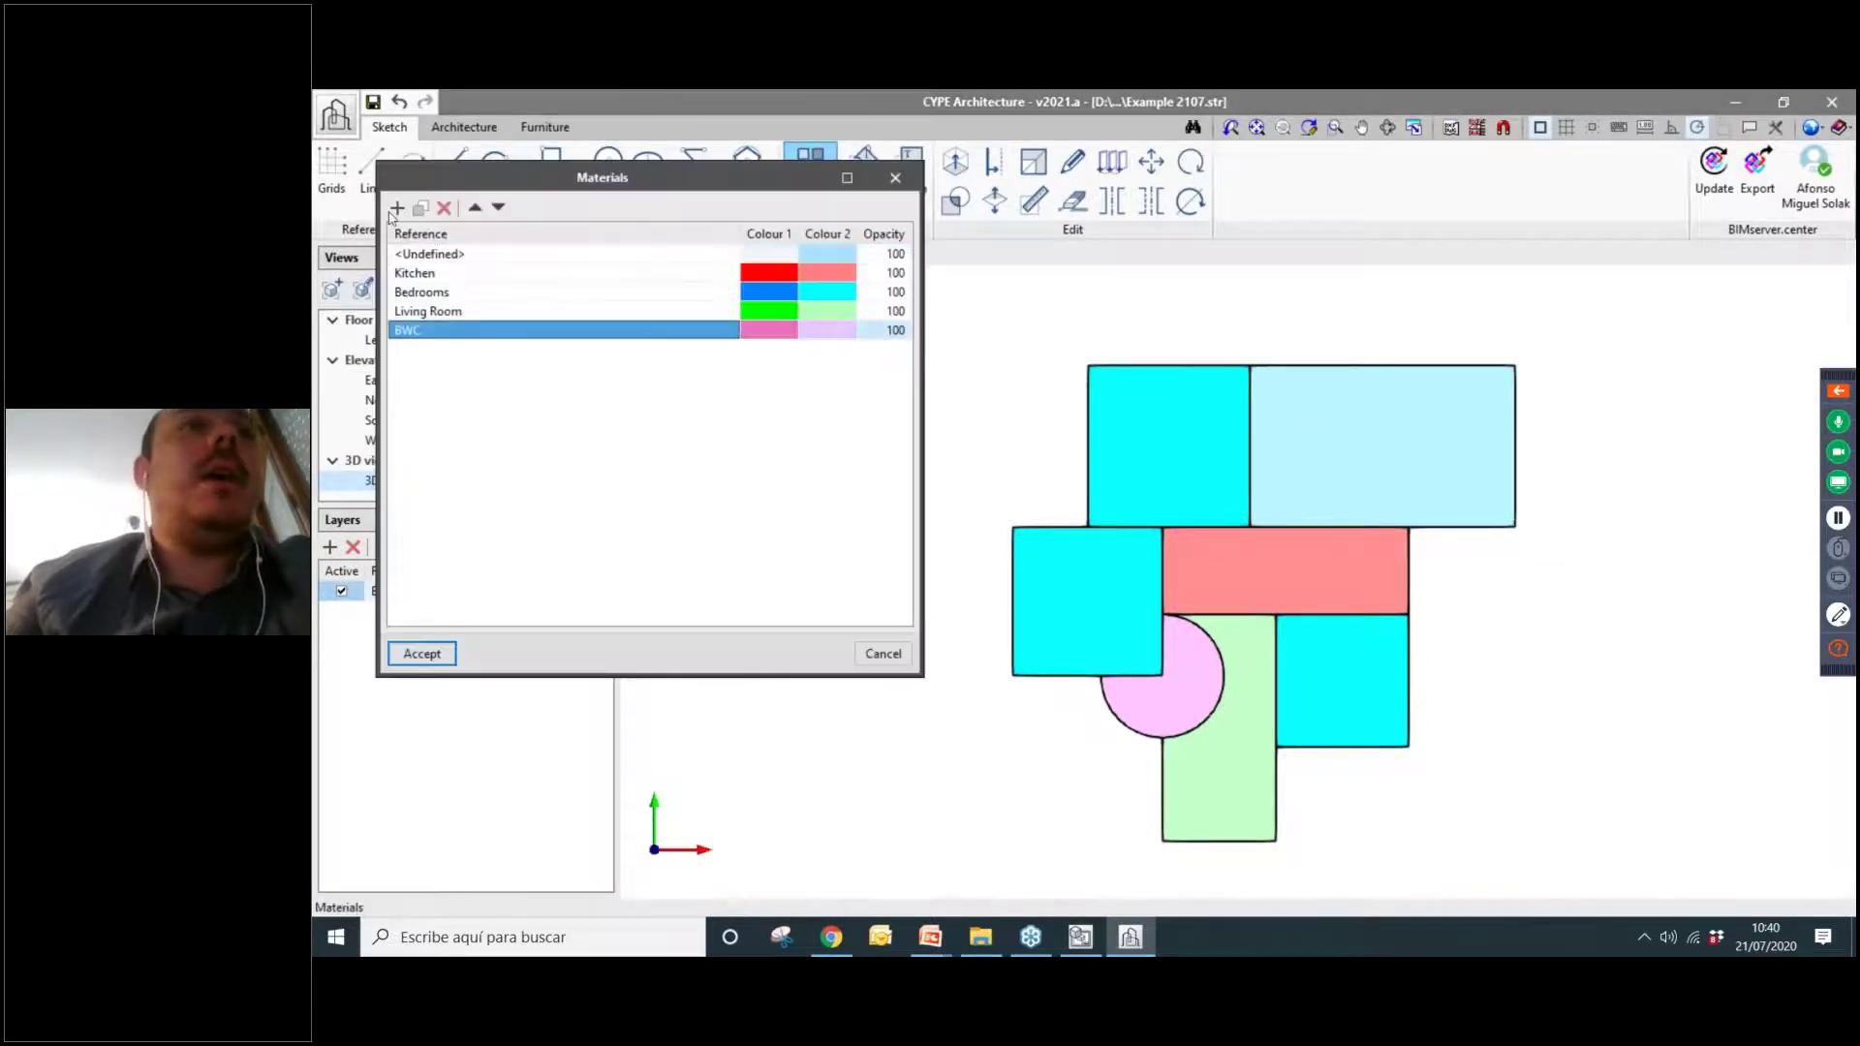
left_click(398, 208)
left_click(461, 351)
type("Garage")
key("Return")
Set the Garage material's Colour 1 to orange and Colour 2 to pale yellow, and accept the materials list.
left_click(772, 350)
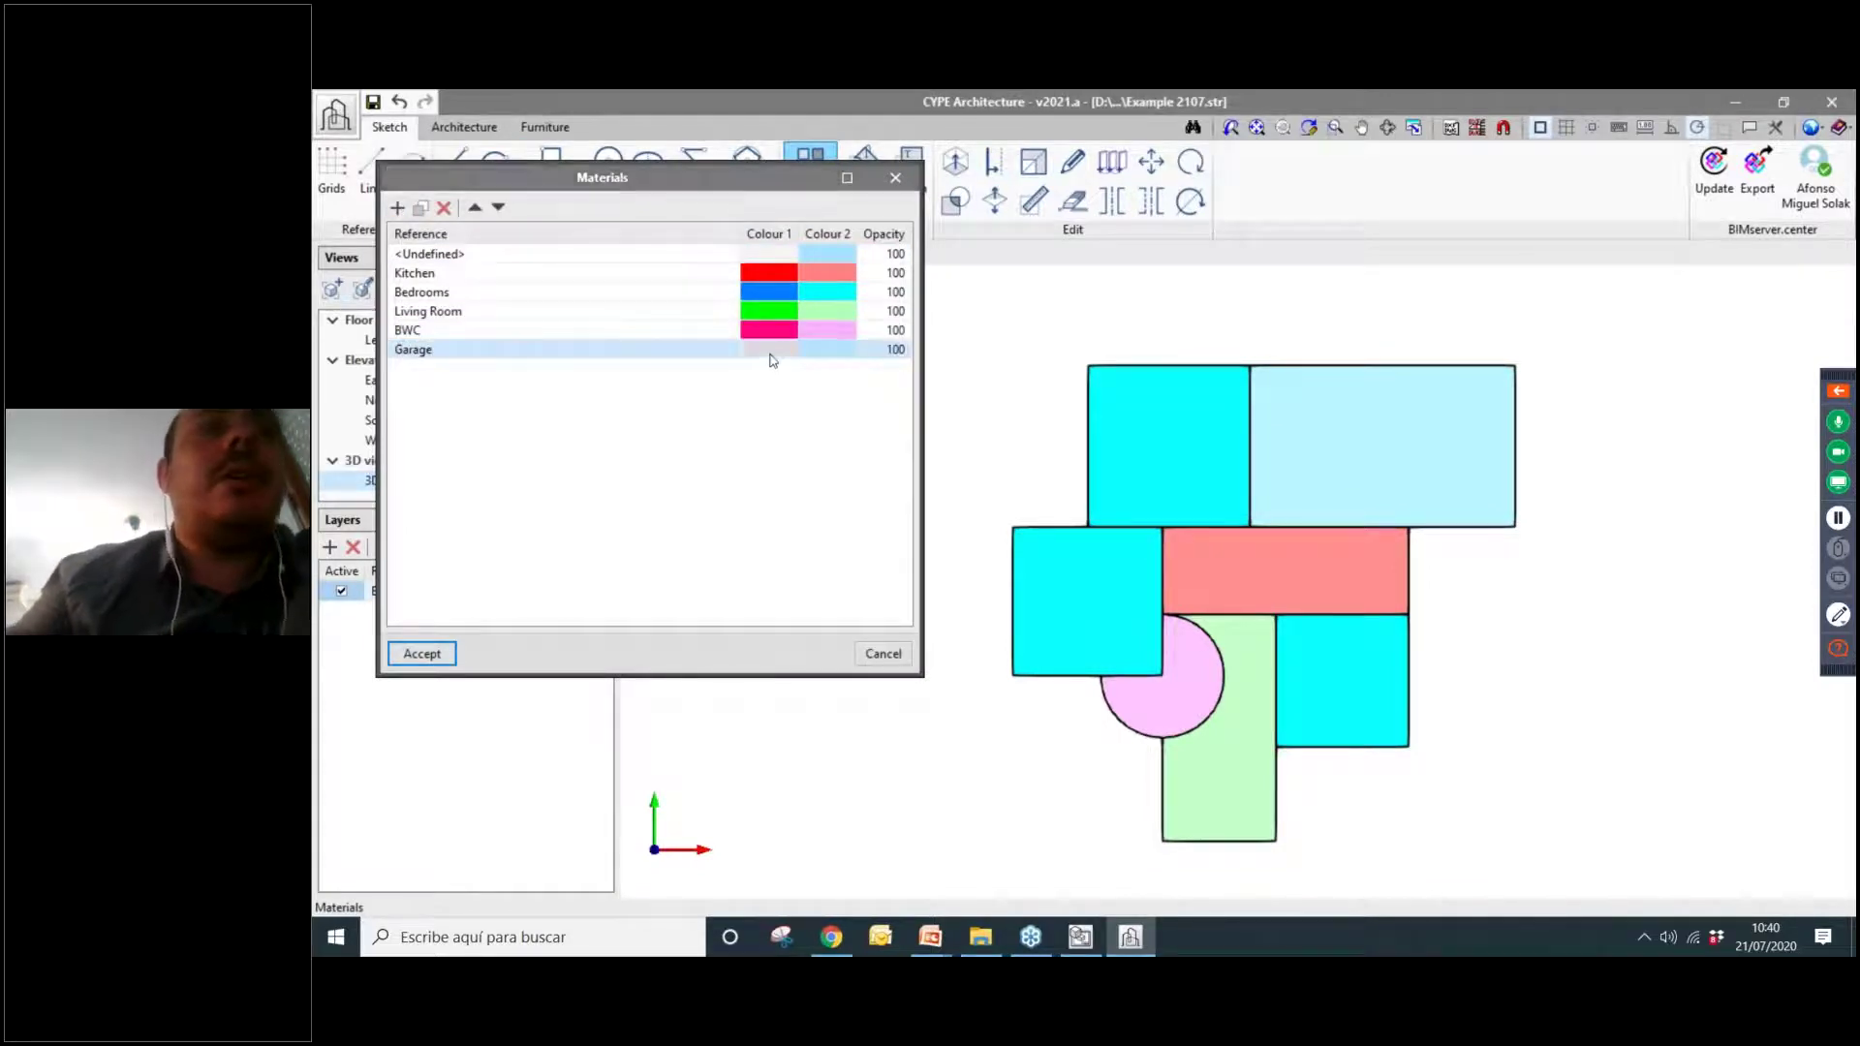
left_click(432, 291)
left_click(432, 472)
left_click(824, 349)
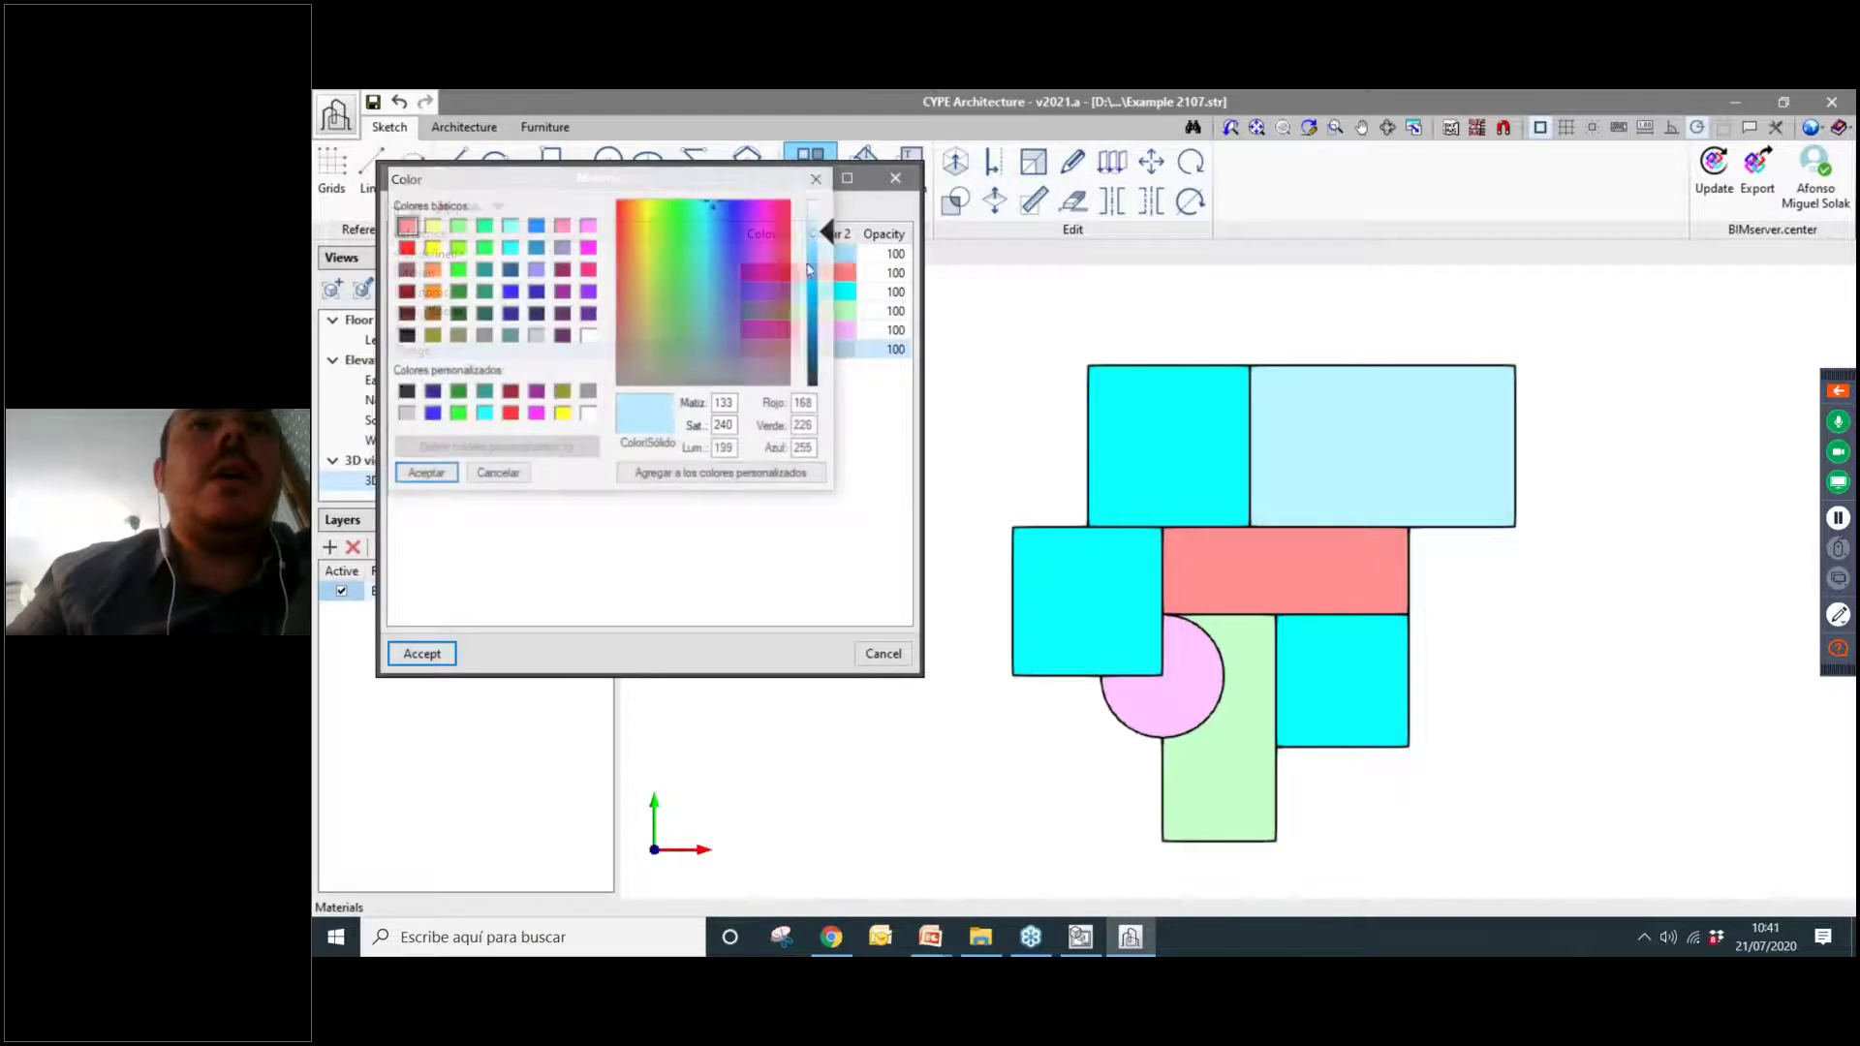
left_click(425, 474)
left_click(422, 654)
Assign the Garage material to the new quadrilateral beside the topmost bedroom and finish assigning materials.
left_click(1395, 441)
left_click(805, 352)
left_click(790, 472)
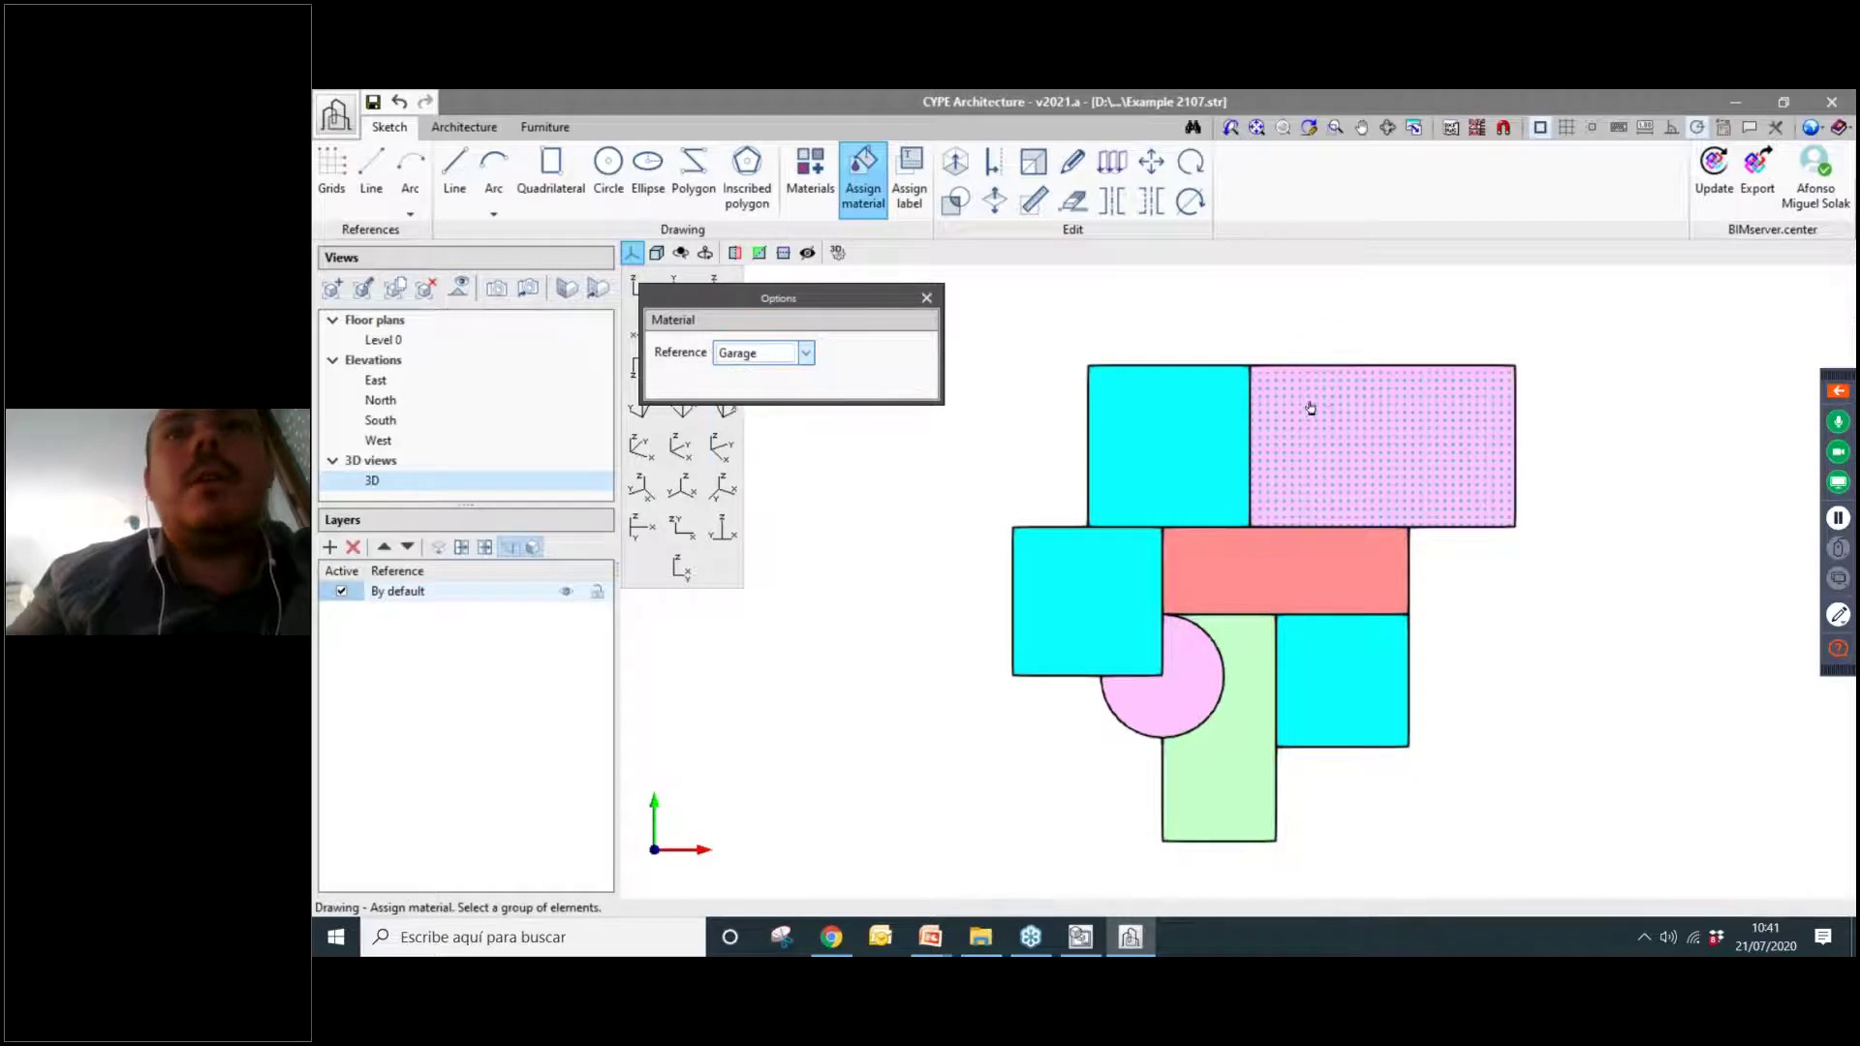
left_click(1371, 407)
middle_click_drag(1579, 652, 1461, 674)
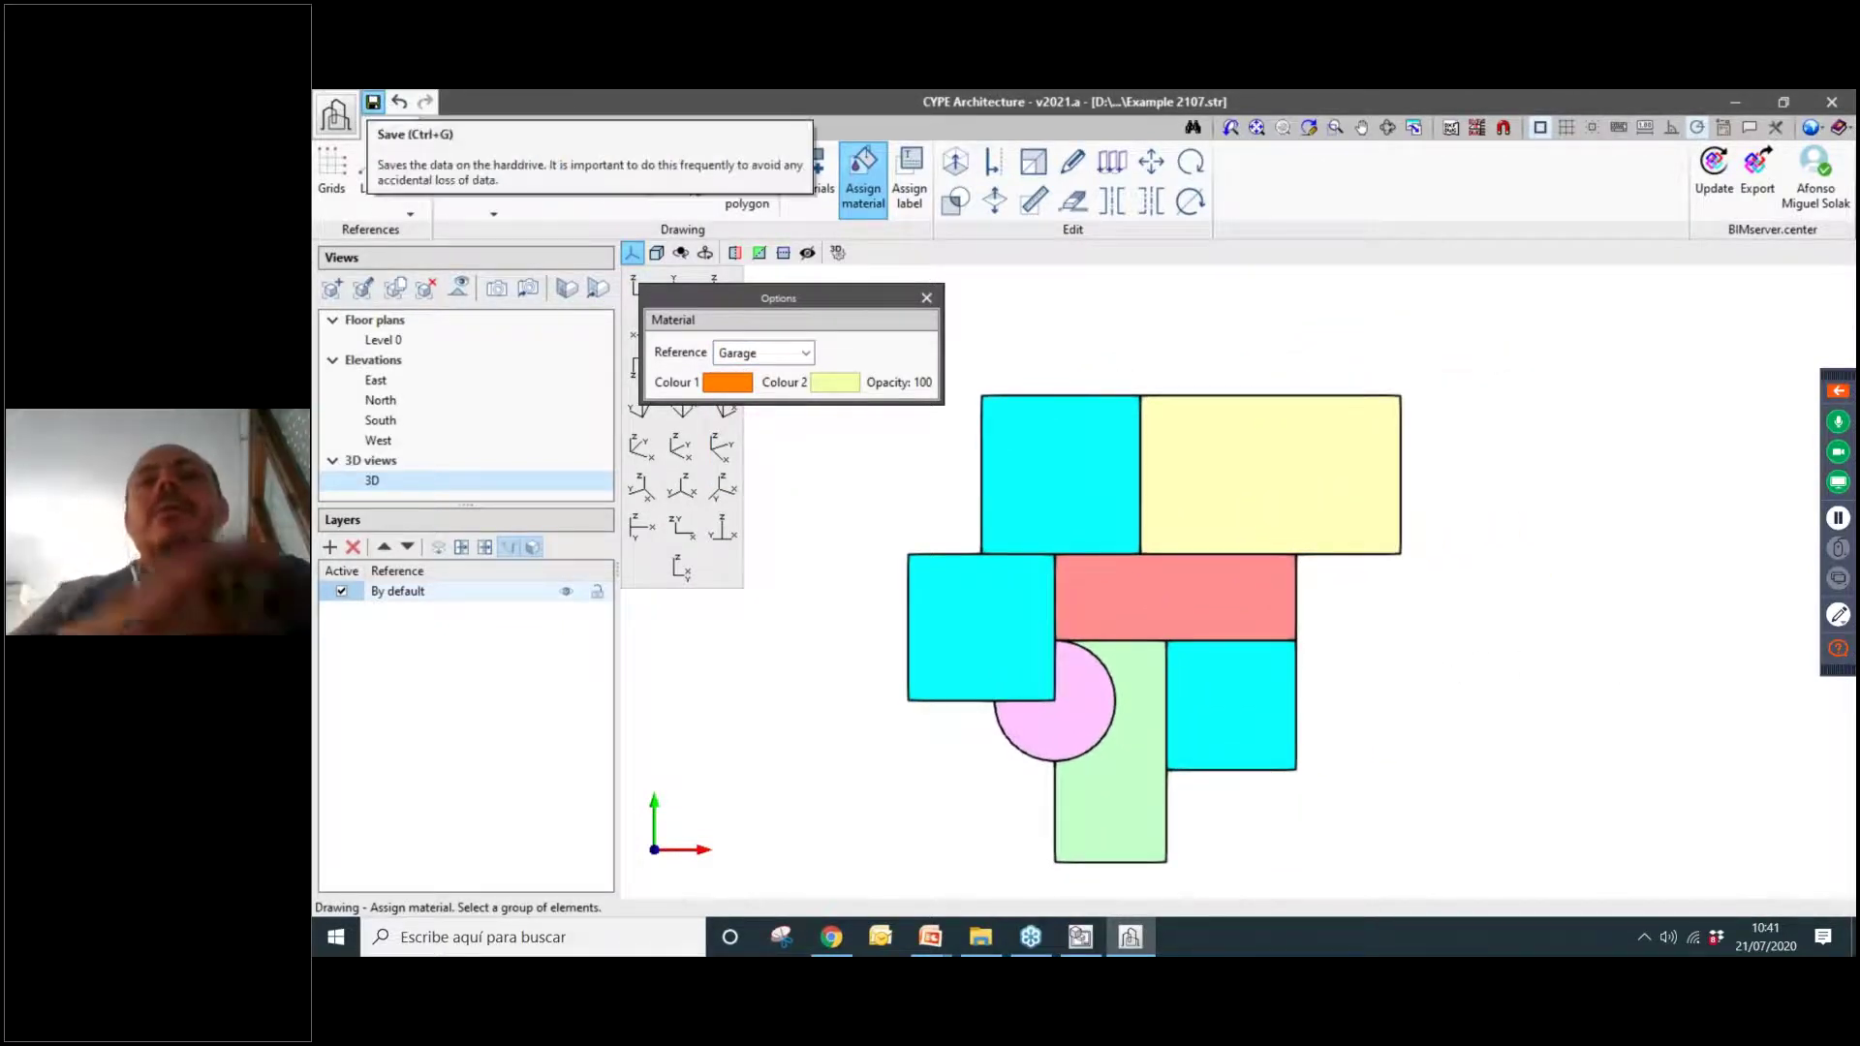
middle_click_drag(981, 451, 913, 393)
middle_click_drag(1191, 468, 1224, 465)
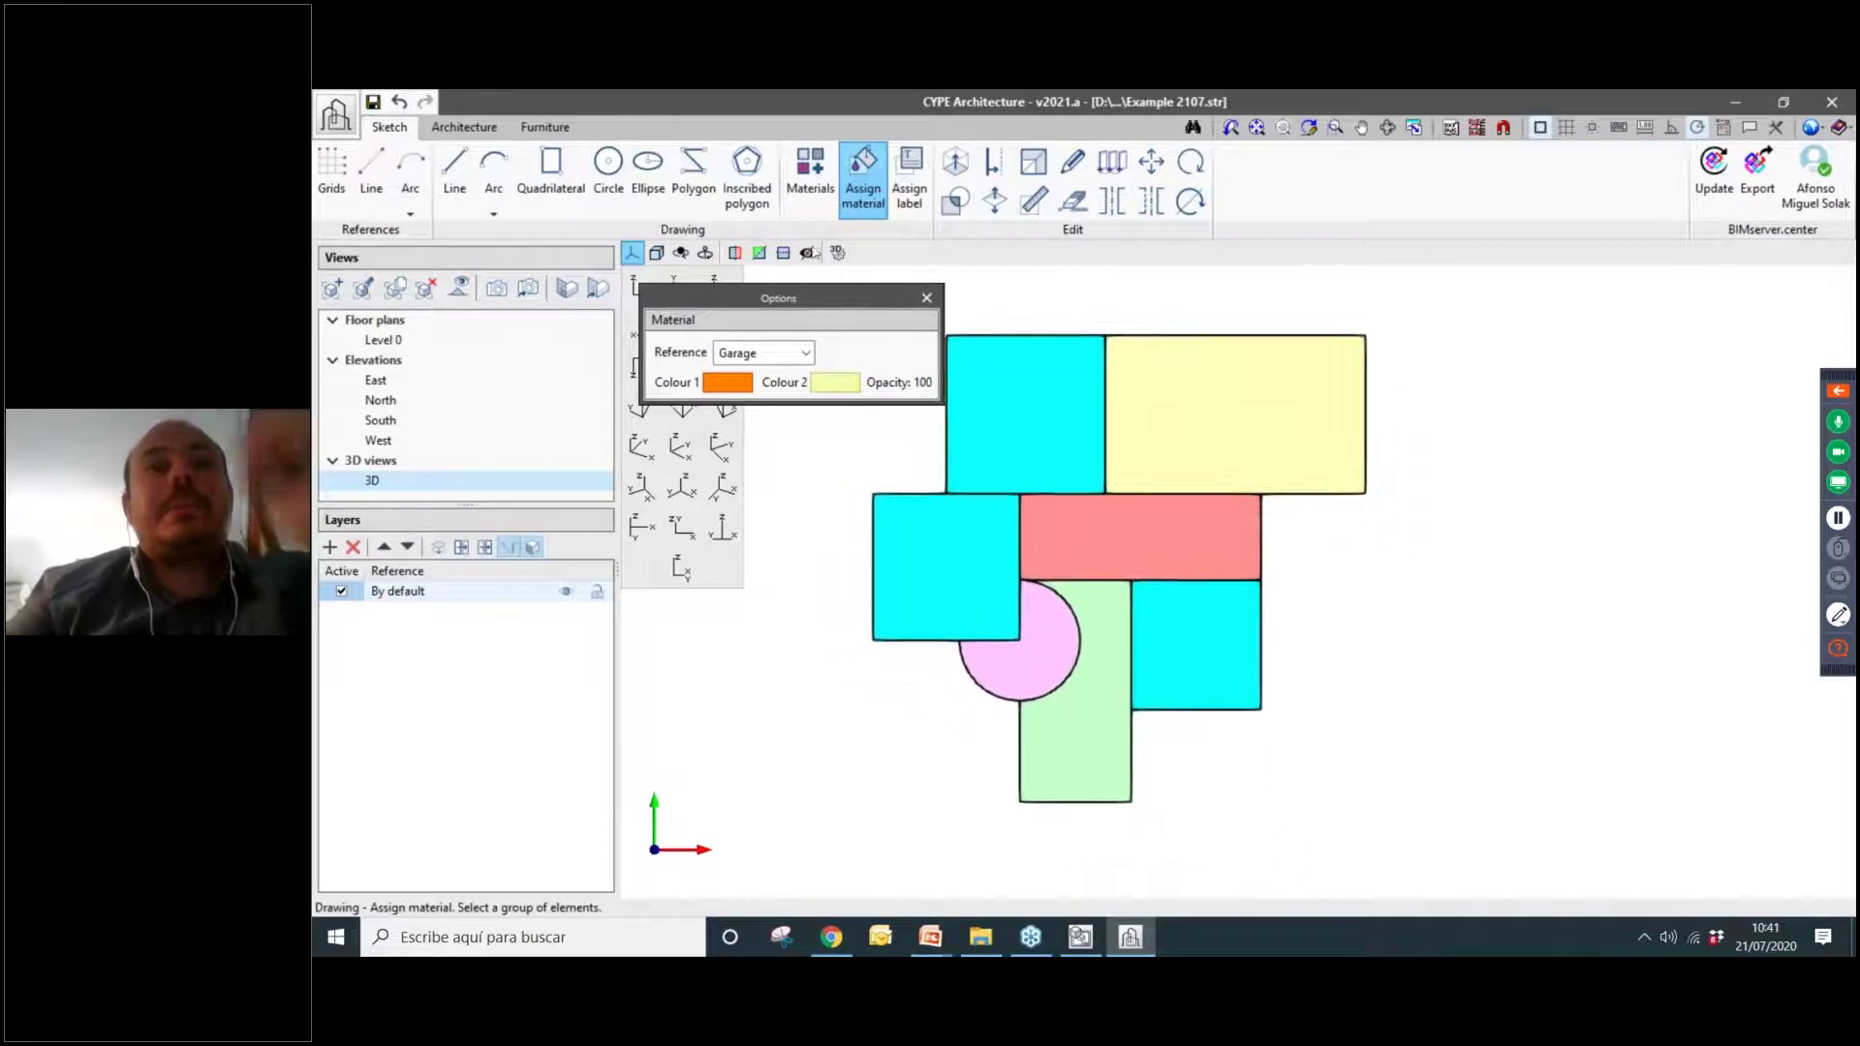
left_click_drag(866, 297, 836, 283)
scroll(1289, 576, "down", 1)
mouse_move(1395, 644)
middle_mouse_down("shift")
mouse_move(1357, 611)
mouse_move(1312, 656)
mouse_move(1304, 478)
mouse_move(1240, 474)
mouse_move(1223, 447)
middle_mouse_up("shift")
key("Escape")
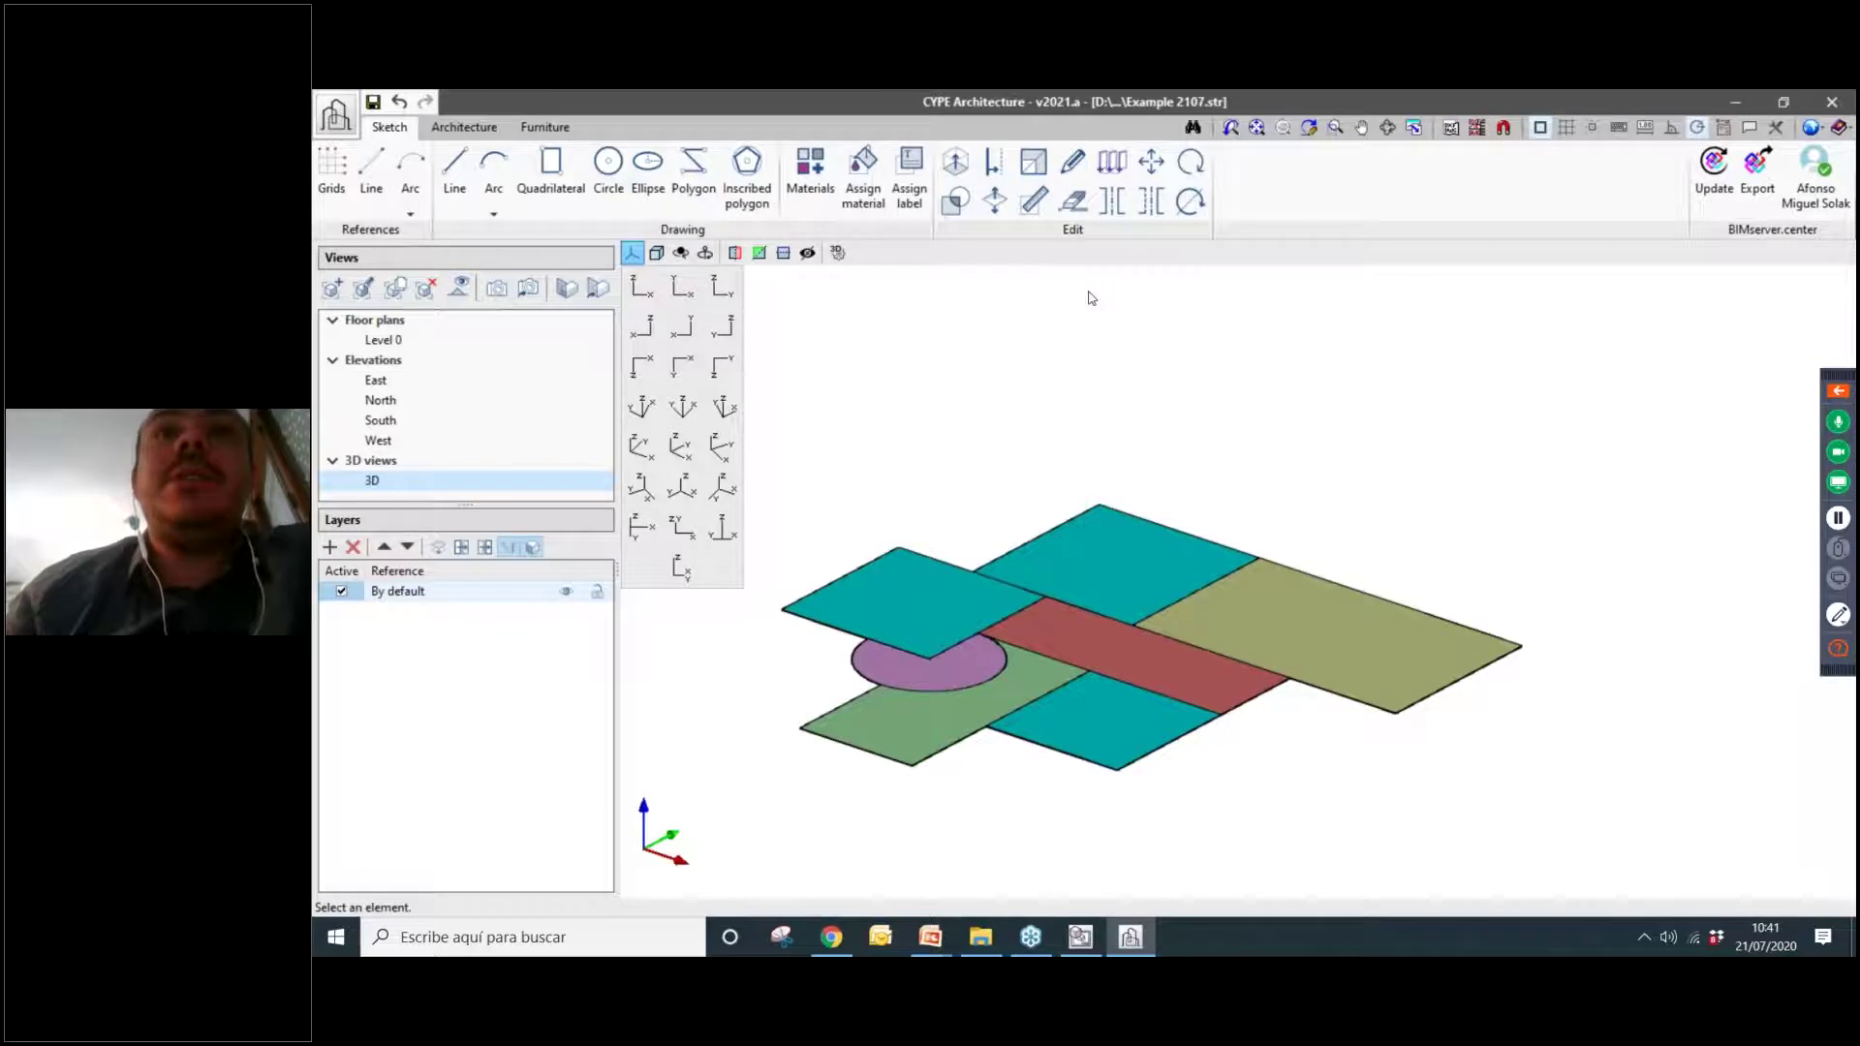
Fix the Extrude length at 4 m and preview the extrusion direction on the garage and lower bedroom surfaces.
left_click(956, 169)
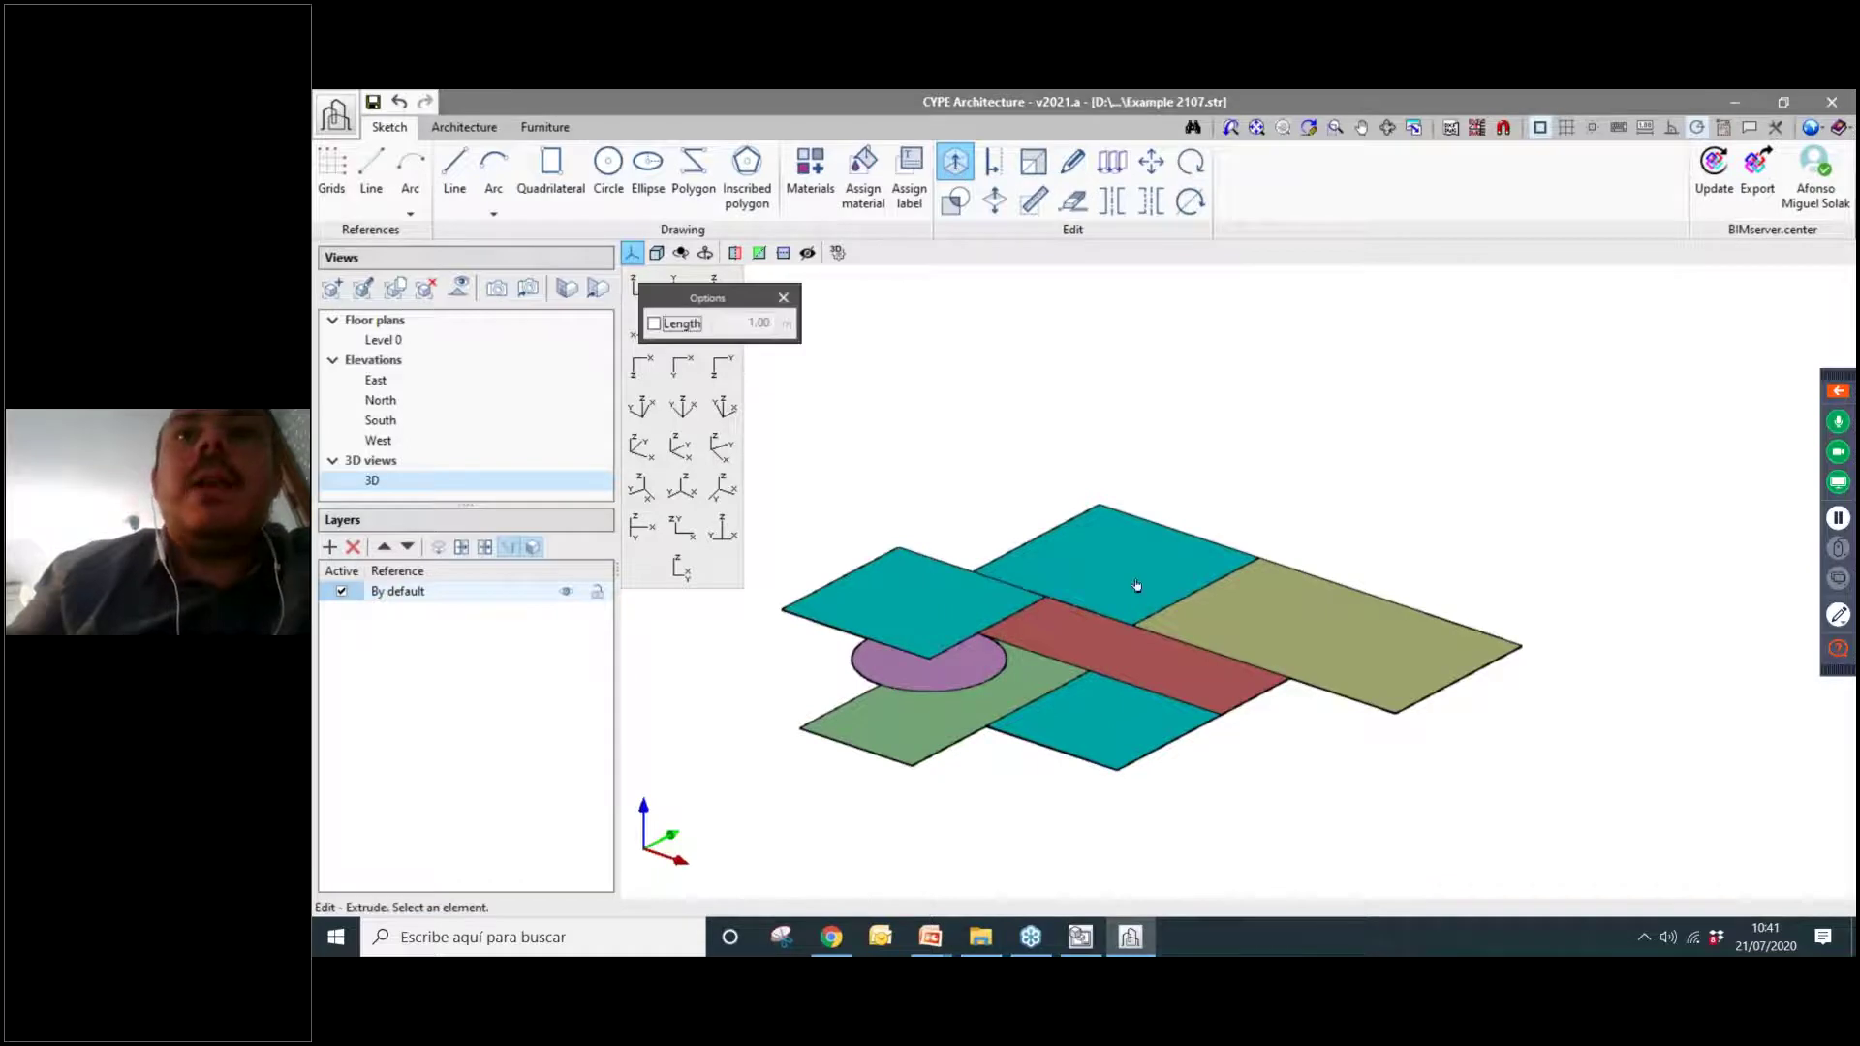
left_click(654, 325)
left_click(727, 324)
type("4")
key("Return")
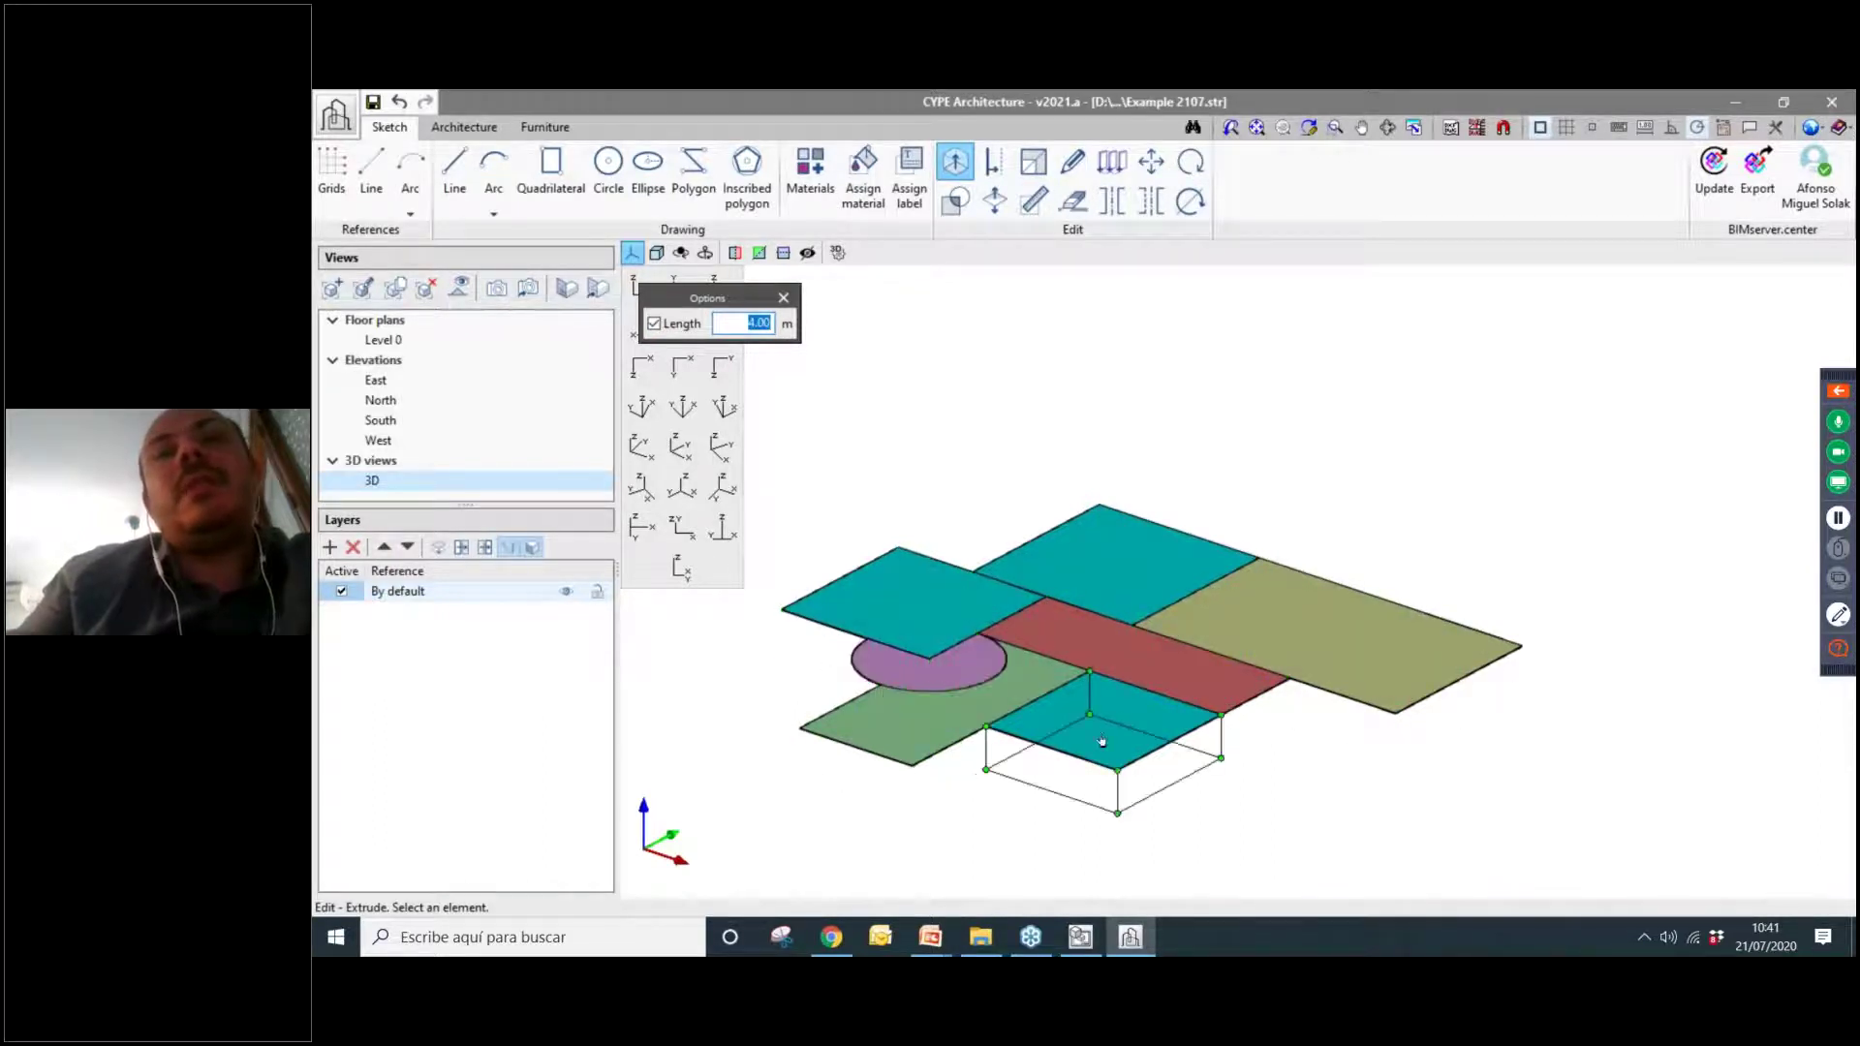
scroll(1515, 714, "up", 3)
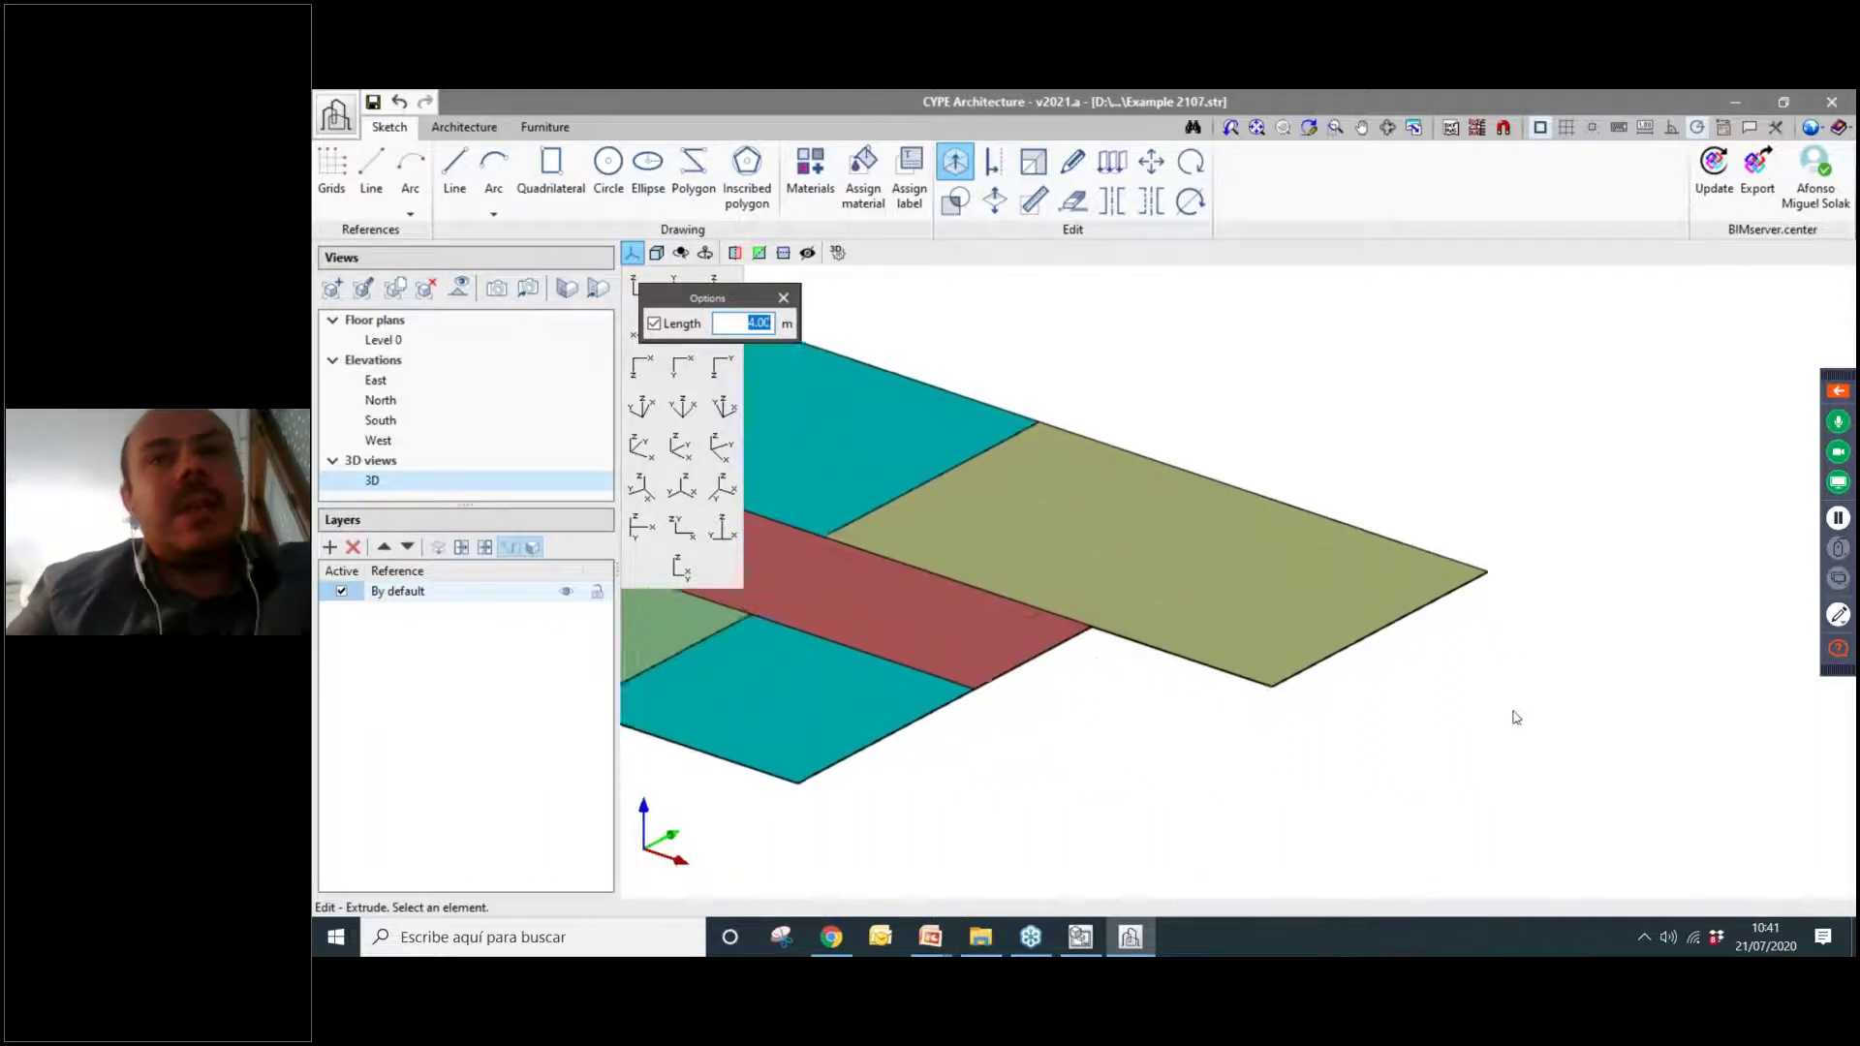
scroll(1562, 591, "up", 2)
scroll(1451, 689, "down", 3)
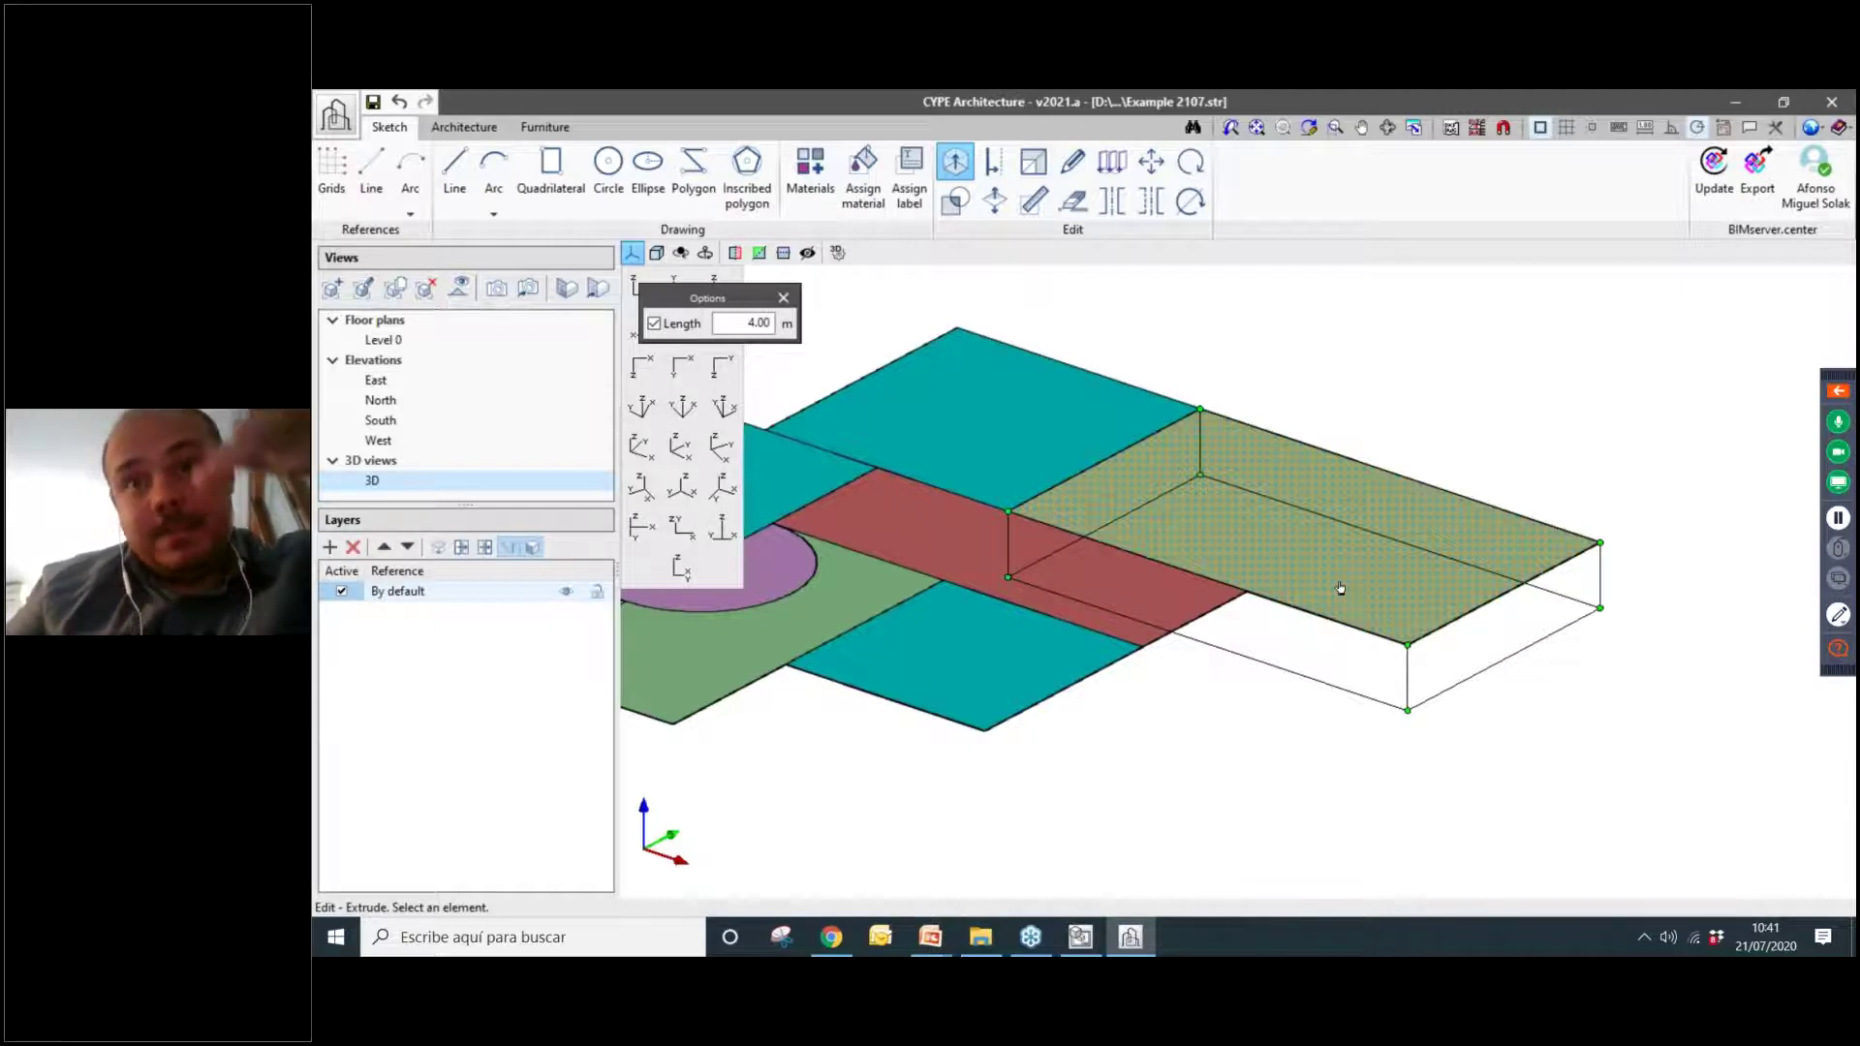
scroll(1340, 589, "up", 2)
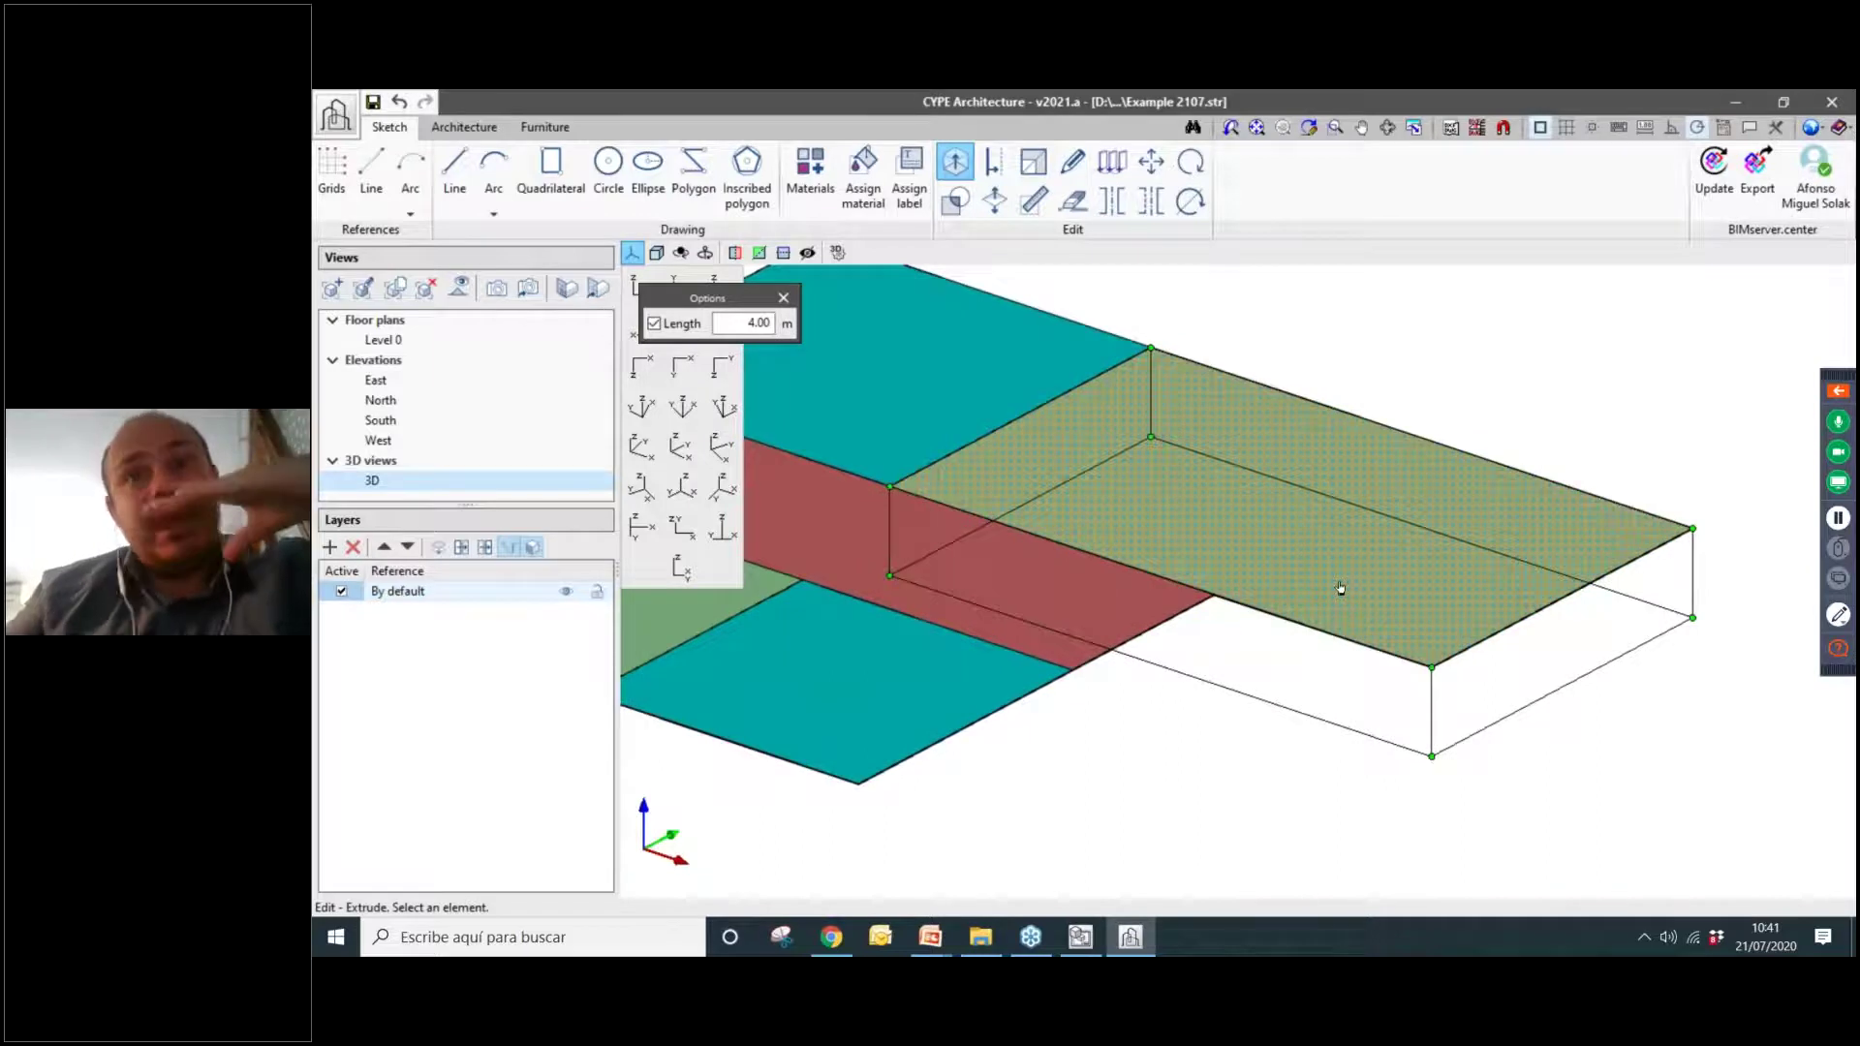
scroll(1340, 588, "down", 3)
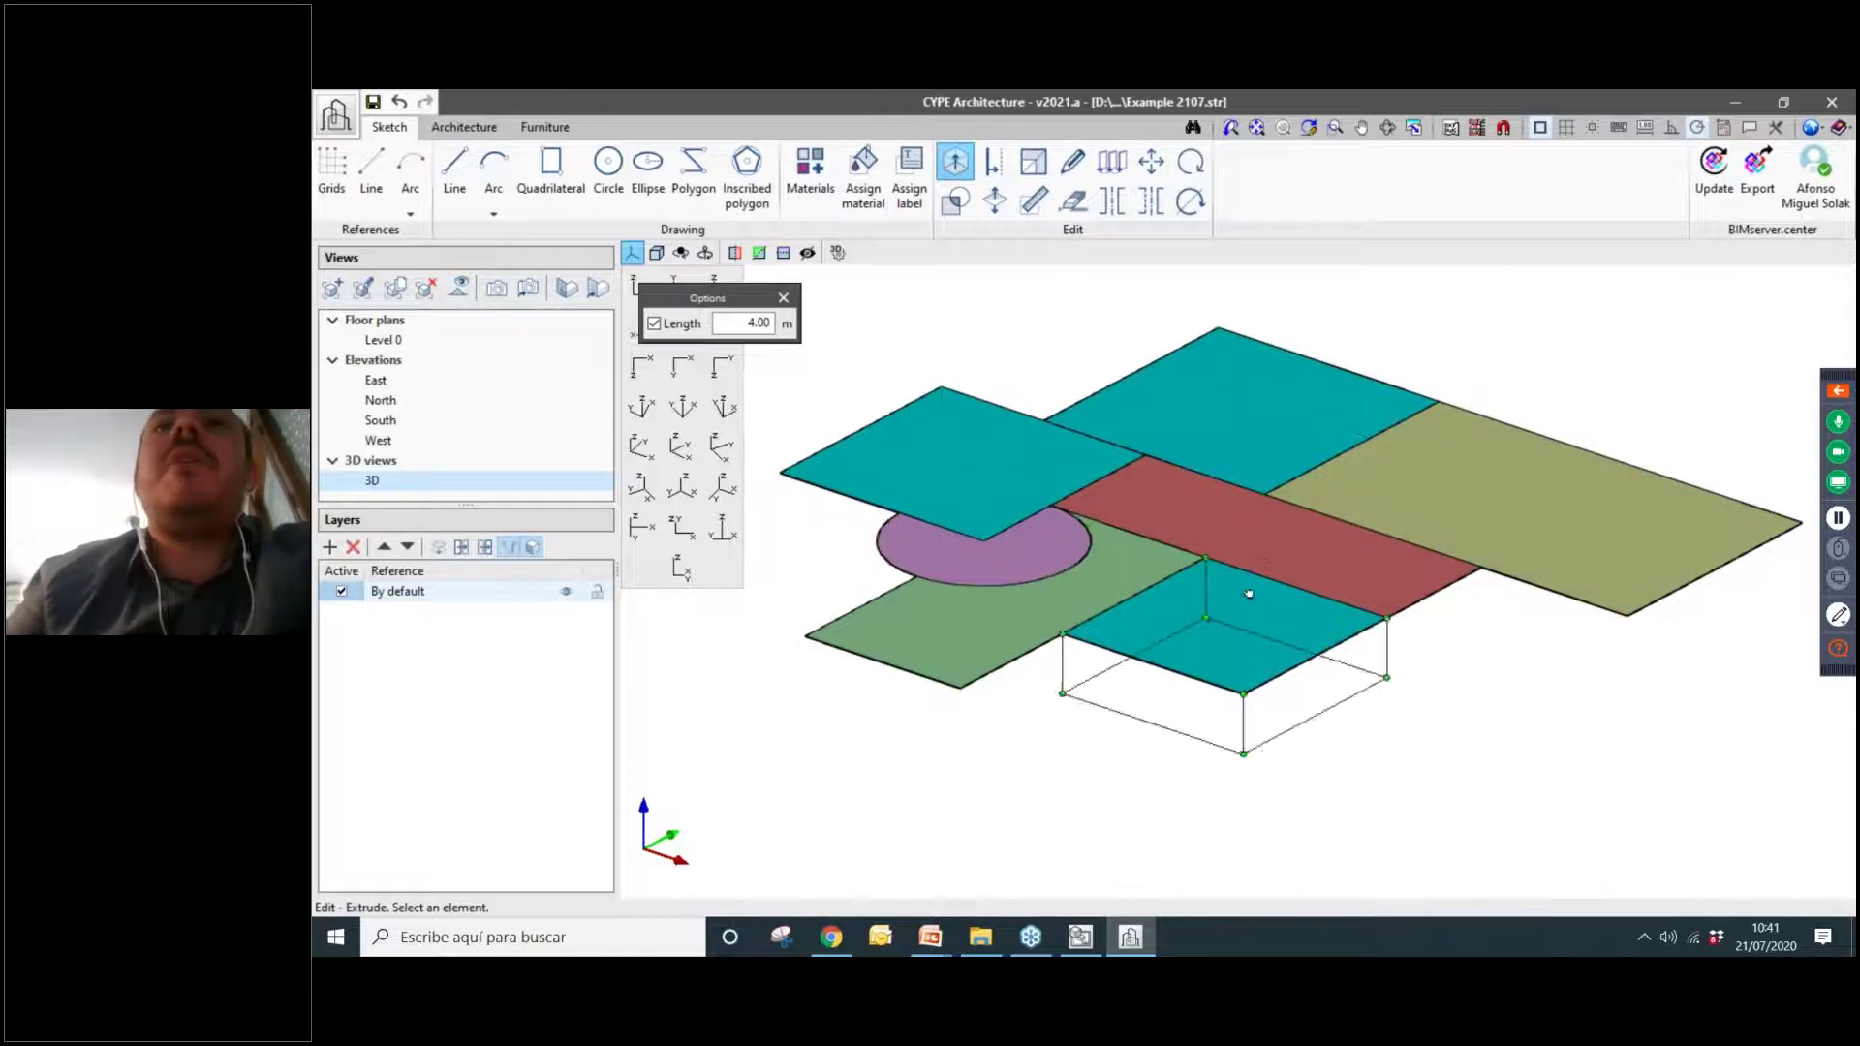
Invert the three bedroom surfaces, the circle, the living room, the kitchen and the garage.
left_click(994, 200)
left_click(955, 499)
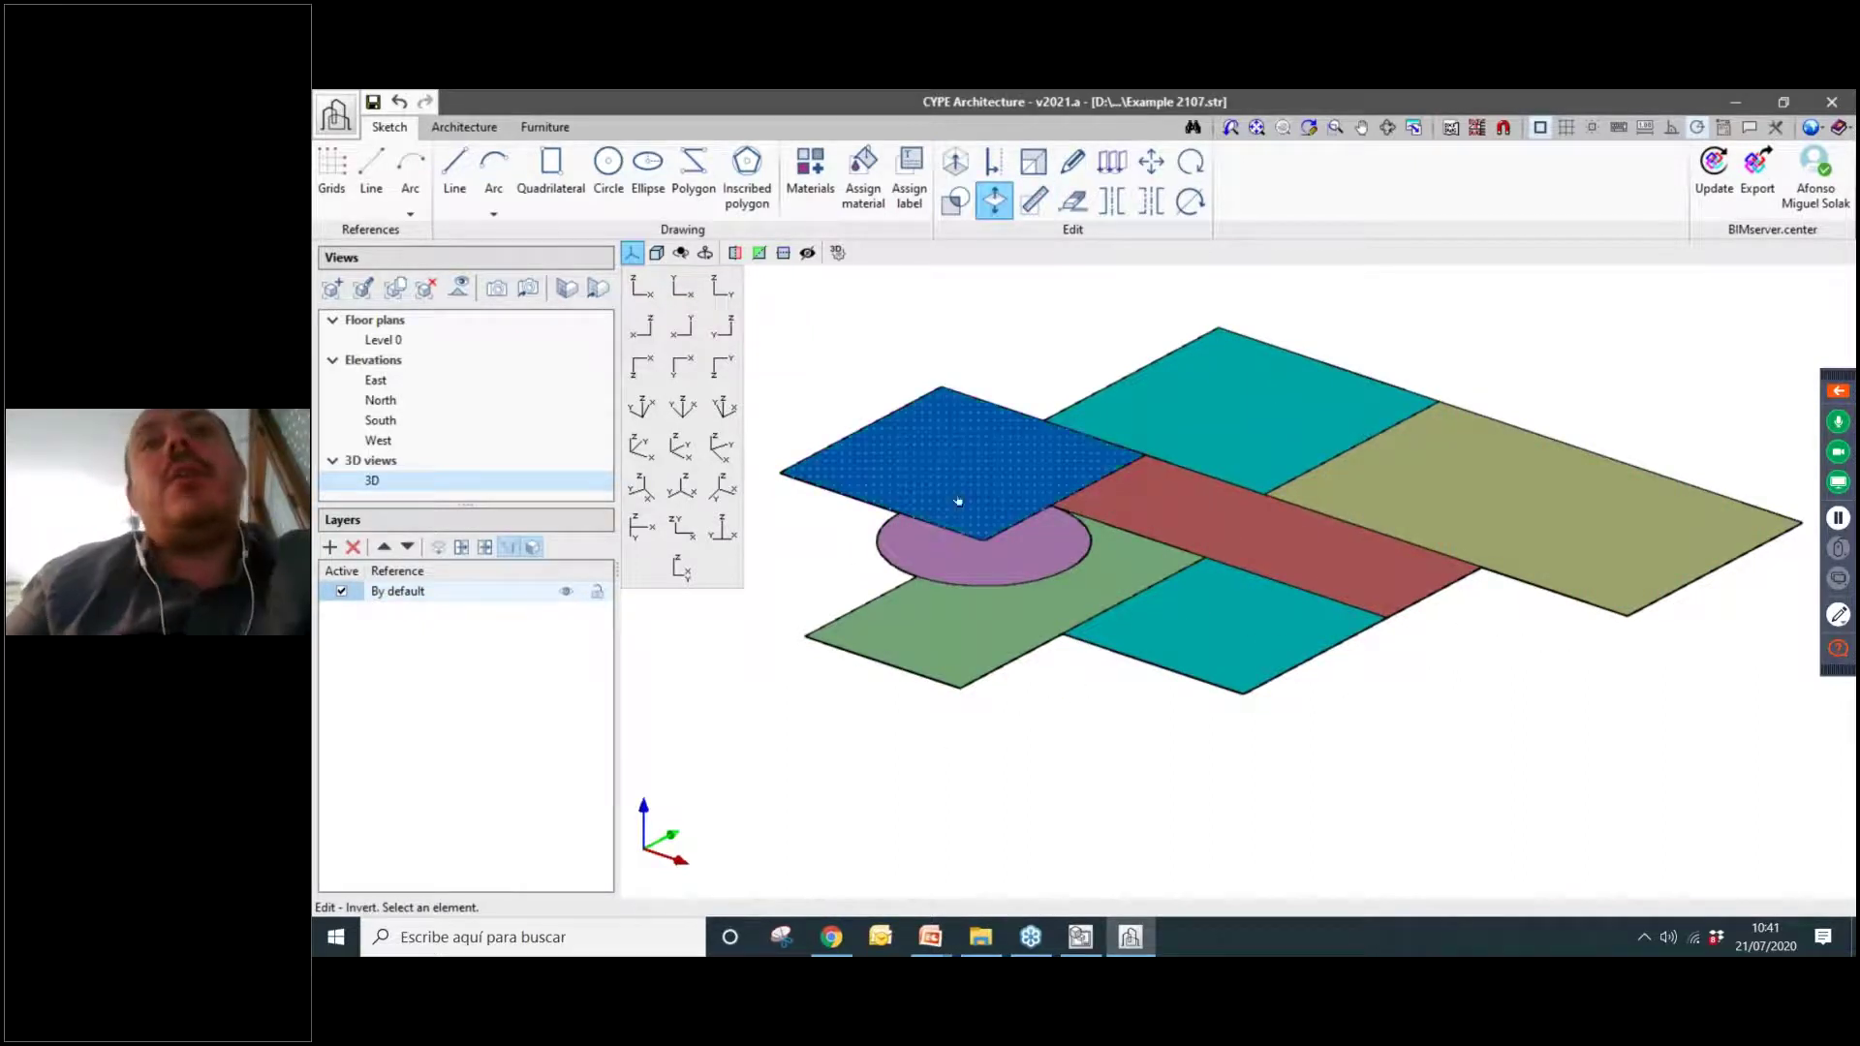
left_click(959, 591)
left_click(1017, 567)
left_click(1196, 576)
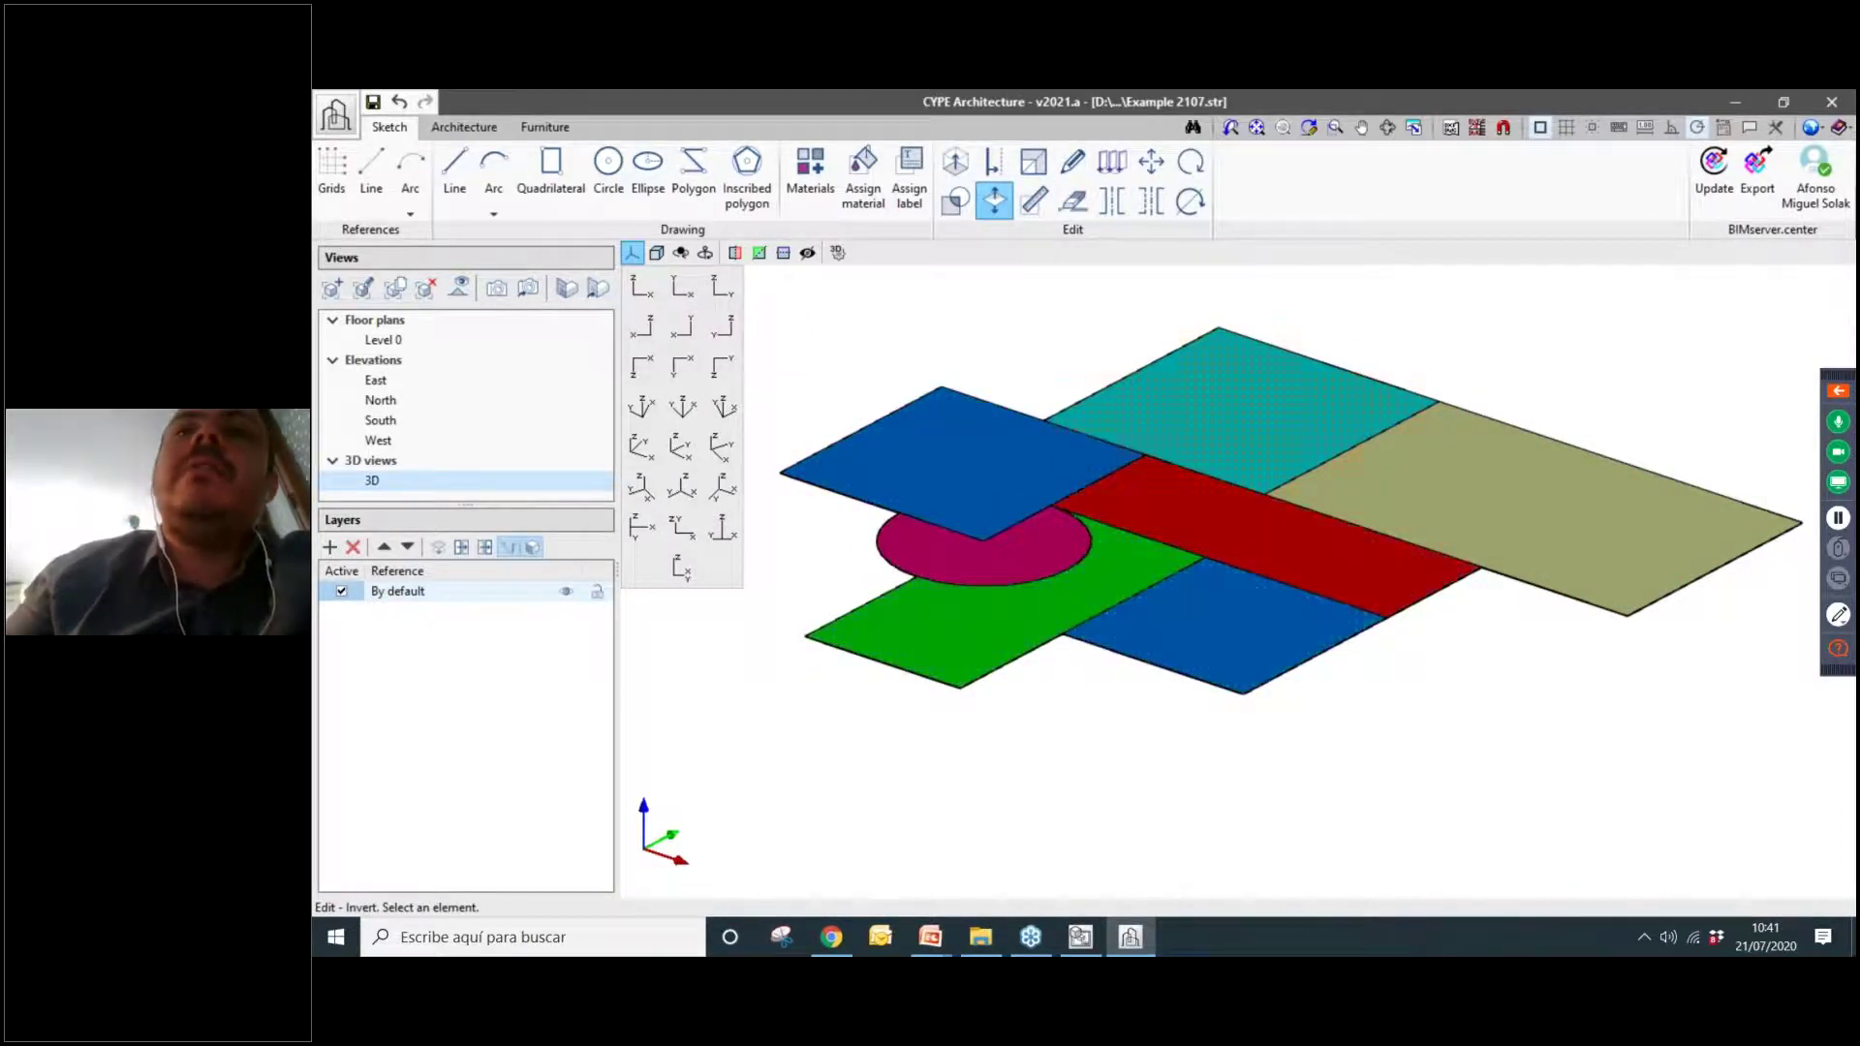
left_click(1357, 436)
left_click(1531, 543)
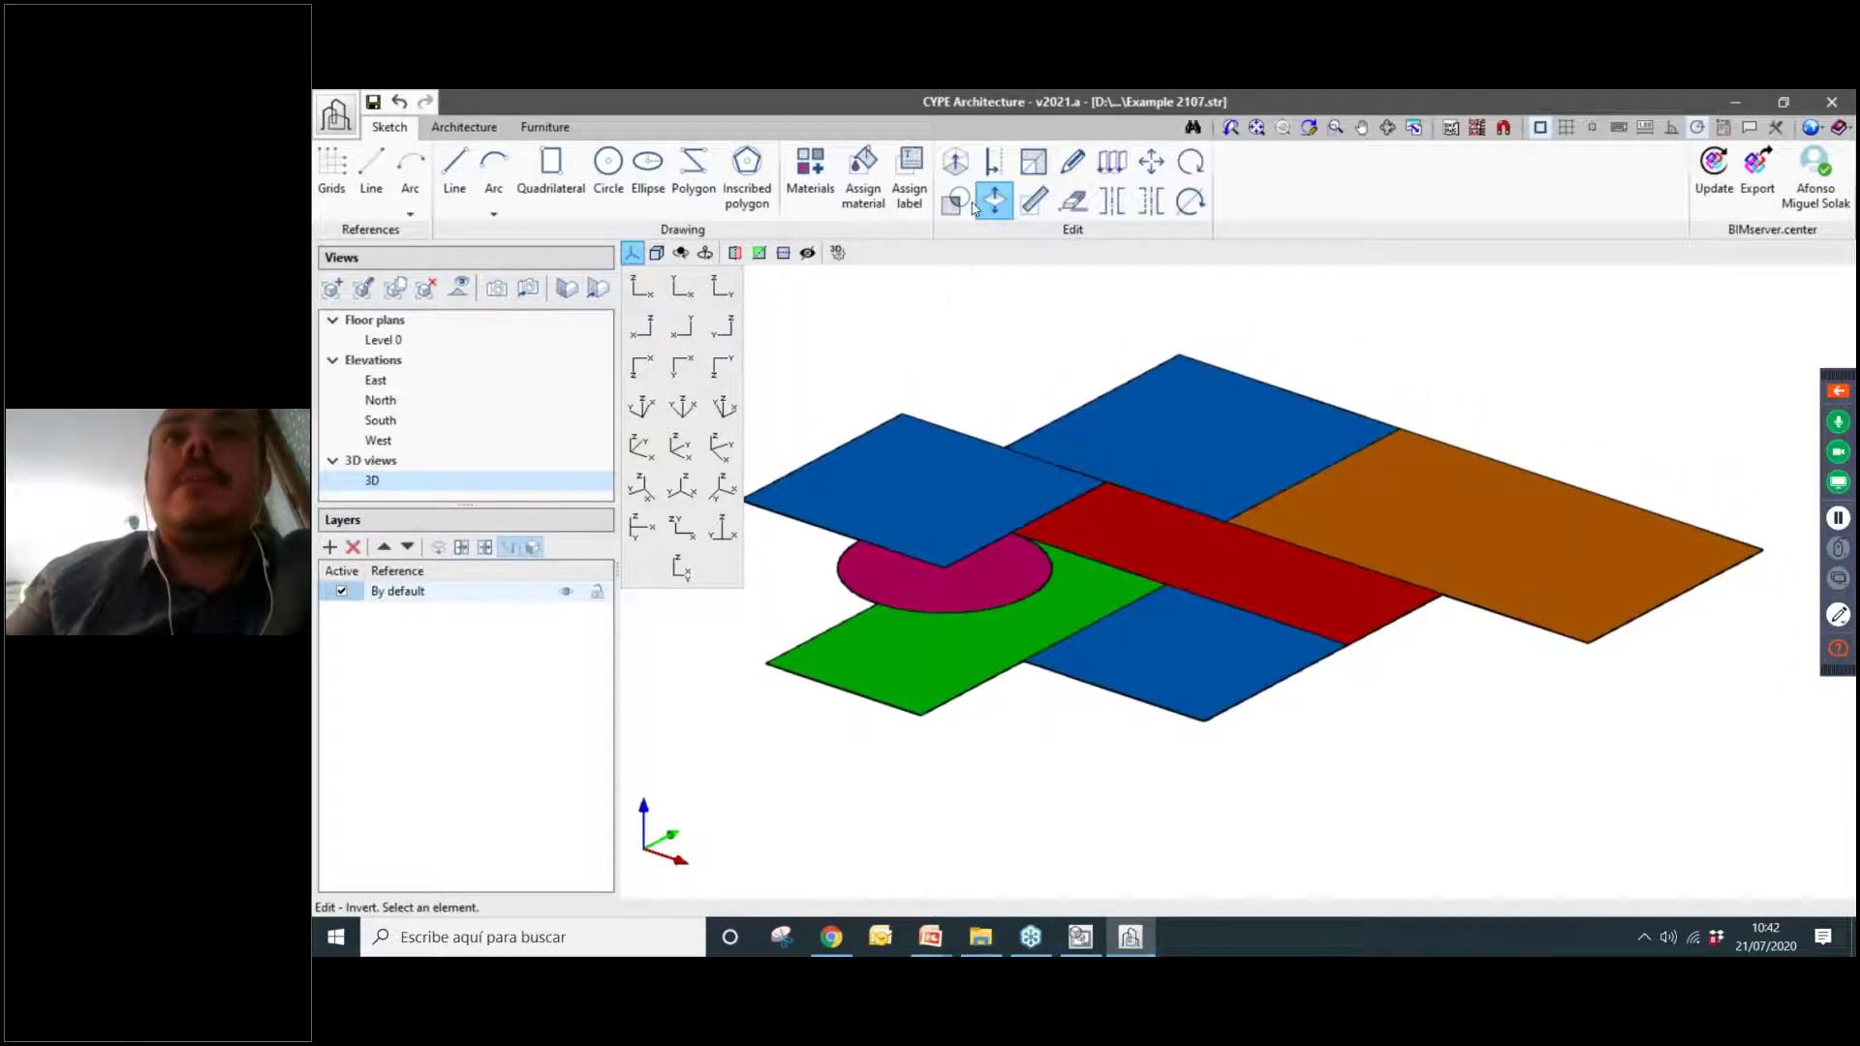
Extrude the two upper bedroom surfaces and the garage surface by 4 m.
left_click(955, 161)
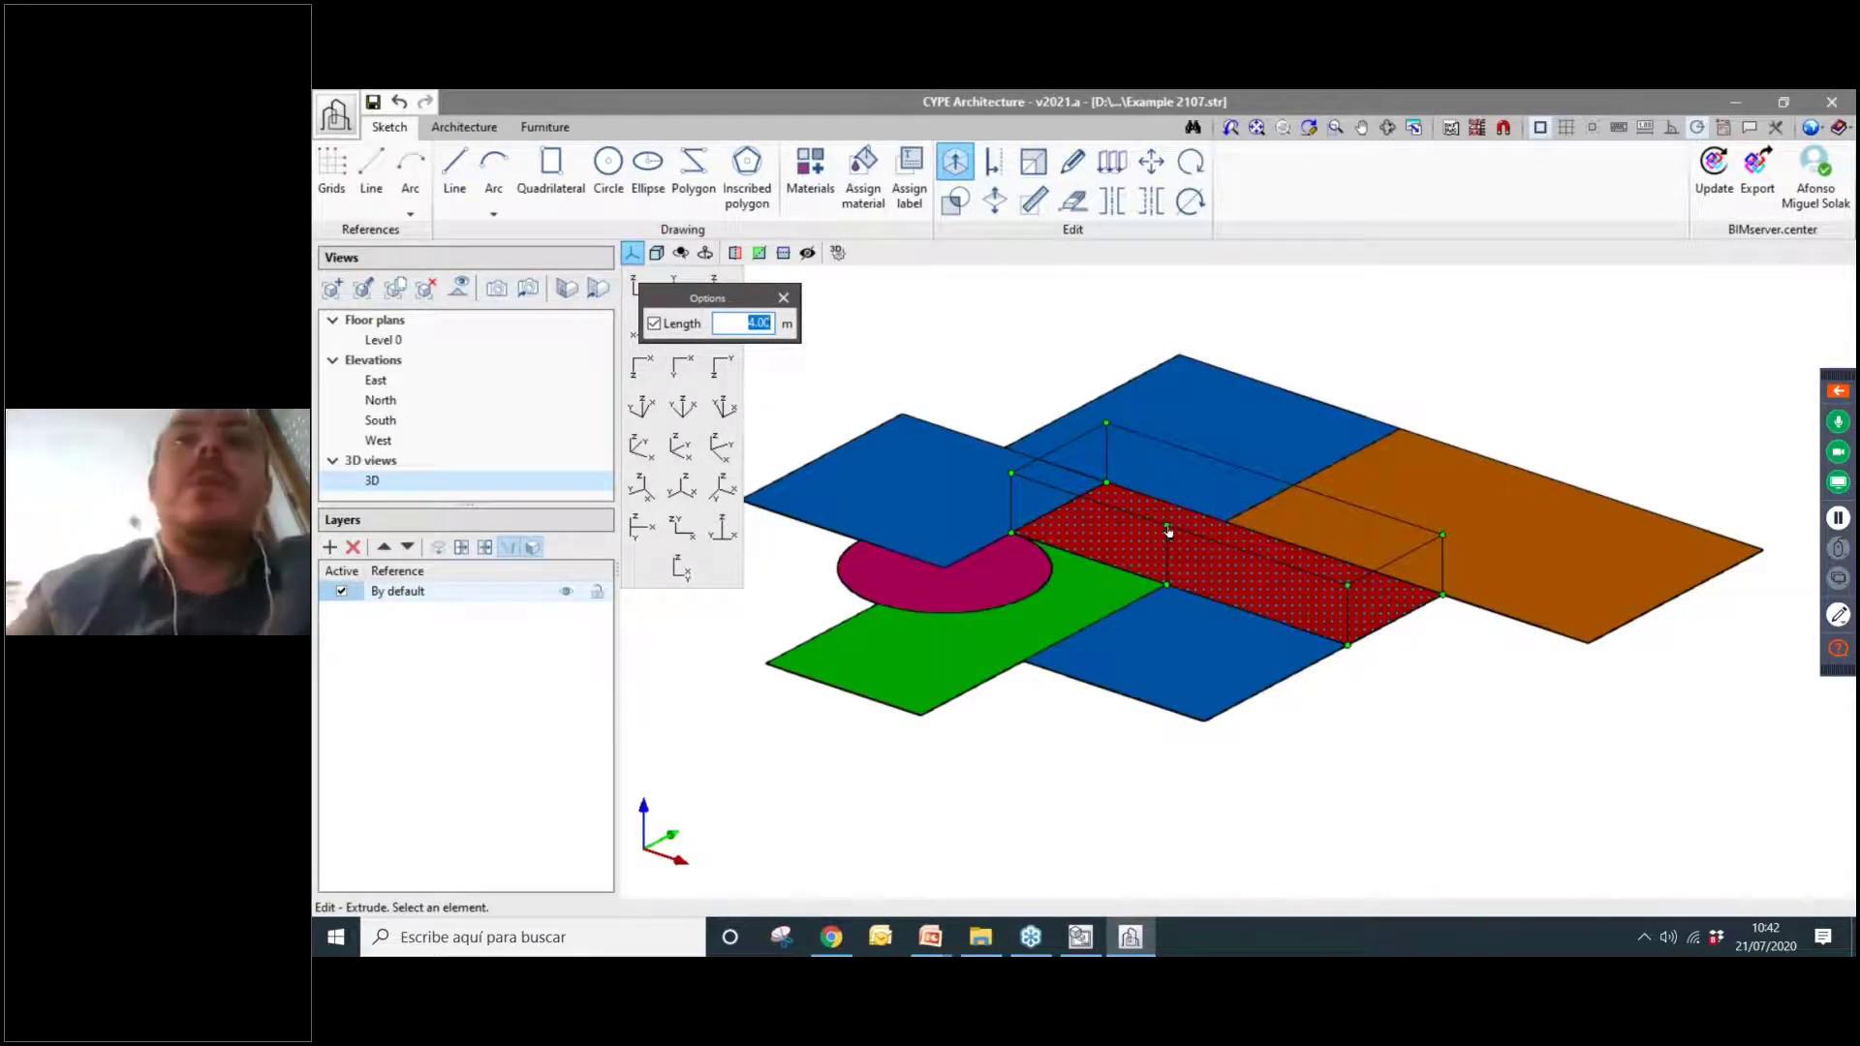
middle_click_drag(1334, 638, 1276, 681)
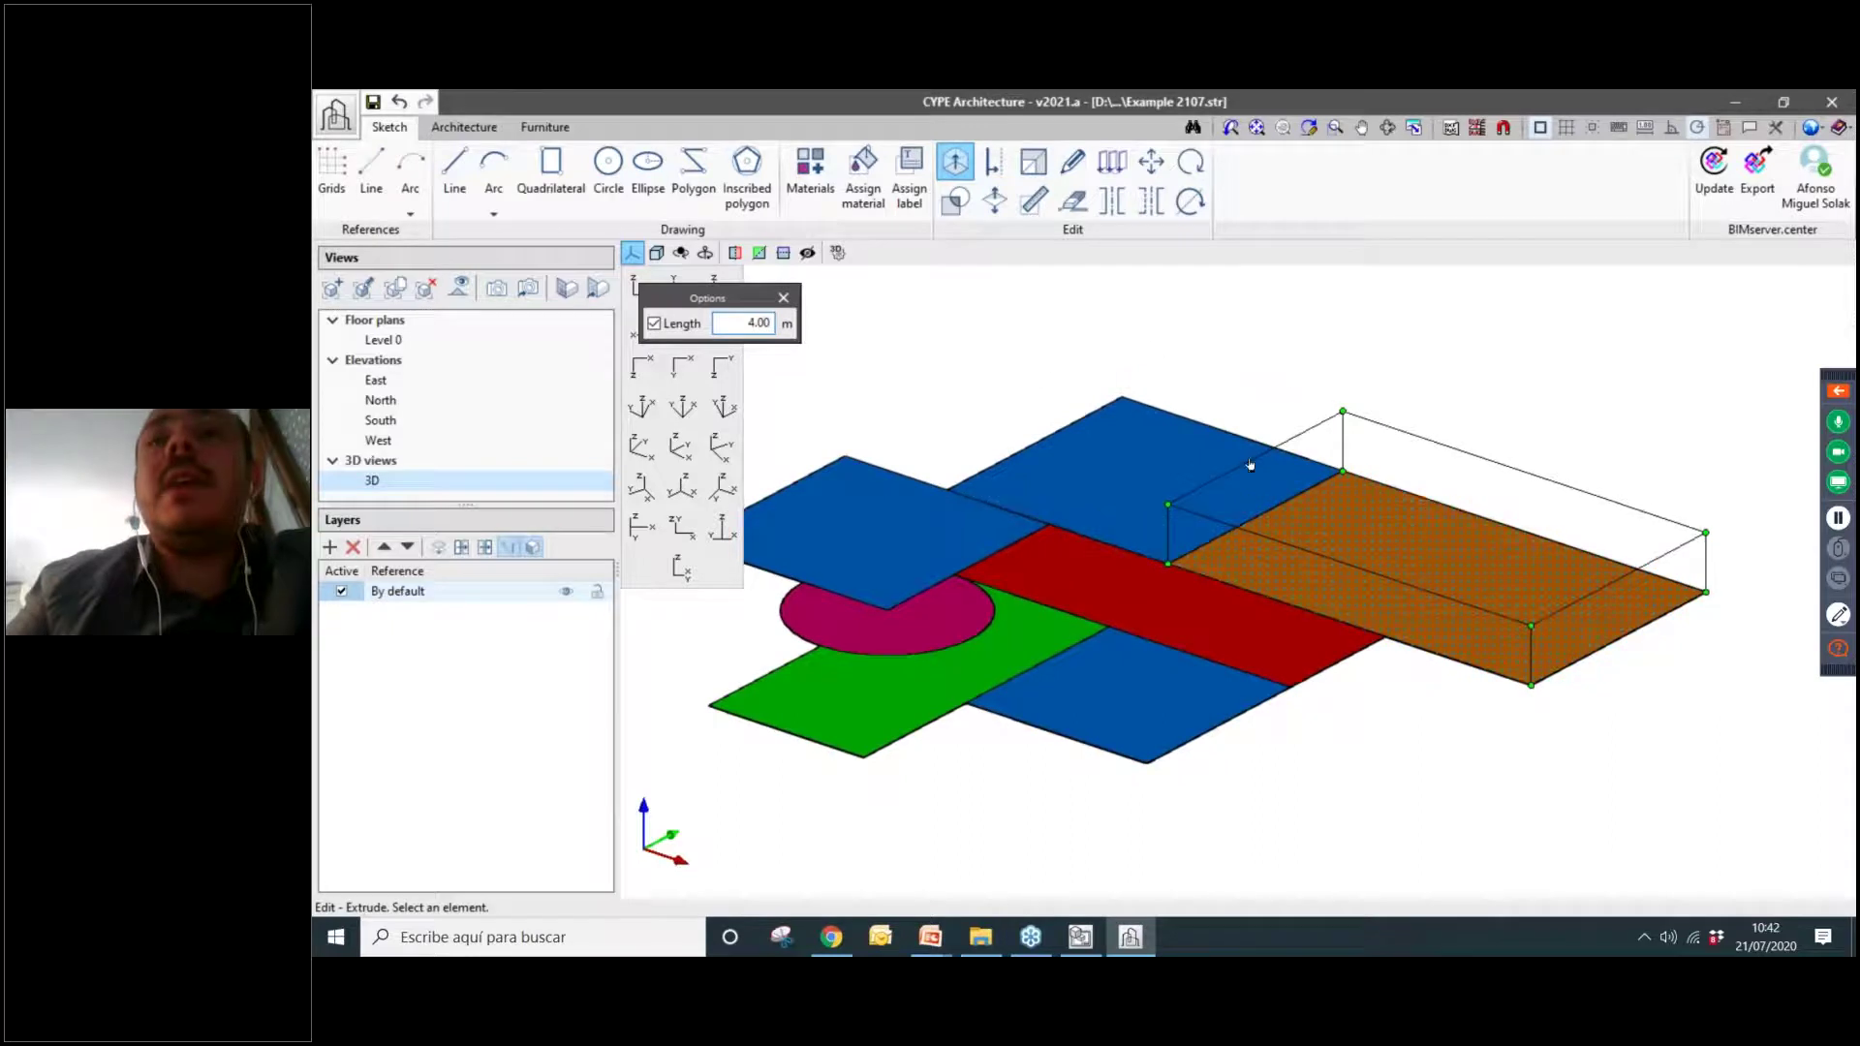
left_click(1175, 460)
left_click(1430, 576)
left_click(887, 523)
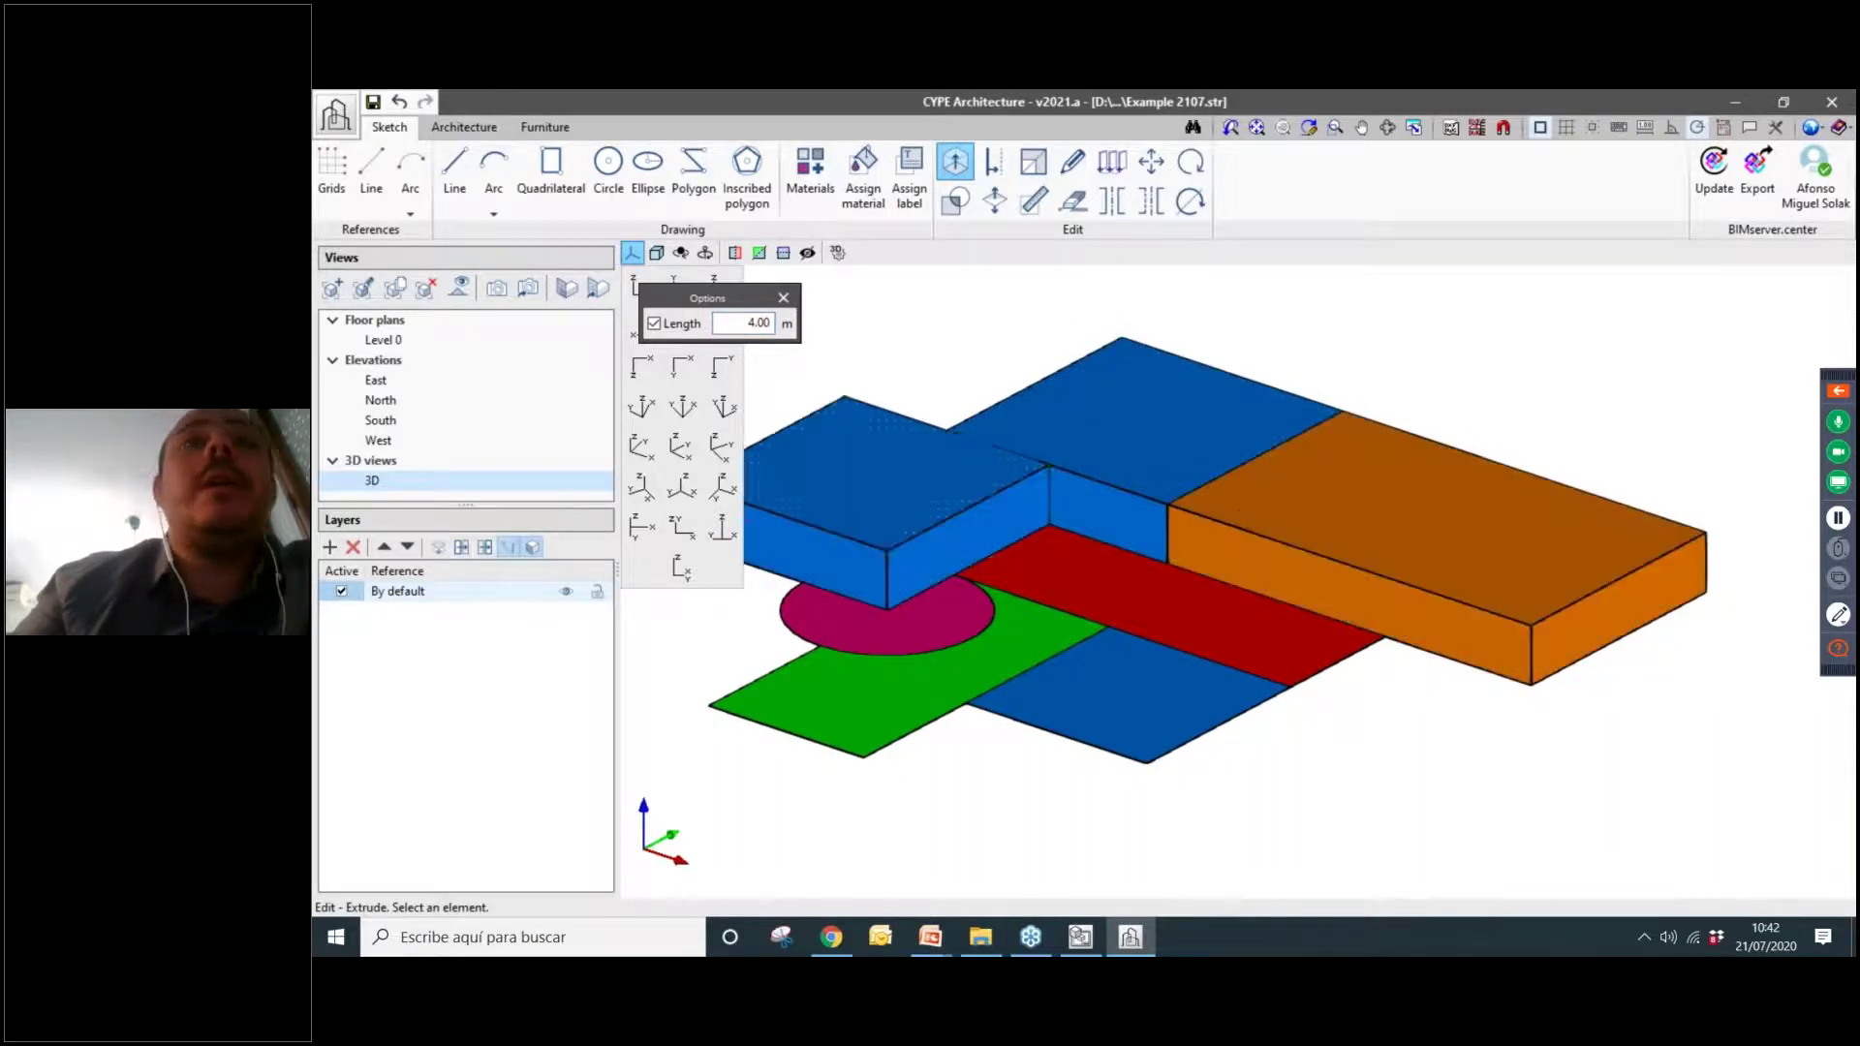
Extrude the flat red rectangle, magenta circle, front blue rectangle and green rectangle by 4.00 m.
left_click(1085, 566)
left_click(900, 618)
left_click(1128, 661)
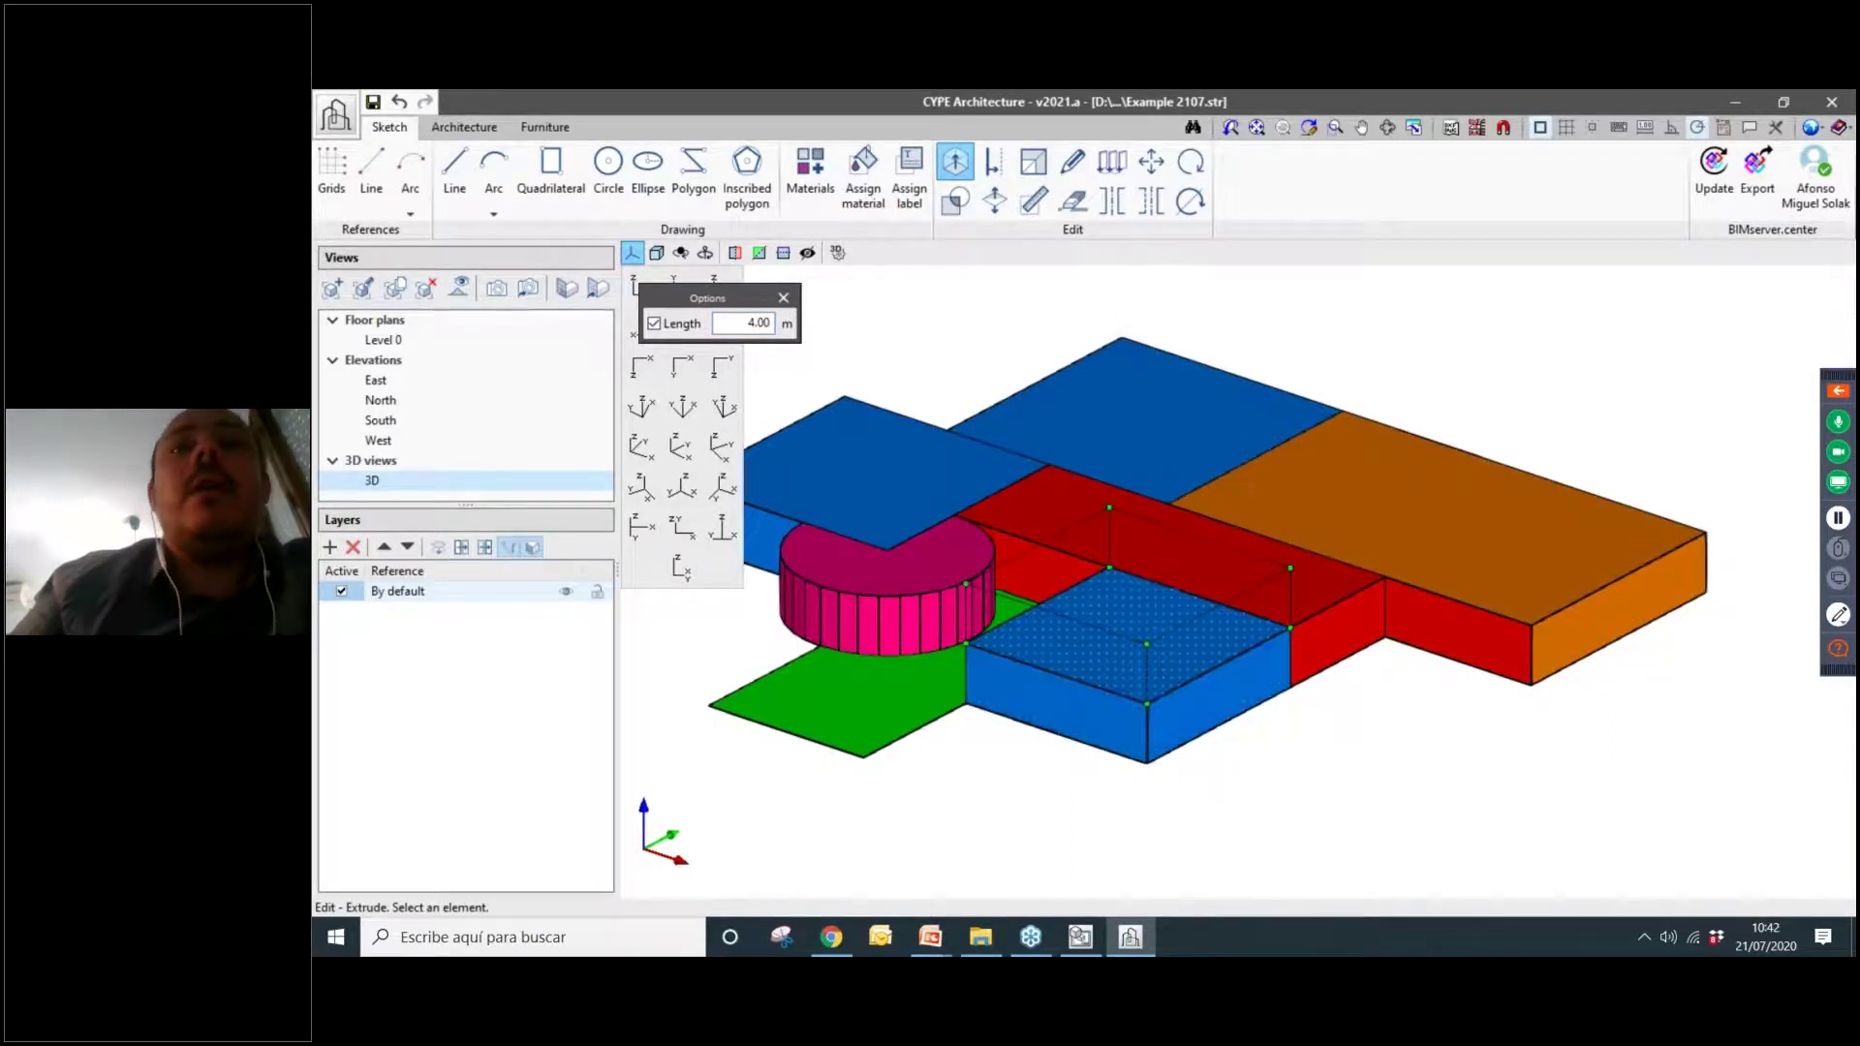
left_click(872, 698)
Try stacking another 4.00 m extrusion on the front blue block, the rear blue block and the magenta cylinder.
left_click(1195, 660)
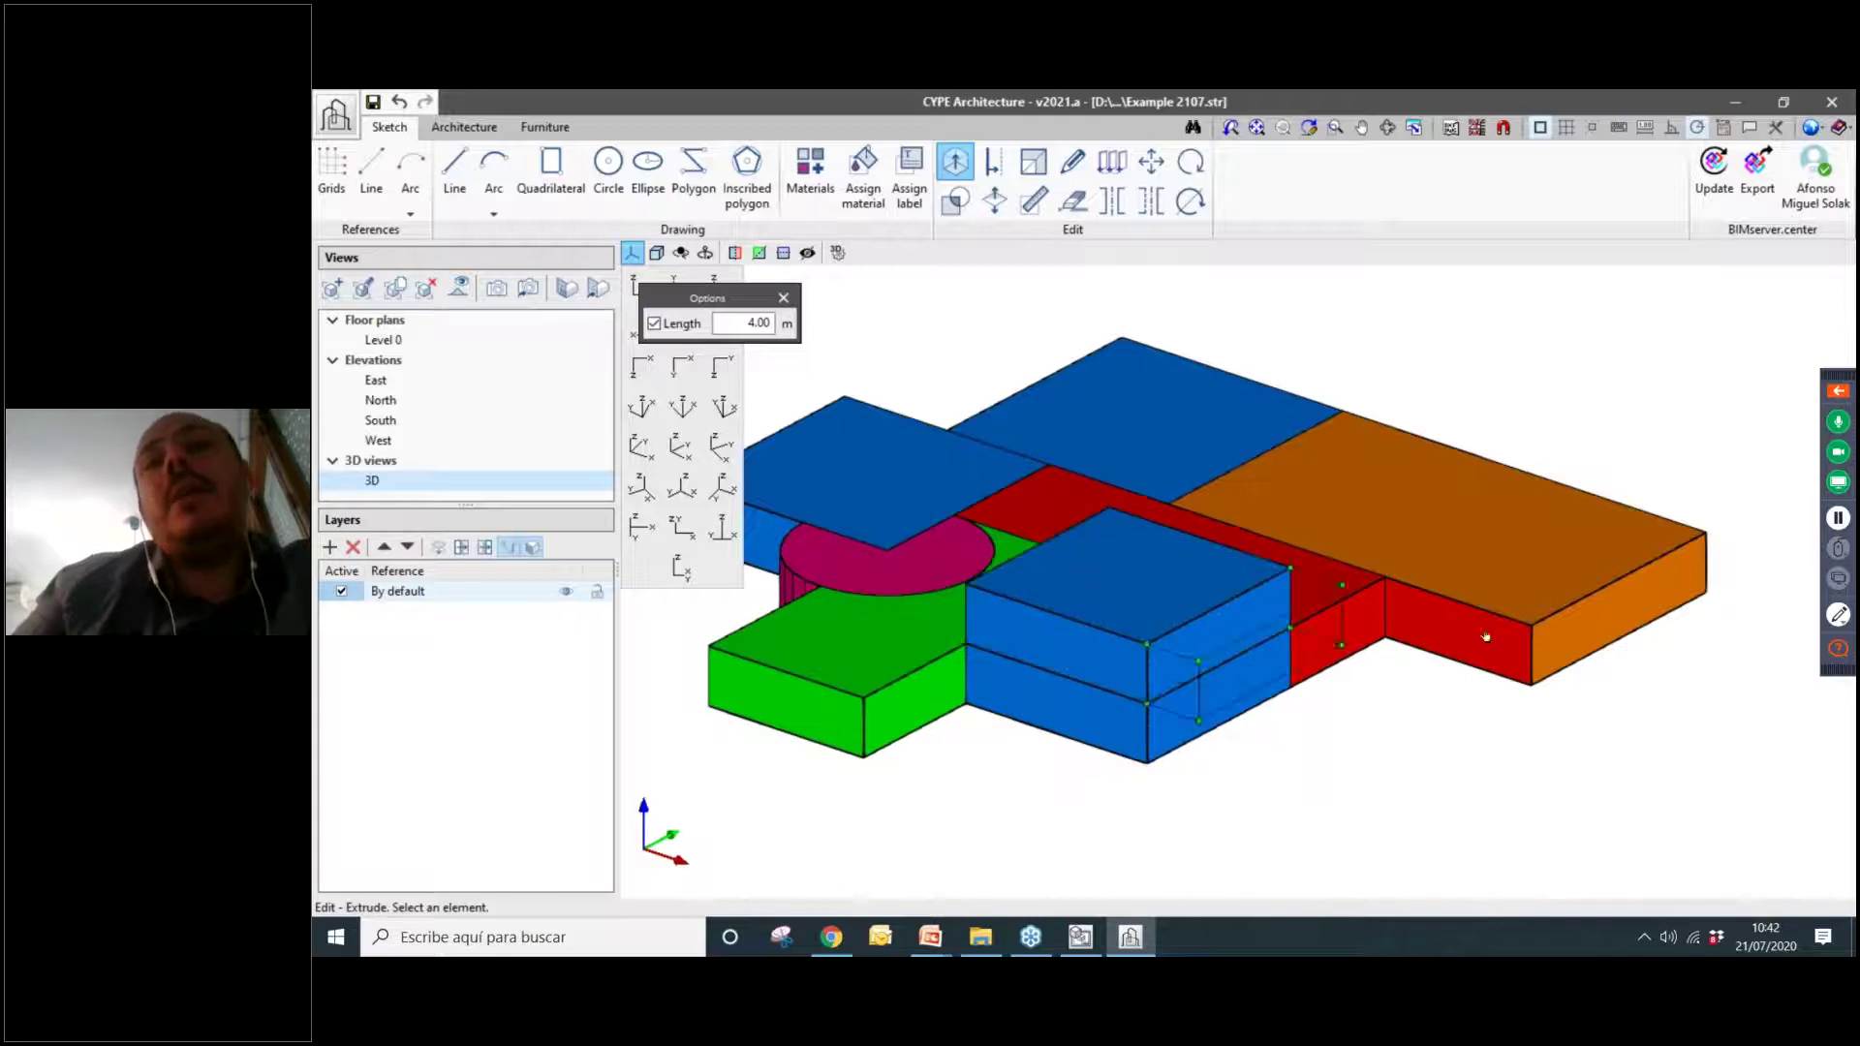
left_click(1111, 426)
left_click(889, 543)
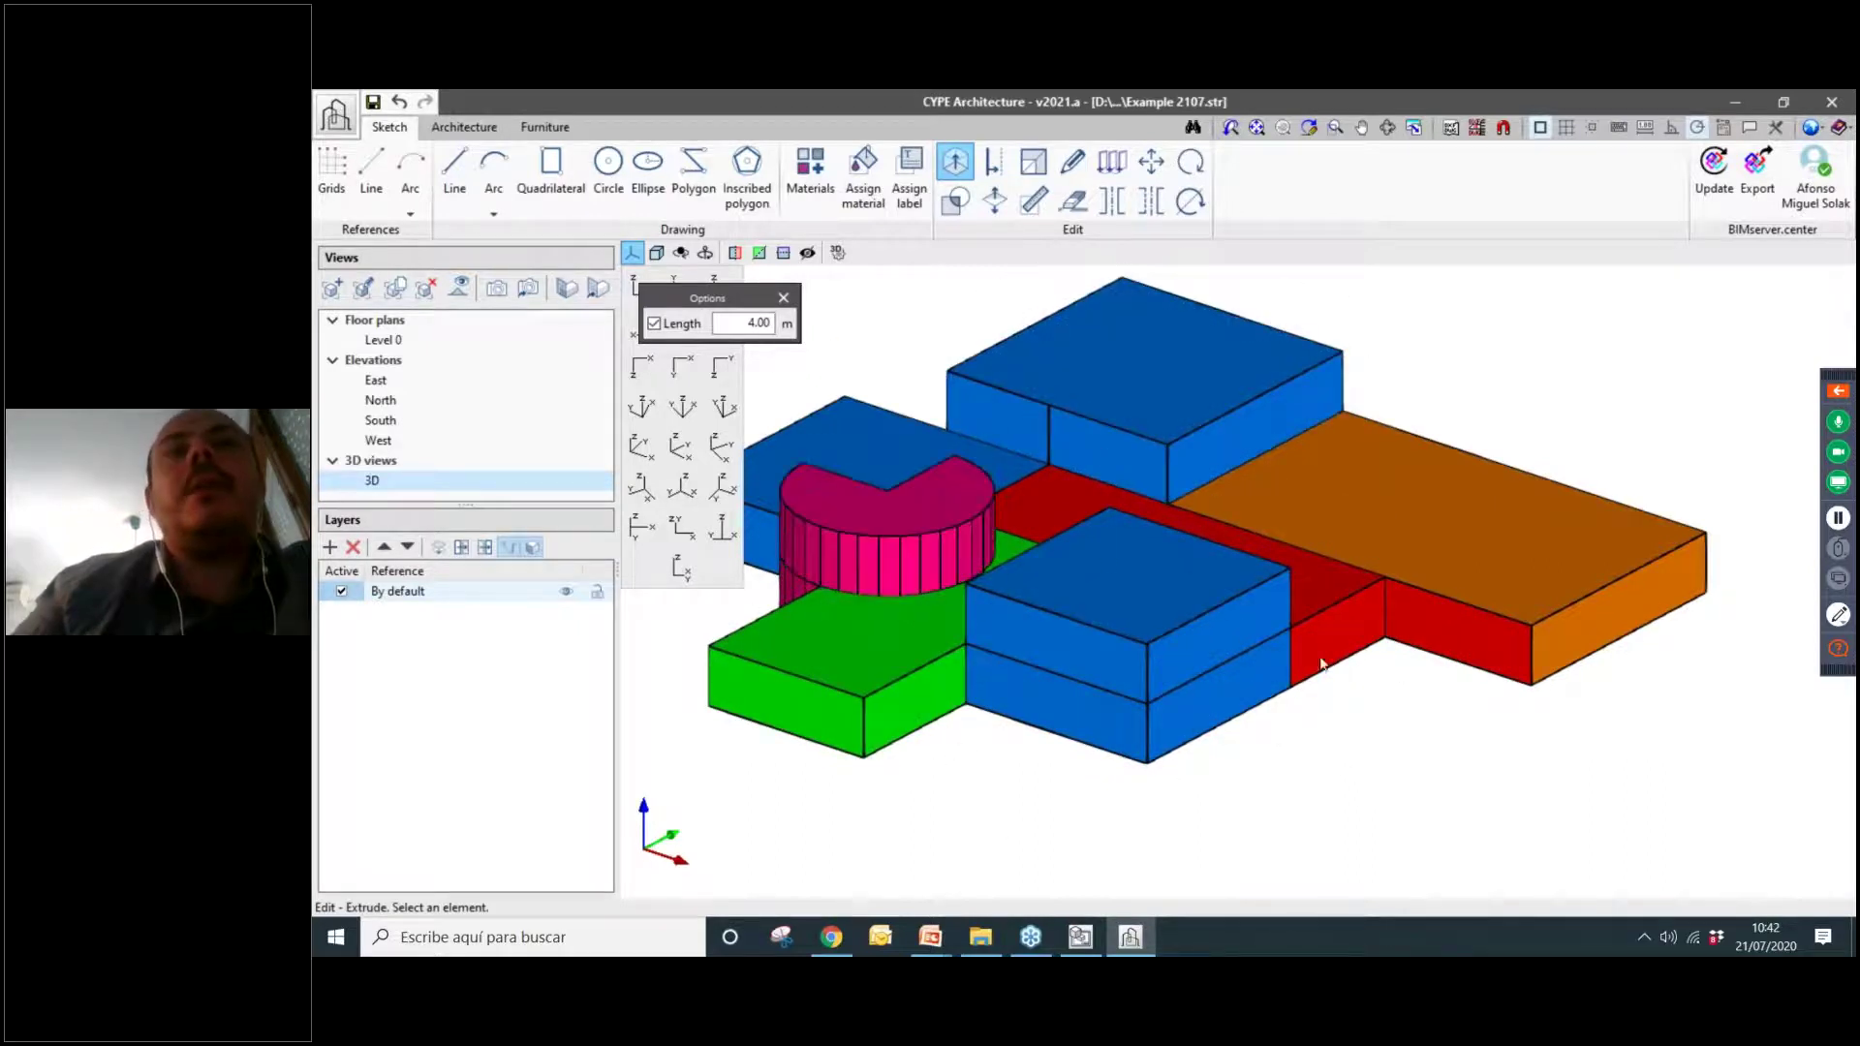
Undo the second-level extrusions on the blue blocks and the magenta cylinder.
scroll(1318, 714, "down", 3)
left_click(399, 101)
scroll(1232, 565, "up", 4)
left_click(399, 101)
middle_click_drag(1524, 747, 1644, 718)
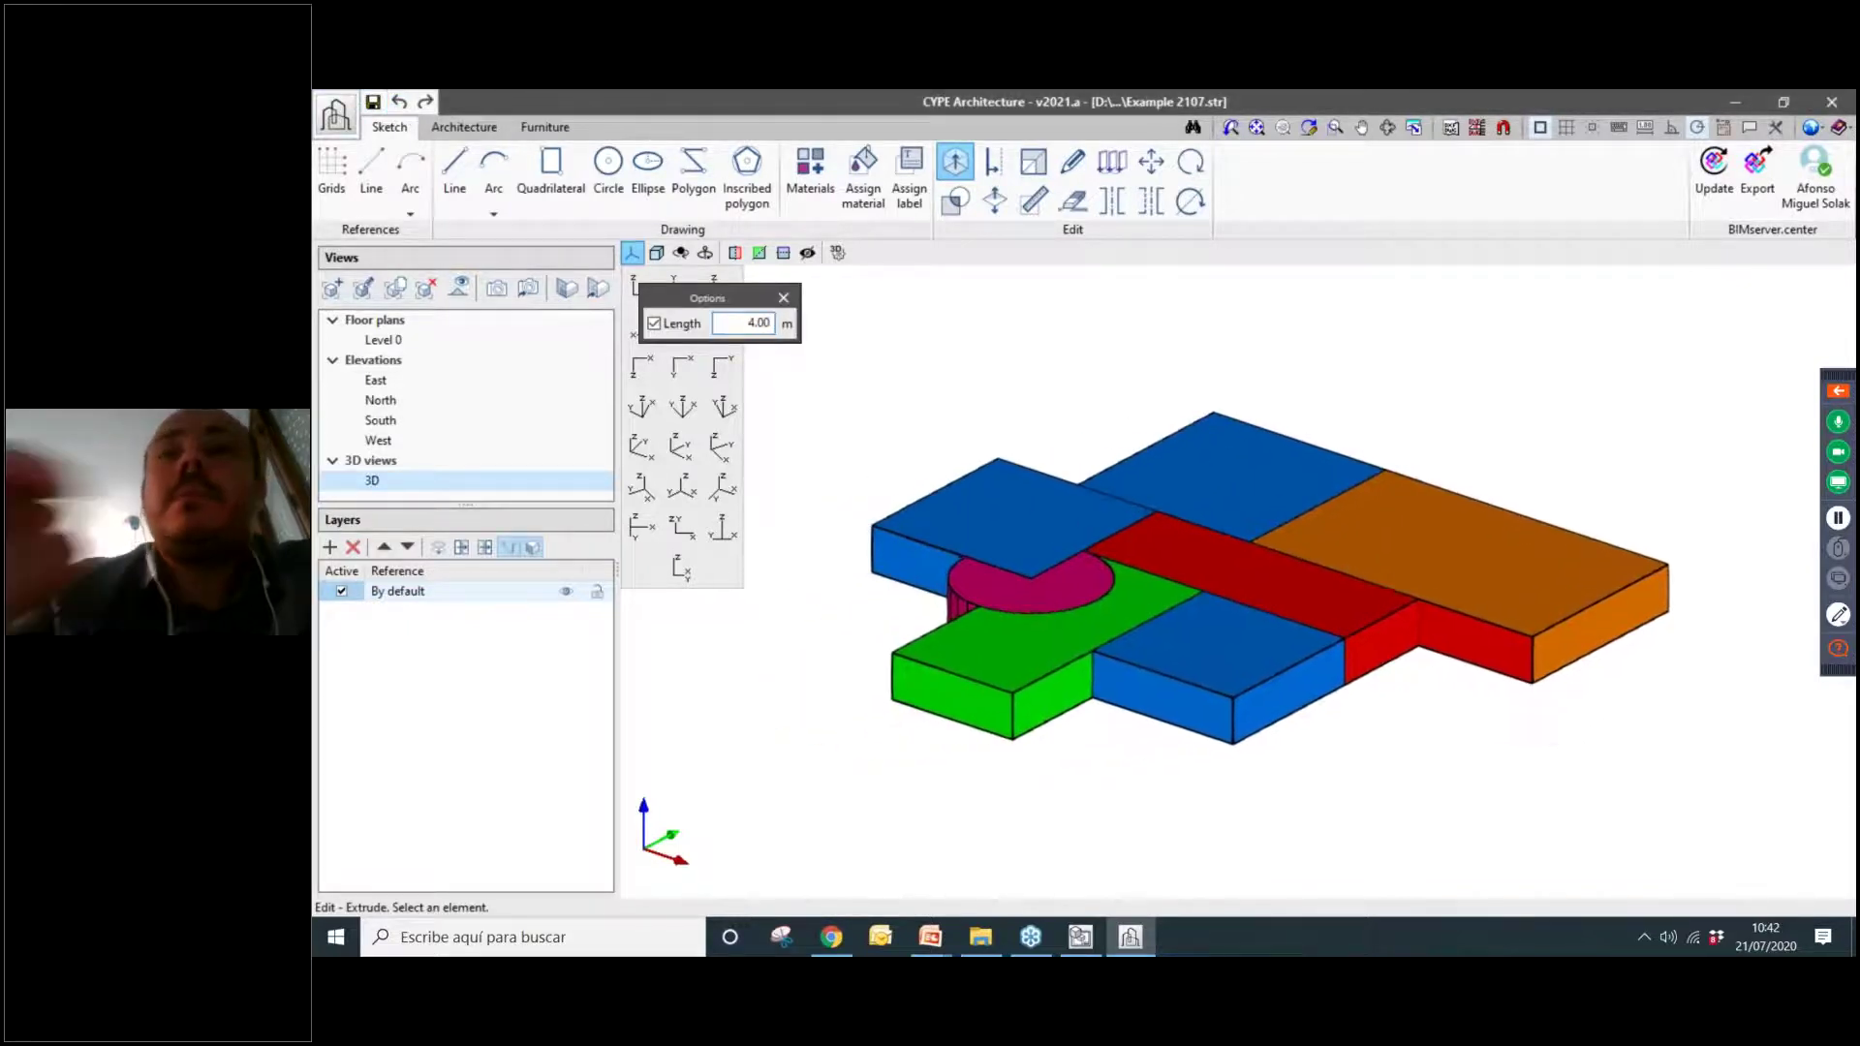
middle_click_drag(1440, 388, 1381, 442)
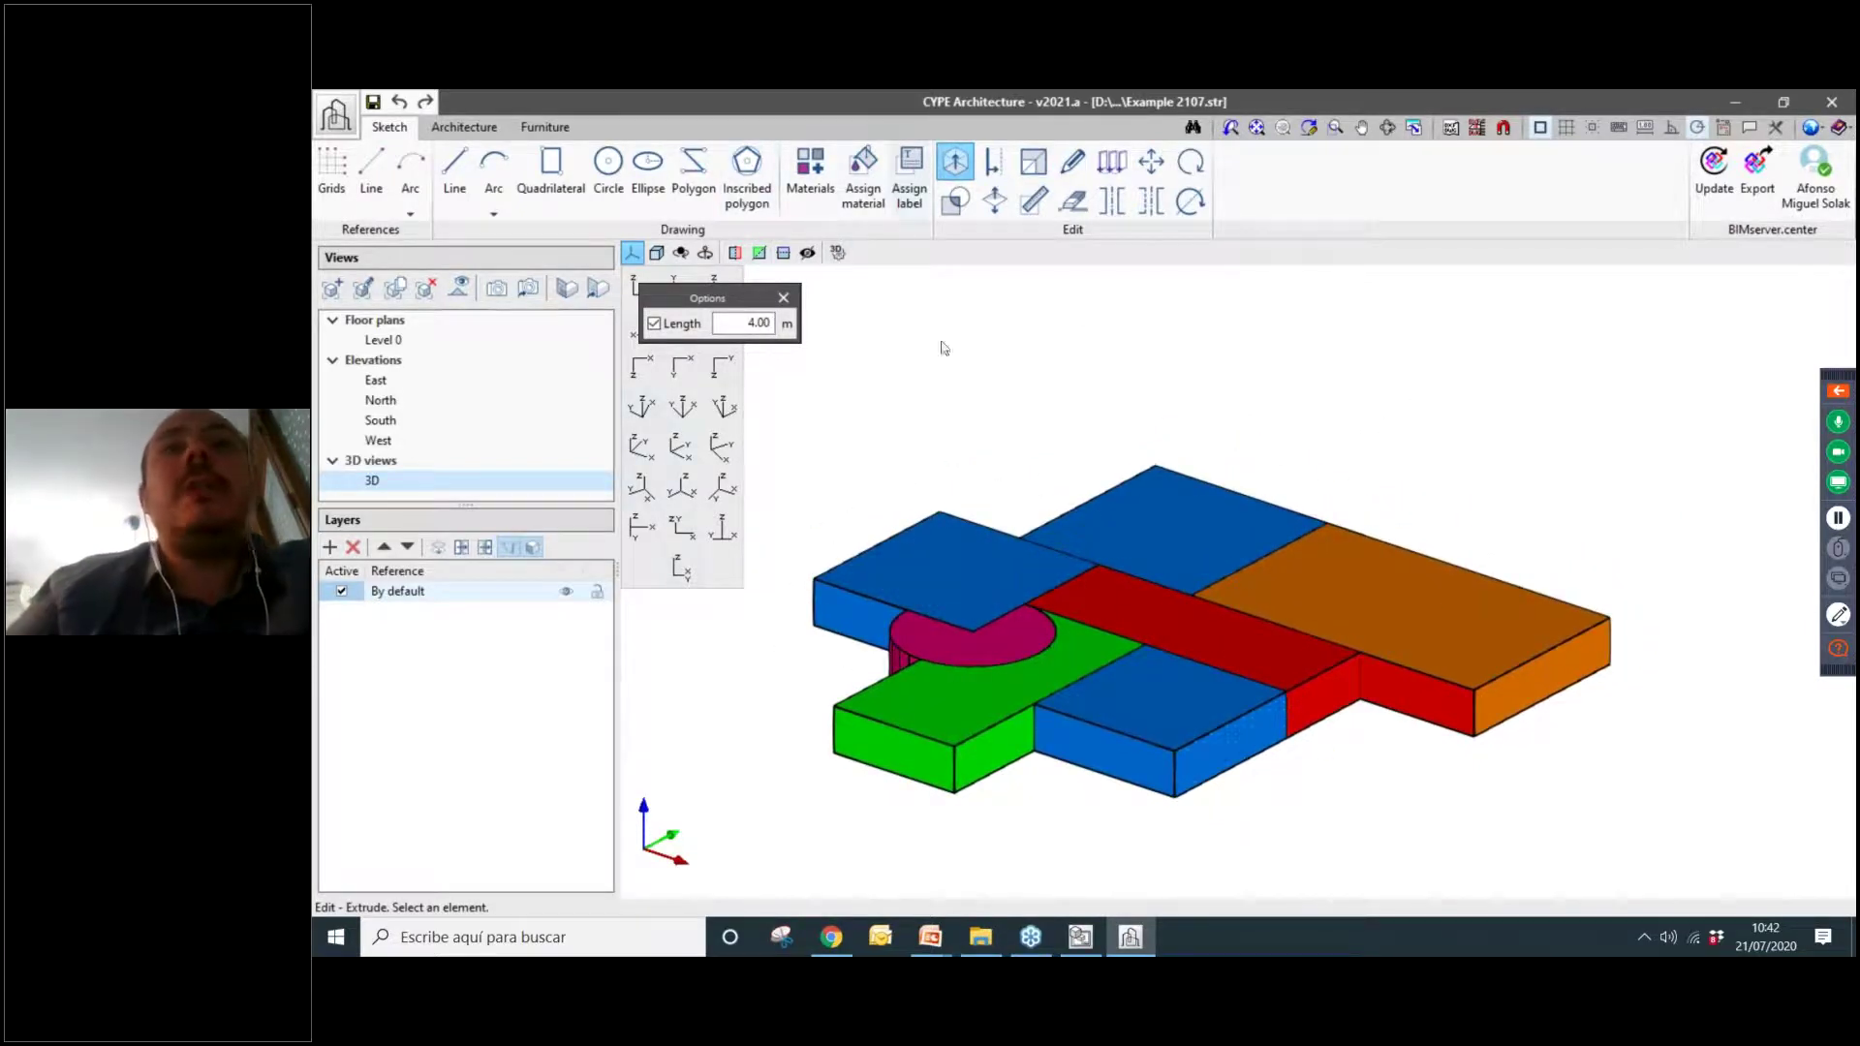
Set the opacity of the Kitchen, Bedrooms, Living Room, BWC and Garage materials to 50.
left_click(831, 179)
left_click(891, 275)
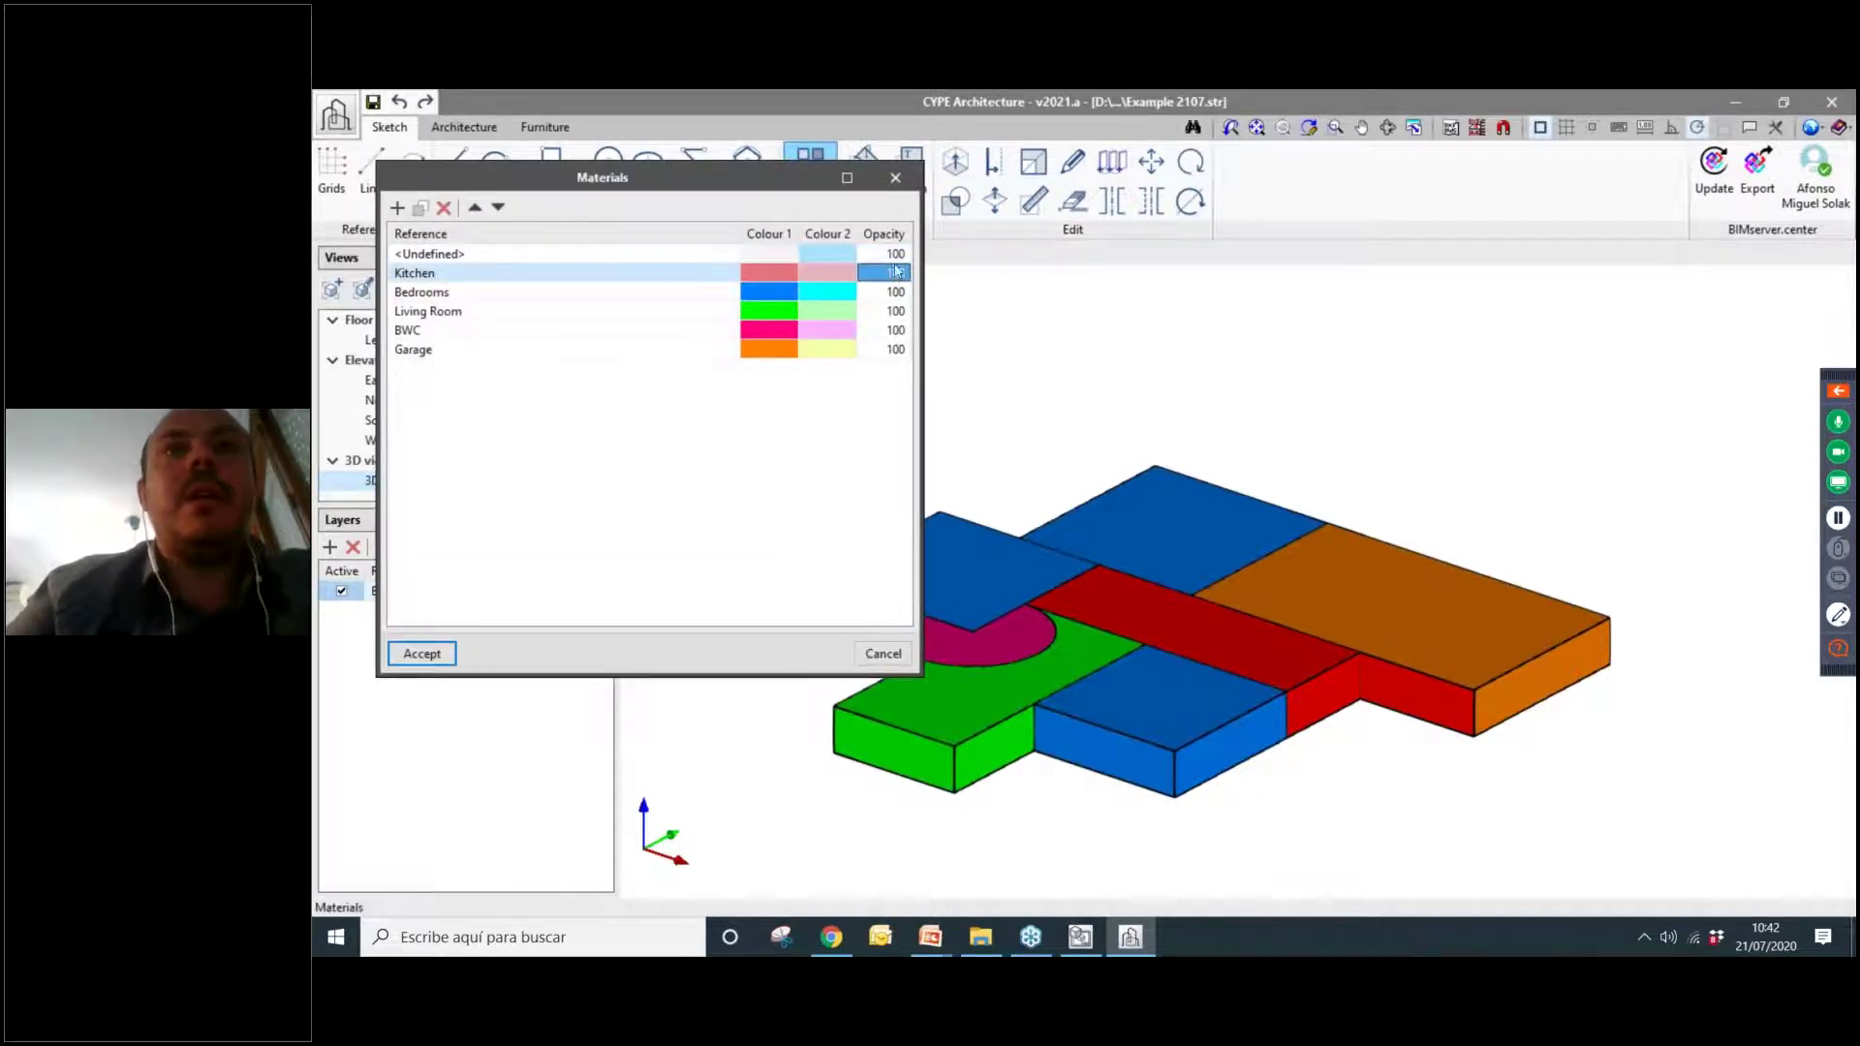
type("50")
key("Return")
type("50")
key("Return")
type("50")
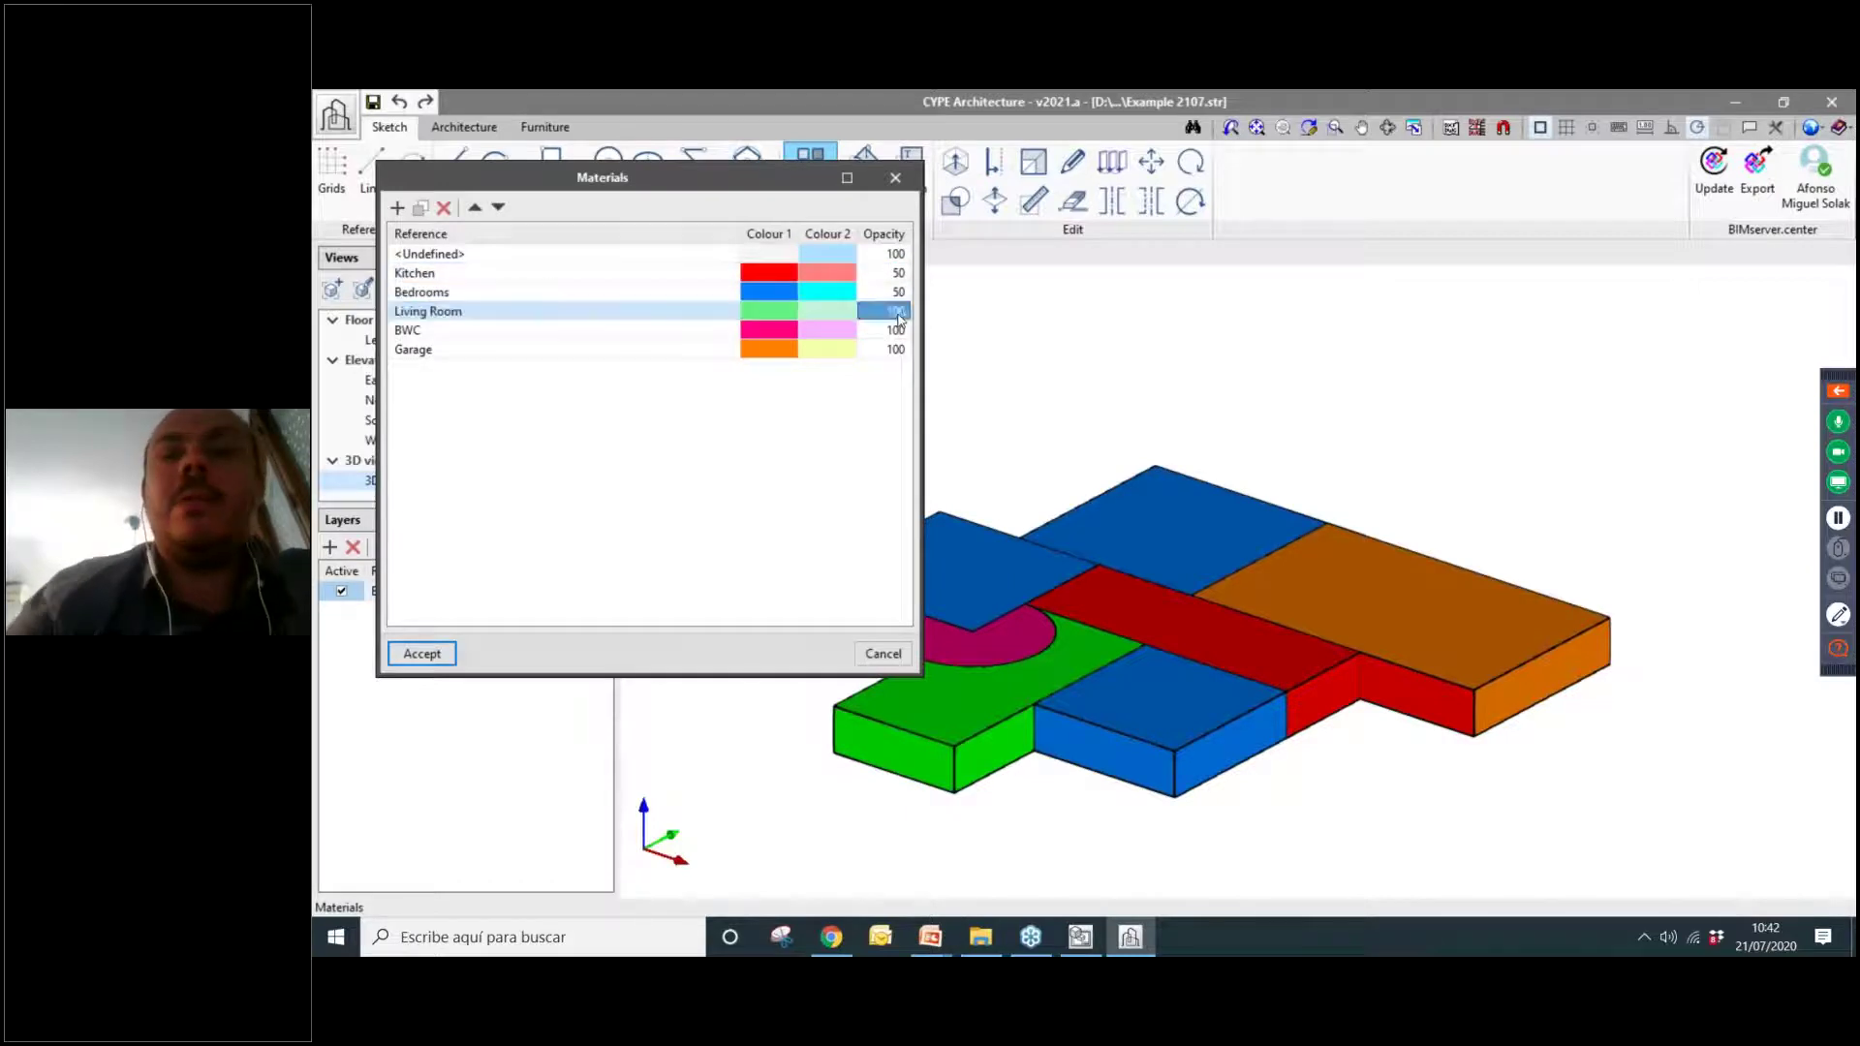
key("Return")
type("50")
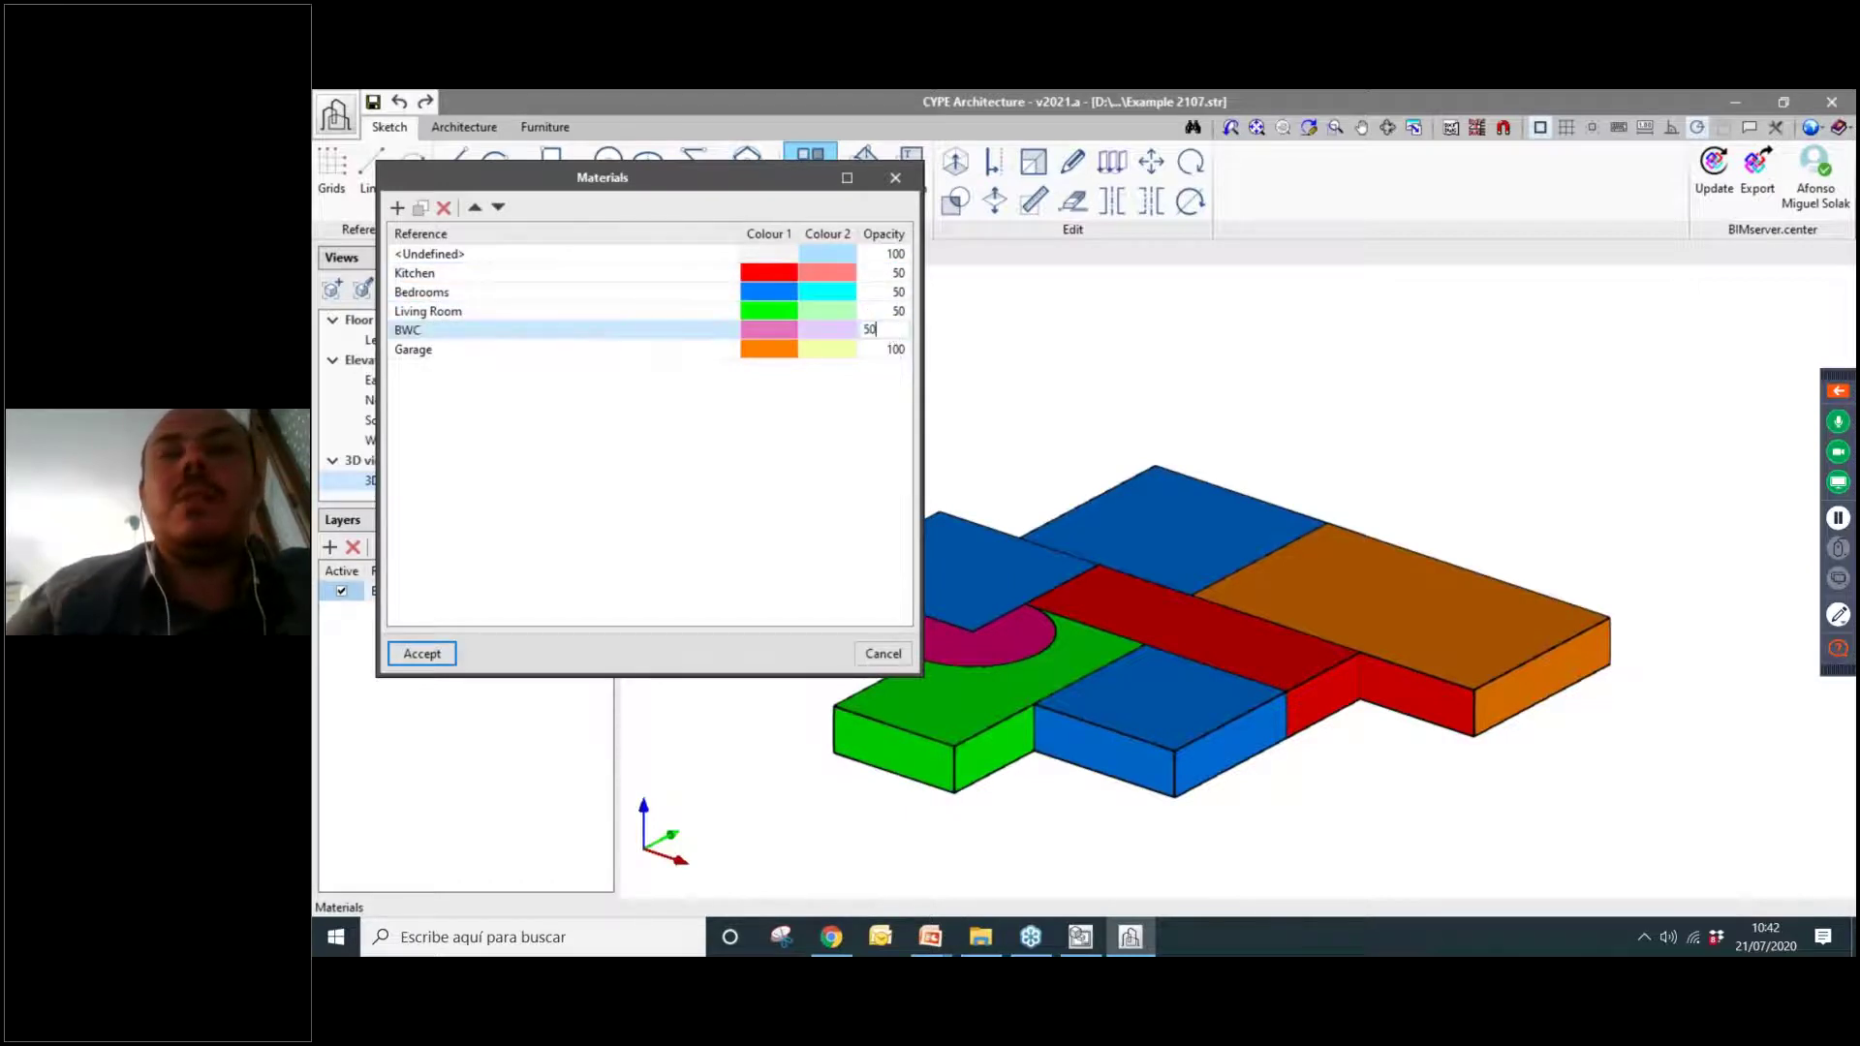
key("Return")
type("50")
key("Return")
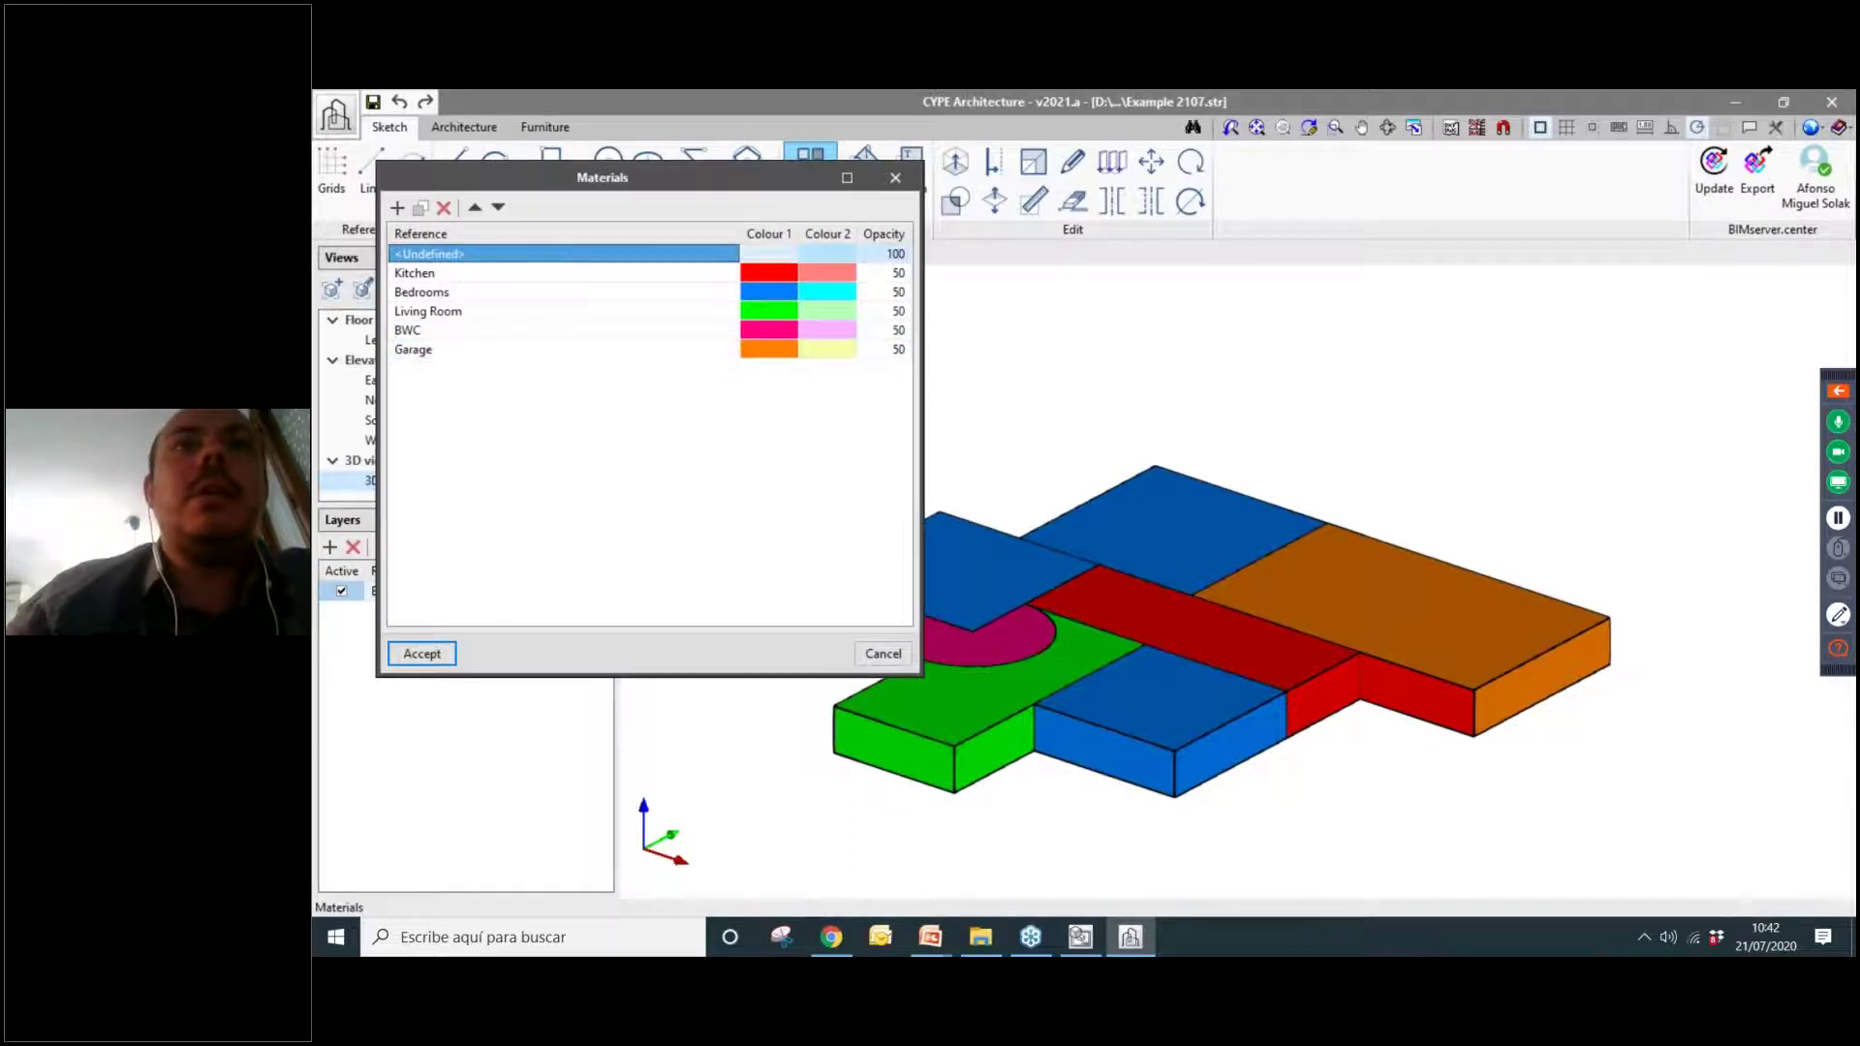
left_click(422, 653)
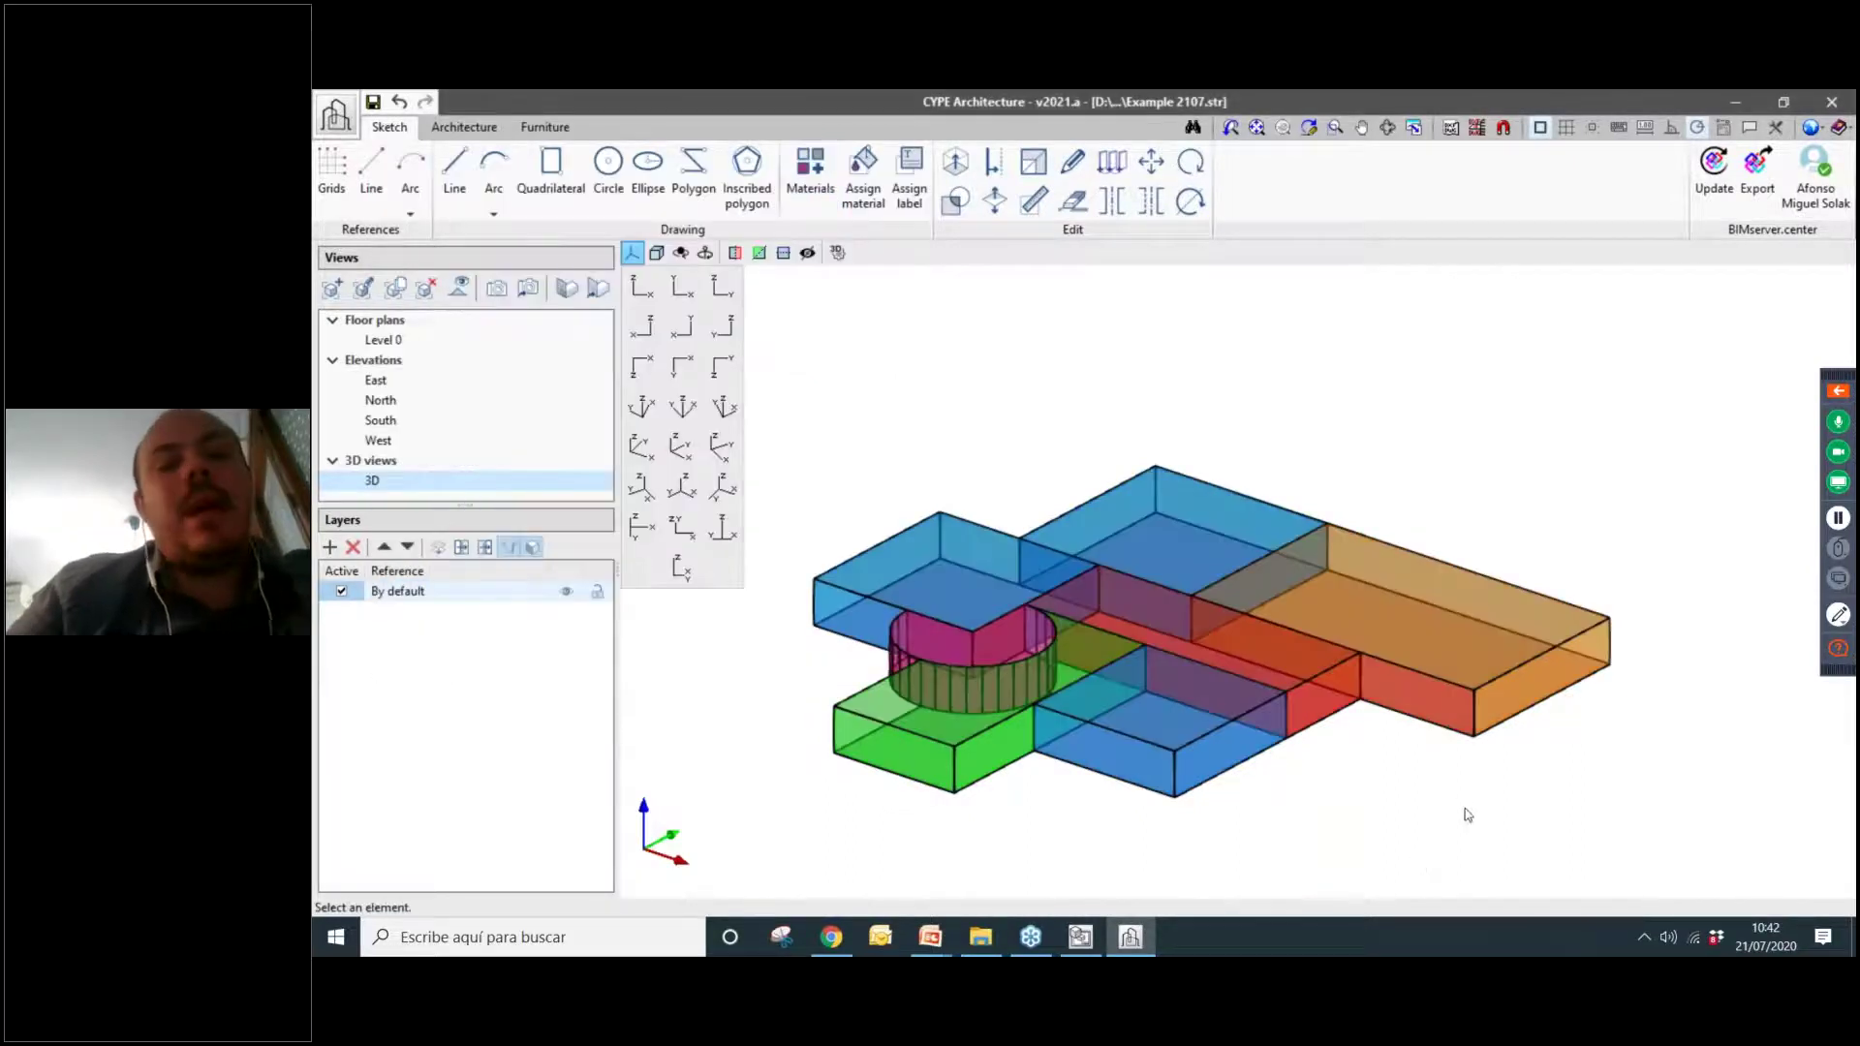
Examine the semi-transparent room volumes from above and from several 3D angles.
left_click_drag(1361, 833, 1241, 689)
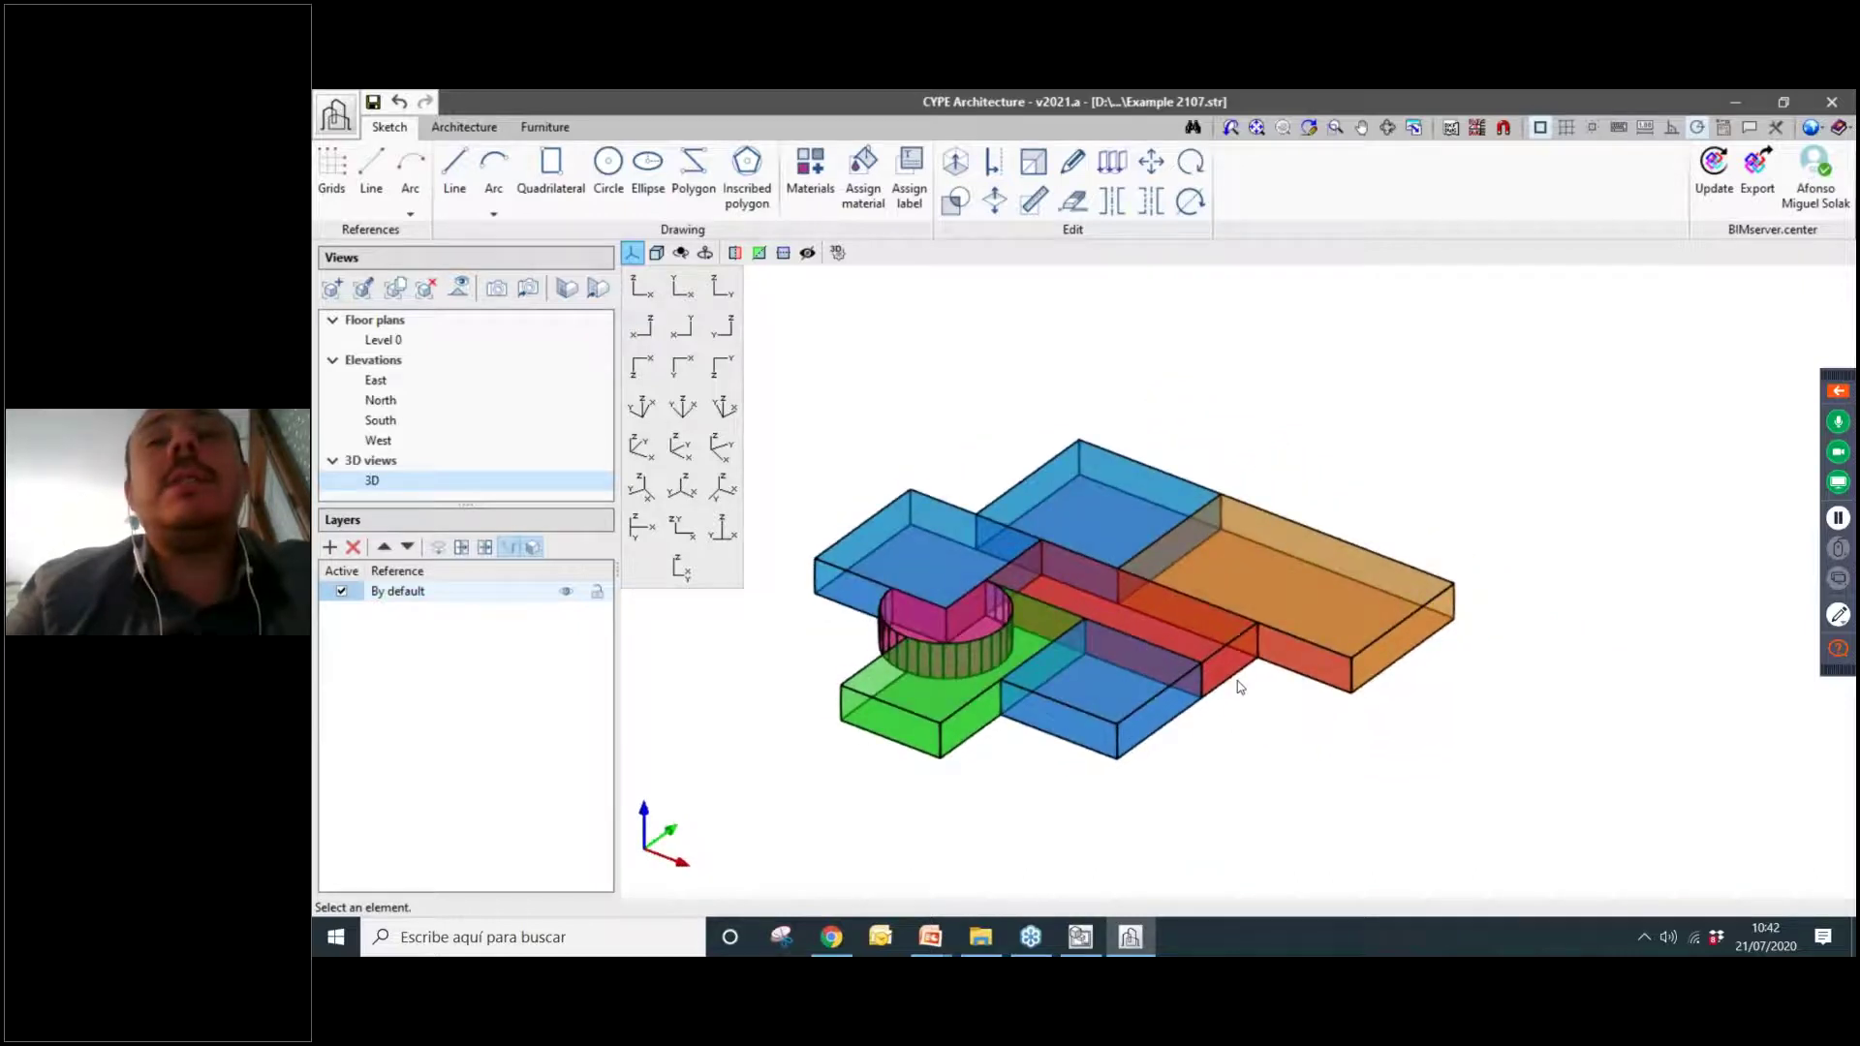
left_click(683, 289)
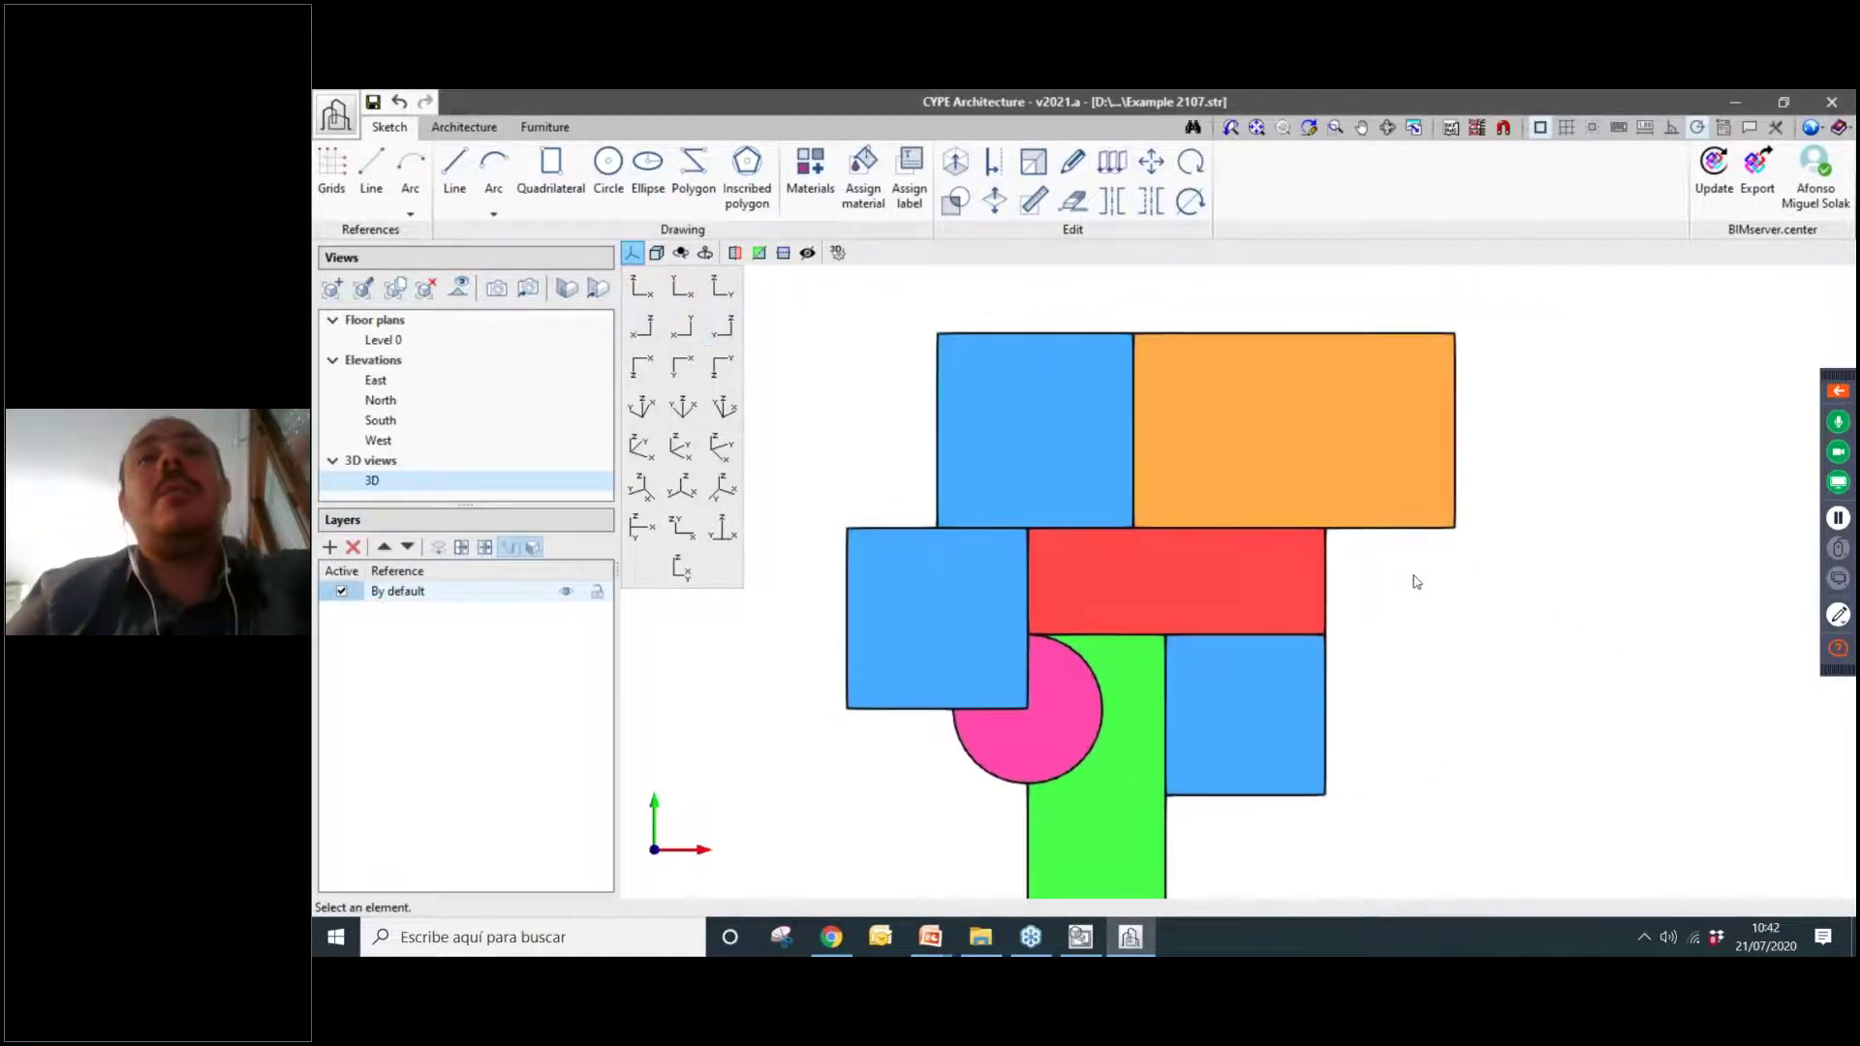
left_click_drag(1159, 446, 1034, 565)
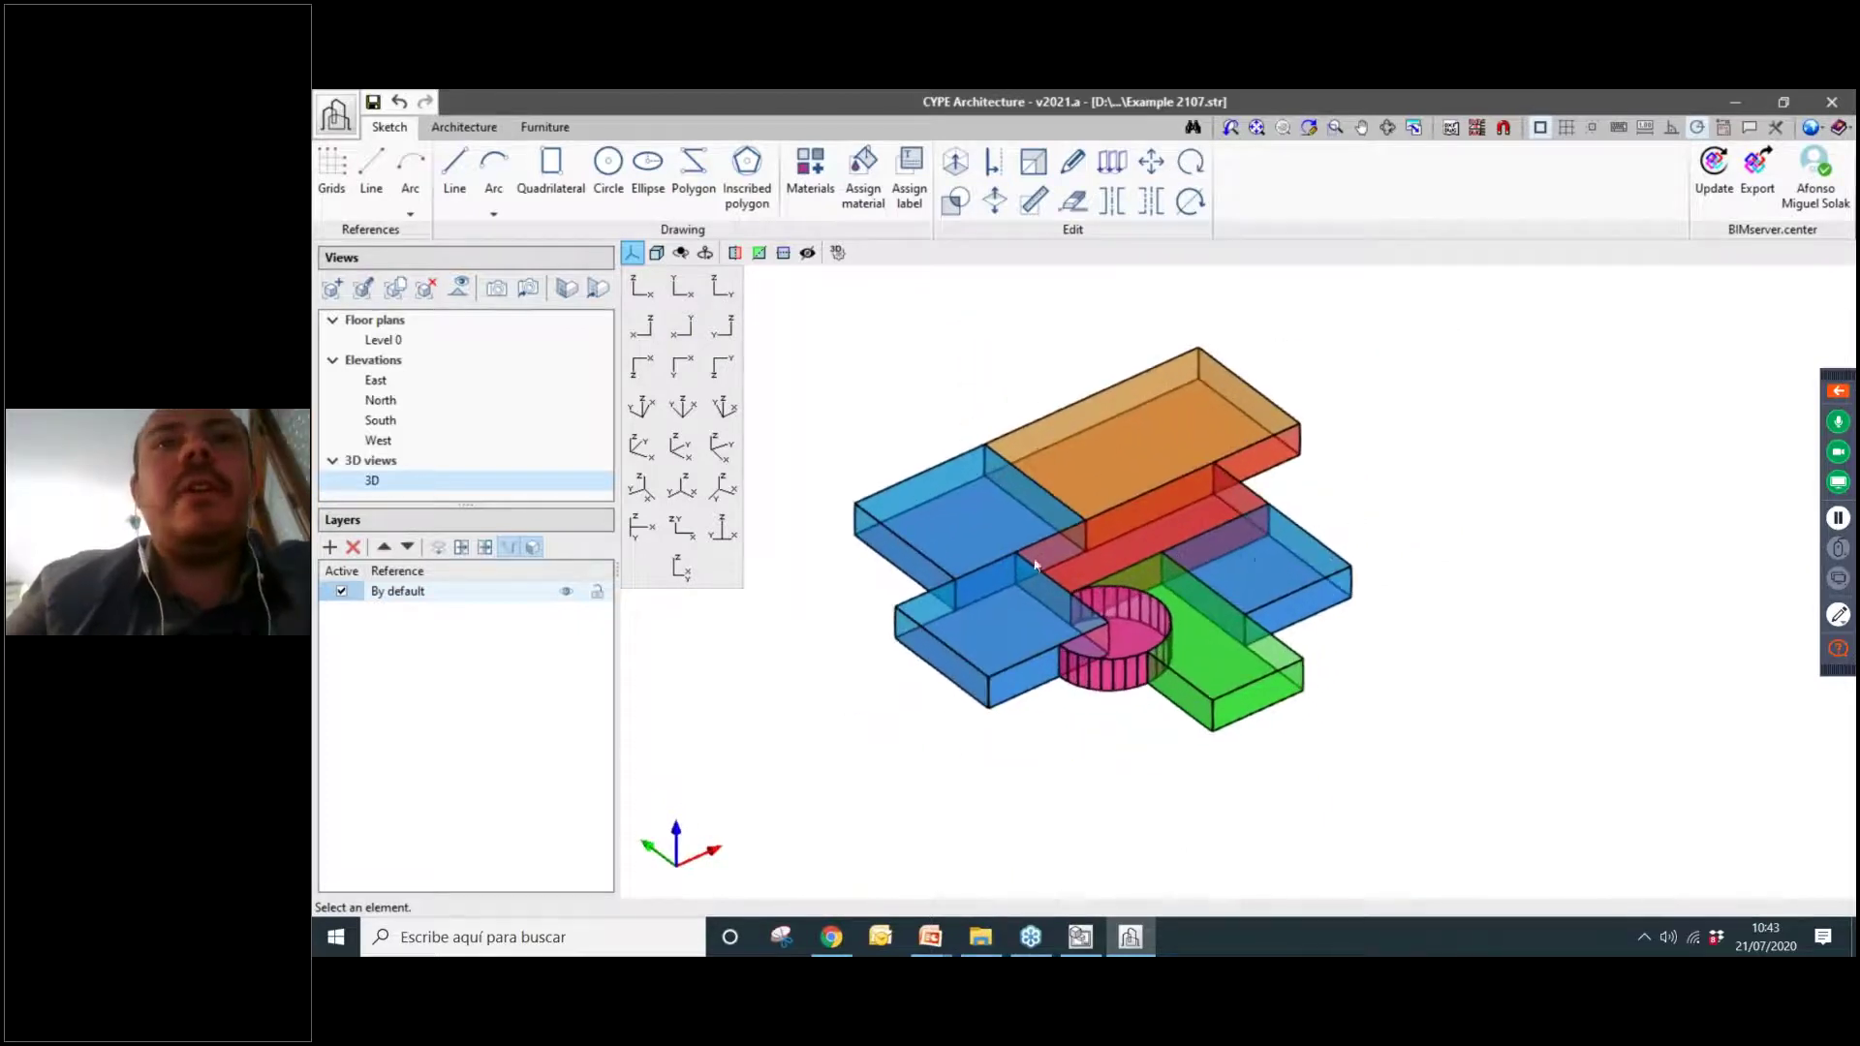
left_click(461, 550)
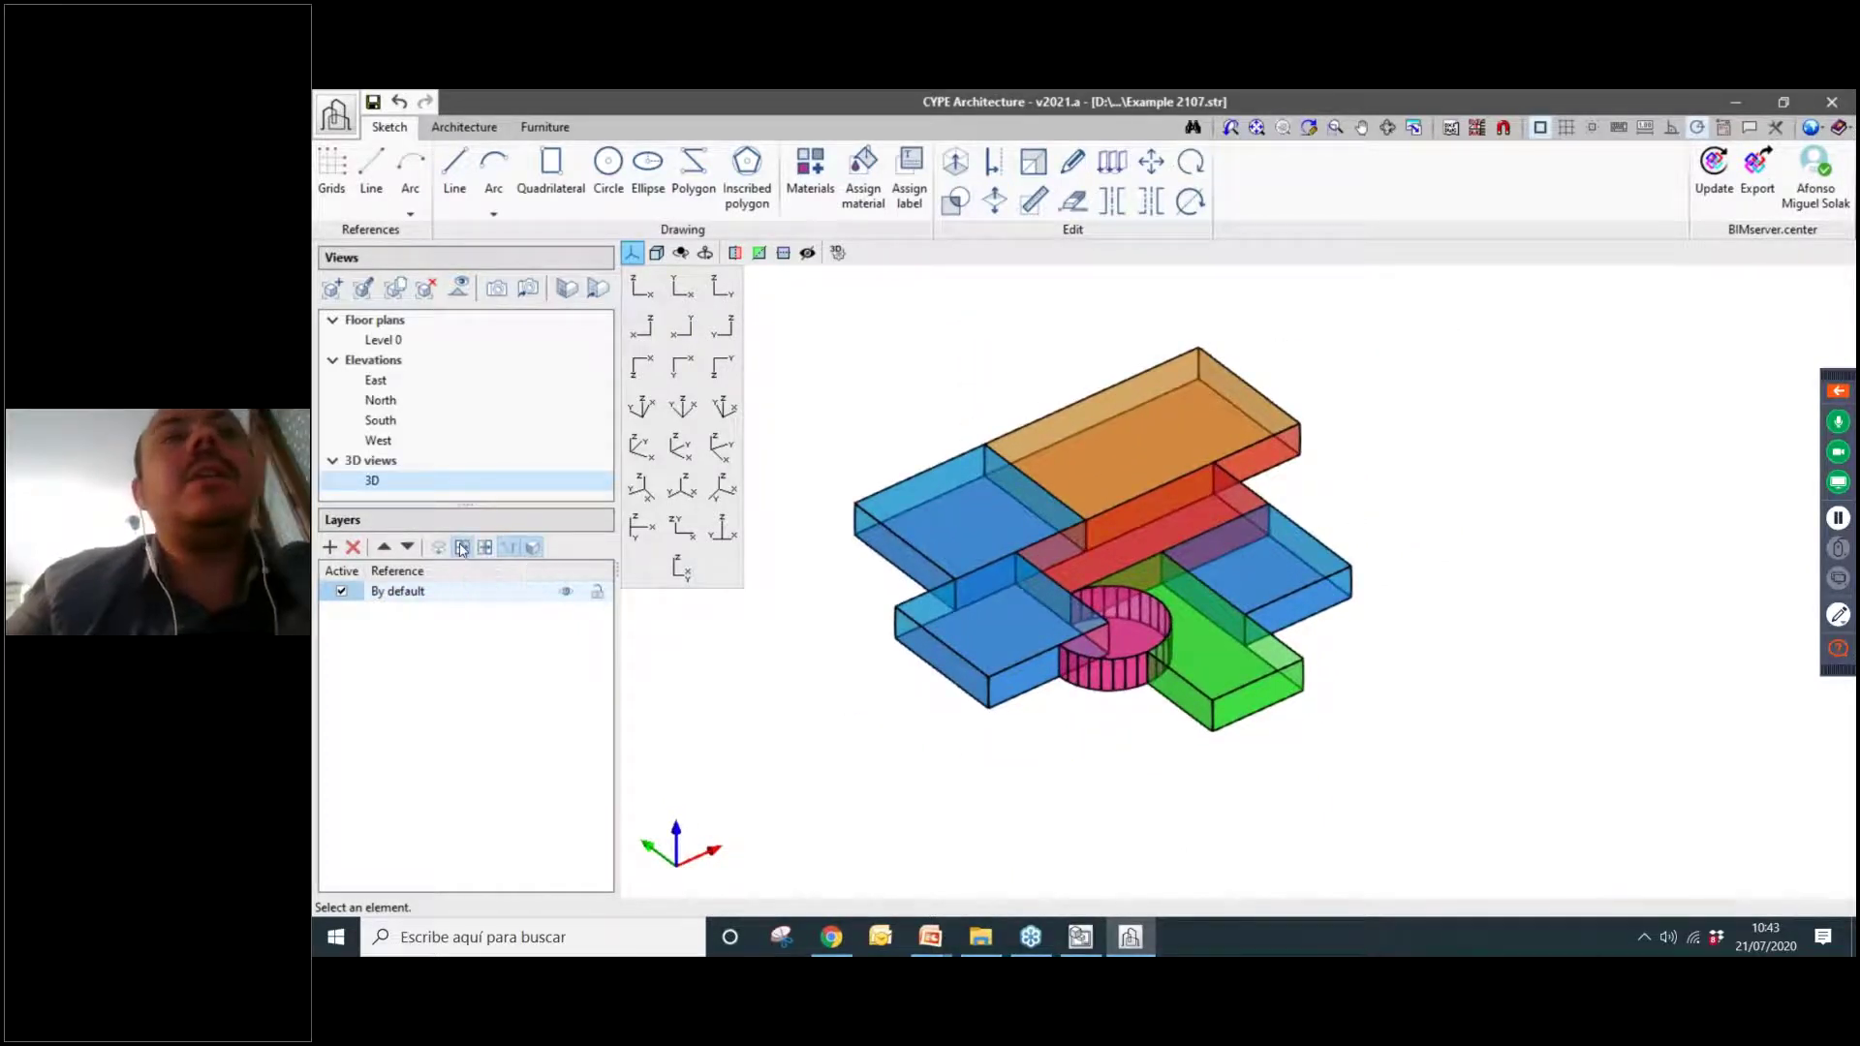
left_click(722, 528)
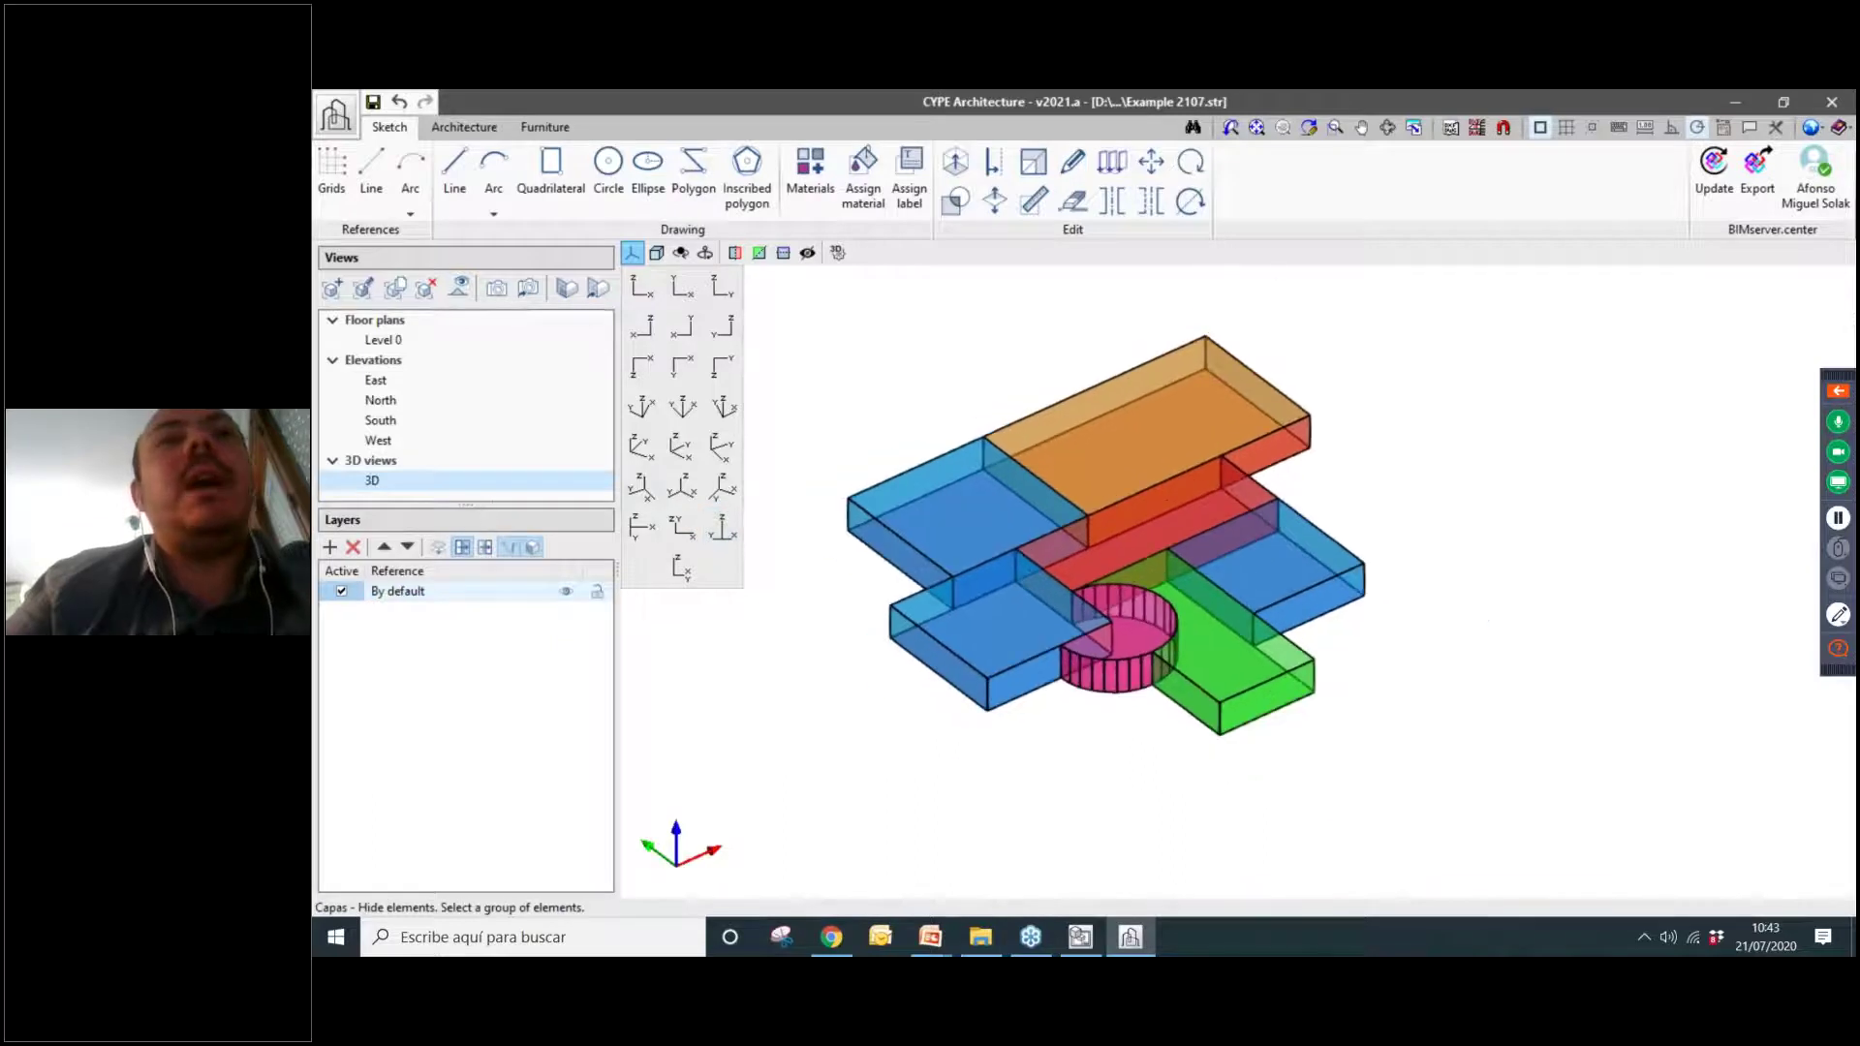
scroll(939, 471, "up", 3)
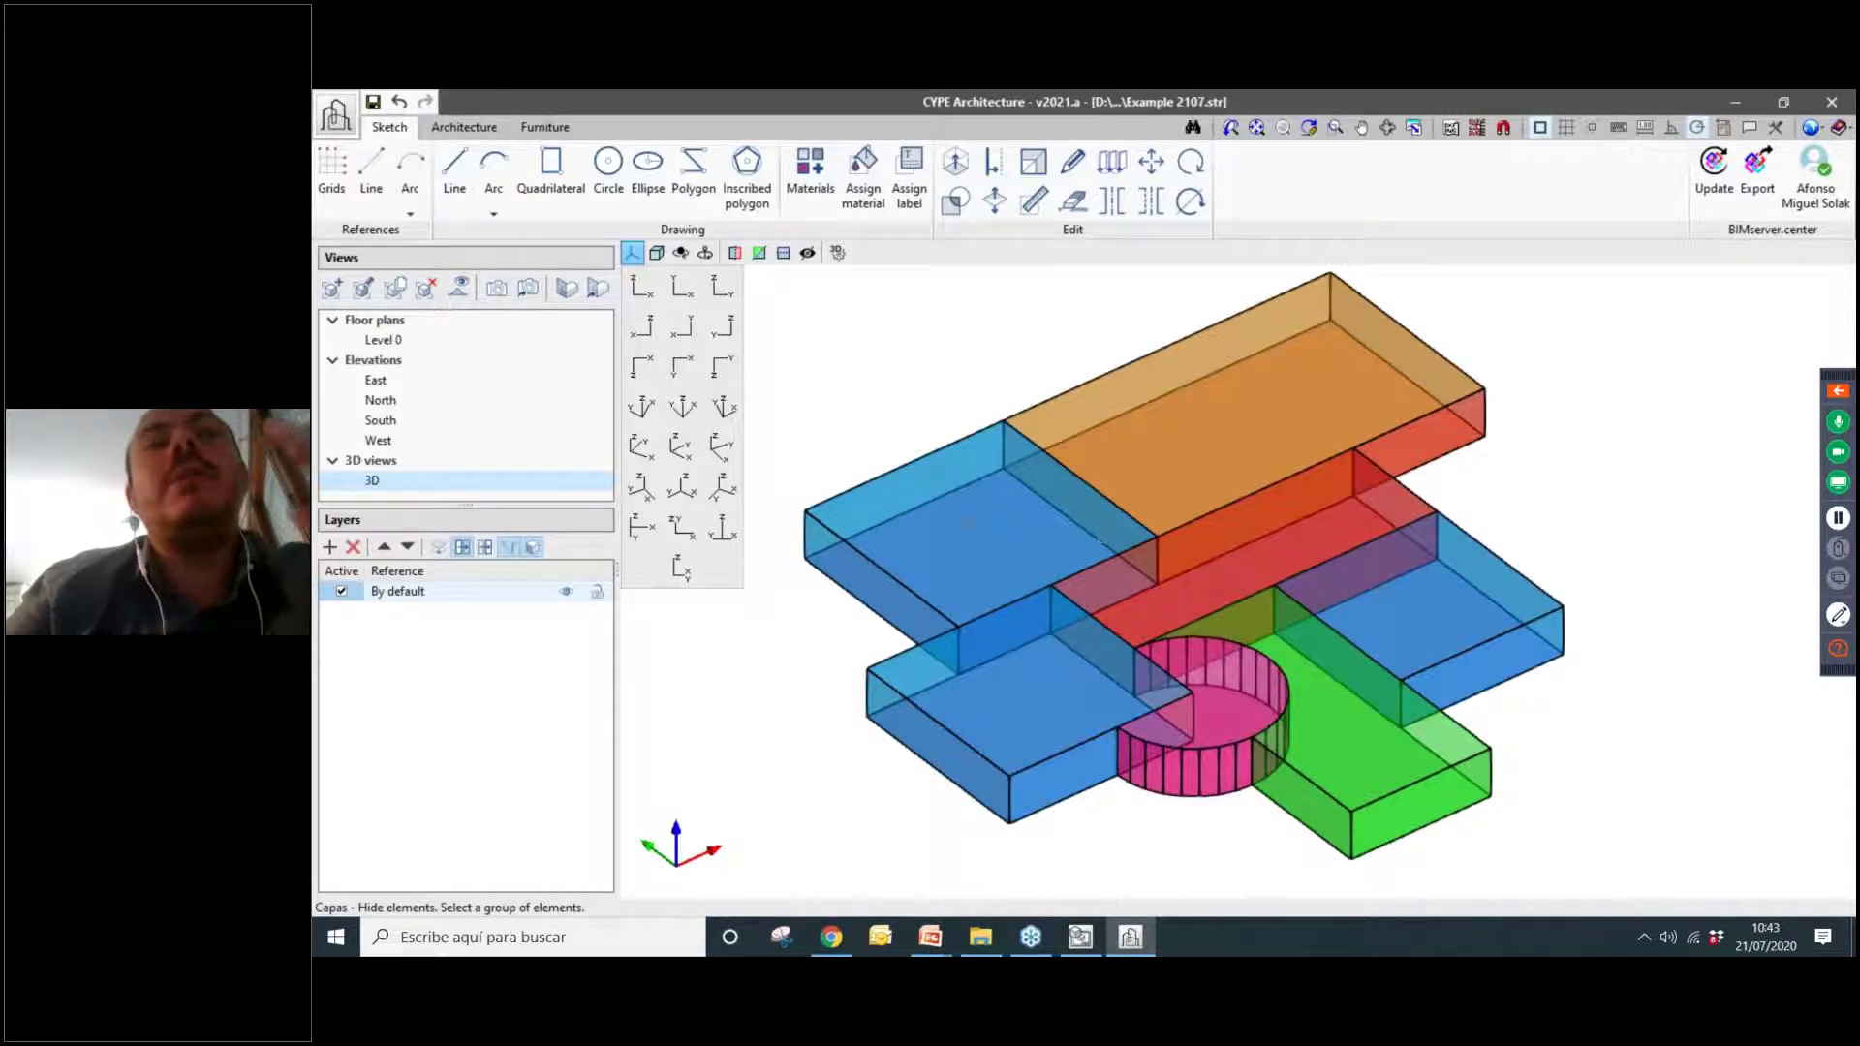
scroll(1100, 539, "down", 3)
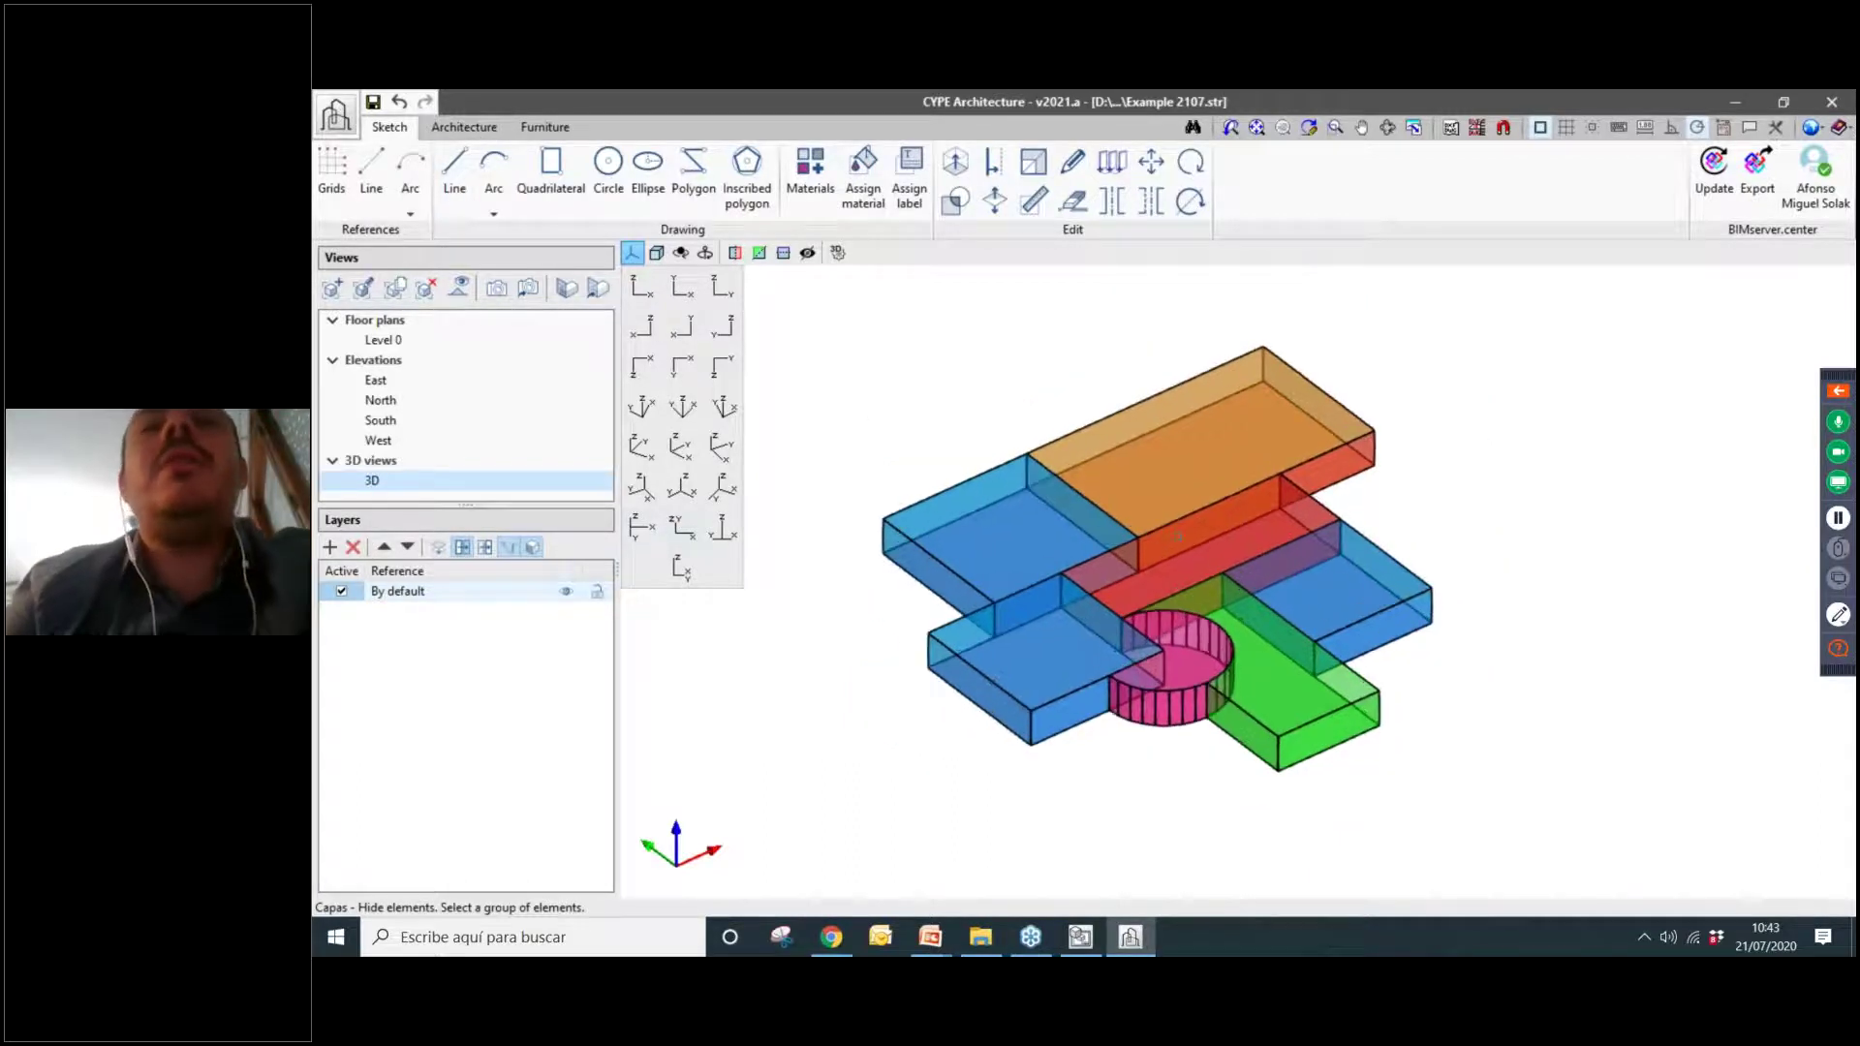
Assign the label "Bedroom" with a 0.50 m text height to the rear blue room.
left_click(682, 286)
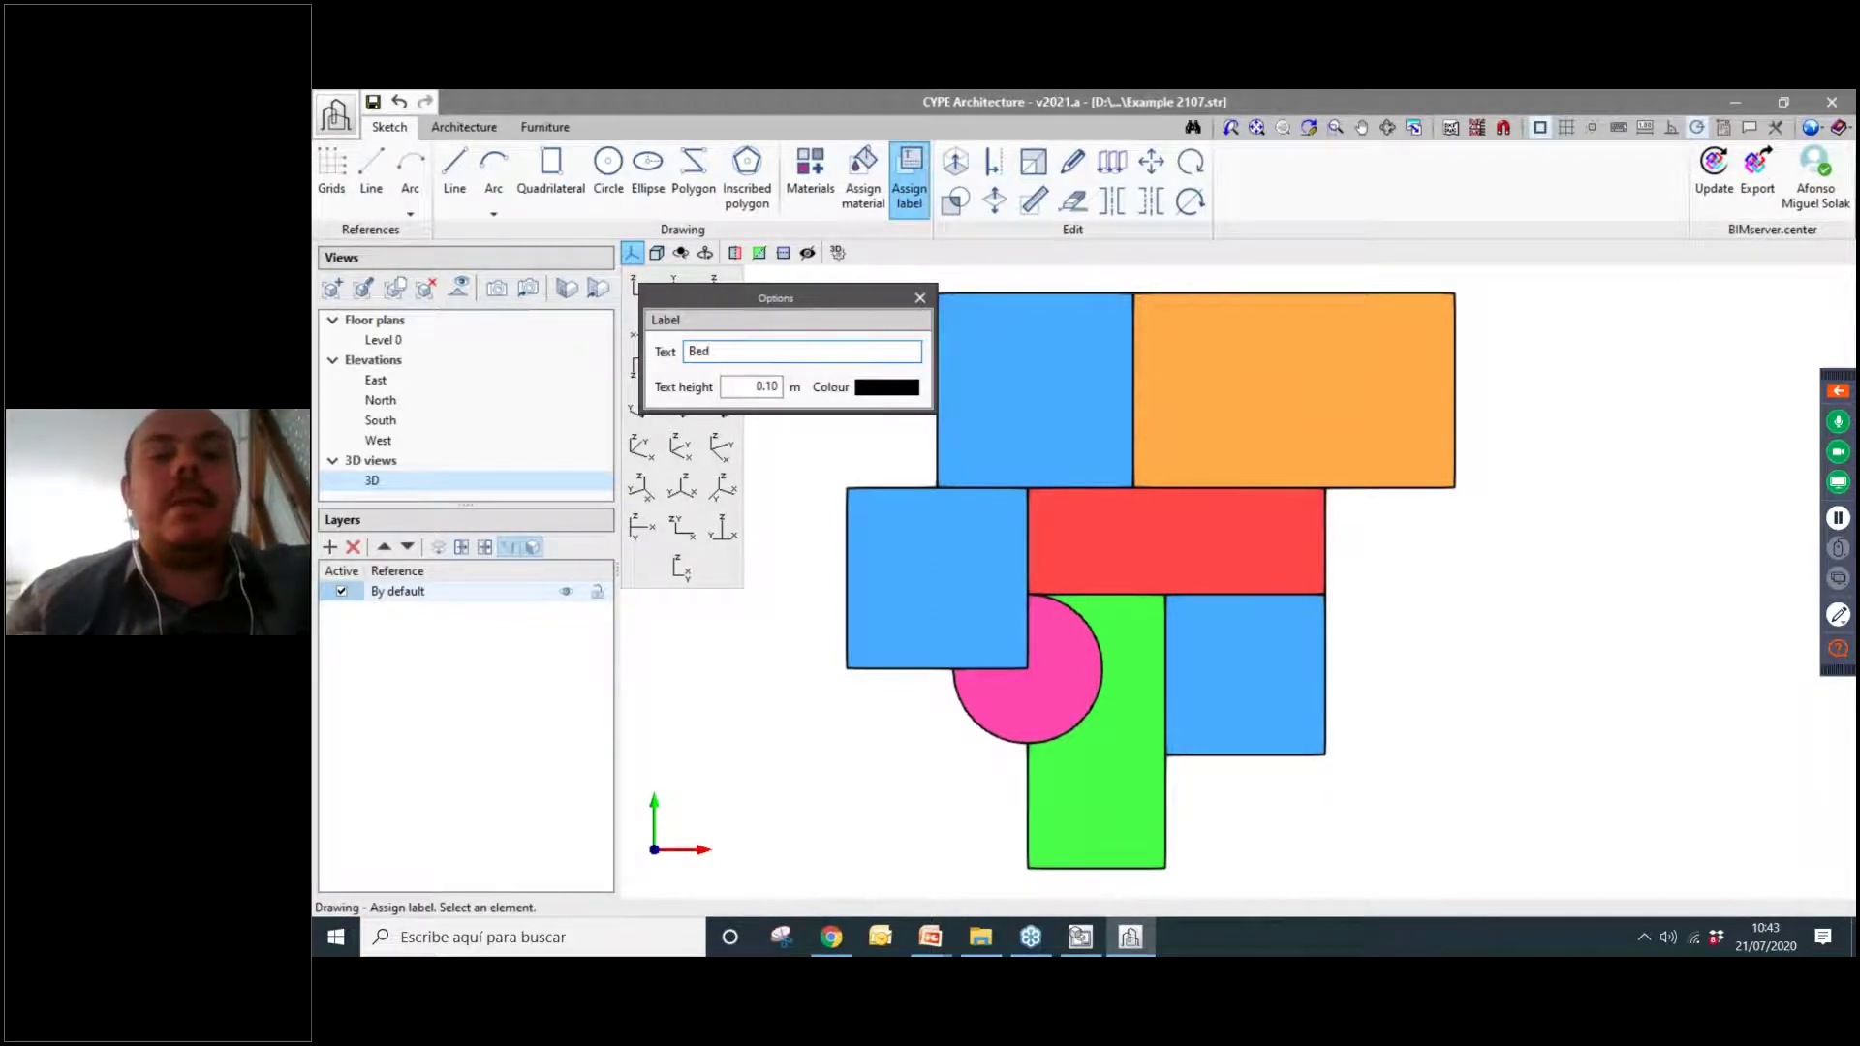
key("Tab")
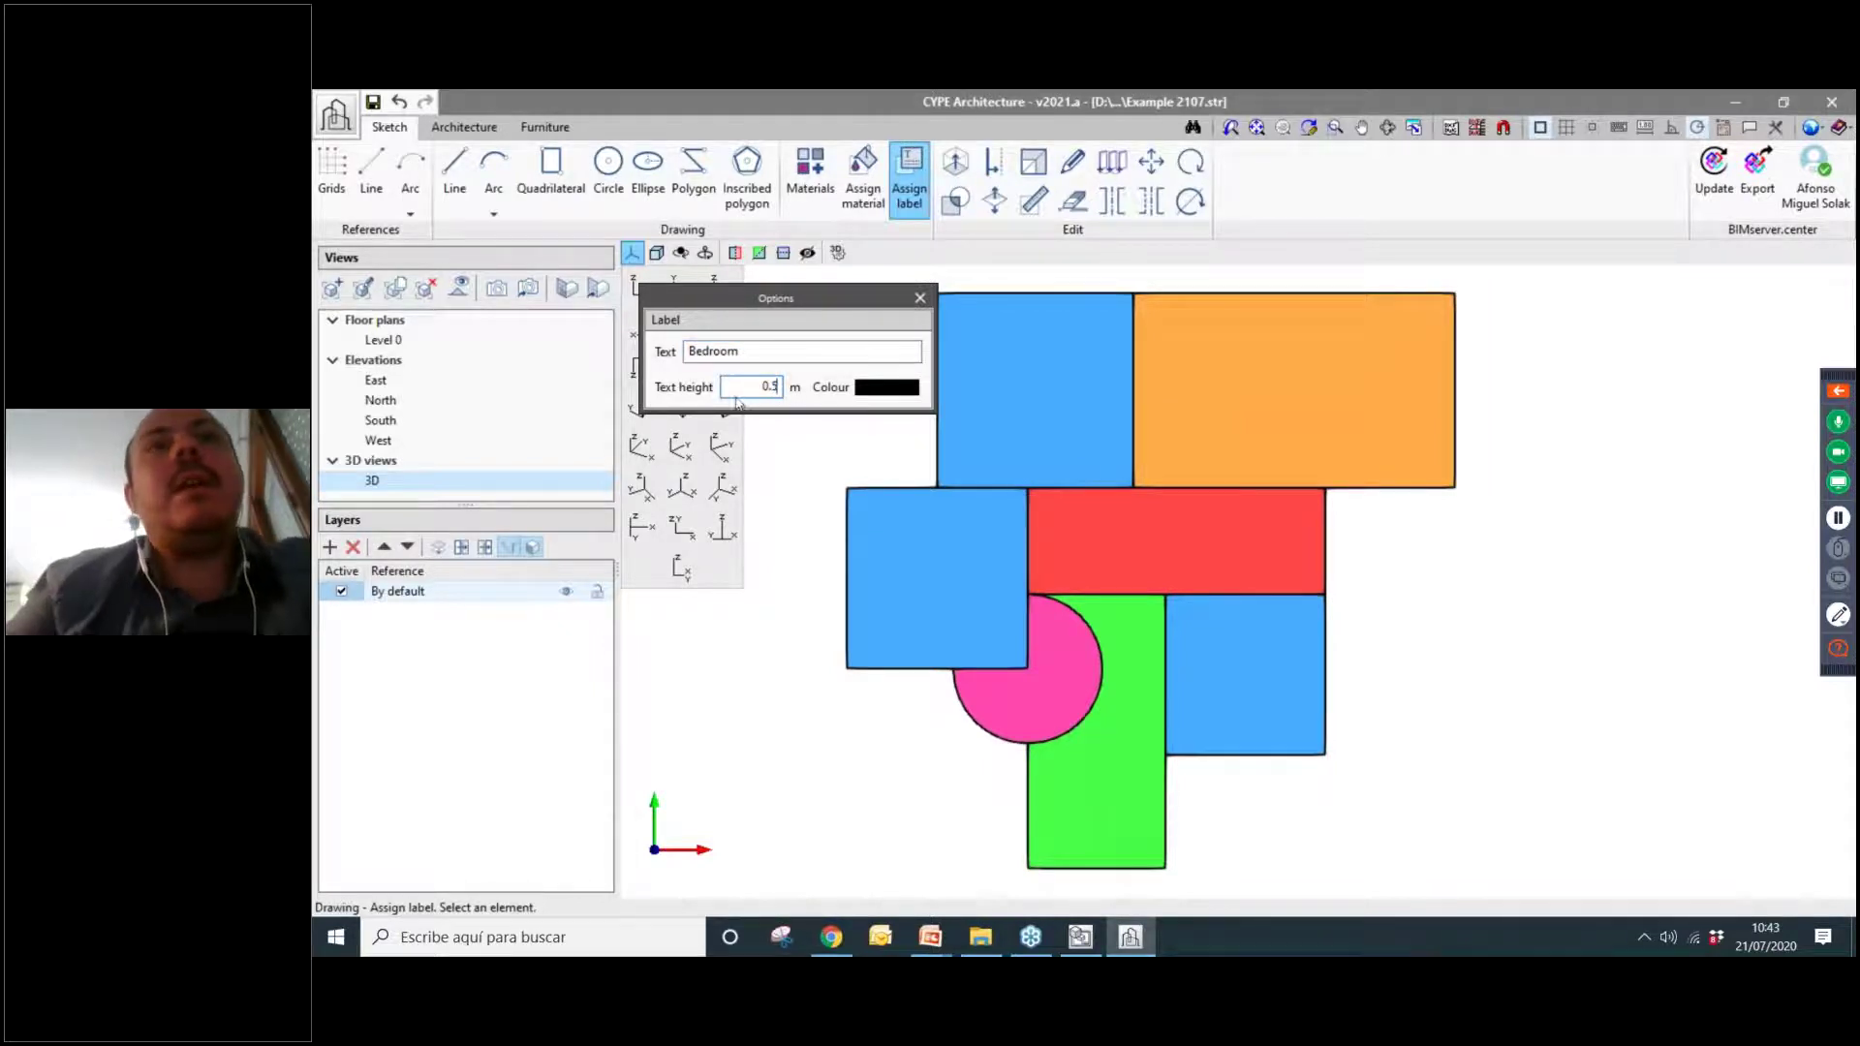
left_click(1041, 392)
scroll(1046, 373, "up", 5)
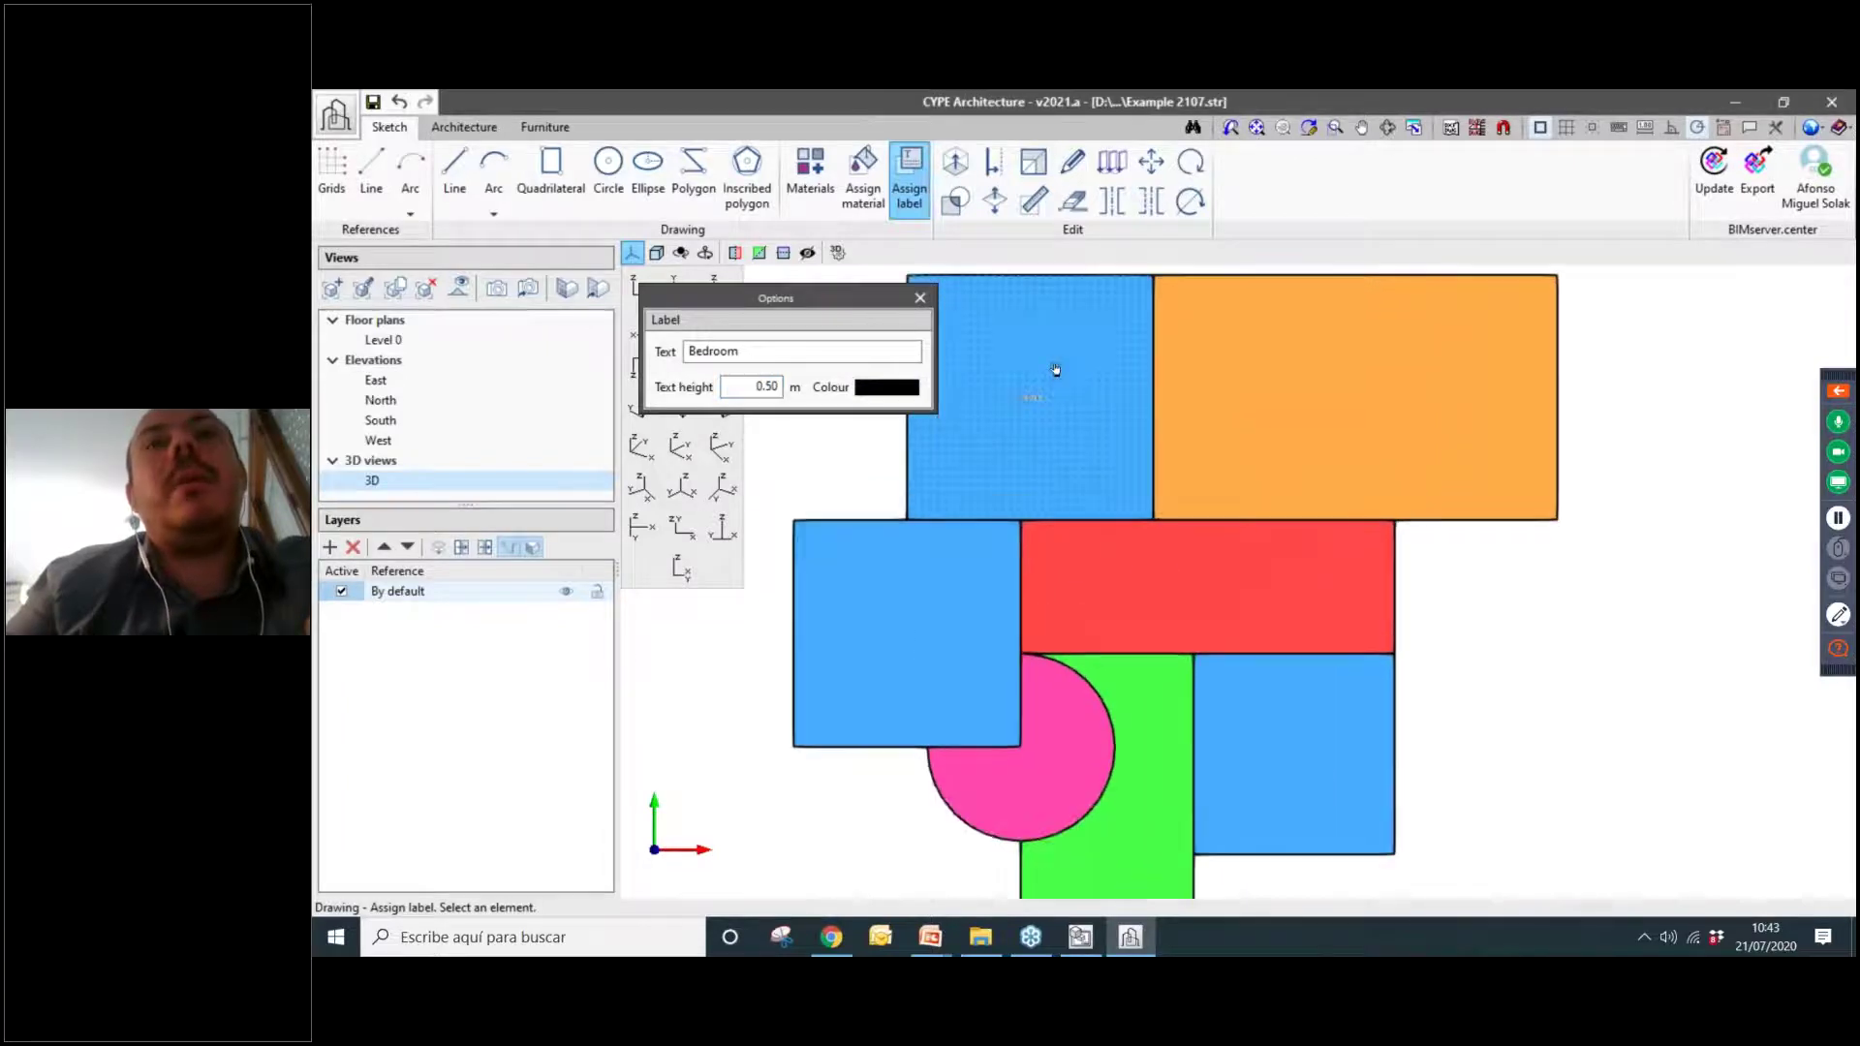
Set the label text height to 2.00 m and apply "Bedroom" to all three blue rooms.
left_click(770, 387)
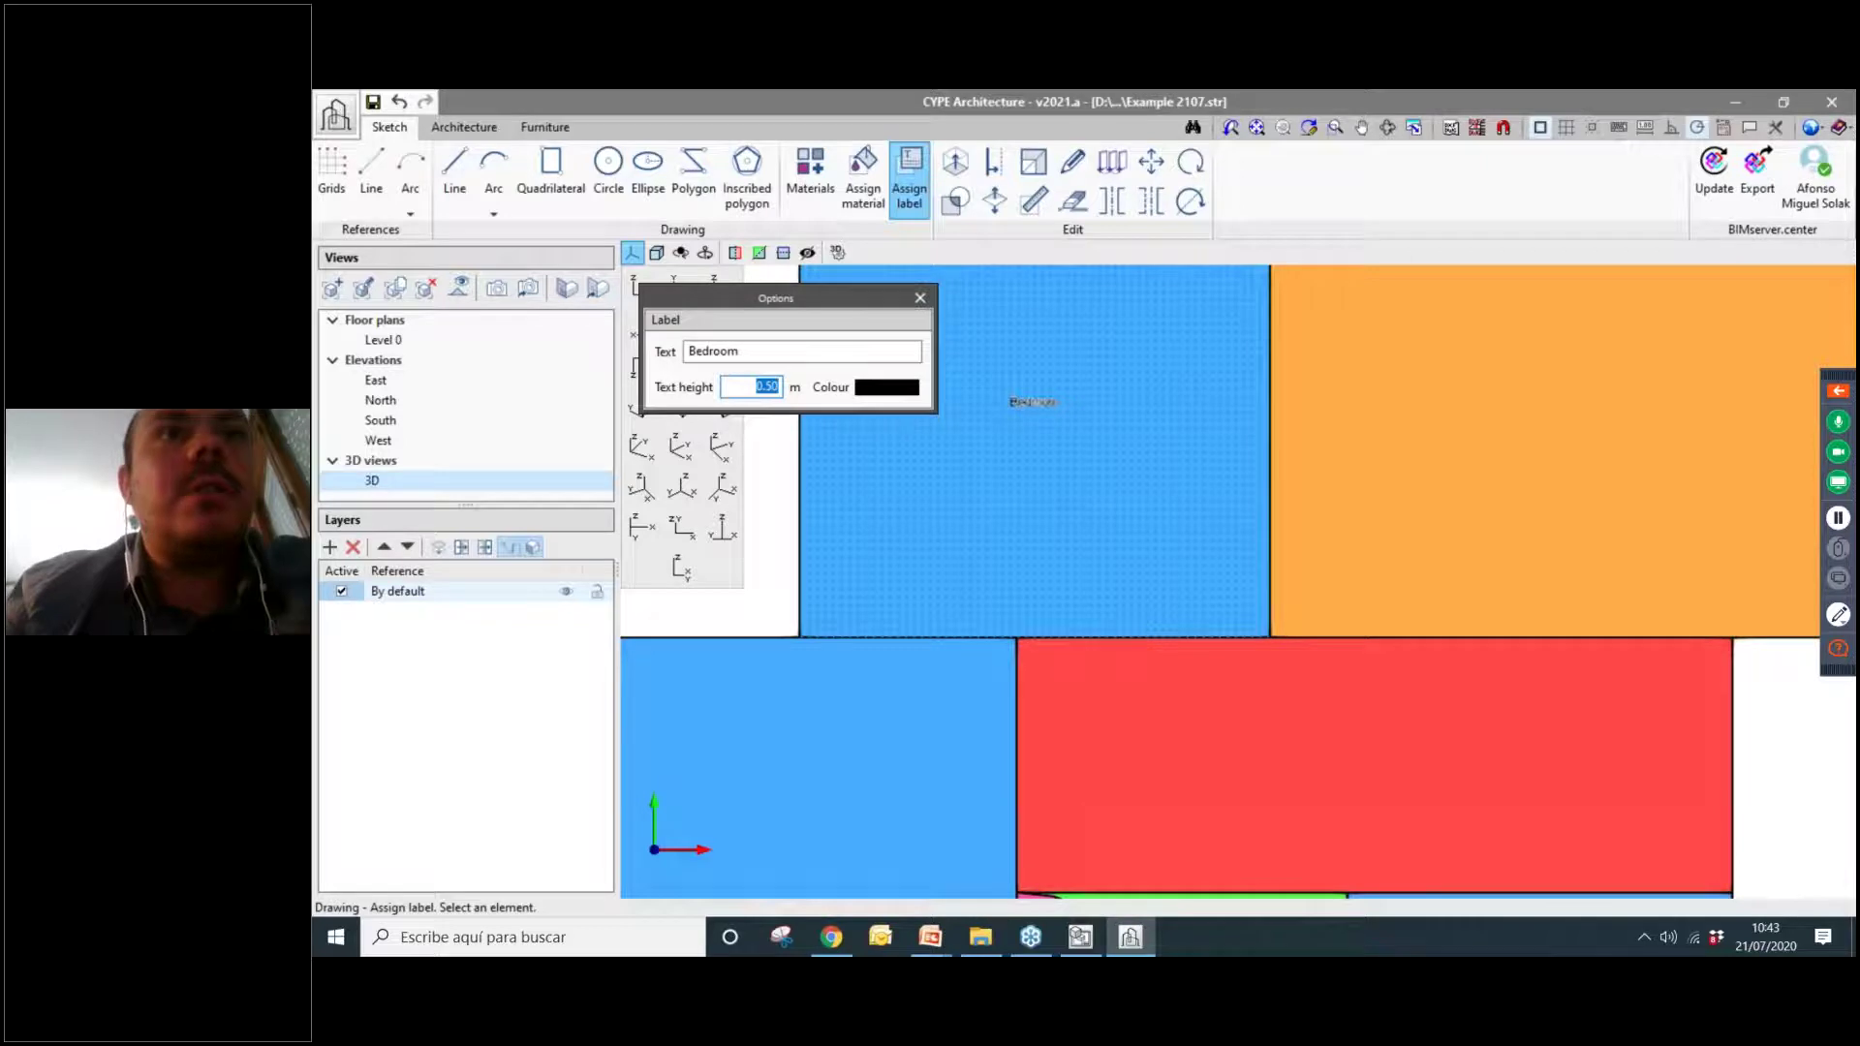
type("2")
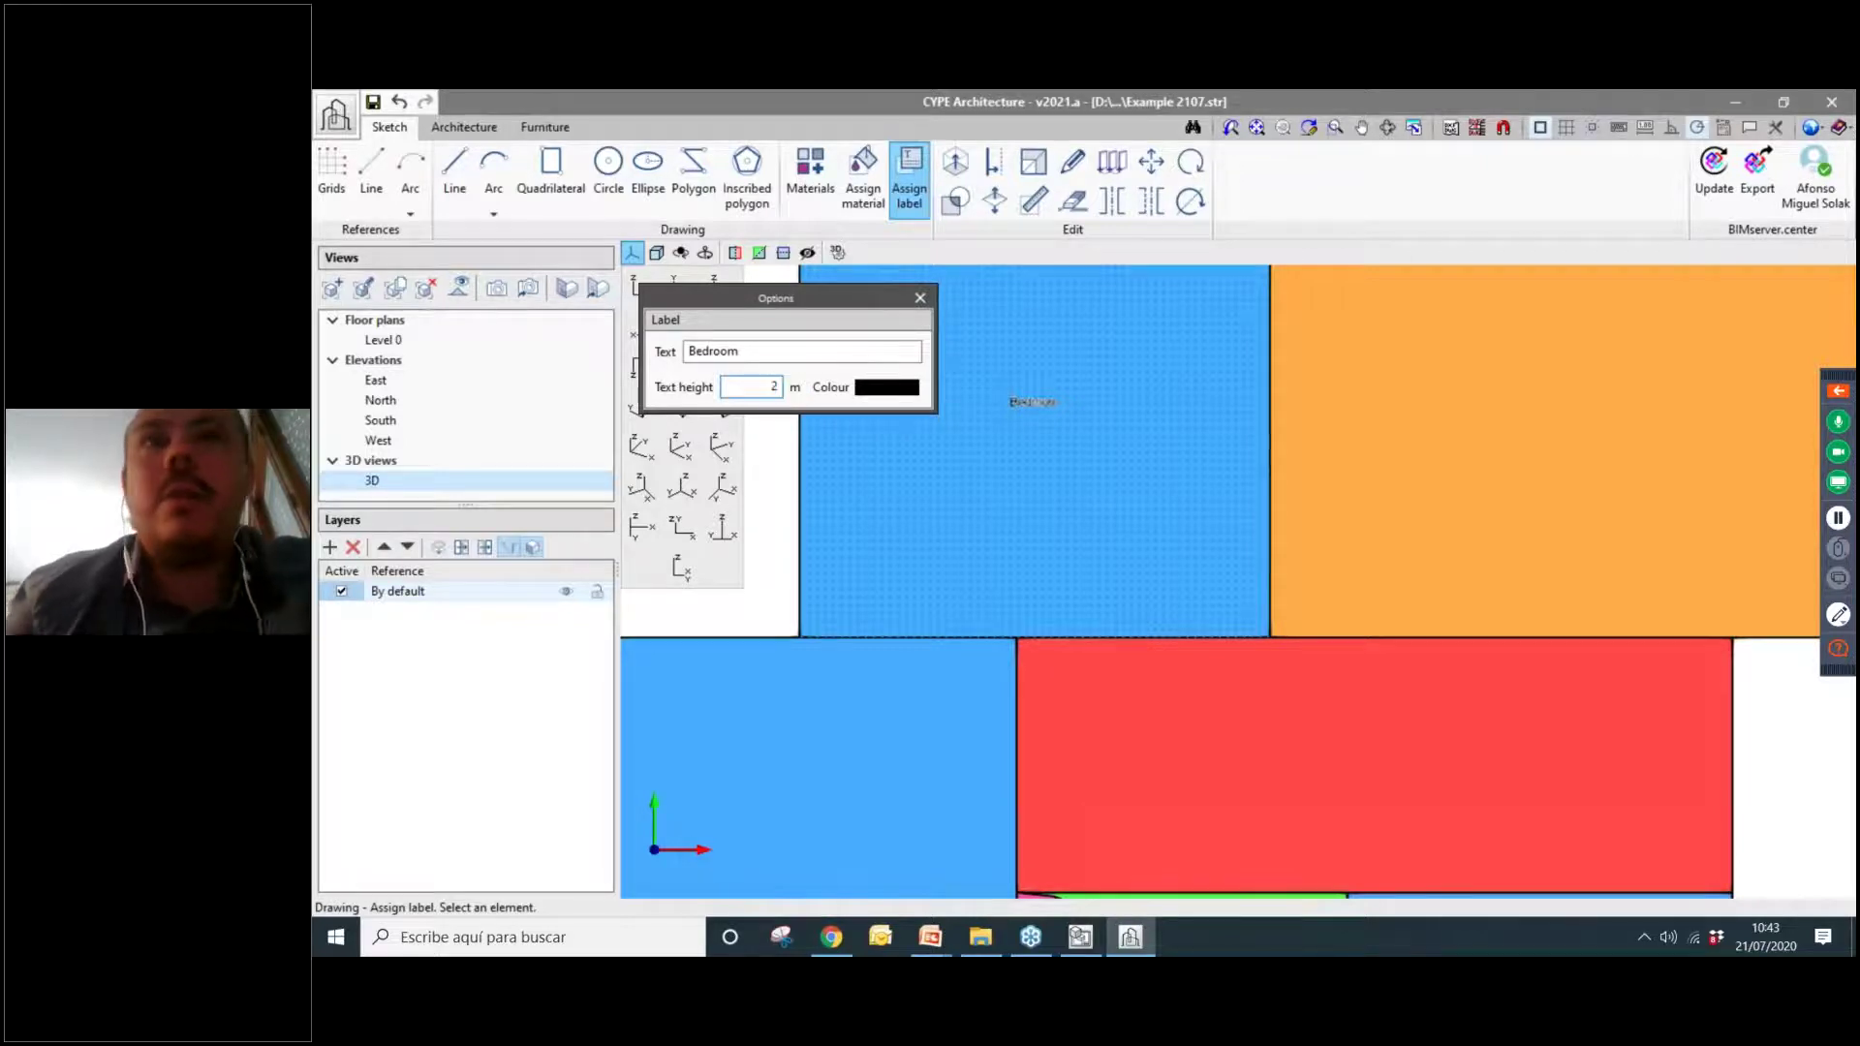
left_click(869, 353)
scroll(1104, 540, "down", 4)
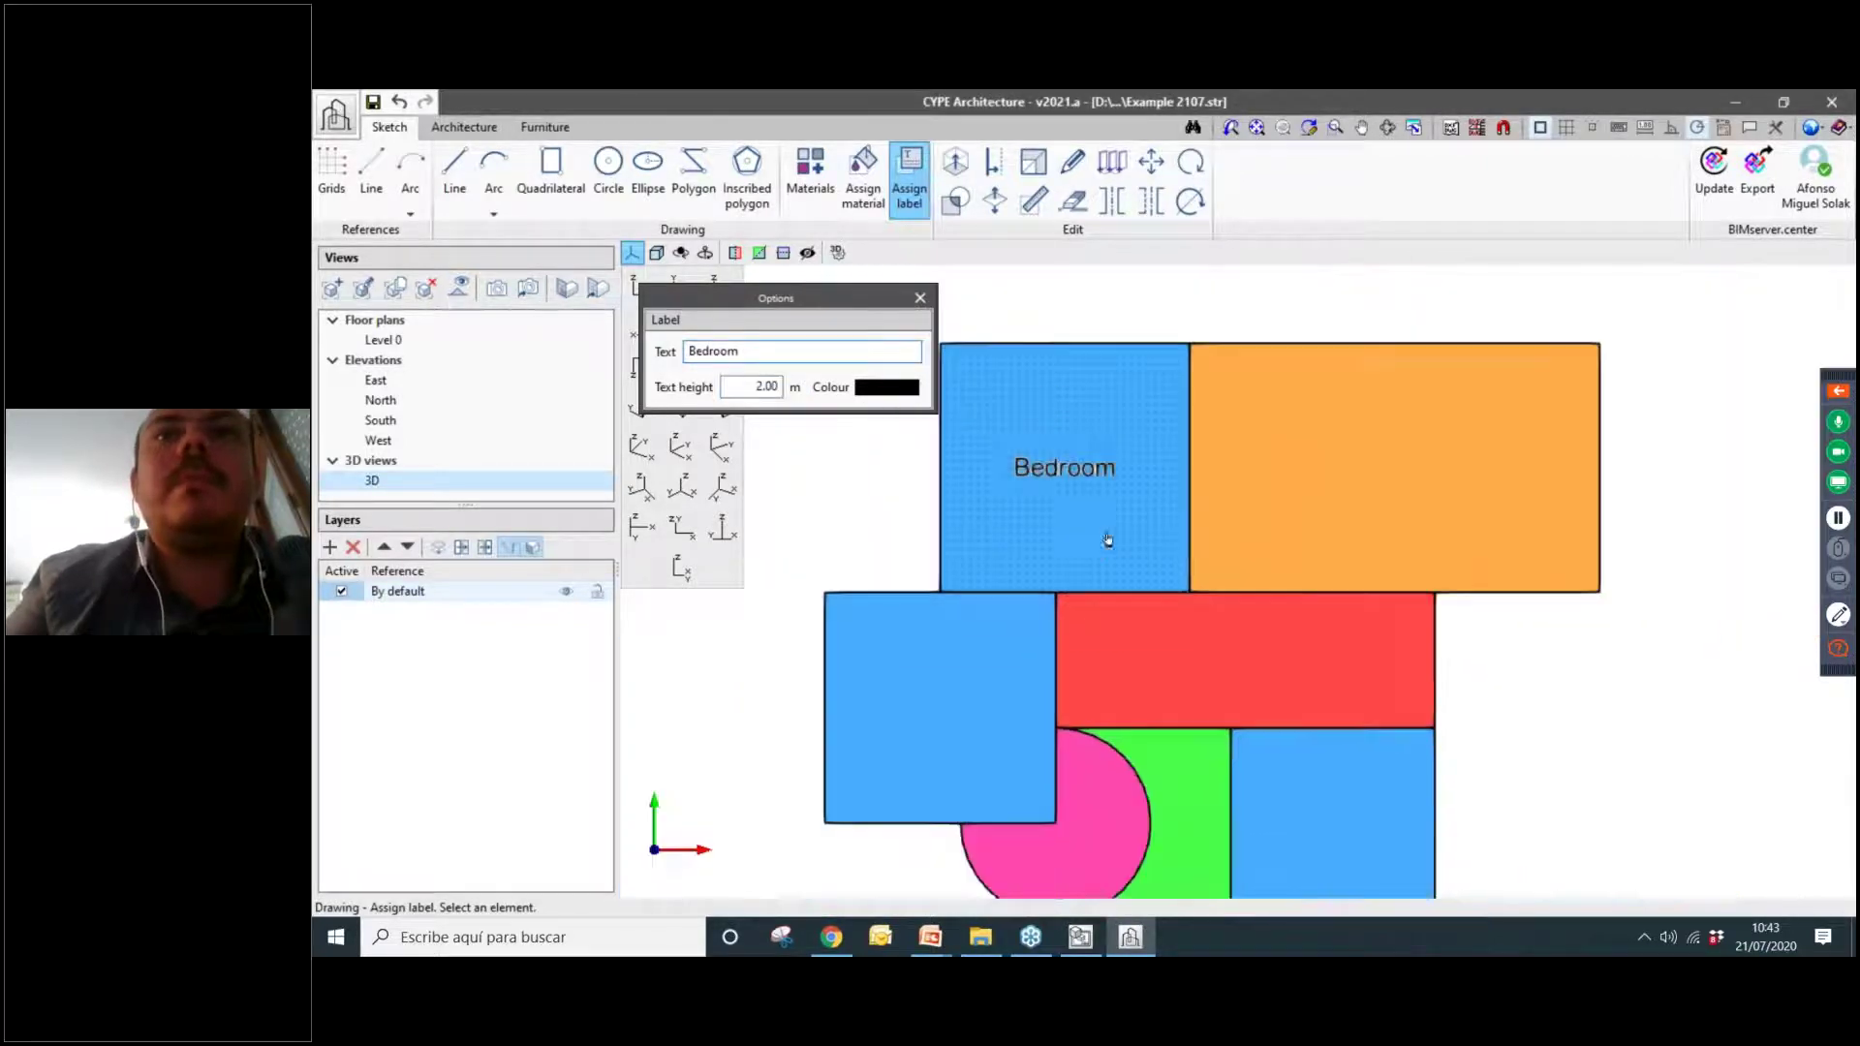
left_click(957, 736)
left_click(1344, 754)
middle_click_drag(1345, 754, 1337, 533)
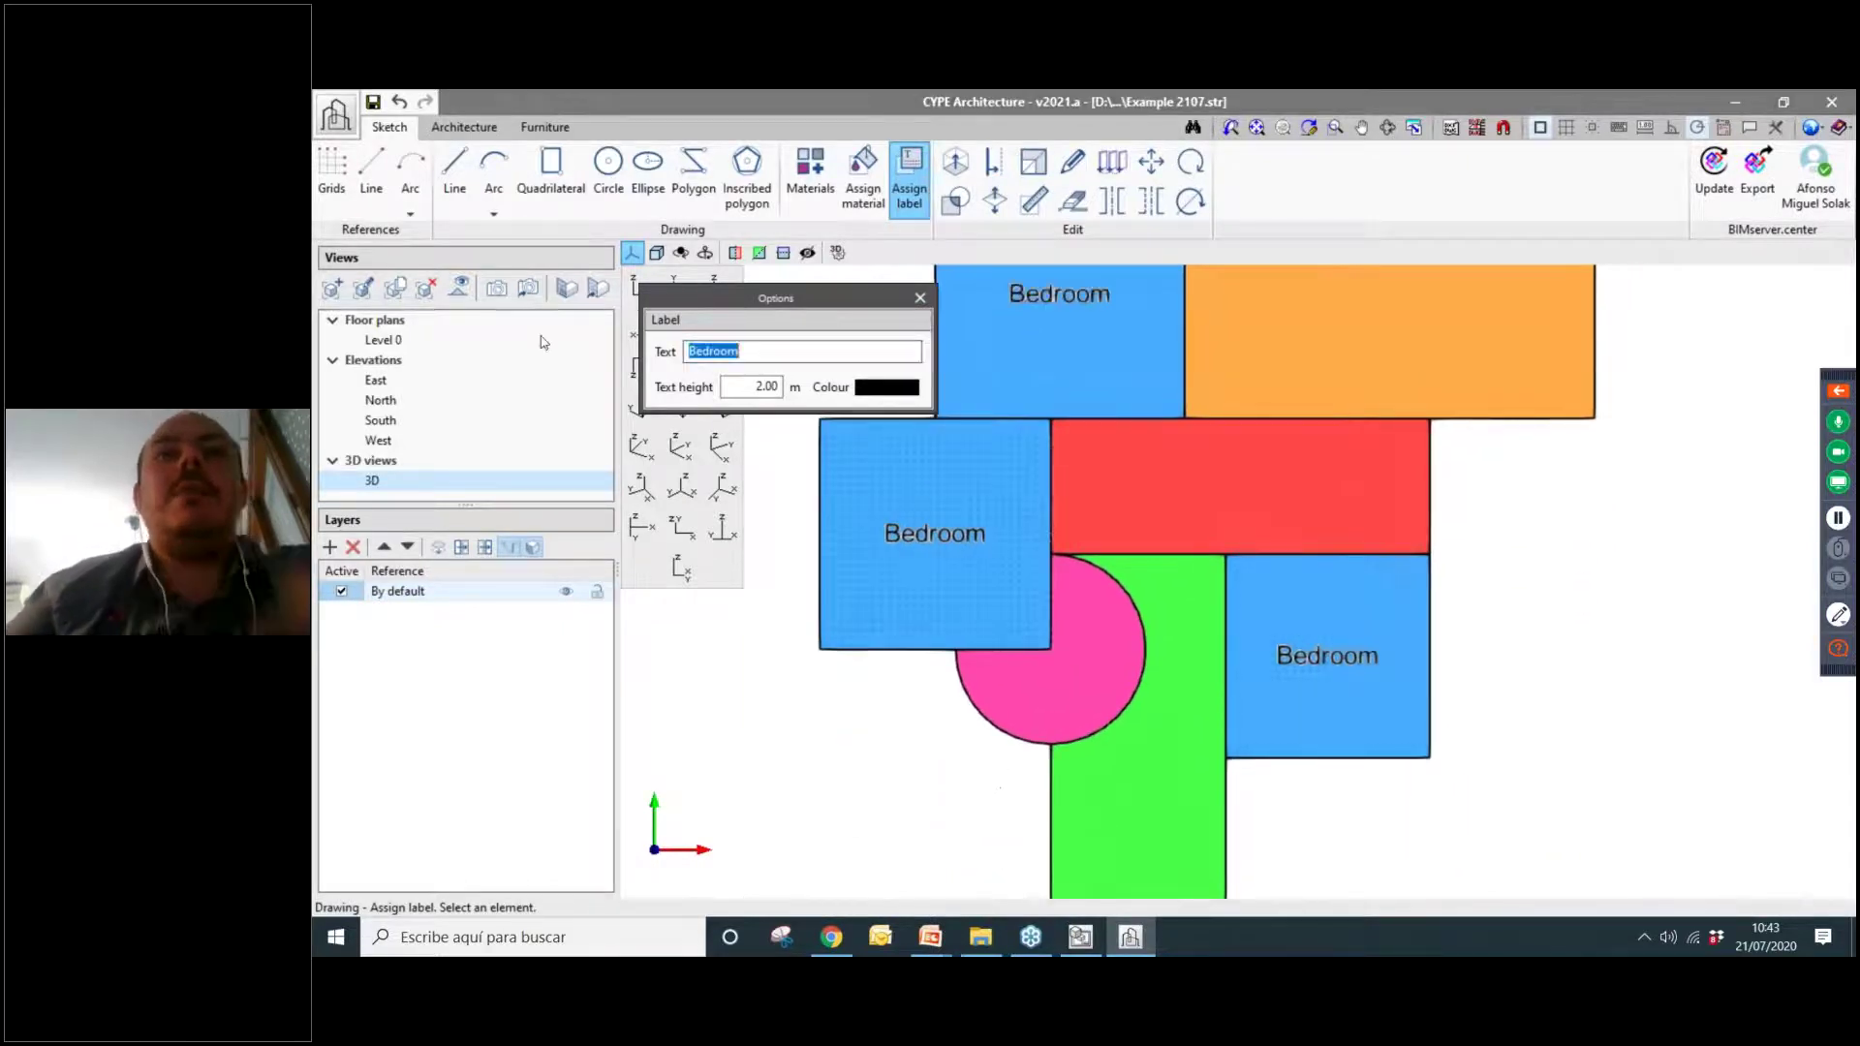
Label the red room "Kitchen" and the magenta circular room "BWC".
type("Kitchen")
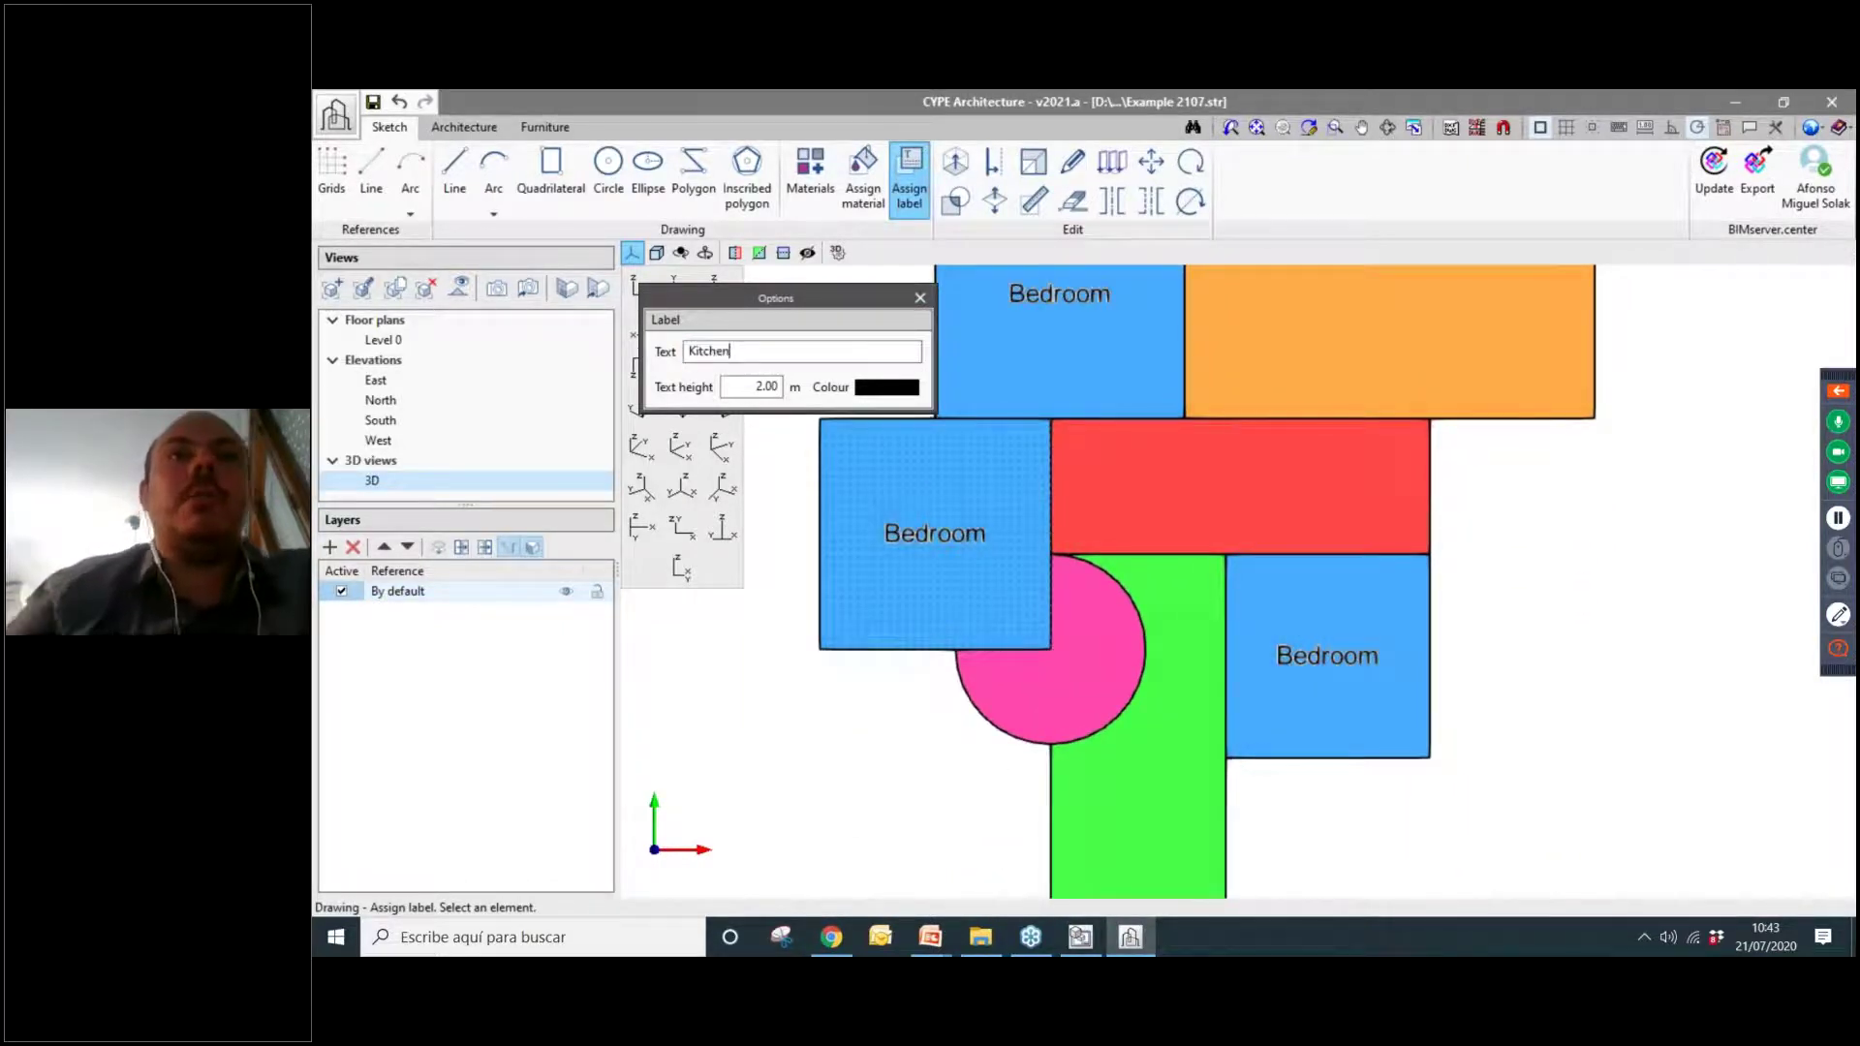
left_click(1159, 486)
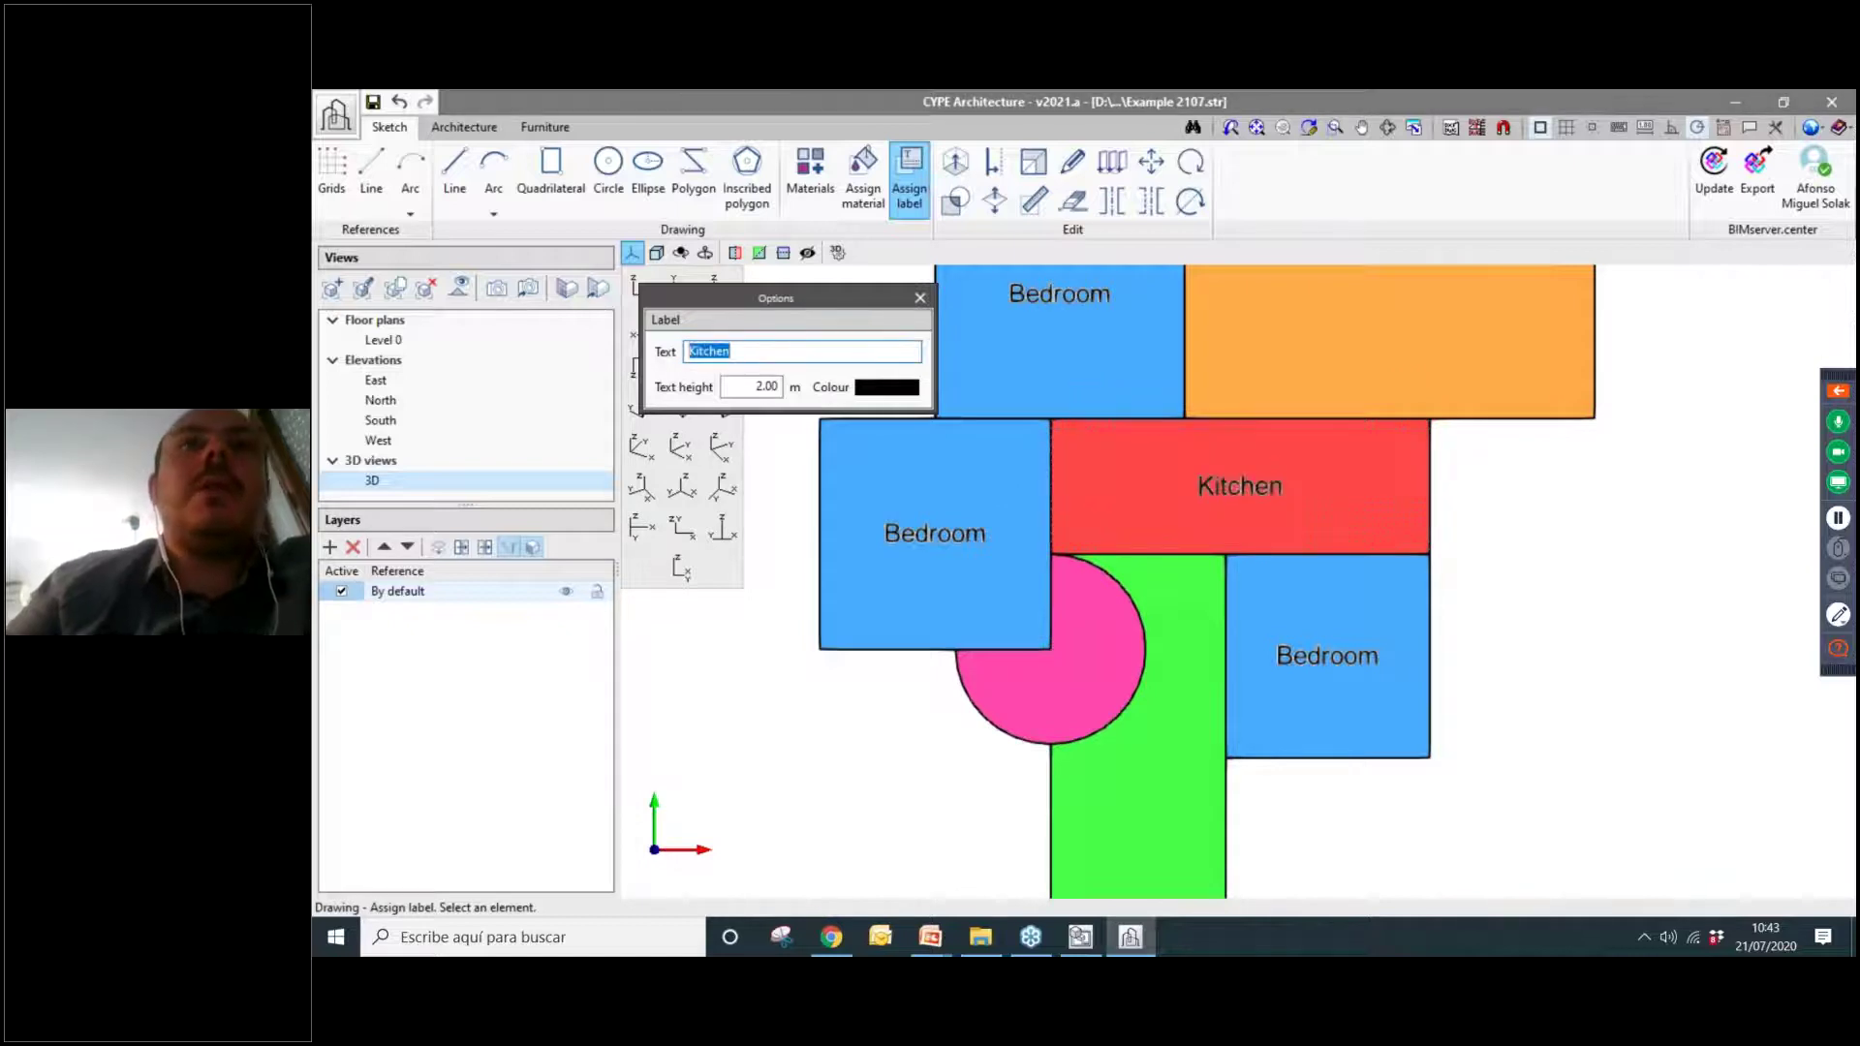
type("BWC")
left_click(1071, 669)
Label the orange room "Garage" and the green room "Living Room".
type("Garga")
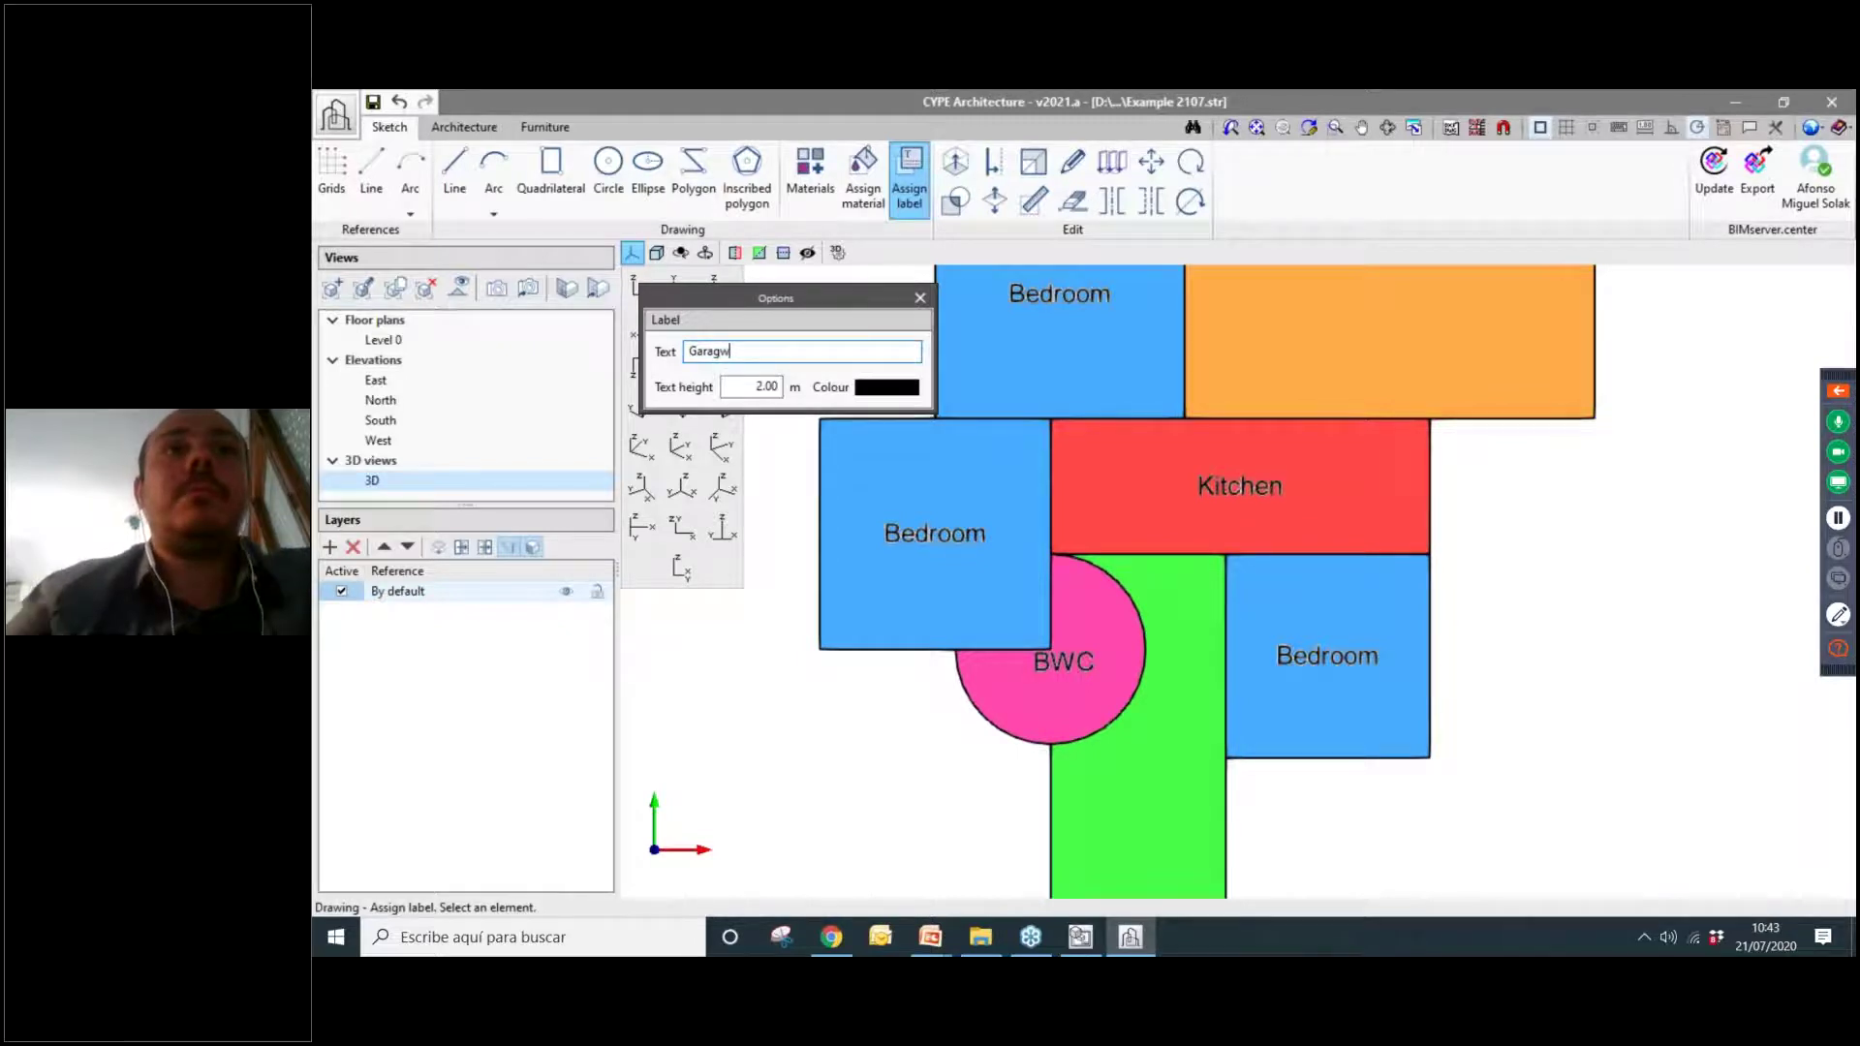
left_click(1391, 296)
scroll(1472, 410, "down", 2)
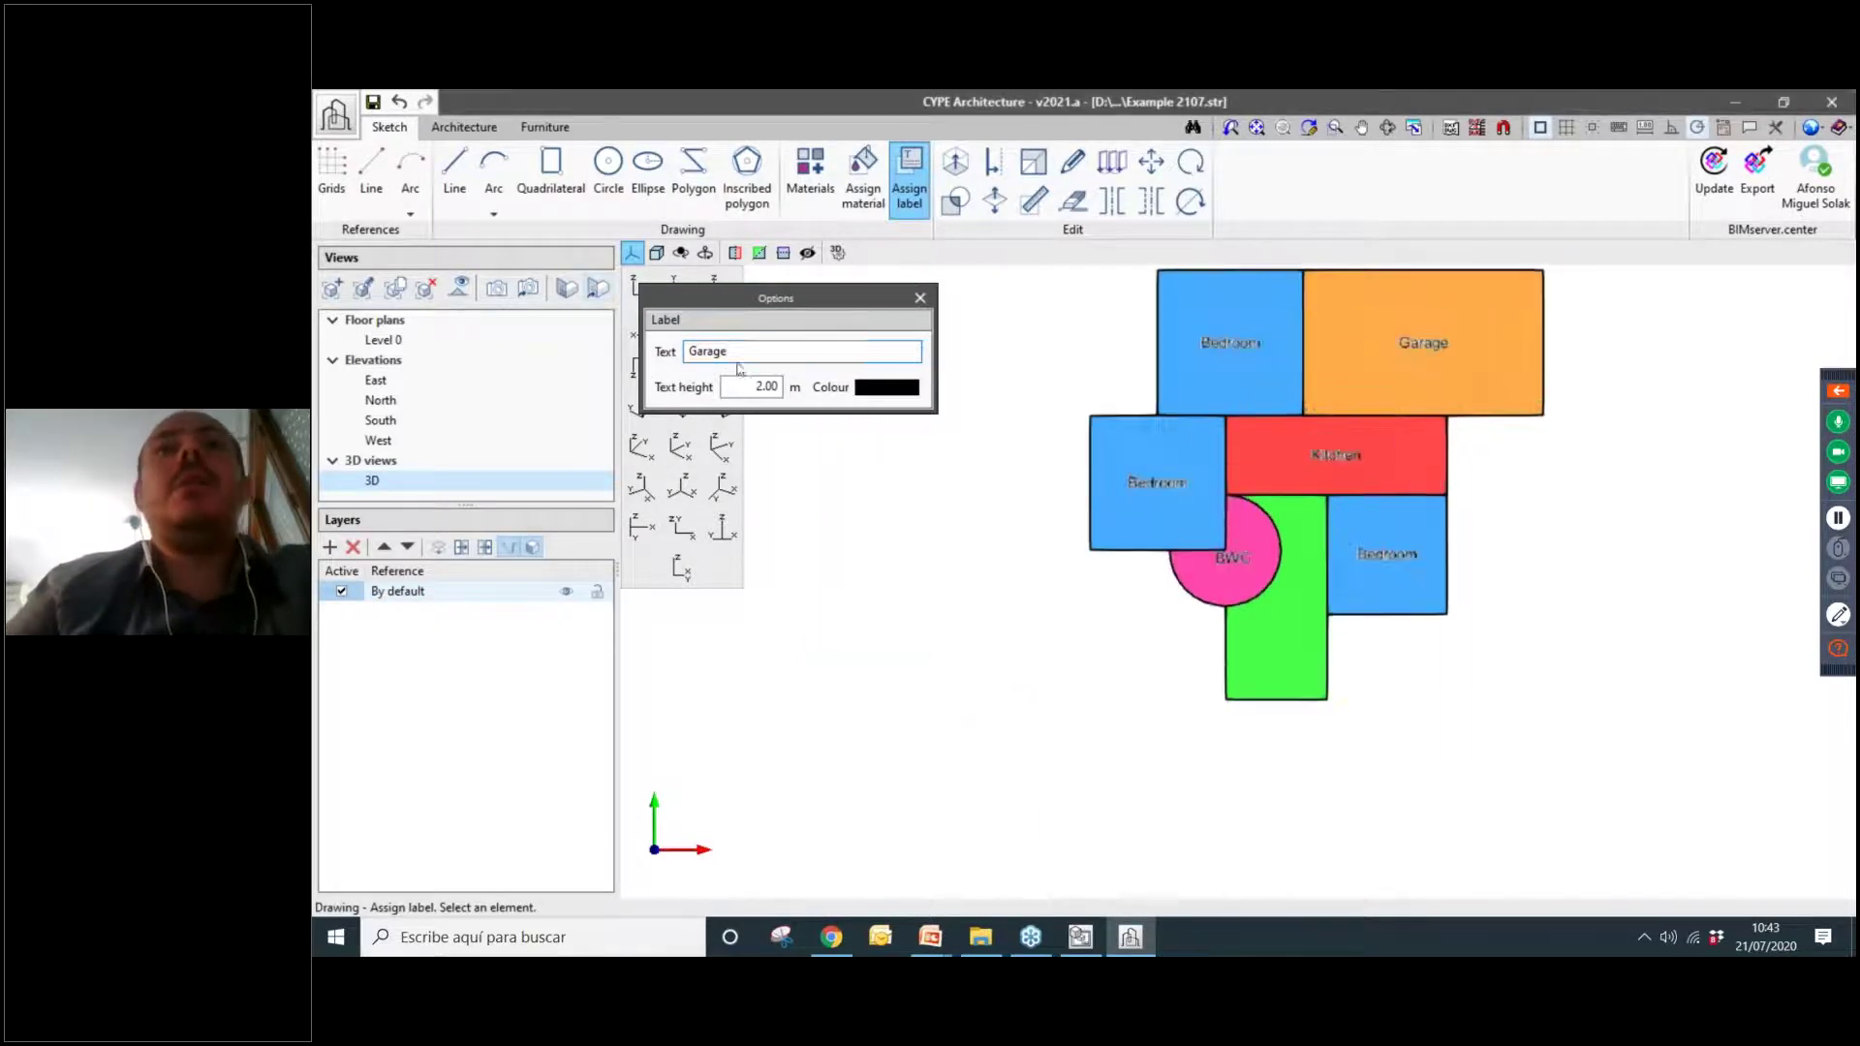
type("Living Roo")
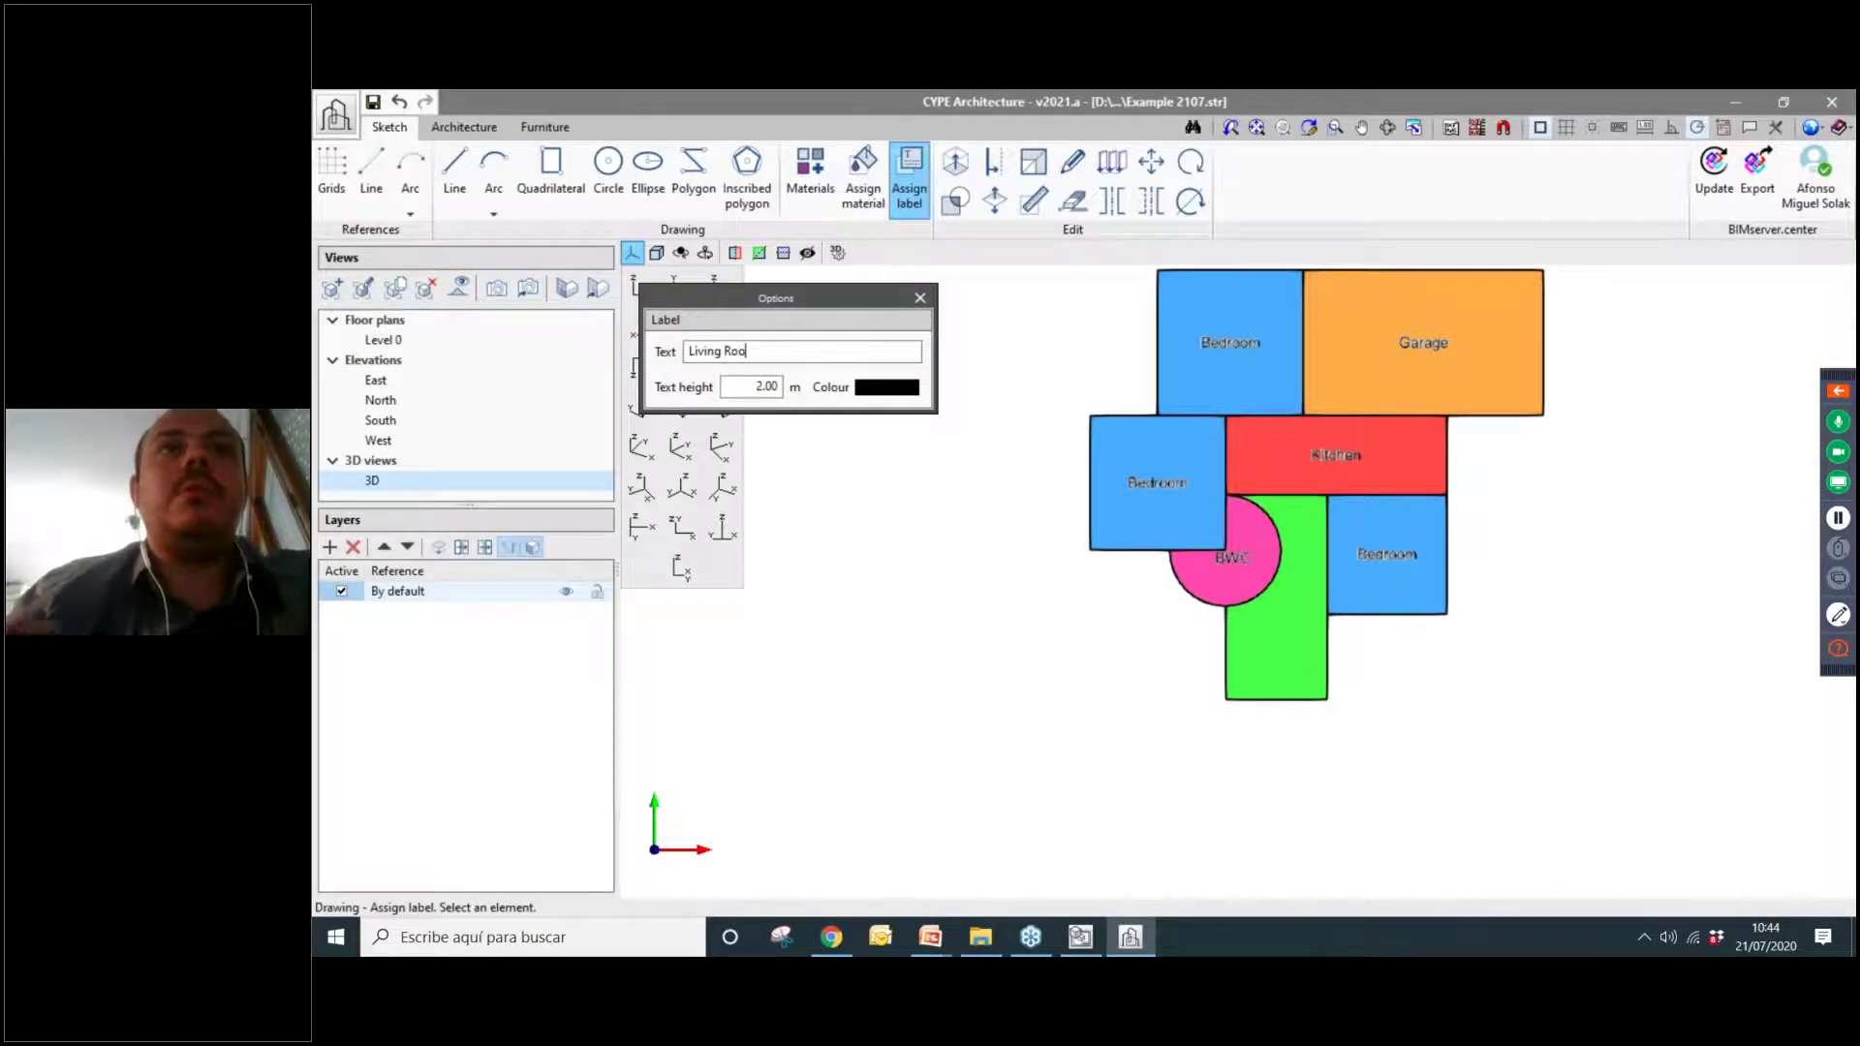
left_click(1280, 634)
scroll(1502, 659, "up", 2)
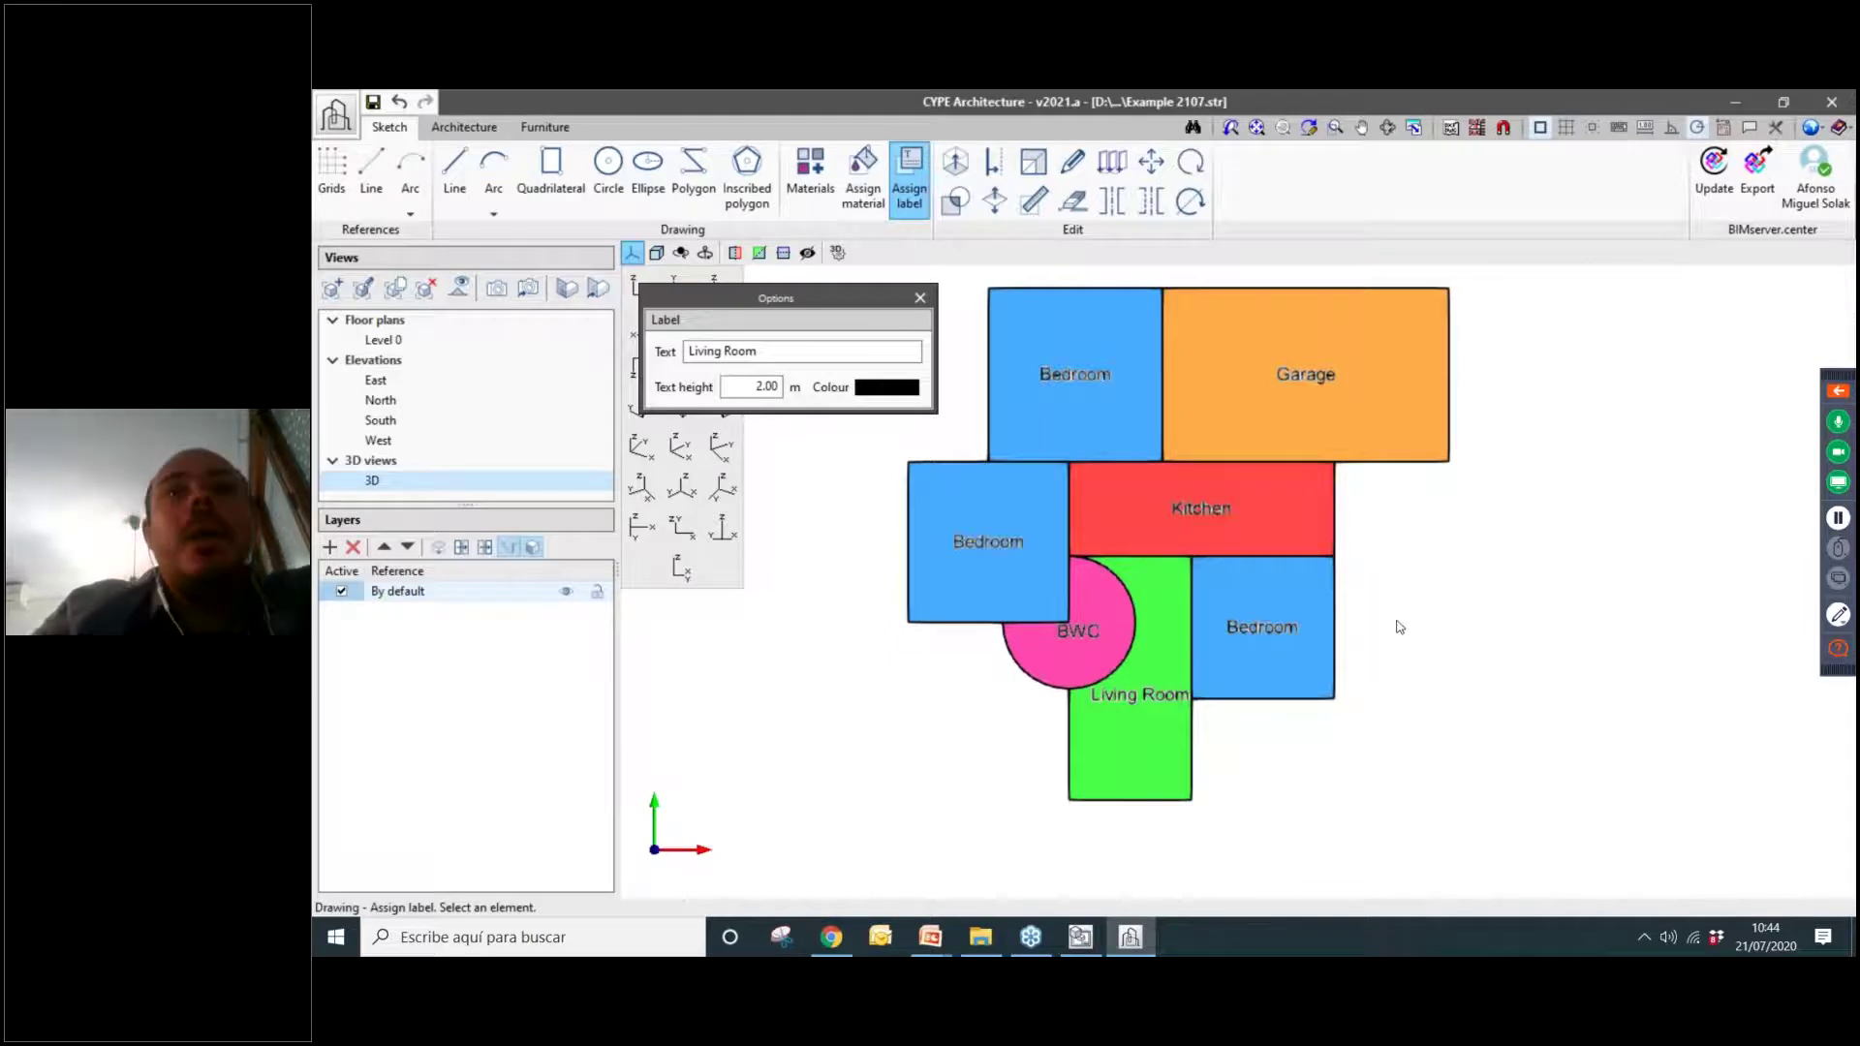
scroll(1458, 640, "up", 1)
scroll(1443, 679, "down", 2)
scroll(1385, 644, "up", 2)
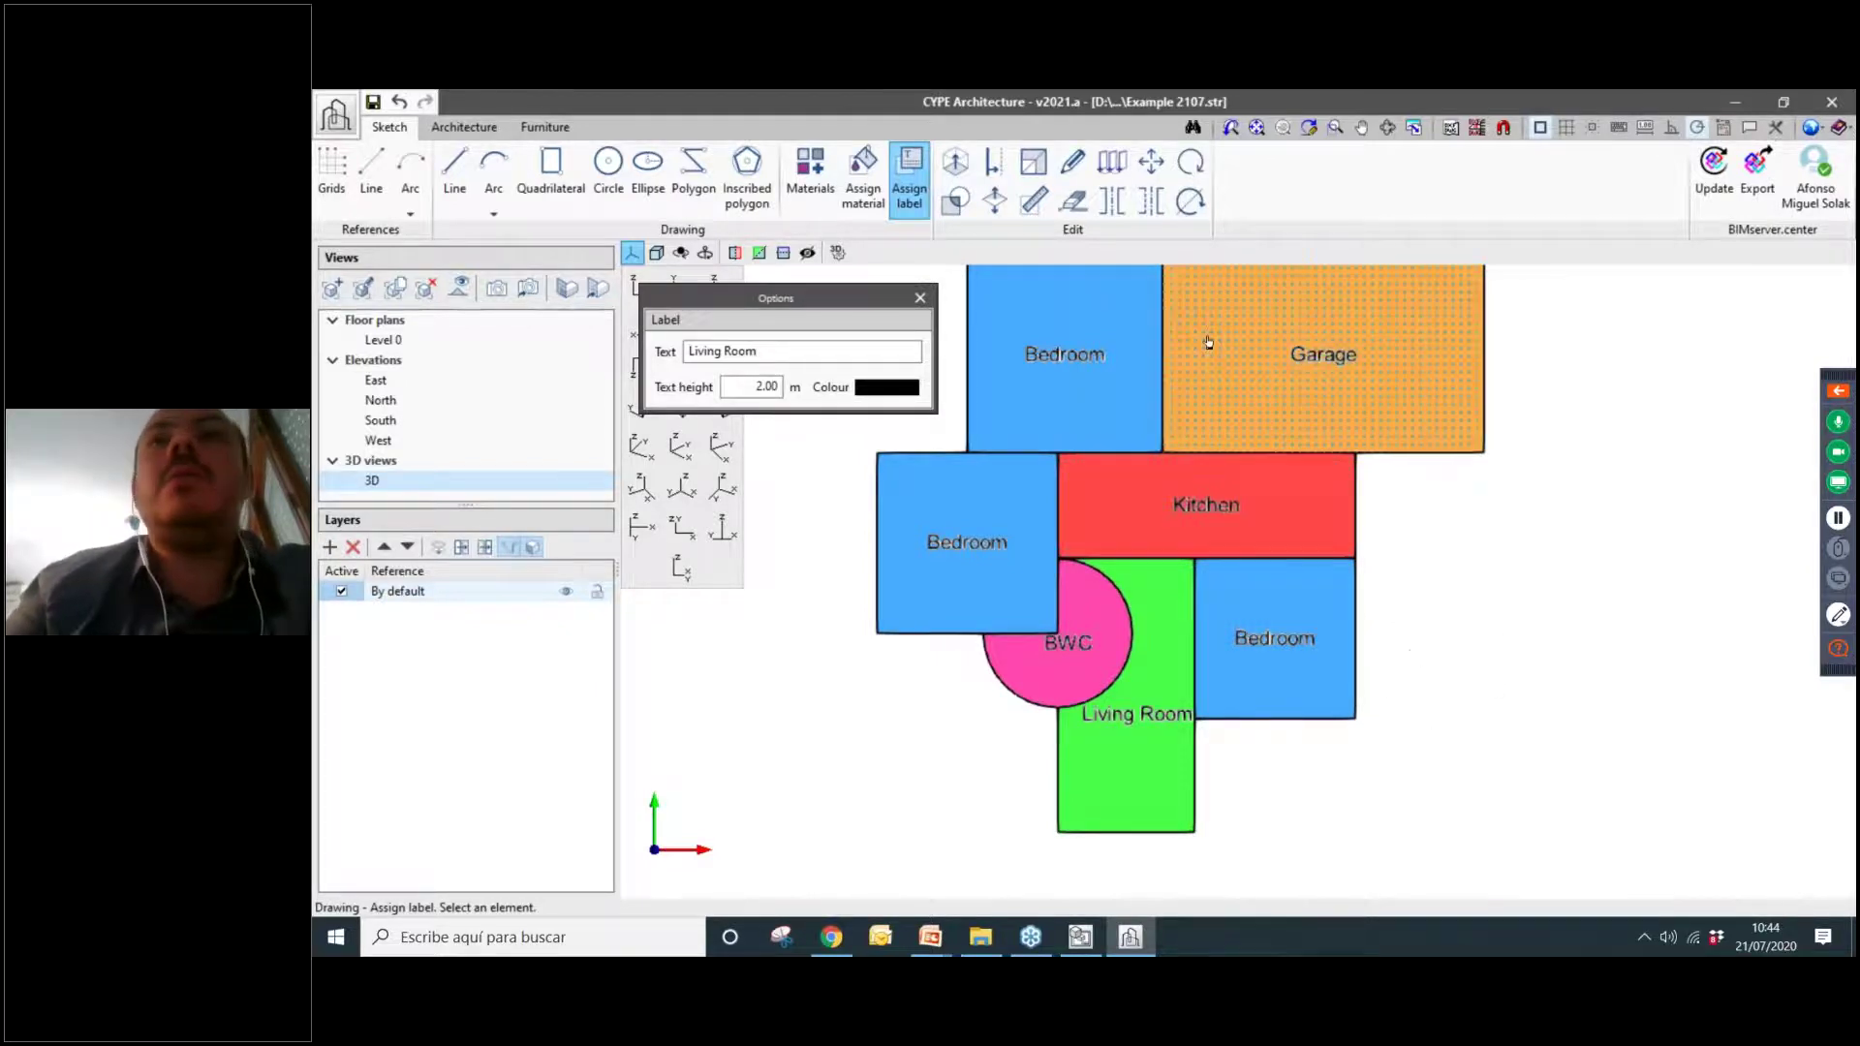
scroll(1323, 640, "down", 1)
scroll(1401, 679, "up", 1)
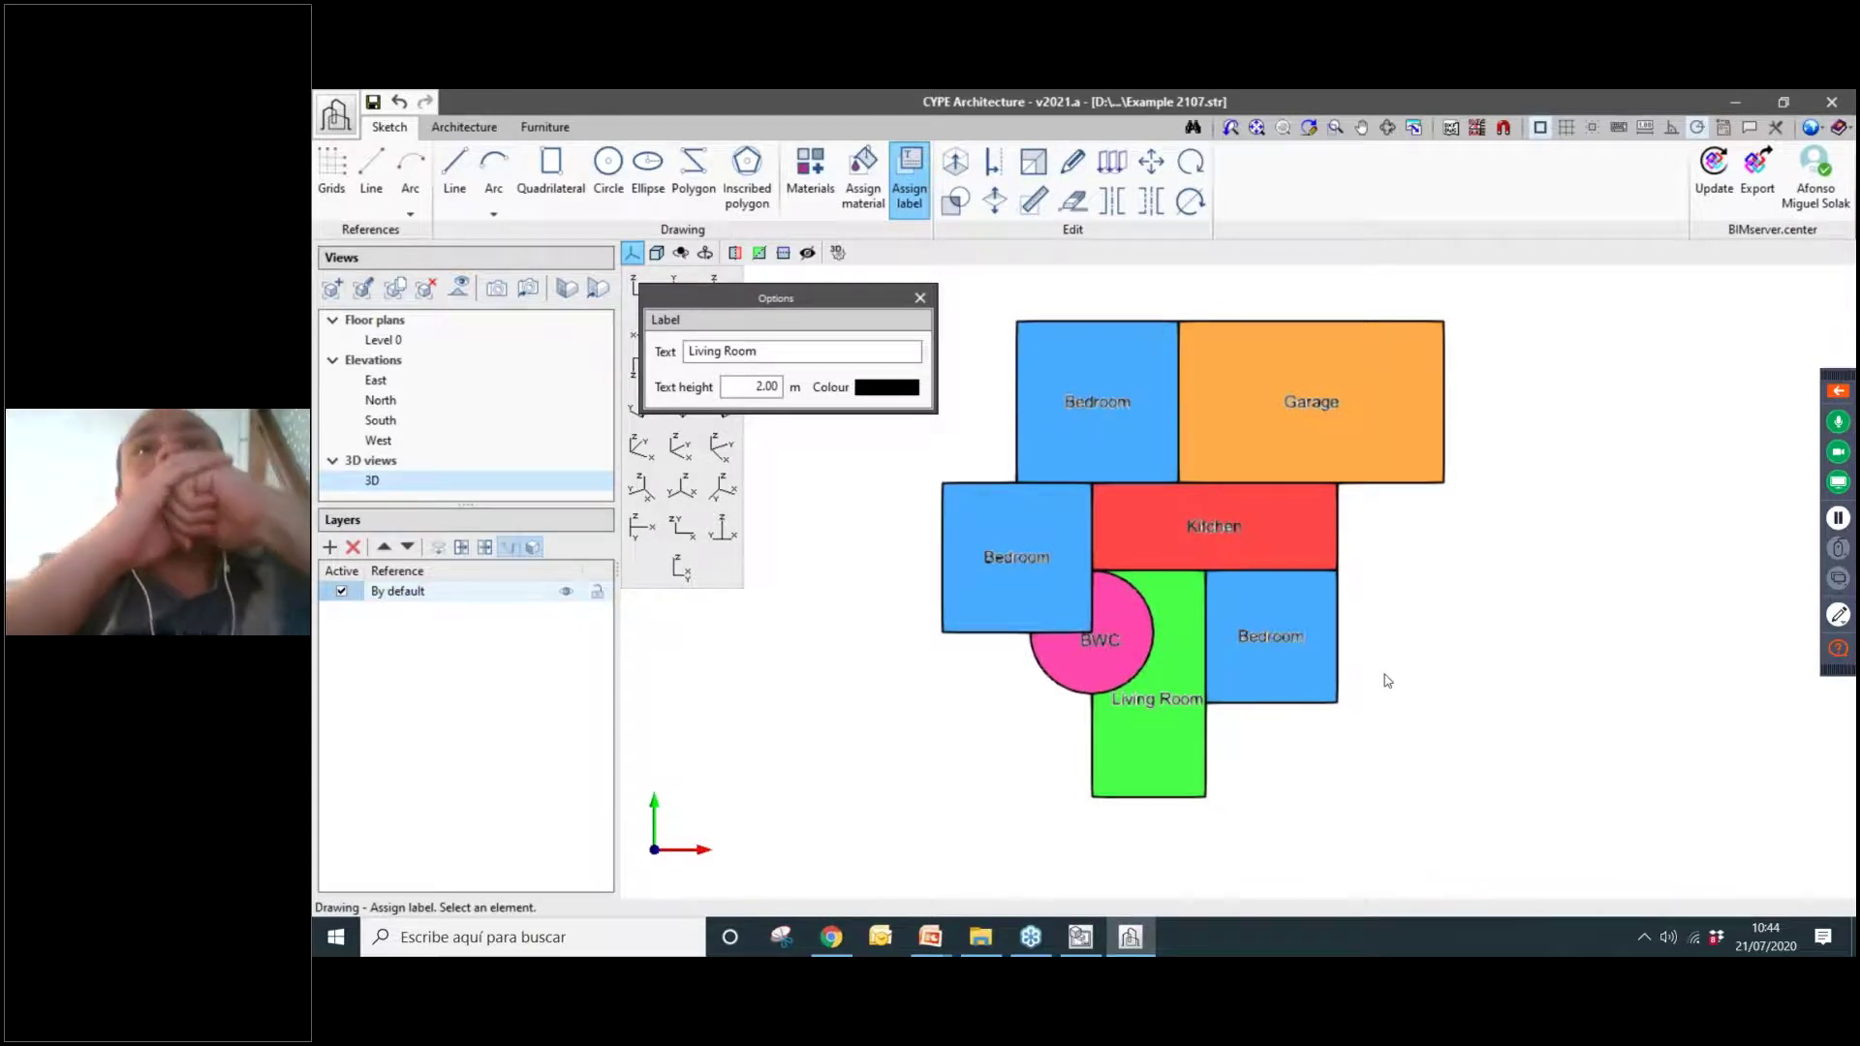
scroll(1412, 656, "down", 2)
scroll(1412, 656, "down", 1)
middle_click_drag(1413, 656, 1365, 636)
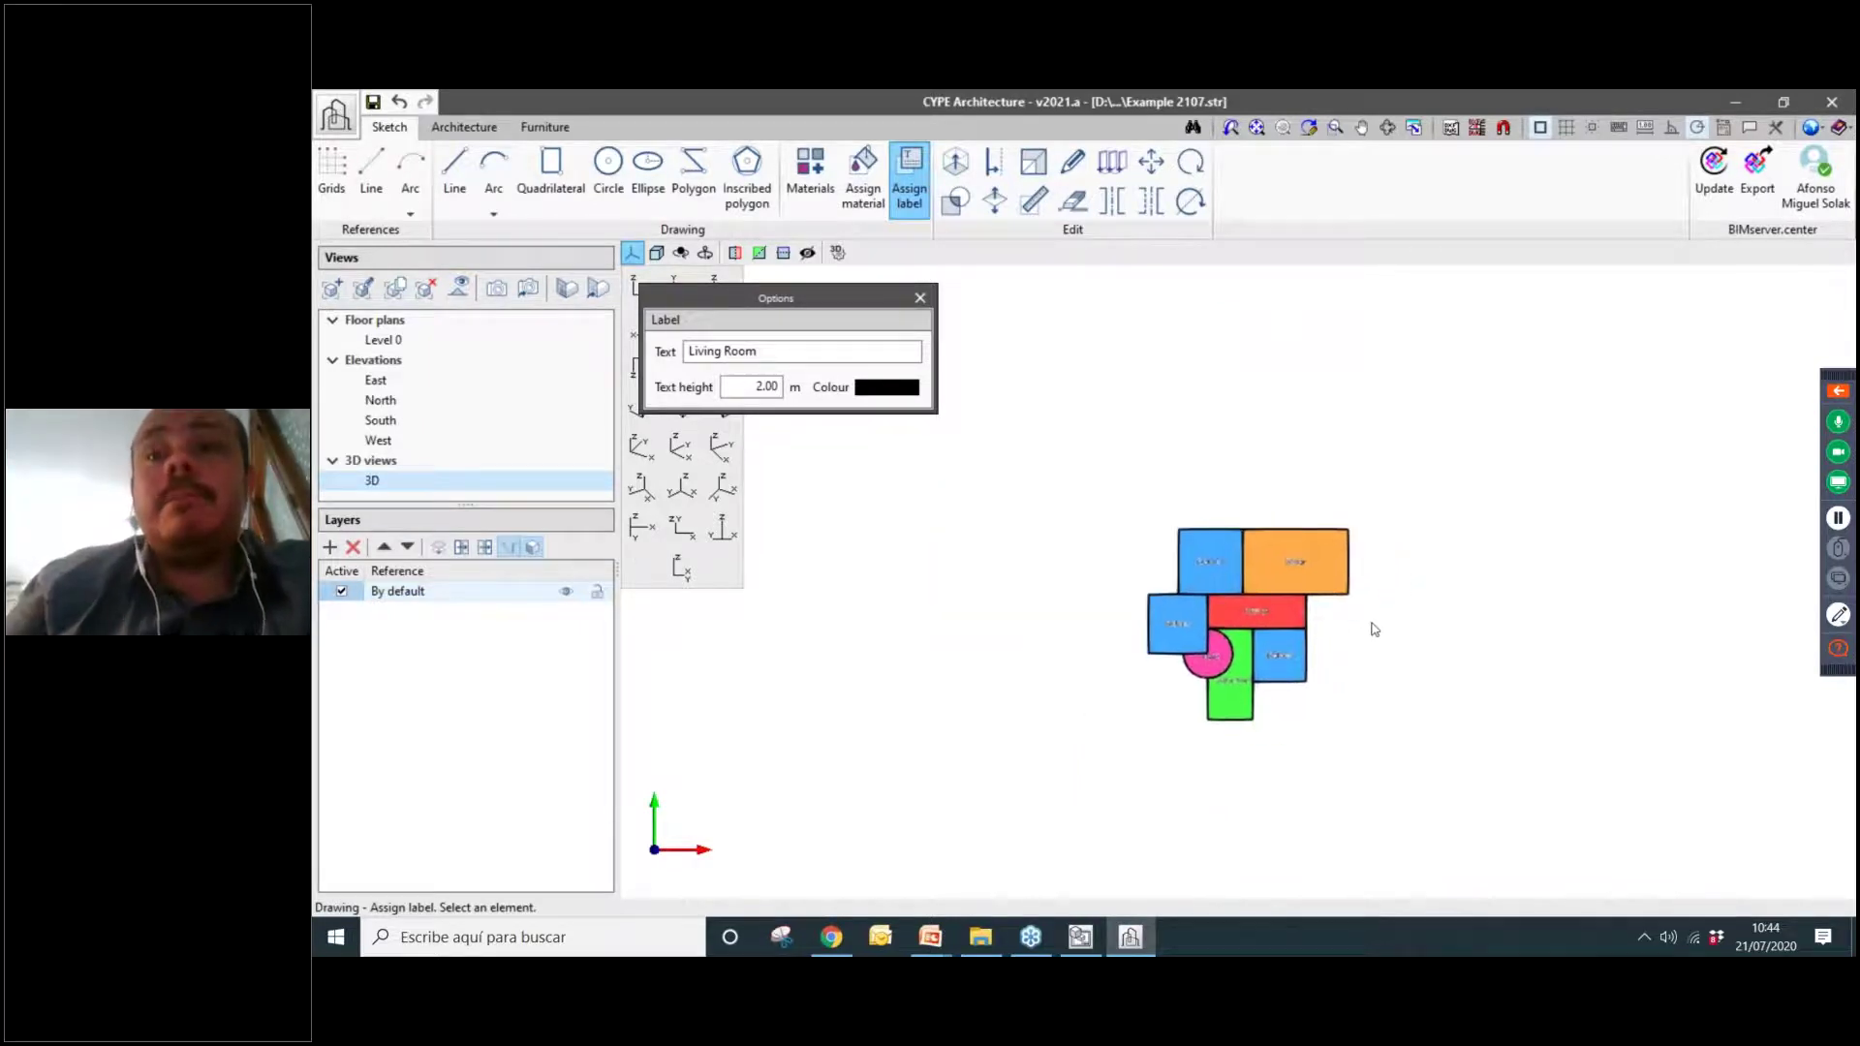
scroll(1380, 596, "up", 1)
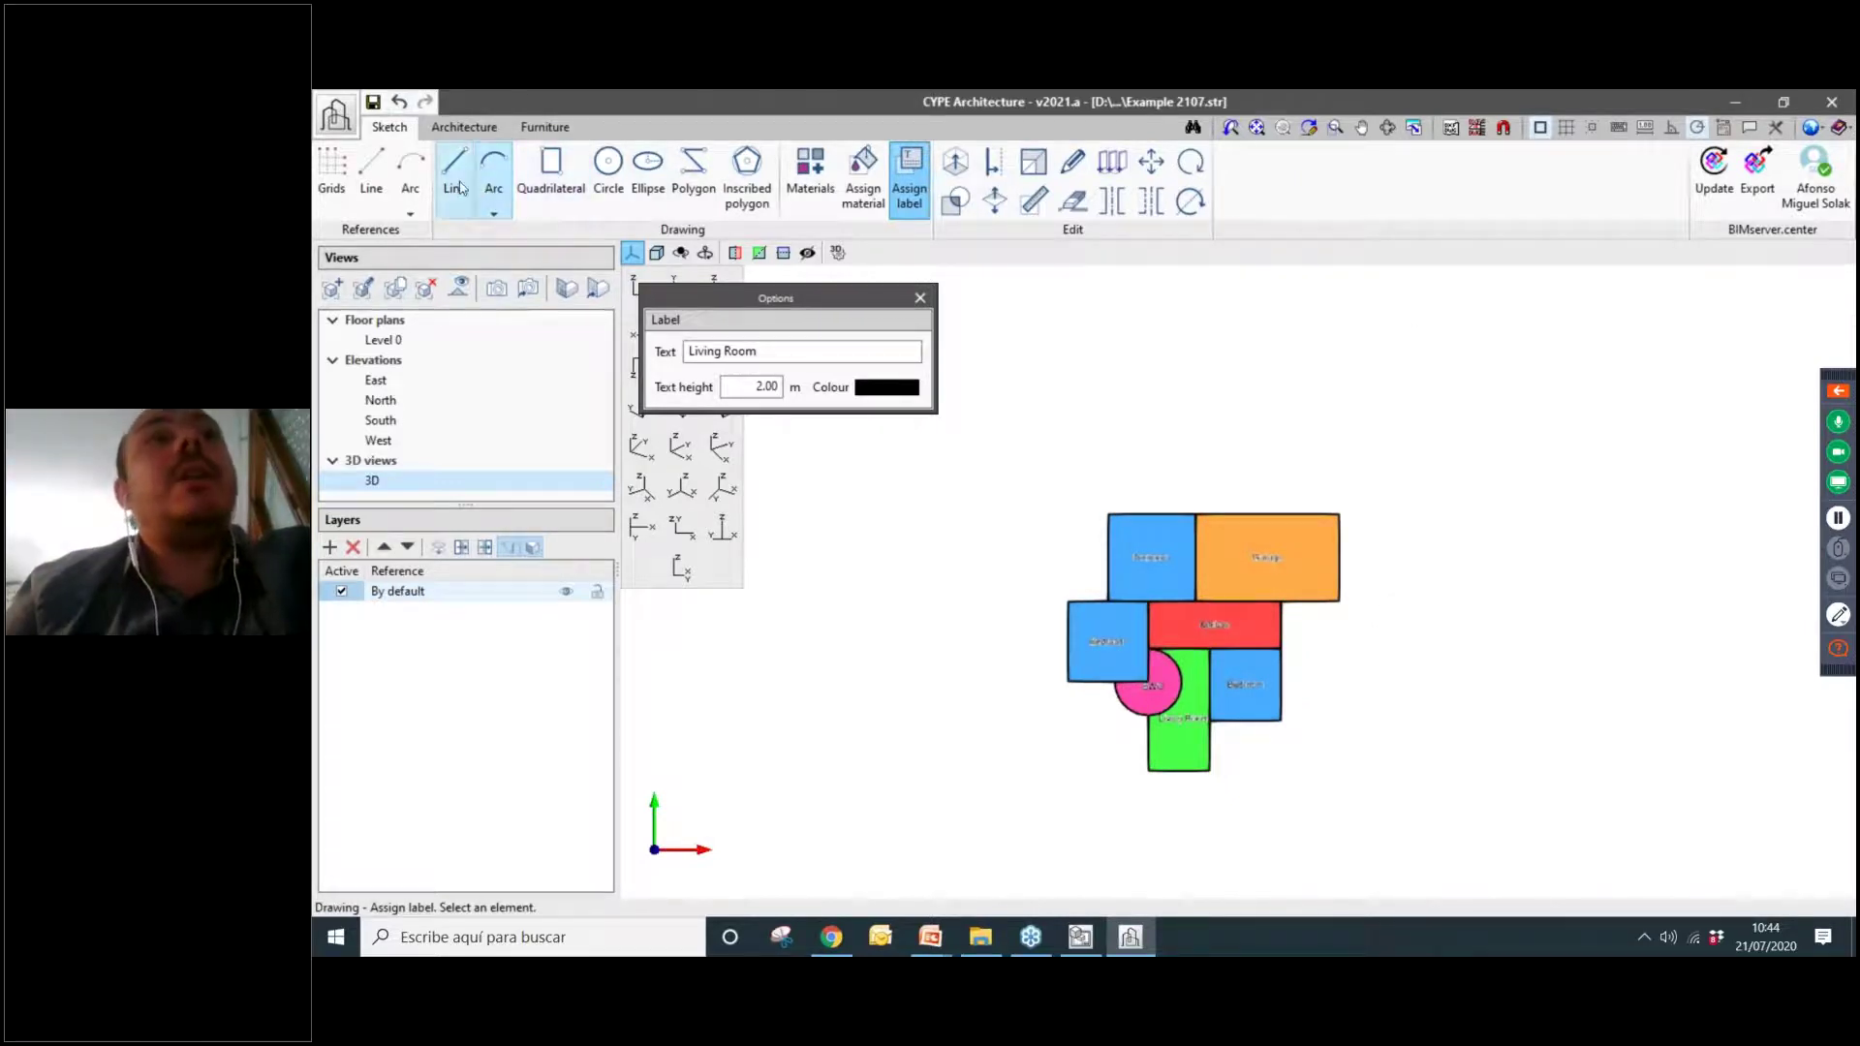
Offset the outline of the Garage volume's upper face inward to draw a smaller rectangle on it.
left_click(994, 161)
scroll(1243, 520, "up", 6)
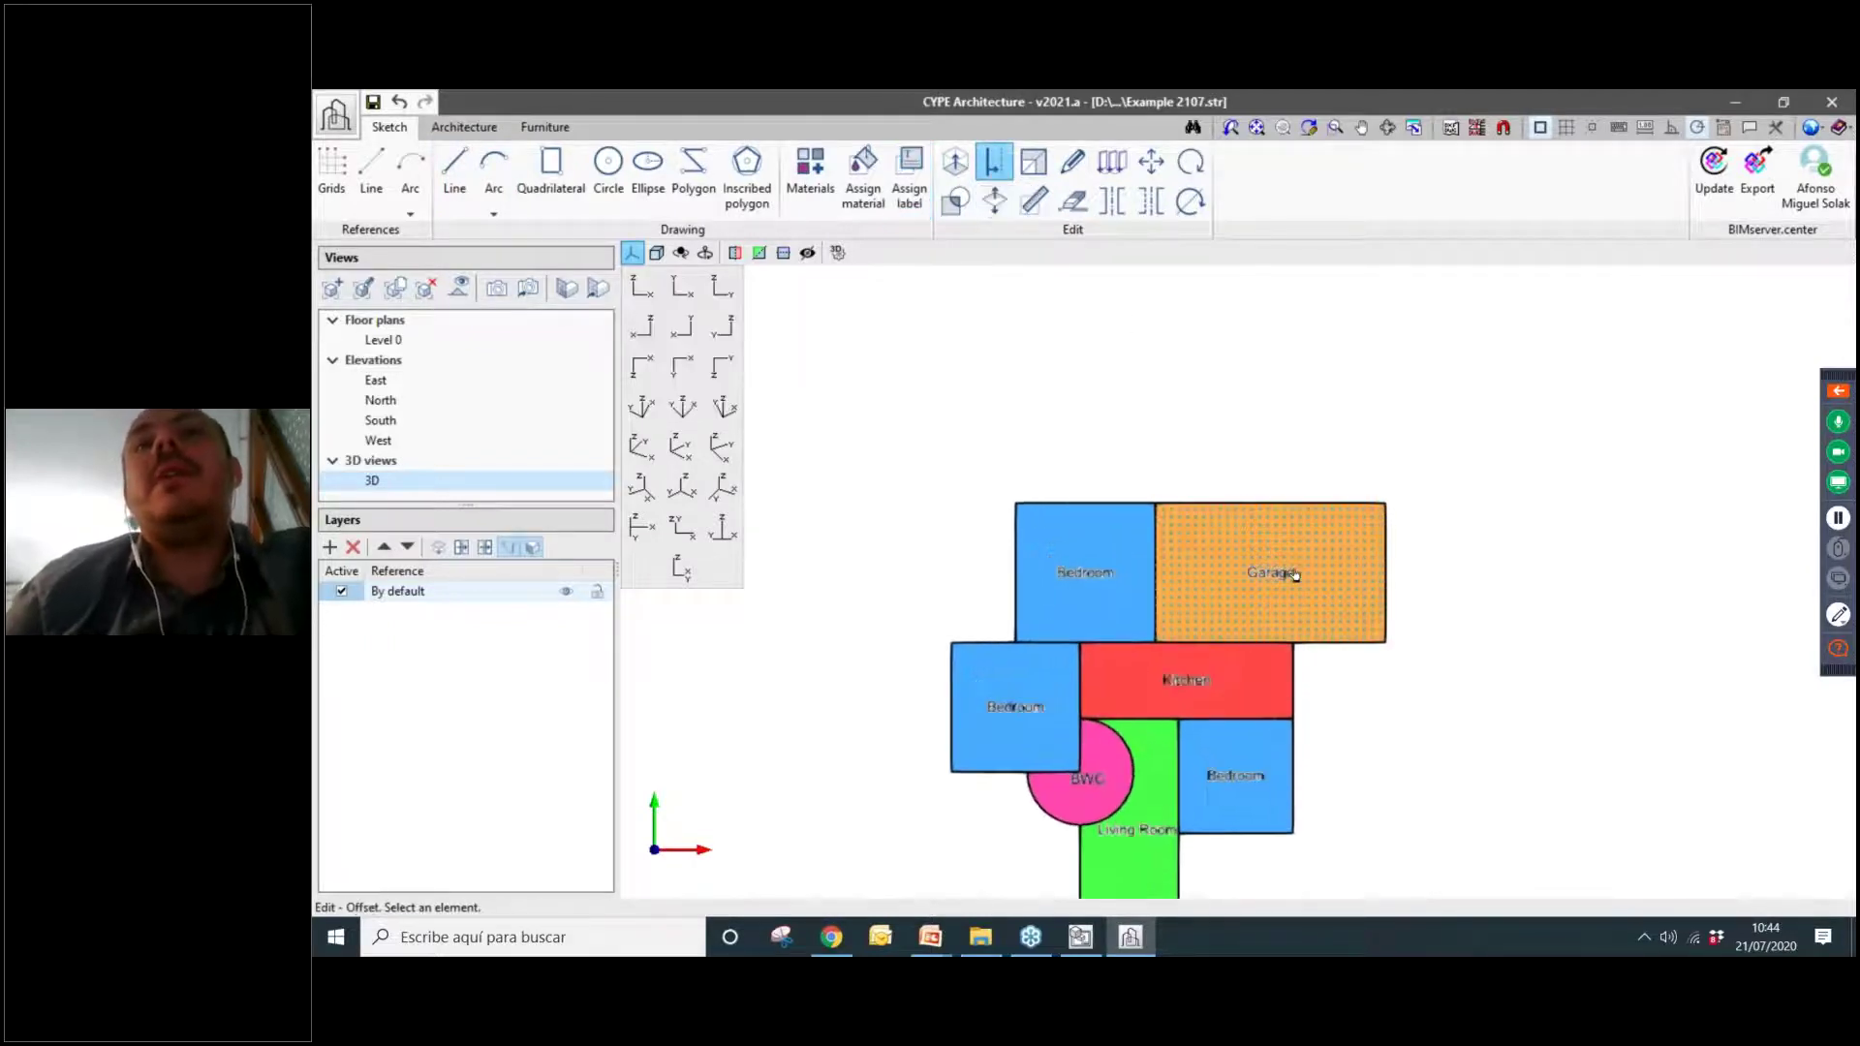
left_click(1267, 572)
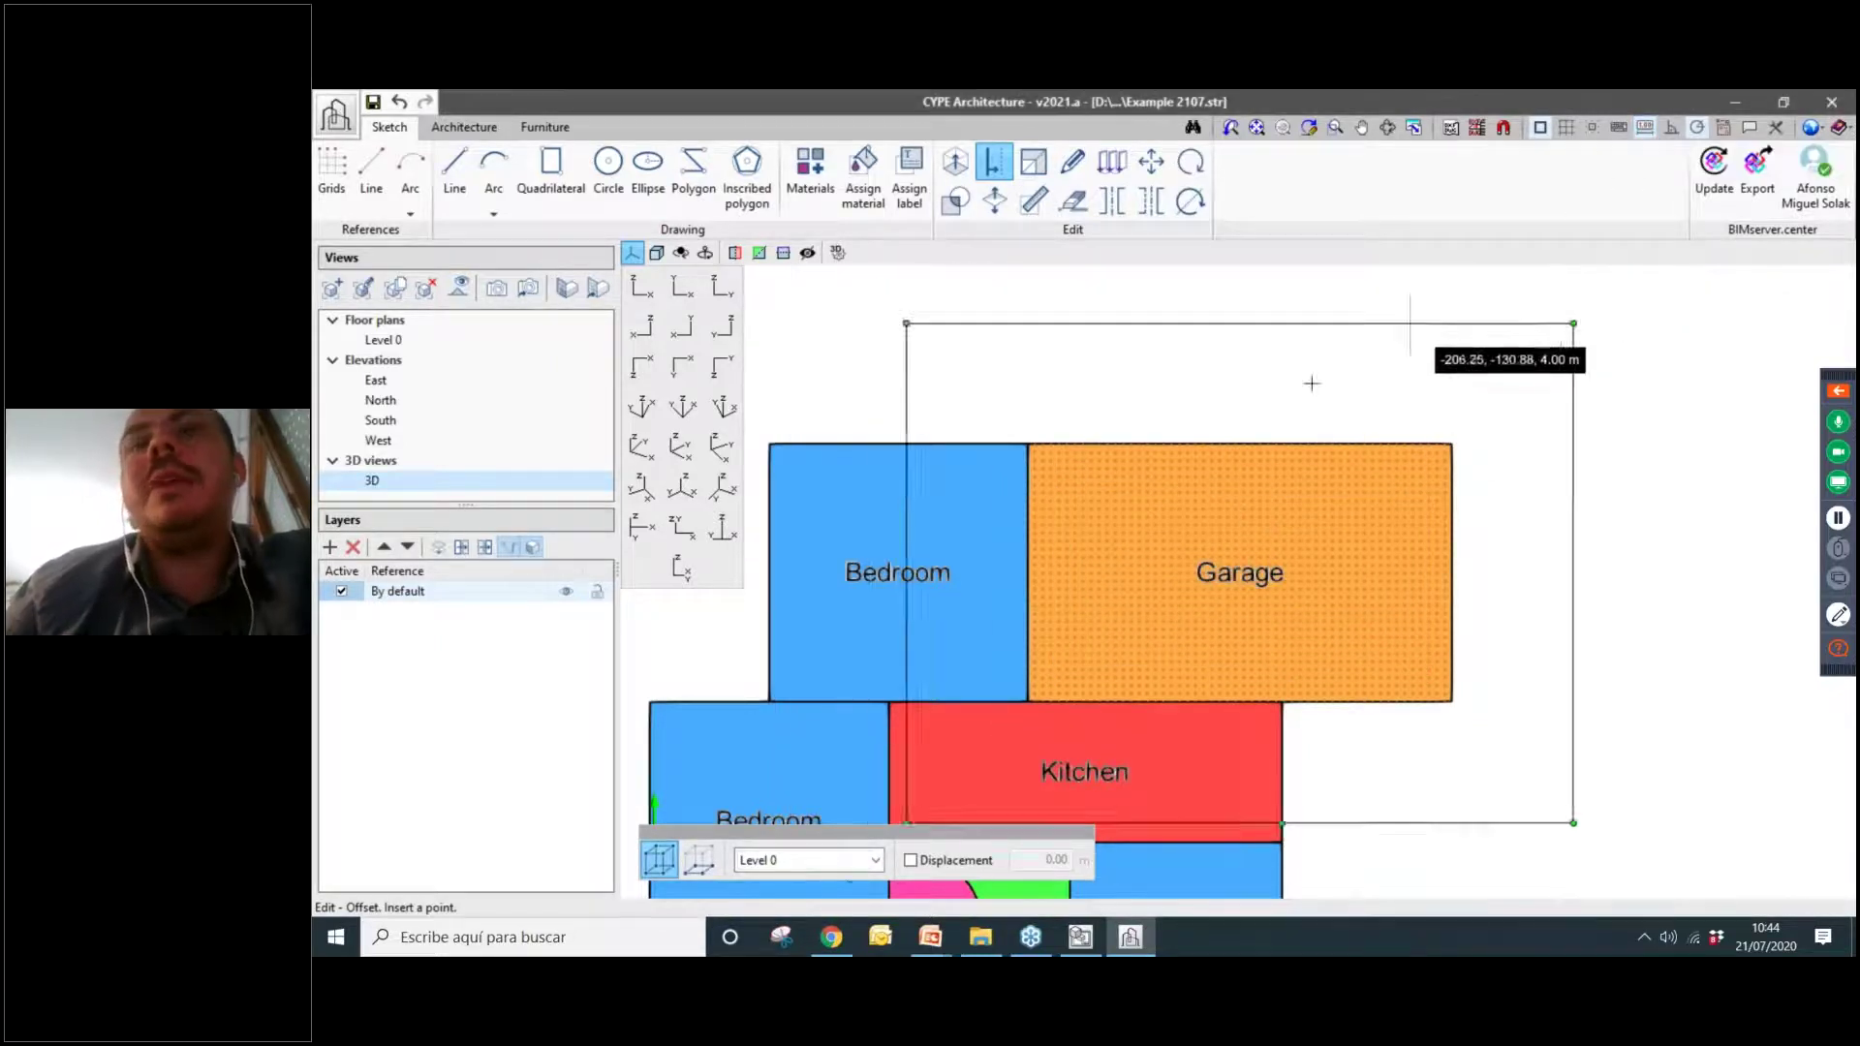
left_click(1098, 481)
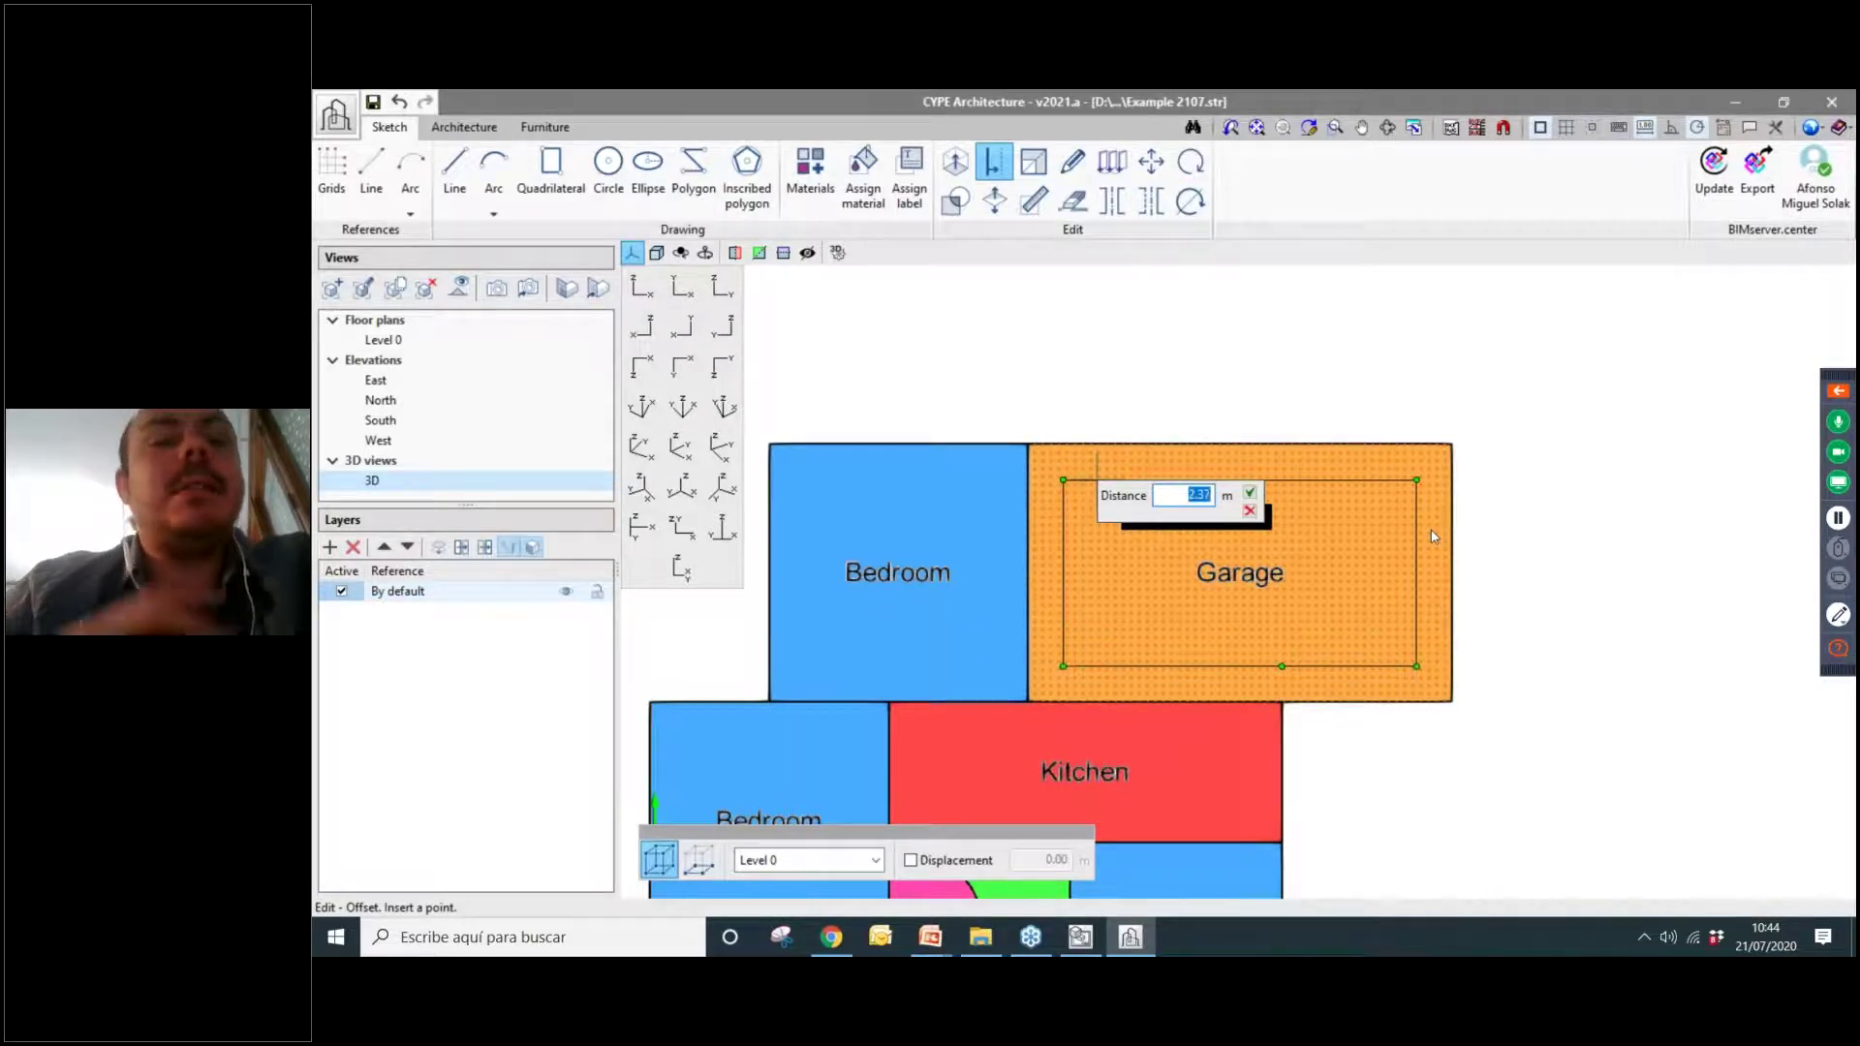
key("Return")
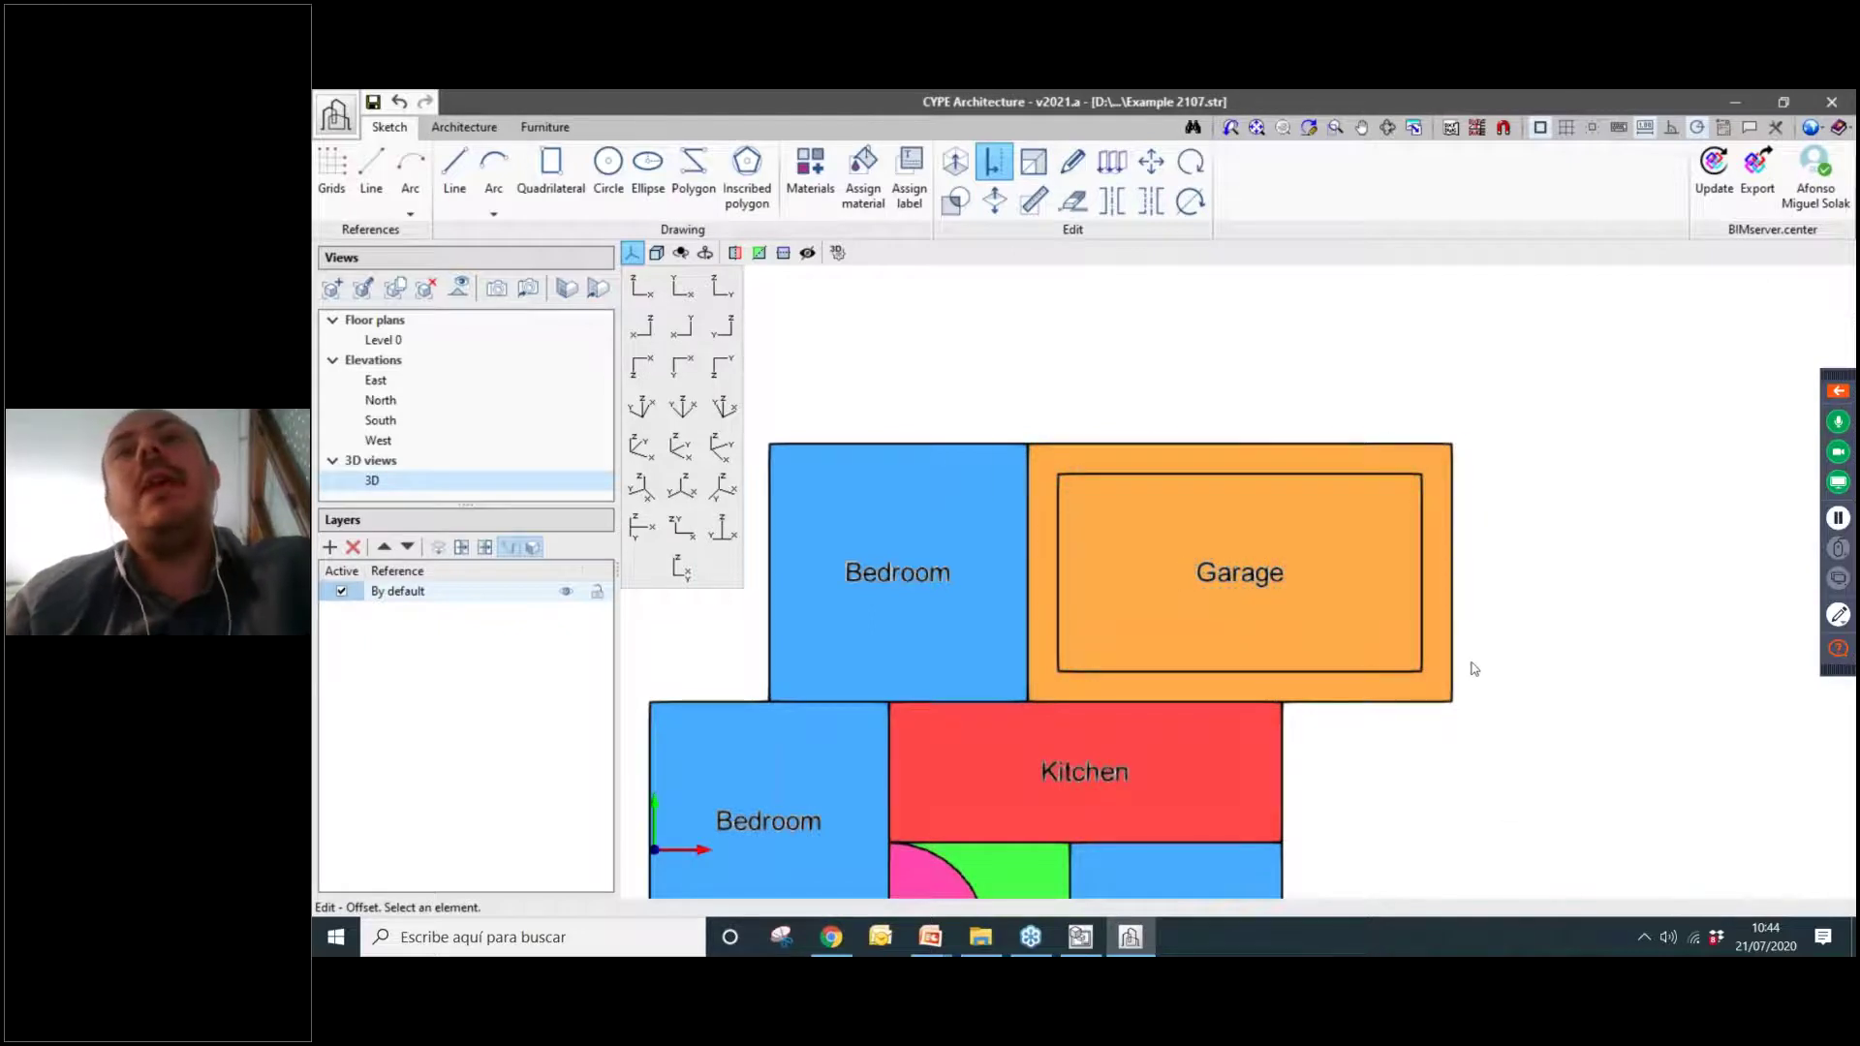
Offset the outline of the BWC volume's upper face inward by 1 m.
scroll(1474, 669, "down", 3)
scroll(1175, 662, "up", 5)
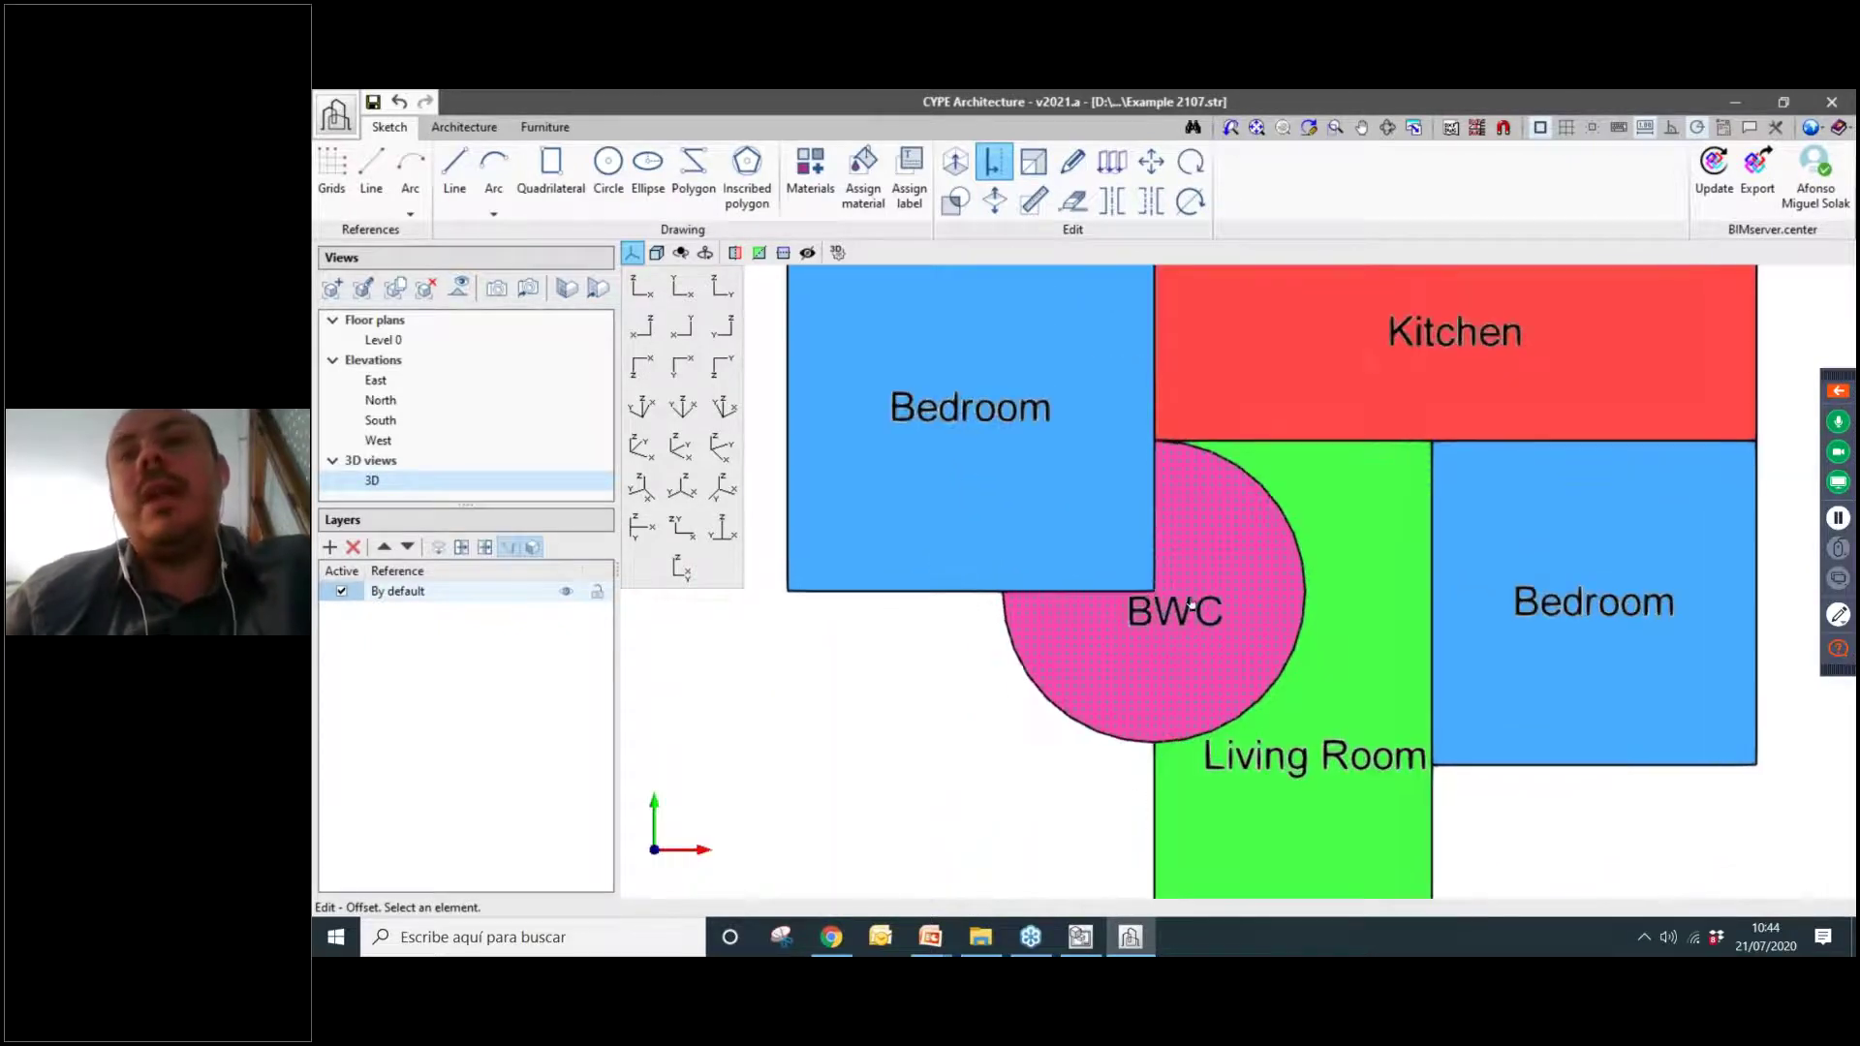
left_click(1200, 651)
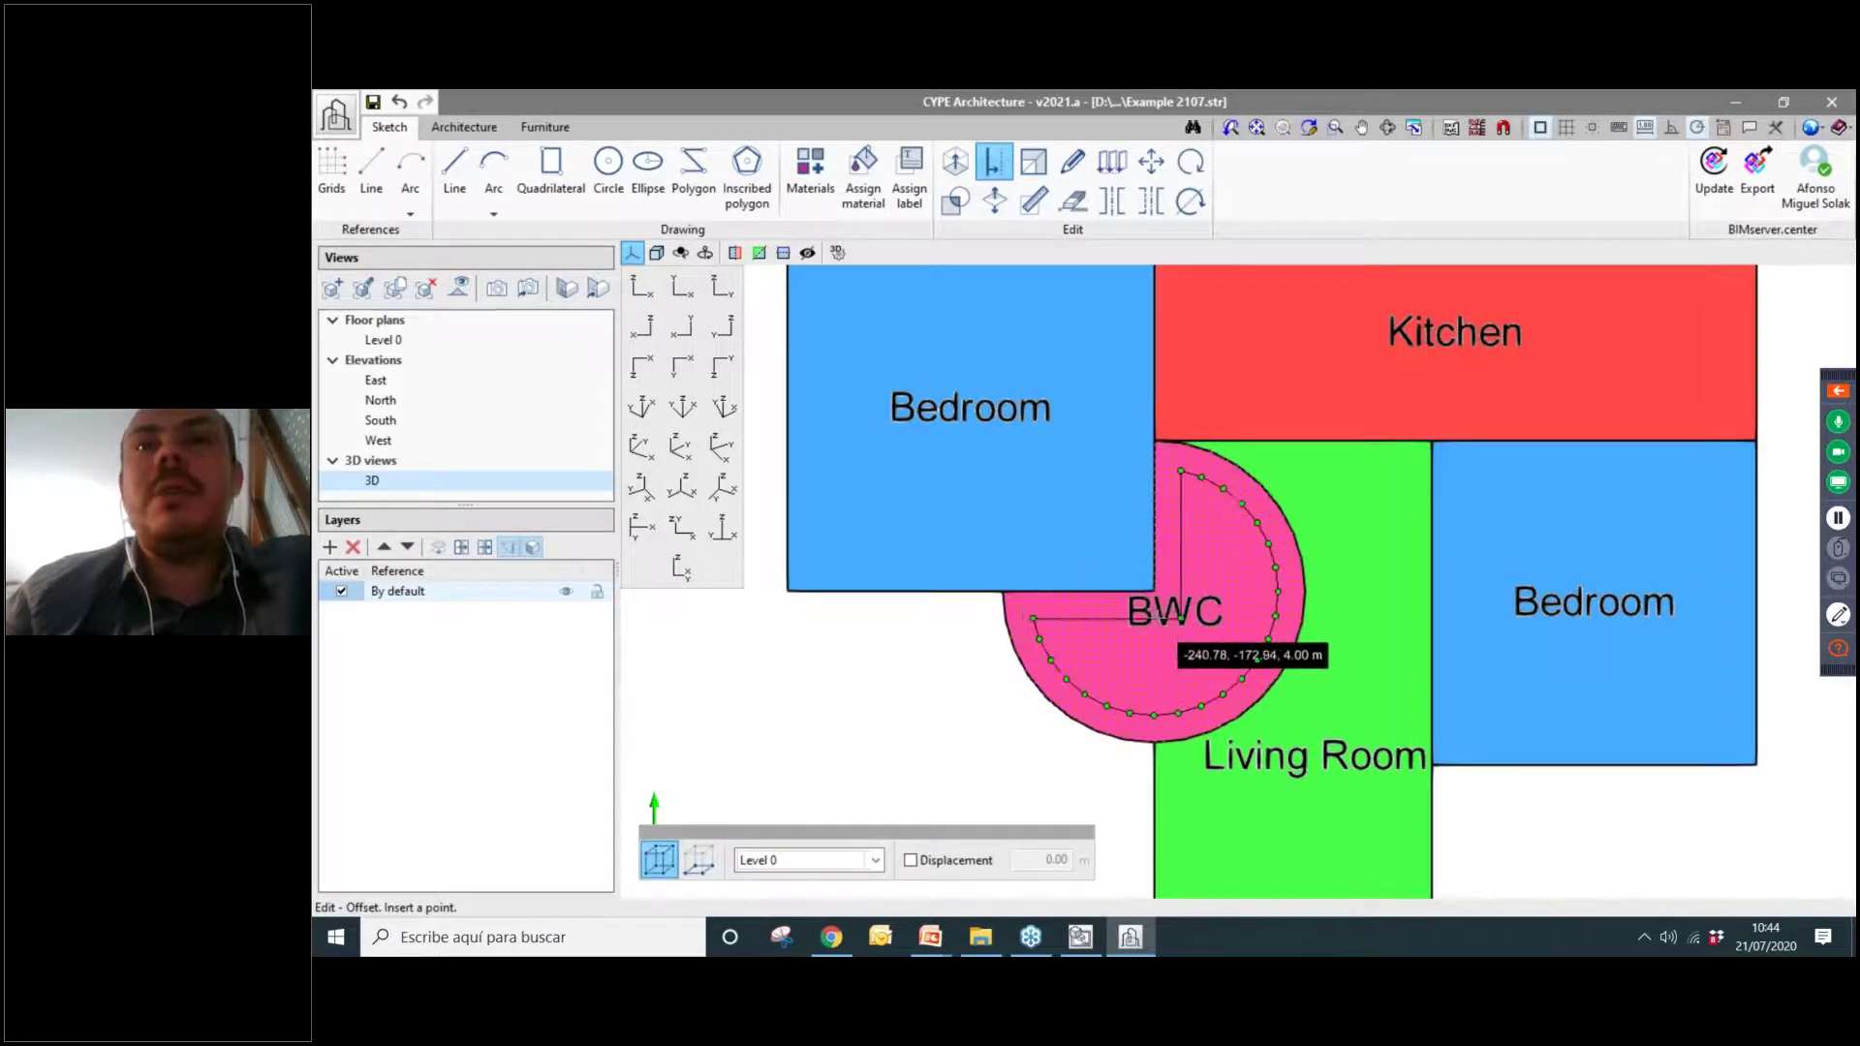
left_click(1277, 645)
type("1")
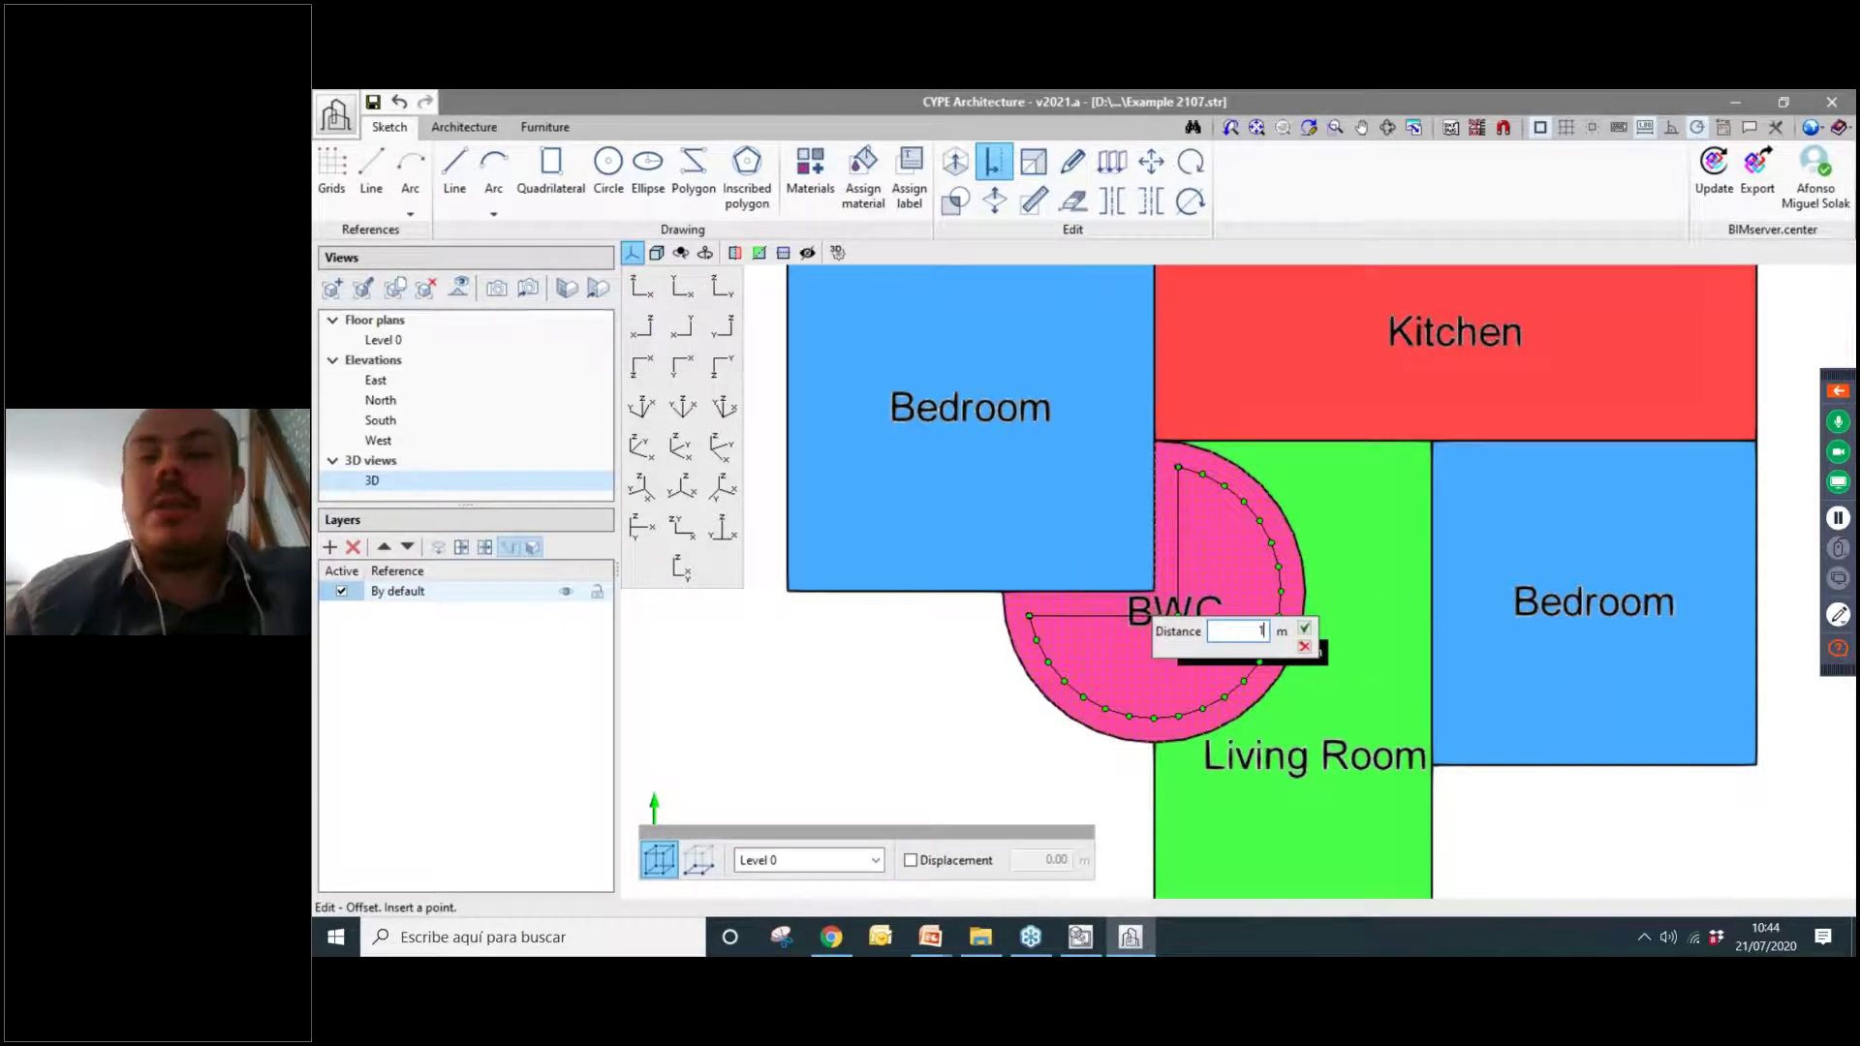
key("Return")
scroll(935, 660, "down", 3)
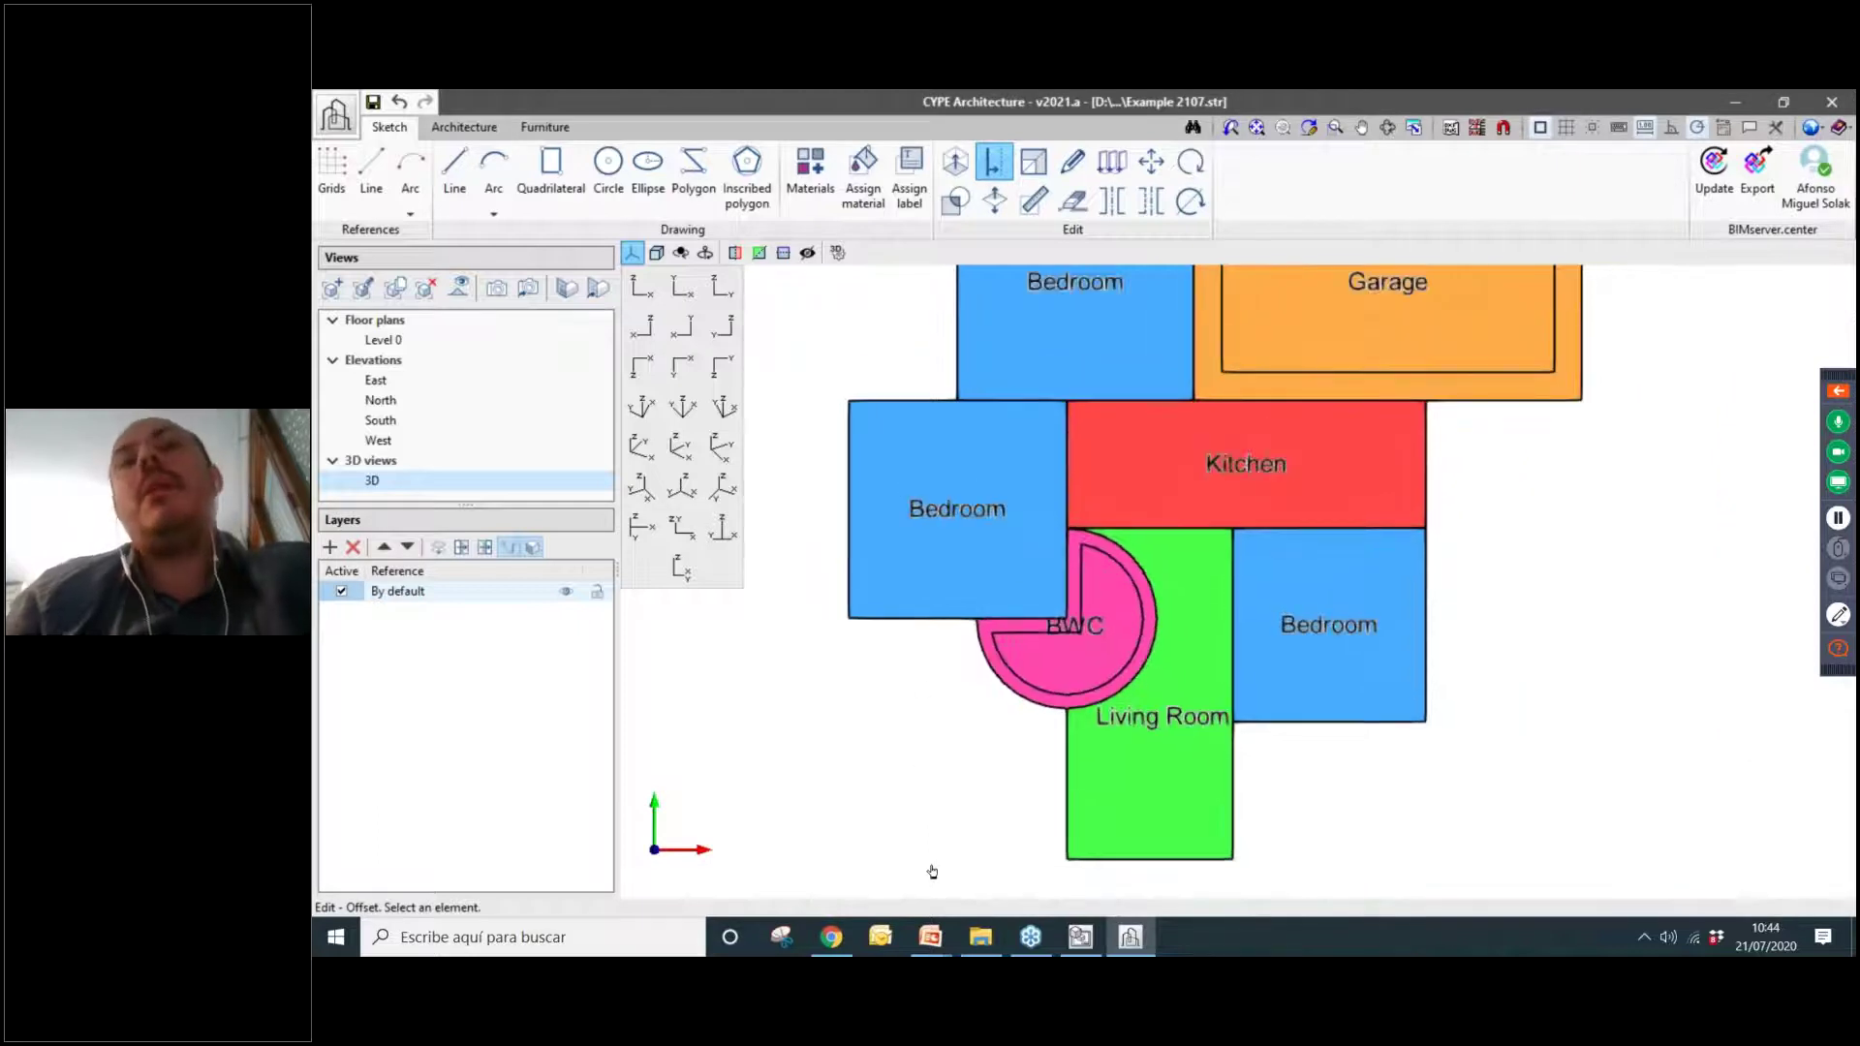
Turn off the fixed extrusion length and extrude the inner BWC face upward by about 29.42 m.
scroll(932, 872, "down", 2)
middle_click_drag(1415, 698, 1182, 562, "shift")
scroll(859, 581, "up", 3)
scroll(917, 625, "up", 1)
scroll(917, 625, "down", 1)
middle_click_drag(916, 625, 879, 584)
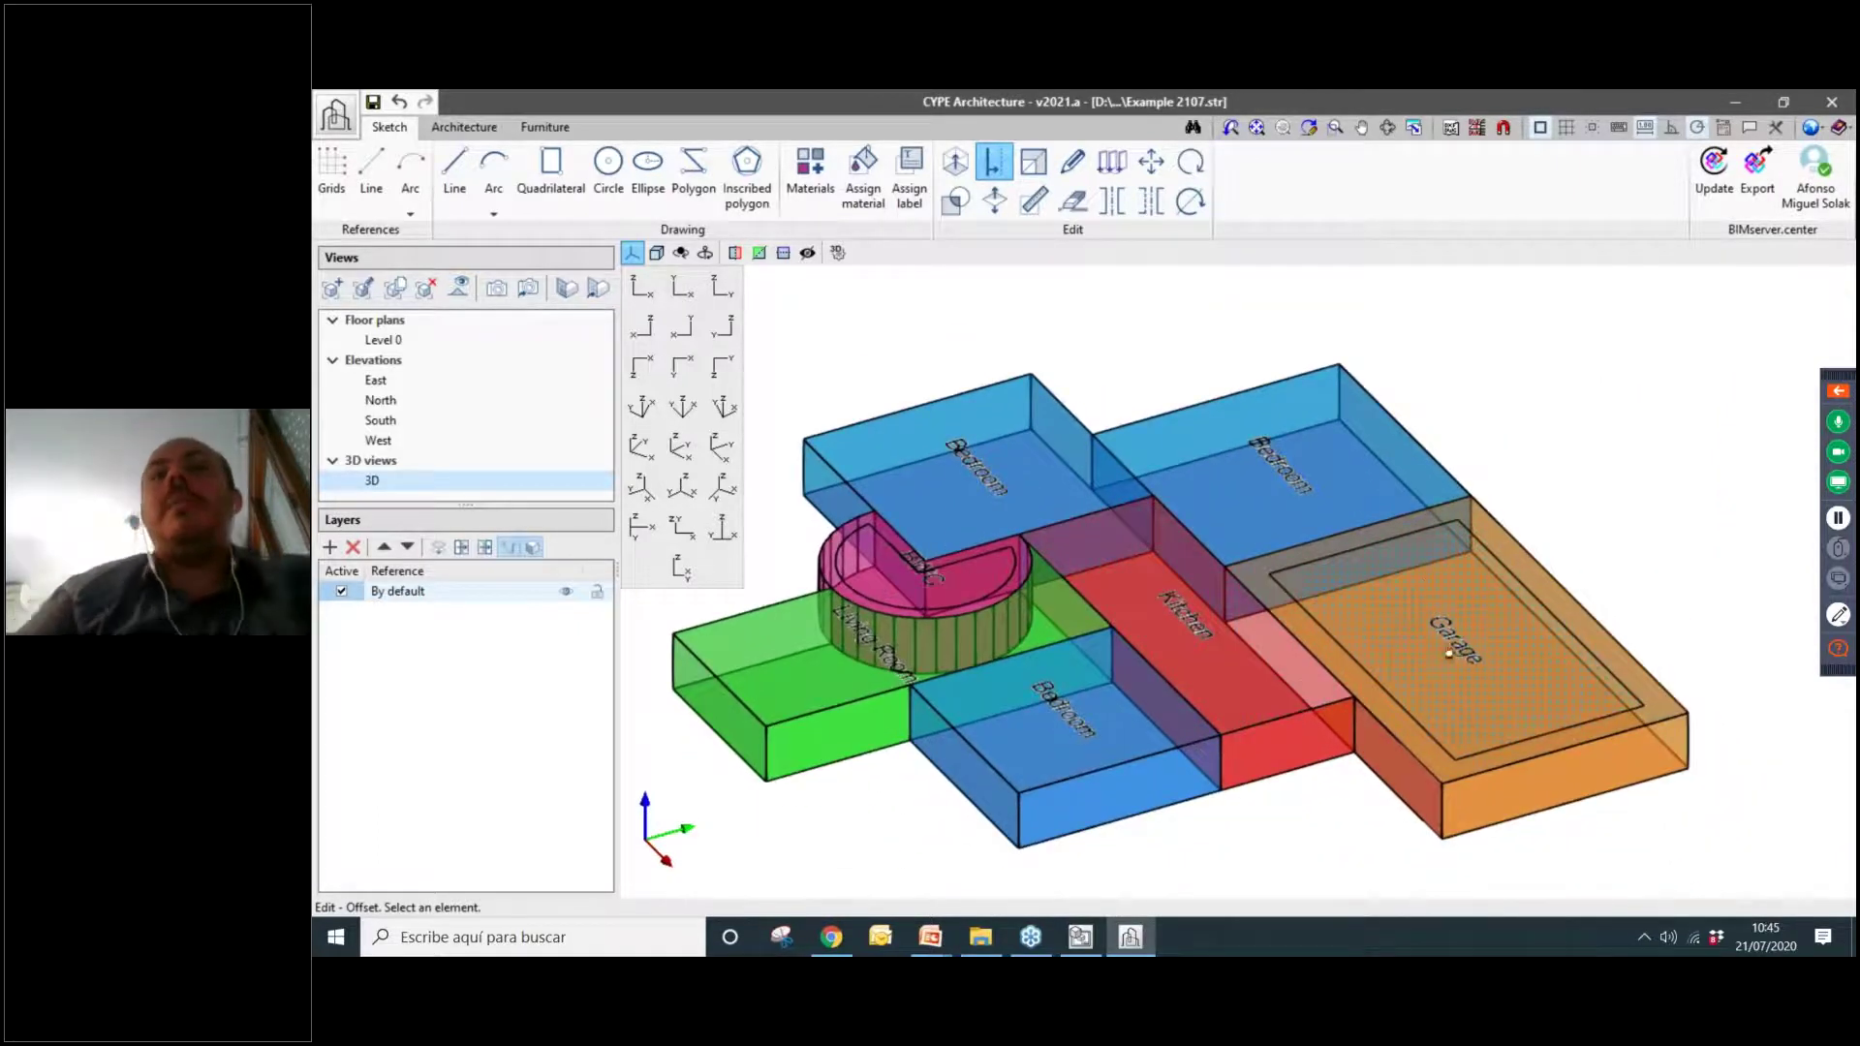
left_click(956, 161)
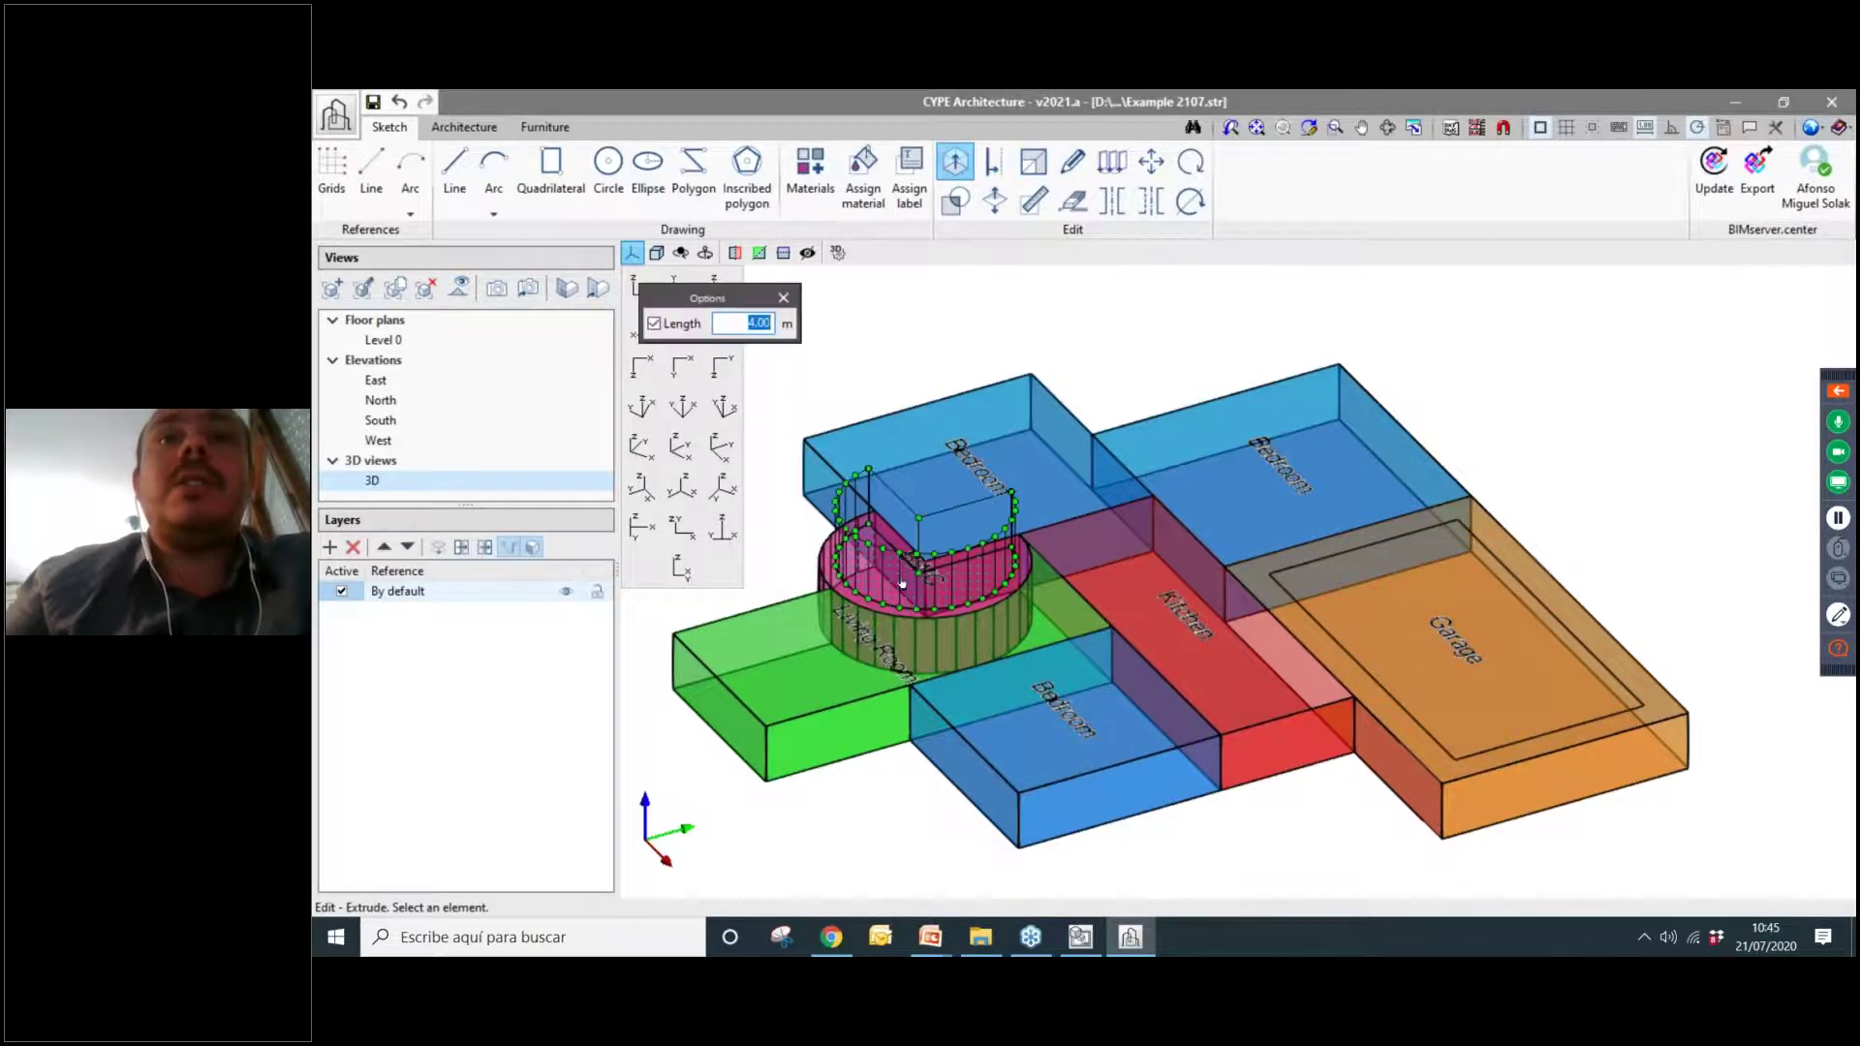
left_click(654, 324)
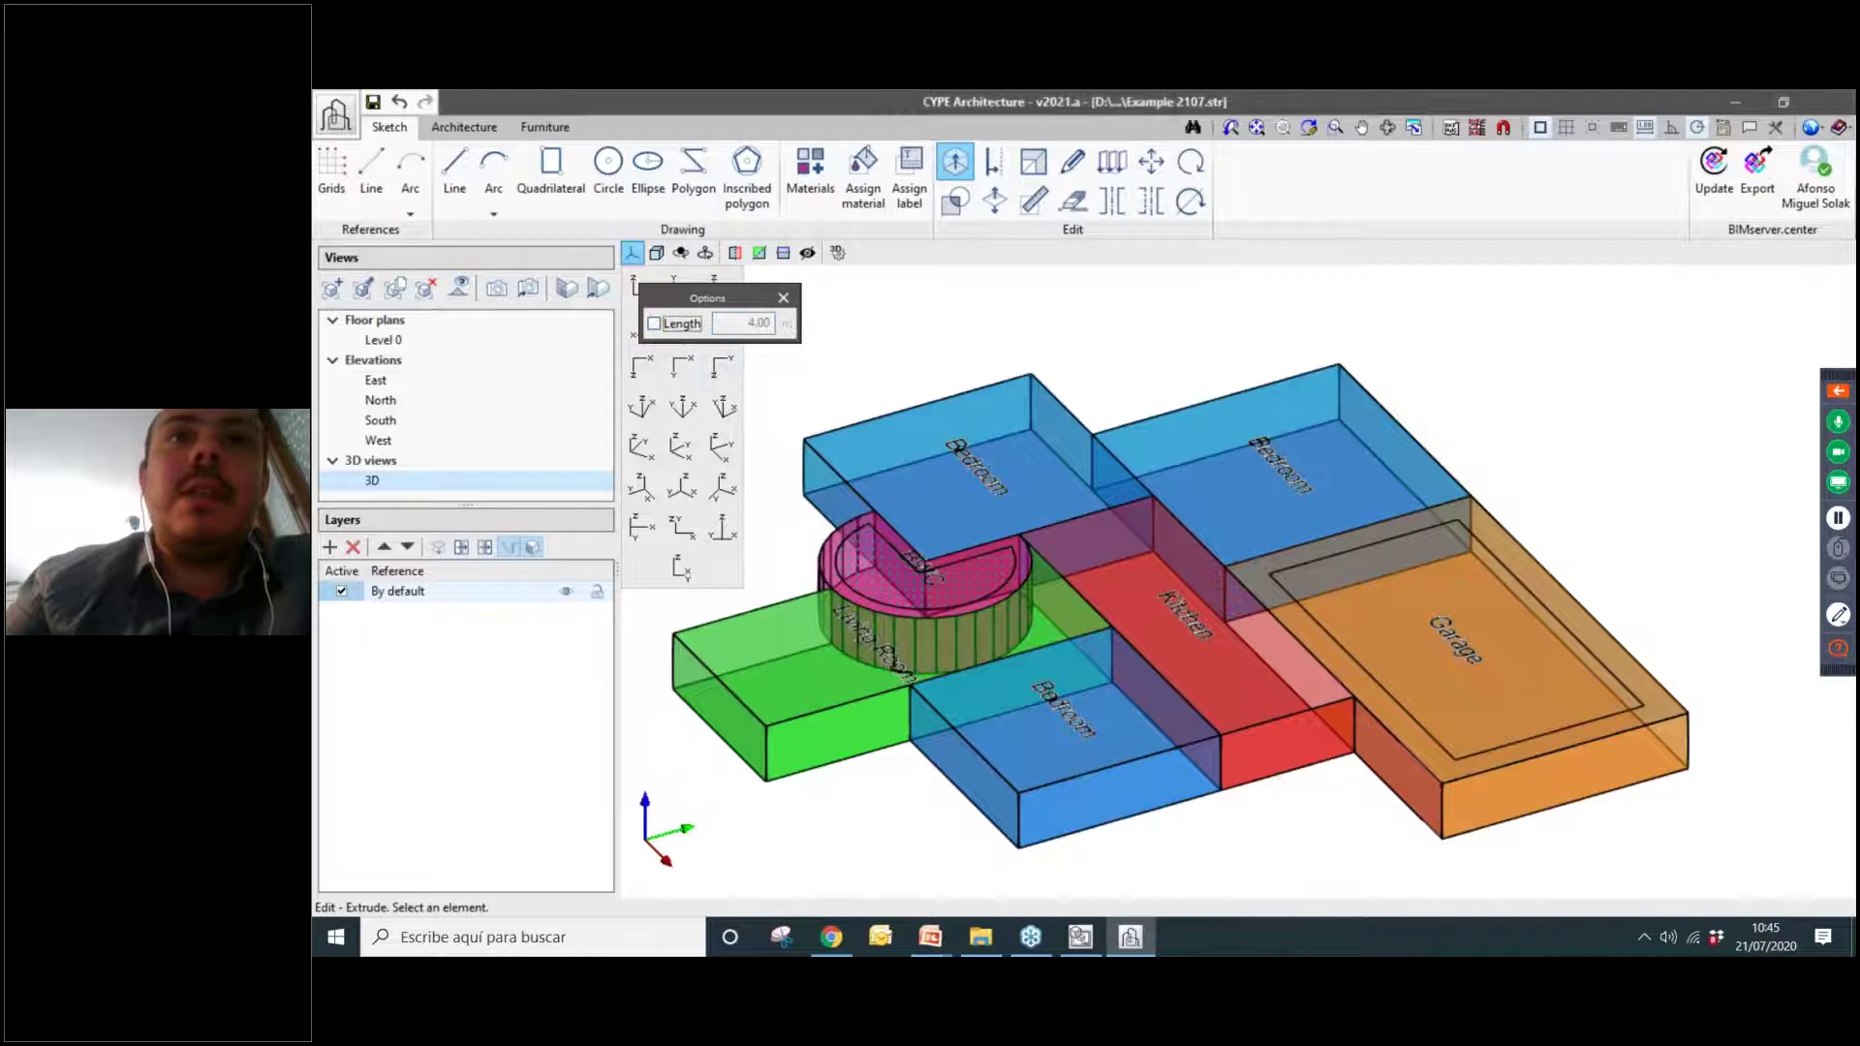
left_click(877, 577)
scroll(944, 450, "down", 3)
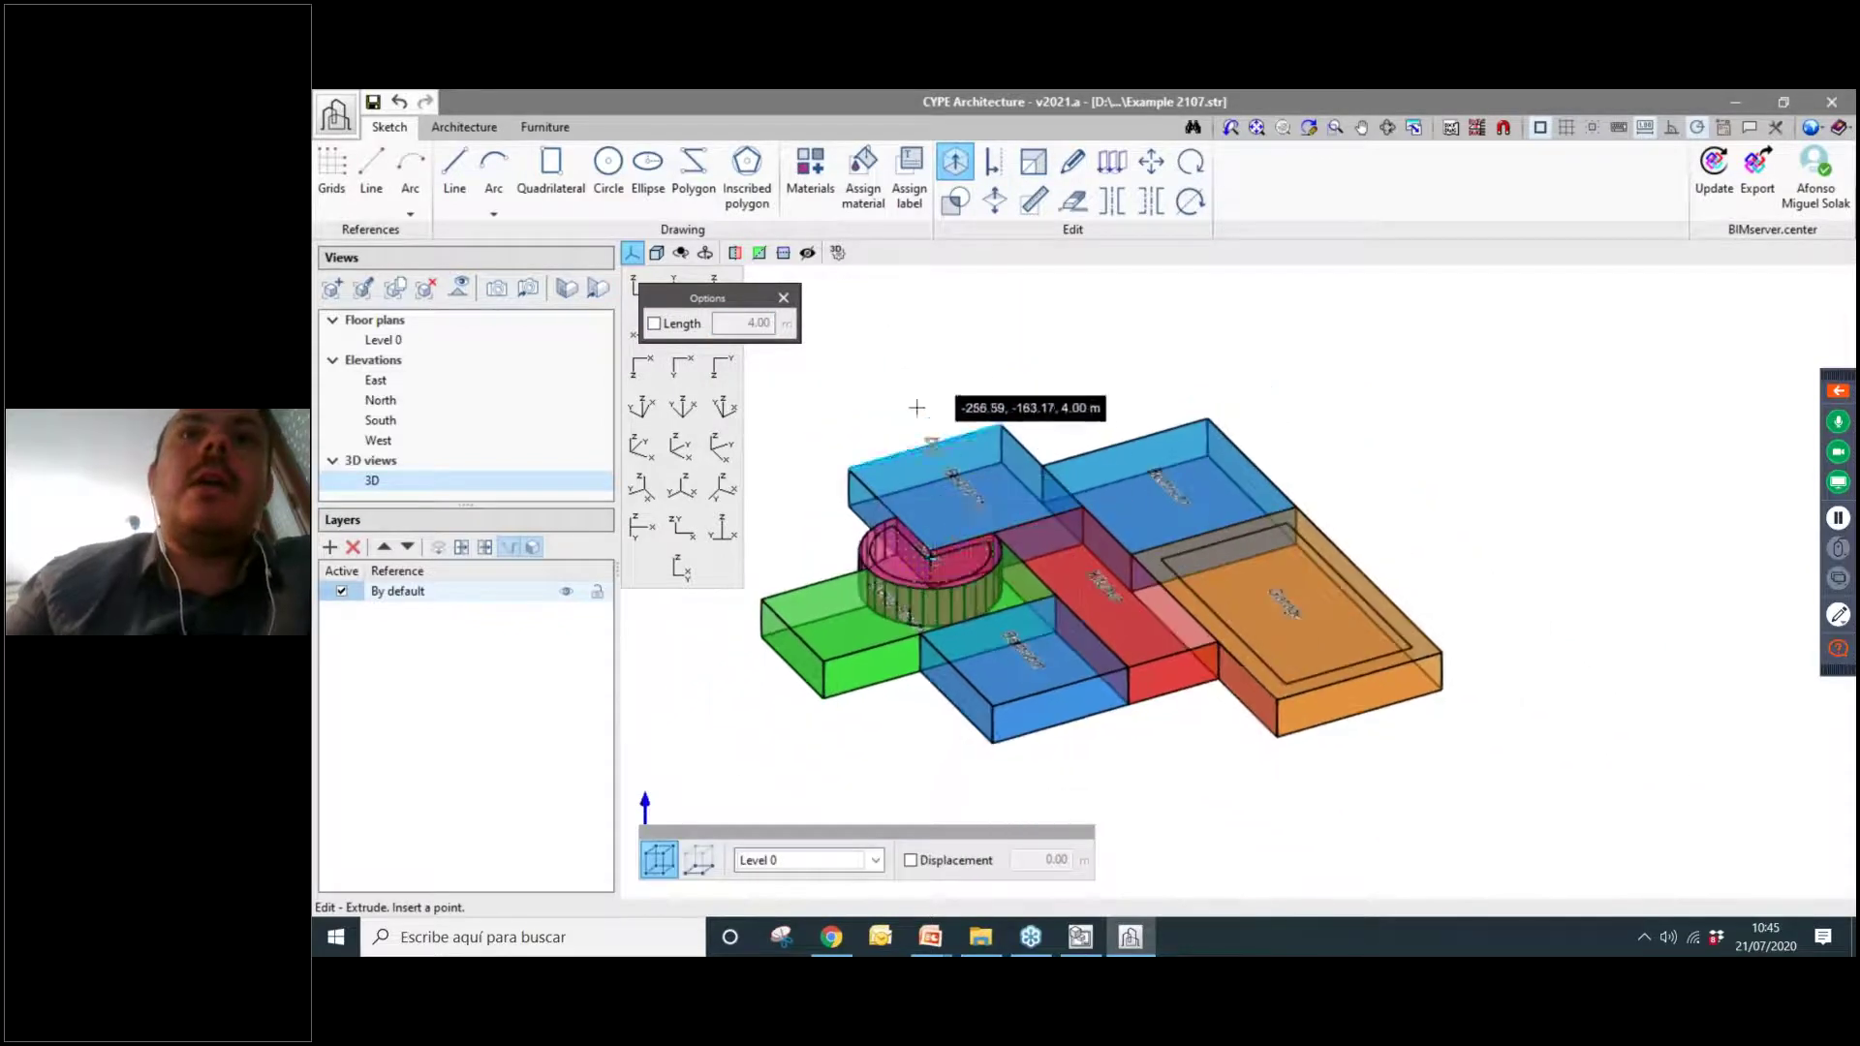
left_click(917, 358)
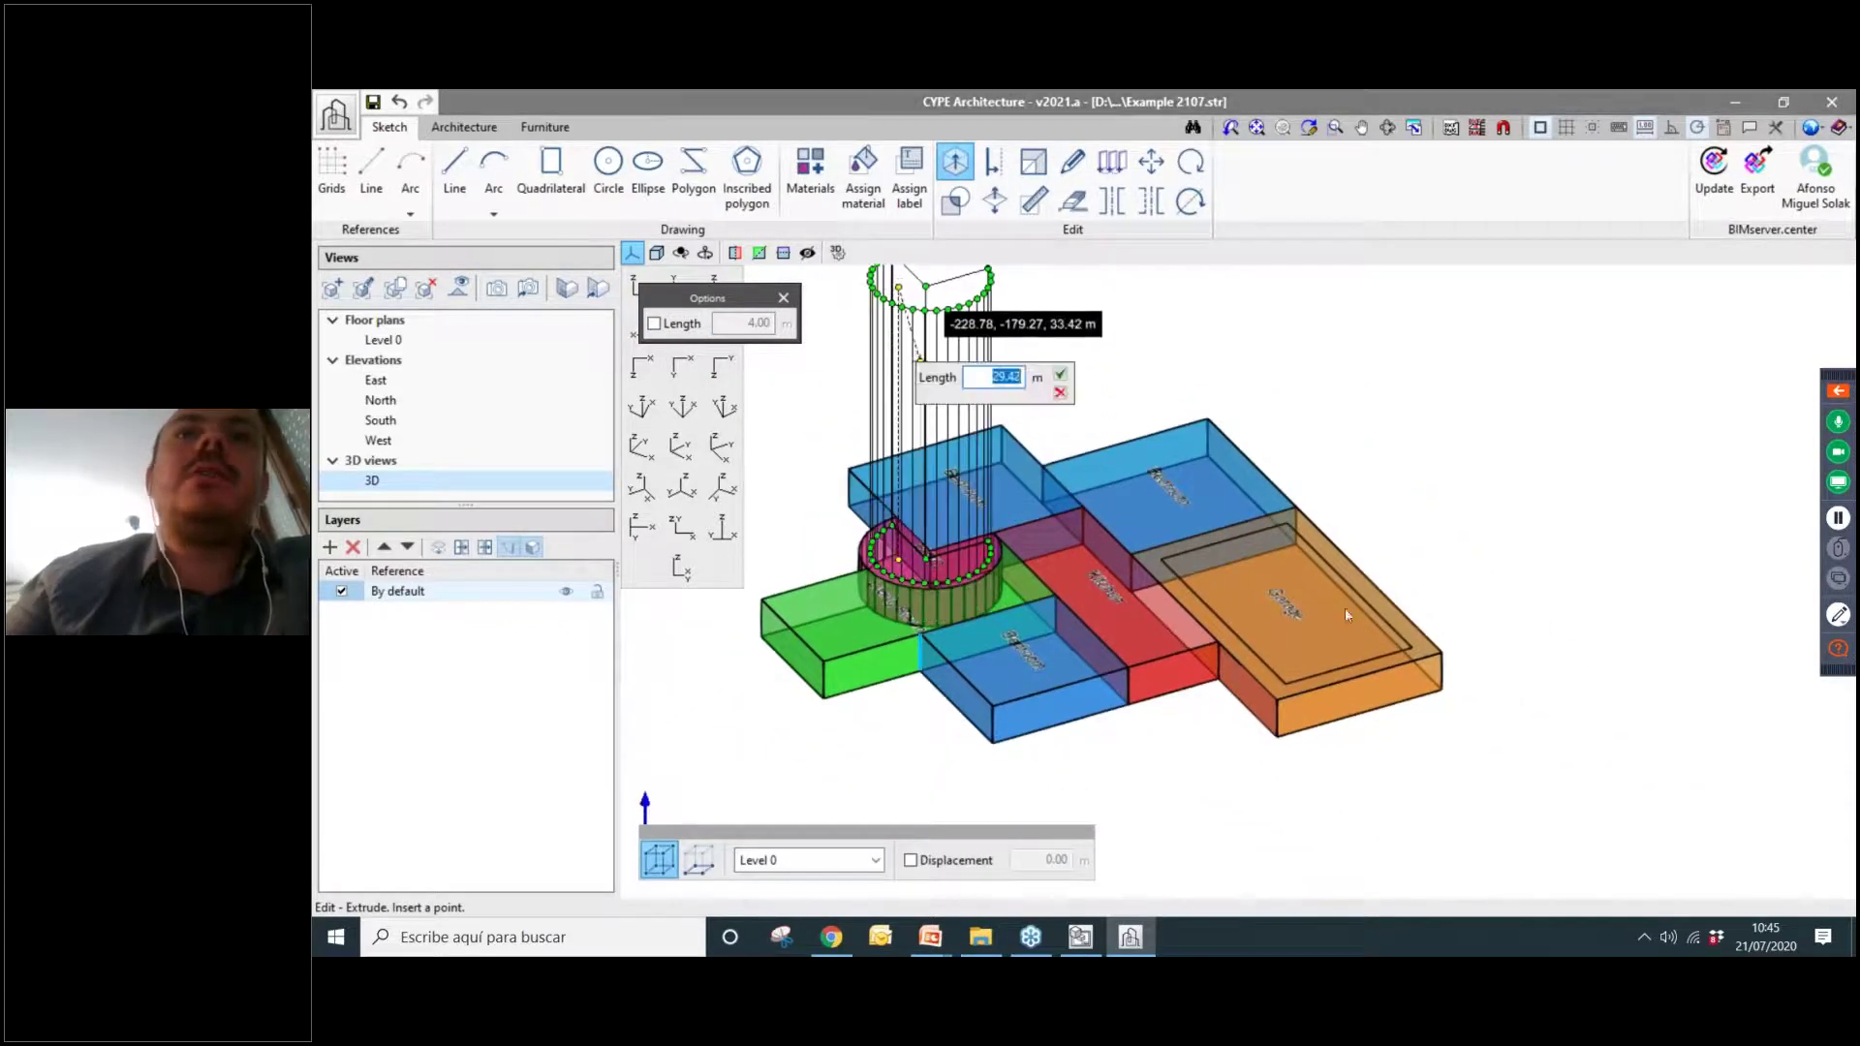
key("Return")
scroll(1280, 634, "up", 2)
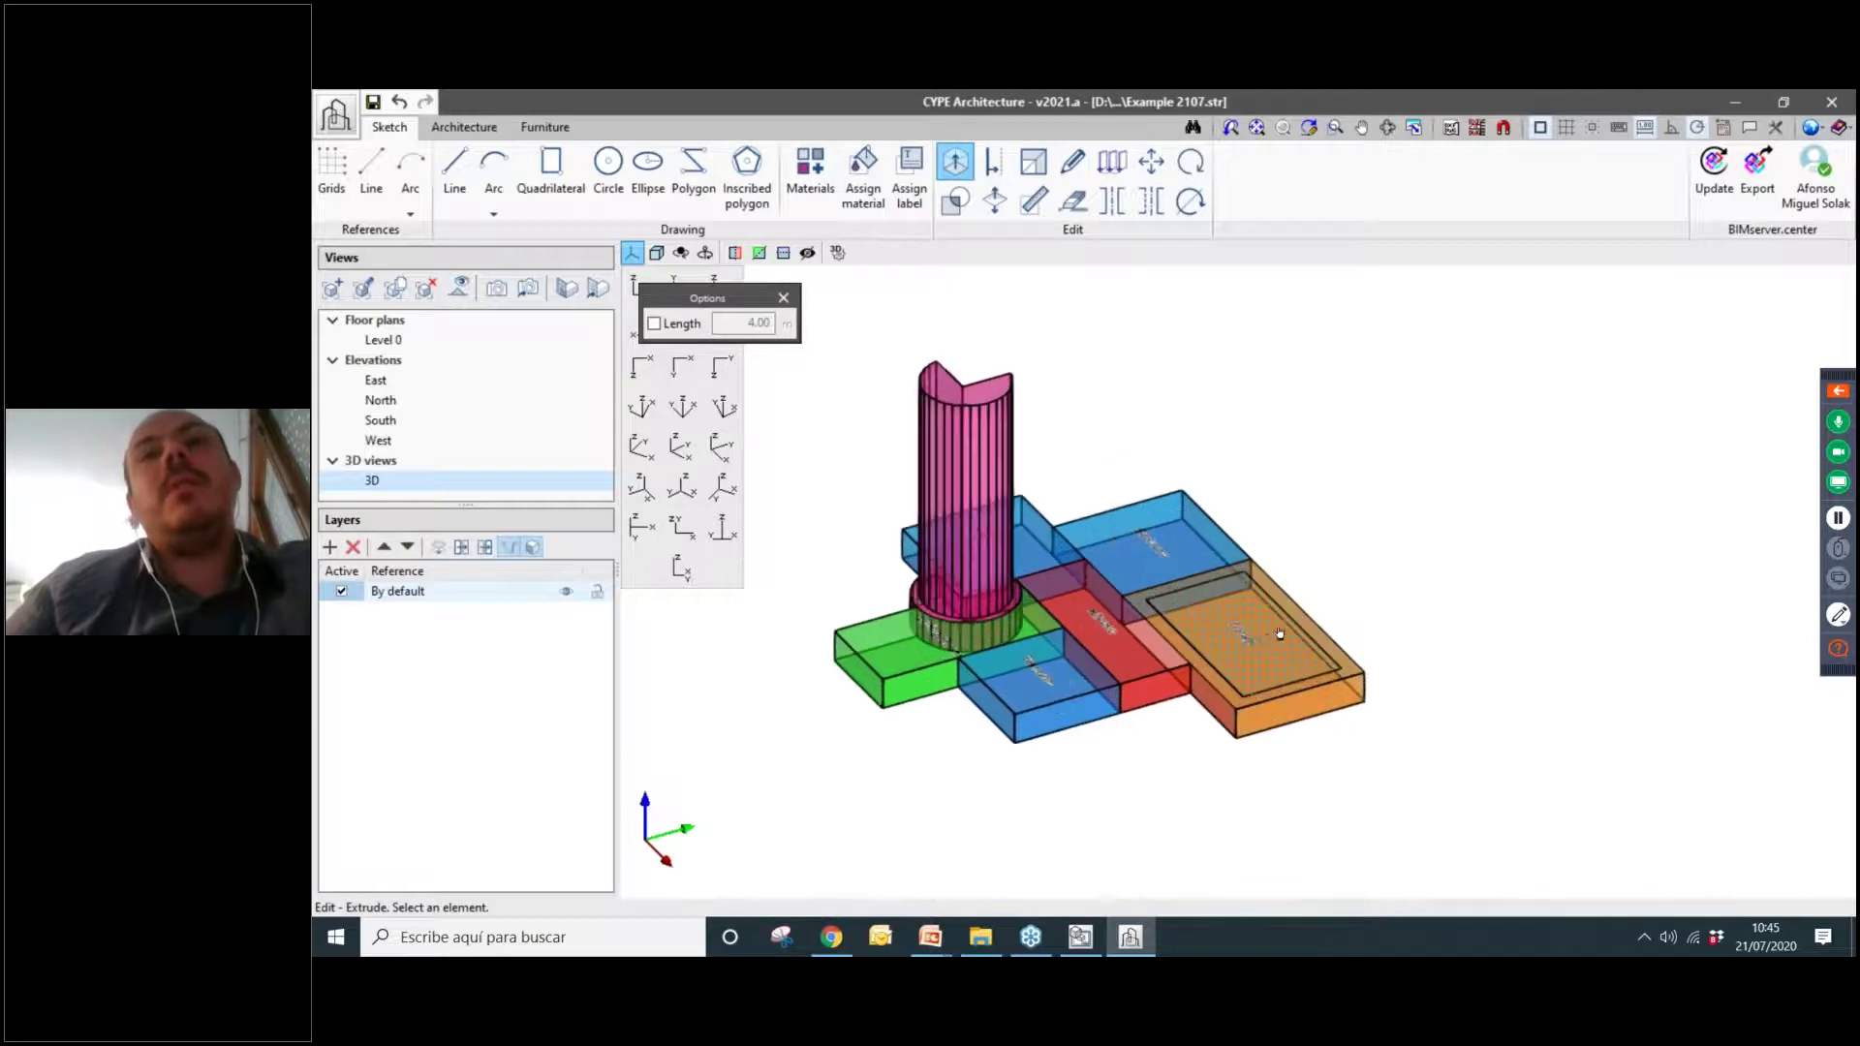
Extrude the inner Garage face upward, then pull two of the resulting block's side faces outward.
left_click(1280, 635)
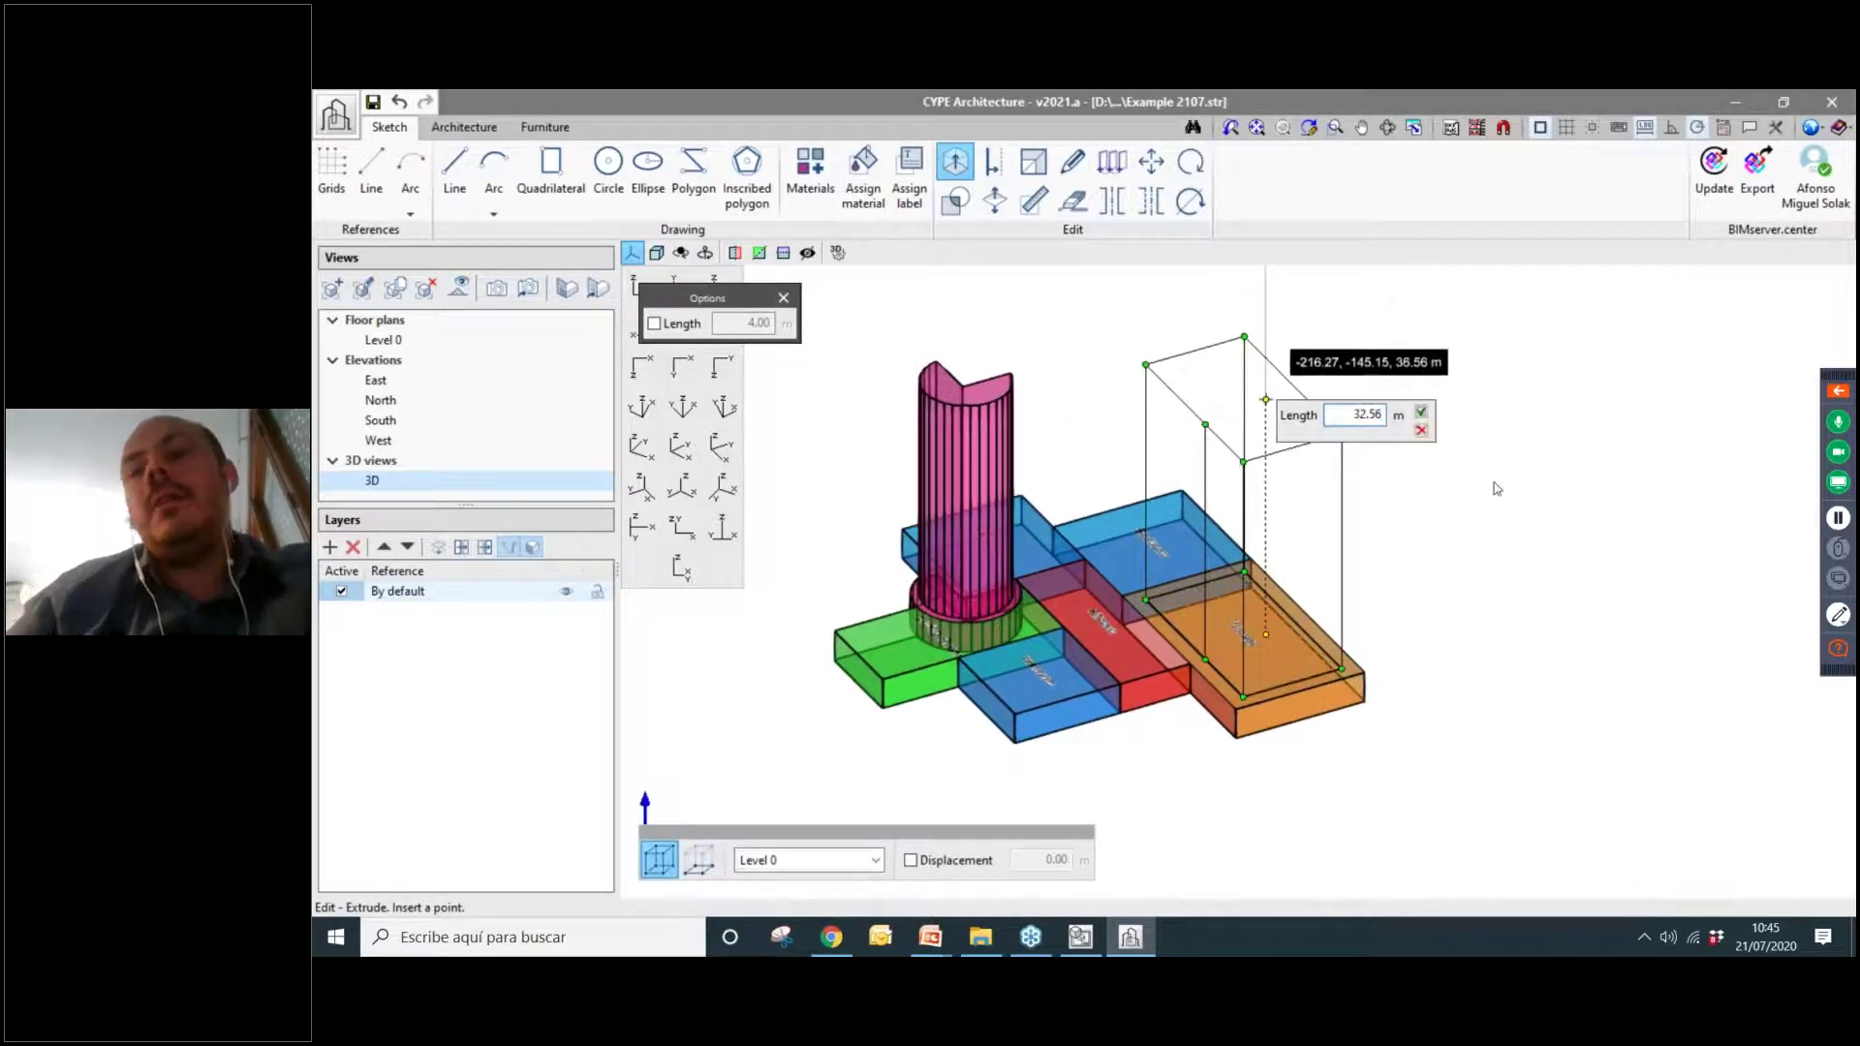
left_click(1269, 368)
left_click(1288, 549)
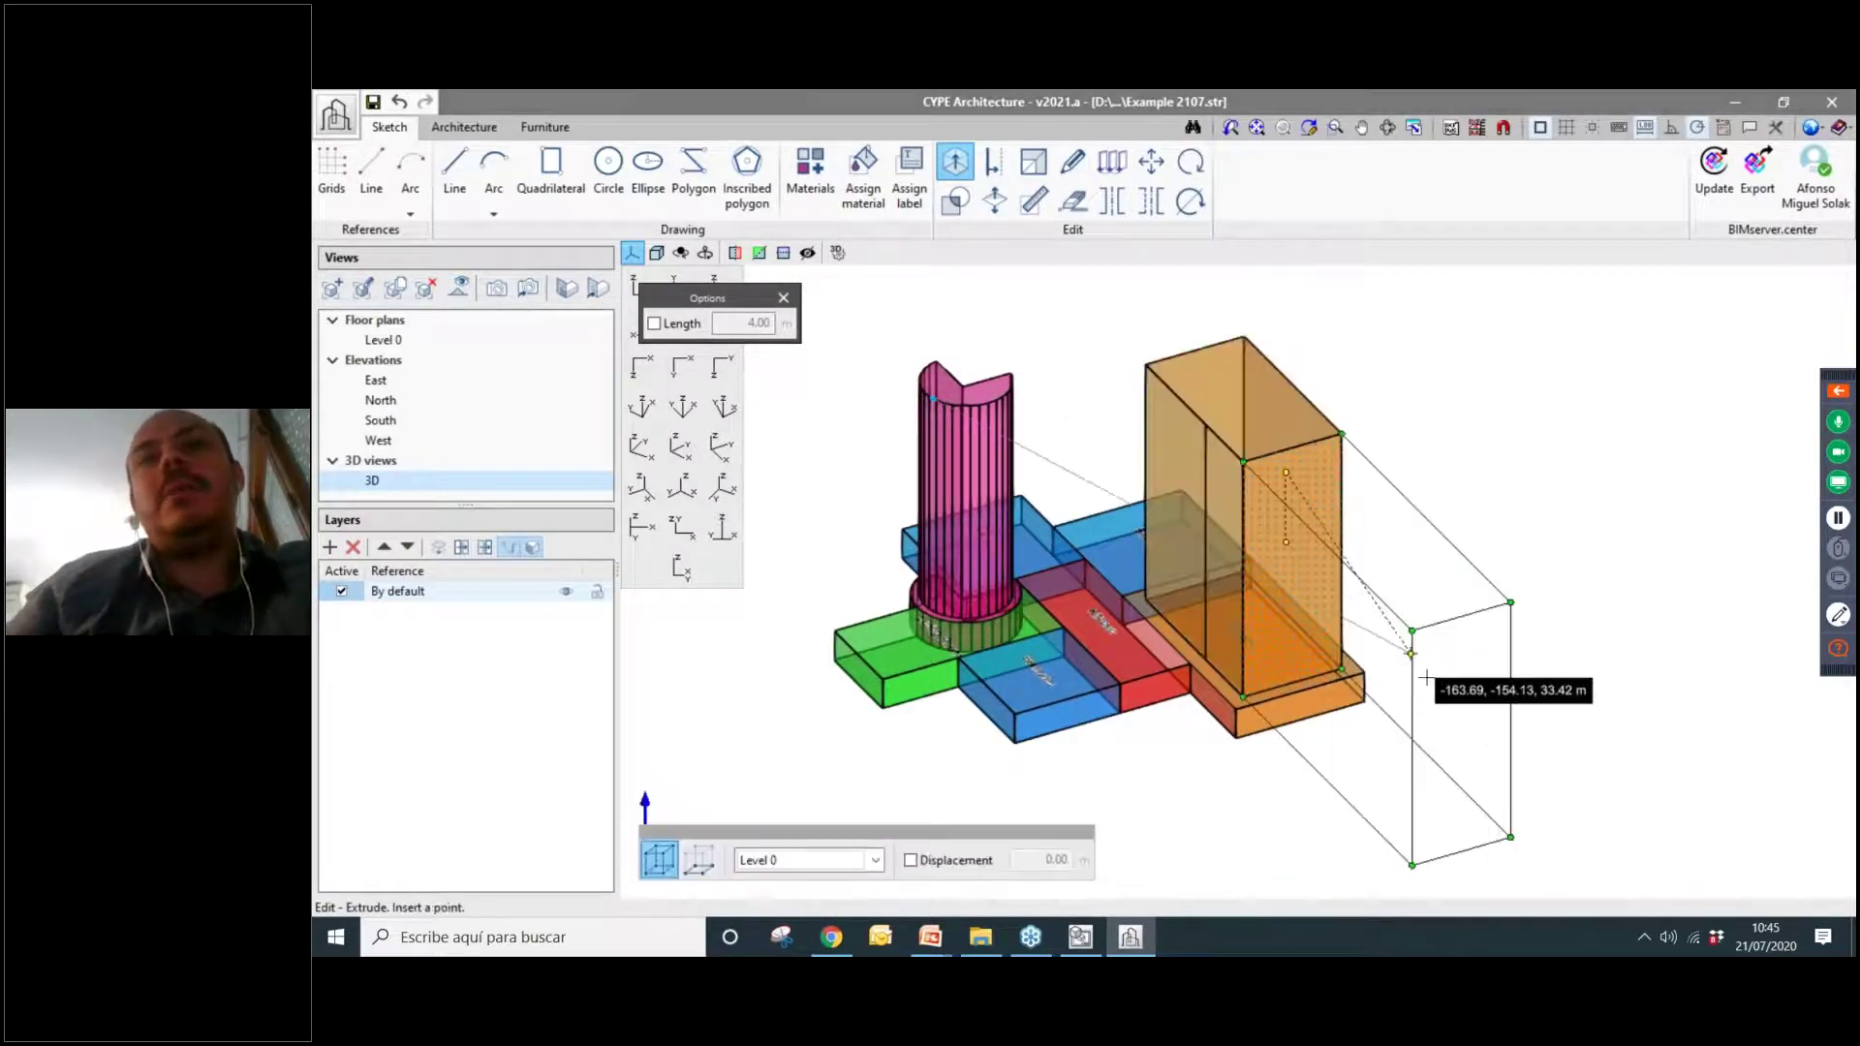
left_click(1489, 671)
left_click(1377, 656)
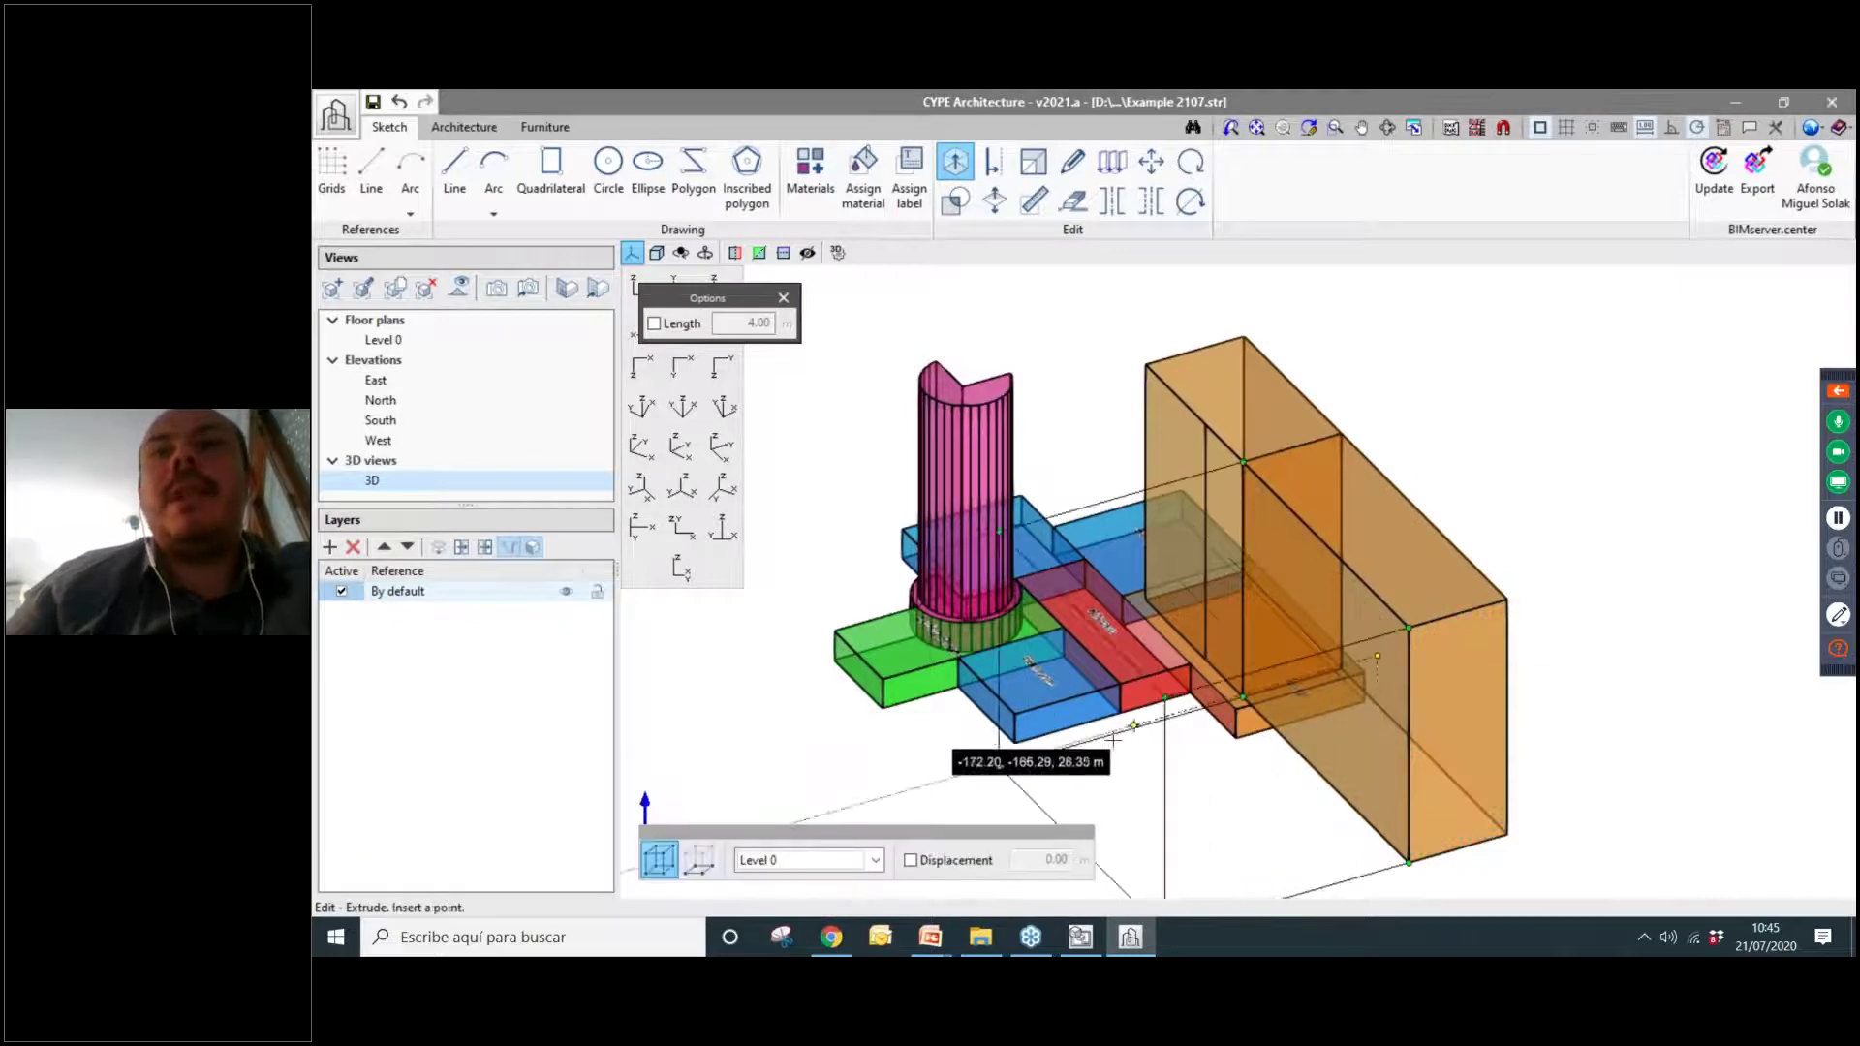
left_click(1111, 746)
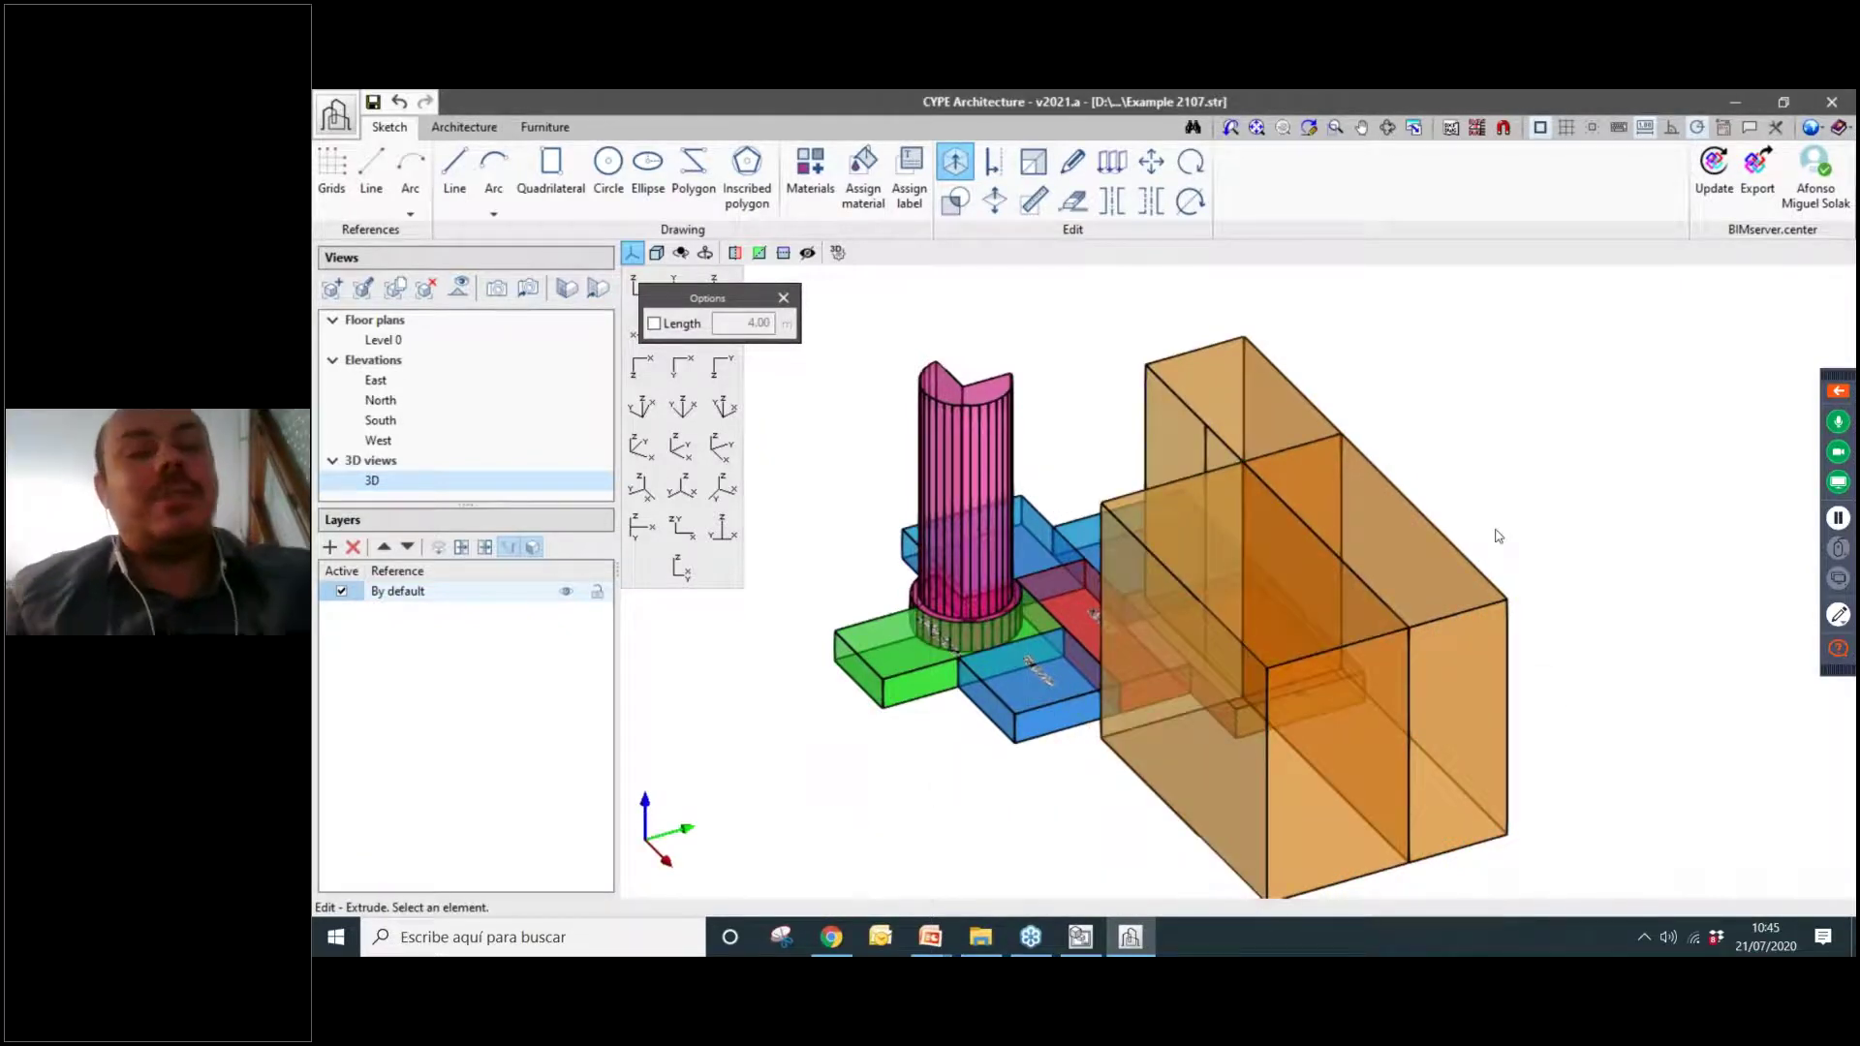
Undo the Garage extrusions and the upward extrusion of the inner BWC face.
key("ctrl+z")
key("ctrl+z")
key("ctrl+z")
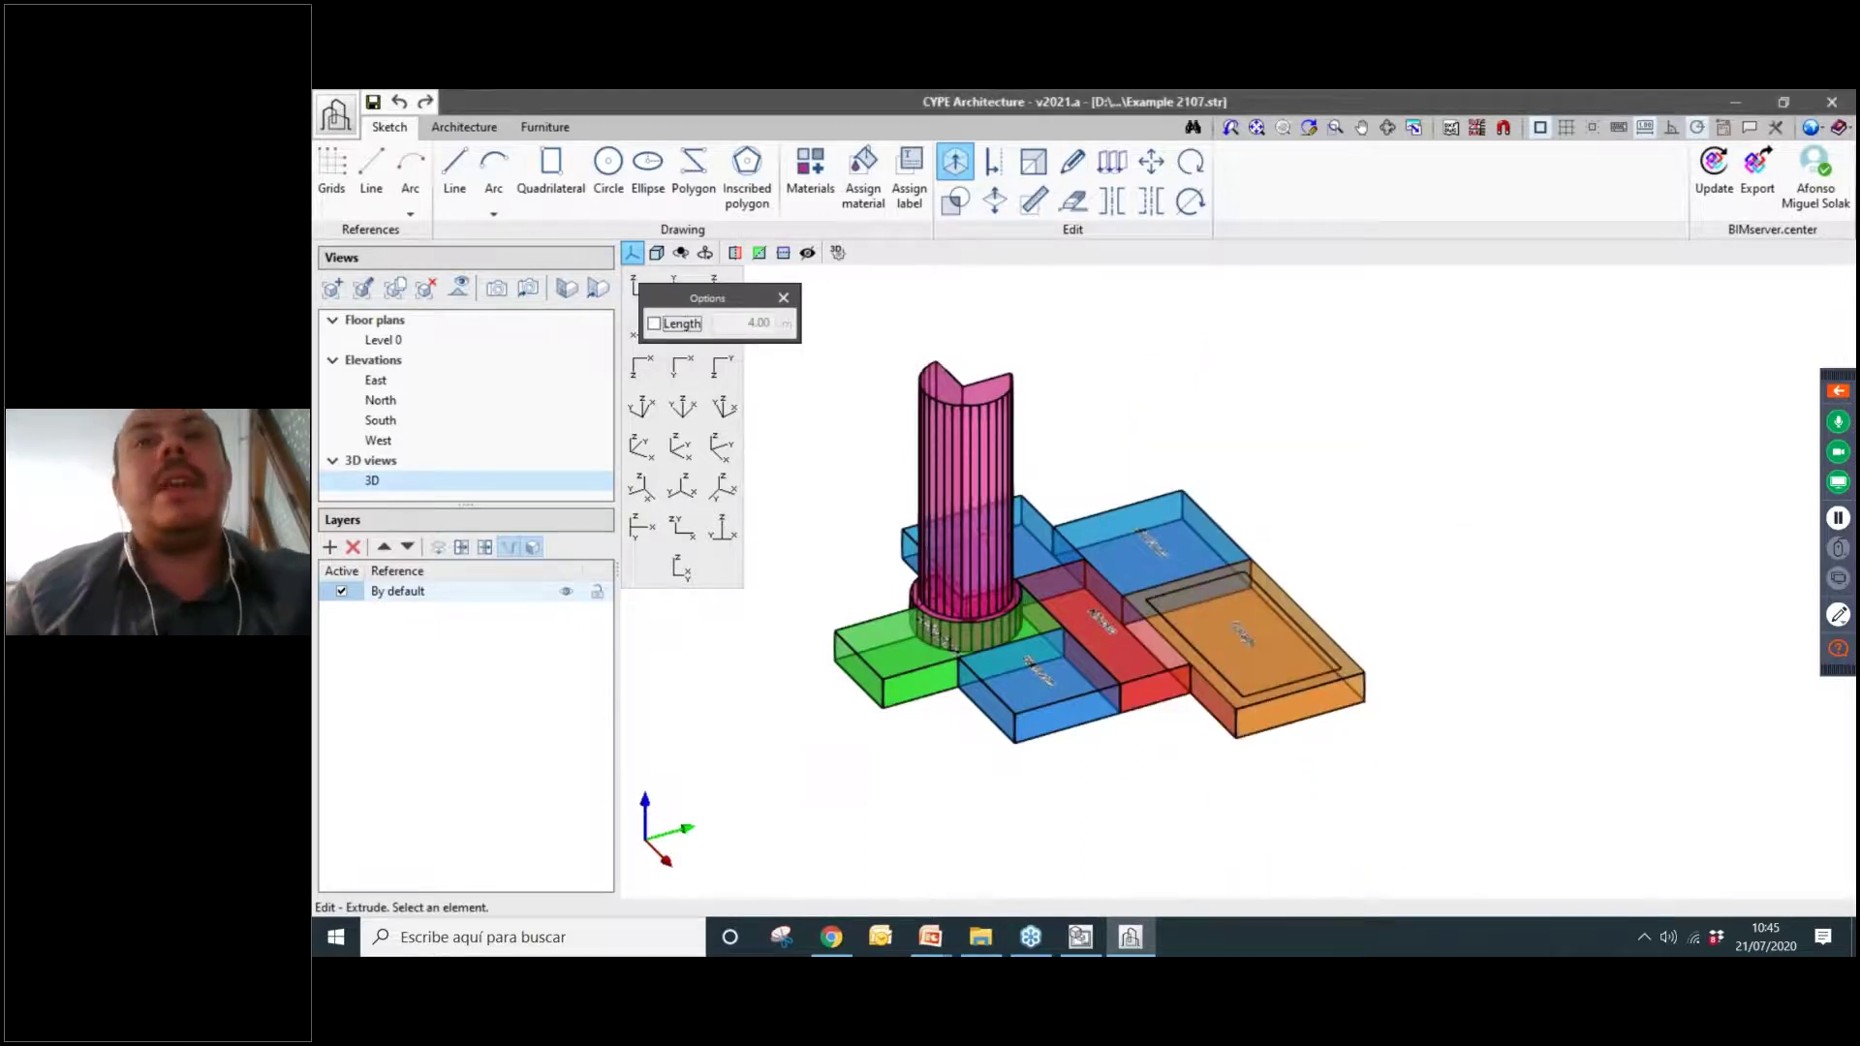
key("ctrl+z")
Extrude the inner BWC face freely upward into a tall tower again.
scroll(939, 613, "up", 2)
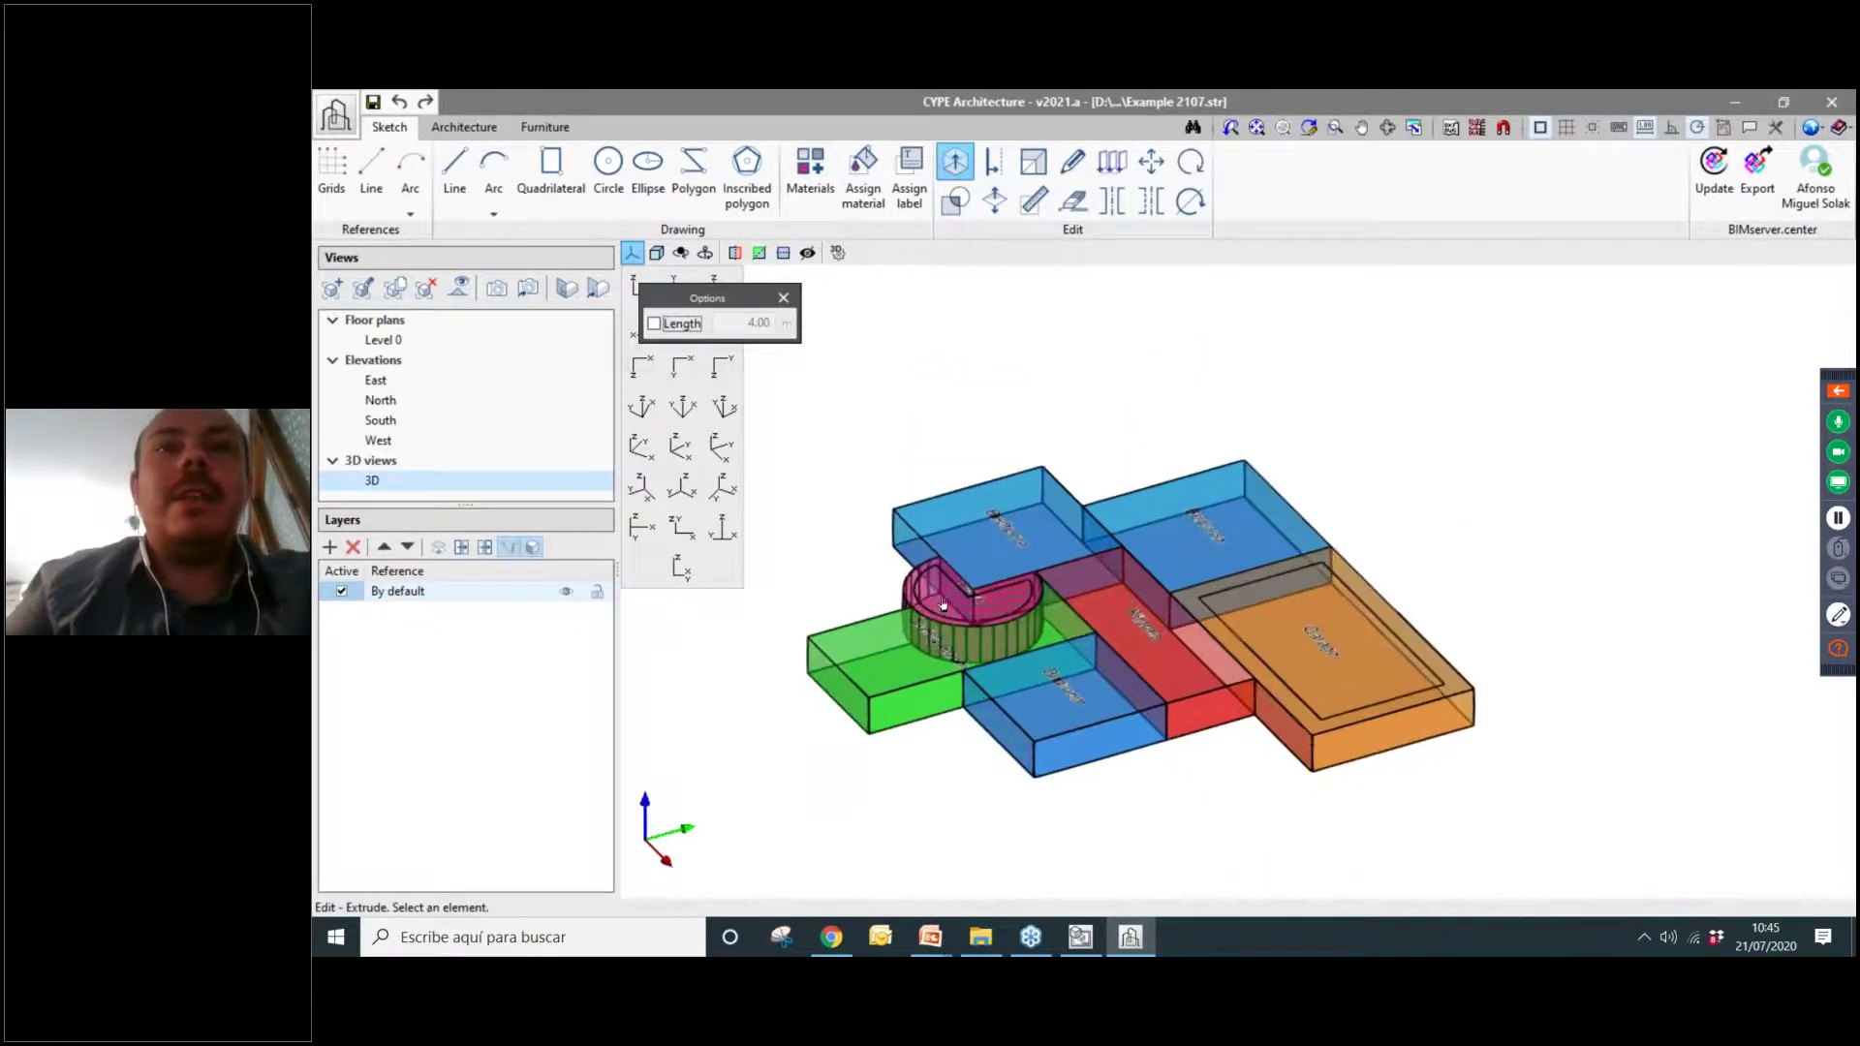
left_click(943, 605)
left_click(966, 365)
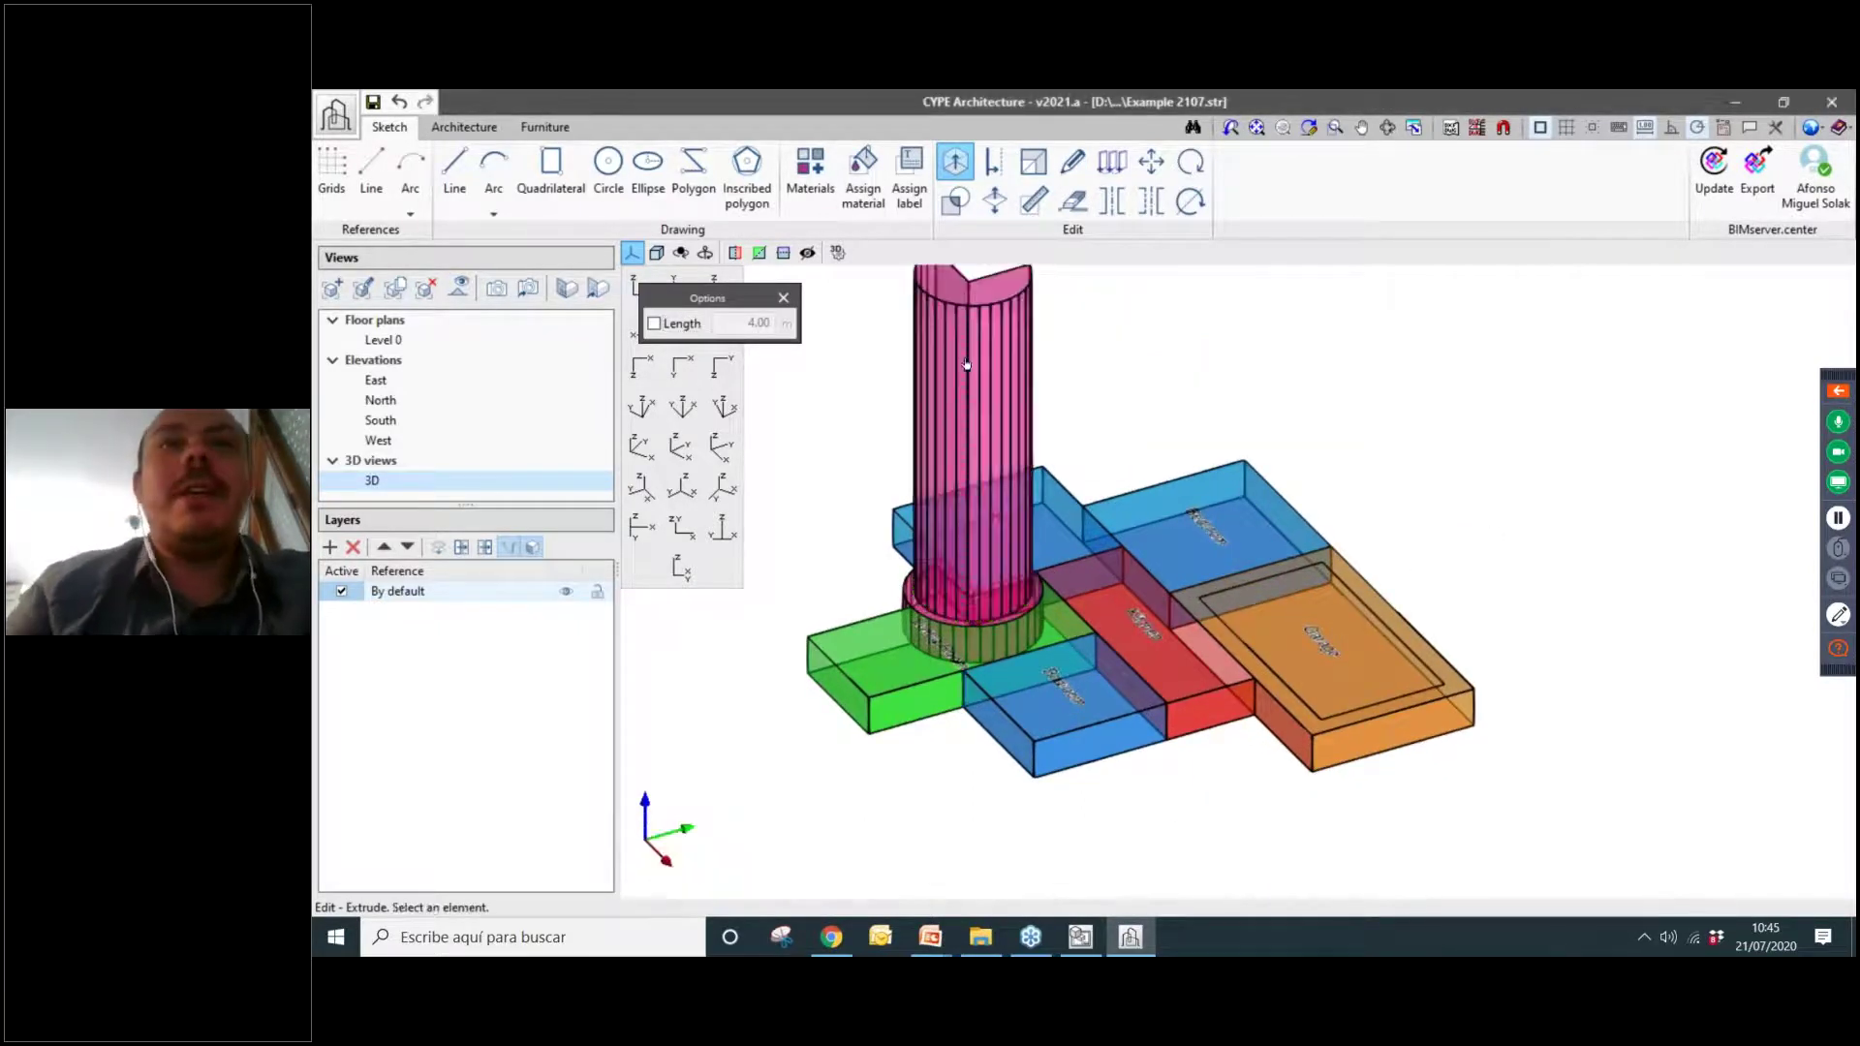
scroll(959, 365, "up", 2)
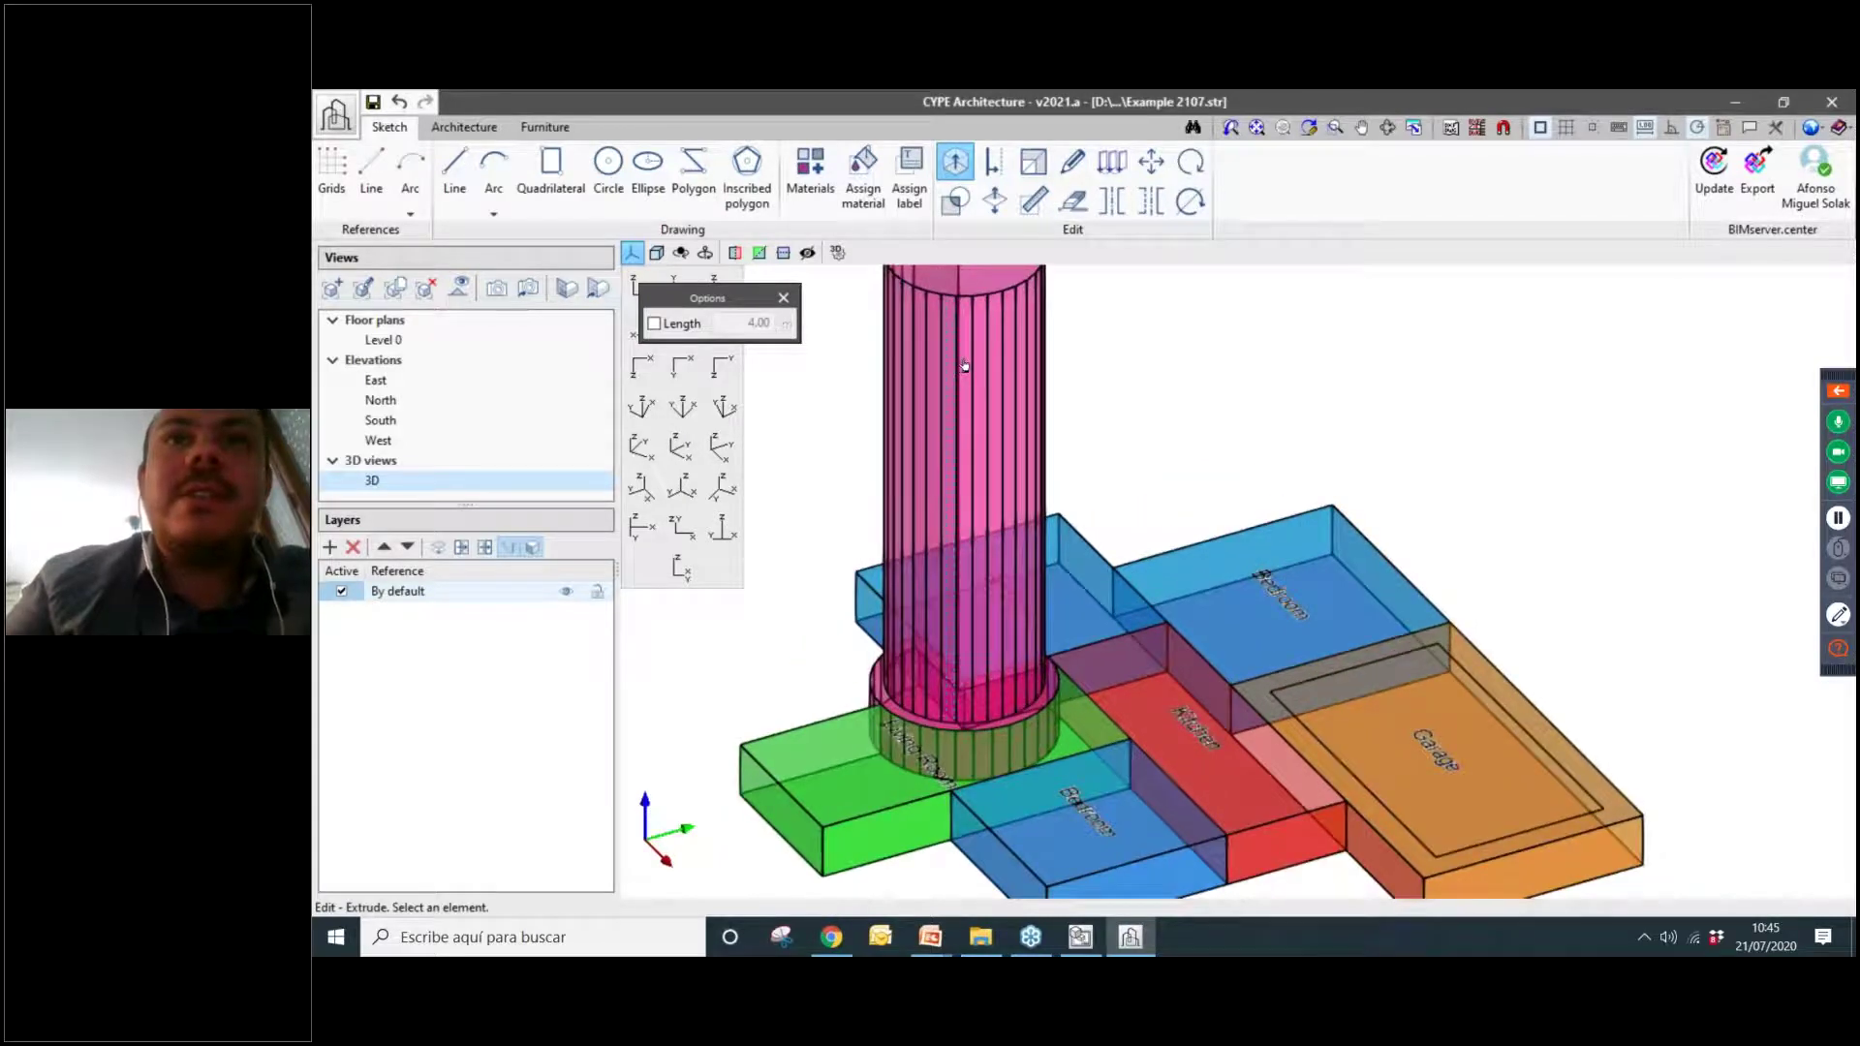
Extrude a vertical side face of the magenta tower horizontally into a long slab extending beyond the rooms.
left_click(970, 368)
scroll(1064, 542, "down", 4)
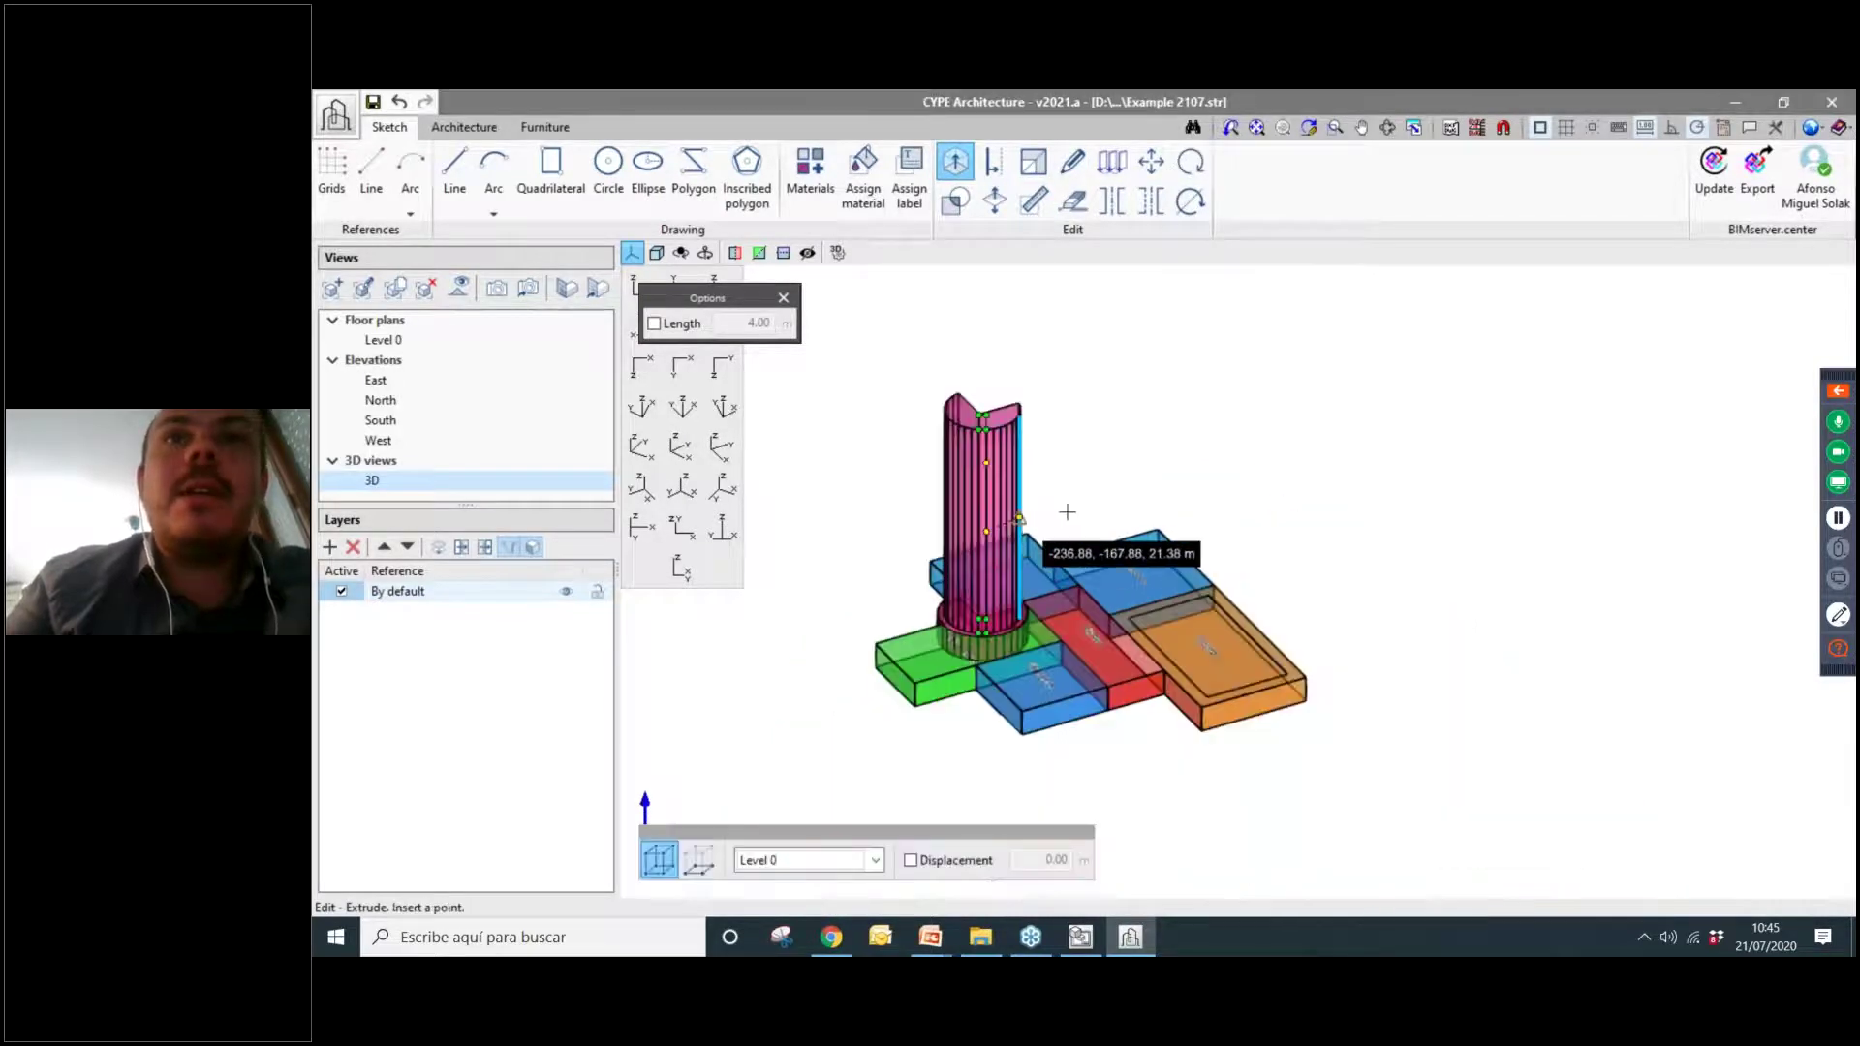
left_click(1037, 738)
key("Return")
middle_click_drag(1058, 729, 1470, 776)
scroll(1142, 652, "up", 5)
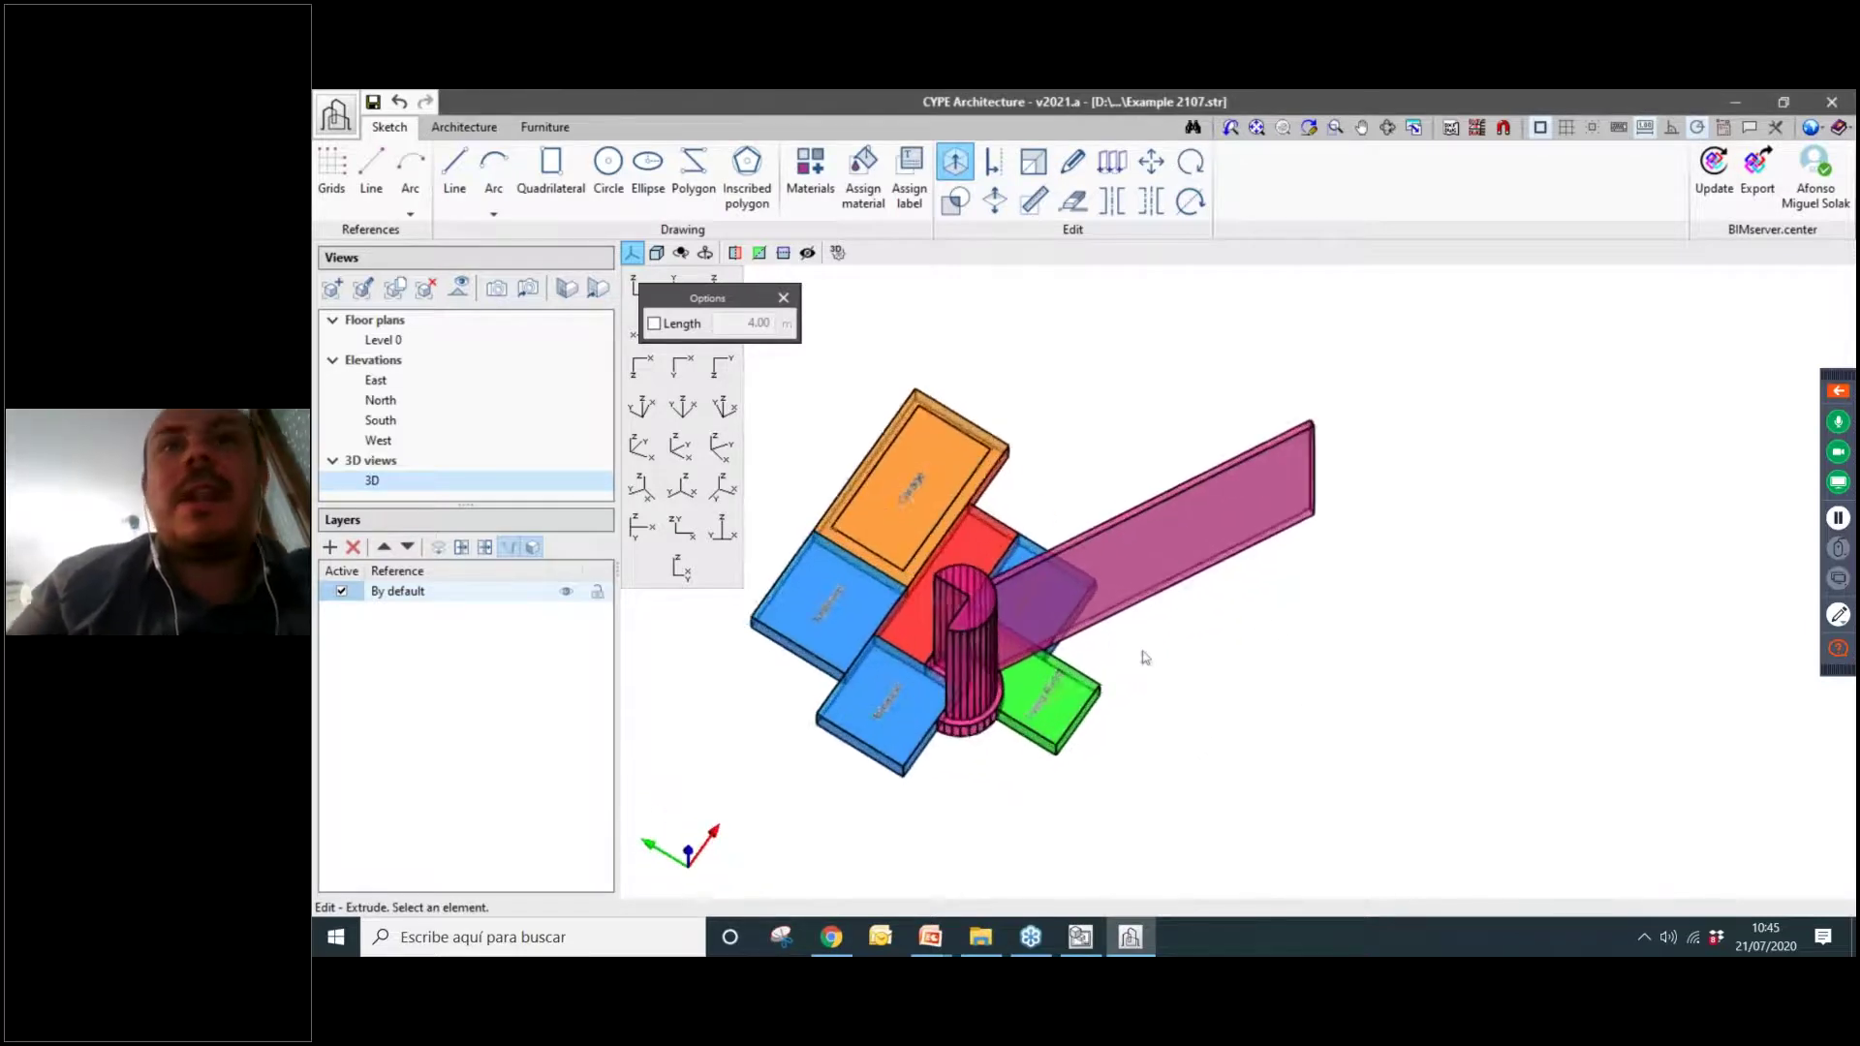
mouse_move(1179, 676)
middle_mouse_down()
mouse_move(1196, 638)
mouse_move(1191, 656)
middle_mouse_up()
Undo the sideways slab and the tower extrusion on the BWC volume.
key("ctrl+z")
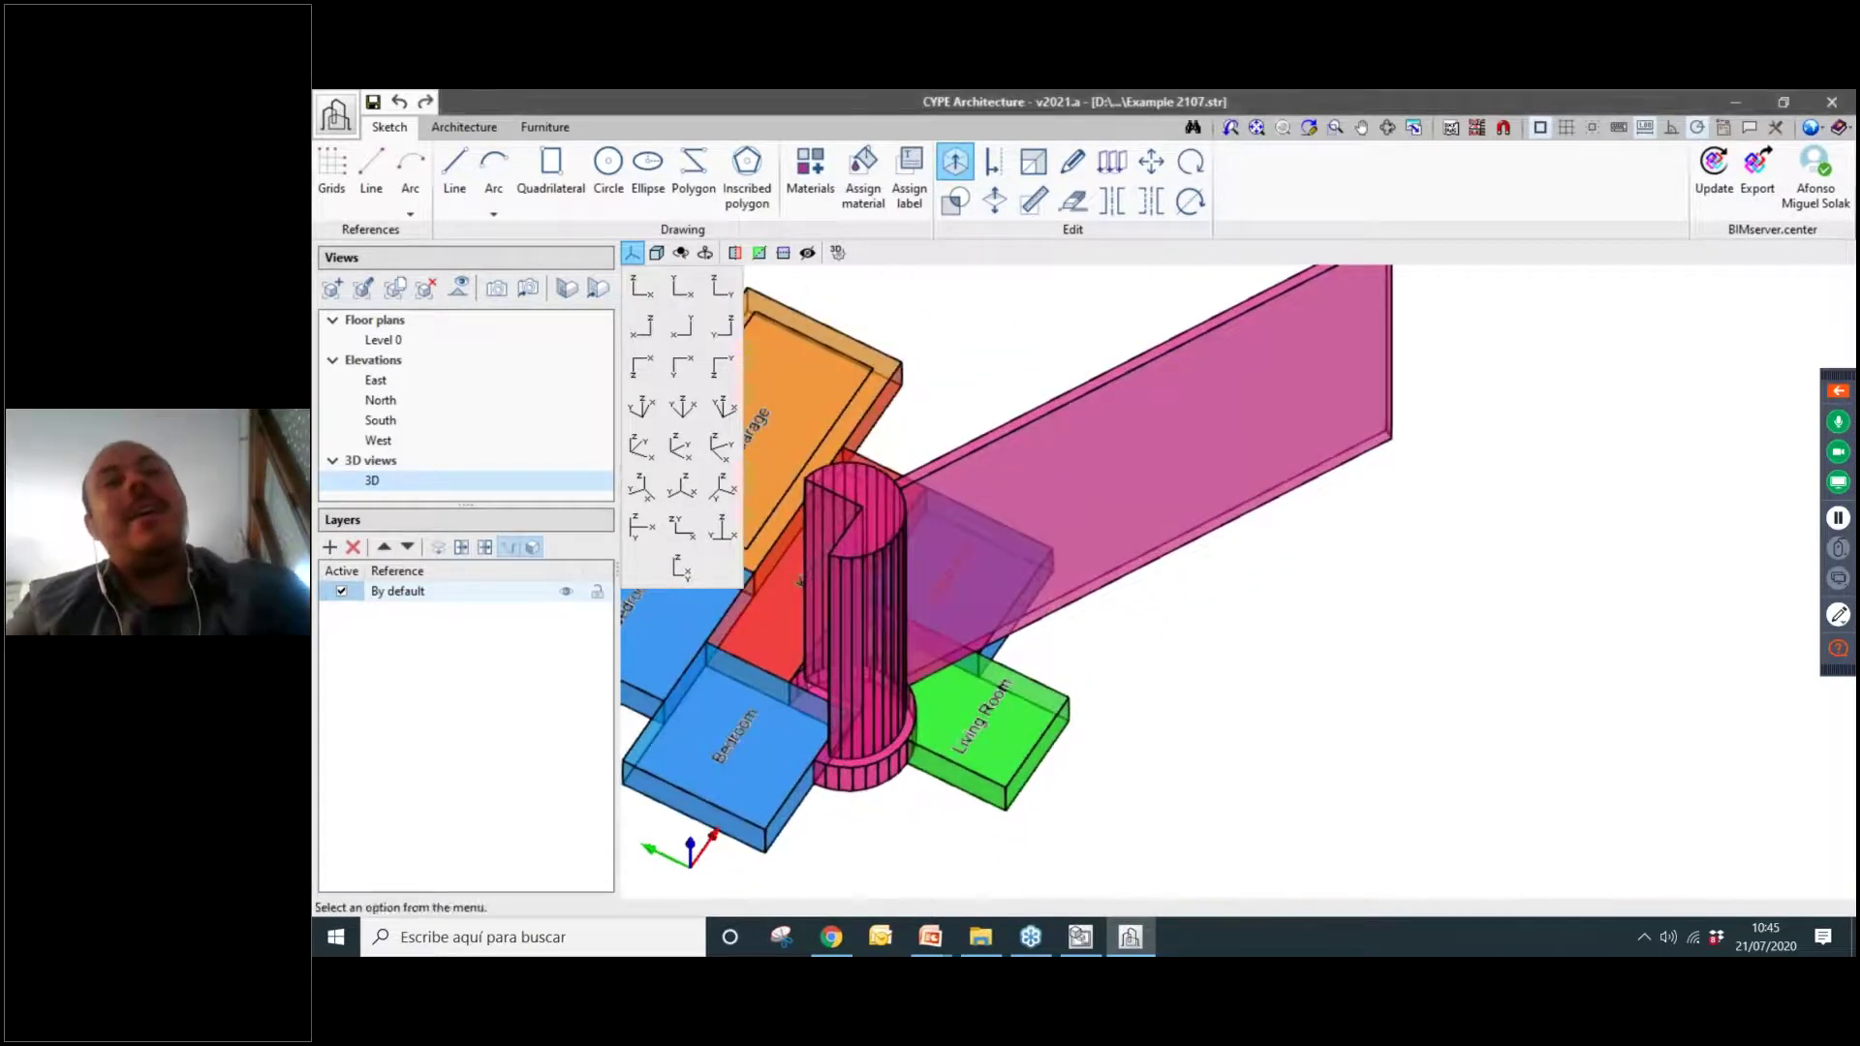
scroll(1223, 641, "down", 2)
middle_click_drag(1334, 643, 1154, 657)
left_click_drag(685, 298, 676, 332)
middle_click_drag(1361, 759, 1313, 730)
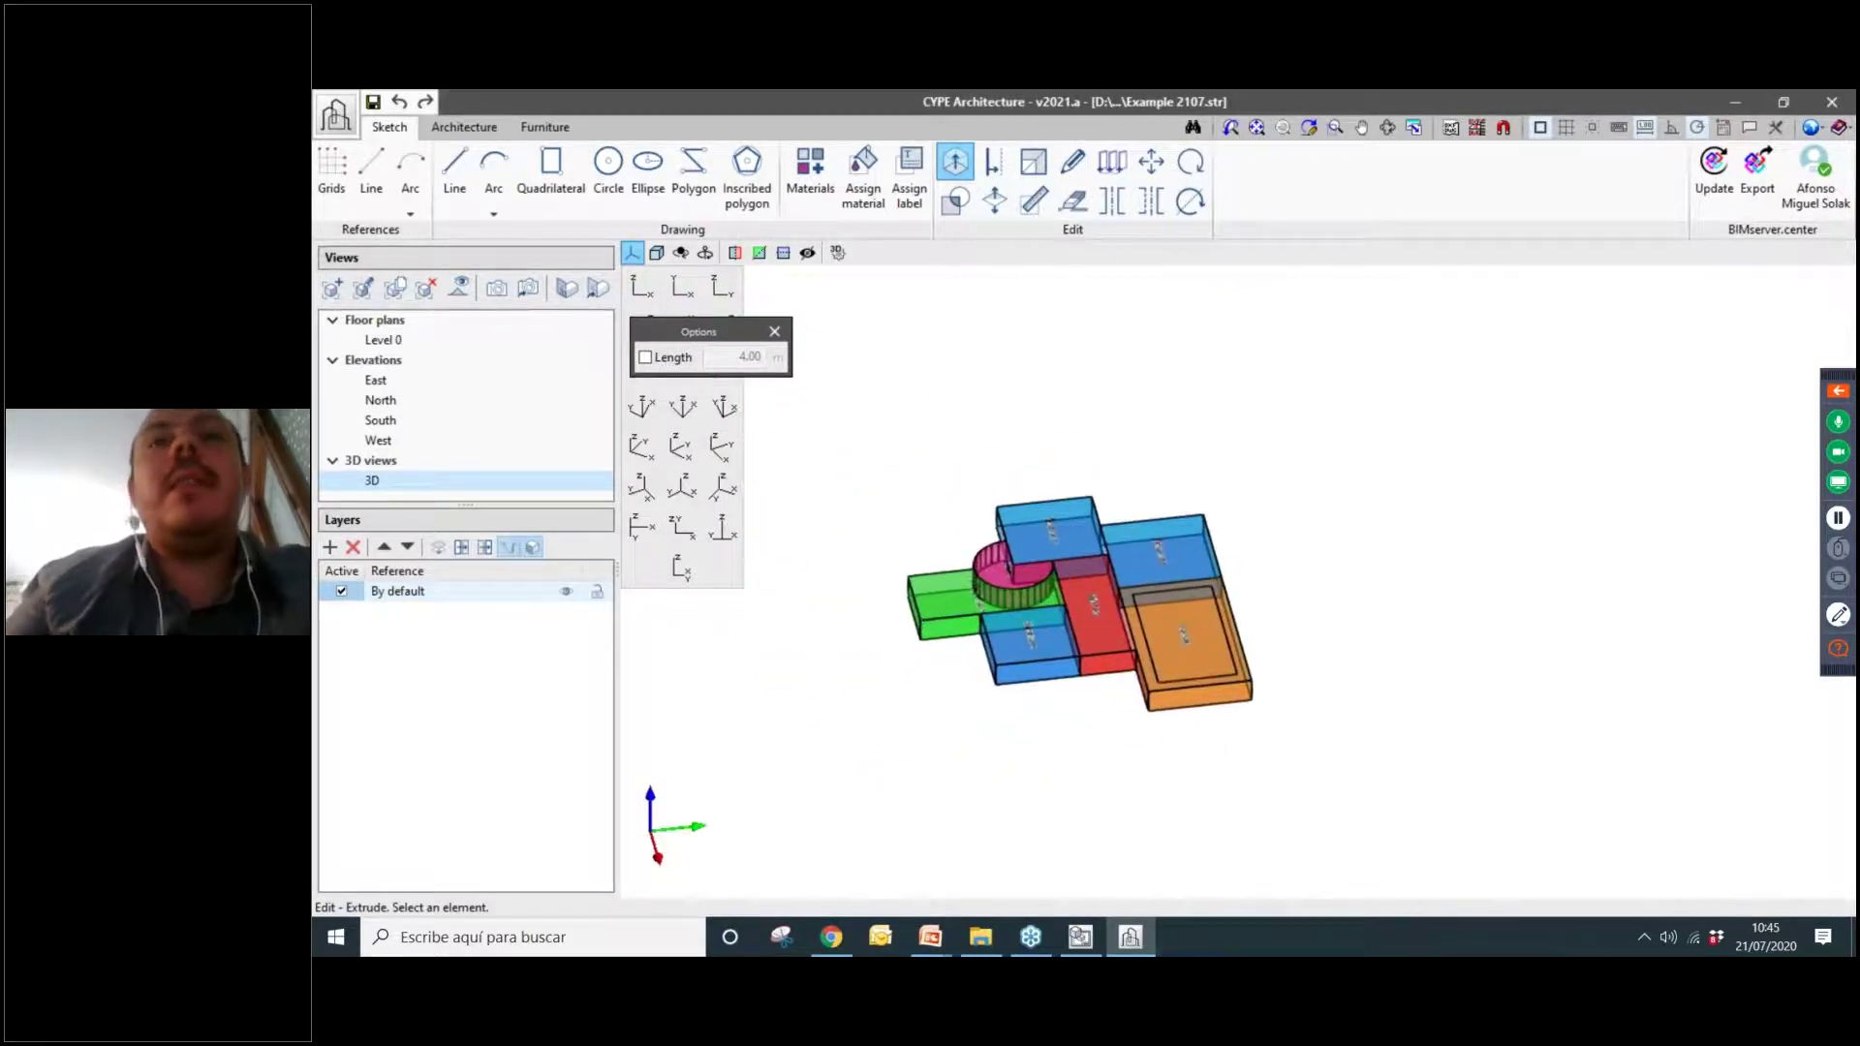
Try mirroring all room volumes without keeping the originals, across an axis beyond the Garage, and undo it.
left_click(1150, 201)
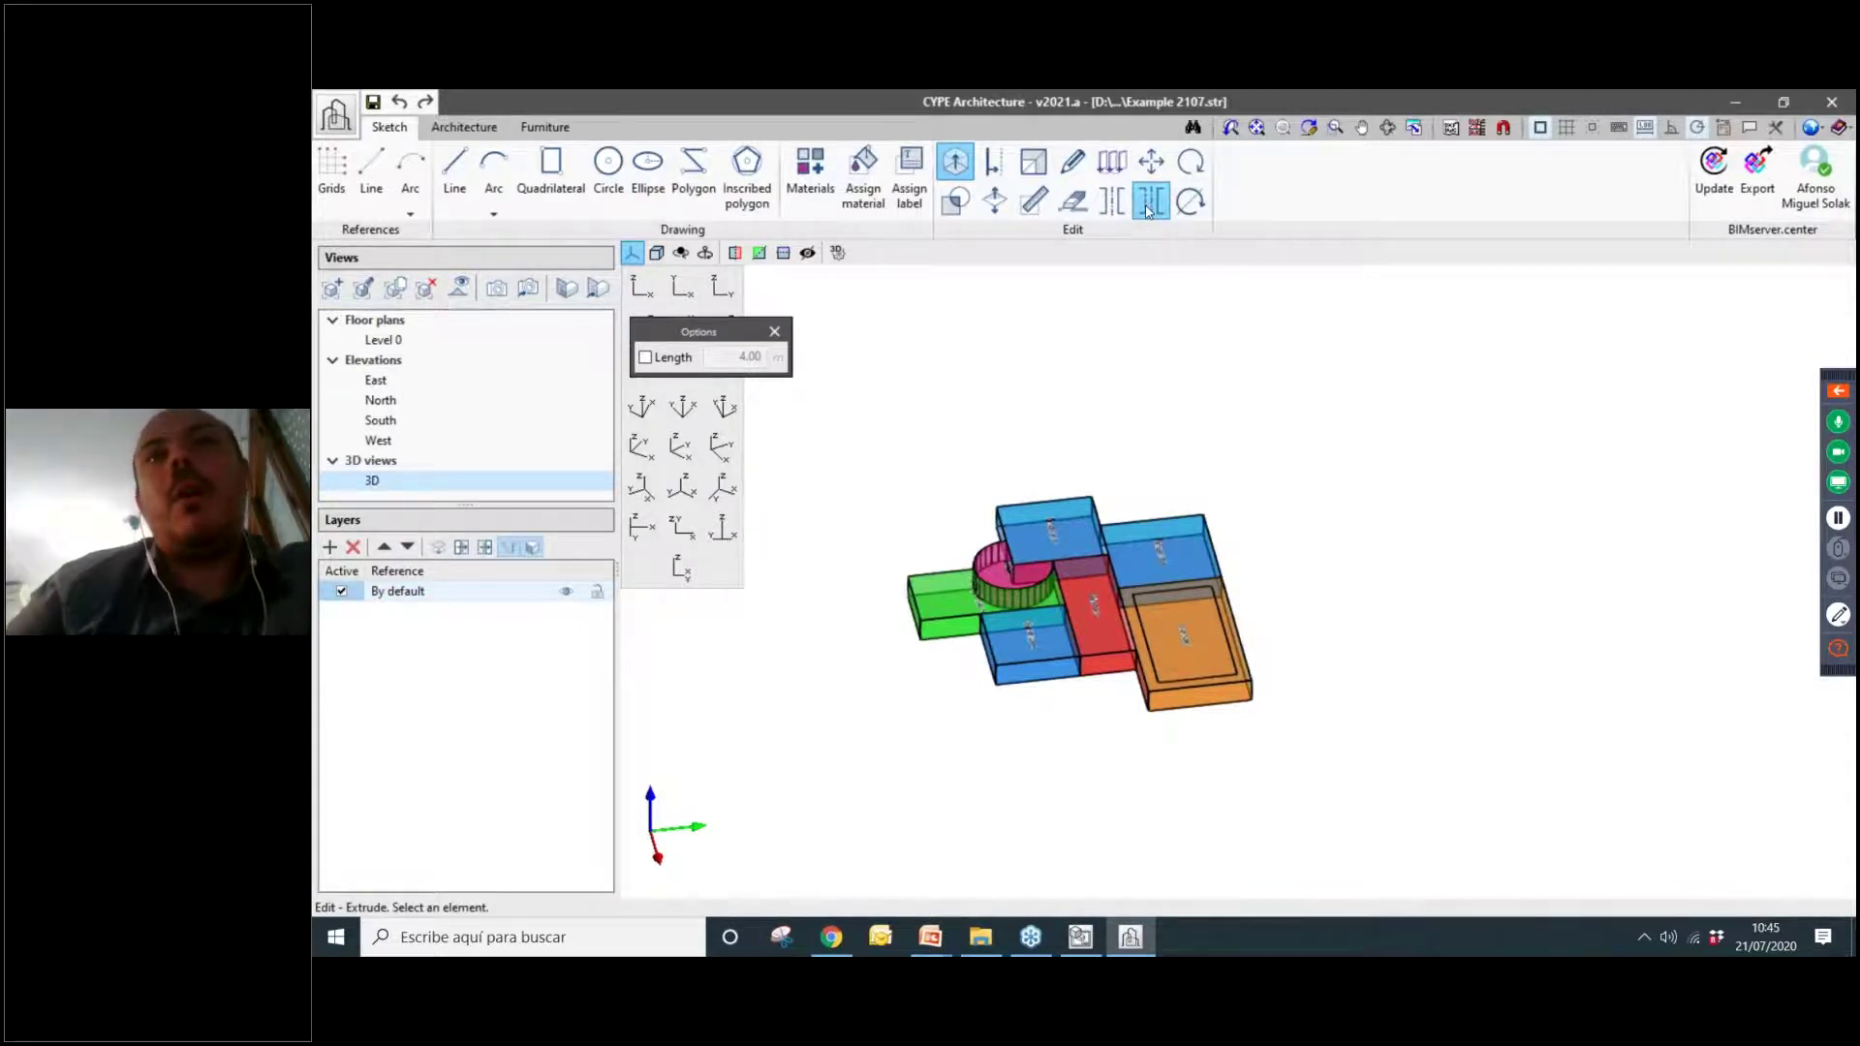
left_click_drag(854, 382, 1360, 813)
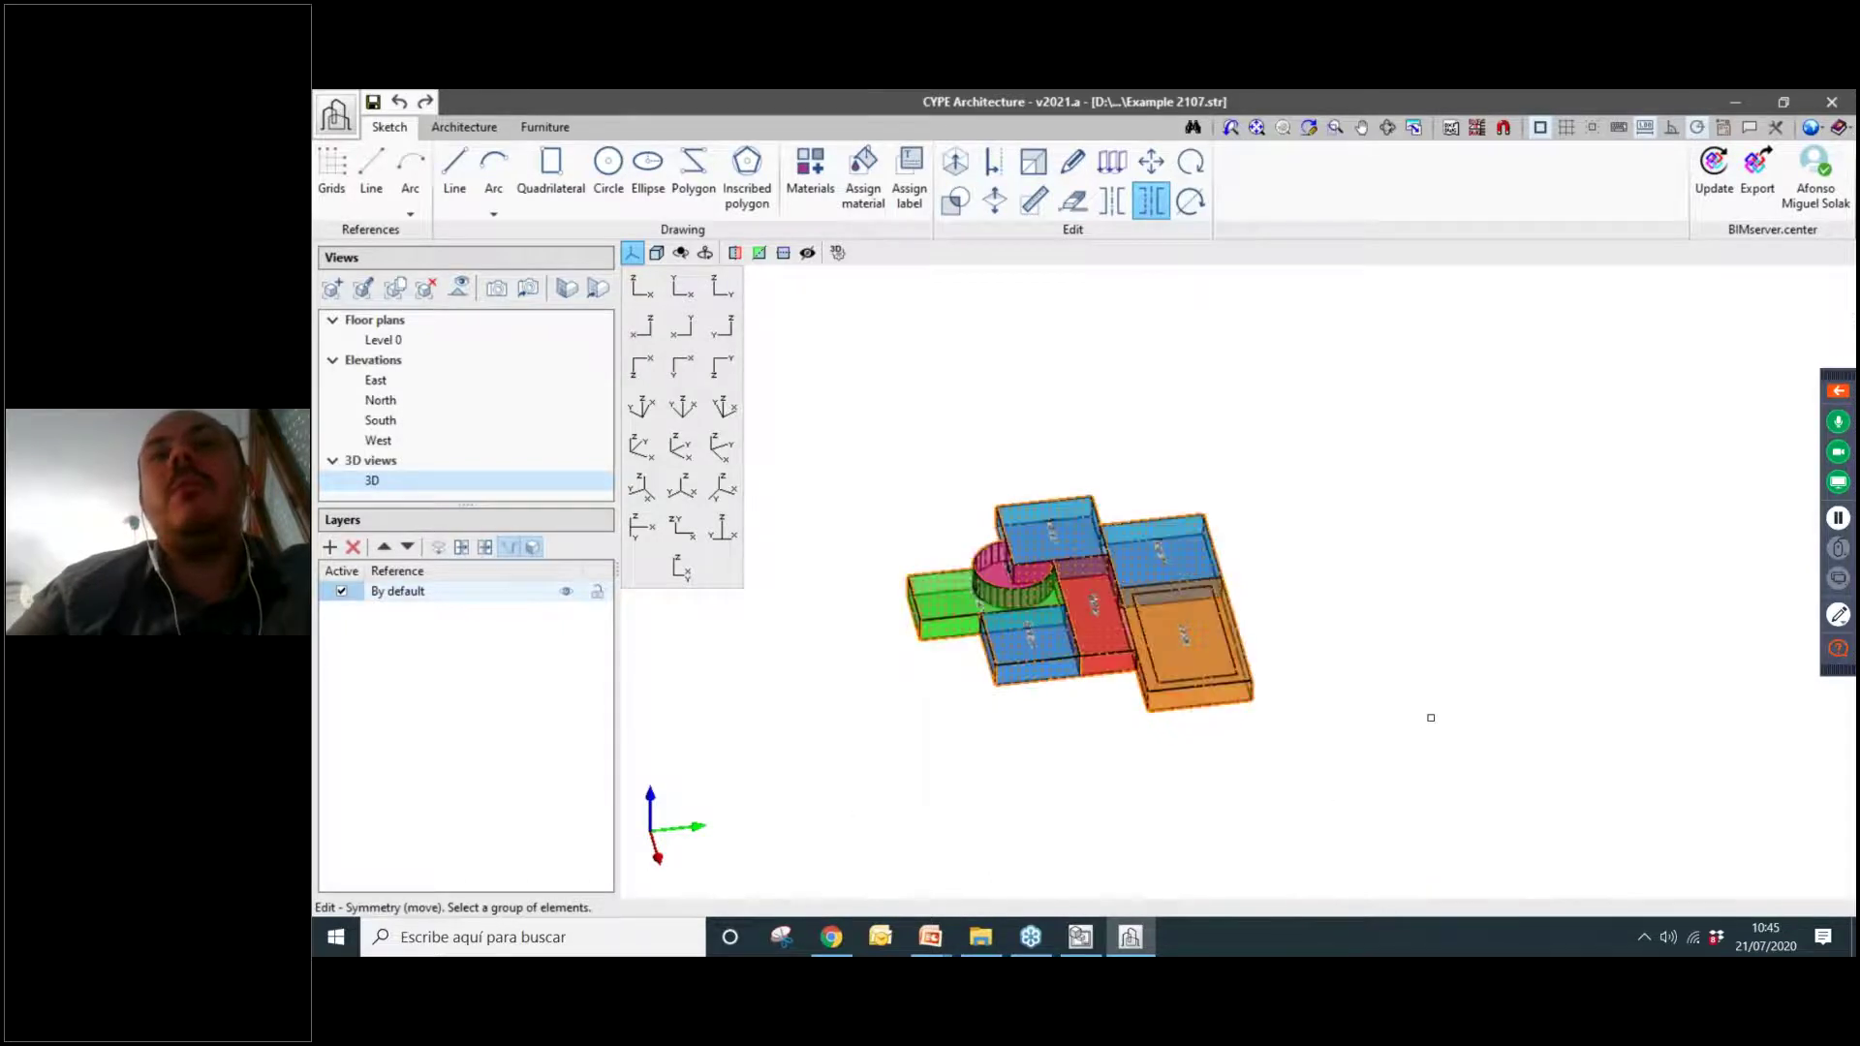
left_click(1673, 129)
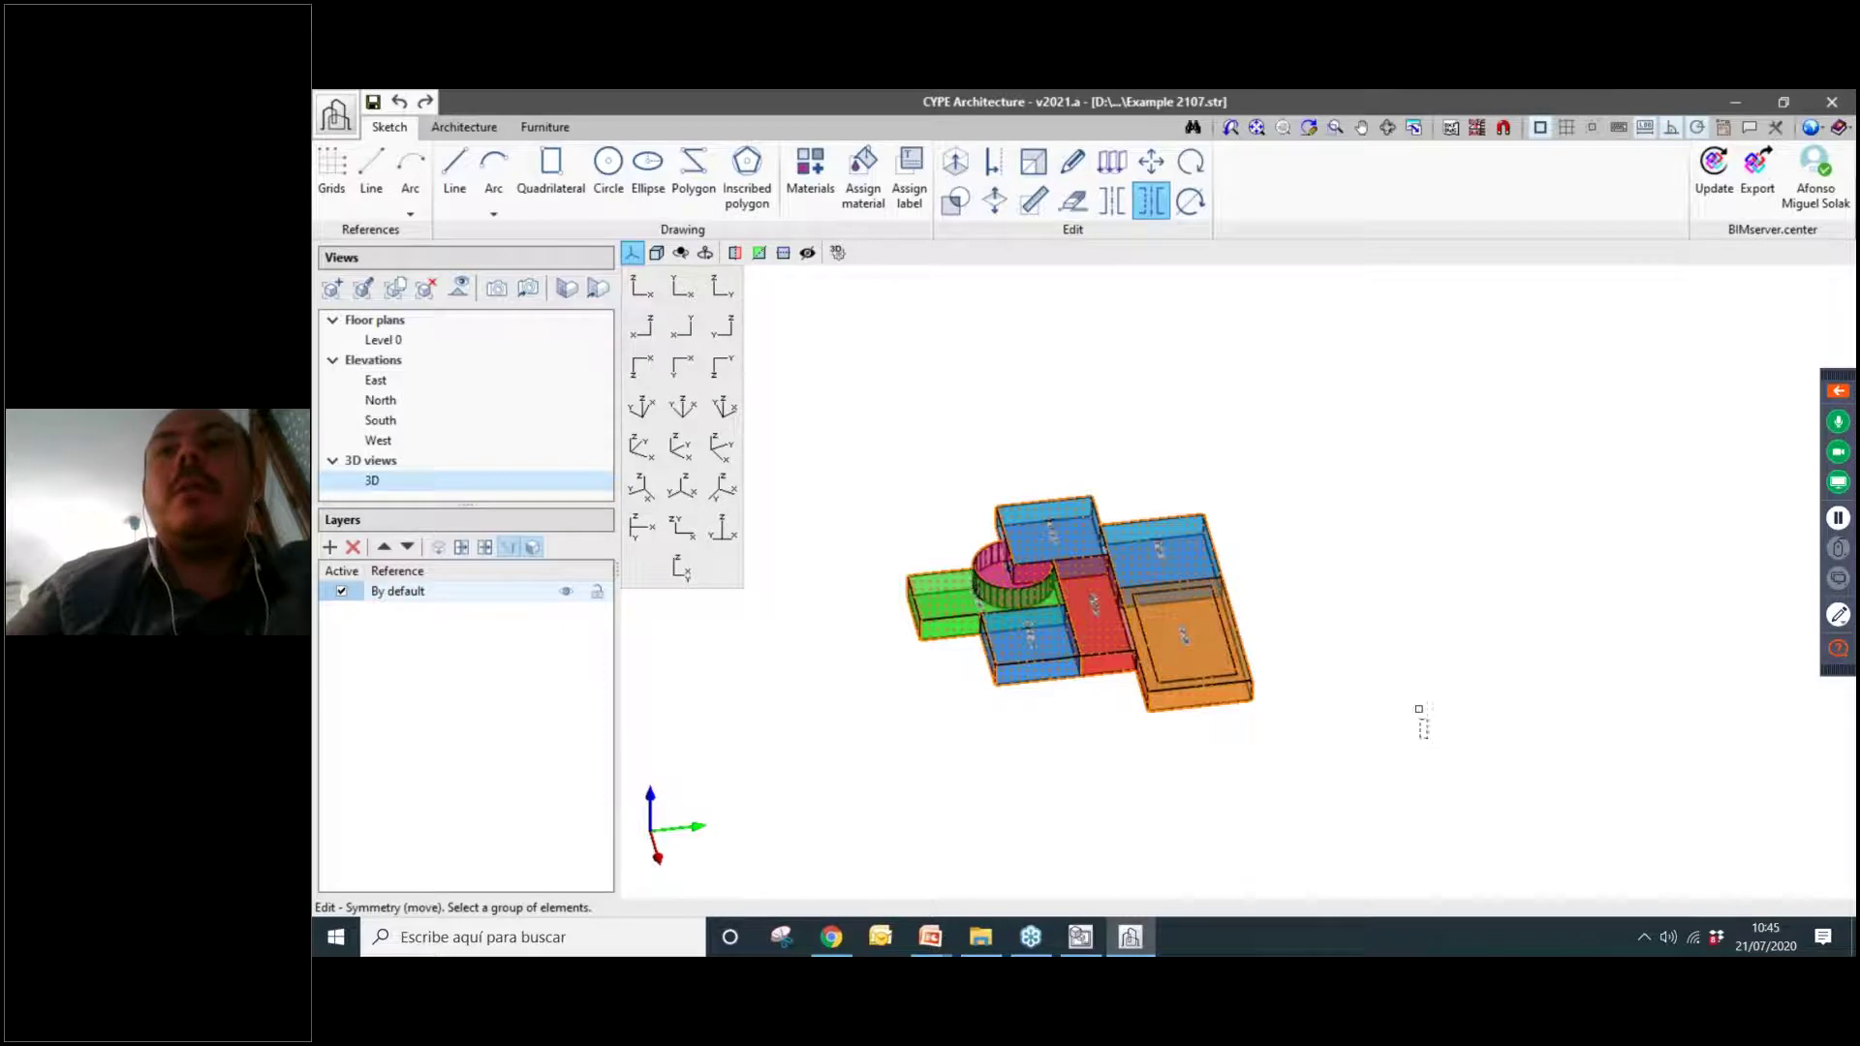
left_click_drag(1367, 639, 839, 478)
right_click(1412, 660)
left_click(1439, 740)
scroll(1366, 523, "down", 3)
middle_click_drag(1383, 540, 1191, 572)
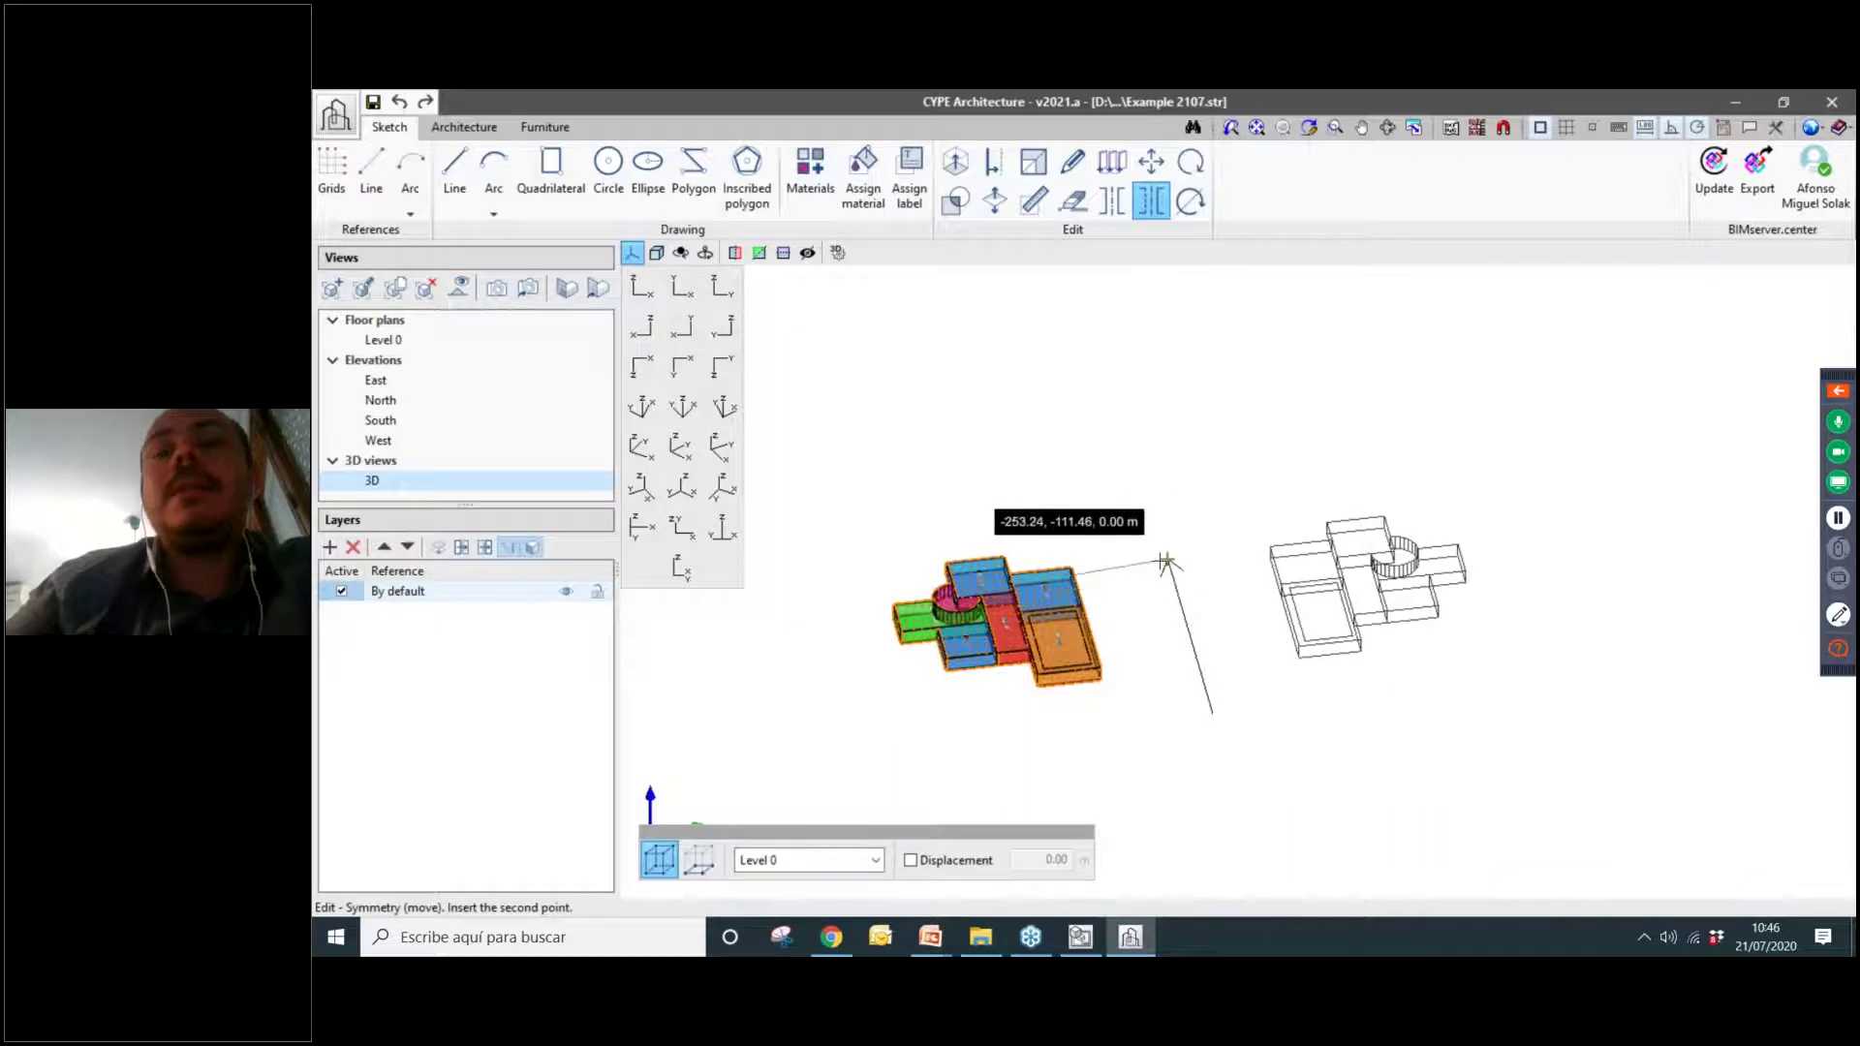
left_click(1168, 562)
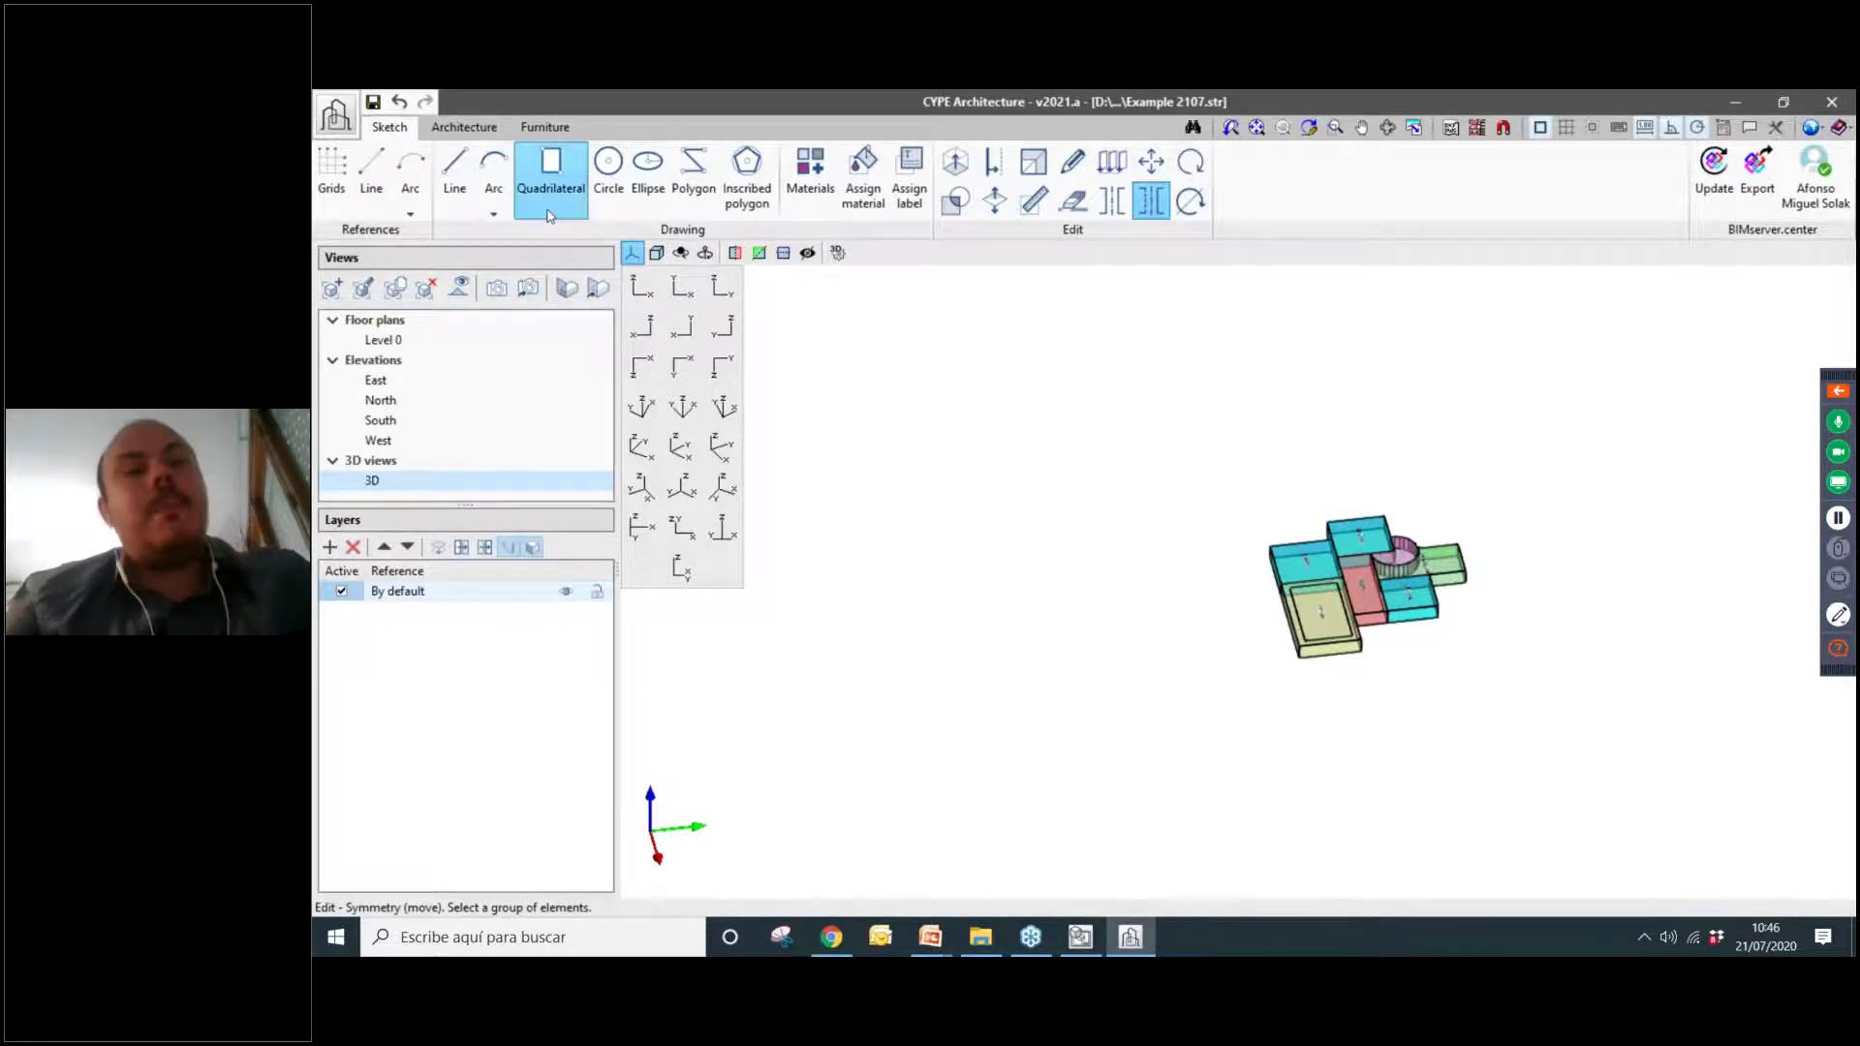
left_click(400, 102)
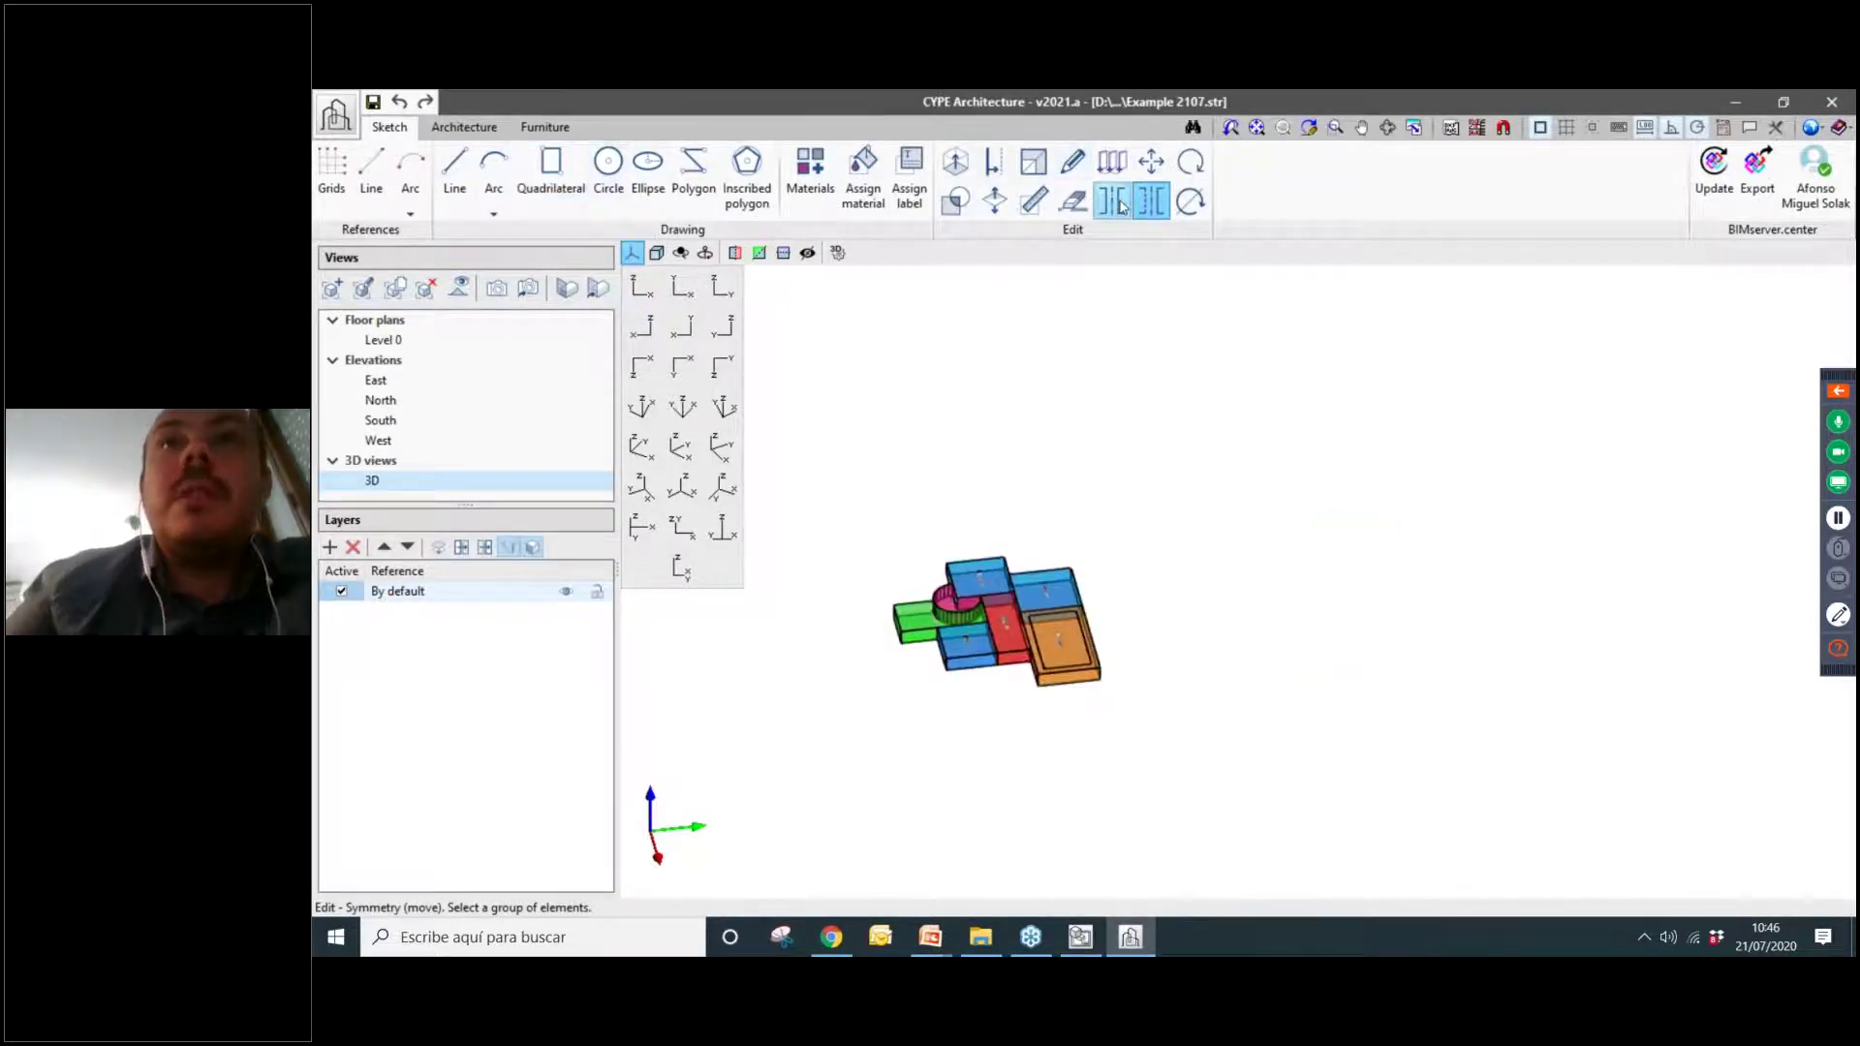
Create a mirrored copy of all room volumes across an axis drawn in the empty space beyond the Garage.
left_click(1152, 201)
left_click_drag(837, 437, 1163, 779)
right_click(1280, 724)
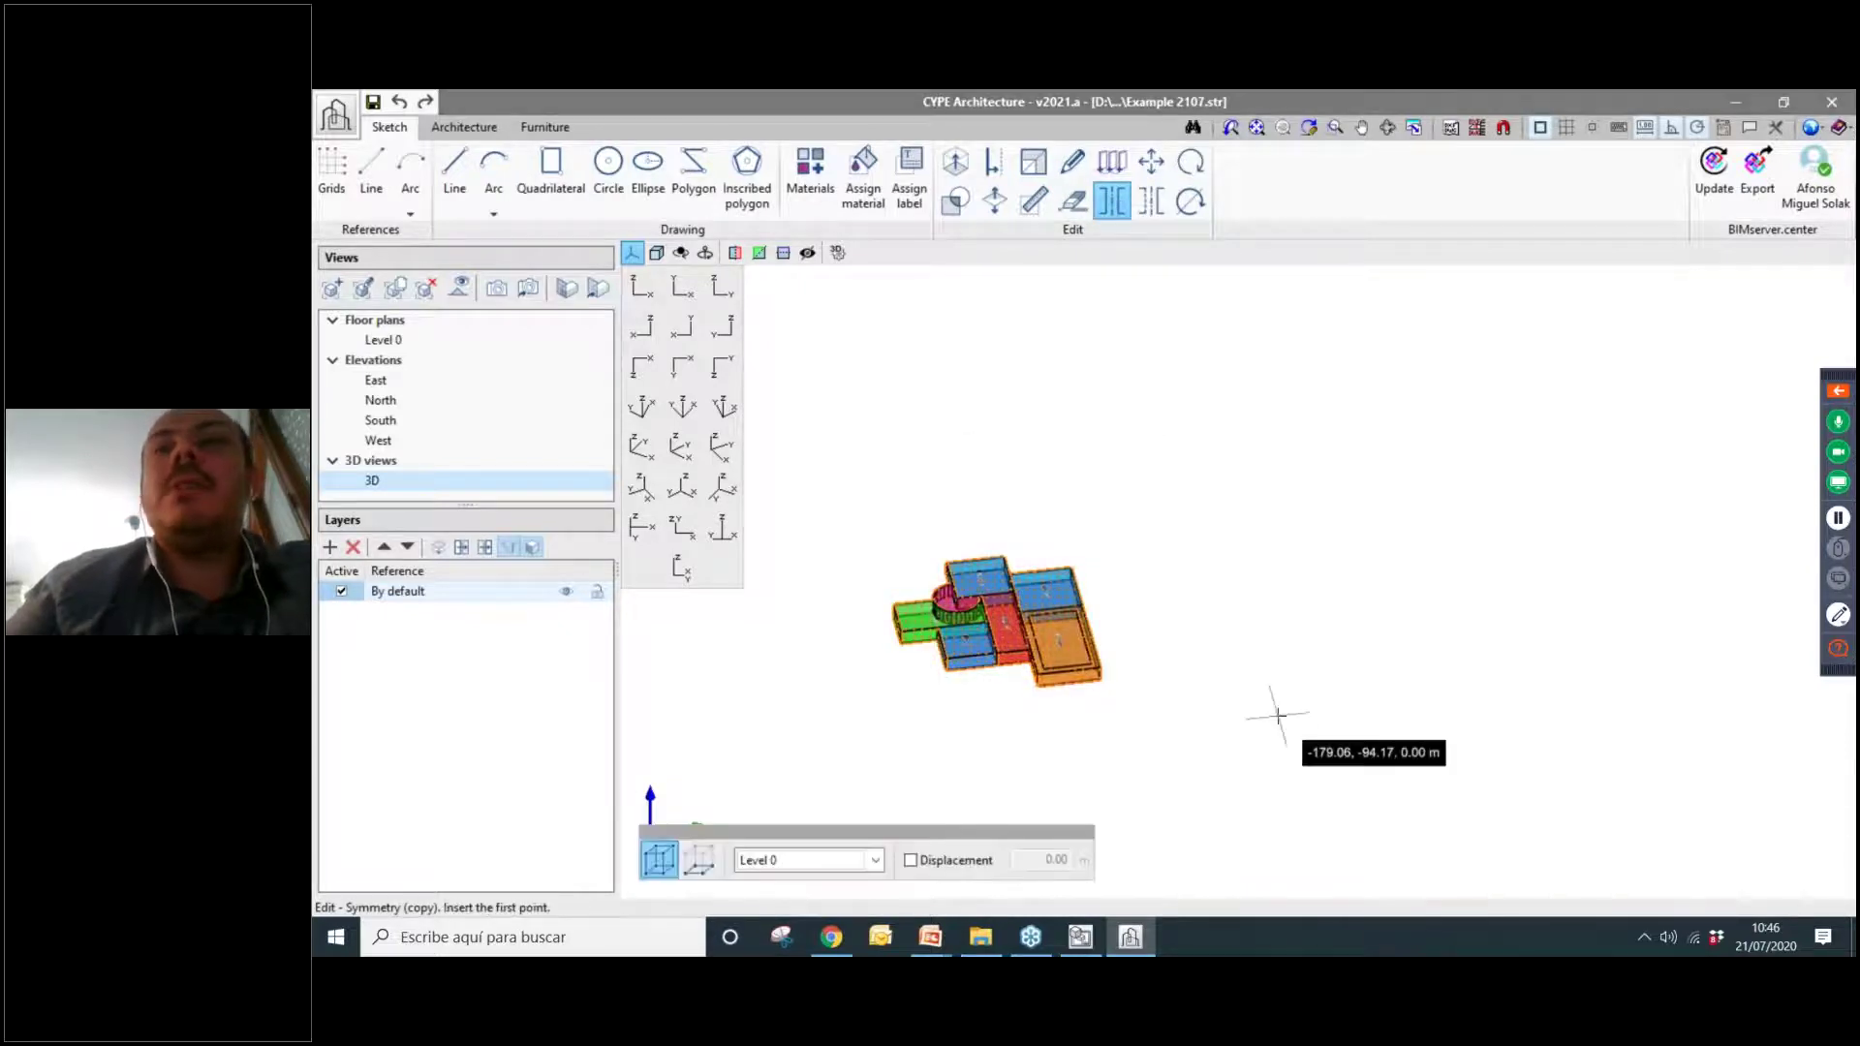
left_click(1275, 717)
left_click(1229, 507)
scroll(1299, 623, "down", 2)
scroll(1528, 652, "up", 3)
scroll(1587, 643, "down", 2)
scroll(1589, 611, "down", 1)
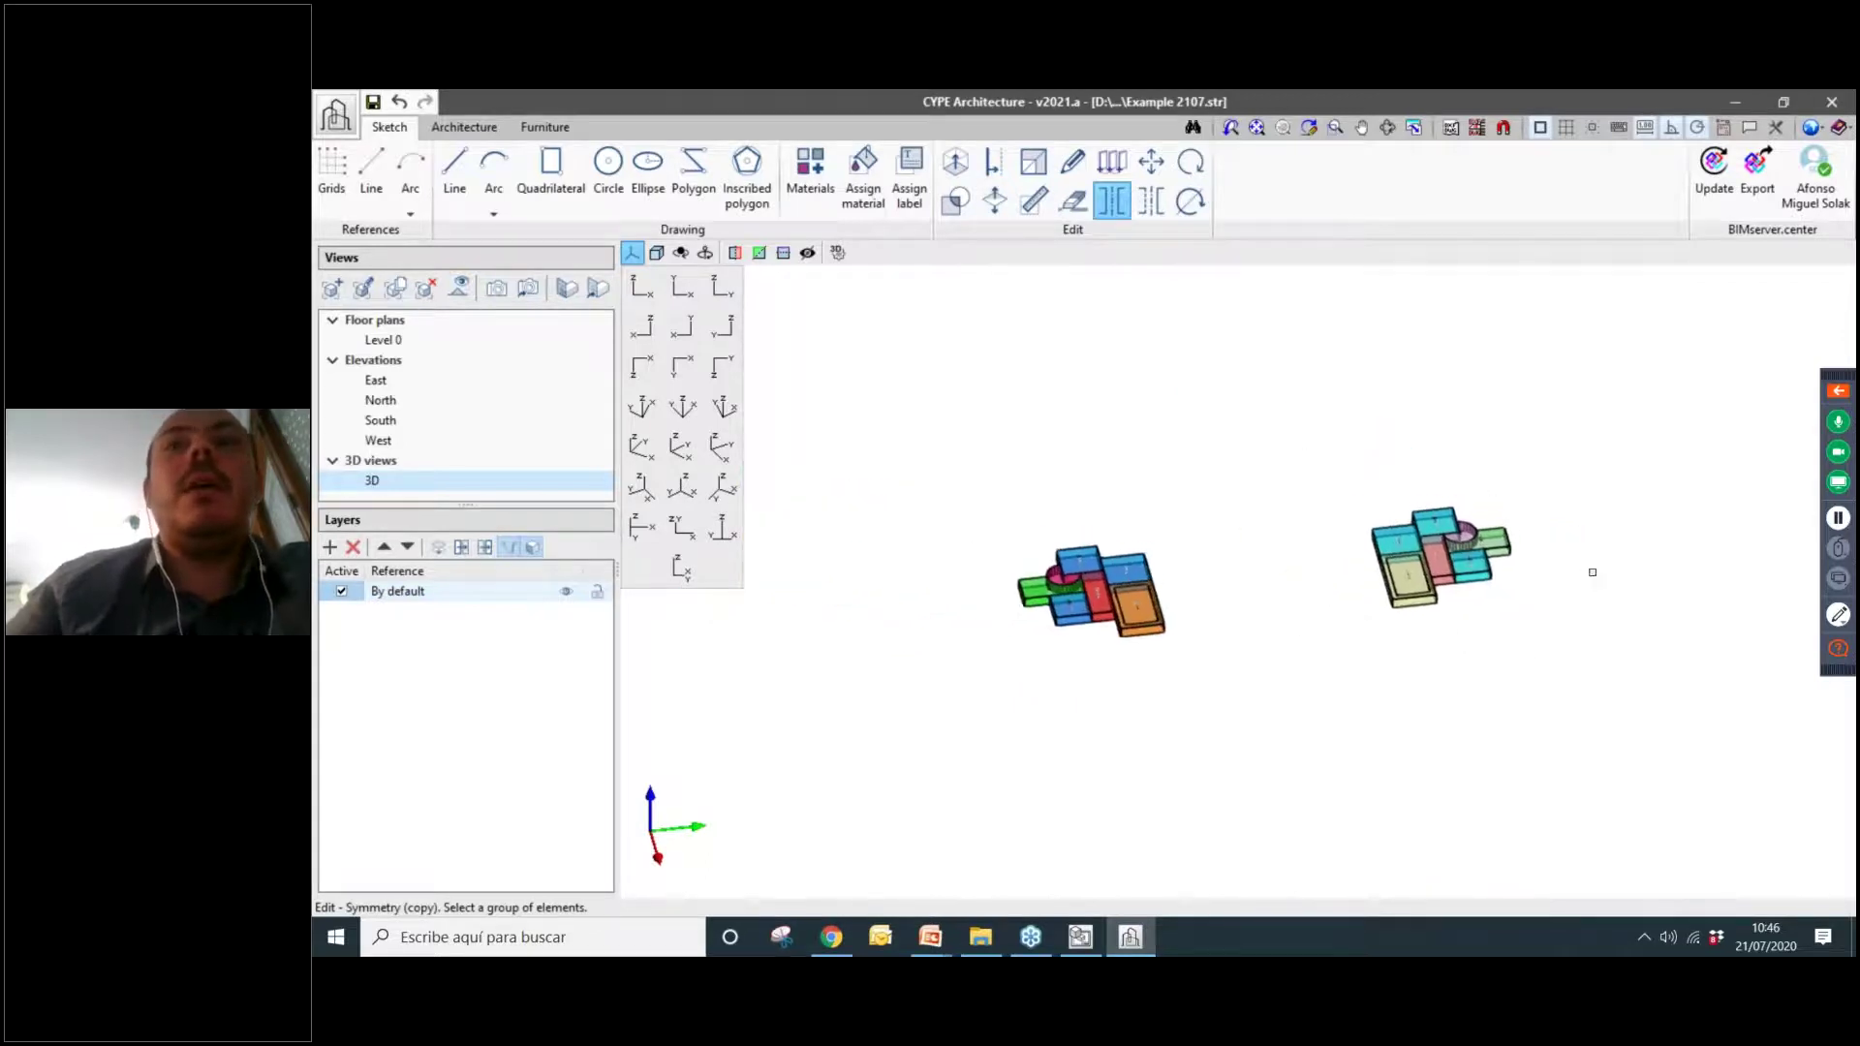
Move the mirrored group of room volumes so its Garage front corner meets the original Garage's adjacent corner.
left_click(1154, 163)
left_click_drag(1354, 411, 1544, 648)
scroll(1400, 611, "up", 2)
right_click(1444, 596)
scroll(1444, 596, "up", 5)
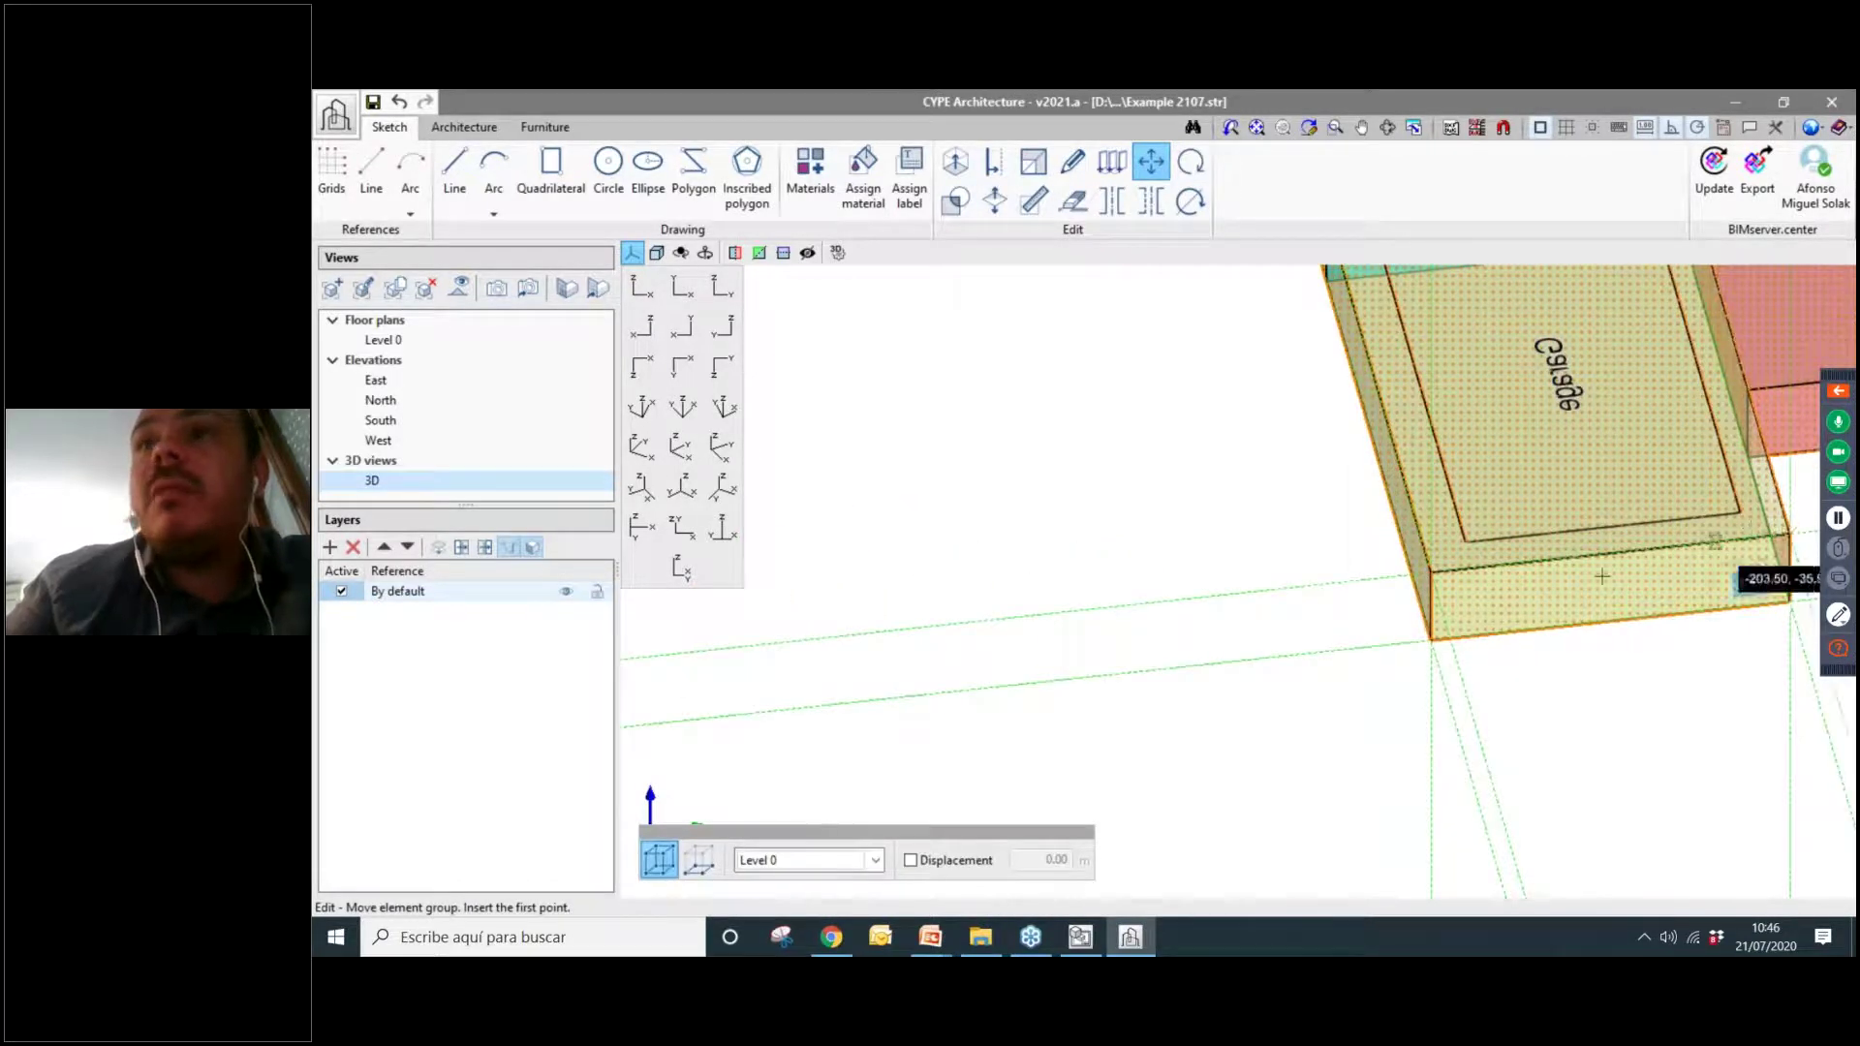
scroll(1551, 533, "down", 6)
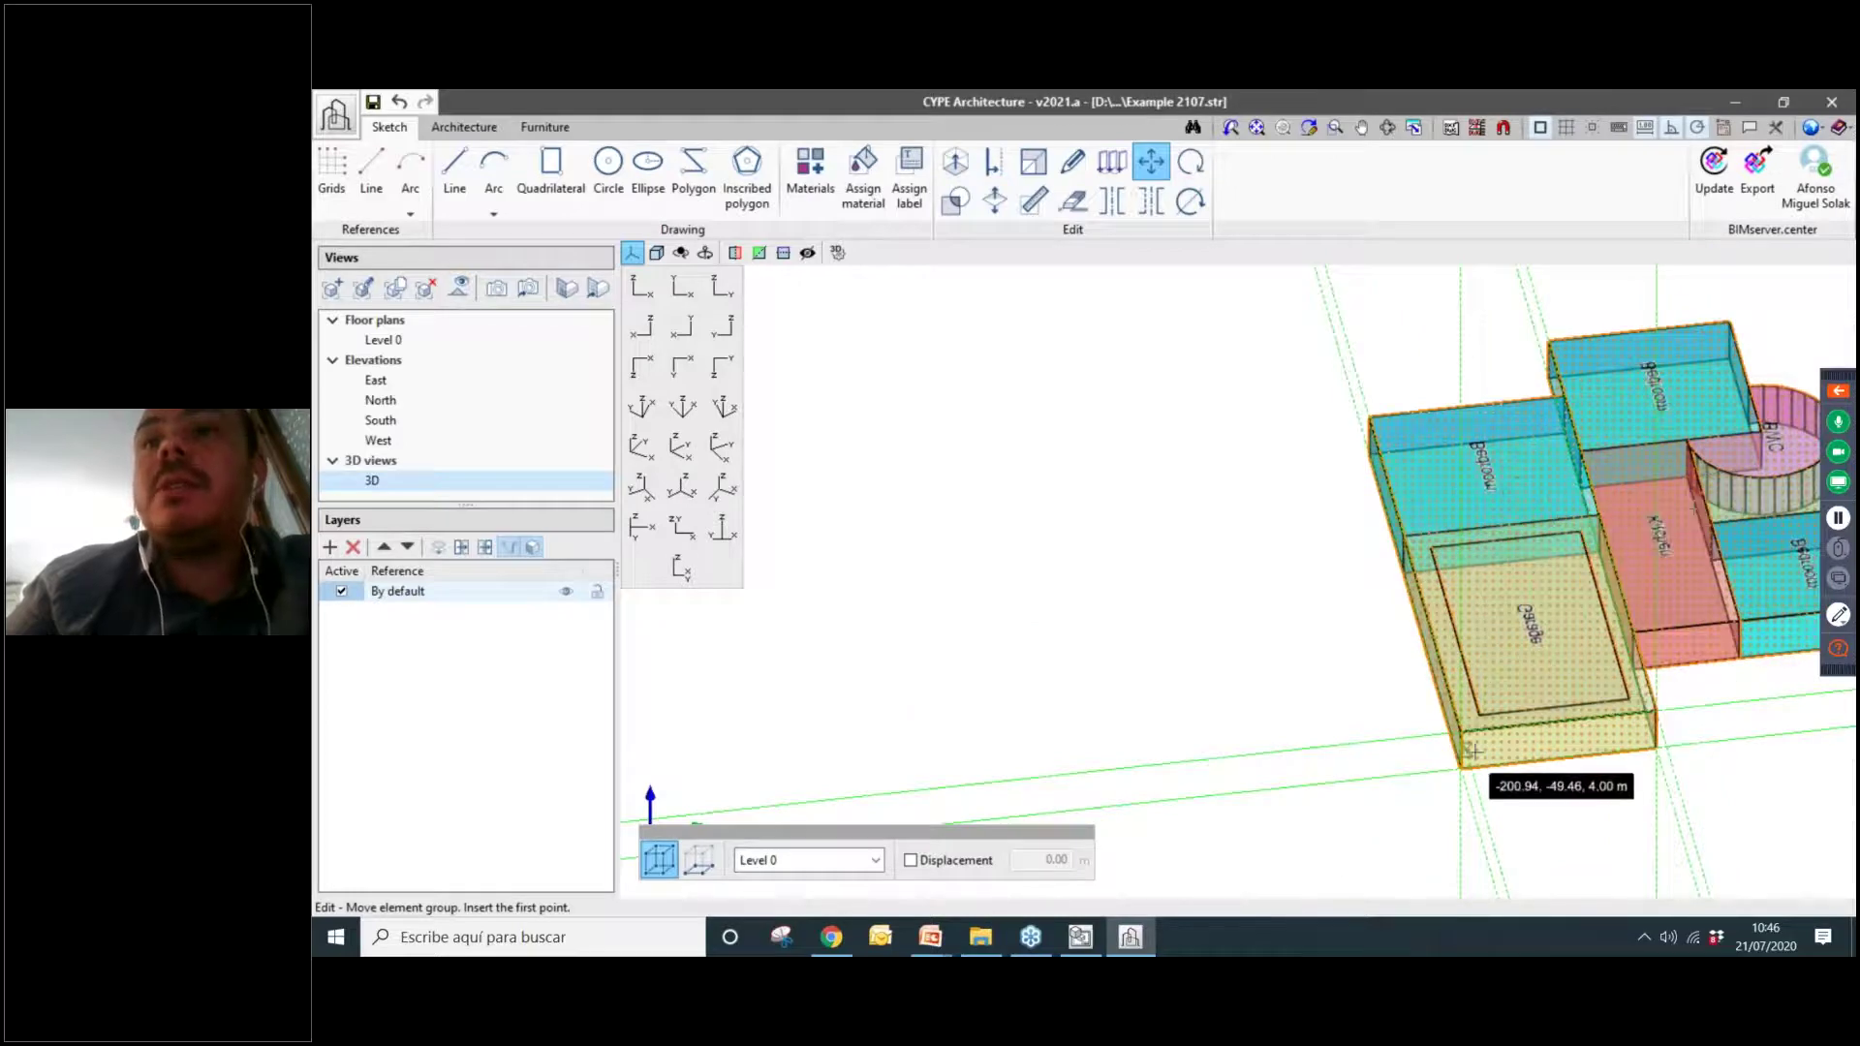
scroll(1441, 729, "up", 4)
left_click(1440, 683)
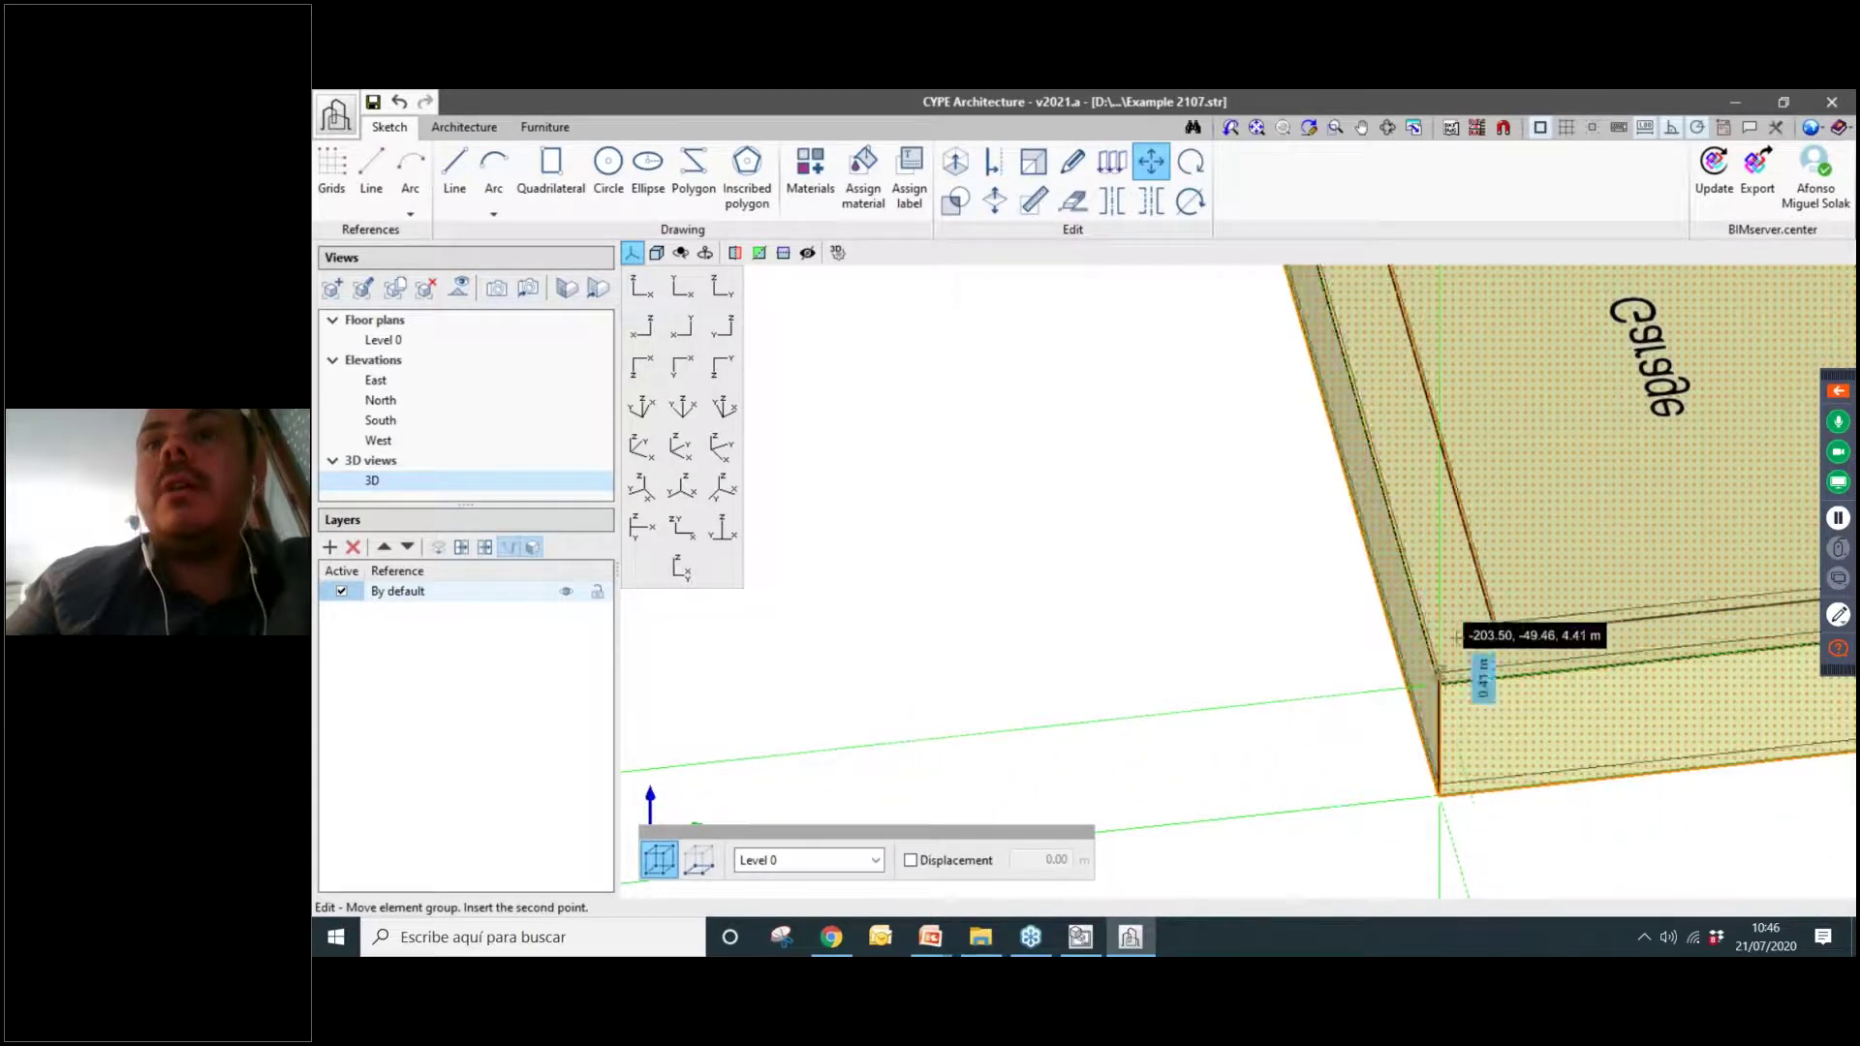
scroll(1453, 668, "down", 5)
scroll(1253, 612, "up", 6)
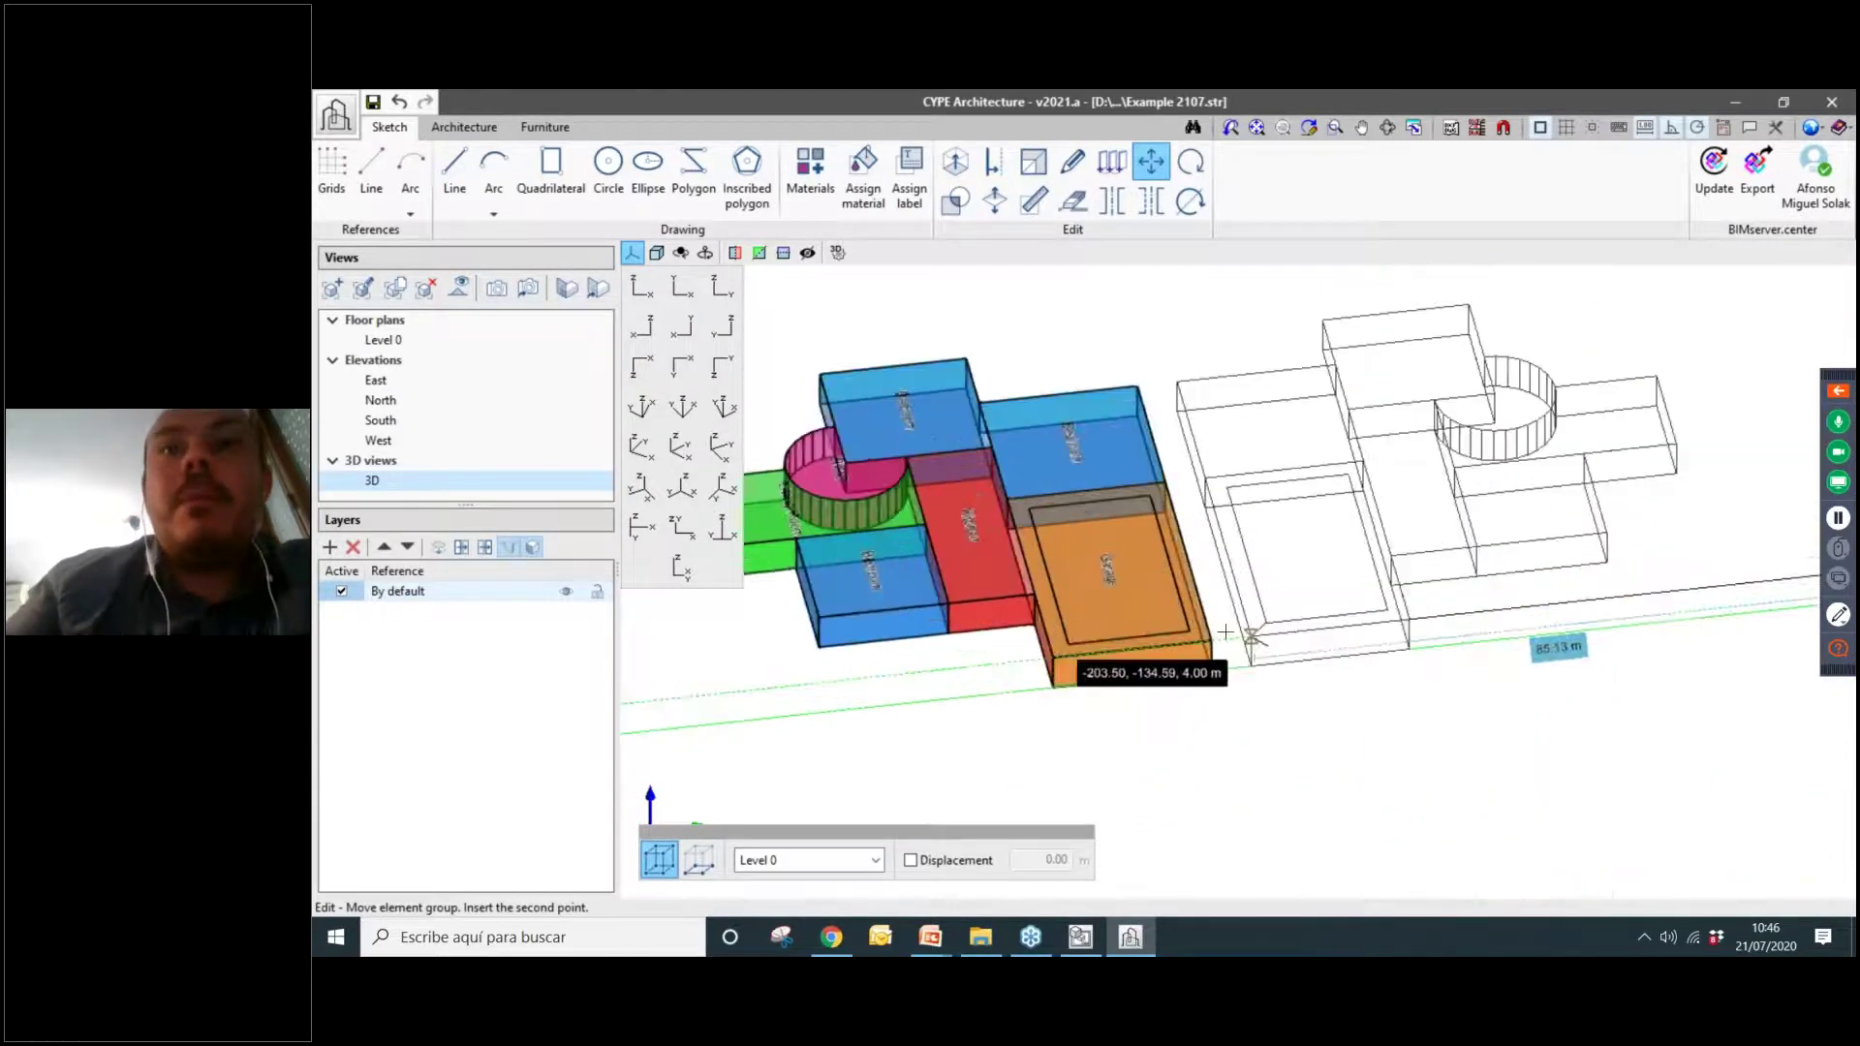
left_click(1204, 651)
scroll(1259, 679, "down", 8)
middle_click_drag(1273, 742, 1315, 756)
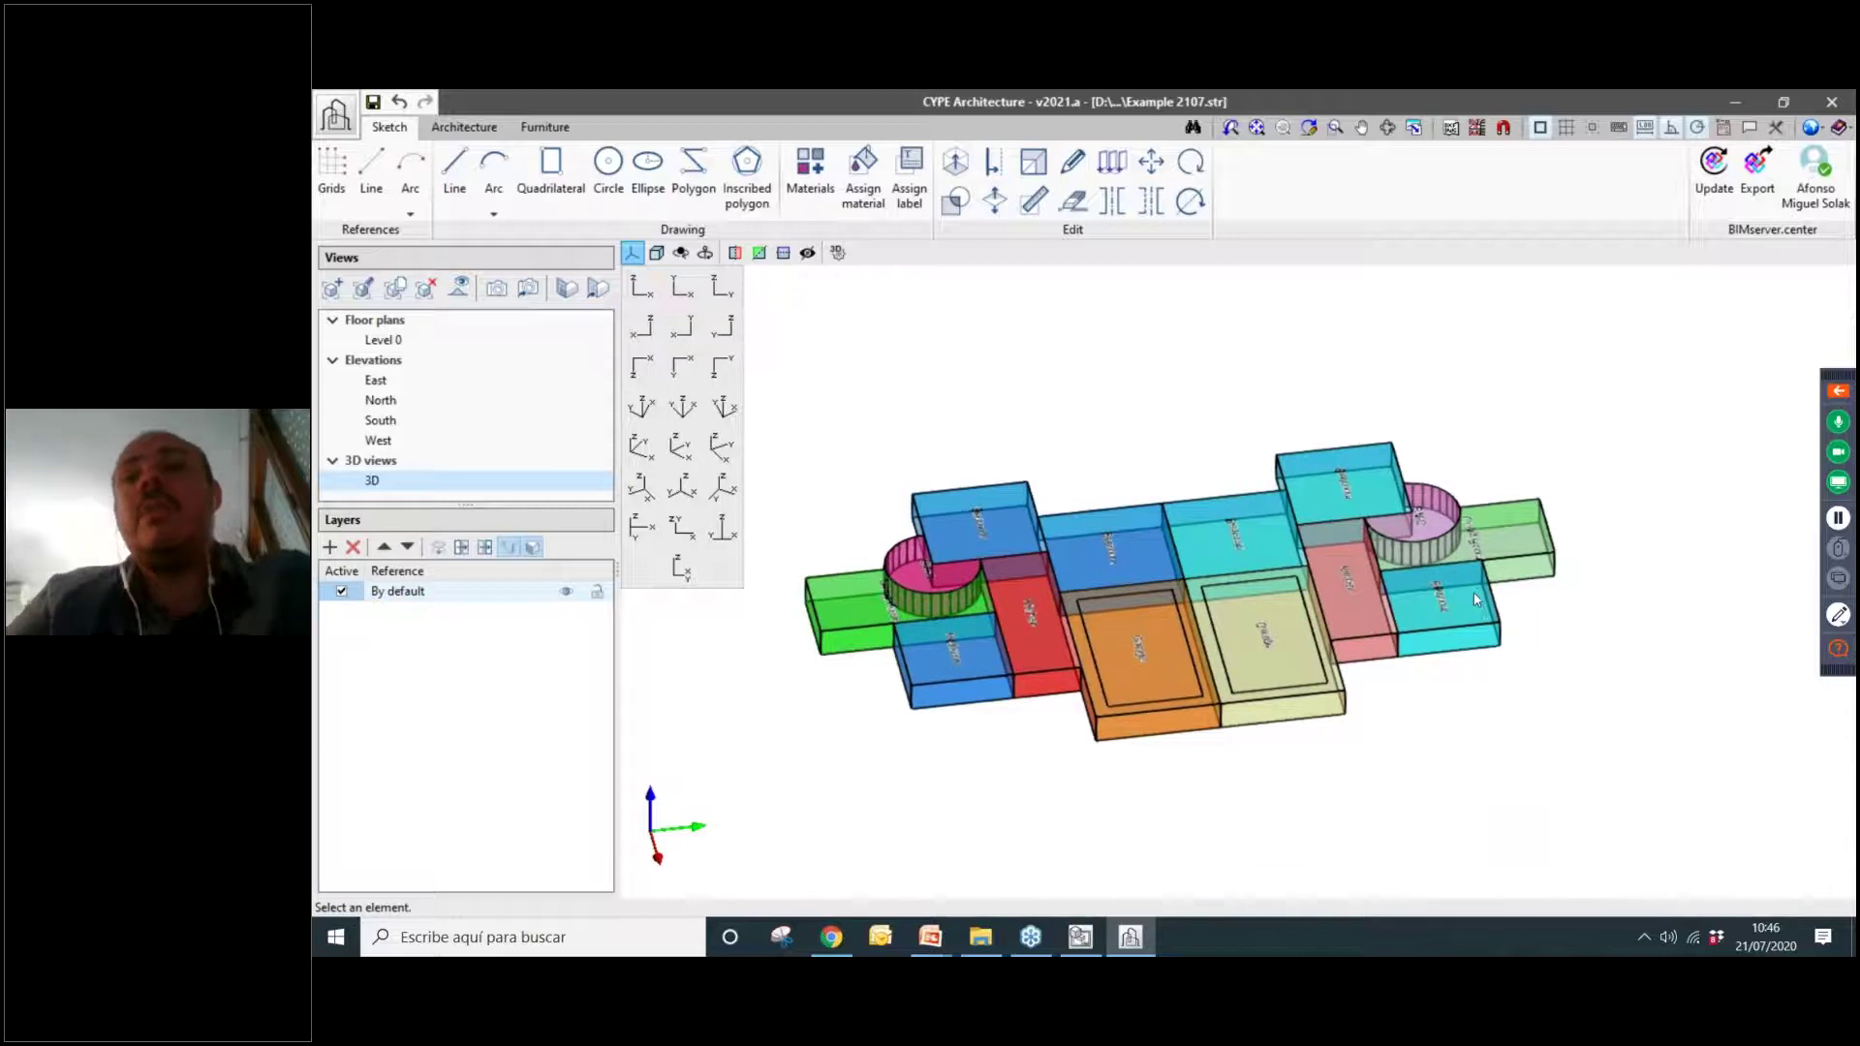
scroll(1465, 676, "down", 5)
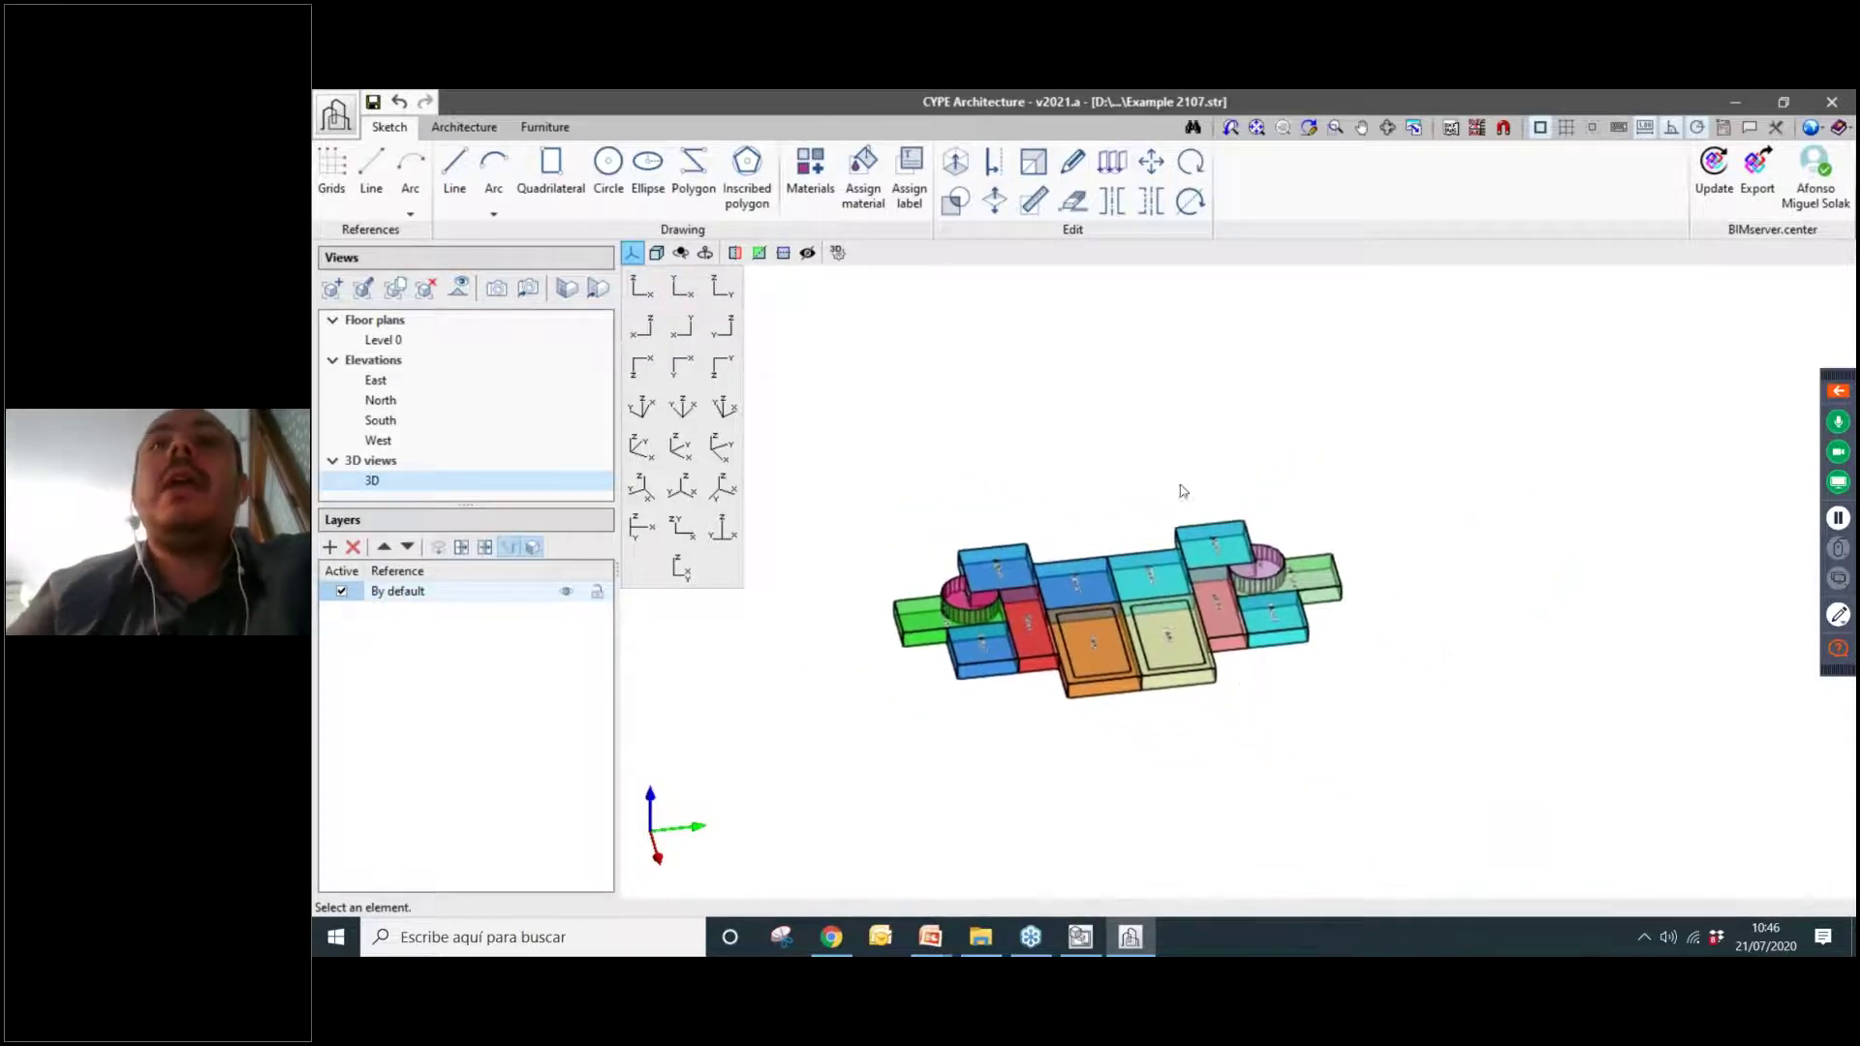
Copy all room volumes repeatedly upwards from the front Bedroom's base corner to stack several storeys.
left_click(1195, 199)
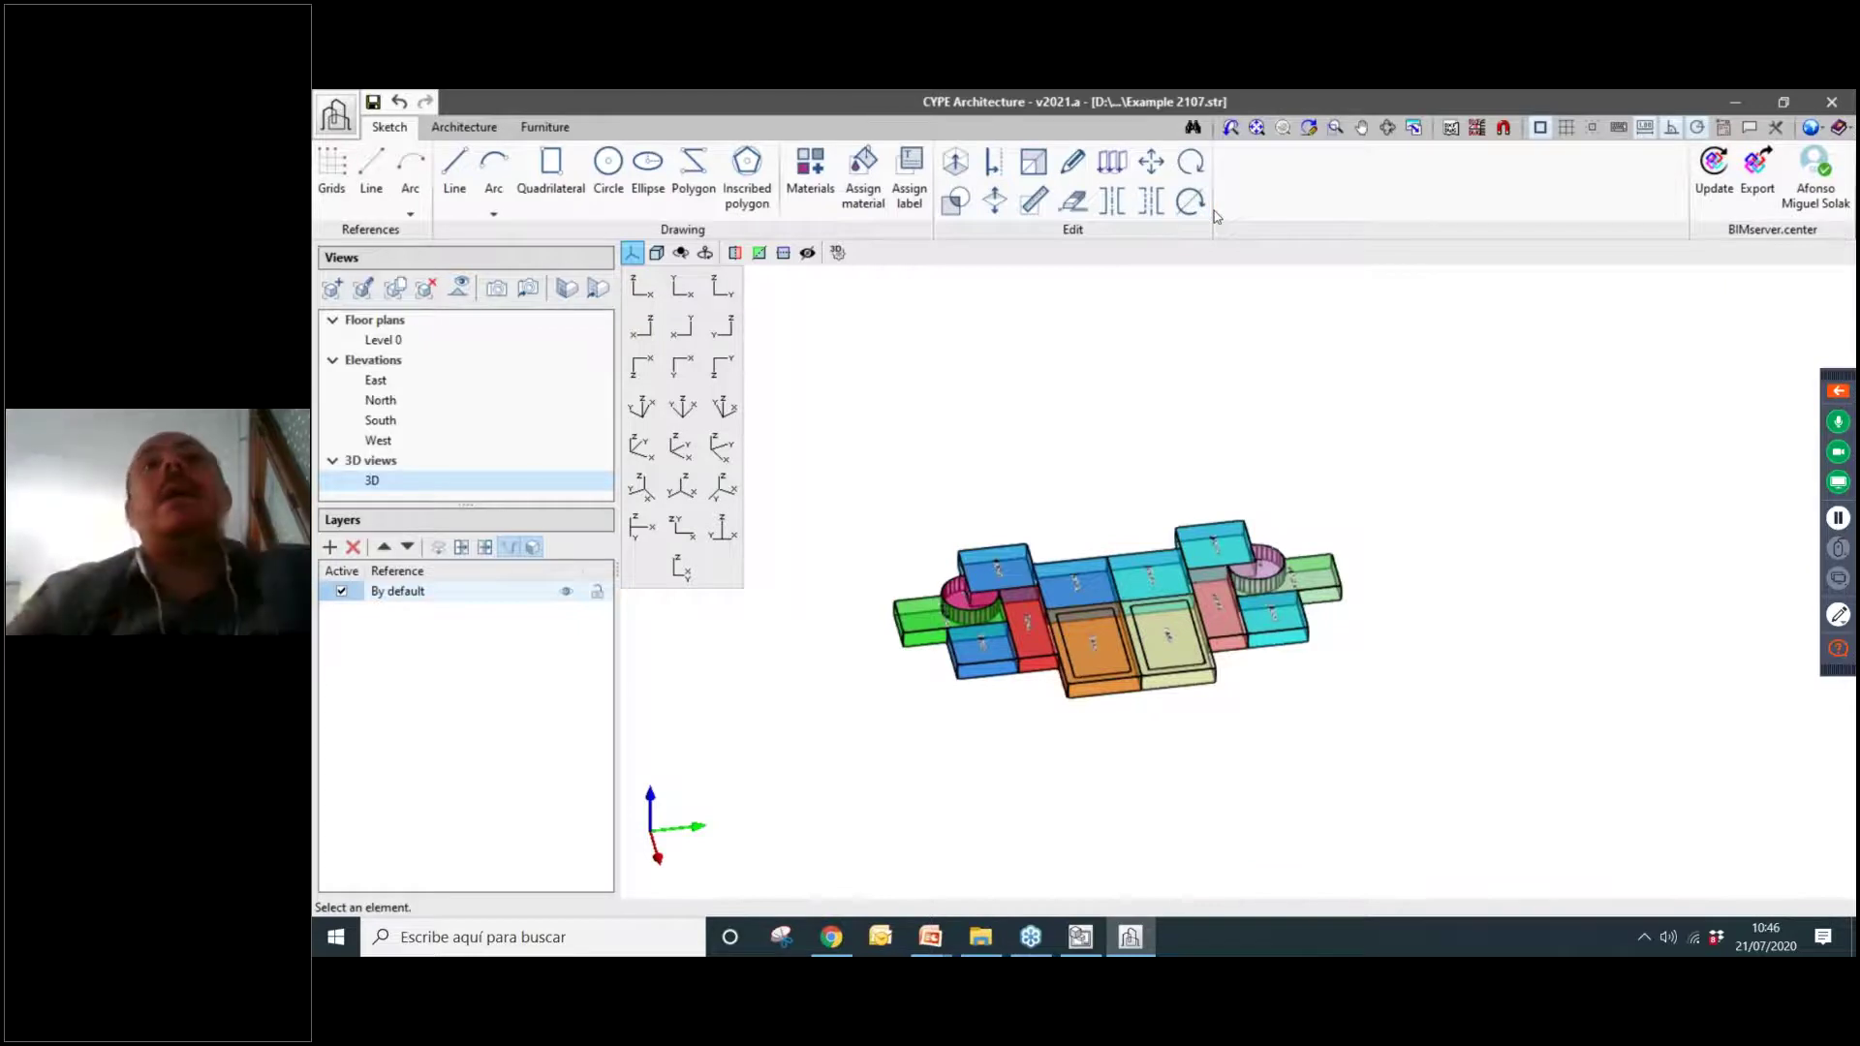
left_click(1113, 163)
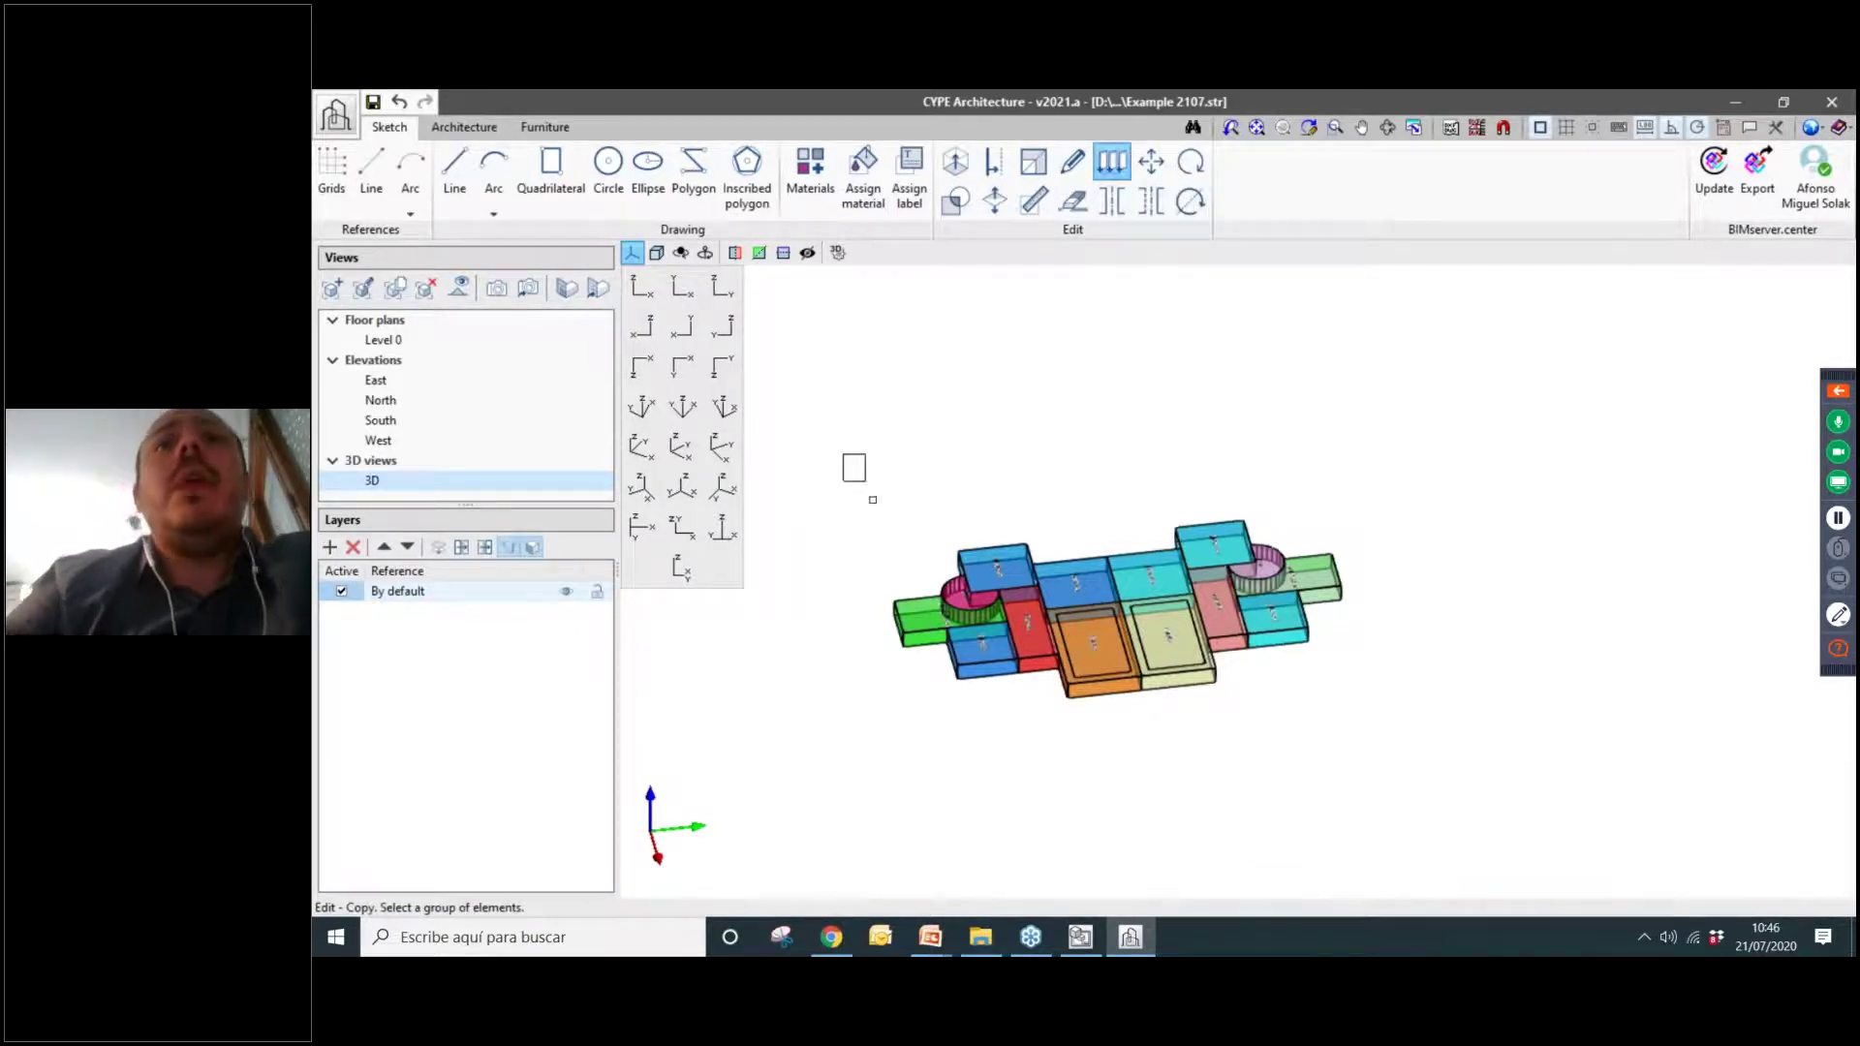
left_click_drag(872, 500, 1619, 801)
right_click(1337, 772)
scroll(1030, 730, "up", 3)
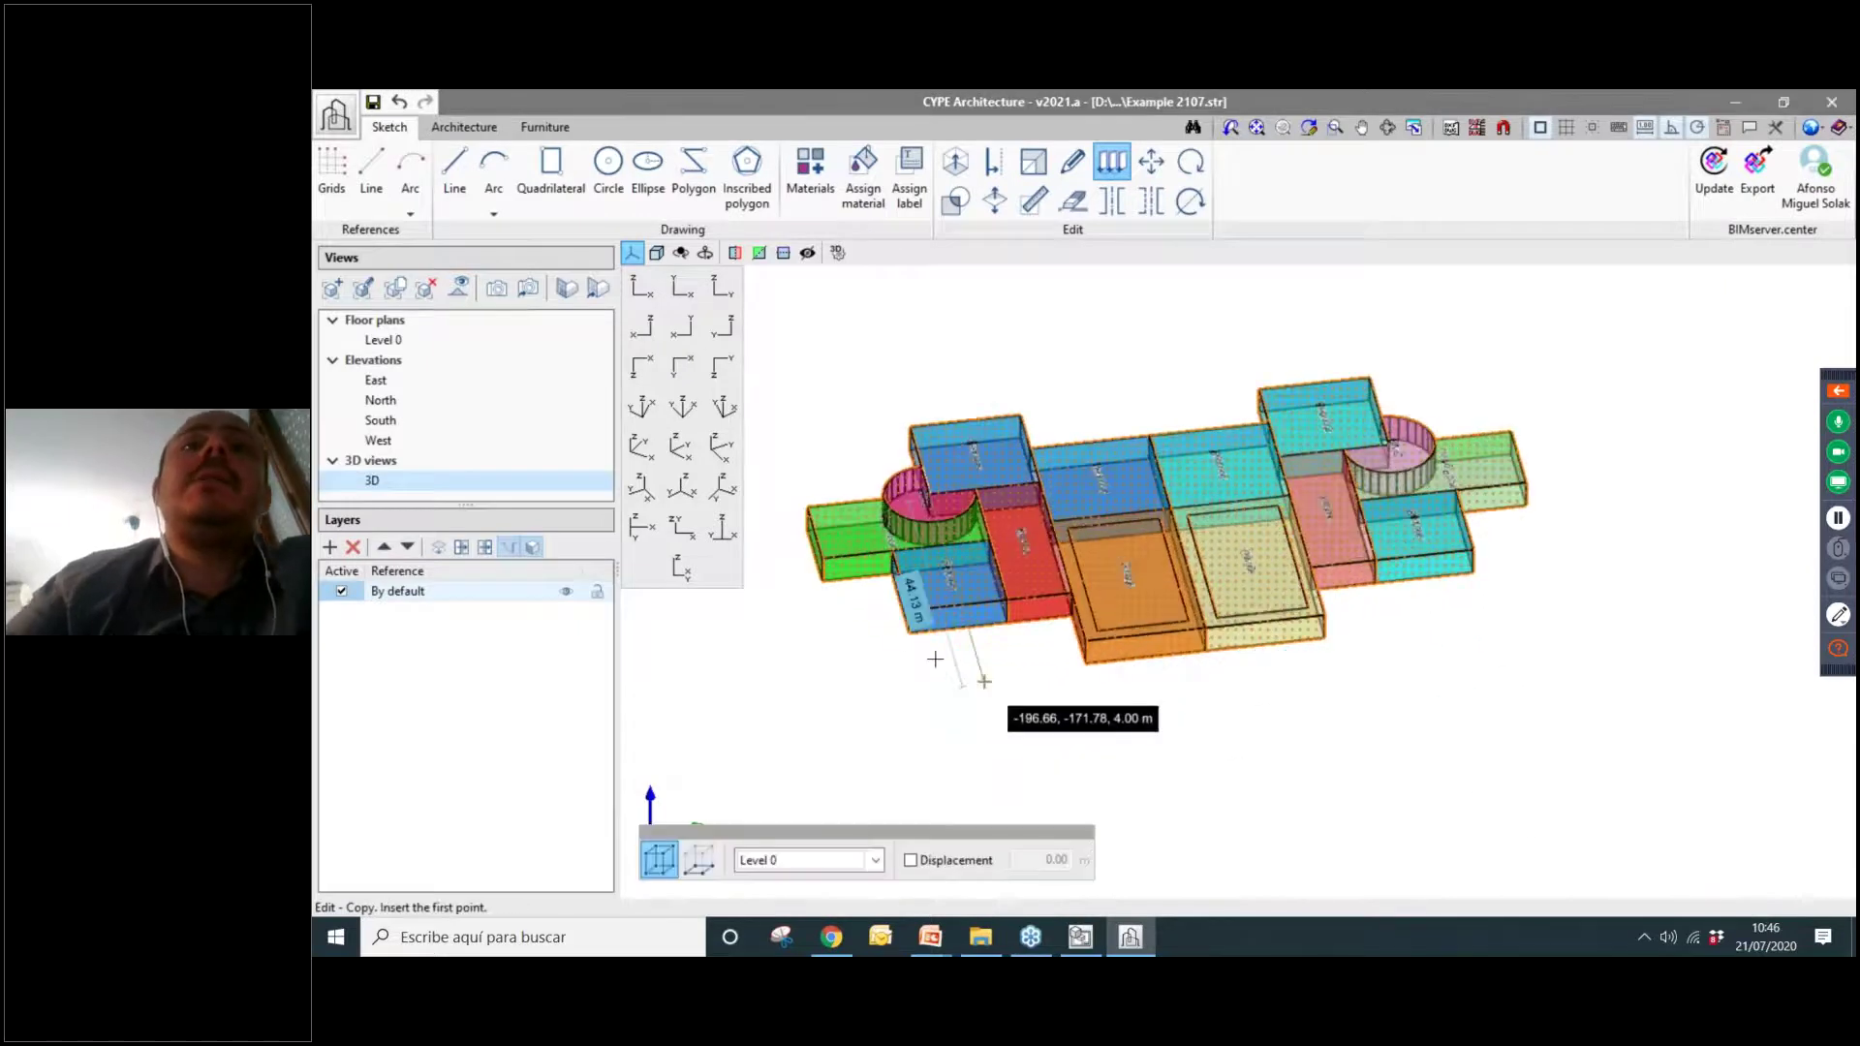
scroll(985, 681, "up", 4)
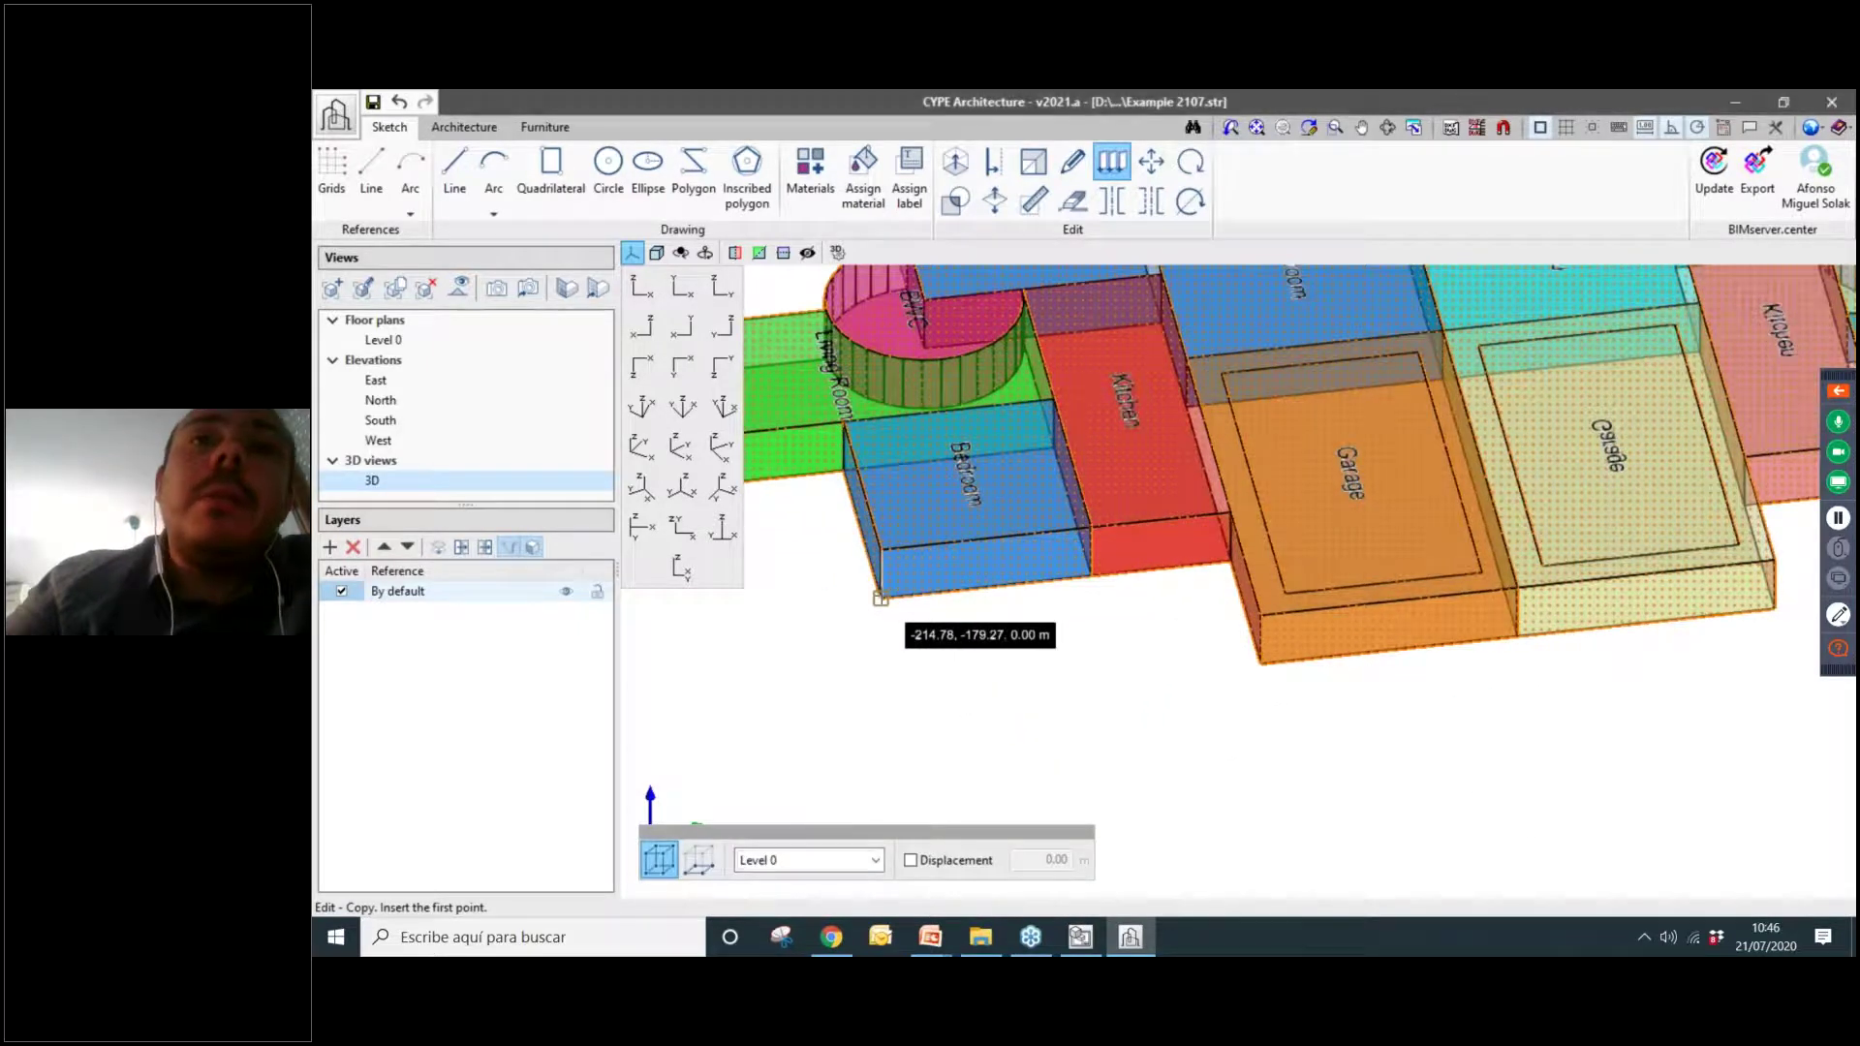
left_click(880, 598)
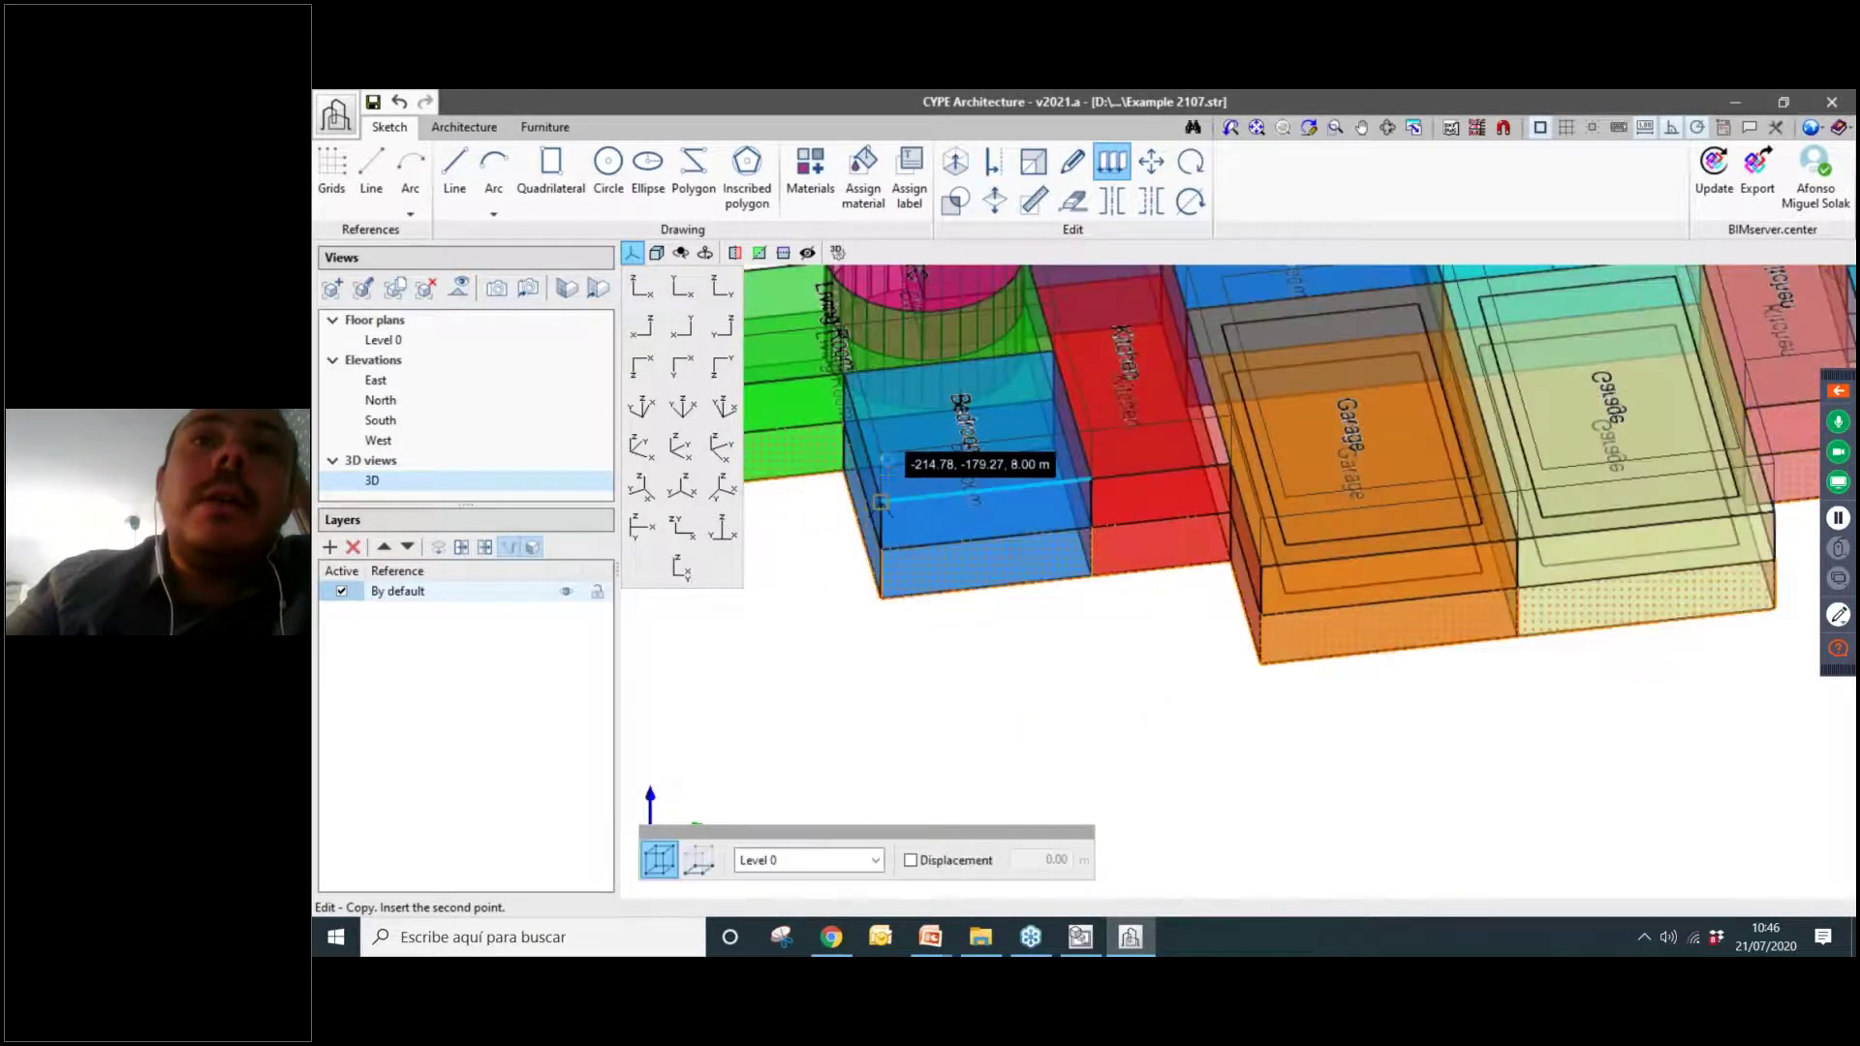
left_click(880, 501)
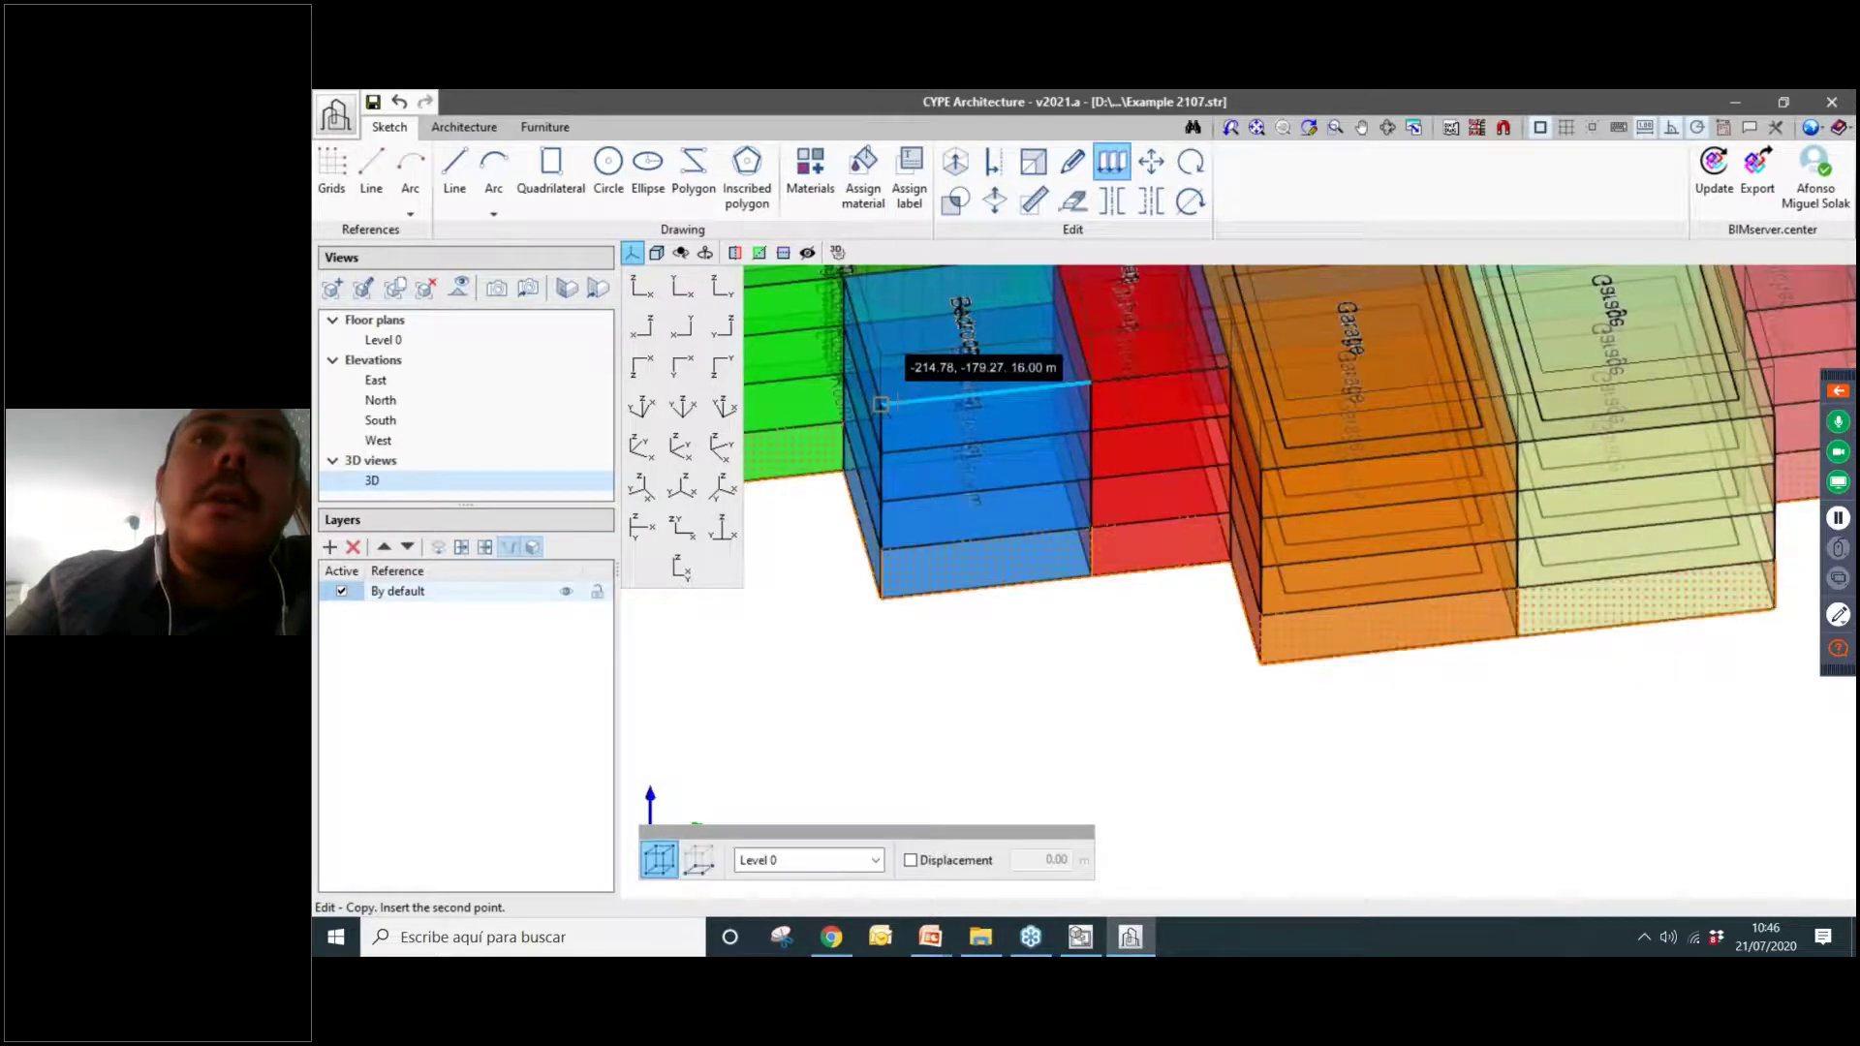
scroll(1117, 648, "down", 5)
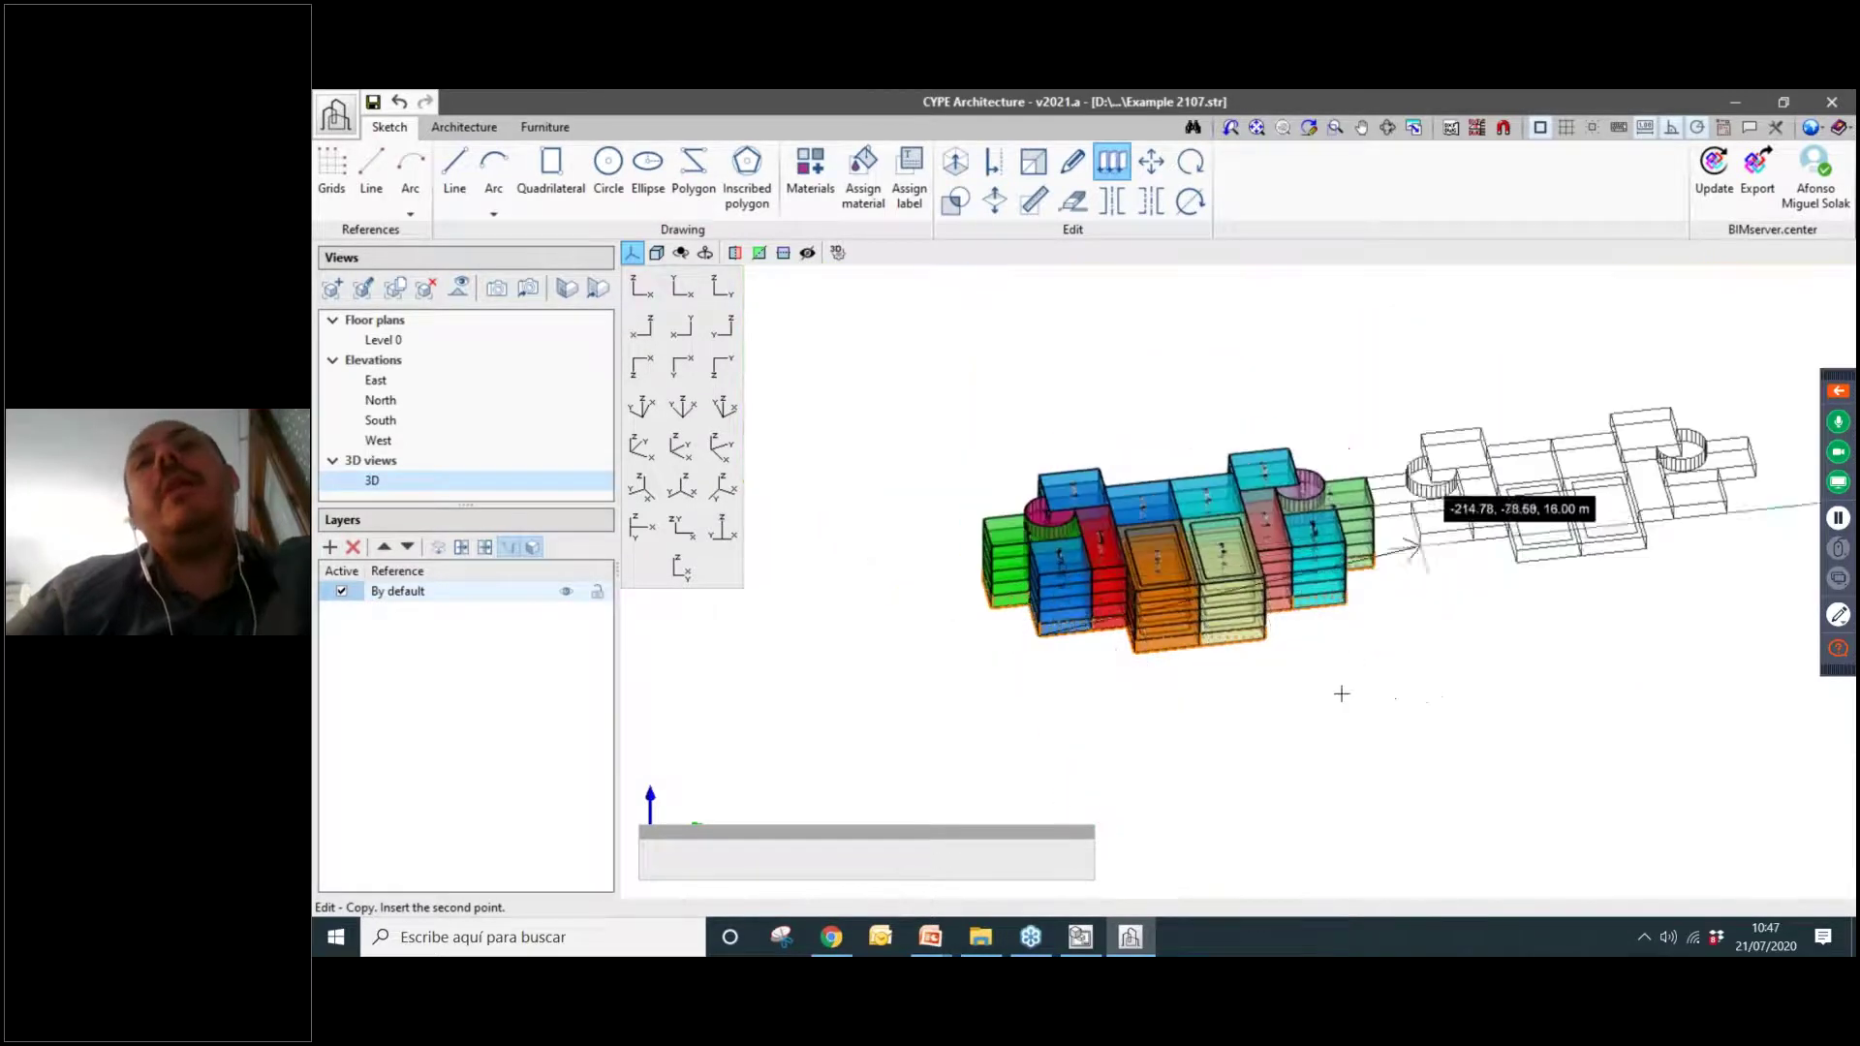
scroll(1231, 663, "up", 5)
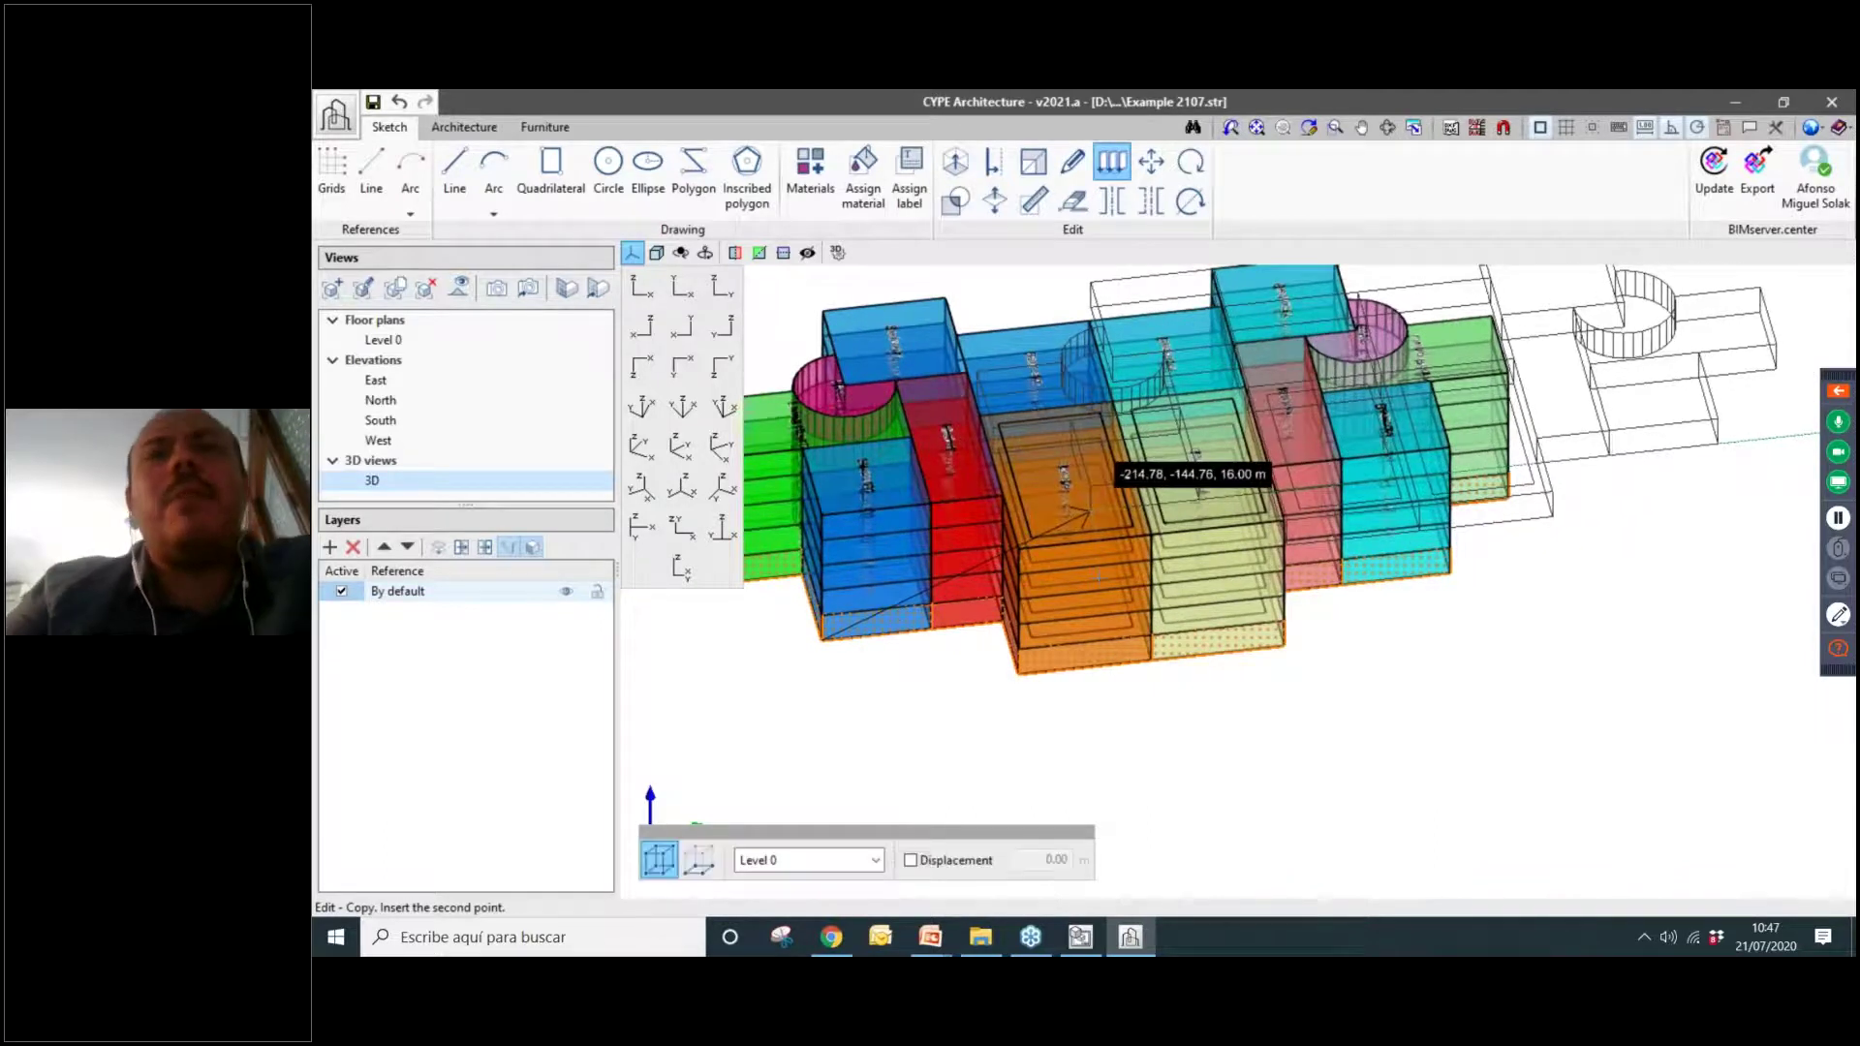
scroll(1284, 668, "down", 4)
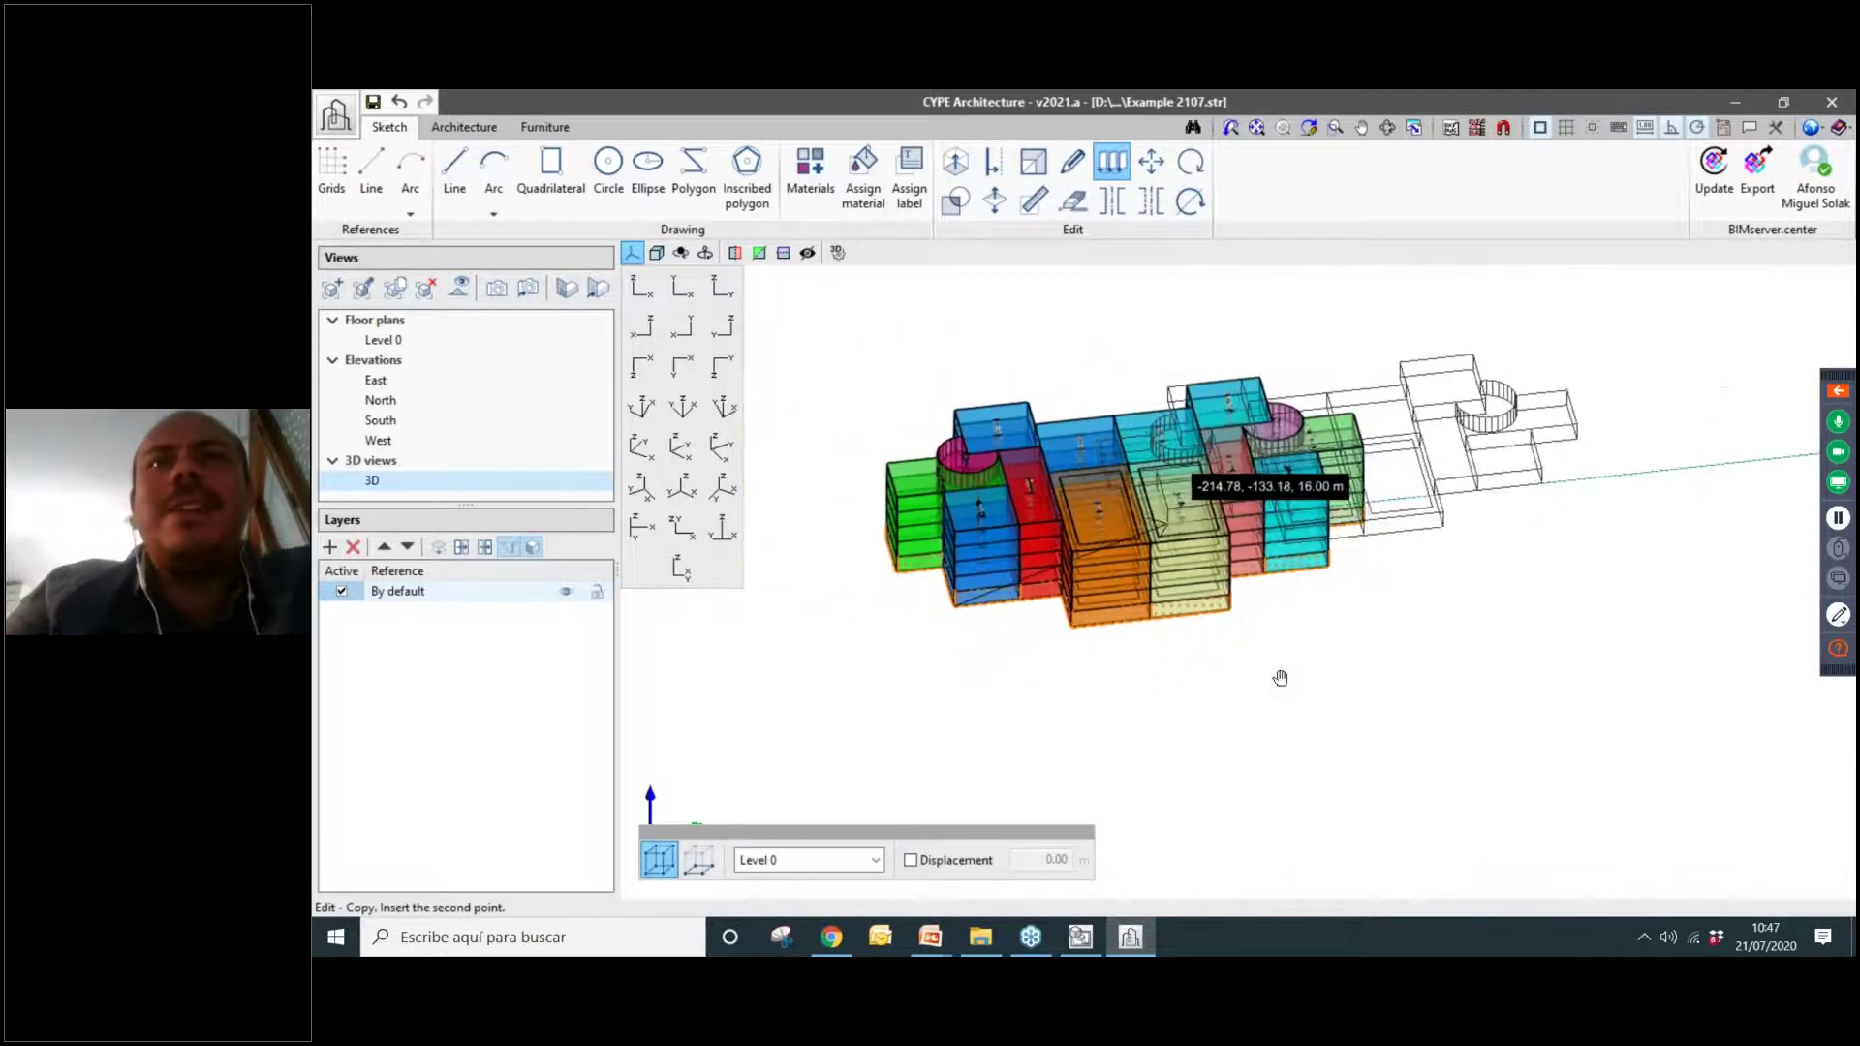
middle_click_drag(1280, 682, 1017, 416)
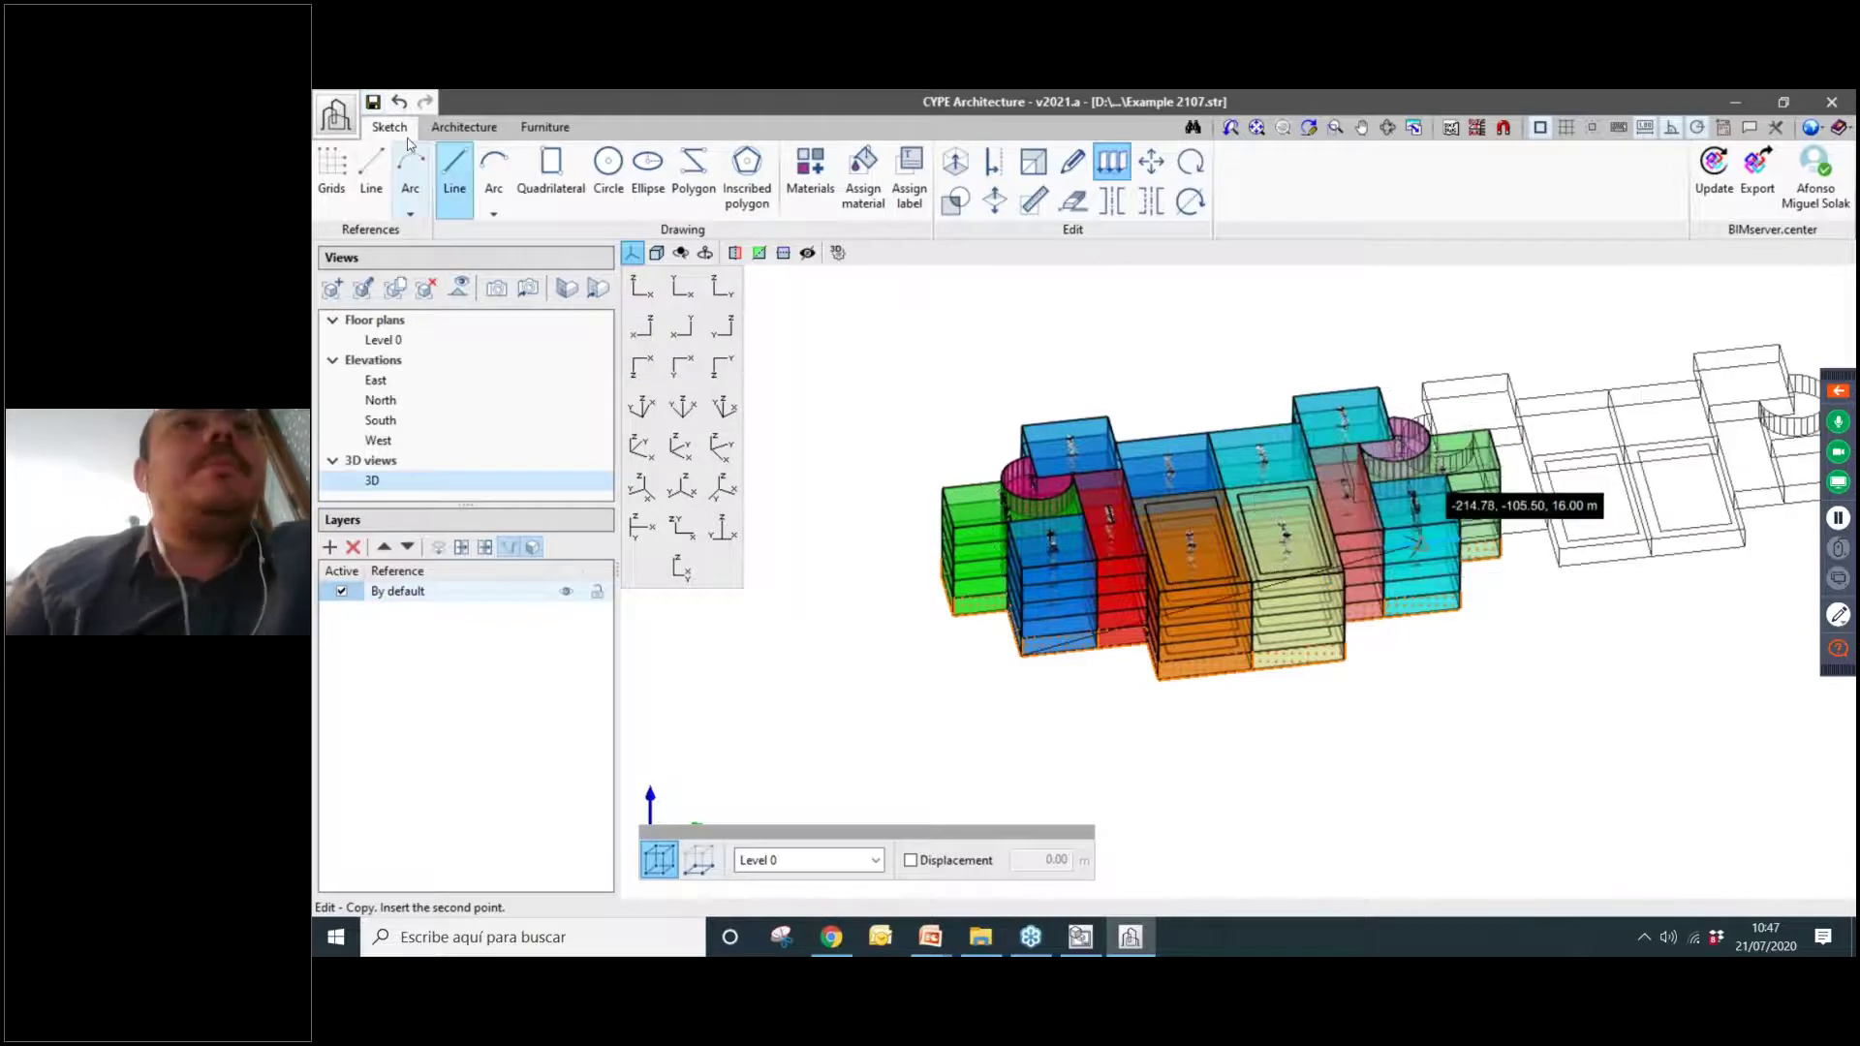
Cancel the copying and undo all the stacked storeys above the ground-floor rooms.
left_click(400, 104)
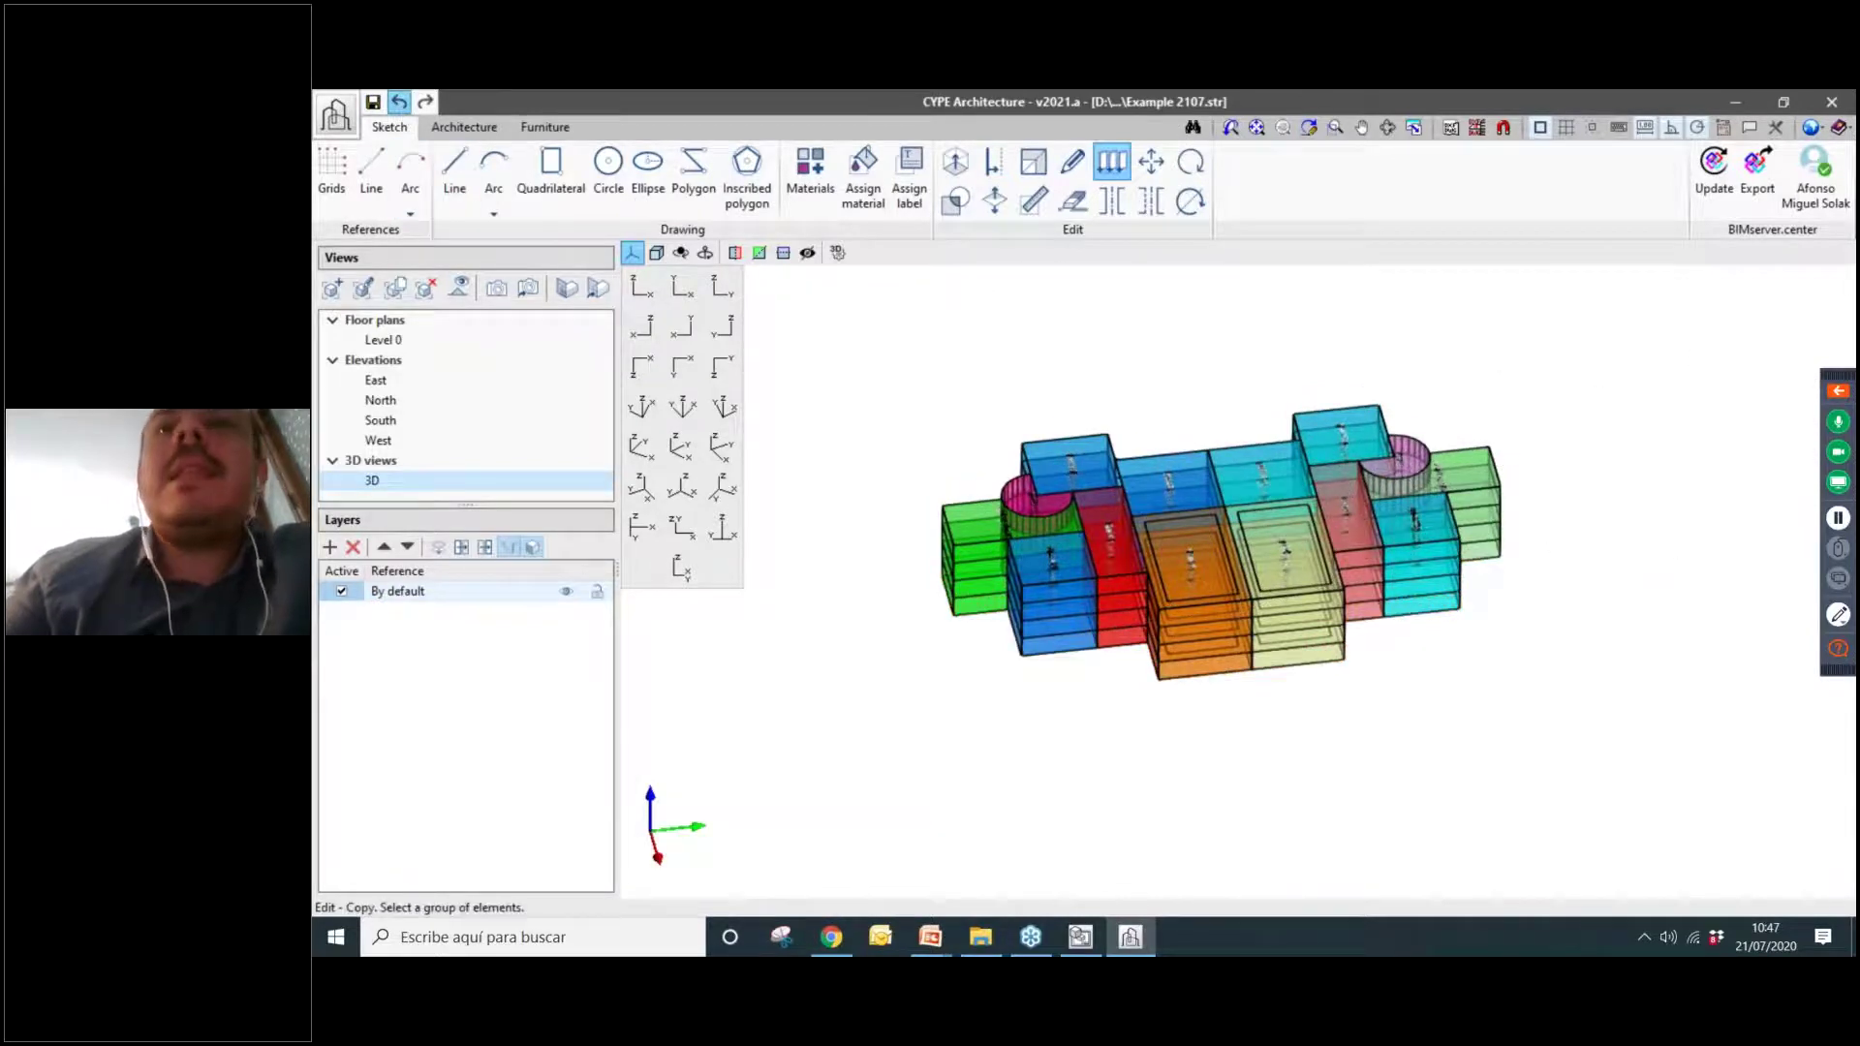
left_click(400, 104)
left_click(400, 104)
left_click(400, 104)
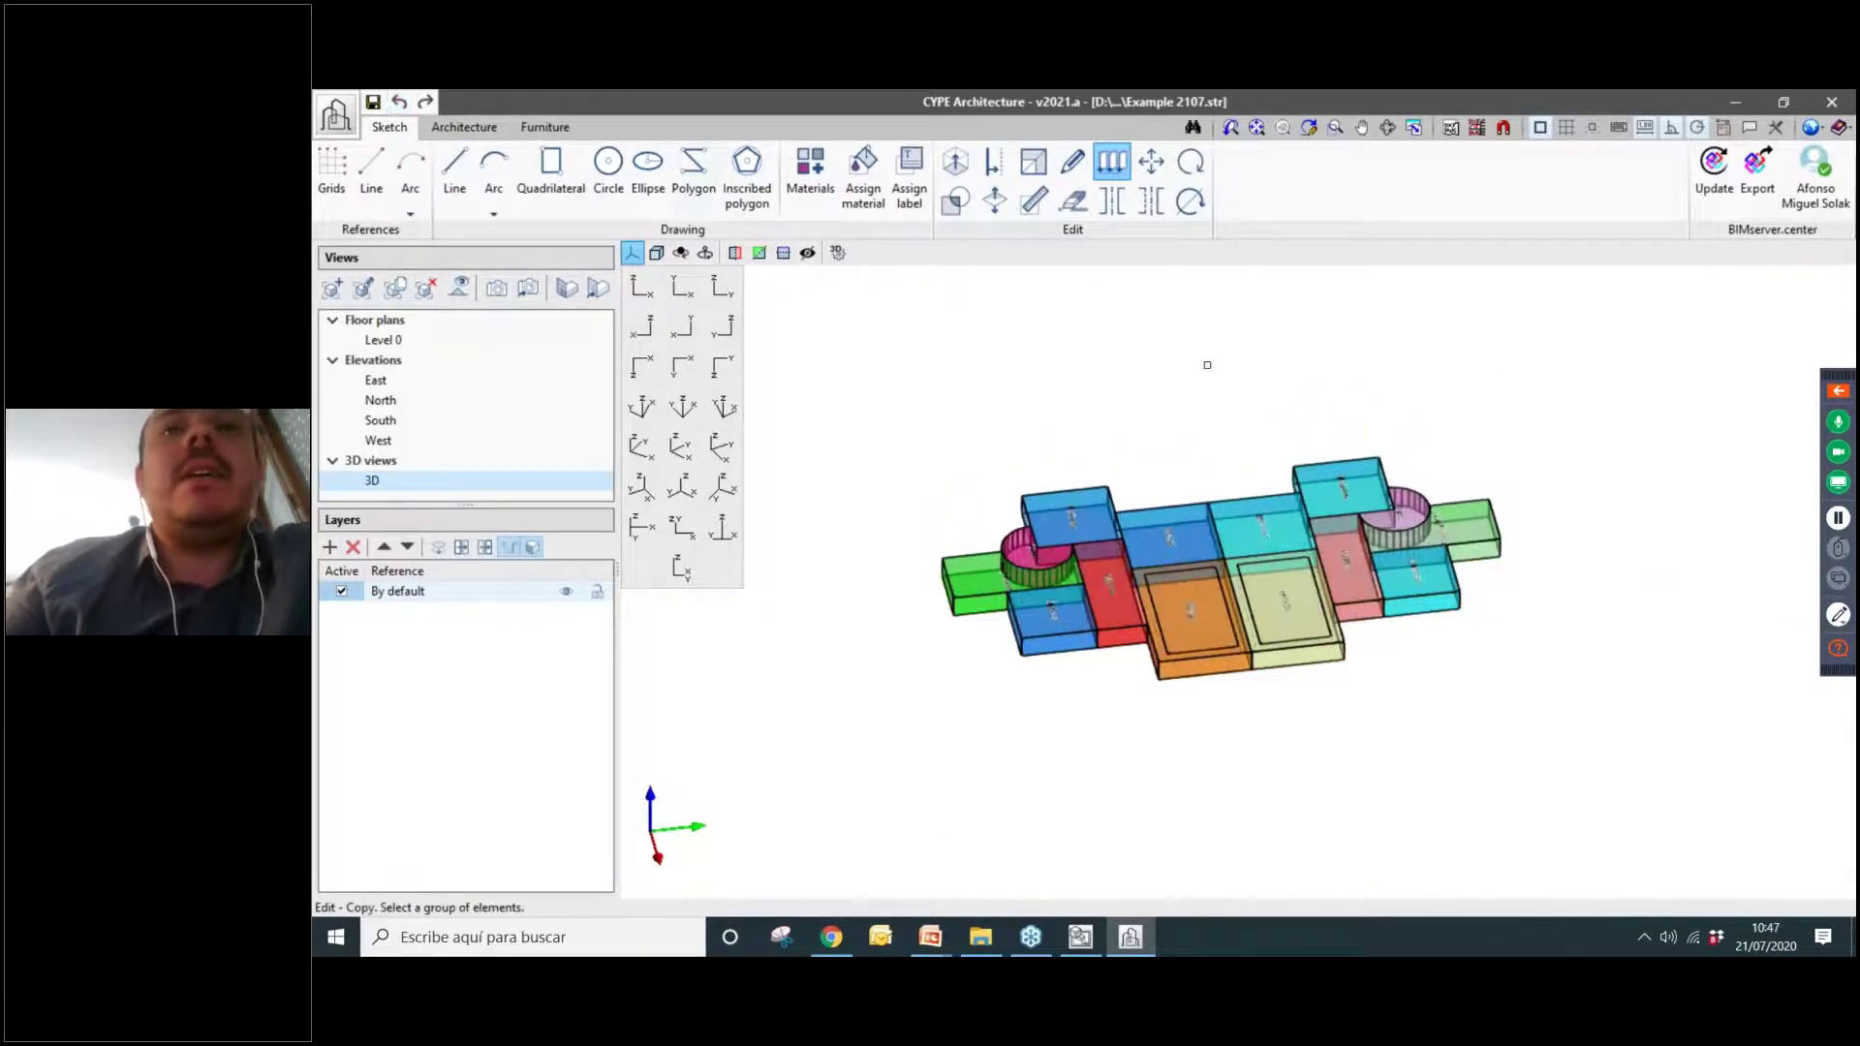
Try scaling all room volumes by a factor about a base point outside the building, and undo it.
scroll(1415, 449, "up", 2)
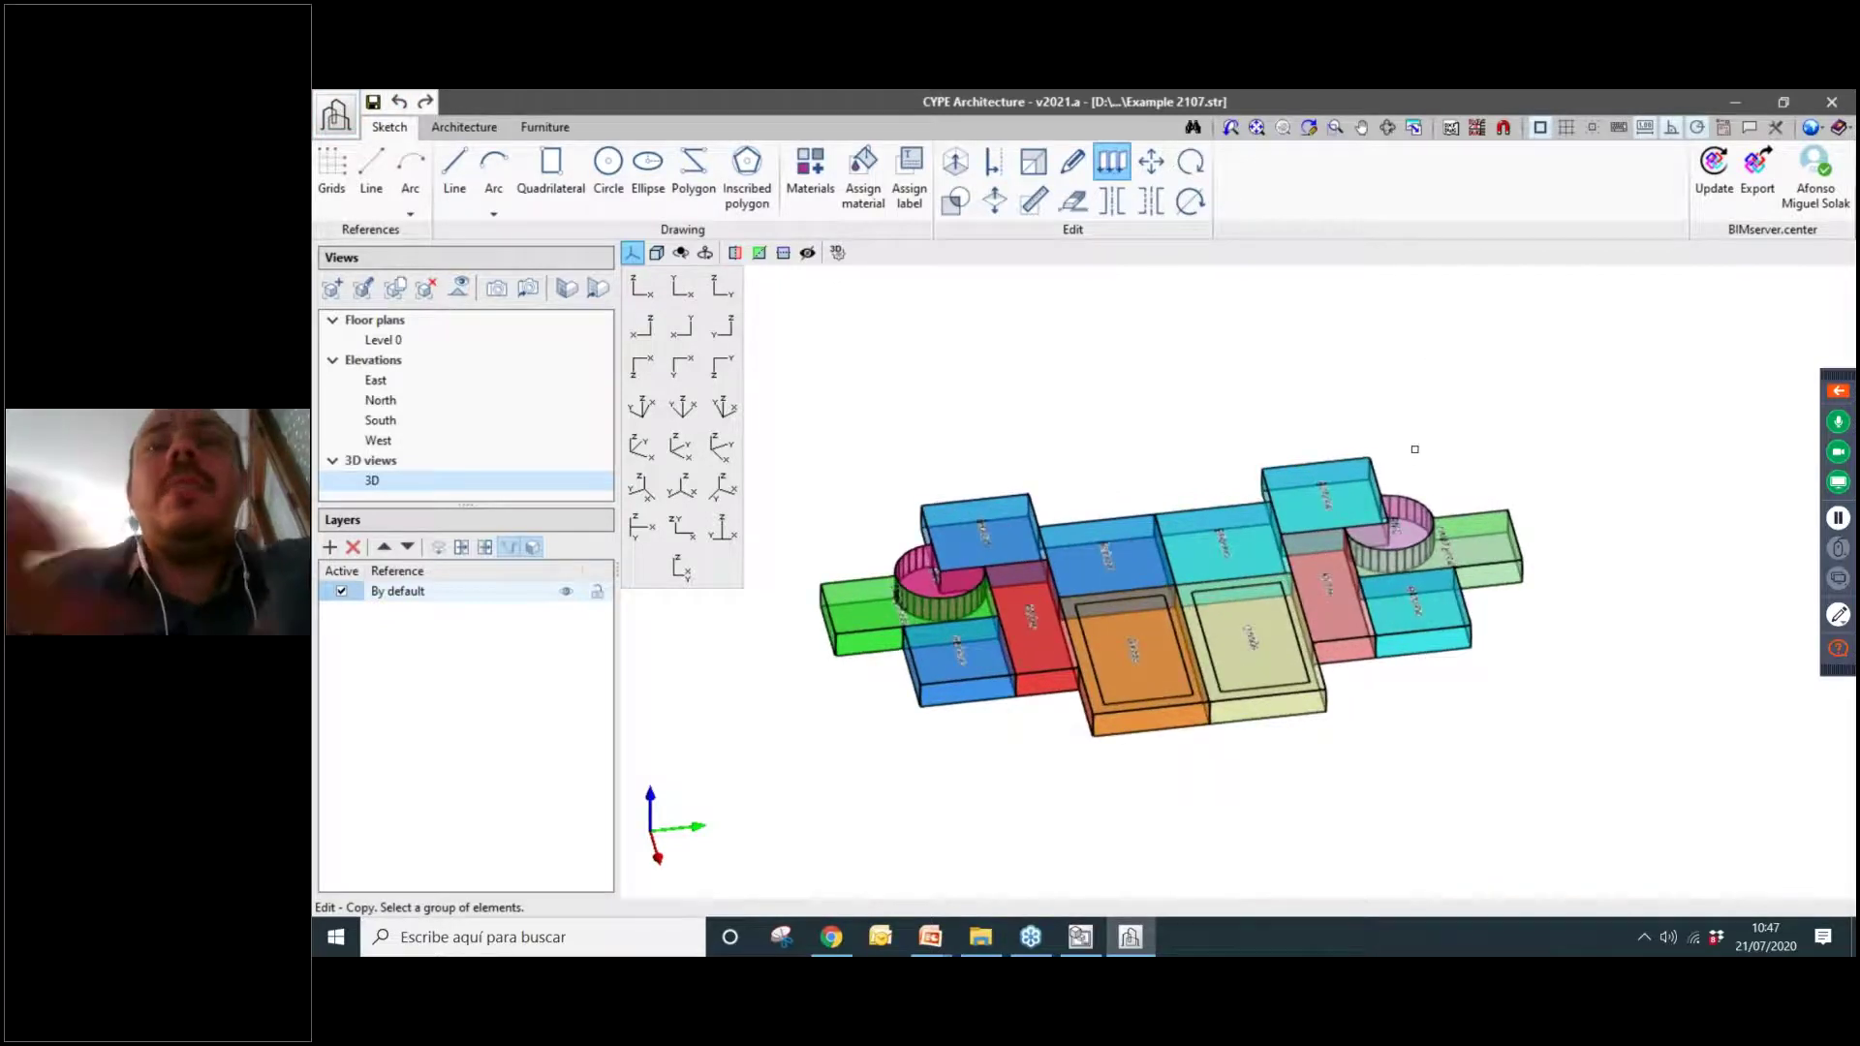
left_click(1035, 165)
scroll(1108, 458, "down", 2)
left_click_drag(1324, 583, 1435, 655)
right_click(1431, 652)
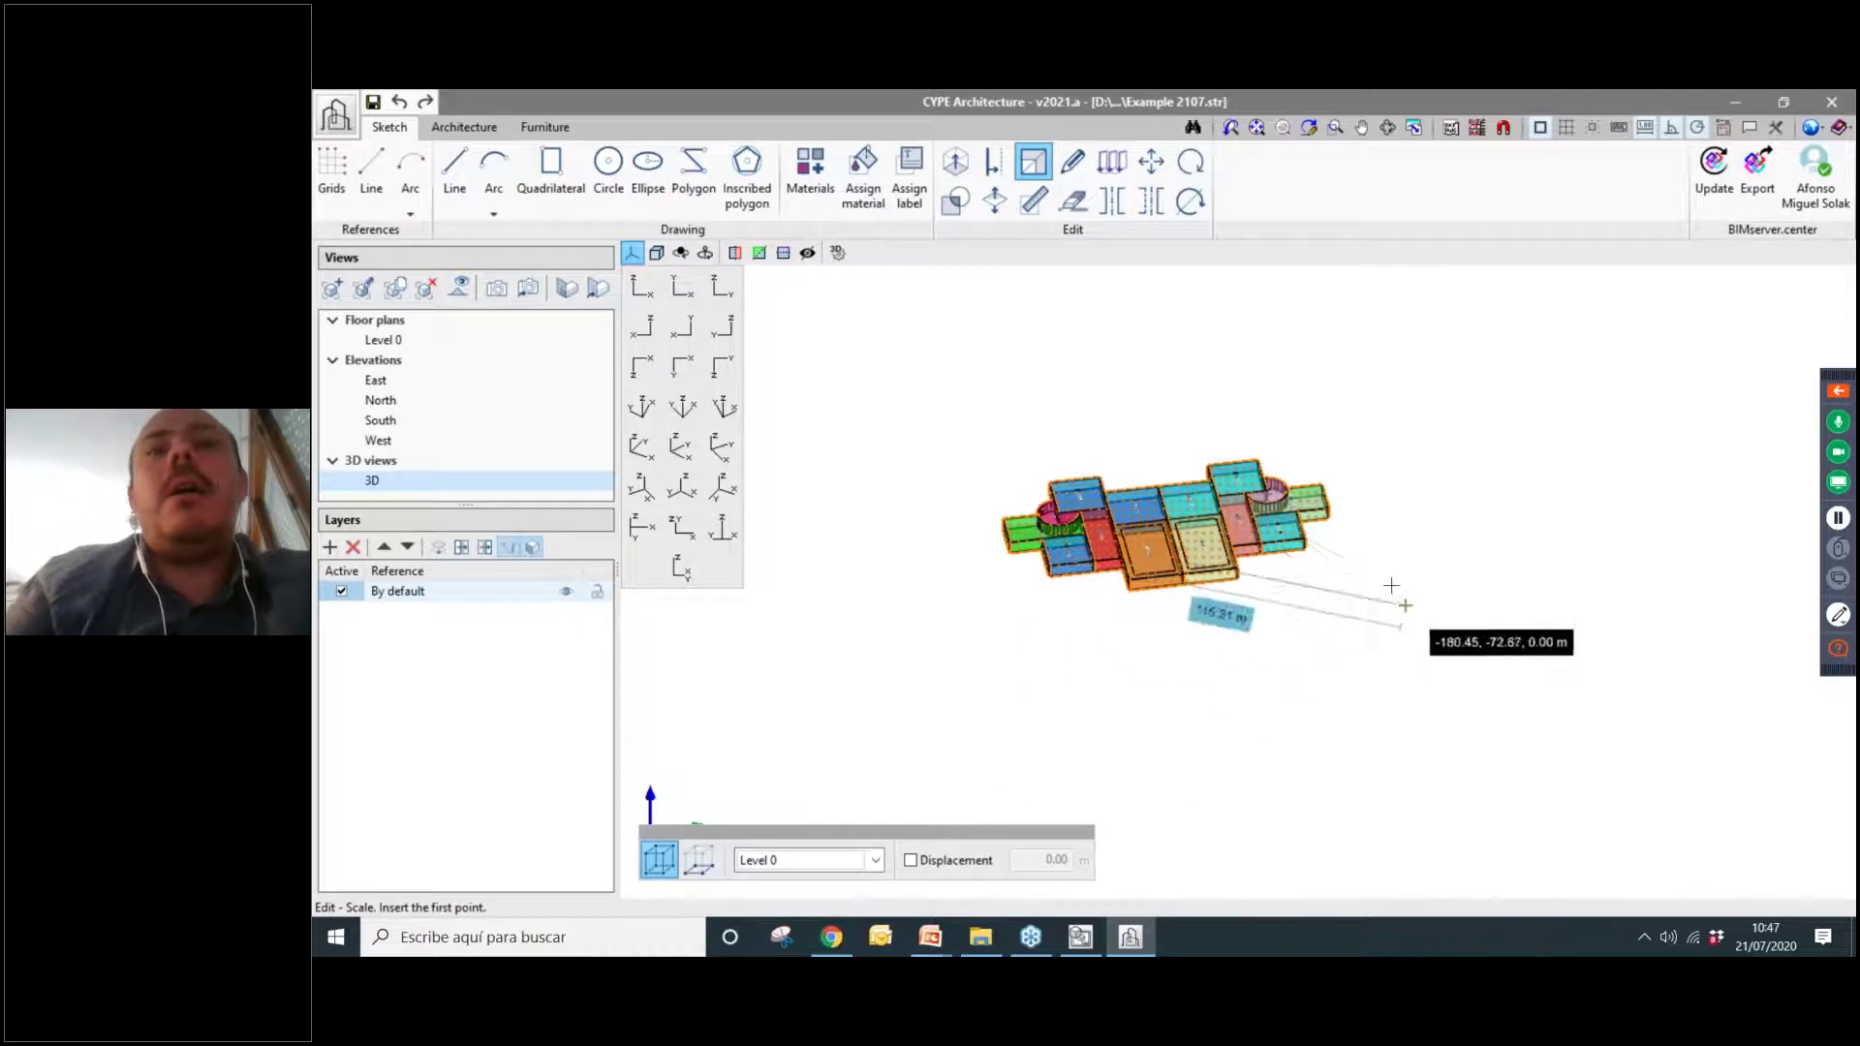
right_click(1365, 586)
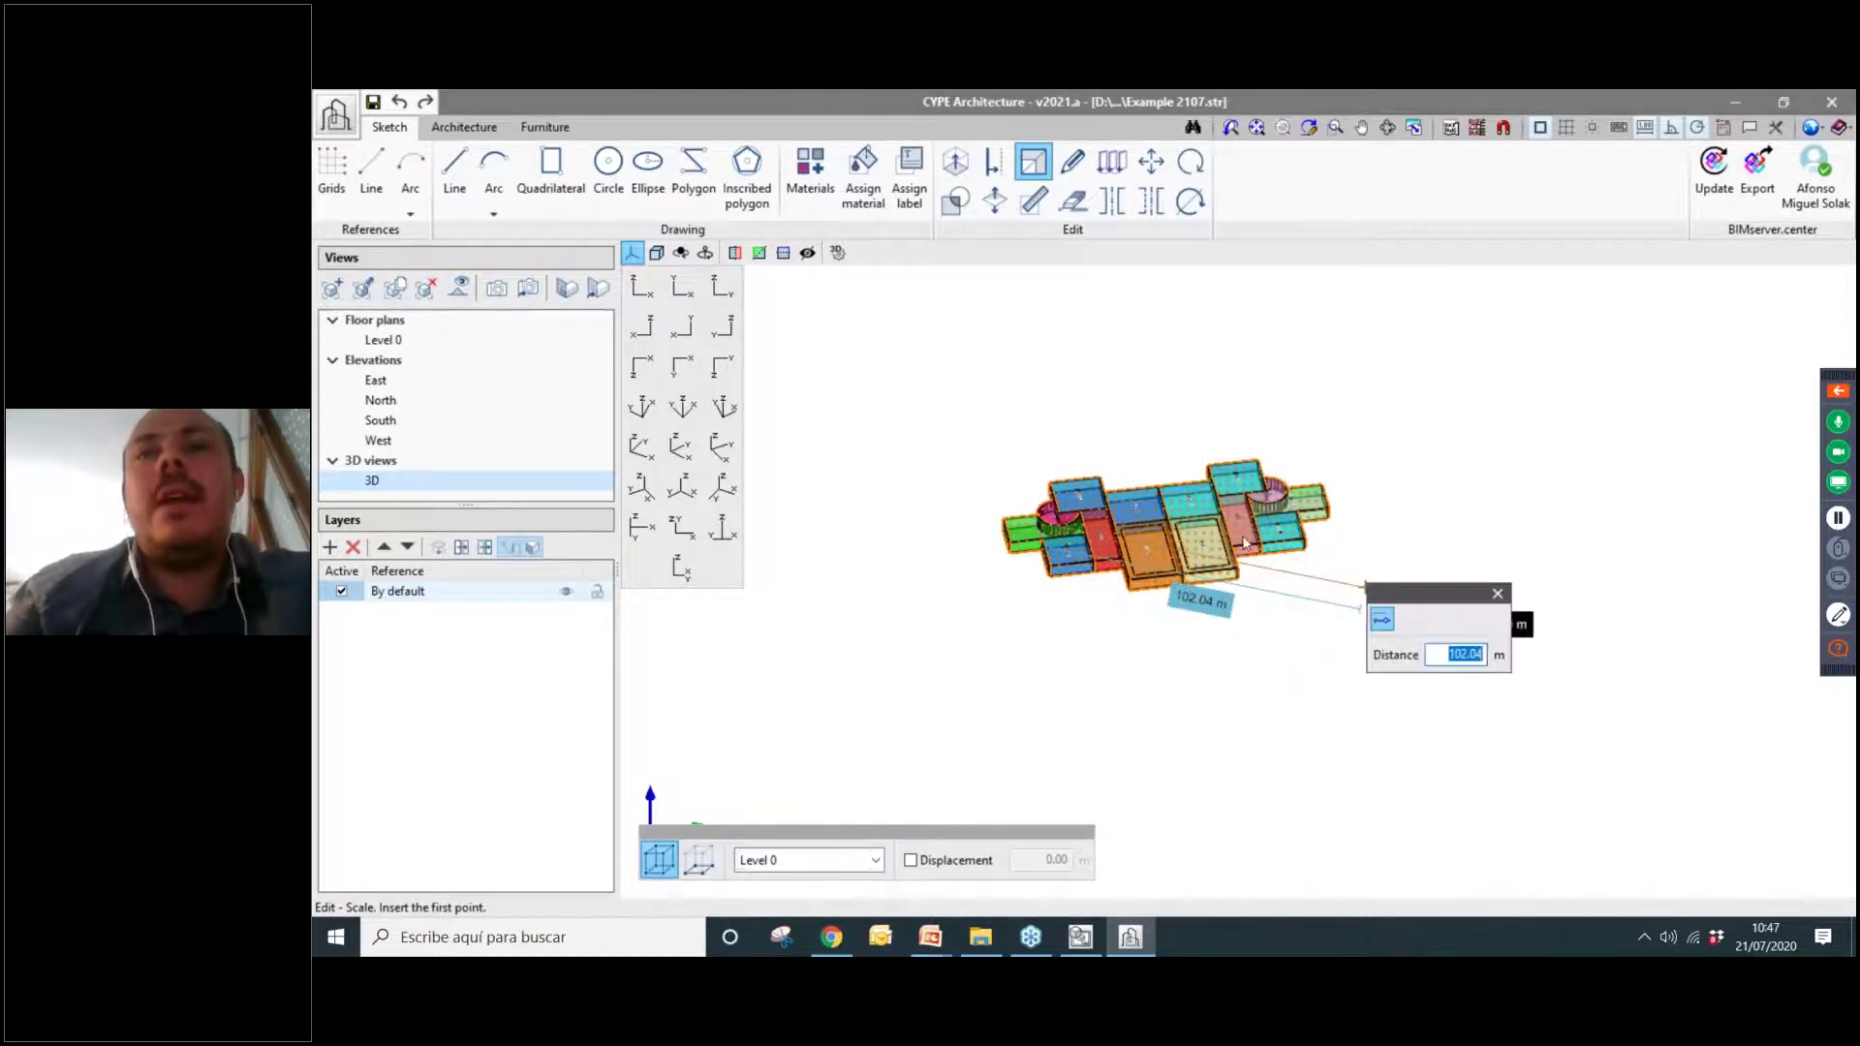
key("Return")
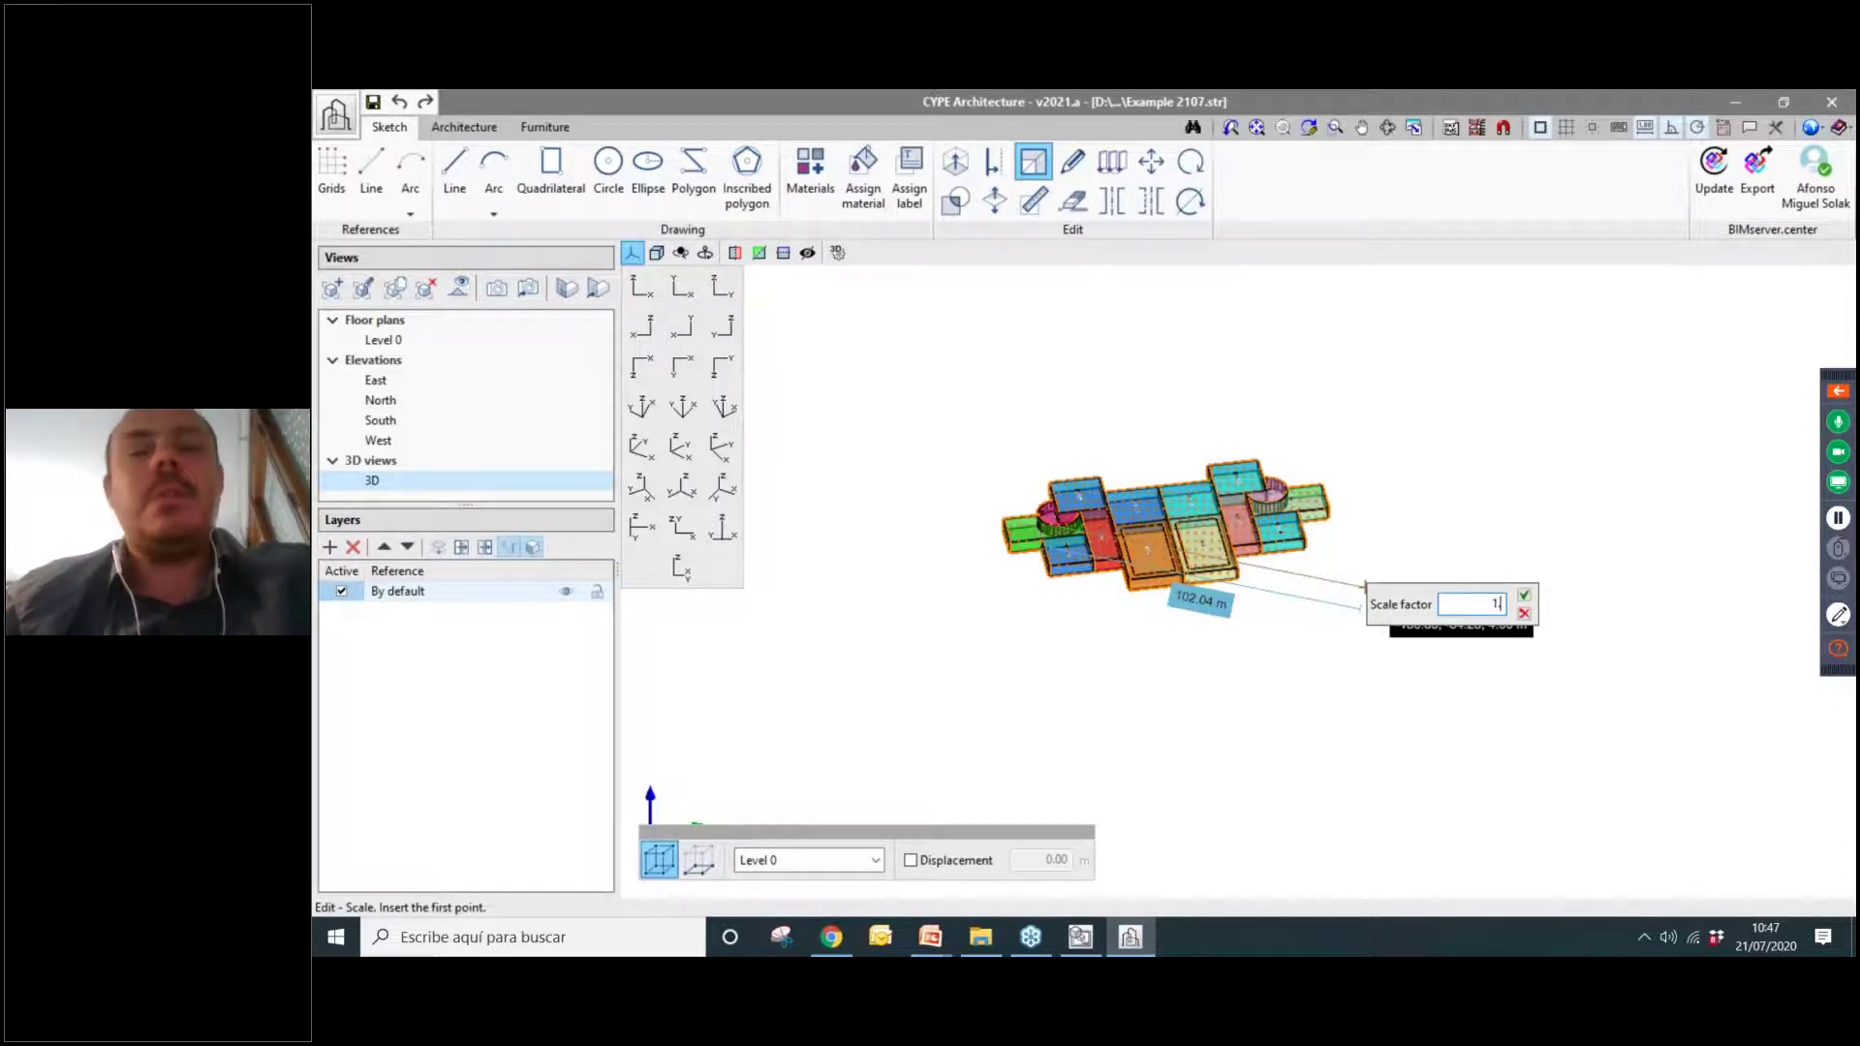
key("Return")
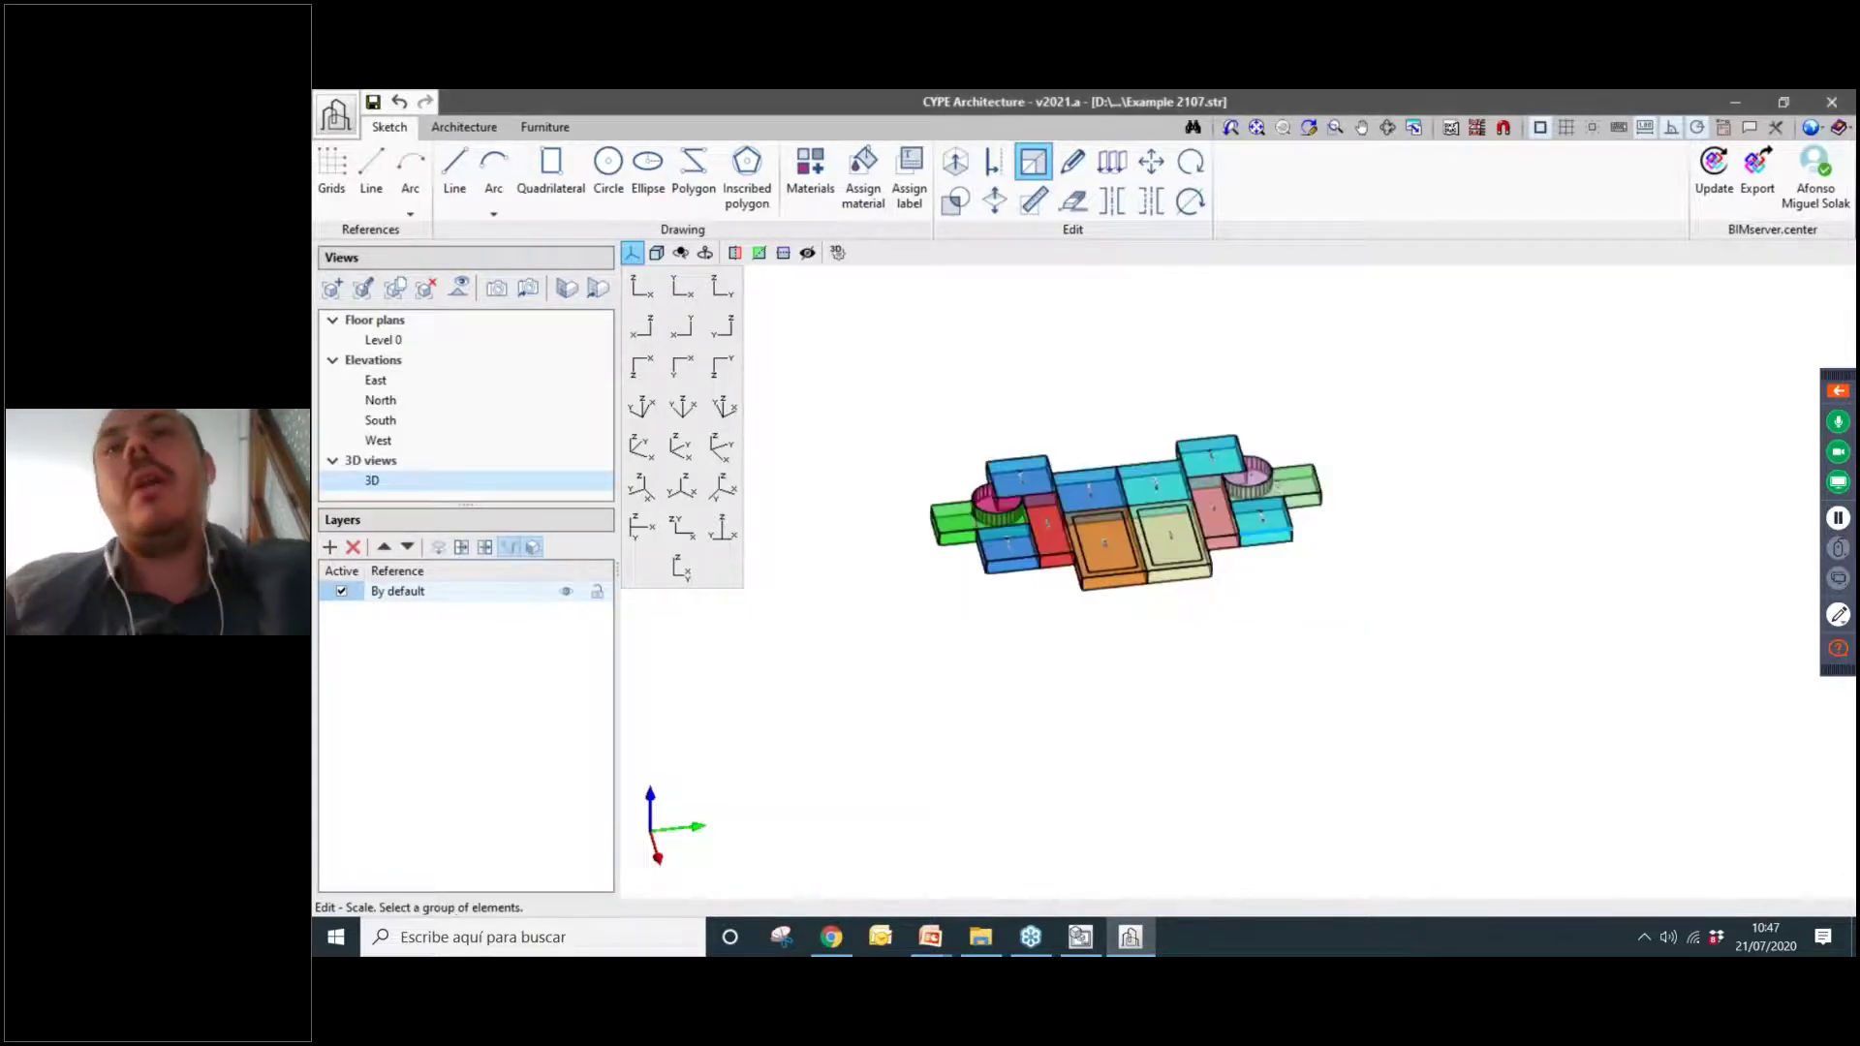
key("ctrl+z")
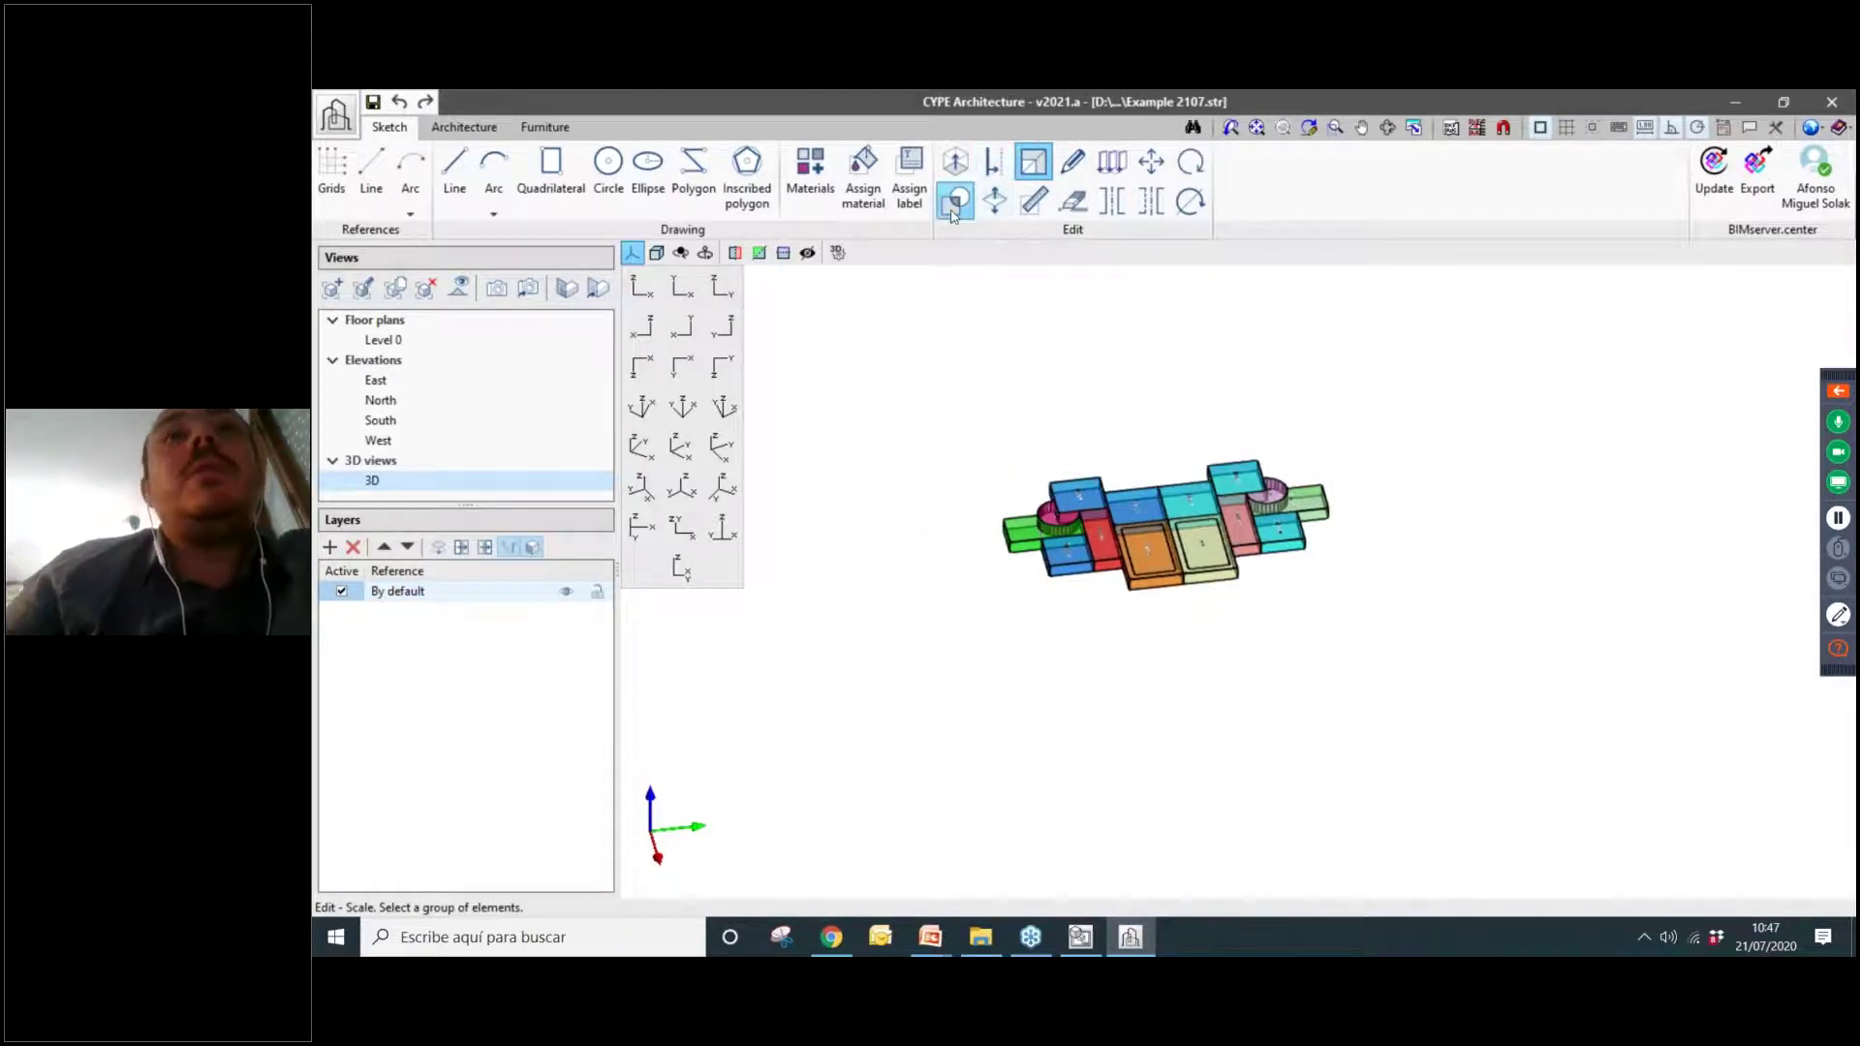
Toggle the orthogonal drawing aid and draw two separate 32-sided circles in the empty space in front of the room volumes.
scroll(903, 438, "down", 1)
middle_click_drag(903, 438, 969, 388)
left_click(608, 174)
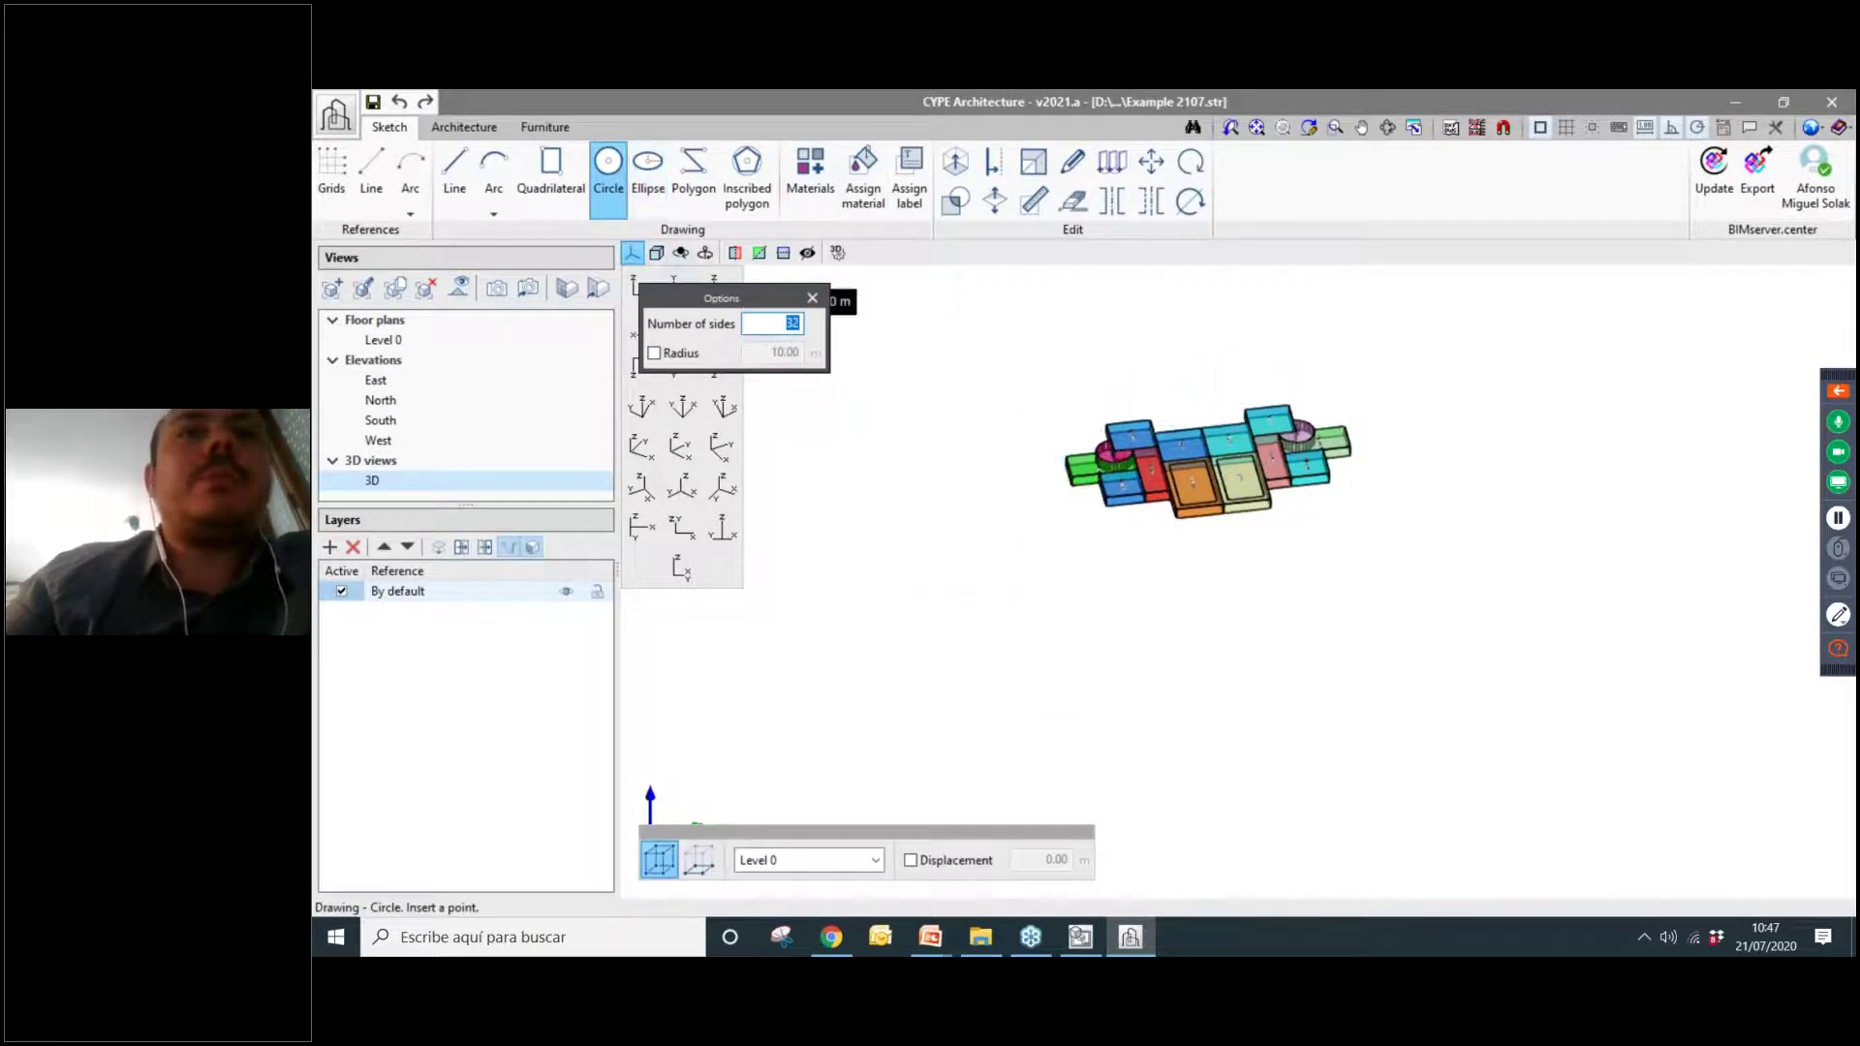
right_click(964, 635)
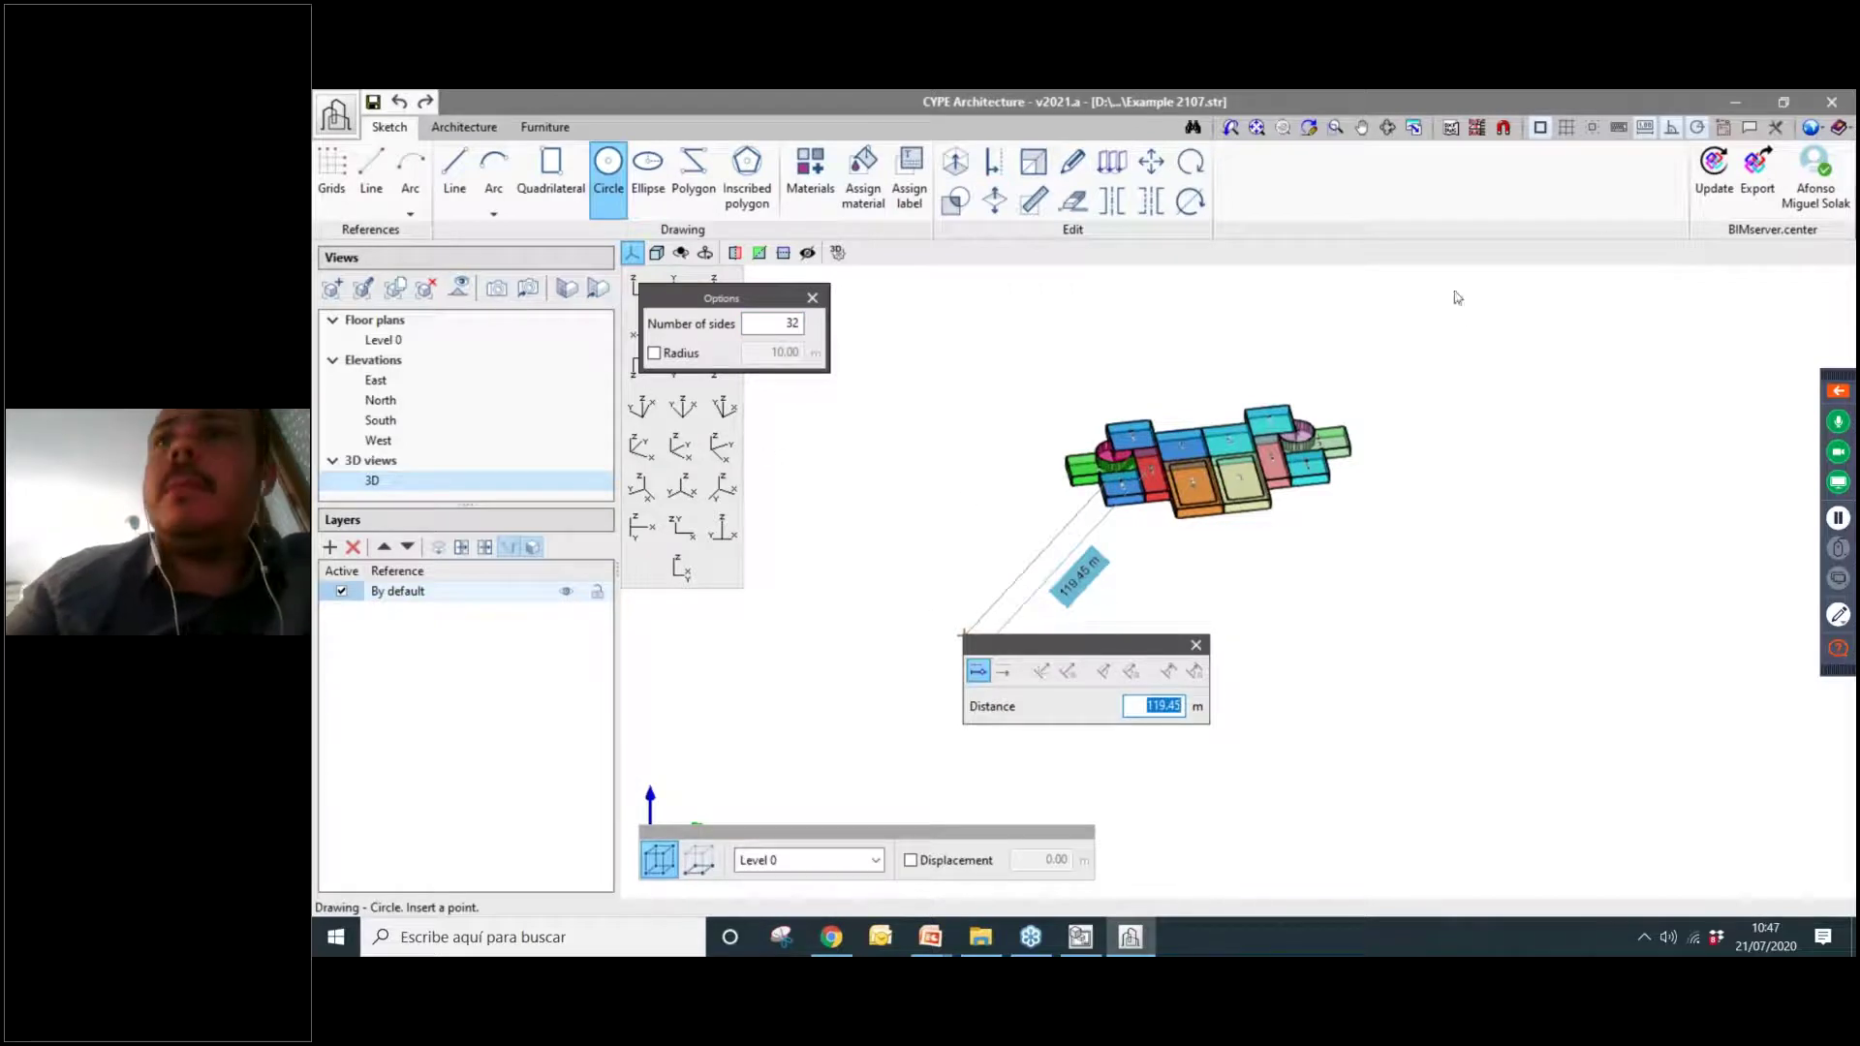
left_click(1197, 646)
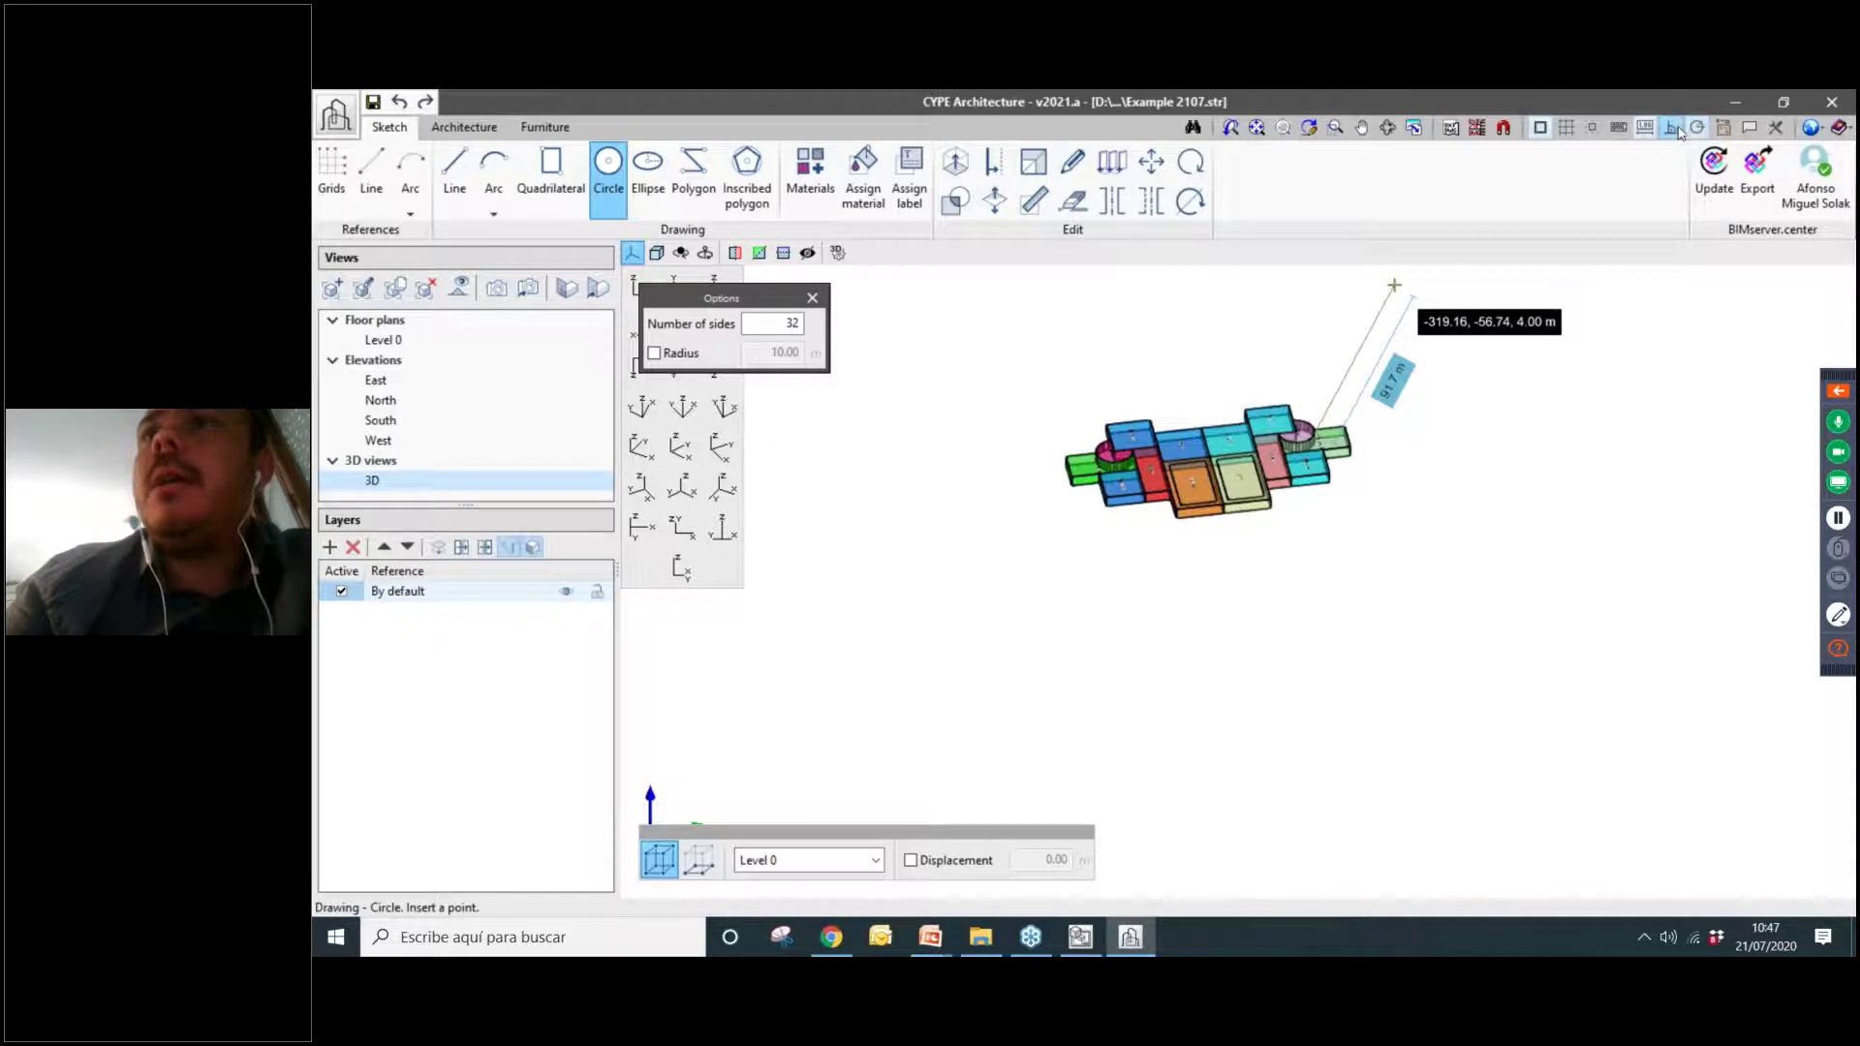
left_click(1676, 130)
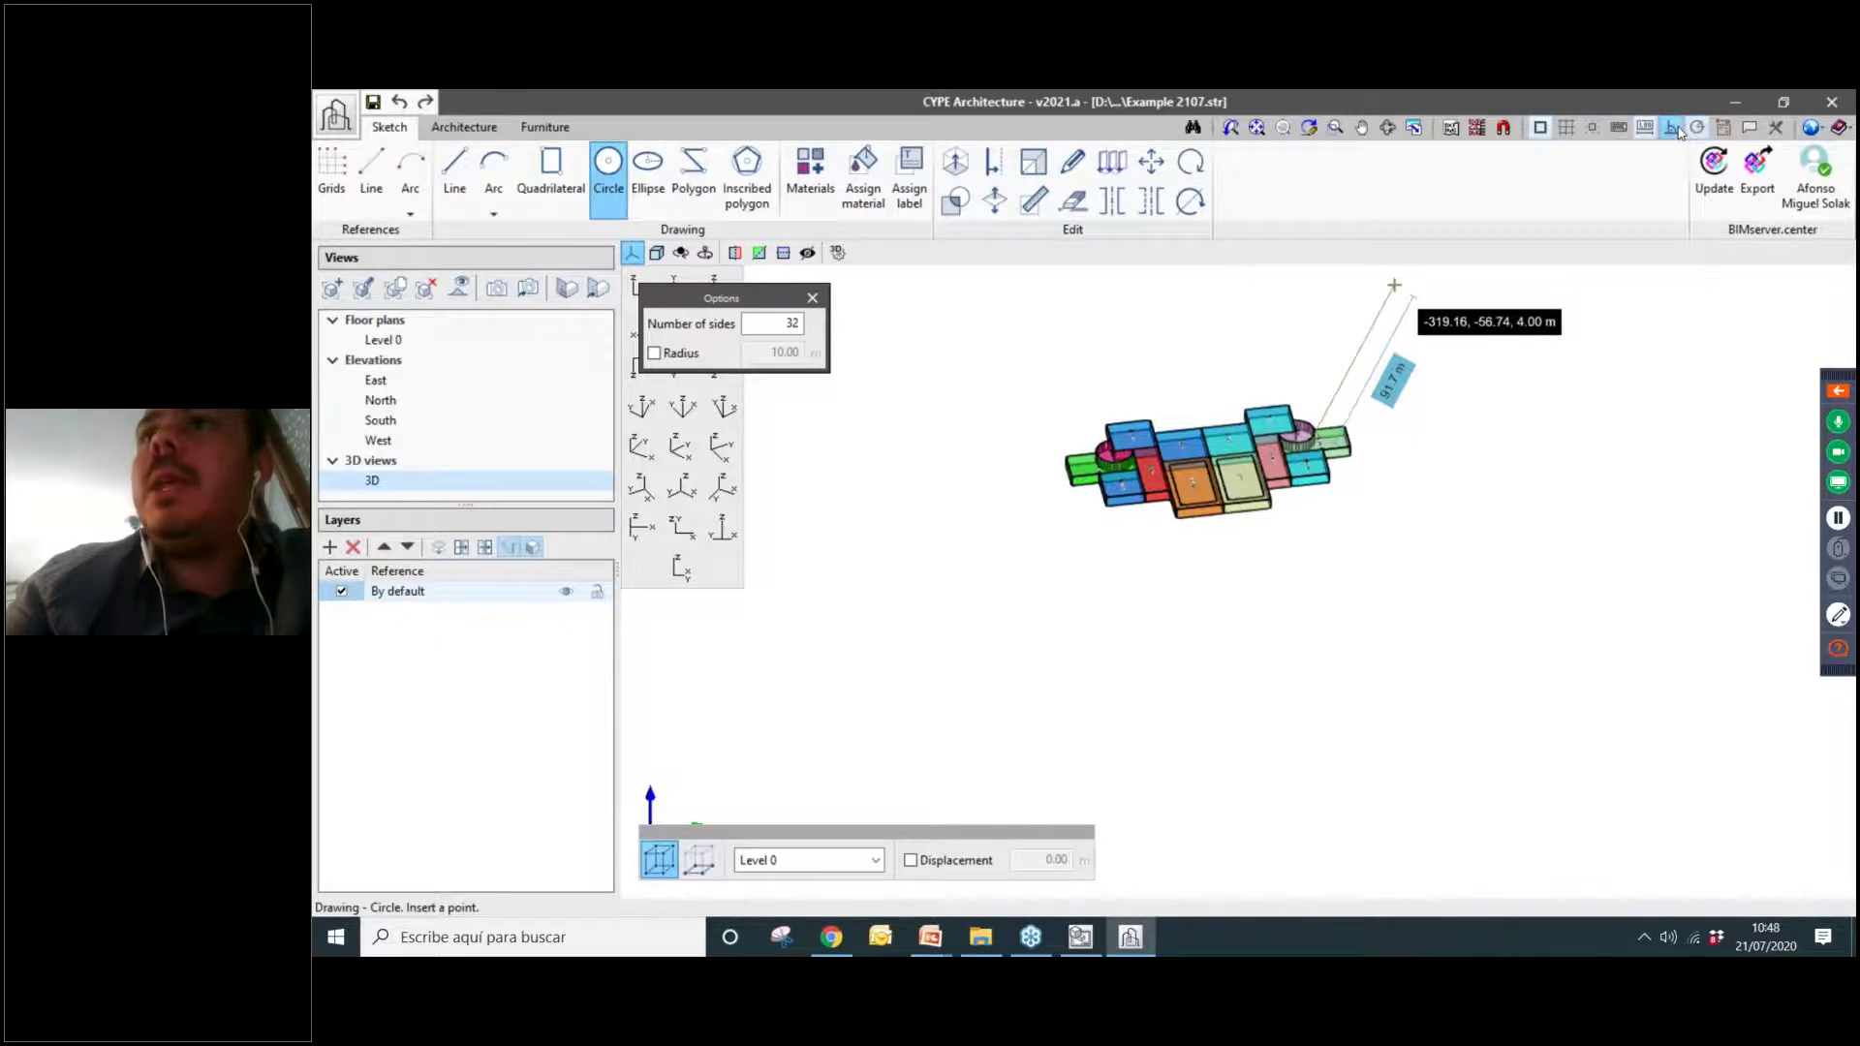
left_click(989, 617)
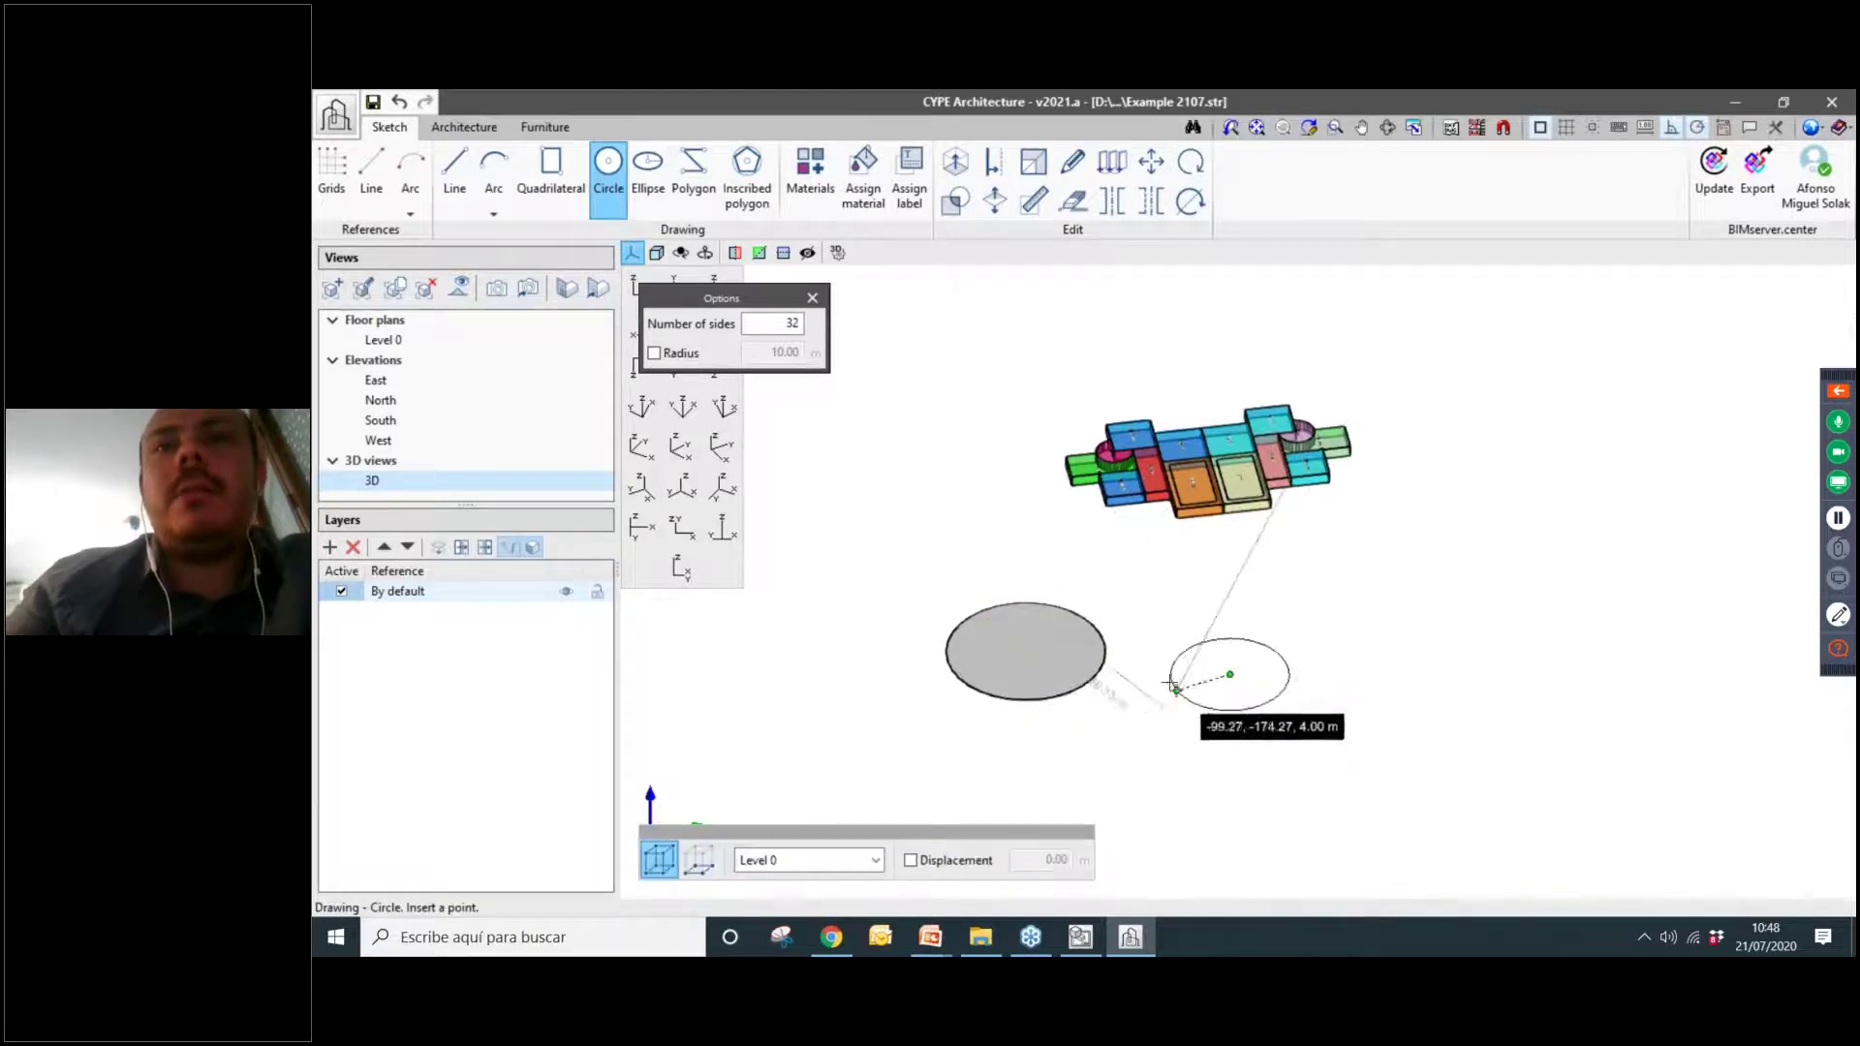
left_click(1231, 672)
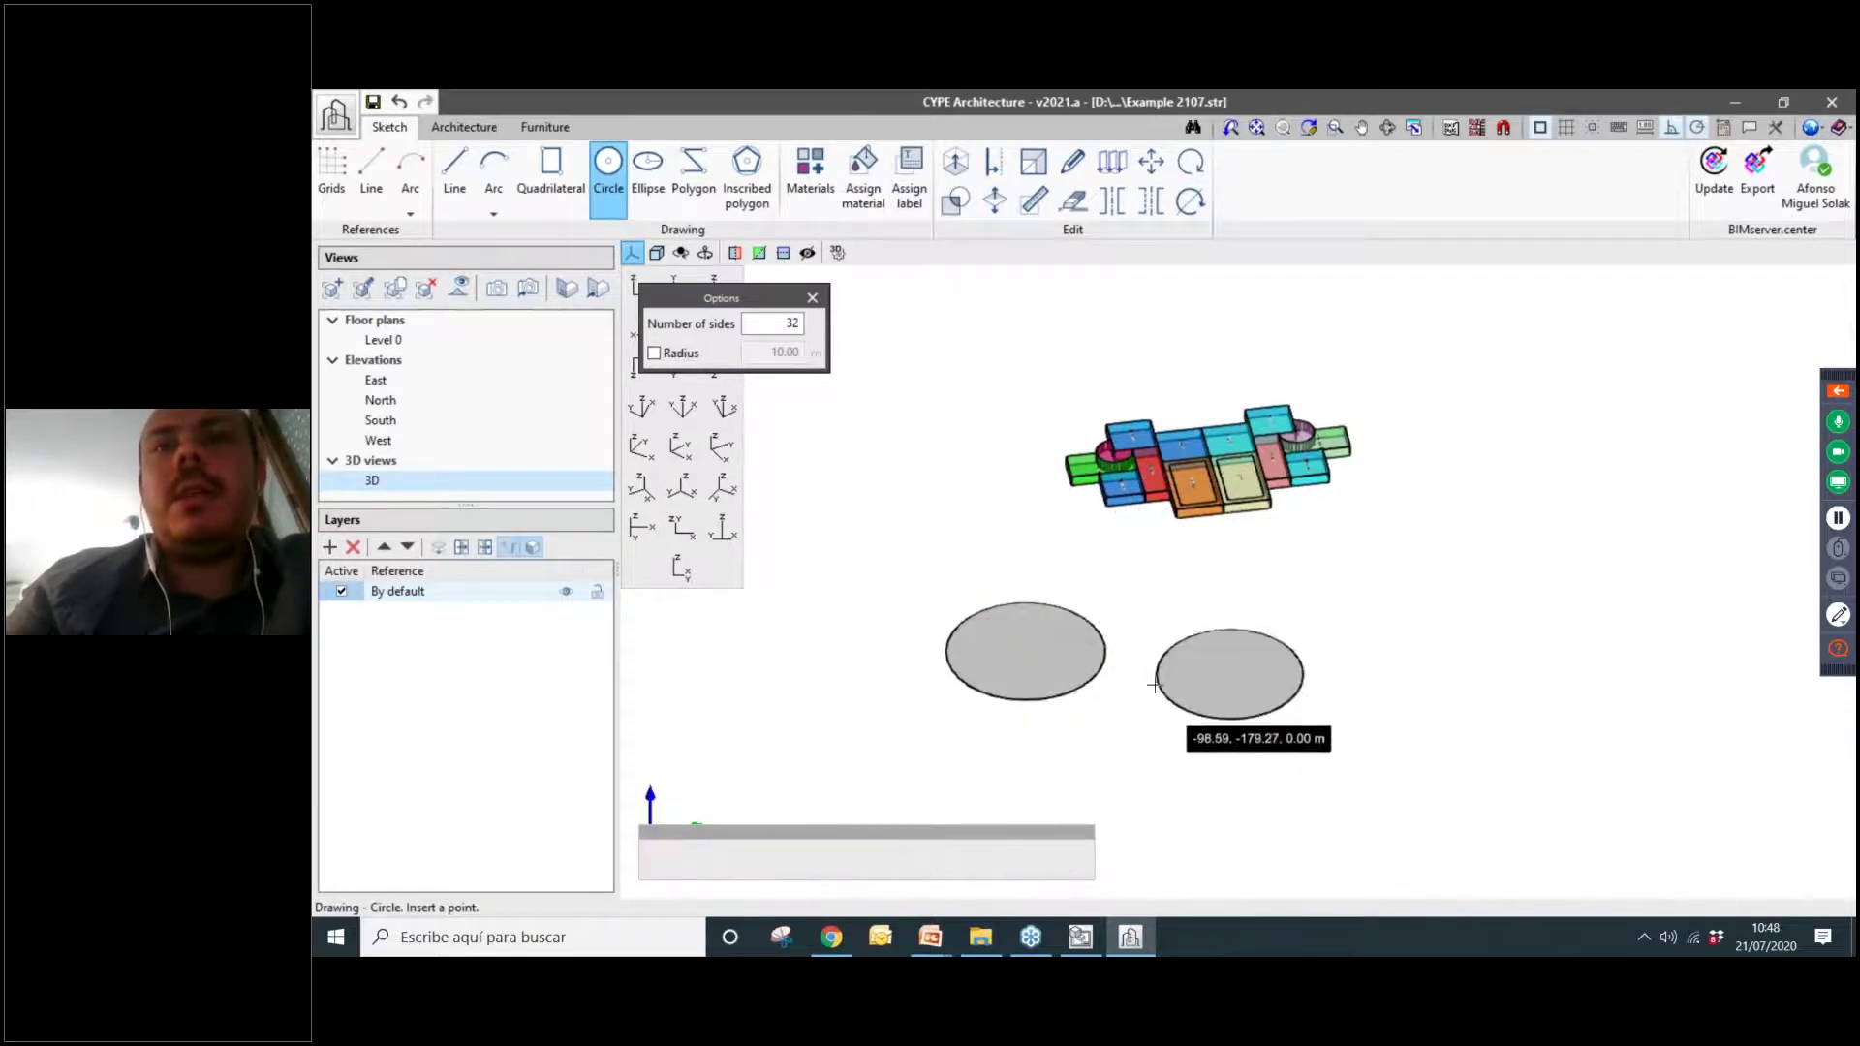
Try to extrude the left of the two circles in front of the room volumes.
left_click(972, 170)
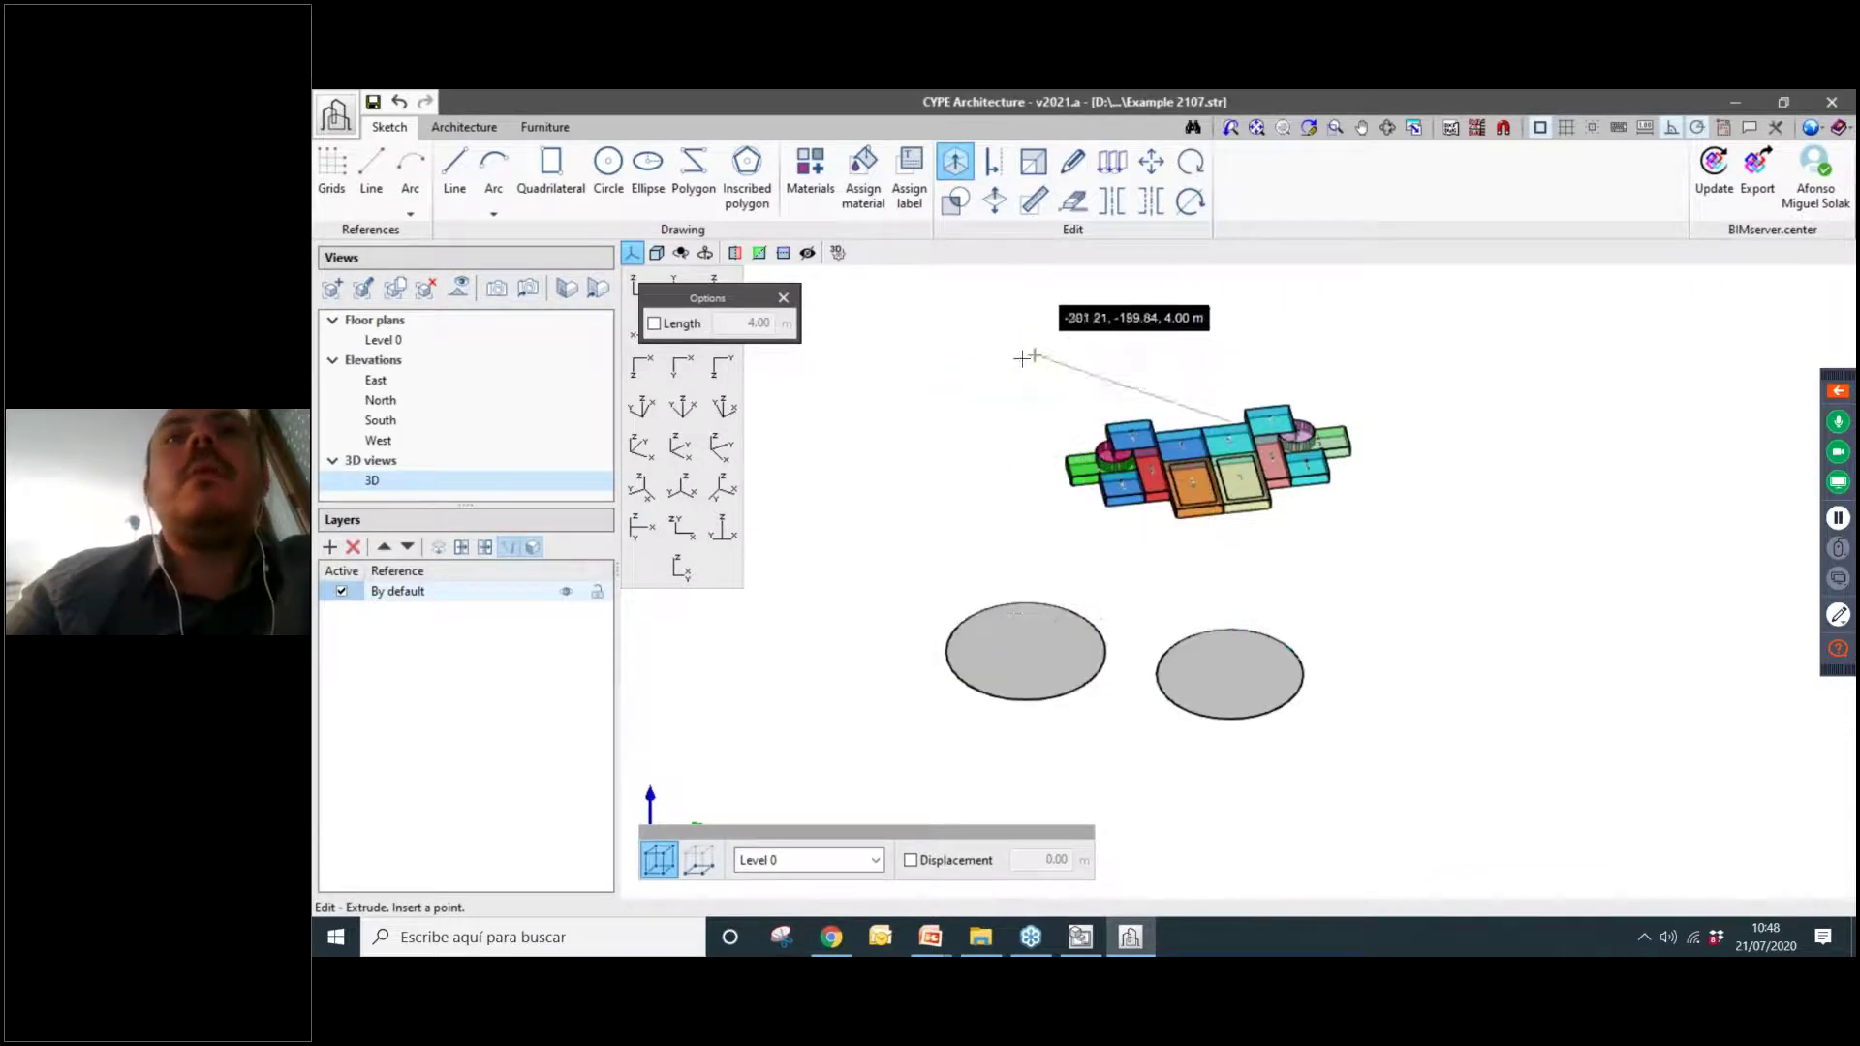
scroll(1020, 566, "up", 2)
middle_click_drag(1029, 617, 1142, 593)
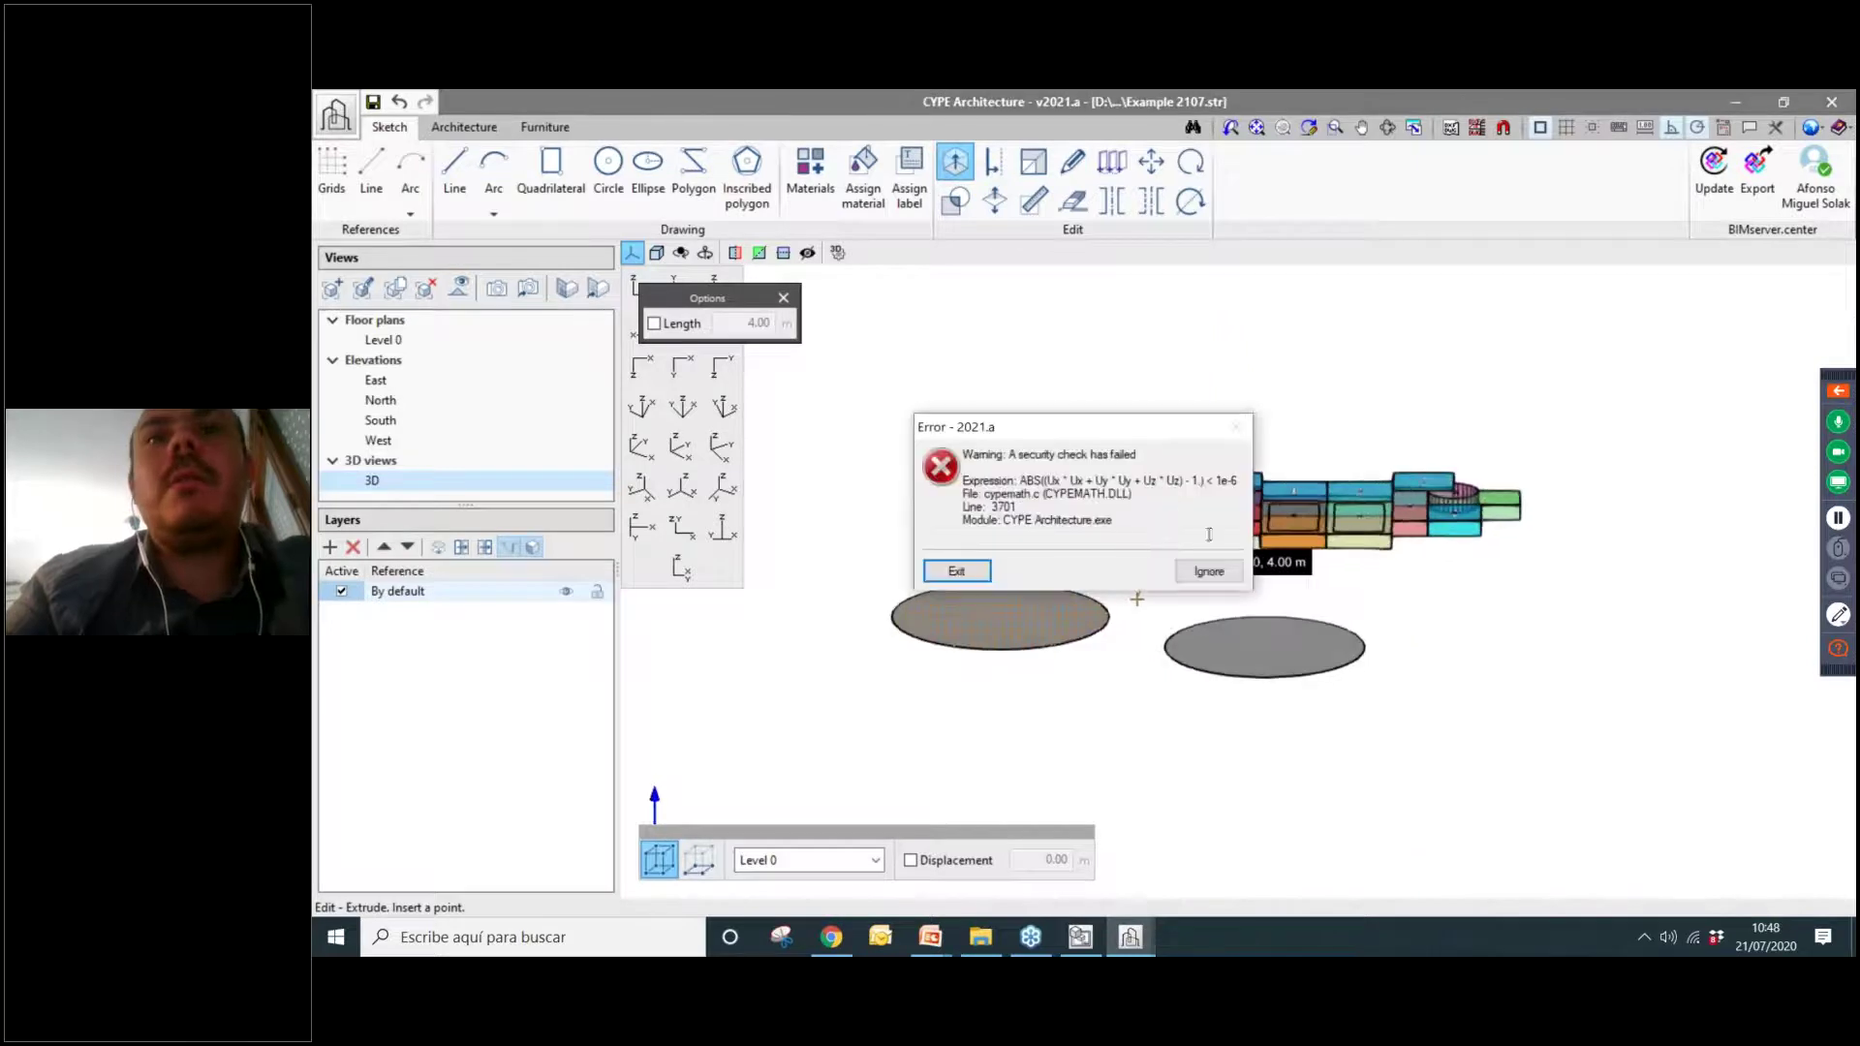
Ignore the recurring security-check error raised by the extrusion.
left_click(1227, 574)
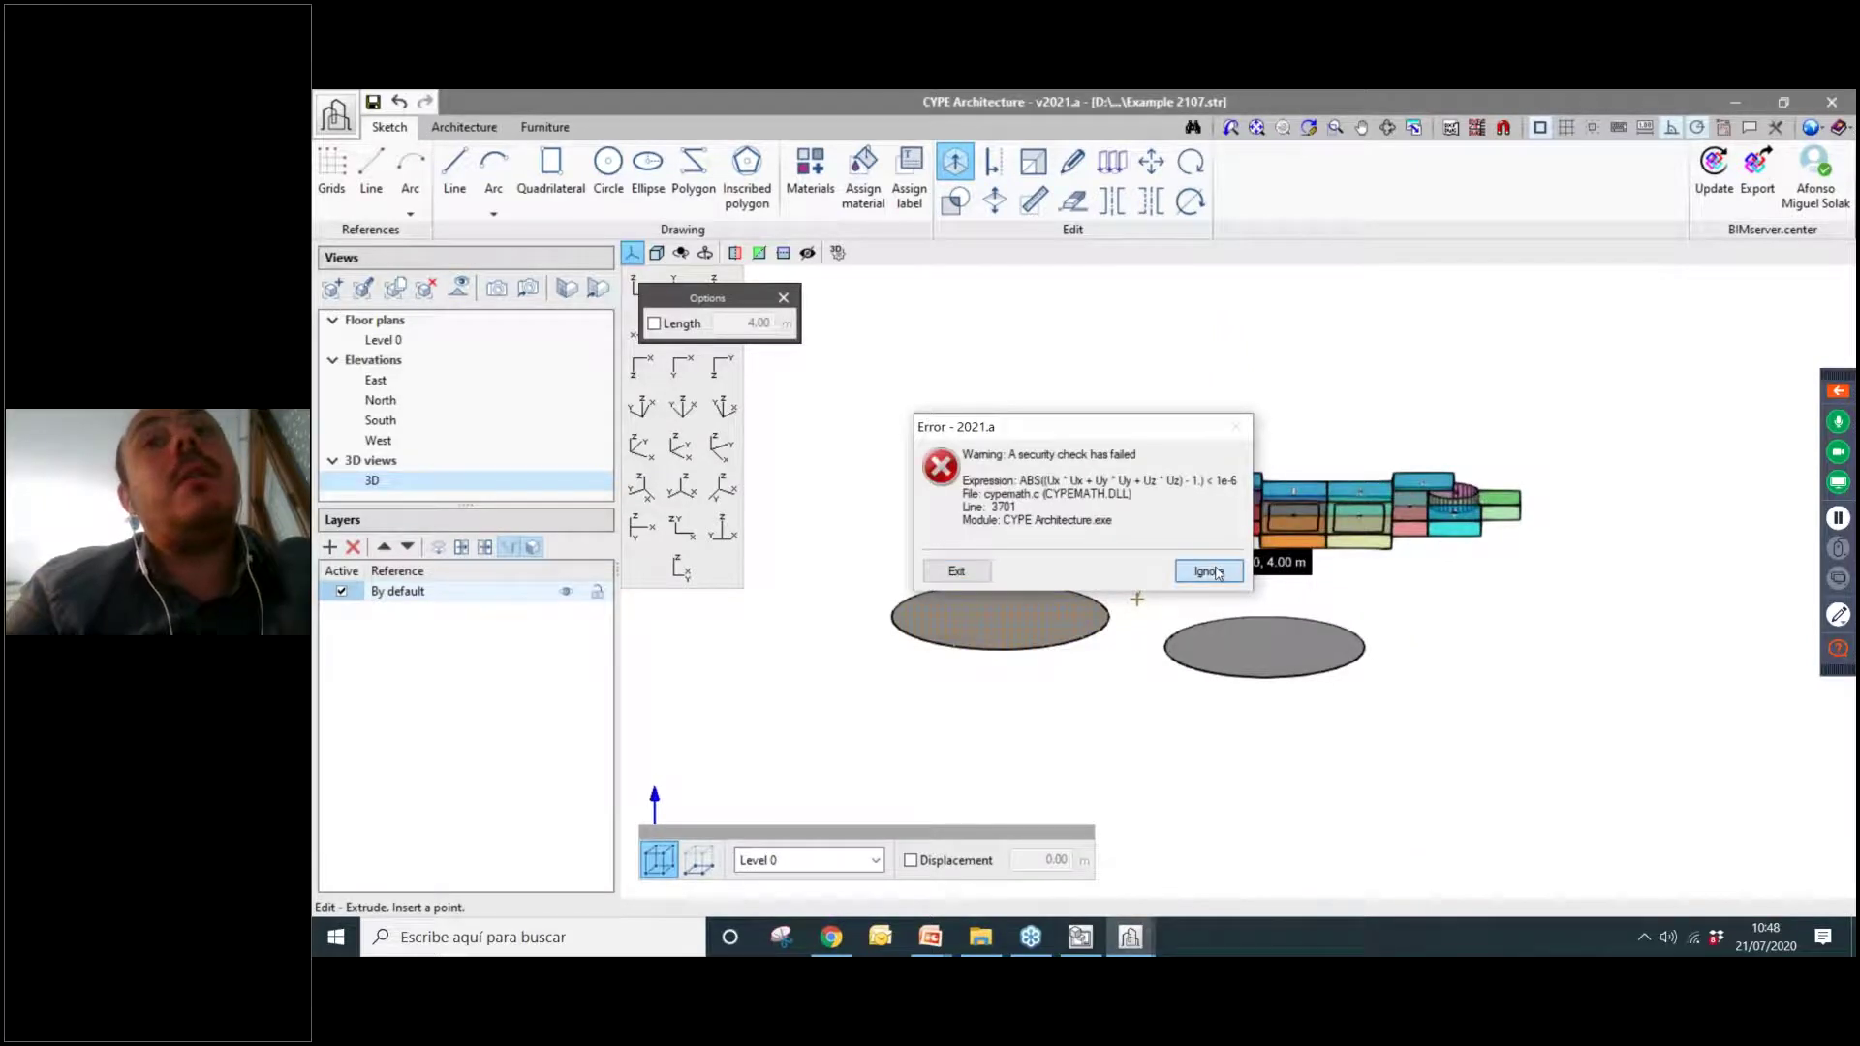
left_click(1217, 574)
left_click(1201, 573)
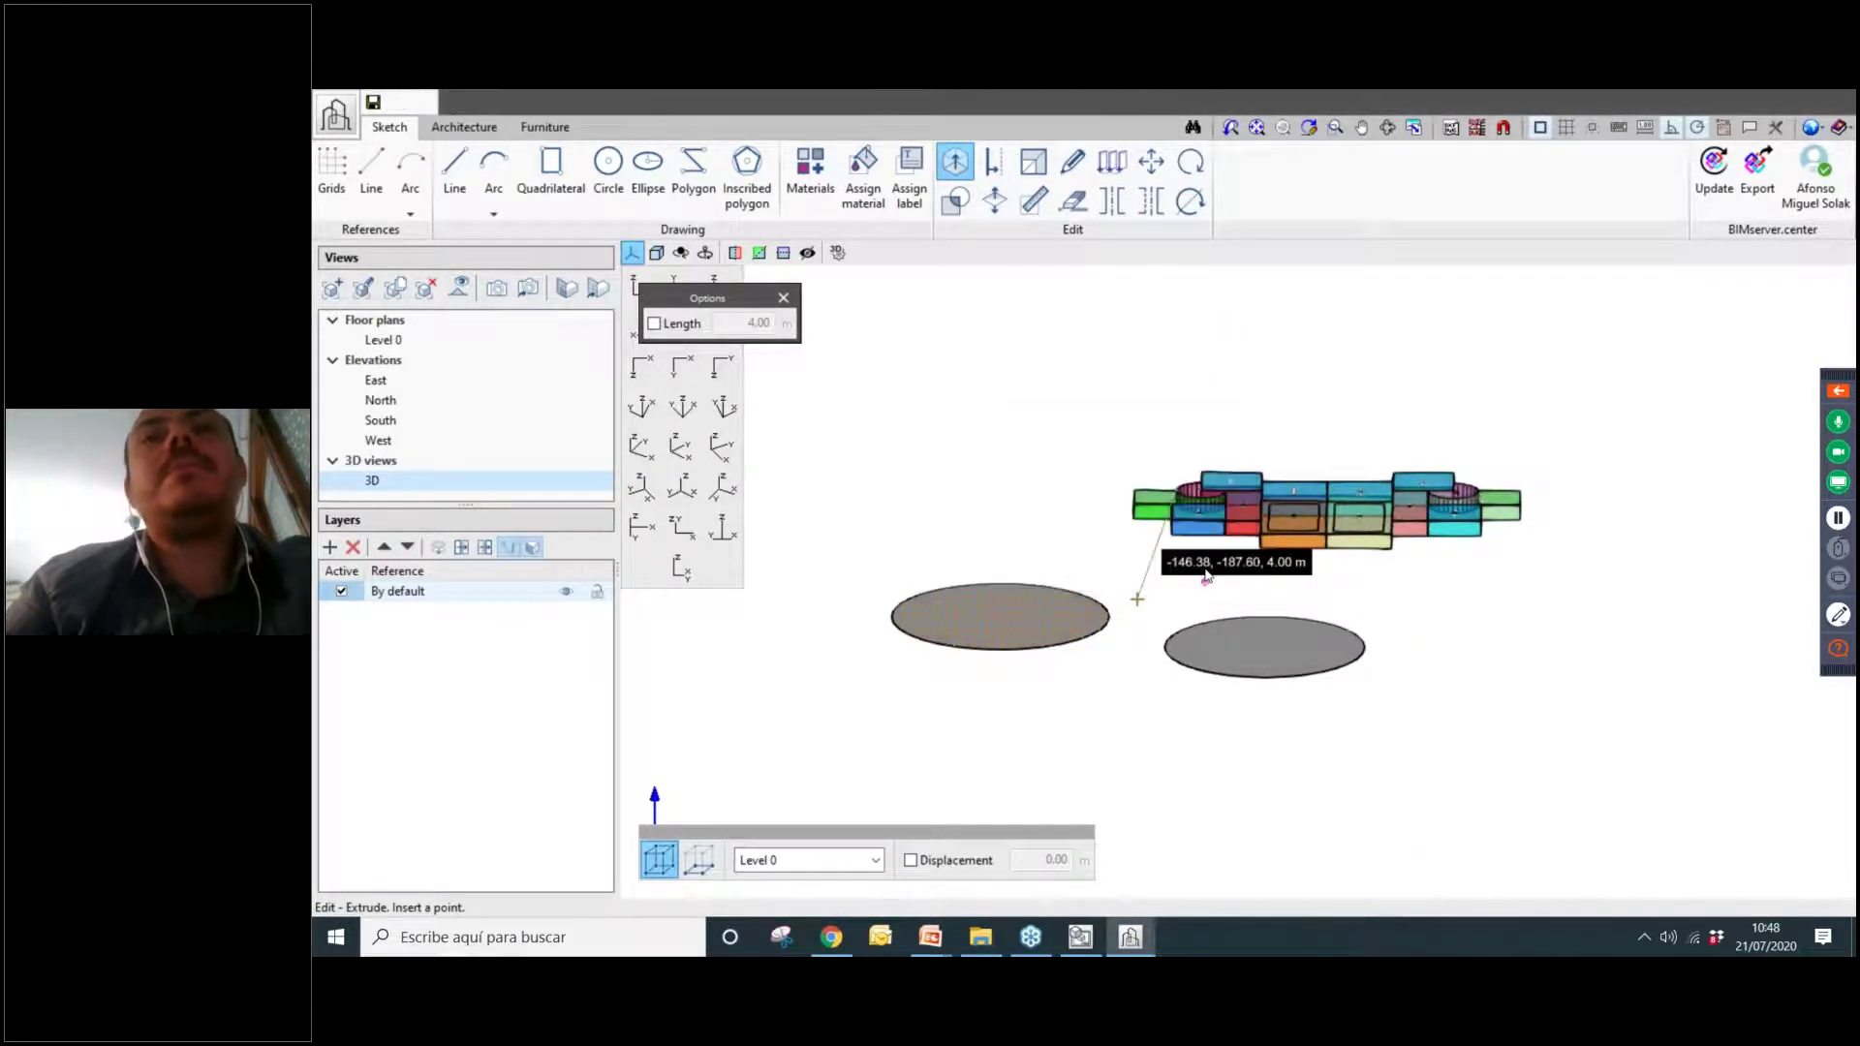
left_click(1208, 574)
left_click(1203, 570)
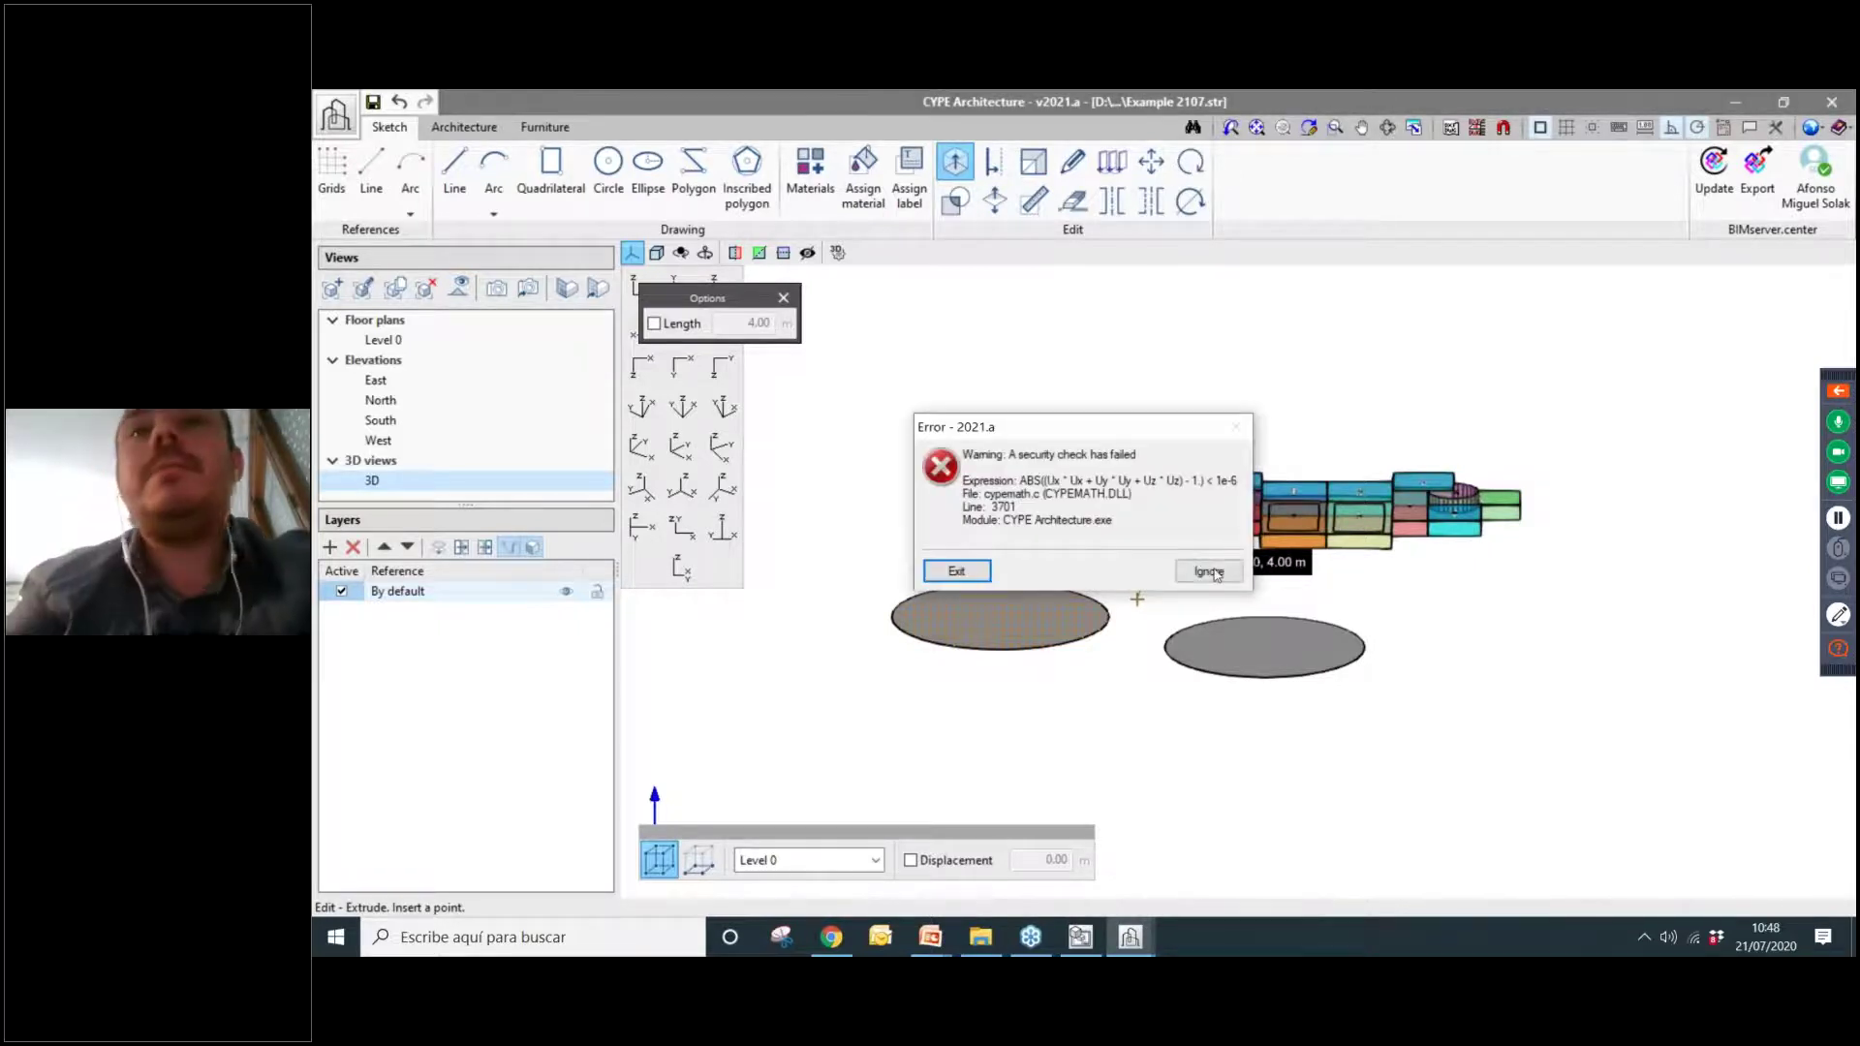
left_click(1211, 572)
left_click(1201, 573)
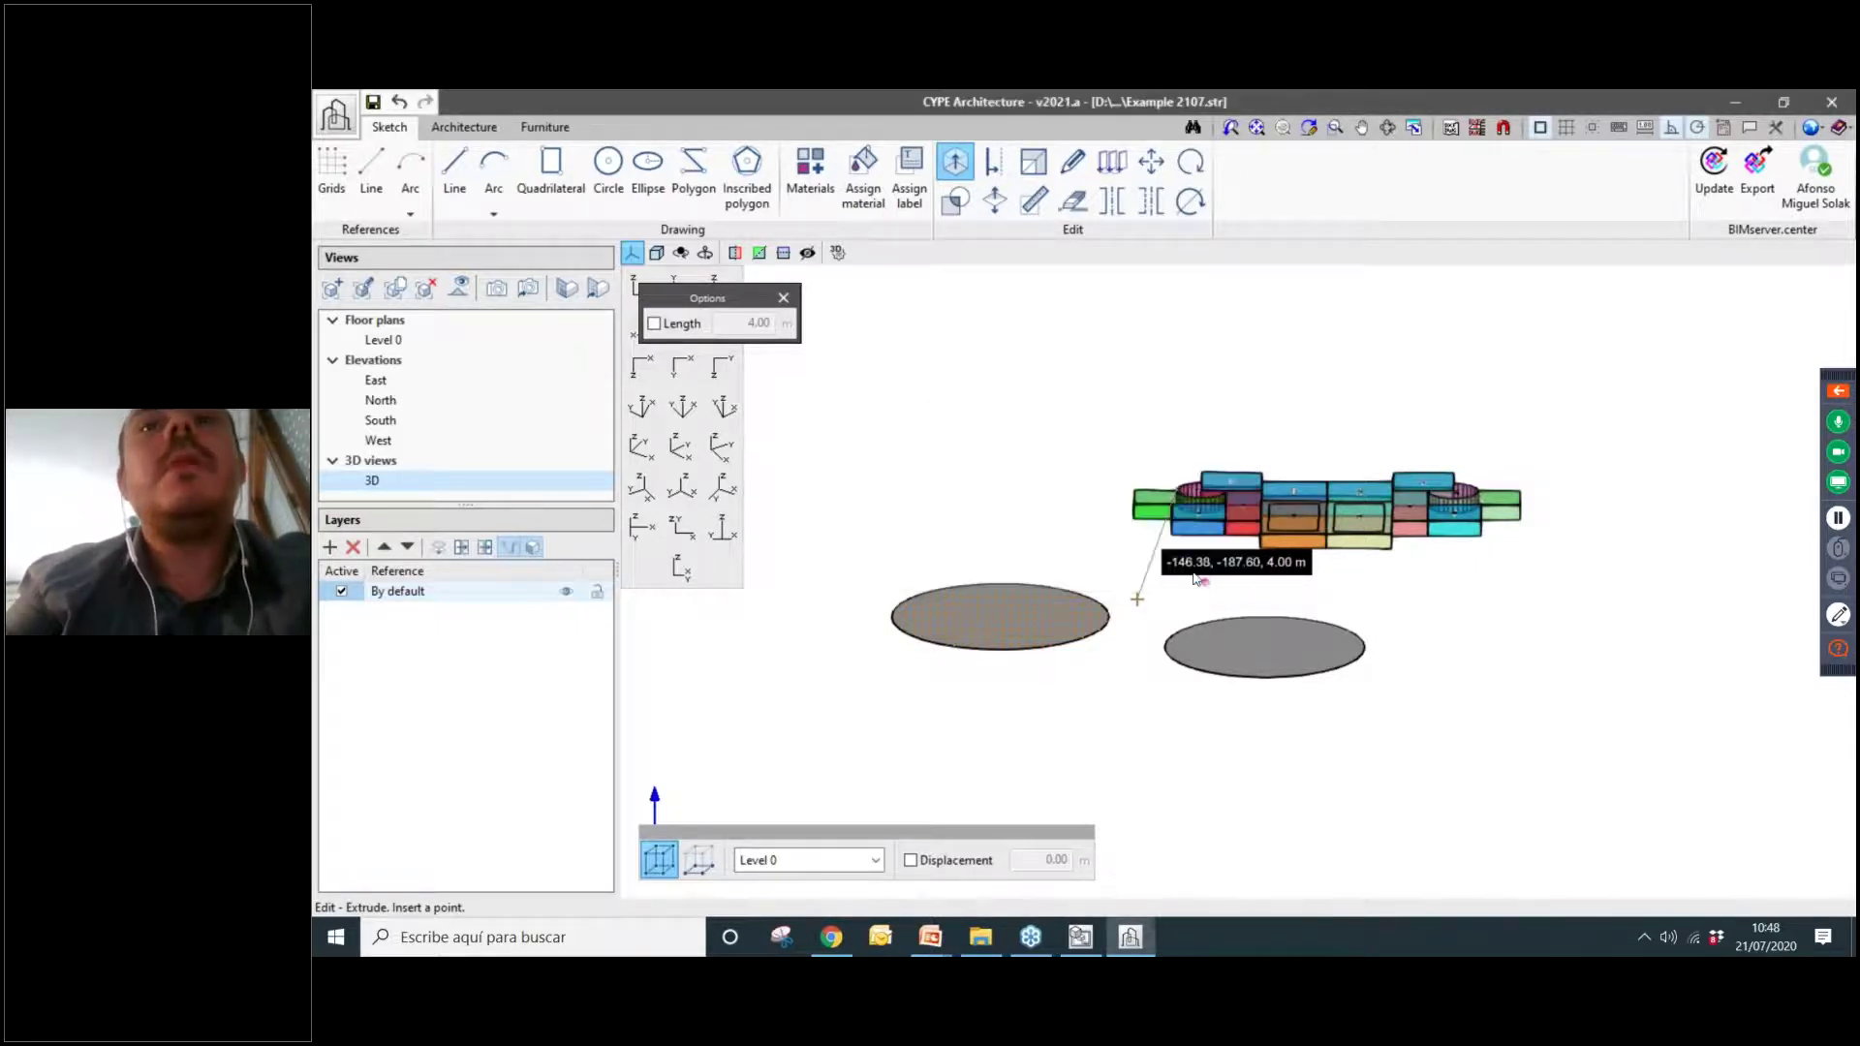
left_click(1202, 573)
left_click(1201, 572)
left_click(1201, 572)
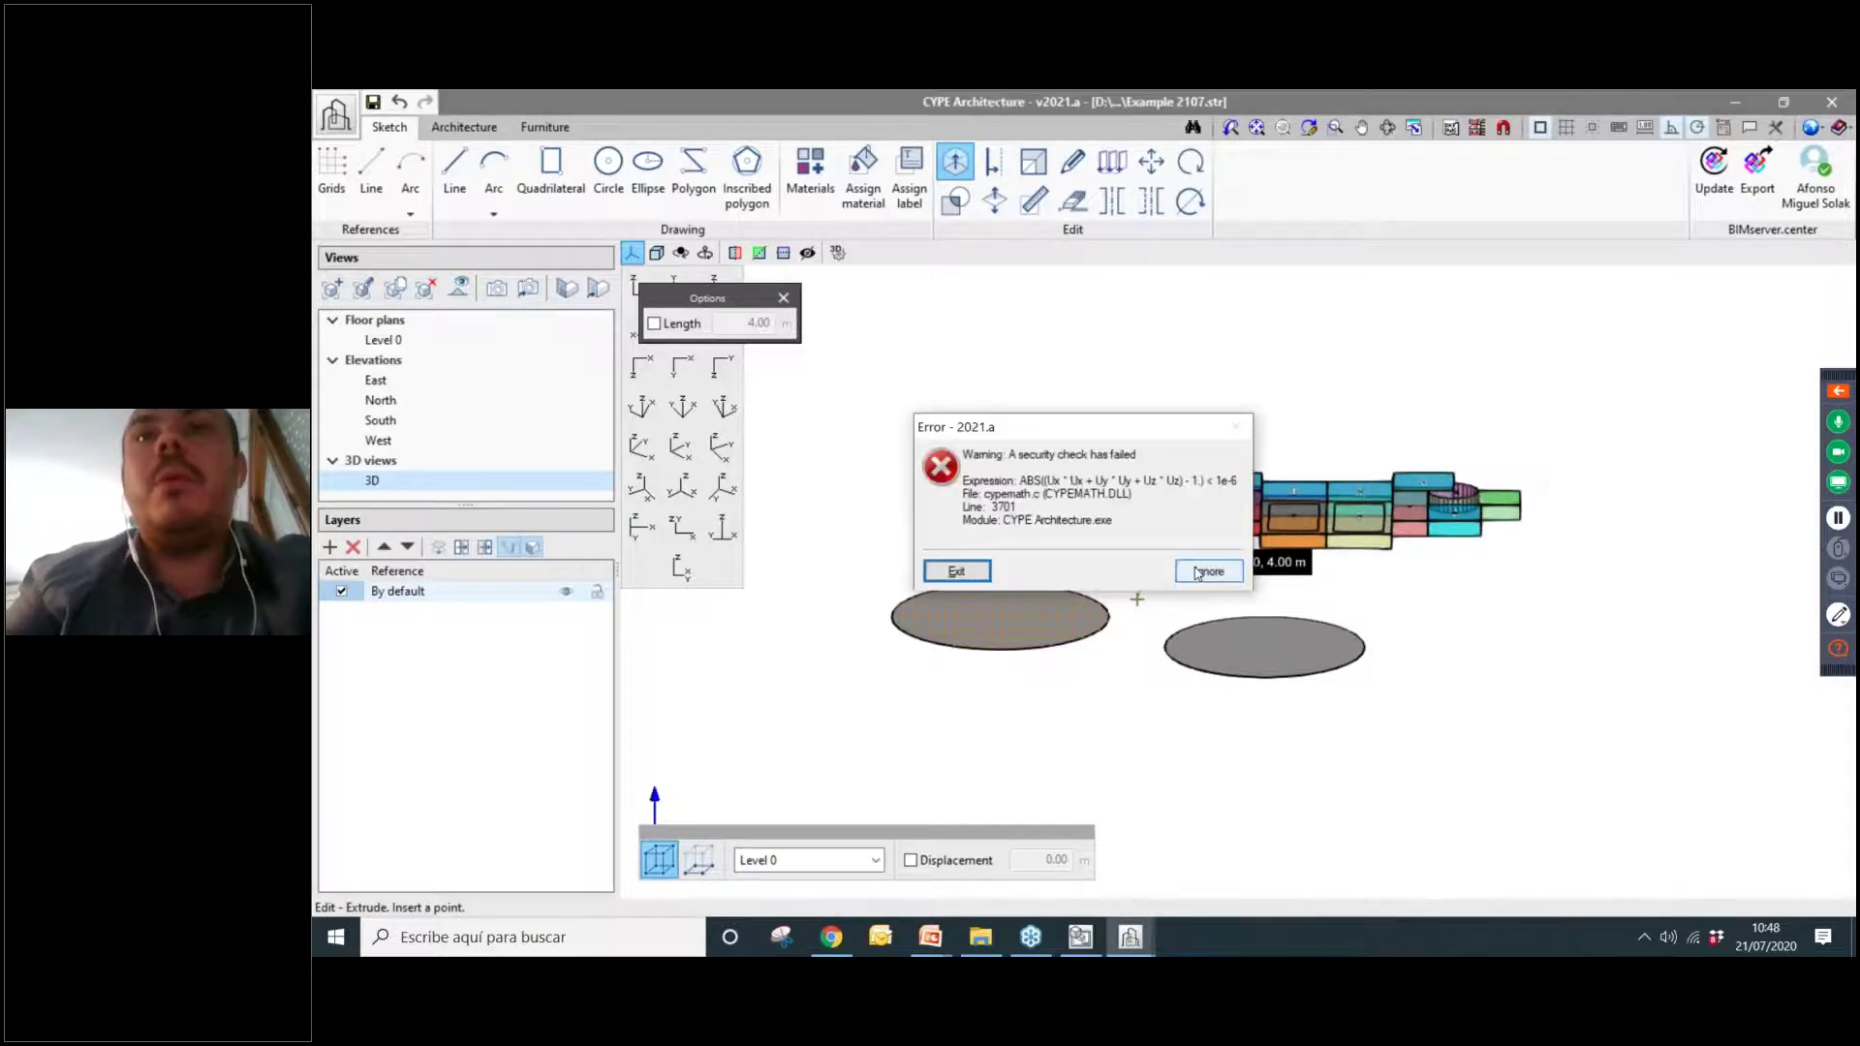
left_click(1201, 572)
left_click(1201, 572)
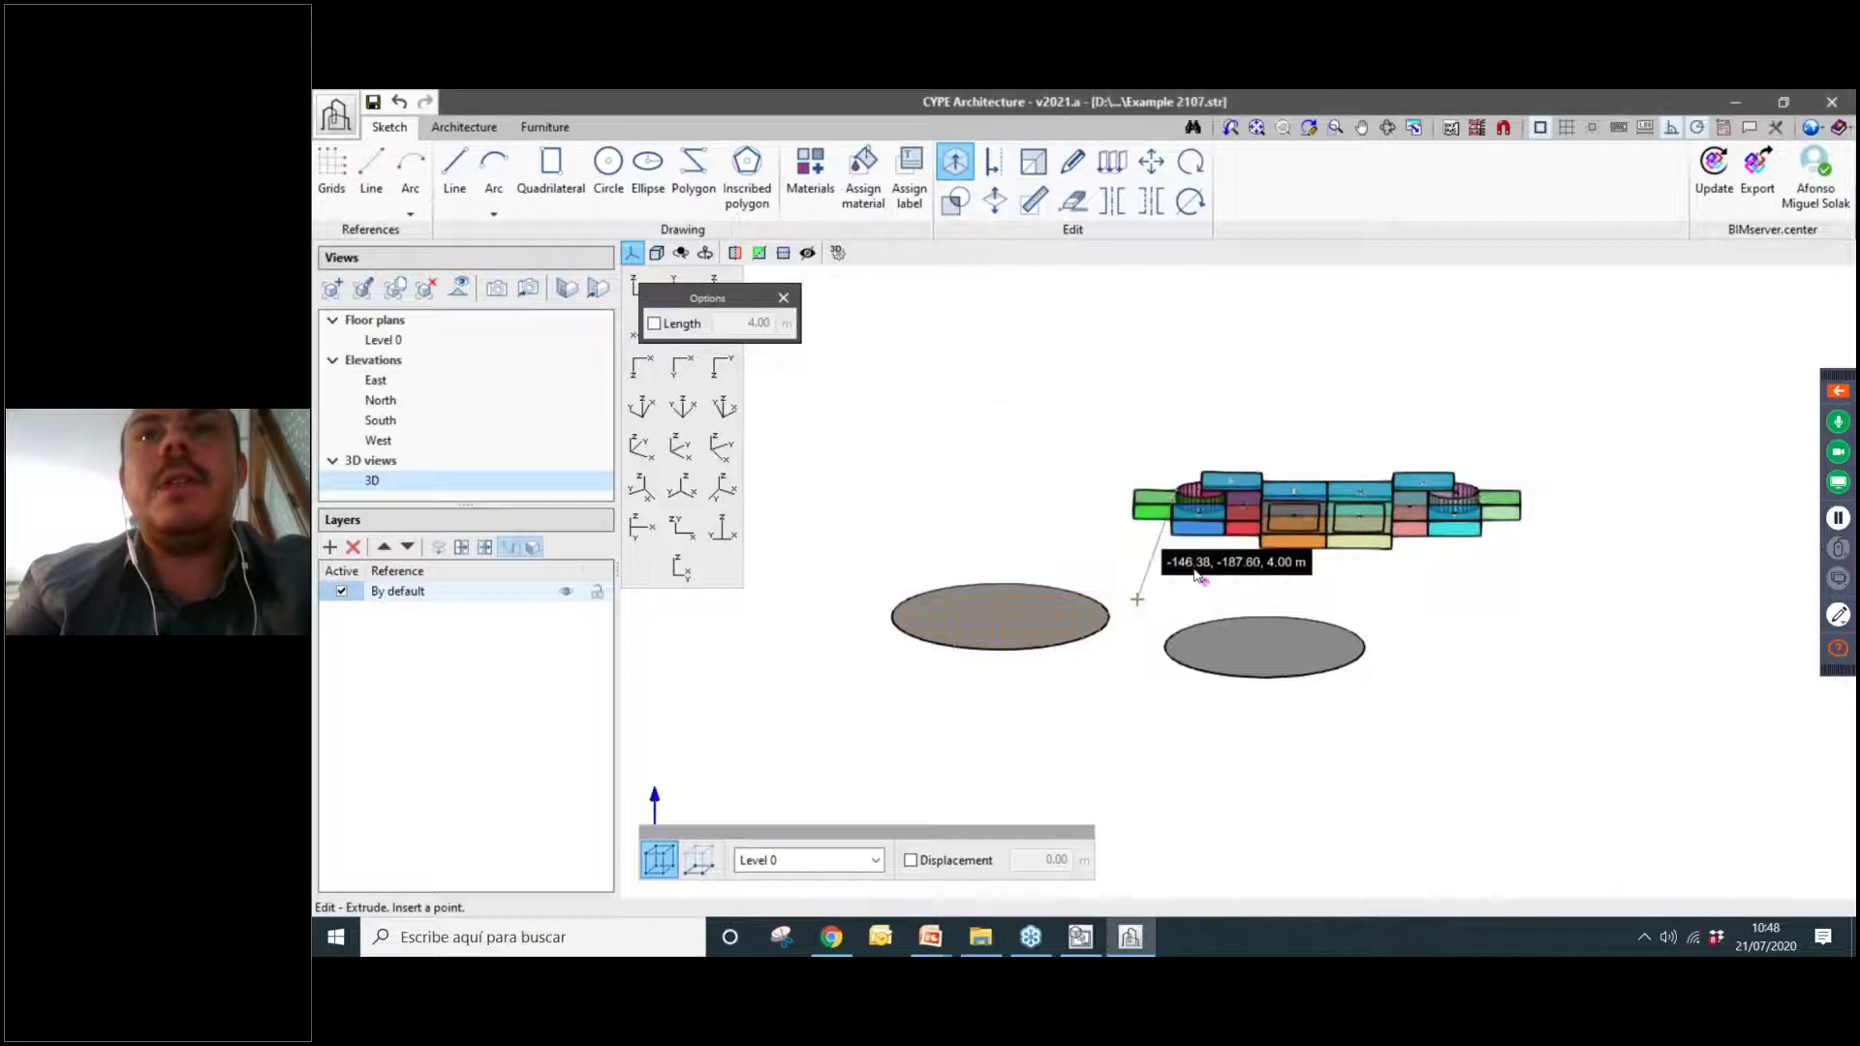
left_click(1201, 572)
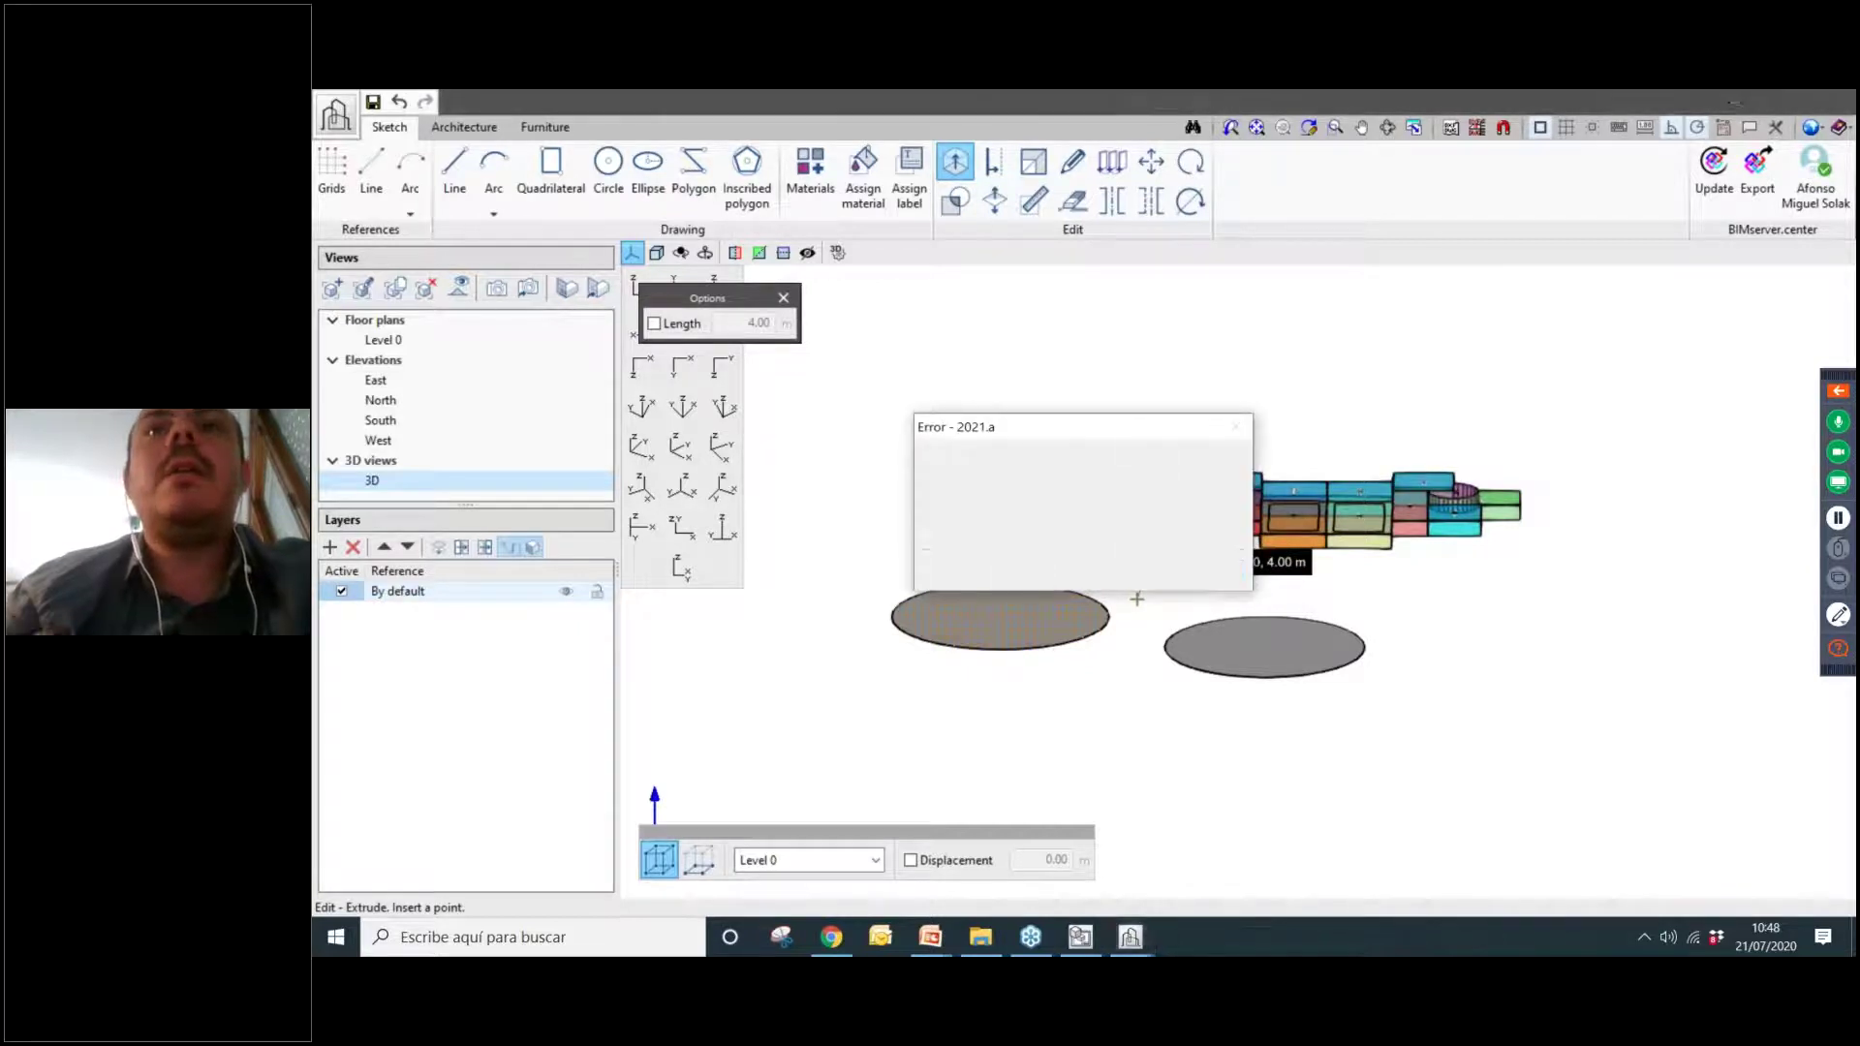
left_click(1201, 571)
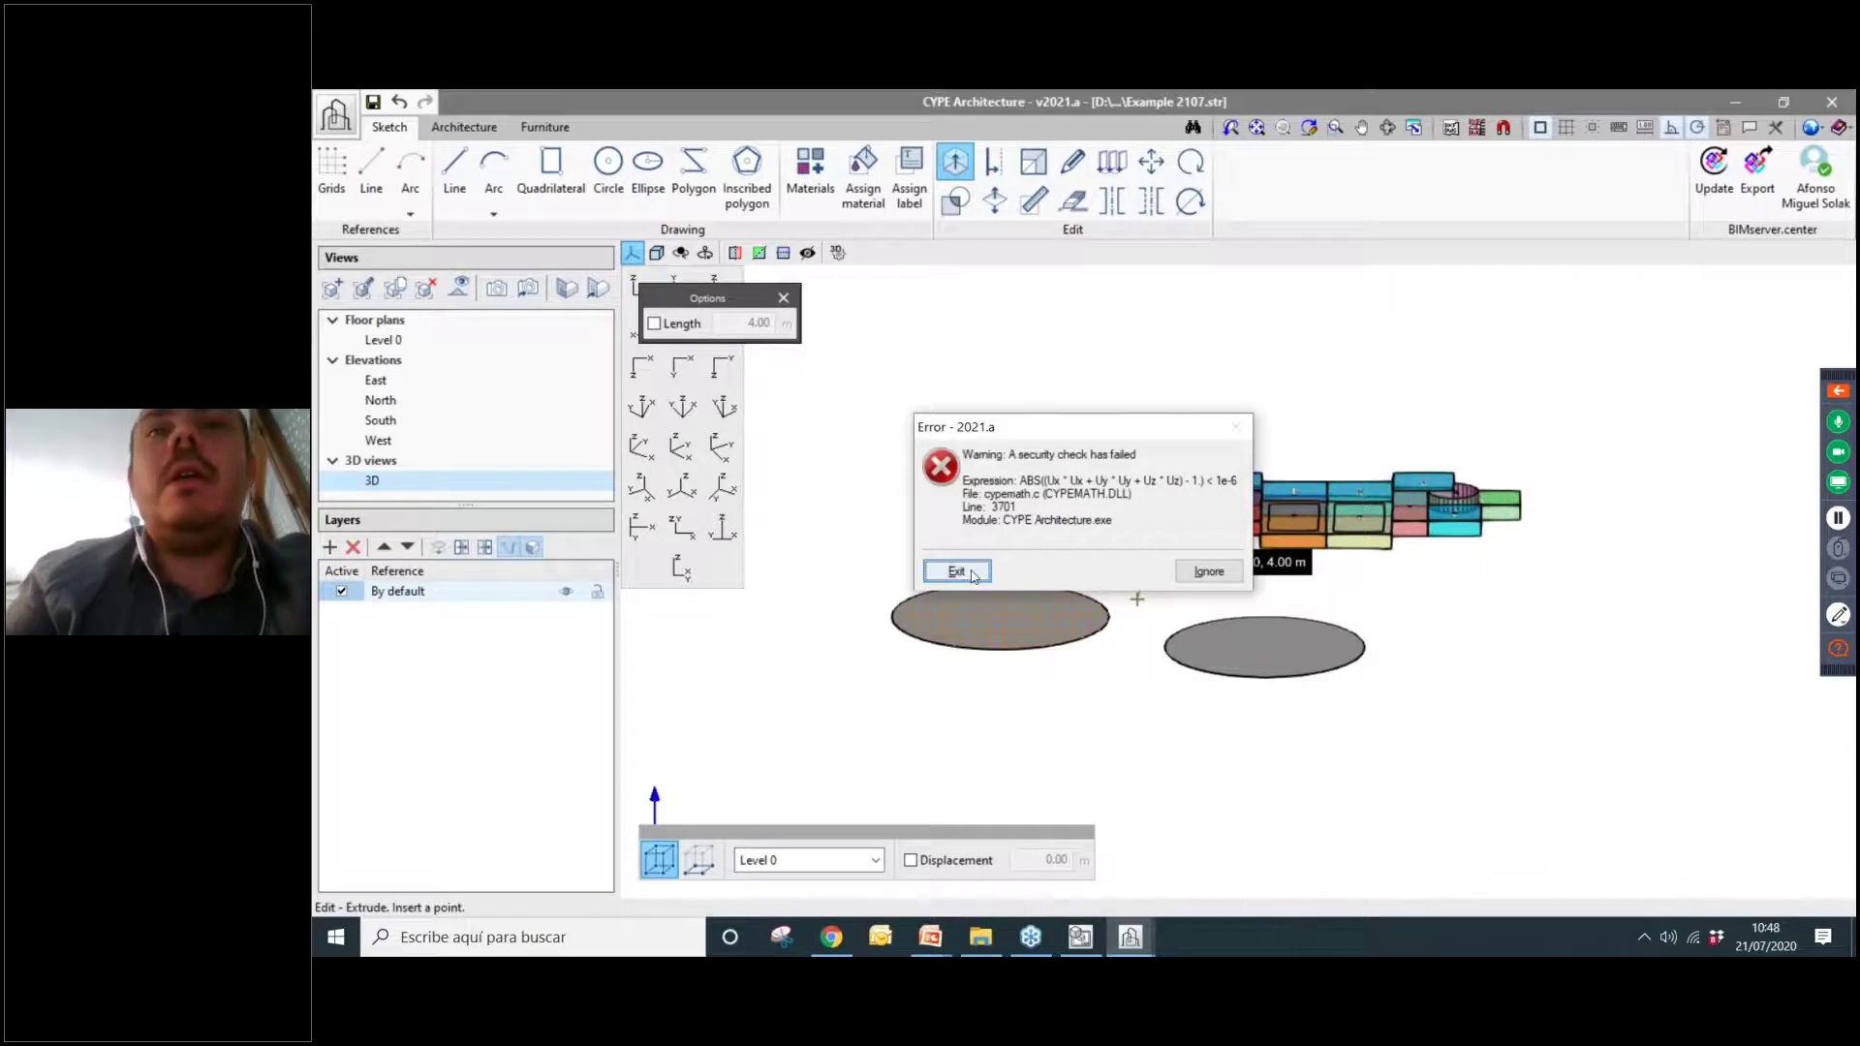
Exit through the error dialog, relaunch CYPE Architecture and reopen the Example 2107.str project.
left_click(972, 573)
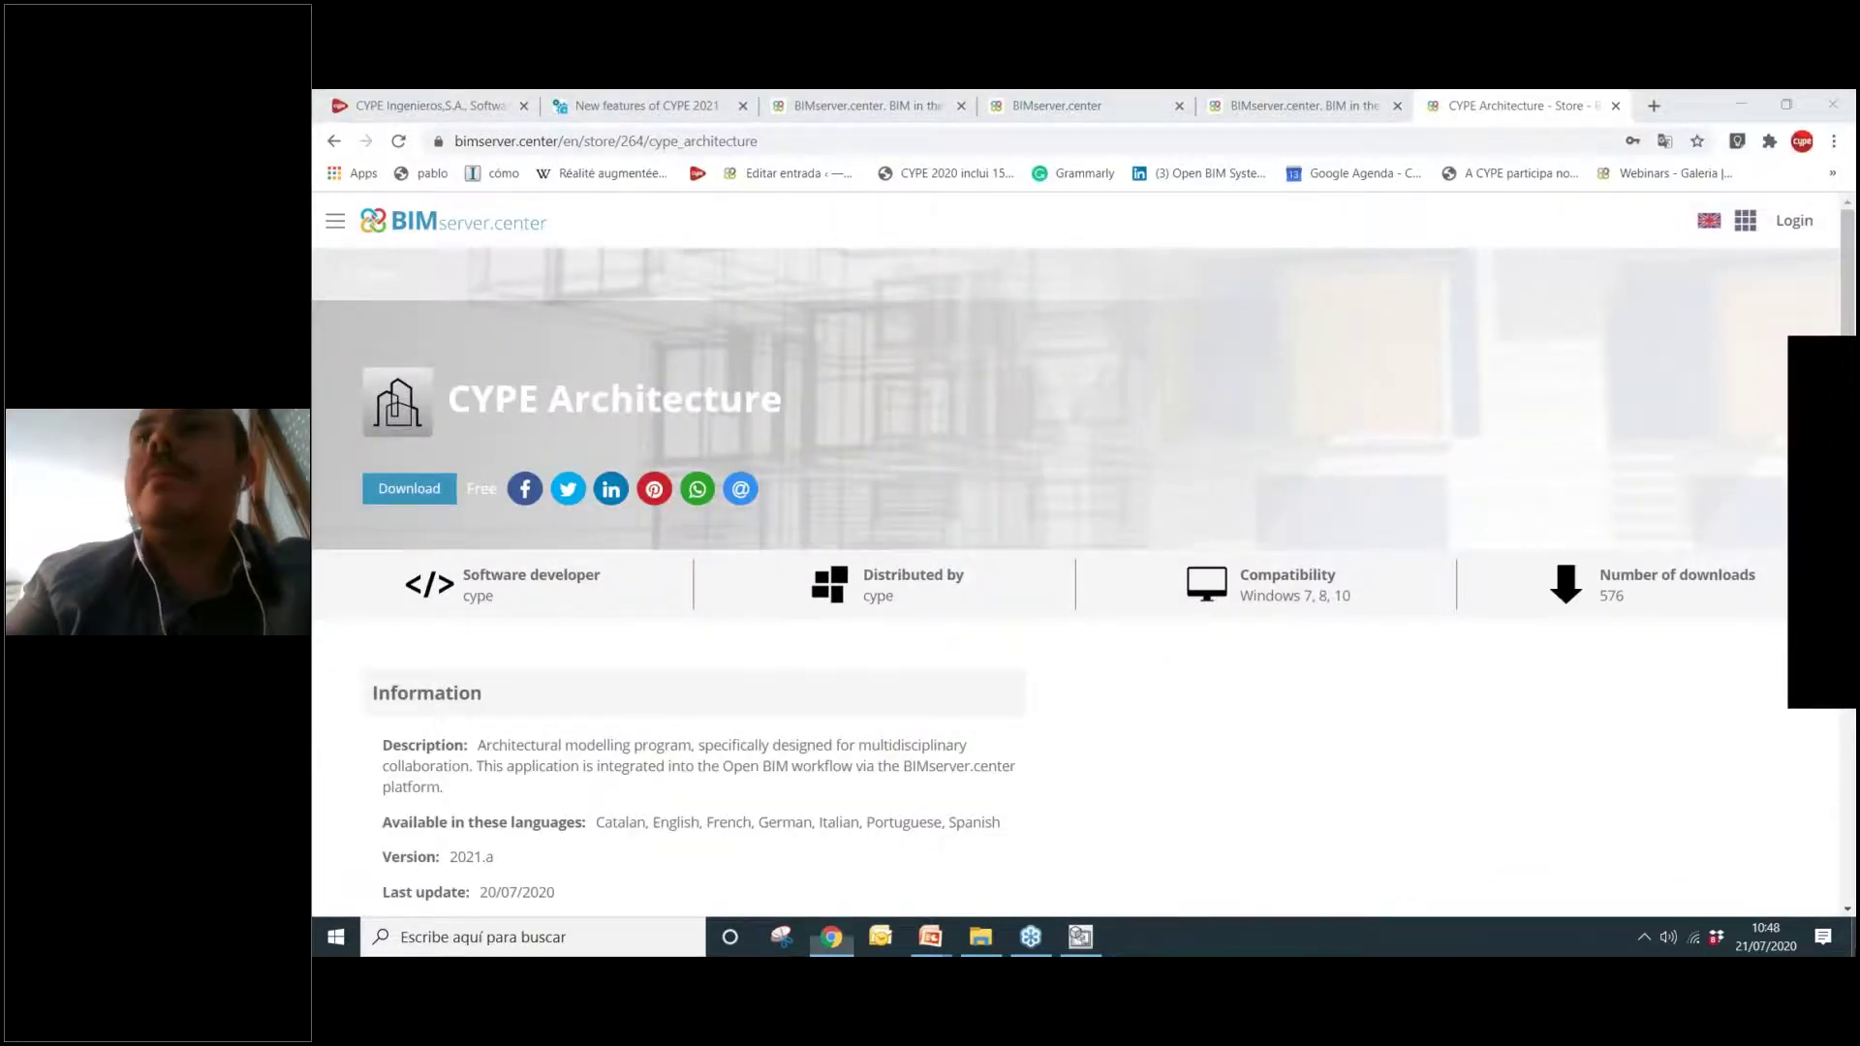
left_click(832, 936)
double_click(1711, 262)
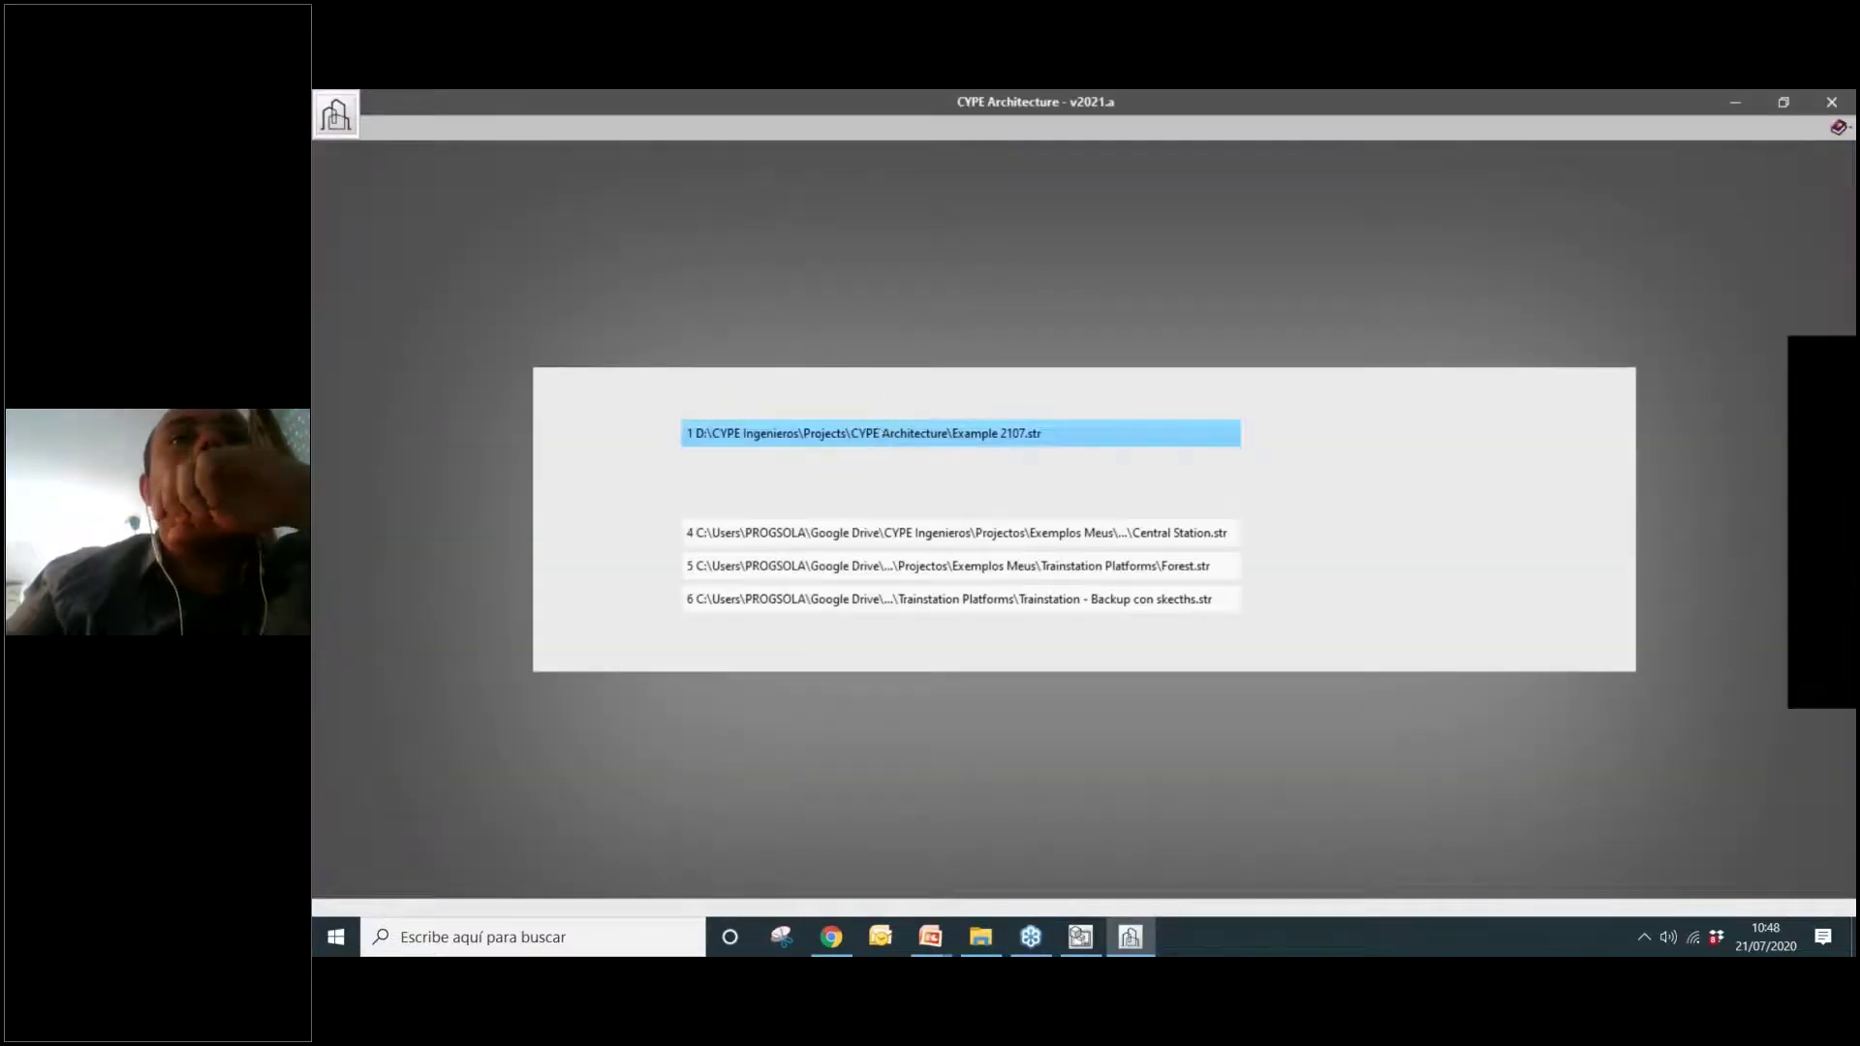
left_click(884, 435)
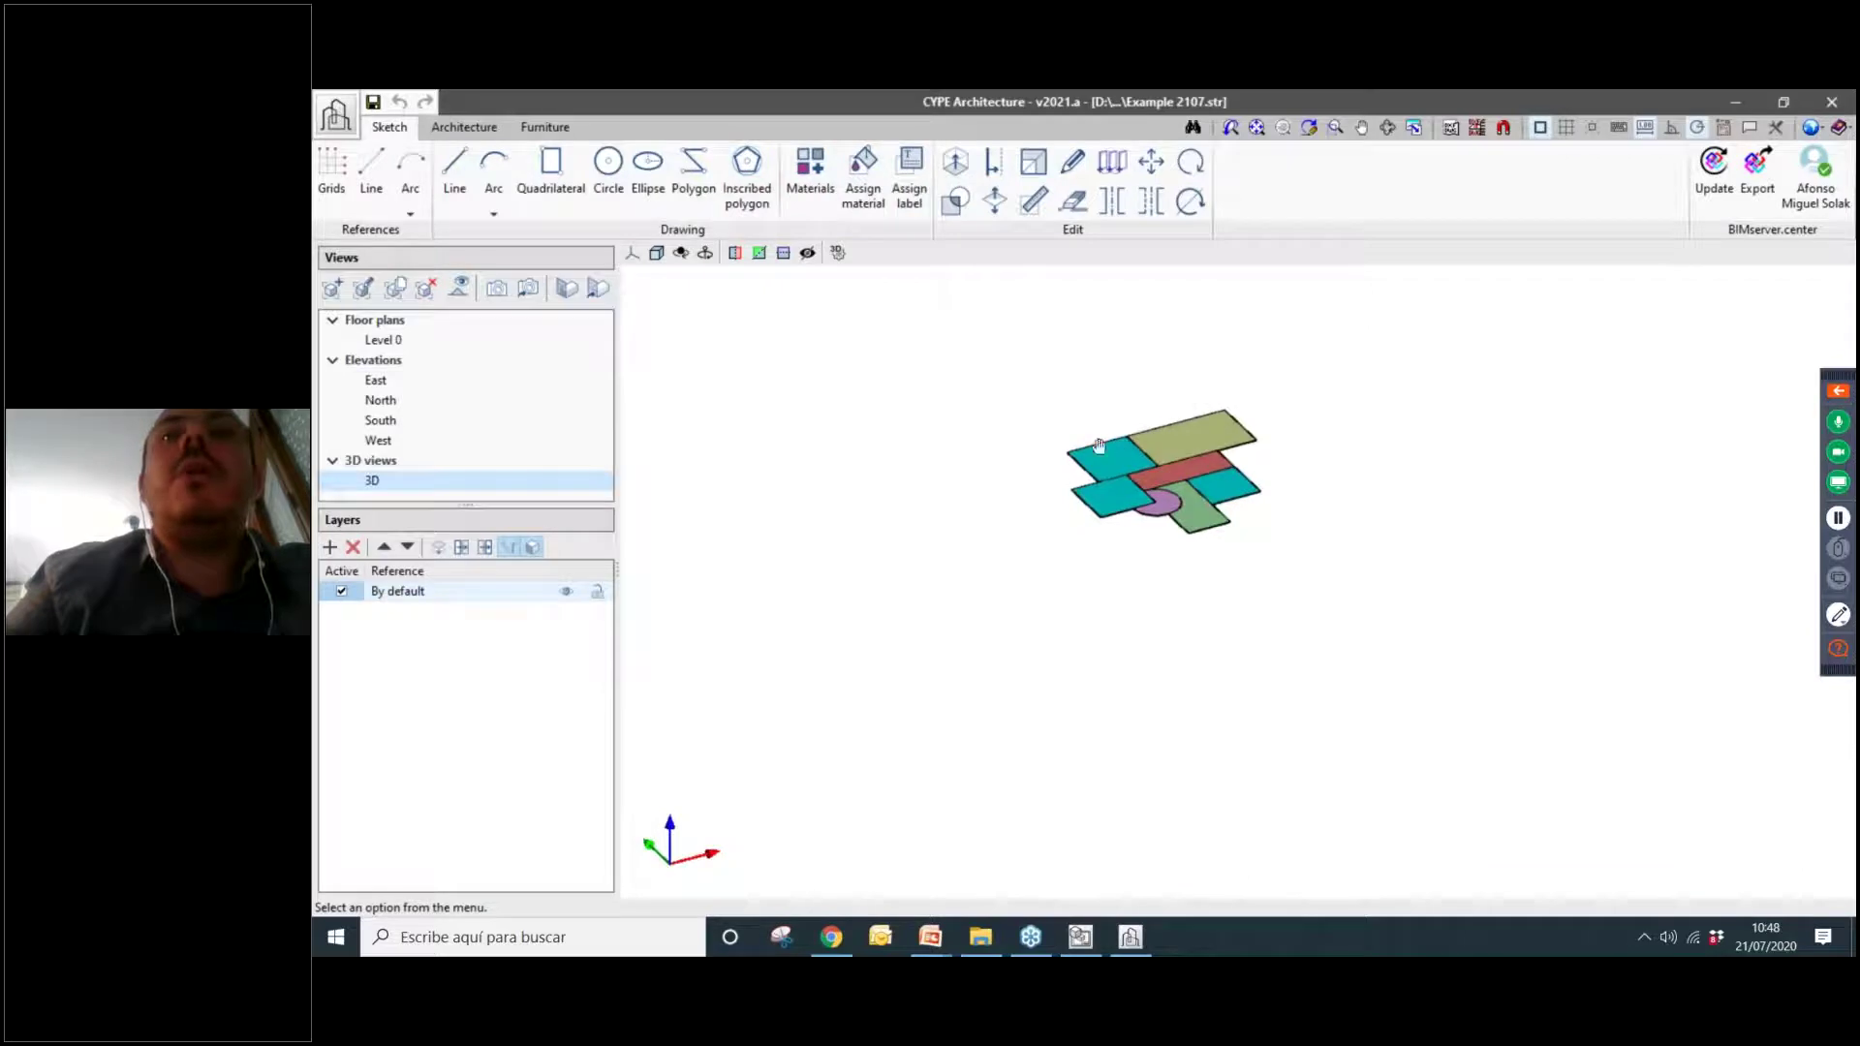
Draw a 32-sided circle with a radius of about 21 m in the empty space in front of the room shapes.
left_click(608, 174)
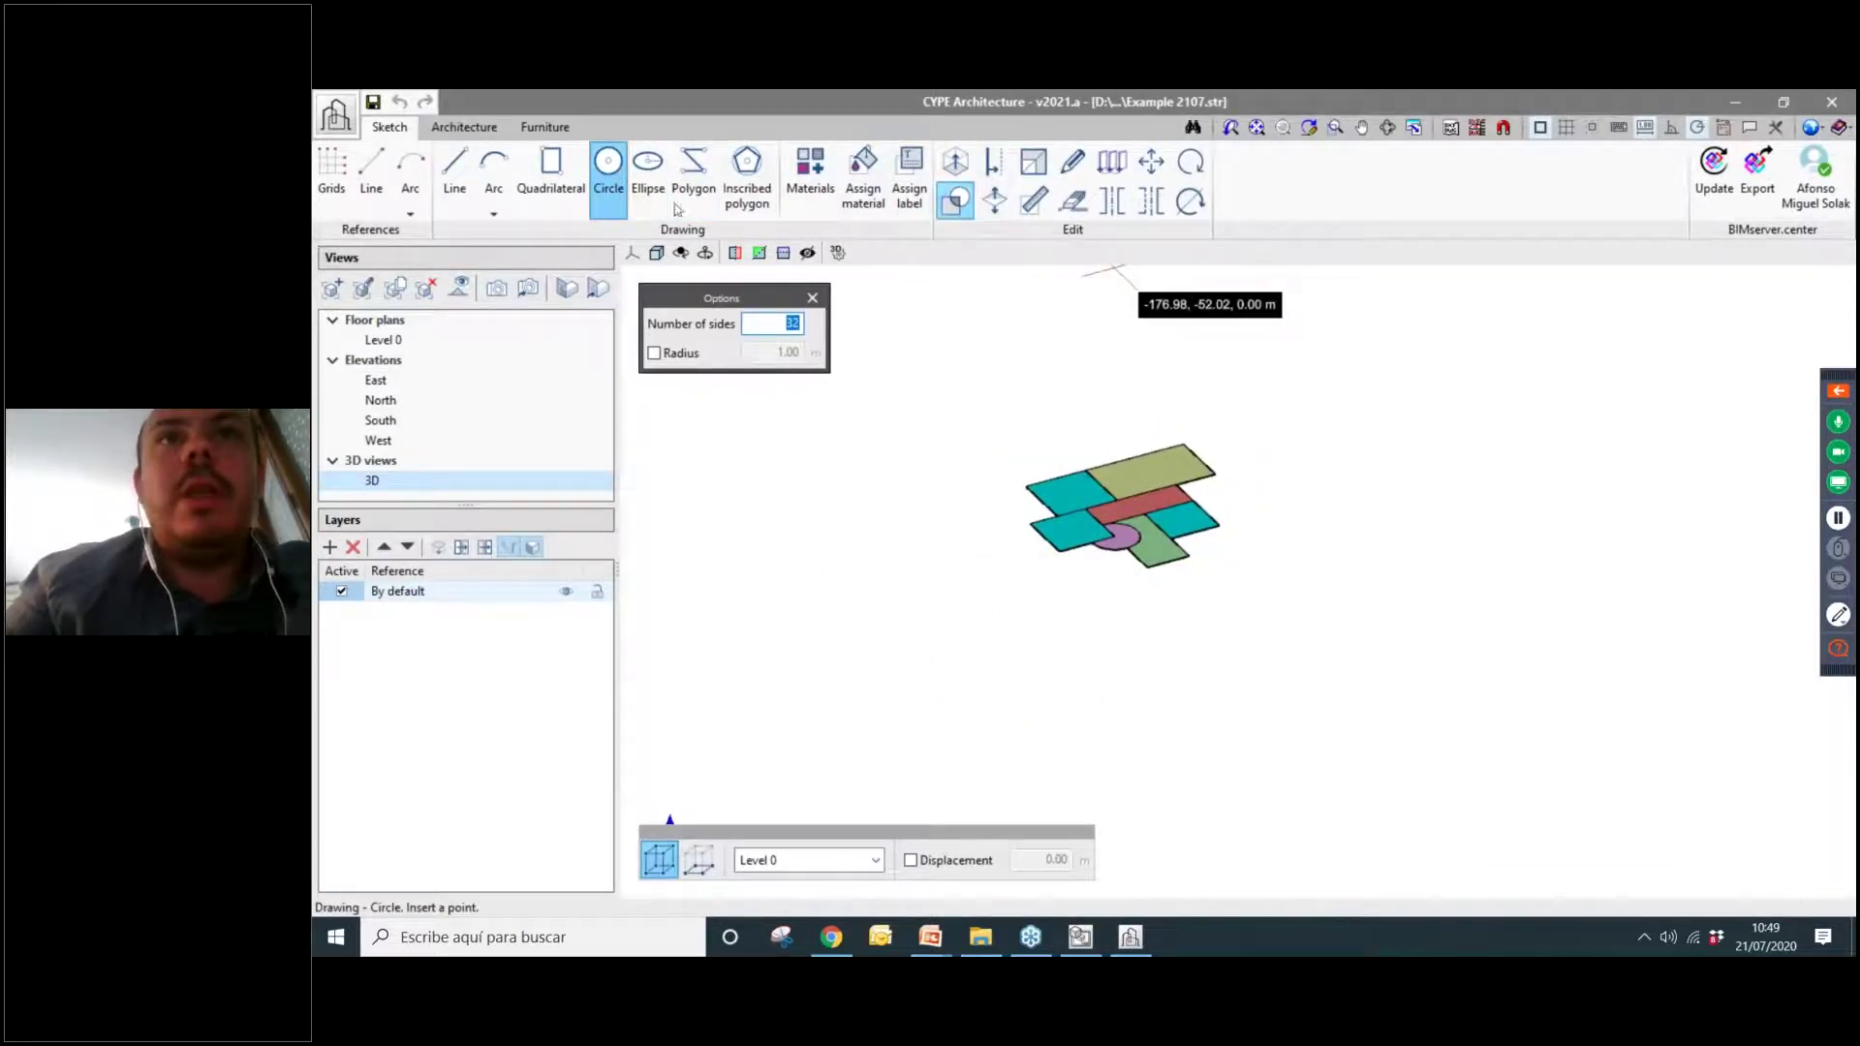
left_click(874, 647)
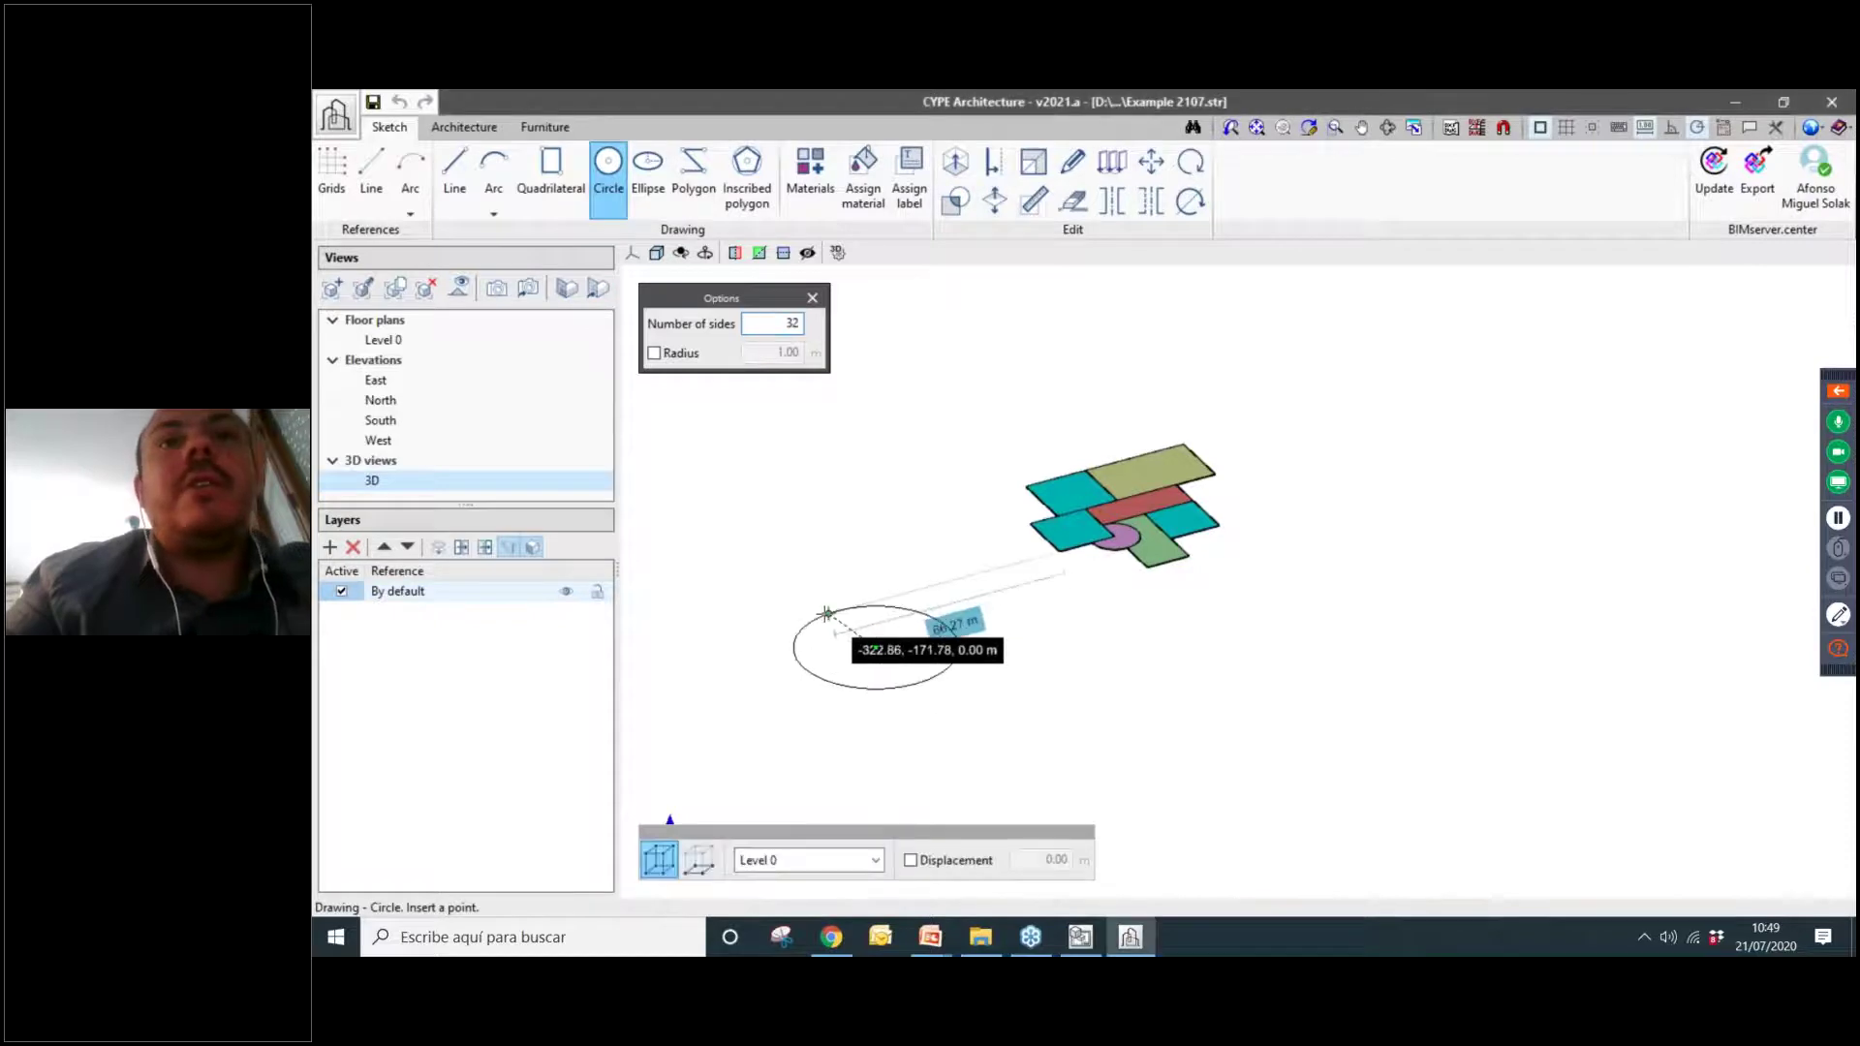
right_click(818, 613)
left_click(835, 607)
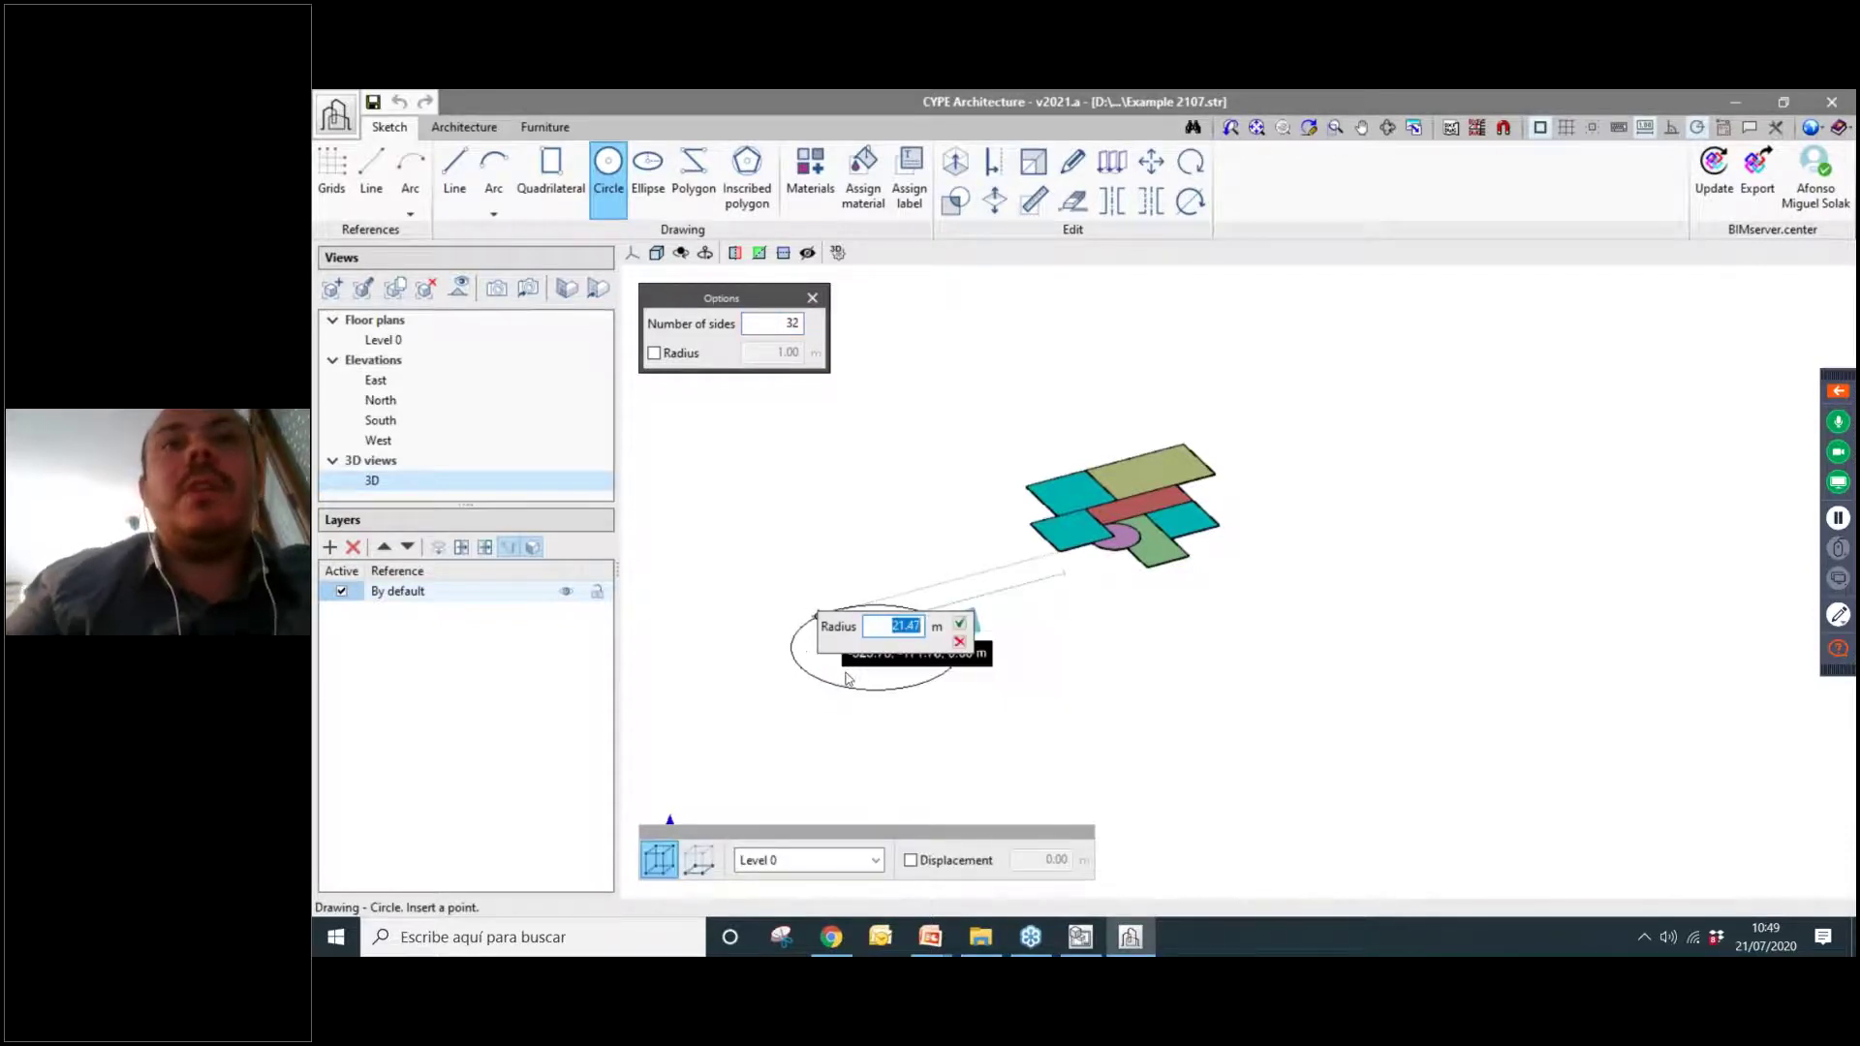
key("Return")
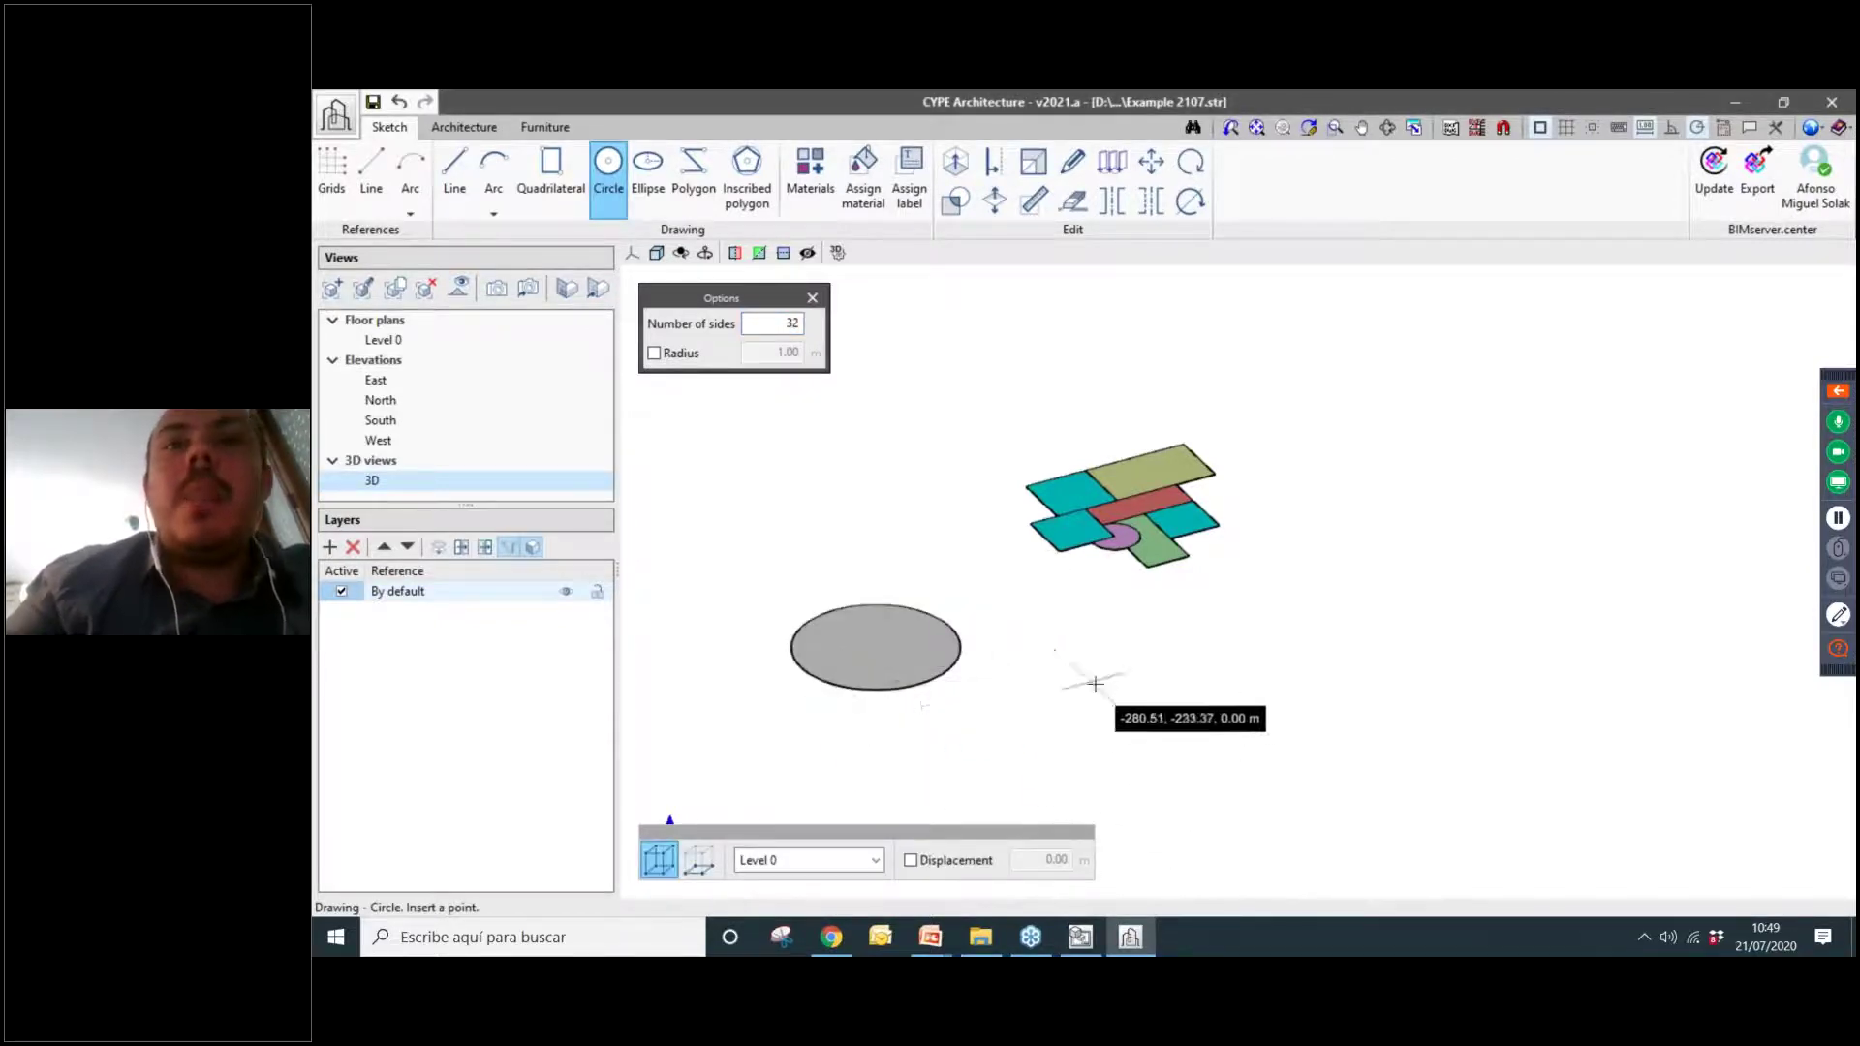
Draw a second, slightly larger 32-sided circle beside the first without overlapping it.
right_click(1093, 688)
key("Return")
left_click(1014, 665)
key("Return")
key("Return")
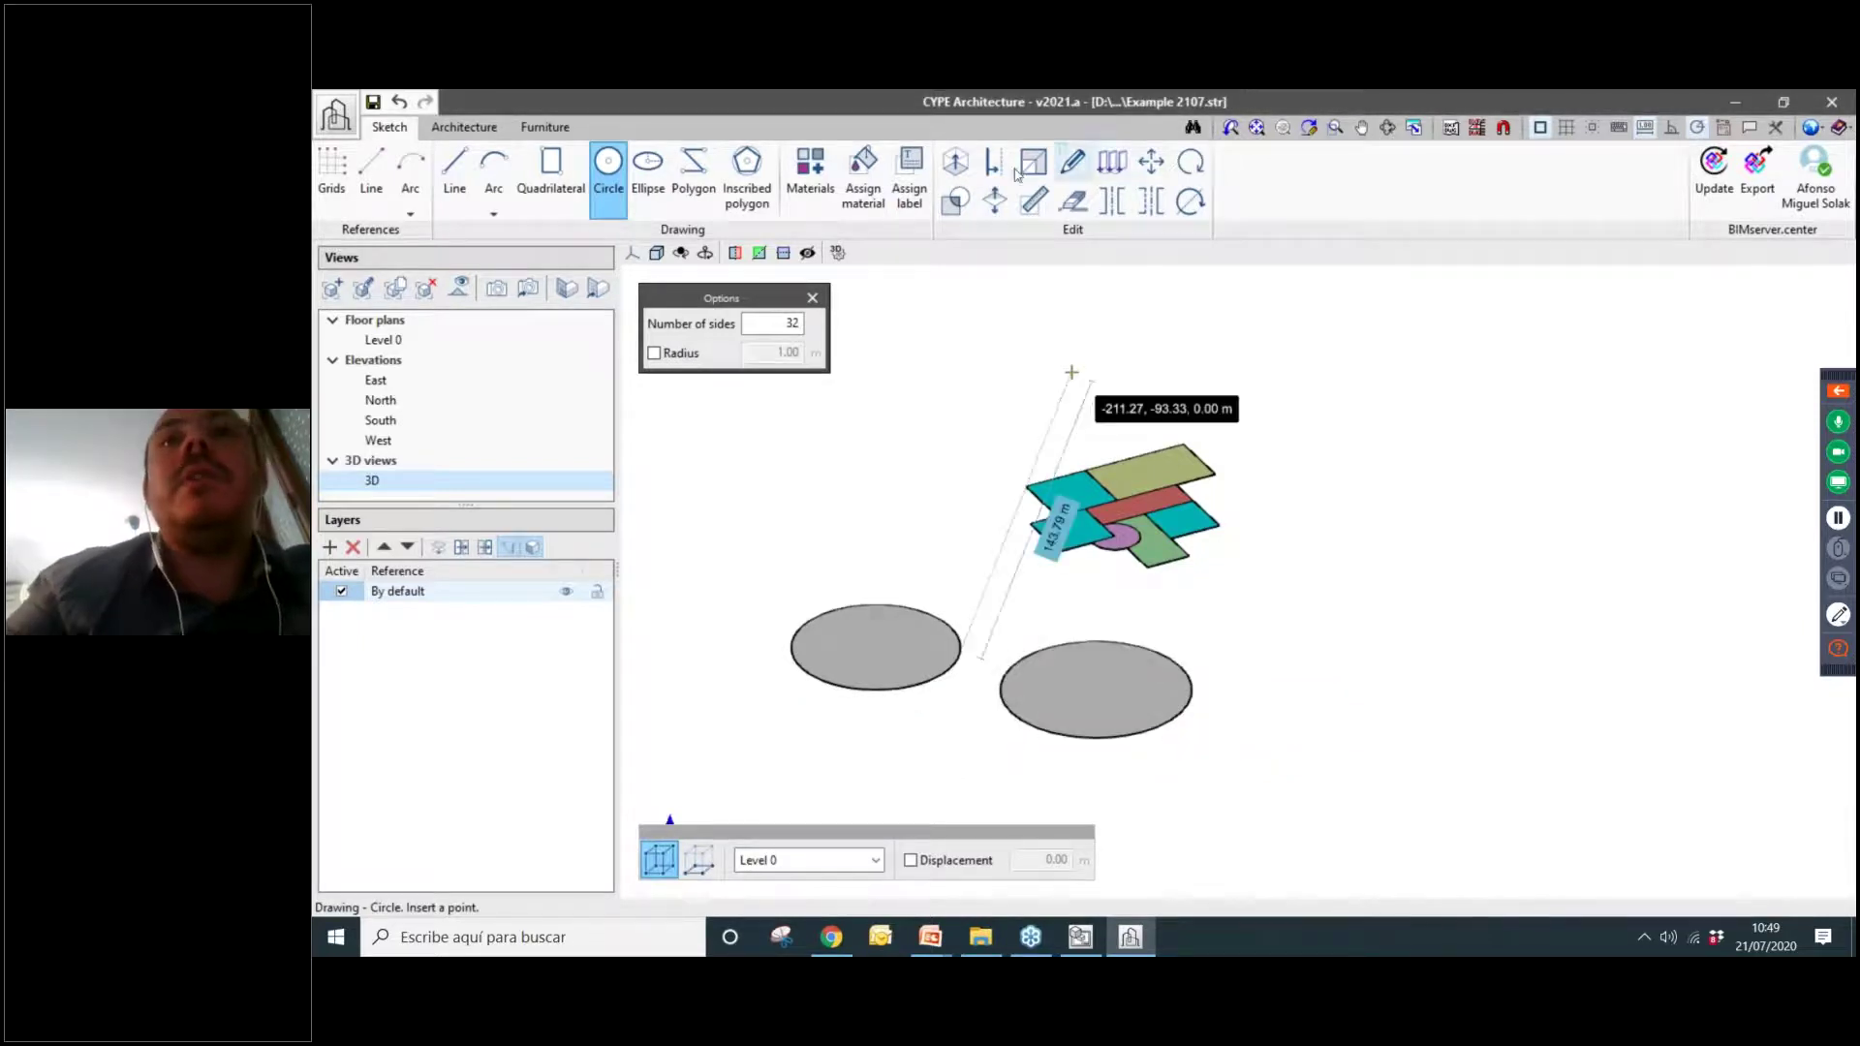
Extrude the smaller circle upwards about 47 m and the larger circle to the height of the first cylinder's top.
left_click(965, 165)
left_click(915, 630)
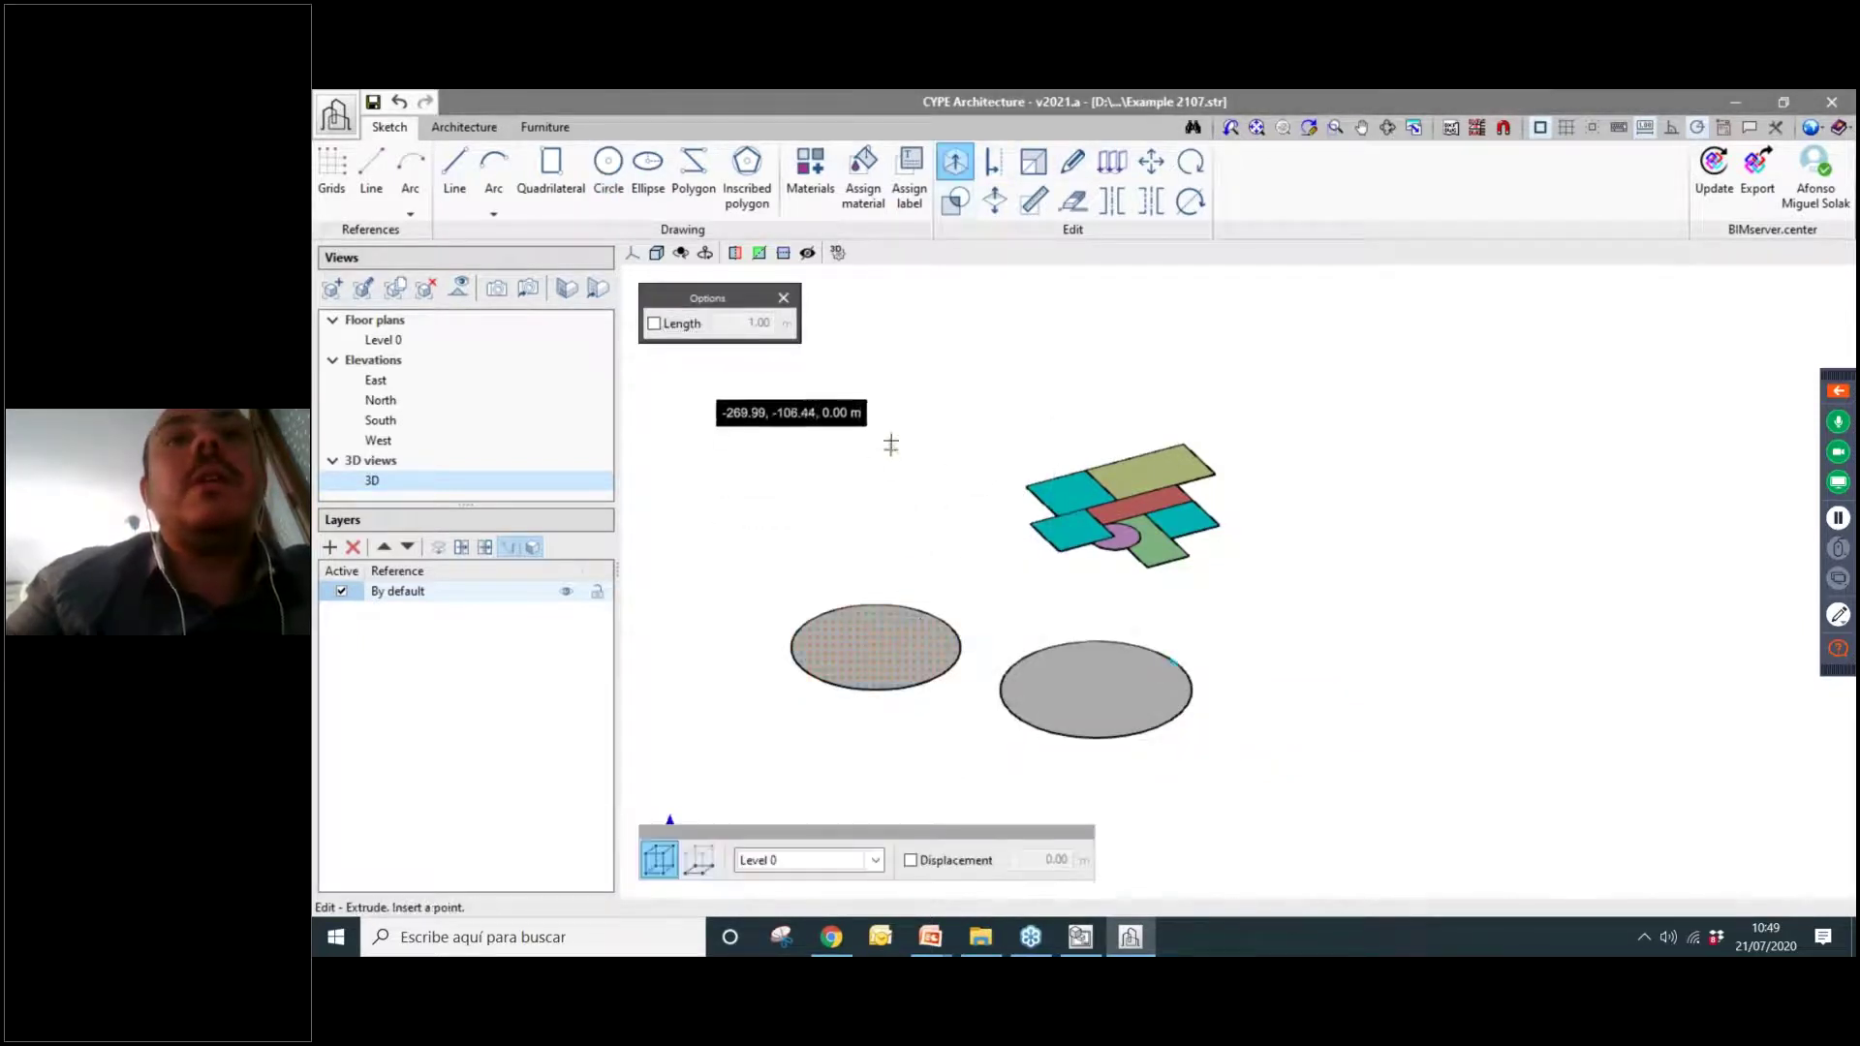
left_click(889, 487)
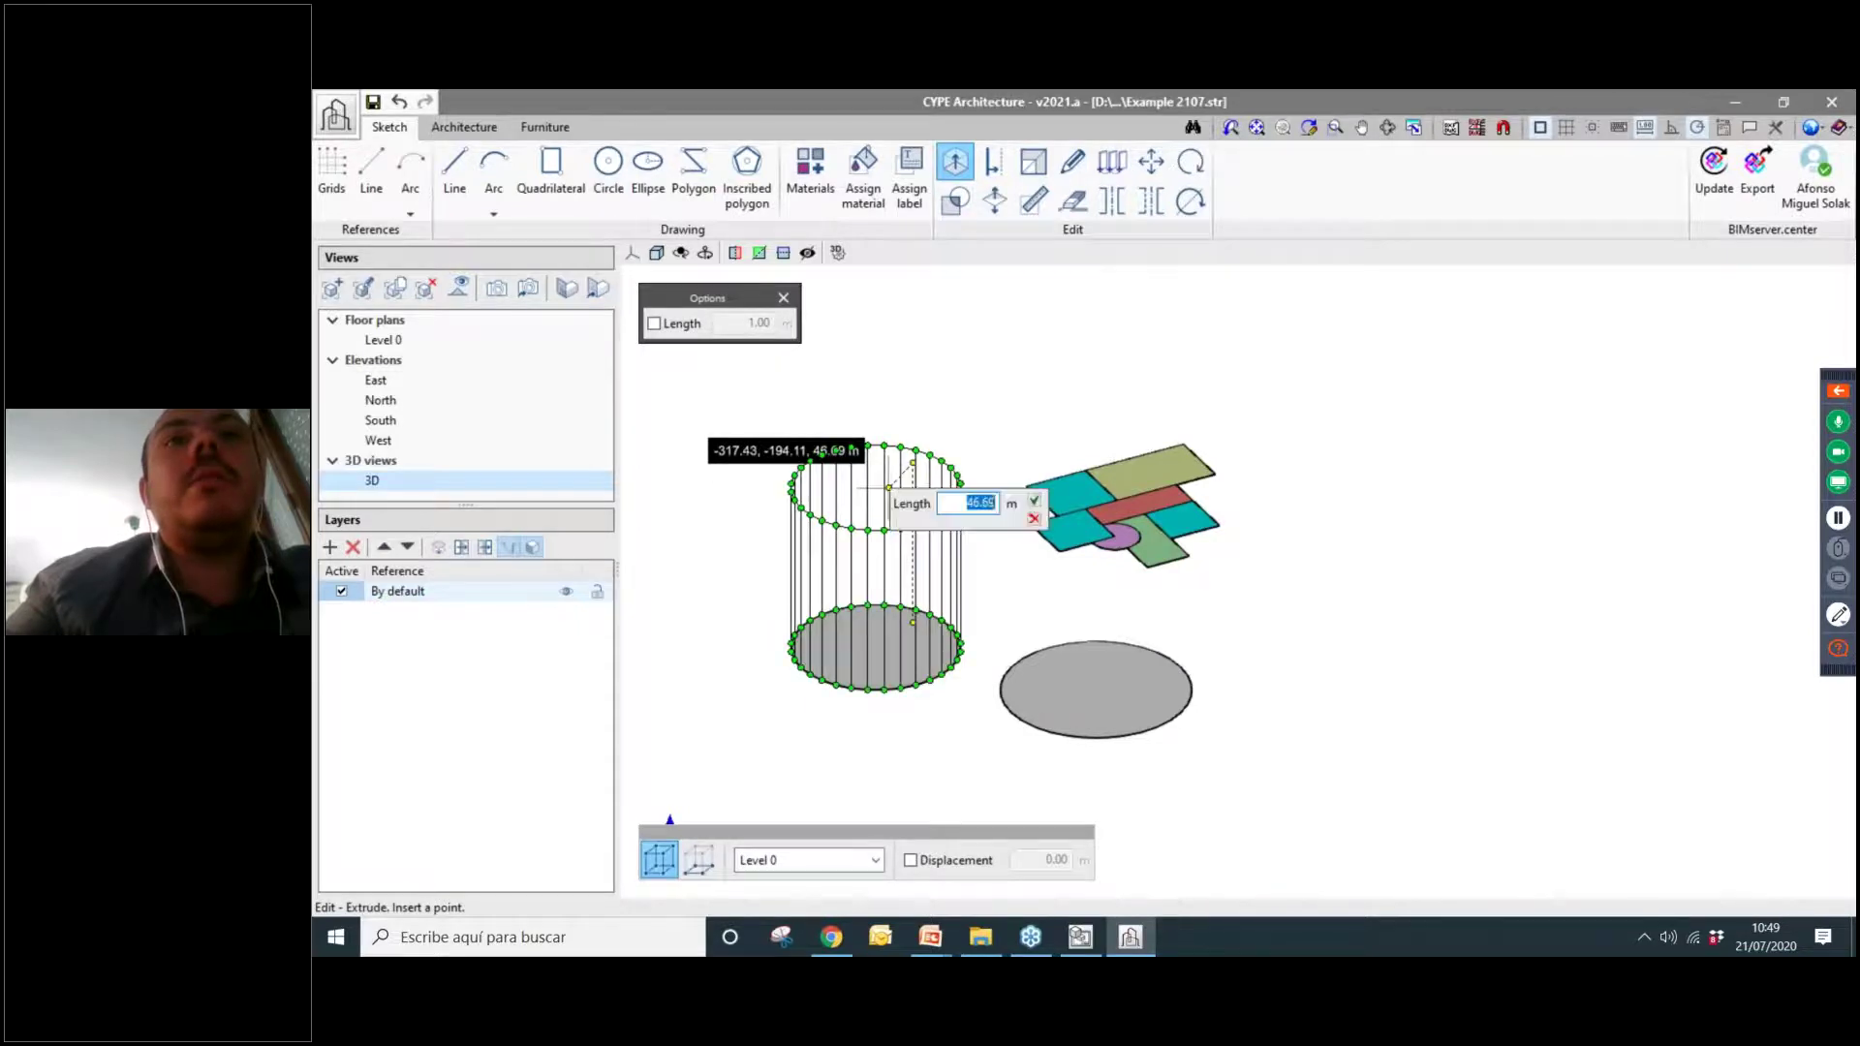
key("Return")
left_click(1094, 689)
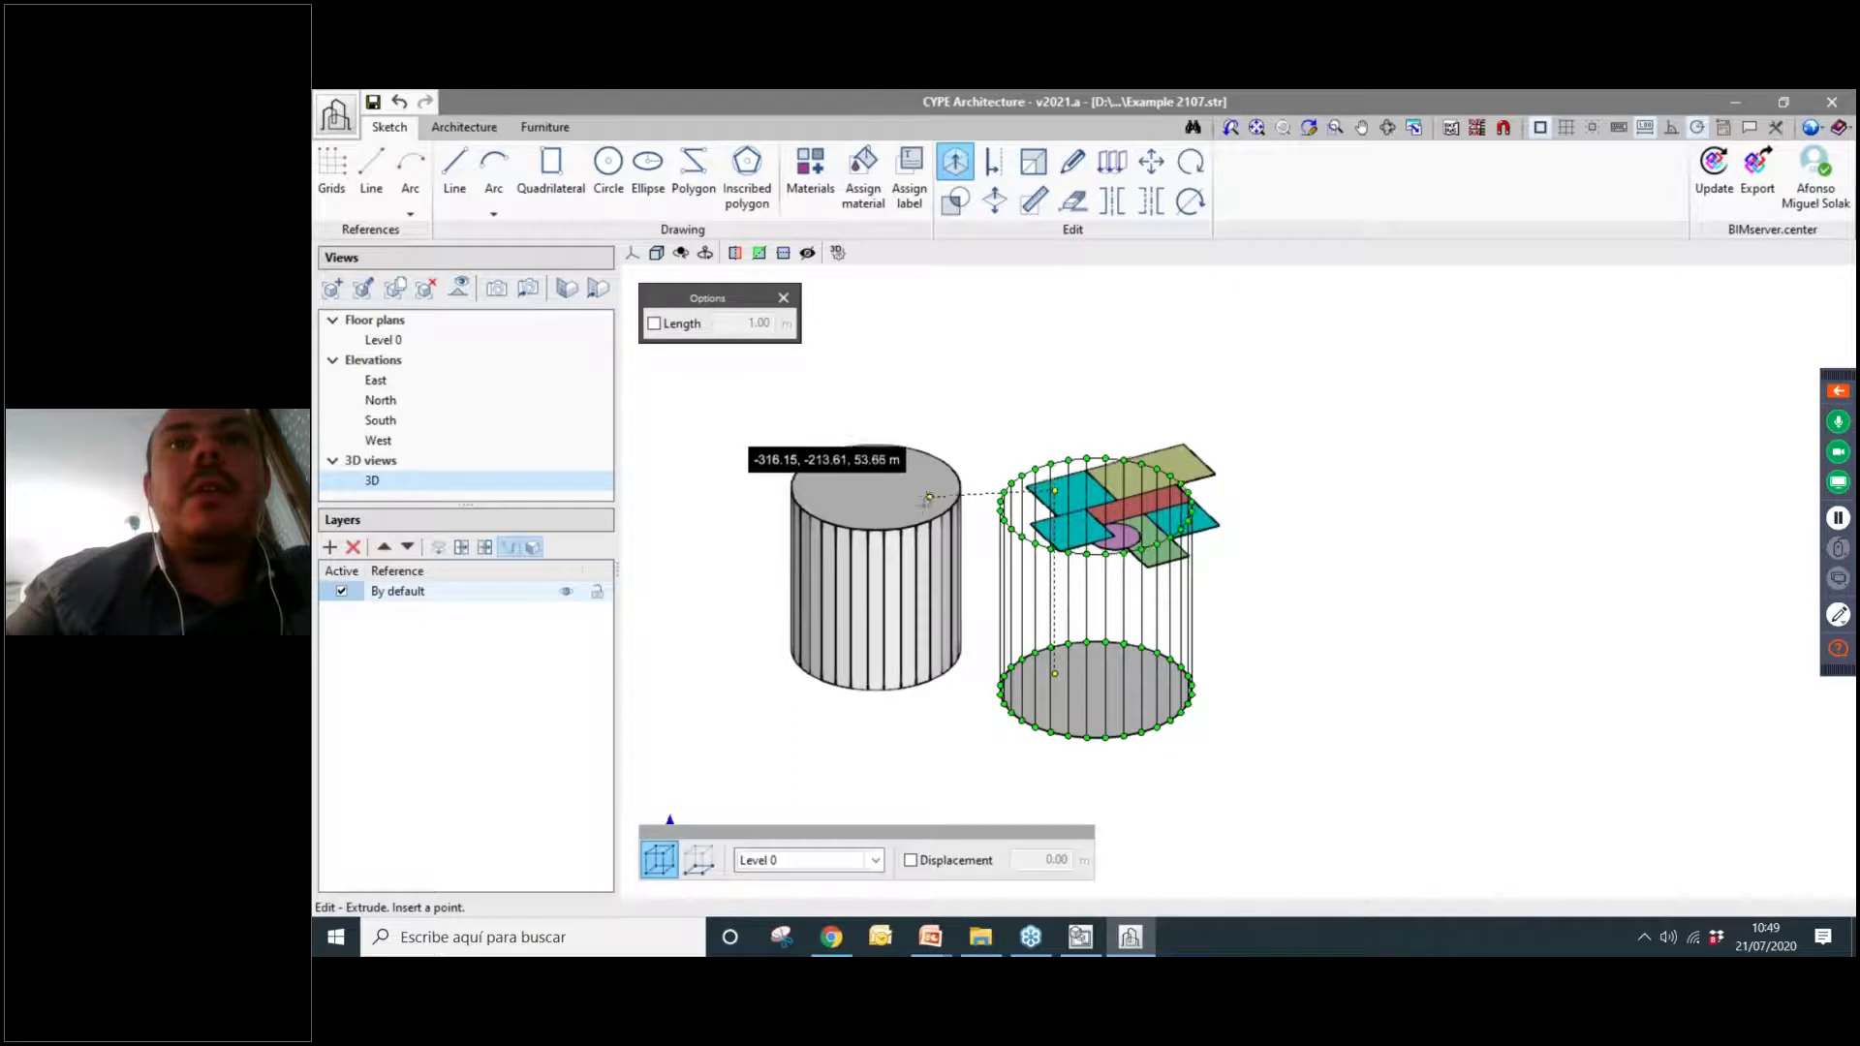
left_click(904, 501)
Move the larger cylinder in plan view so that it partly overlaps the smaller one.
scroll(910, 508, "up", 4)
scroll(1153, 543, "down", 4)
middle_click_drag(1183, 552, 1424, 727, "shift")
left_click(631, 254)
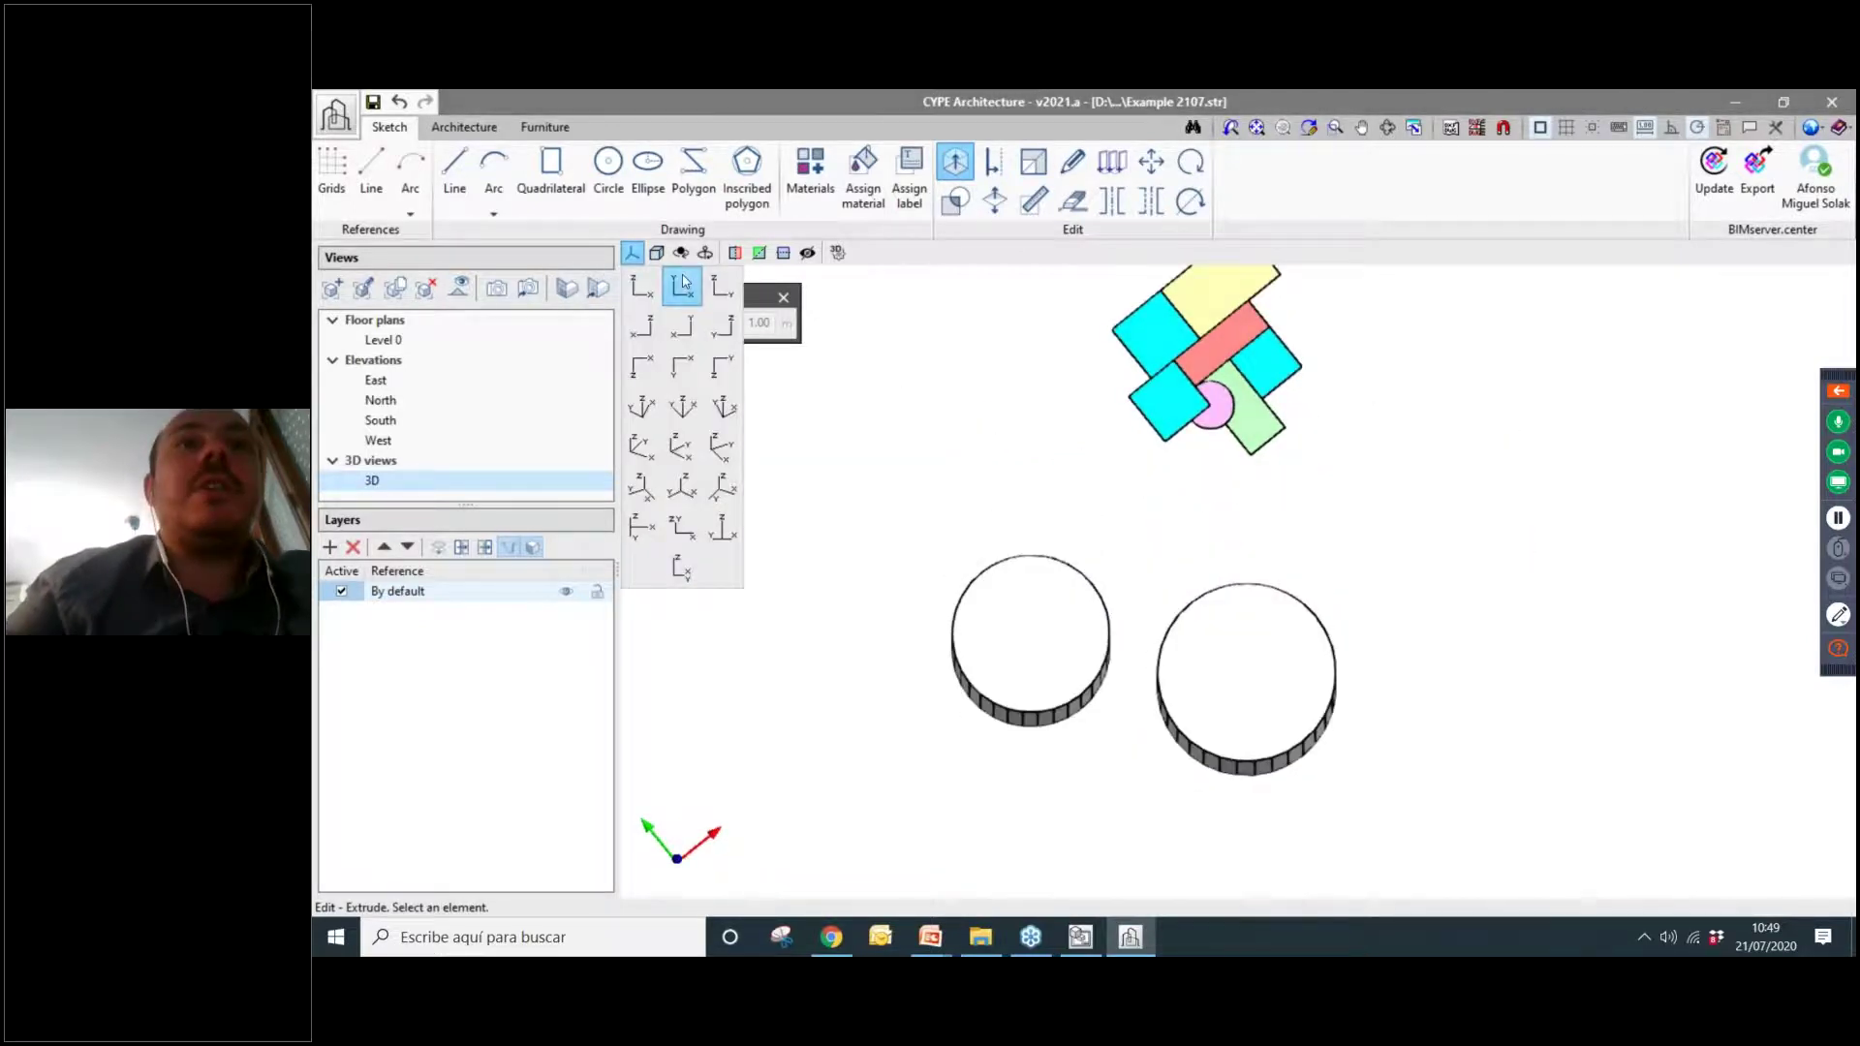
left_click(1153, 169)
left_click(1340, 734)
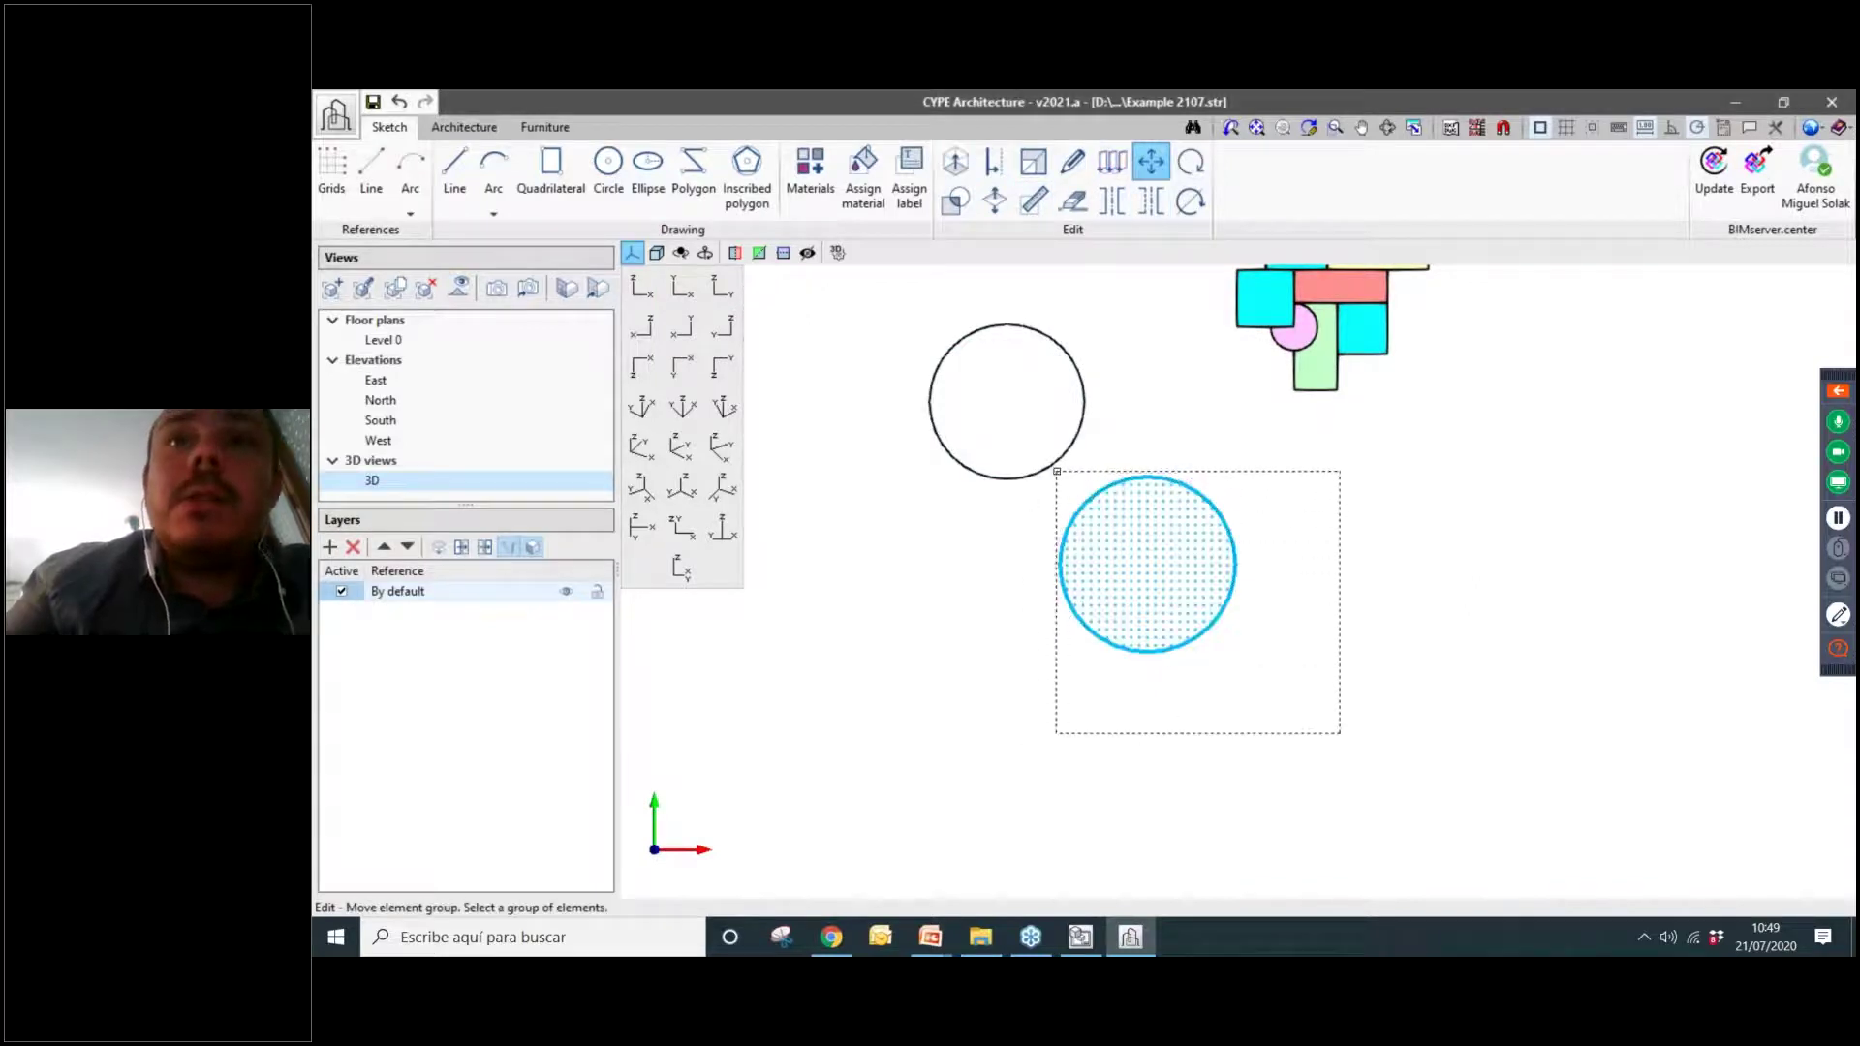
left_click(1052, 476)
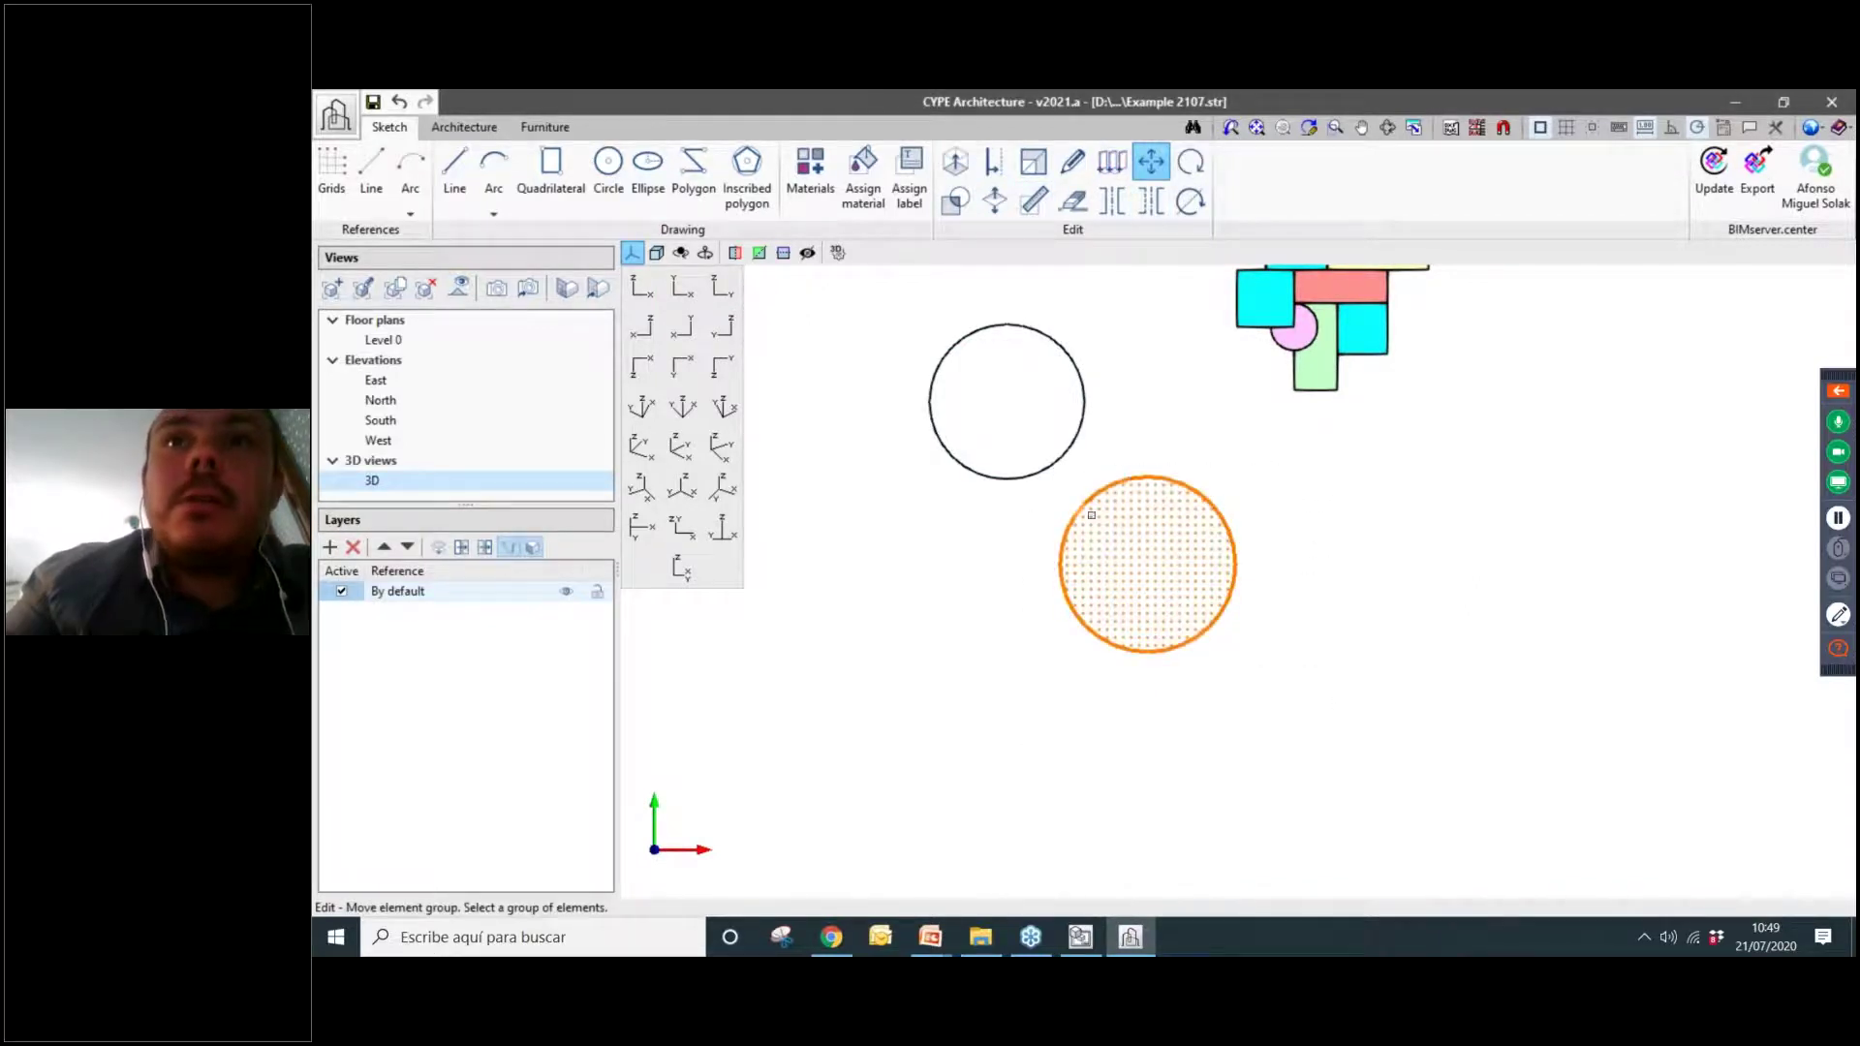
key("Return")
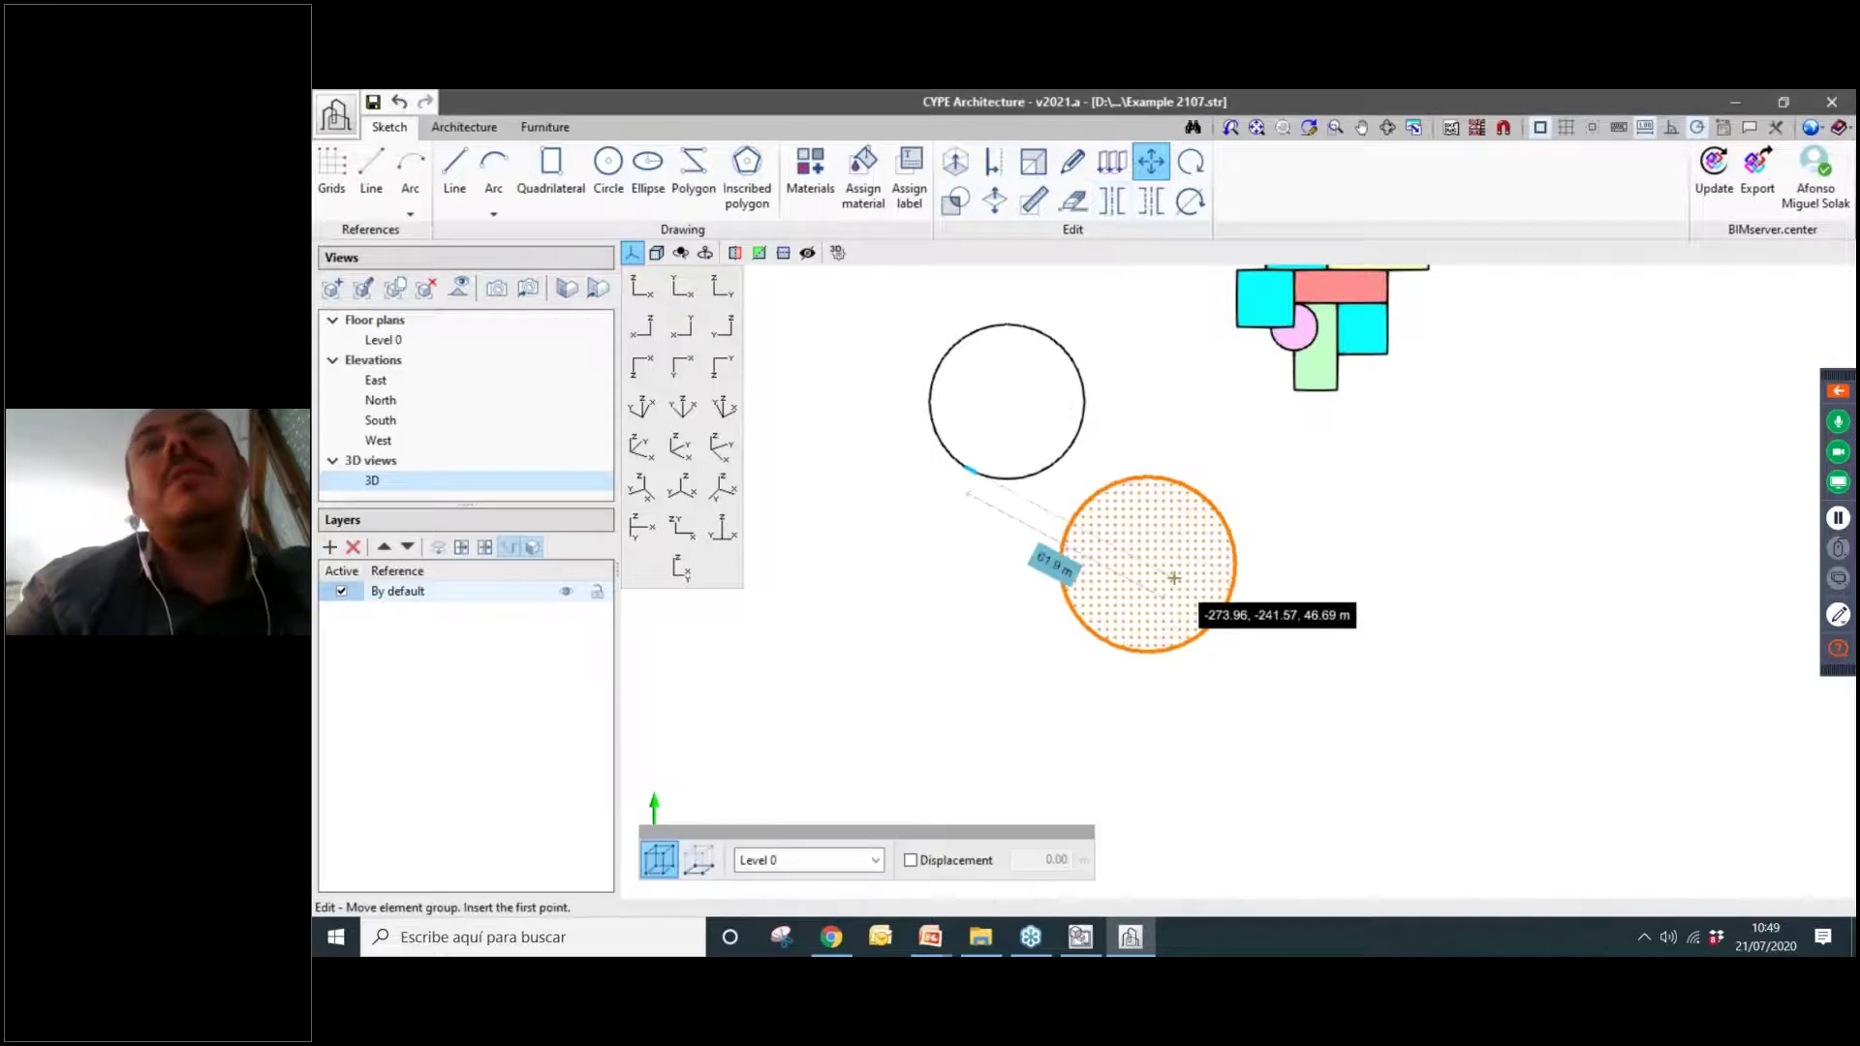
left_click(1174, 578)
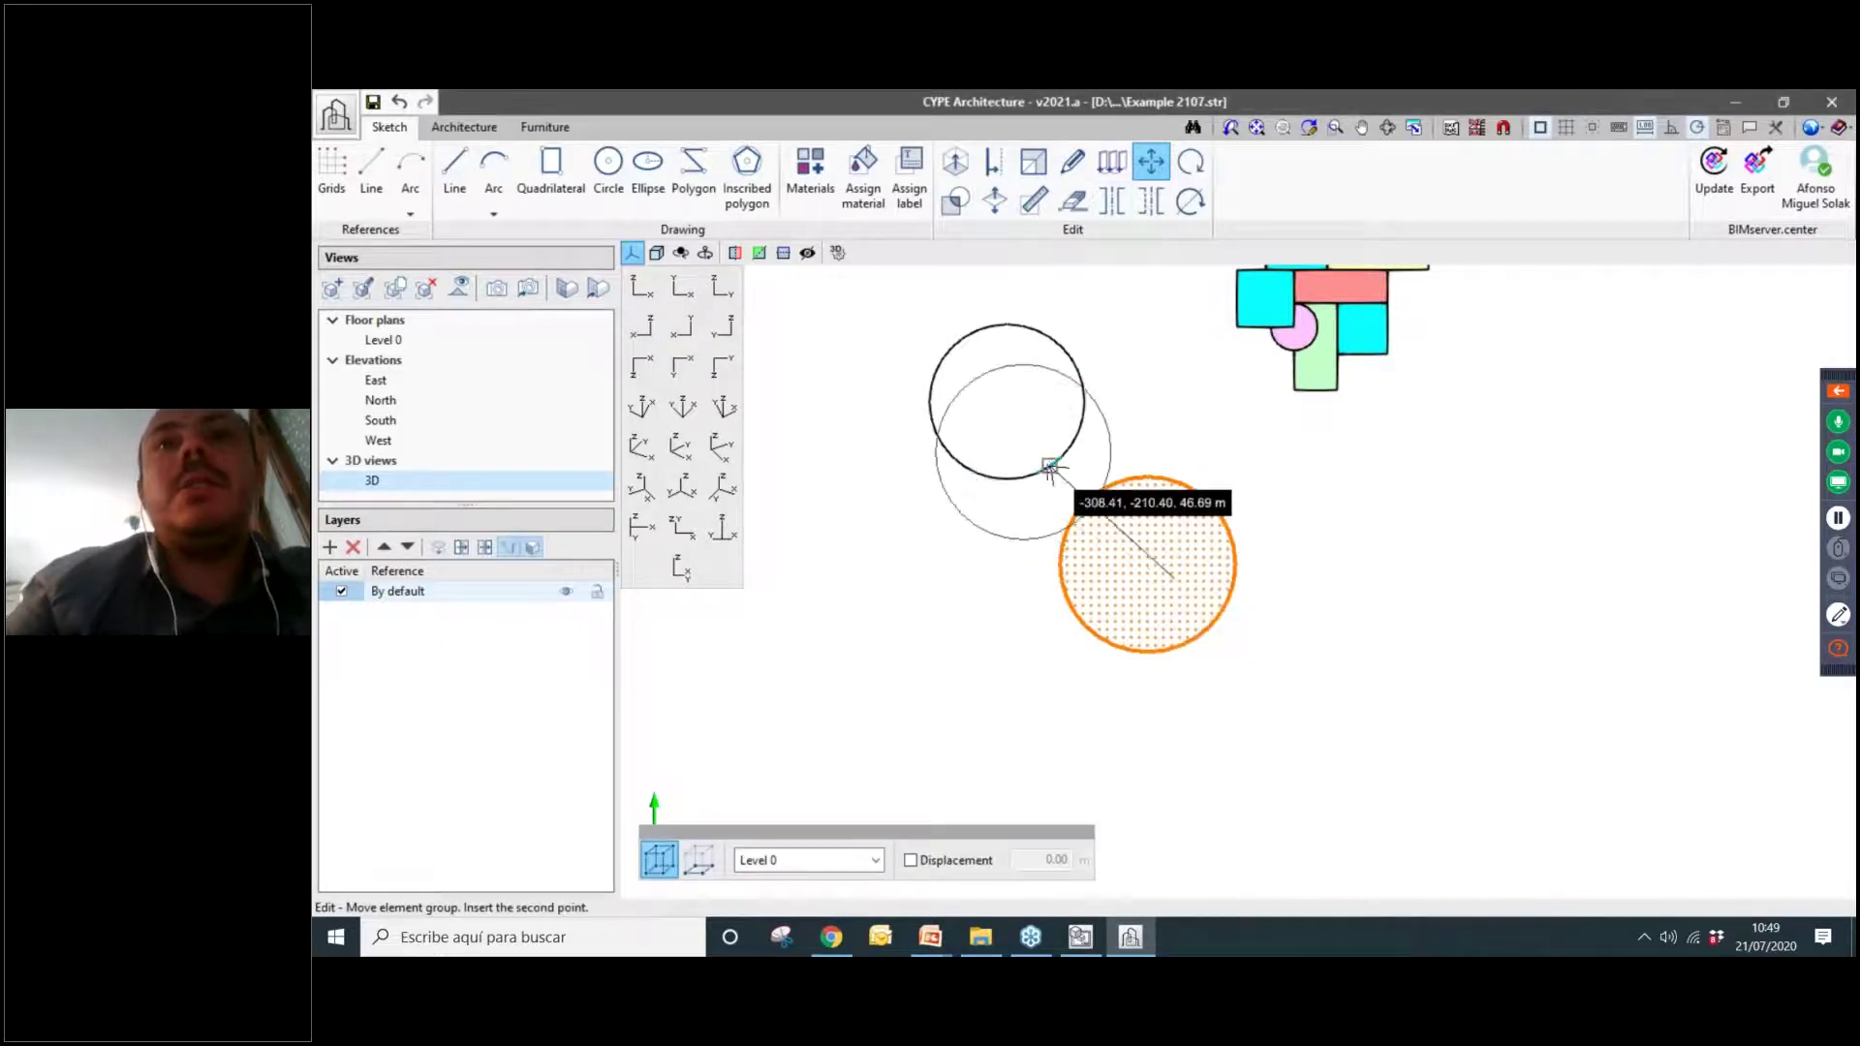
left_click(1085, 501)
Divide the faces of both overlapping cylinders along their intersection.
middle_click_drag(1080, 567, 1012, 542, "shift")
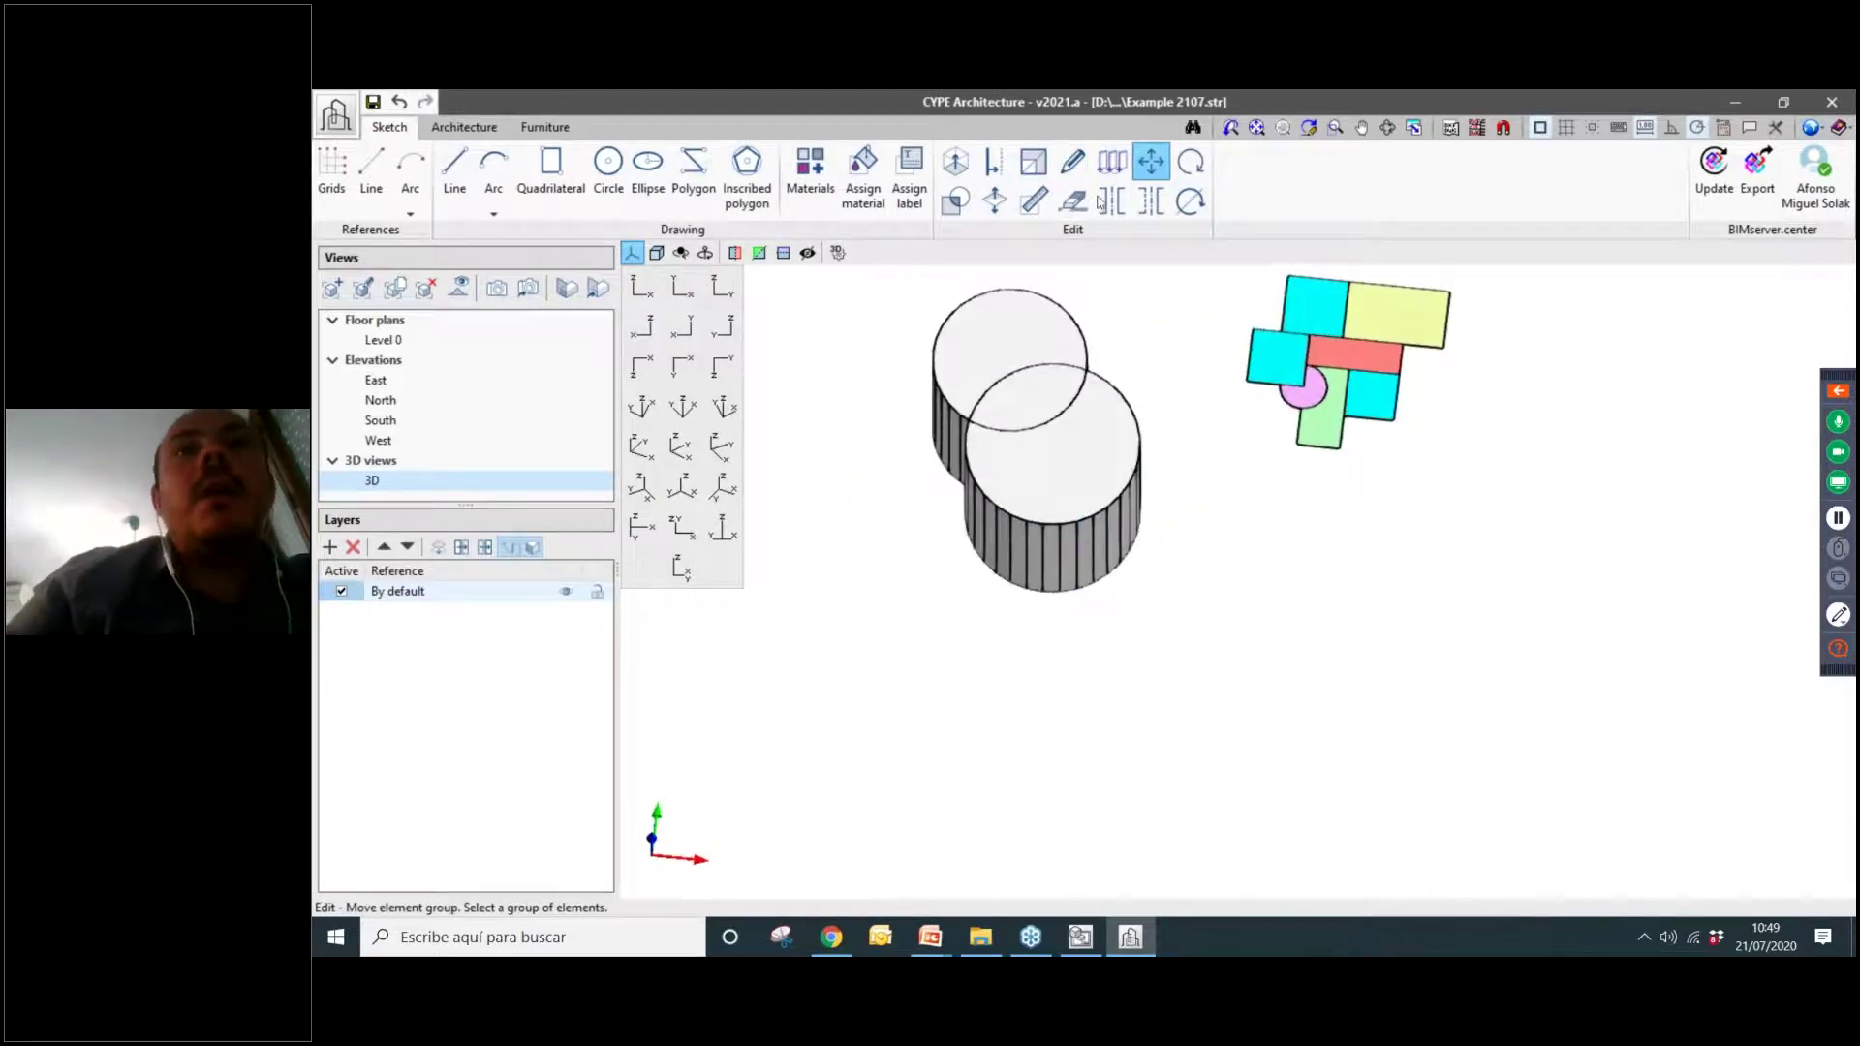
left_click(956, 202)
scroll(1376, 775, "down", 1)
left_click_drag(930, 337, 1189, 708)
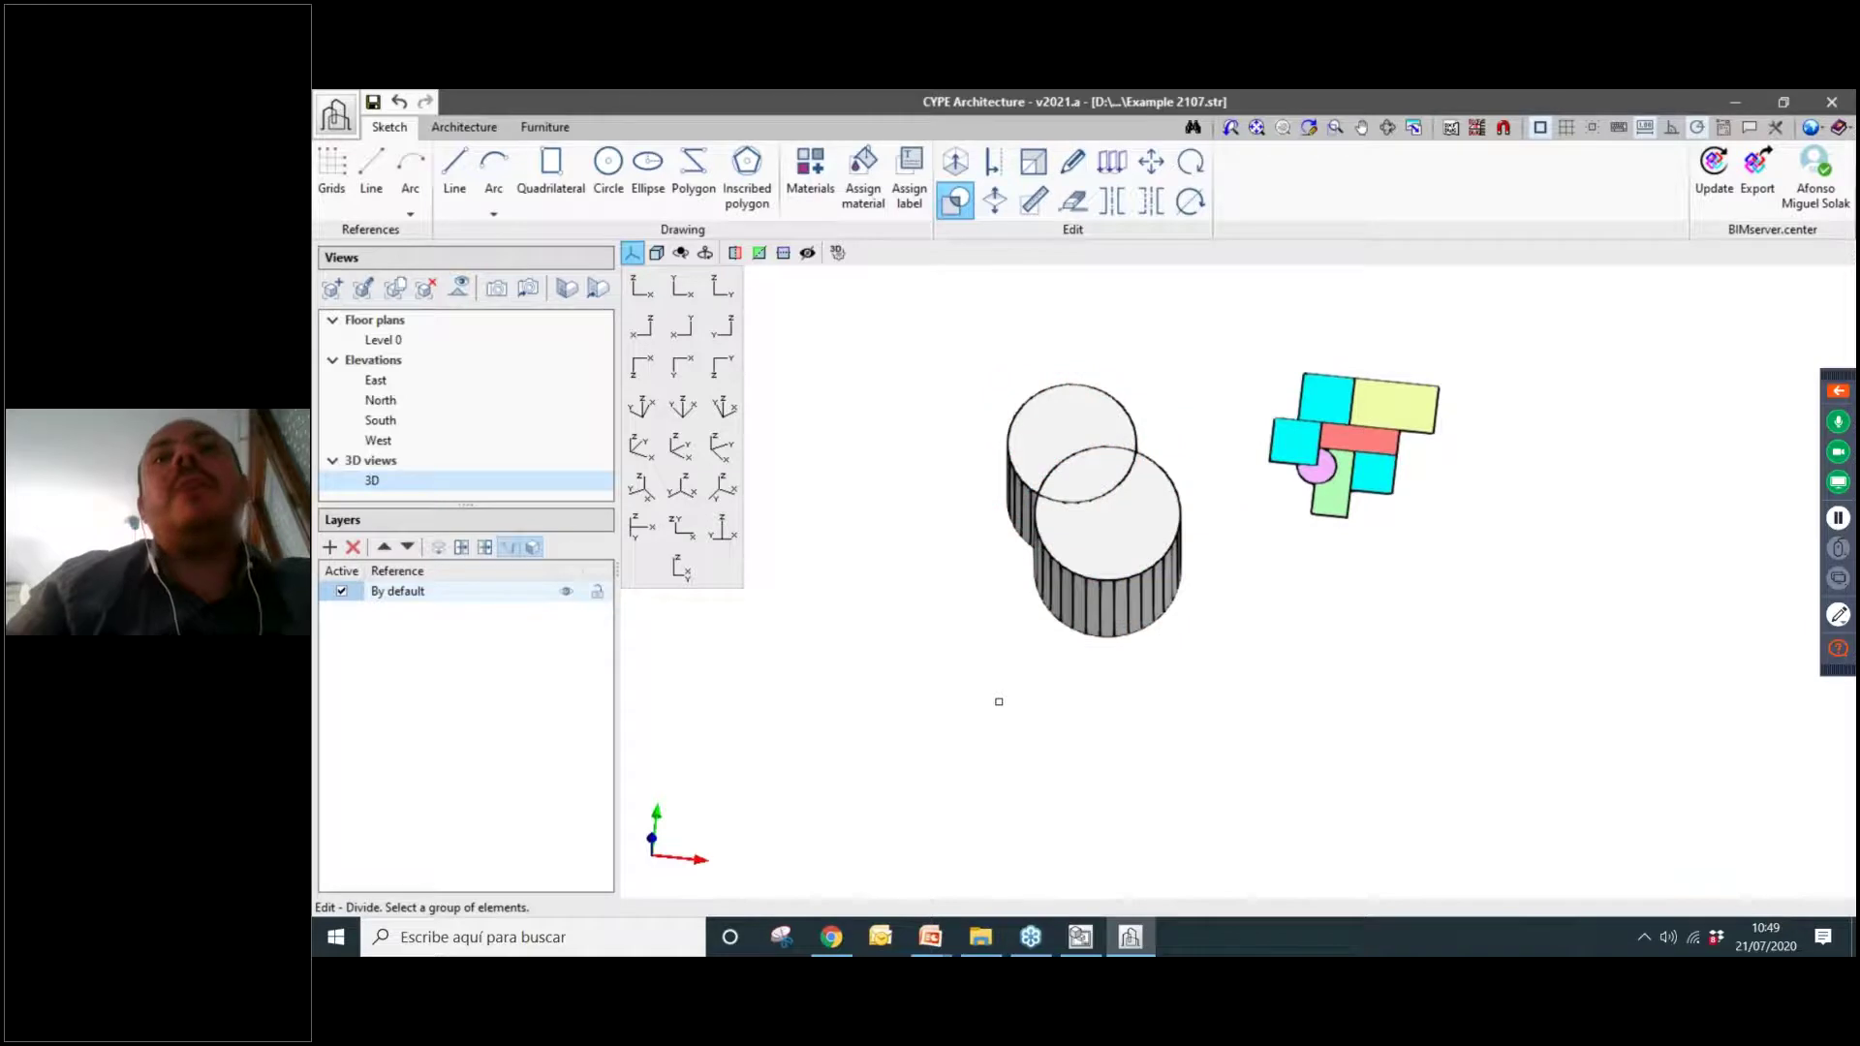
Delete the parts of the smaller cylinder that lie outside the larger one.
middle_click_drag(1050, 623, 1038, 481, "shift")
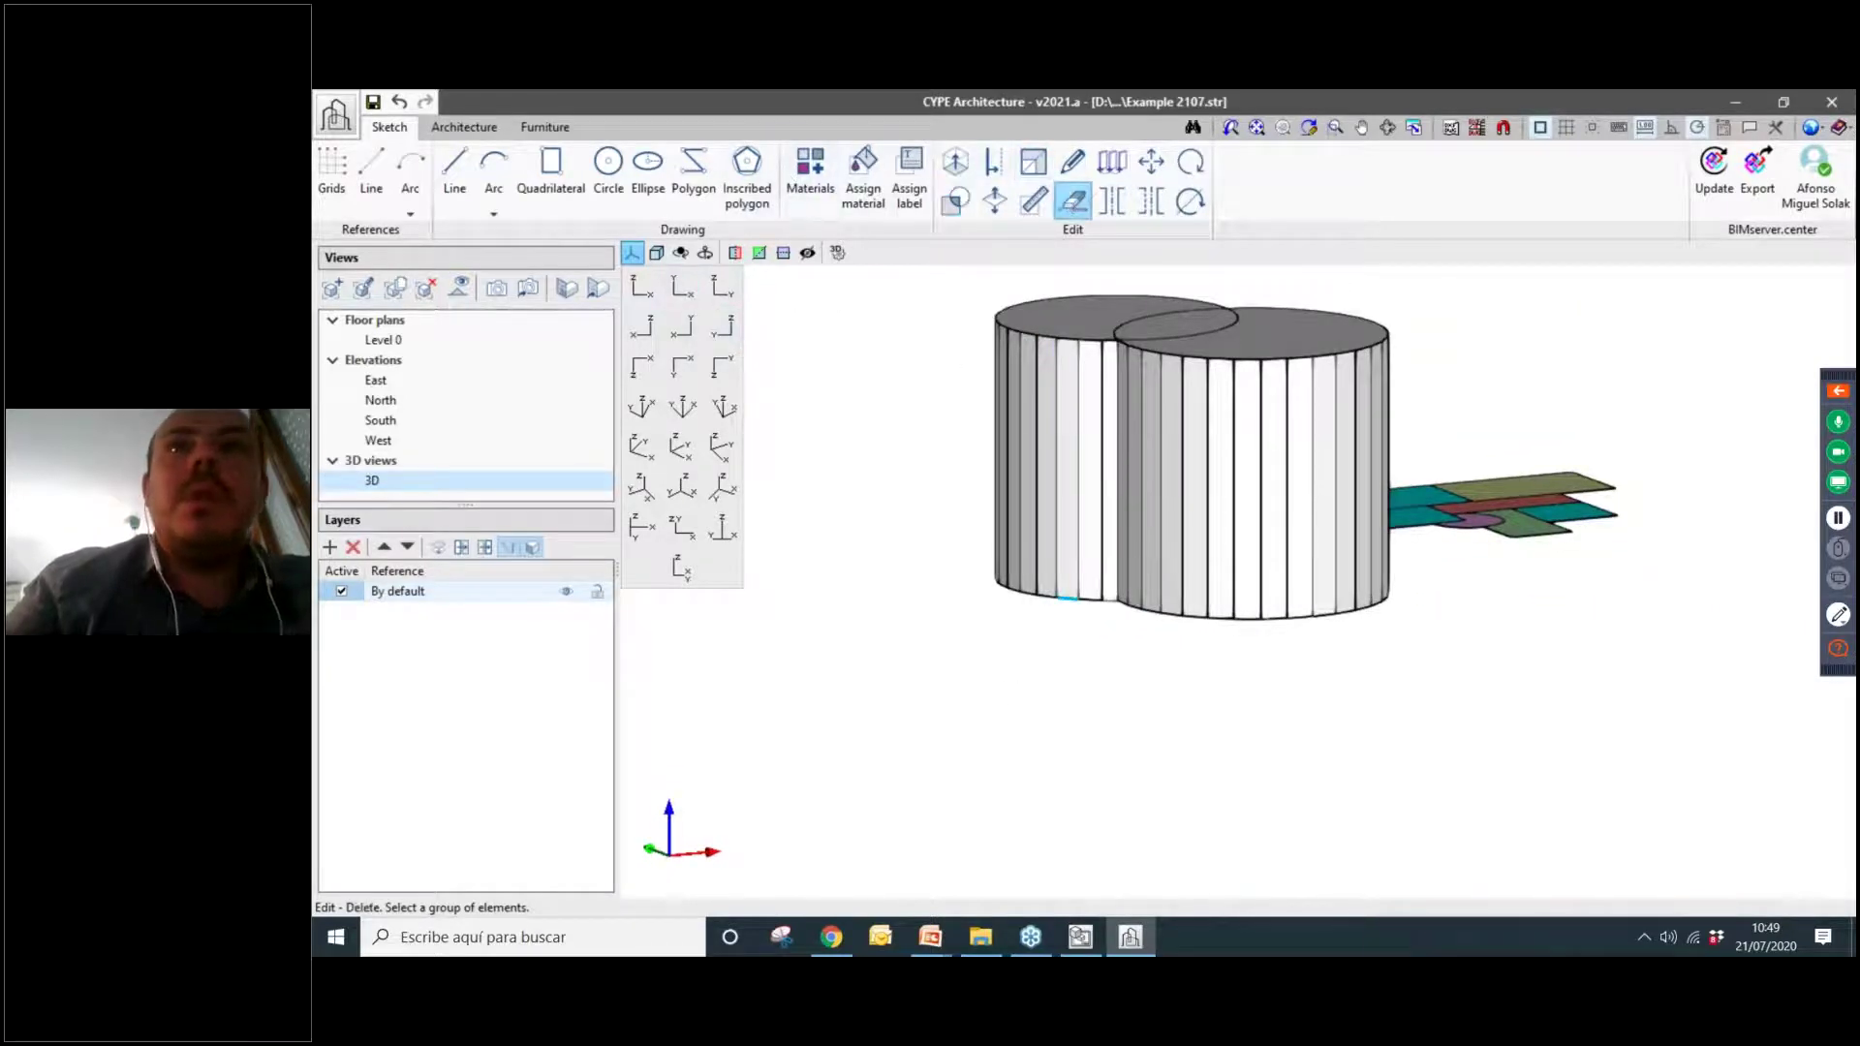
left_click_drag(1107, 641, 934, 290)
middle_click_drag(939, 485, 1553, 577, "shift")
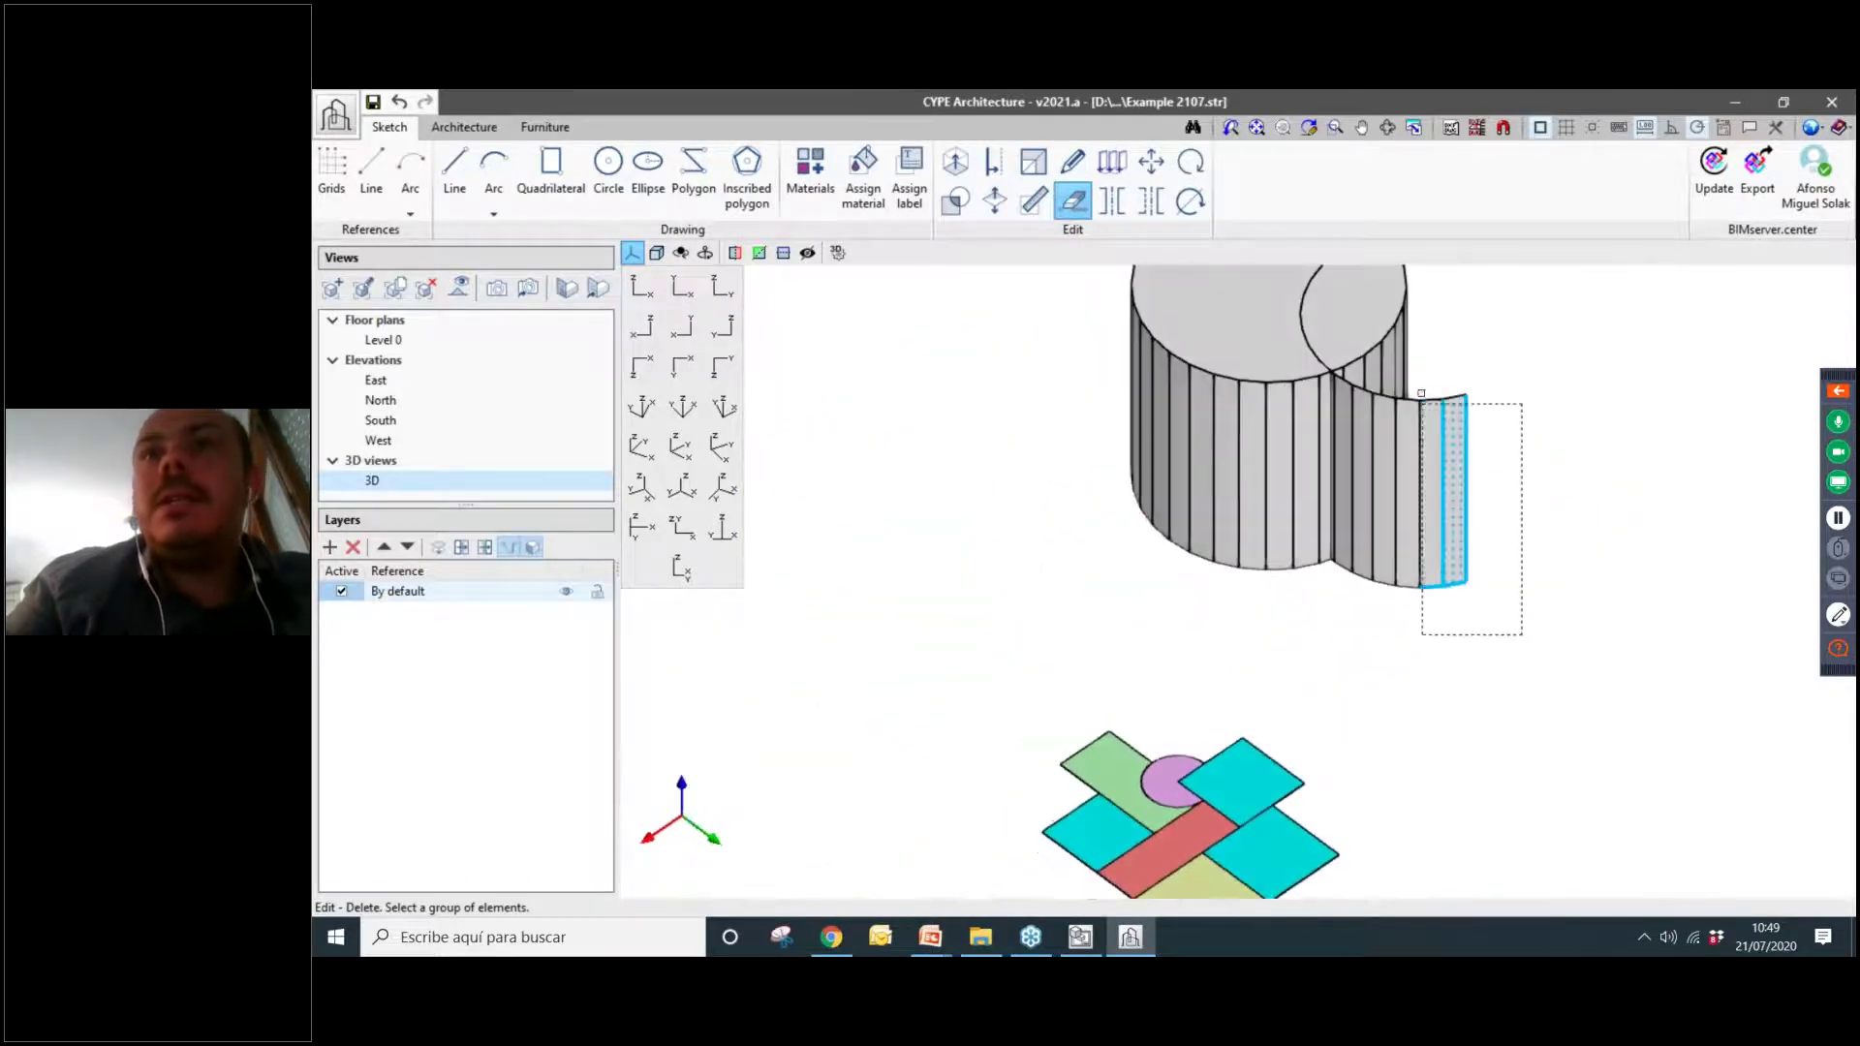
middle_click_drag(1422, 392, 1492, 562, "shift")
left_click_drag(1451, 600, 1327, 334)
middle_click_drag(1382, 426, 1443, 439, "shift")
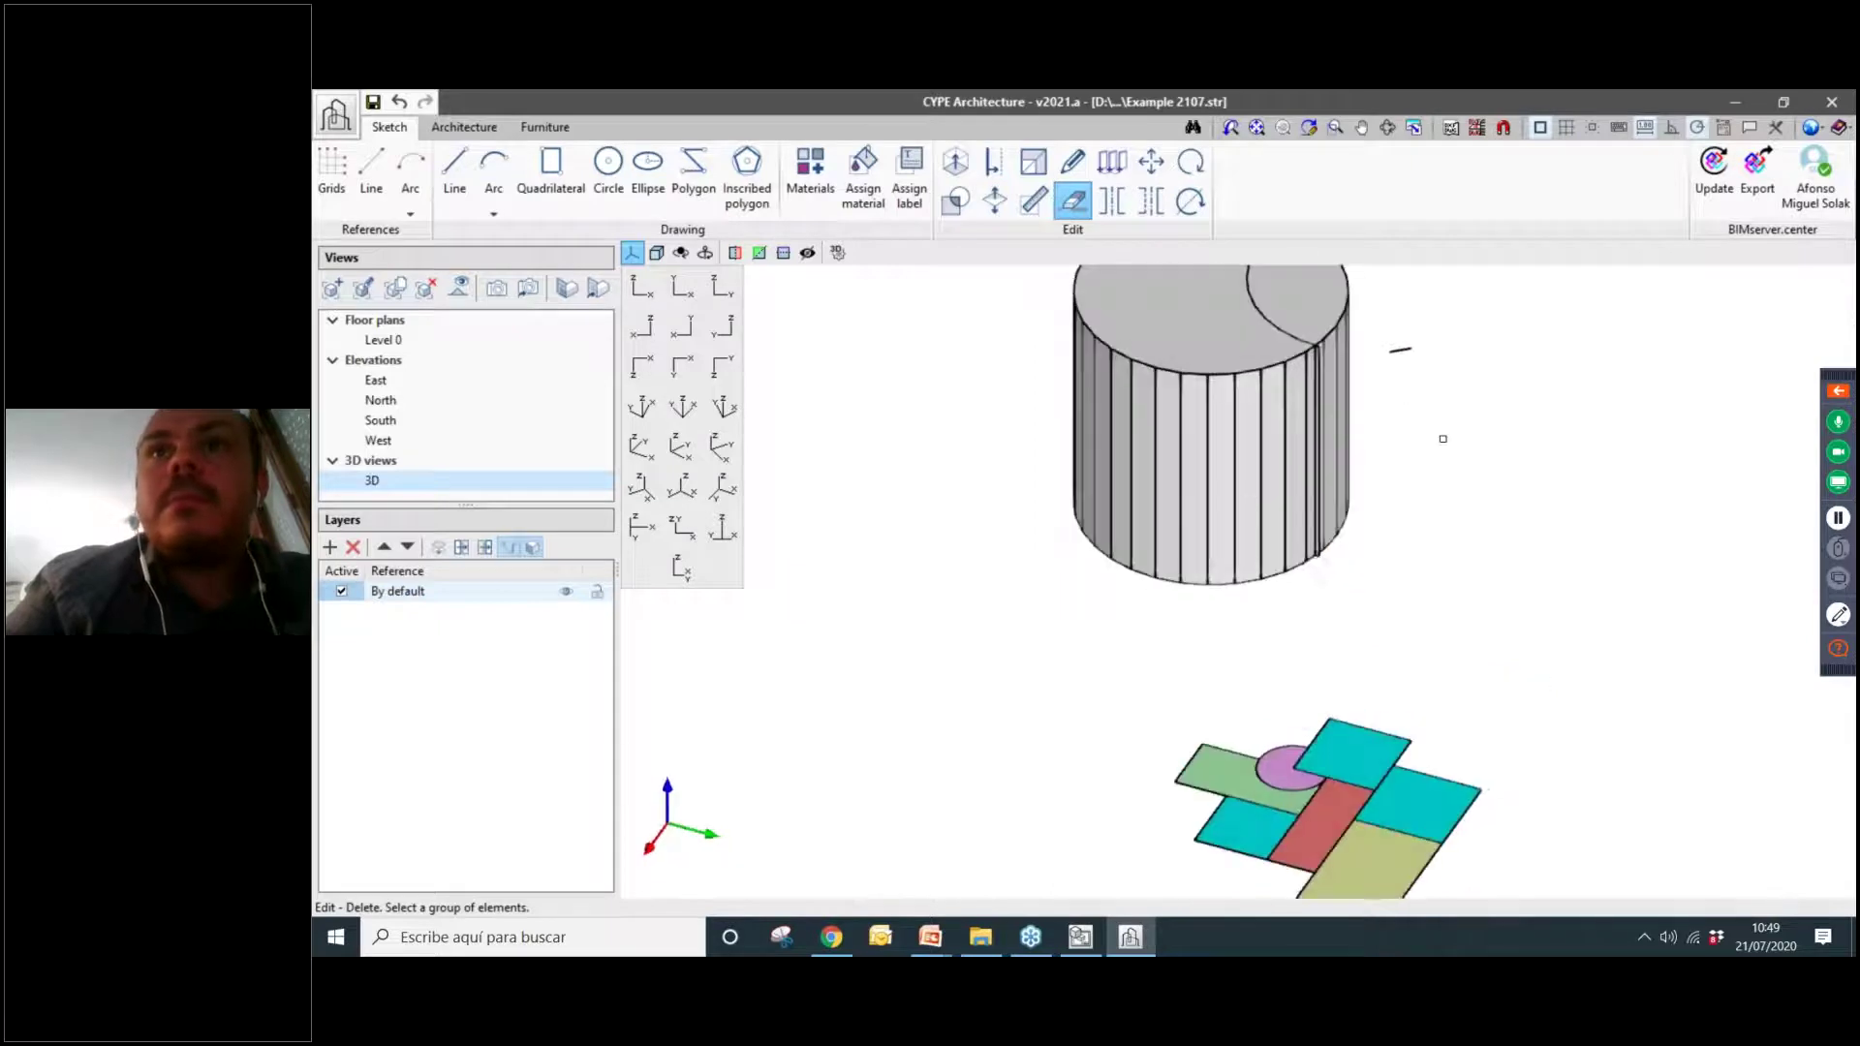
Delete the remaining overlap portion of the larger cylinder, including its outer wall and top face.
middle_click_drag(1400, 342, 1498, 611, "shift")
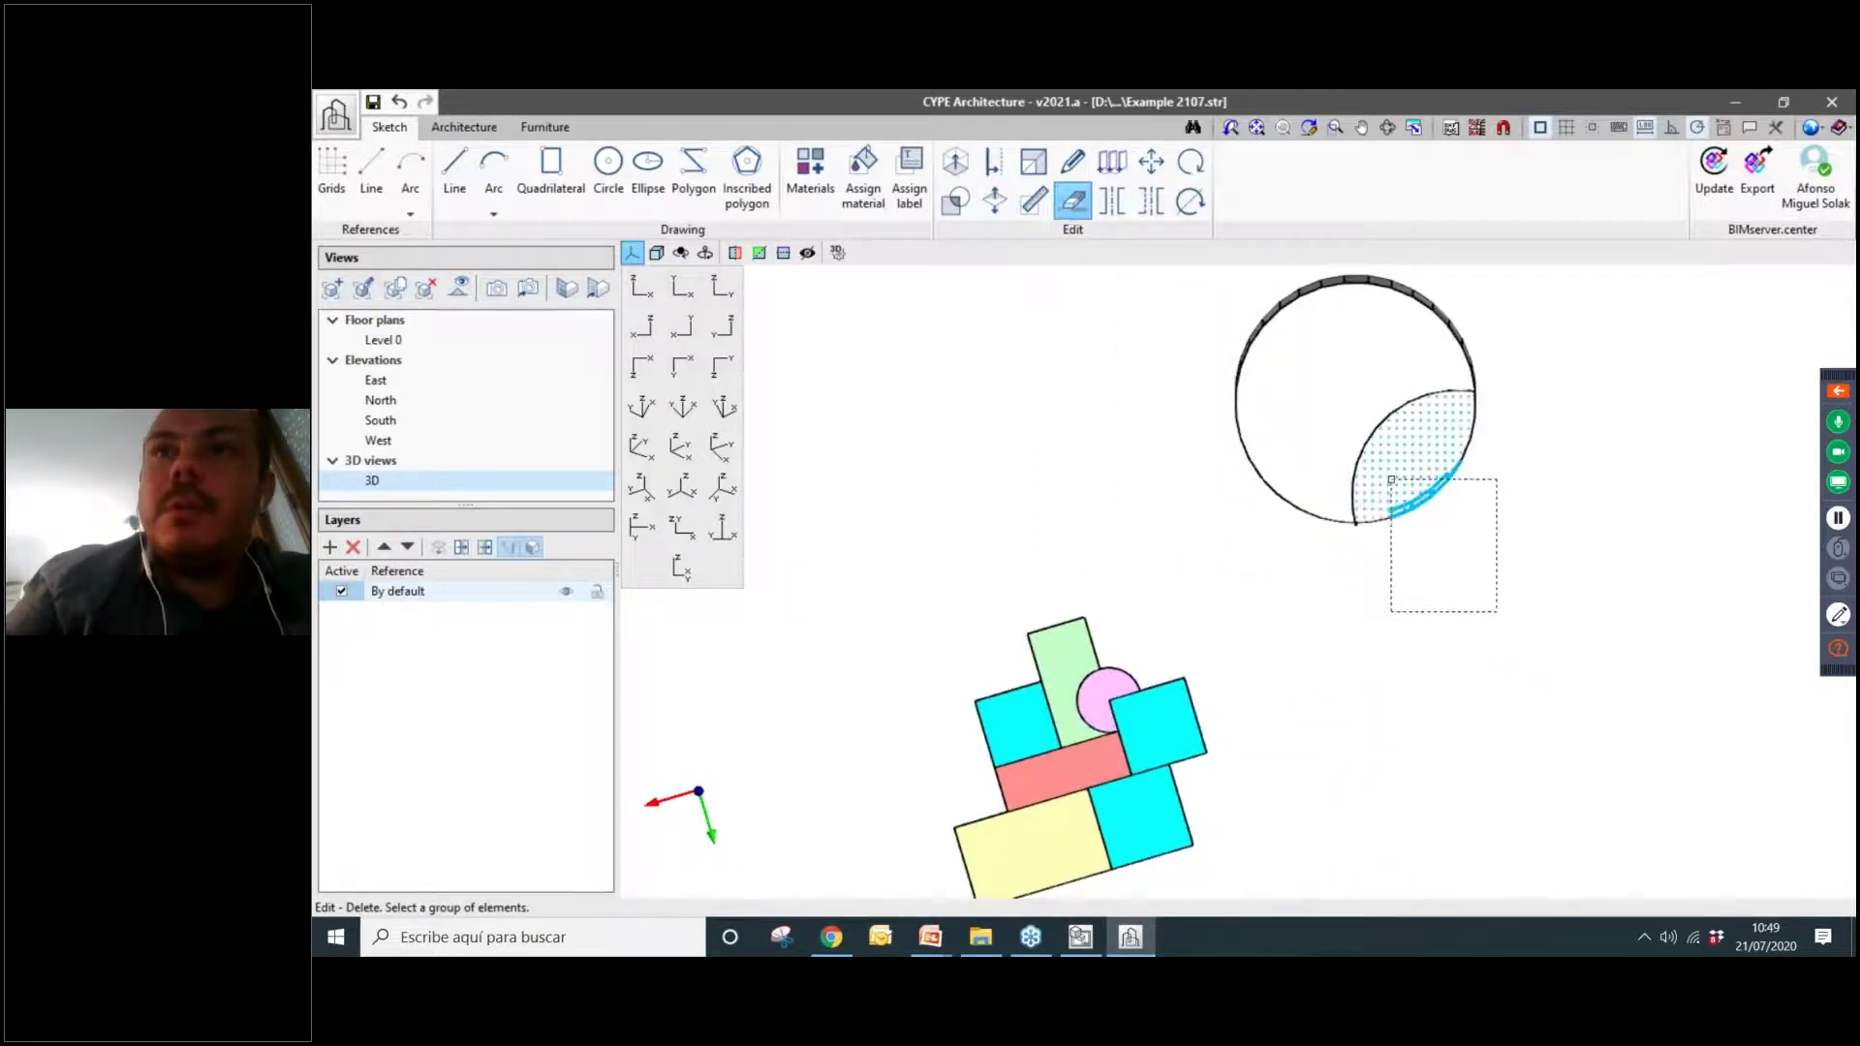
key("Escape")
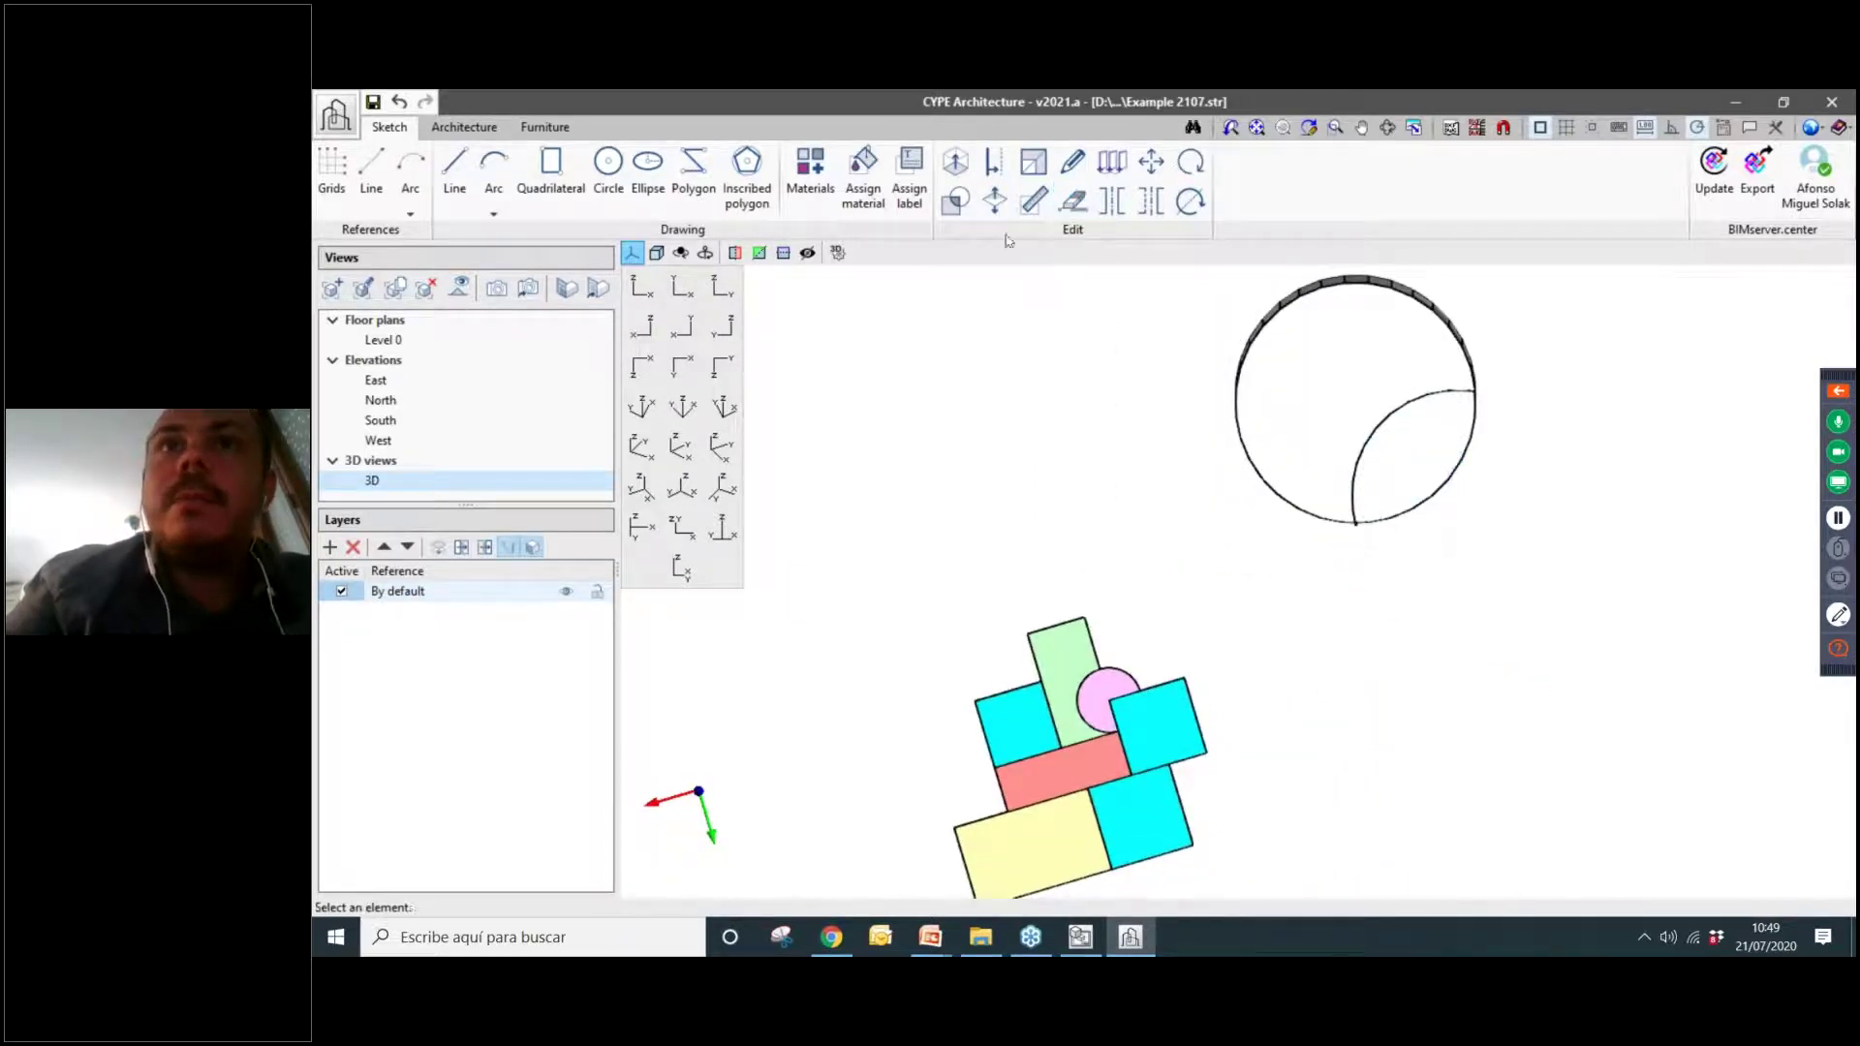
left_click(1068, 202)
left_click(1365, 482)
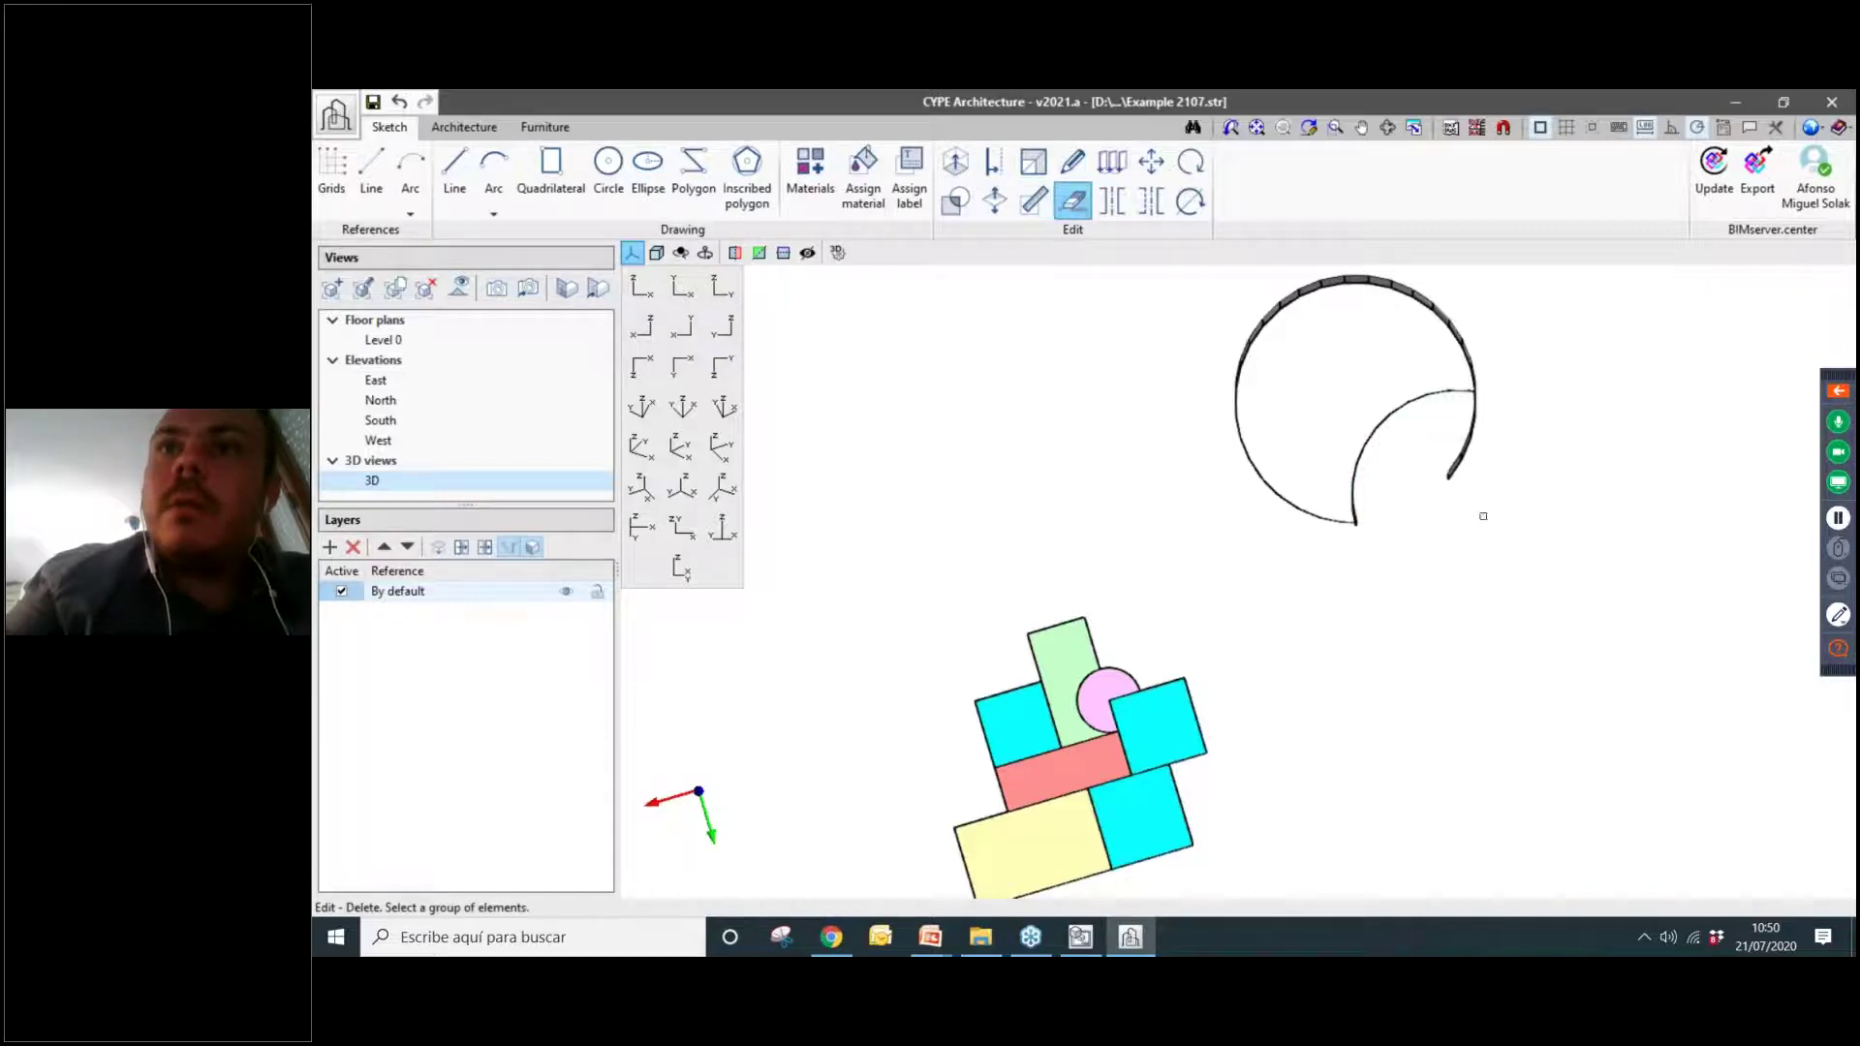
Examine the cut-out cylinder and its concave inner wall from several sides.
middle_click_drag(1547, 538, 1277, 371, "shift")
scroll(1277, 372, "up", 5)
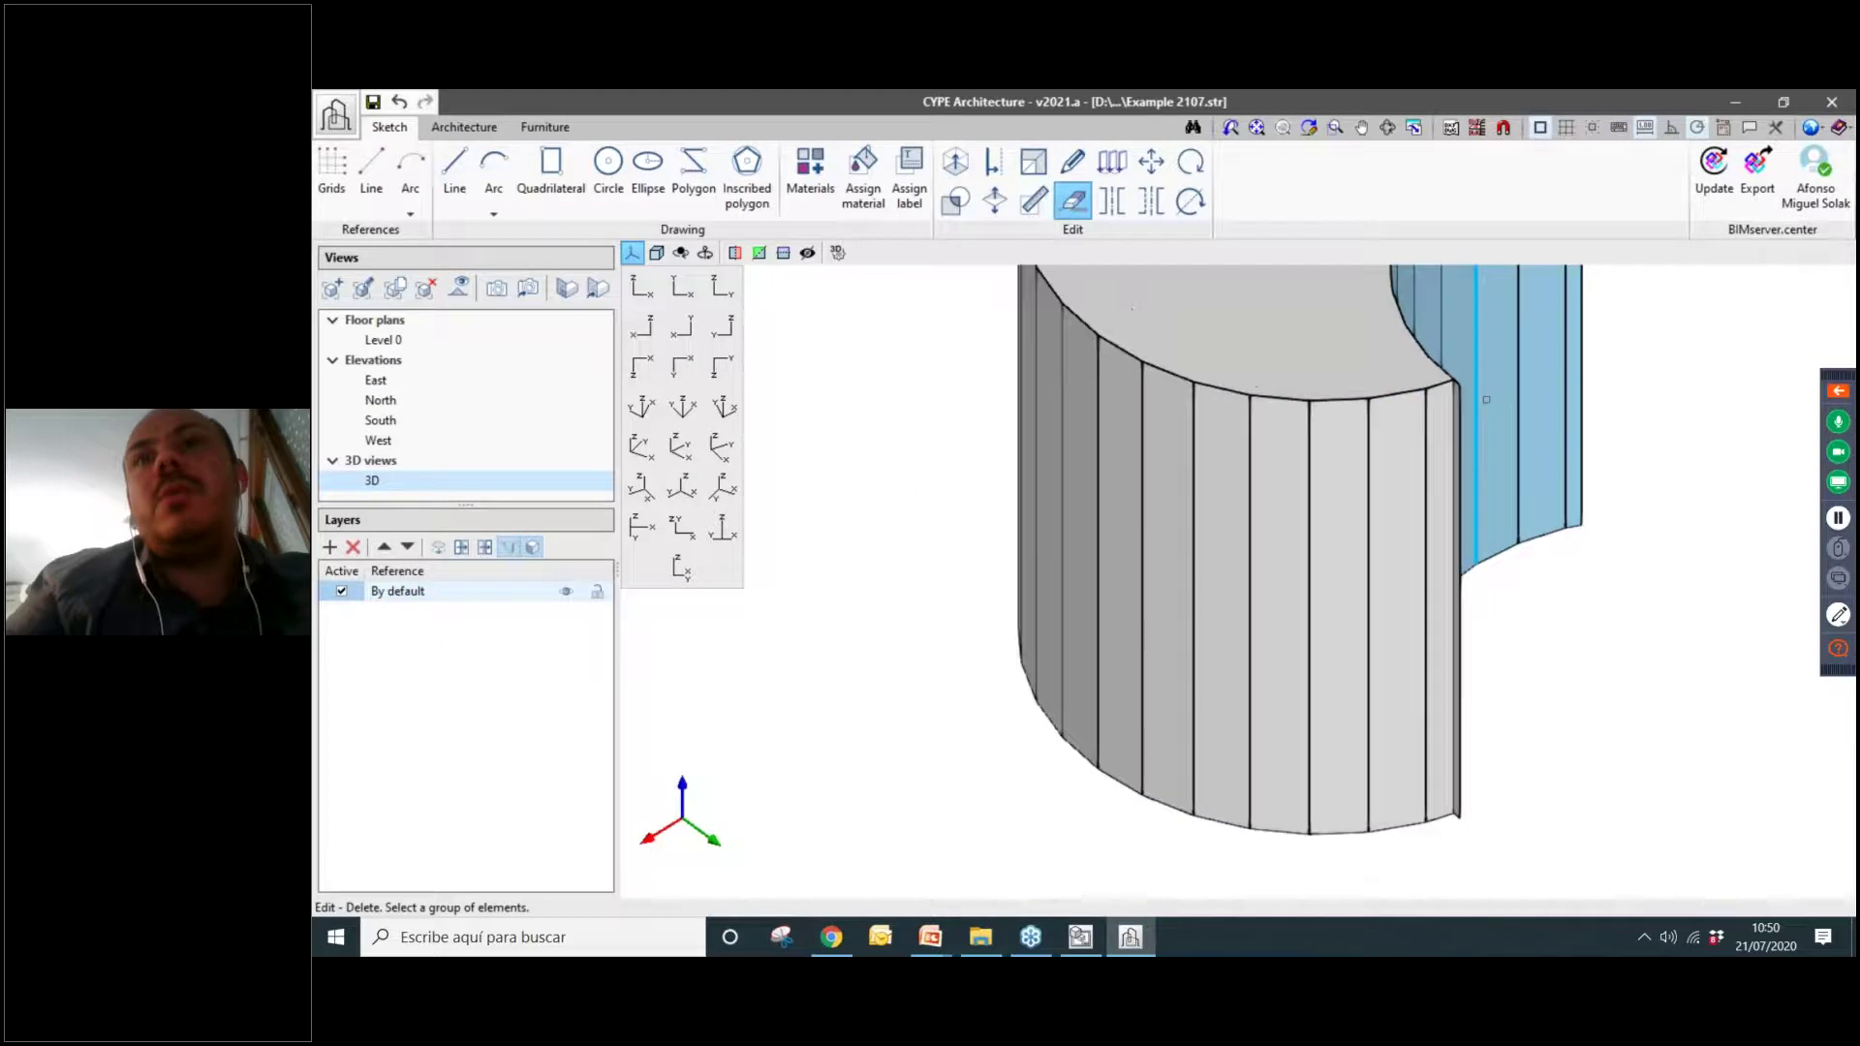
scroll(1504, 496, "down", 3)
middle_click_drag(1580, 654, 1615, 615, "shift")
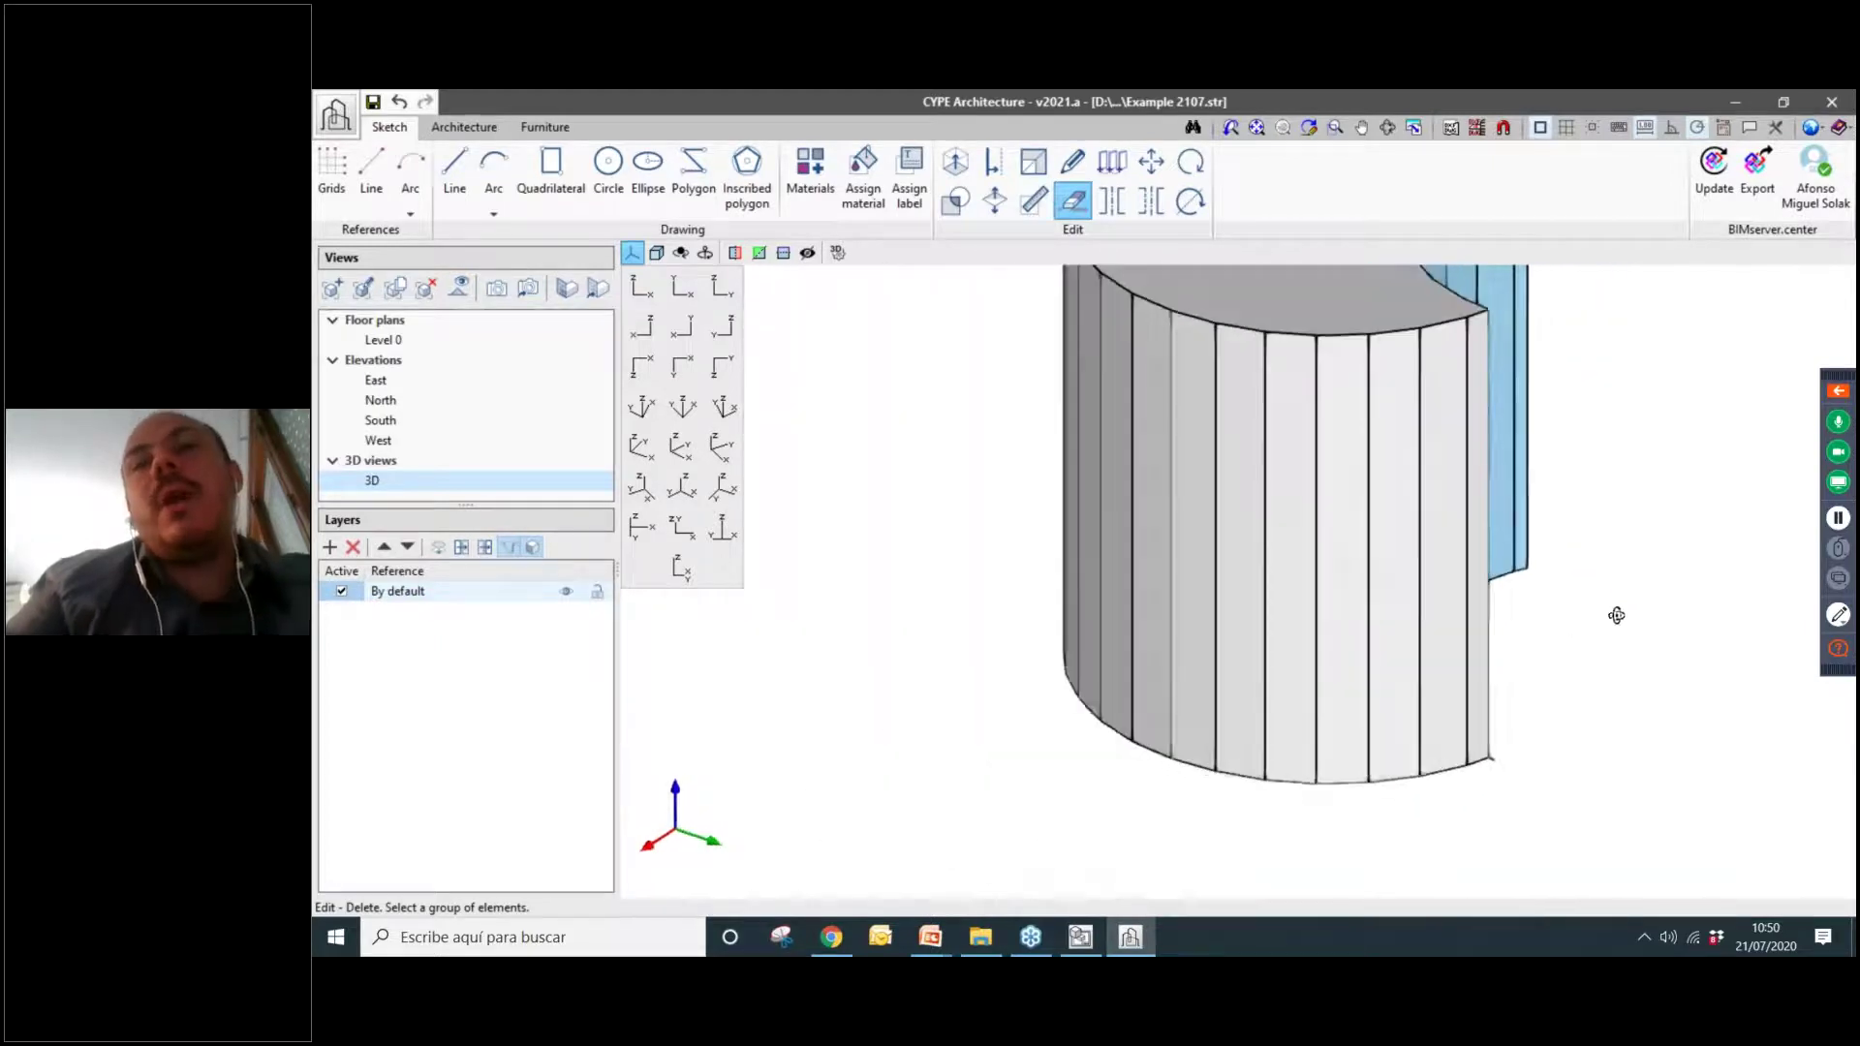
scroll(1492, 757, "up", 3)
scroll(1492, 754, "down", 2)
middle_click_drag(1462, 718, 1481, 768, "shift")
scroll(1481, 768, "down", 5)
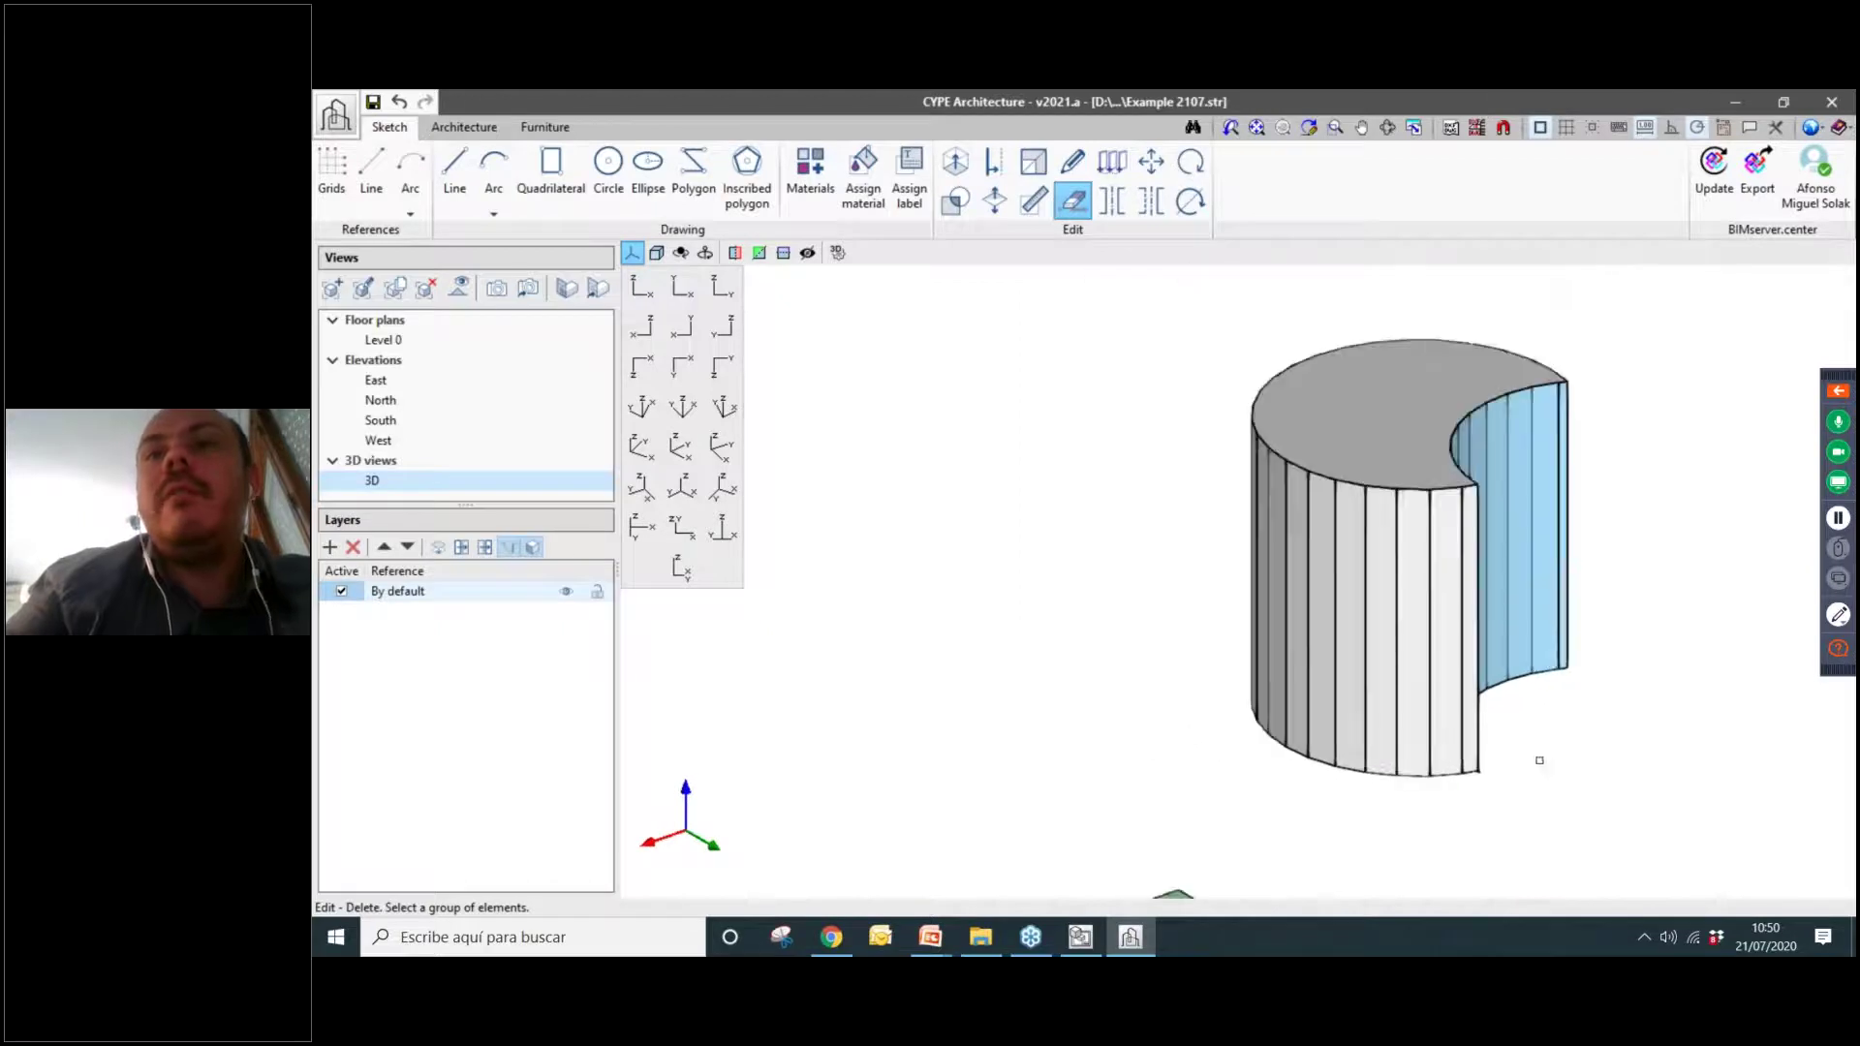
scroll(1474, 785, "up", 5)
scroll(1455, 771, "down", 6)
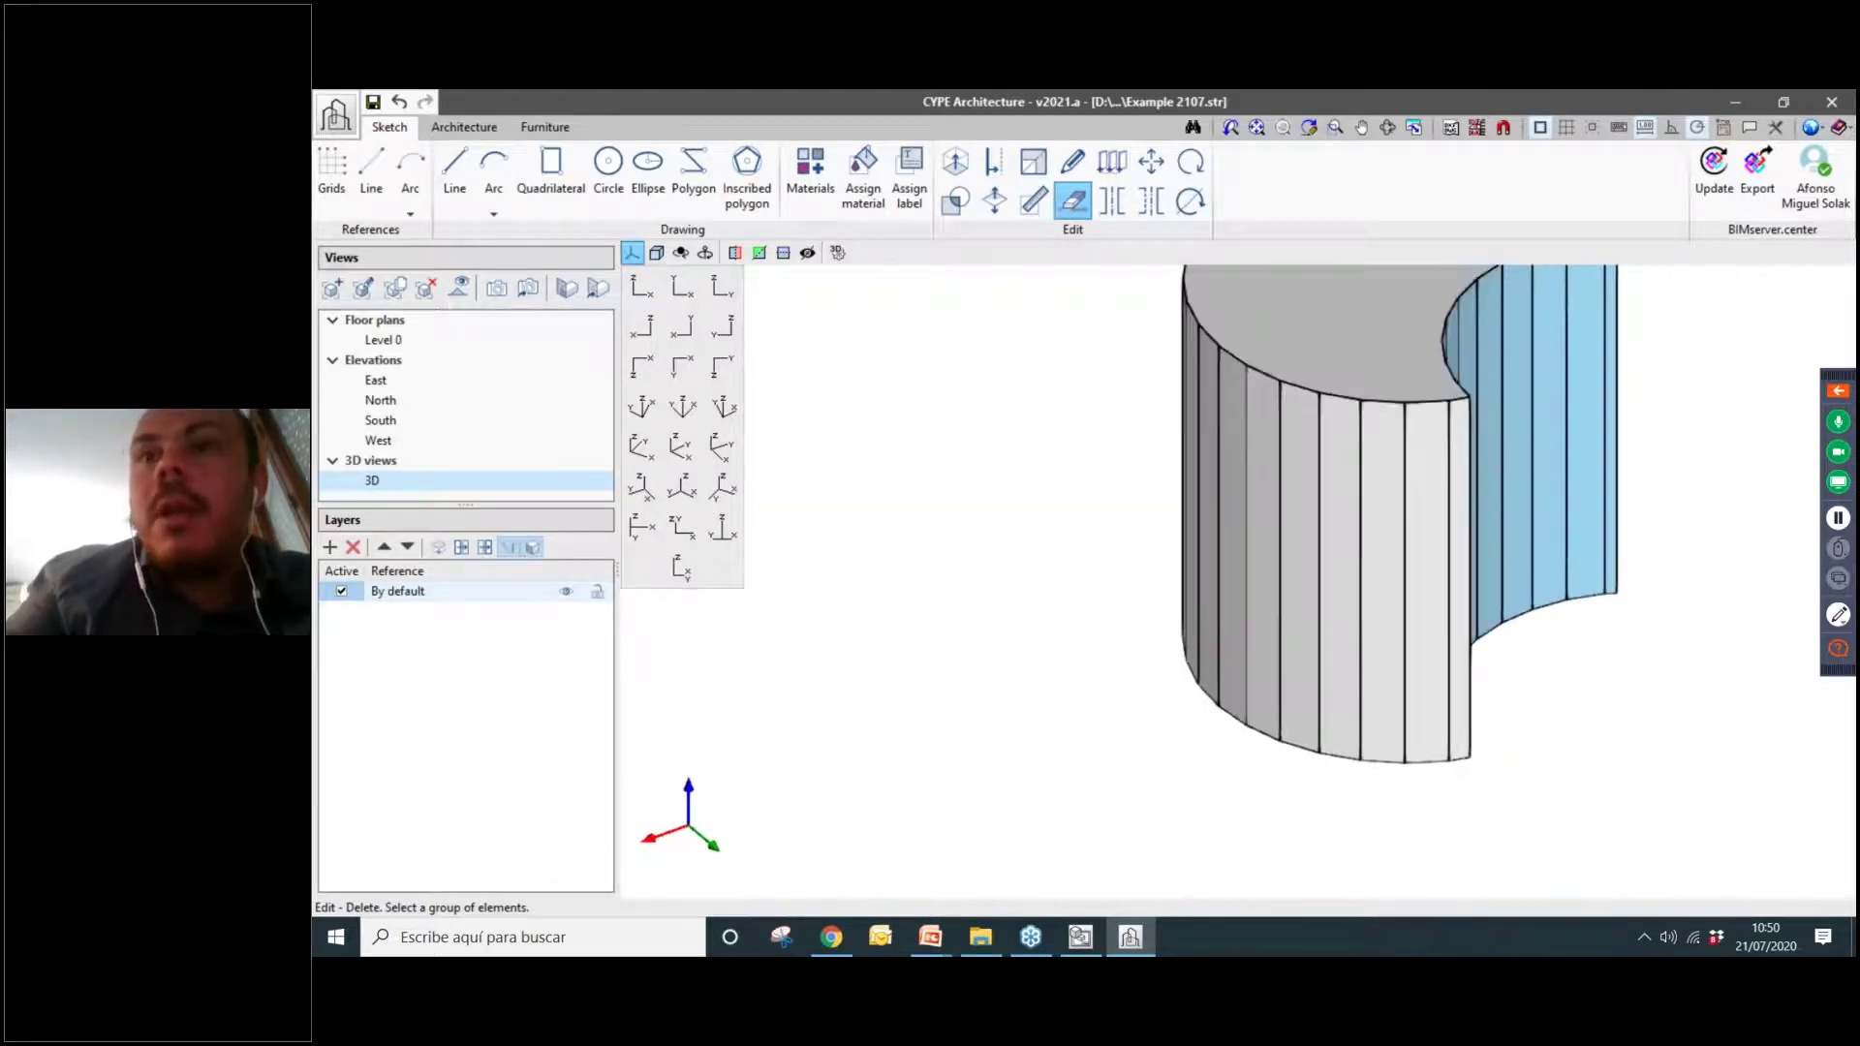
middle_click_drag(1520, 760, 1283, 810, "shift")
scroll(1283, 810, "up", 3)
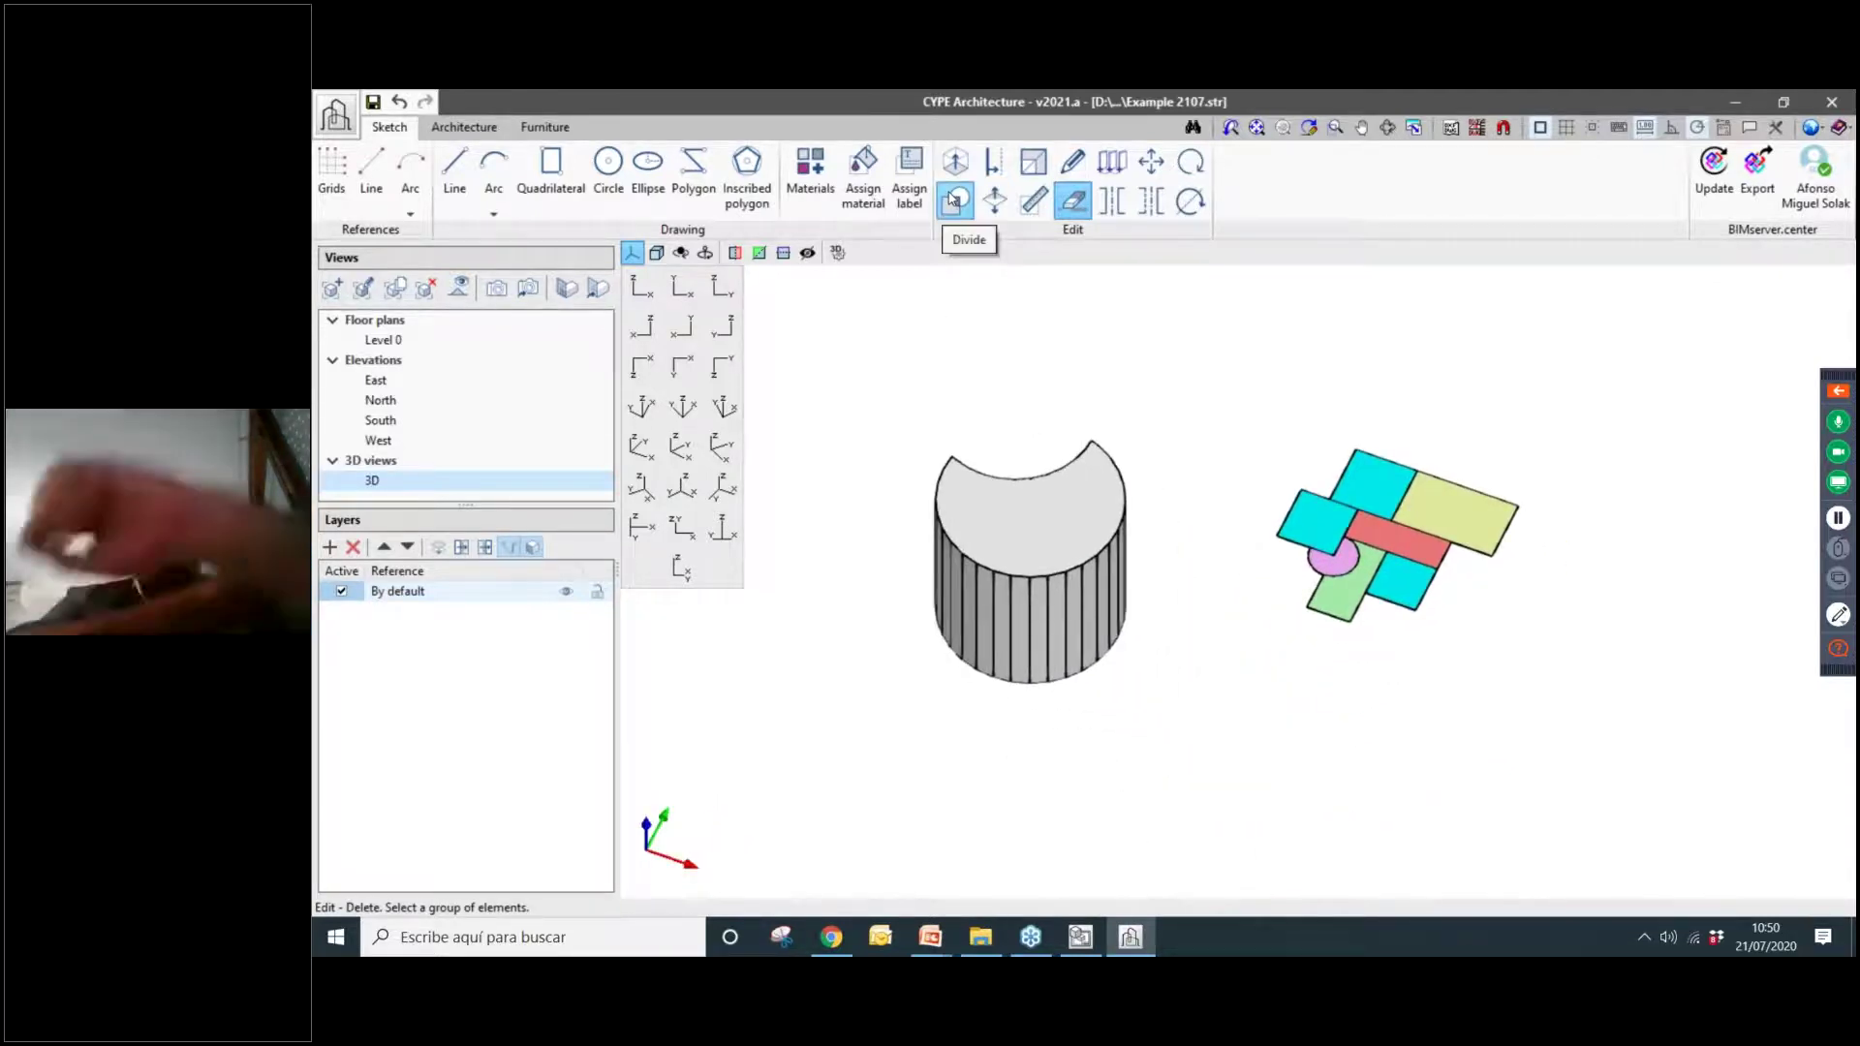
Measure the distance across the top face of the cut-out cylinder.
left_click(1034, 201)
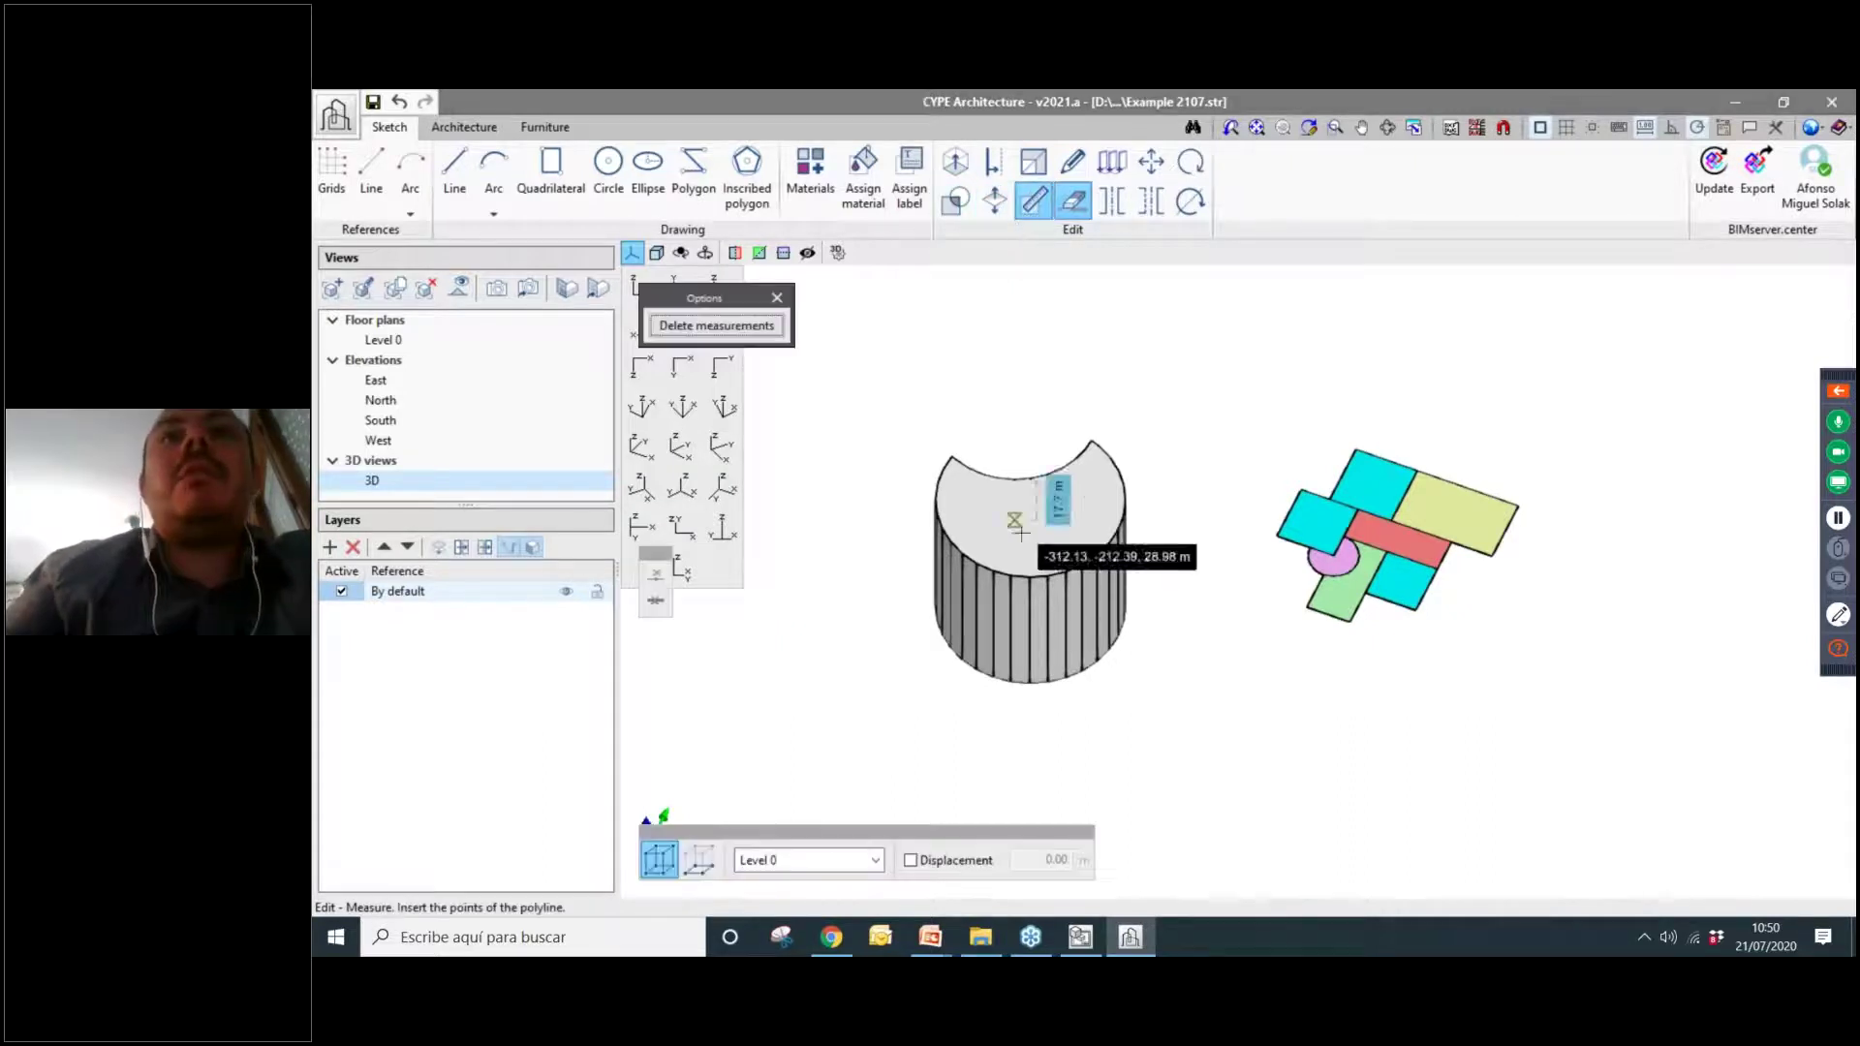
left_click(1034, 520)
left_click(1228, 535)
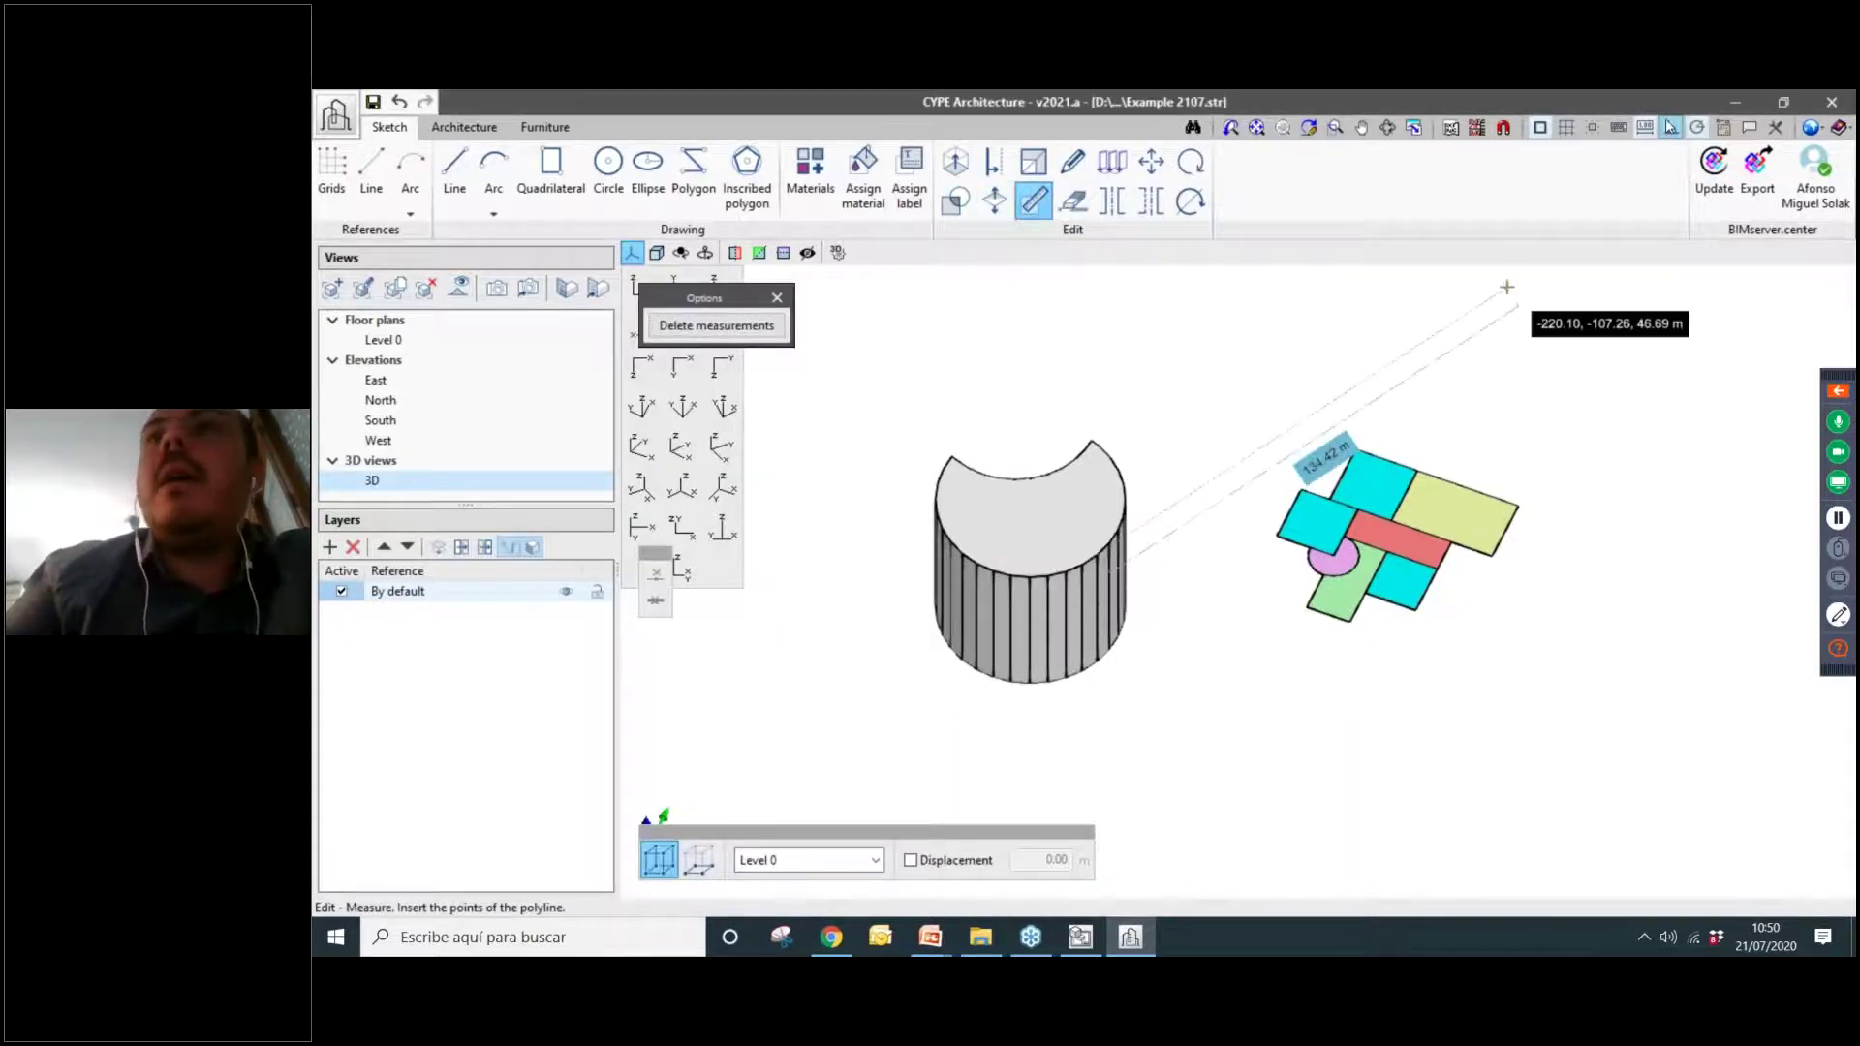
scroll(949, 567, "up", 2)
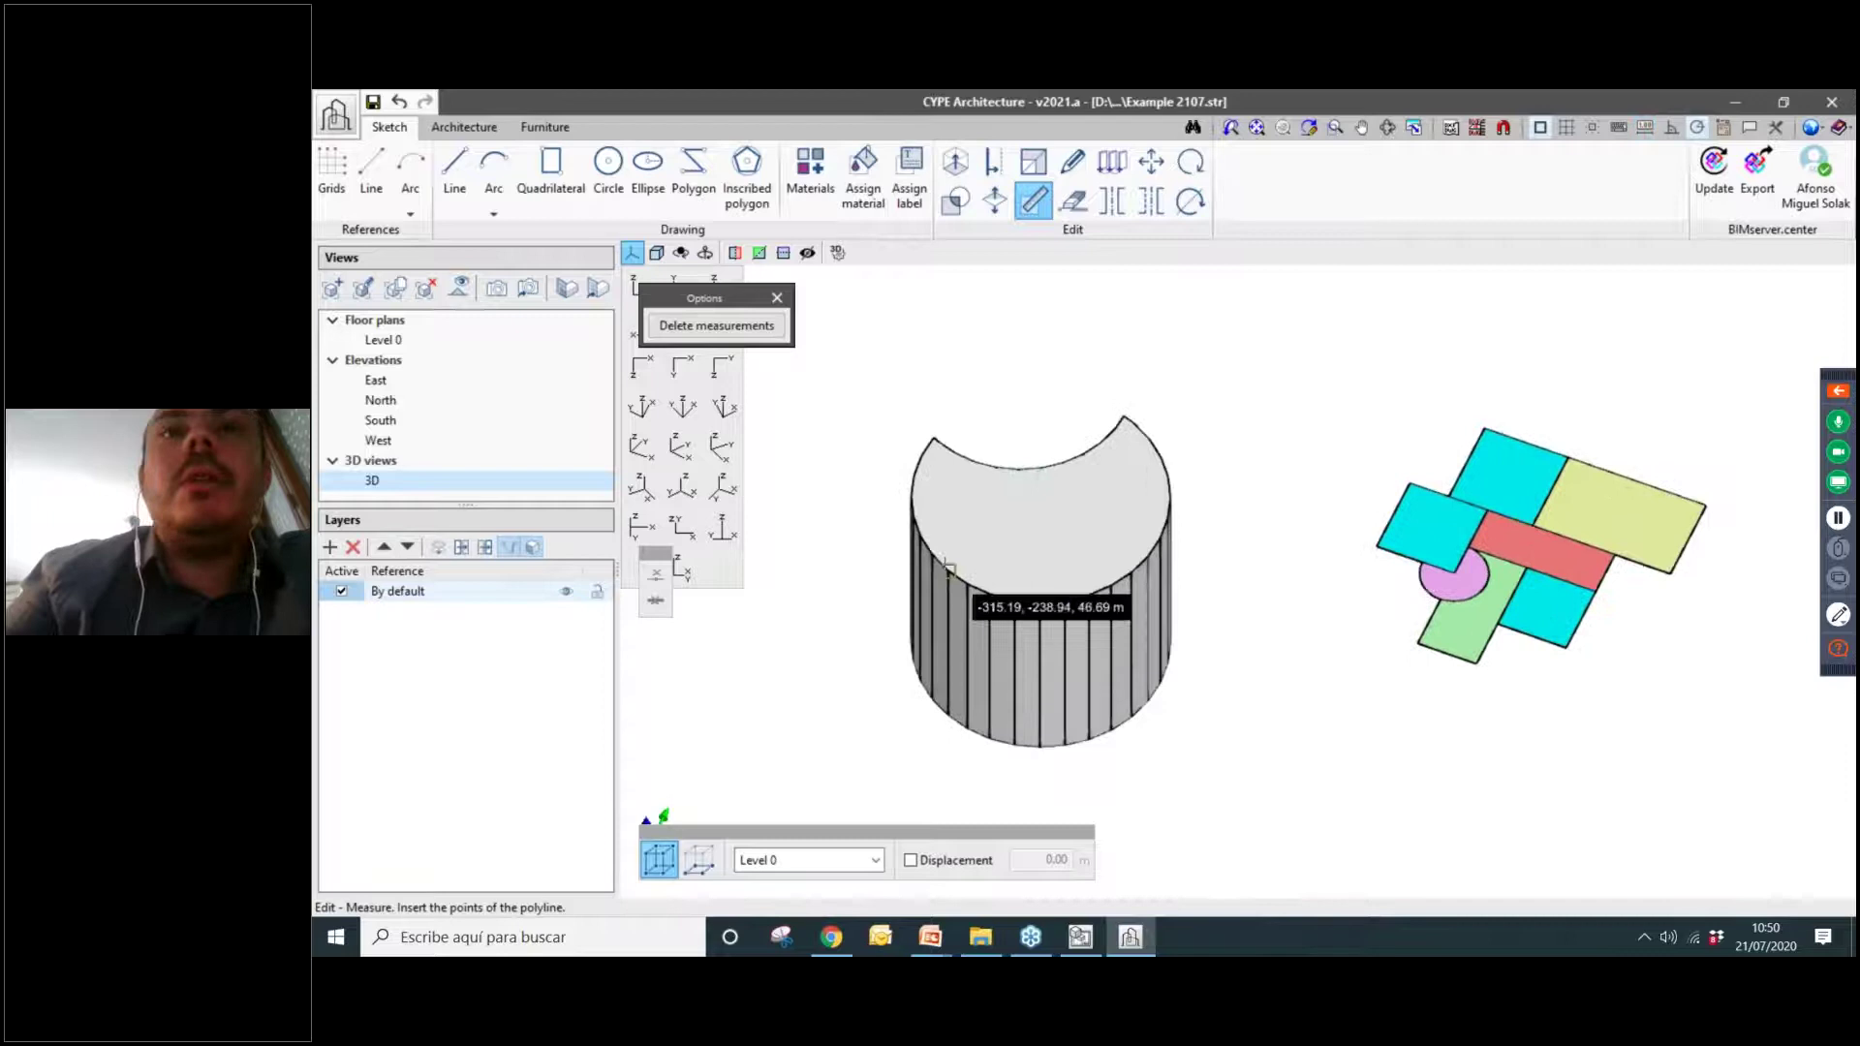
left_click(964, 561)
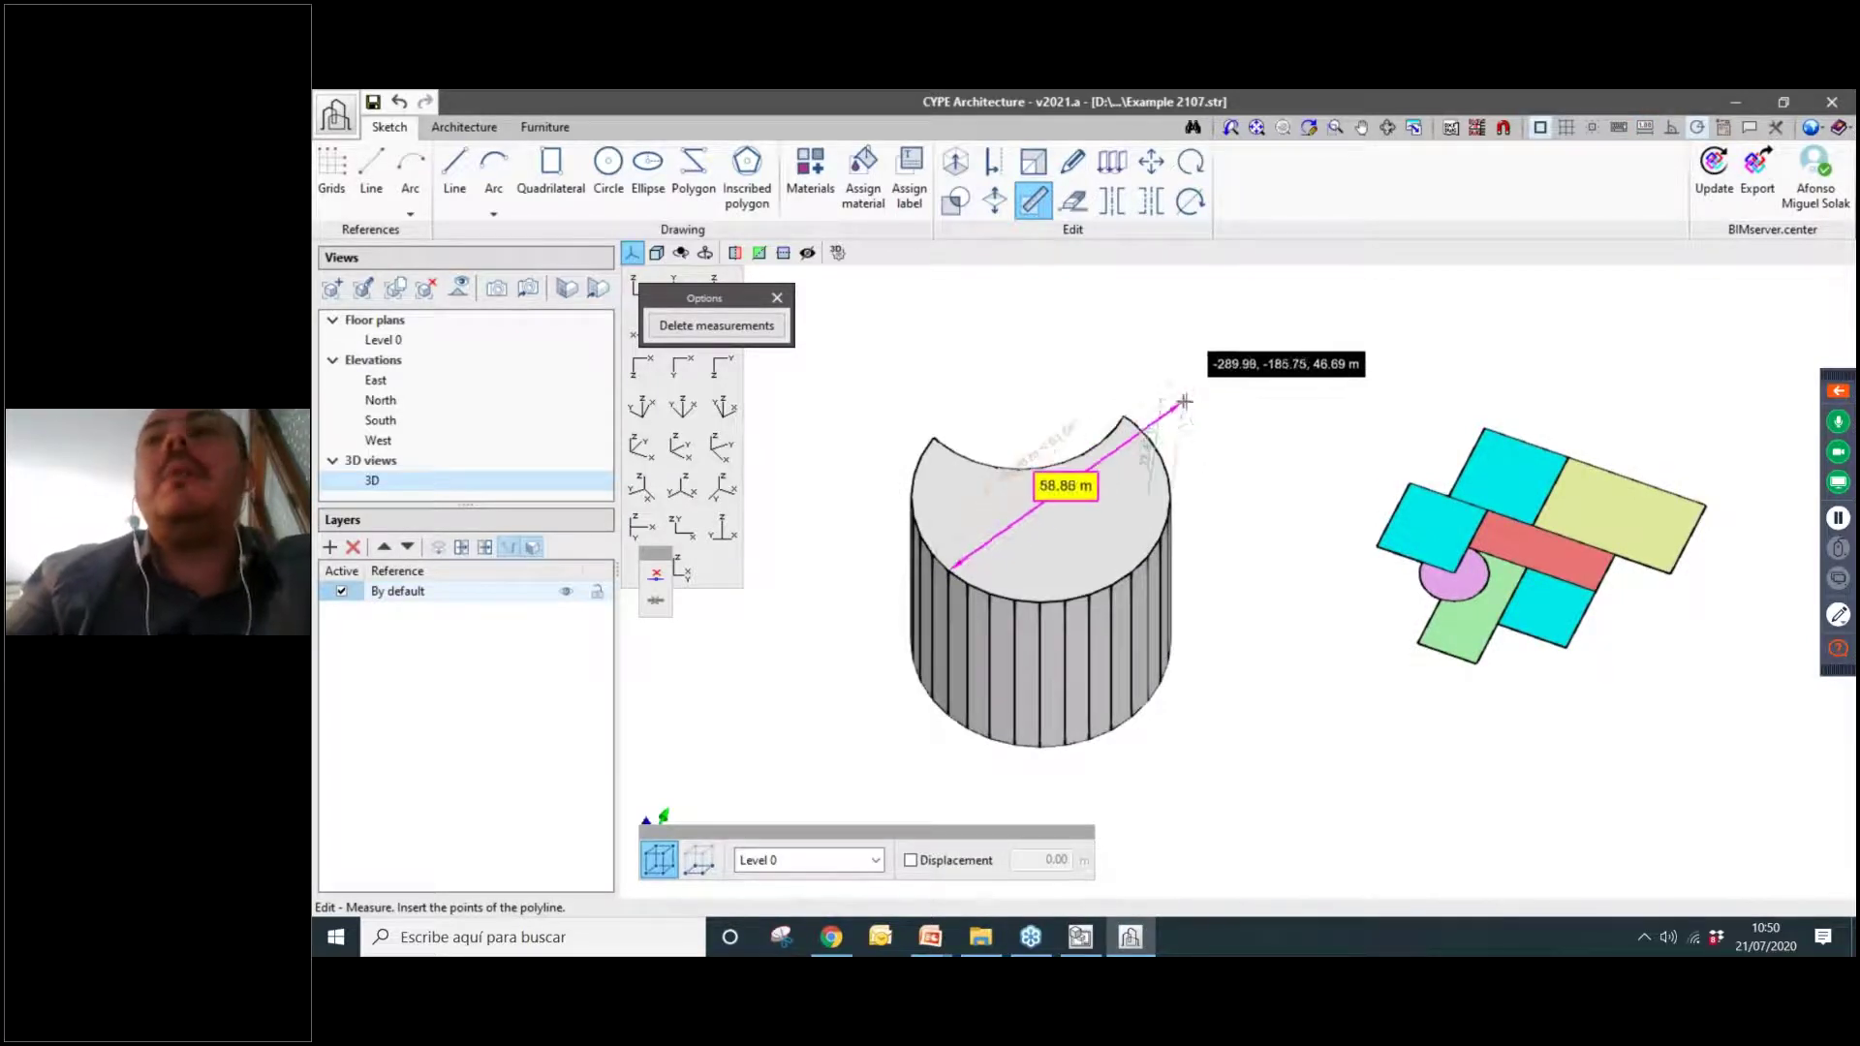
key("Escape")
scroll(1080, 407, "down", 3)
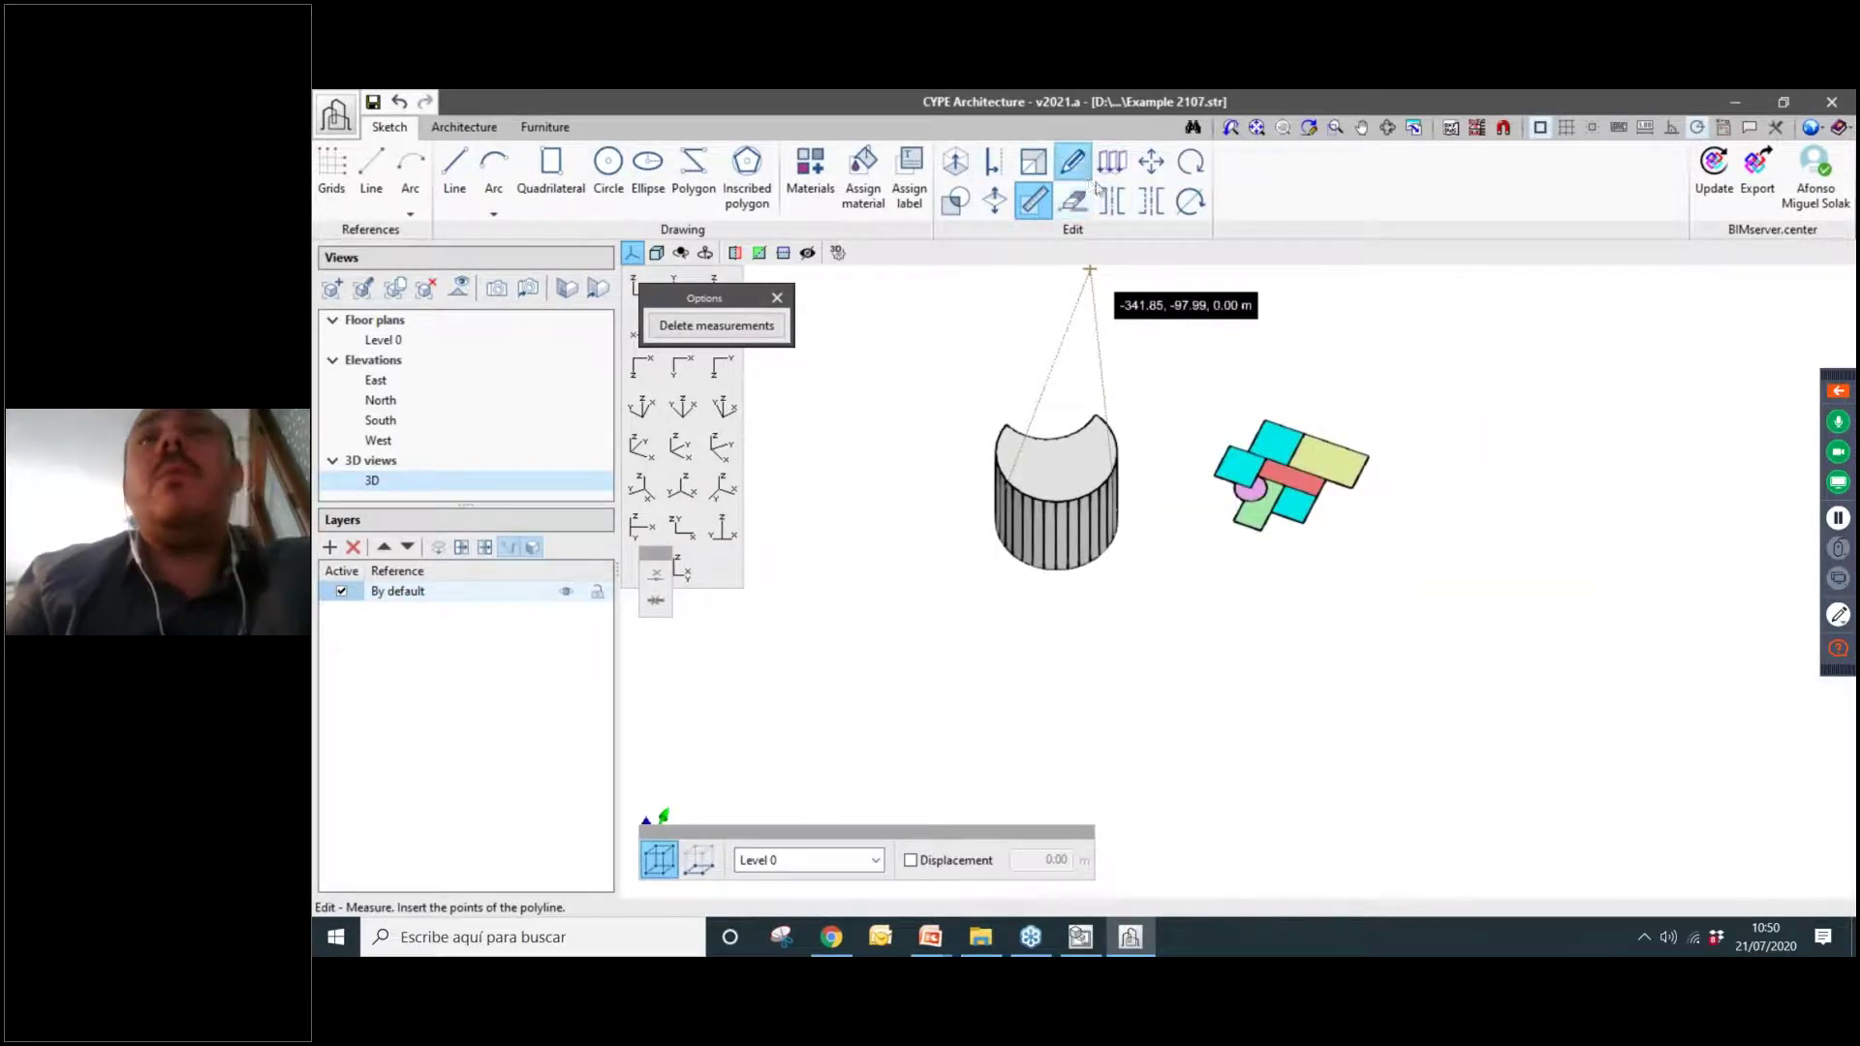
scroll(1076, 410, "up", 3)
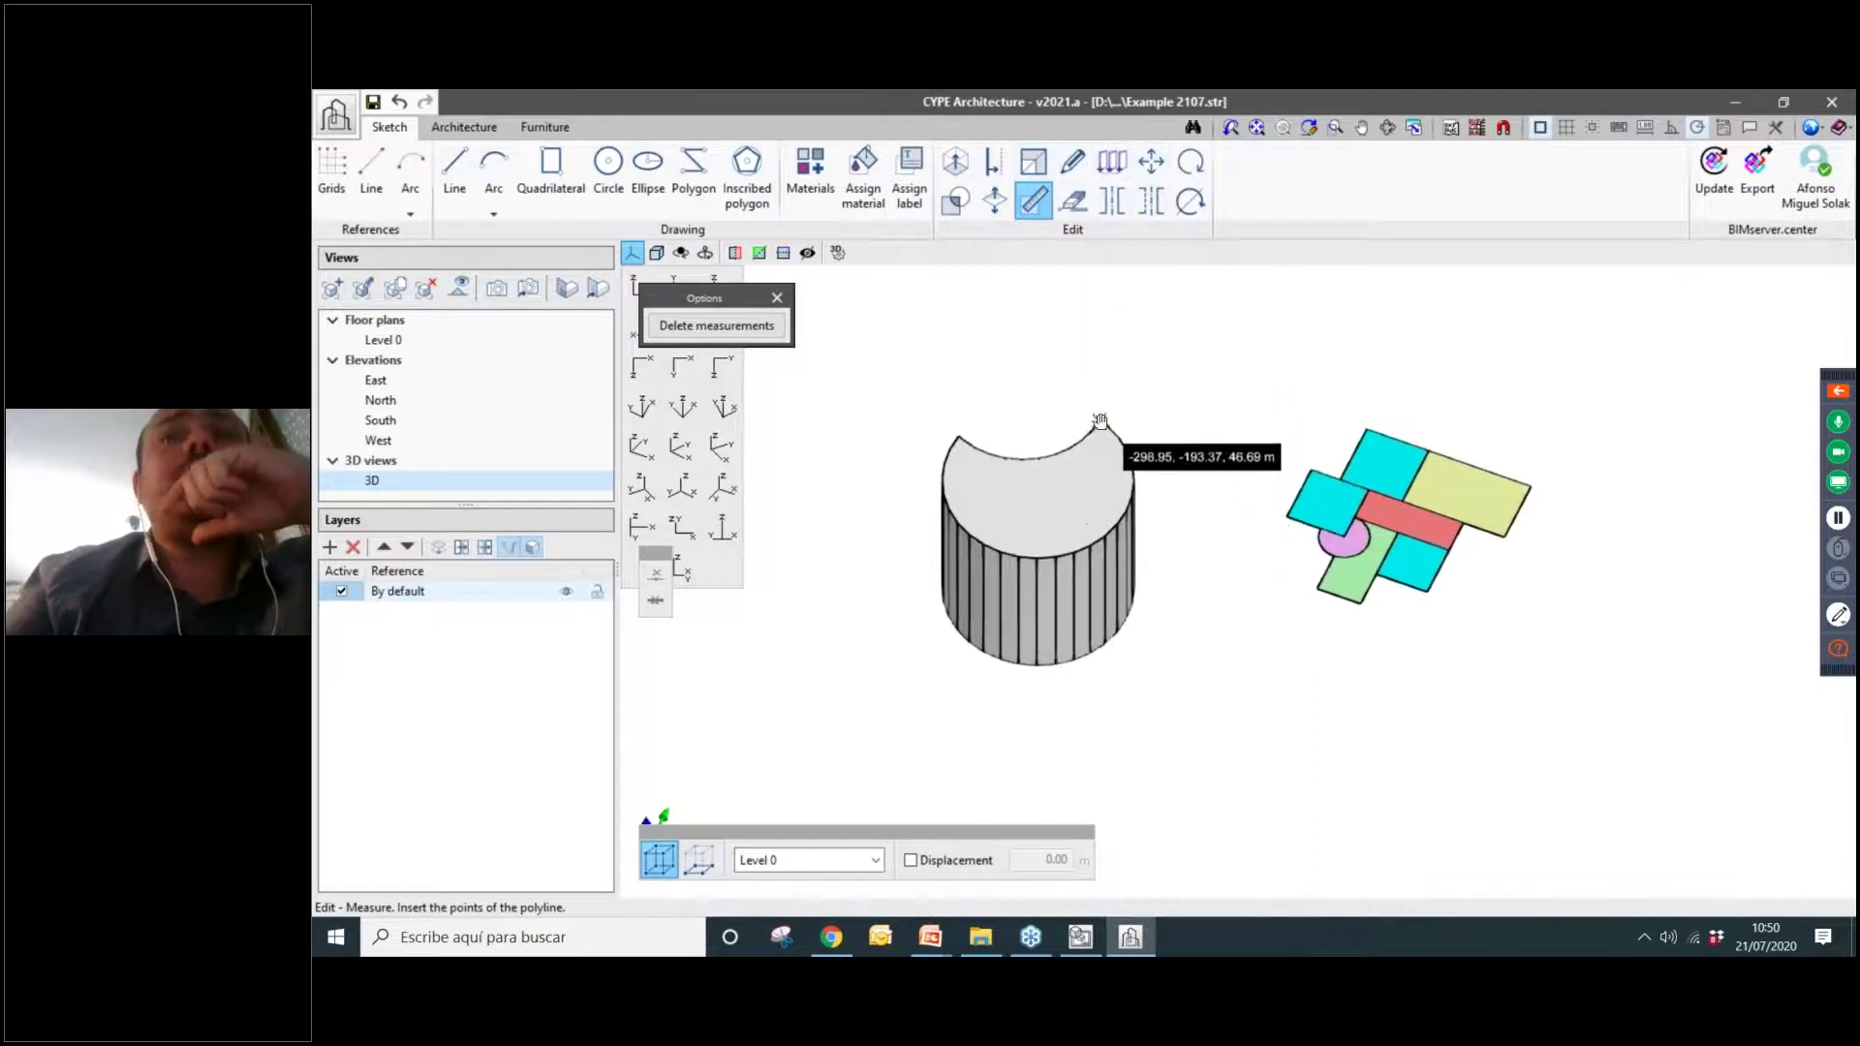
scroll(1076, 410, "down", 2)
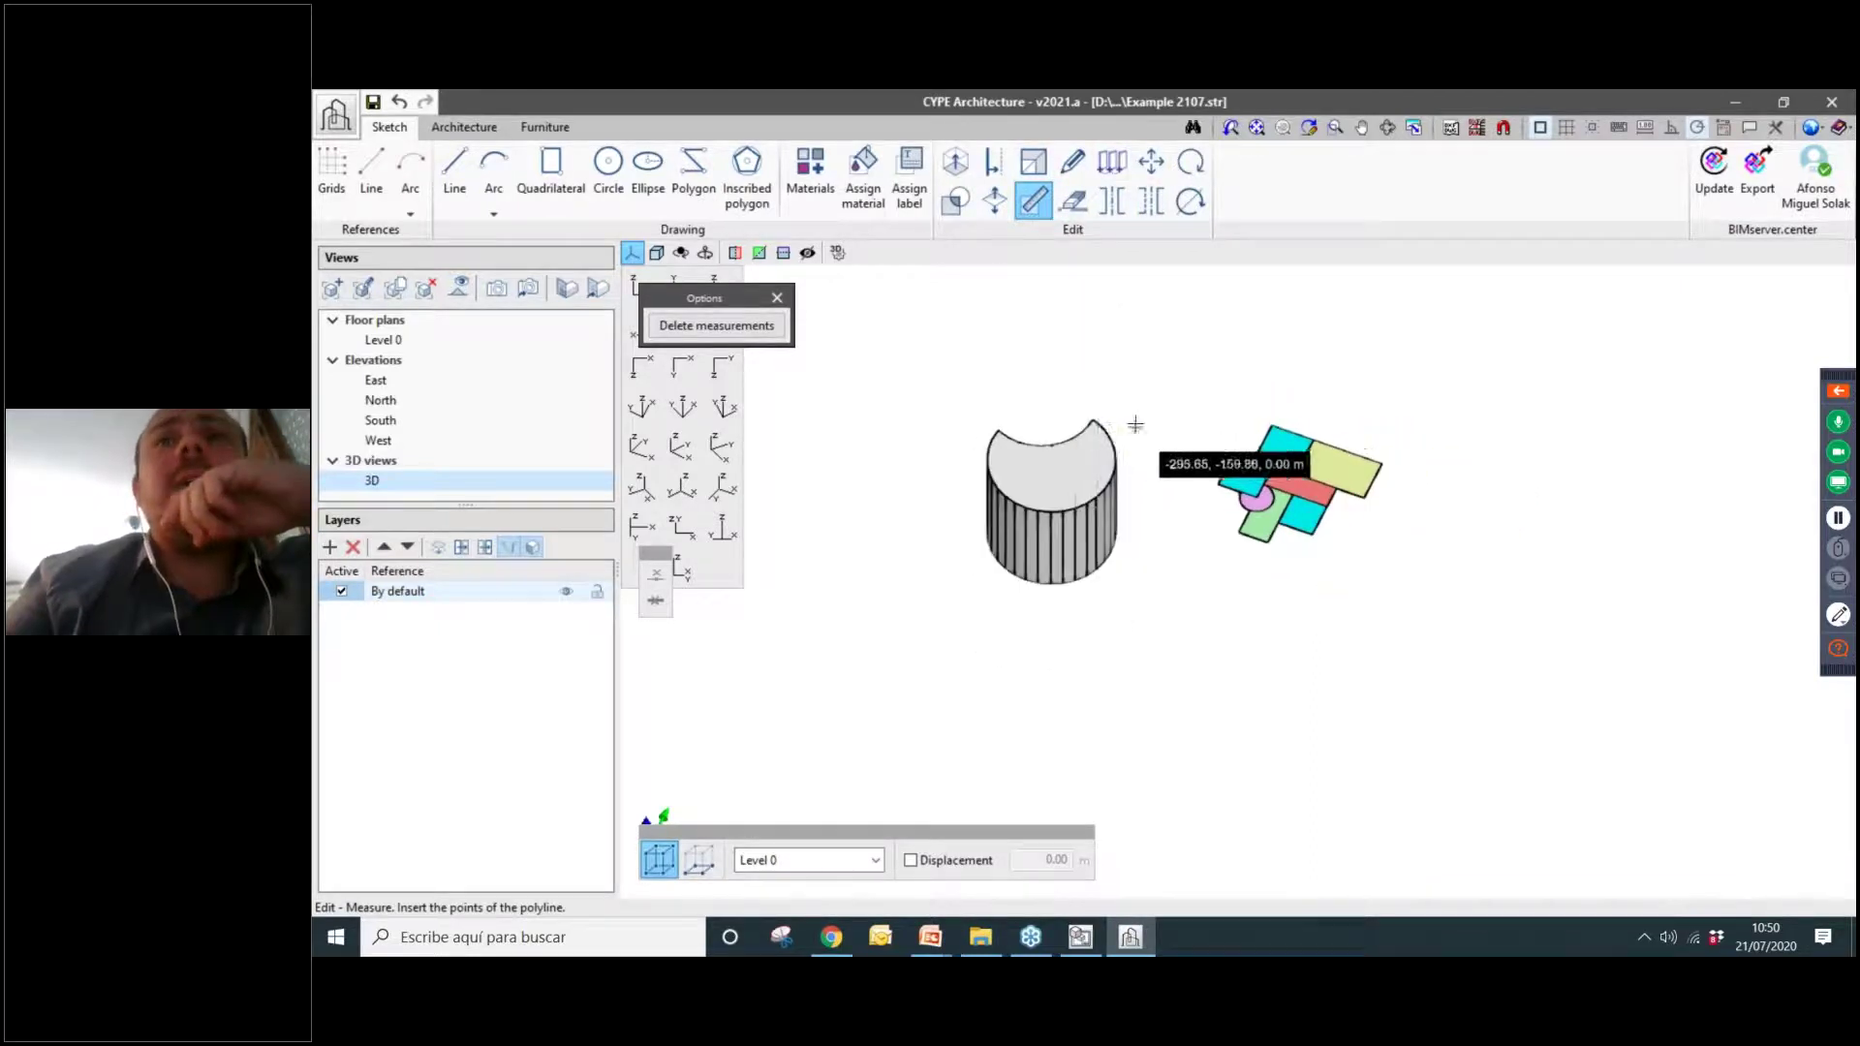
Invert the faces of all the coloured room shapes with the Invert tool.
middle_click_drag(1133, 423, 996, 424)
scroll(1204, 407, "up", 4)
scroll(1291, 658, "up", 1)
middle_click_drag(1290, 662, 1209, 625, "shift")
left_click(955, 165)
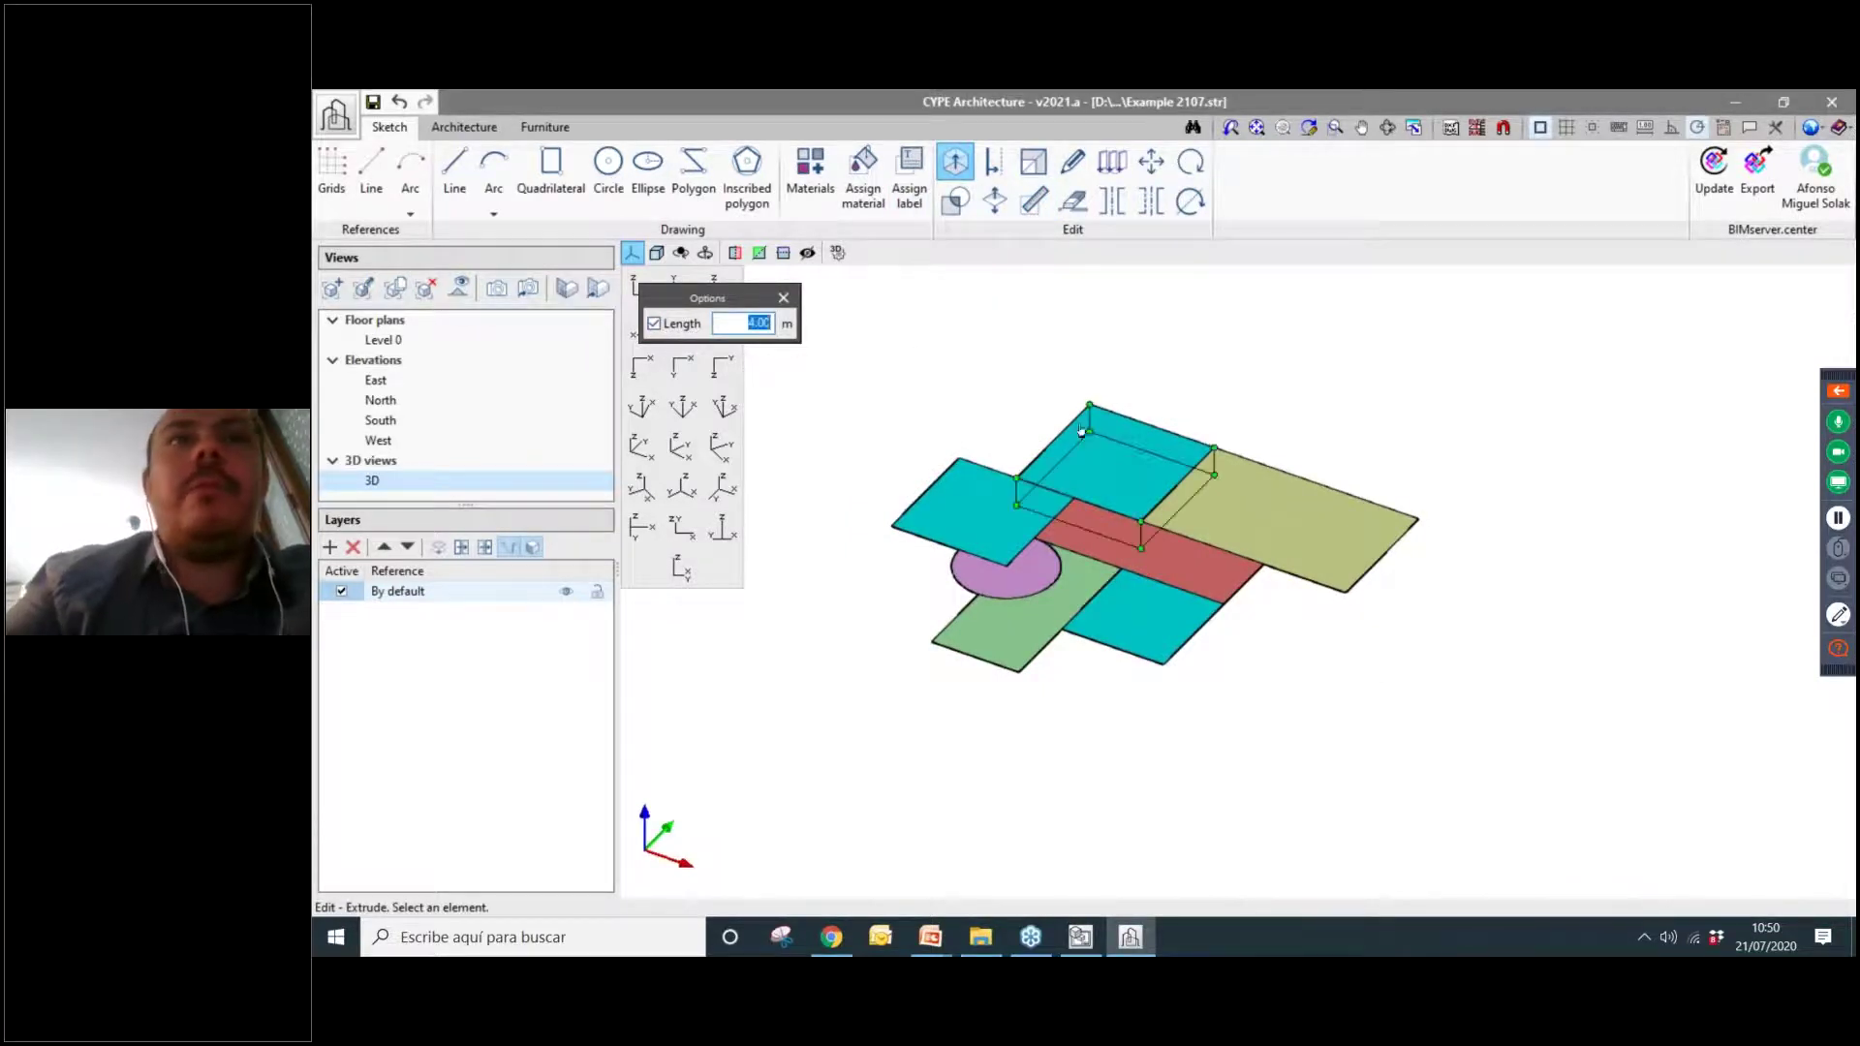
left_click(994, 201)
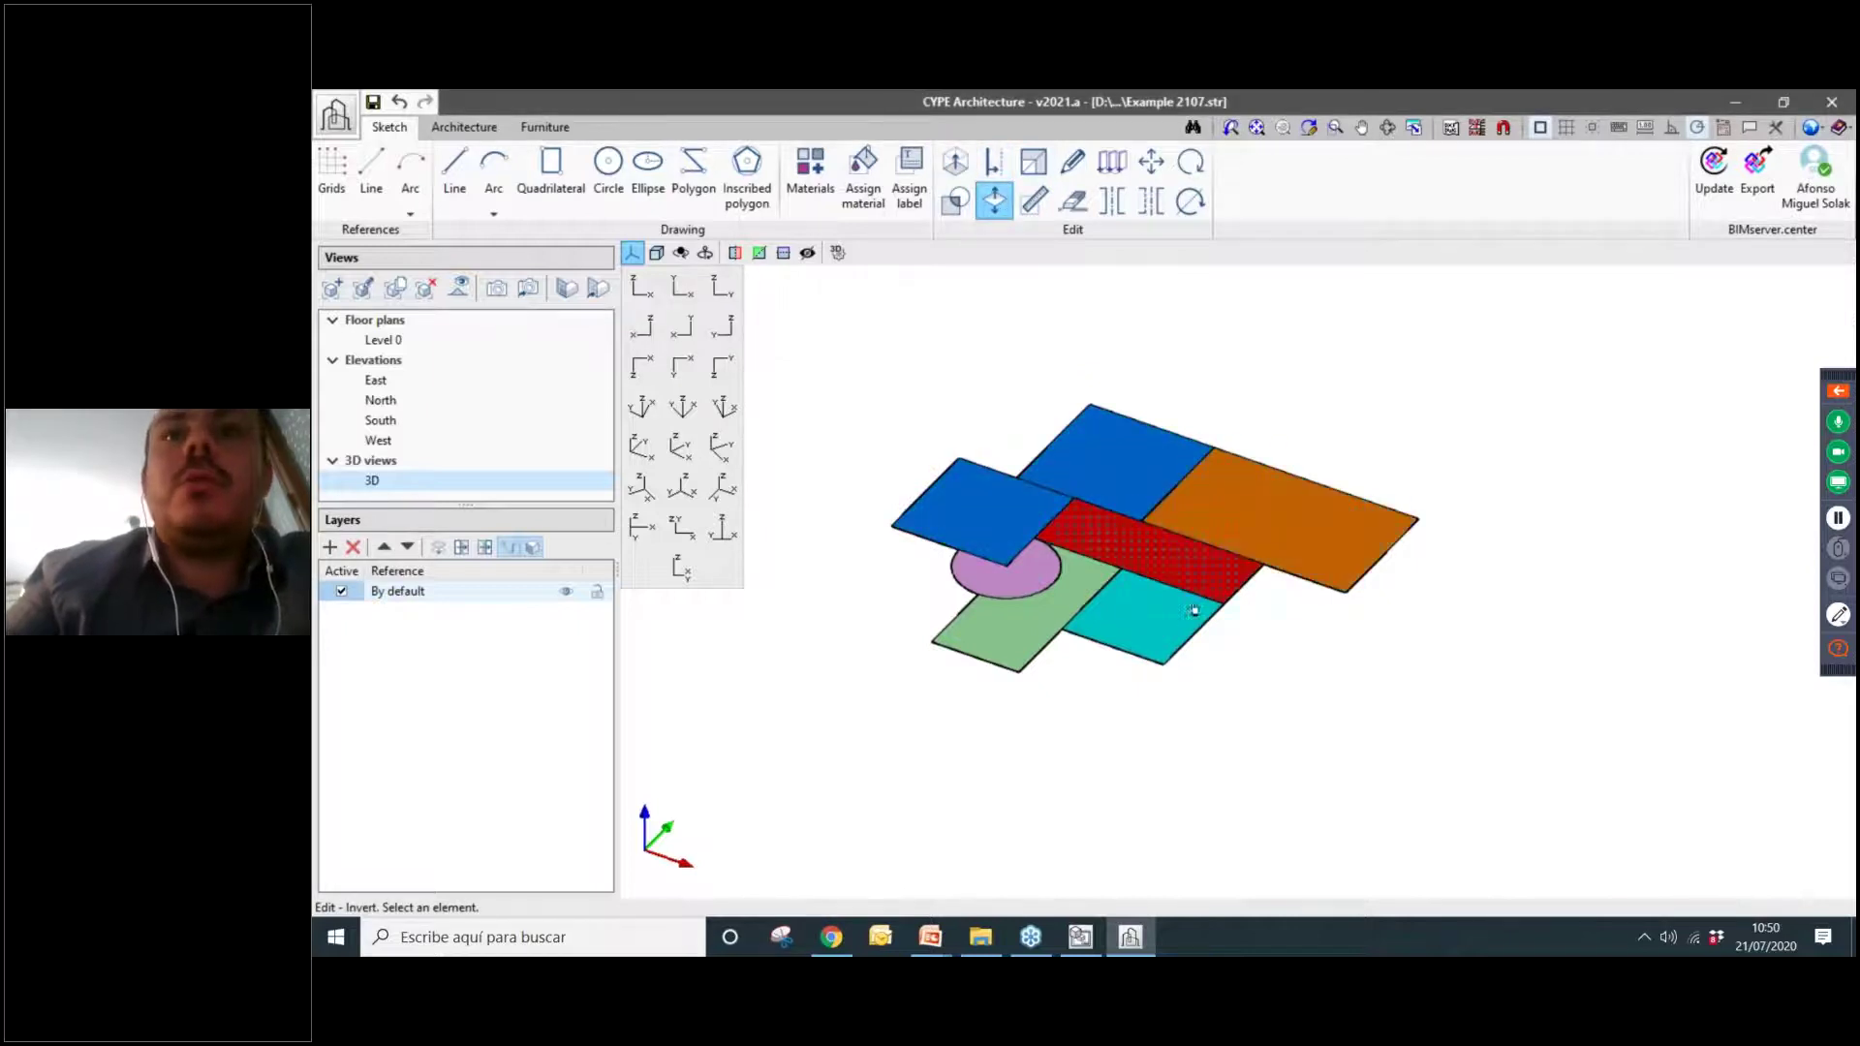
Extrude all the room shapes, including the circular one, upwards by 4.00 m.
left_click(955, 165)
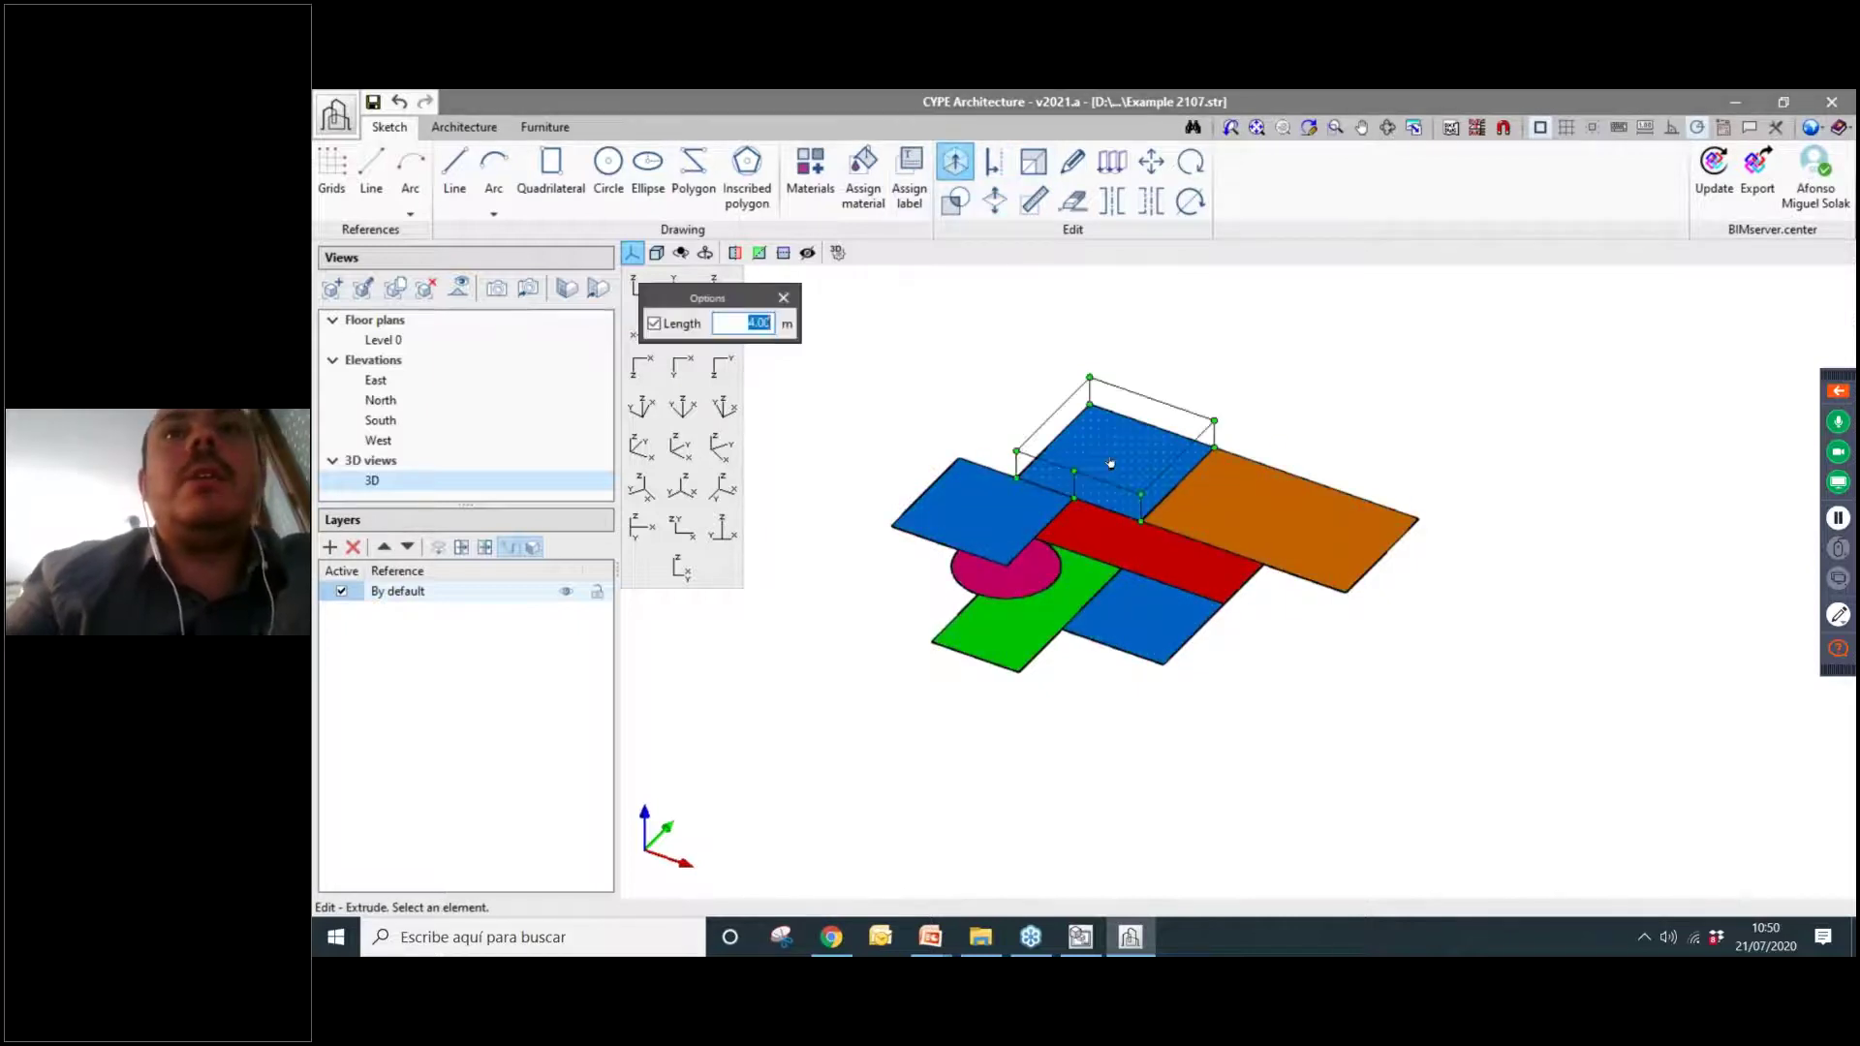
left_click(1112, 465)
left_click(1271, 504)
left_click(985, 523)
left_click(1143, 557)
left_click(979, 567)
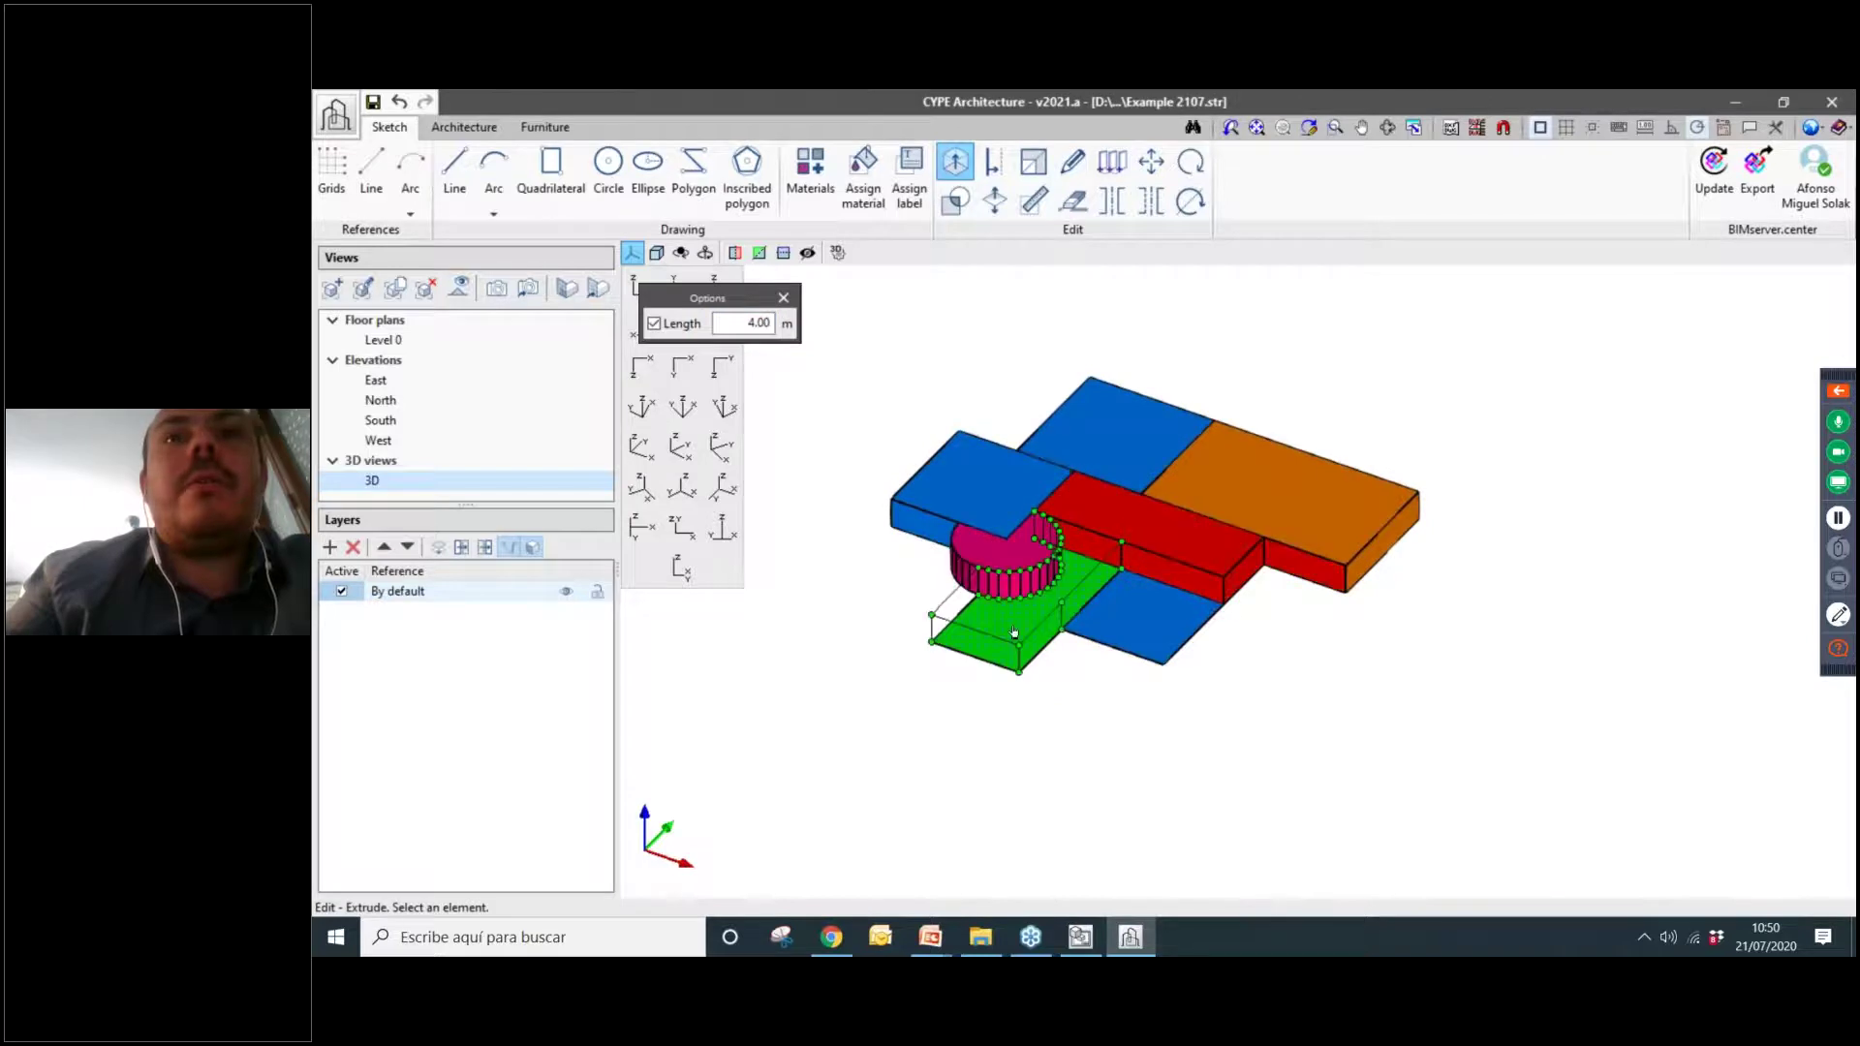
left_click(959, 625)
left_click(1150, 614)
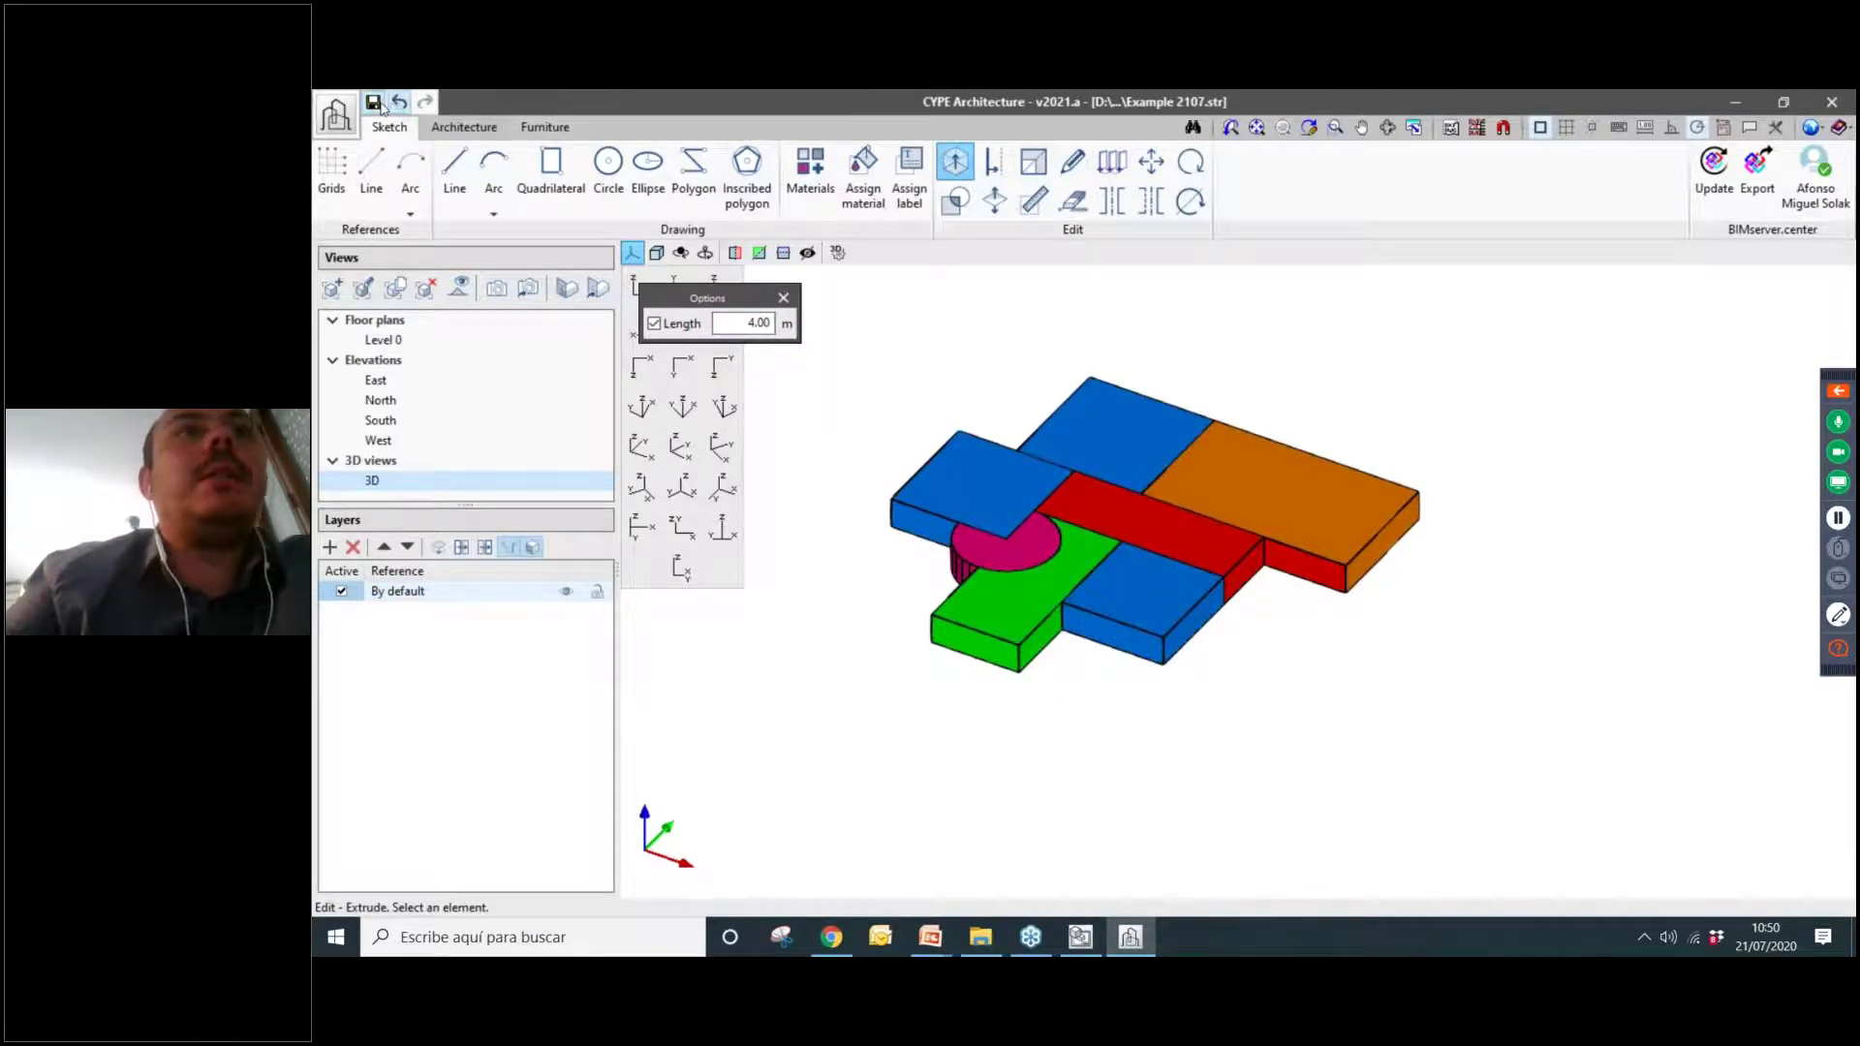
Set the opacity of the Kitchen, Bedrooms, Living Room, BWC and Garage materials to 50.
left_click(810, 169)
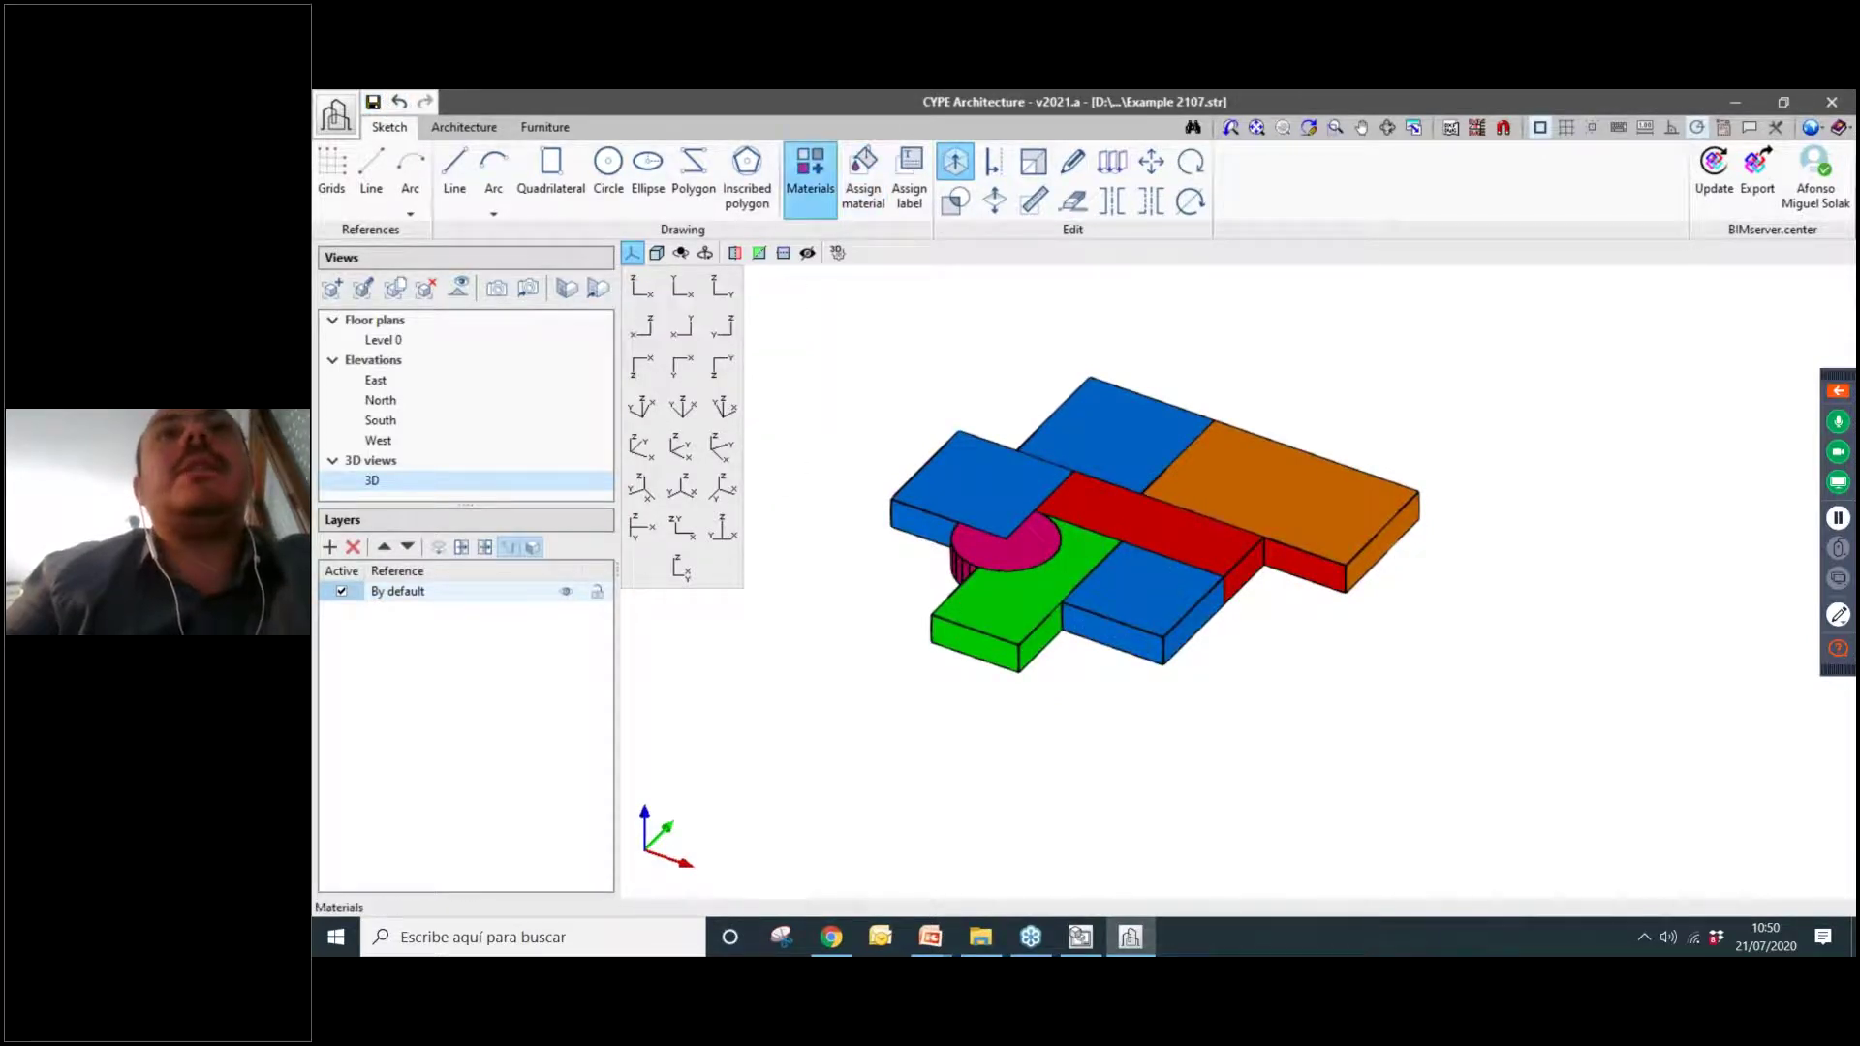
left_click(869, 337)
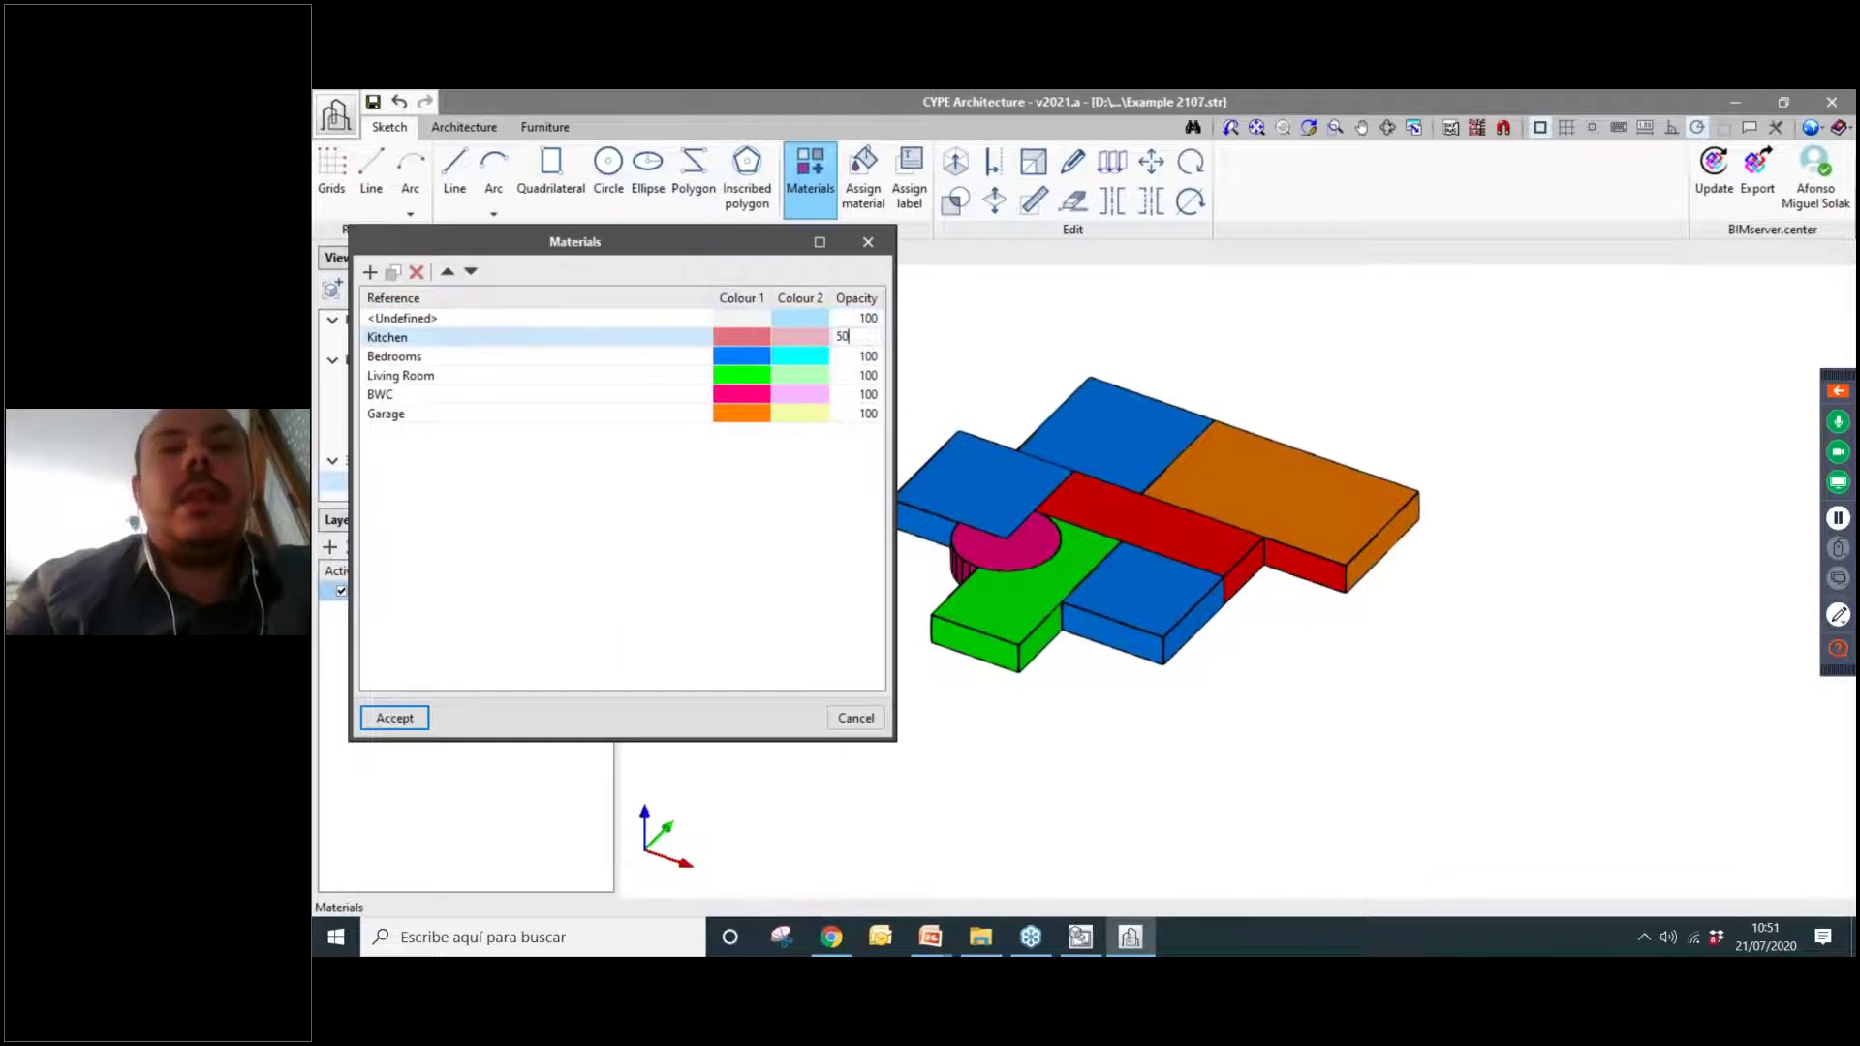
type("50")
key("Return")
left_click(858, 356)
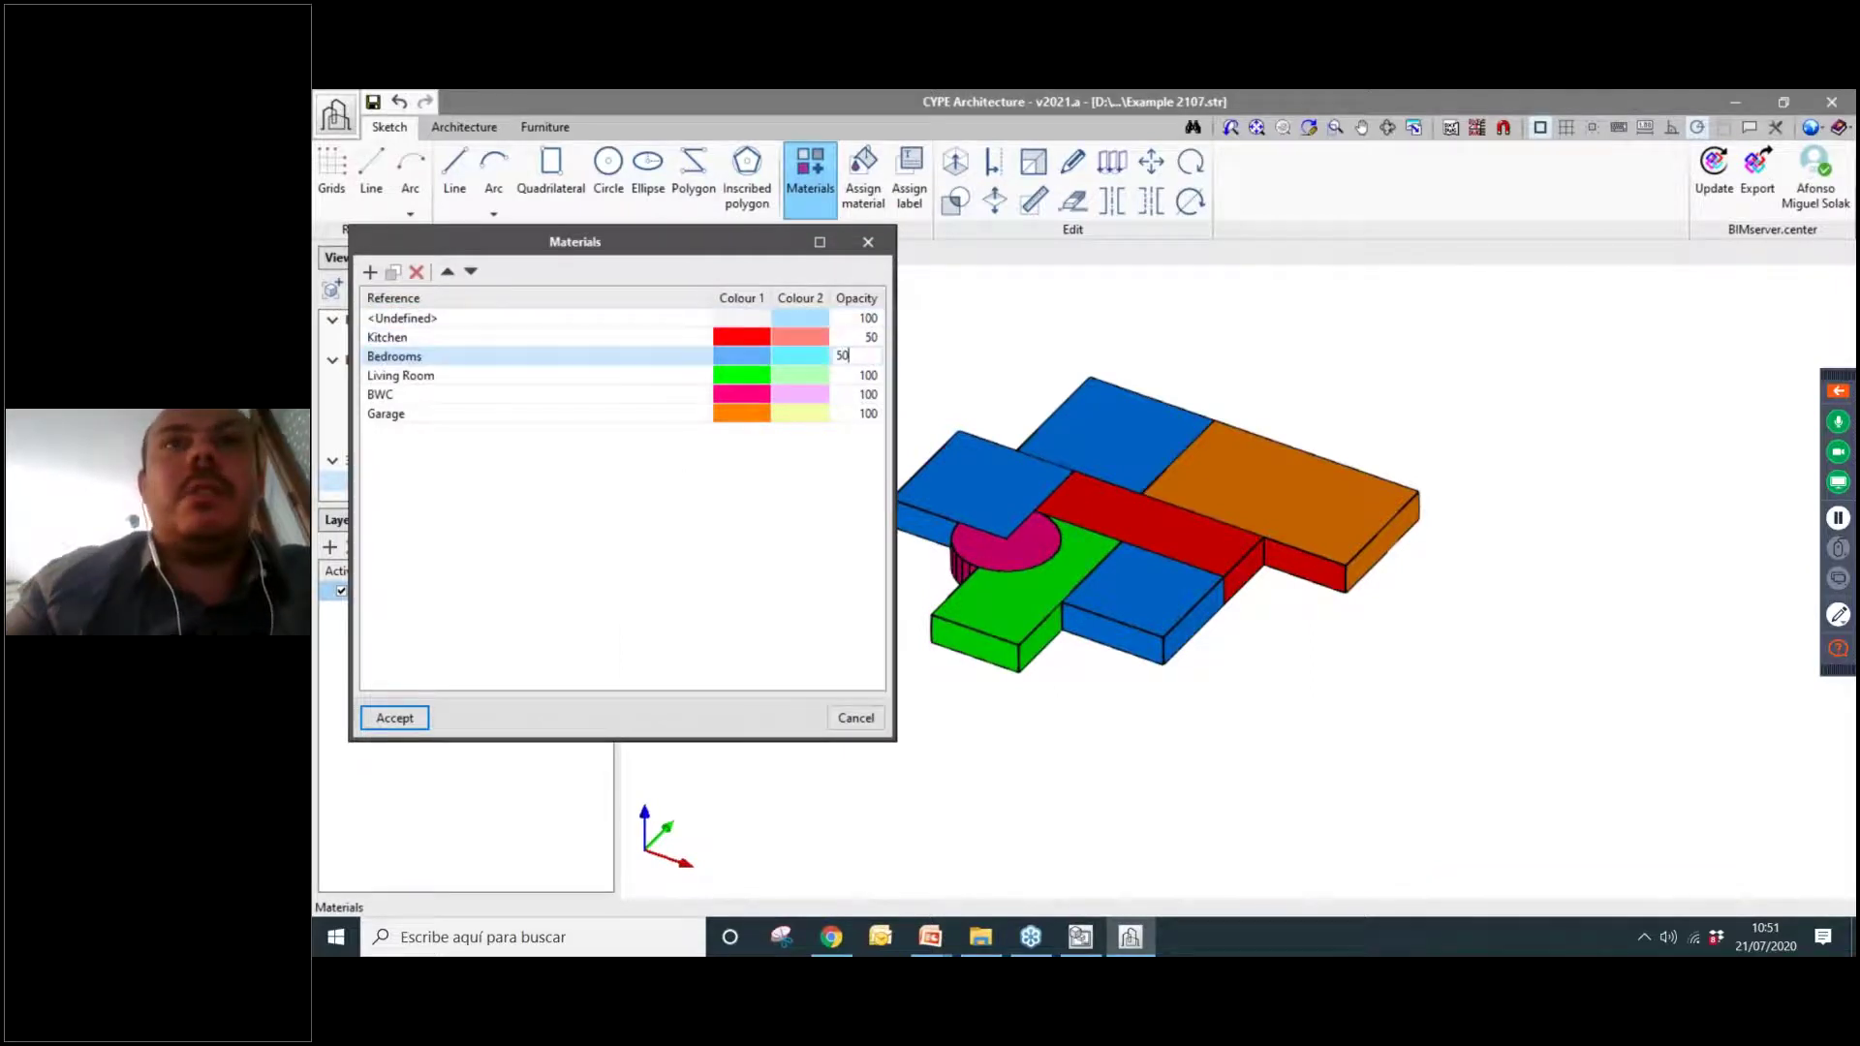
key("Return")
type("50")
key("Return")
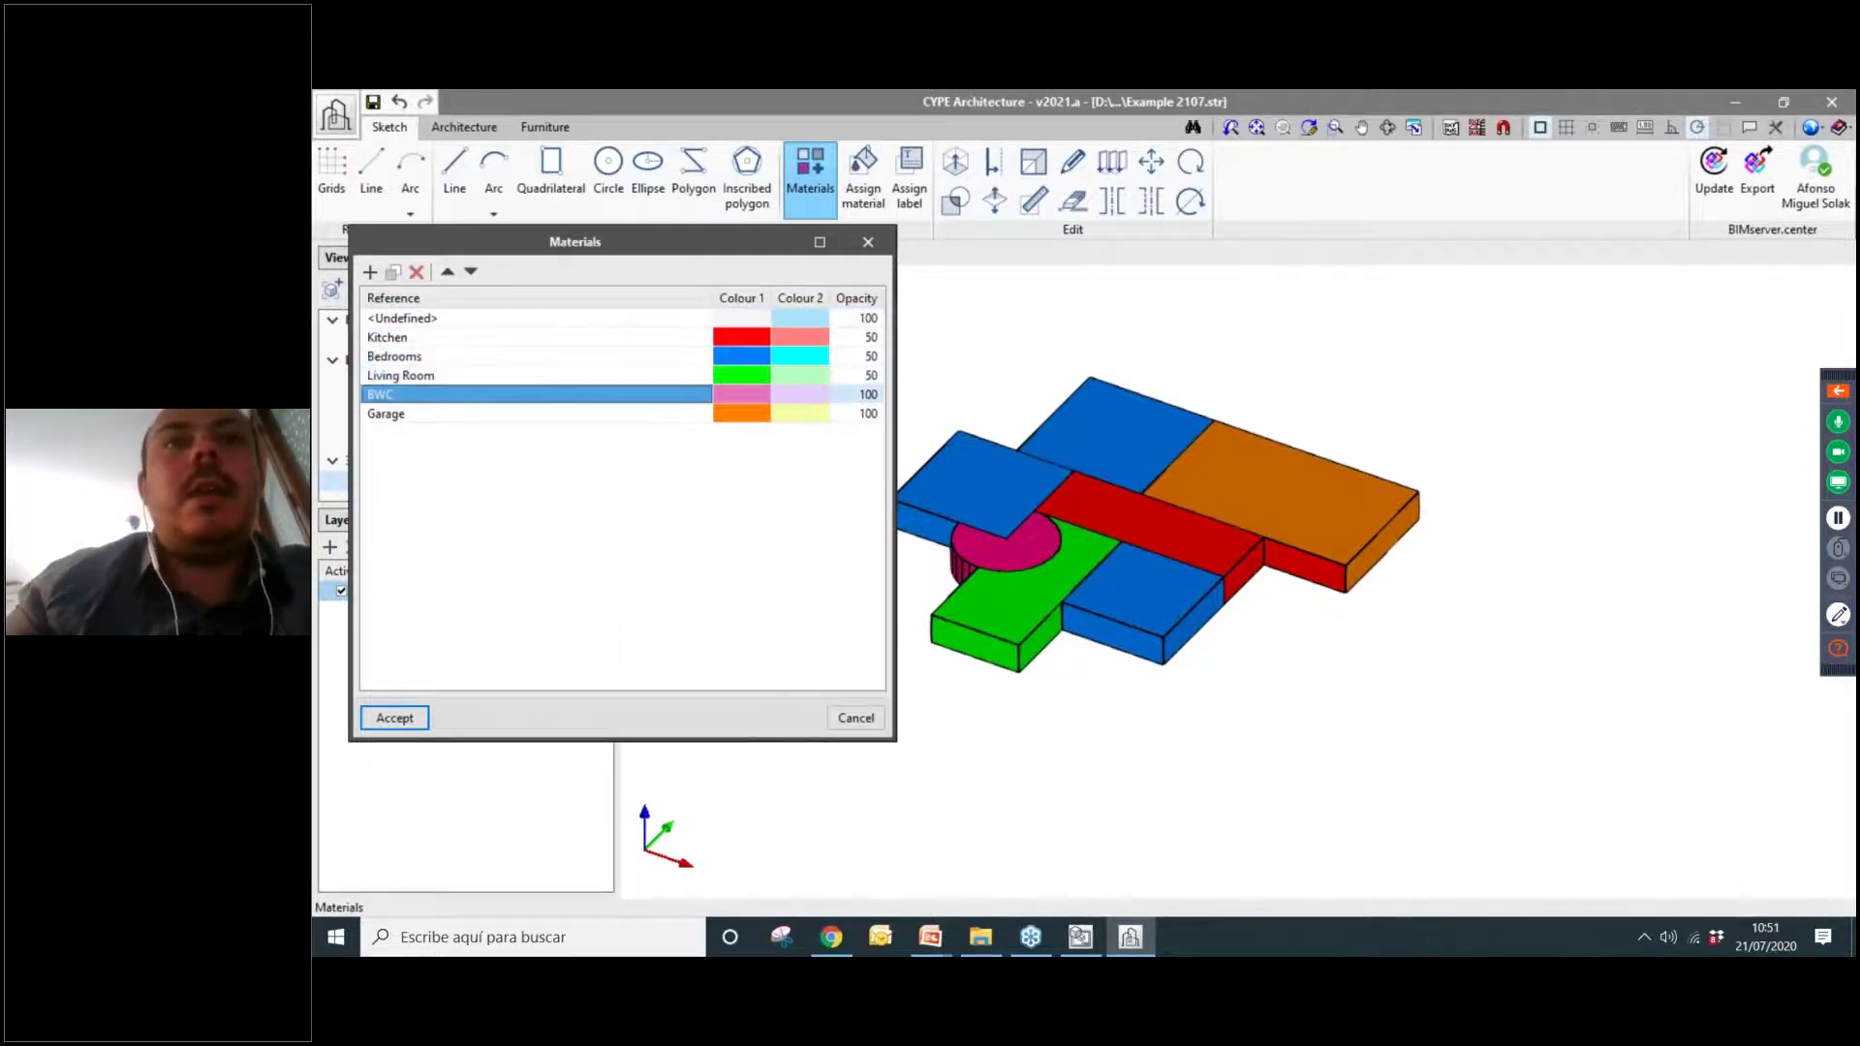
type("50")
key("Return")
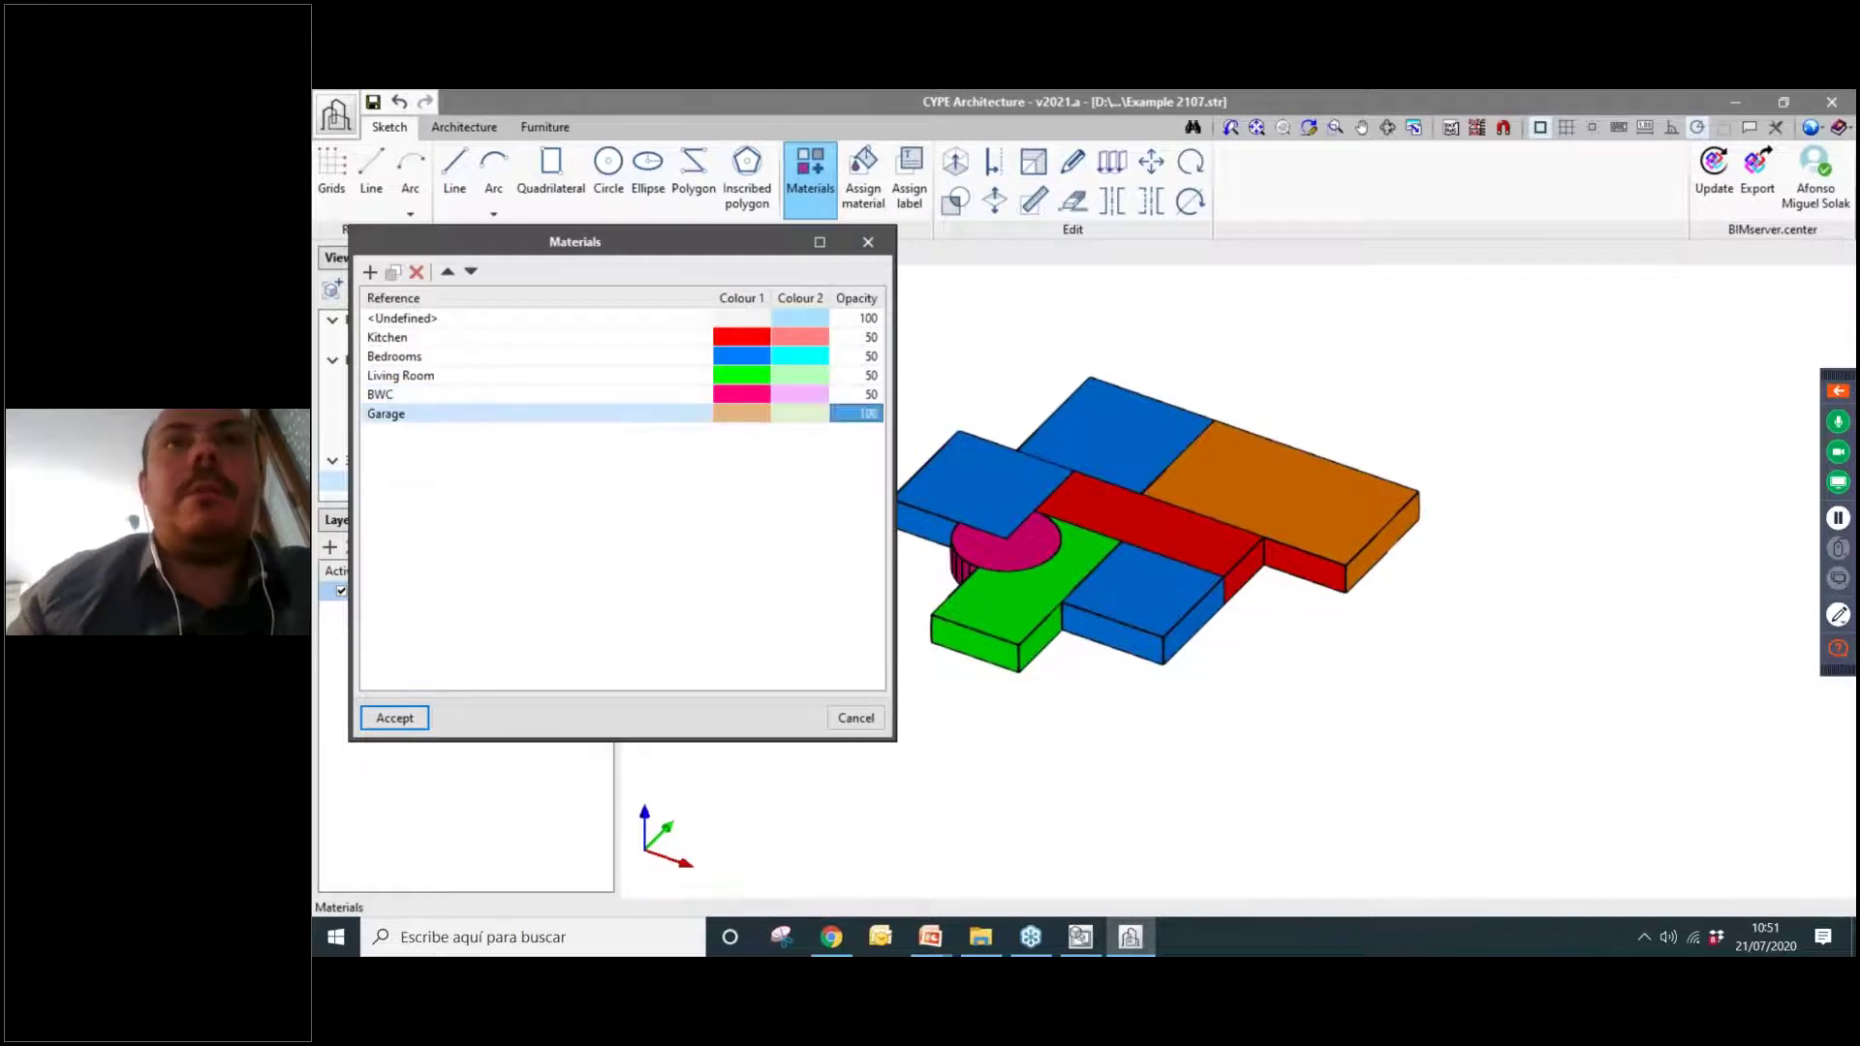
key("Return")
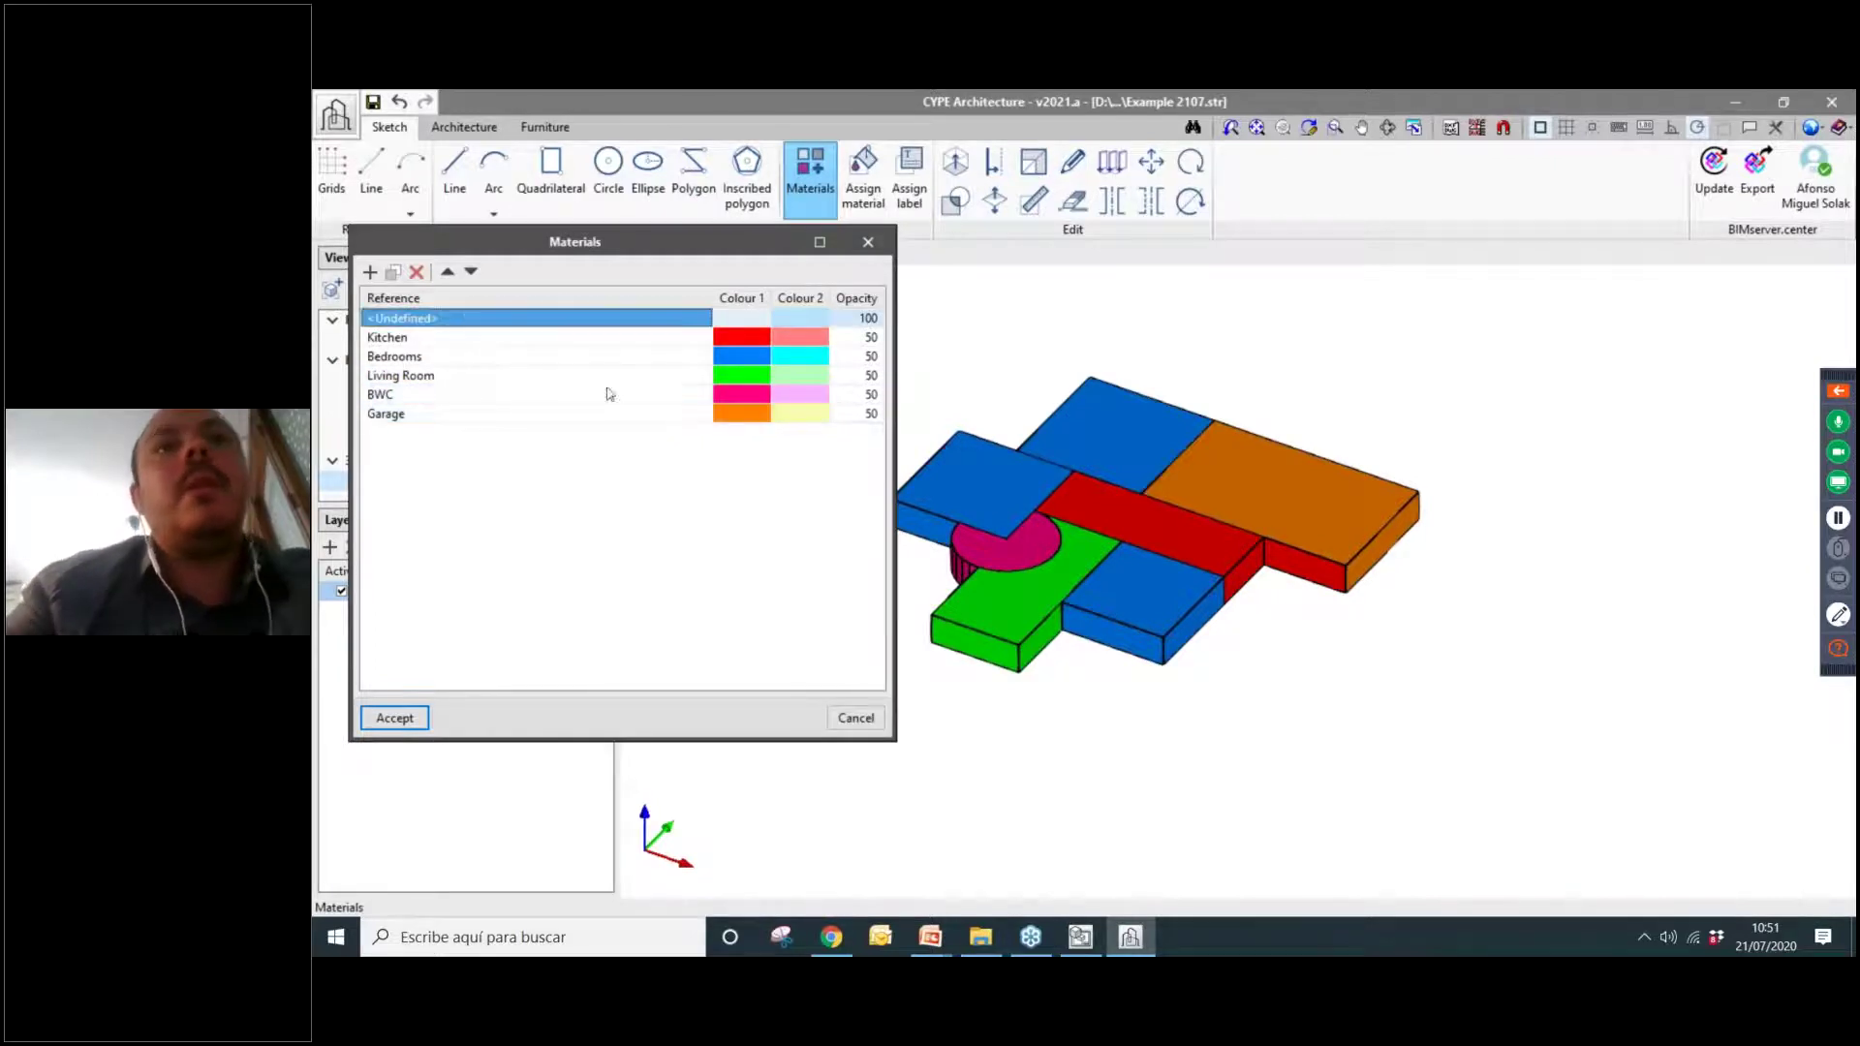
left_click(393, 717)
middle_click_drag(1310, 635, 734, 384)
scroll(1078, 643, "down", 2)
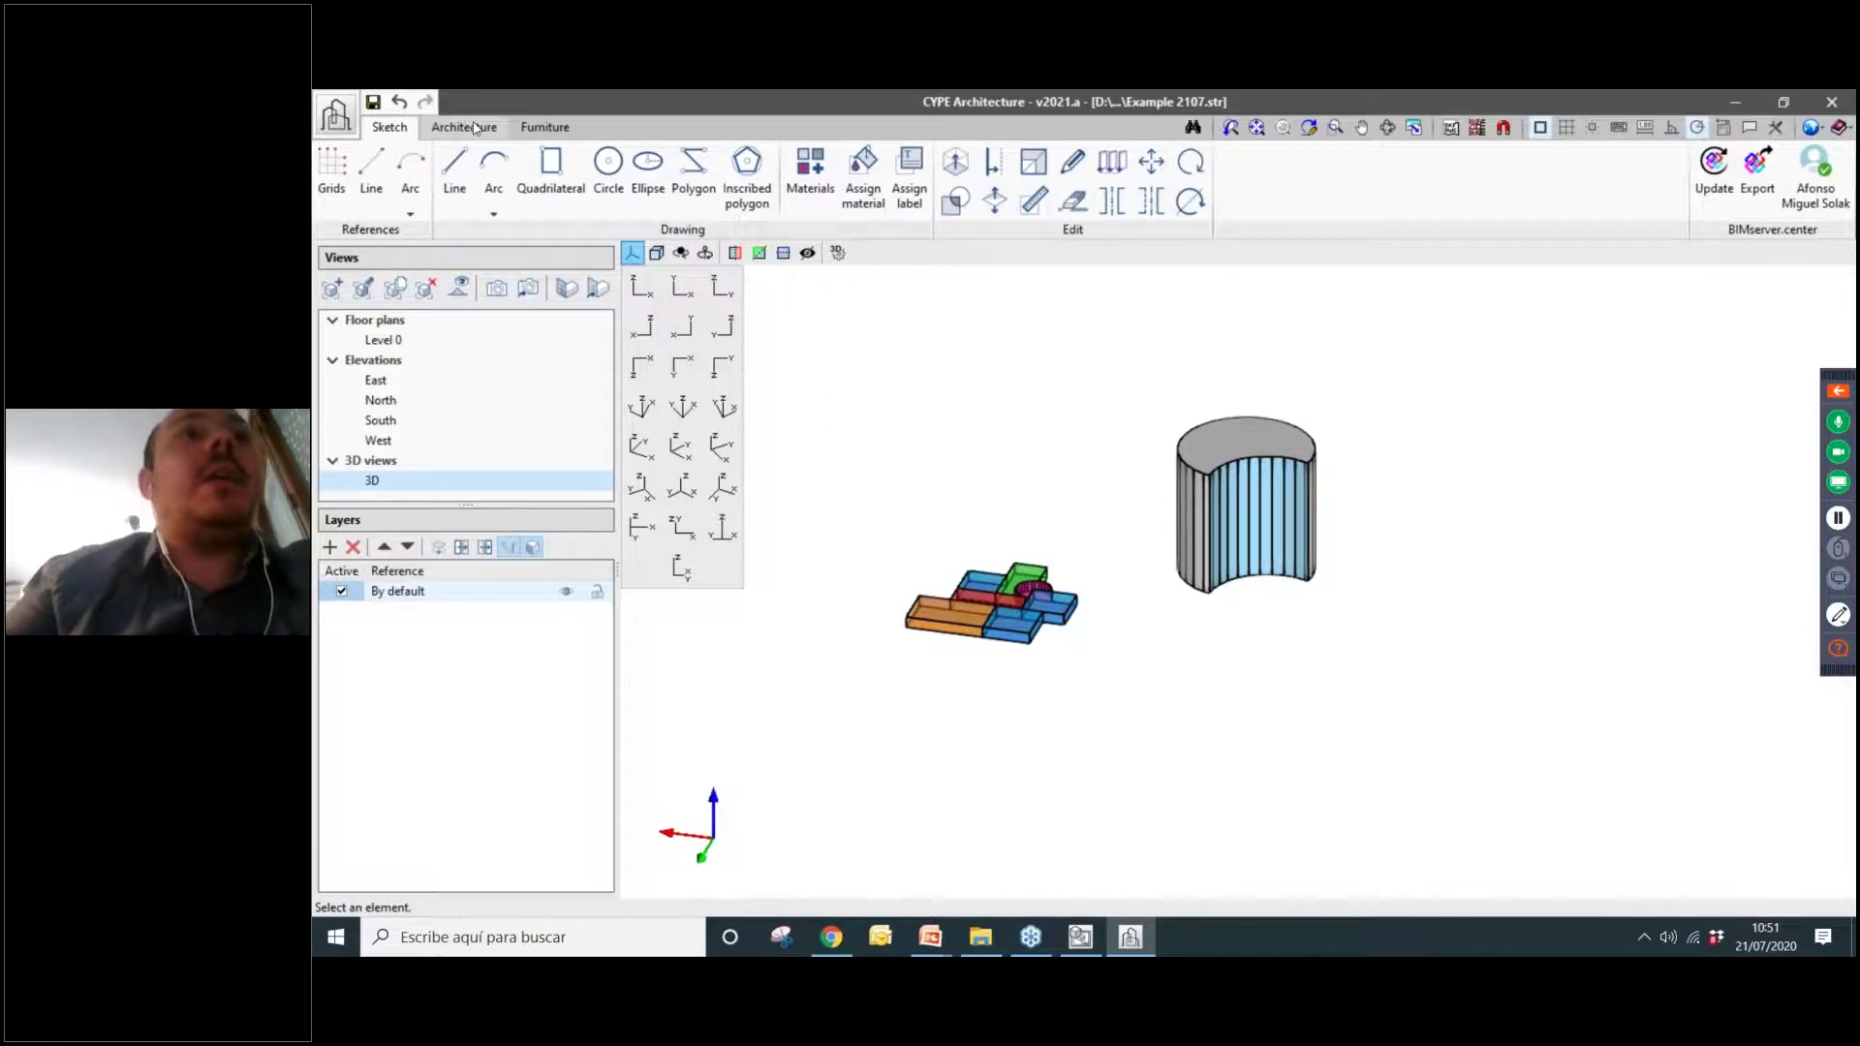
View the model in plan from above and start a wall of type Fachada, 3.00 m high and 0.30 m thick.
left_click(475, 128)
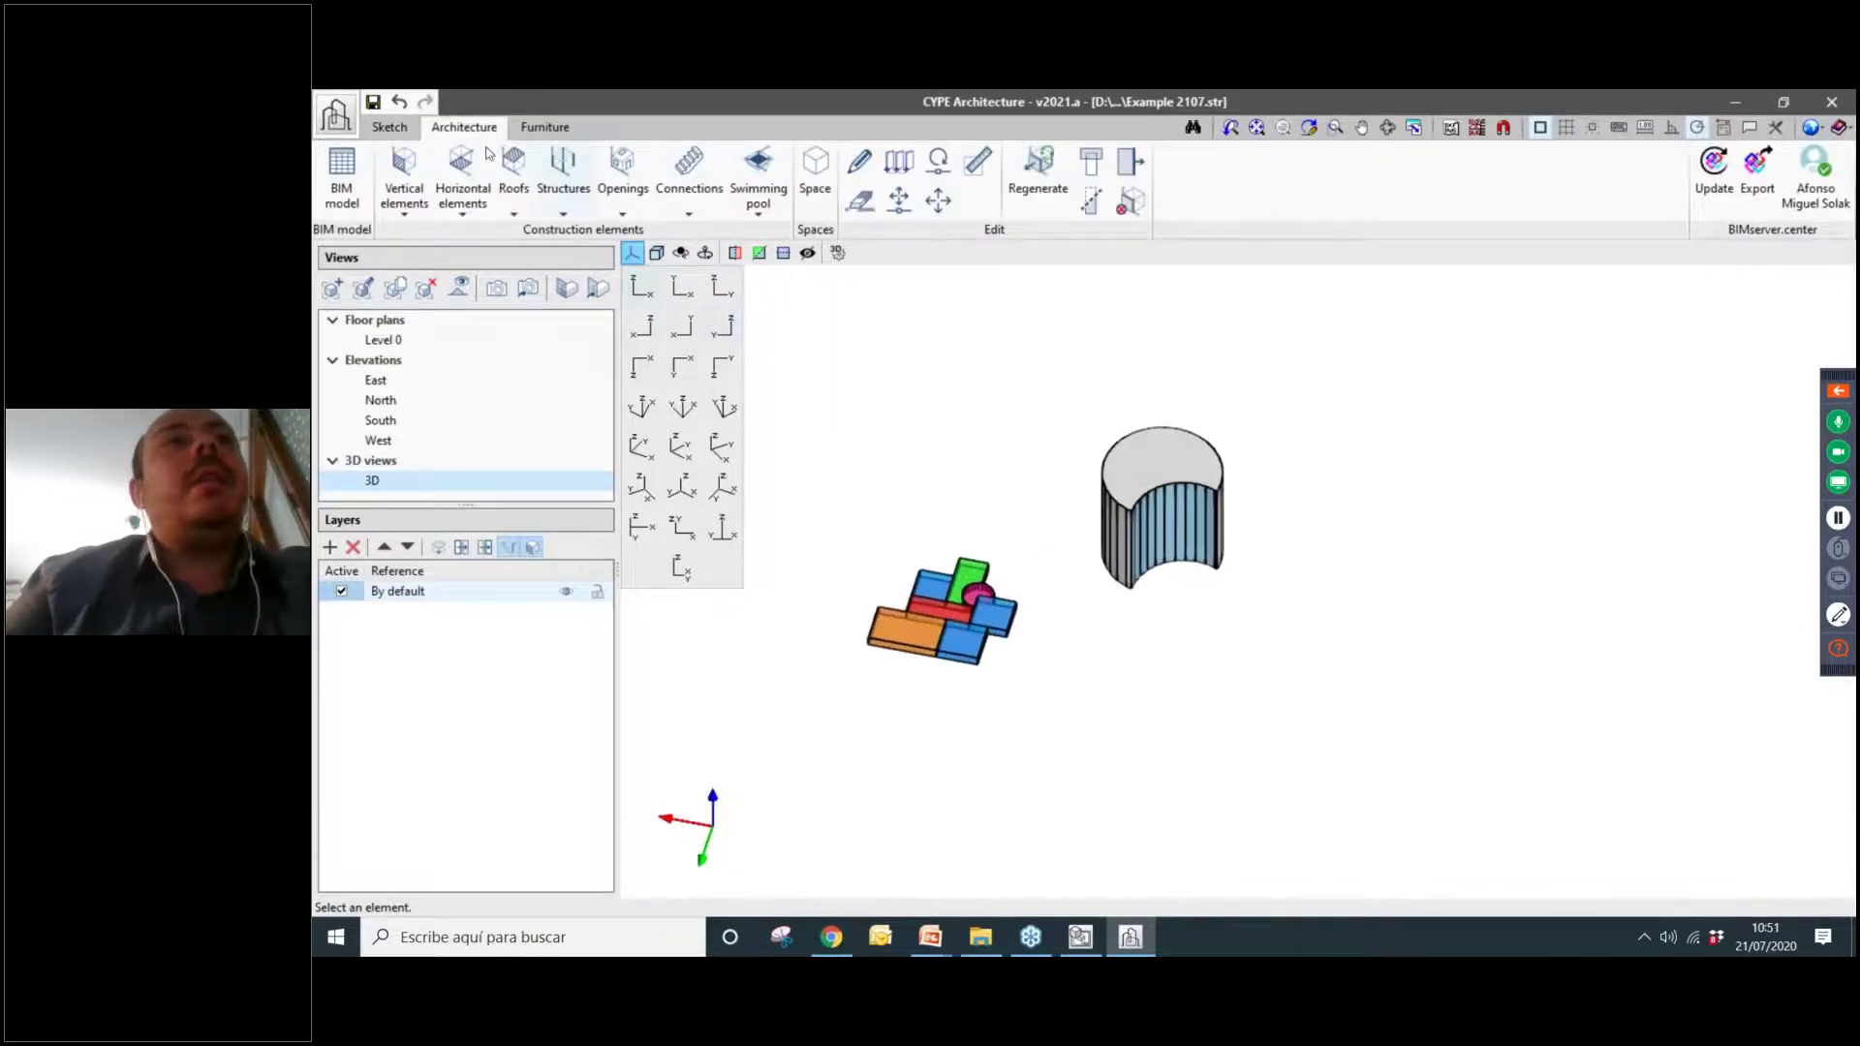
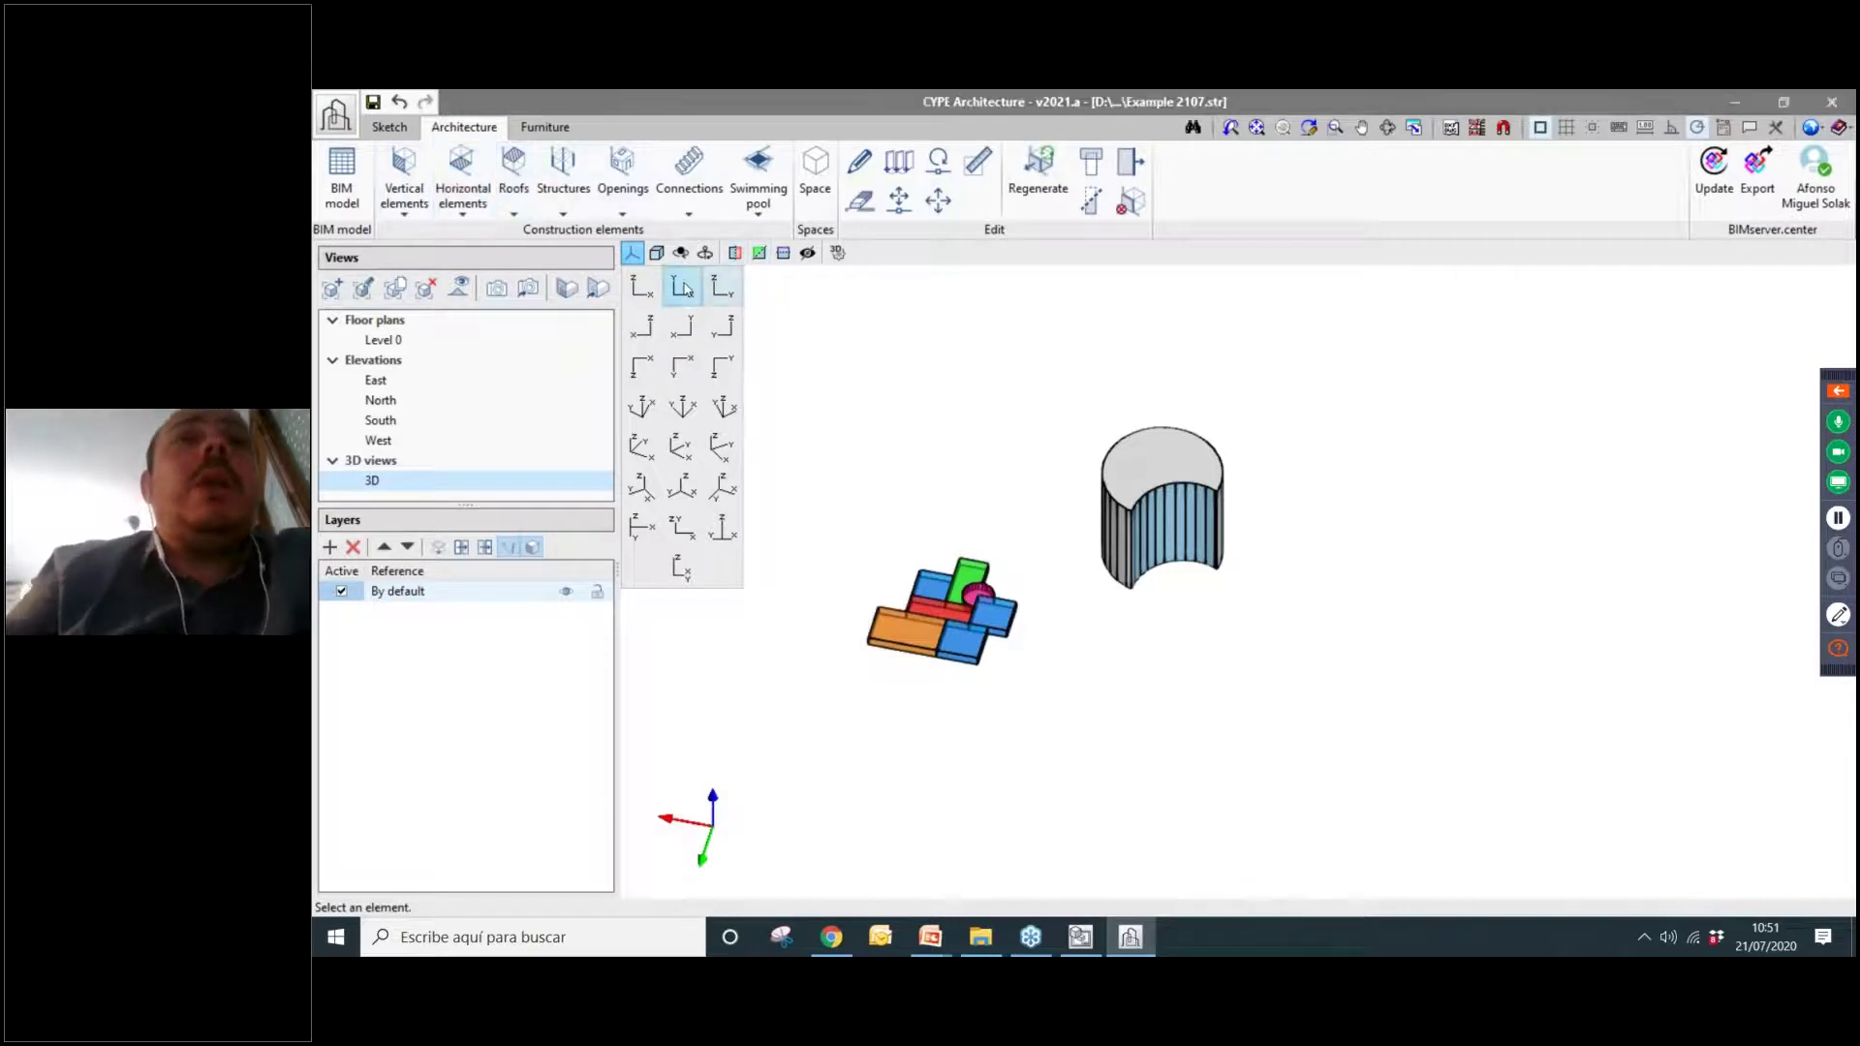
left_click(722, 327)
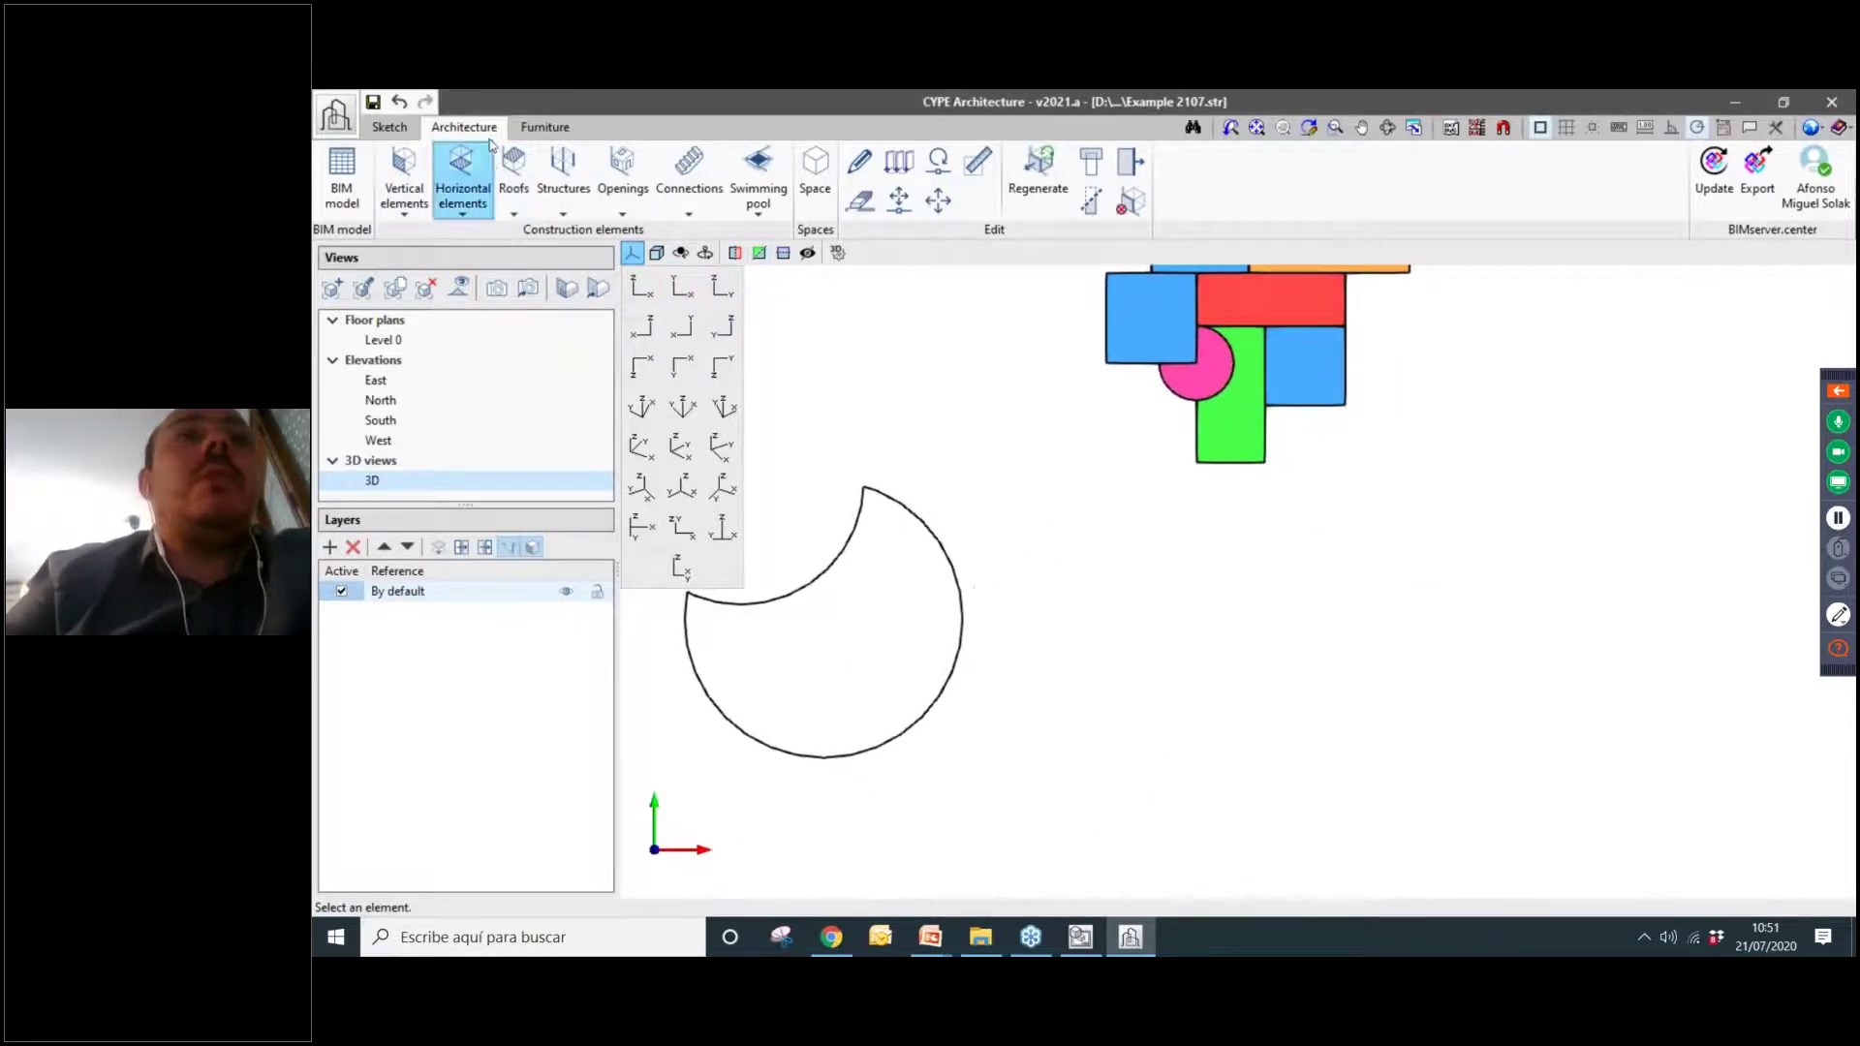
scroll(976, 527, "down", 2)
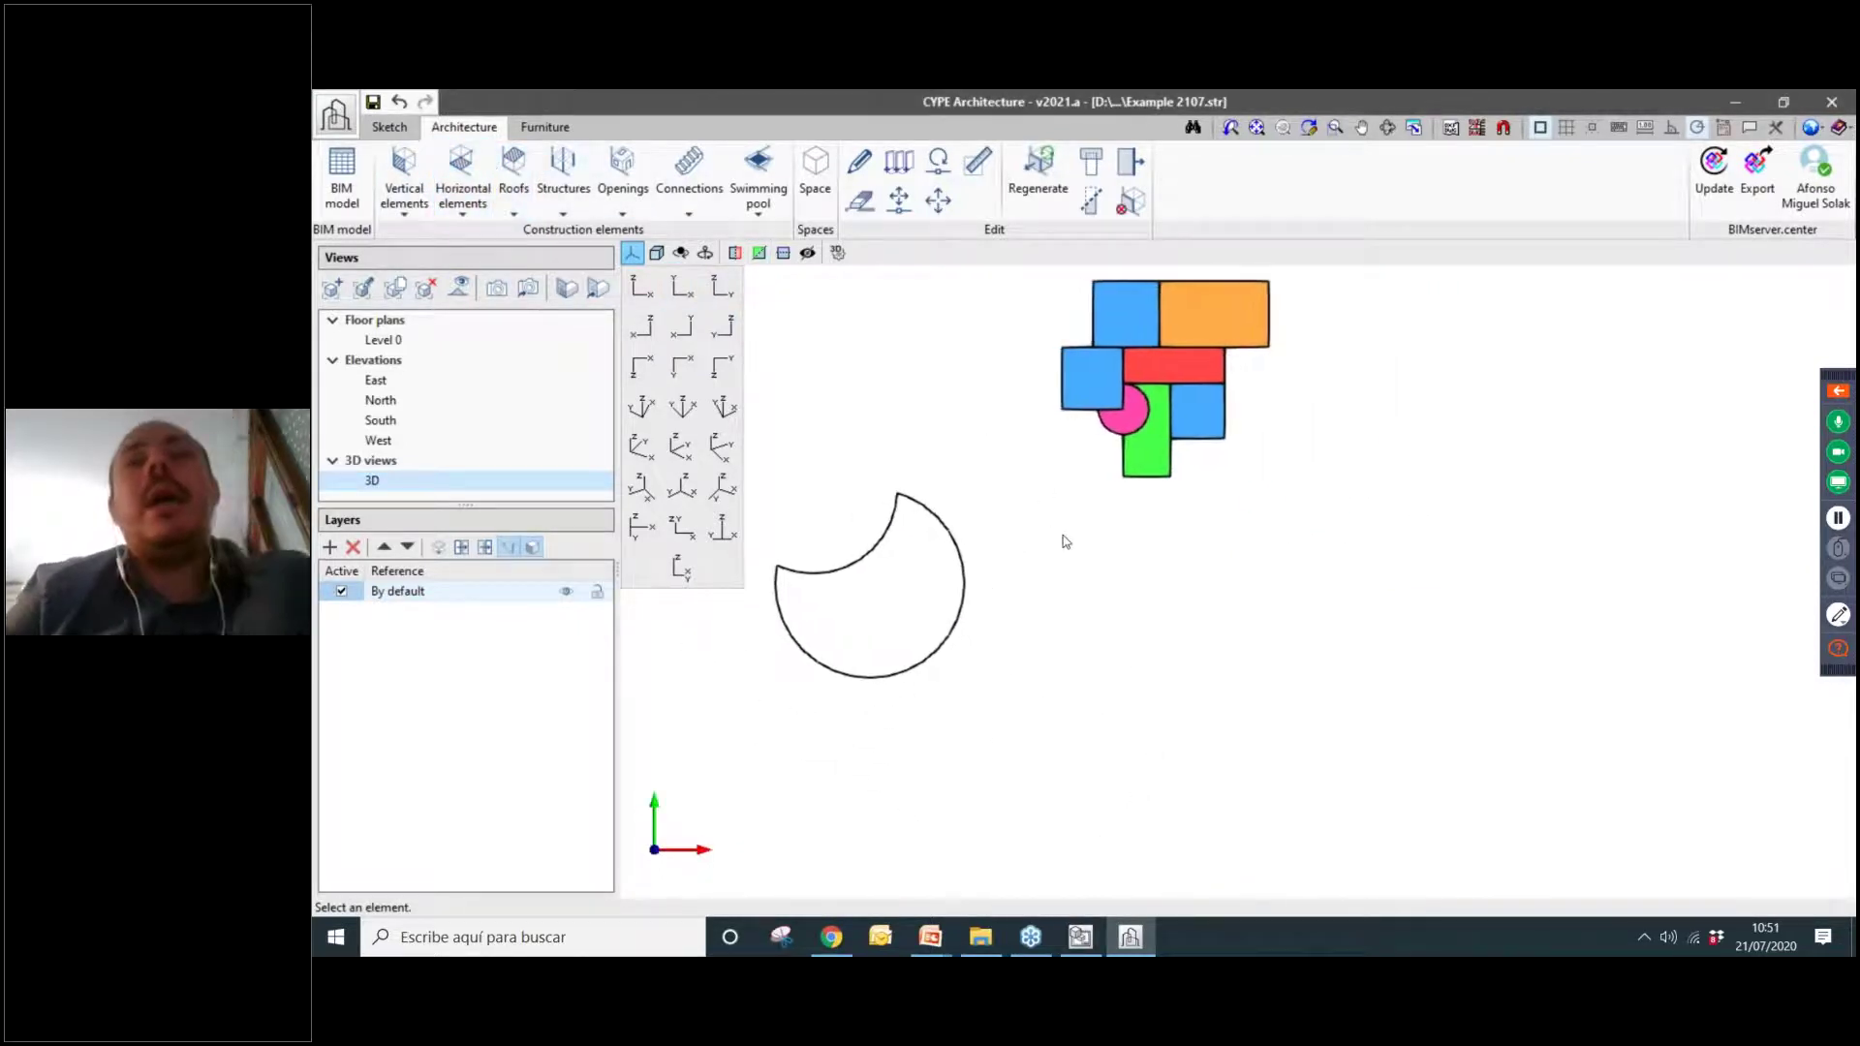
scroll(1071, 511, "up", 1)
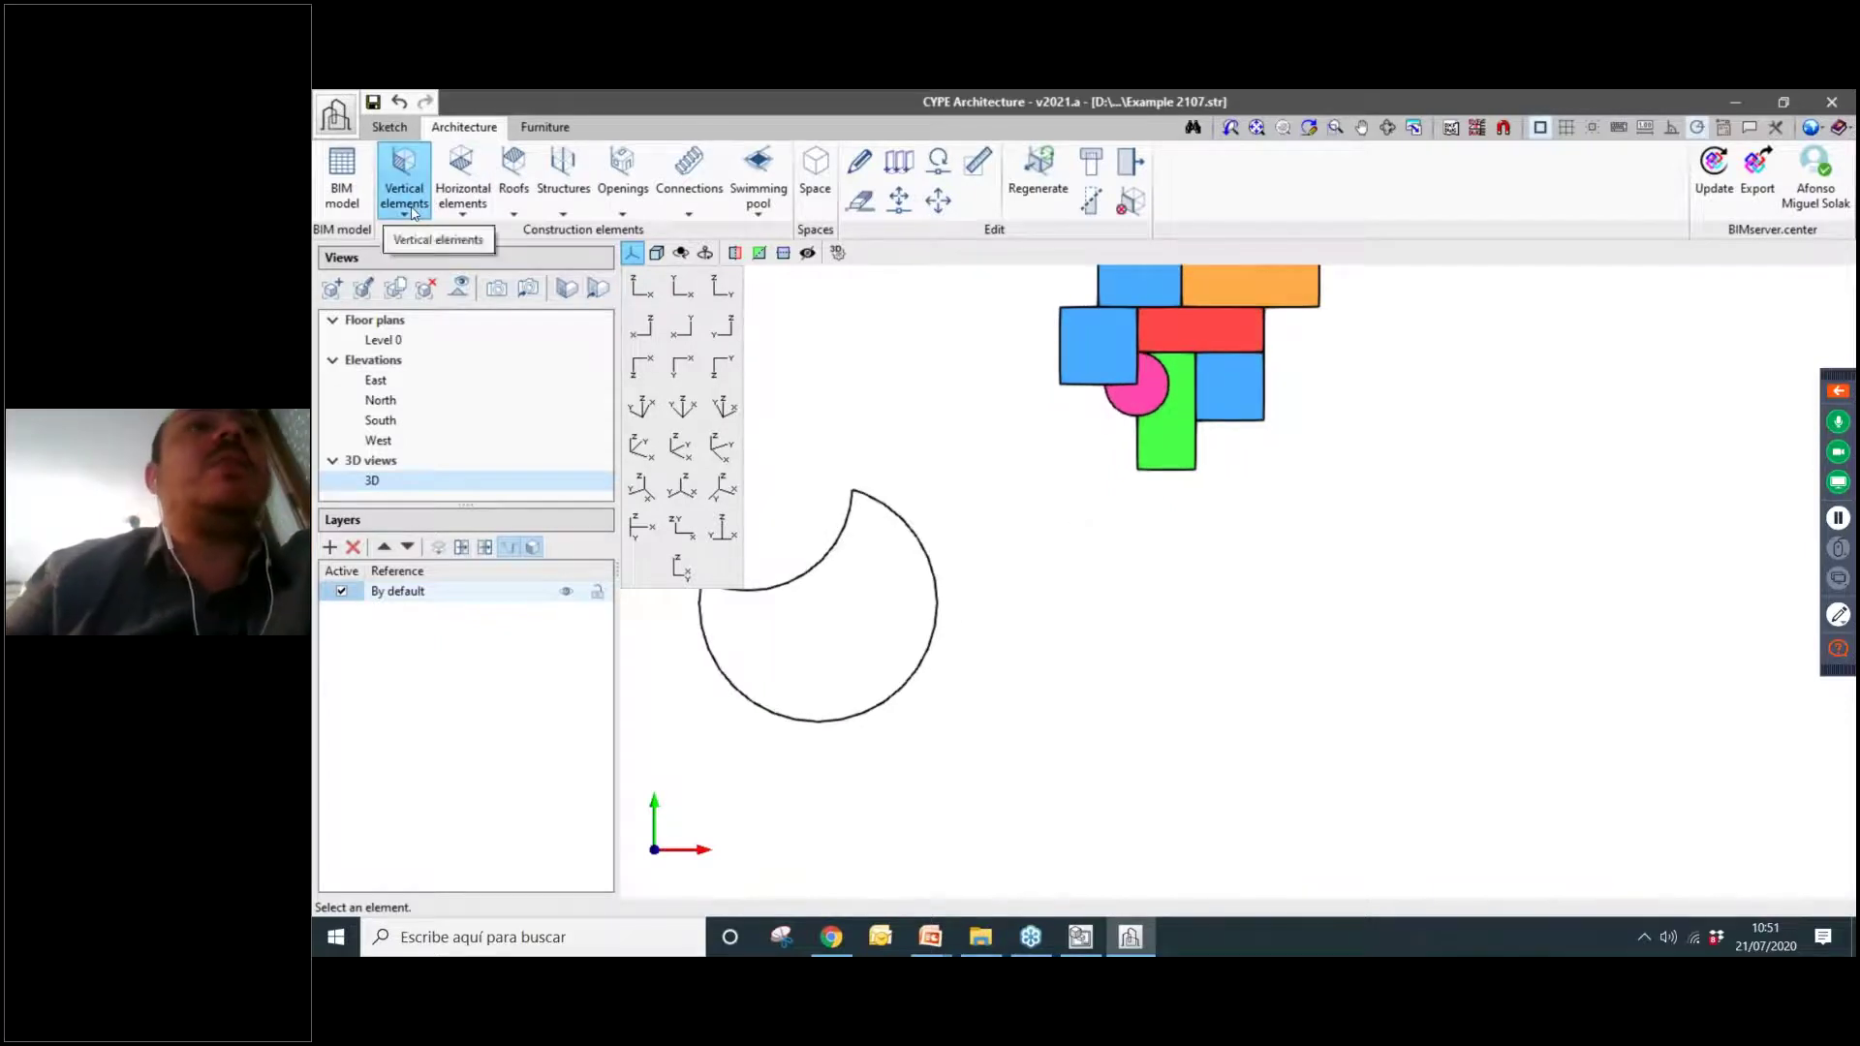
left_click(413, 212)
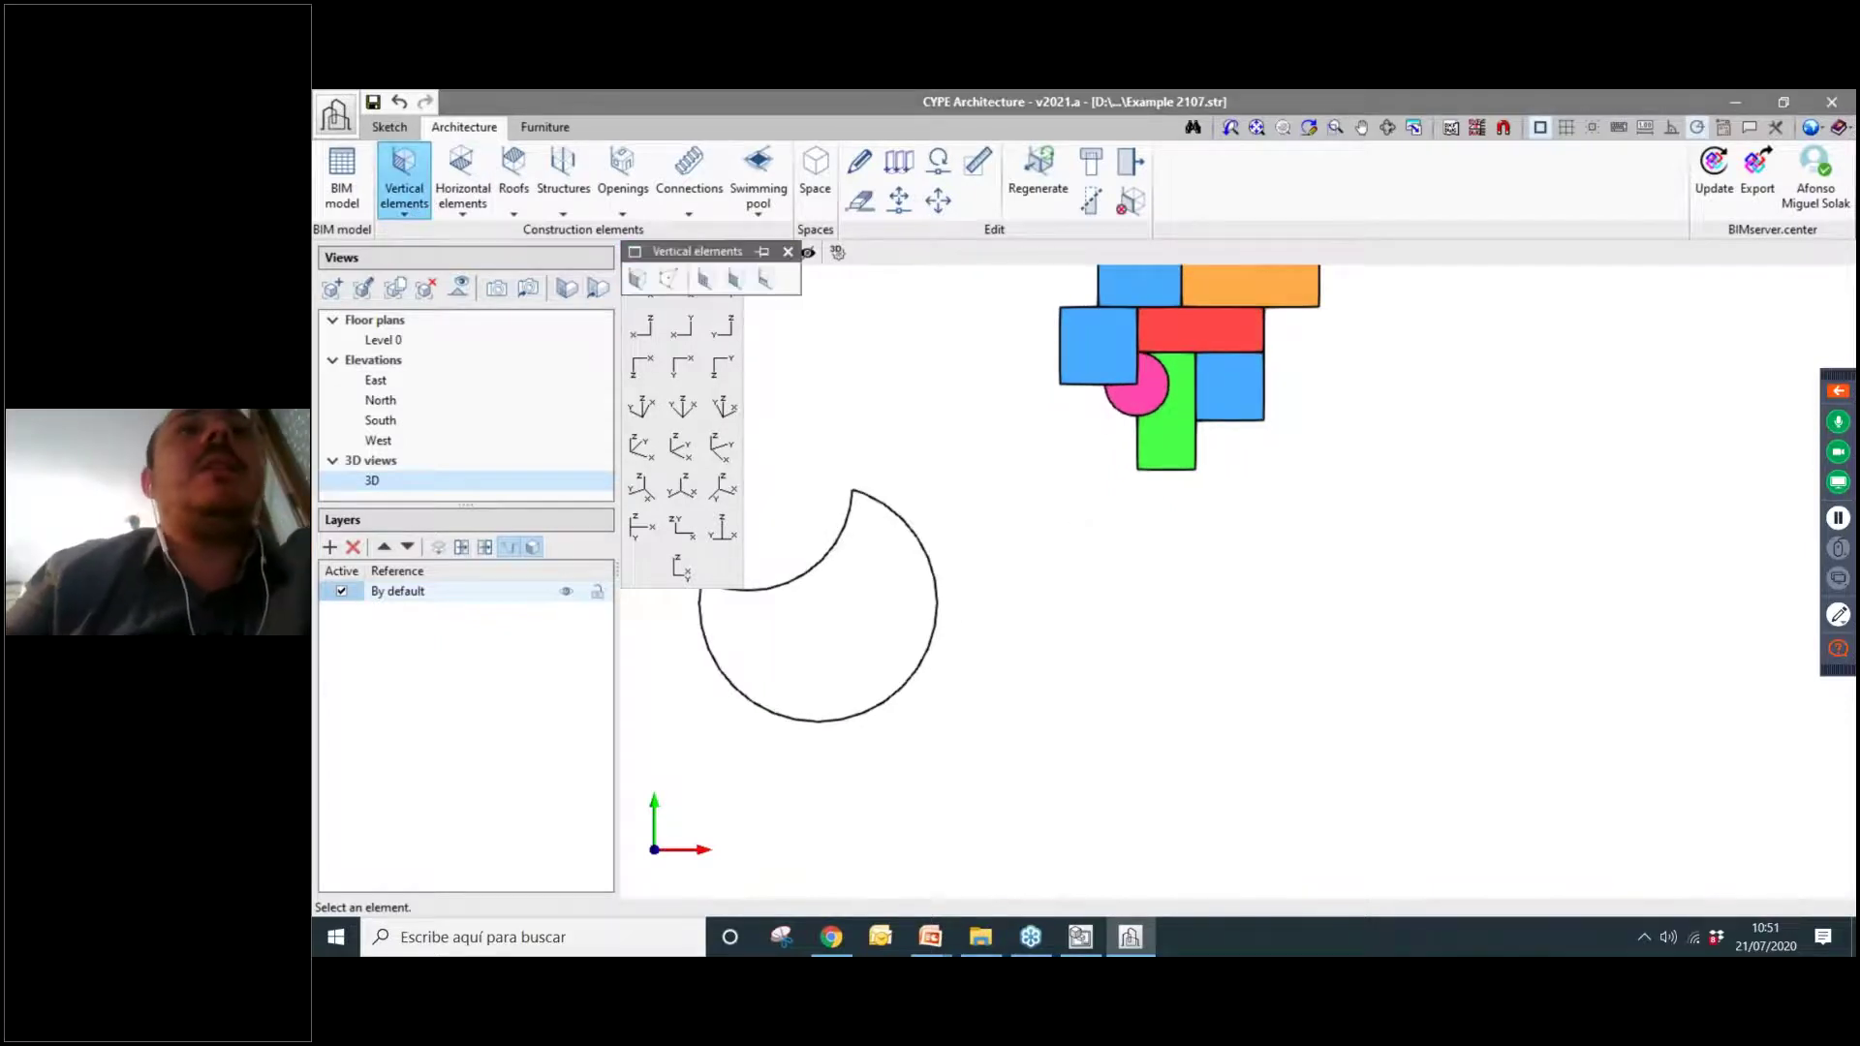
left_click(641, 285)
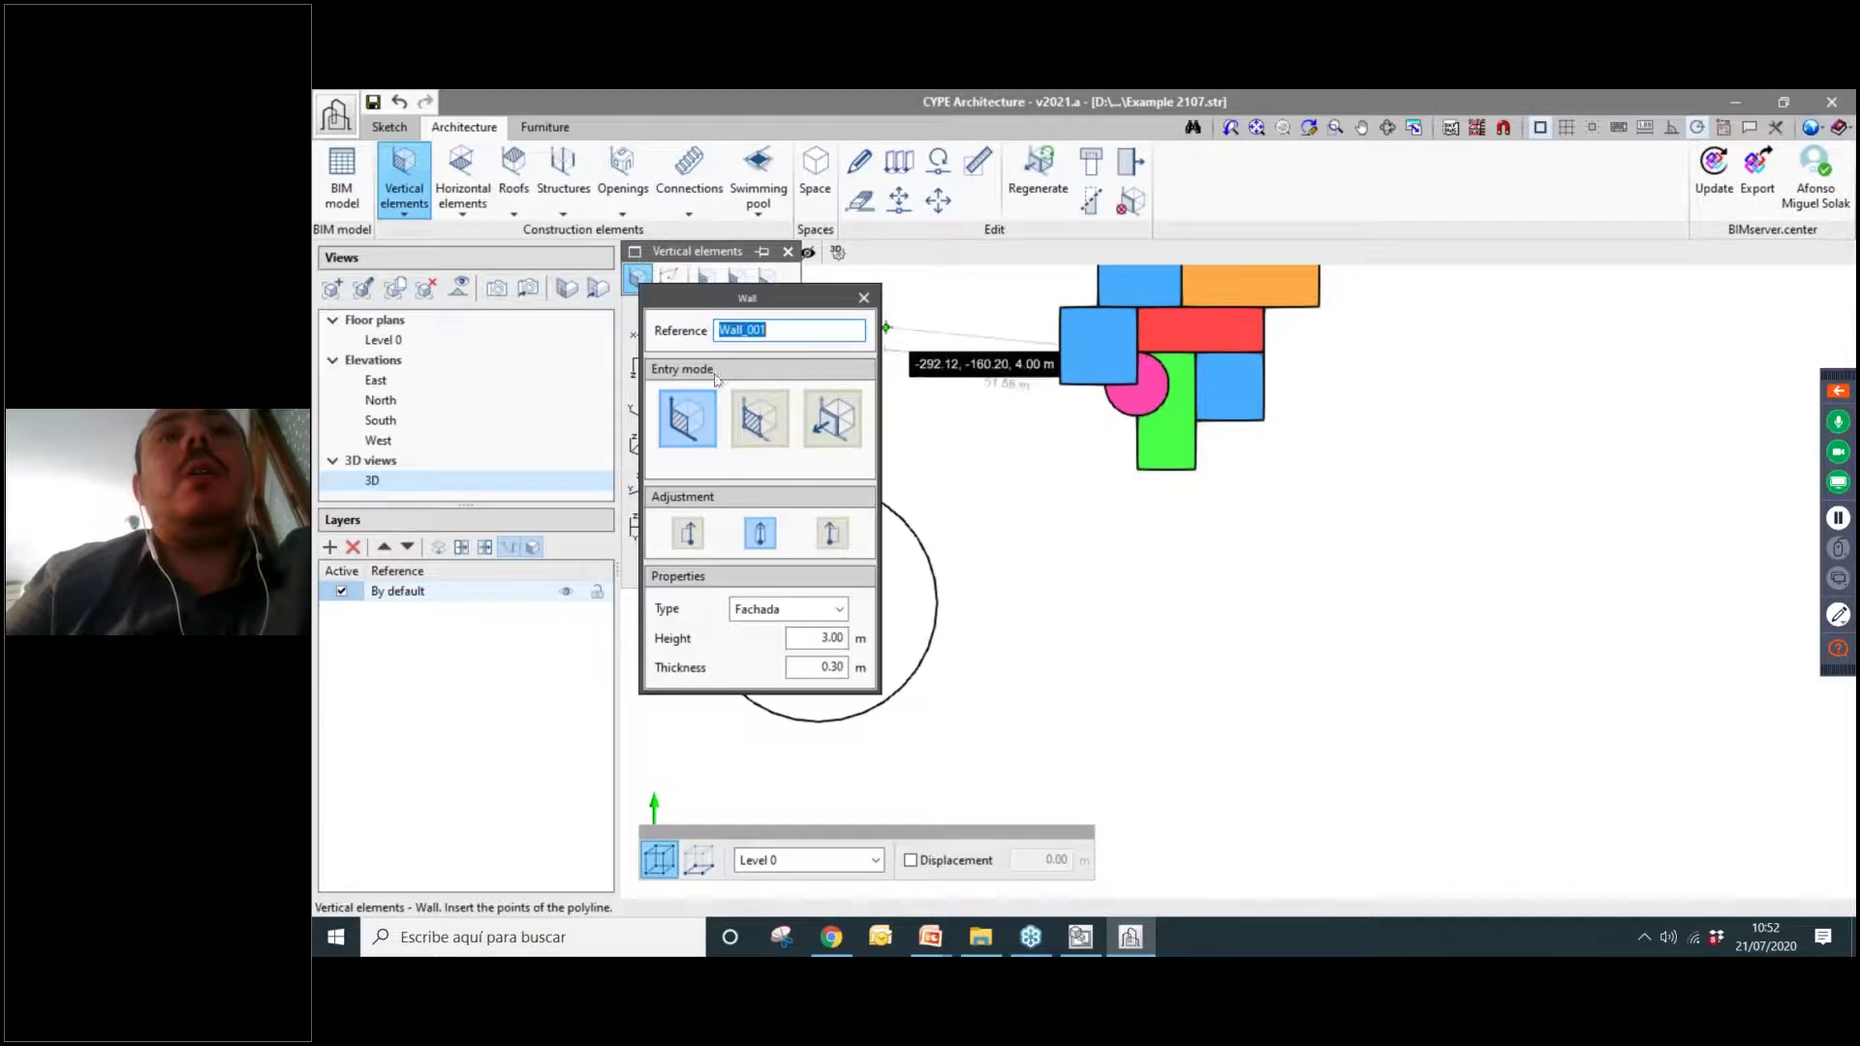
left_click_drag(756, 301, 852, 365)
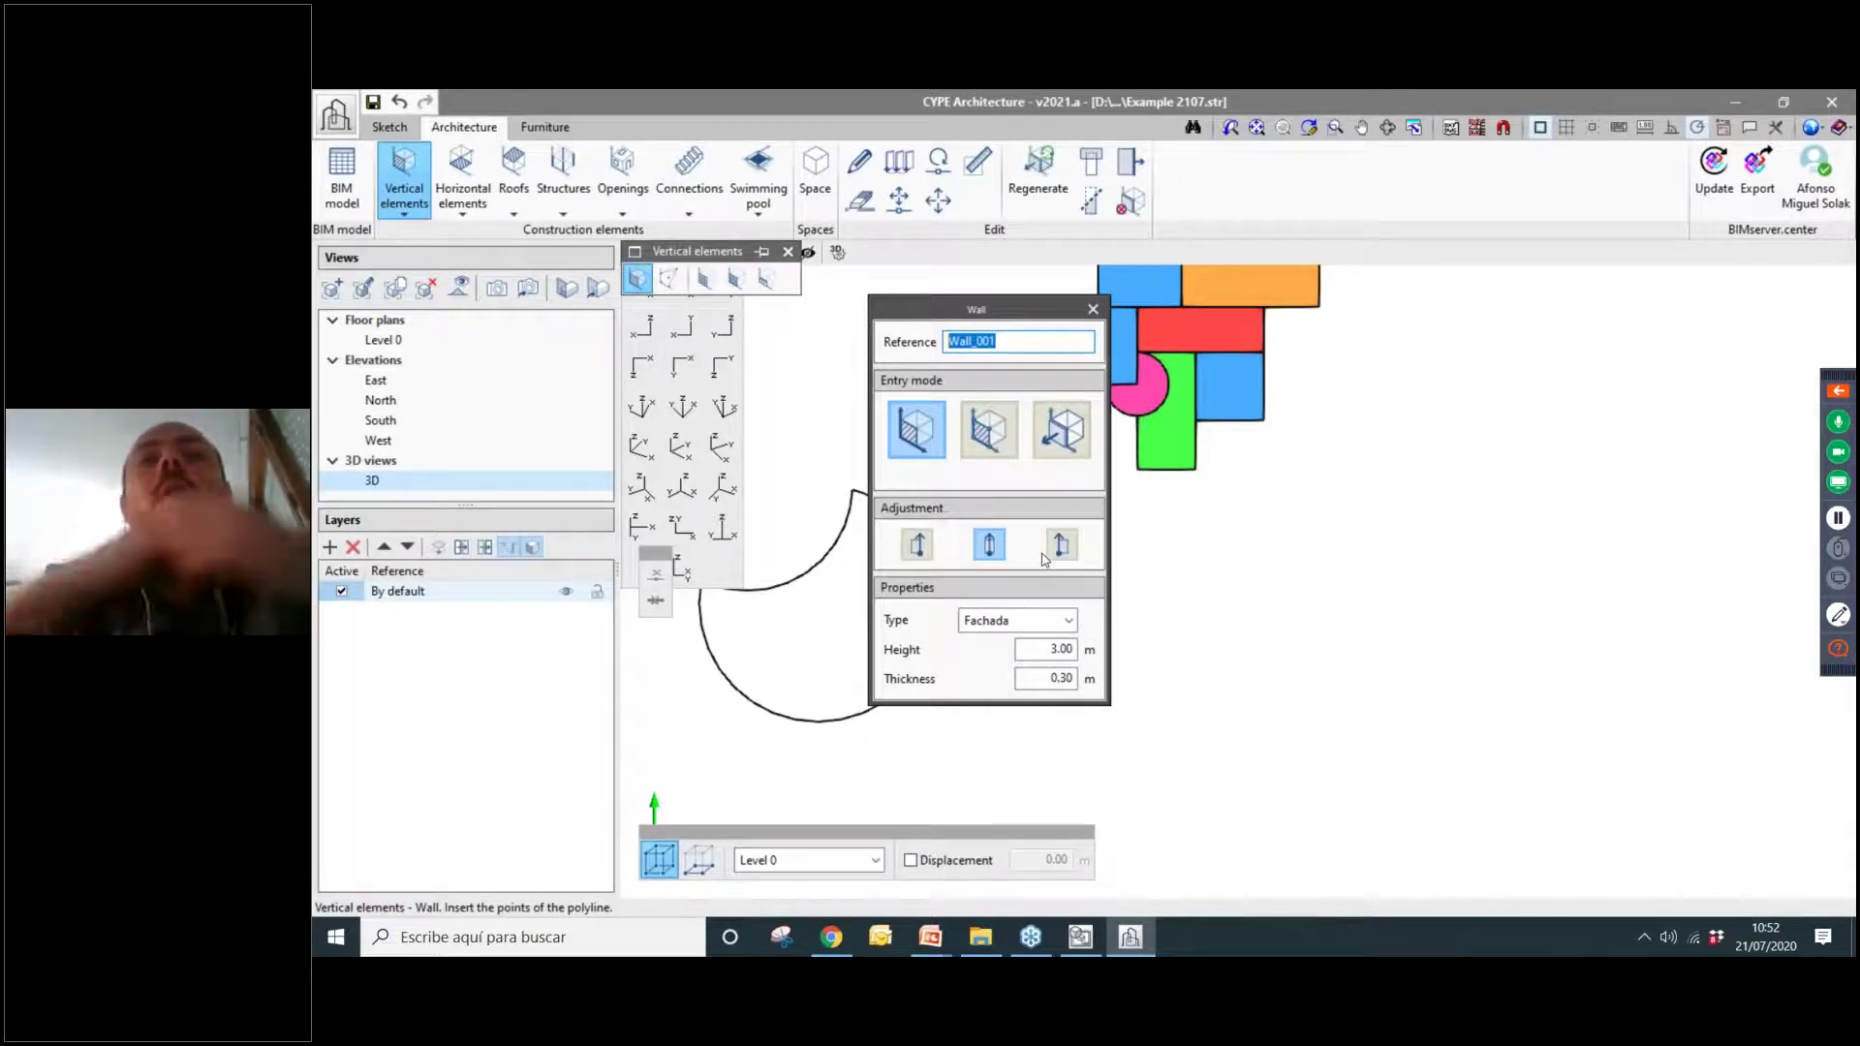
left_click(1063, 621)
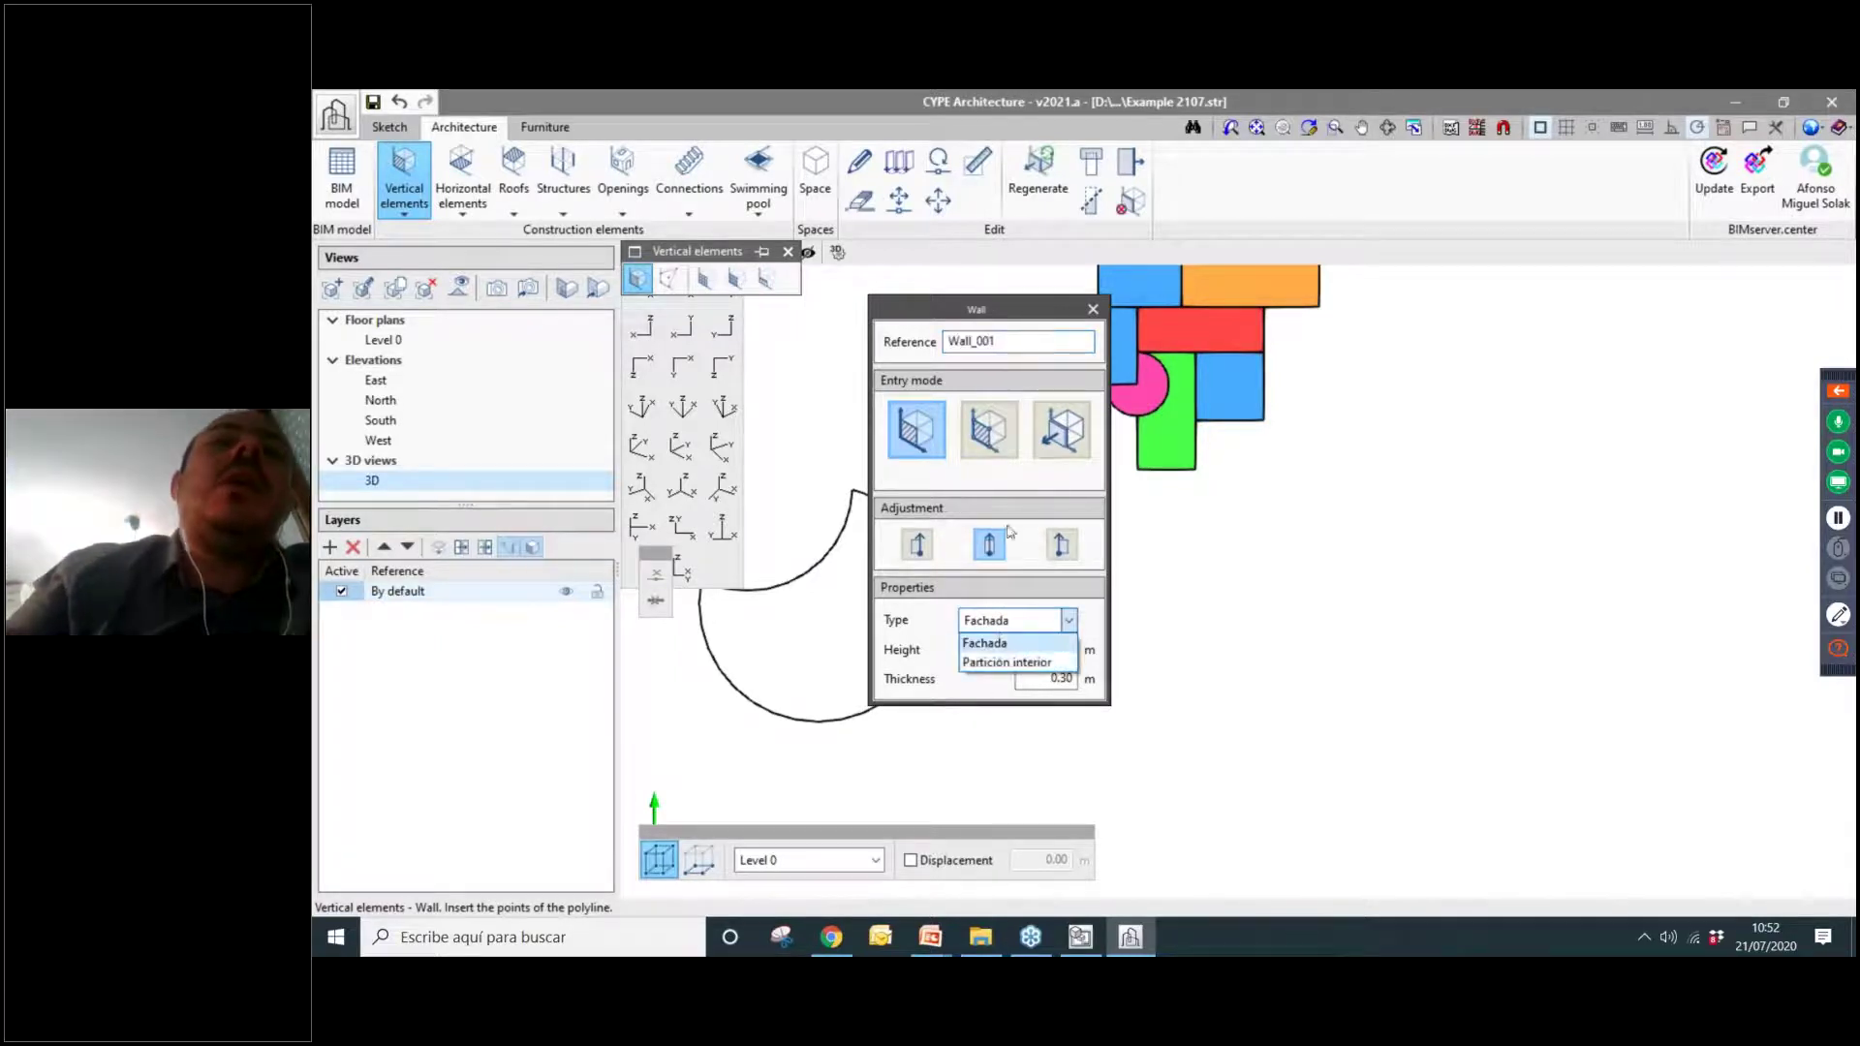
left_click(1039, 590)
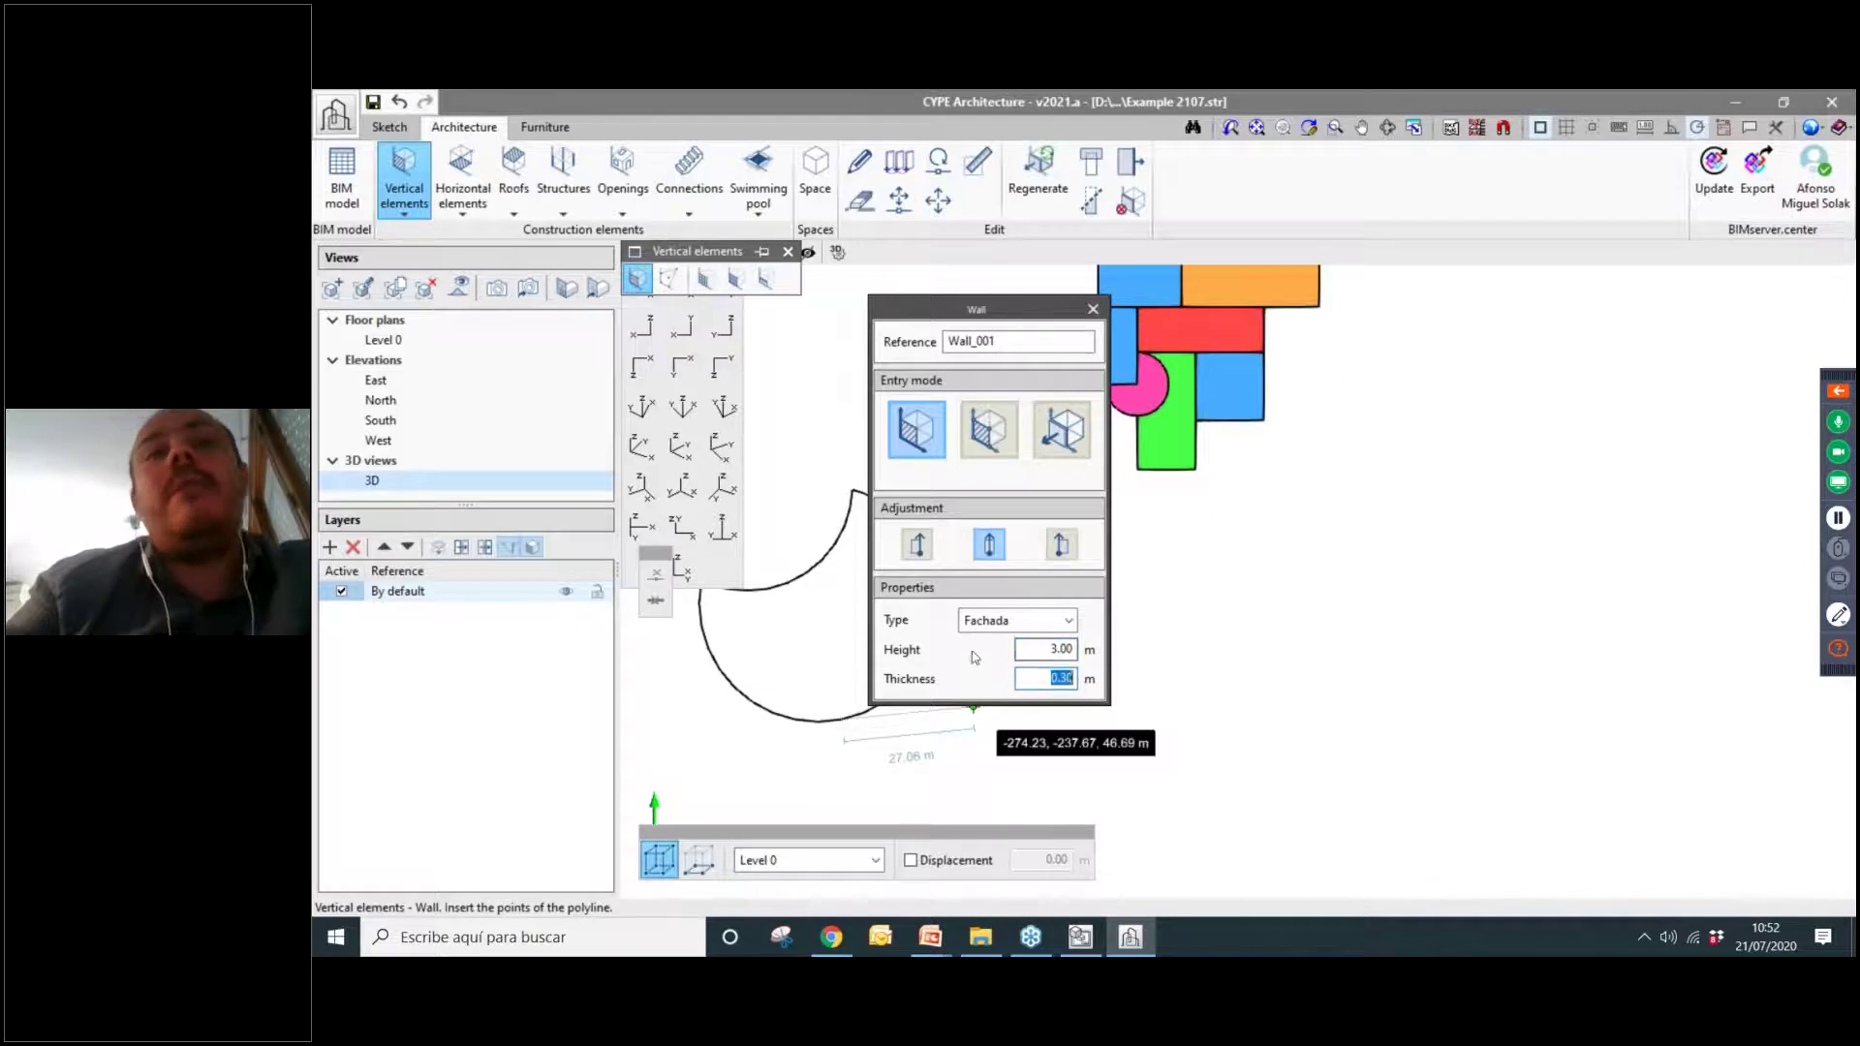
Draw a closed, stepped outline of Fachada walls in the empty area beside the cut-out cylinder and room volumes.
scroll(1301, 626, "down", 4)
middle_click_drag(1204, 652, 1276, 570)
scroll(1260, 568, "up", 3)
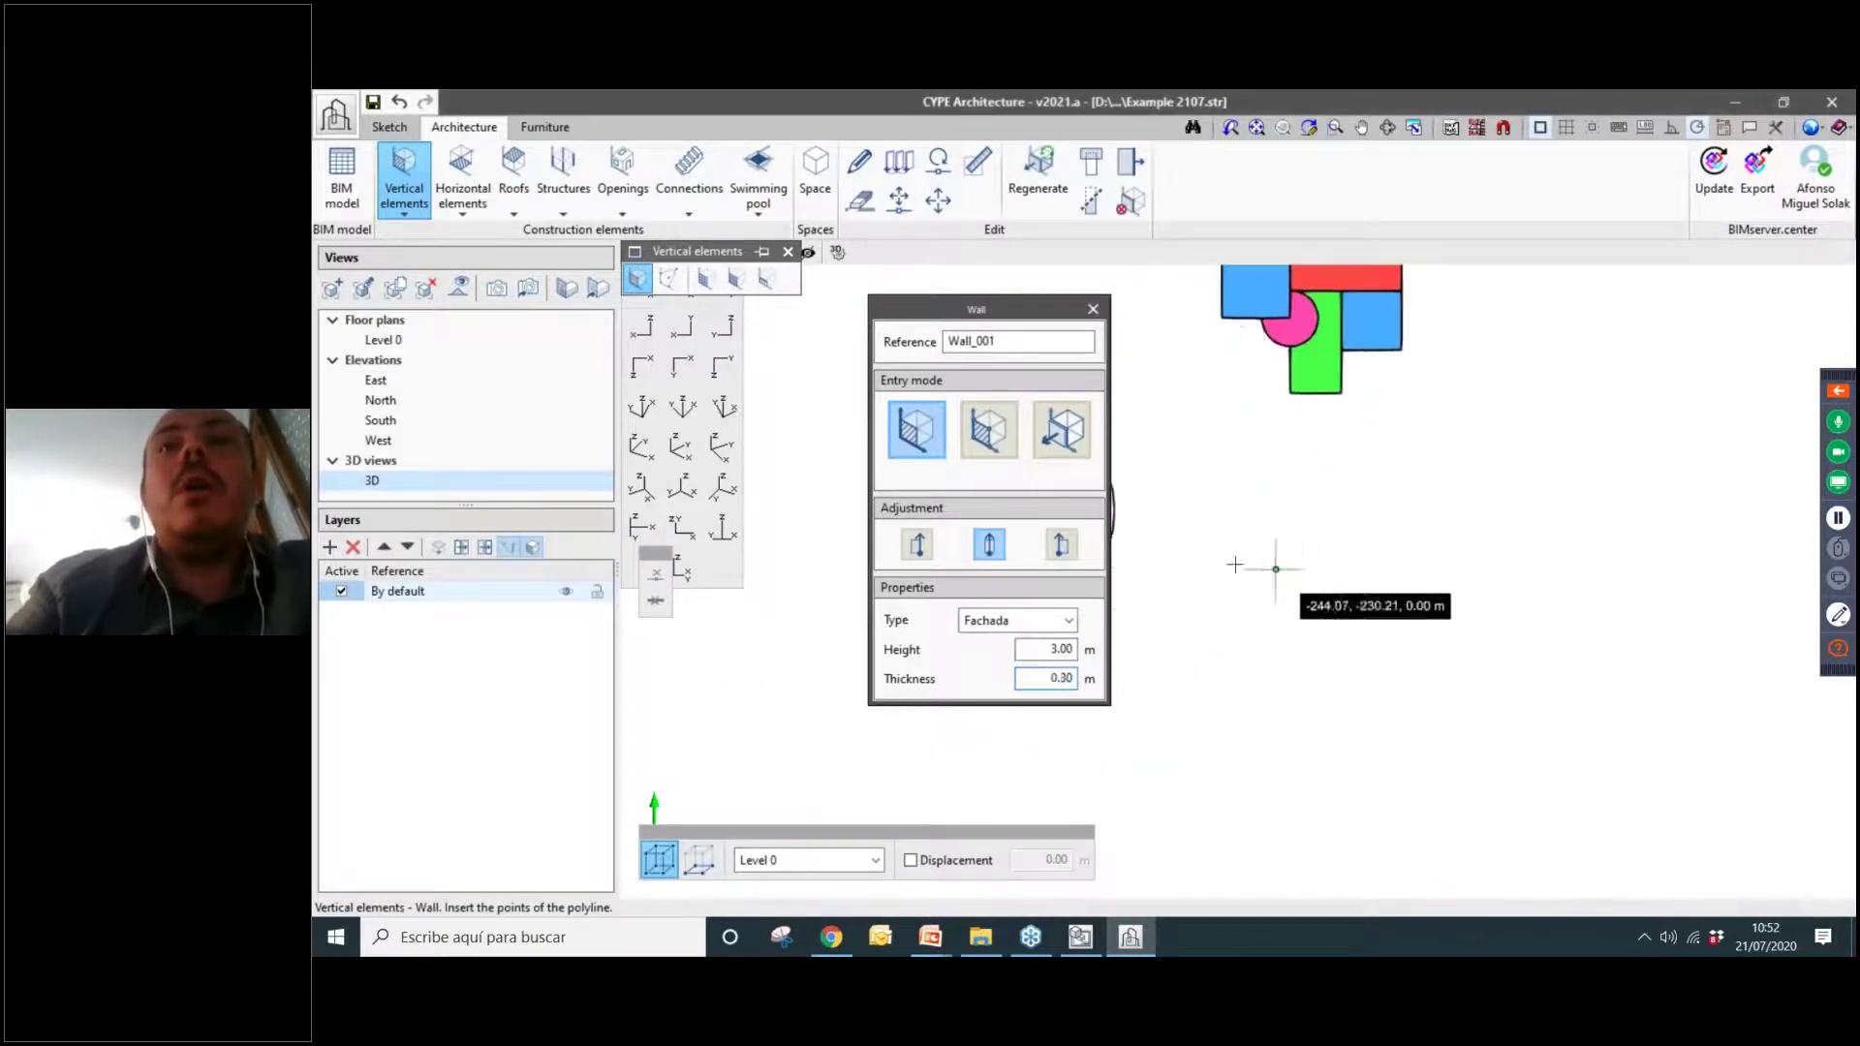
left_click_drag(1015, 310, 799, 305)
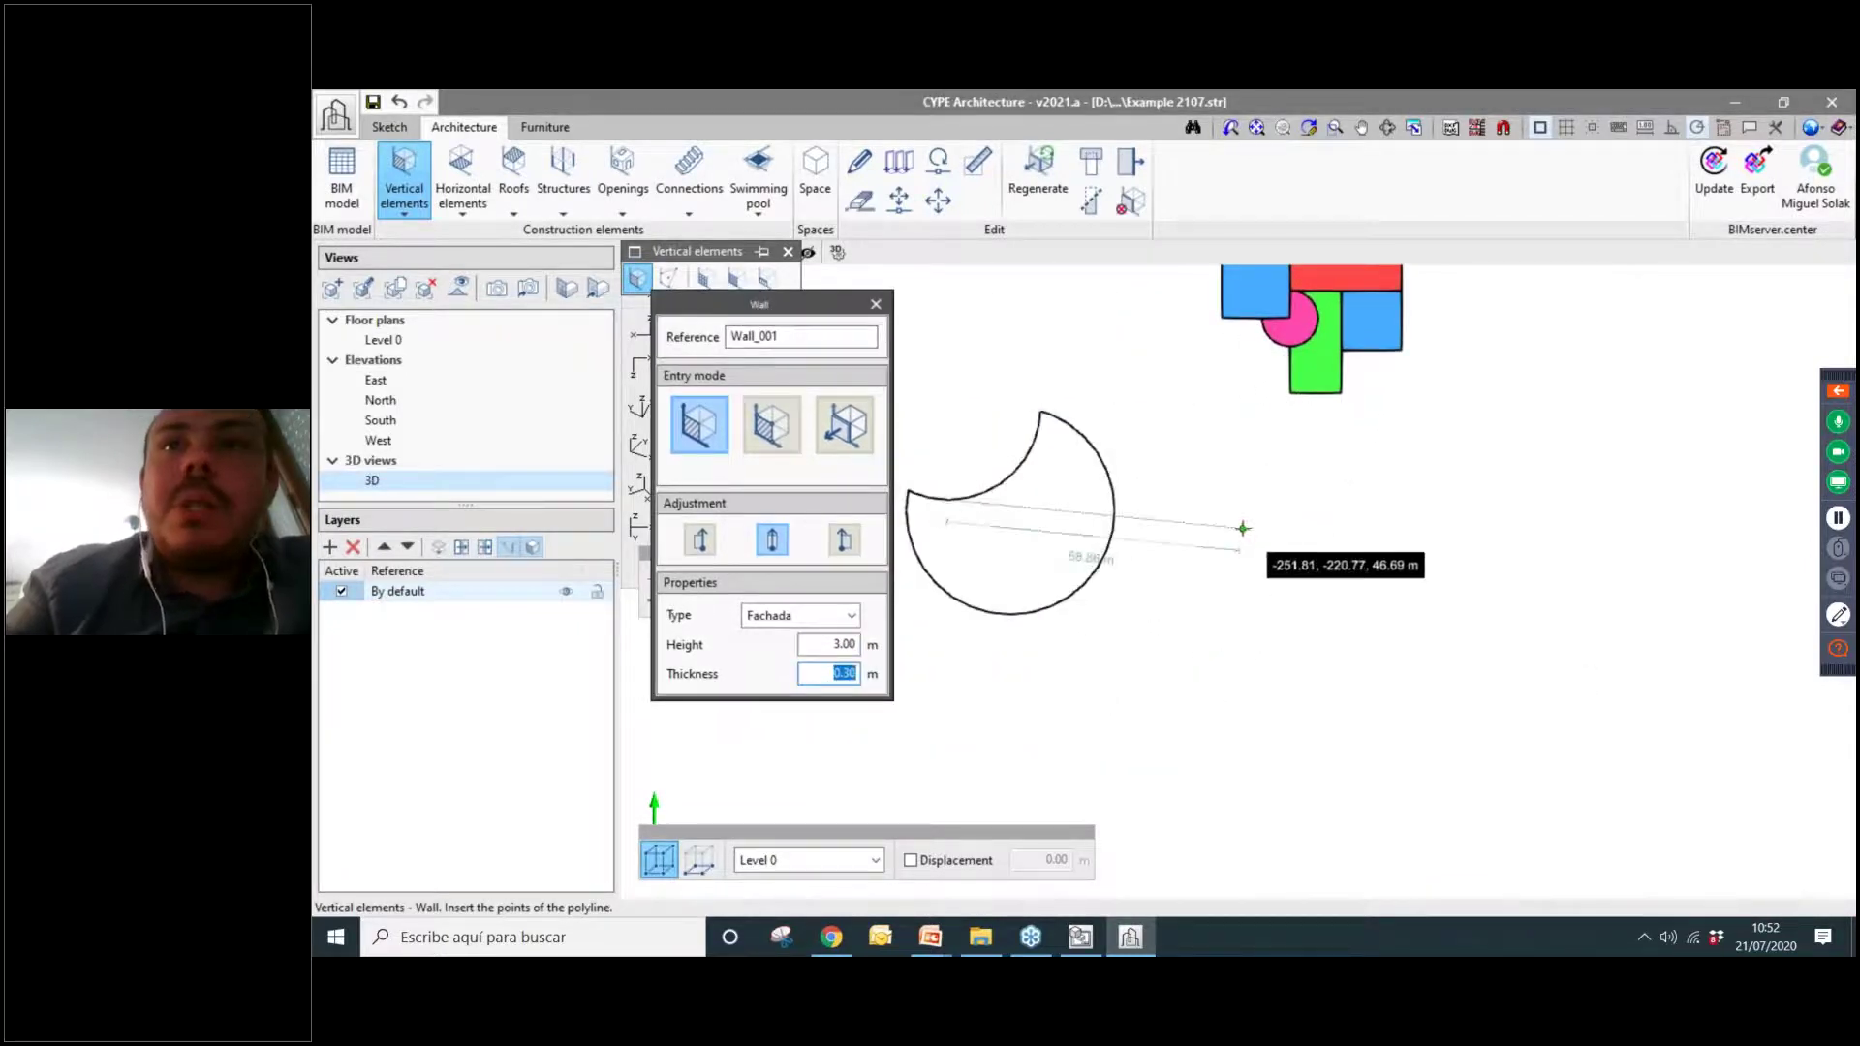
left_click(1244, 568)
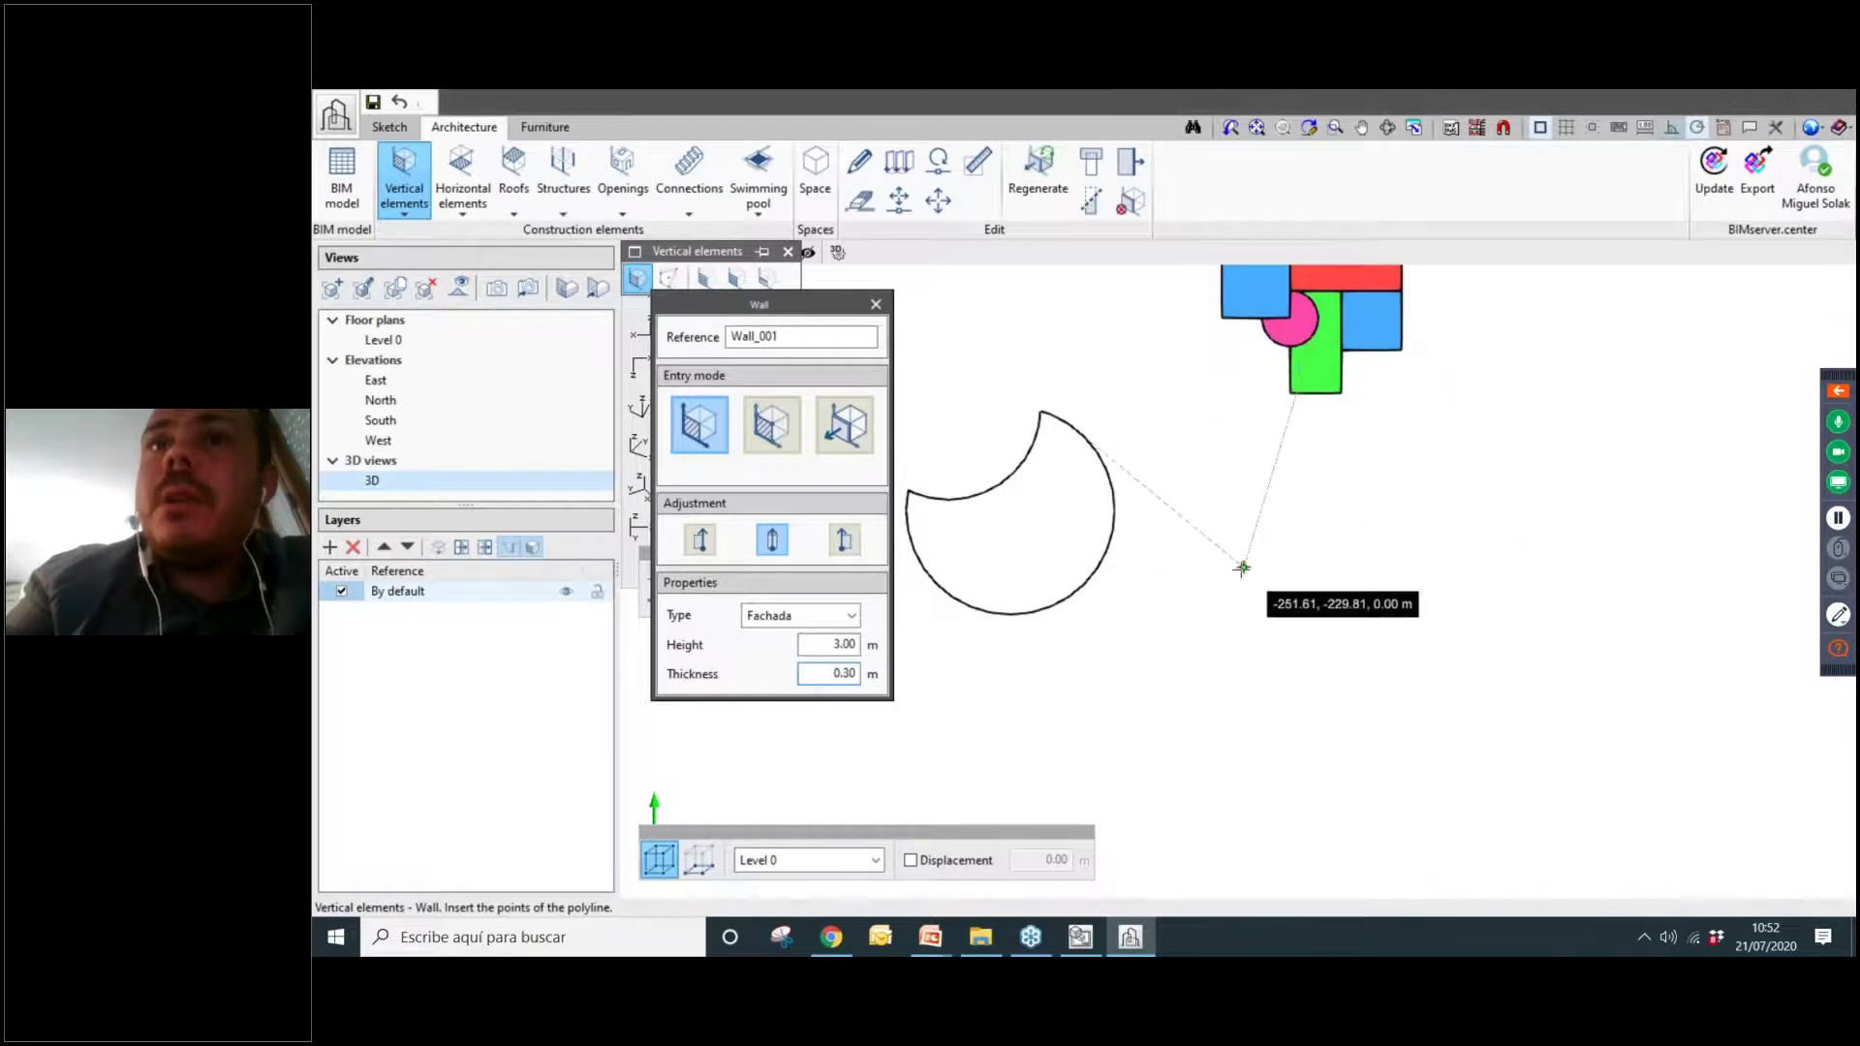
left_click(1244, 668)
scroll(1316, 668, "up", 3)
left_click(1341, 669)
left_click(1341, 607)
left_click(1271, 605)
scroll(1269, 589, "up", 2)
scroll(1269, 591, "up", 2)
left_click(1273, 538)
left_click(1345, 538)
left_click(1344, 465)
left_click(1191, 464)
left_click(1191, 358)
left_click(1294, 358)
left_click(1295, 293)
scroll(1291, 291, "up", 2)
left_click(1243, 292)
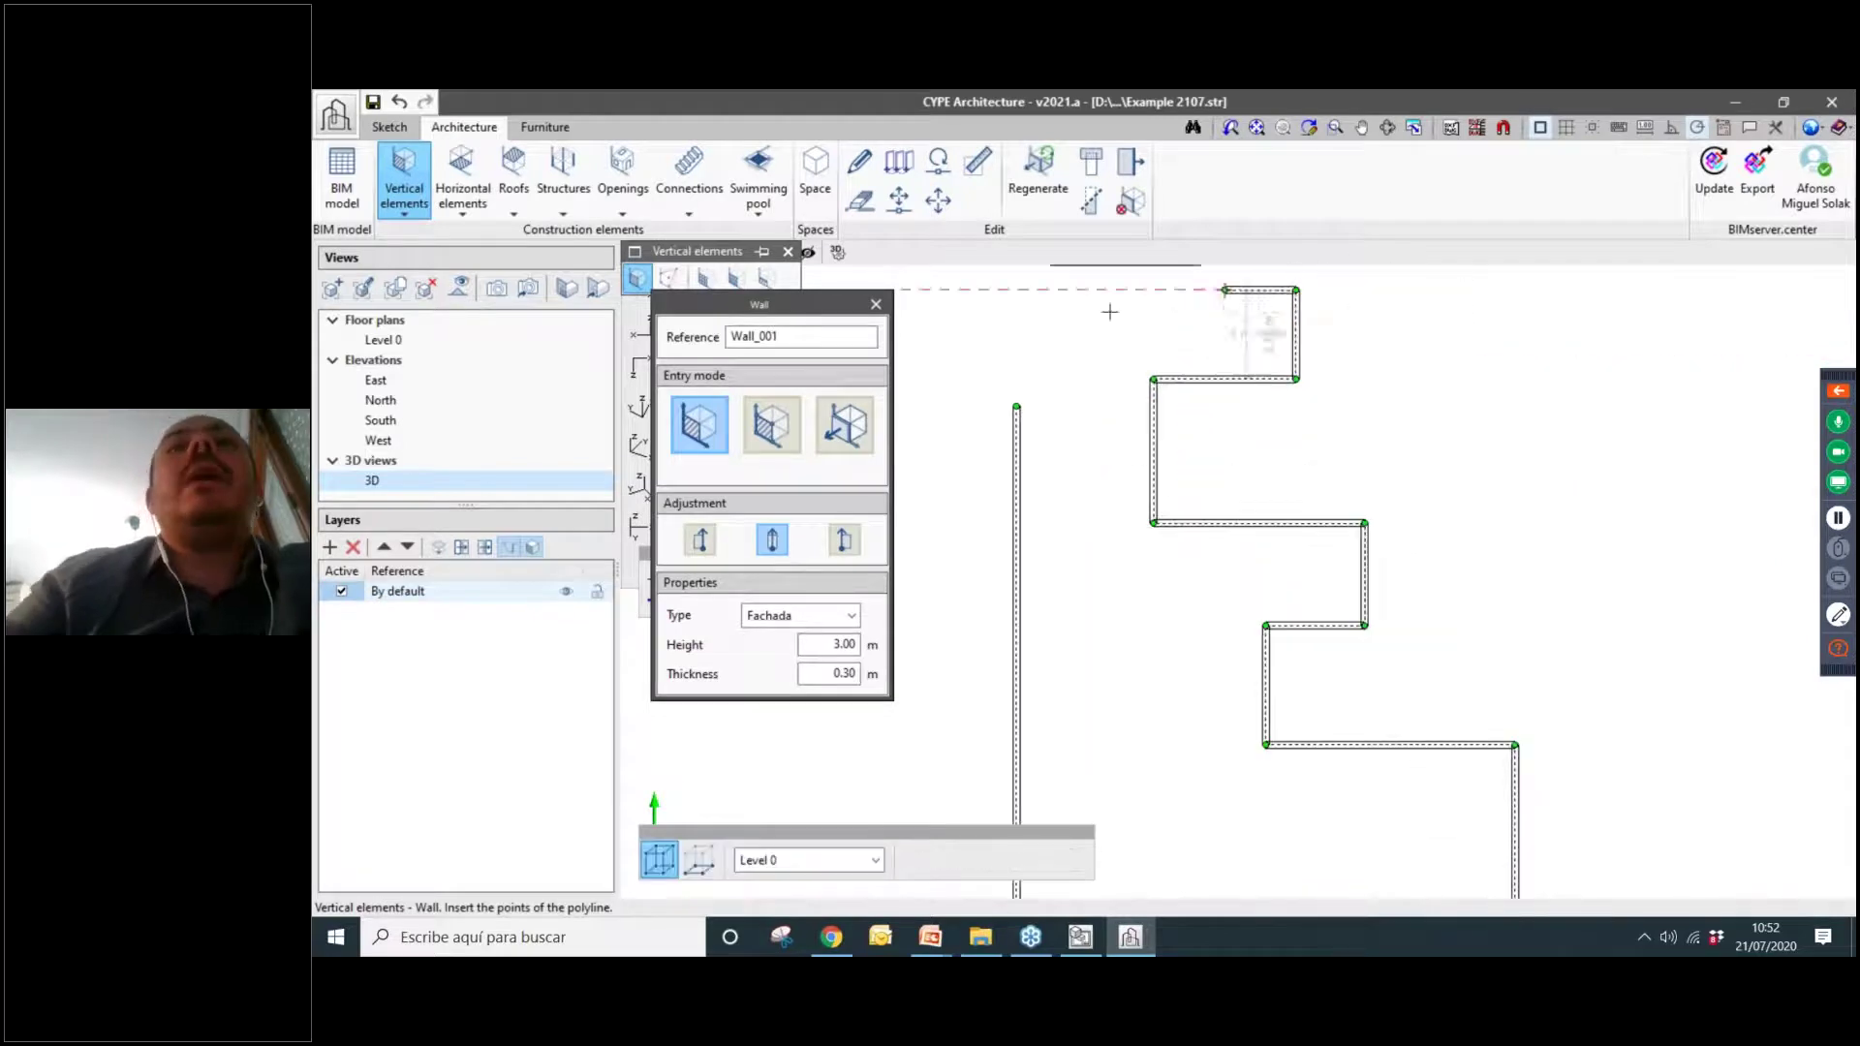
left_click(1016, 289)
left_click(1017, 406)
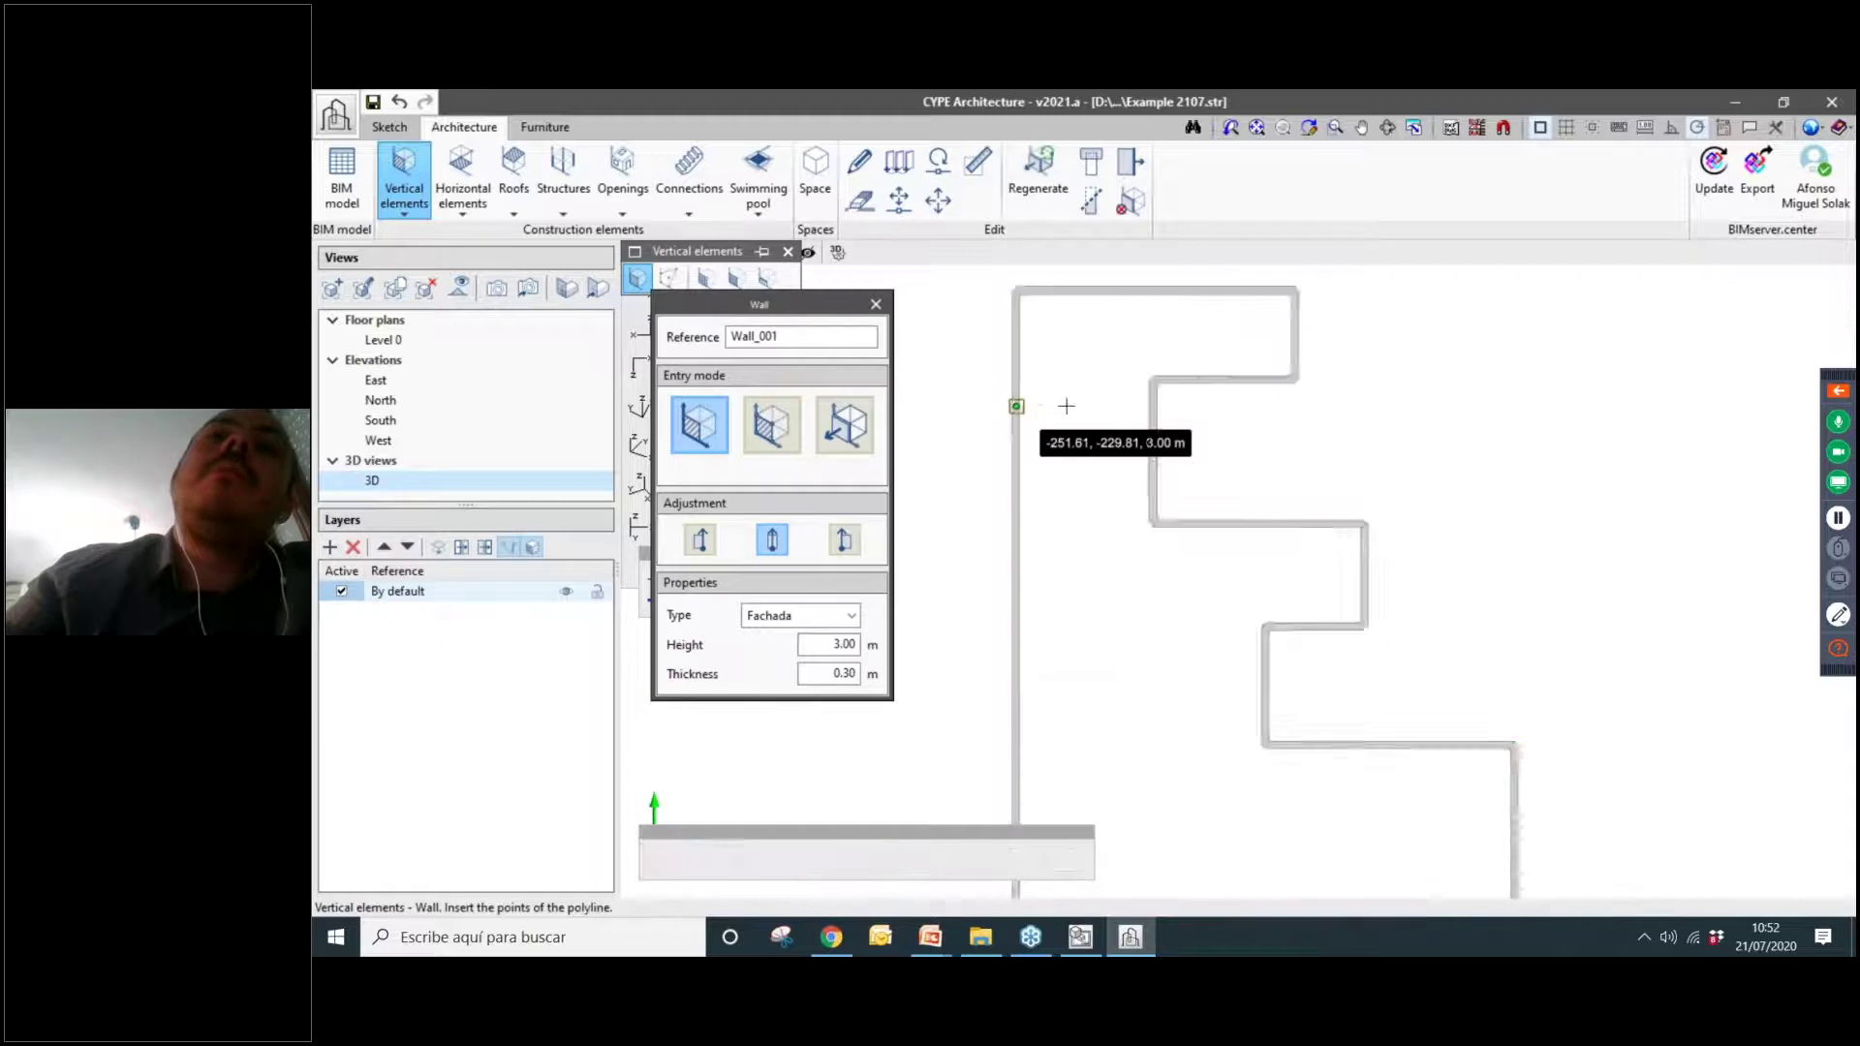
Create an irregular six-sided vertical Fachada wall, 0.30 m thick, by outlining its contour on the face of the long straight wall.
scroll(1067, 406, "down", 2)
scroll(1333, 494, "up", 3)
middle_click_drag(1186, 541, 1222, 594, "shift")
mouse_move(1239, 542)
middle_mouse_down("shift")
mouse_move(1425, 477)
mouse_move(1259, 554)
middle_mouse_up("shift")
scroll(1434, 473, "down", 3)
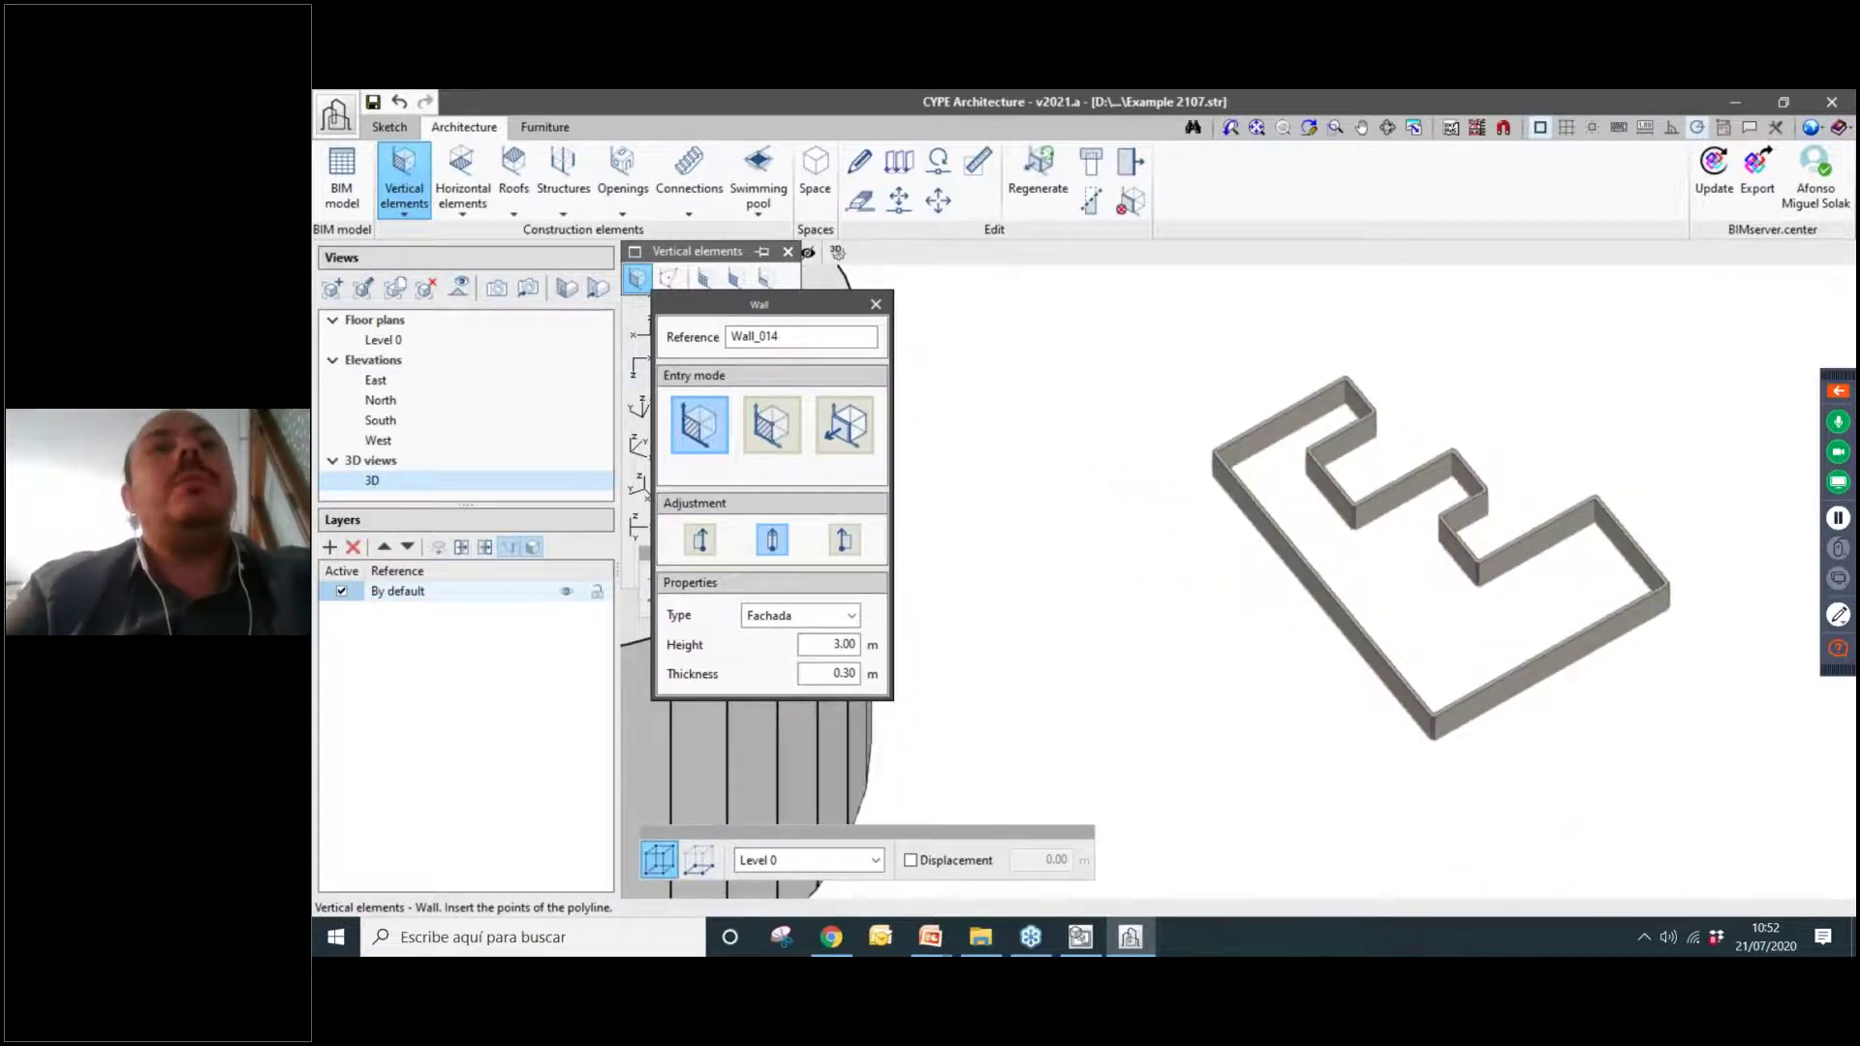
middle_click_drag(1133, 581, 1291, 528, "shift")
scroll(1303, 572, "up", 5)
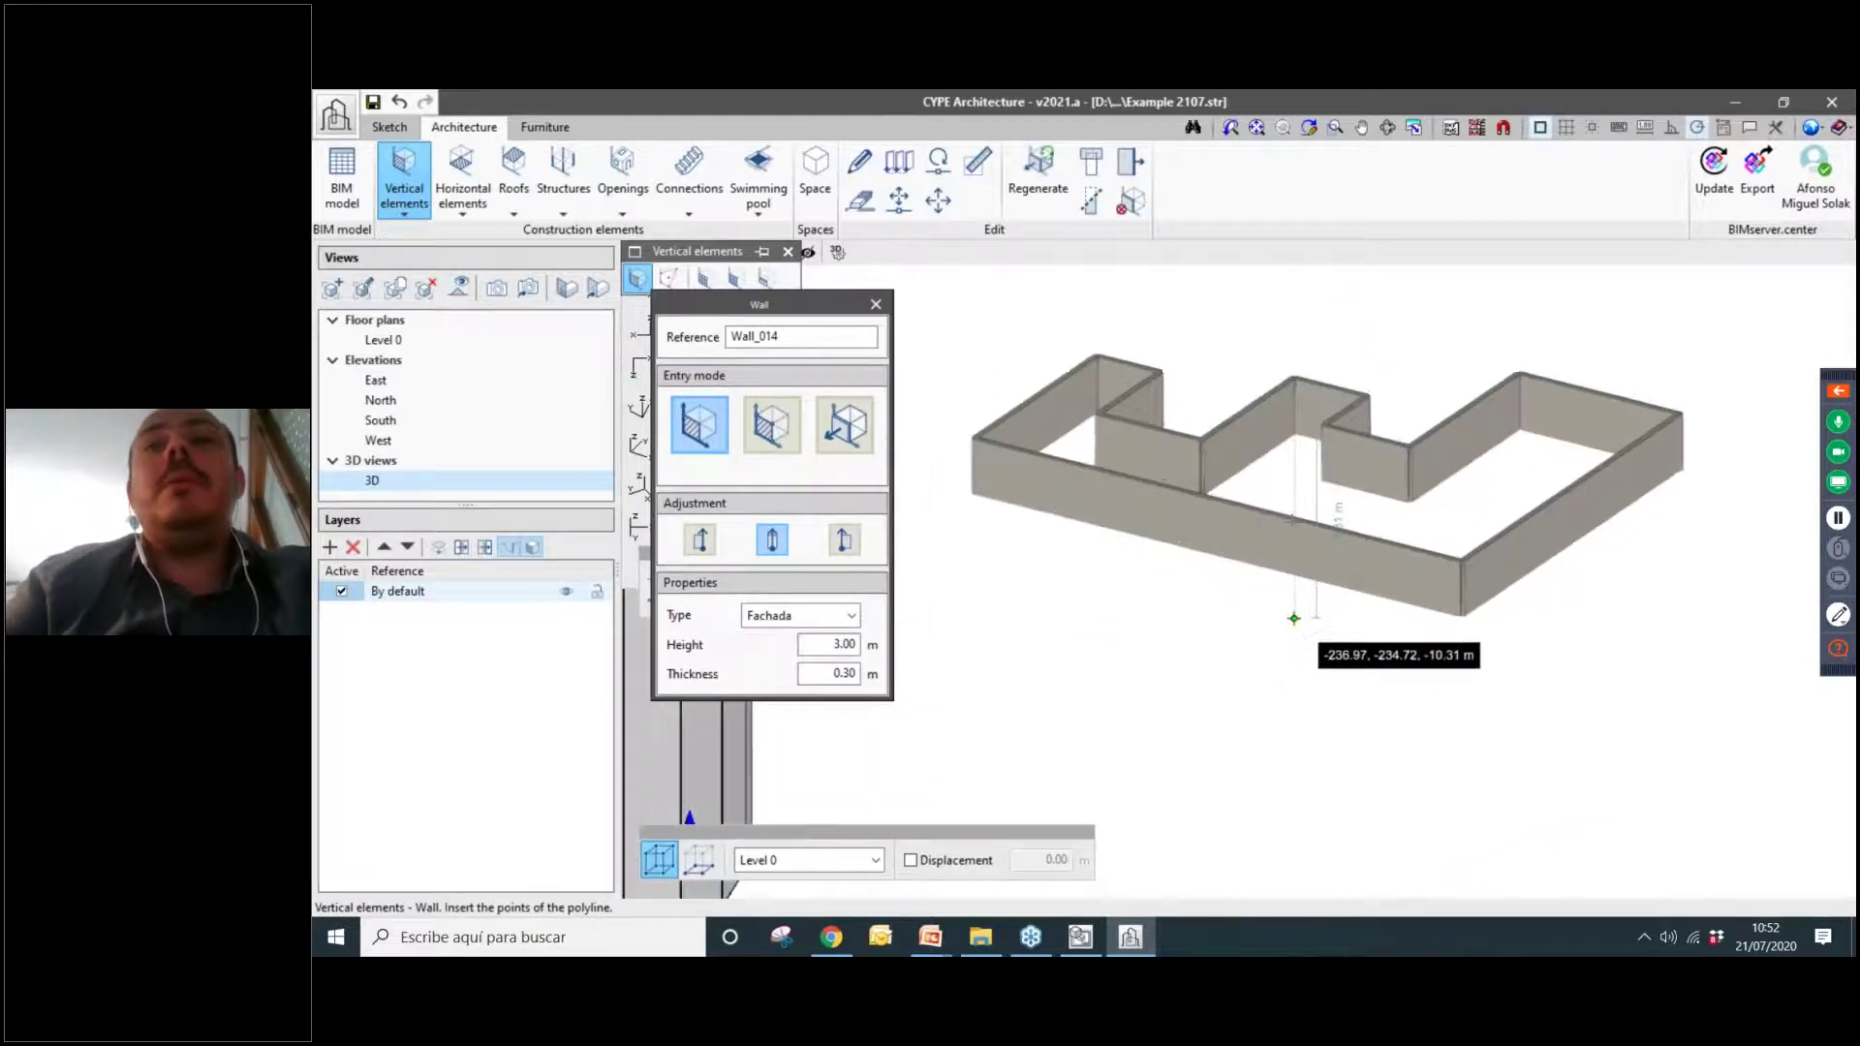
left_click(780, 408)
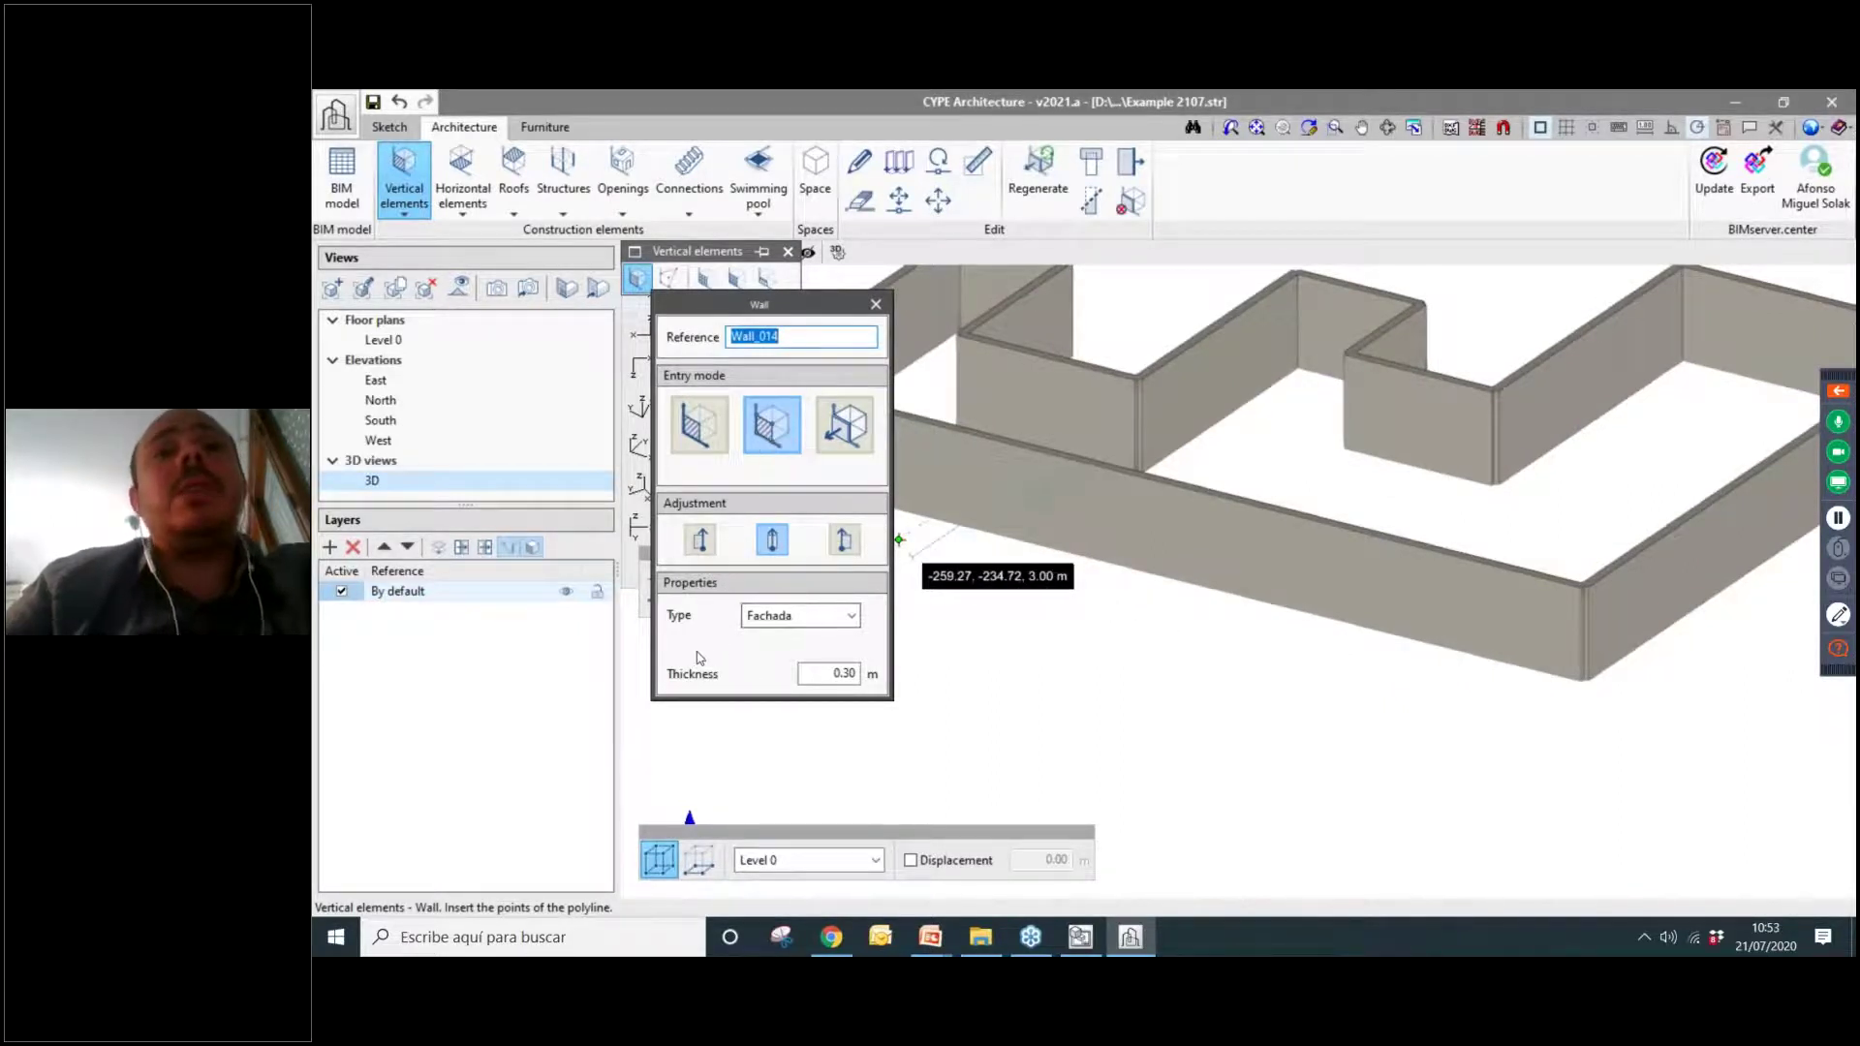
scroll(1217, 593, "up", 2)
left_click(1216, 581)
left_click(1361, 601)
left_click(1367, 530)
left_click(1189, 483)
left_click(1118, 508)
left_click(1193, 519)
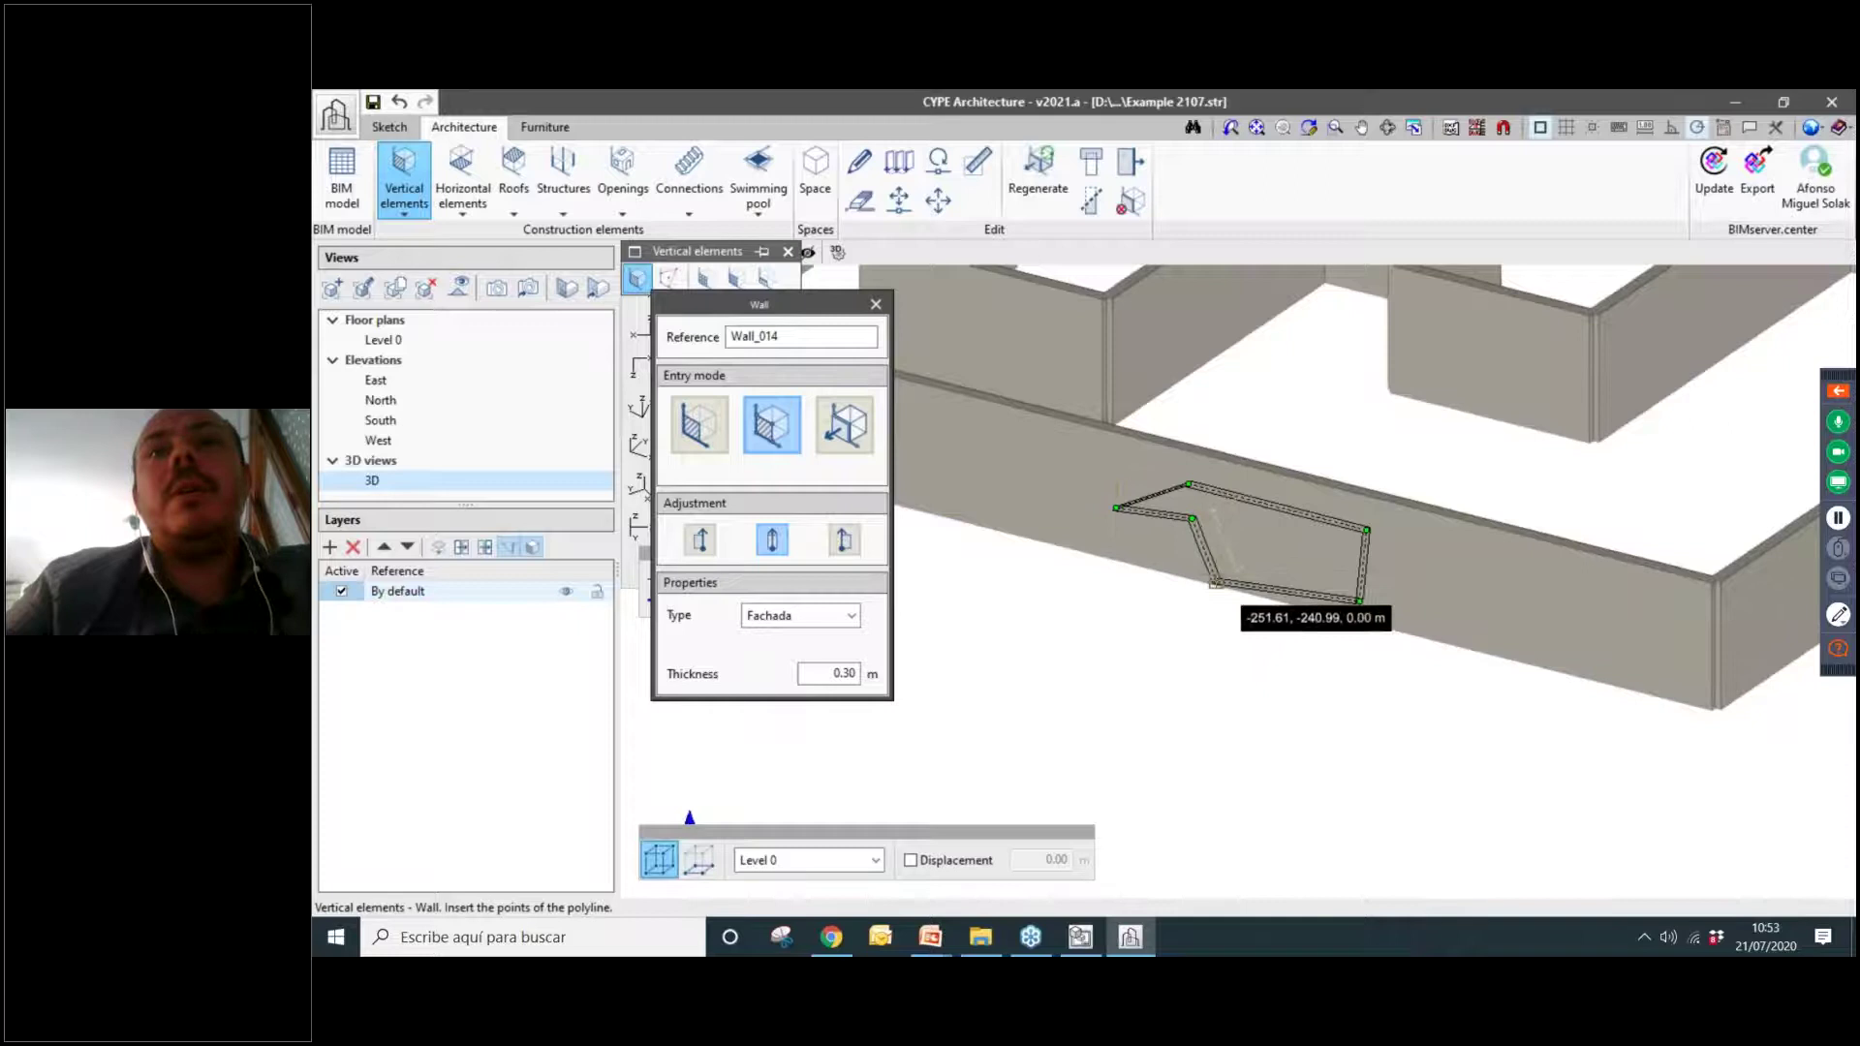
left_click(1216, 583)
Delete the long straight wall that coincides with the irregular wall.
scroll(1237, 677, "down", 5)
middle_click_drag(1379, 532, 1194, 483)
left_click(860, 201)
left_click(1100, 531)
Examine the shape and thickness of the irregular wall close up and in relation to the remaining walls.
scroll(1240, 639, "up", 5)
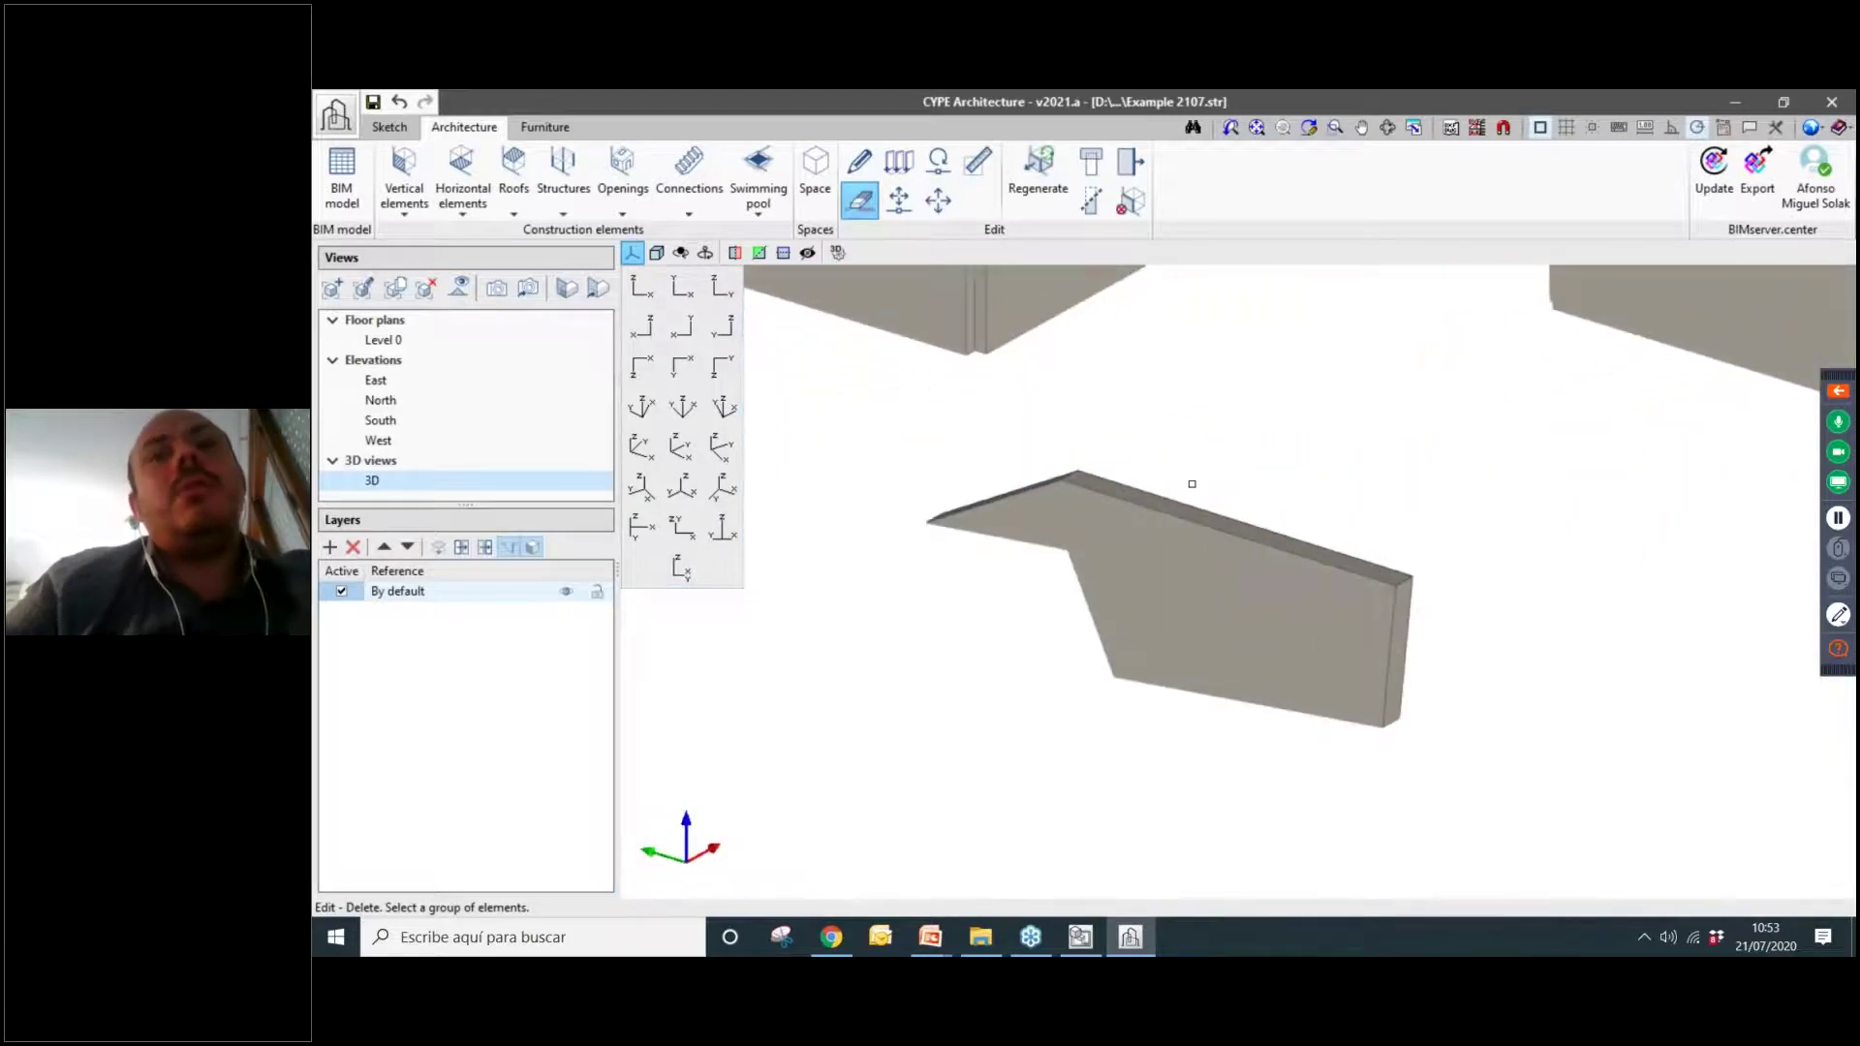
scroll(1192, 484, "down", 3)
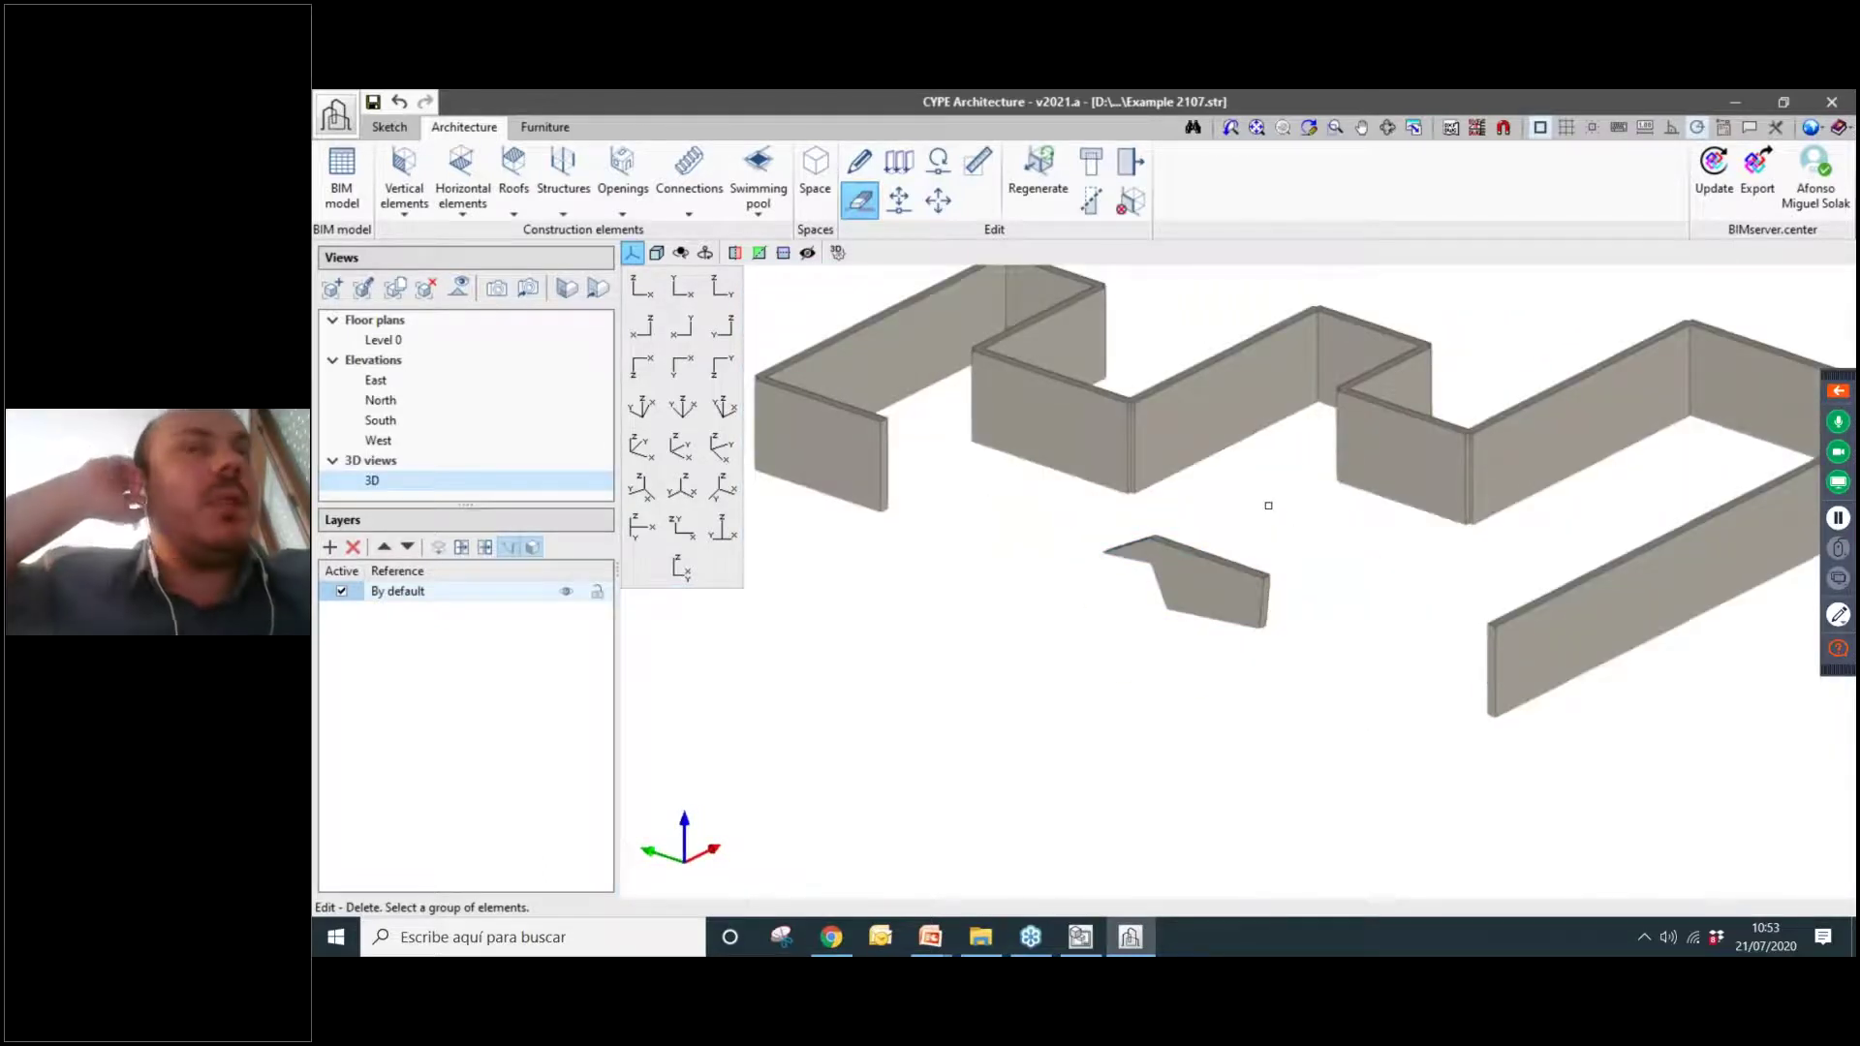
scroll(820, 454, "up", 2)
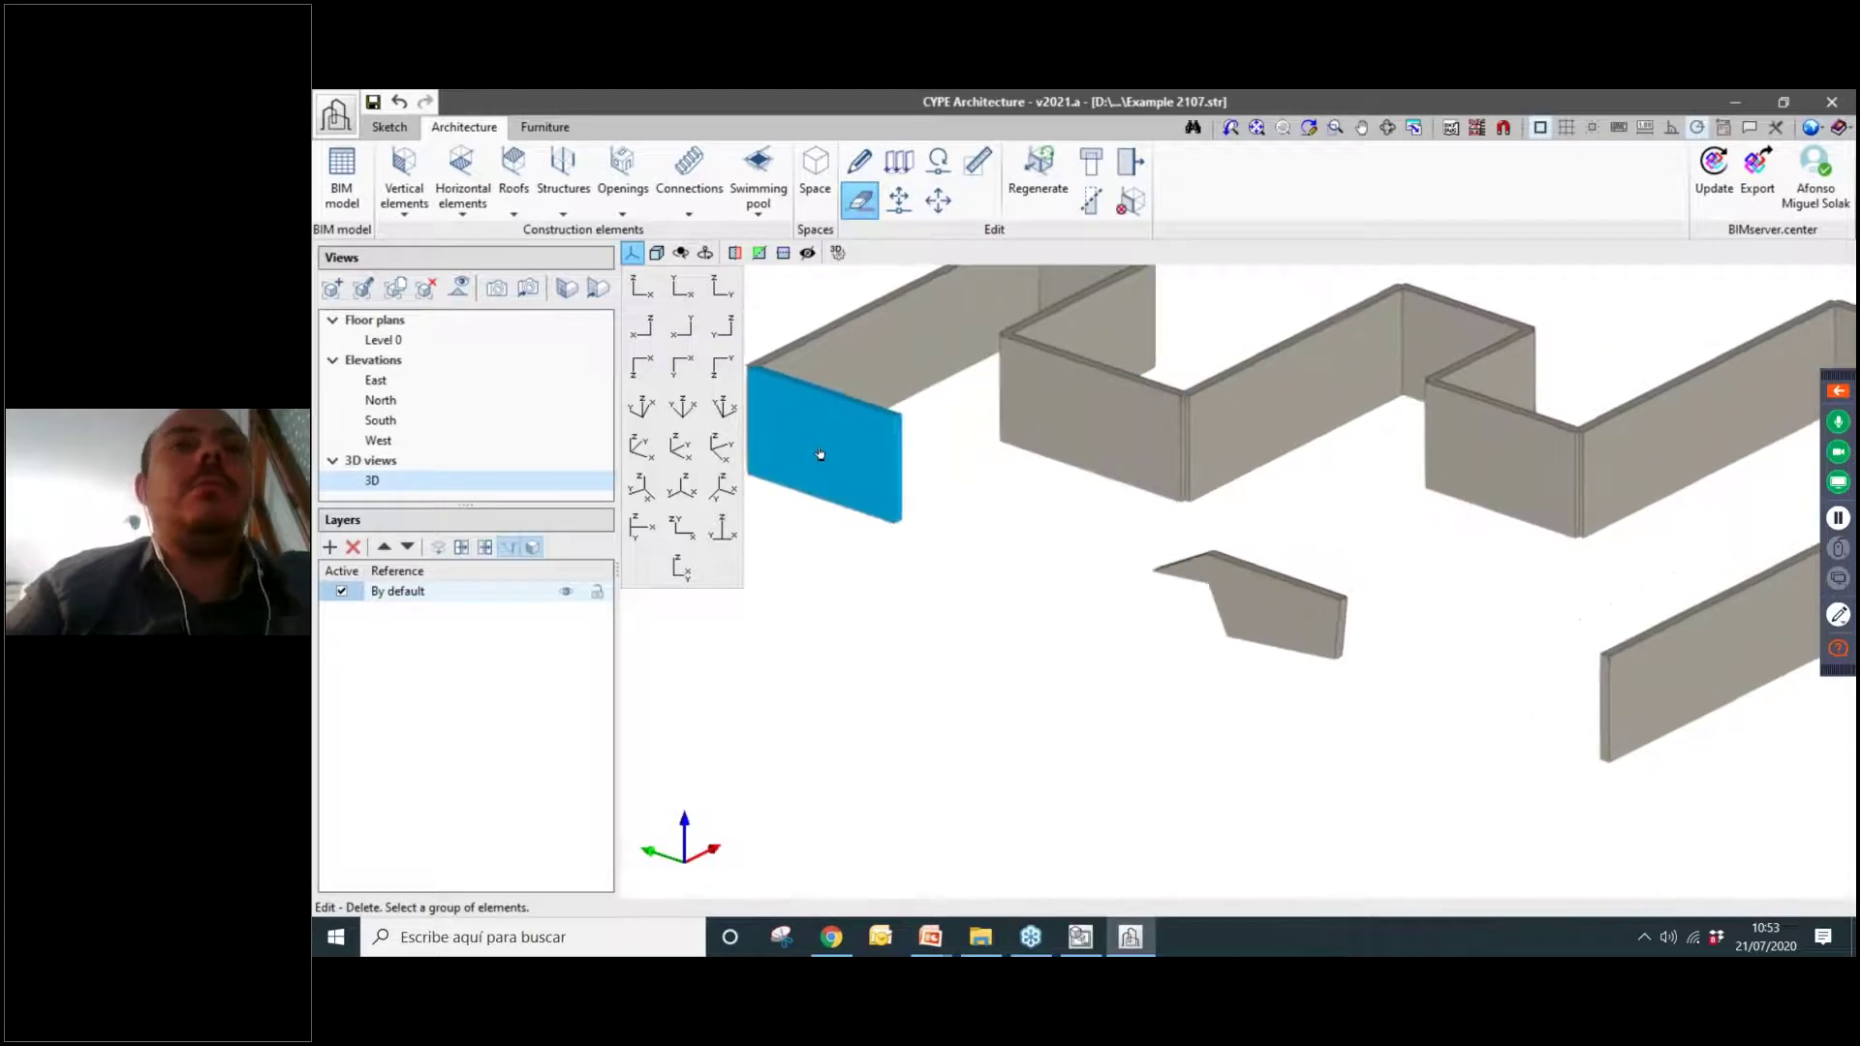
scroll(1194, 594, "up", 3)
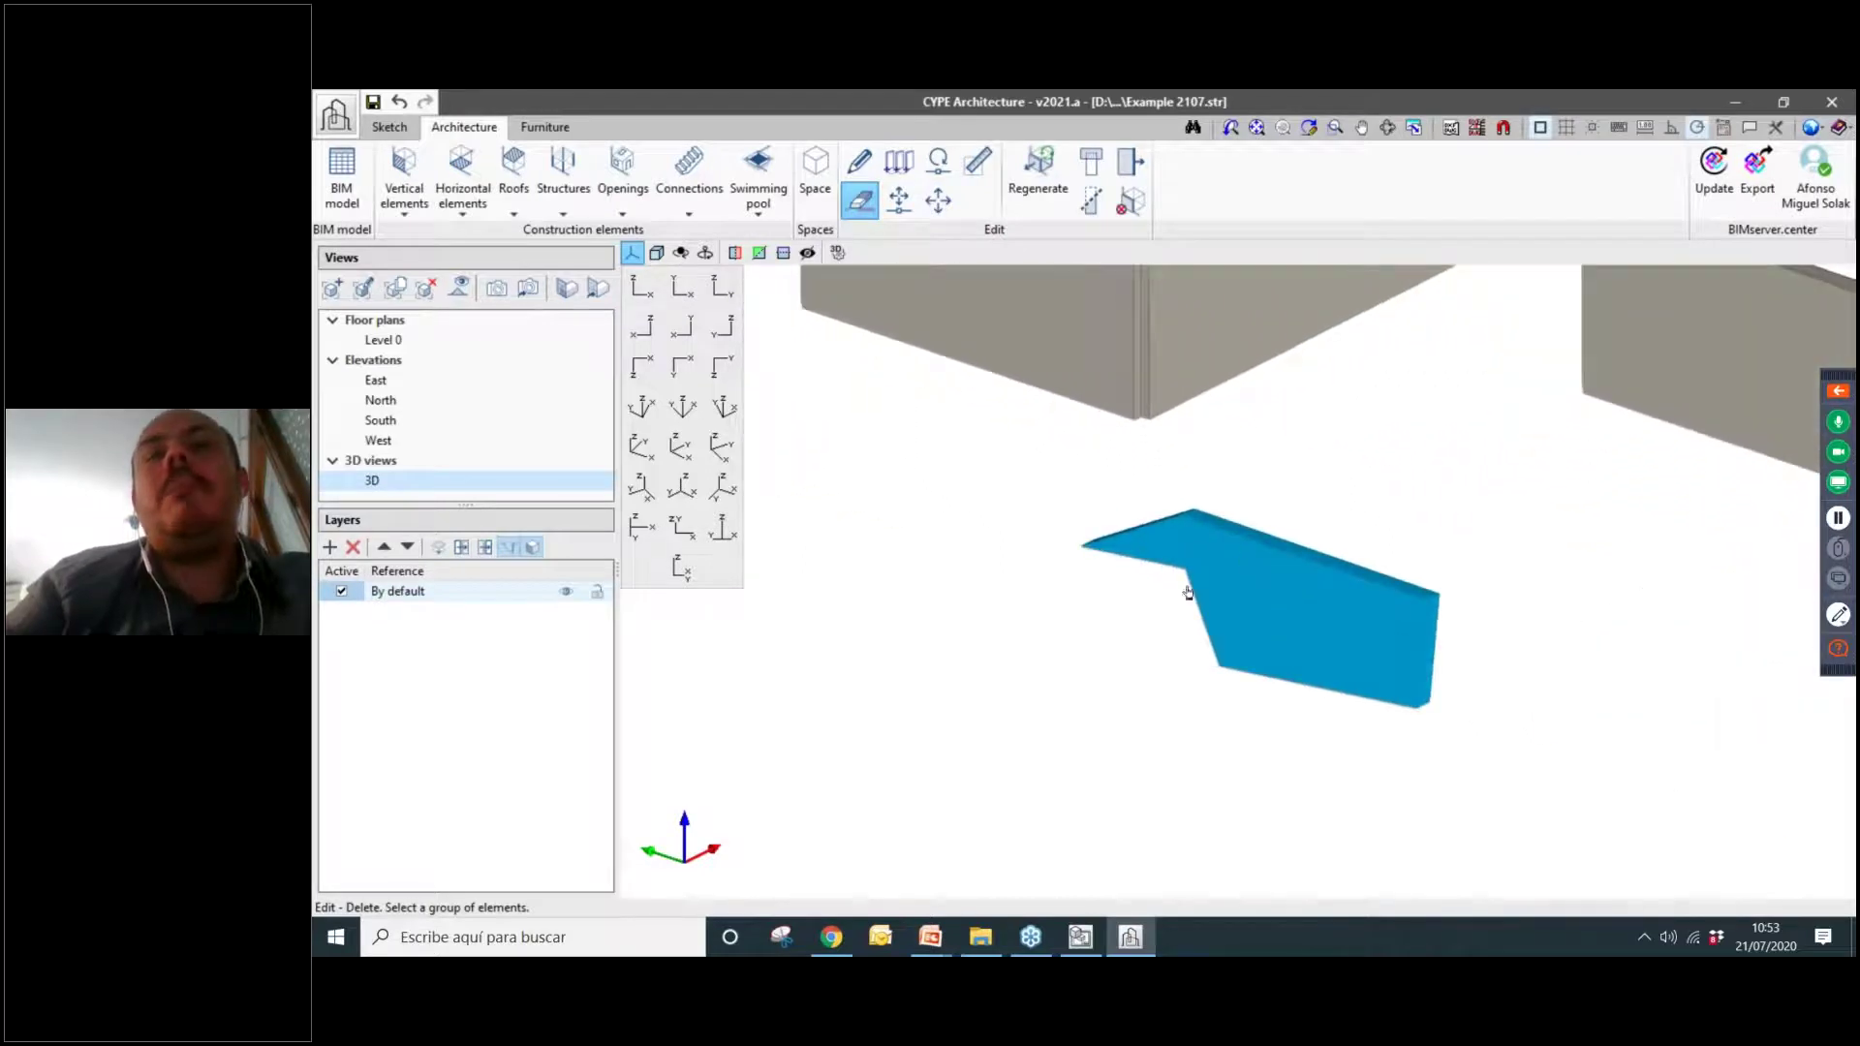
scroll(1288, 602, "down", 2)
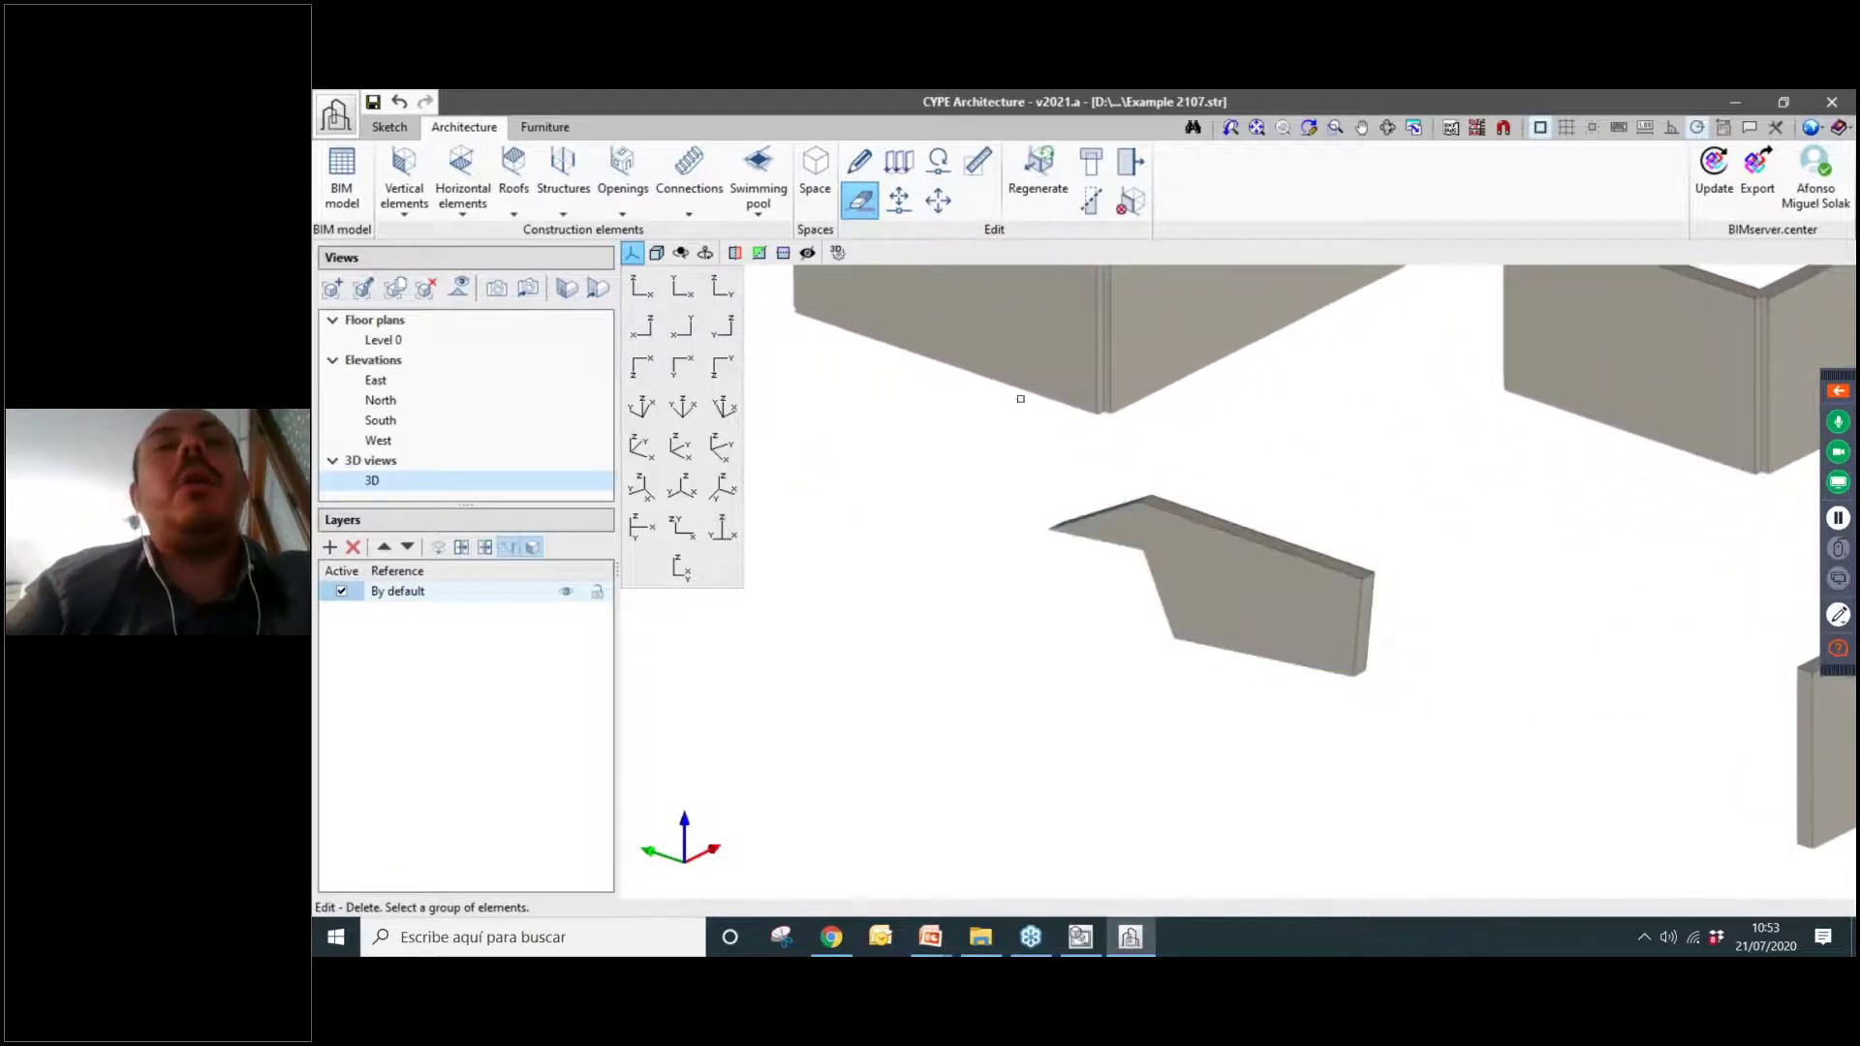
scroll(1214, 576, "down", 2)
scroll(1316, 565, "up", 3)
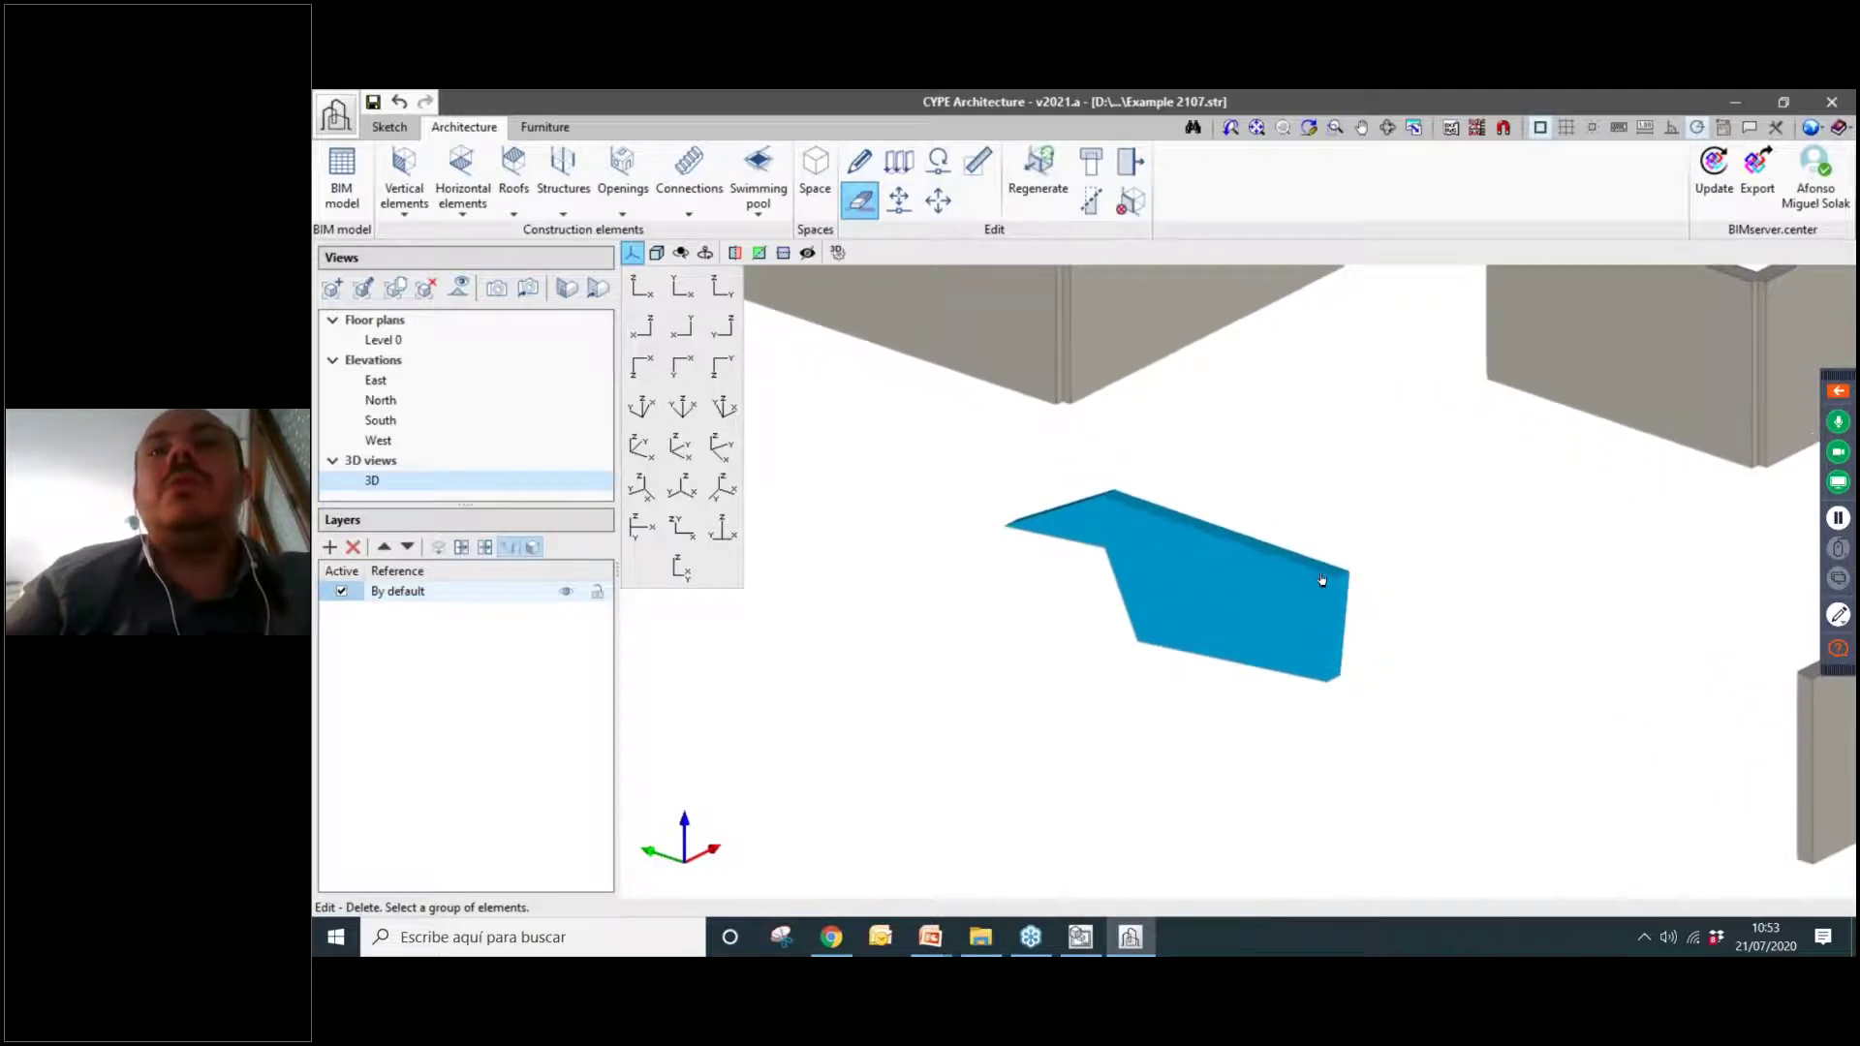
middle_click_drag(1322, 579, 1312, 516)
scroll(1312, 516, "down", 6)
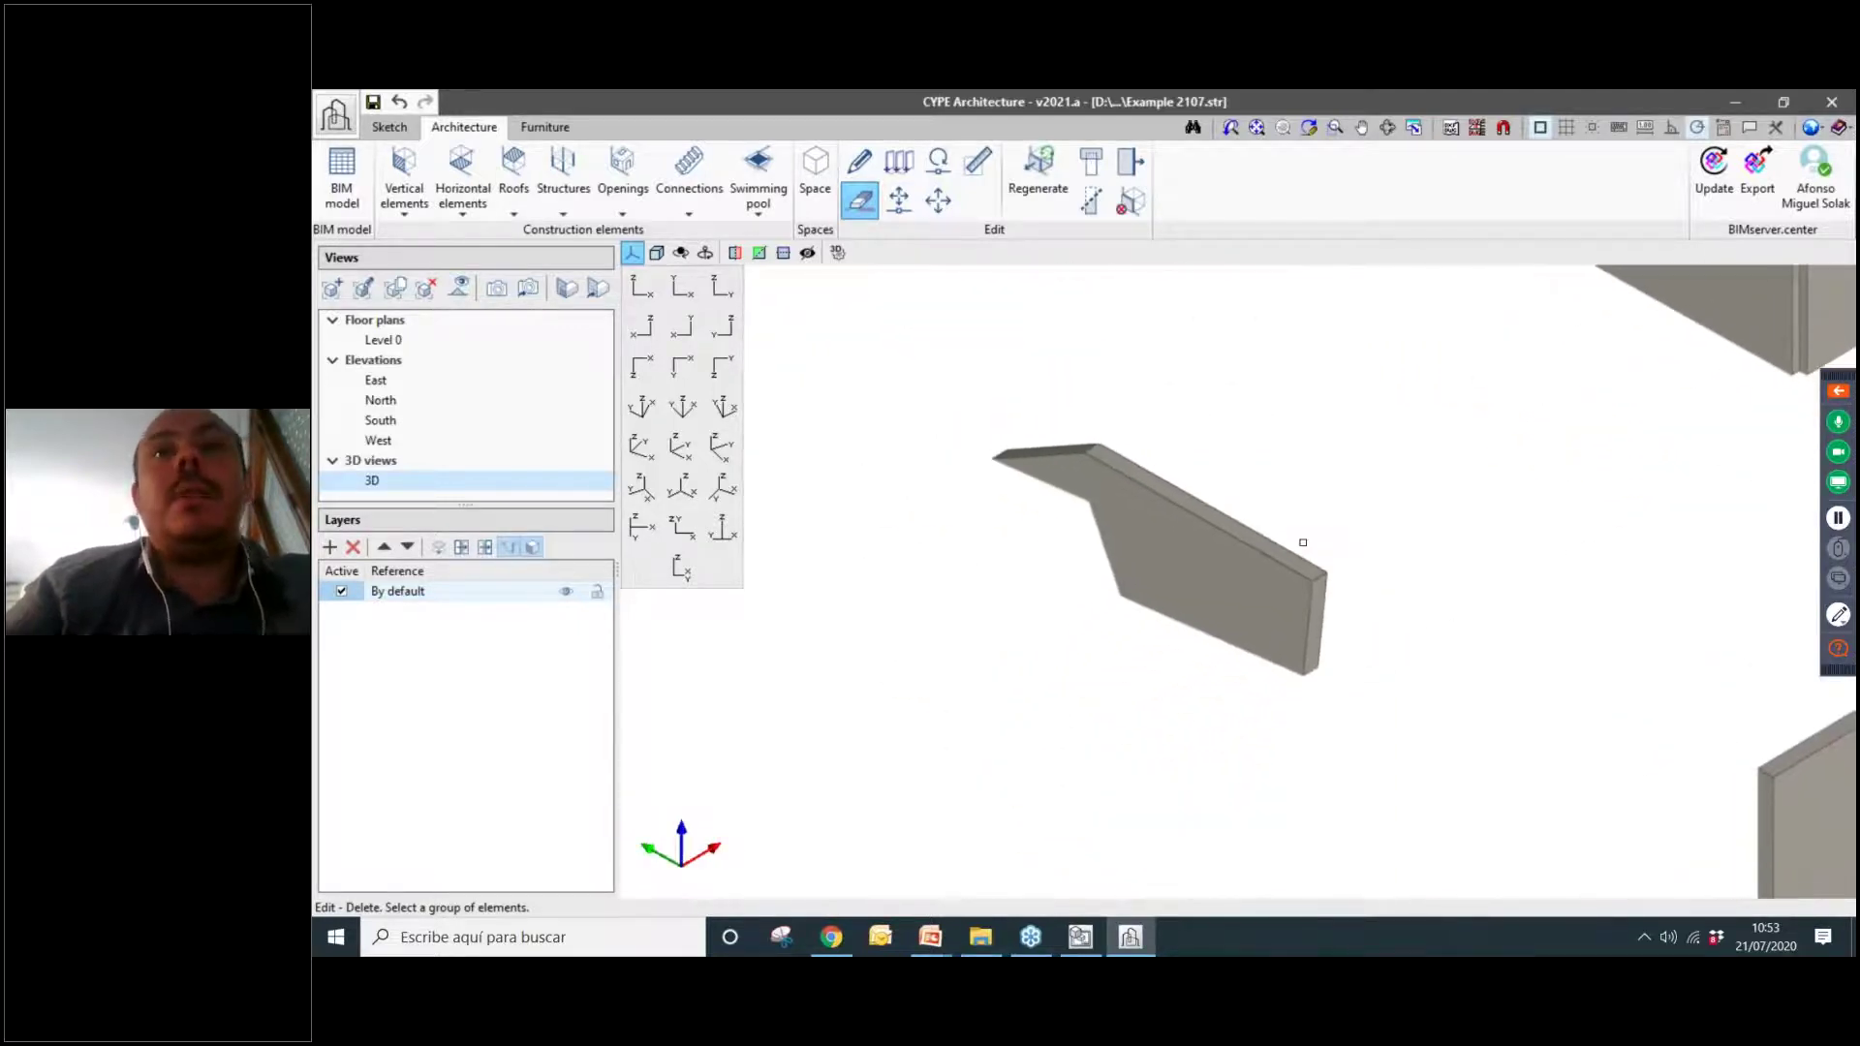
scroll(1146, 589, "down", 5)
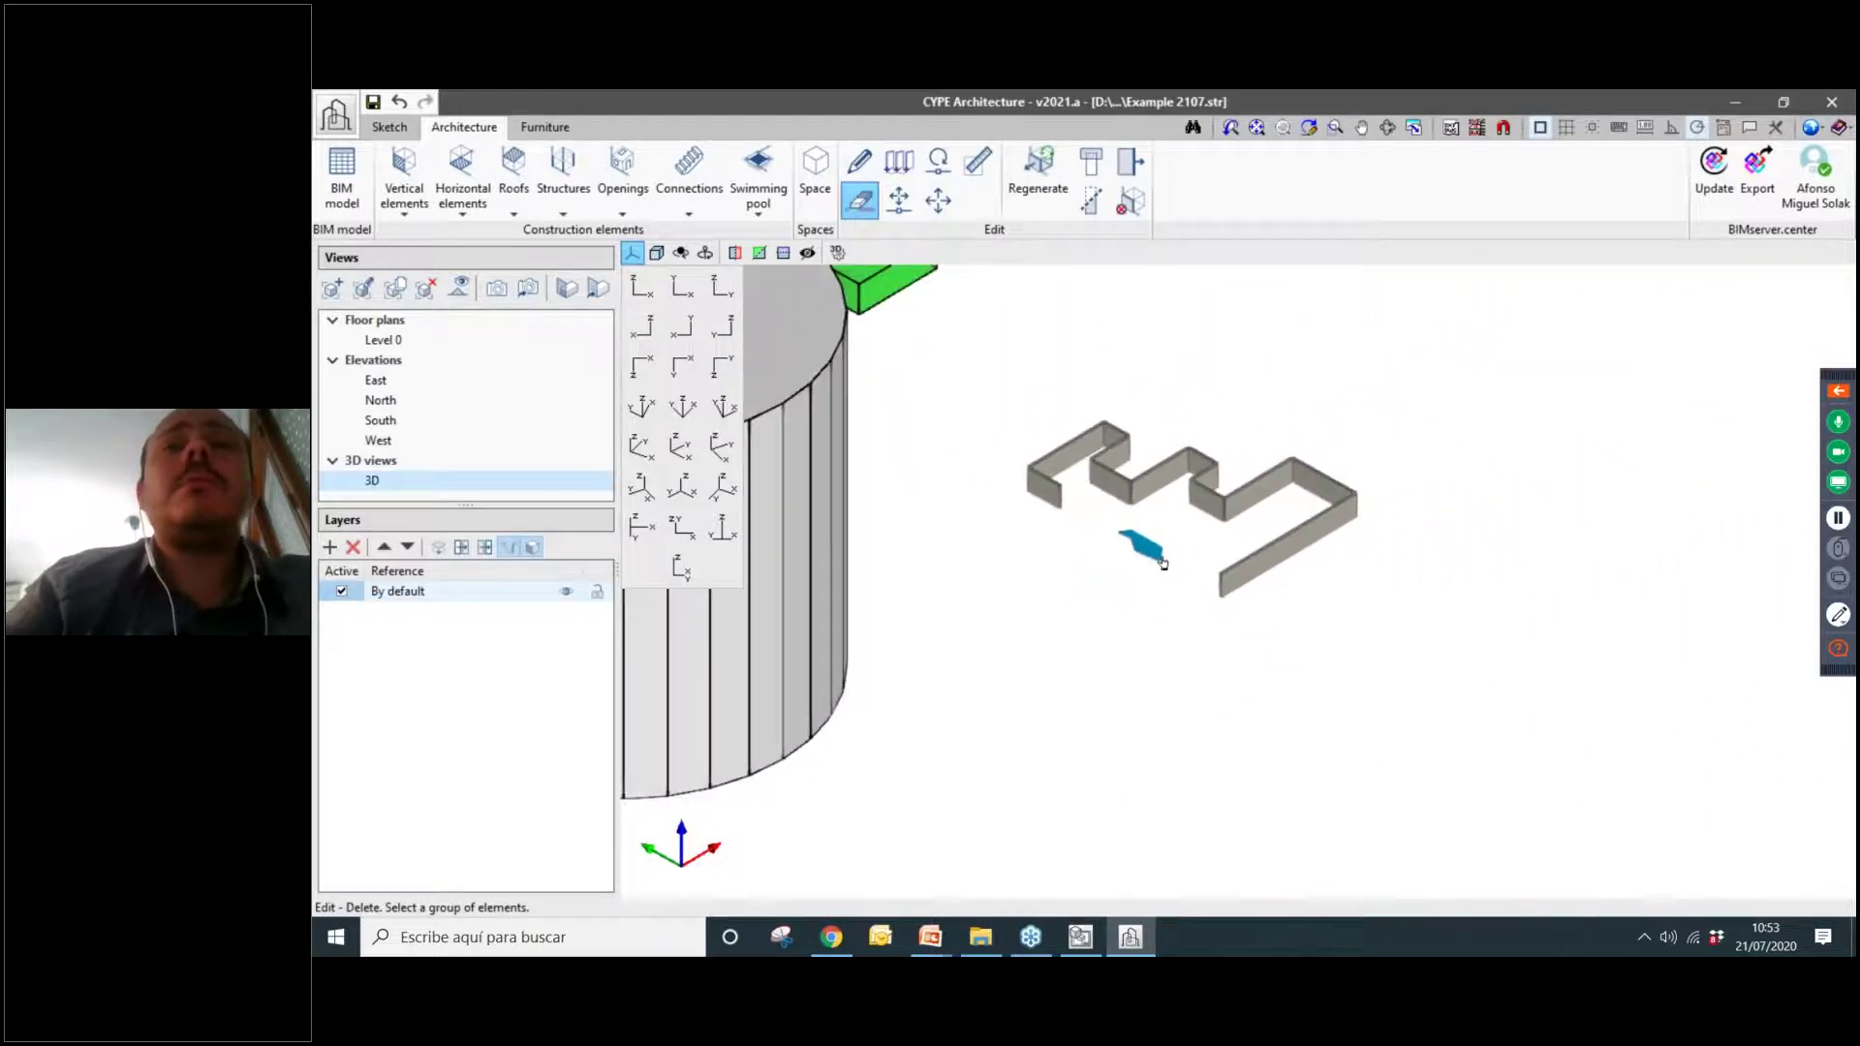
Create 0.30 m thick Fachada walls per surface area on the outer faces of the two adjacent blue room volumes.
left_click(405, 177)
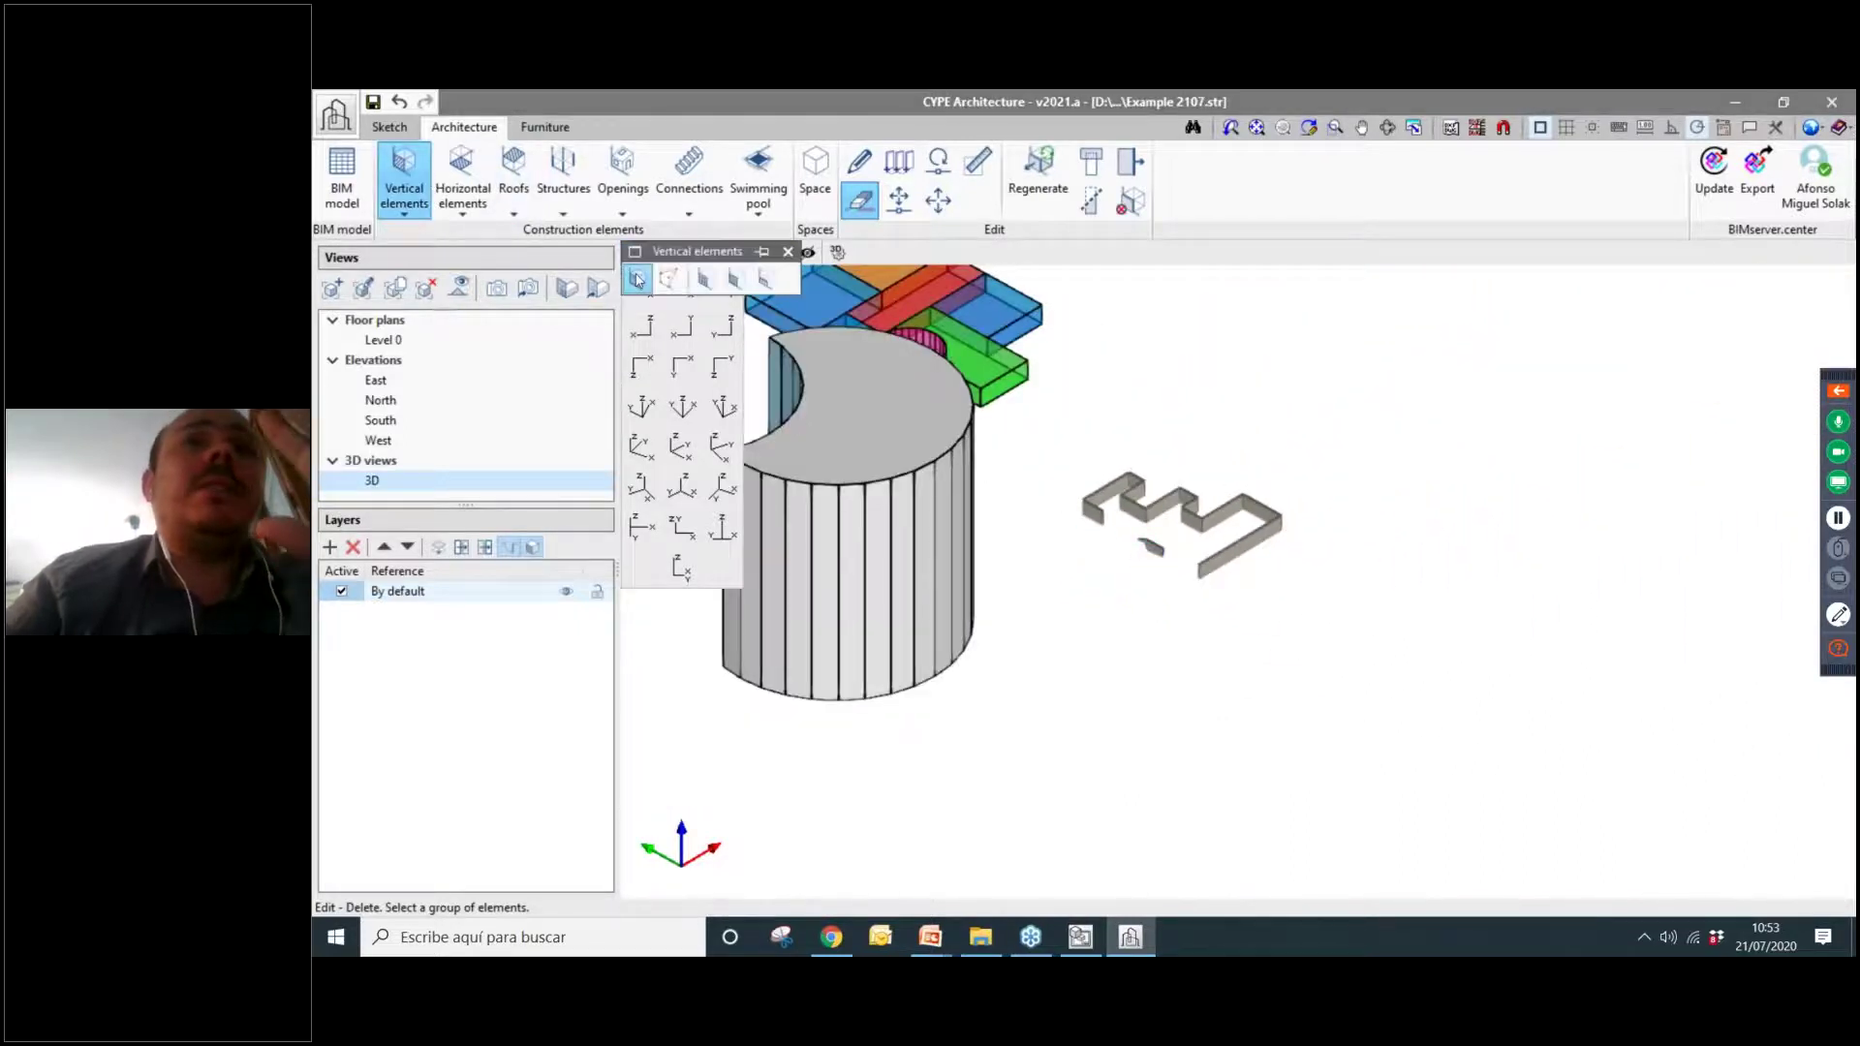
left_click(638, 279)
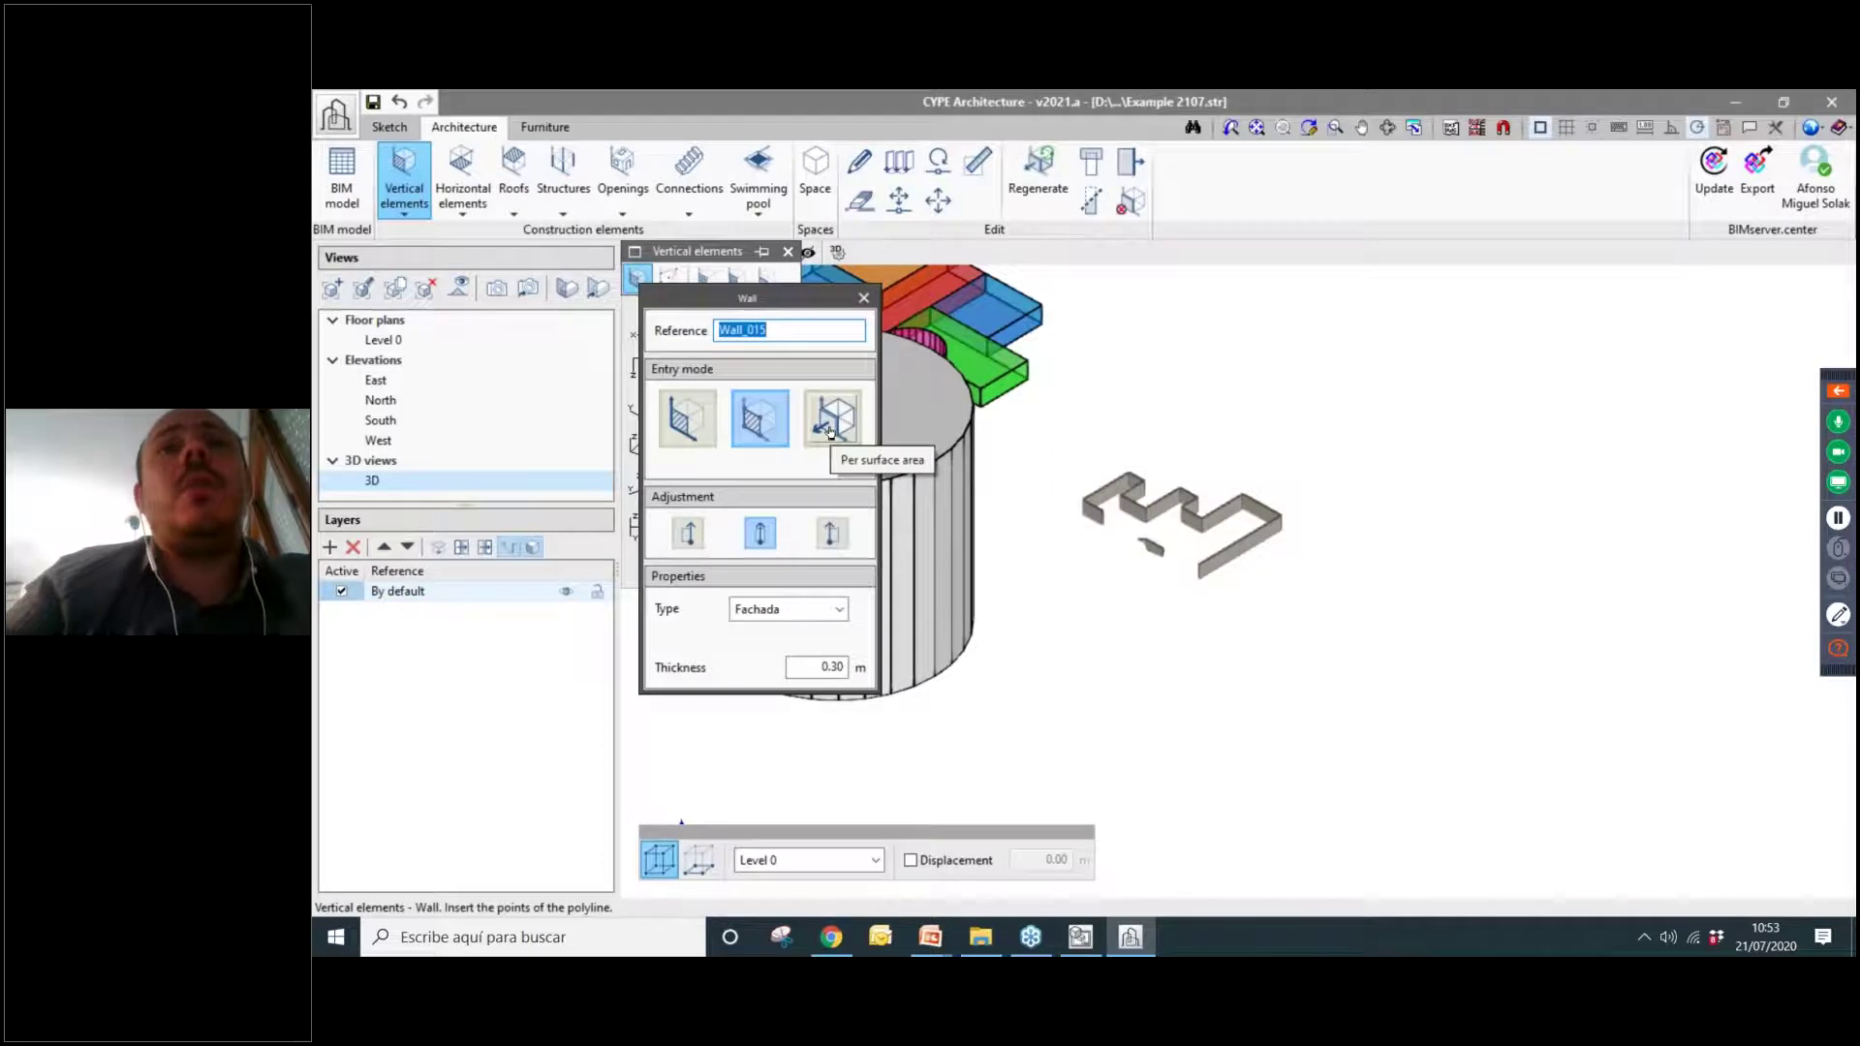
left_click(830, 429)
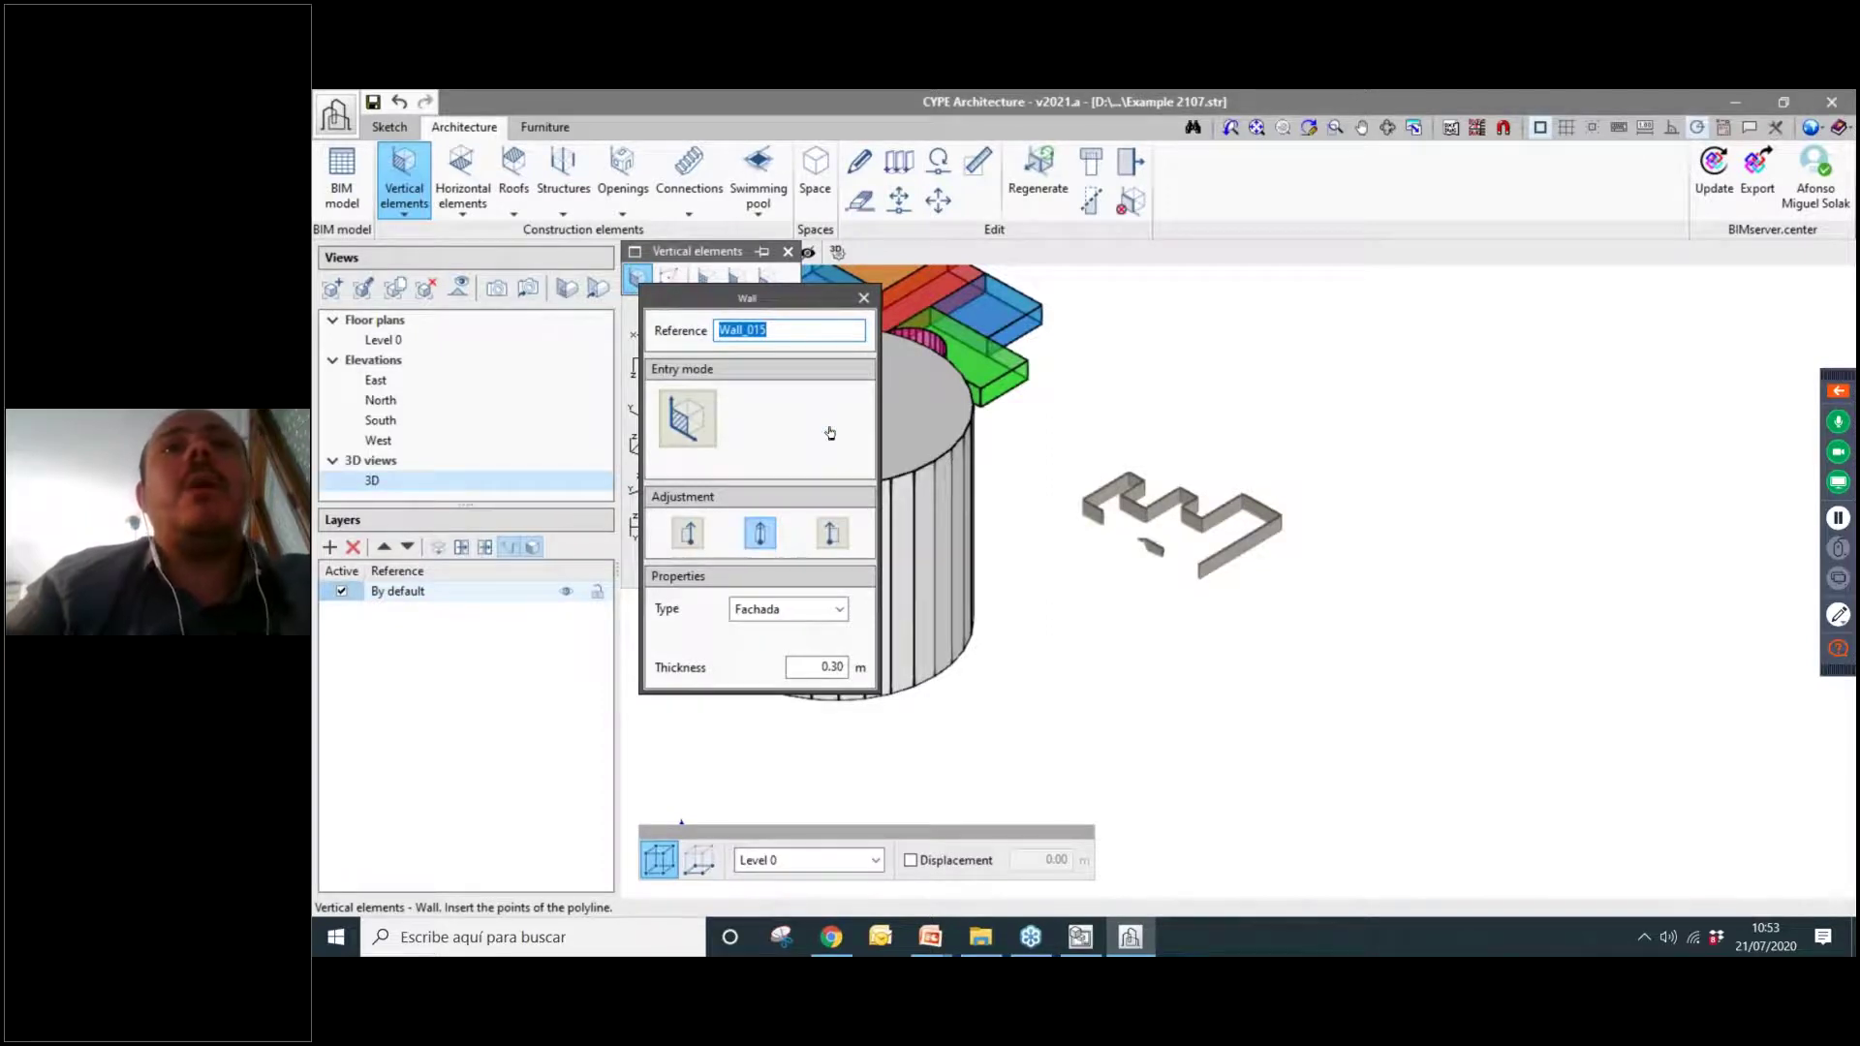
middle_click_drag(1071, 665, 1453, 689, "shift")
scroll(1132, 591, "up", 2)
scroll(1131, 589, "up", 2)
left_click(1174, 586)
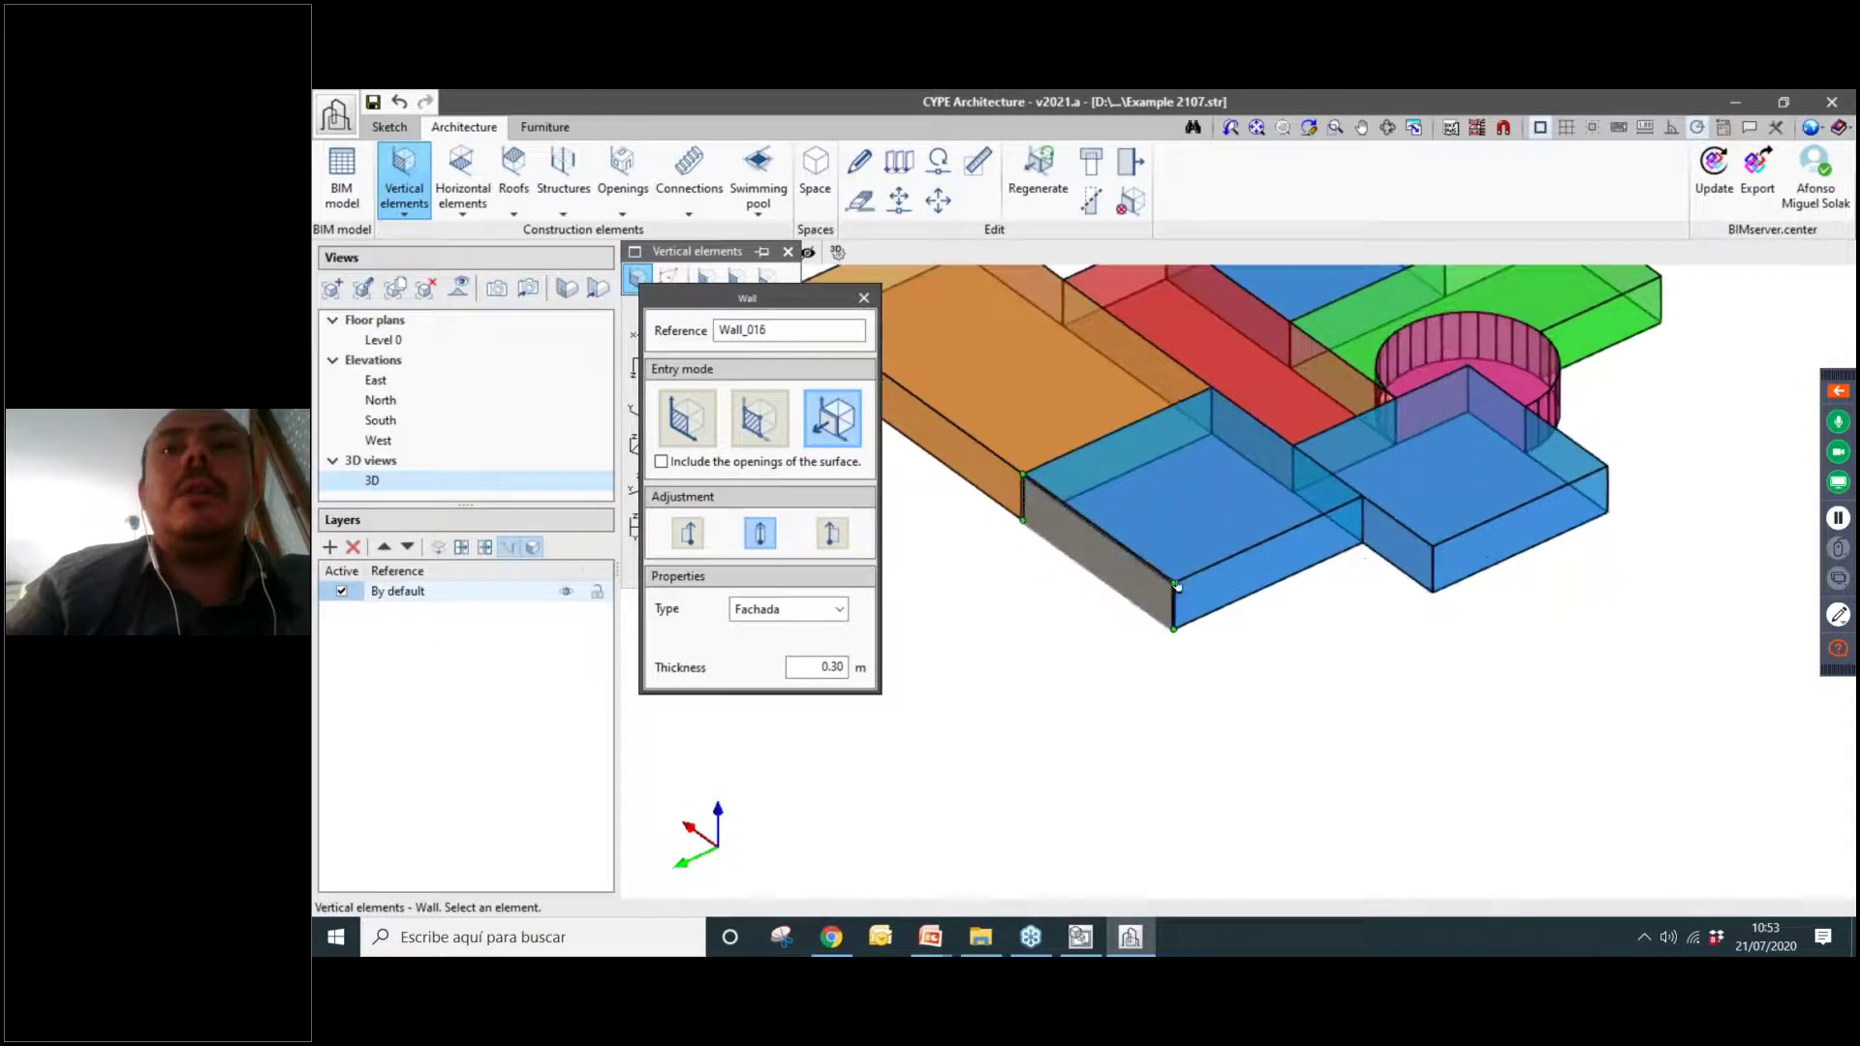
left_click(1232, 586)
left_click(1474, 560)
scroll(1316, 673, "down", 3)
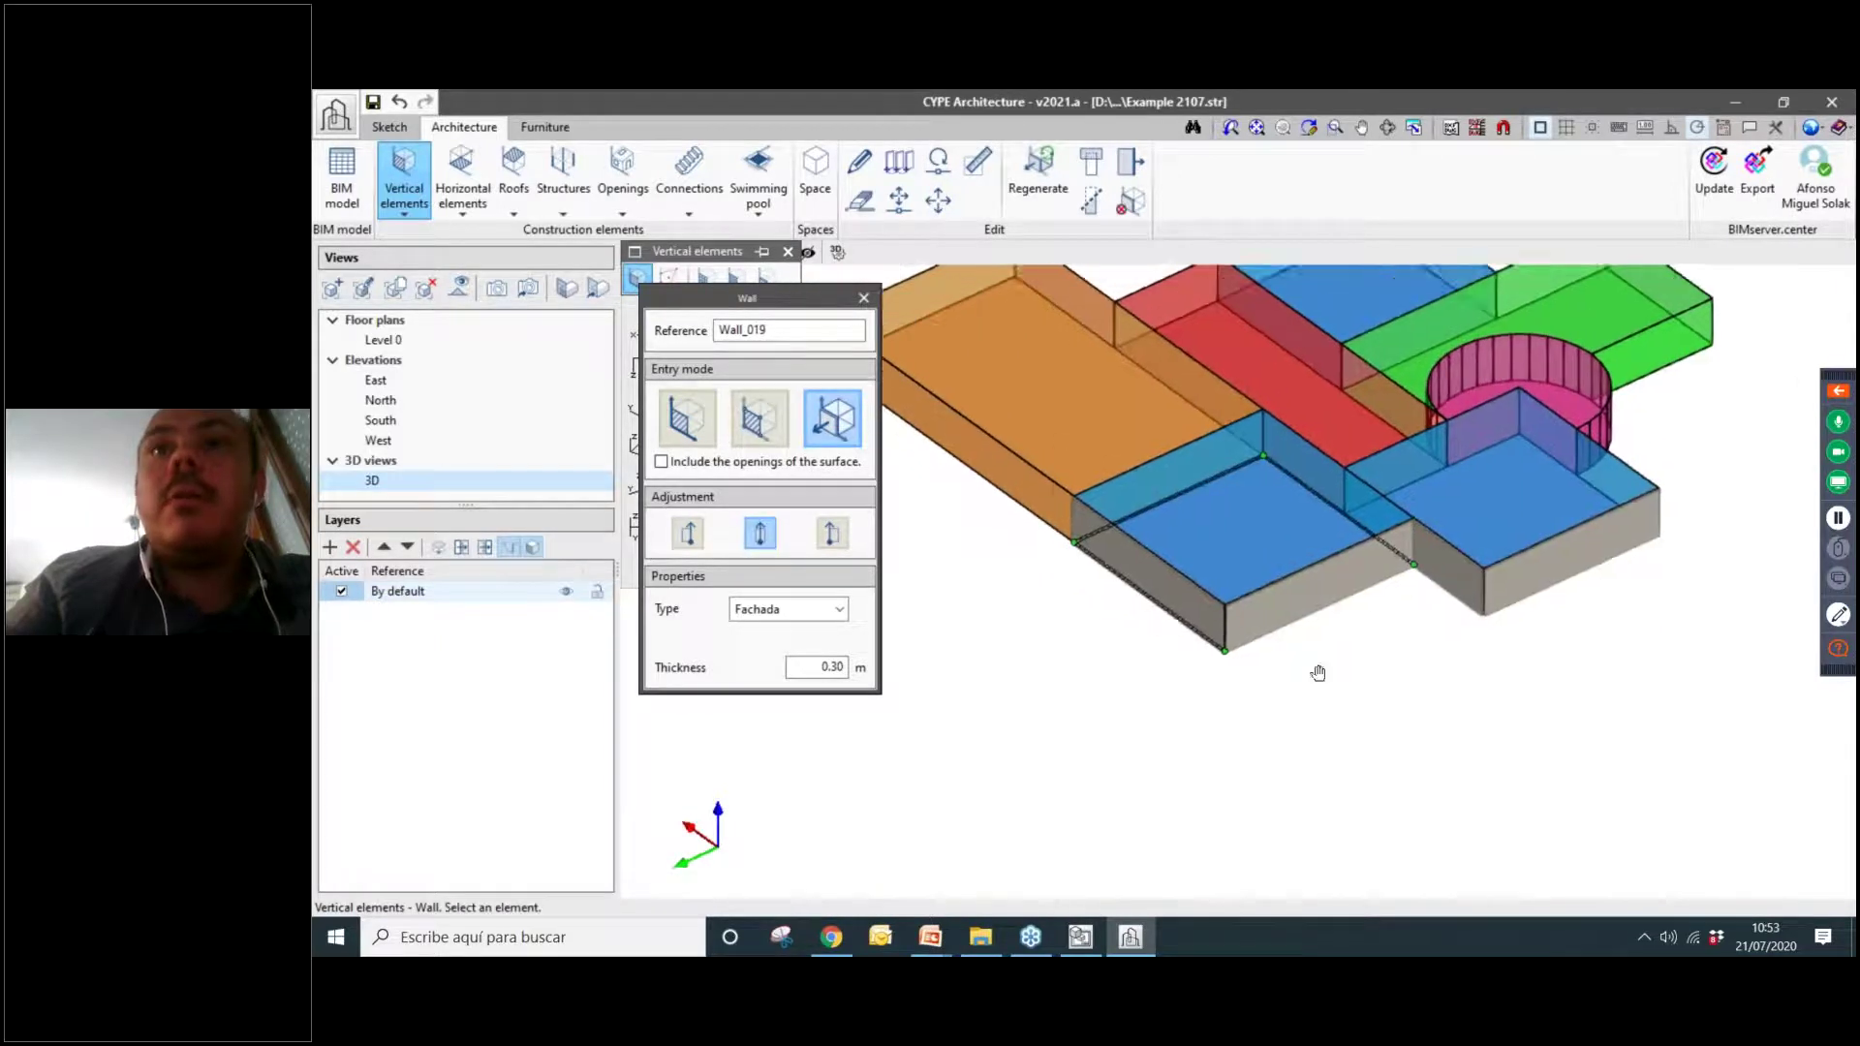
Create 0.30 m thick Fachada walls per surface area on the outer faces of the orange room volume and its neighbouring blue volumes.
scroll(1248, 535, "up", 4)
left_click(1105, 574)
middle_click_drag(1056, 586, 1124, 557)
left_click(1230, 588)
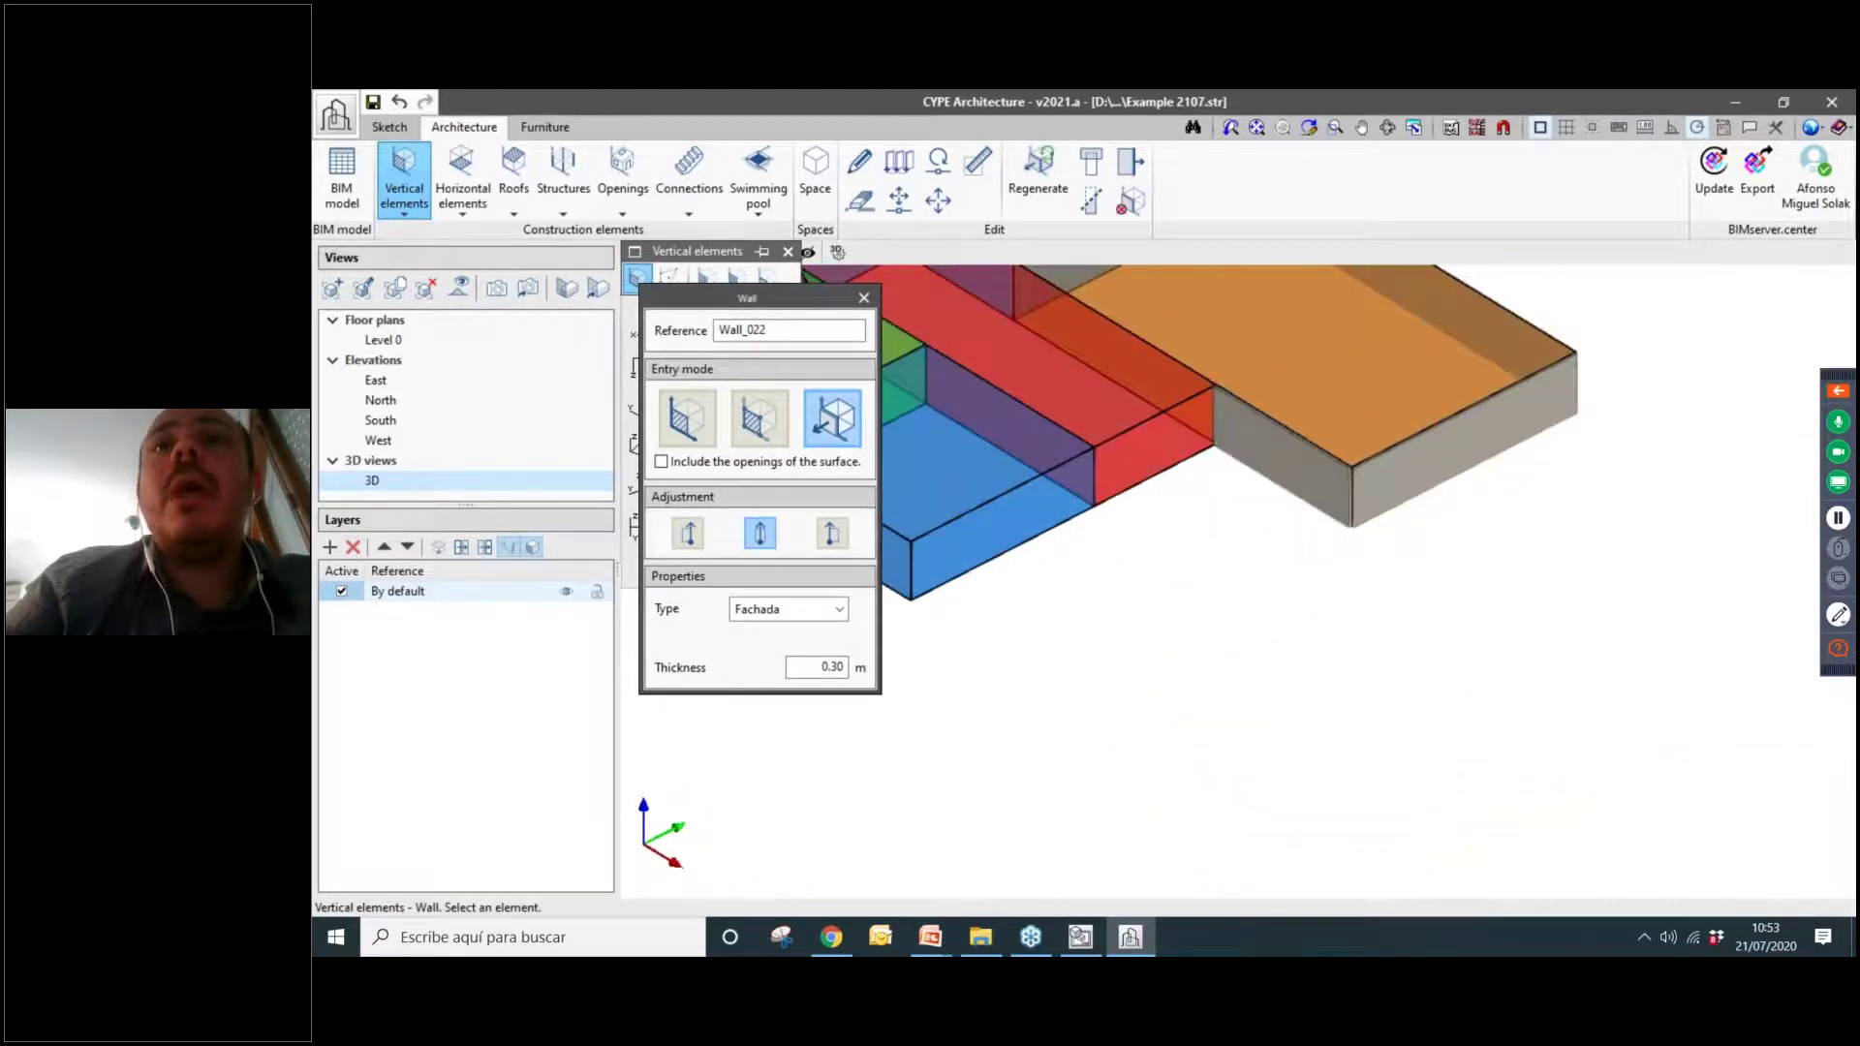
left_click(1167, 358)
scroll(1136, 517, "down", 5)
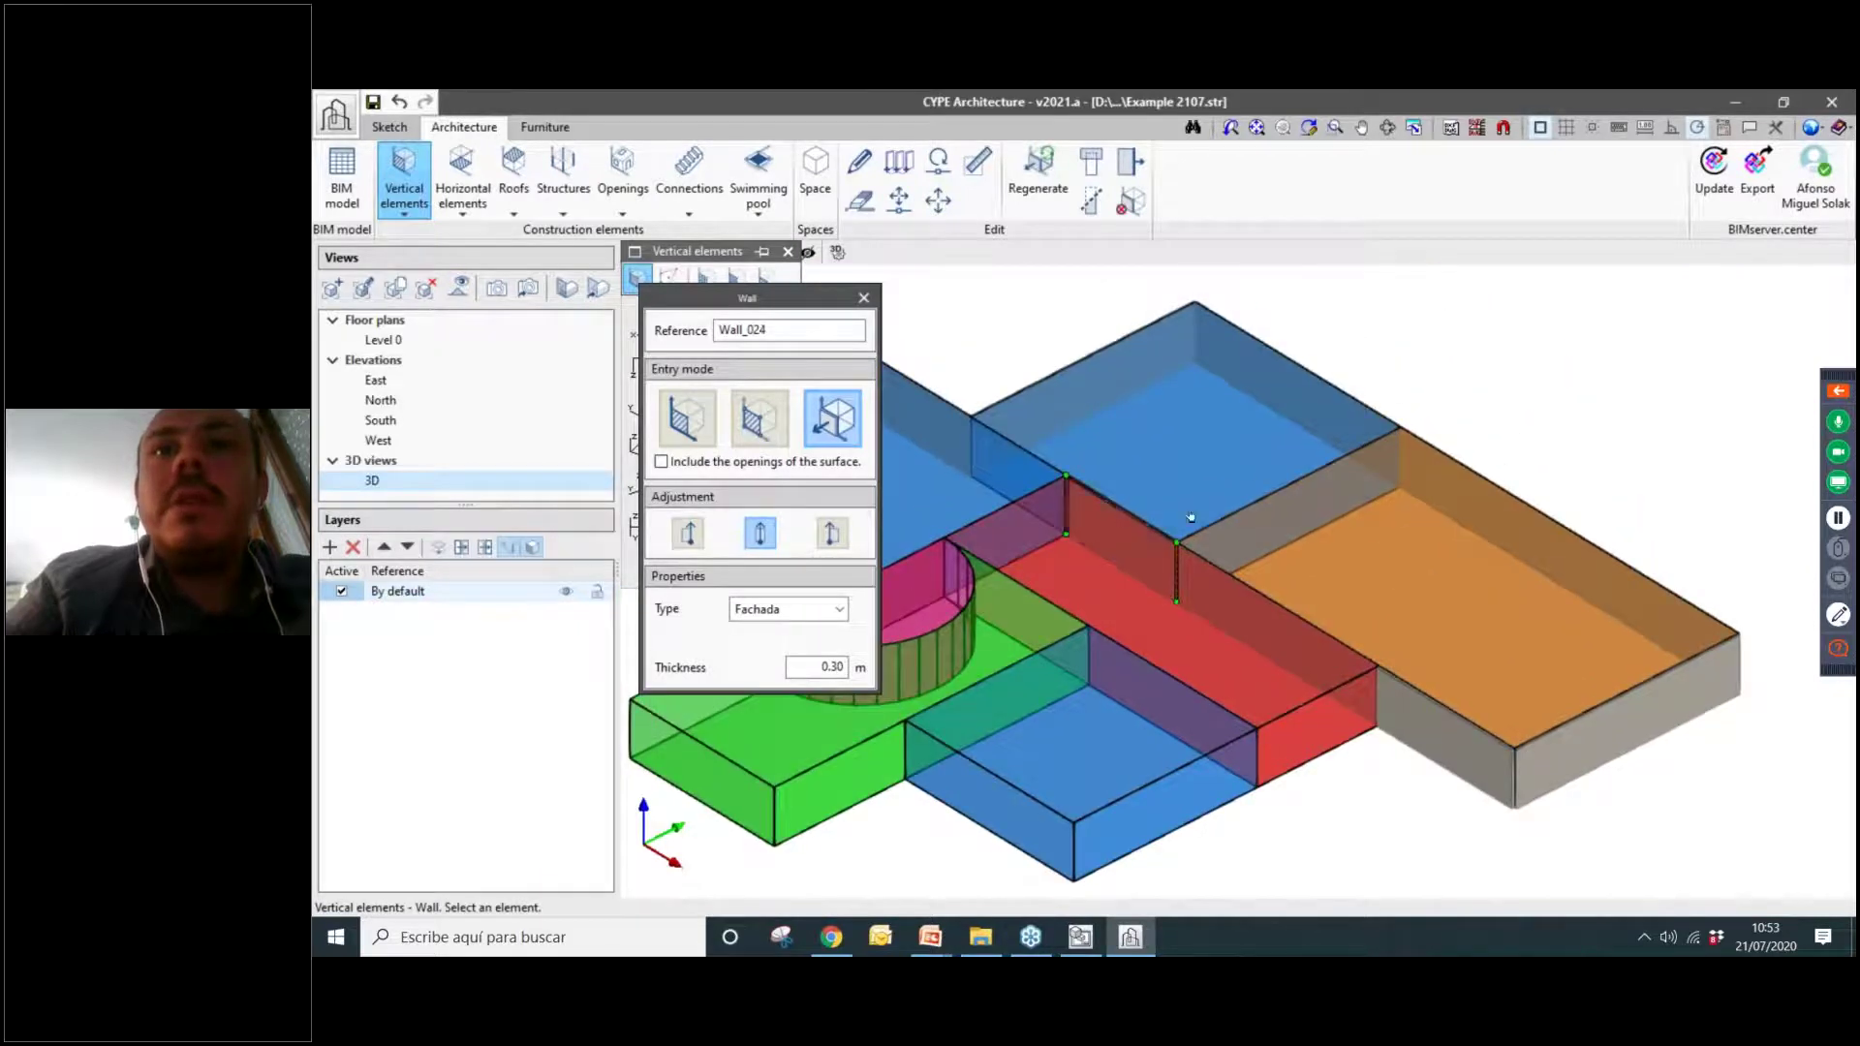
left_click(1175, 610)
middle_click_drag(1175, 611, 1225, 518)
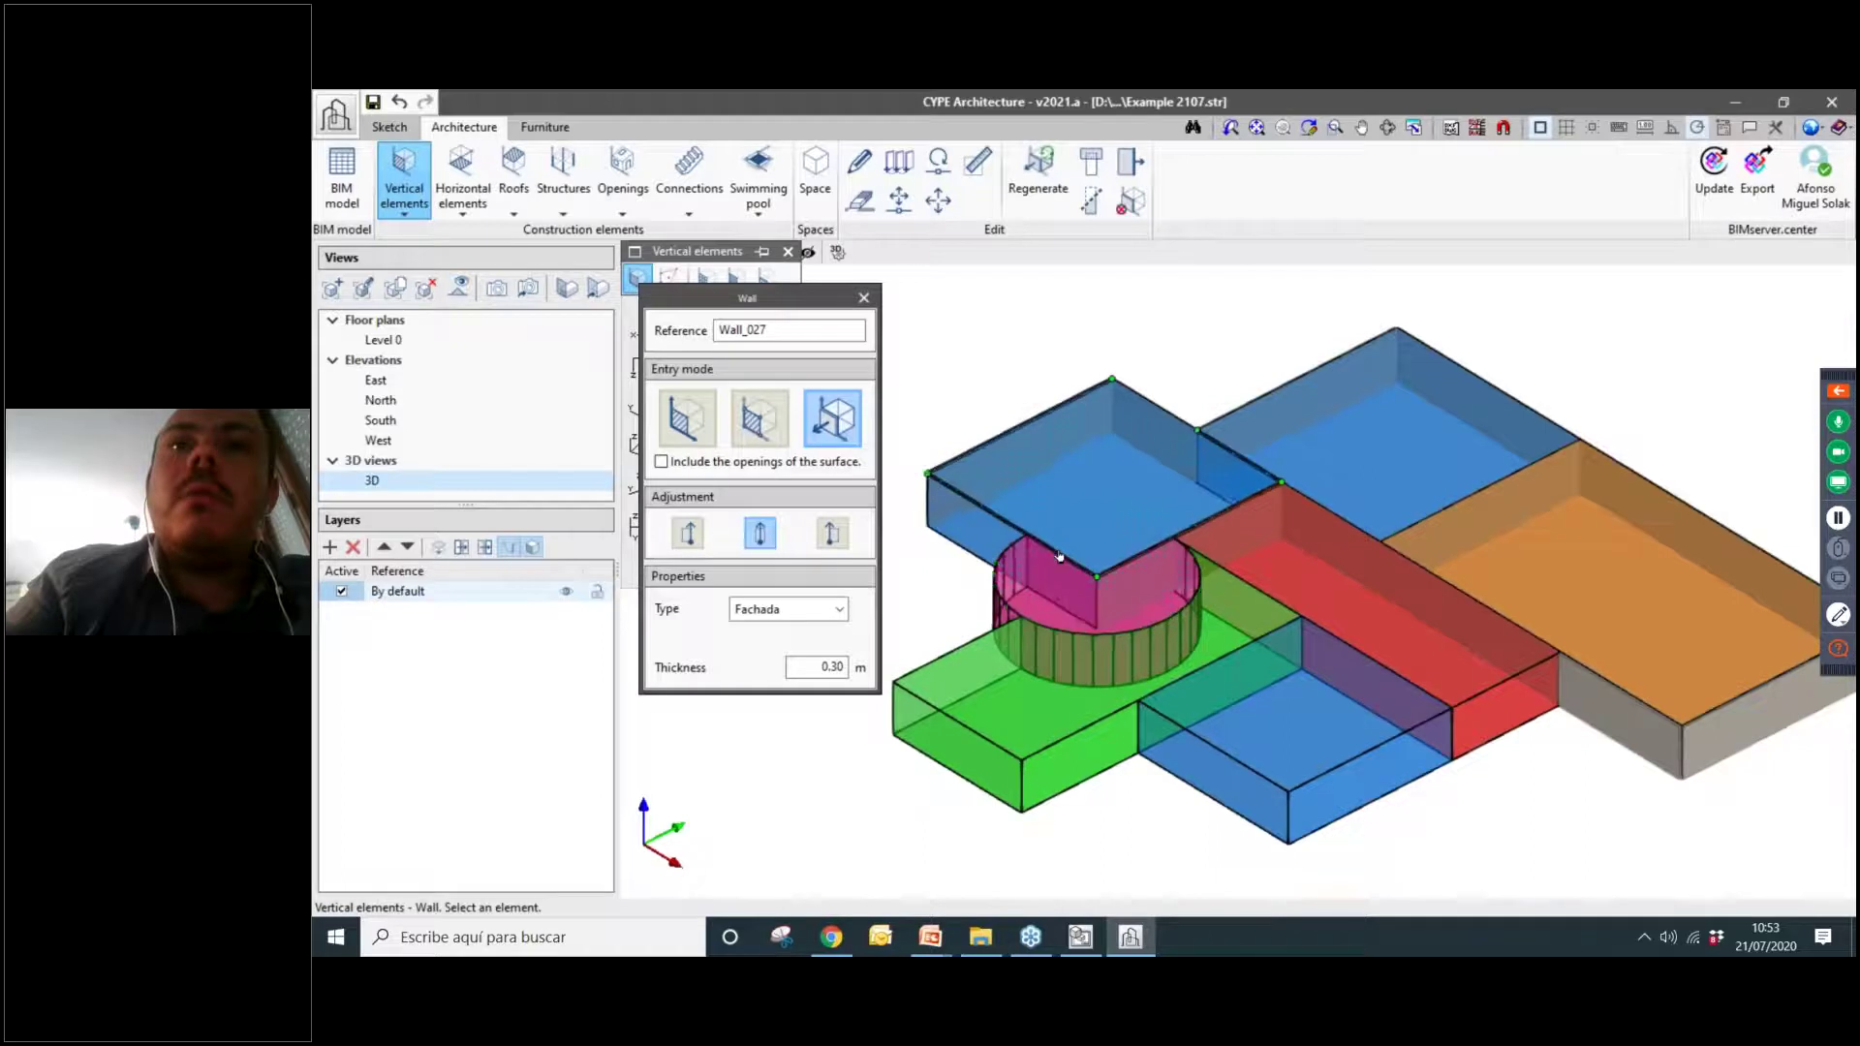
Add Fachada walls to the magenta cylinder's exposed facets and the remaining outer faces of the blue, green and red volumes.
scroll(1059, 556, "up", 5)
middle_click_drag(1102, 574, 1231, 697)
scroll(1220, 678, "up", 6)
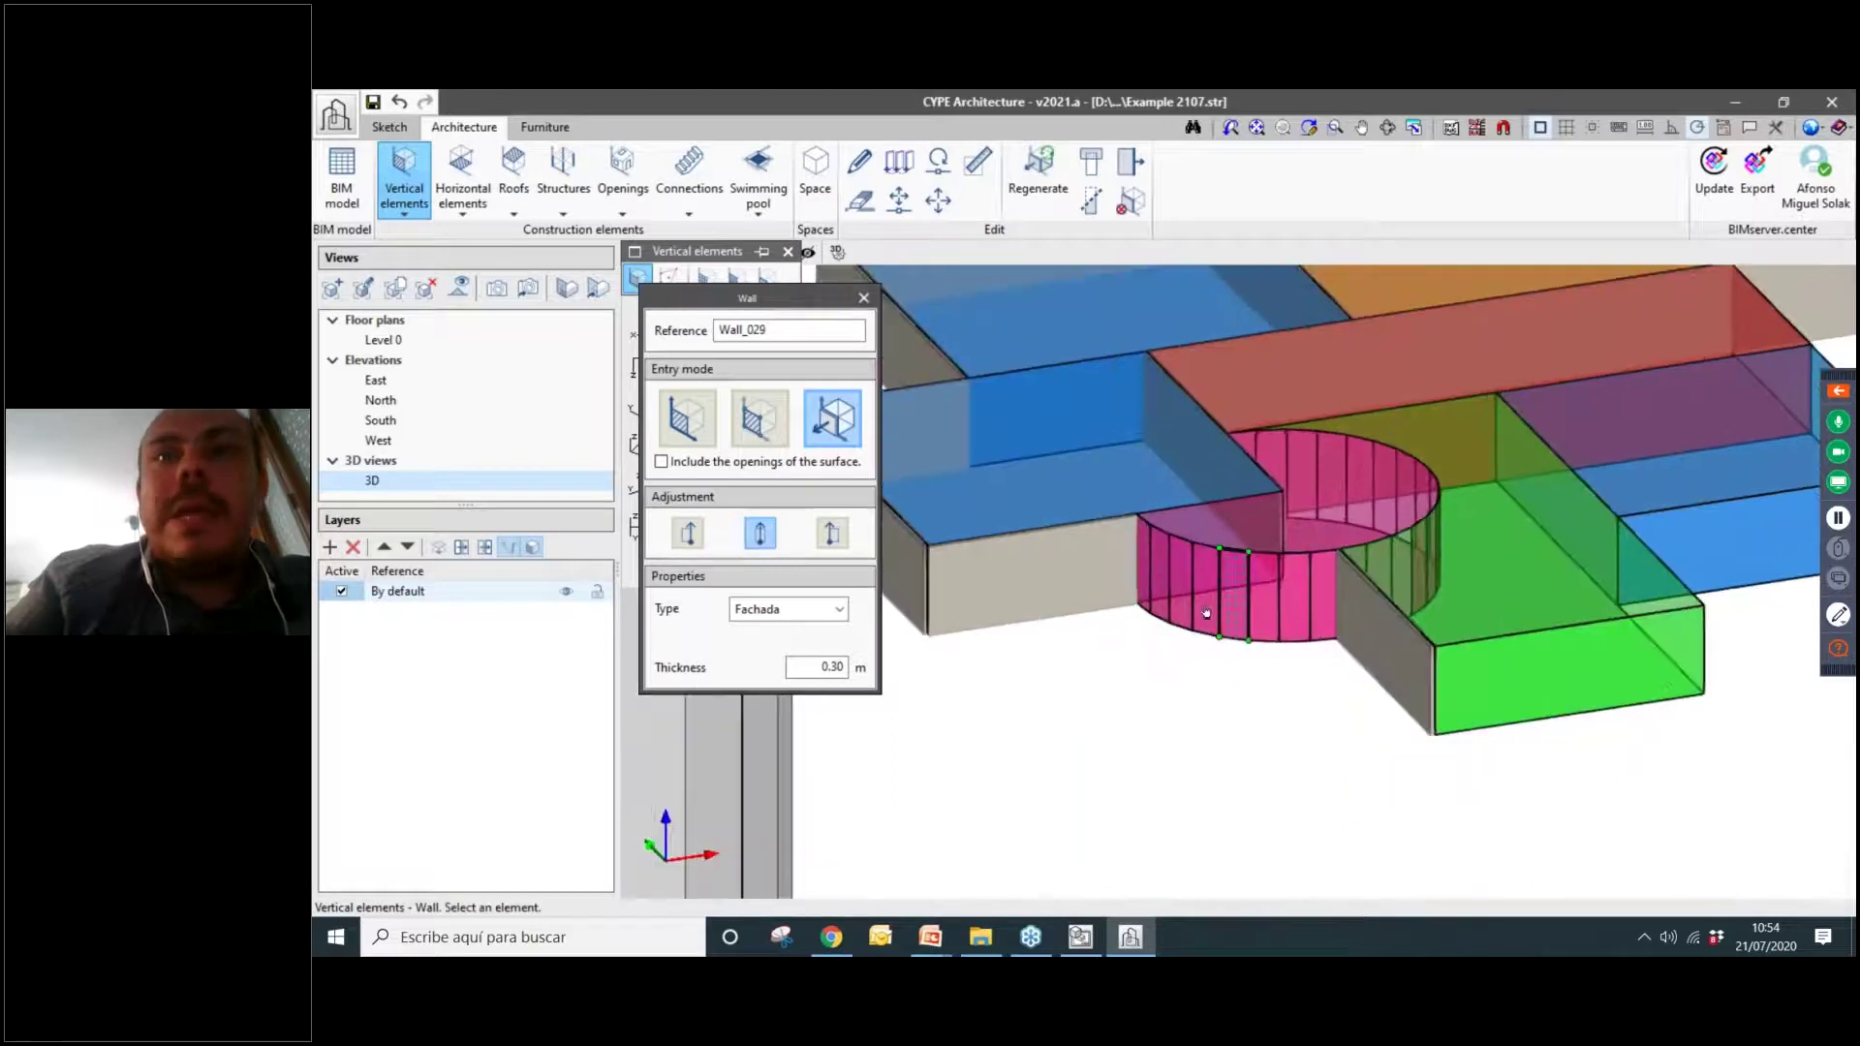
scroll(1207, 613, "up", 2)
scroll(1133, 574, "up", 2)
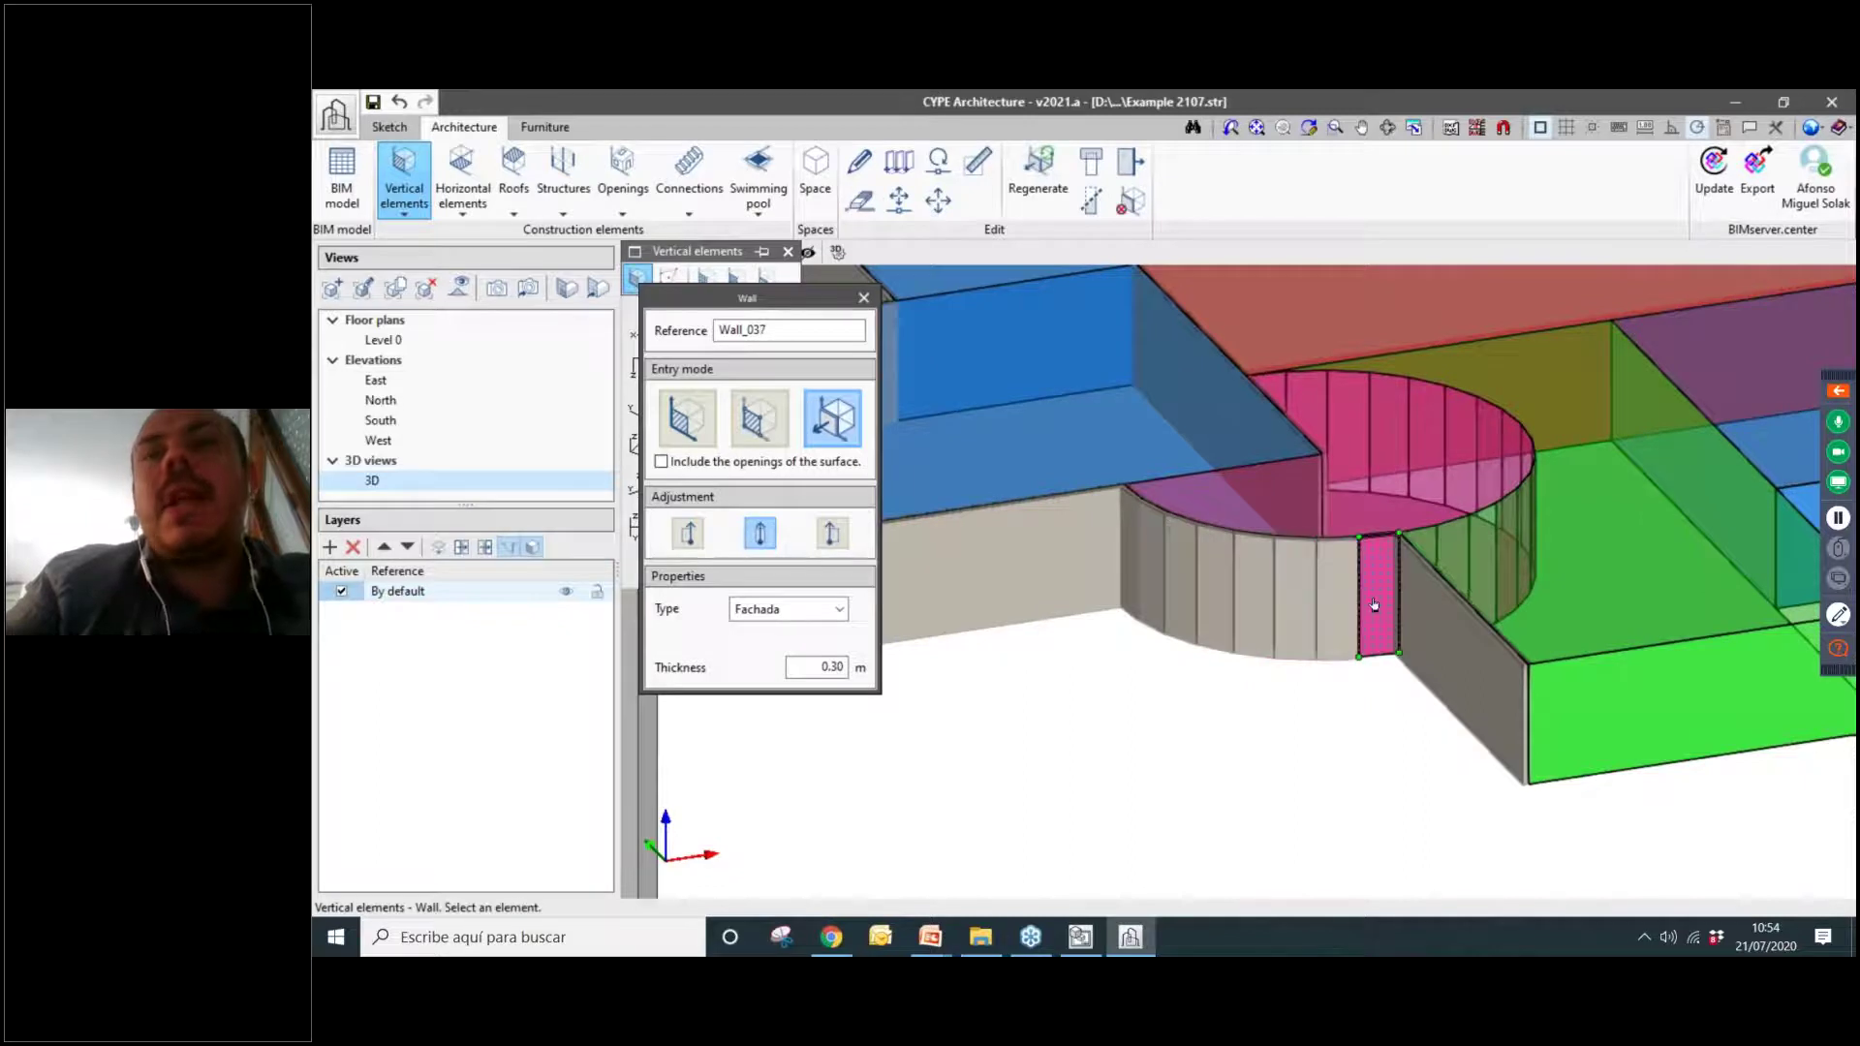
scroll(1628, 668, "down", 5)
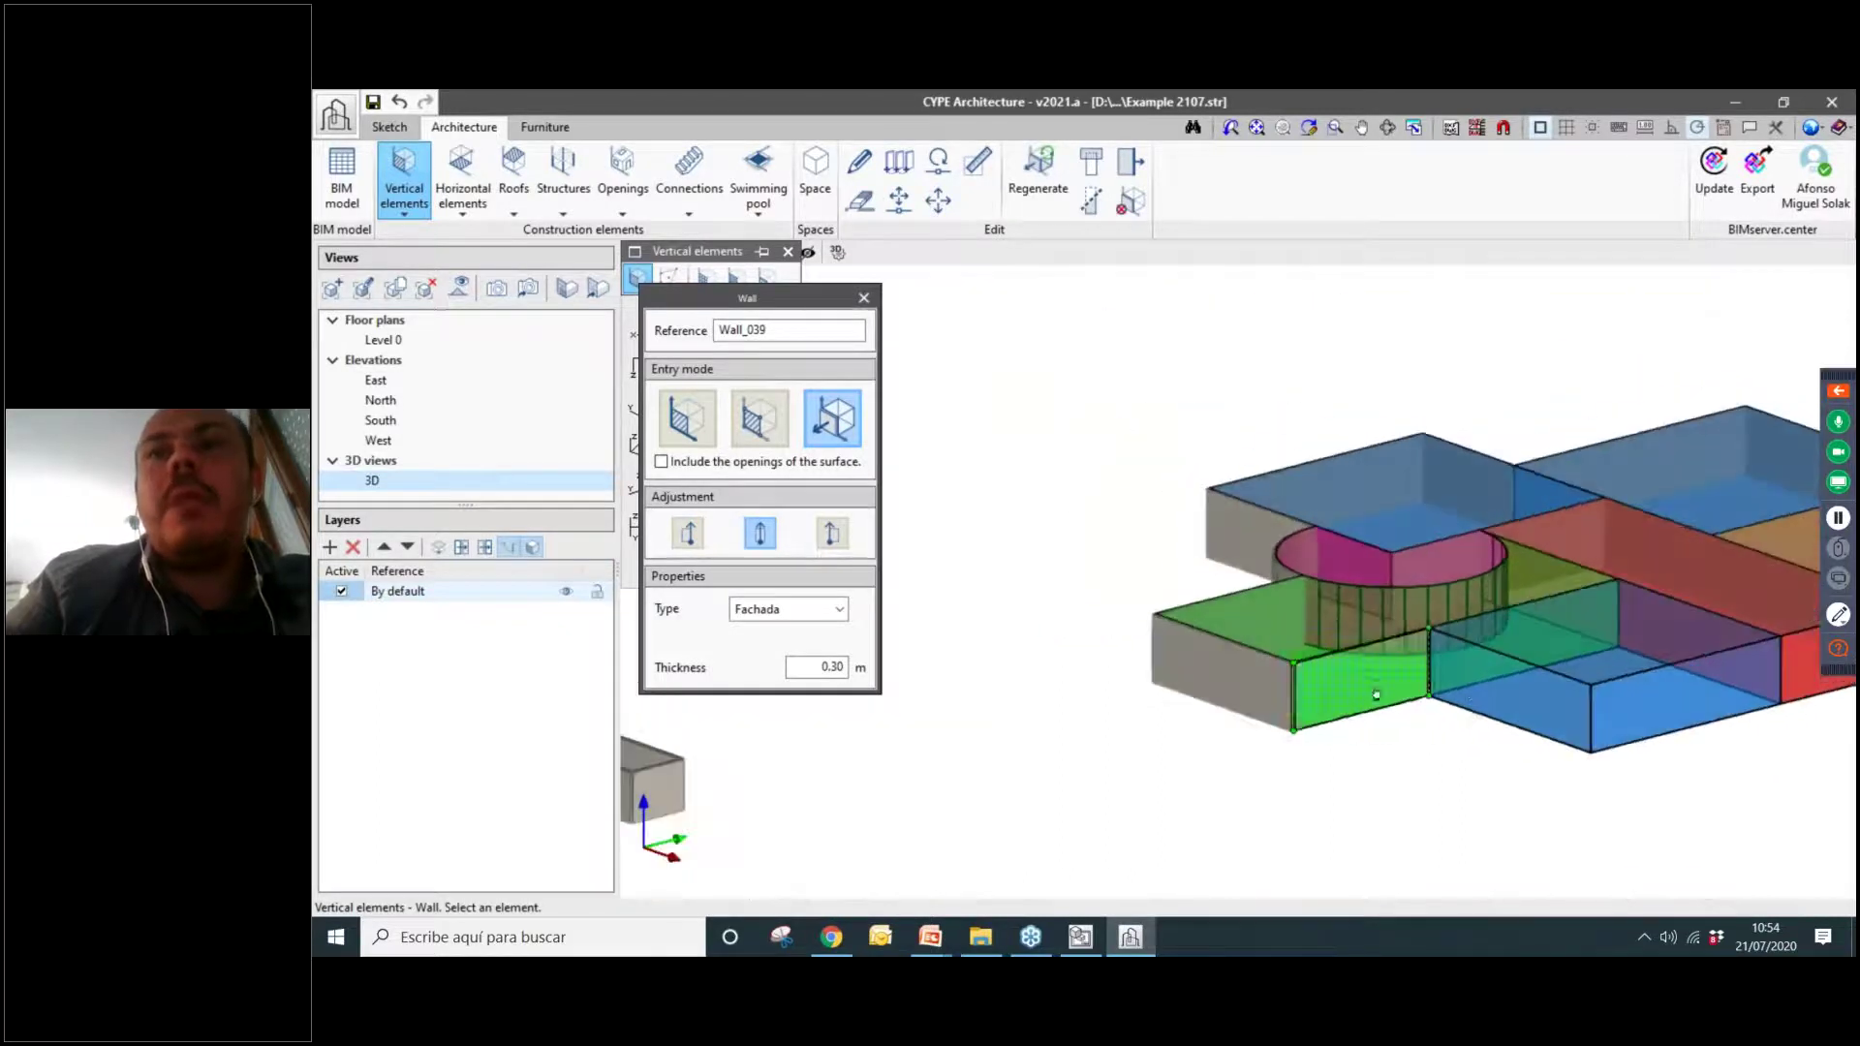
middle_click_drag(1531, 739, 1208, 716)
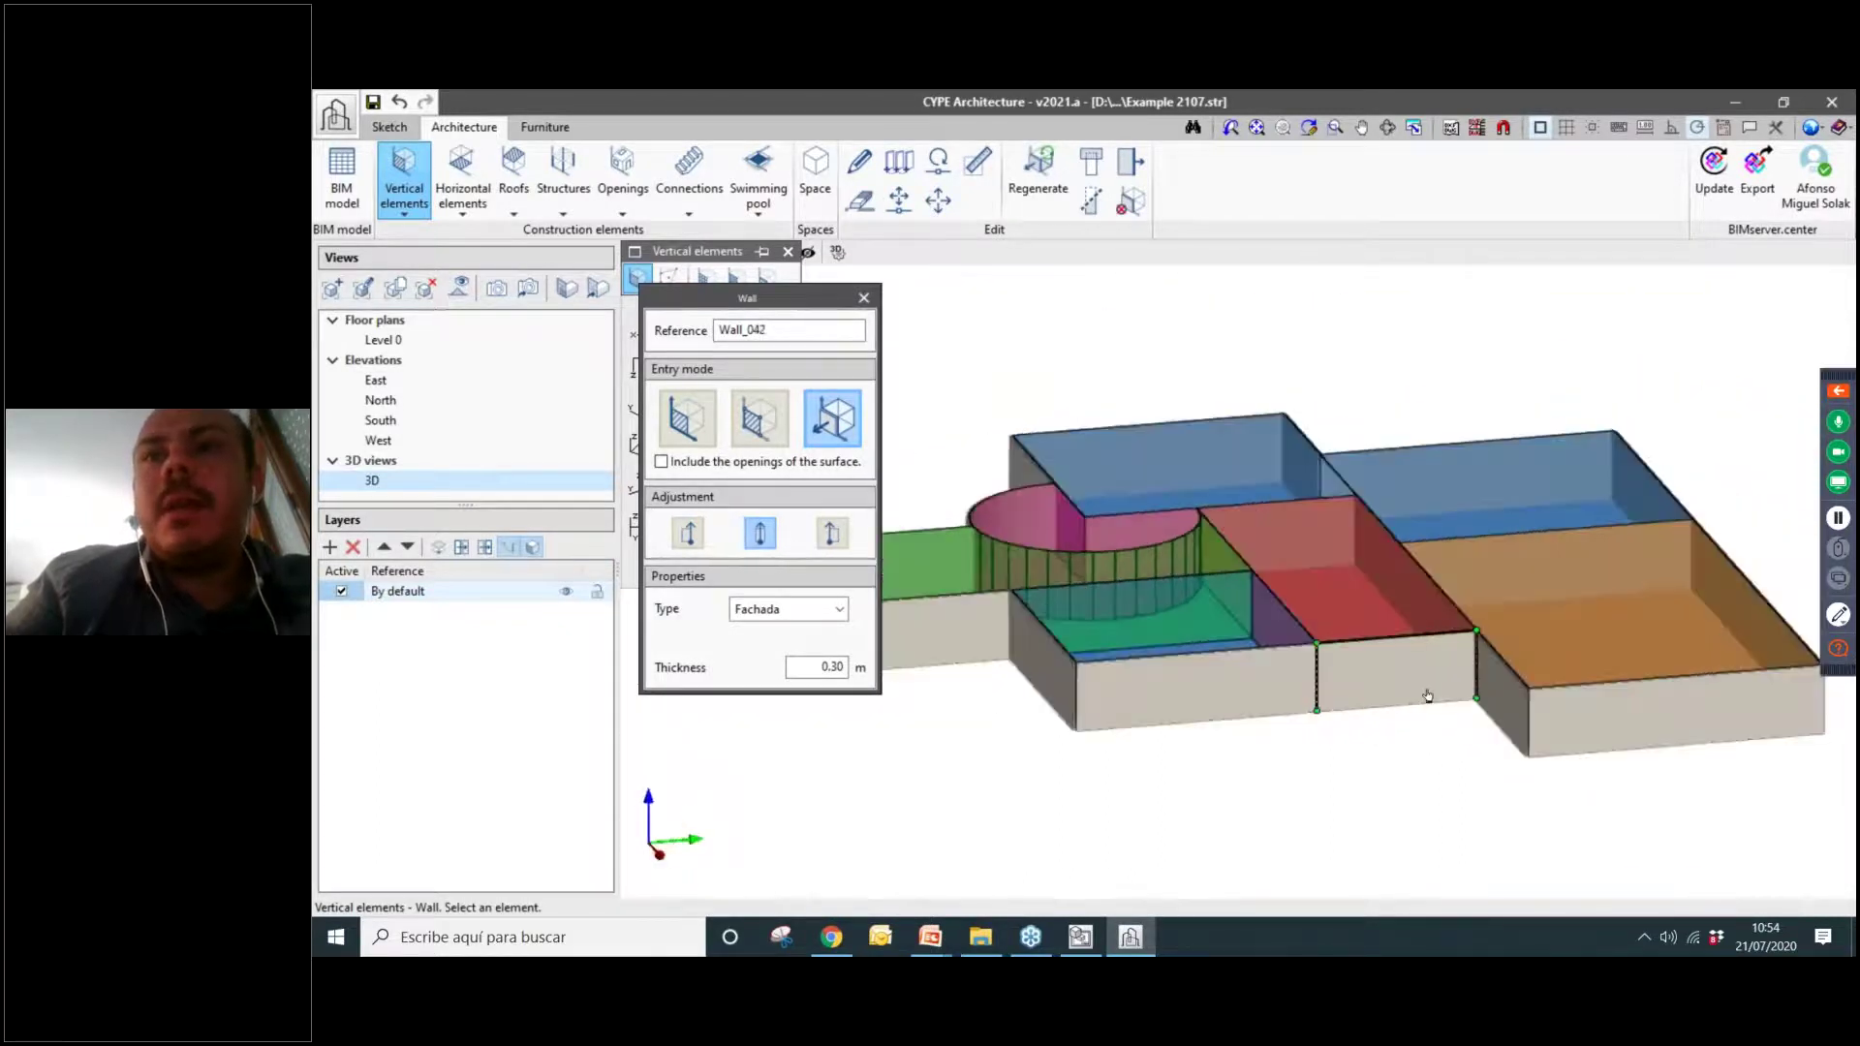
Create Fachada walls on the interior faces that separate the red, orange and blue room volumes.
middle_click_drag(1486, 747, 1175, 652, "shift")
scroll(1215, 734, "down", 3)
scroll(1177, 640, "up", 5)
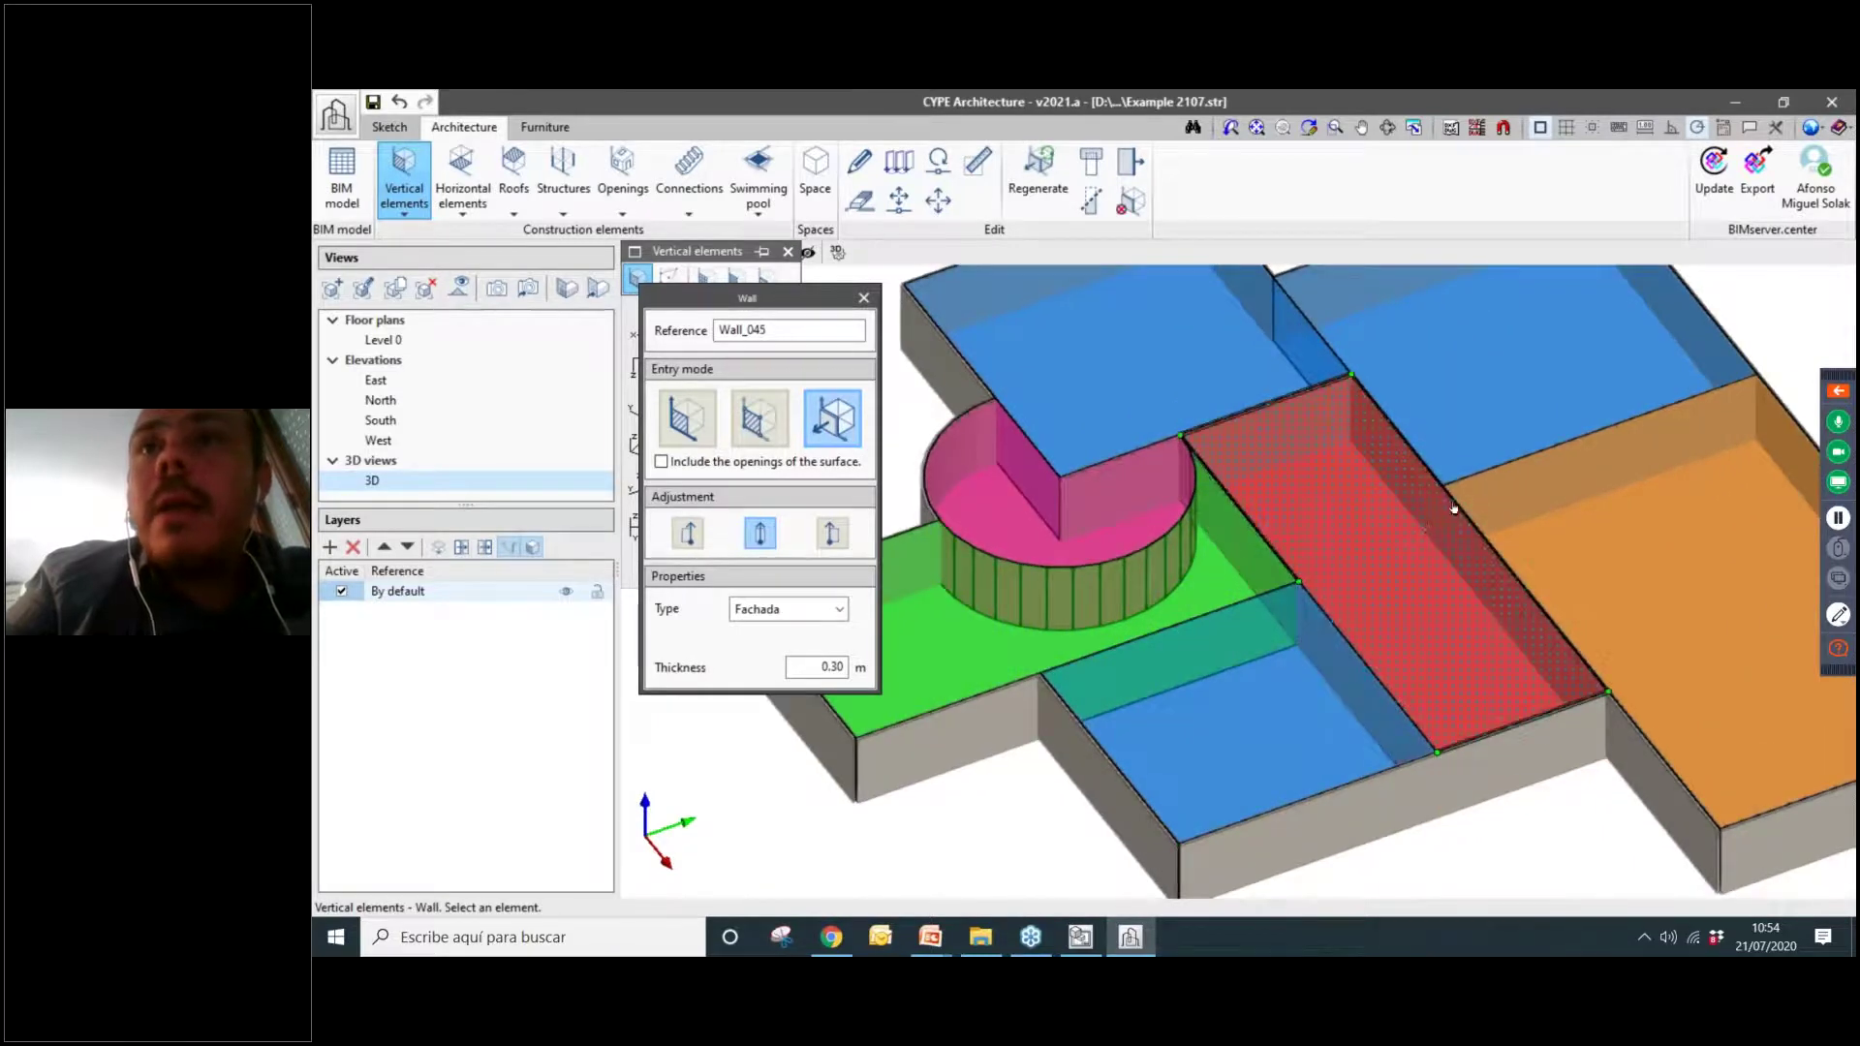
left_click(1454, 463)
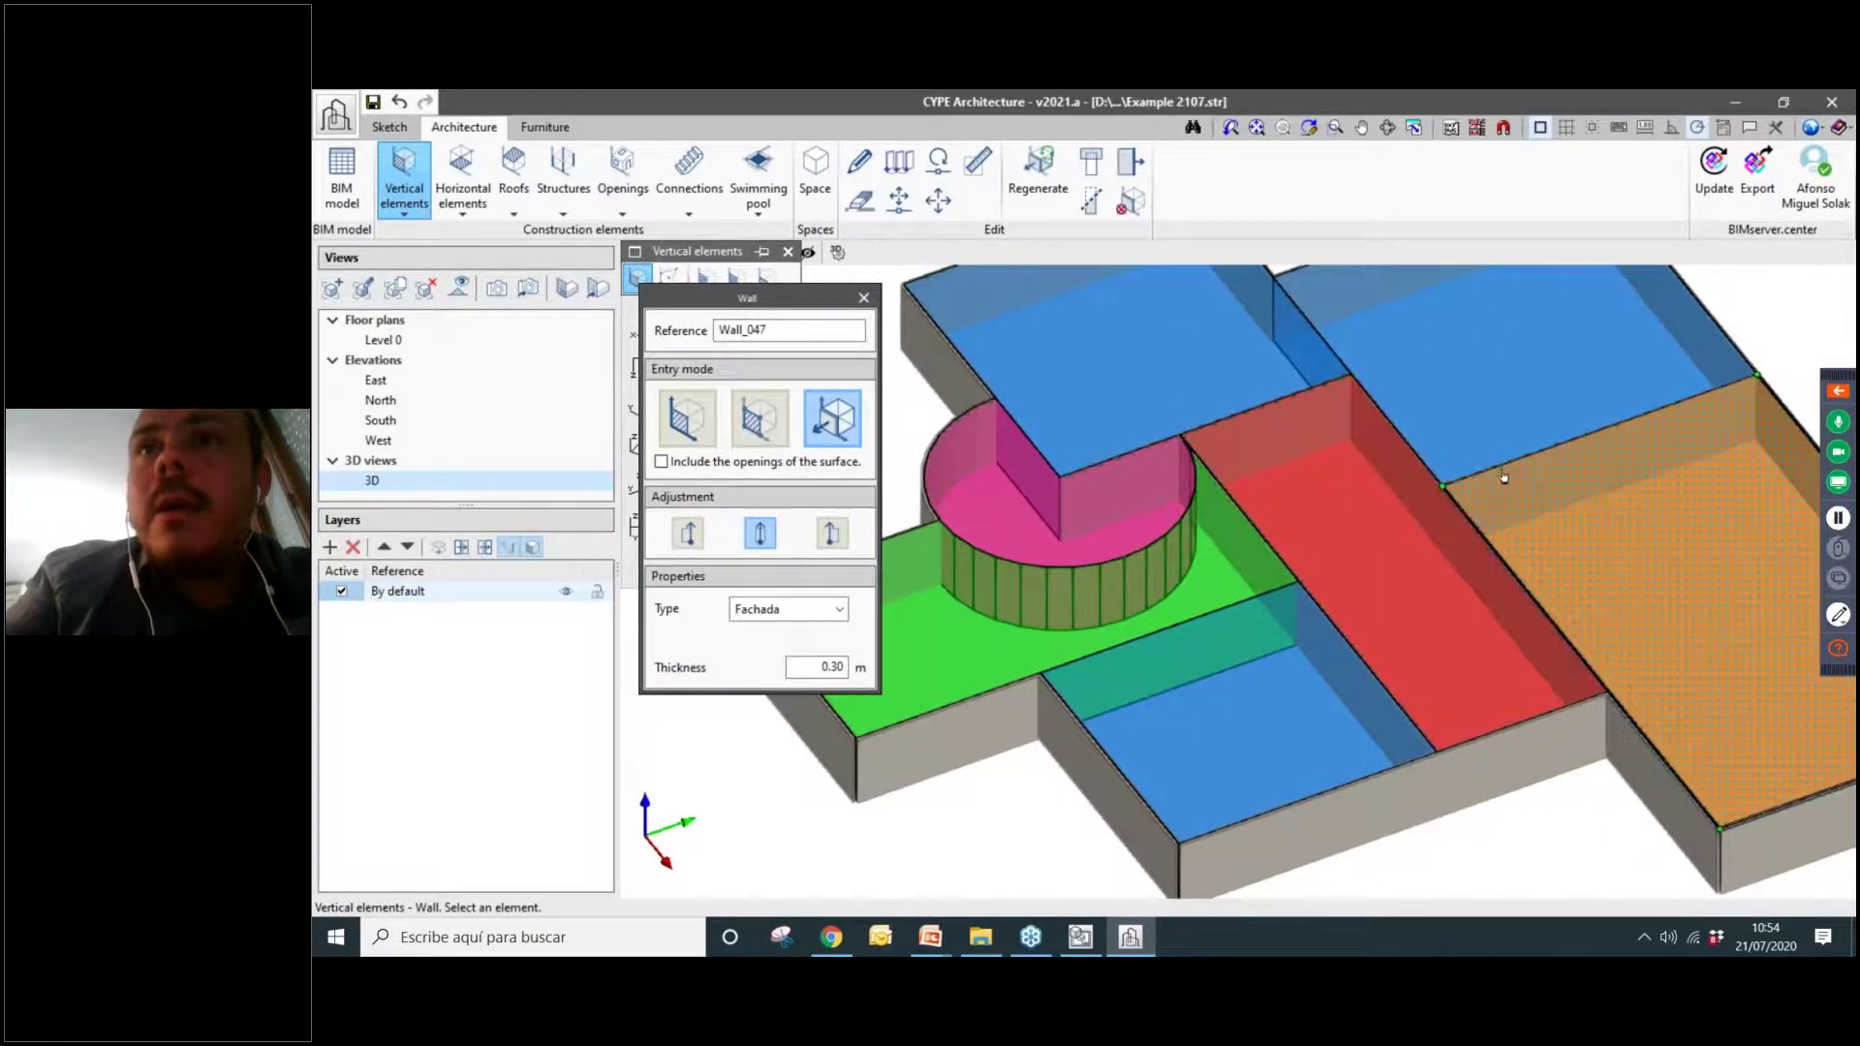
scroll(1434, 460, "down", 5)
scroll(1351, 438, "up", 5)
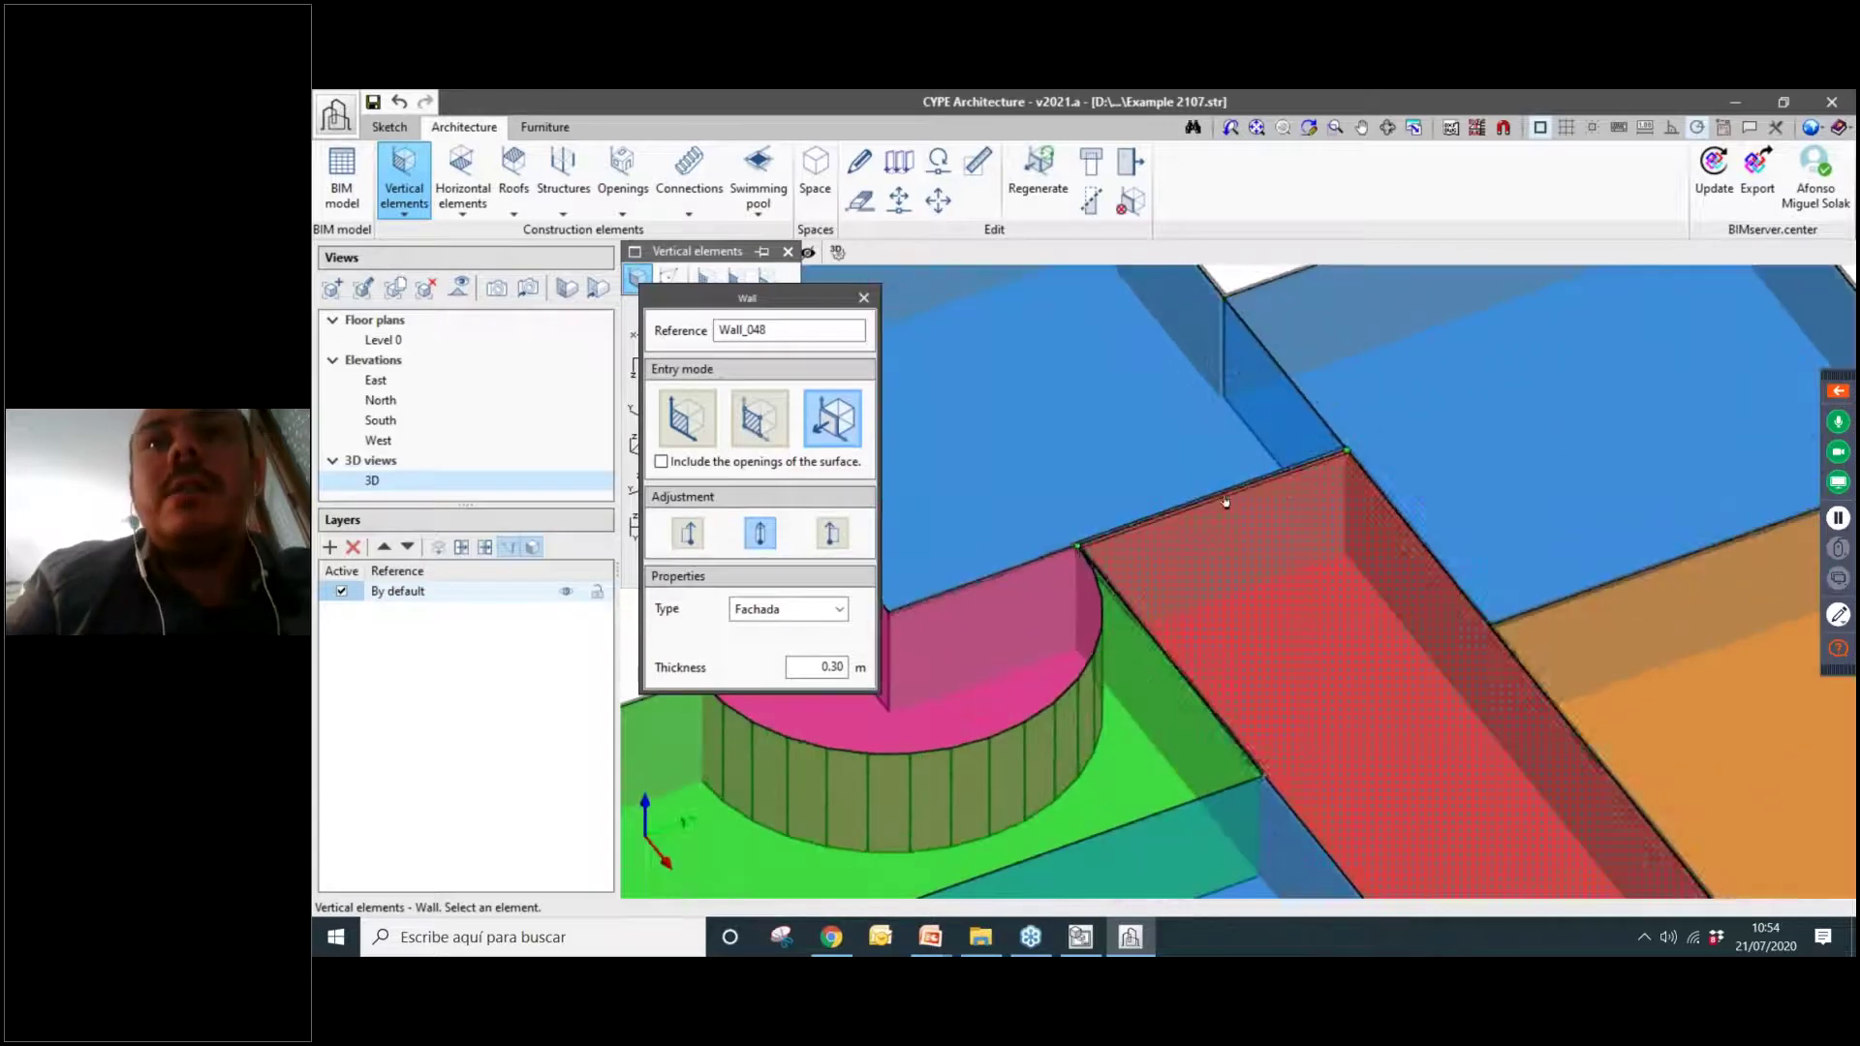
left_click(1228, 499)
Add a Fachada wall where the blue volume's corner cuts into the magenta cylinder, and review the whole set of walls.
scroll(1226, 494, "down", 4)
scroll(1257, 434, "up", 1)
scroll(1250, 582, "down", 1)
left_click(1247, 590)
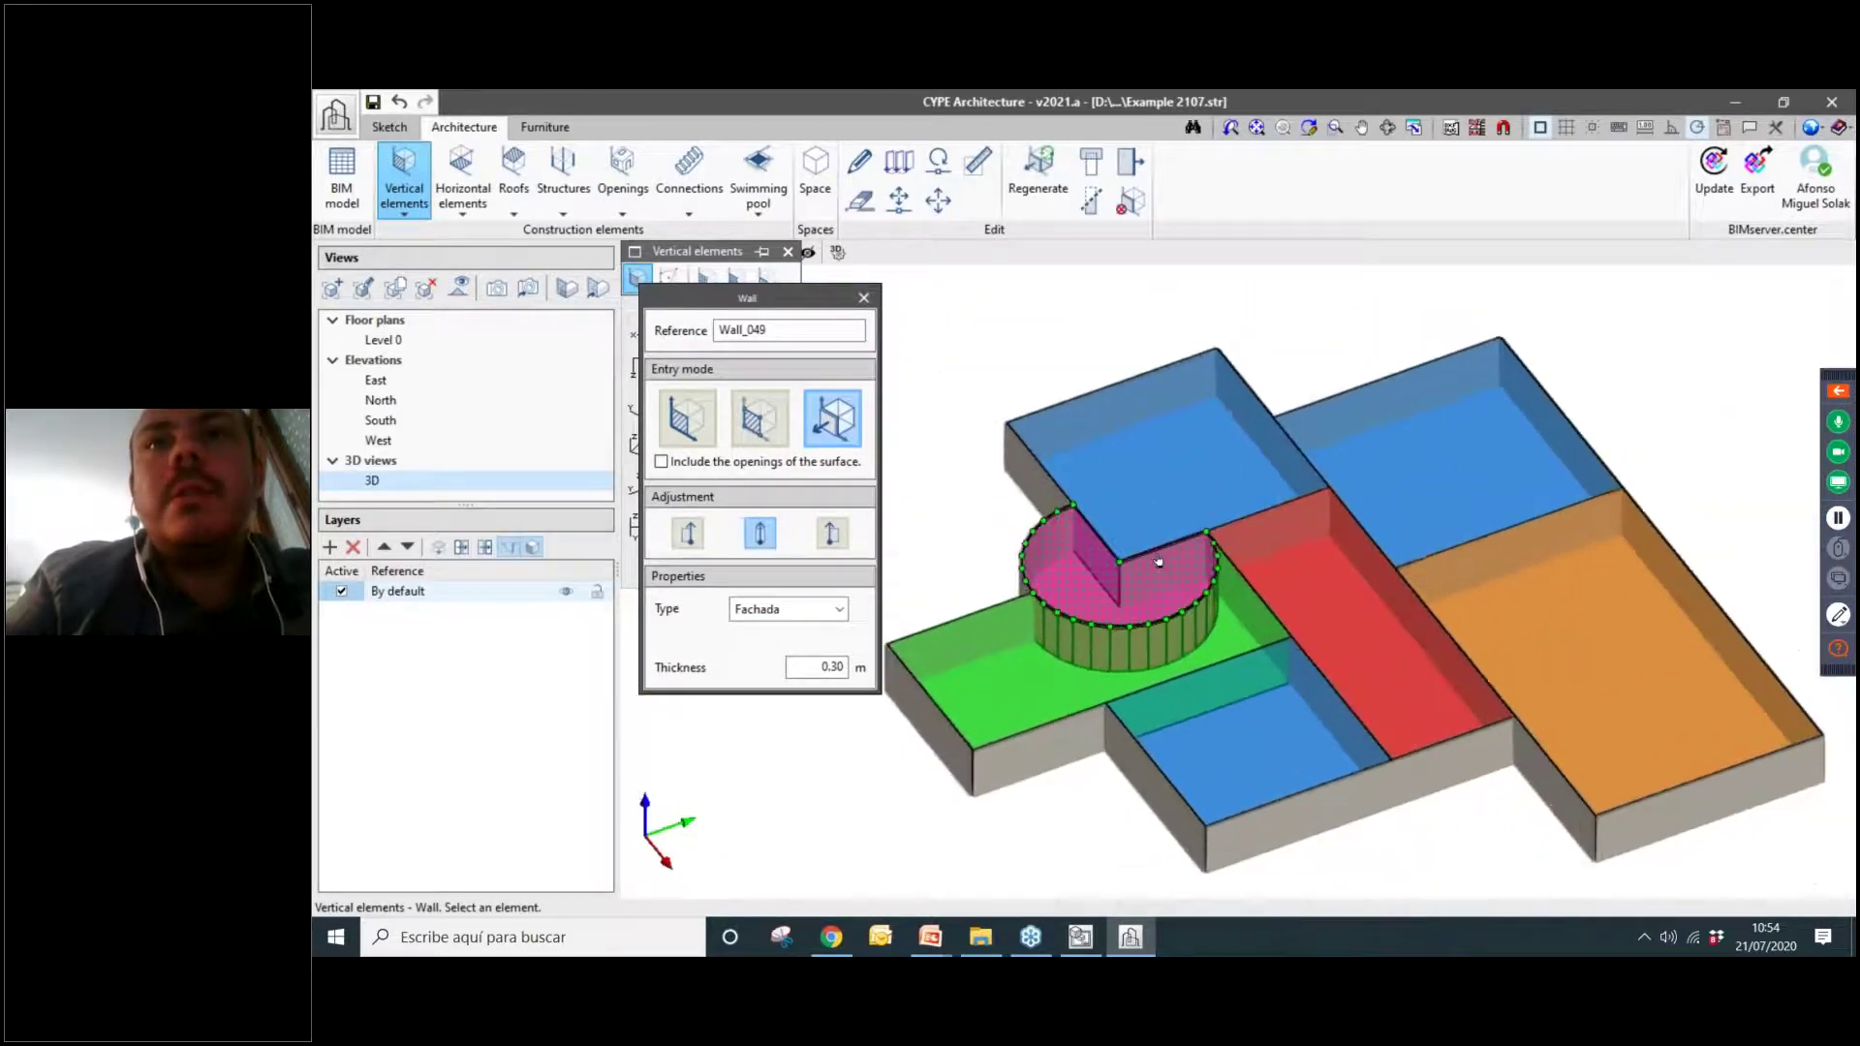
scroll(1080, 533, "up", 3)
scroll(1082, 539, "up", 4)
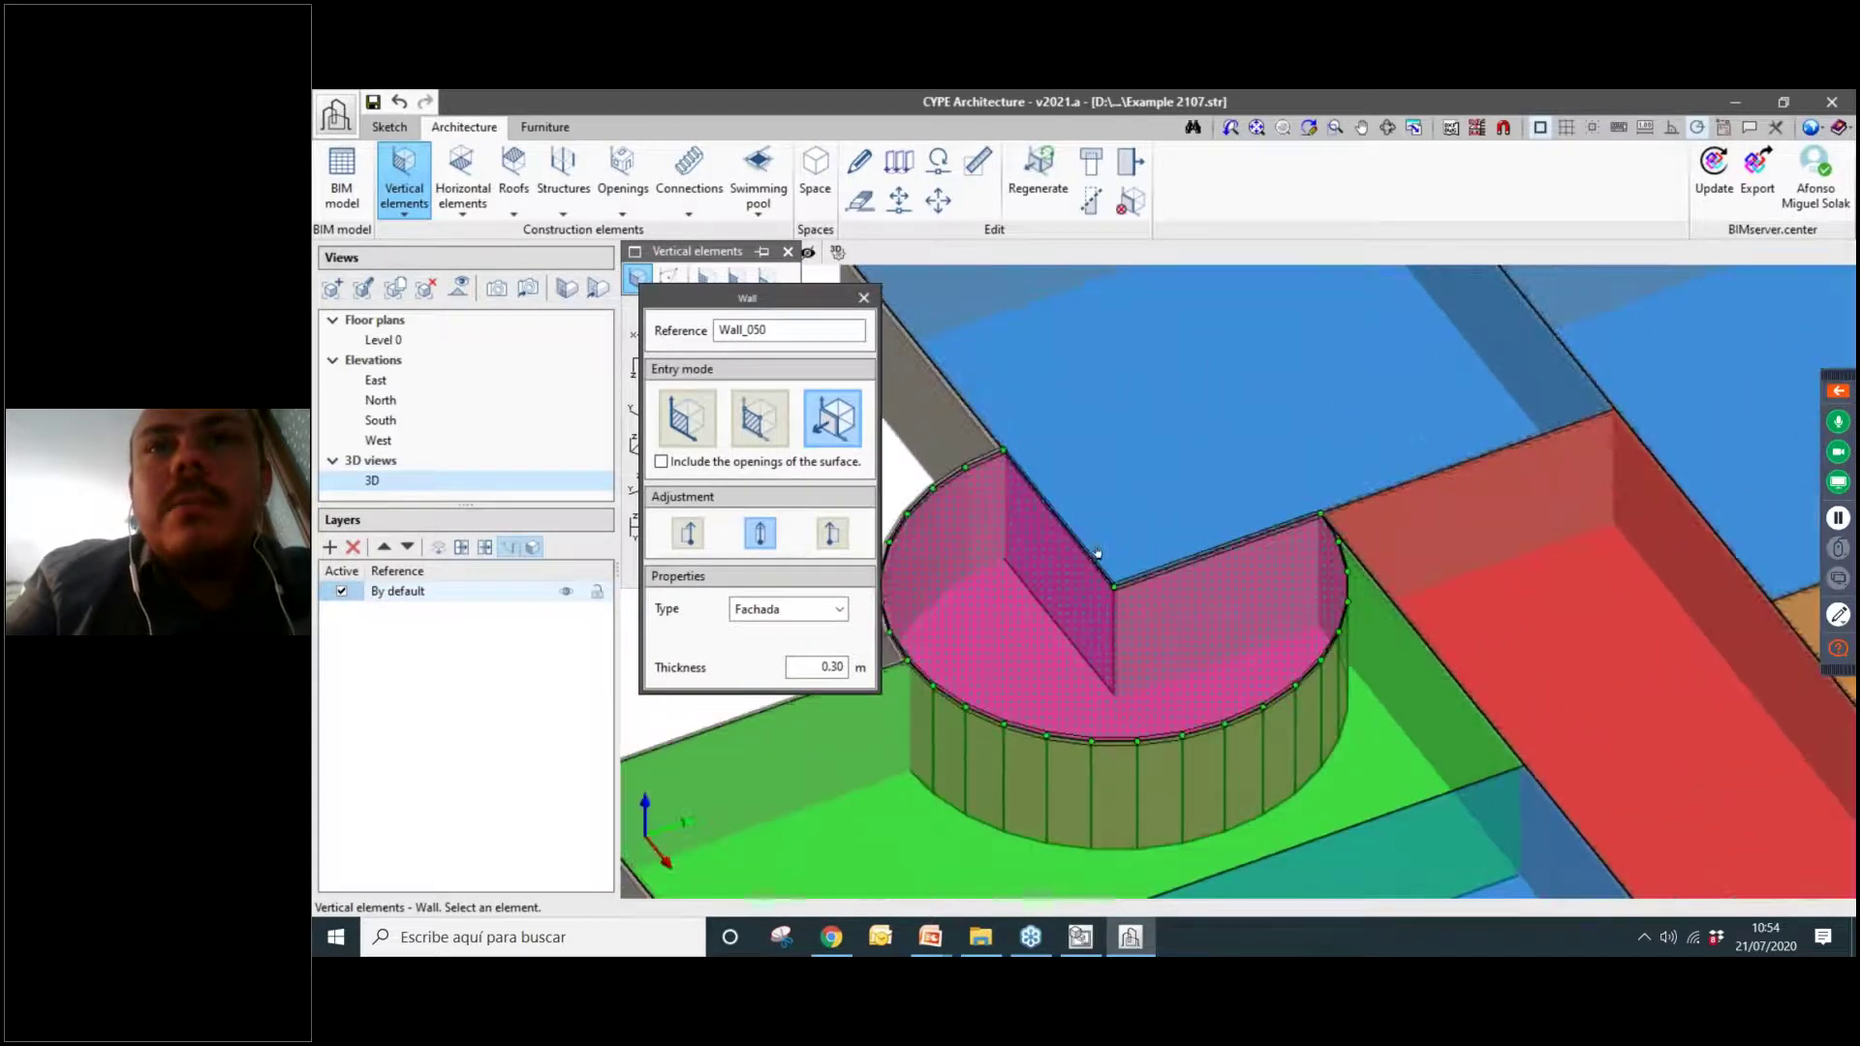
scroll(1091, 546, "down", 10)
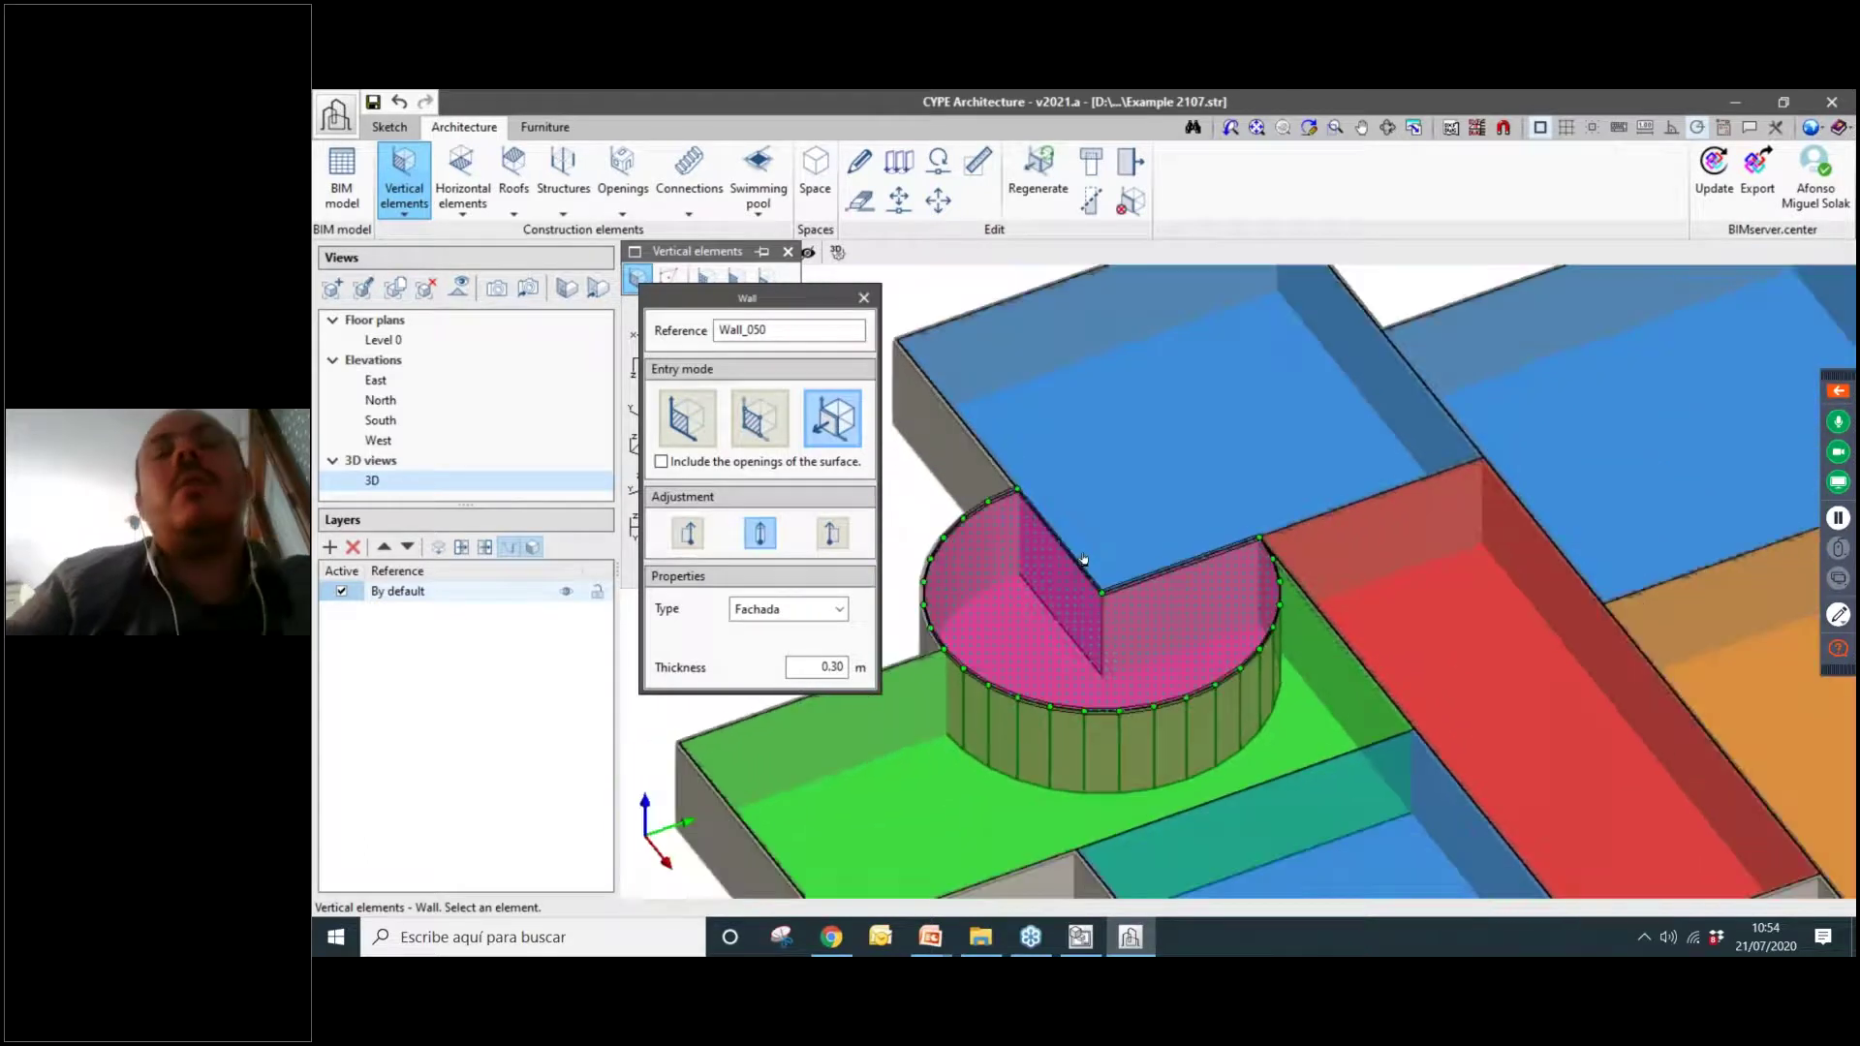
middle_click_drag(1279, 721, 1295, 708)
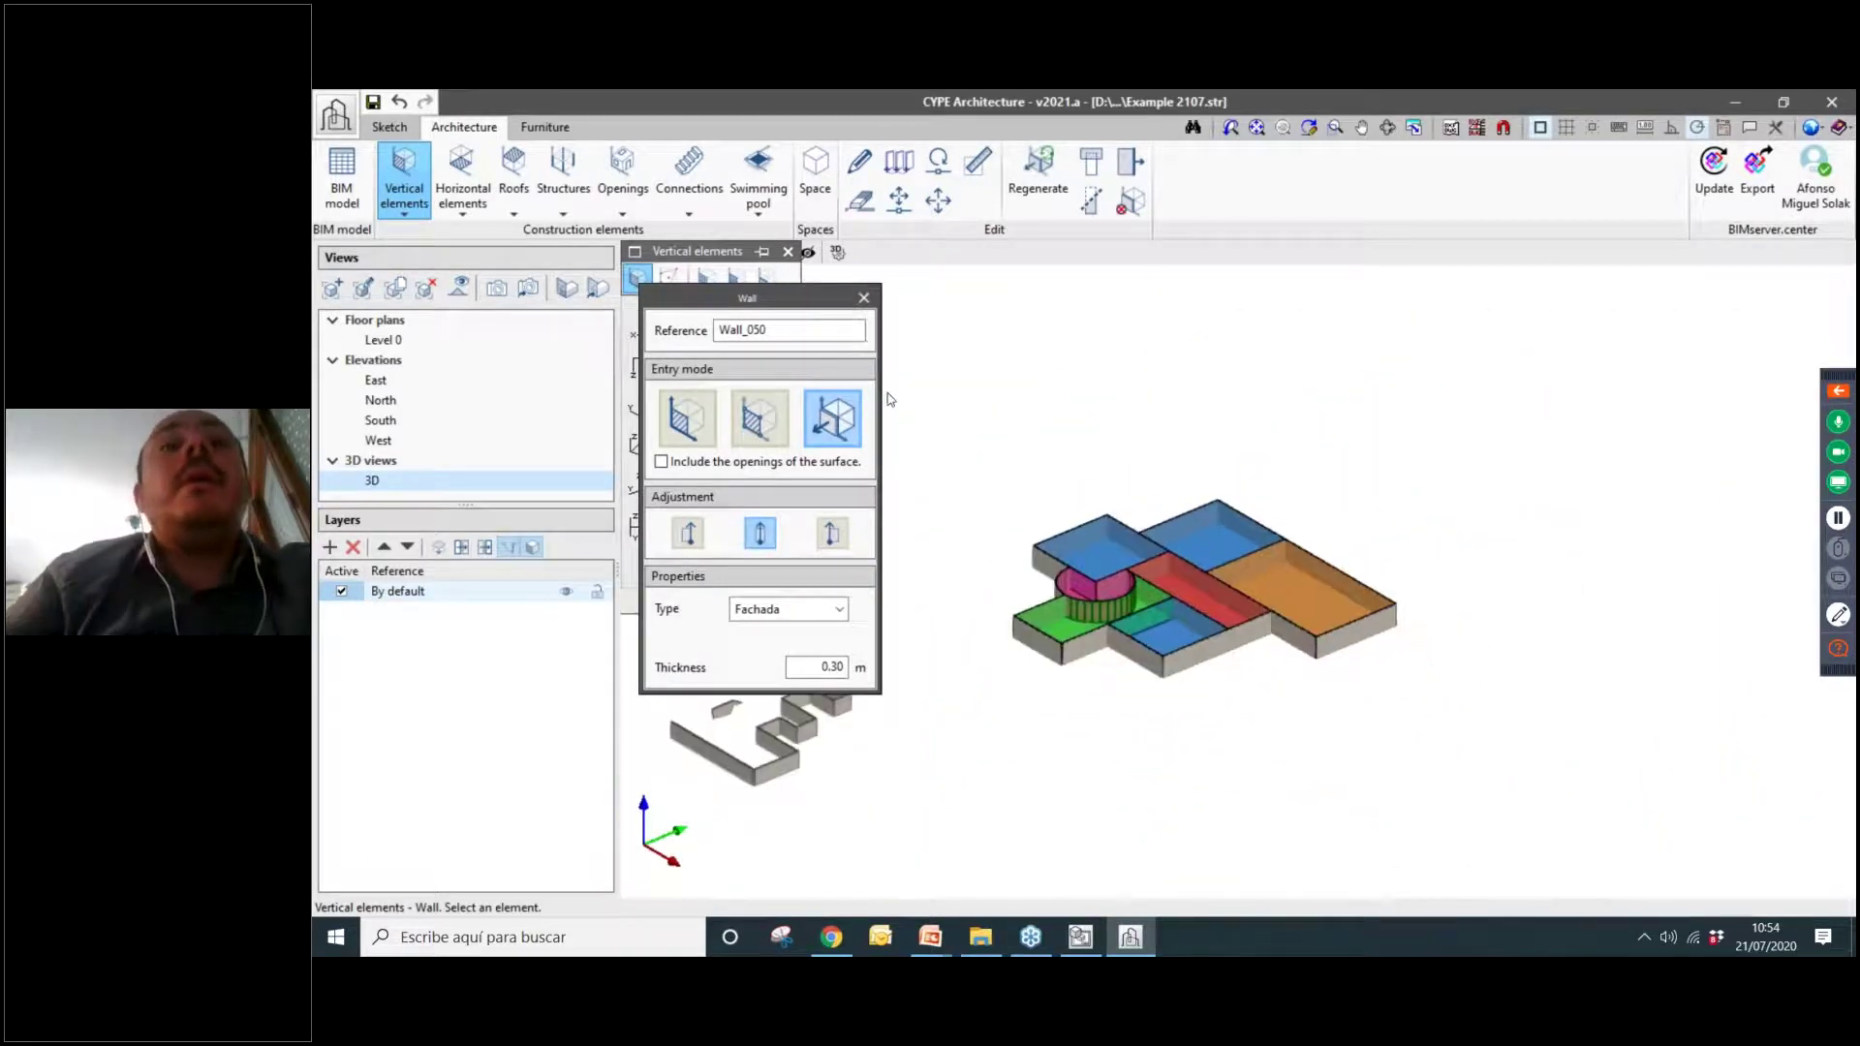
Draw a four-sided Internal floor slab, 0.50 m thick, by polyline on the free ground in front of the room volumes.
left_click(861, 300)
left_click(463, 185)
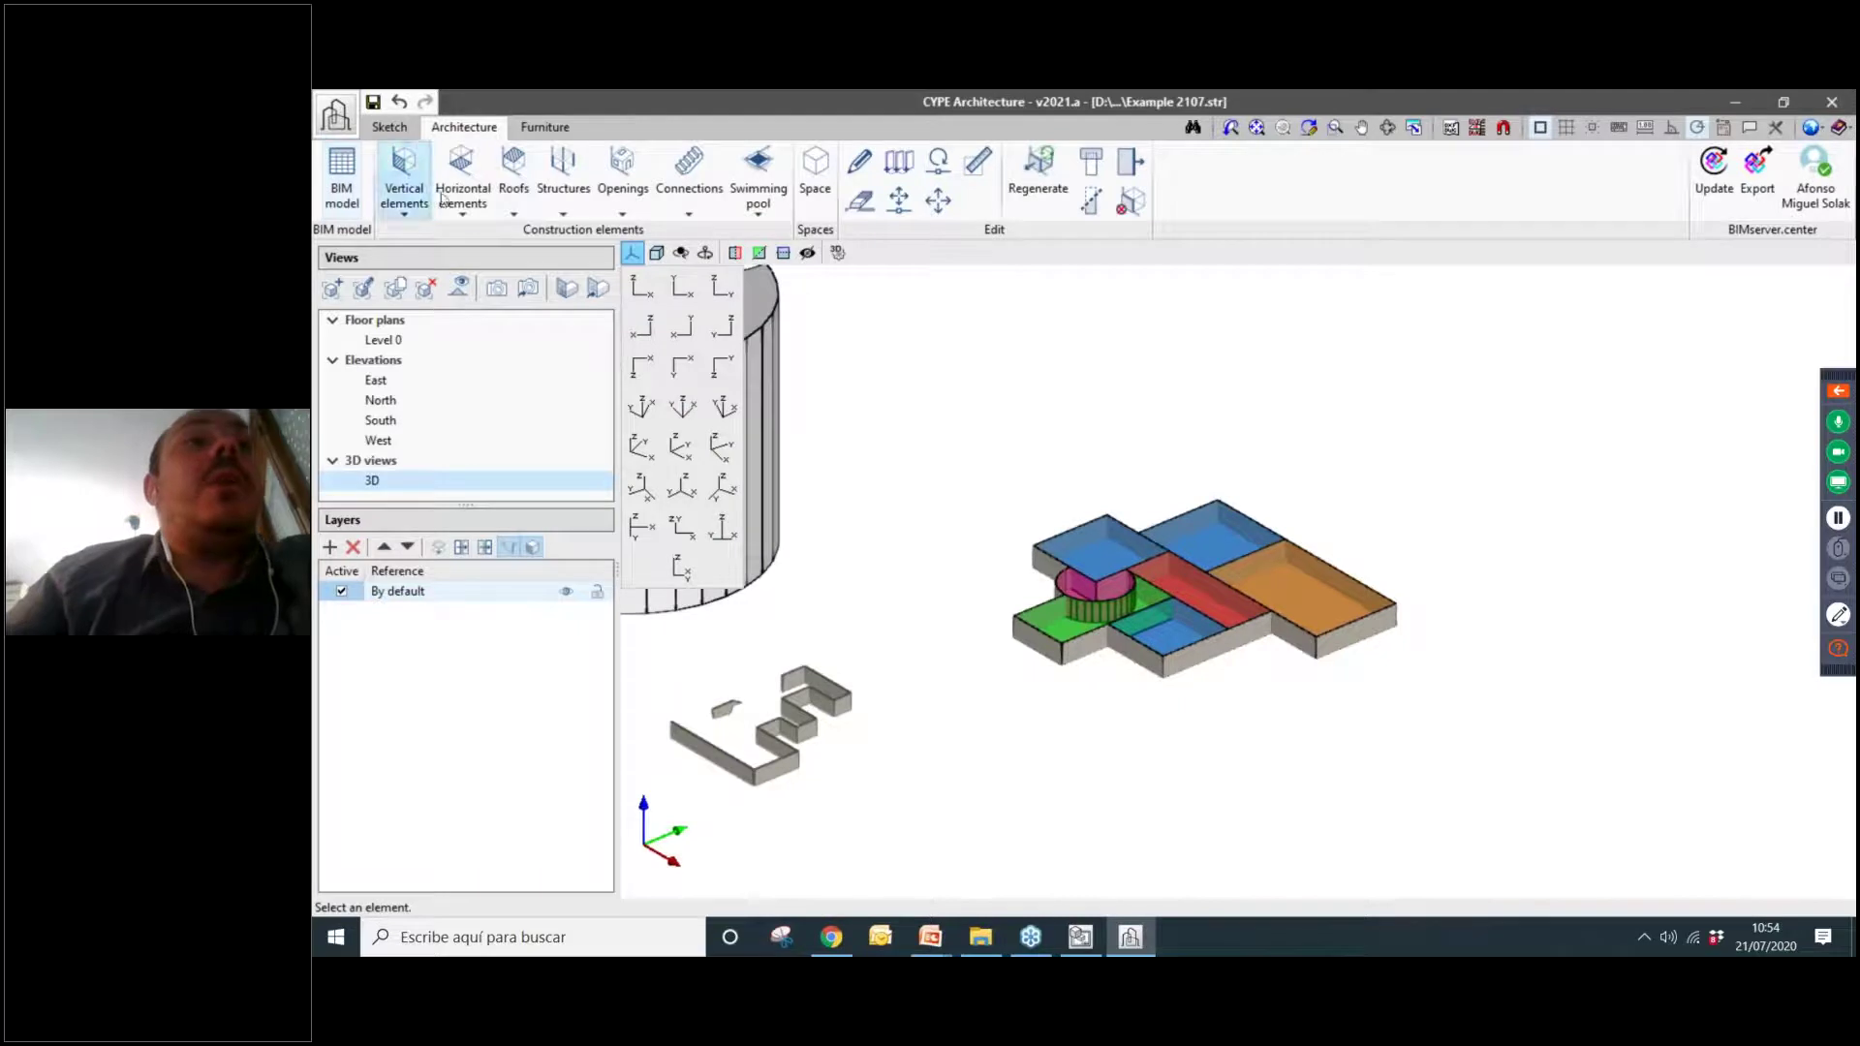
left_click(637, 279)
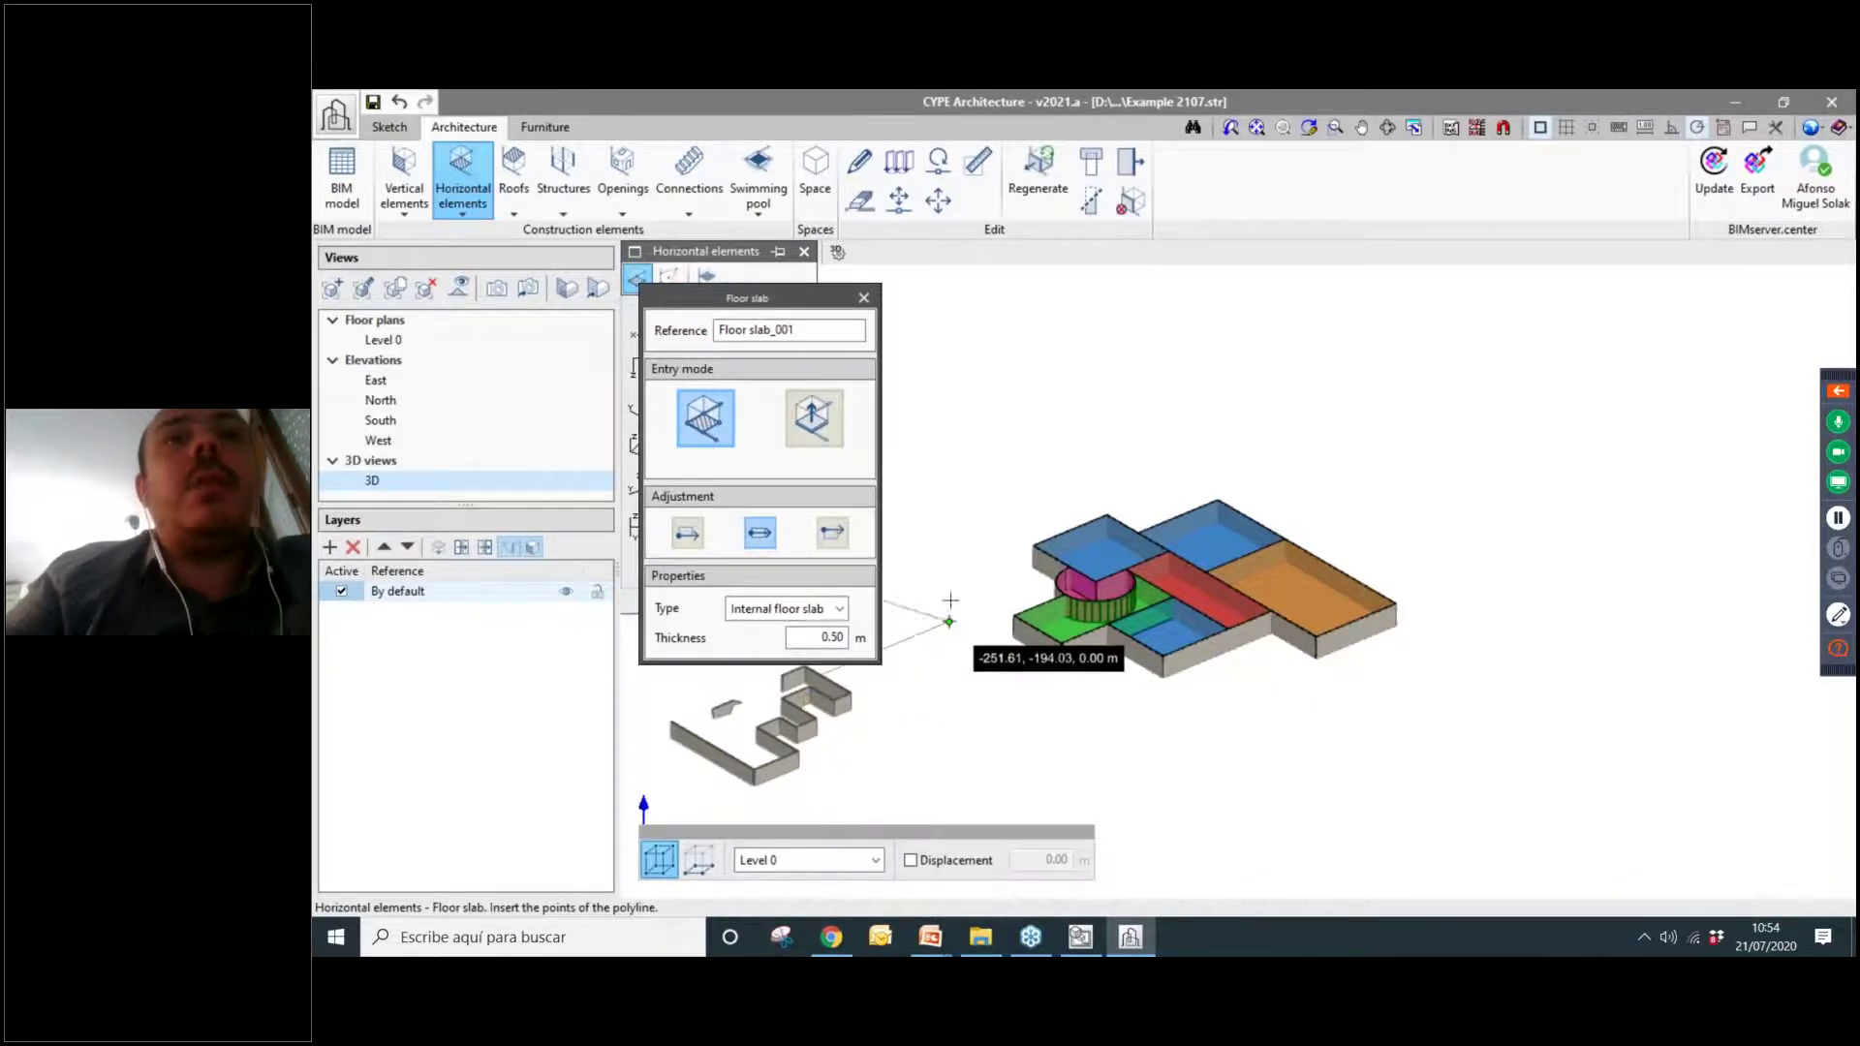
middle_click_drag(935, 594, 964, 436)
left_click(995, 558)
left_click(1062, 596)
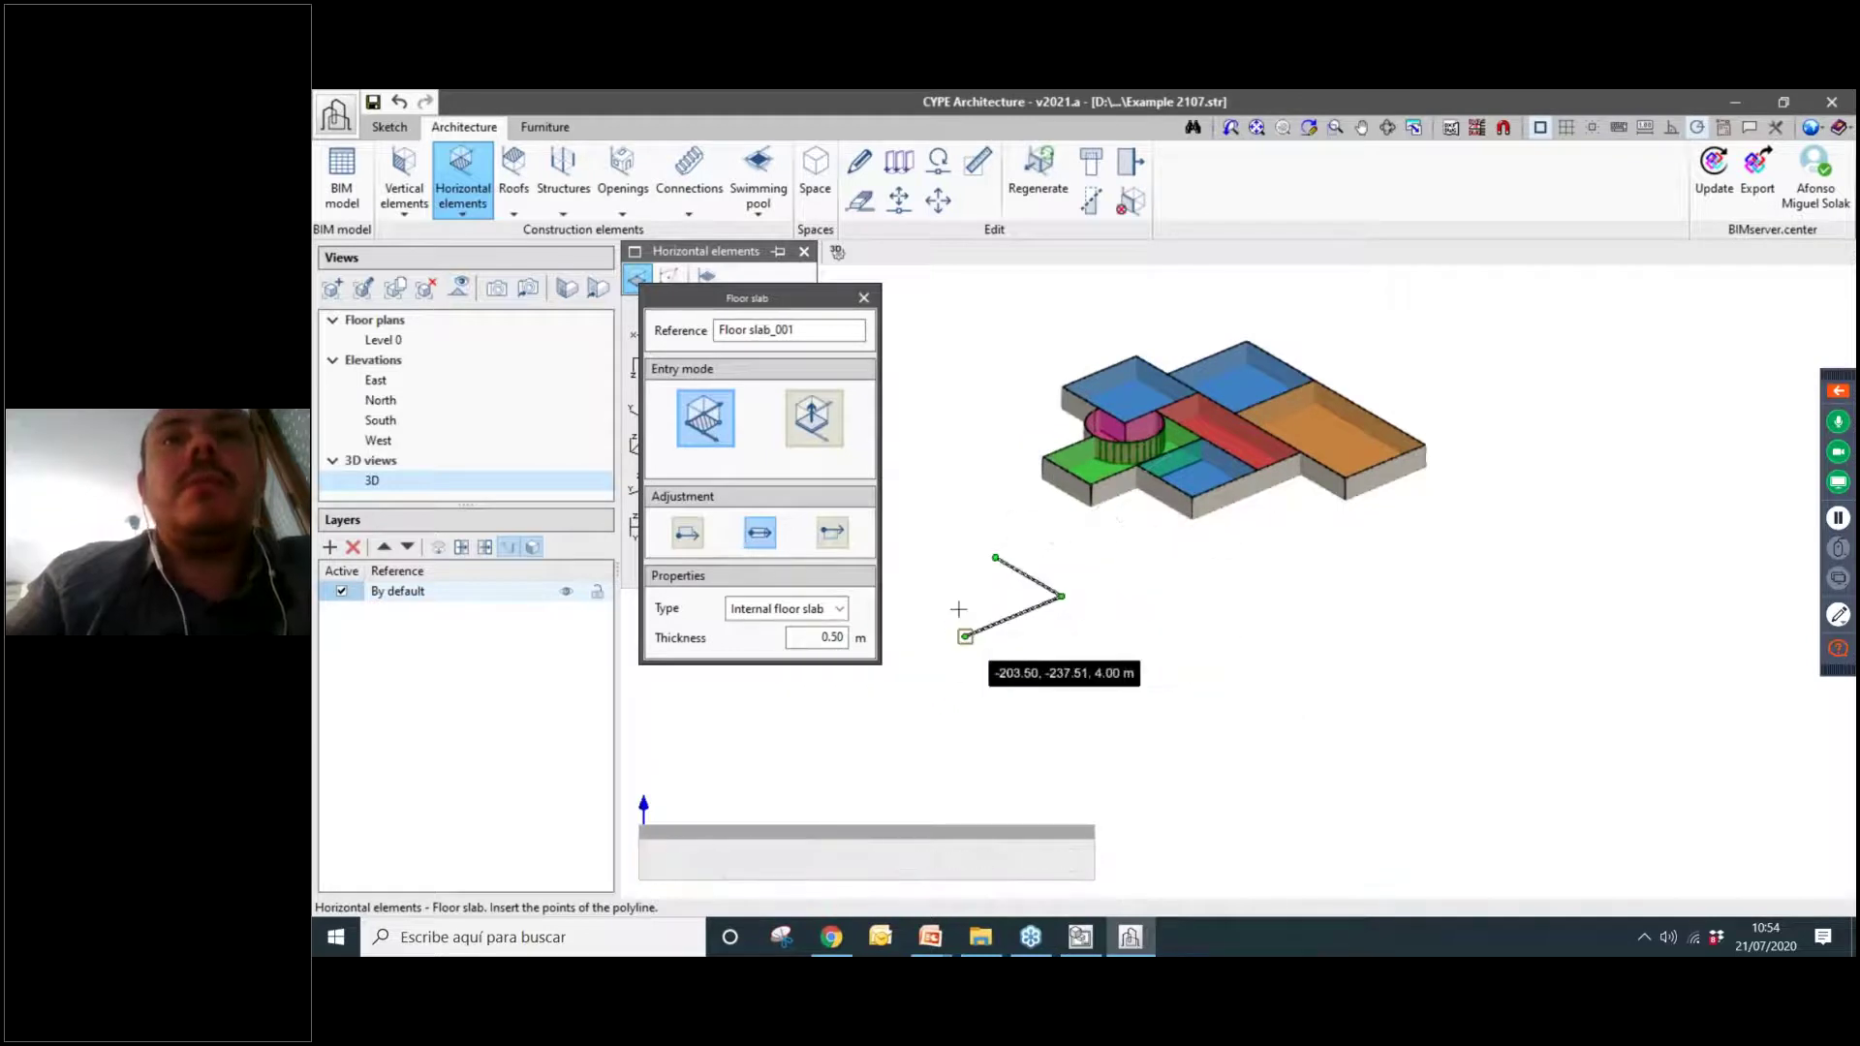
left_click(965, 636)
left_click(953, 559)
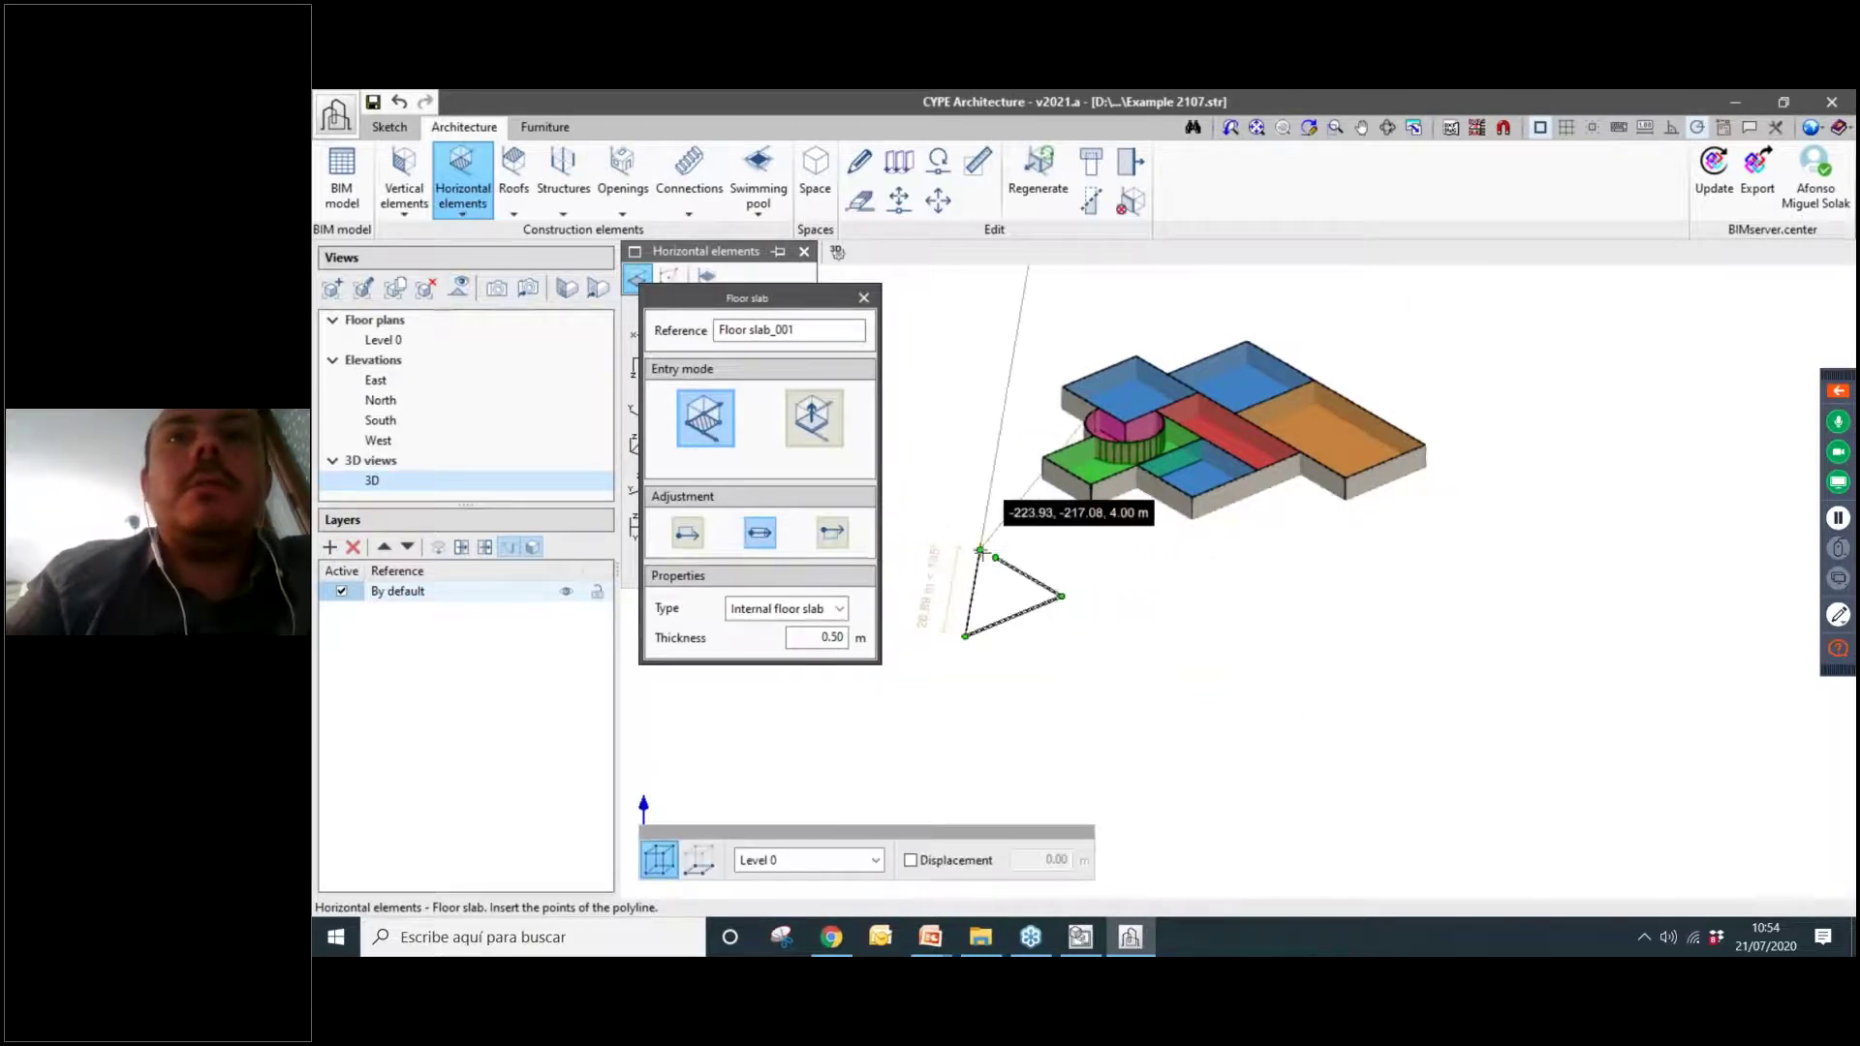
left_click(910, 604)
scroll(909, 605, "up", 2)
middle_click_drag(913, 607, 1092, 658)
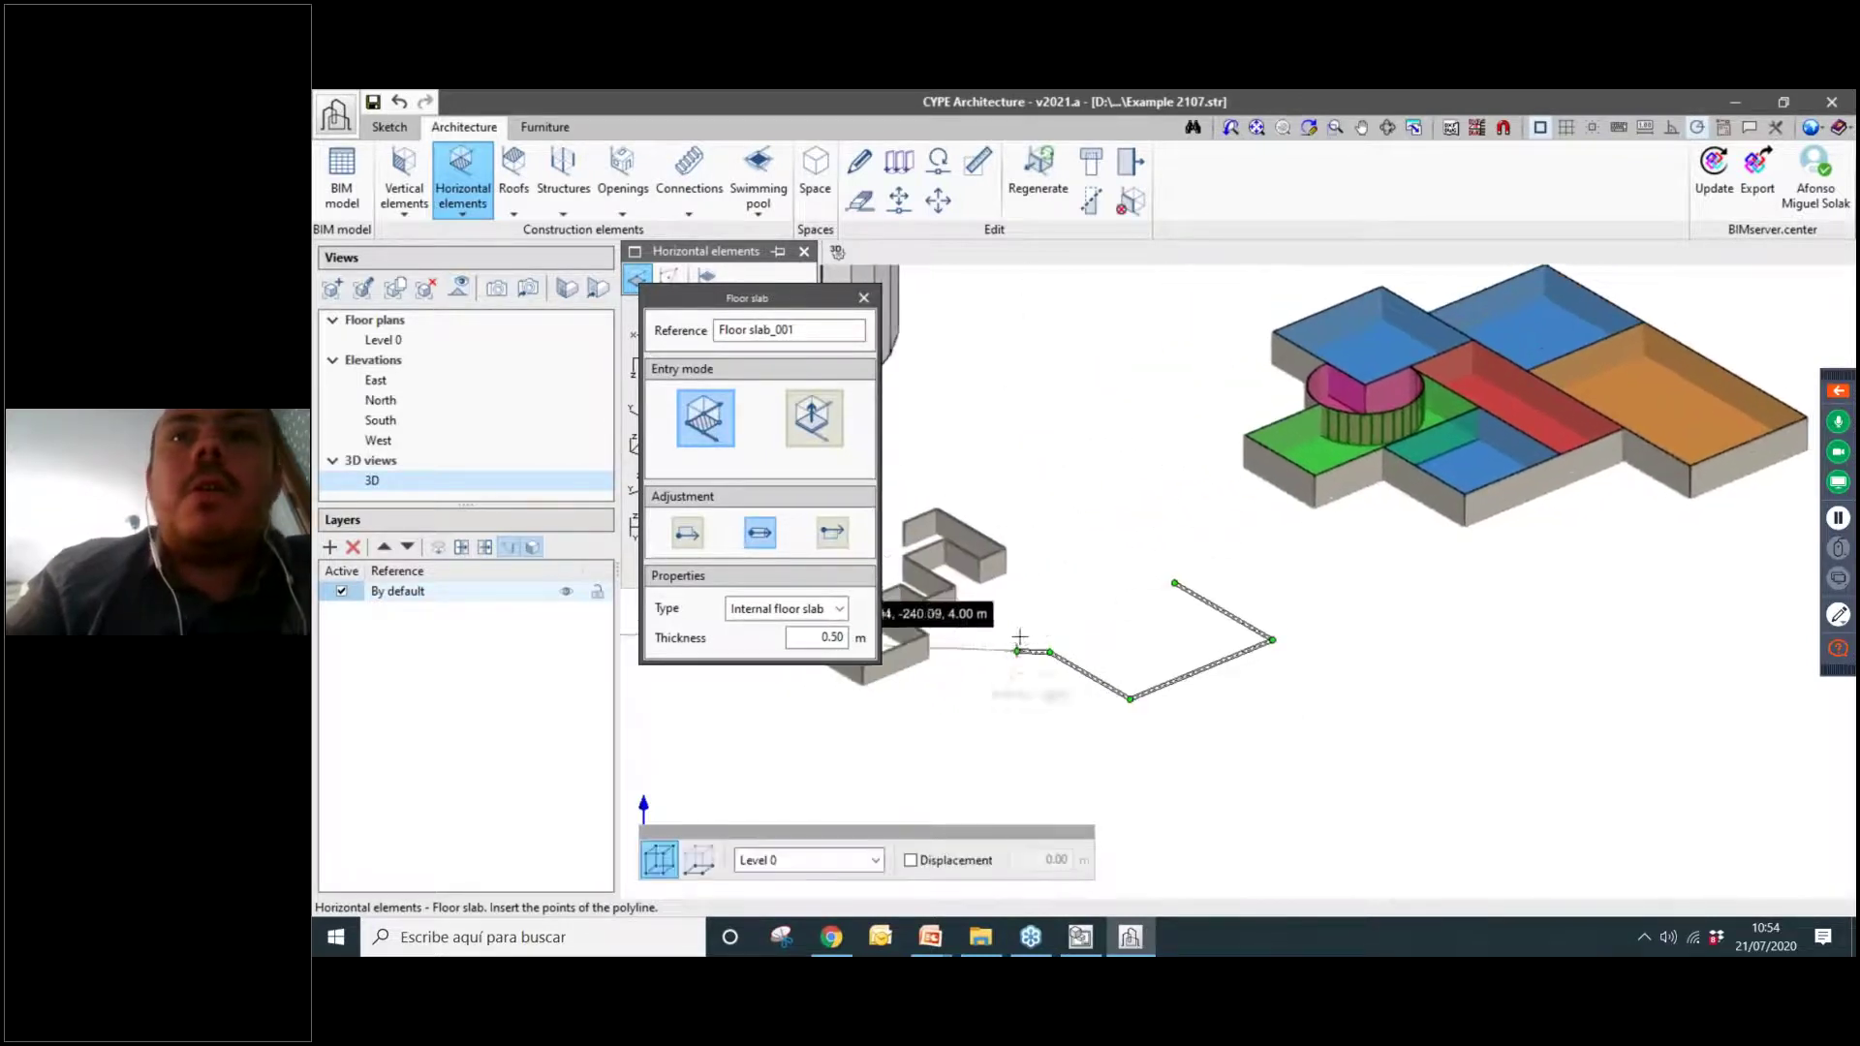
left_click(1174, 581)
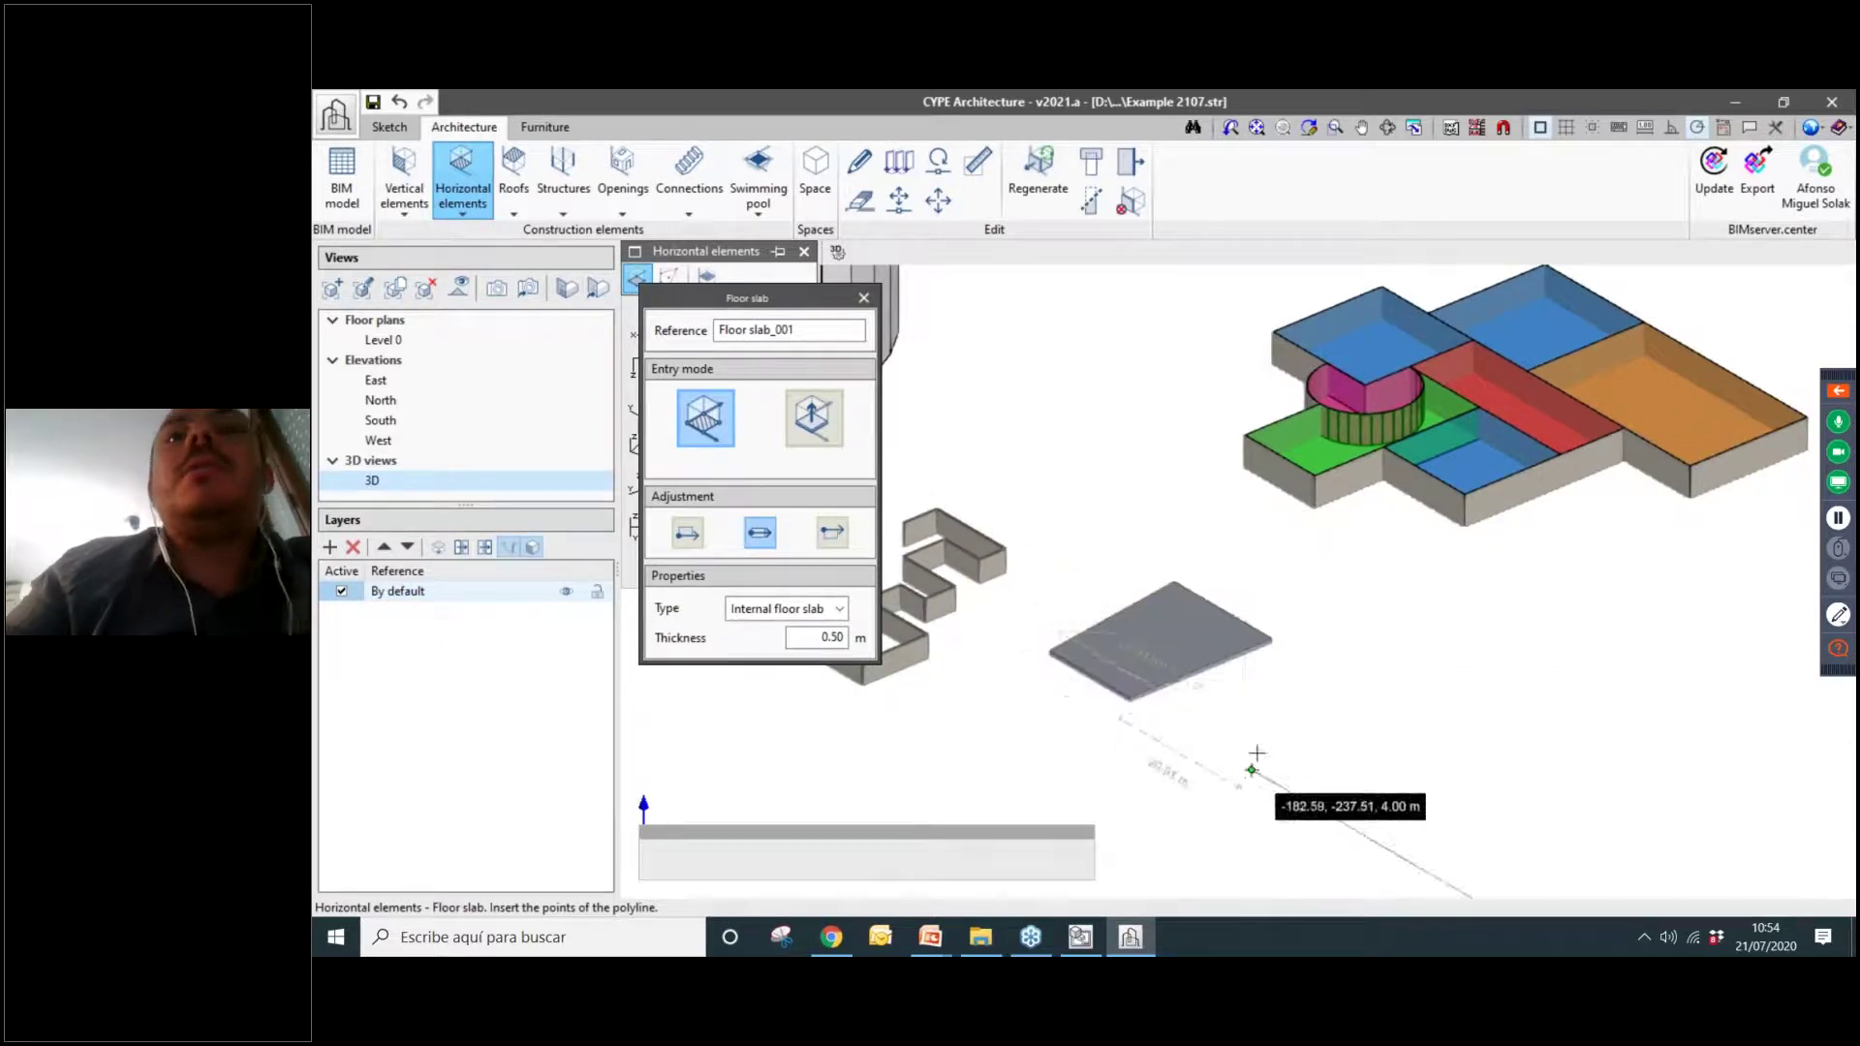
Examine the new slab and review the available floor slab types and the thickness setting.
scroll(1229, 752, "up", 2)
scroll(1211, 591, "down", 2)
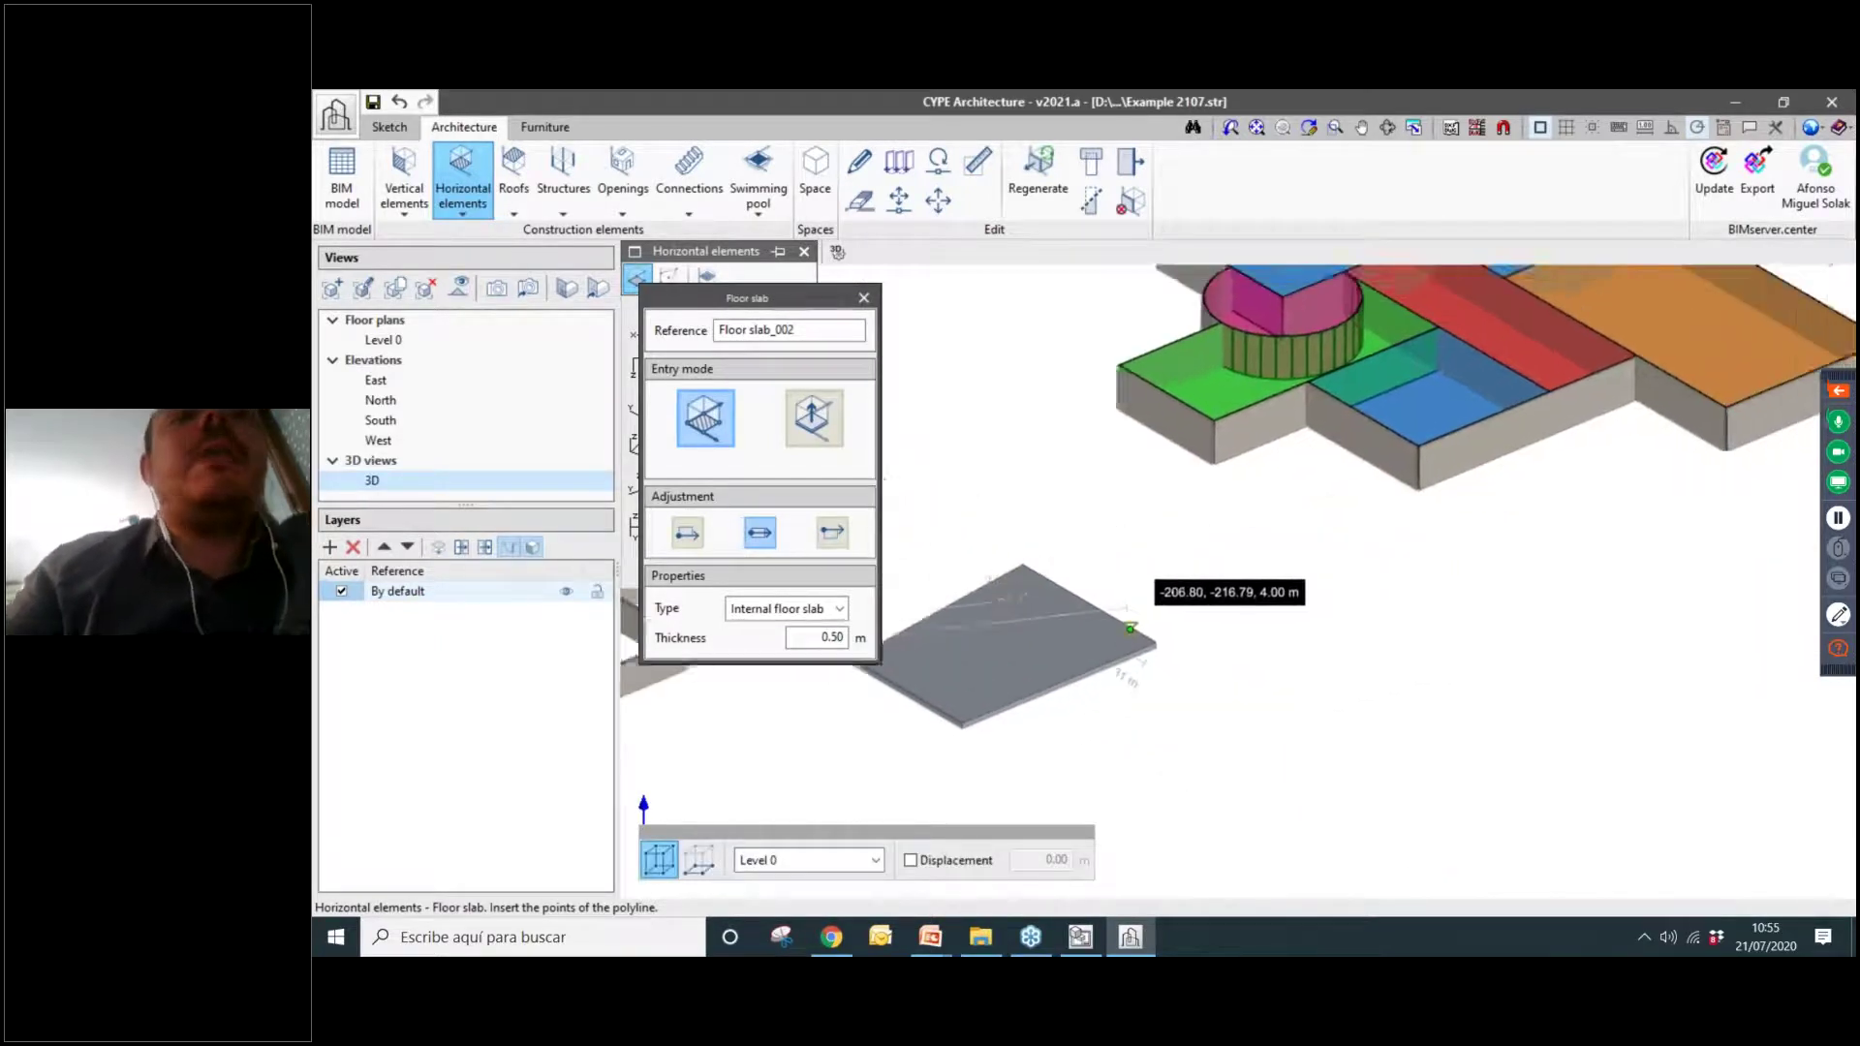
left_click(787, 609)
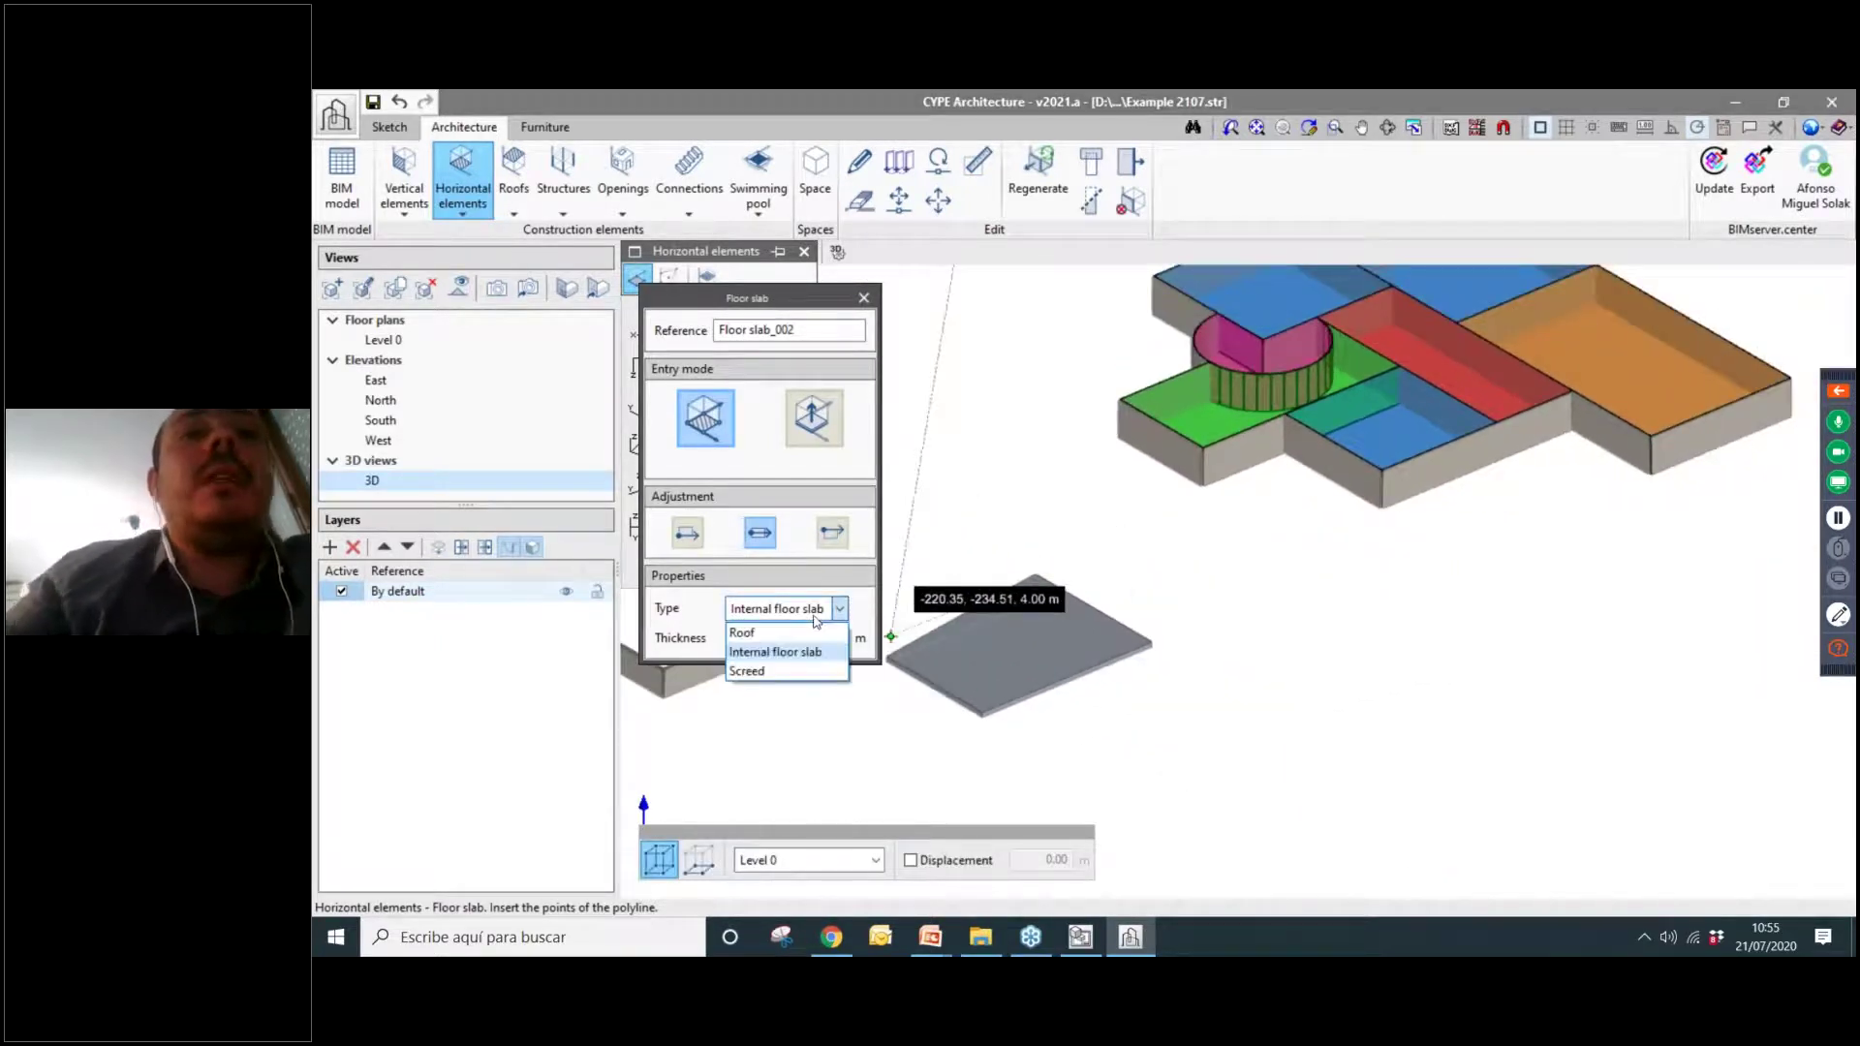
left_click(773, 652)
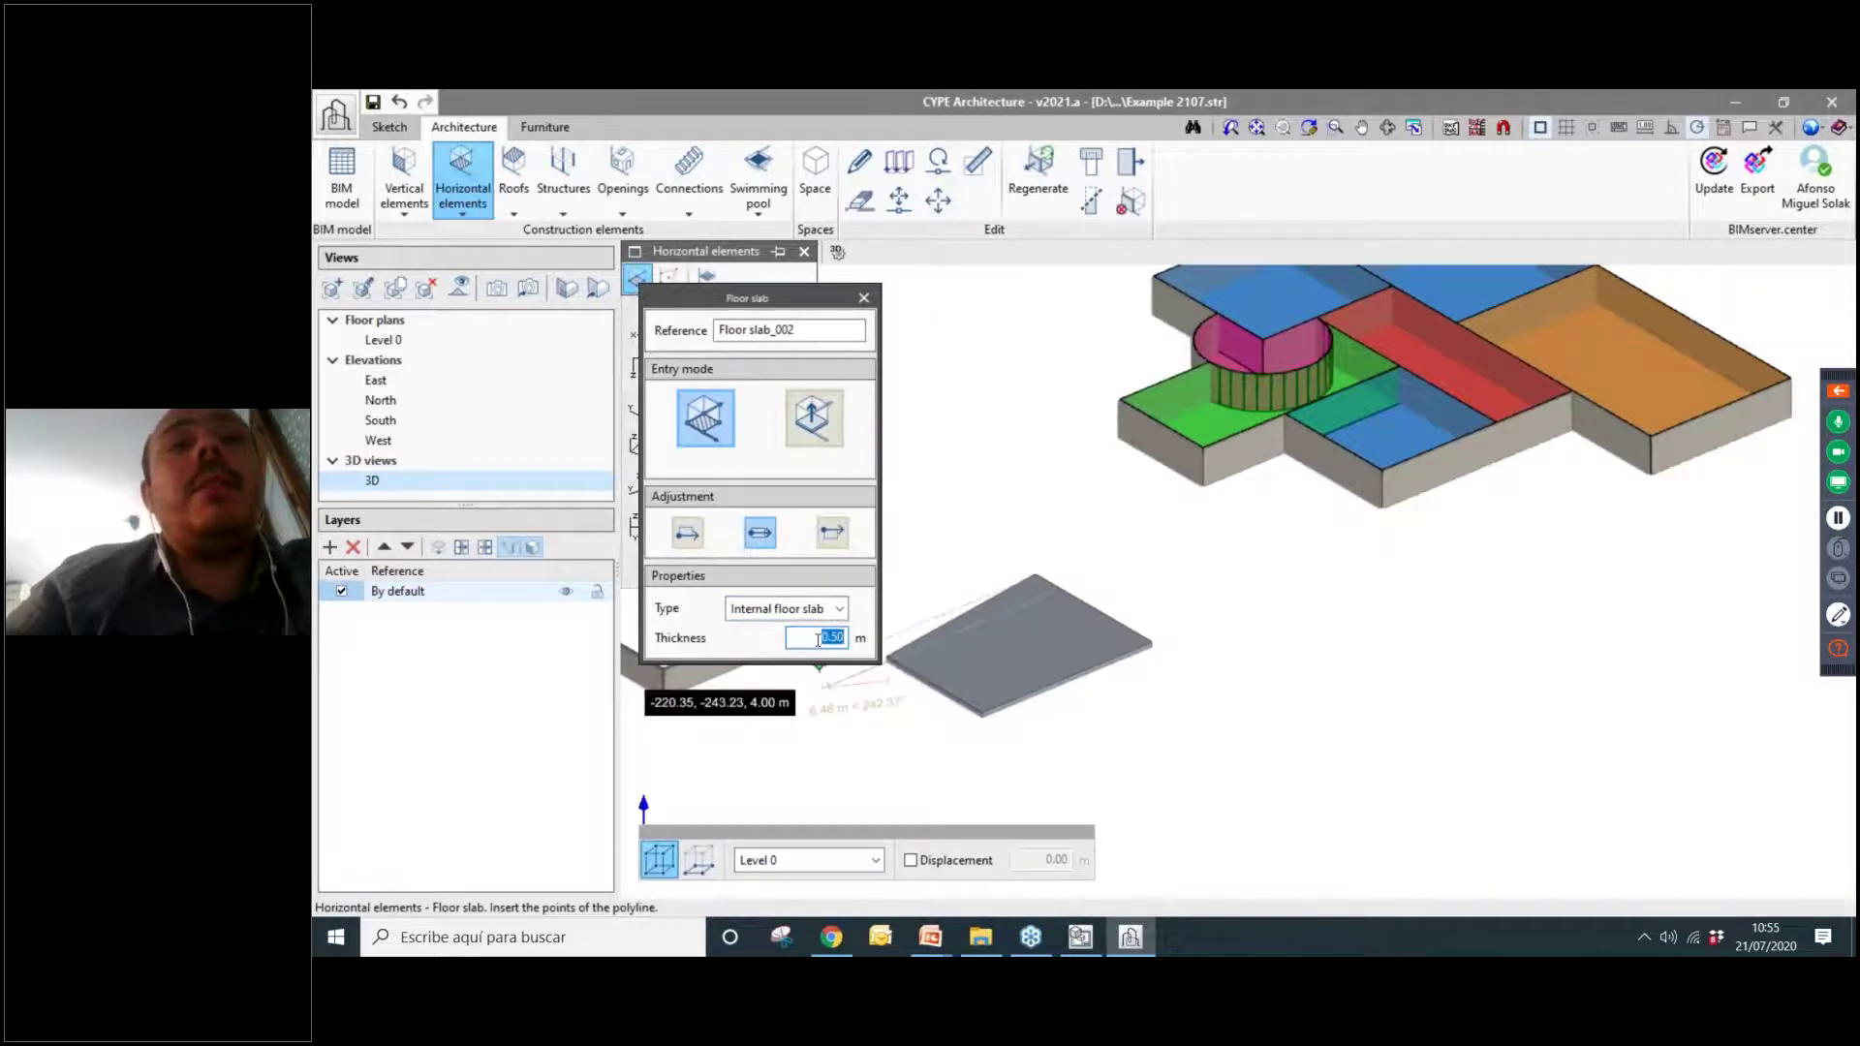
scroll(1030, 651, "up", 3)
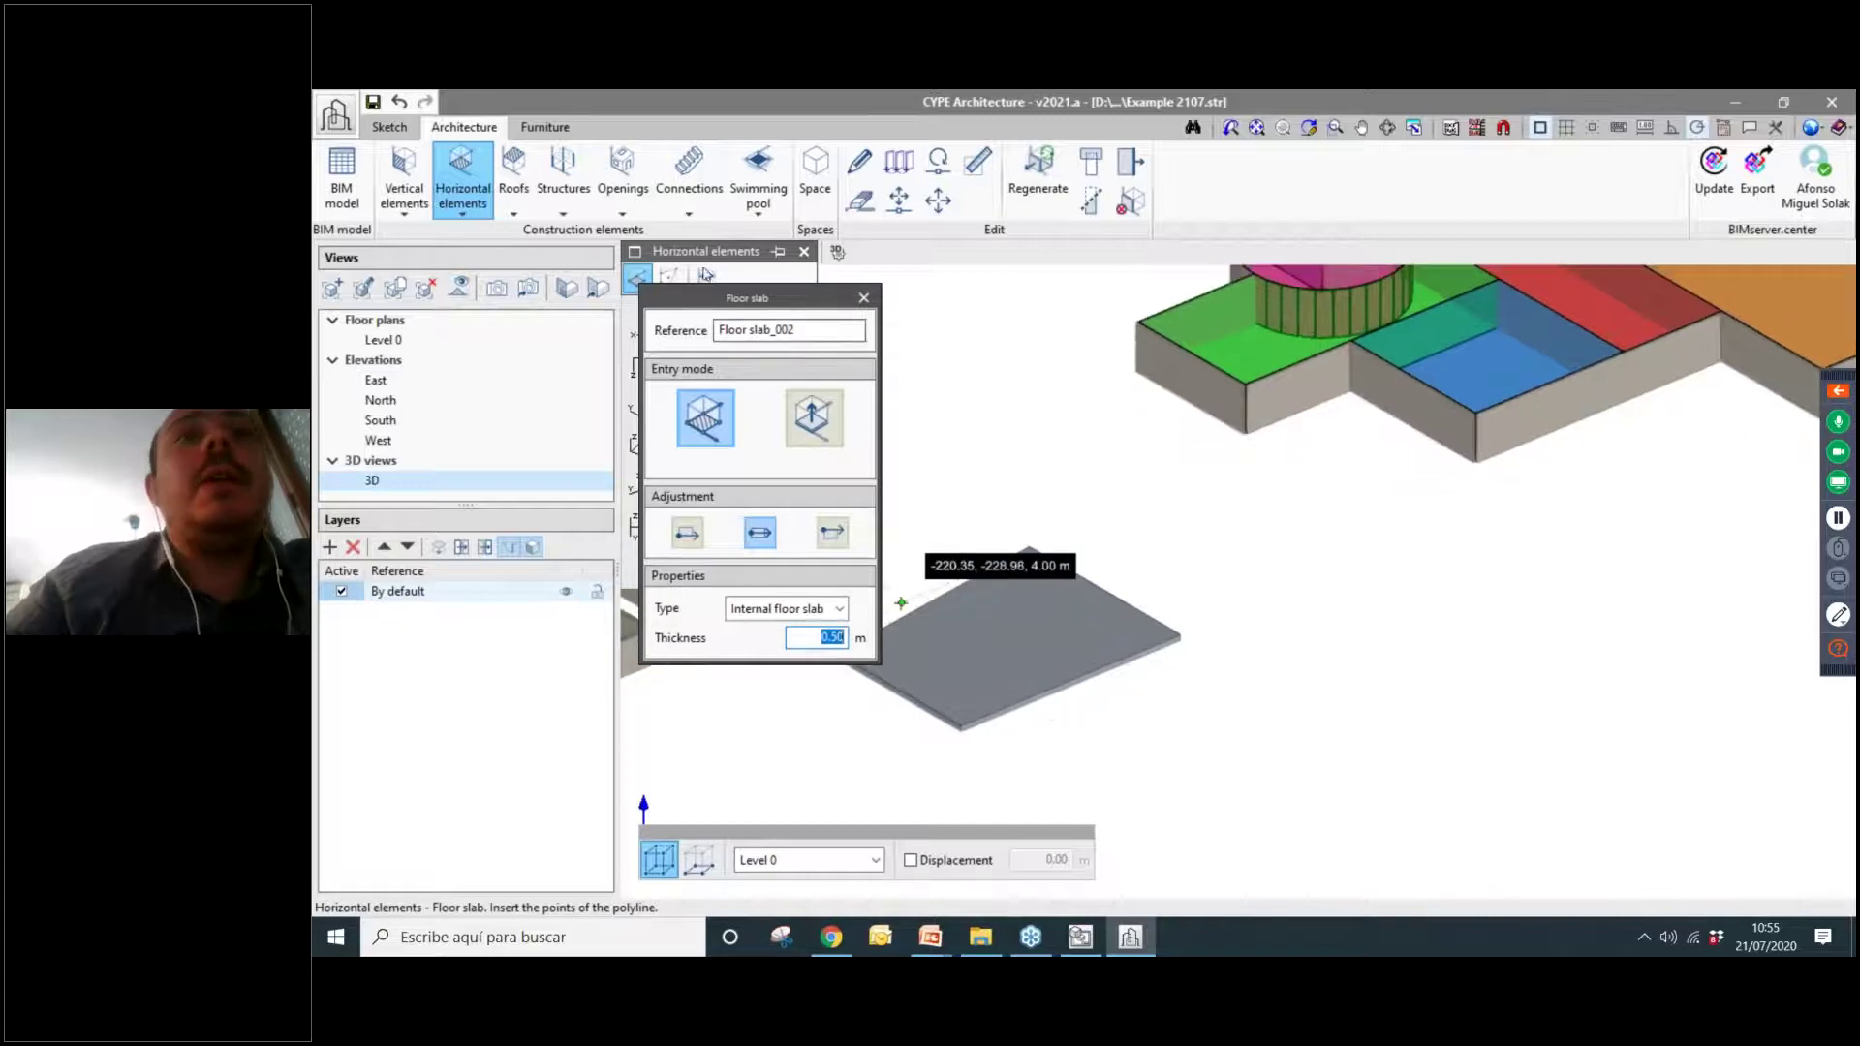
Edit the four-sided floor slab to a thickness of 0.30 m with the third adjustment option.
left_click(859, 161)
left_click(877, 640)
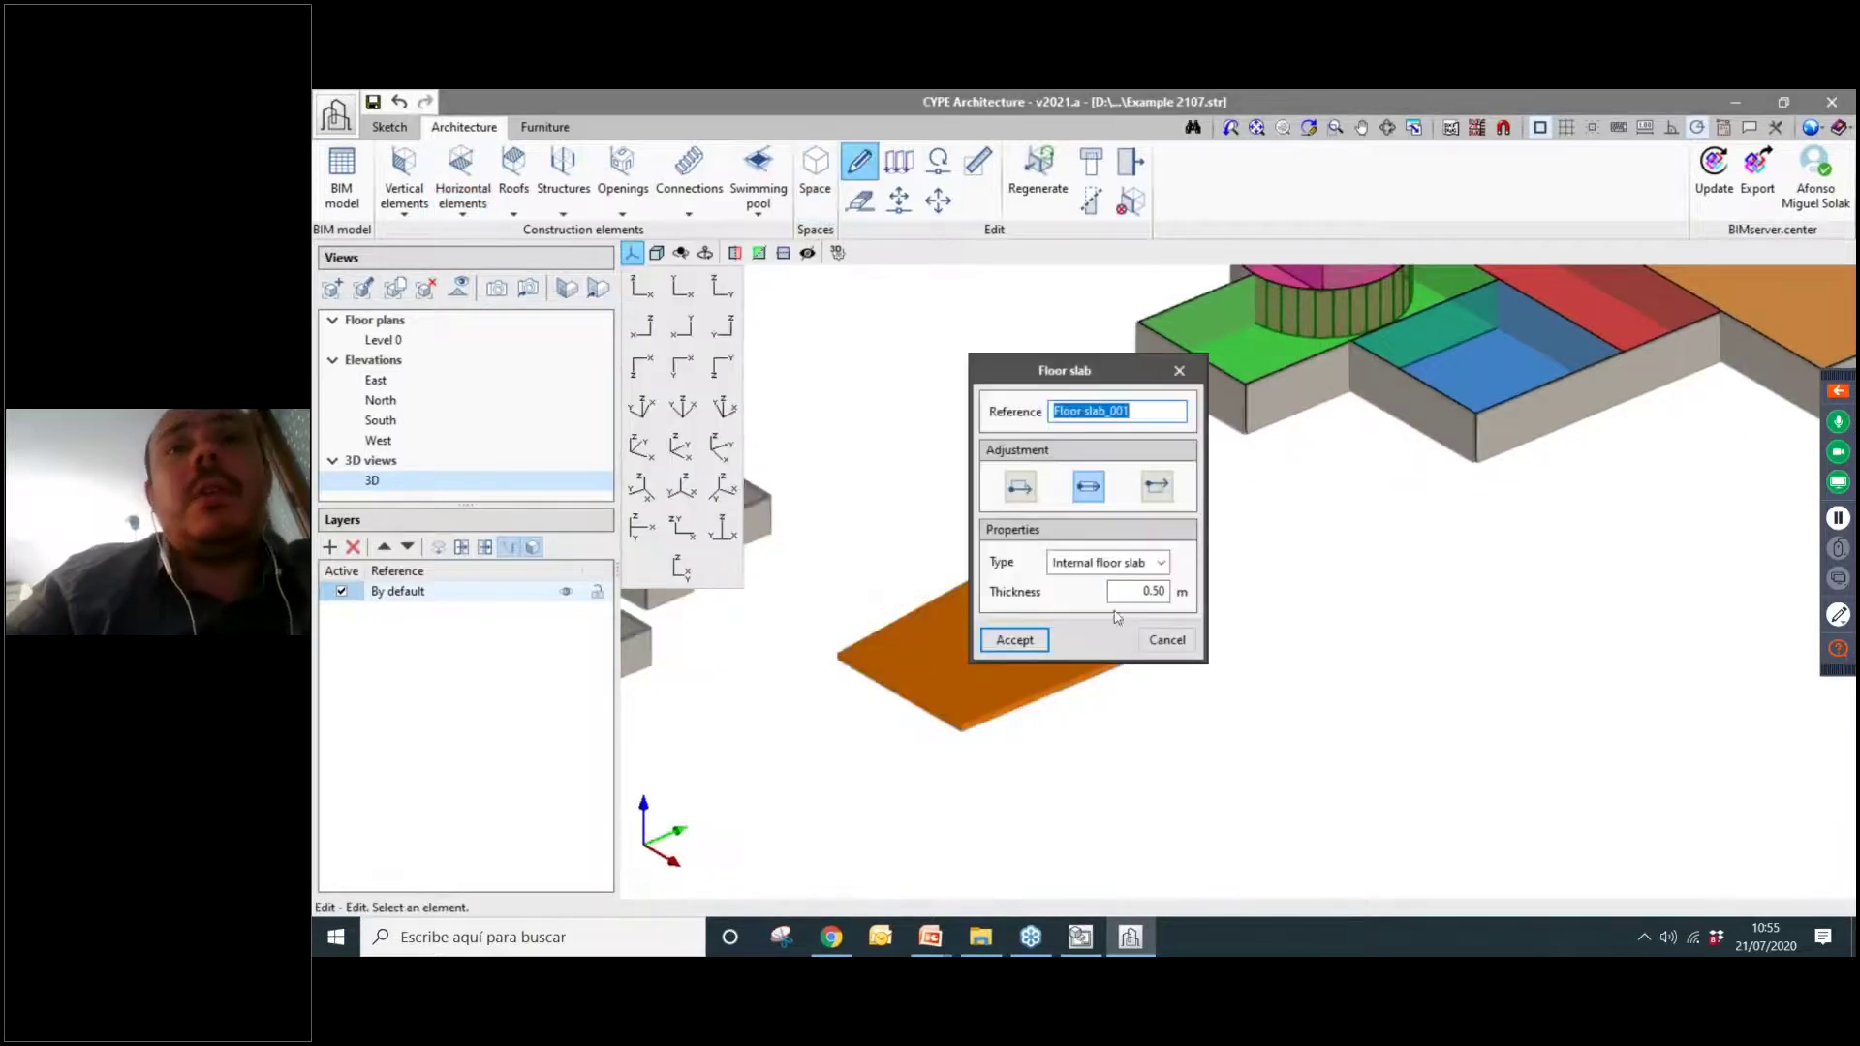
type("30")
left_click(1157, 487)
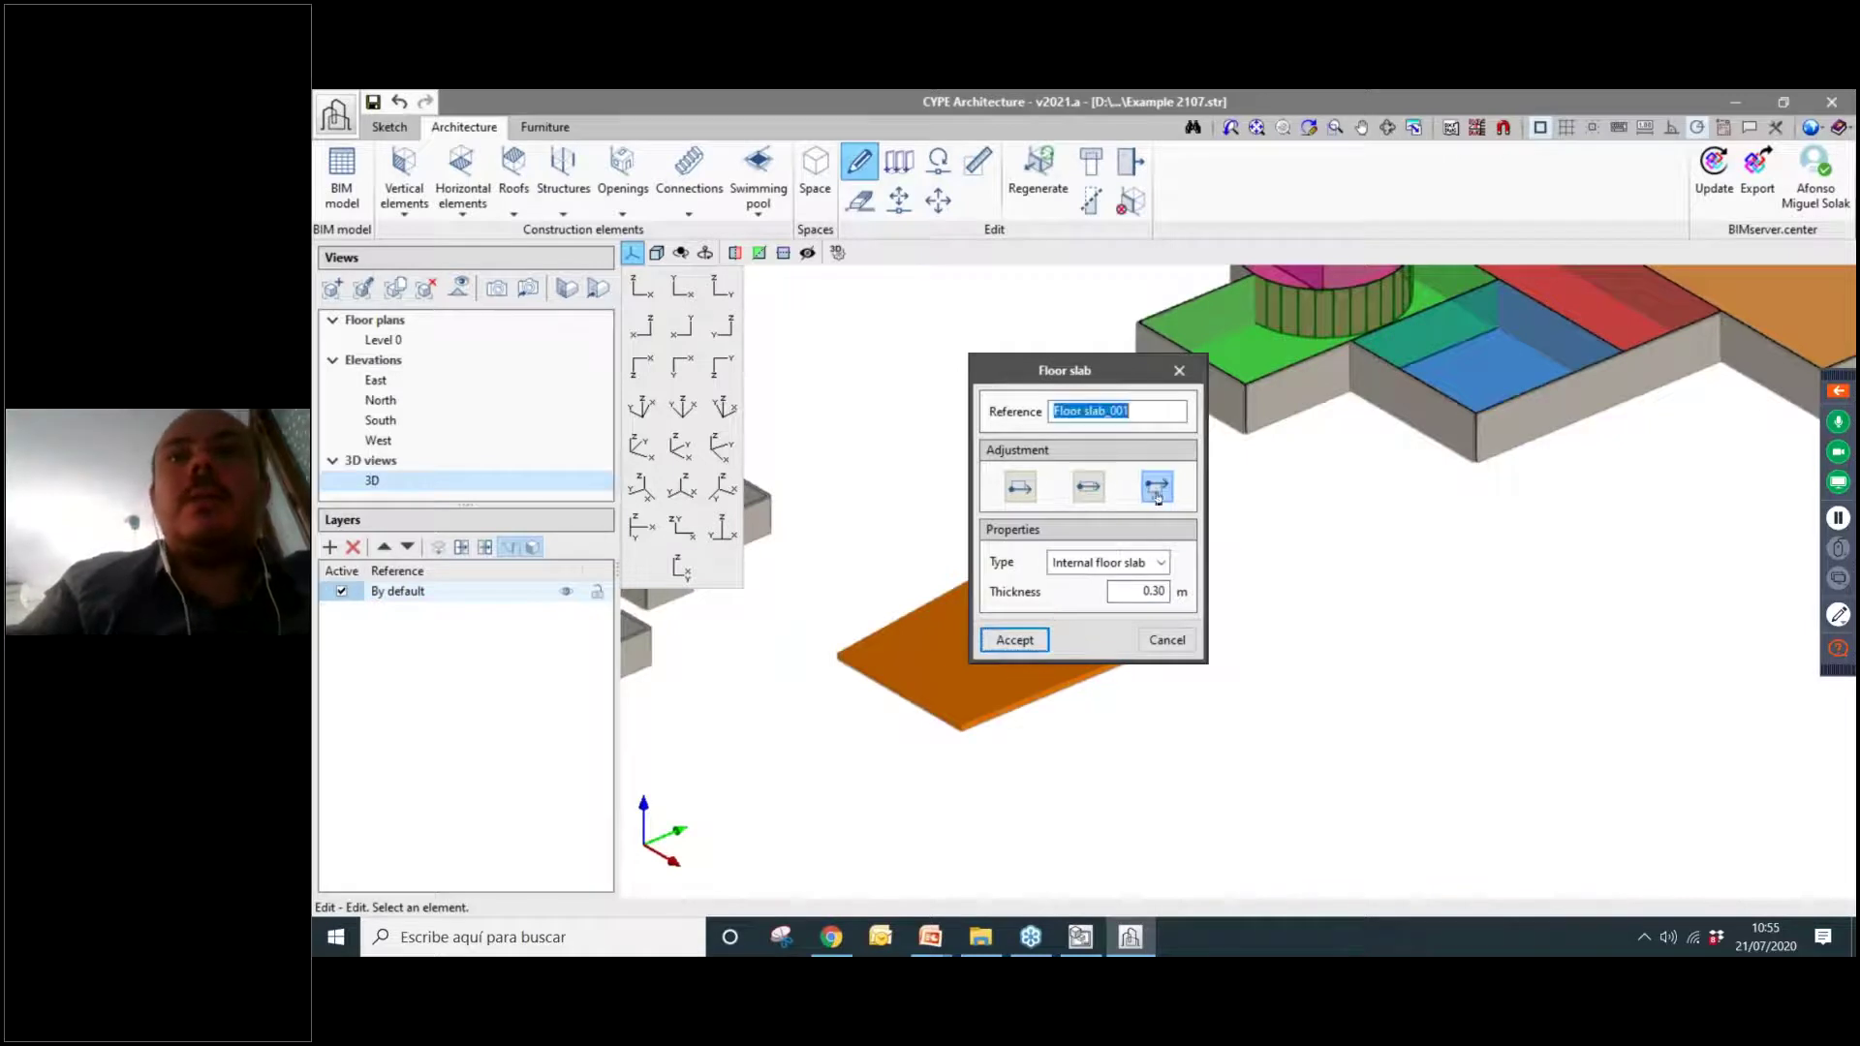
left_click(1017, 641)
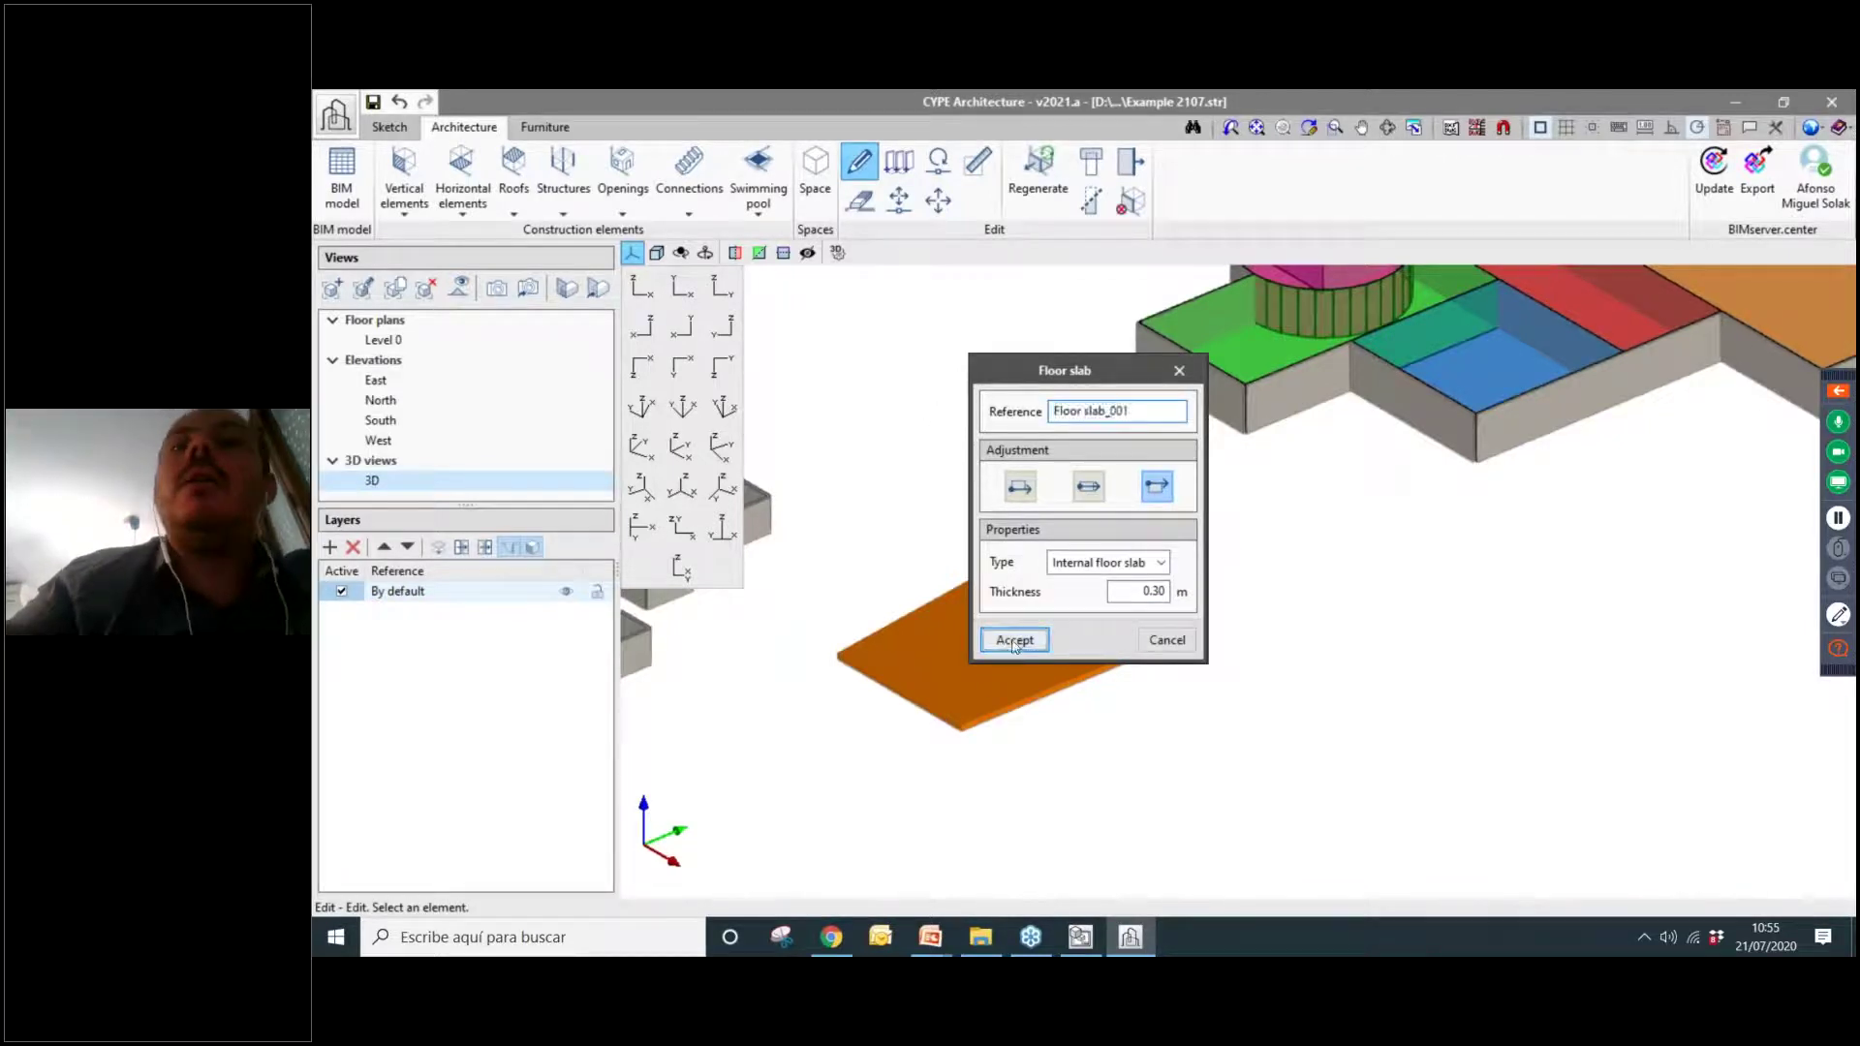
Set up a new floor slab entered per surface area, with the third adjustment option and the type Roof.
scroll(1132, 711, "down", 3)
middle_click_drag(1134, 713, 1125, 639, "shift")
scroll(1125, 639, "up", 3)
left_click(463, 183)
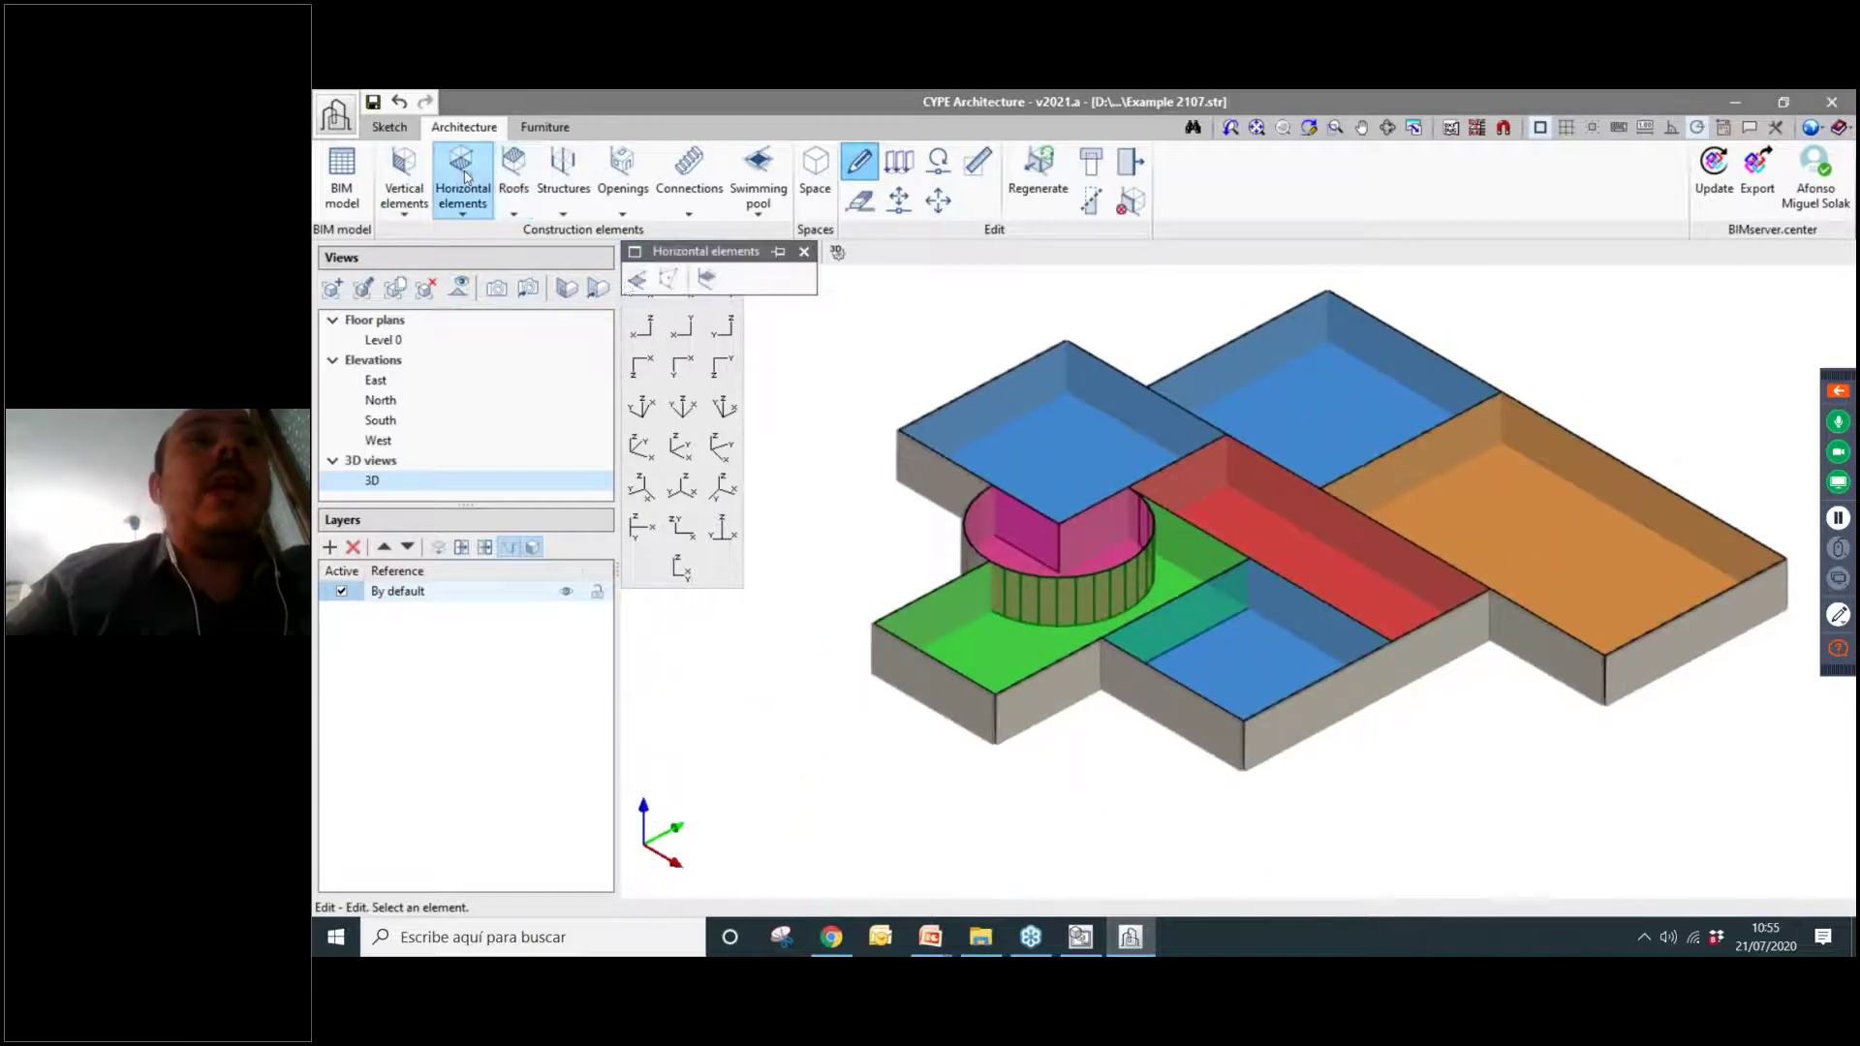
left_click(636, 280)
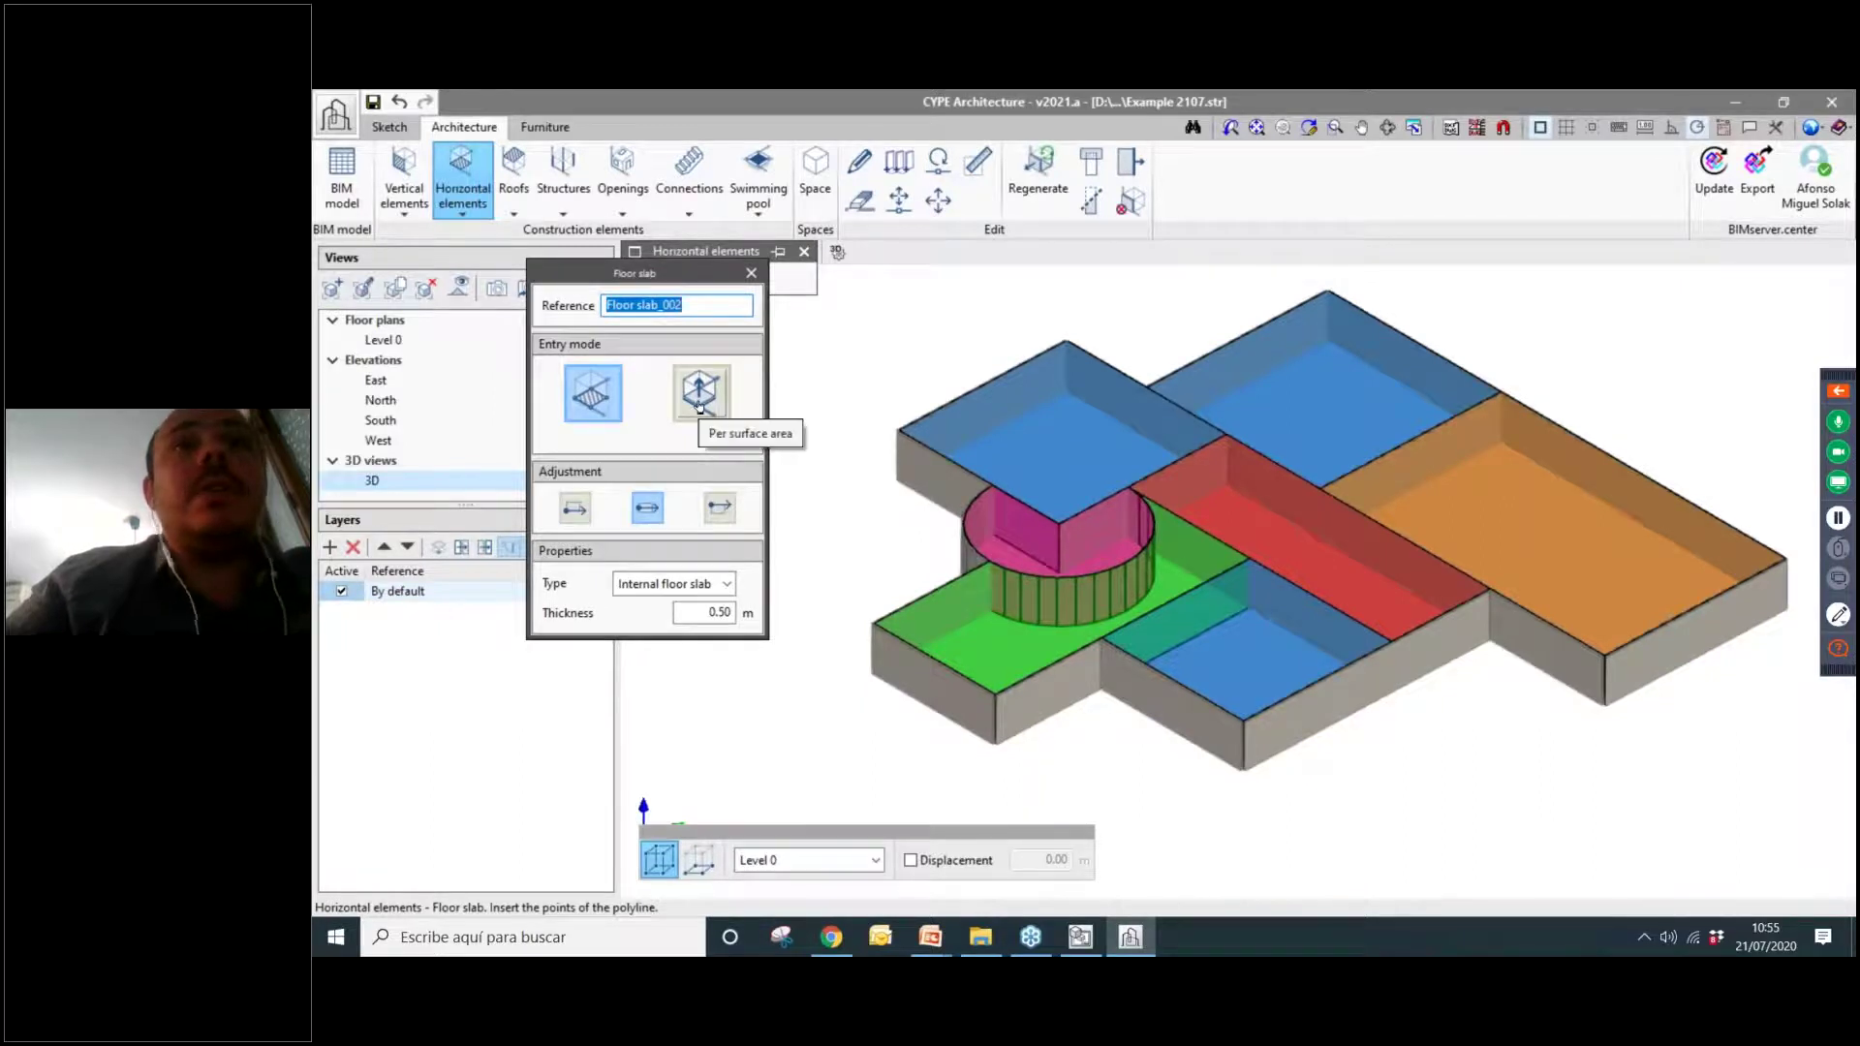
left_click(699, 395)
left_click(721, 508)
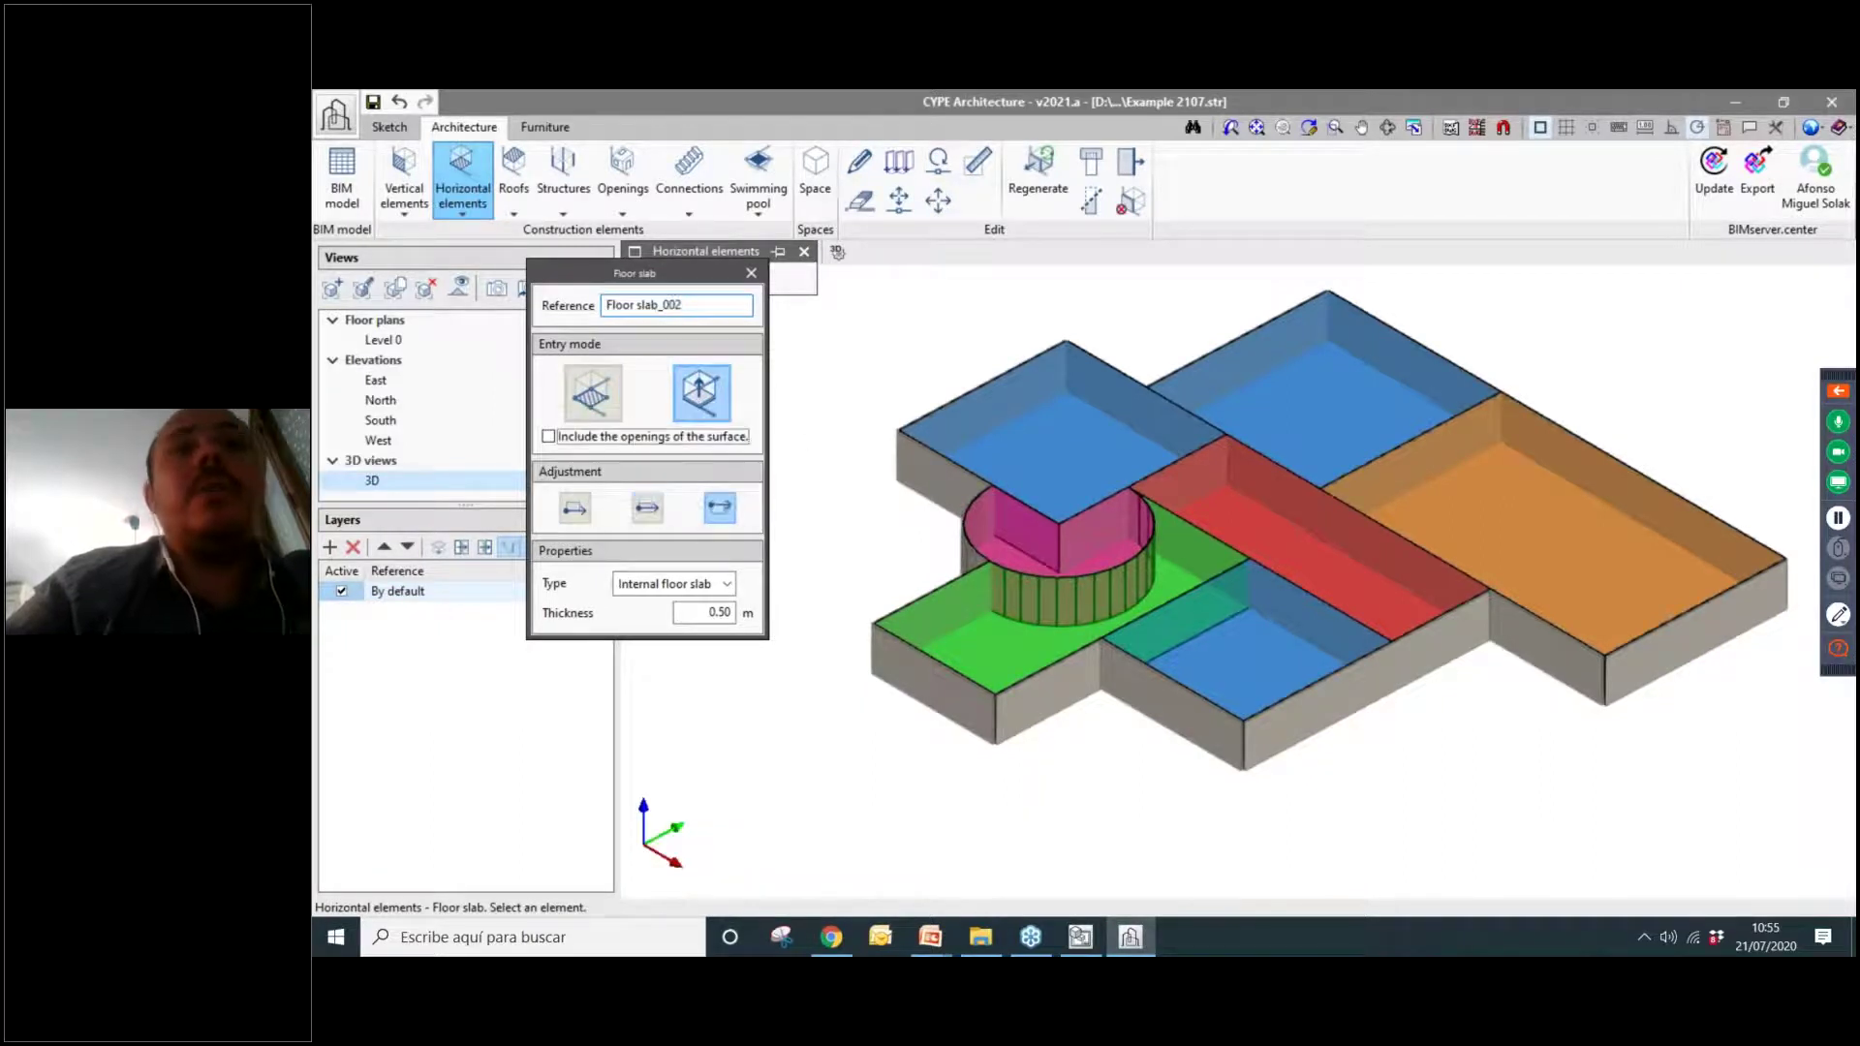
left_click(679, 584)
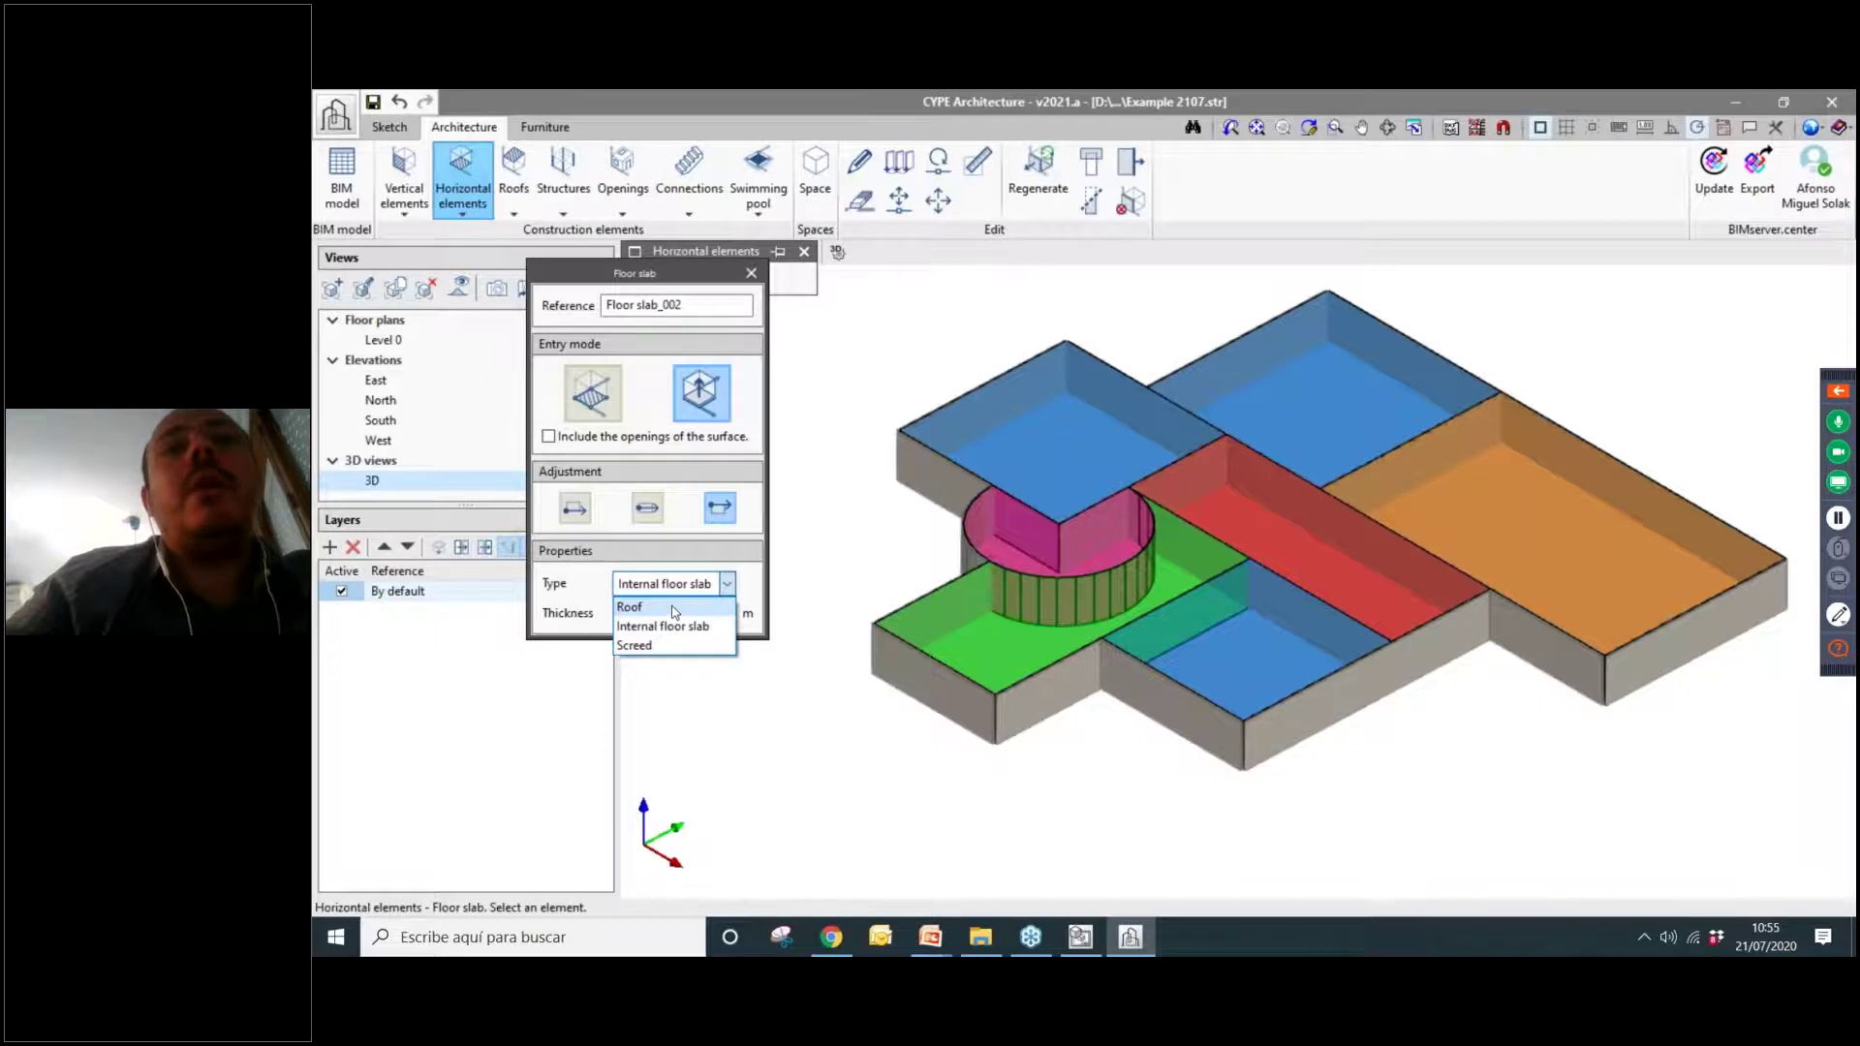
left_click(675, 608)
Place 0.50 m thick Roof slabs on the top surfaces of the green, magenta, adjoining blue and red volumes.
left_click(973, 641)
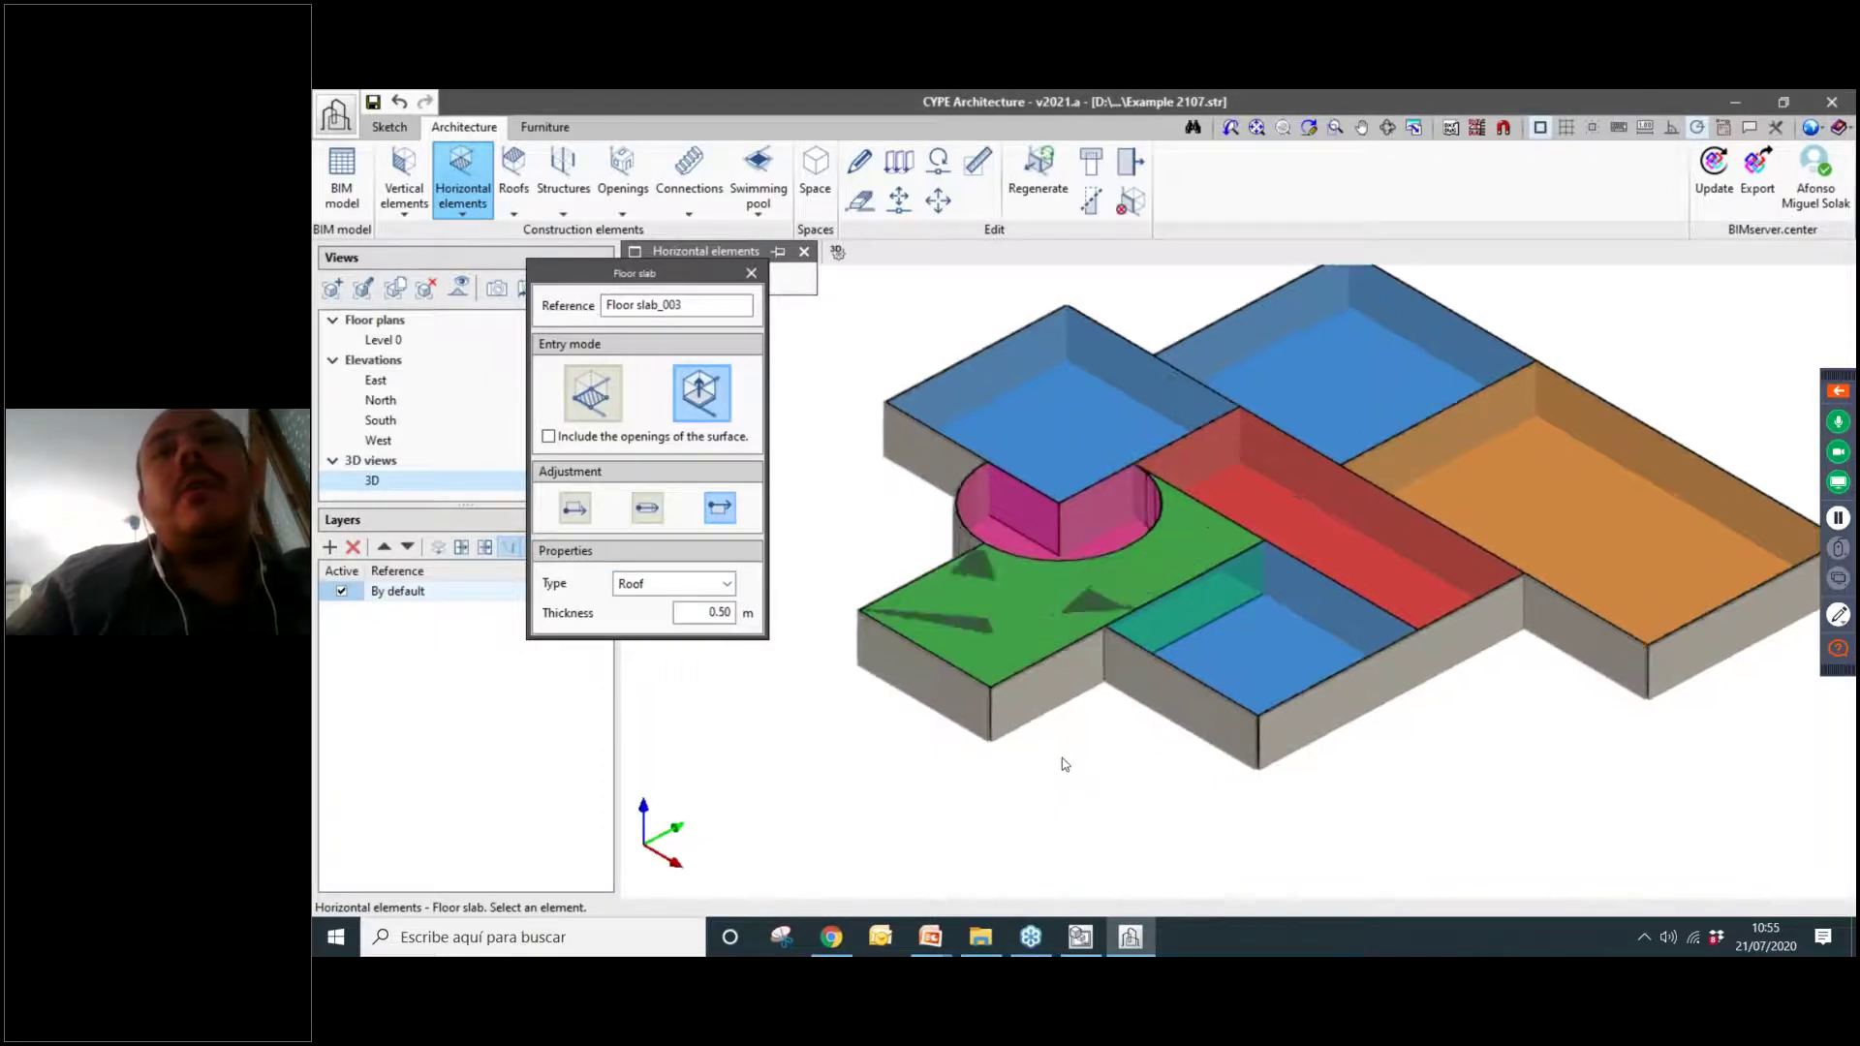
left_click(1058, 531)
scroll(1059, 530, "up", 3)
left_click(1061, 432)
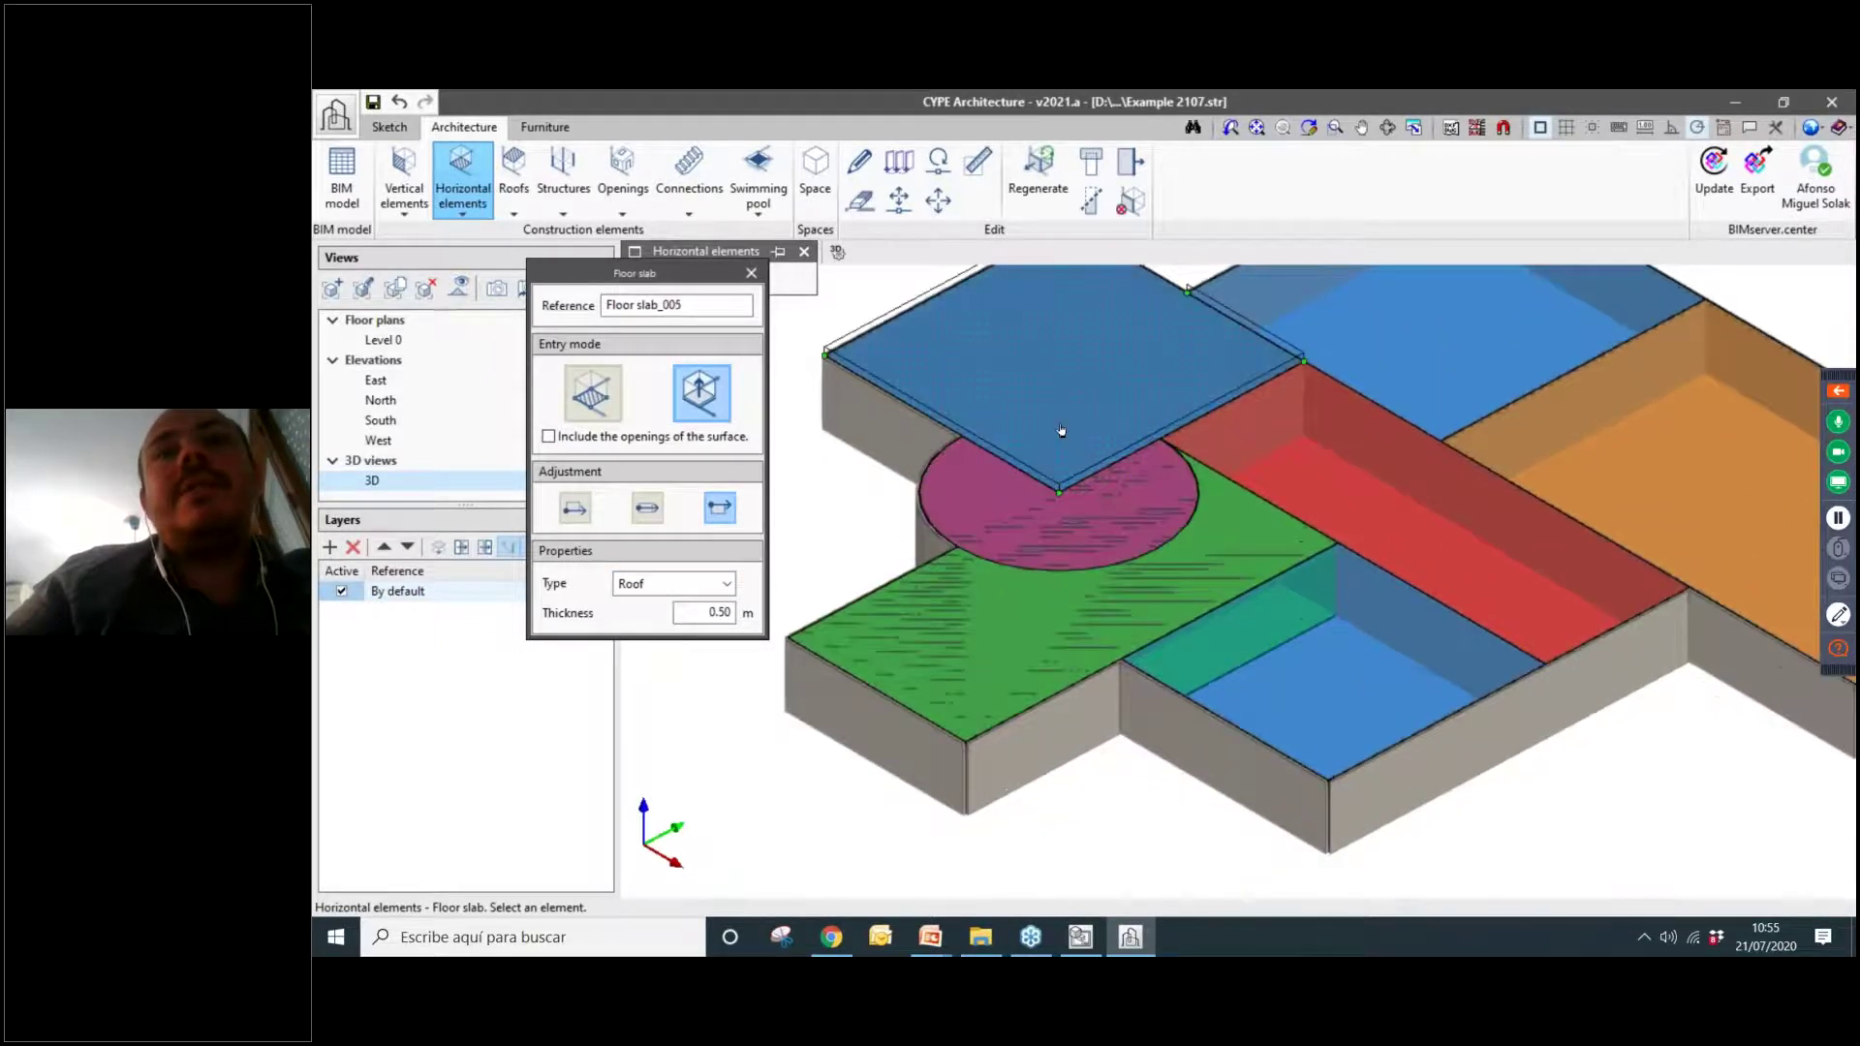
left_click(1061, 432)
scroll(1061, 432, "down", 3)
middle_click_drag(1191, 685, 1318, 715)
Hide the coloured room volumes and examine the remaining walls and roof slabs from several angles.
left_click_drag(742, 247, 839, 202)
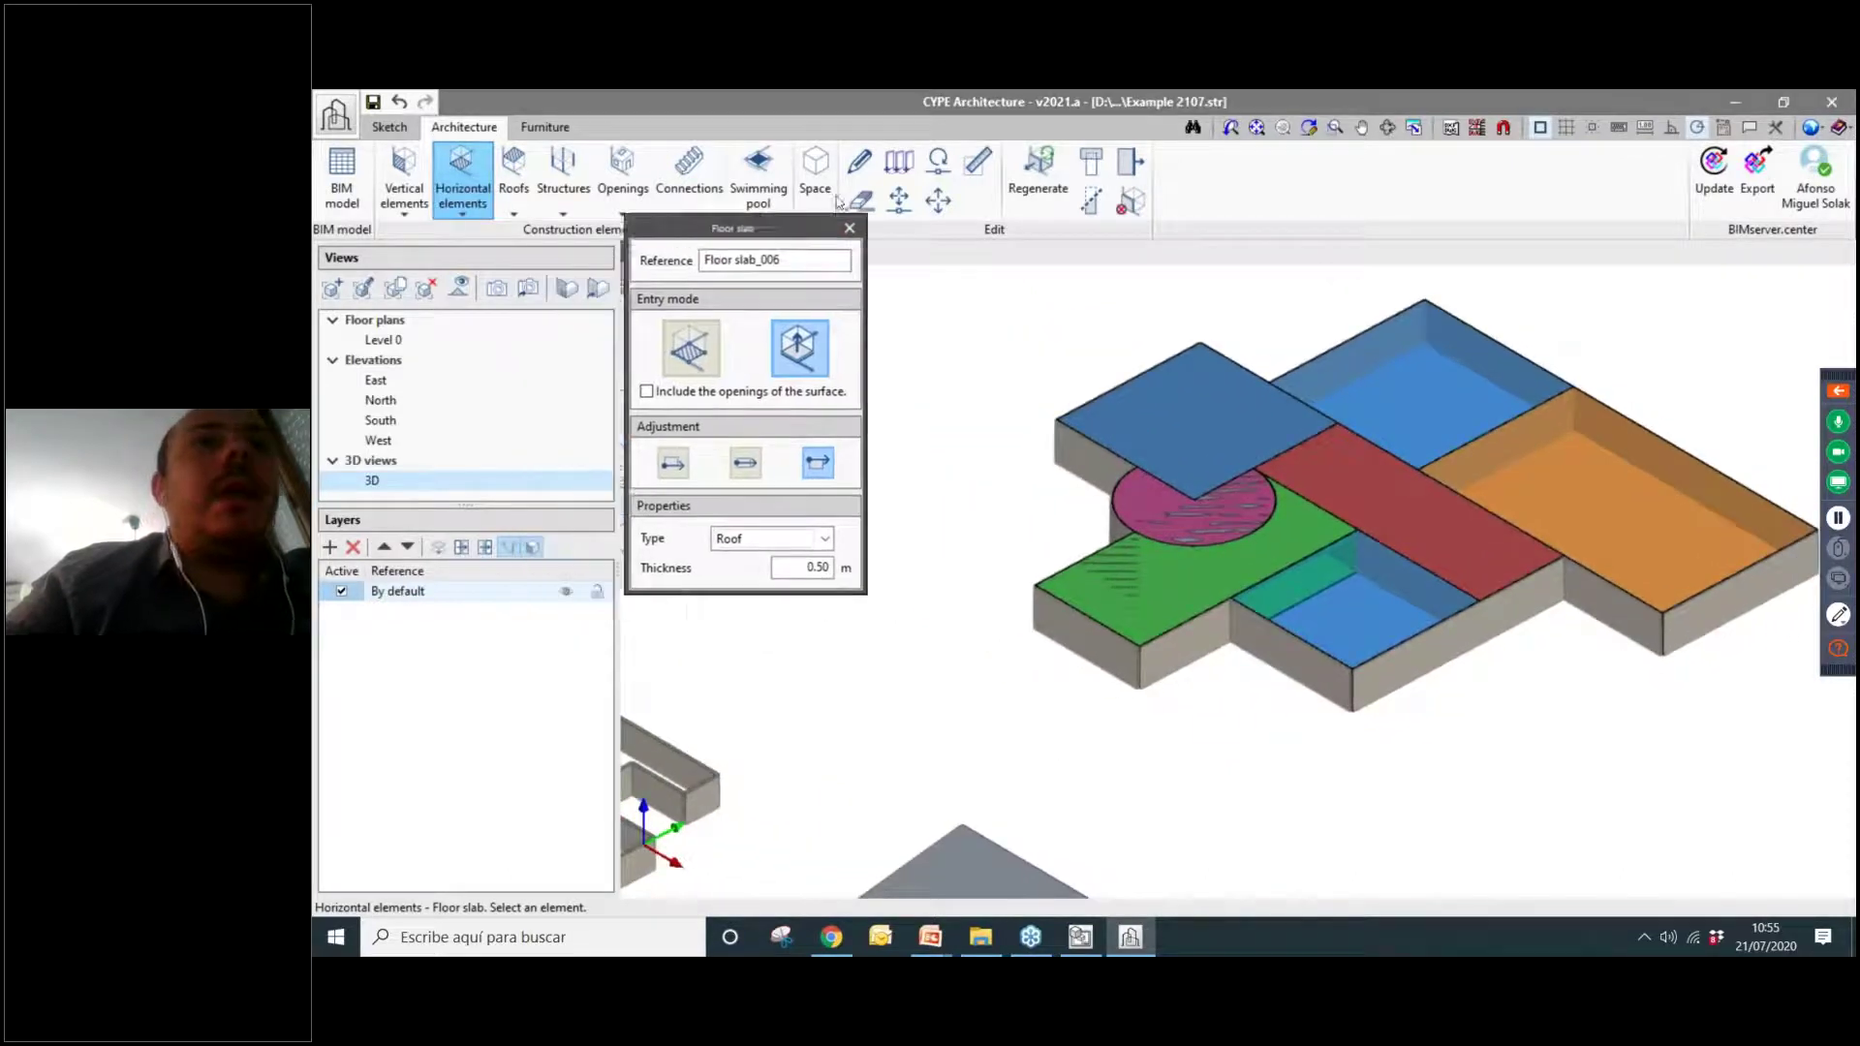
left_click(535, 549)
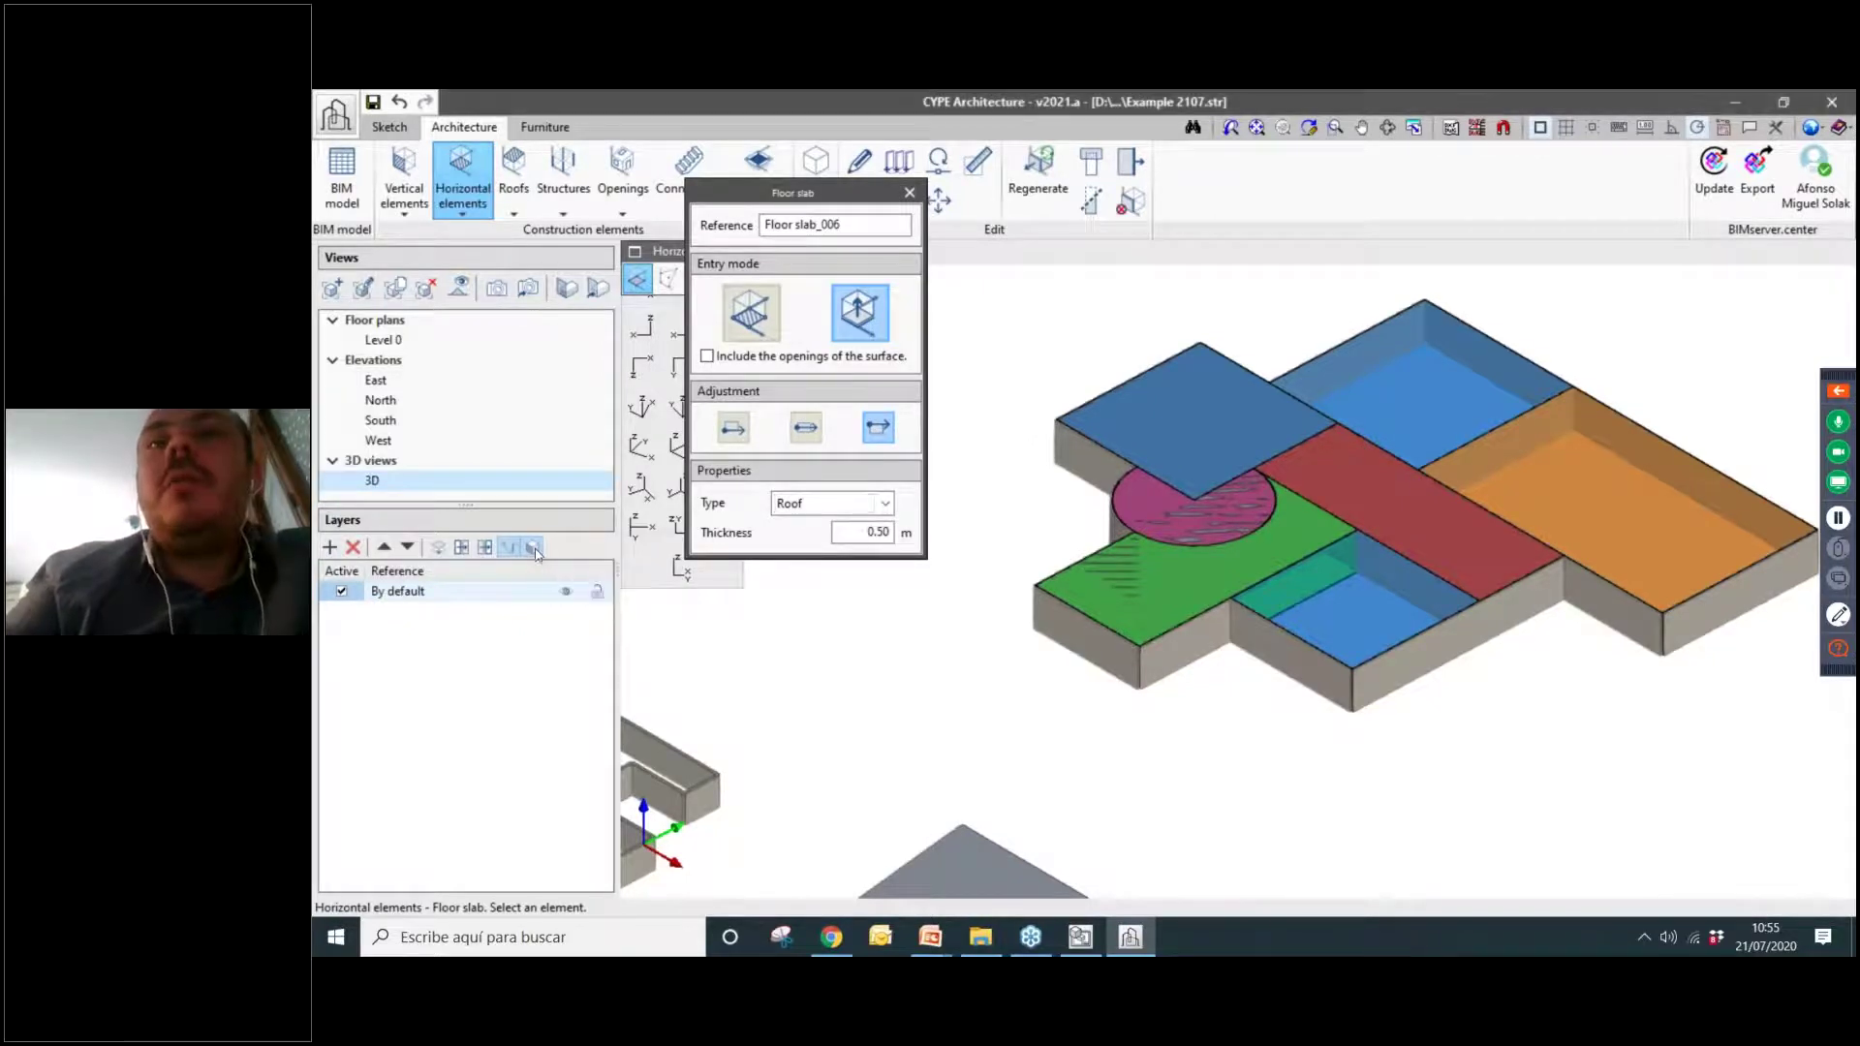
middle_click_drag(1381, 727, 1133, 668)
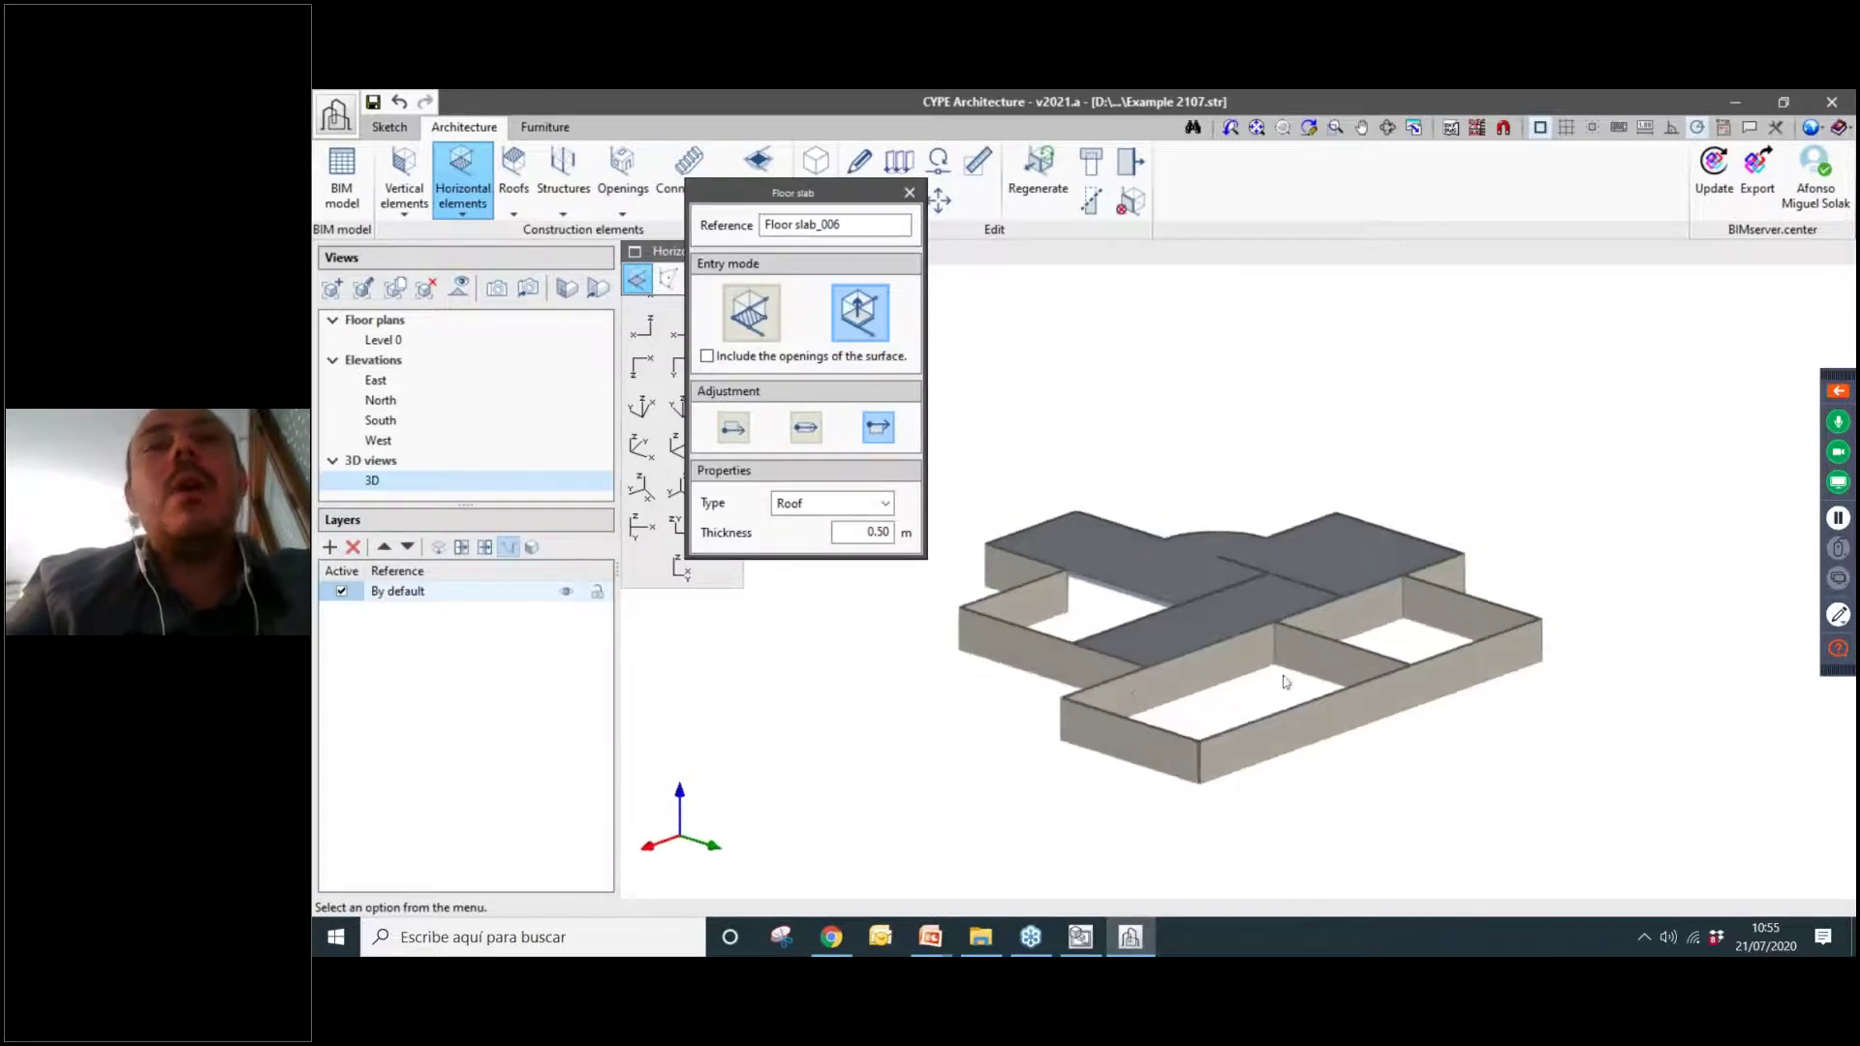
middle_click_drag(1285, 696, 1165, 678)
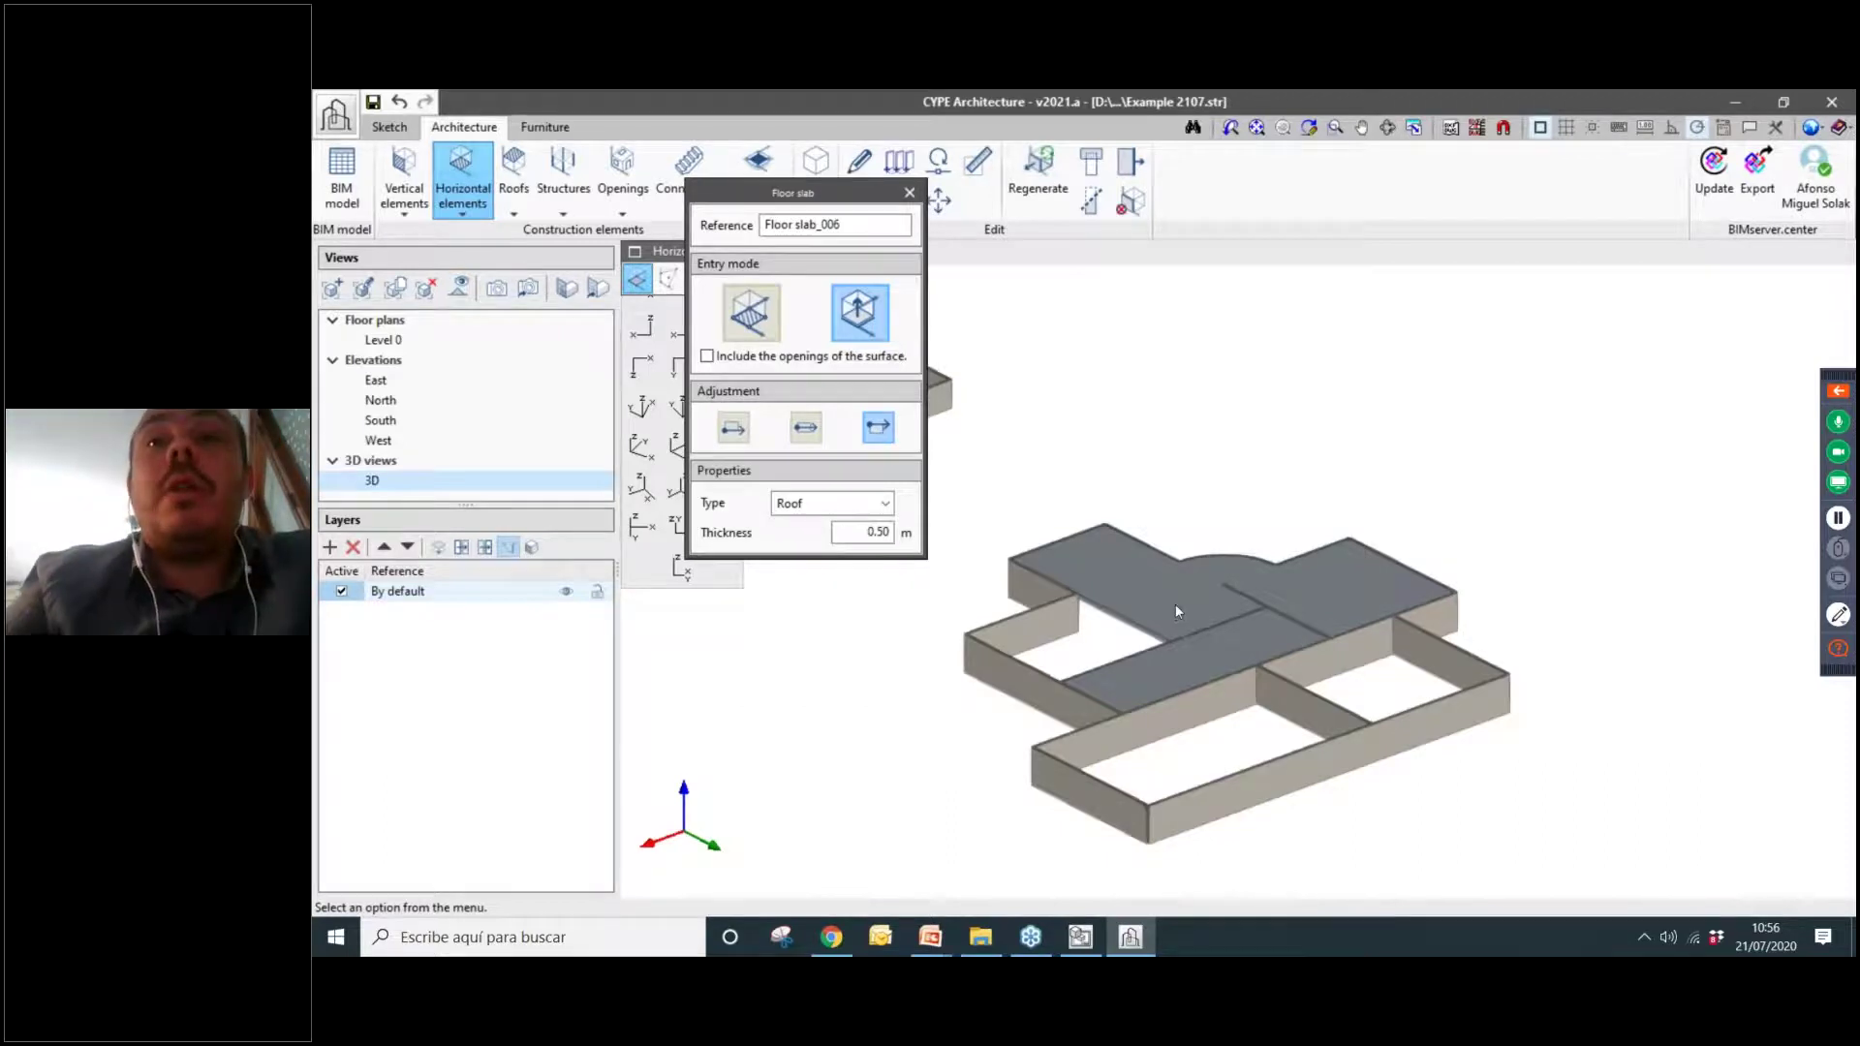
scroll(1176, 603, "down", 2)
left_click_drag(861, 193, 893, 432)
middle_click_drag(1071, 566, 1180, 547)
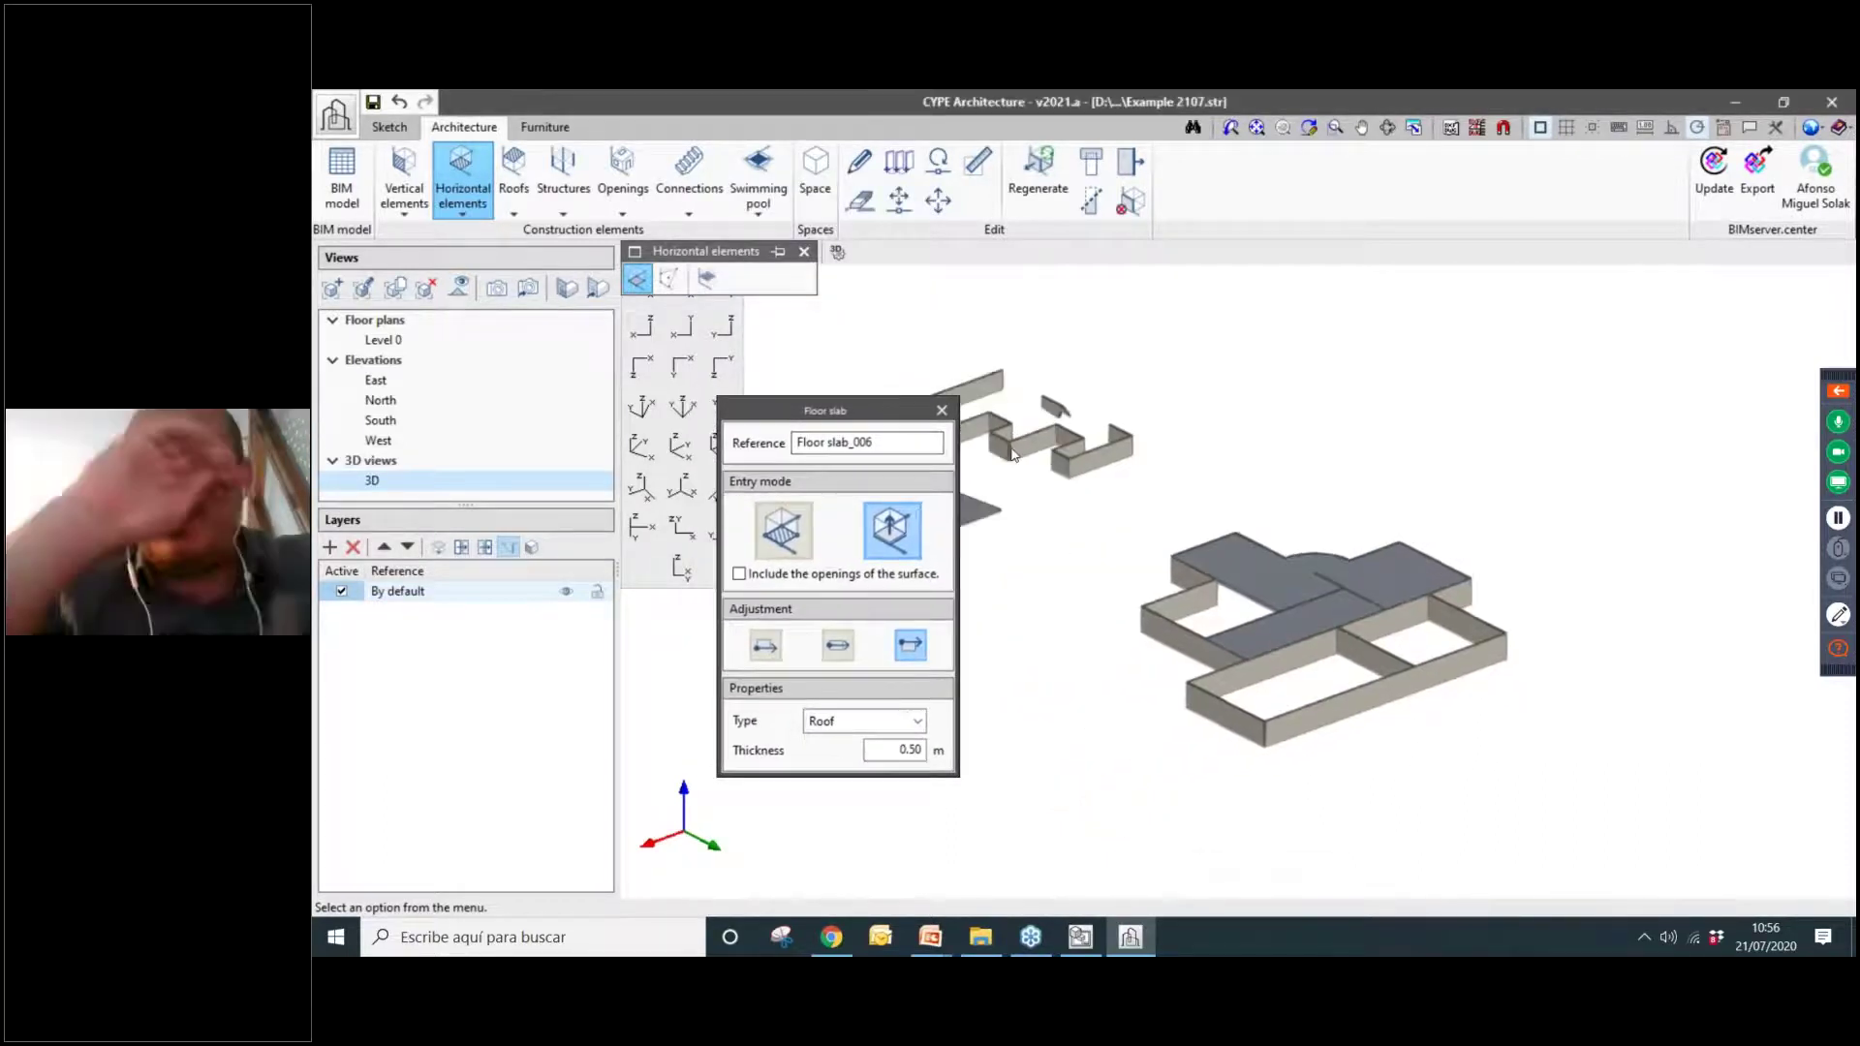
scroll(1027, 460, "up", 2)
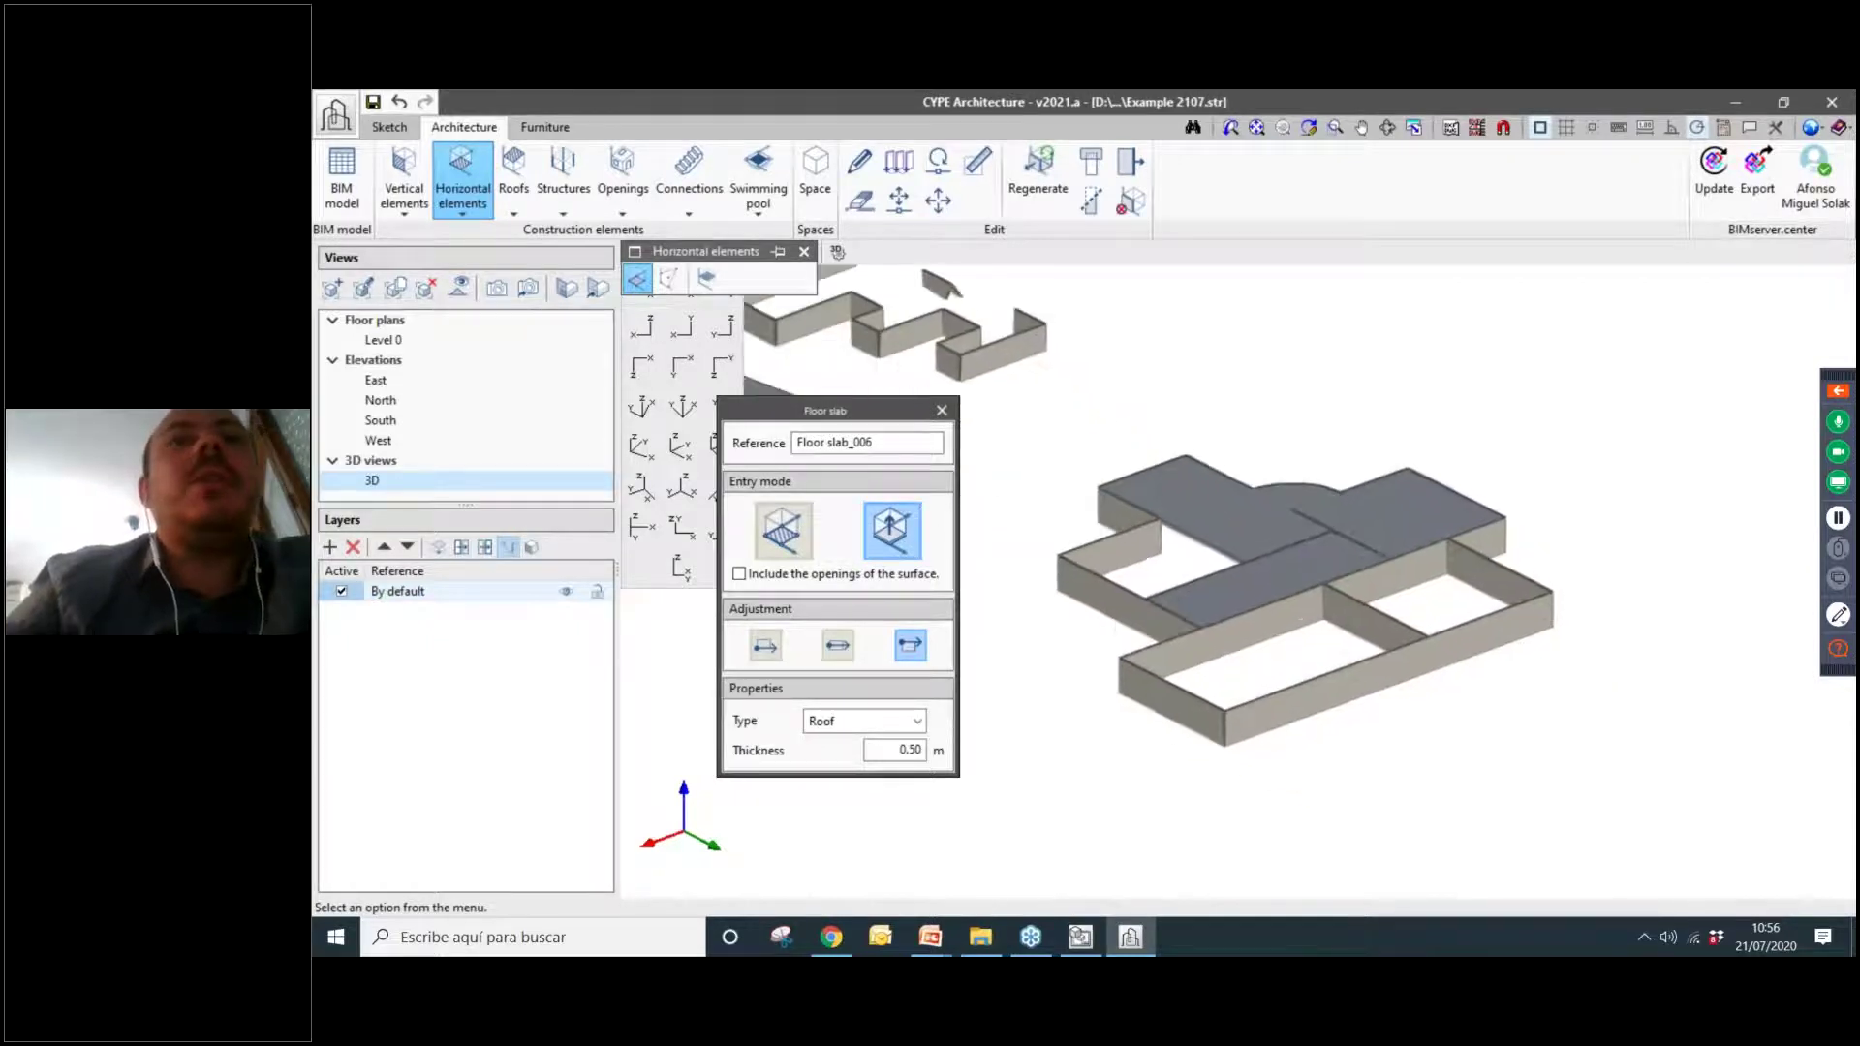
scroll(1192, 480, "down", 3)
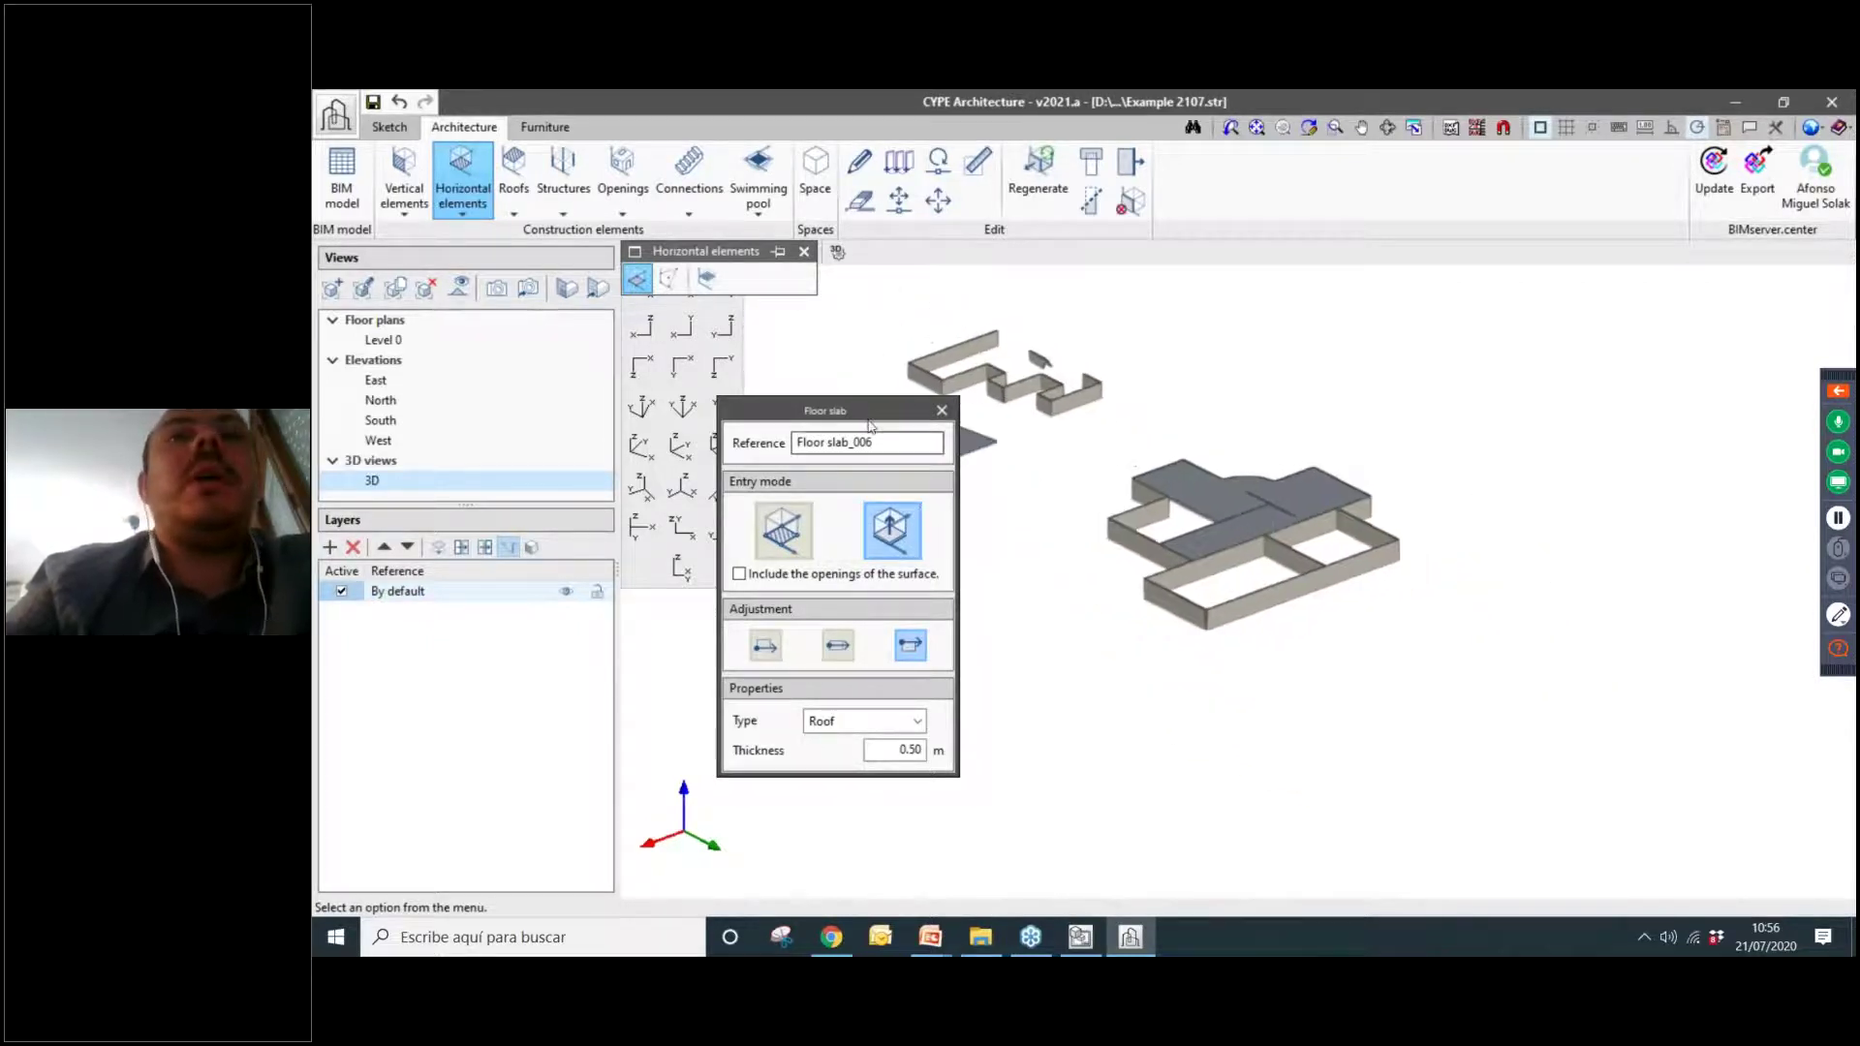
left_click_drag(876, 409, 894, 391)
scroll(1128, 509, "up", 3)
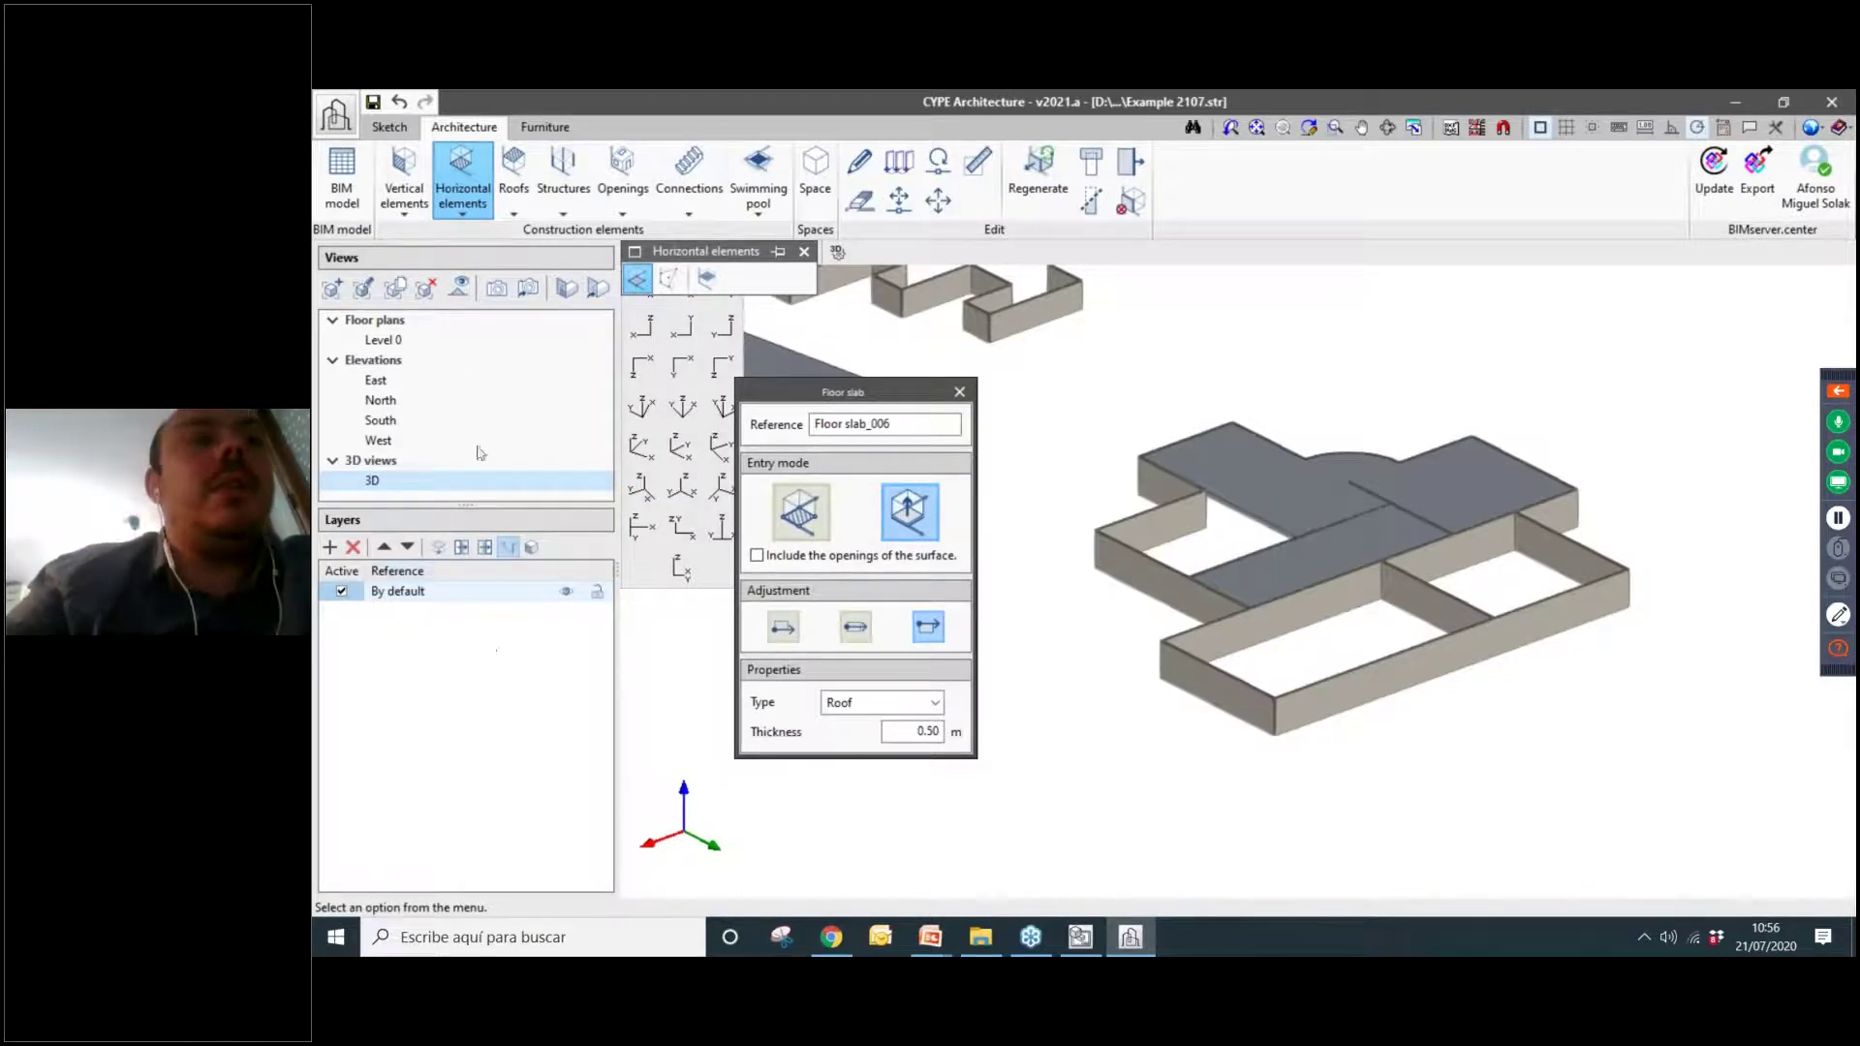
Save the project and open the West elevation view.
left_click(373, 103)
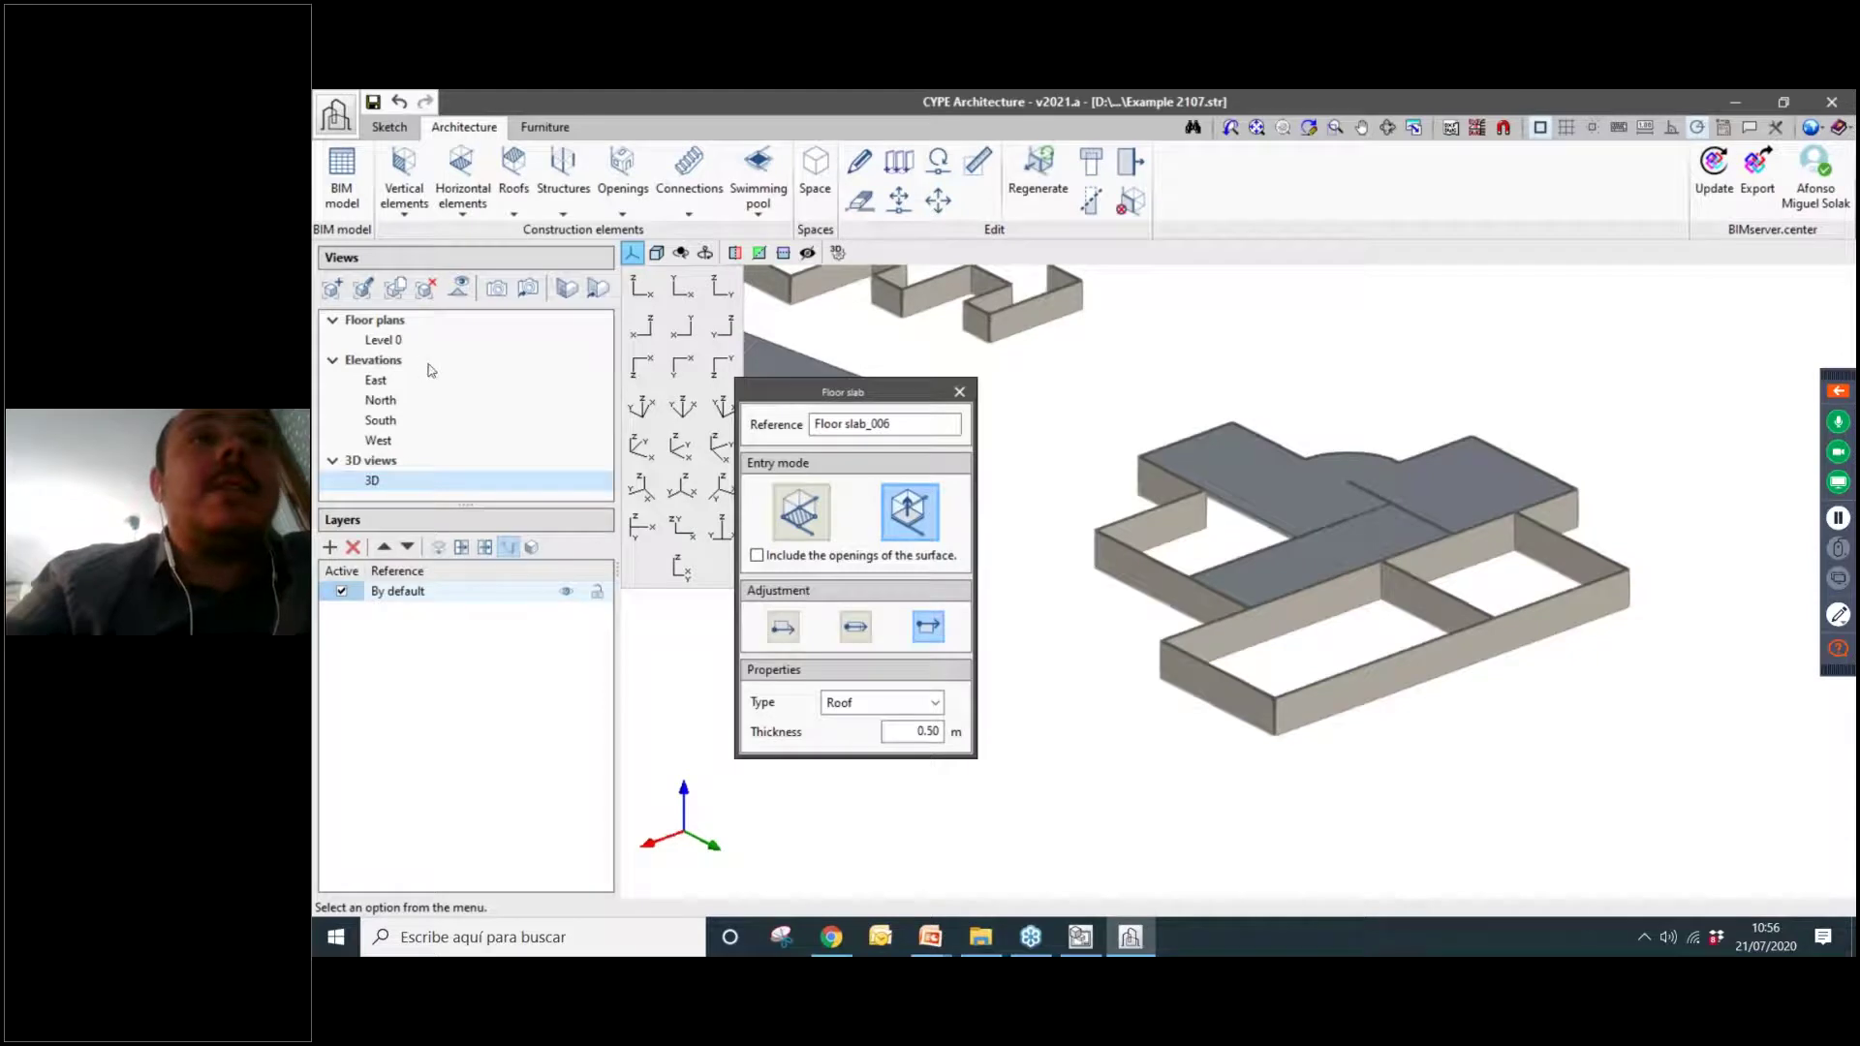
double_click(374, 481)
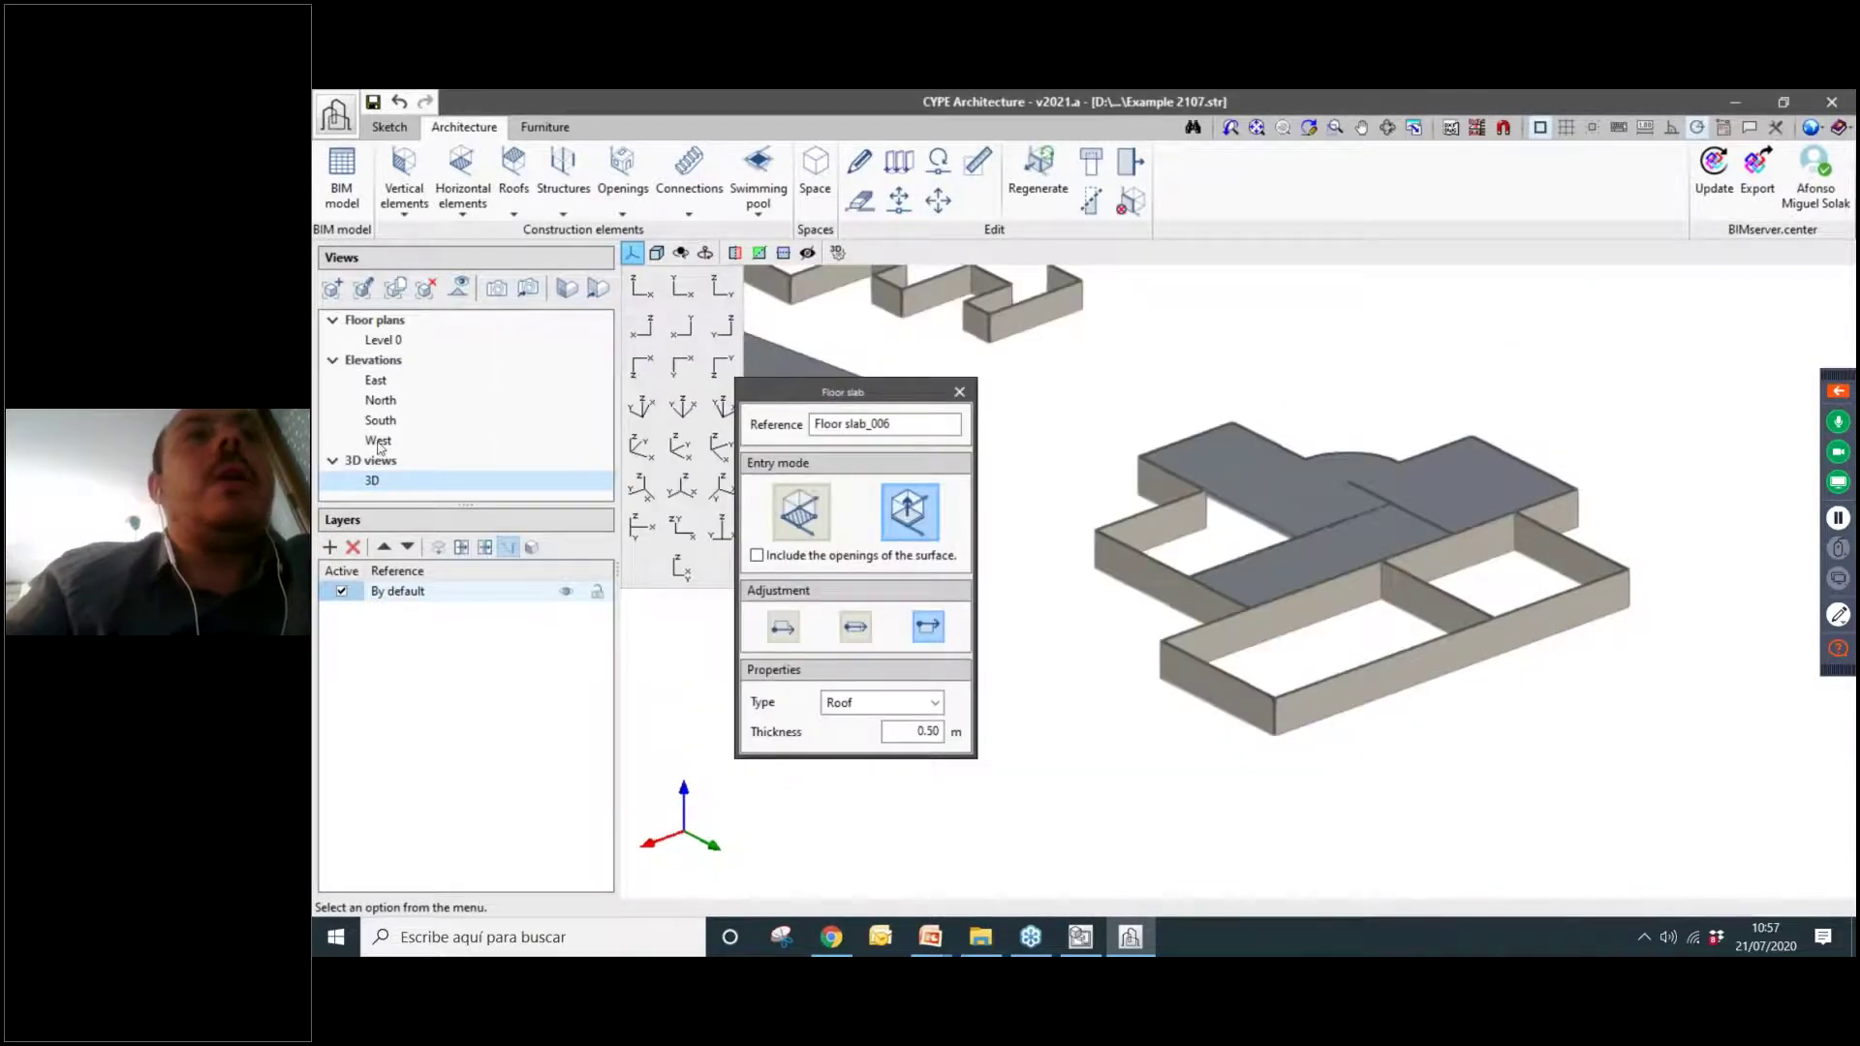
left_click(379, 442)
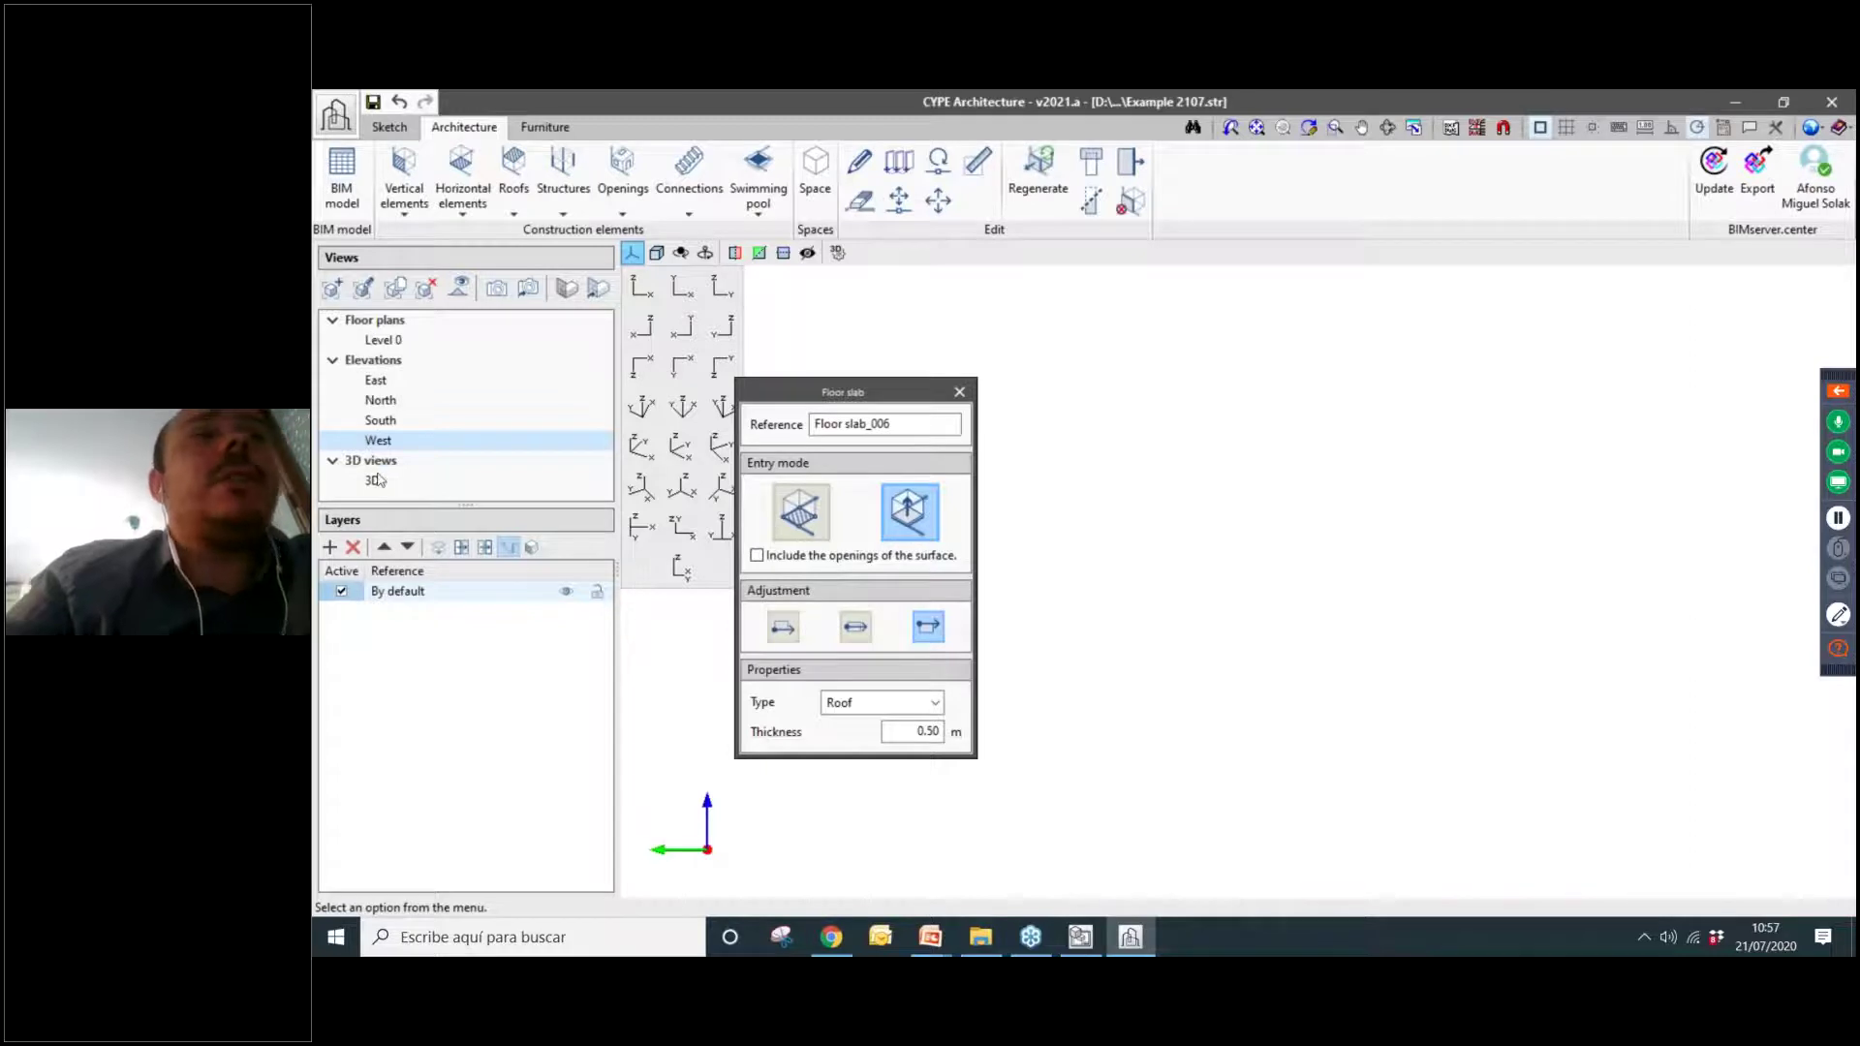
Start a new floor plan view named Level - 2 m, with elevation level and distance to the top plane both 2 m.
left_click(332, 289)
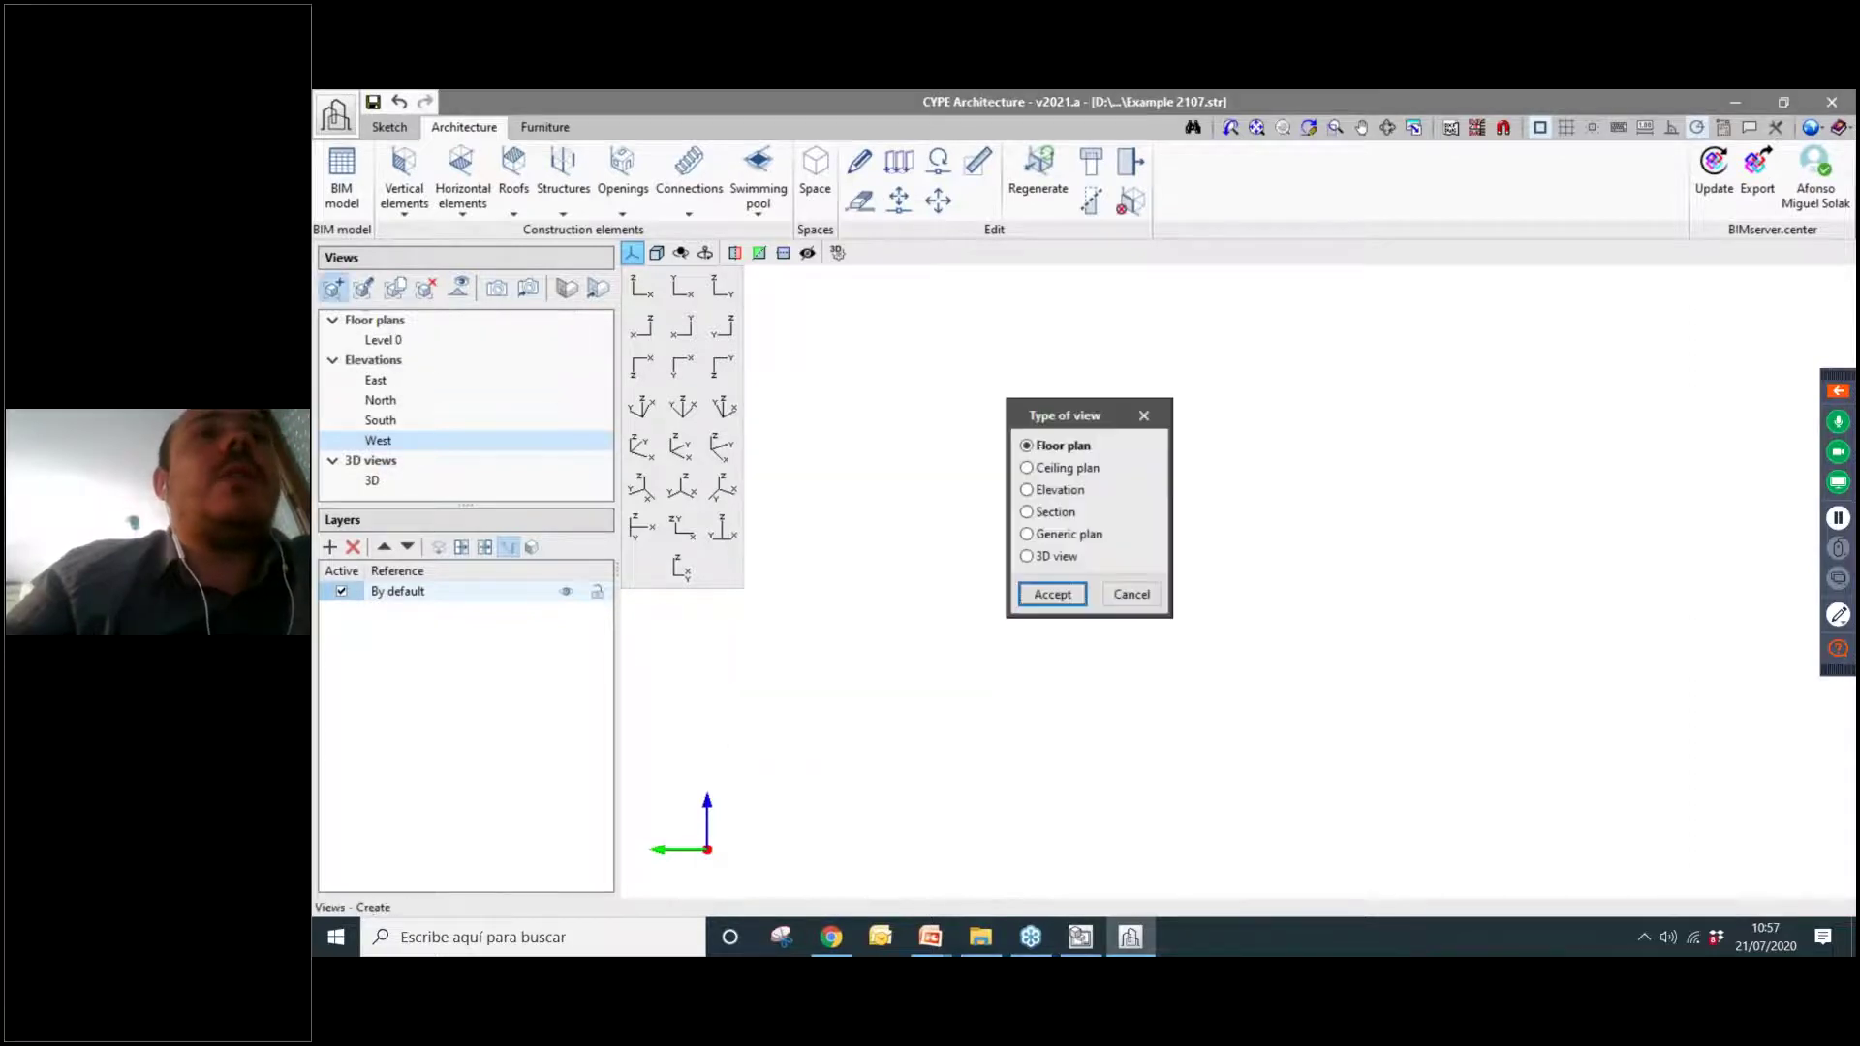
left_click(1065, 598)
left_click(1182, 496)
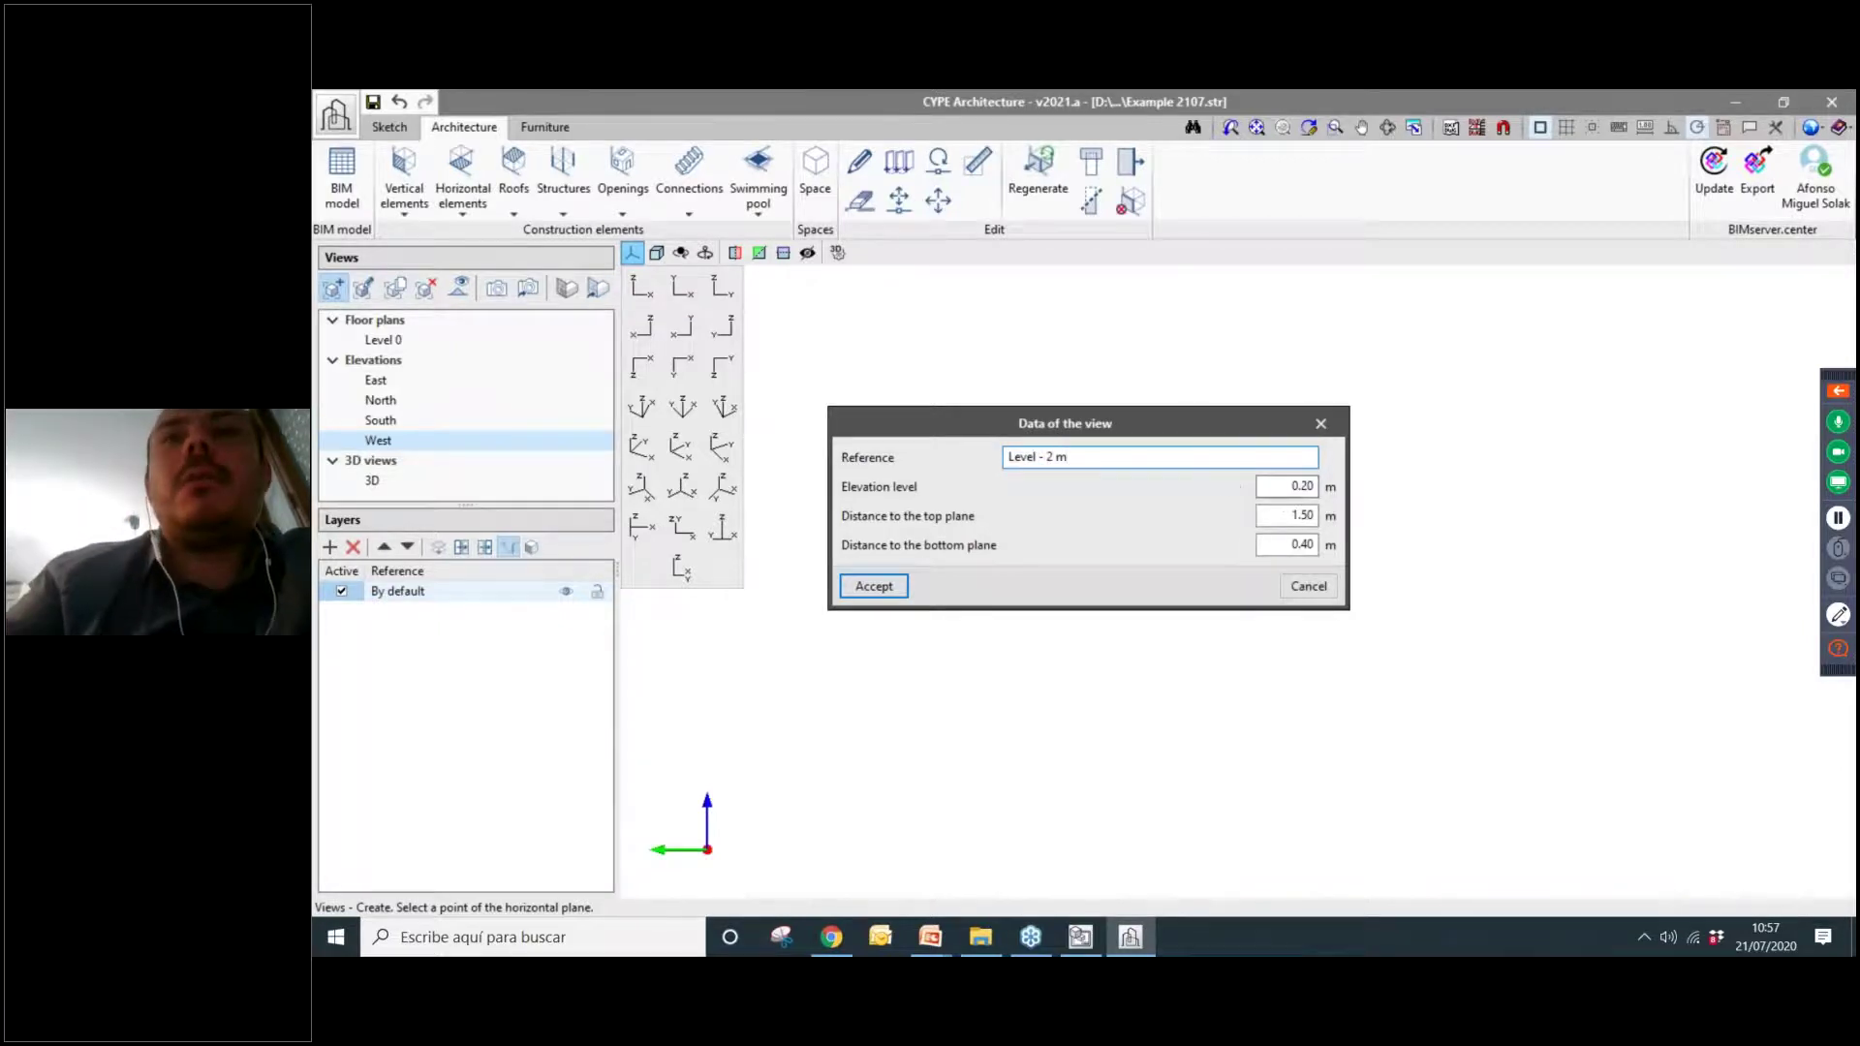
double_click(1293, 514)
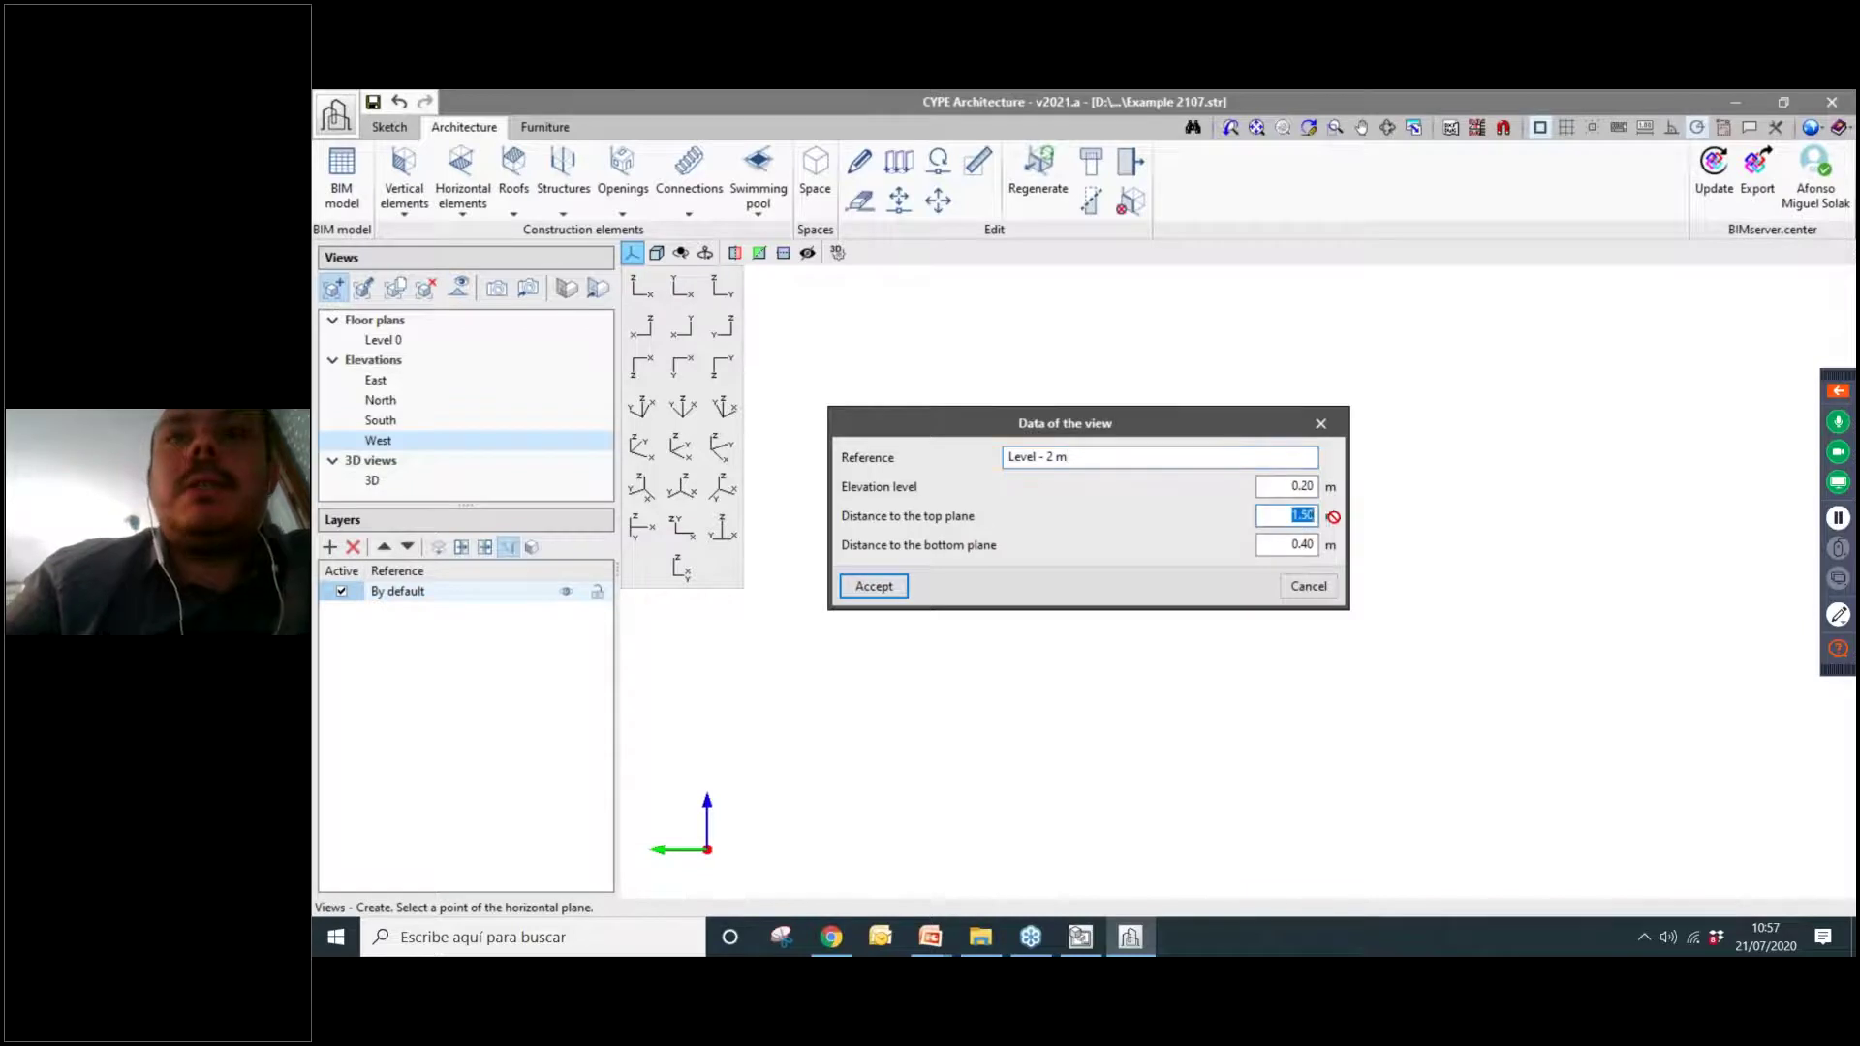
type("2")
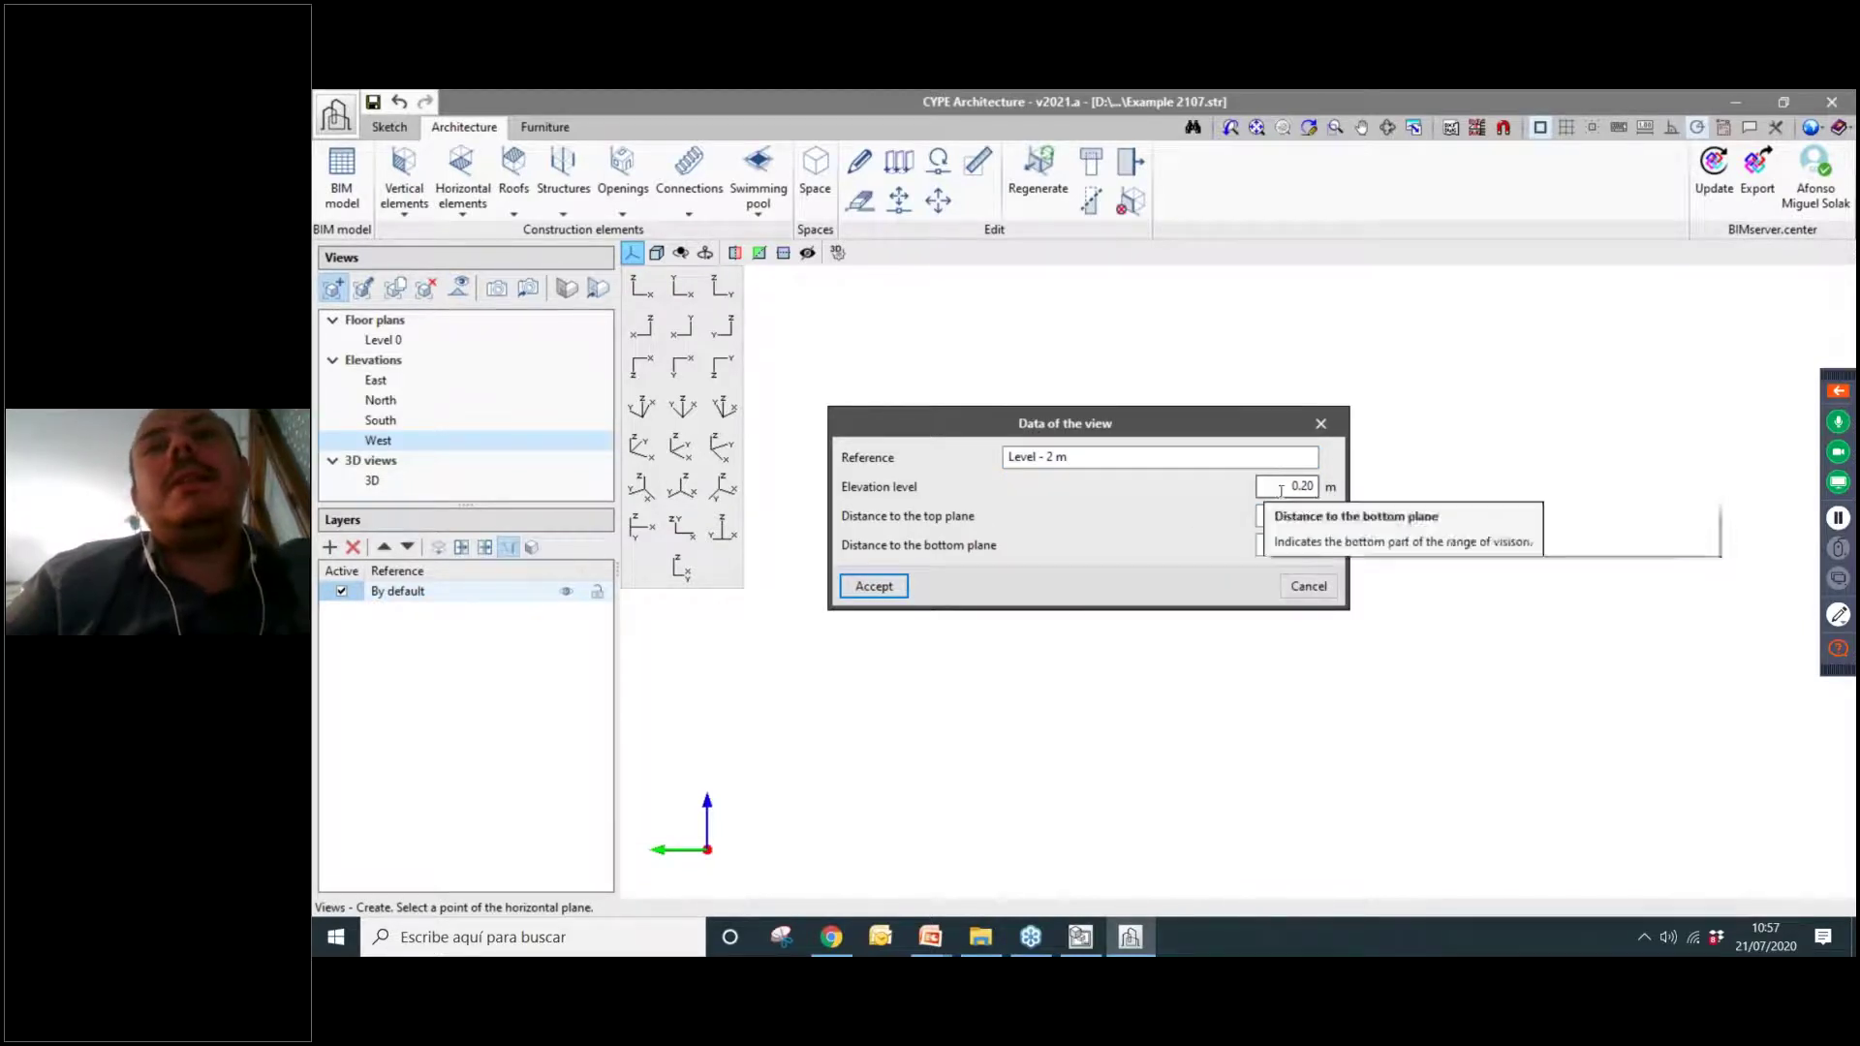
double_click(1269, 486)
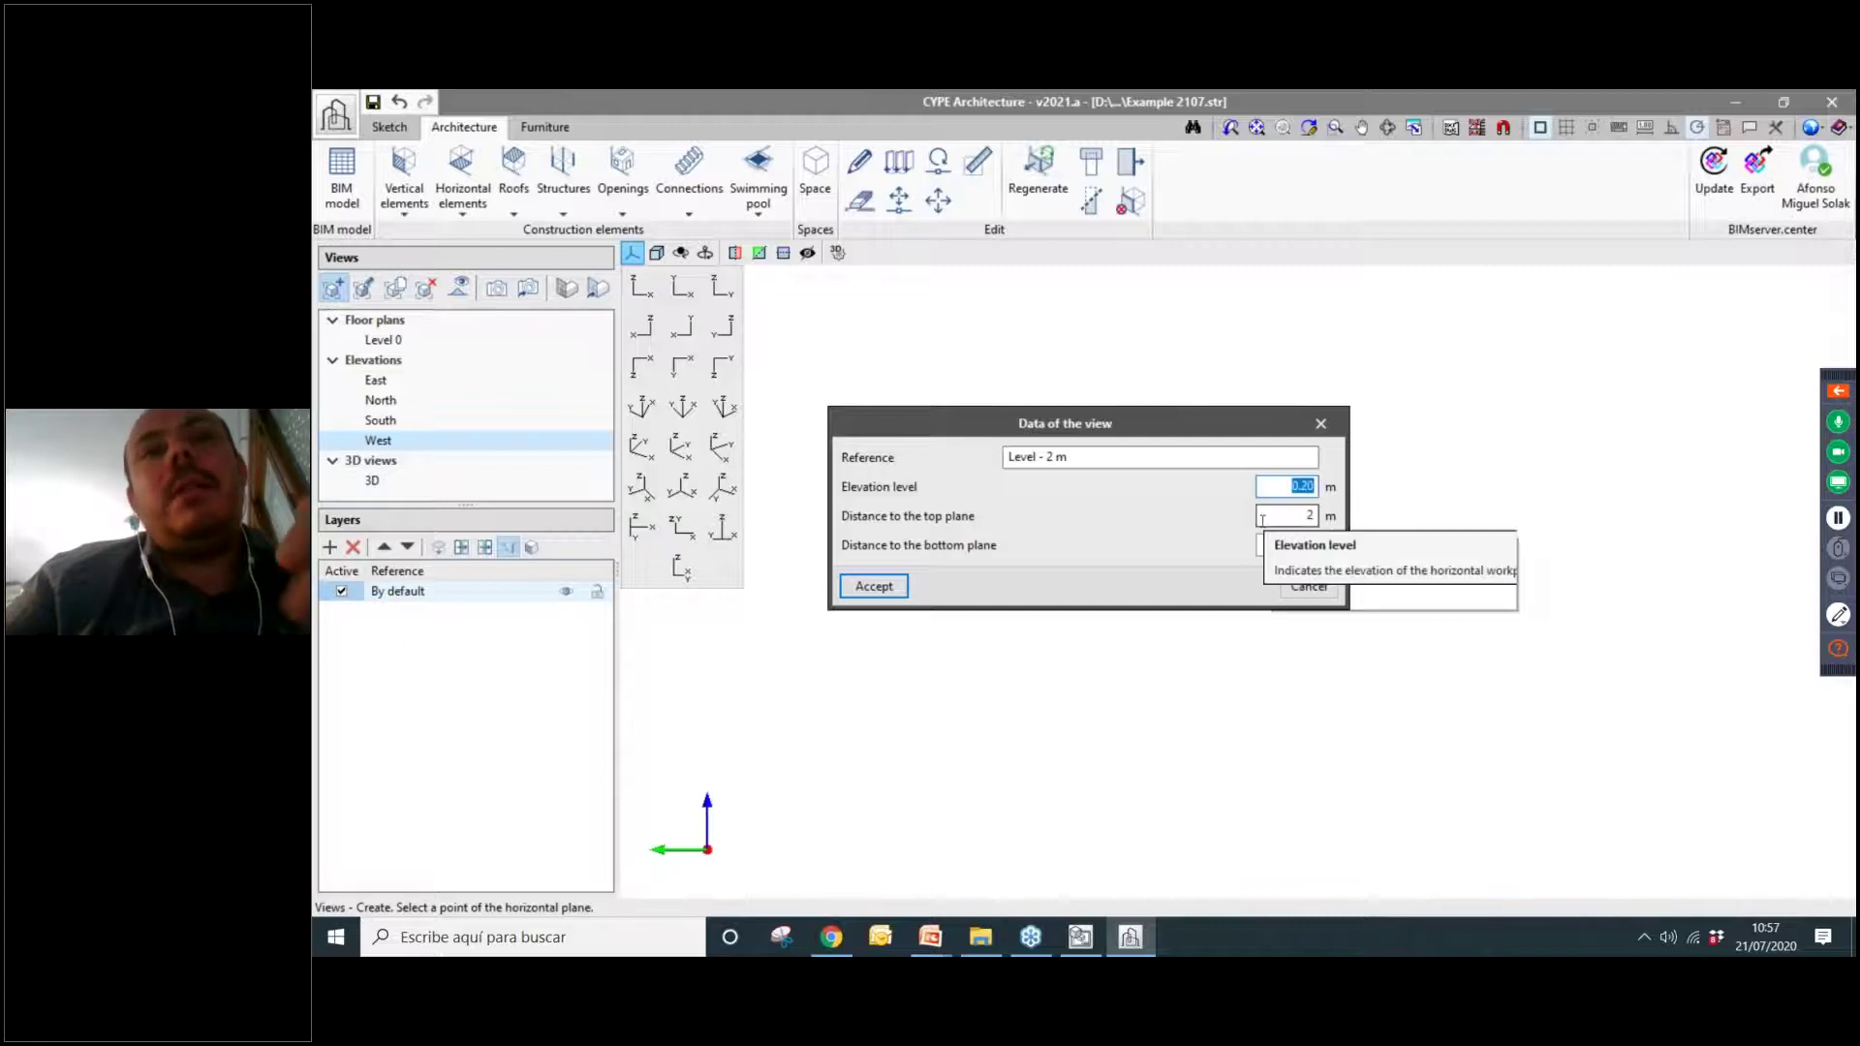
type("2")
Set the new view's distance to the top plane to 0.5 m and create the view.
left_click(1294, 517)
left_click_drag(1279, 518, 1340, 524)
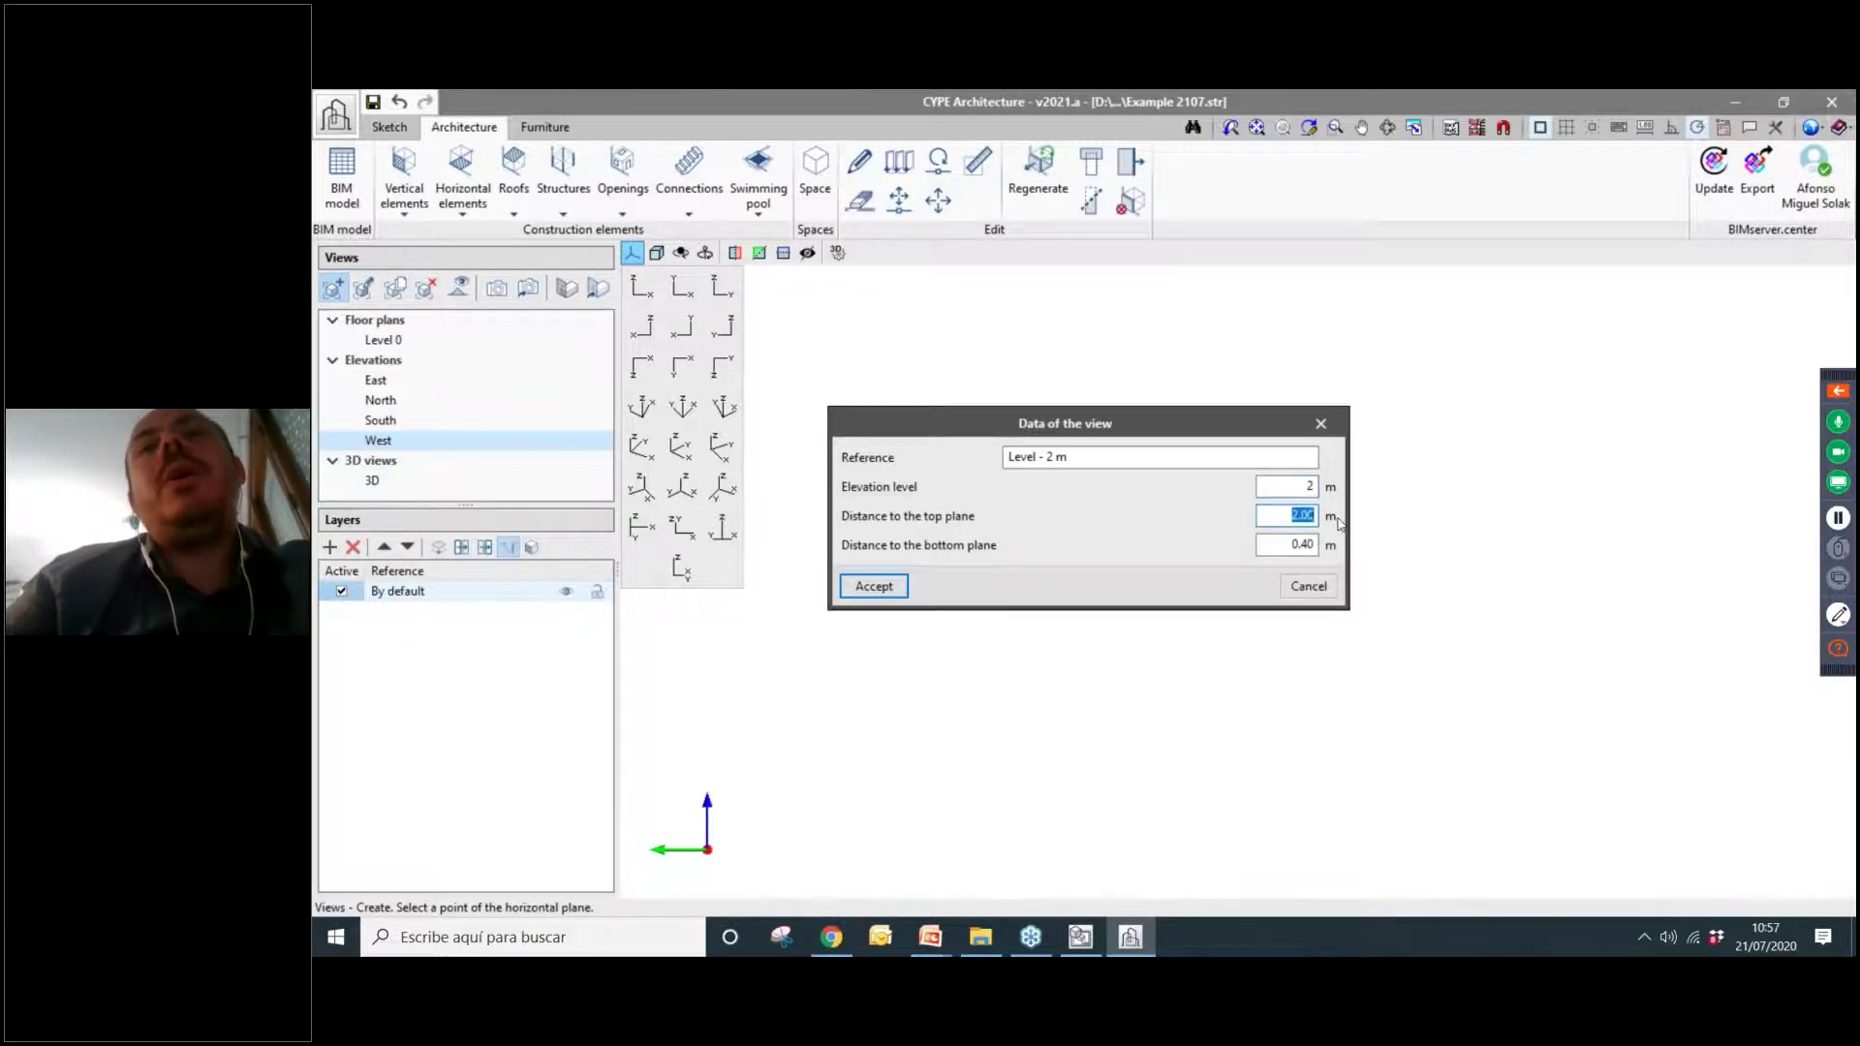
type("0.5")
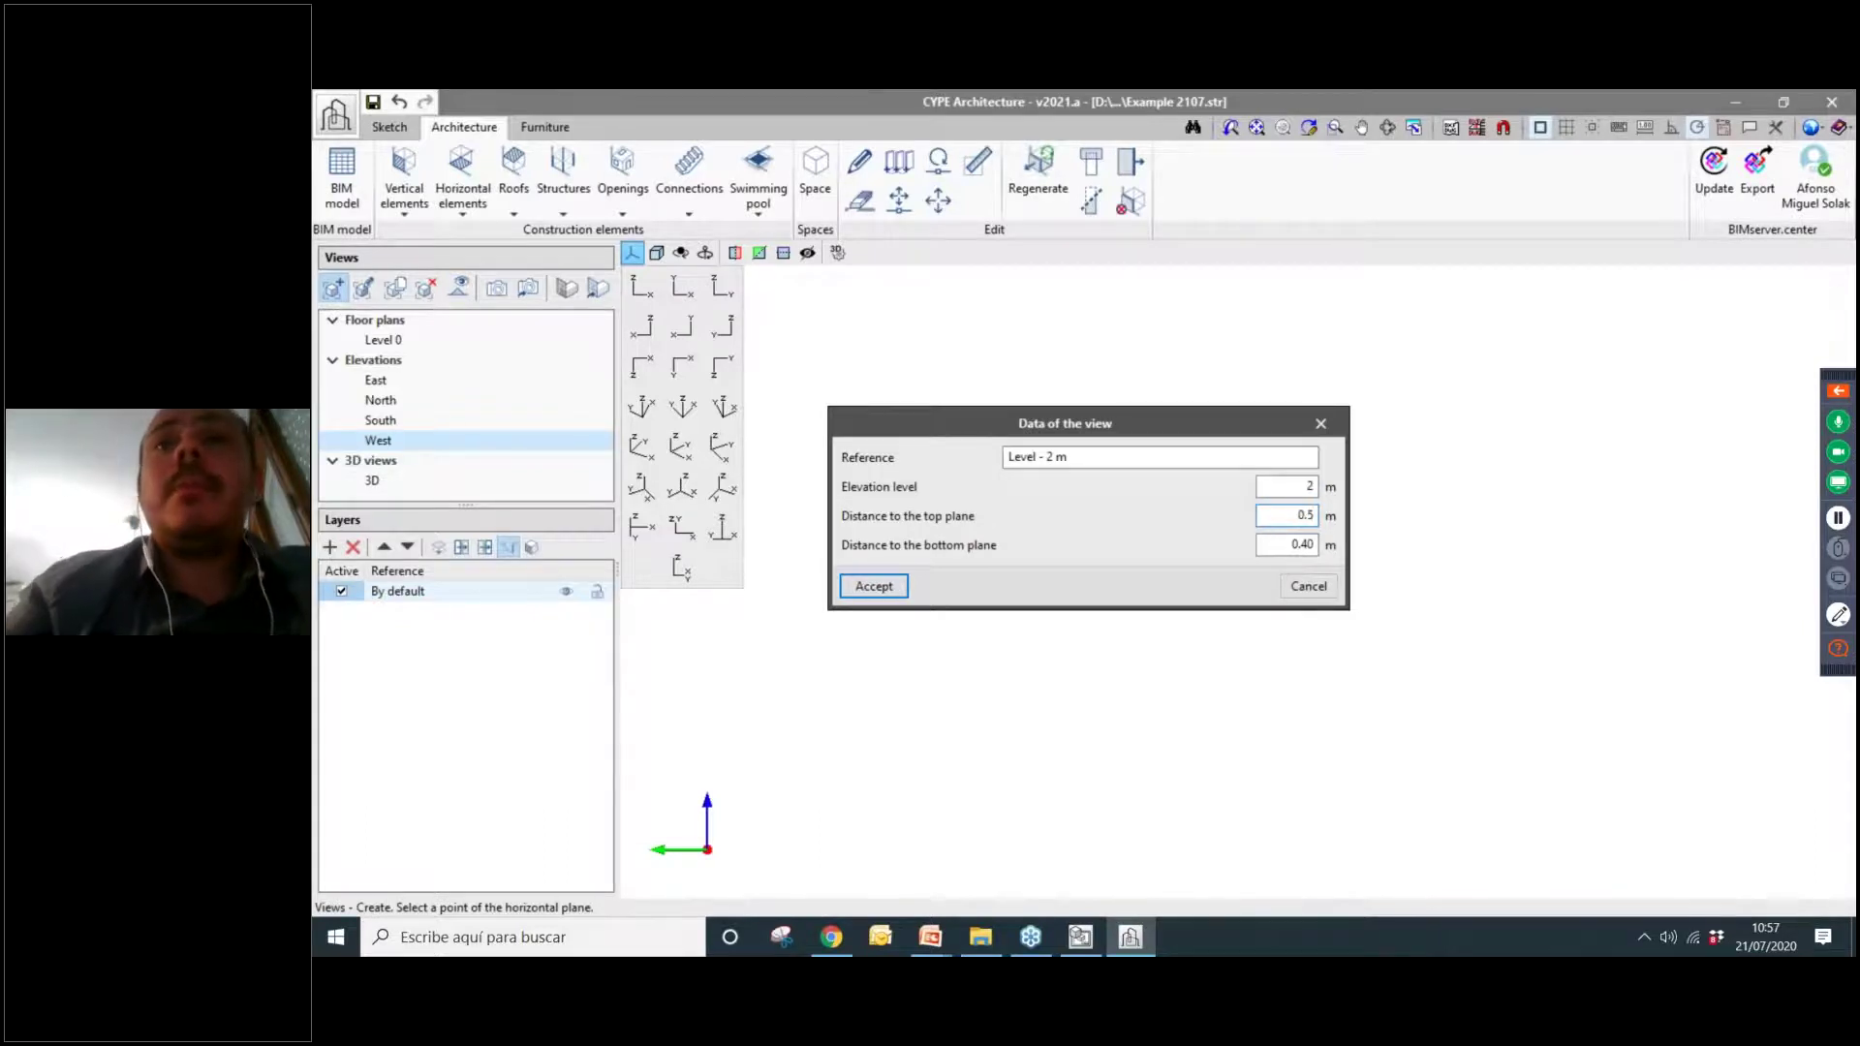
left_click(1295, 486)
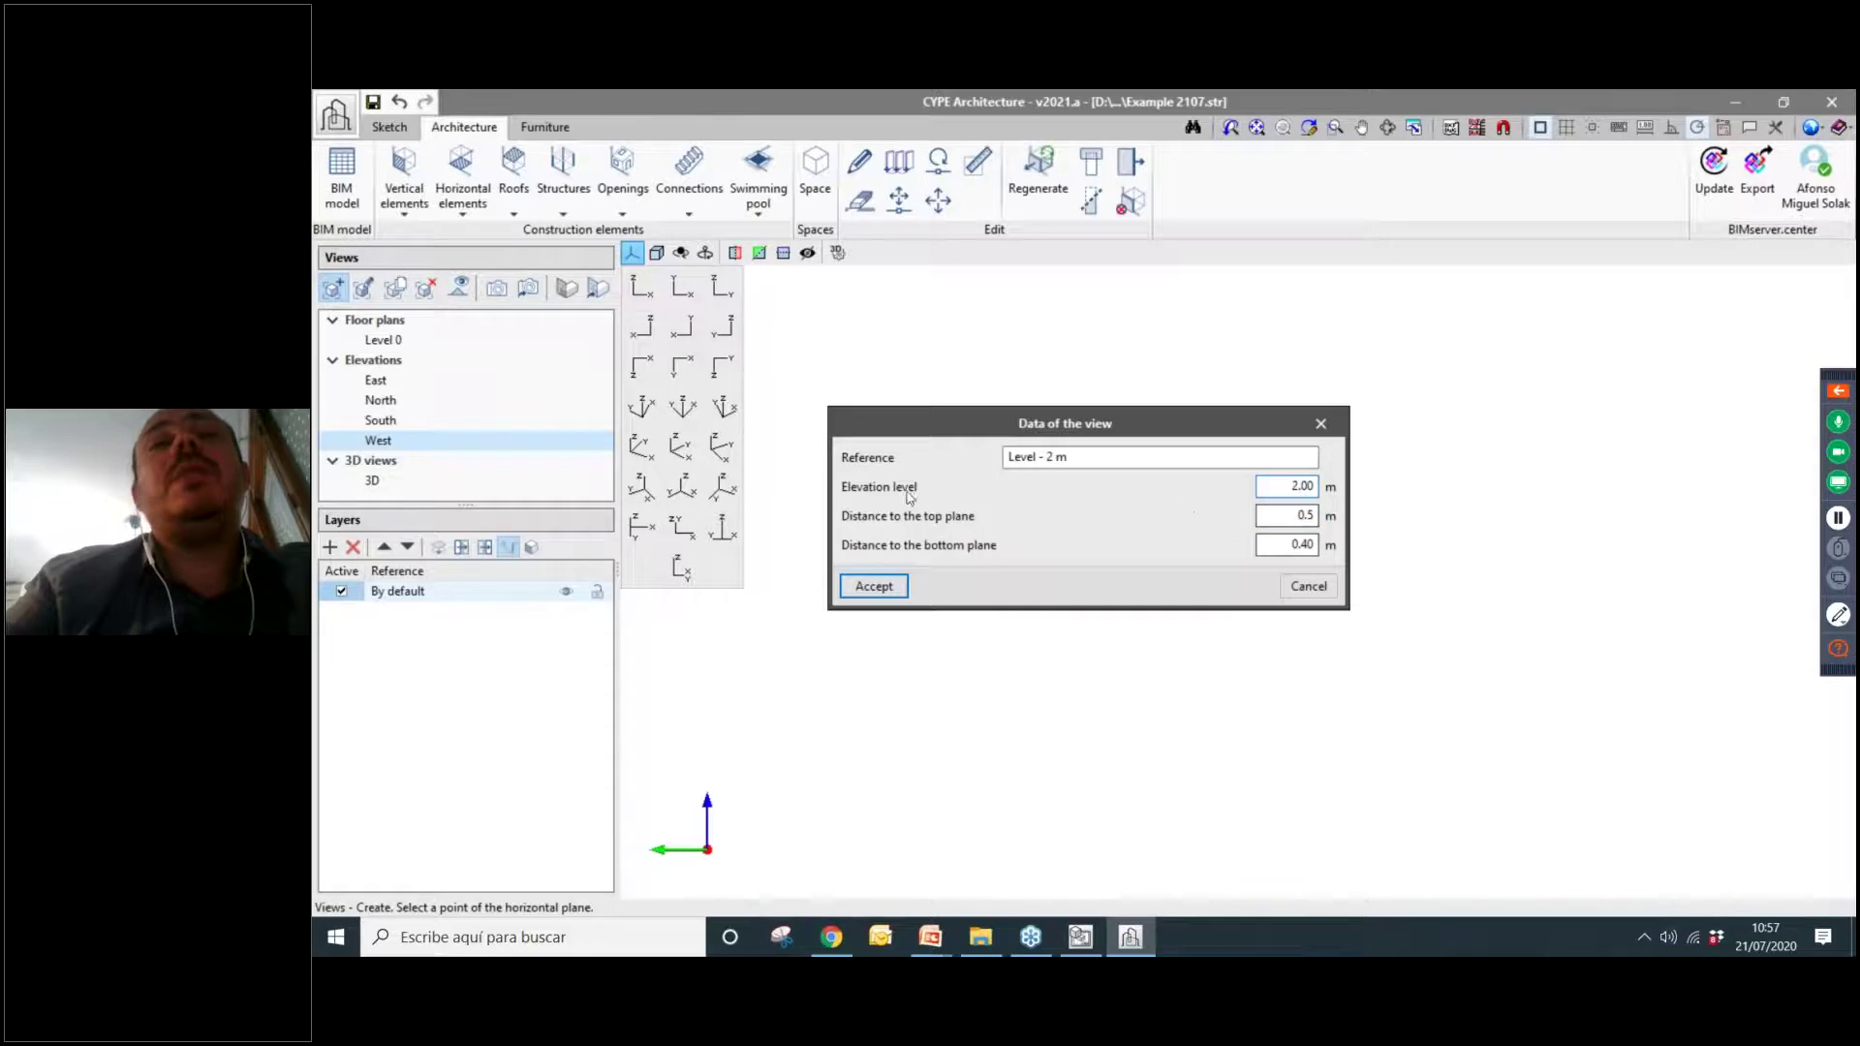
left_click(1292, 517)
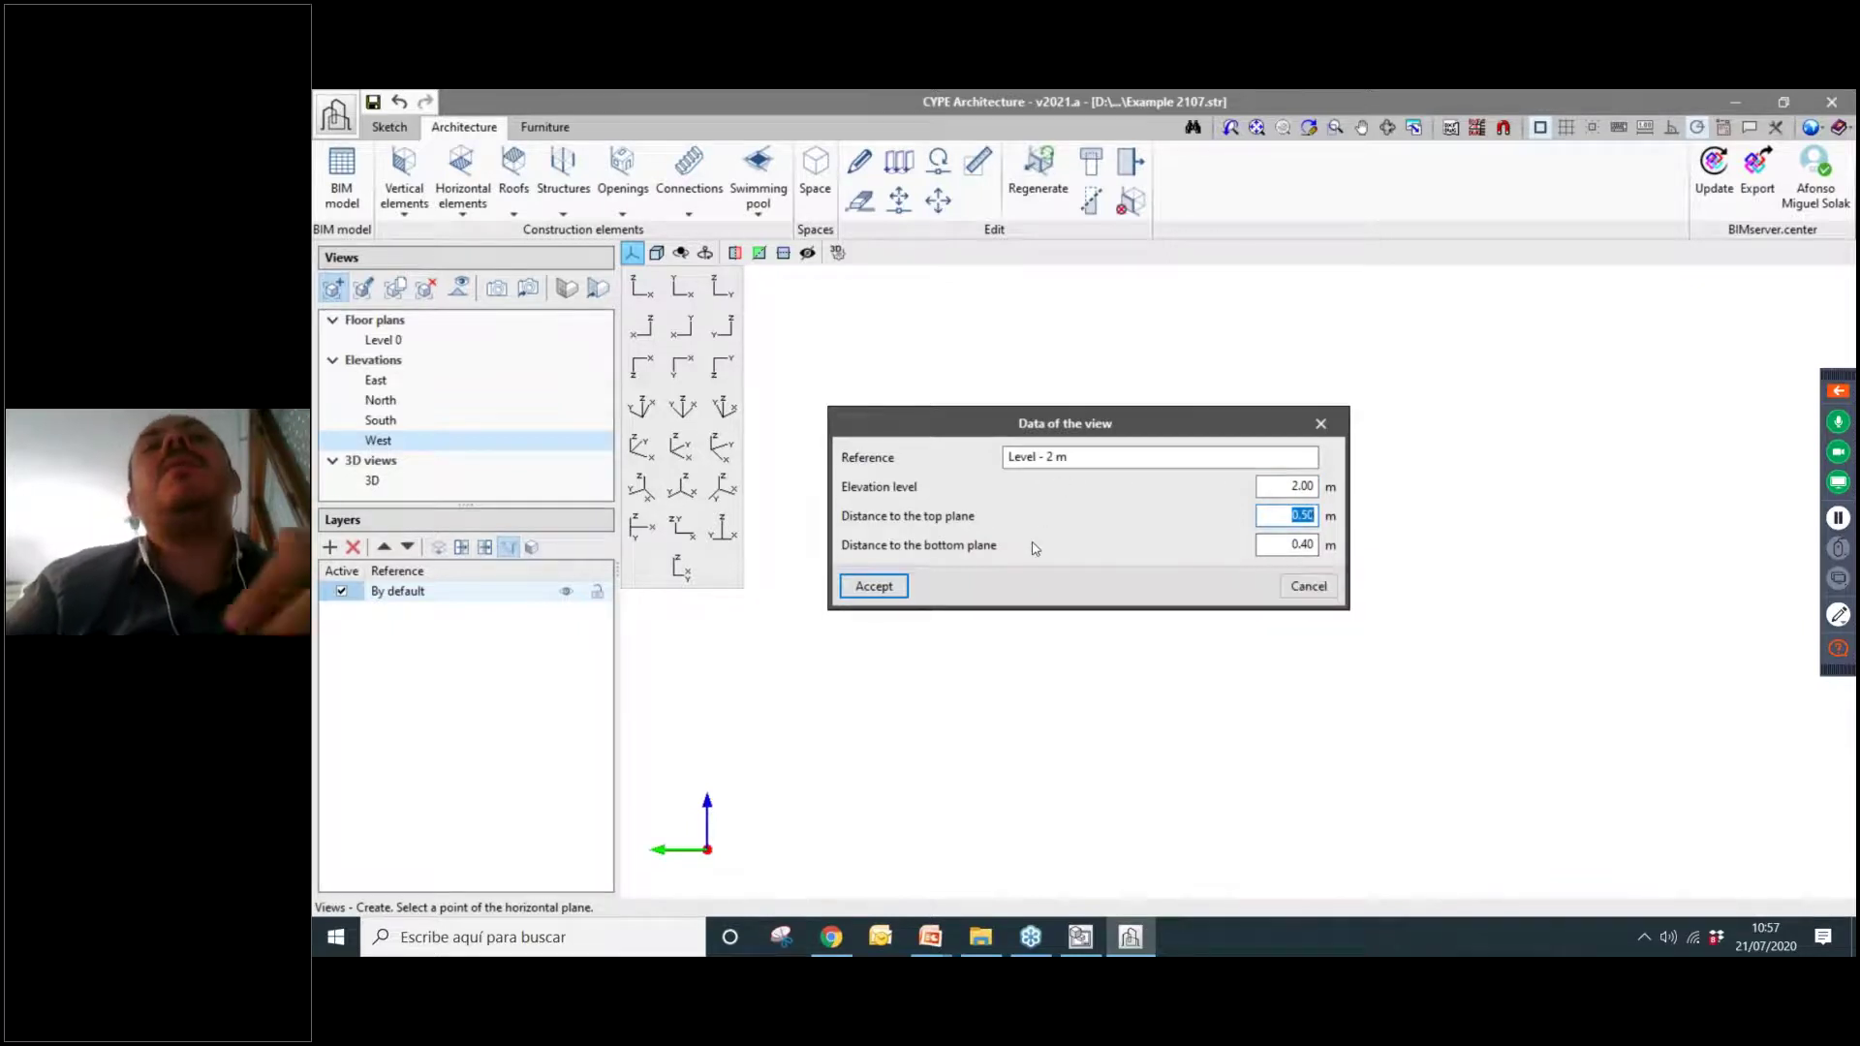
left_click(1292, 544)
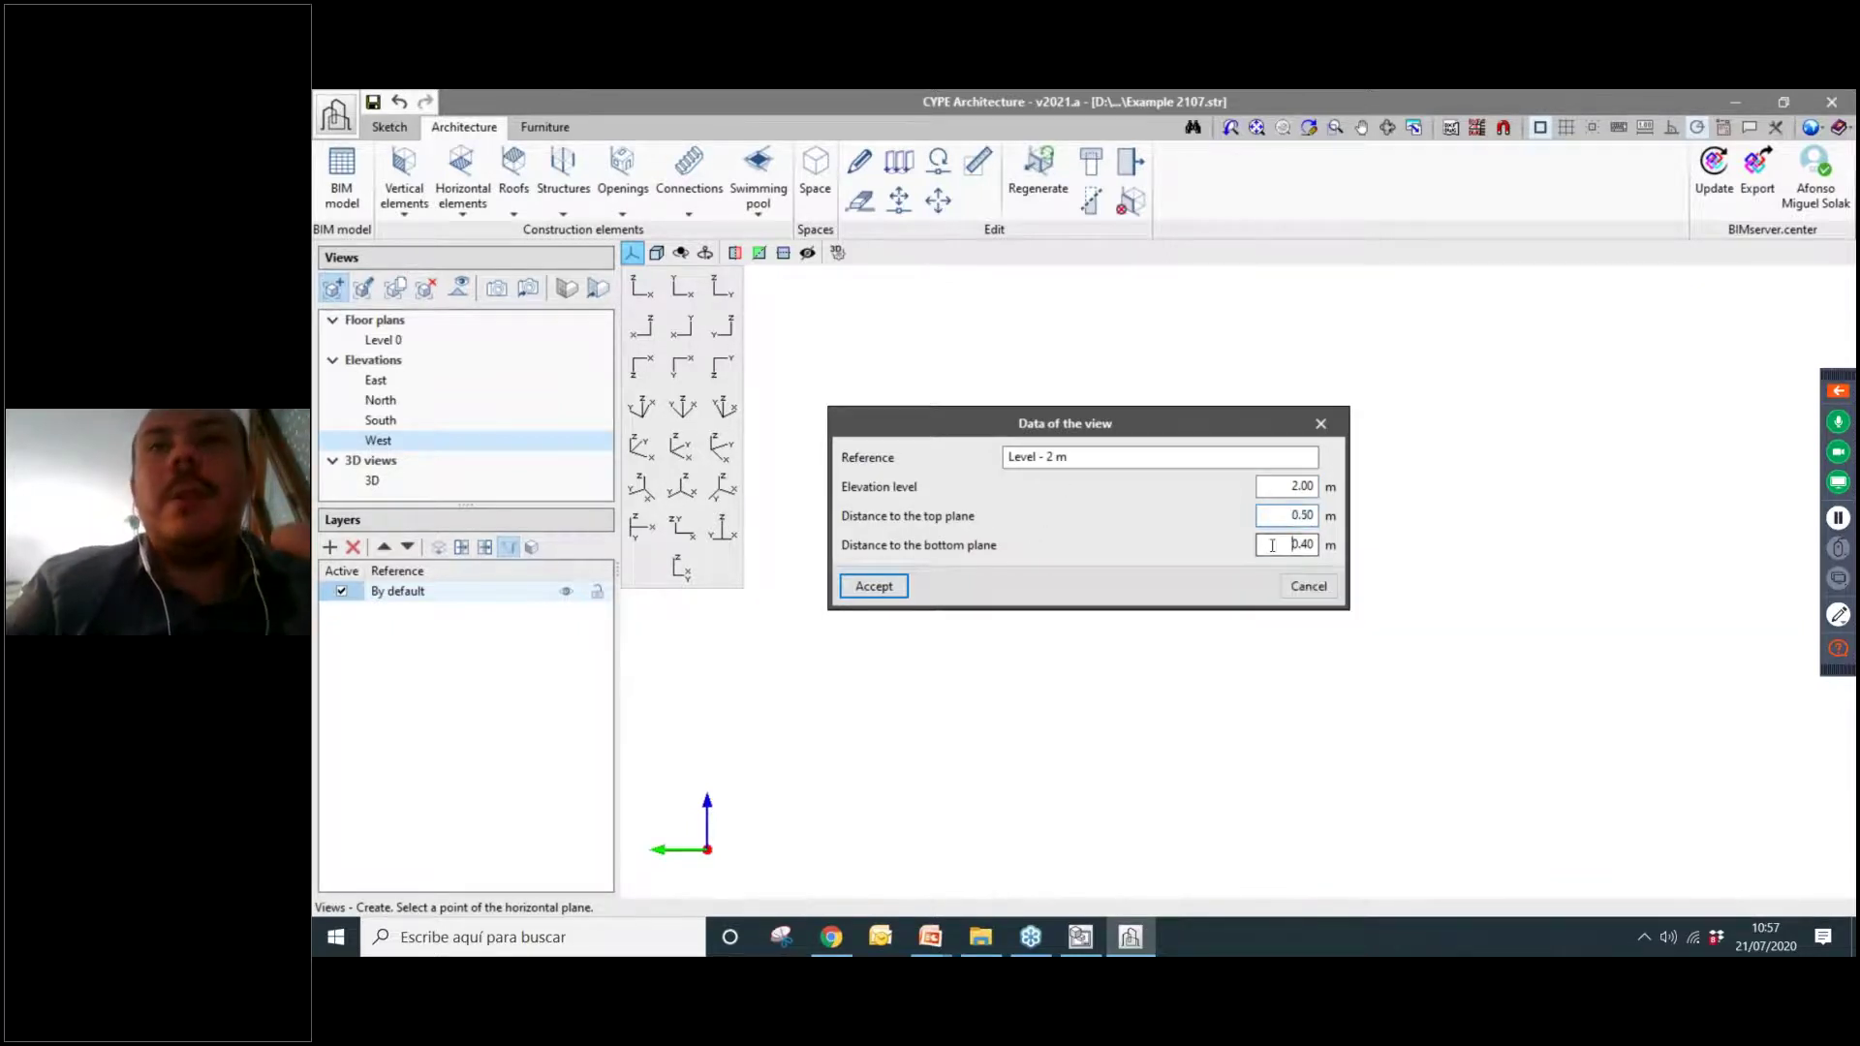
left_click(881, 586)
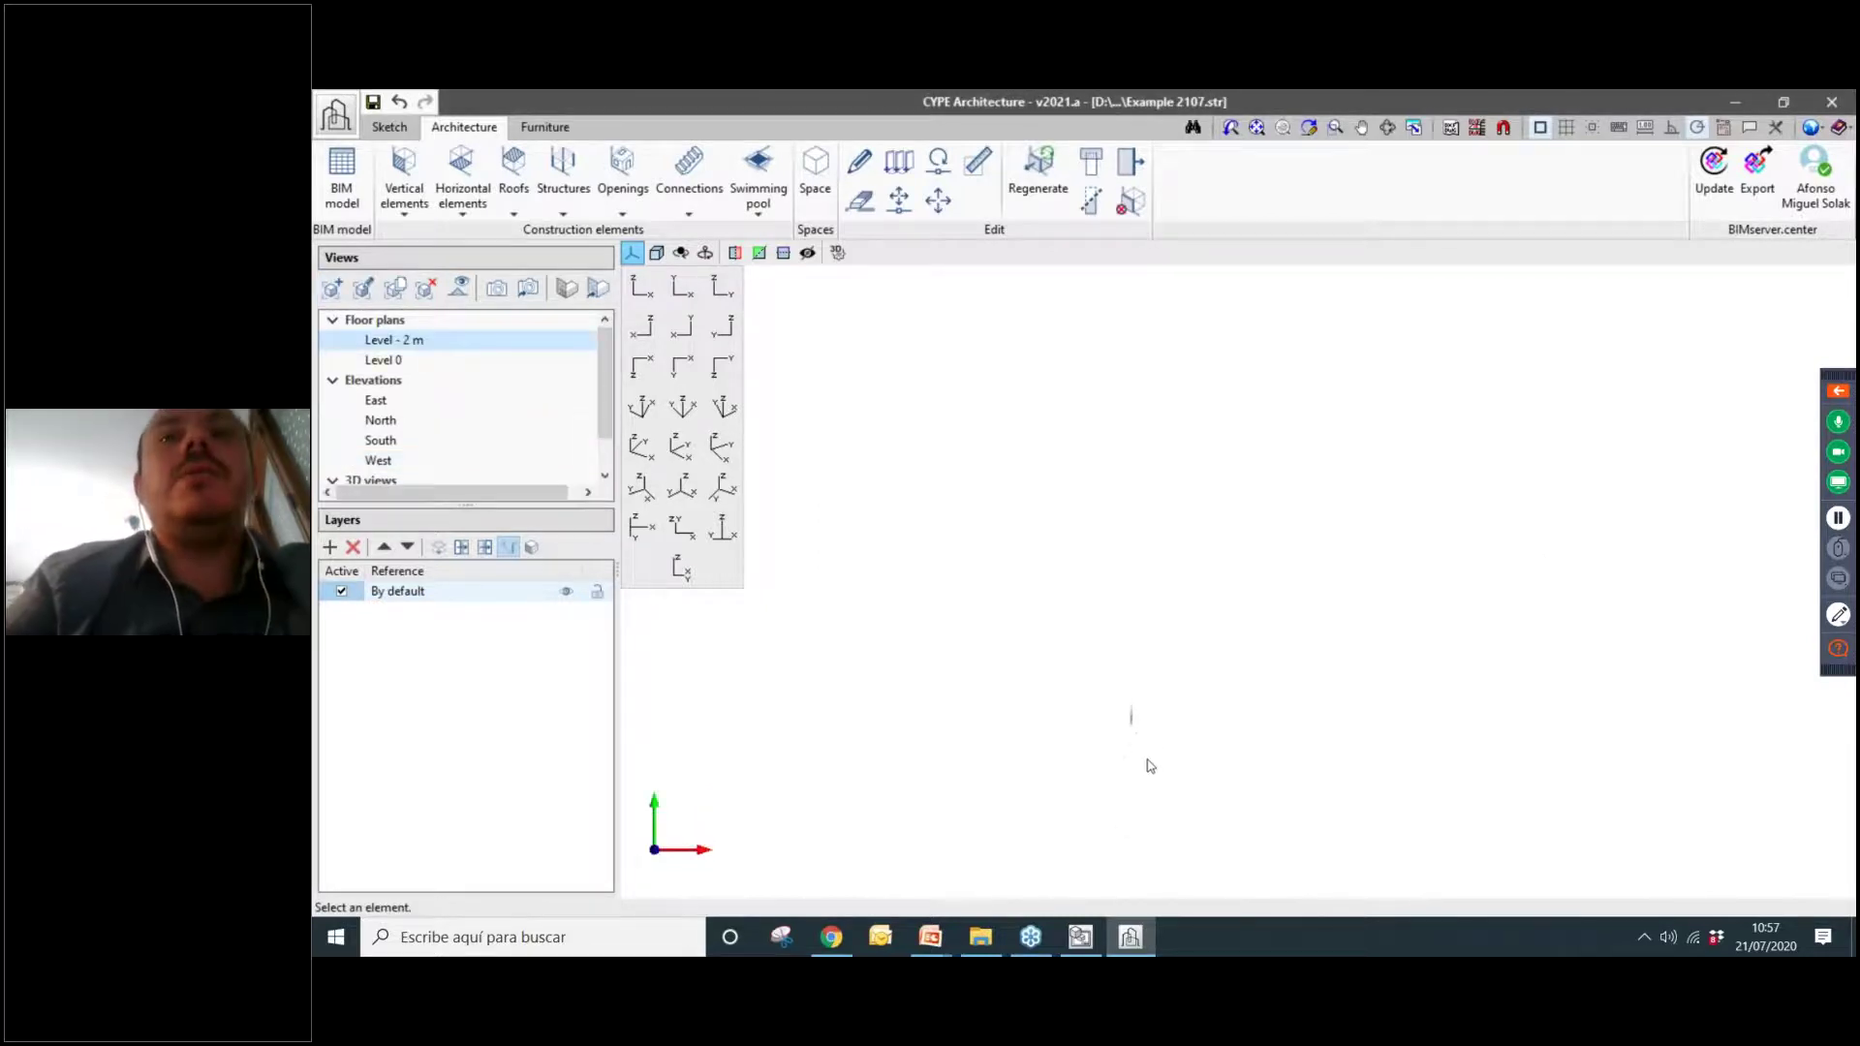
Edit the Level - 2 m view to distances of 0.1 m to both the top and bottom planes.
middle_click_drag(1075, 761, 945, 572, "shift")
scroll(988, 513, "up", 5)
middle_click_drag(1744, 465, 1258, 558)
scroll(1473, 513, "up", 2)
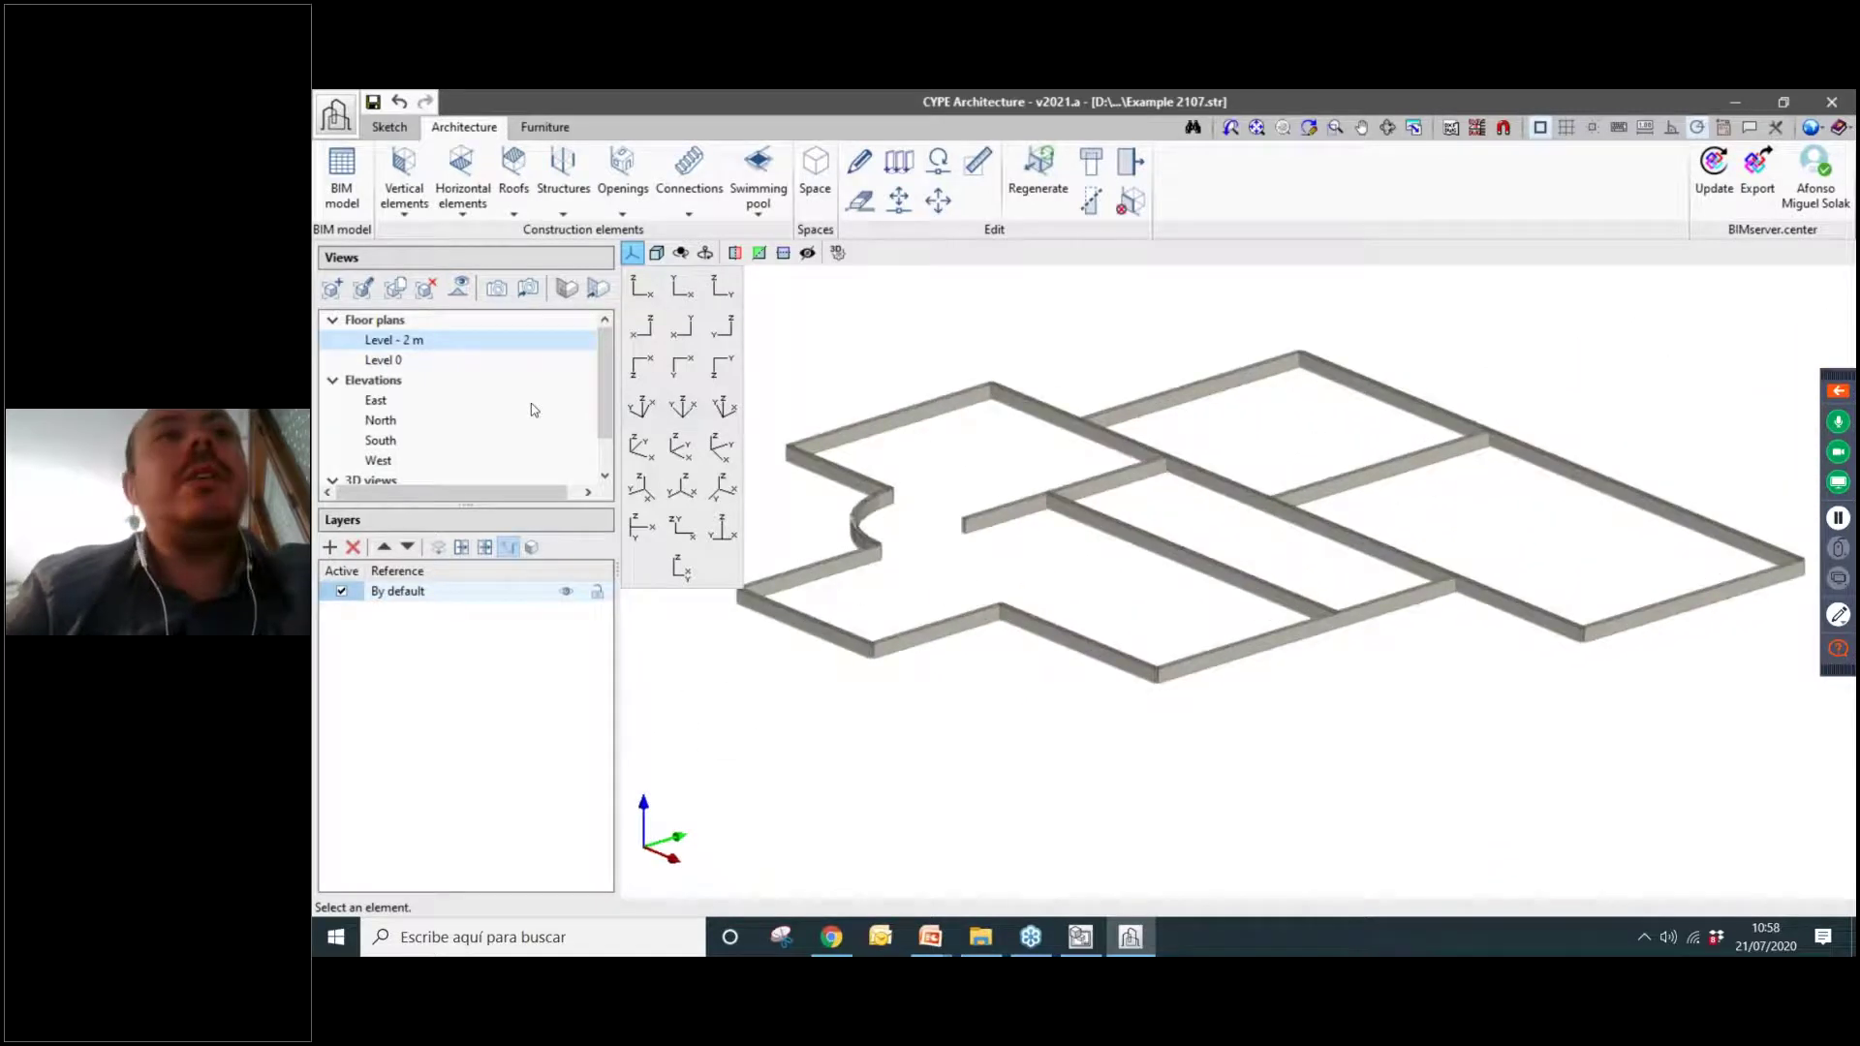
right_click(398, 347)
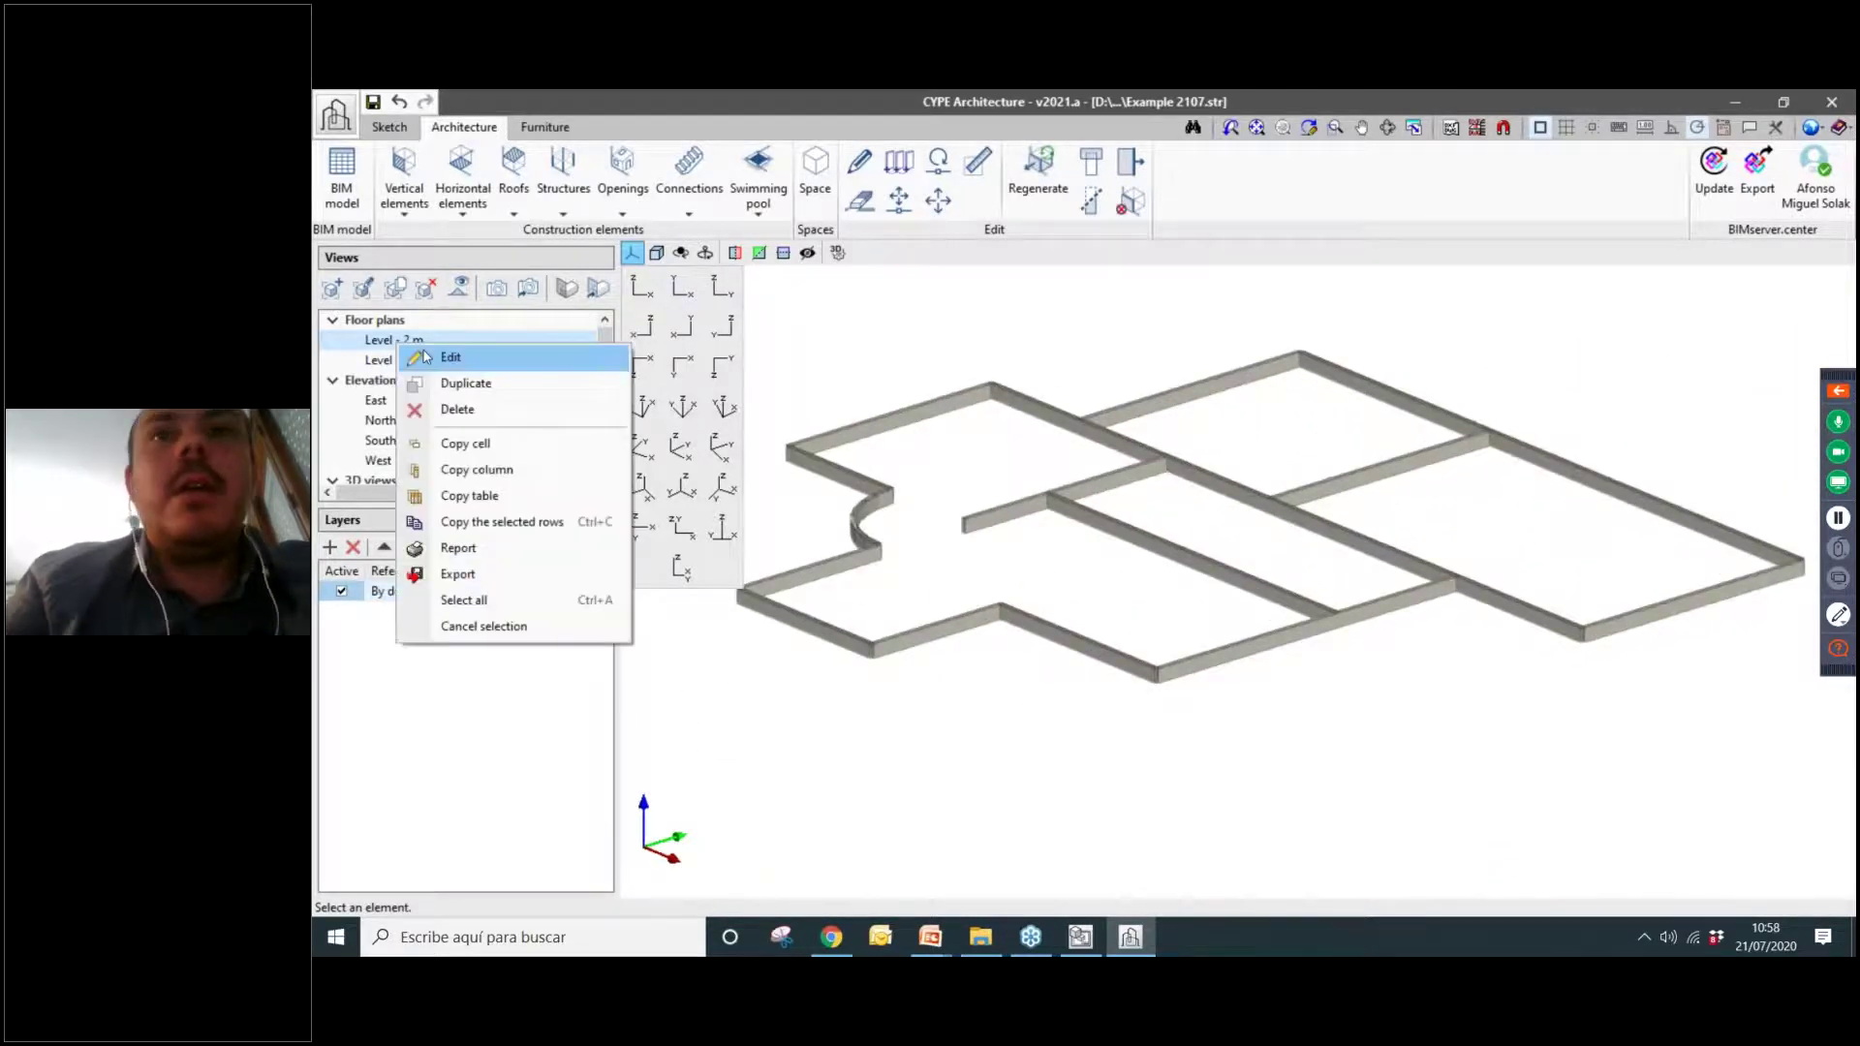
left_click(431, 356)
left_click_drag(717, 237, 954, 538)
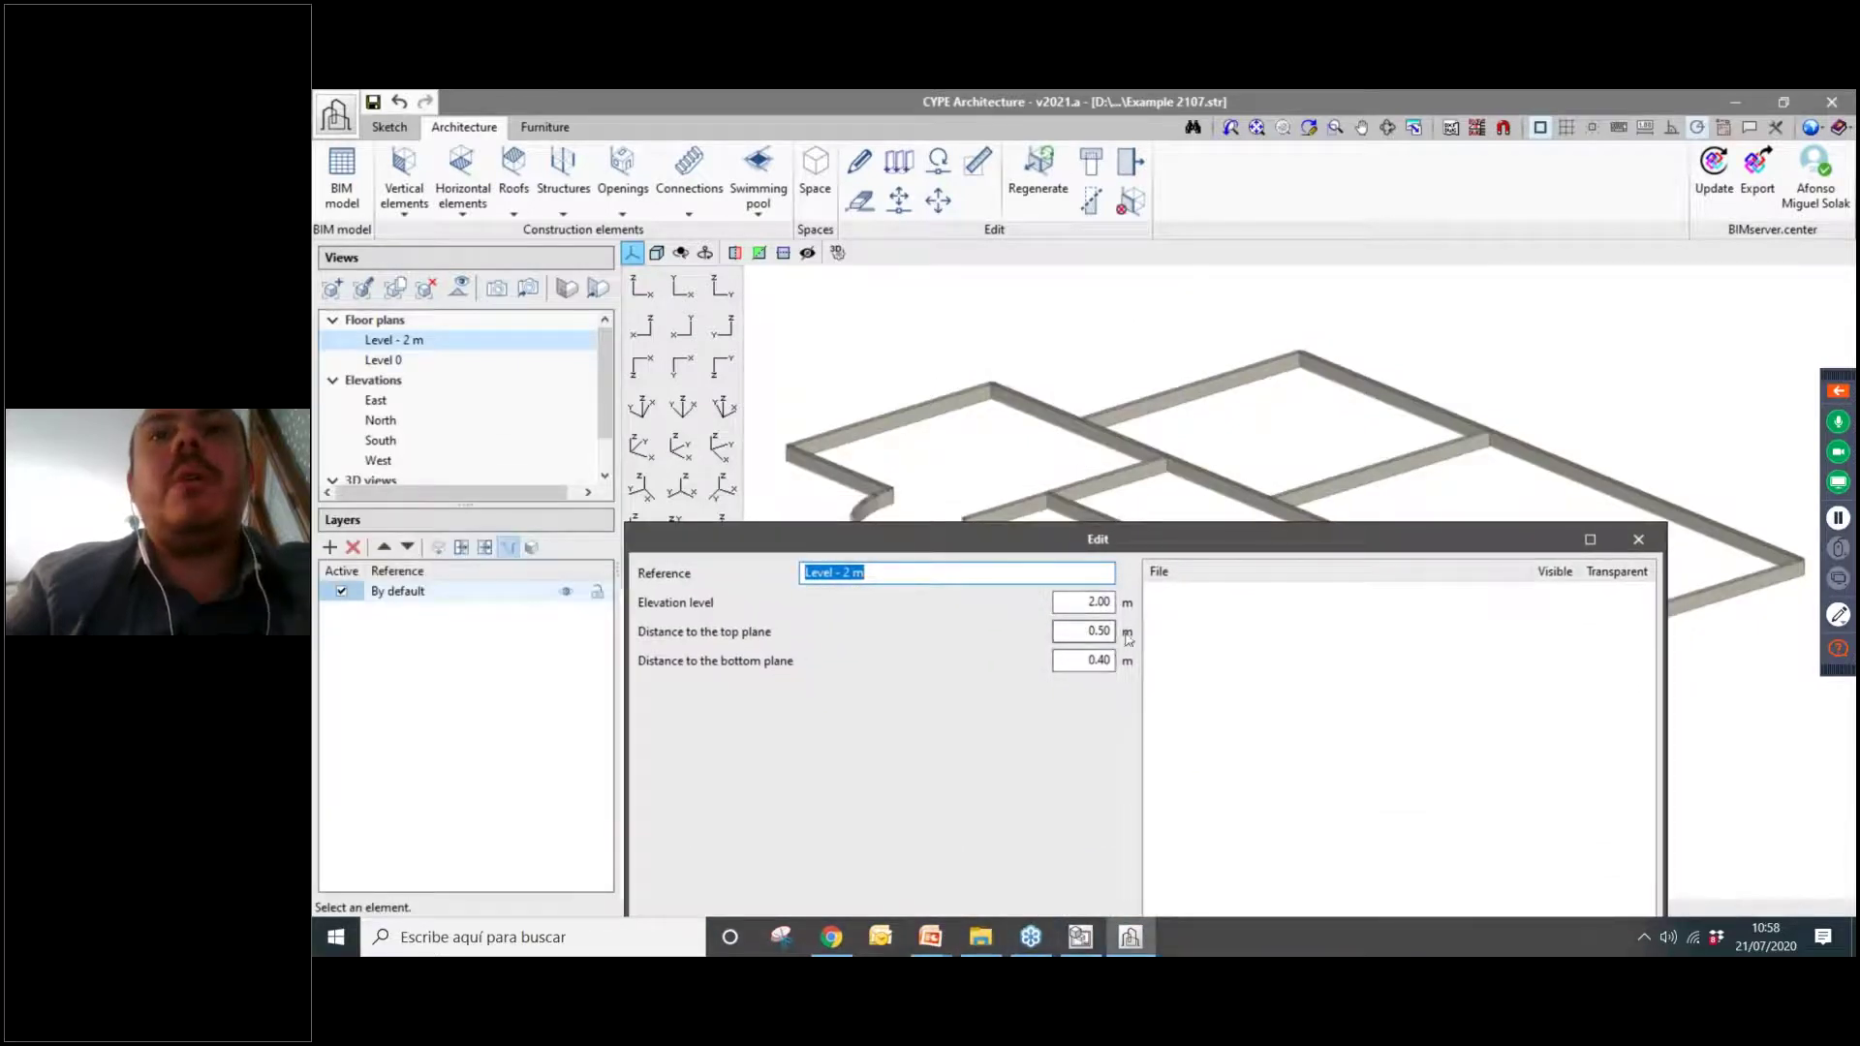
double_click(1100, 631)
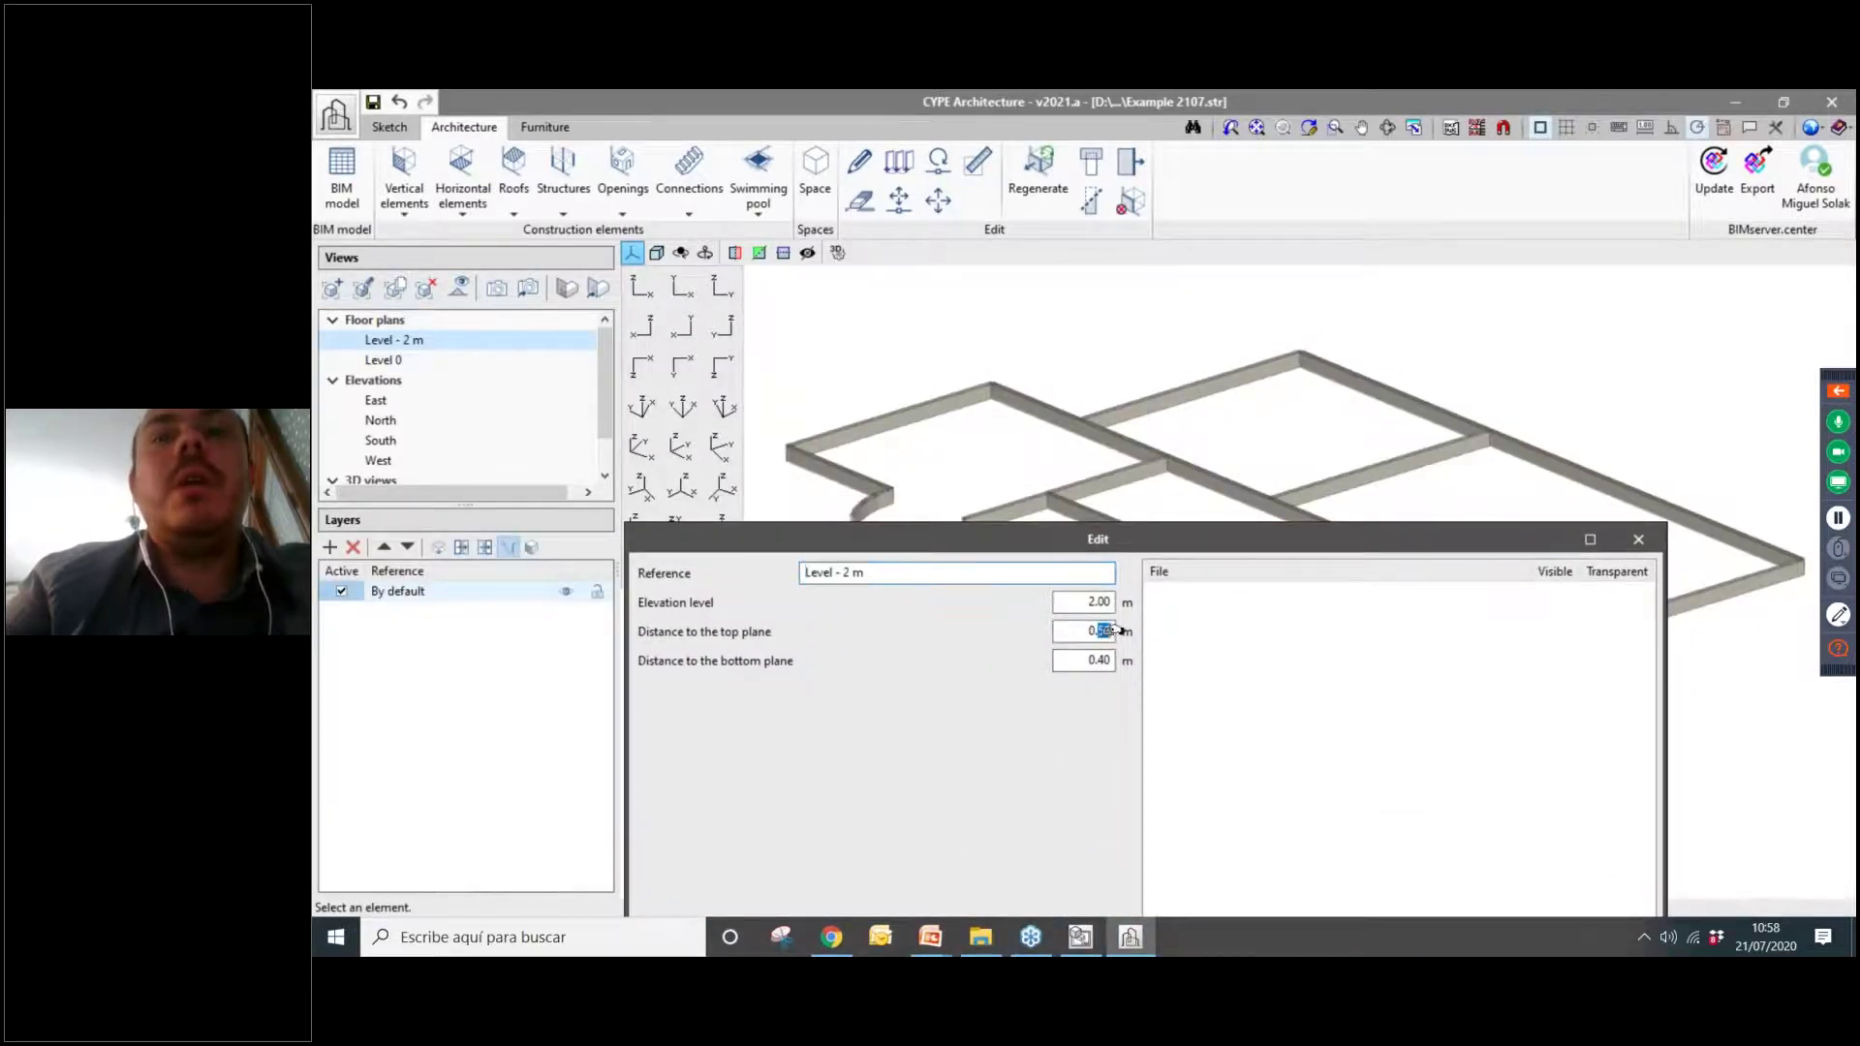
type("1")
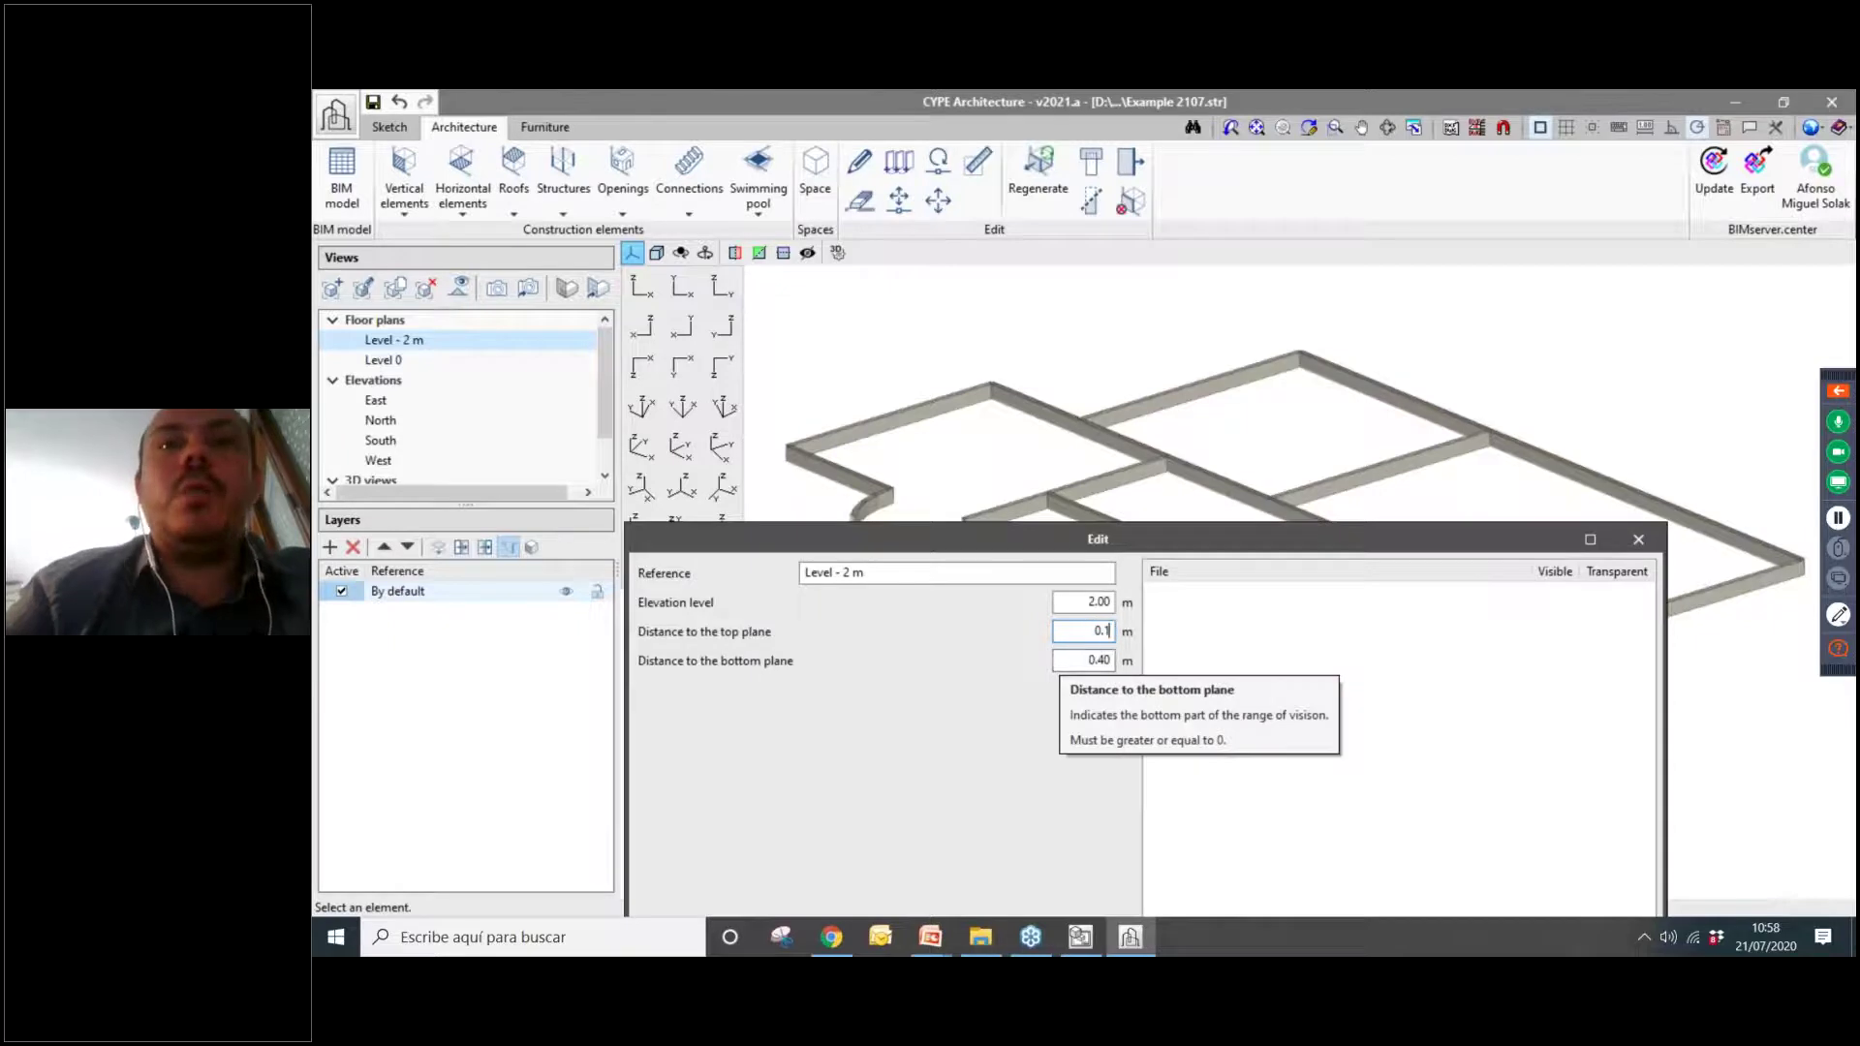
double_click(1102, 659)
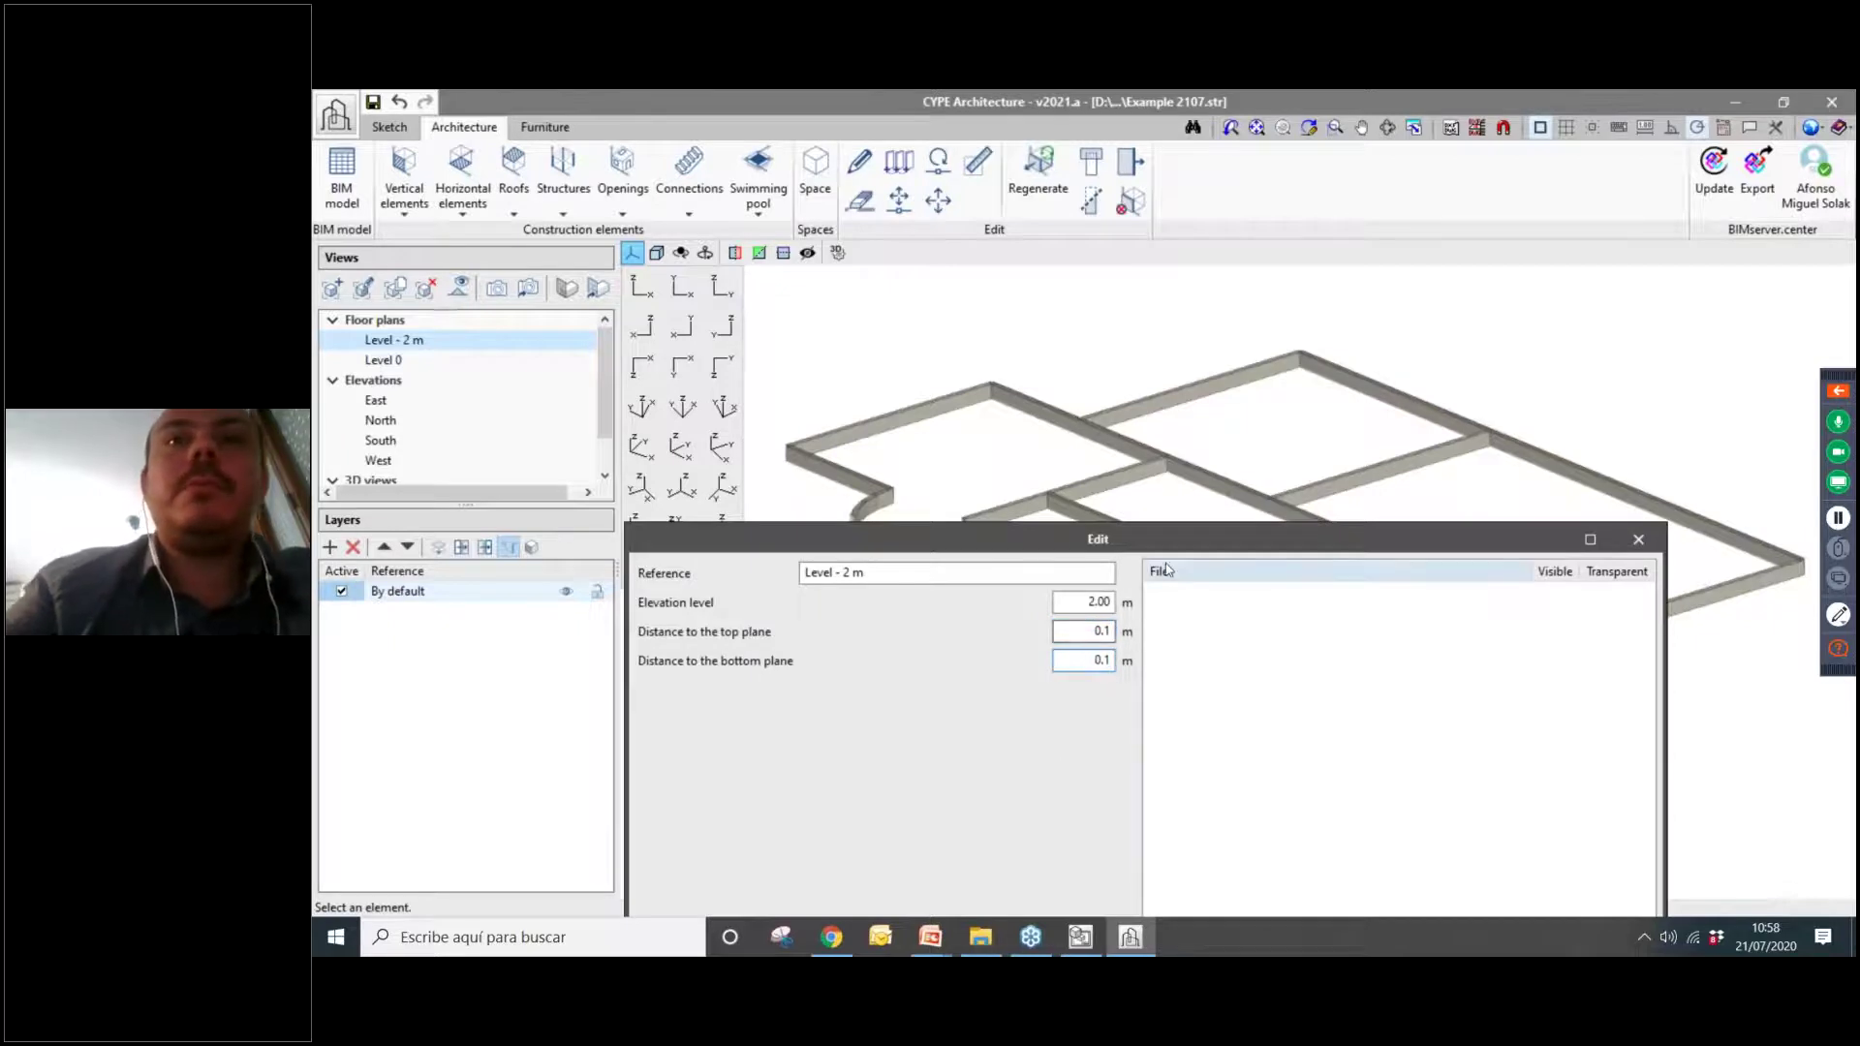
type("1")
left_click(427, 714)
scroll(1170, 643, "up", 6)
scroll(1100, 659, "down", 6)
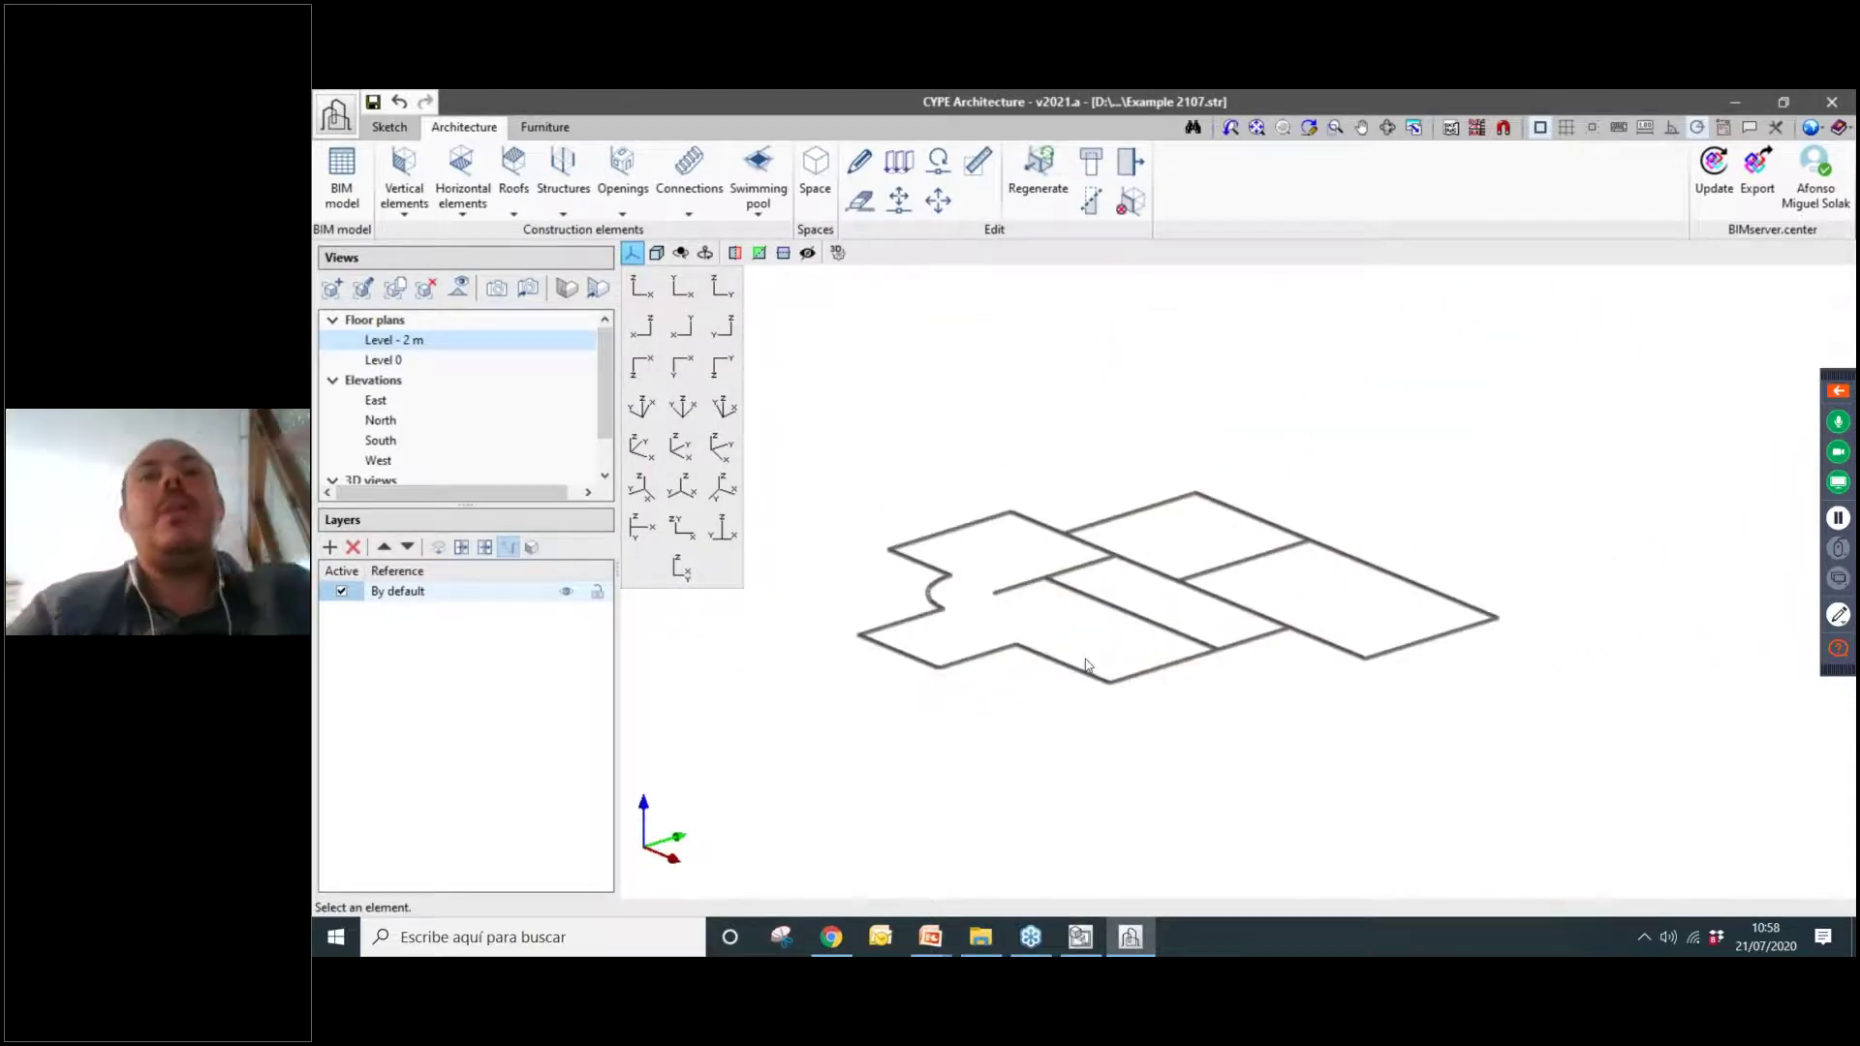
Look at Level - 2 m from above and set its distances to the top and bottom planes to 0.5 m.
left_click(683, 287)
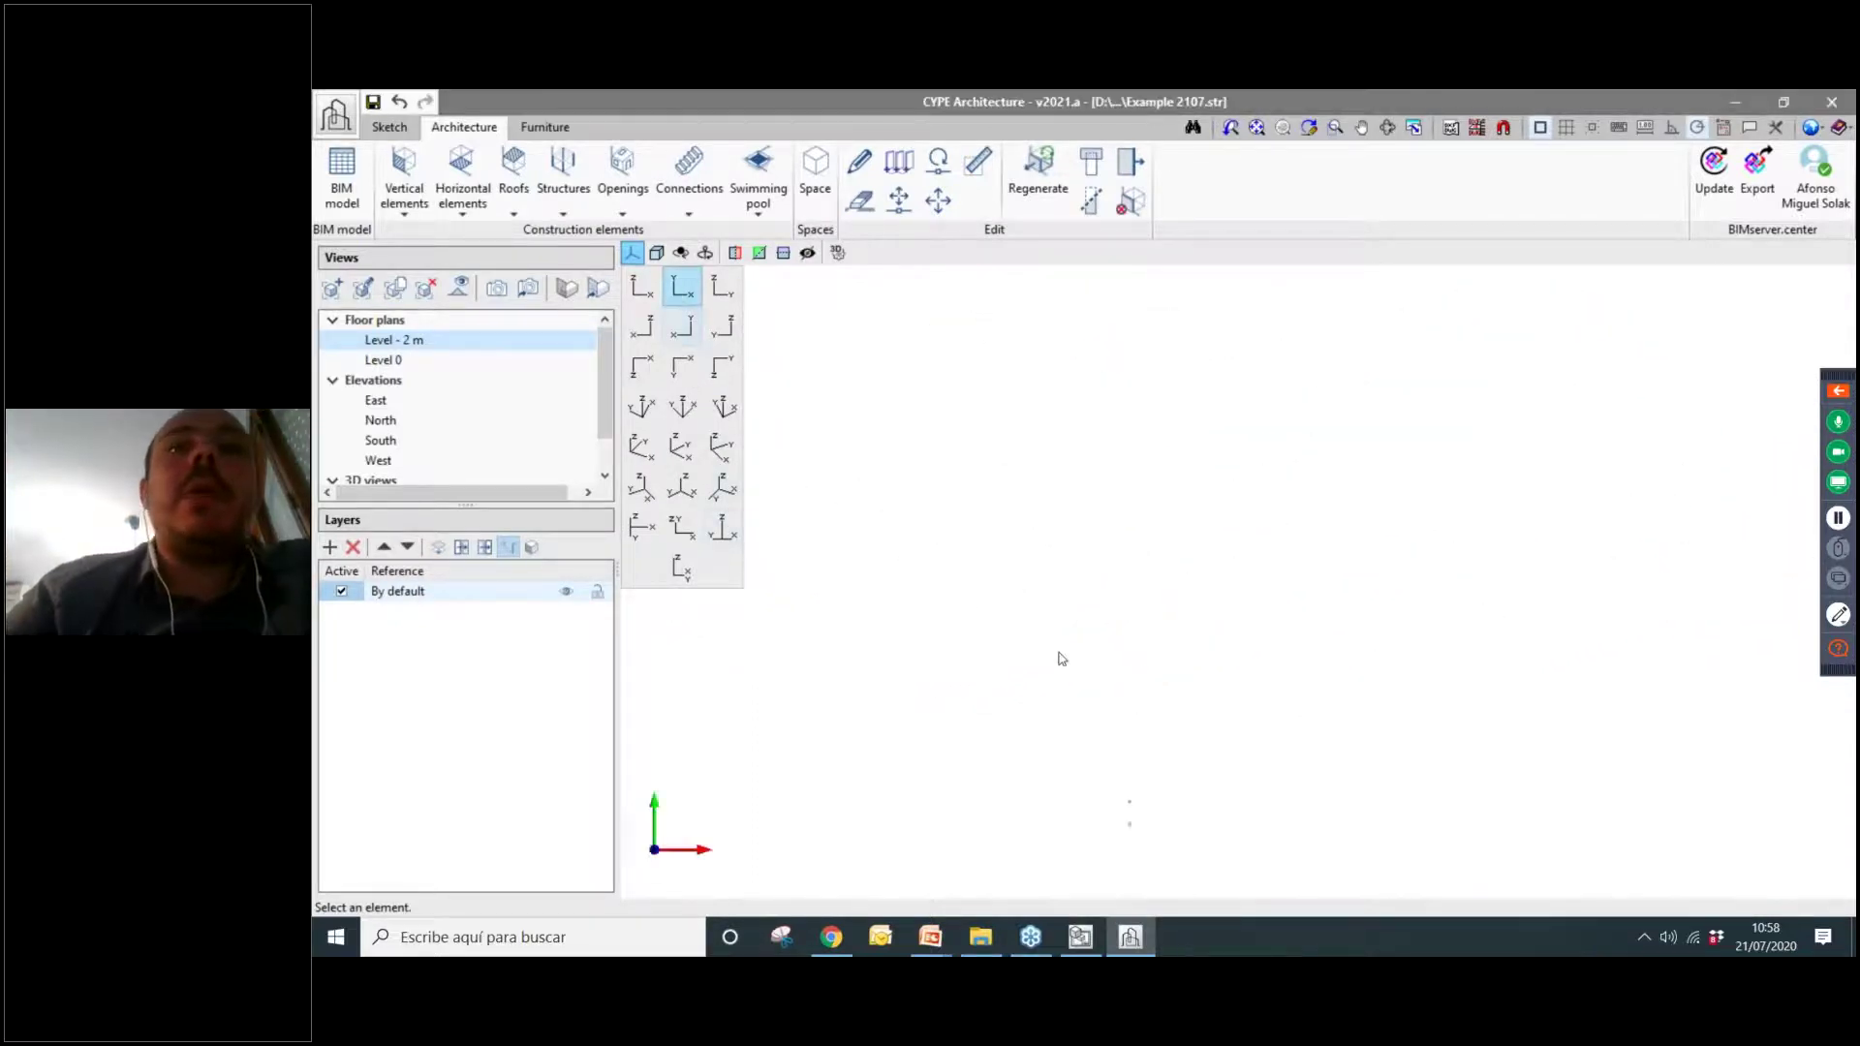
scroll(1094, 774, "up", 3)
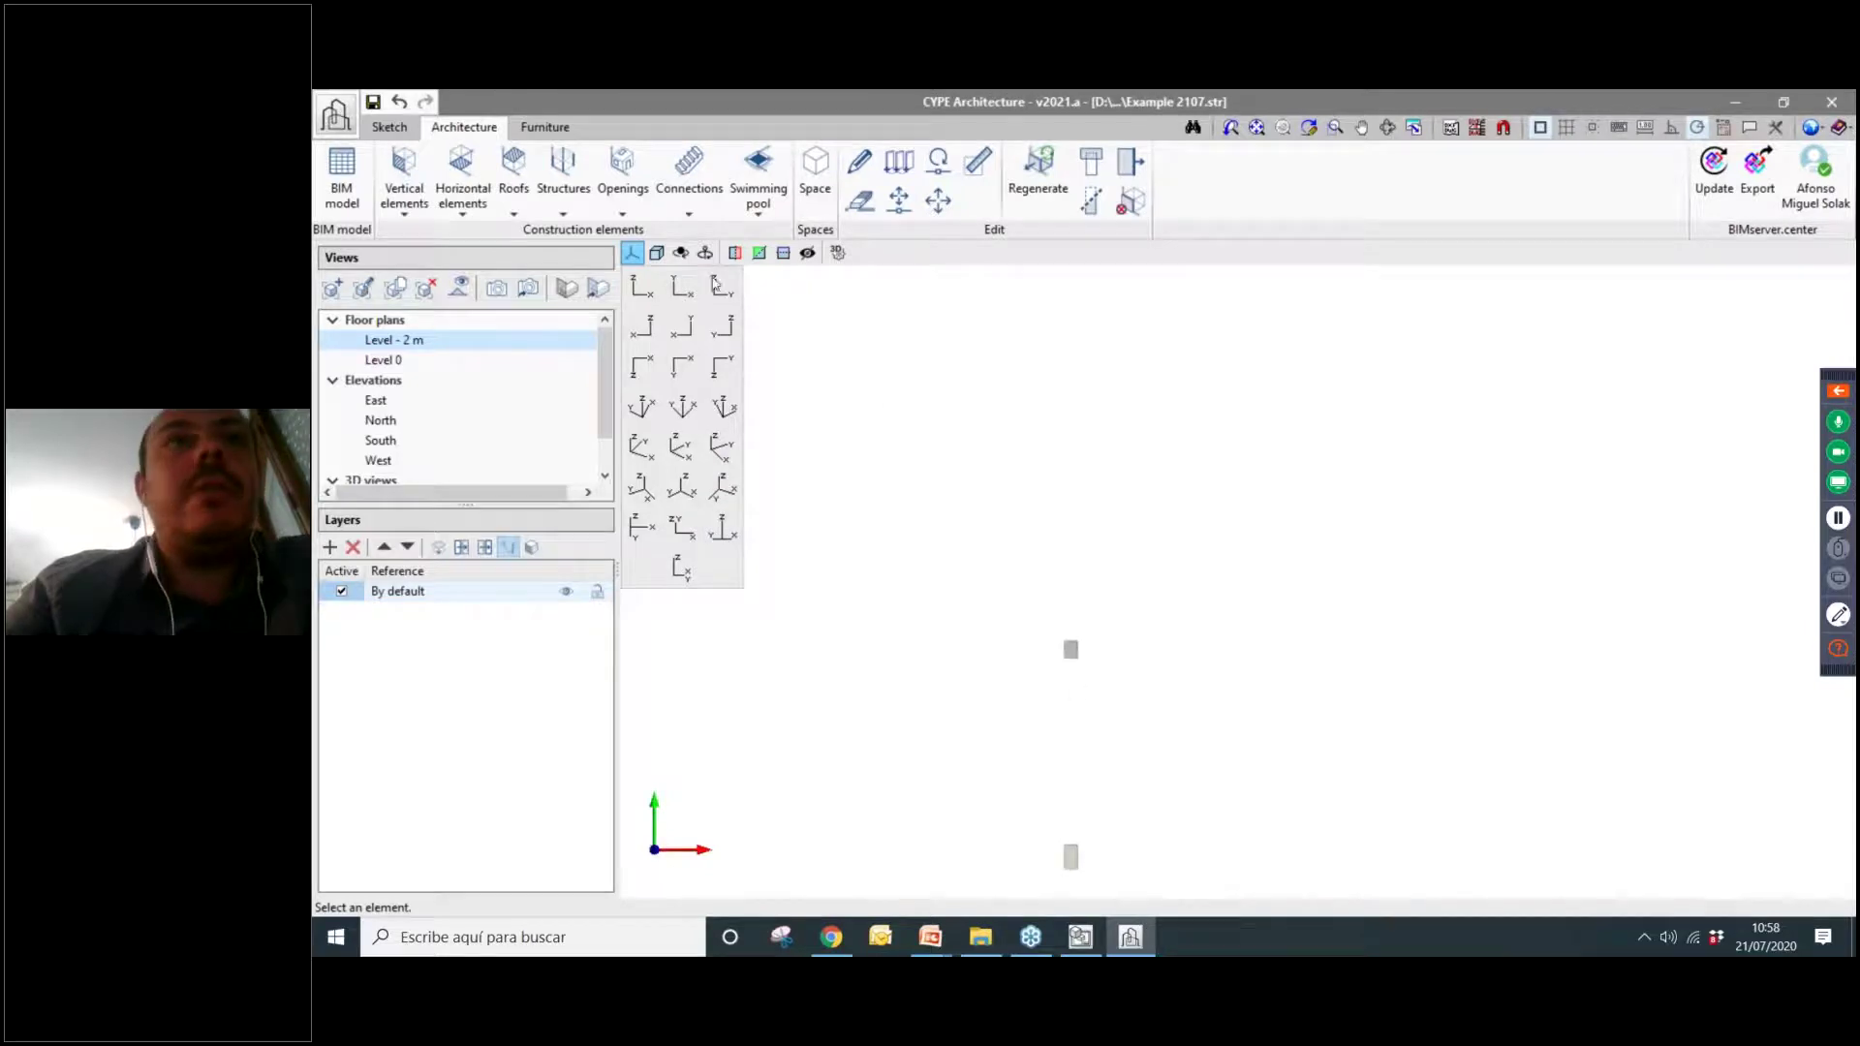
double_click(387, 340)
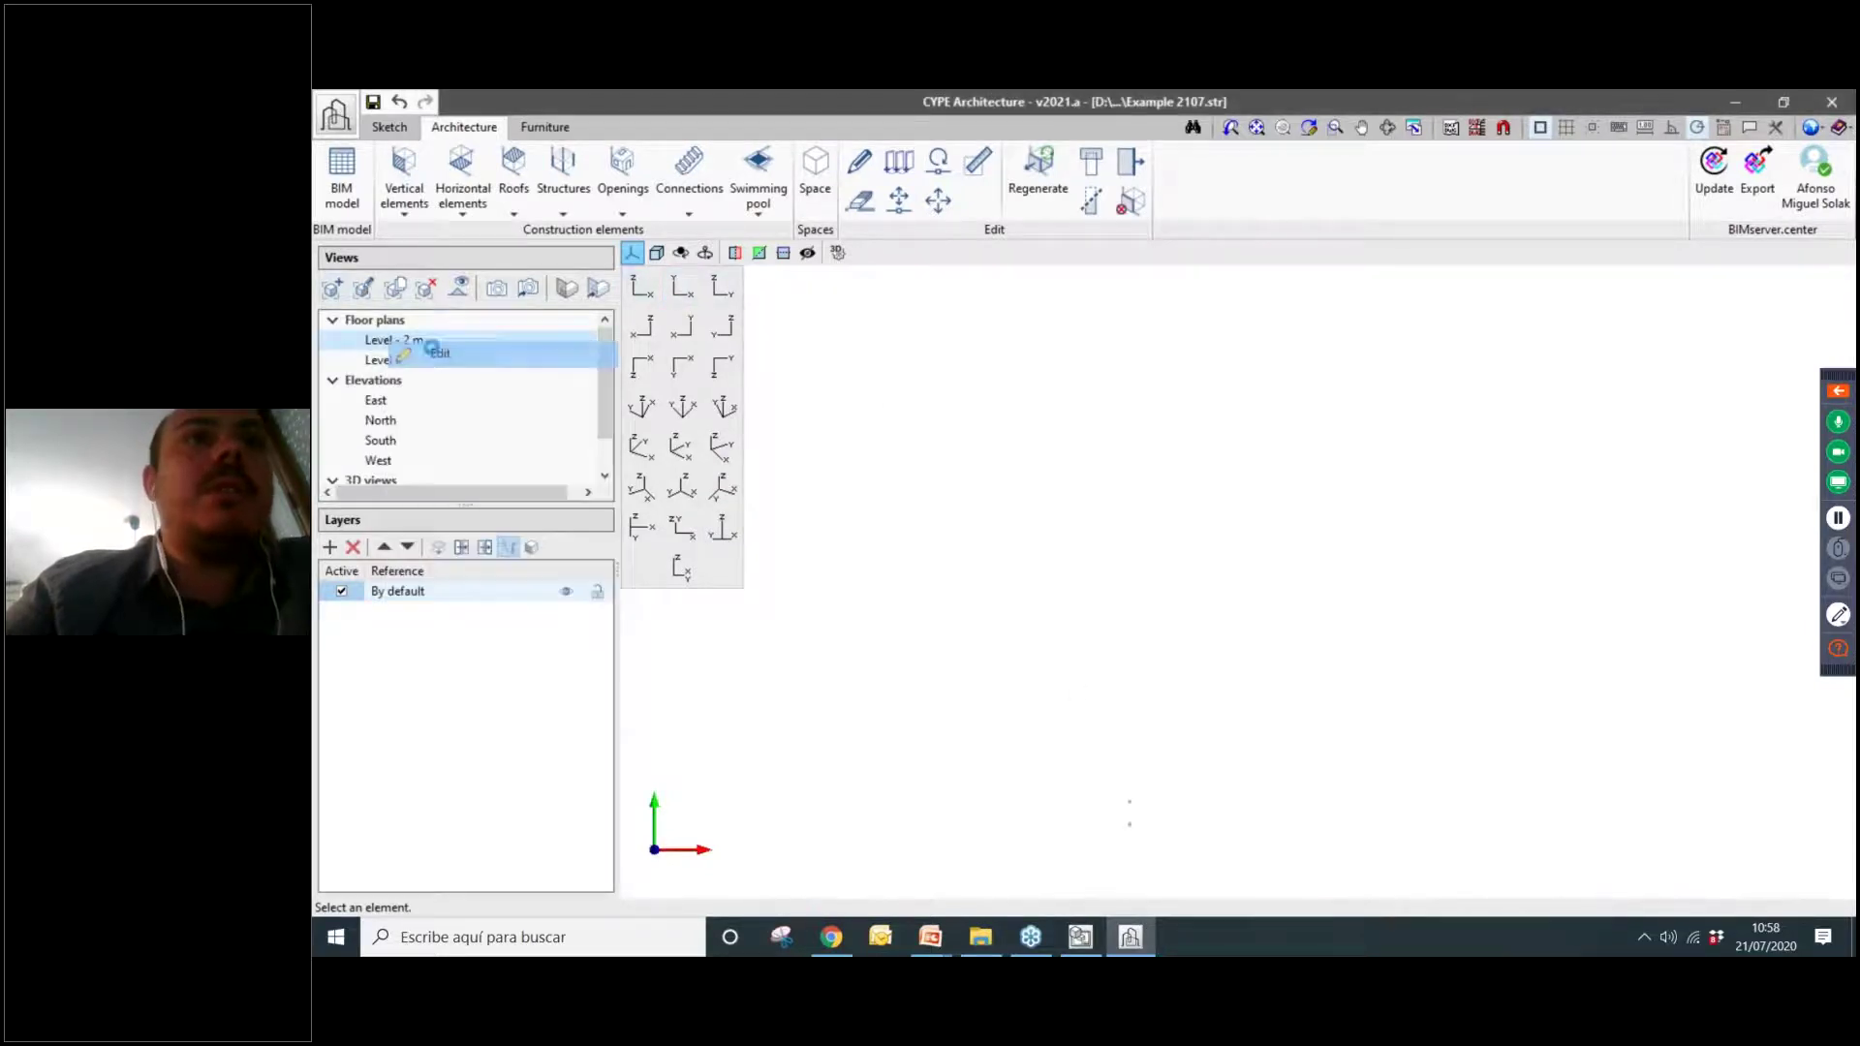
left_click(843, 294)
key("Tab")
type("0")
key("Tab")
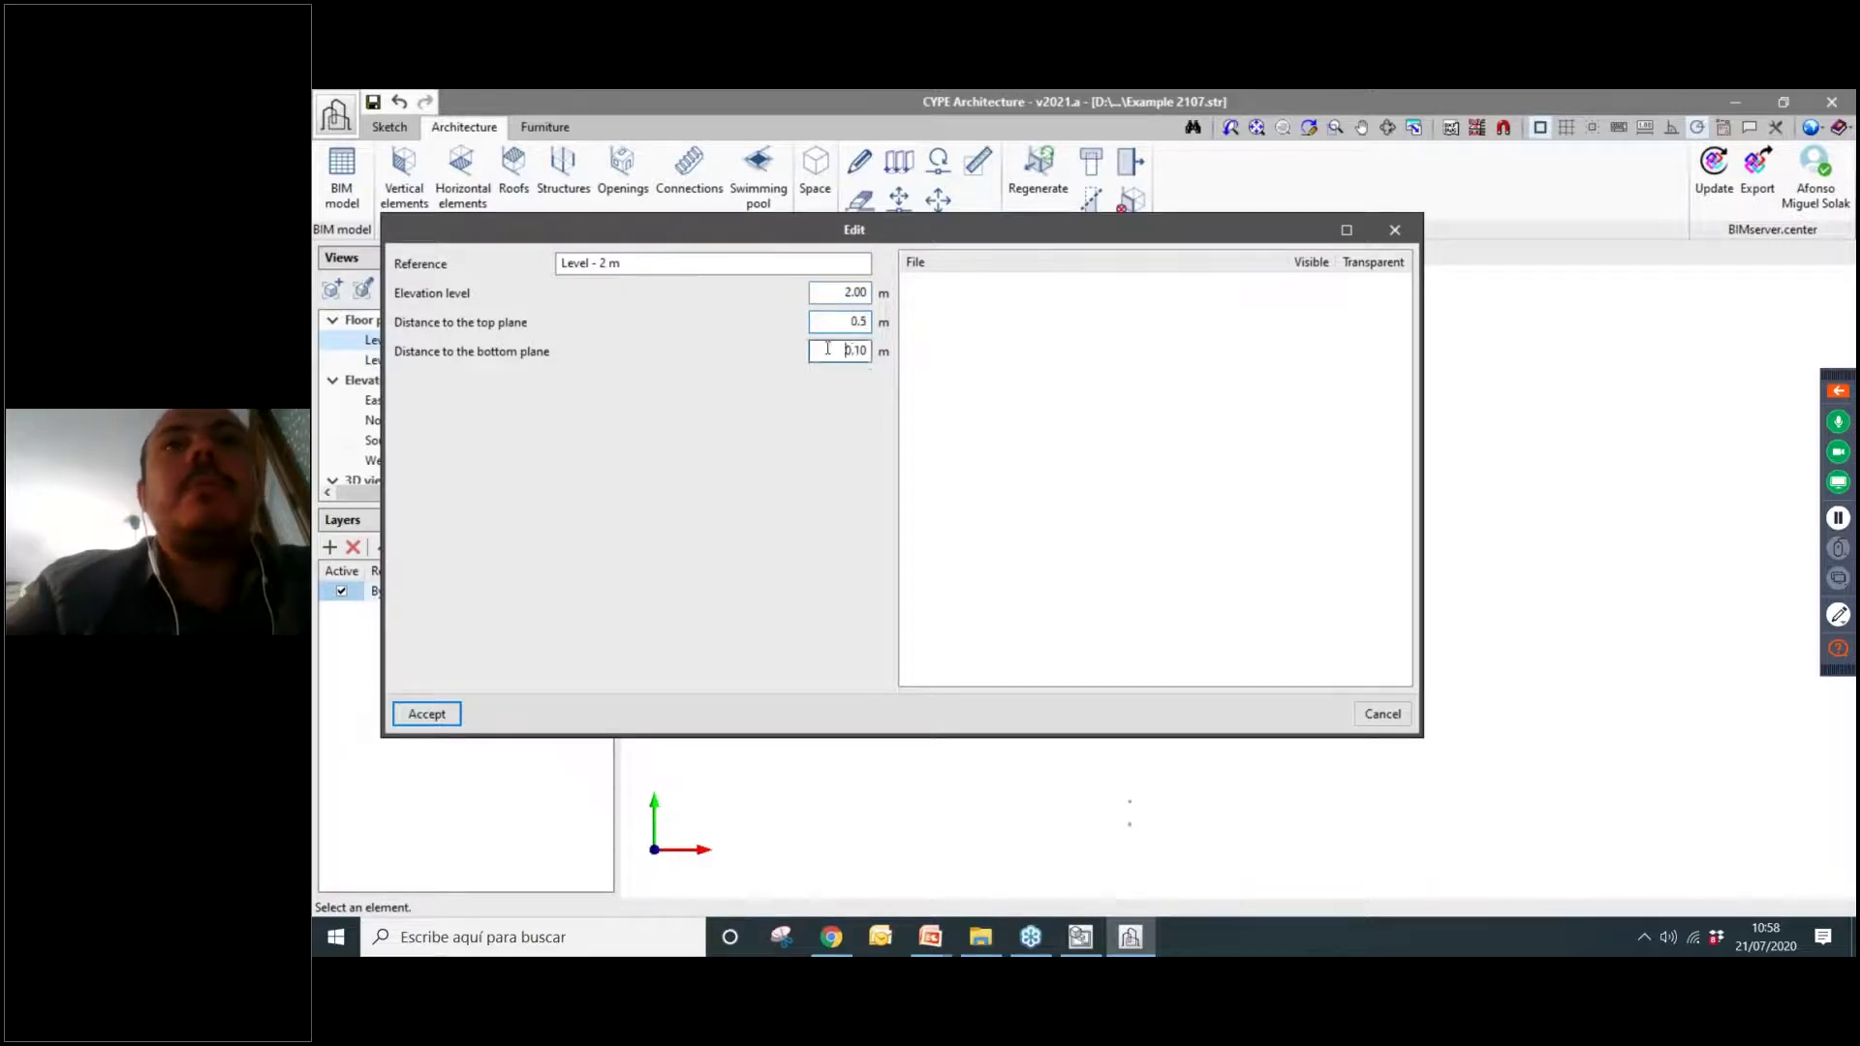
type("0.5")
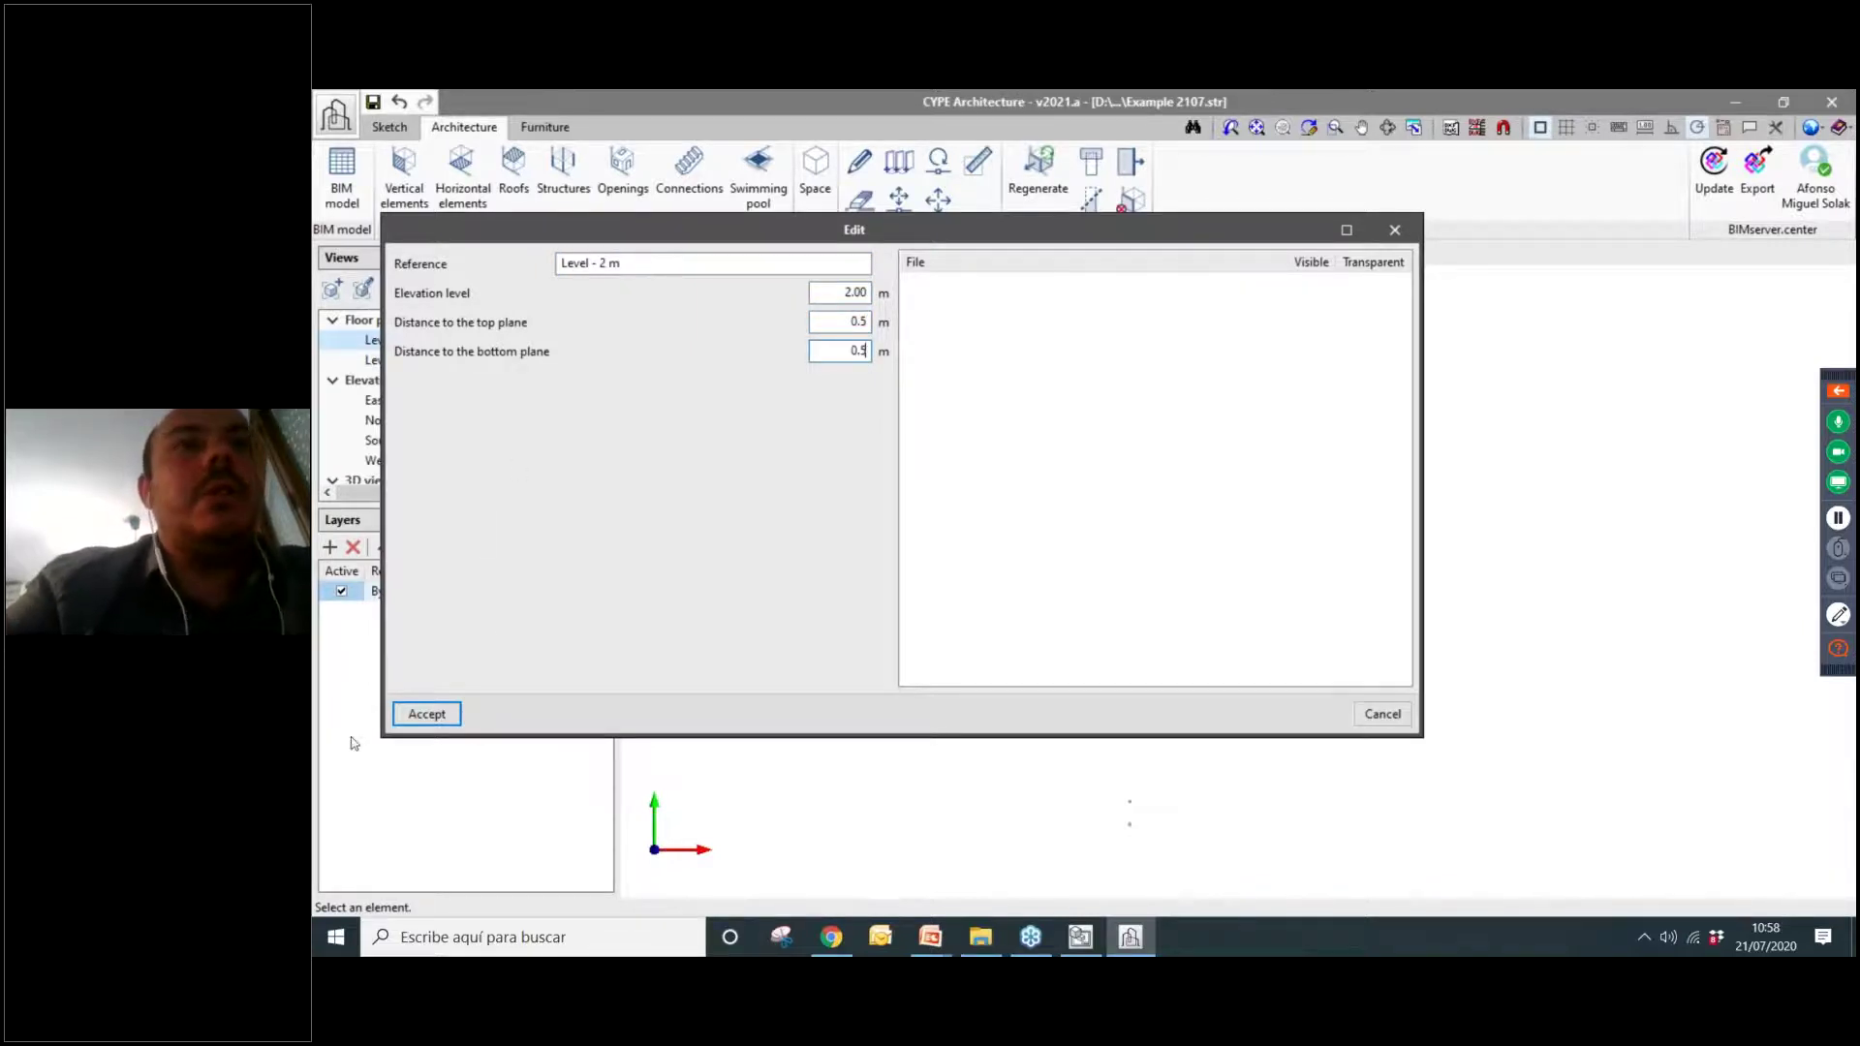
left_click(427, 715)
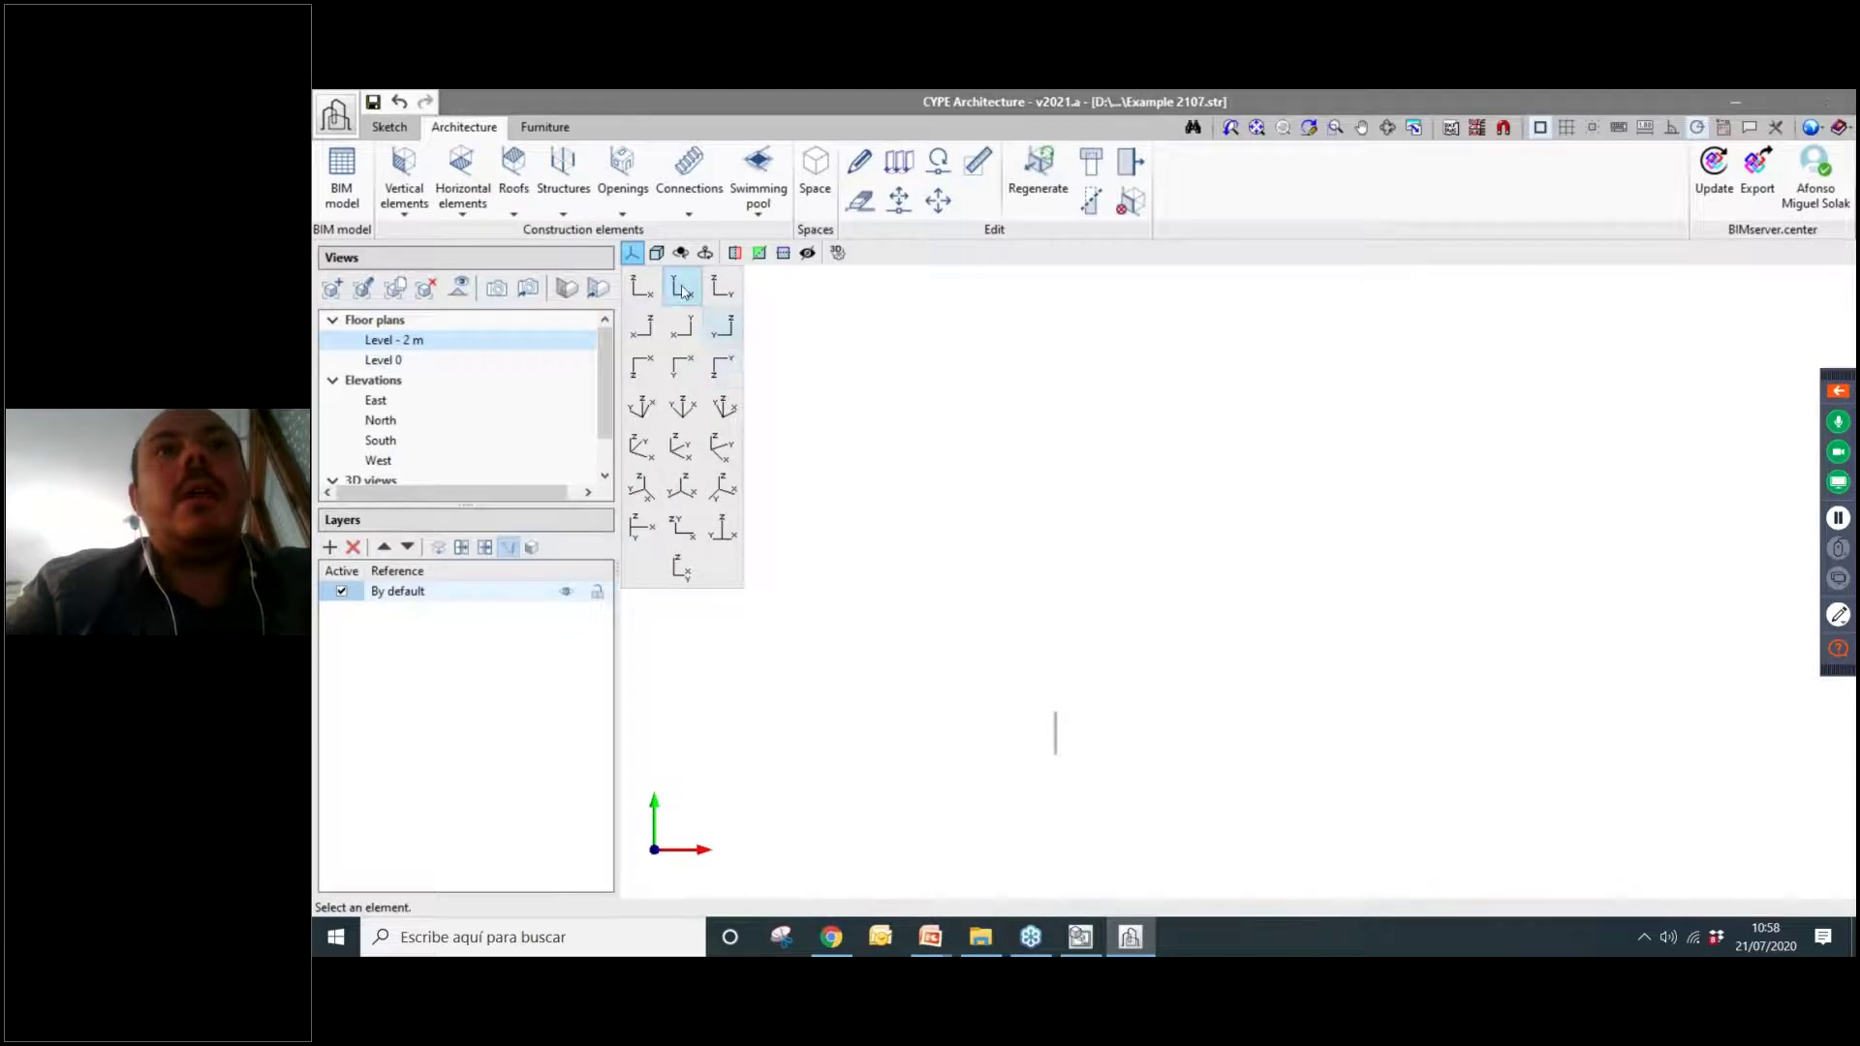
Examine the cut walls of the Level - 2 m floor plan in perspective and from close up.
mouse_move(1067, 637)
middle_mouse_down()
mouse_move(1051, 660)
mouse_move(1172, 656)
mouse_move(1179, 575)
mouse_move(1259, 689)
mouse_move(1254, 630)
mouse_move(1287, 561)
middle_mouse_up()
scroll(1180, 576, "down", 3)
scroll(1207, 523, "up", 6)
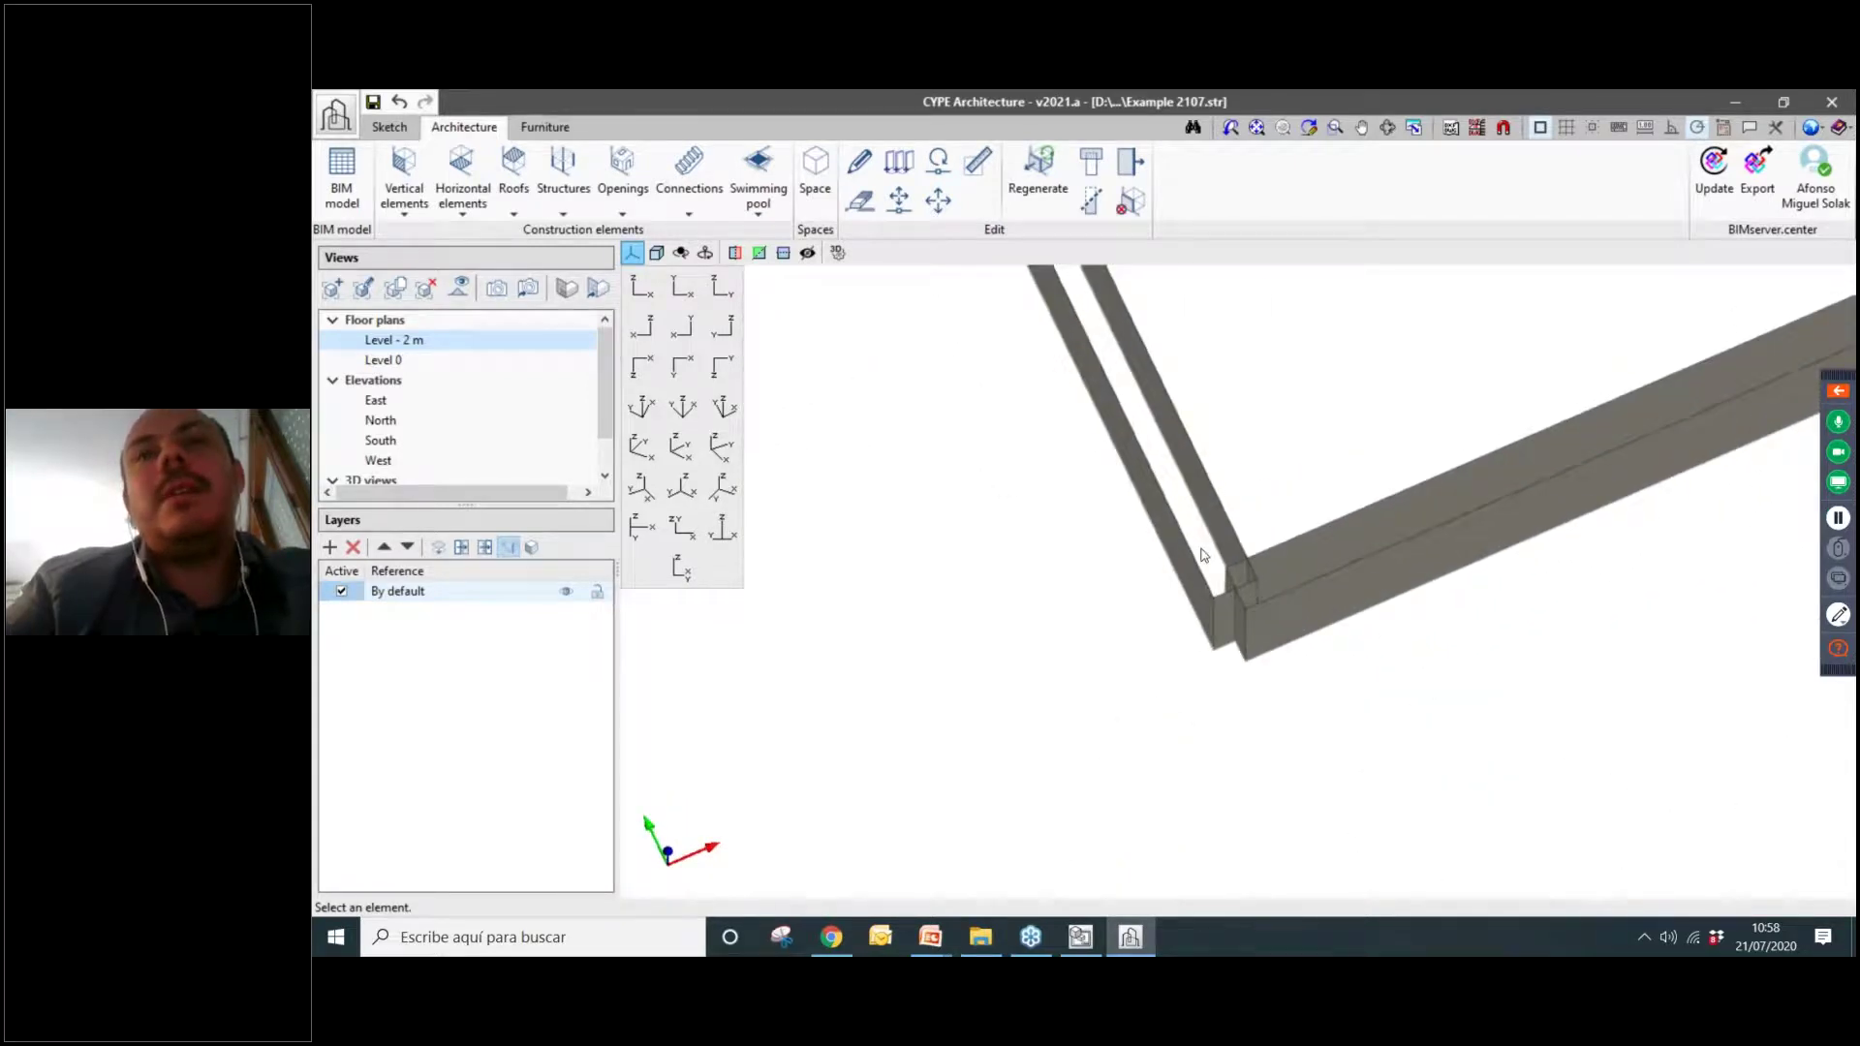
scroll(1201, 555, "down", 2)
mouse_move(1202, 547)
middle_mouse_down()
mouse_move(1203, 508)
mouse_move(1195, 559)
middle_mouse_up()
scroll(1195, 559, "down", 3)
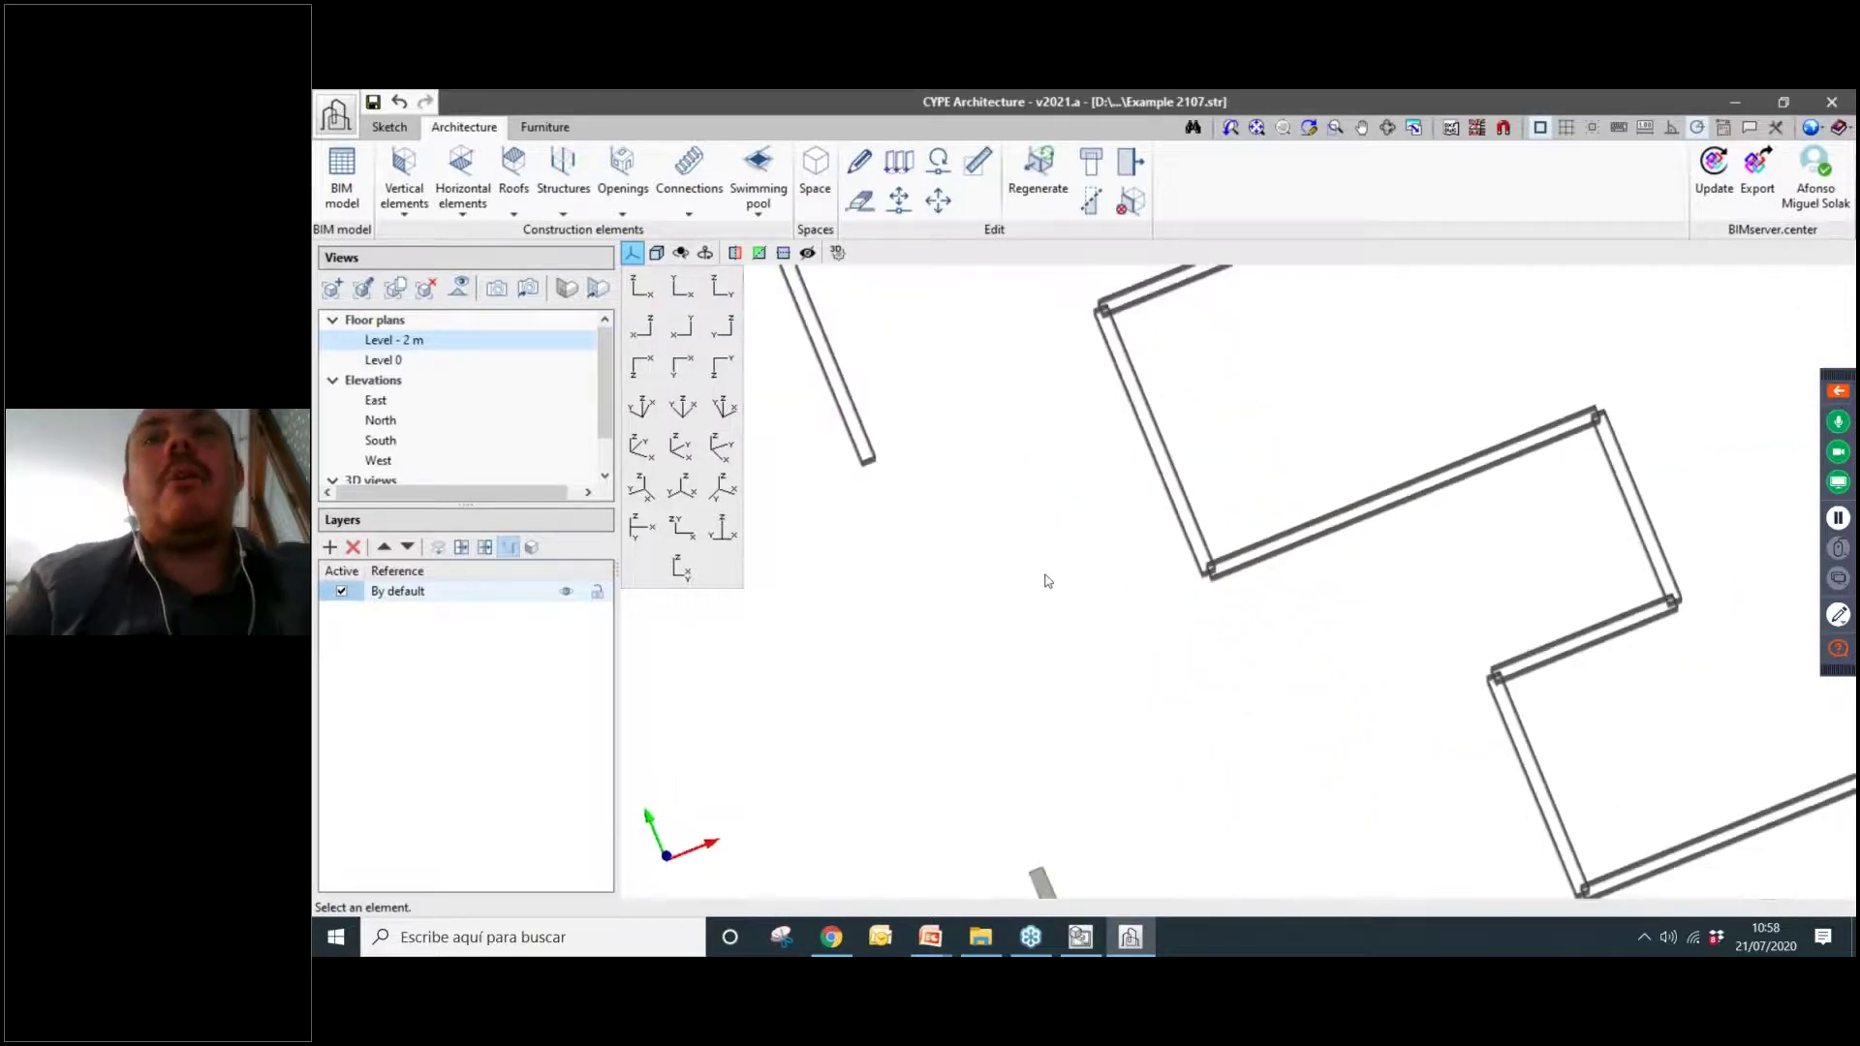
Open the Level 0 floor plan view and look at its walls straight from above.
left_click(383, 360)
scroll(1217, 566, "up", 5)
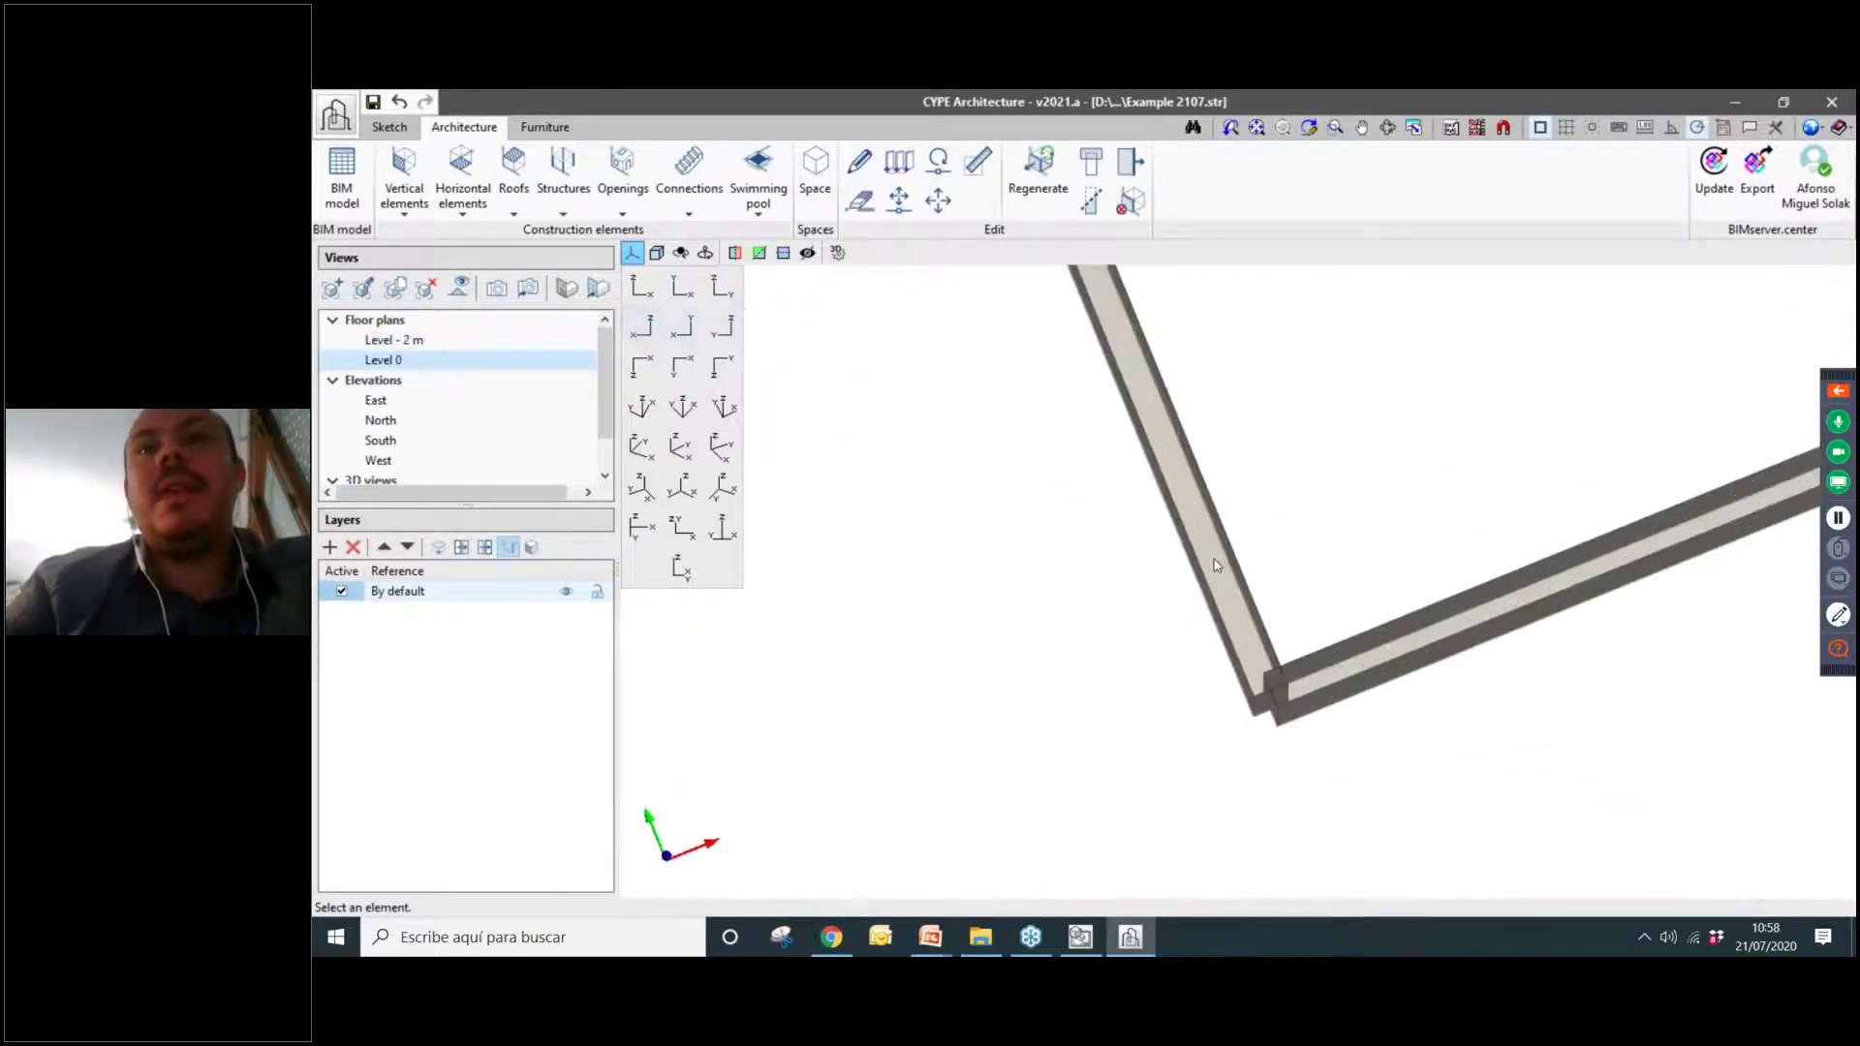
left_click(680, 287)
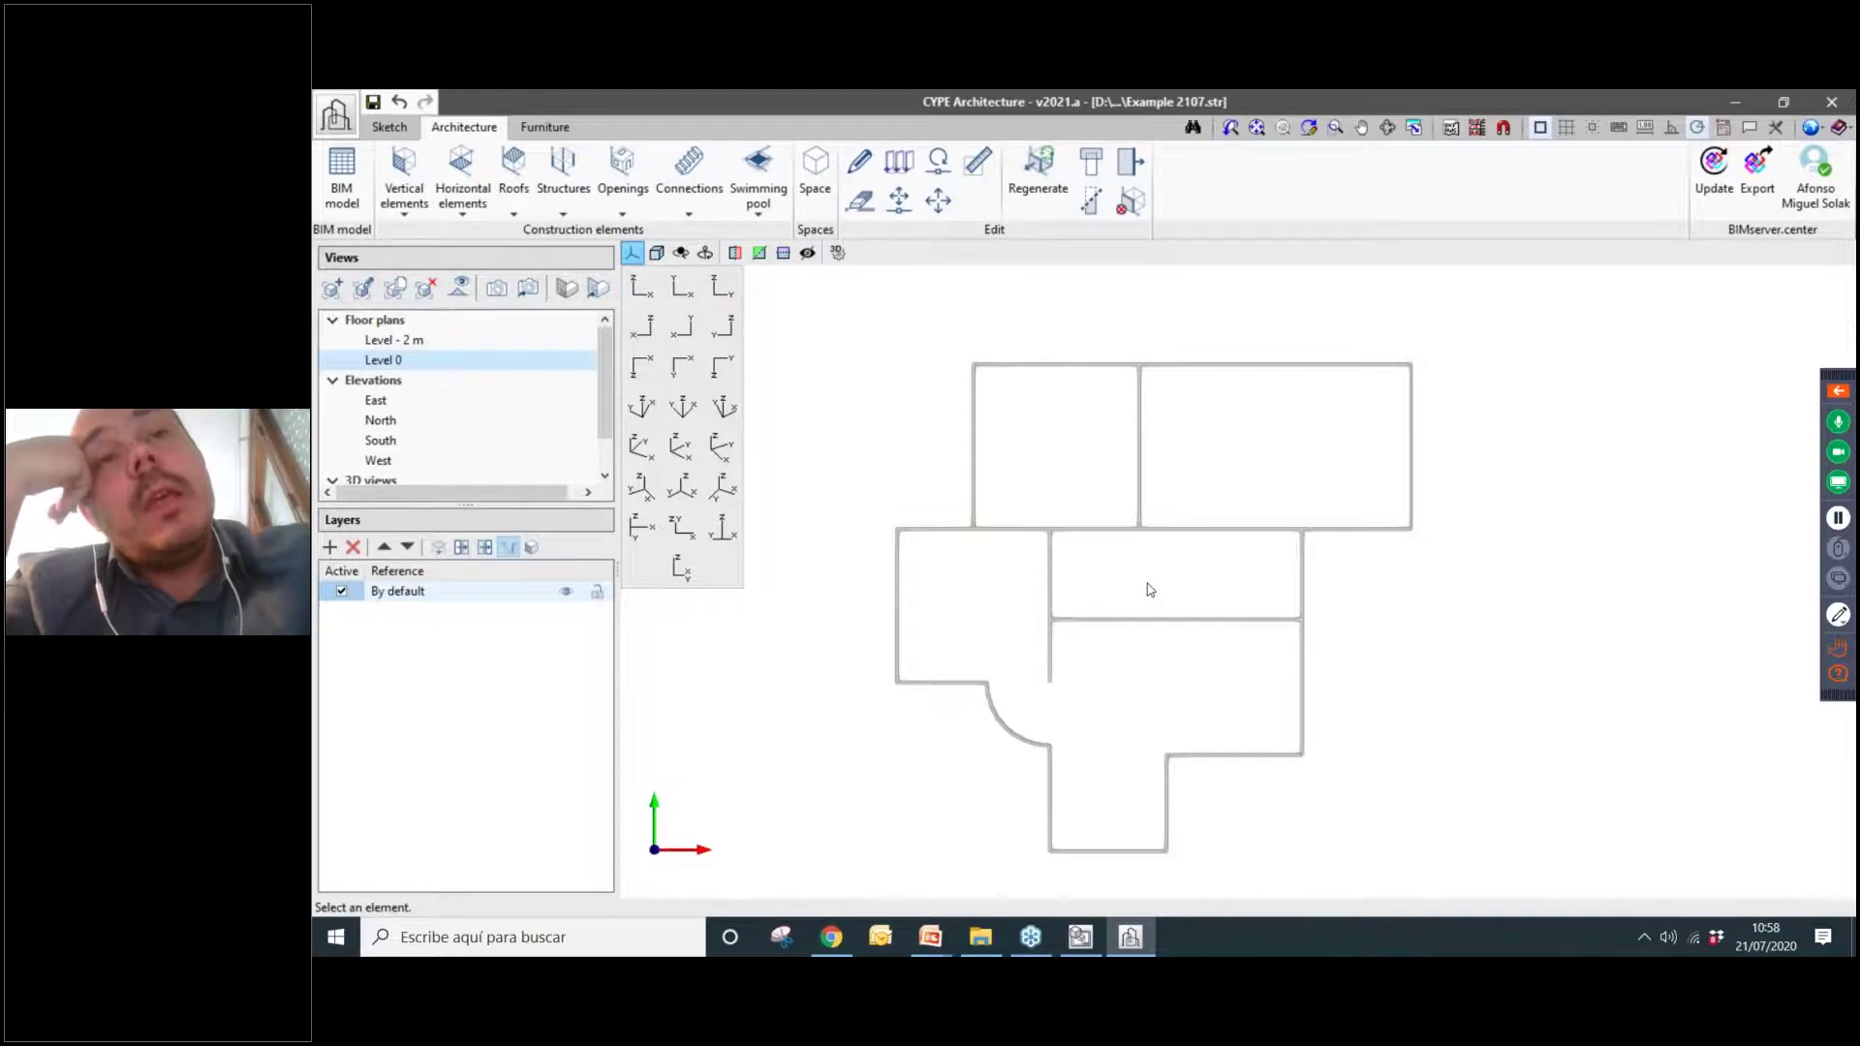
Check the East, North and South elevation views, trying several axis orientations.
left_click(371, 401)
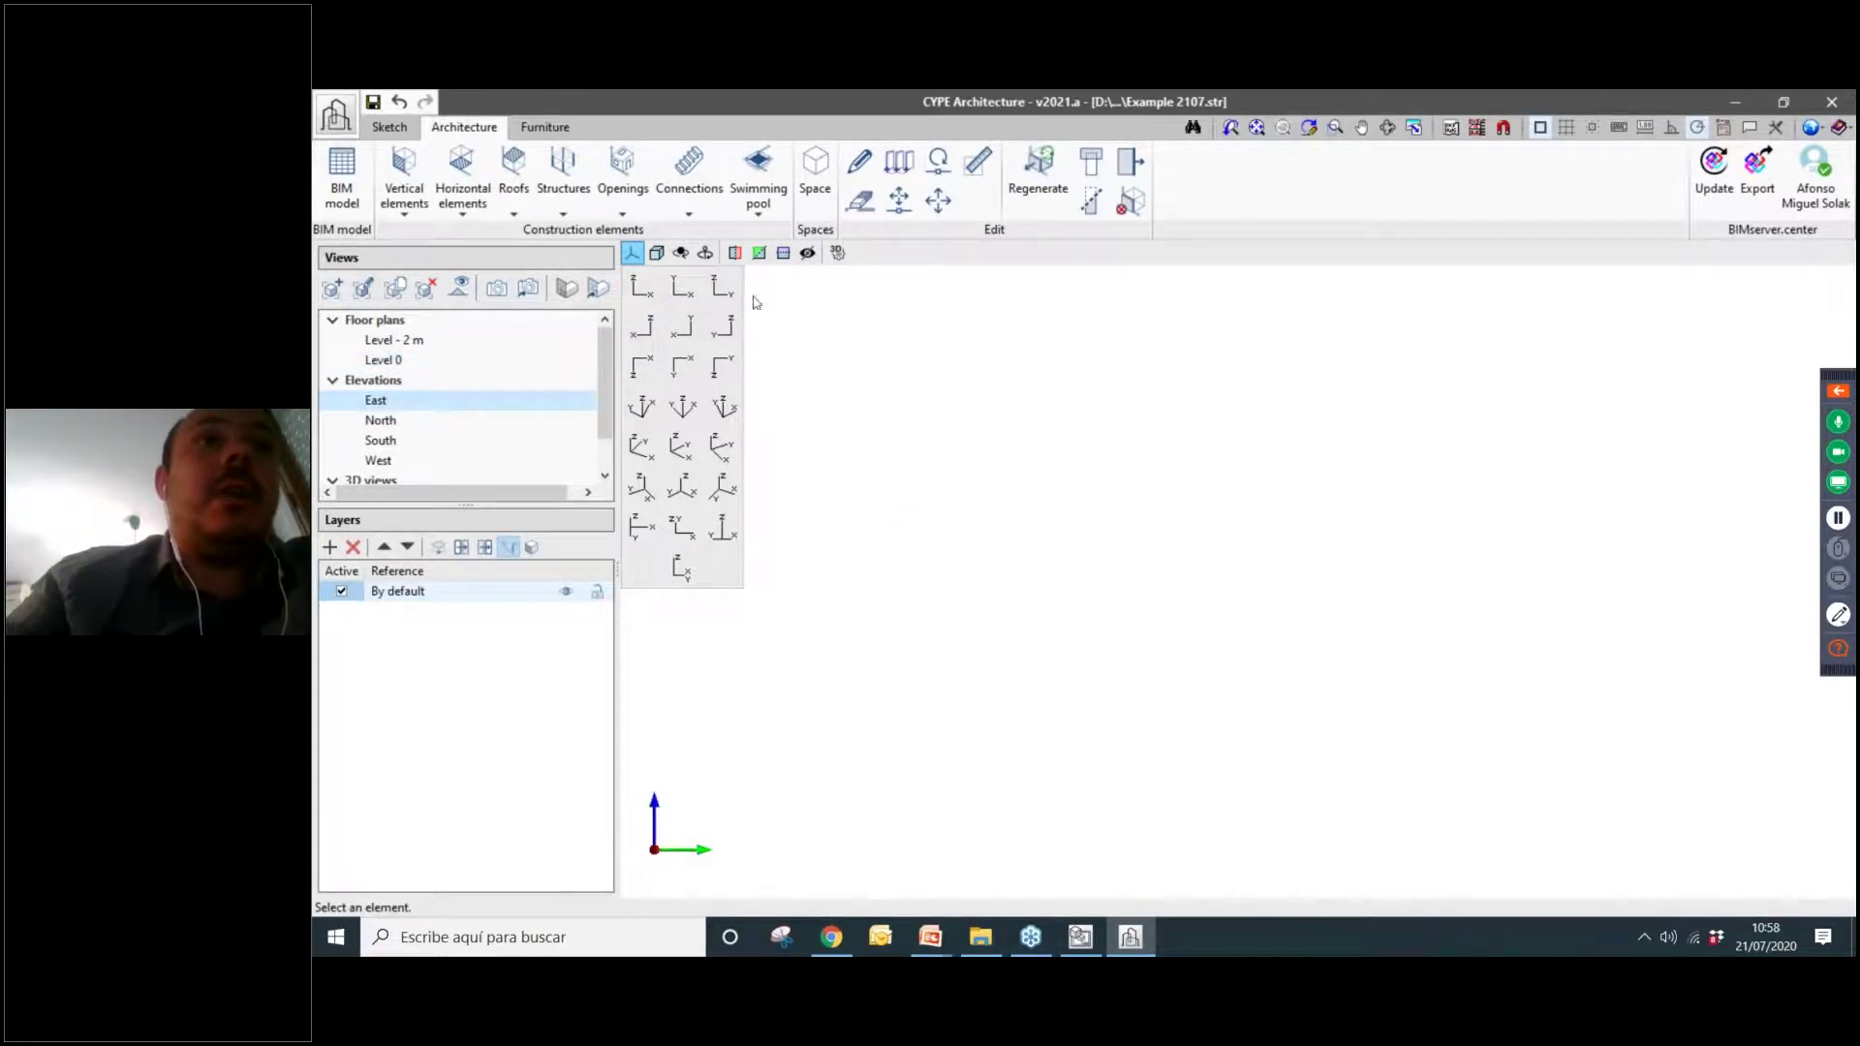
left_click(641, 287)
left_click(665, 329)
left_click(414, 423)
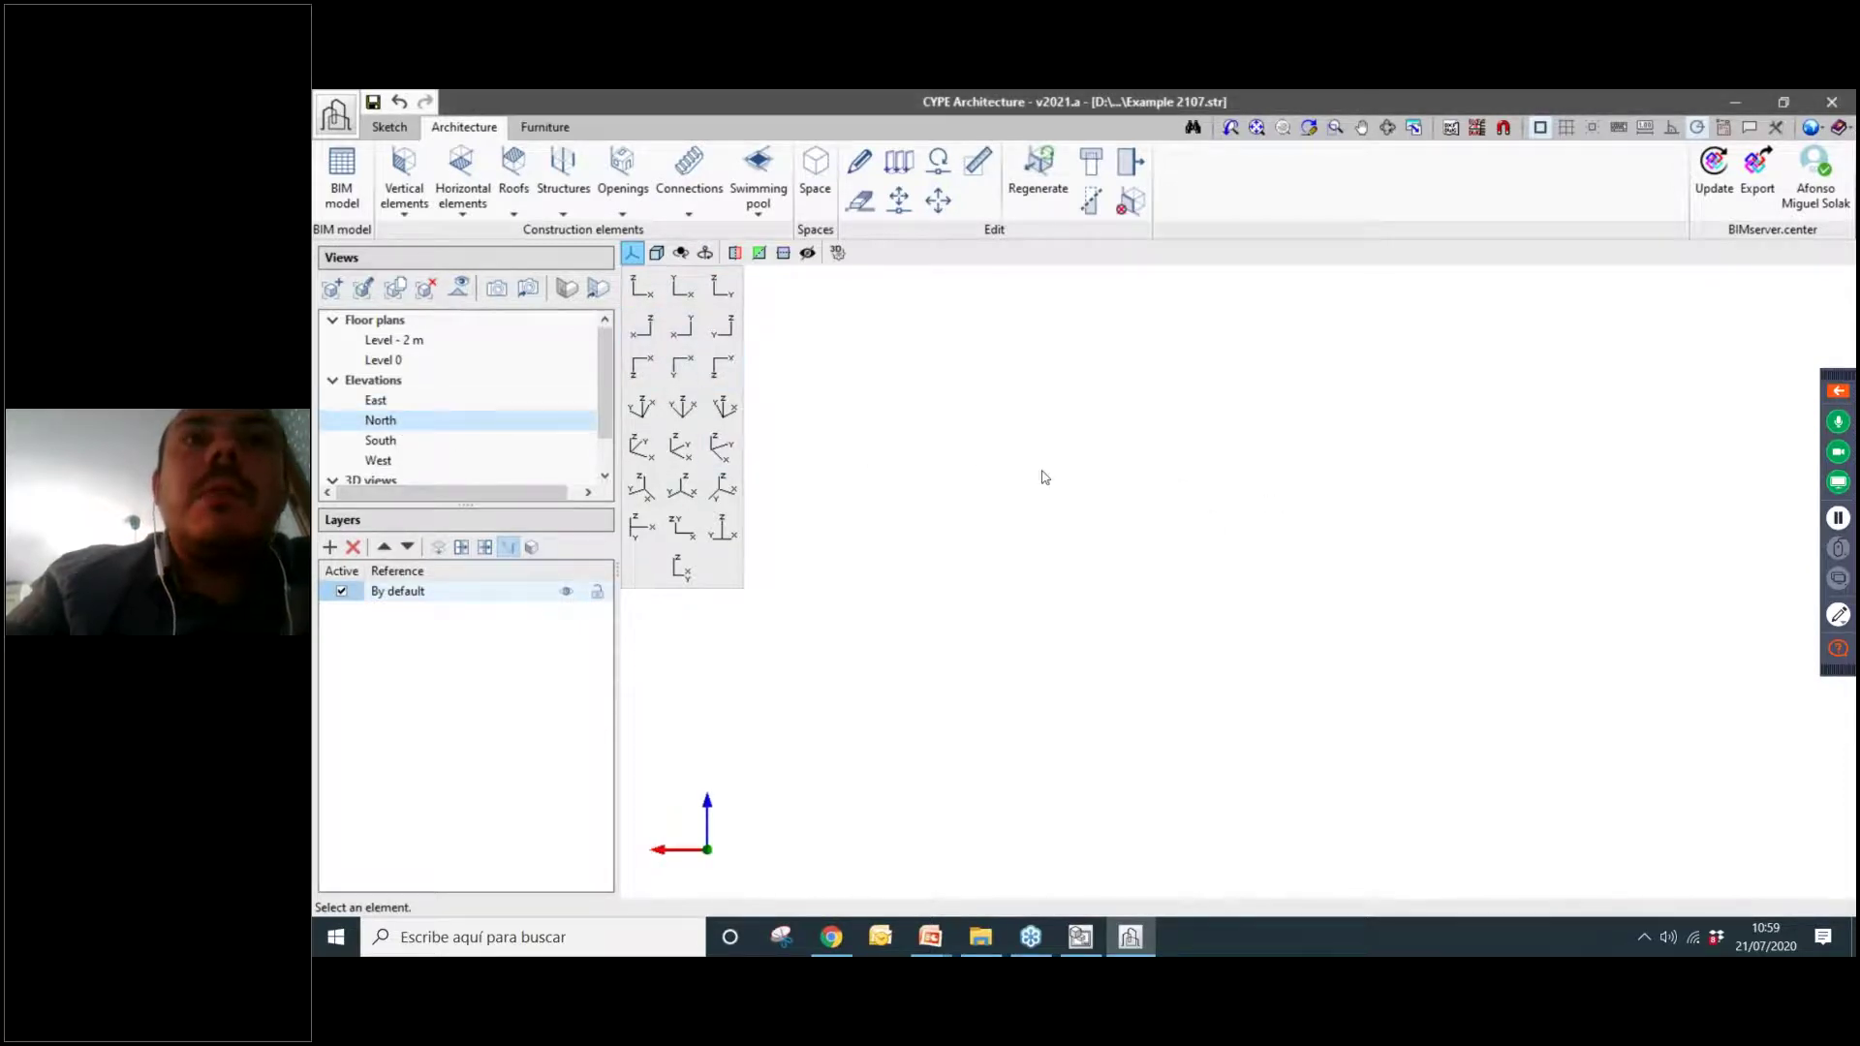
left_click(680, 289)
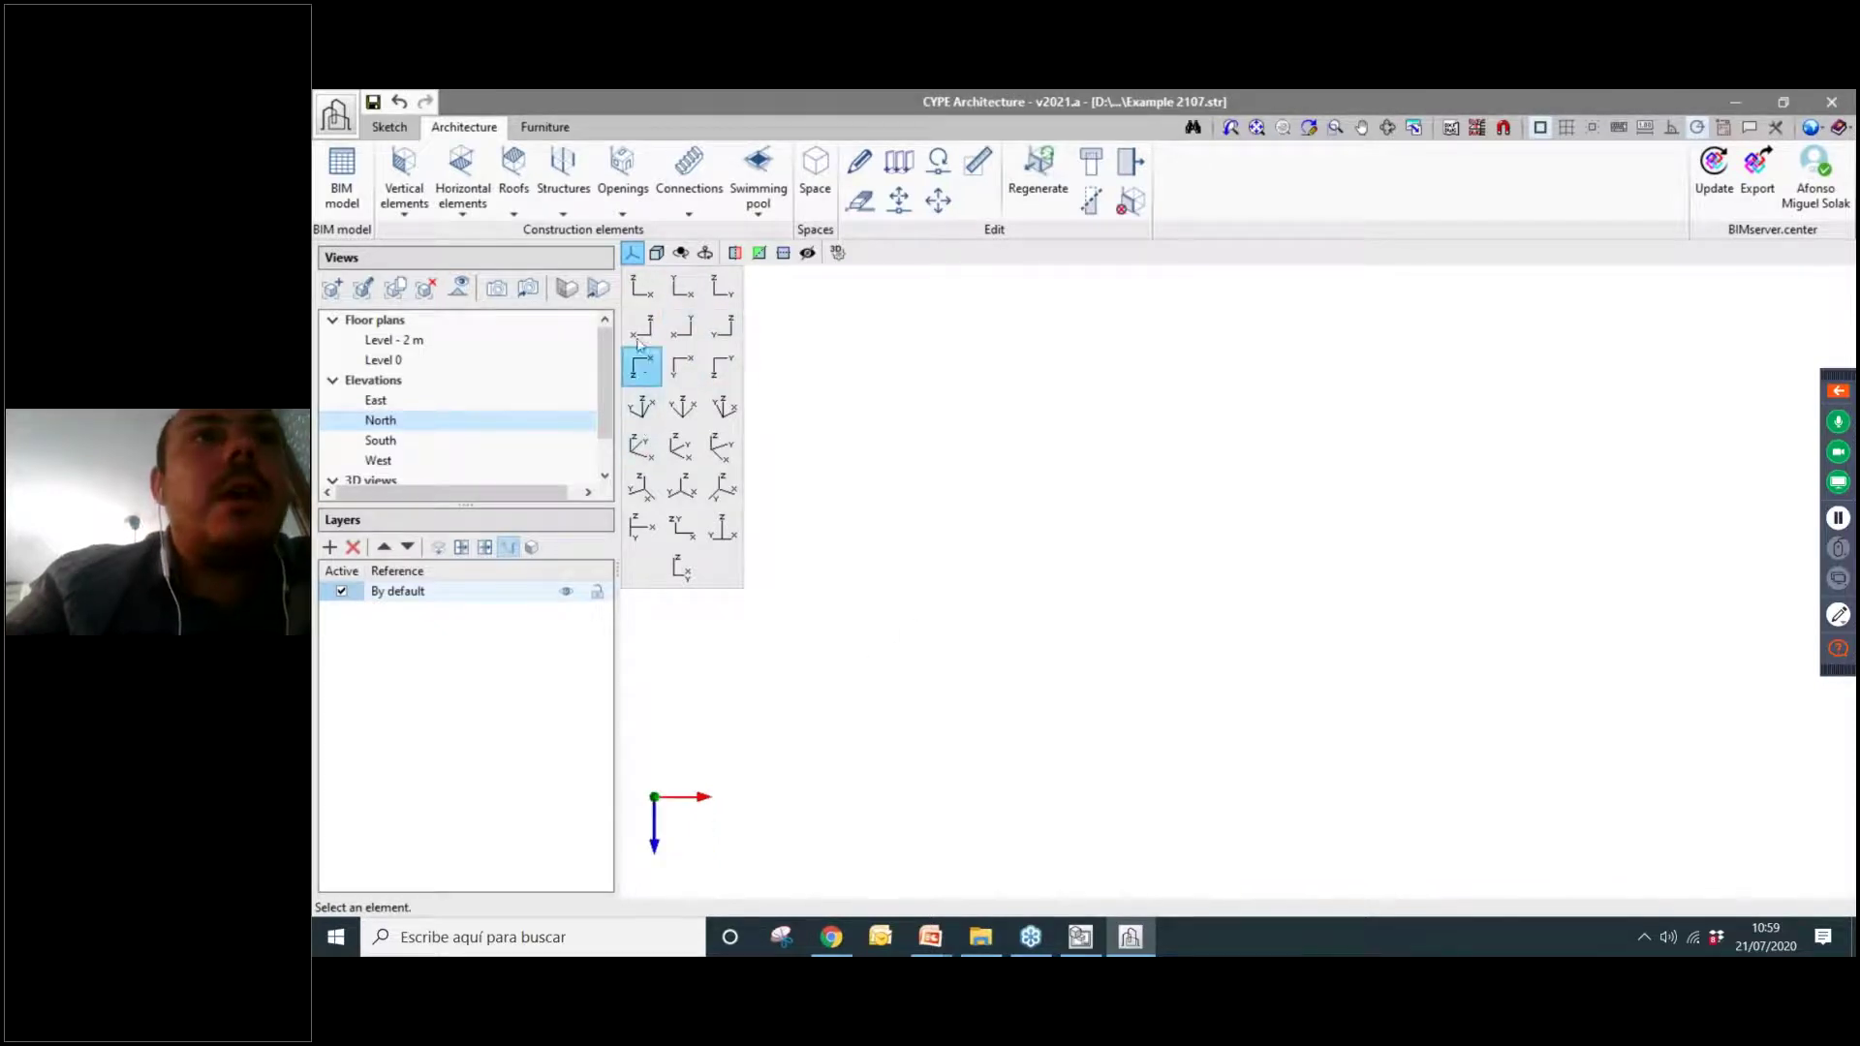
left_click(385, 448)
left_click(396, 402)
scroll(399, 384, "down", 1)
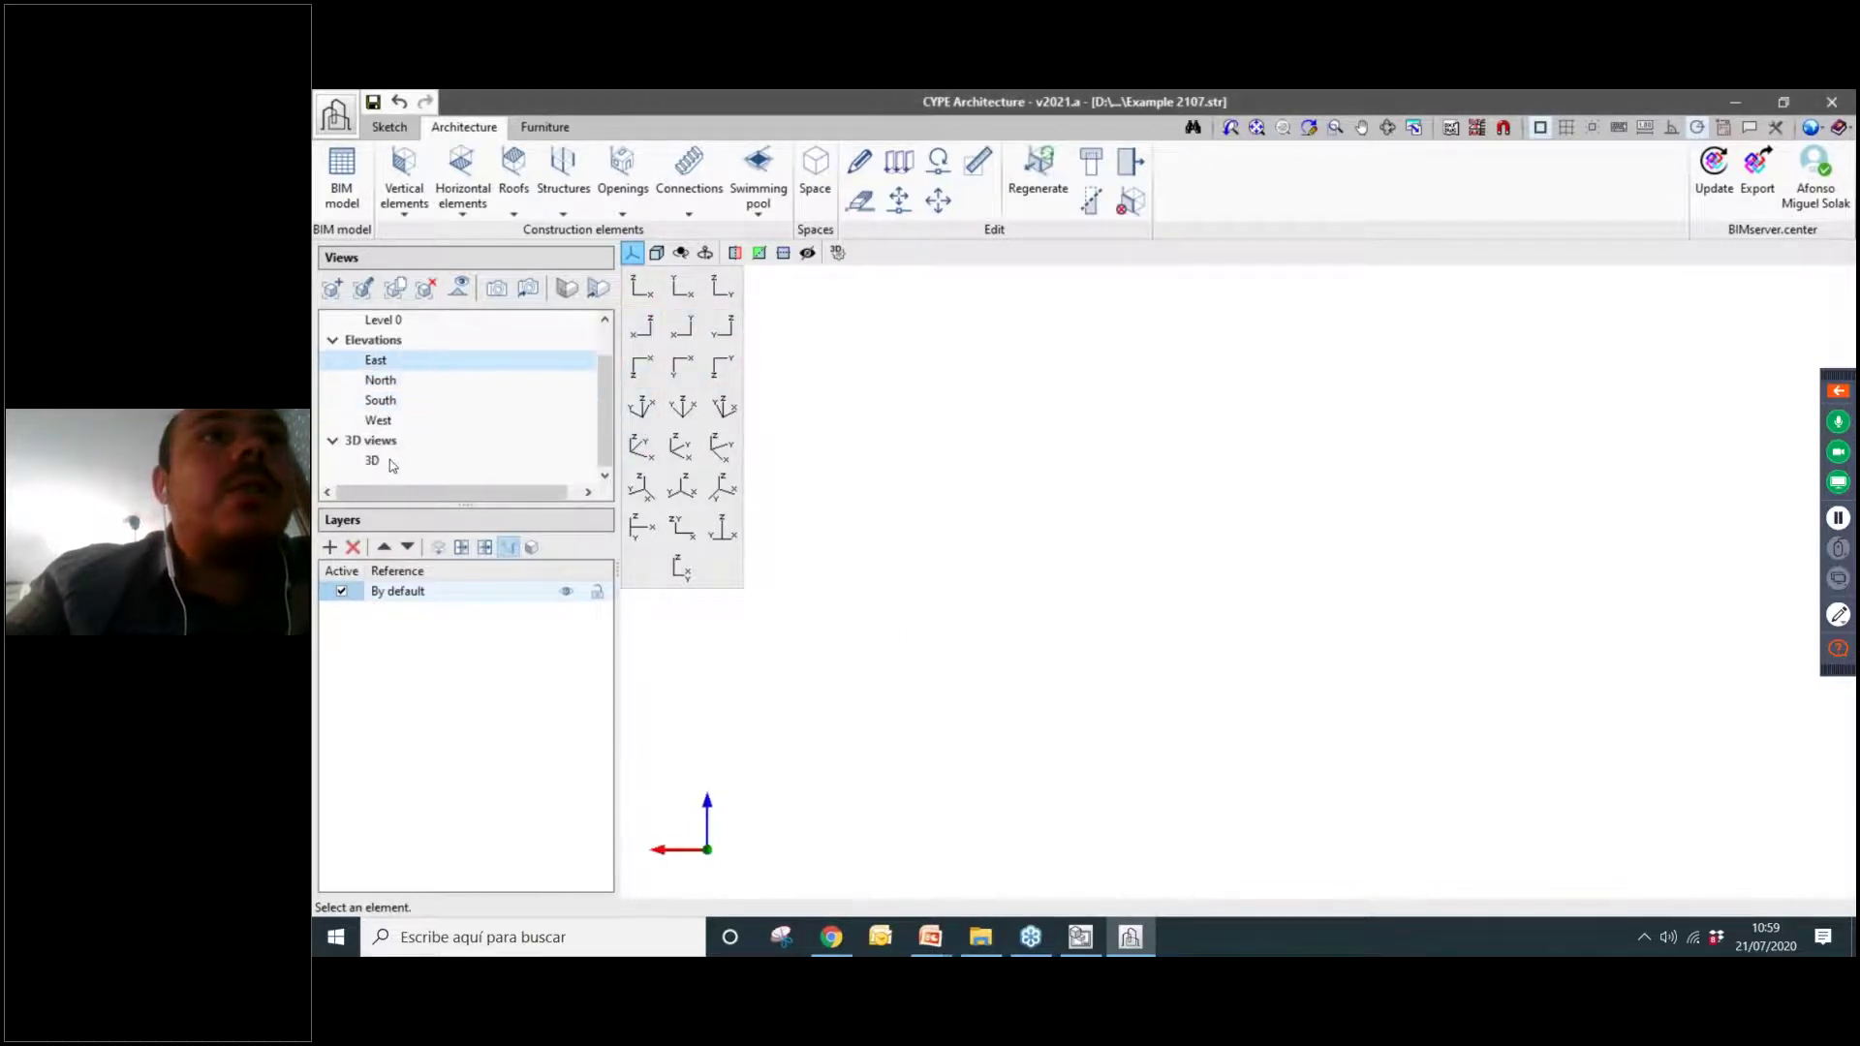
Open the 3D view and inspect the whole model from the side, from above and in perspective.
left_click(372, 460)
left_click(722, 327)
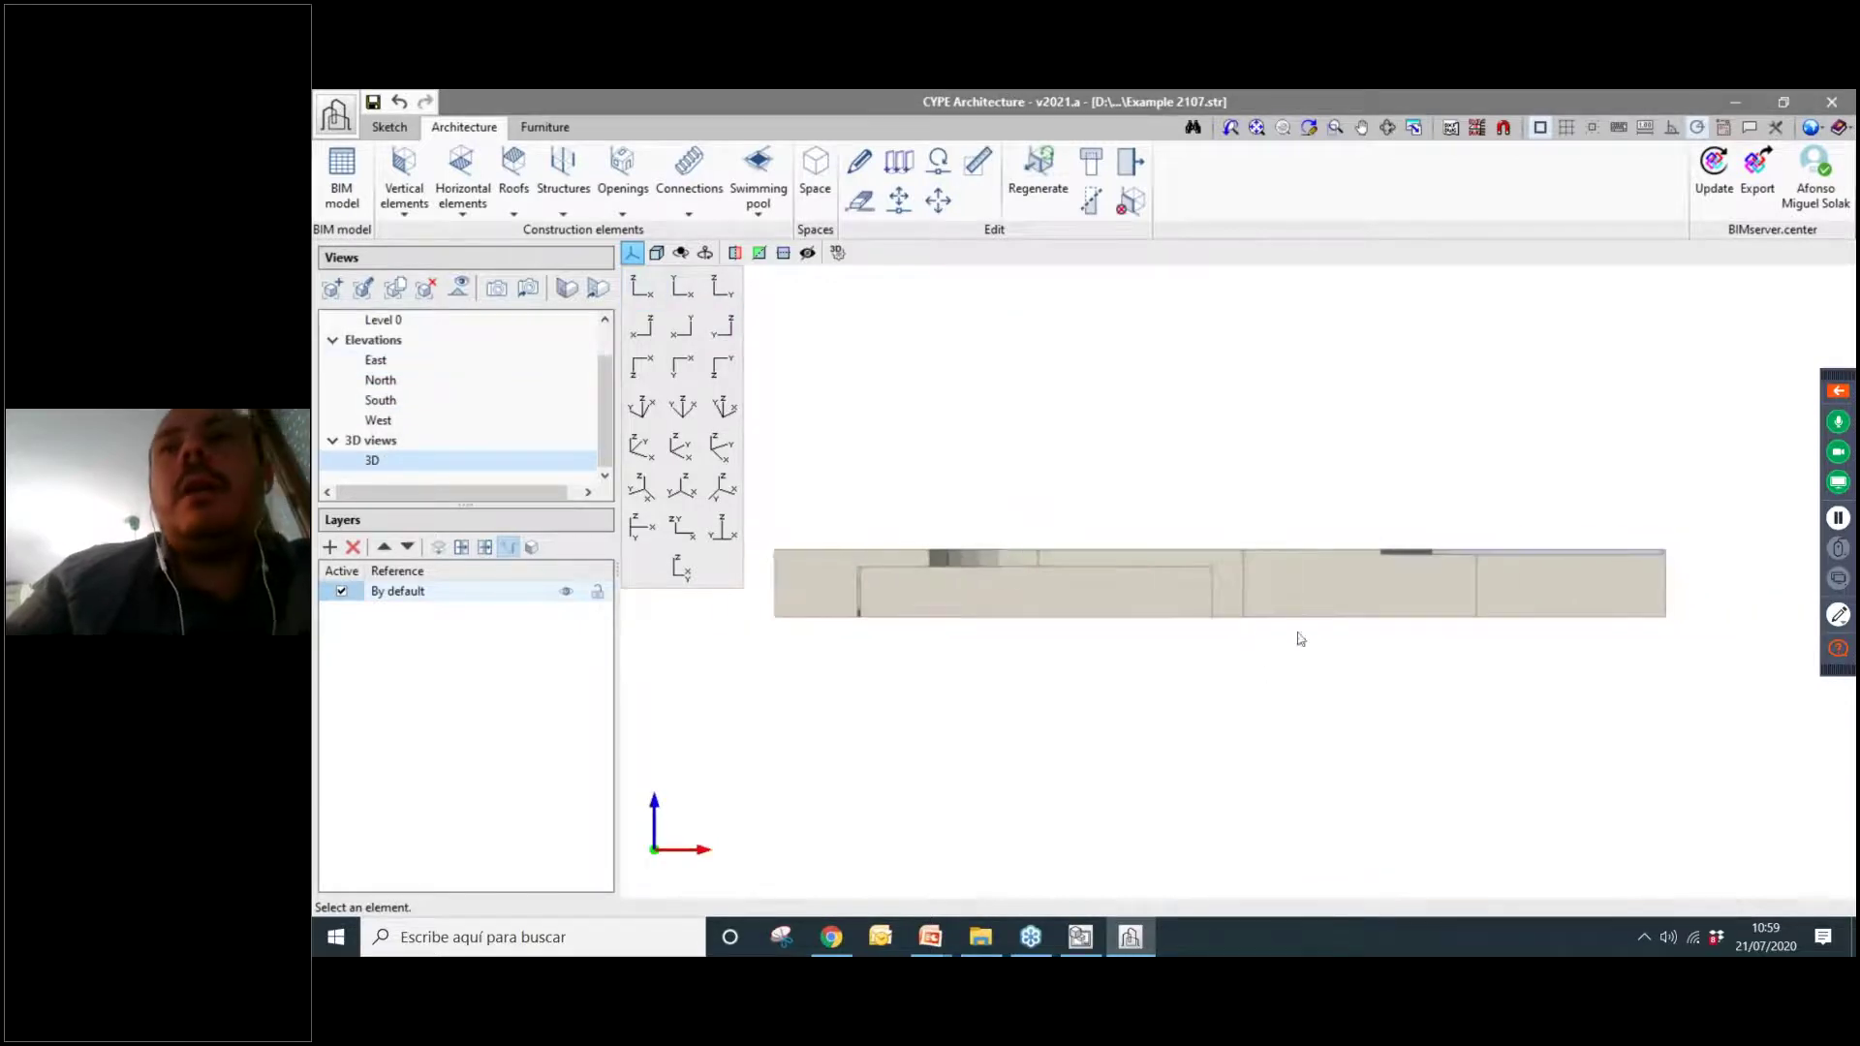
left_click(680, 285)
left_click(722, 286)
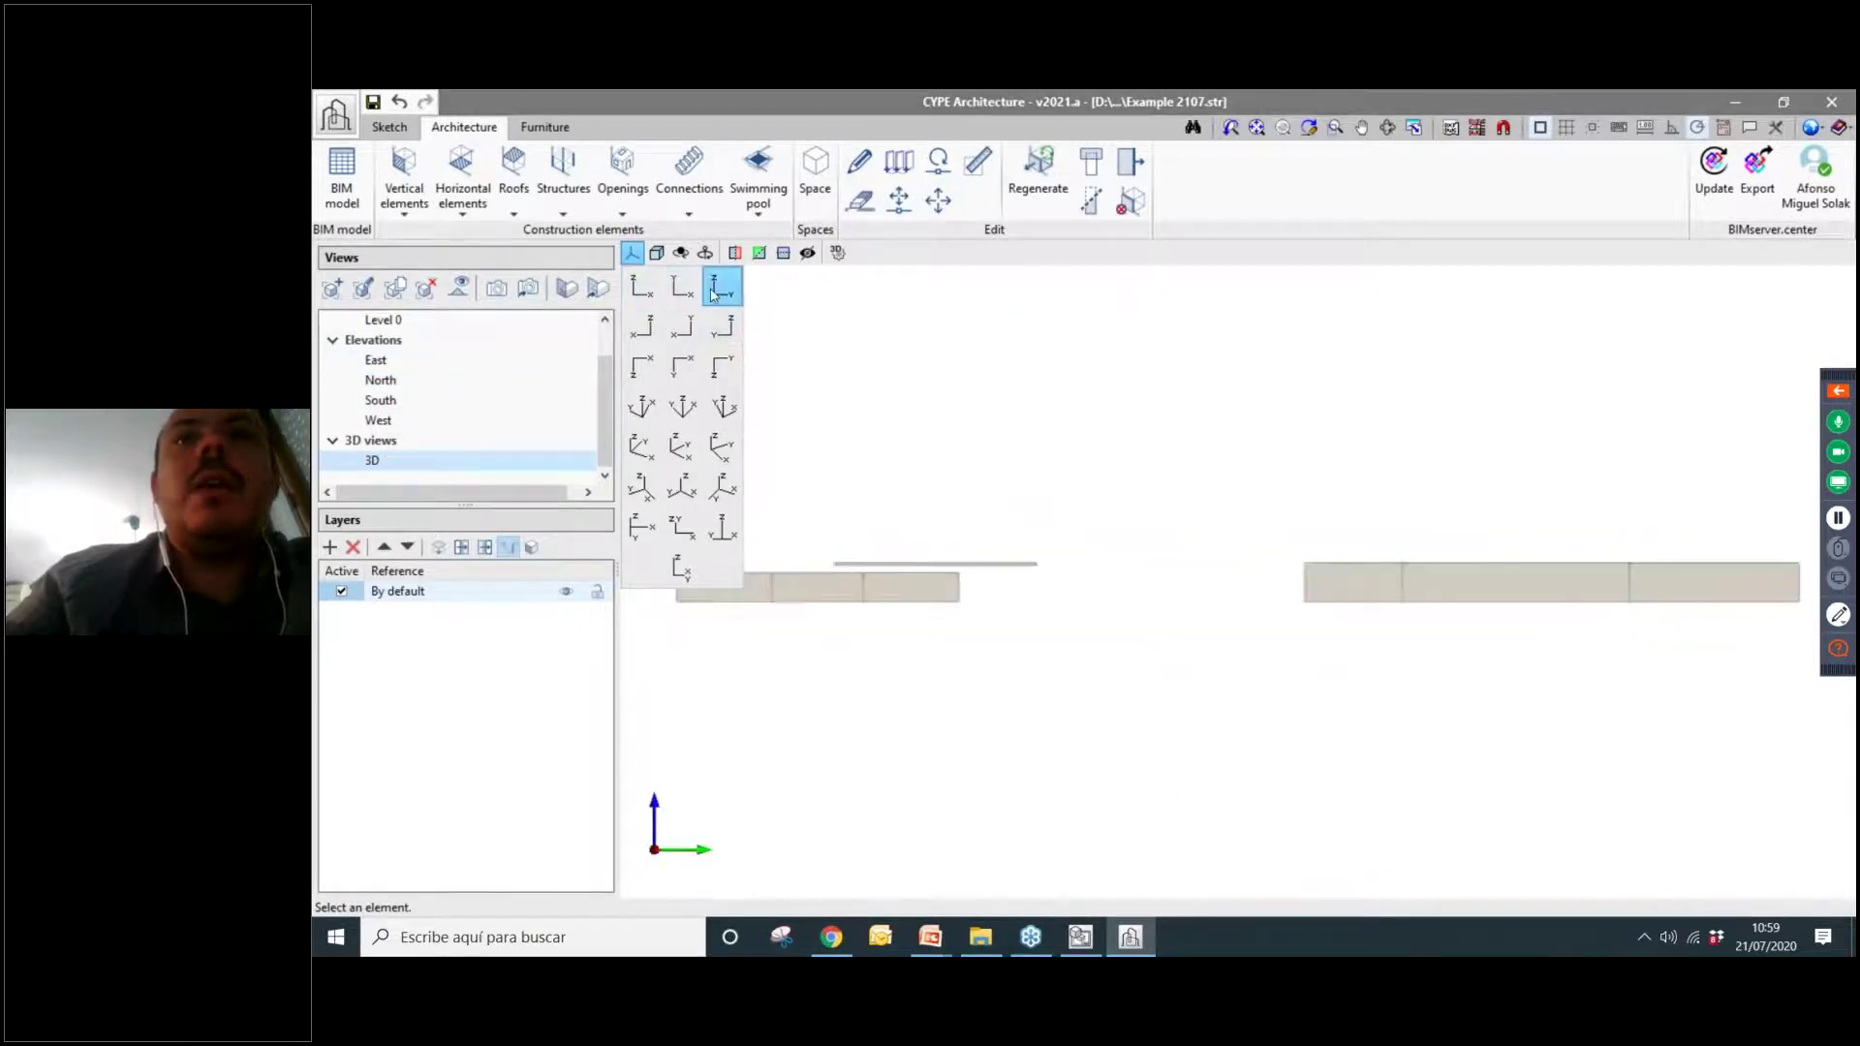
left_click(682, 326)
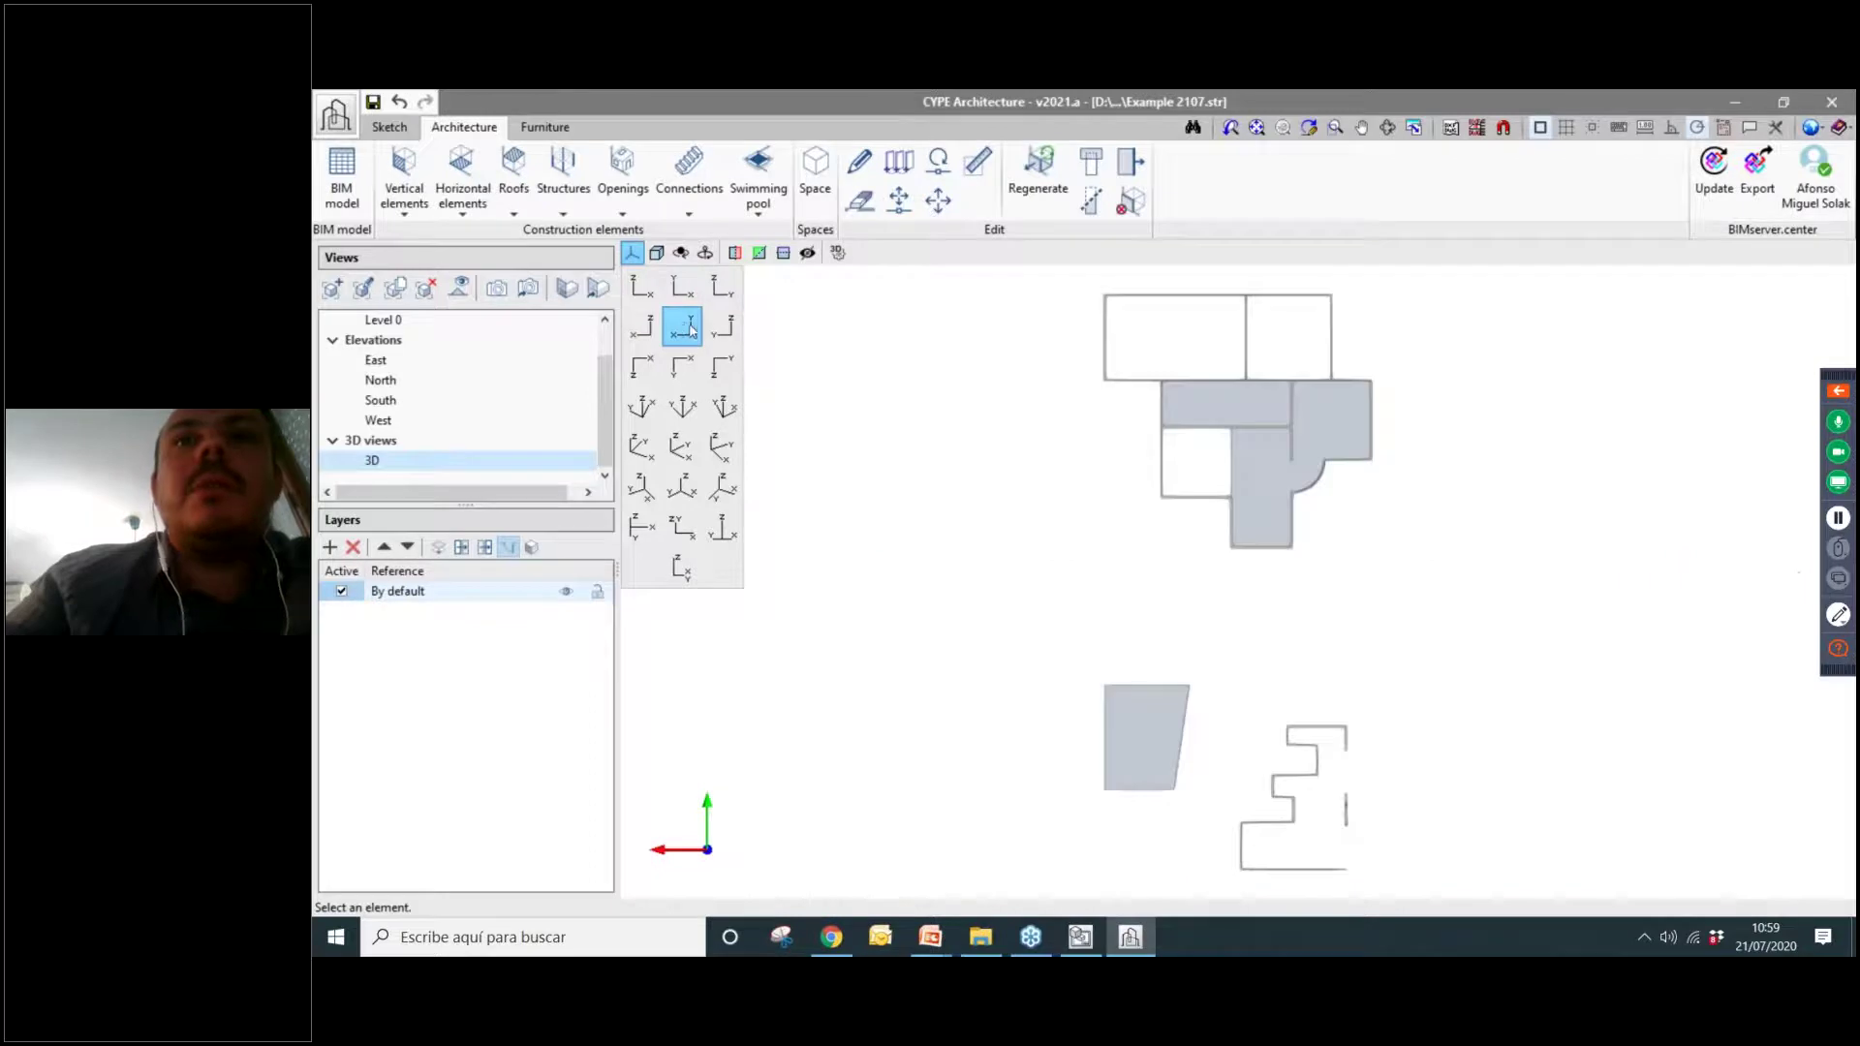
left_click(660, 329)
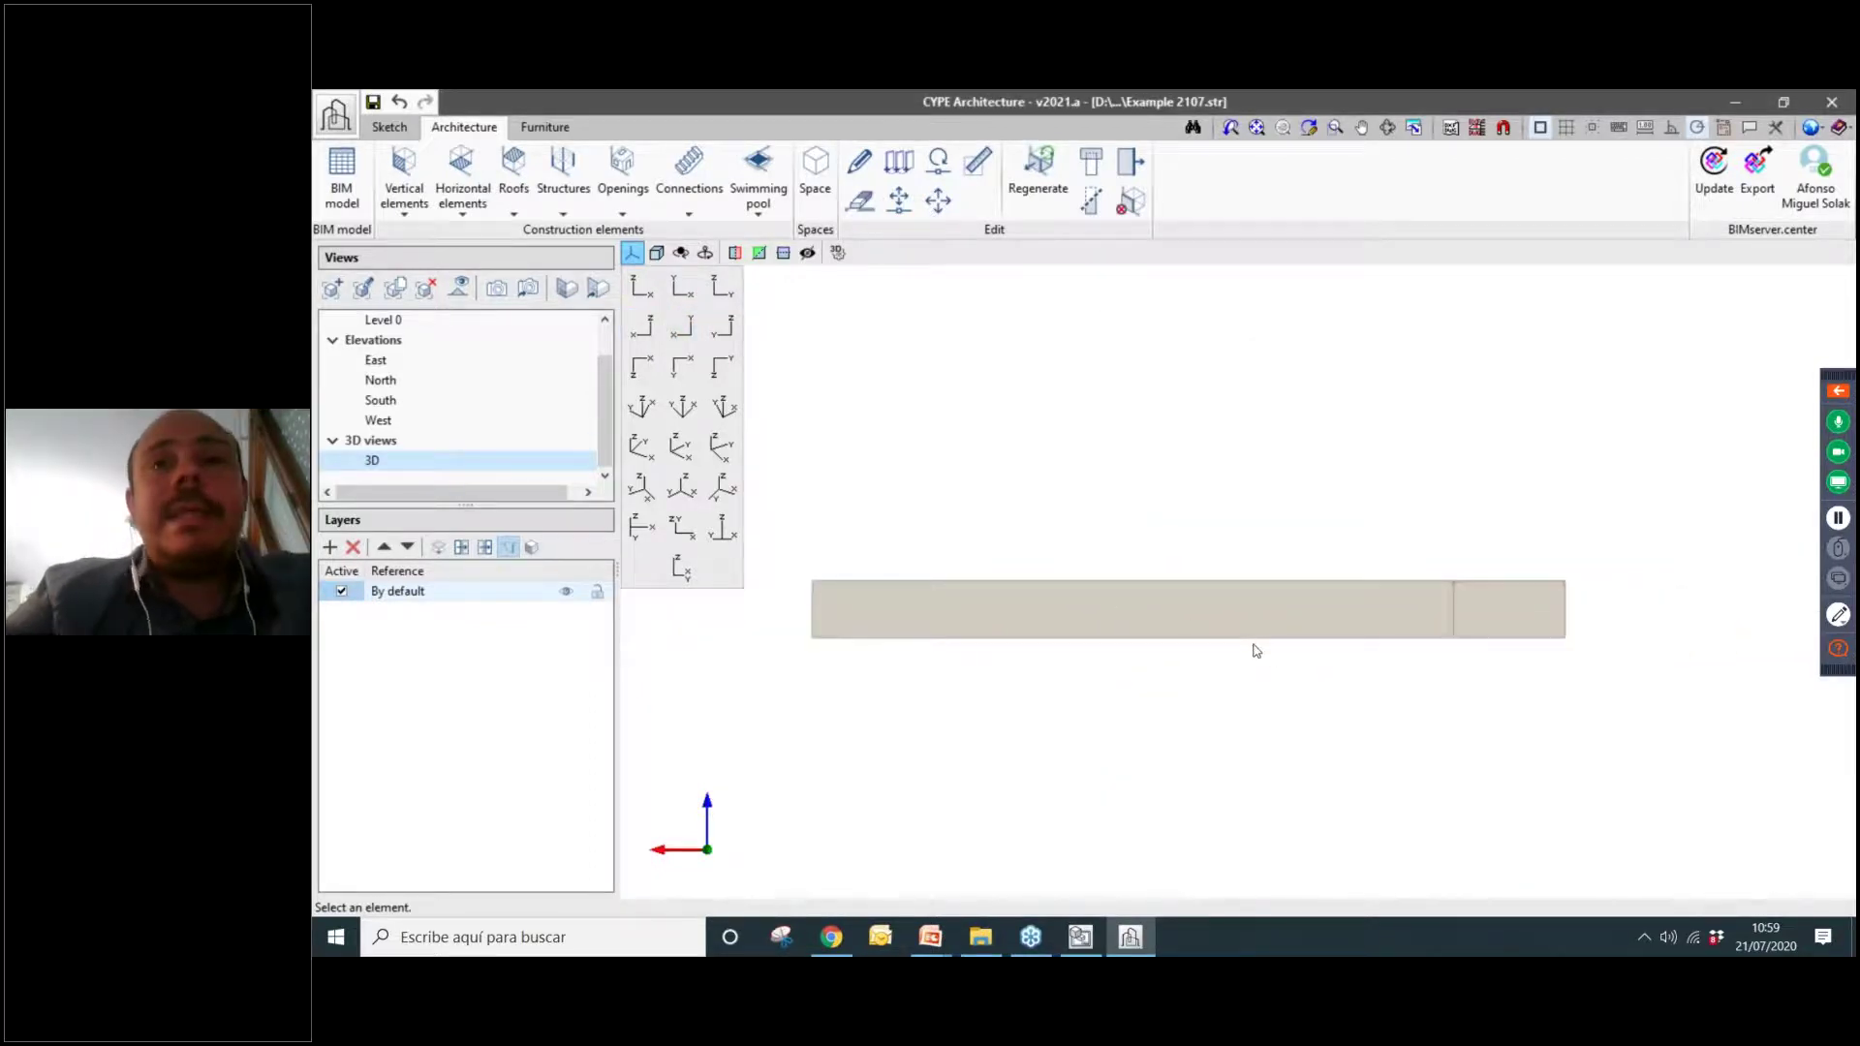
middle_click_drag(1254, 651, 1228, 580, "shift")
scroll(1228, 580, "down", 3)
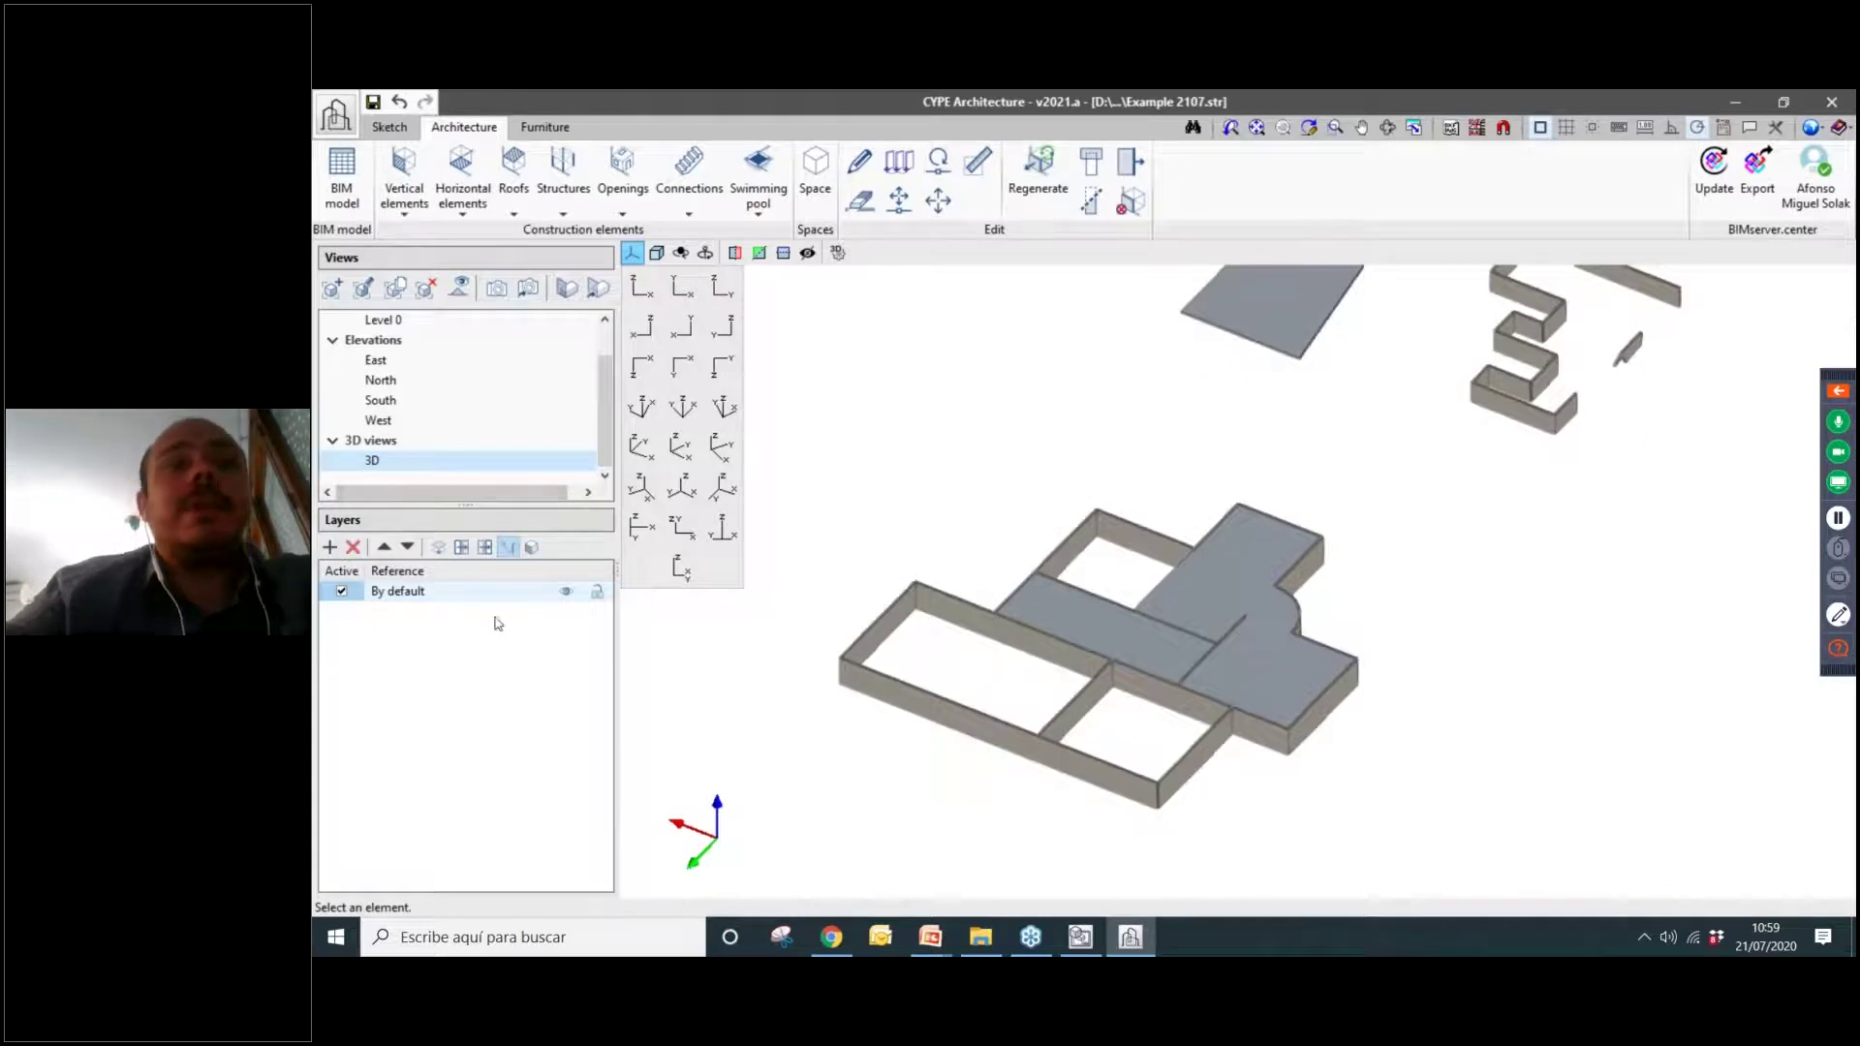
scroll(993, 632, "down", 2)
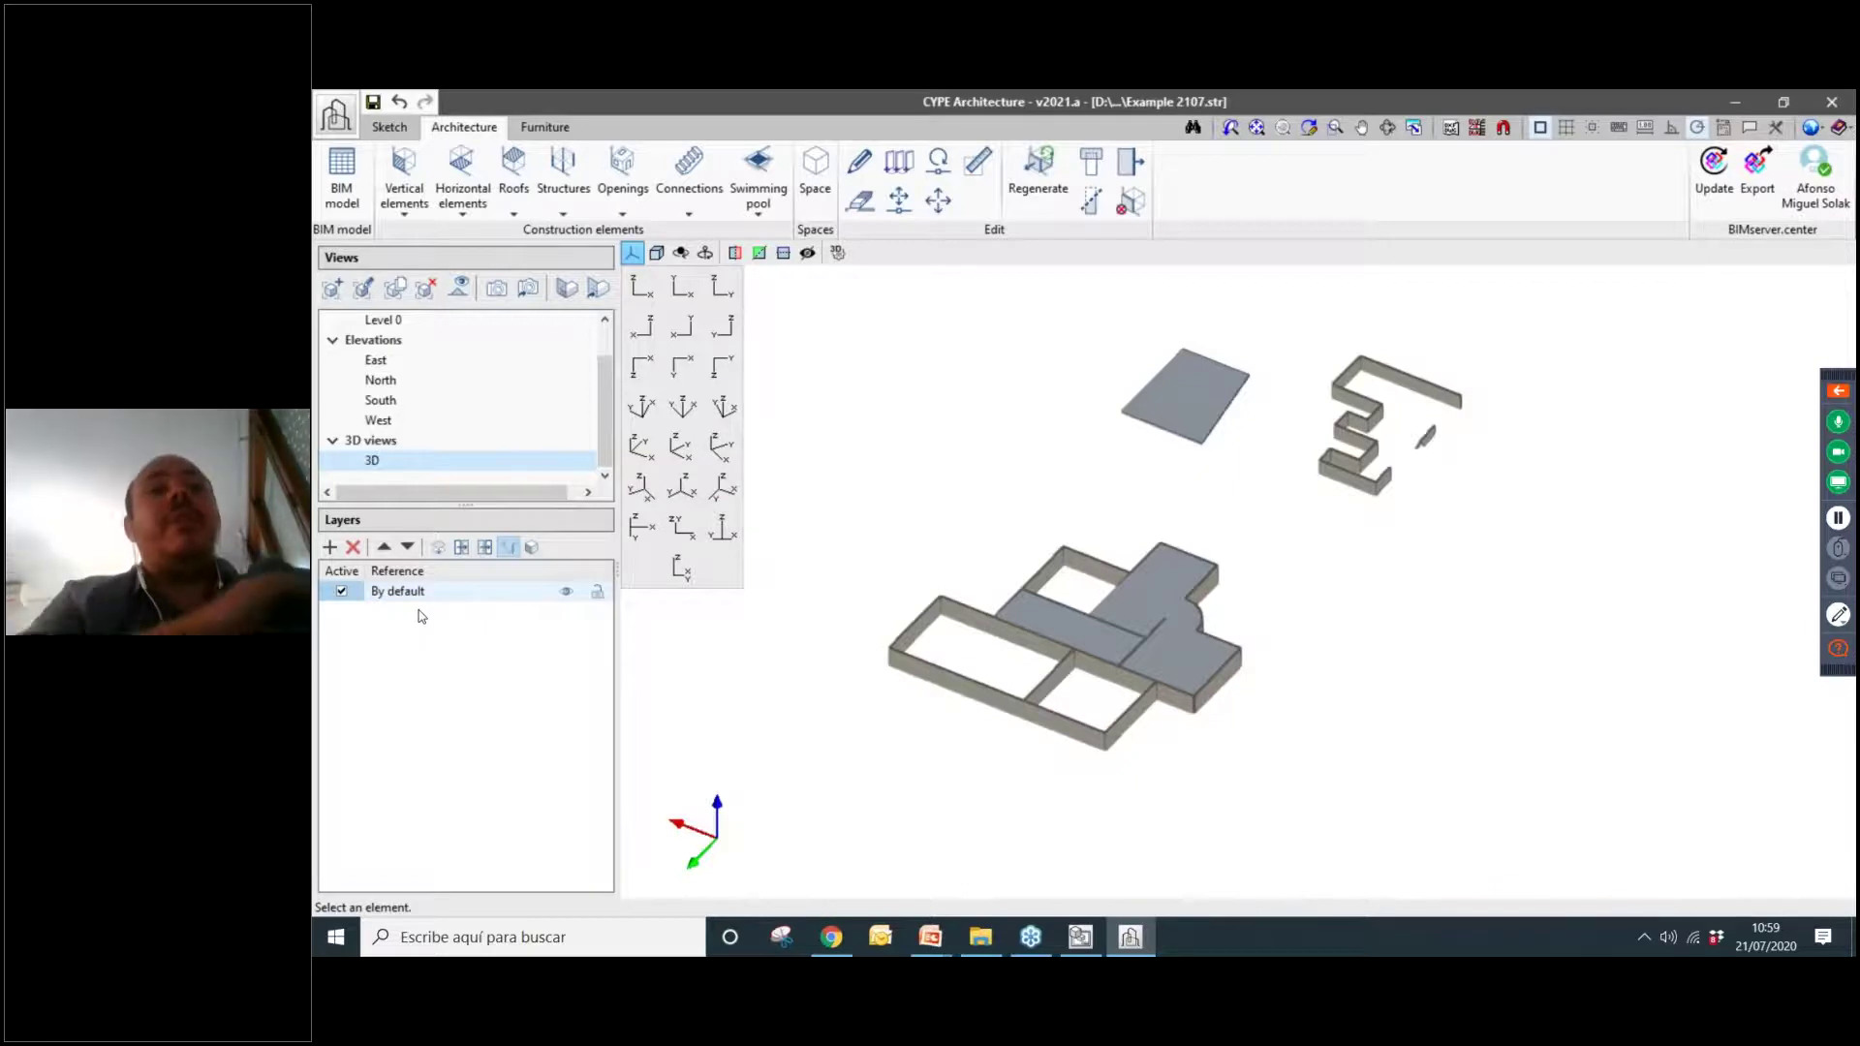
Create a new layer named Walls and make it the active layer.
left_click(331, 547)
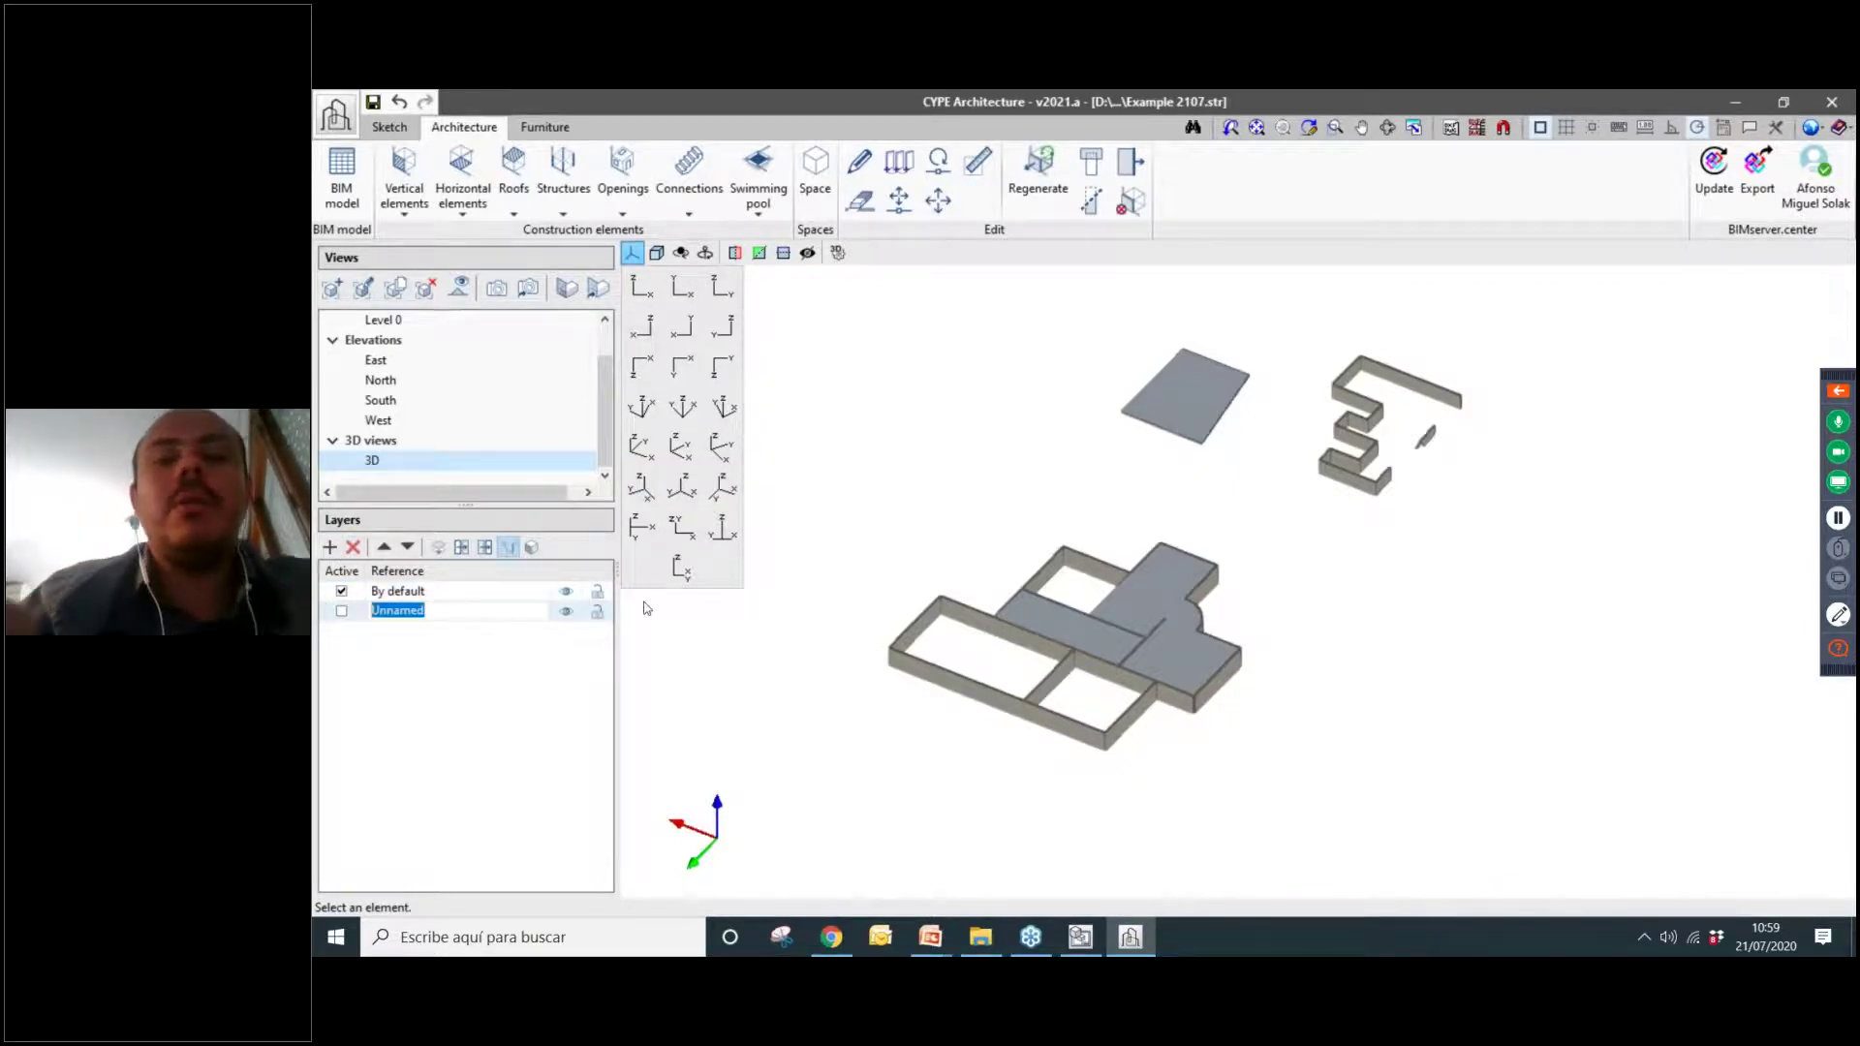
type("Walls")
key("Return")
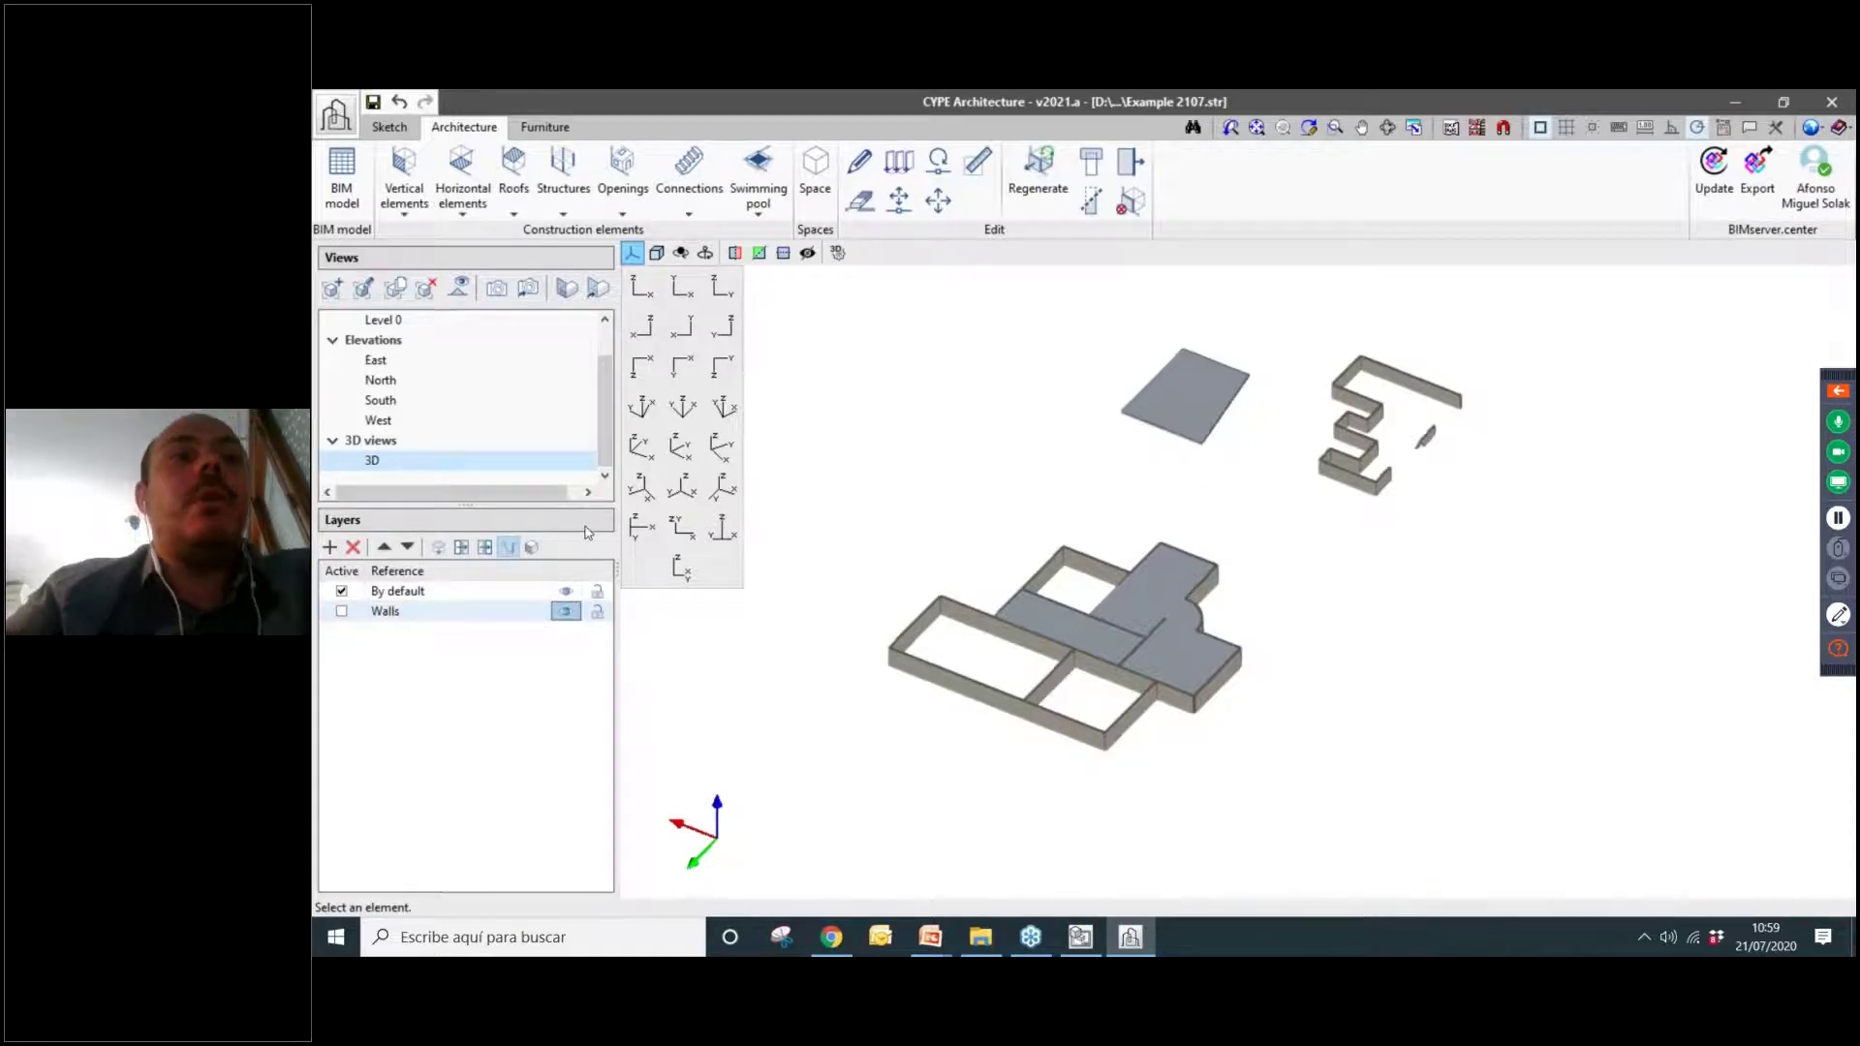
left_click(458, 615)
left_click(342, 612)
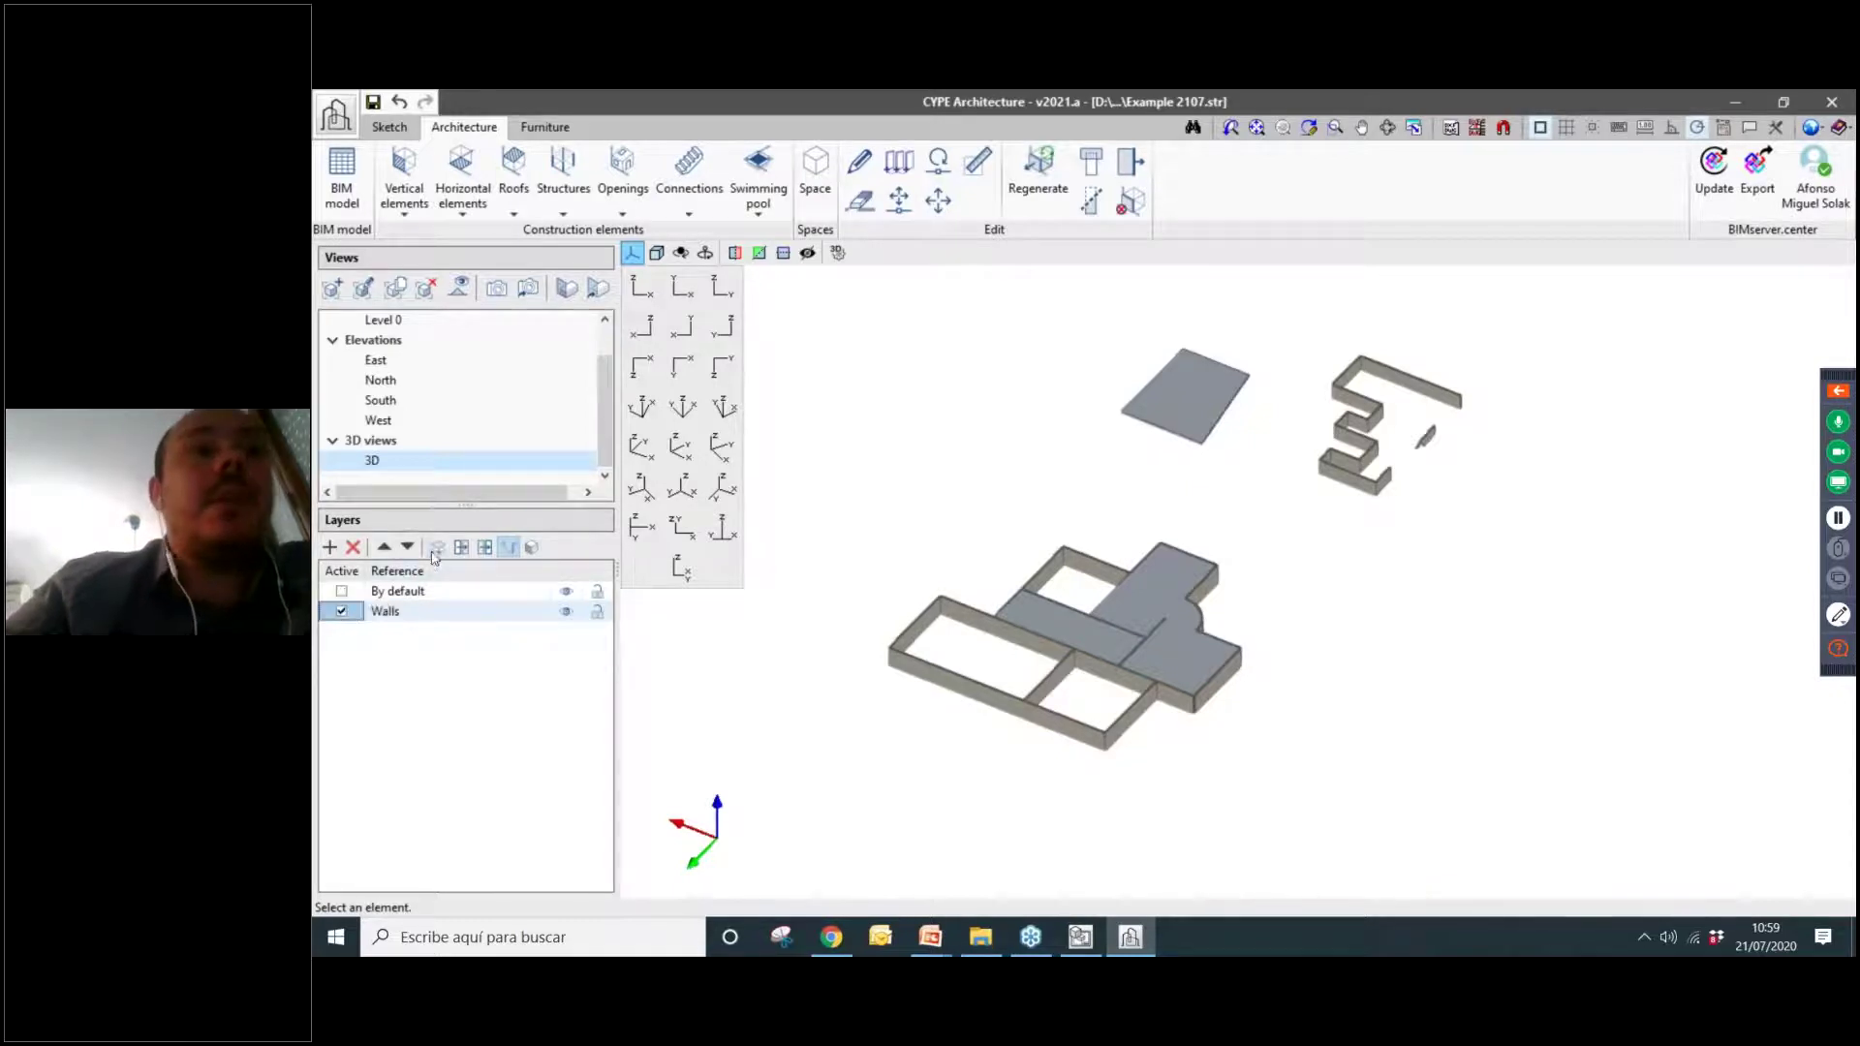
Start assigning elements to the Walls layer and select the walls of the open rectangular two-room block.
left_click(441, 550)
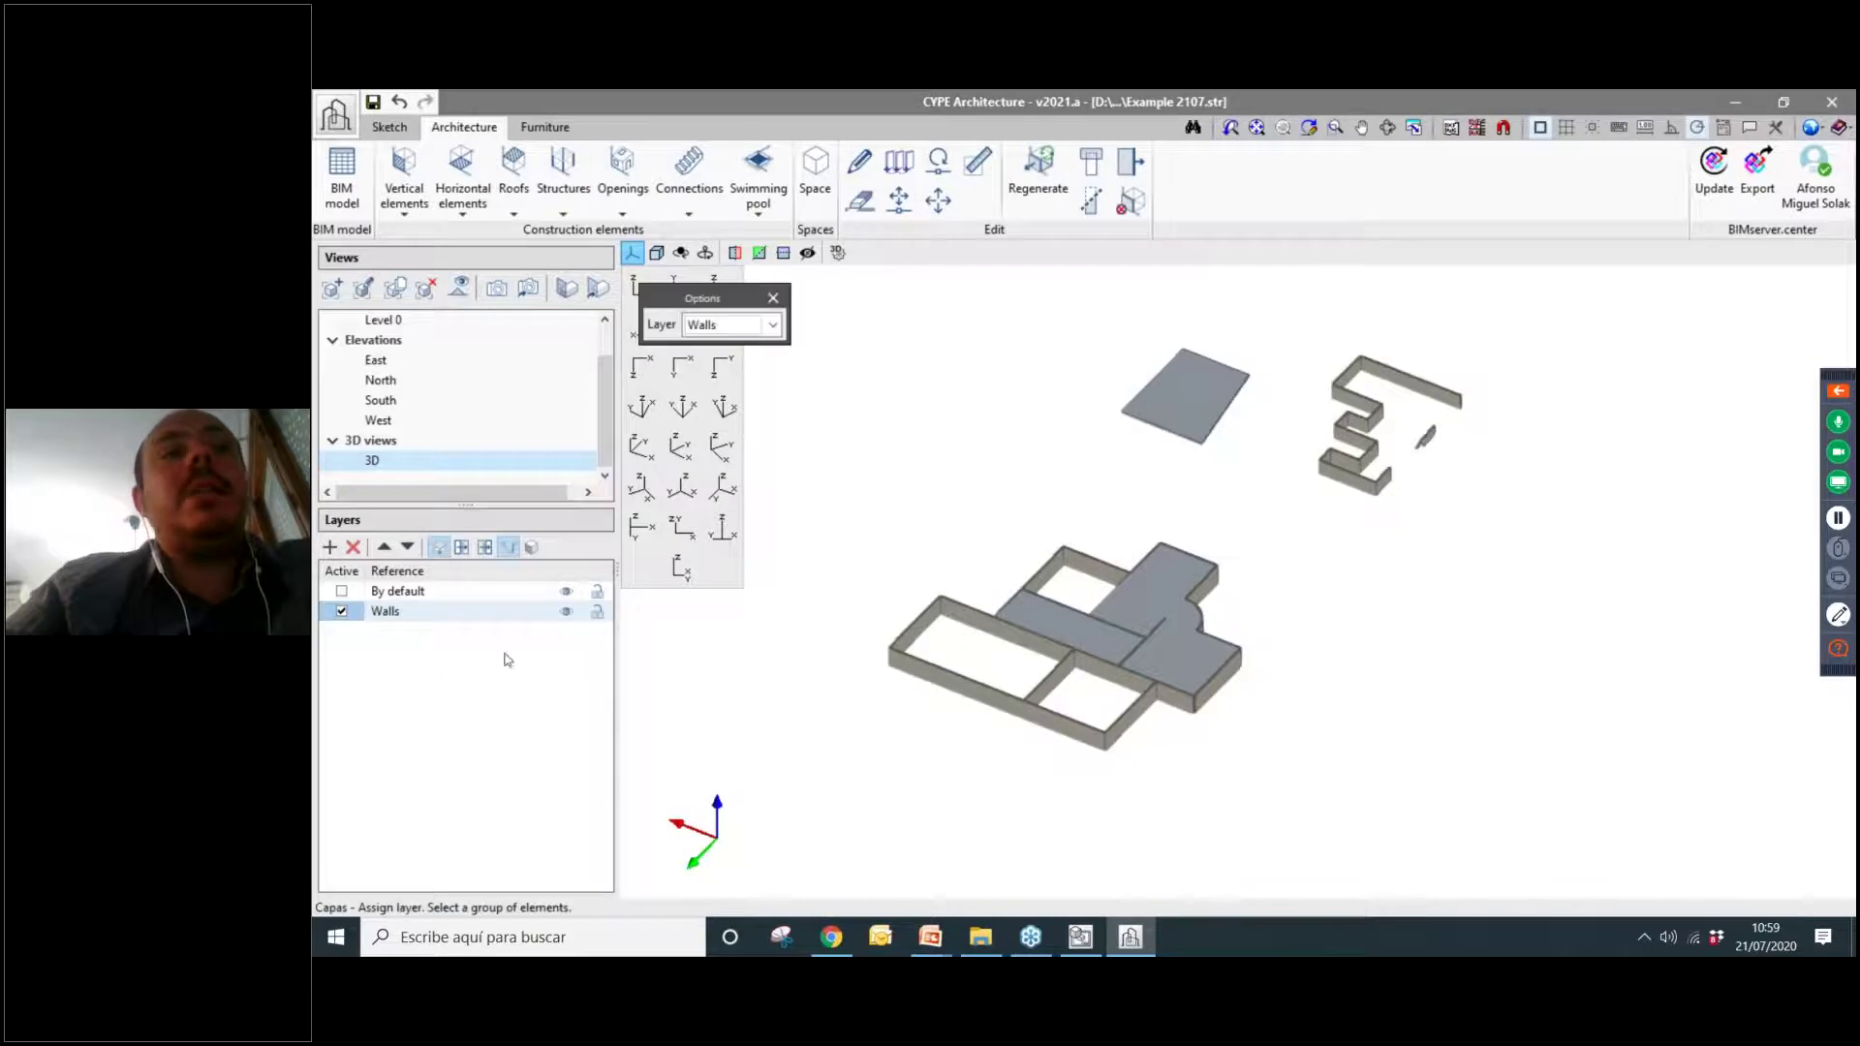
scroll(860, 663, "up", 1)
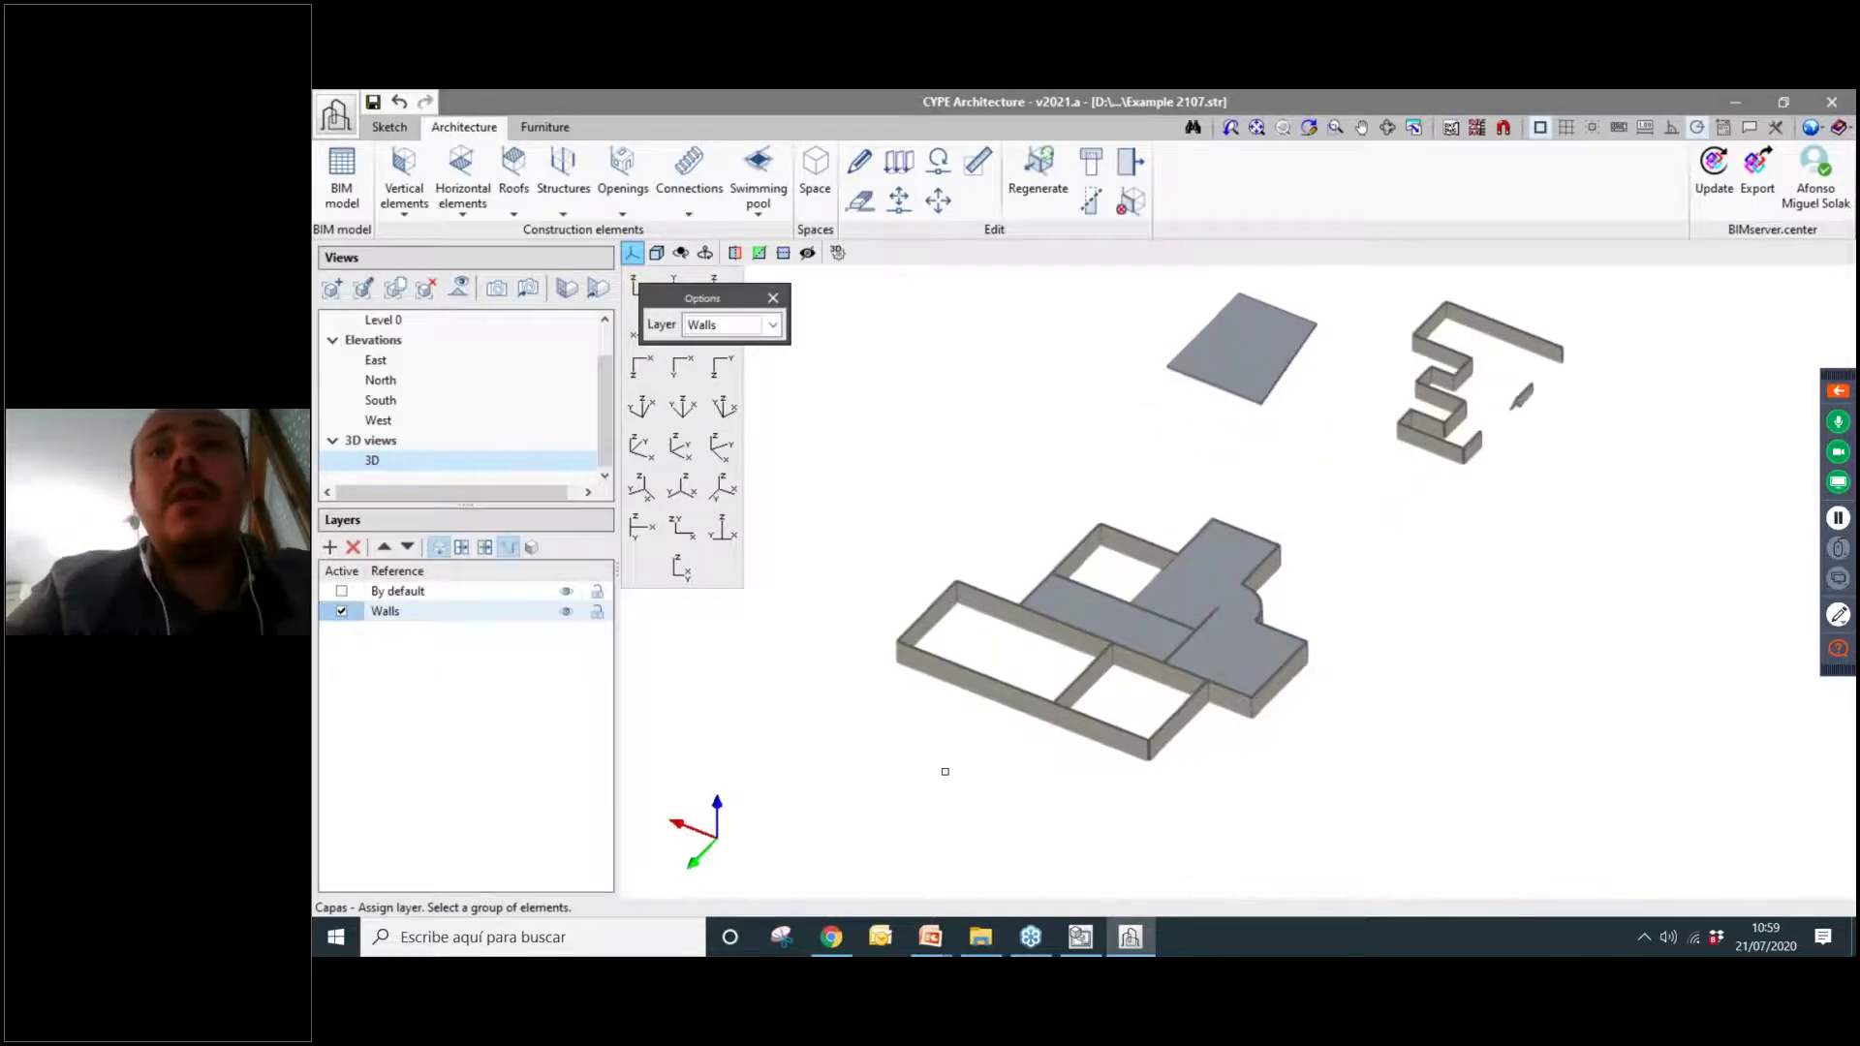
scroll(944, 772, "up", 2)
left_click(1121, 695)
left_click(1129, 639)
left_click(1066, 593)
left_click(919, 608)
middle_click_drag(957, 625, 1027, 539)
left_click(1137, 655)
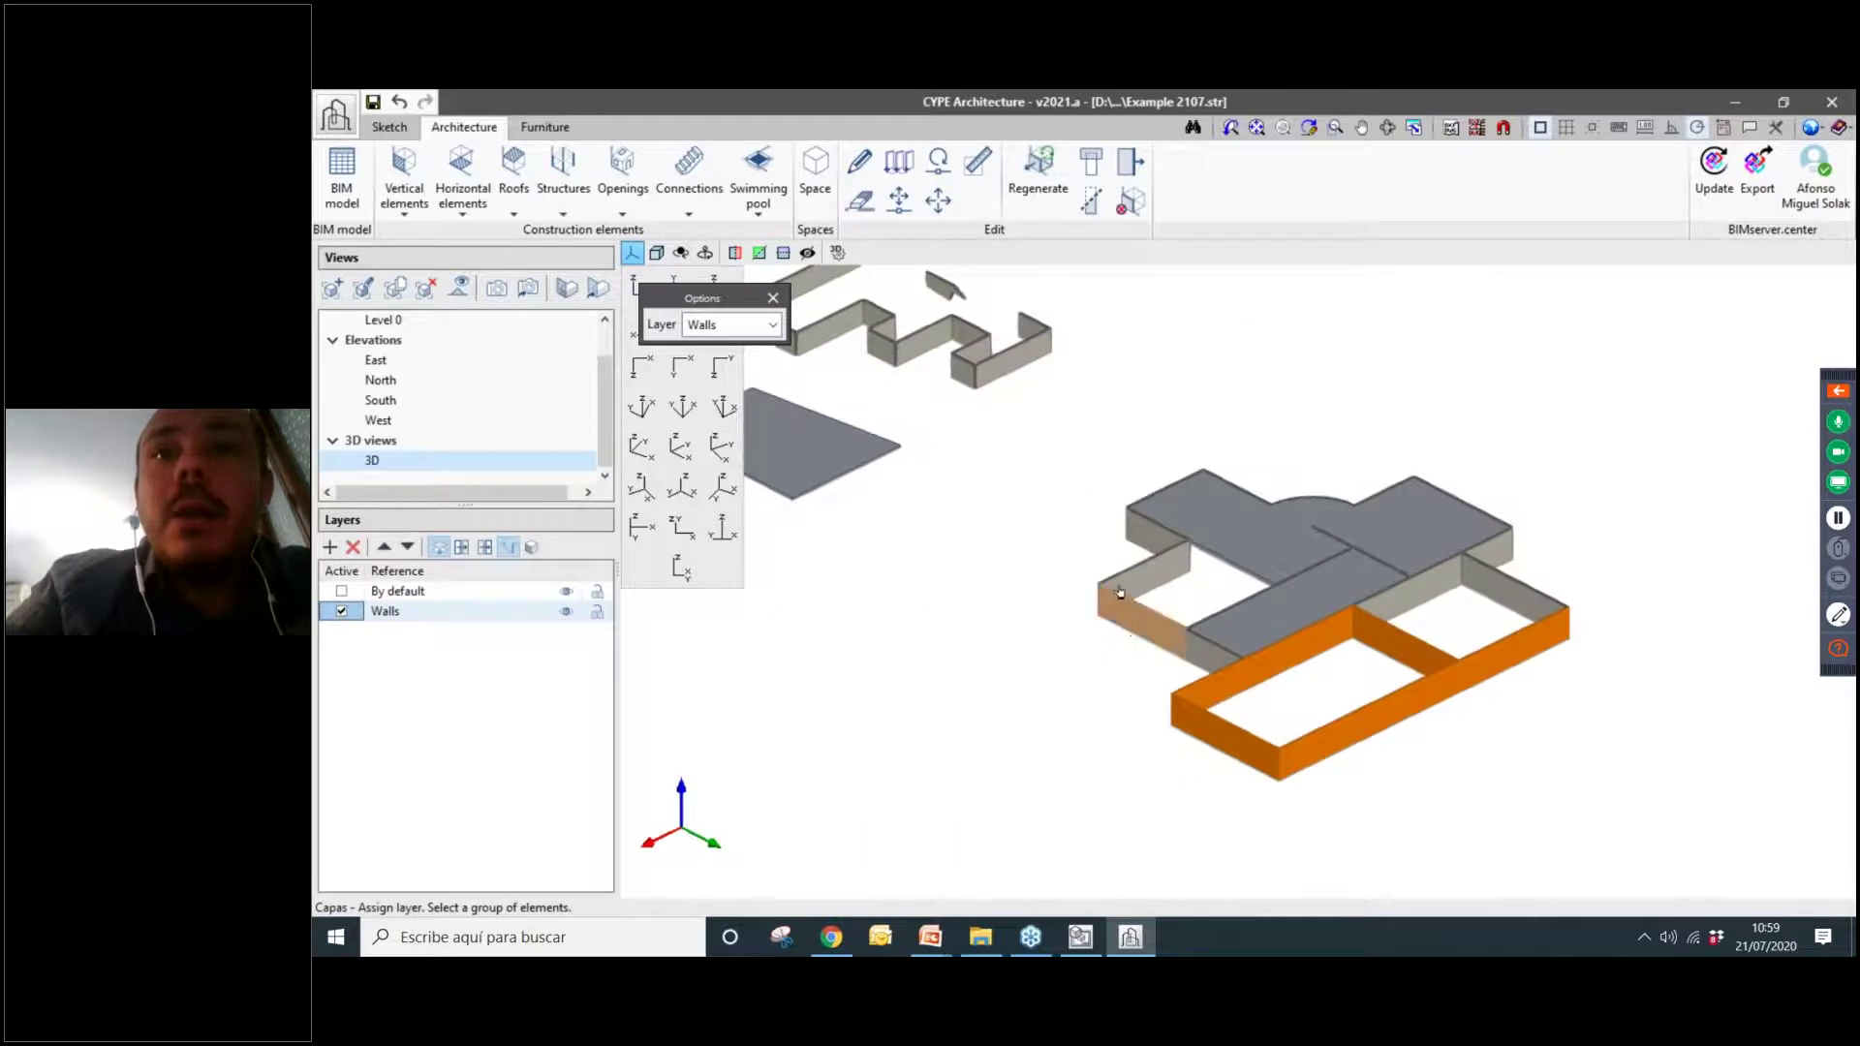
Add the walls around the smaller open room and the end of the projecting slab wing to the selection.
middle_click_drag(1061, 628, 1143, 581)
scroll(1421, 665, "up", 3)
left_click(1379, 656)
middle_click_drag(1277, 689, 1463, 635)
scroll(1386, 572, "up", 2)
left_click(1454, 456)
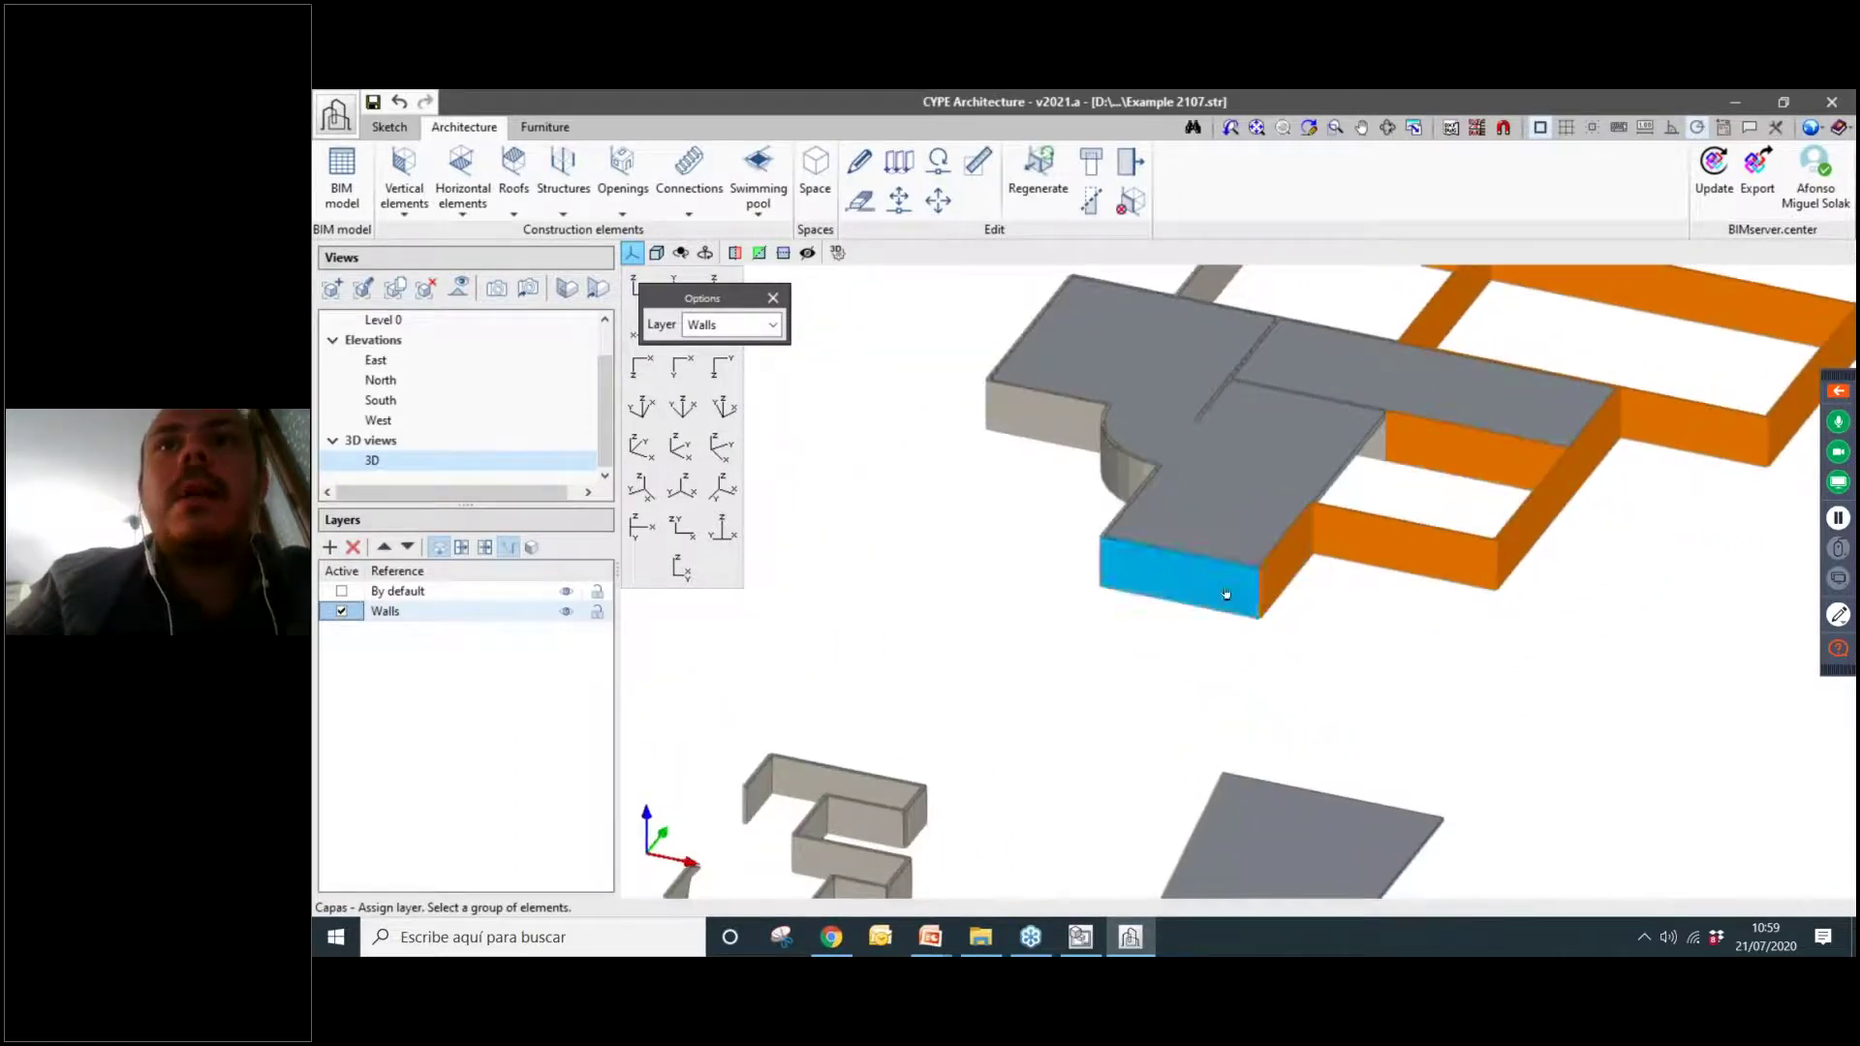
left_click(1227, 587)
middle_click_drag(1227, 587, 1167, 554)
scroll(1085, 540, "up", 3)
Add all segments of the curved wall to the selection for the Walls layer.
left_click(1079, 543)
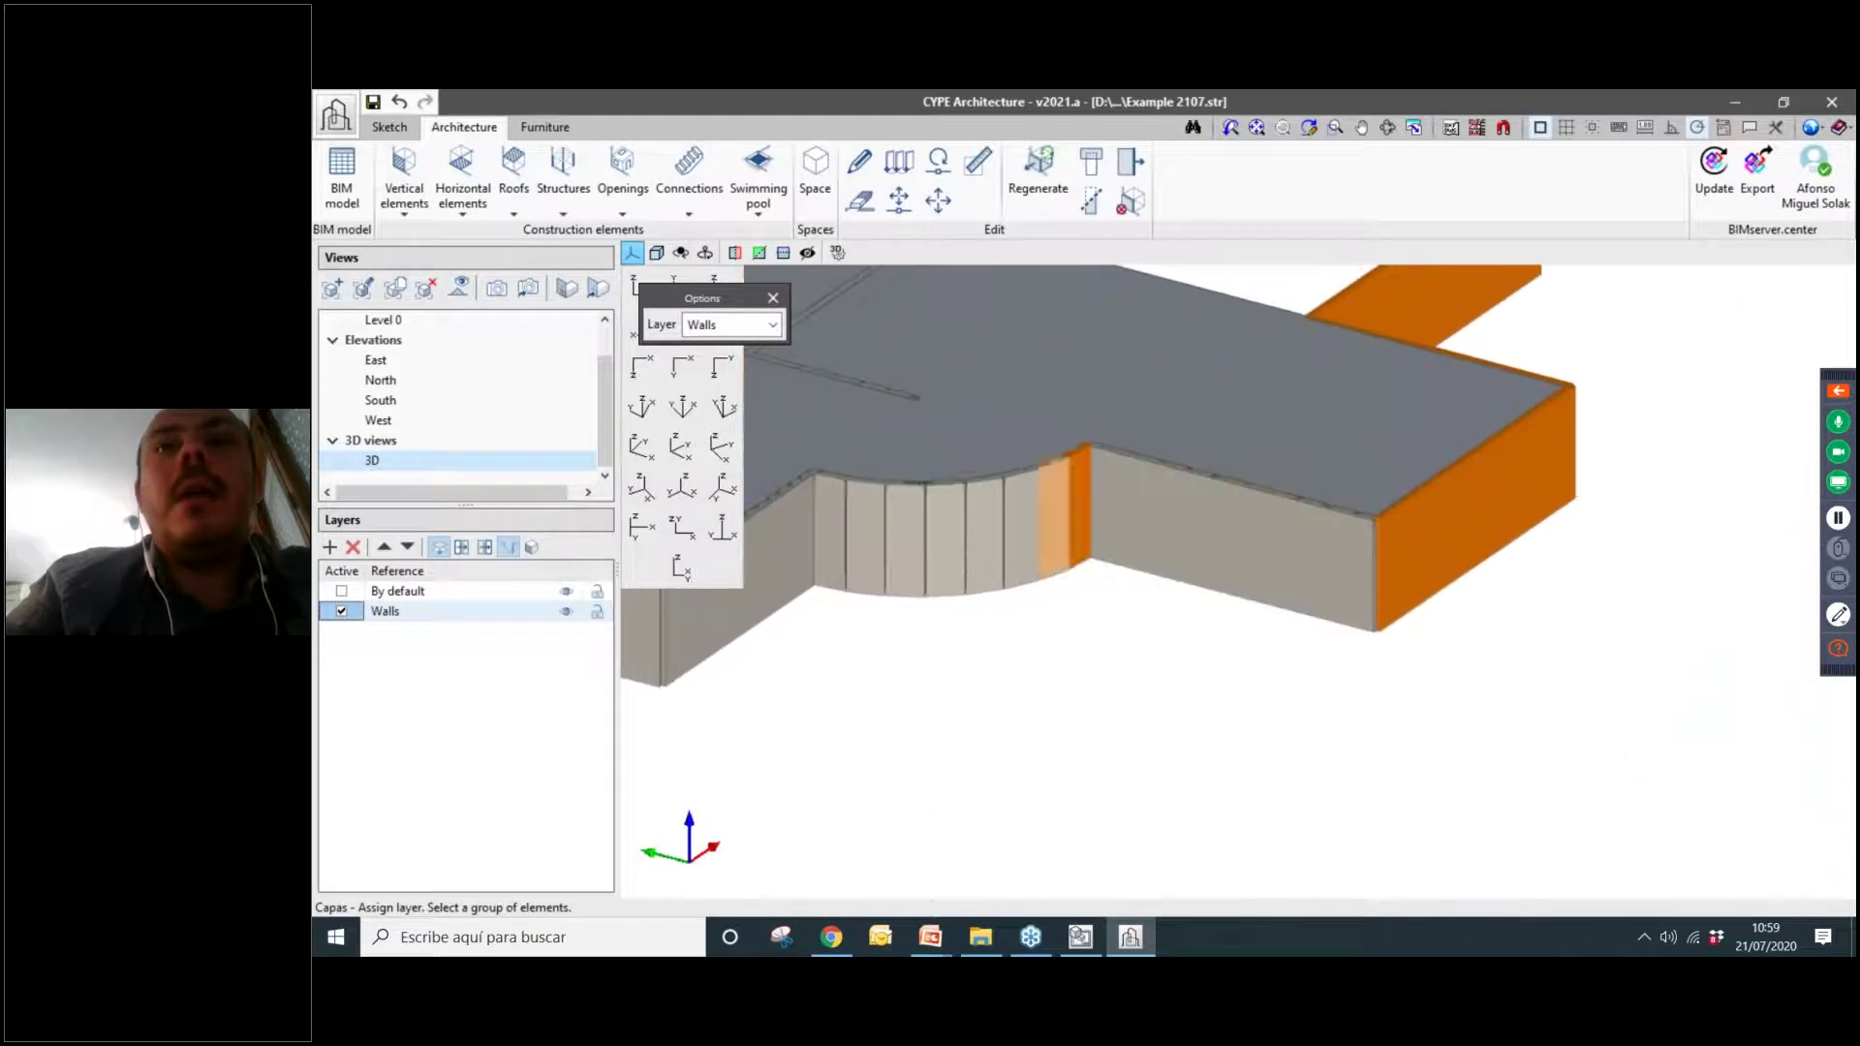
left_click(1035, 554)
left_click(985, 562)
left_click(947, 567)
left_click(907, 568)
left_click(867, 571)
left_click(834, 573)
scroll(761, 639, "down", 1)
Select the remaining visible walls around the slab and the open rooms, and assign the selection to the Walls layer.
middle_click_drag(760, 639, 1279, 643)
left_click(1260, 601)
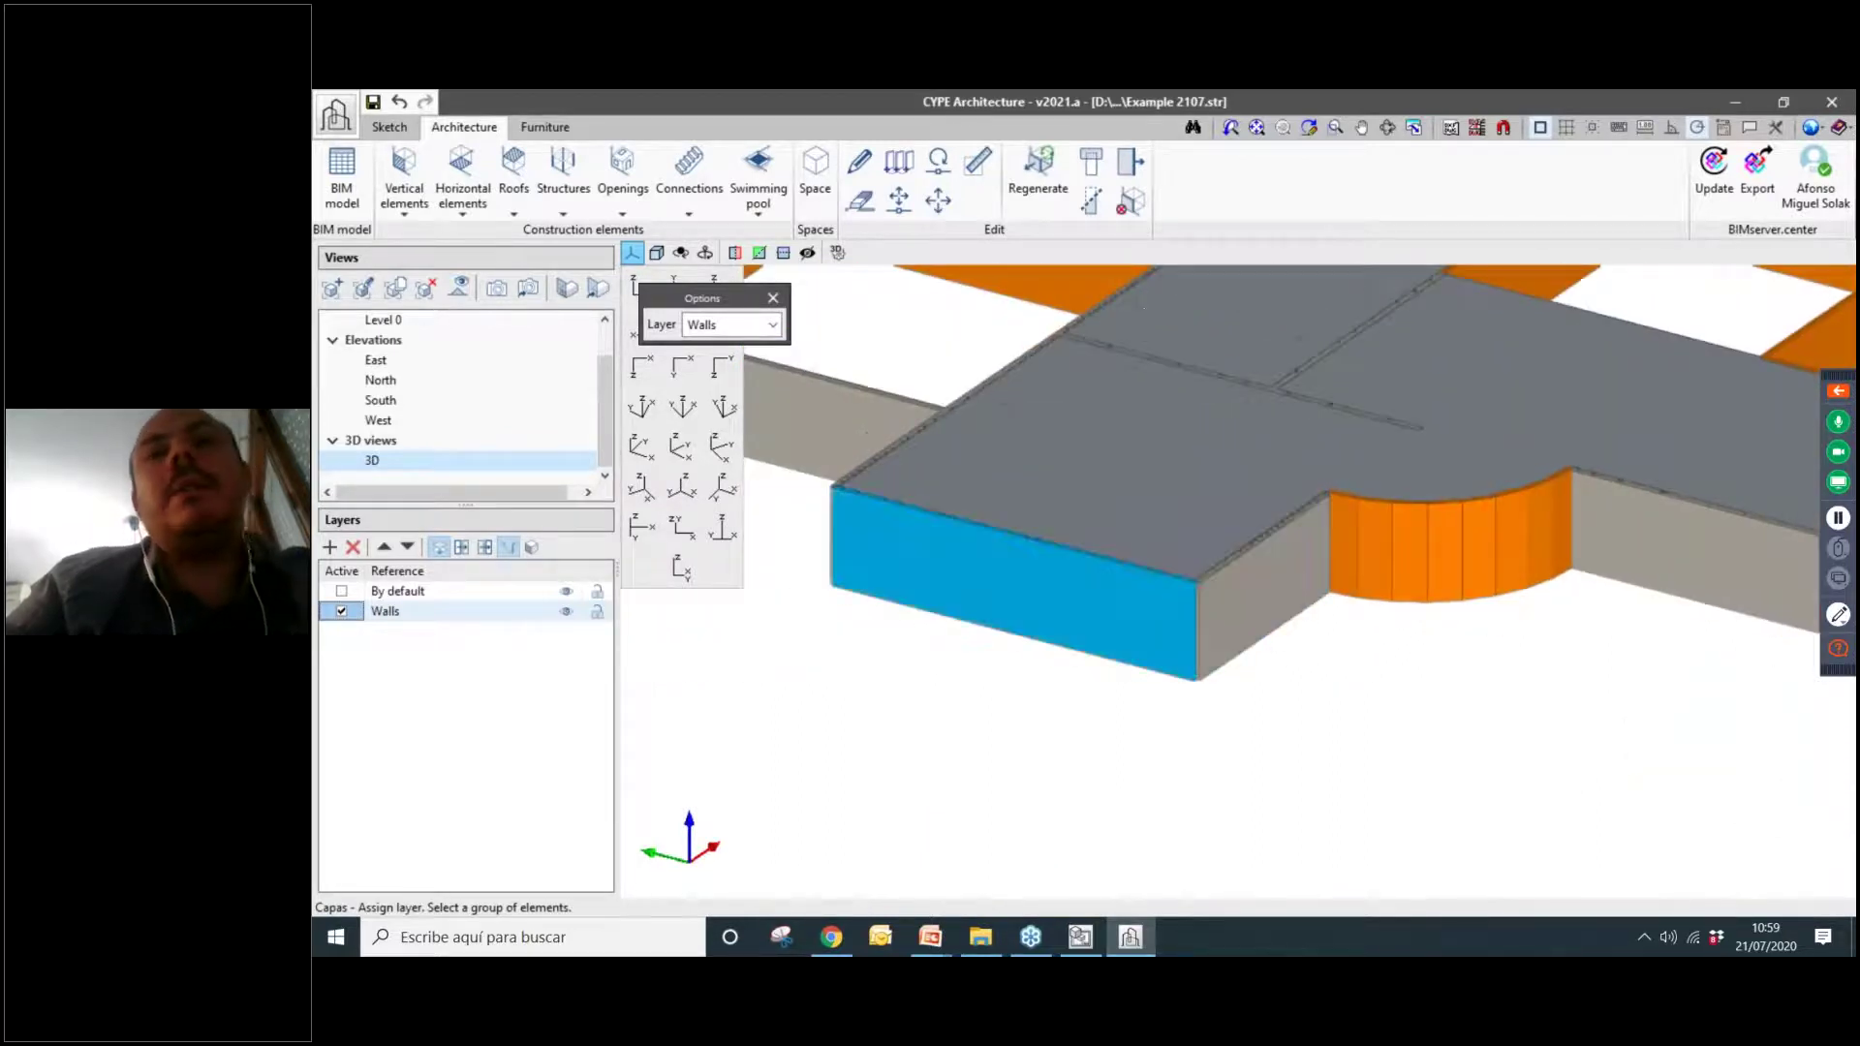
scroll(1121, 626, "up", 1)
left_click(1121, 626)
middle_click_drag(1085, 665, 1425, 635)
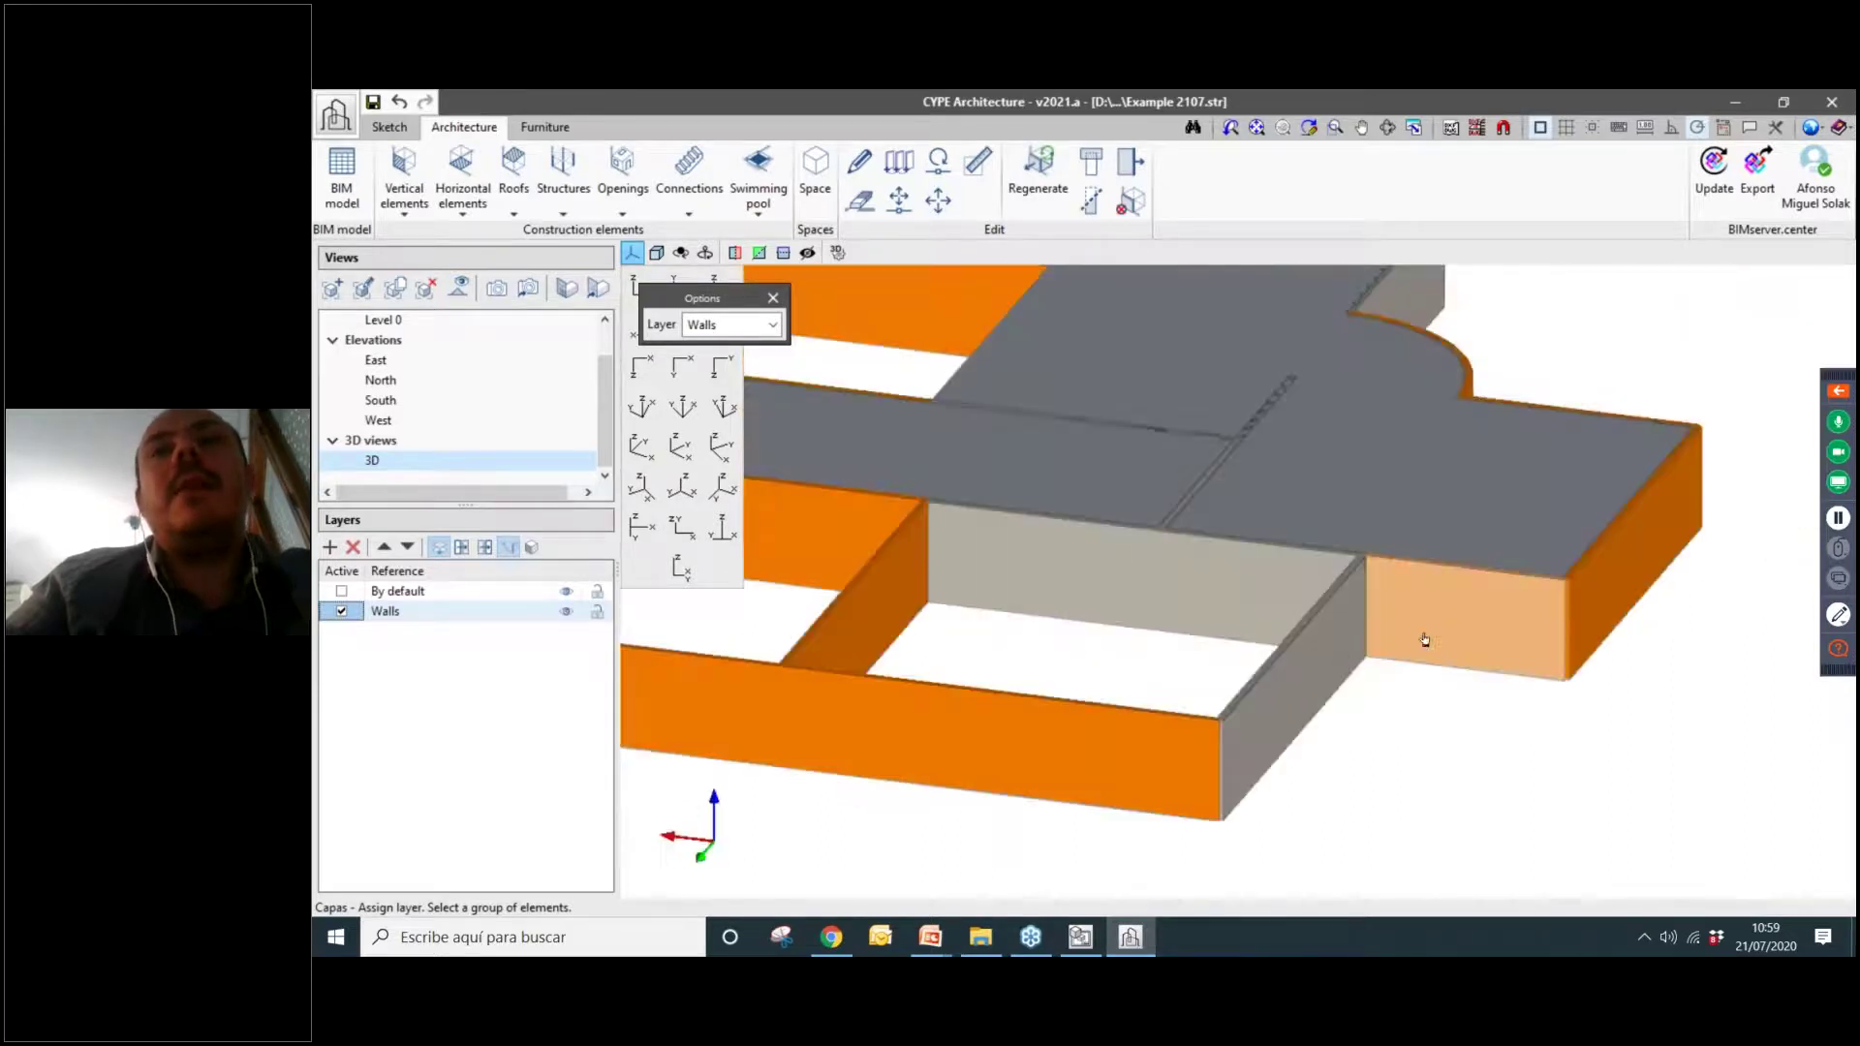
left_click(1192, 602)
scroll(1139, 616, "down", 2)
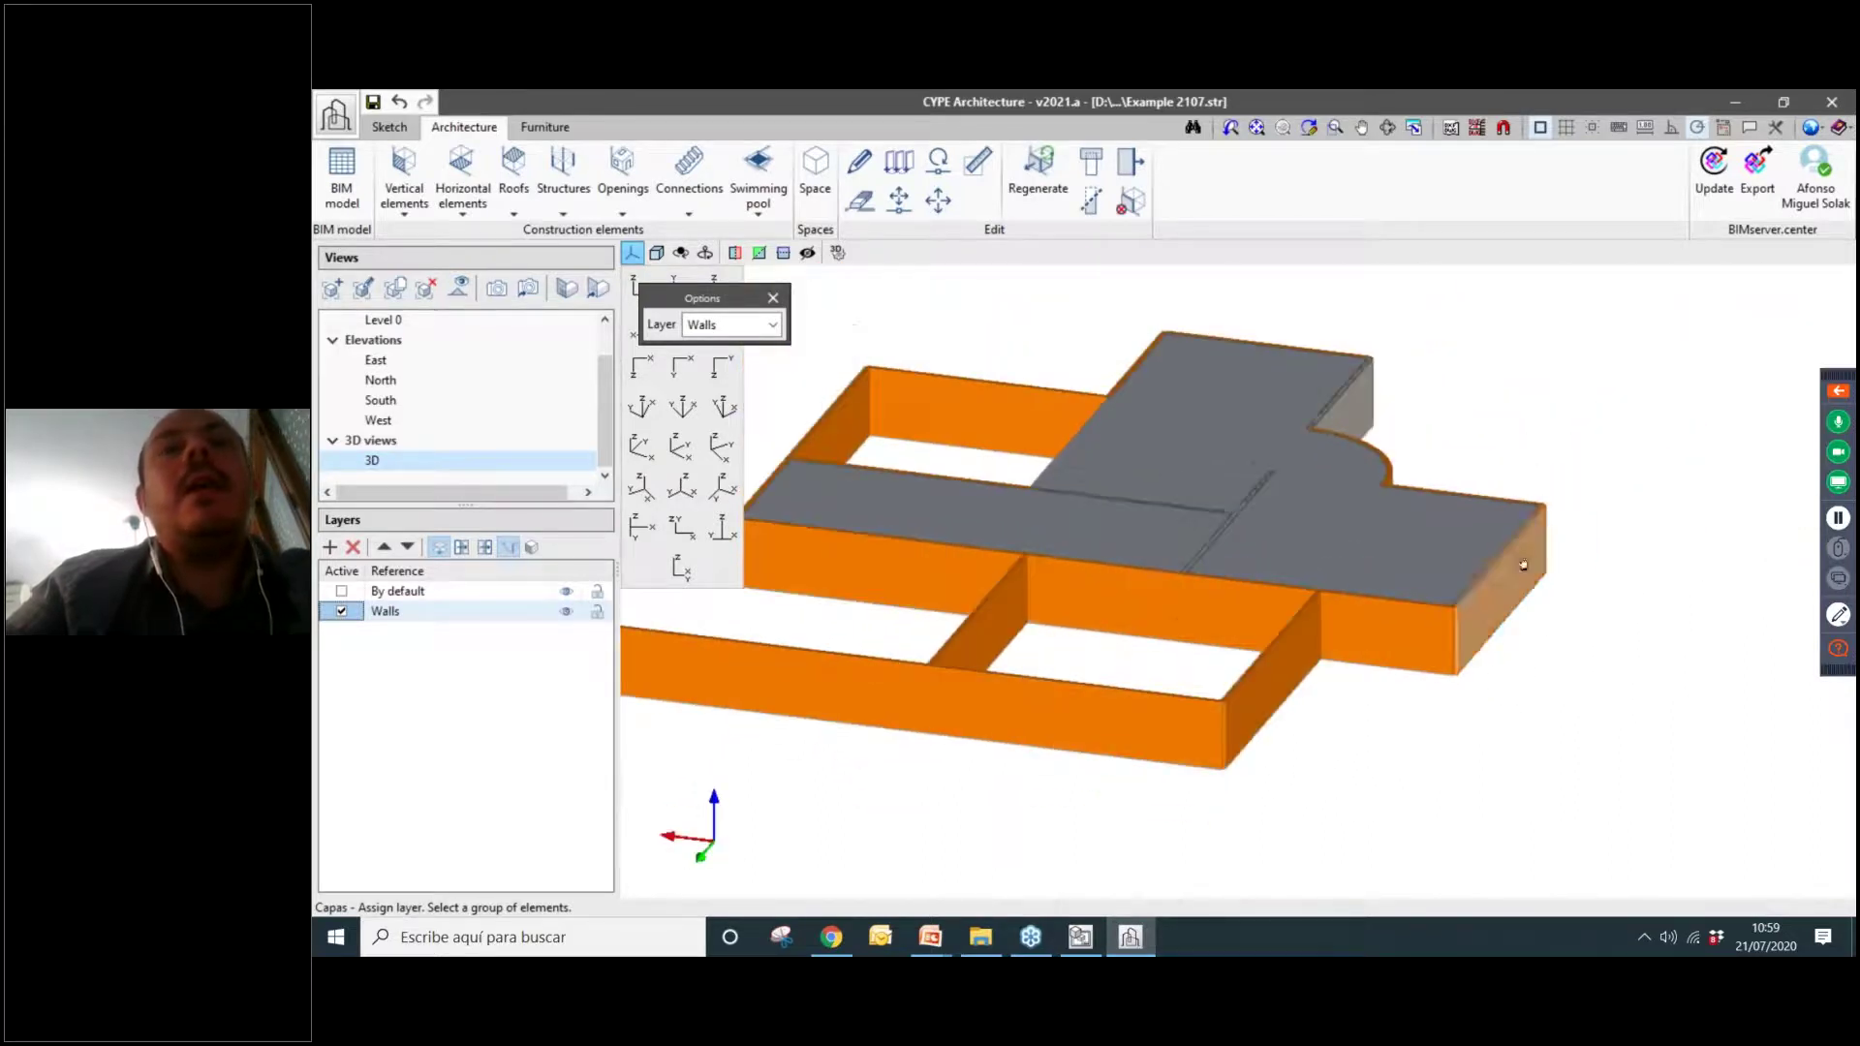
scroll(1332, 682, "up", 1)
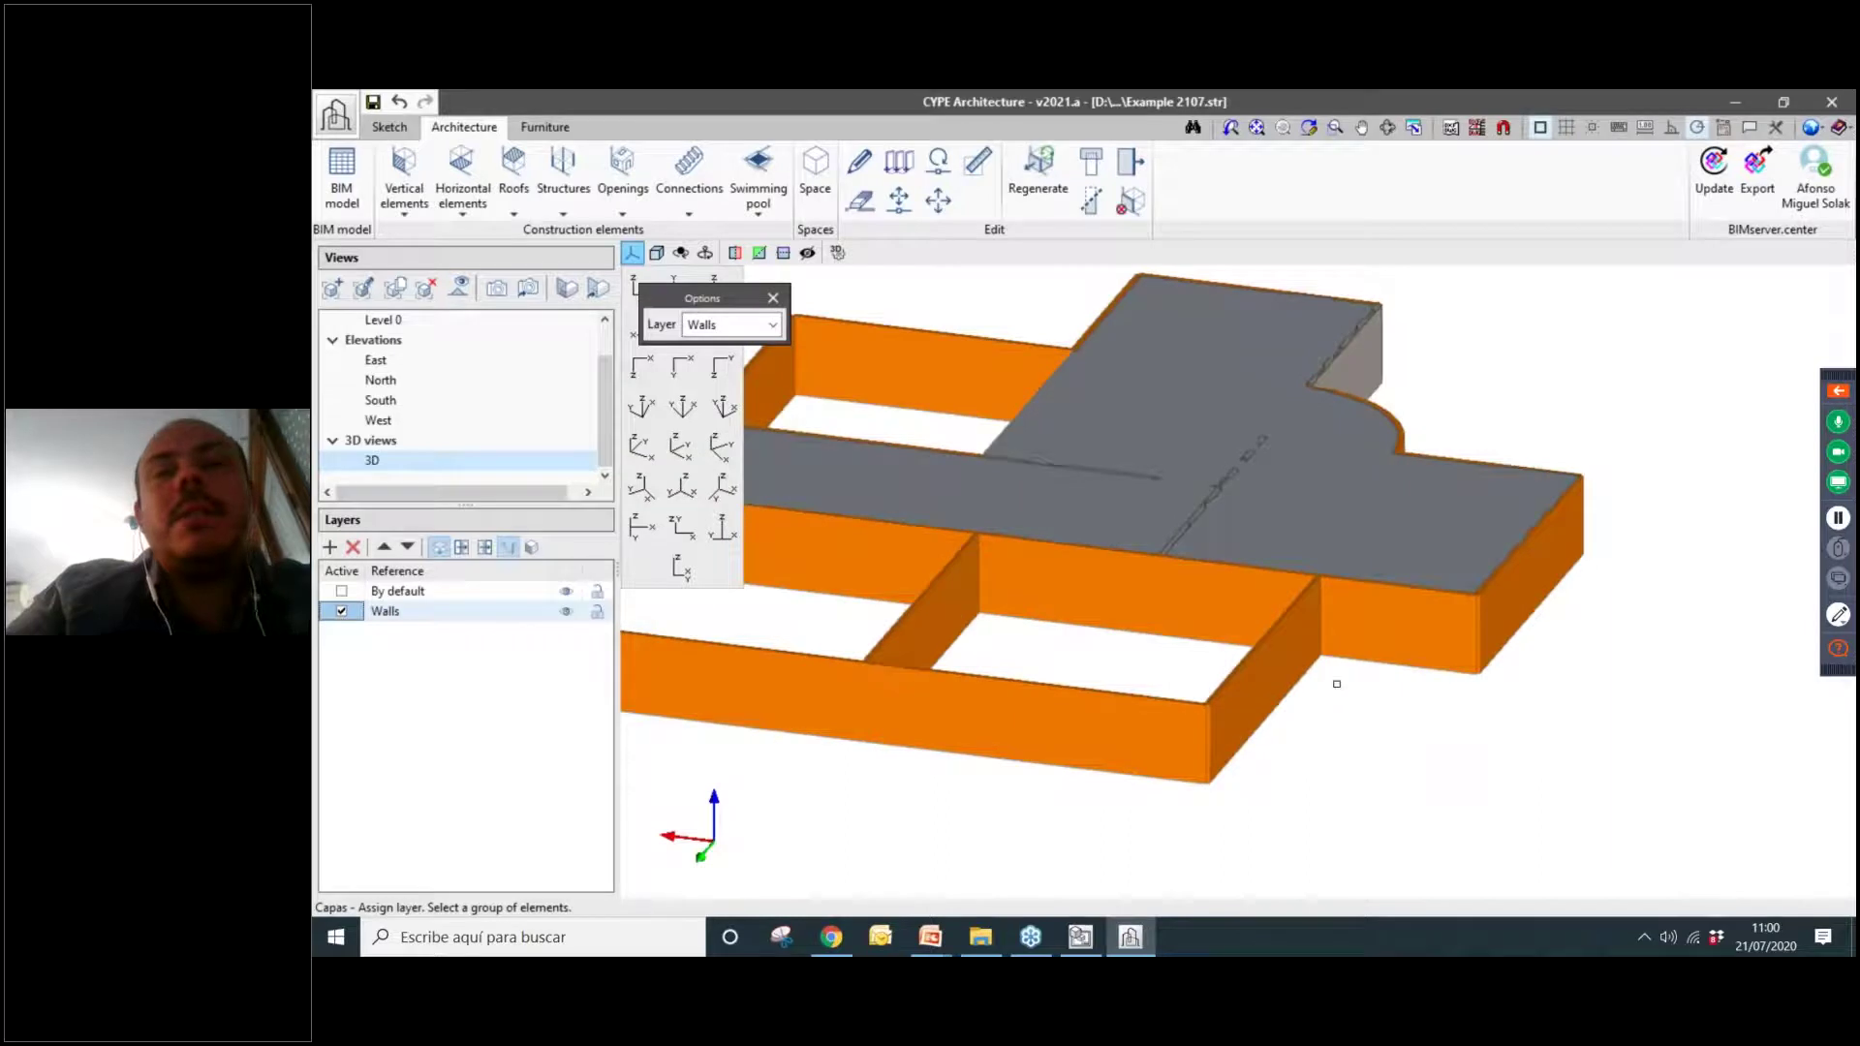
right_click(1344, 690)
Toggle the visibility of the Walls layer and leave it hidden.
scroll(1337, 707, "down", 2)
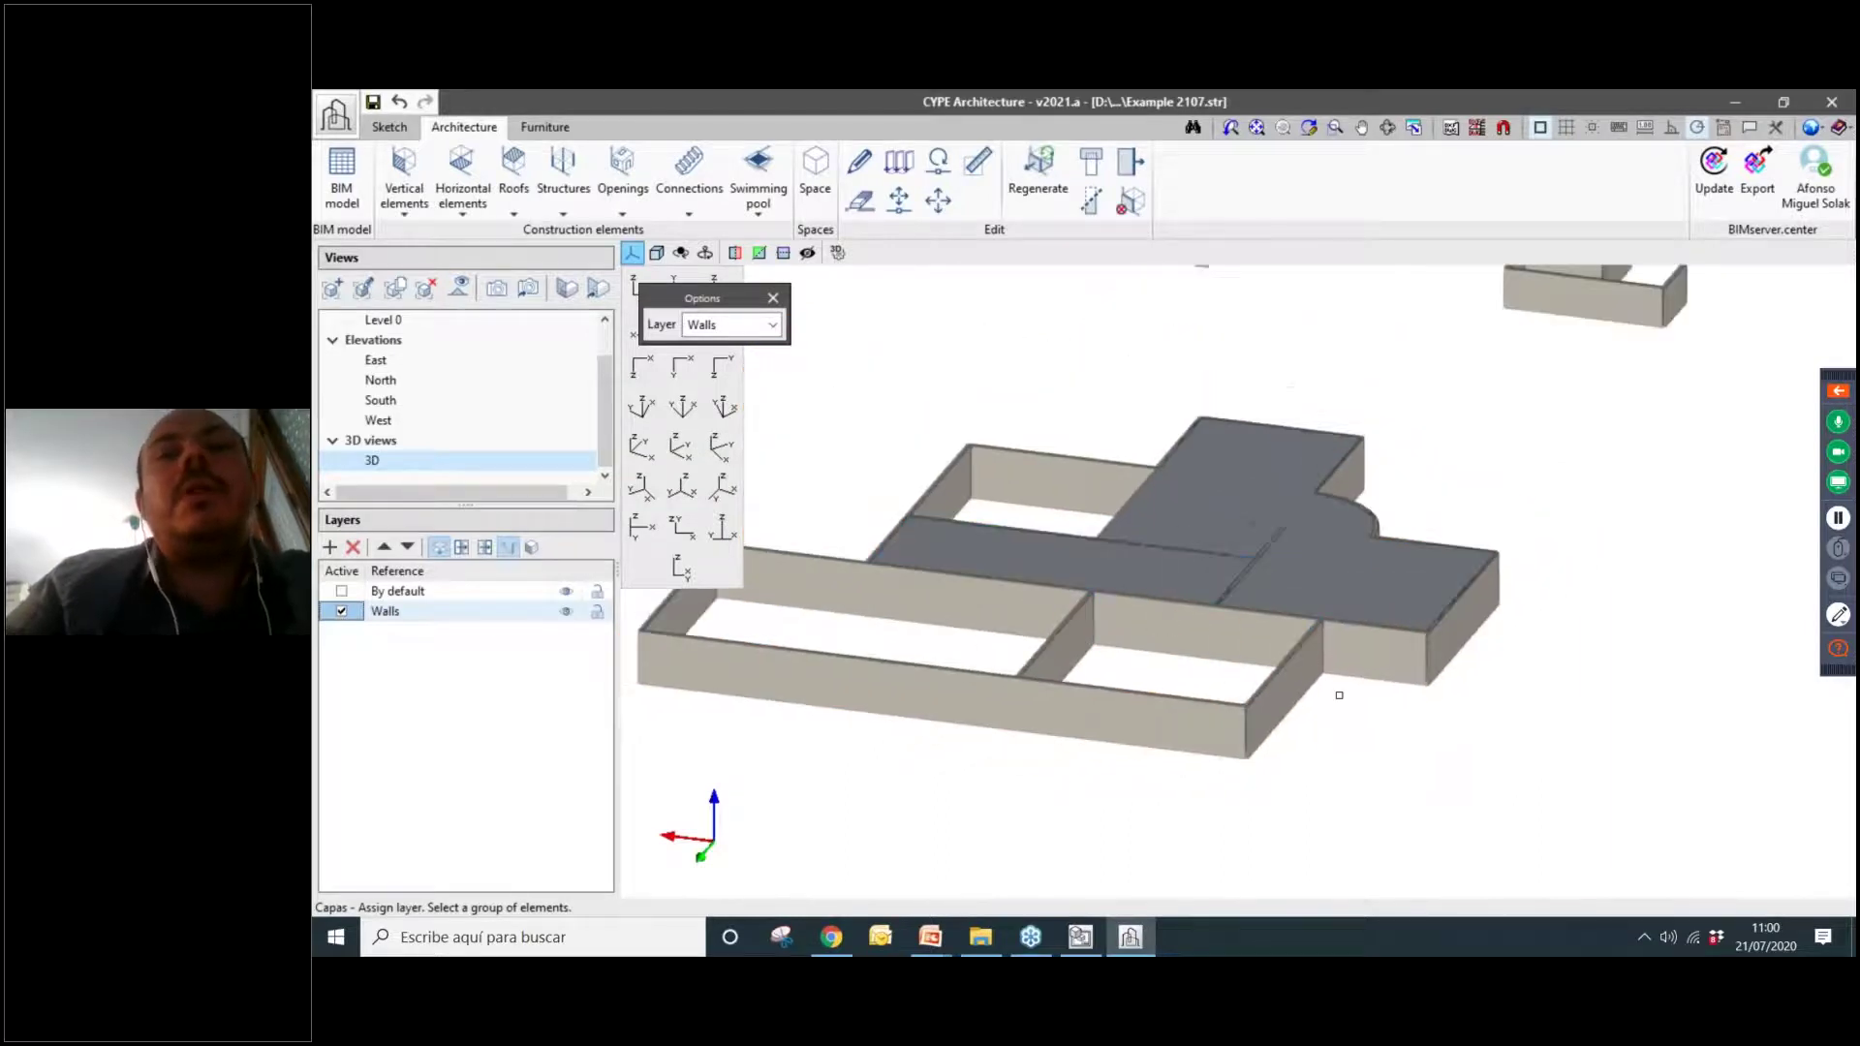
left_click(567, 612)
left_click(567, 613)
left_click(568, 617)
Assign the leftover walls along the slab's long edge and the adjoining partition to the Walls layer.
scroll(1079, 681, "up", 3)
middle_click_drag(1083, 561, 1067, 499)
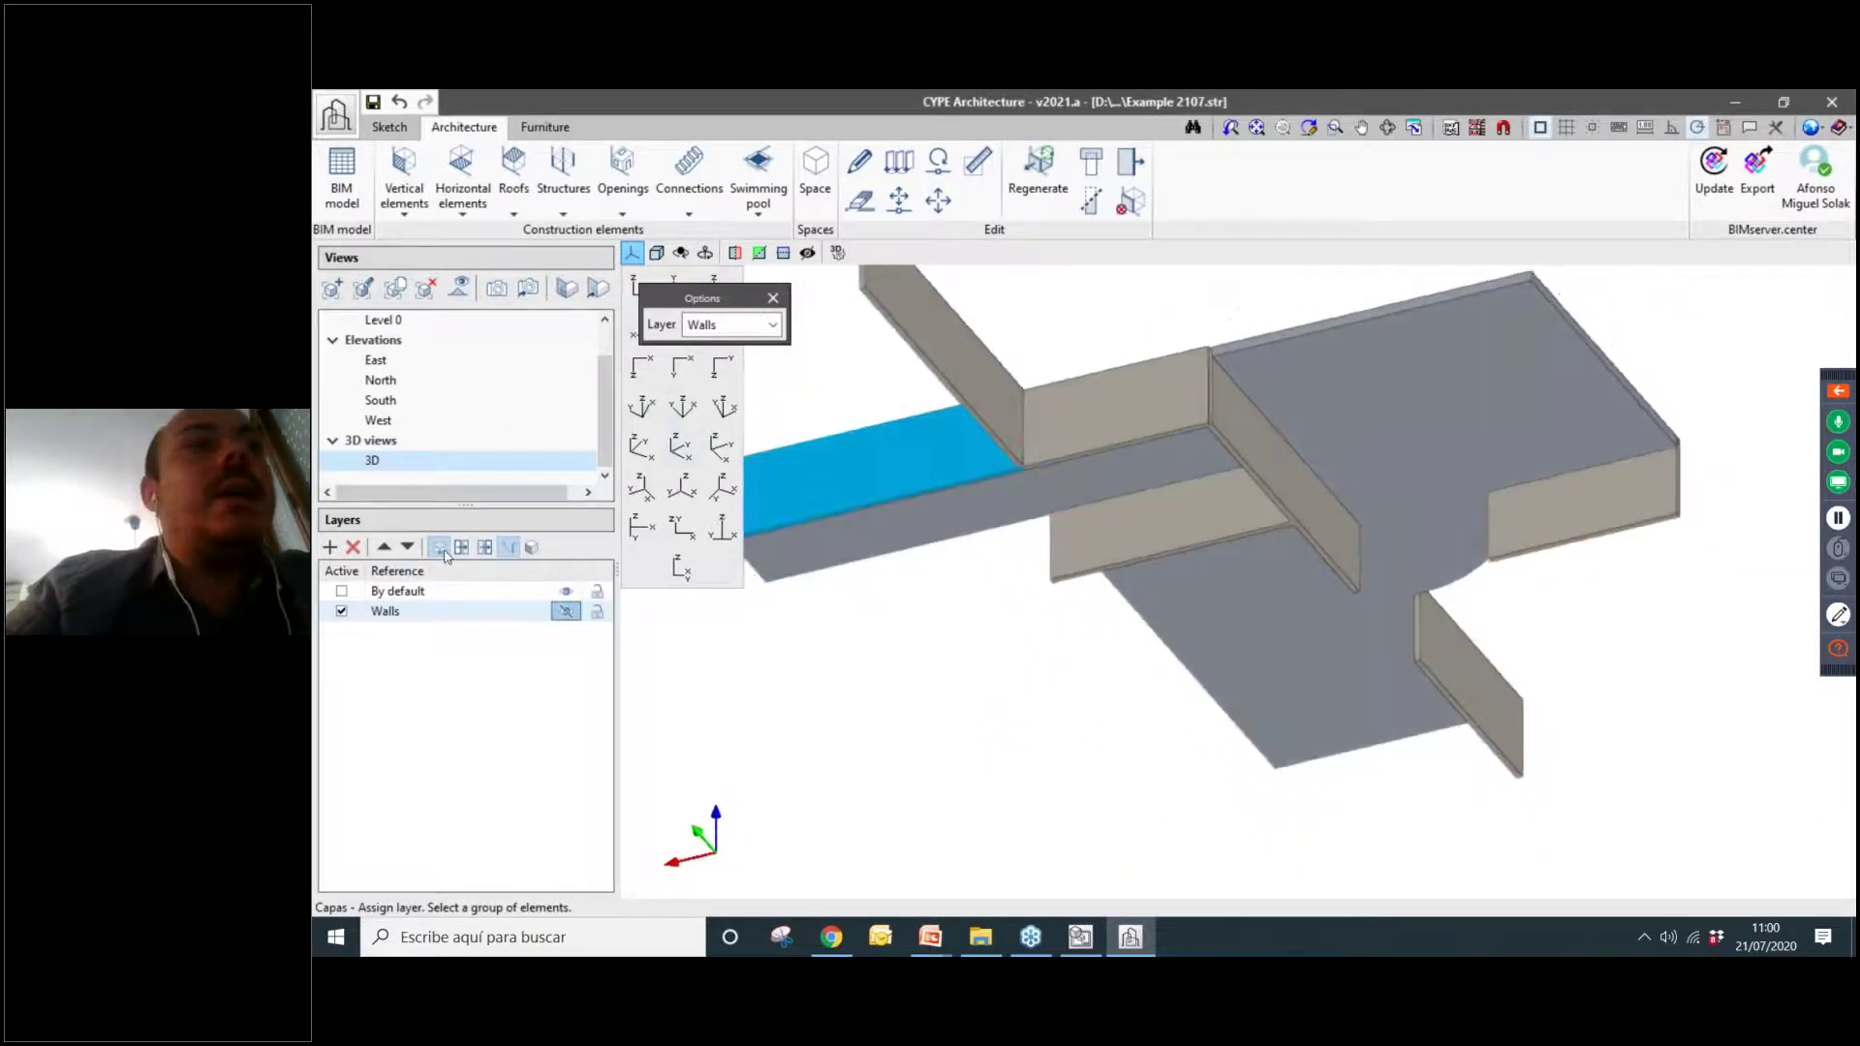
left_click(911, 479)
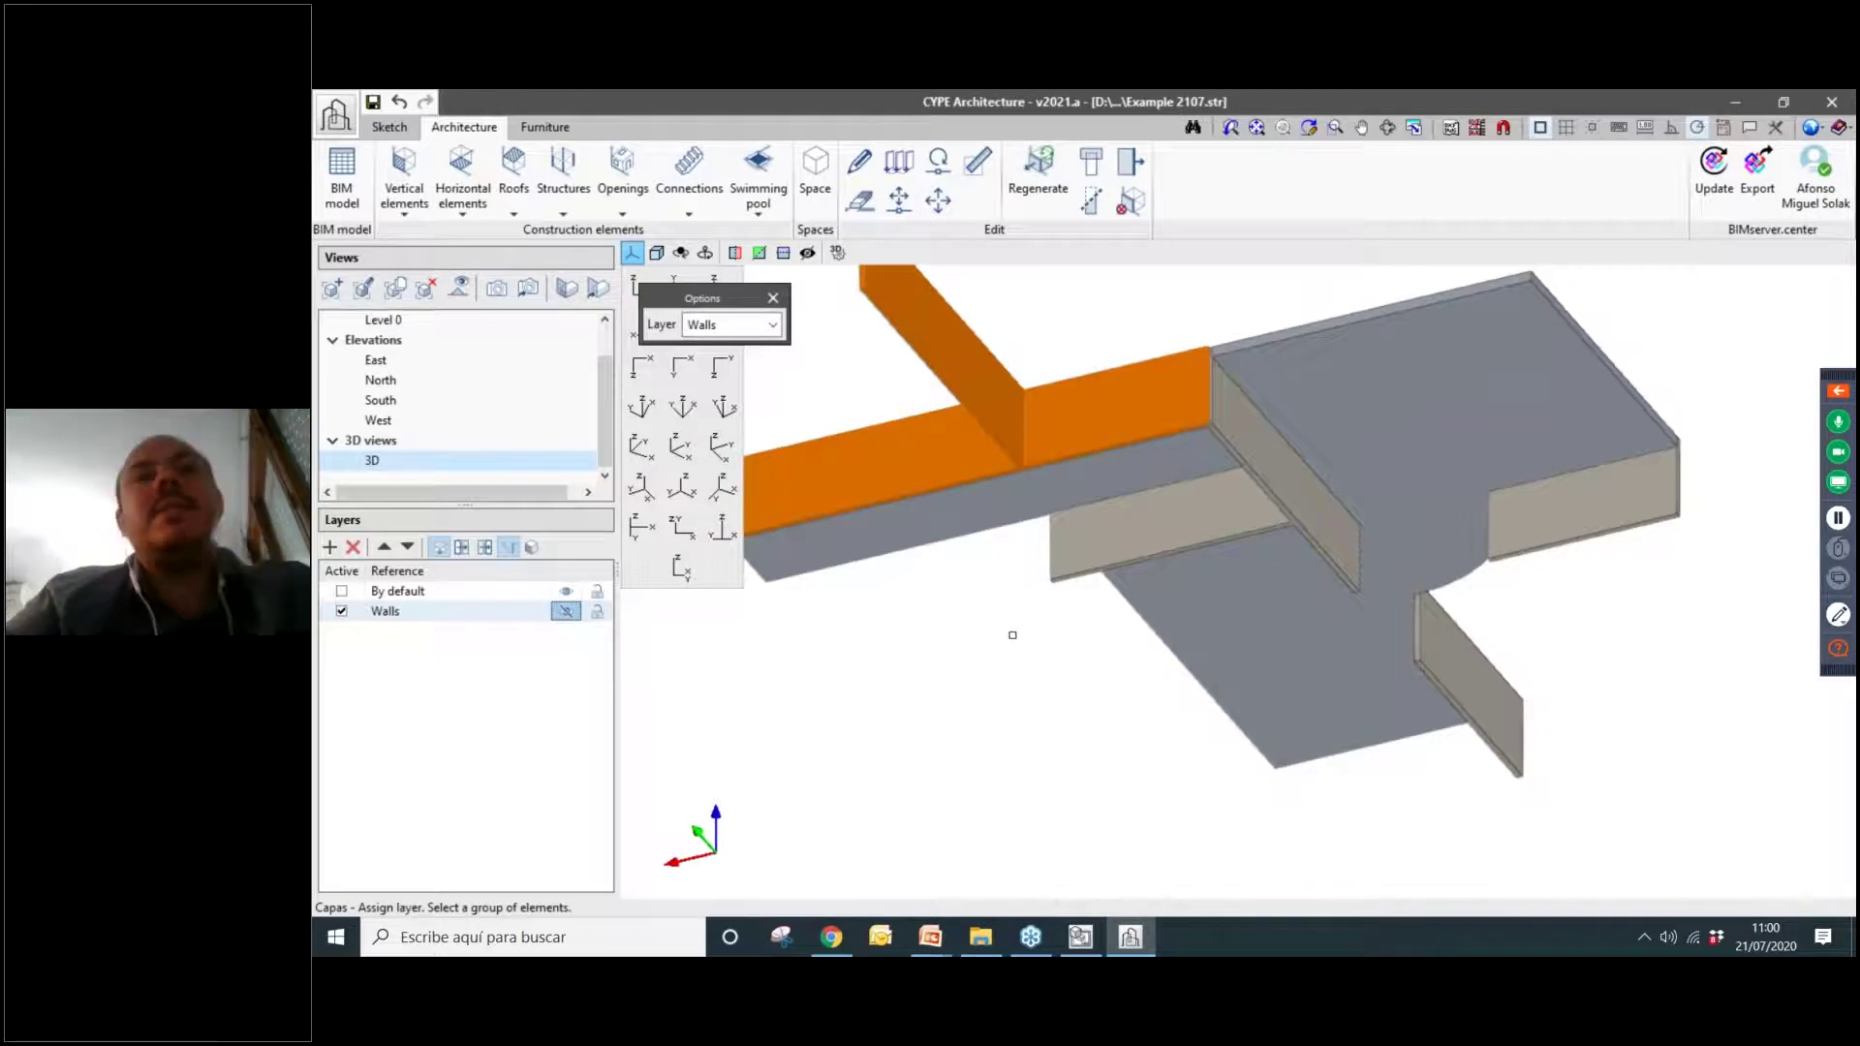
right_click(1021, 661)
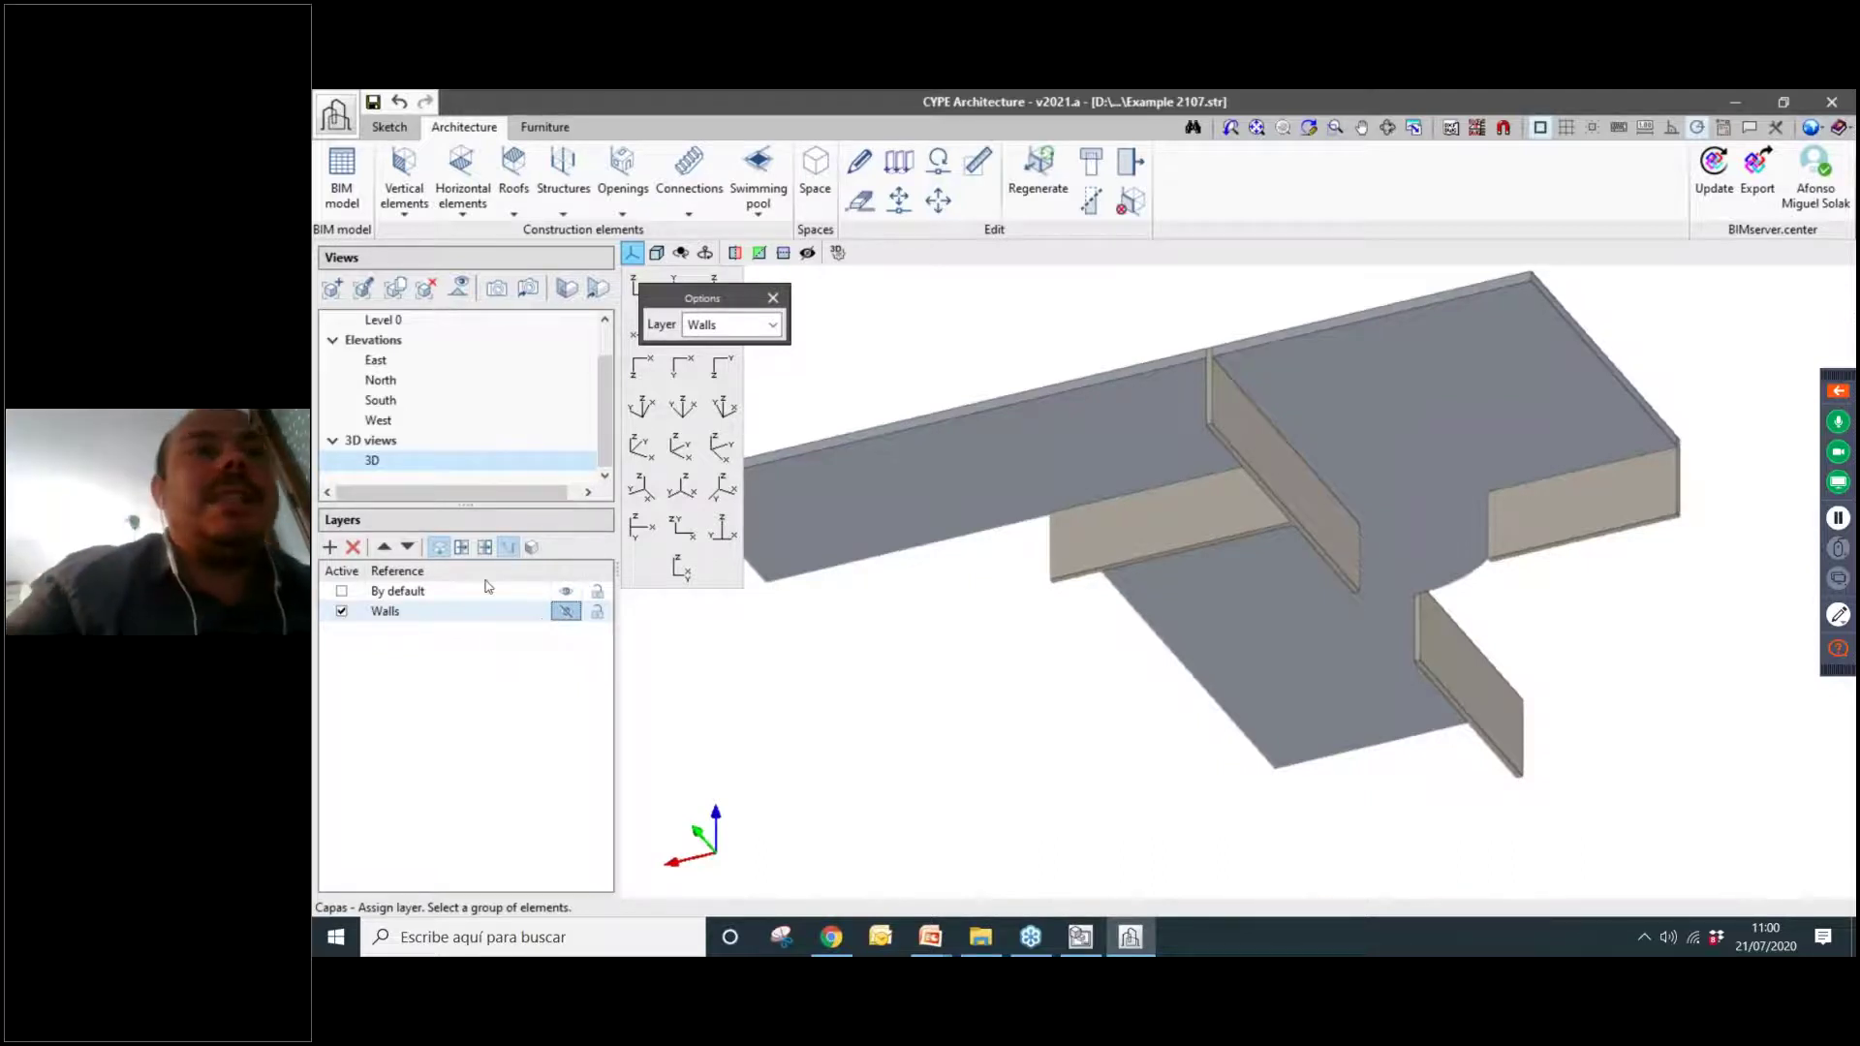
Assign the interior partition walls crossing beneath the slab to the Walls layer.
left_click(1247, 433)
right_click(1053, 663)
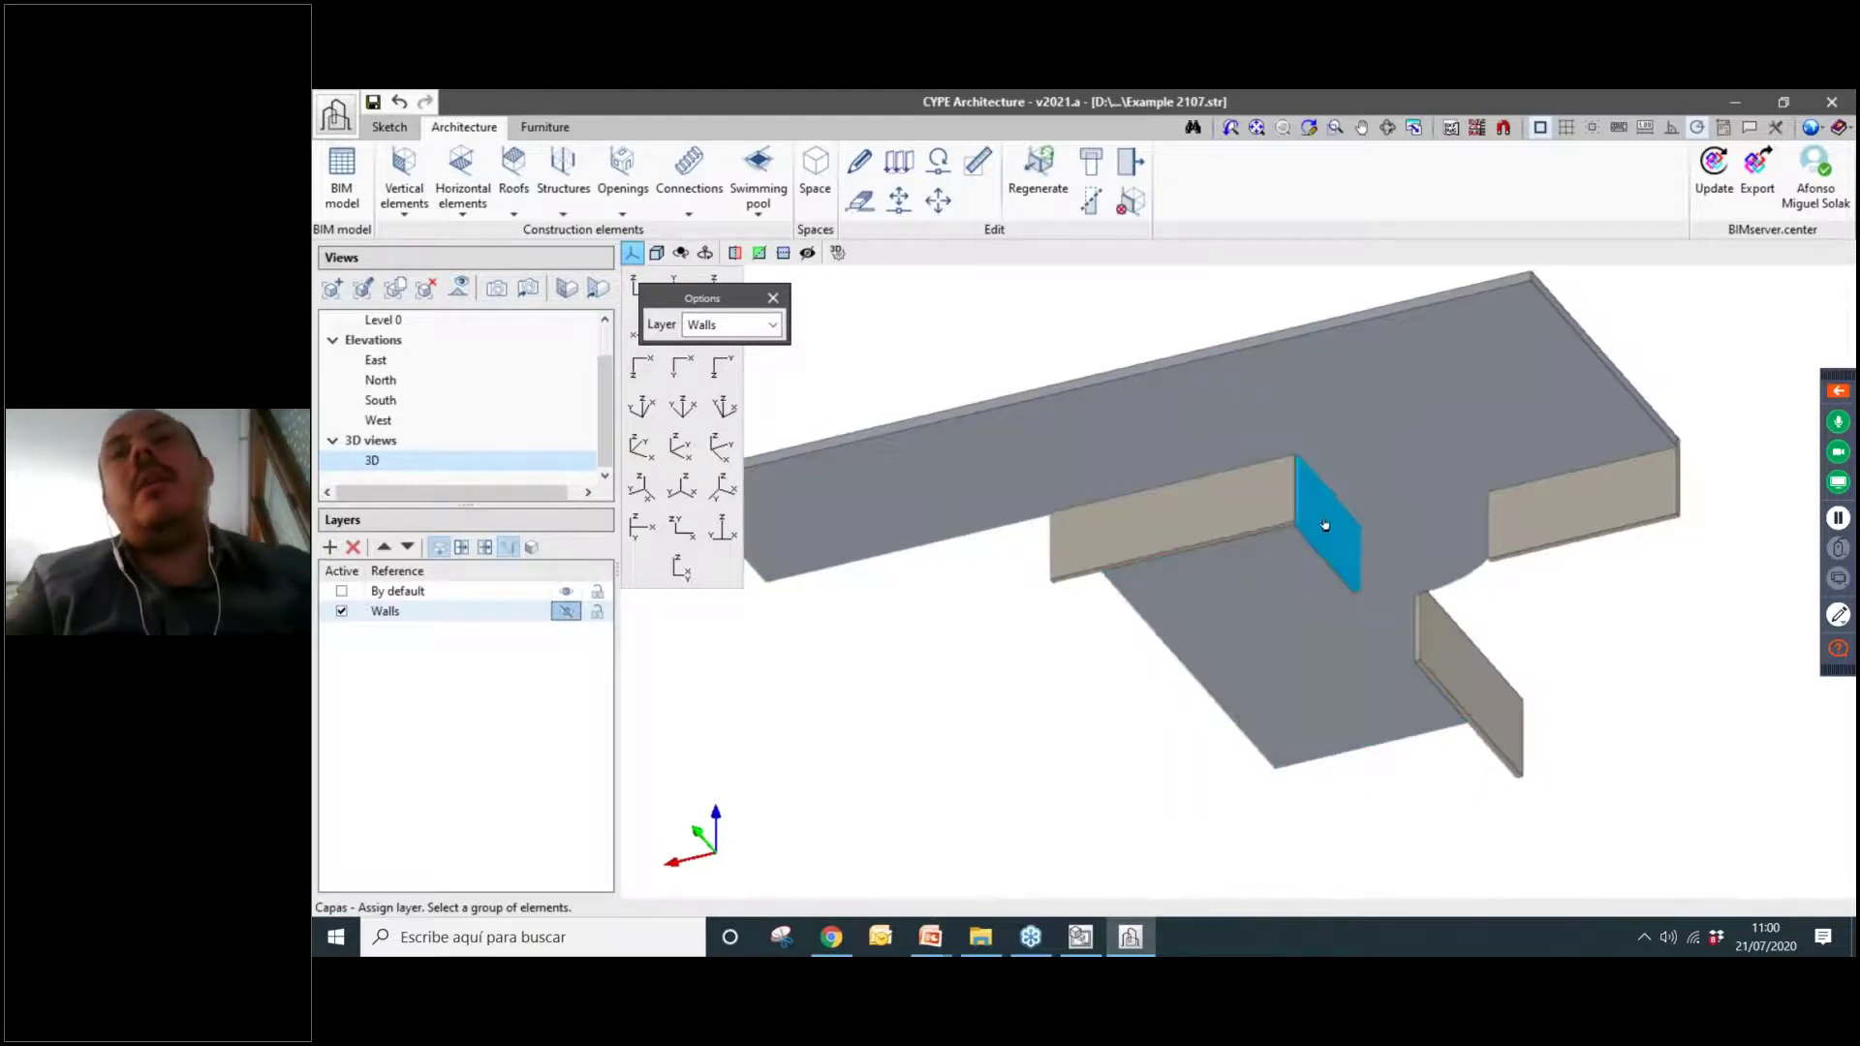
left_click(1326, 525)
right_click(1153, 635)
left_click(1339, 532)
right_click(1046, 648)
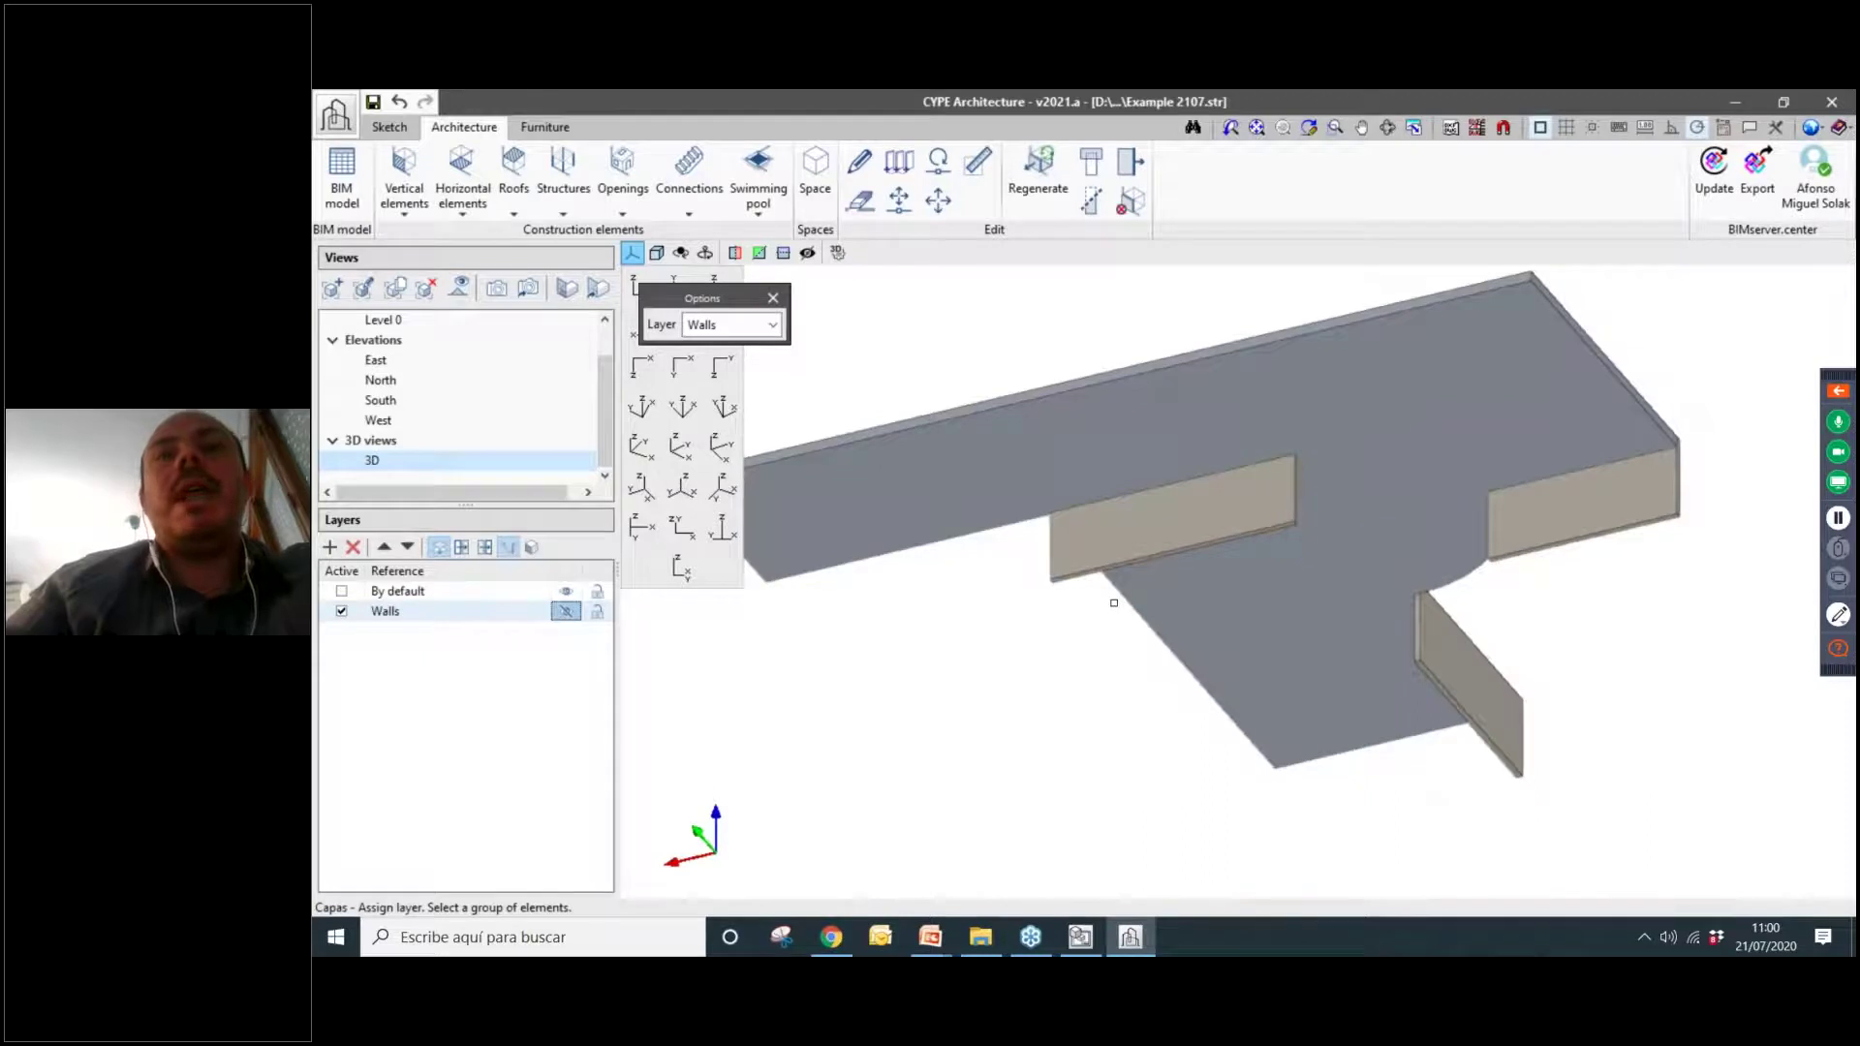
Assign the last three walls still visible beneath the slab to the Walls layer.
left_click(1143, 542)
right_click(997, 656)
left_click(1463, 679)
right_click(1093, 738)
left_click(1599, 520)
right_click(991, 724)
Make the Walls layer visible and view the complete building from above.
middle_click_drag(1006, 713, 1214, 542)
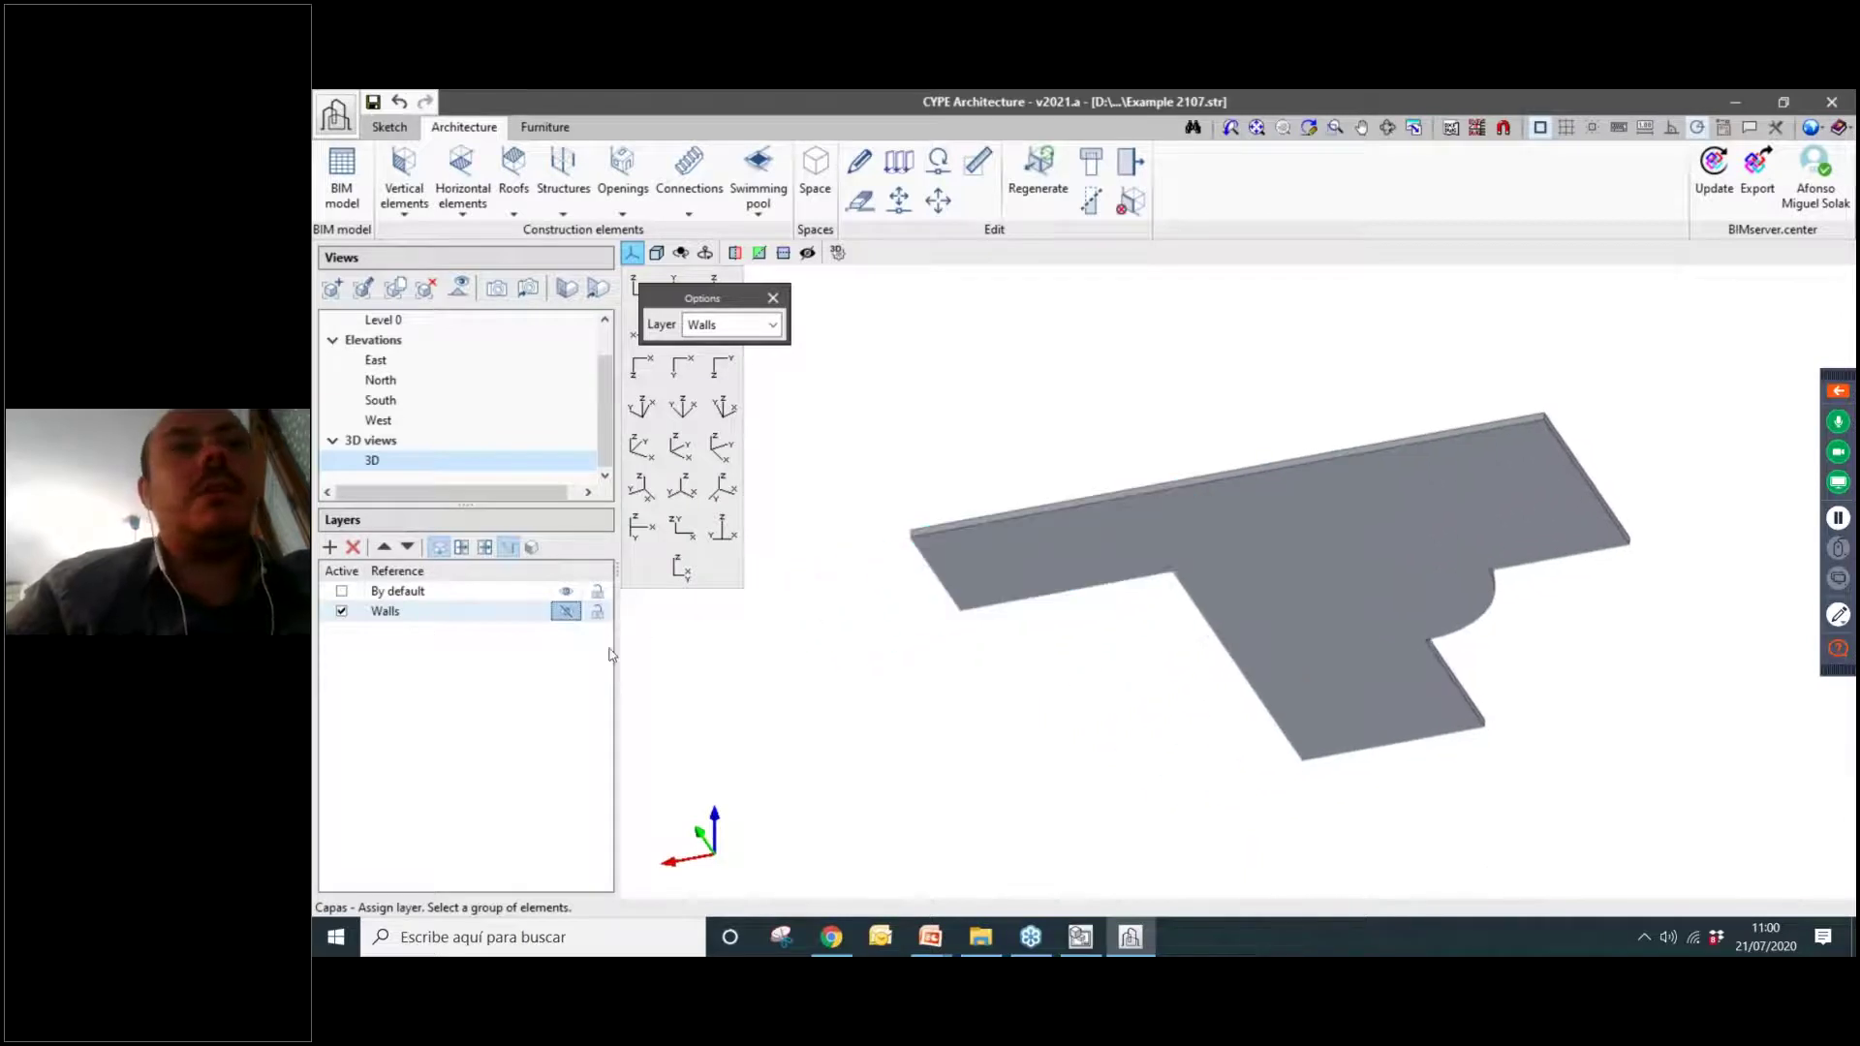
left_click(565, 611)
middle_click_drag(951, 706, 1211, 737)
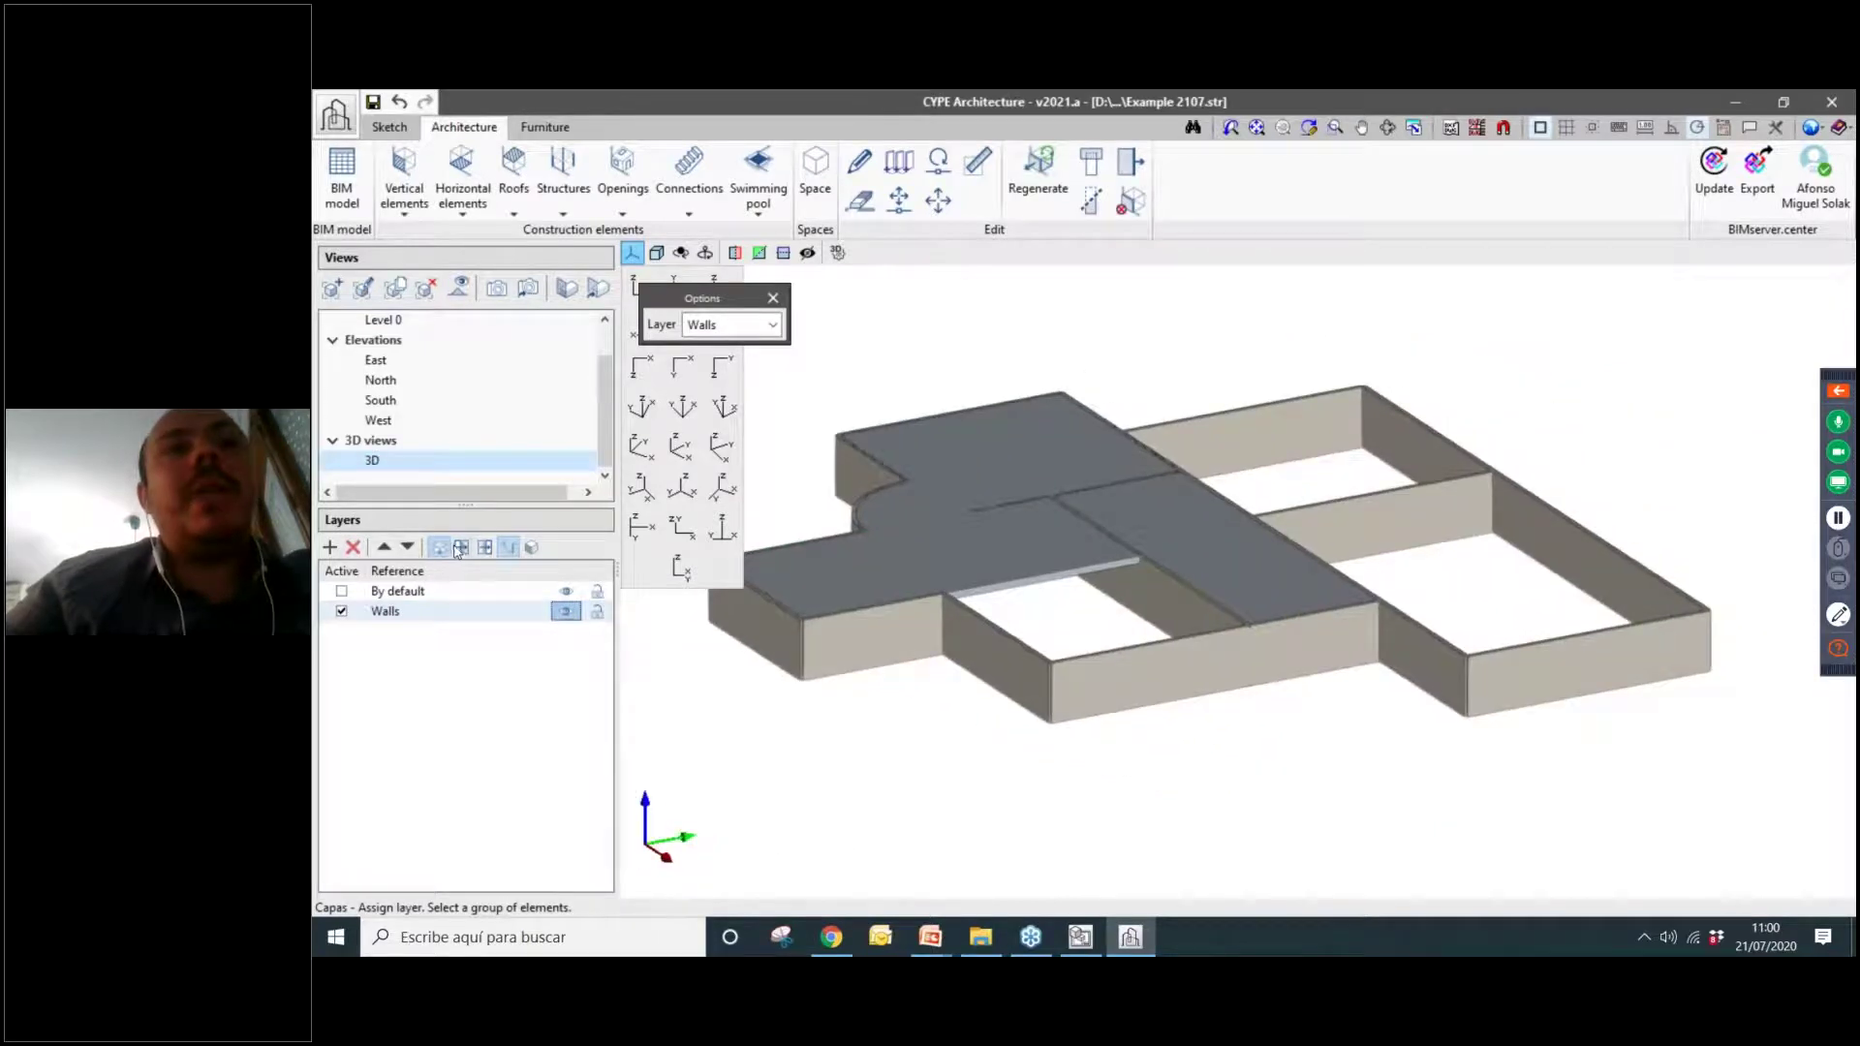
Hide the slabs covering the building and one short partition wall segment with the Hide elements command.
left_click(461, 549)
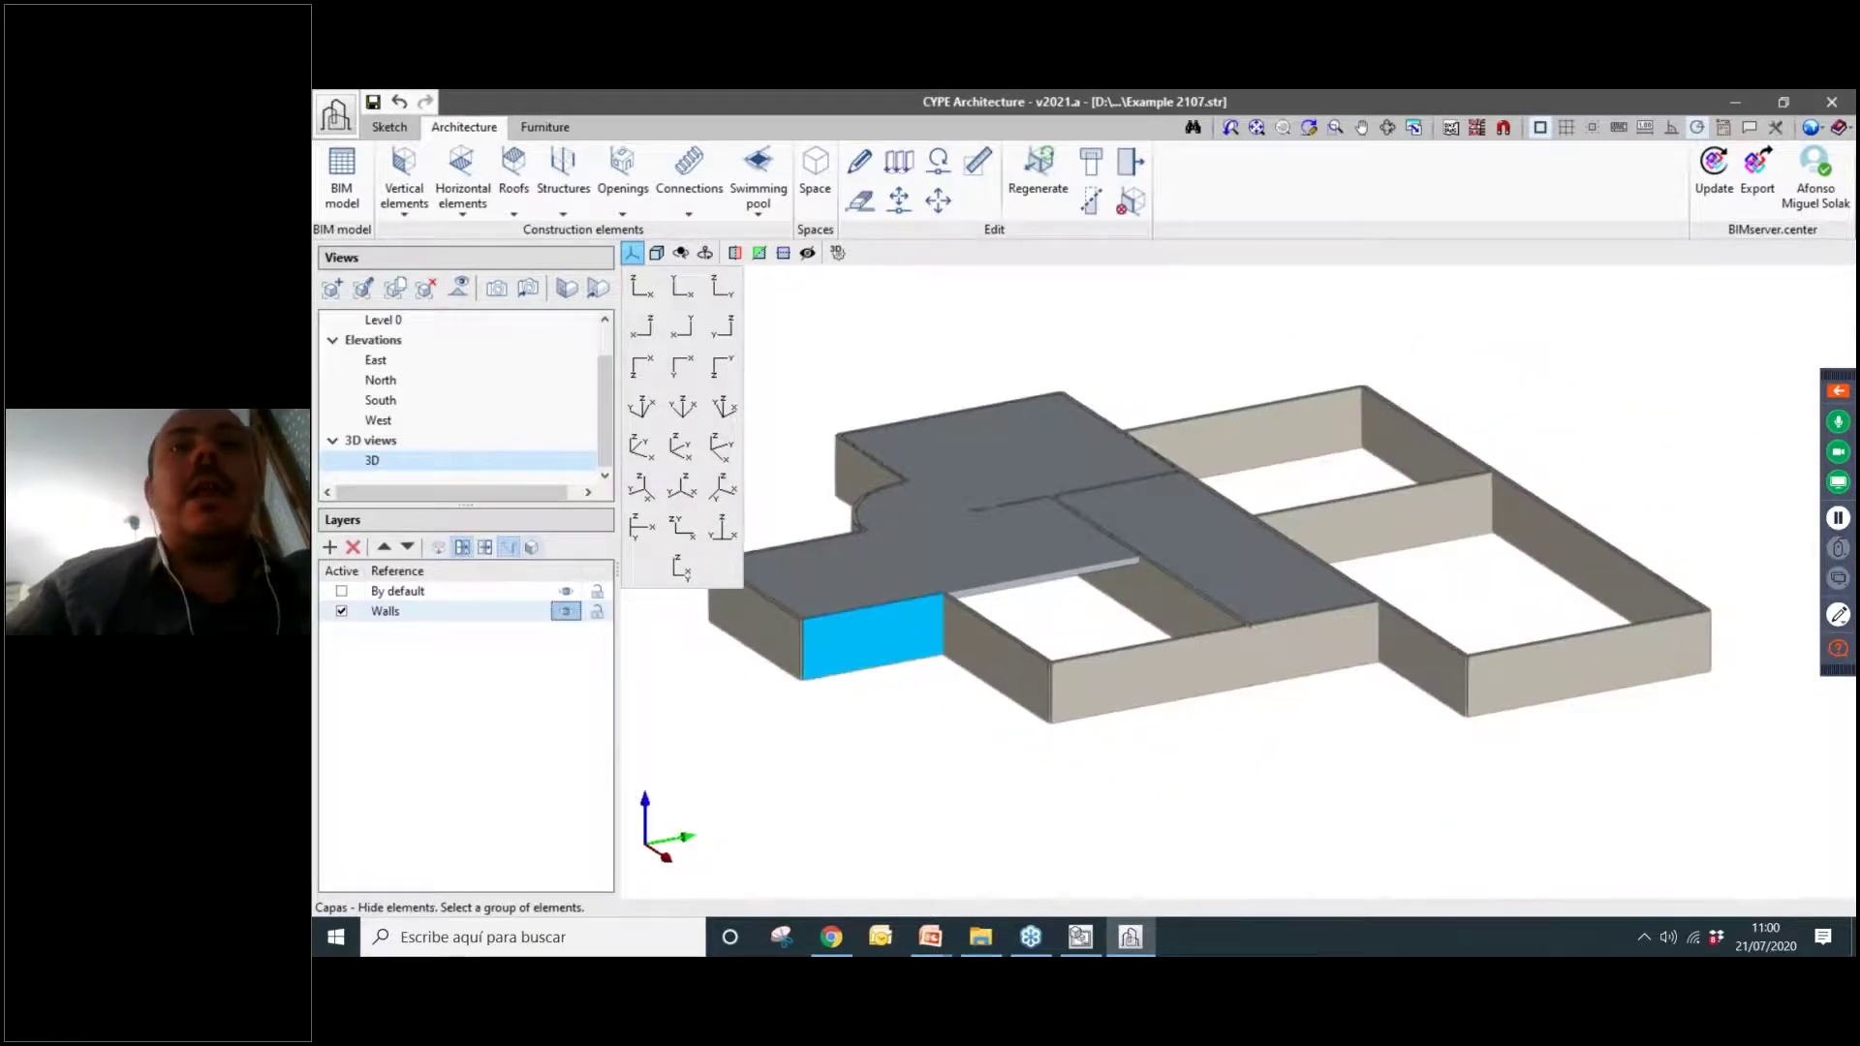
scroll(968, 572, "up", 3)
left_click(1288, 455)
middle_click_drag(1164, 626, 1163, 688)
left_click(969, 544)
left_click(1008, 427)
middle_click_drag(1022, 550, 1029, 605)
left_click(997, 562)
scroll(1075, 499, "up", 5)
scroll(1097, 482, "down", 5)
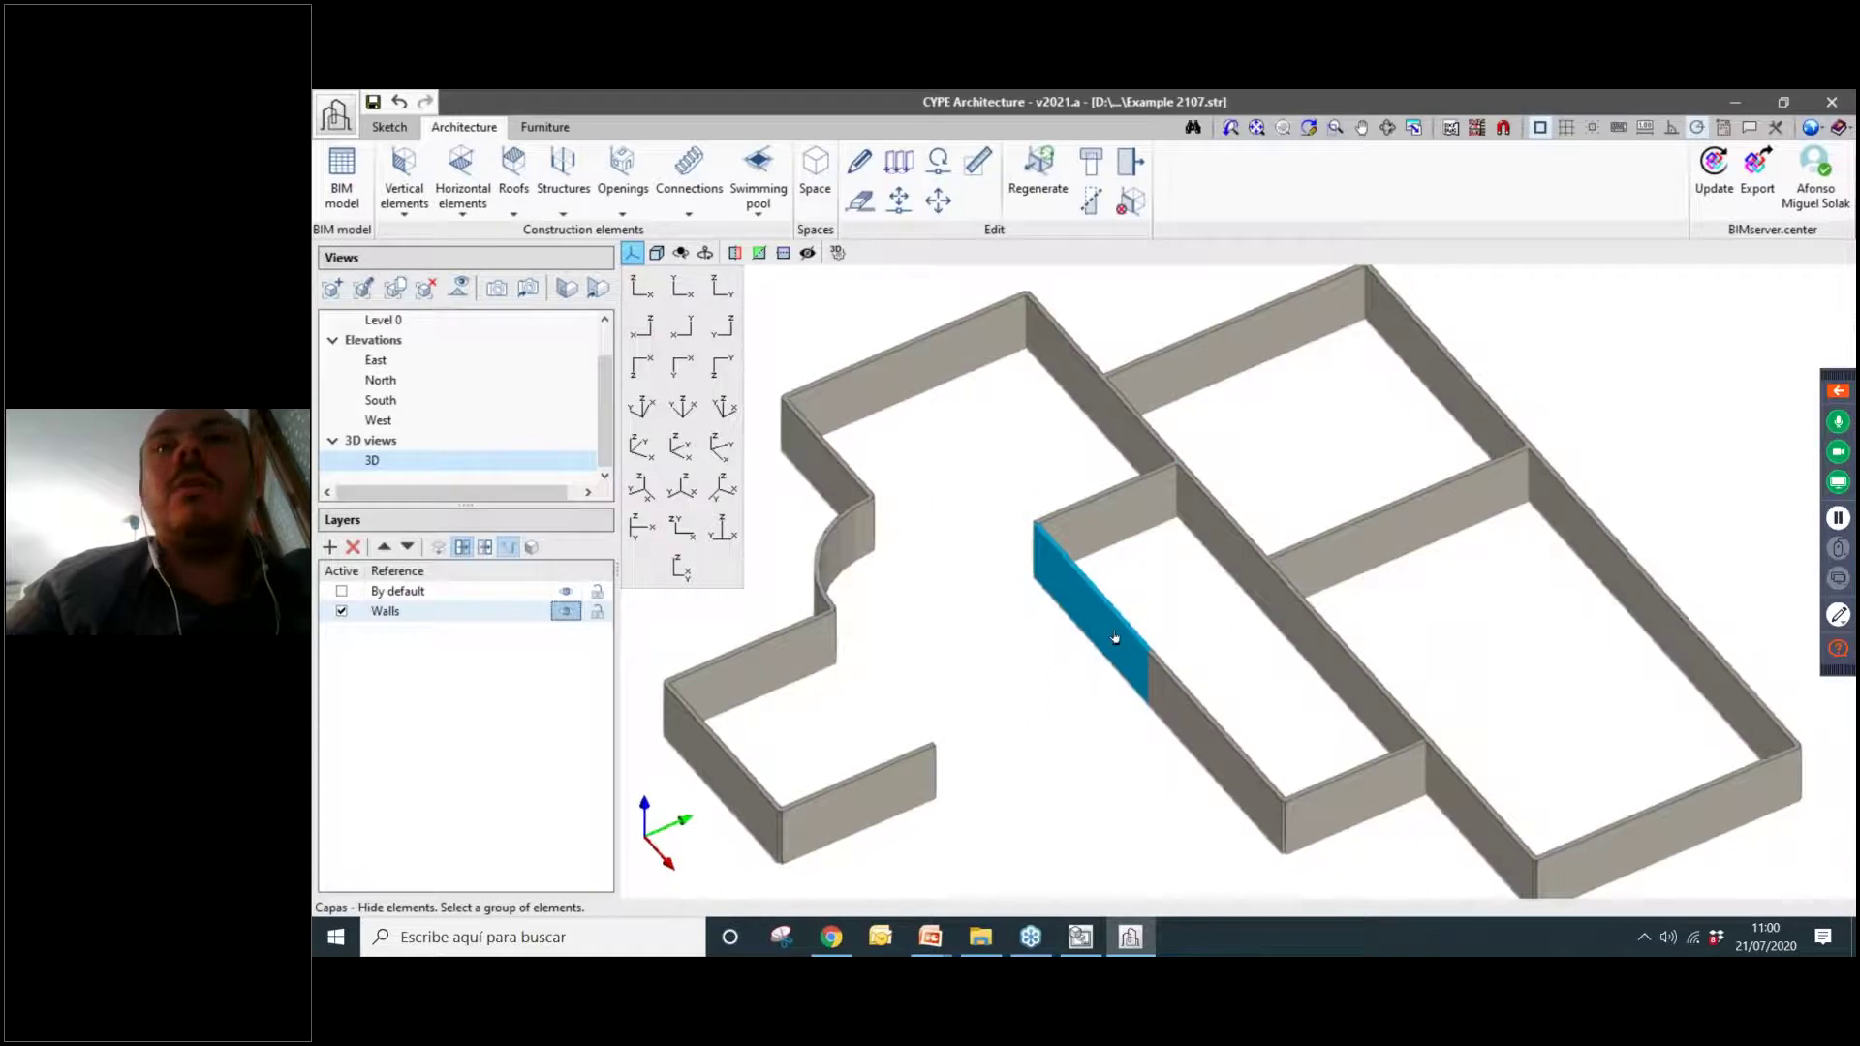
scroll(1115, 638, "up", 6)
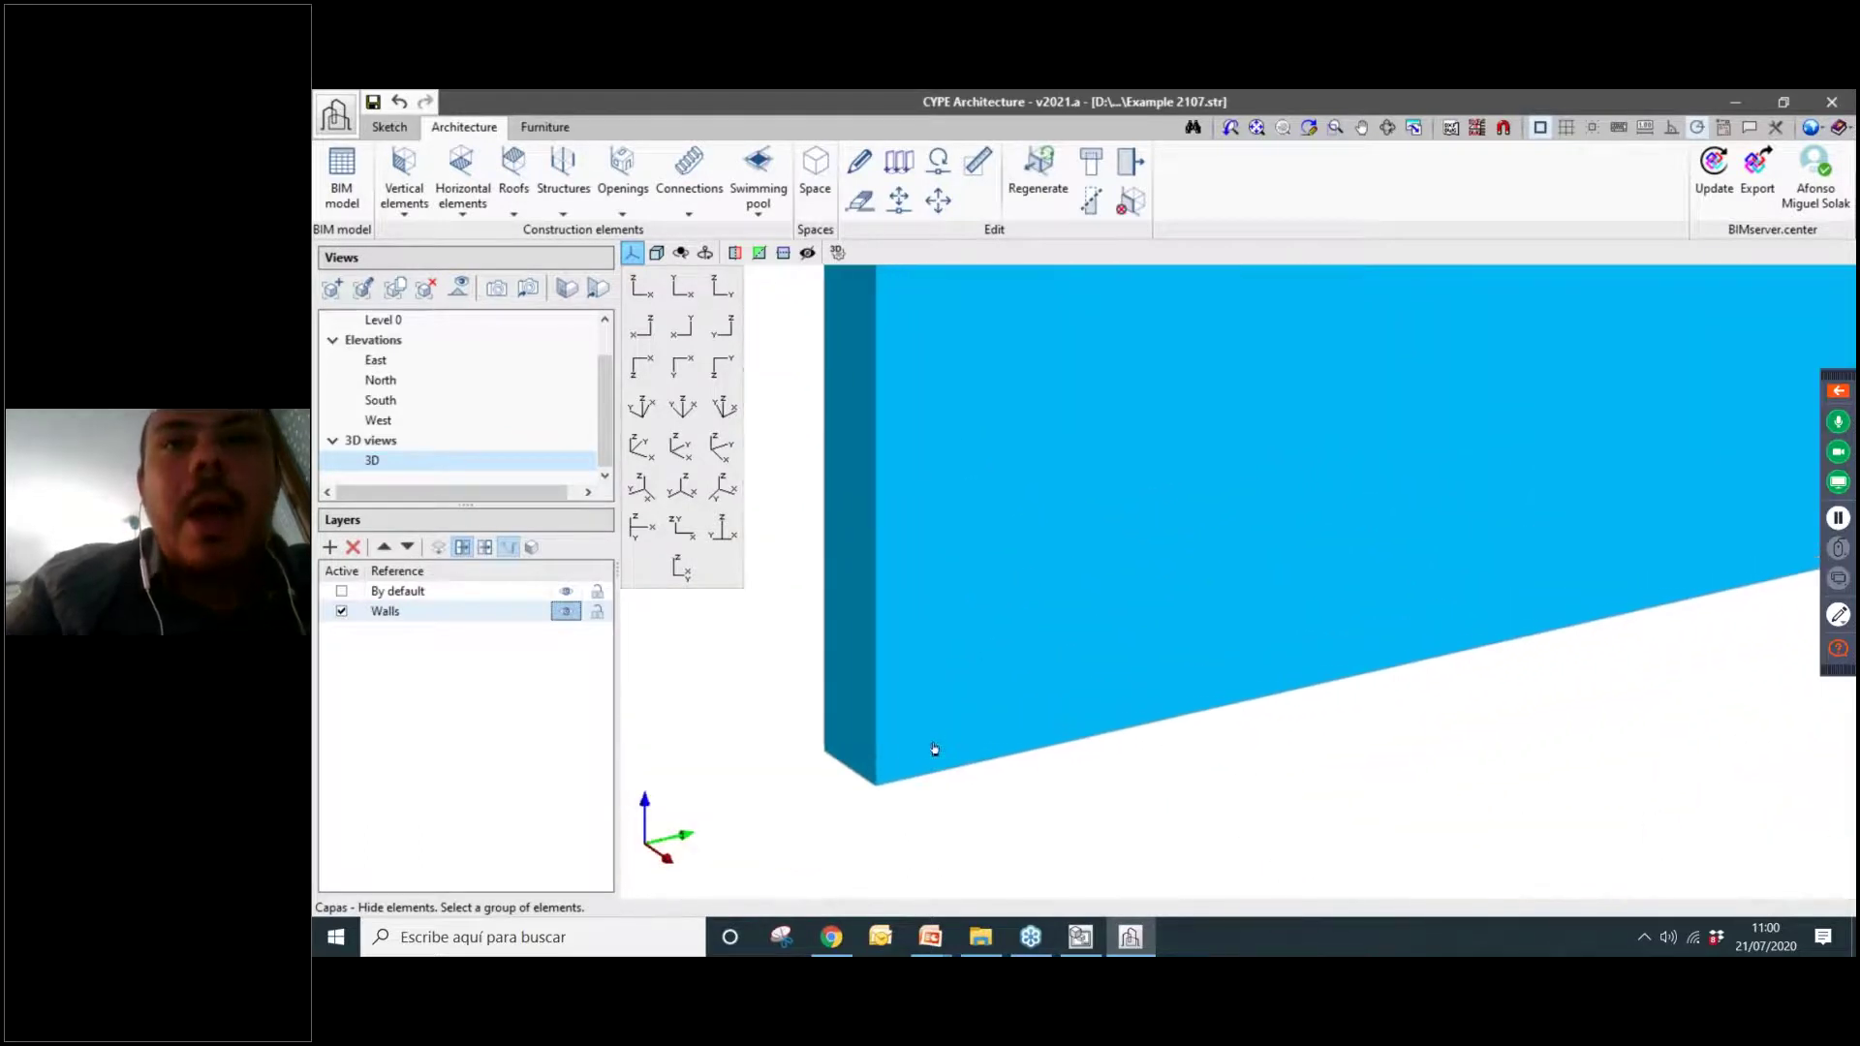
scroll(938, 707, "down", 6)
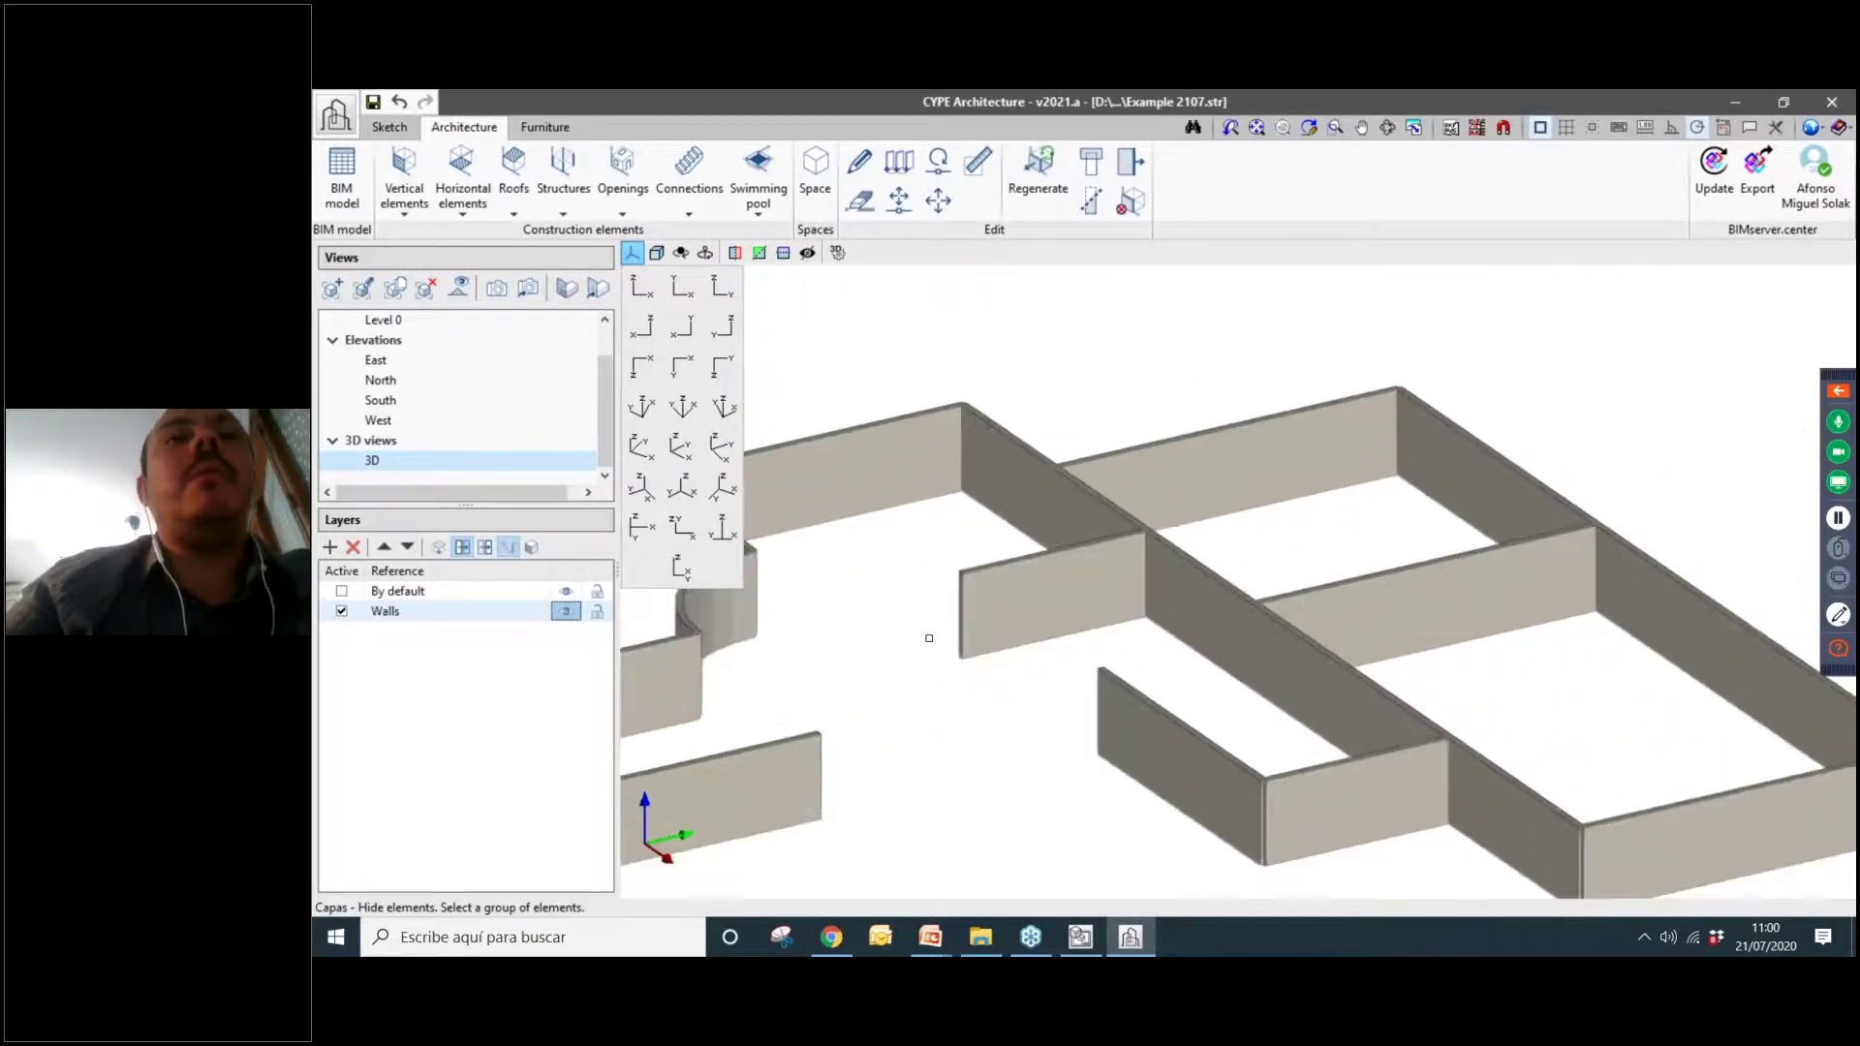
Show all hidden elements and delete the stray slab and detached walls standing apart from the building.
left_click(485, 548)
middle_click_drag(1267, 712, 1204, 695)
scroll(1205, 694, "down", 1)
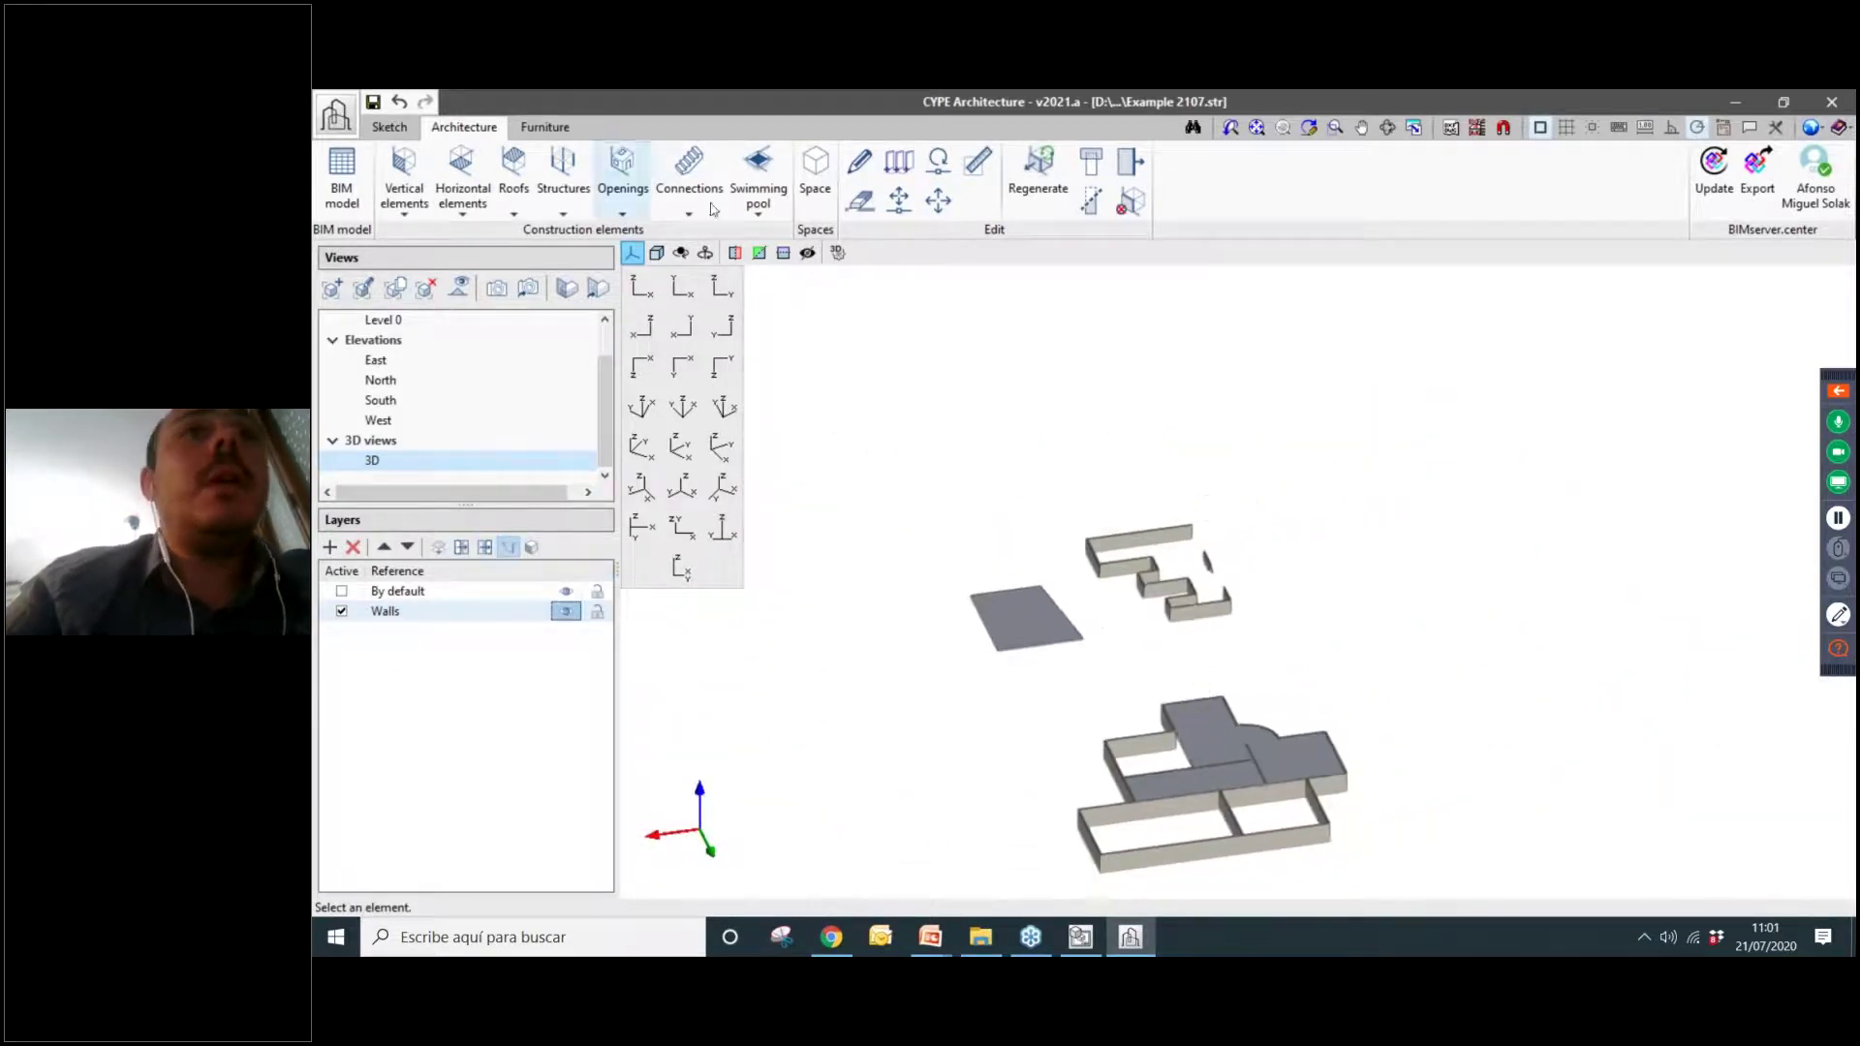
left_click(1279, 648)
middle_click_drag(1374, 676, 1266, 654)
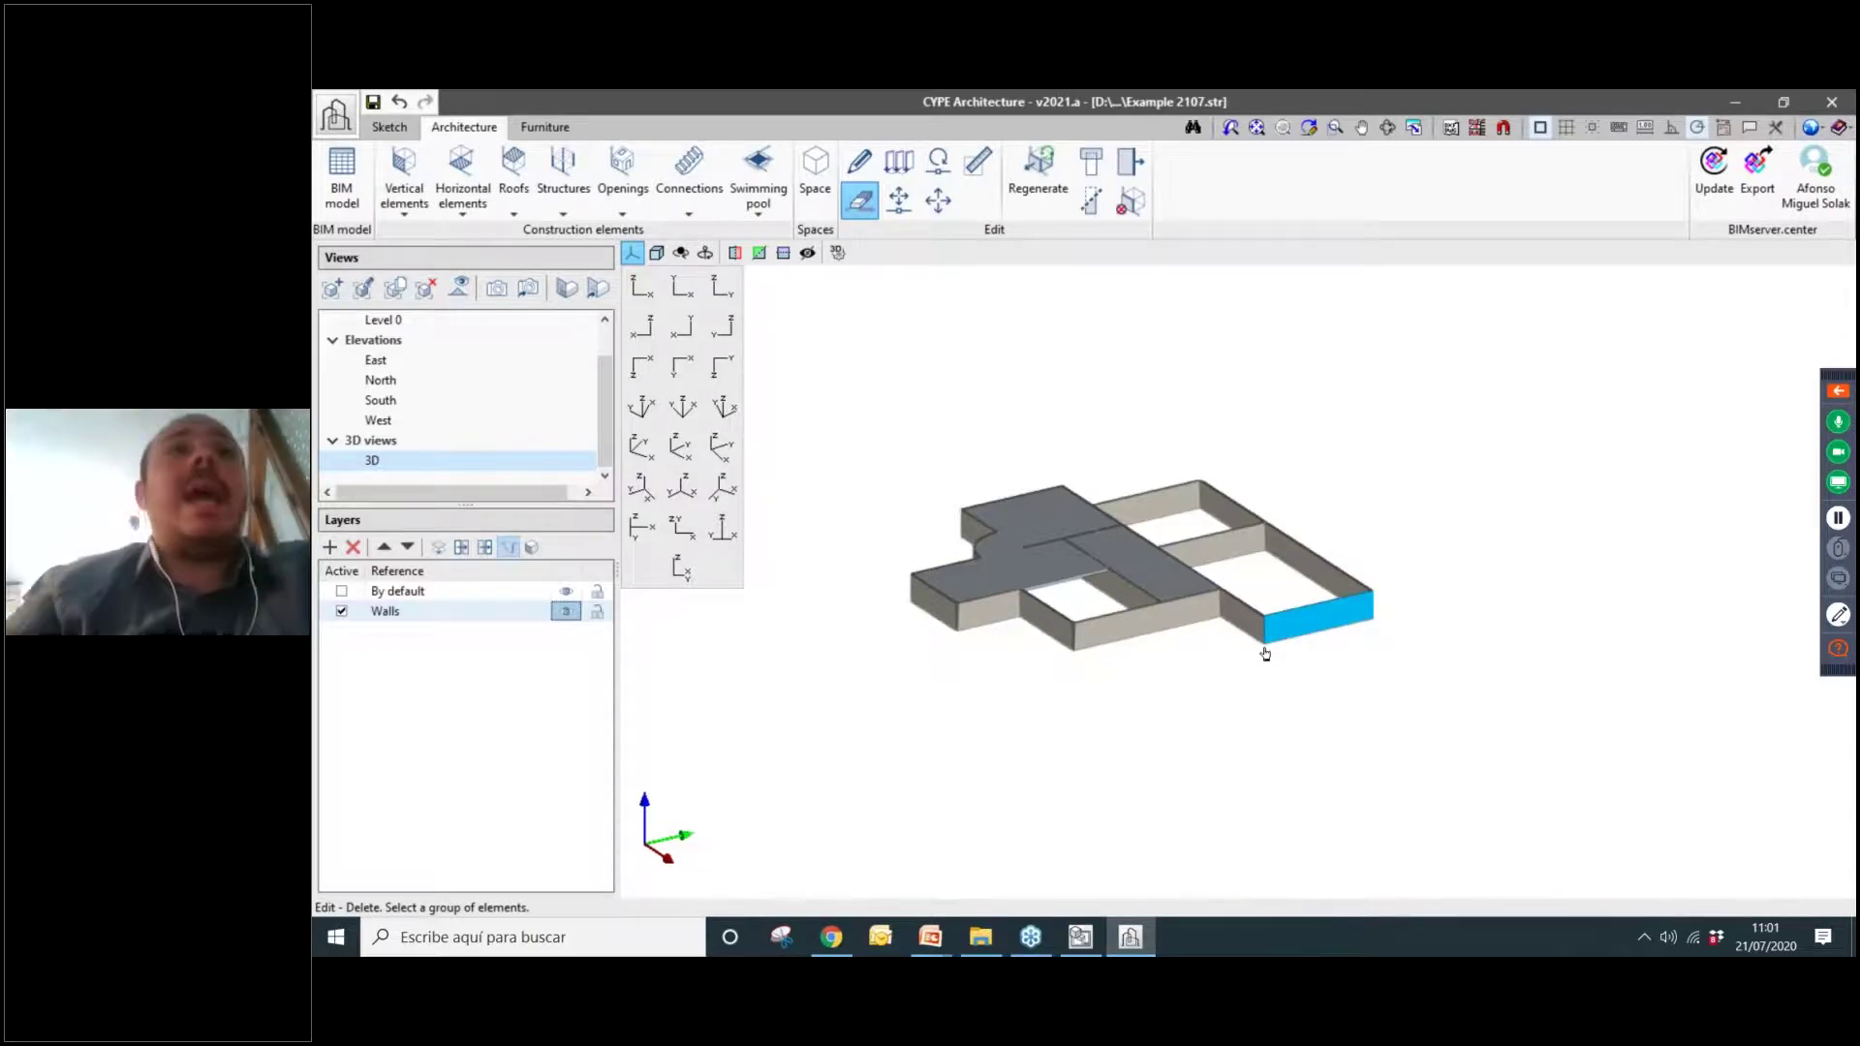
Place a curtain wall about 8 m high beside the building with 1.00 m transom and mullion spacing.
left_click(415, 207)
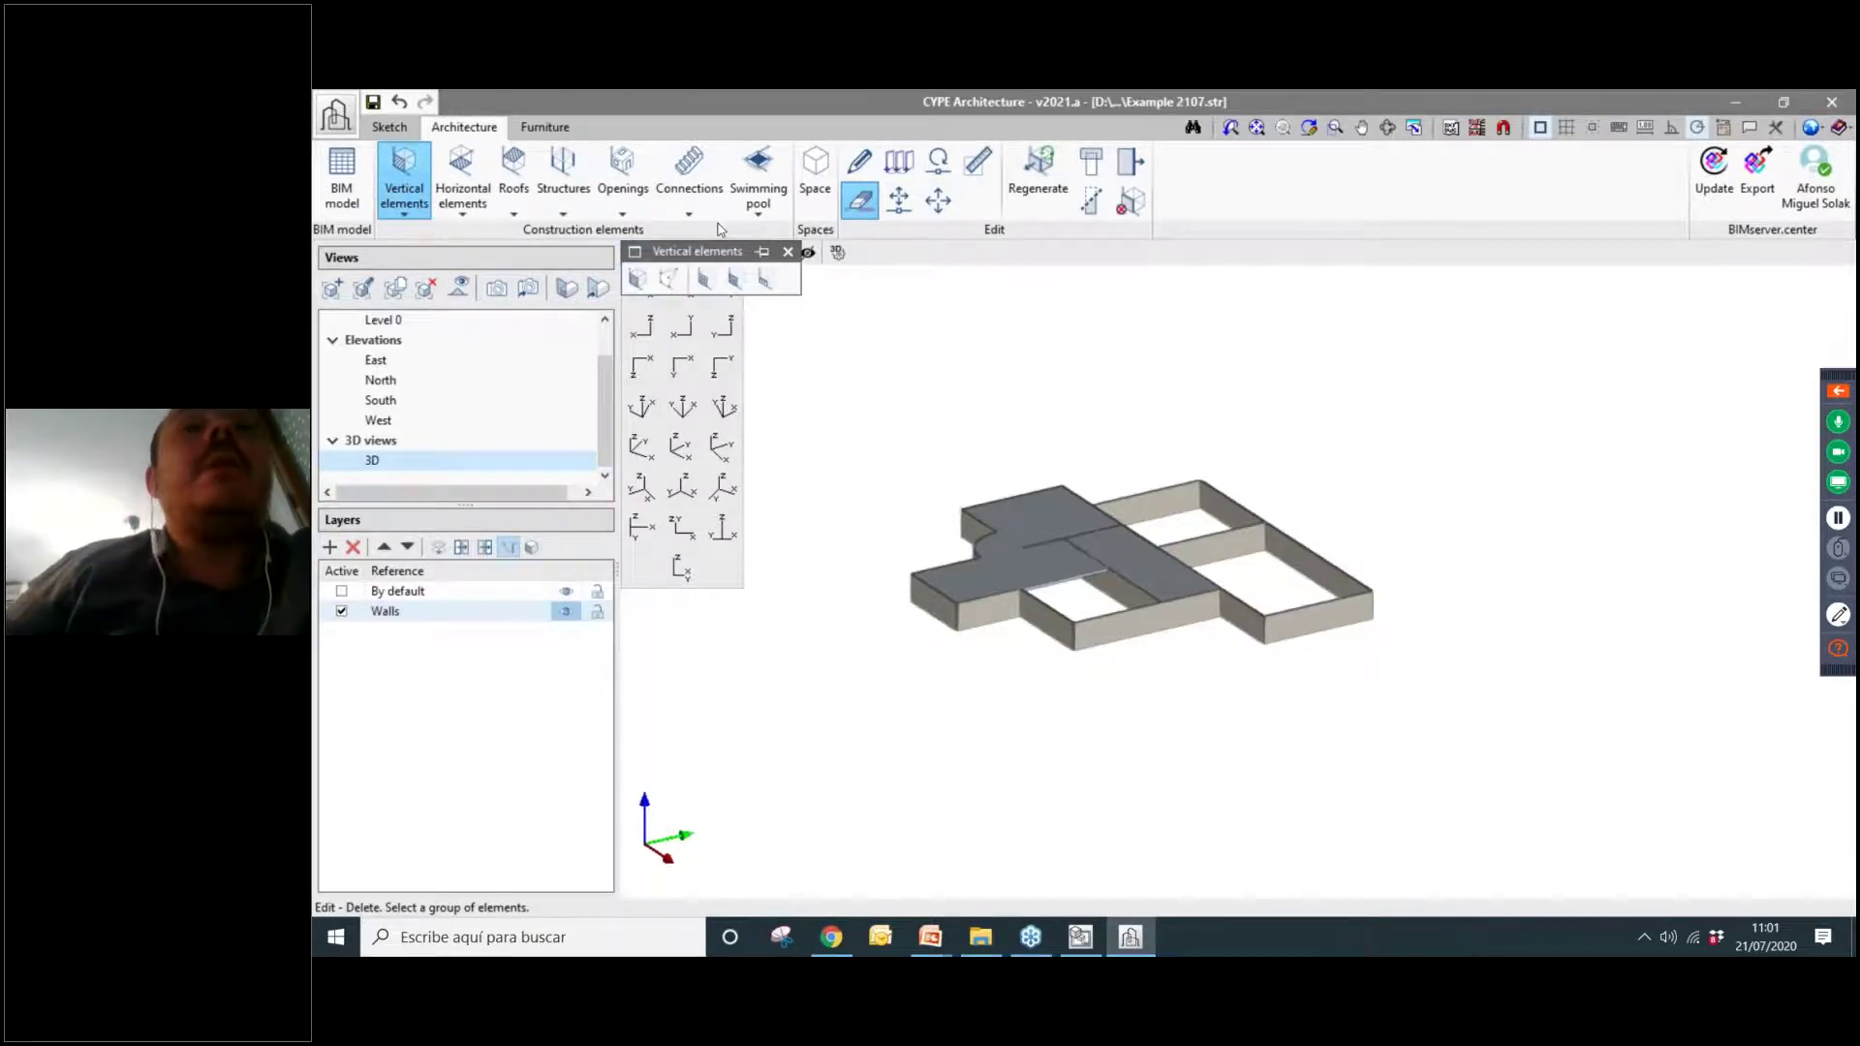
left_click(708, 281)
scroll(938, 671, "up", 2)
middle_click_drag(937, 672, 1129, 620)
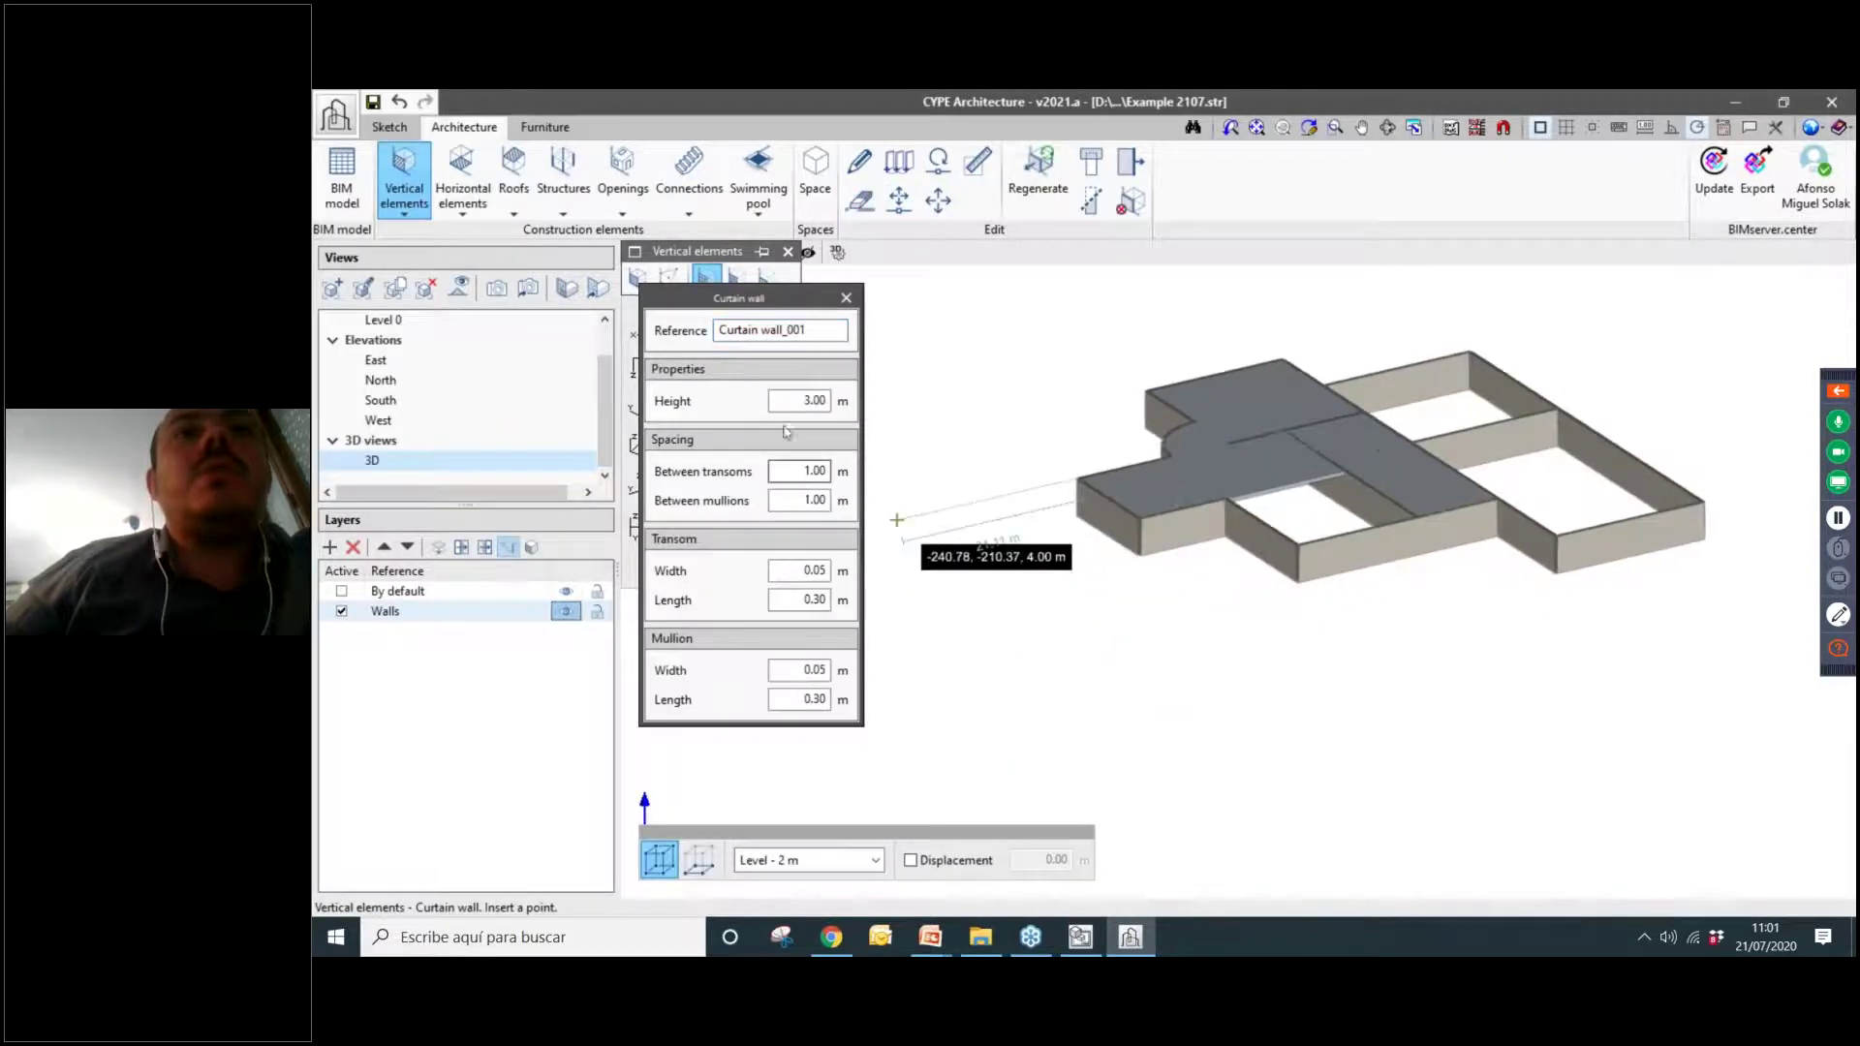
left_click(790, 403)
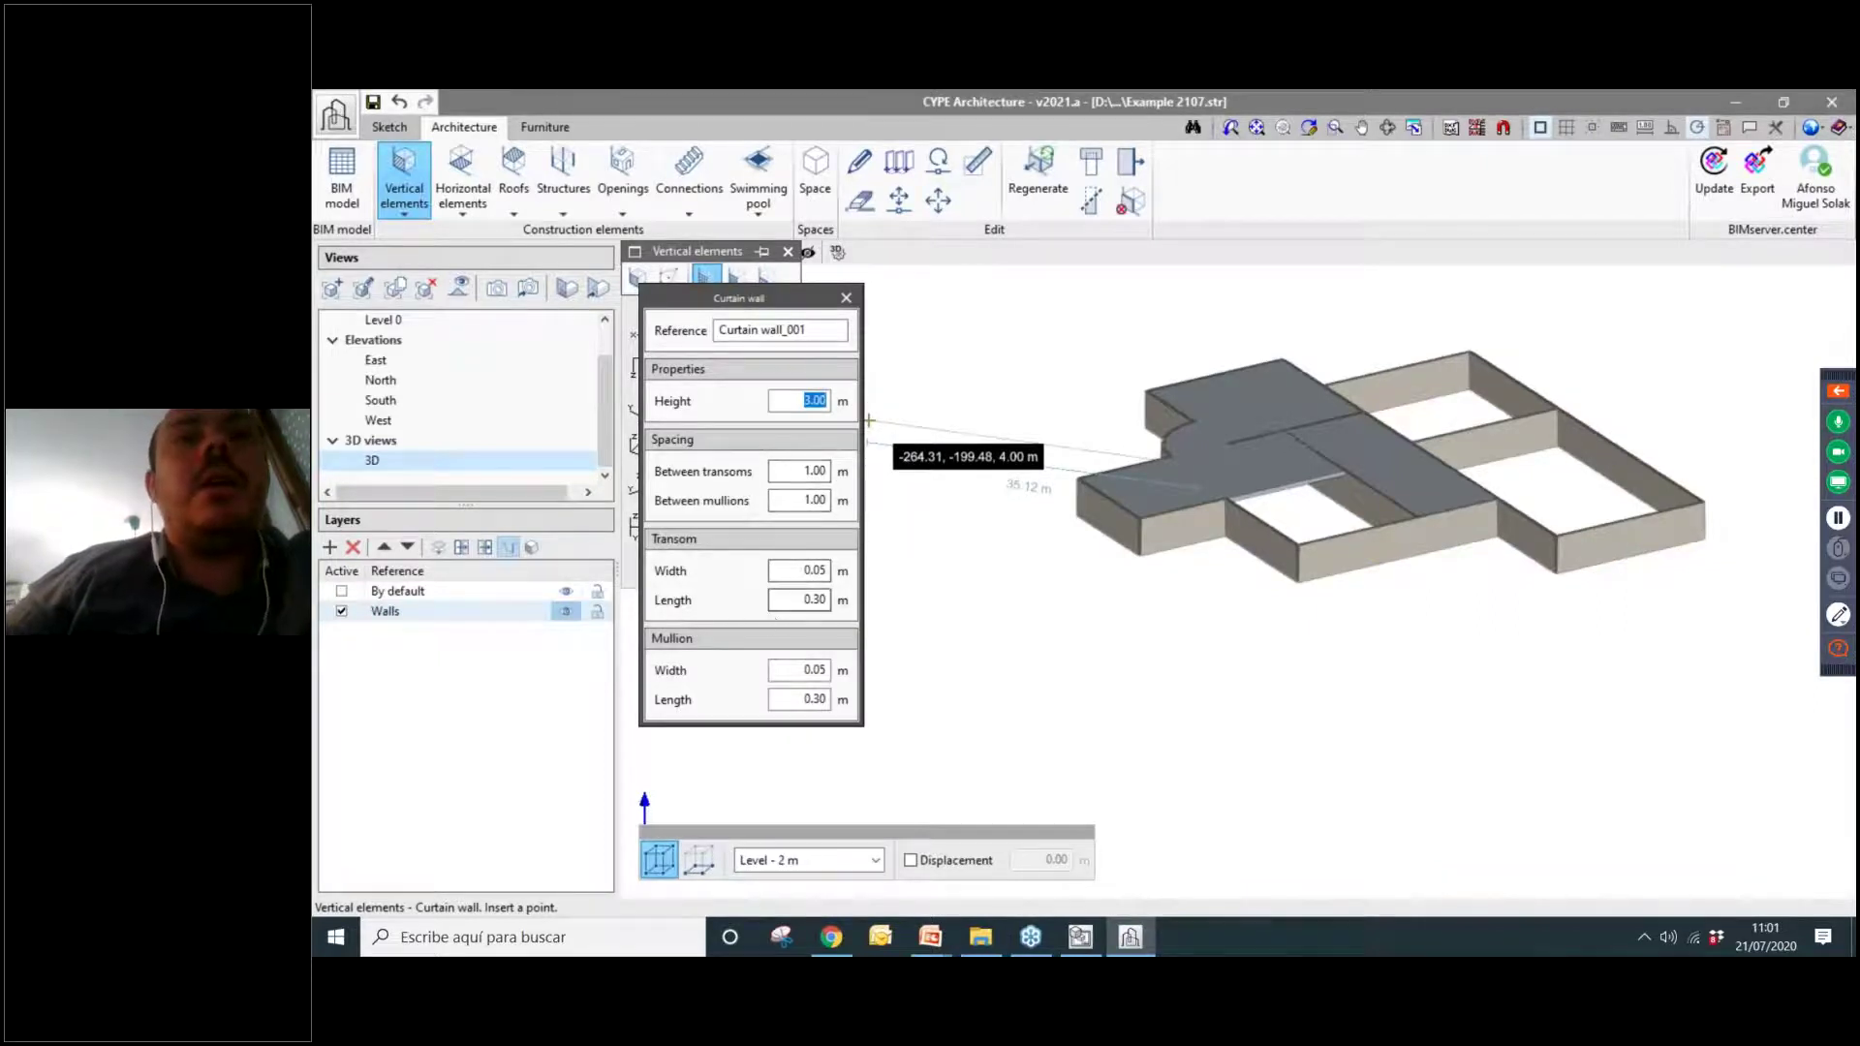
scroll(1017, 657, "up", 3)
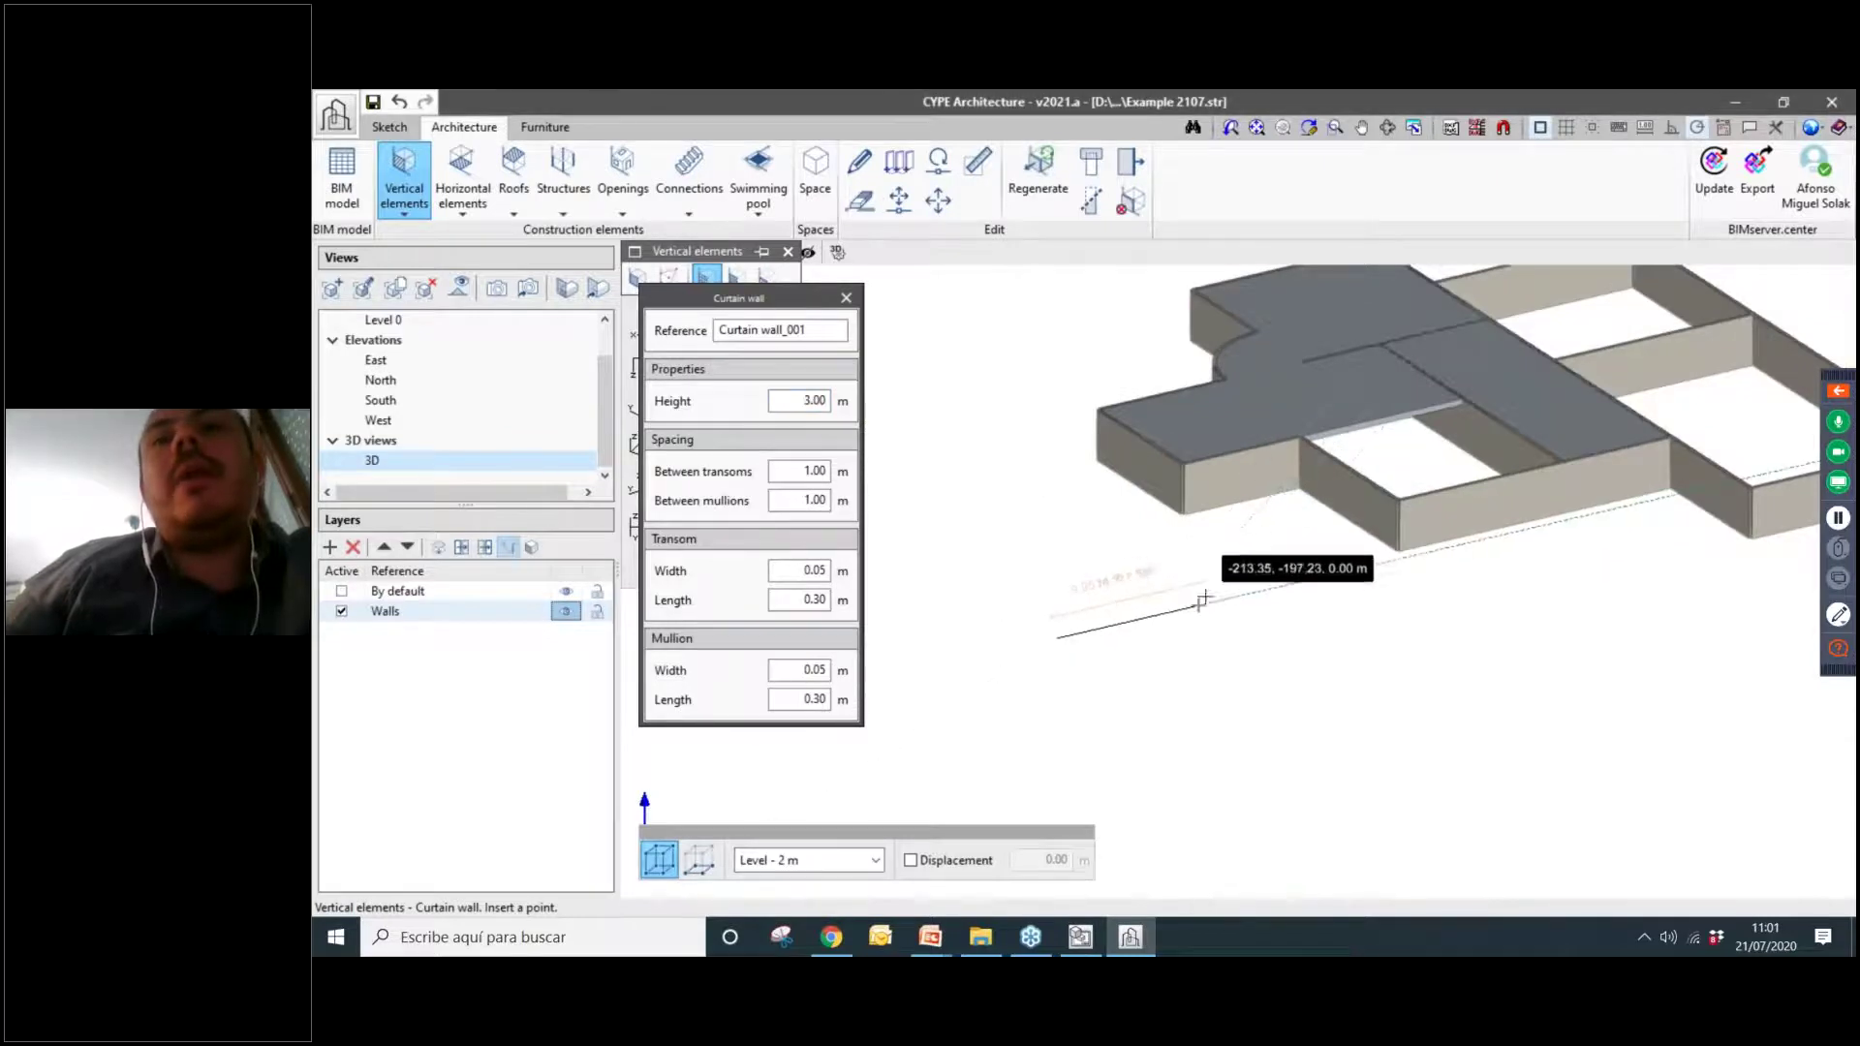
left_click(1224, 597)
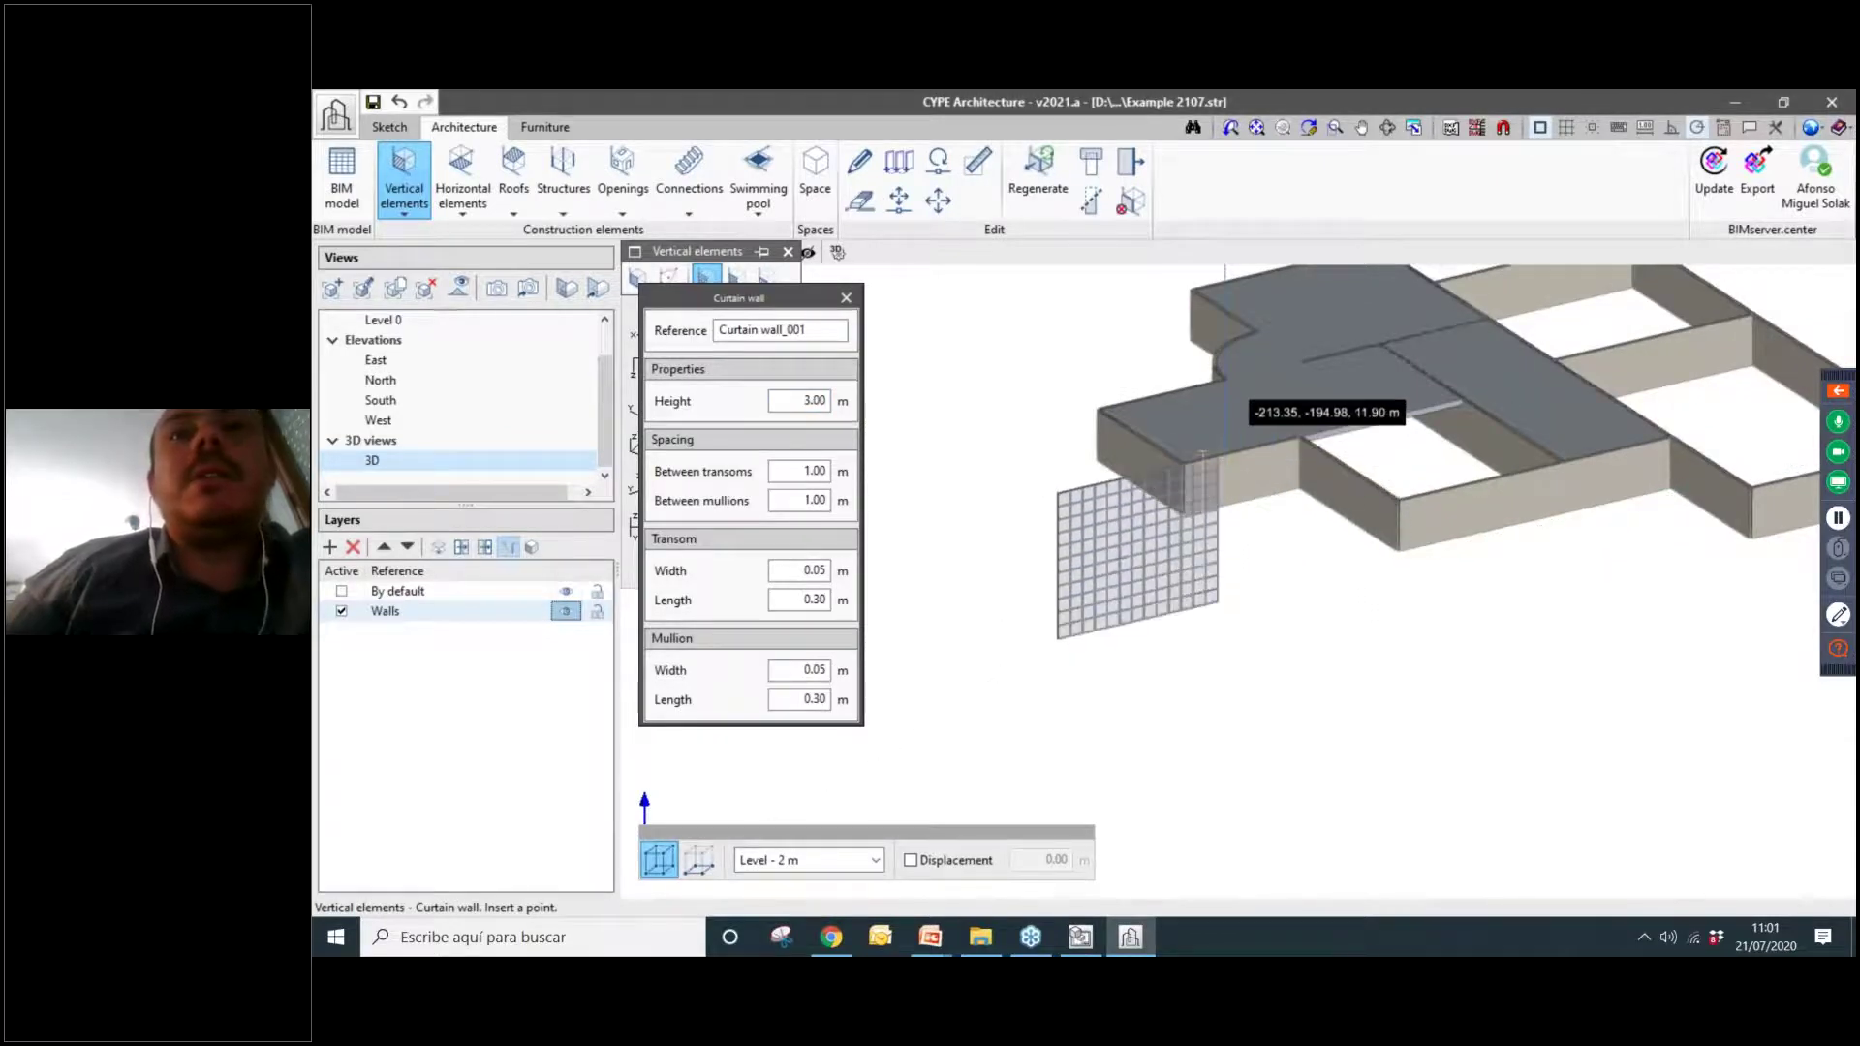
scroll(1201, 542, "up", 3)
left_click(1182, 531)
scroll(1212, 776, "up", 5)
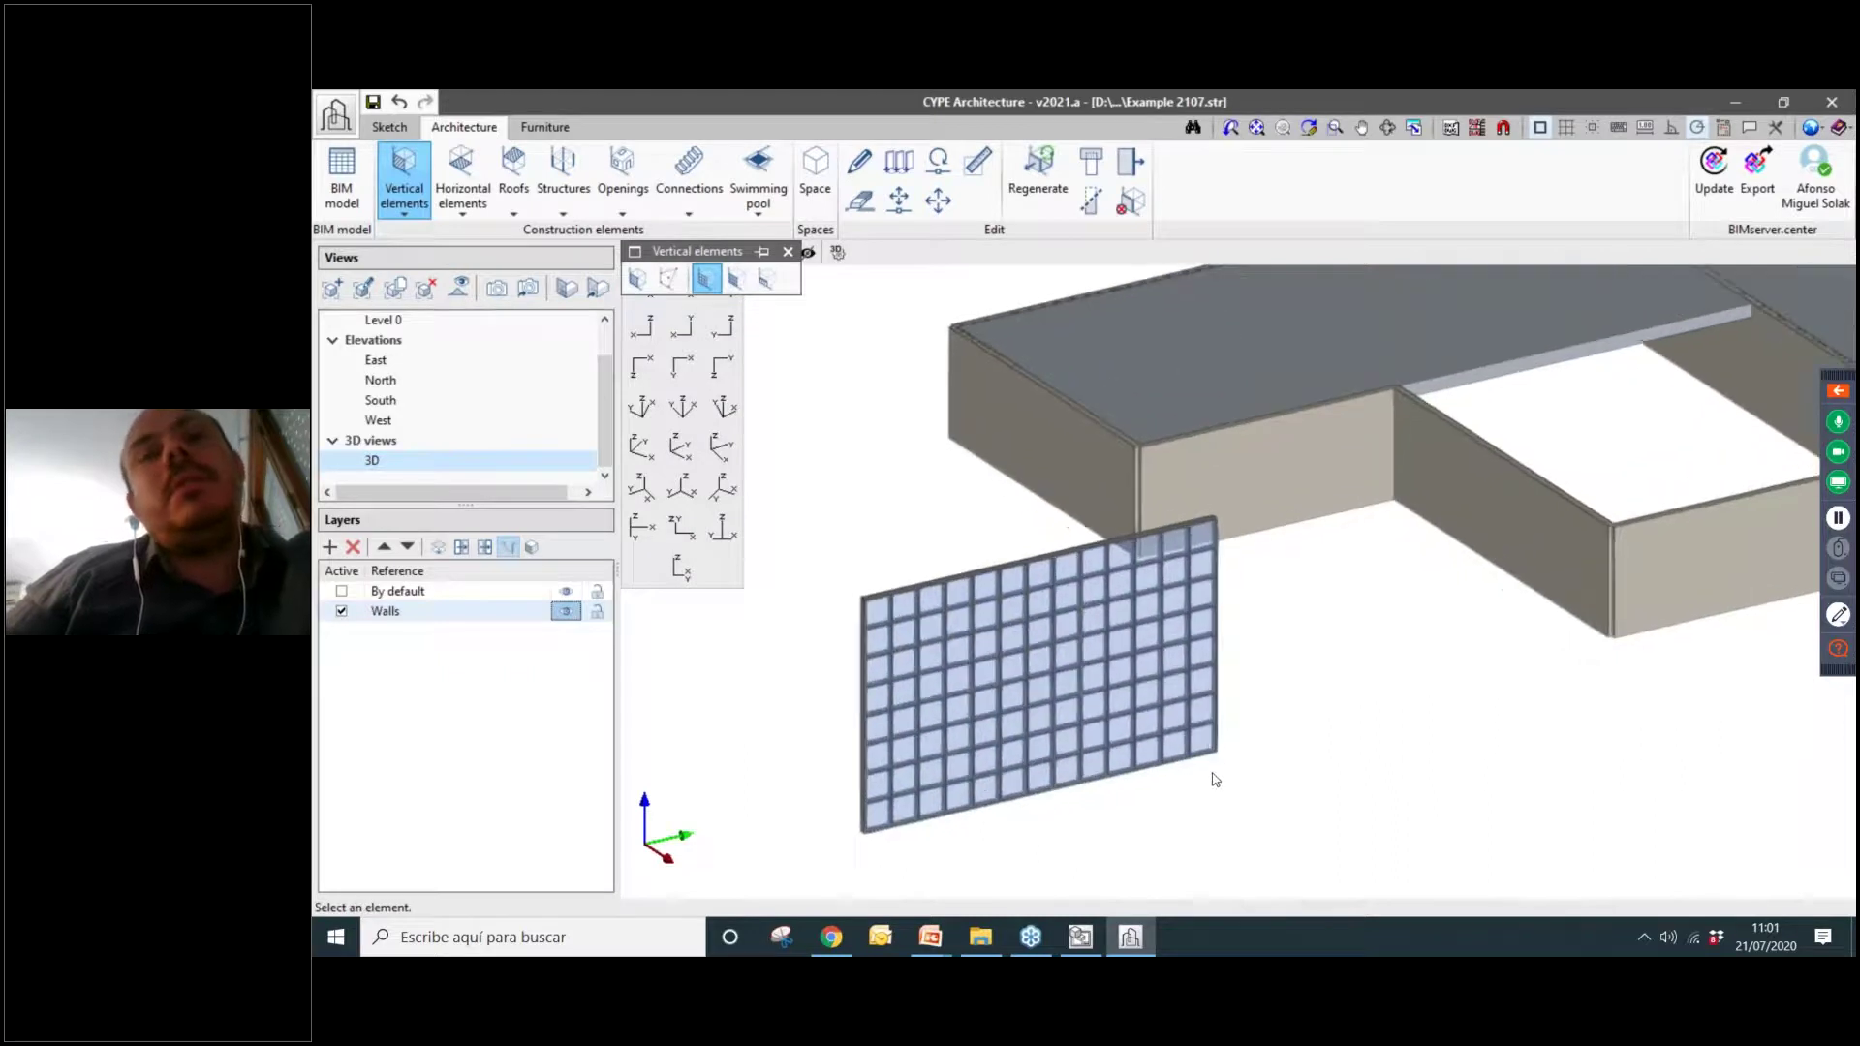
Edit the curtain wall, setting the spacing between transoms to 2.00 m.
mouse_move(1221, 748)
middle_mouse_down()
mouse_move(1368, 729)
mouse_move(1350, 760)
mouse_move(1293, 751)
middle_mouse_up()
left_click(858, 165)
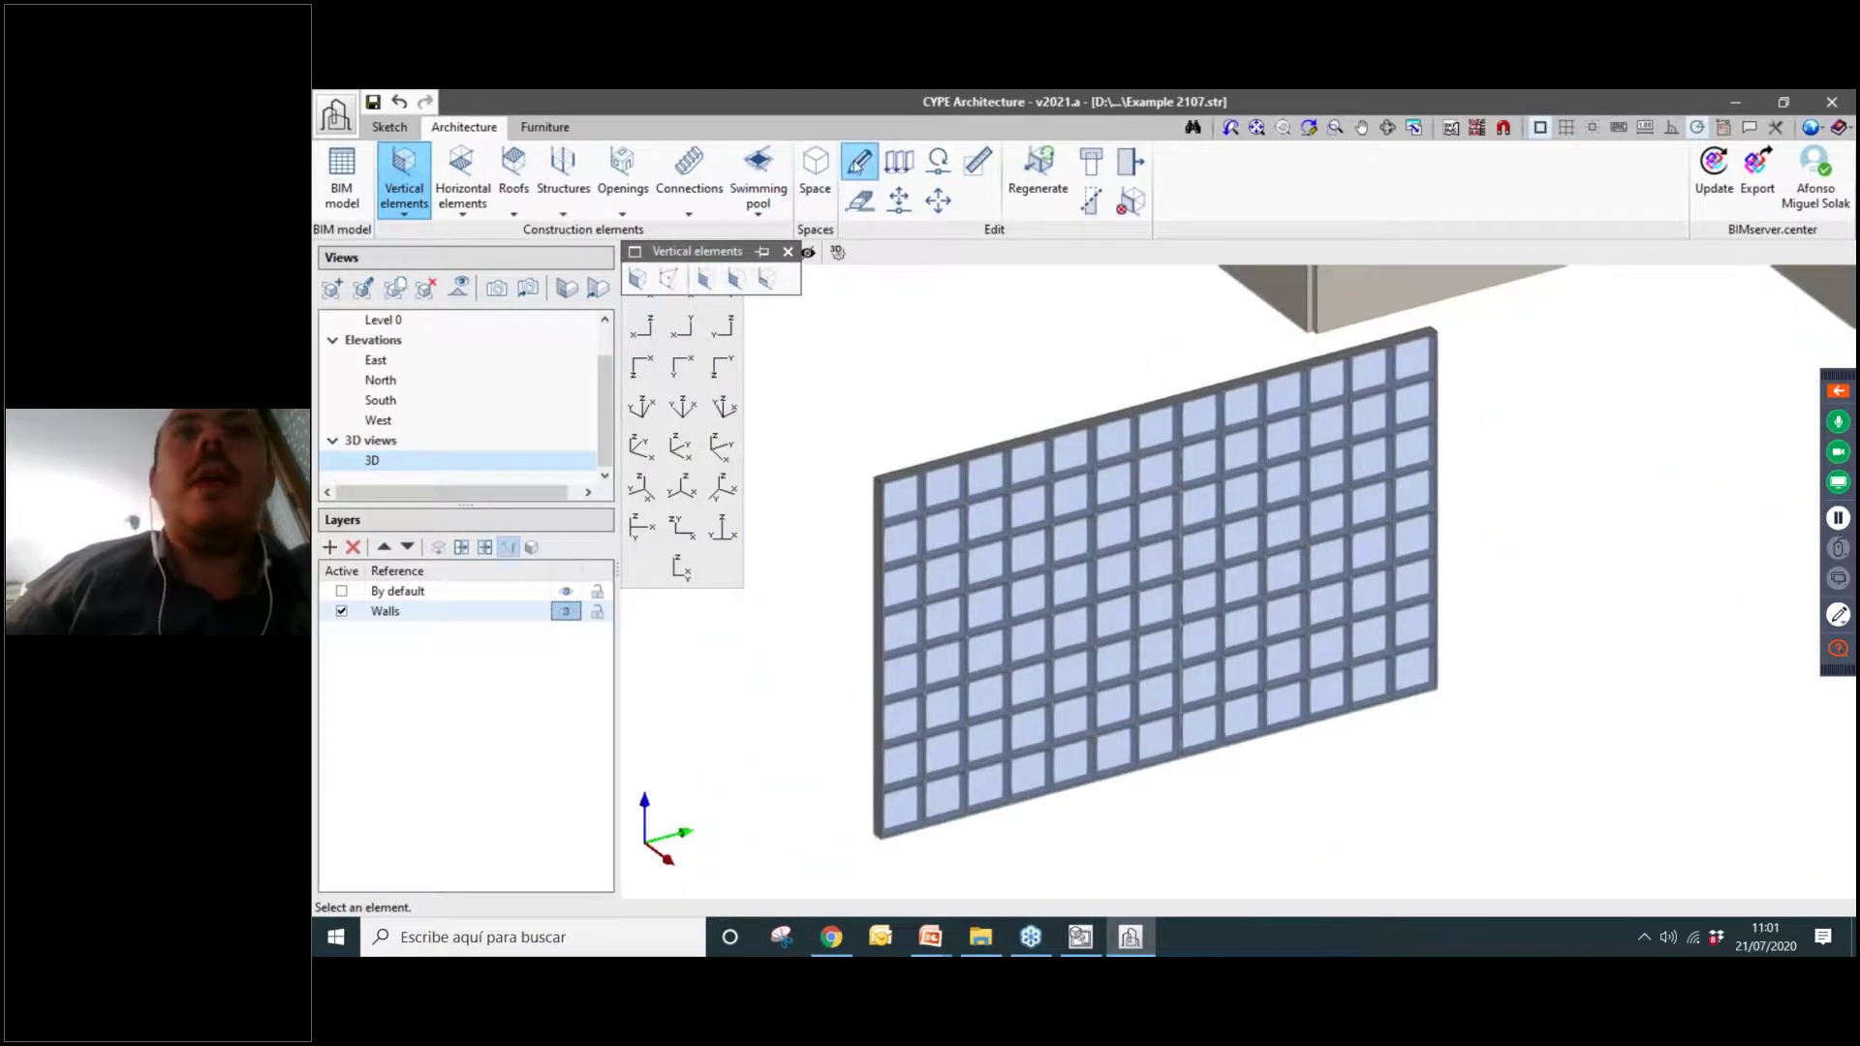
left_click(974, 453)
left_click_drag(1048, 279, 523, 271)
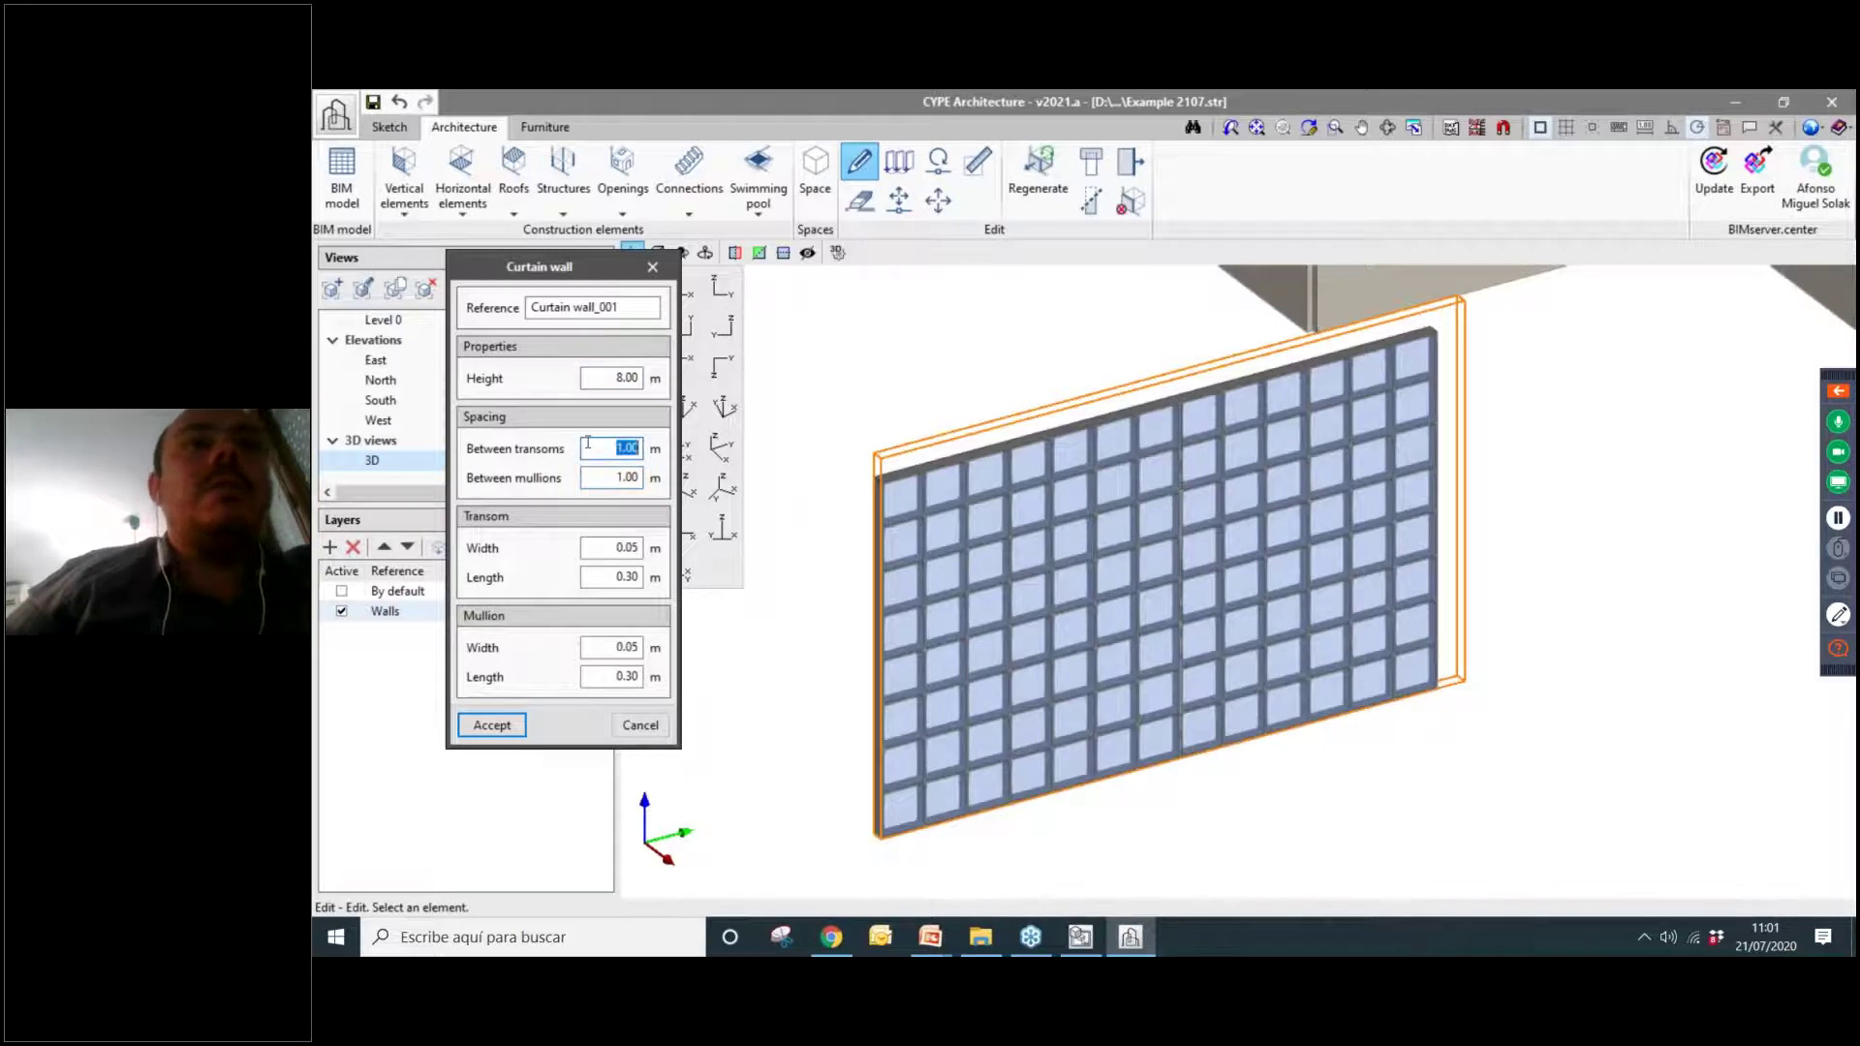
key("BackSpace")
type("2")
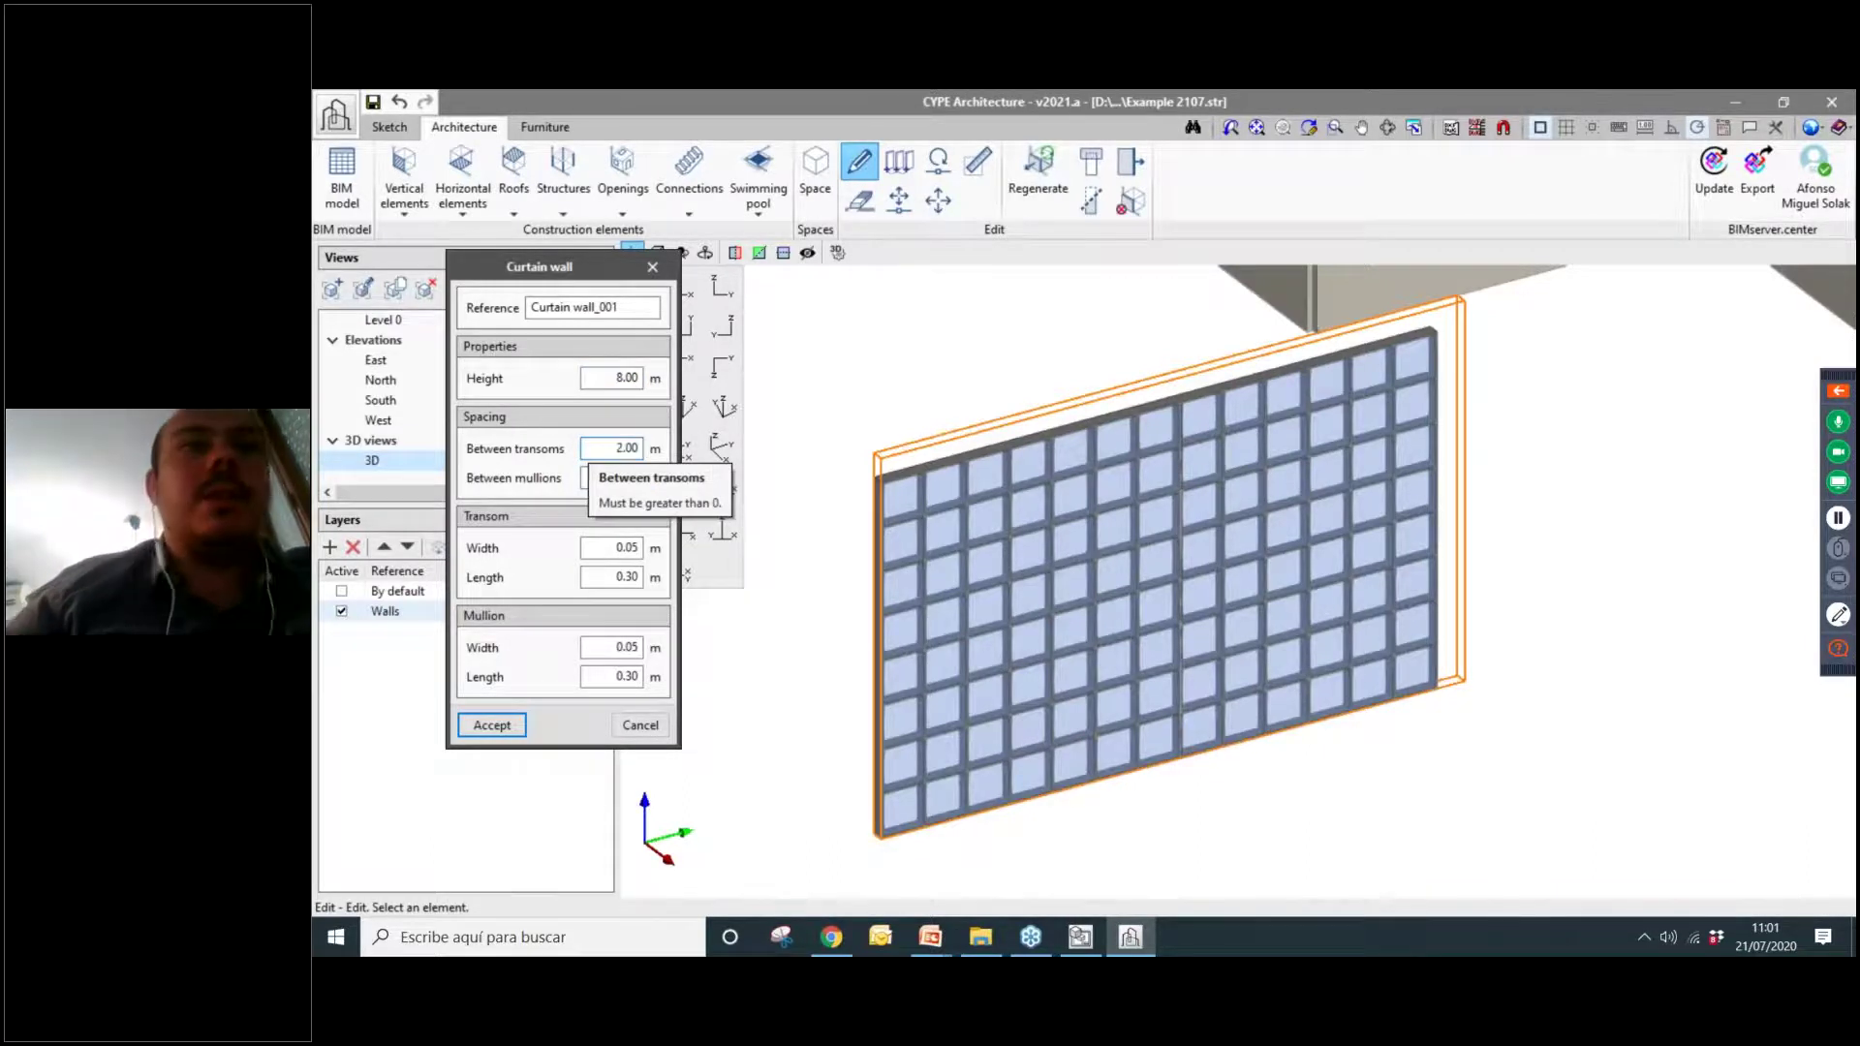
key("Tab")
left_click(617, 548)
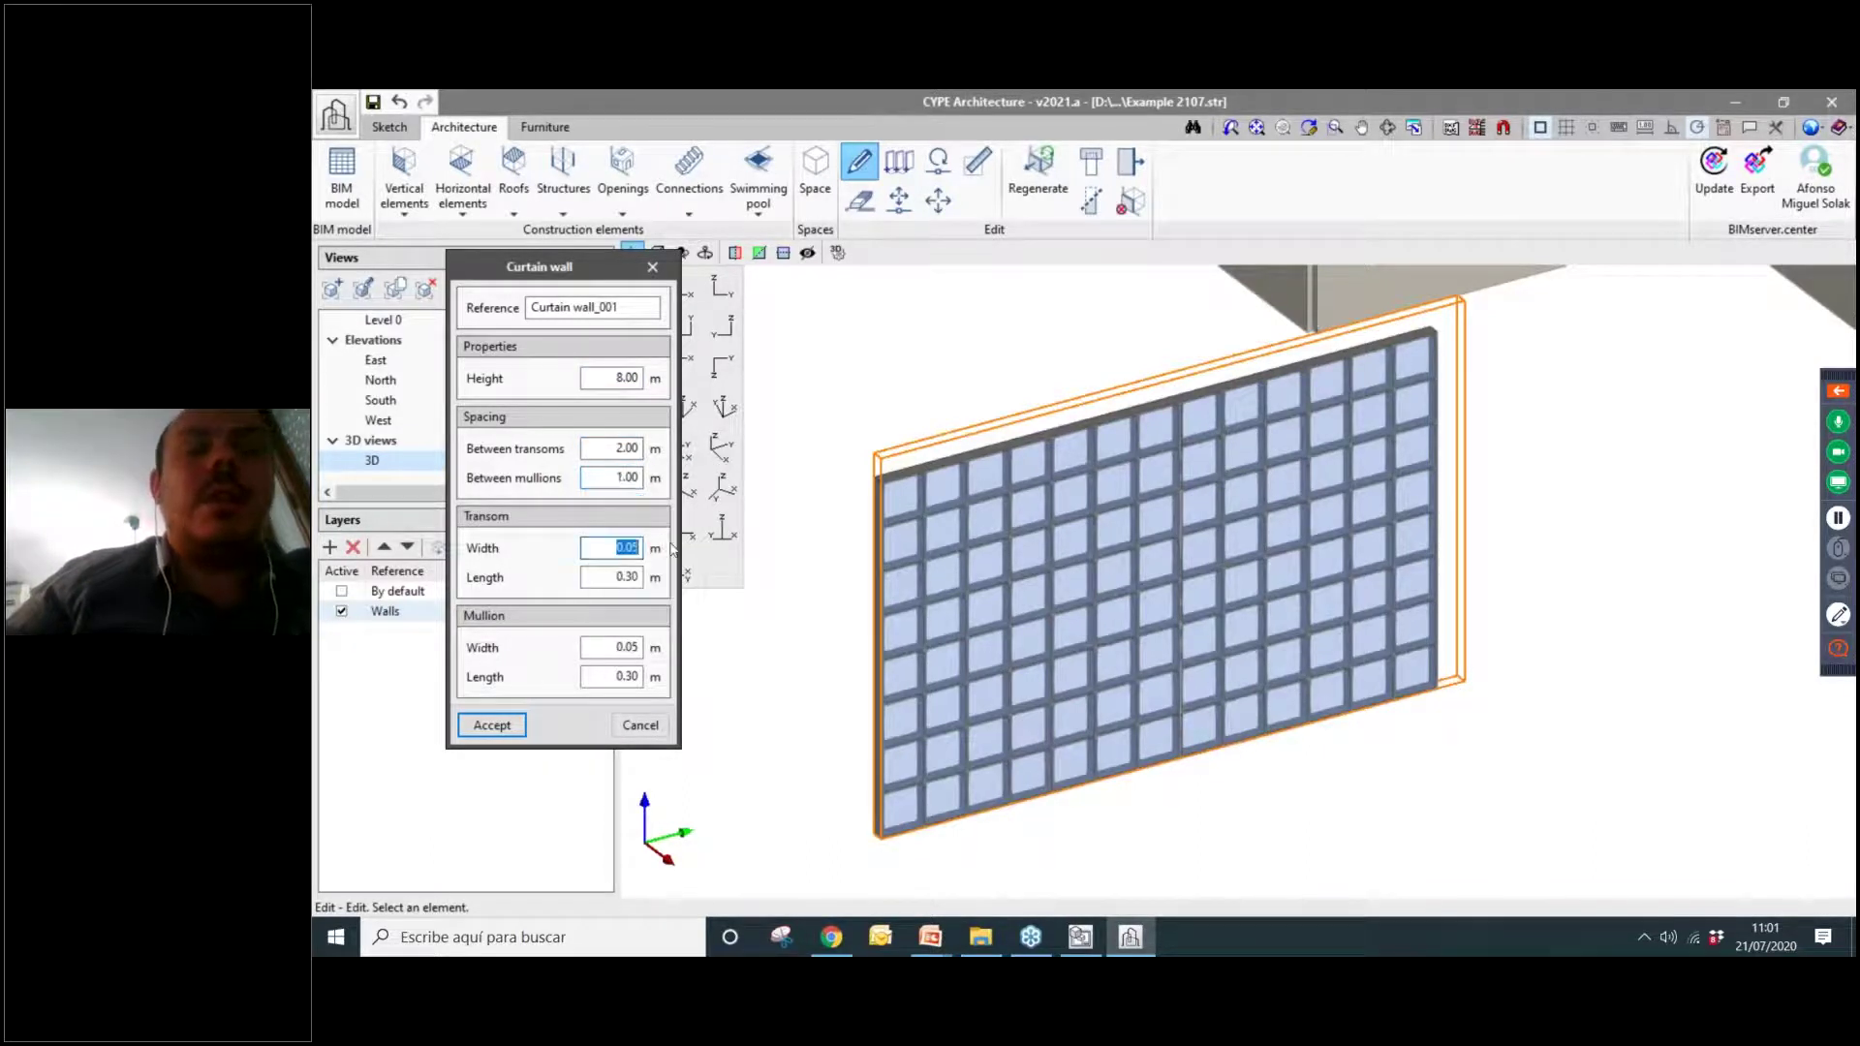
left_click(495, 727)
scroll(1089, 631, "up", 2)
scroll(1153, 614, "down", 3)
middle_click_drag(1155, 611, 1202, 678, "shift")
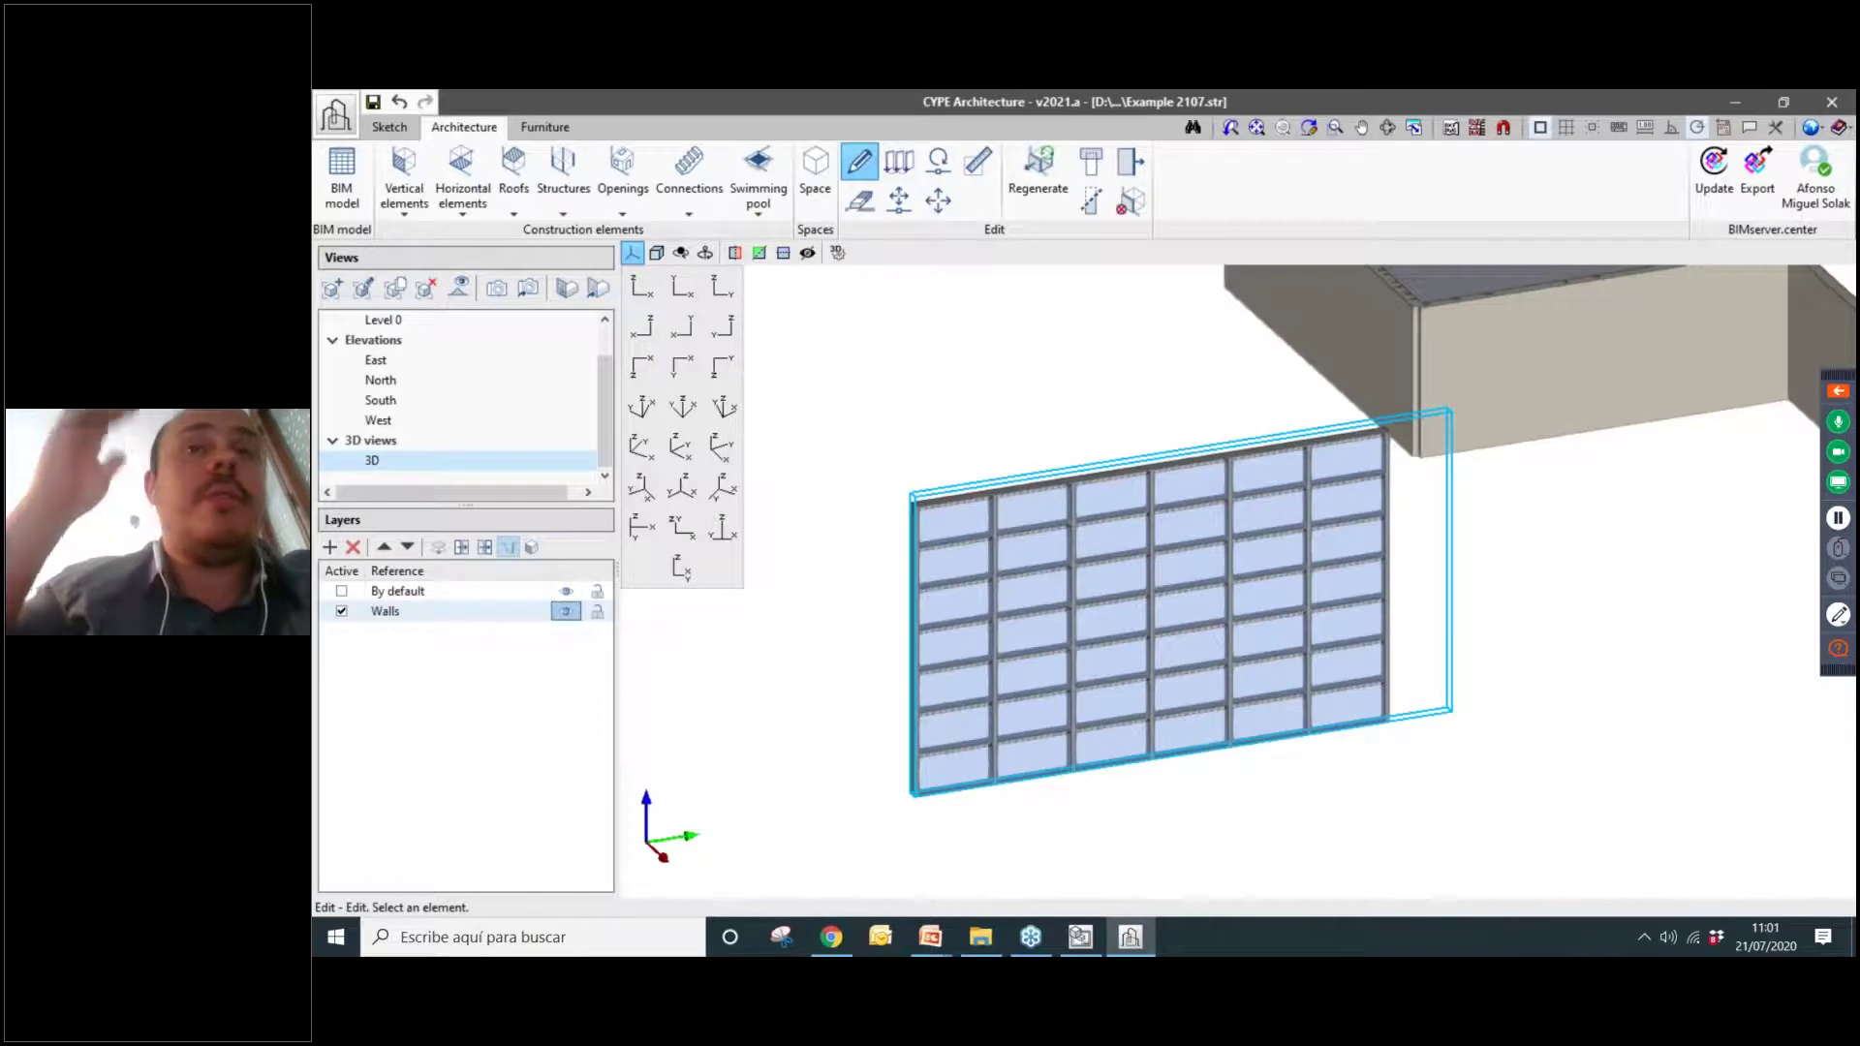
middle_click_drag(1244, 696, 1114, 620, "shift")
Place a horizontal-slat louvre about 4.7 m high in front of and parallel to the curtain wall.
left_click(412, 212)
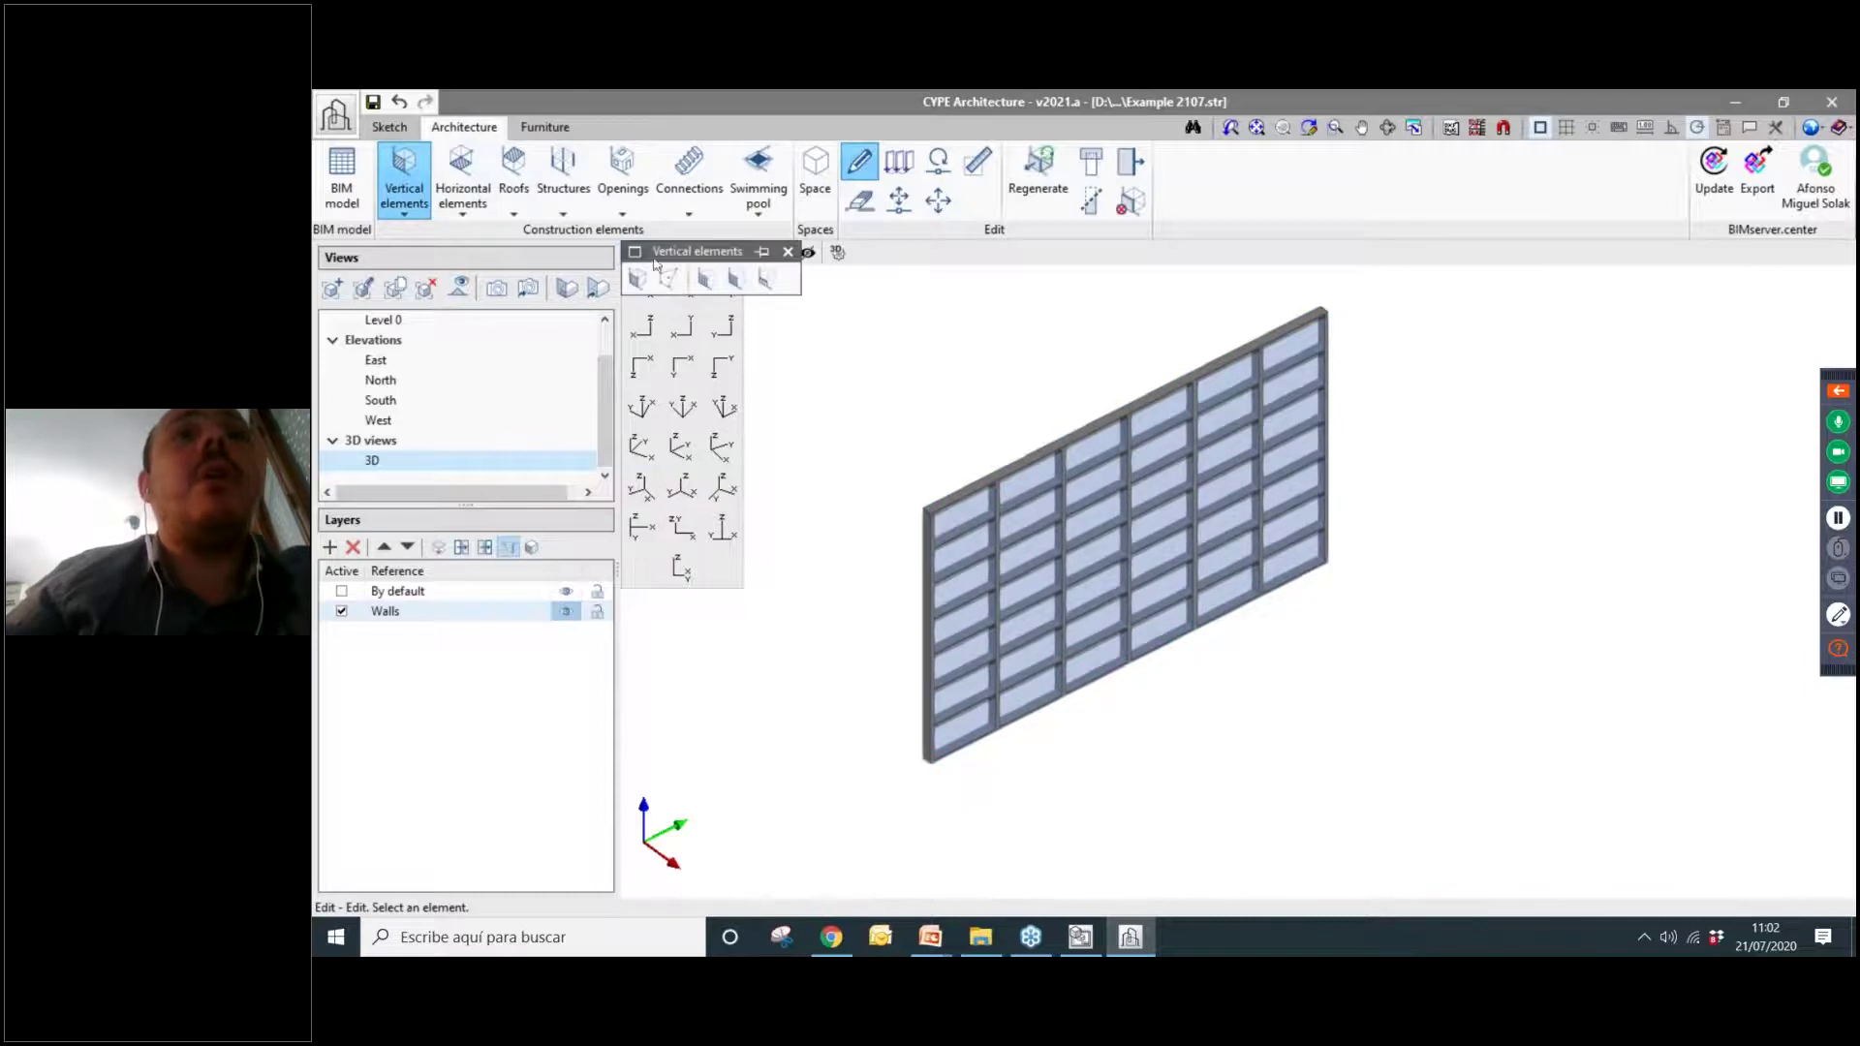
left_click(736, 281)
scroll(979, 426, "down", 3)
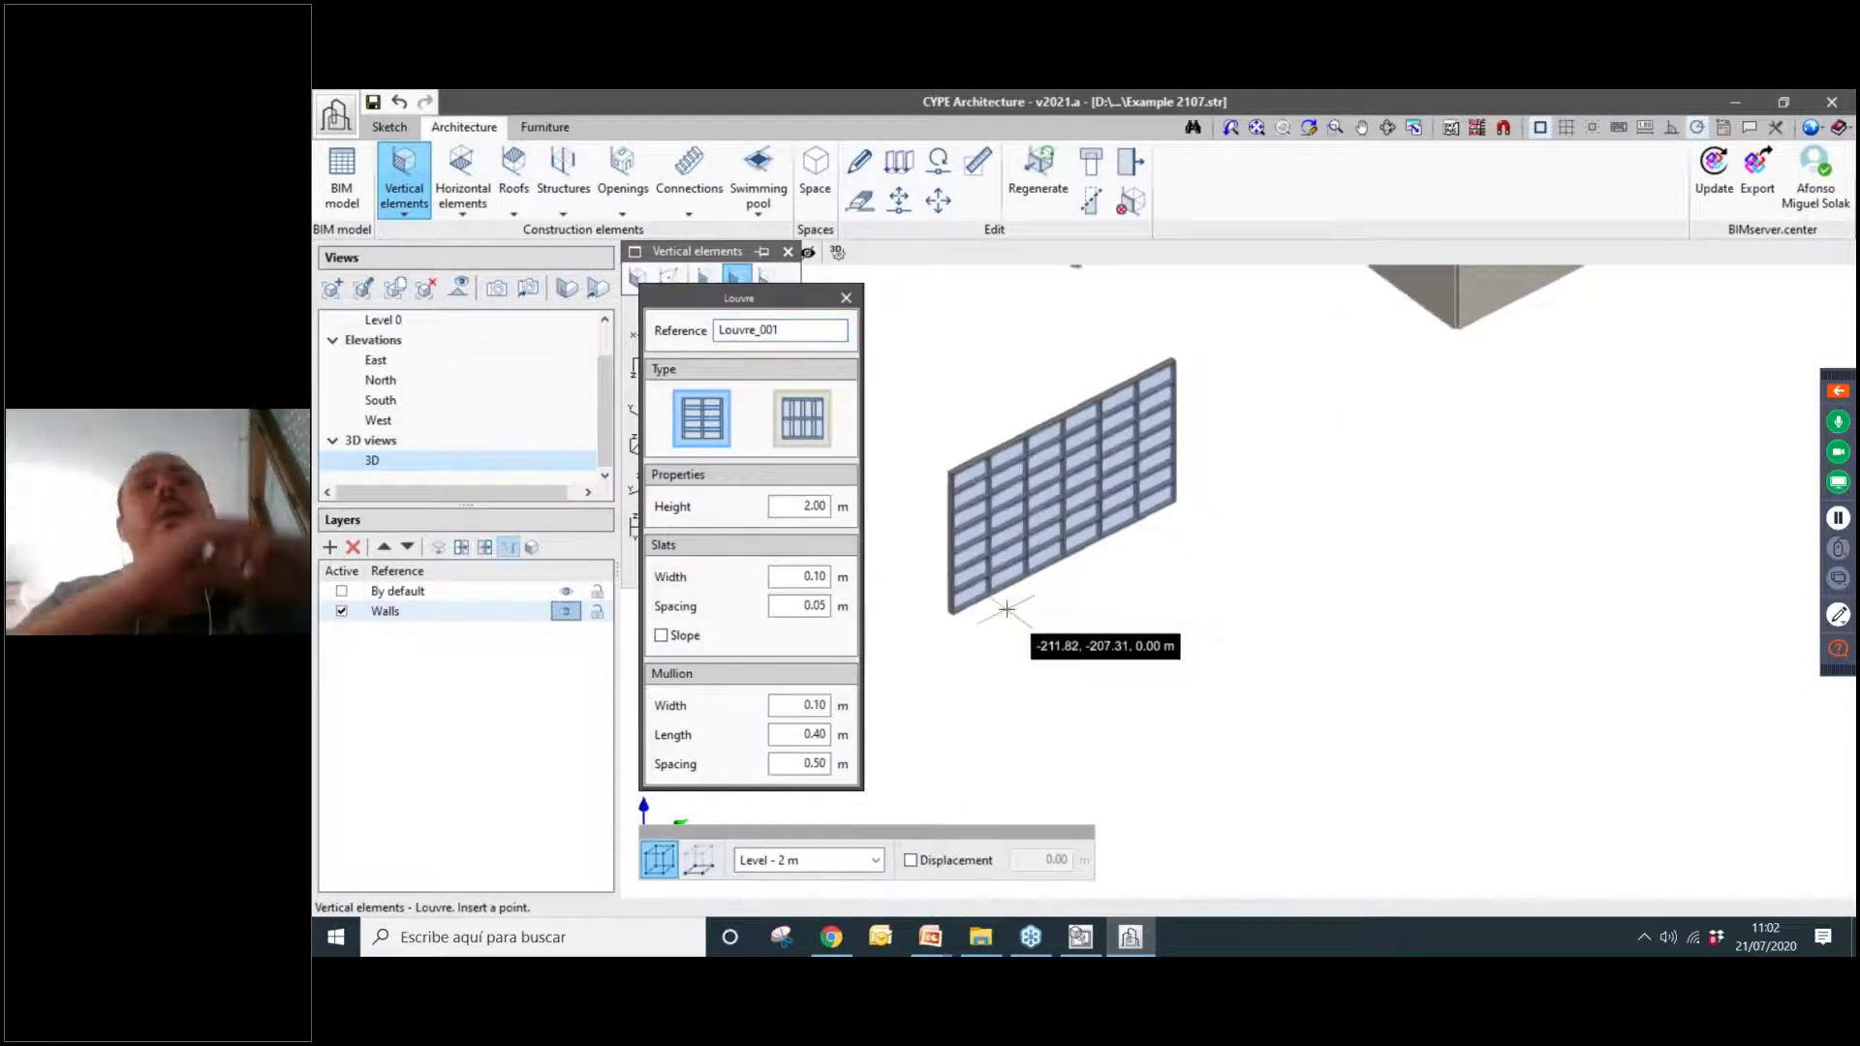
scroll(1035, 610, "up", 1)
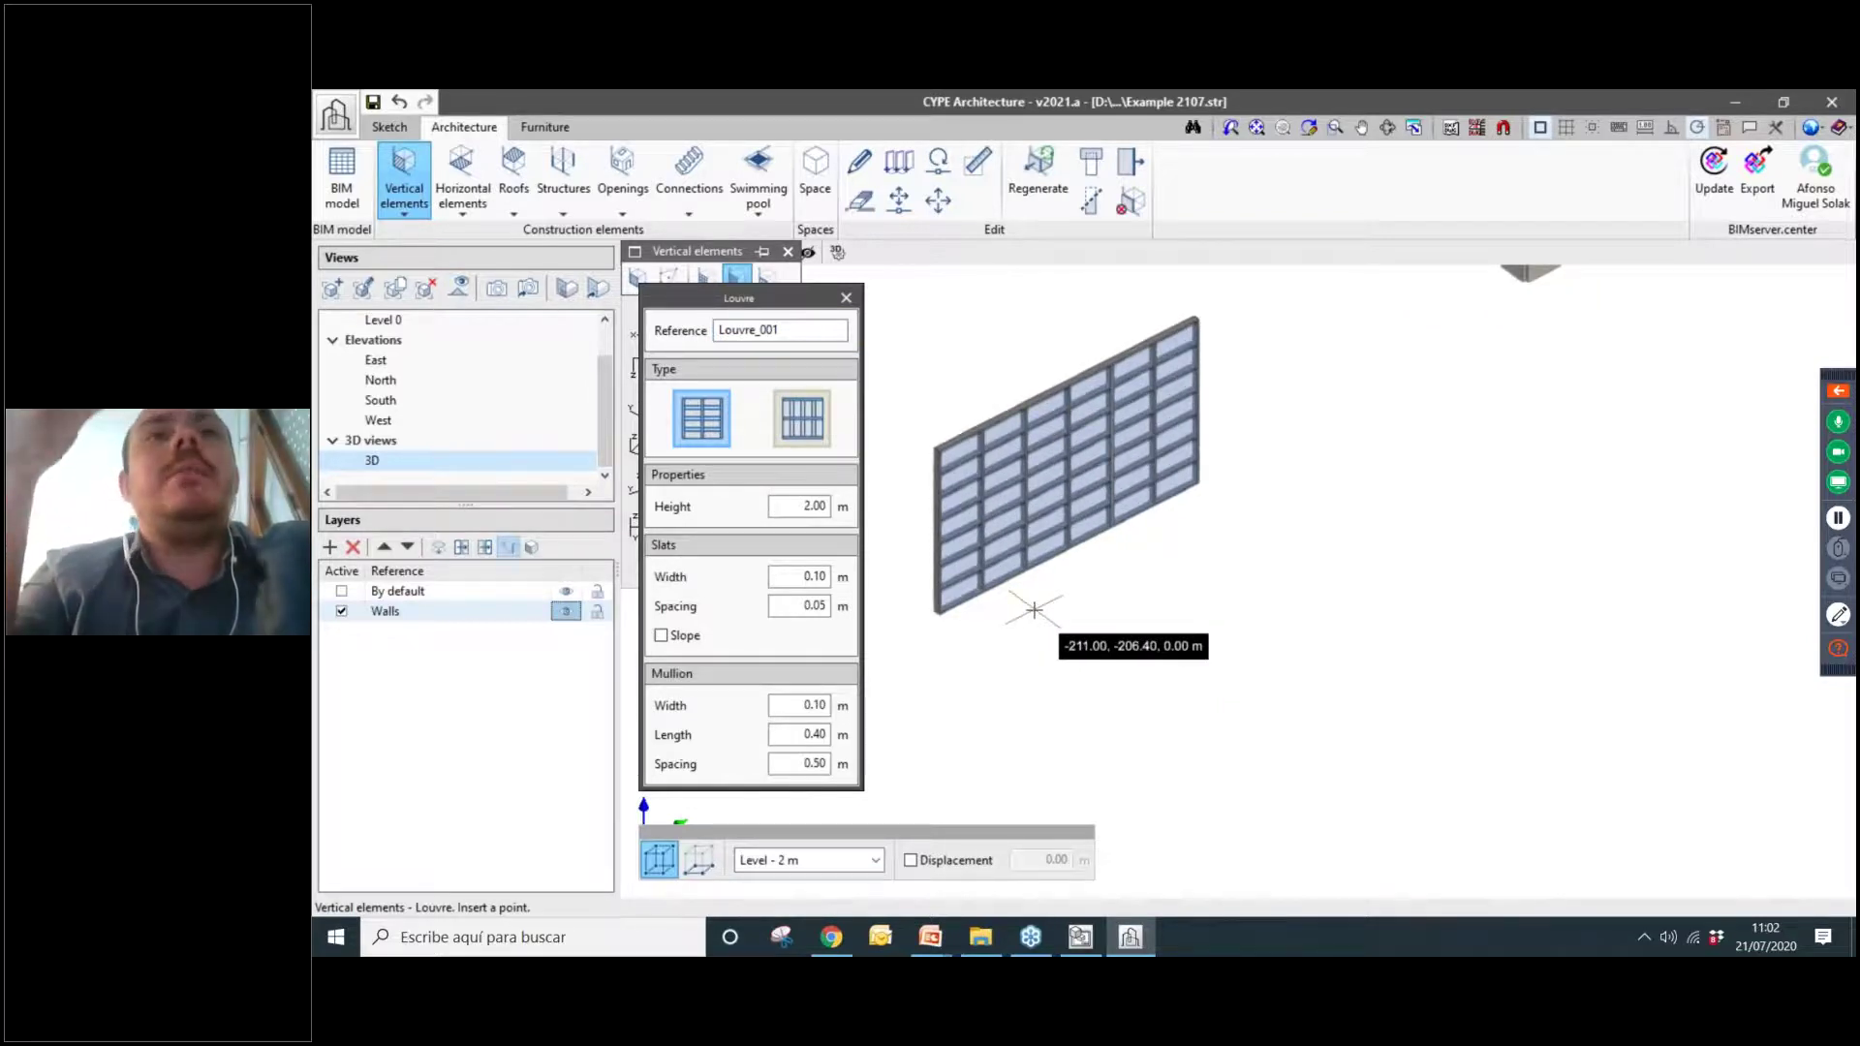
scroll(1035, 609, "up", 3)
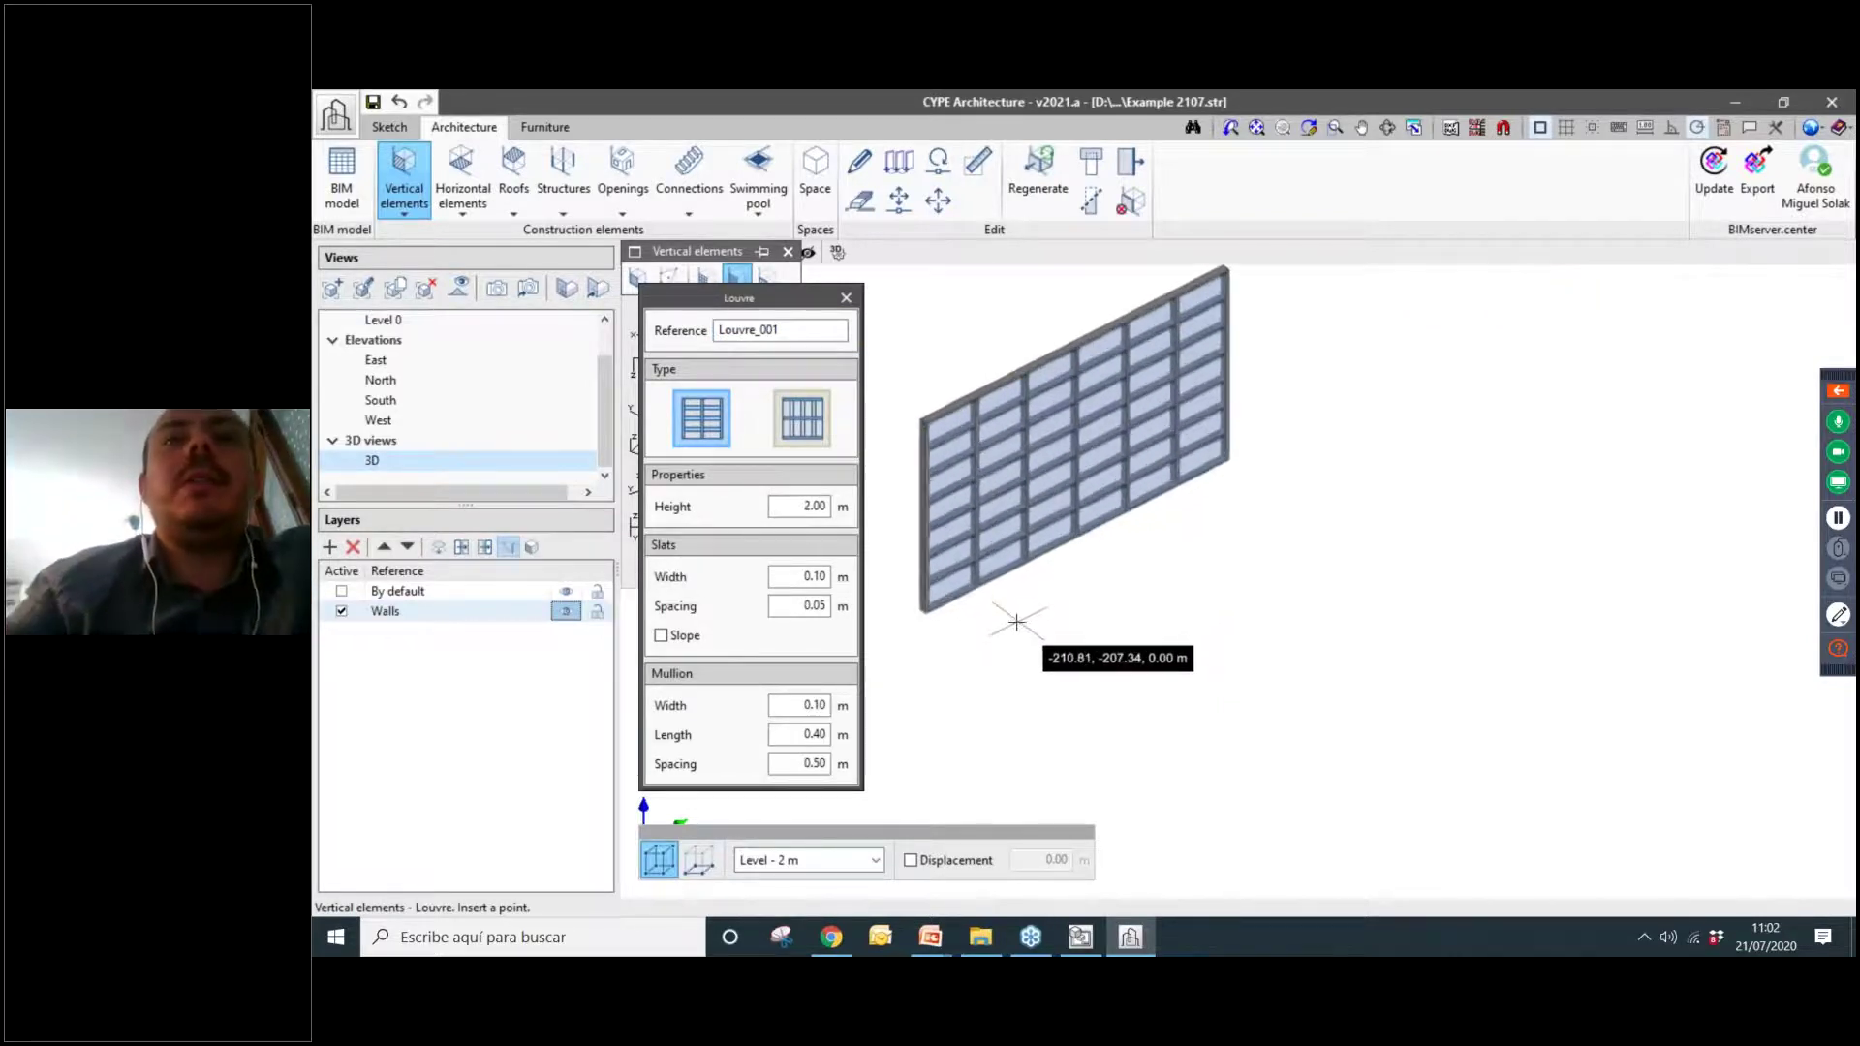
left_click(1025, 612)
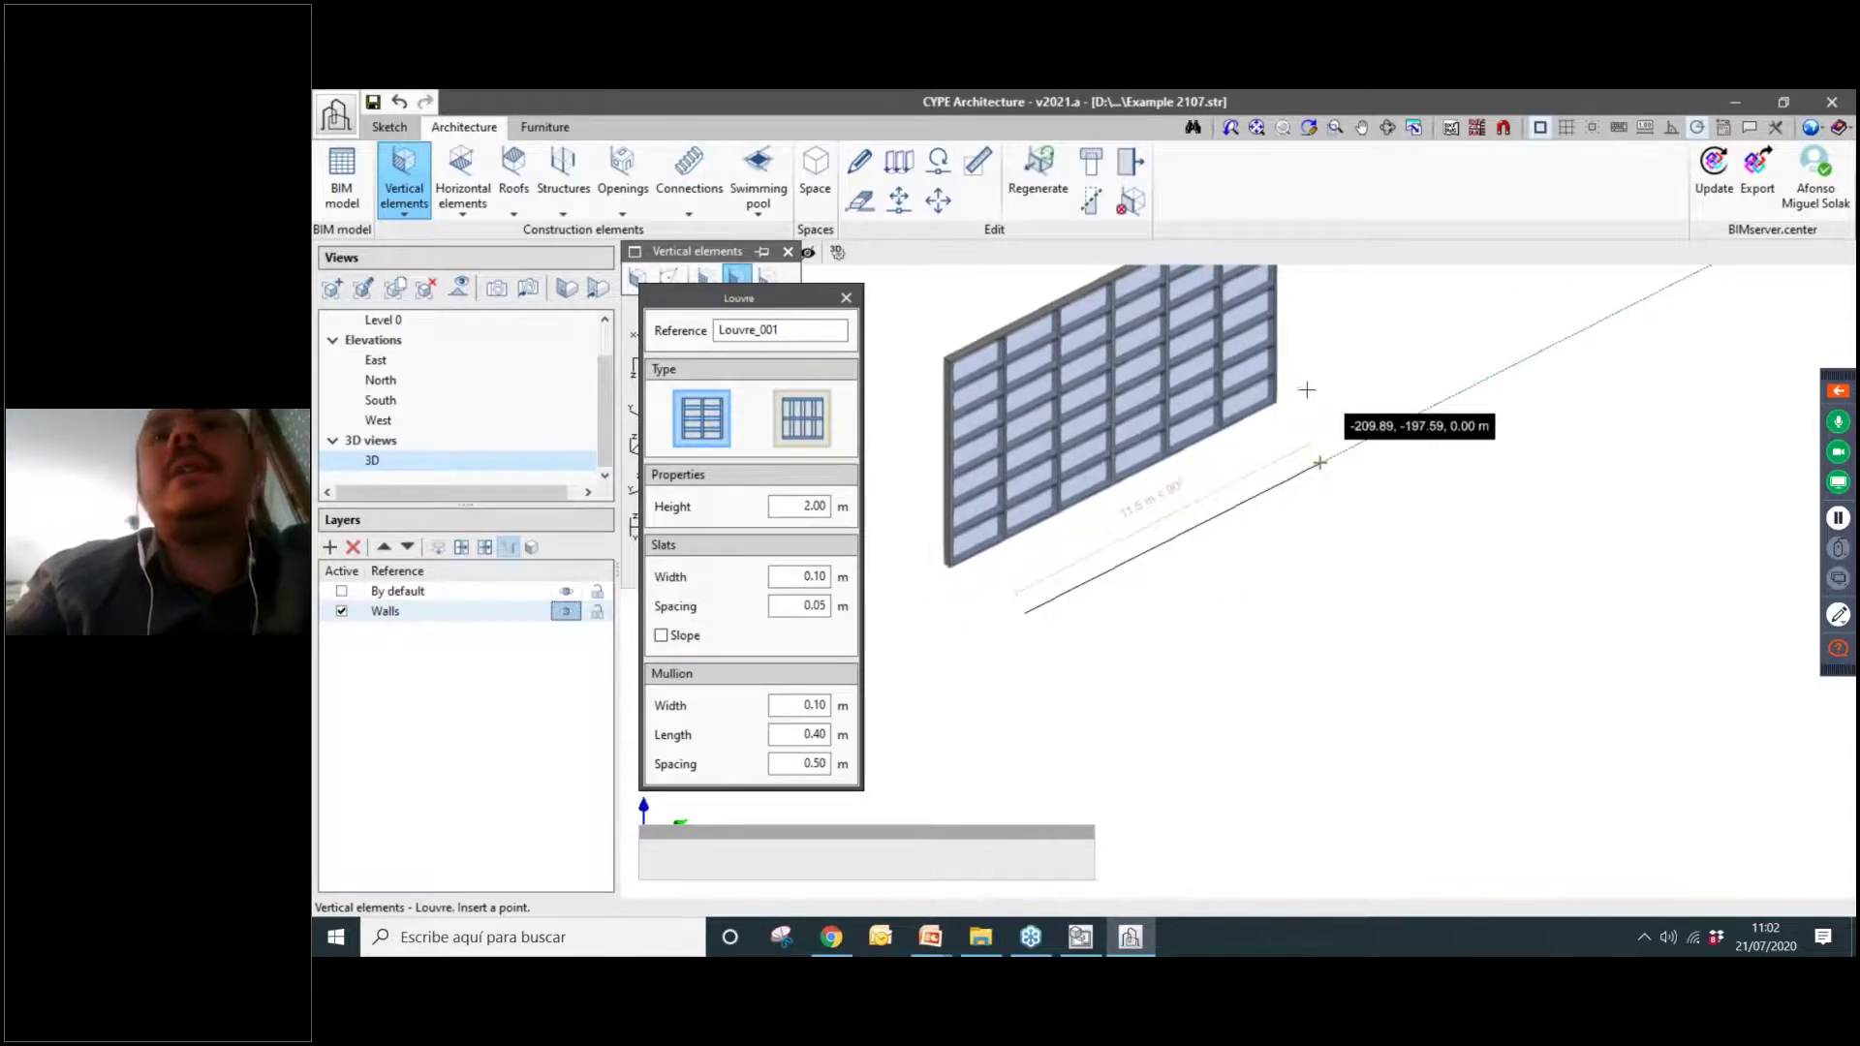
left_click(1307, 390)
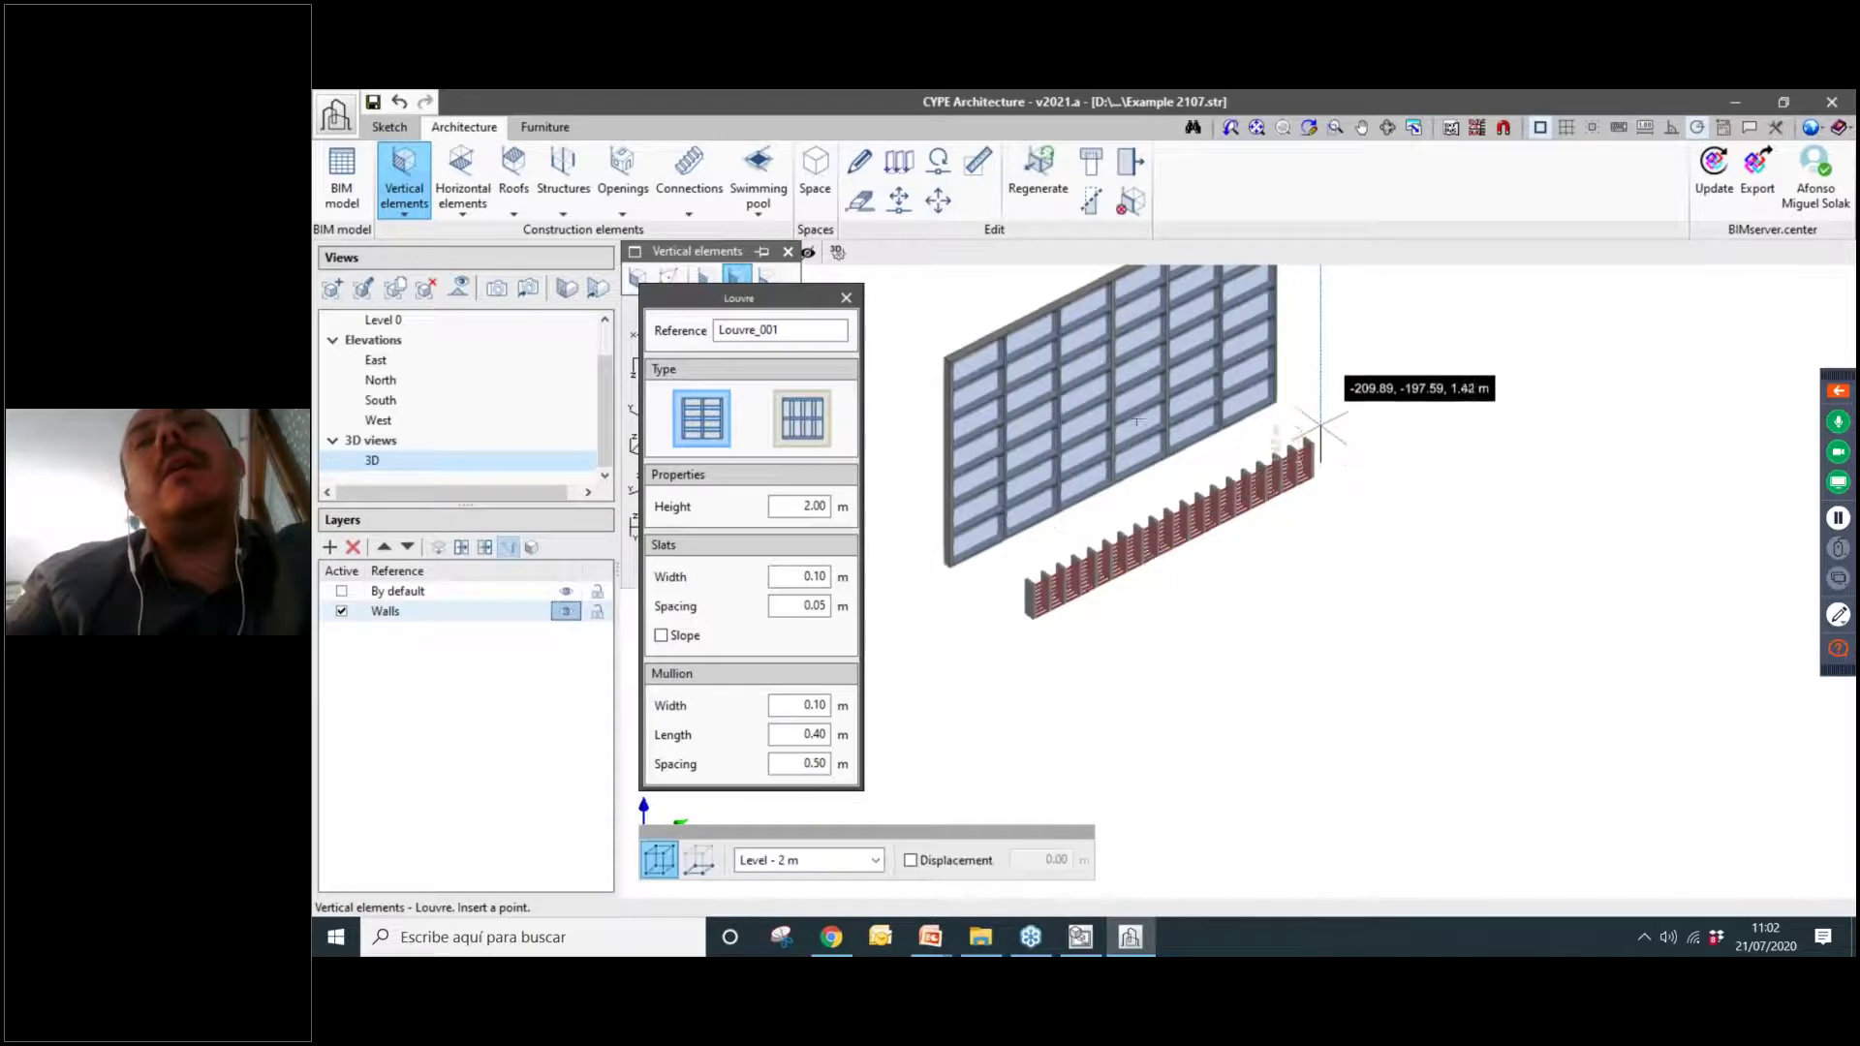
left_click(1319, 339)
right_click(1149, 444)
Change the louvre to the vertical-slat type.
scroll(1045, 515, "up", 10)
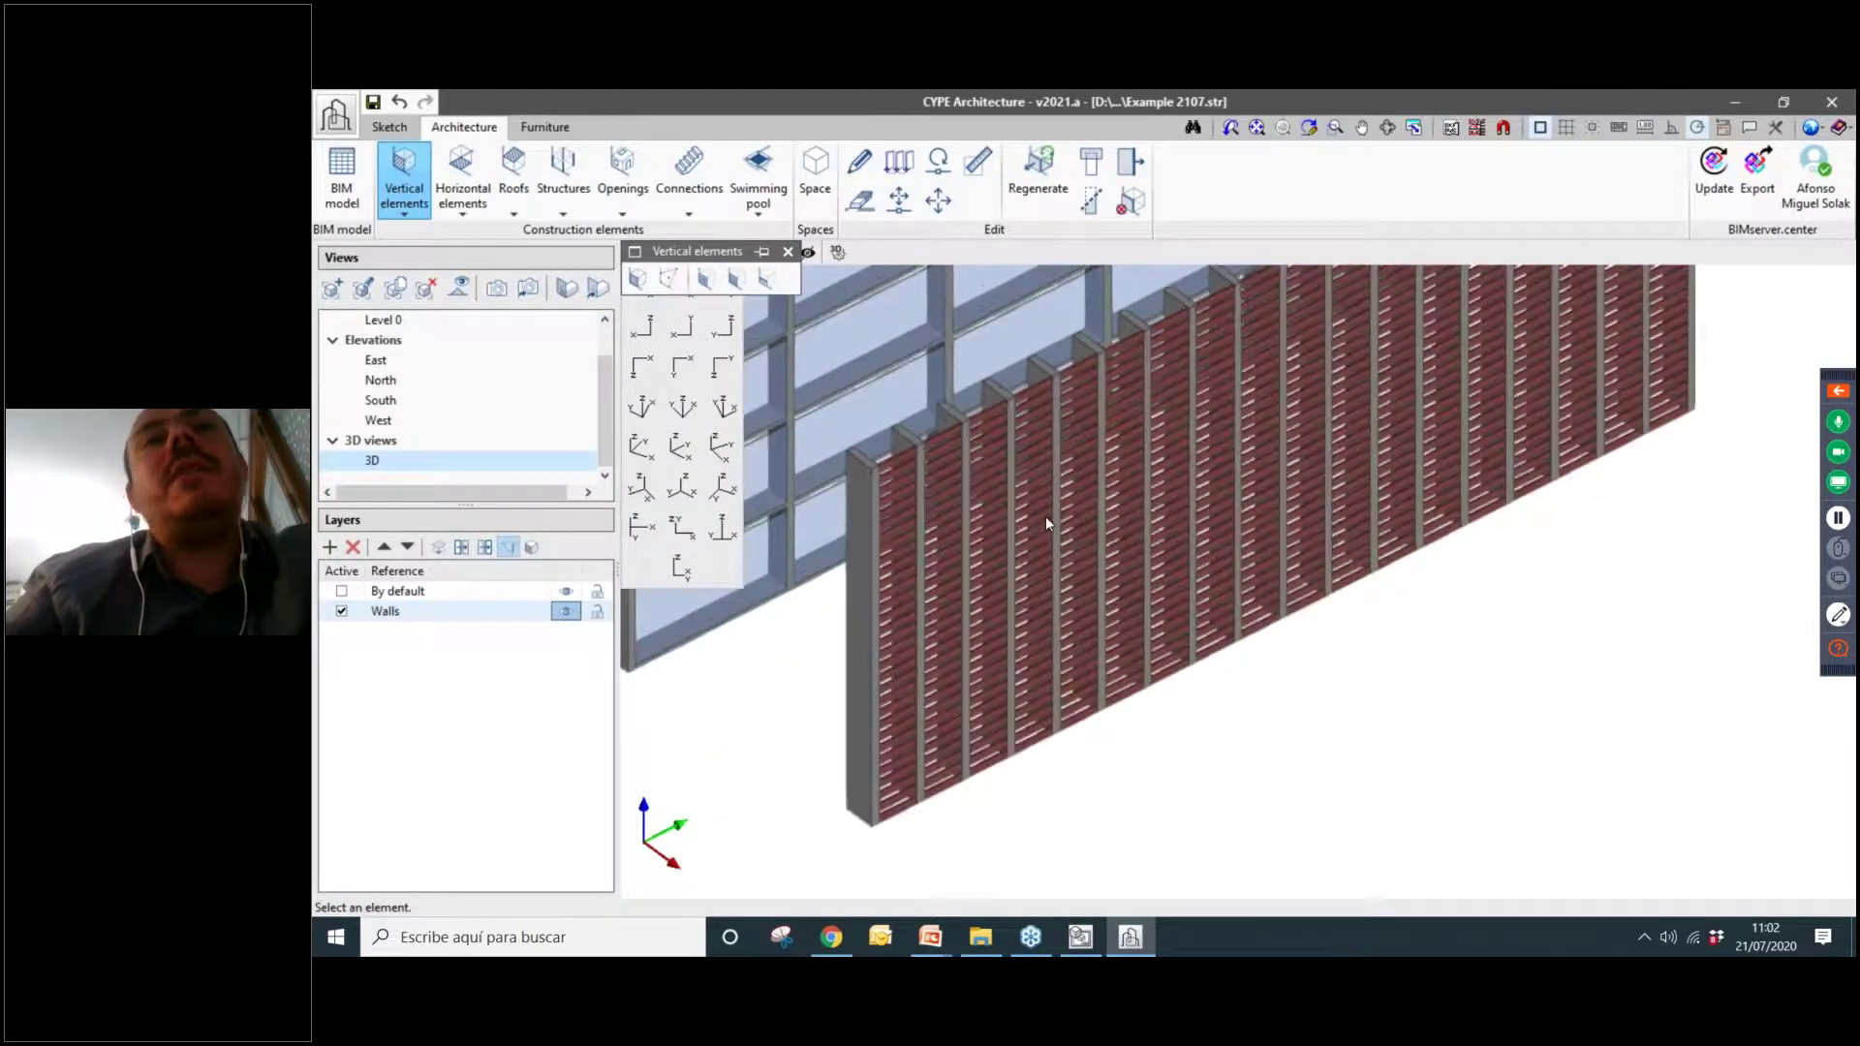
left_click(859, 161)
left_click(1051, 310)
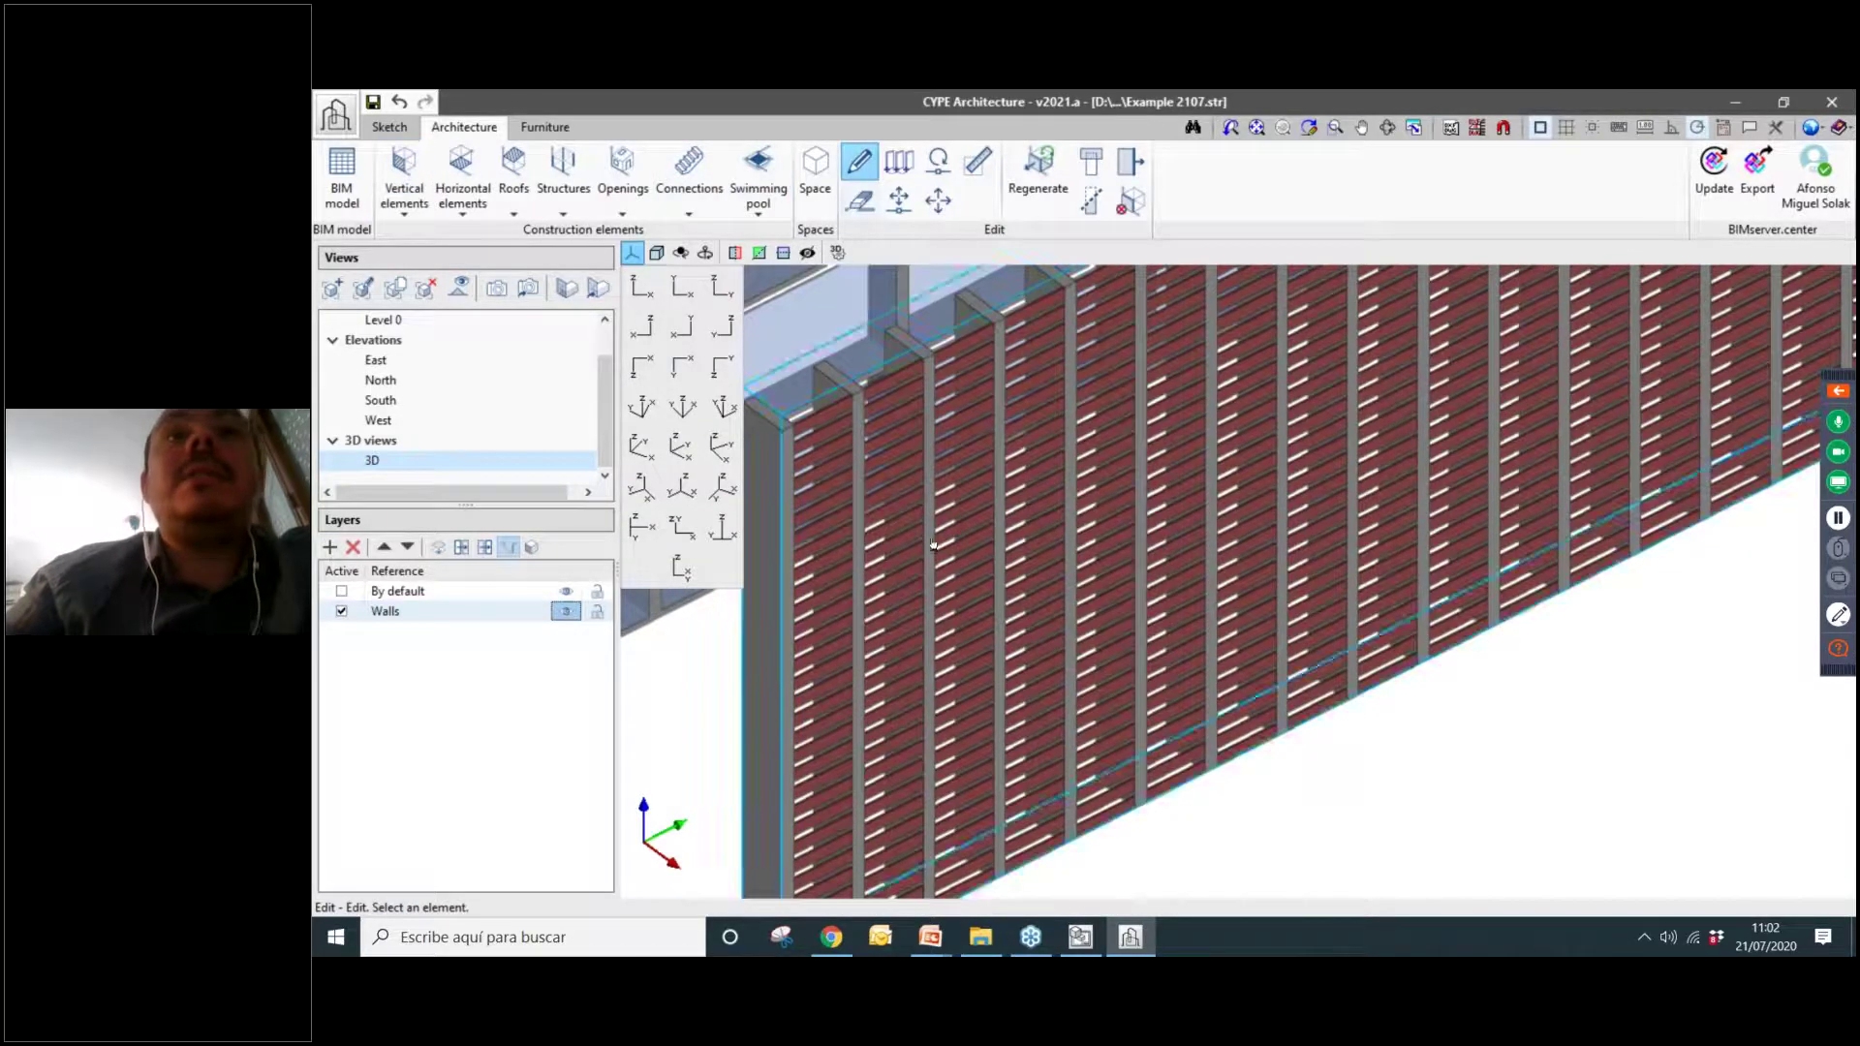
mouse_move(1053, 250)
left_mouse_down()
mouse_move(393, 261)
mouse_move(693, 232)
left_mouse_up()
left_click(465, 383)
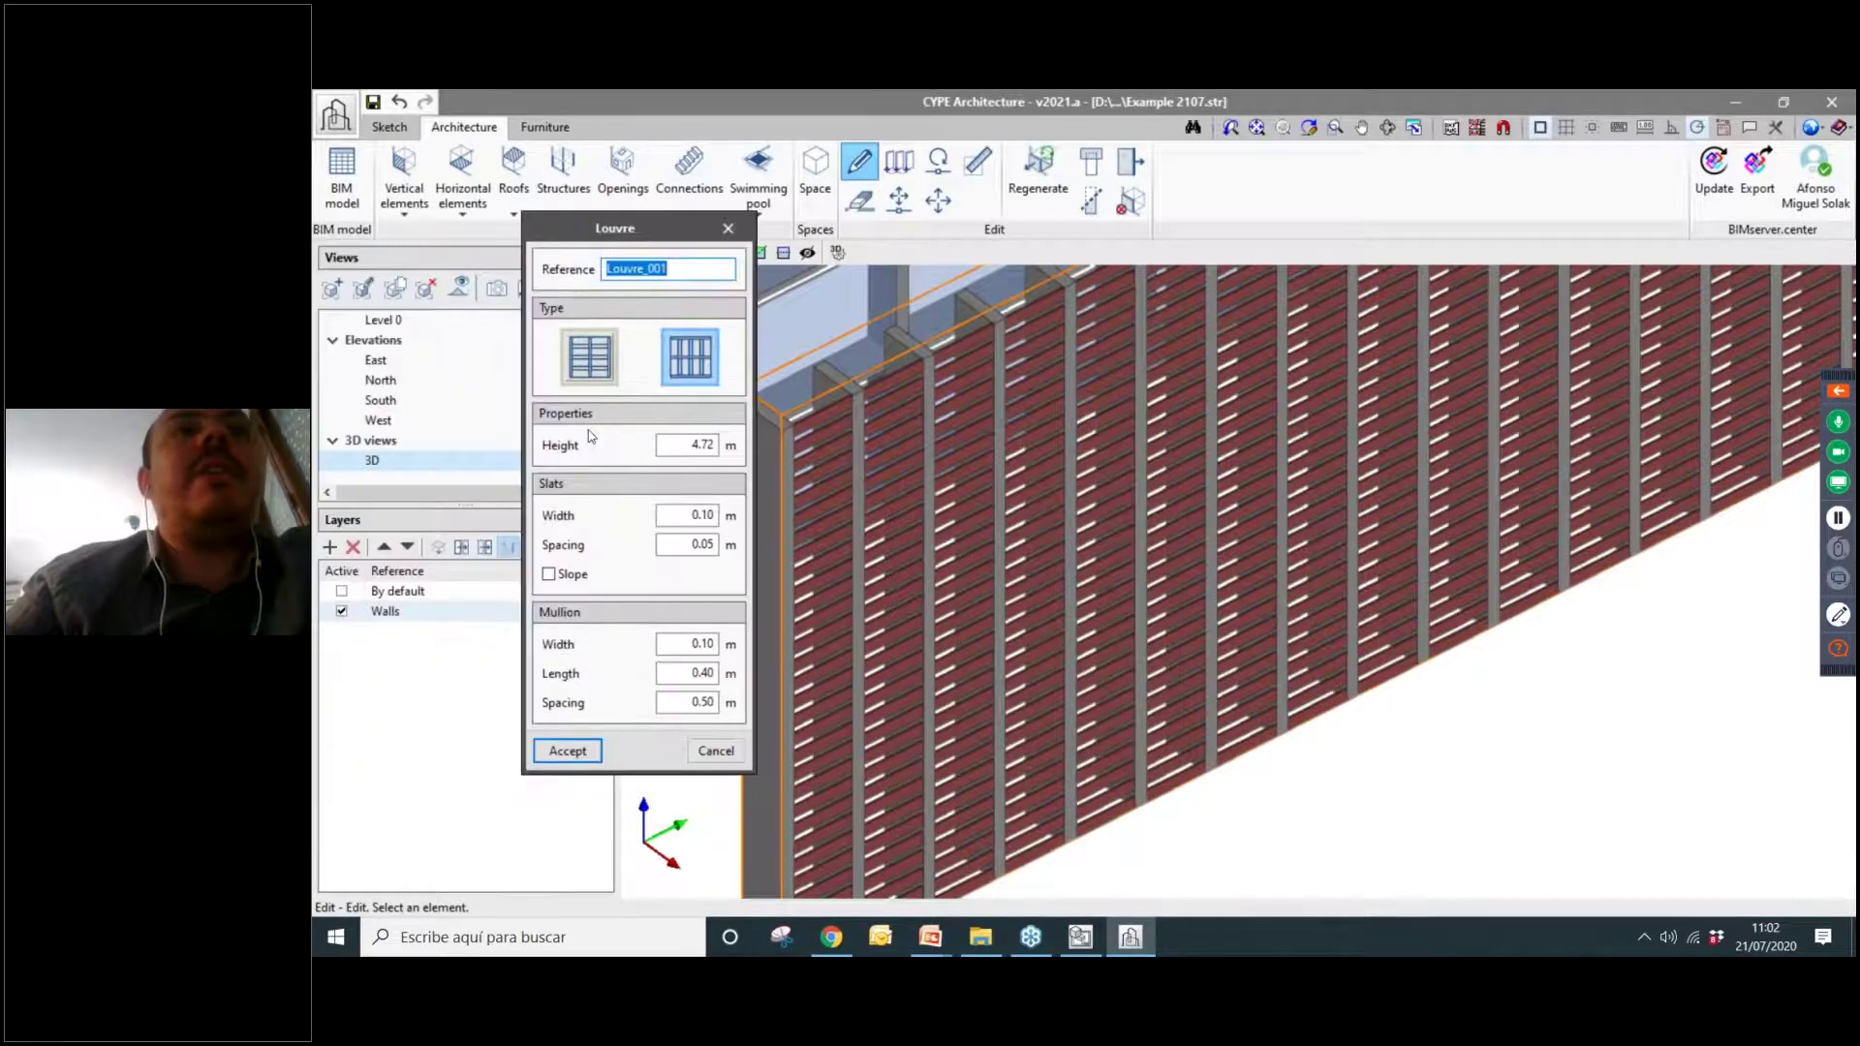
left_click(567, 752)
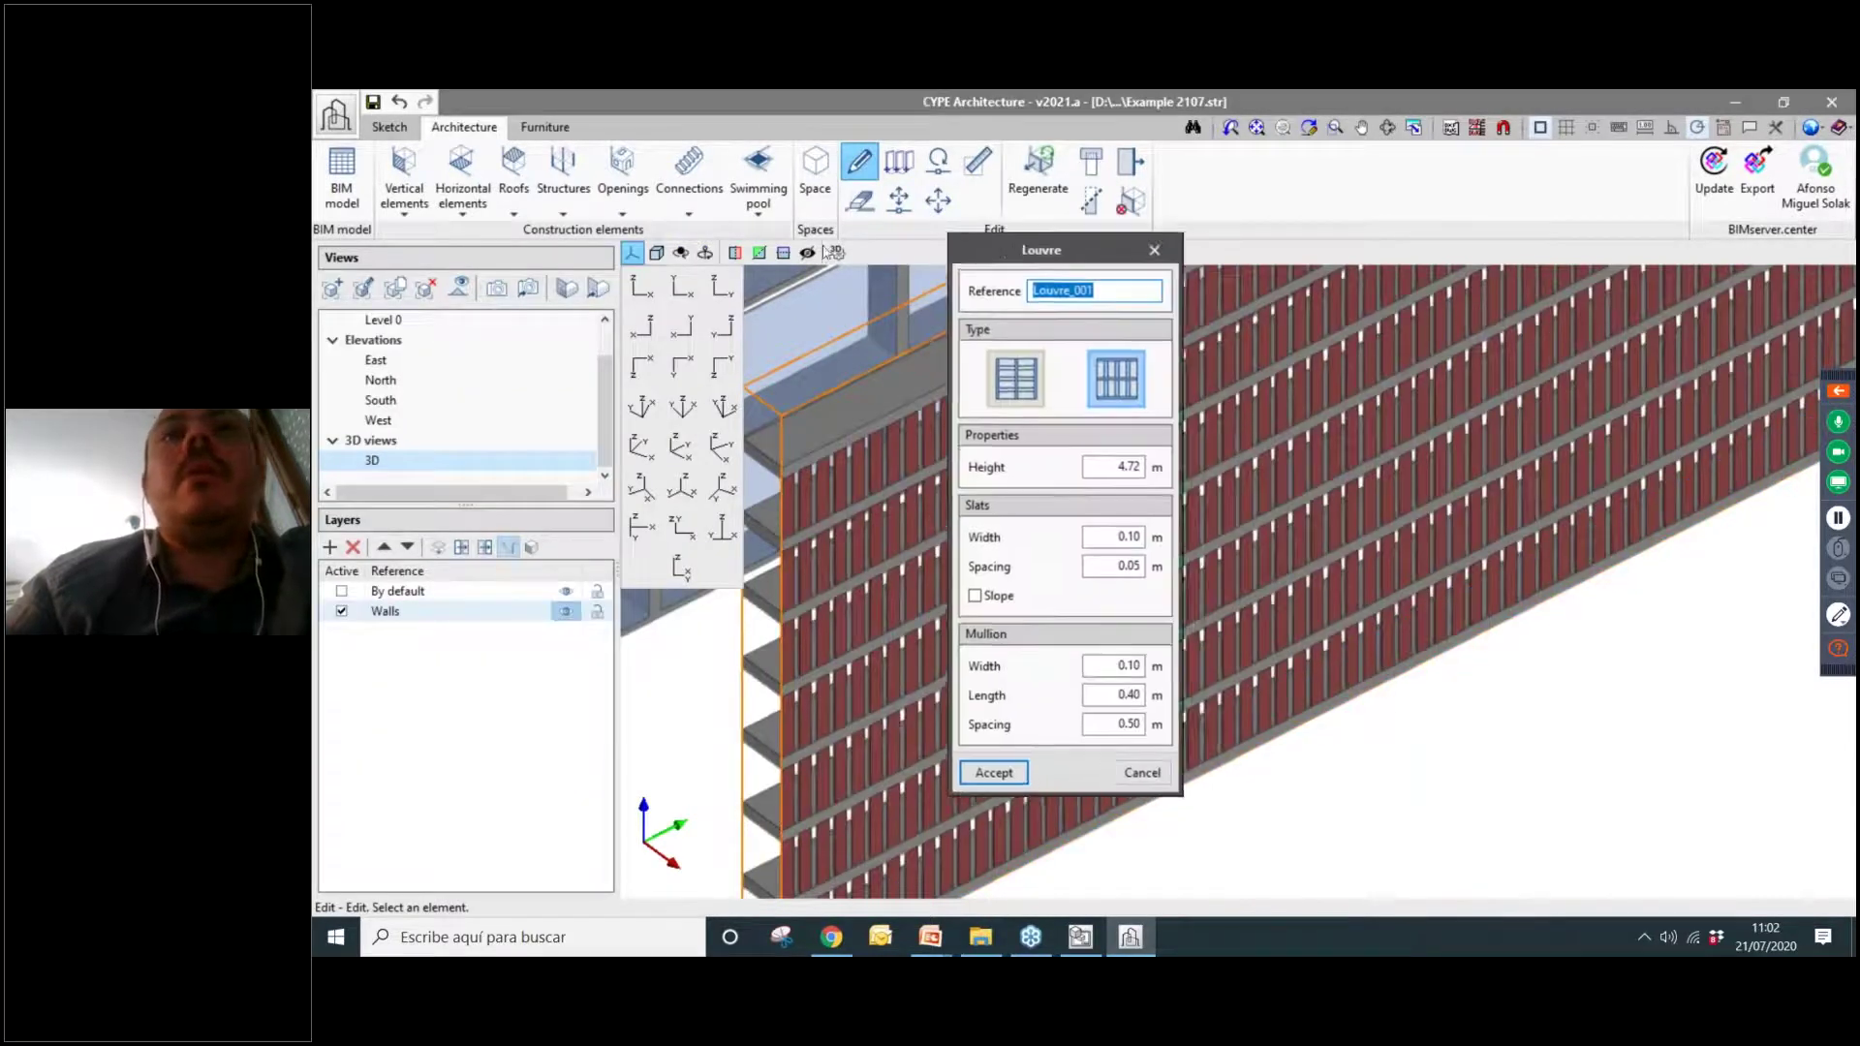
Enable the slope of the louvre's slats and set it to 30°.
left_click_drag(825, 251, 542, 238)
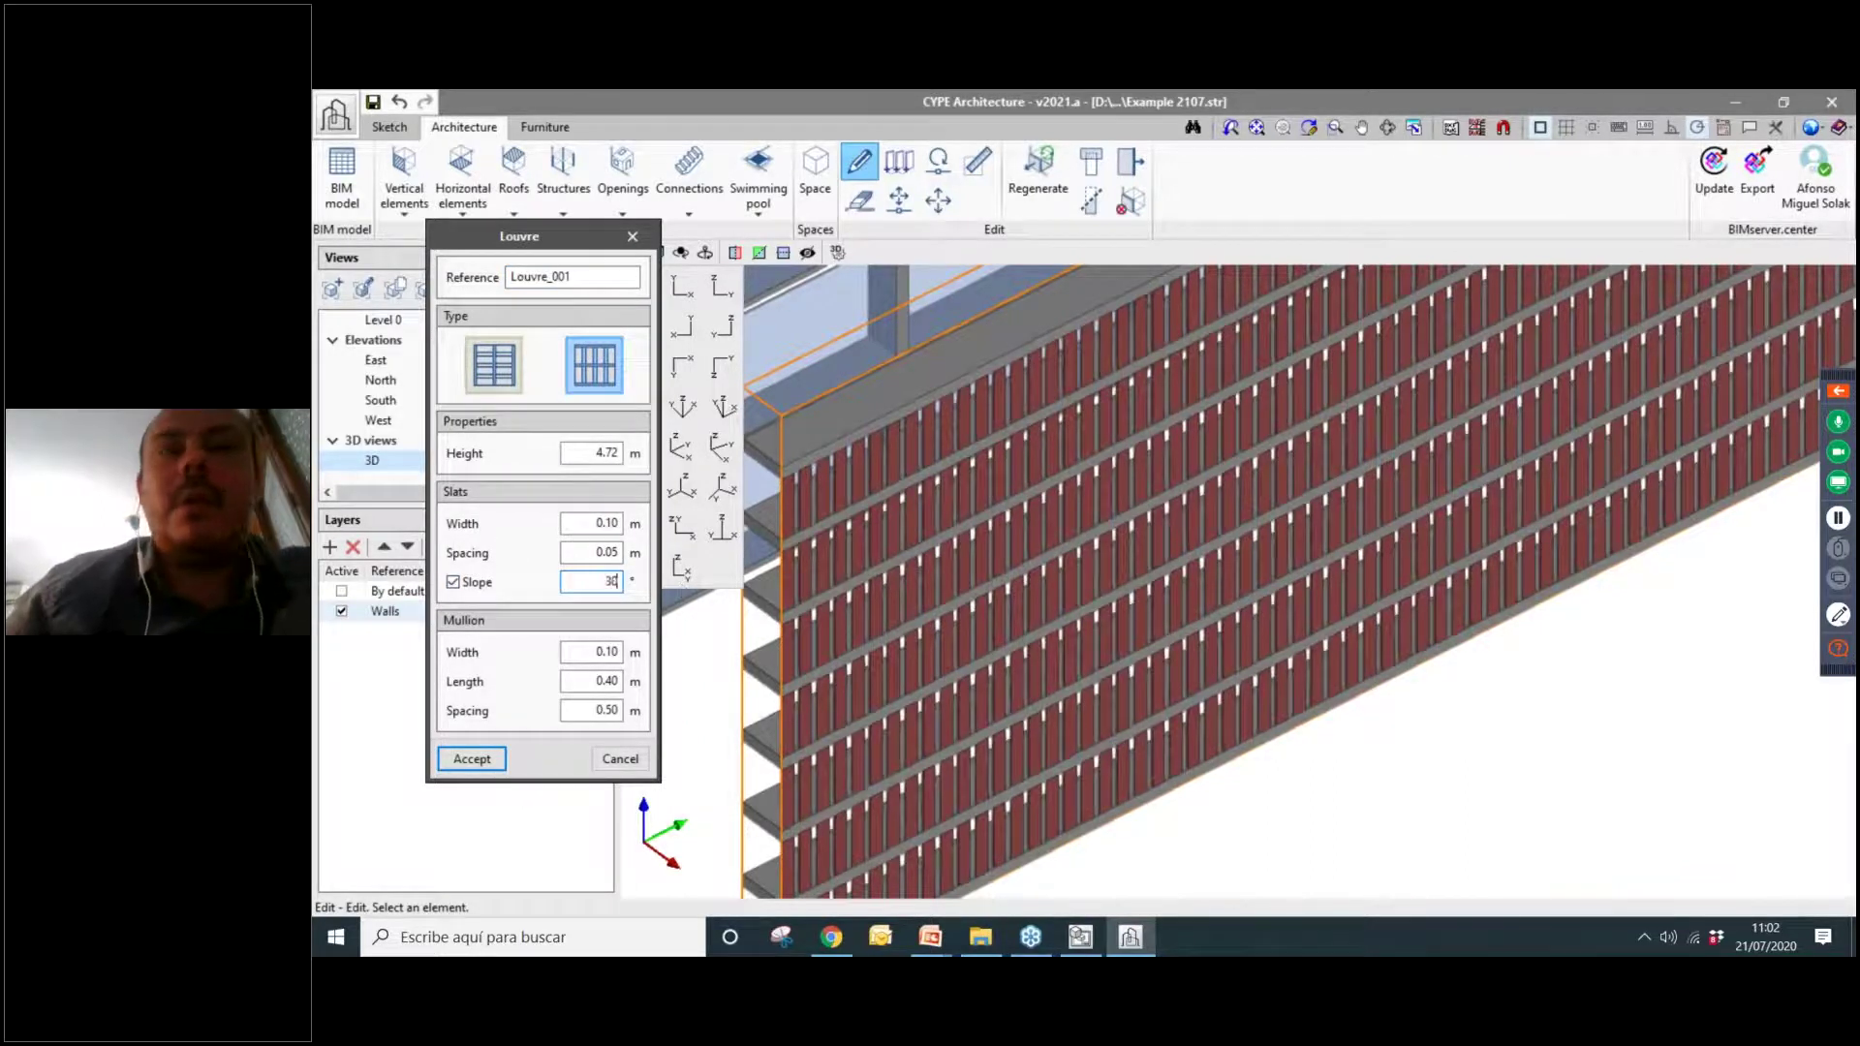
left_click(471, 759)
scroll(863, 523, "up", 10)
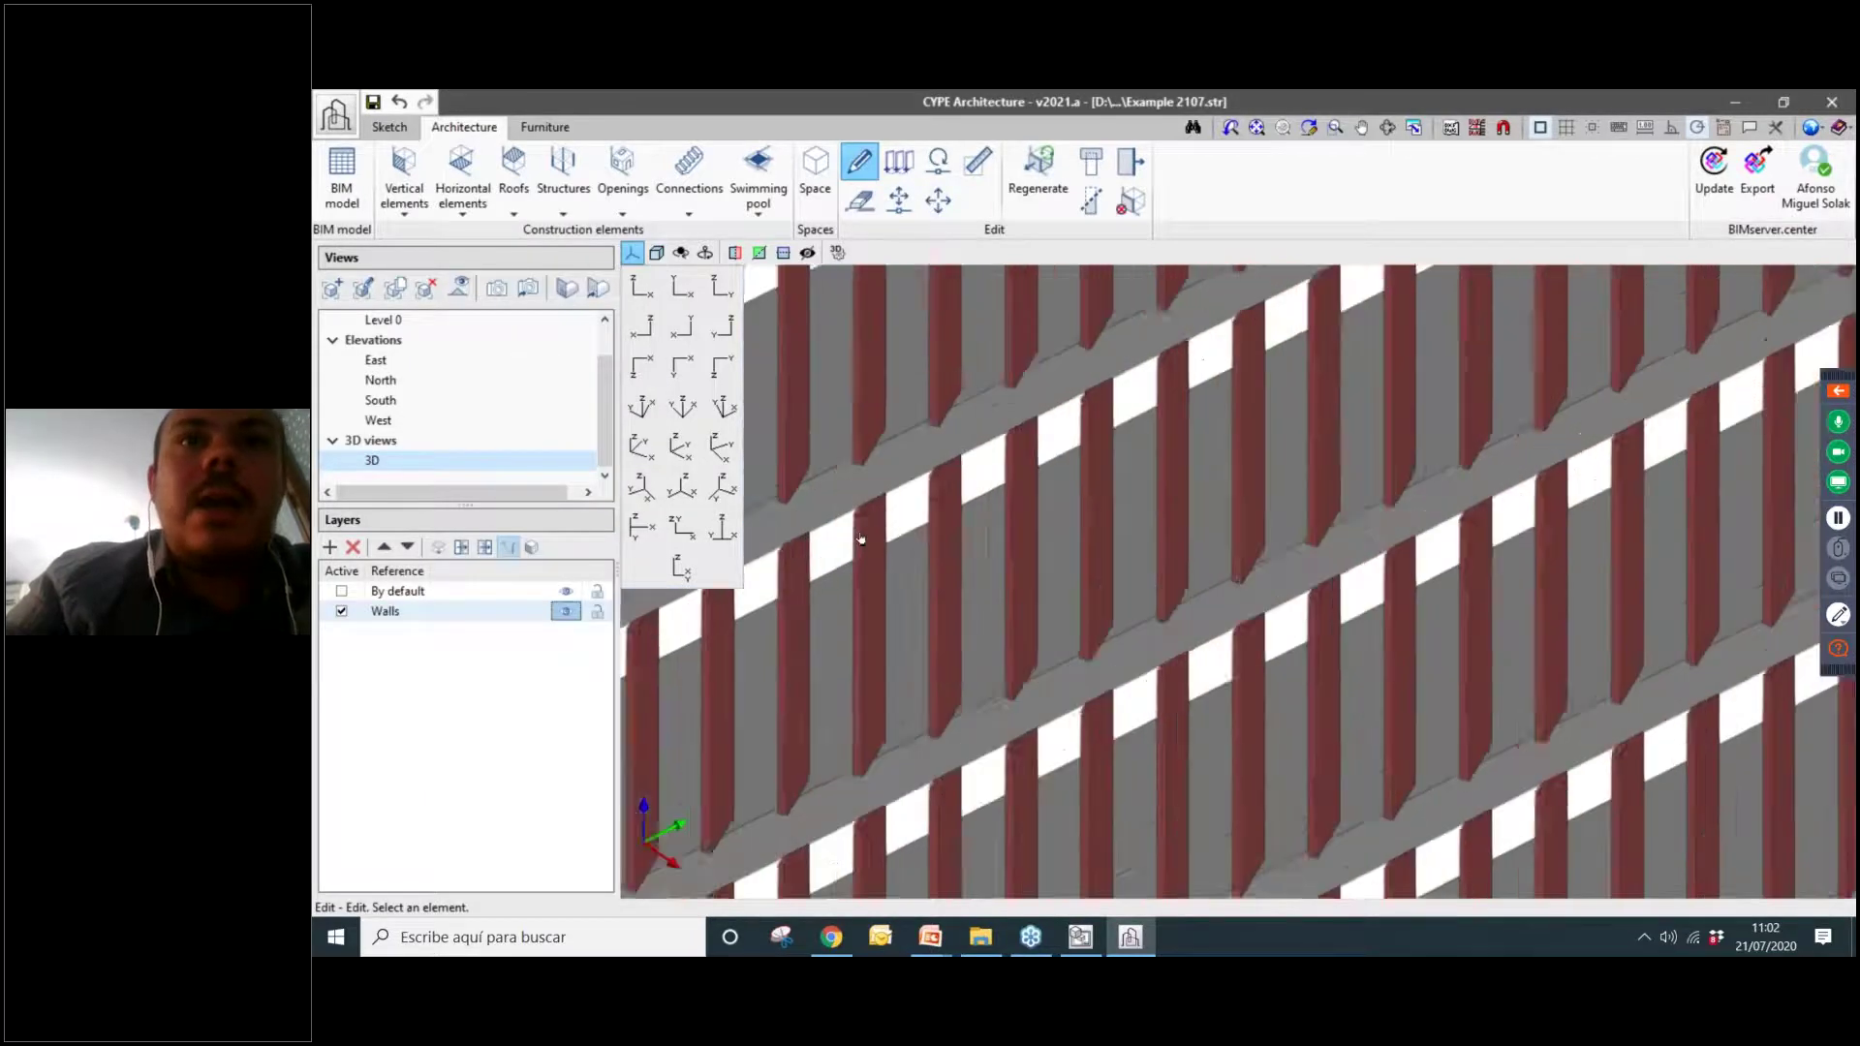
scroll(863, 522, "down", 10)
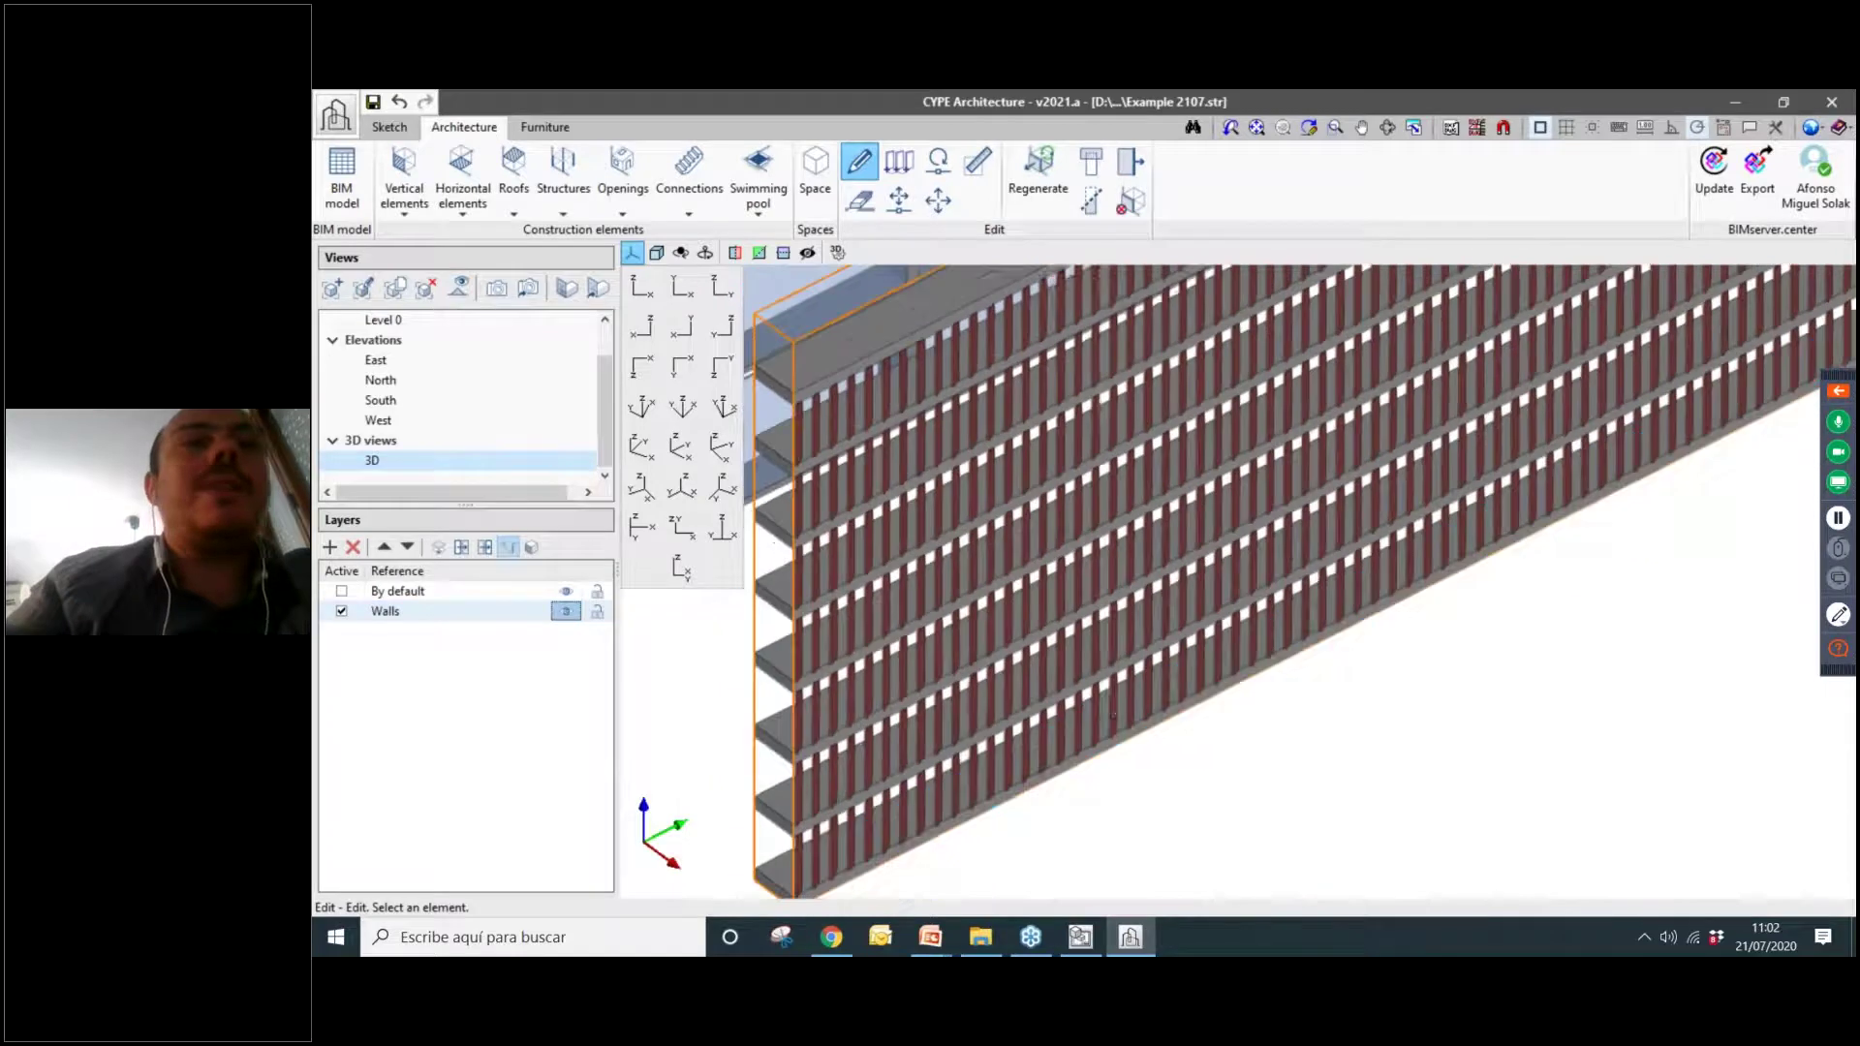
Reopen the louvre's properties and replace the slat spacing value.
left_click(1147, 301)
left_click_drag(1042, 252, 446, 272)
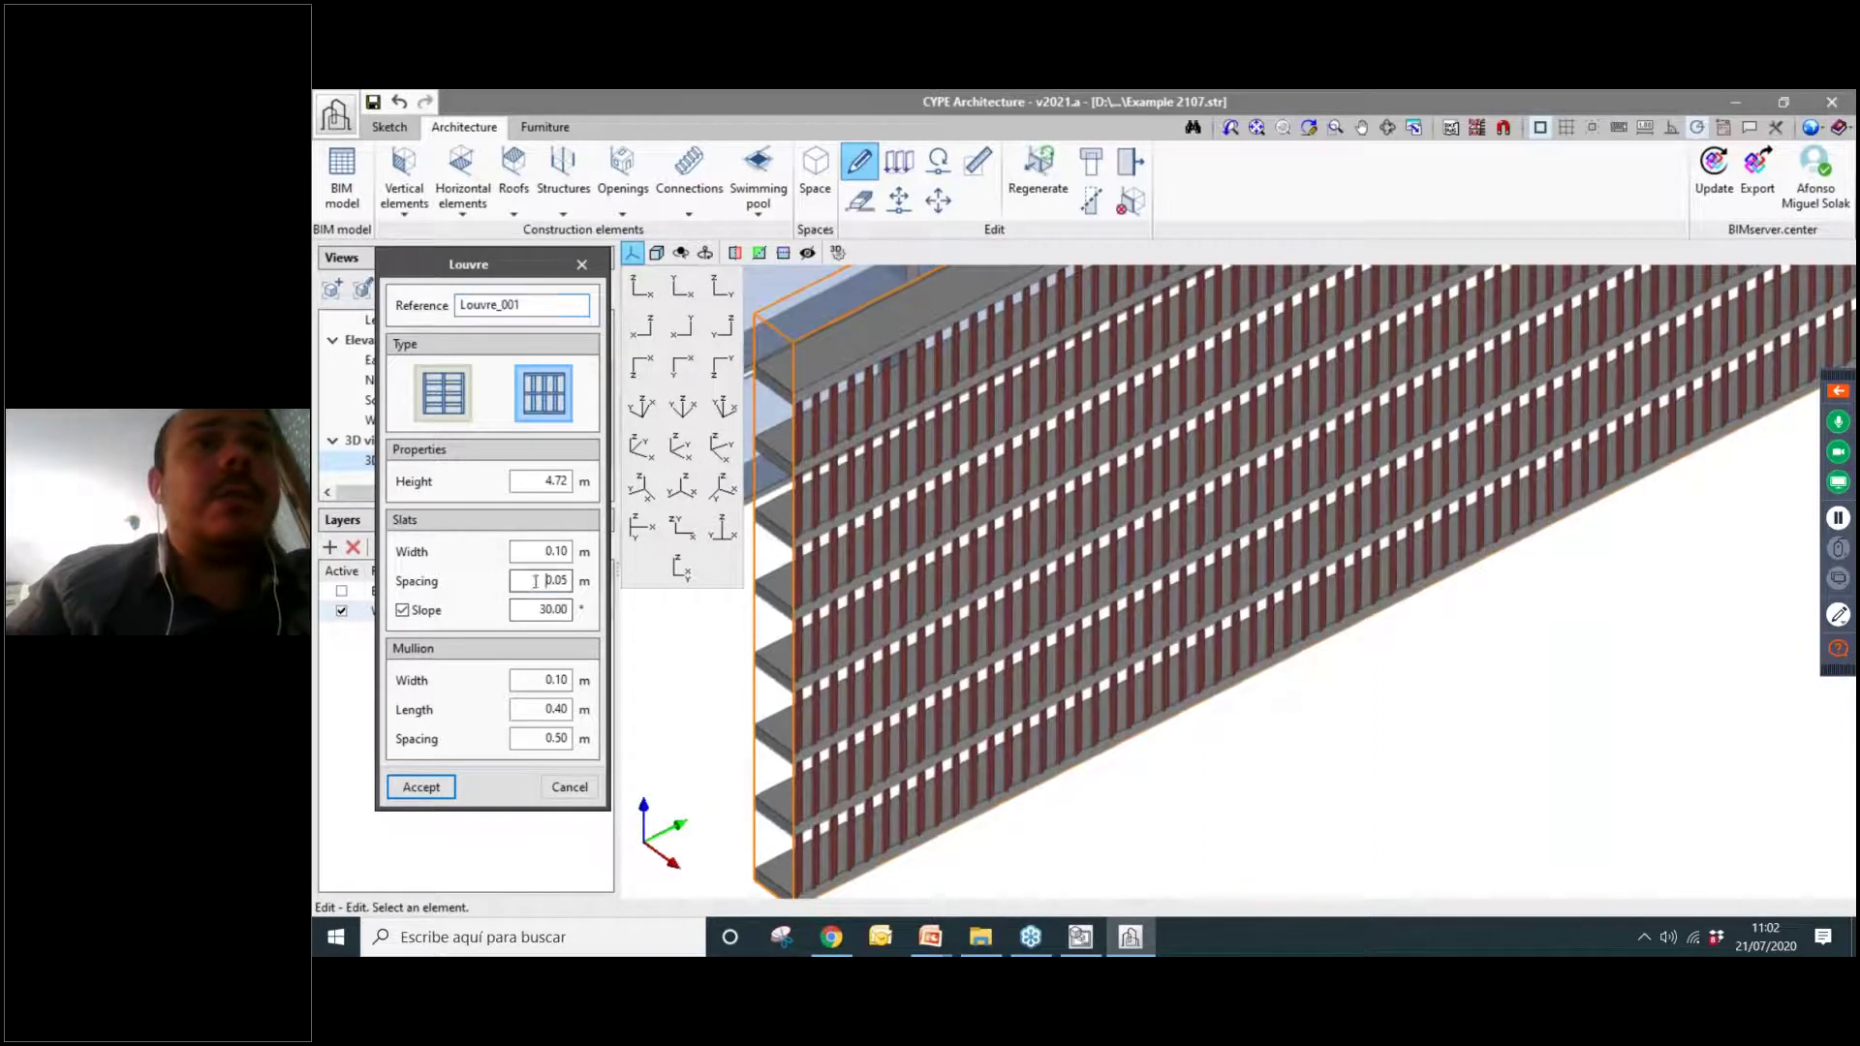
type("0")
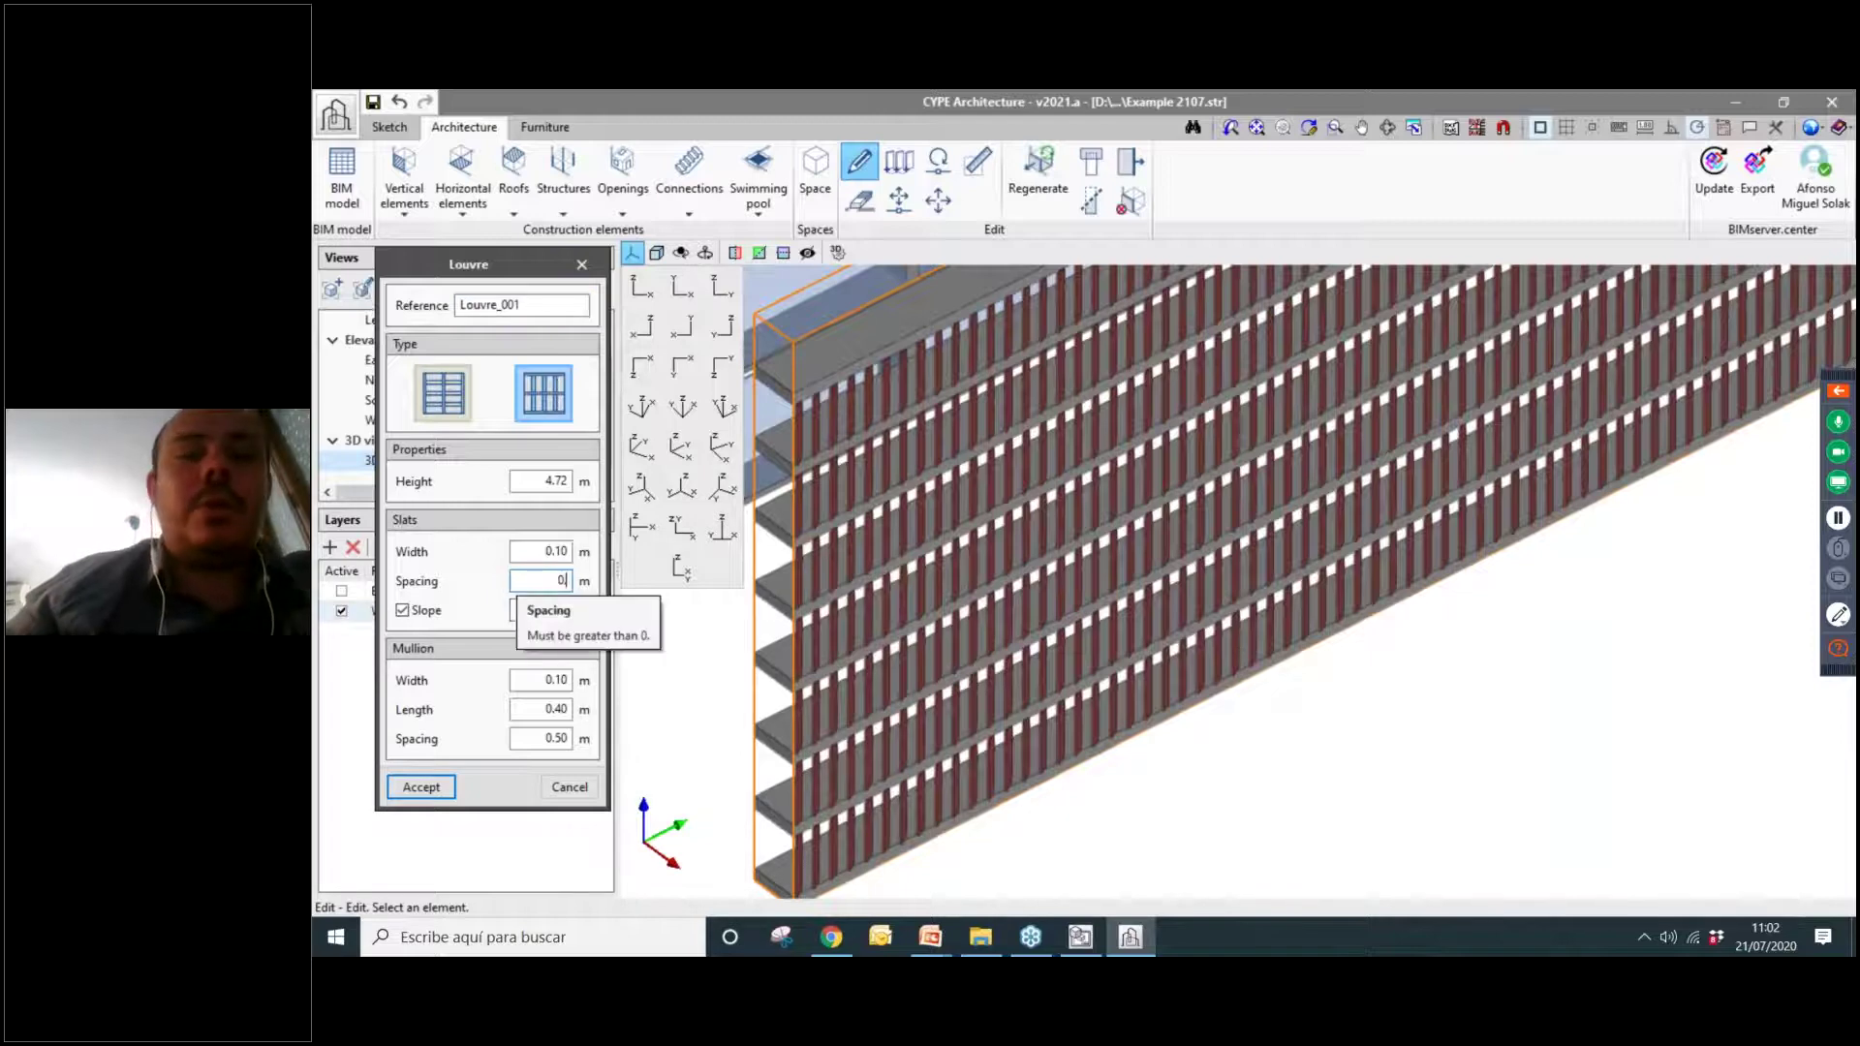
Apply the edited slat spacing to the louvre.
key("Tab")
left_click(432, 788)
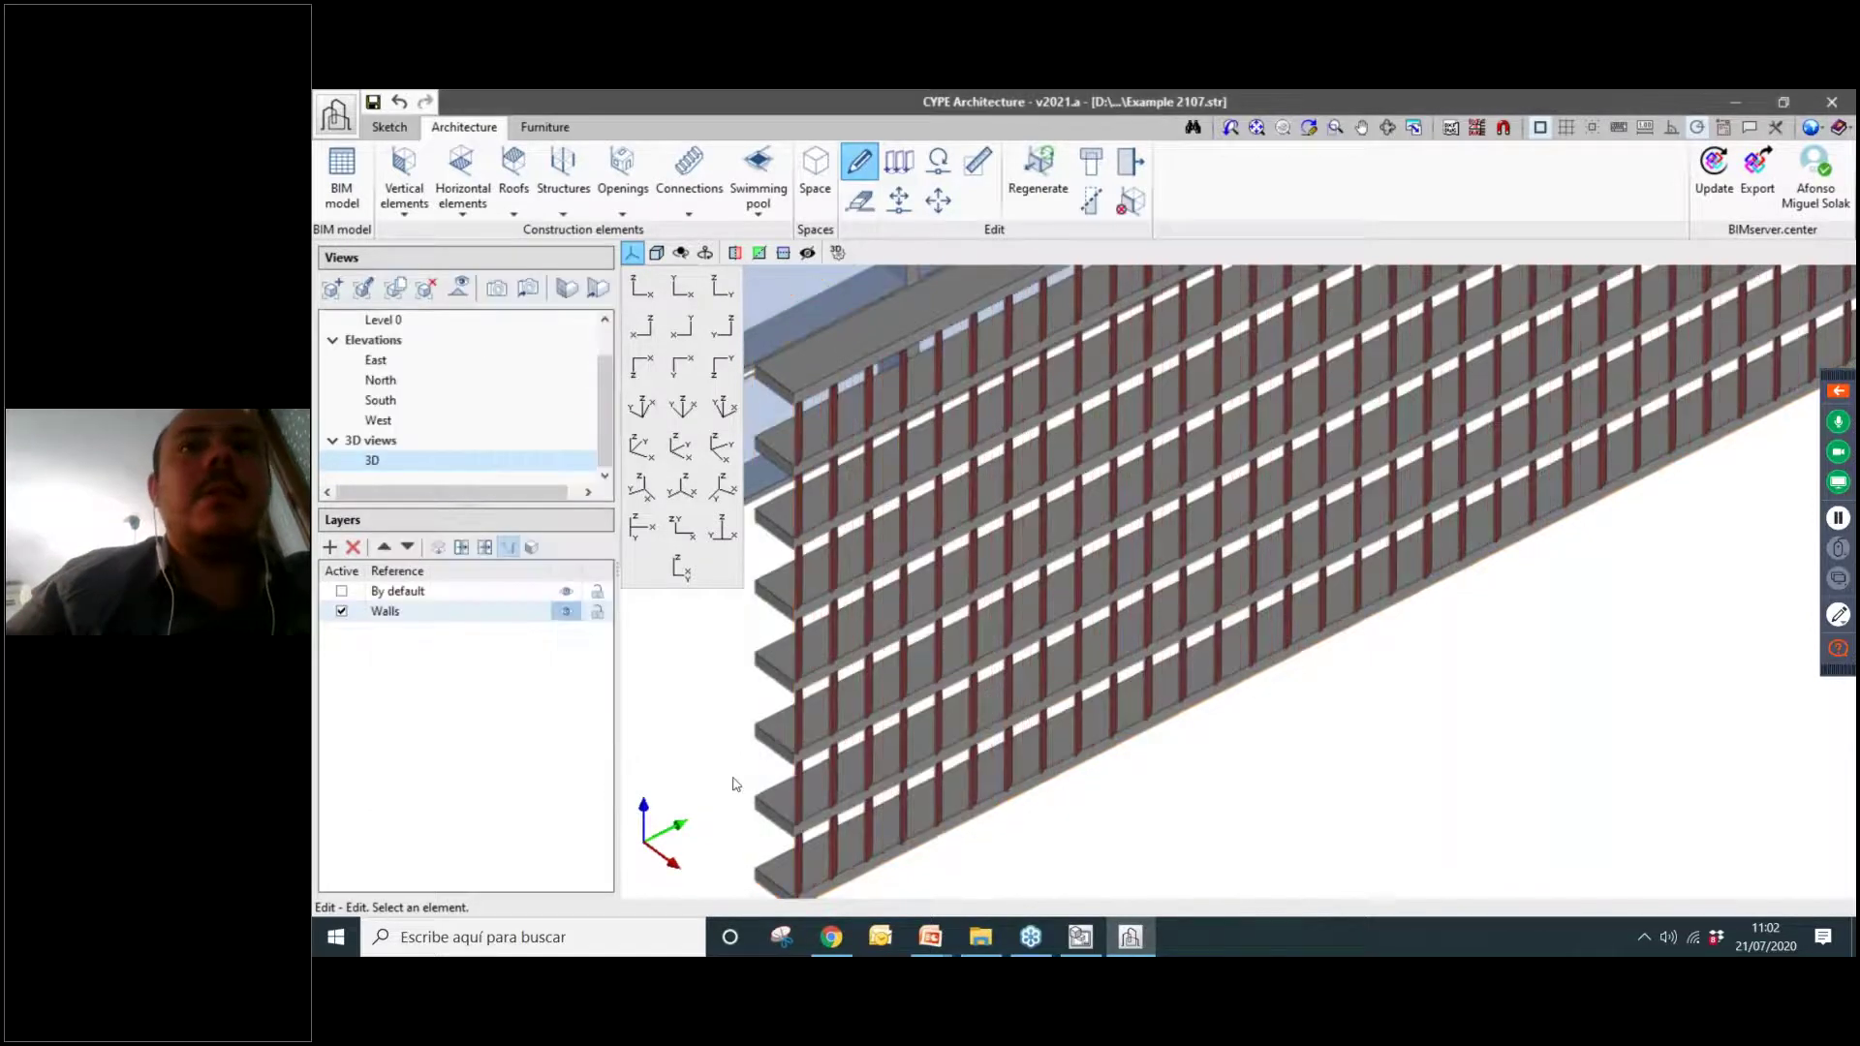
scroll(1066, 766, "down", 3)
middle_click_drag(1081, 780, 1158, 751, "shift")
scroll(1158, 751, "down", 3)
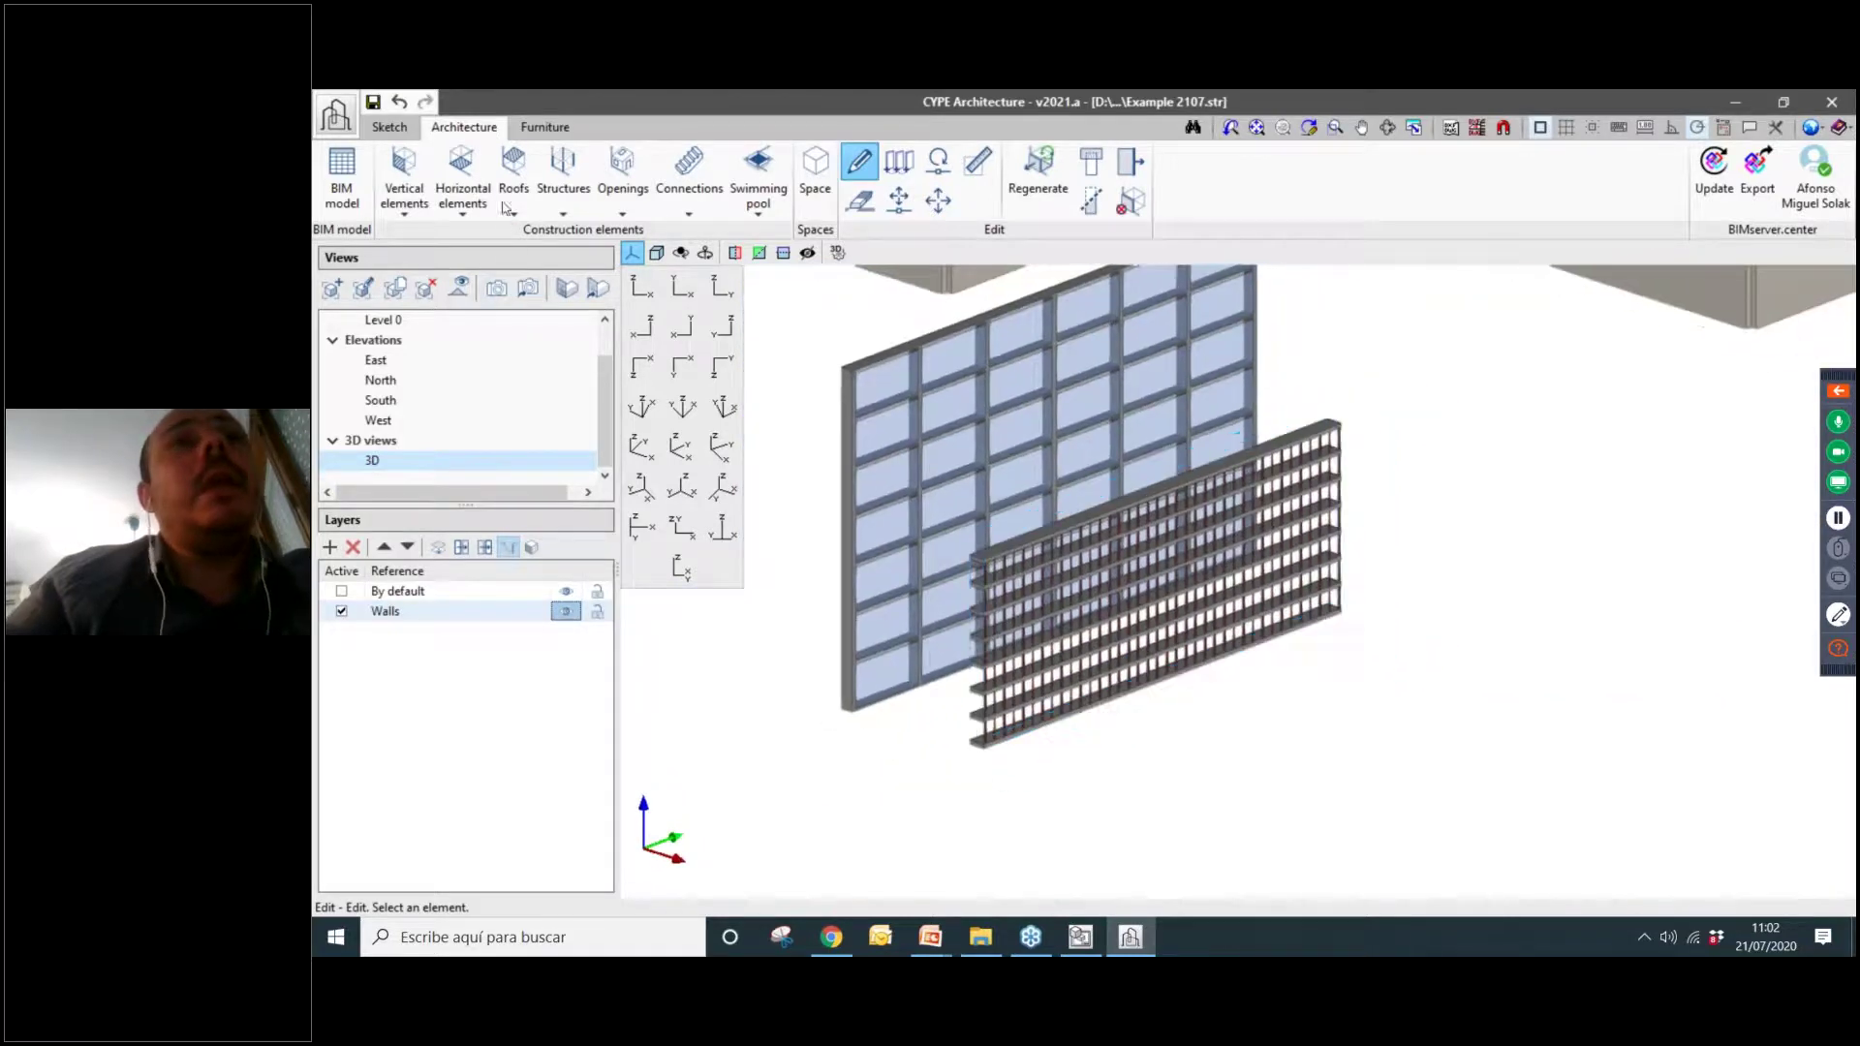
Draw a seven-segment zigzag railing, 1.10 m high, on the ground in front of the louvre.
left_click(511, 198)
left_click(463, 185)
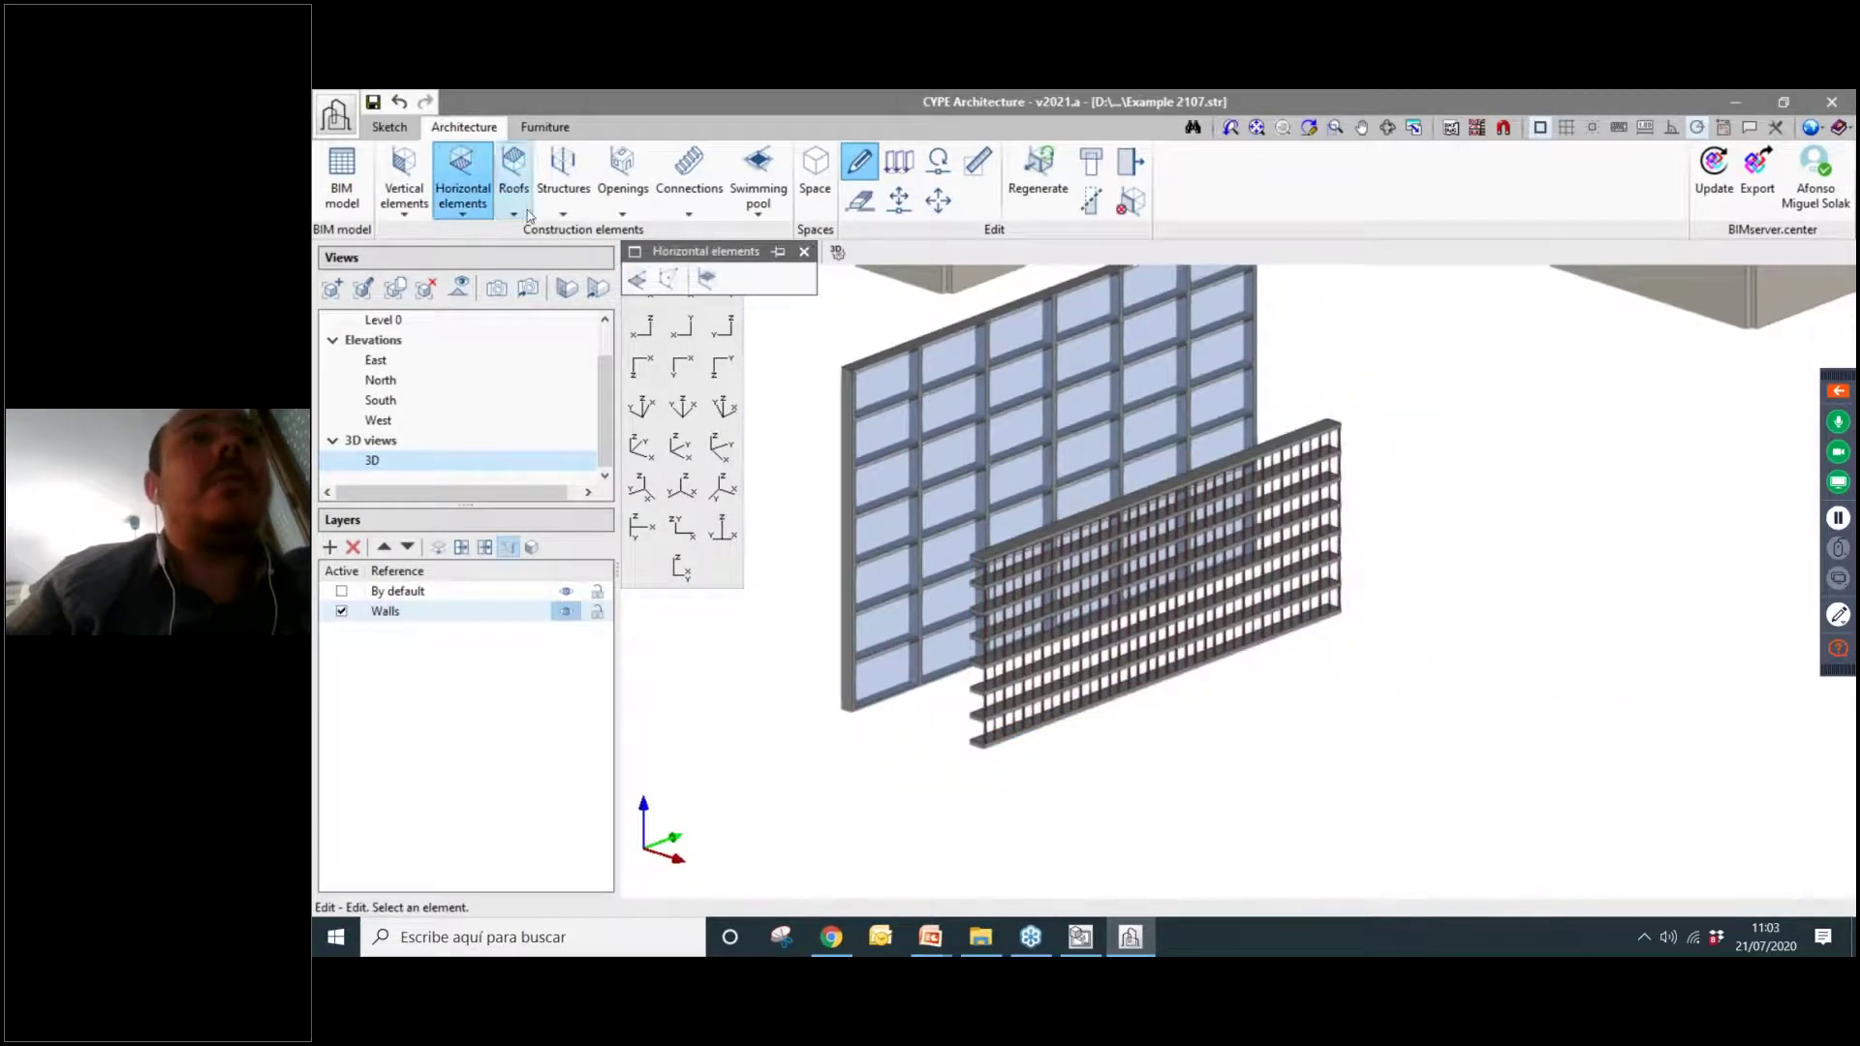
left_click(407, 194)
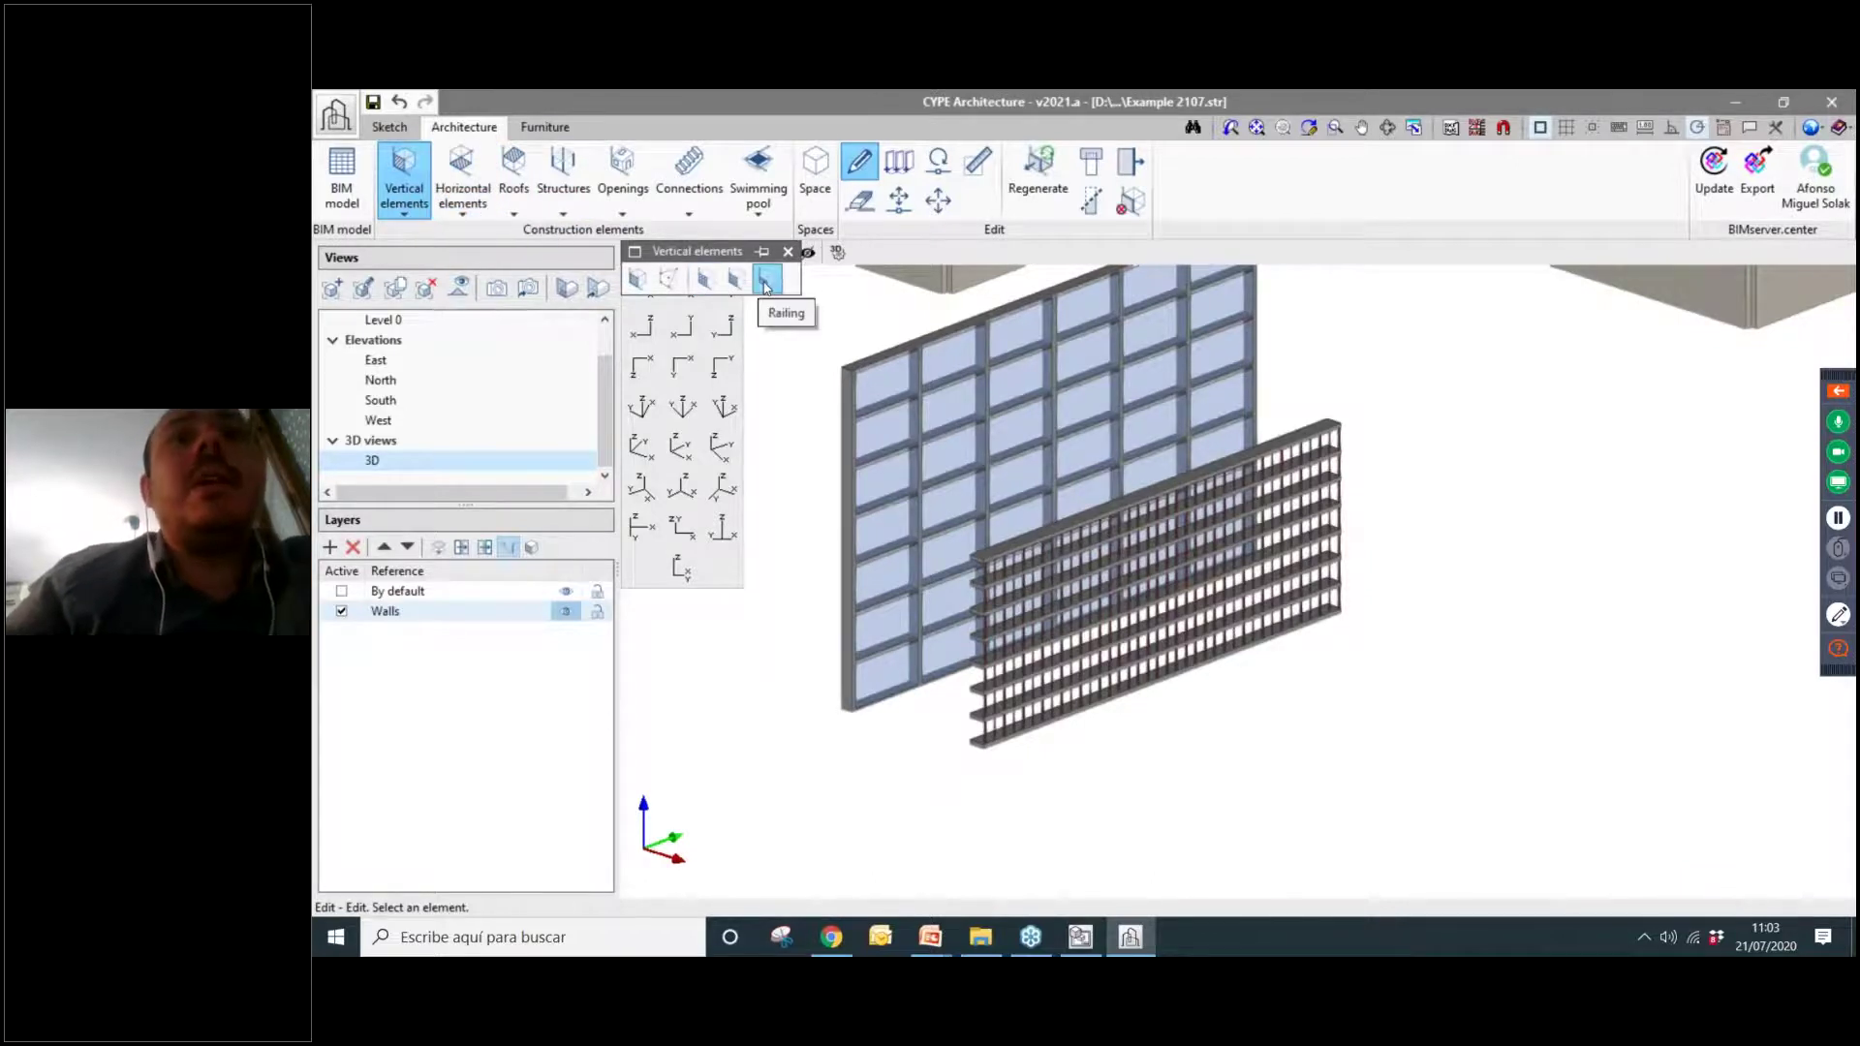
middle_click_drag(1083, 705, 1027, 623)
left_click(993, 700)
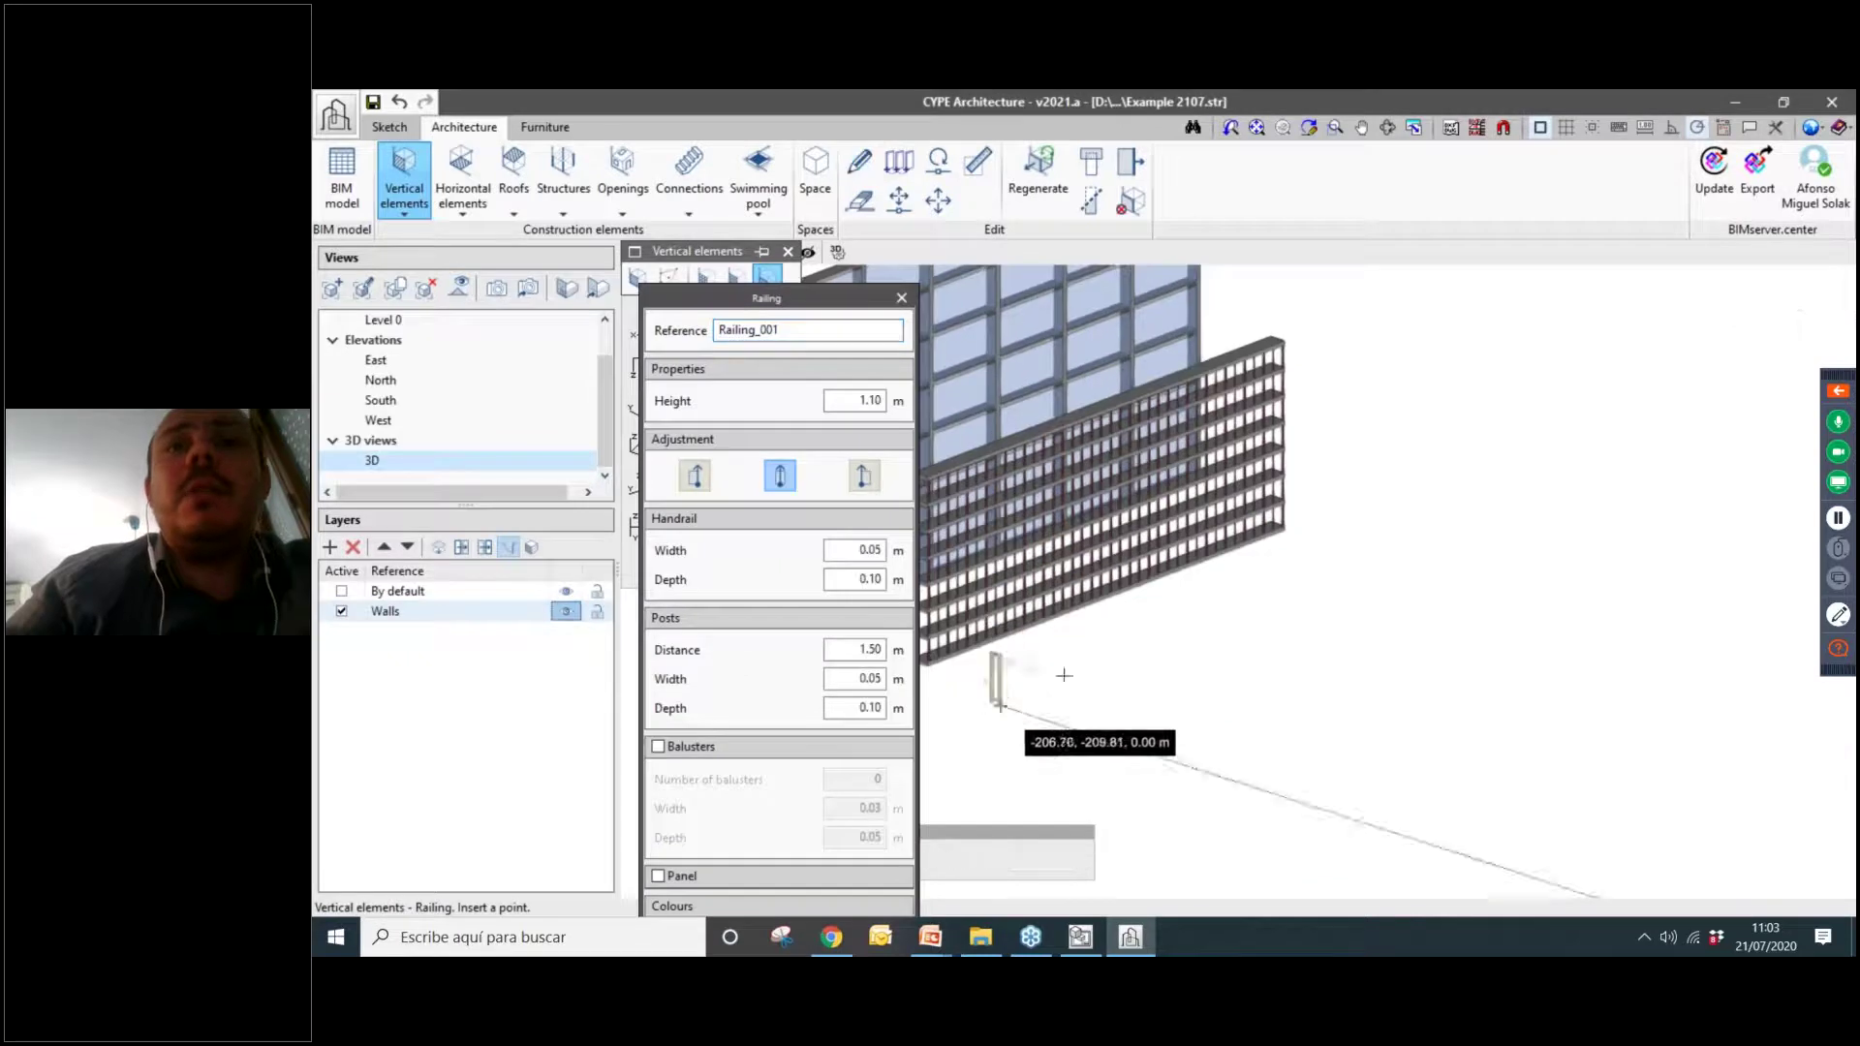
left_click(1359, 518)
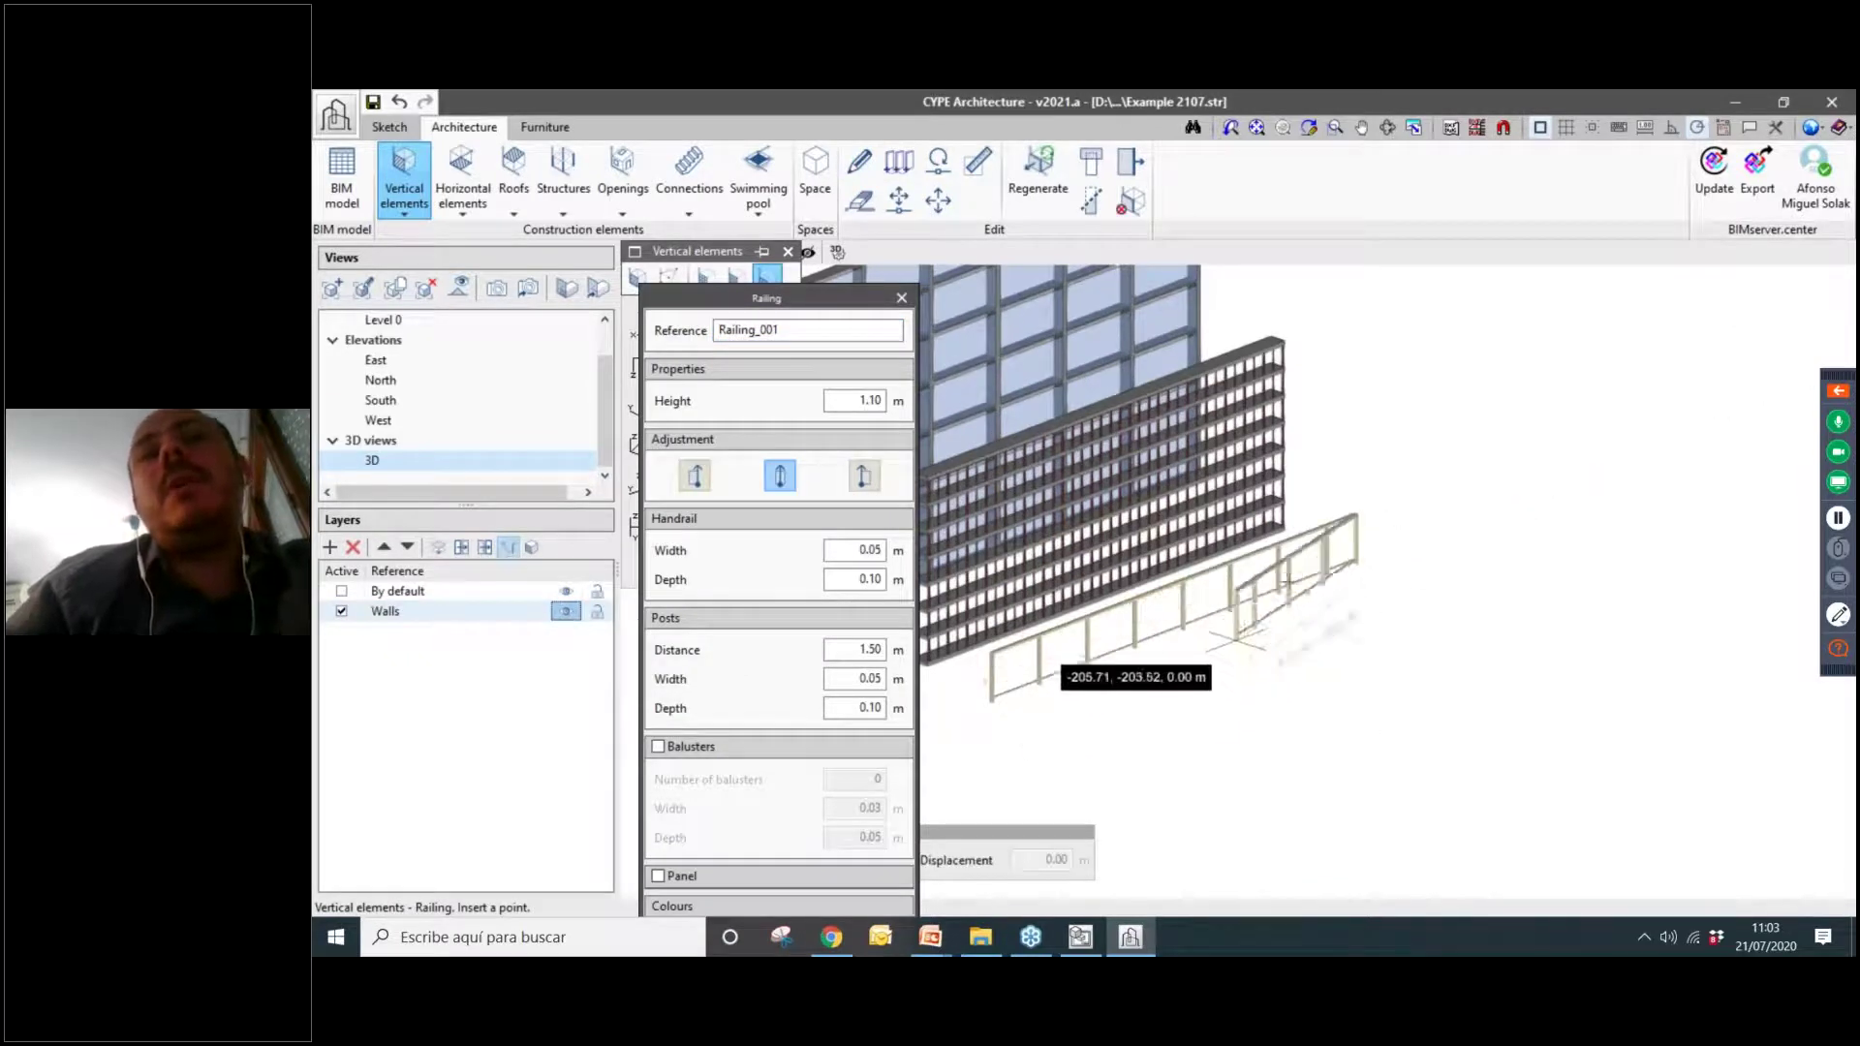
left_click(1450, 562)
left_click(1274, 678)
left_click(1597, 630)
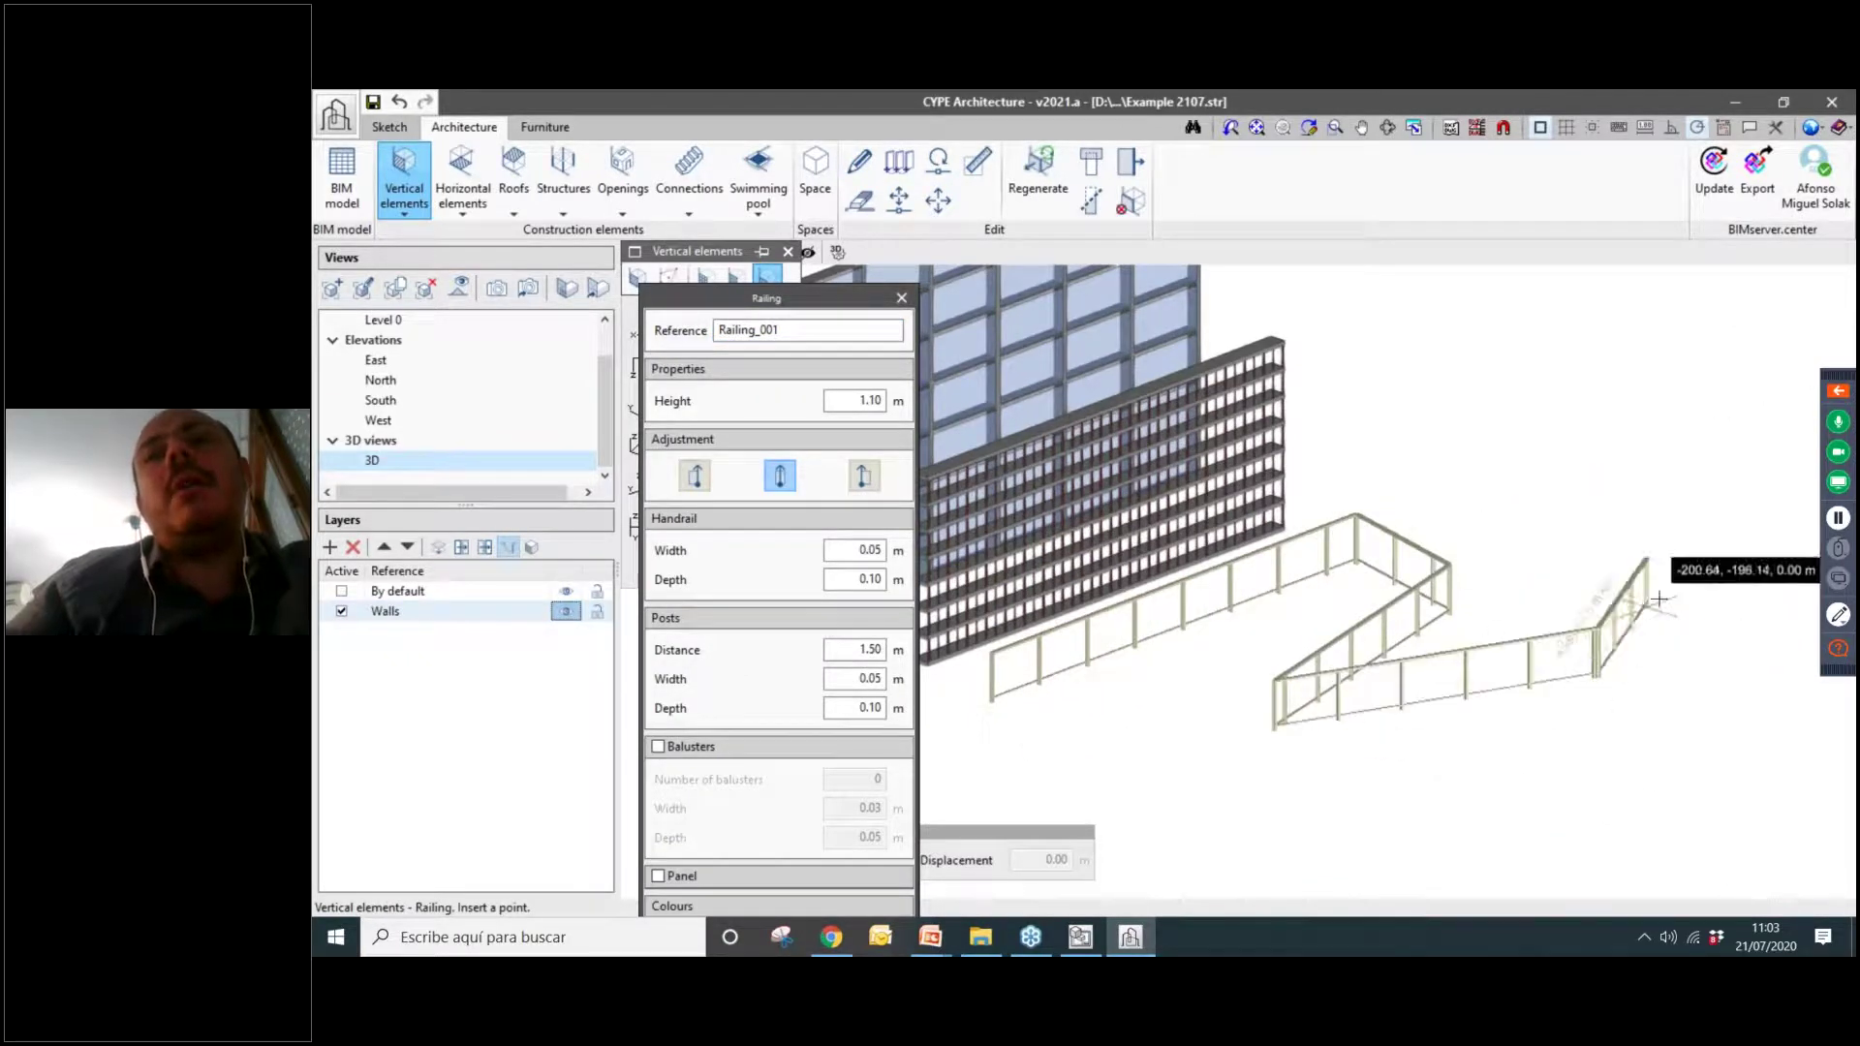
left_click(1676, 489)
left_click(1495, 433)
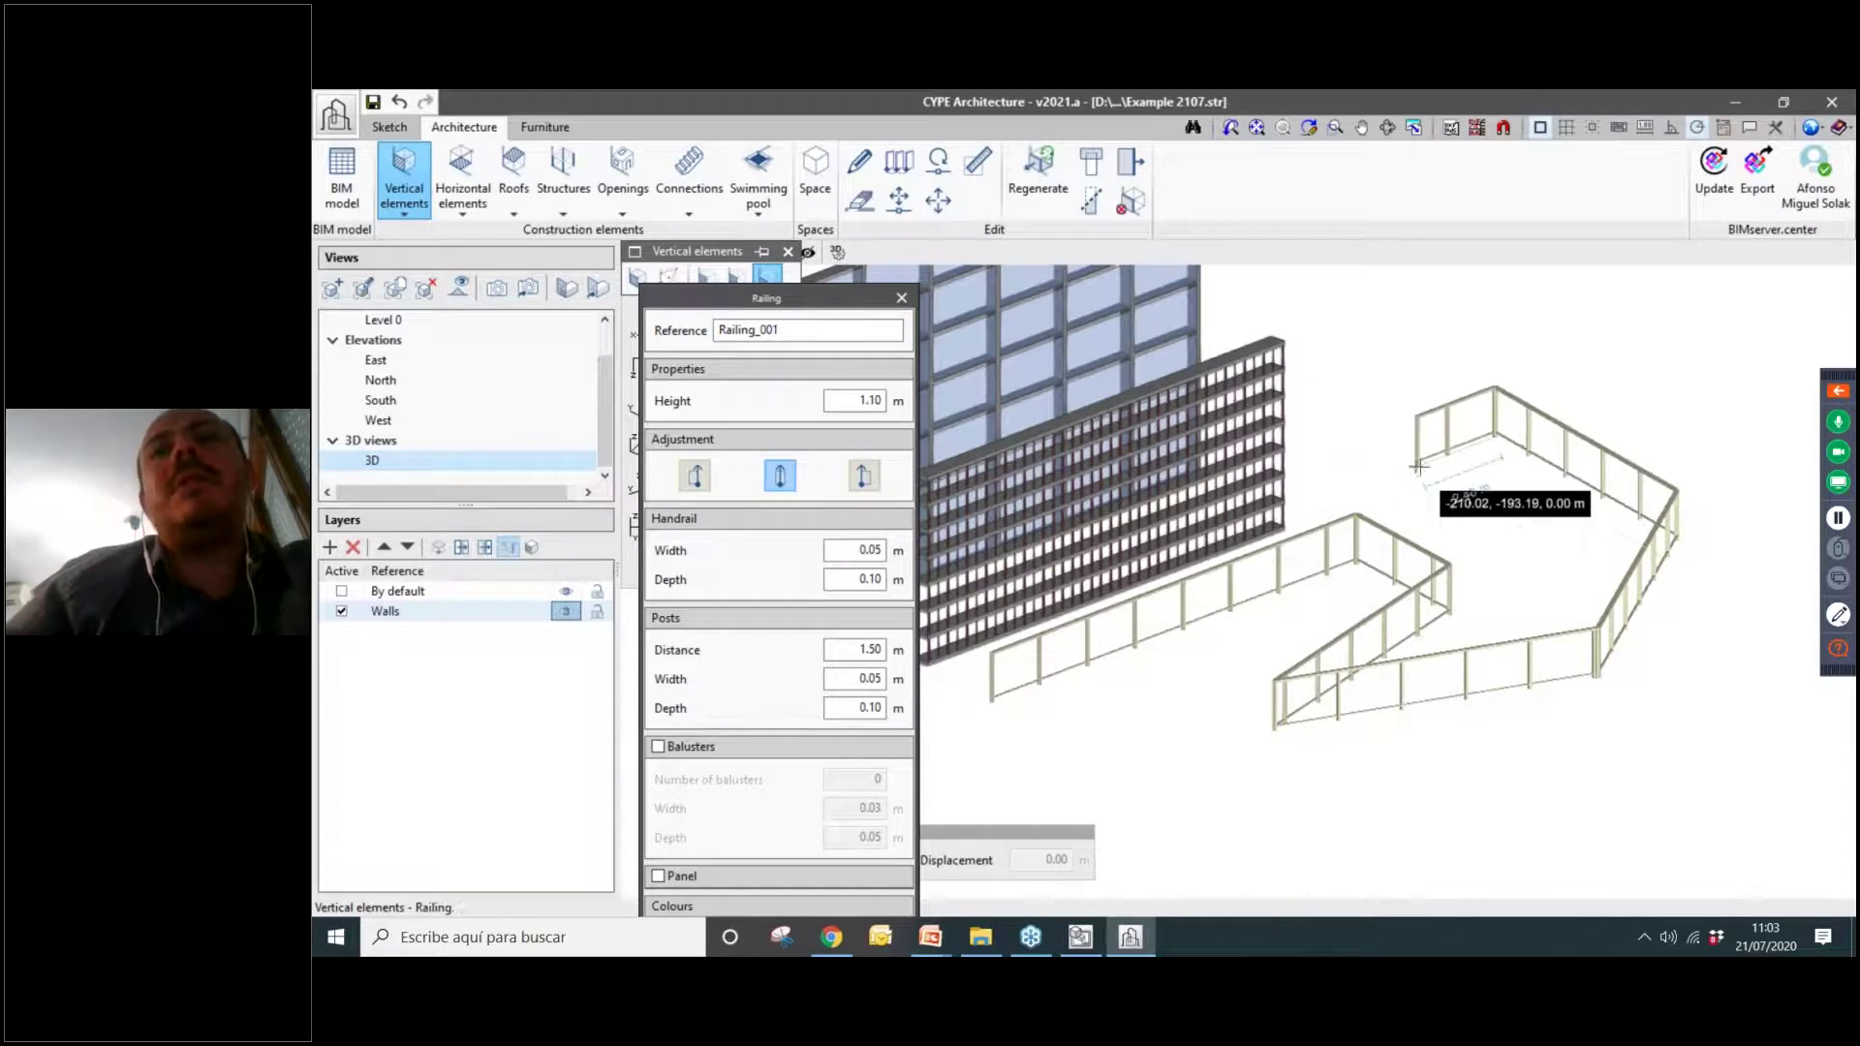
double_click(1416, 465)
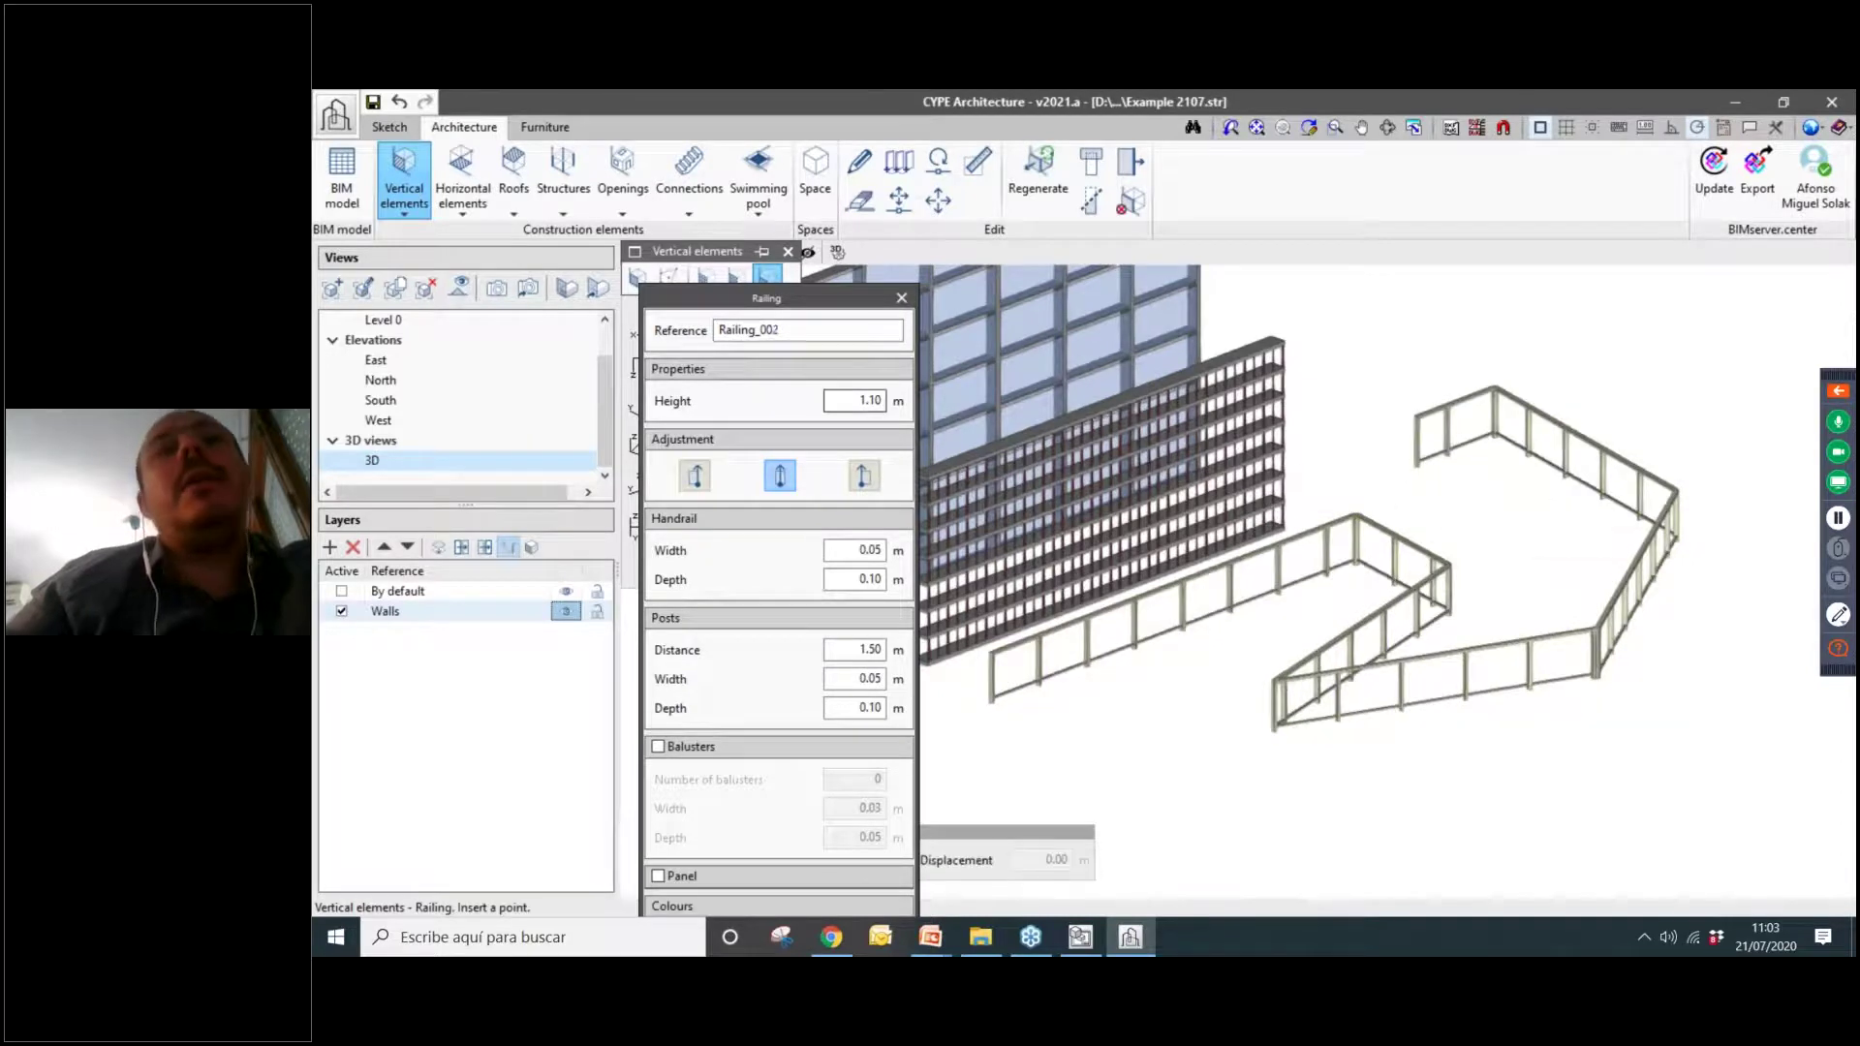
Set the height of the zigzag railing to 0.90 m.
left_click(859, 163)
left_click(1250, 557)
left_click_drag(1116, 132, 705, 137)
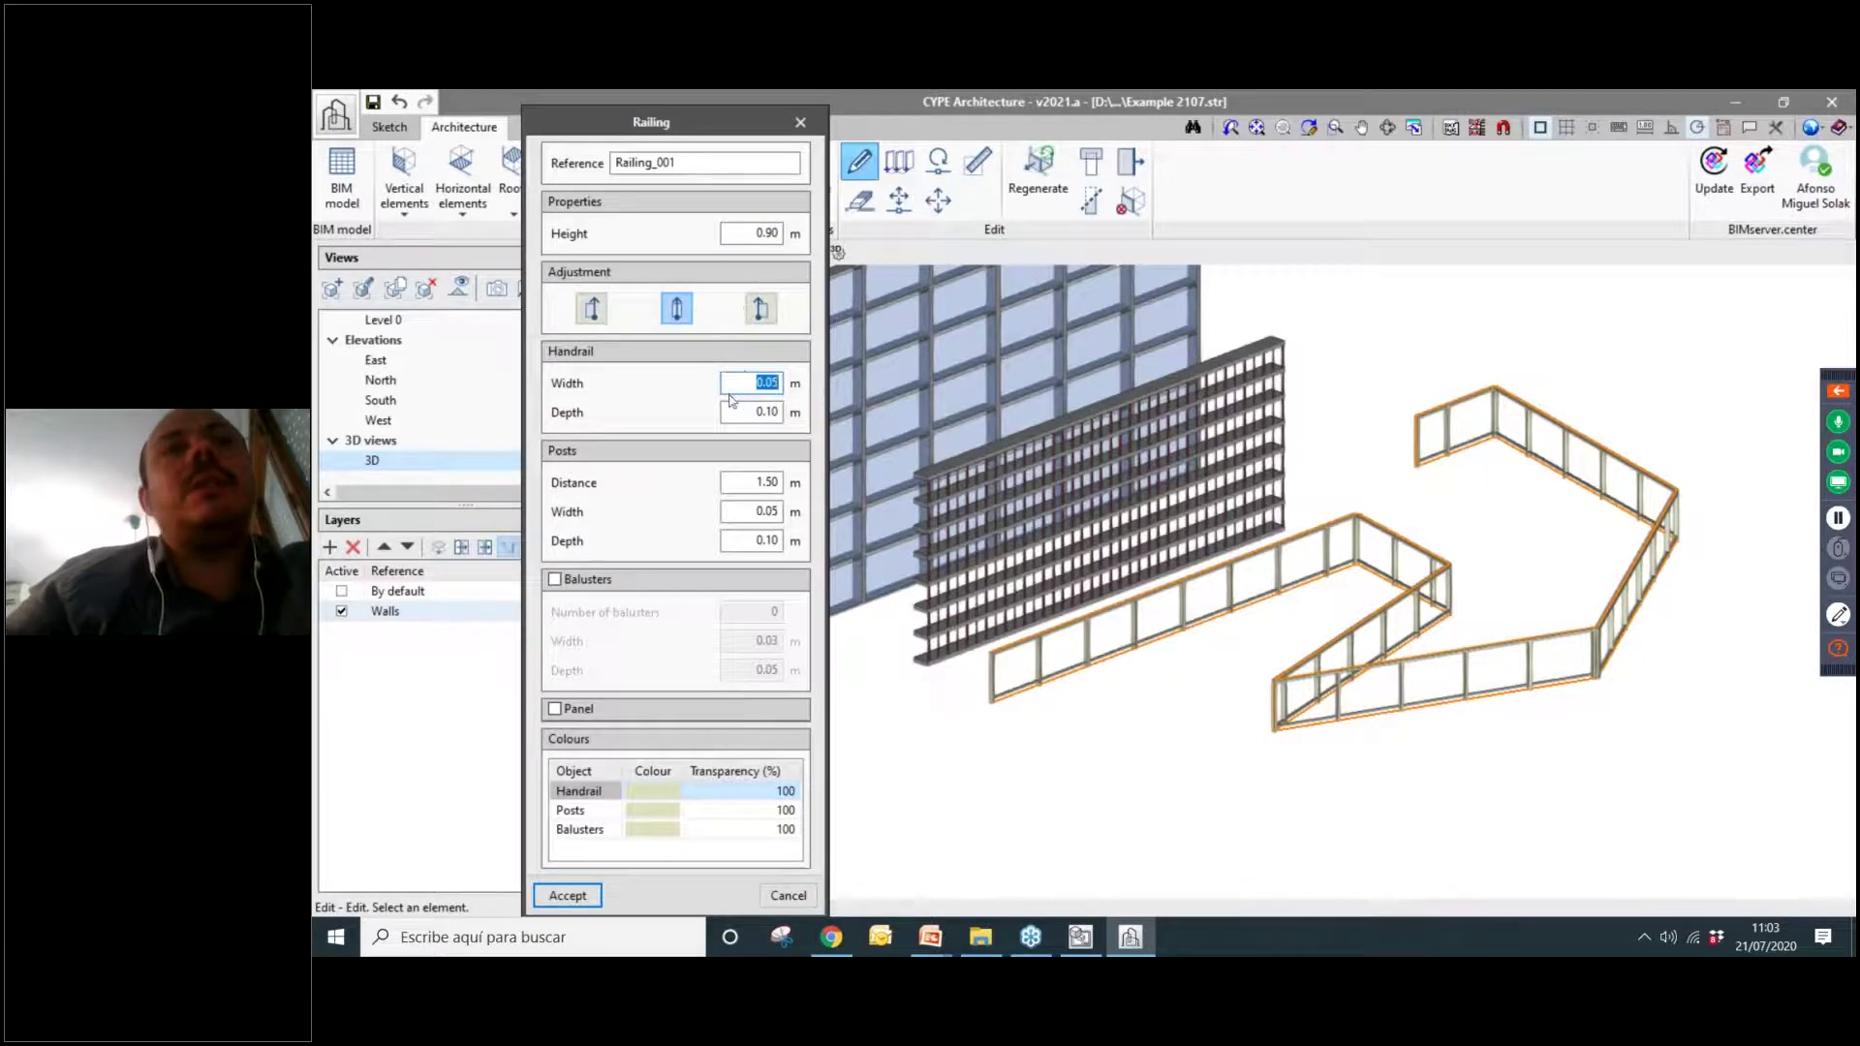
left_click(568, 895)
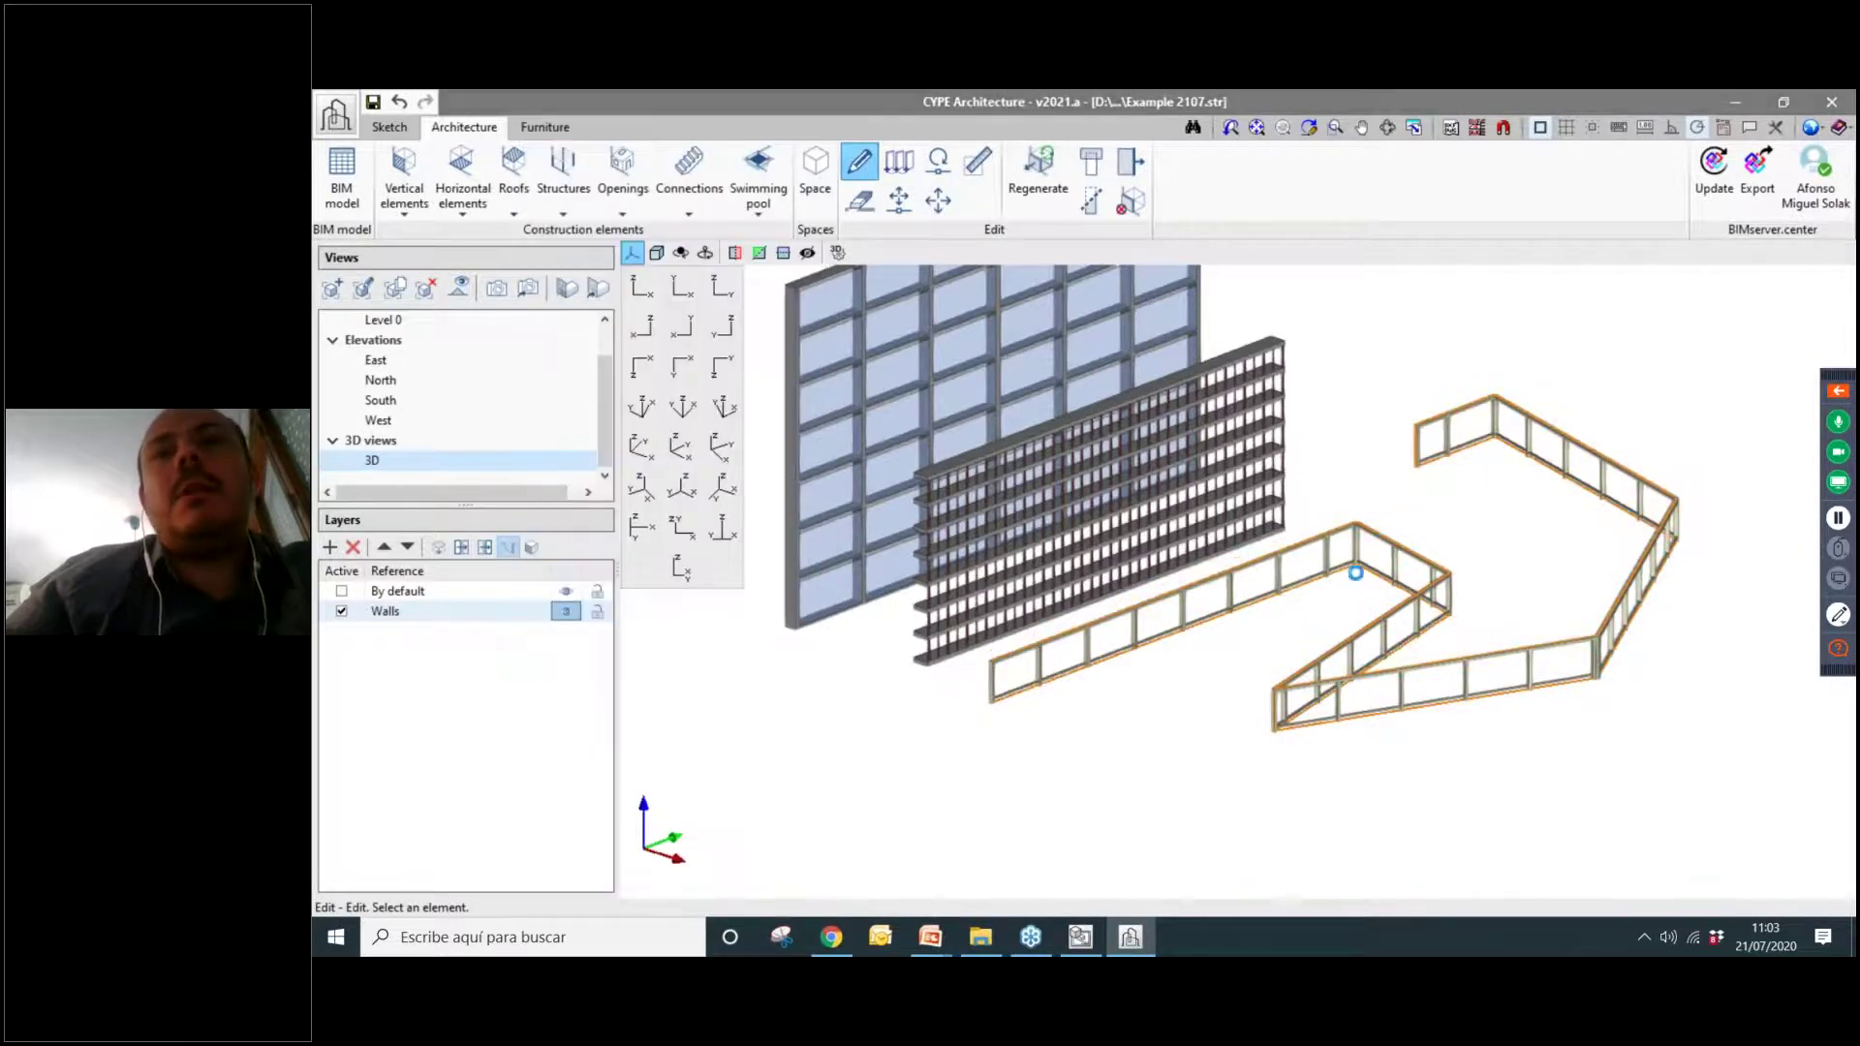
Add balusters to the railing, with 3 as their number, and enable its panel.
left_click(1349, 552)
left_click_drag(950, 136, 479, 134)
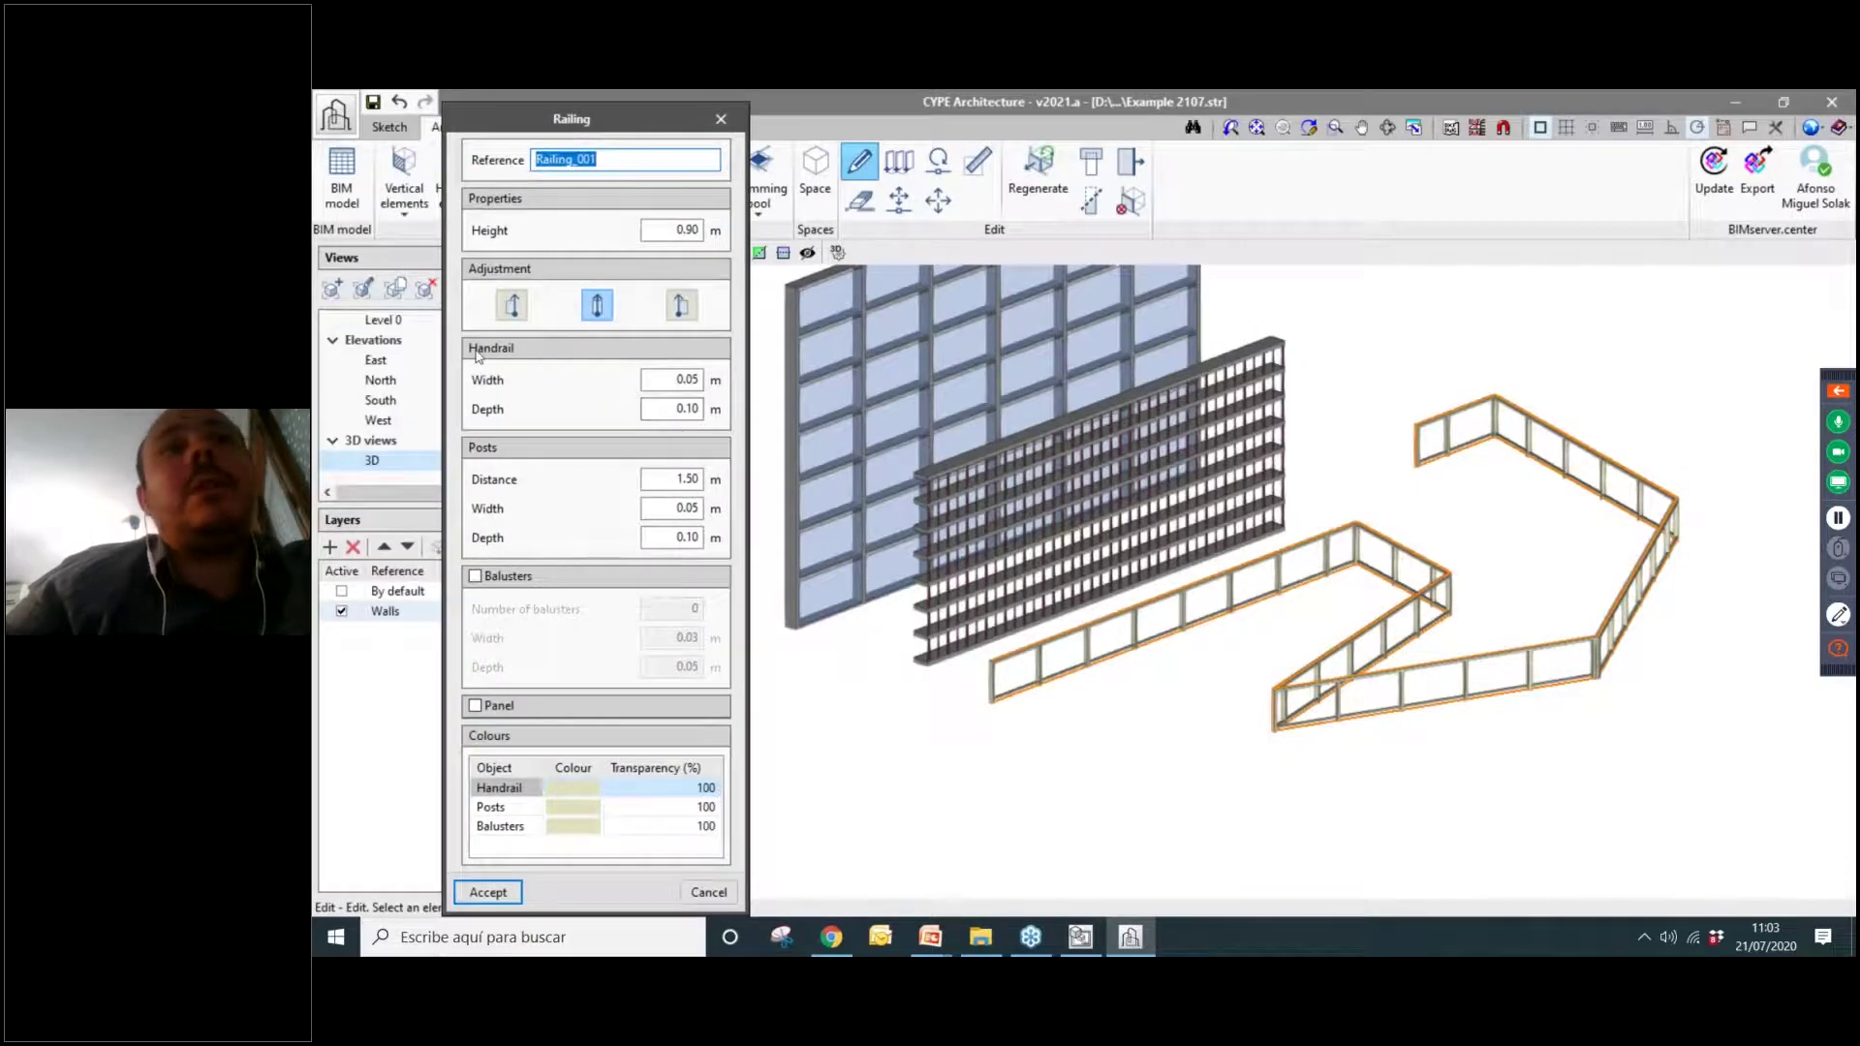
double_click(650, 412)
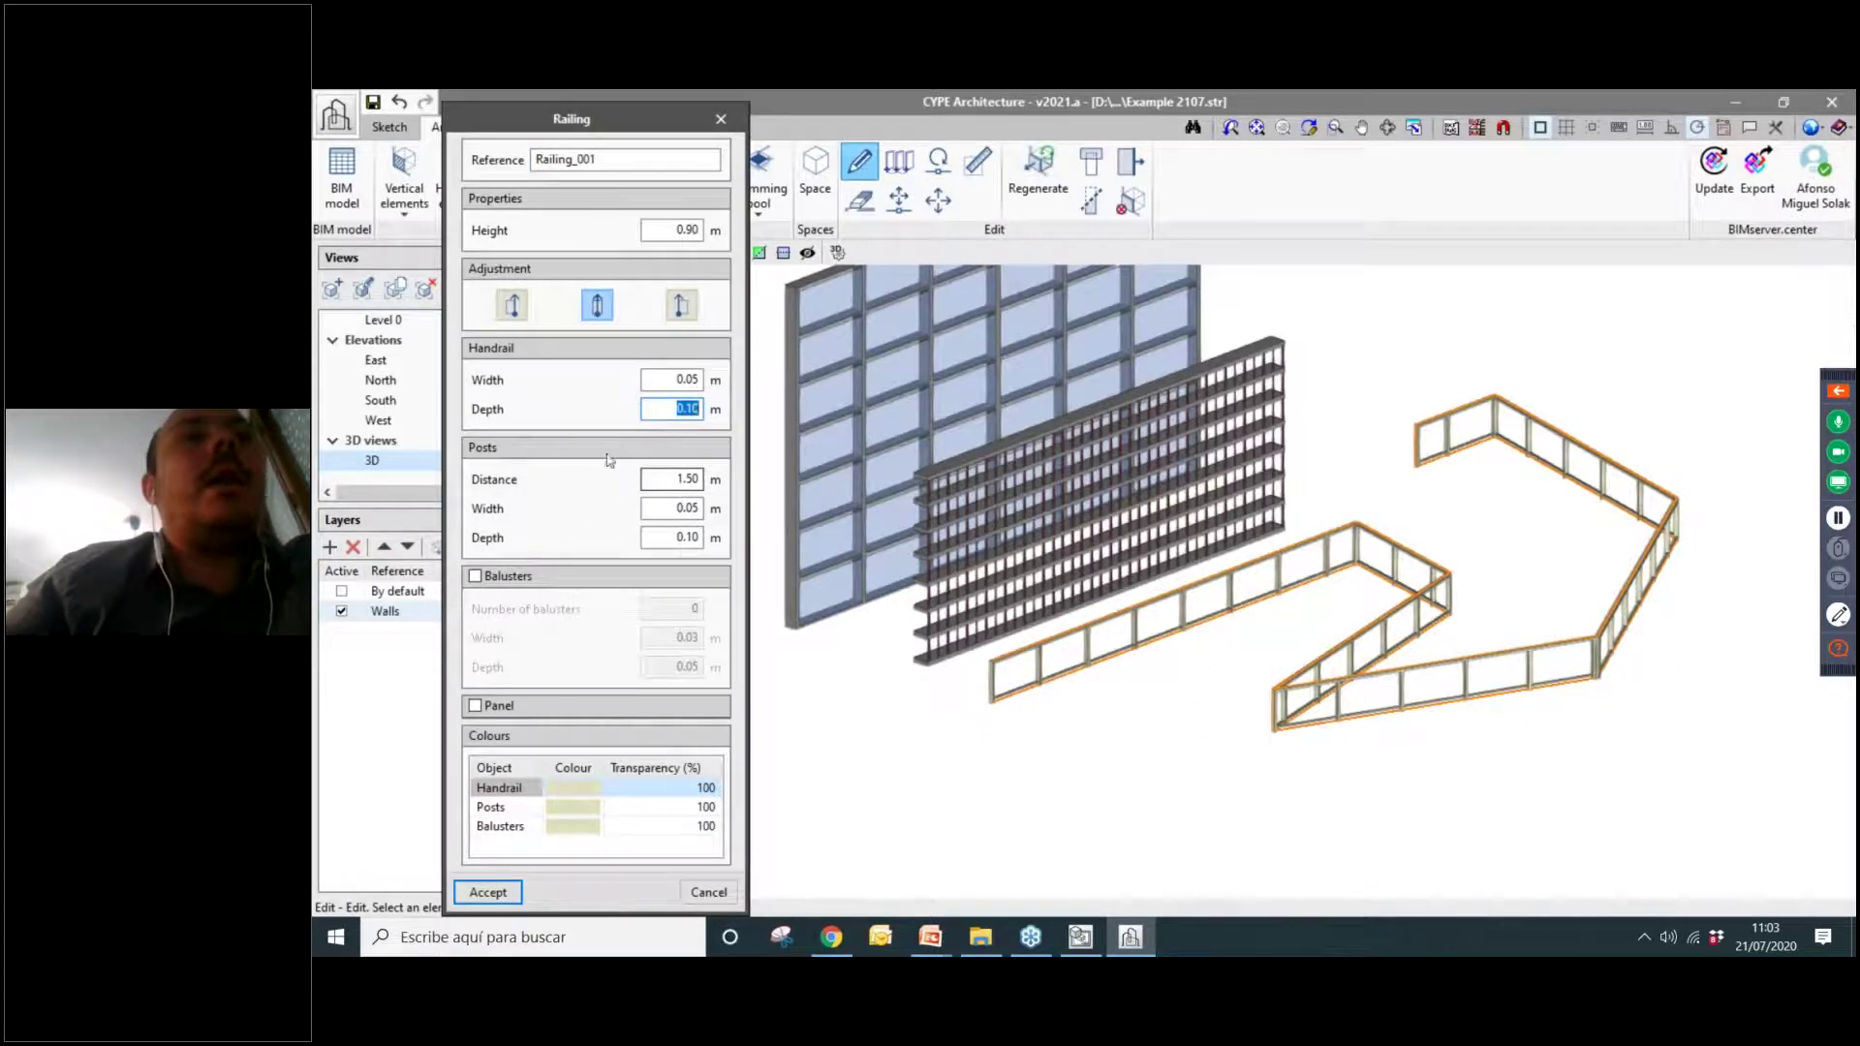
left_click(476, 577)
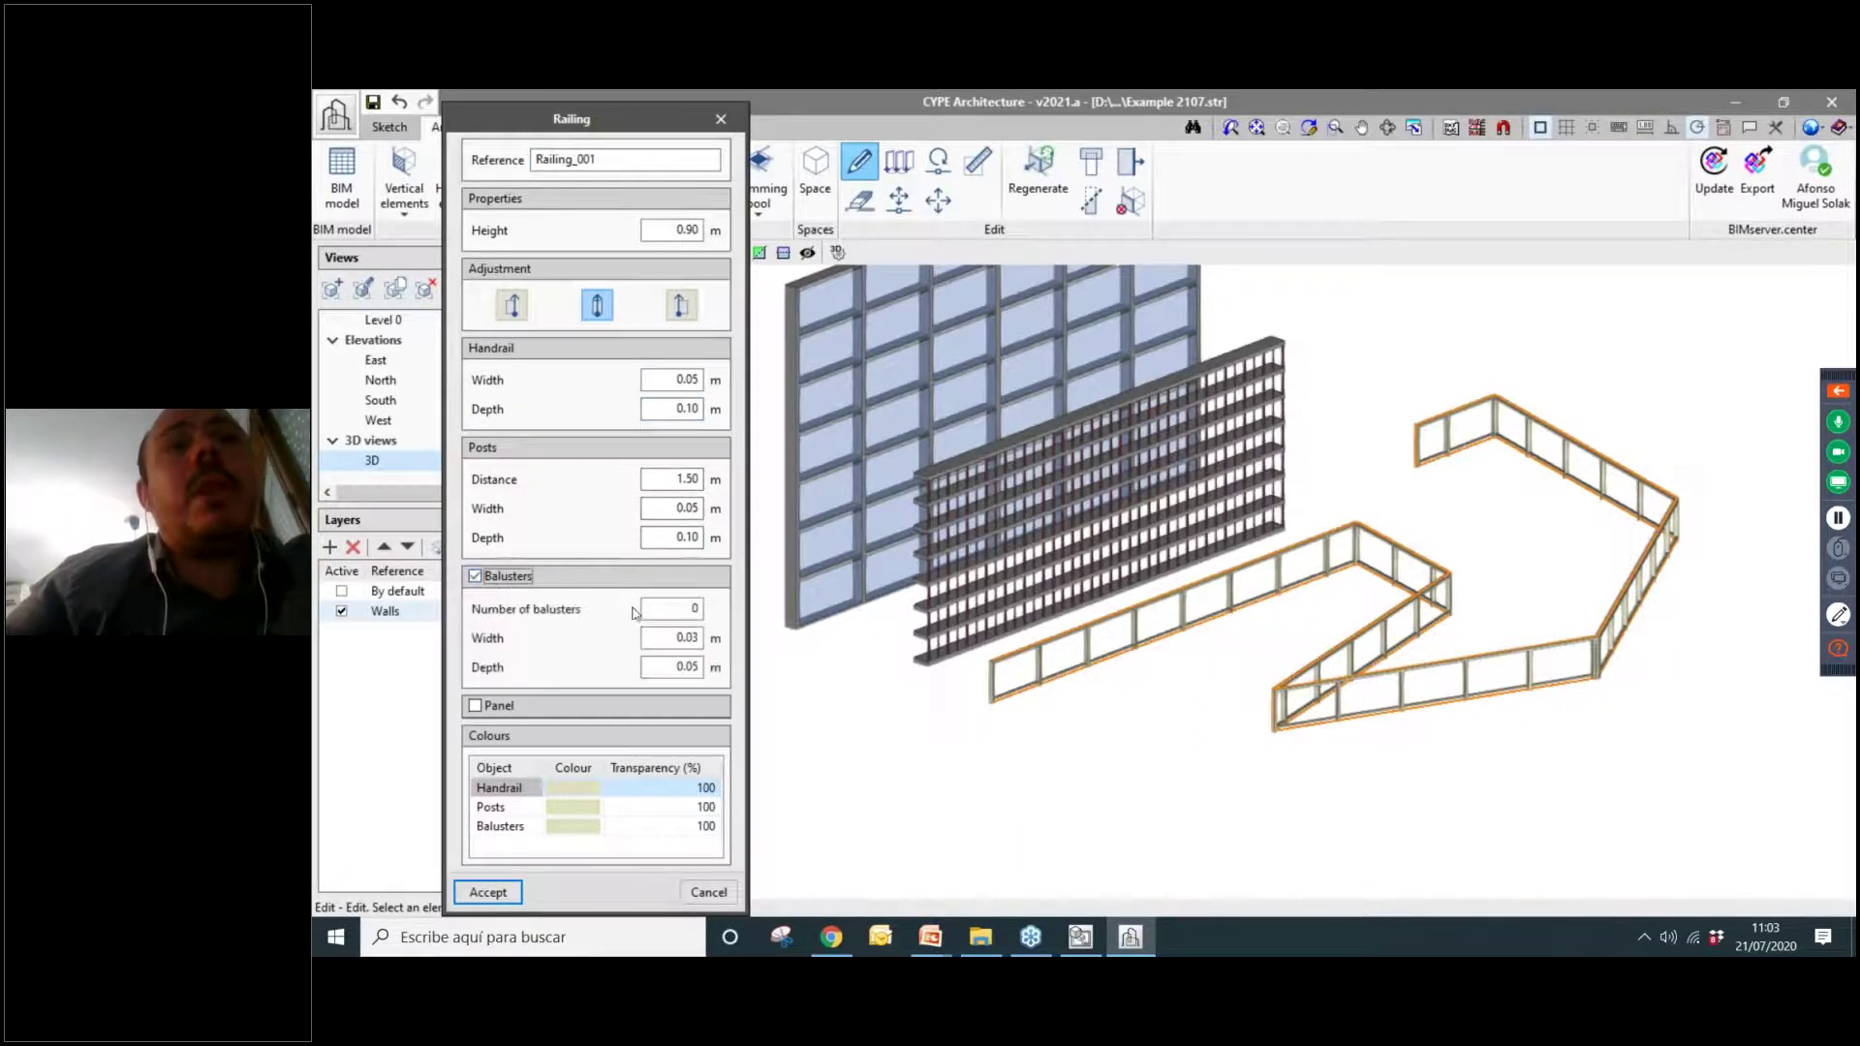
type("3")
left_click(665, 647)
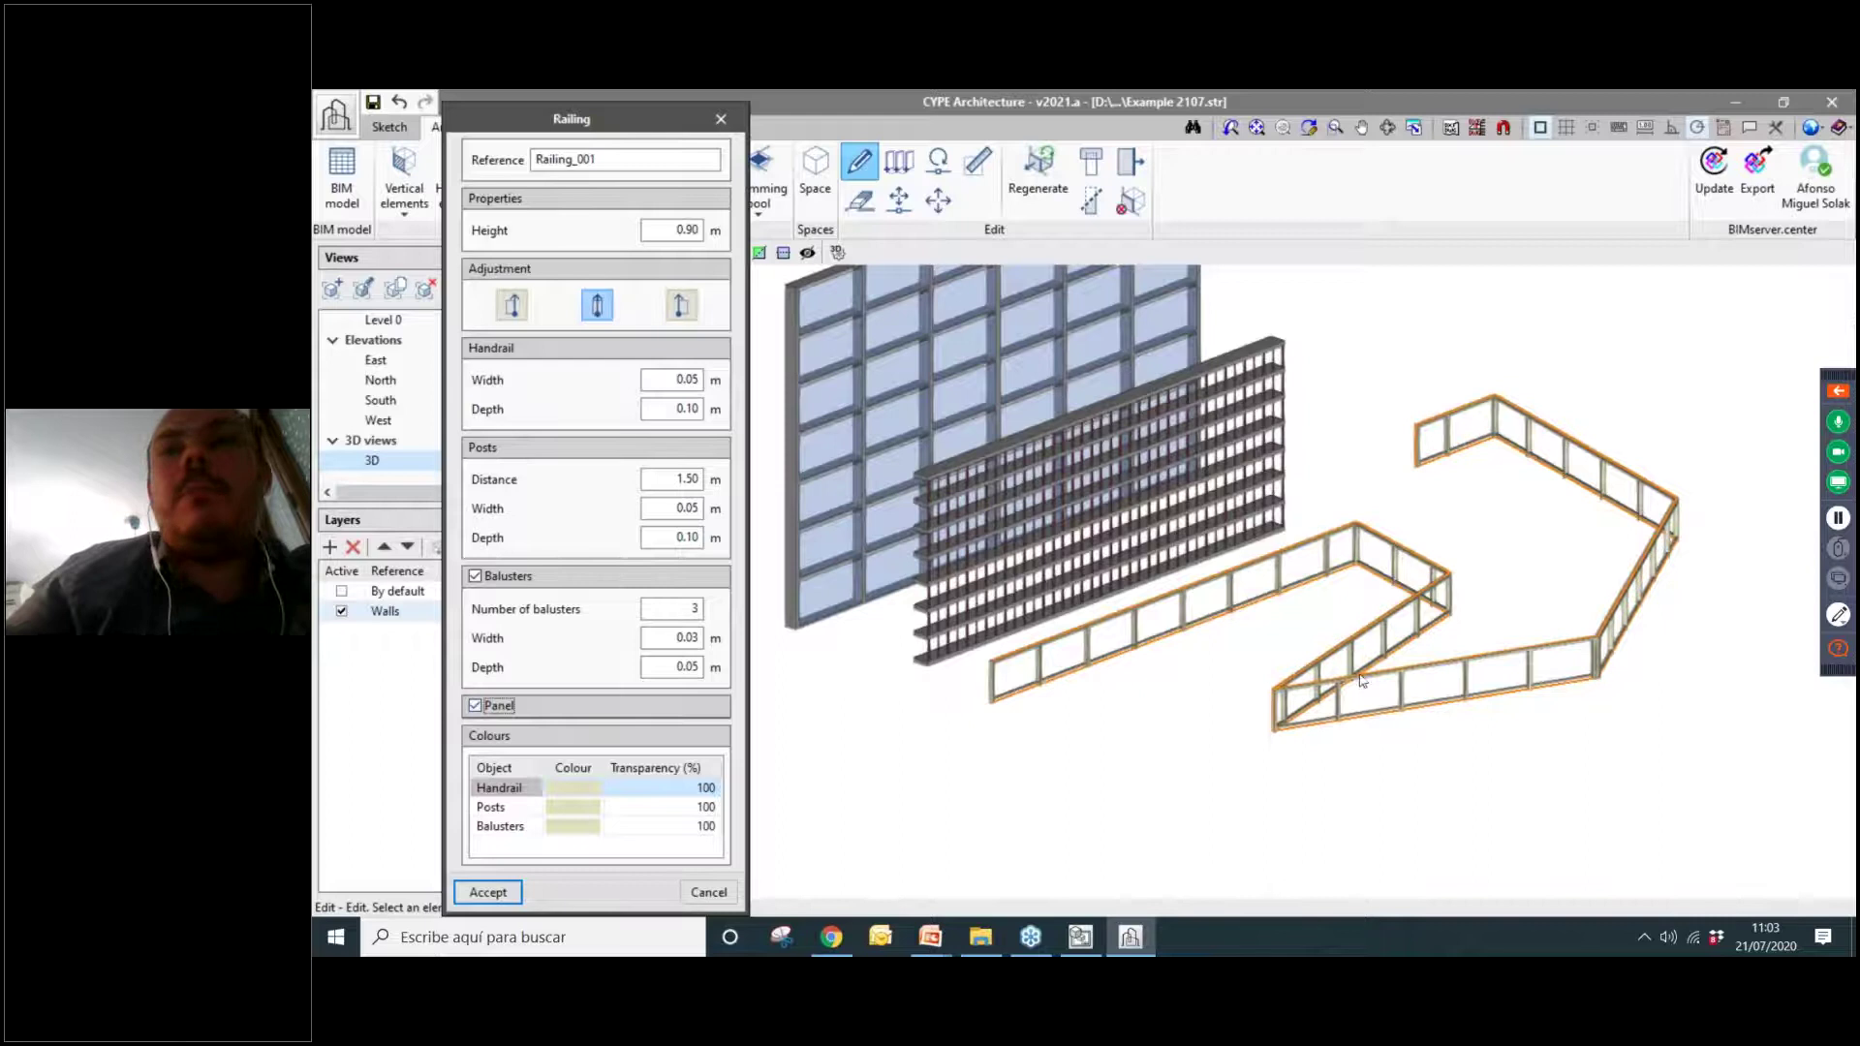
left_click(500, 893)
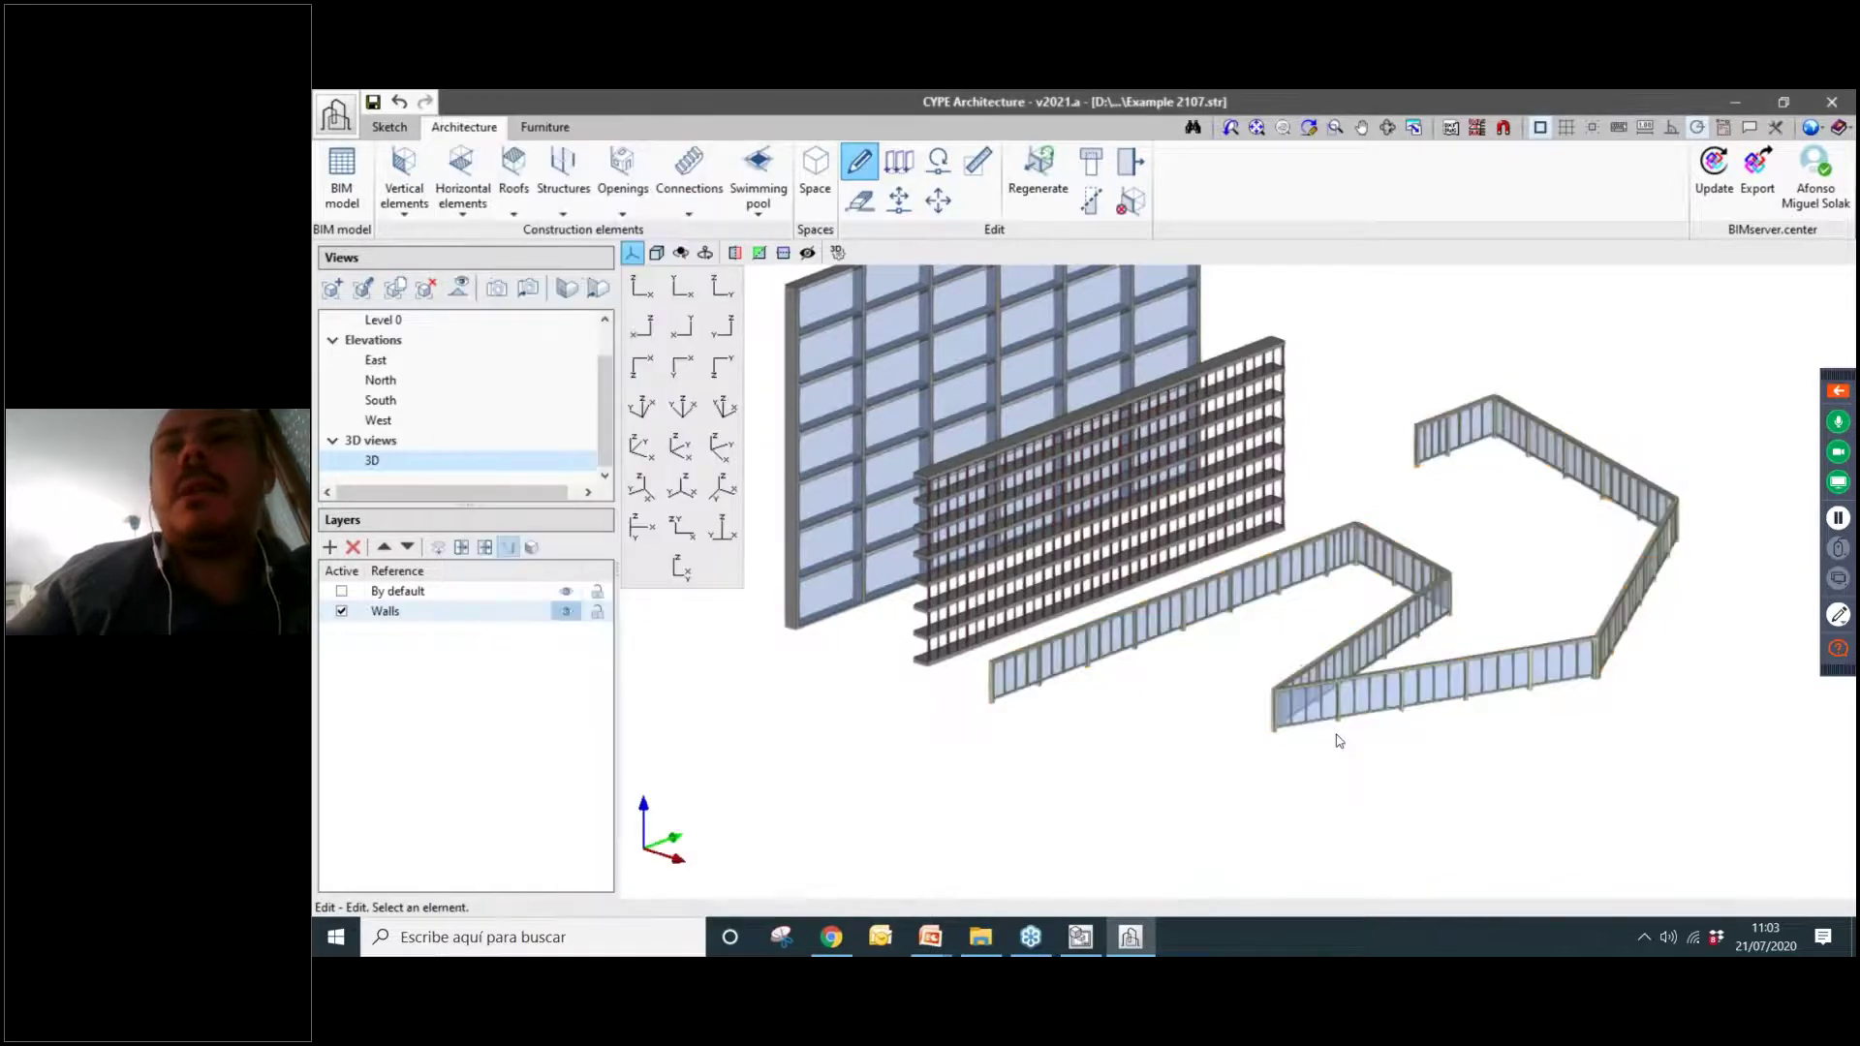
Change the railing's handrail colour to dark red.
scroll(1357, 712, "up", 5)
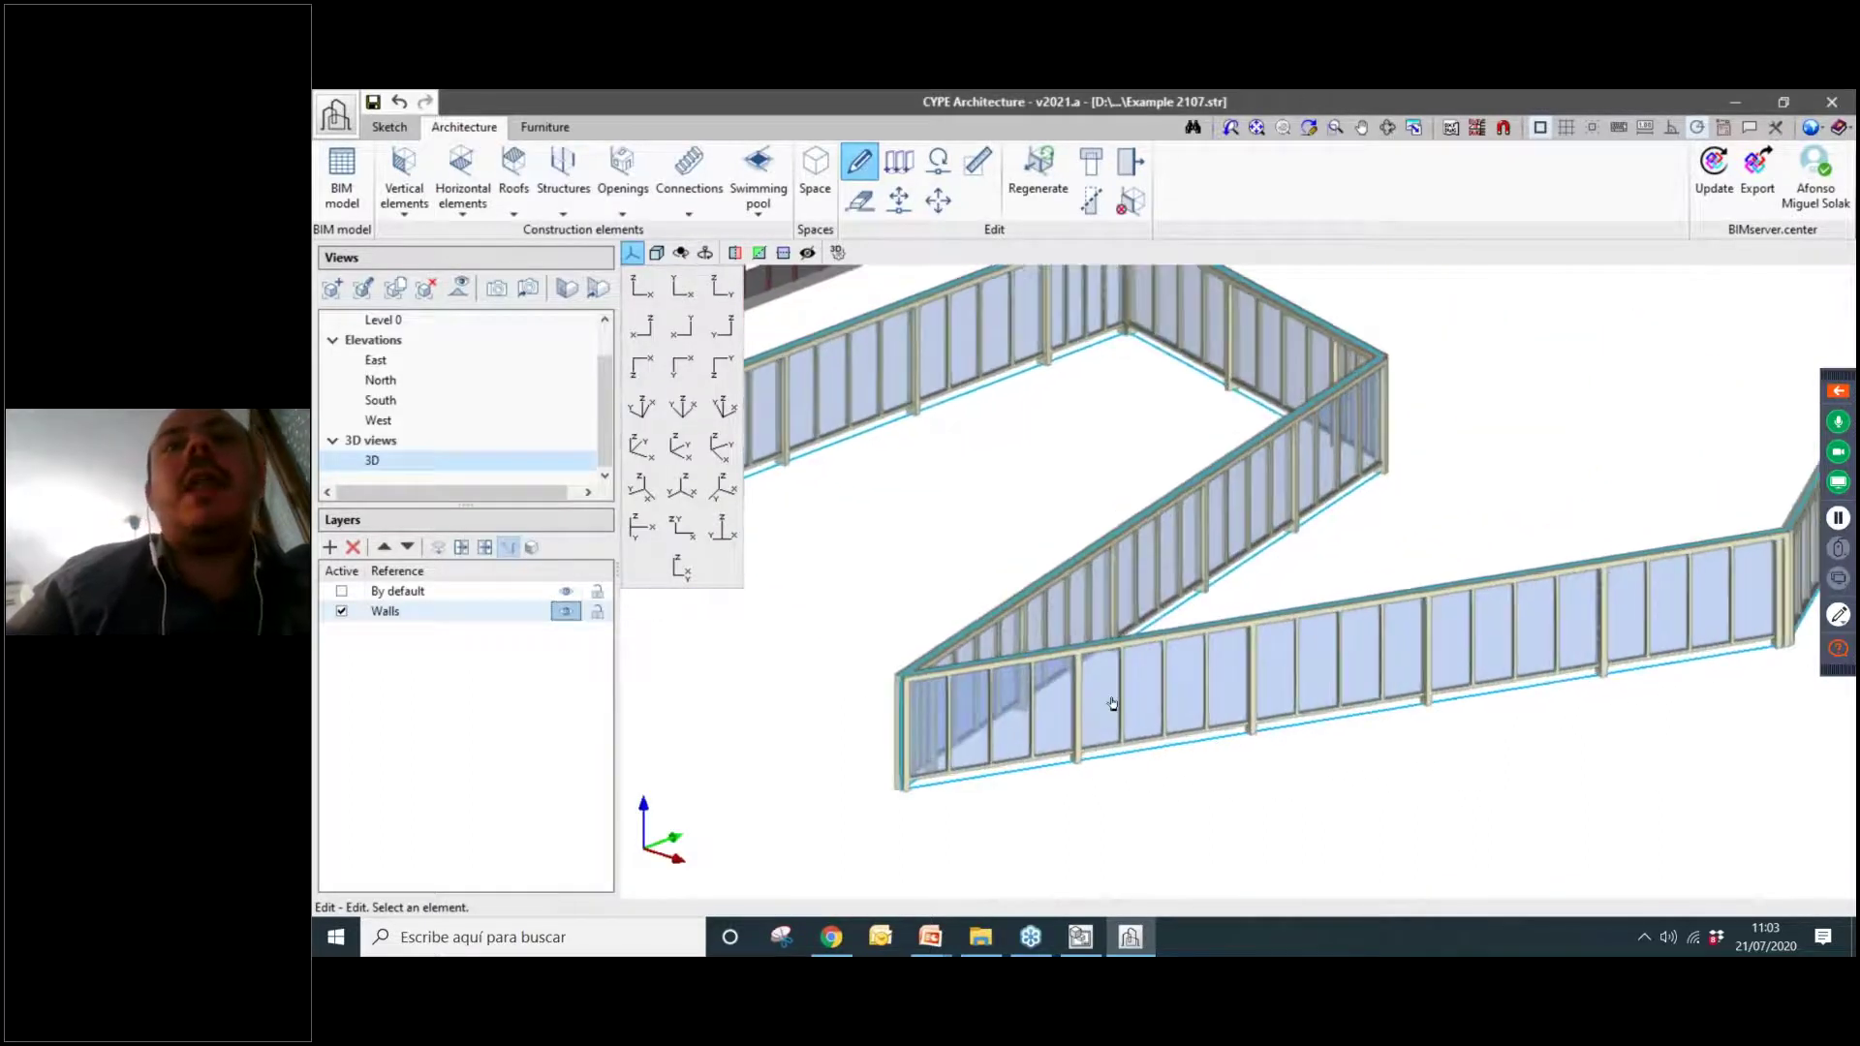
left_click(1092, 698)
left_click_drag(1076, 114, 538, 95)
double_click(516, 781)
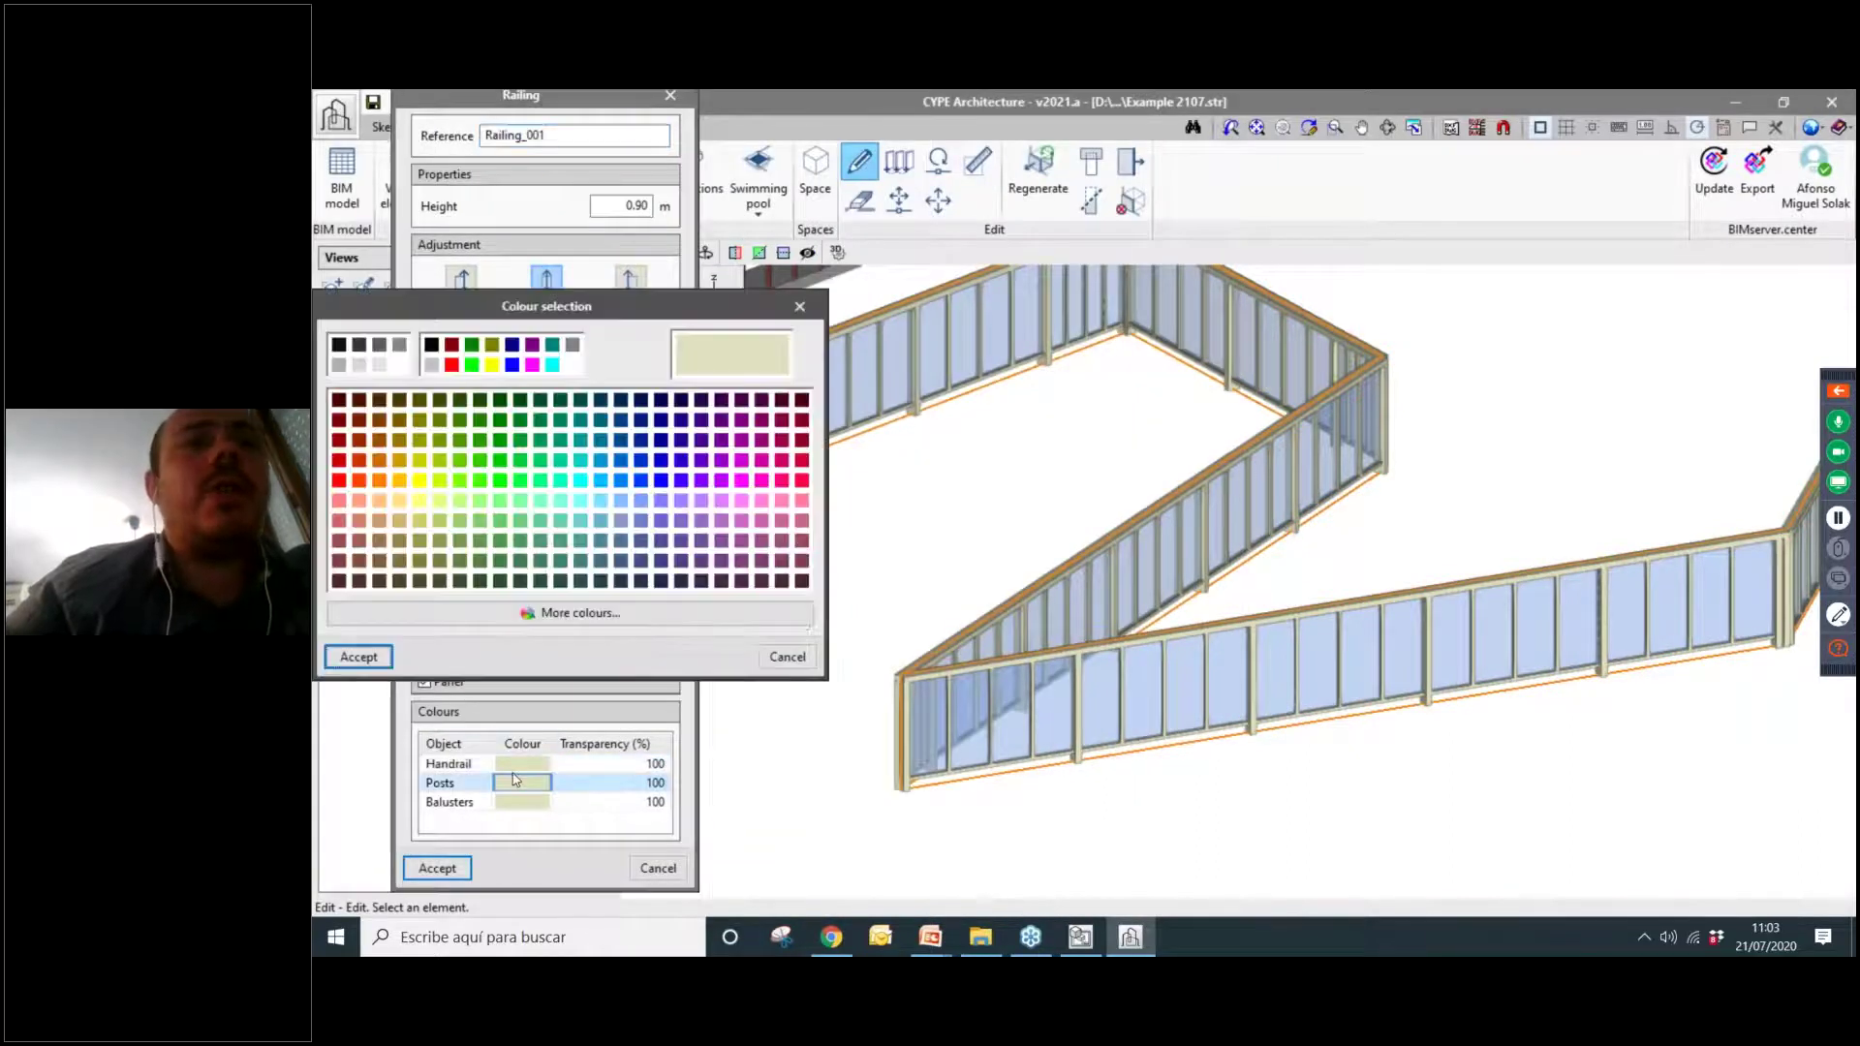
left_click(787, 657)
double_click(521, 763)
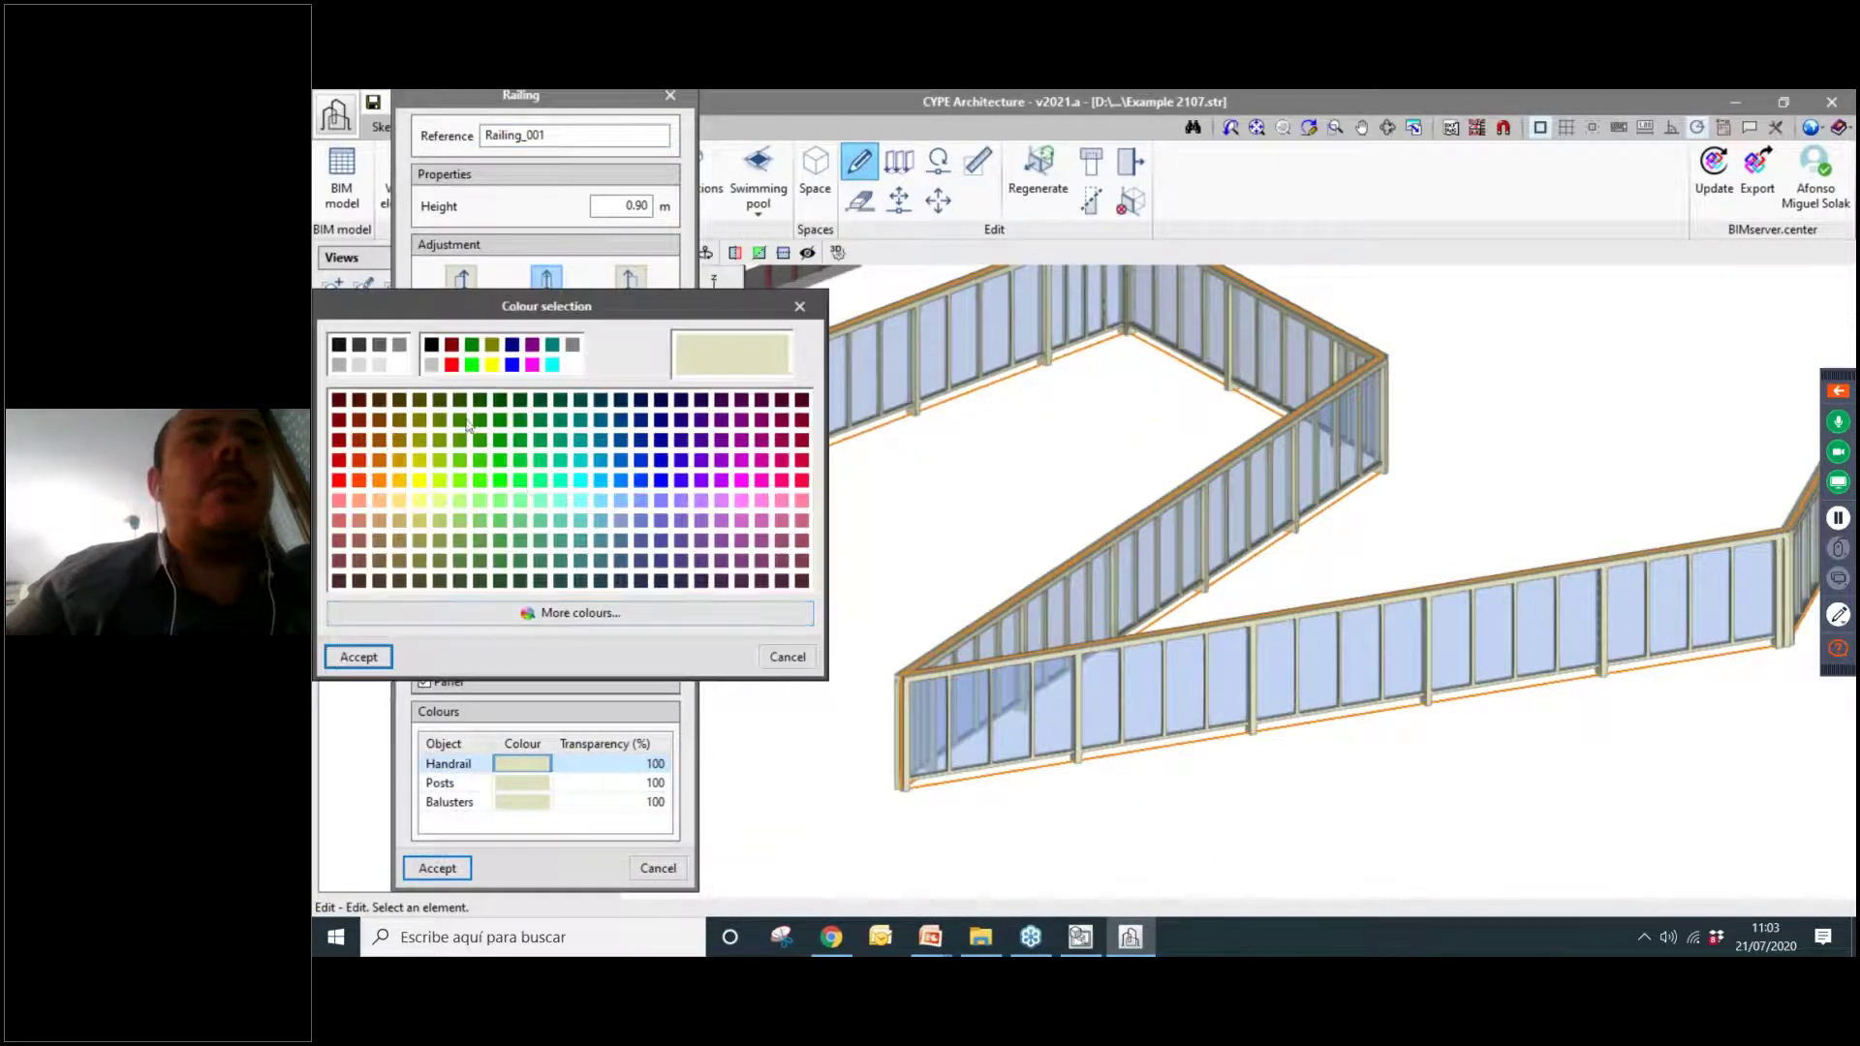
left_click(358, 420)
left_click(358, 657)
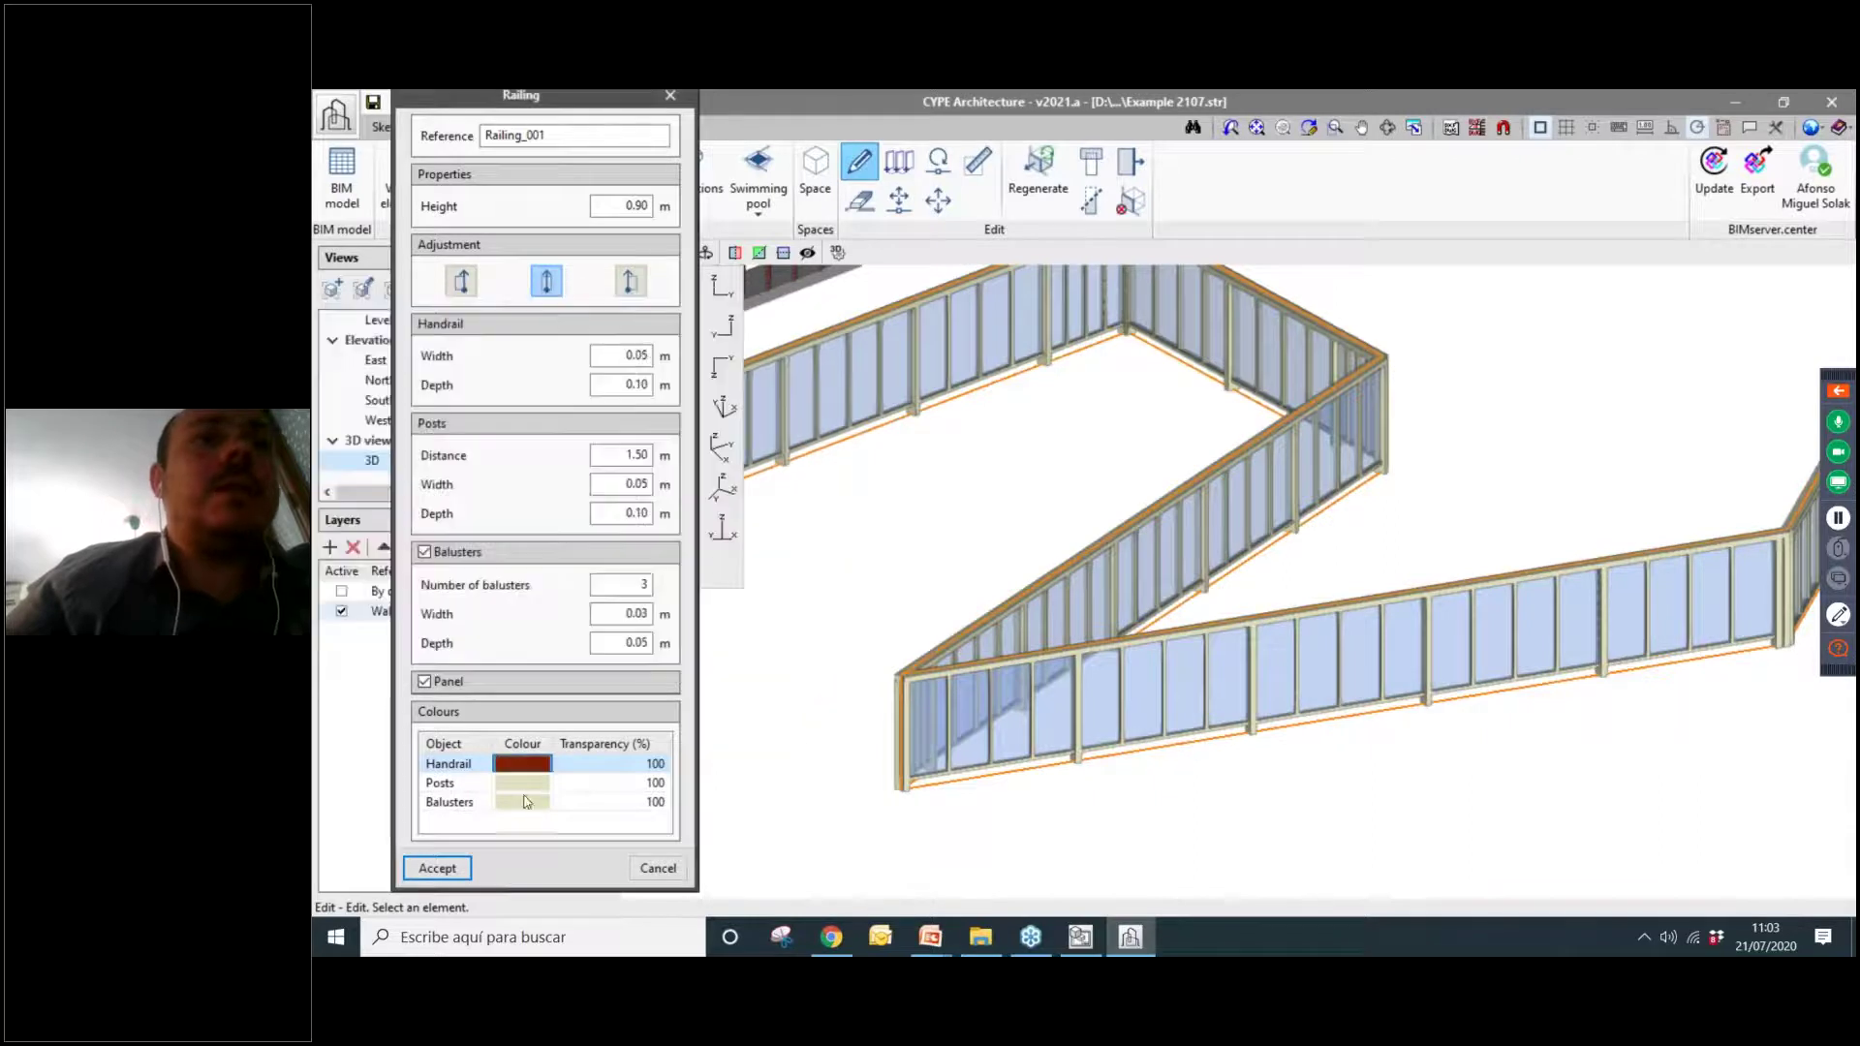
Colour the railing's posts light grey and its balusters dark grey, and apply the colours.
double_click(523, 783)
left_click(339, 365)
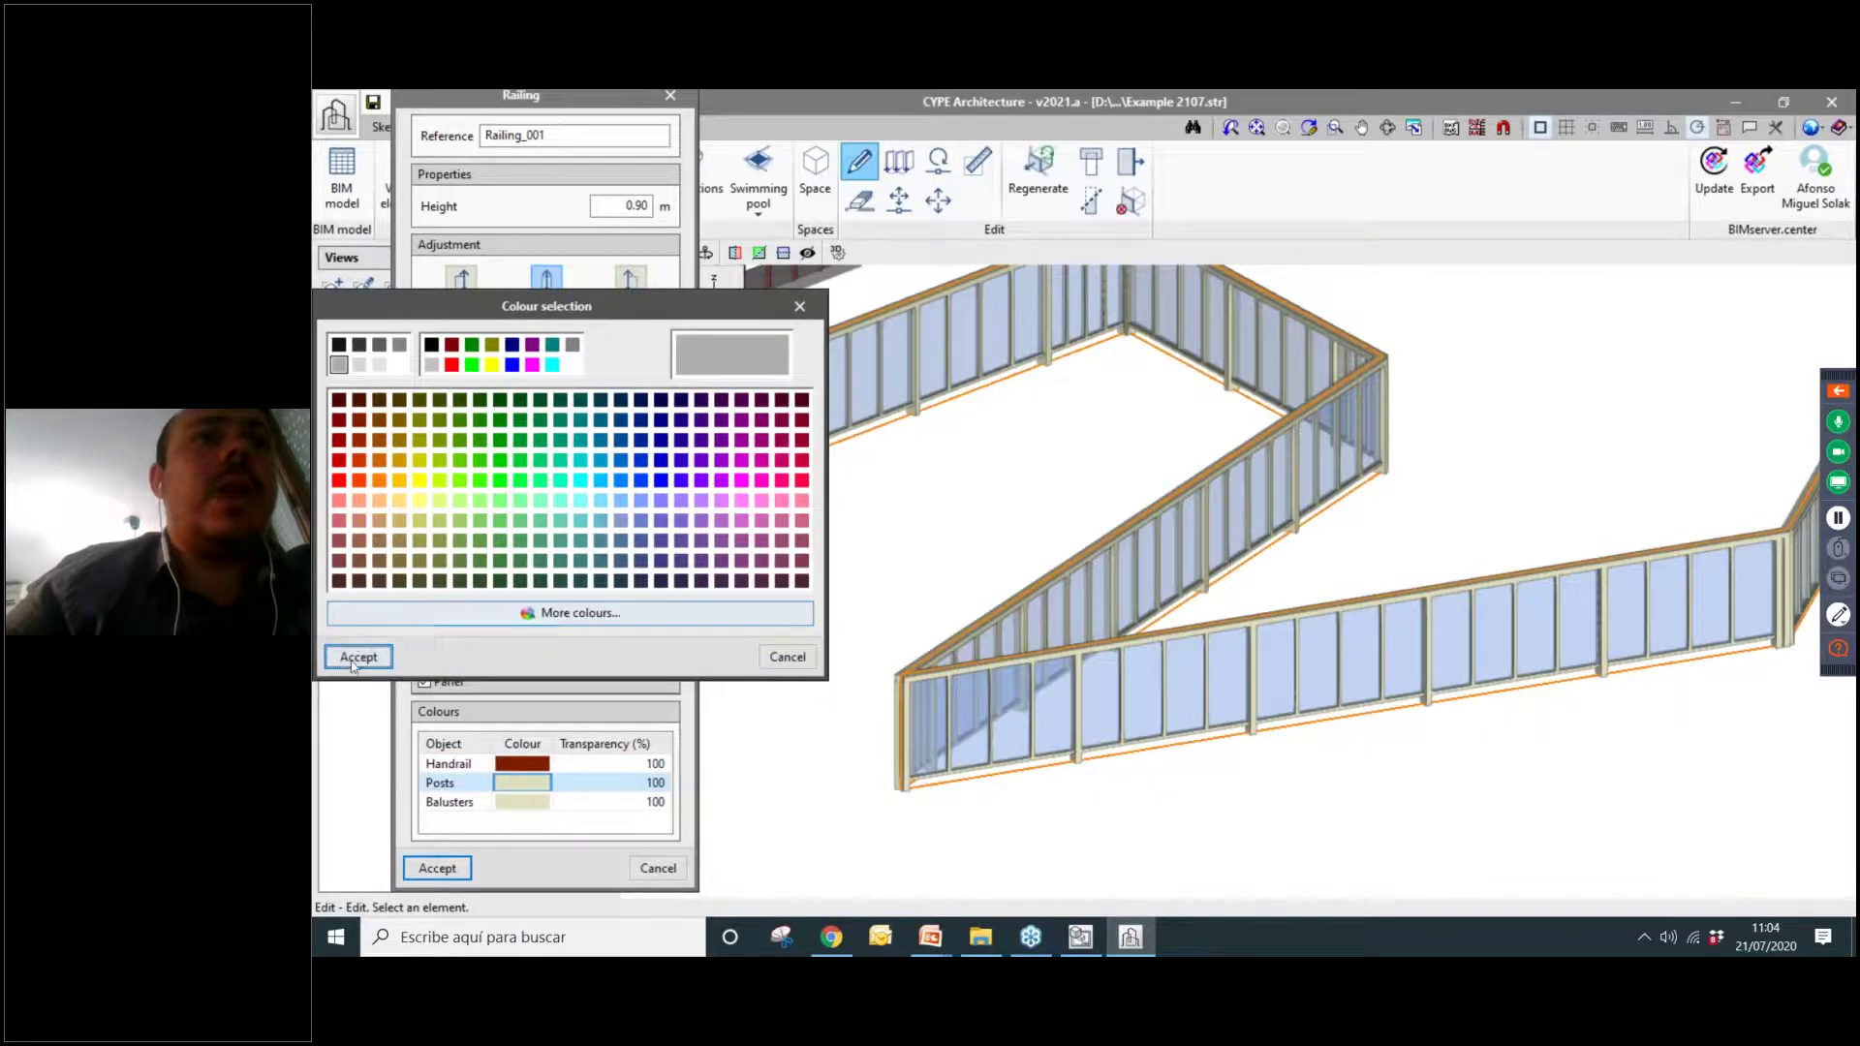
left_click(359, 657)
double_click(522, 802)
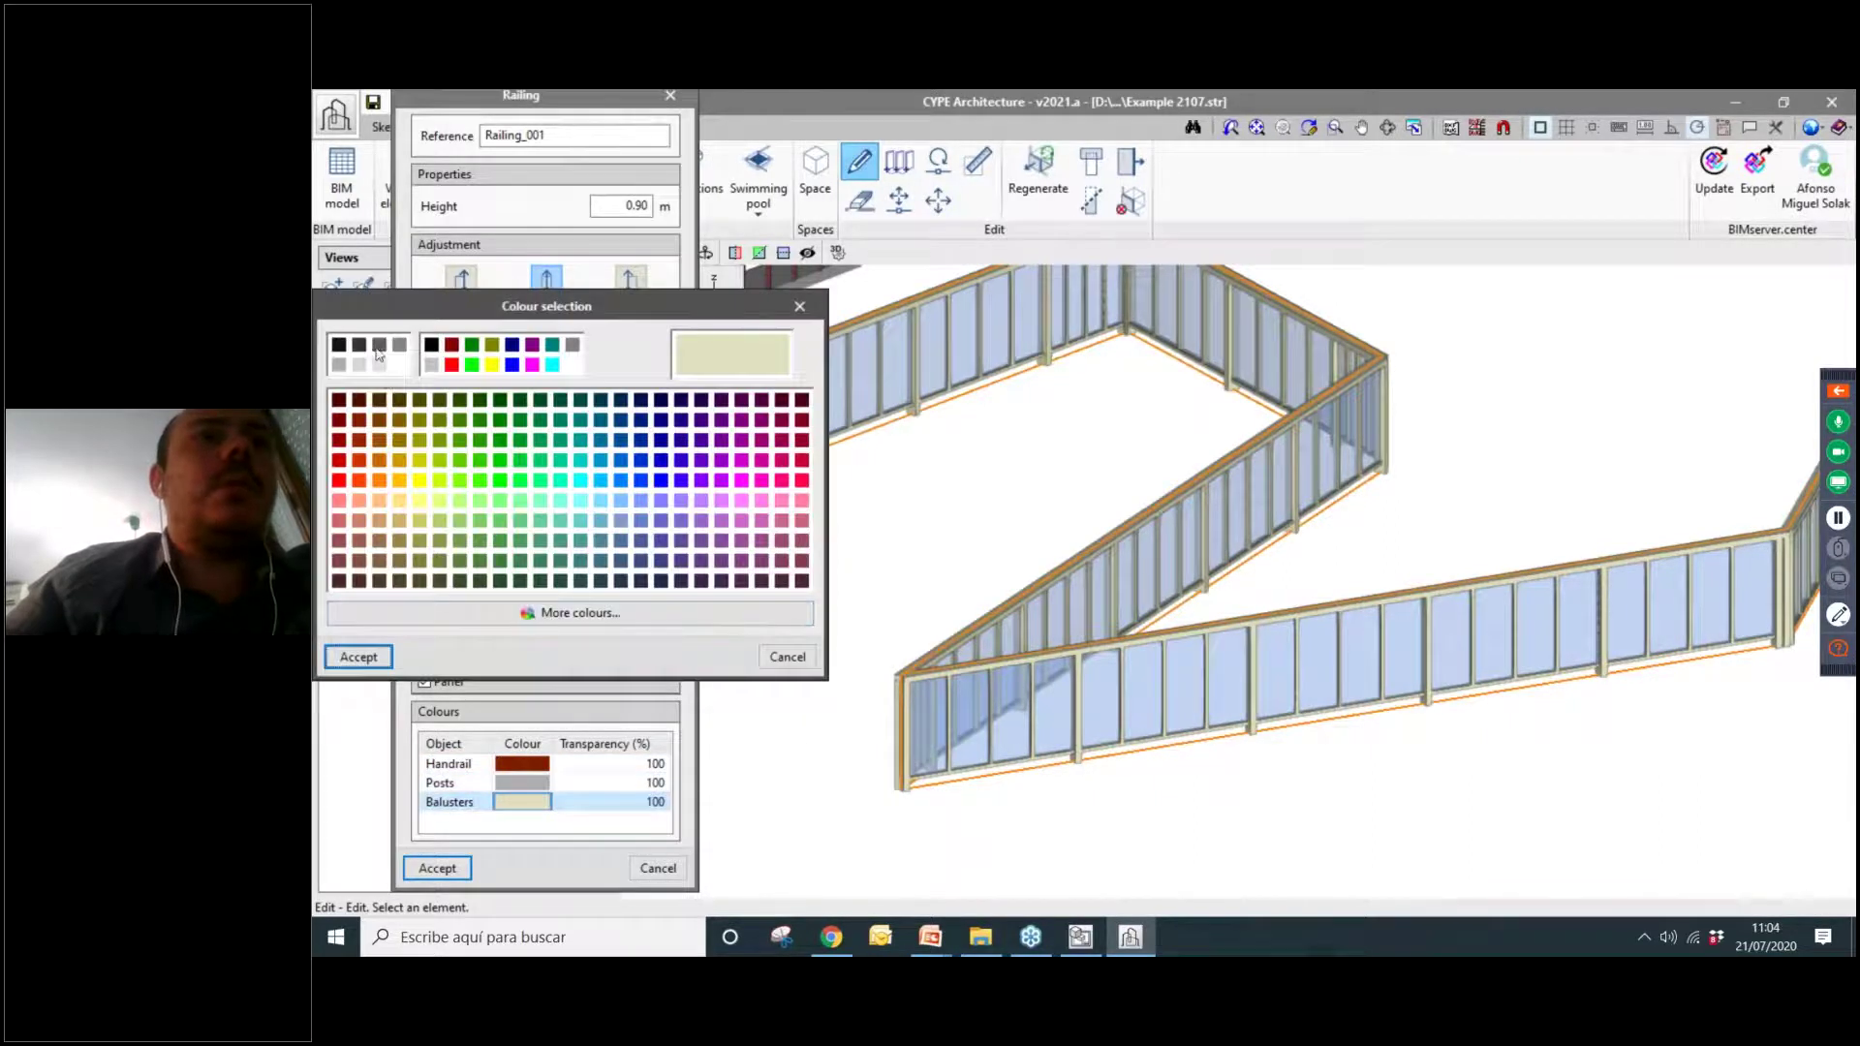
left_click(379, 347)
left_click(358, 656)
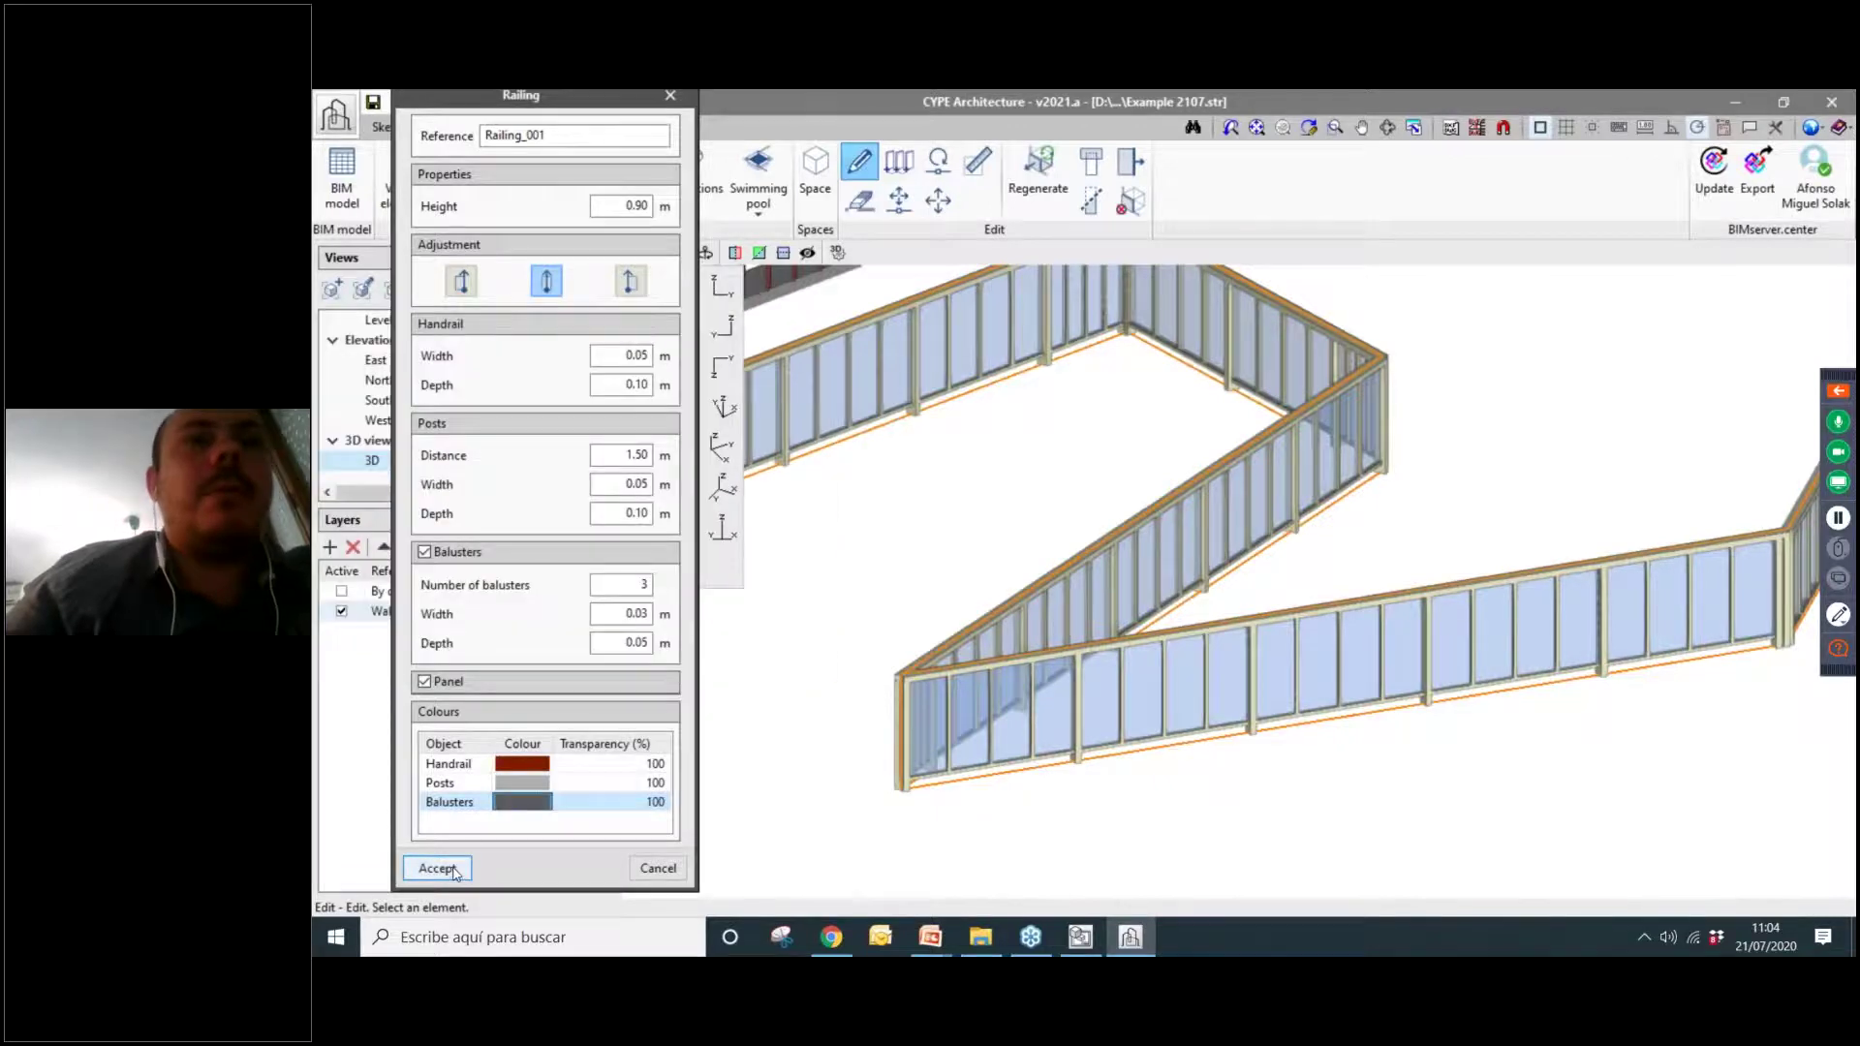
left_click(438, 868)
Set the transparency of the railing's posts to 50 %.
middle_click_drag(1034, 810, 1167, 739)
left_click(1167, 740)
left_click_drag(1106, 121, 637, 99)
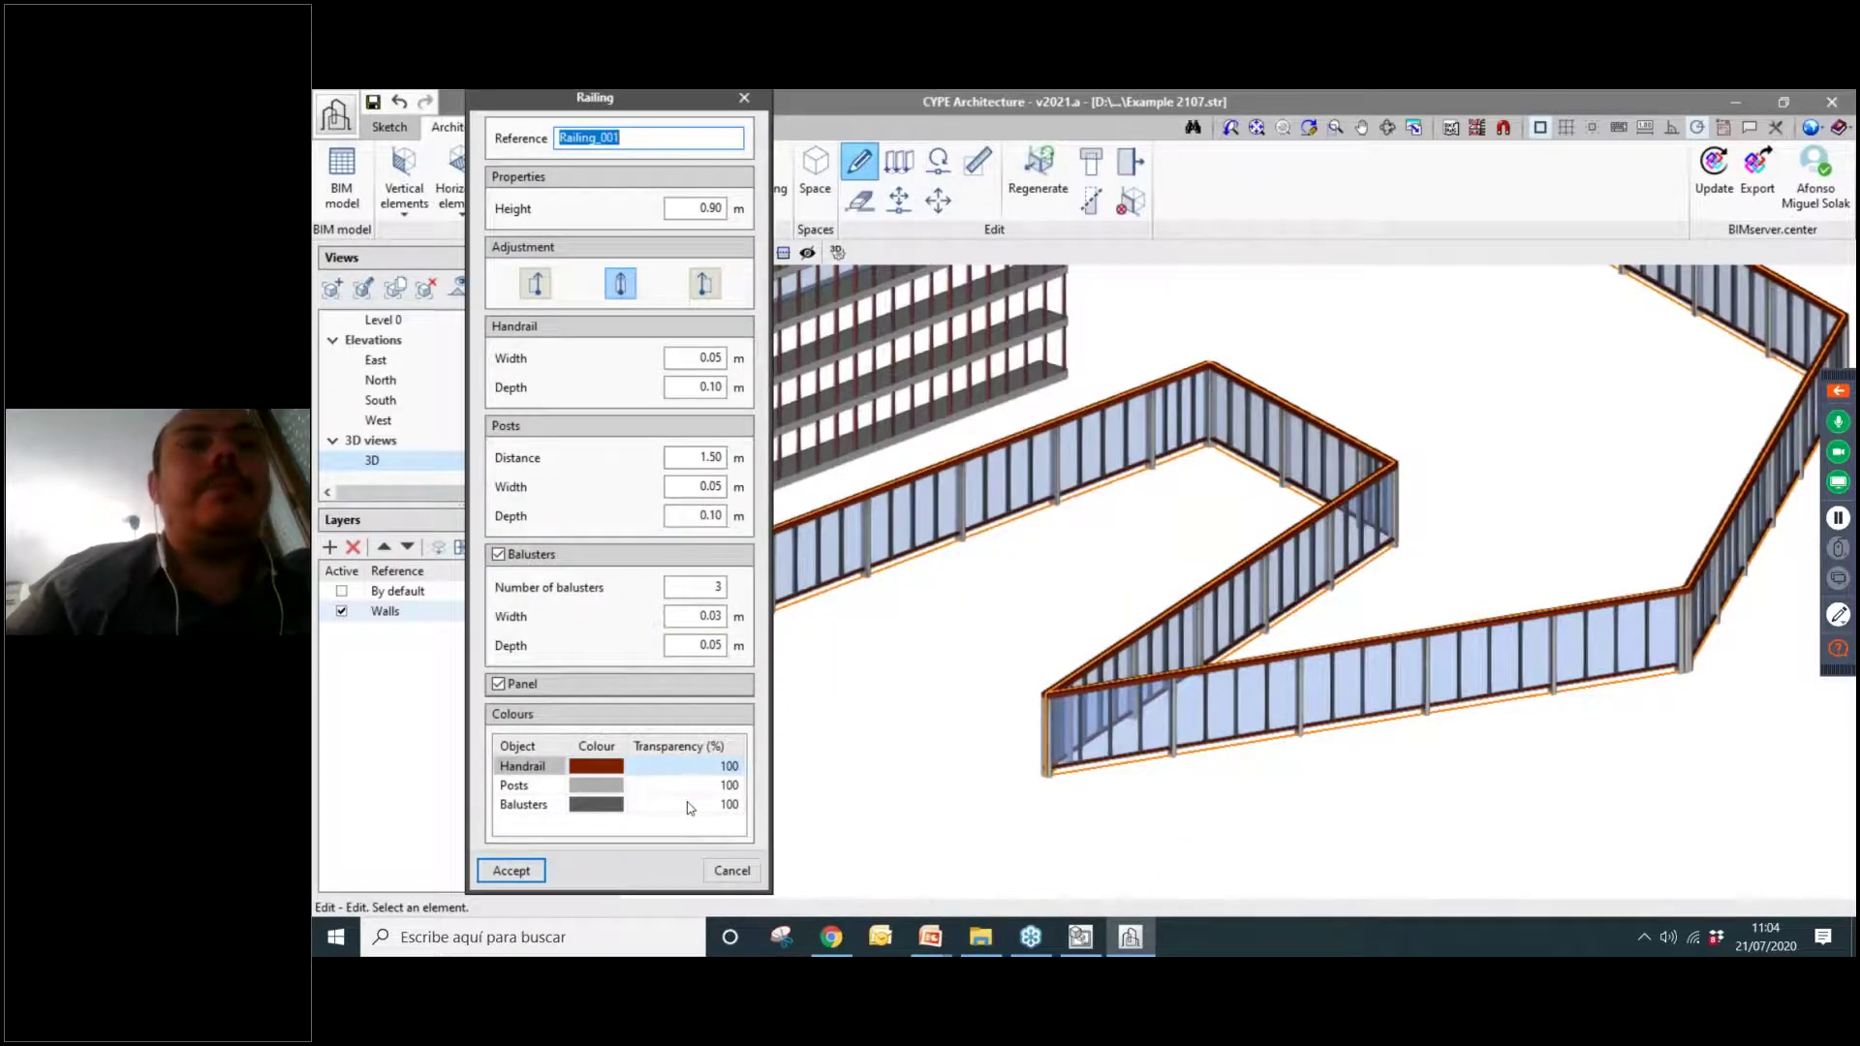
left_click(714, 789)
left_click(716, 791)
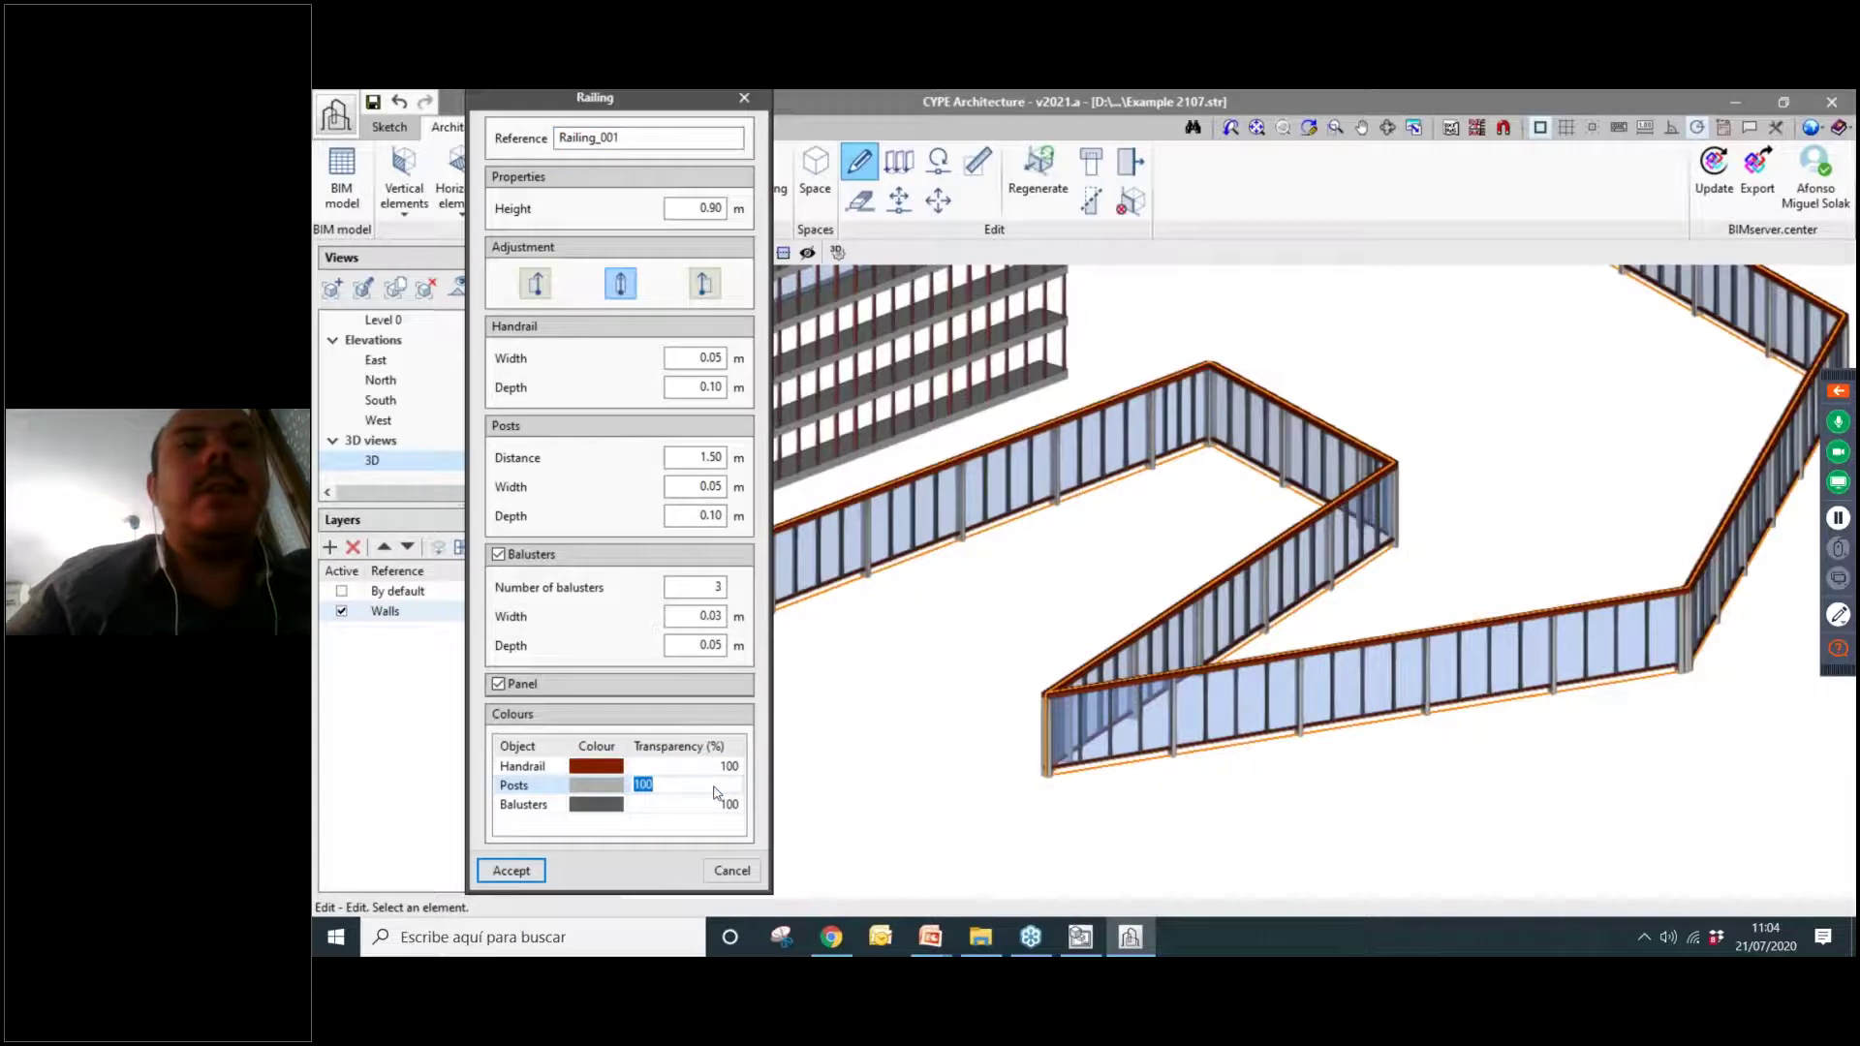
type("50")
key("Return")
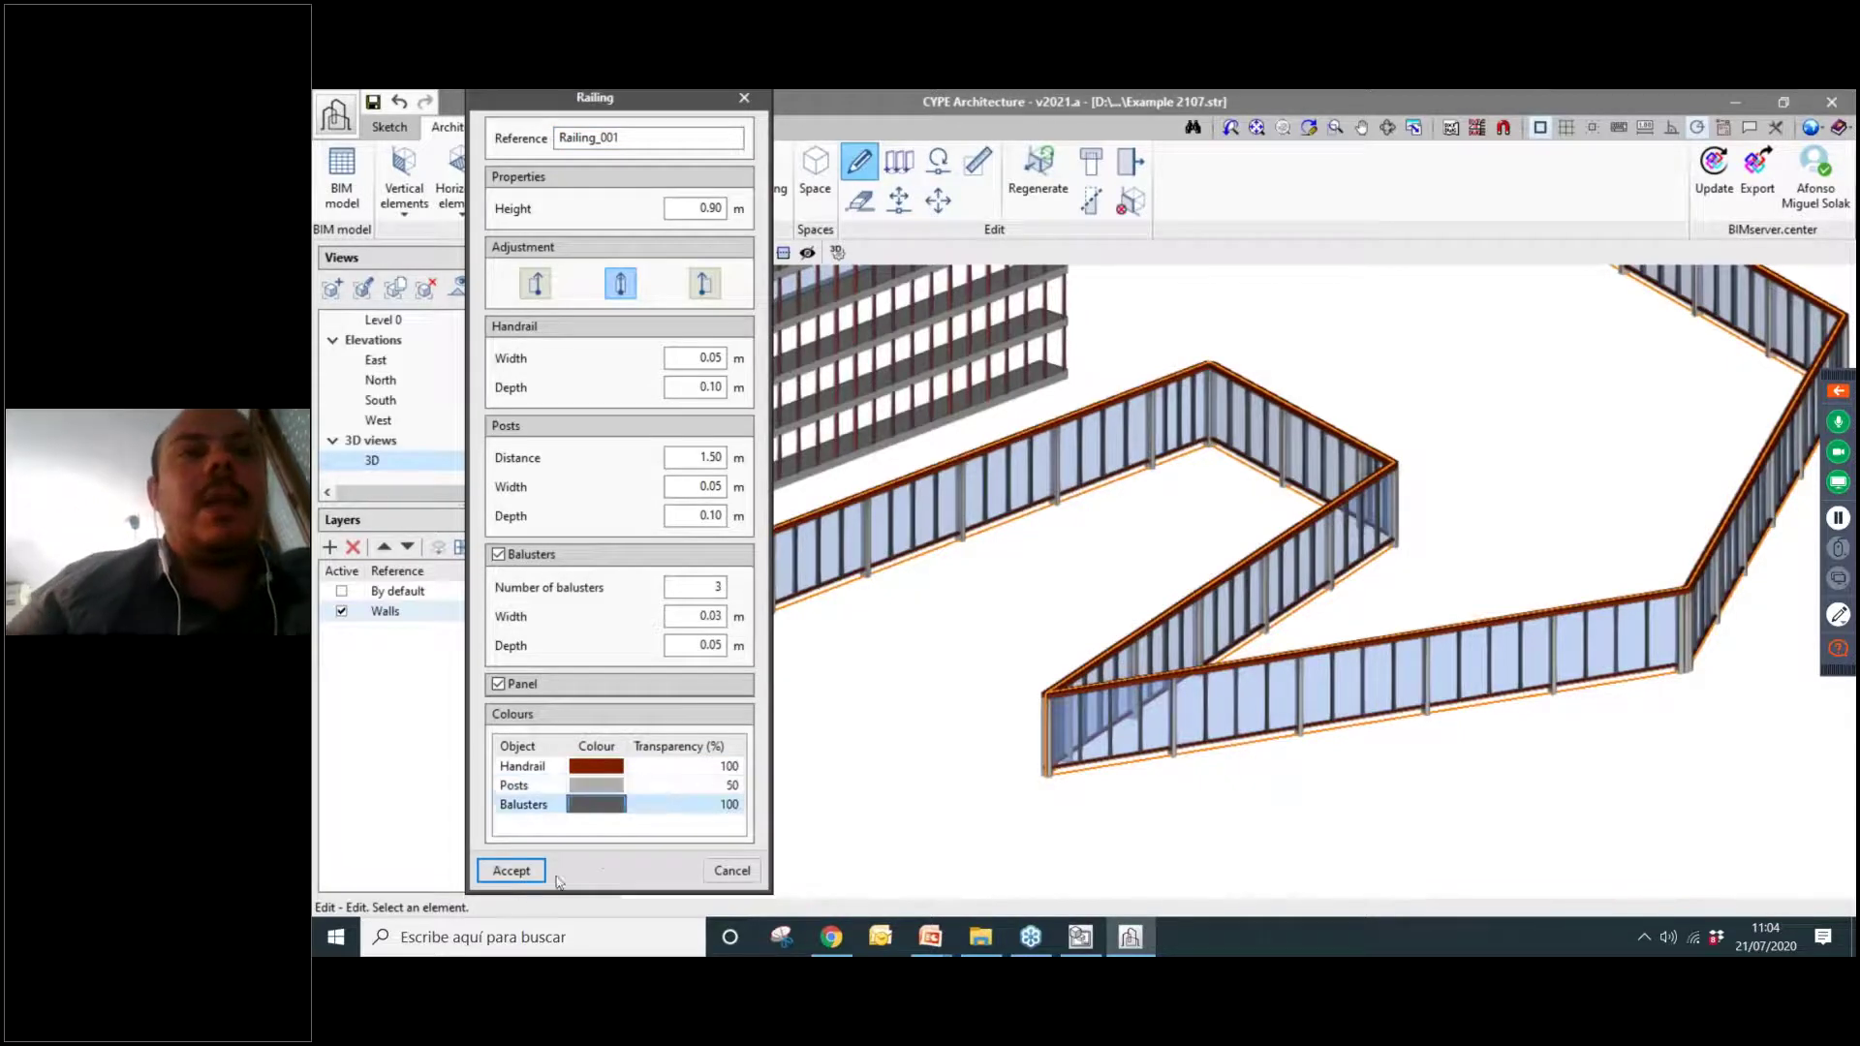
left_click(514, 870)
Examine the railing's posts, balusters and panels up close, including the corner posts.
scroll(1331, 632, "up", 6)
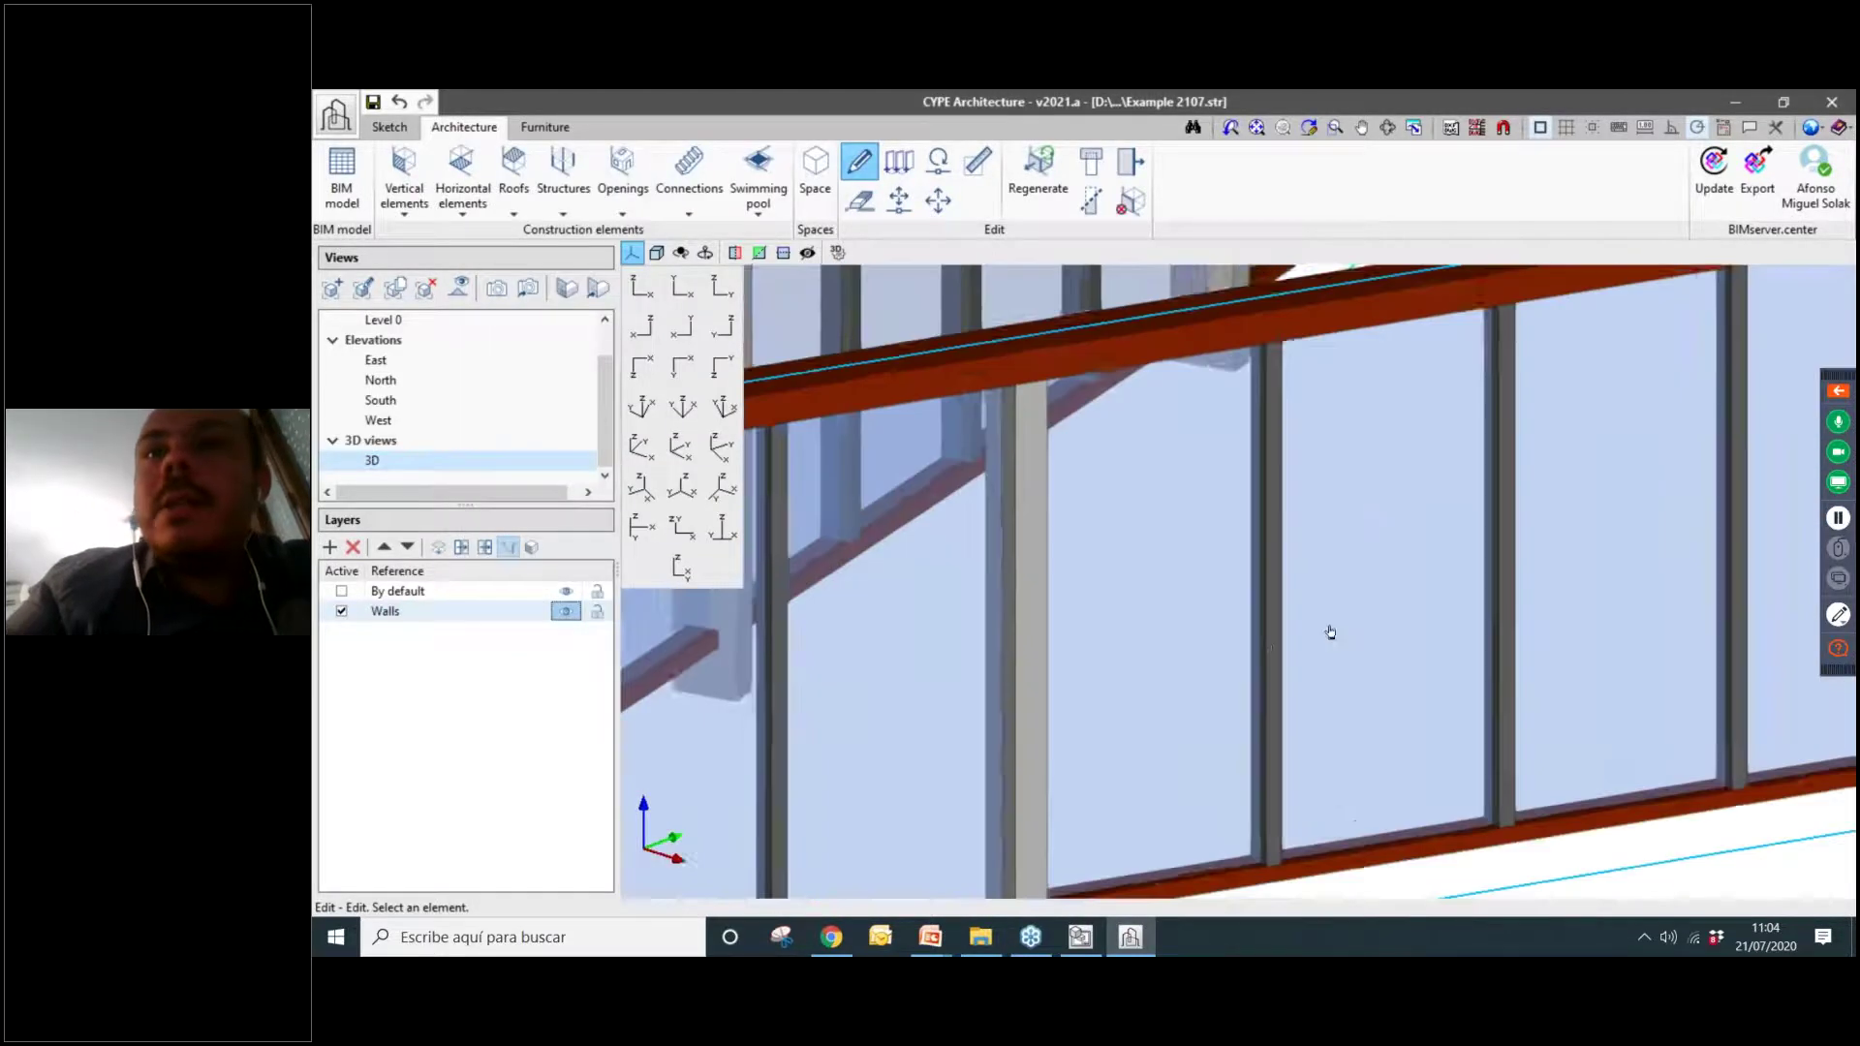
scroll(1096, 631, "down", 5)
scroll(931, 694, "up", 4)
scroll(930, 693, "down", 4)
scroll(1606, 586, "up", 4)
scroll(1605, 586, "up", 5)
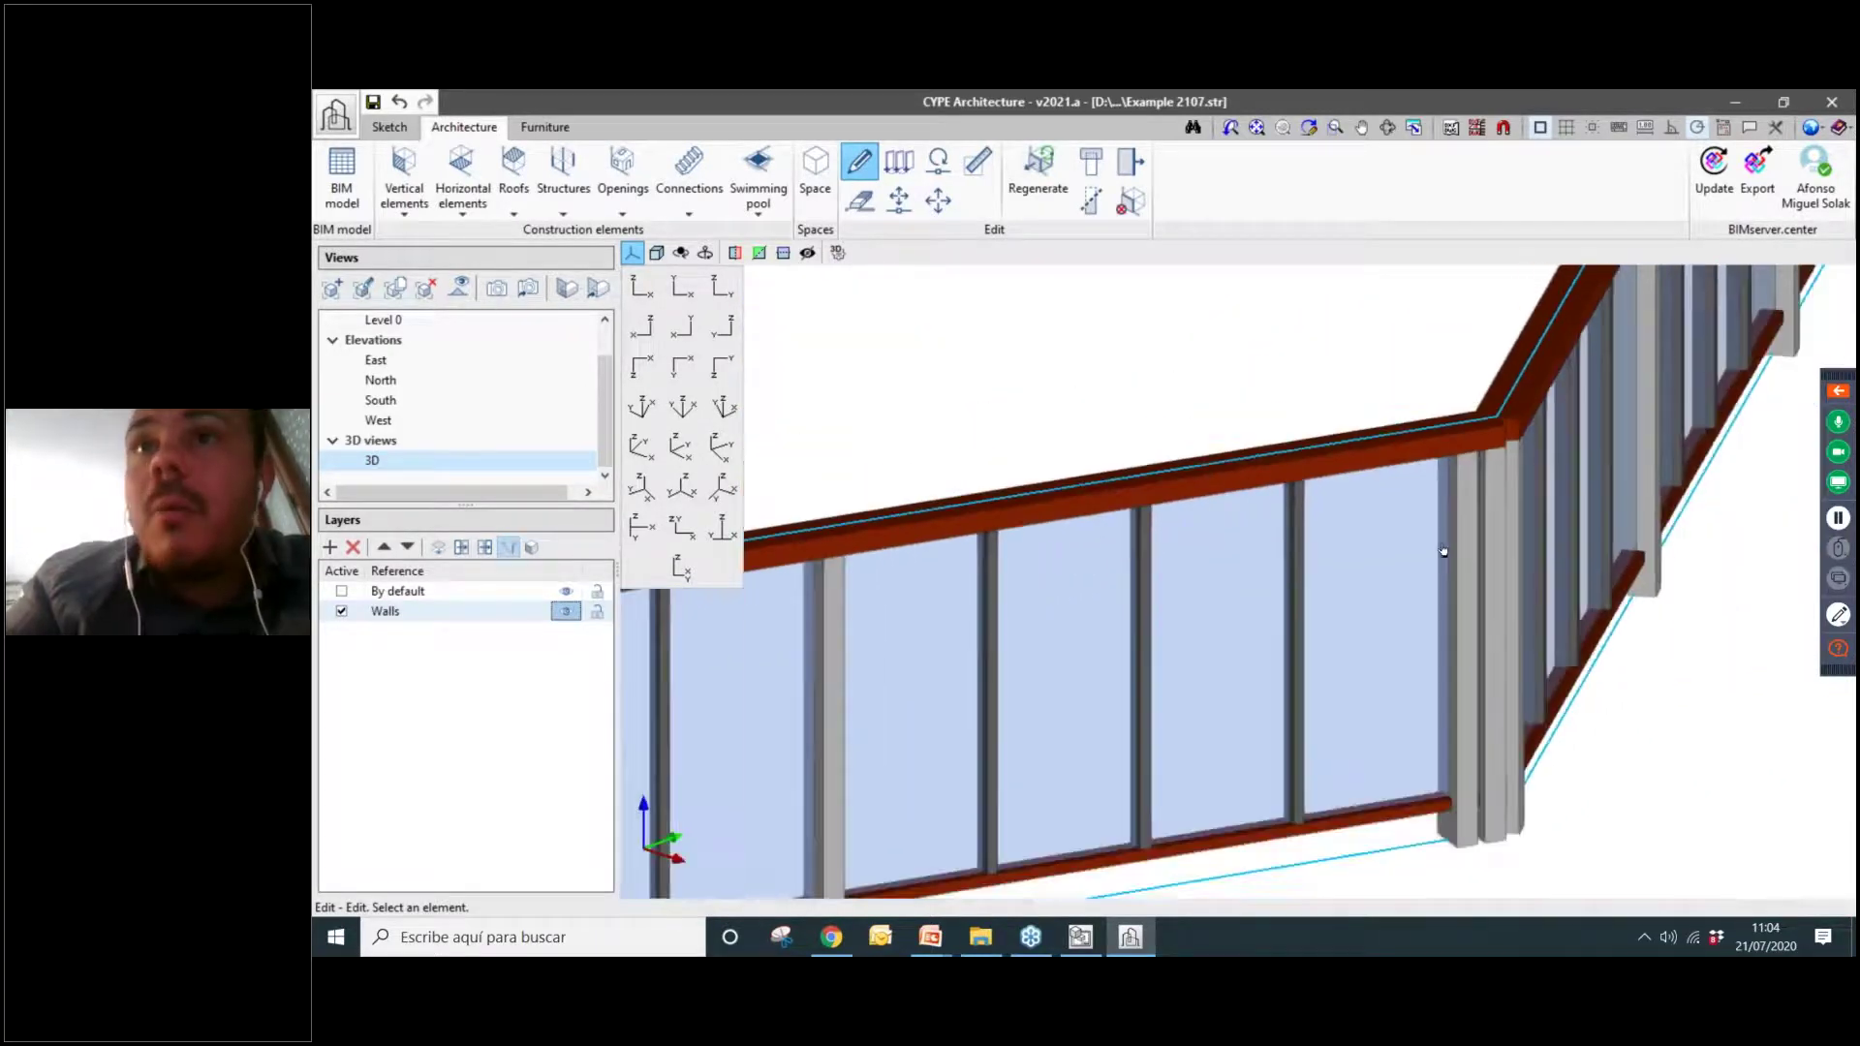
scroll(1444, 552, "down", 8)
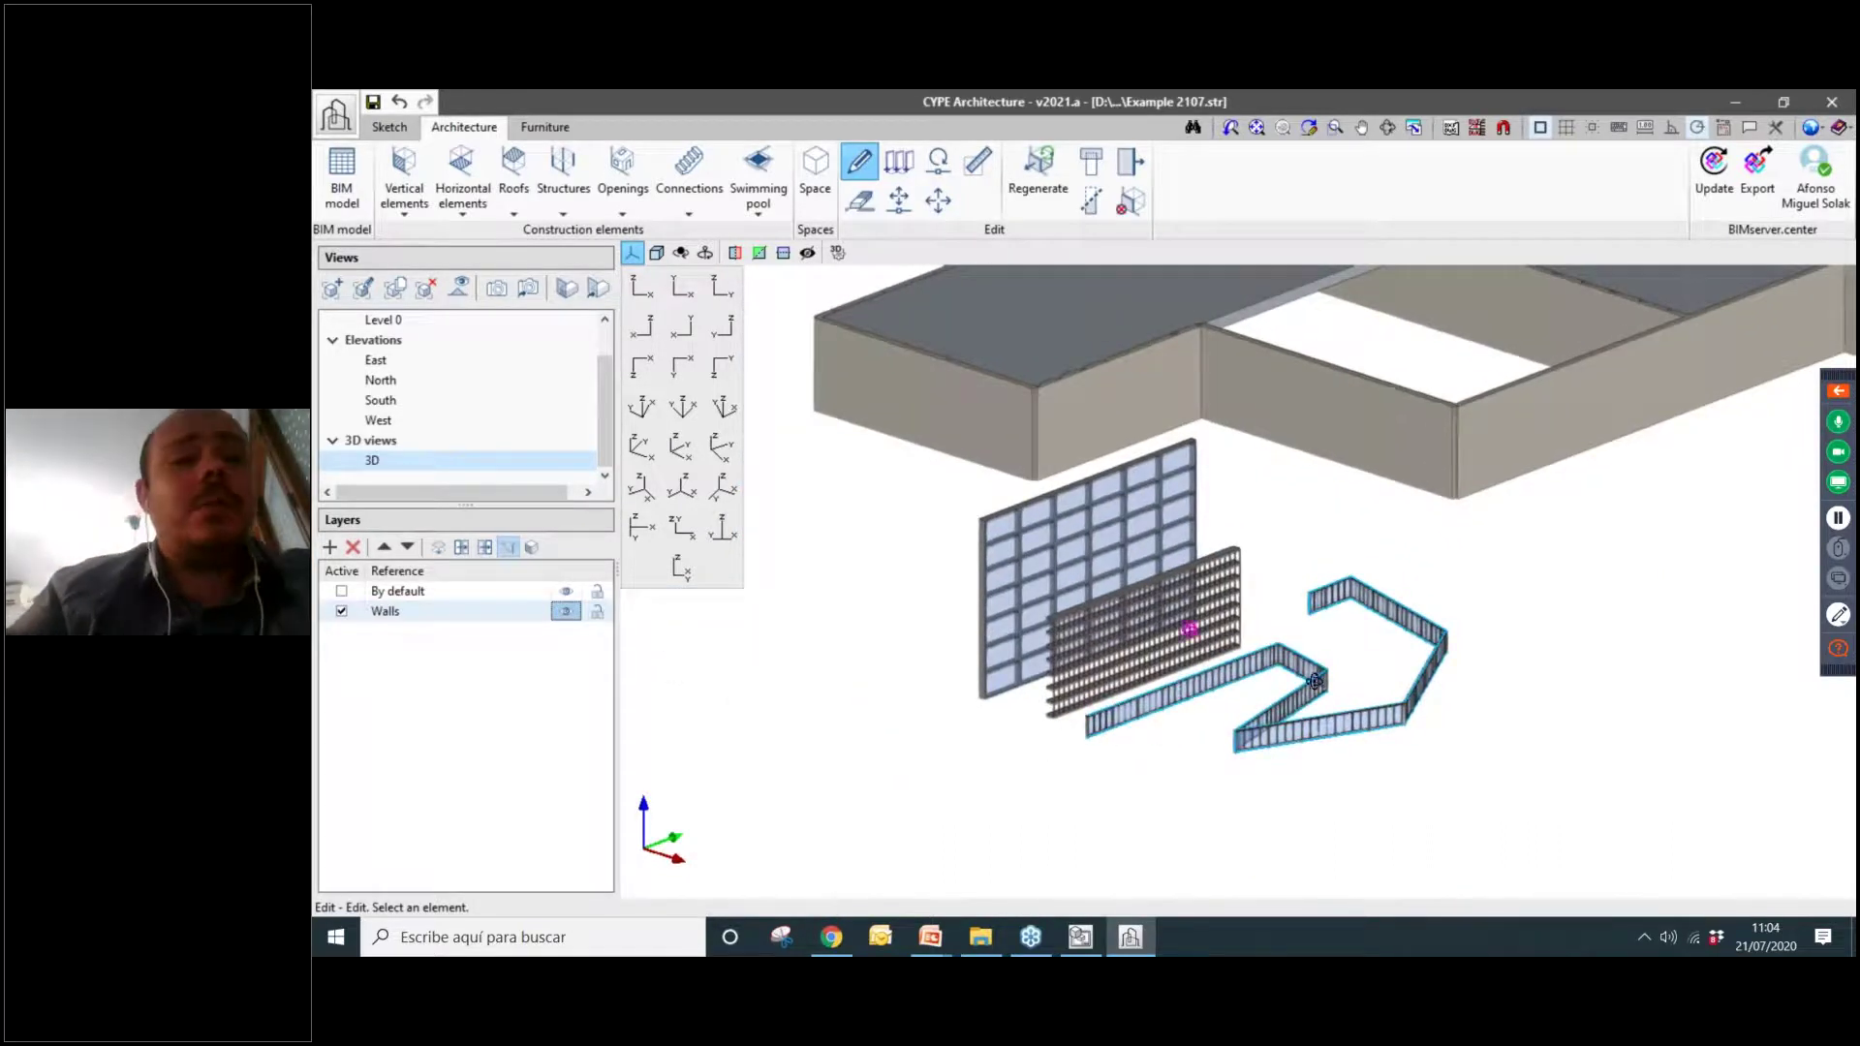
Try to move the railing from the ground onto the building's slab at the 2.00 m level.
middle_click_drag(1315, 682, 1312, 717, "shift")
scroll(1305, 639, "down", 3)
middle_click_drag(1305, 639, 1195, 734)
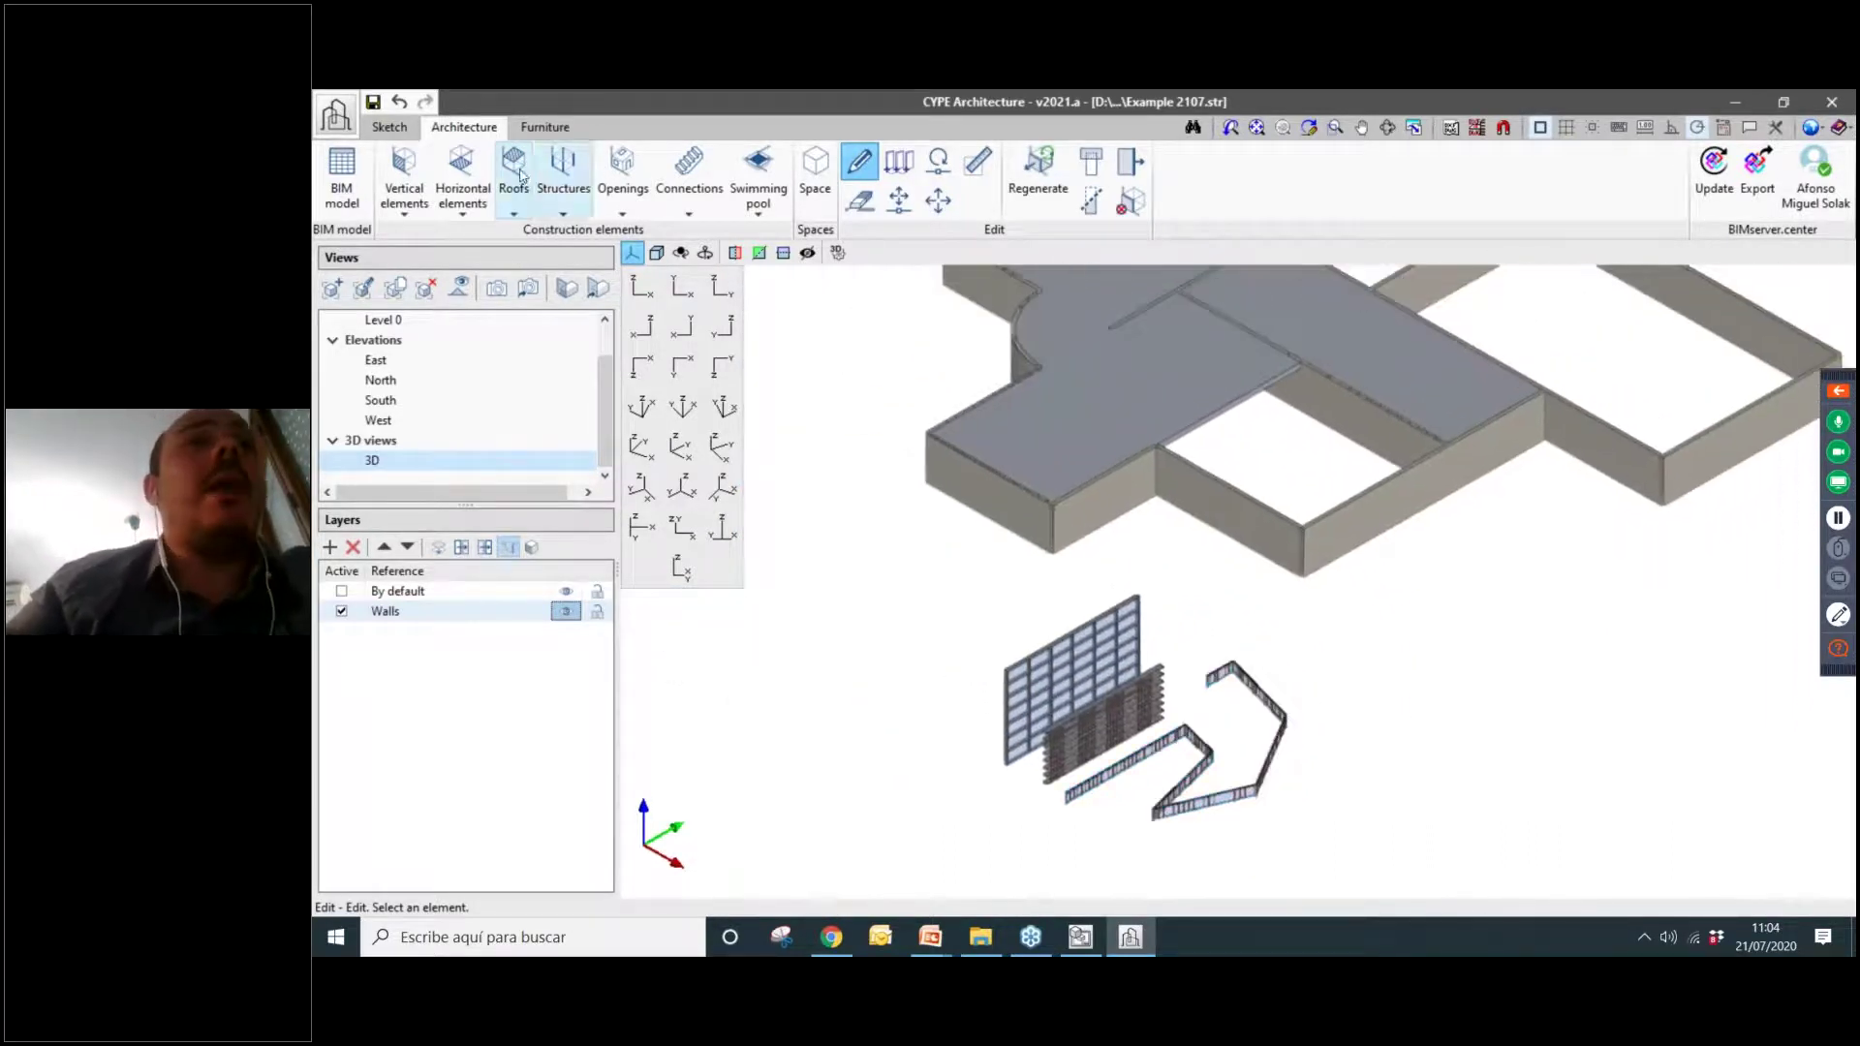
scroll(959, 524, "down", 1)
left_click(938, 200)
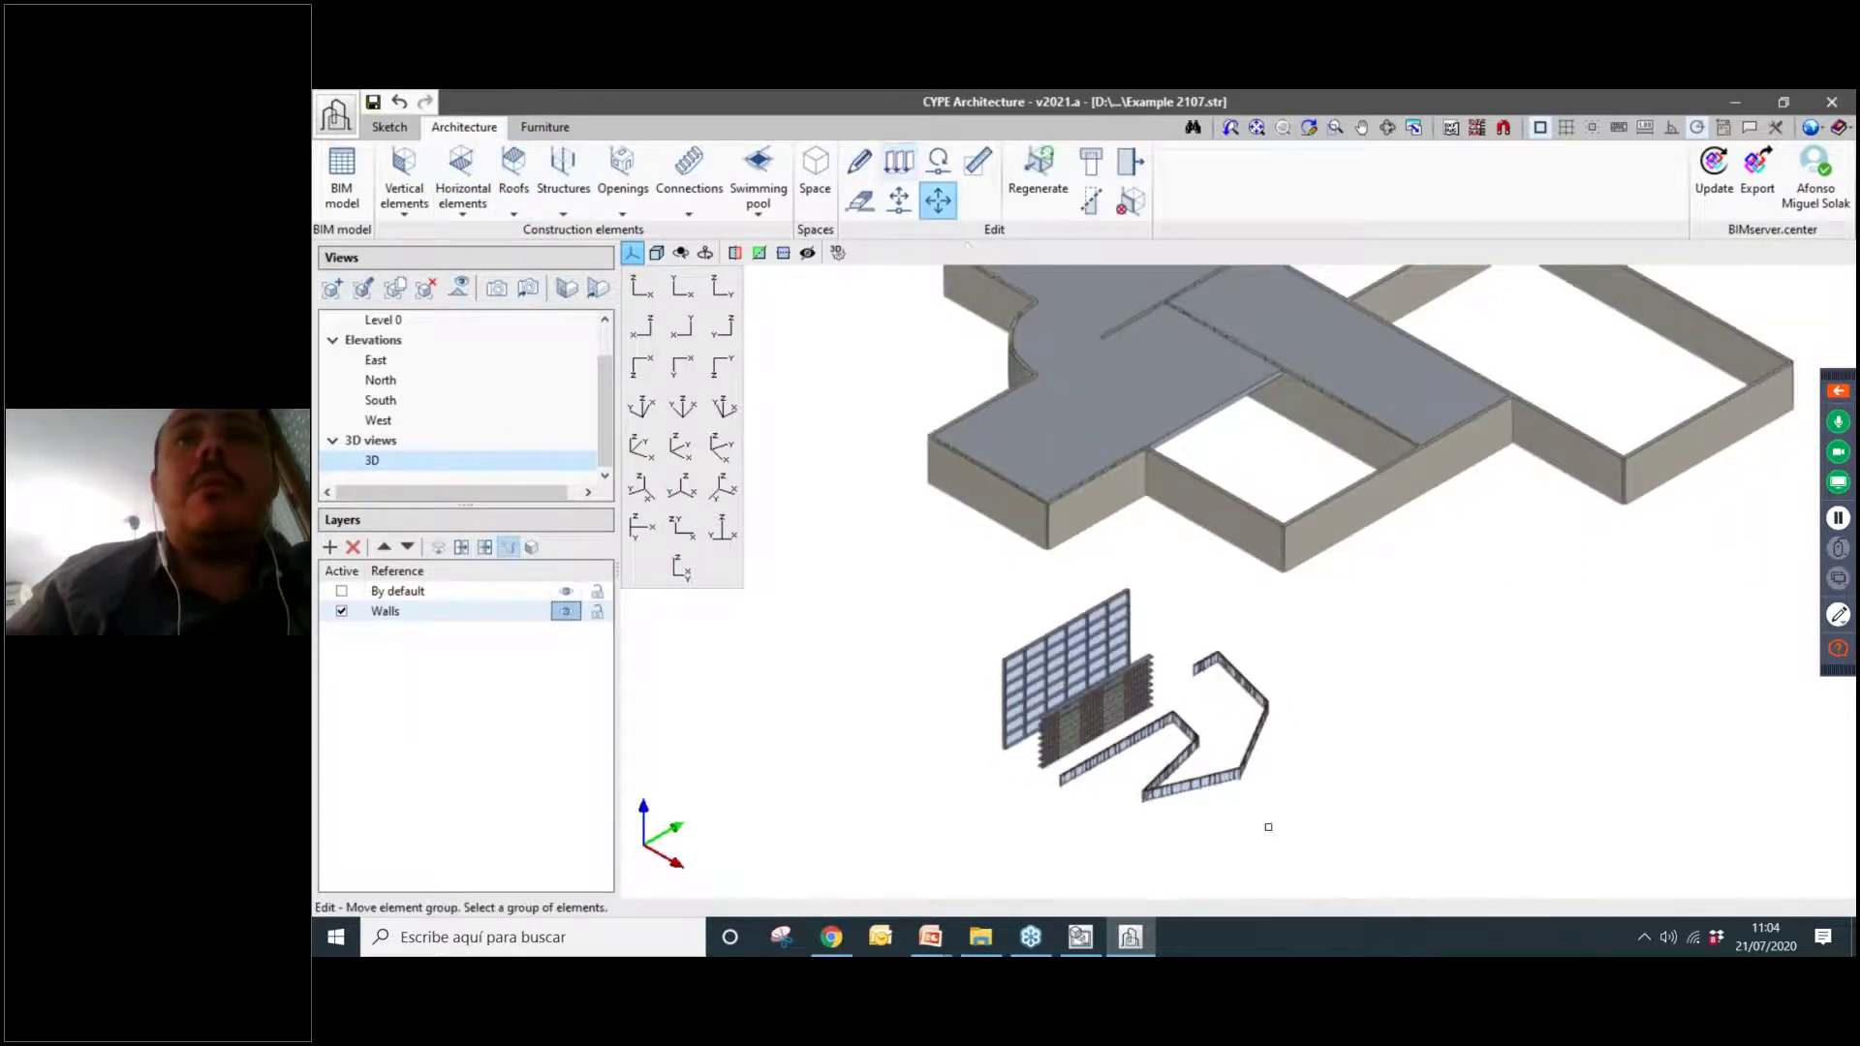
right_click(1182, 786)
left_click(1171, 765)
scroll(1087, 410, "up", 3)
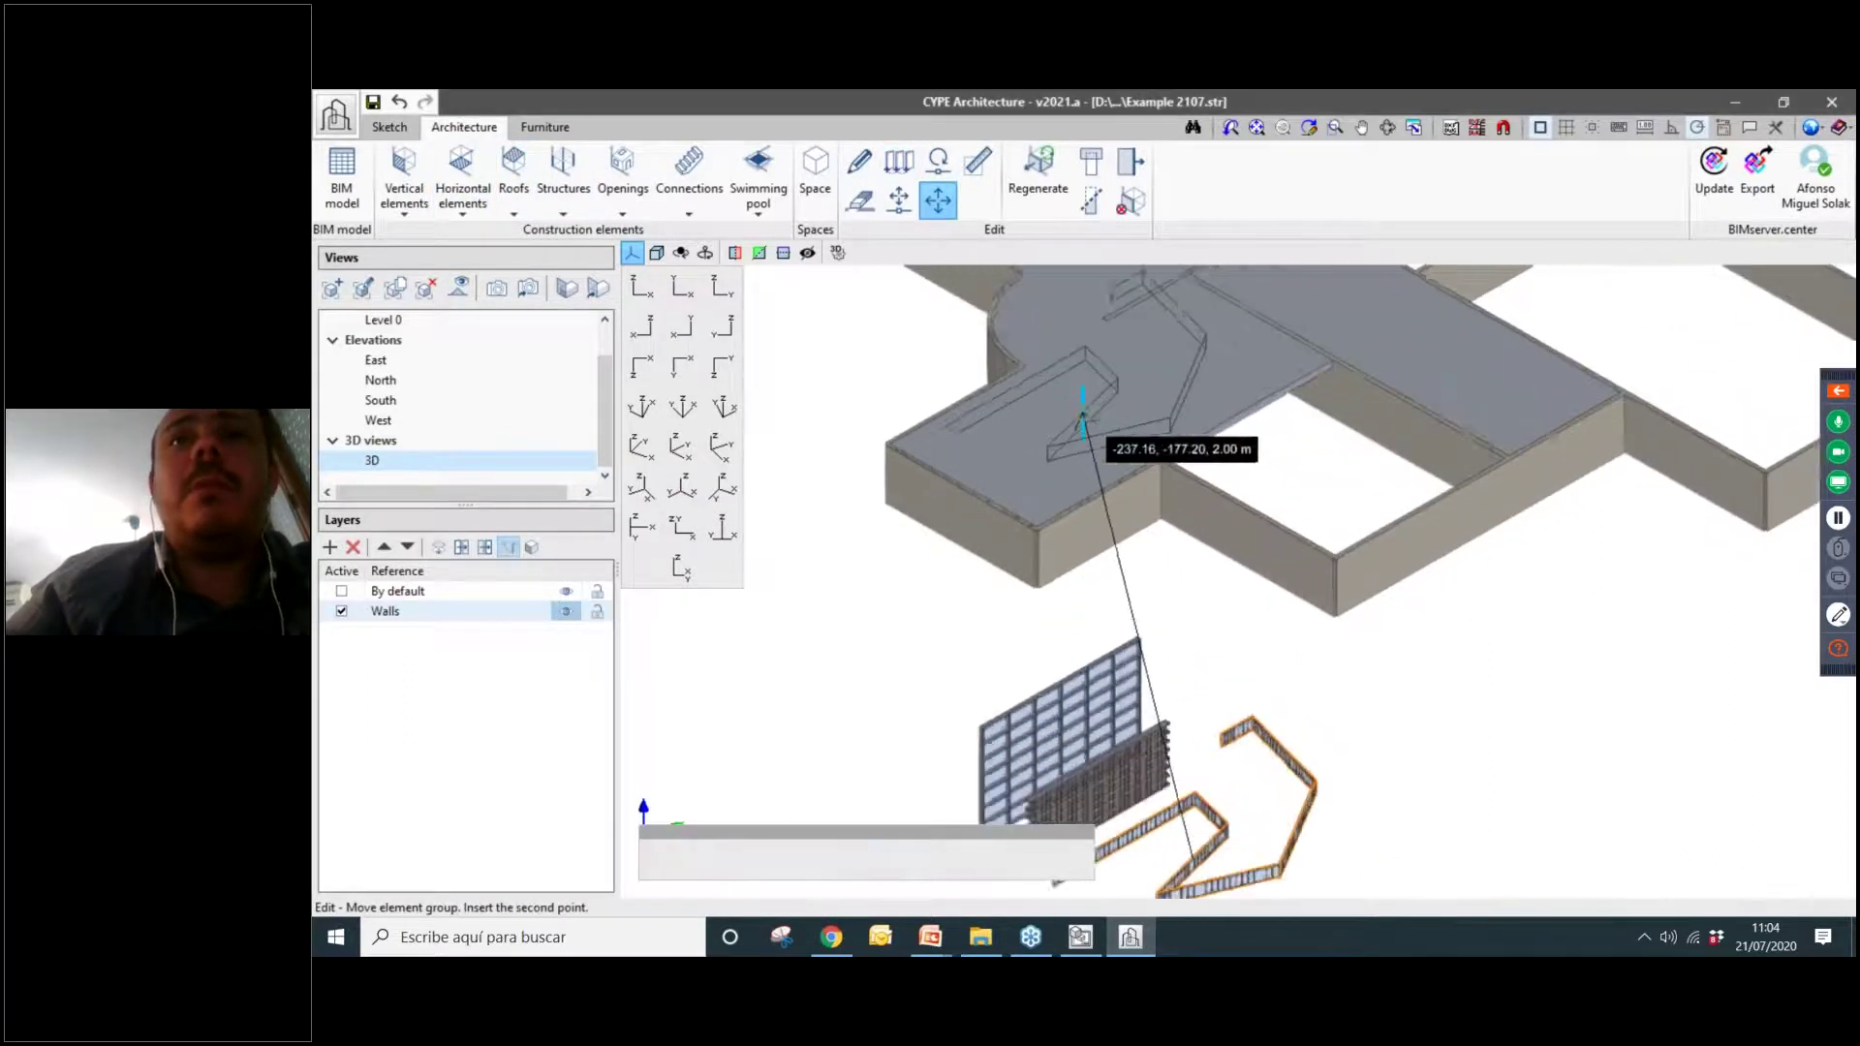
left_click(1085, 412)
scroll(1122, 642, "down", 3)
middle_click_drag(1122, 641, 1347, 765, "shift")
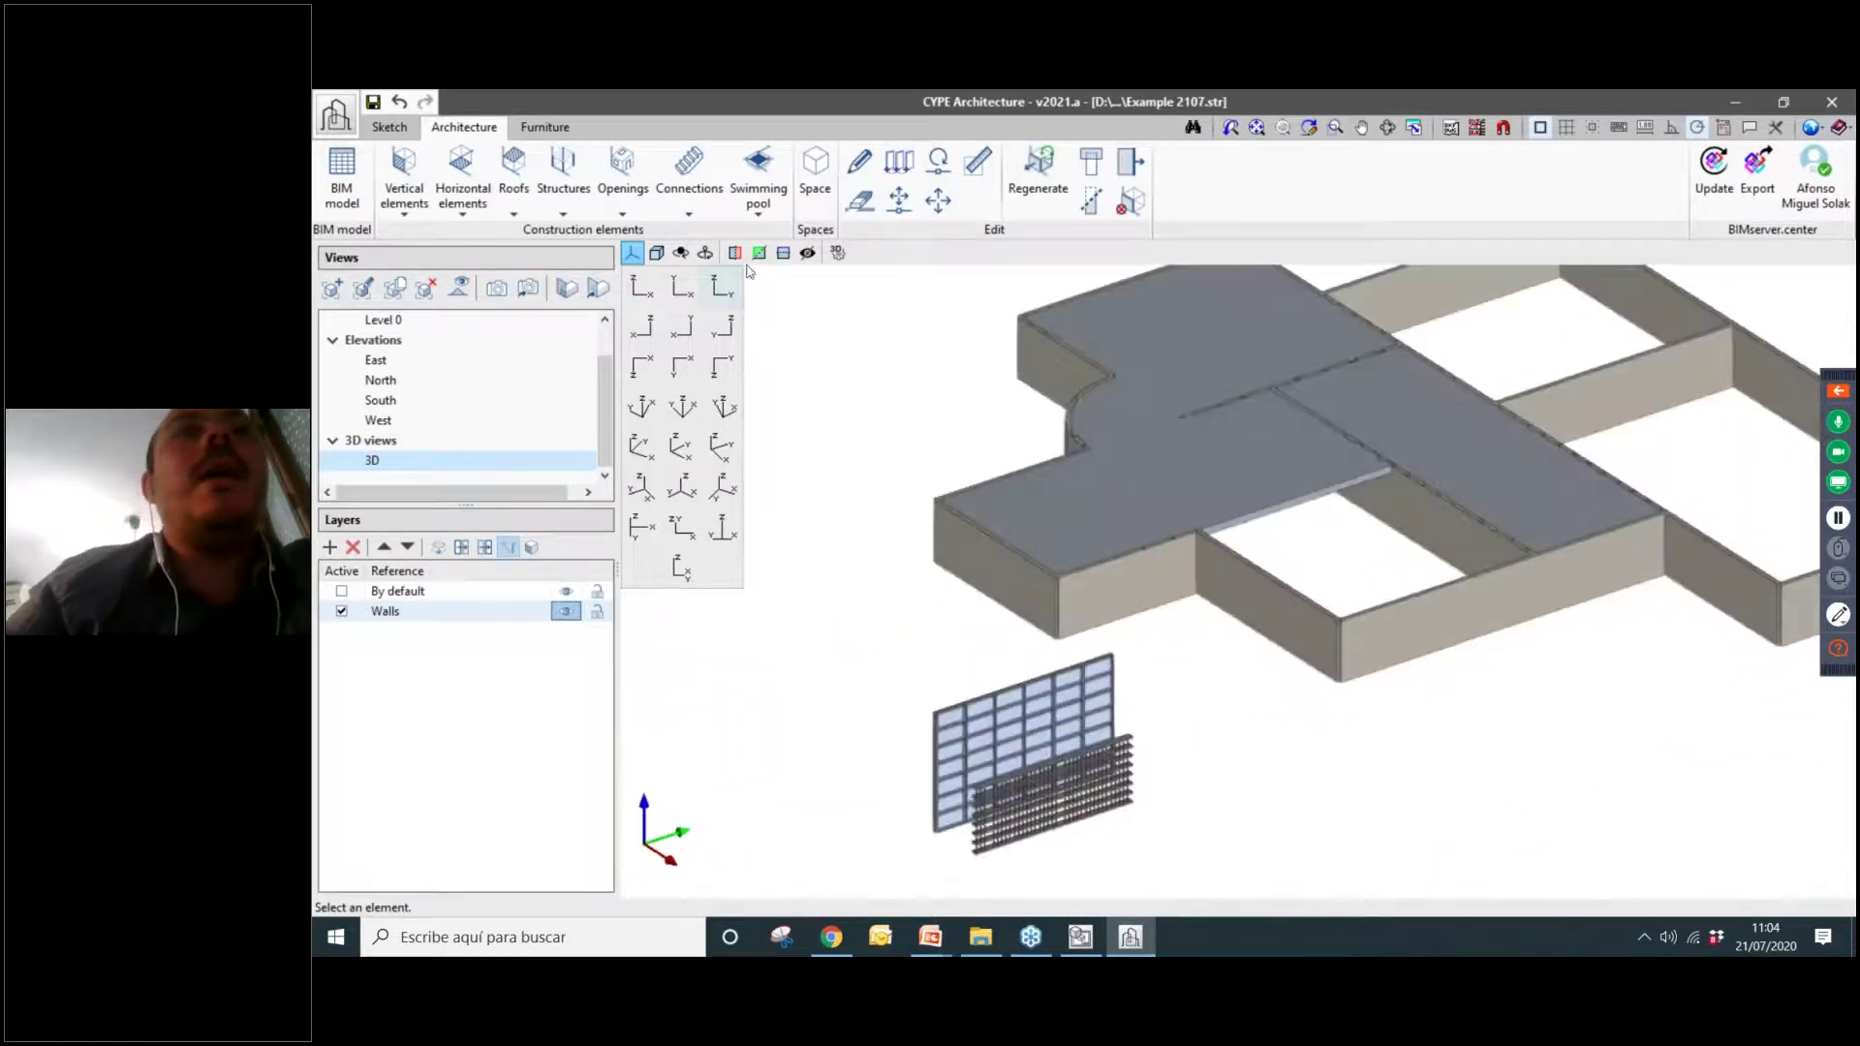
Draw a 1.10 m high railing along the slab's edge, from its outer corner through the inner corner to the adjoining wall's far corner.
left_click(466, 192)
left_click(404, 180)
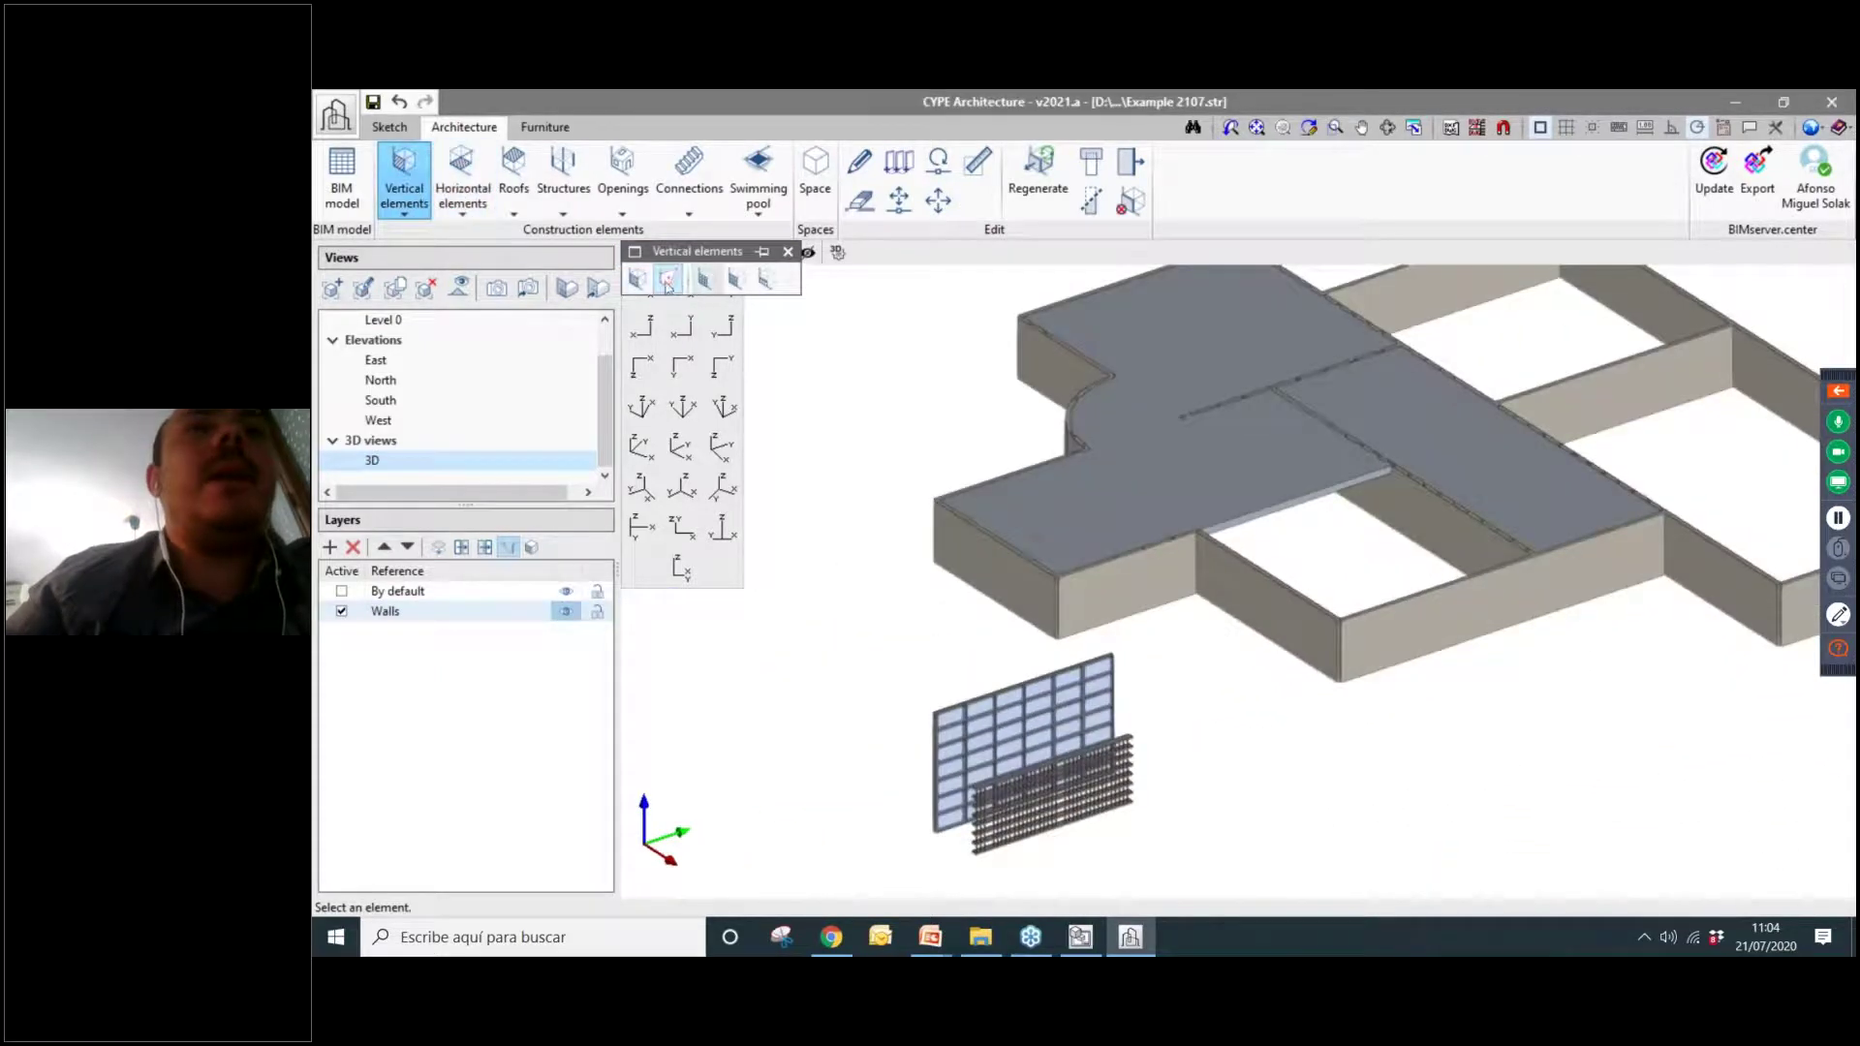
left_click(735, 280)
left_click(767, 281)
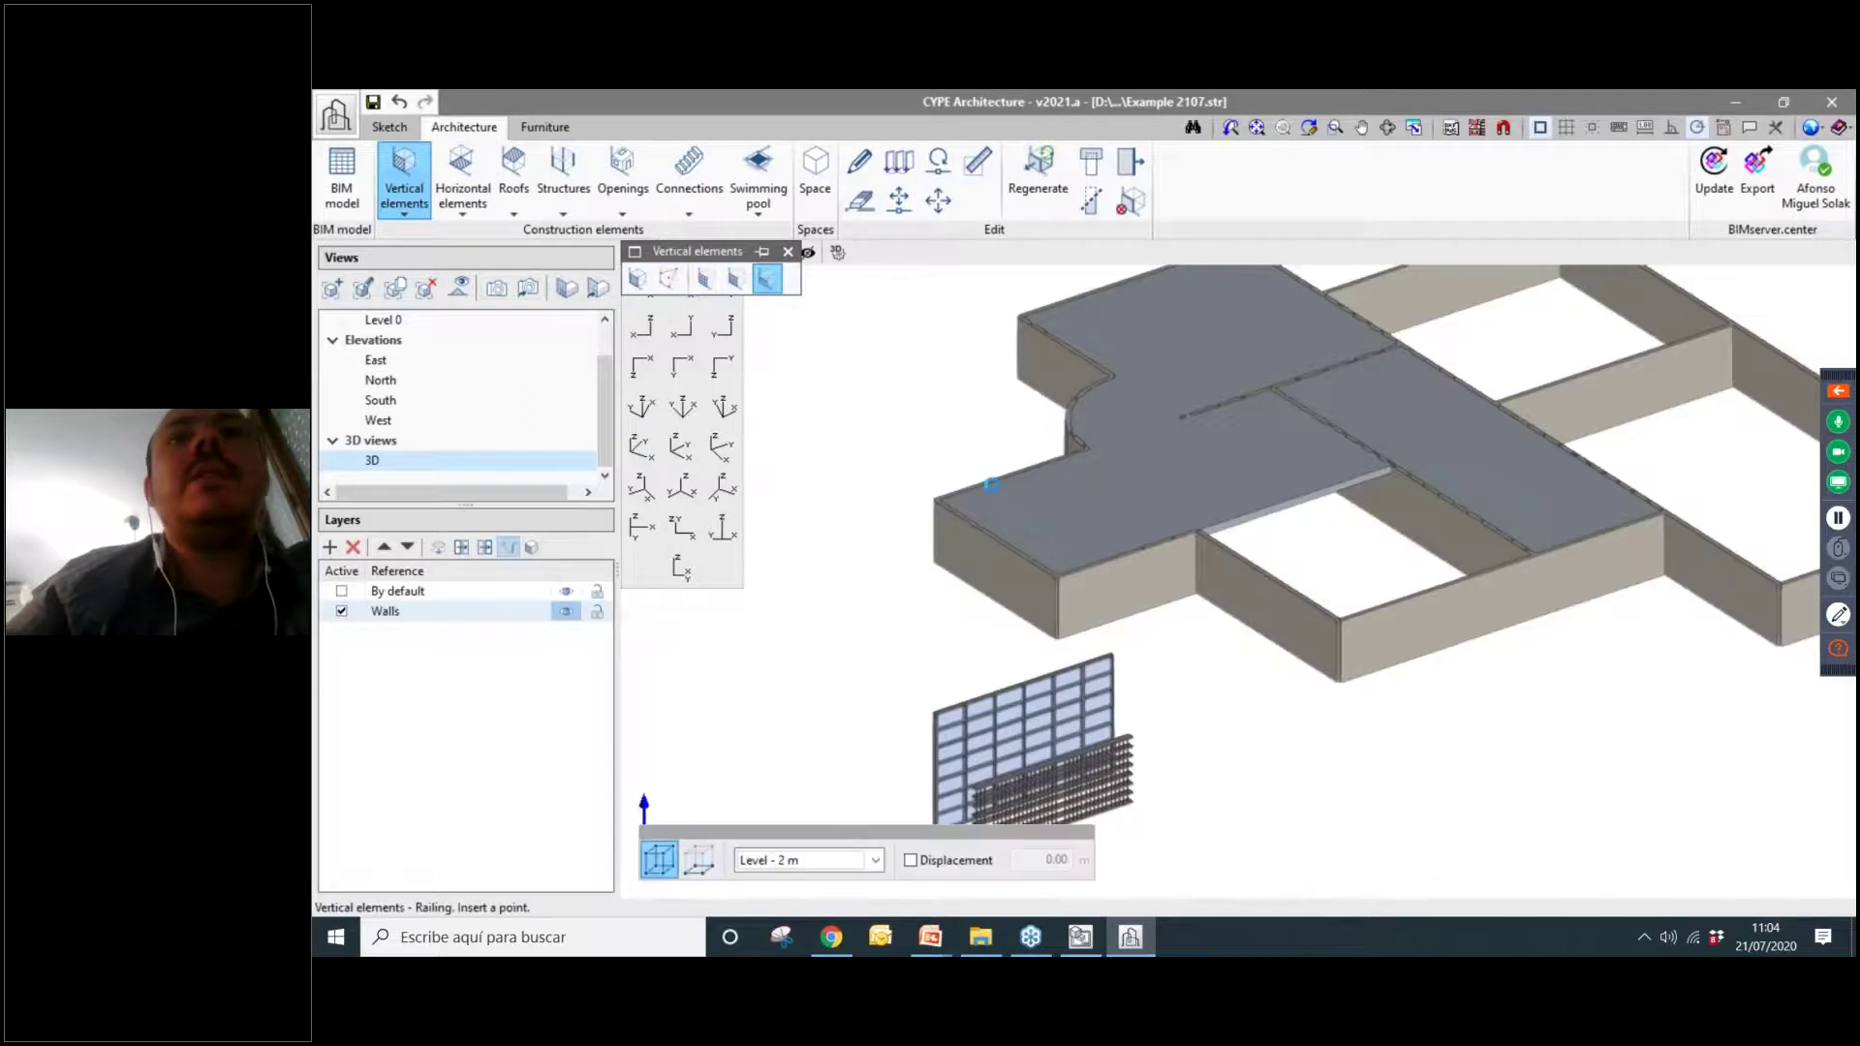
scroll(1162, 591, "up", 5)
scroll(1187, 606, "up", 3)
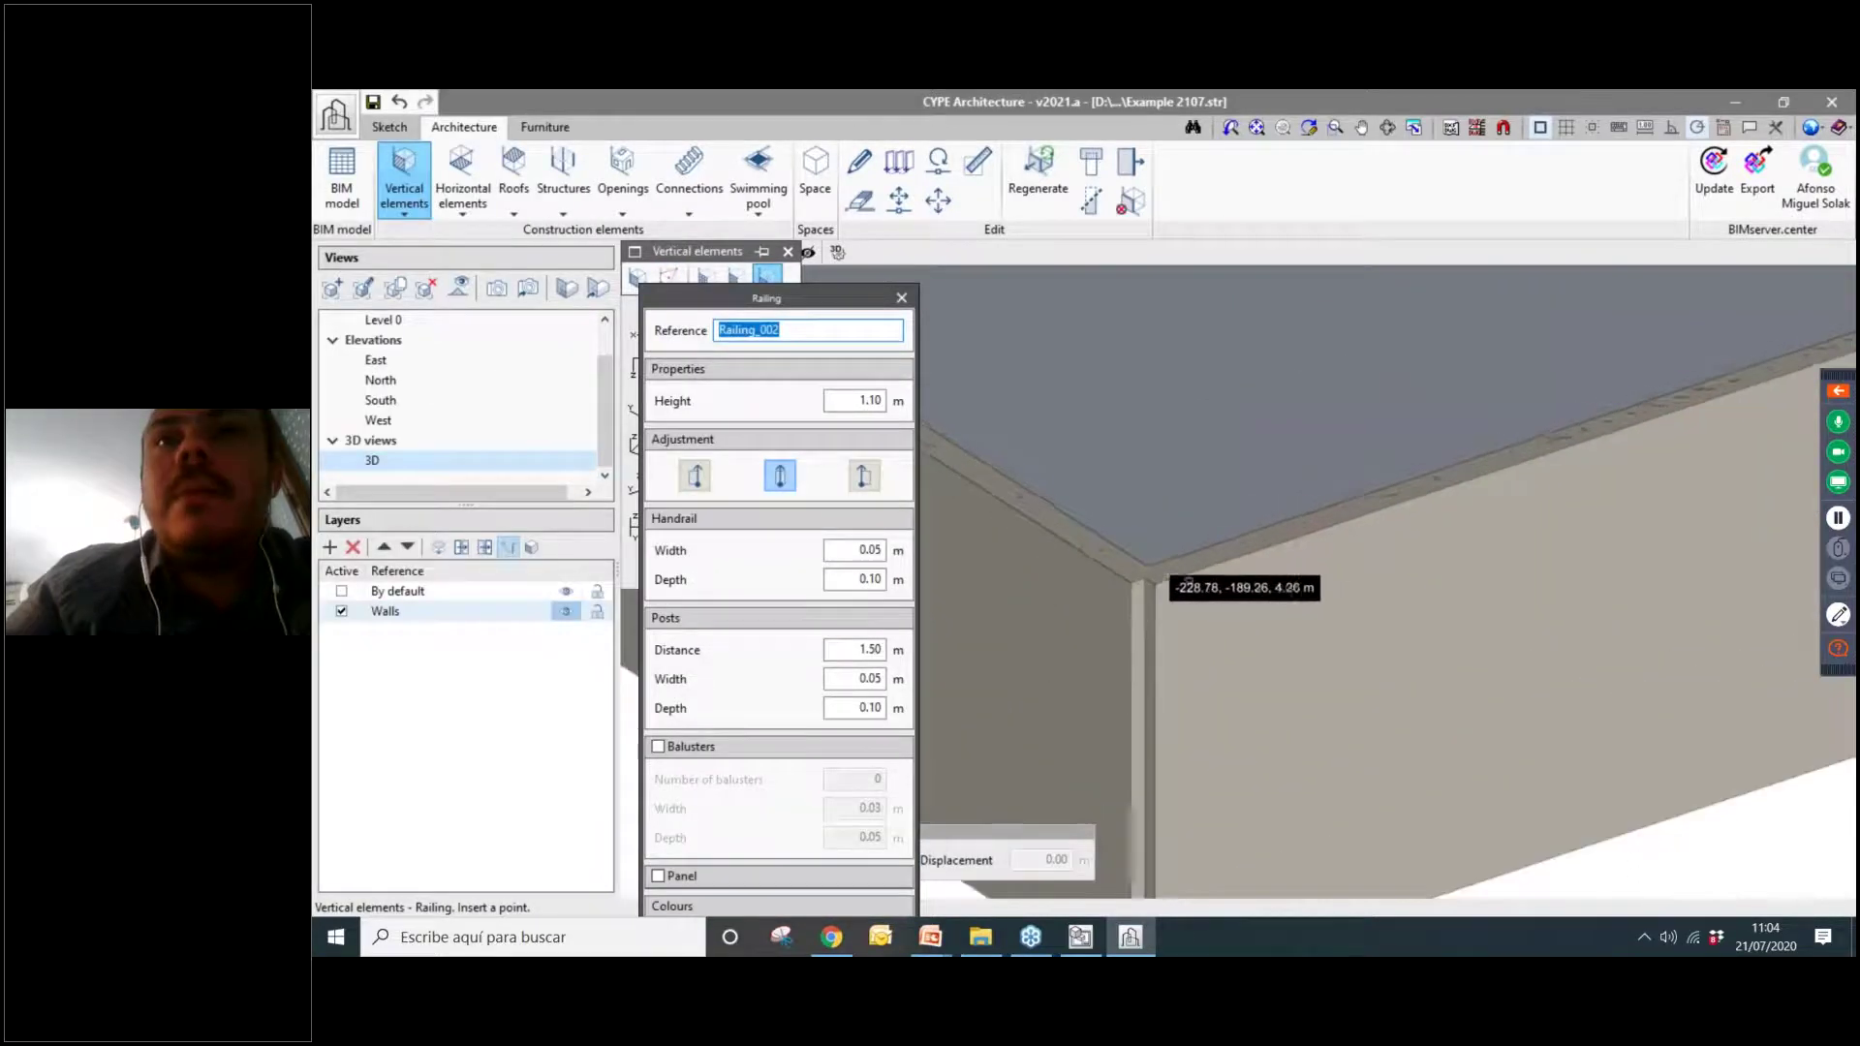
scroll(1250, 639, "up", 3)
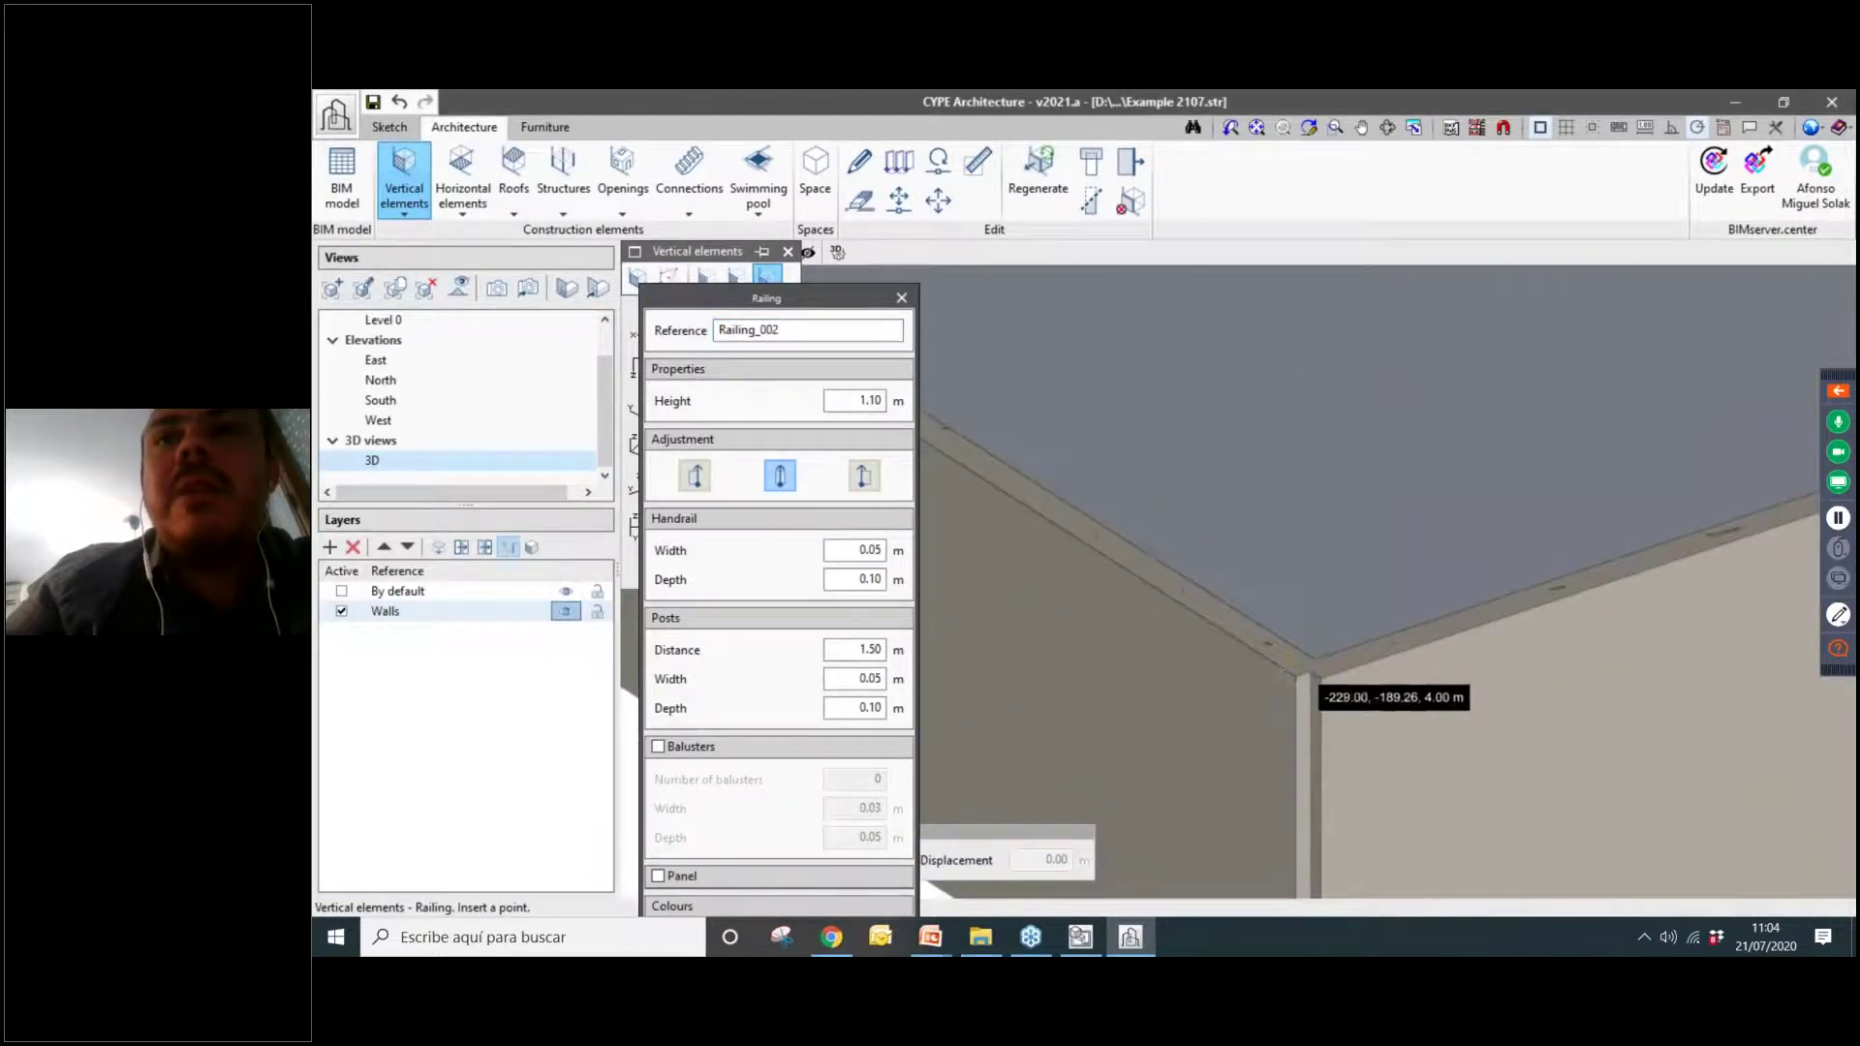
left_click(1311, 669)
scroll(1211, 712, "down", 5)
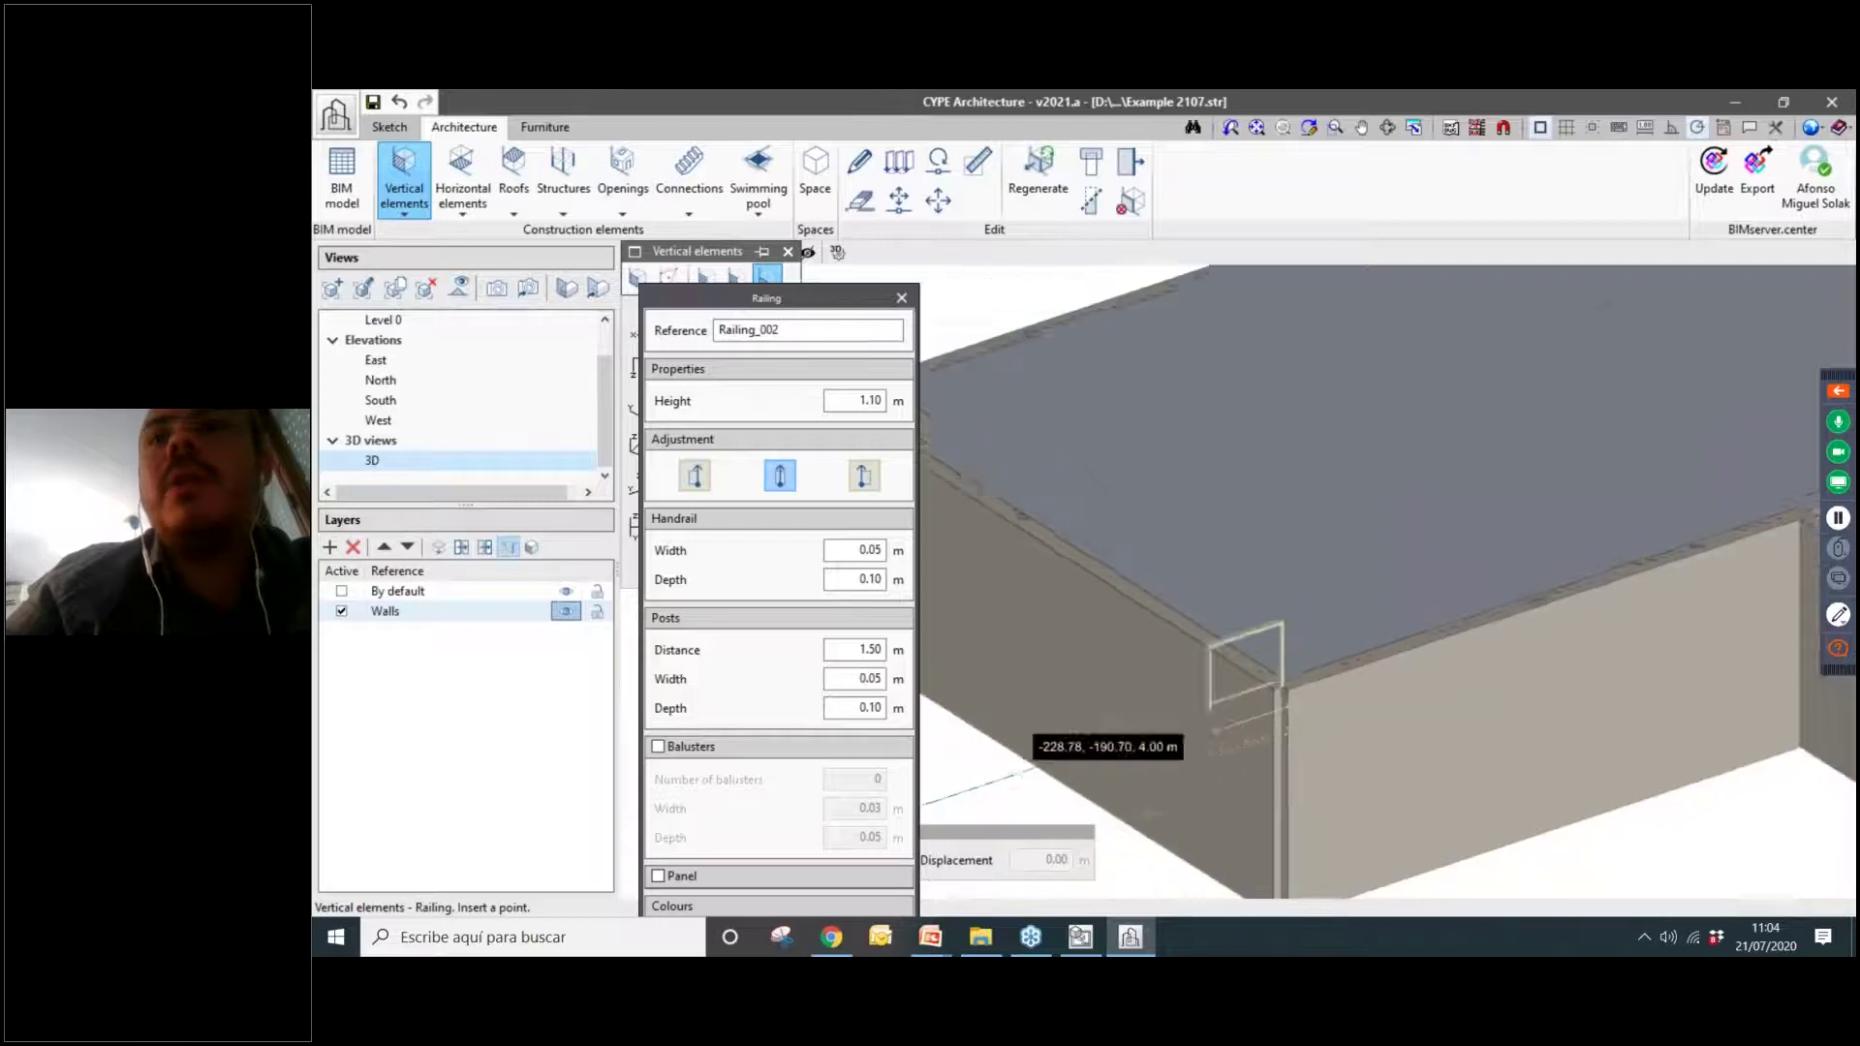
scroll(1483, 625, "up", 3)
left_click(1624, 582)
scroll(1624, 581, "down", 4)
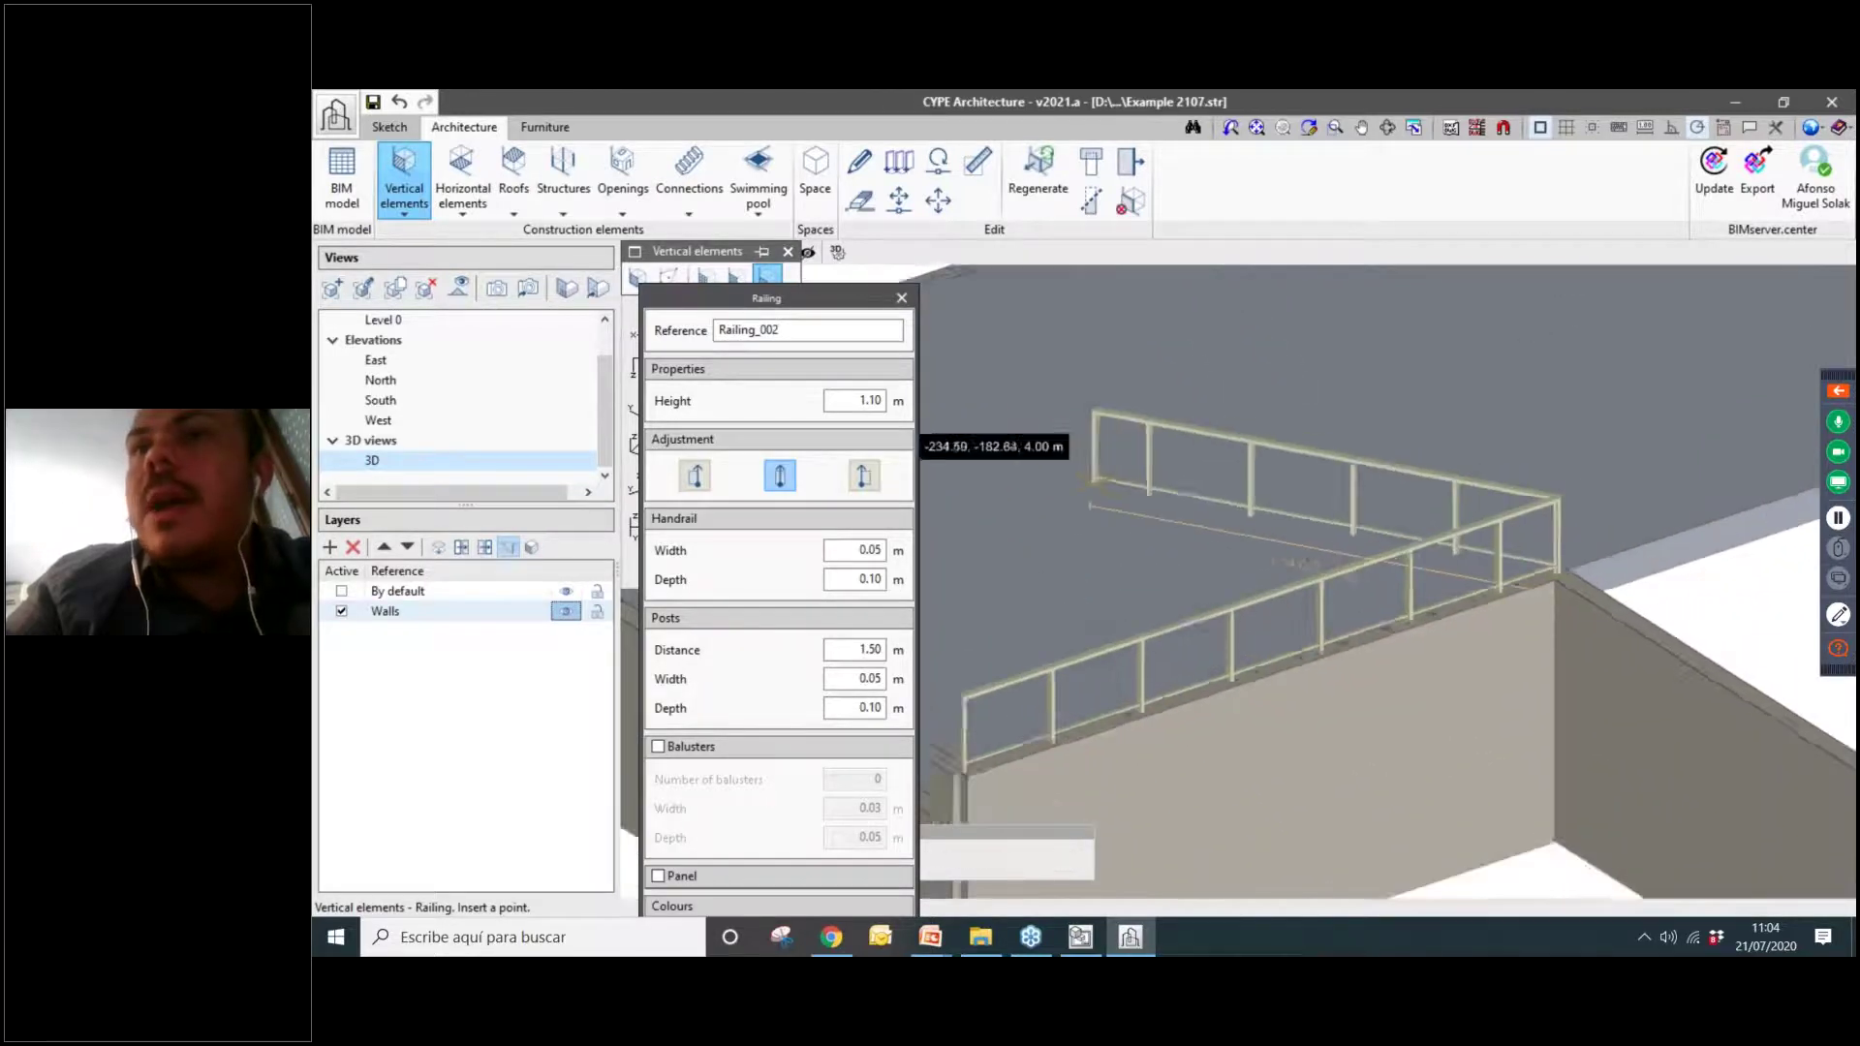
scroll(1686, 789, "up", 4)
left_click(1658, 762)
right_click(1658, 762)
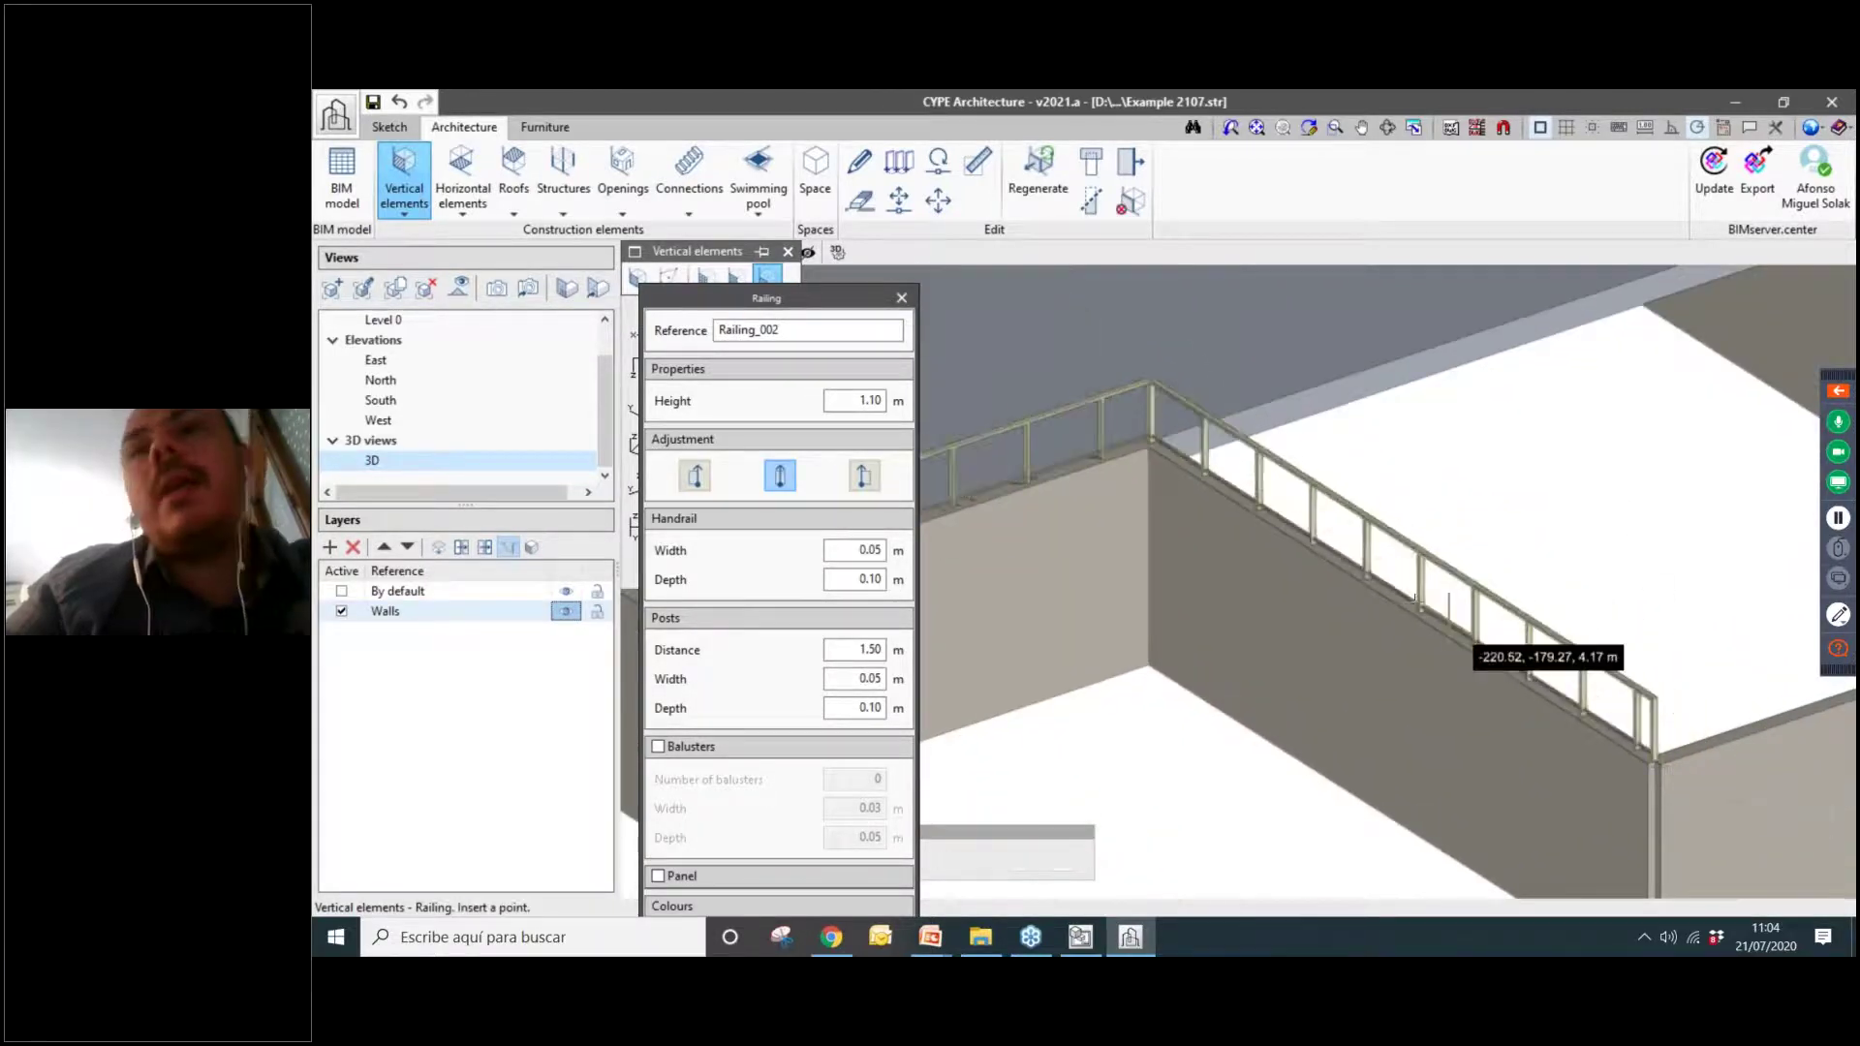
scroll(1444, 601, "down", 2)
middle_click_drag(1292, 727, 1430, 677)
Open the new slab-edge railing's properties and accept them unchanged.
left_click(859, 163)
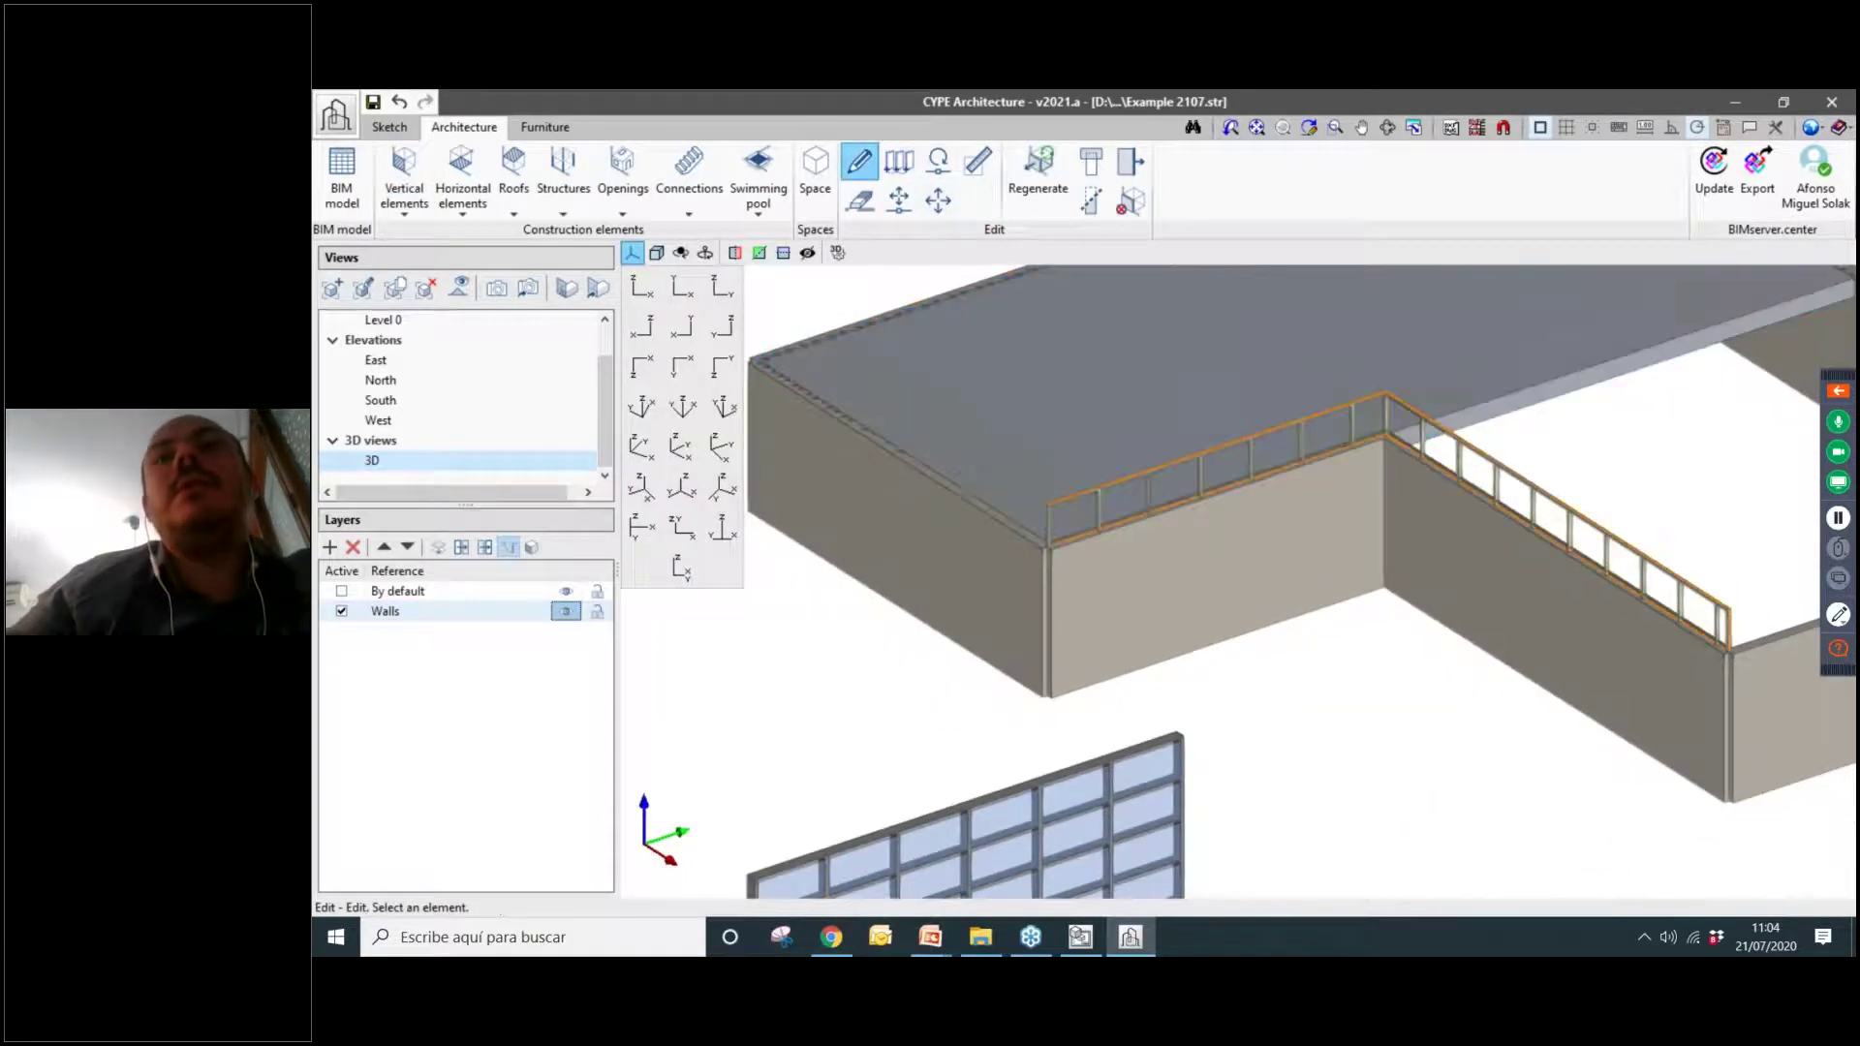
left_click(1083, 494)
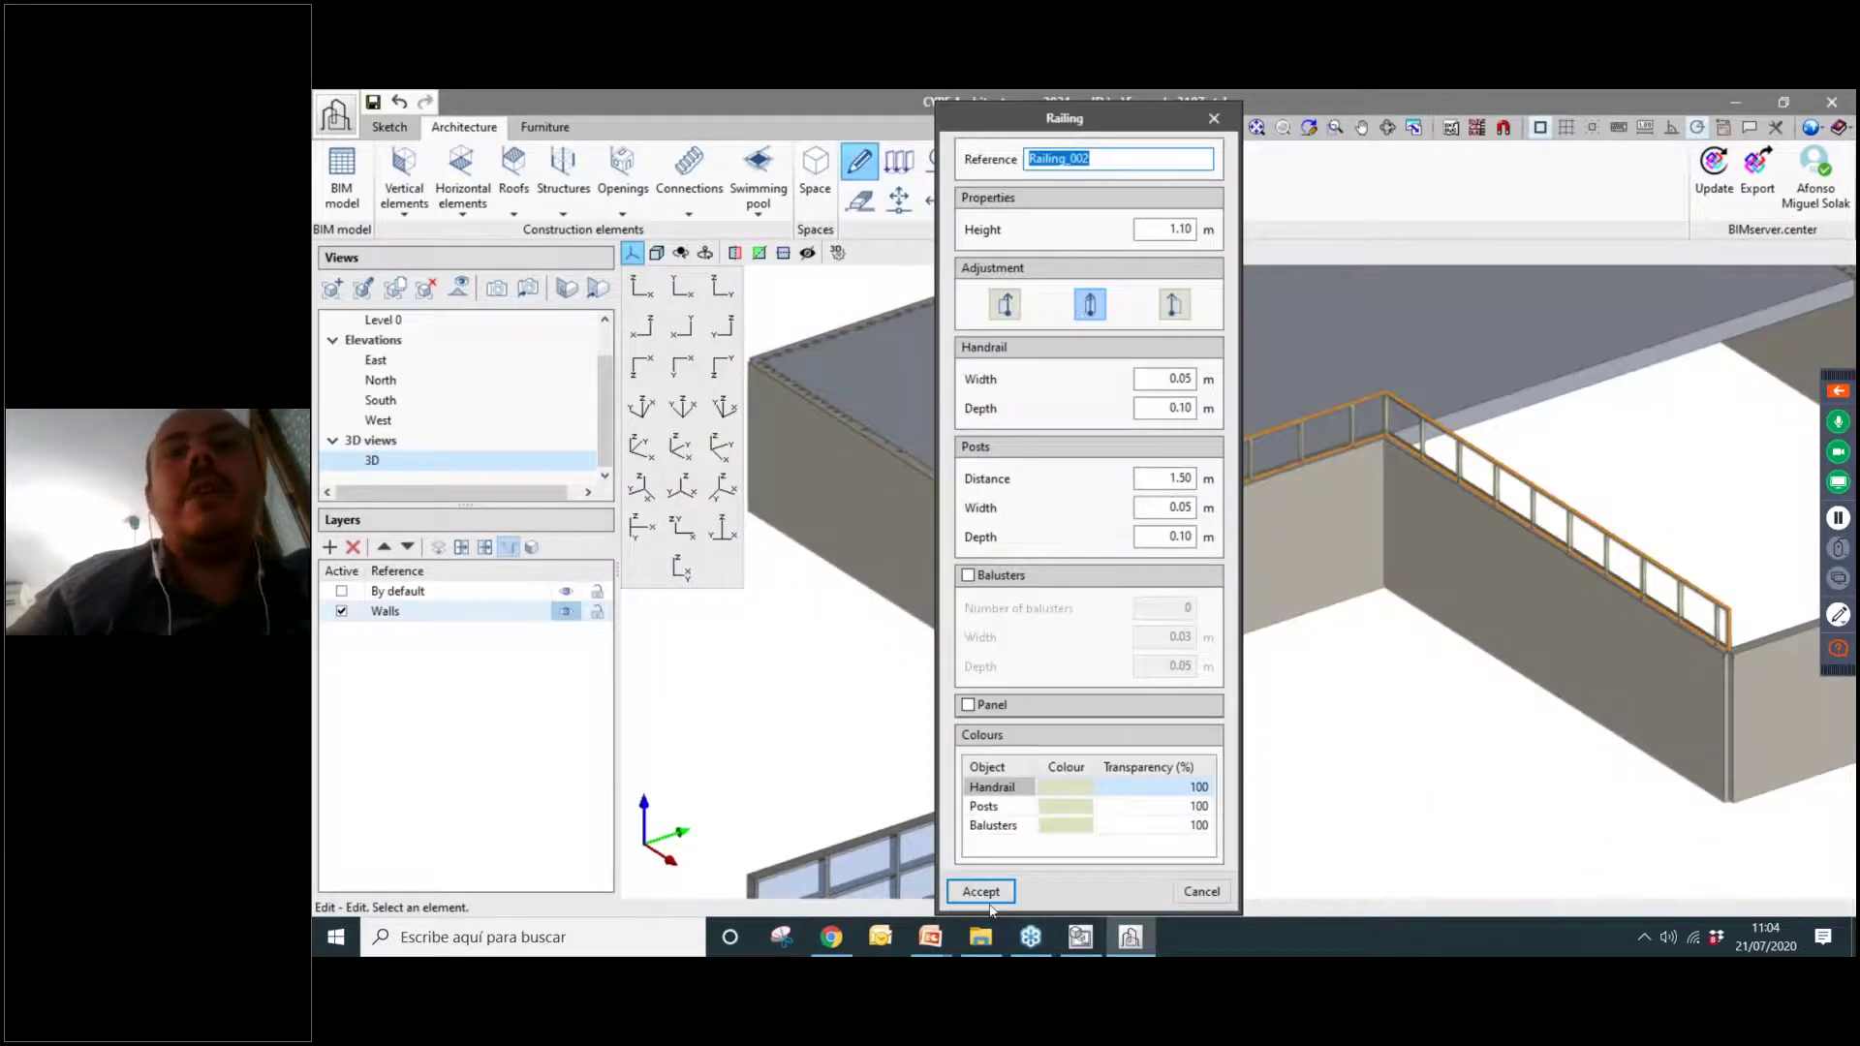
left_click(980, 892)
scroll(1168, 630, "down", 2)
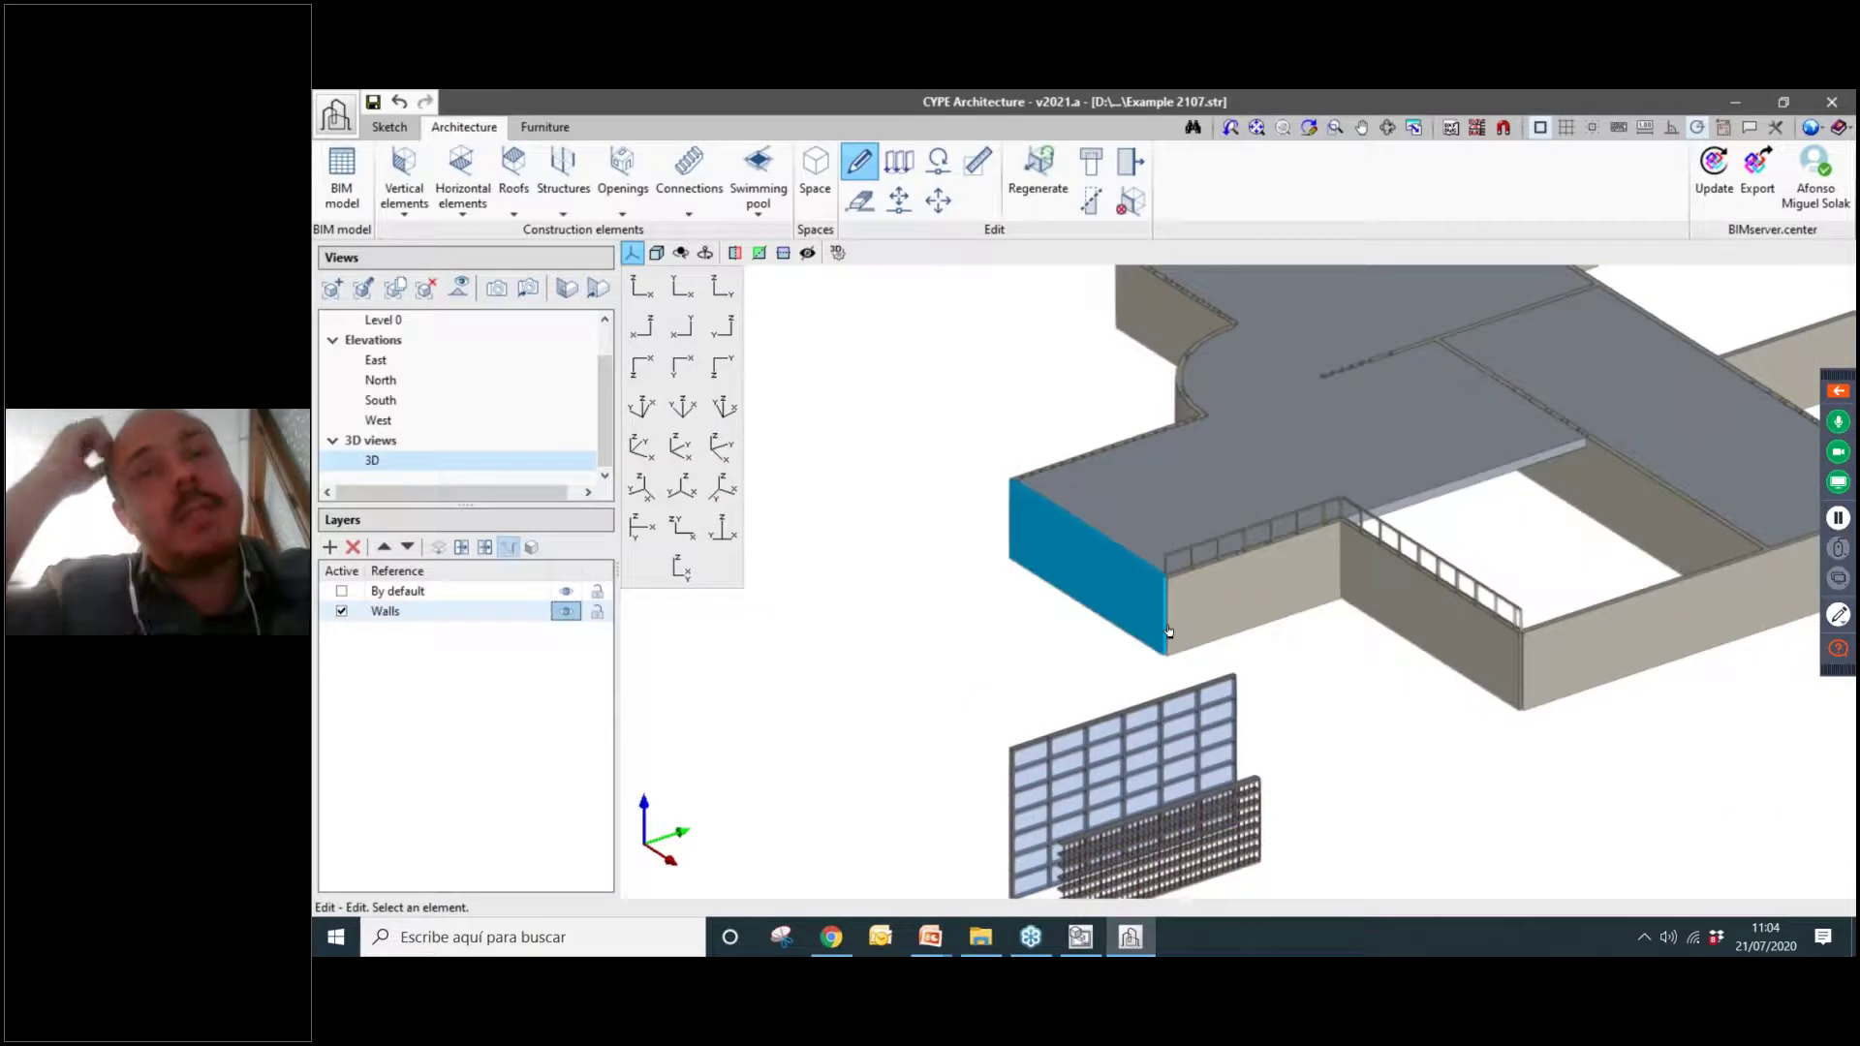
middle_click_drag(1168, 631, 1213, 688)
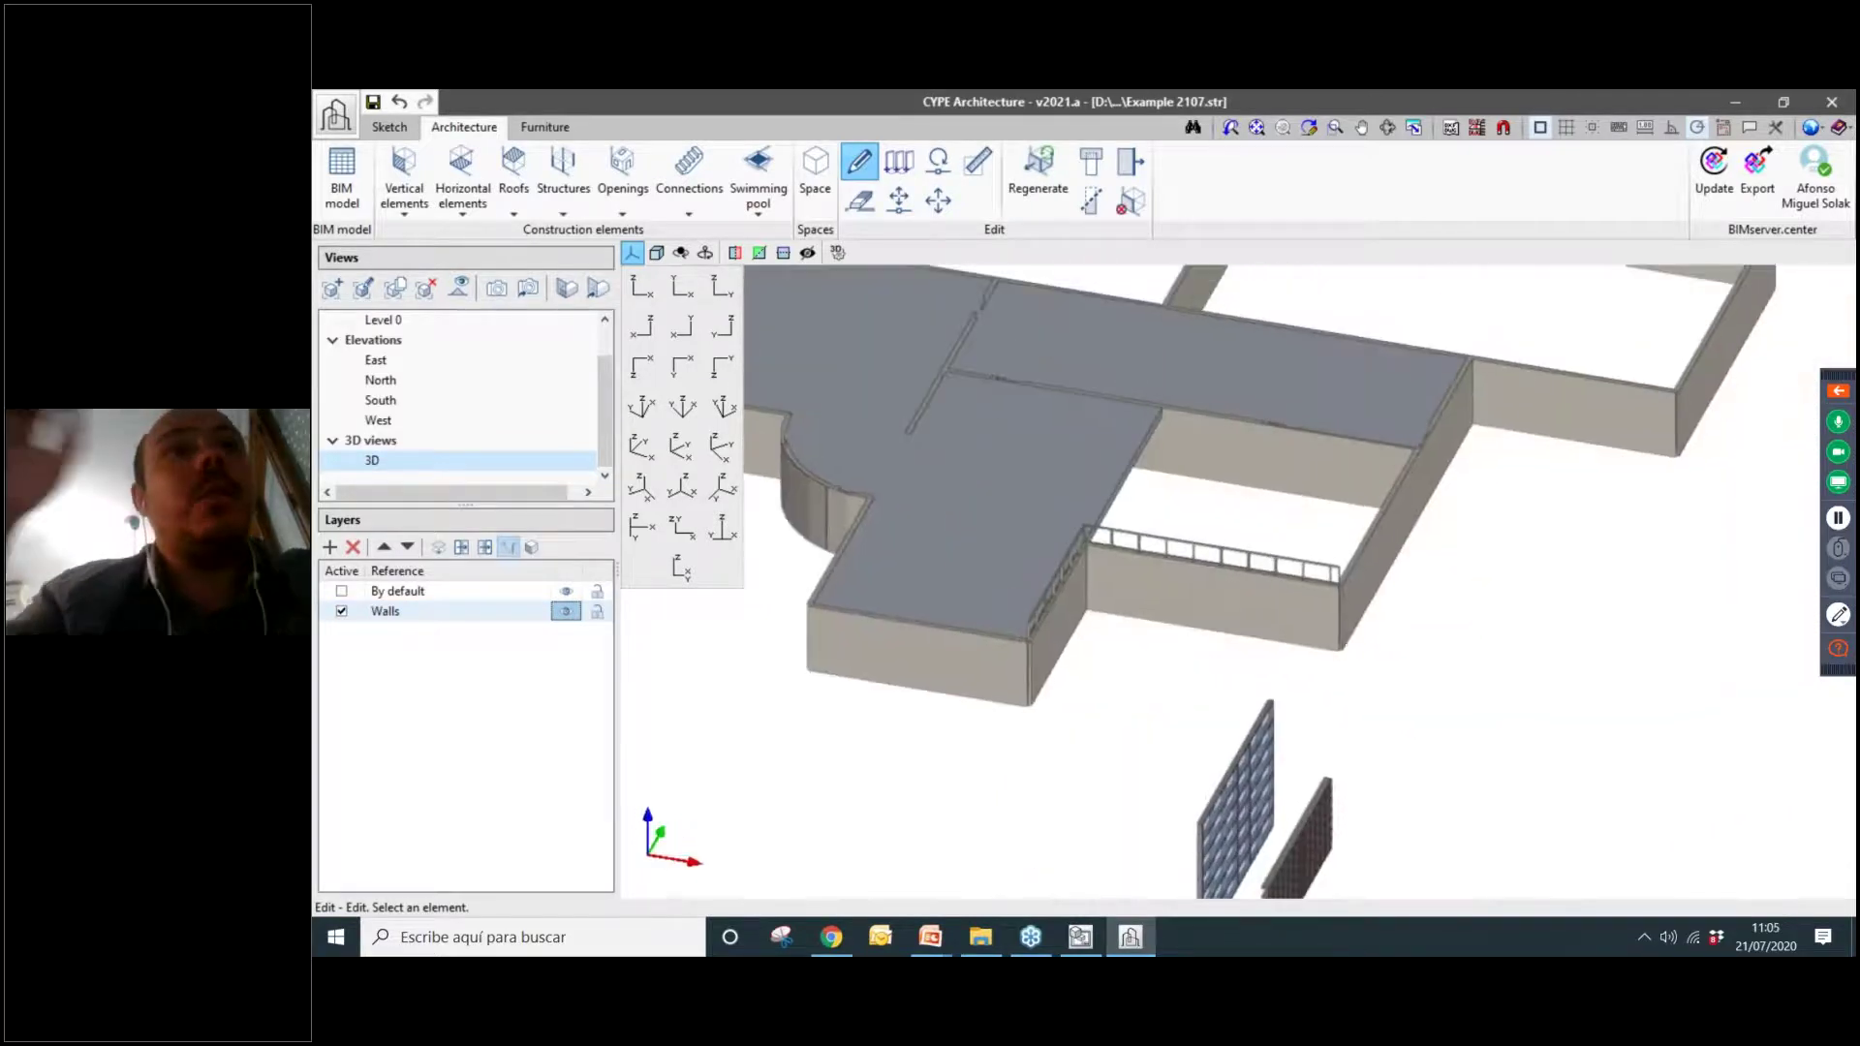
Start editing the geometry of the vertical elements and examine the edit points at the building's wall corners.
left_click(390, 169)
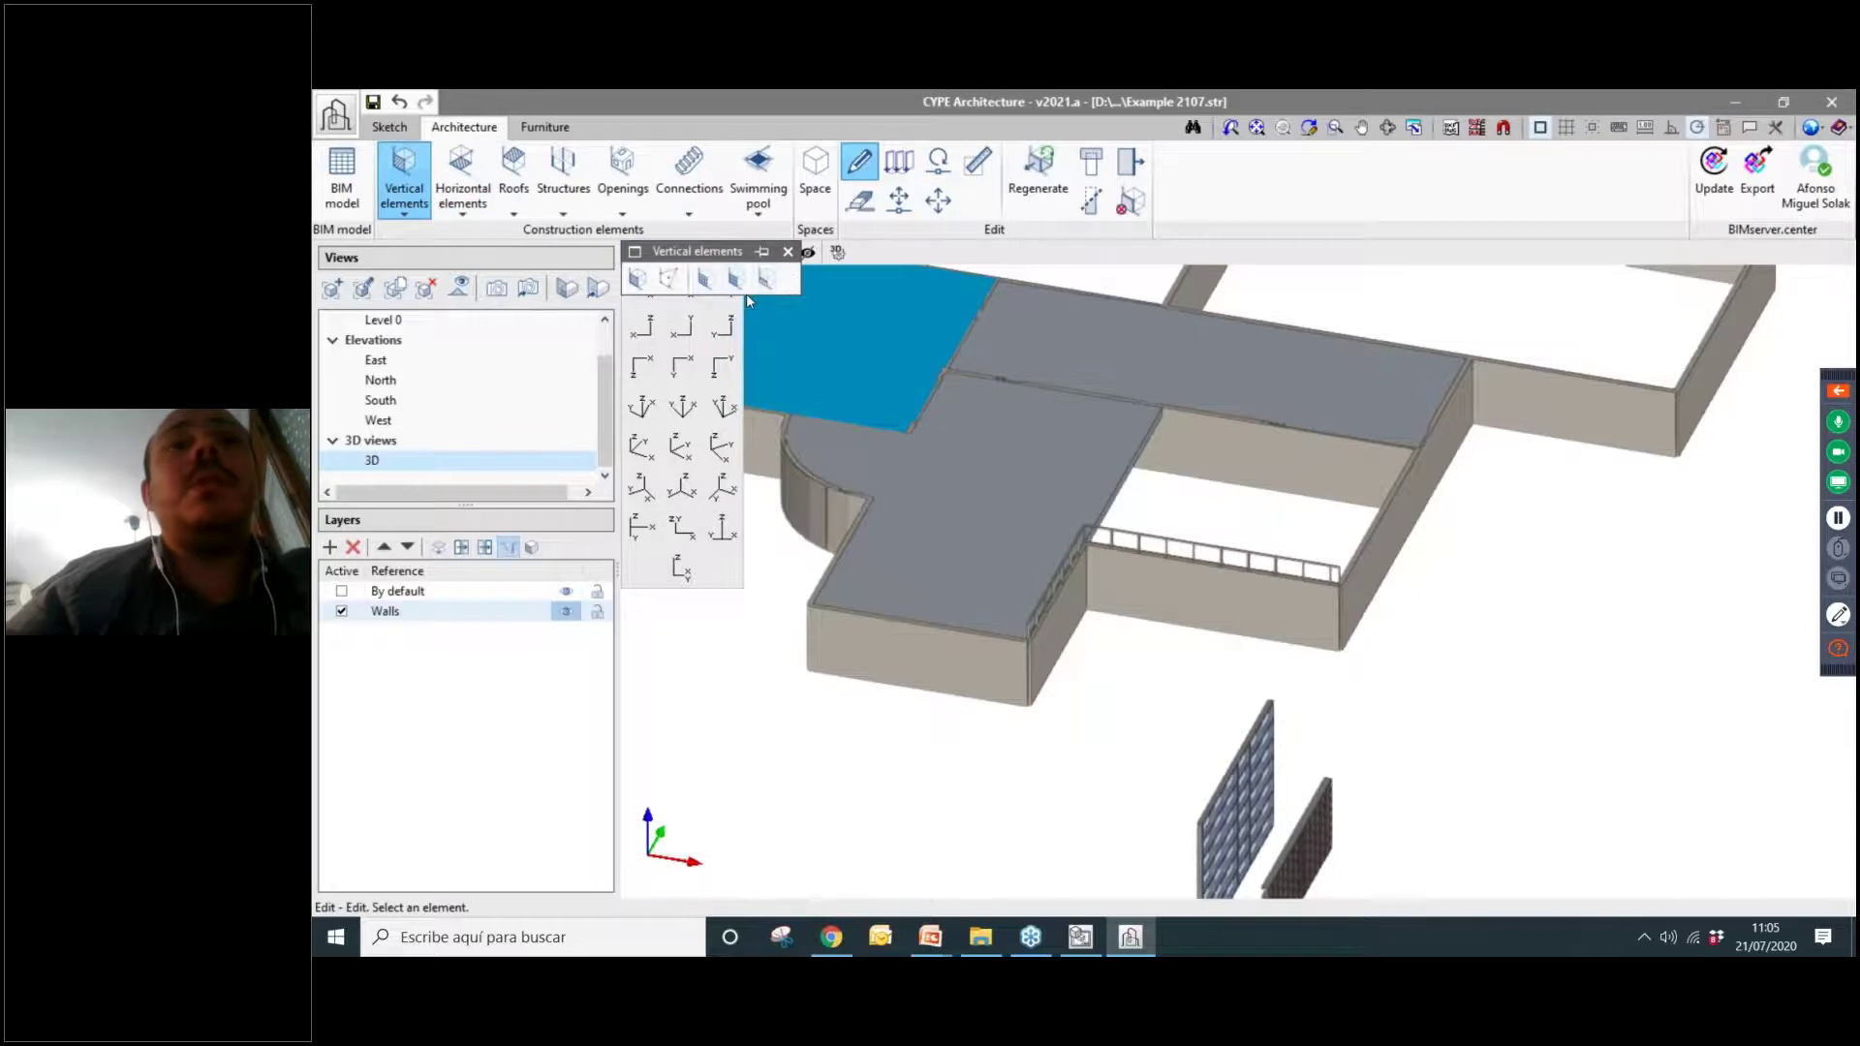
middle_click_drag(1177, 683, 1287, 698)
scroll(1027, 633, "up", 3)
middle_click_drag(935, 709, 1090, 634)
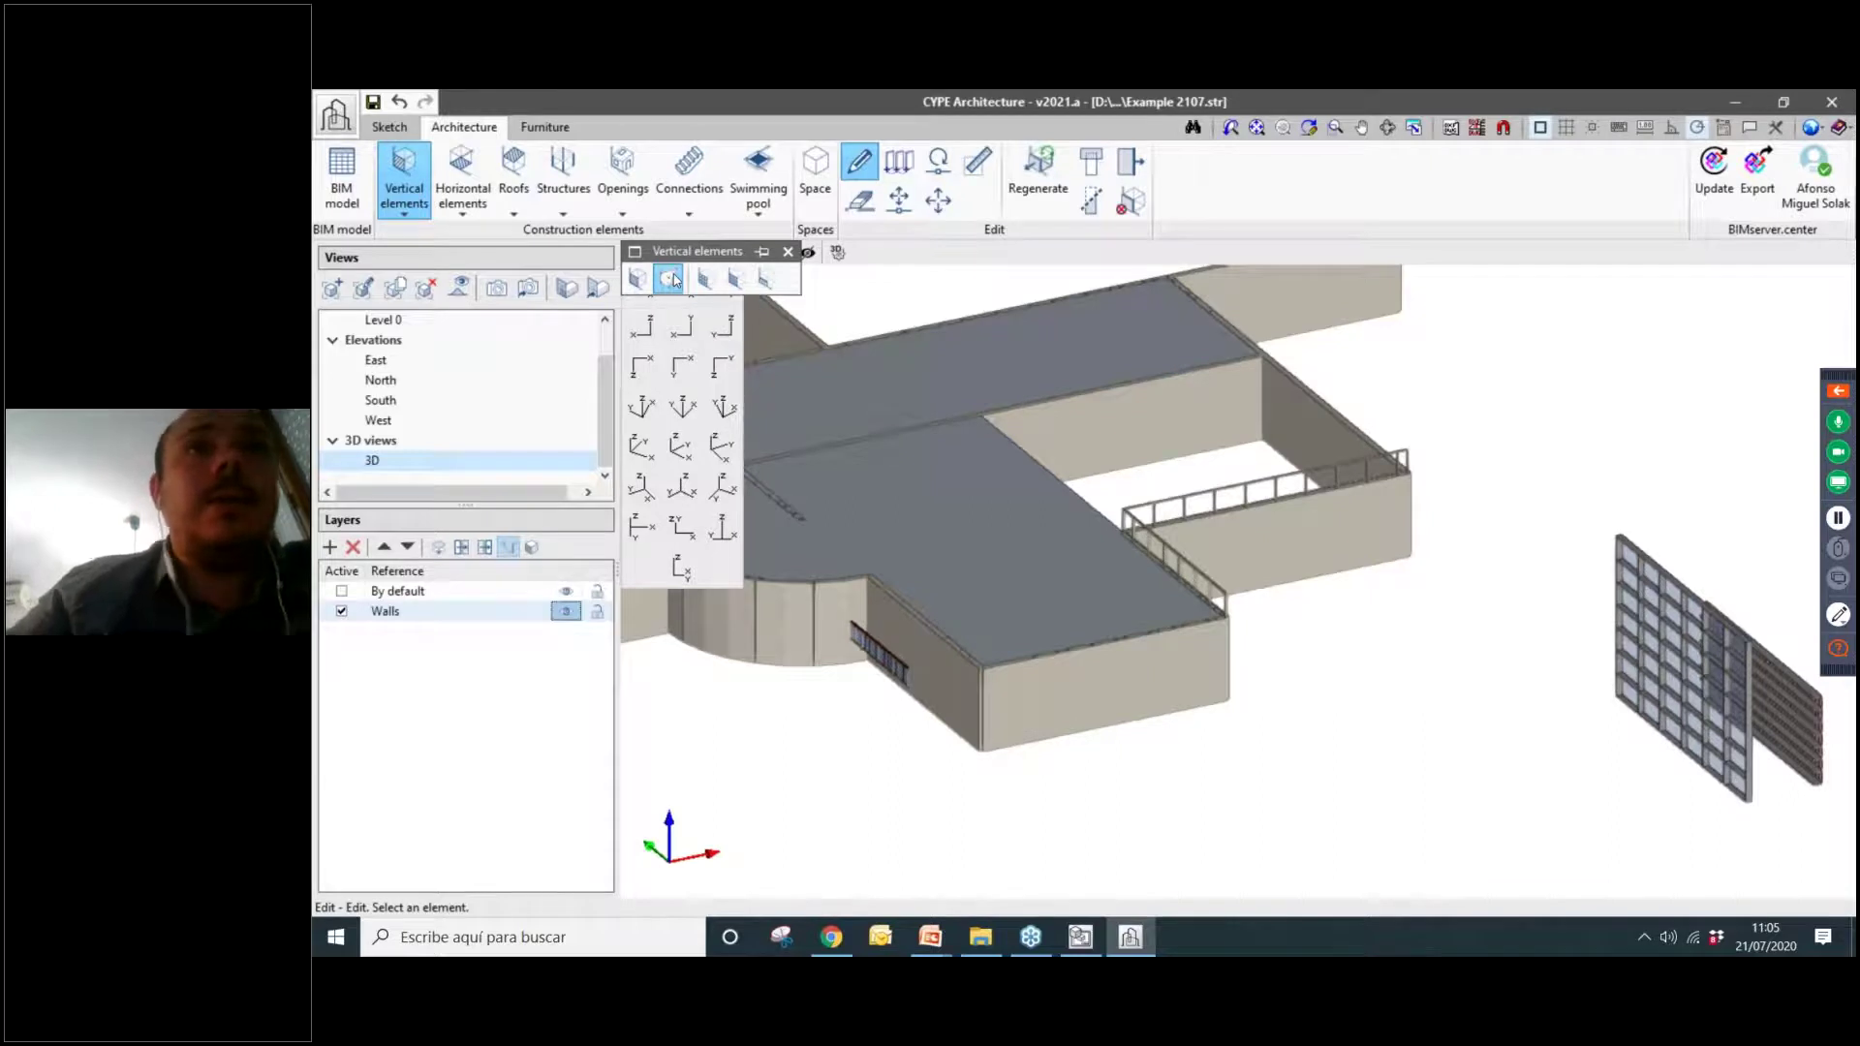
left_click(671, 280)
scroll(946, 692, "up", 6)
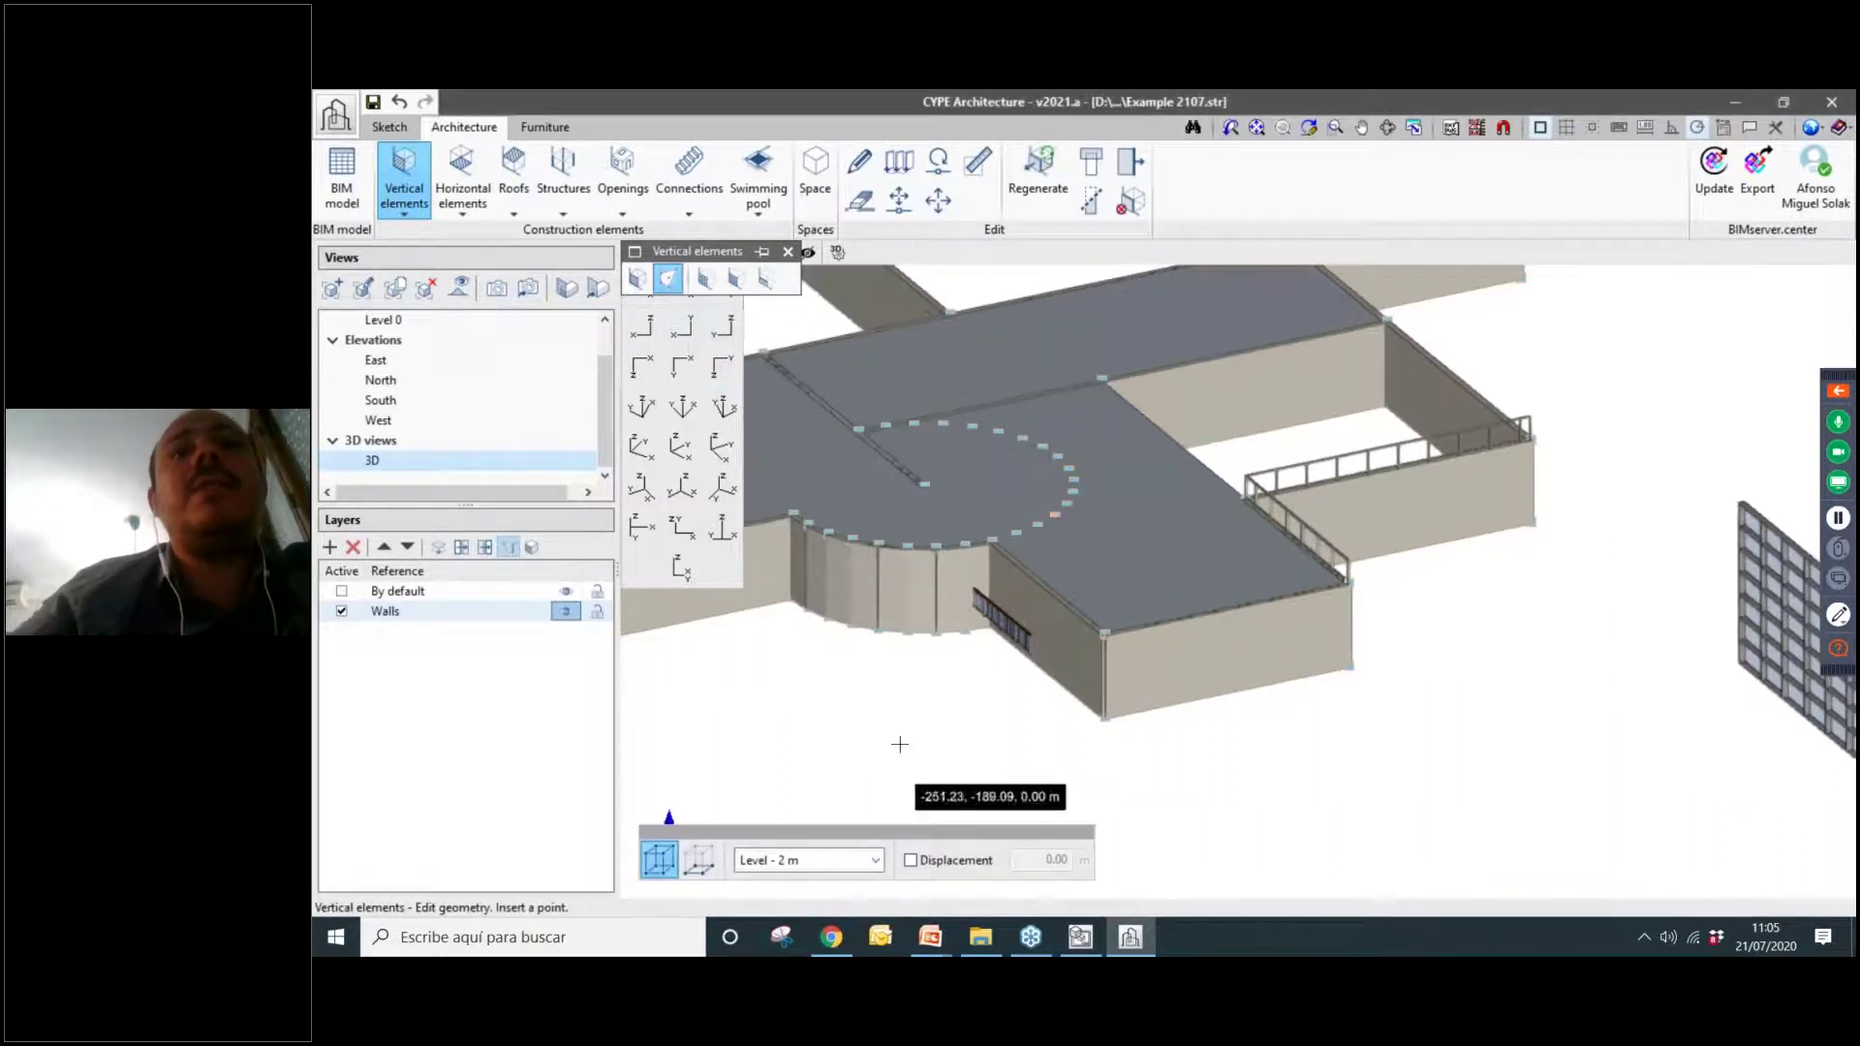
middle_click_drag(1165, 609, 1058, 680)
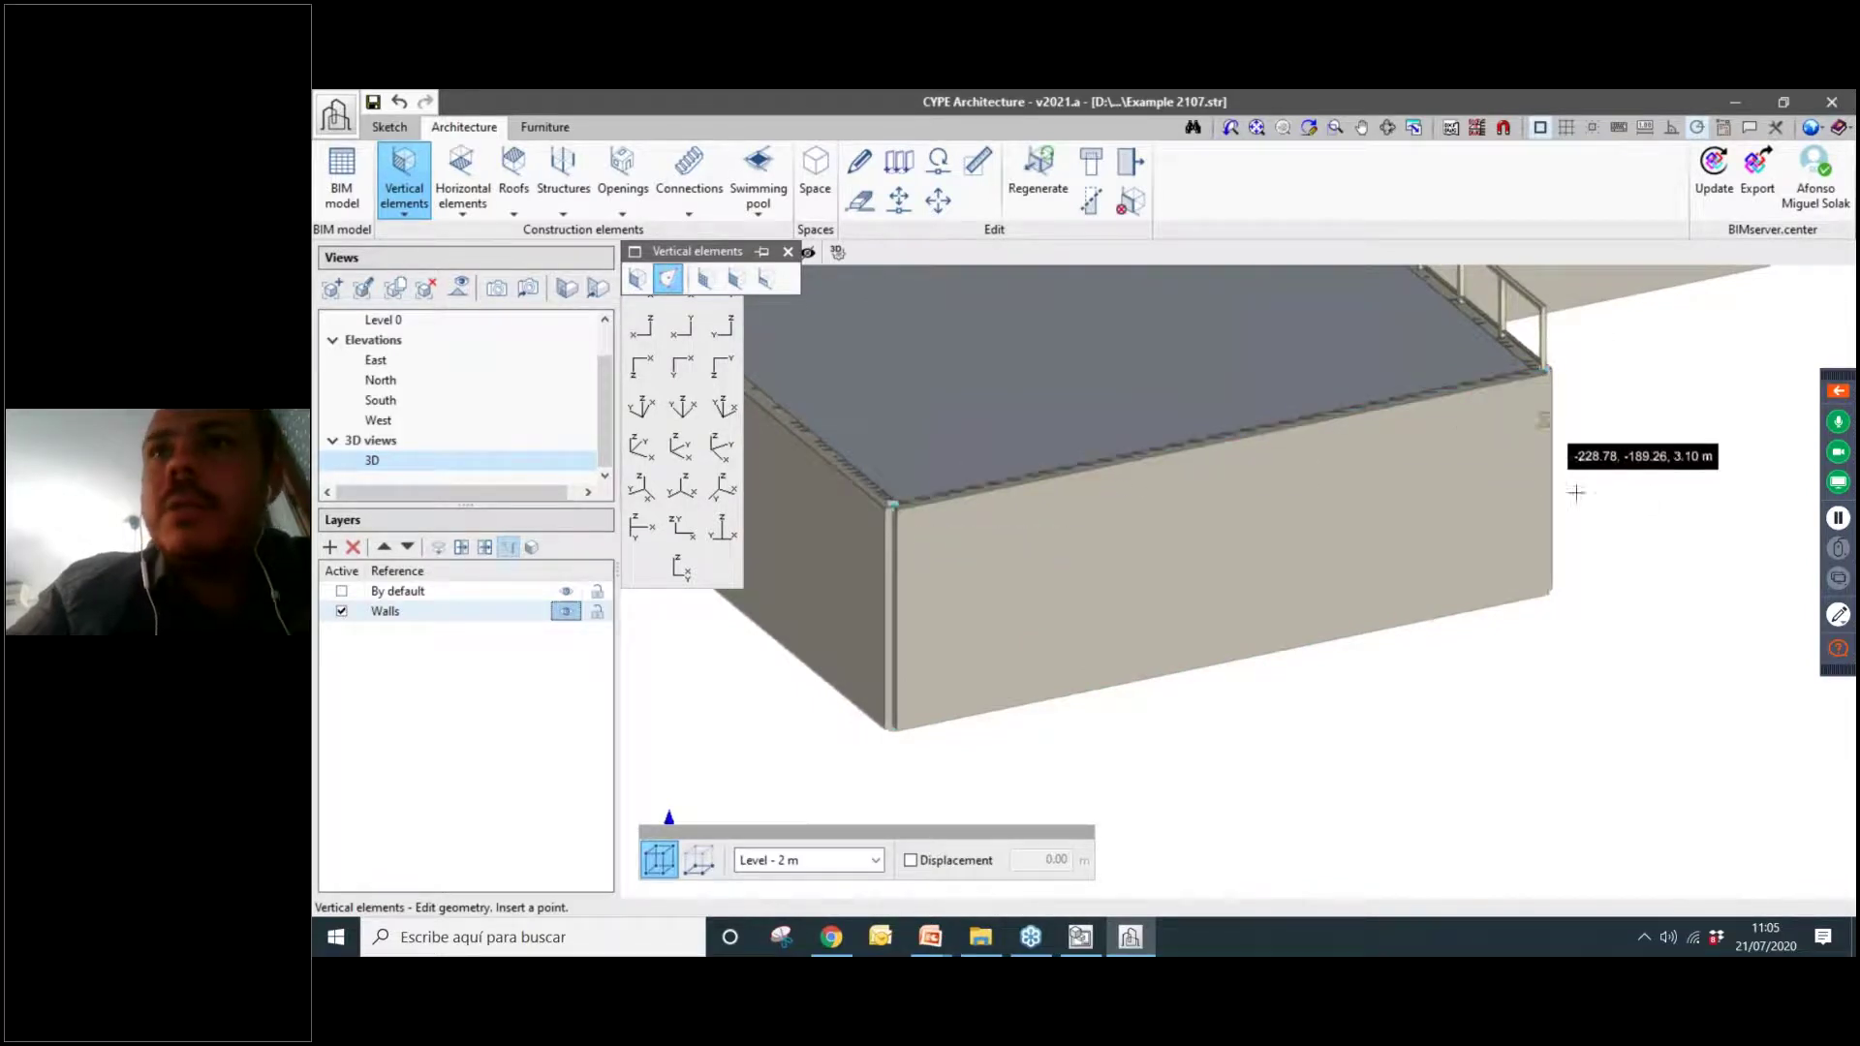
mouse_move(1553, 589)
middle_mouse_down("shift")
mouse_move(1503, 589)
mouse_move(1544, 572)
middle_mouse_up("shift")
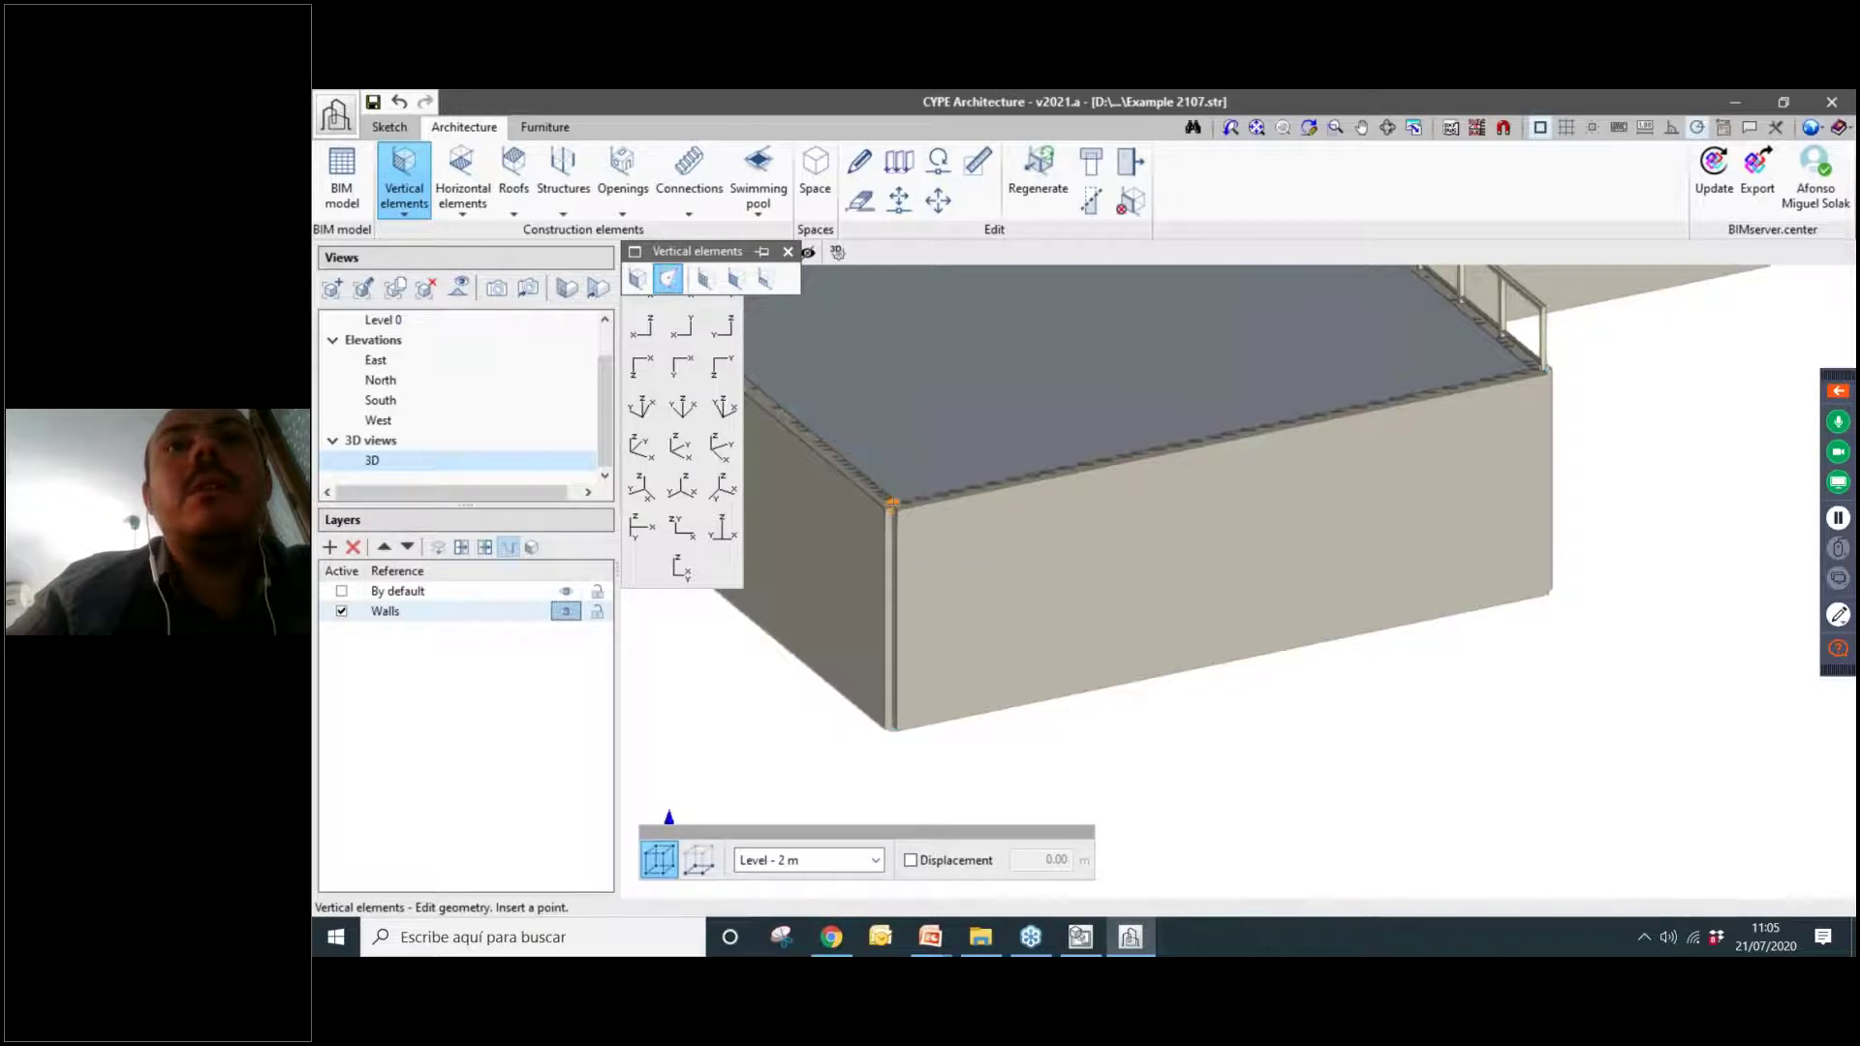
scroll(893, 504, "up", 3)
scroll(890, 511, "up", 1)
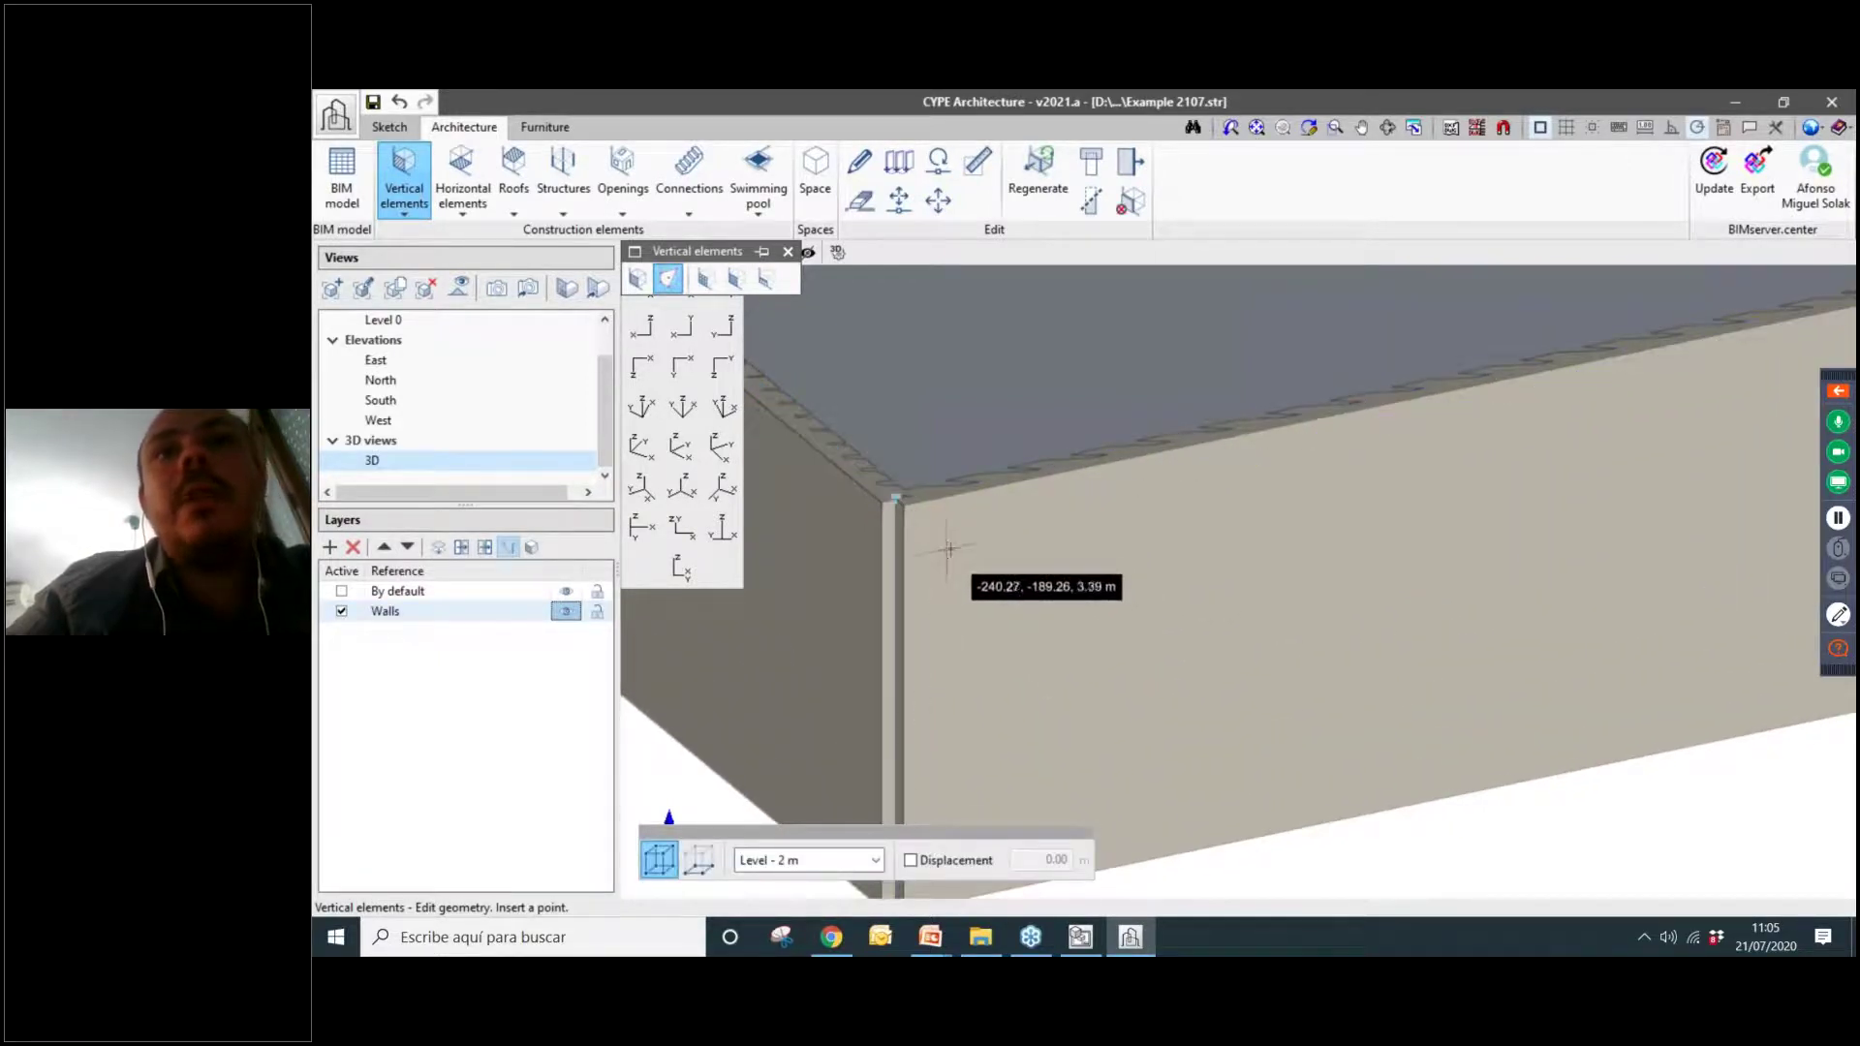
scroll(935, 525, "down", 3)
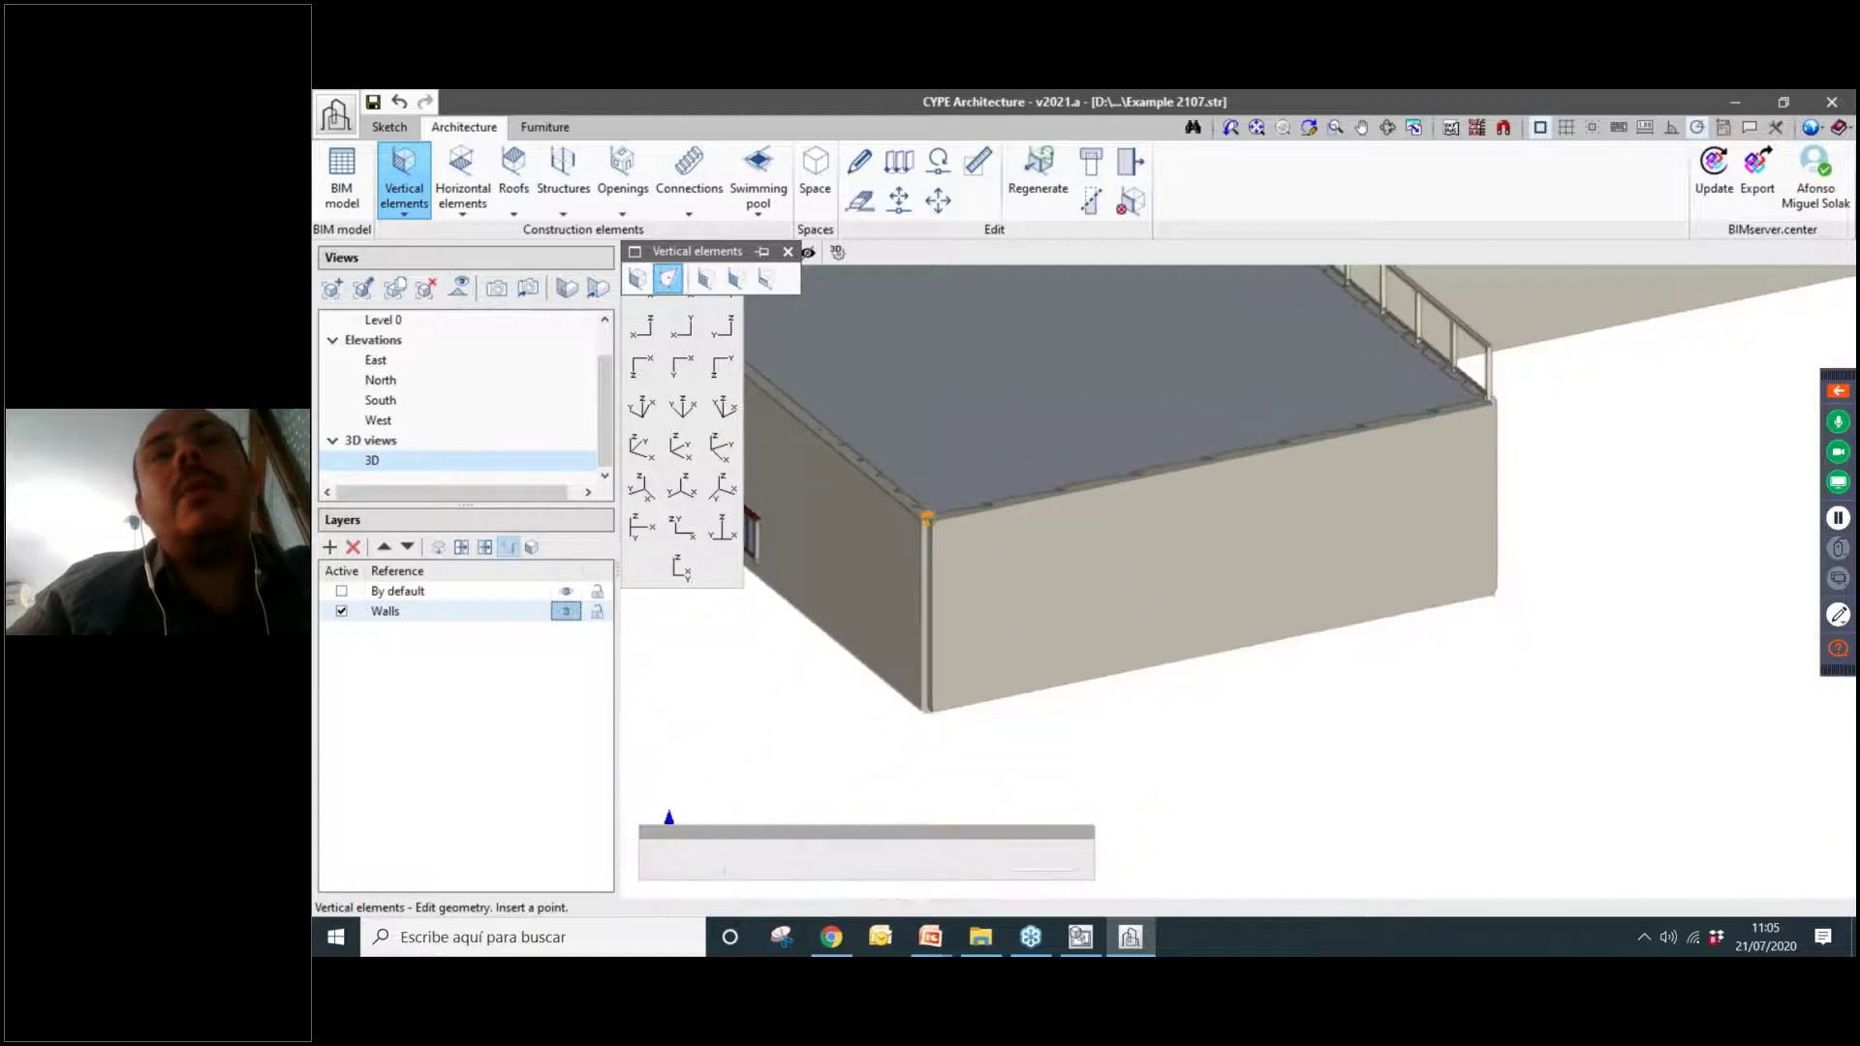
scroll(925, 516, "up", 2)
scroll(976, 533, "down", 4)
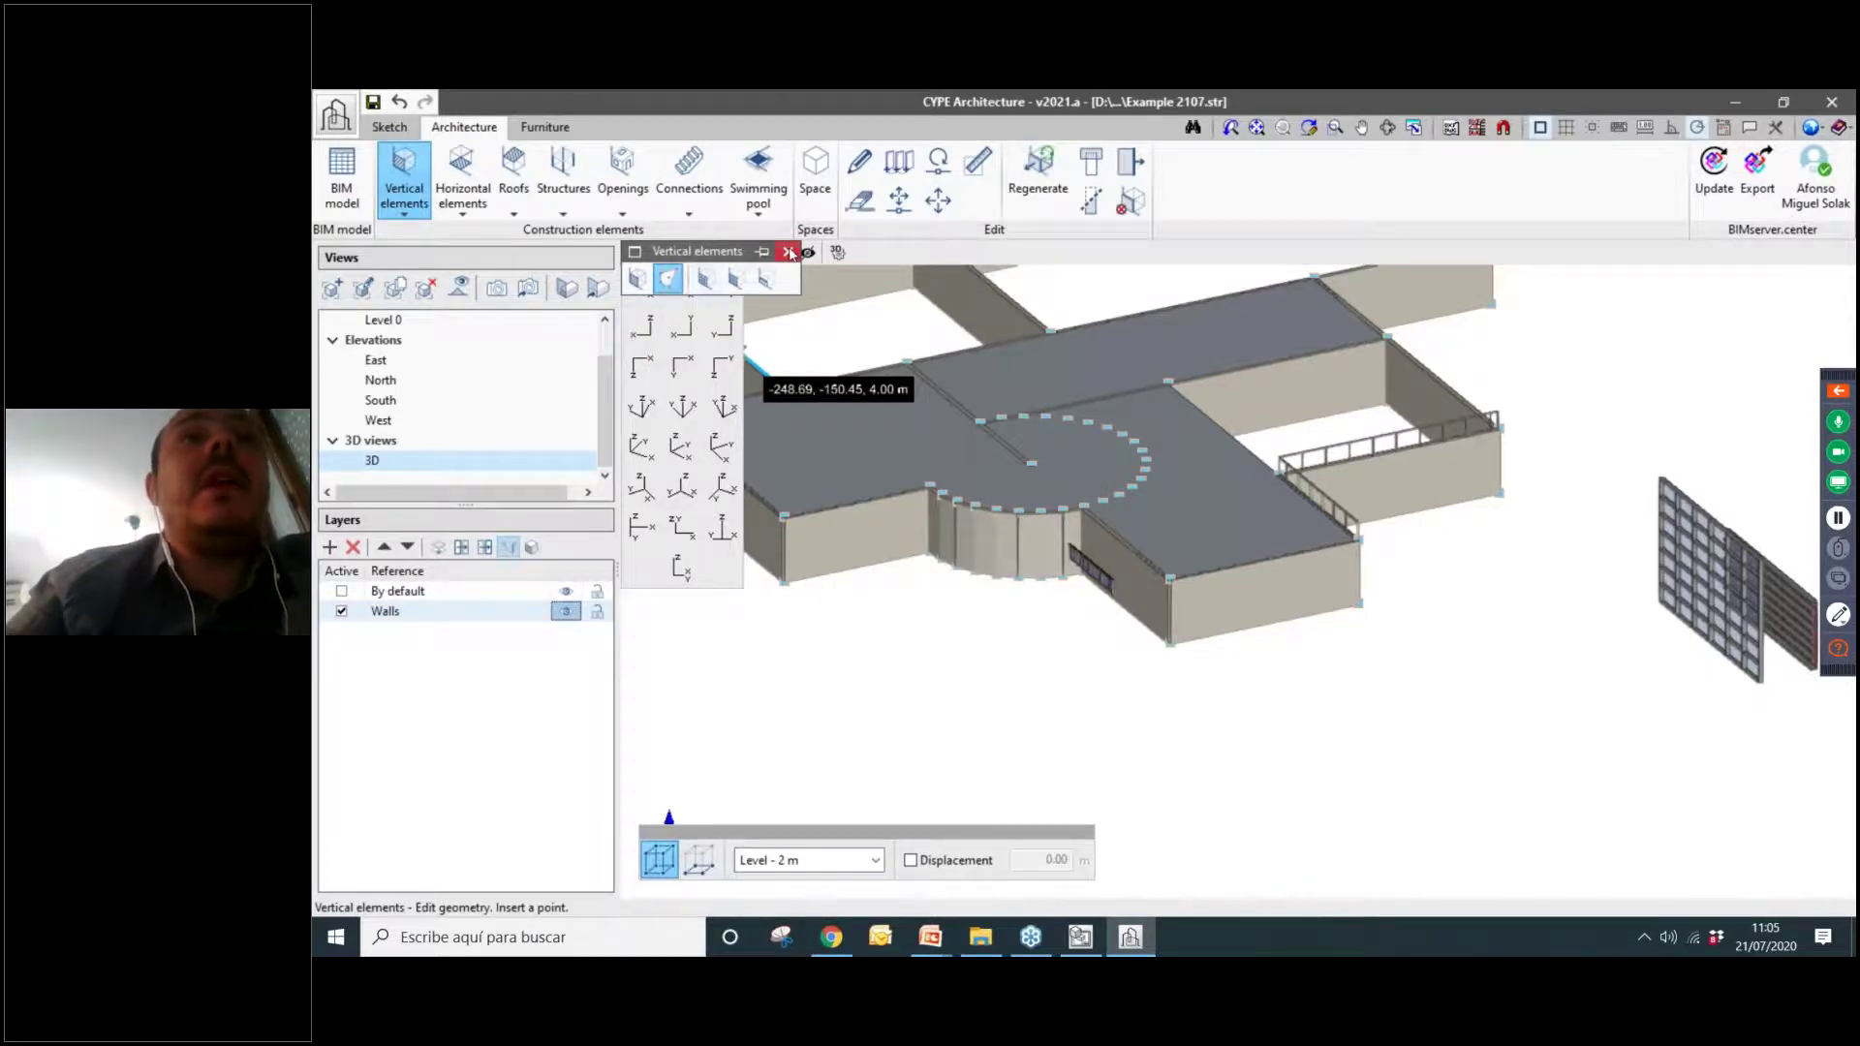
Examine the type options for a new floor slab and close its settings without placing one.
left_click(463, 185)
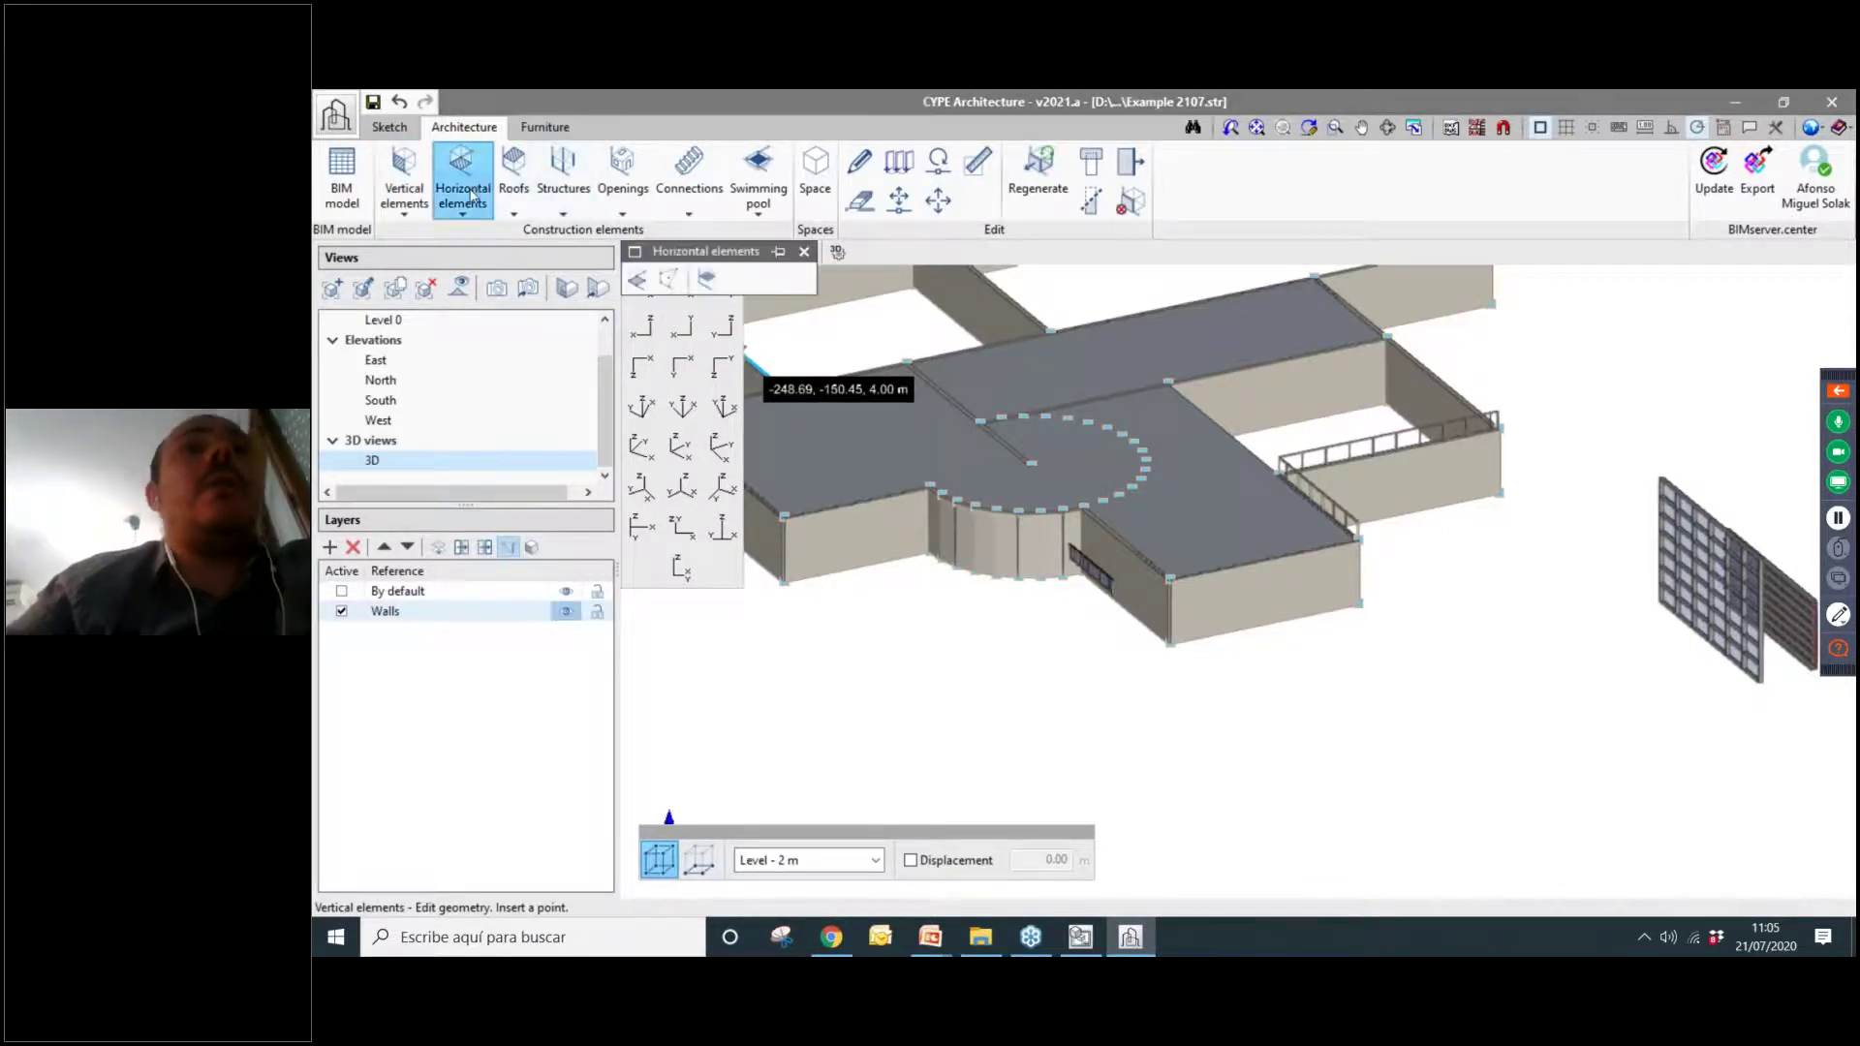
left_click(638, 282)
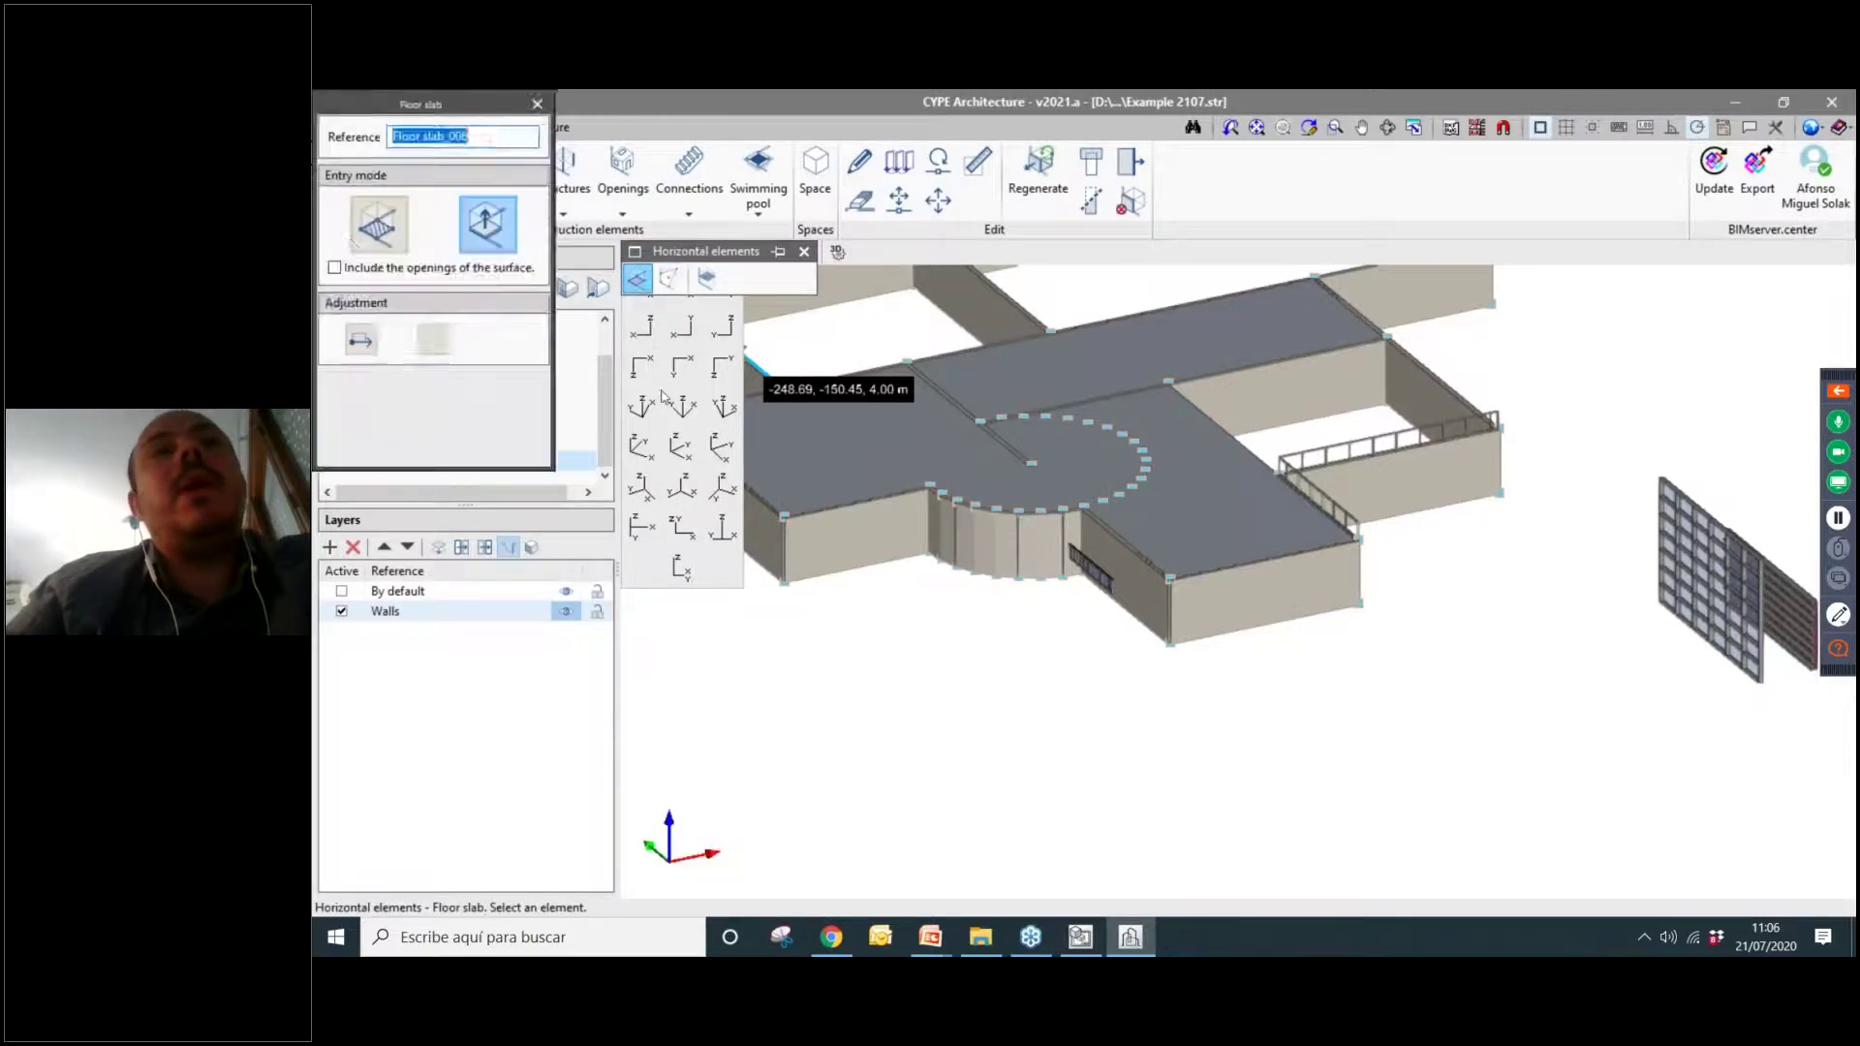
left_click(780, 615)
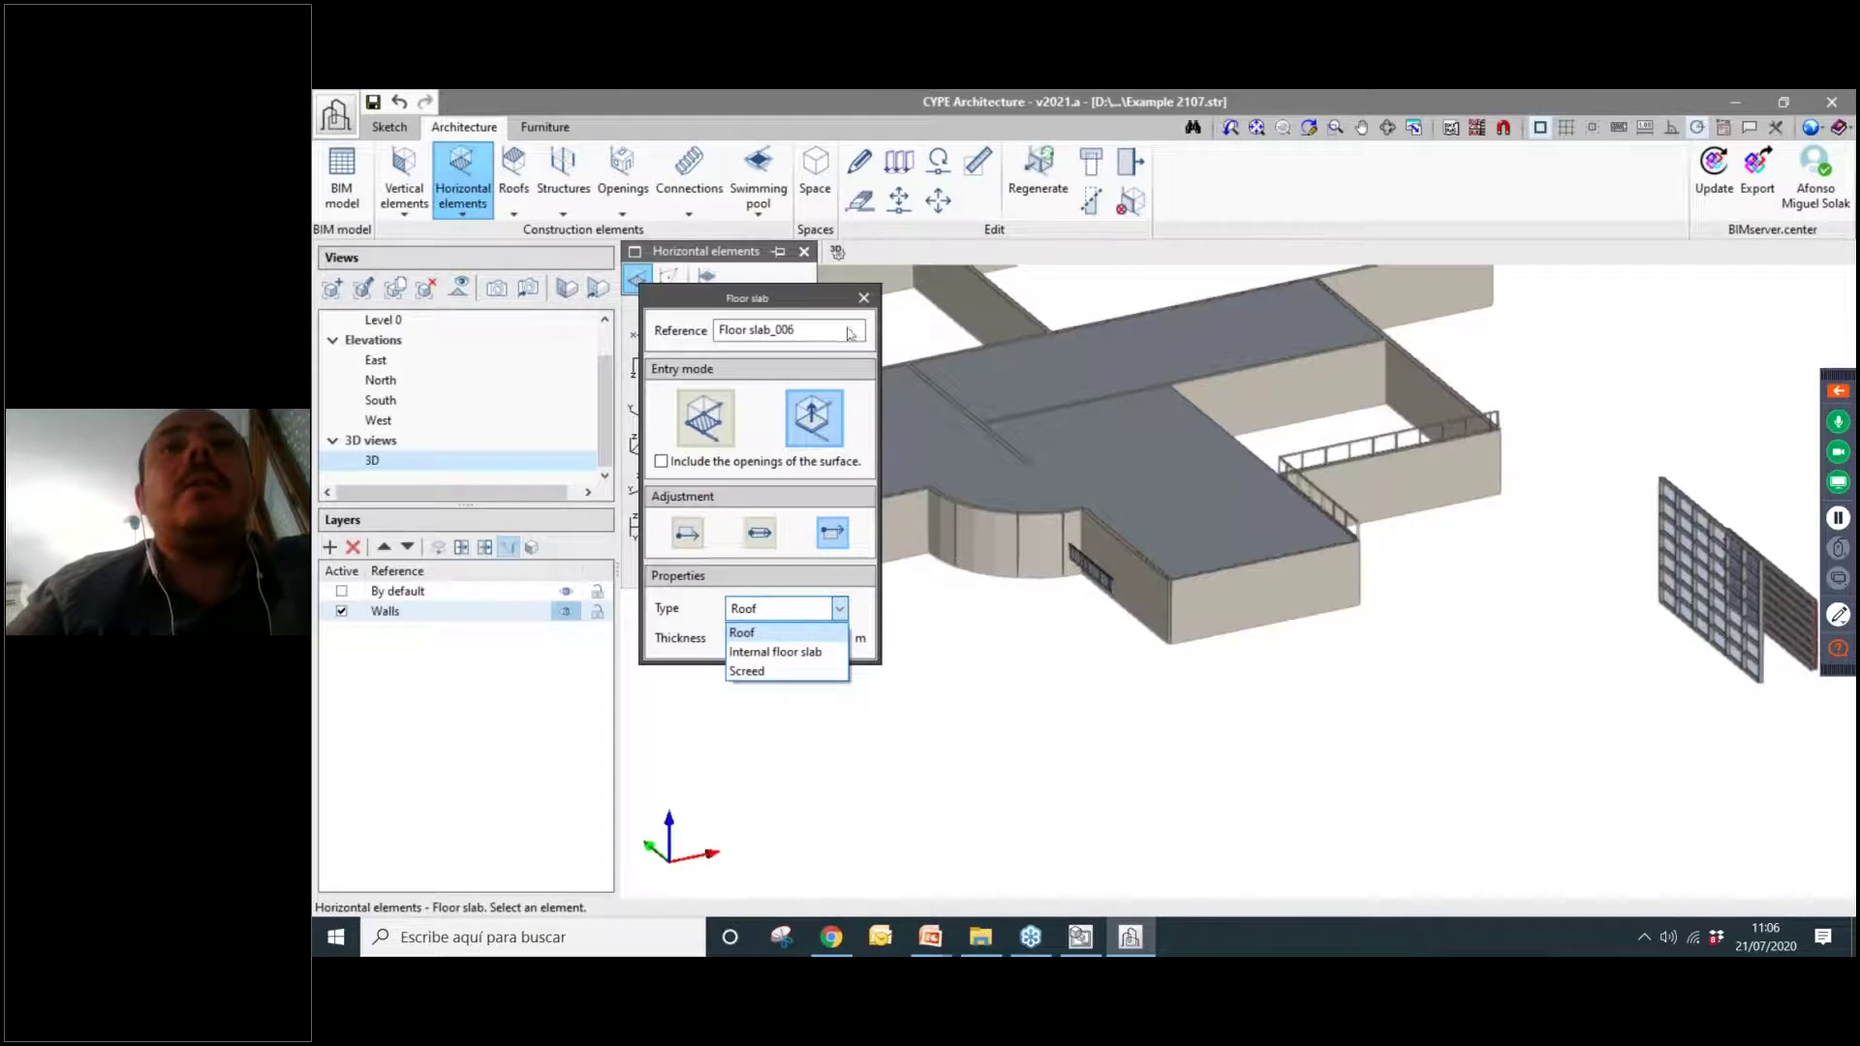
left_click(863, 299)
left_click(863, 299)
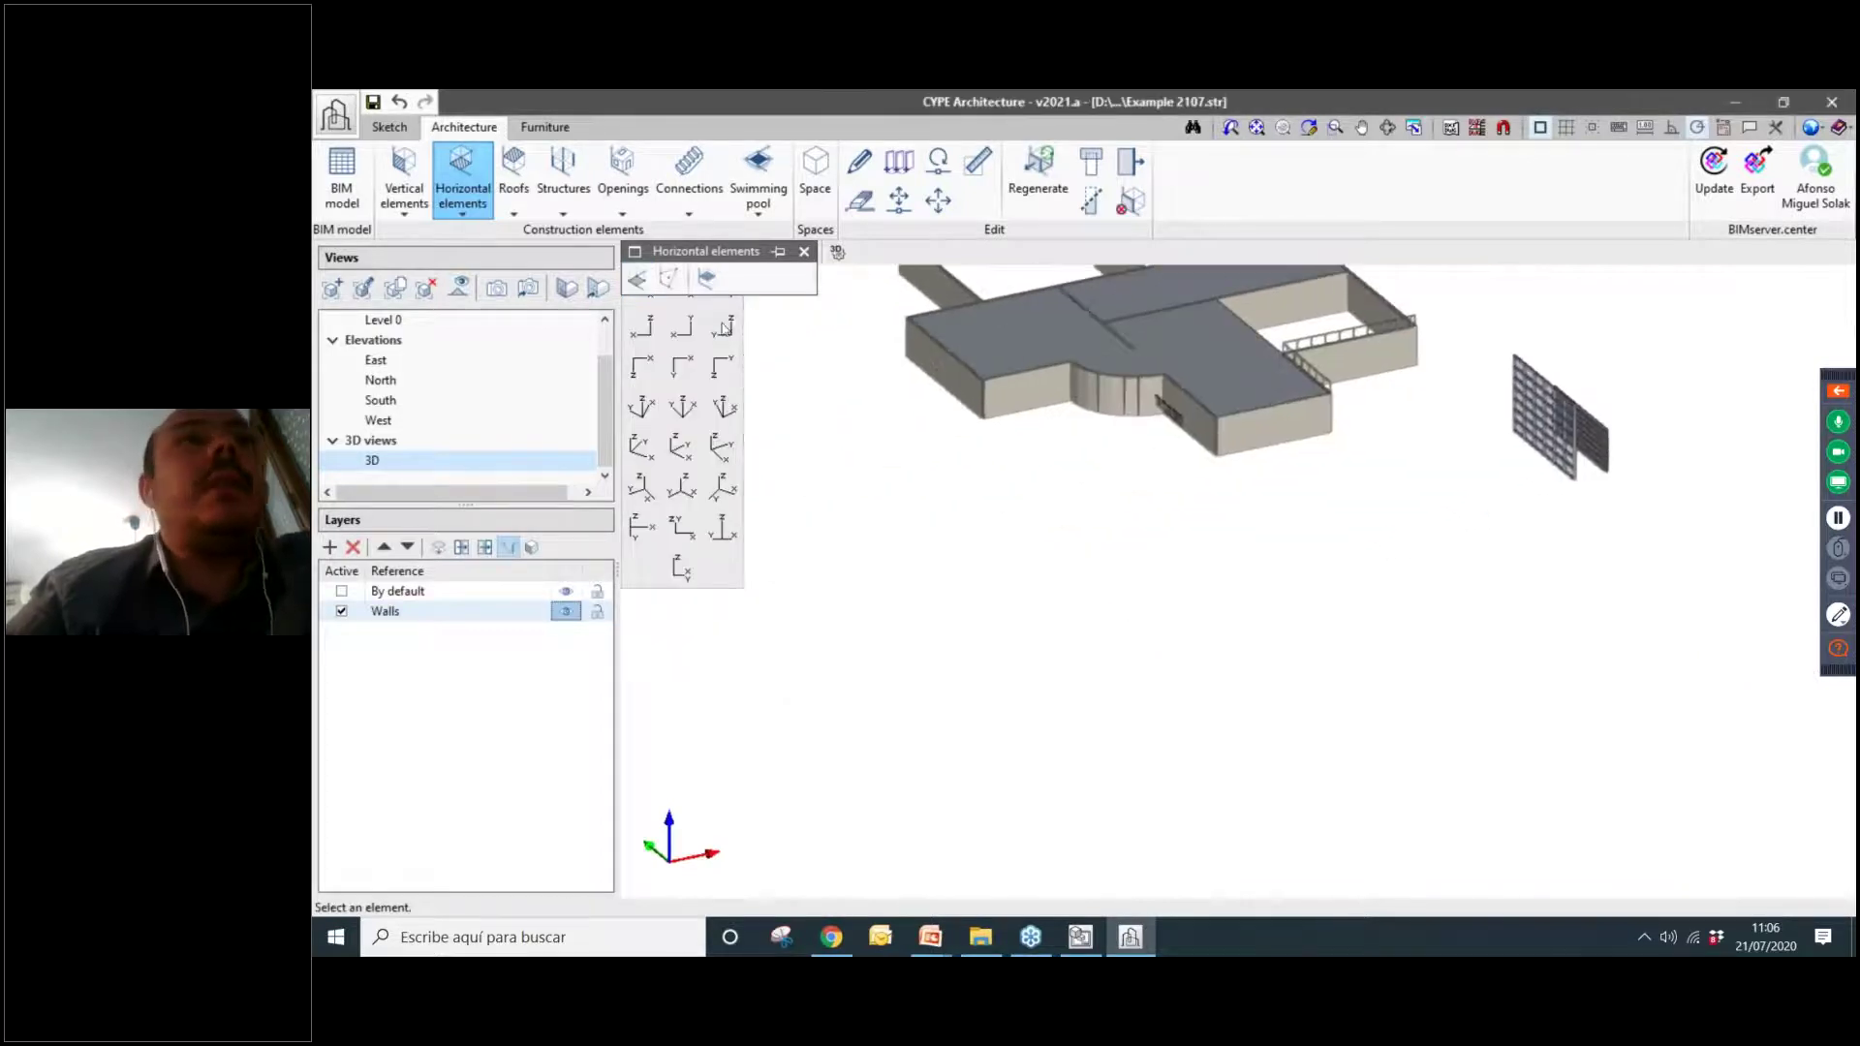
Sketch a large 32-sided circle in the open area in front of the building.
left_click(389, 127)
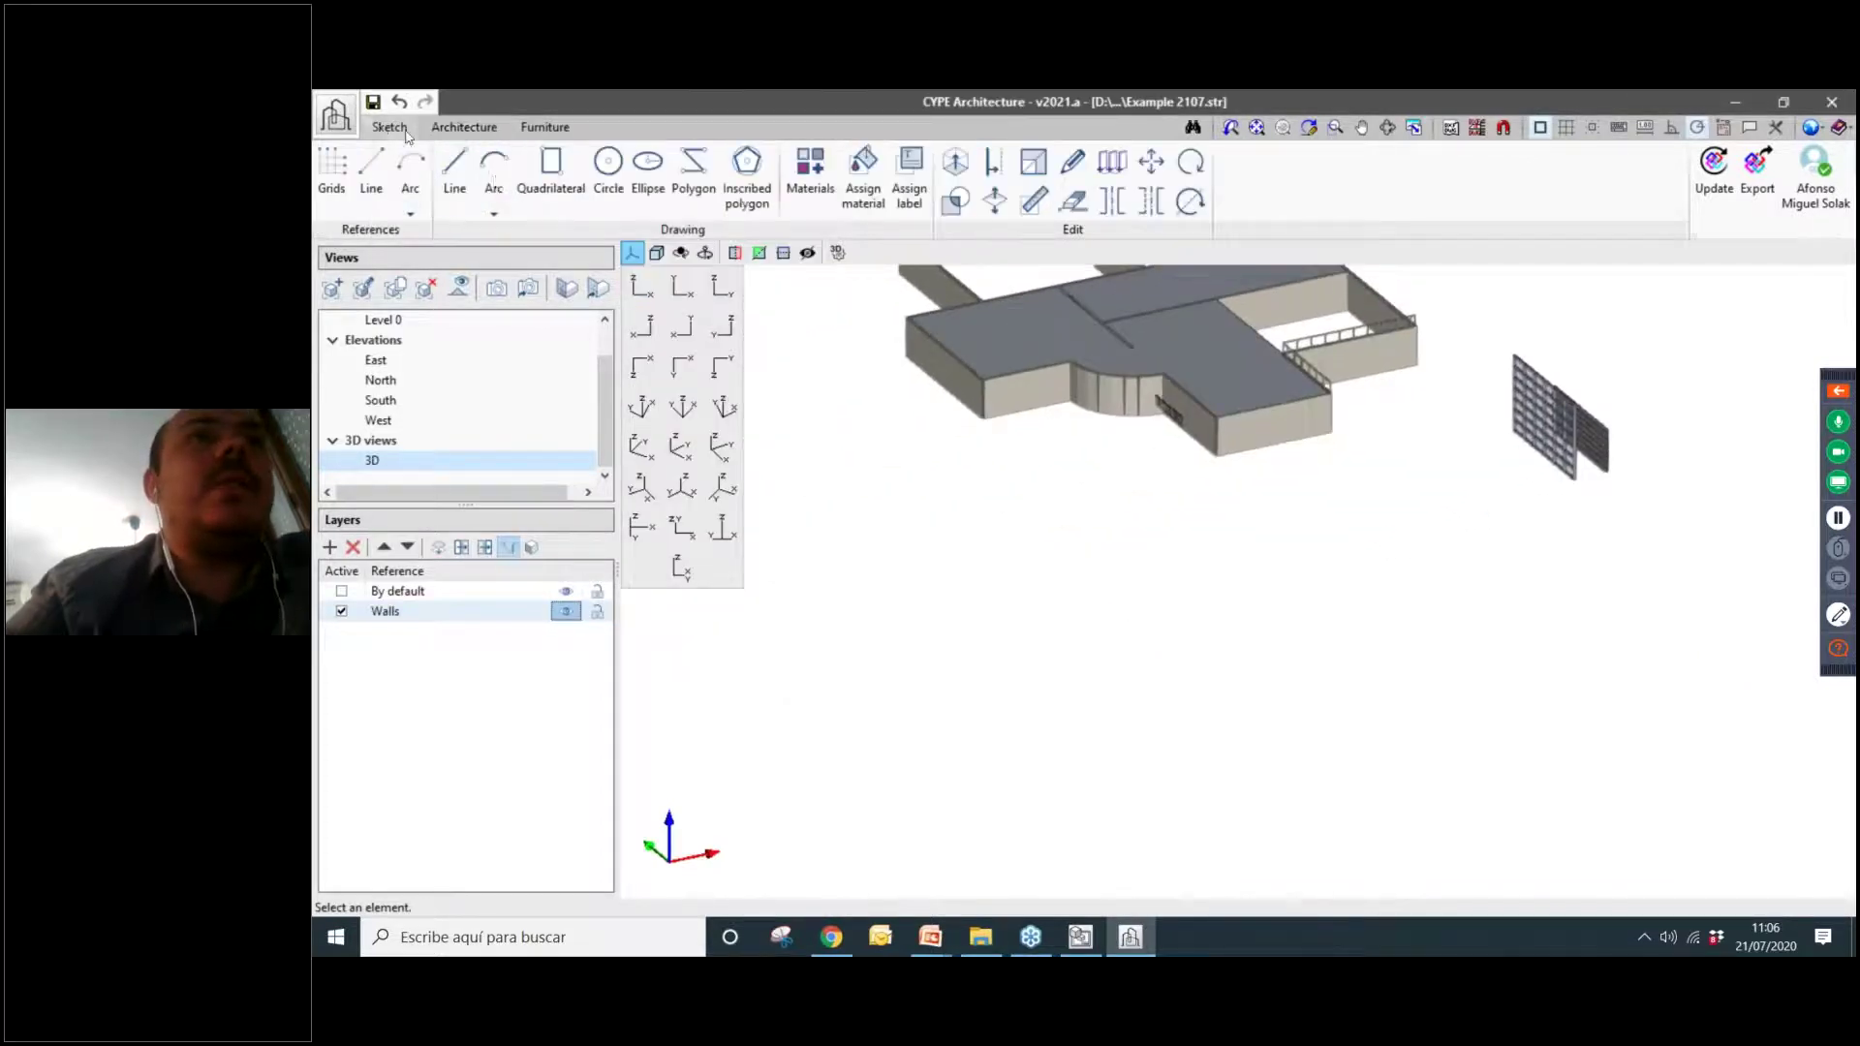
left_click(608, 167)
left_click(1025, 593)
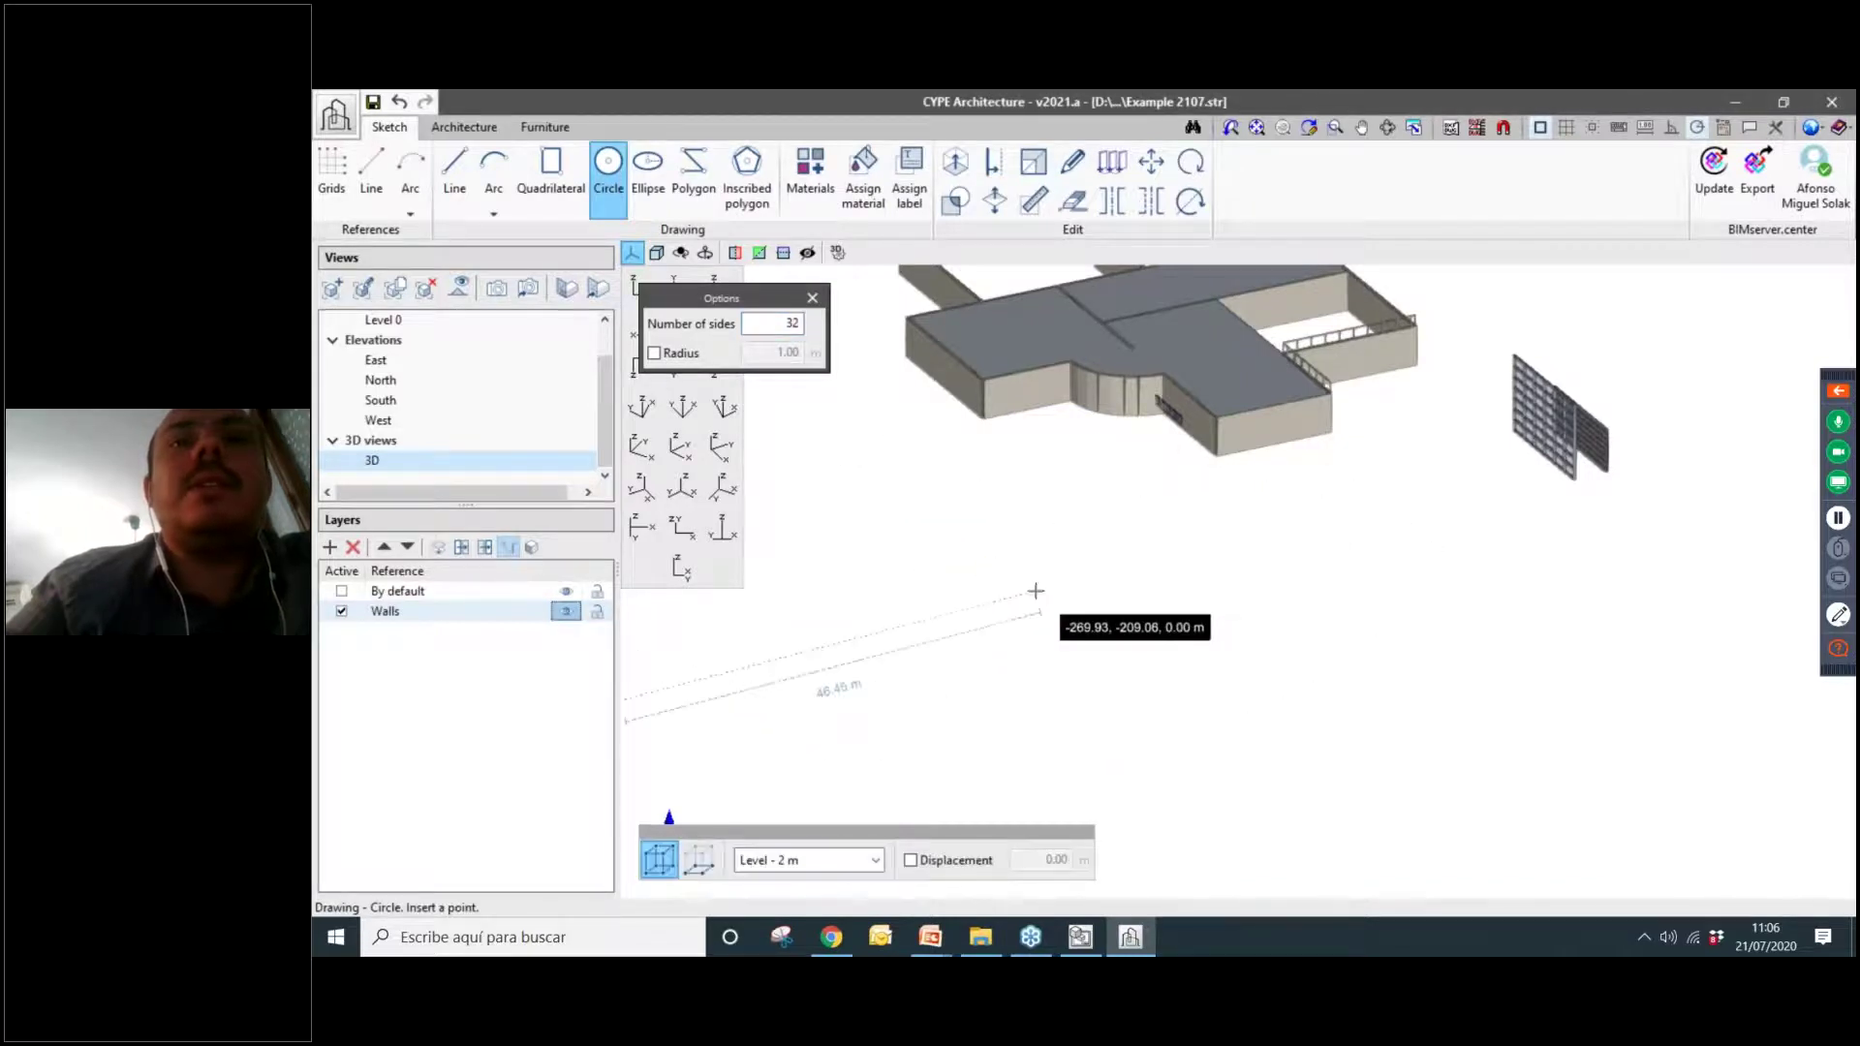
scroll(964, 612, "down", 3)
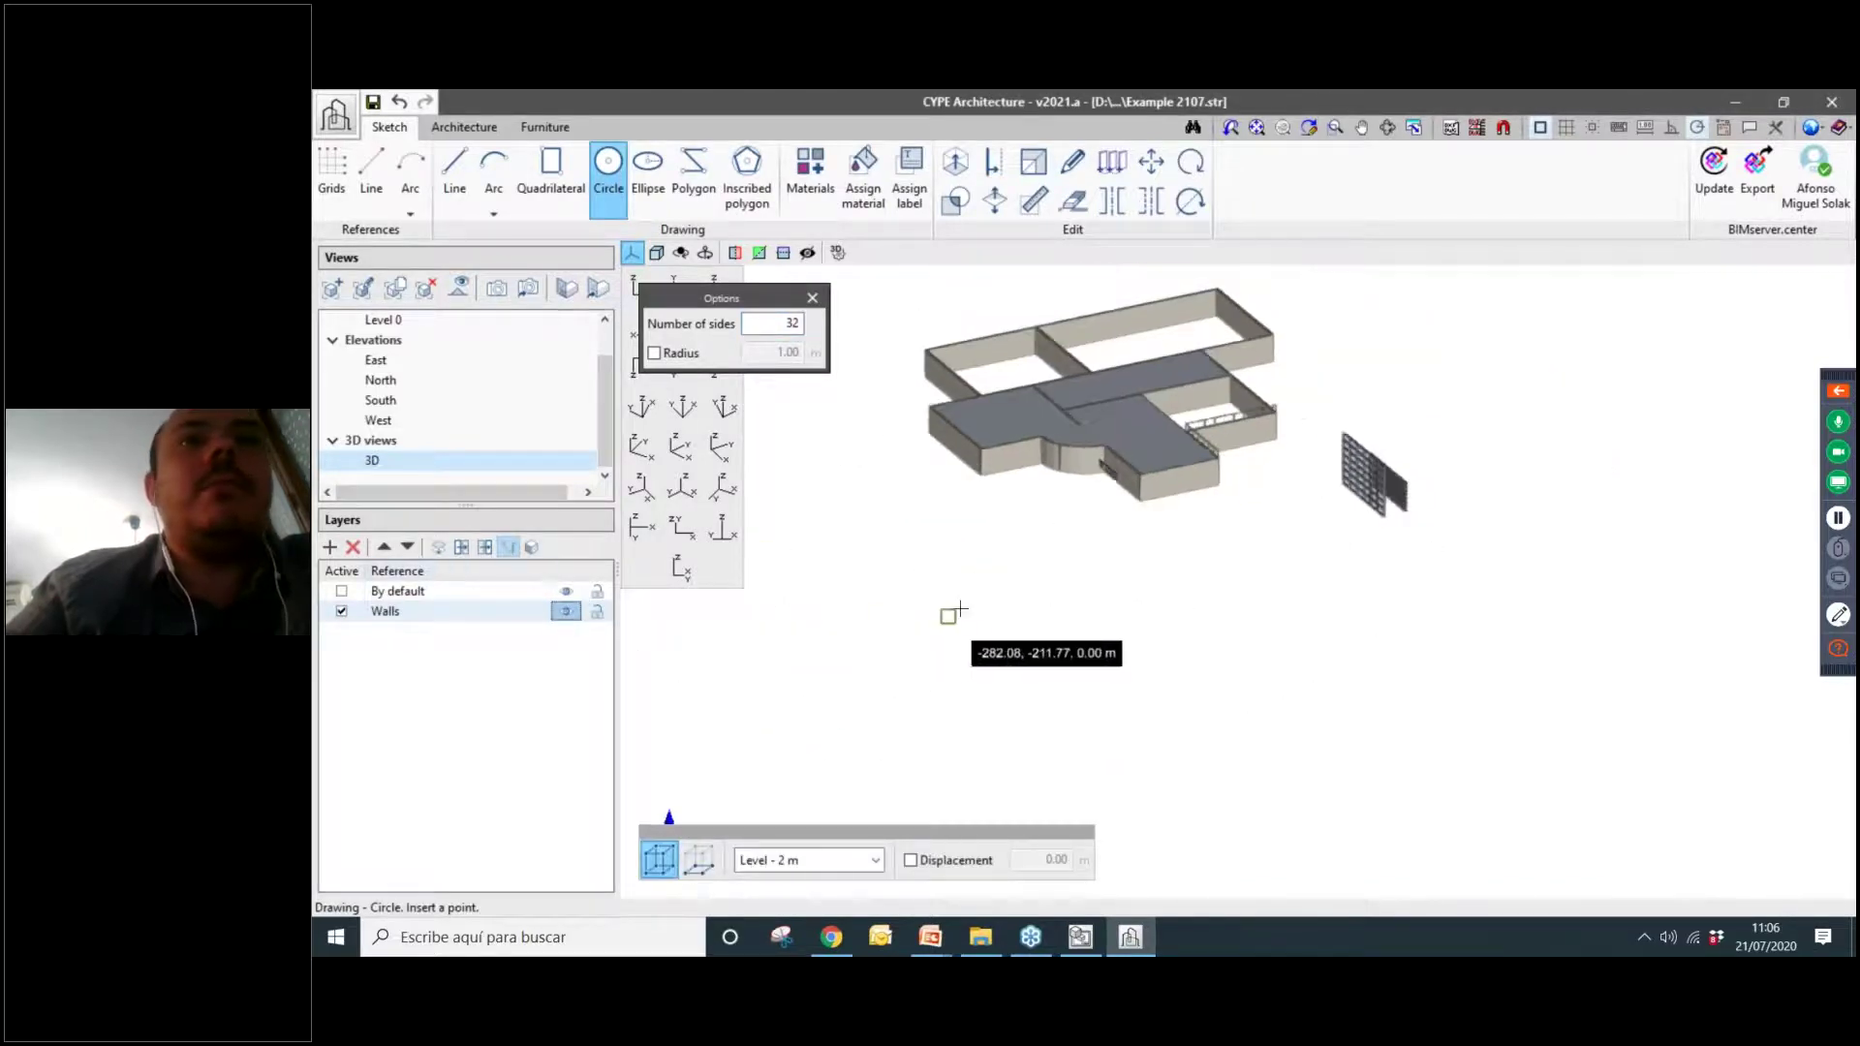
scroll(989, 615, "up", 2)
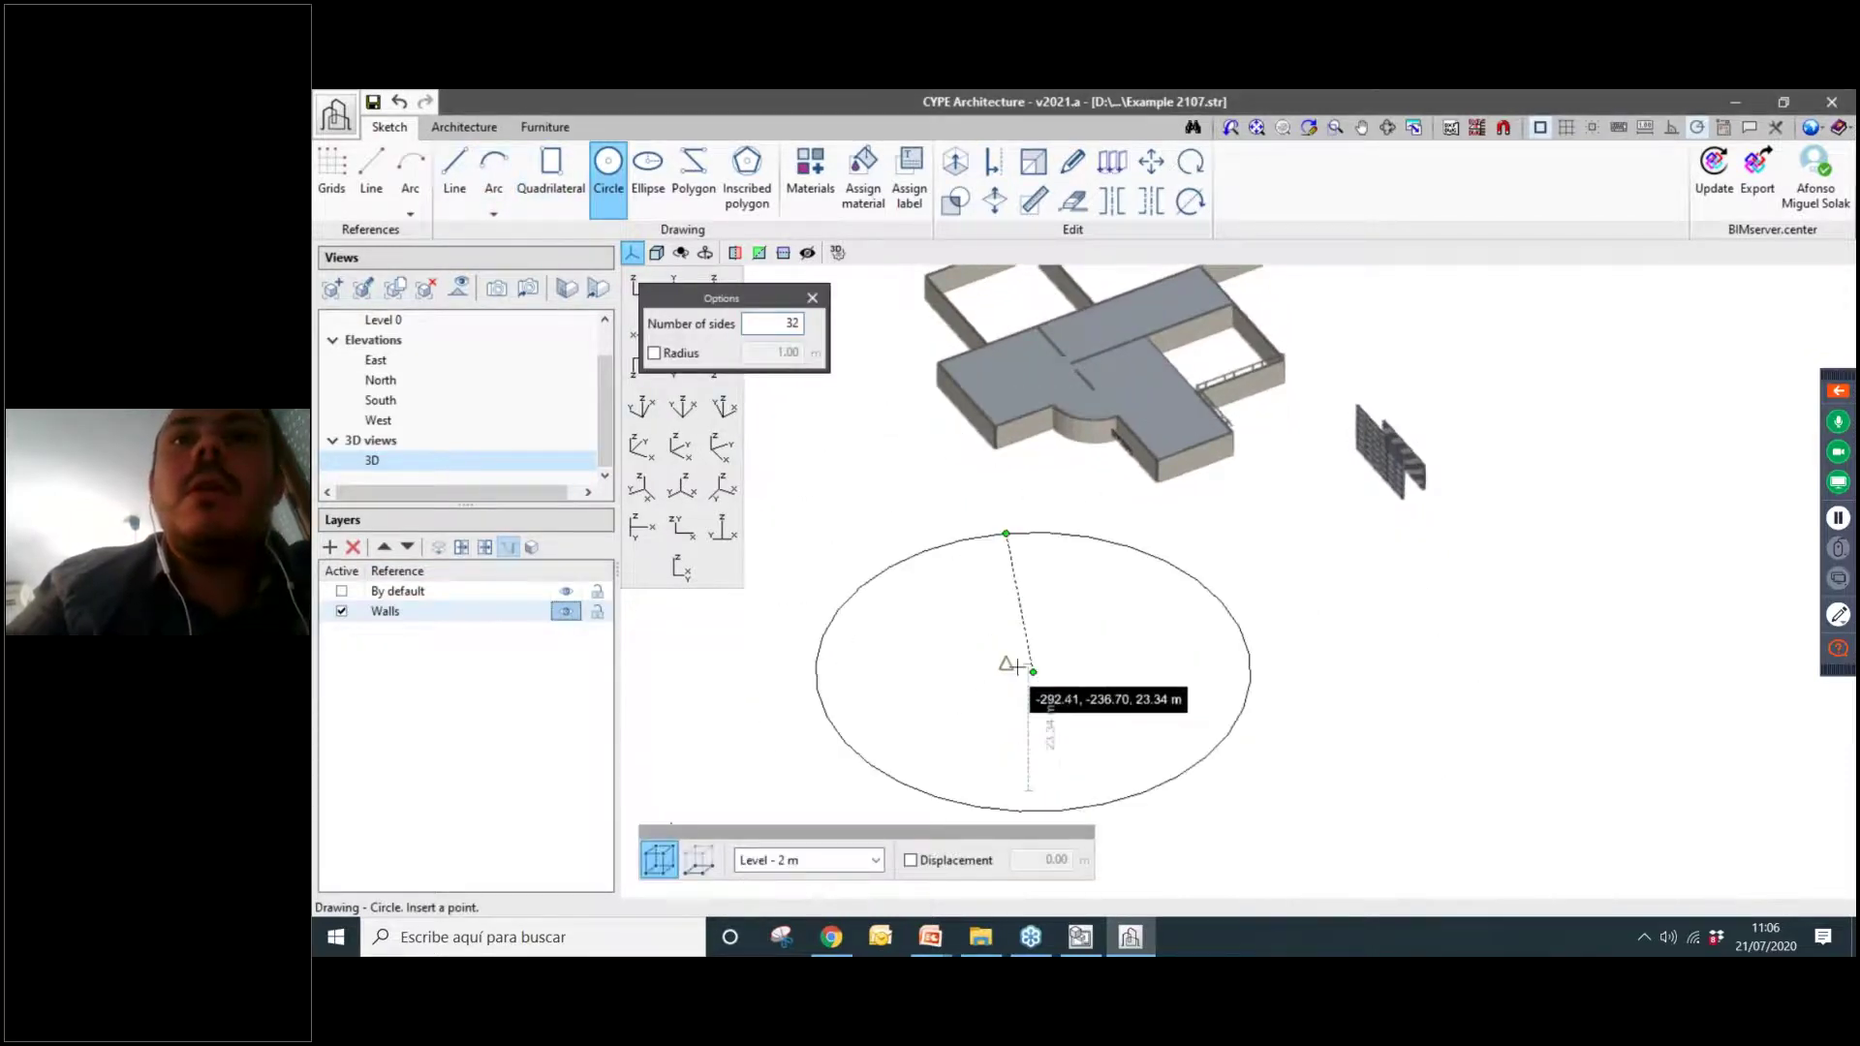
scroll(1027, 622, "down", 1)
scroll(1027, 622, "down", 1)
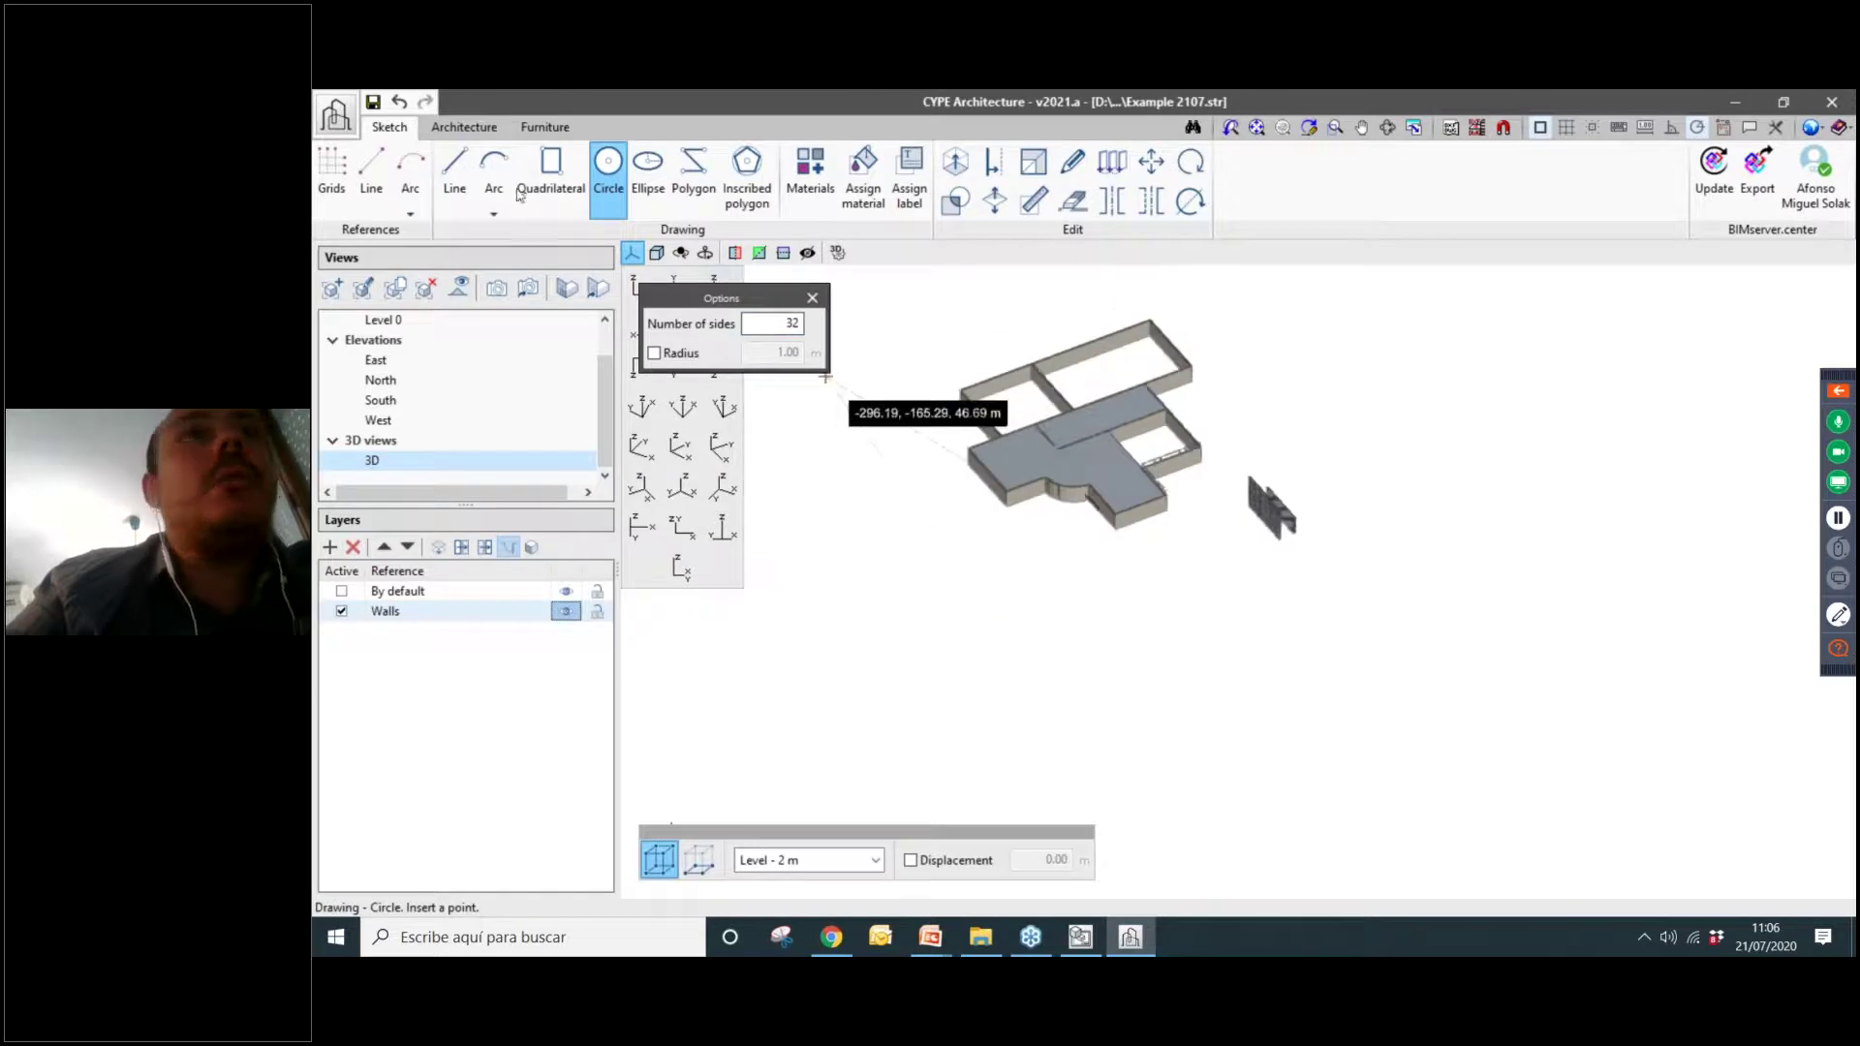
Select the Walls layer and make the sketched surfaces and volumes visible in the 3D view.
left_click(434, 608)
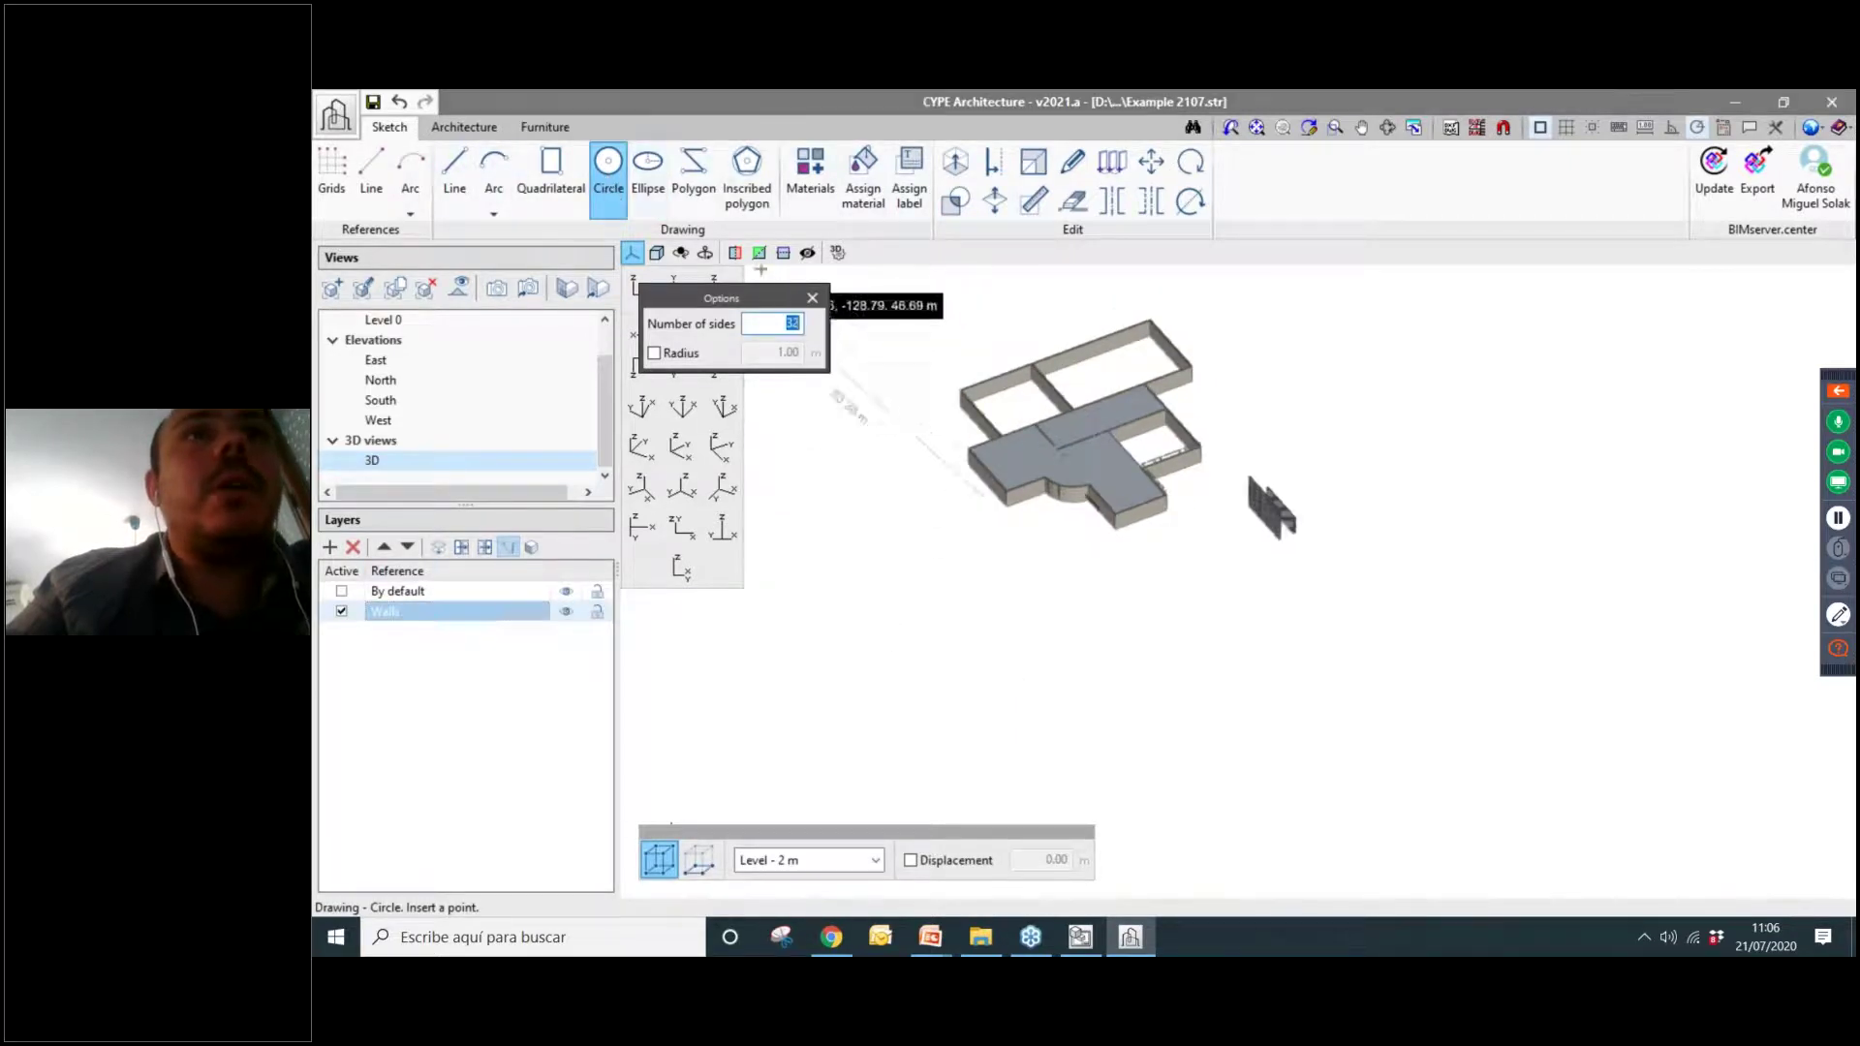
scroll(793, 474, "down", 1)
left_click(465, 463)
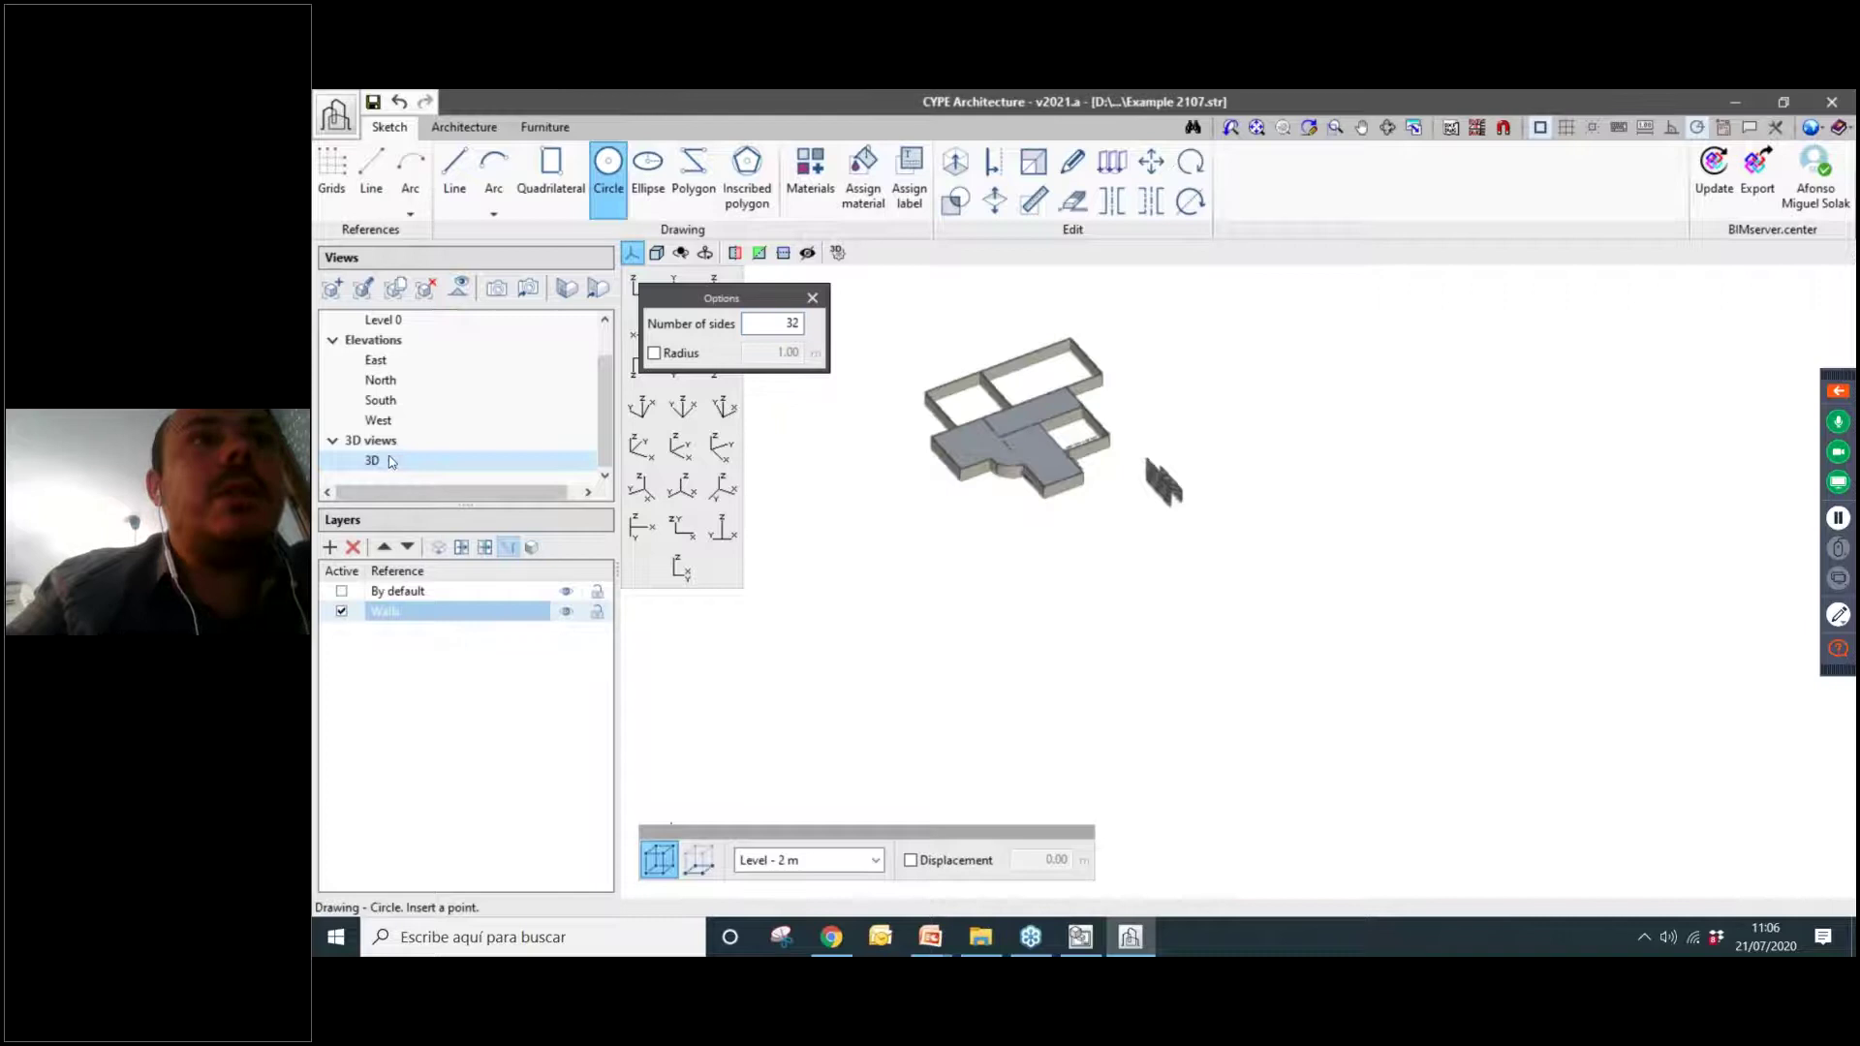
scroll(883, 547, "down", 2)
middle_click_drag(922, 549, 996, 509)
scroll(996, 548, "up", 2)
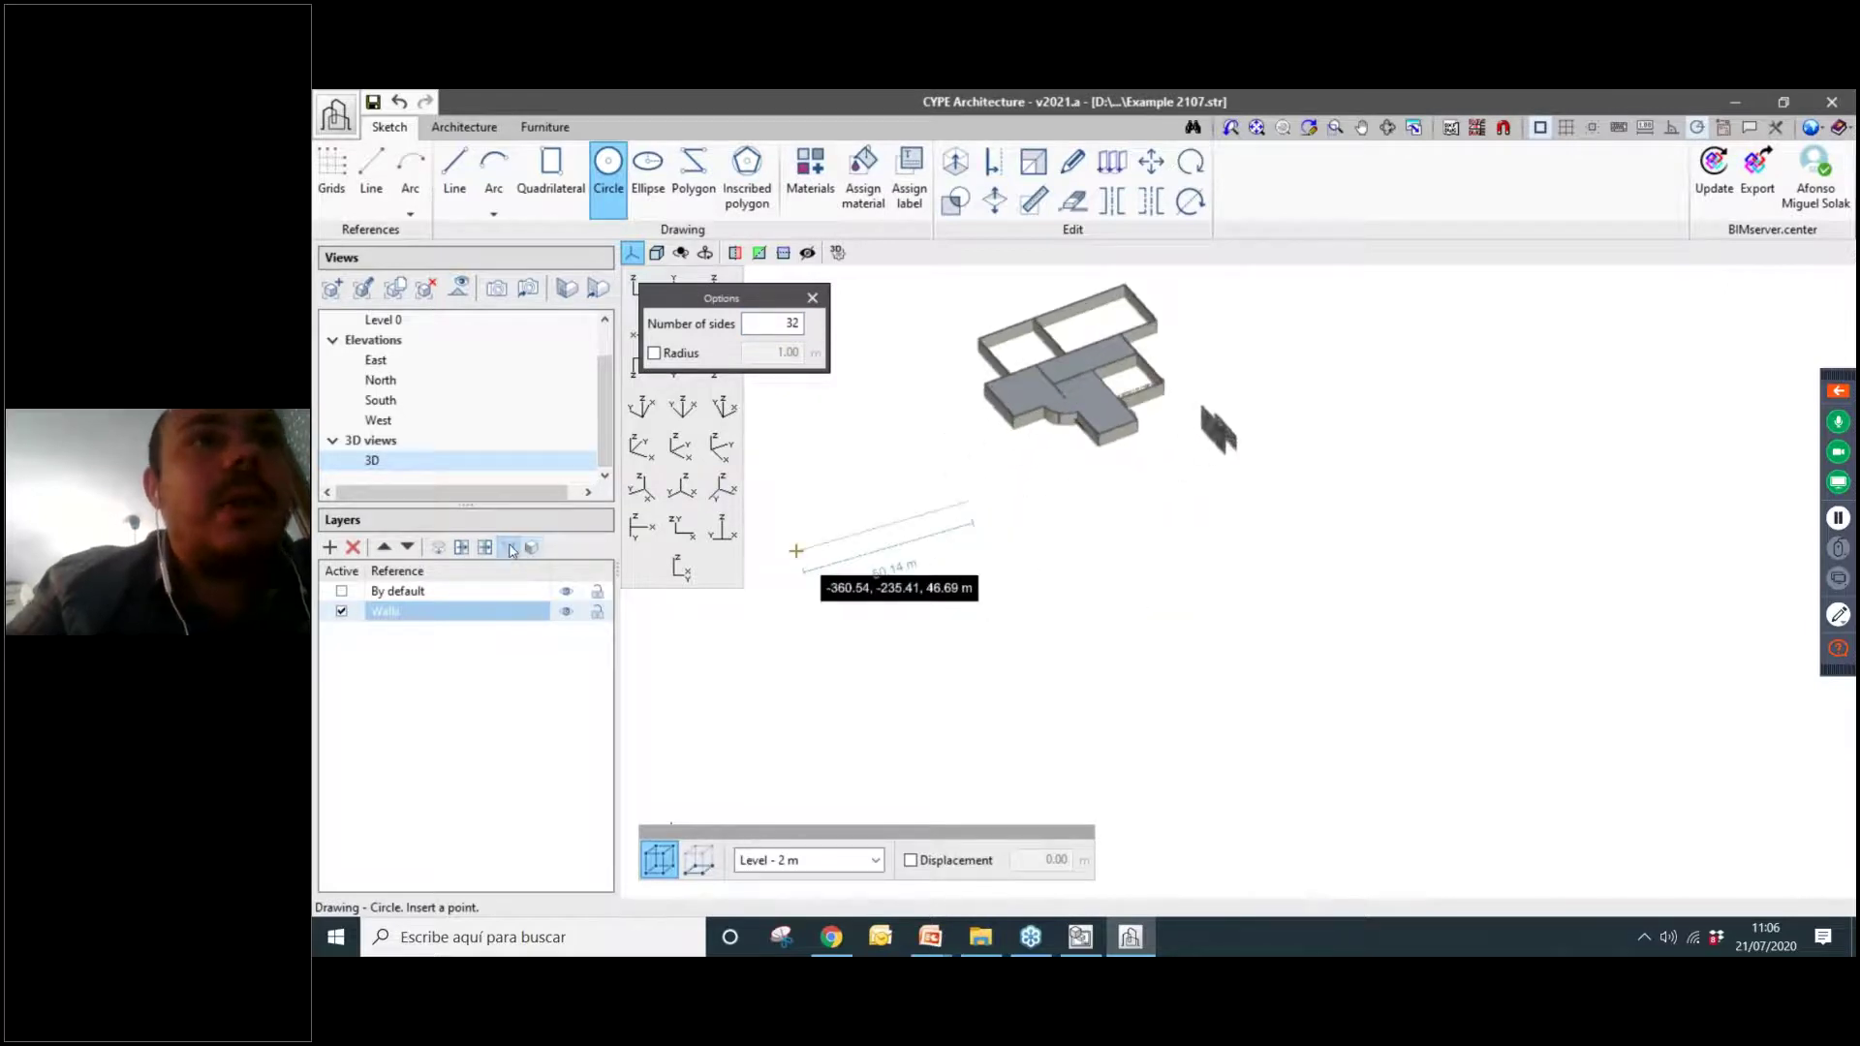
scroll(857, 564, "up", 1)
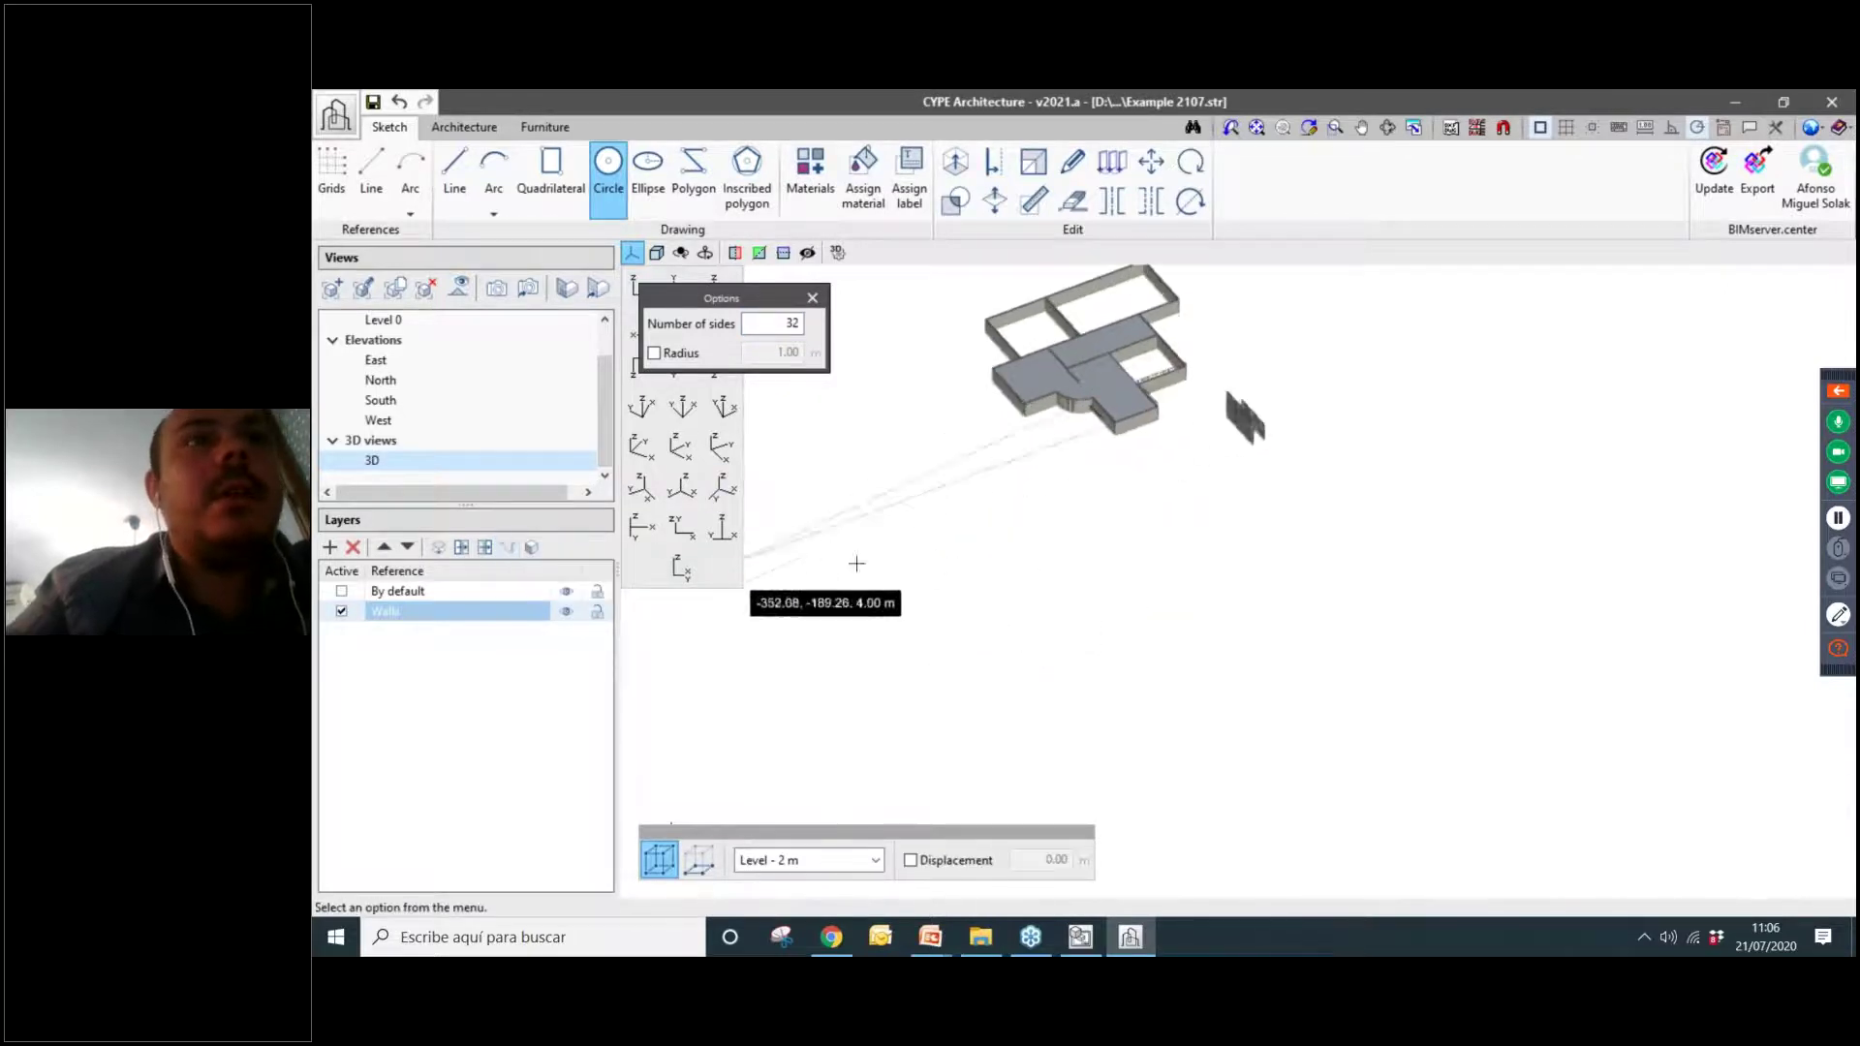
left_click(971, 560)
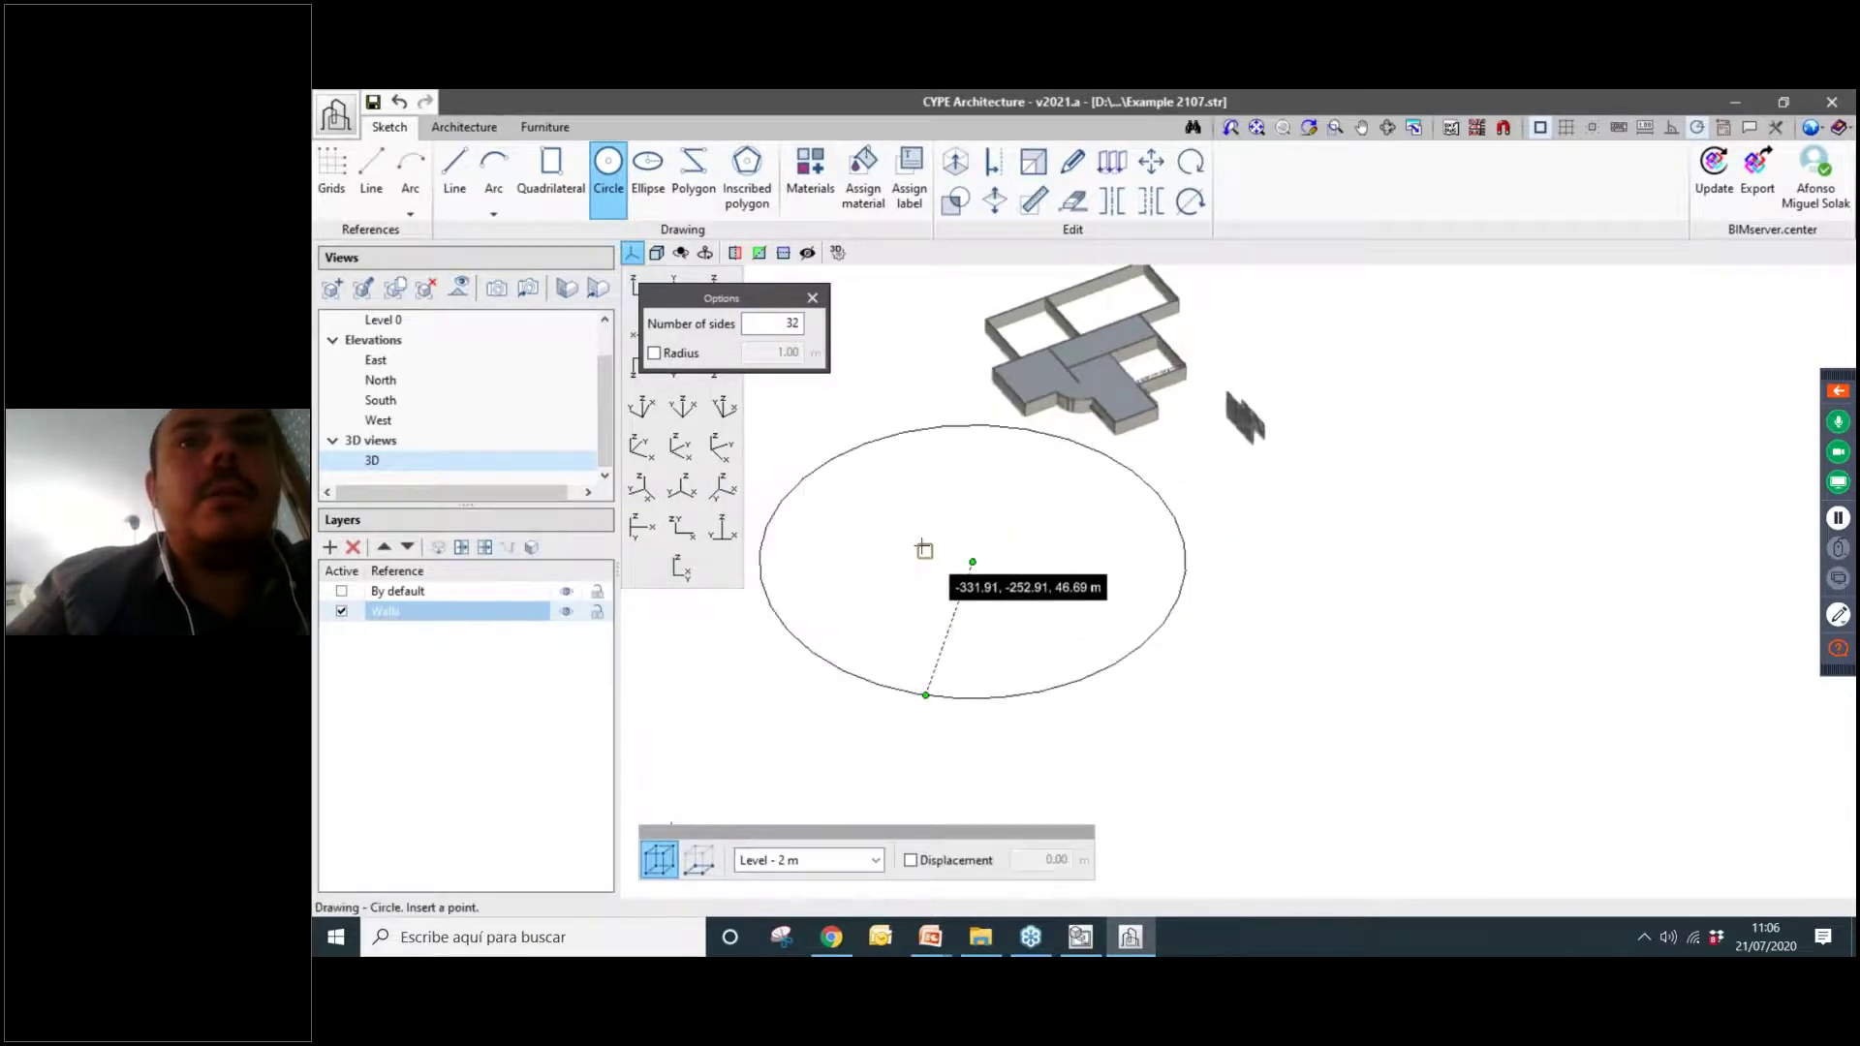
left_click(532, 548)
scroll(848, 620, "down", 4)
scroll(1037, 549, "up", 3)
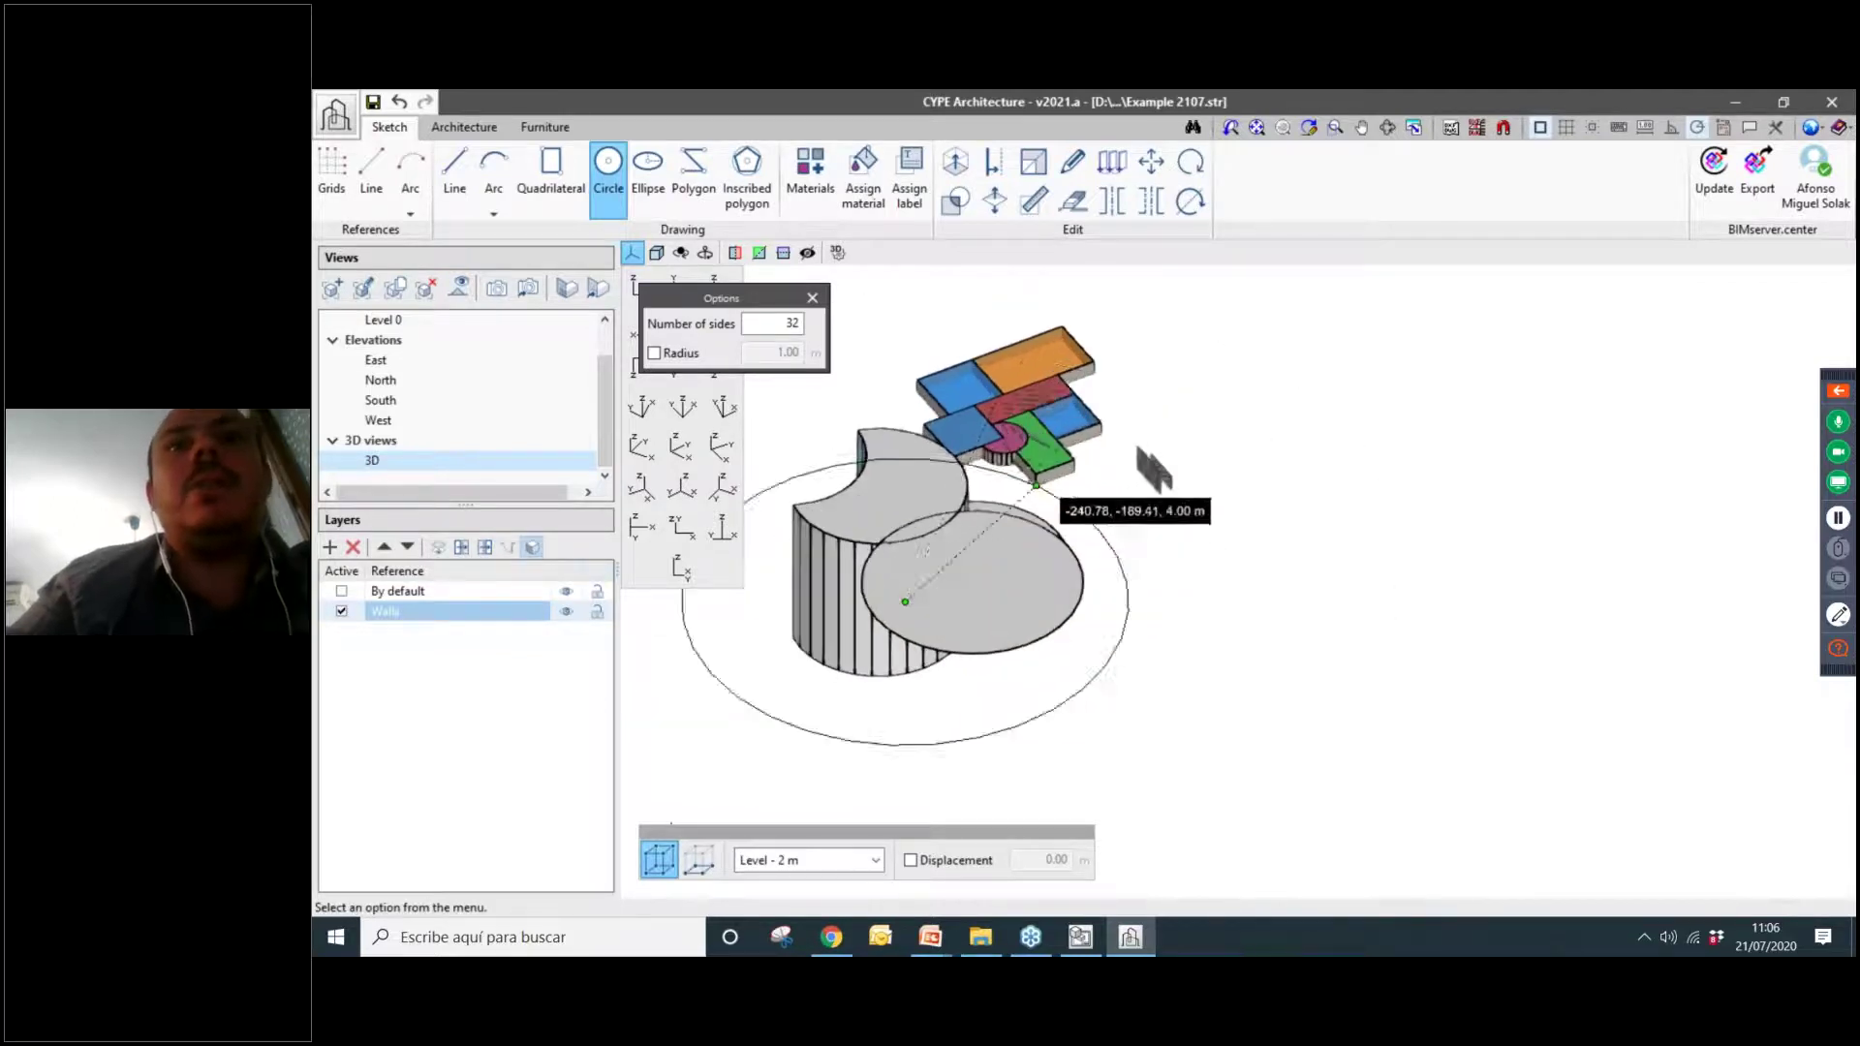
Delete the large circular surface overlapping the cylinder in front of the building.
left_click(1073, 201)
scroll(1066, 572, "up", 2)
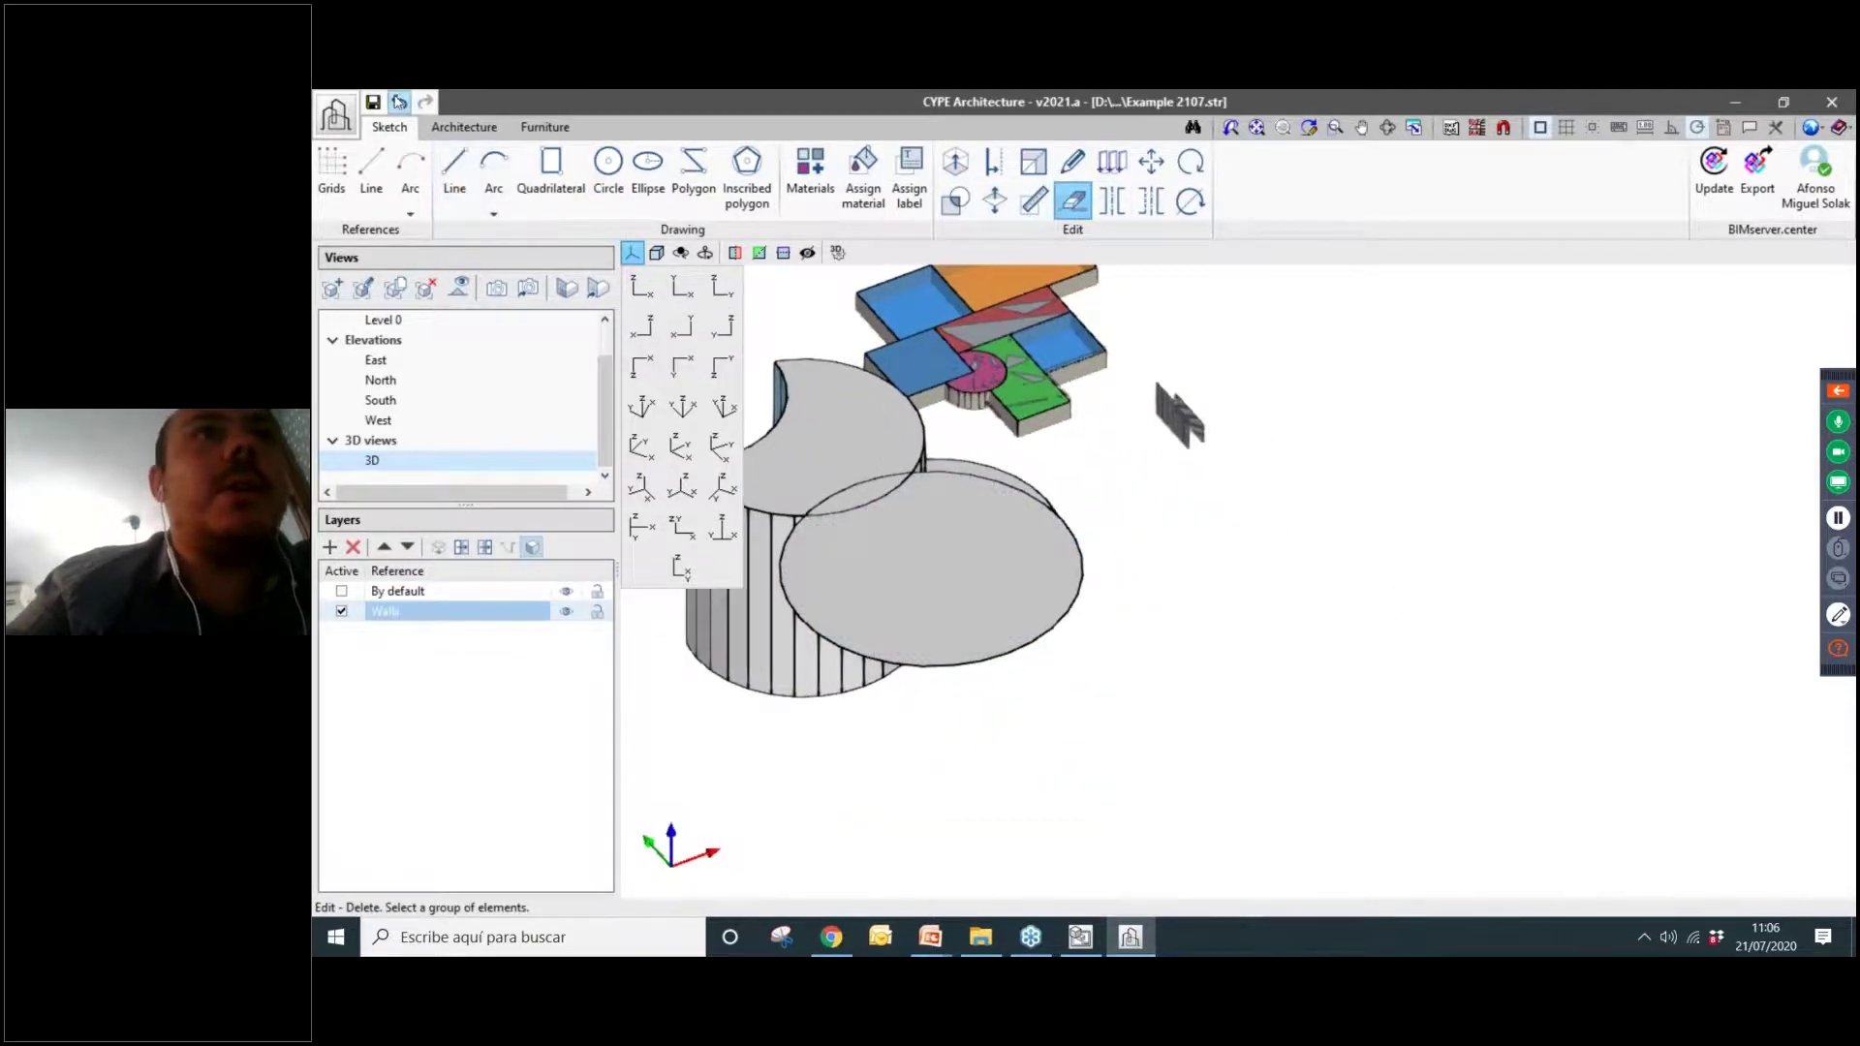
left_click(1014, 565)
scroll(890, 625, "down", 1)
scroll(890, 625, "up", 1)
Sketch two 32-sided circles in the open area beside the cylinder, a smaller one inside a larger one.
middle_click_drag(890, 625, 1198, 554)
left_click(623, 167)
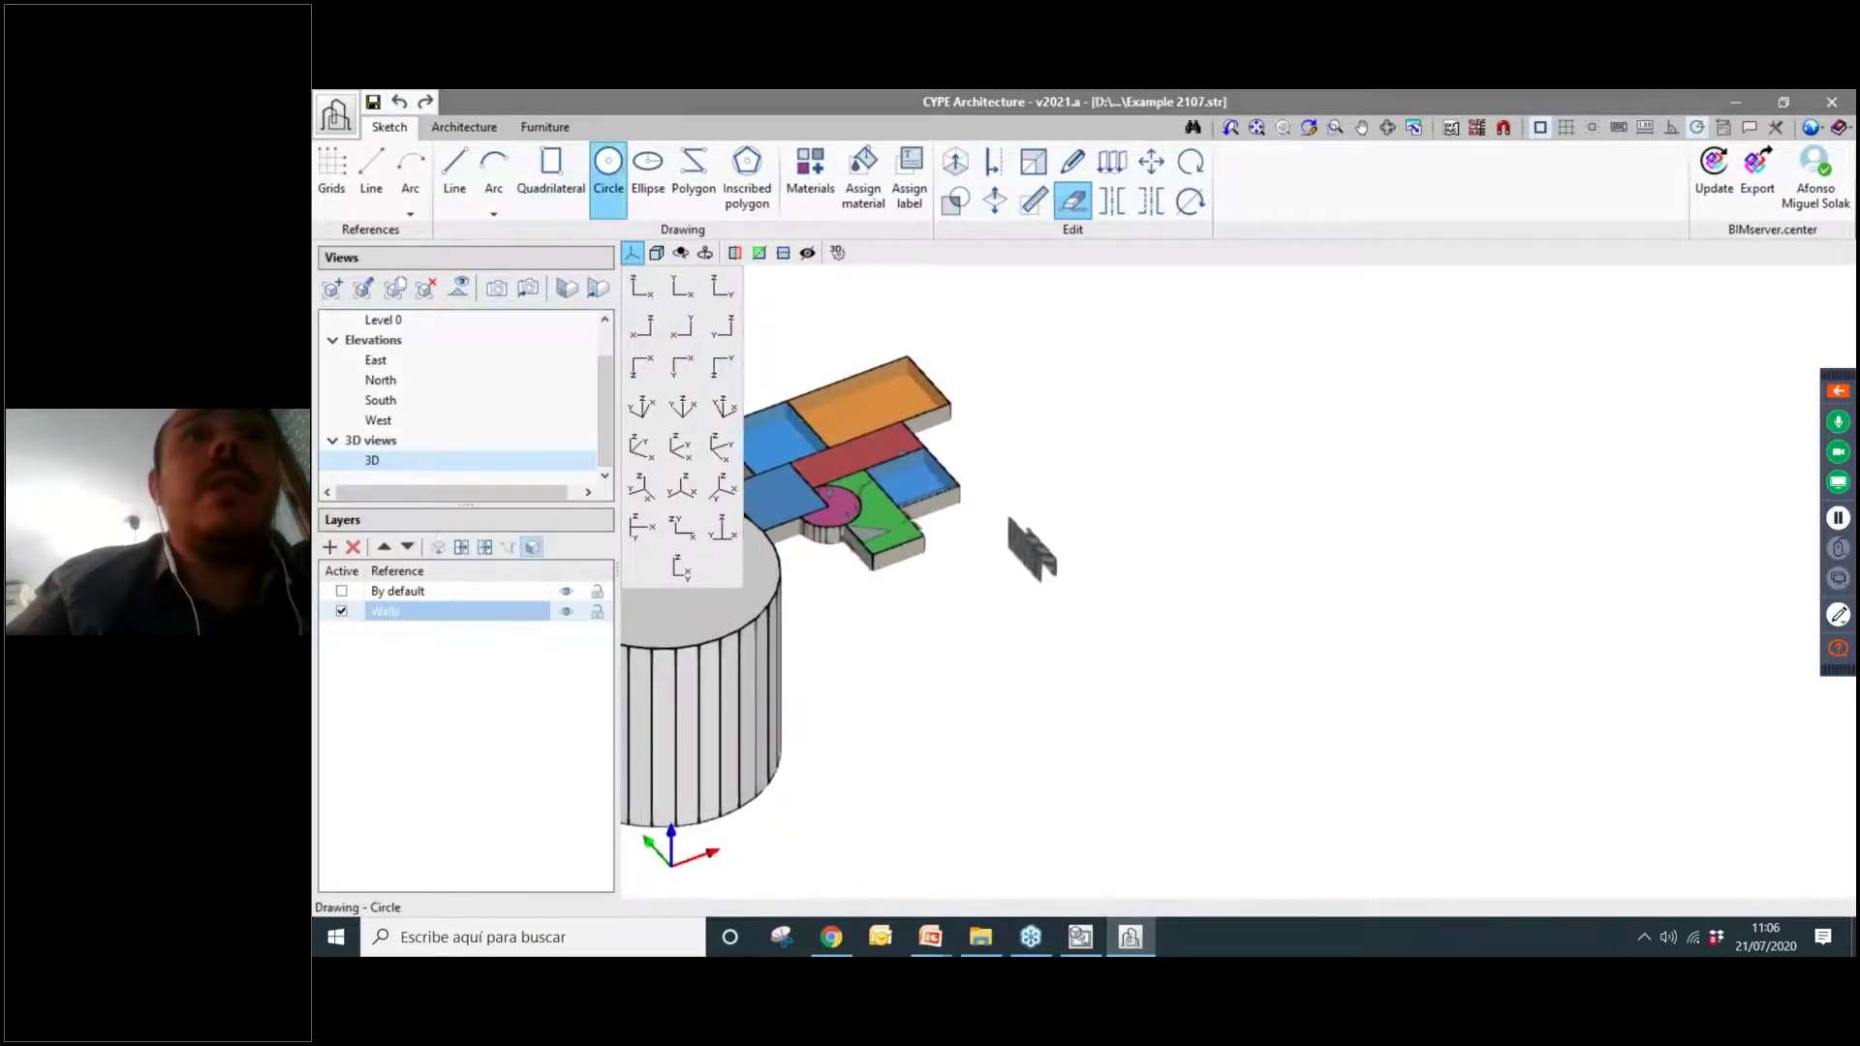
left_click(1112, 688)
left_click(1035, 669)
left_click(1116, 690)
left_click(1137, 668)
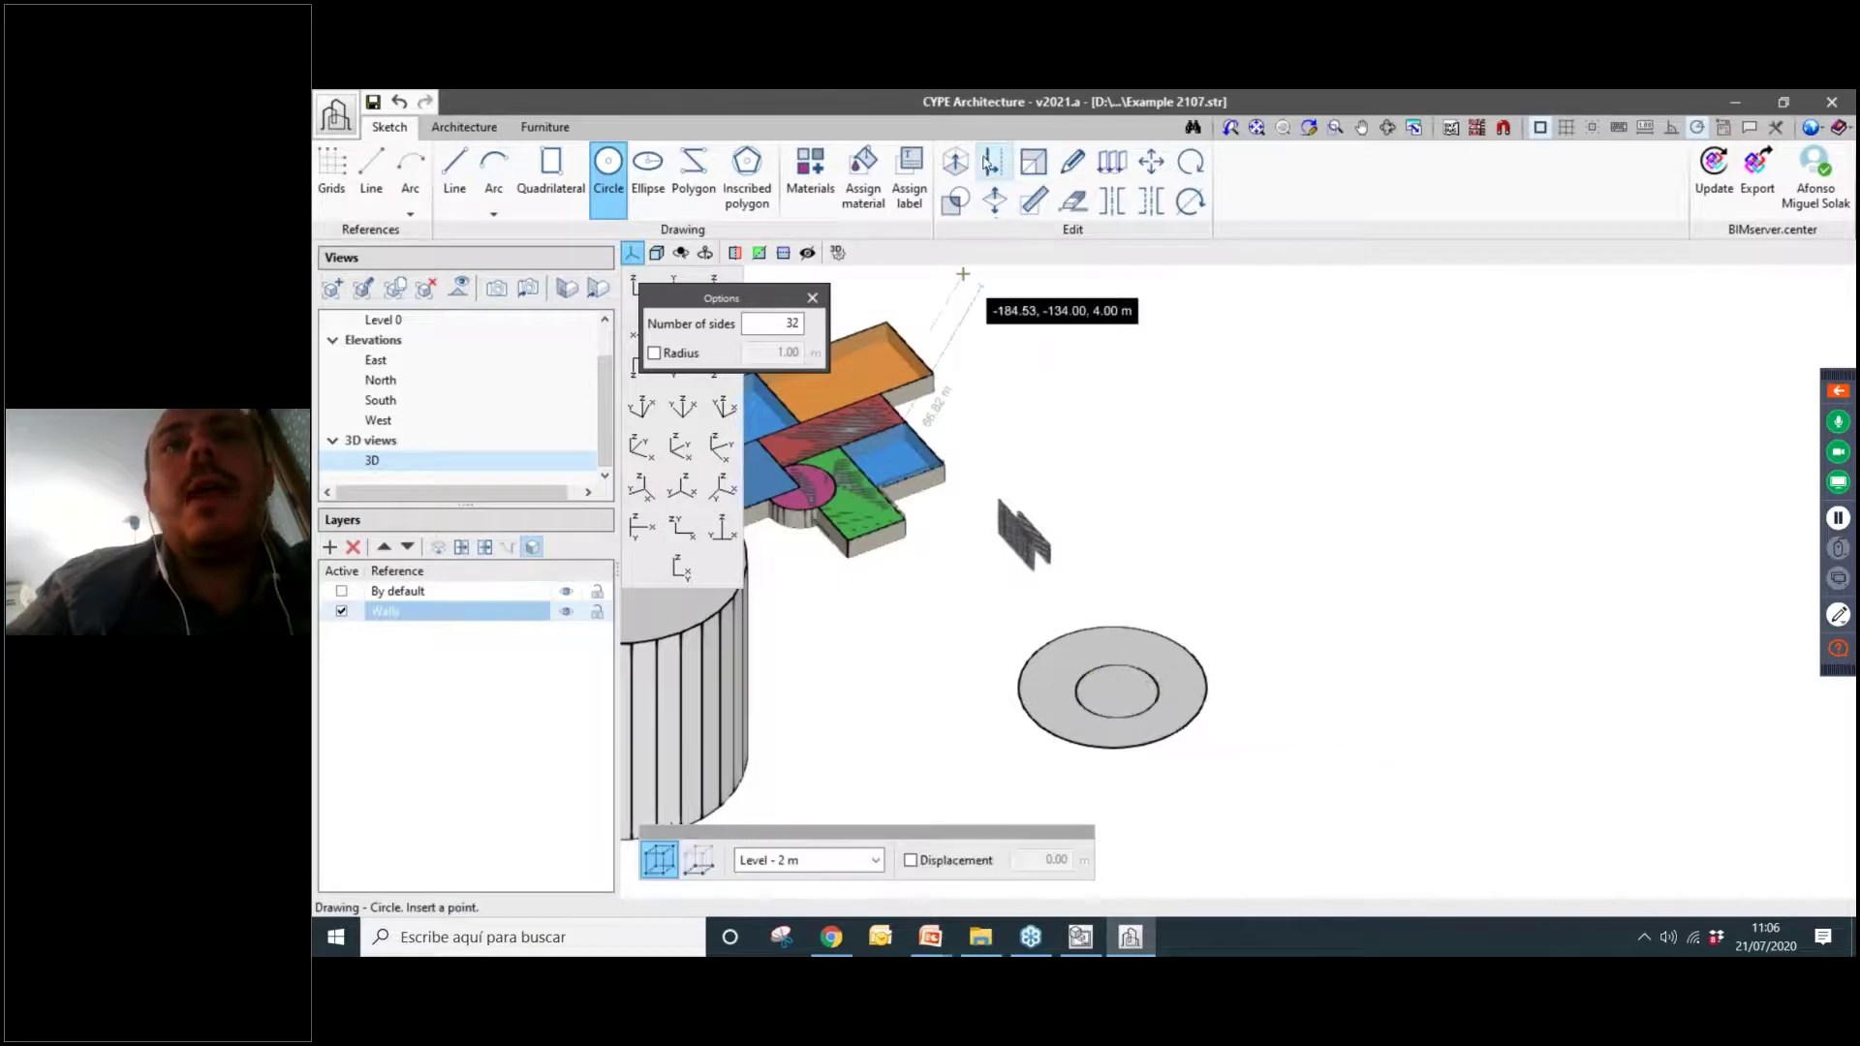
Delete the inner circle's surface to leave a ring with a circular opening.
left_click(1072, 202)
middle_click_drag(1275, 640, 856, 676)
scroll(818, 622, "up", 2)
middle_click_drag(901, 611, 989, 572)
scroll(949, 568, "up", 2)
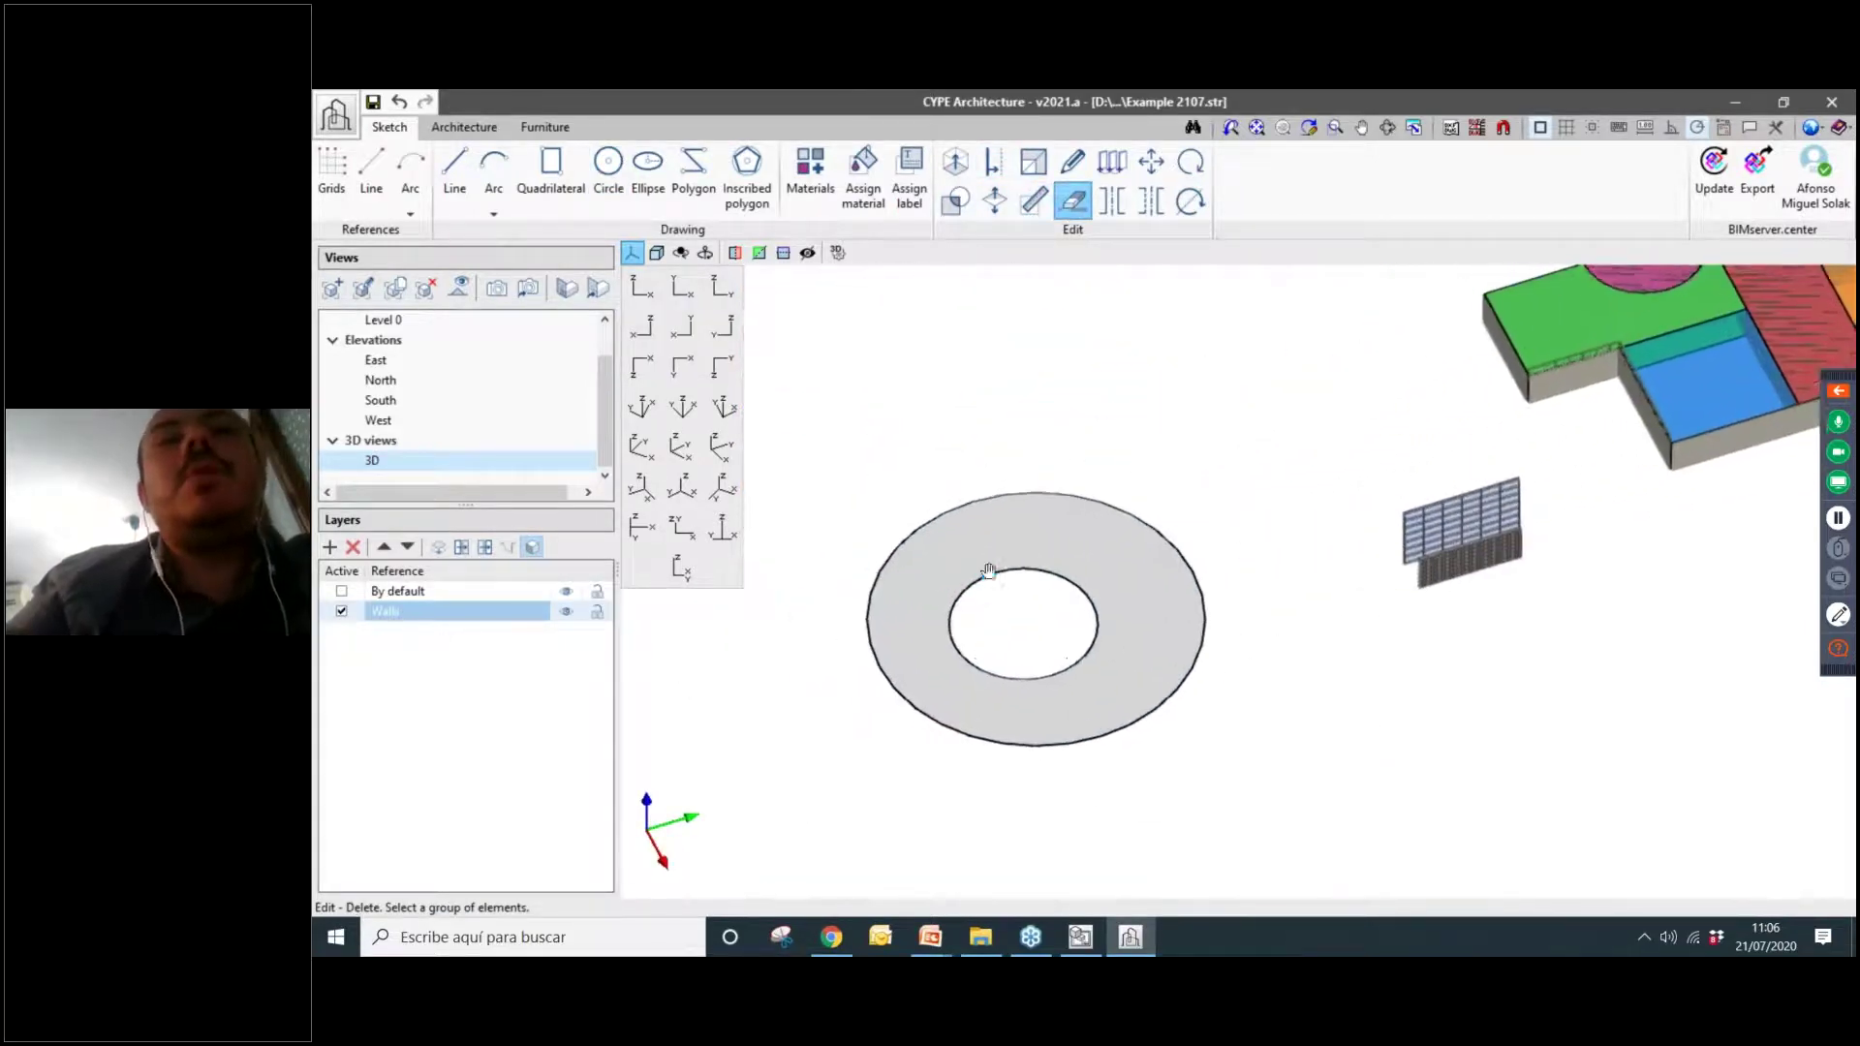
middle_click_drag(1108, 685, 1108, 755)
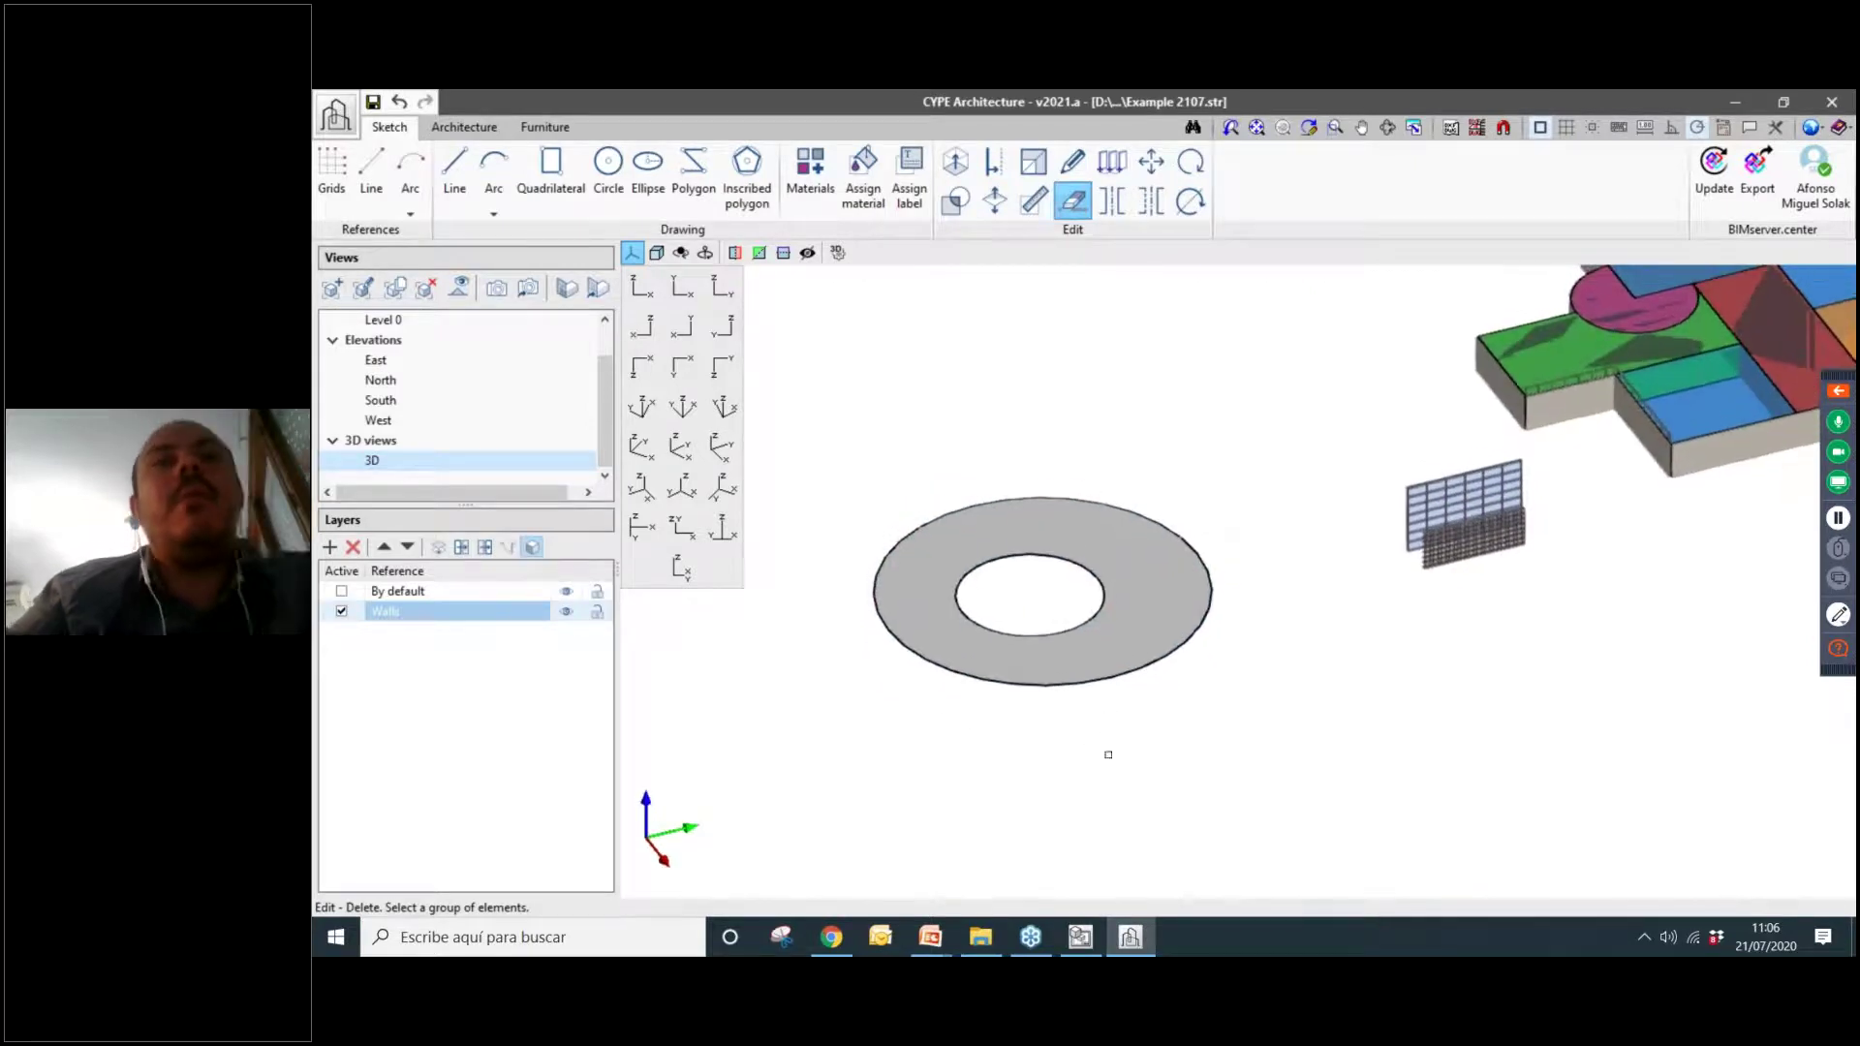
Create a 0.50 m thick Roof floor slab from the ring without its opening, and check it with the sketched surfaces hidden.
left_click(464, 127)
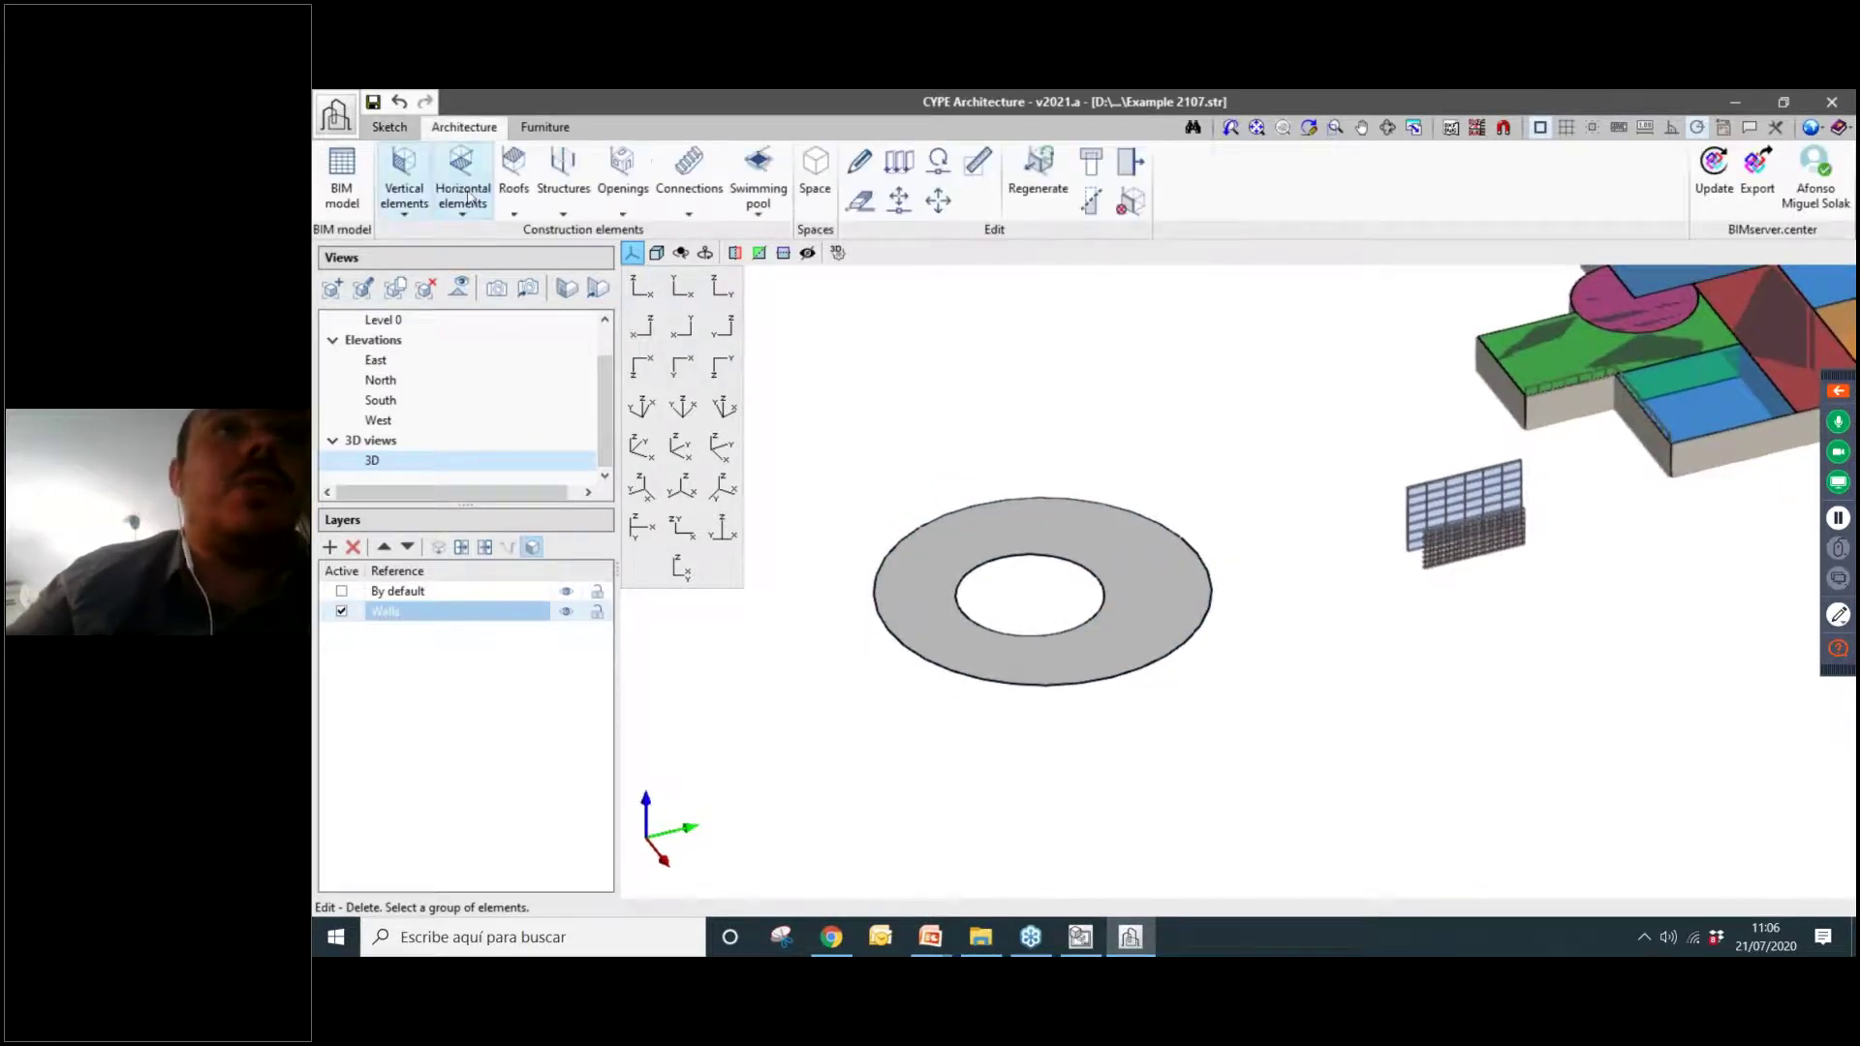
left_click(474, 213)
left_click(637, 281)
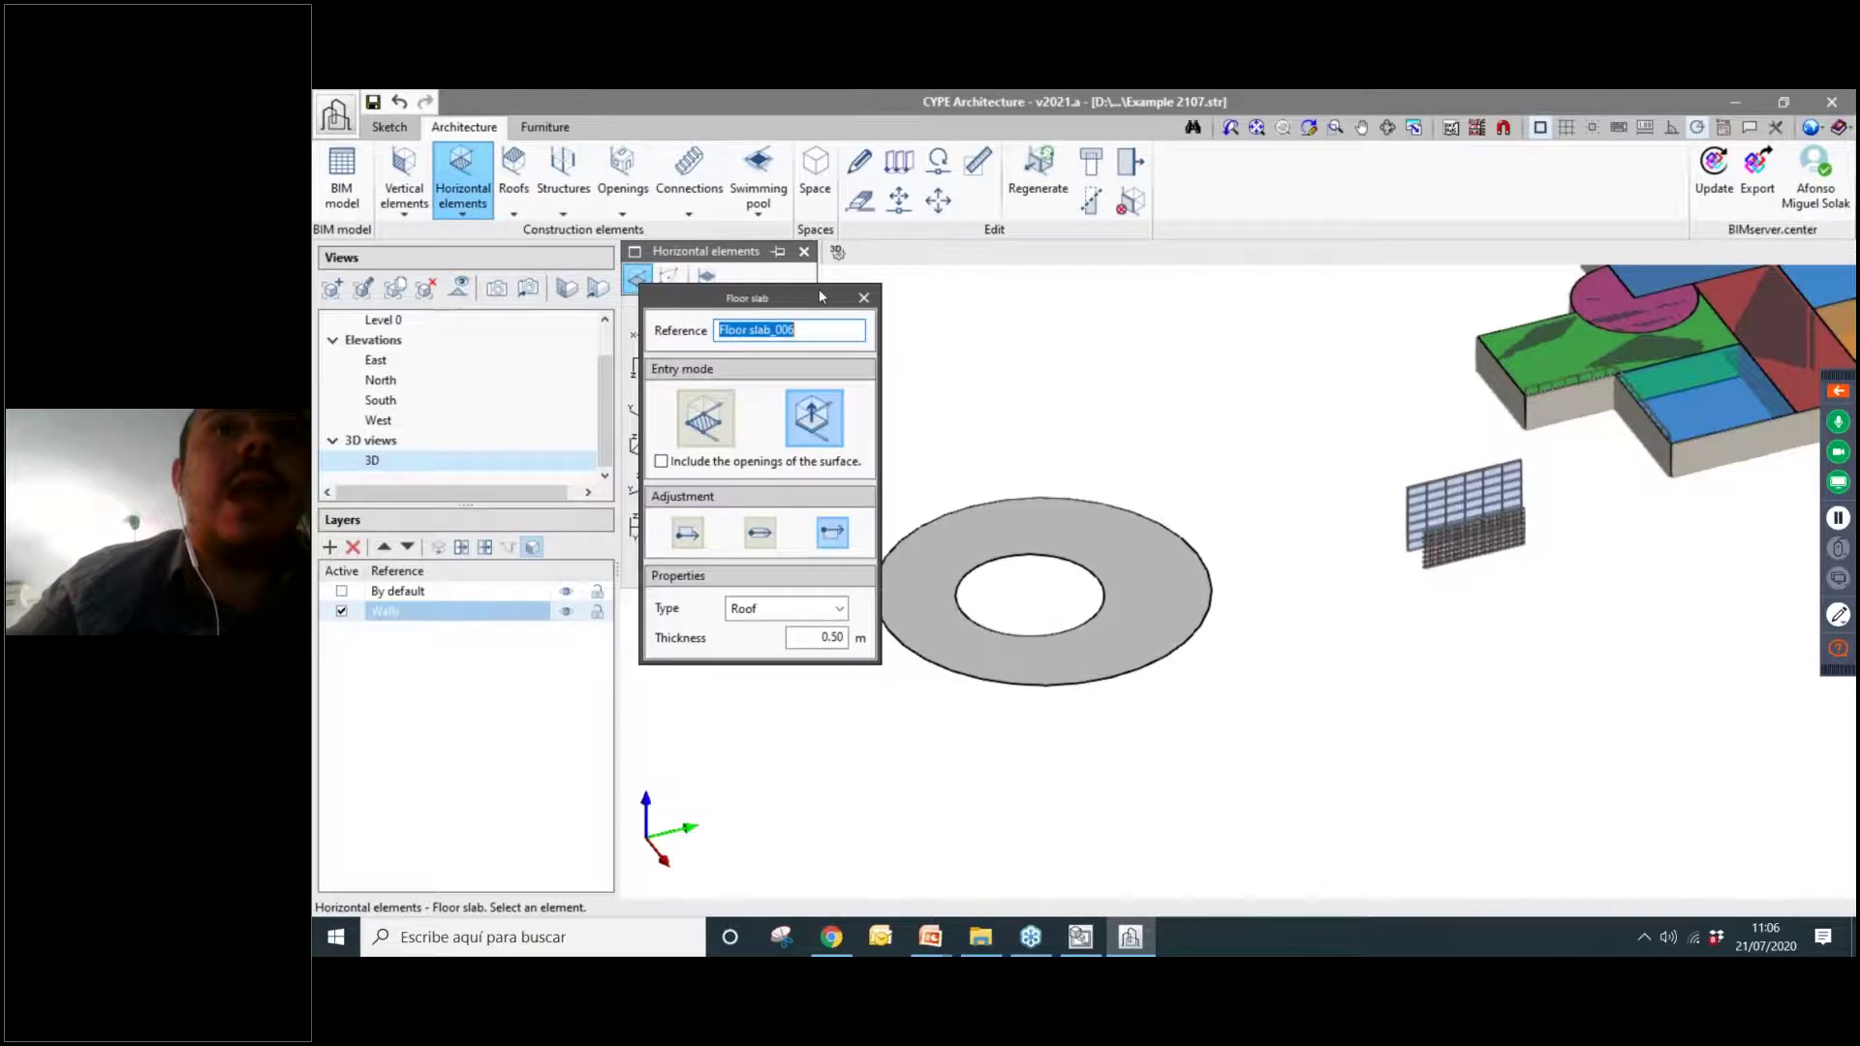
left_click_drag(819, 292, 648, 283)
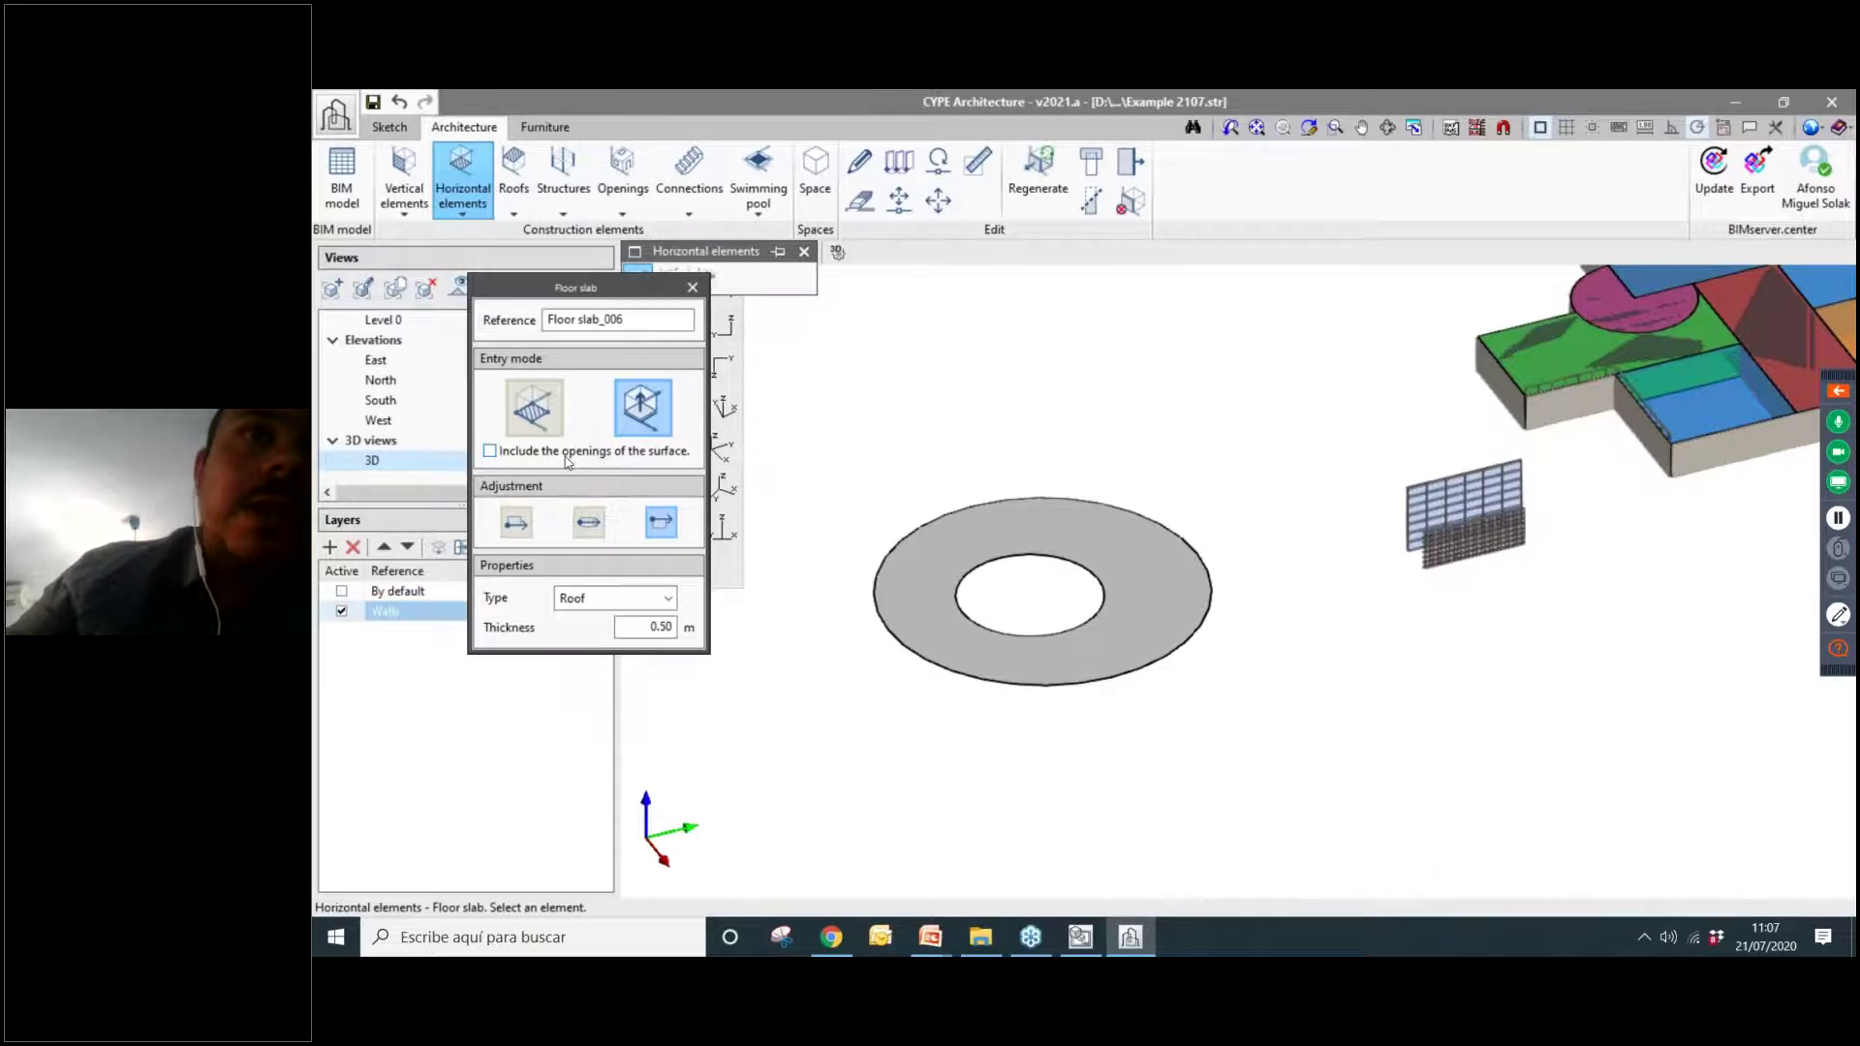
left_click(946, 539)
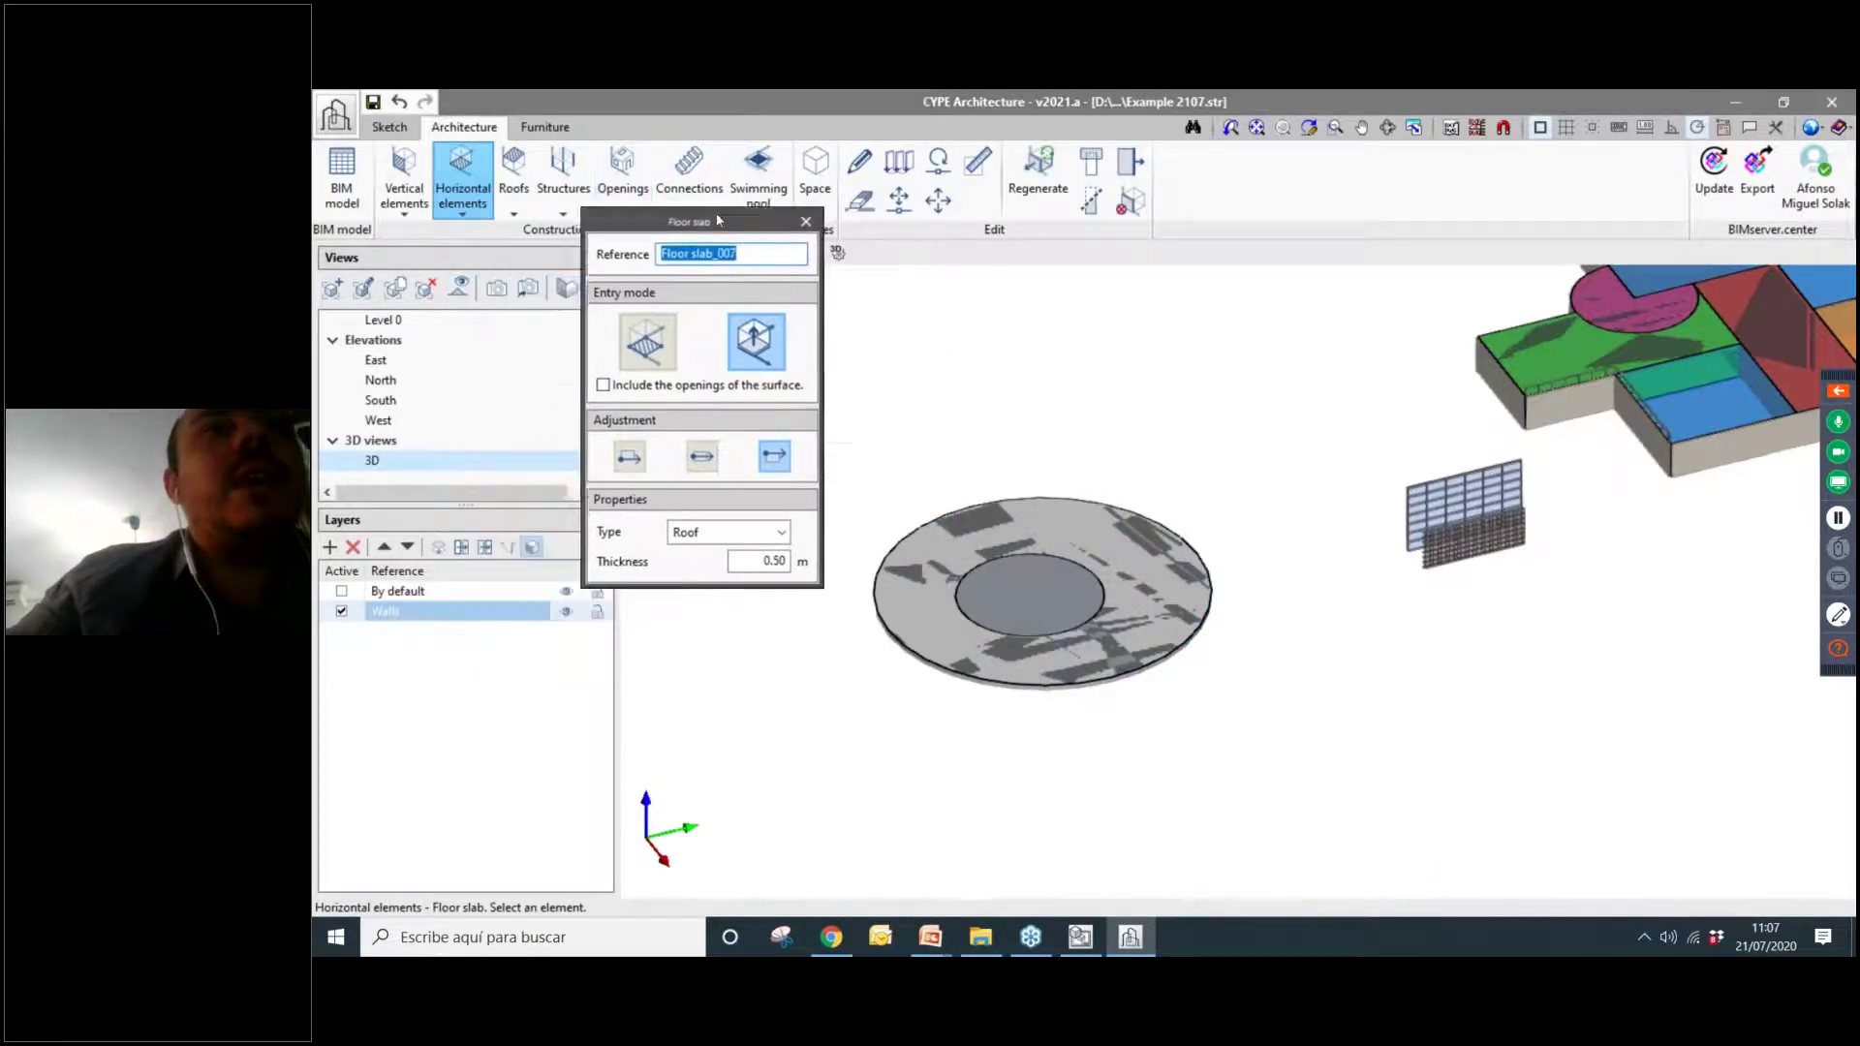
left_click(533, 548)
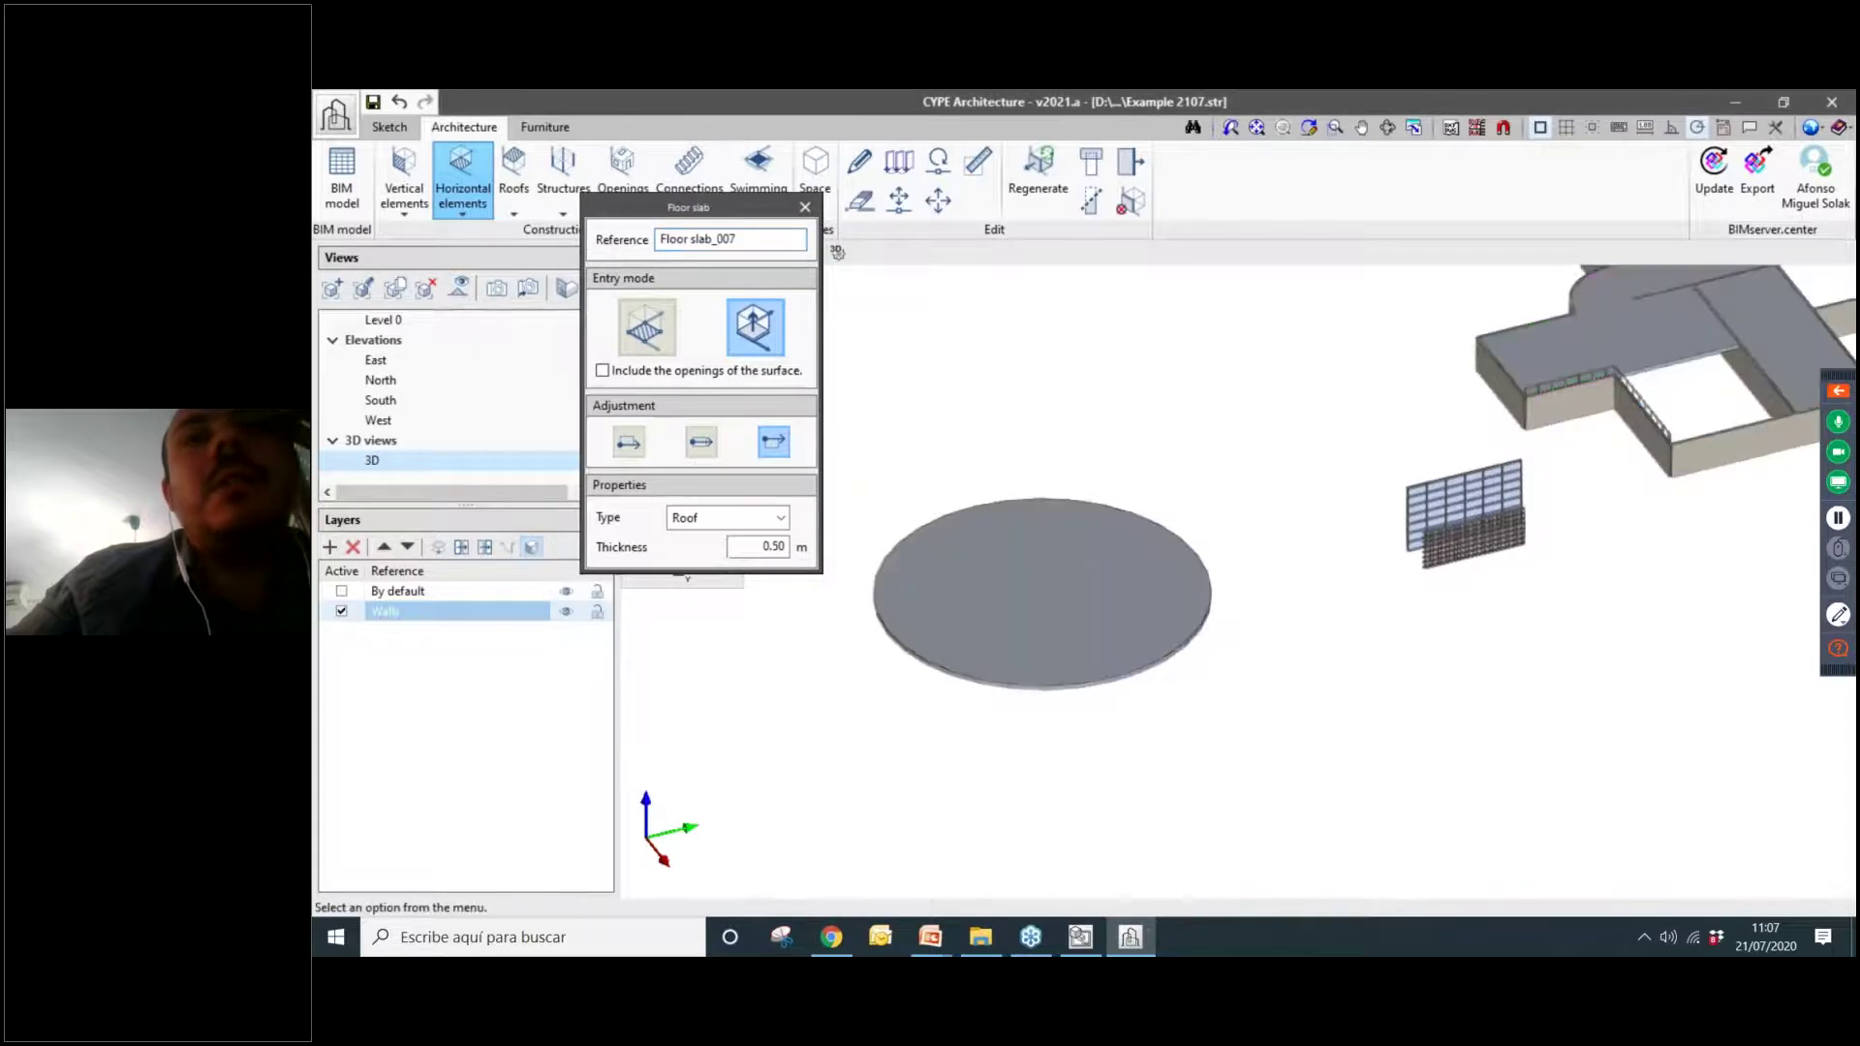
left_click(533, 548)
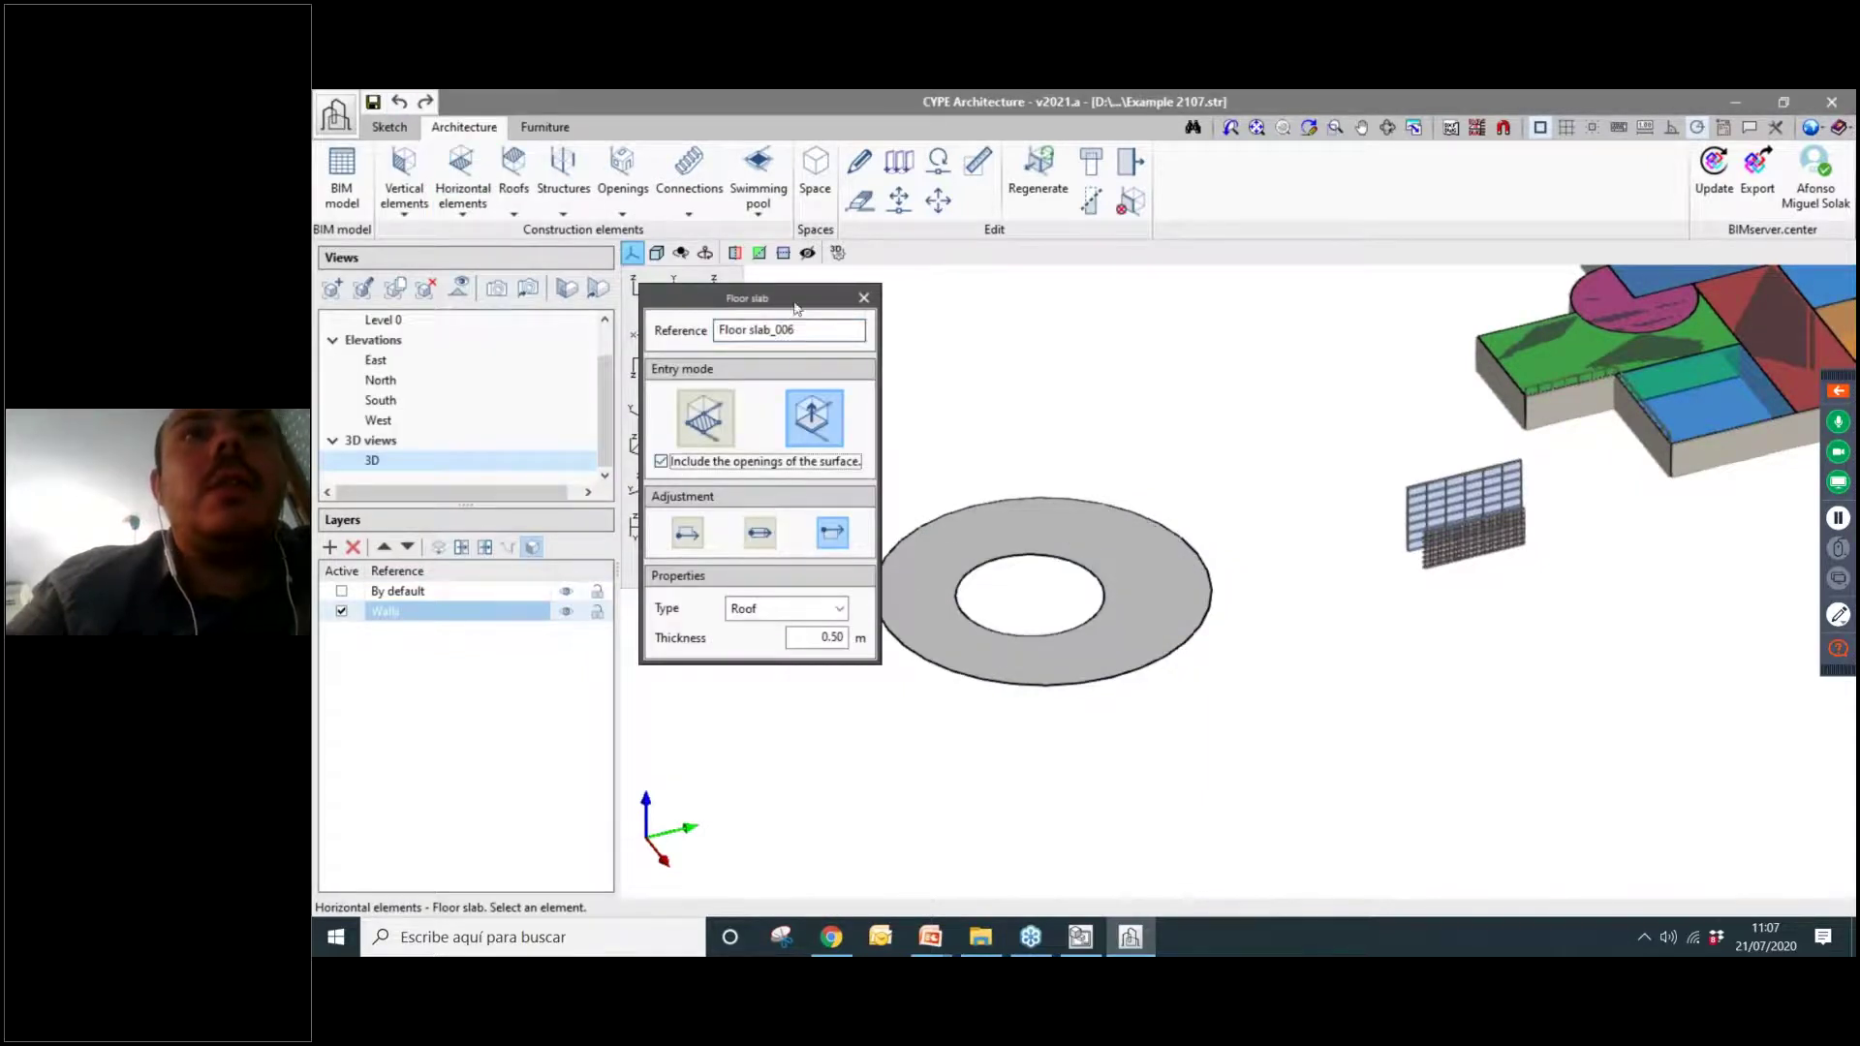
Create a 0.50 m thick Roof floor slab from the ring surface, including the openings of the surface.
left_click_drag(795, 303, 682, 298)
left_click(1054, 540)
scroll(1089, 814, "up", 1)
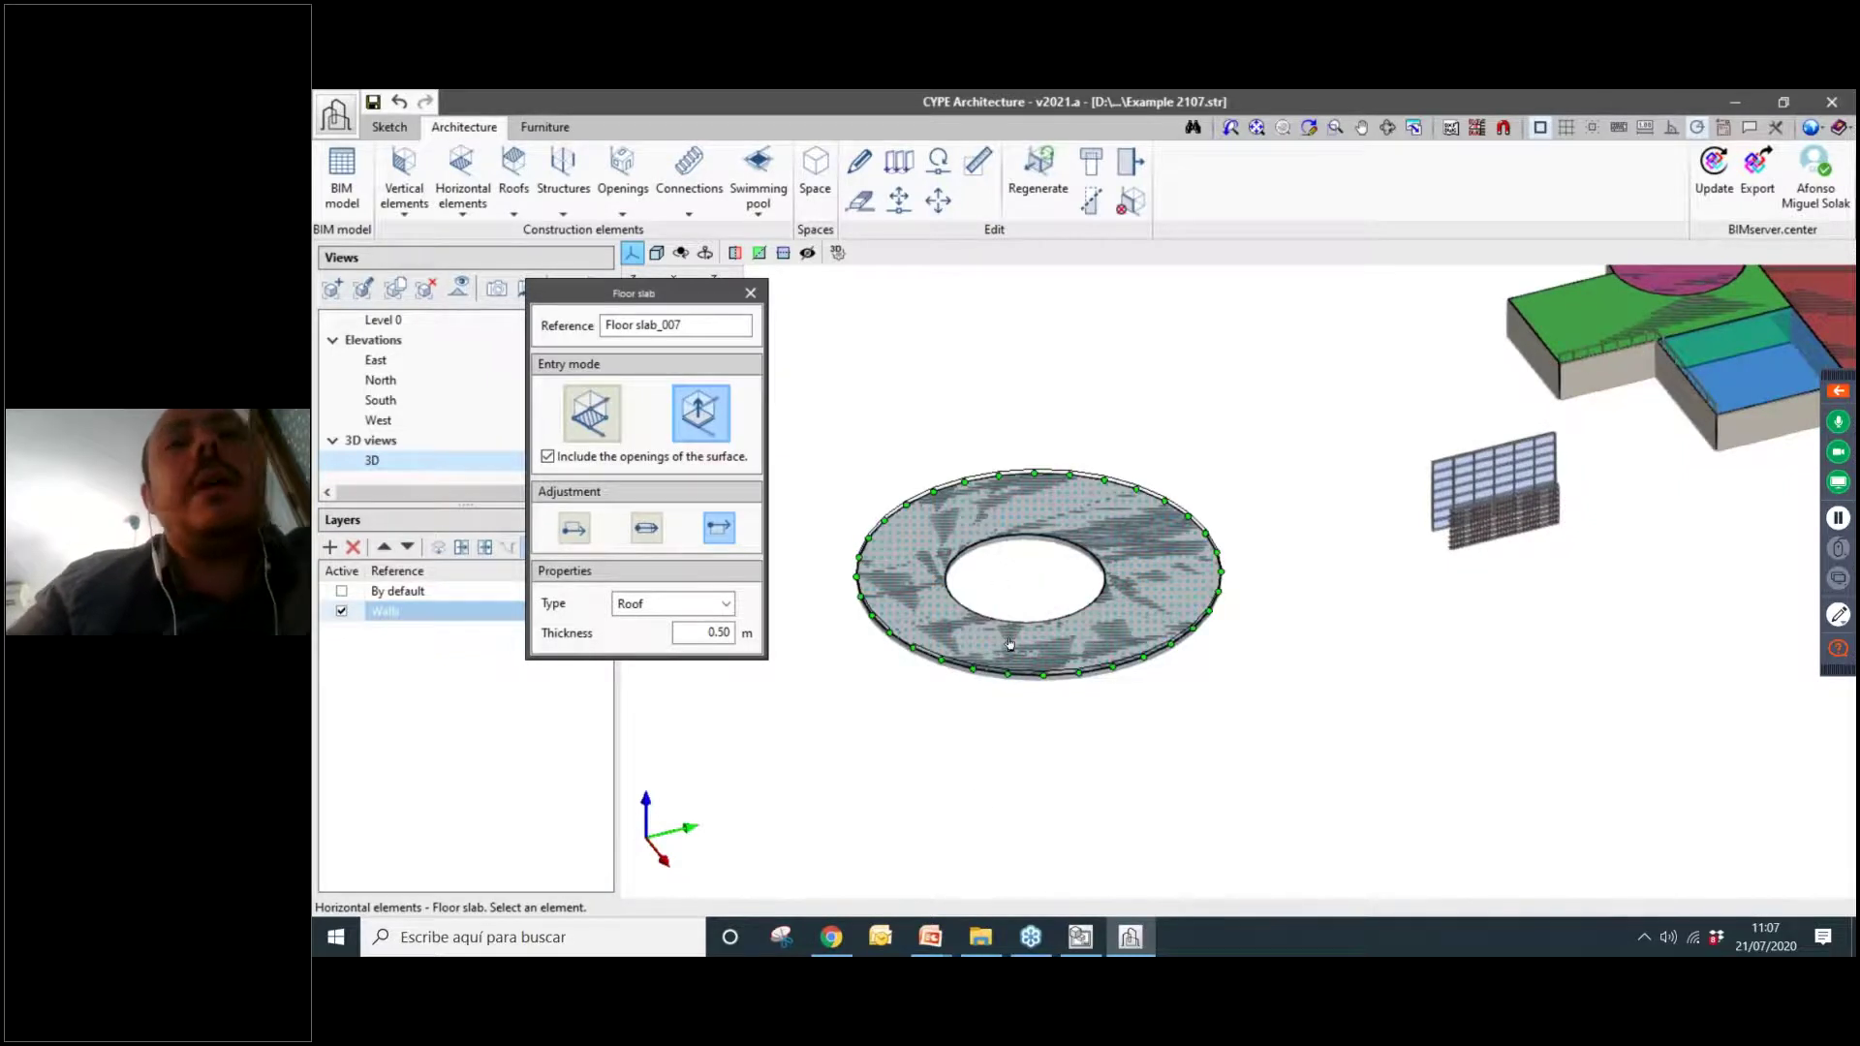
scroll(1010, 643, "down", 2)
left_click(751, 294)
Examine the wall settings for the surface openings option and close them without placing a wall.
left_click(404, 174)
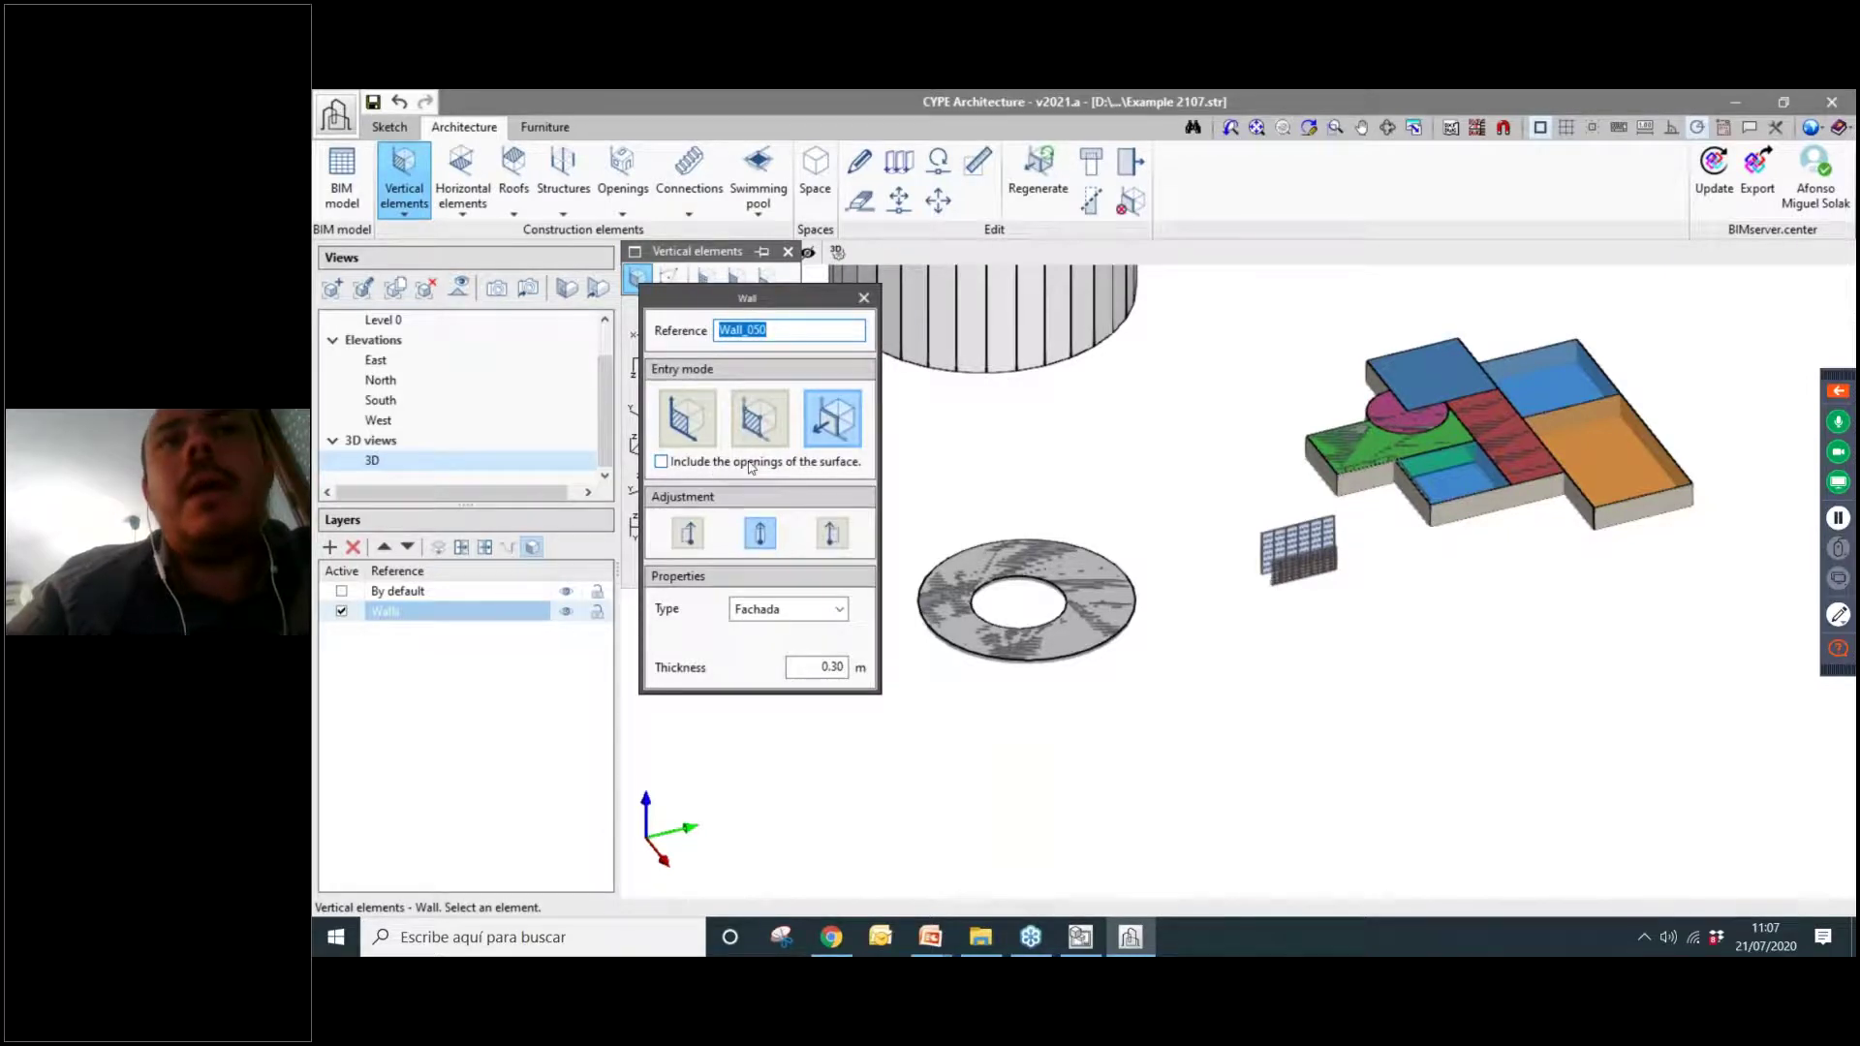
left_click(864, 298)
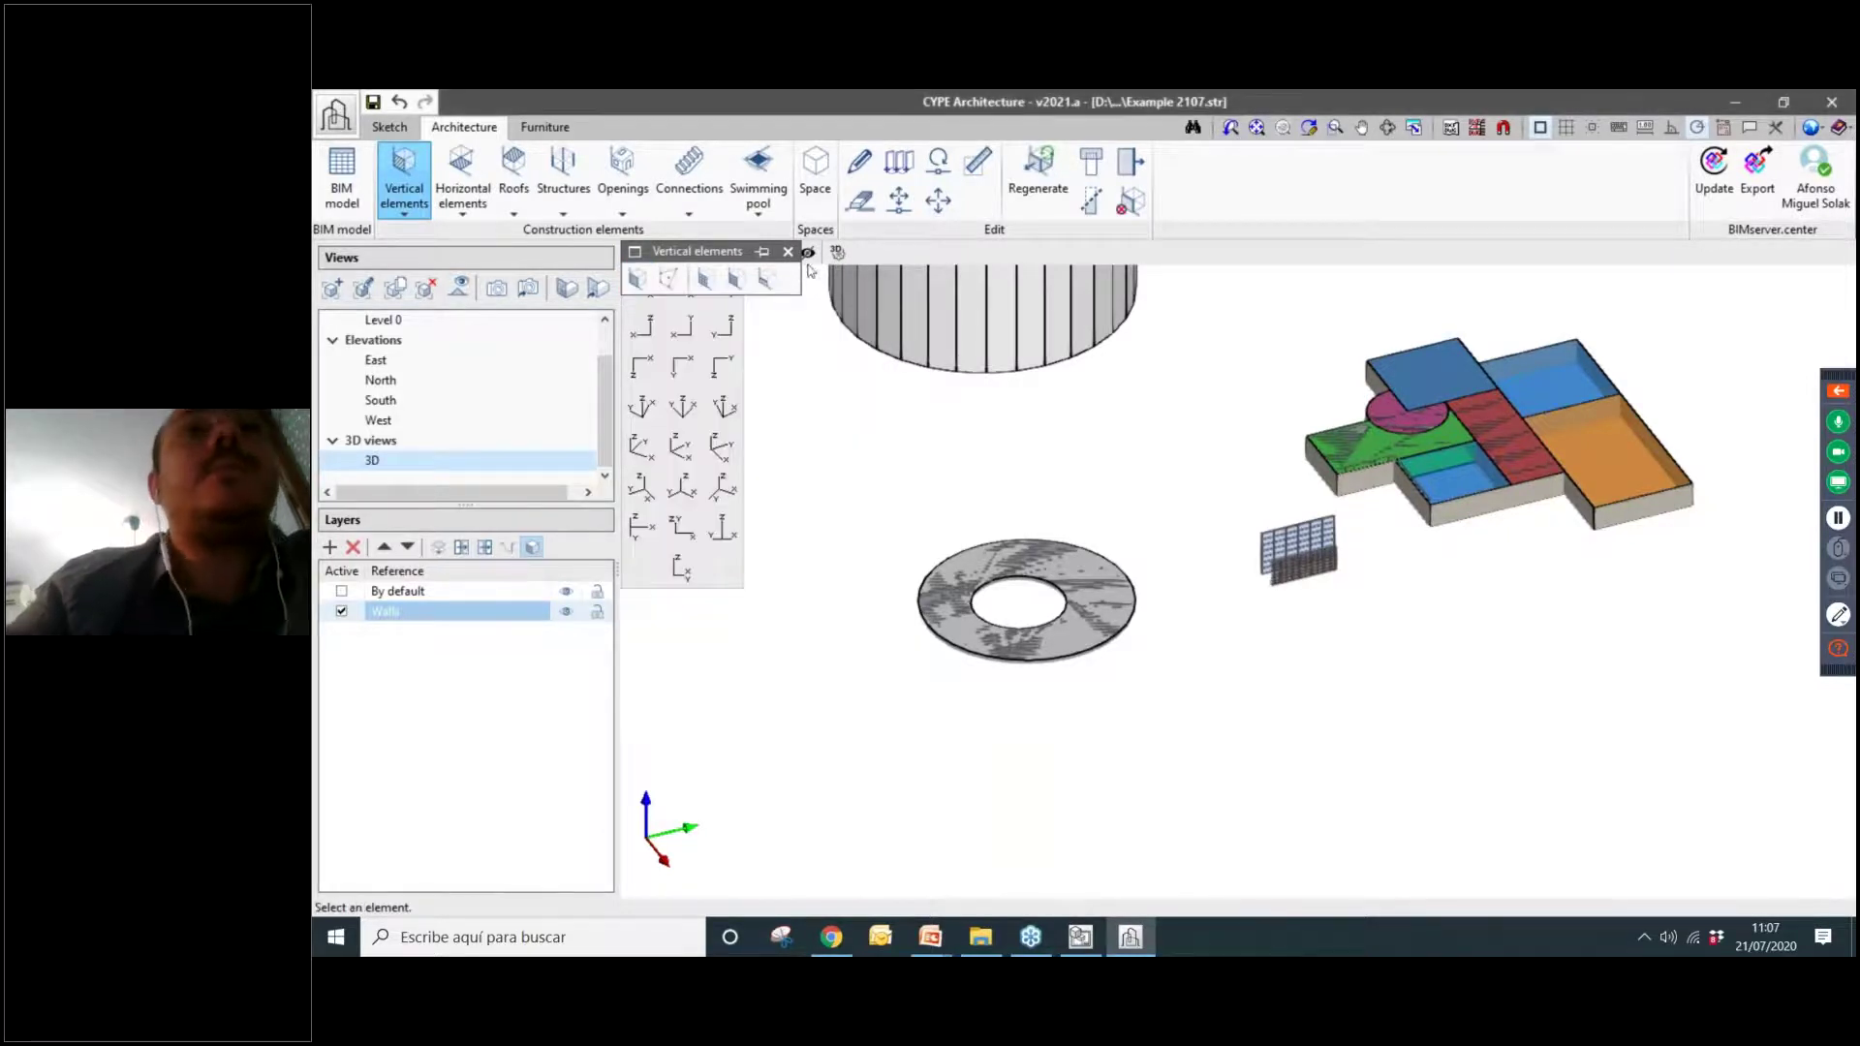
Outline a triangular suspended ceiling with 0.45 m by 0.45 m panels in the open area in front of the building.
left_click(463, 179)
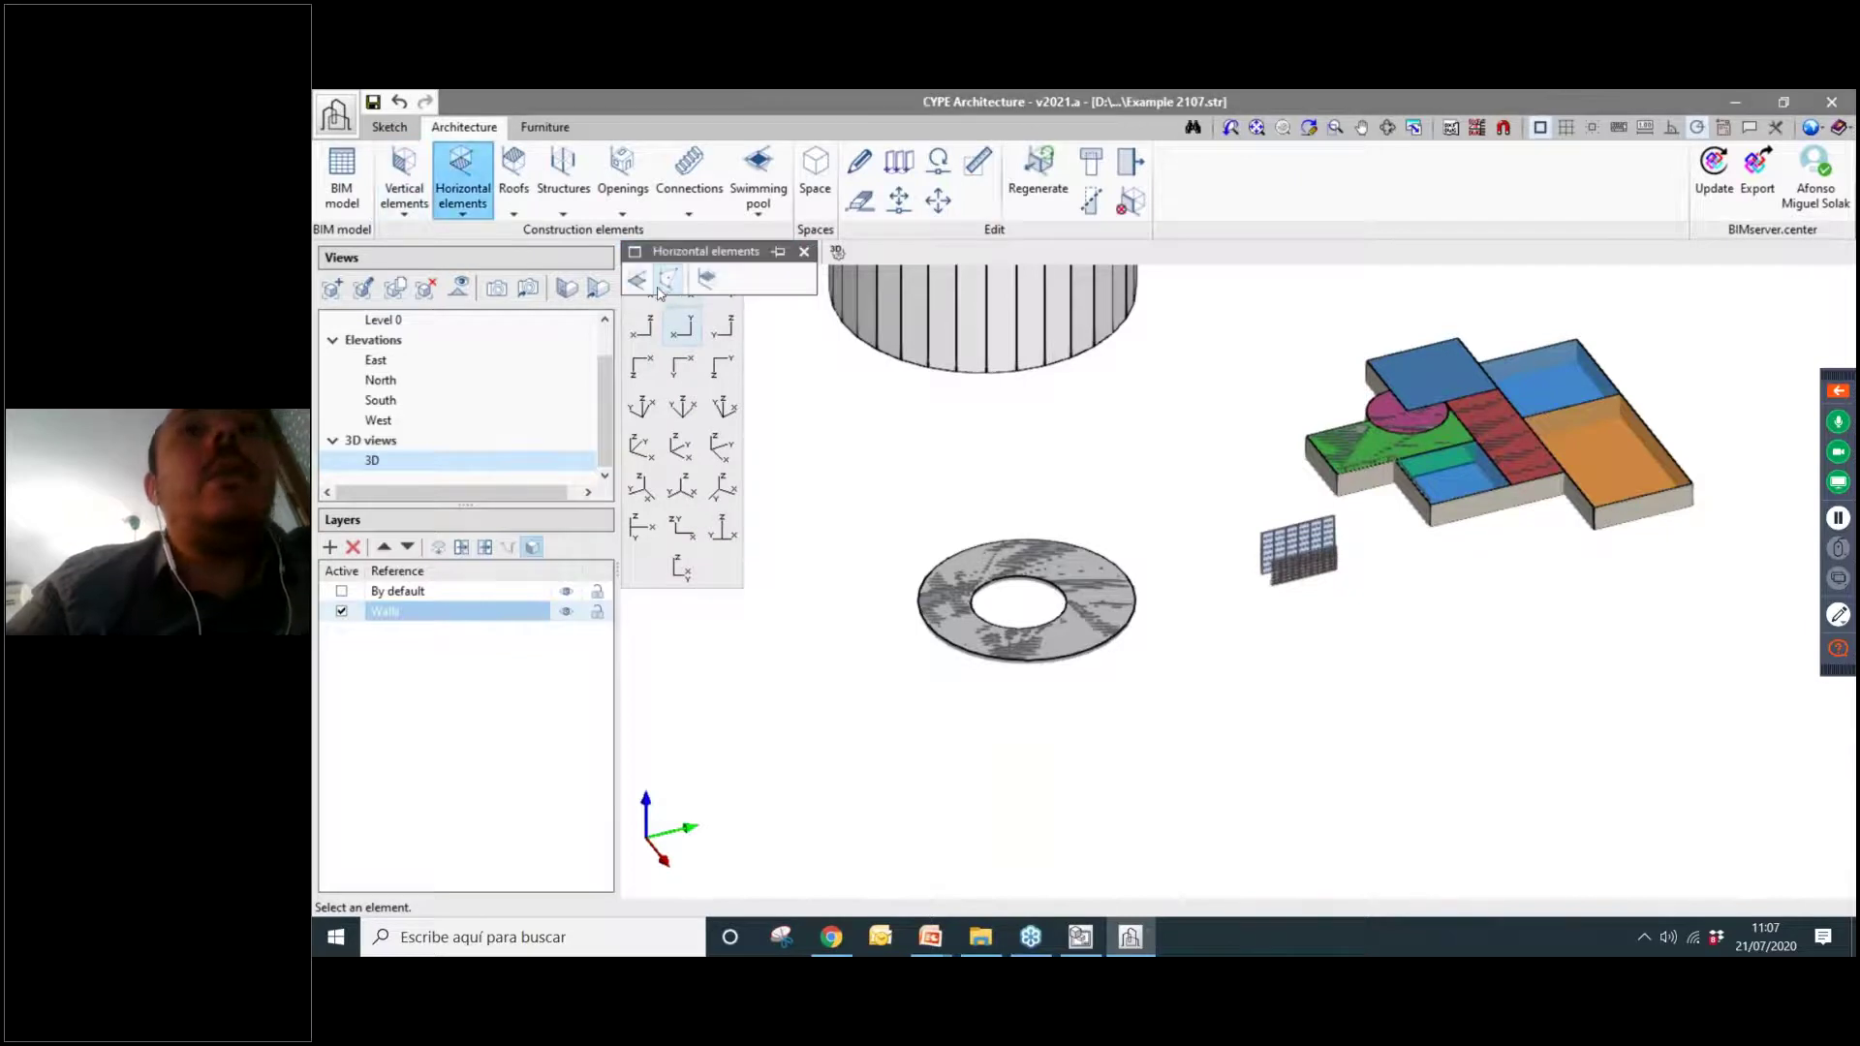
left_click(708, 281)
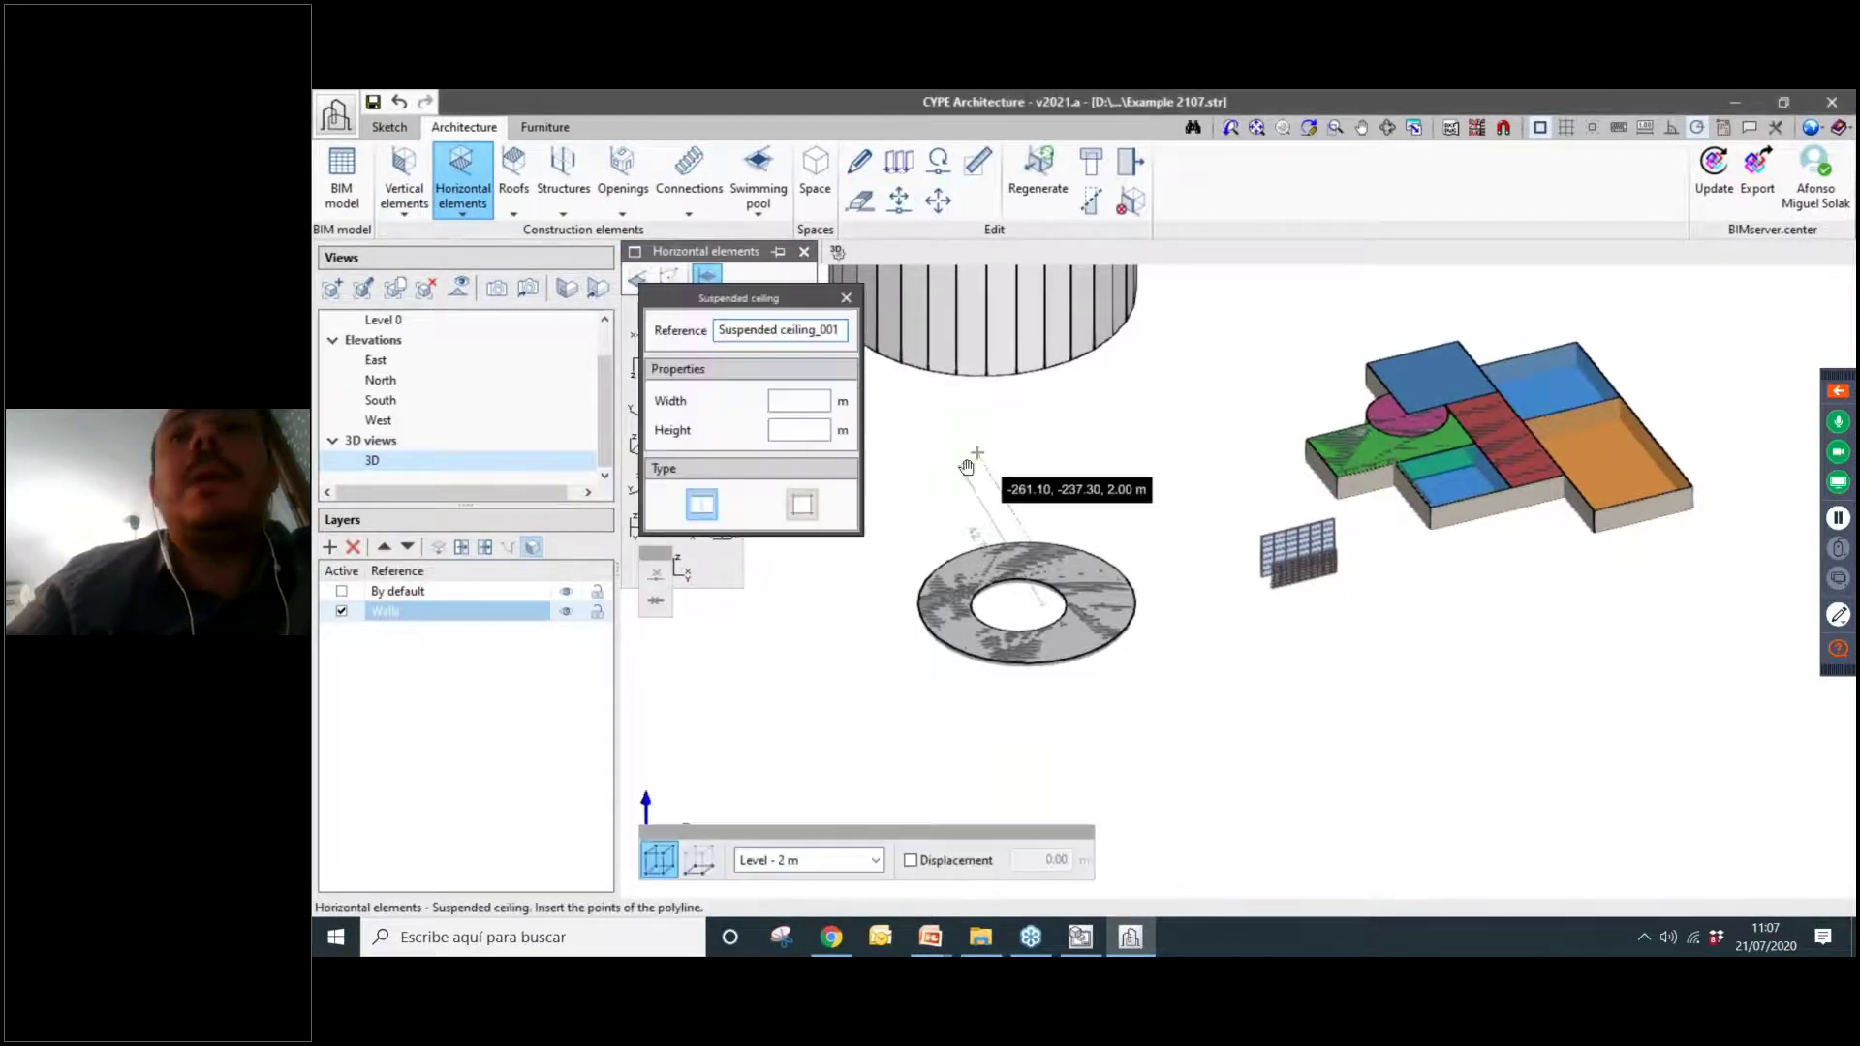
scroll(1454, 611, "up", 3)
middle_click_drag(1453, 610, 1147, 644)
scroll(989, 528, "up", 3)
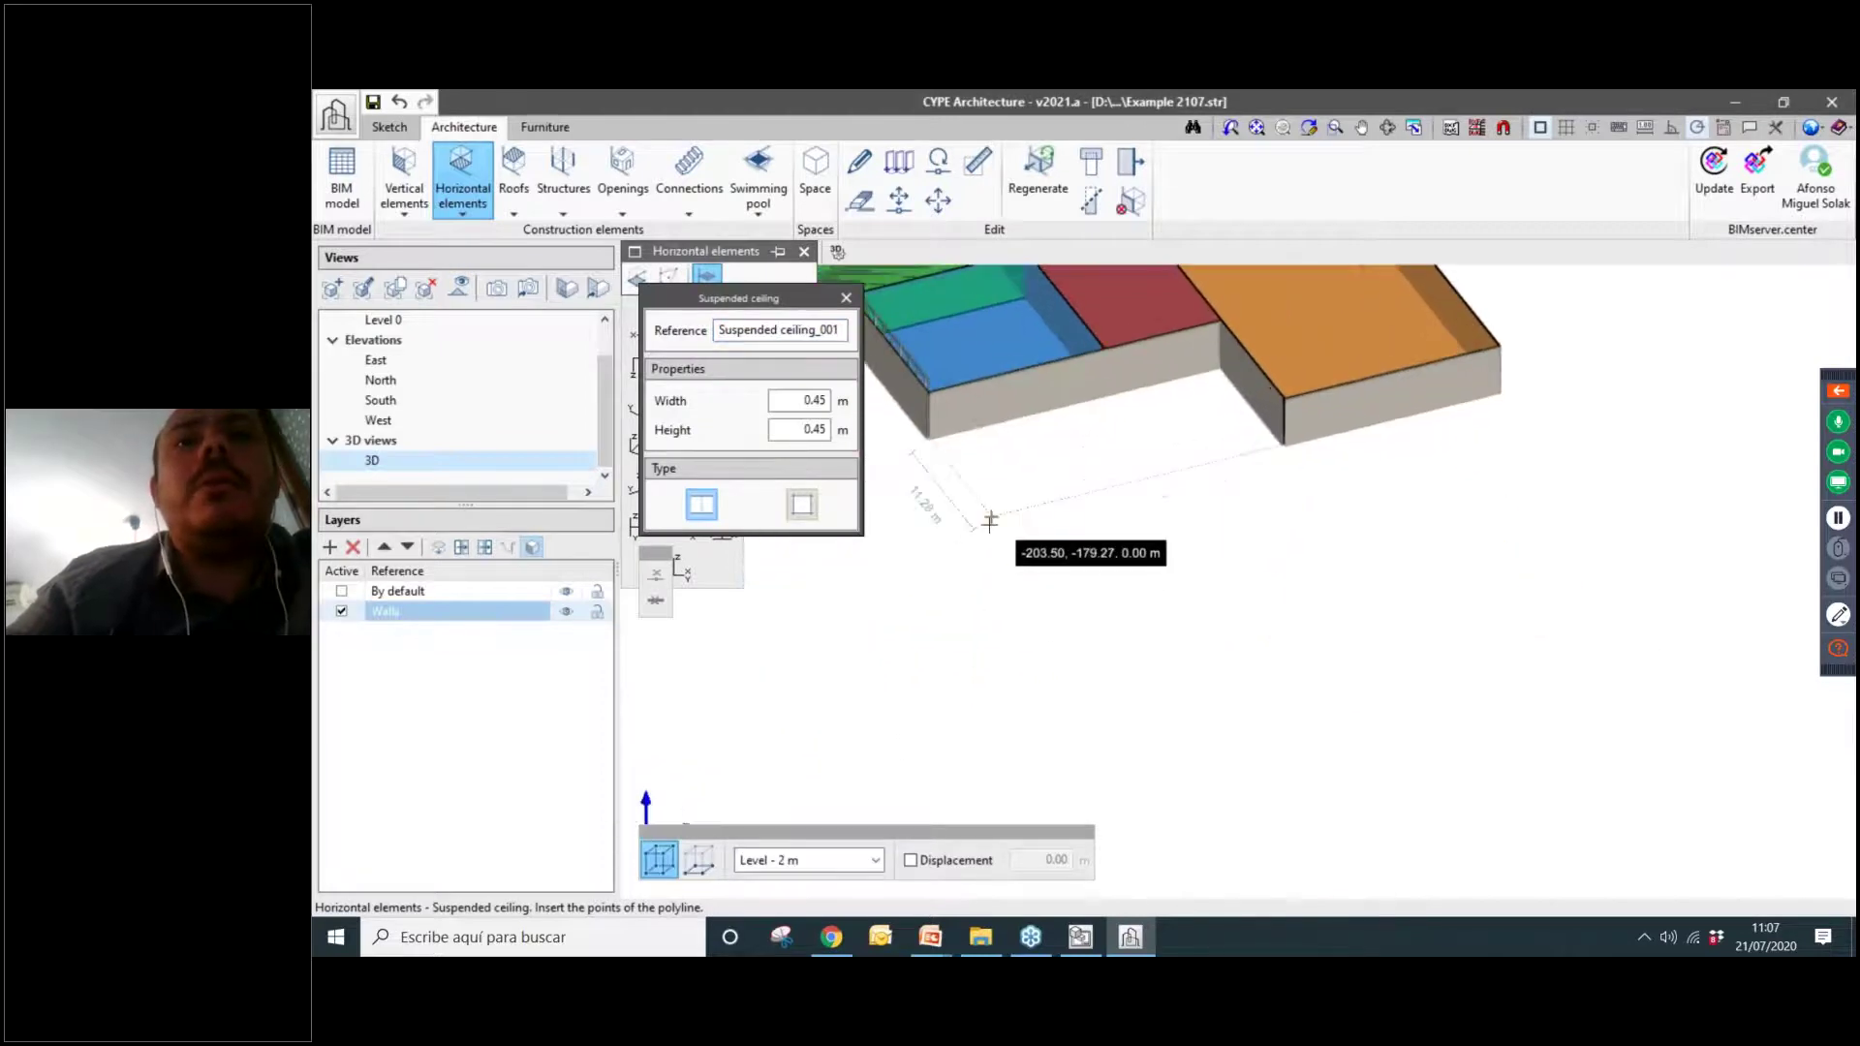
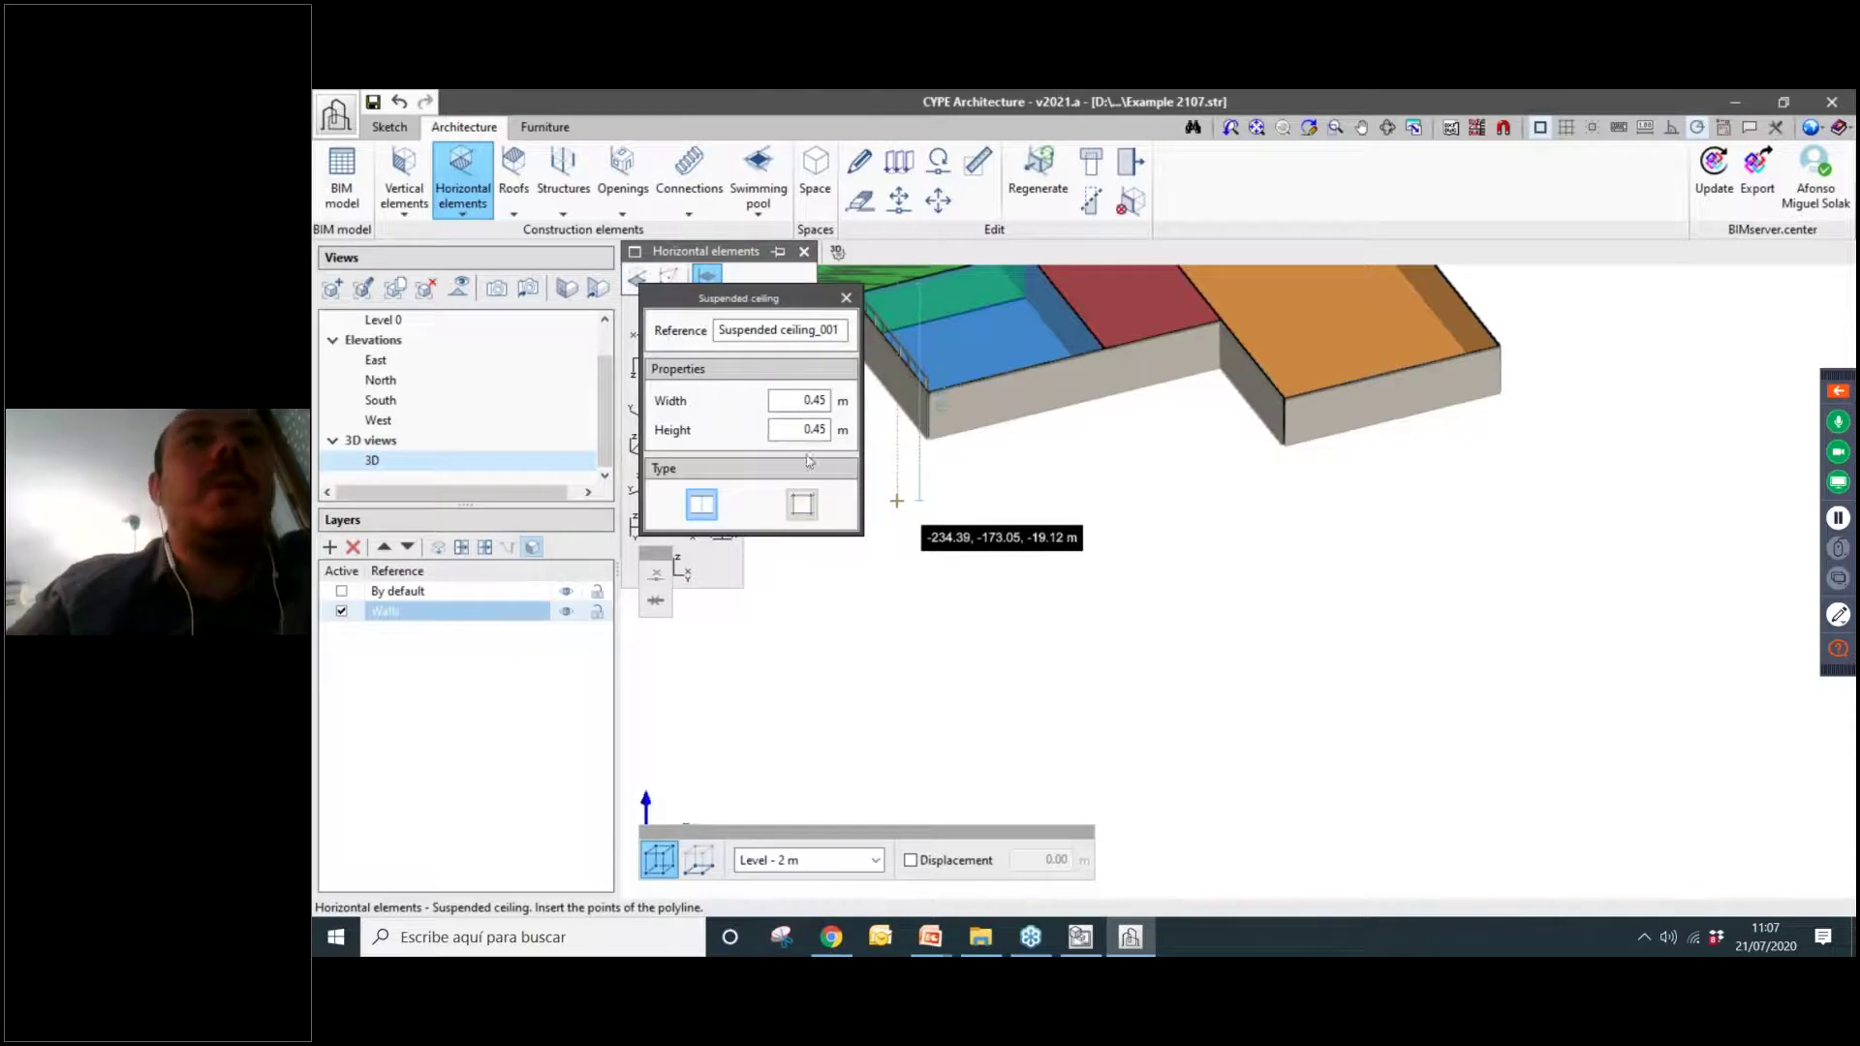
scroll(1003, 487, "down", 2)
left_click(1009, 546)
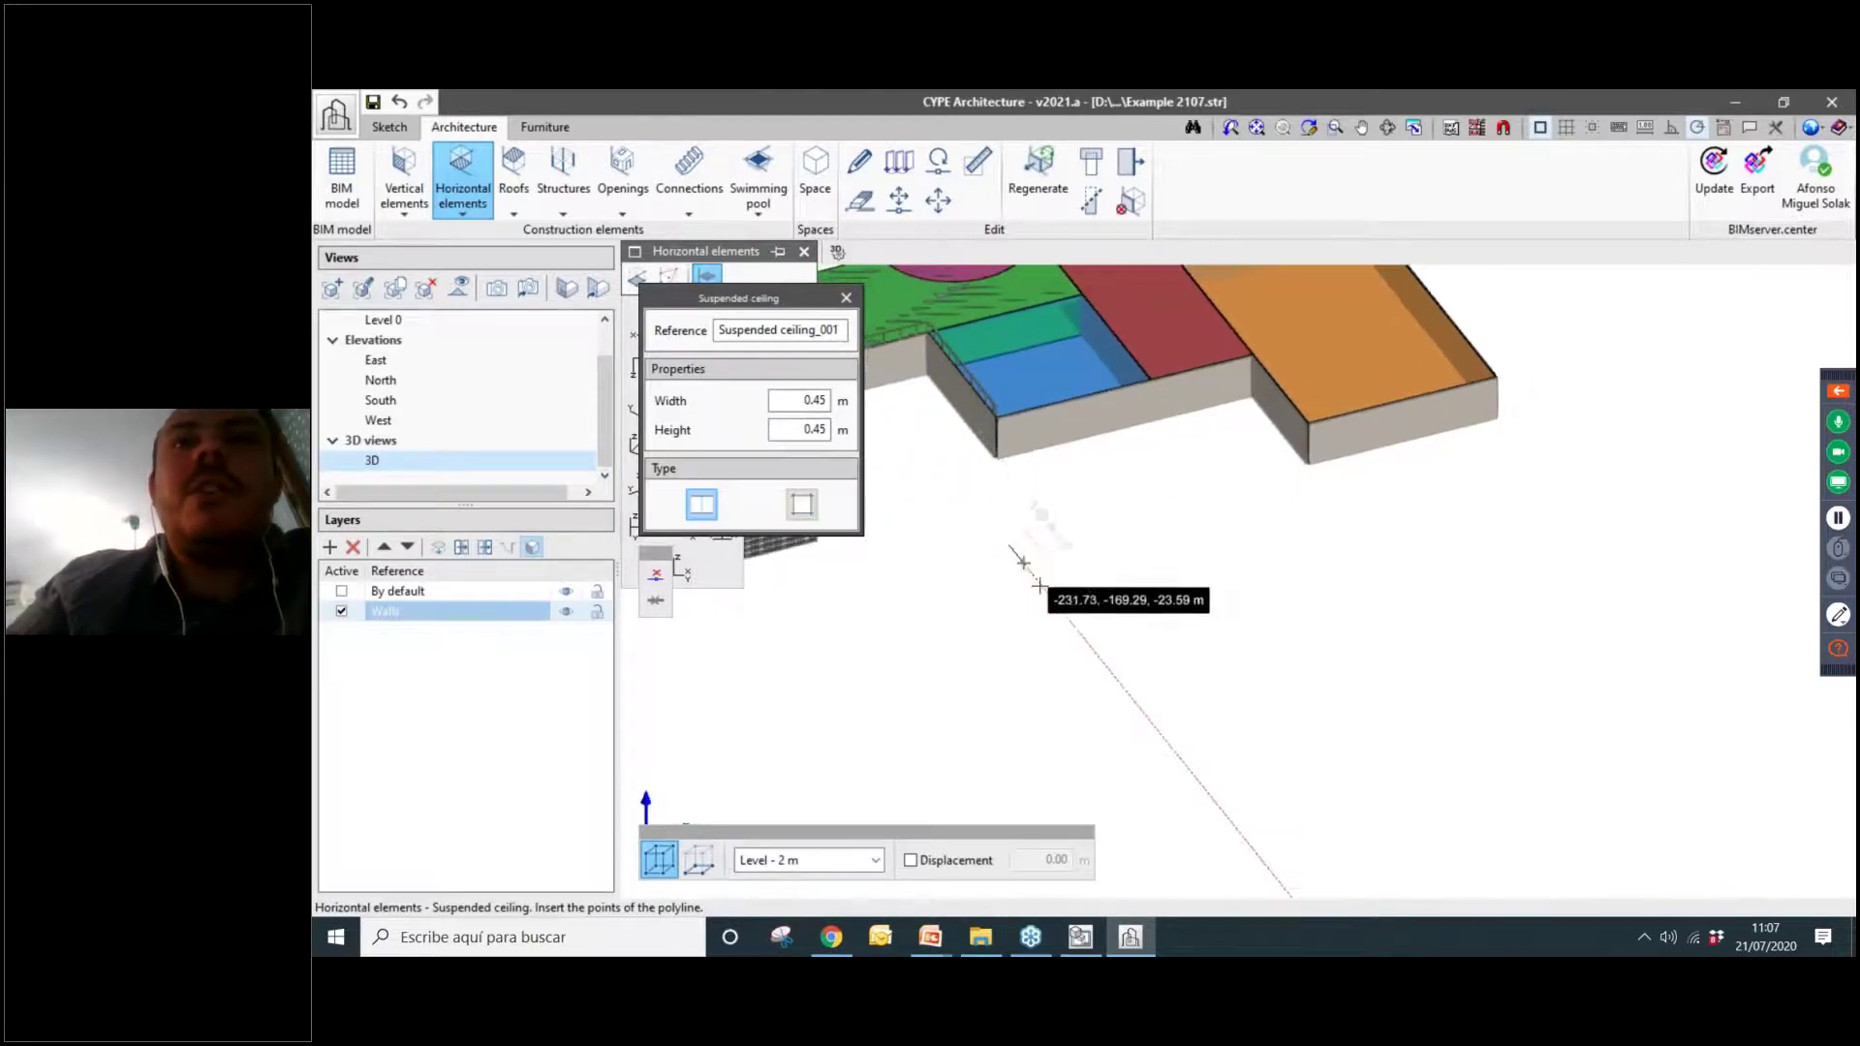
left_click(1099, 663)
left_click(1269, 621)
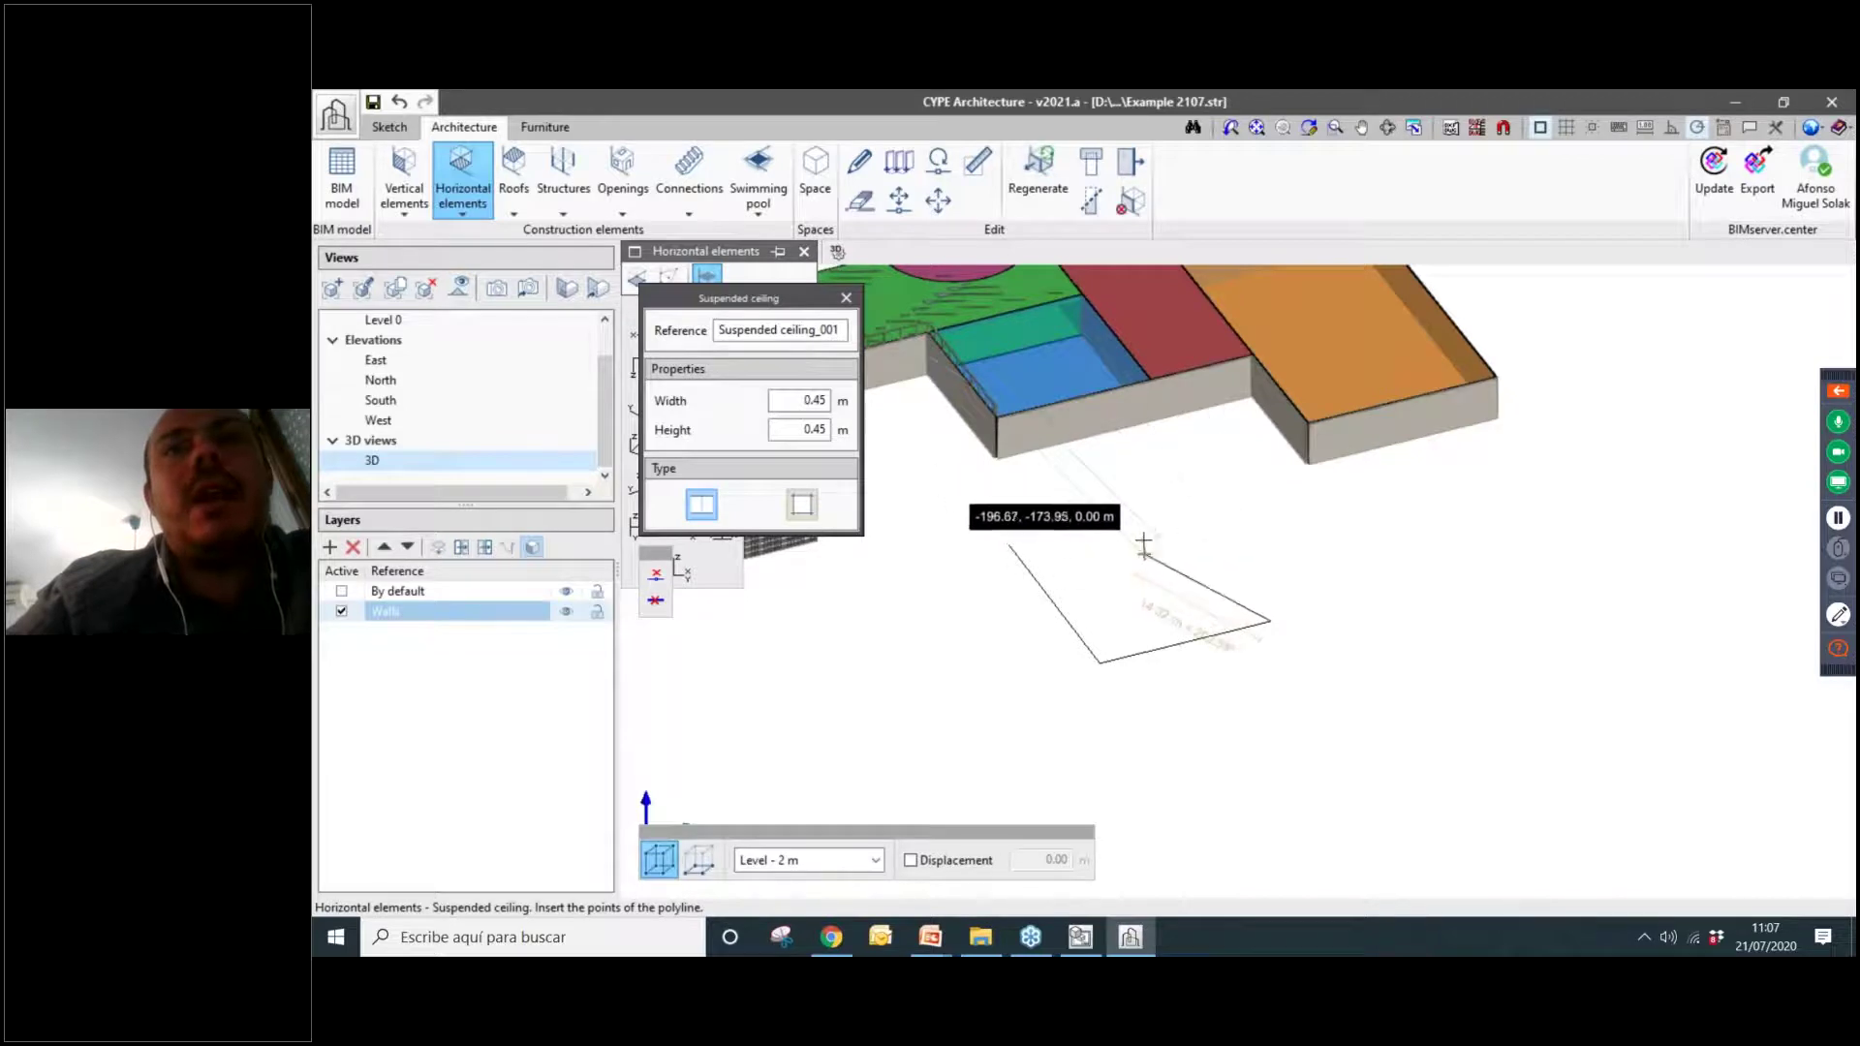
left_click(1009, 544)
Place the suspended ceiling's insertion point on the triangle's long edge to generate the panels.
scroll(1260, 766, "up", 2)
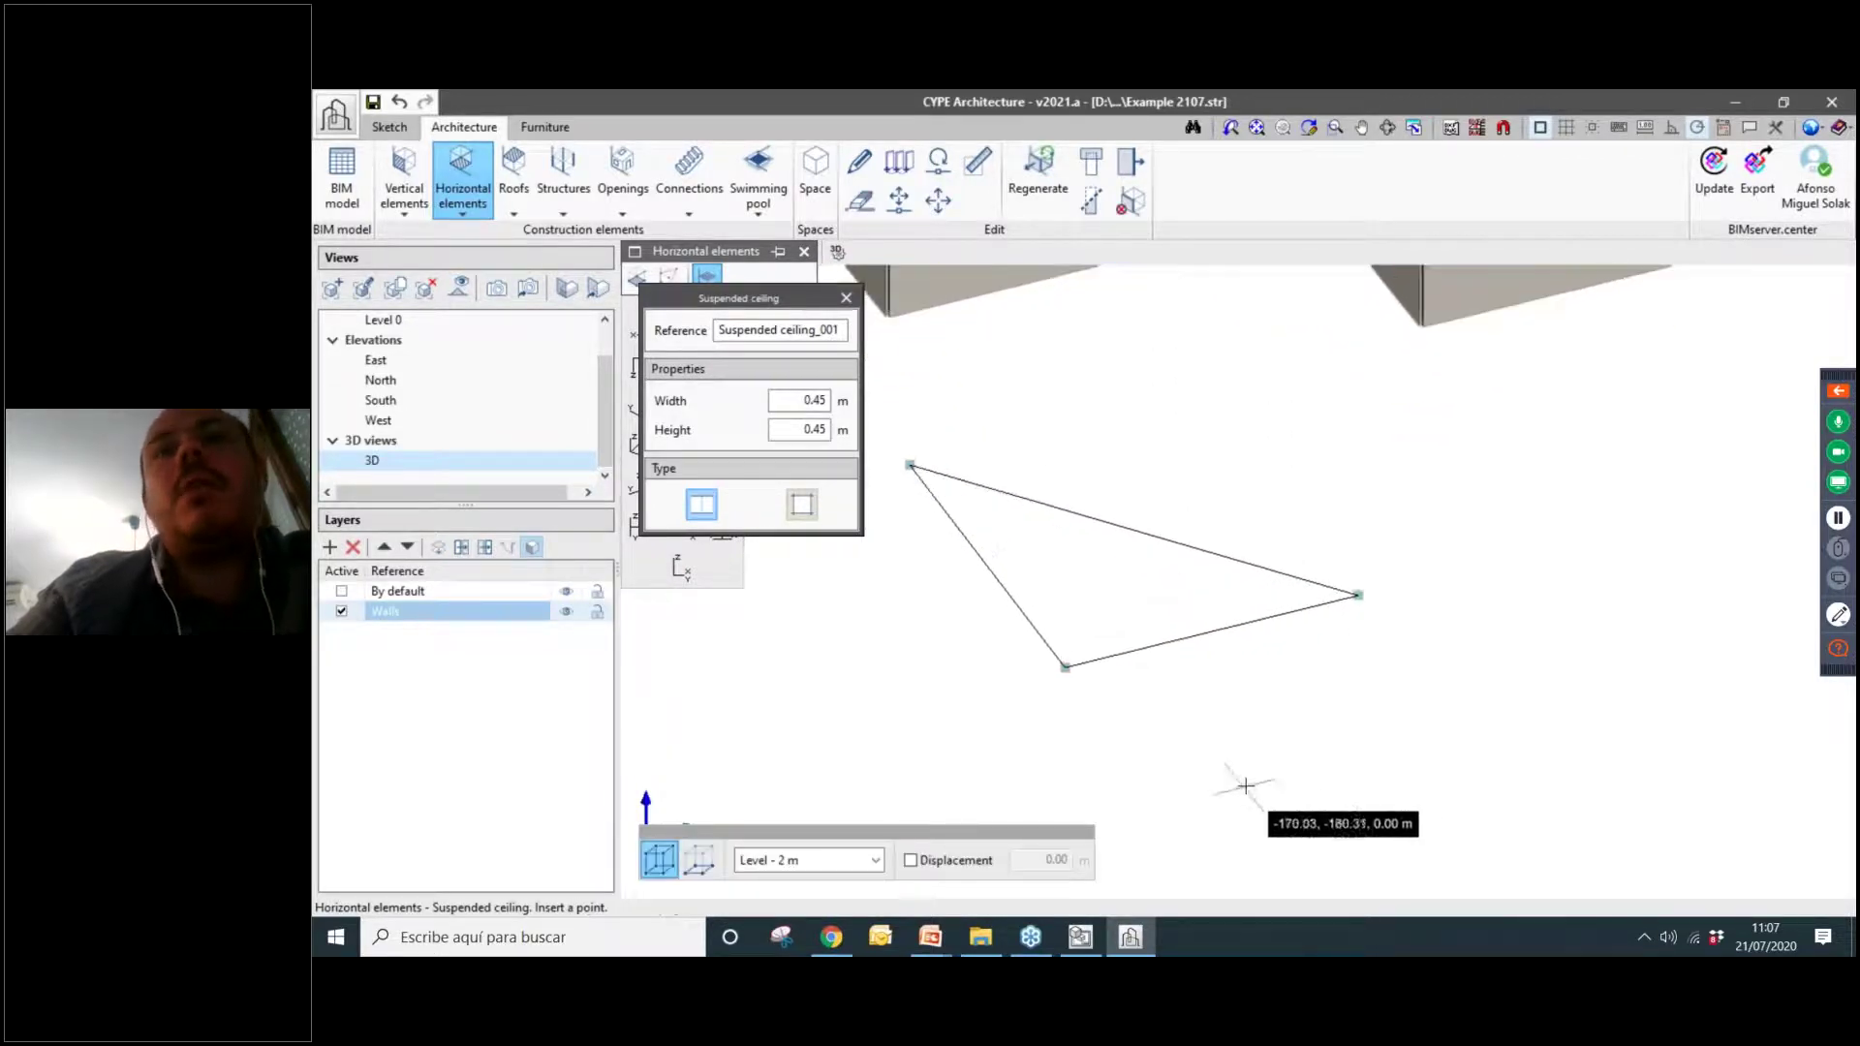
scroll(1298, 737, "up", 1)
scroll(1163, 654, "up", 2)
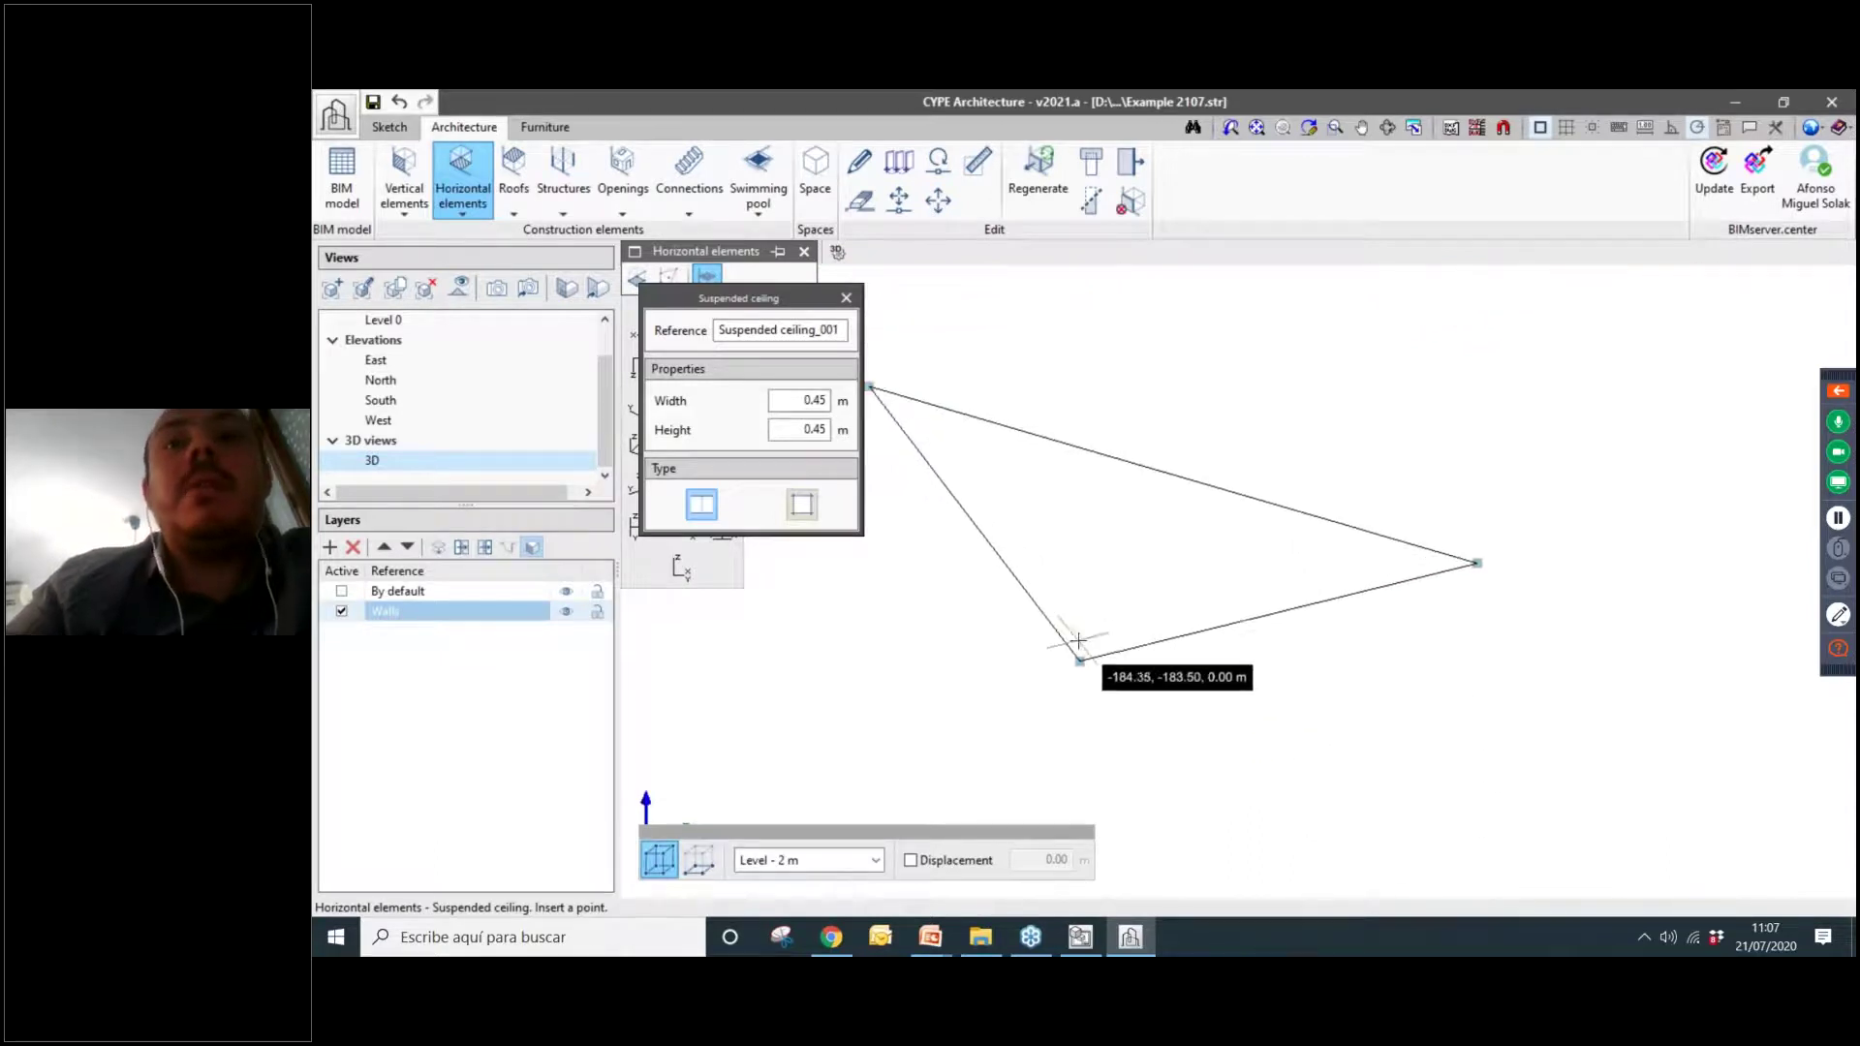
middle_click_drag(1071, 516, 1195, 556)
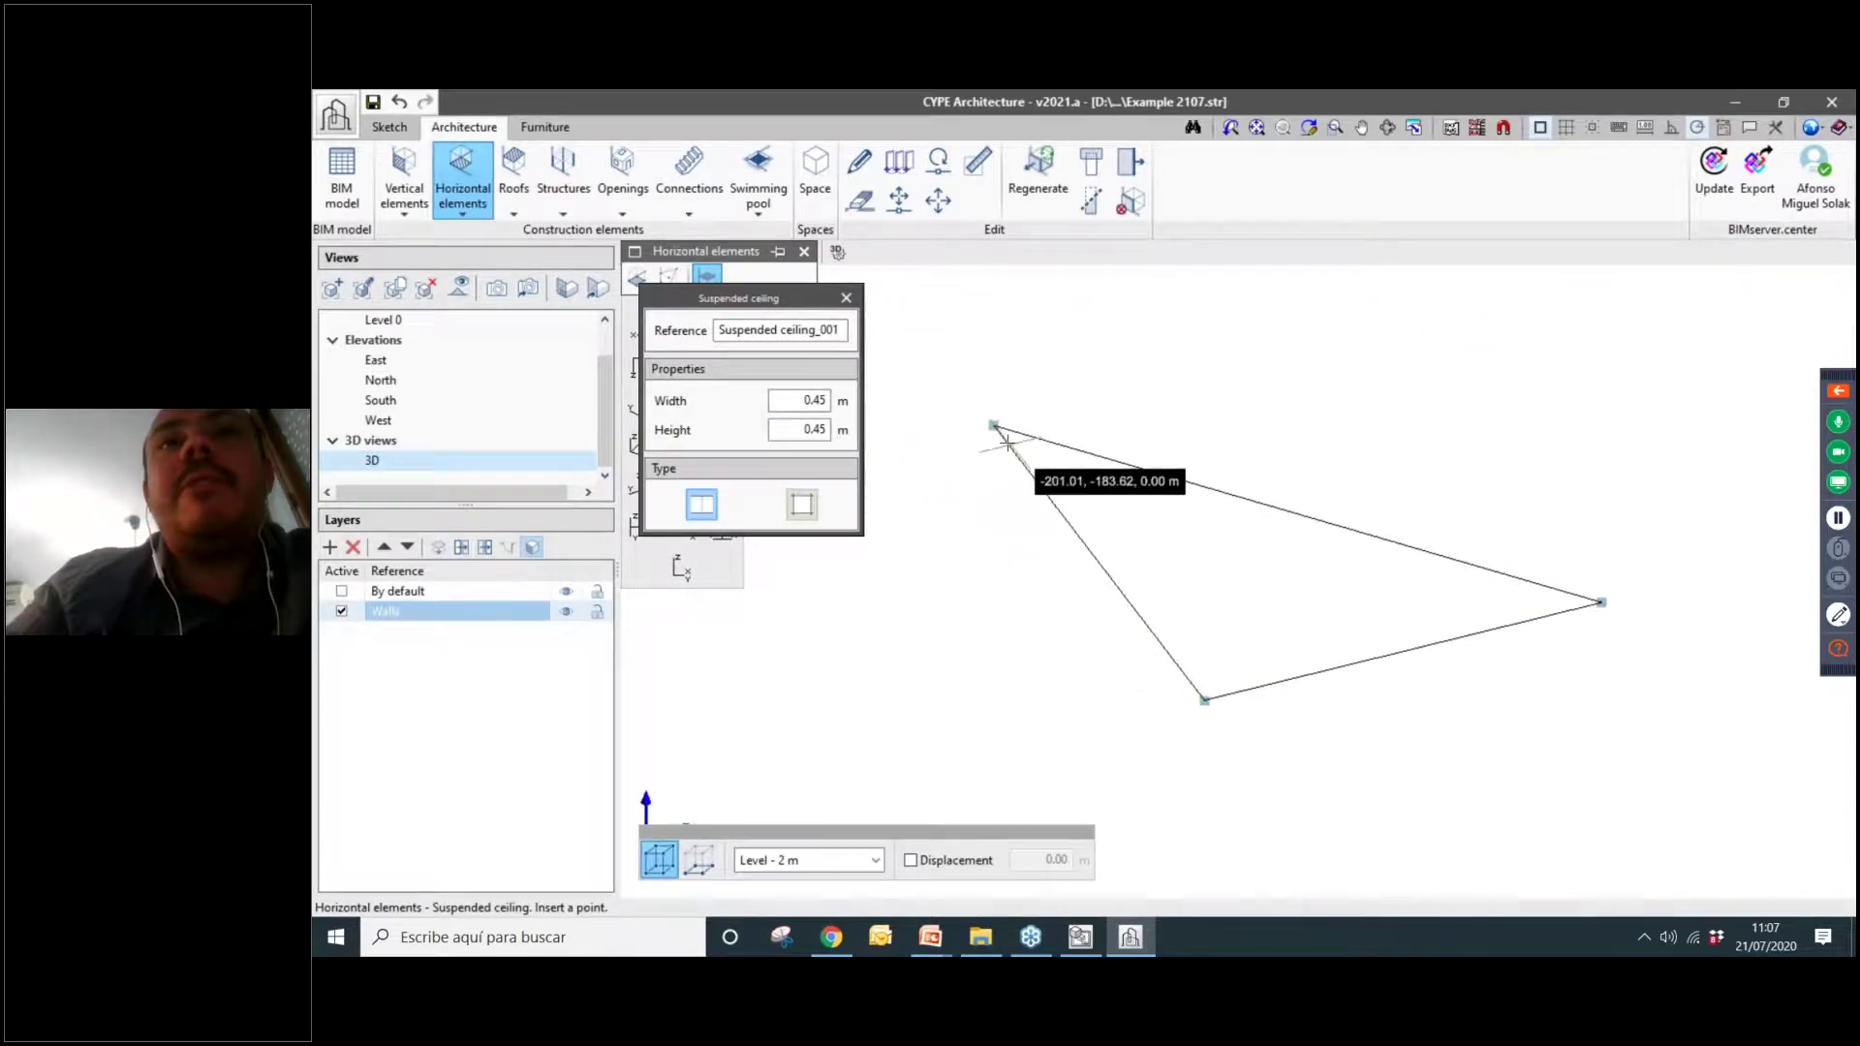
left_click(1043, 507)
Examine the panel joints across the triangular suspended ceiling close up and as a whole.
scroll(998, 422, "up", 5)
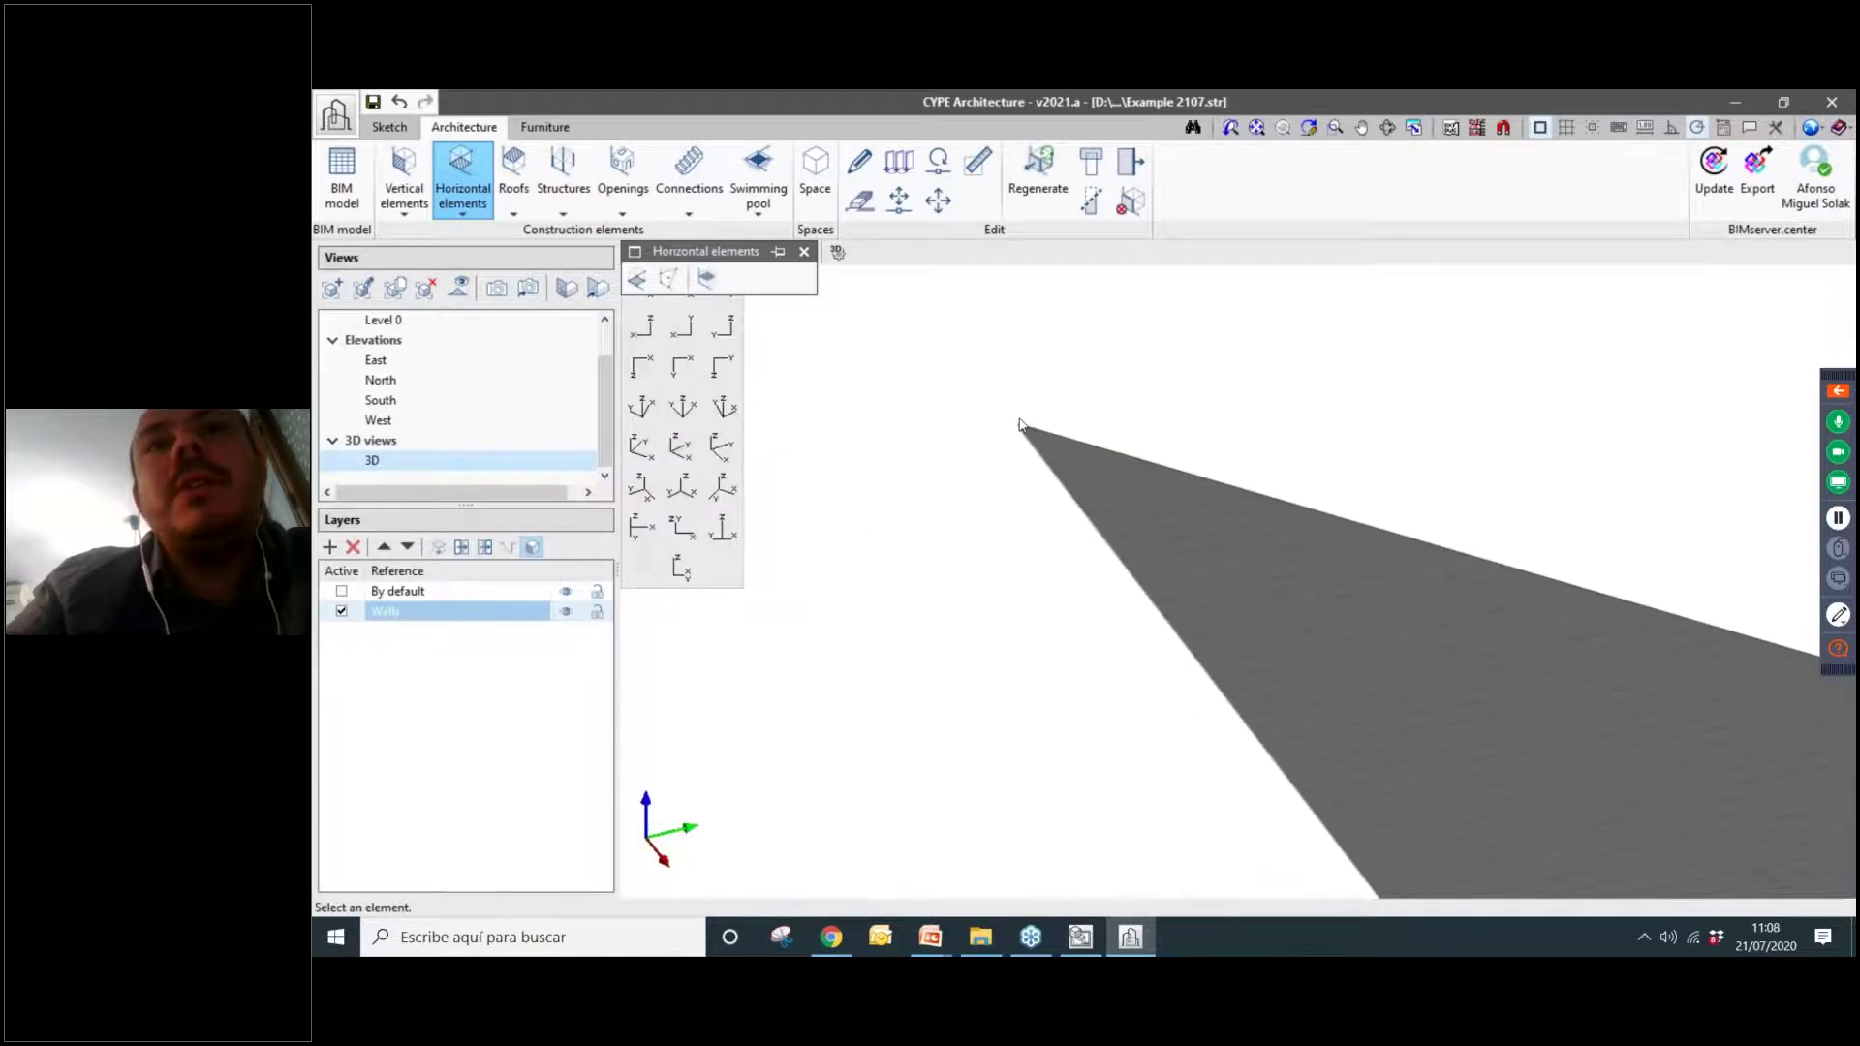
scroll(1056, 475, "up", 5)
scroll(1172, 660, "up", 1)
scroll(1153, 639, "down", 3)
scroll(1164, 644, "up", 4)
middle_click_drag(1167, 643, 1183, 599)
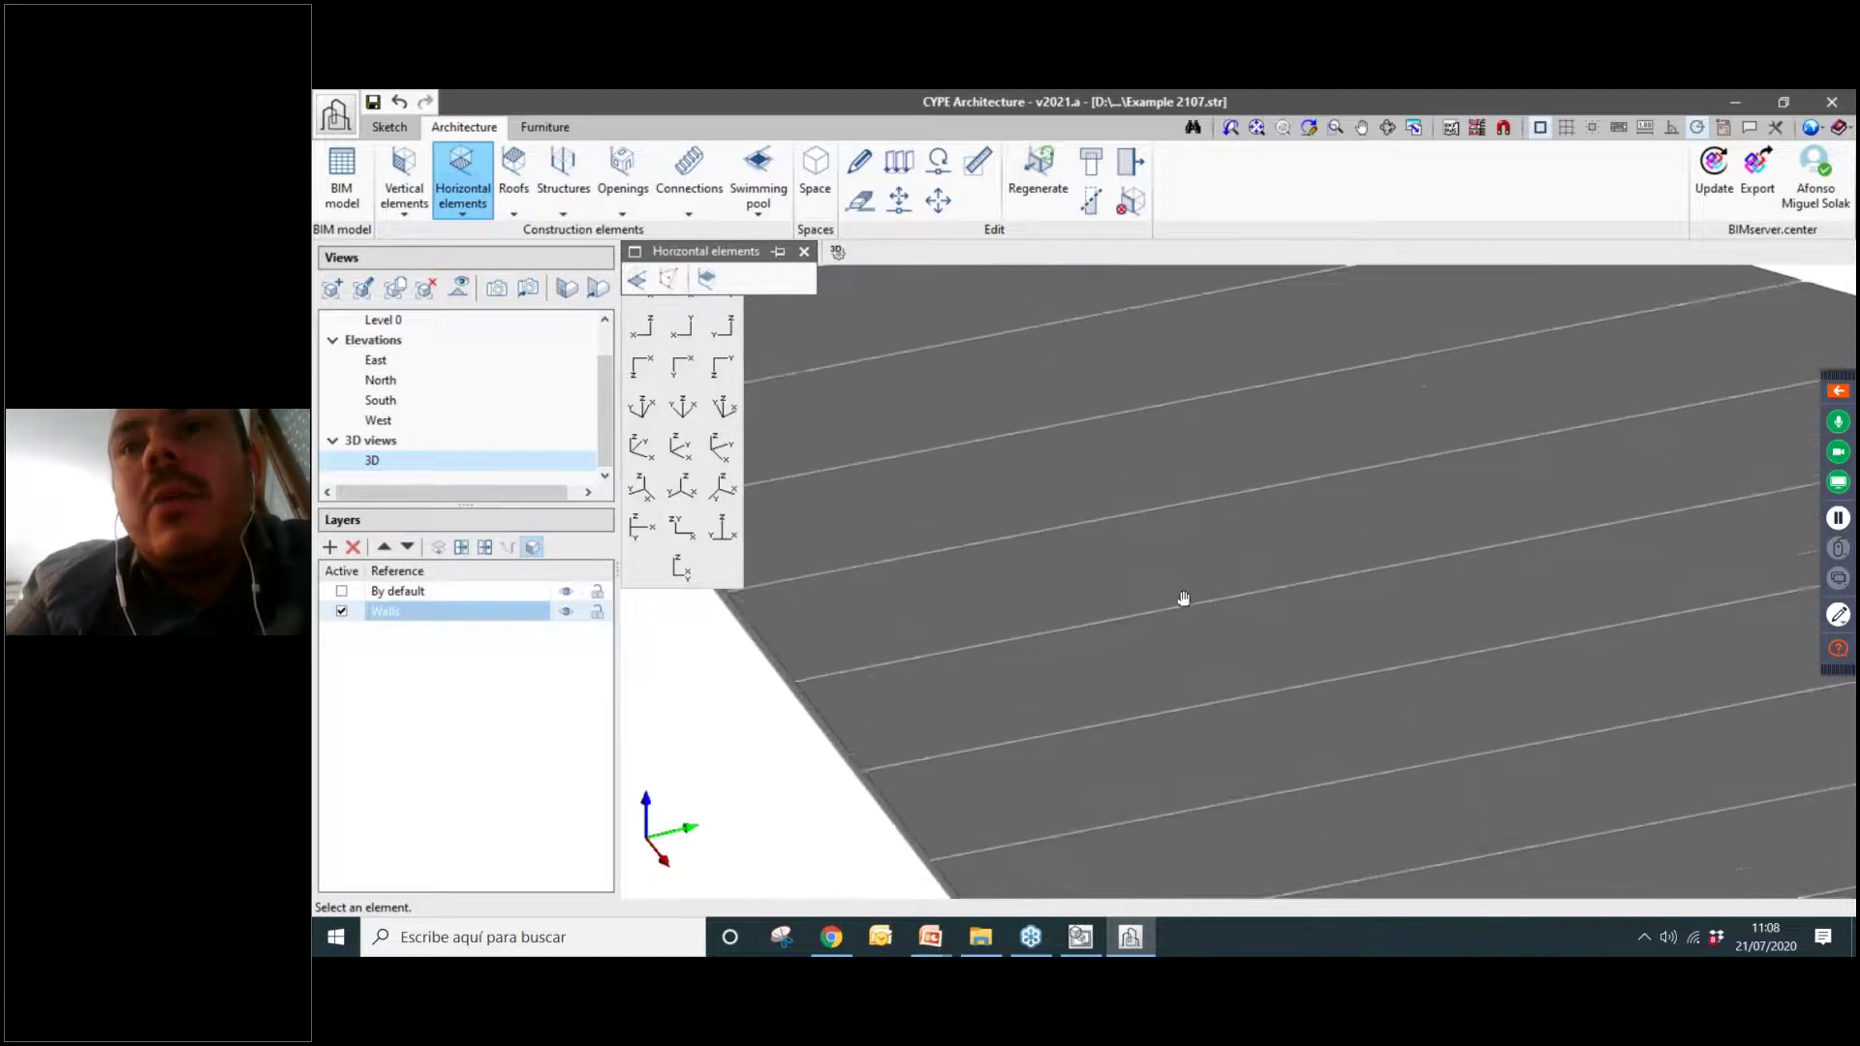
scroll(1130, 519, "down", 2)
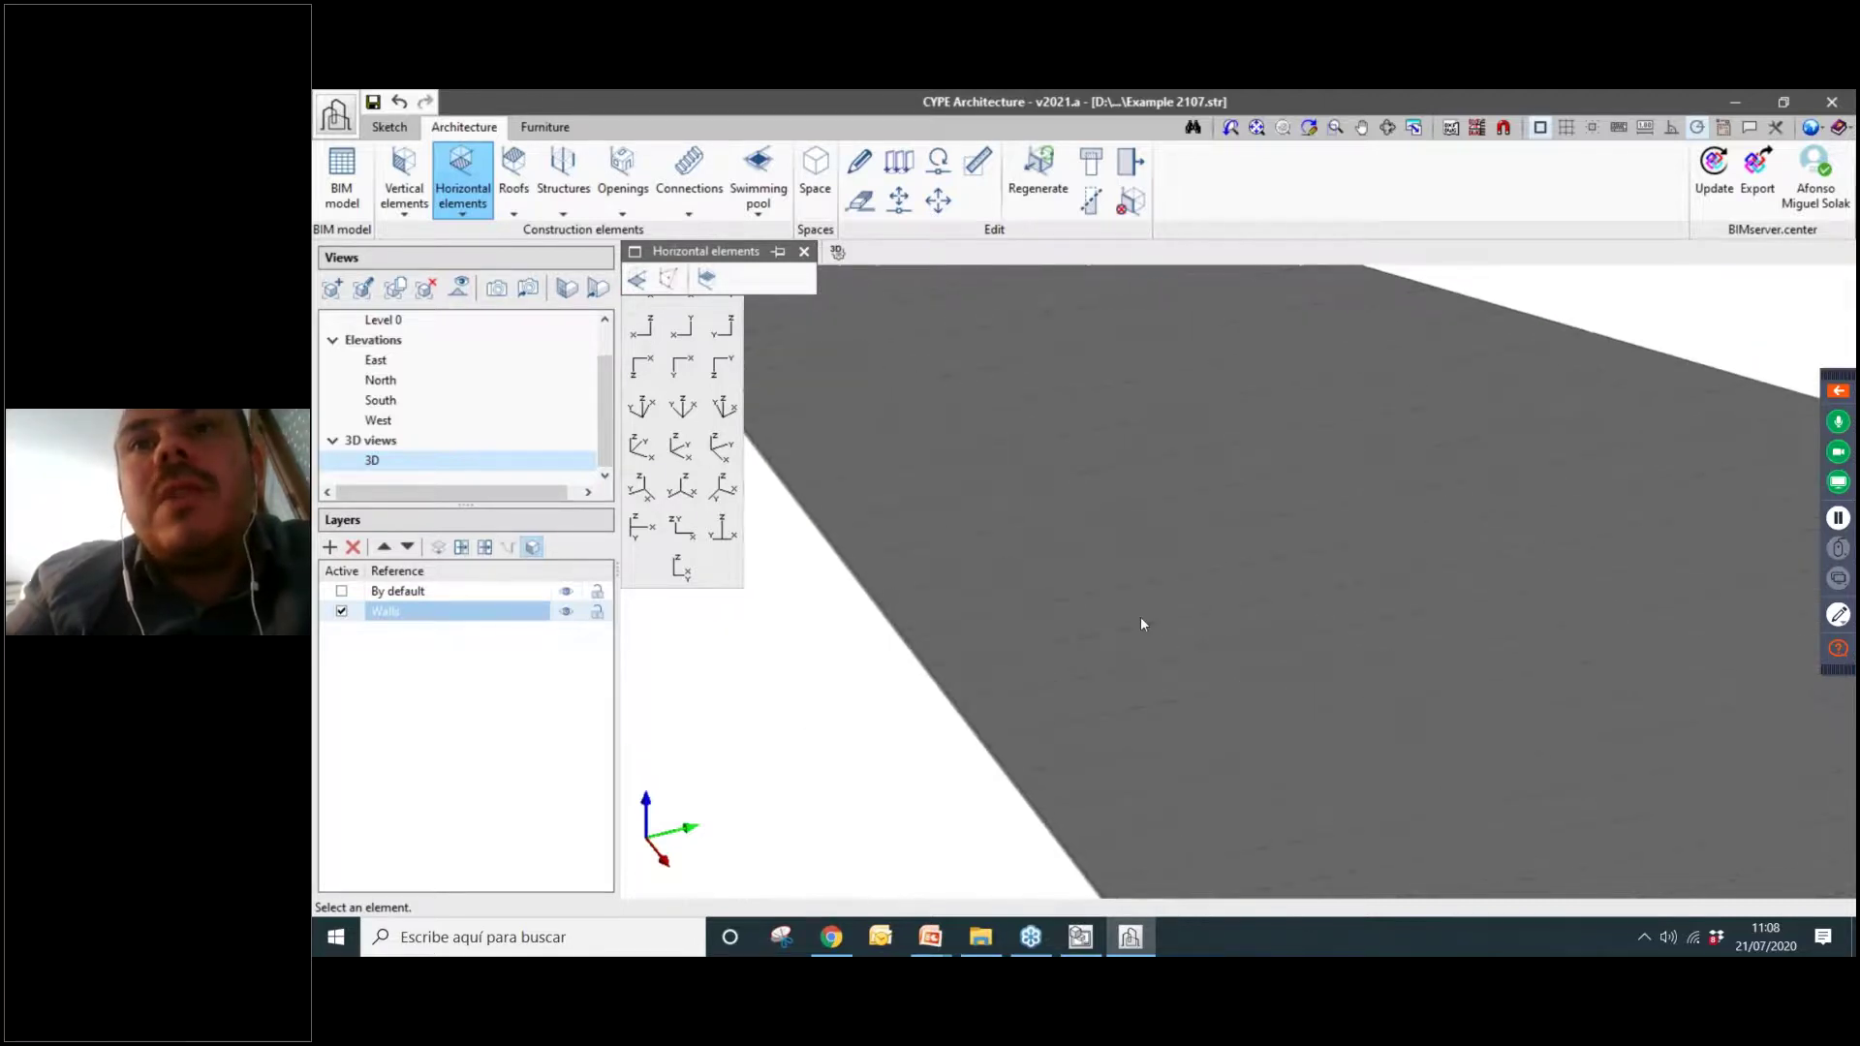
scroll(1182, 775, "up", 4)
scroll(1148, 770, "up", 2)
scroll(1121, 703, "down", 5)
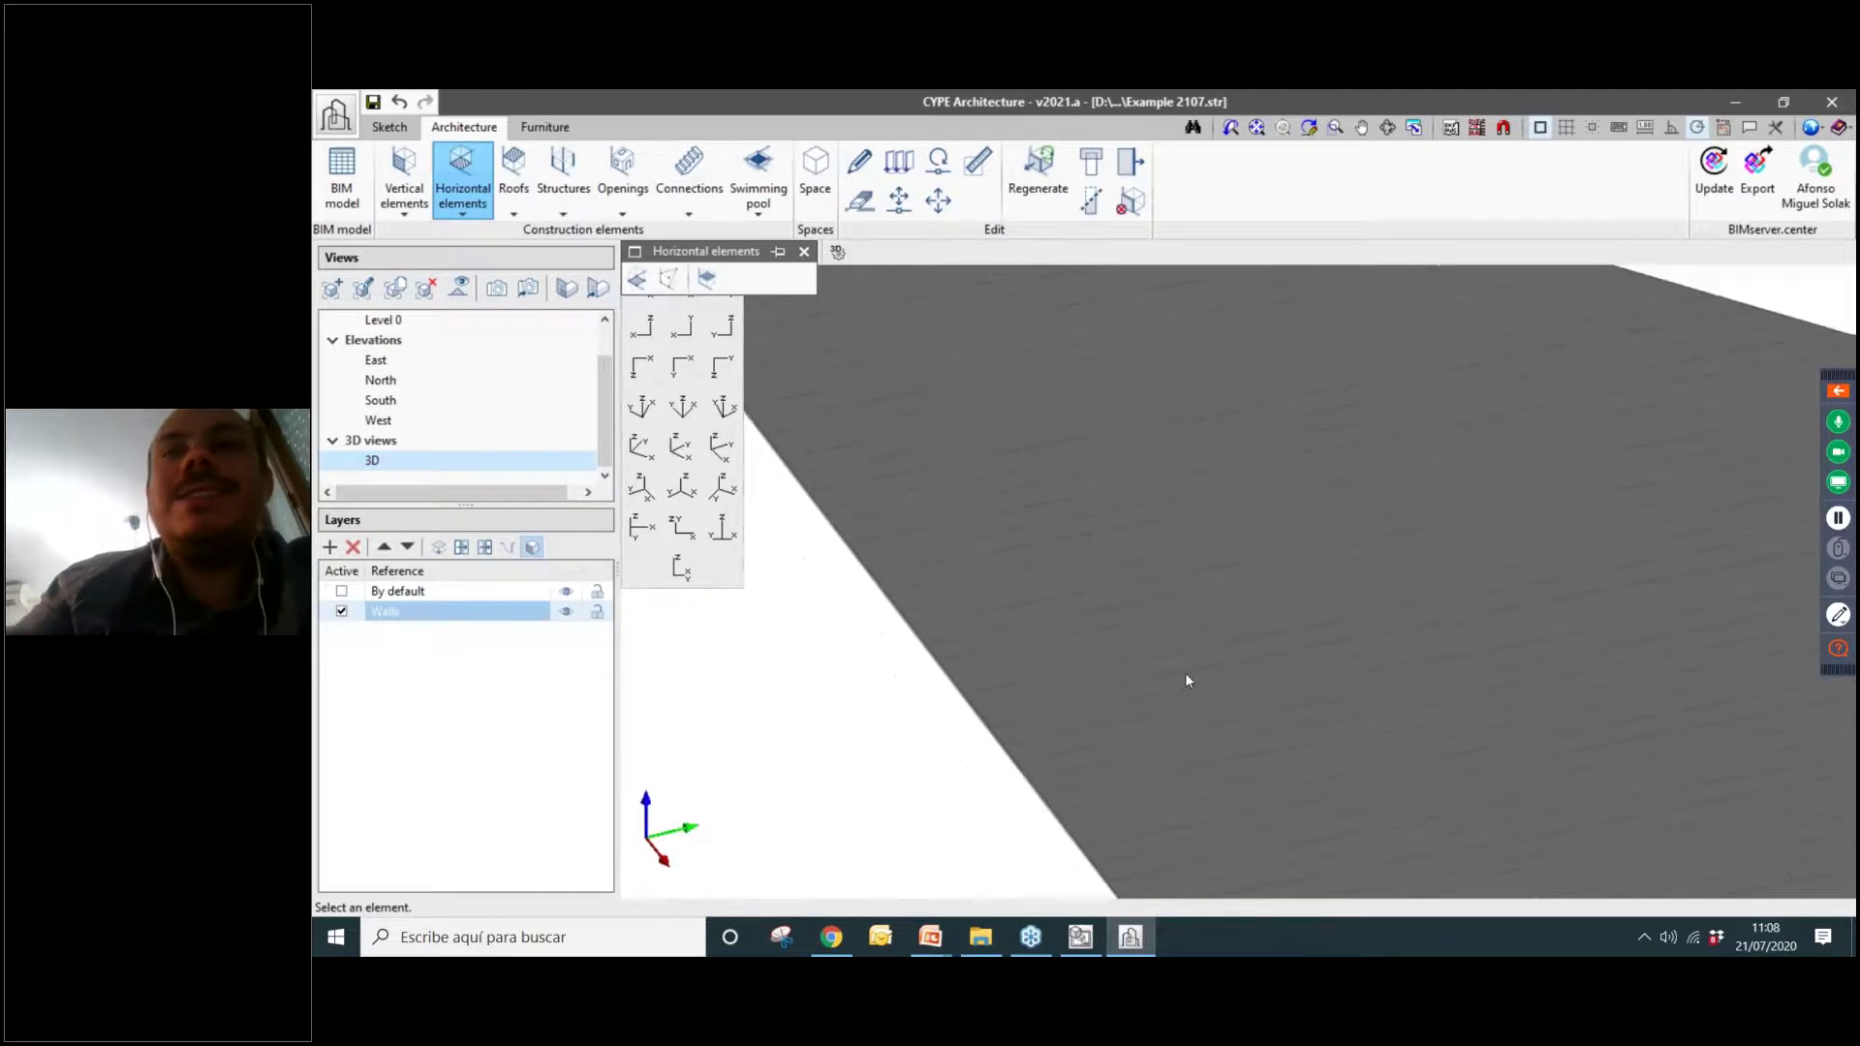
scroll(1187, 681, "down", 5)
scroll(1328, 643, "up", 2)
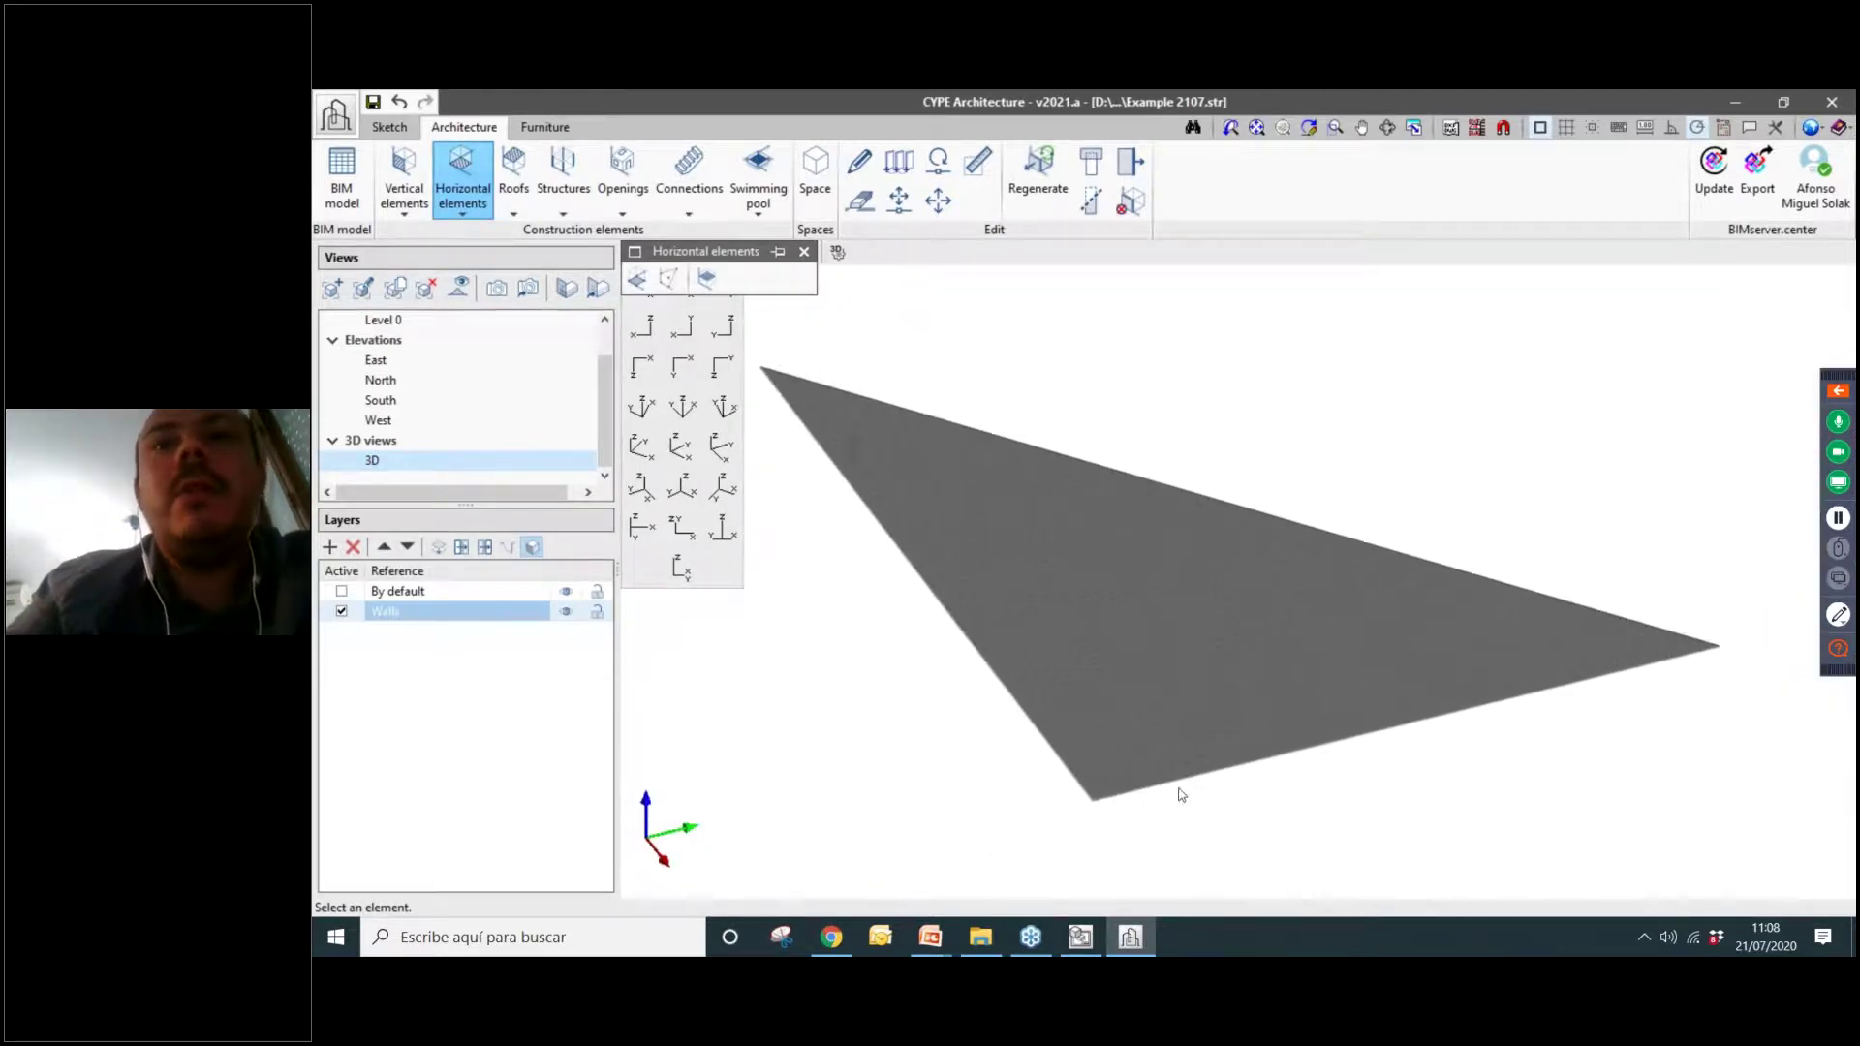
scroll(1202, 756, "down", 3)
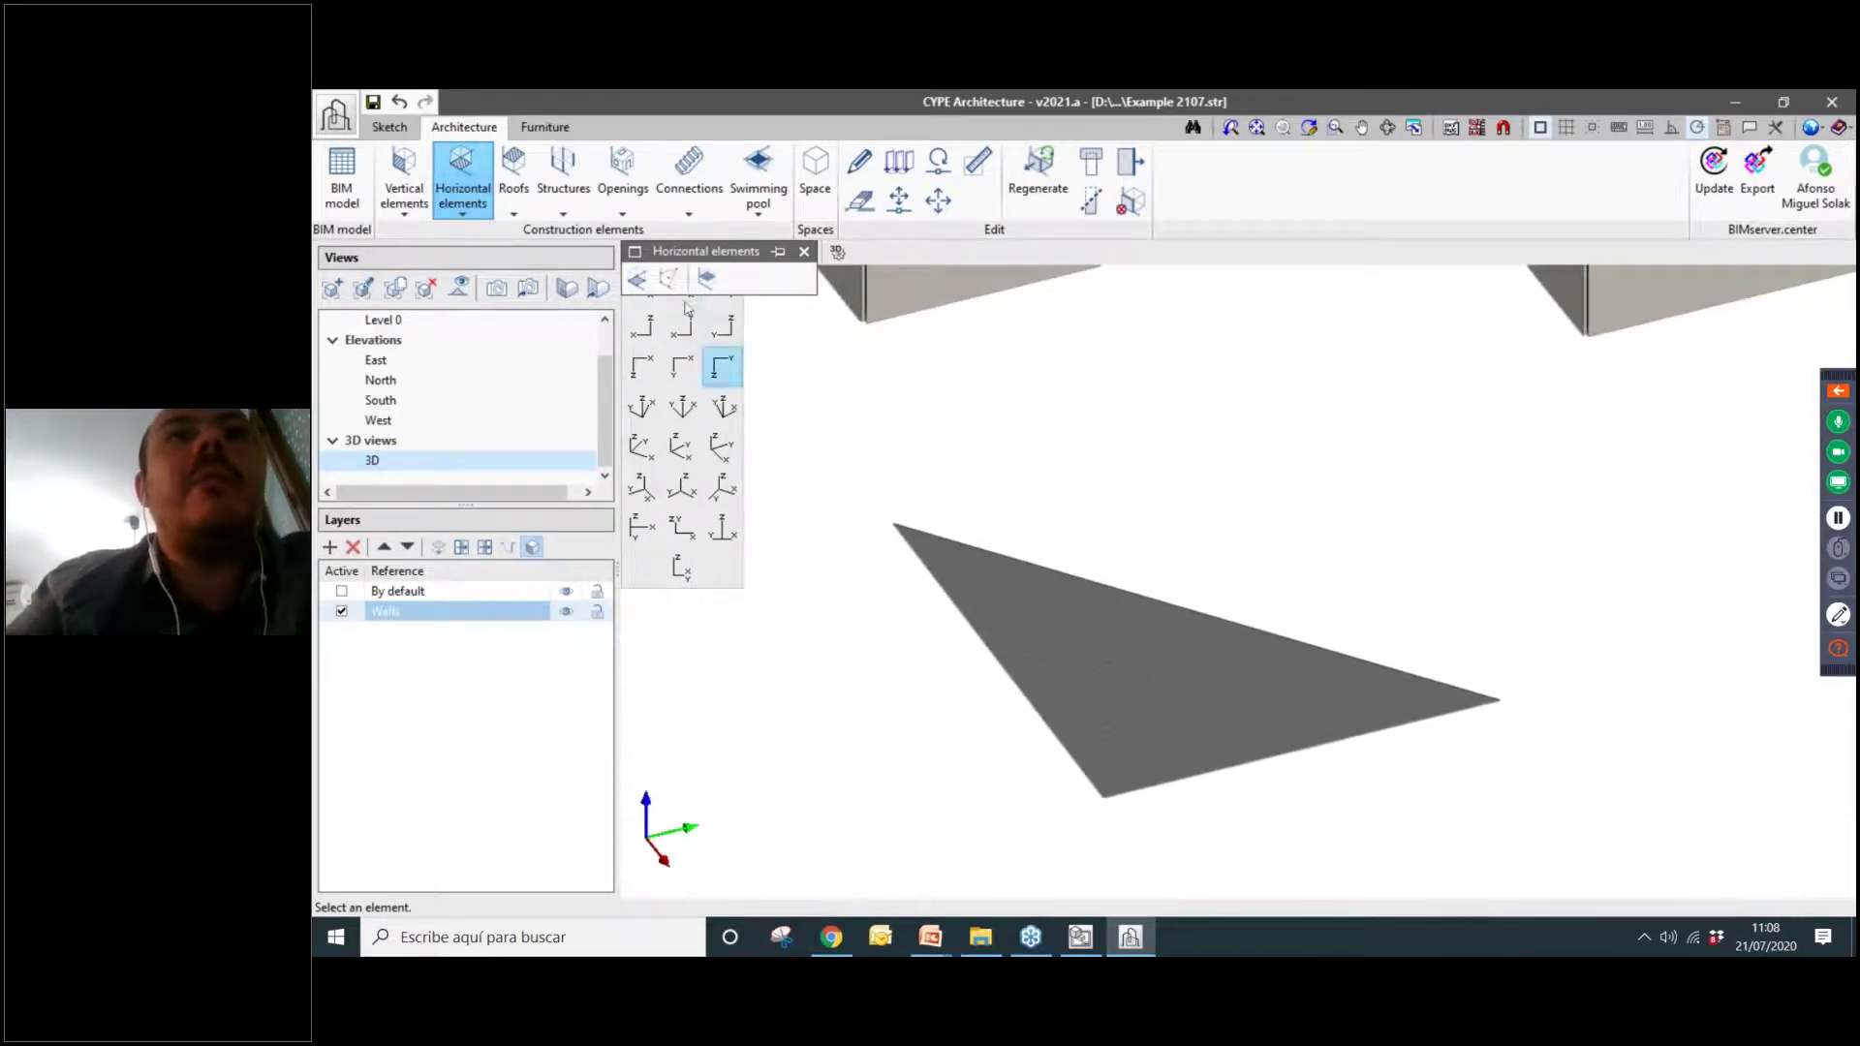
Change the triangular suspended ceiling to the framed panel type and inspect its new grid up close.
left_click(711, 281)
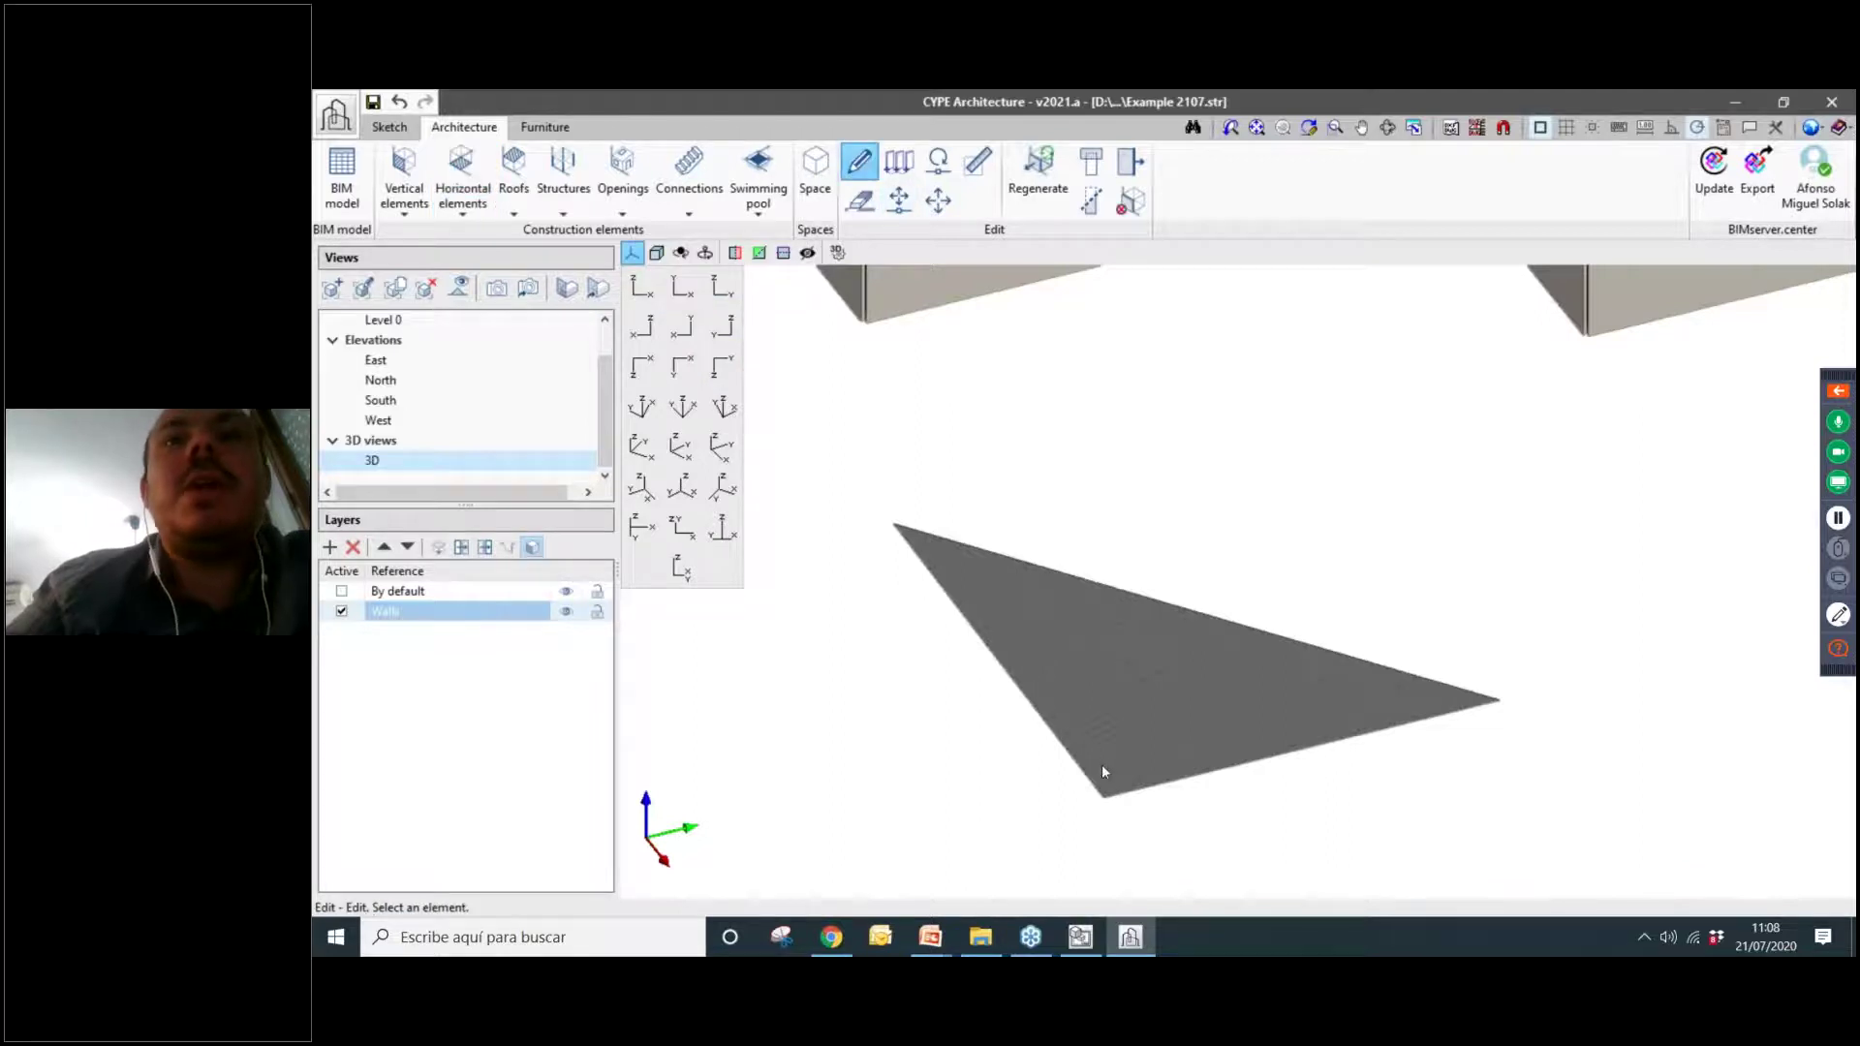
left_click(1096, 693)
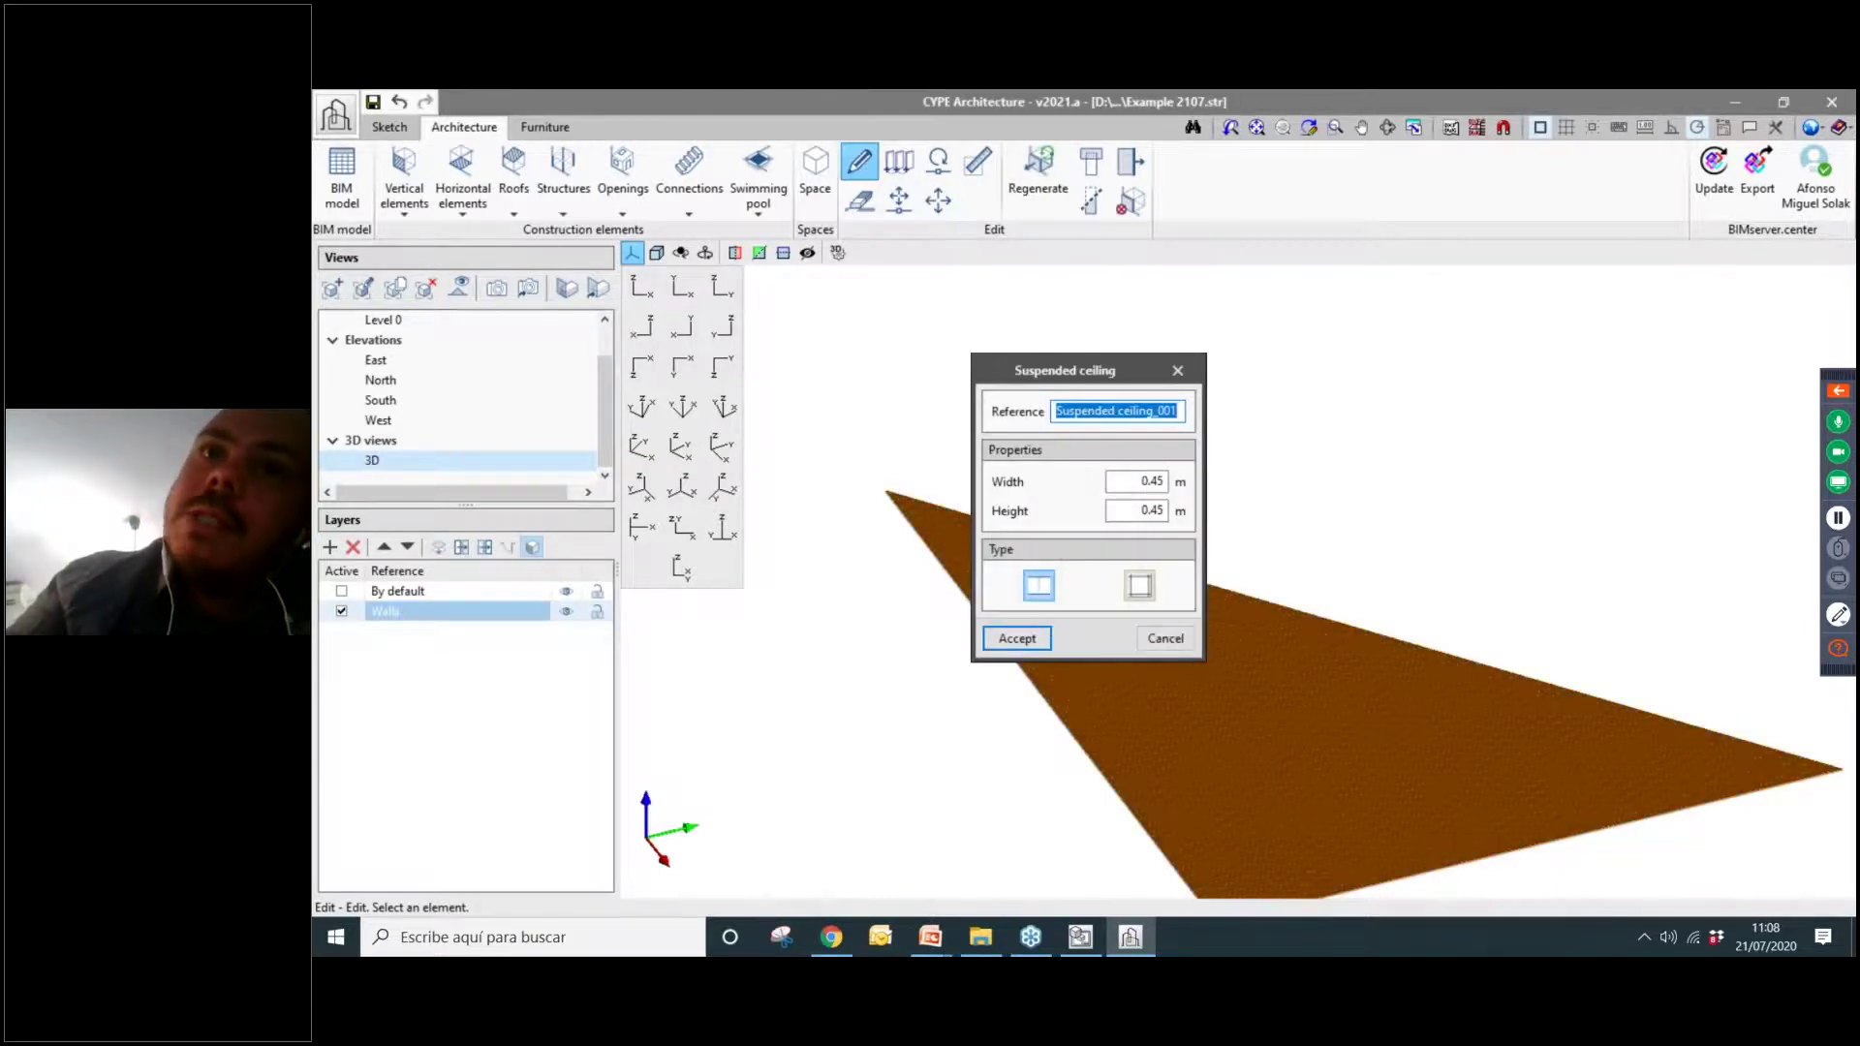
left_click(1139, 585)
left_click(1016, 640)
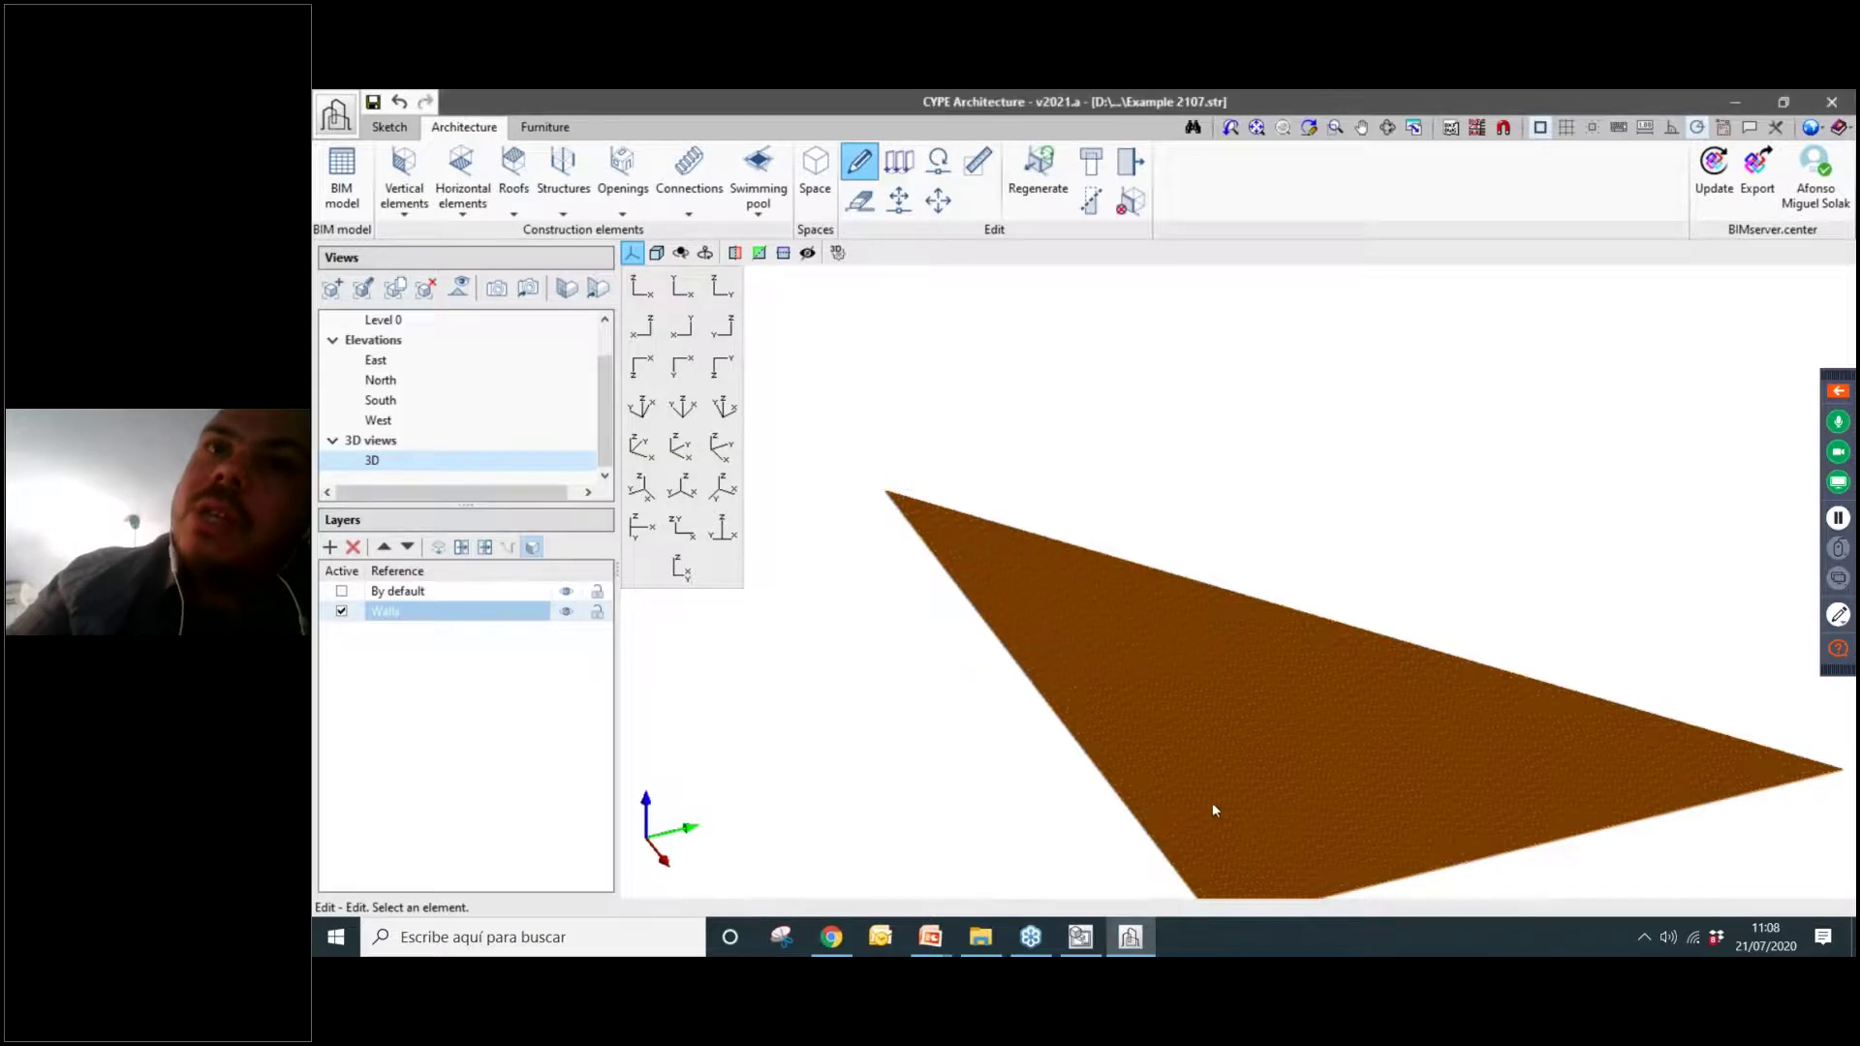
left_click(1259, 843)
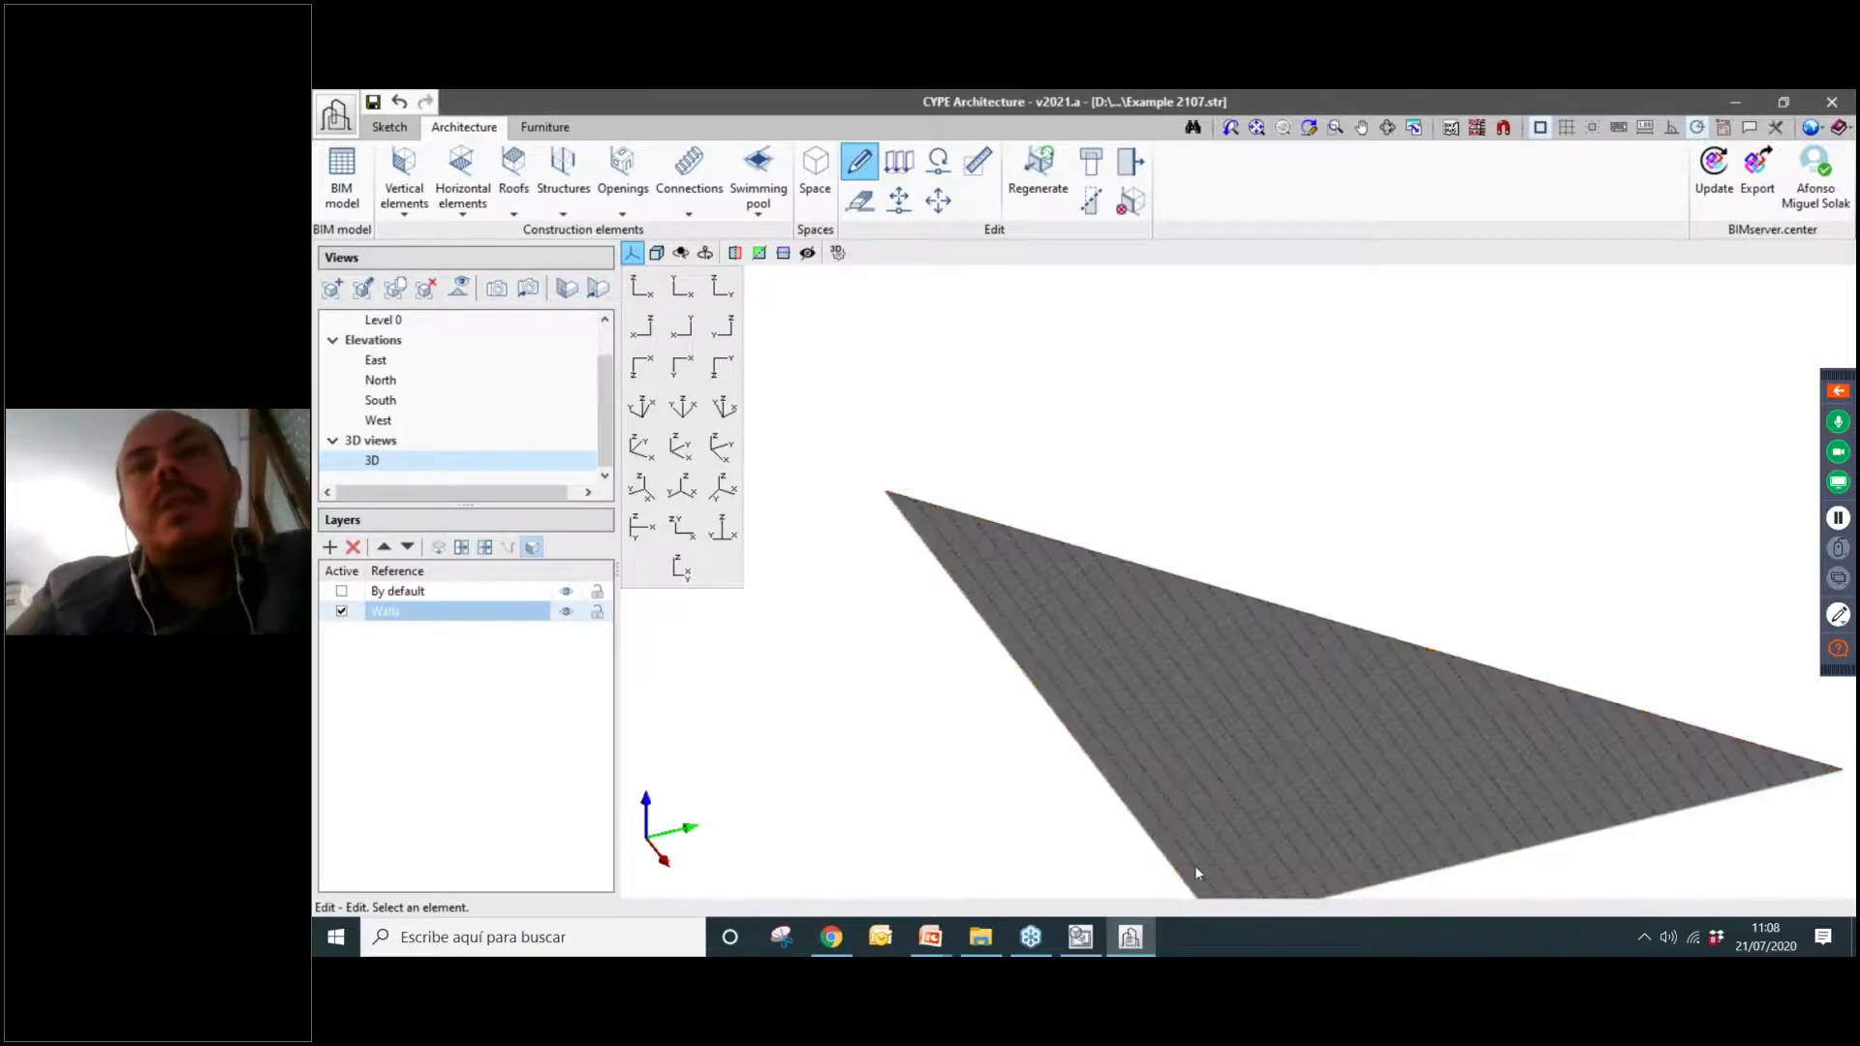
scroll(1207, 865, "up", 5)
middle_click_drag(1183, 843, 1176, 684)
scroll(881, 791, "up", 3)
scroll(978, 736, "up", 2)
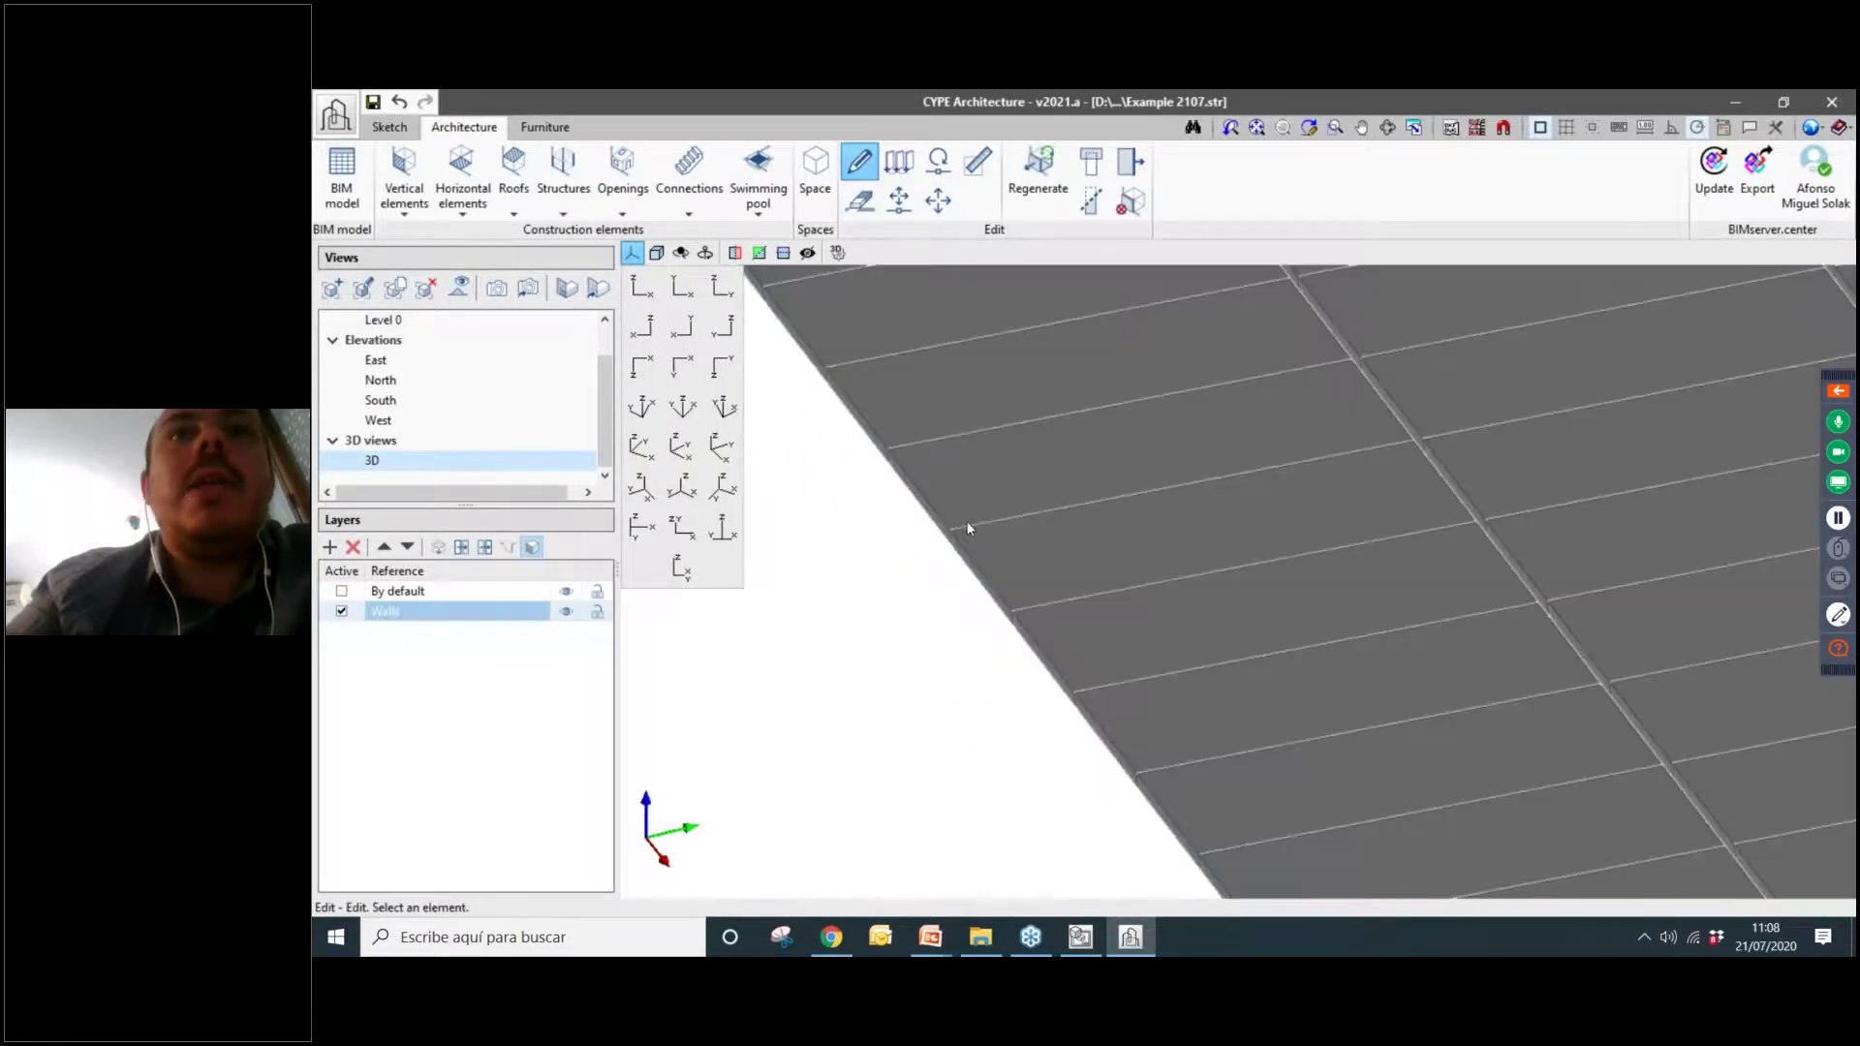
scroll(1136, 586, "down", 5)
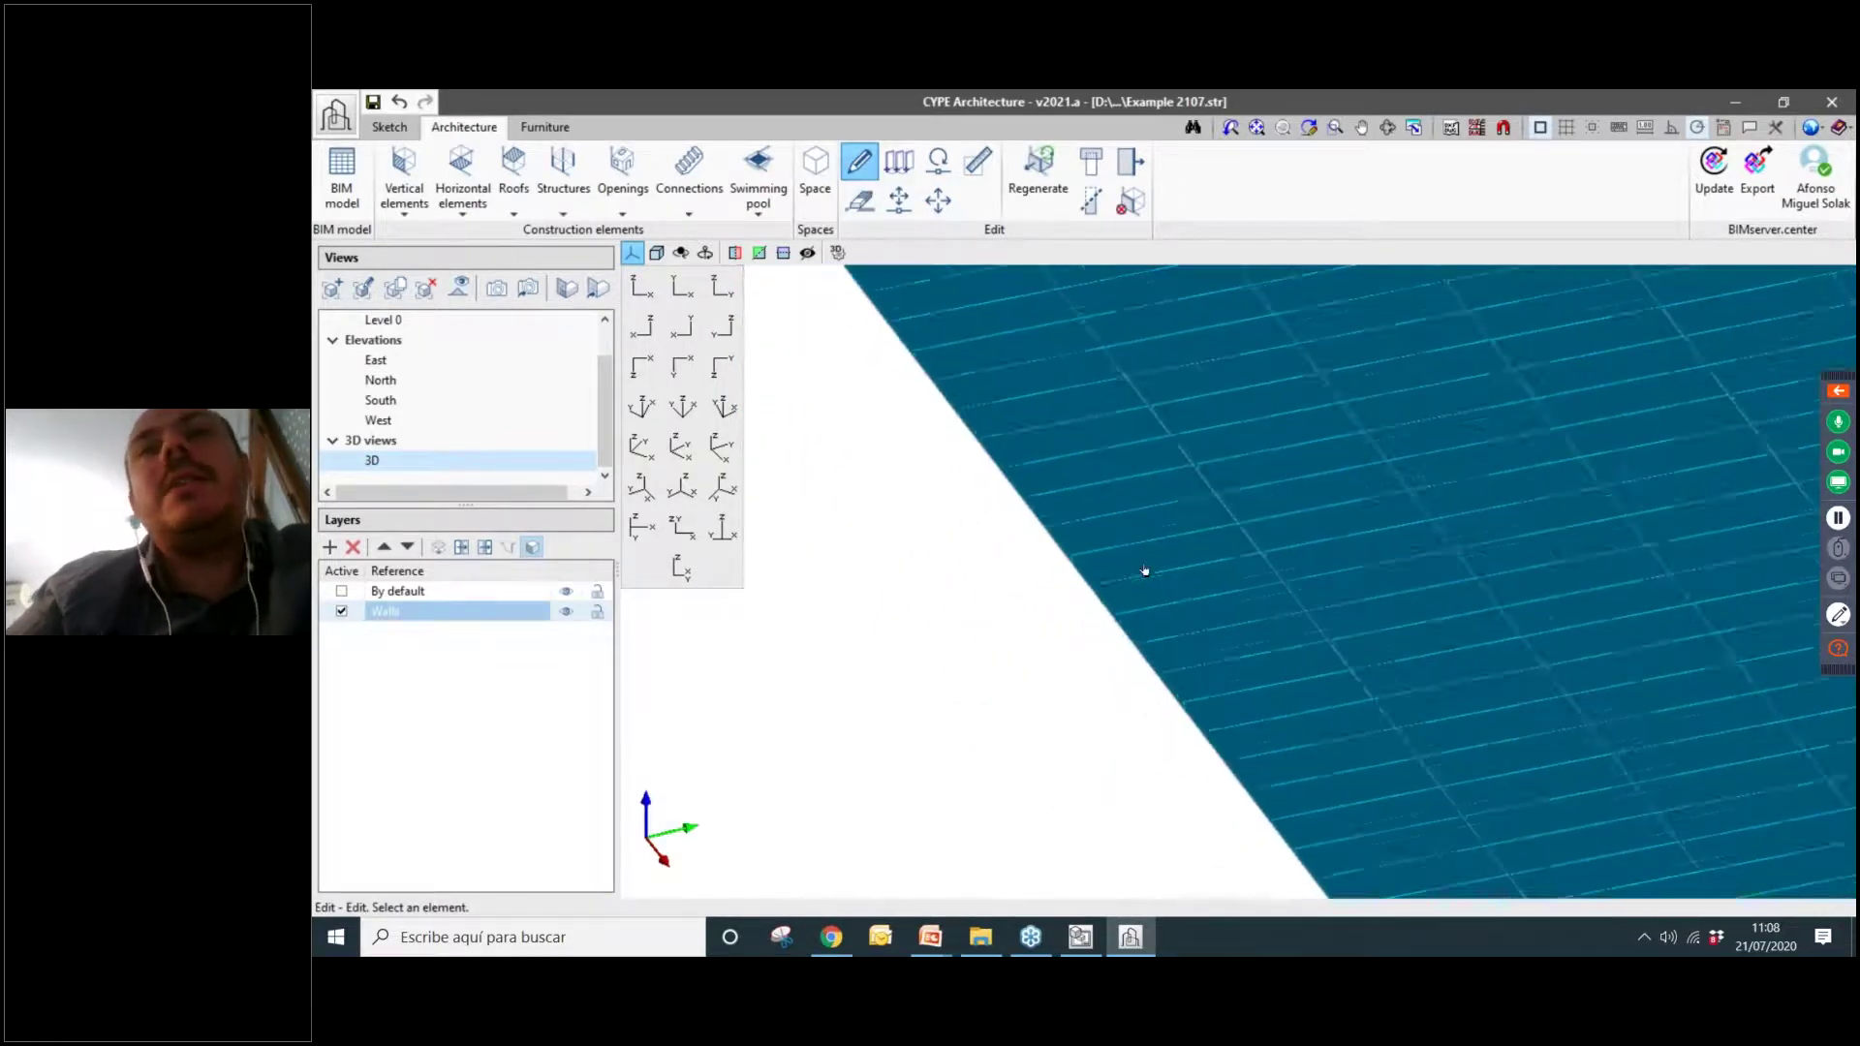
scroll(1069, 637, "down", 6)
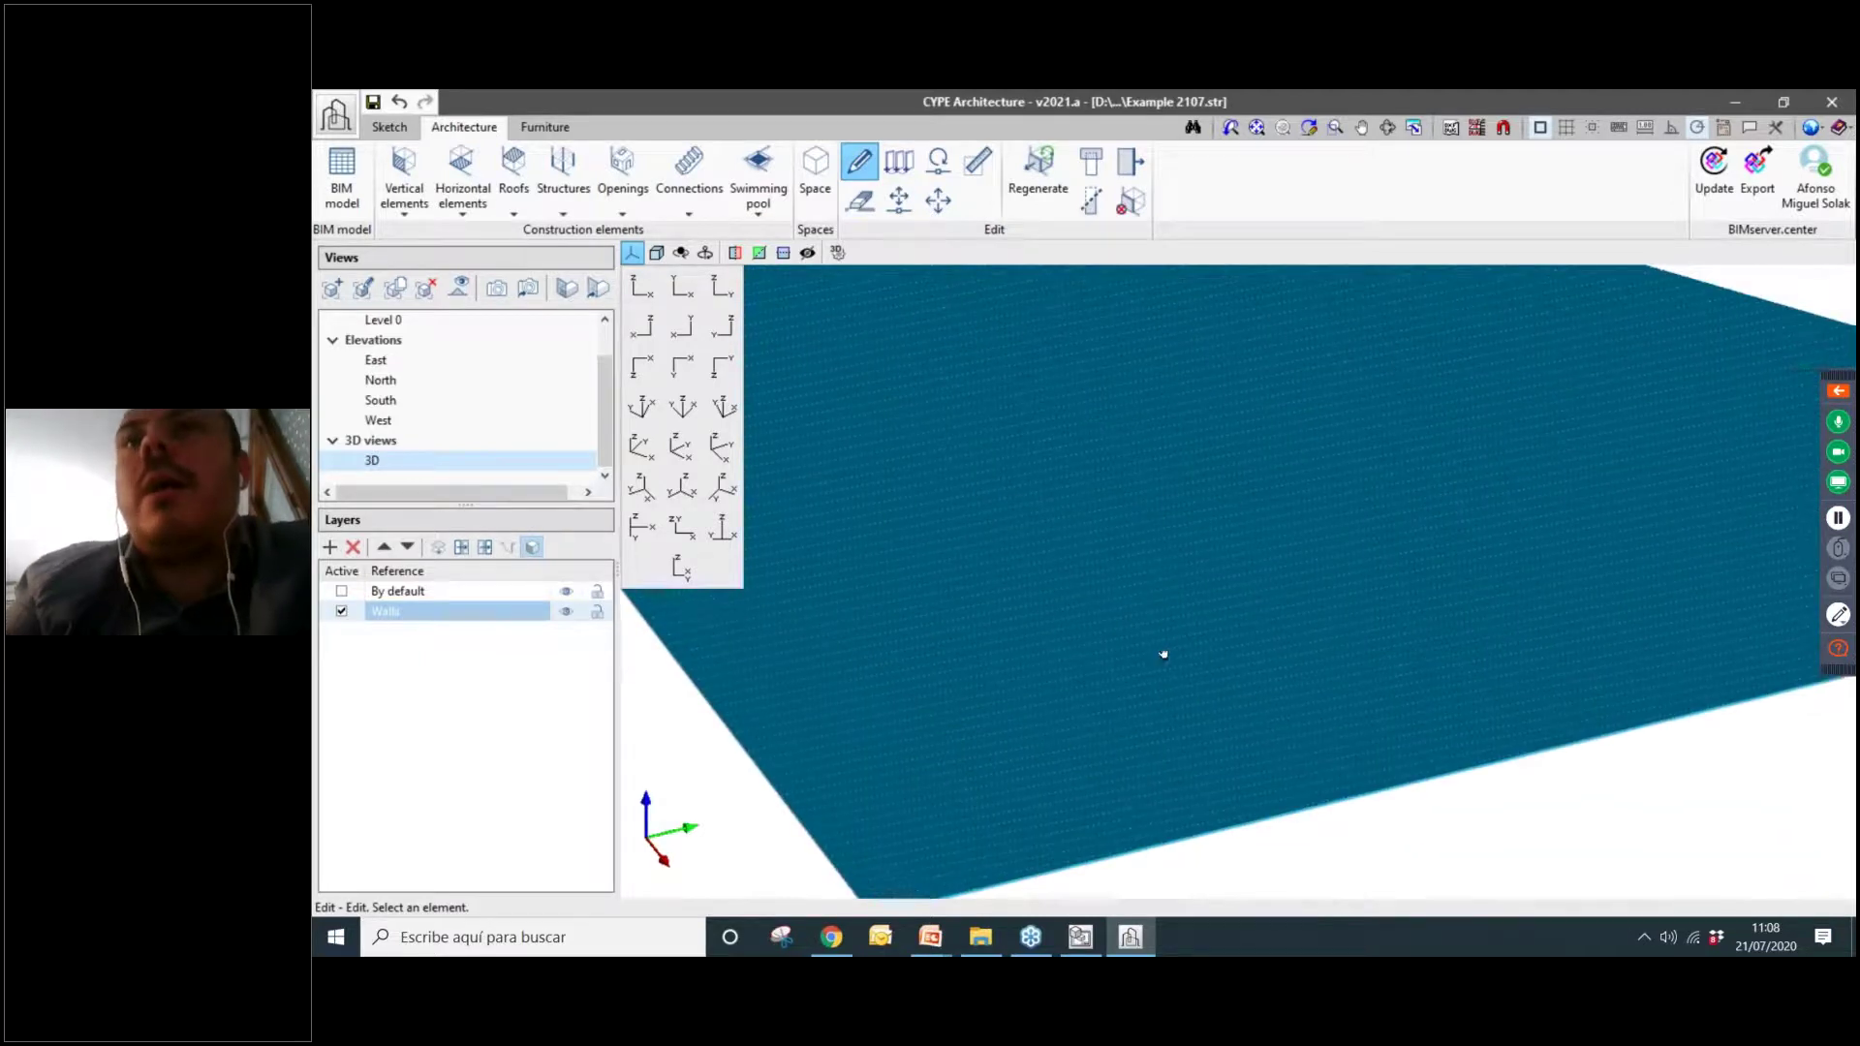
scroll(1127, 636, "down", 2)
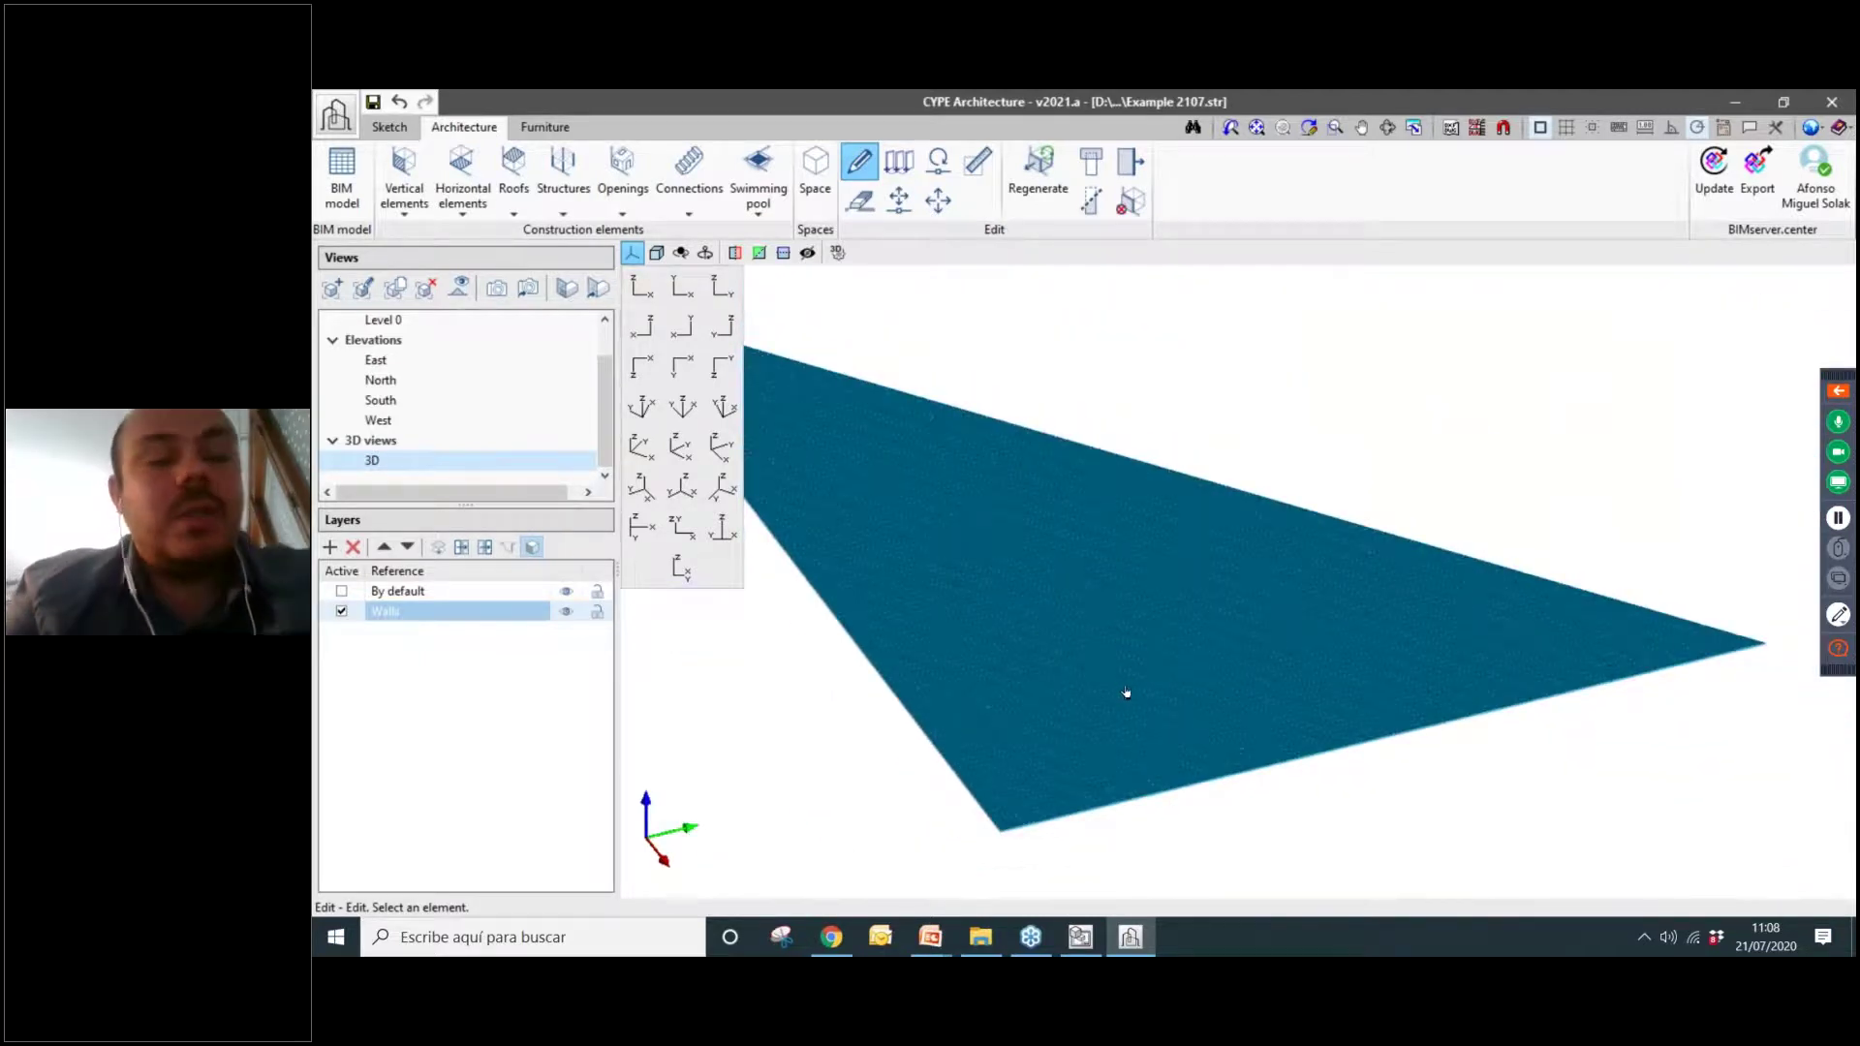
scroll(1153, 669, "up", 2)
scroll(1133, 659, "down", 6)
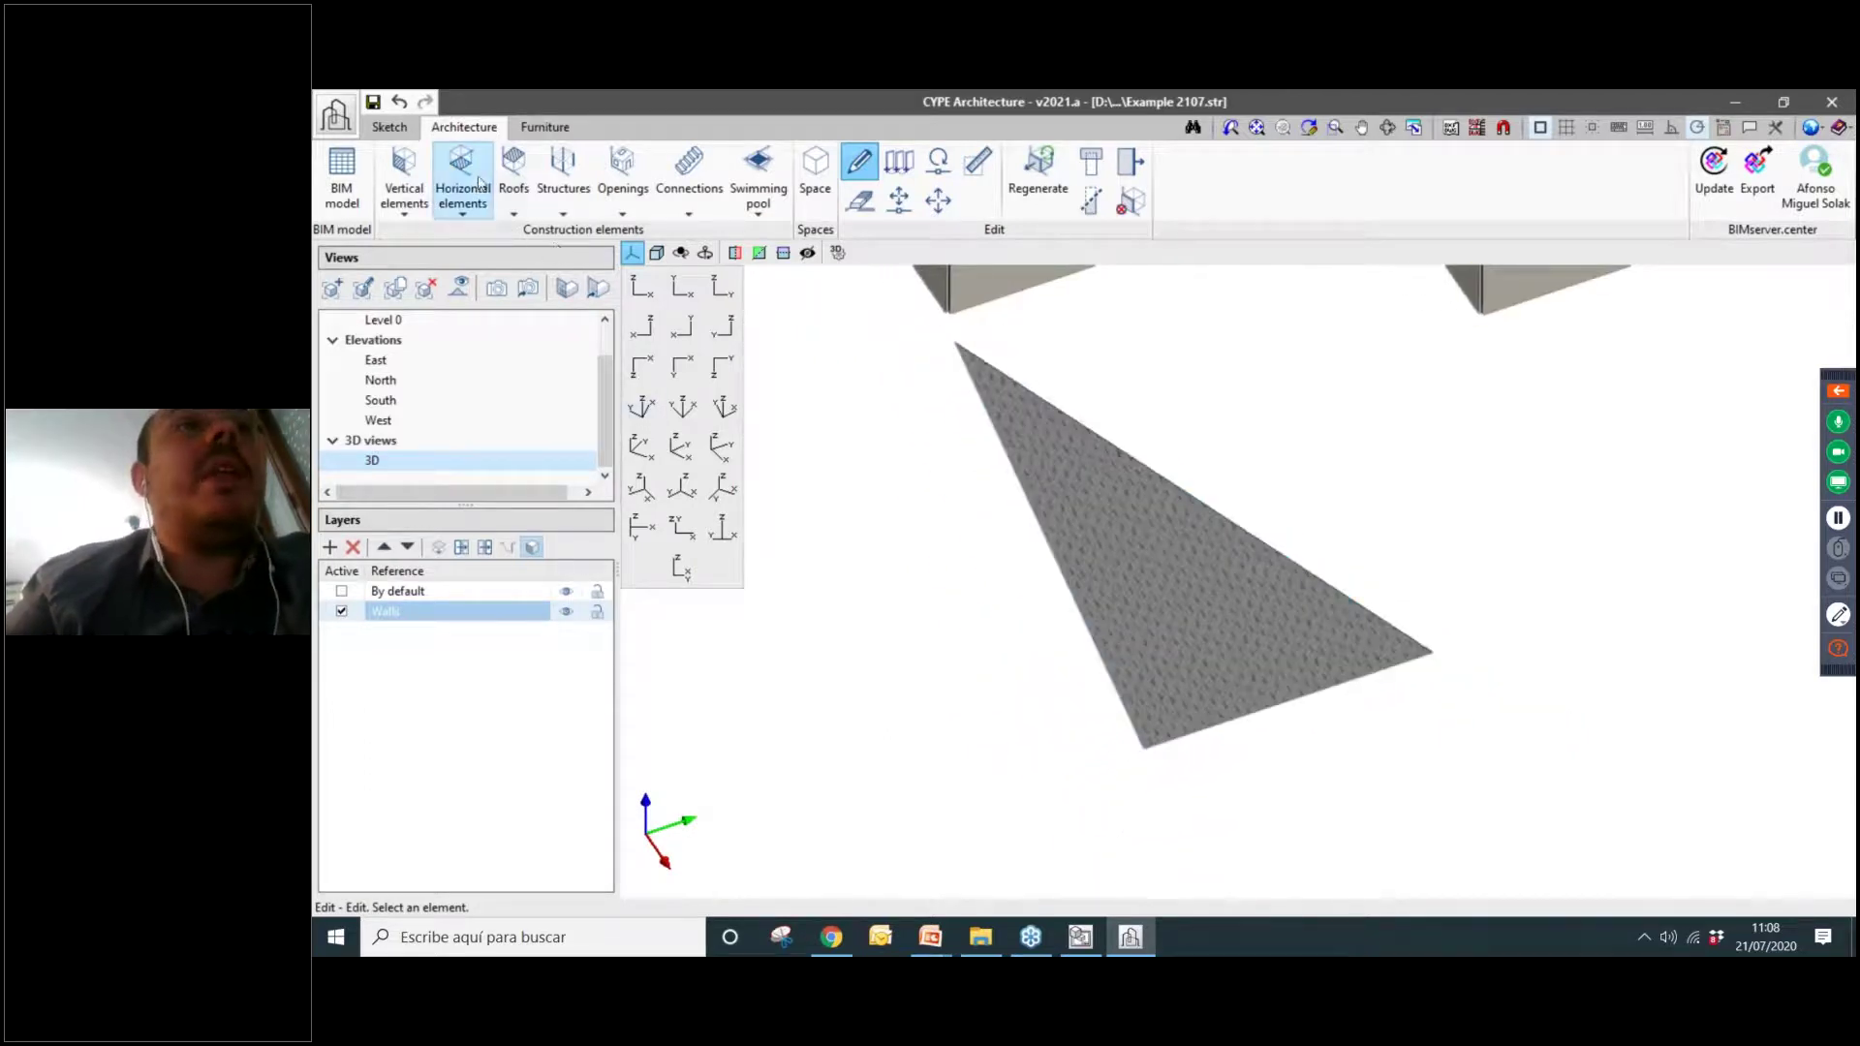
Start a slope formation on the square blue area beside the magenta circle, outlining its edge above the circle between two corners.
left_click(514, 184)
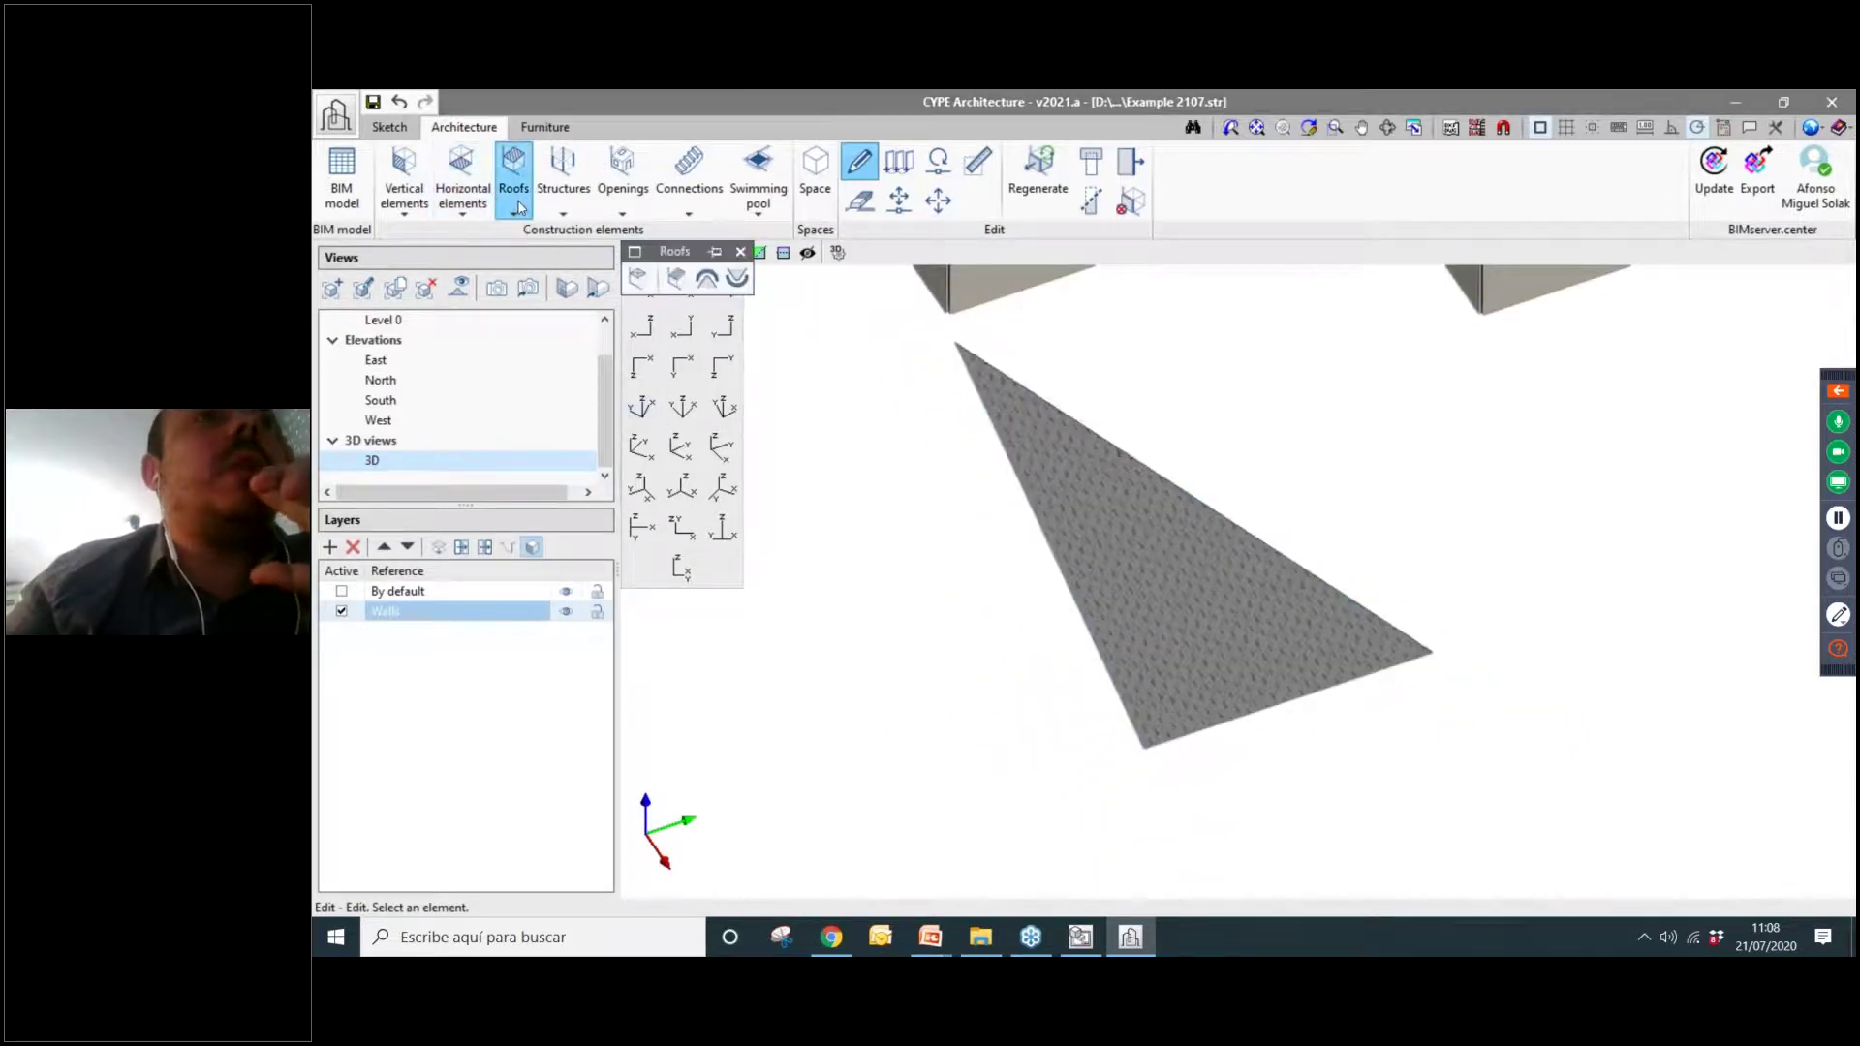
middle_click_drag(826, 563, 1029, 604)
scroll(1034, 607, "down", 6)
middle_click_drag(1320, 461, 1185, 659)
middle_click_drag(1041, 573, 1096, 538)
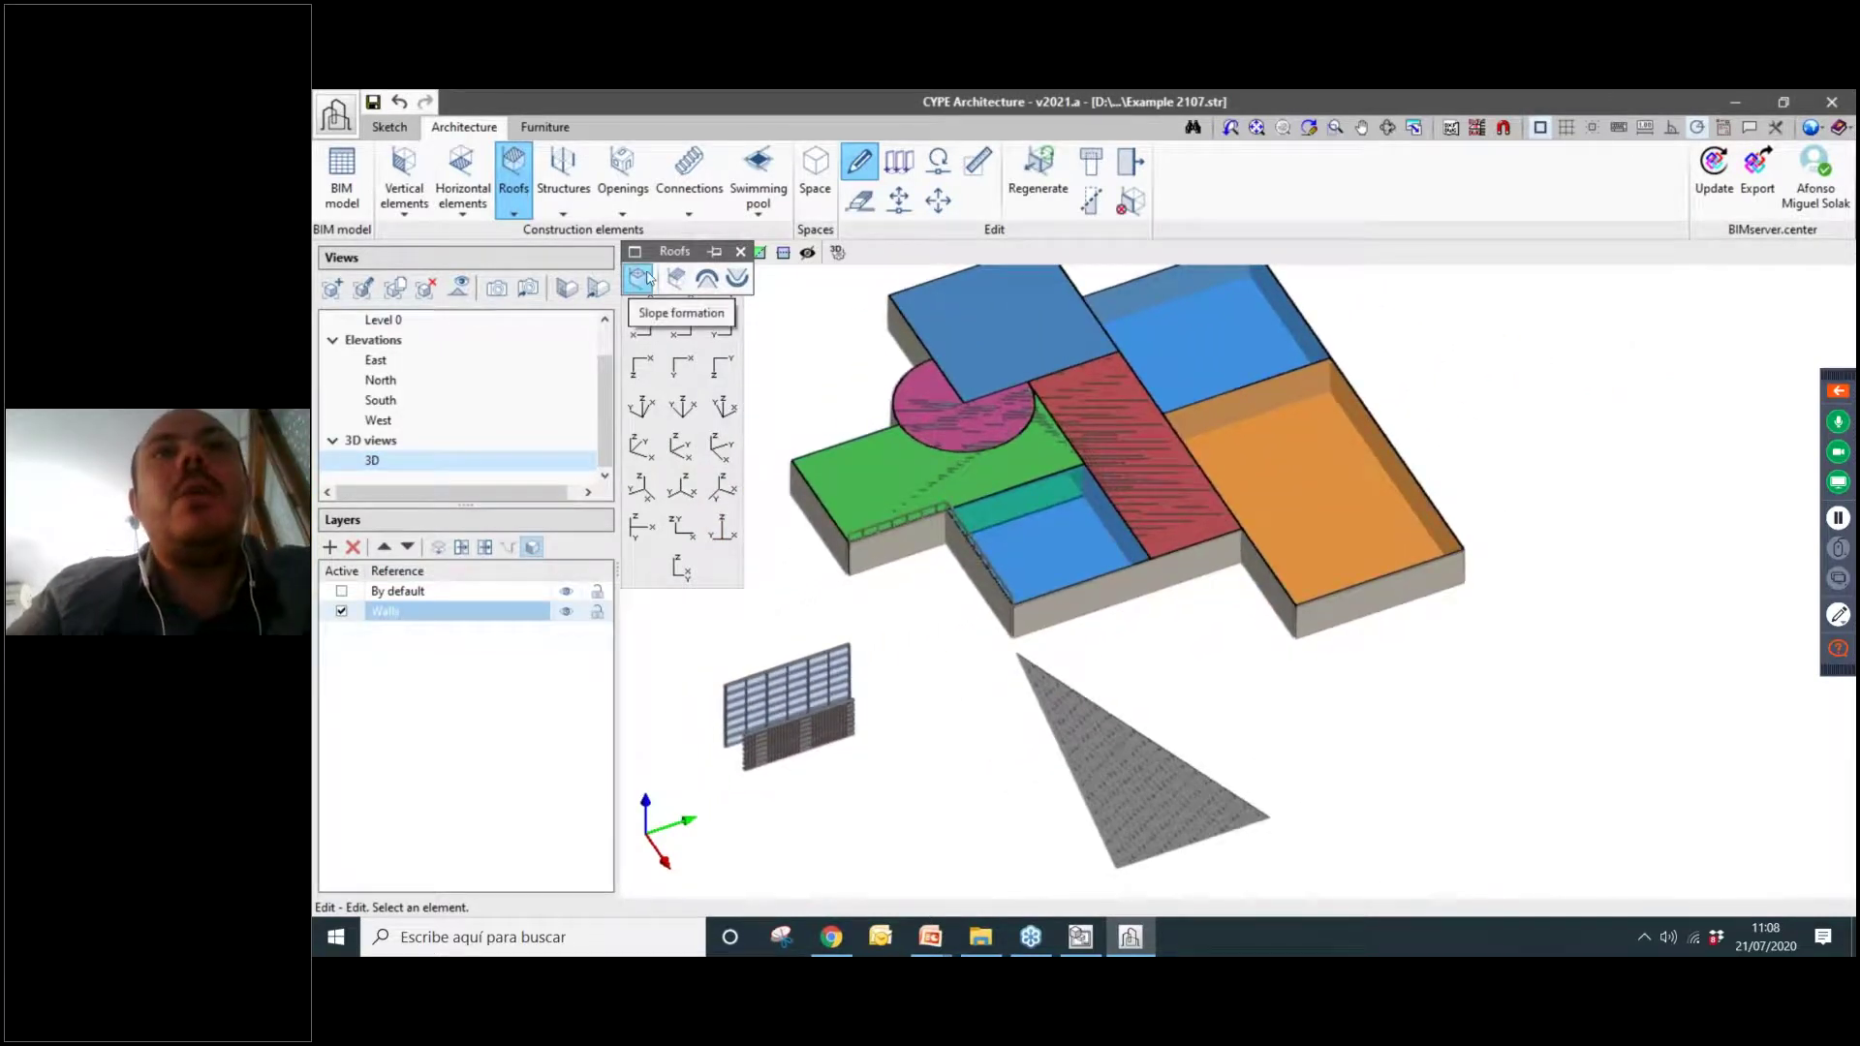
left_click(649, 273)
middle_click_drag(1019, 411, 1054, 554)
scroll(959, 558, "up", 5)
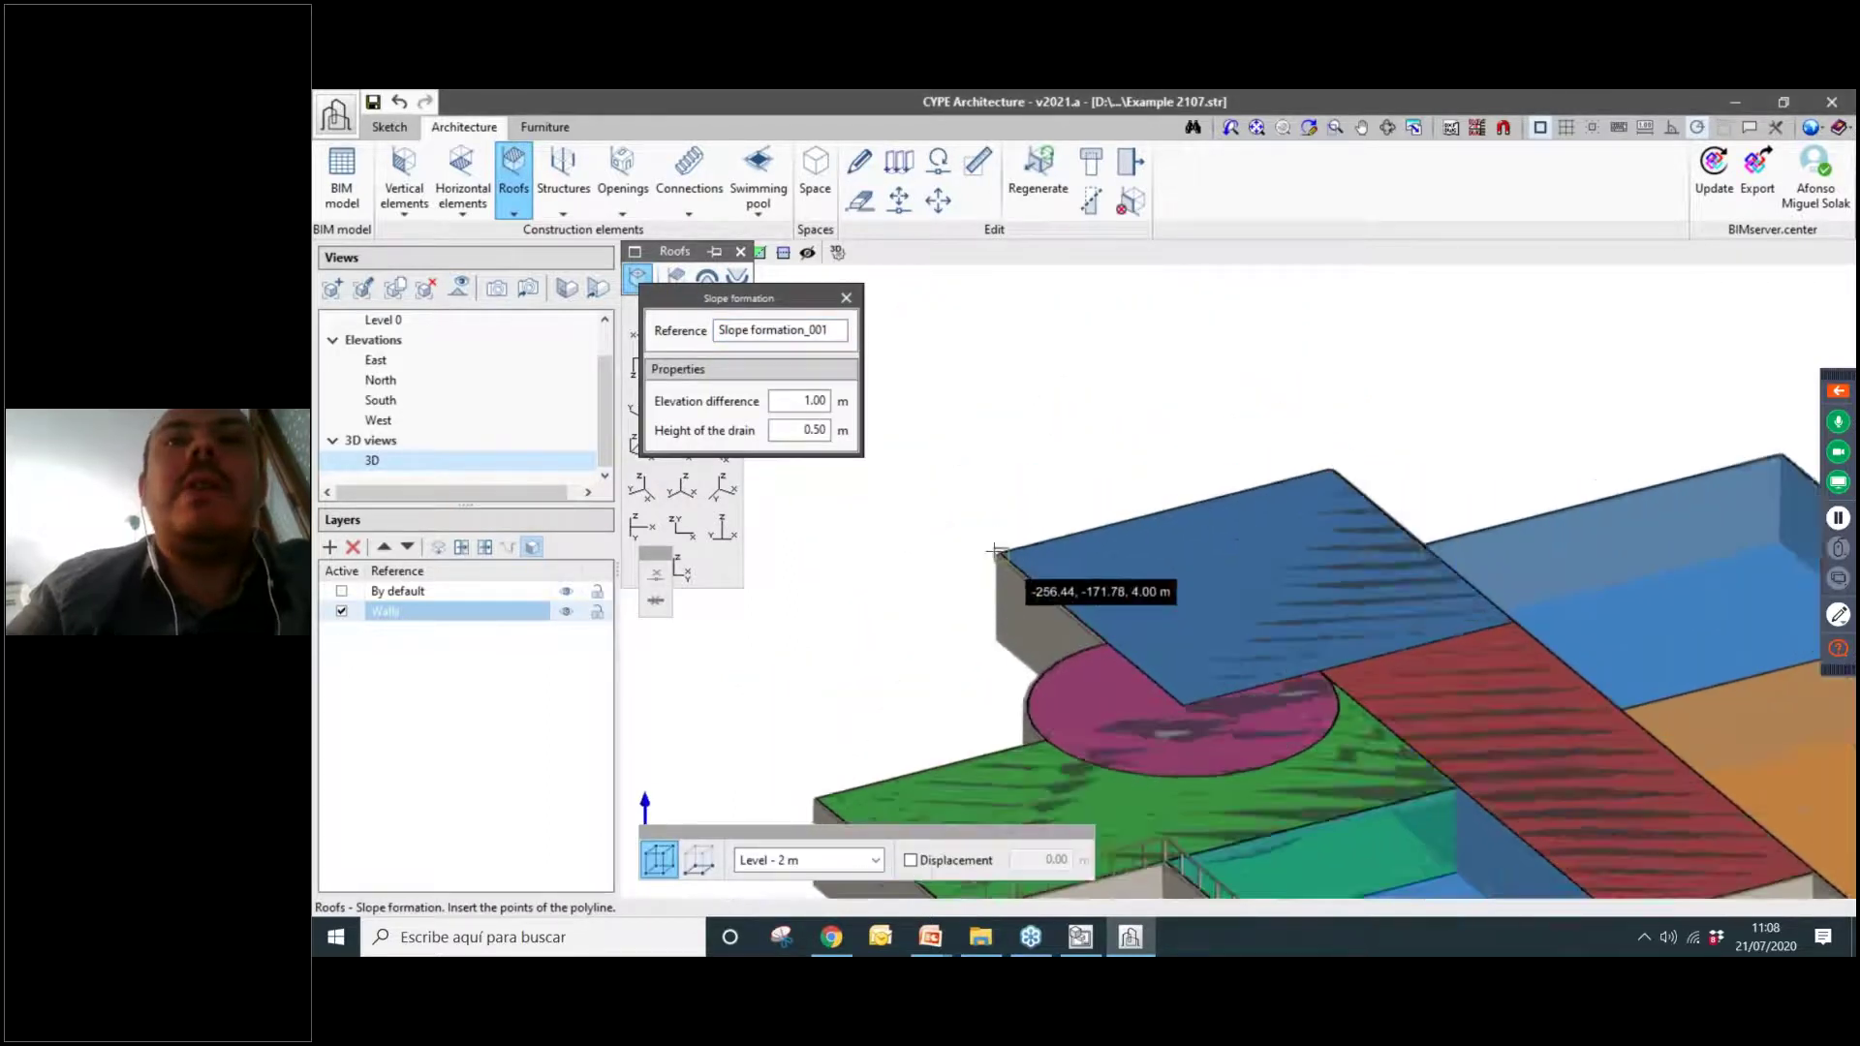
left_click(998, 549)
scroll(1137, 611, "up", 2)
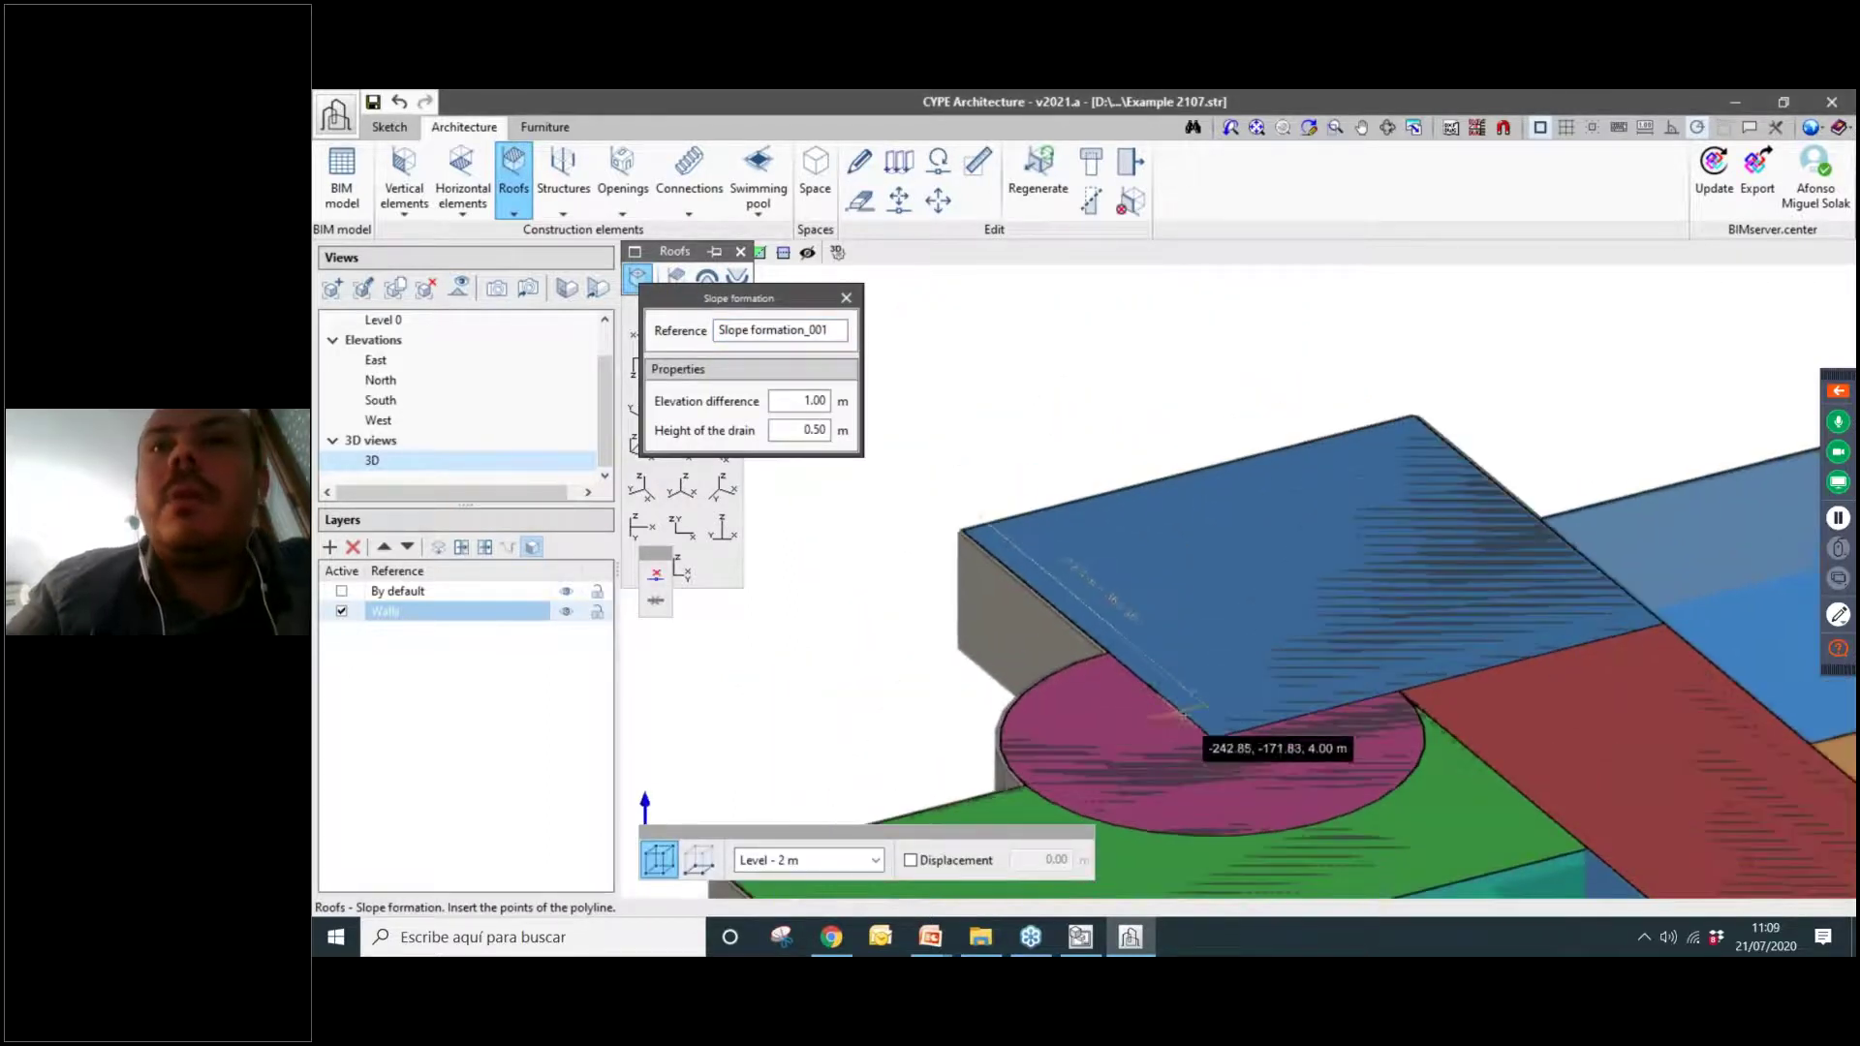
left_click(1214, 739)
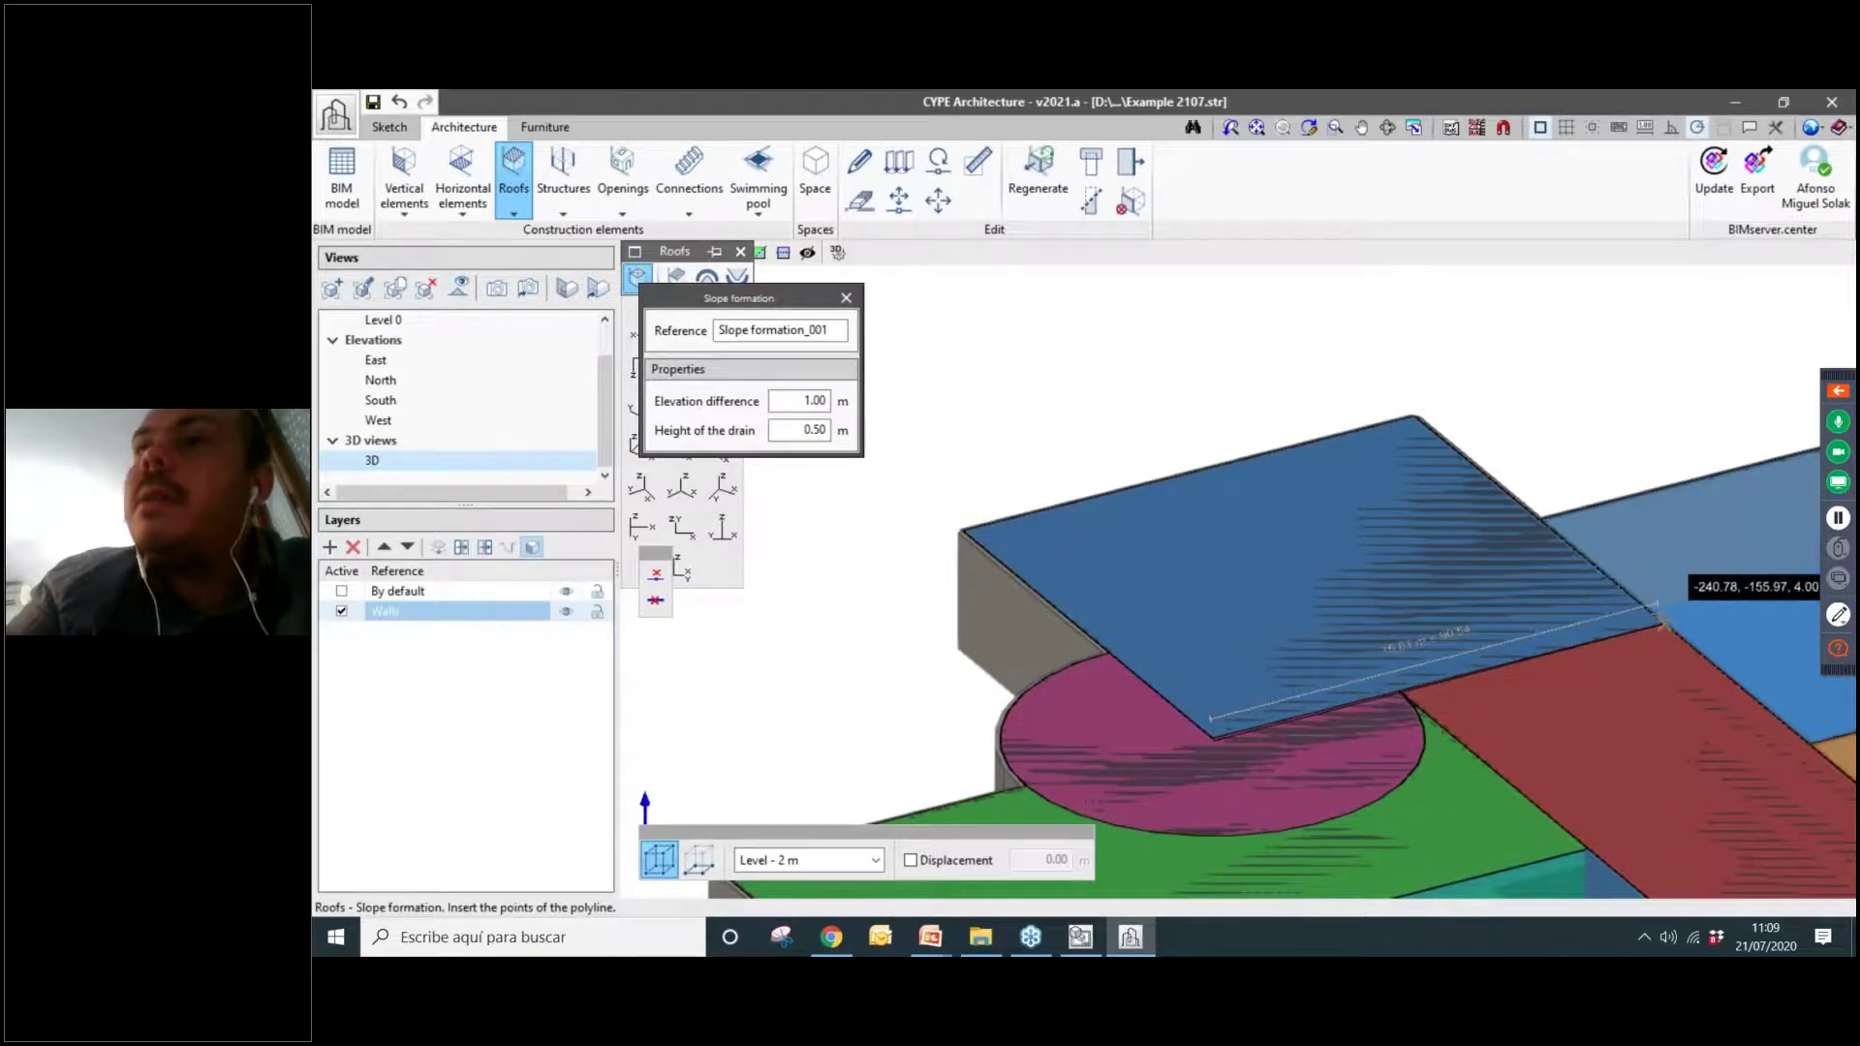
Complete the slope formation outline through the square area's two remaining corners, with 1.00 m elevation difference and 0.50 m drain height.
scroll(1664, 623, "up", 3)
left_click(1666, 632)
scroll(1357, 427, "down", 3)
scroll(1292, 355, "up", 3)
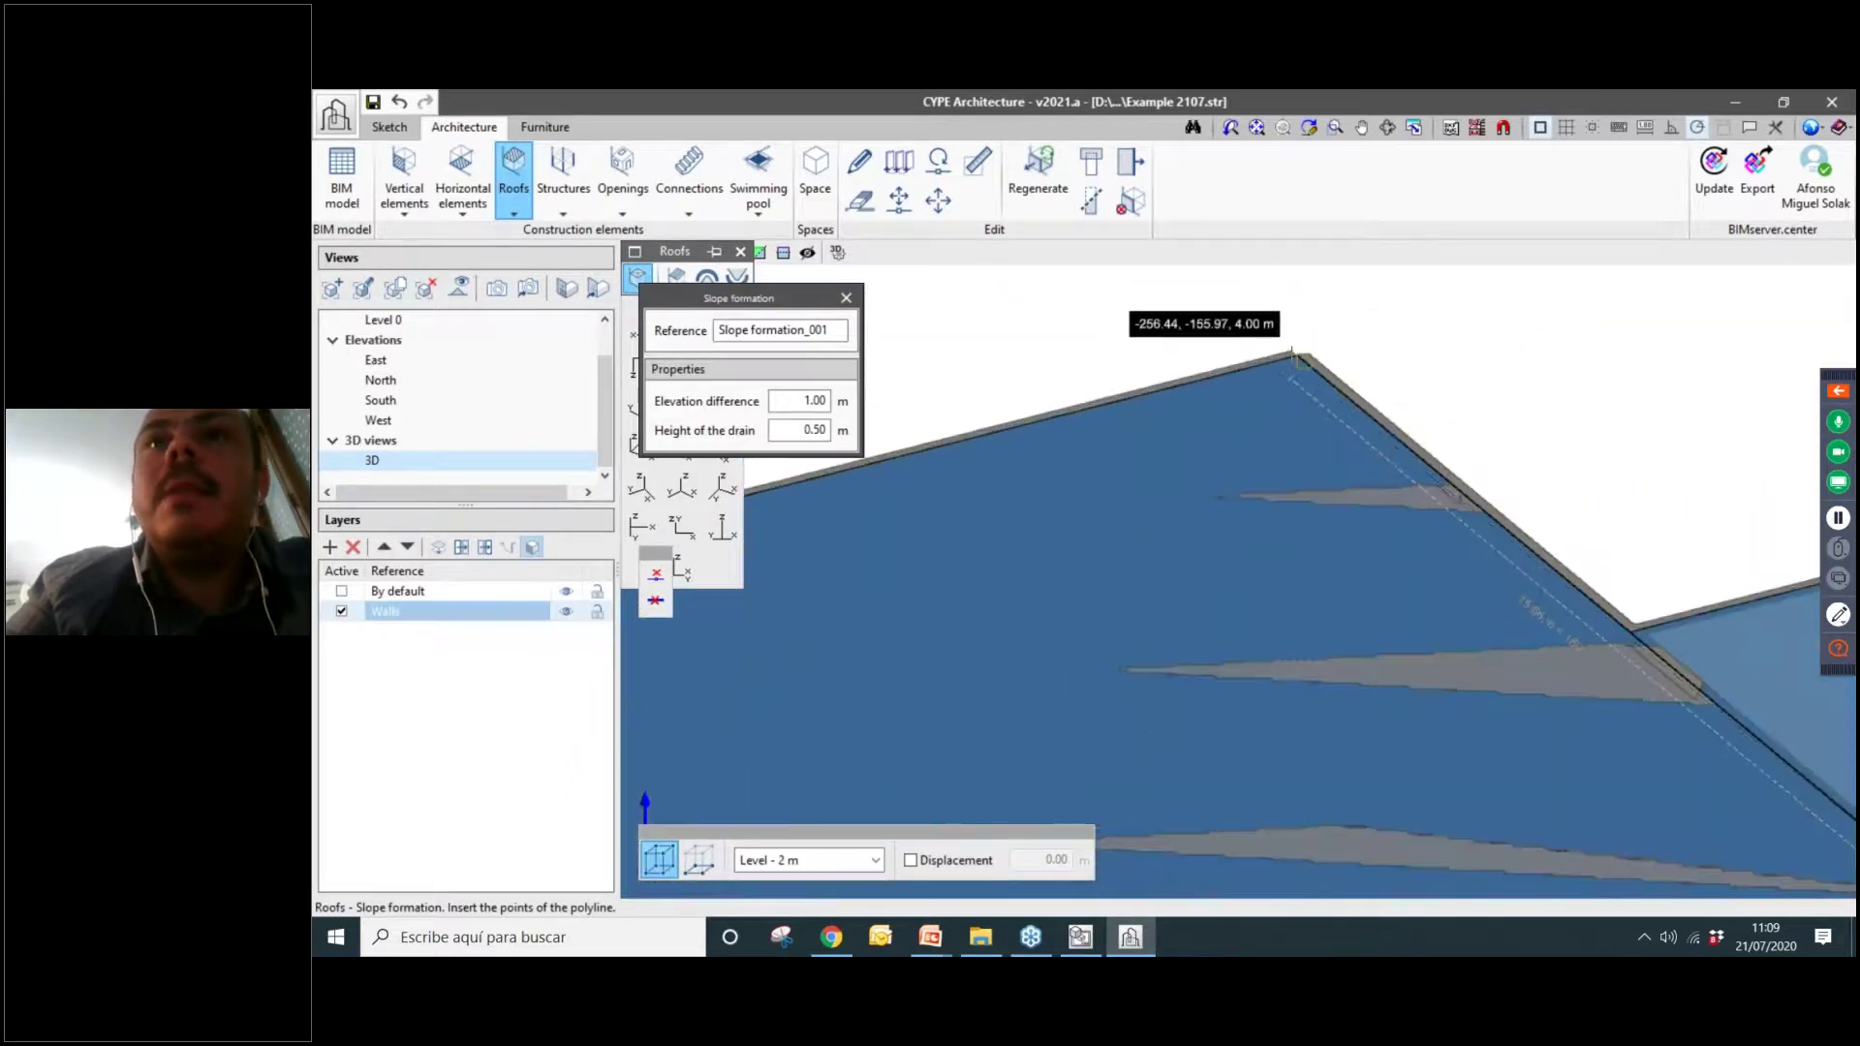
scroll(1293, 354, "up", 2)
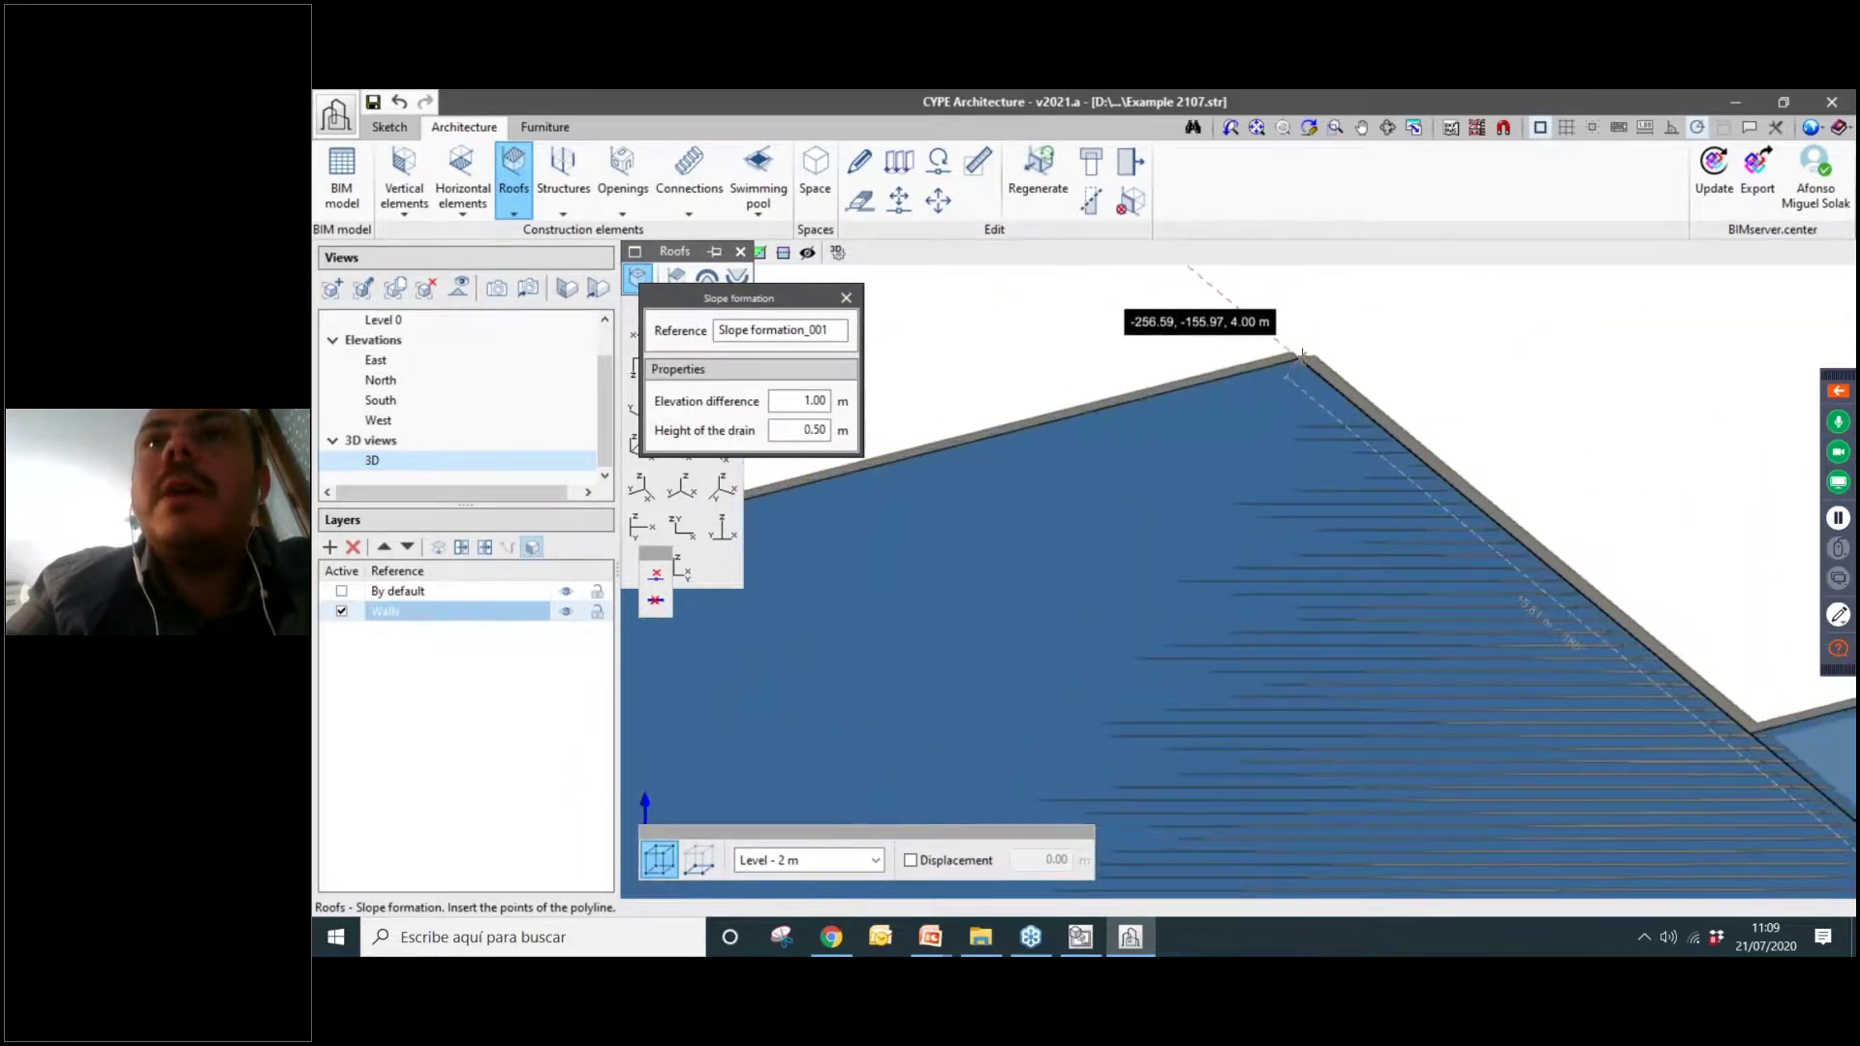
left_click(1299, 356)
right_click(1300, 356)
scroll(1299, 356, "down", 5)
mouse_move(1223, 511)
middle_mouse_down("shift")
mouse_move(1115, 663)
mouse_move(1133, 623)
mouse_move(935, 485)
middle_mouse_up("shift")
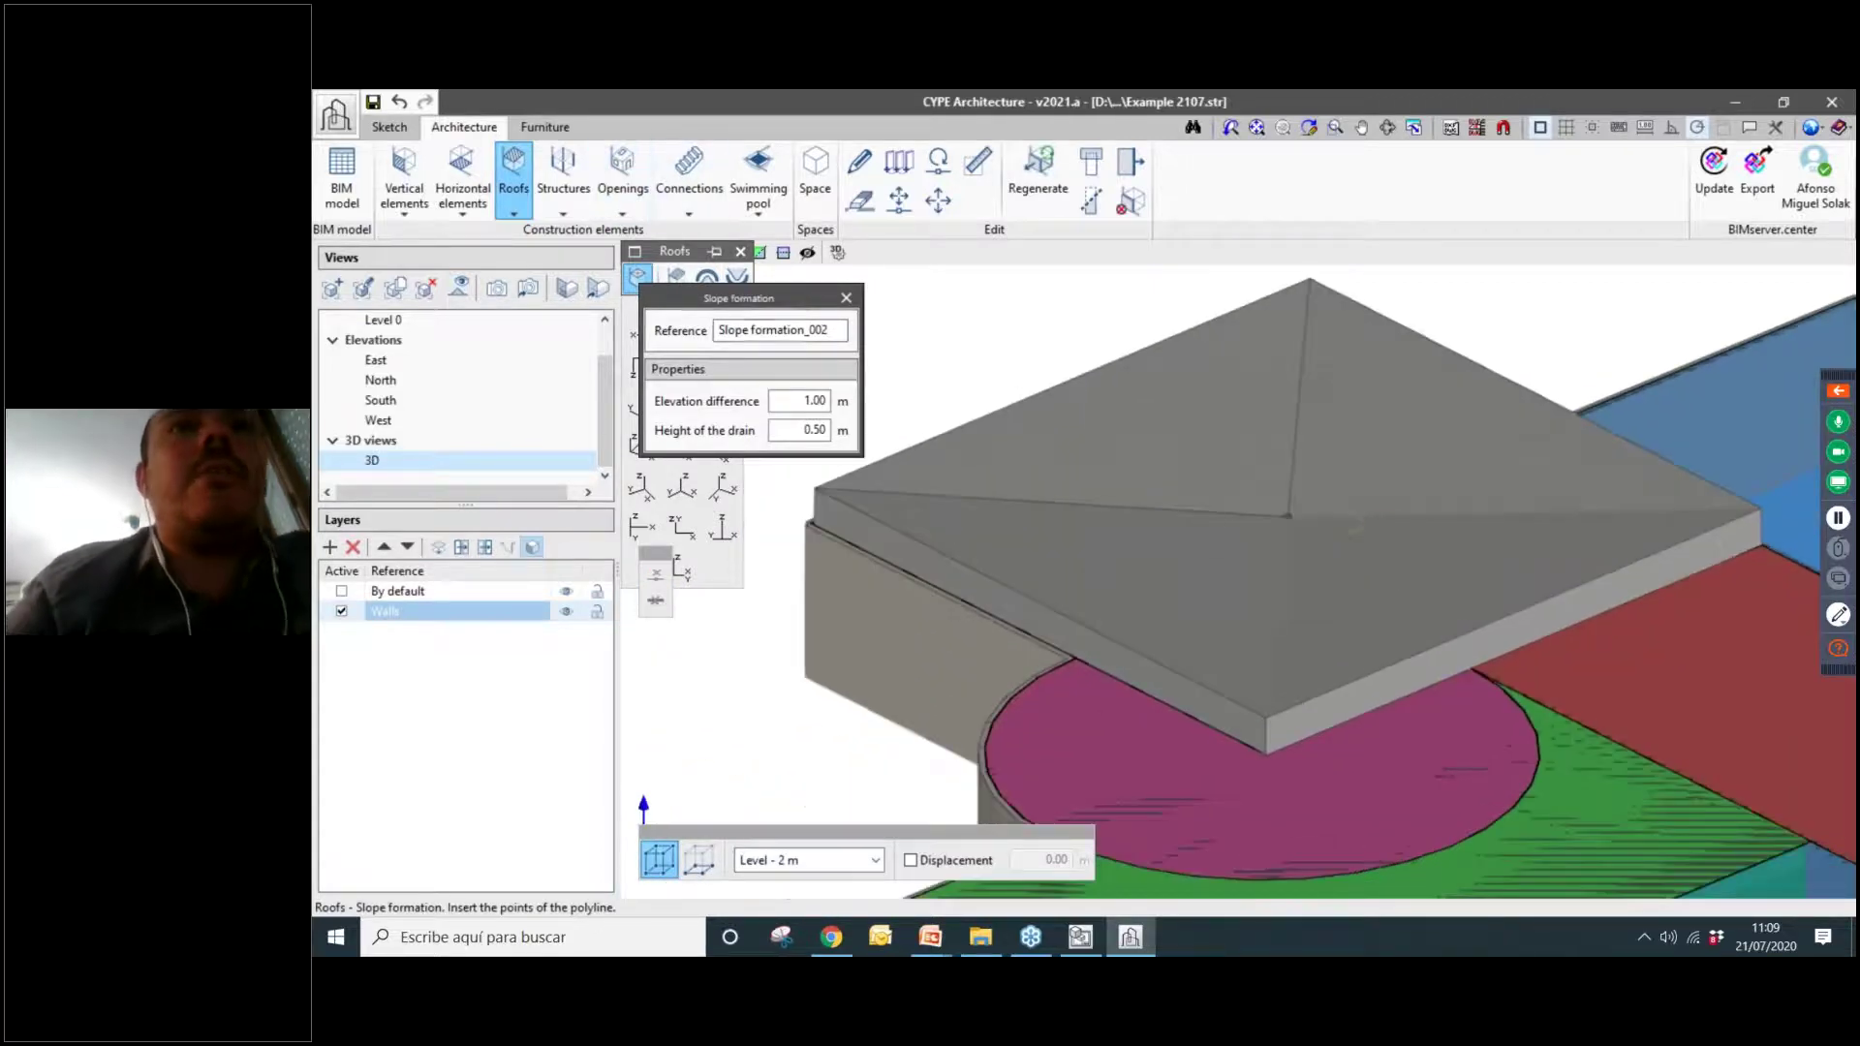
Set the slope formation's elevation difference to 0.3 m and reduce its height of the drain.
left_click(853, 166)
left_click(1030, 581)
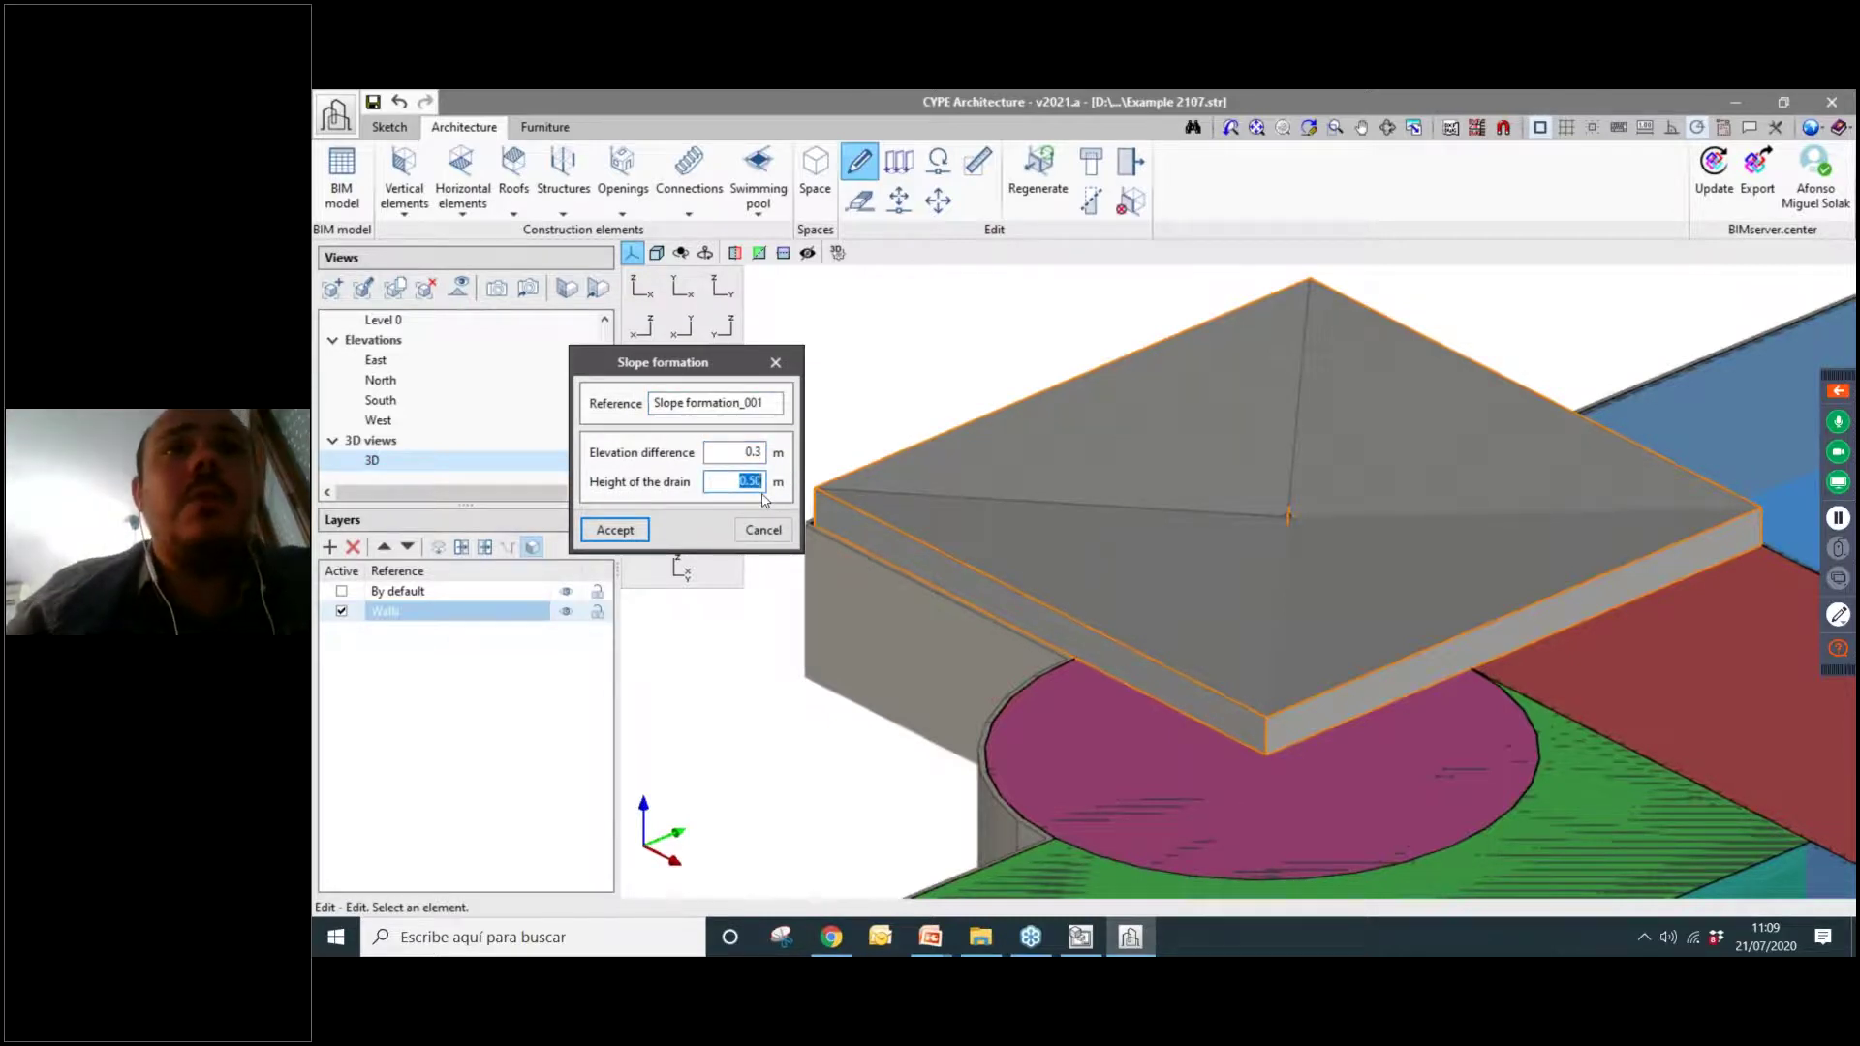
left_click(616, 530)
Inspect the flattened slope formation on the building from the opposite side and from above.
middle_click_drag(1337, 630, 1341, 801)
scroll(1347, 711, "down", 5)
scroll(1508, 692, "up", 2)
scroll(1508, 693, "up", 2)
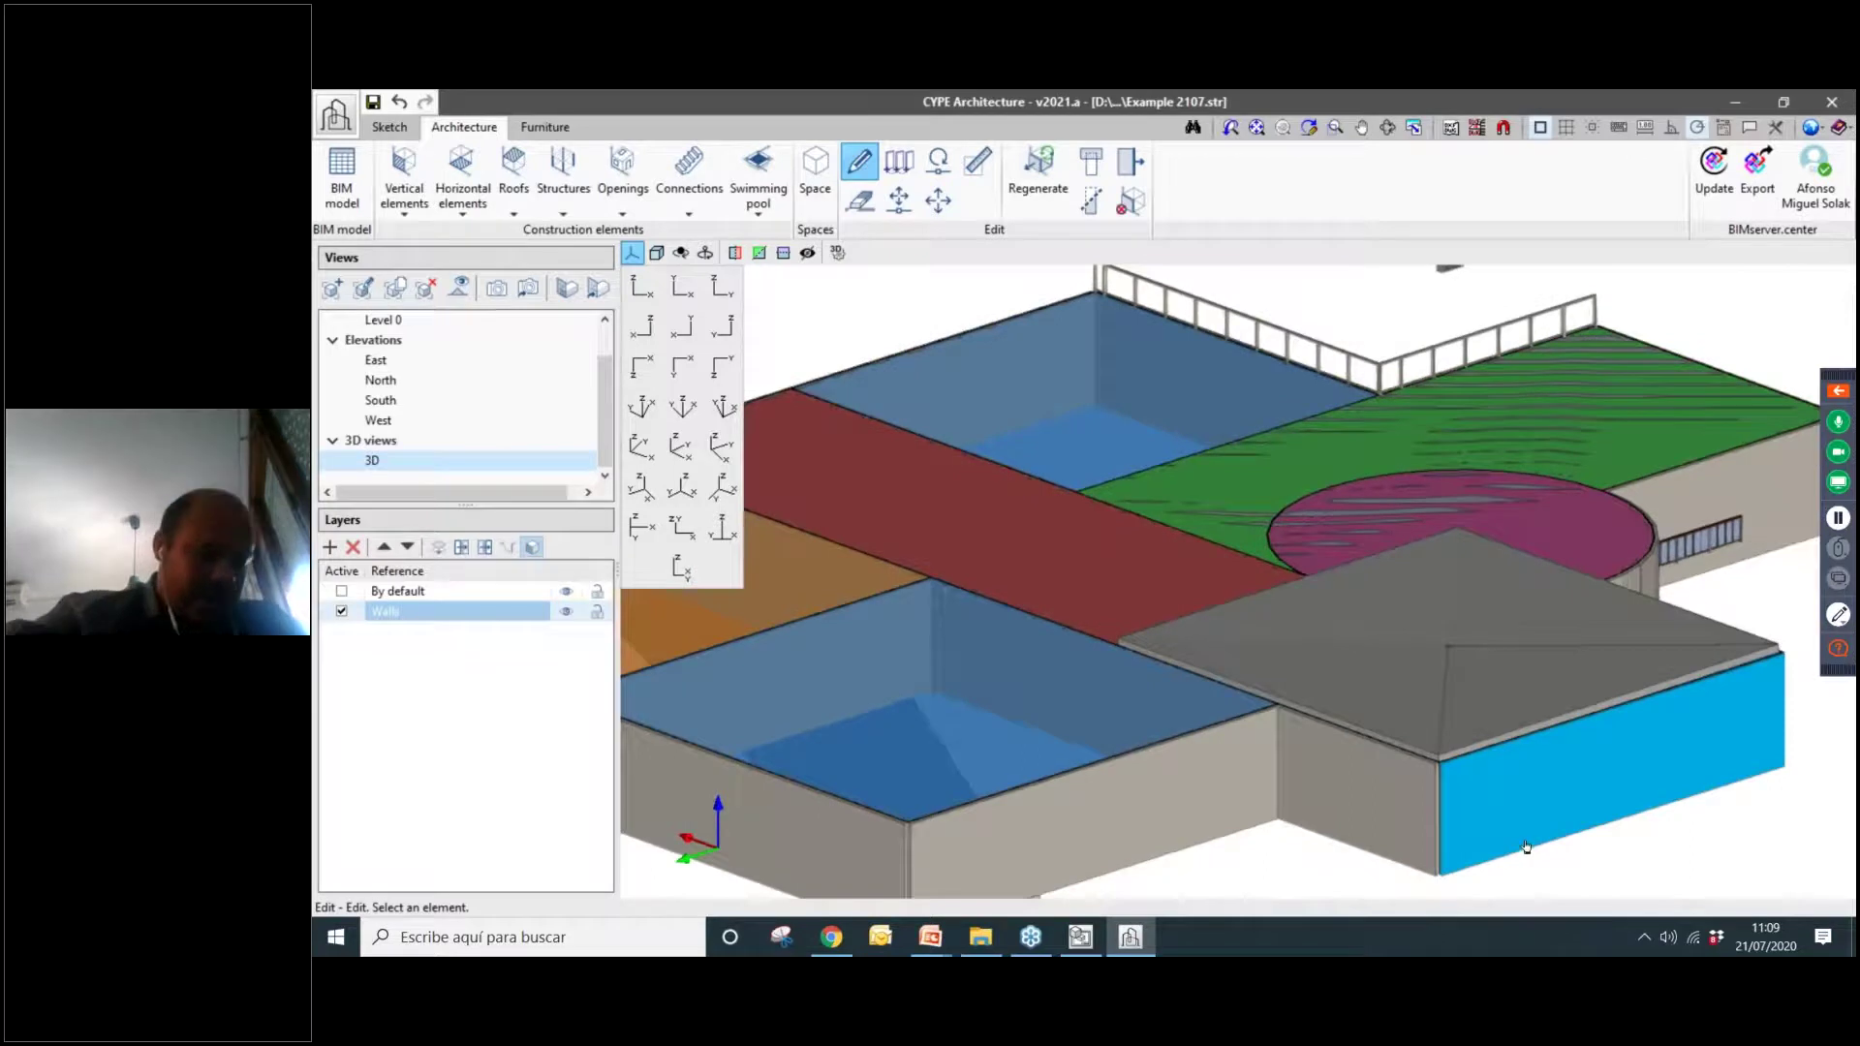
middle_click_drag(1570, 807, 1491, 816)
scroll(1717, 640, "up", 2)
scroll(1711, 645, "down", 2)
scroll(1711, 647, "up", 1)
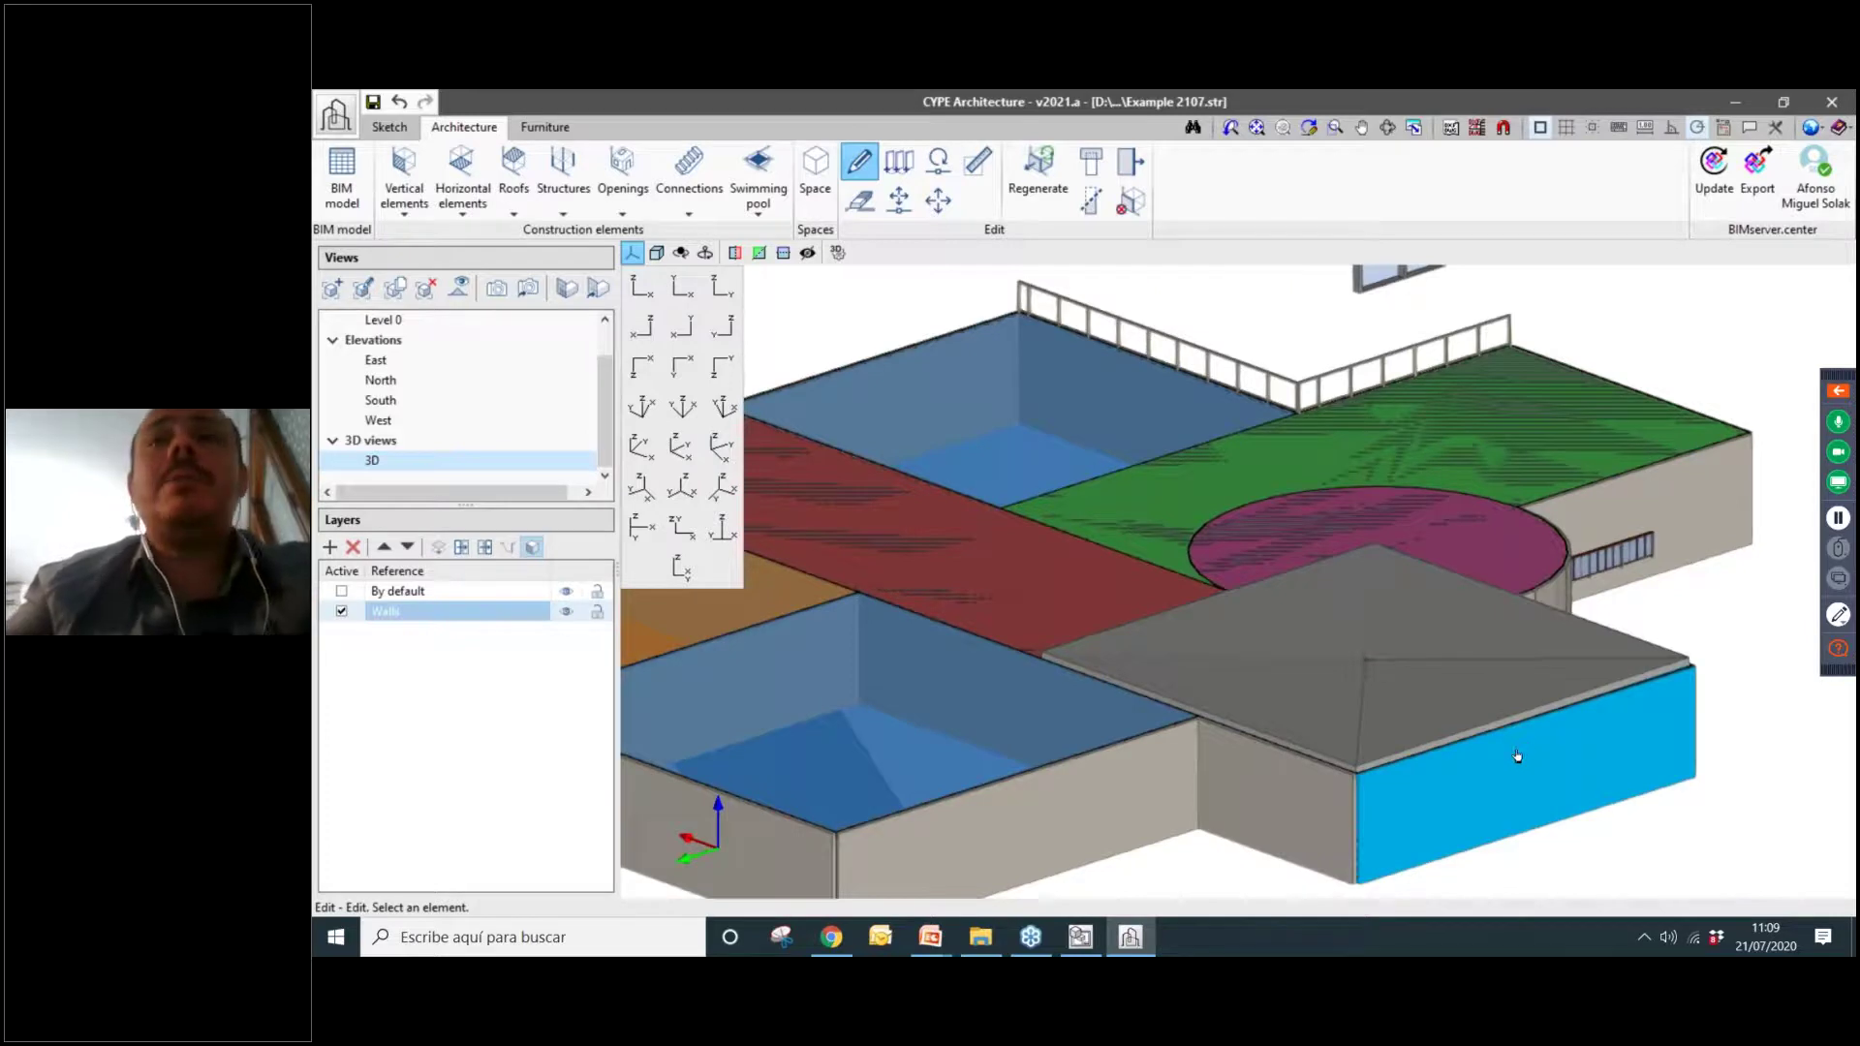
middle_click_drag(1517, 757, 1517, 708, "shift")
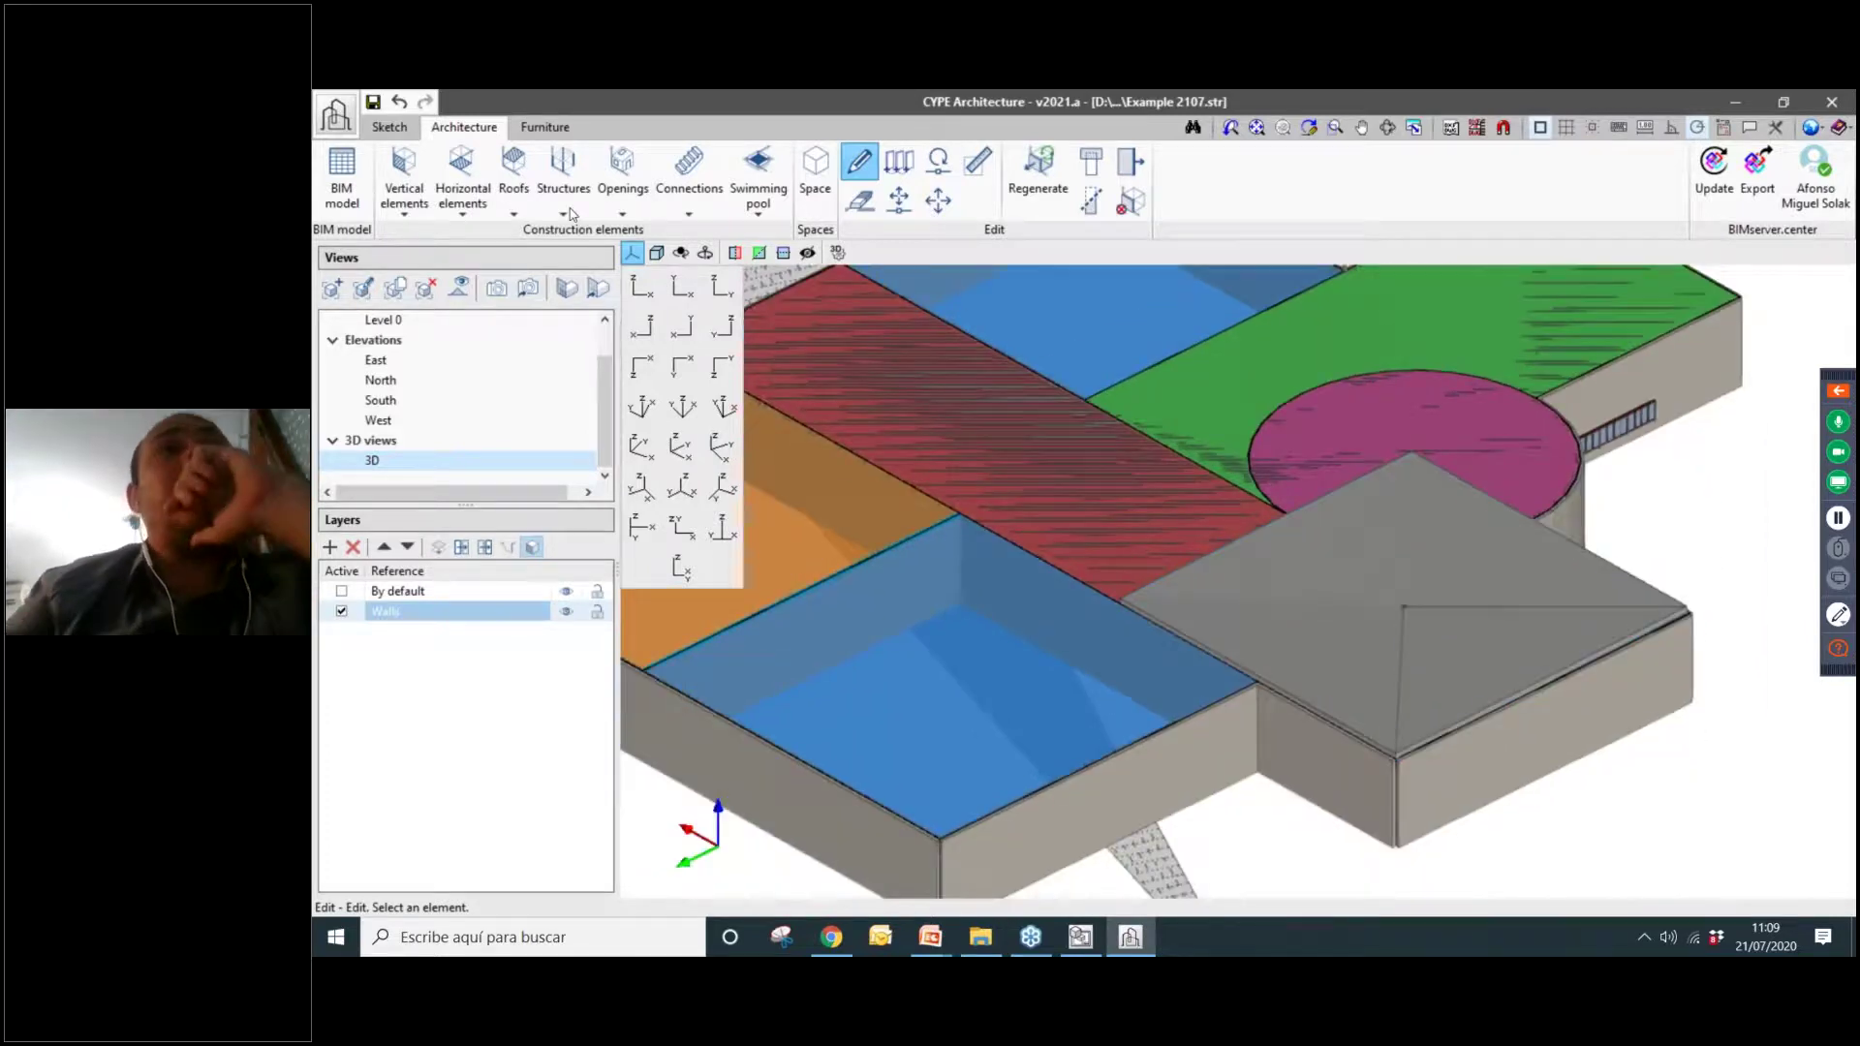
Delete the triangular suspended ceiling in front of the building.
left_click(527, 197)
scroll(1076, 620, "down", 3)
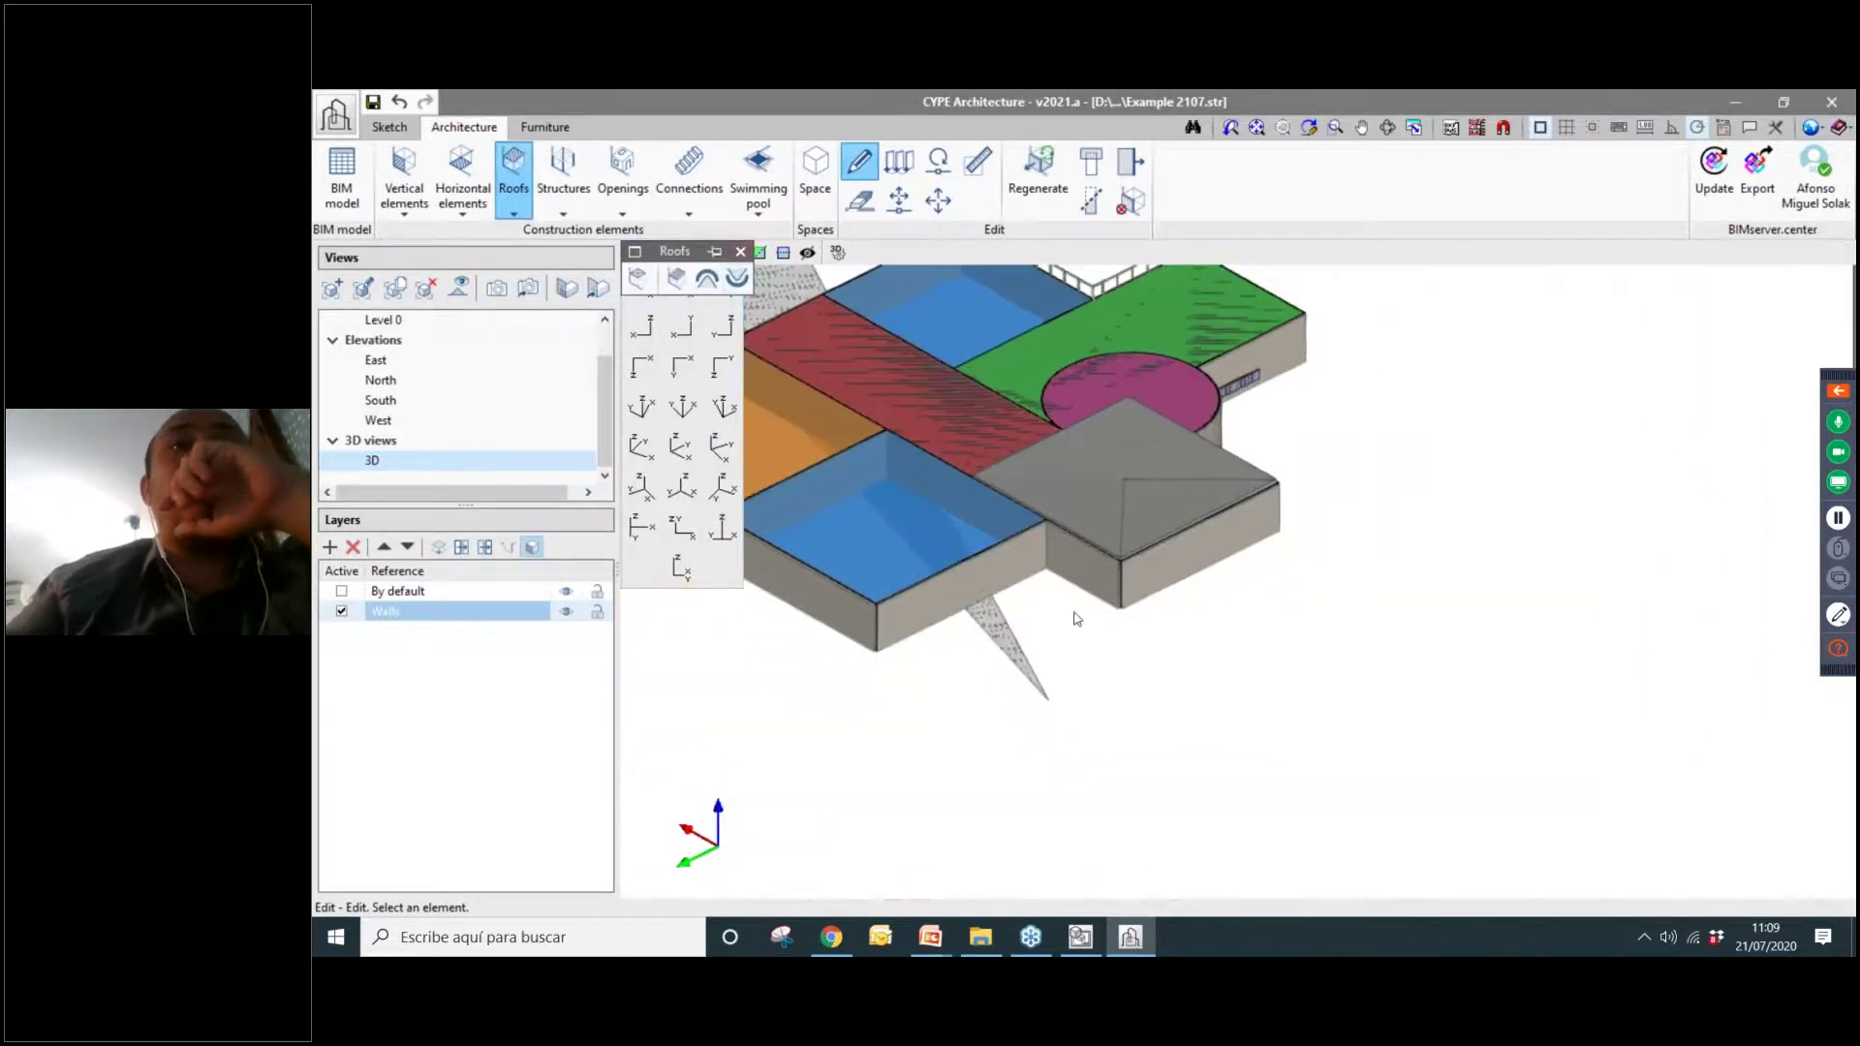
scroll(1076, 620, "down", 1)
middle_click_drag(1076, 621, 1226, 684)
left_click(859, 201)
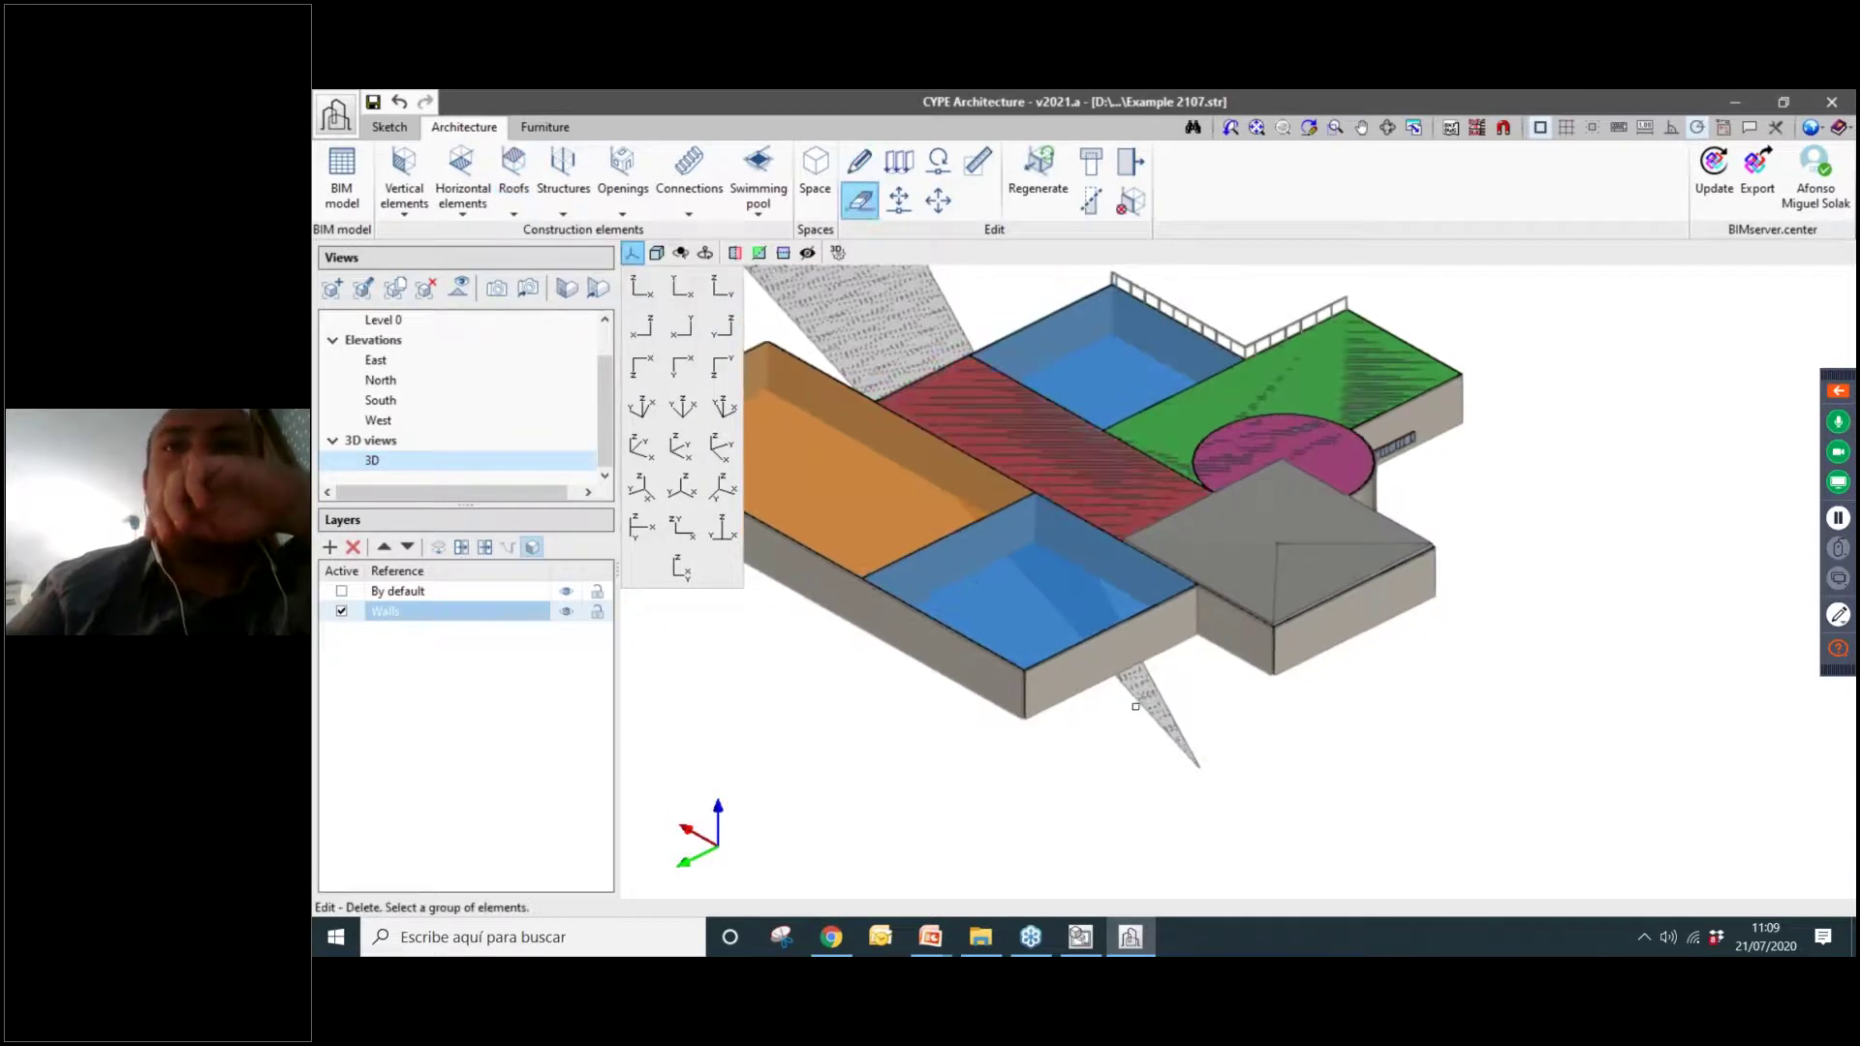
scroll(1189, 749, "down", 3)
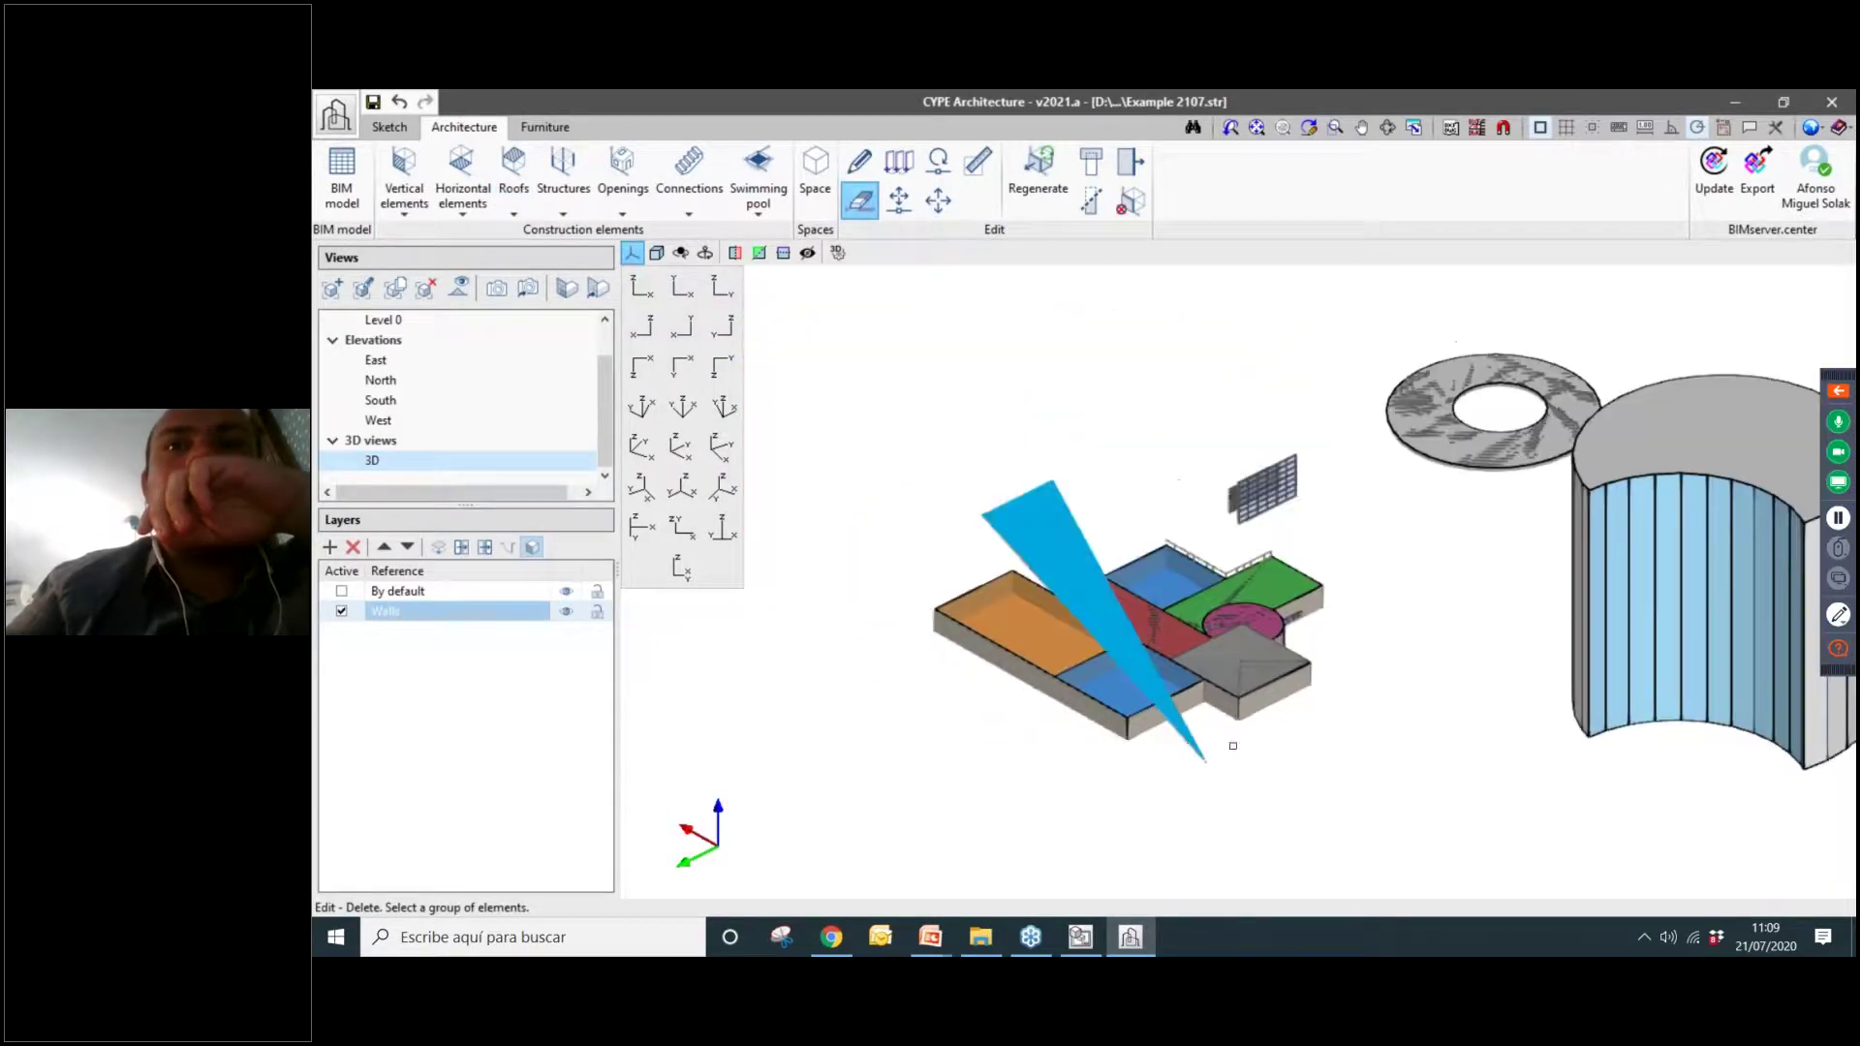
right_click(1133, 516)
scroll(1074, 591, "up", 3)
scroll(1018, 474, "down", 2)
scroll(1237, 635, "up", 2)
middle_click_drag(1237, 636, 1203, 605)
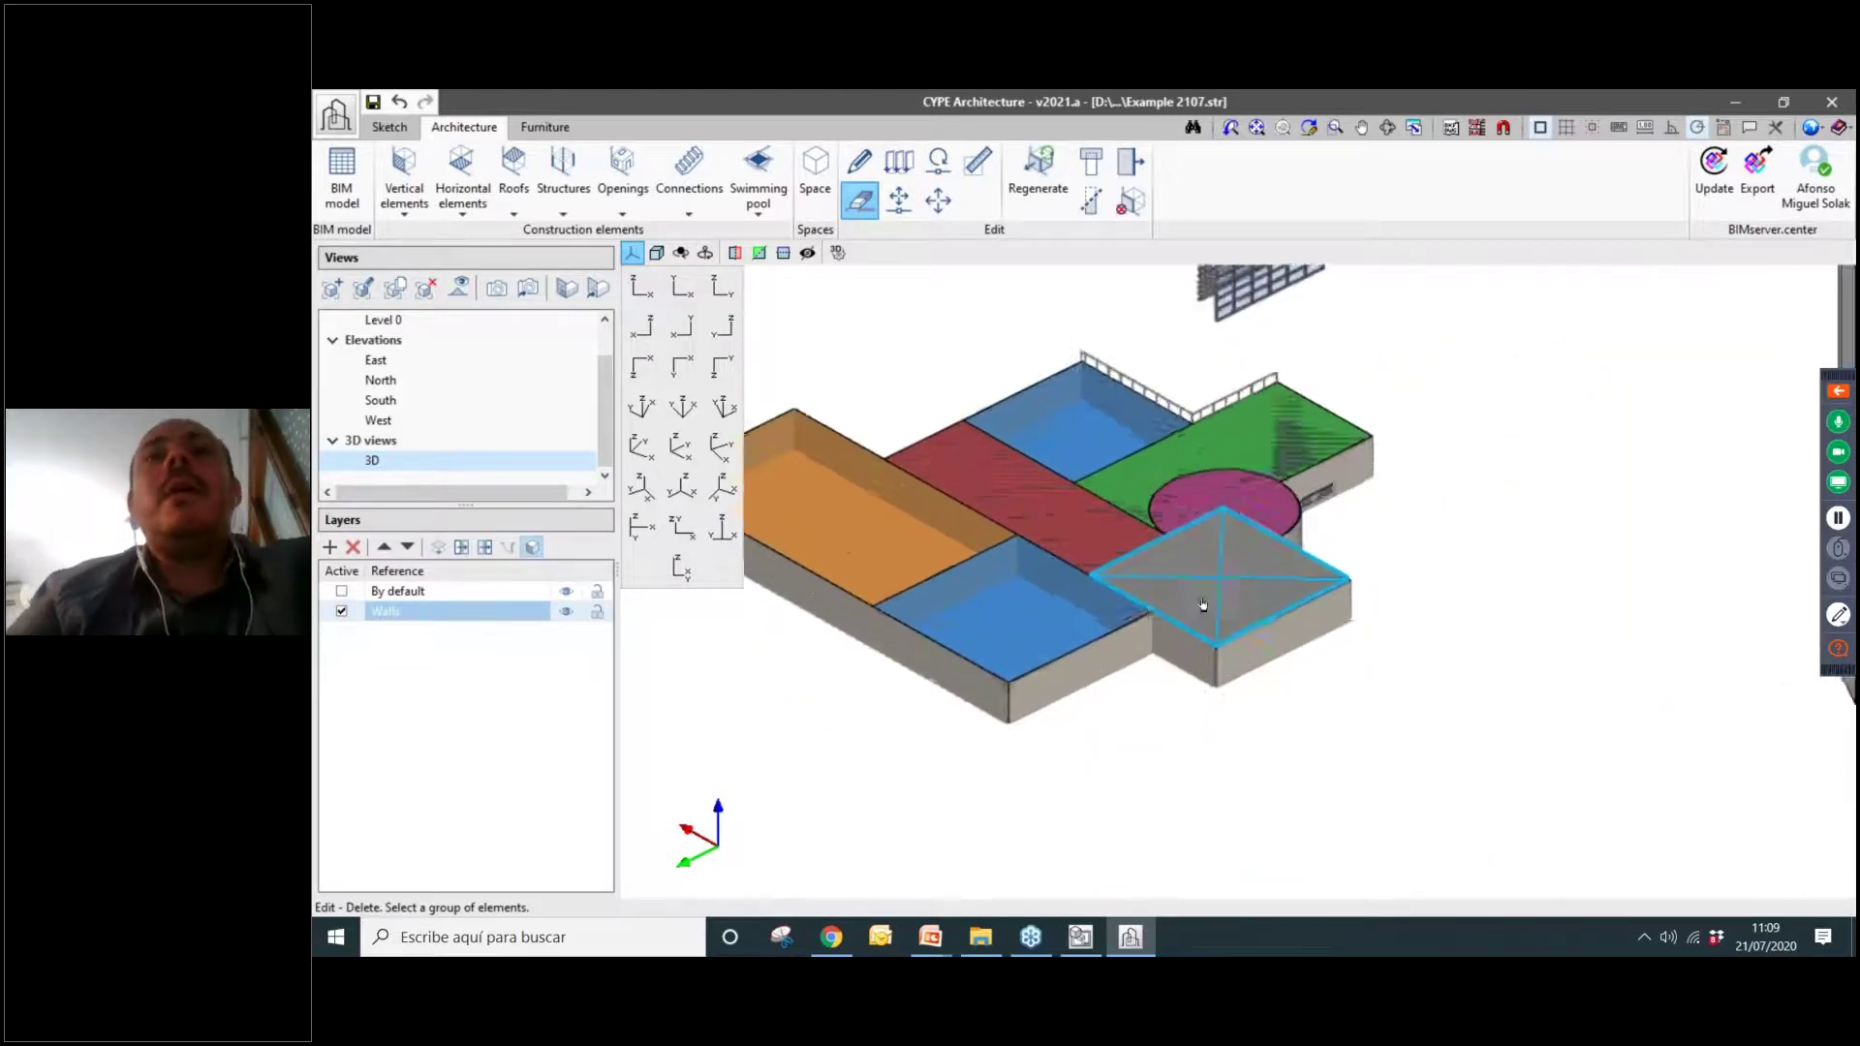
scroll(1203, 605, "up", 2)
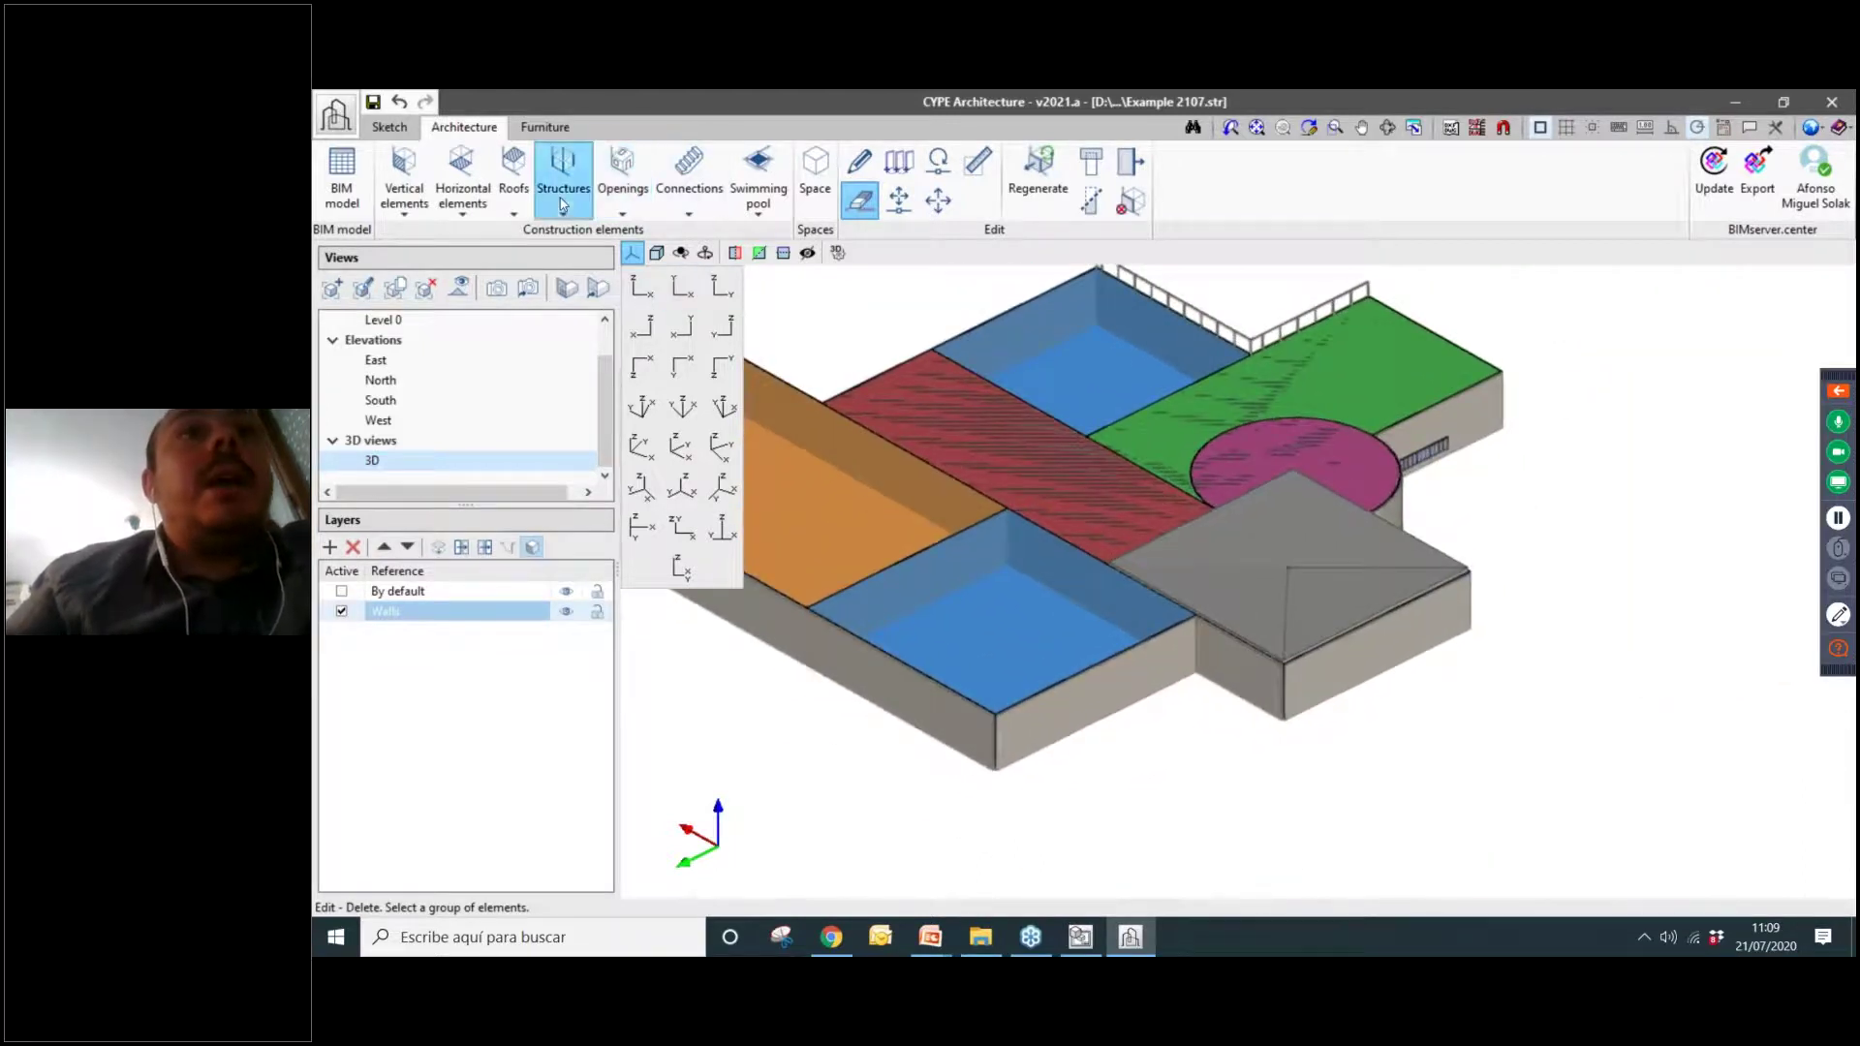
left_click(525, 209)
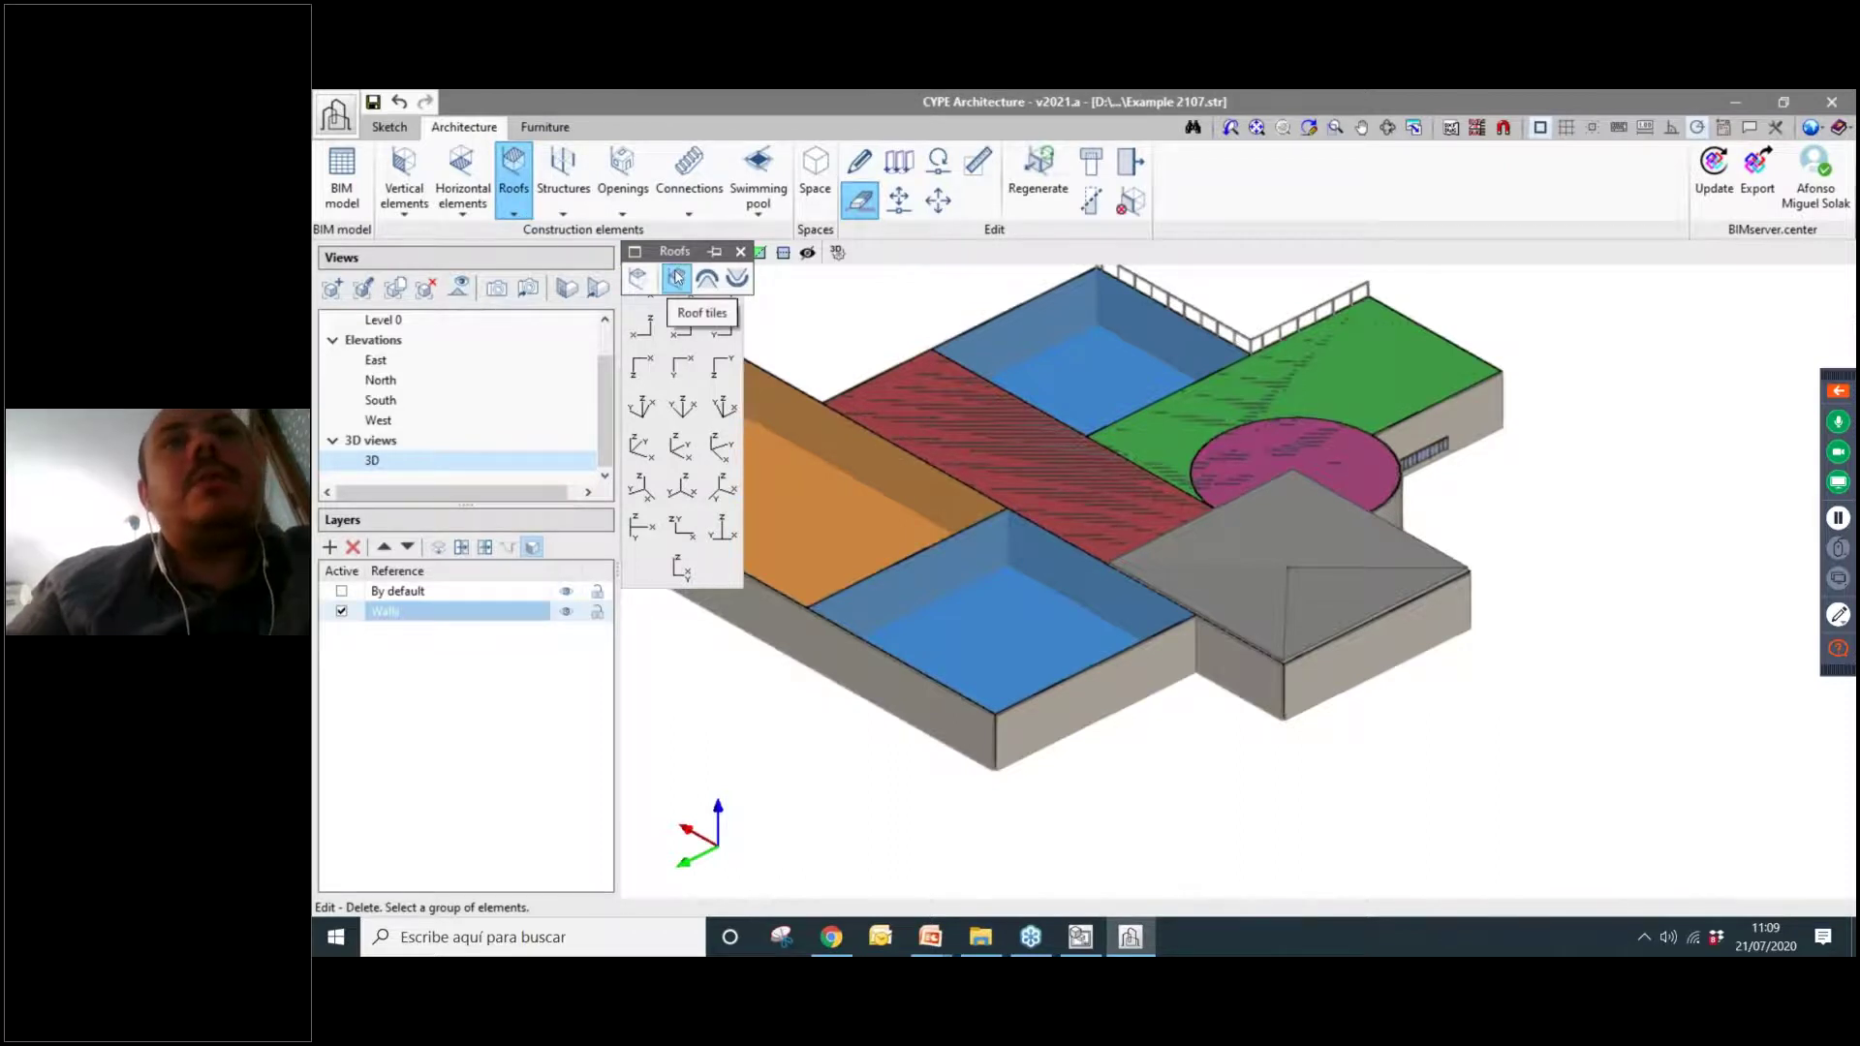
middle_click_drag(785, 491, 892, 419)
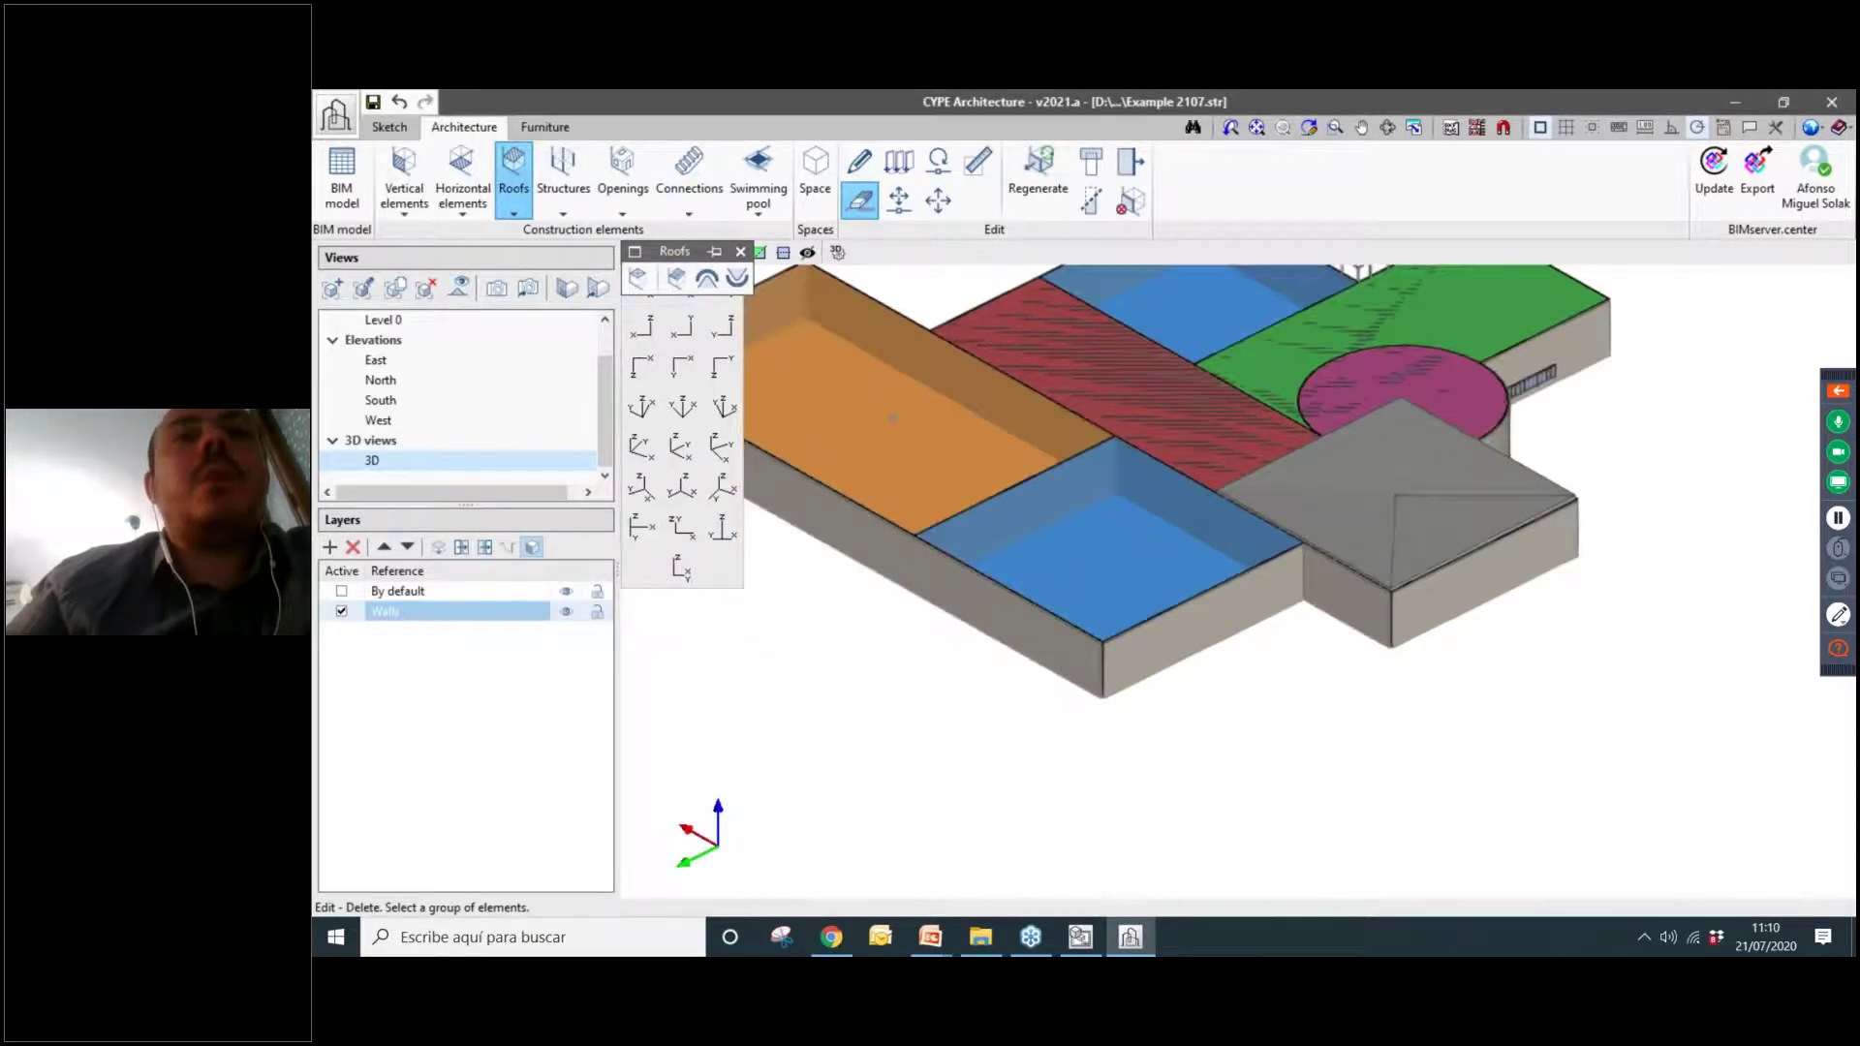
left_click(388, 127)
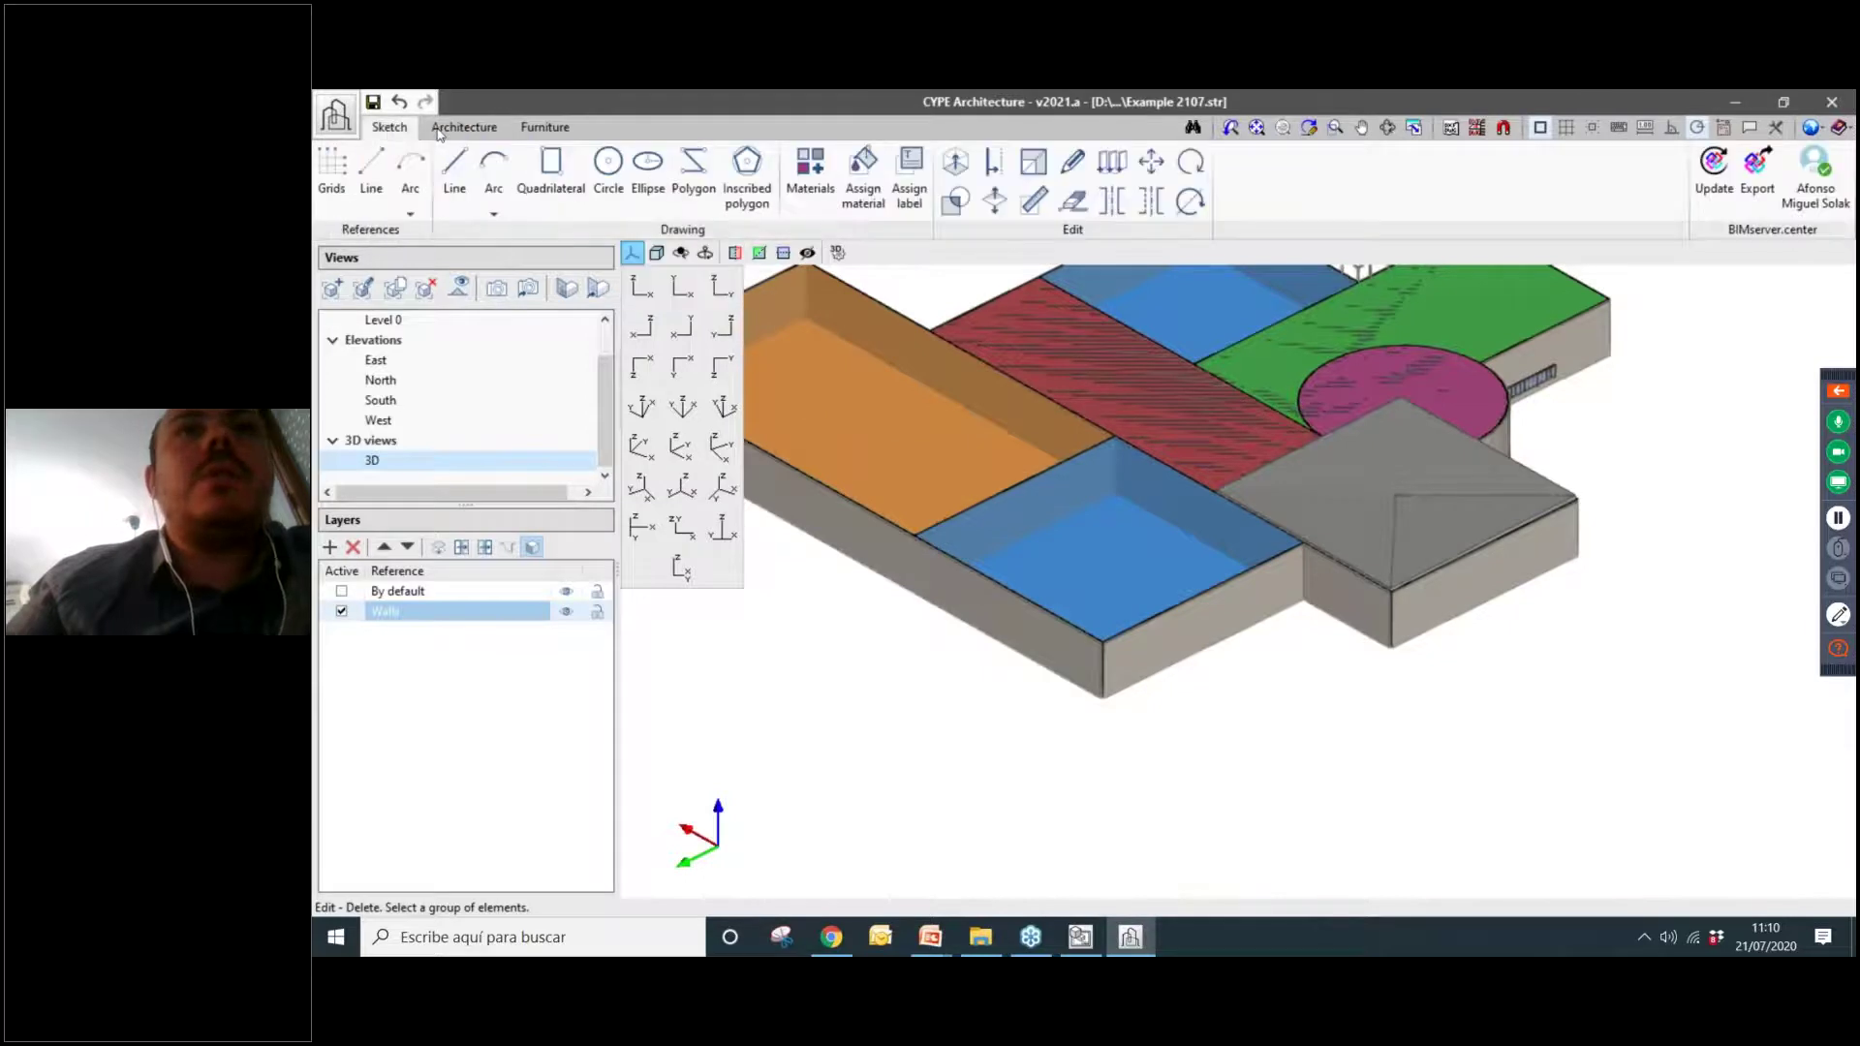
left_click(455, 179)
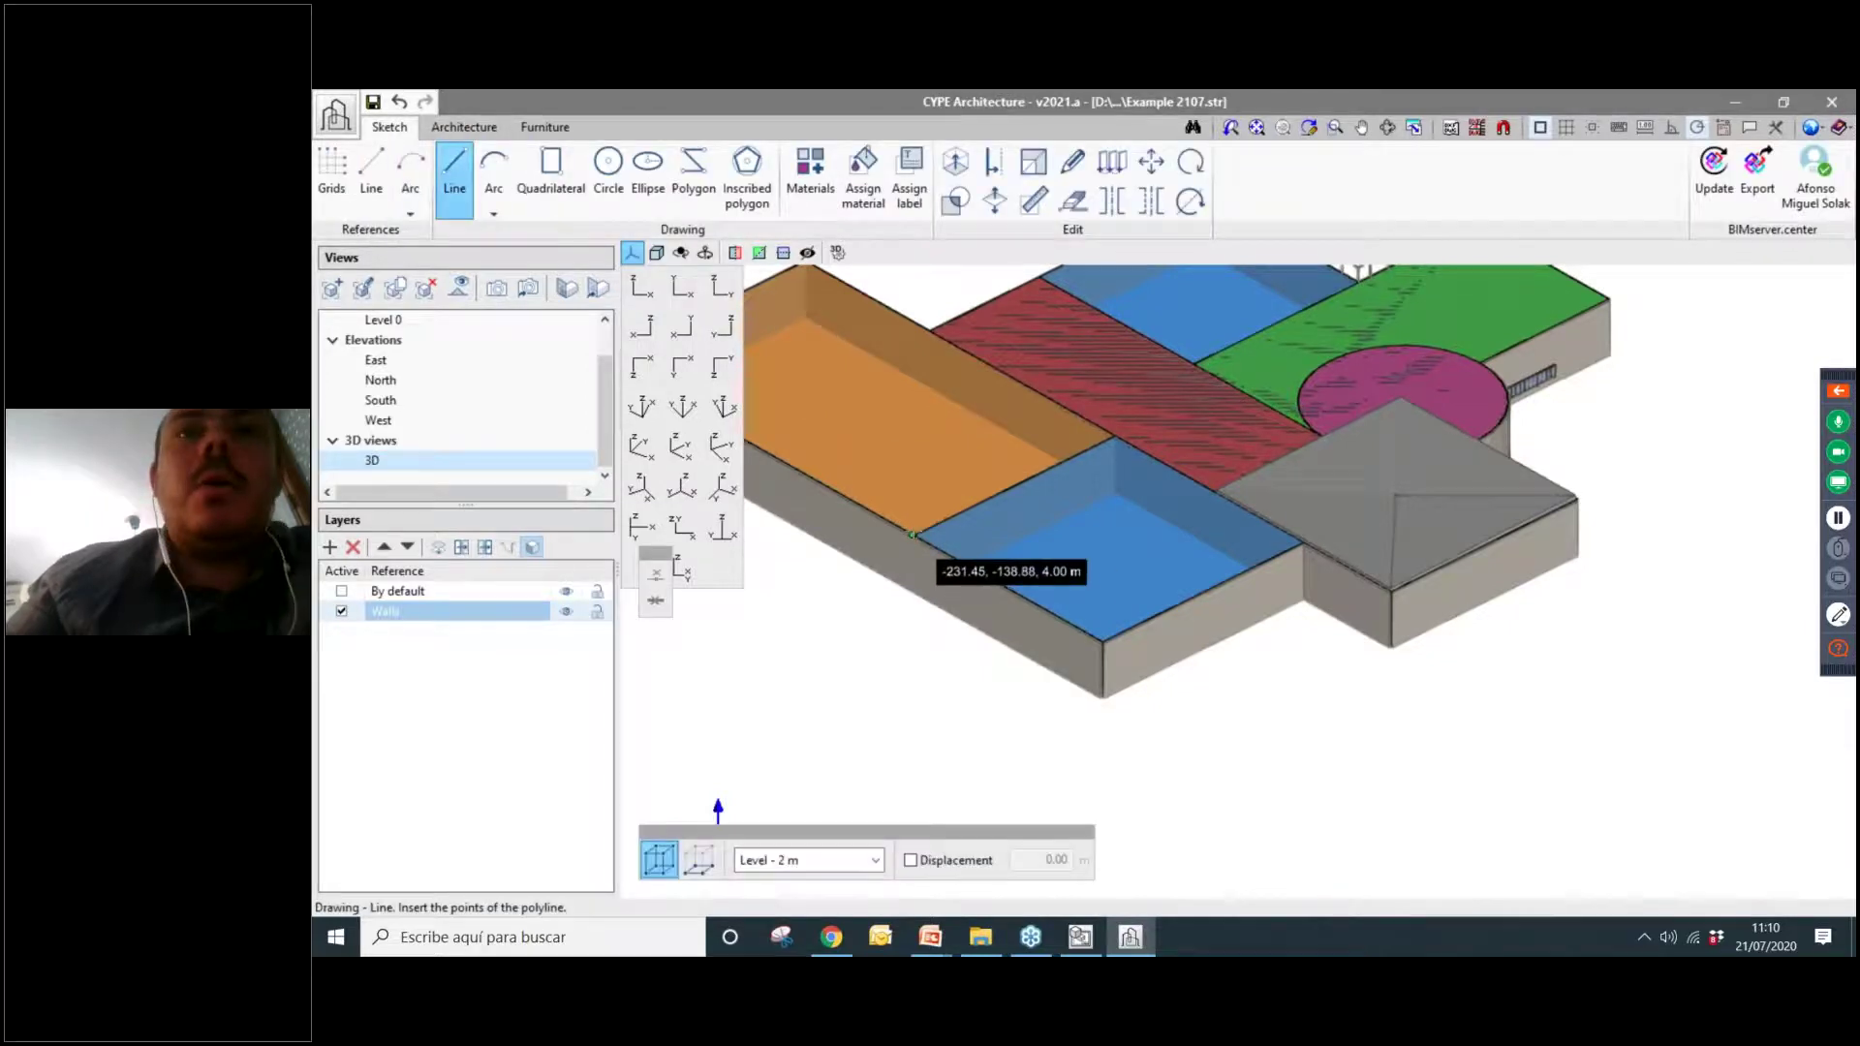
scroll(1102, 700, "down", 2)
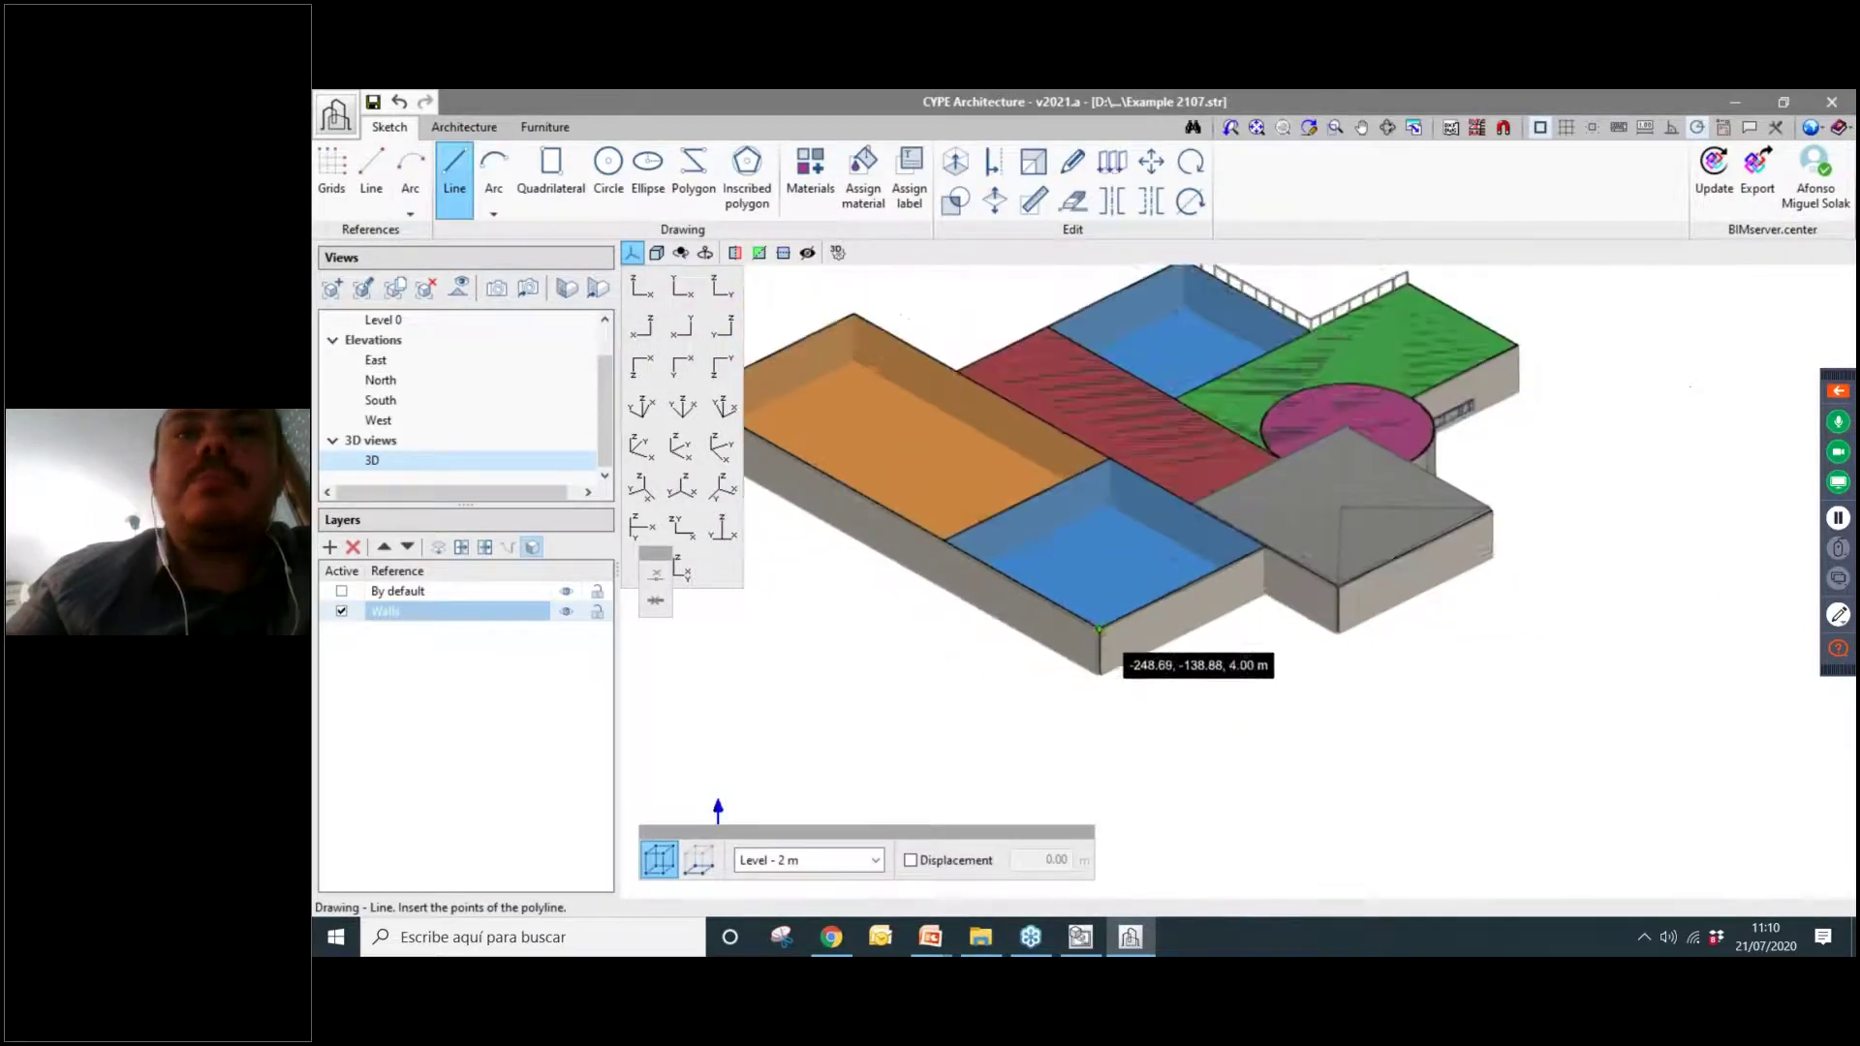
left_click(533, 546)
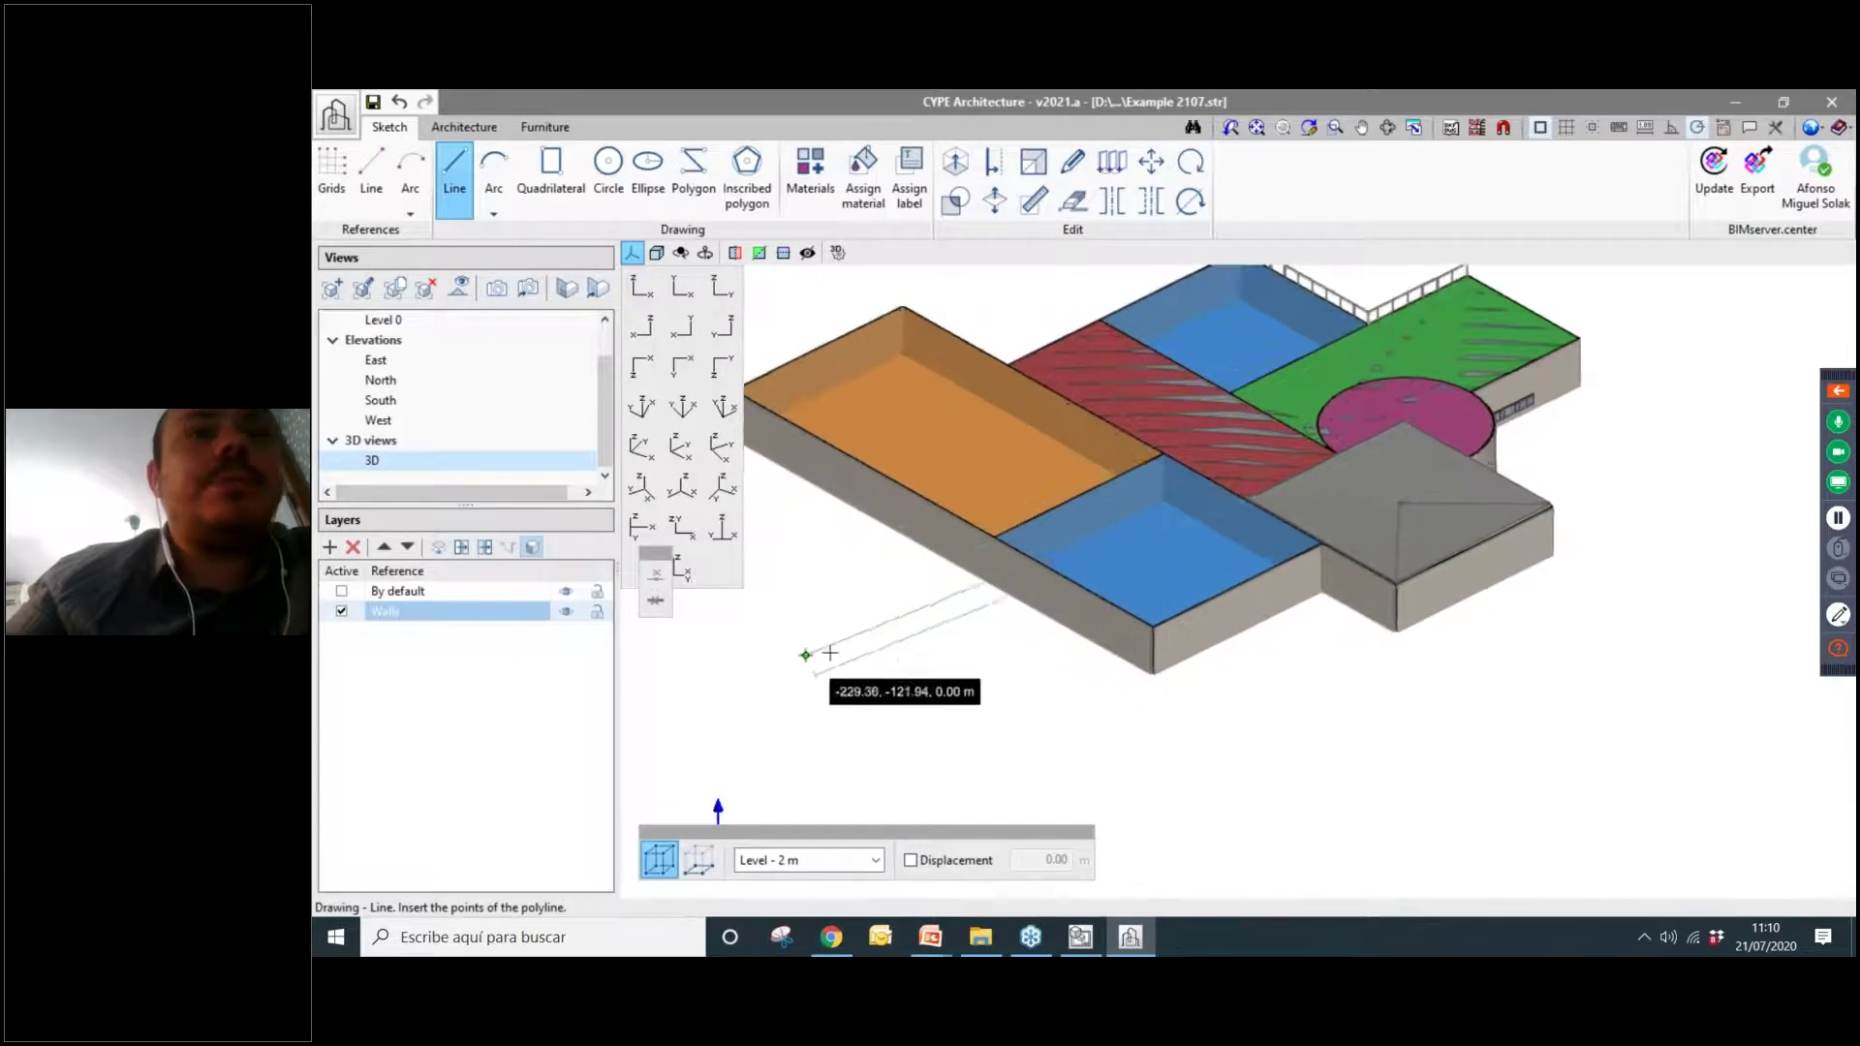
key("Escape")
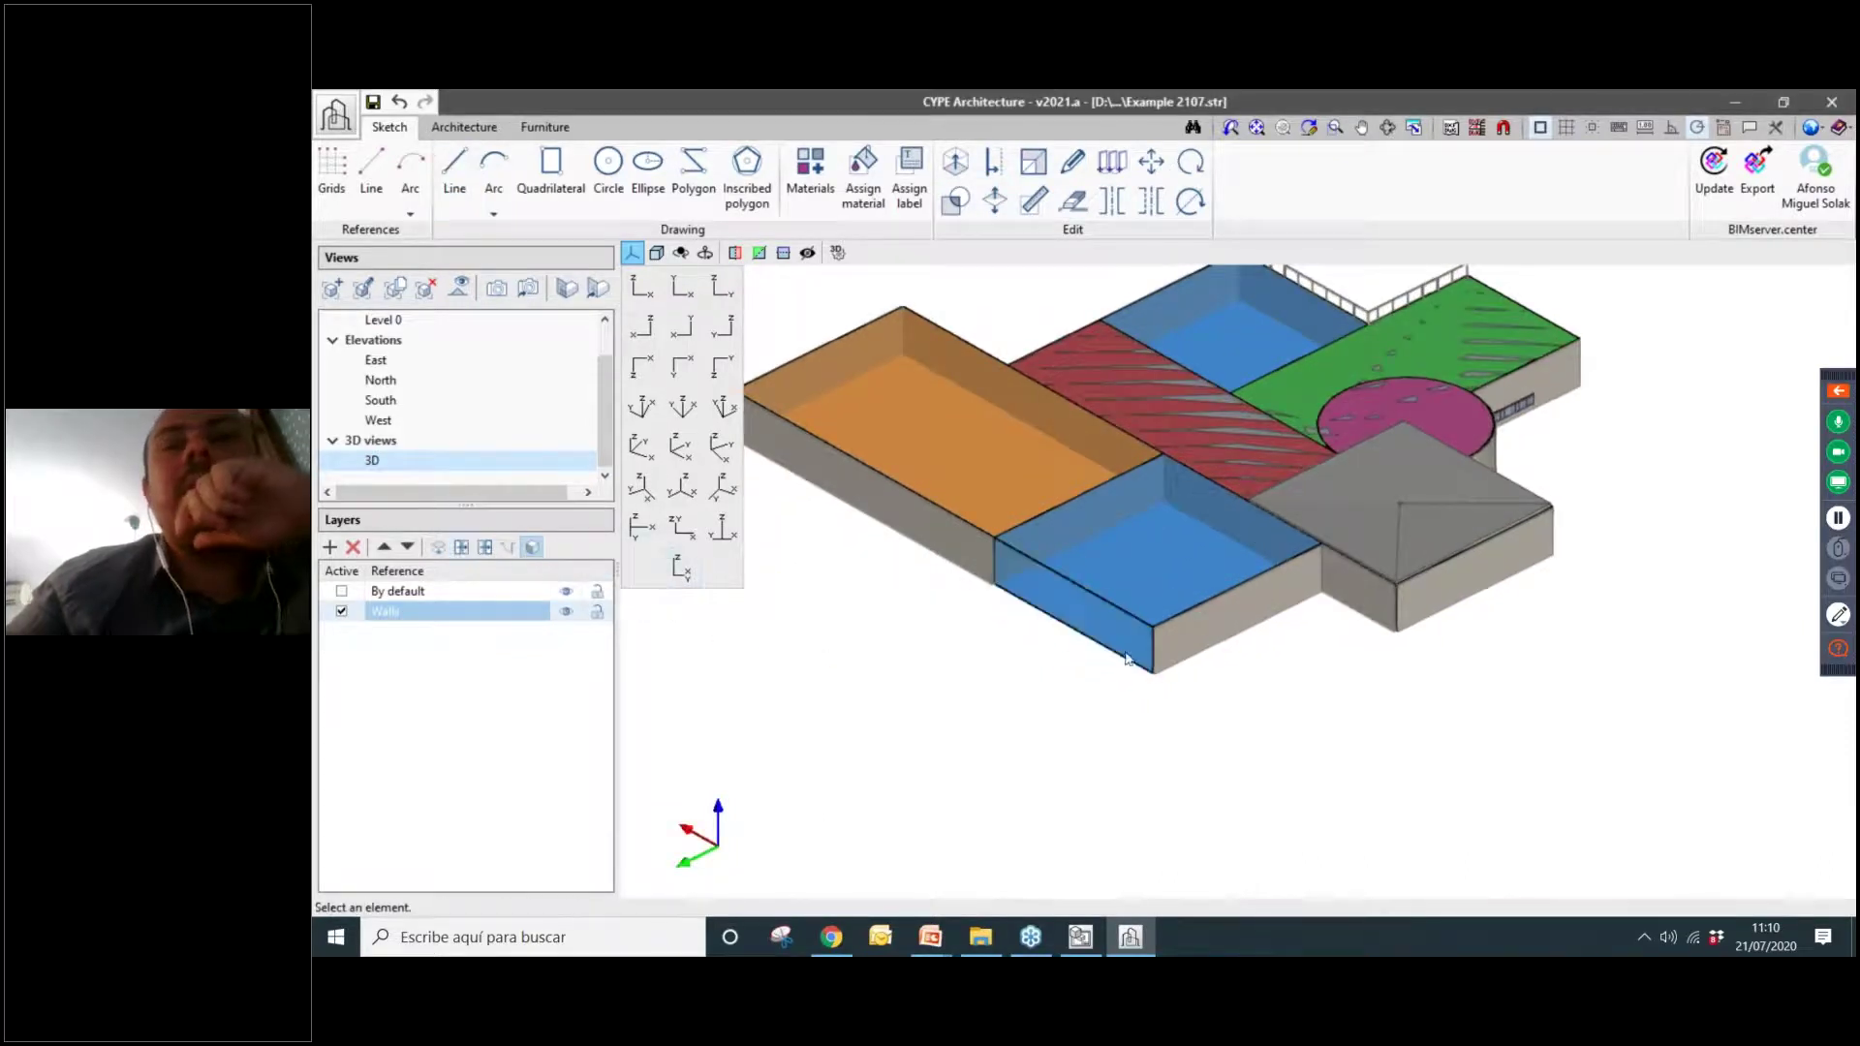
Remove the two outer walls at the corner of the blue space beside the sloped roof from view.
left_click(463, 553)
left_click(1184, 630)
right_click(1183, 630)
middle_click_drag(1223, 661, 1218, 624)
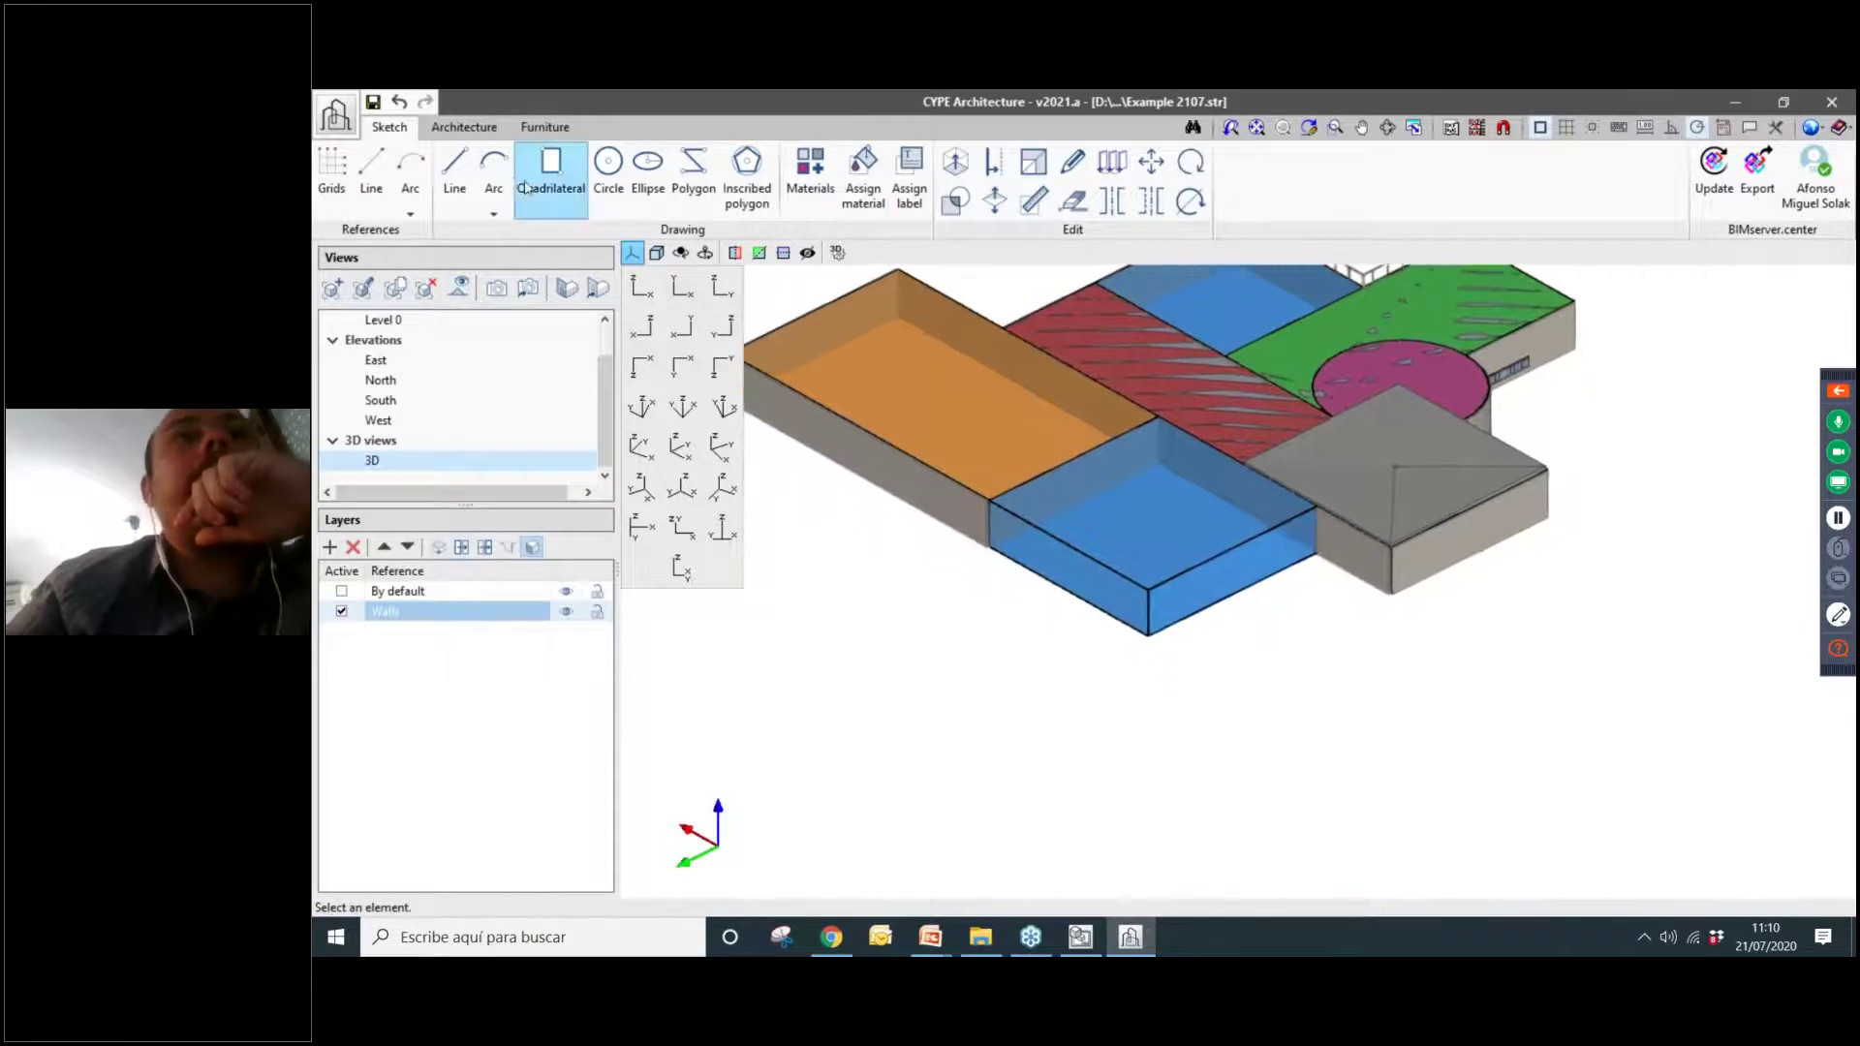
Sketch a vertical right triangle at the blue space's outer corner, about 13.7 m long at the base and 4 m high.
left_click(455, 175)
left_click(1149, 636)
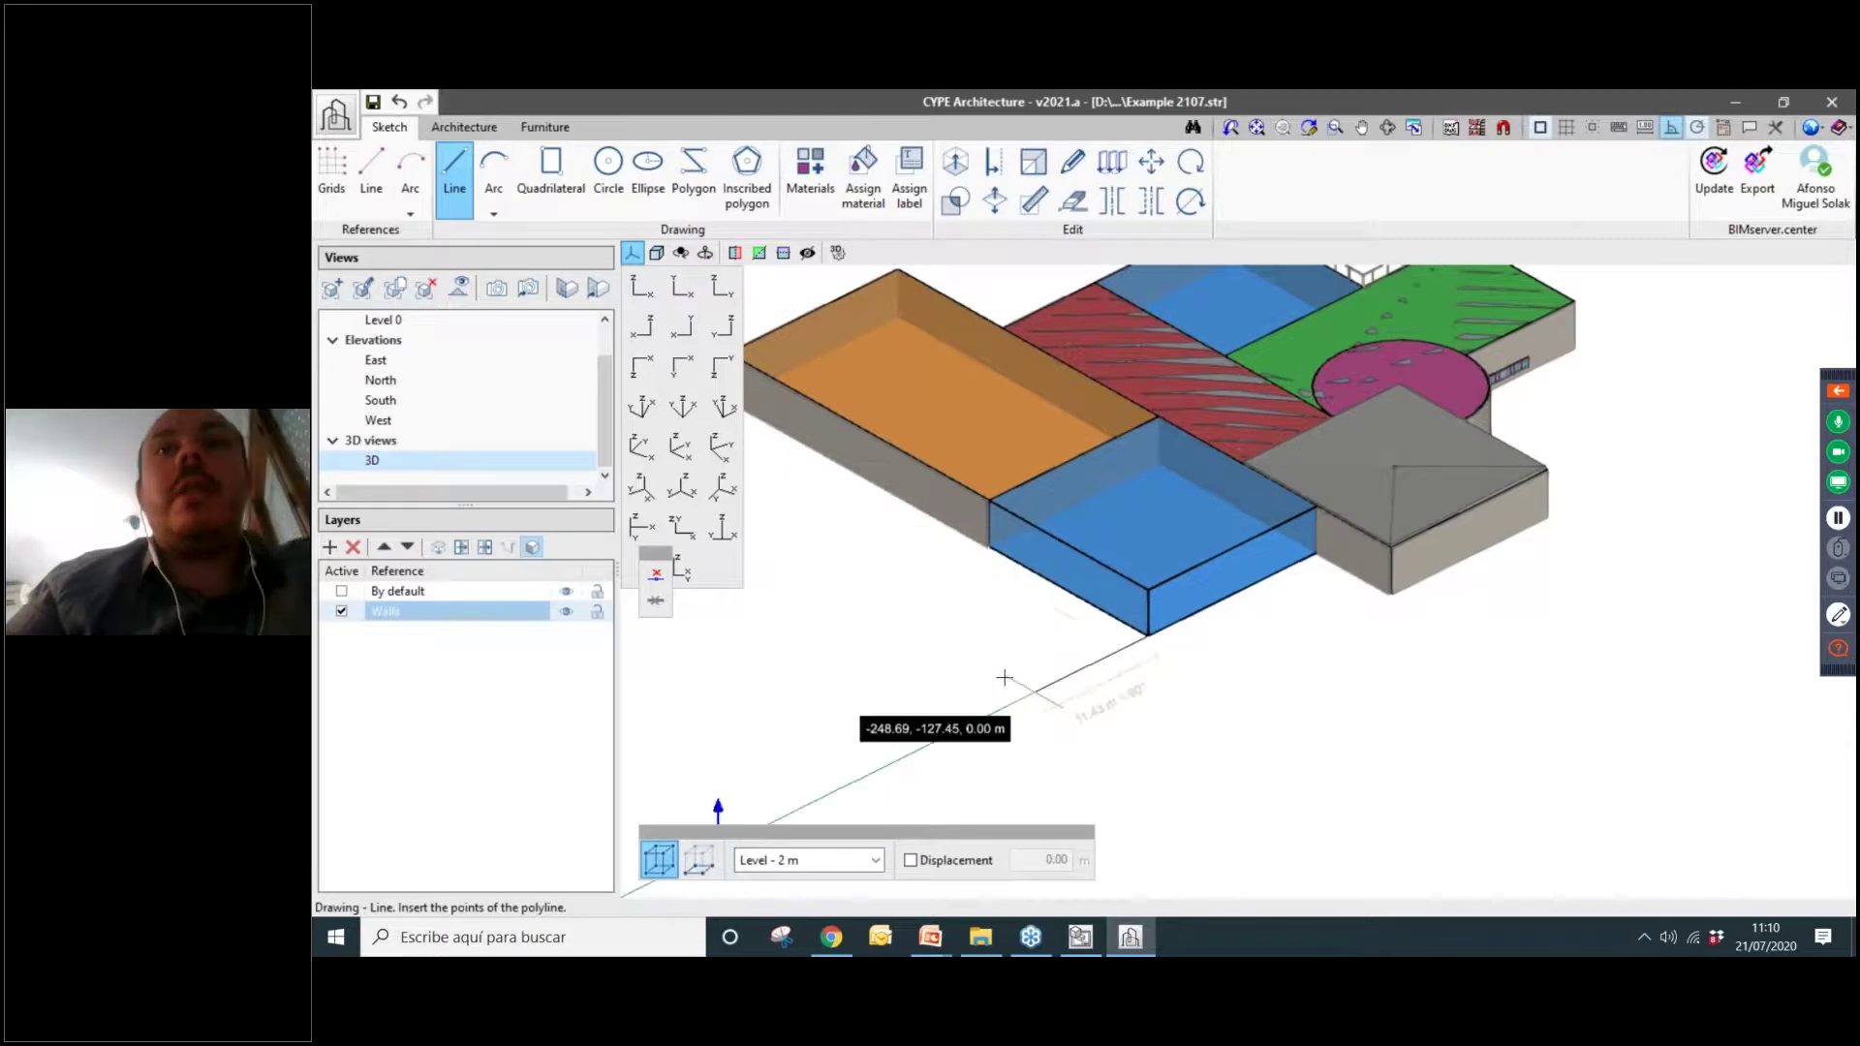
scroll(1149, 631, "up", 2)
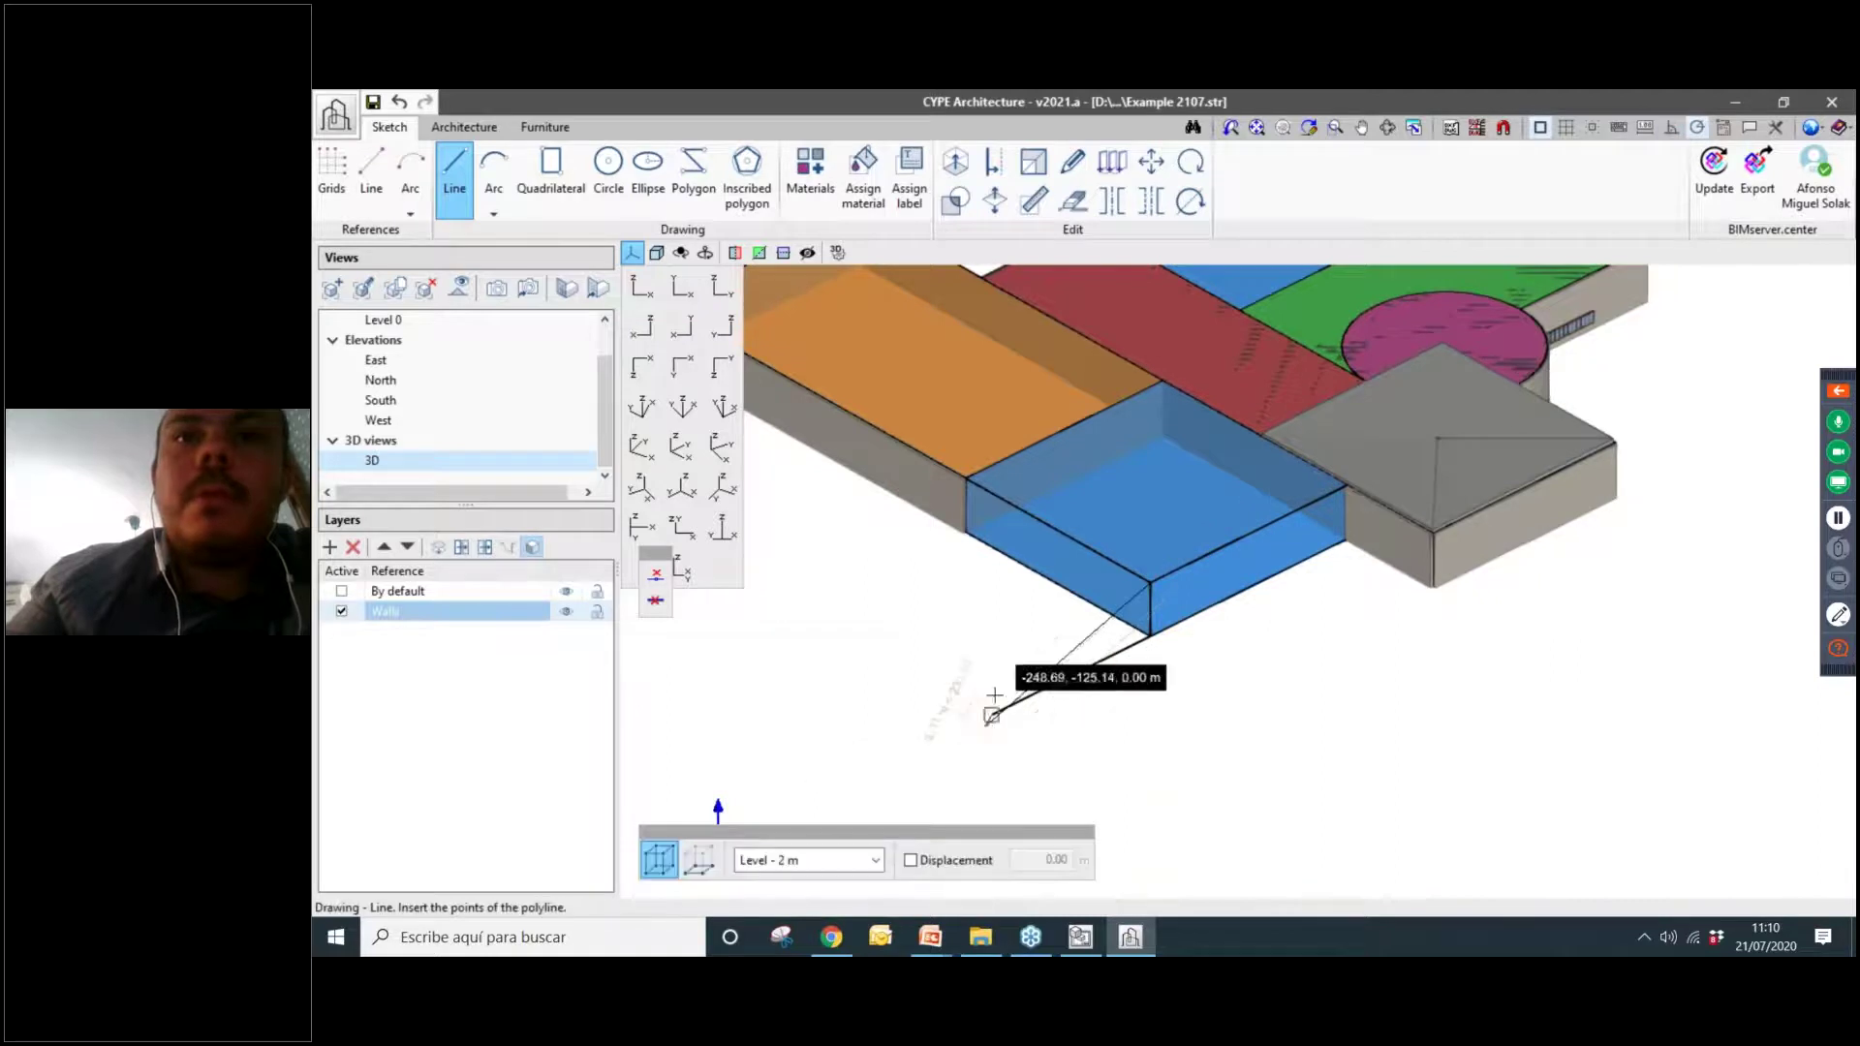
key("ctrl+z")
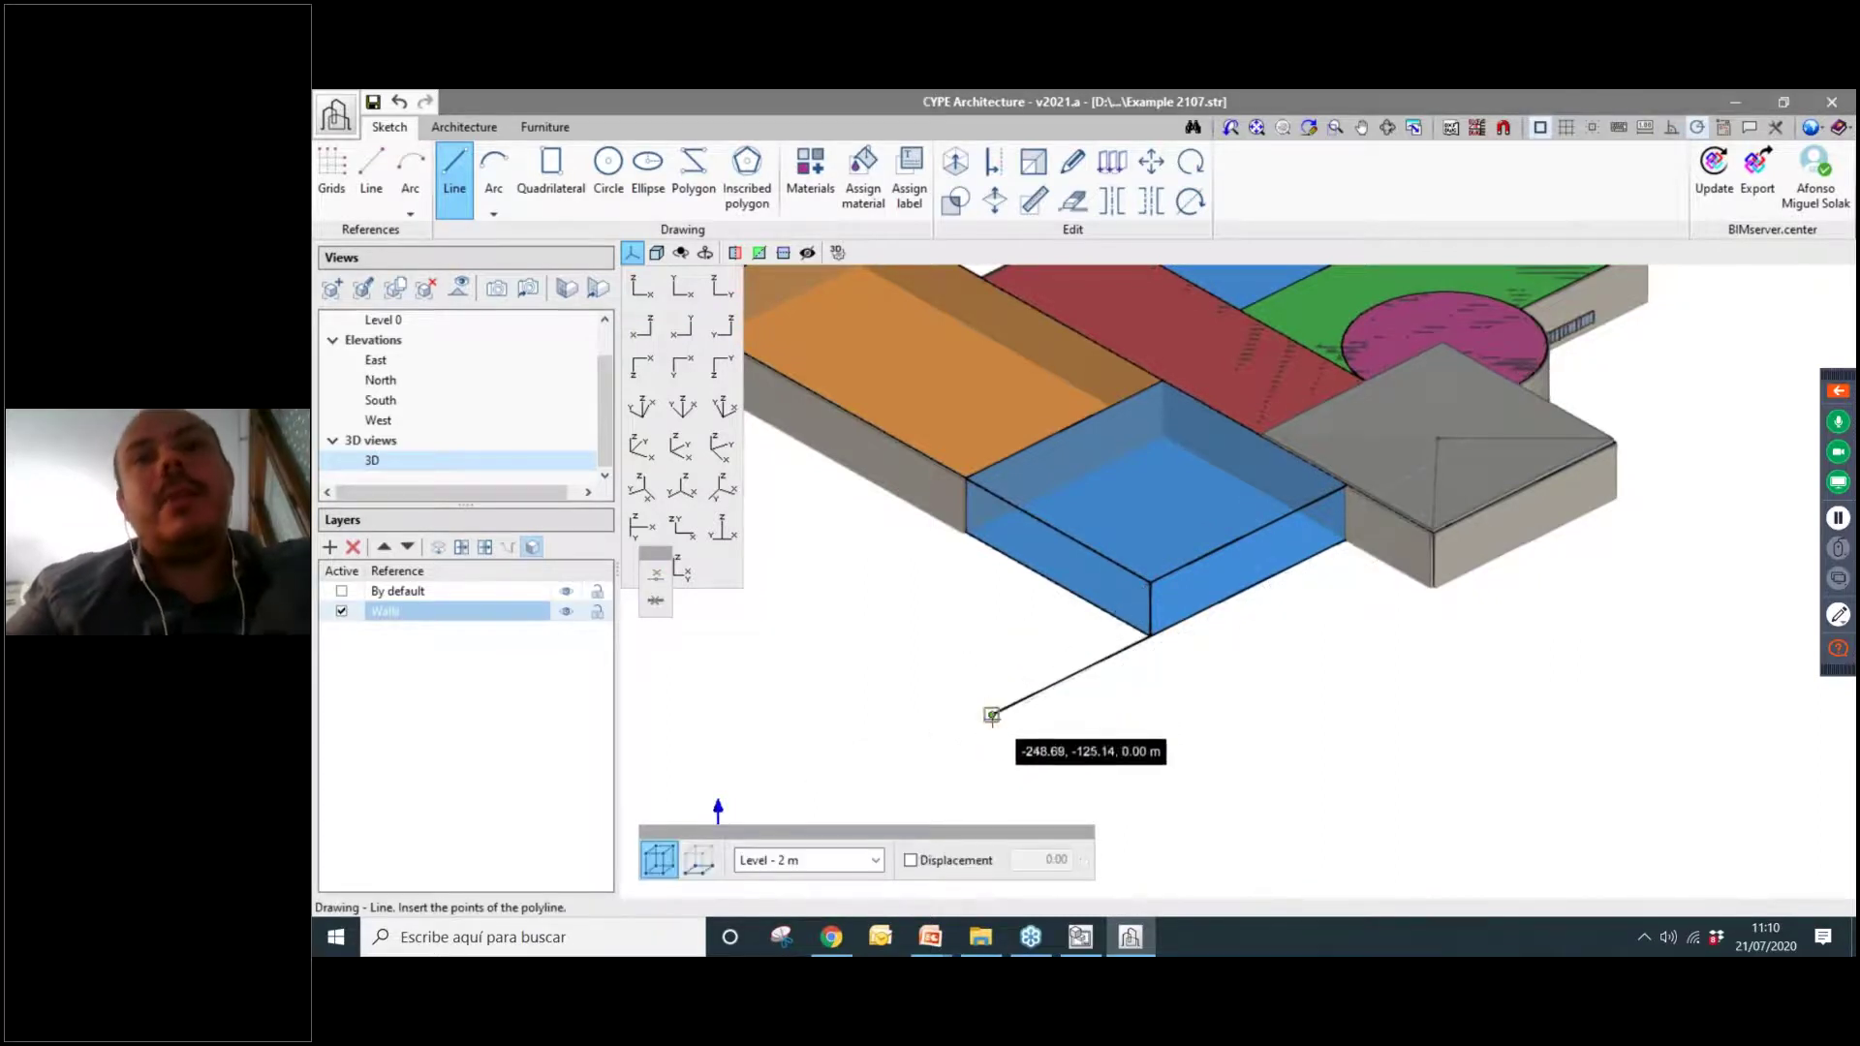
left_click(993, 715)
left_click(1122, 595)
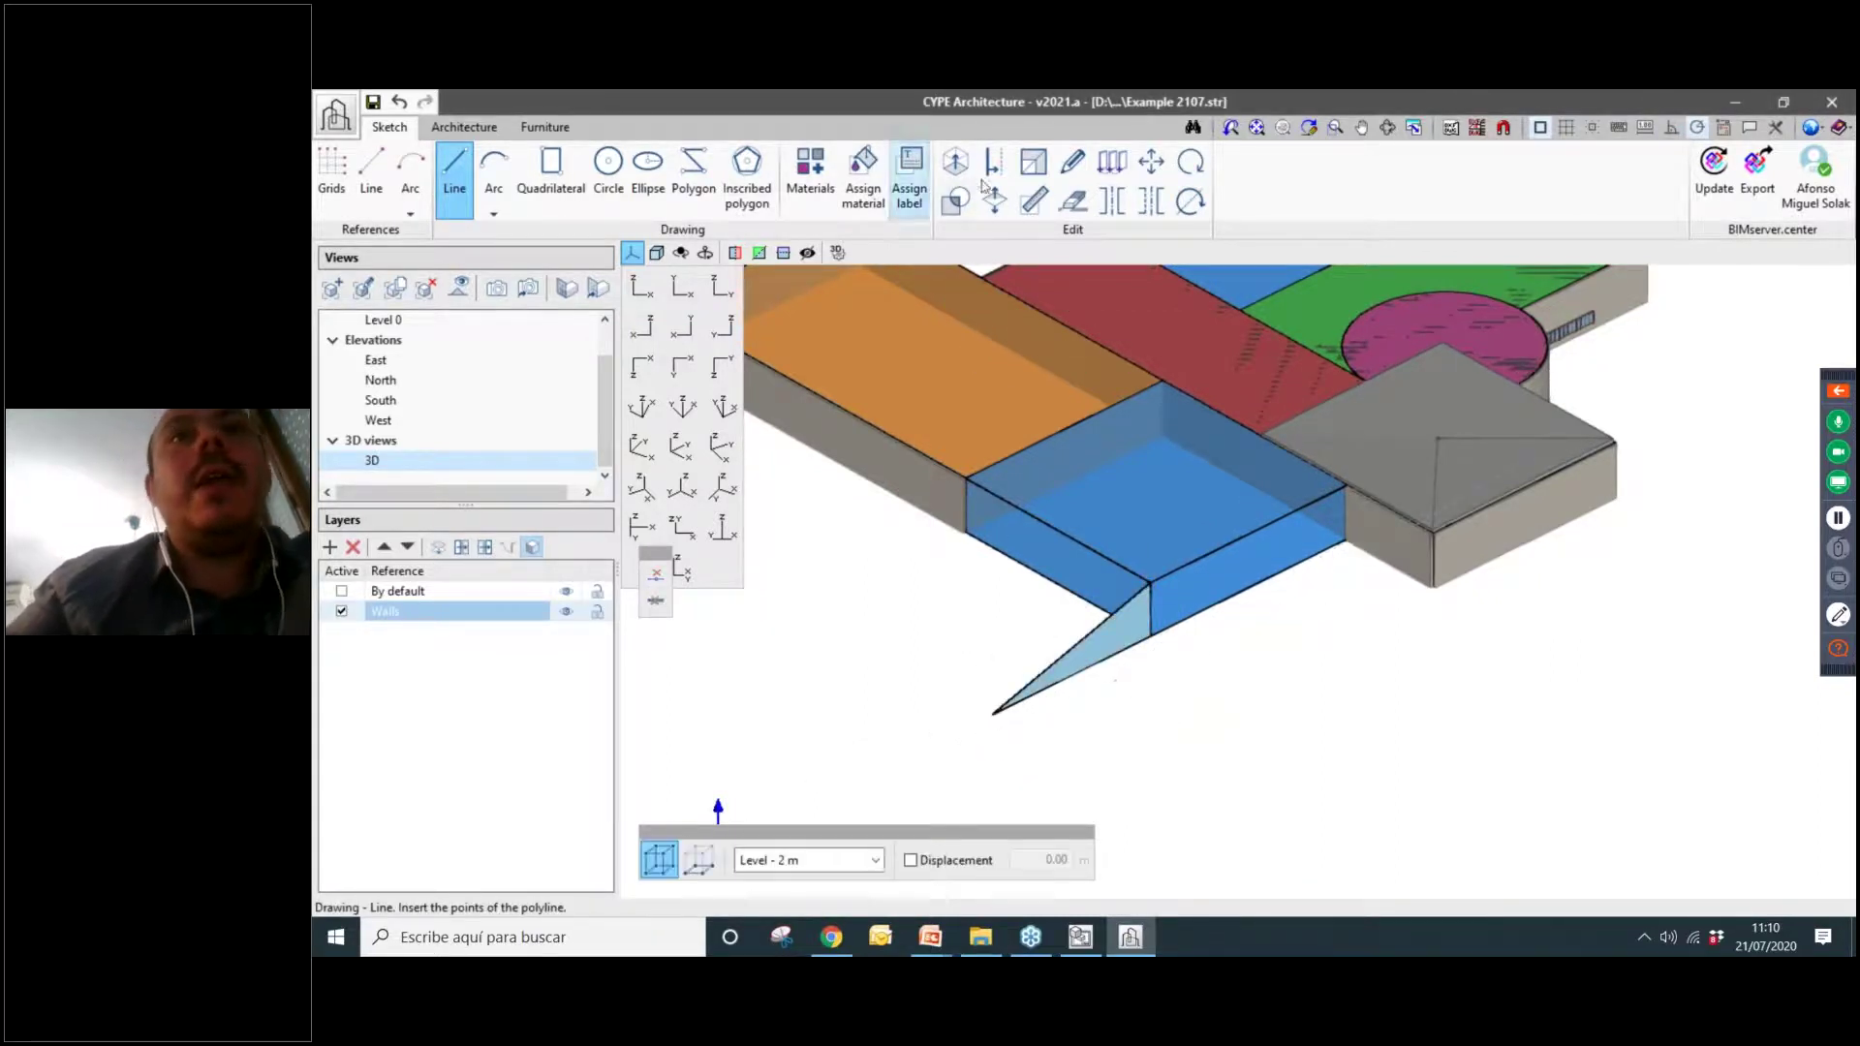
Extrude the vertical triangle along the blue space's side up to its far upper corner, forming a sloped wedge.
left_click(958, 163)
left_click(1128, 607)
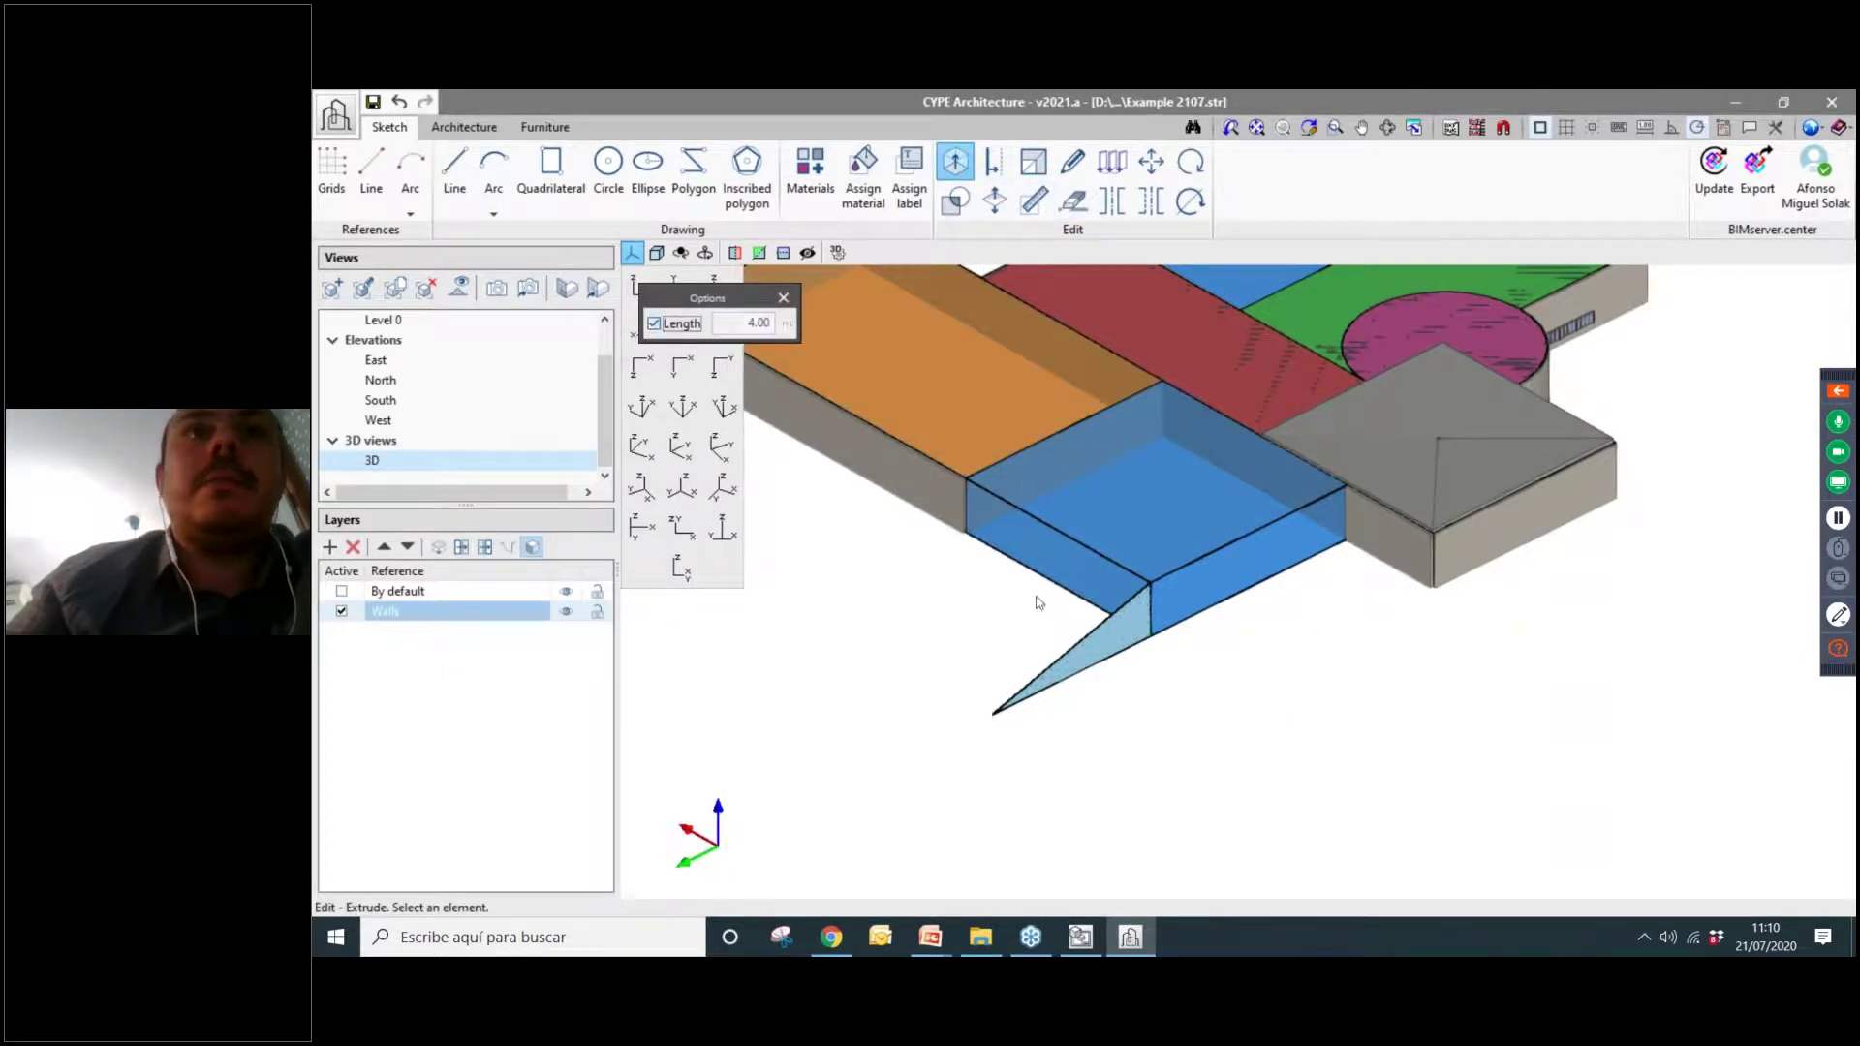
left_click(1117, 635)
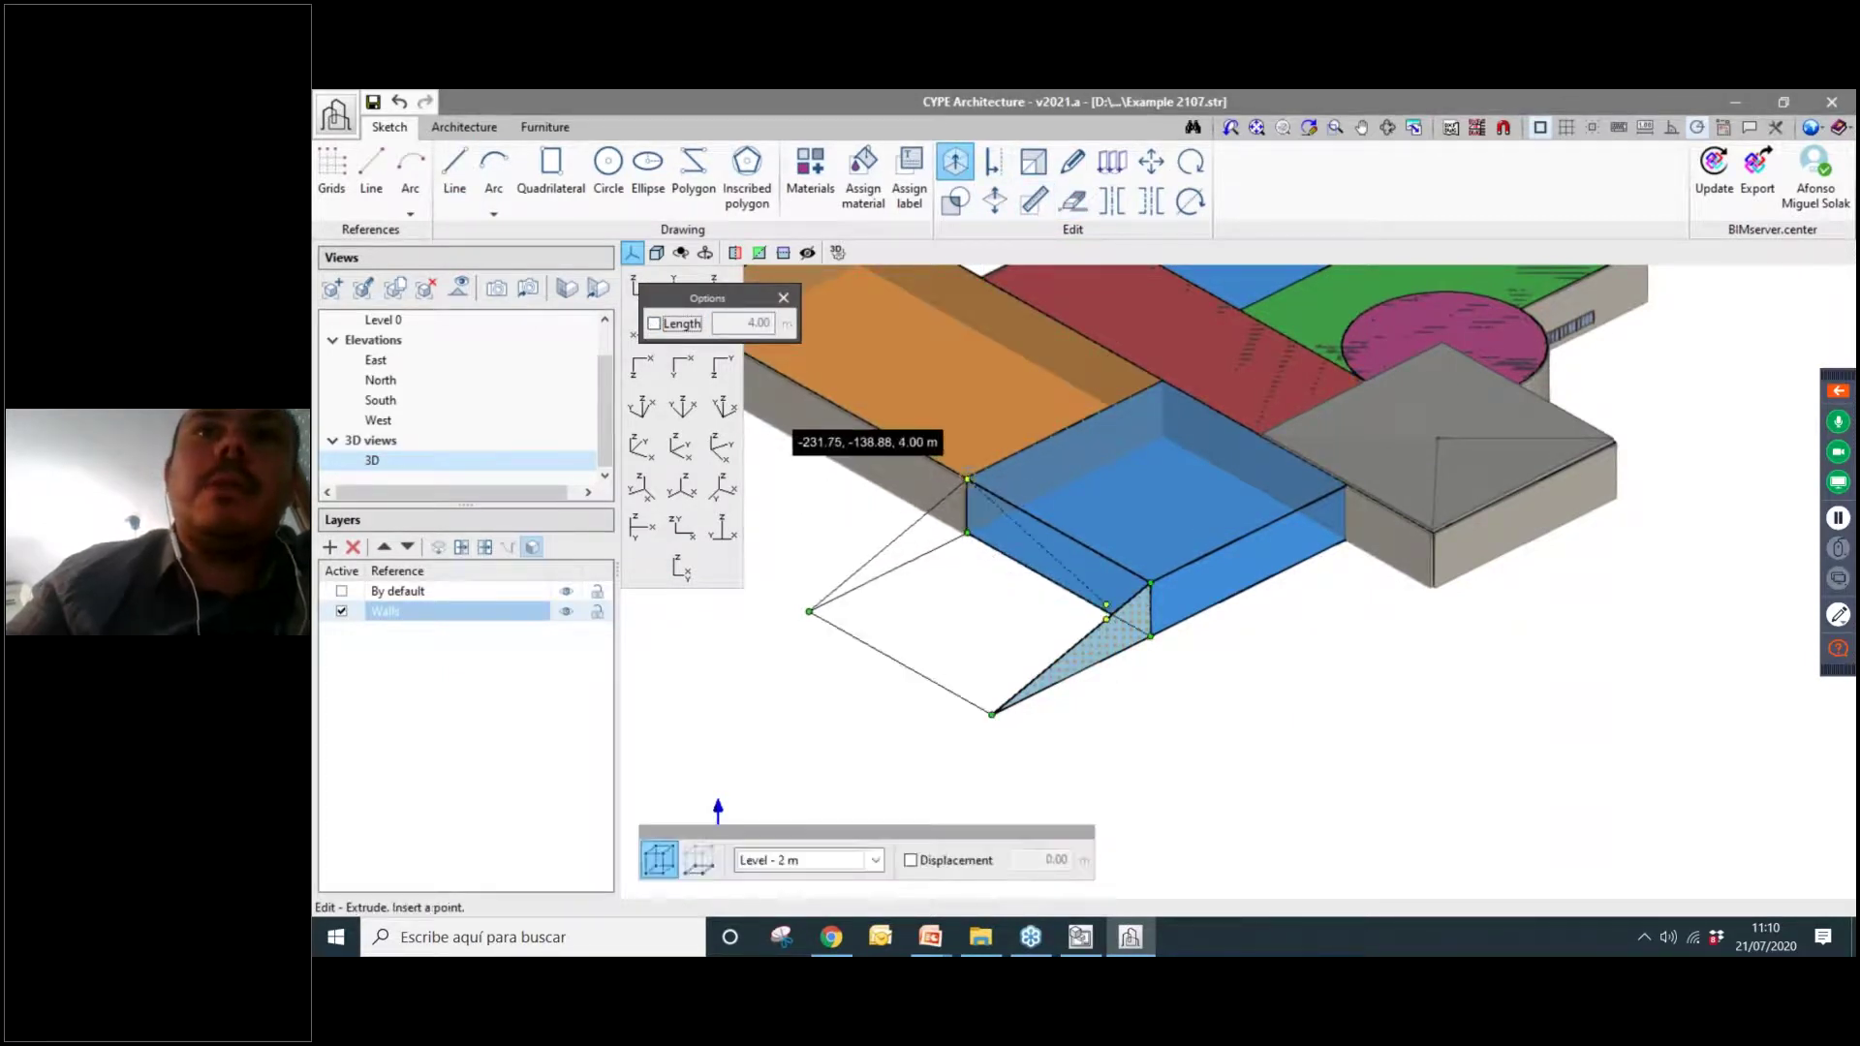
scroll(966, 478, "up", 5)
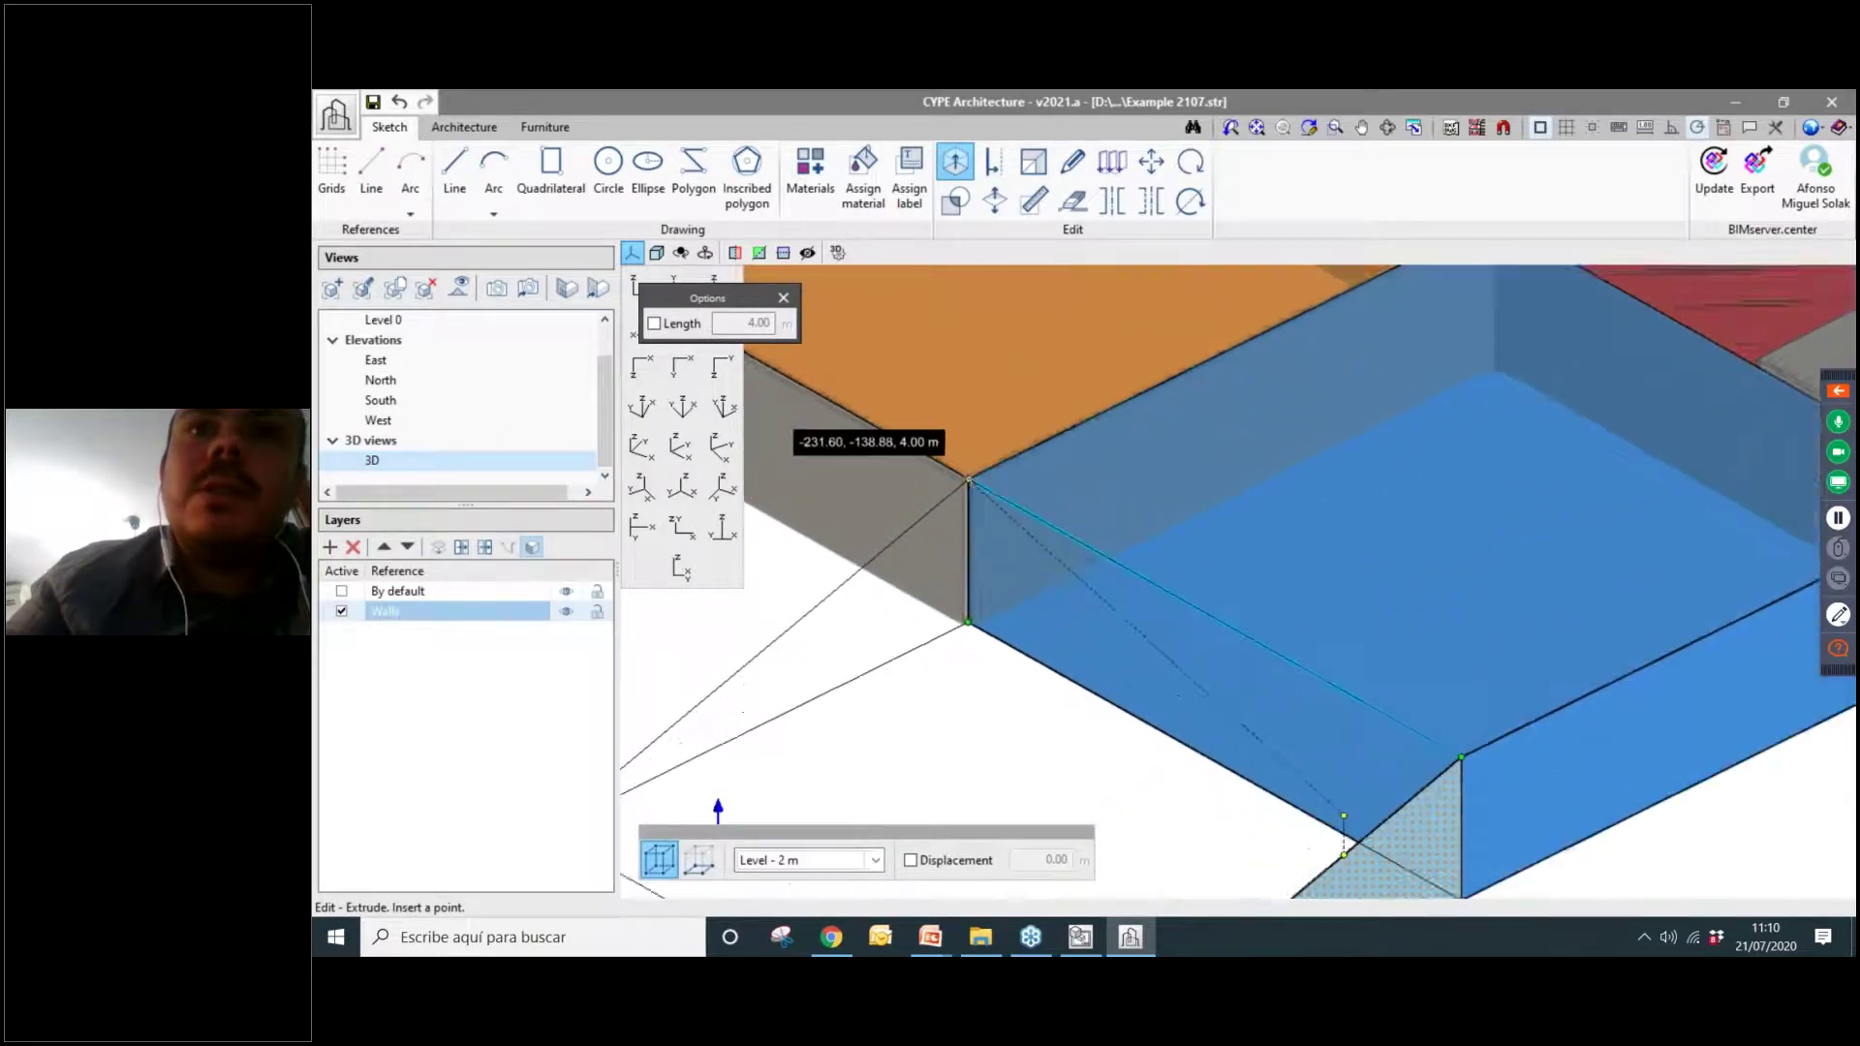
left_click(957, 474)
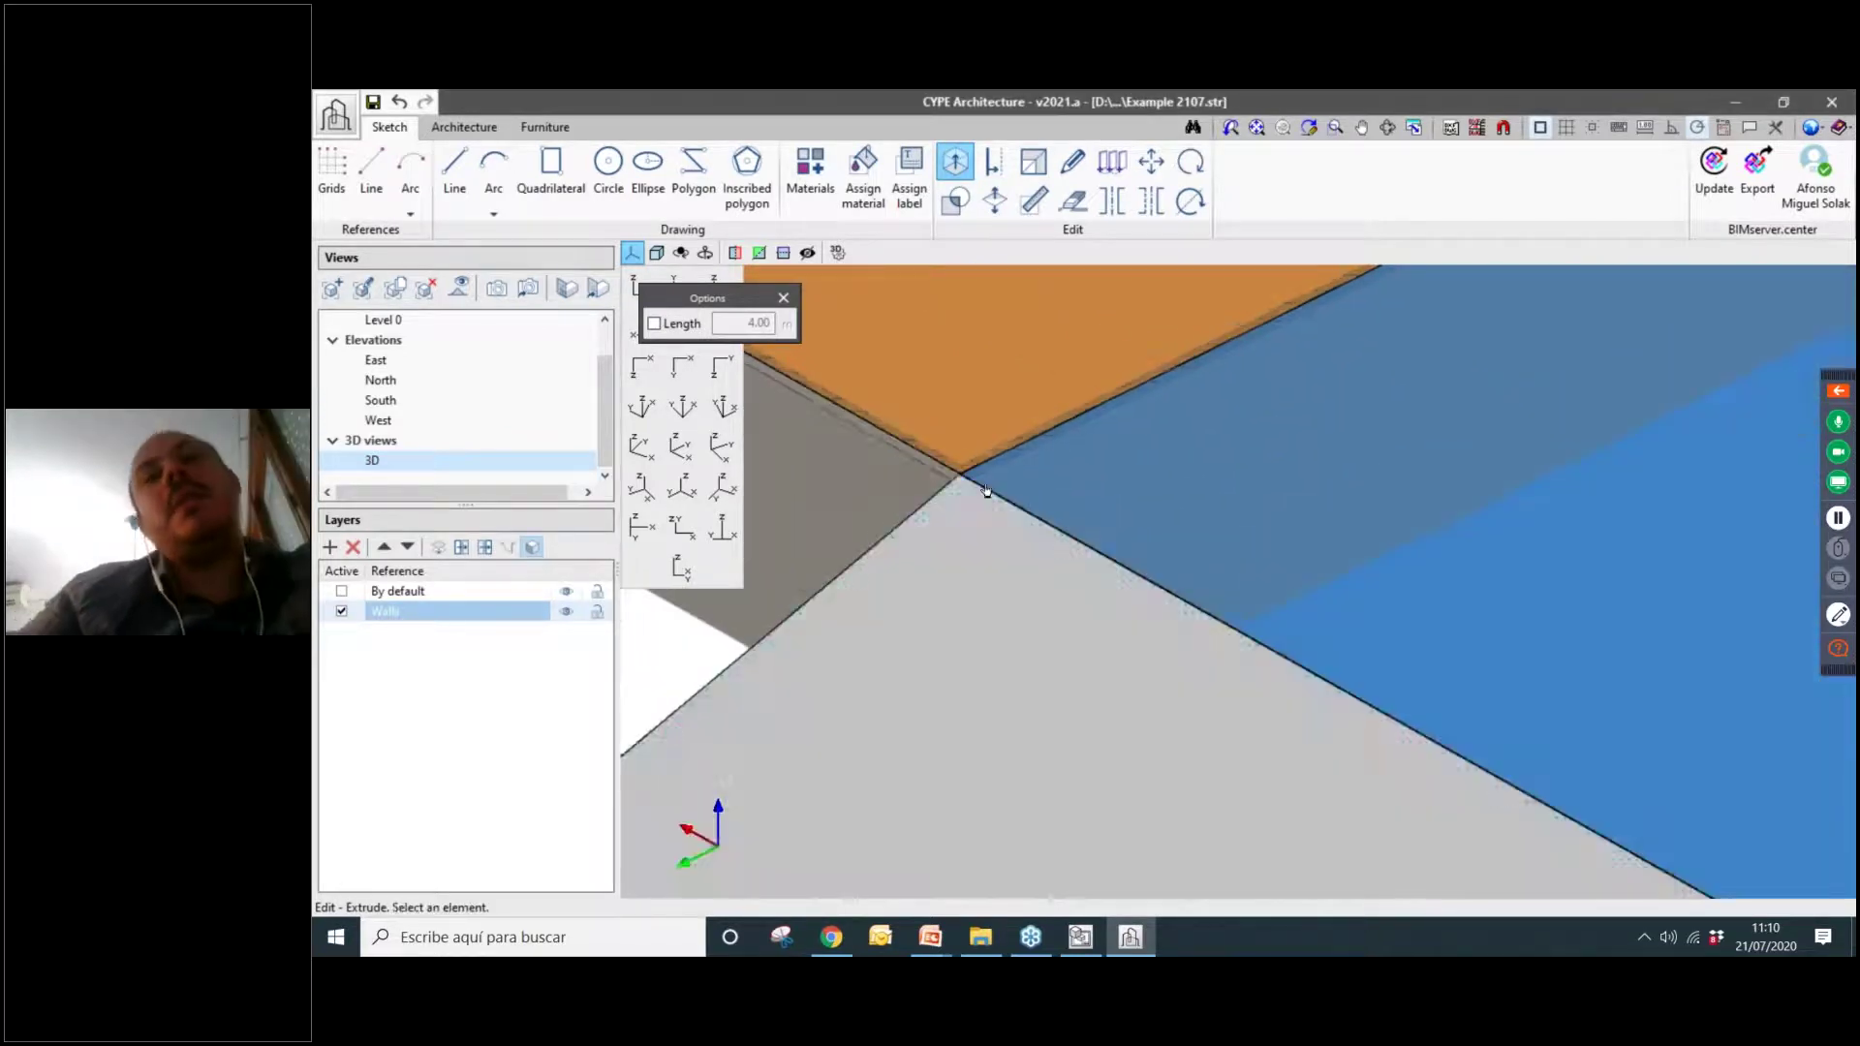
scroll(1072, 552, "down", 5)
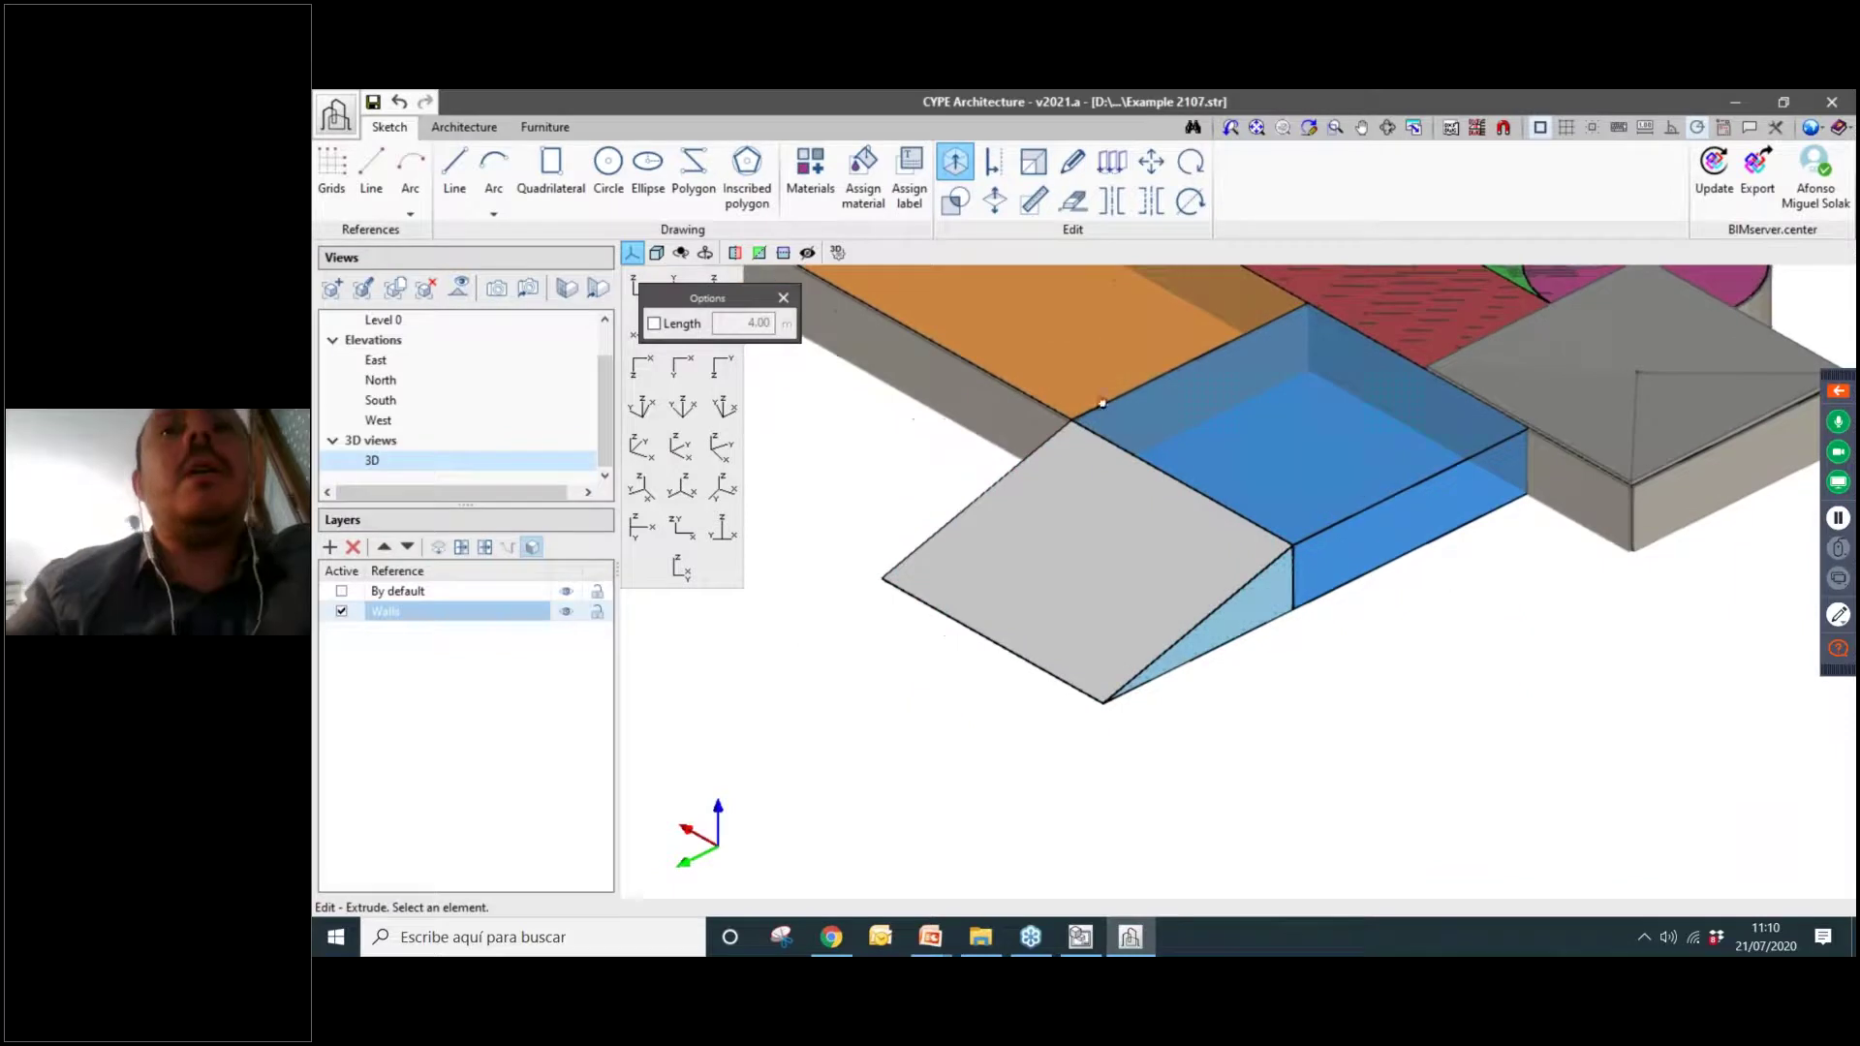
Cover the wedge's sloped face with roof tiles by outlining its four corners.
left_click(480, 131)
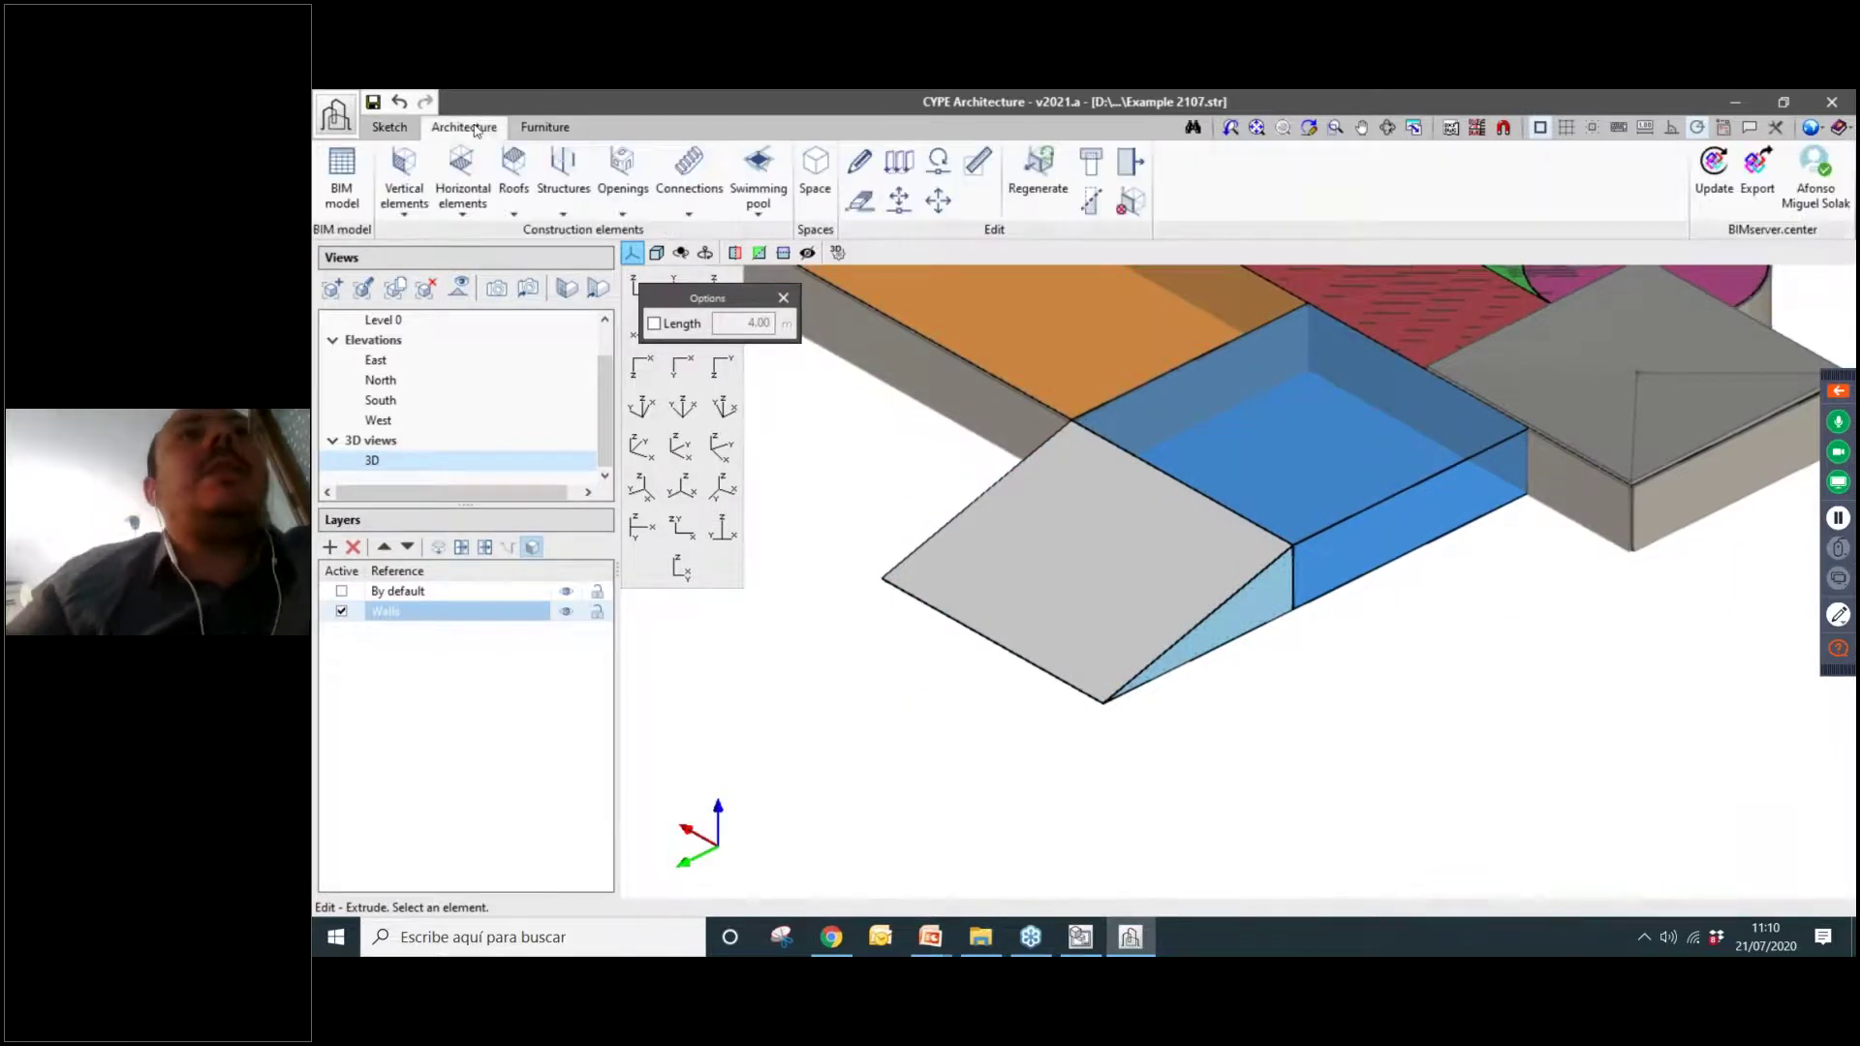
left_click(514, 212)
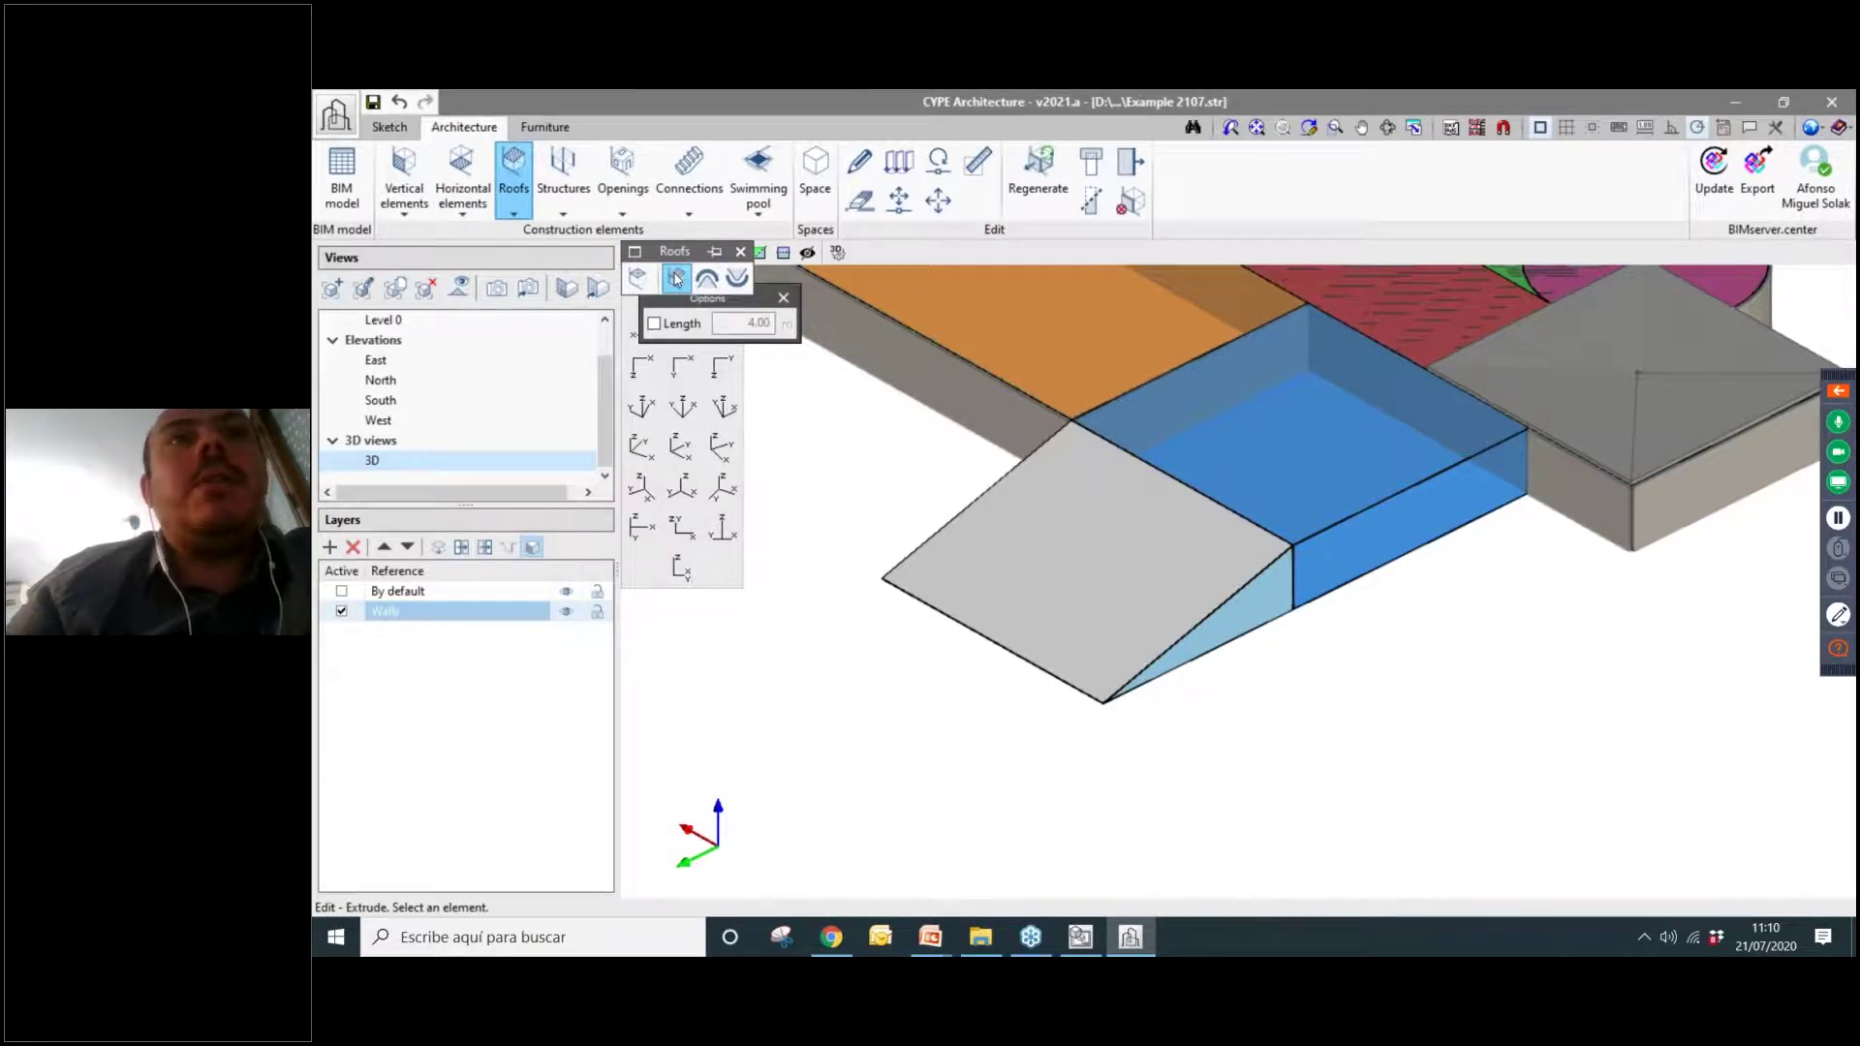
left_click(676, 279)
left_click(879, 577)
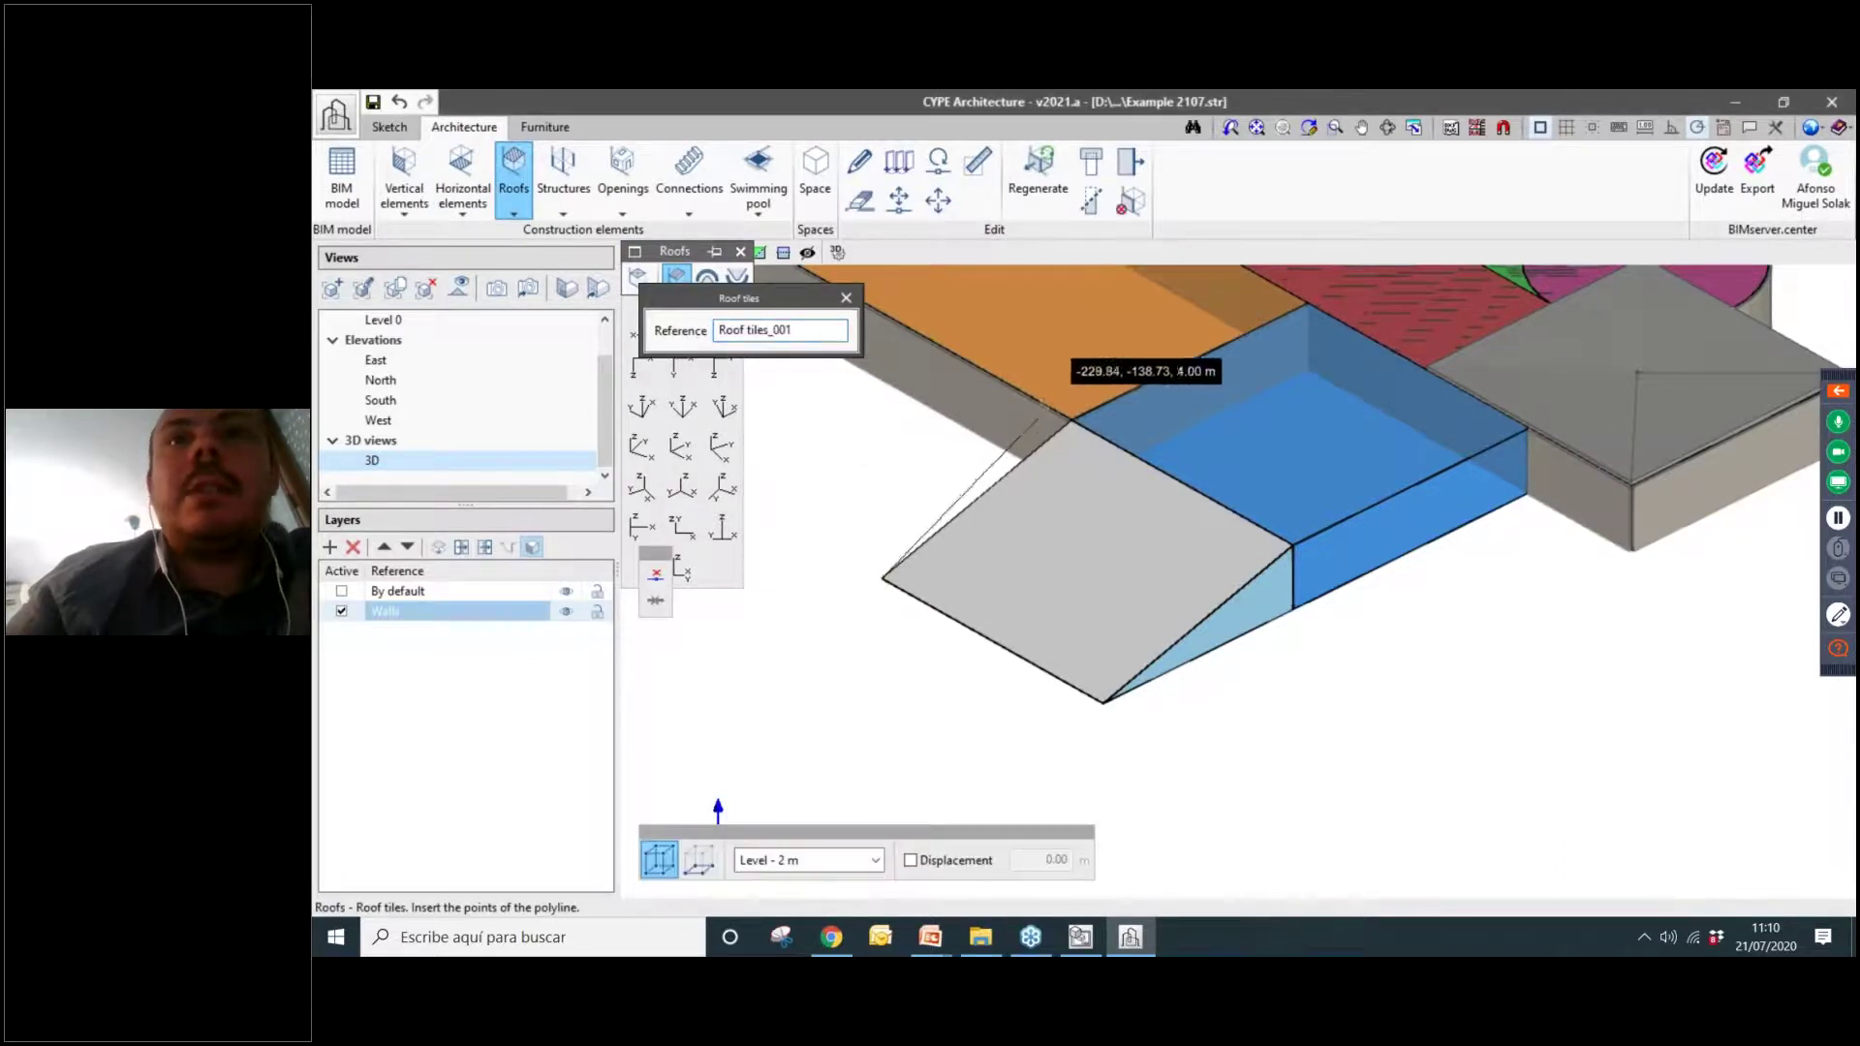
left_click(1070, 420)
left_click(1292, 547)
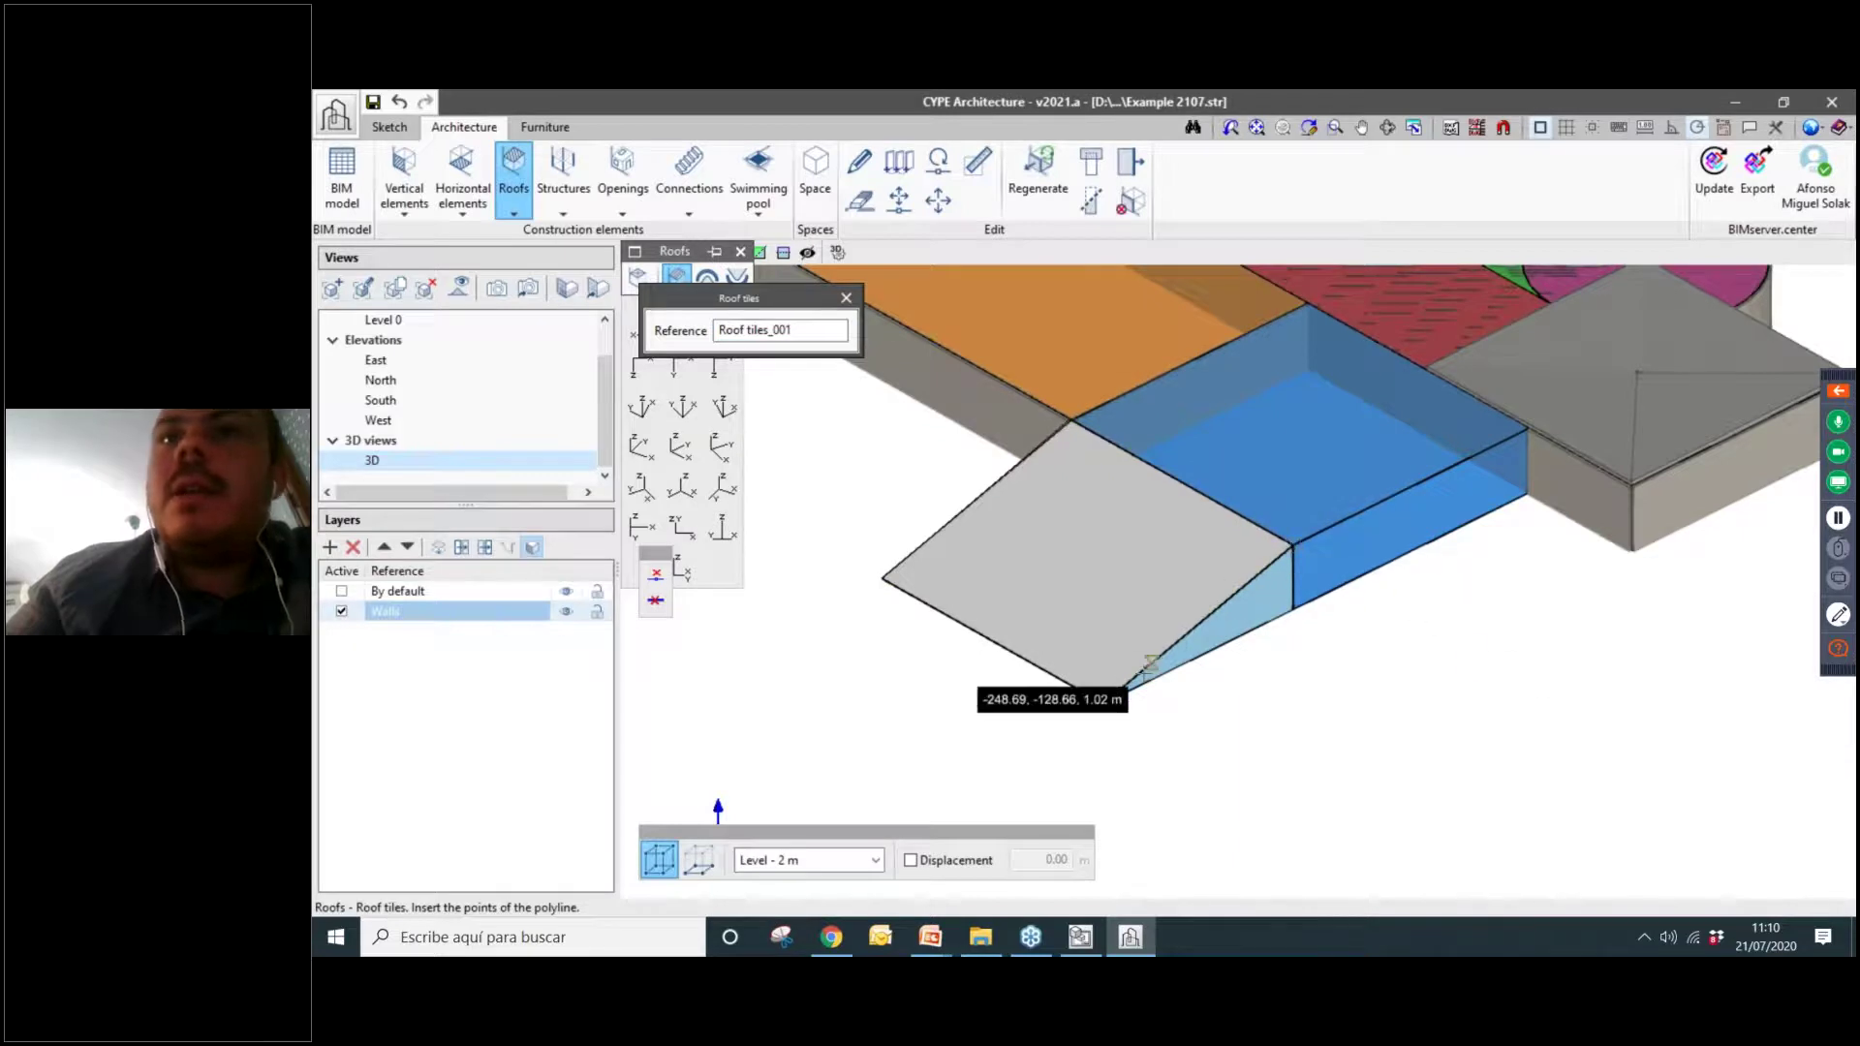
left_click(1105, 705)
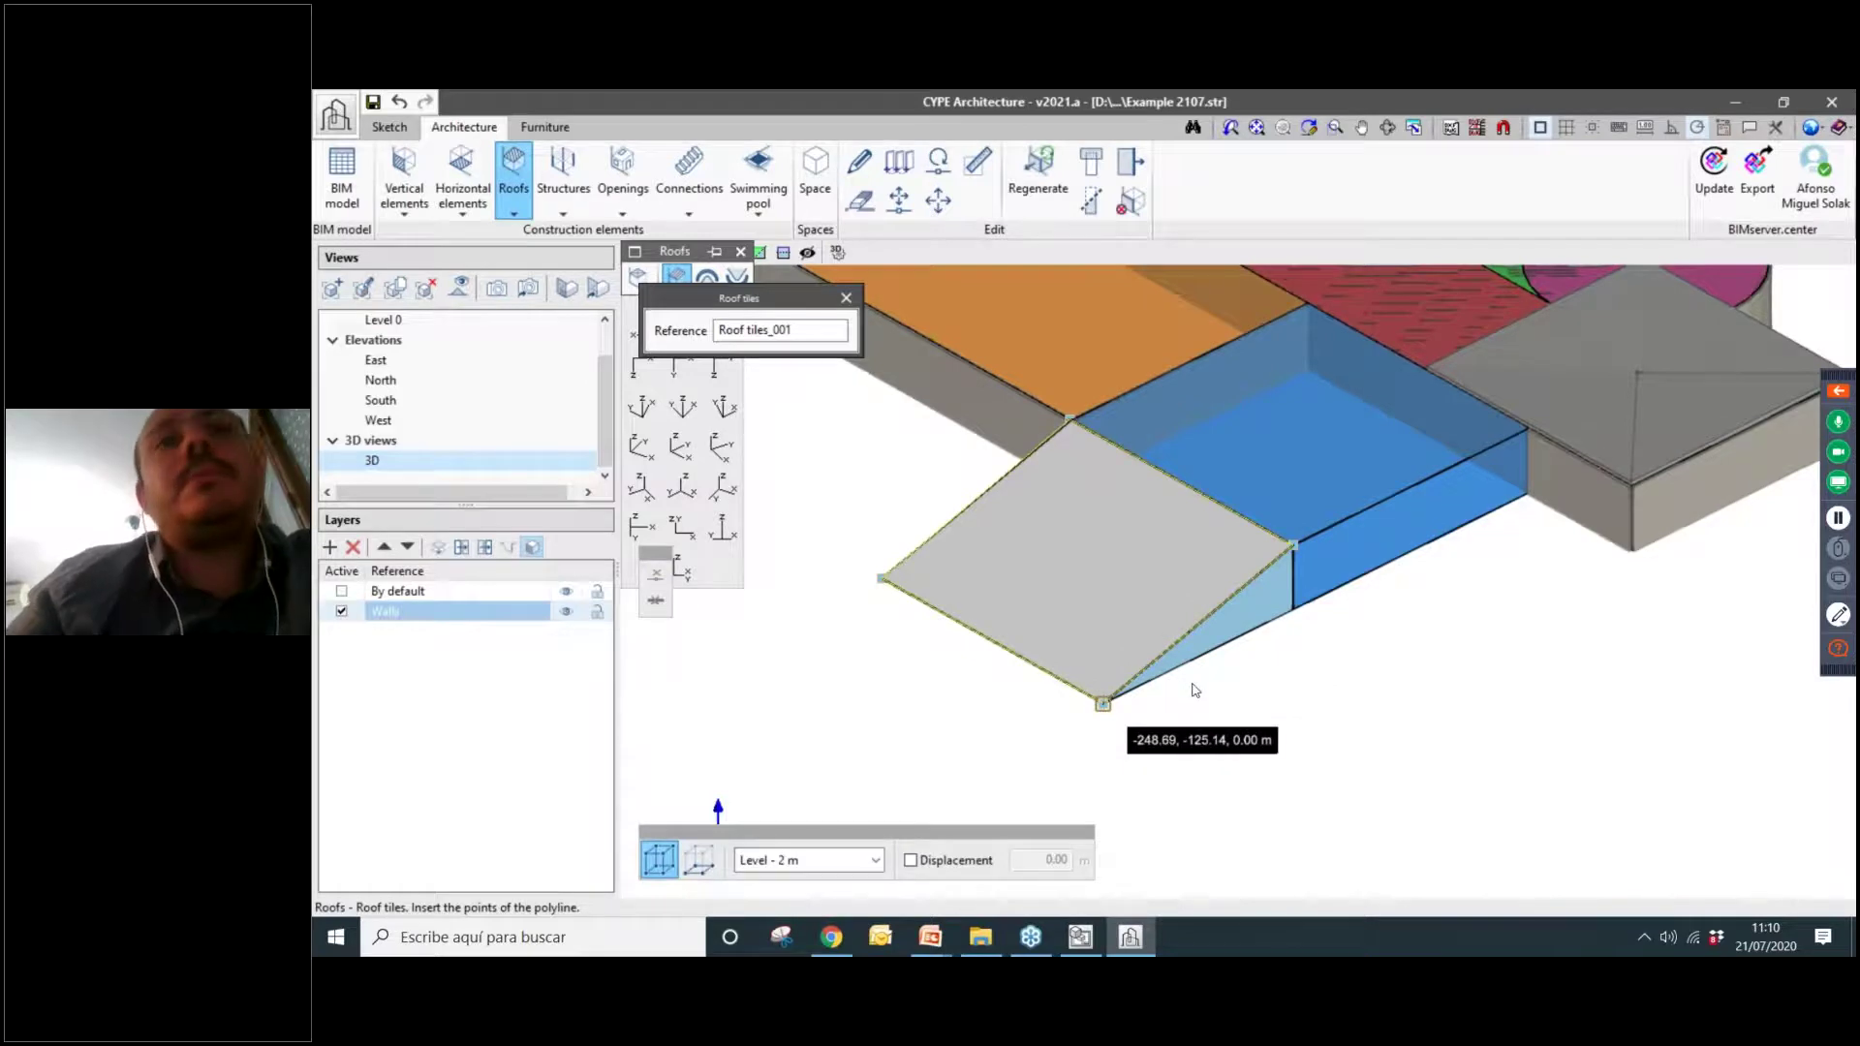
right_click(1108, 581)
Hide the sketched wedge and the coloured space shapes, keeping the building elements and roof tiles in view.
scroll(1137, 666, "up", 5)
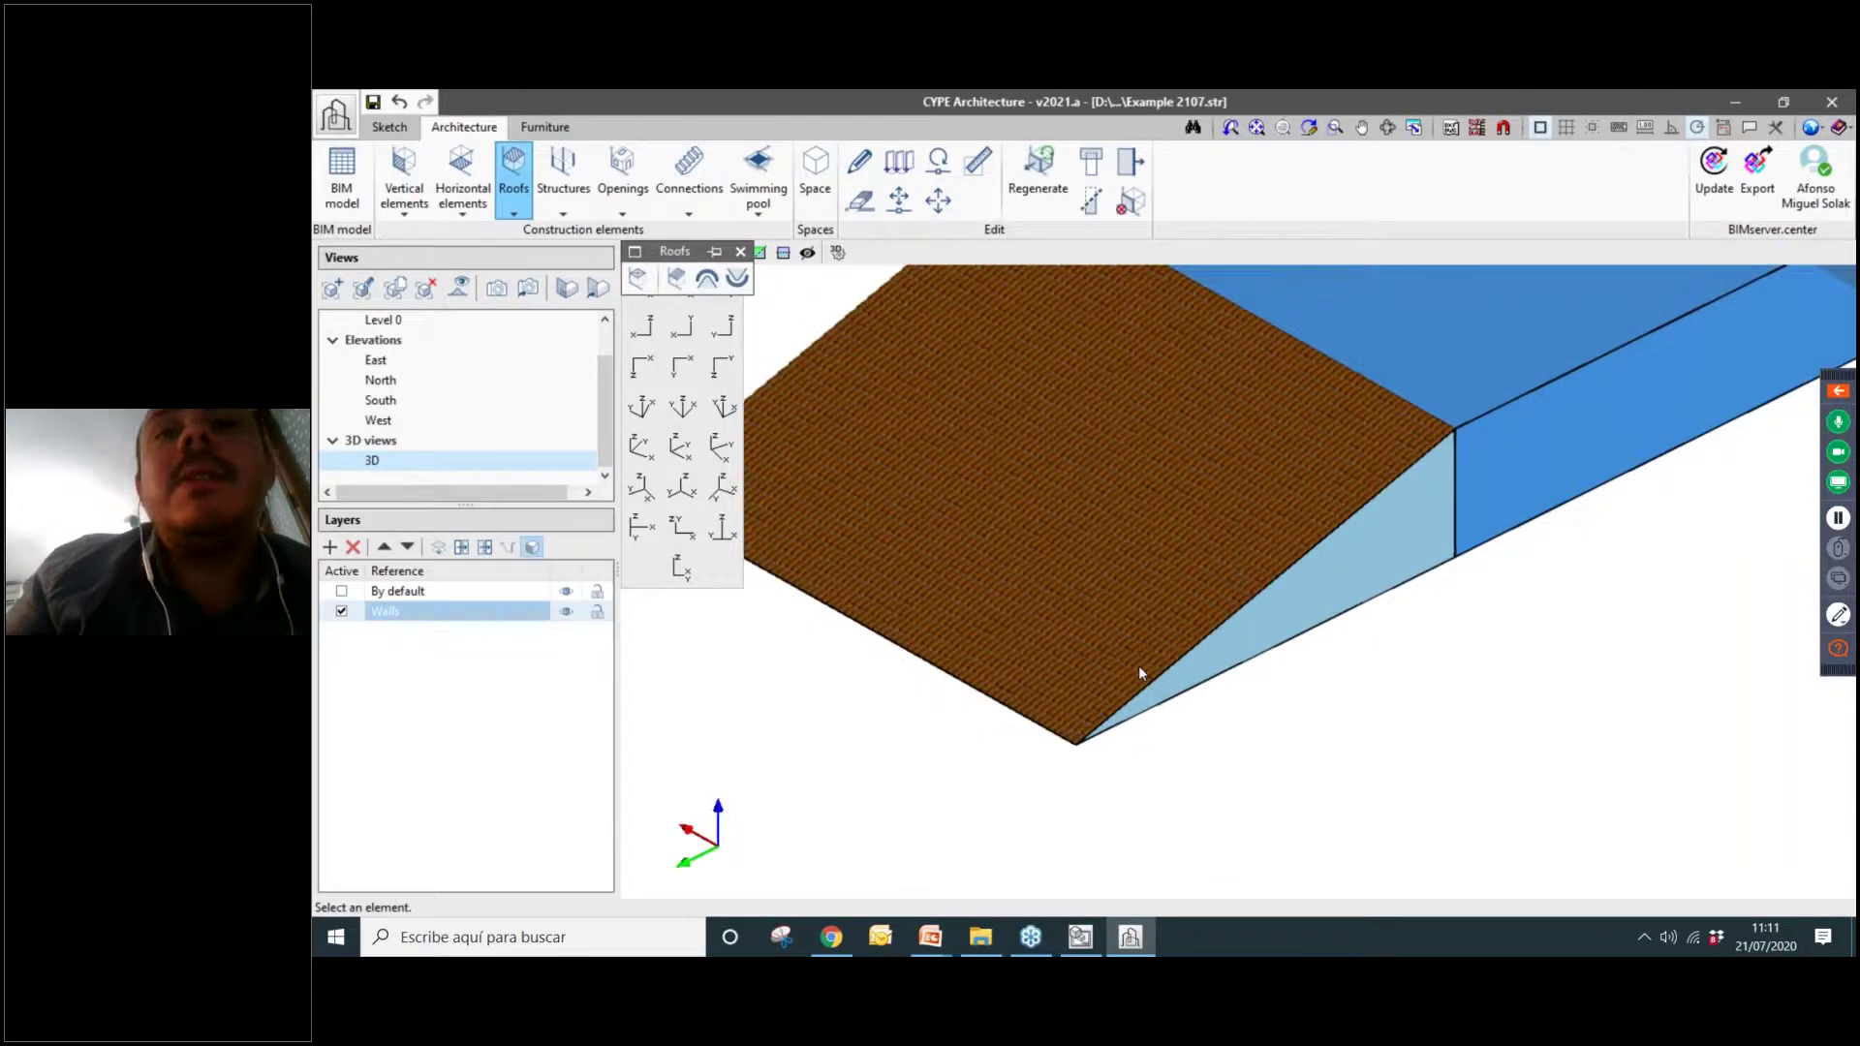
scroll(1103, 636, "up", 4)
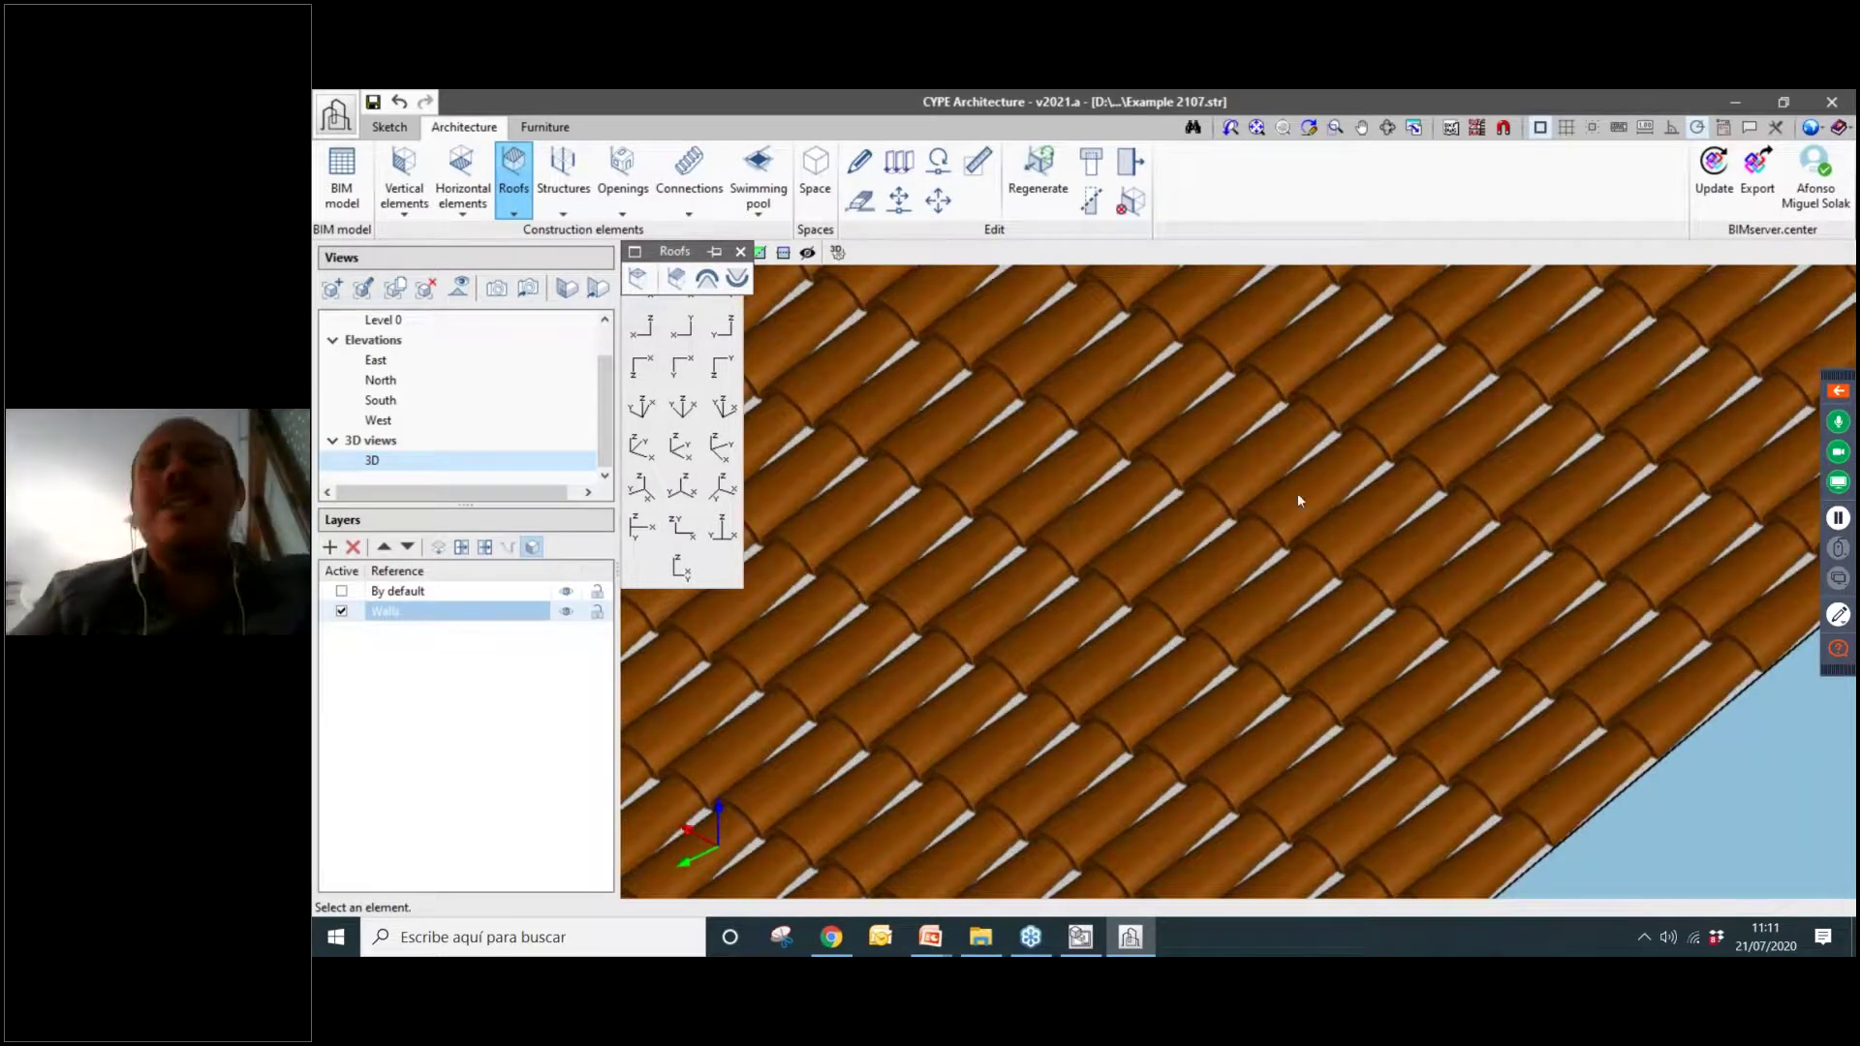
scroll(1298, 492, "down", 8)
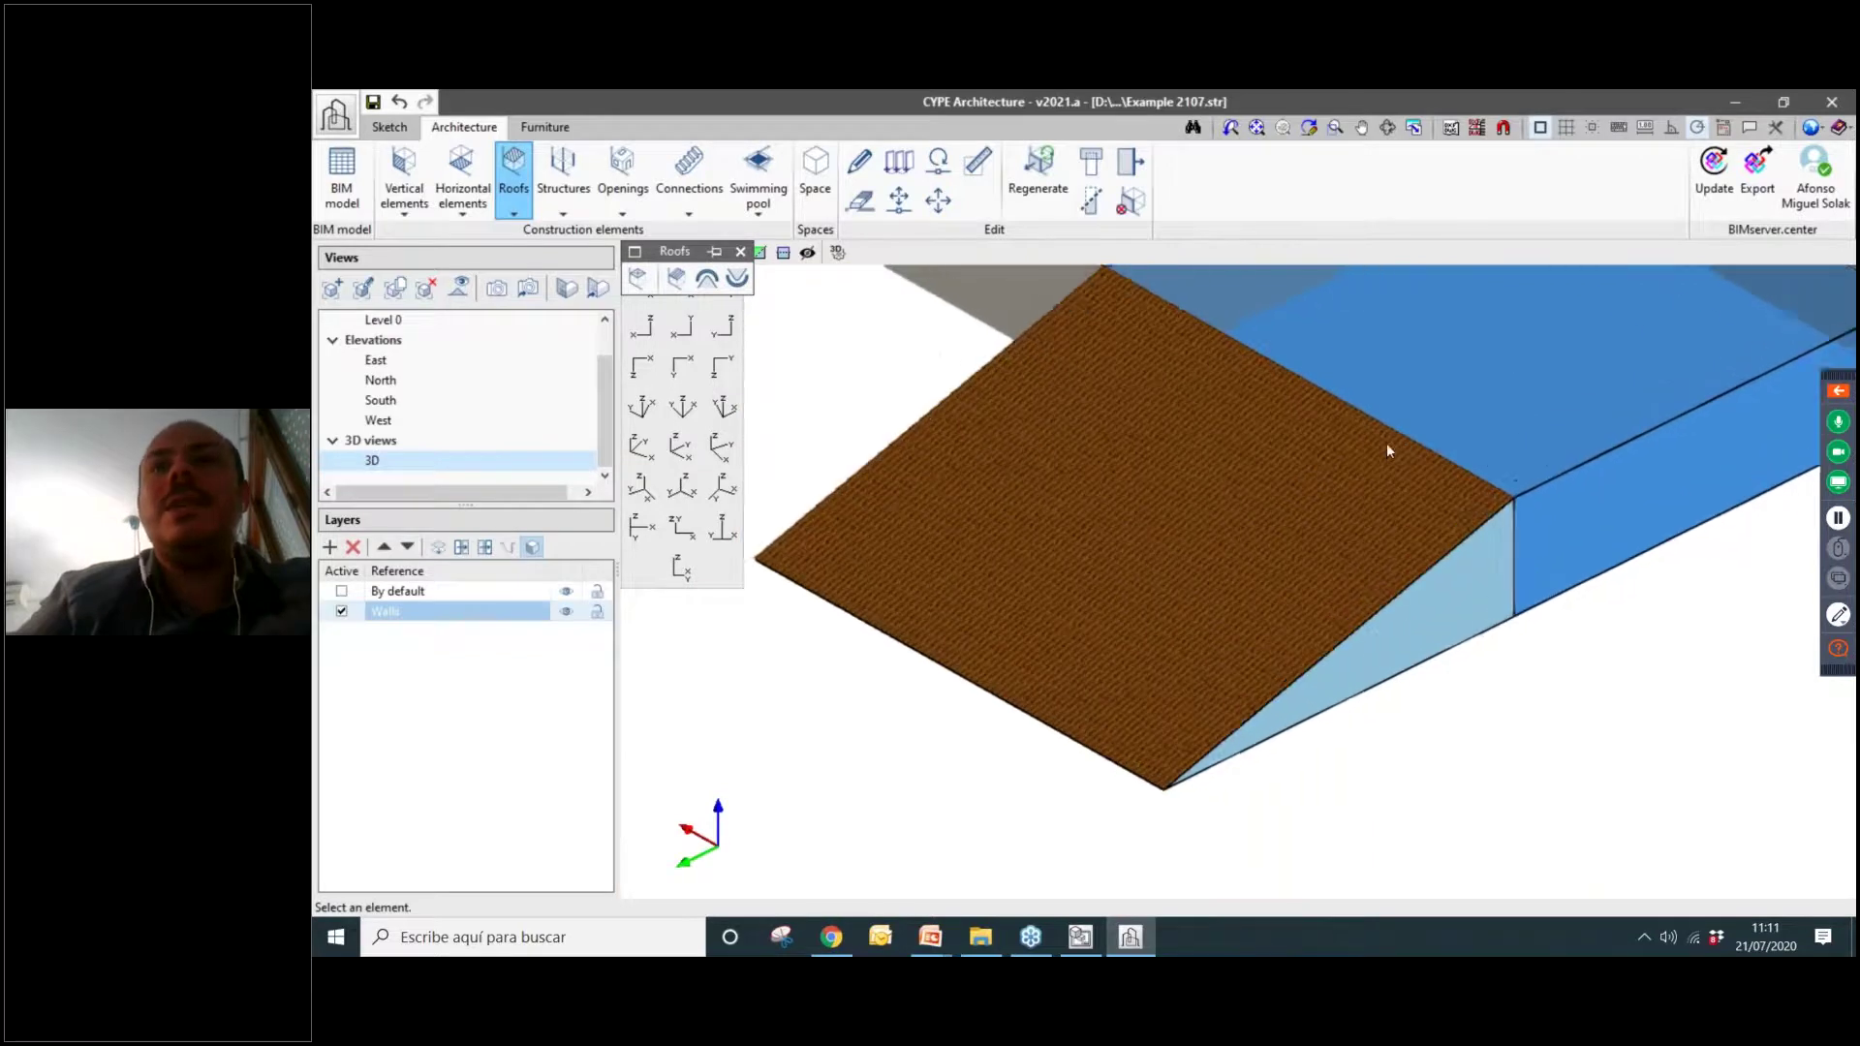
scroll(1387, 449, "up", 5)
scroll(1437, 463, "down", 4)
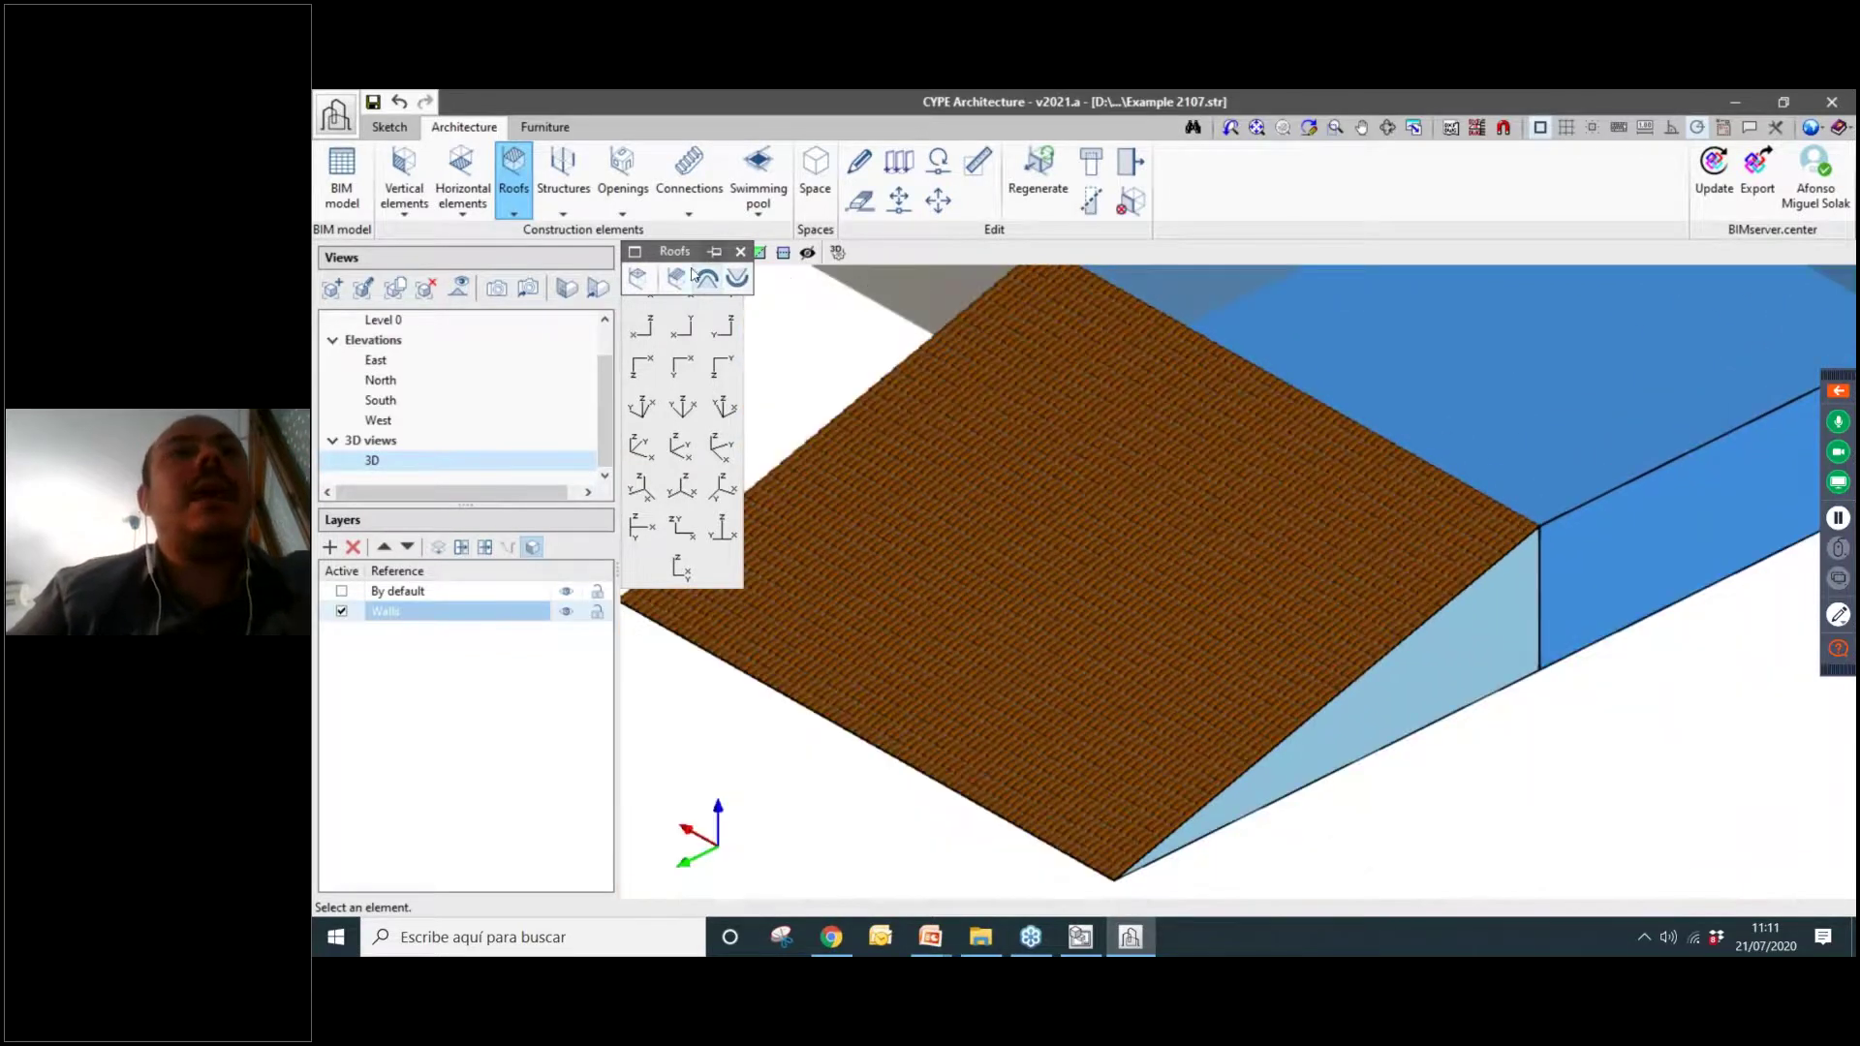
left_click(532, 547)
middle_click_drag(1328, 479, 1308, 542)
scroll(893, 277, "up", 2)
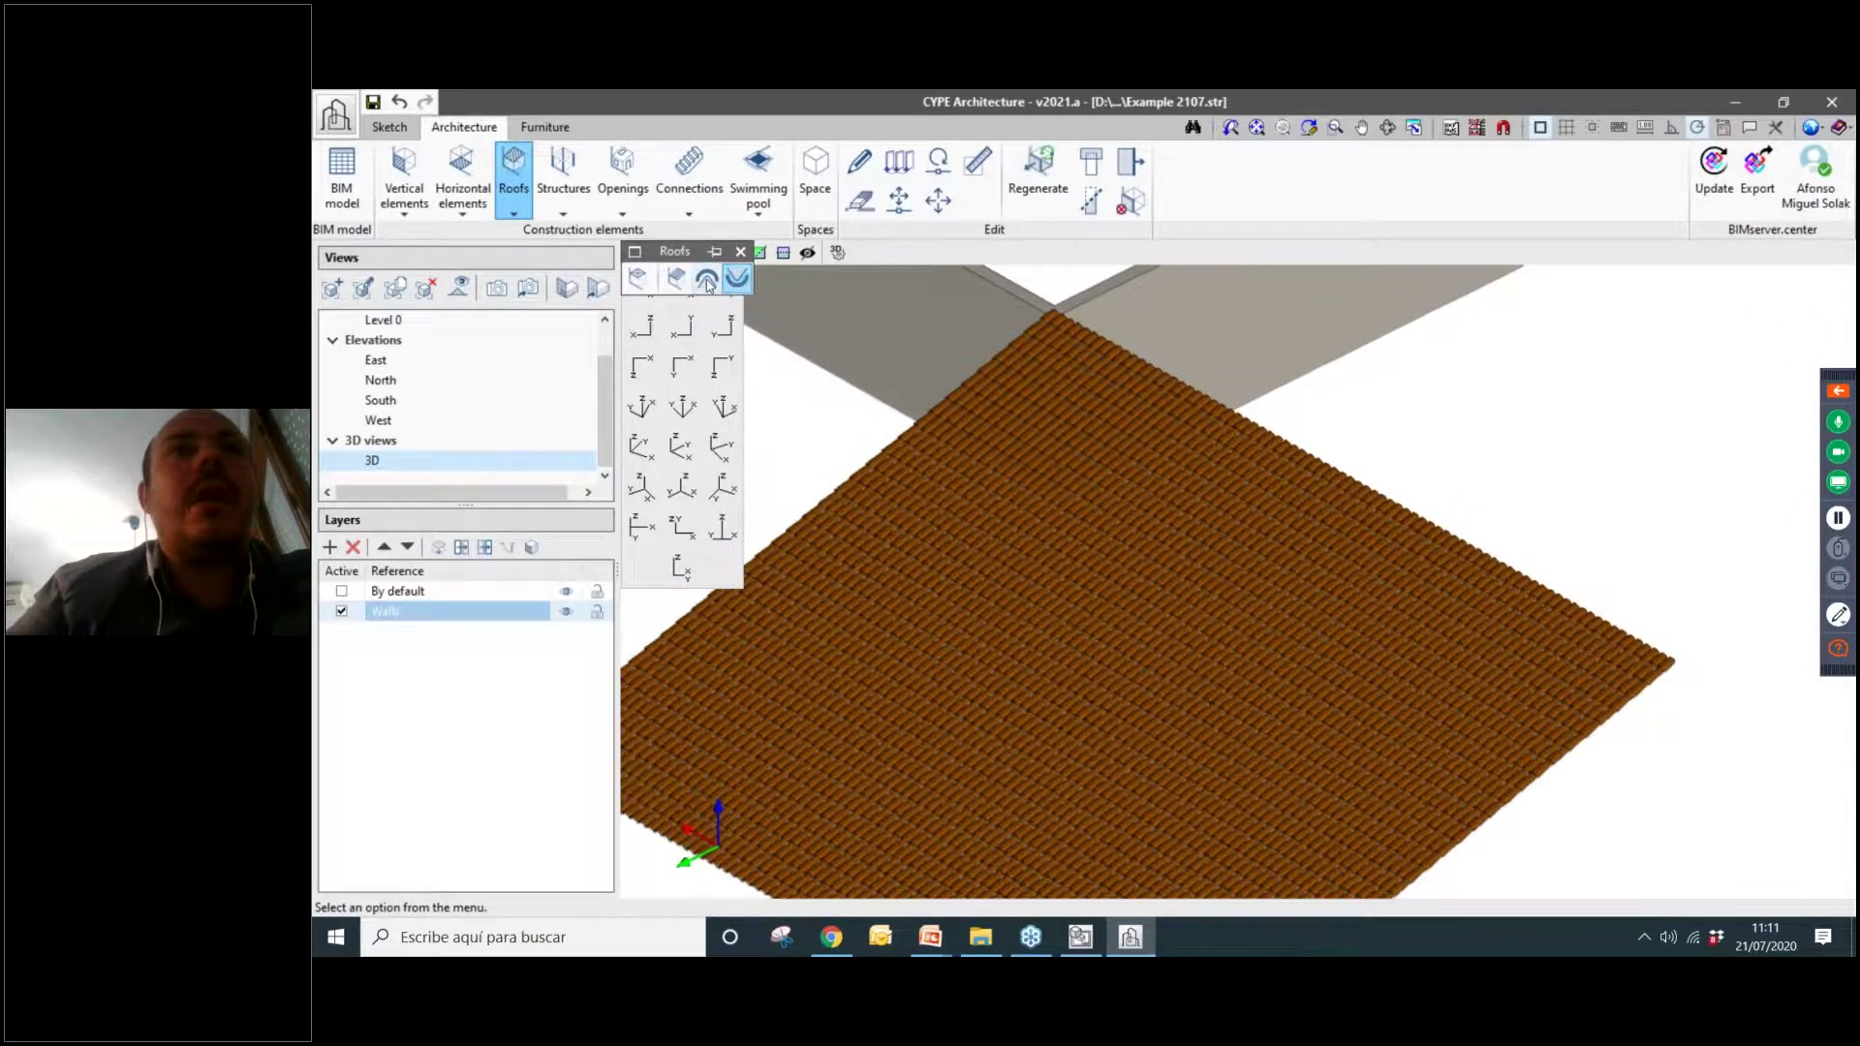
Add a ridge along the full upper edge of the tiled slope, from one top corner to the other.
left_click(708, 284)
scroll(968, 339, "up", 4)
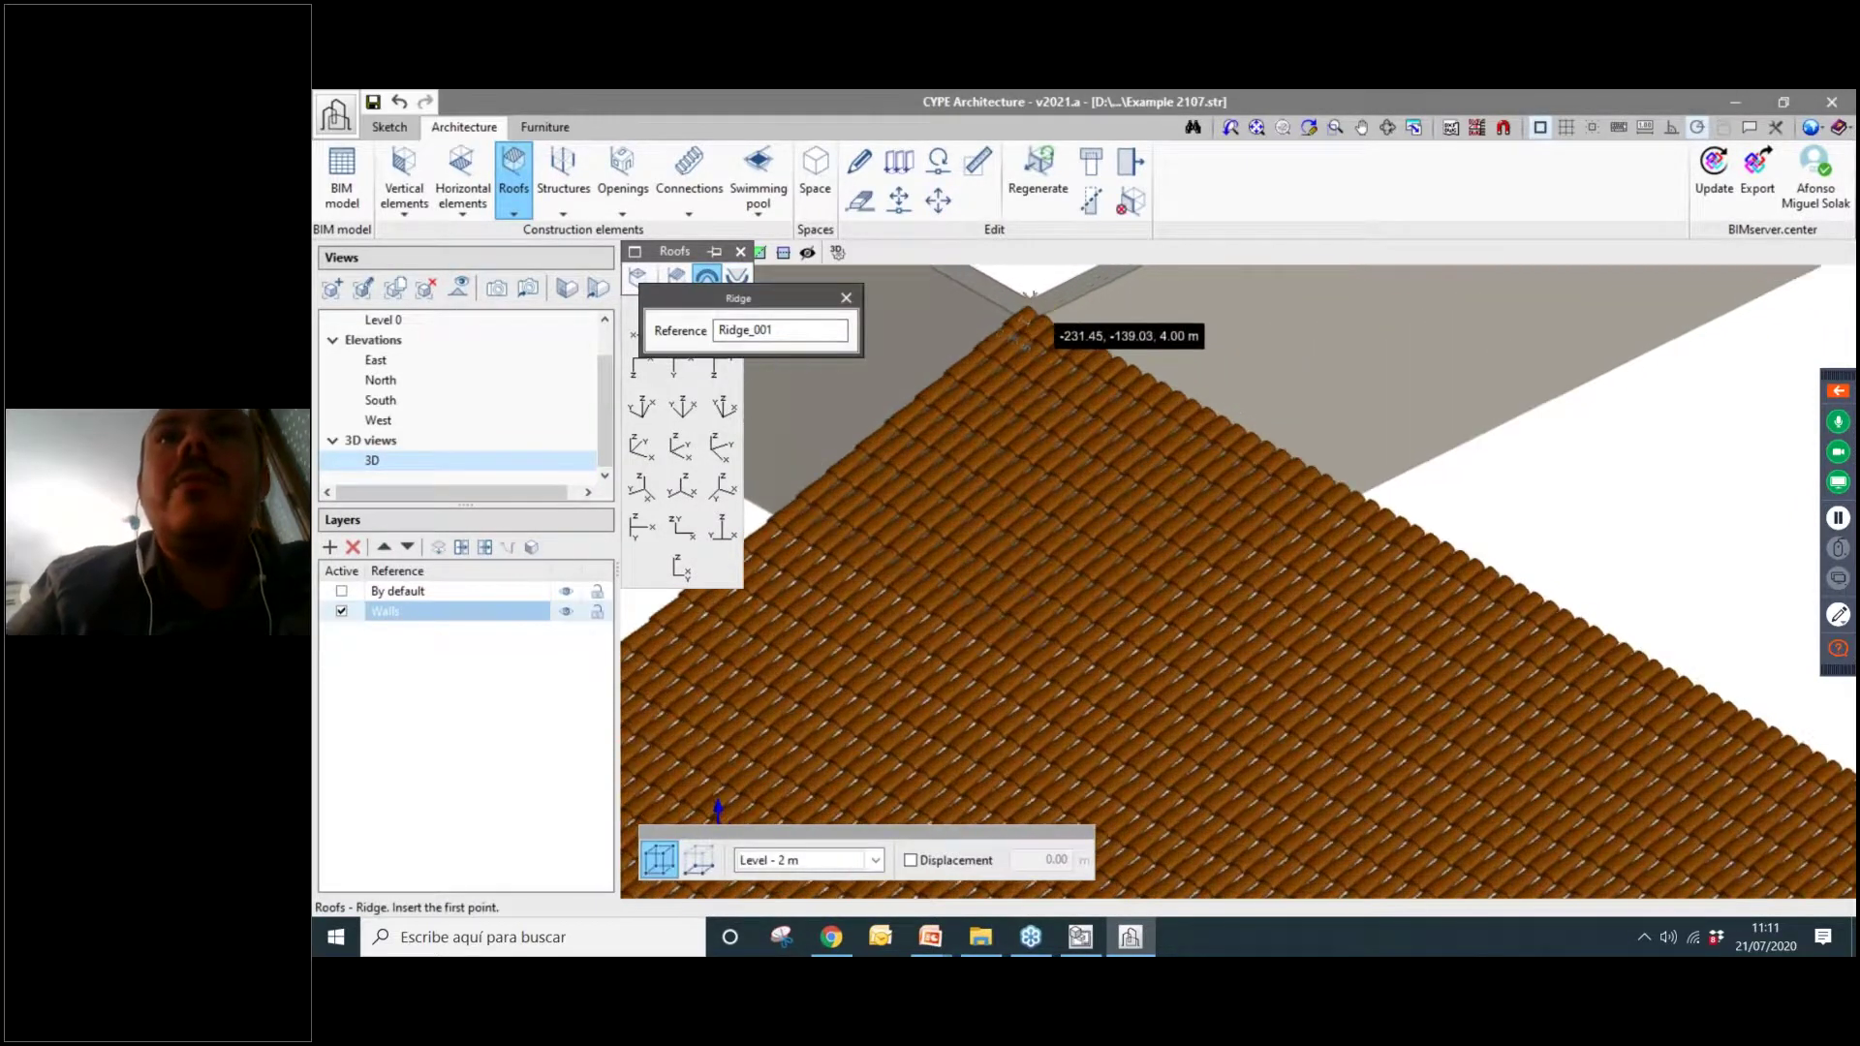
scroll(1043, 320, "up", 1)
left_click(1040, 323)
scroll(1040, 322, "down", 3)
scroll(1589, 681, "down", 2)
middle_click_drag(1589, 681, 1228, 594)
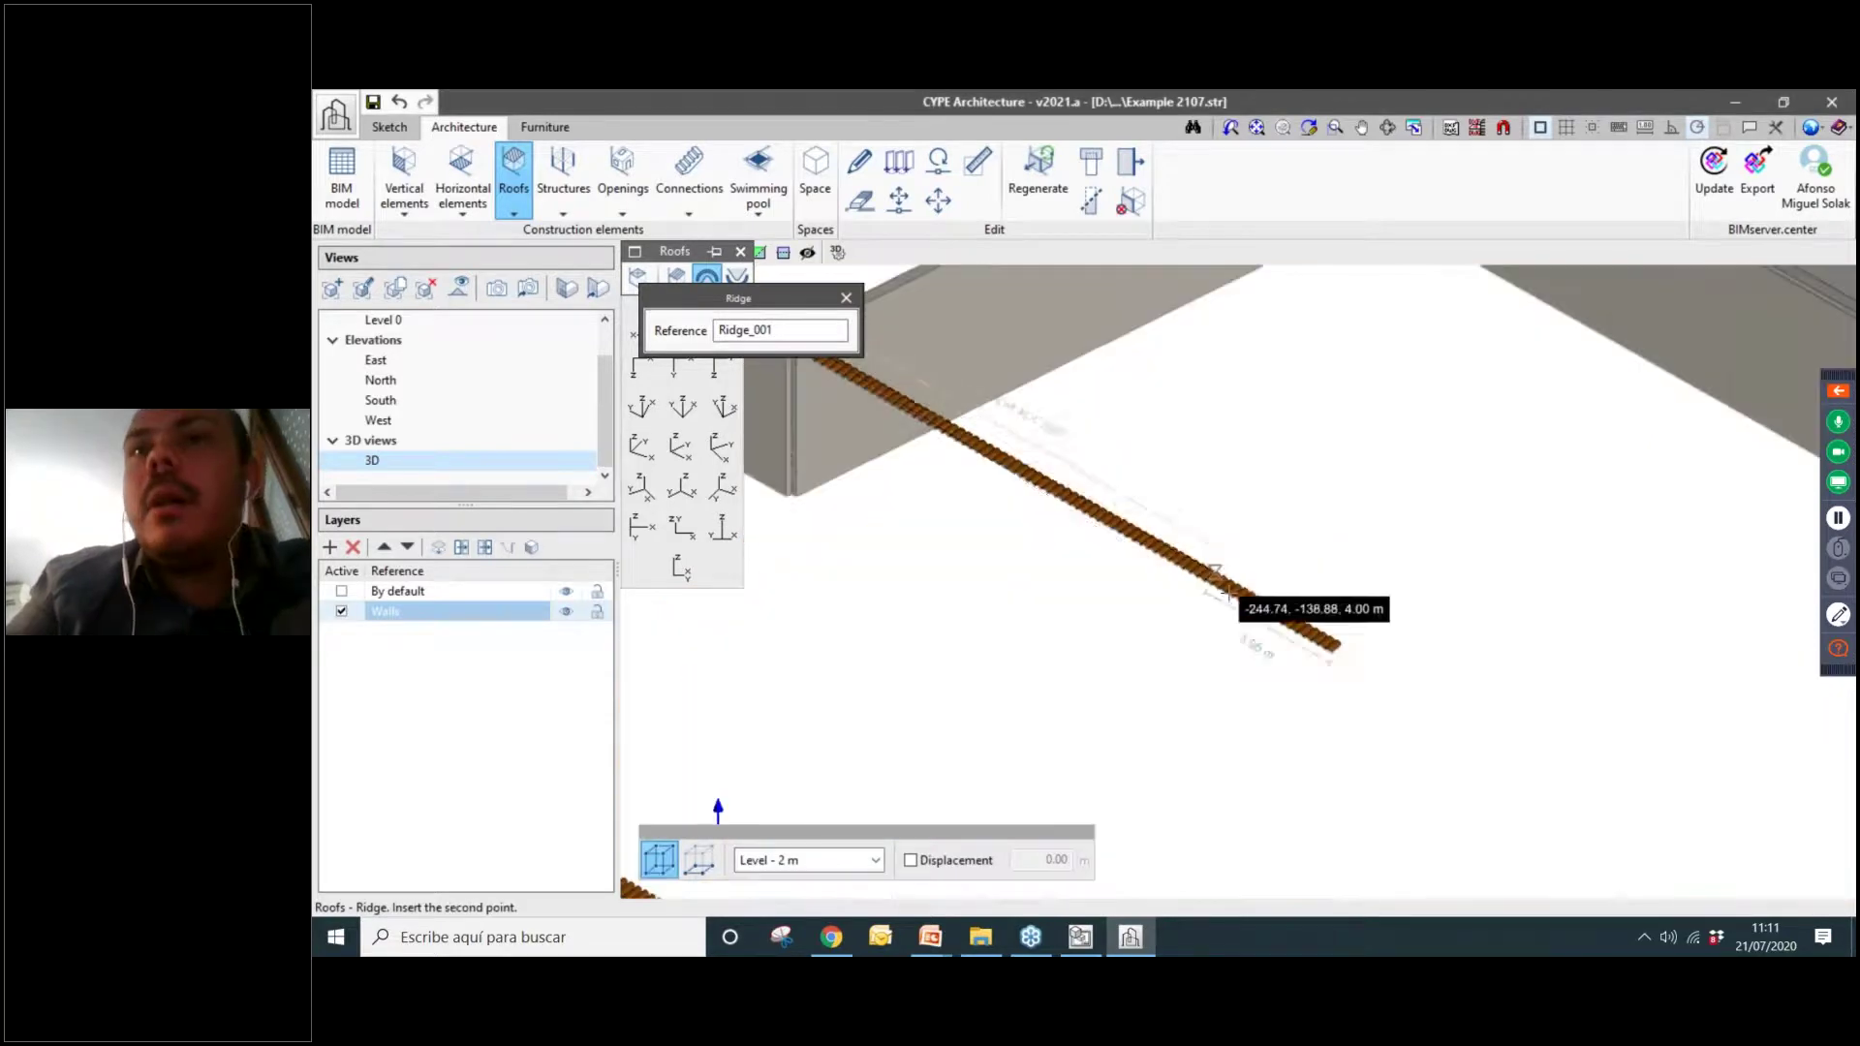
scroll(1260, 630, "up", 4)
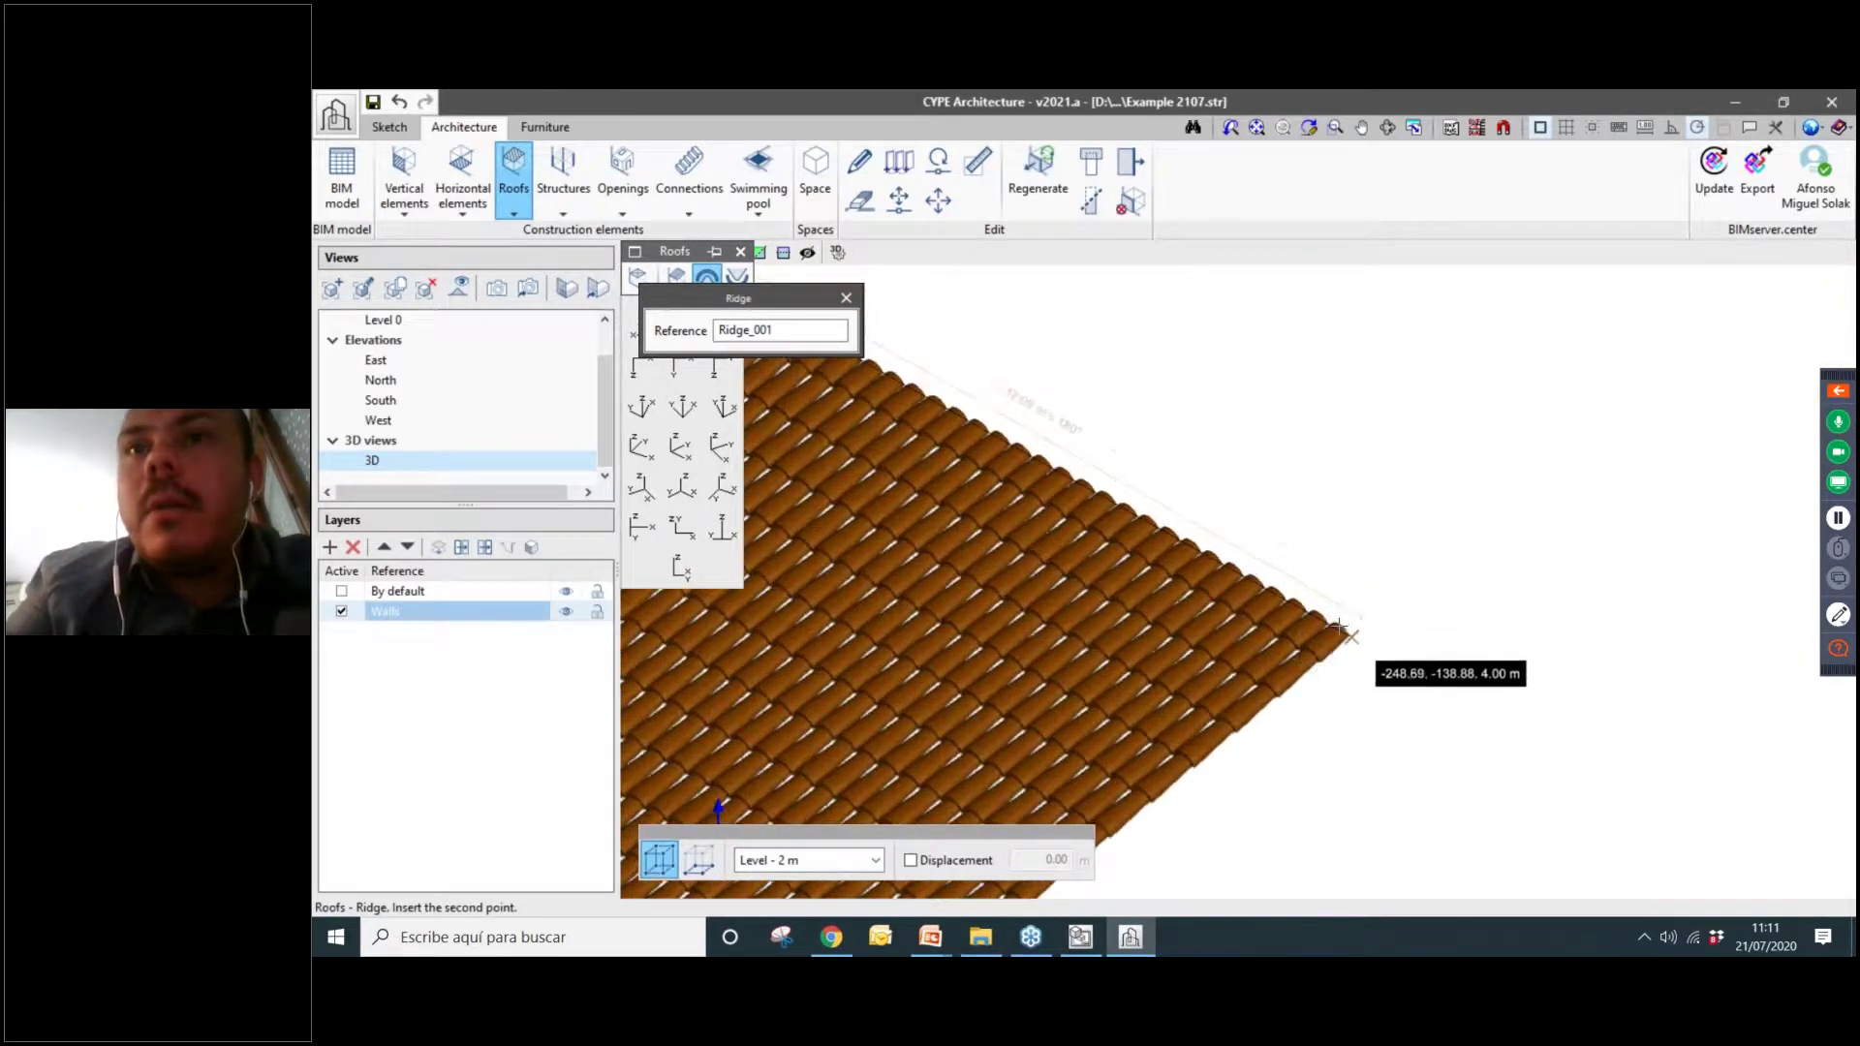
left_click(1339, 628)
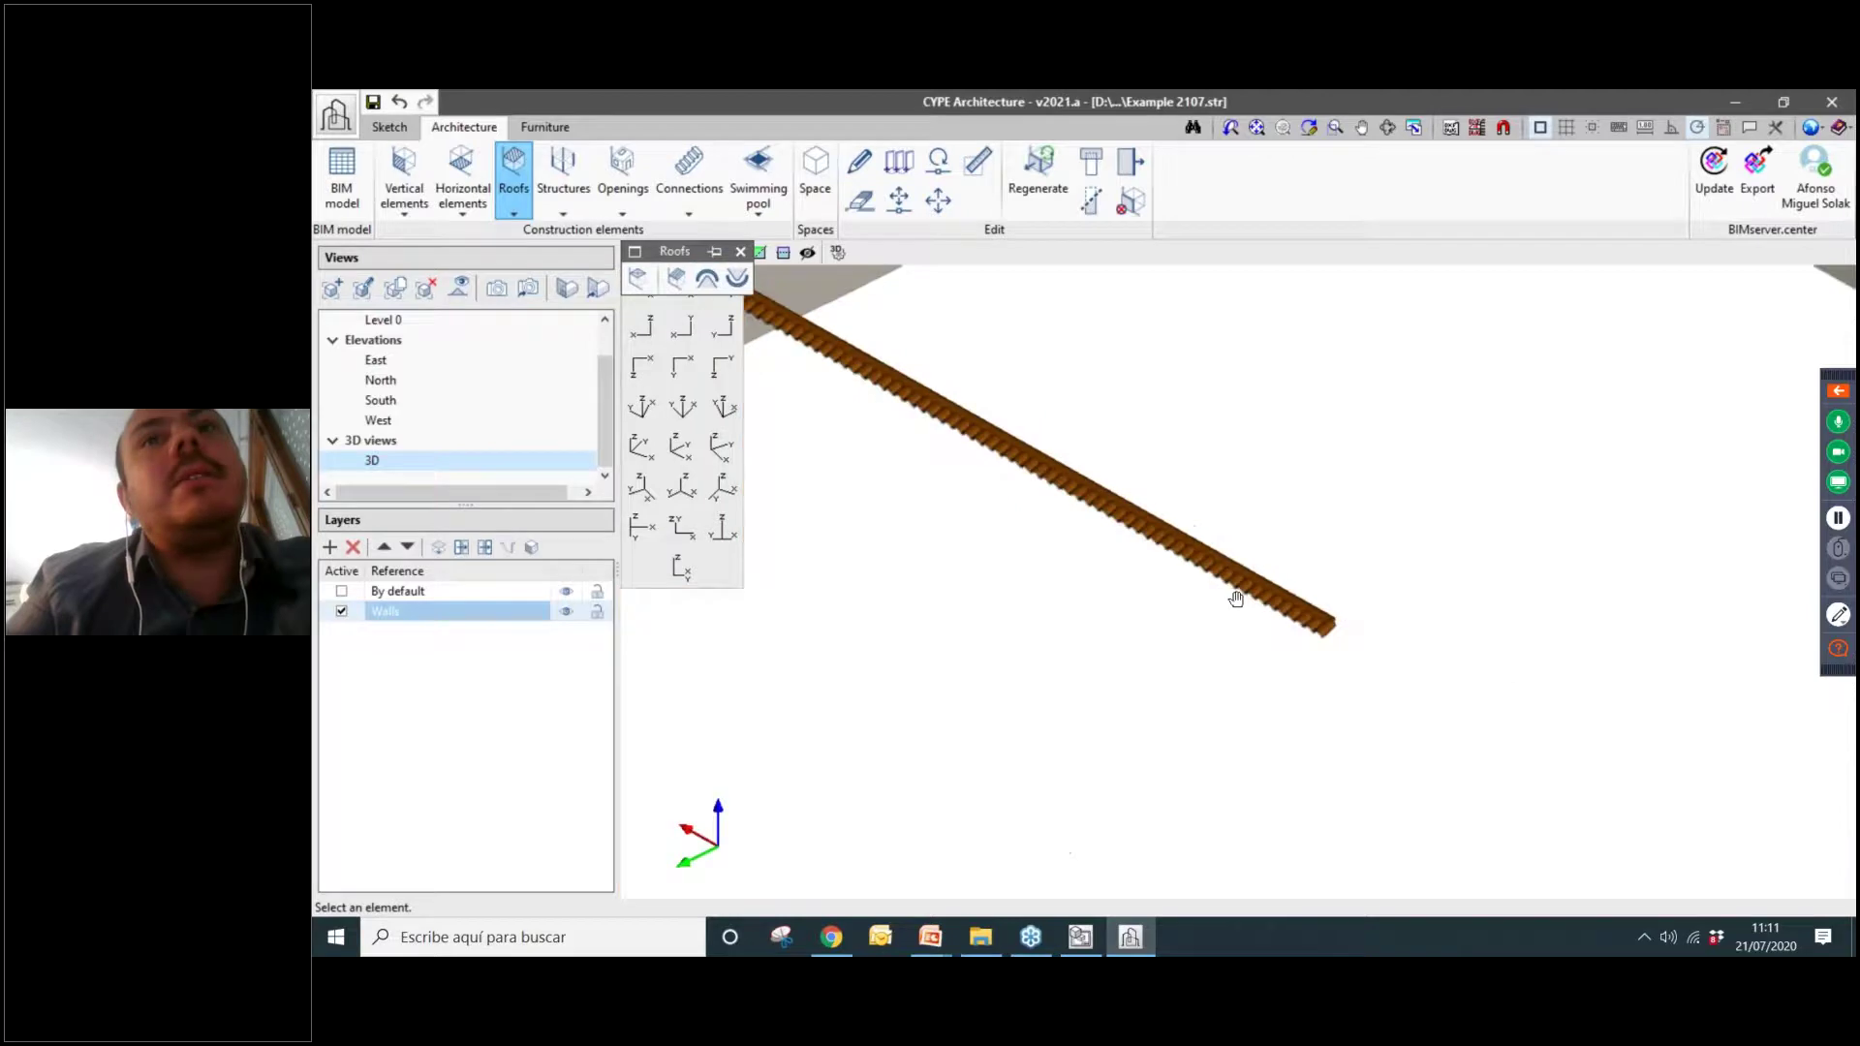
scroll(1147, 485, "up", 5)
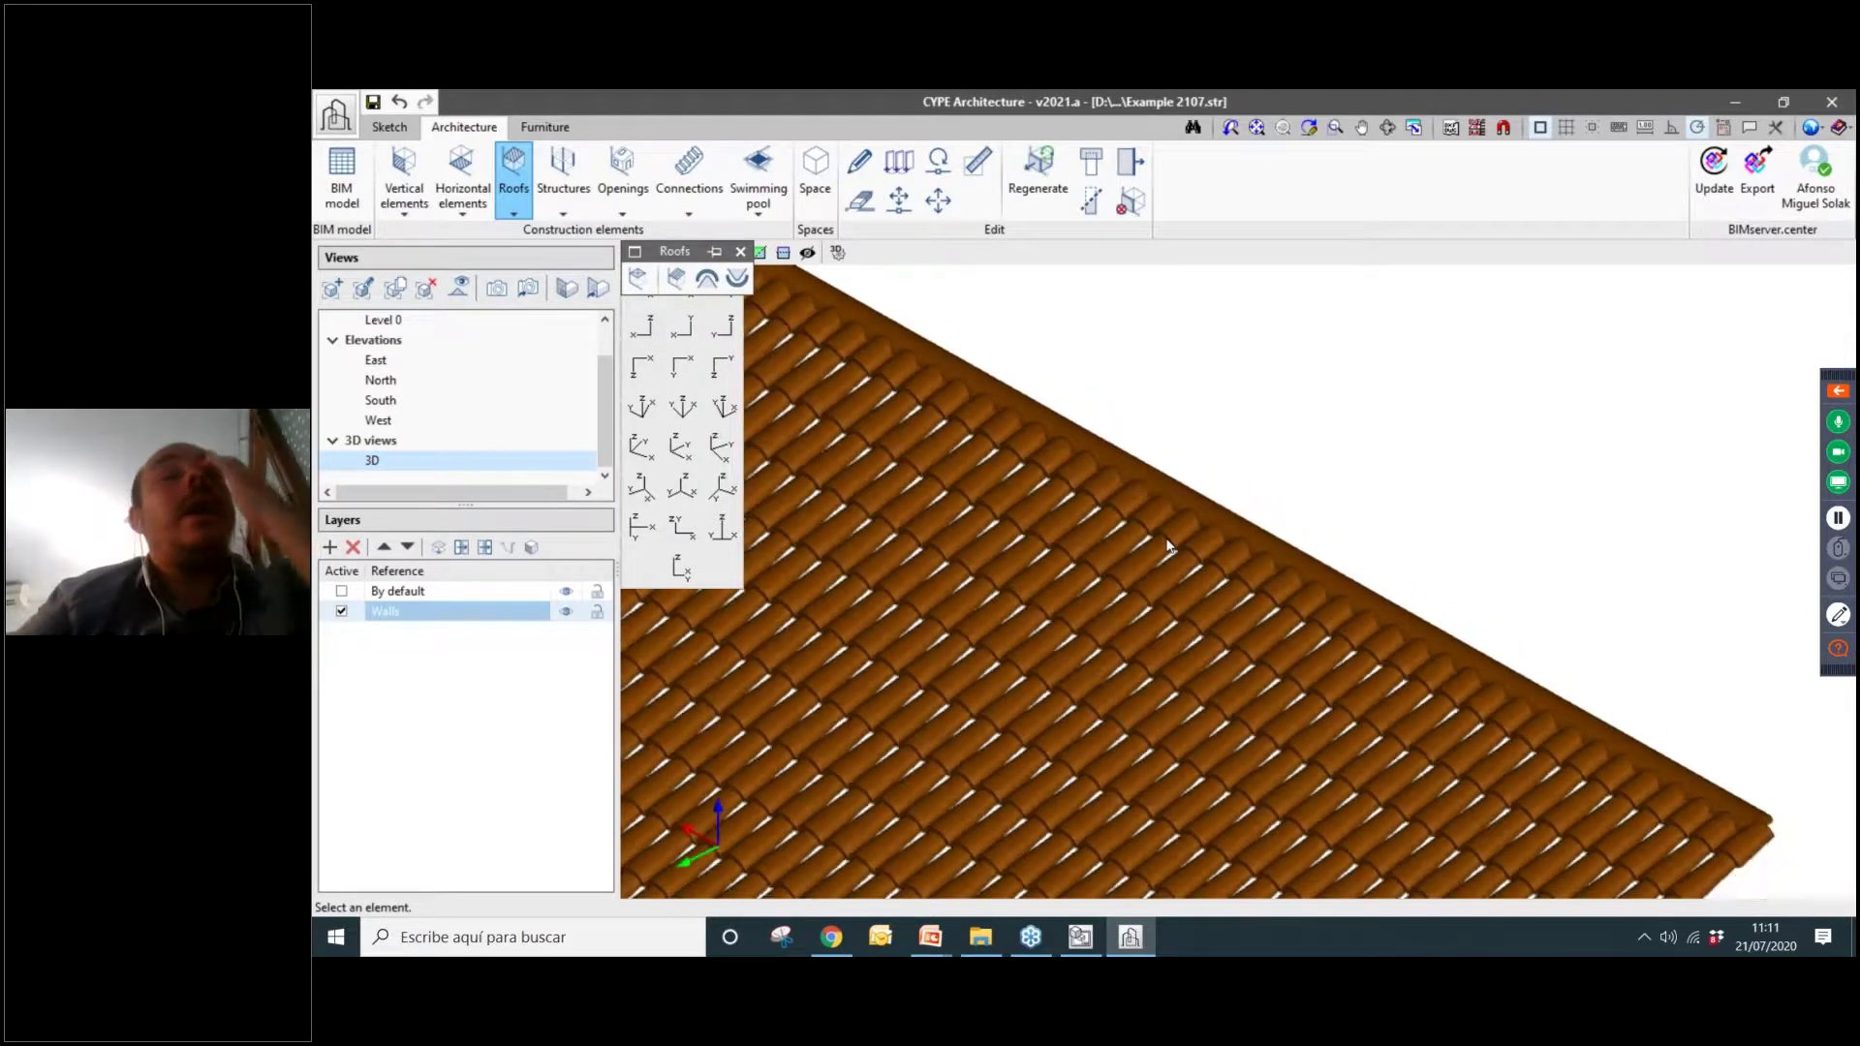
Delete the tiled slope and its ridge beside the building.
scroll(1168, 546, "down", 8)
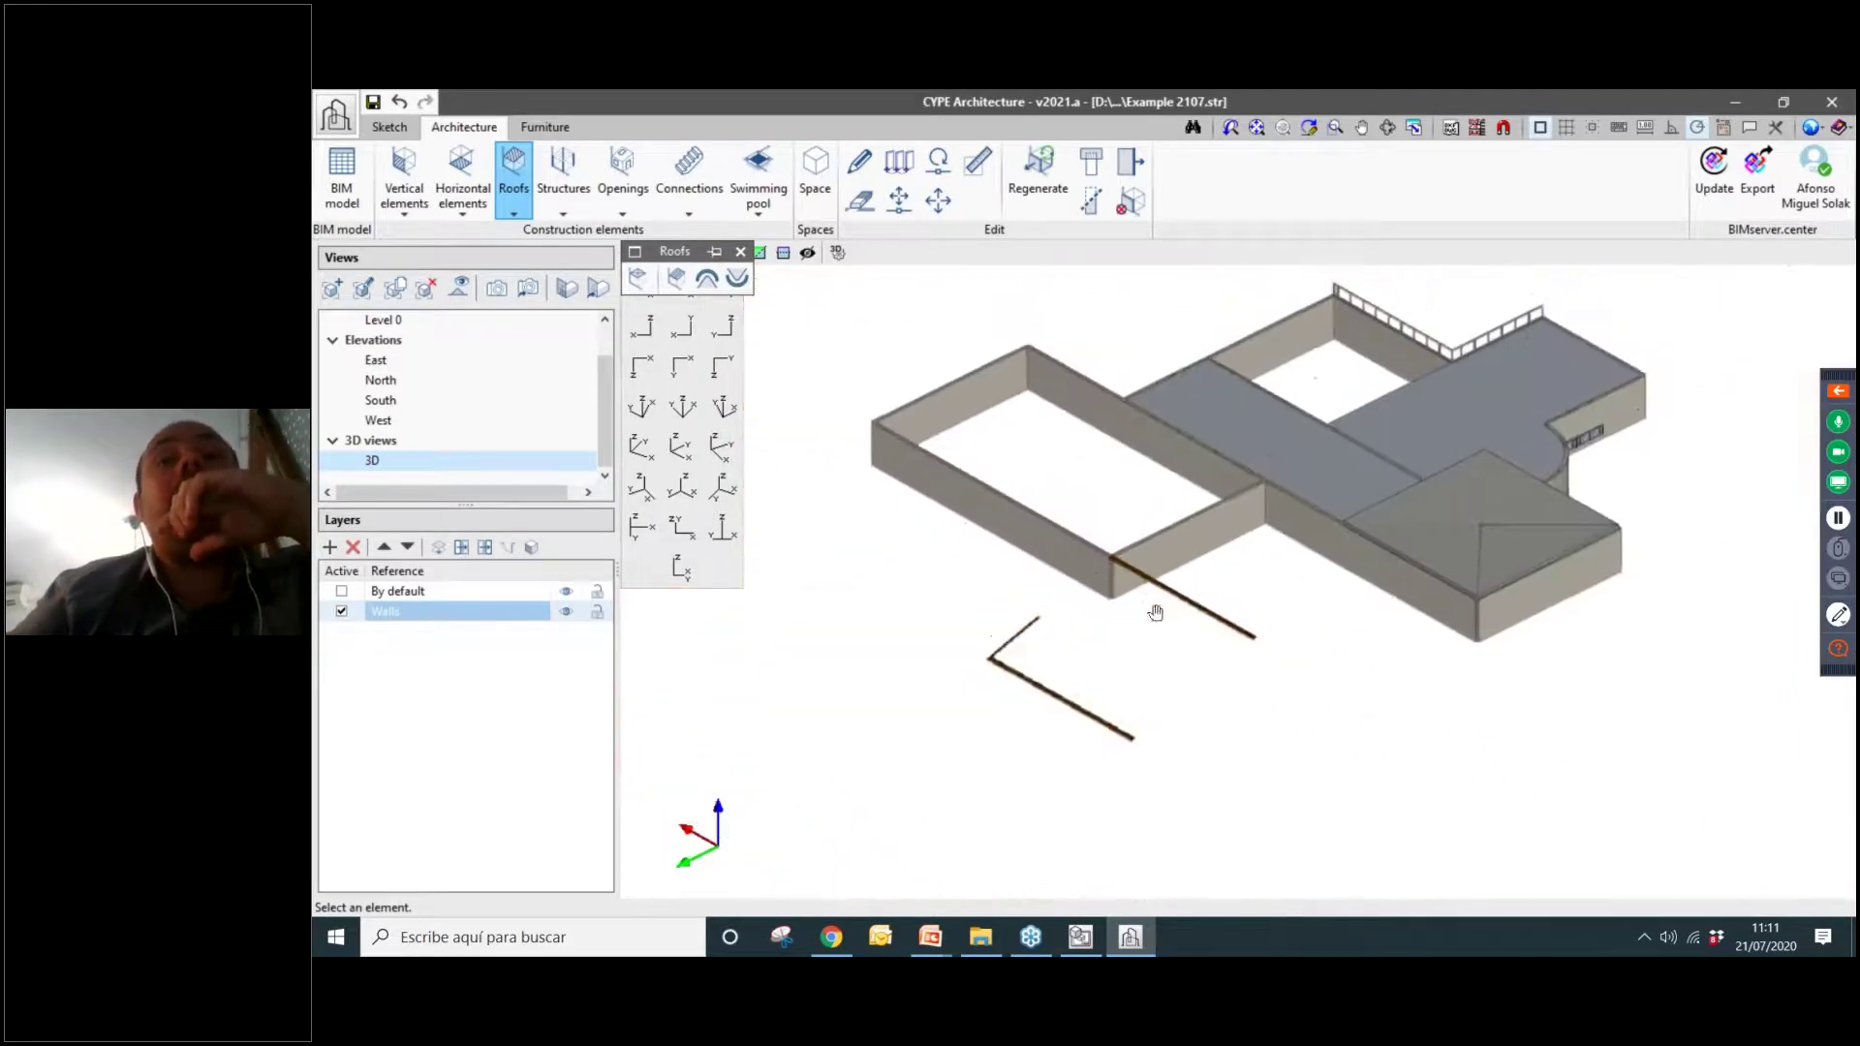
middle_click_drag(1156, 612, 1178, 535)
scroll(1486, 561, "up", 1)
middle_click_drag(1311, 467, 1305, 528)
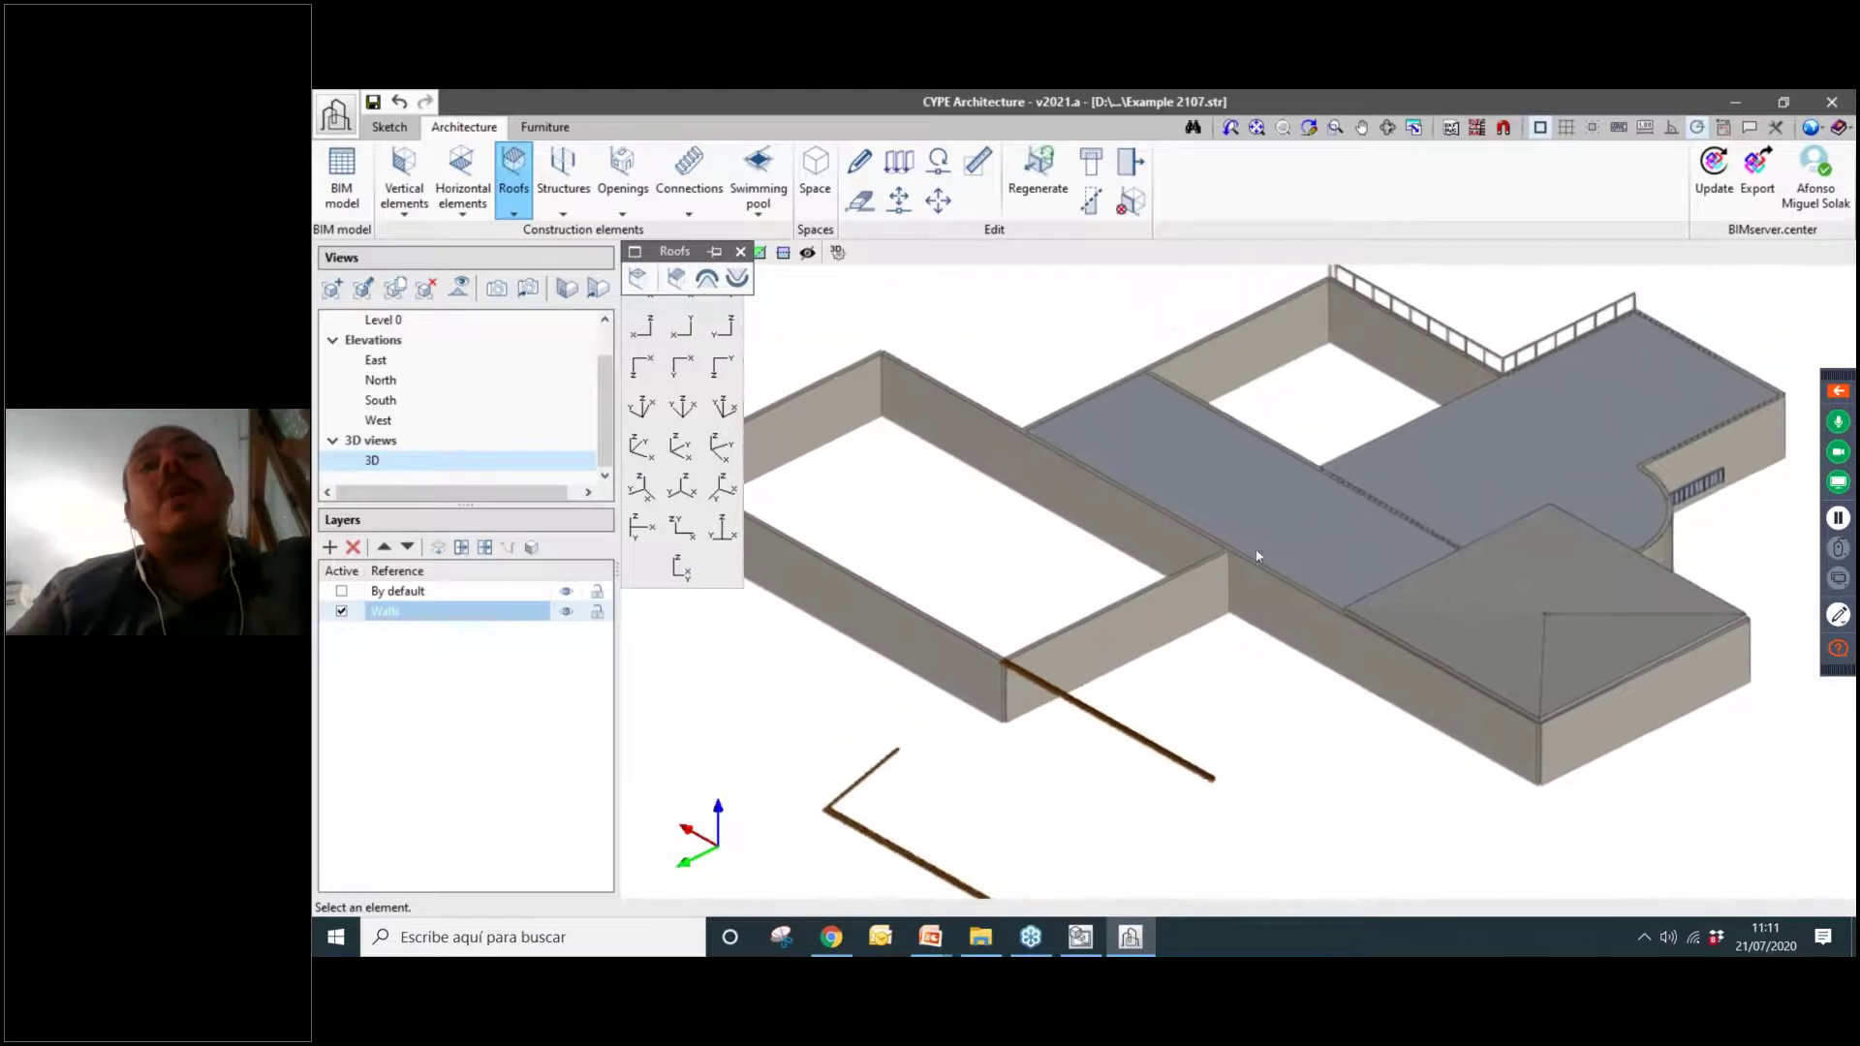
scroll(1259, 558, "down", 3)
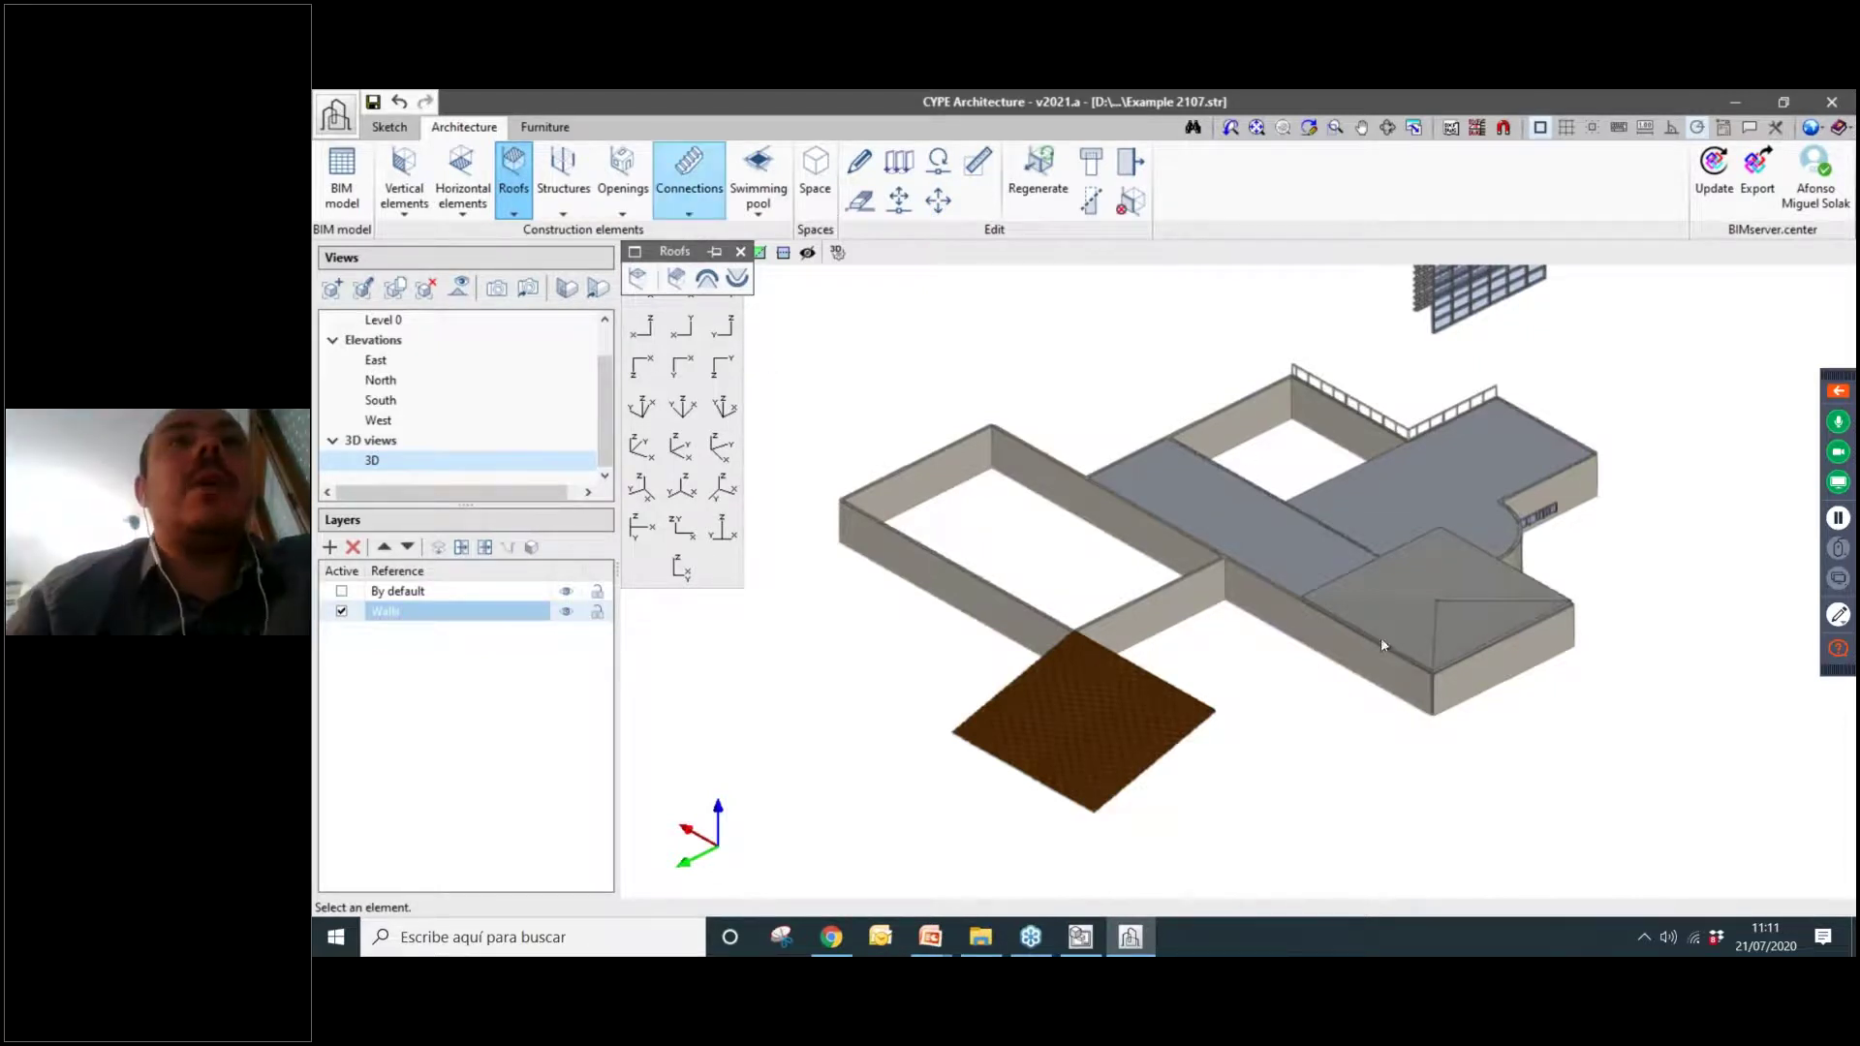
scroll(1183, 717, "up", 5)
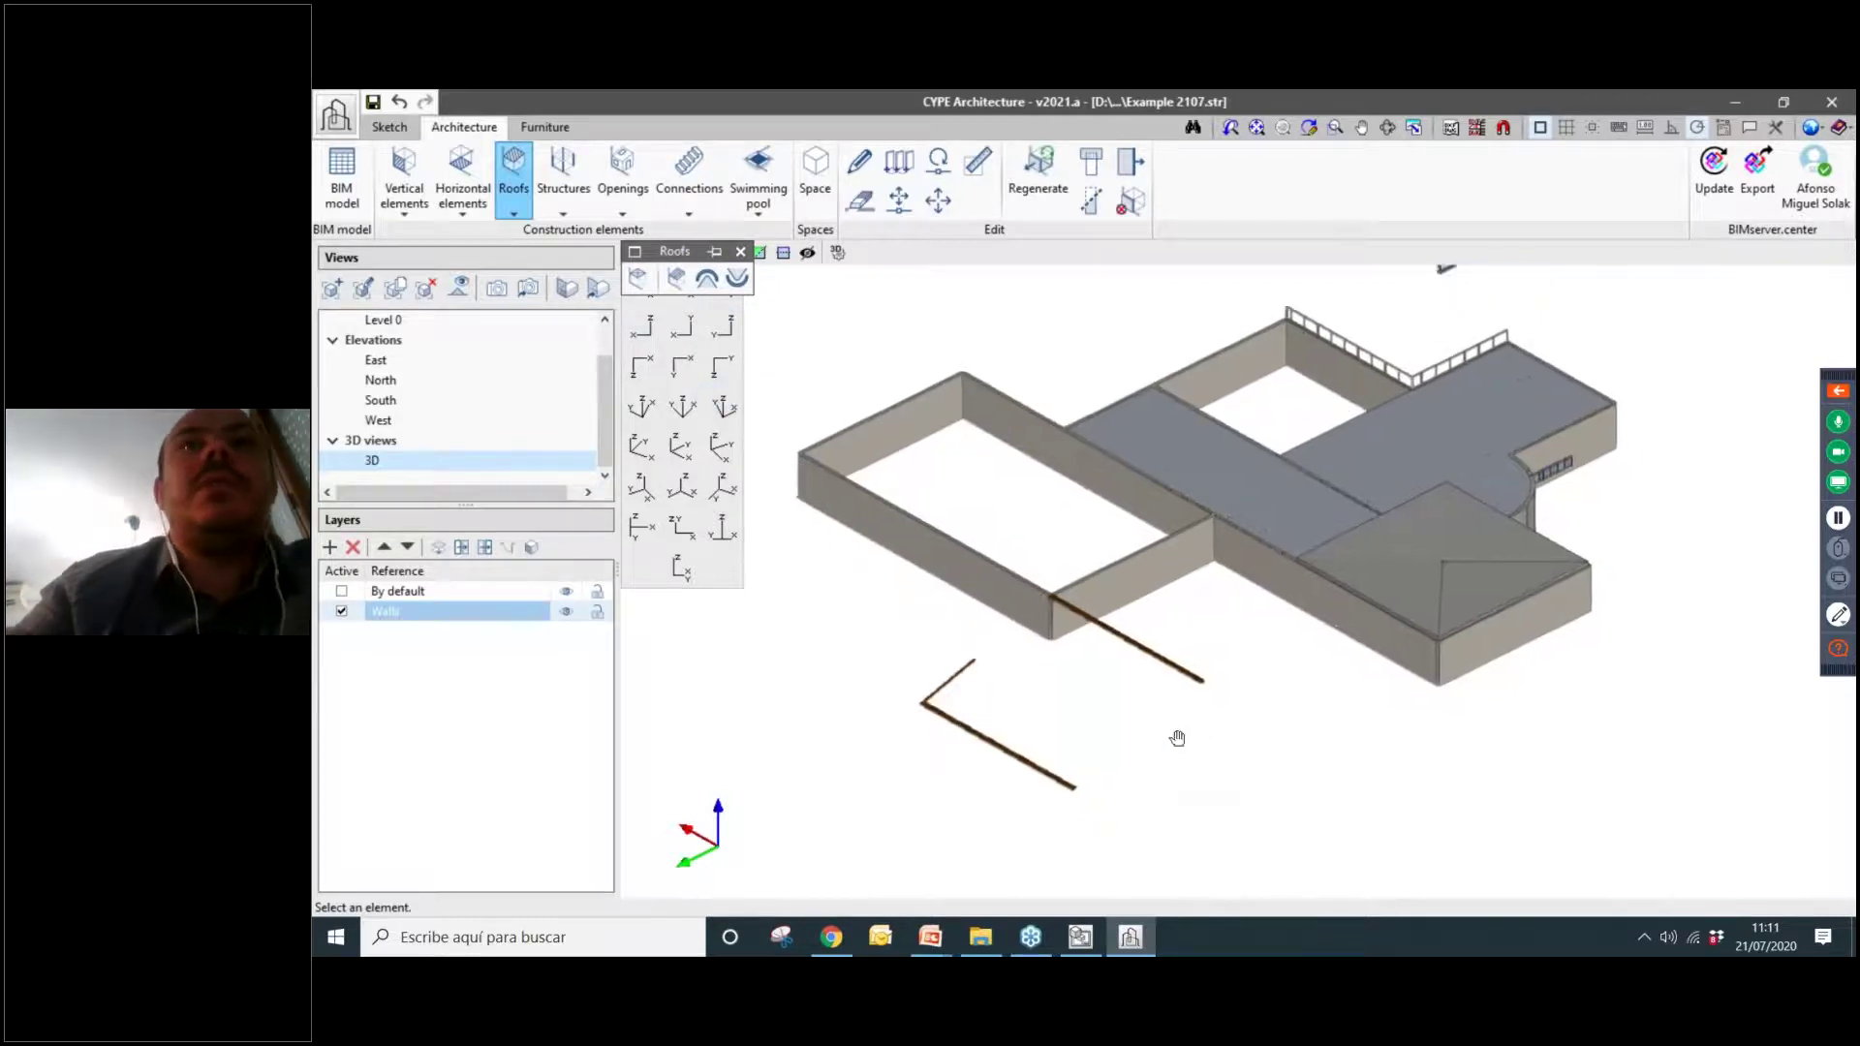
left_click(859, 201)
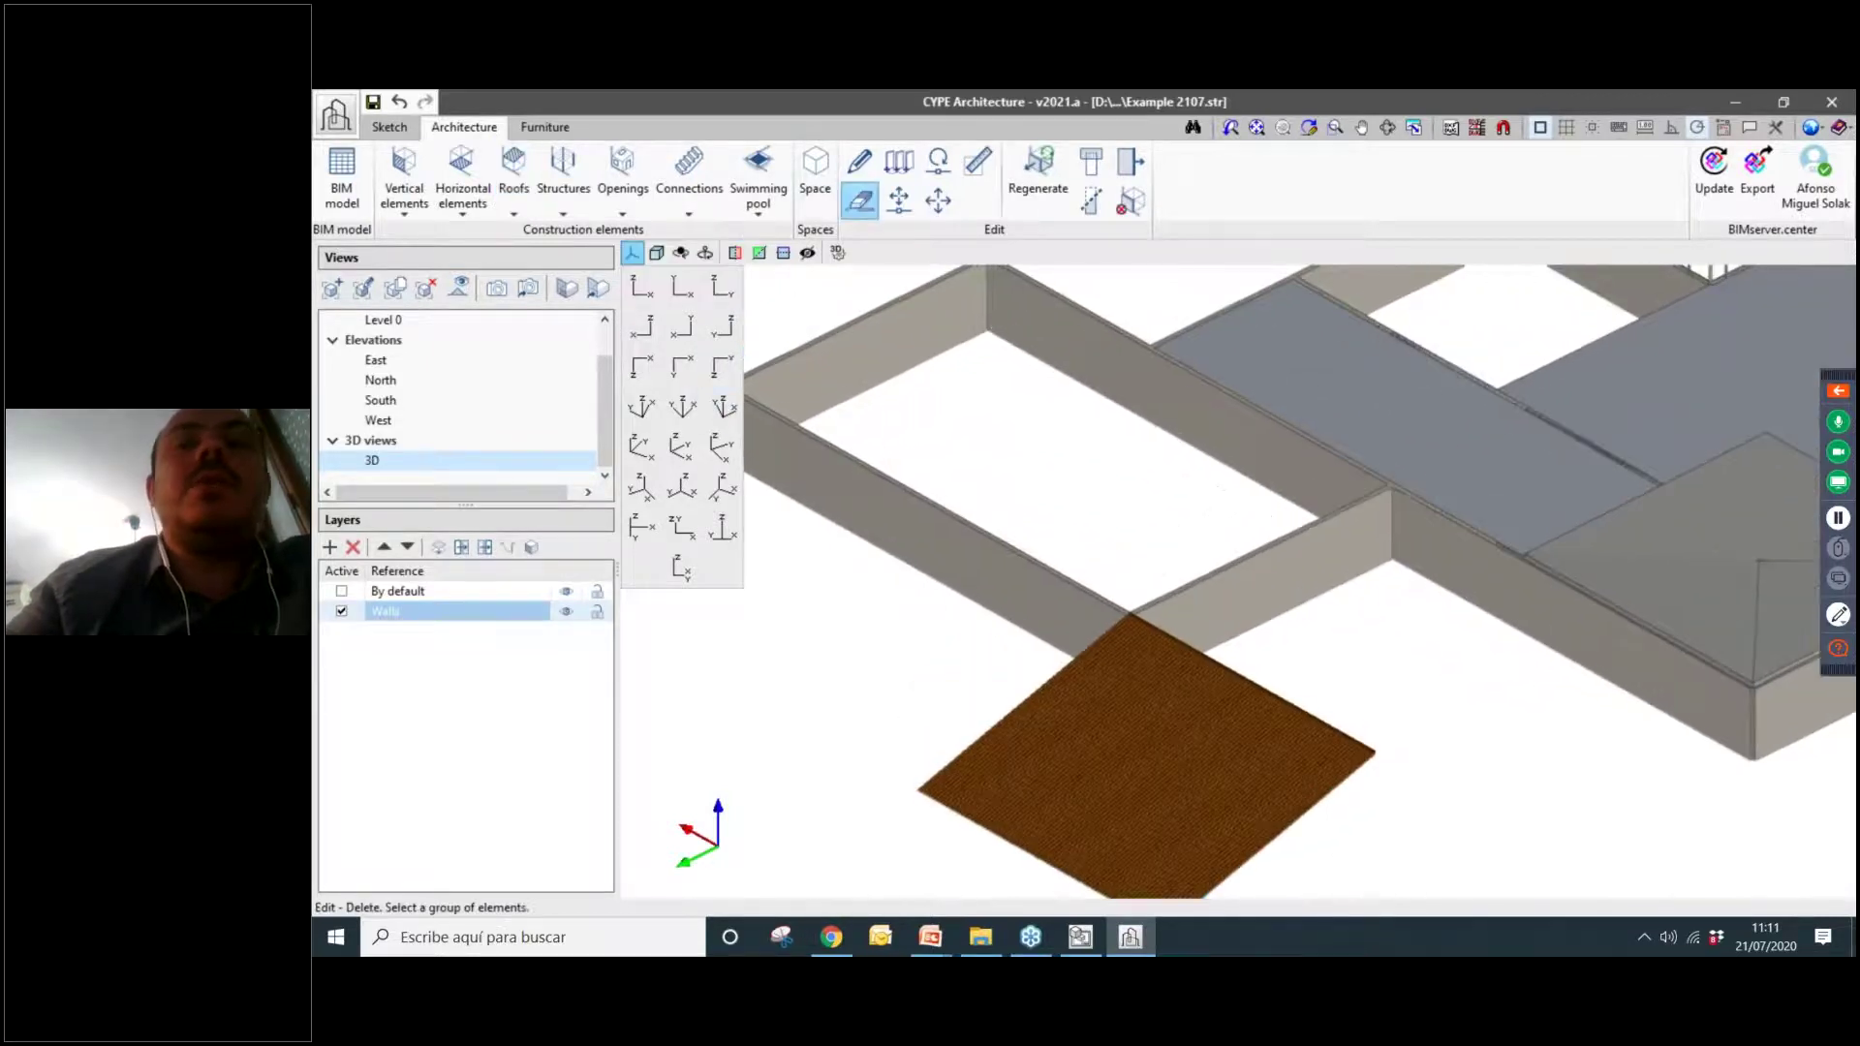
left_click(1318, 694)
scroll(793, 445, "down", 5)
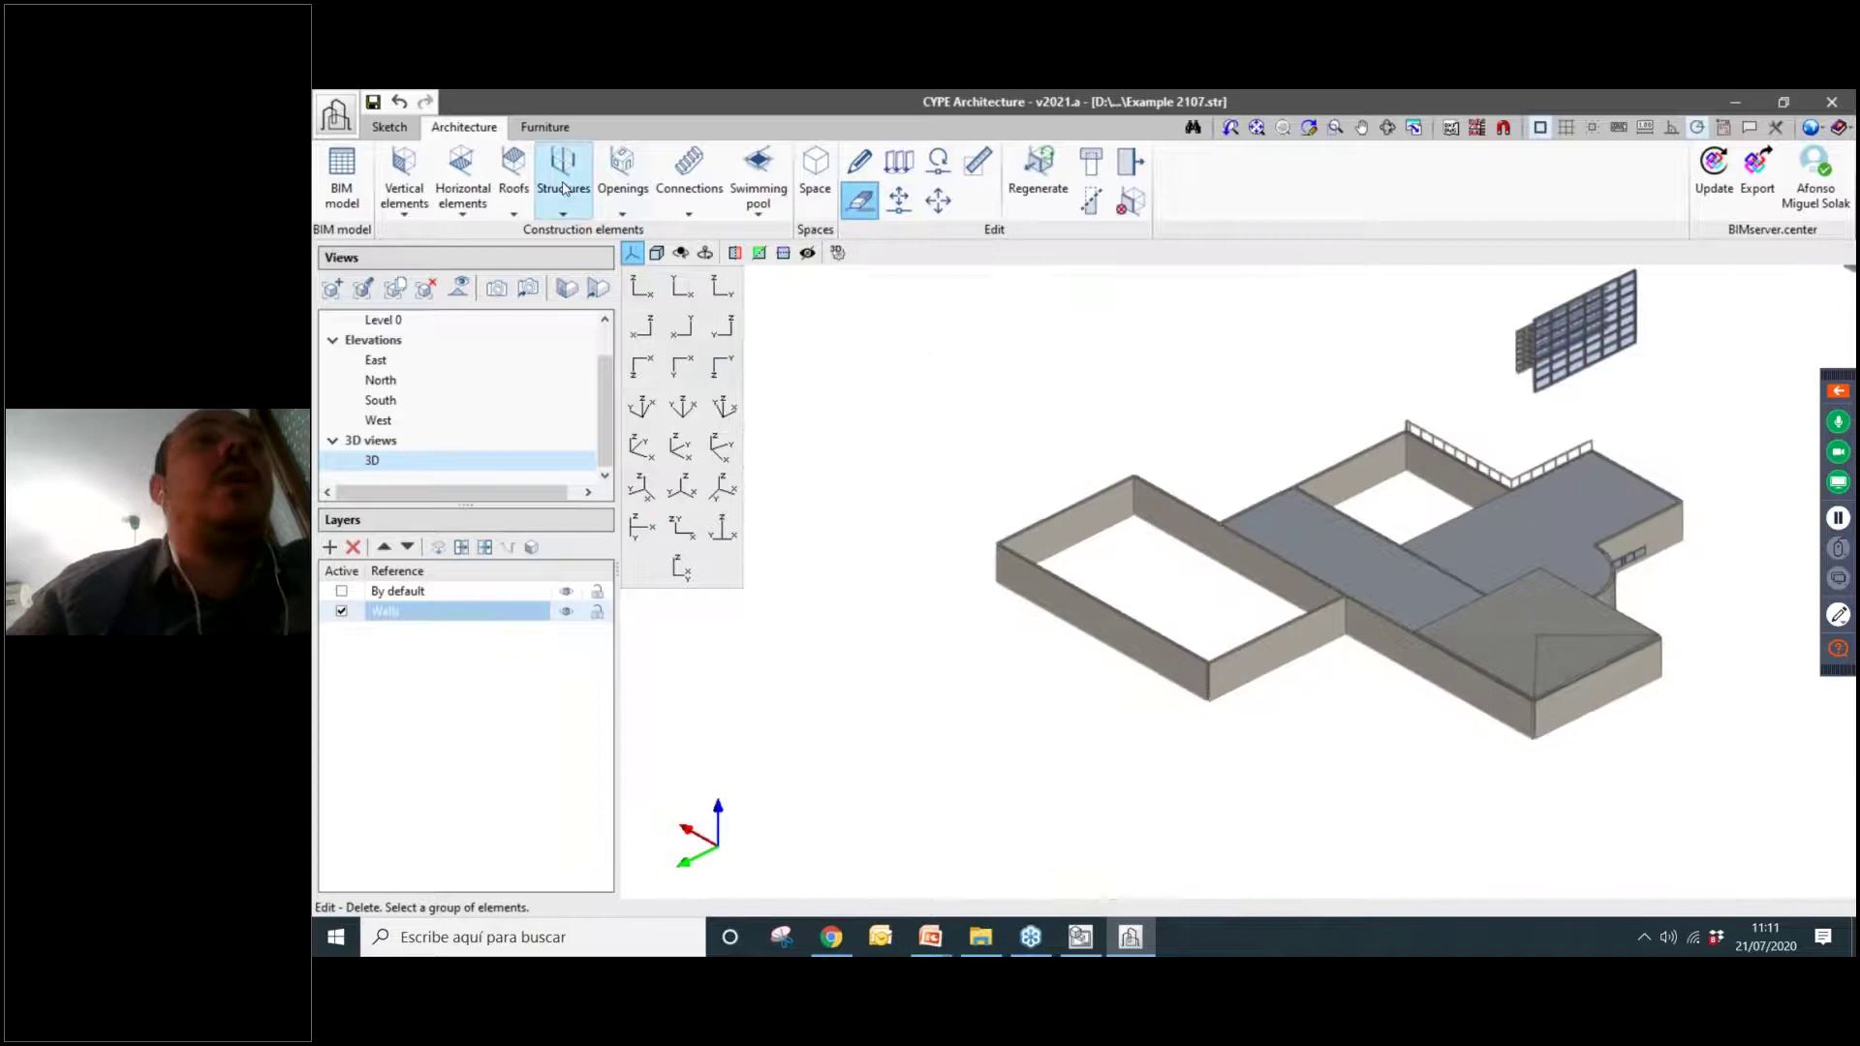
Configure a new structural column as rectangular, with dimensions of 0.30 by 0.40 m and a height of 3.00 m.
left_click(524, 205)
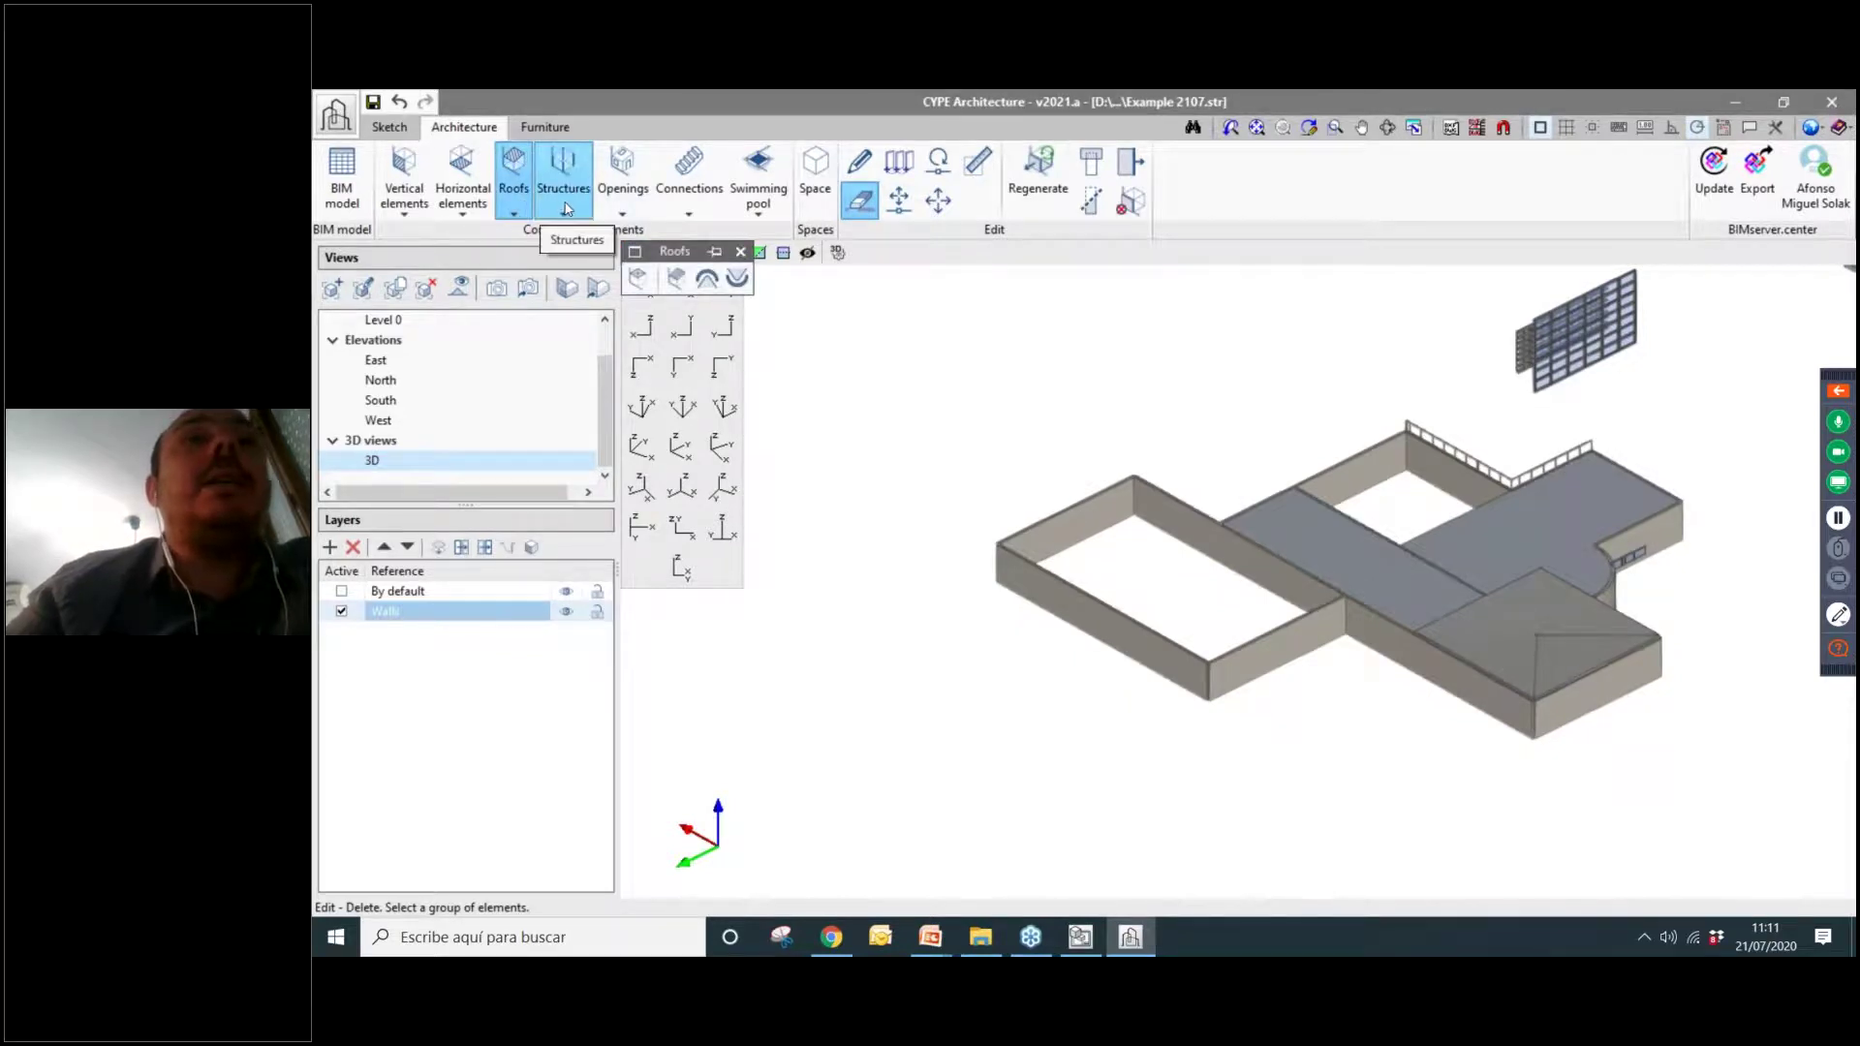
left_click(566, 207)
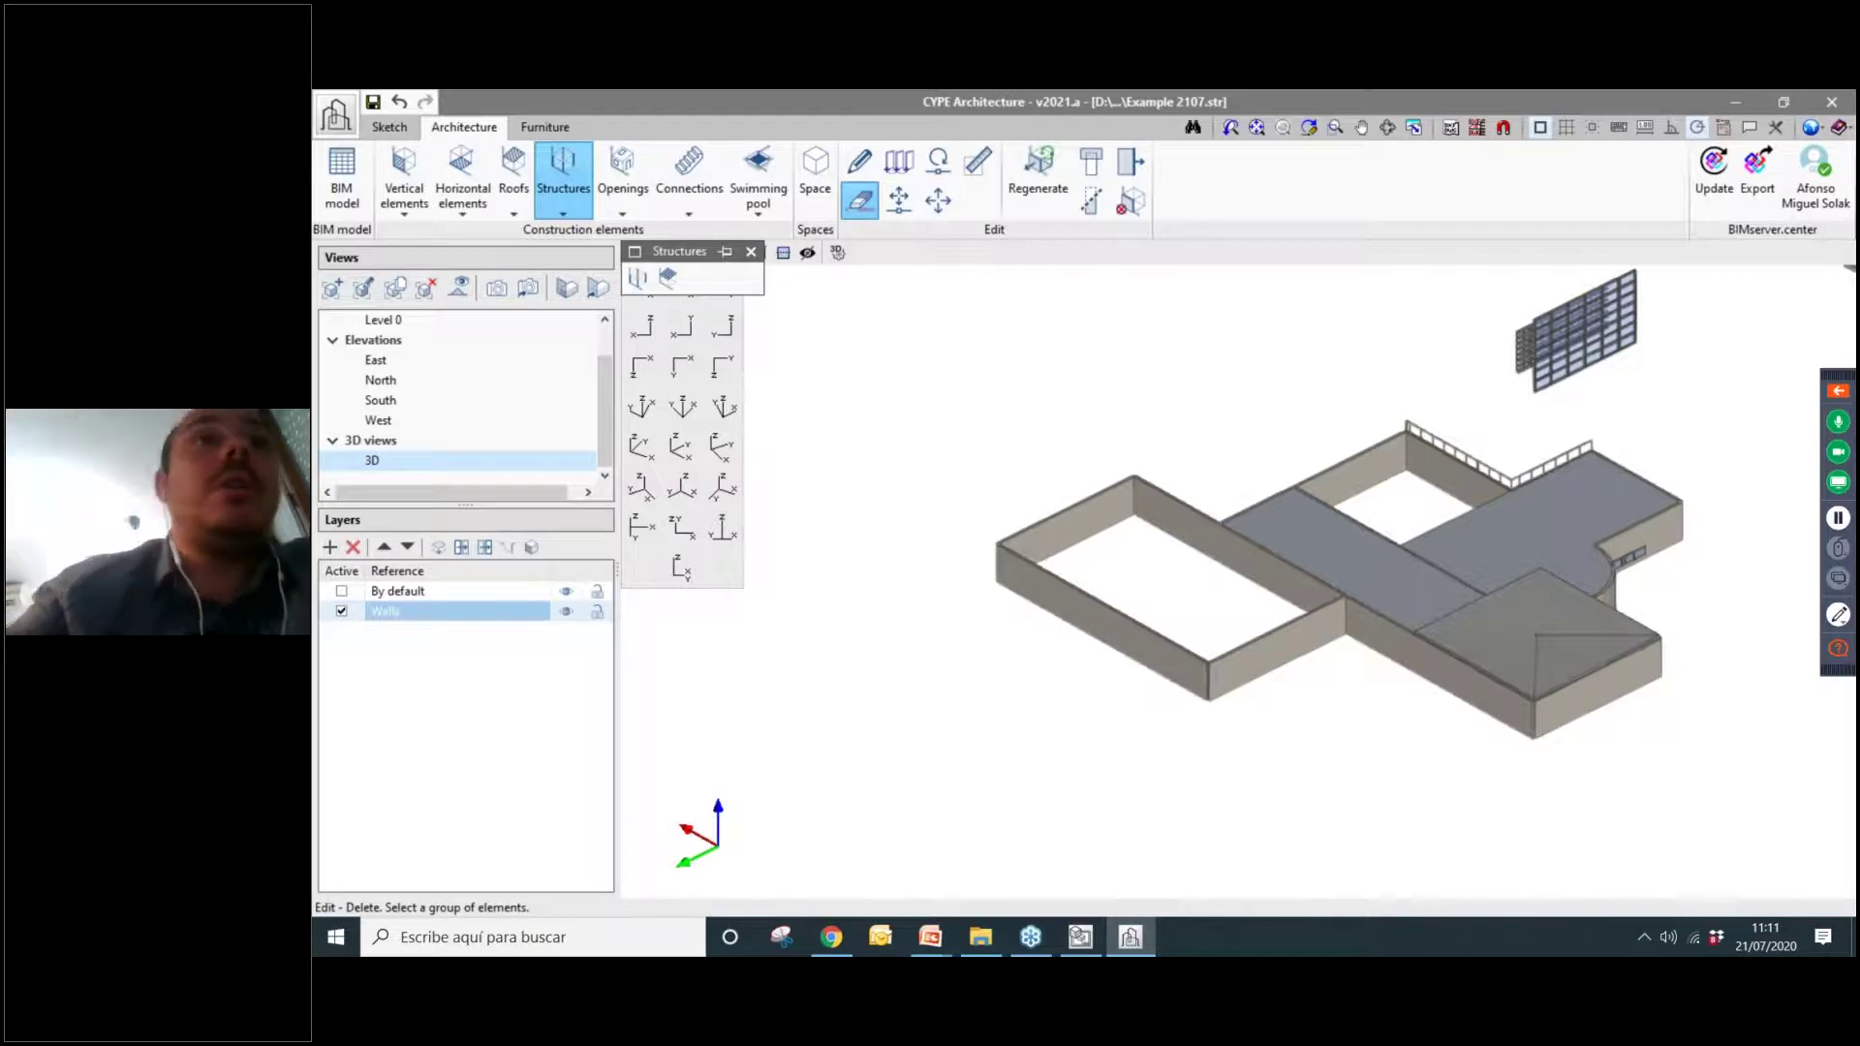
left_click(637, 278)
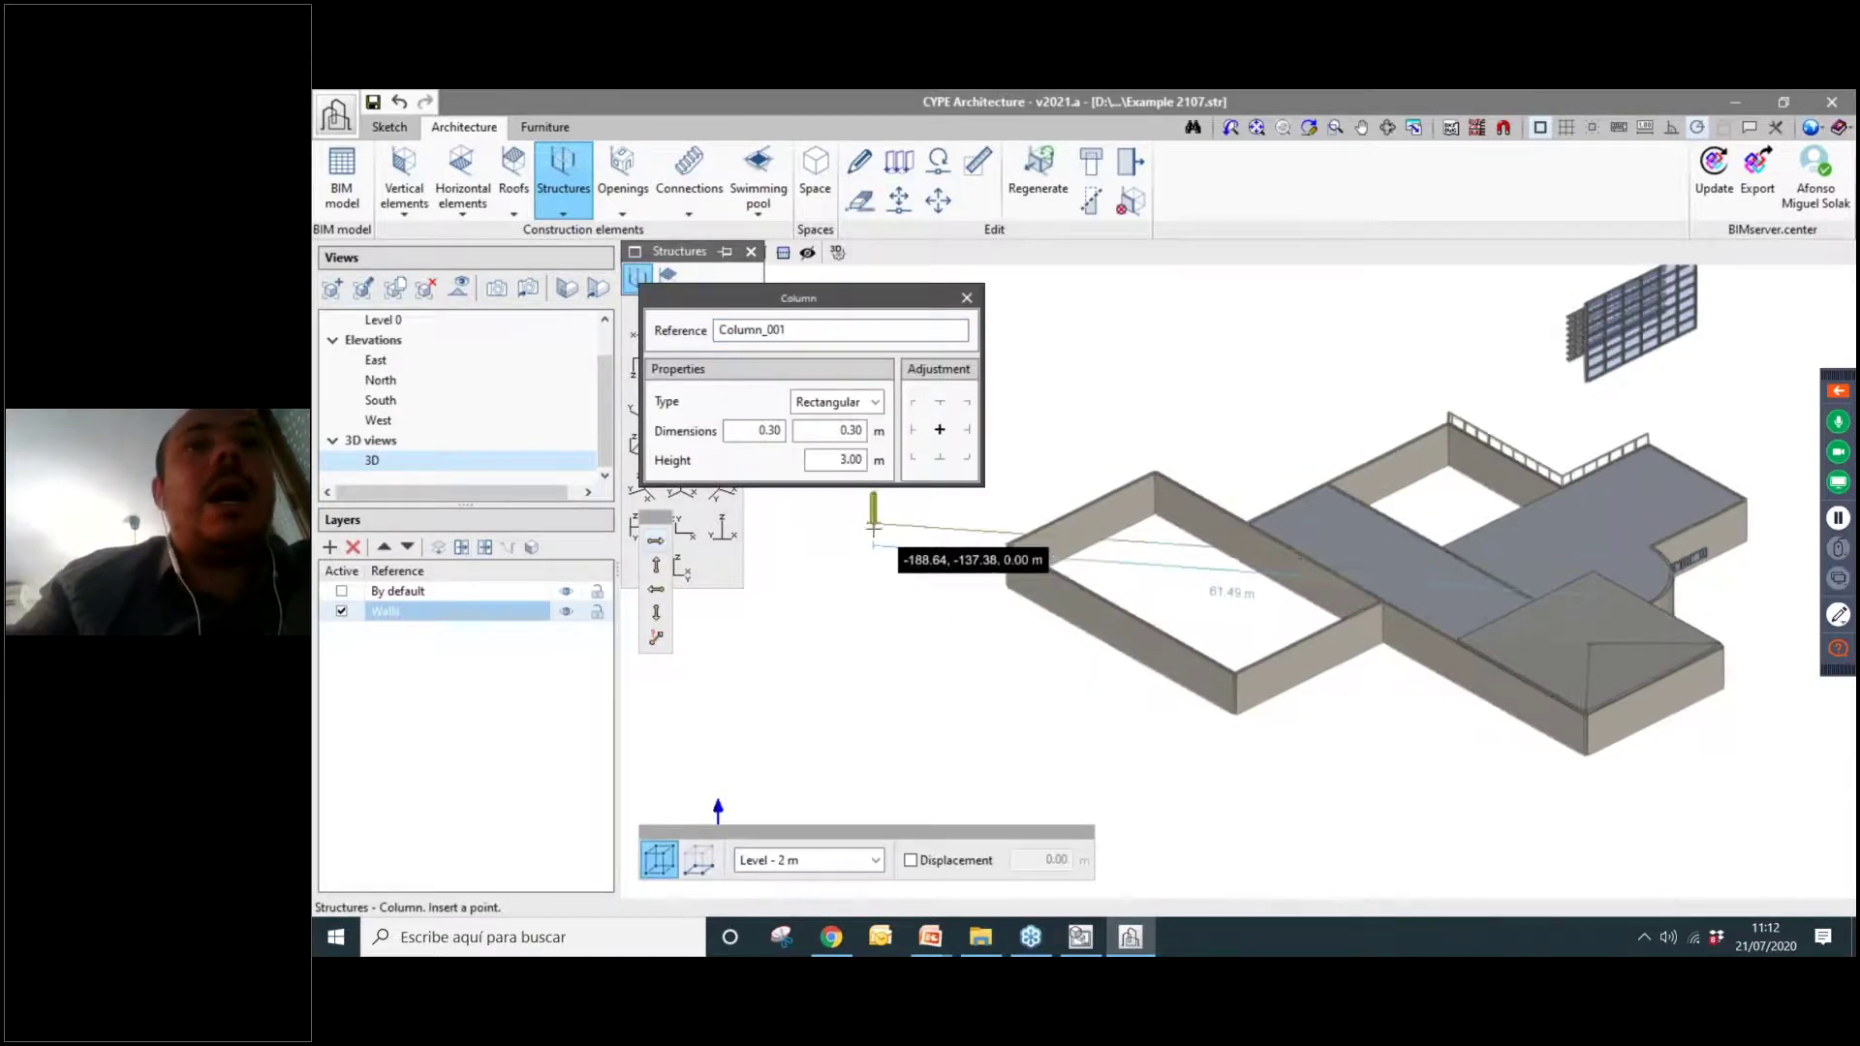
scroll(901, 659, "up", 3)
left_click(876, 404)
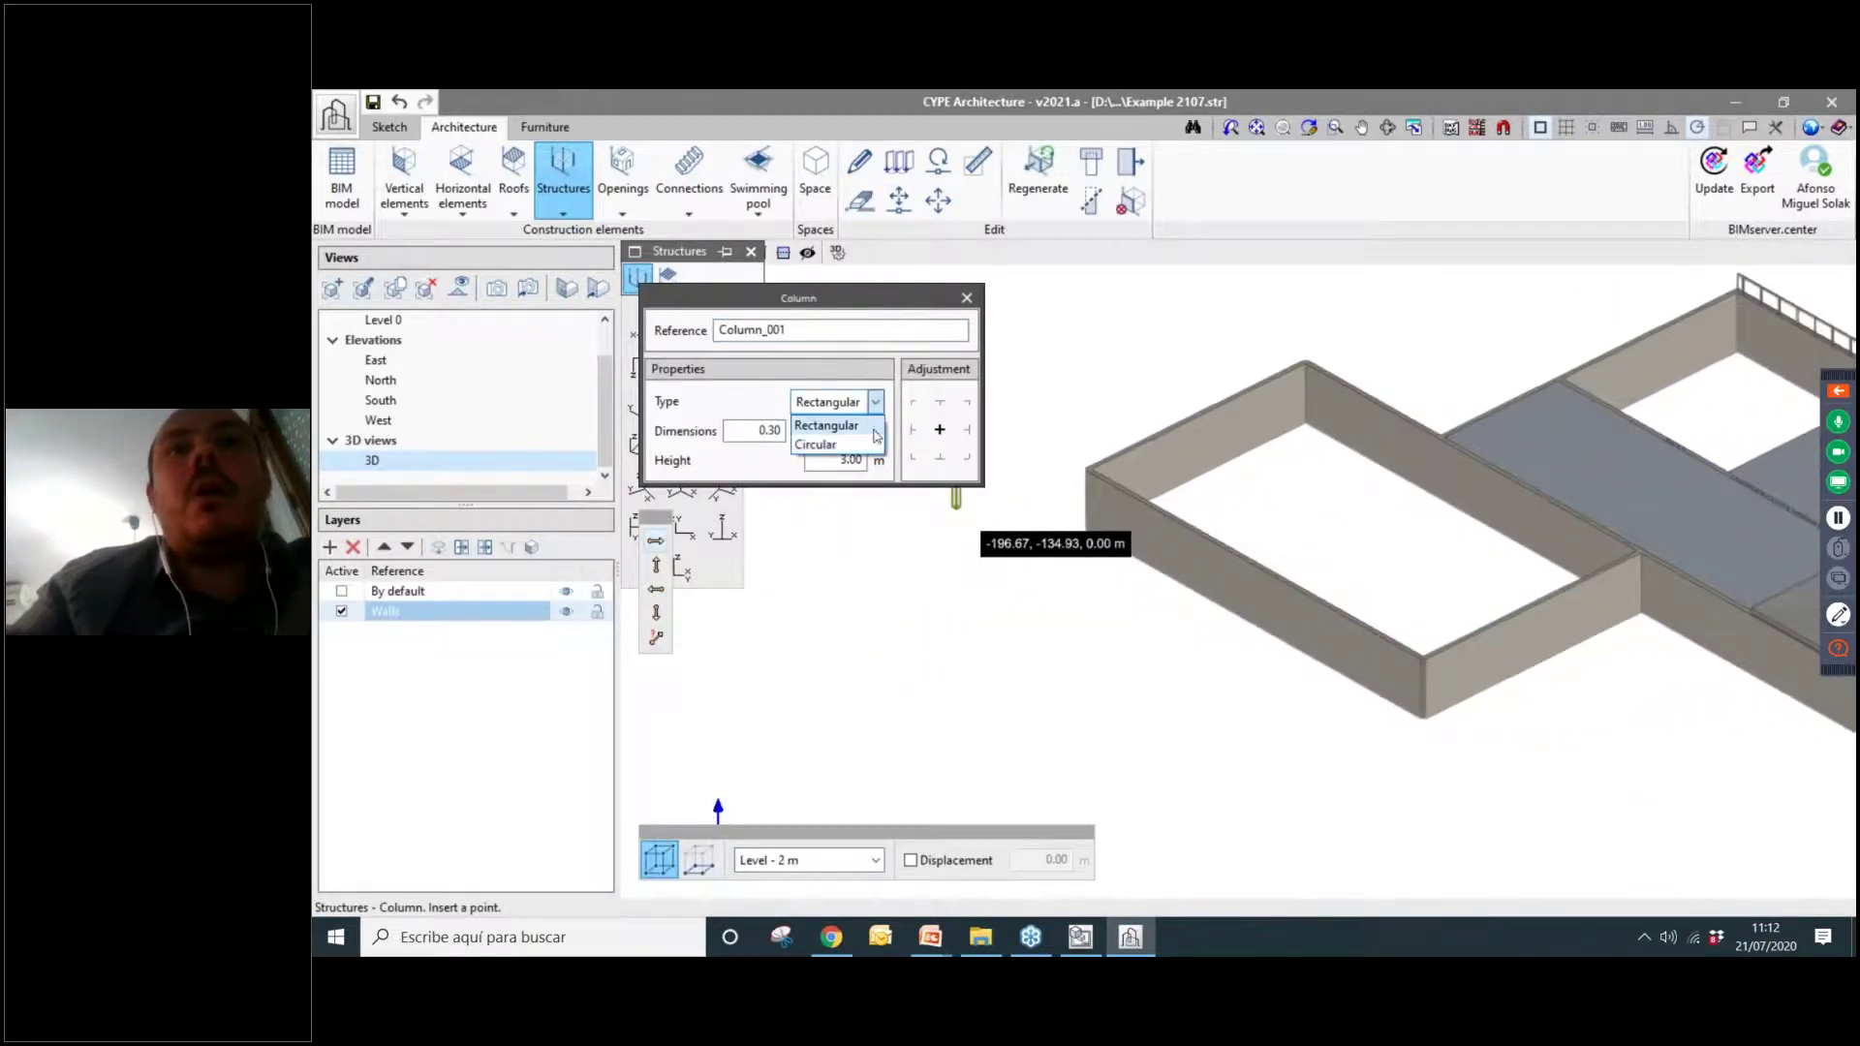
left_click(854, 427)
double_click(839, 432)
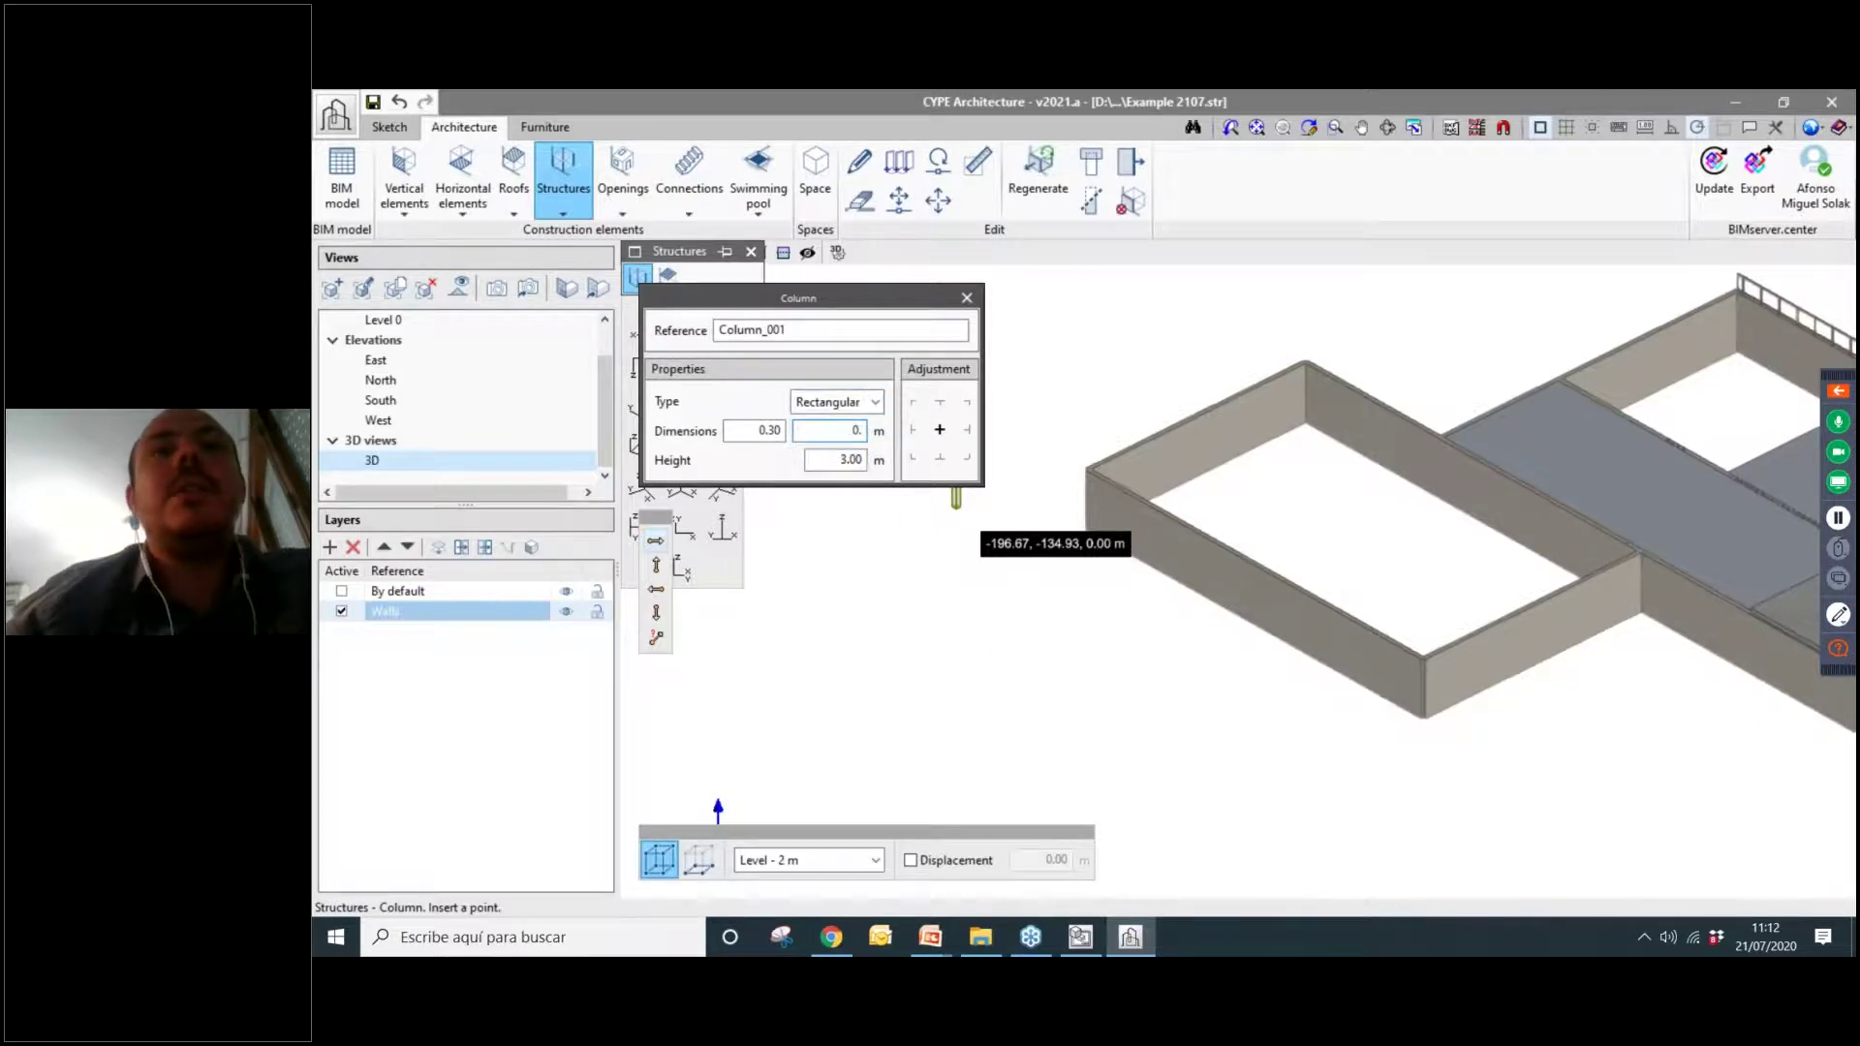
Place six rectangular columns freely on the open ground beside the building's large walled enclosure.
scroll(897, 515, "up", 2)
left_click(1038, 594)
left_click(1122, 639)
left_click(1057, 698)
left_click(990, 660)
scroll(1142, 684, "up", 2)
left_click(1176, 652)
left_click(1225, 543)
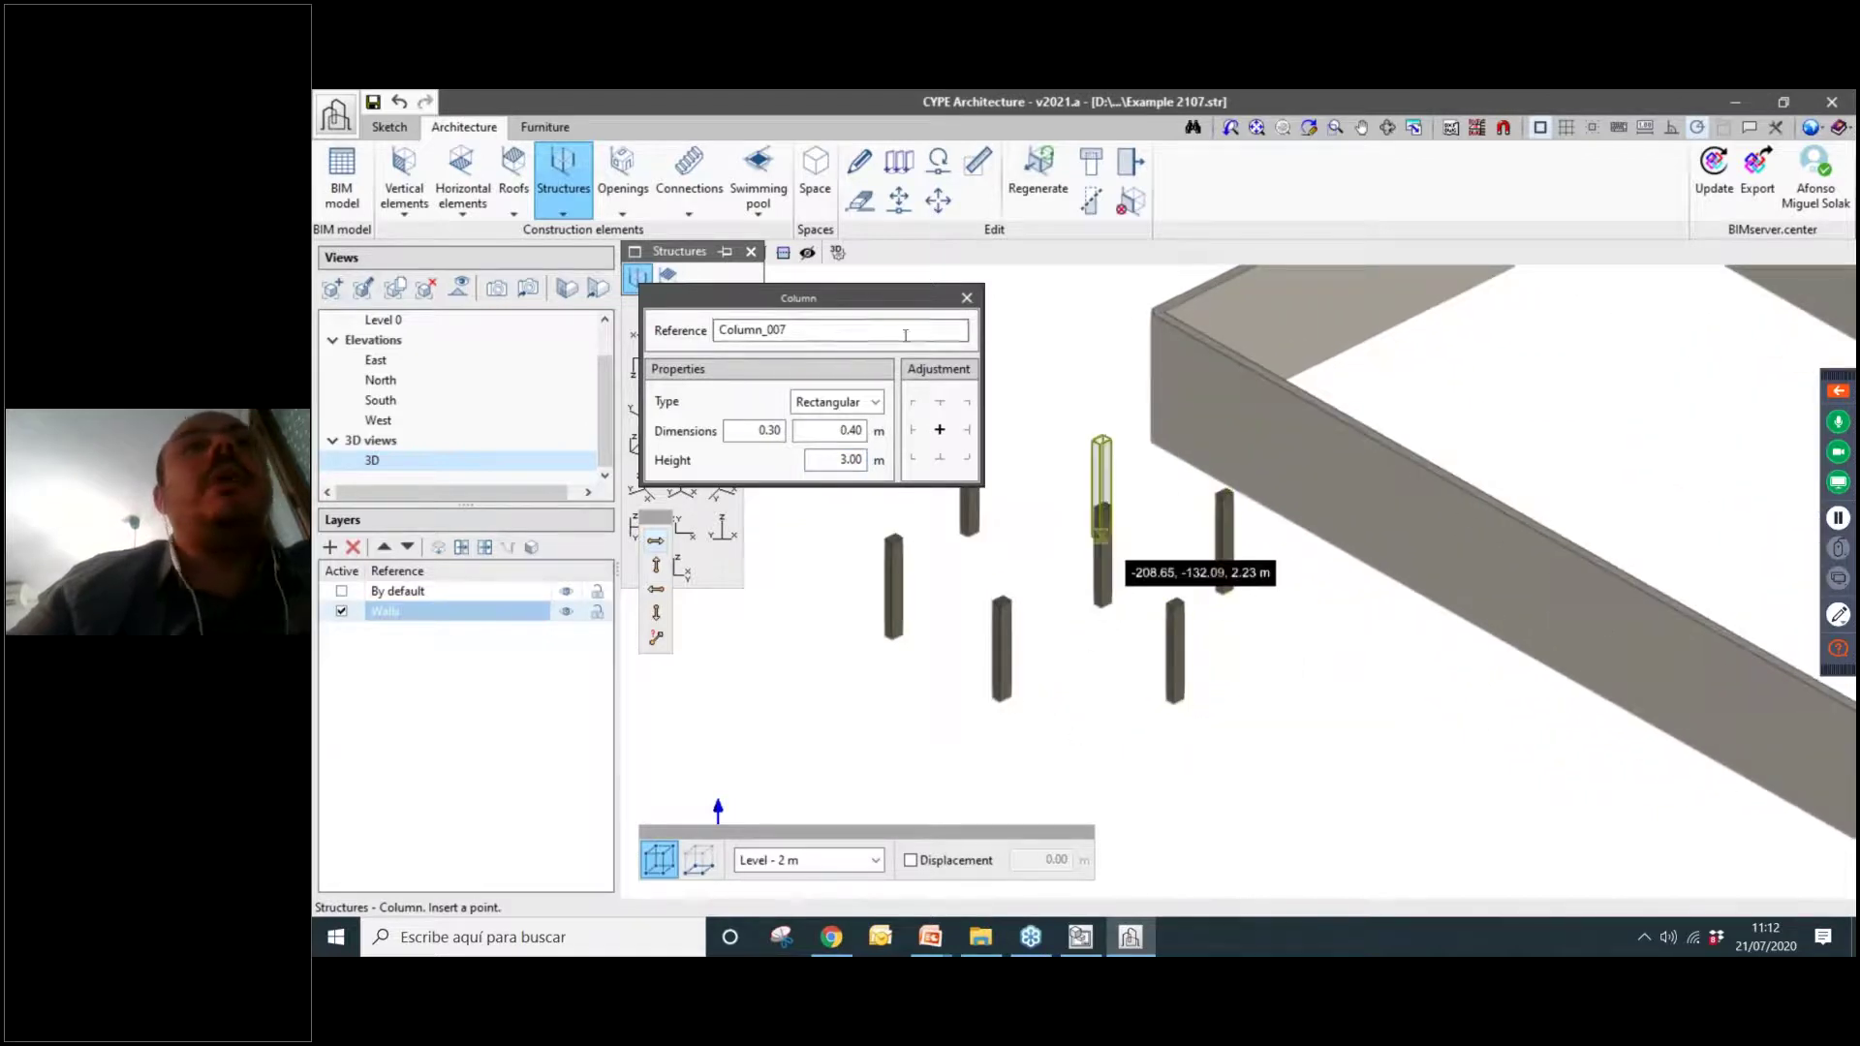
Place three circular columns, 0.30 m in diameter and 3.00 m high, among and beside the rectangular ones.
left_click(861, 403)
left_click(845, 436)
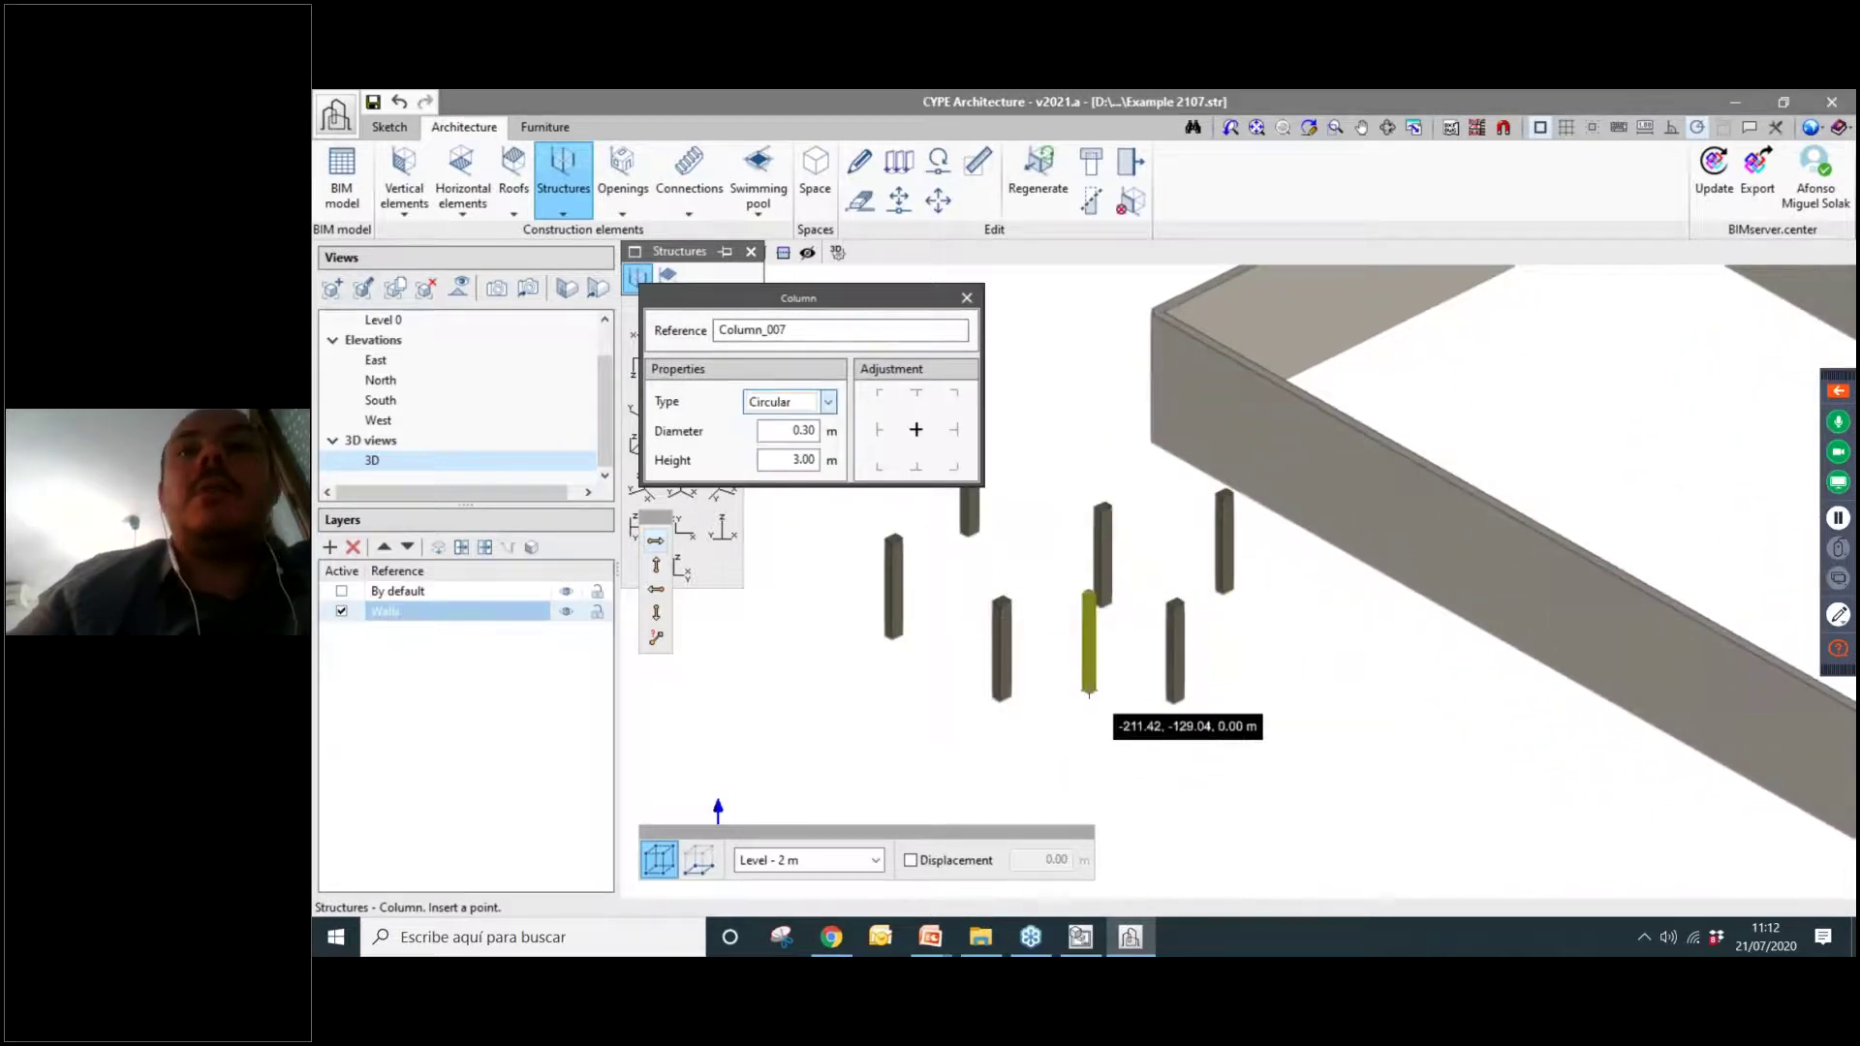
left_click(1088, 689)
left_click(1011, 599)
left_click(1129, 483)
left_click(967, 298)
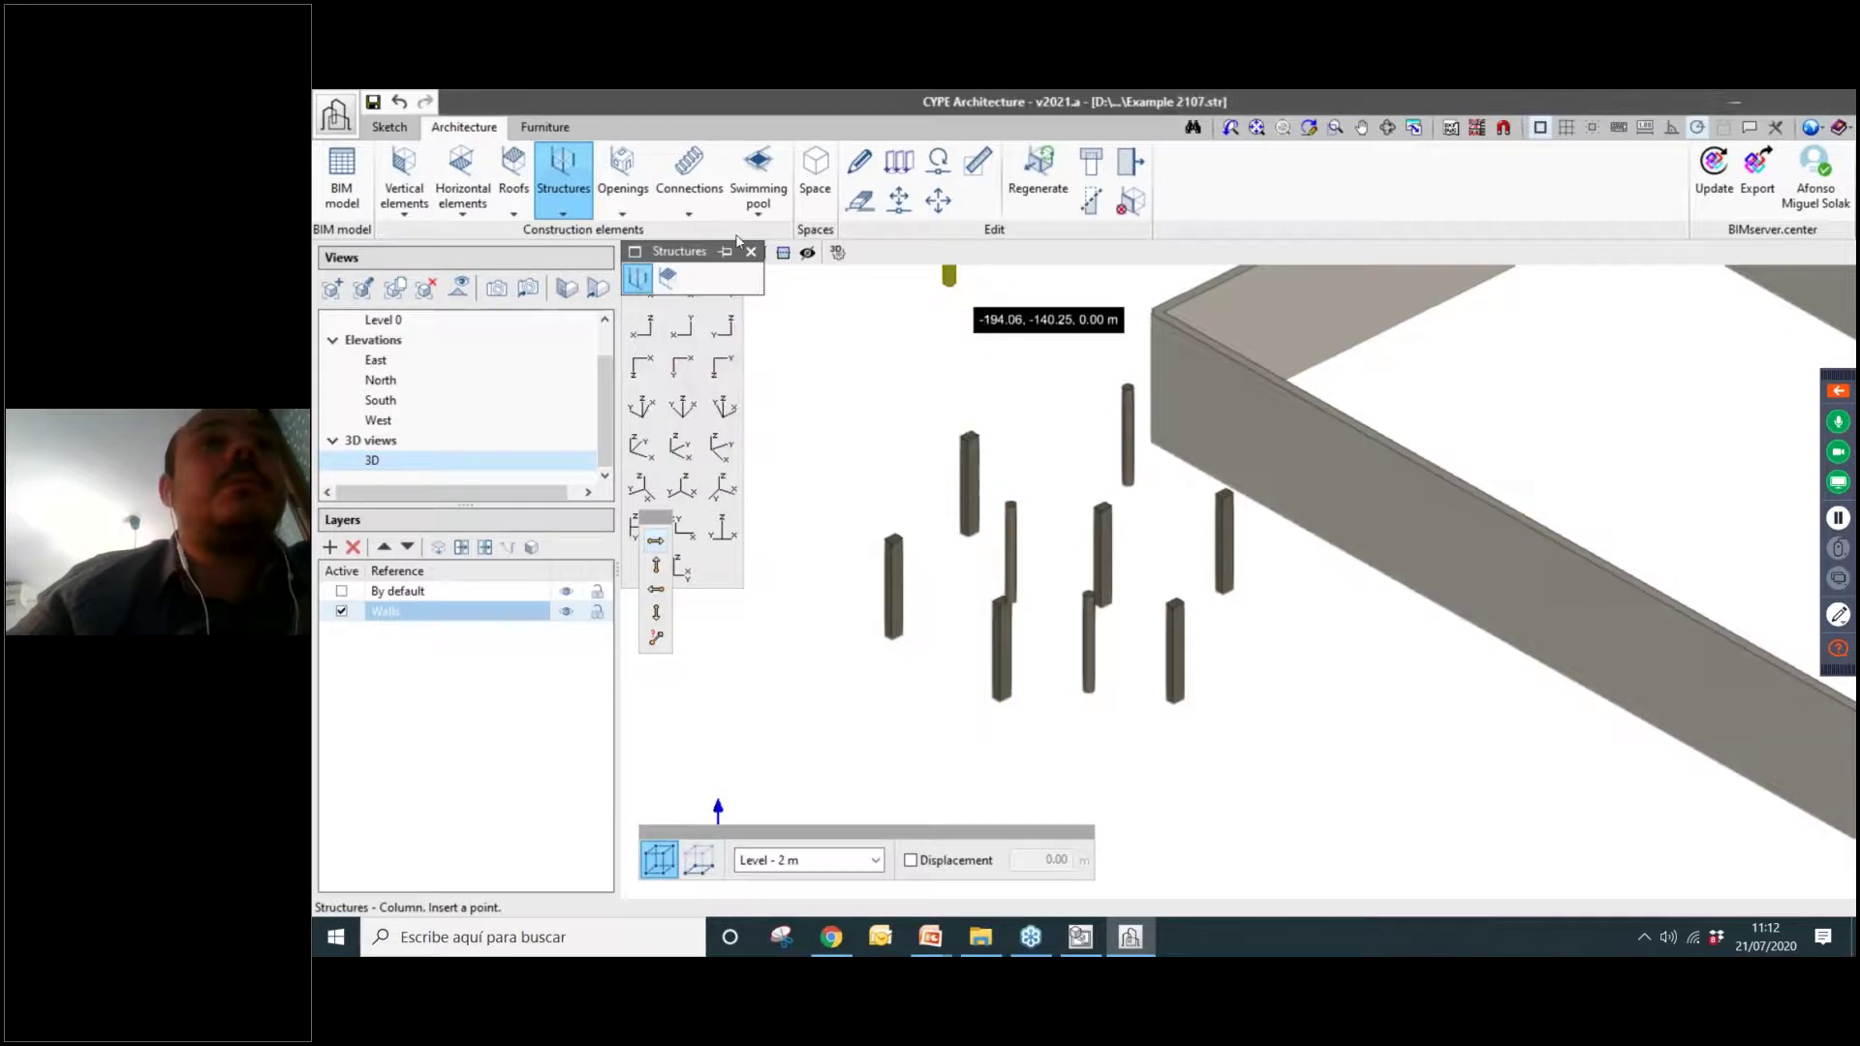
Model two beams with dimensions 0.30 by 0.50 m, each spanning between the tops of two neighbouring columns.
left_click(563, 172)
left_click(668, 274)
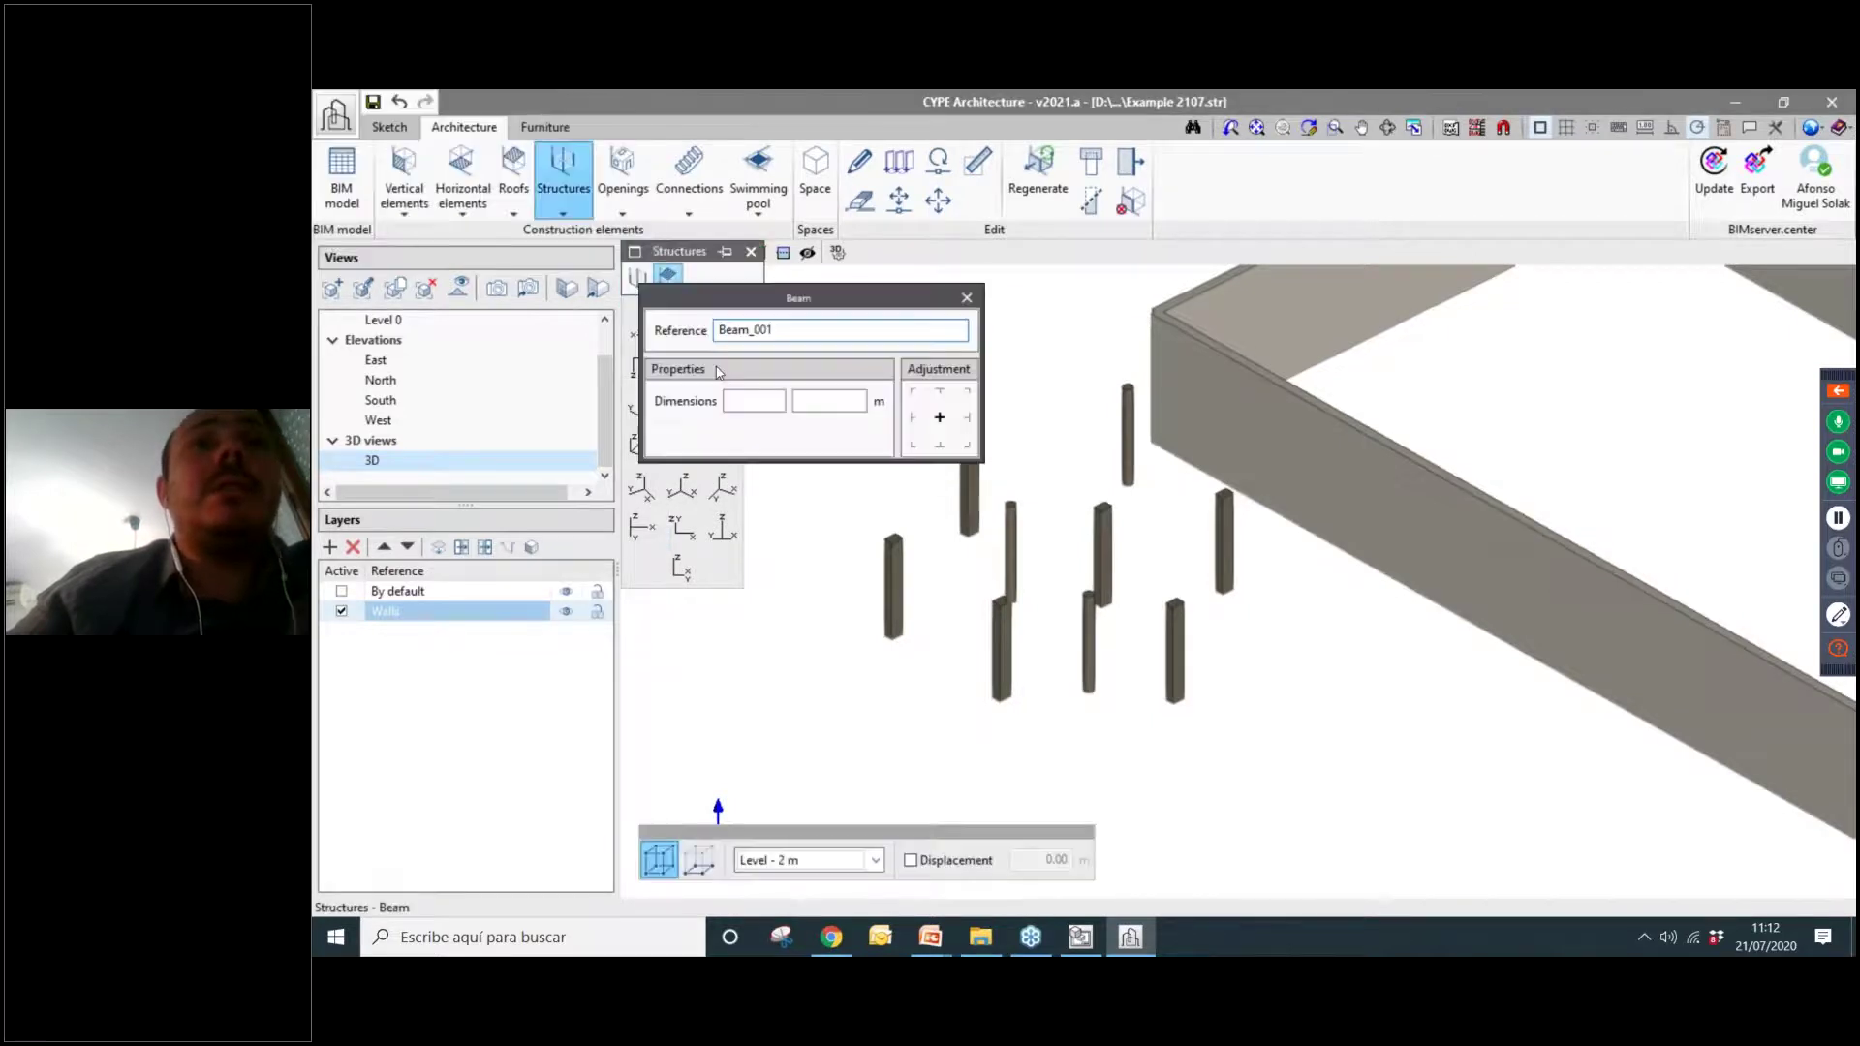
left_click(831, 397)
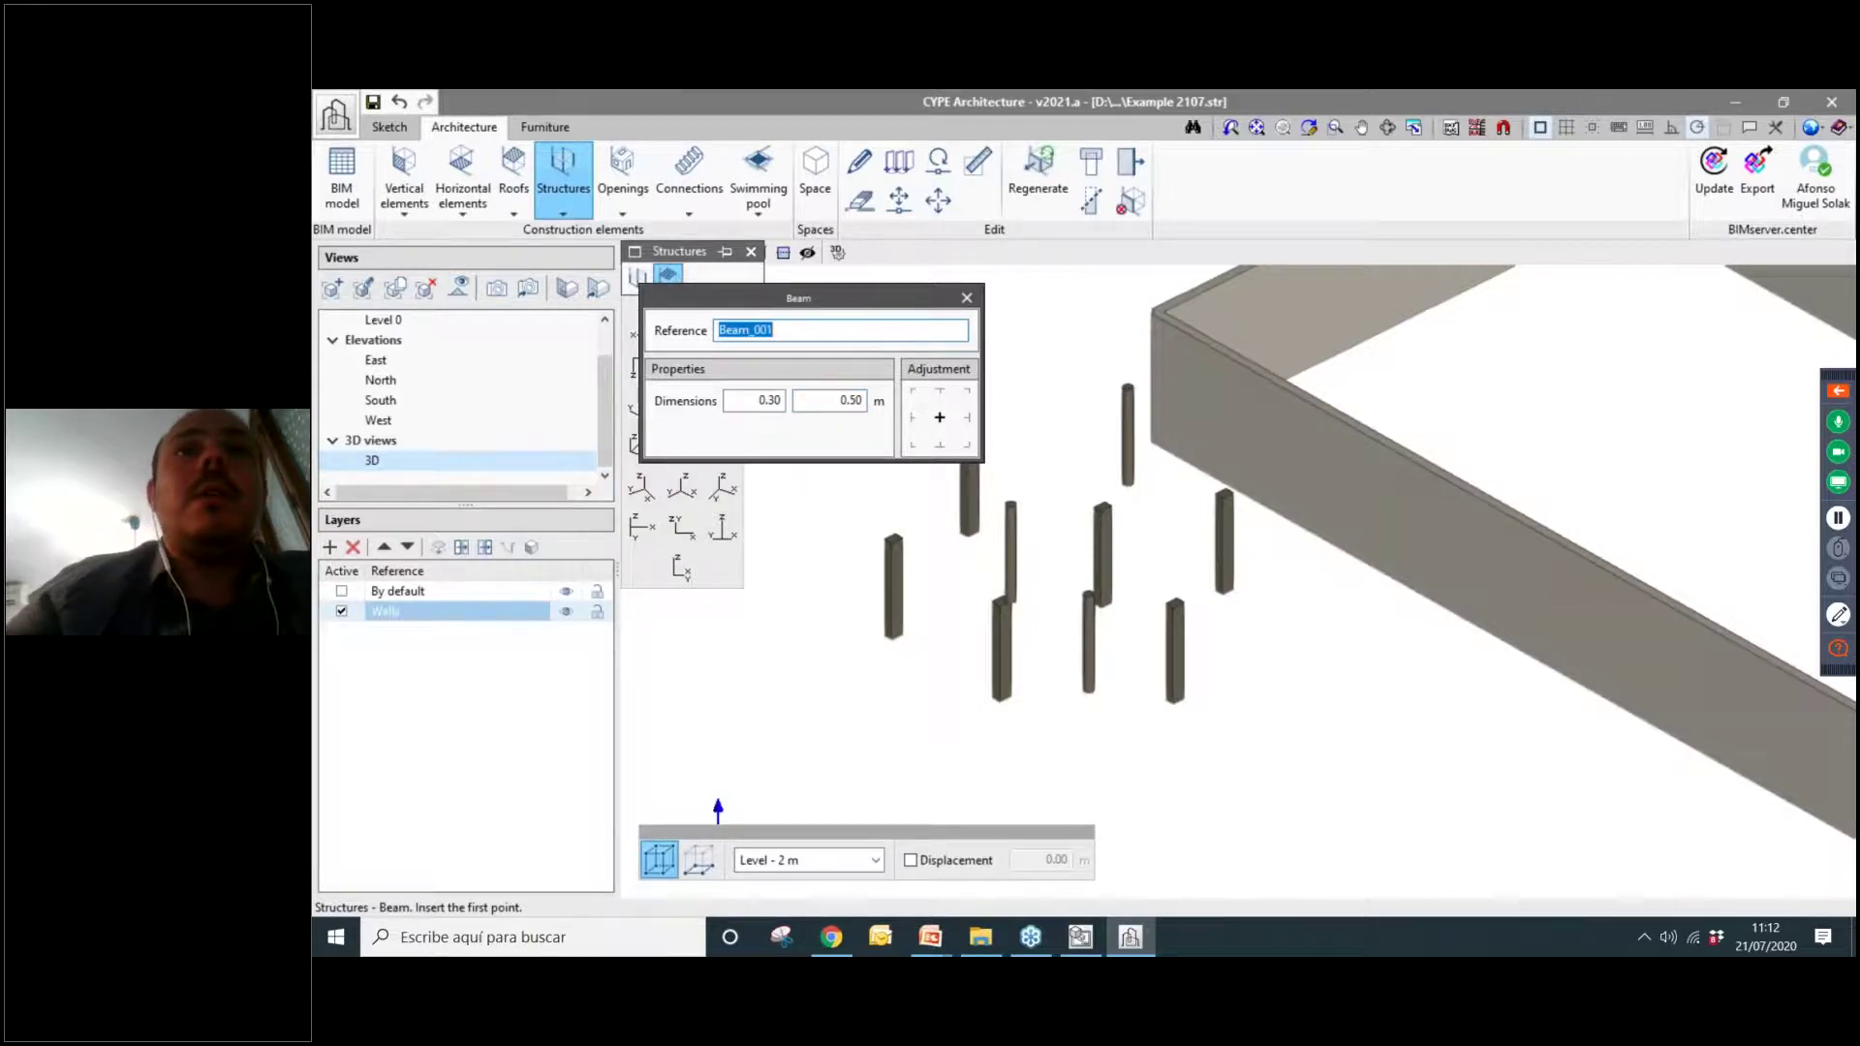
middle_click_drag(1005, 498, 1110, 518)
left_click(1230, 401)
left_click(1064, 458)
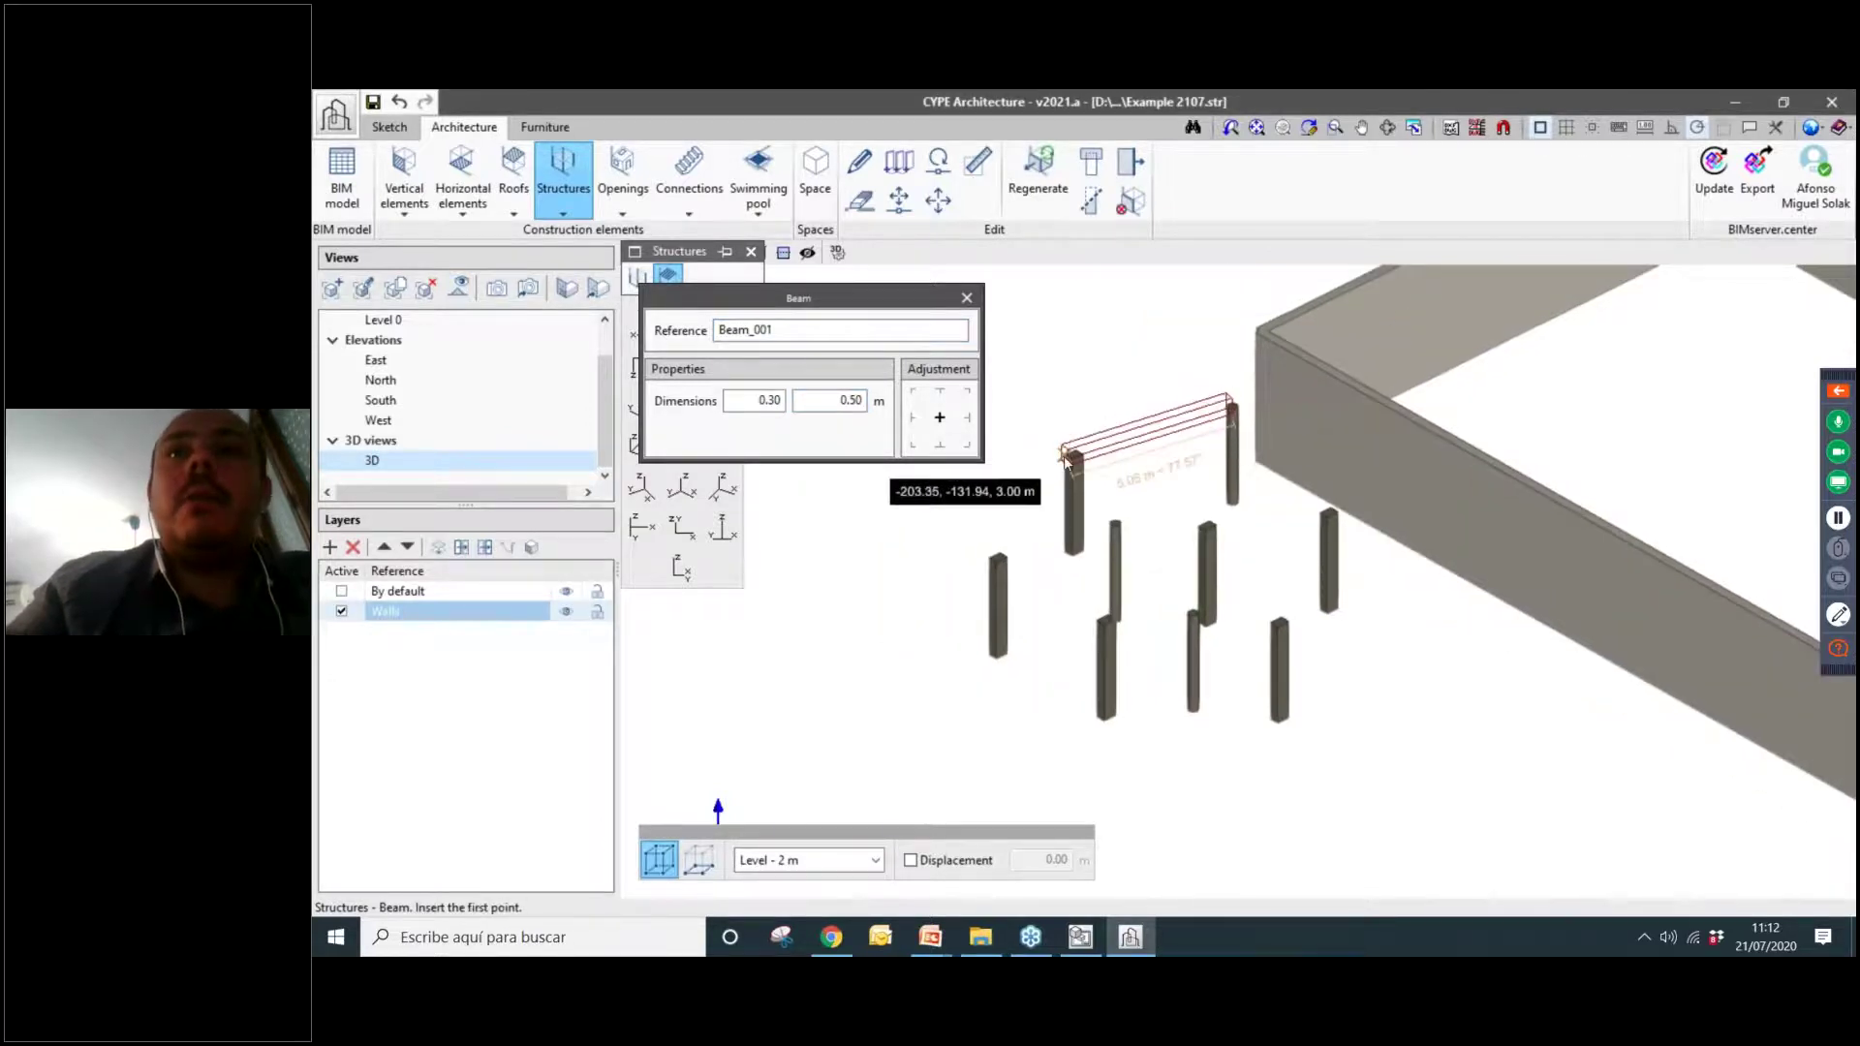
left_click(996, 558)
left_click(1115, 518)
right_click(1194, 521)
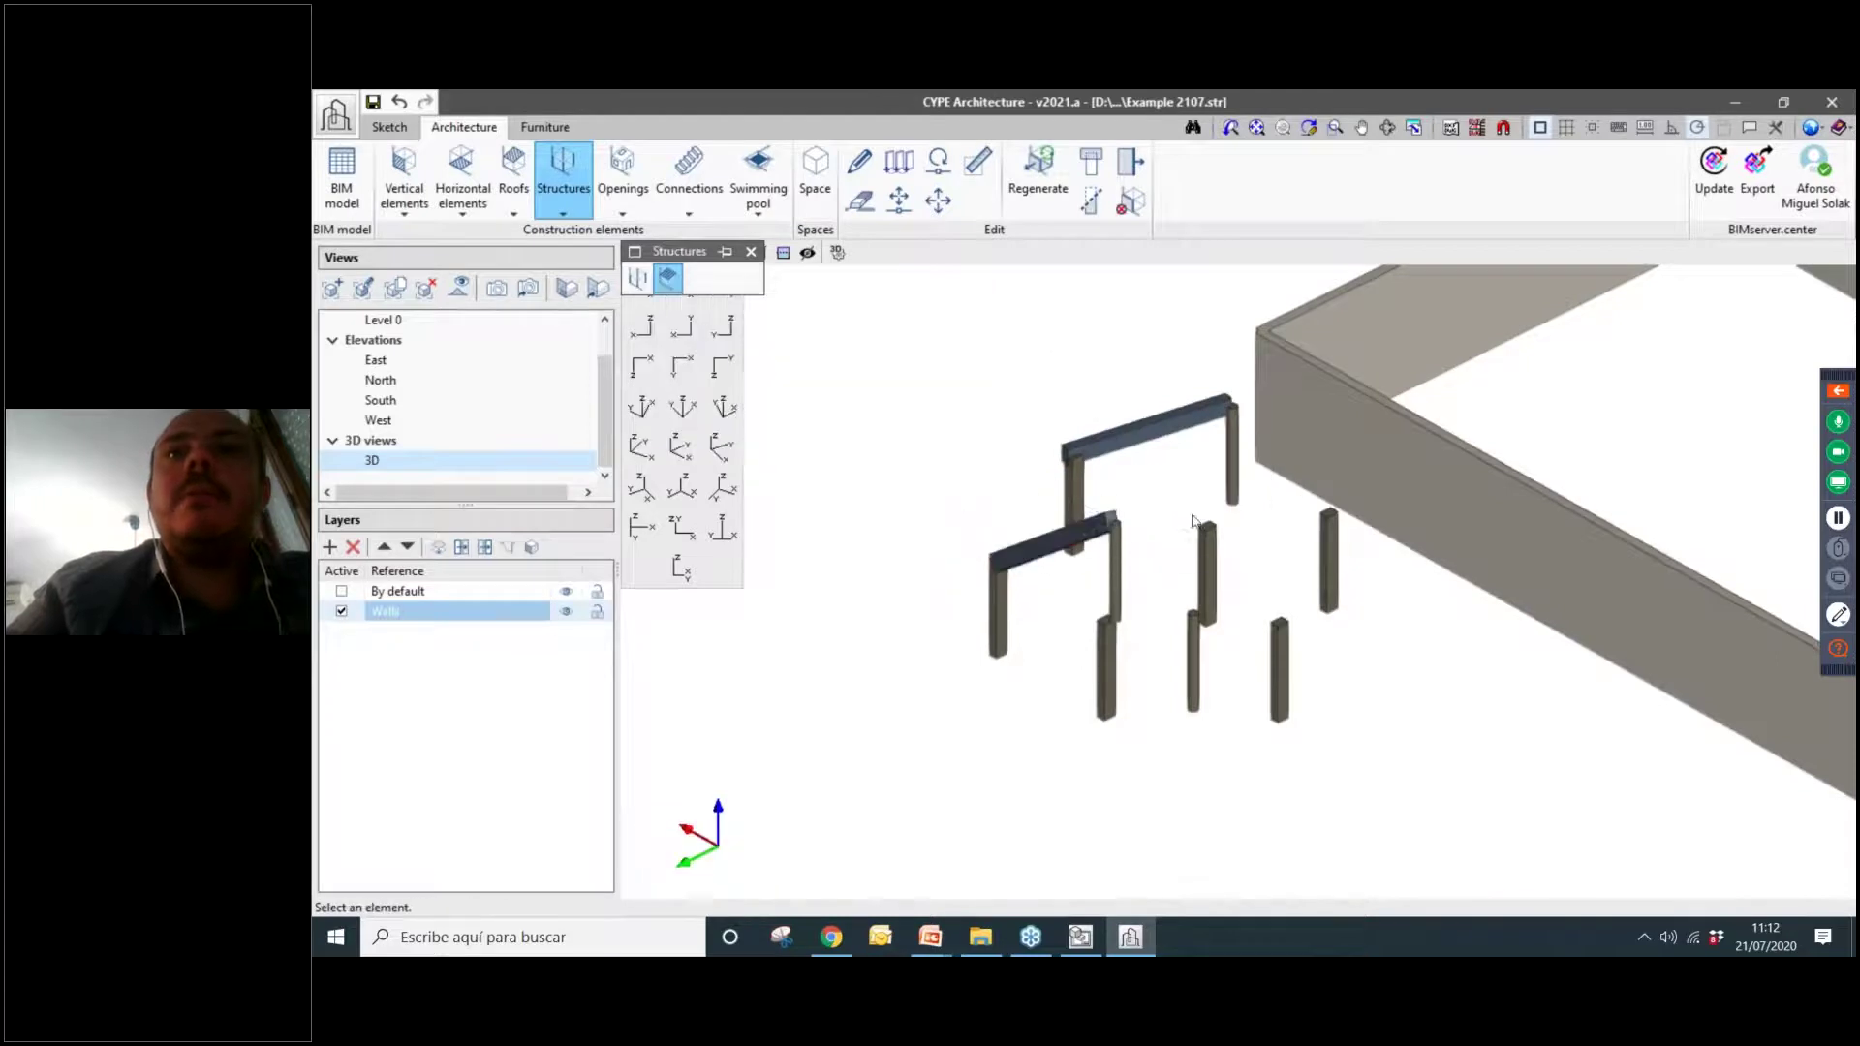
Examine how the two beams rest on the columns from close up and from different angles.
scroll(1201, 497, "up", 10)
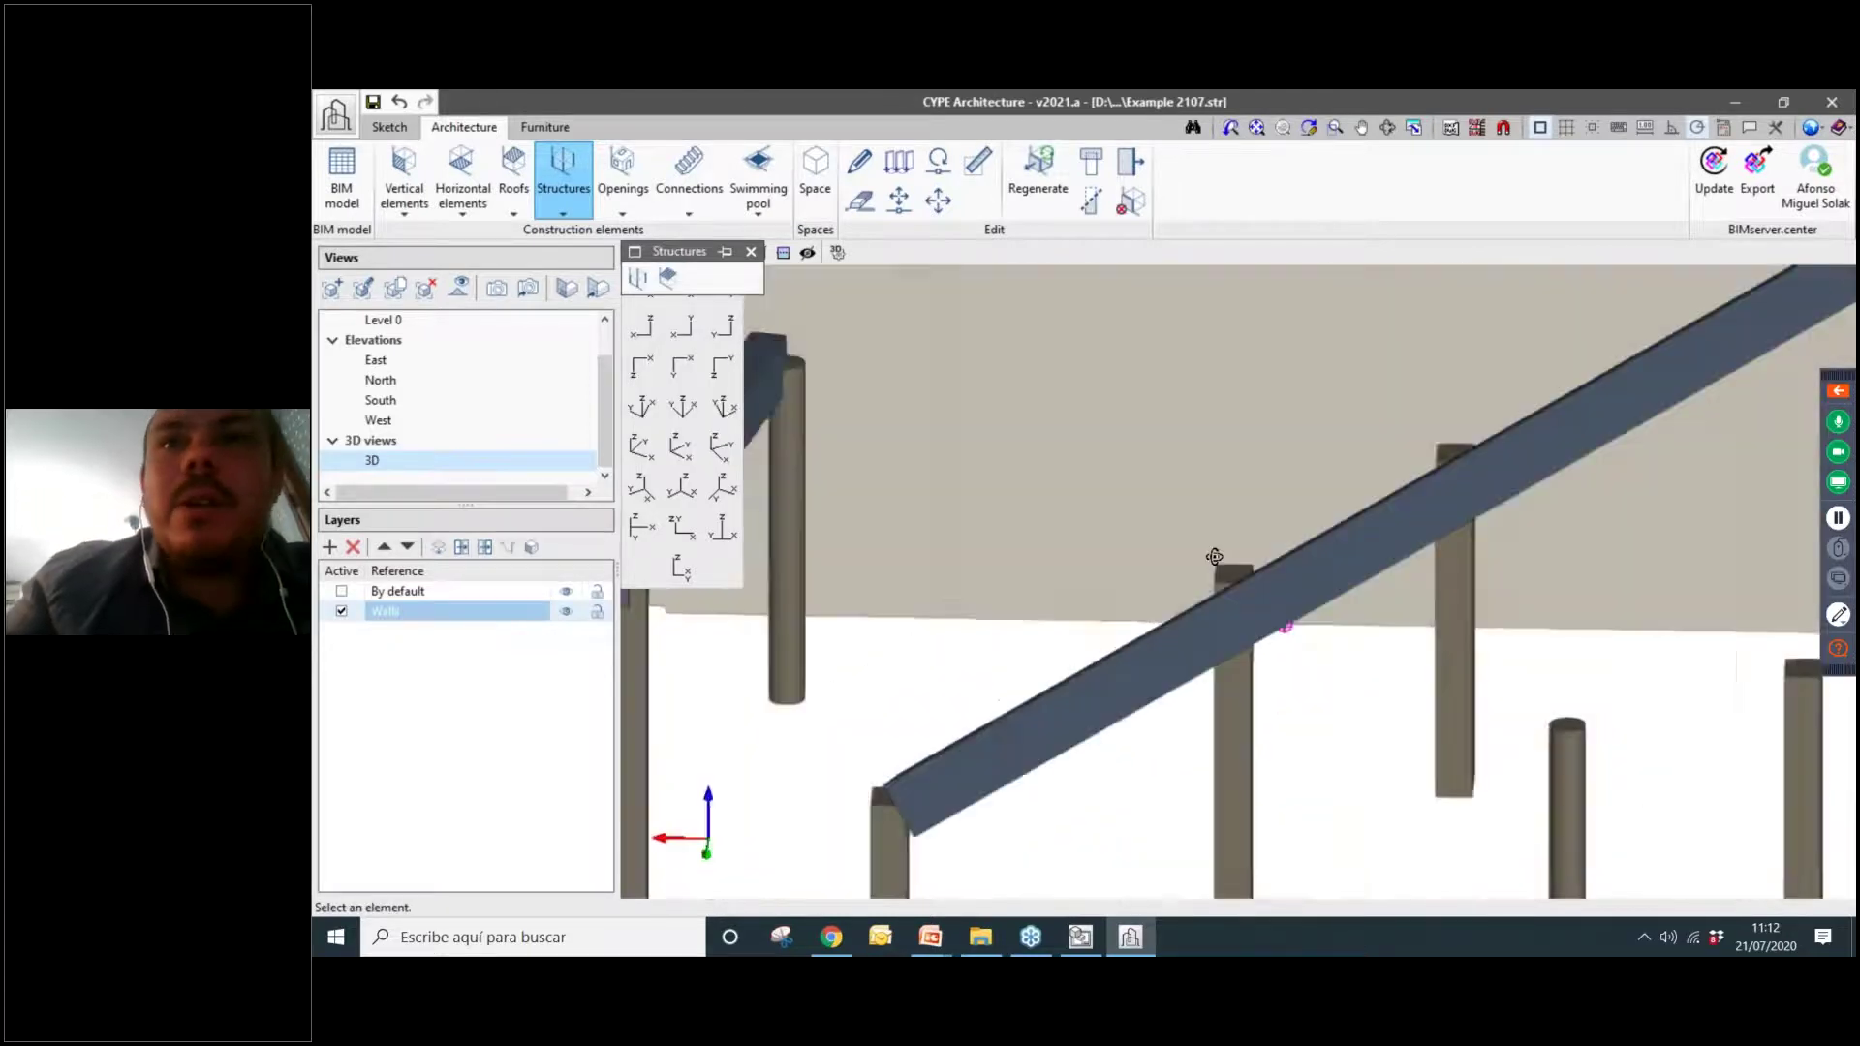
scroll(1283, 625, "down", 4)
scroll(1349, 542, "down", 2)
middle_click_drag(1261, 600, 1242, 552, "shift")
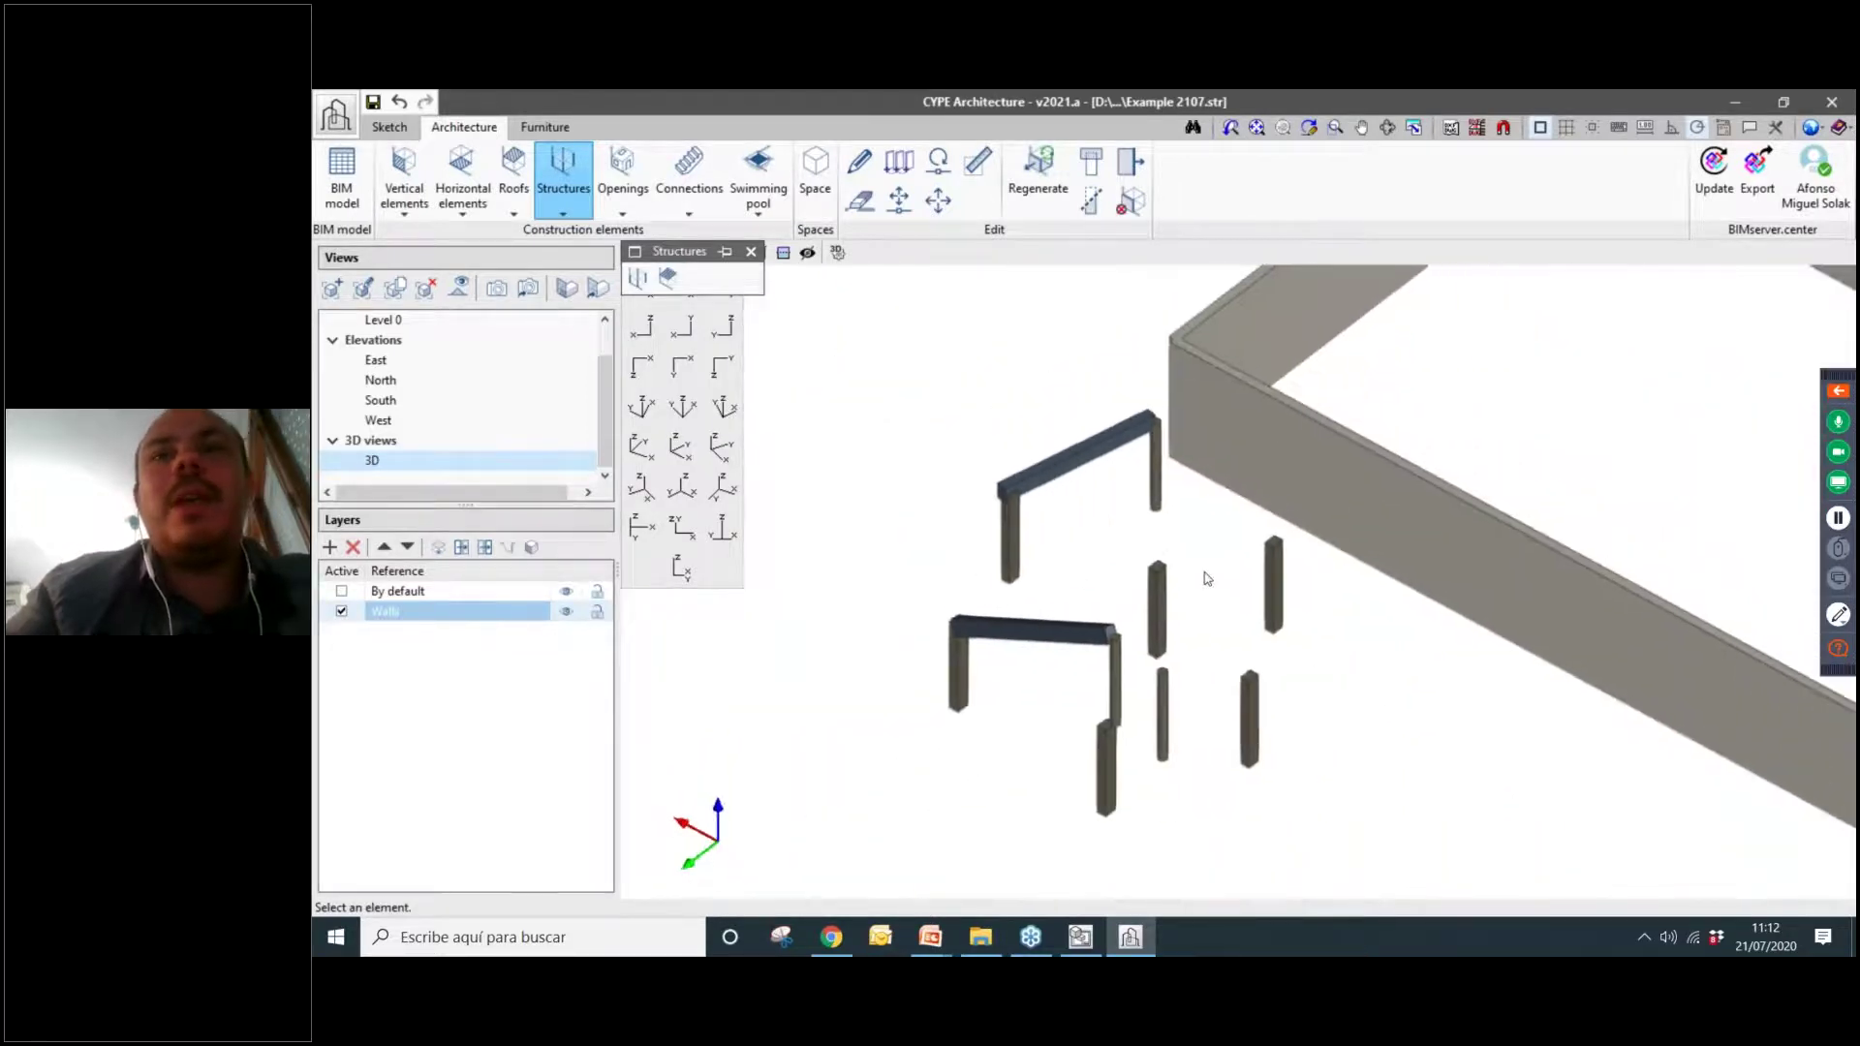
scroll(1137, 441, "up", 2)
middle_click_drag(1182, 296, 1182, 328)
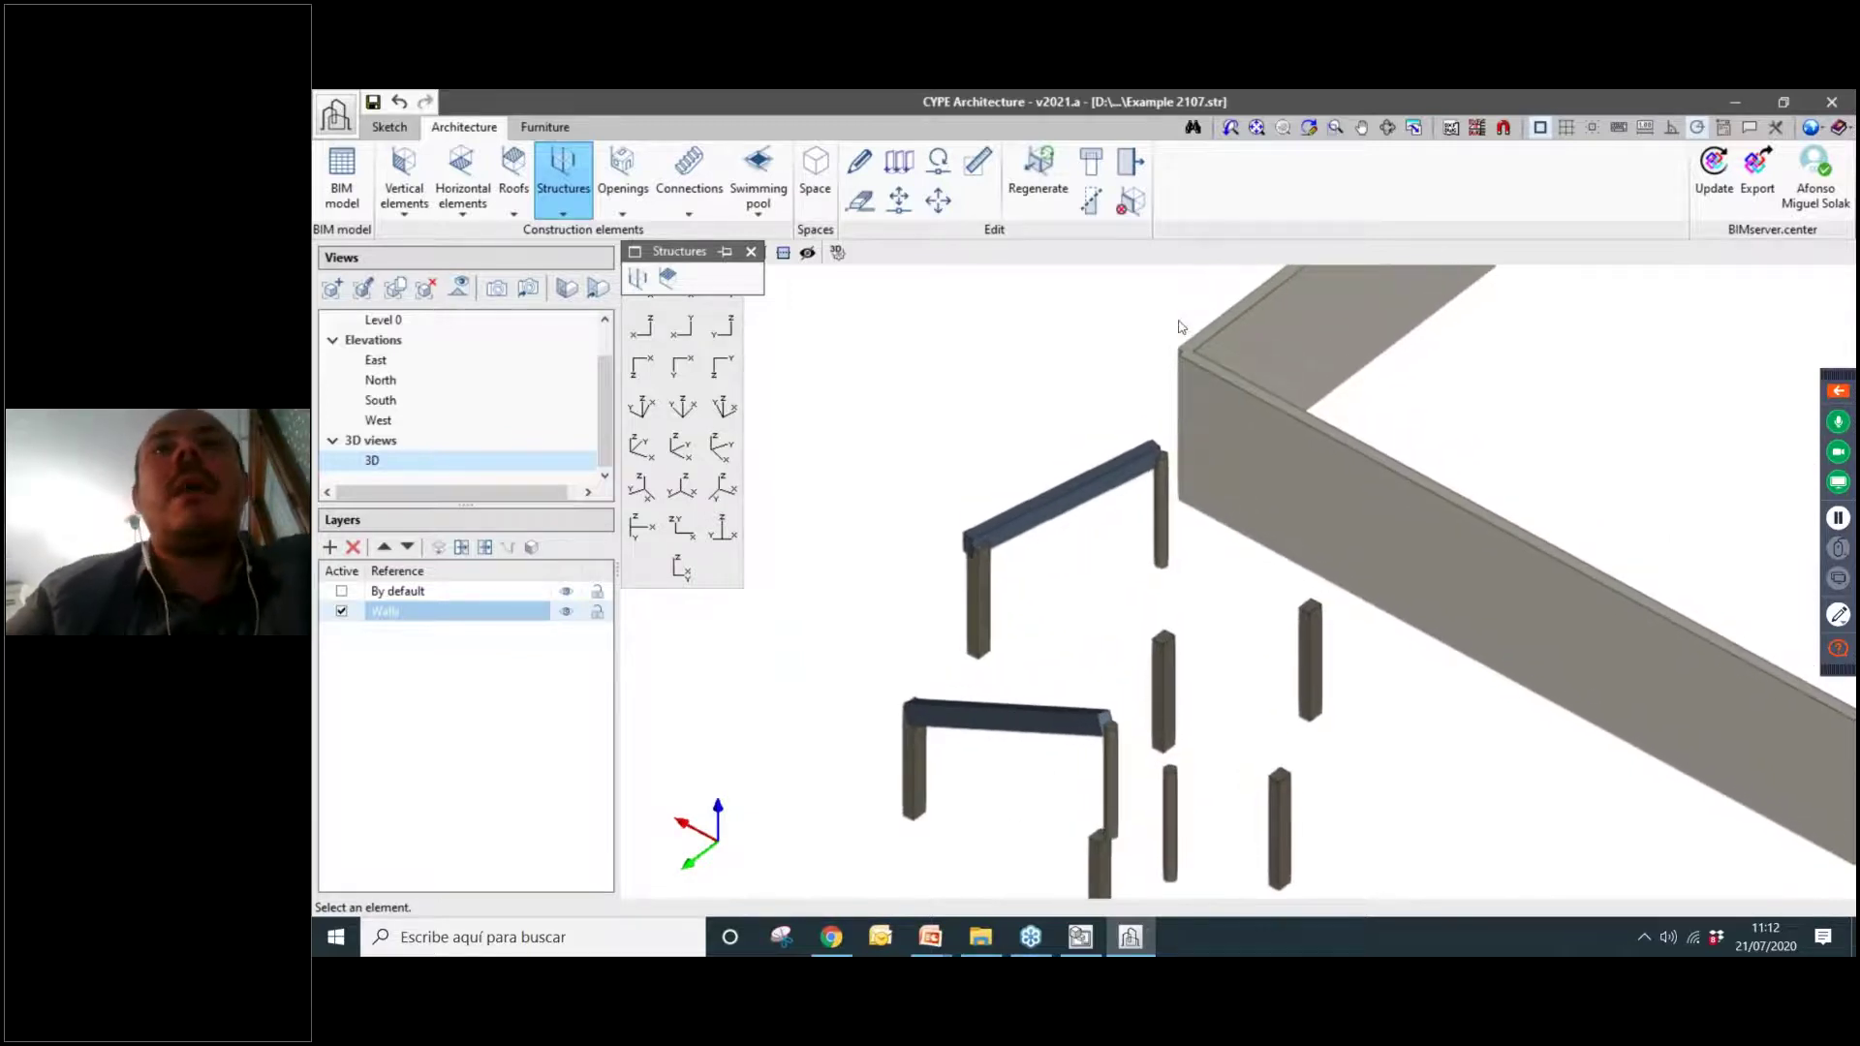
scroll(1092, 602, "down", 5)
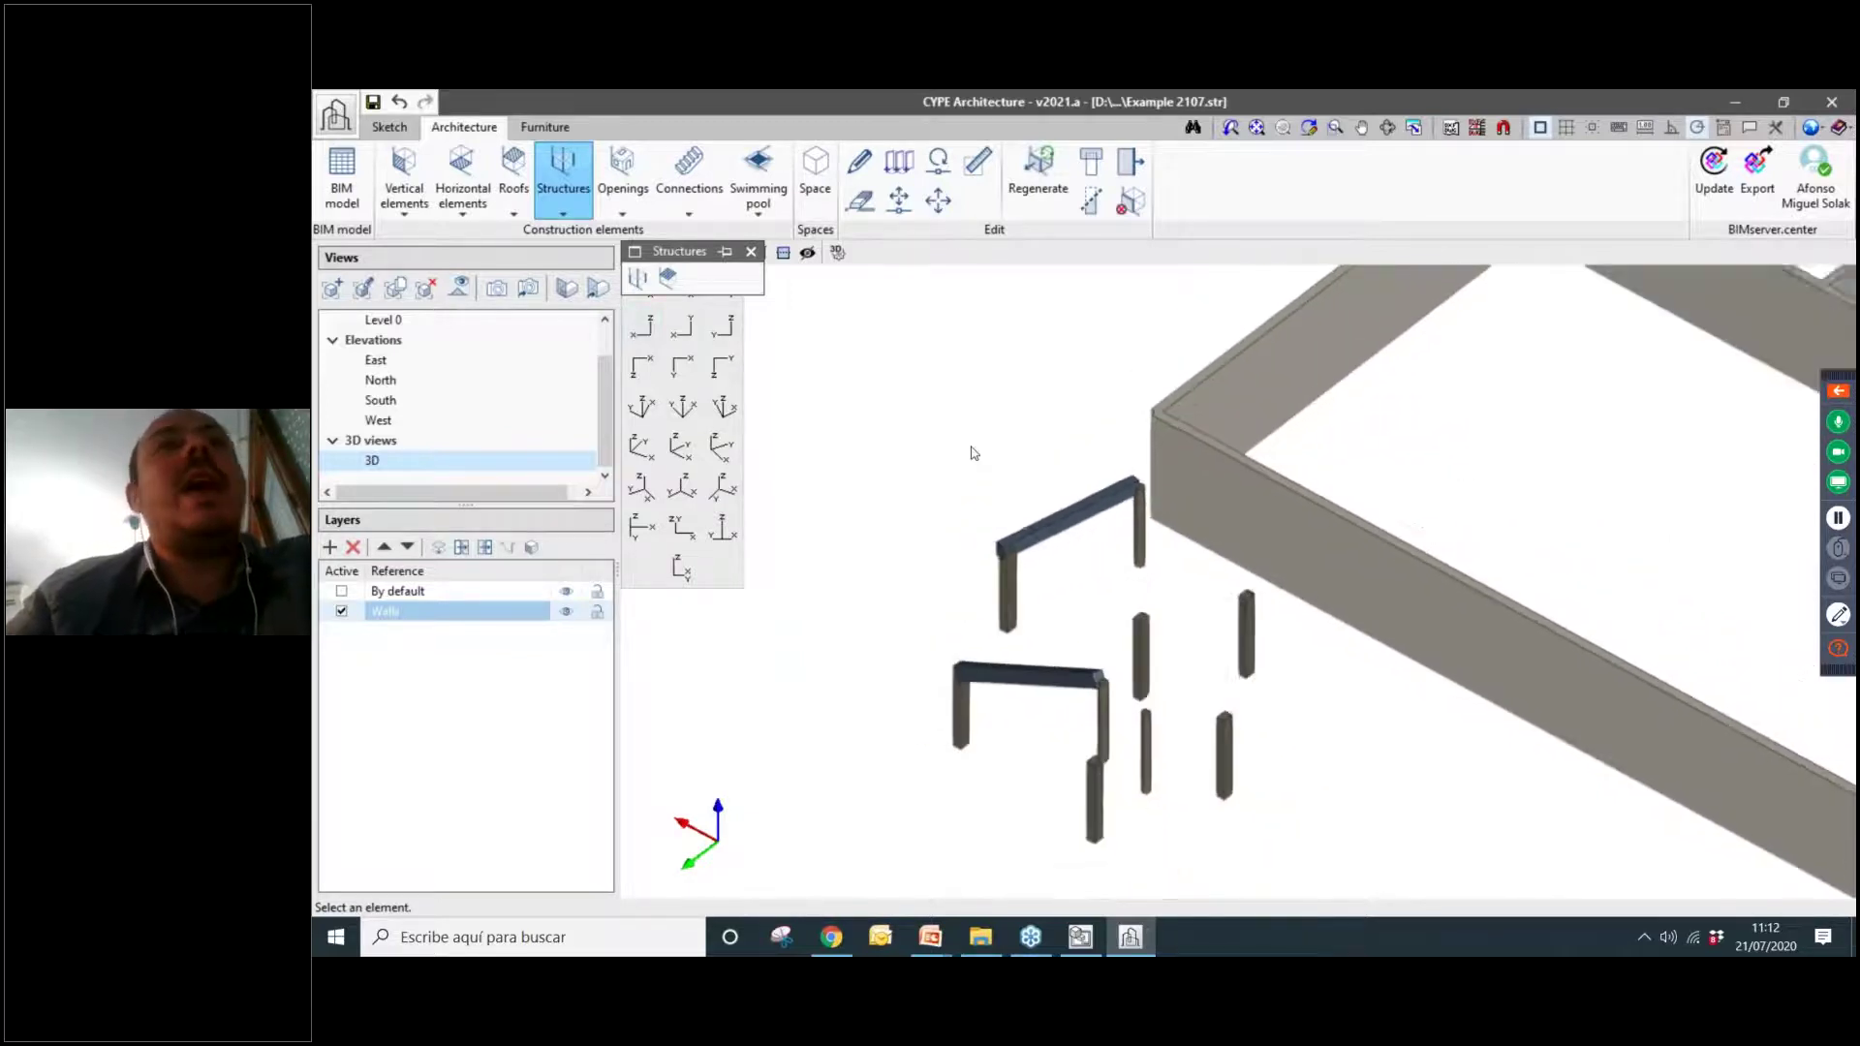
Delete all the freestanding columns and beams beside the walled enclosure, including the column next to the wall corner.
left_click(869, 201)
left_click_drag(1096, 713, 930, 473)
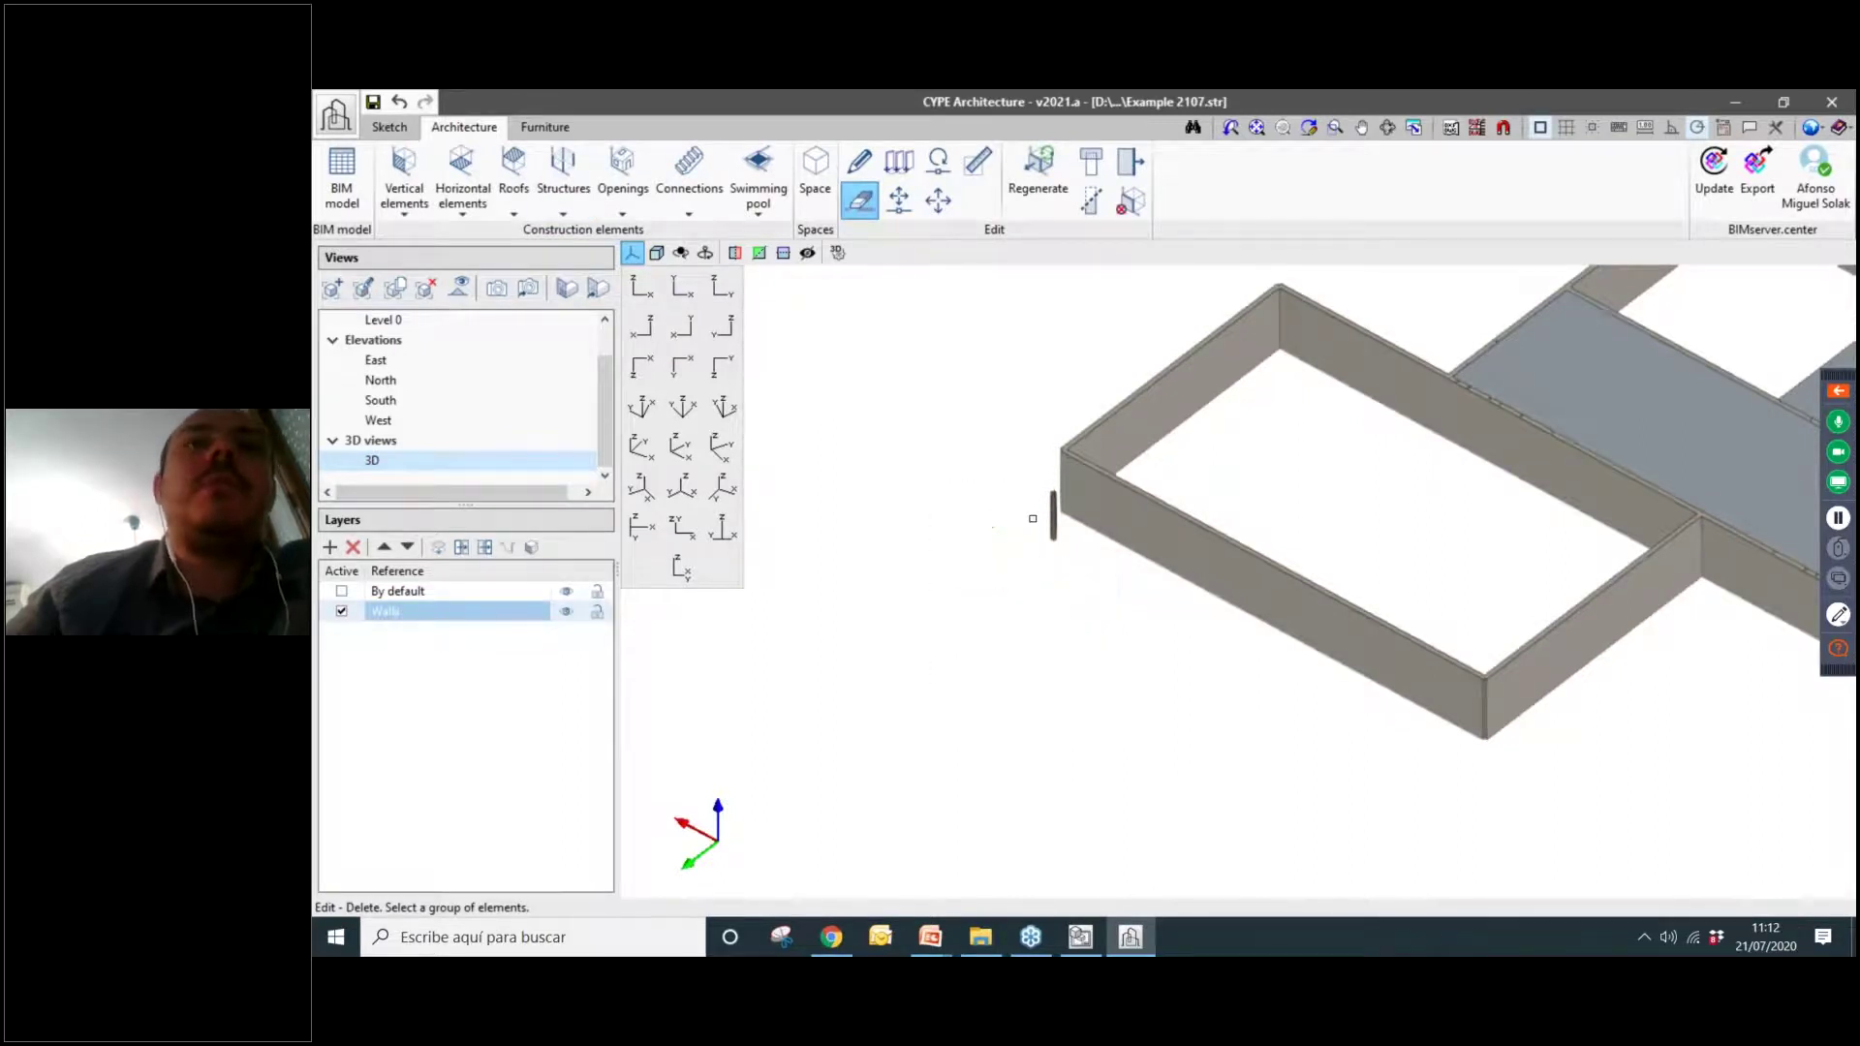
scroll(1036, 517, "up", 2)
left_click(1056, 517)
scroll(1036, 574, "down", 5)
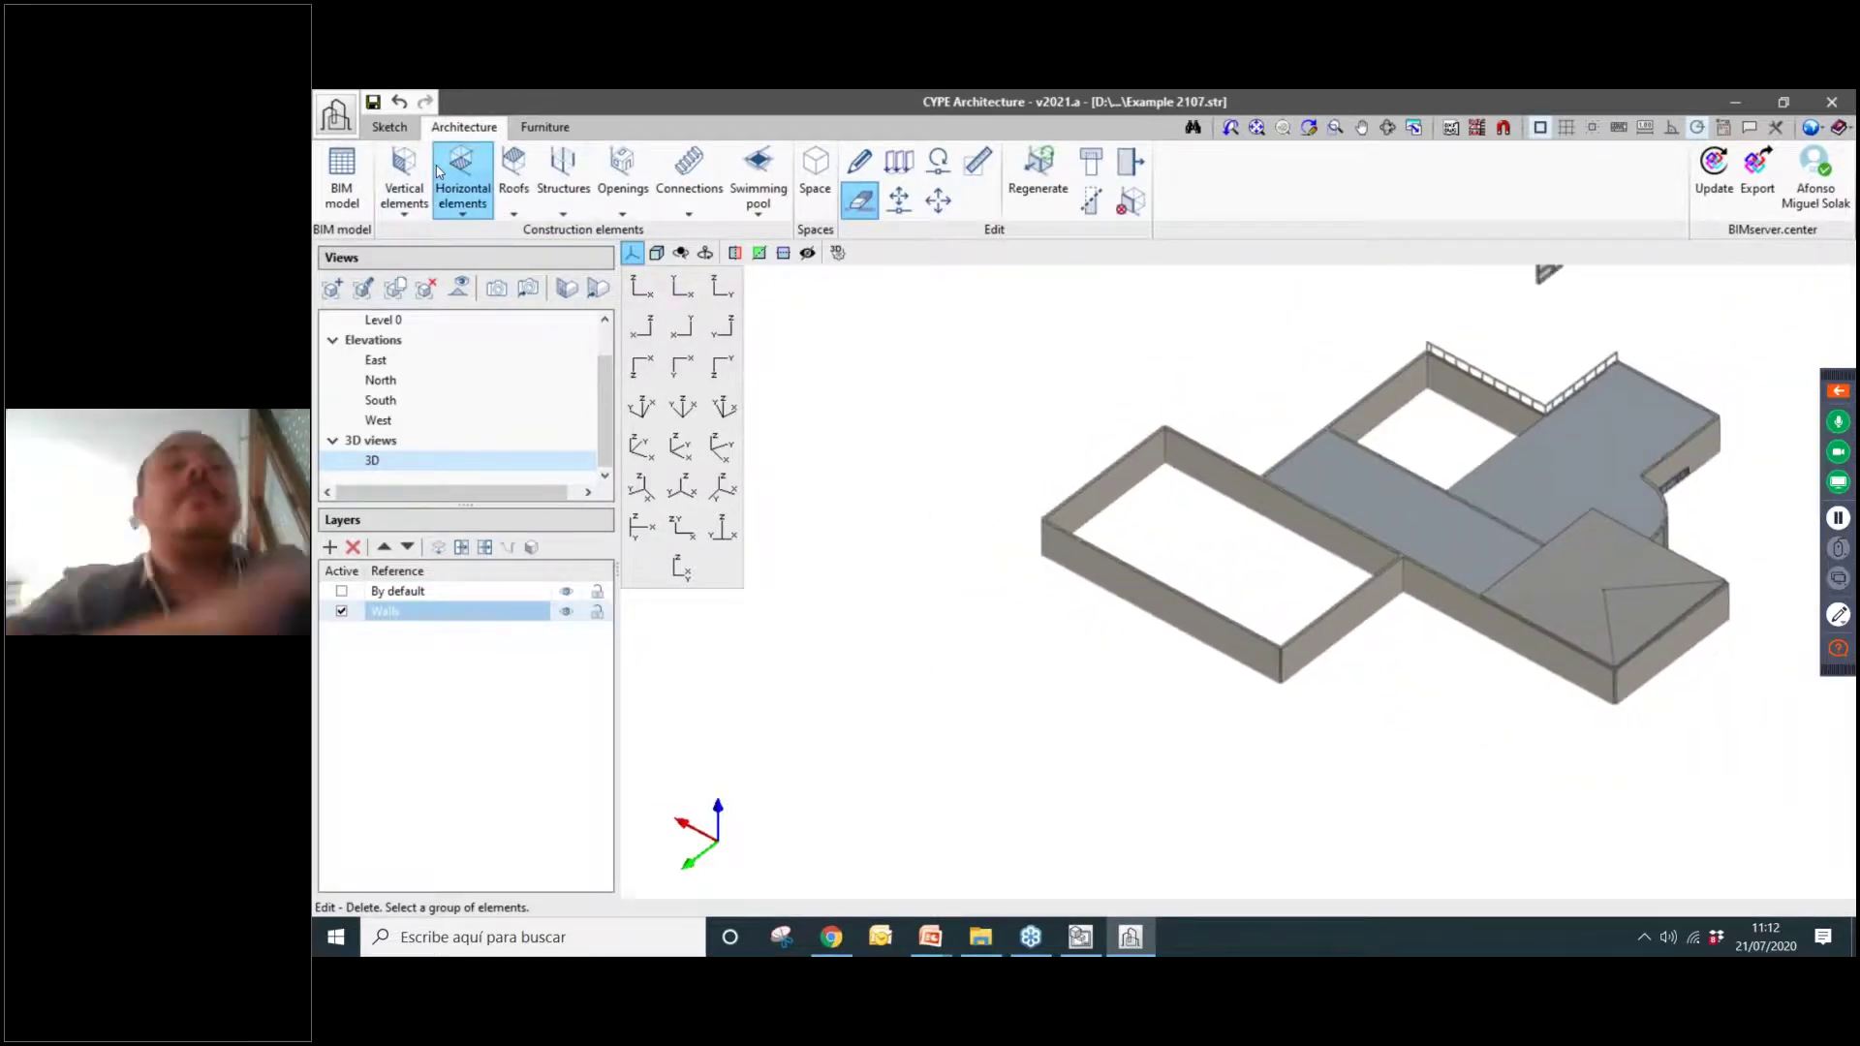
Start defining a new door and compare its preview with and without the glazed opening, keeping the glazing enabled.
left_click(622, 172)
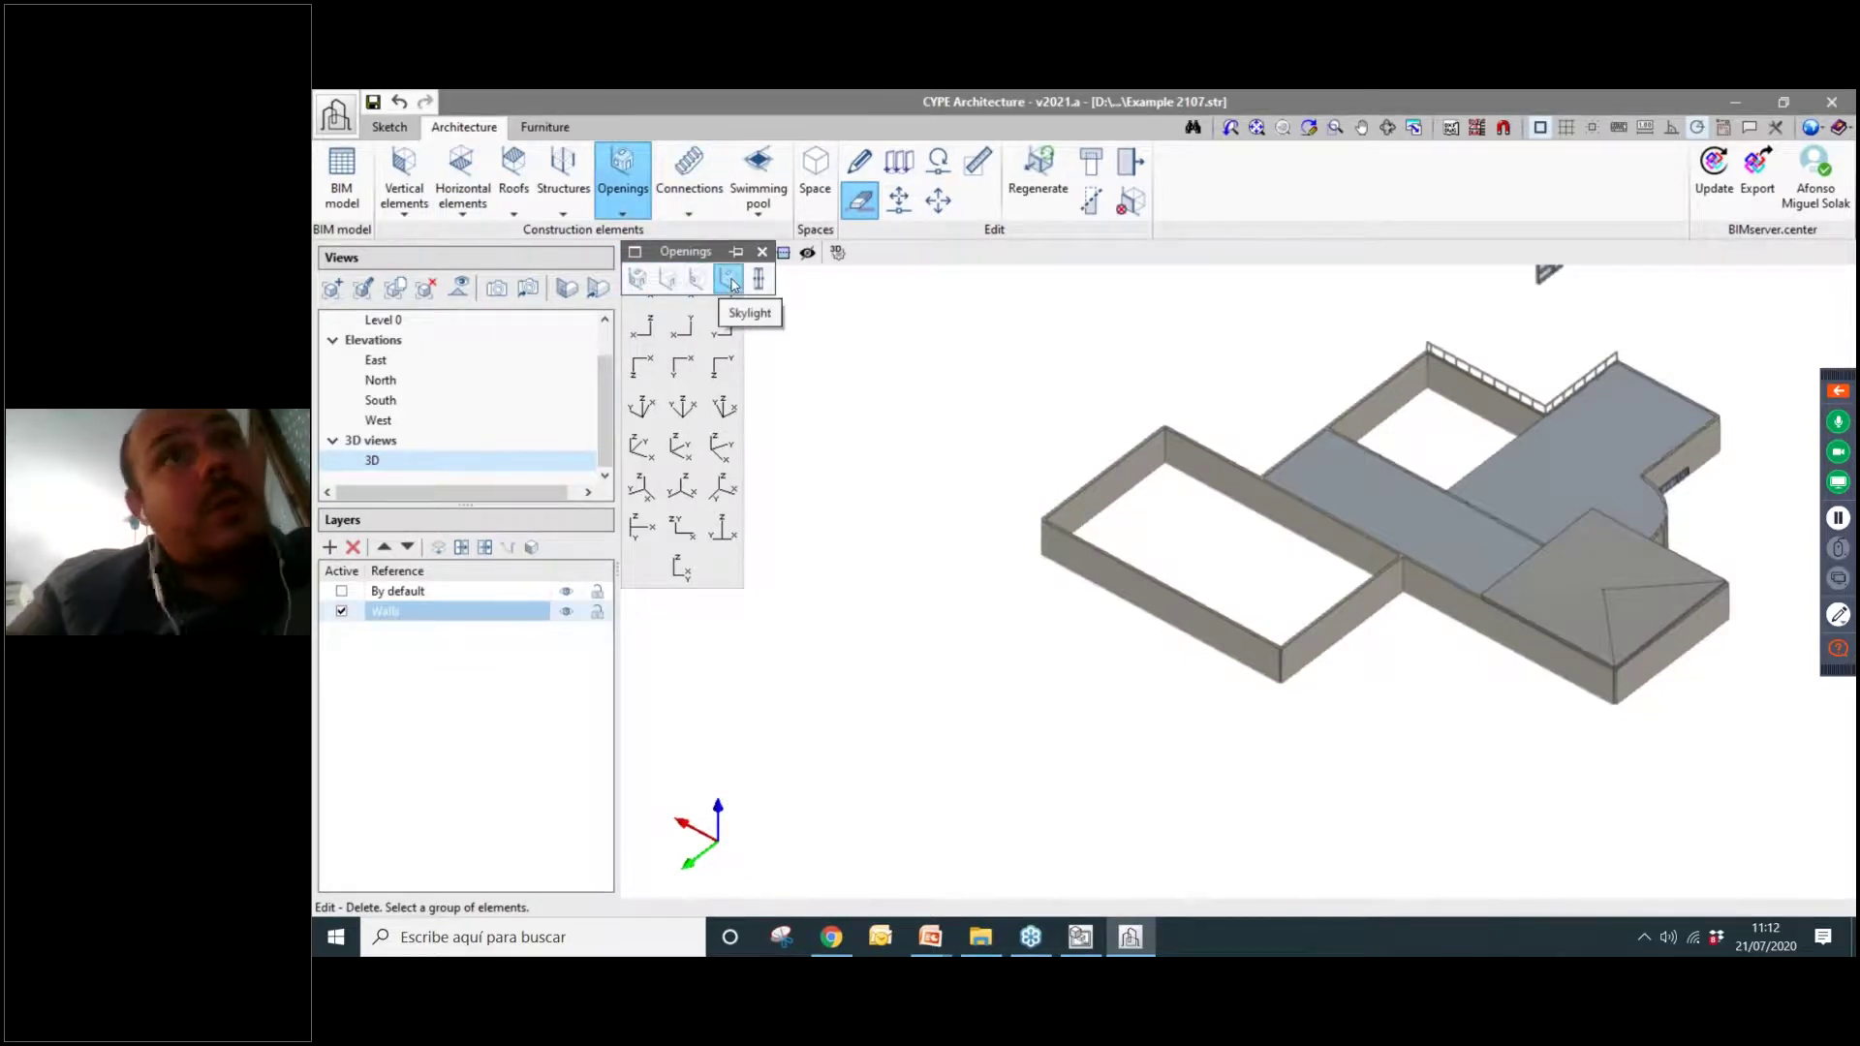
left_click(667, 279)
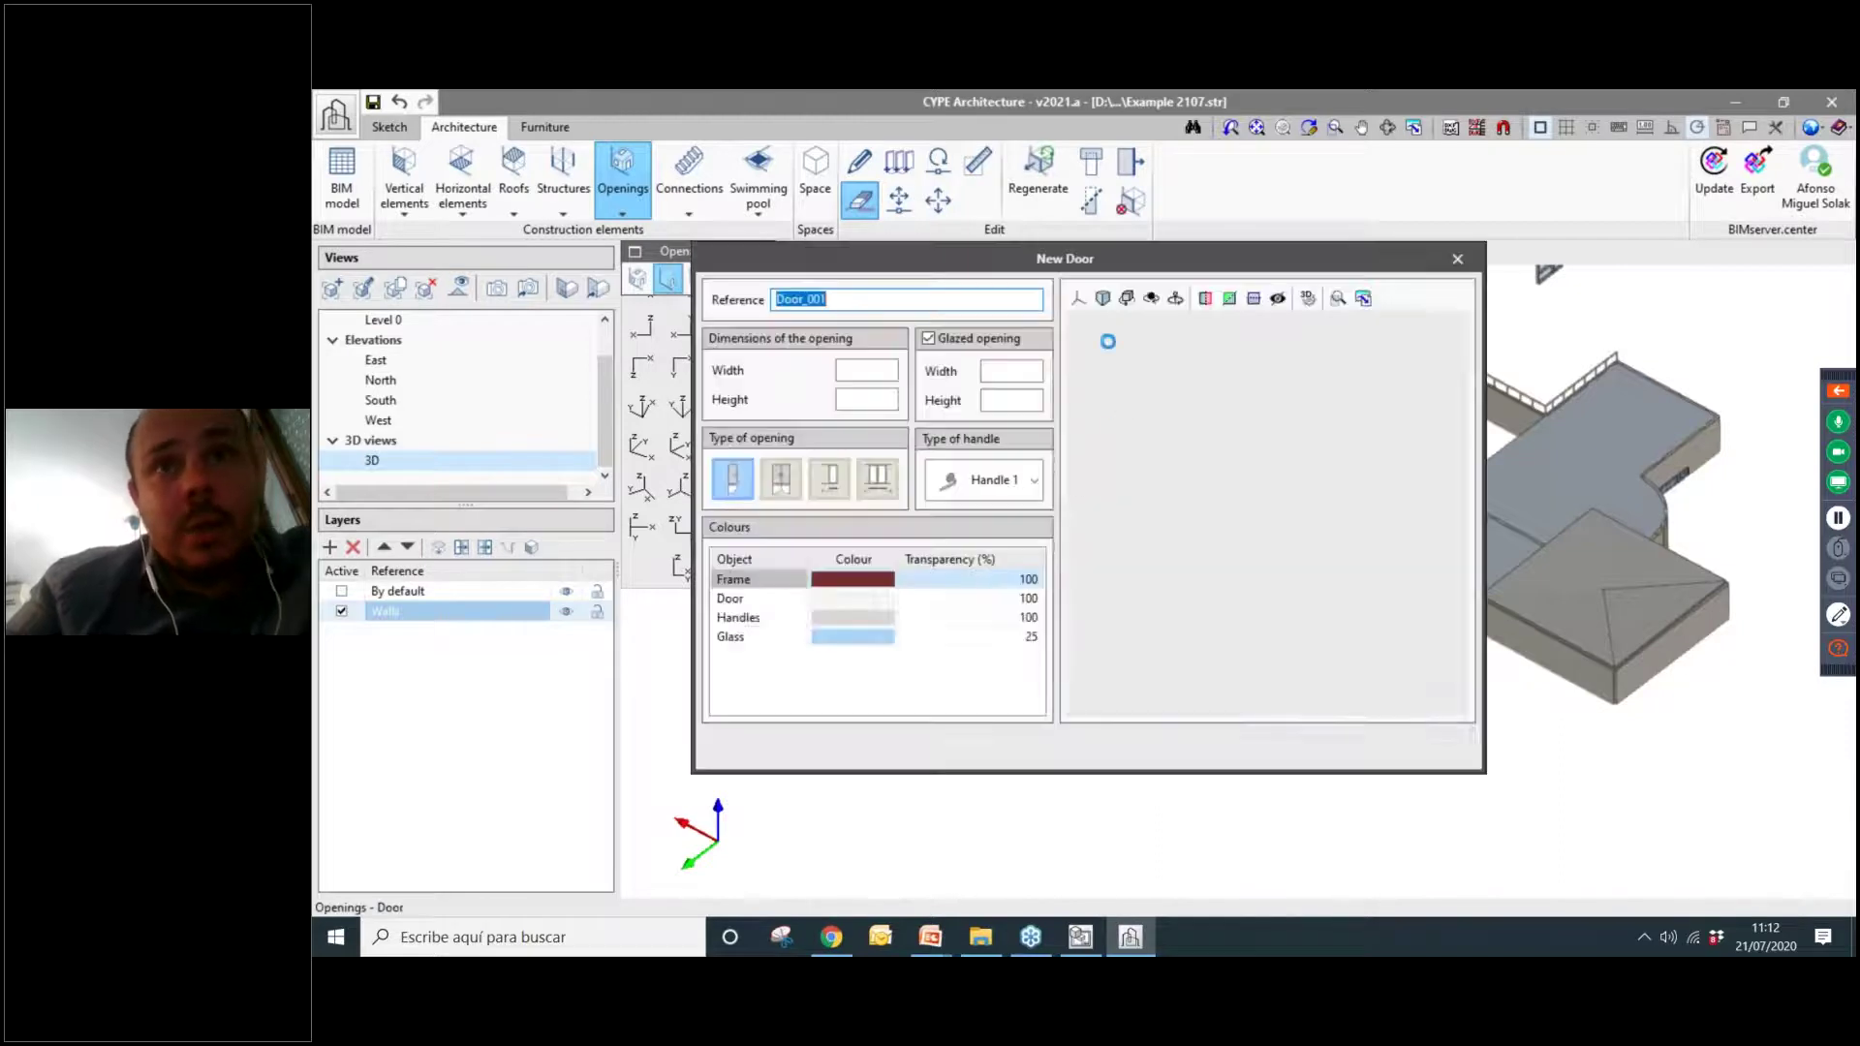
left_click_drag(1133, 261, 927, 208)
middle_click_drag(1037, 441, 1015, 448)
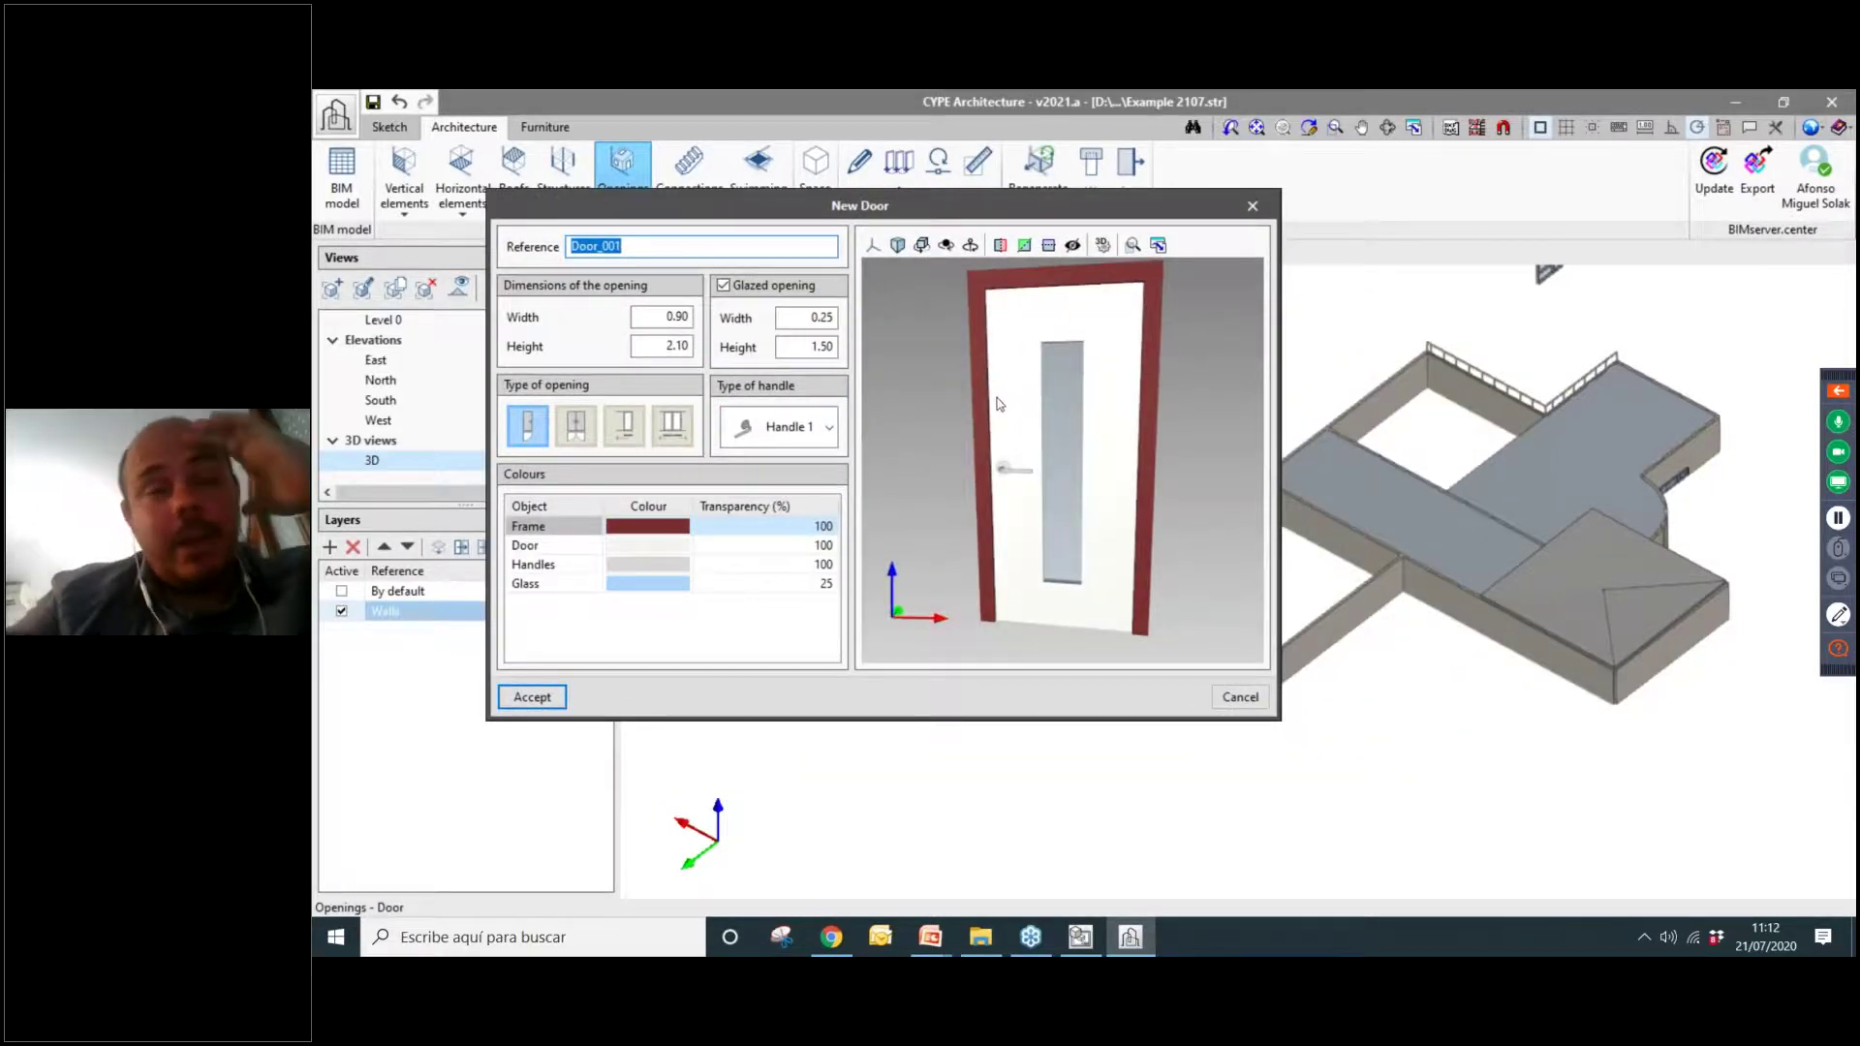
left_click(793, 289)
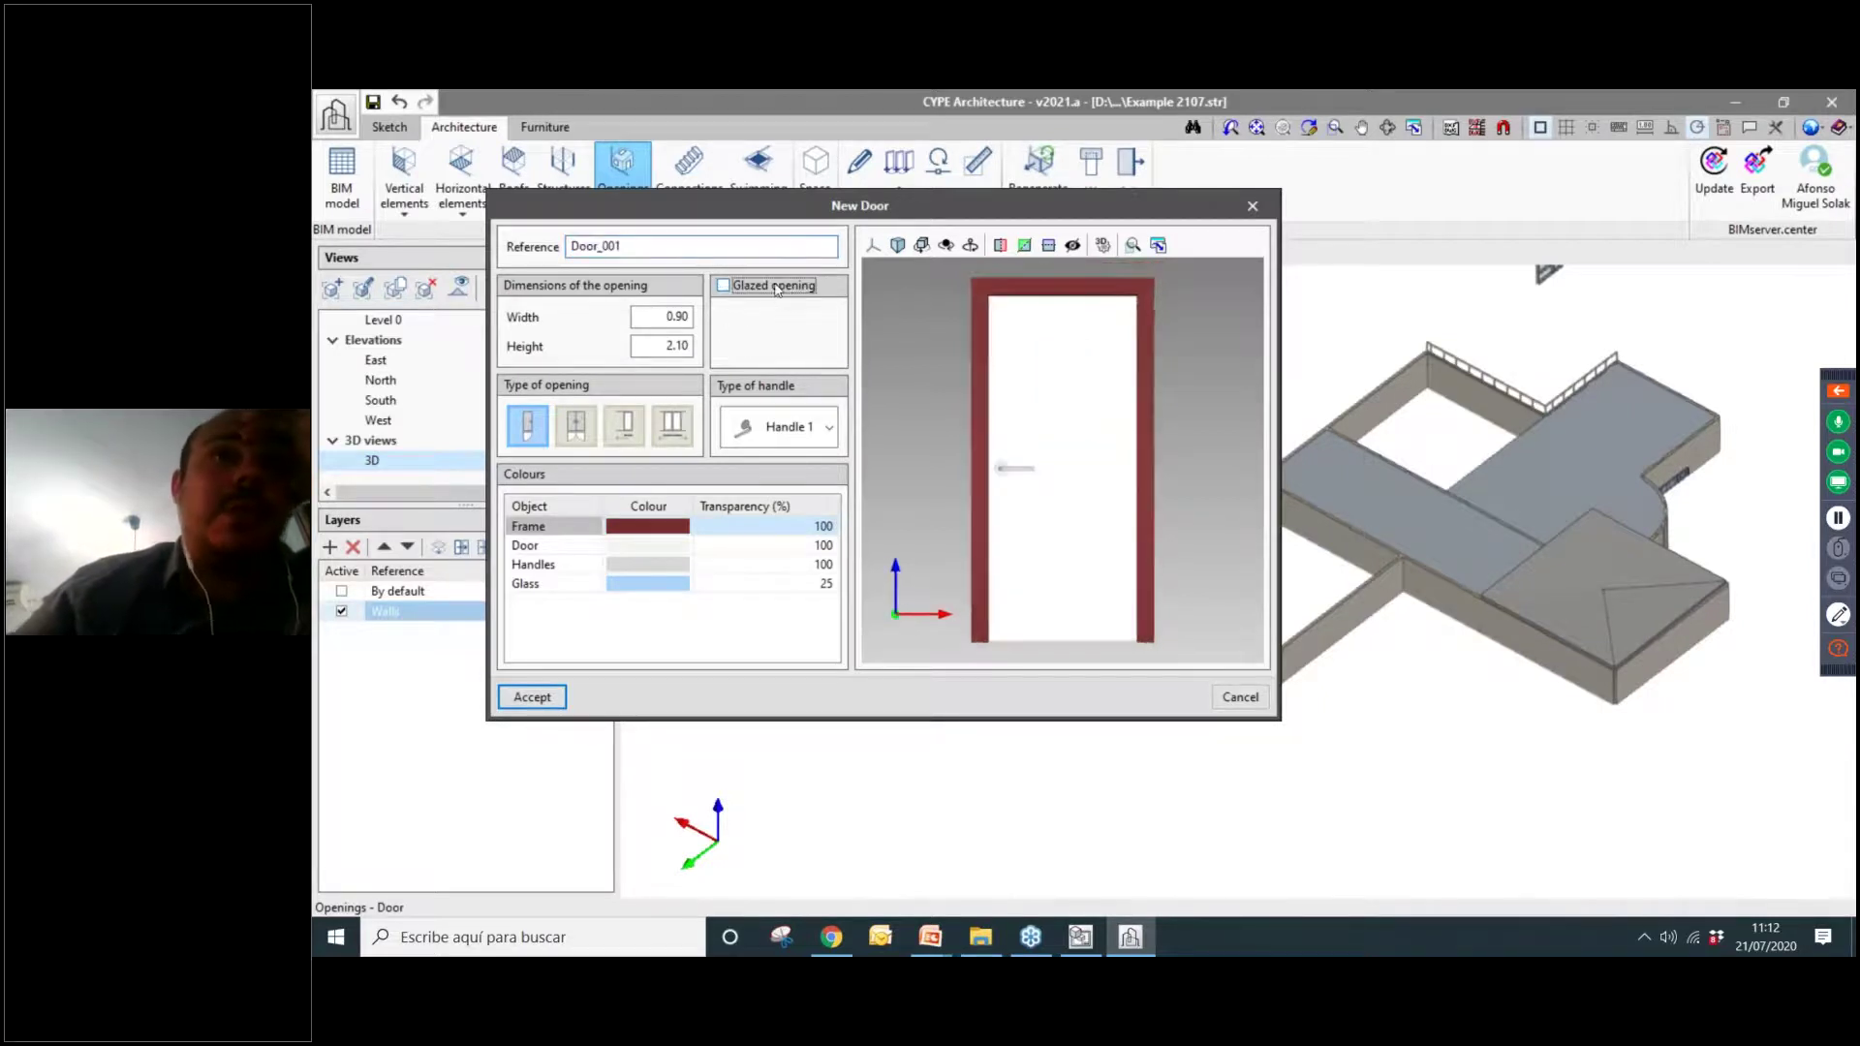
left_click(778, 289)
left_click(783, 291)
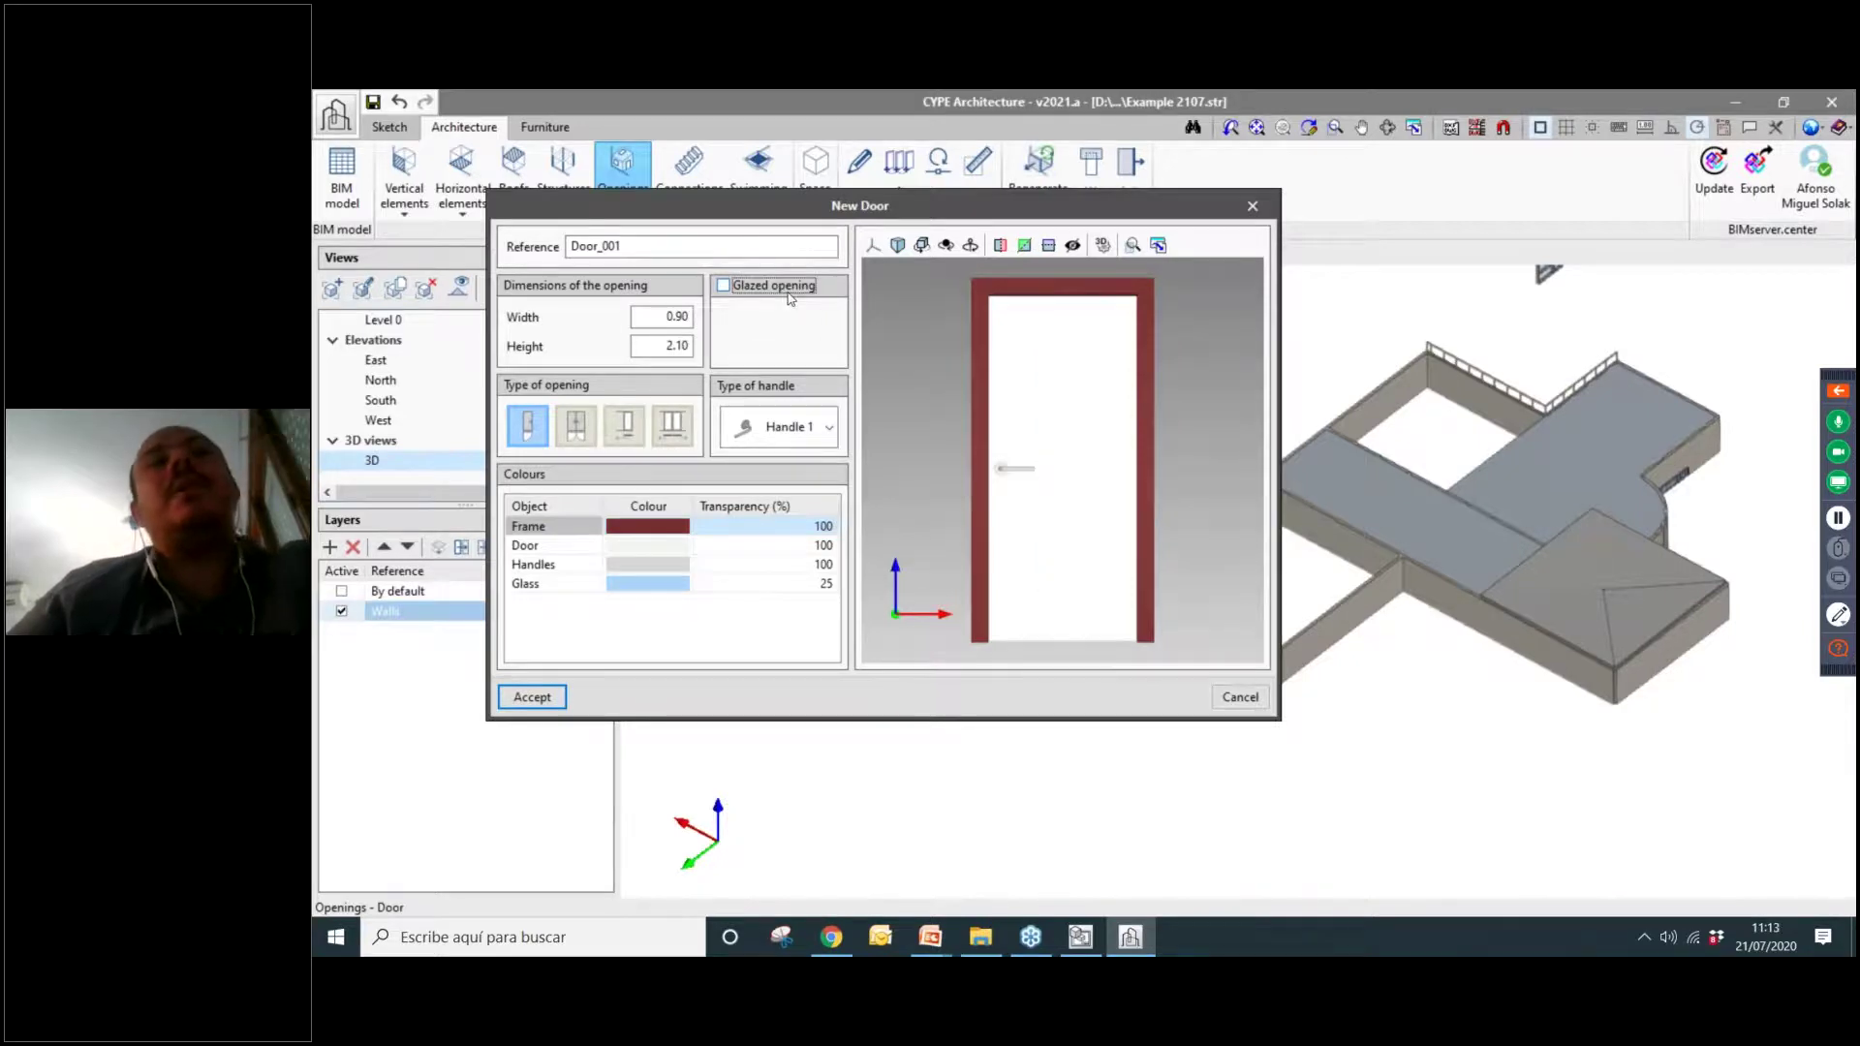
left_click(792, 297)
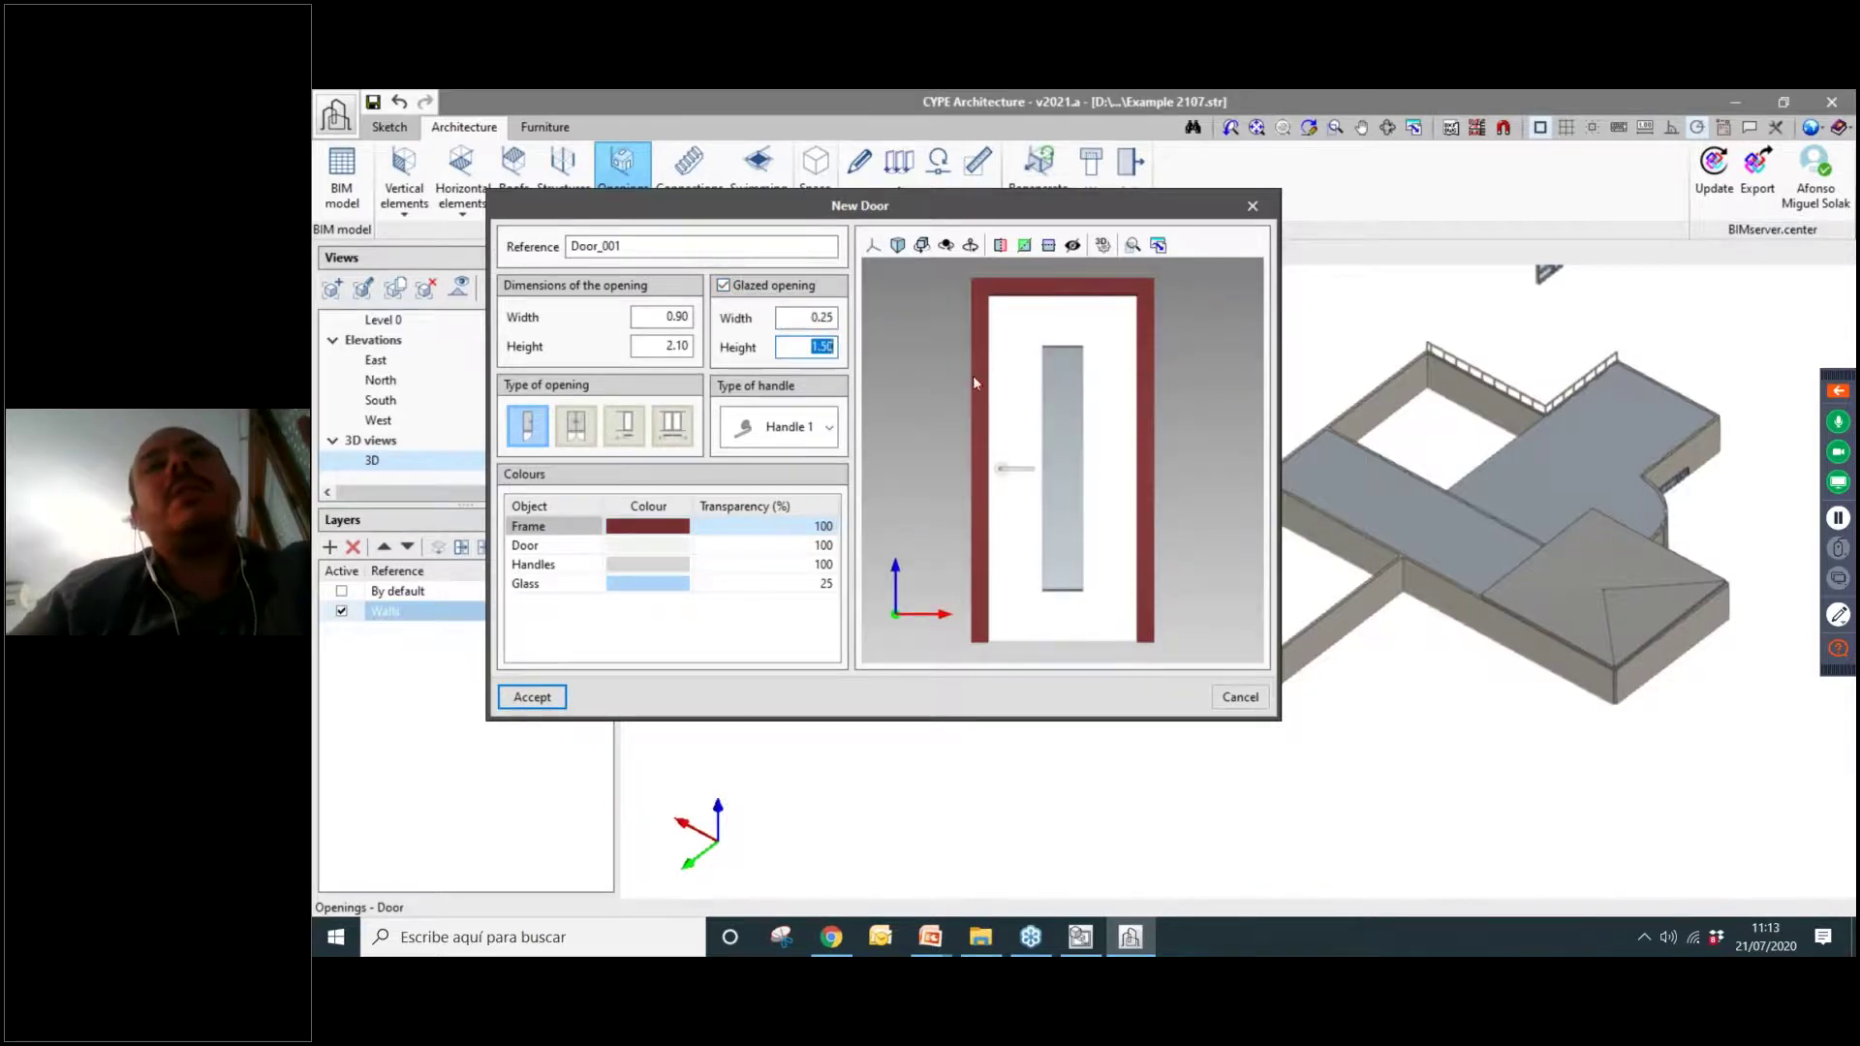
Set the width of the door's glazed opening to 0.40 m.
double_click(795, 289)
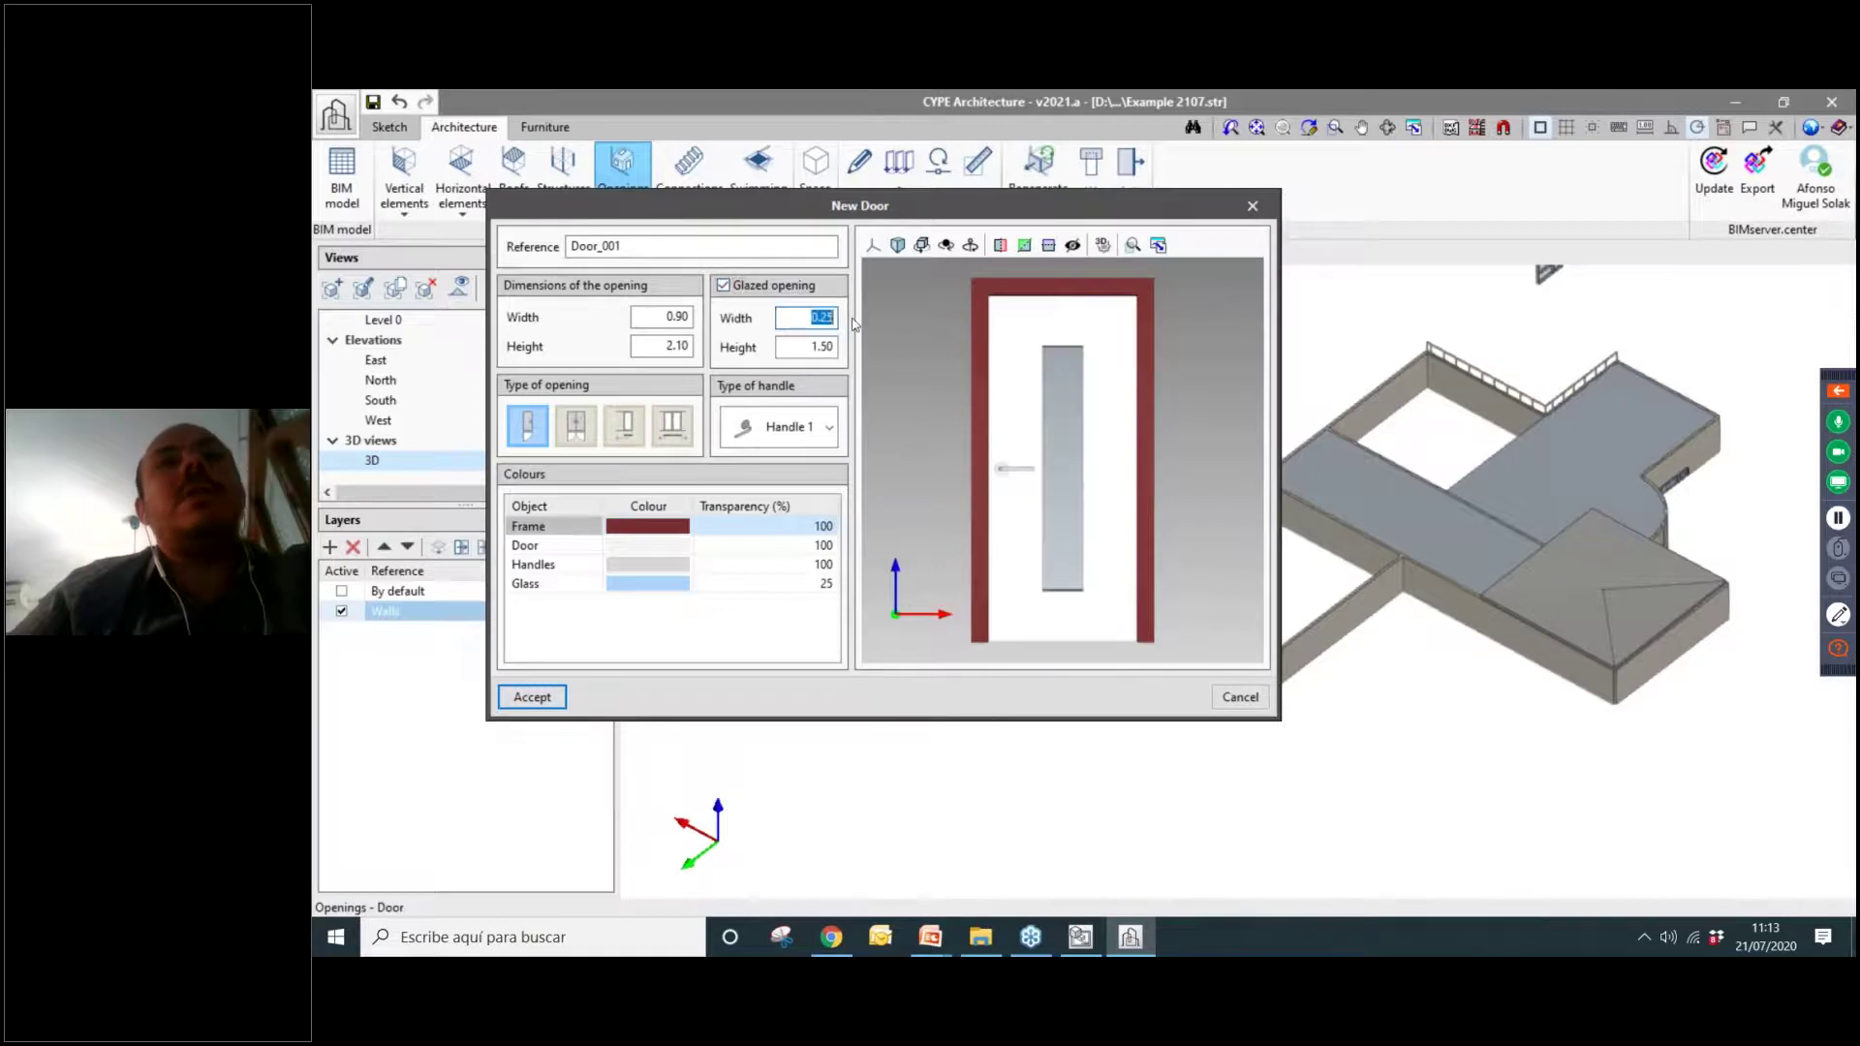
type("0")
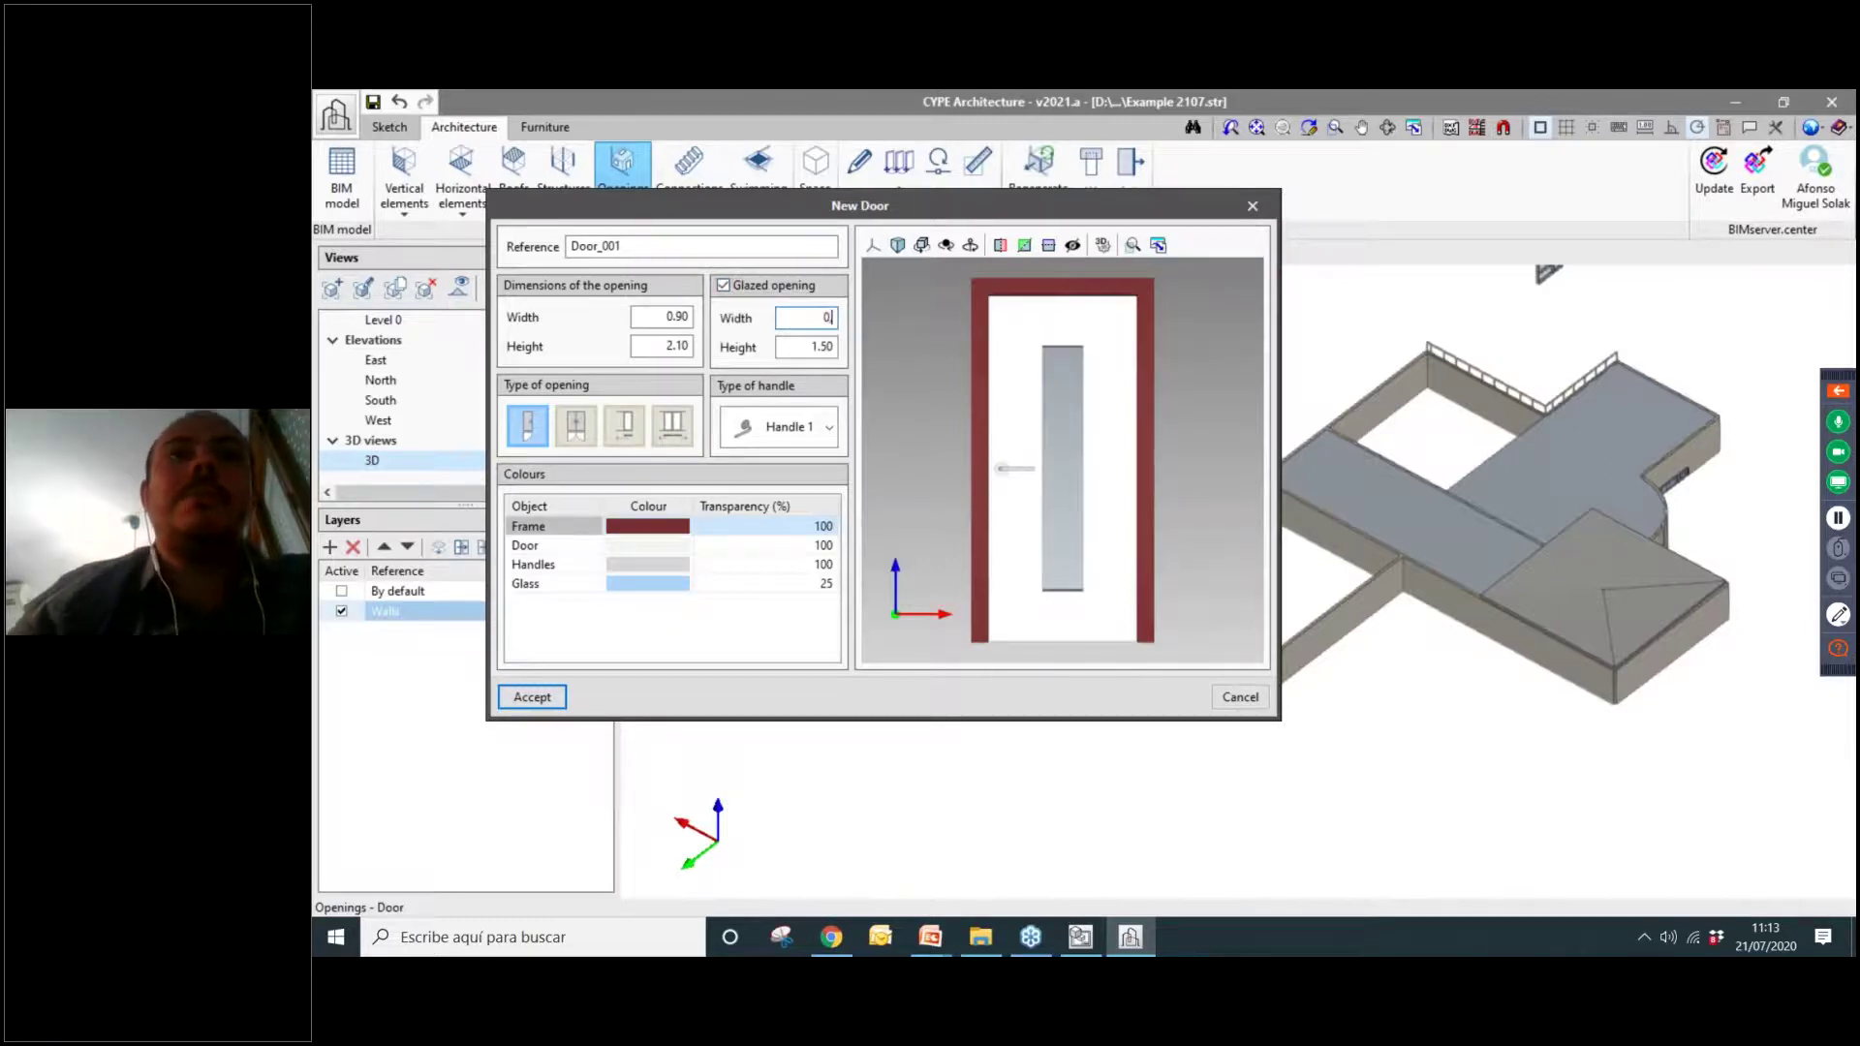
type(".40")
key("Tab")
Try the round knob handle on the door and return to the lever handle.
left_click(825, 425)
left_click(780, 464)
left_click(790, 436)
left_click(785, 456)
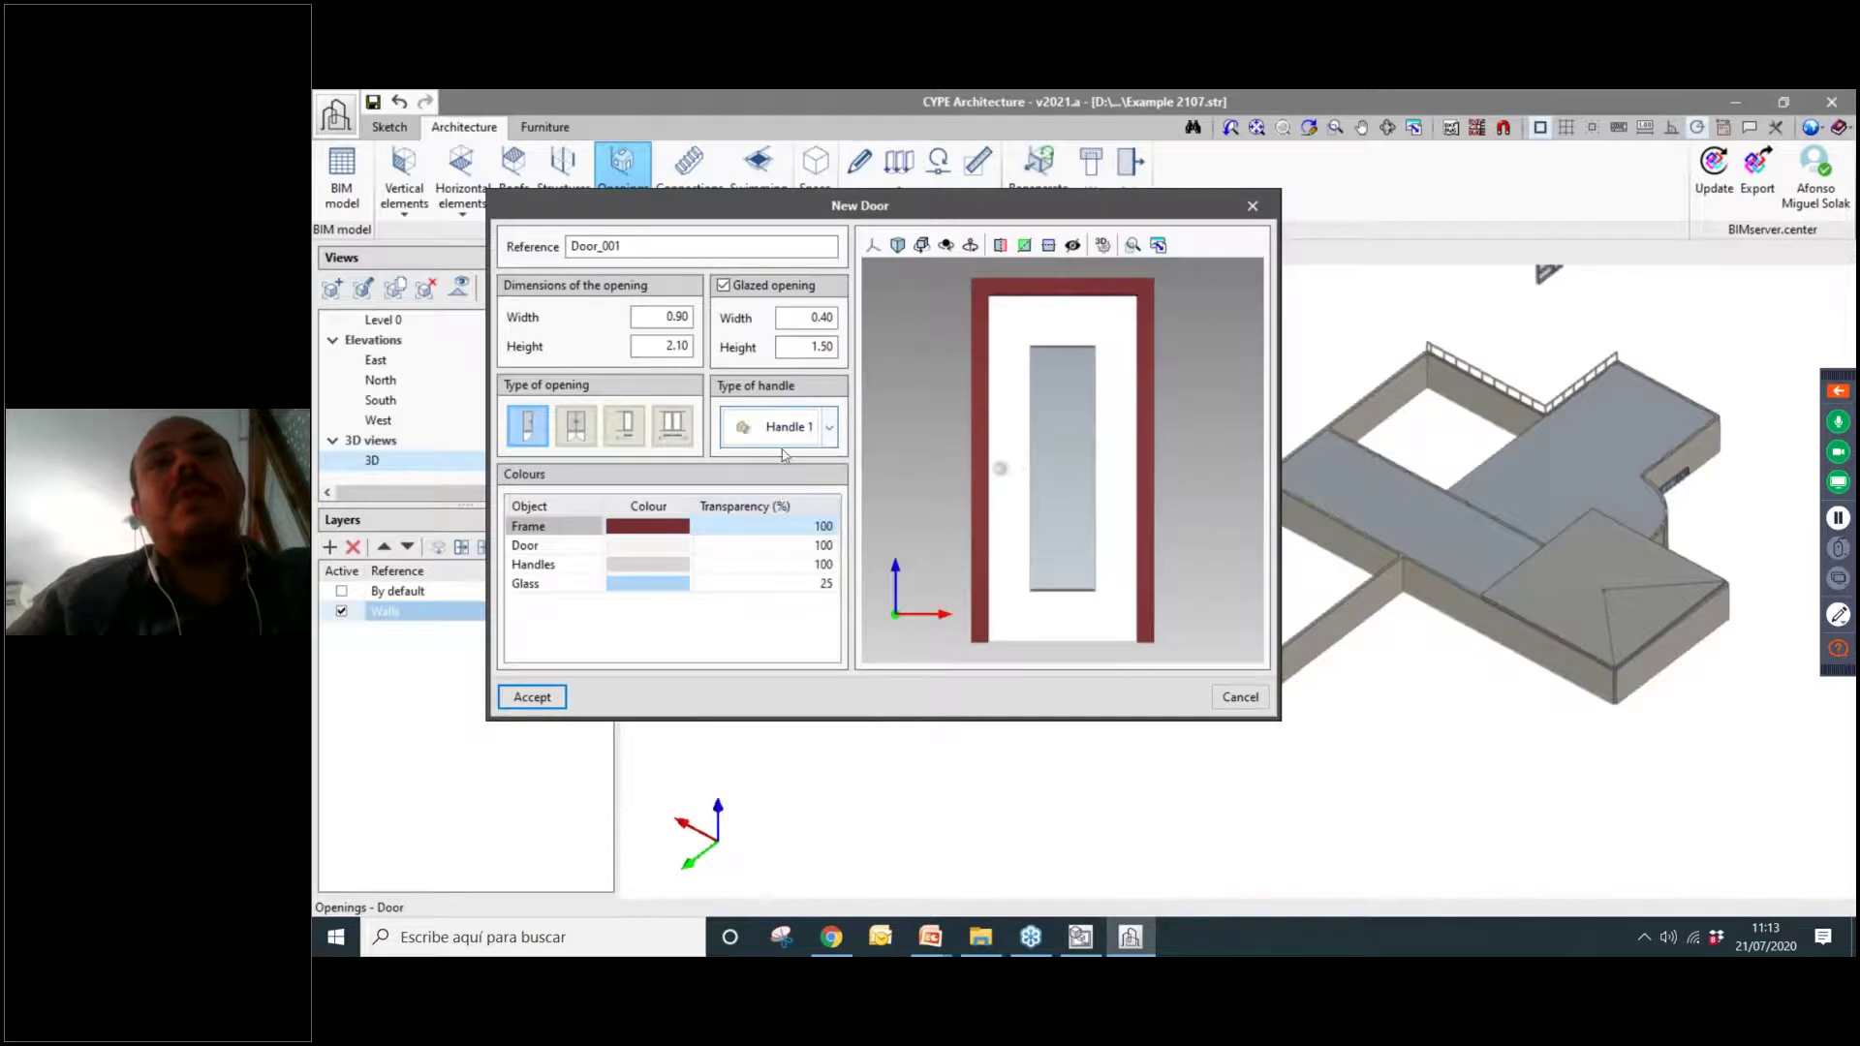
left_click(788, 426)
left_click(765, 463)
Try the other opening types for the door, including the double-leaf version, and return to the first single-leaf type.
left_click(570, 430)
left_click(639, 432)
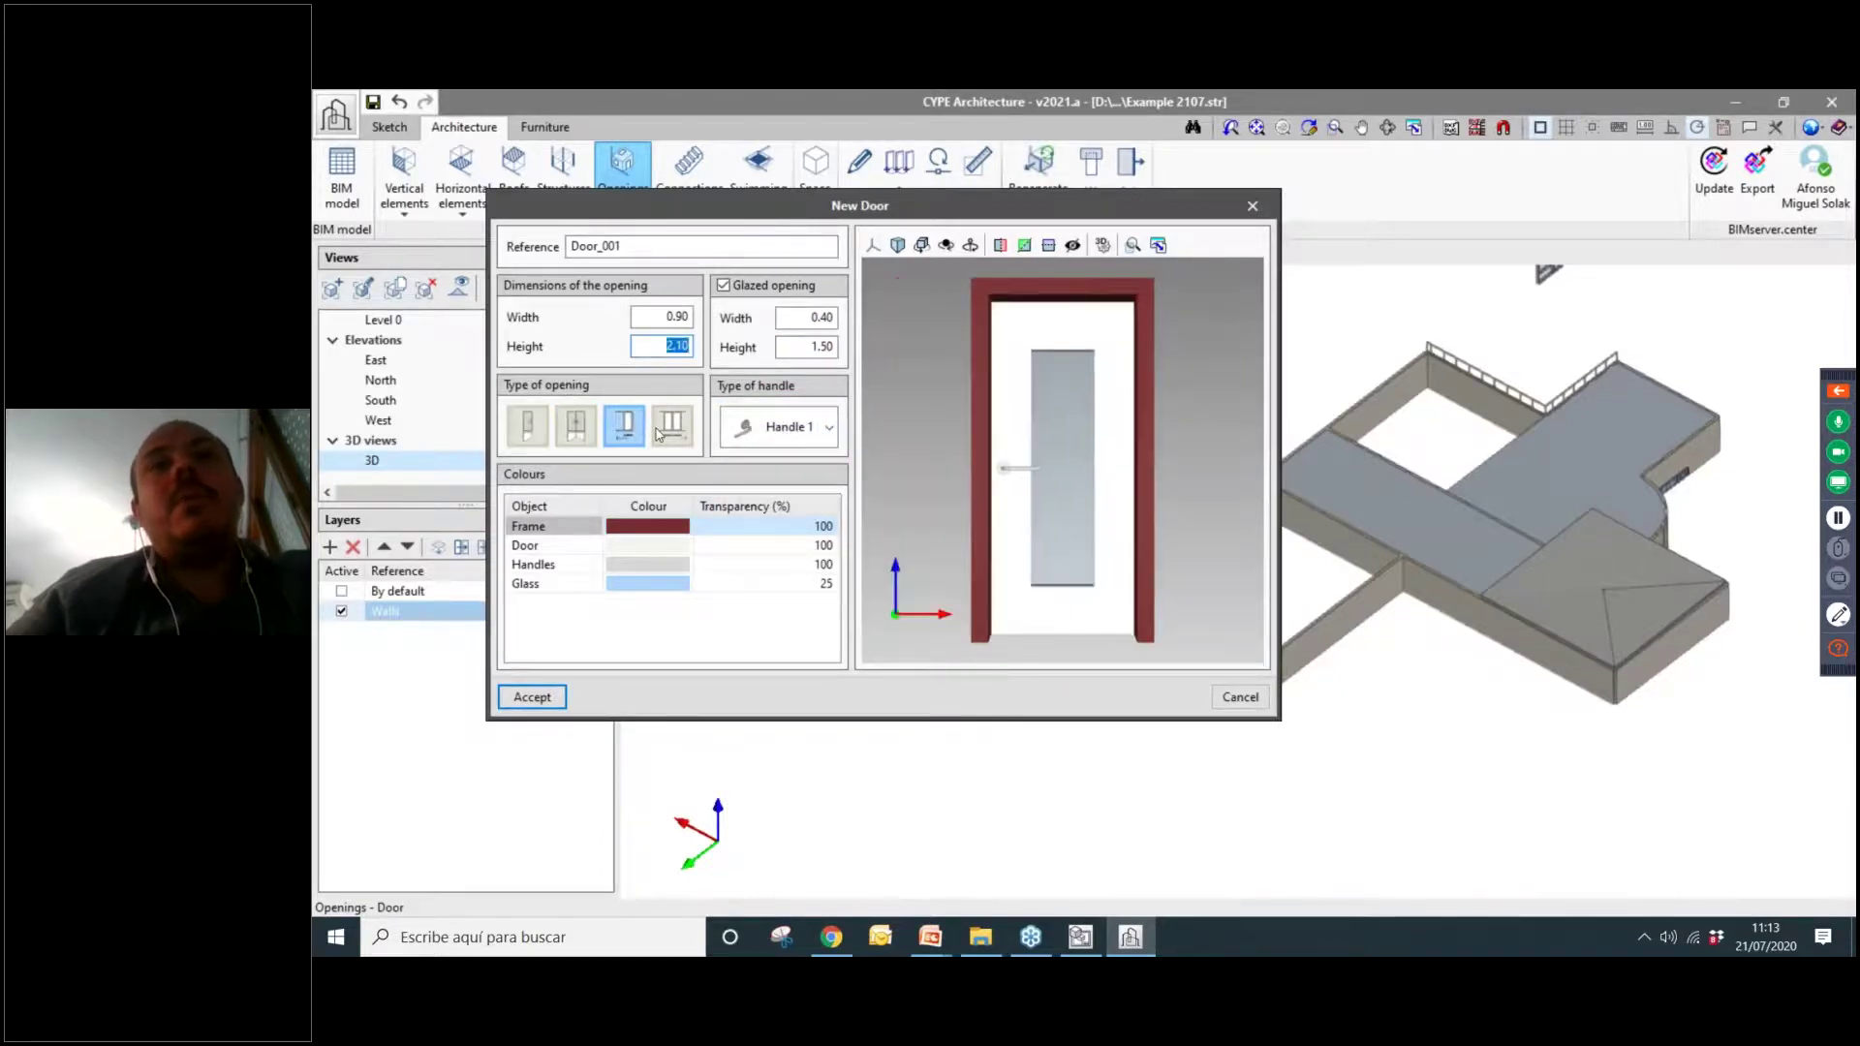
left_click(660, 430)
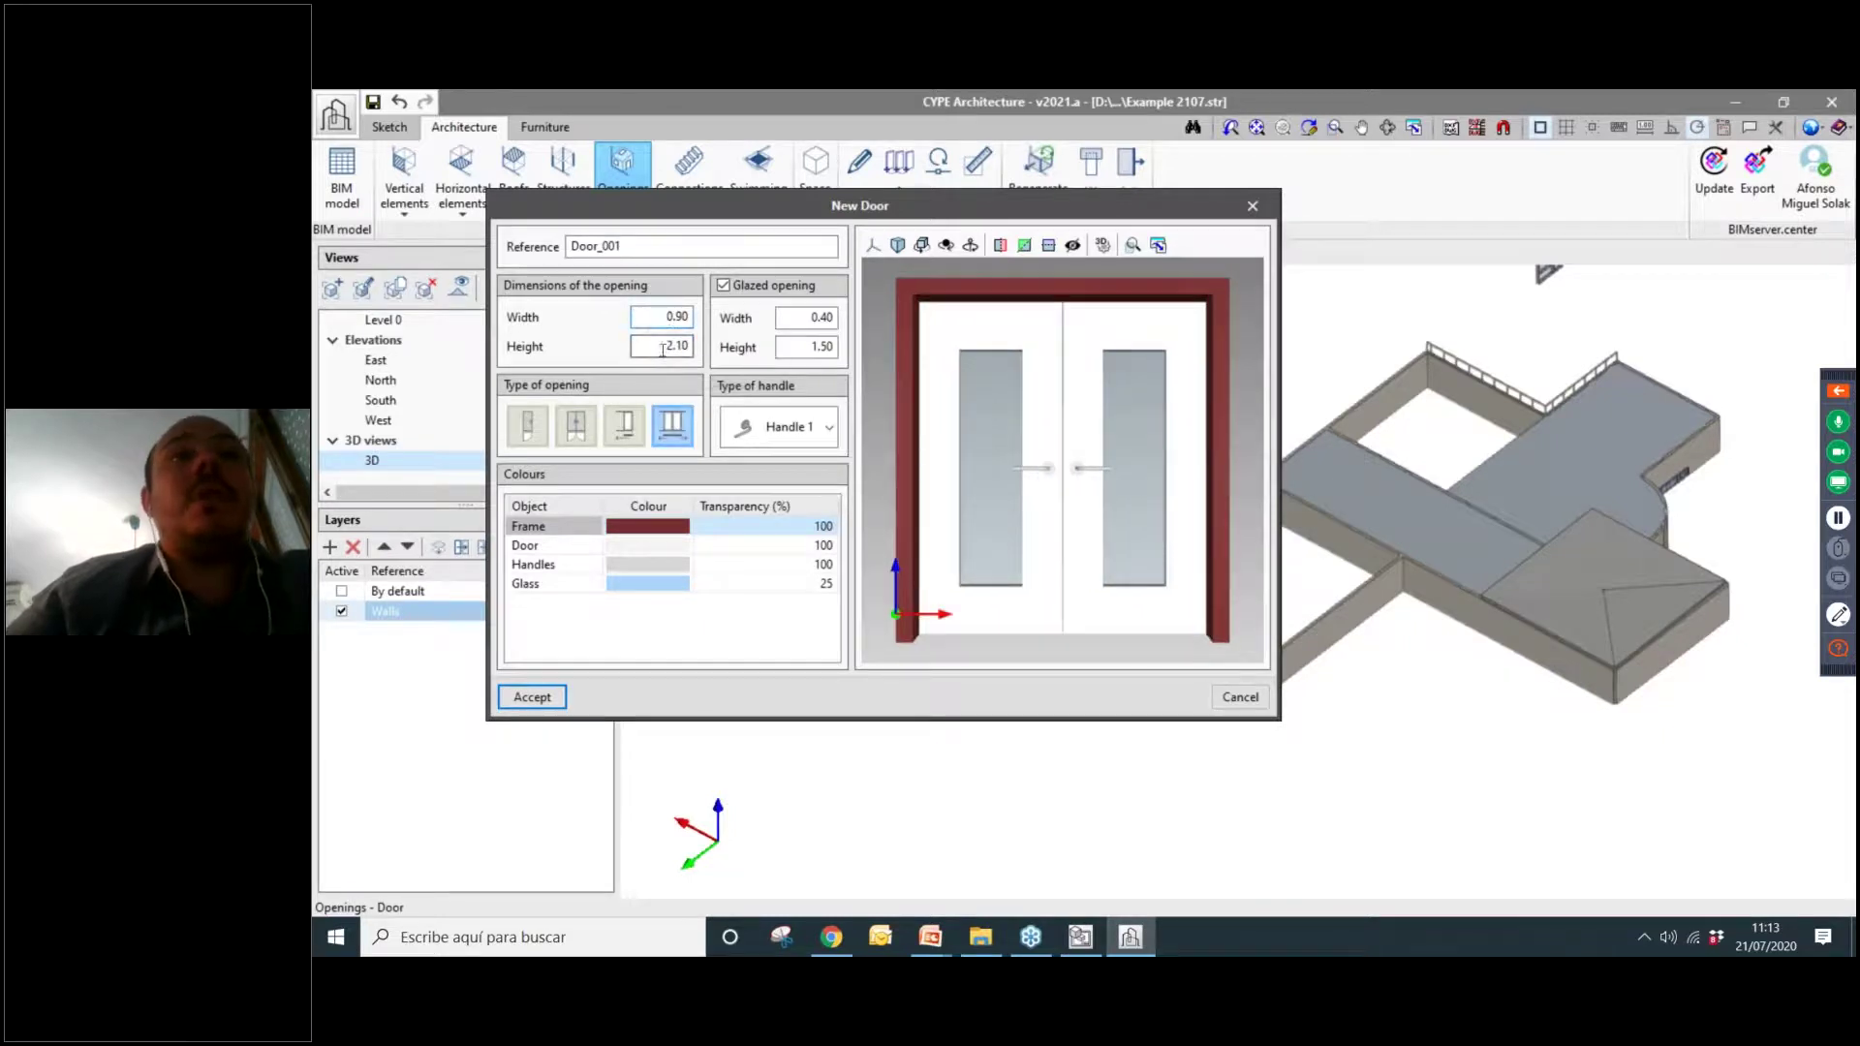
left_click(538, 430)
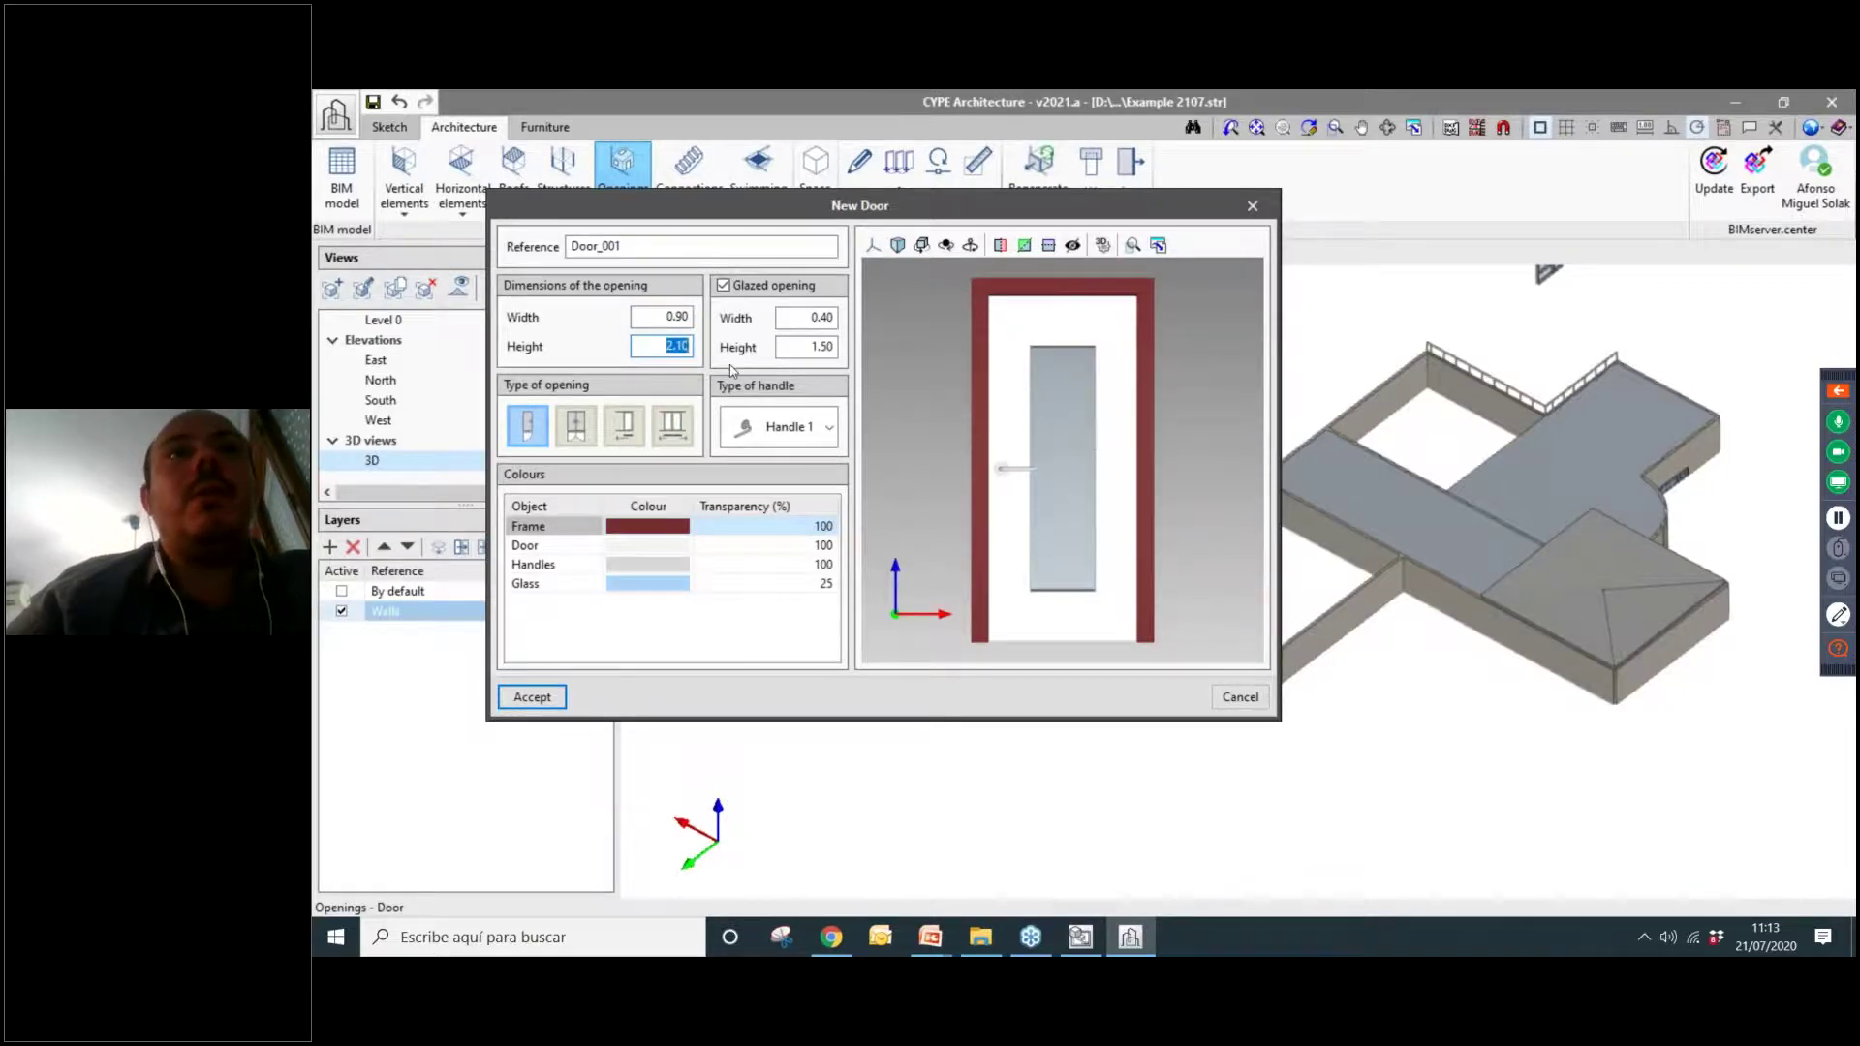
Try a door width of 1 m in the preview and restore the width to 0.90 m.
scroll(1052, 426, "down", 1)
left_click_drag(1059, 452, 993, 472)
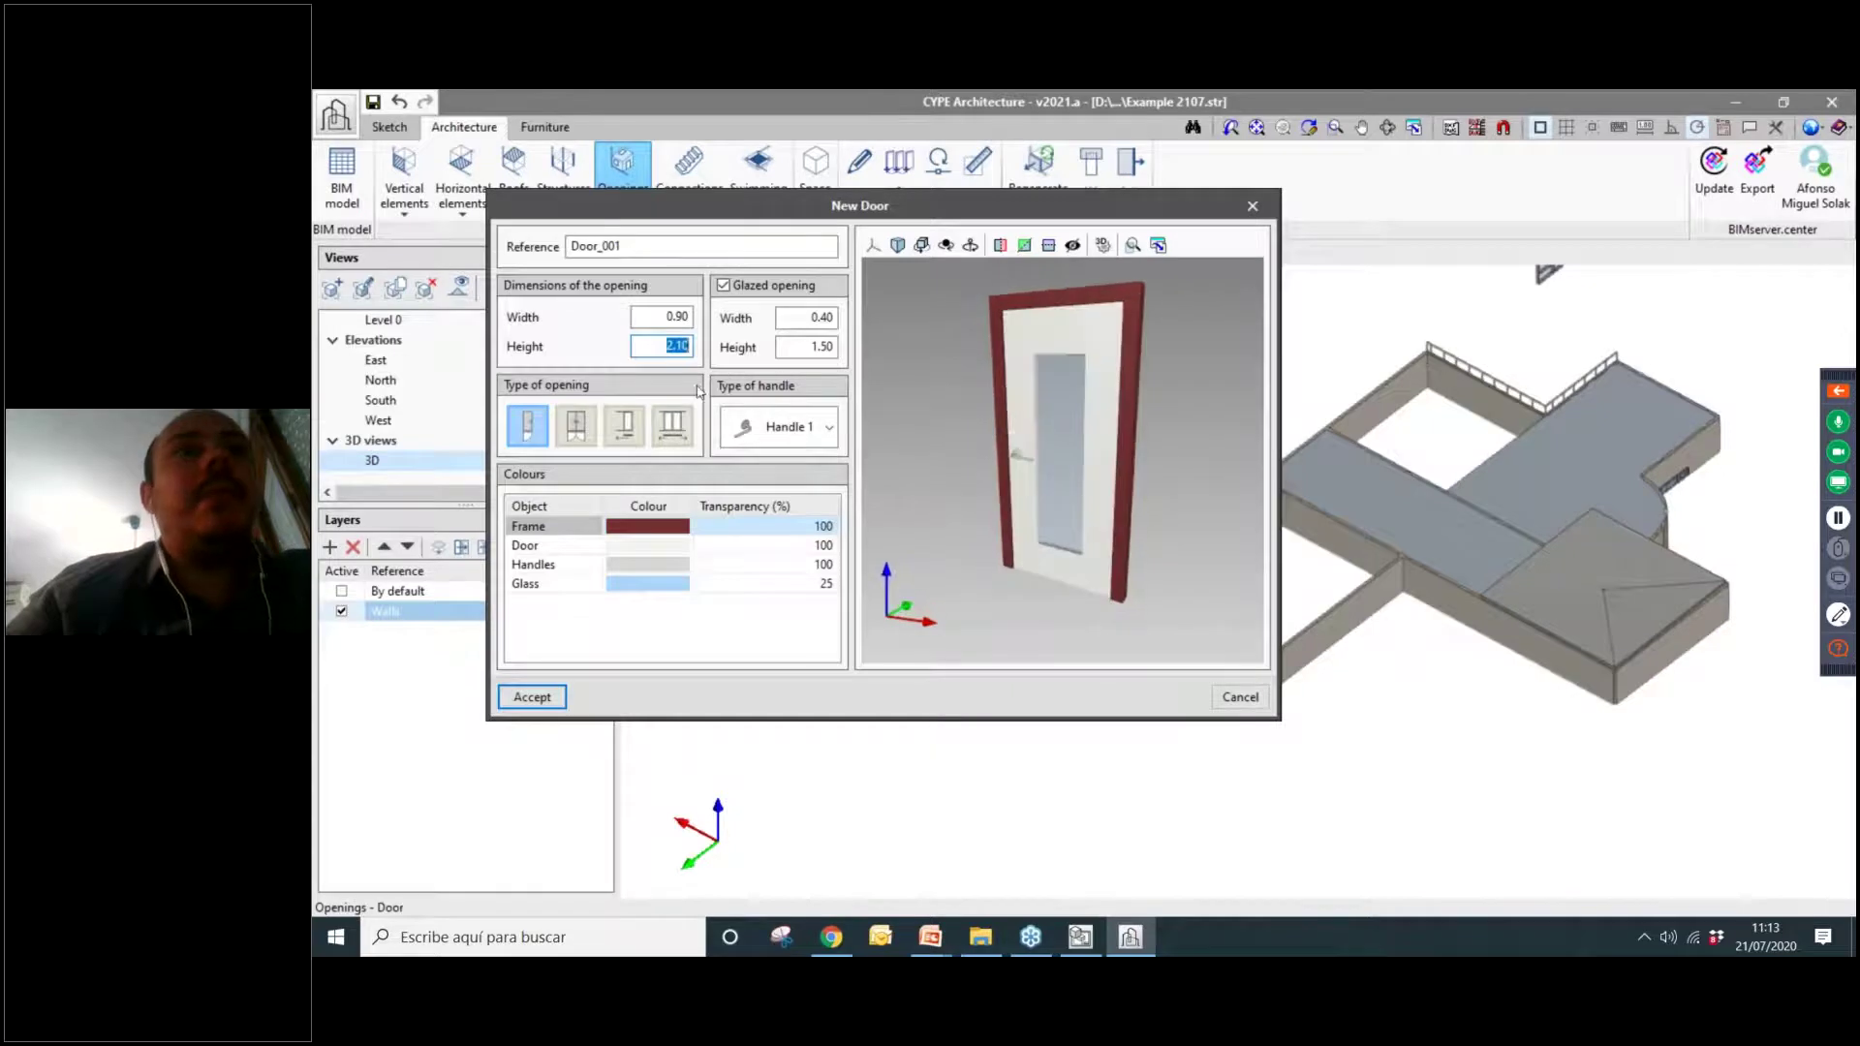
left_click(667, 346)
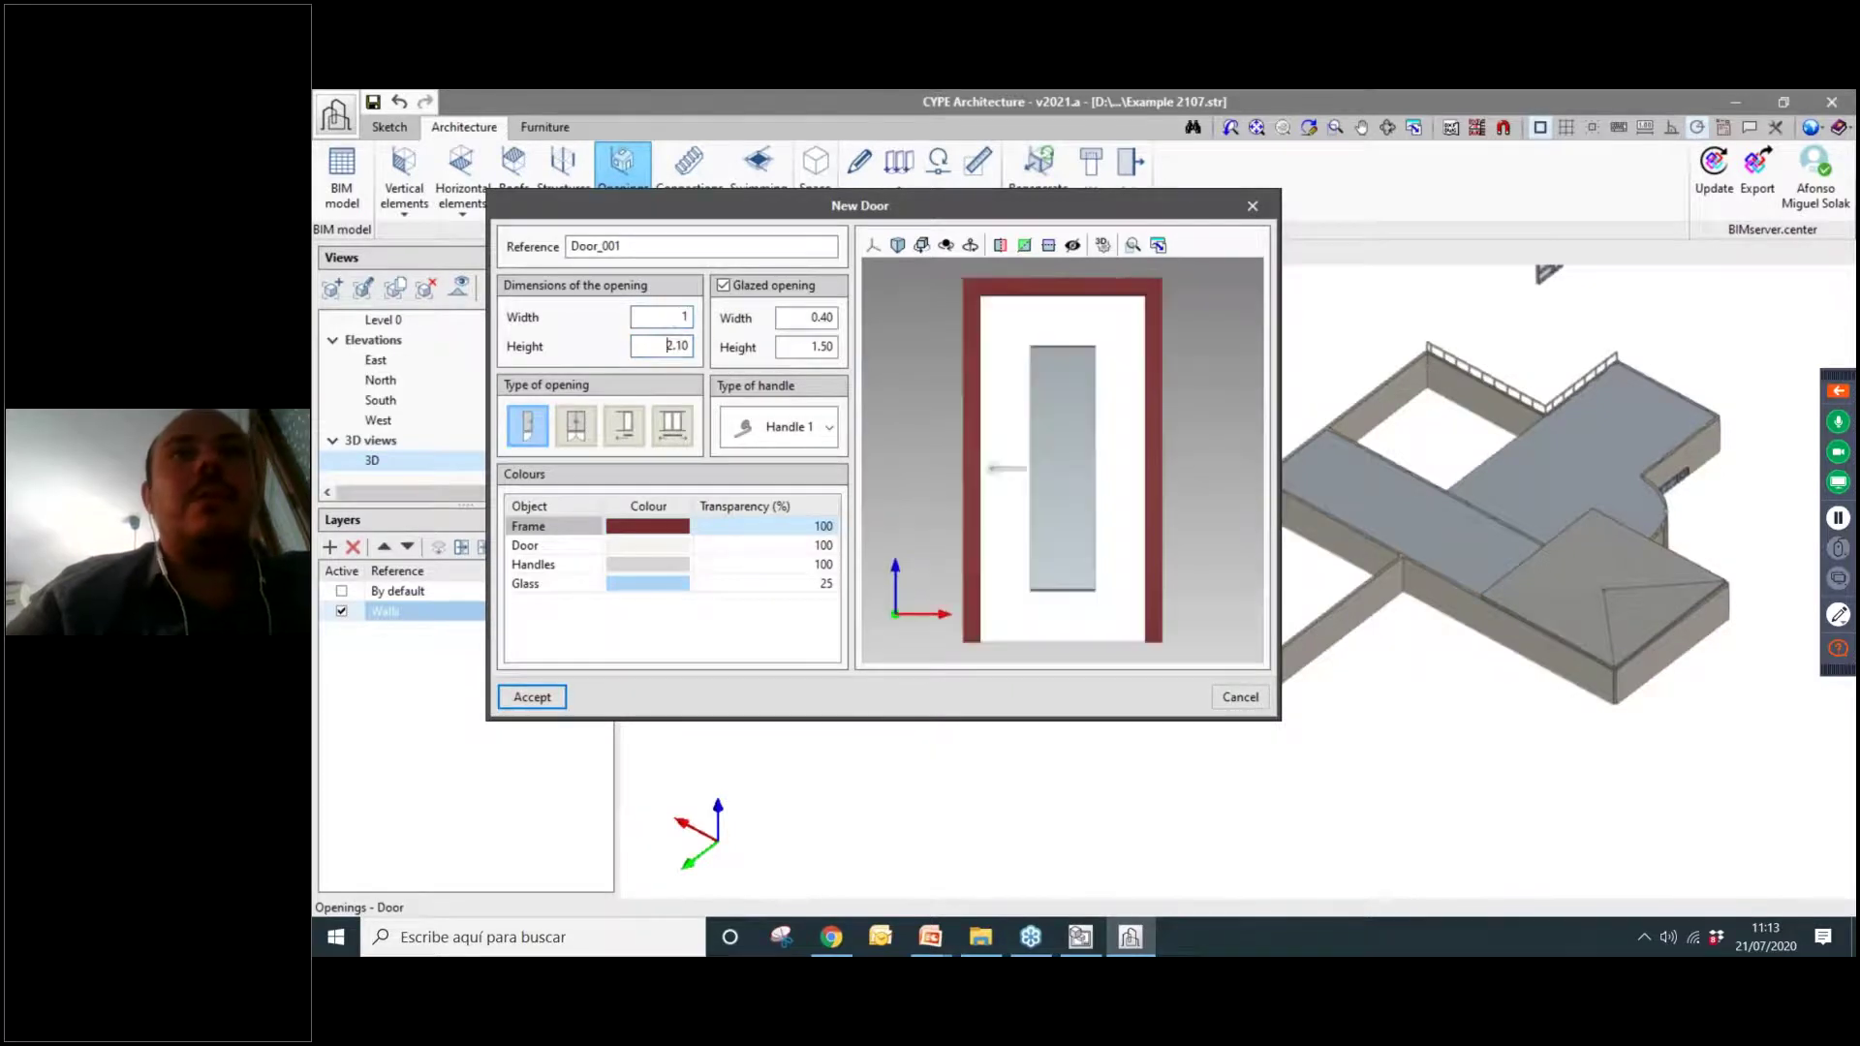
key("Tab")
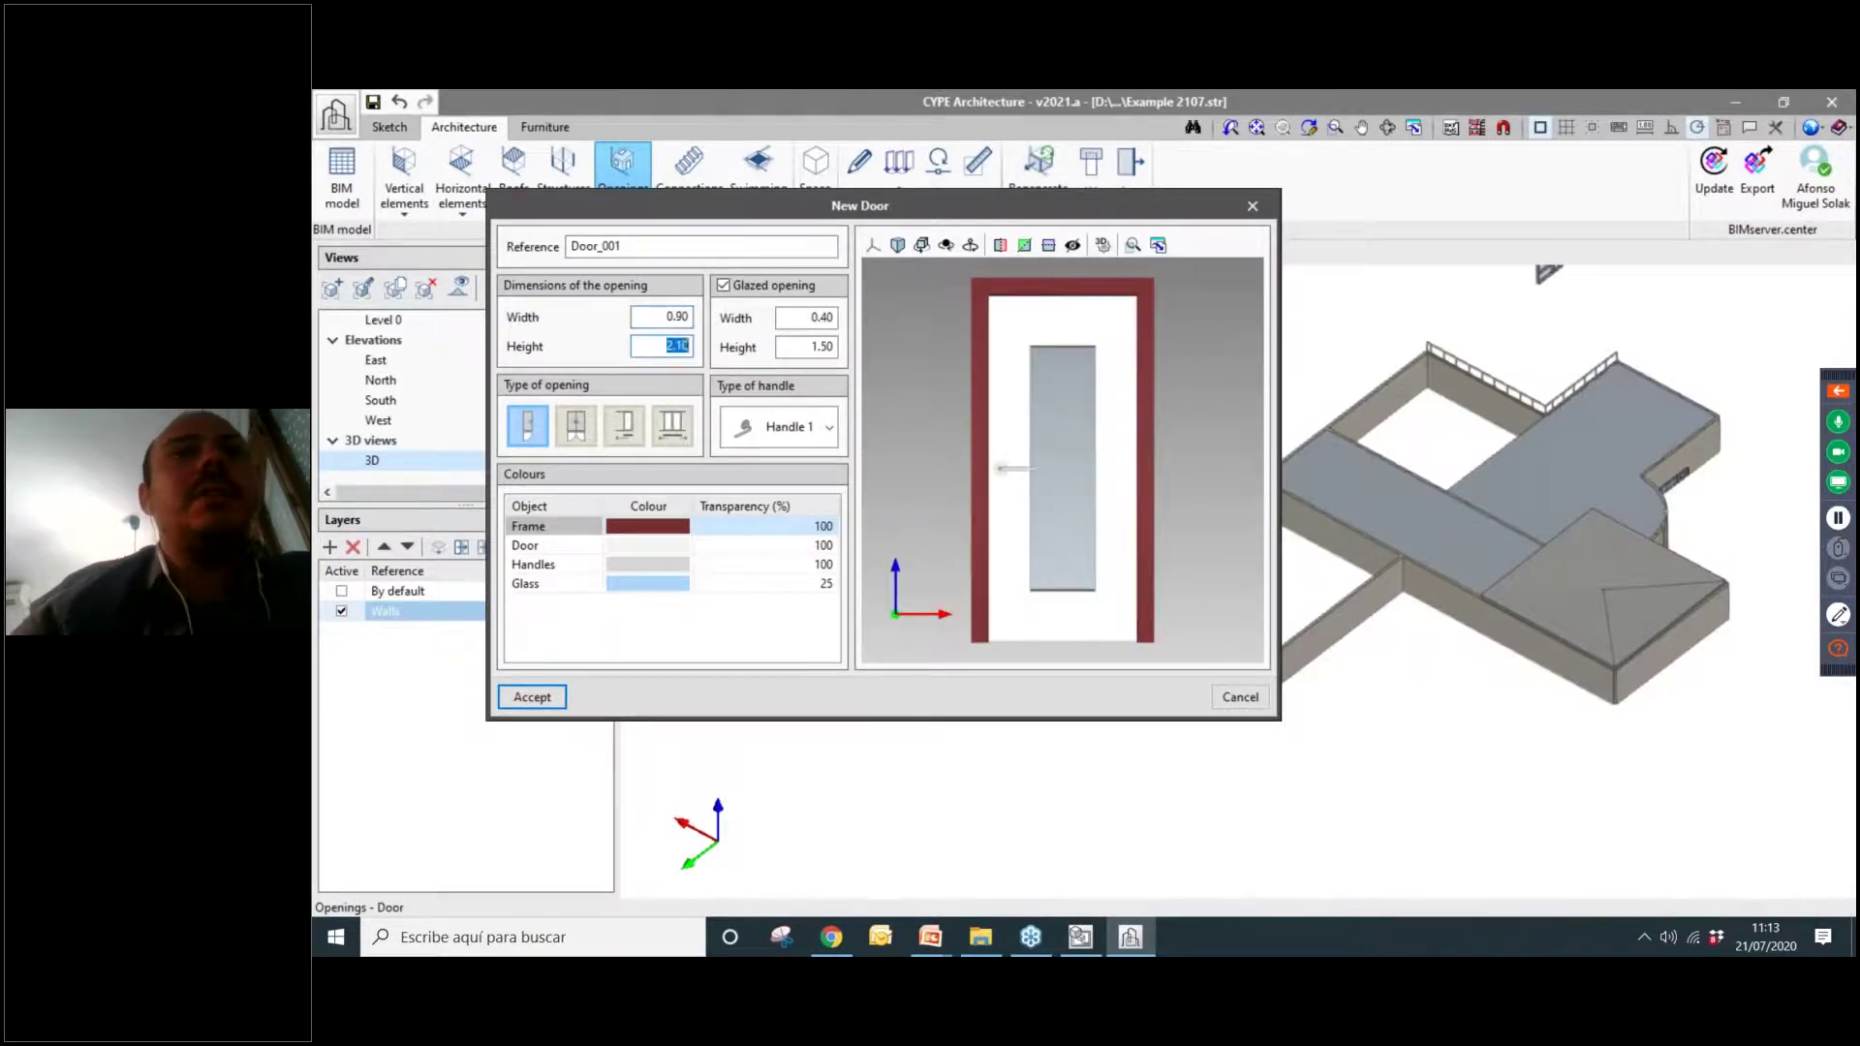
Colour the door's frame bright green and accept the new door definition.
left_click(656, 532)
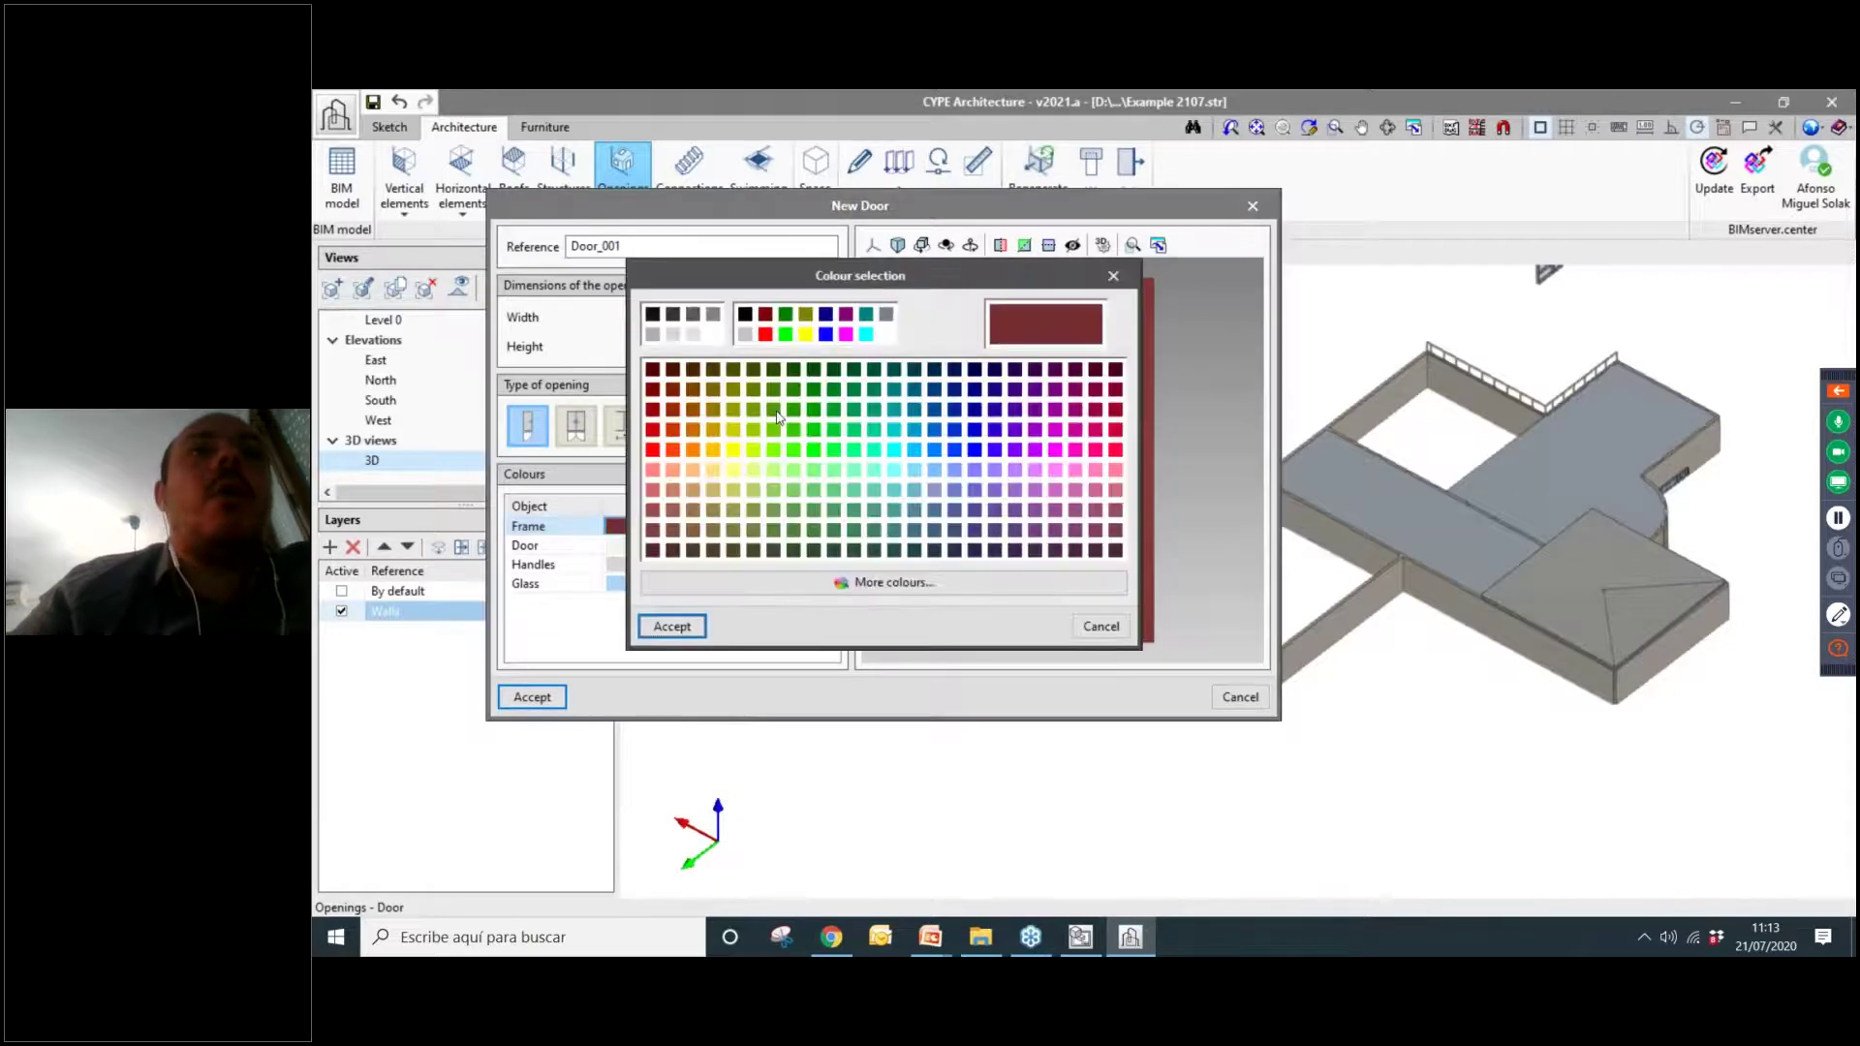
left_click(791, 450)
left_click(672, 626)
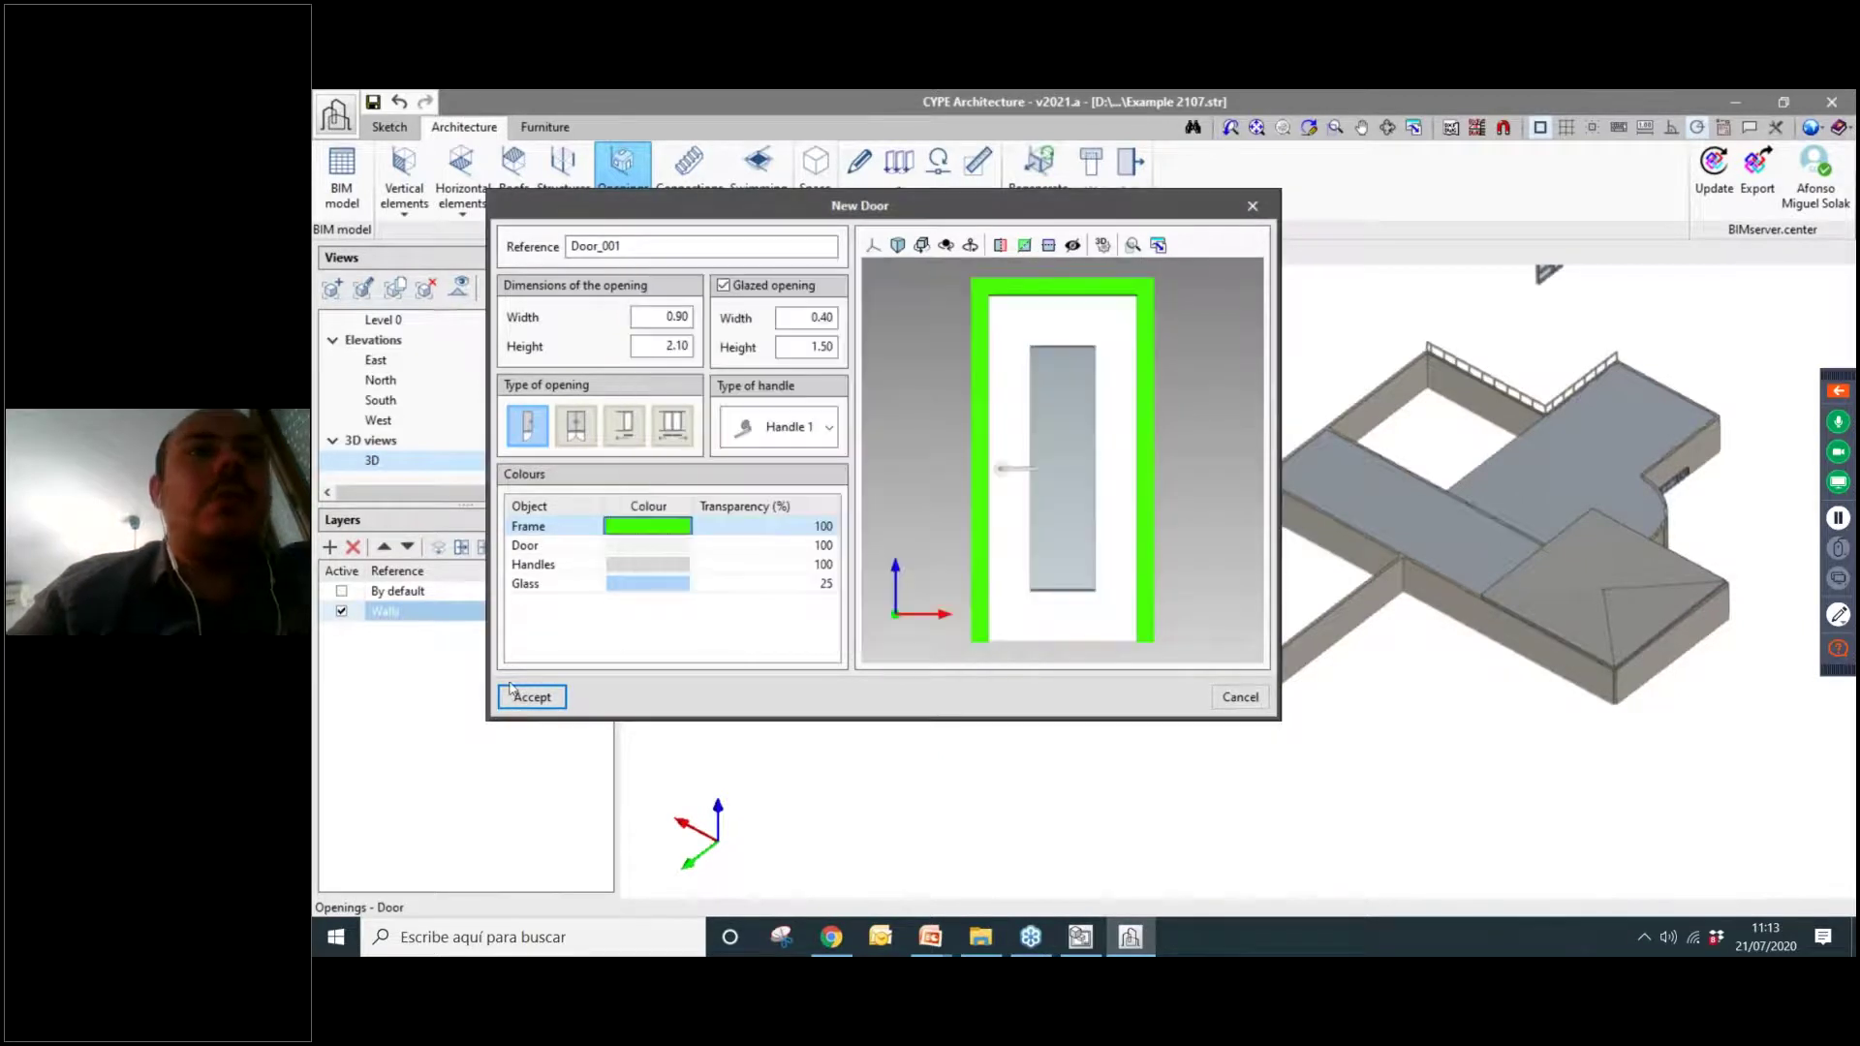
left_click(532, 697)
Insert the door at the base of the enclosure's long outer wall near the corner, swinging into the enclosure.
scroll(1129, 614, "up", 5)
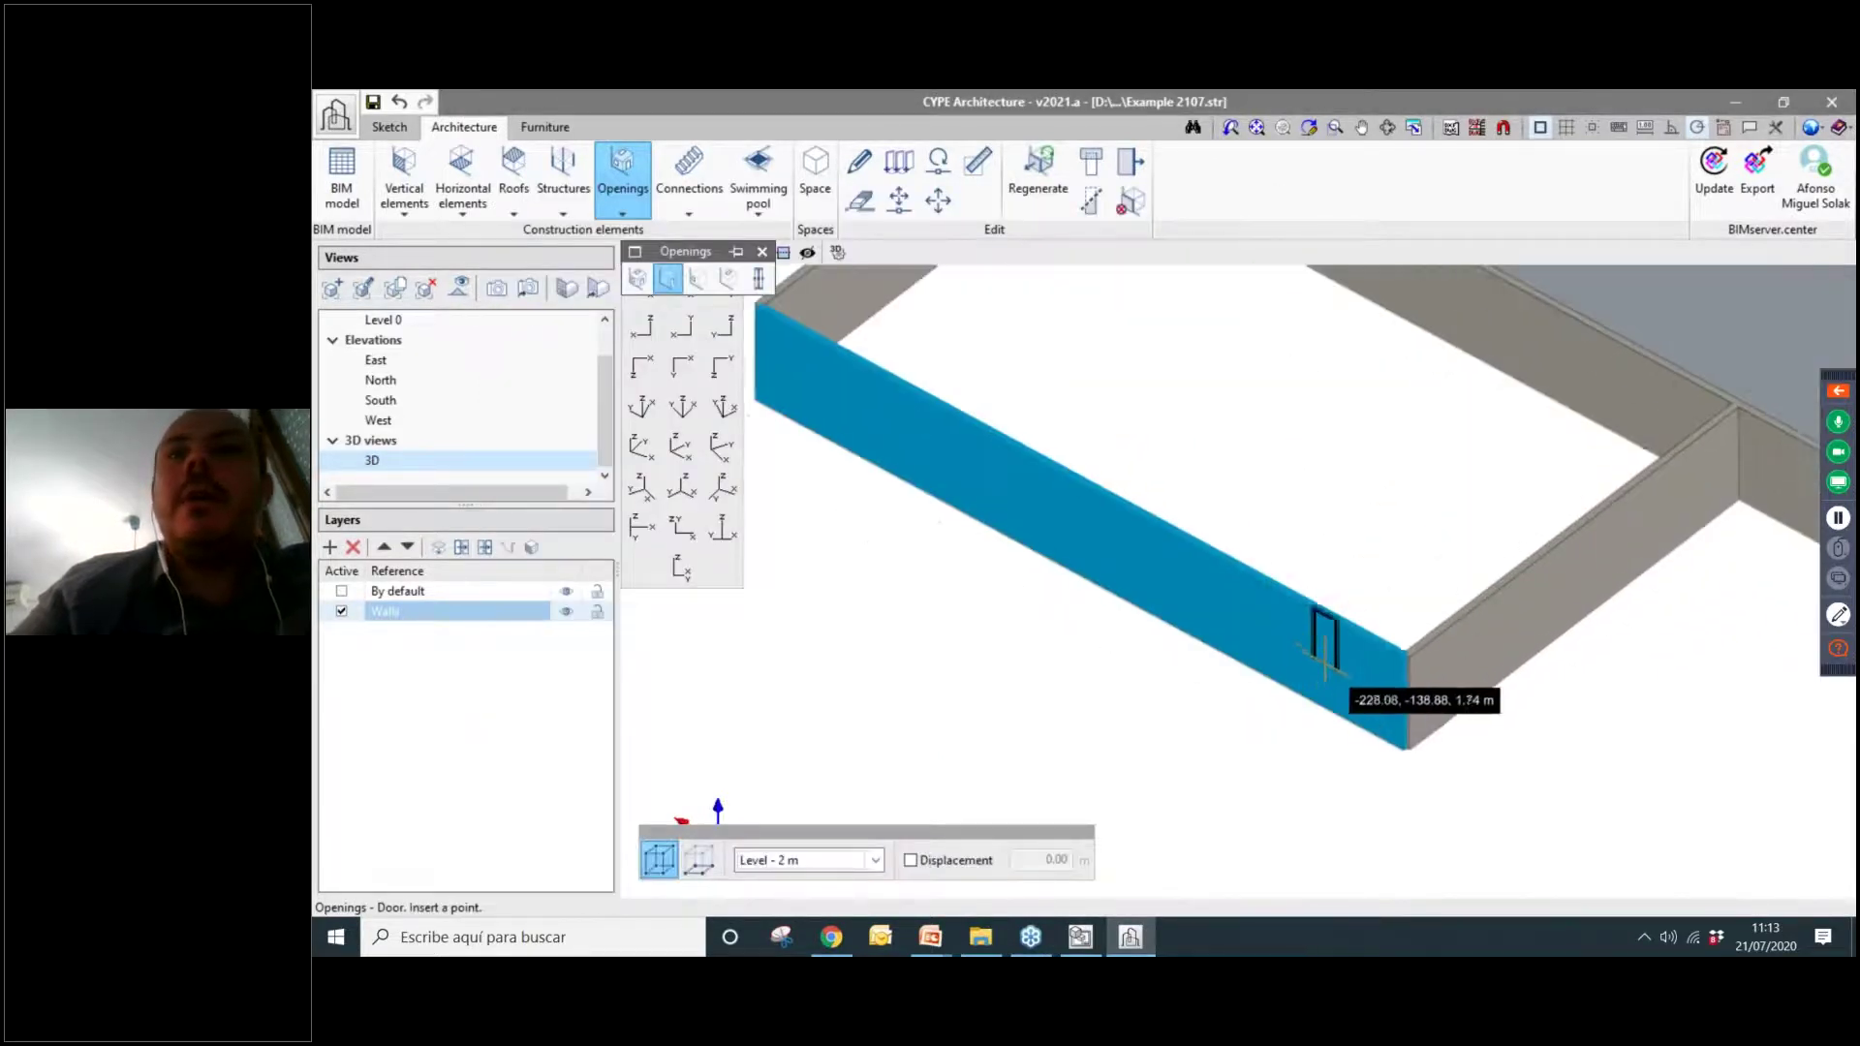
scroll(1187, 611, "up", 3)
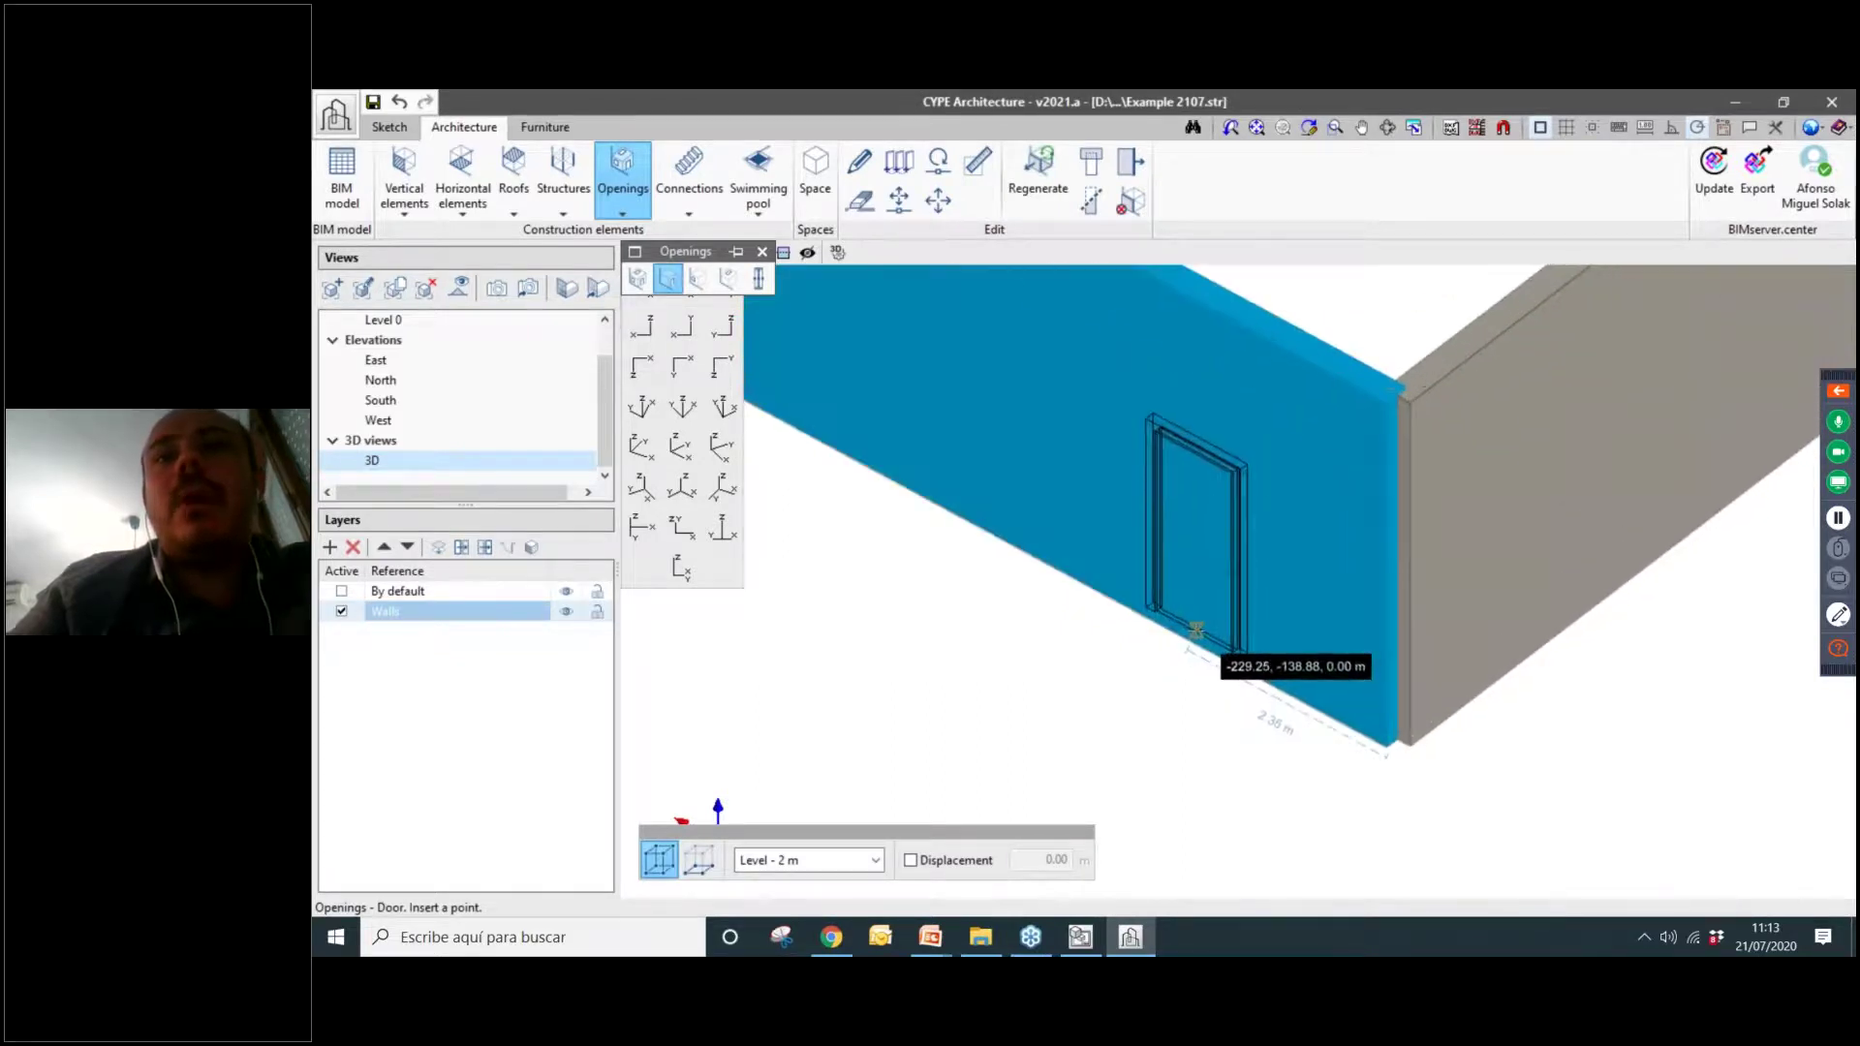
scroll(1194, 640, "up", 1)
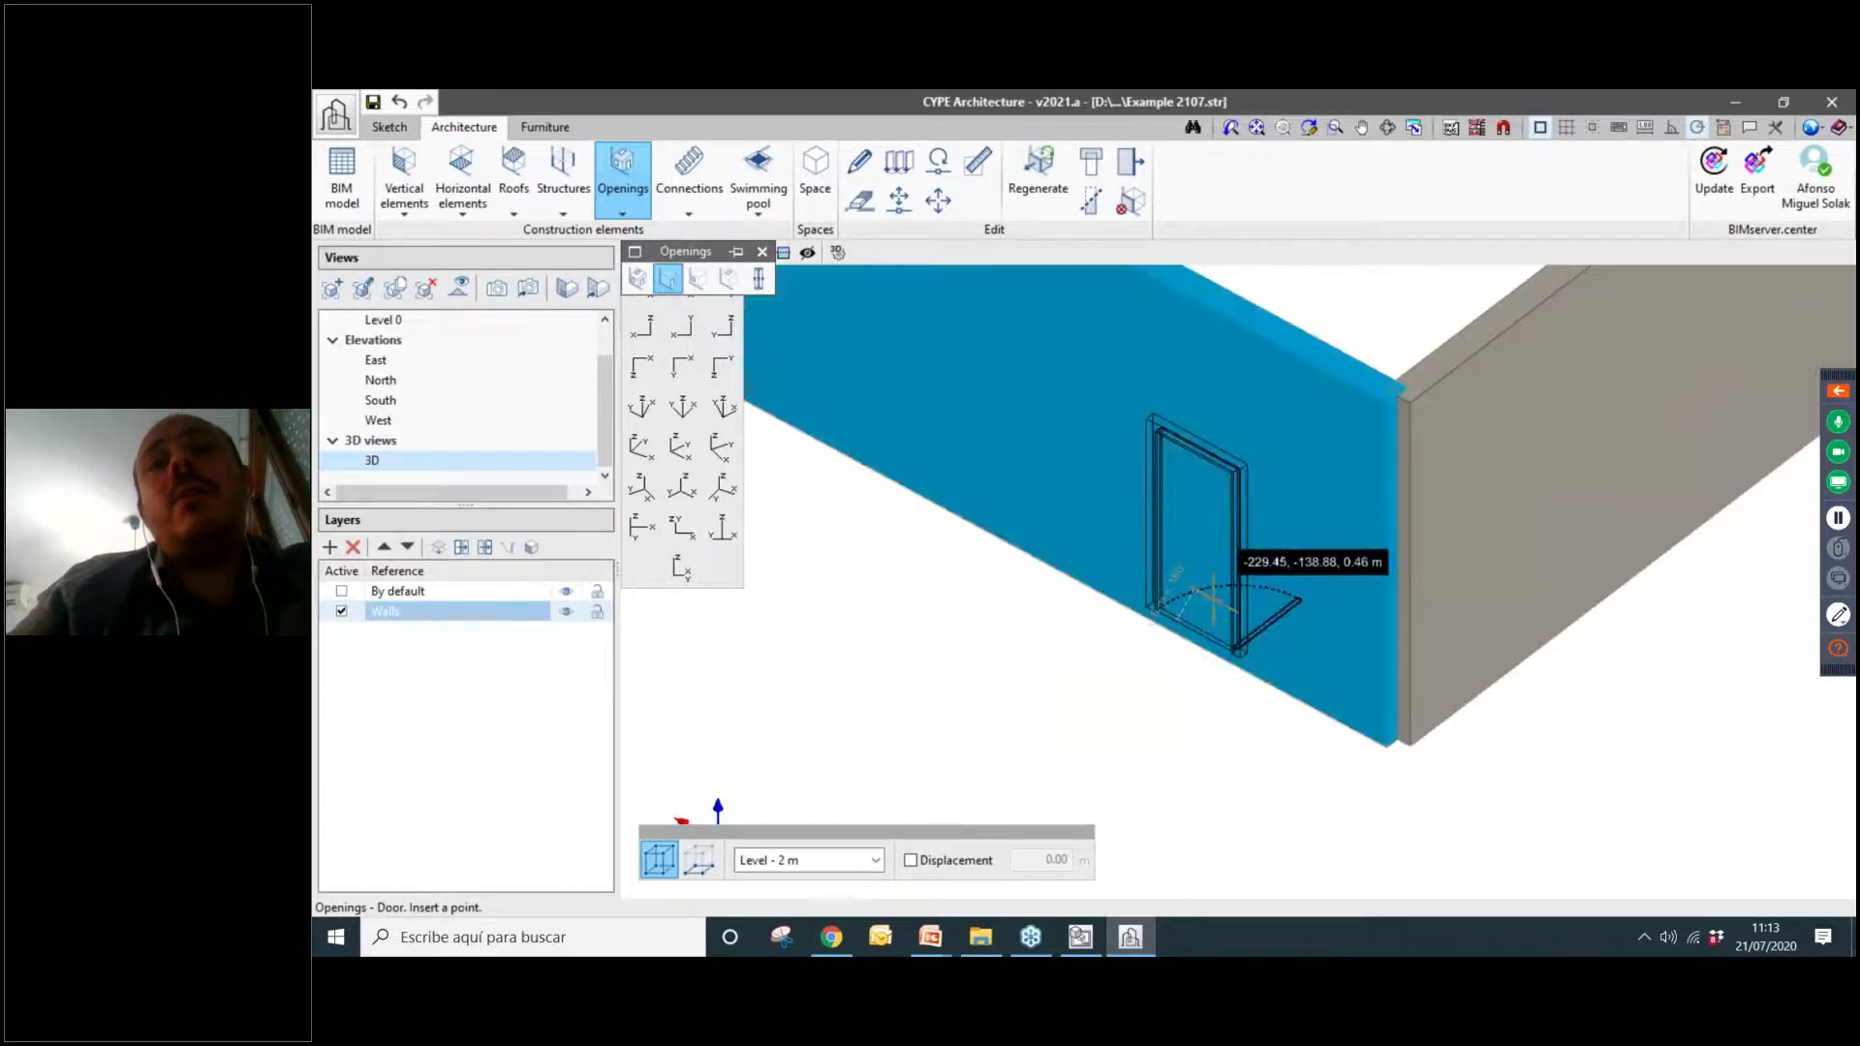
left_click(1214, 602)
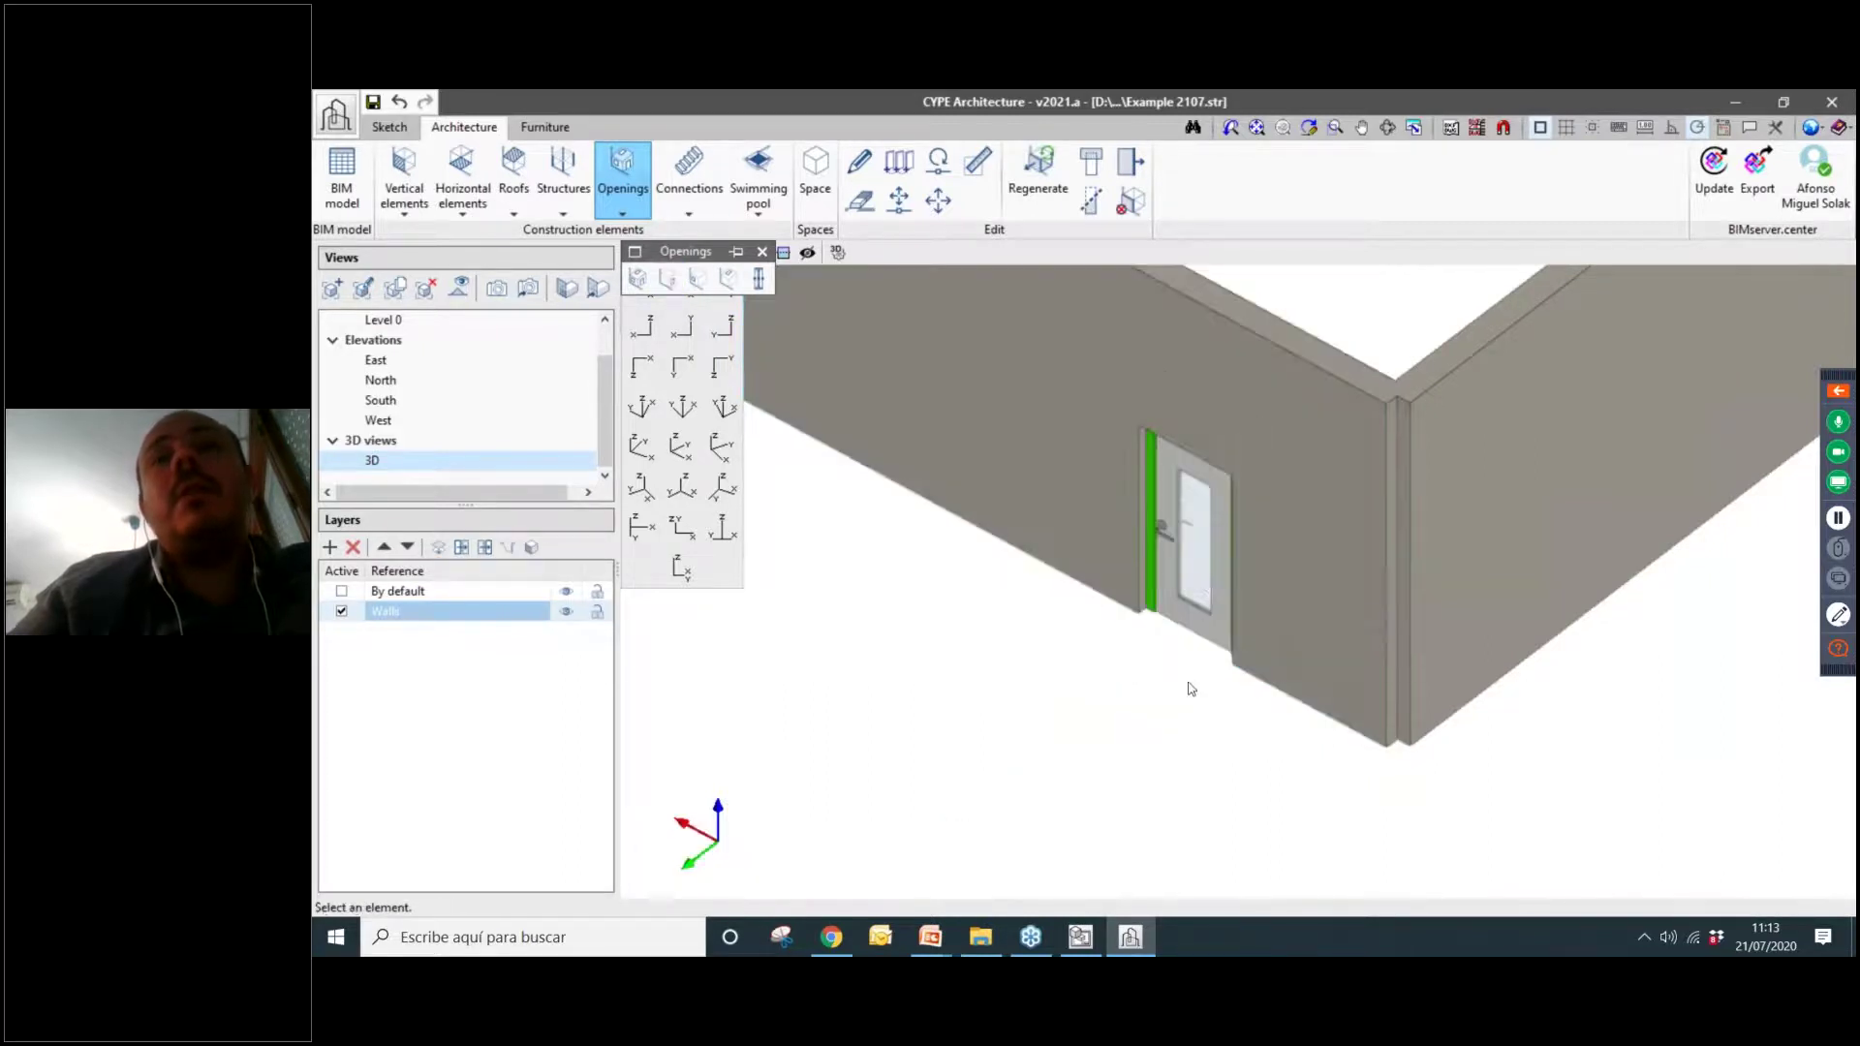
Edit the door on the long outer wall and change its frame colour to dark red.
mouse_move(1182, 695)
middle_mouse_down()
mouse_move(1168, 753)
mouse_move(1225, 660)
mouse_move(1196, 696)
middle_mouse_up()
scroll(1197, 713, "up", 1)
left_click(858, 161)
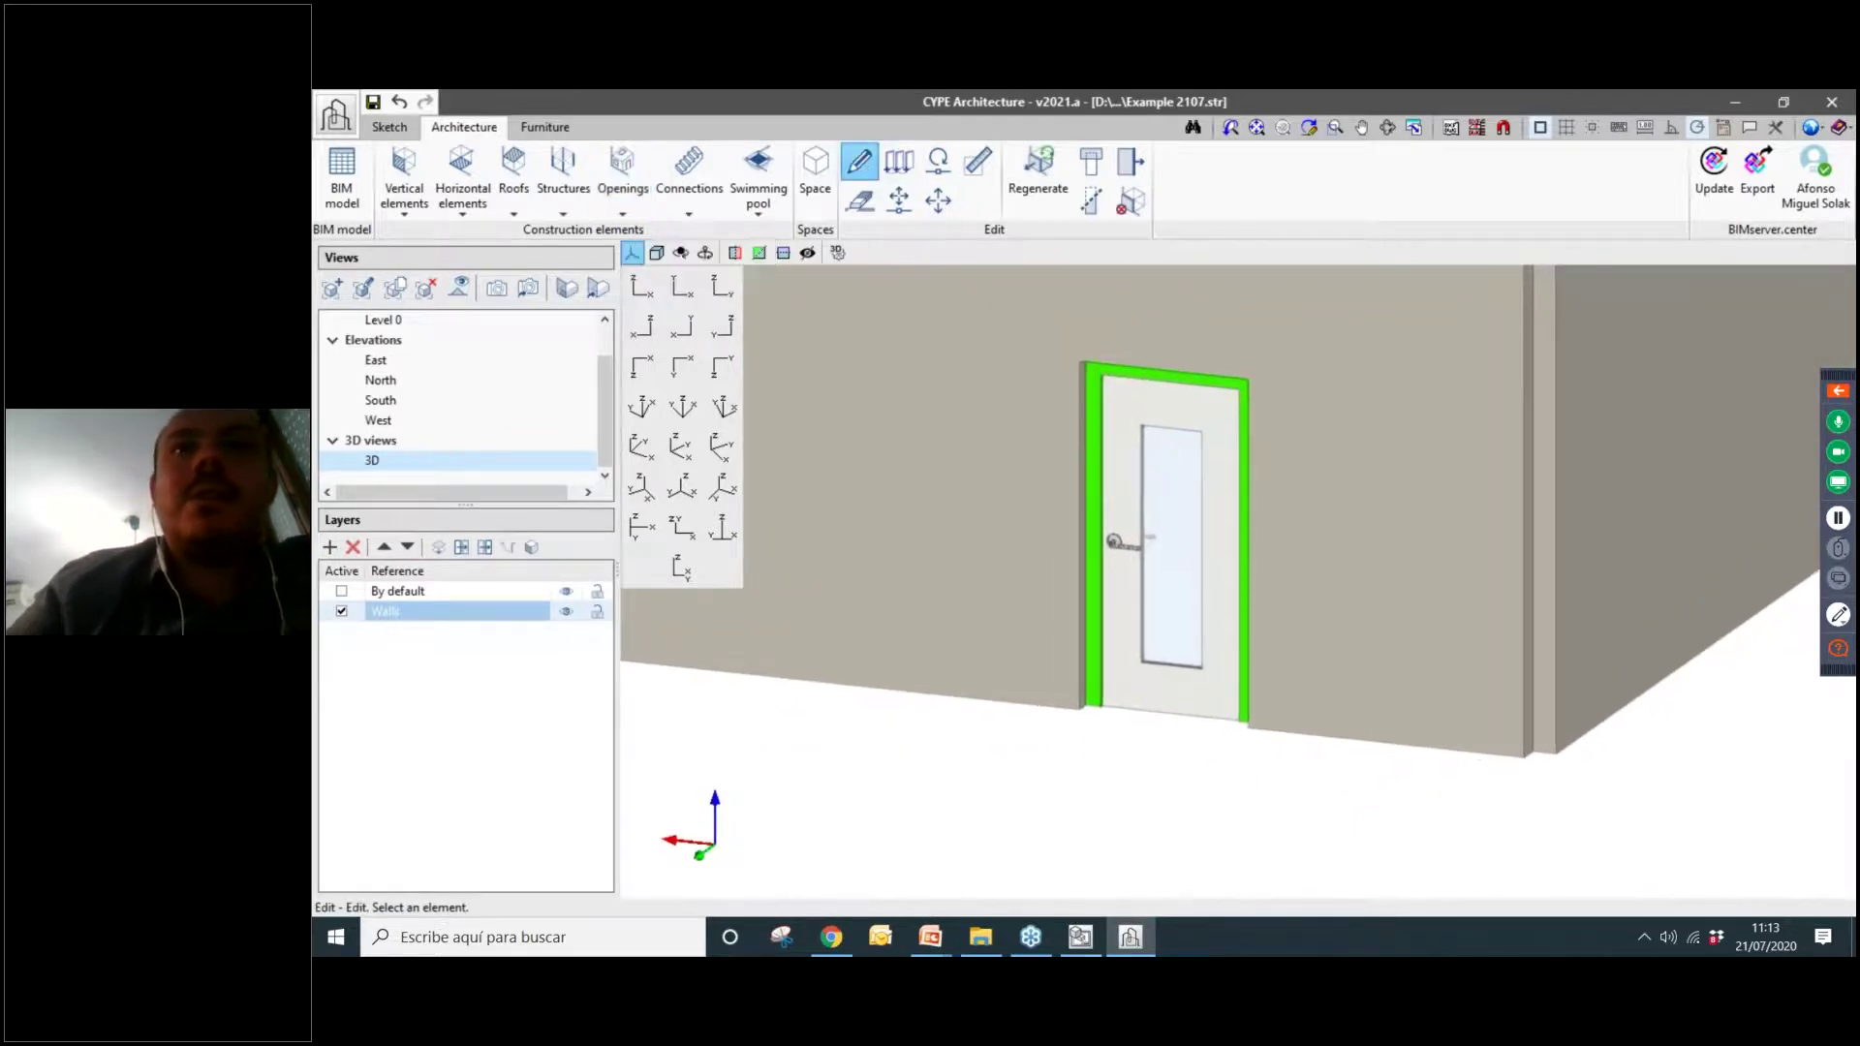
left_click(1133, 590)
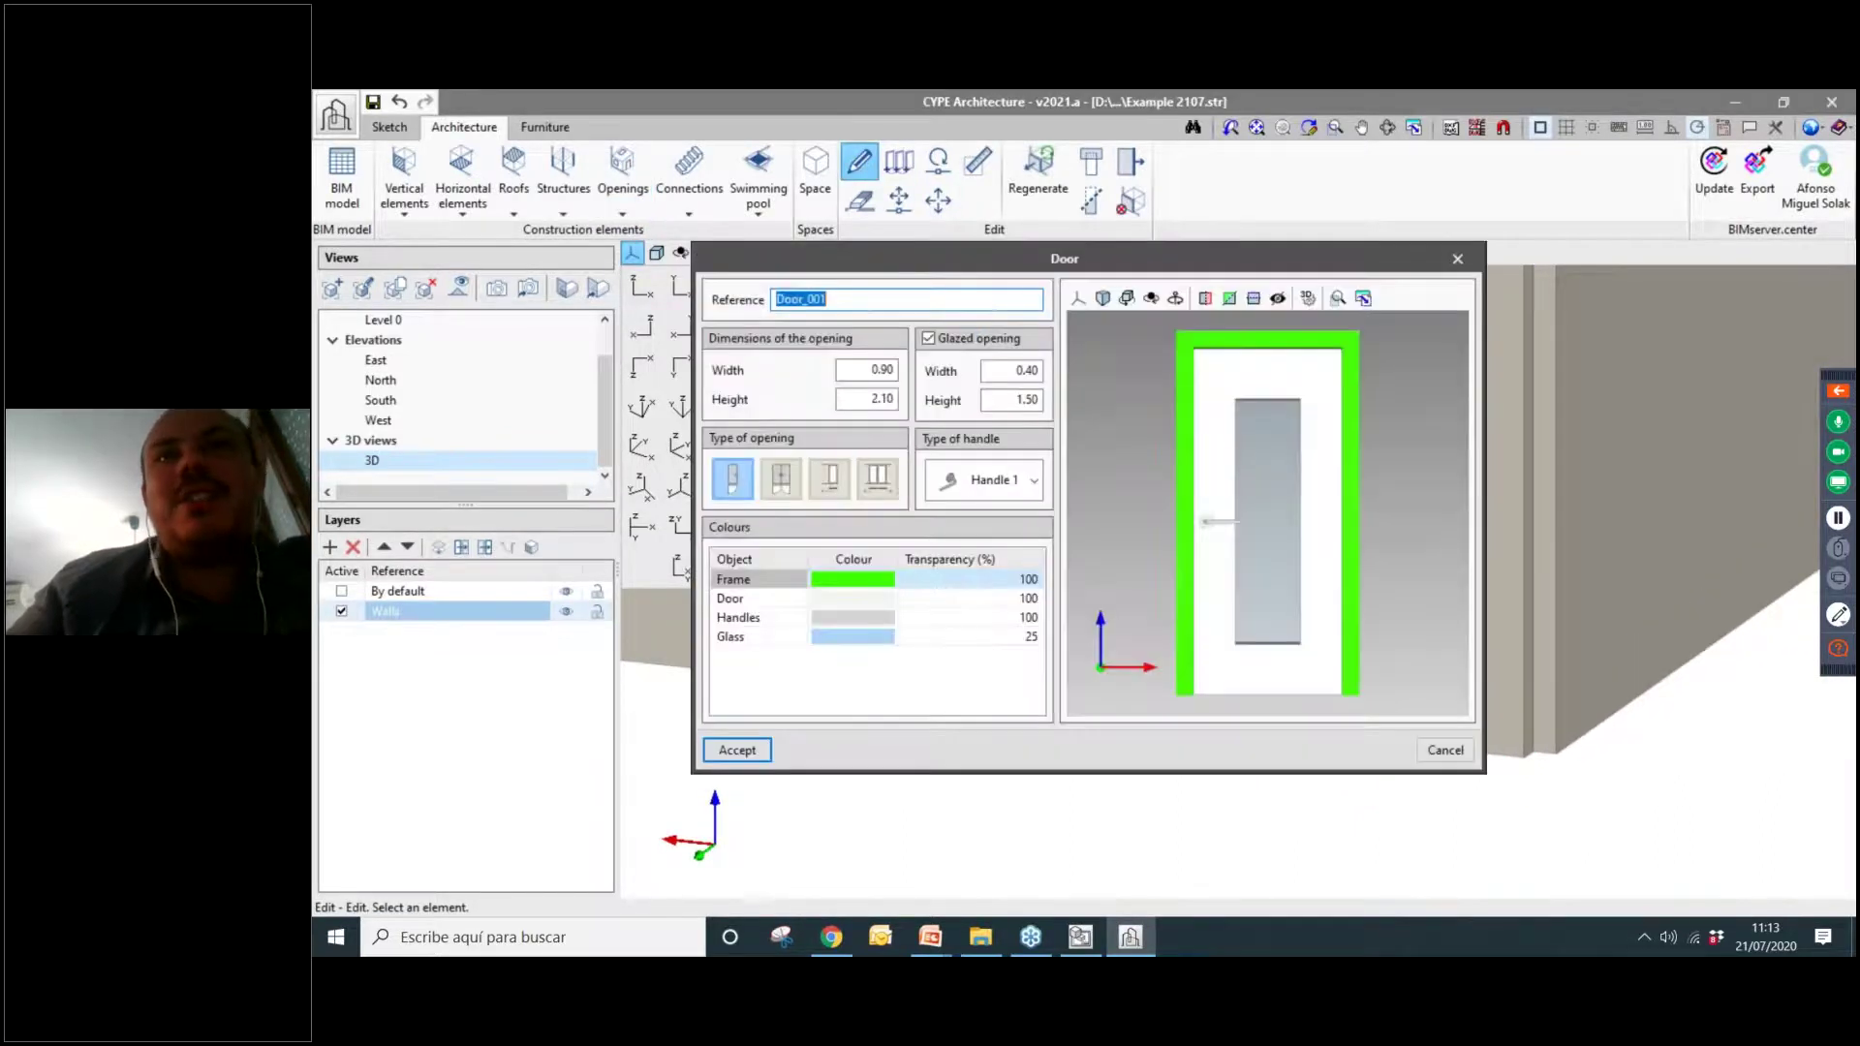
left_click_drag(980, 247, 606, 202)
left_click(497, 529)
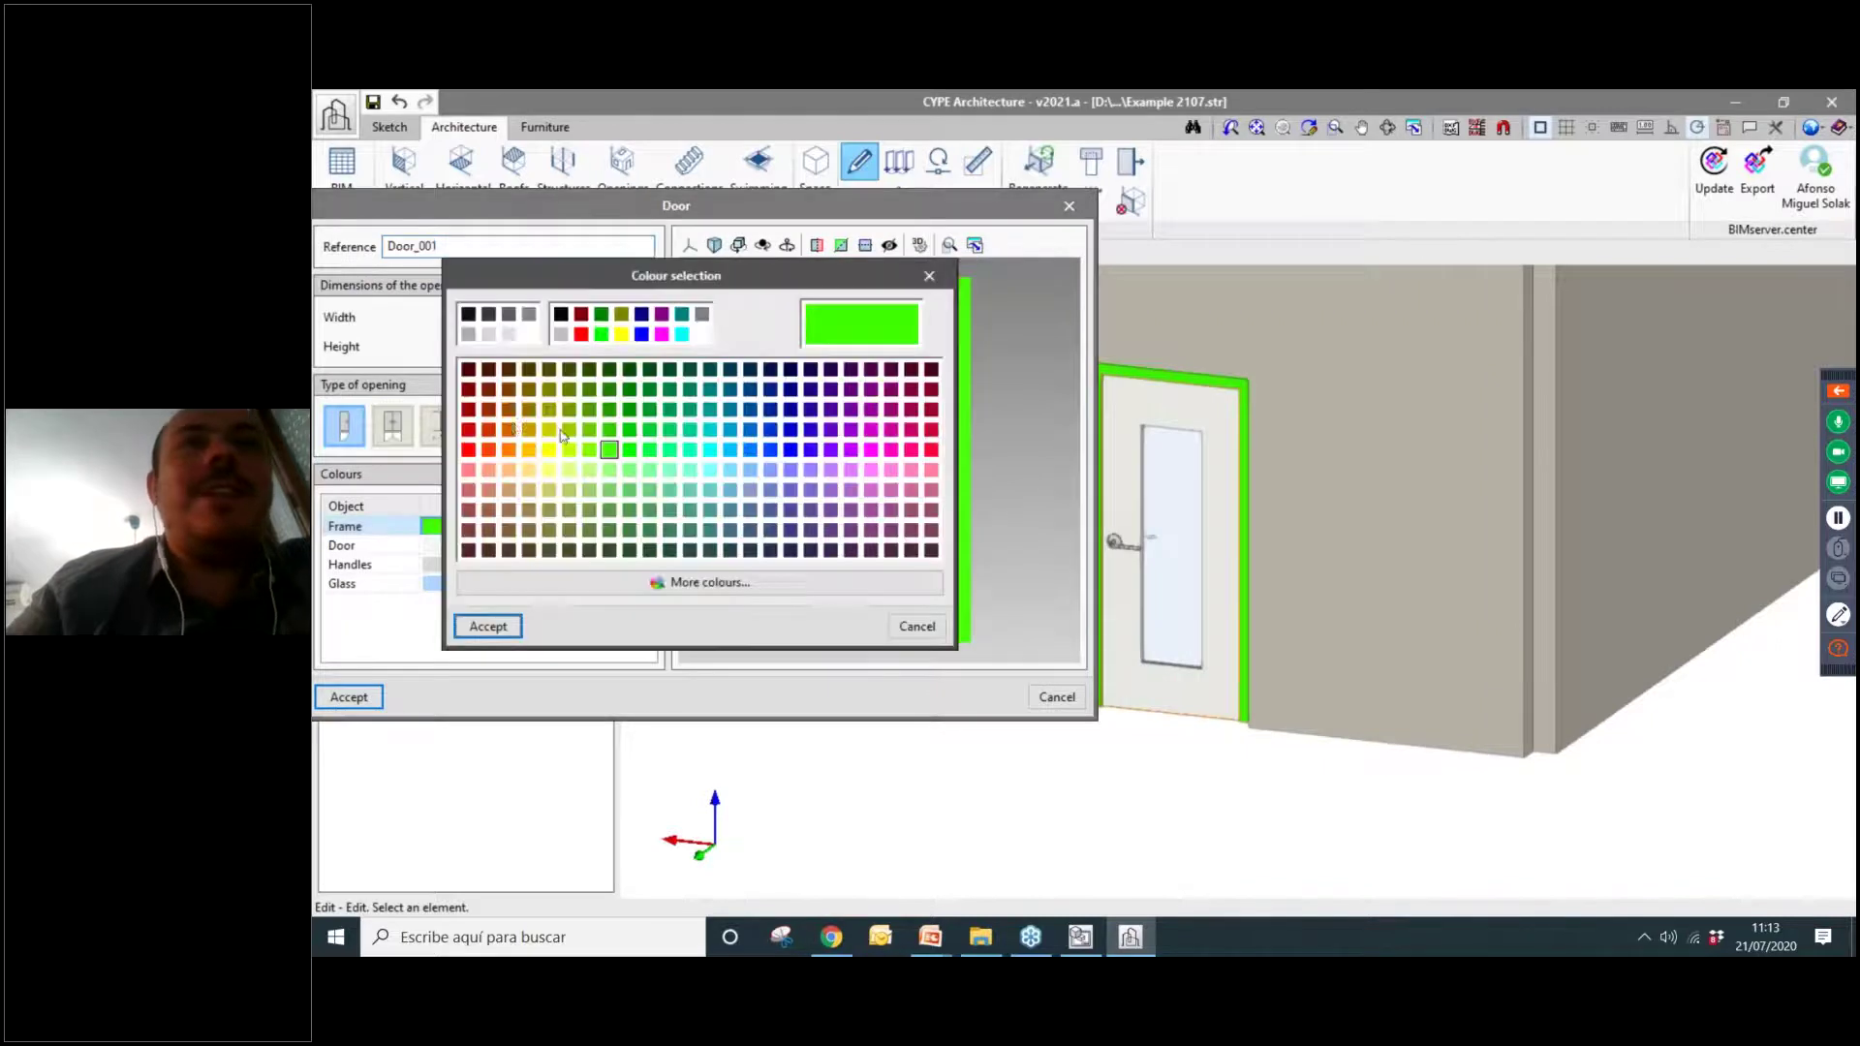
left_click(467, 391)
left_click(488, 626)
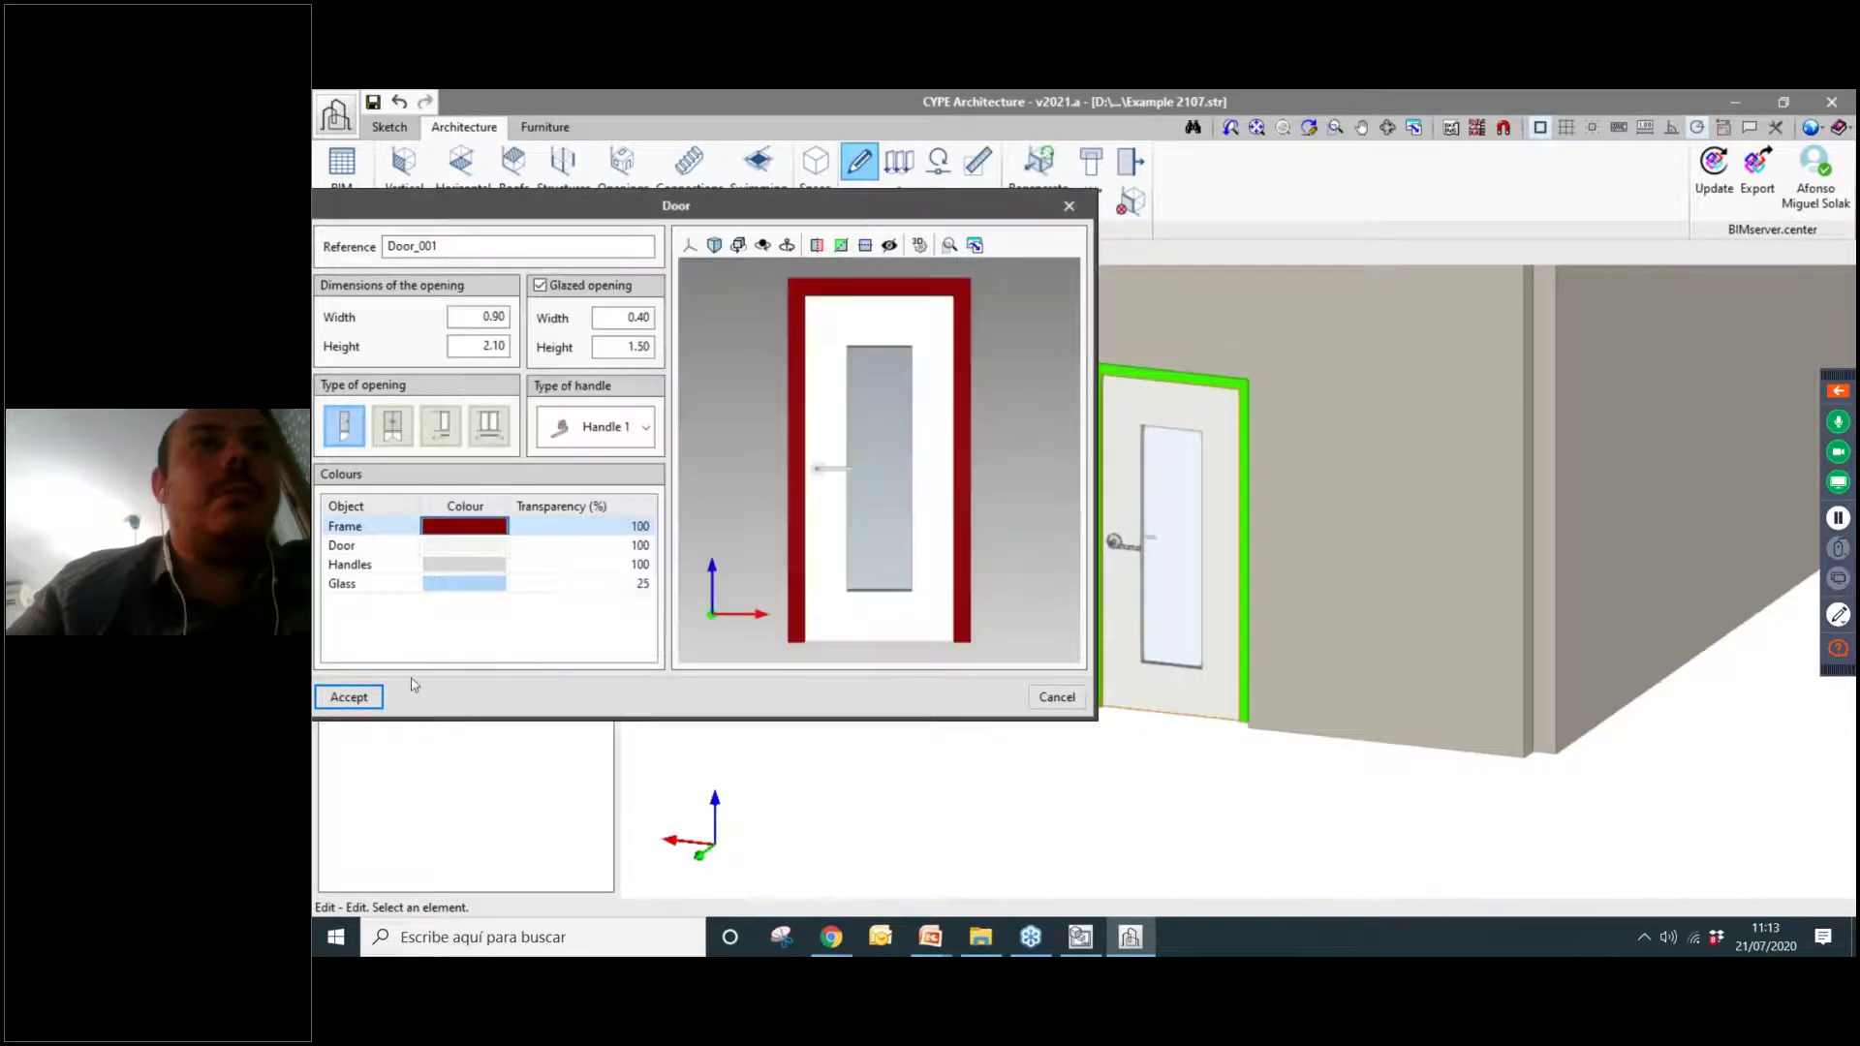
left_click(349, 697)
Copy the door four times along the long outer wall, spacing the copies away from the corner.
scroll(983, 764, "down", 3)
scroll(1121, 747, "up", 1)
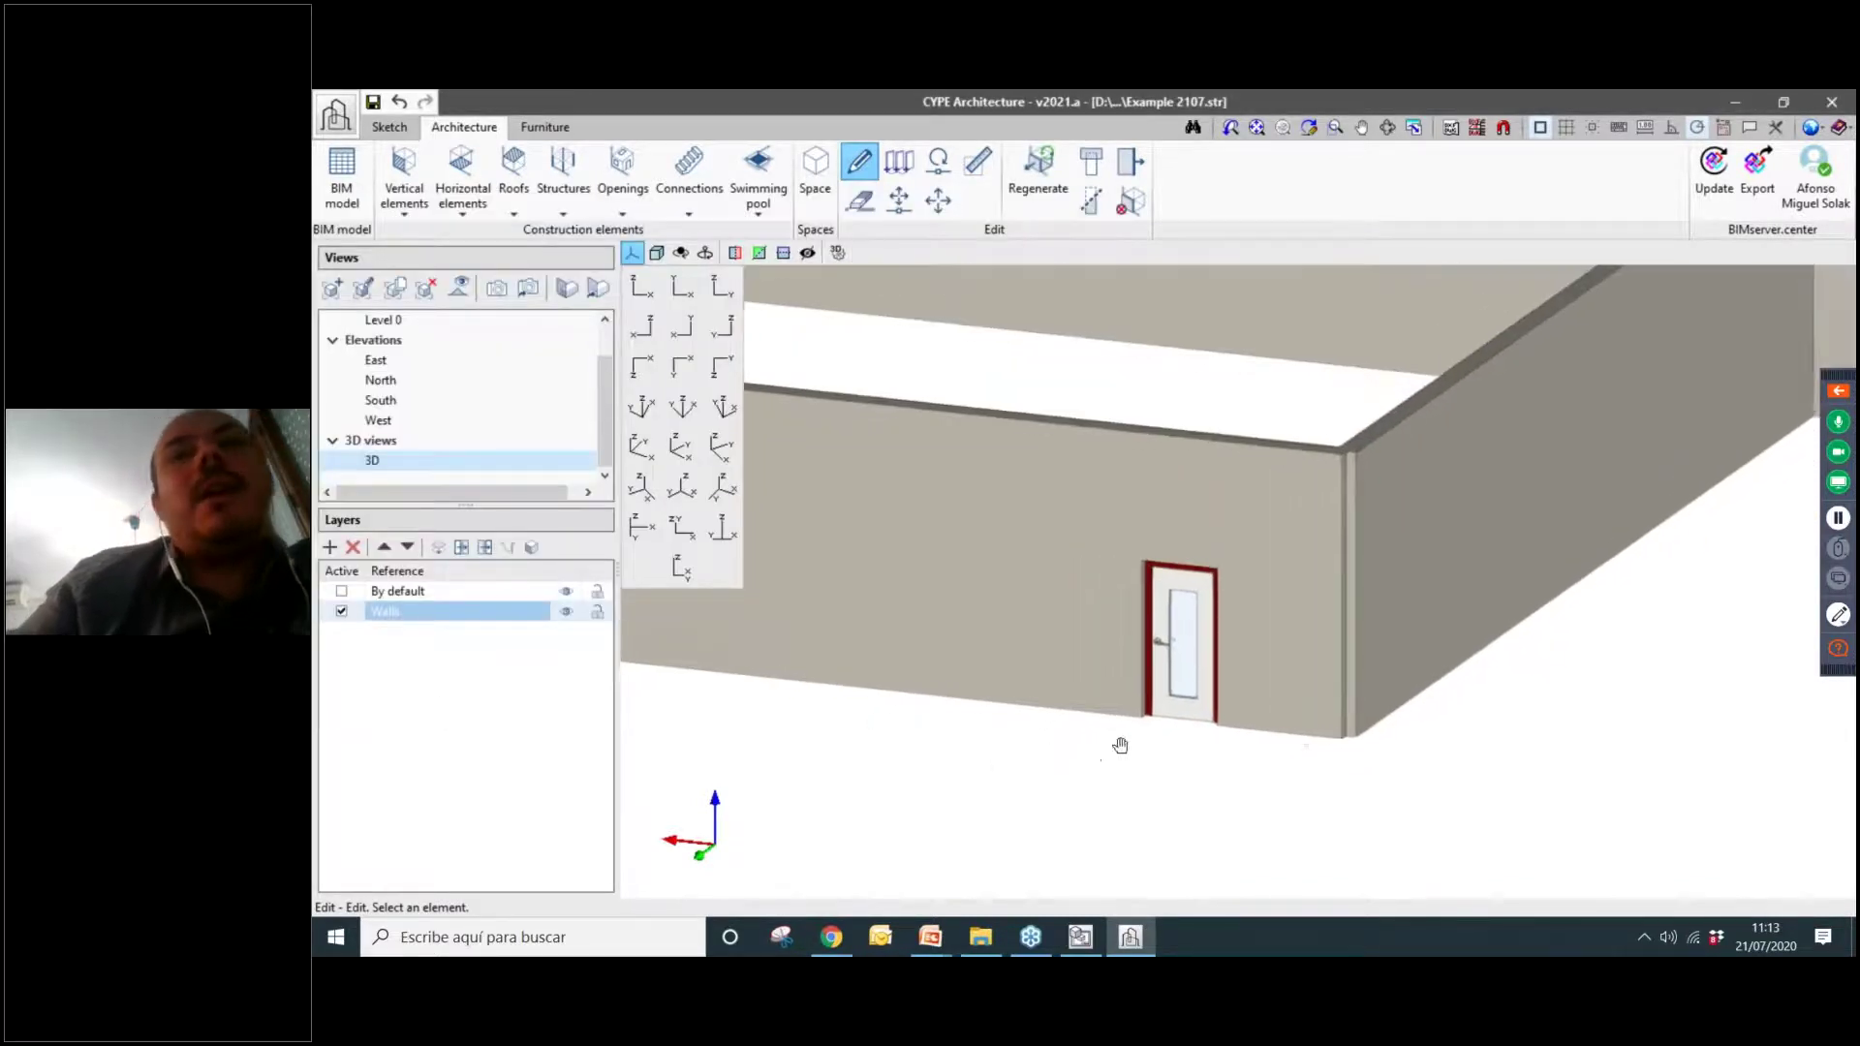
scroll(980, 764, "up", 2)
left_click(898, 162)
left_click(1250, 696)
right_click(1250, 696)
scroll(1231, 691, "up", 1)
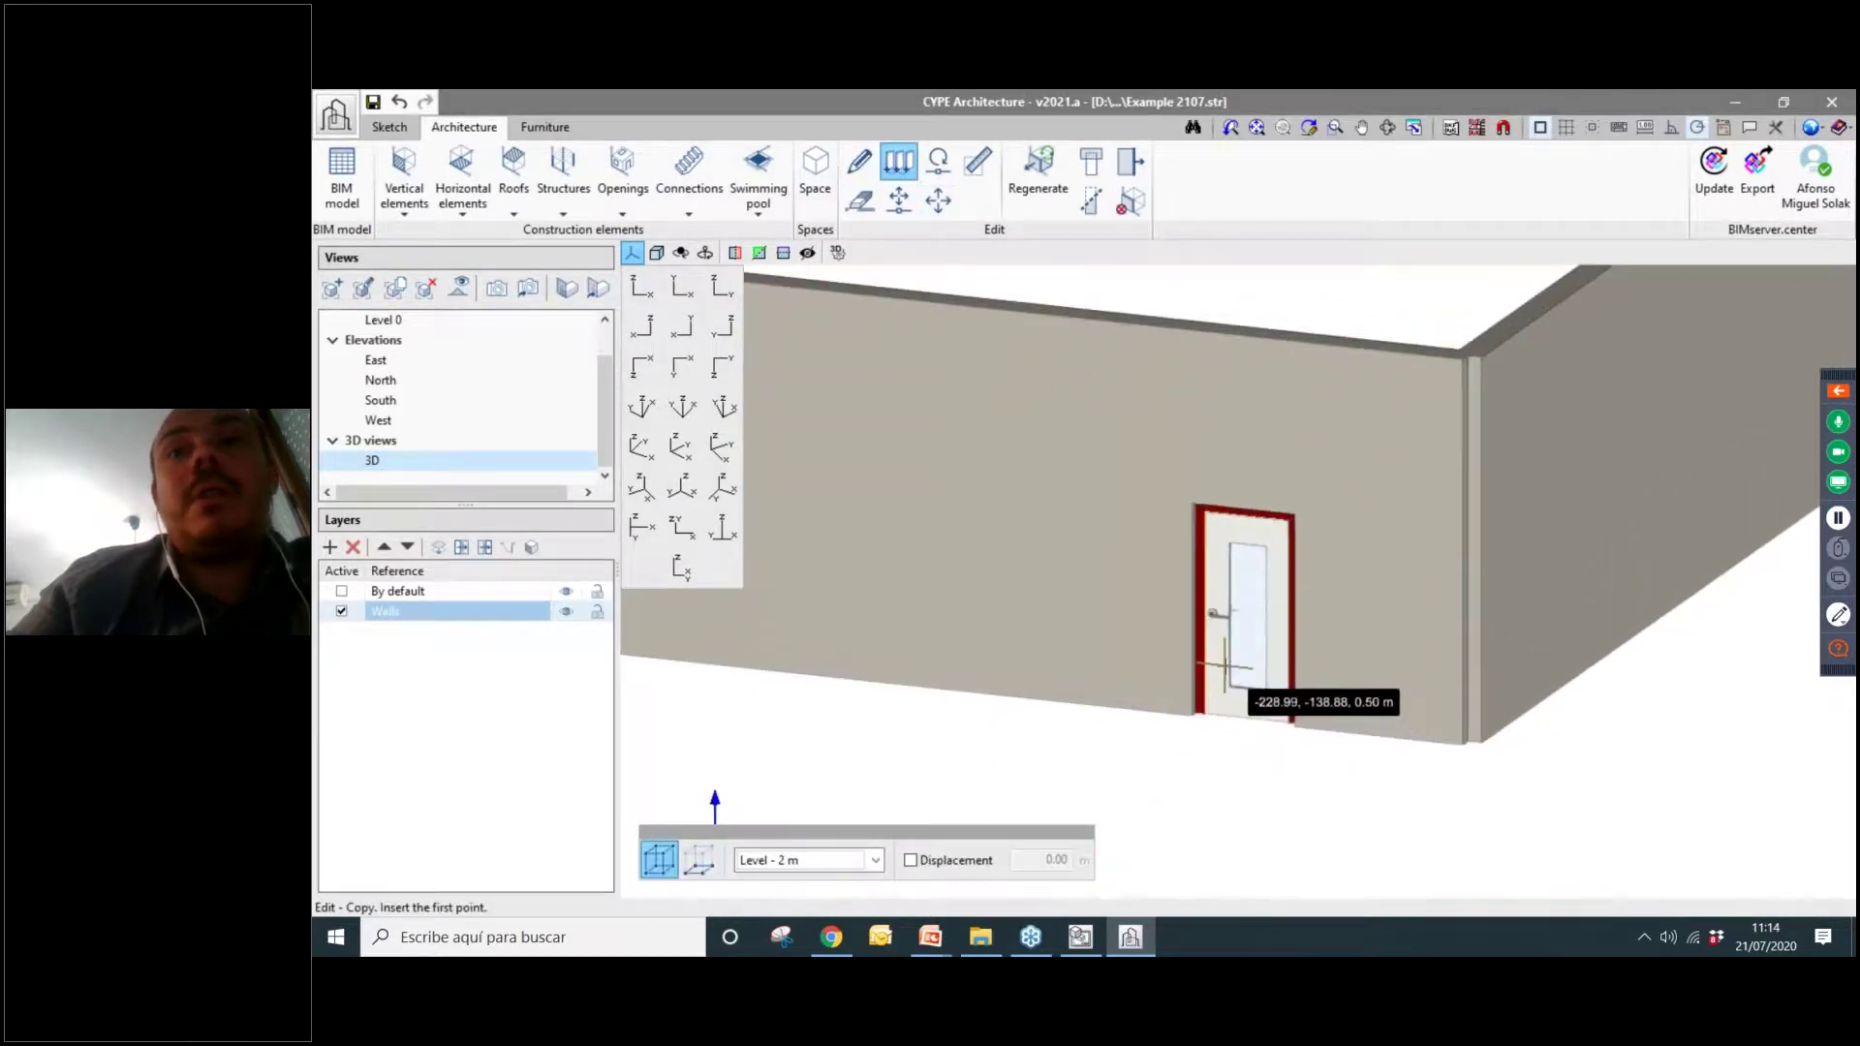
left_click(1230, 690)
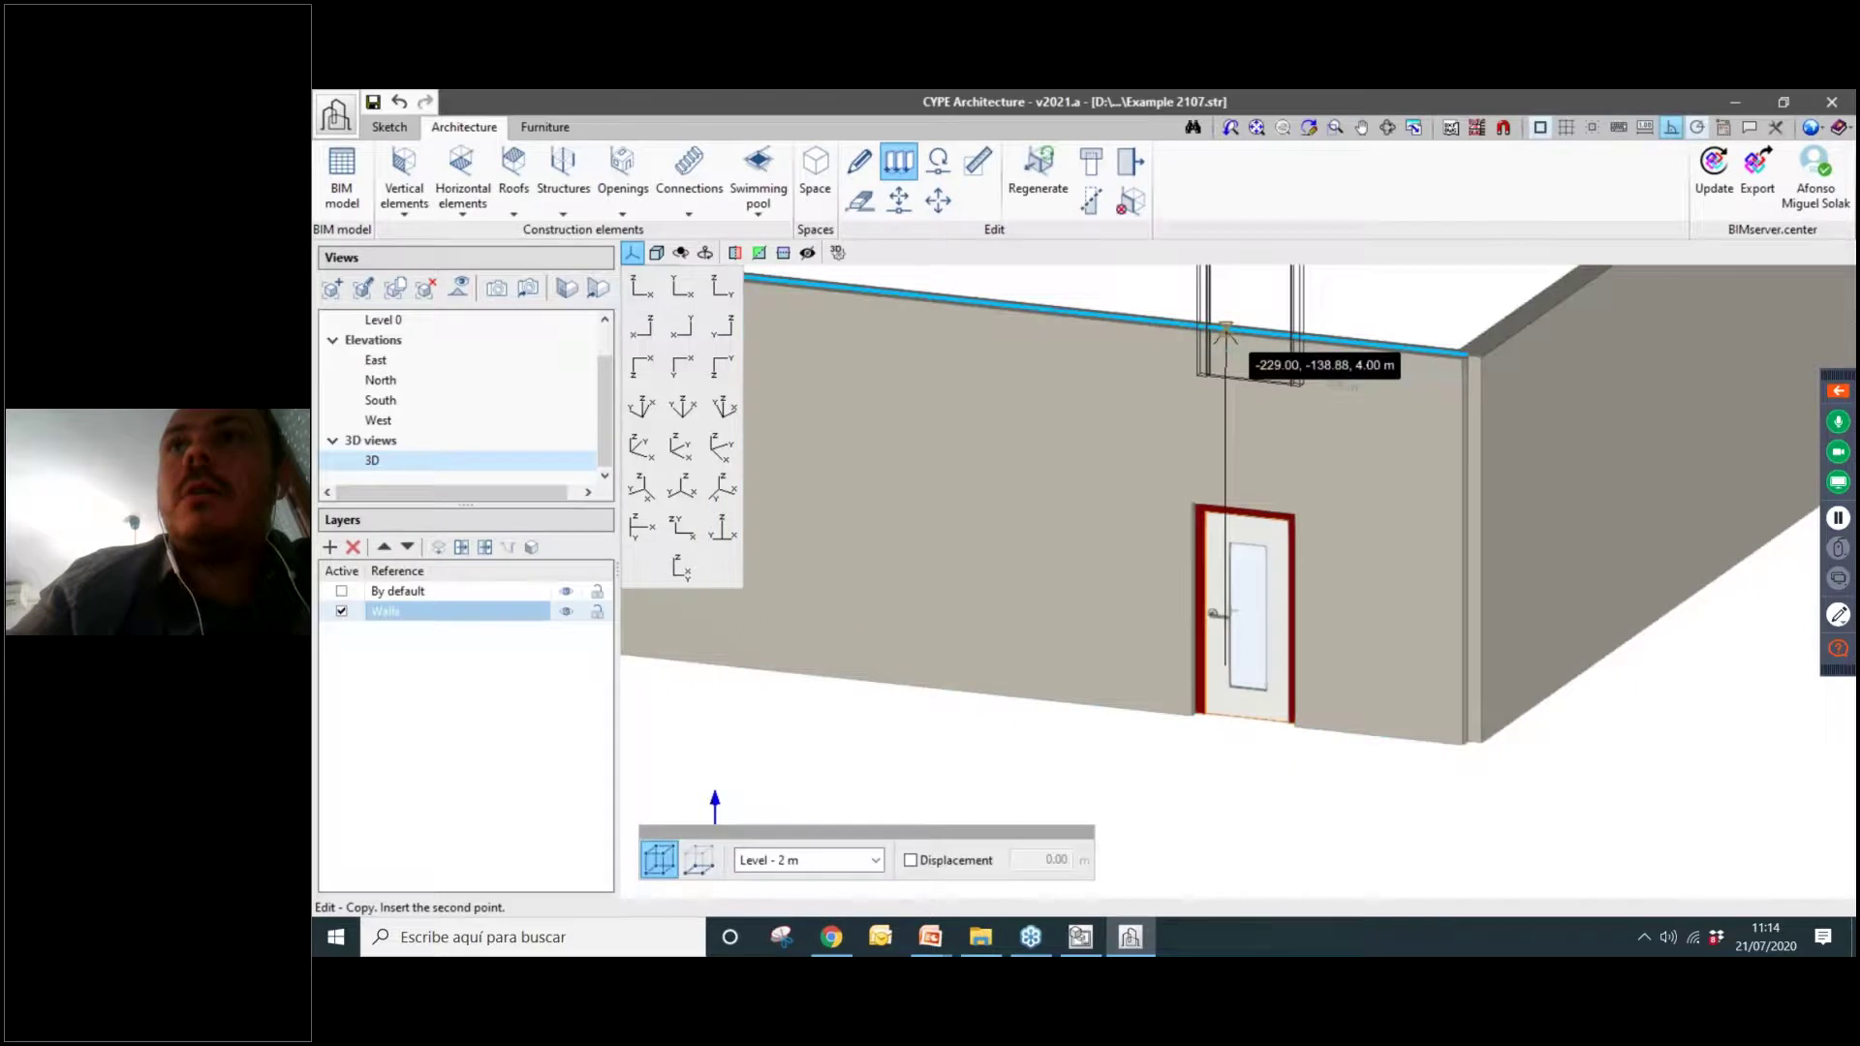
middle_click_drag(1085, 594, 1319, 600)
left_click(1087, 620)
left_click(864, 584)
middle_click_drag(864, 575, 1186, 628)
left_click(938, 606)
middle_click_drag(953, 367, 993, 376)
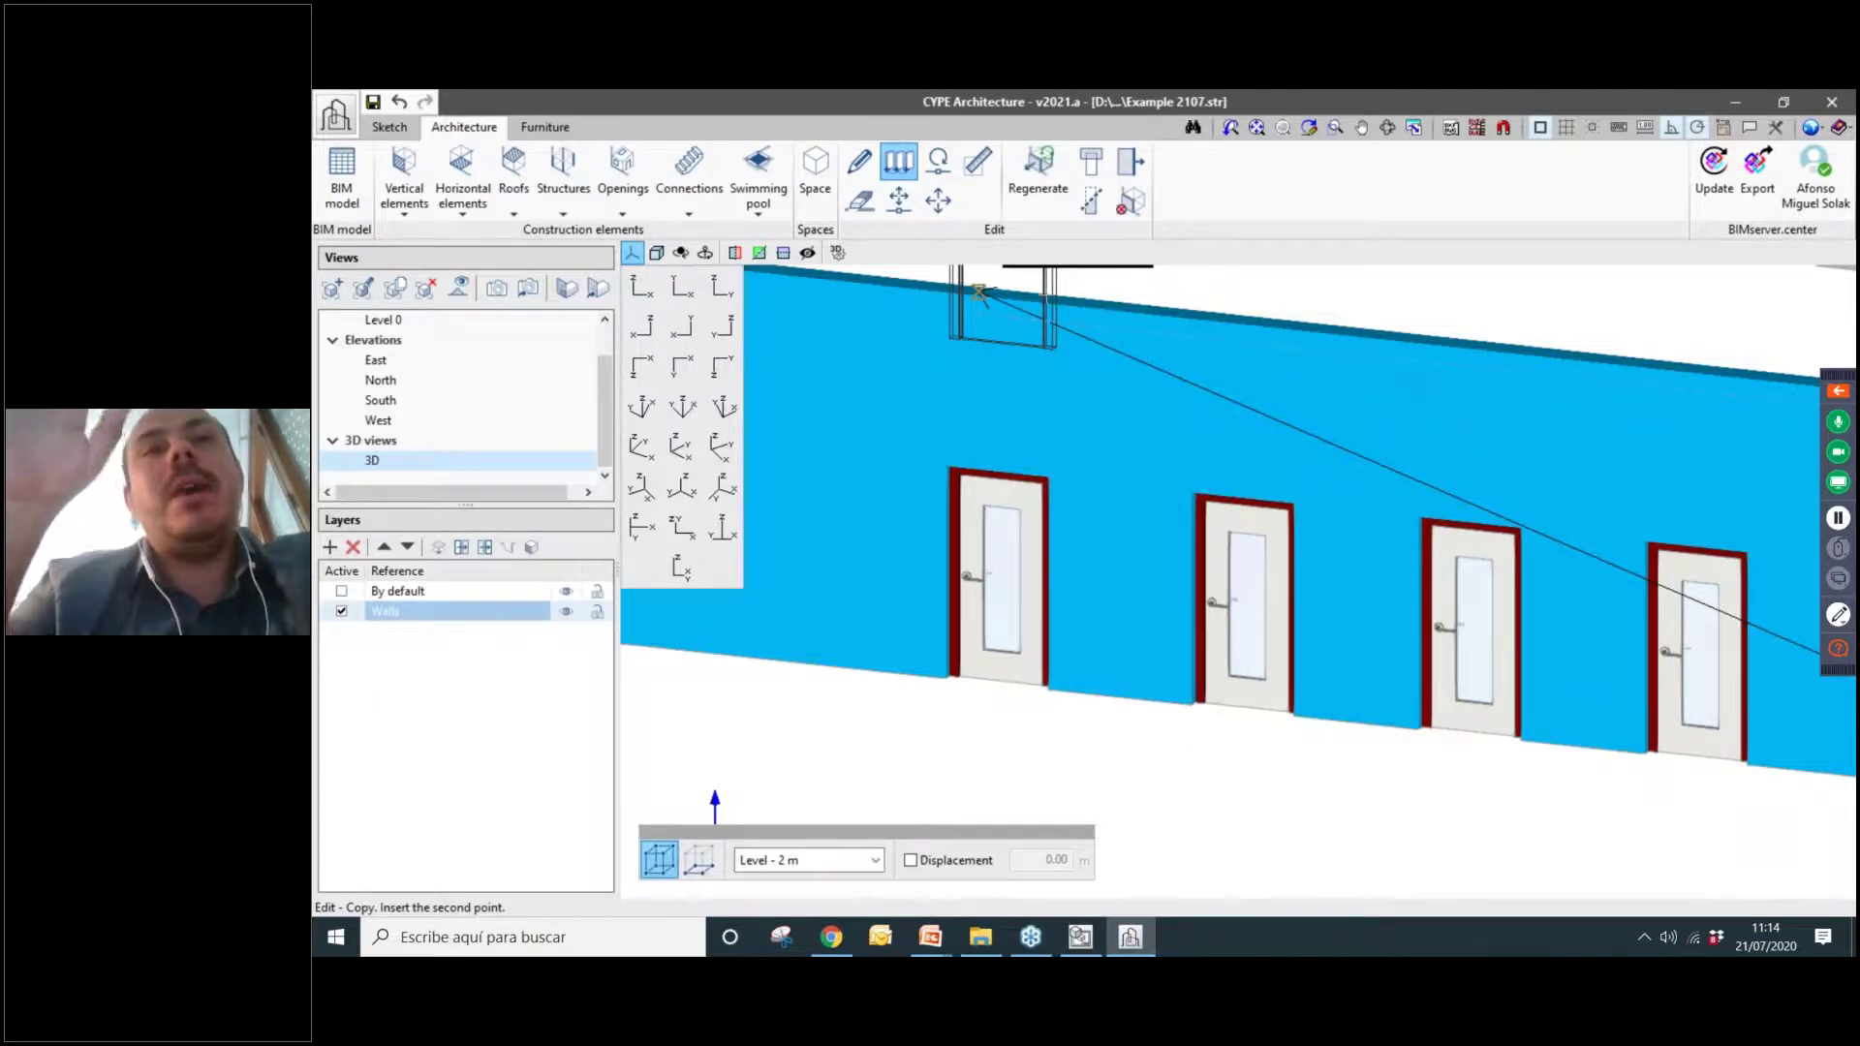
Hide the copied door farthest from the corner to expose its wall opening, and show it again.
left_click(462, 547)
left_click(1007, 668)
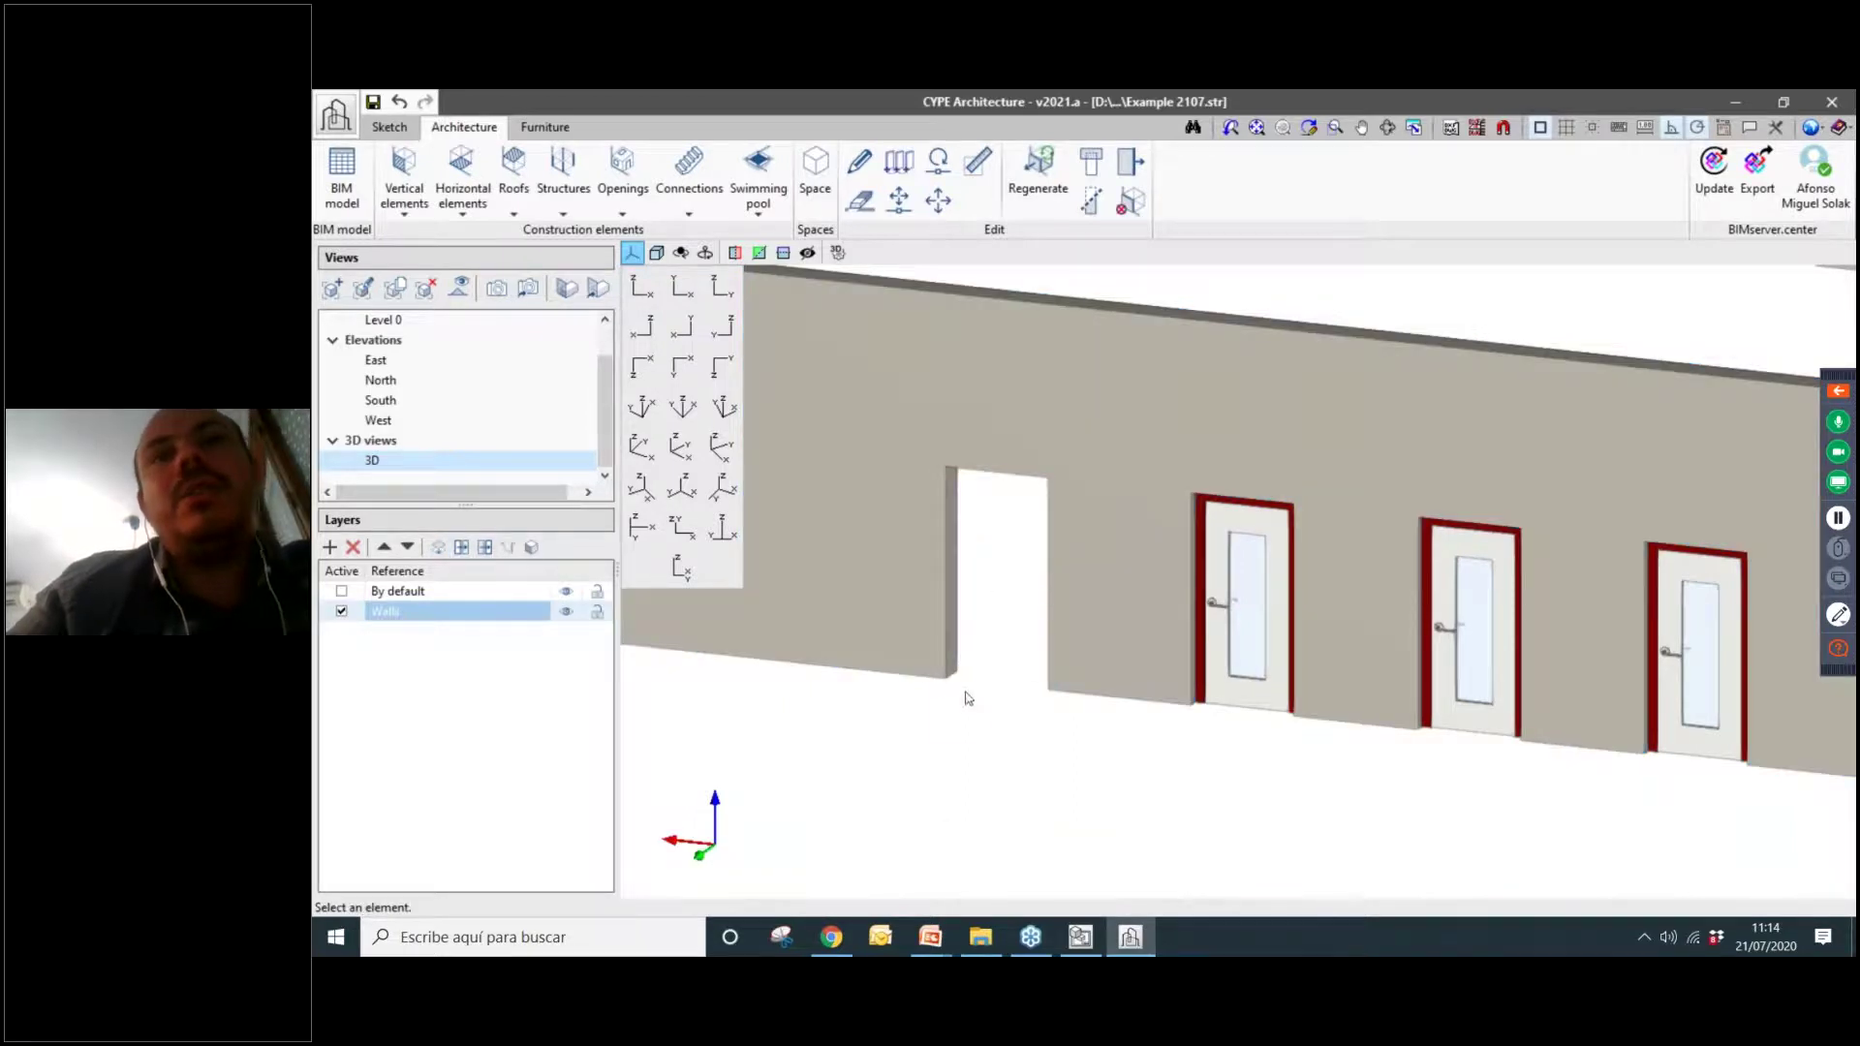
left_click(485, 549)
Start defining a new window, try the circular shape and return to the rectangular one.
scroll(1167, 470, "down", 3)
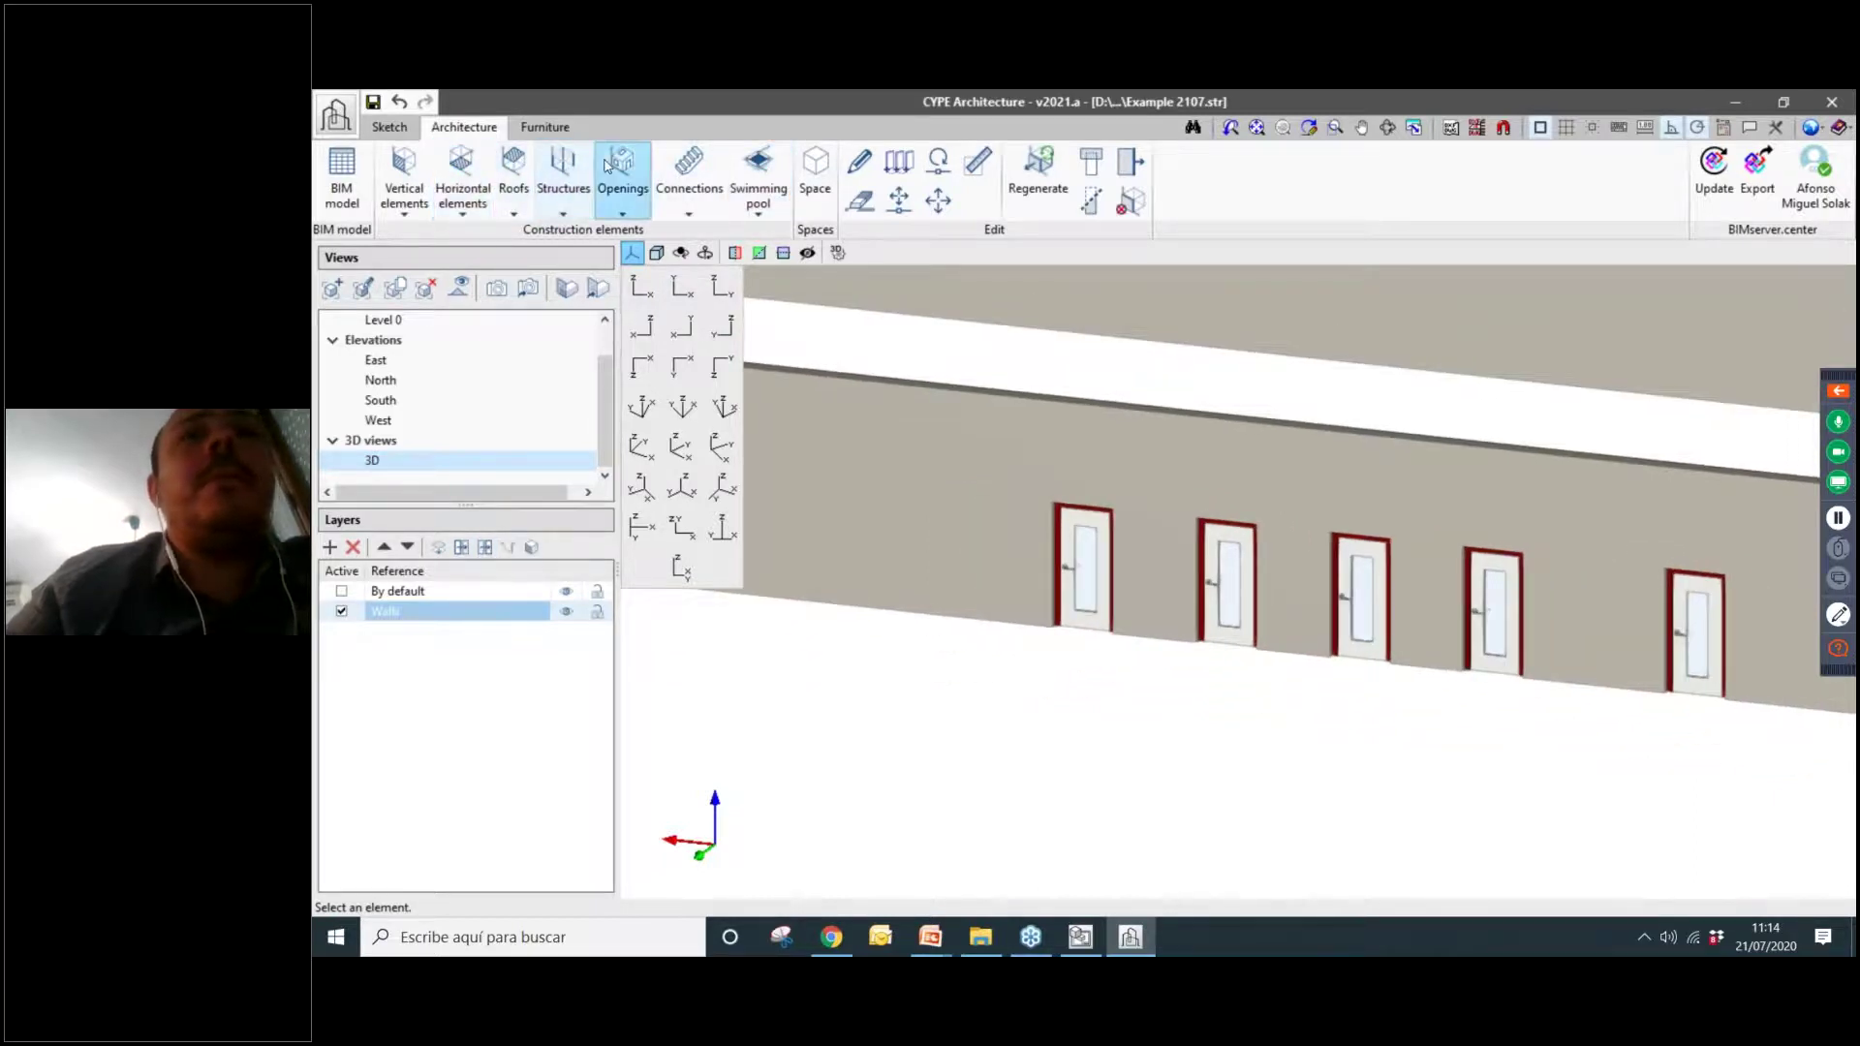
left_click(612, 166)
left_click(698, 278)
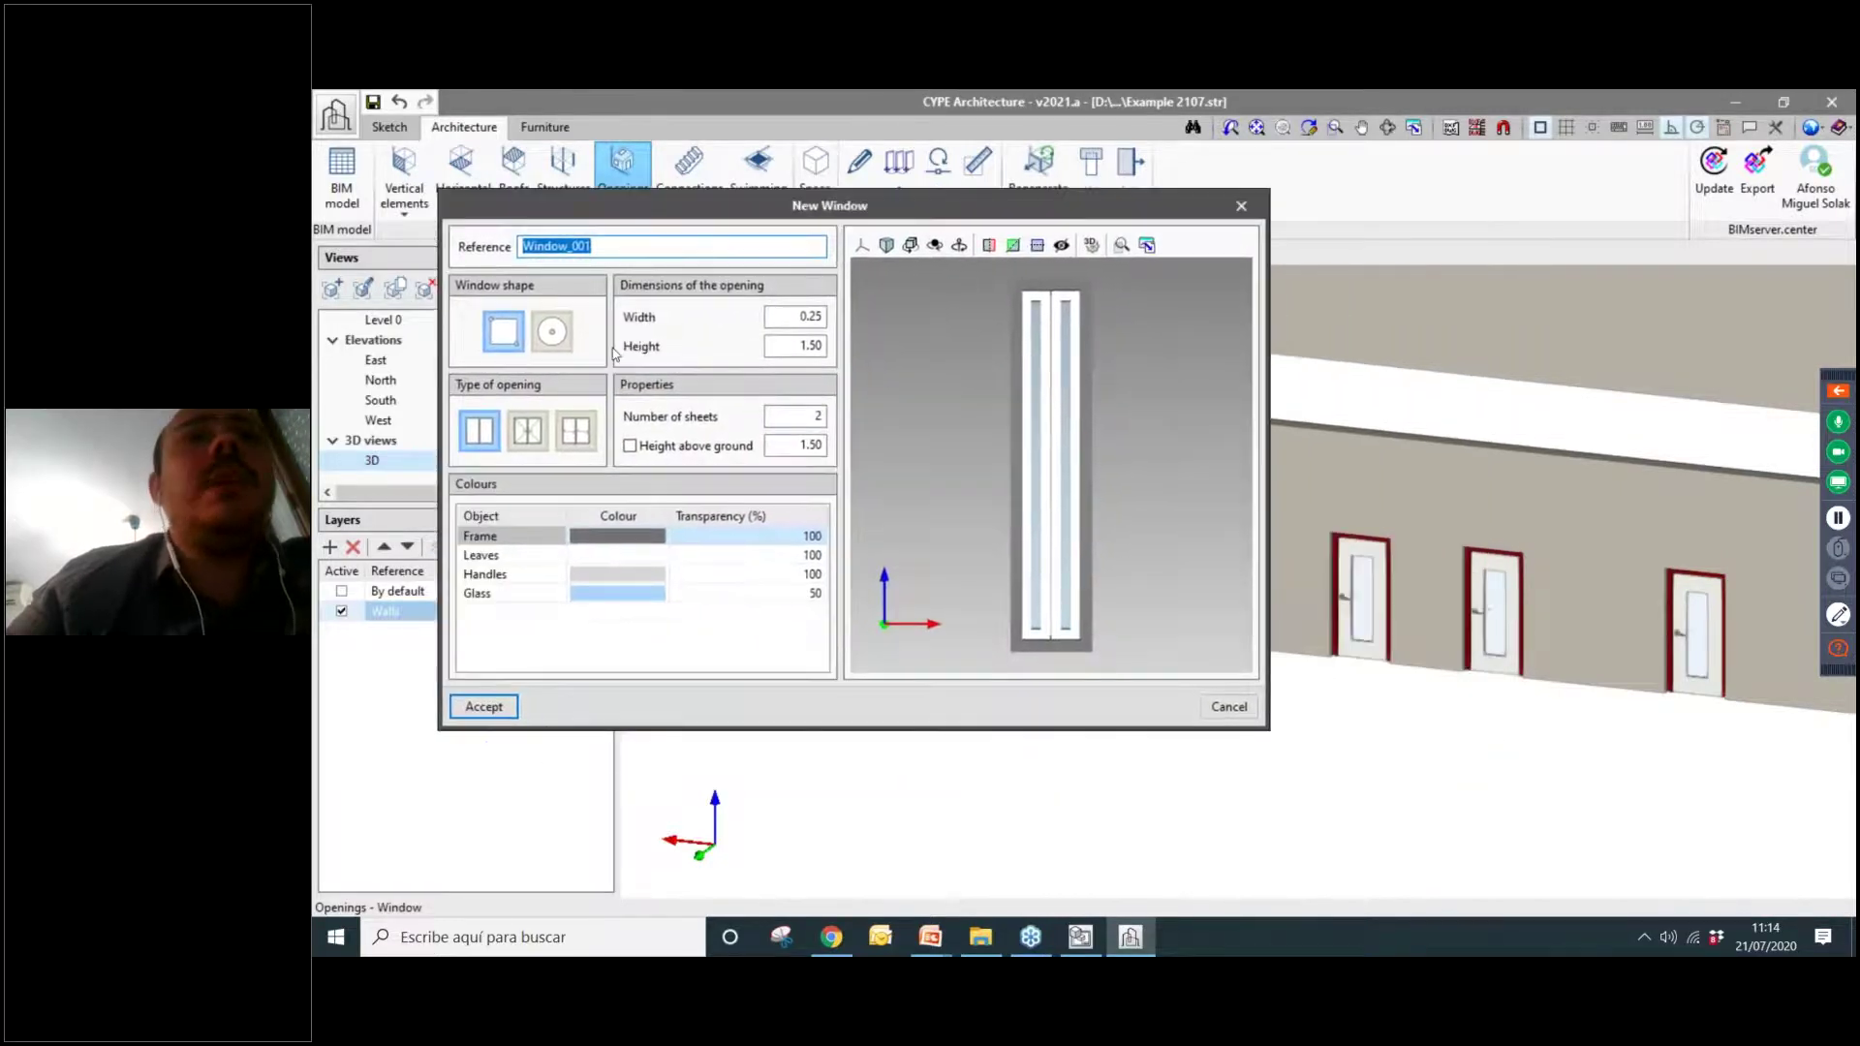
left_click(551, 331)
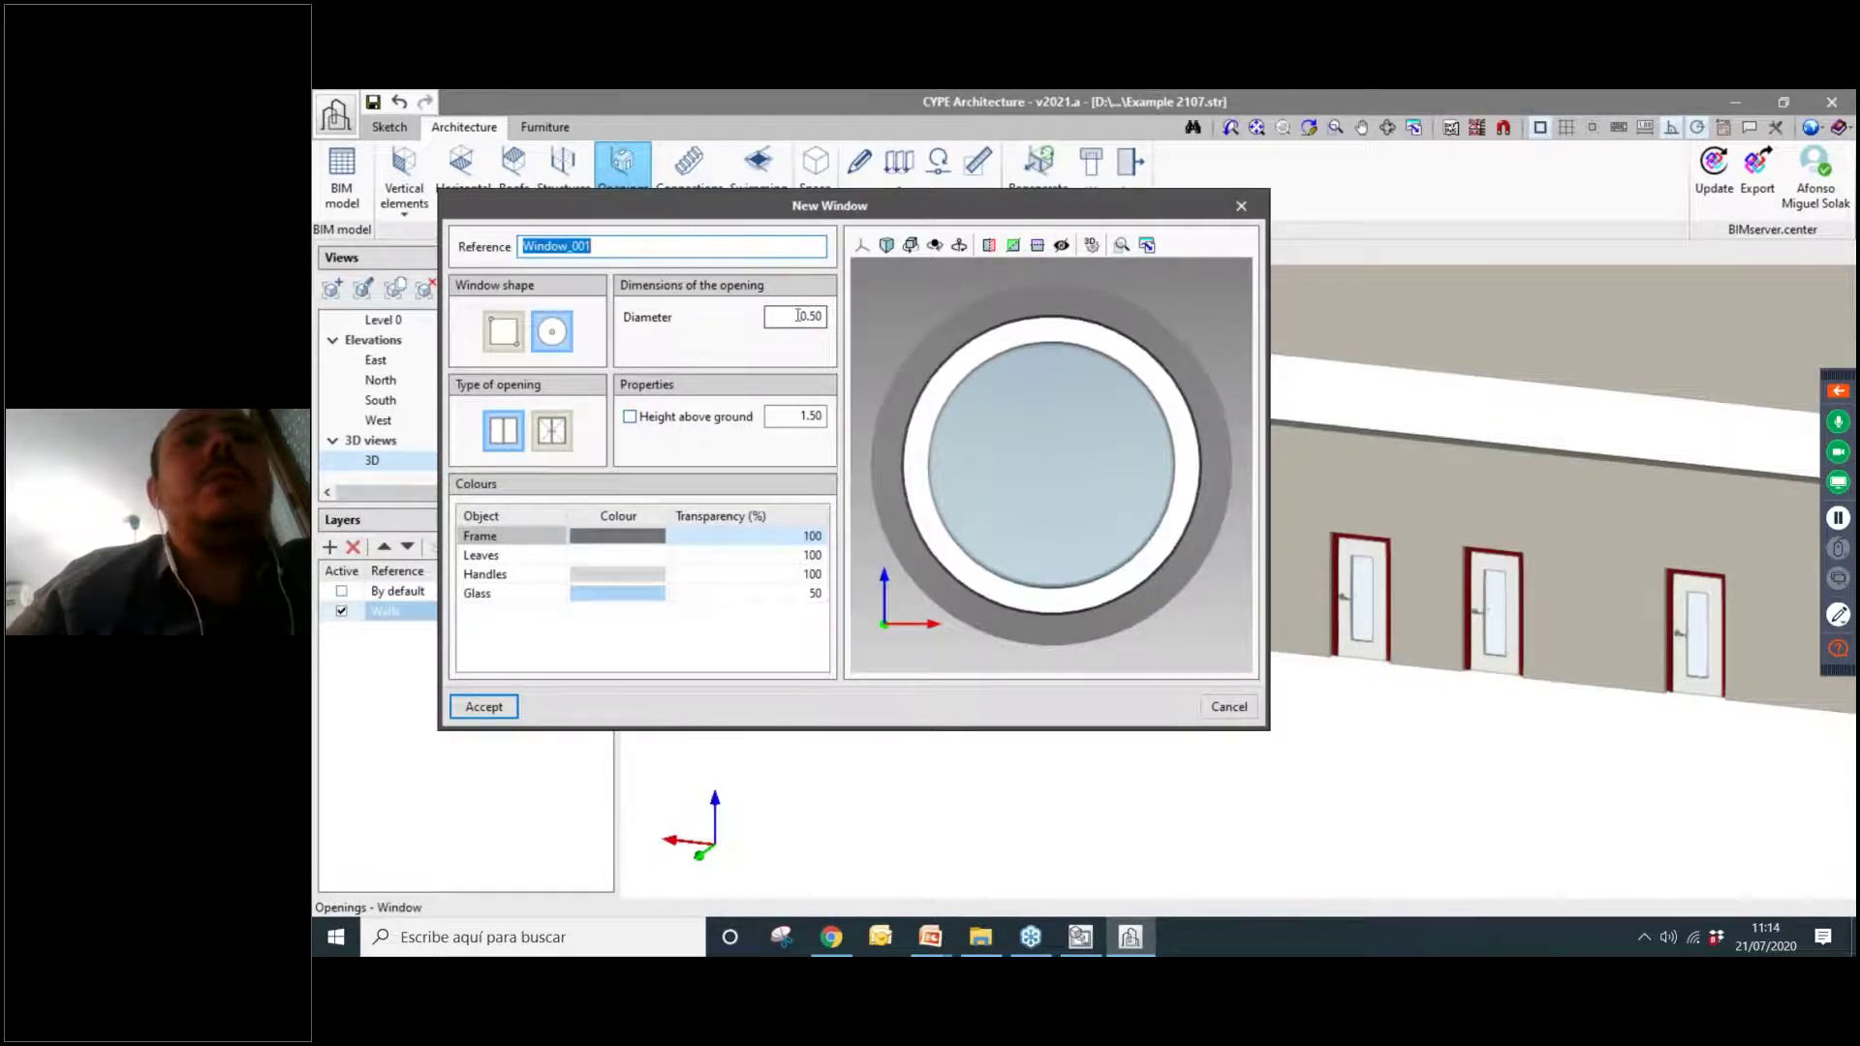
left_click(504, 332)
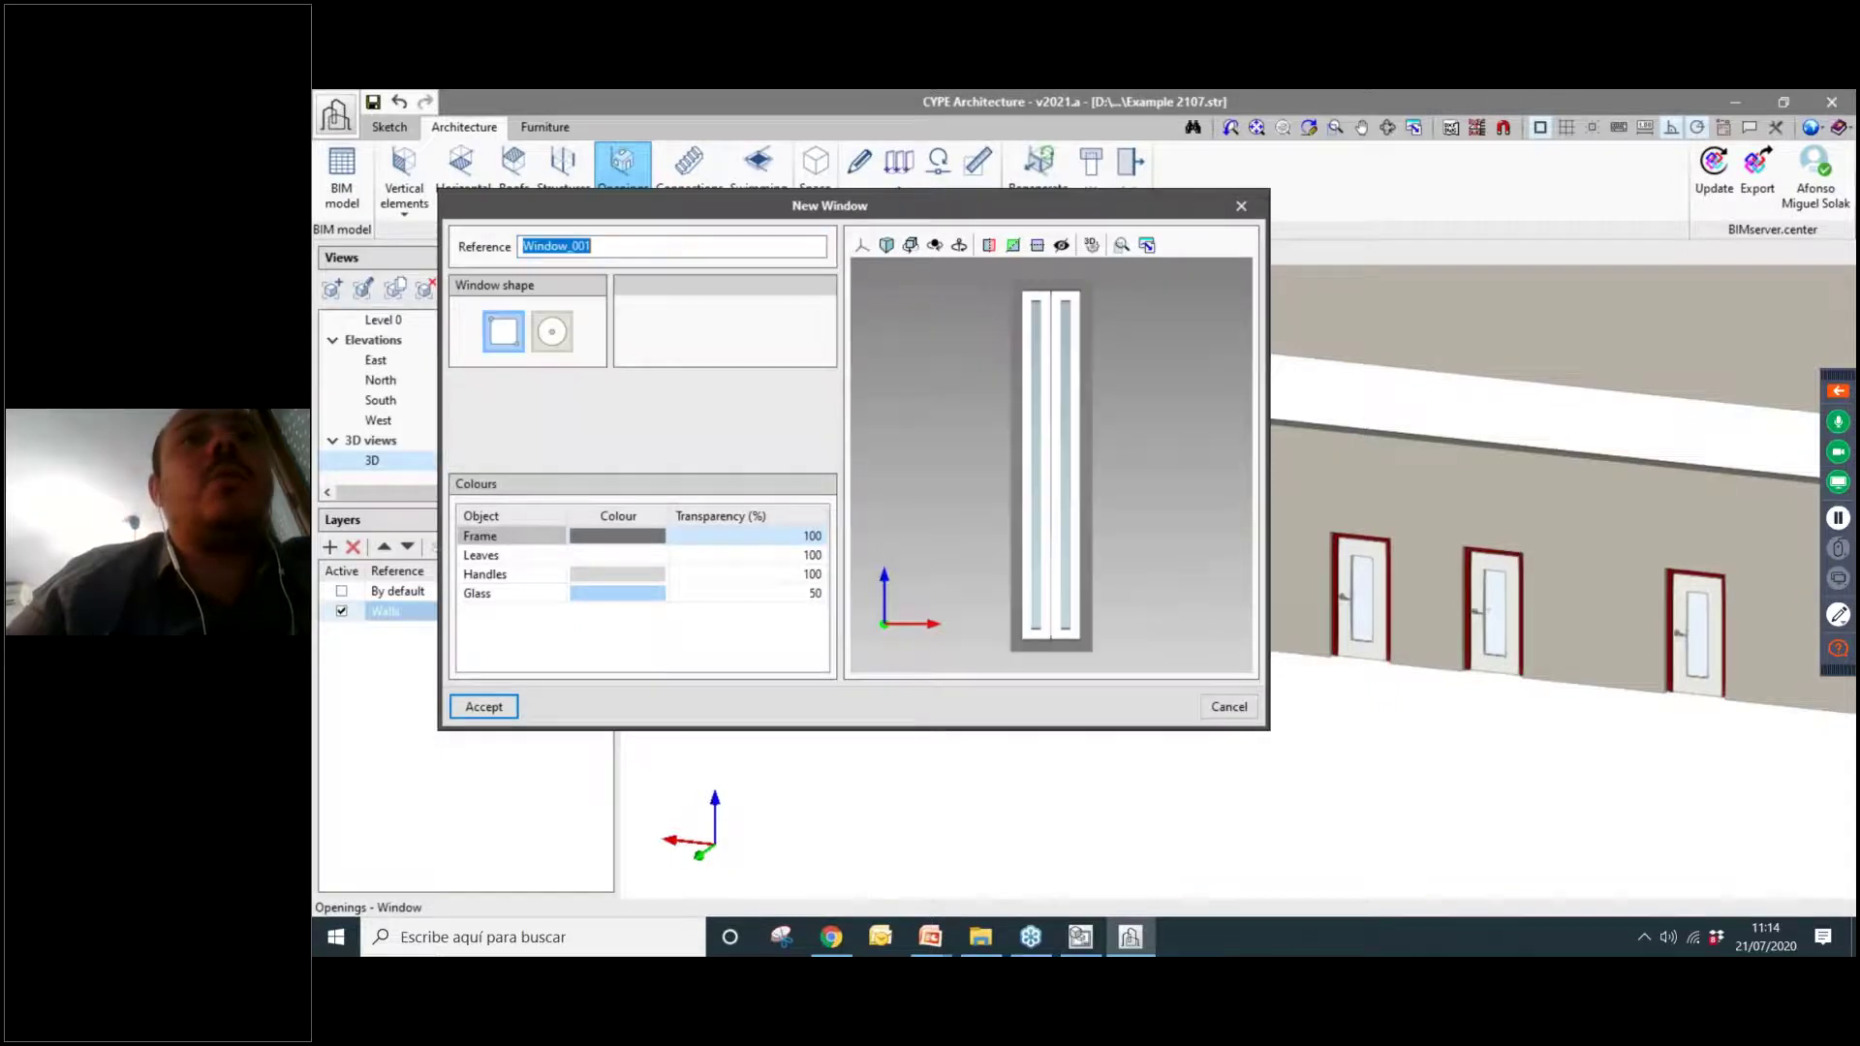
Give the window the second opening type, with hinged leaves, and set its width to 2 m.
left_click(527, 430)
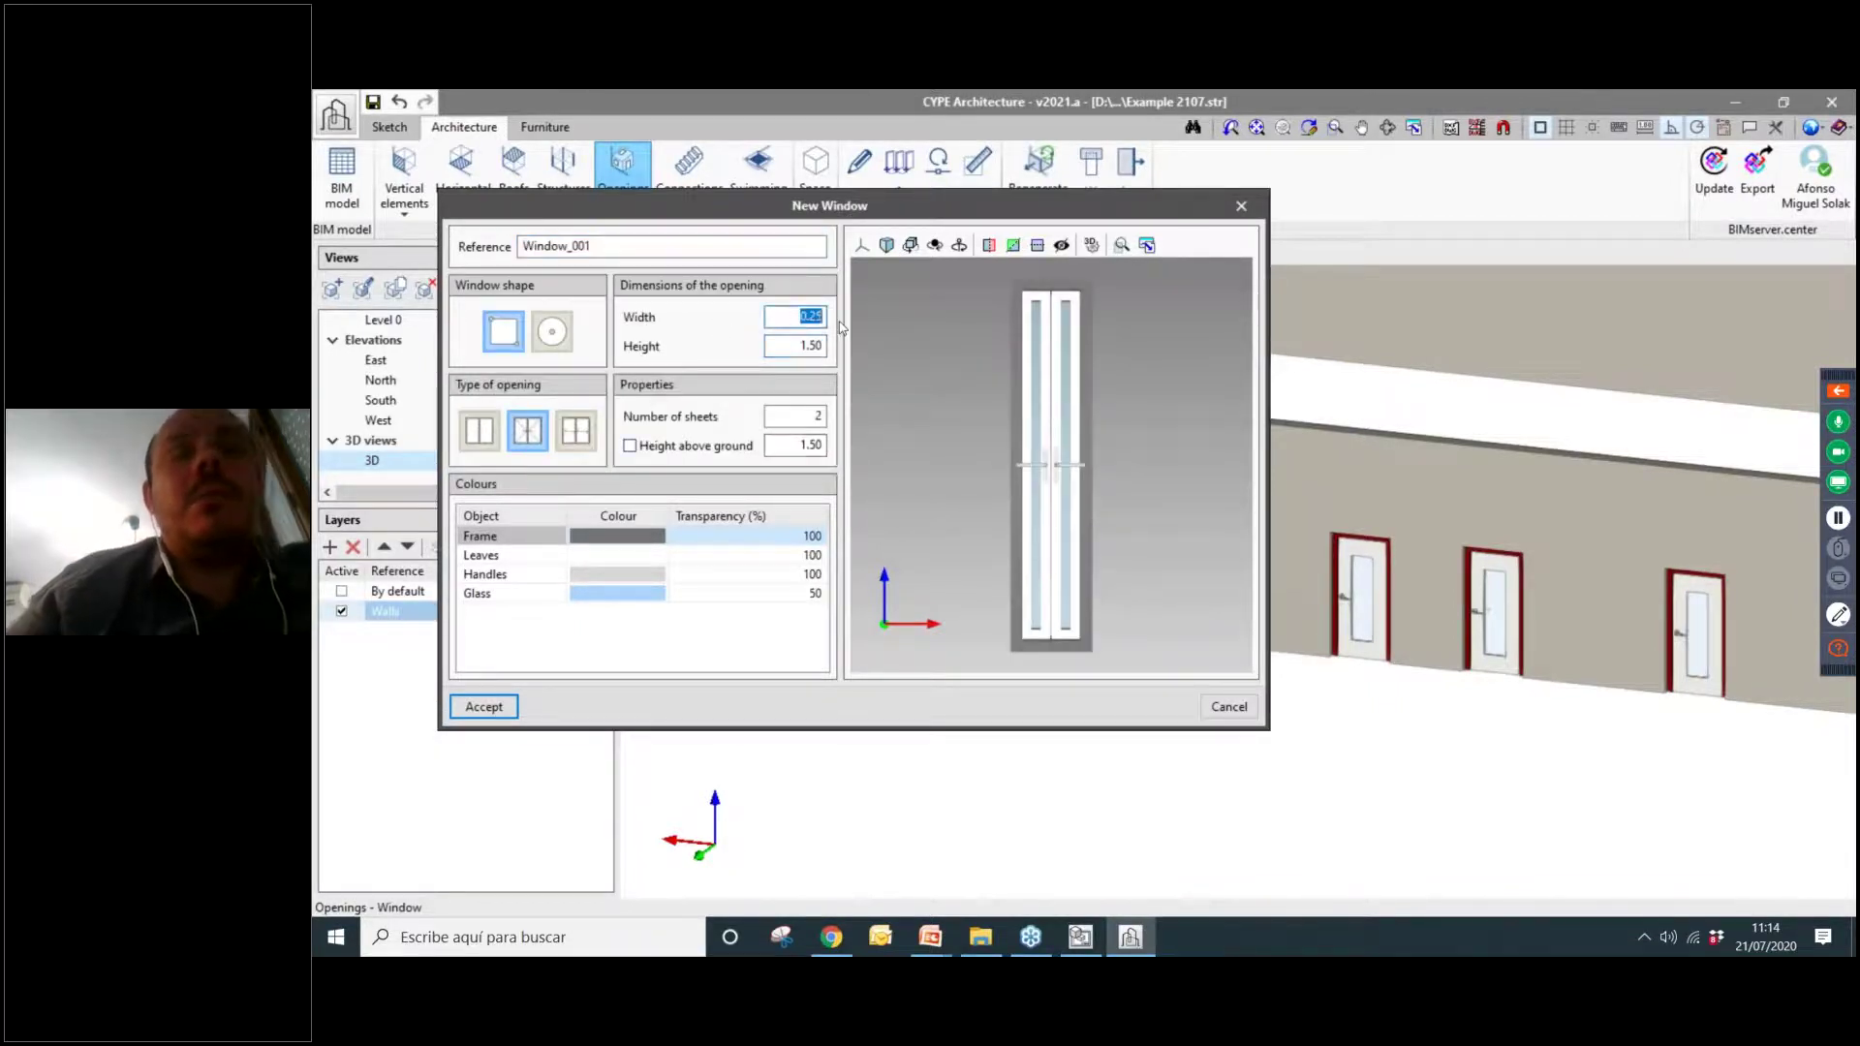
type("2")
key("Tab")
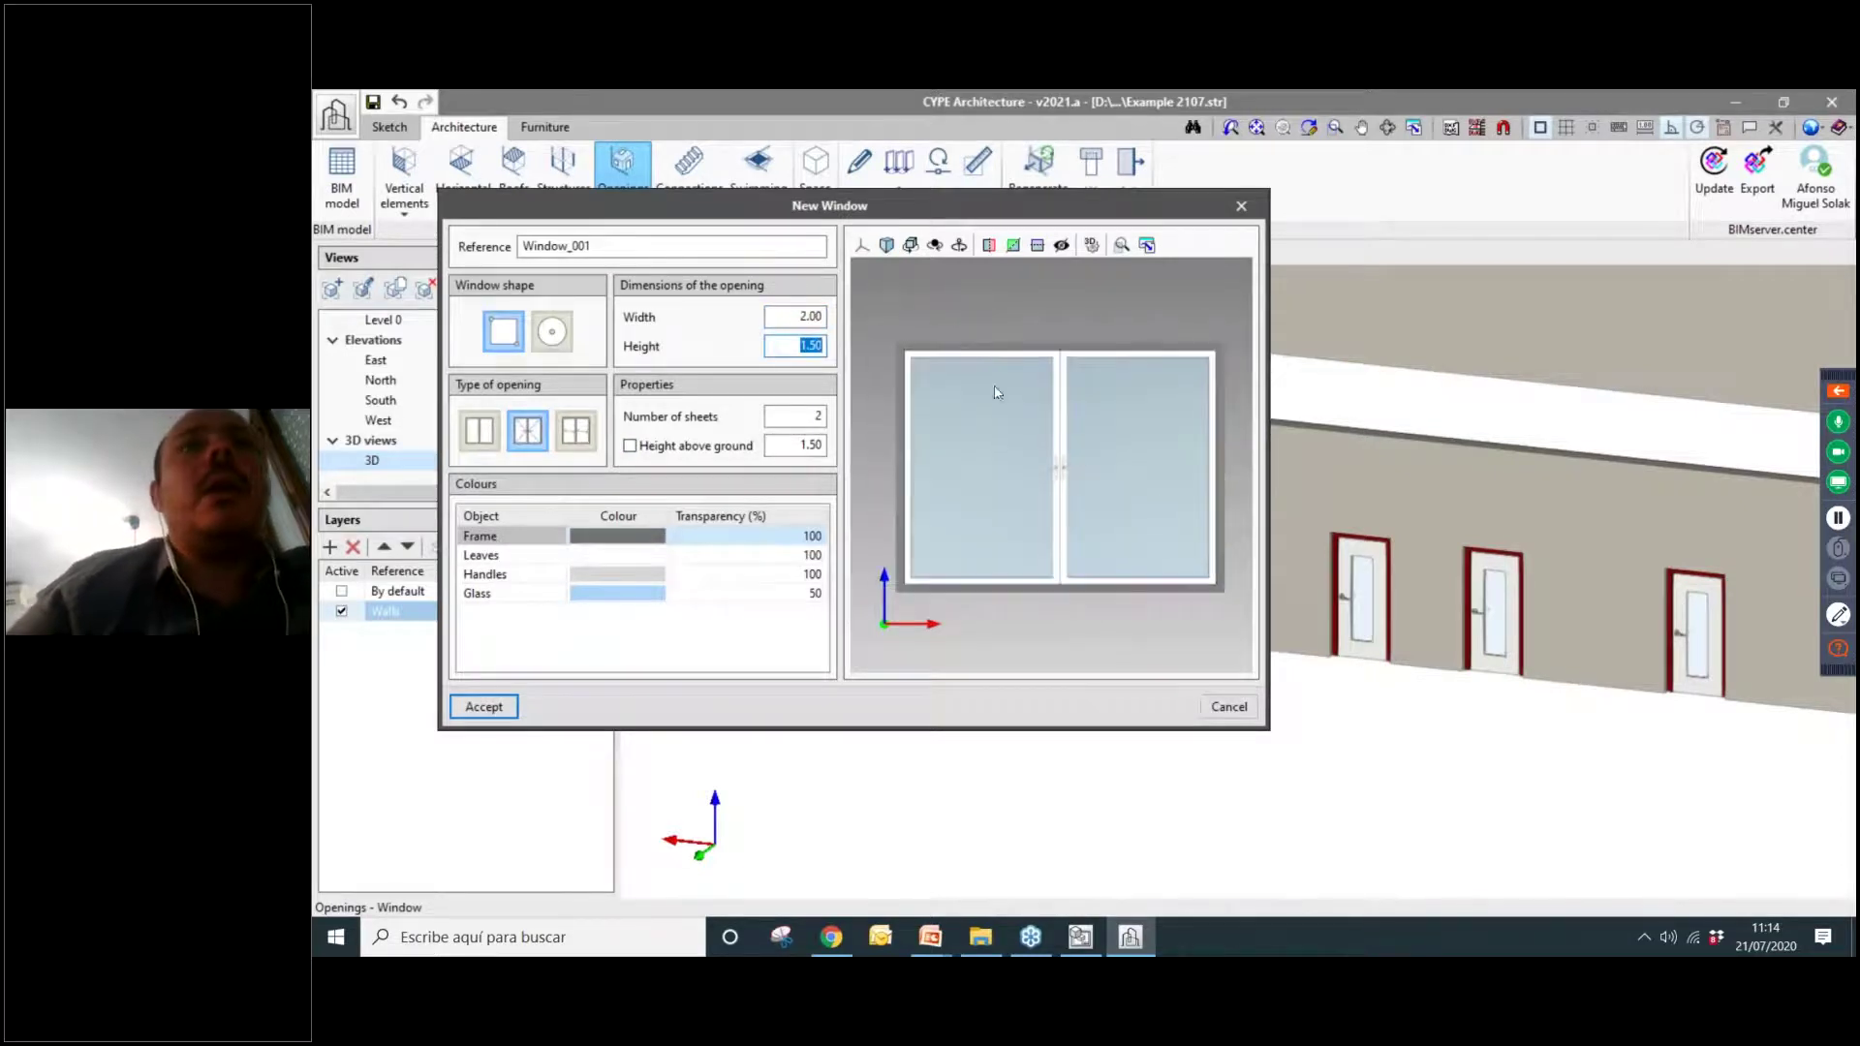
Try a bright purple colour for the window's frame.
left_click(612, 535)
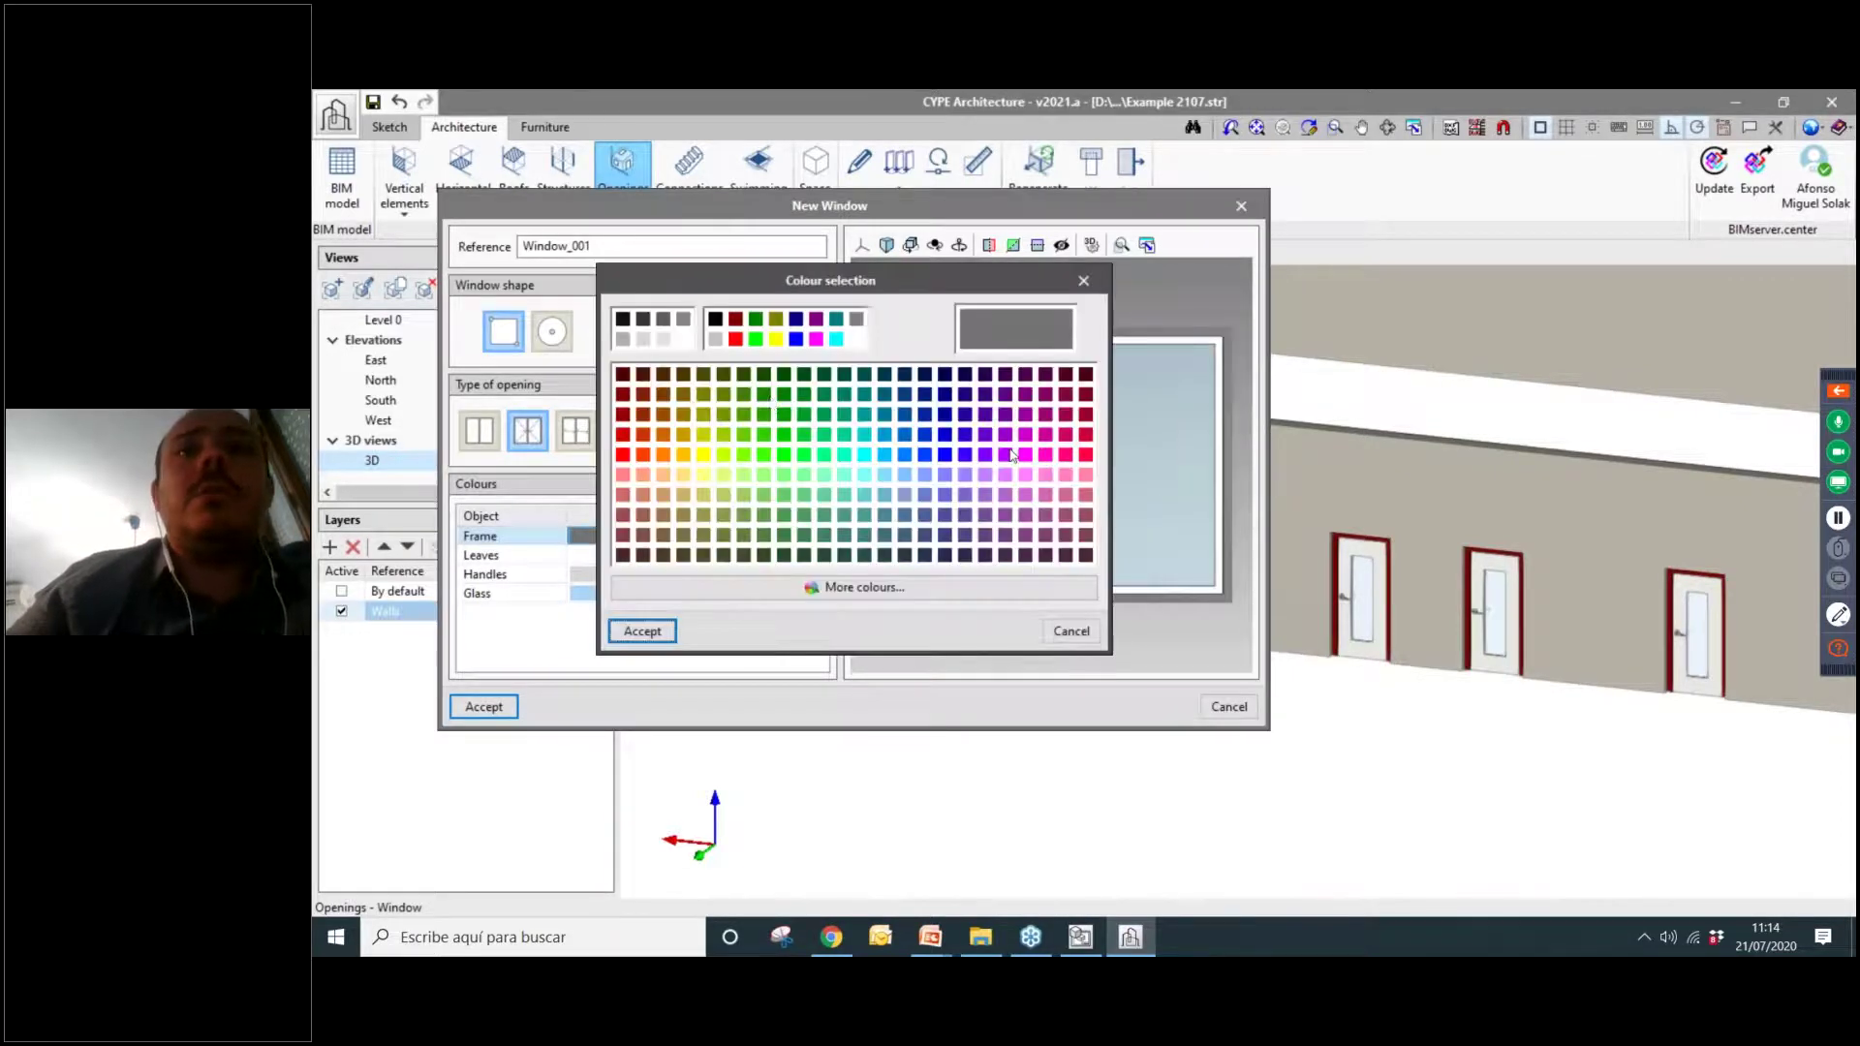
left_click(1005, 454)
left_click(641, 632)
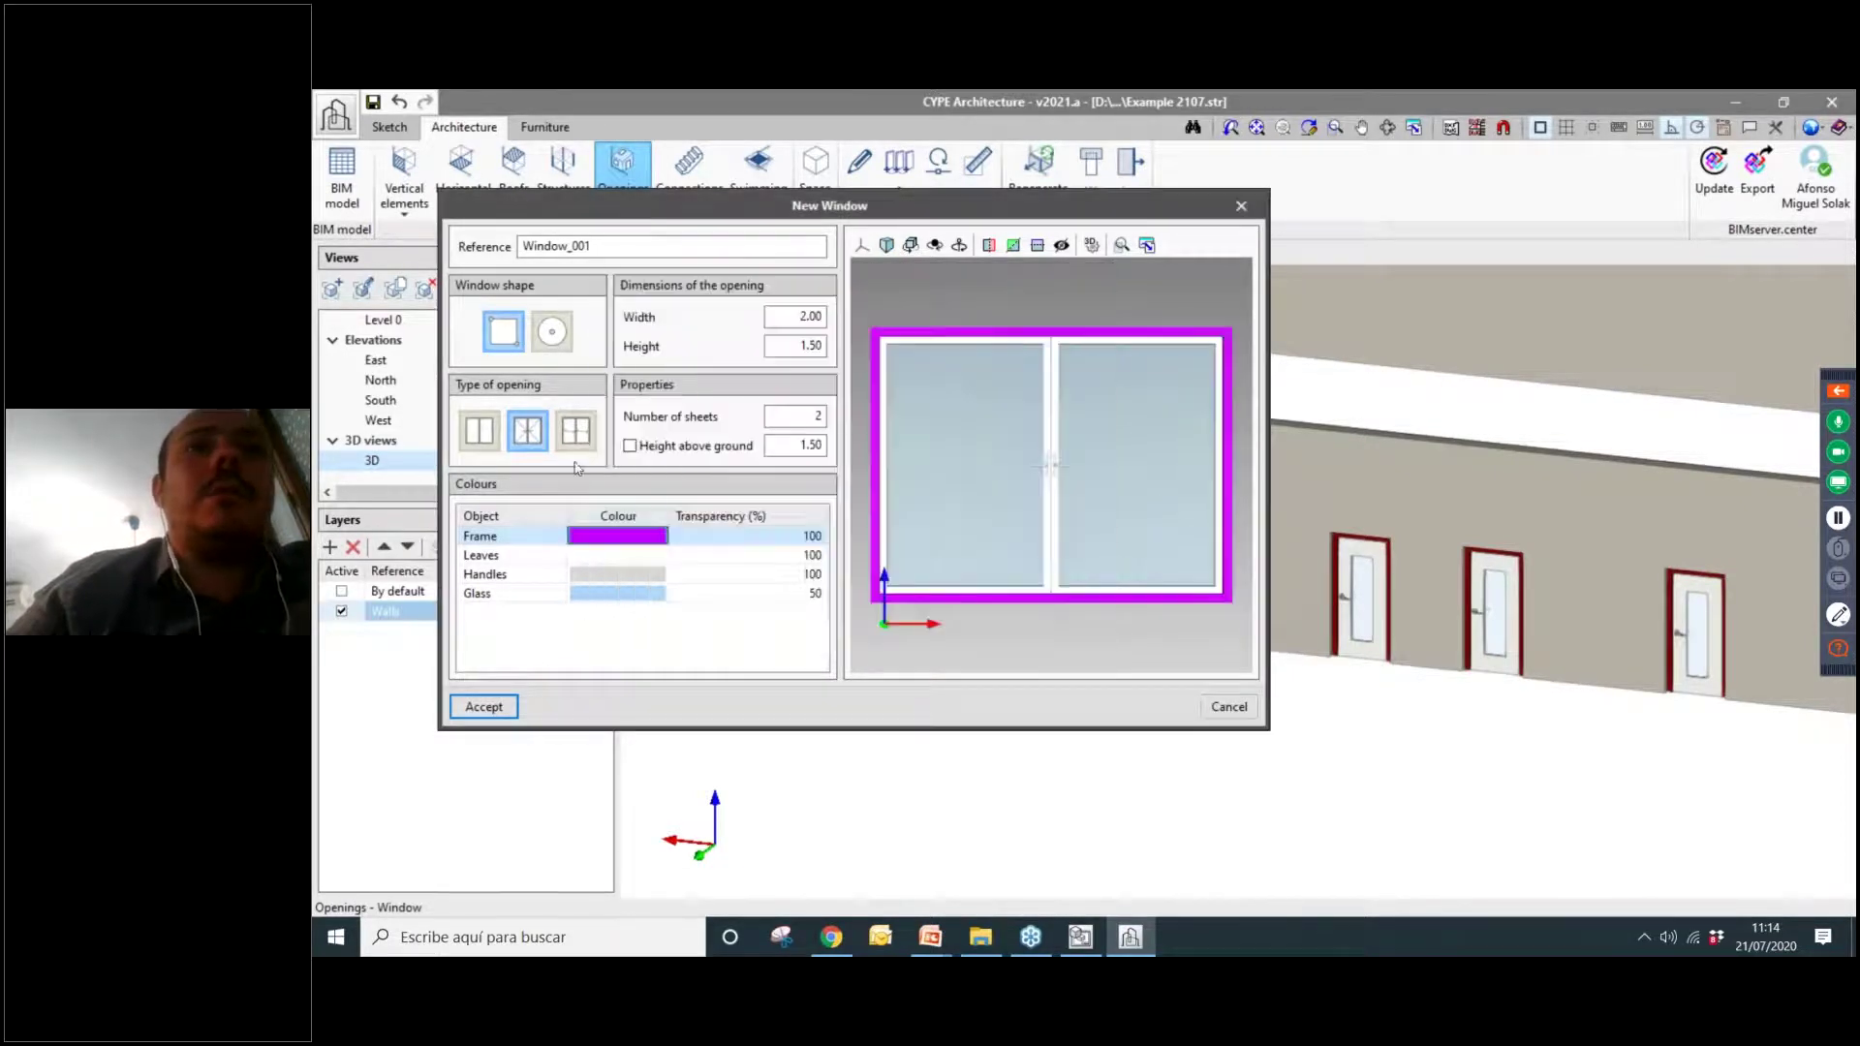
Colour the window's frame very dark red and accept the window definition.
left_click(621, 538)
left_click(623, 375)
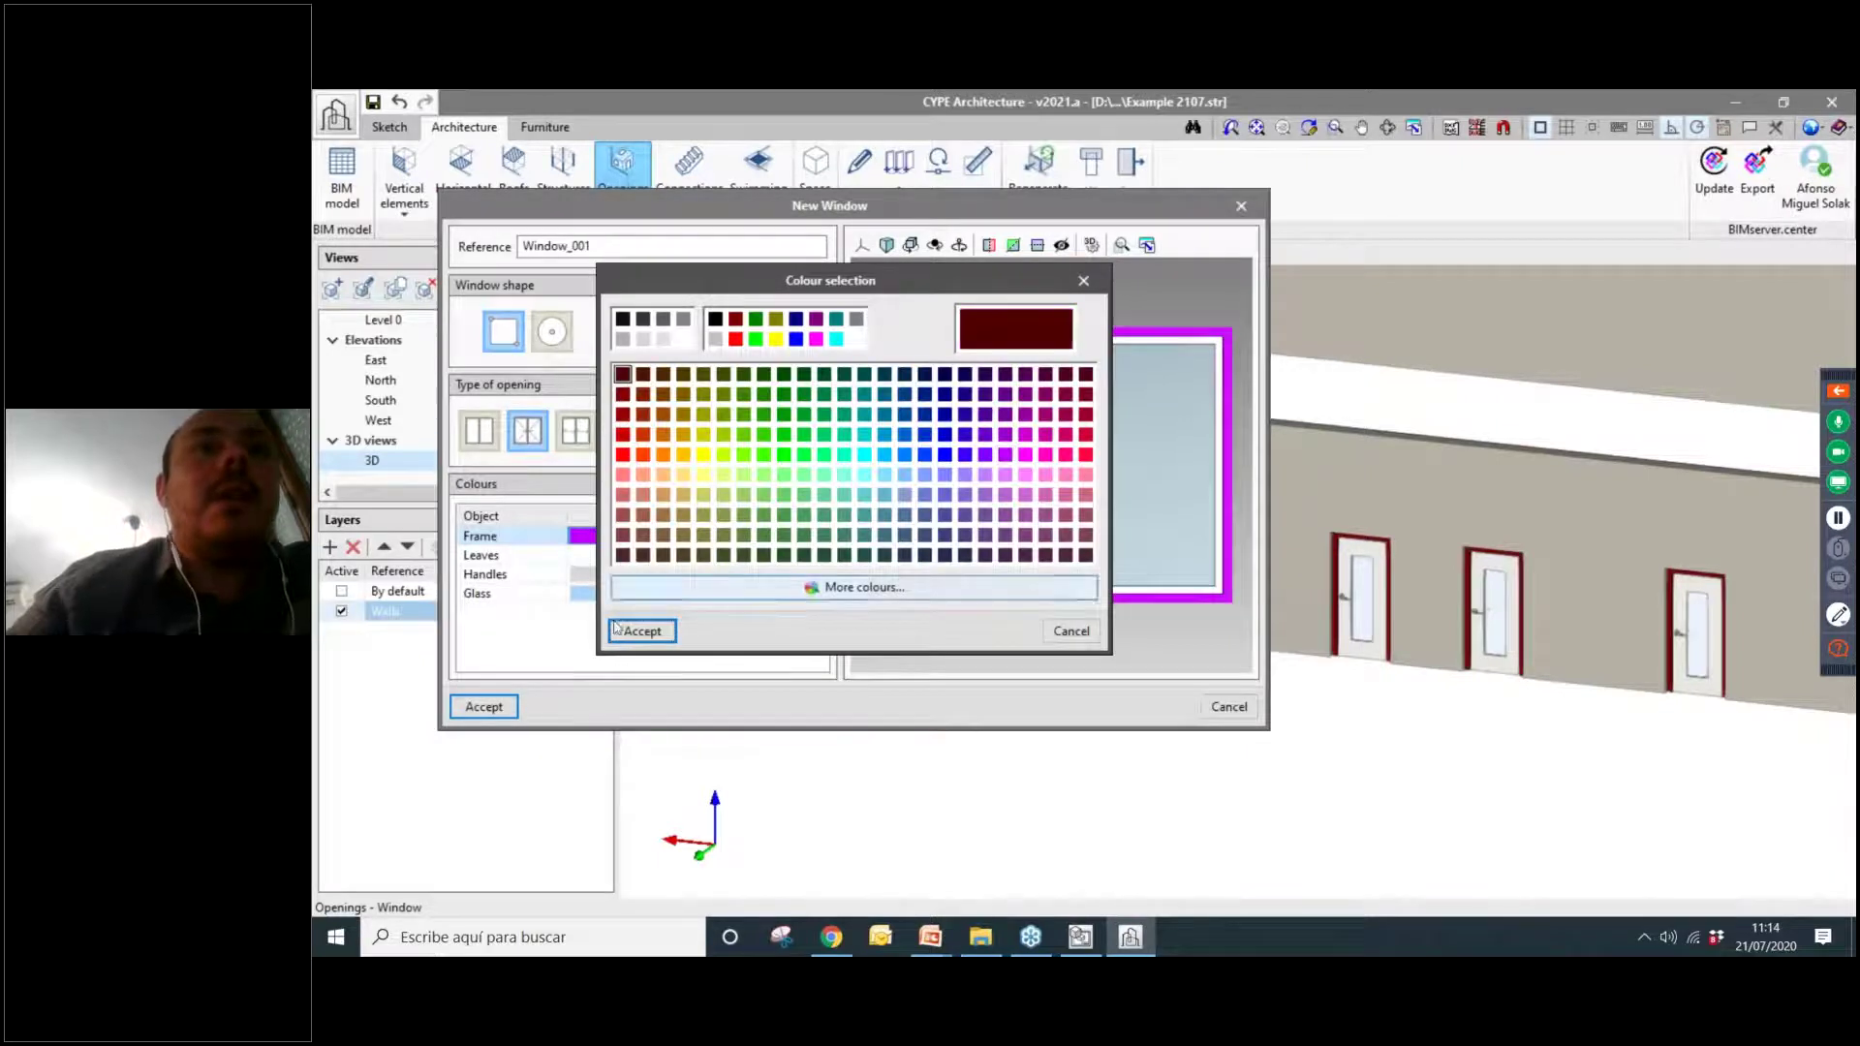
left_click(642, 632)
left_click(484, 707)
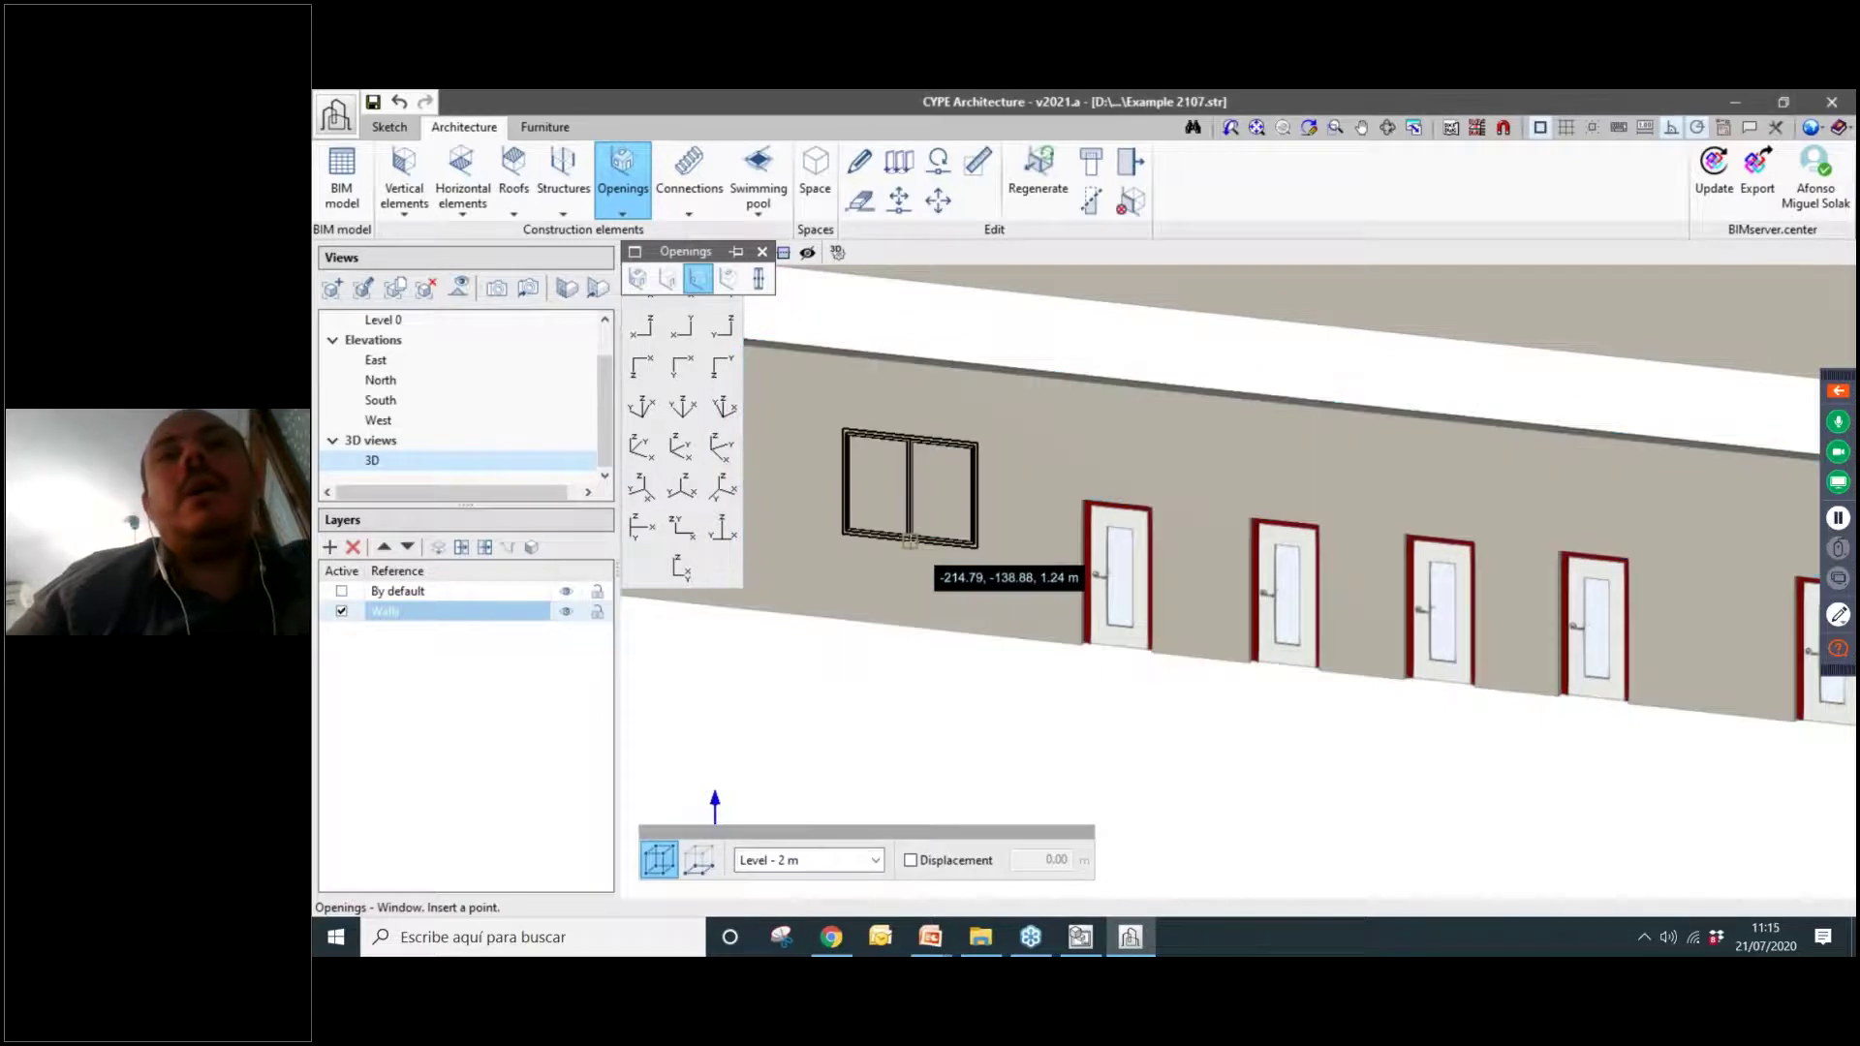
Insert two windows side by side on the long outer wall, just beyond the farthest door.
left_click(909, 540)
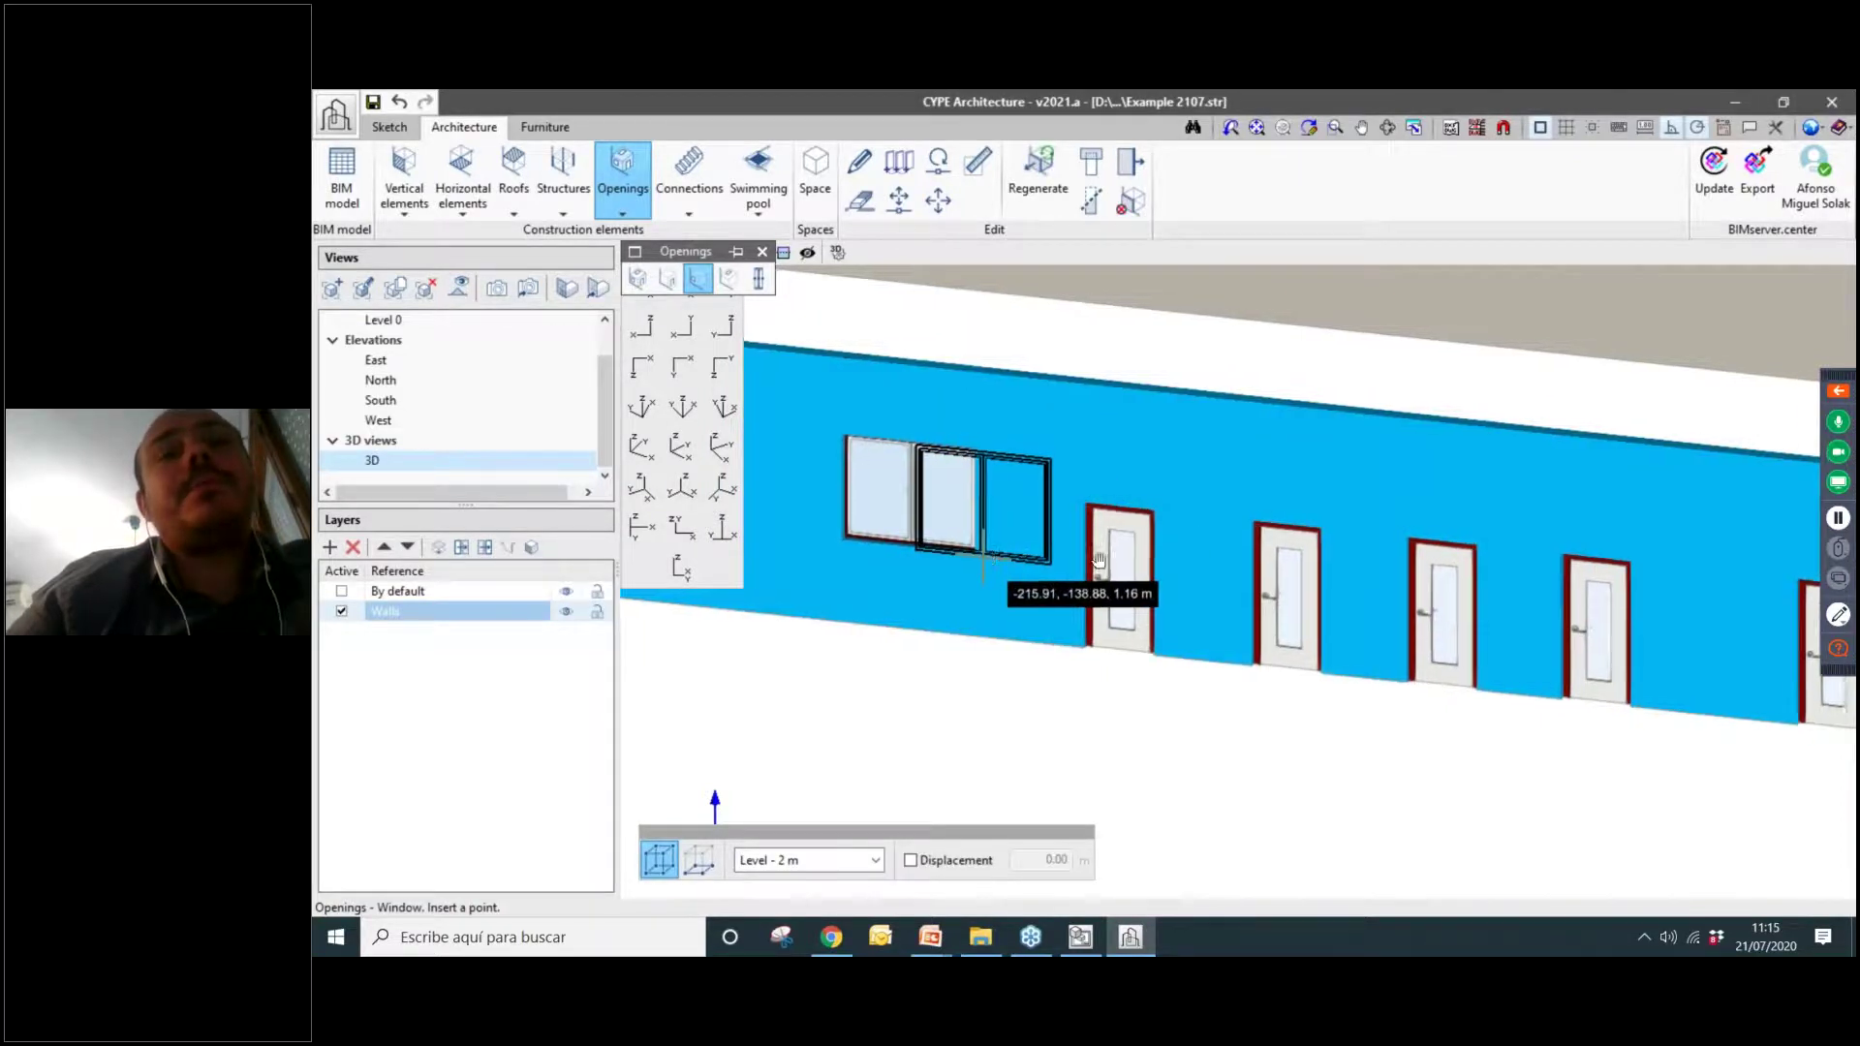
scroll(913, 535, "up", 2)
left_click(904, 550)
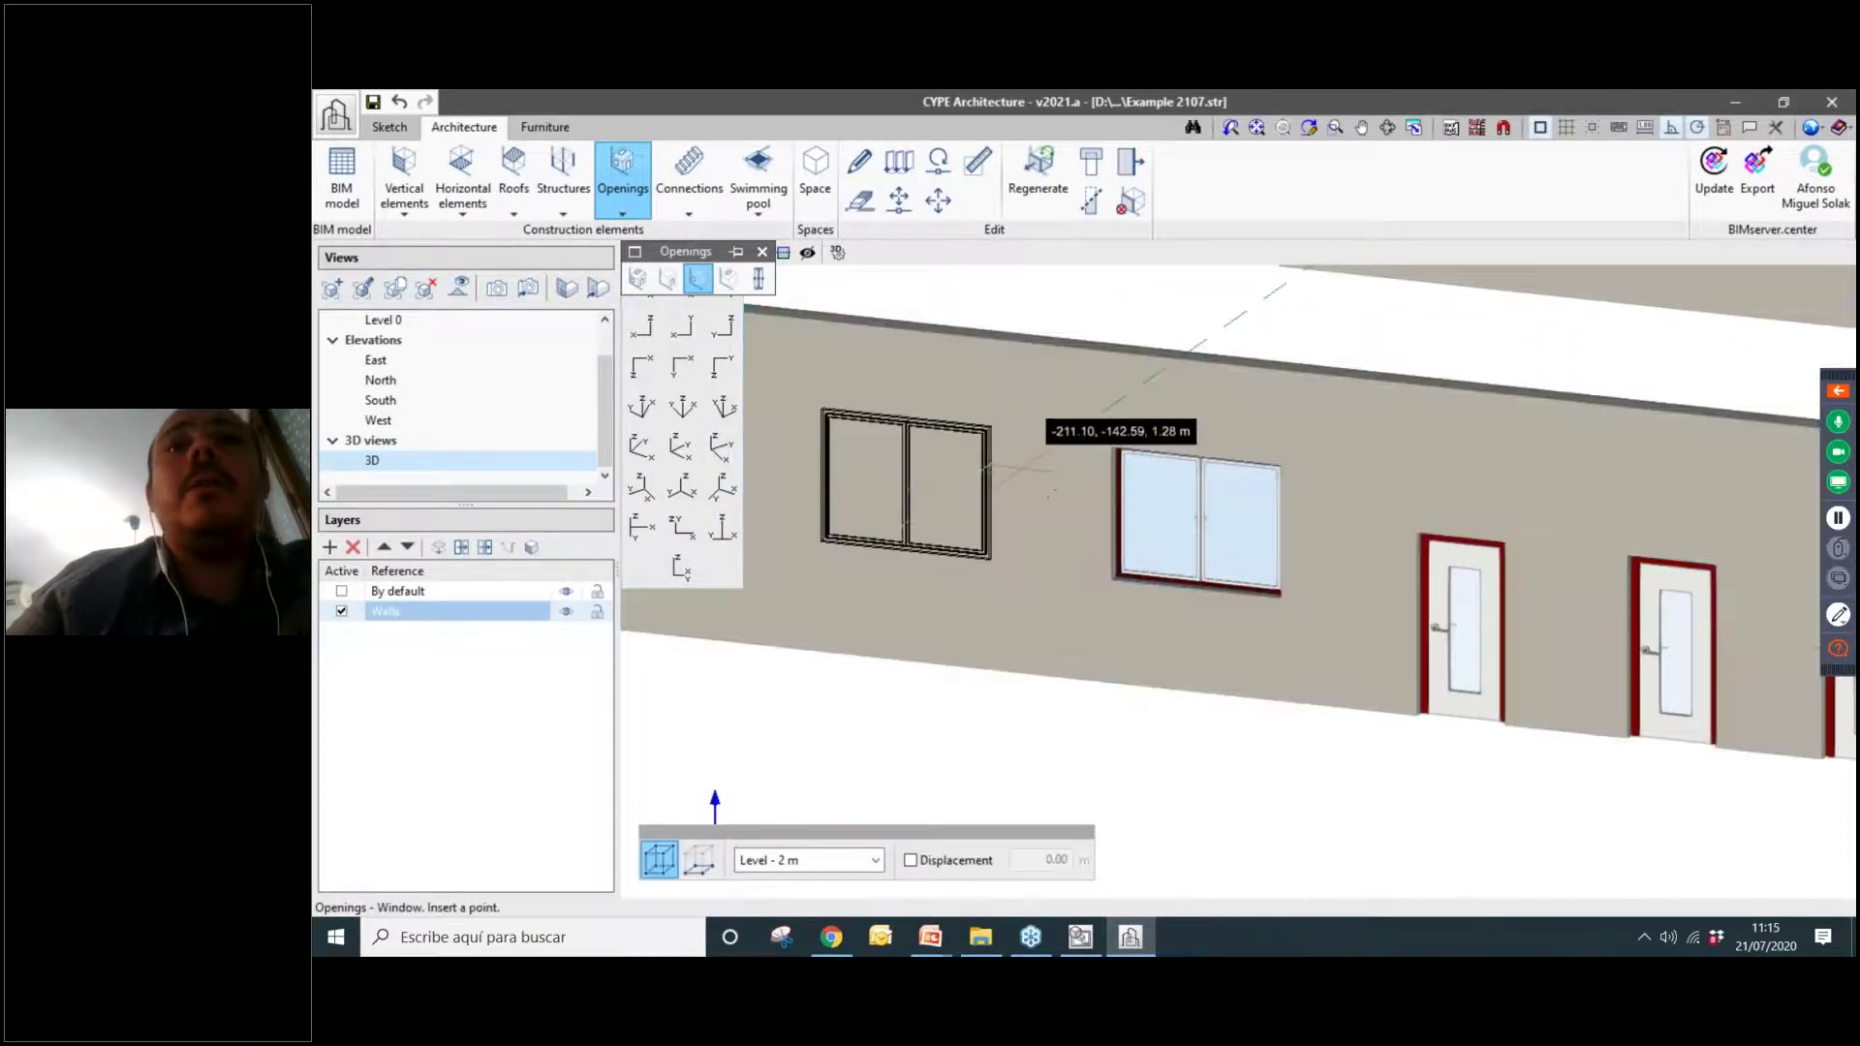
Copy the window farther from the doors twice, towards the far end of the same wall.
middle_click_drag(971, 604, 1367, 635)
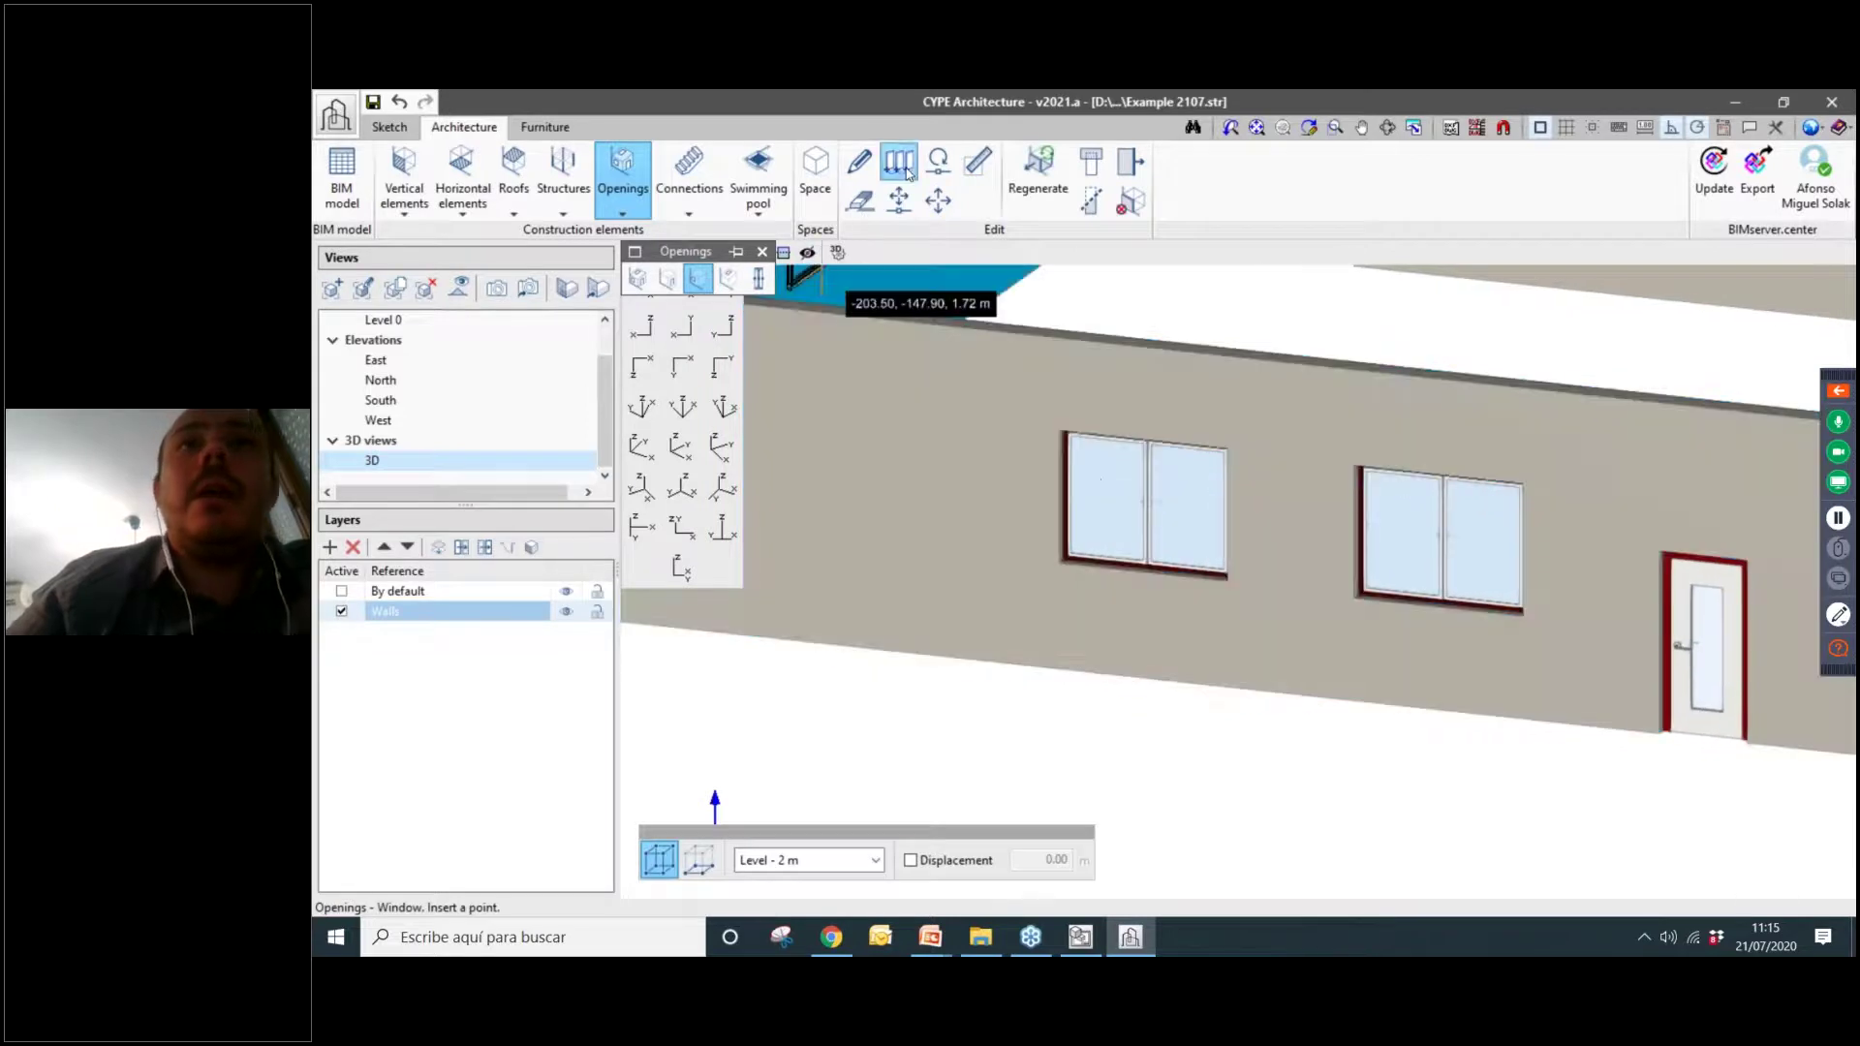
left_click(900, 199)
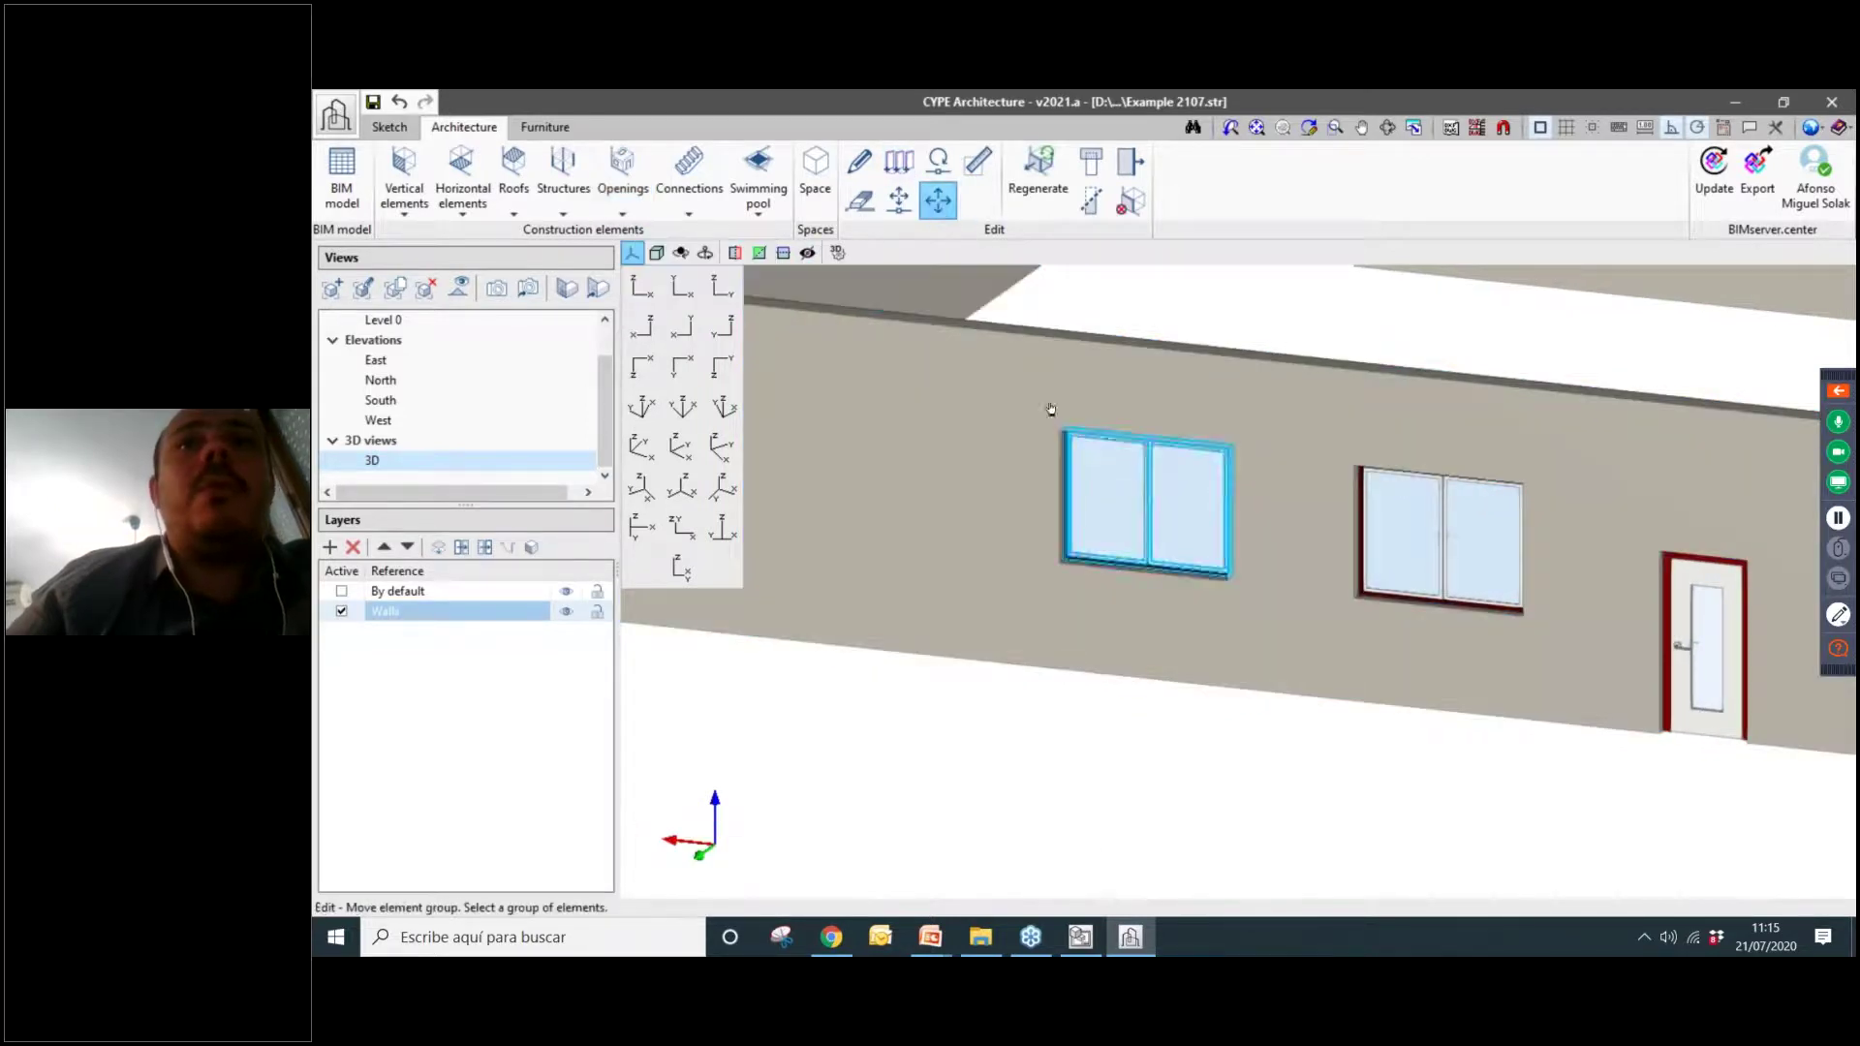
left_click(901, 169)
left_click(1136, 499)
right_click(1141, 500)
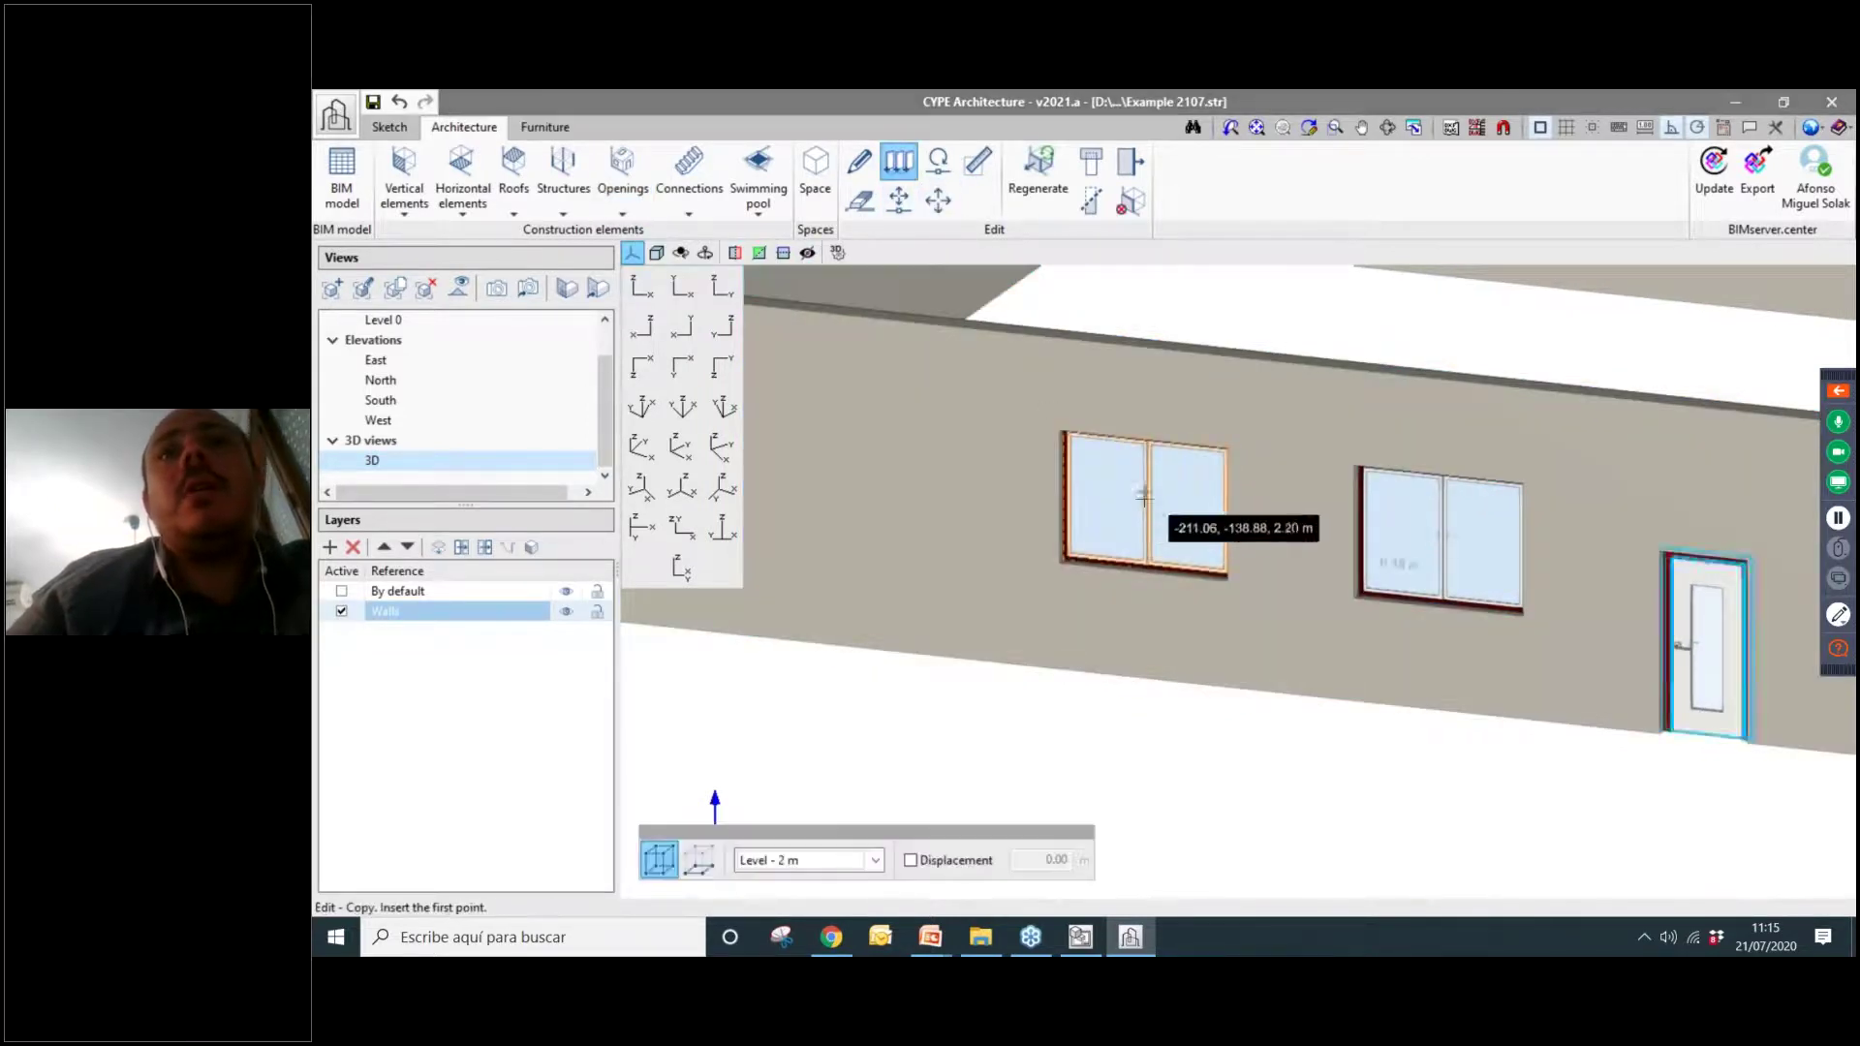
scroll(1142, 501, "down", 1)
left_click(1143, 499)
middle_click_drag(944, 593, 1281, 633)
left_click(1050, 498)
scroll(1020, 703, "down", 2)
scroll(1081, 684, "down", 4)
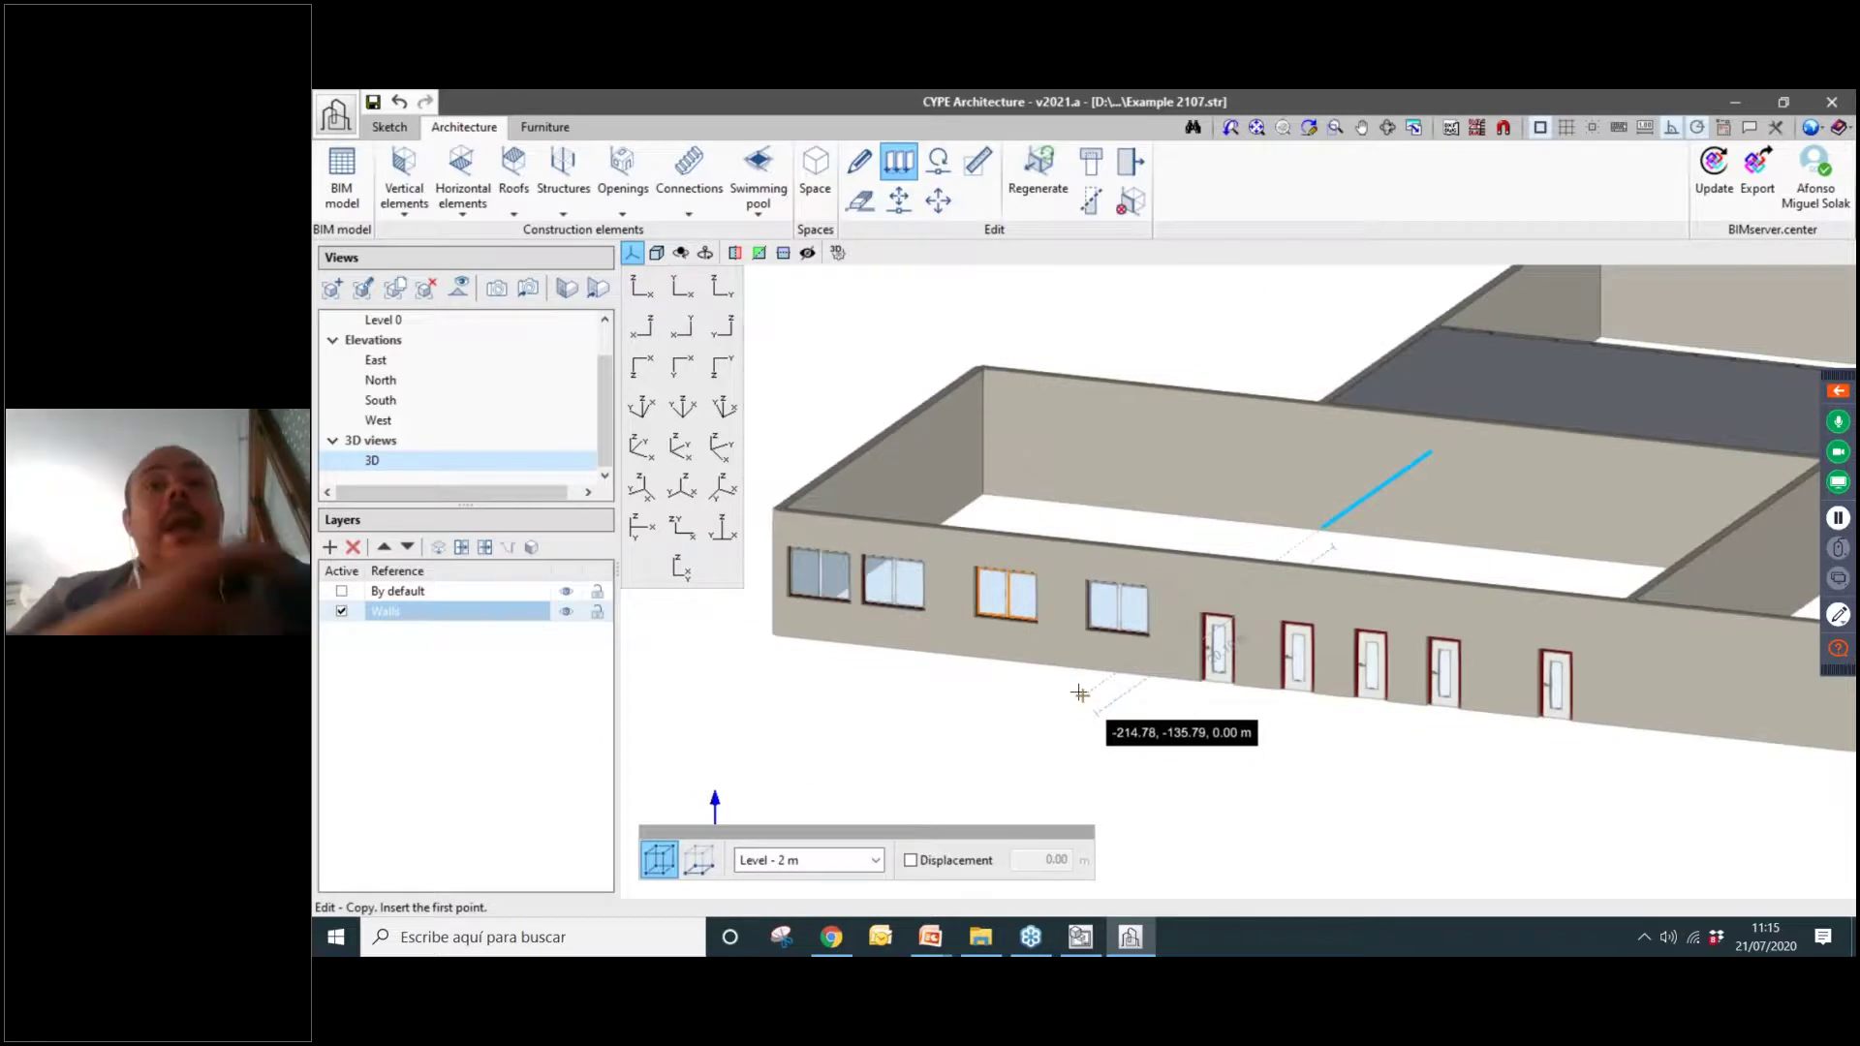
scroll(935, 620, "down", 2)
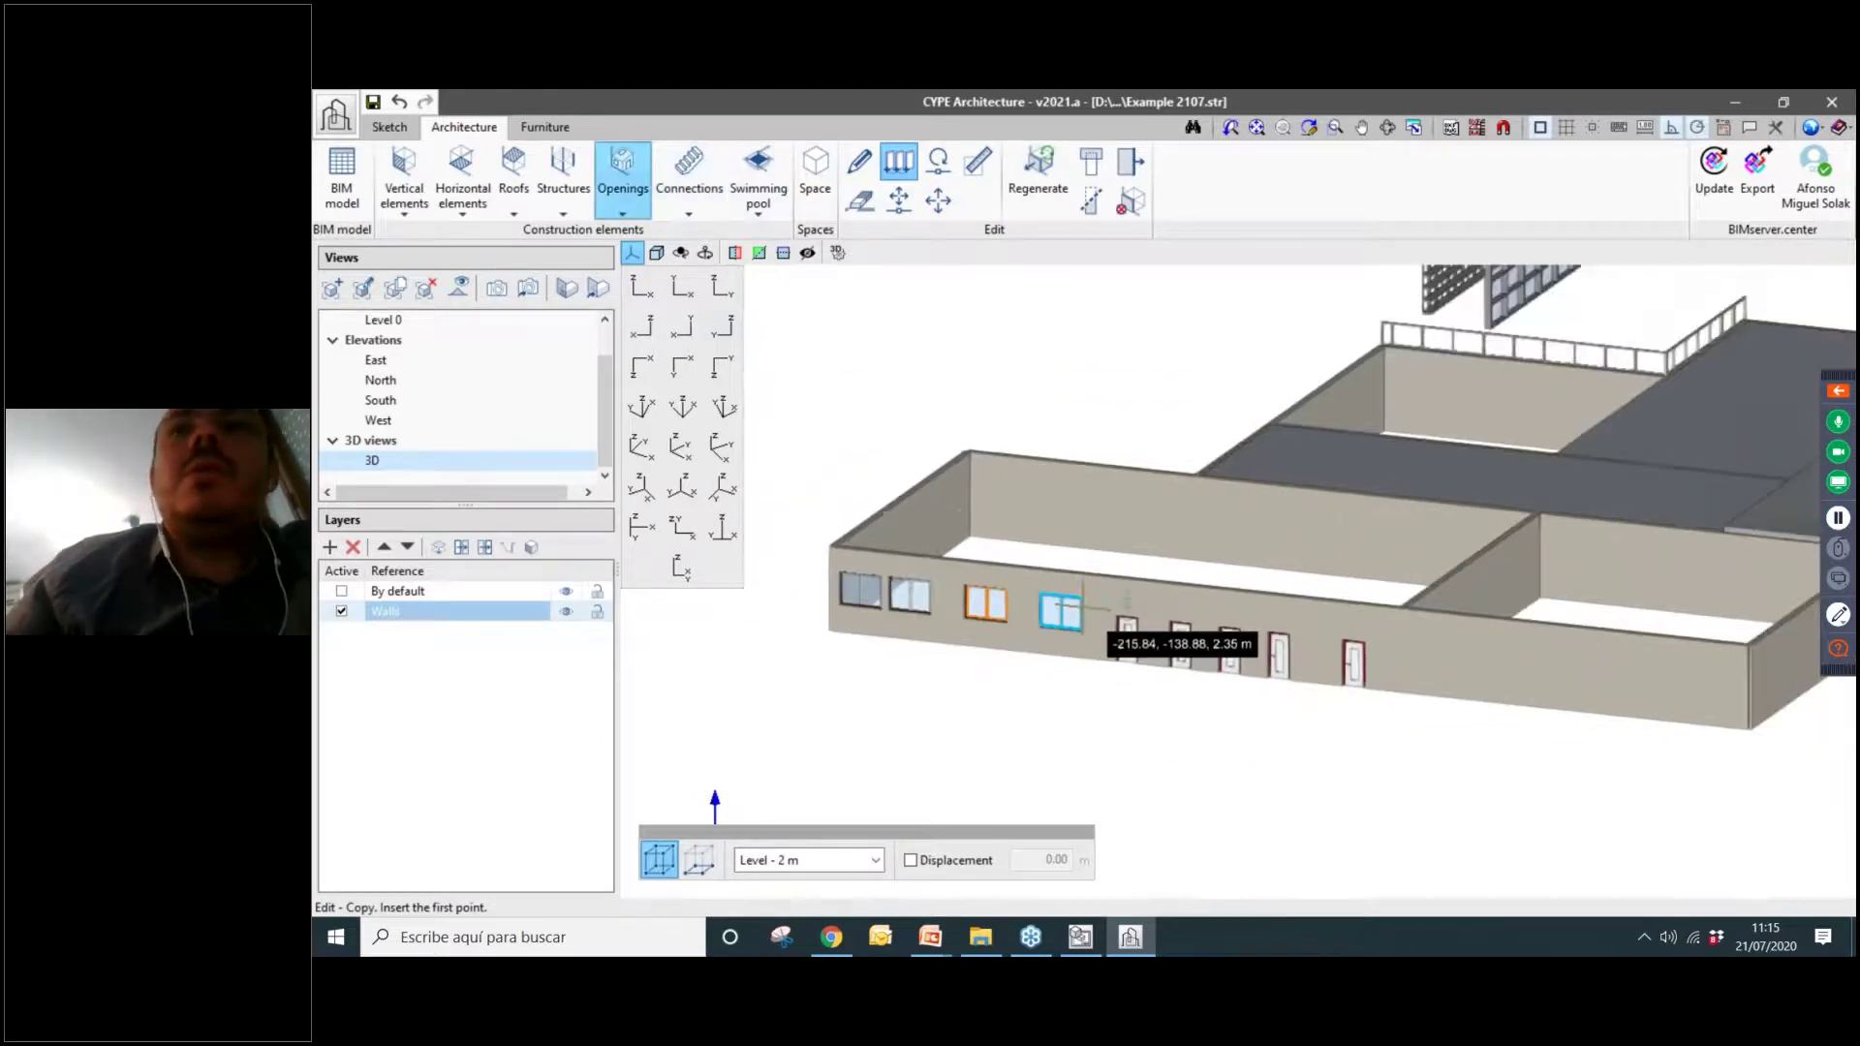
Define a new skylight with a width of 2 m and a height of 1.50 m.
middle_click_drag(1085, 608, 748, 665)
middle_click_drag(872, 562, 1240, 647, "shift")
scroll(1240, 647, "up", 2)
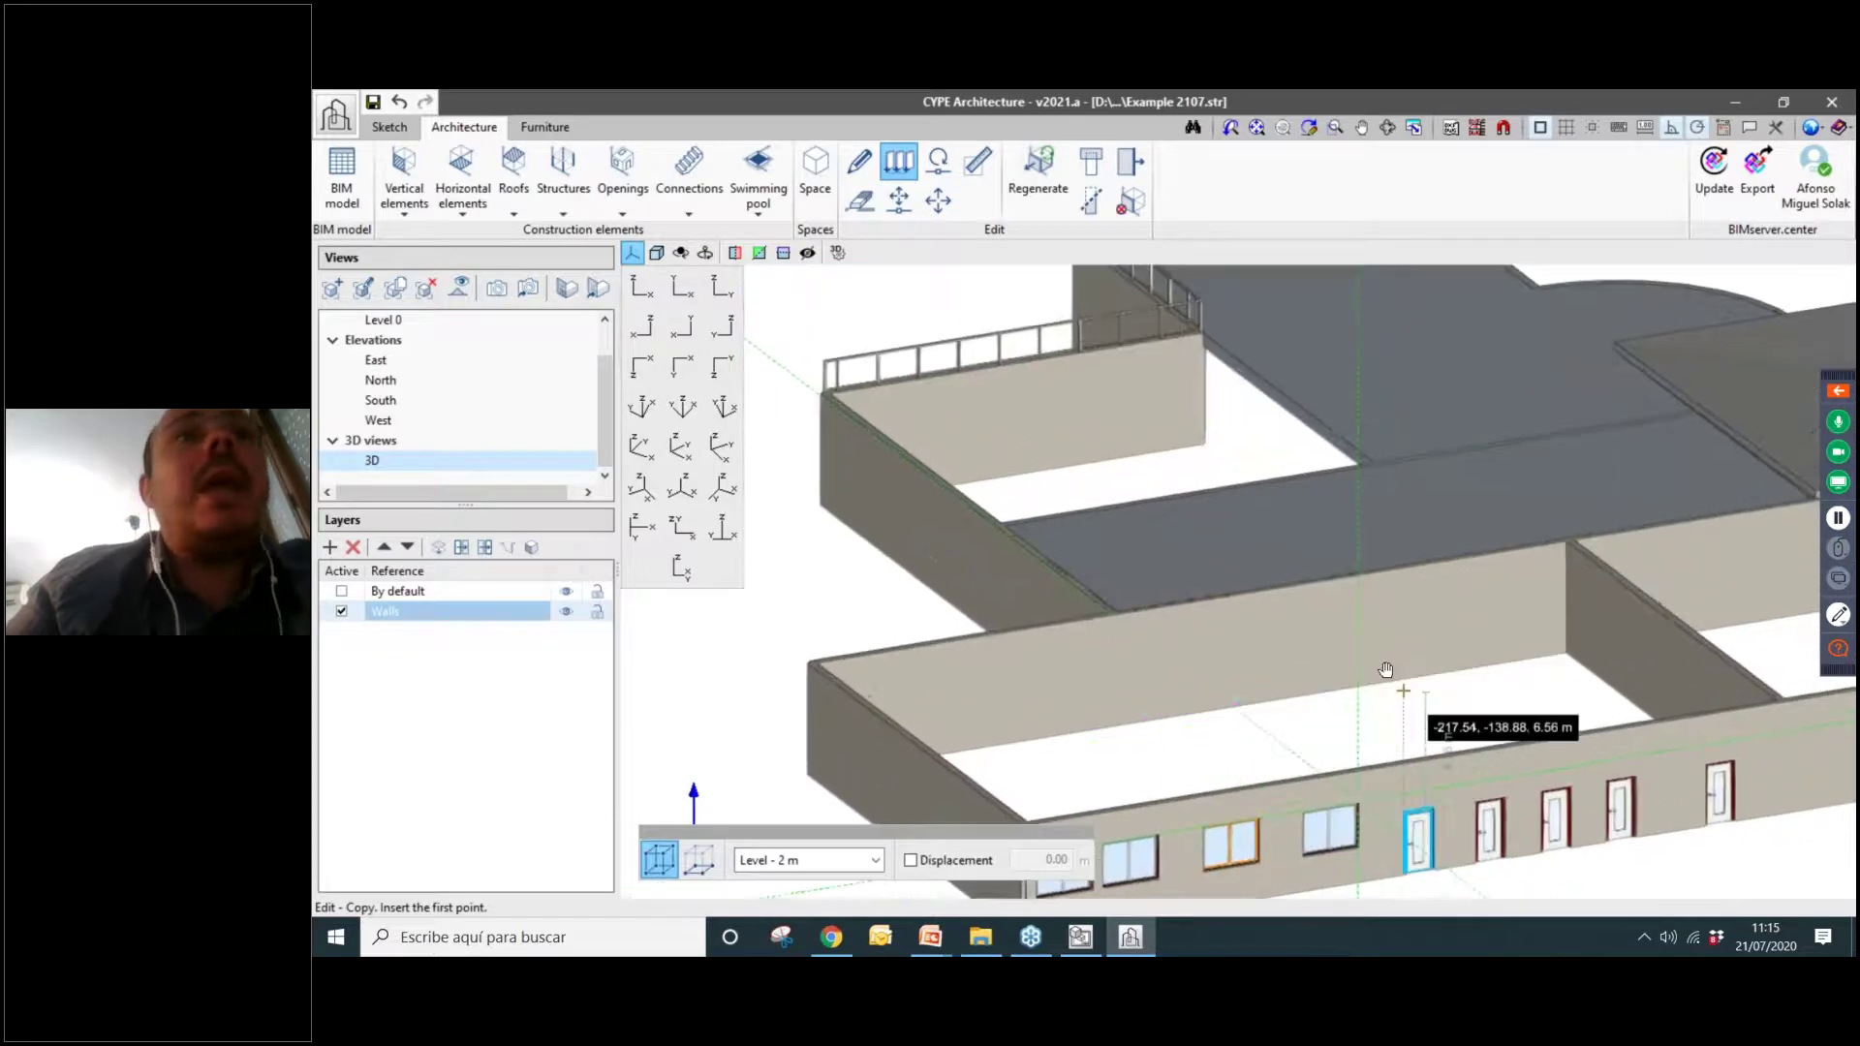
left_click(563, 174)
left_click(622, 179)
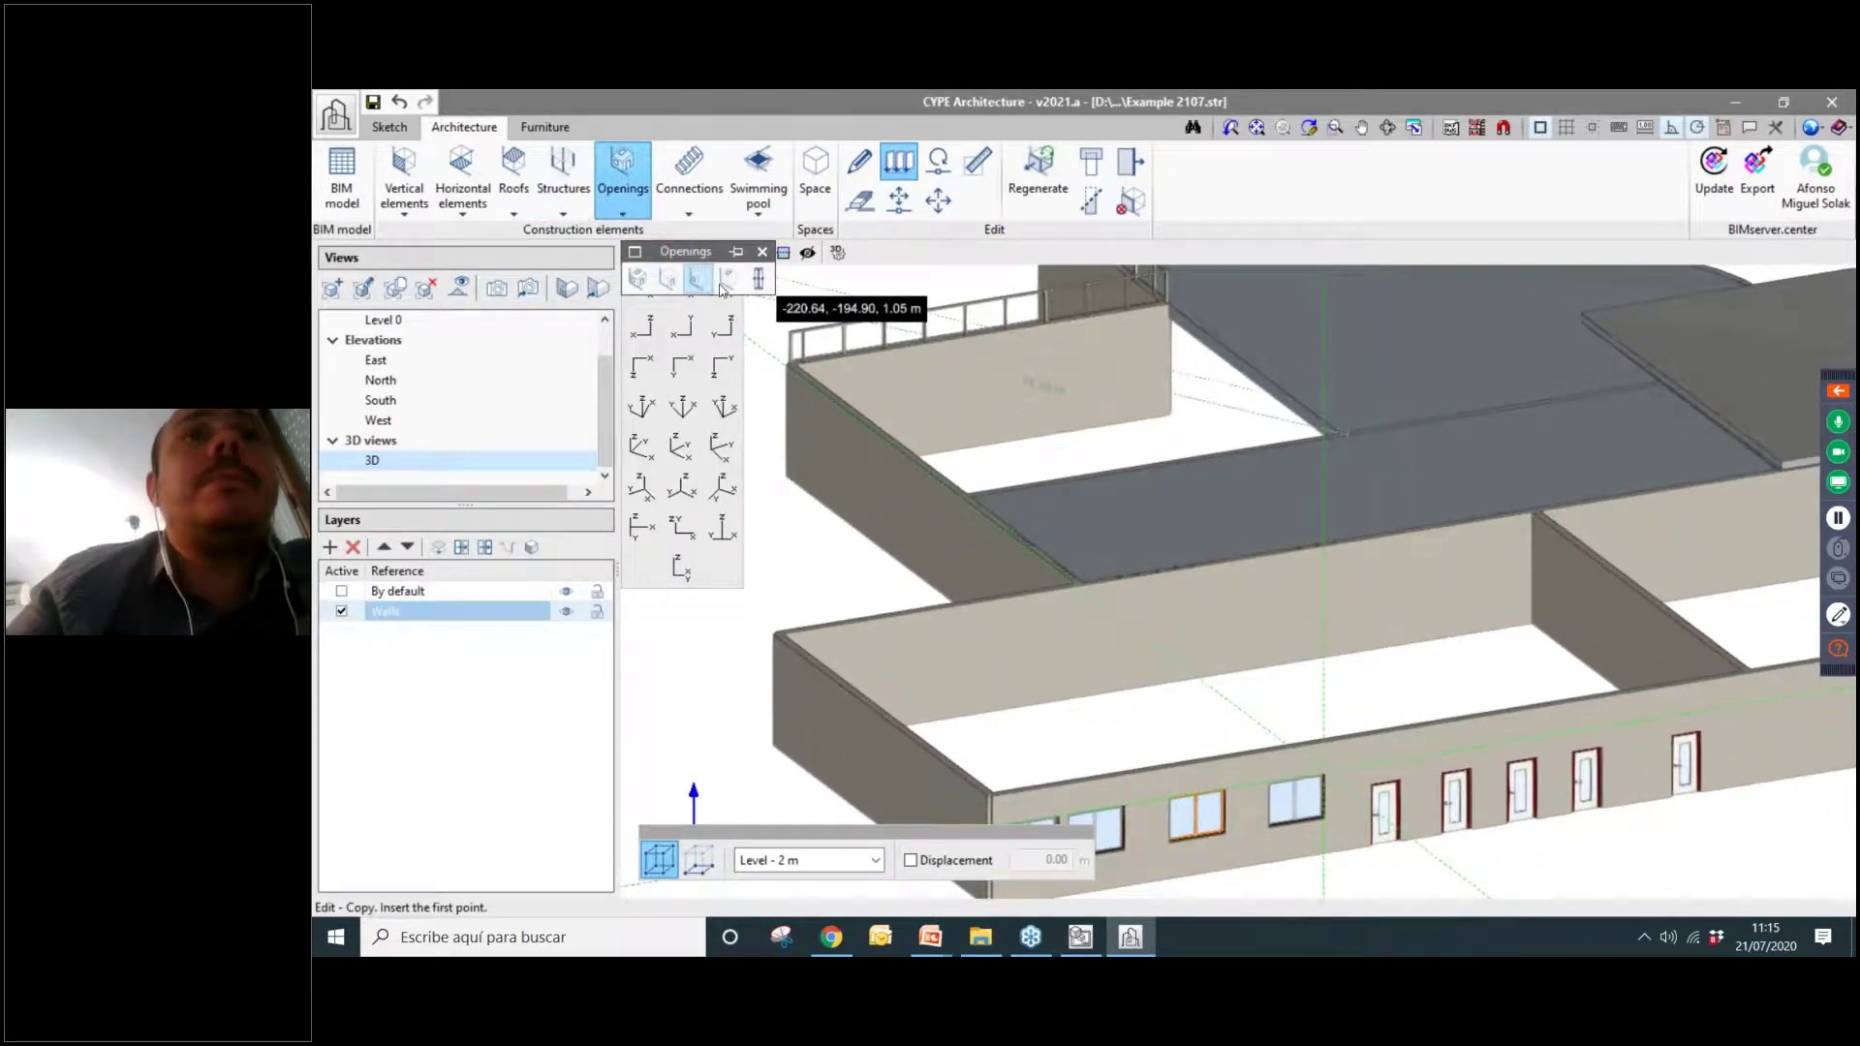
double_click(1120, 368)
type("2")
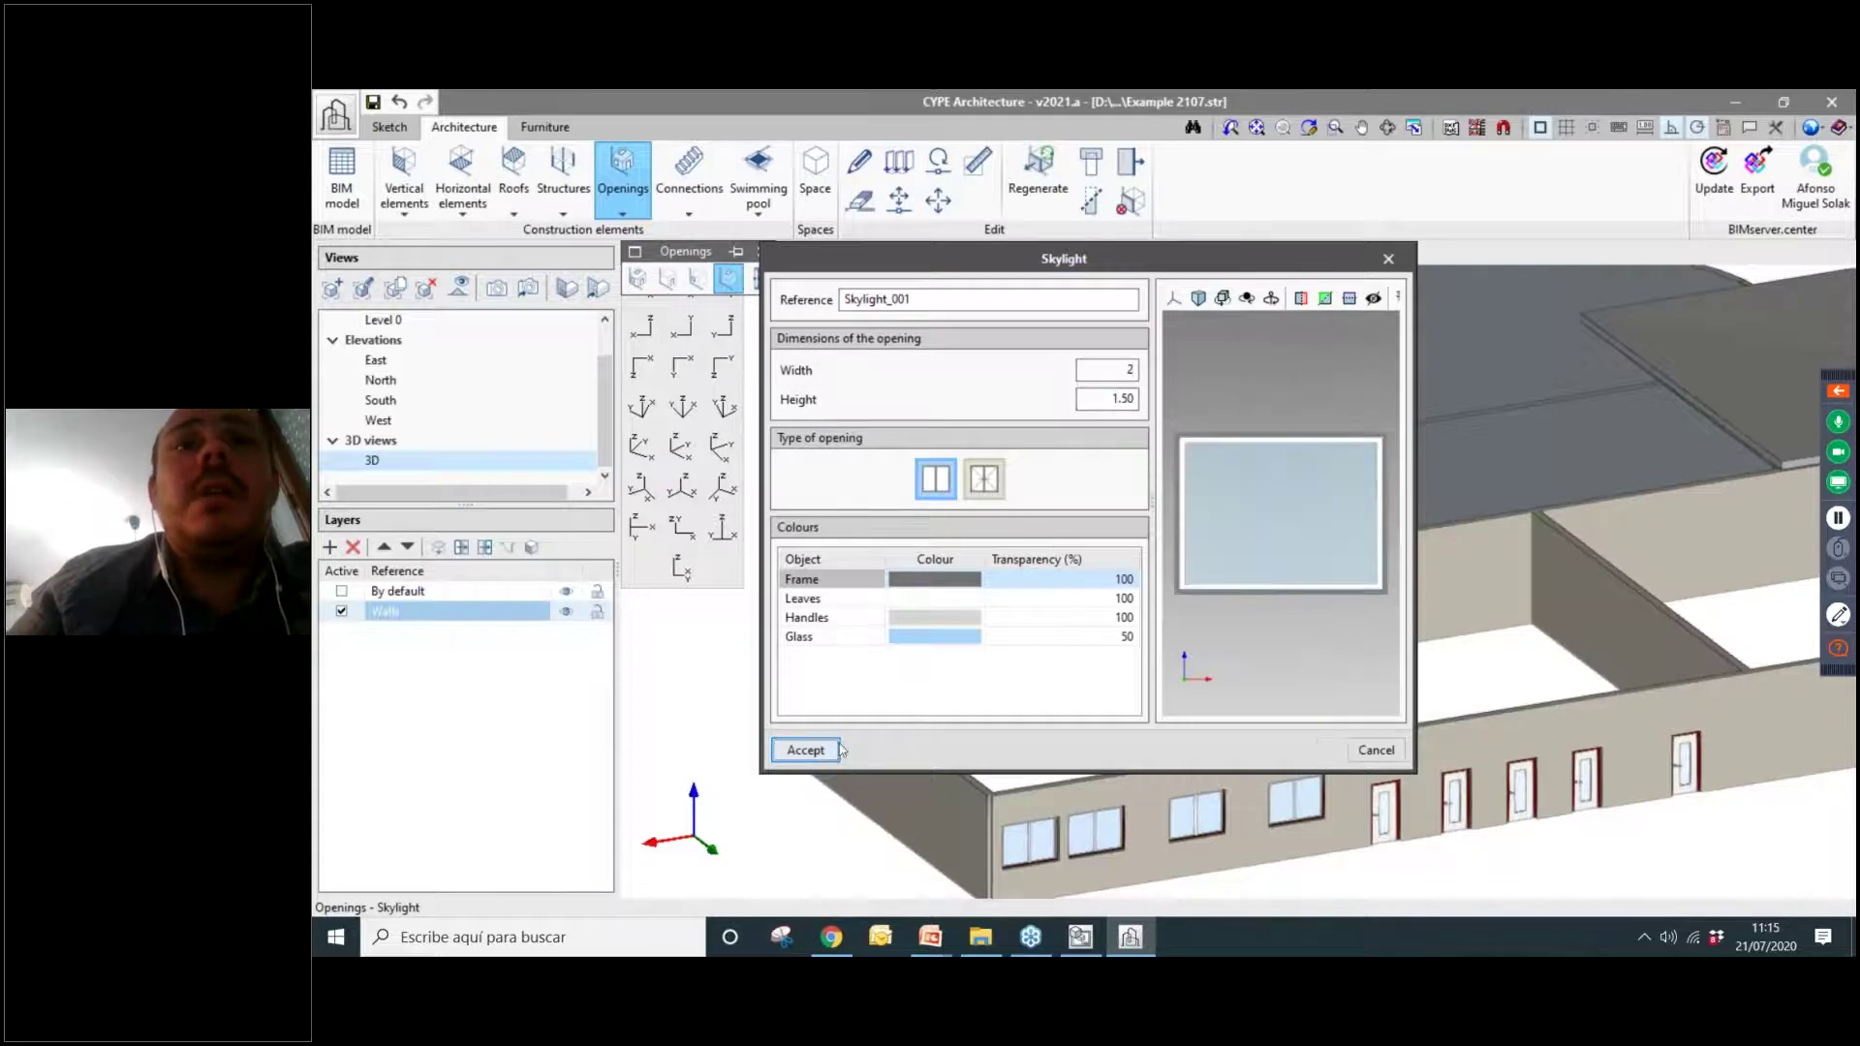
left_click(837, 750)
Insert the skylight in the flat slab behind the windowed enclosure, near the slab's outer end.
scroll(1134, 531, "up", 4)
middle_click_drag(1164, 539, 1112, 395, "shift")
scroll(1187, 737, "up", 1)
mouse_move(1209, 513)
middle_mouse_down()
mouse_move(1156, 482)
mouse_move(1199, 426)
mouse_move(1209, 477)
middle_mouse_up()
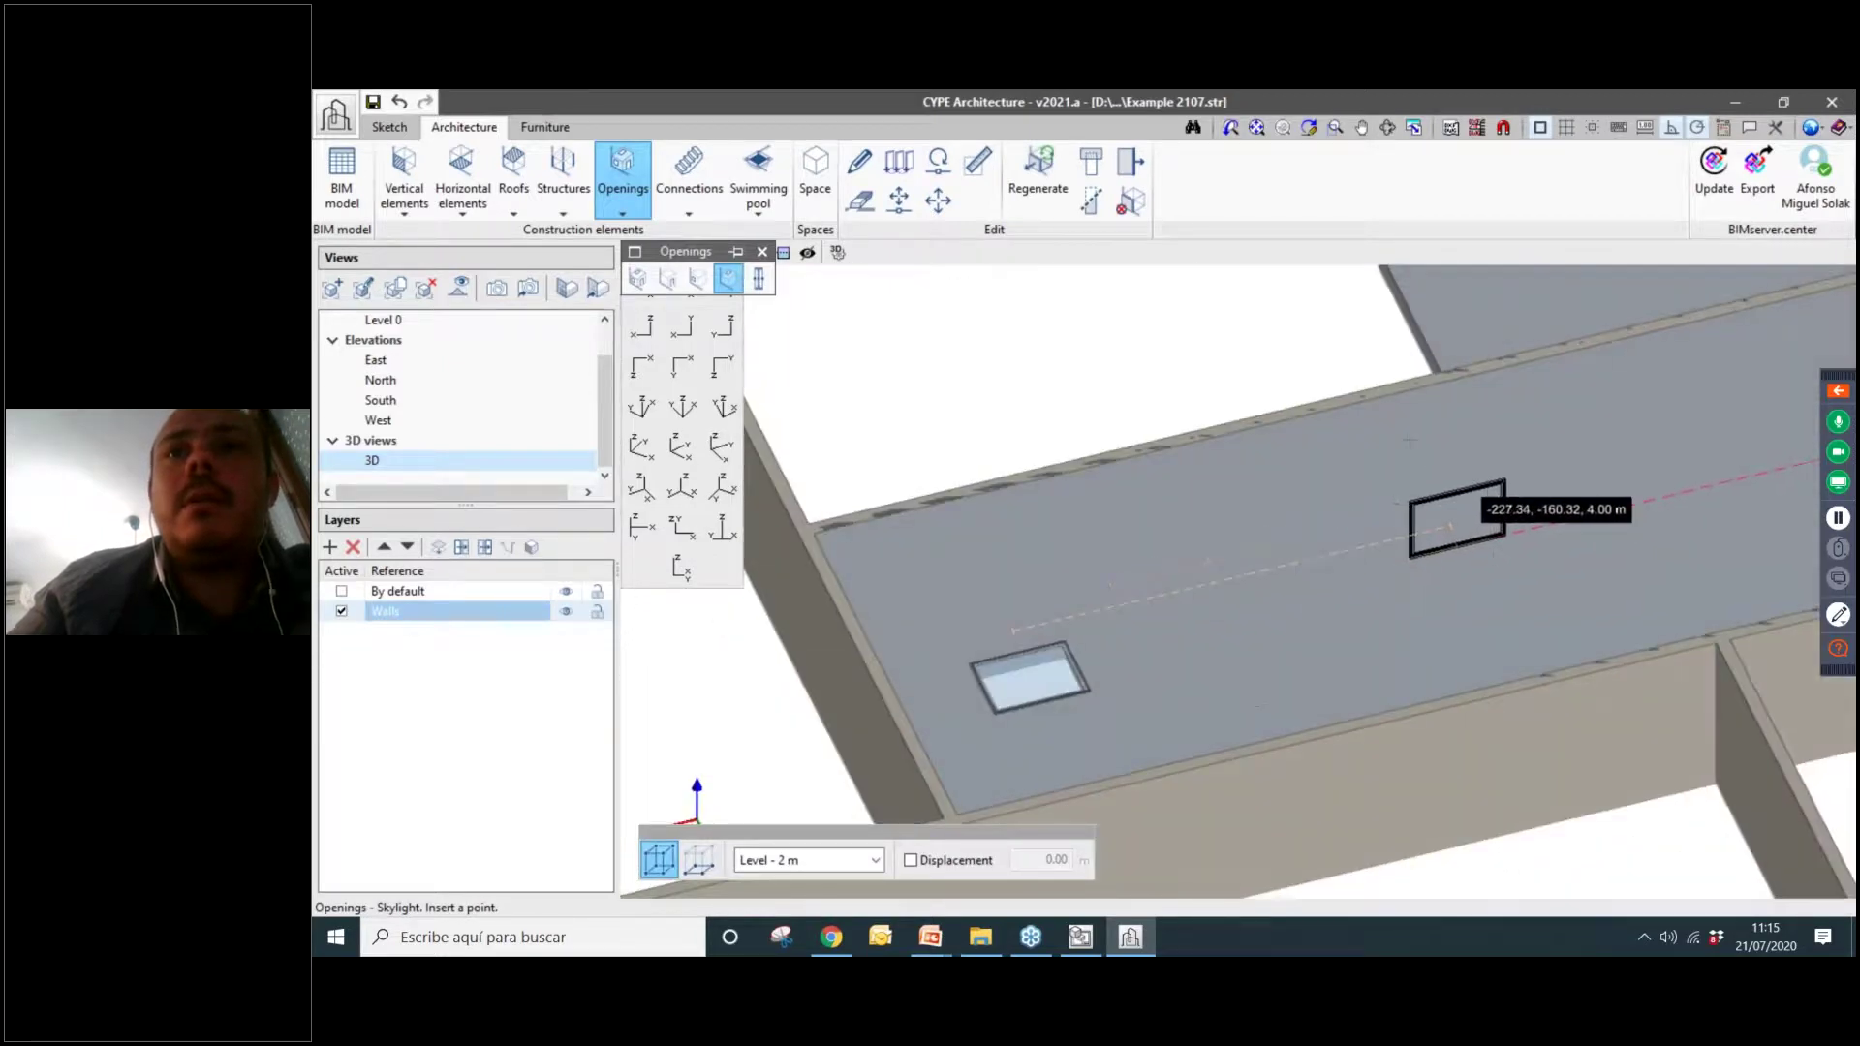
Turn off the Intersection snap and the Extension tracking in the object references.
left_click(1539, 127)
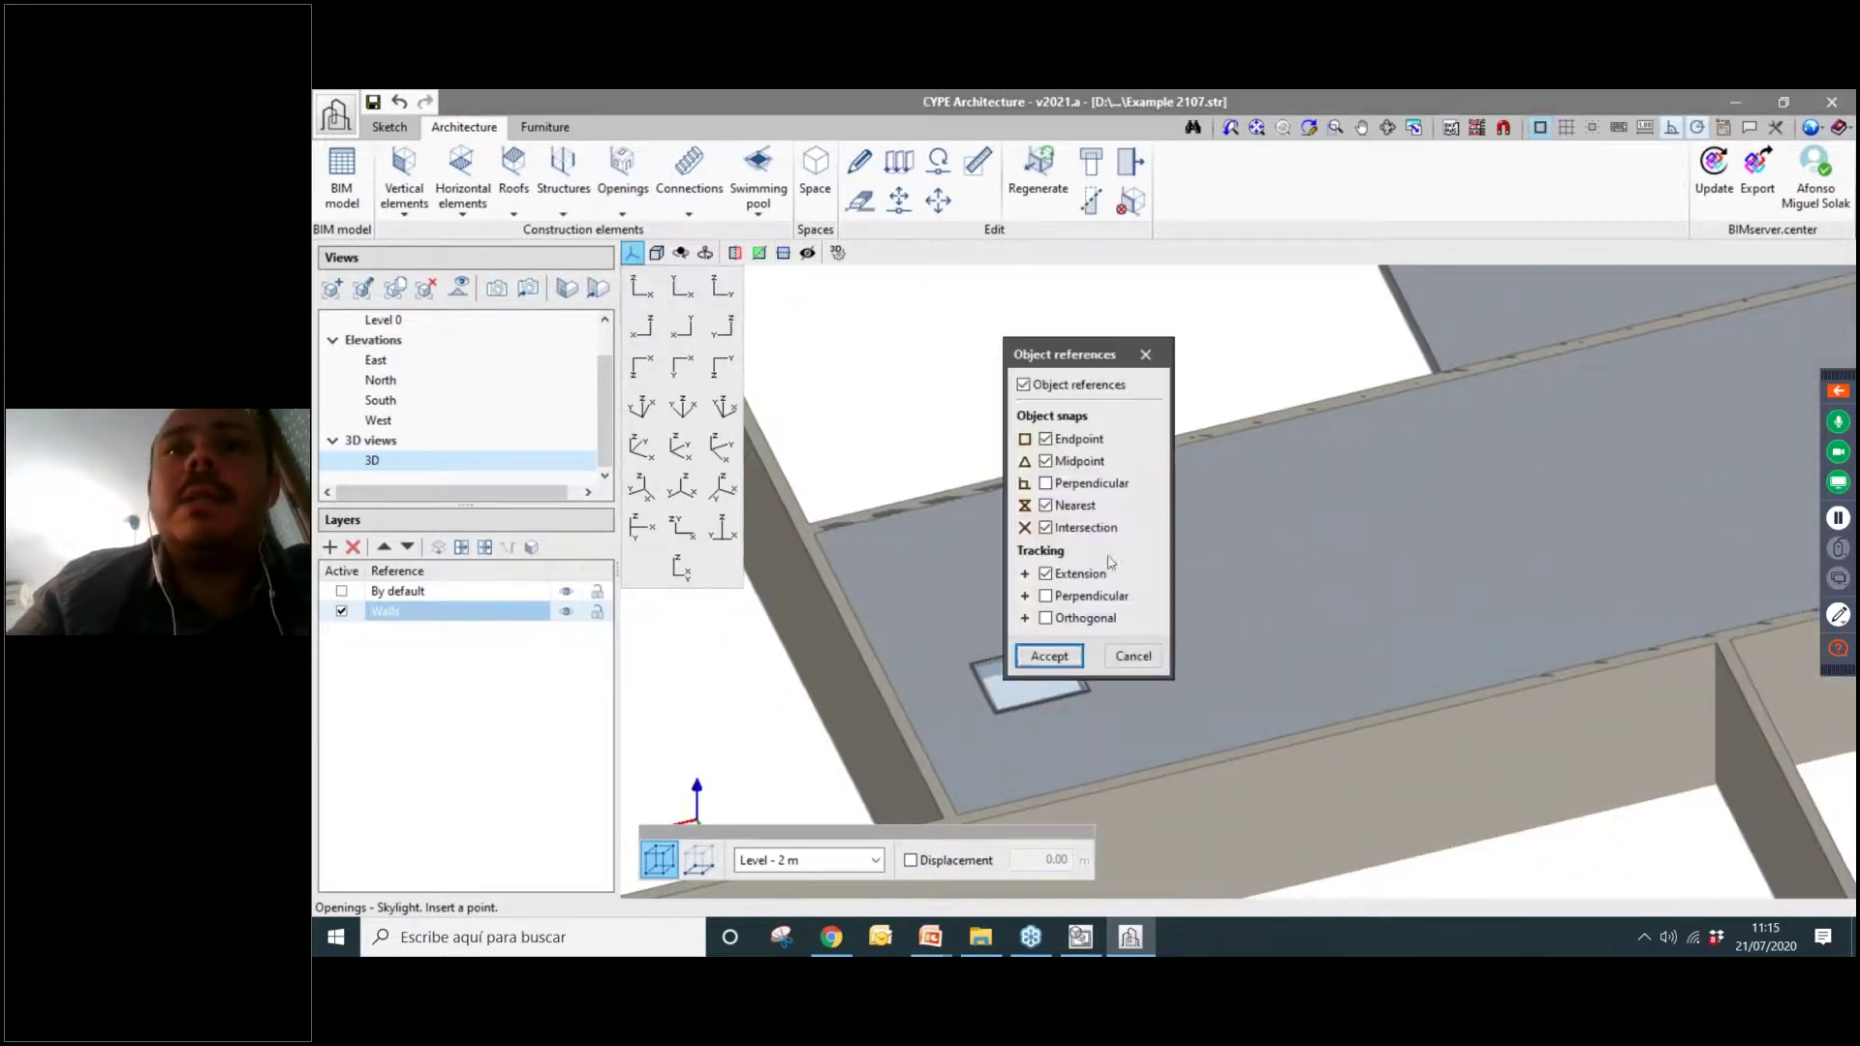
left_click(1049, 656)
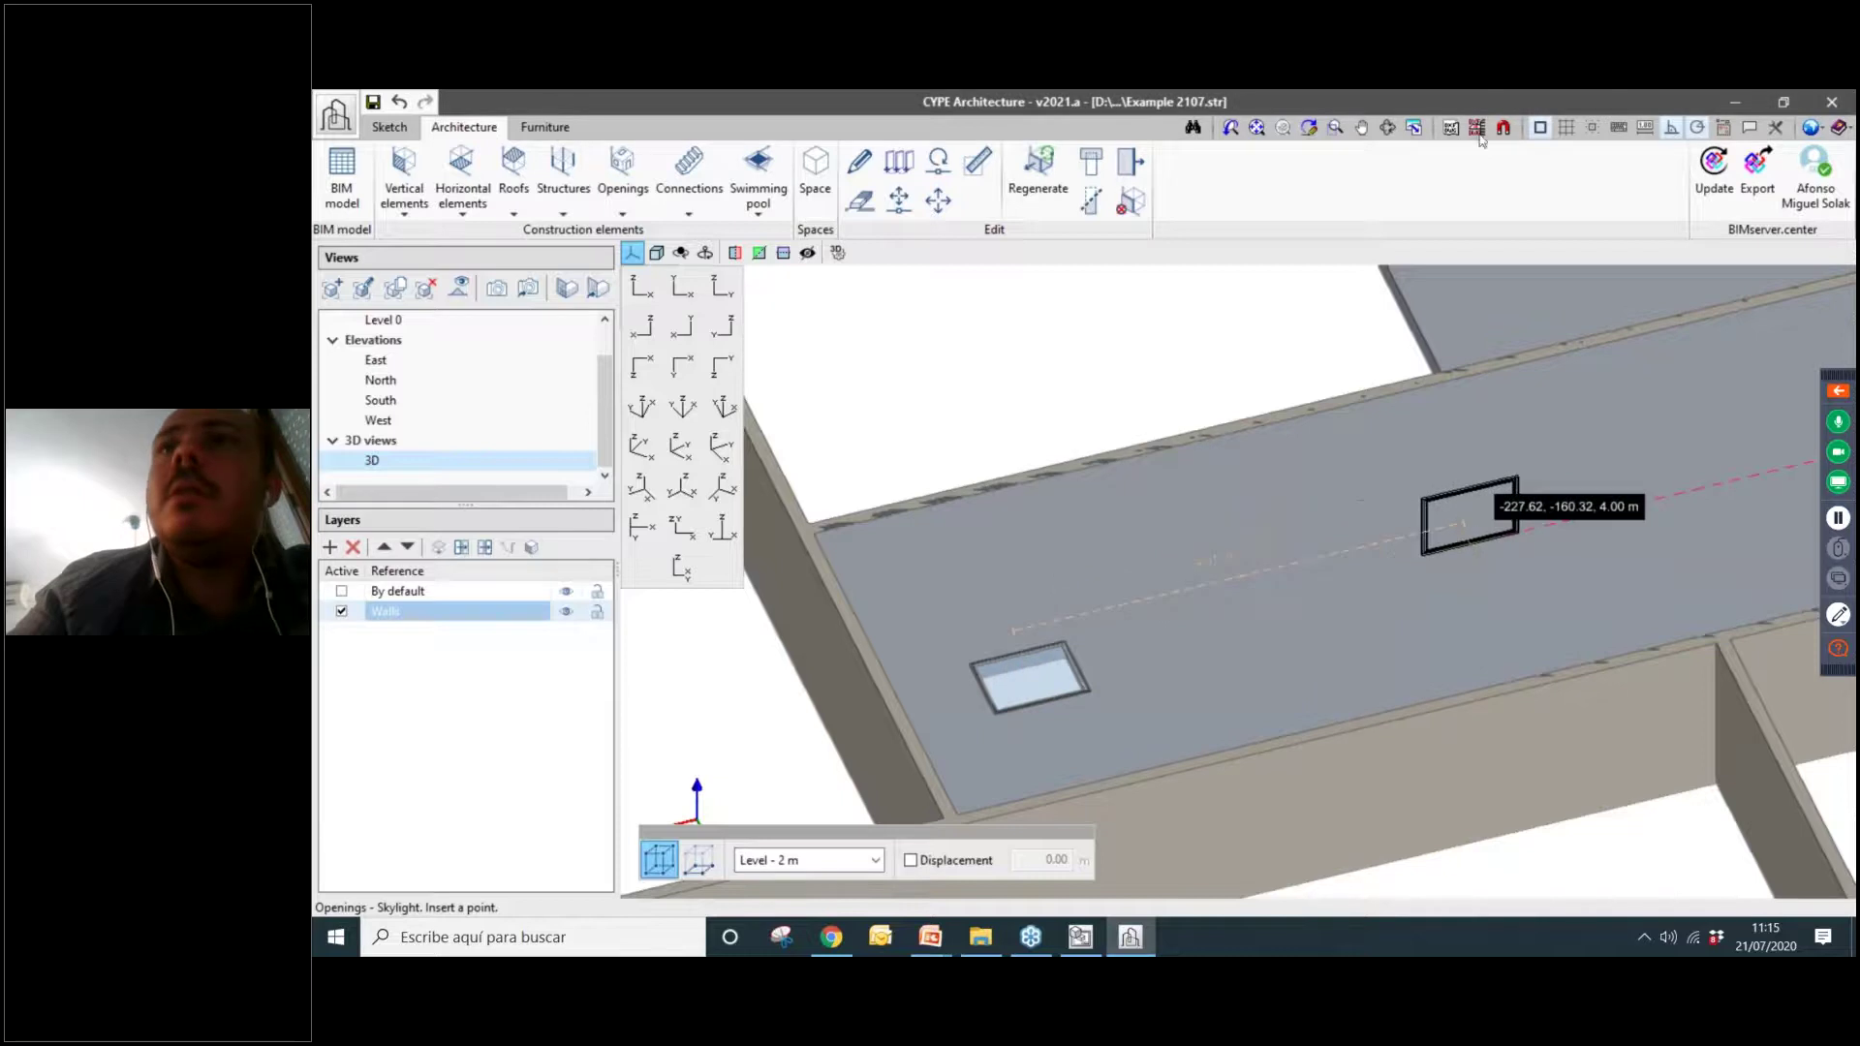
left_click(1539, 127)
left_click(1056, 527)
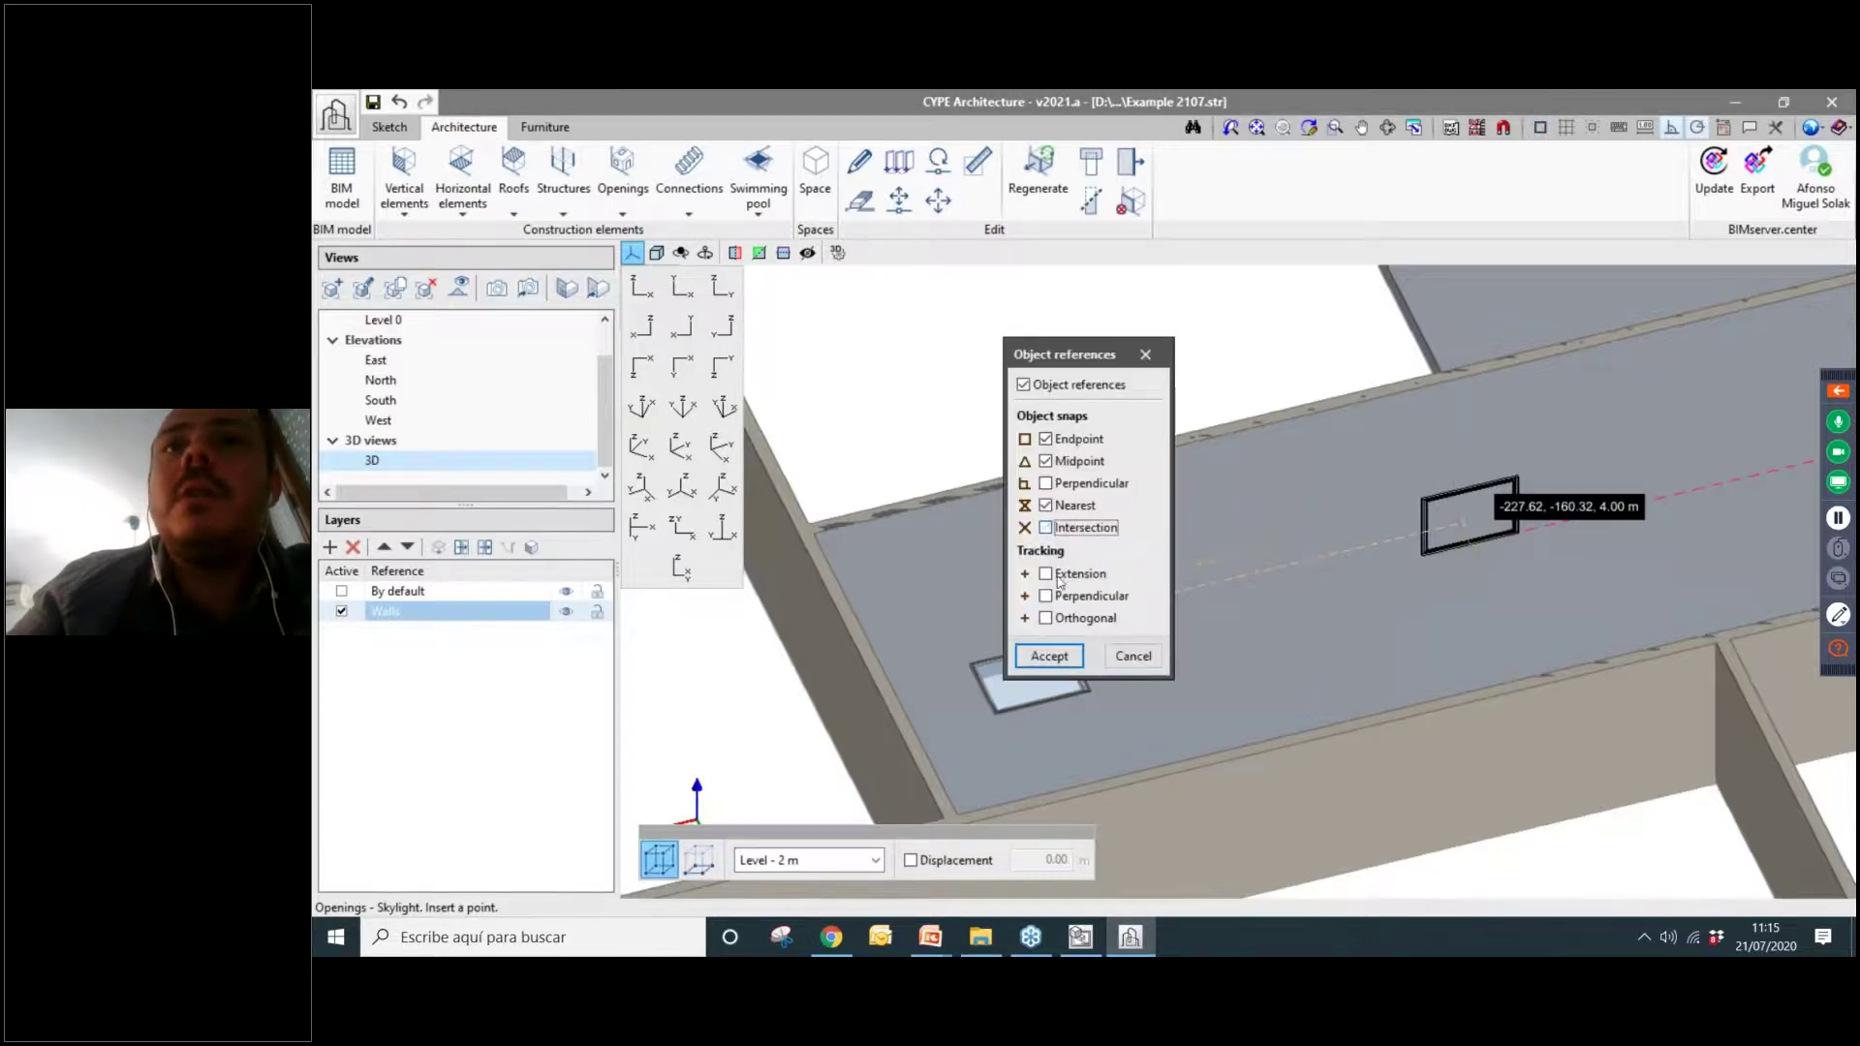
left_click(1049, 656)
Insert six more skylights in the flat slab, arranged in two rows running along it from the first skylight.
middle_click_drag(1551, 528, 1112, 551)
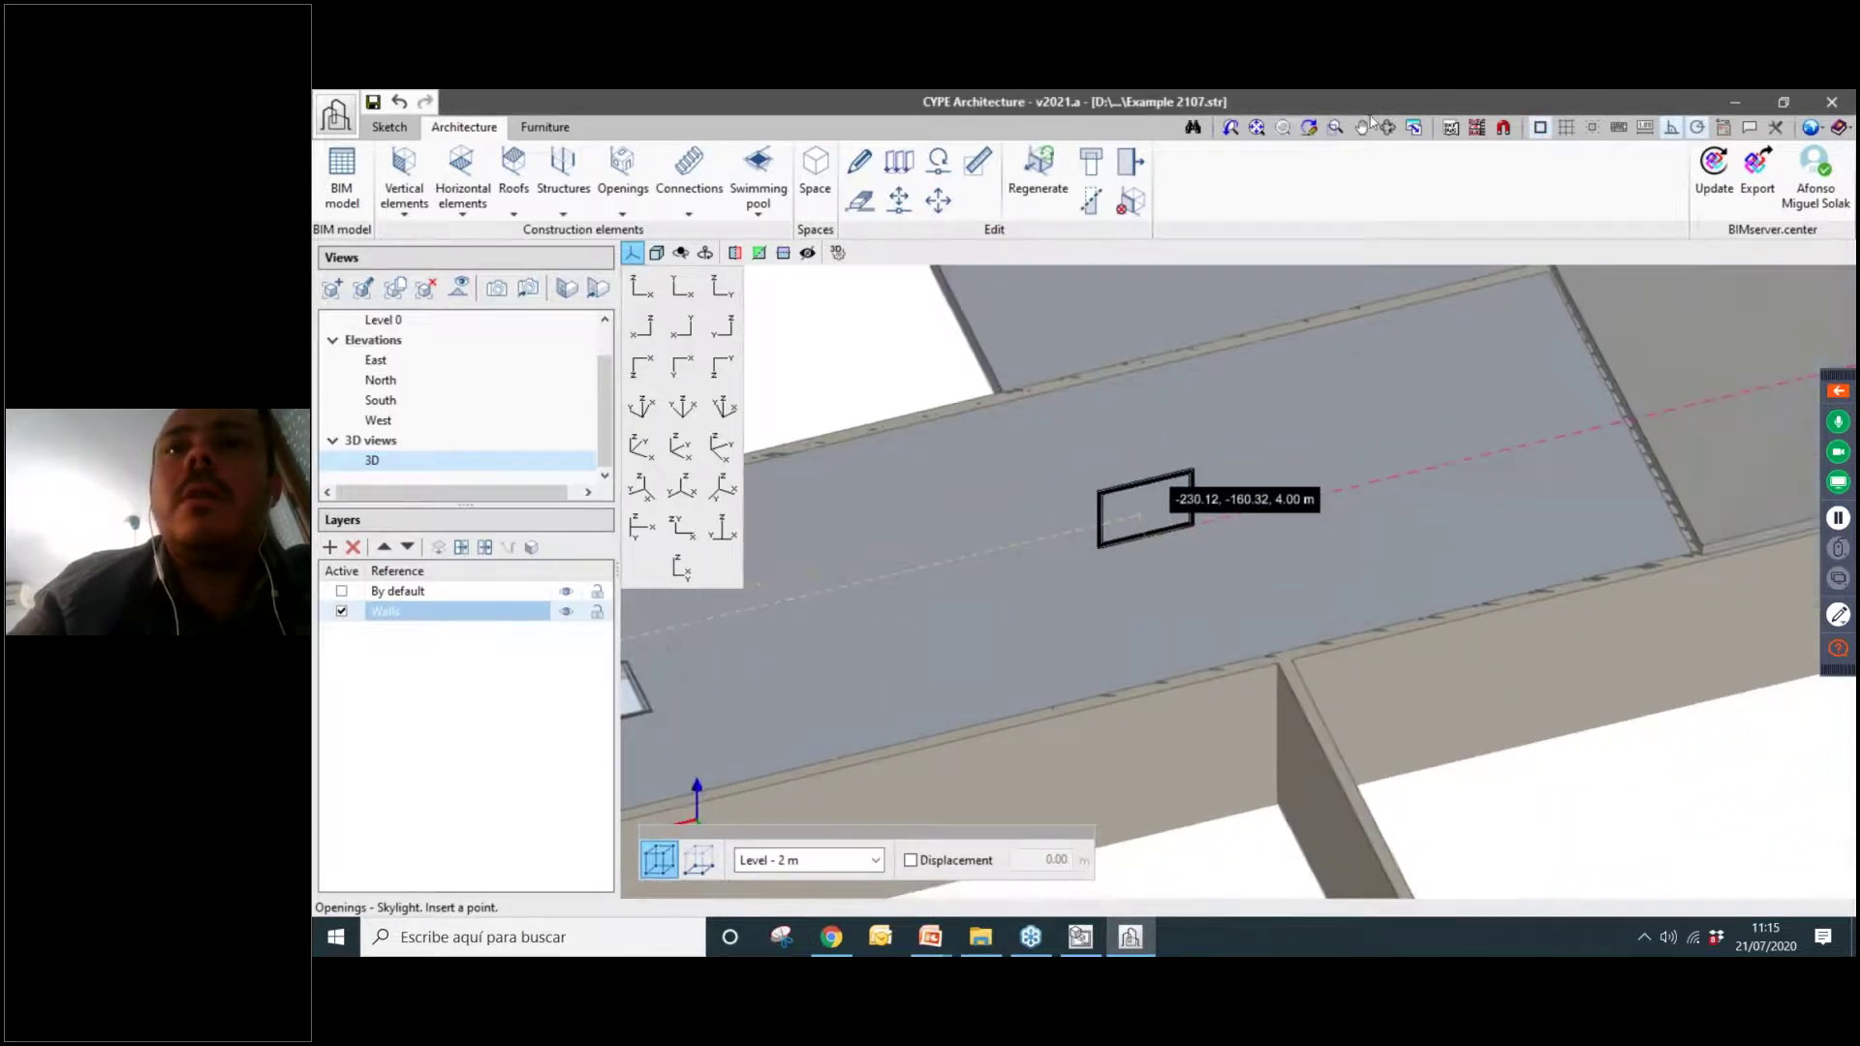
middle_click_drag(957, 519, 1122, 519)
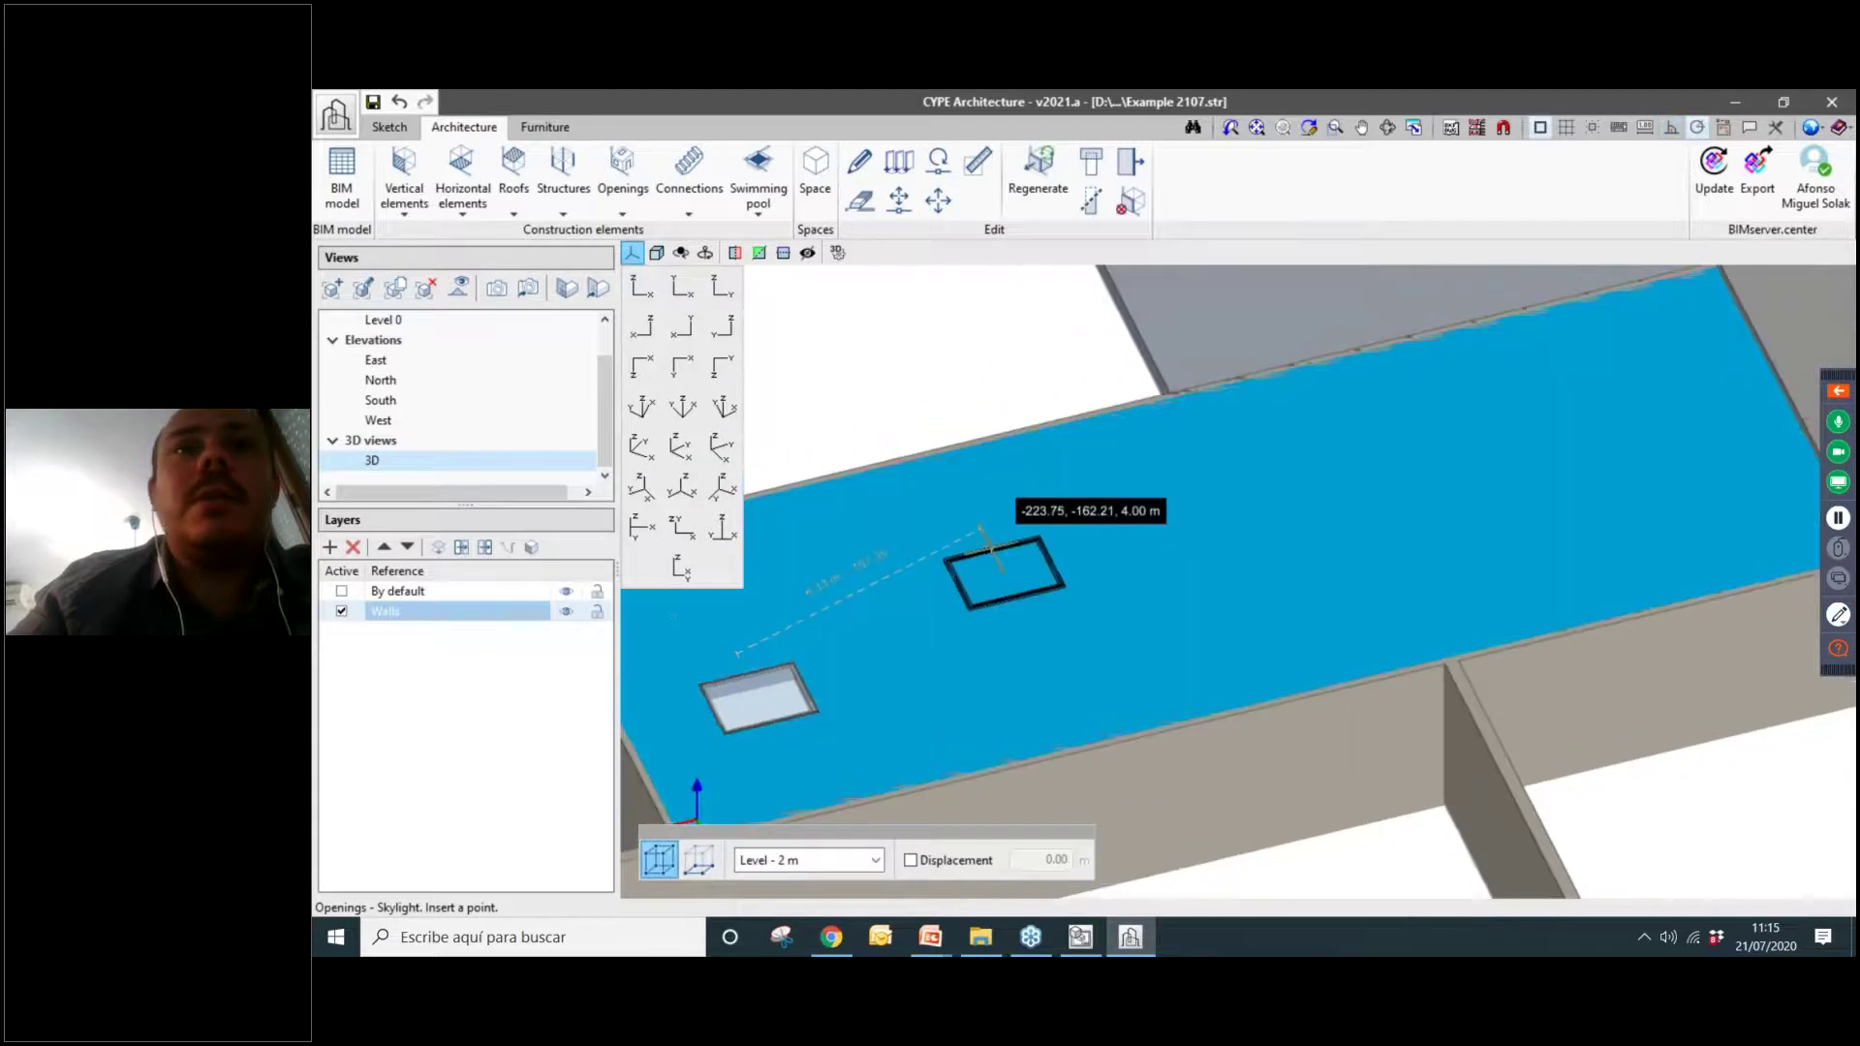
left_click(1007, 573)
left_click(1037, 690)
left_click(1228, 504)
left_click(1235, 597)
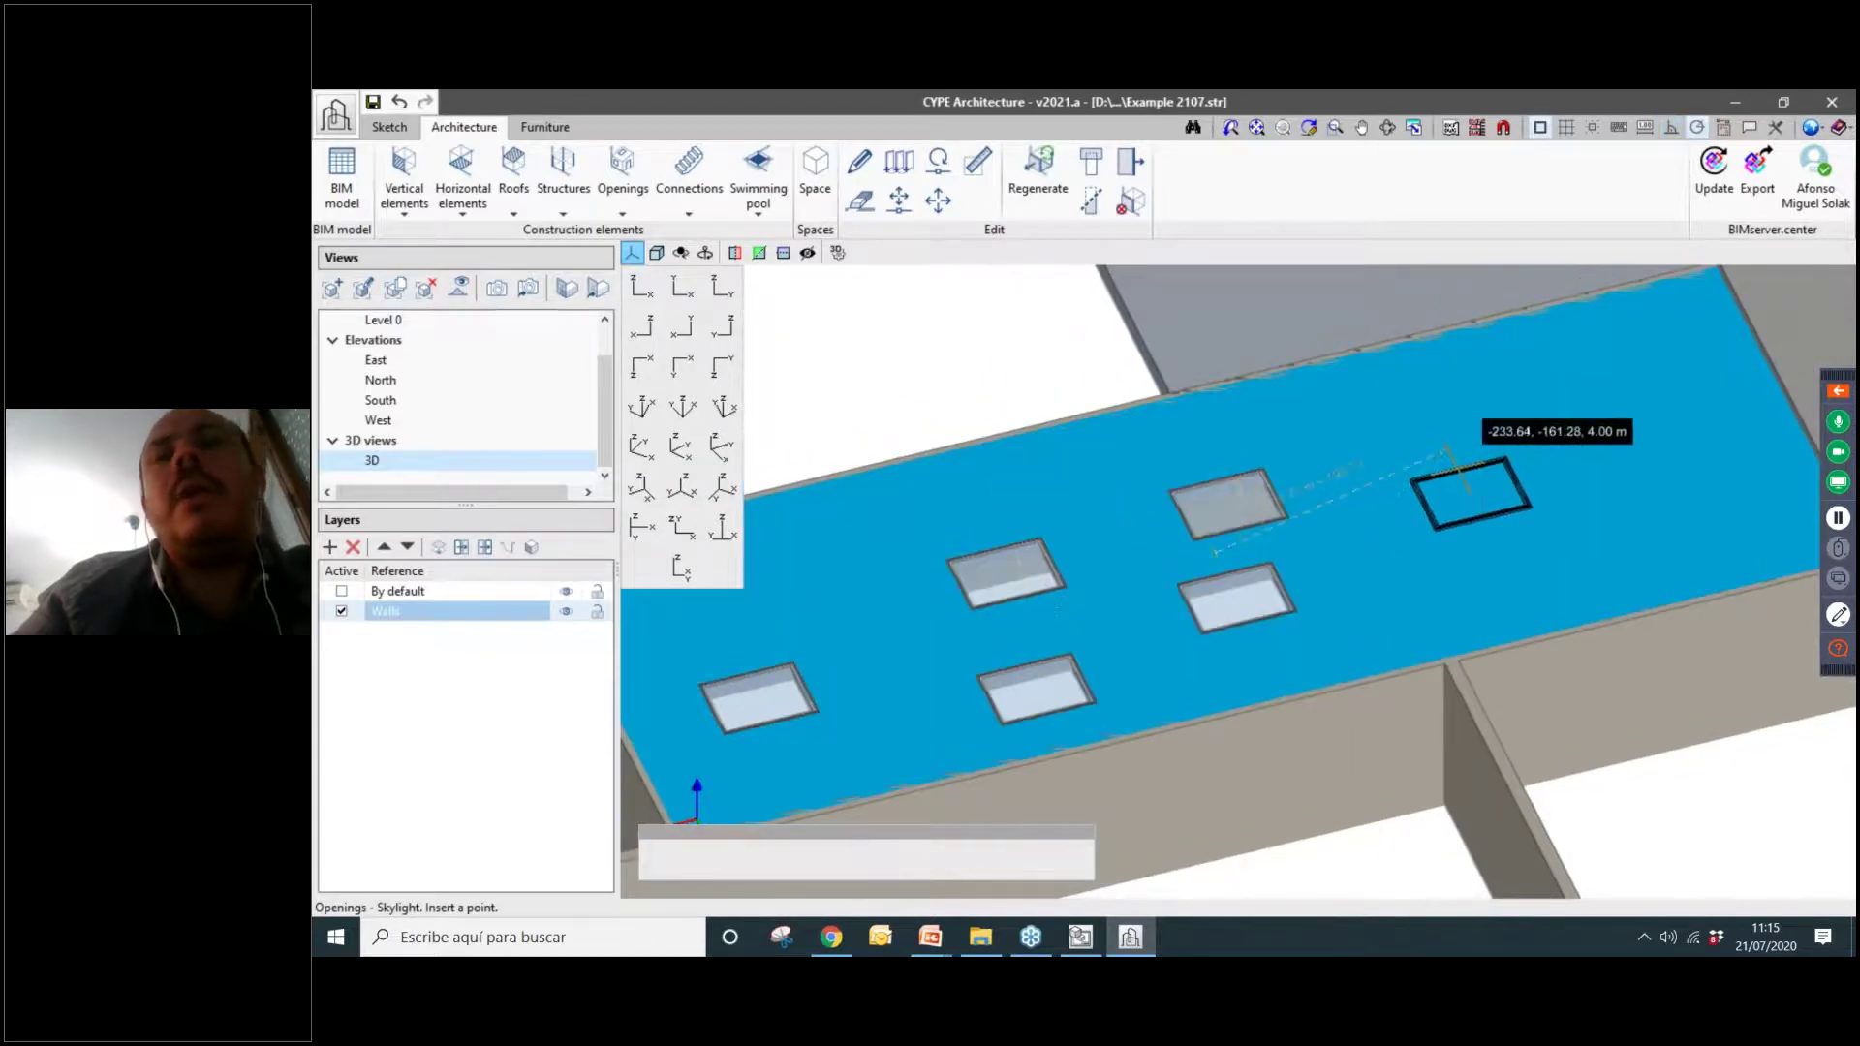
left_click(1473, 492)
scroll(1419, 390, "down", 4)
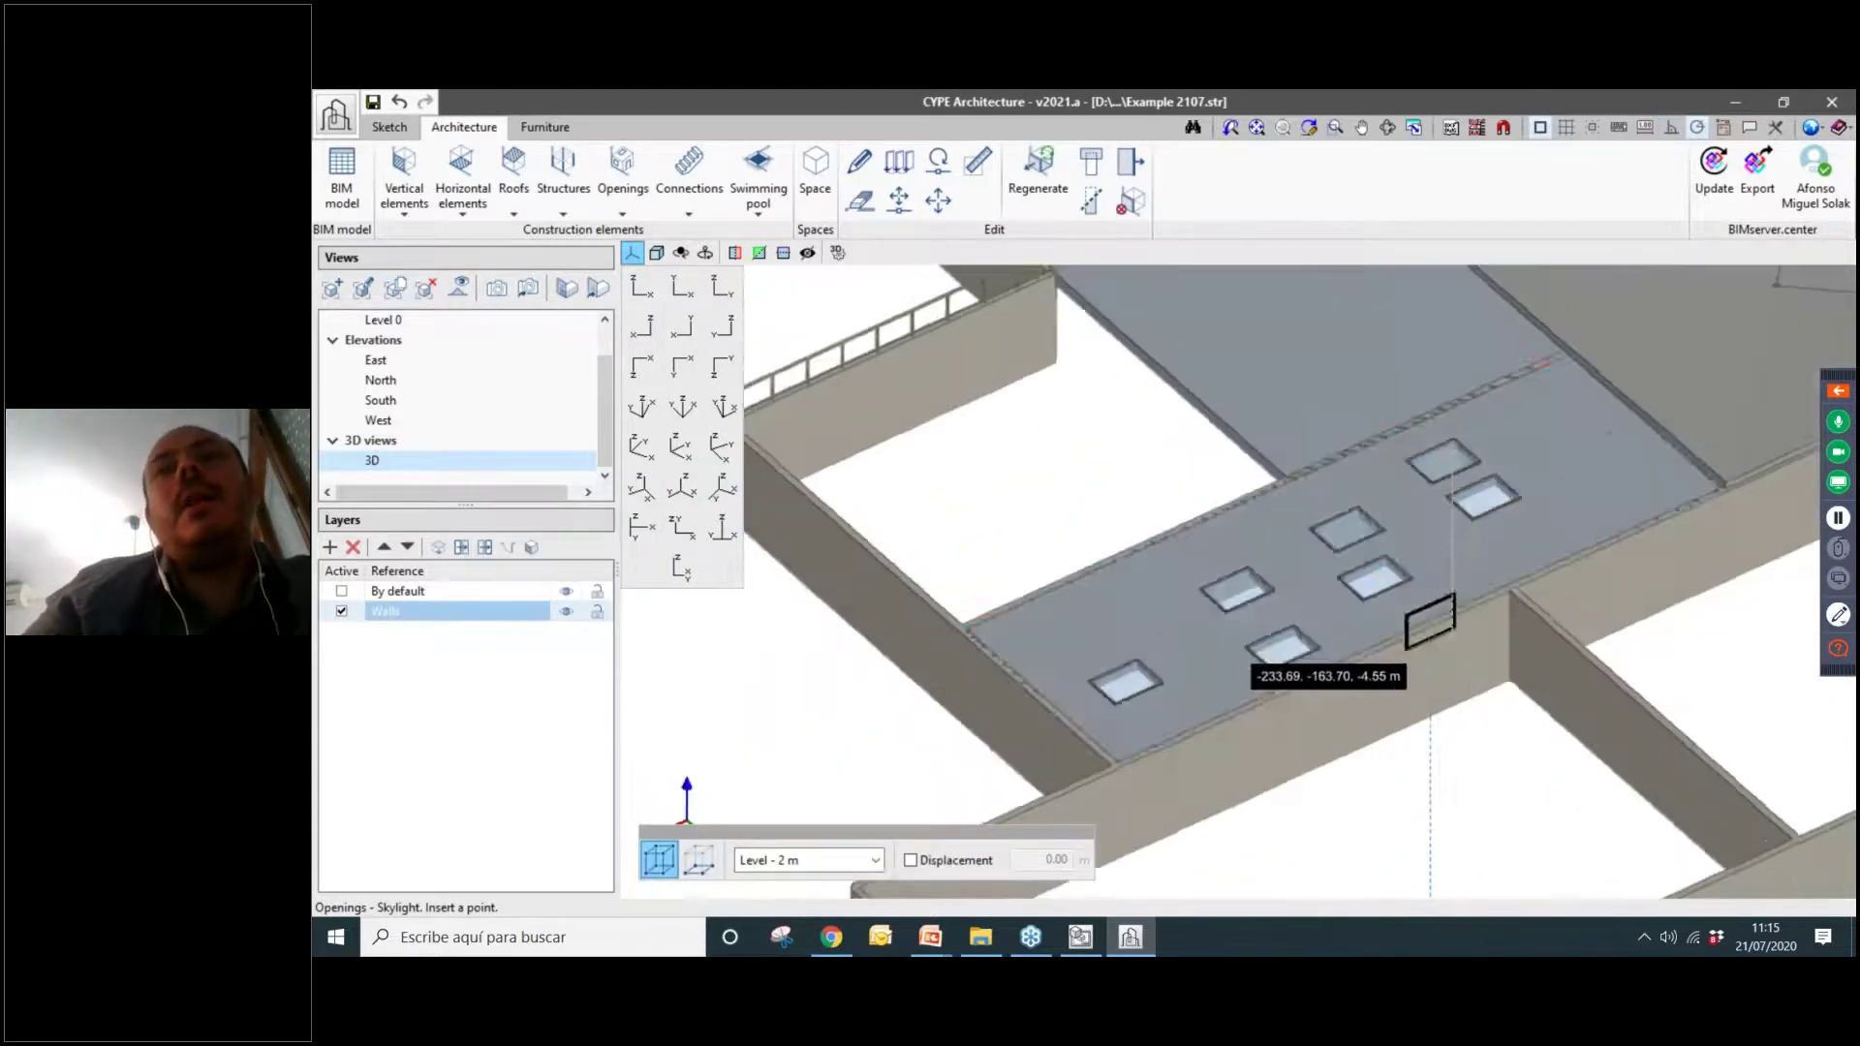
scroll(1236, 499, "up", 1)
left_click(1235, 499)
scroll(765, 271, "down", 1)
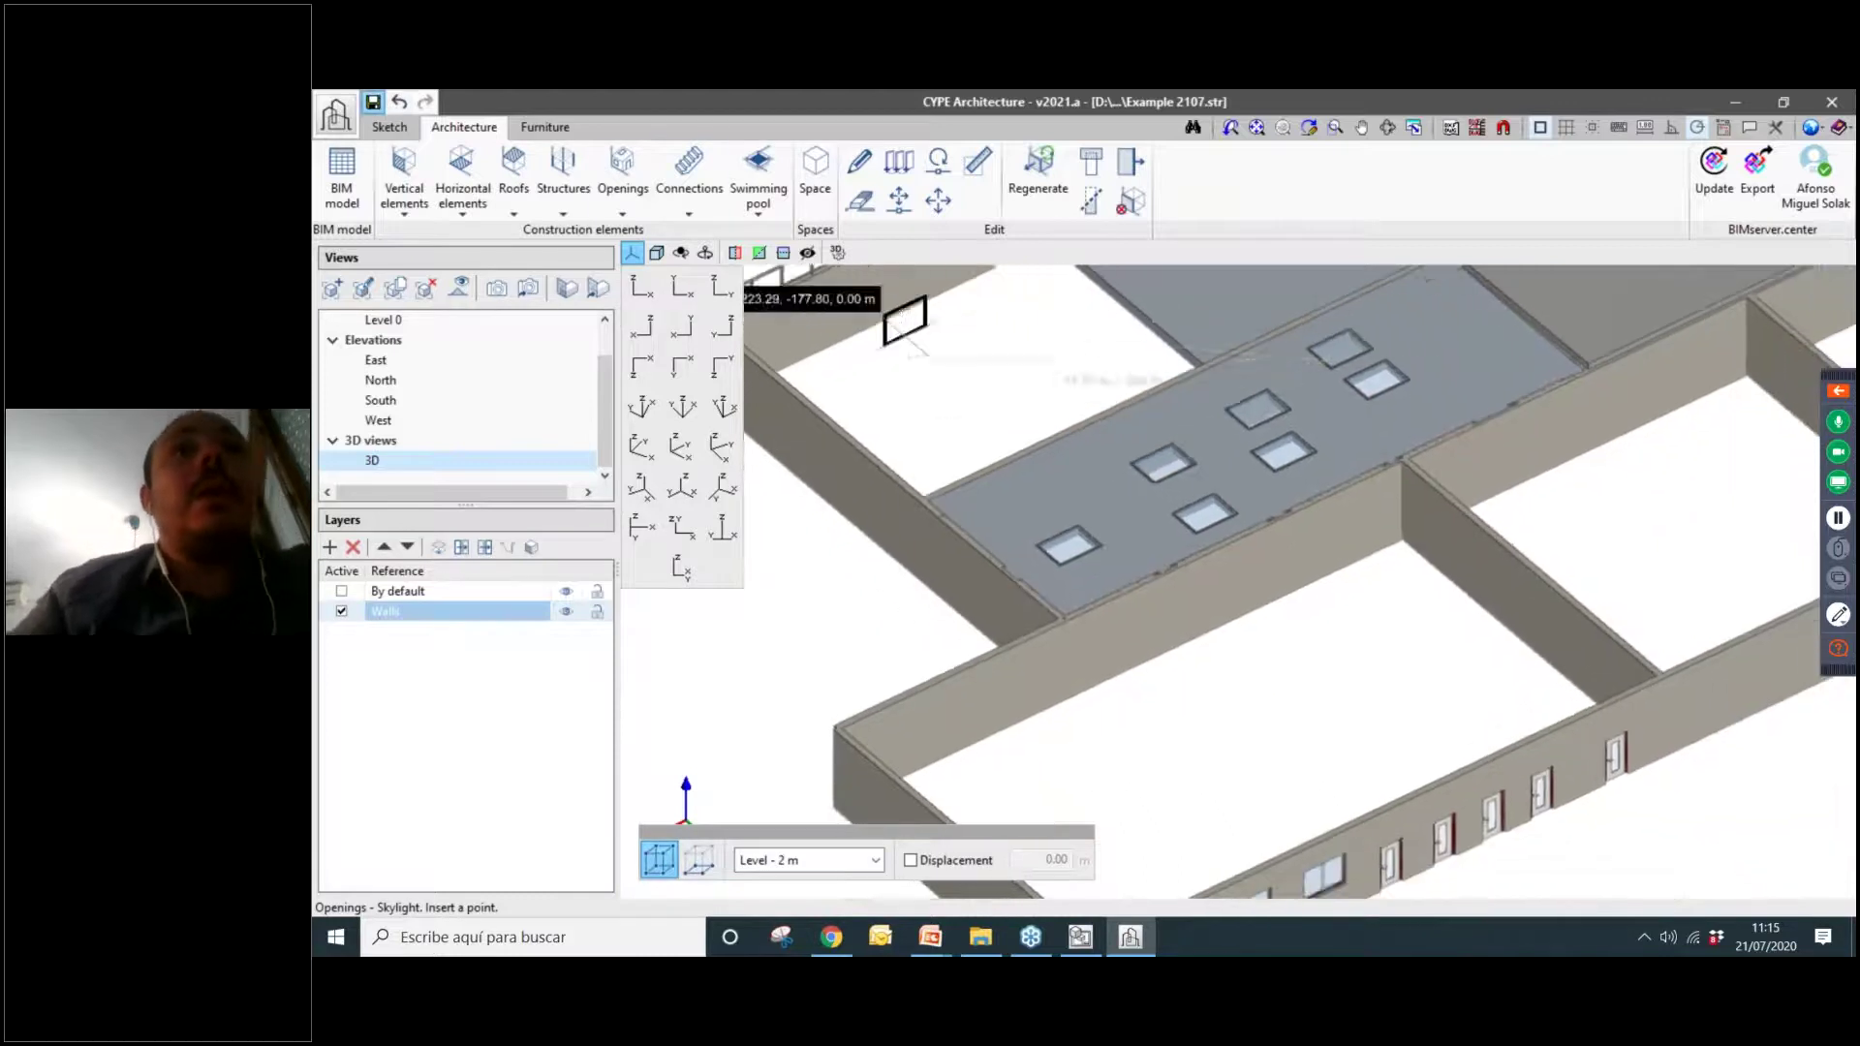
Start a stairwell definition using the U-turn layout with an intermediate landing and rotation to the left.
left_click(686, 194)
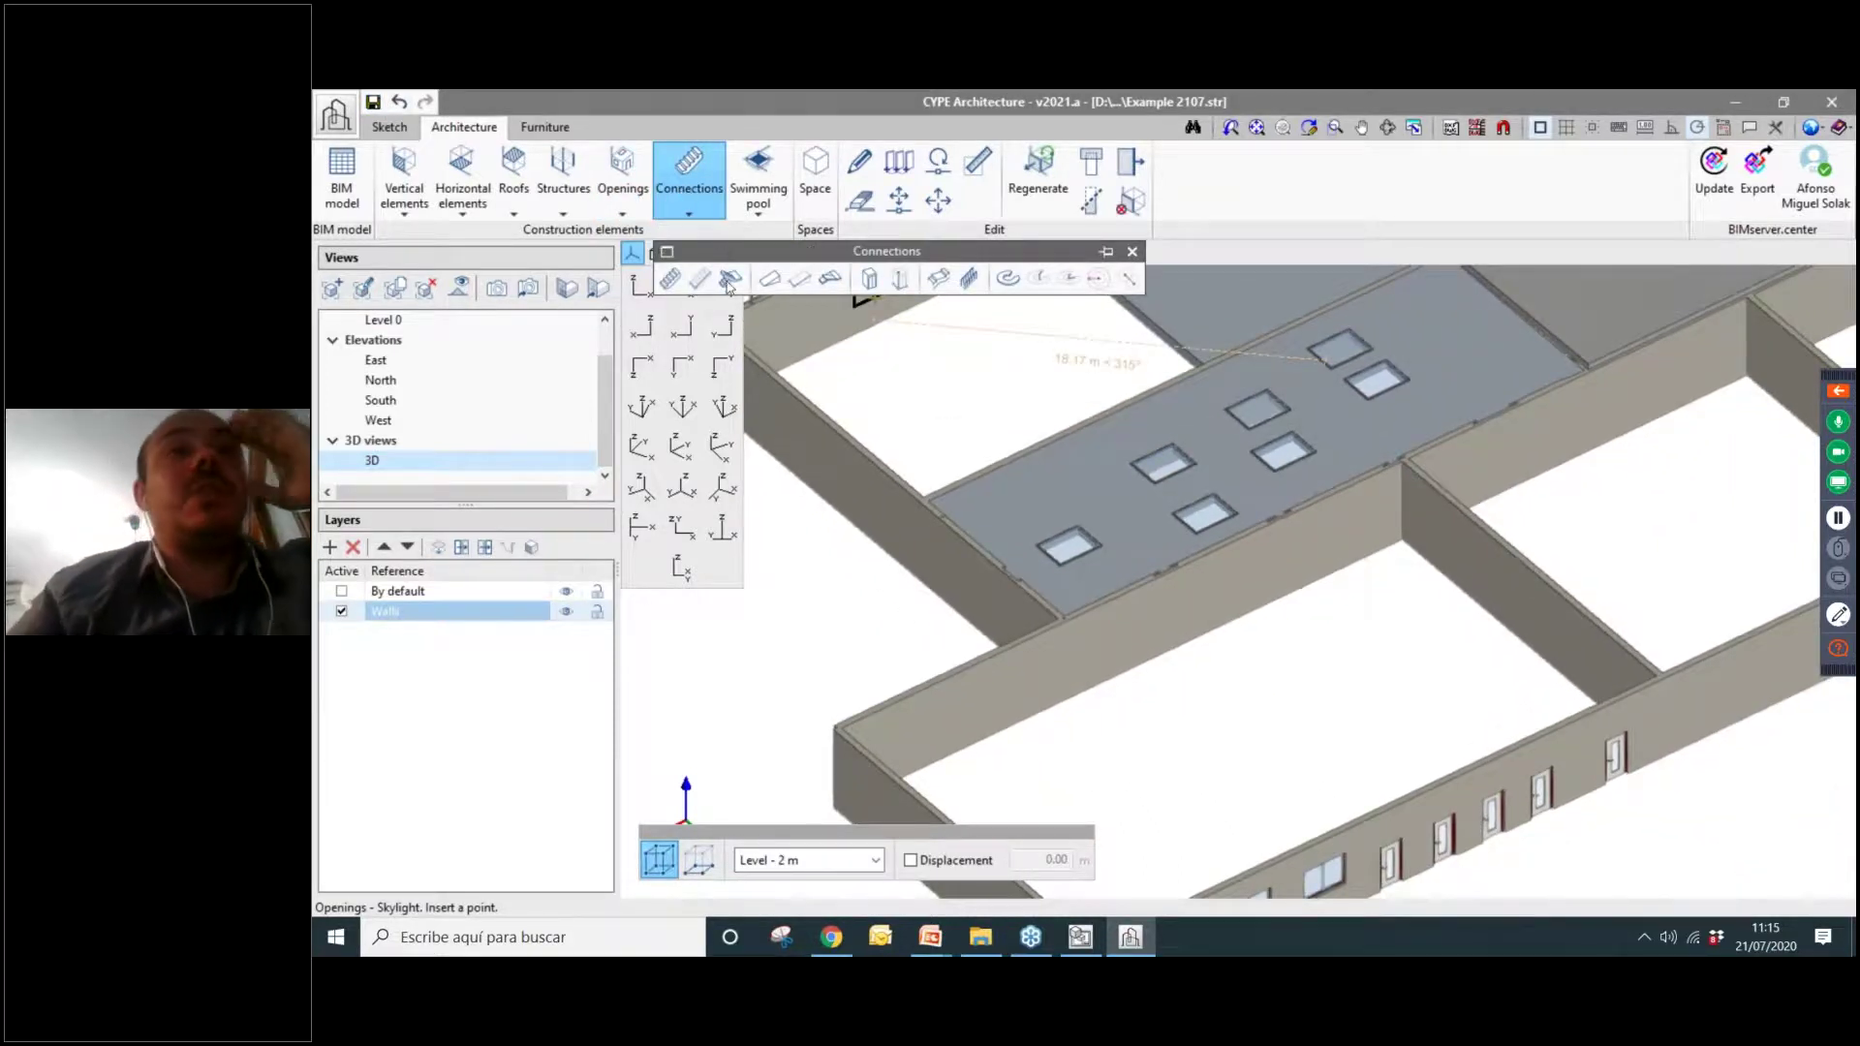
scroll(1113, 420, "down", 3)
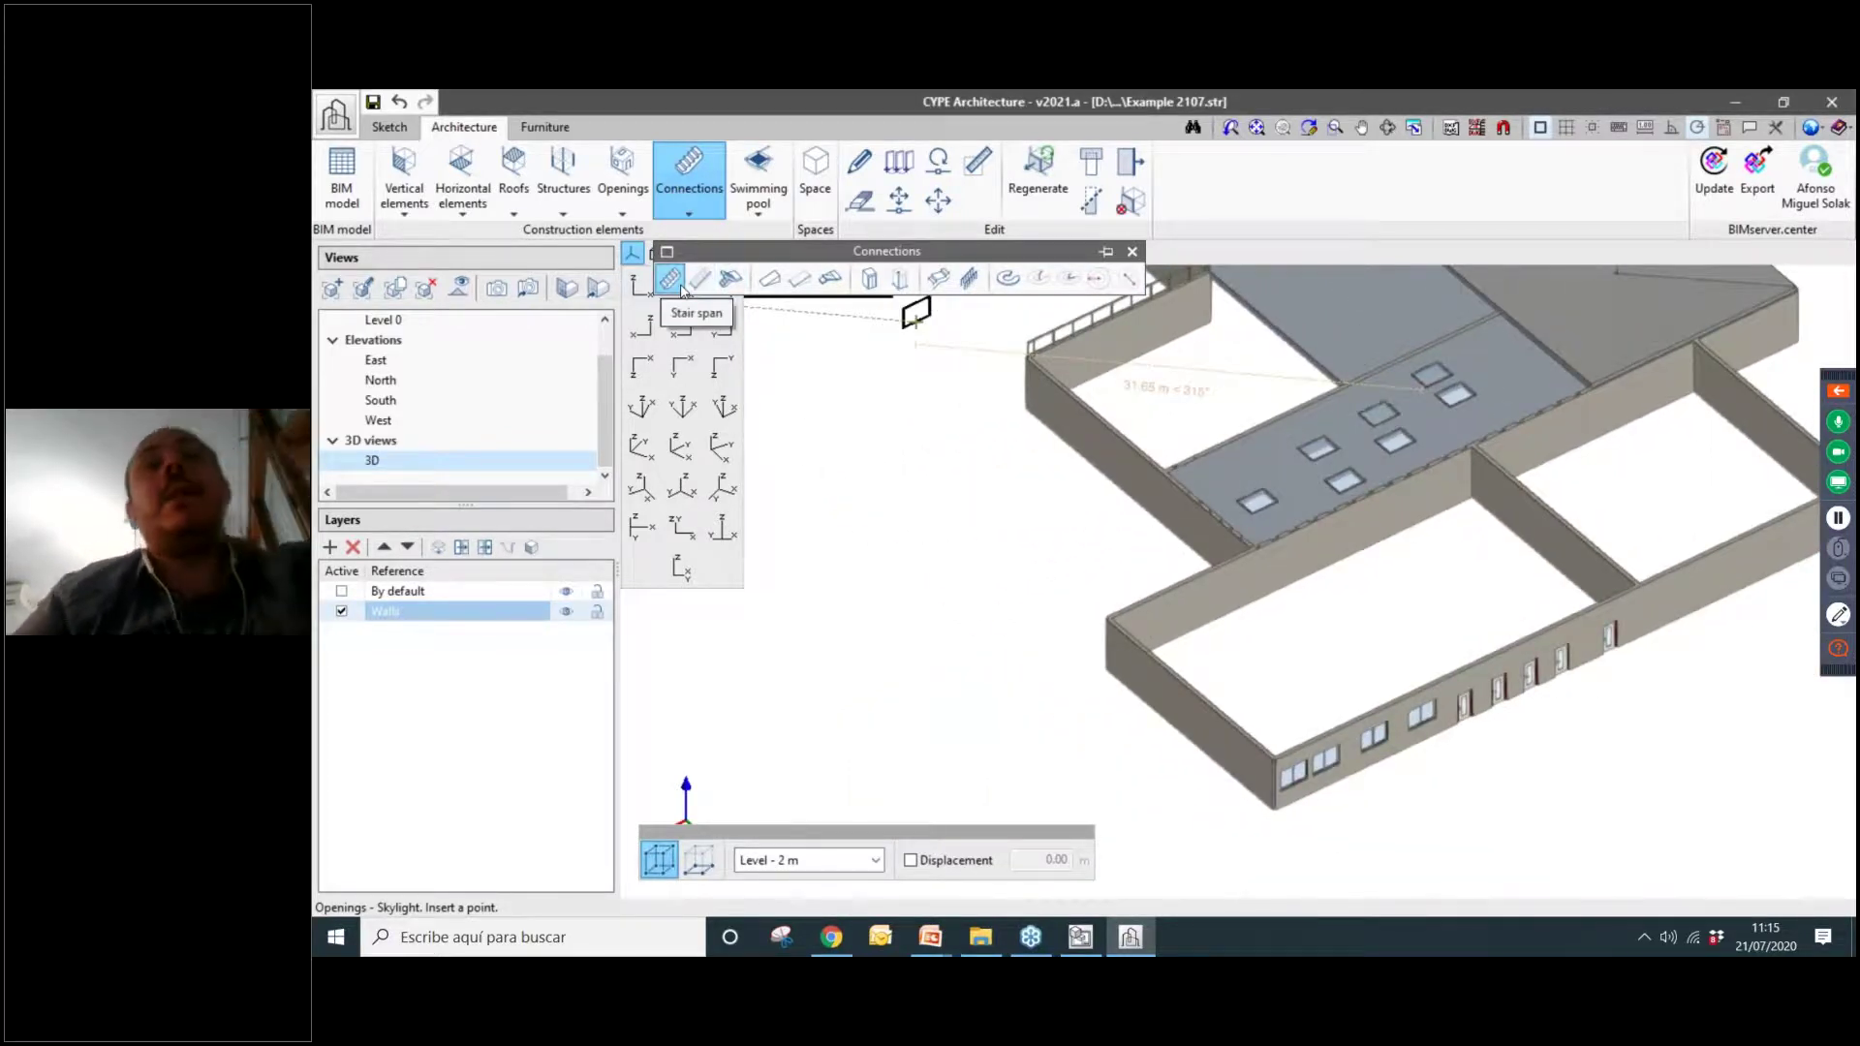
left_click(731, 281)
left_click_drag(1061, 245, 745, 223)
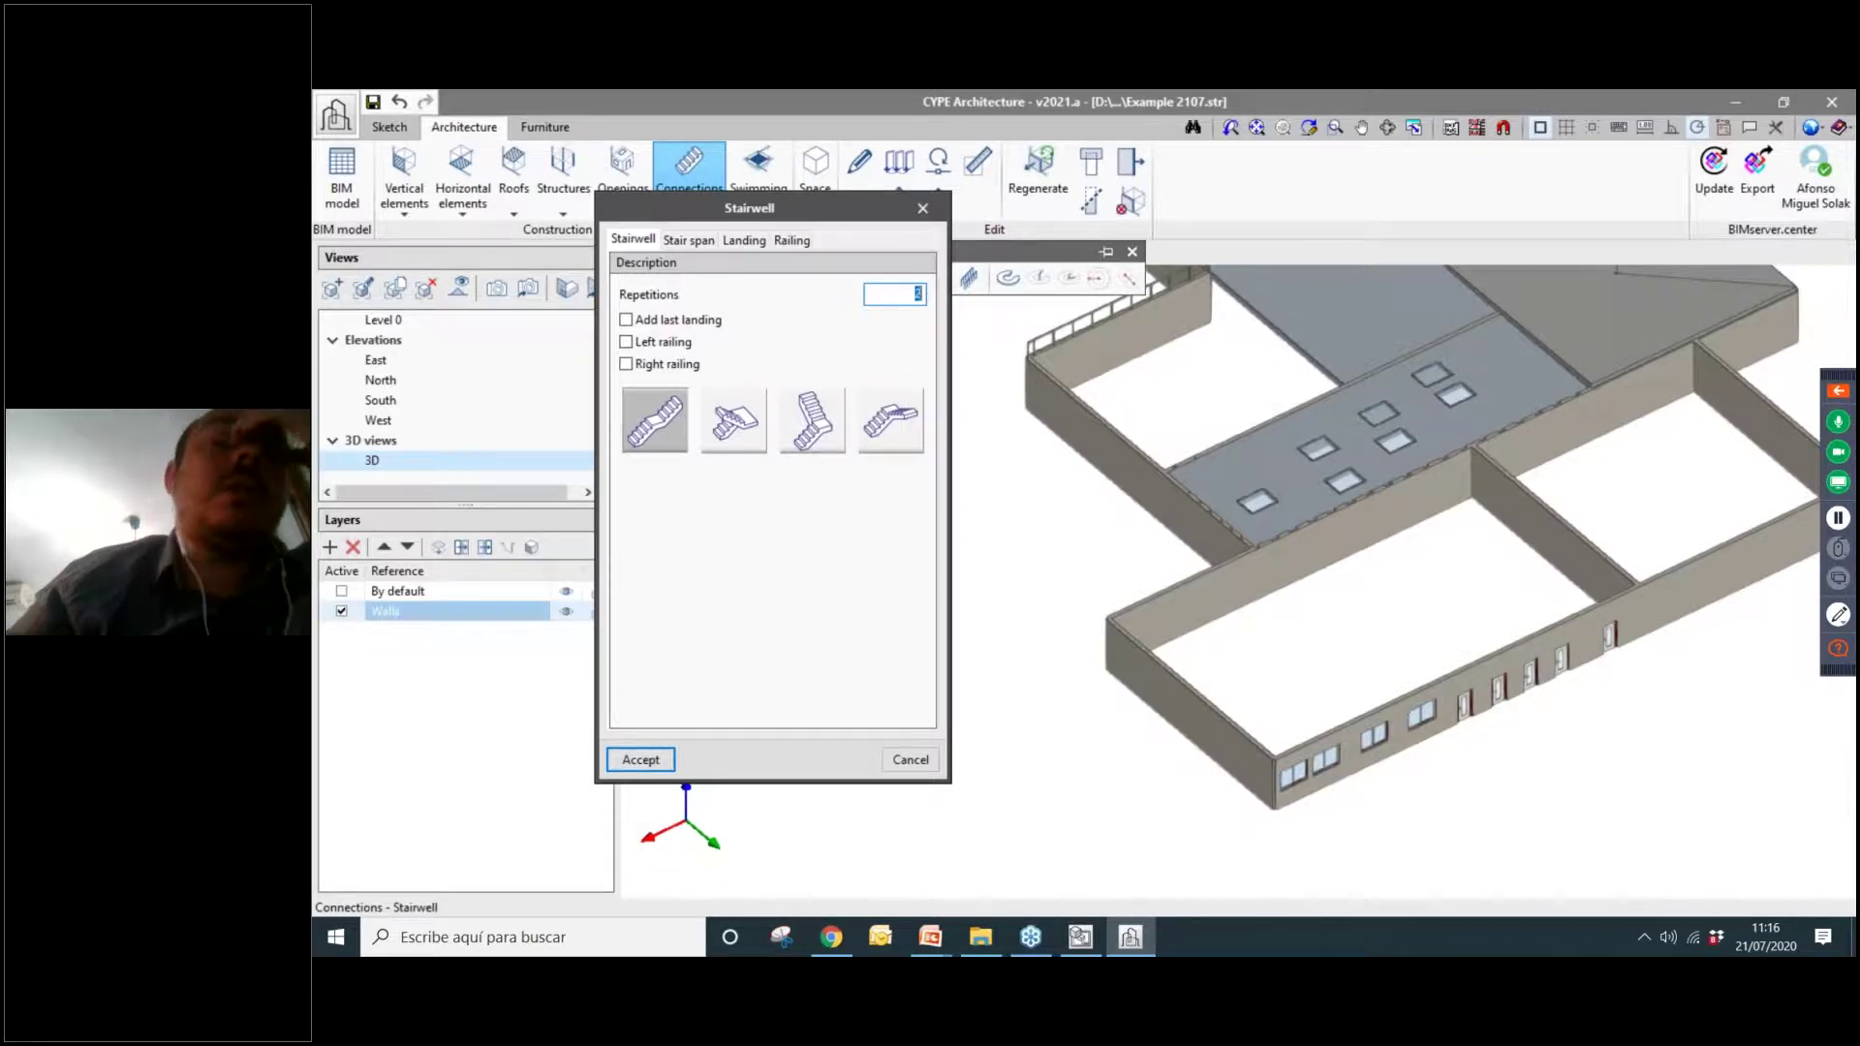
left_click(744, 438)
left_click(886, 439)
left_click(816, 438)
left_click(723, 438)
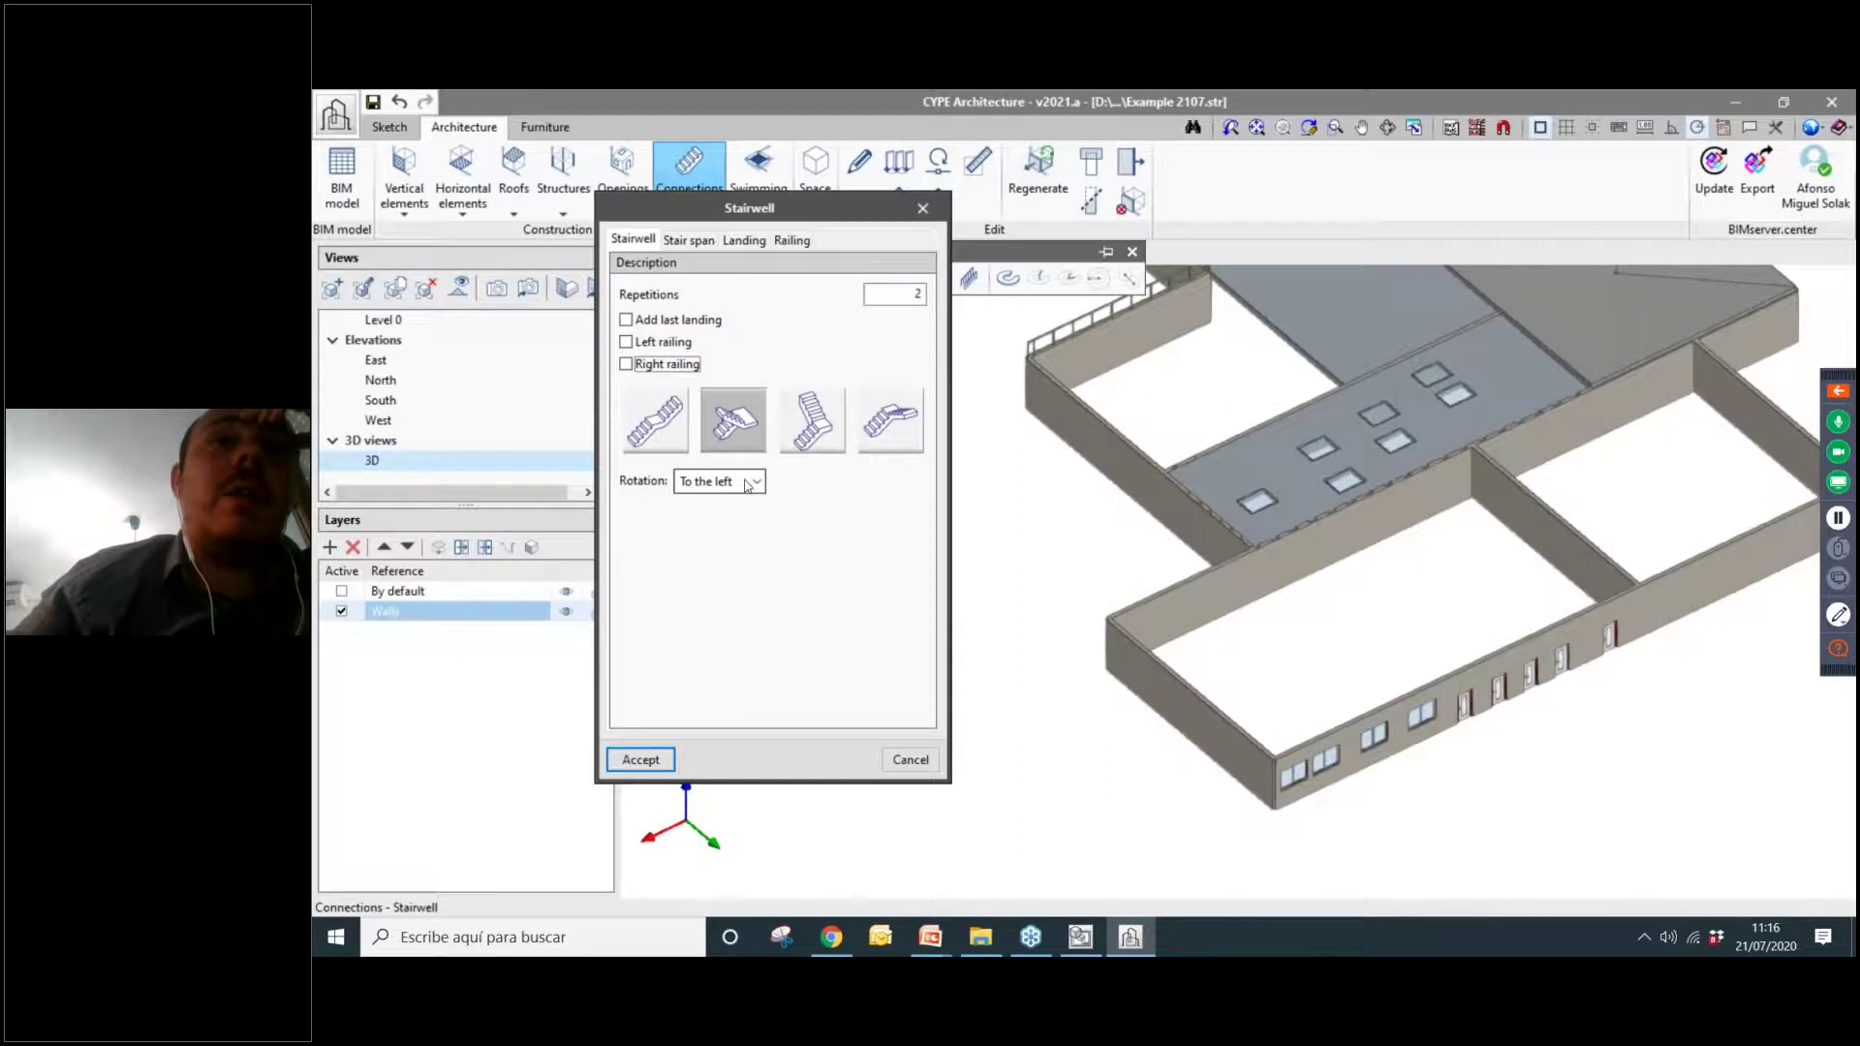
left_click(754, 484)
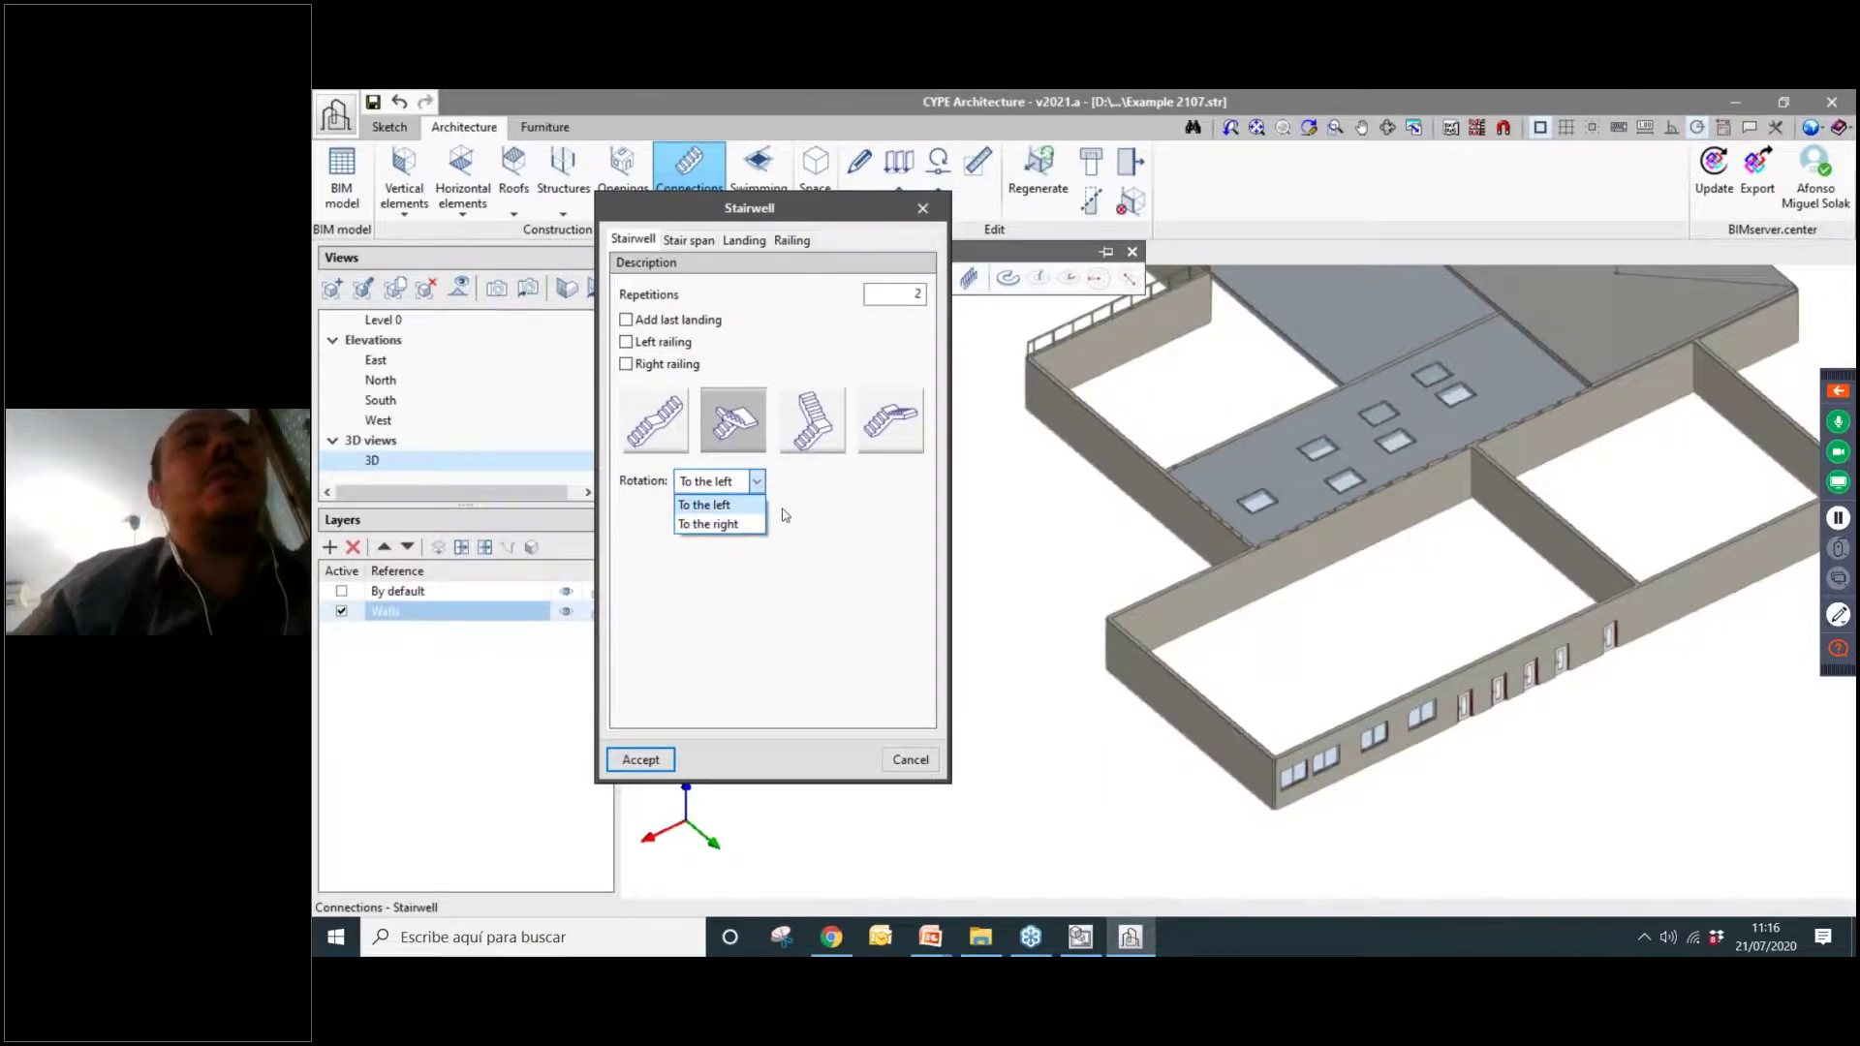
left_click(753, 418)
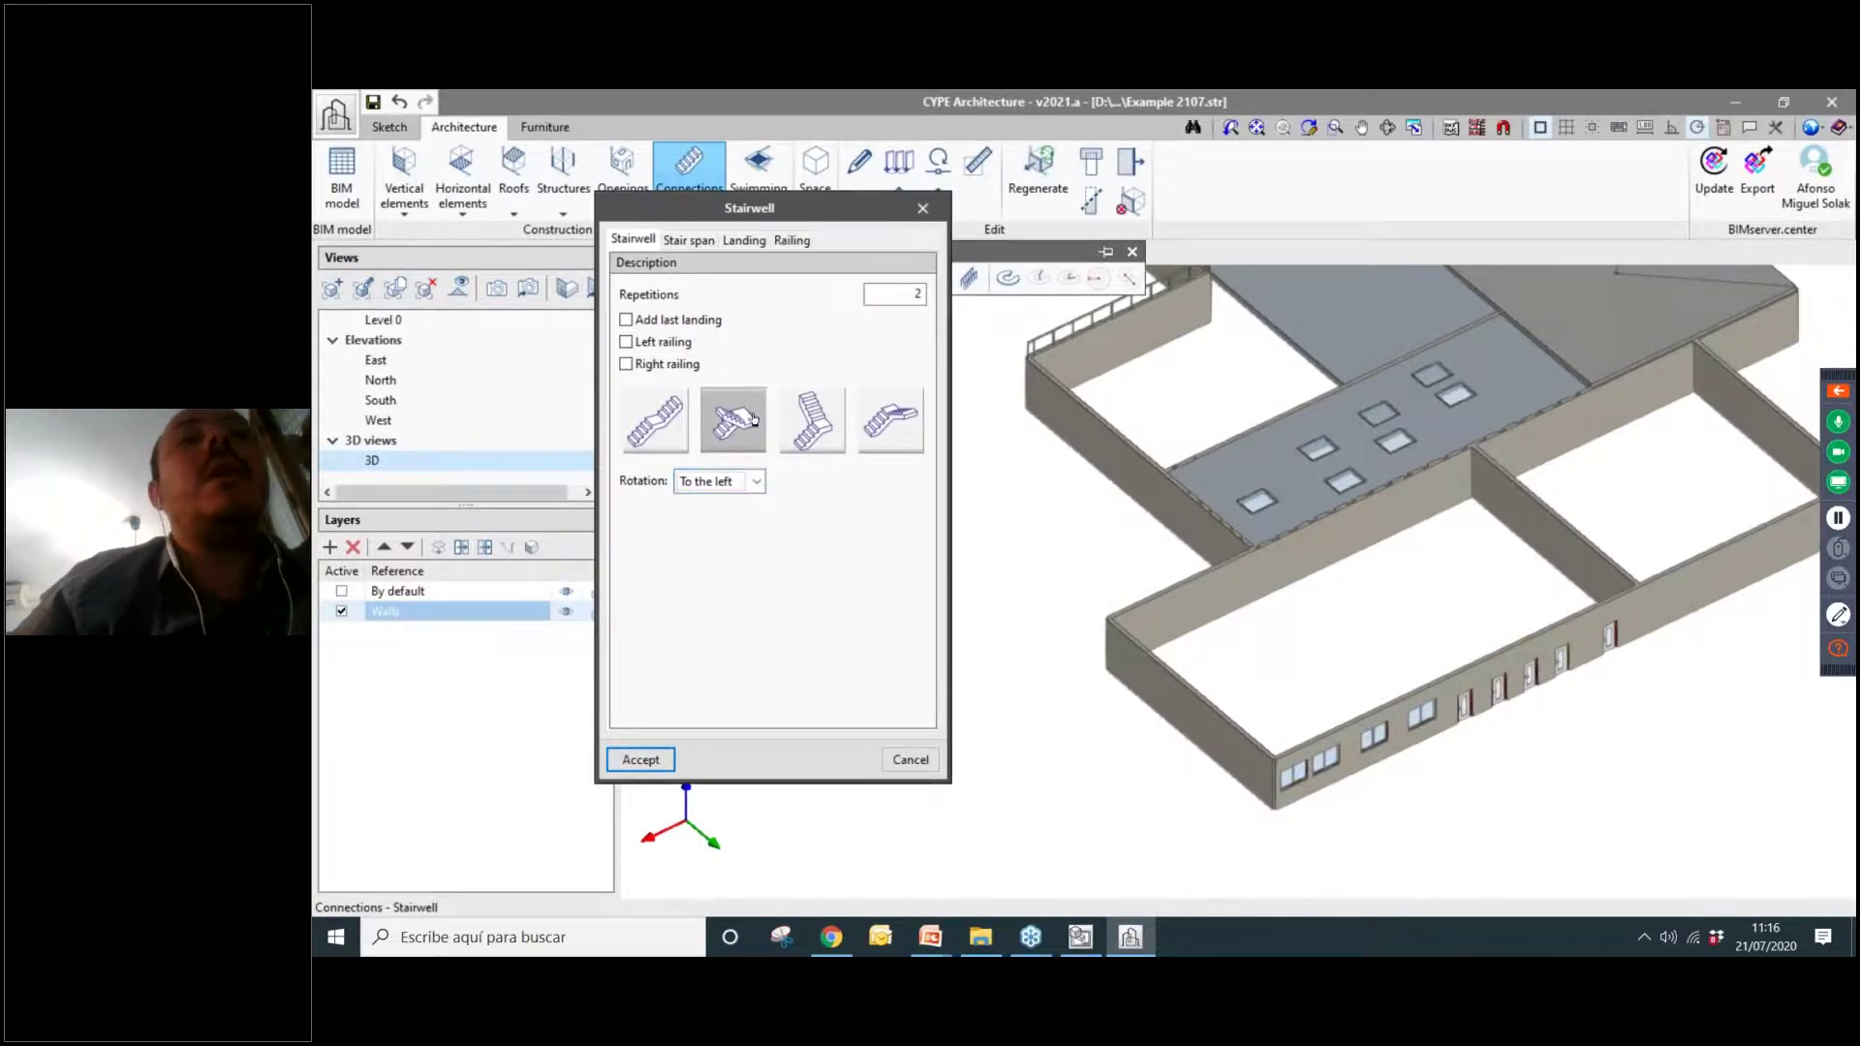
Include left and right railings in the stairwell and set its repetitions to 6.
left_click(627, 343)
left_click(627, 365)
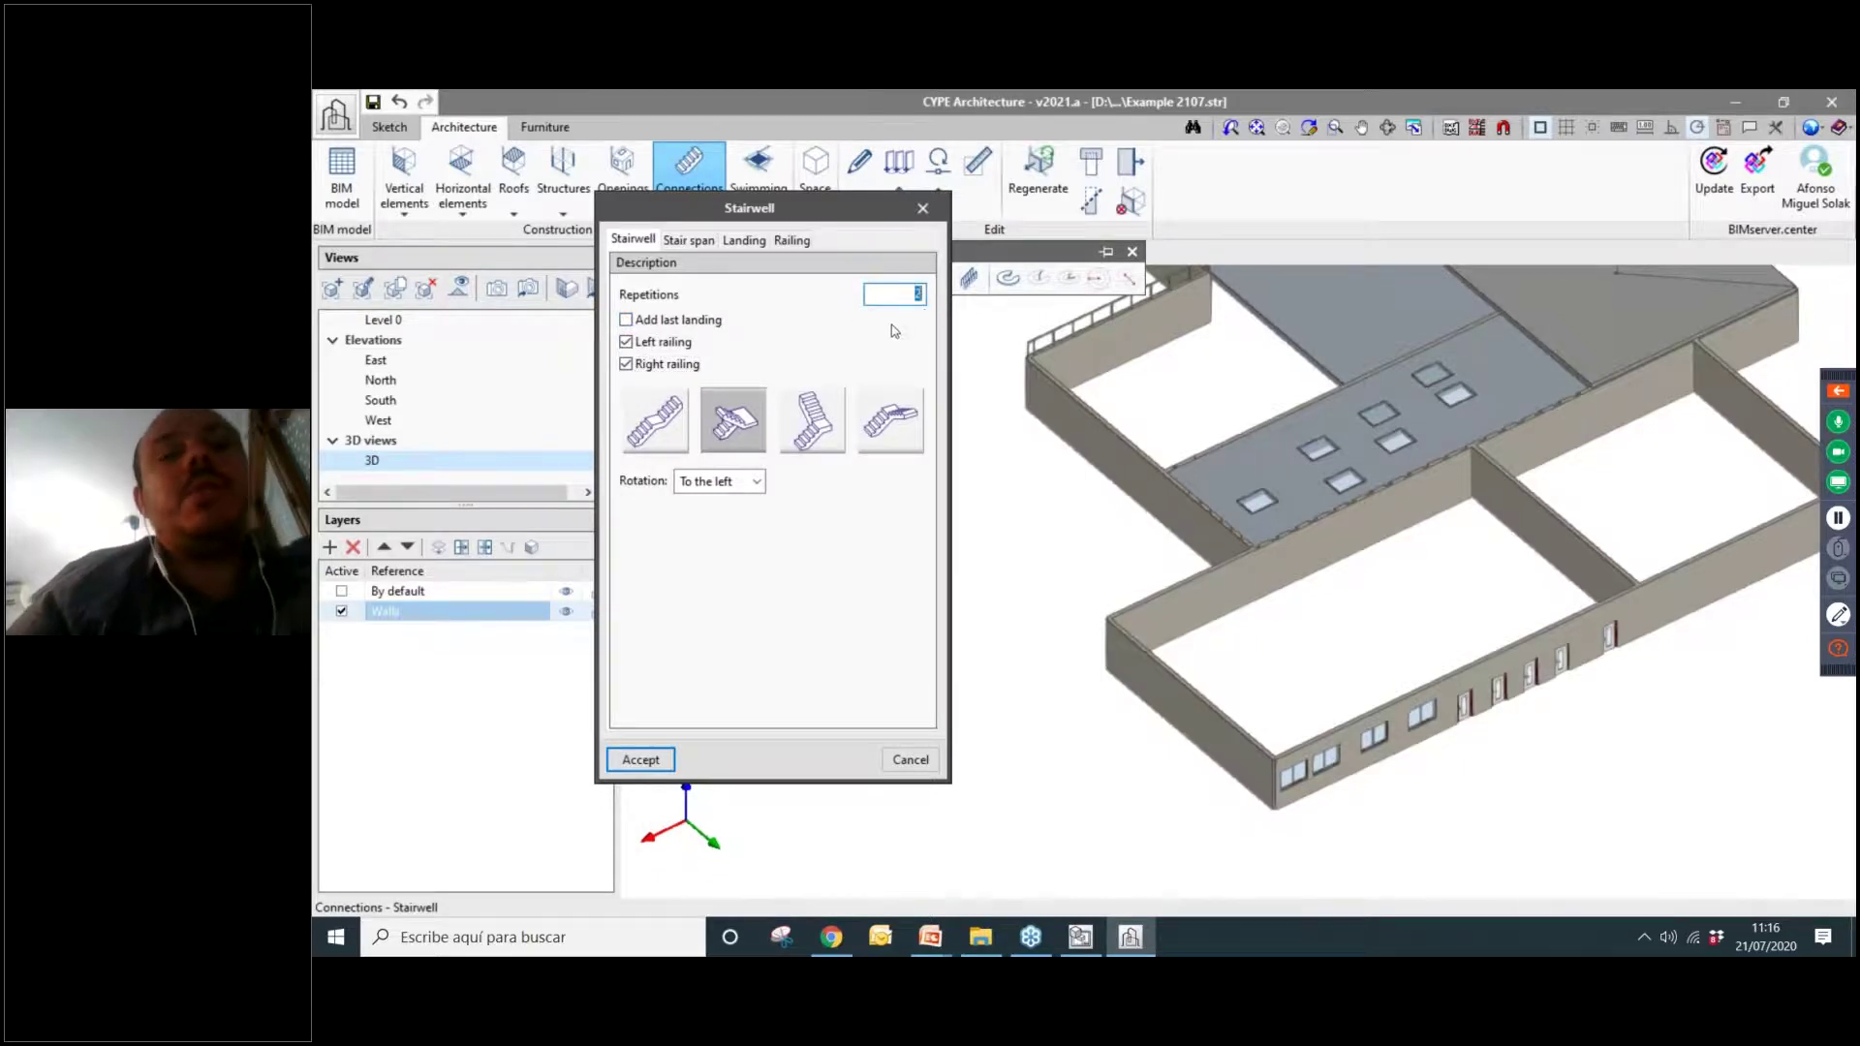
type("6")
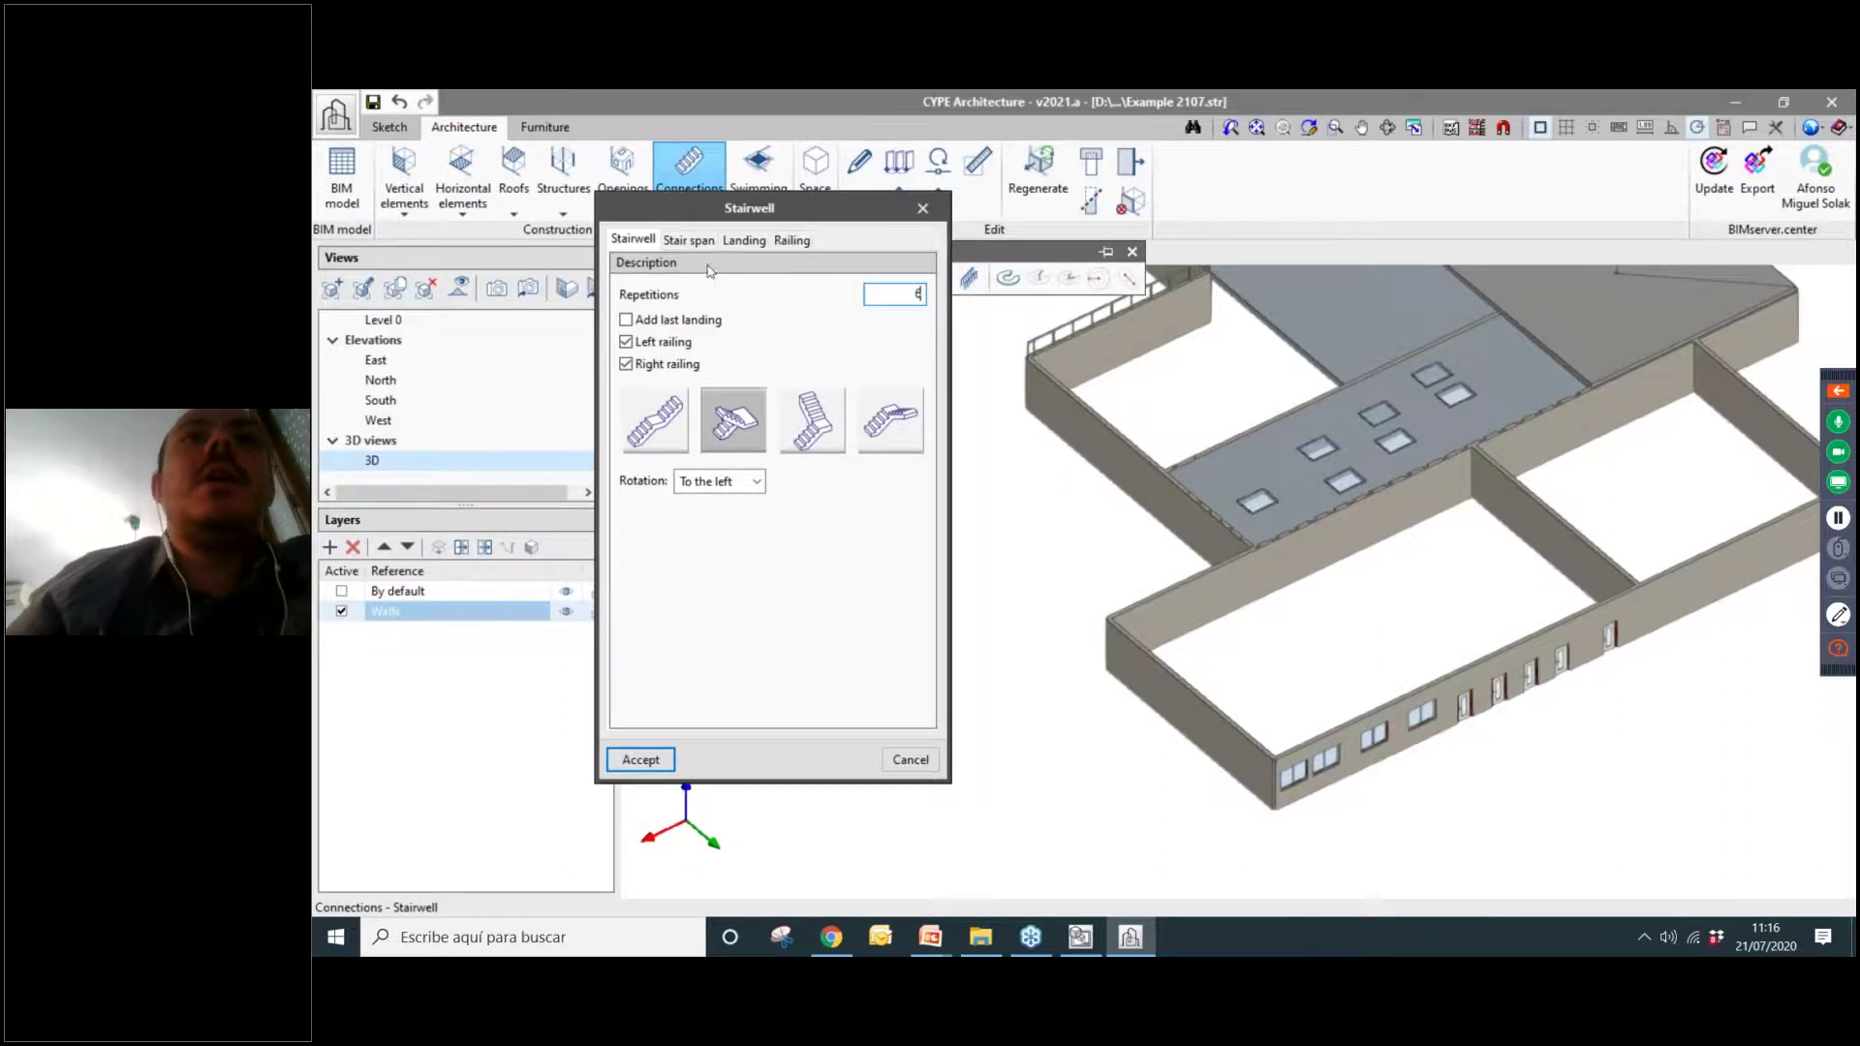
Set the stair span to the type with steps carried by side beams, without nosing.
left_click(689, 240)
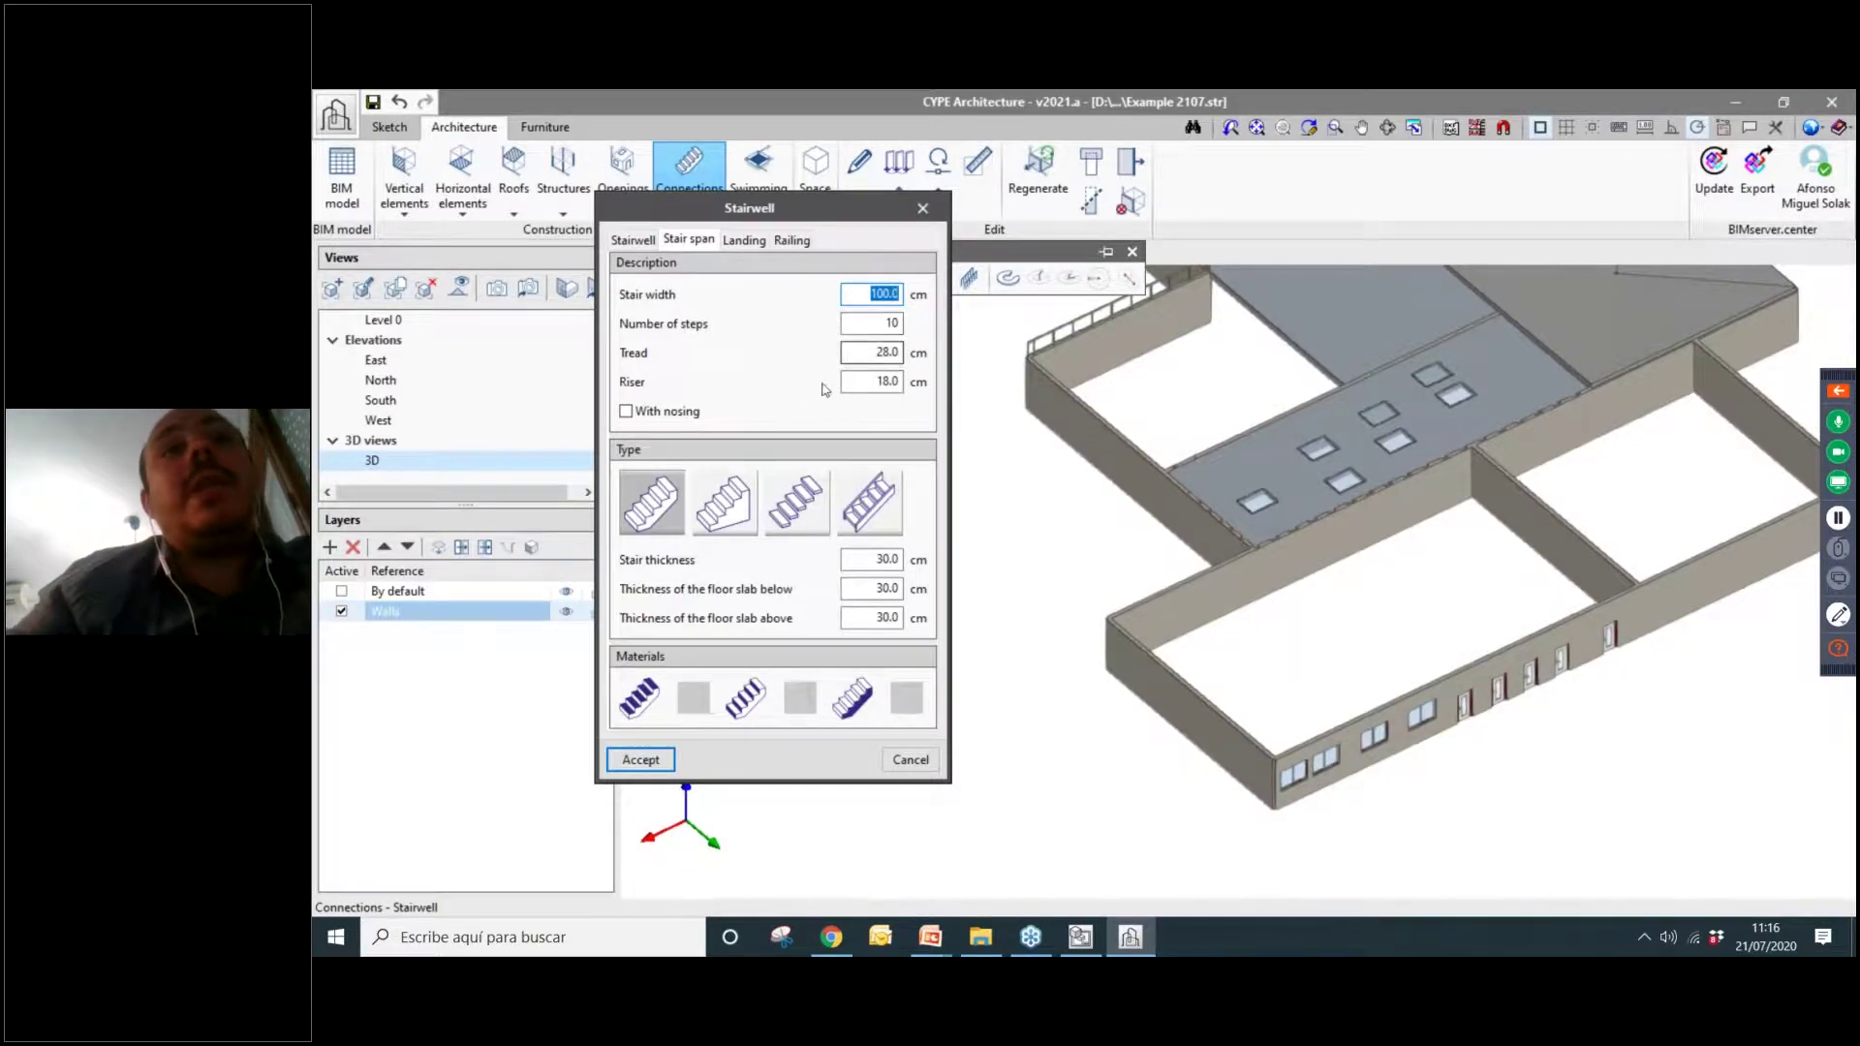
left_click(659, 417)
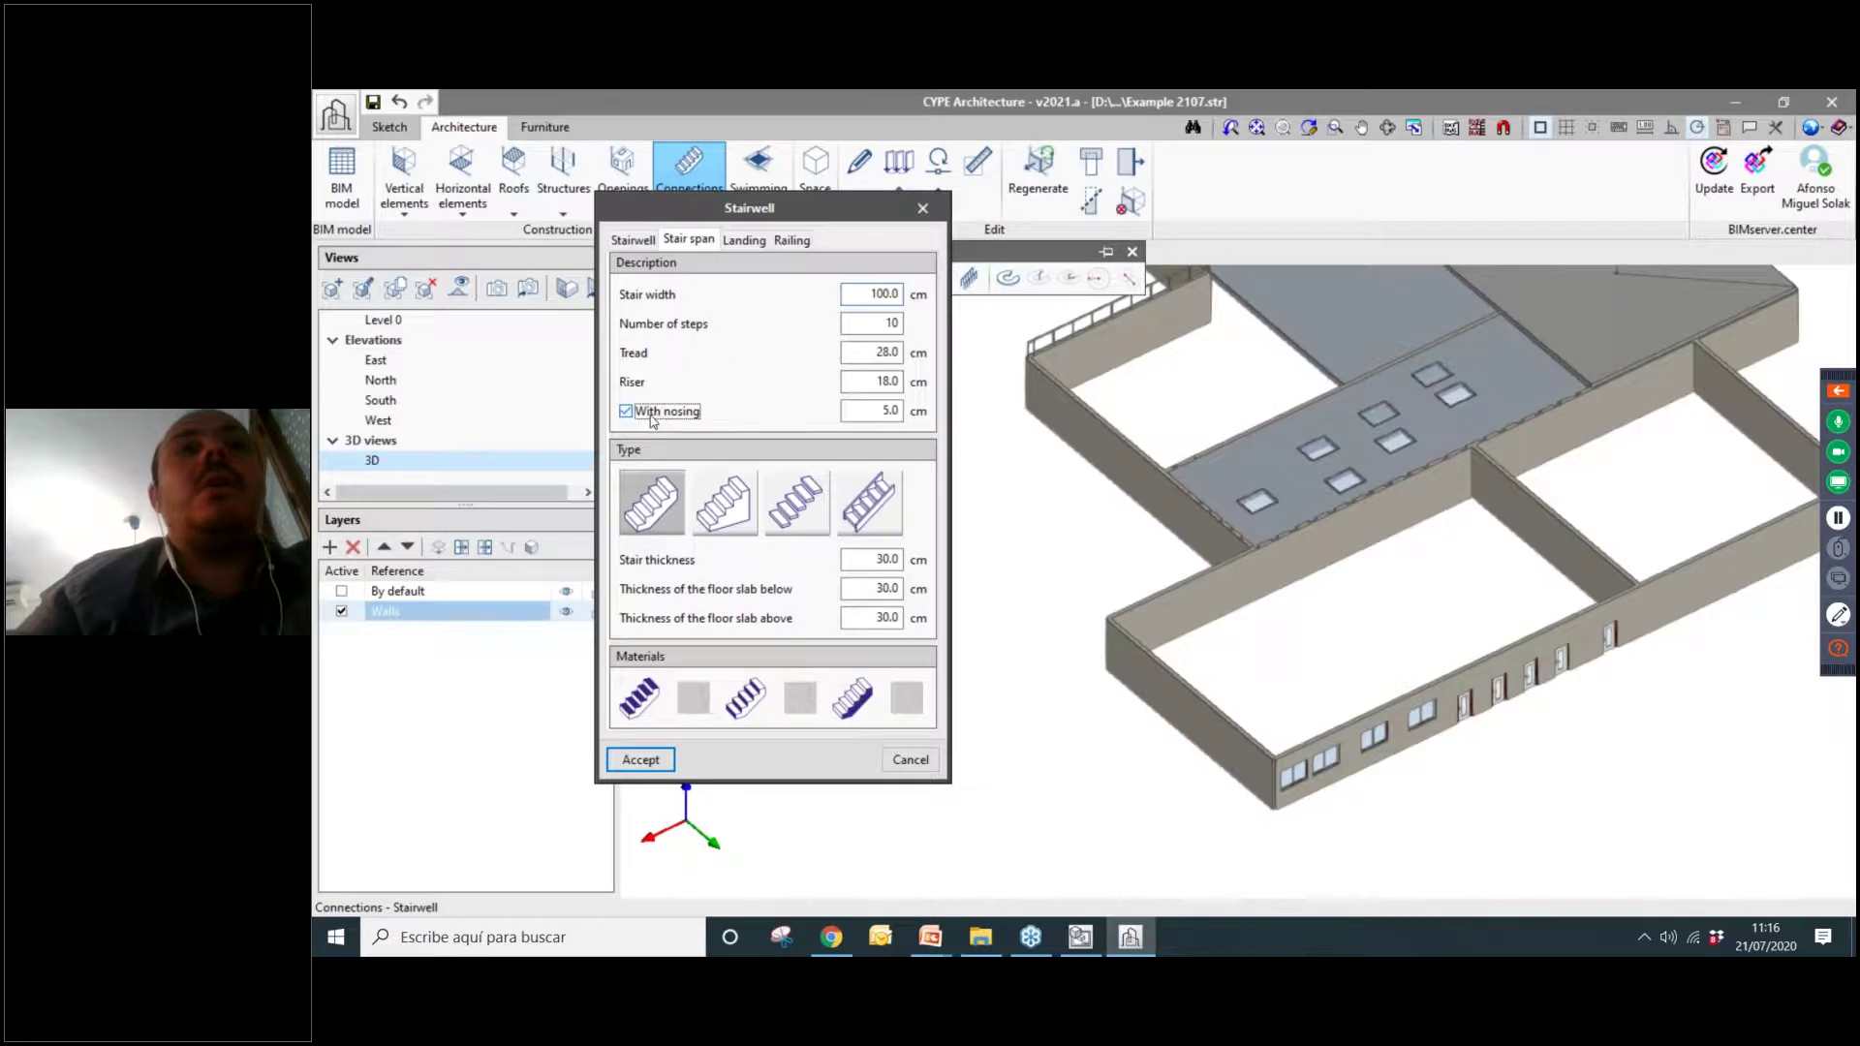
left_click(652, 416)
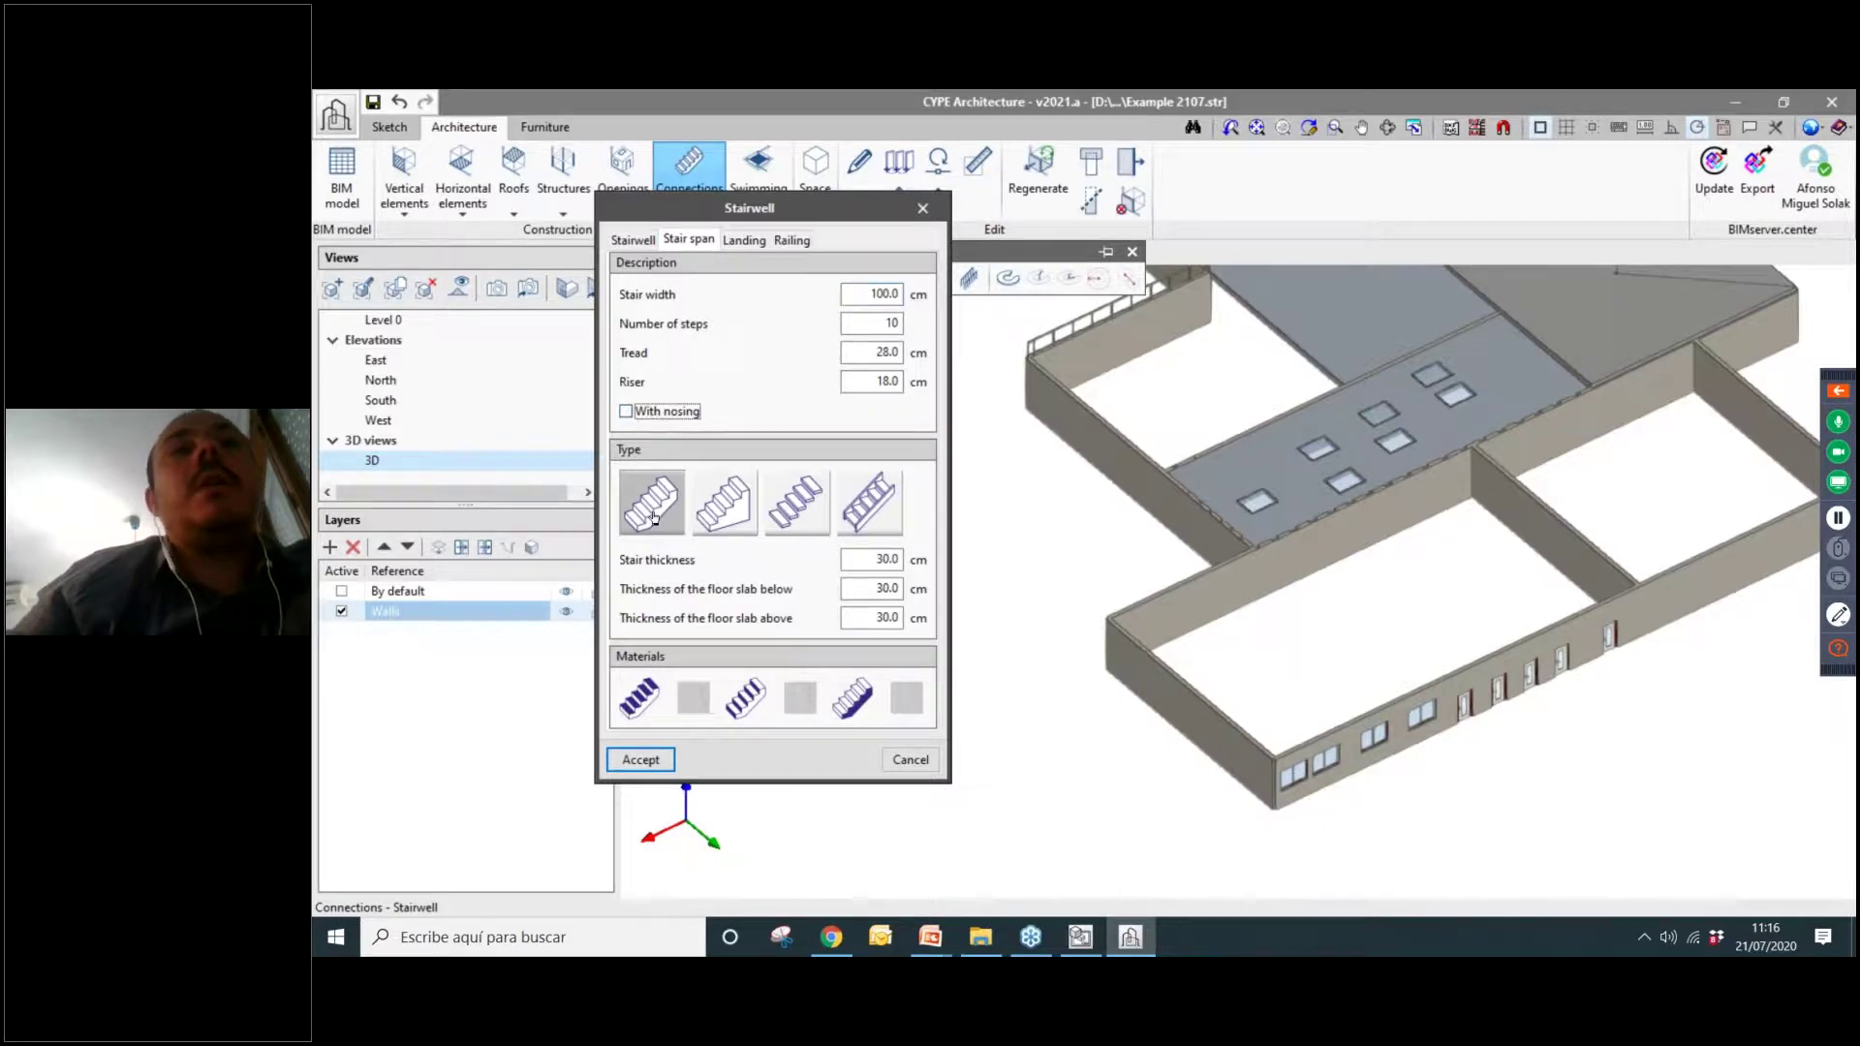
left_click(875, 512)
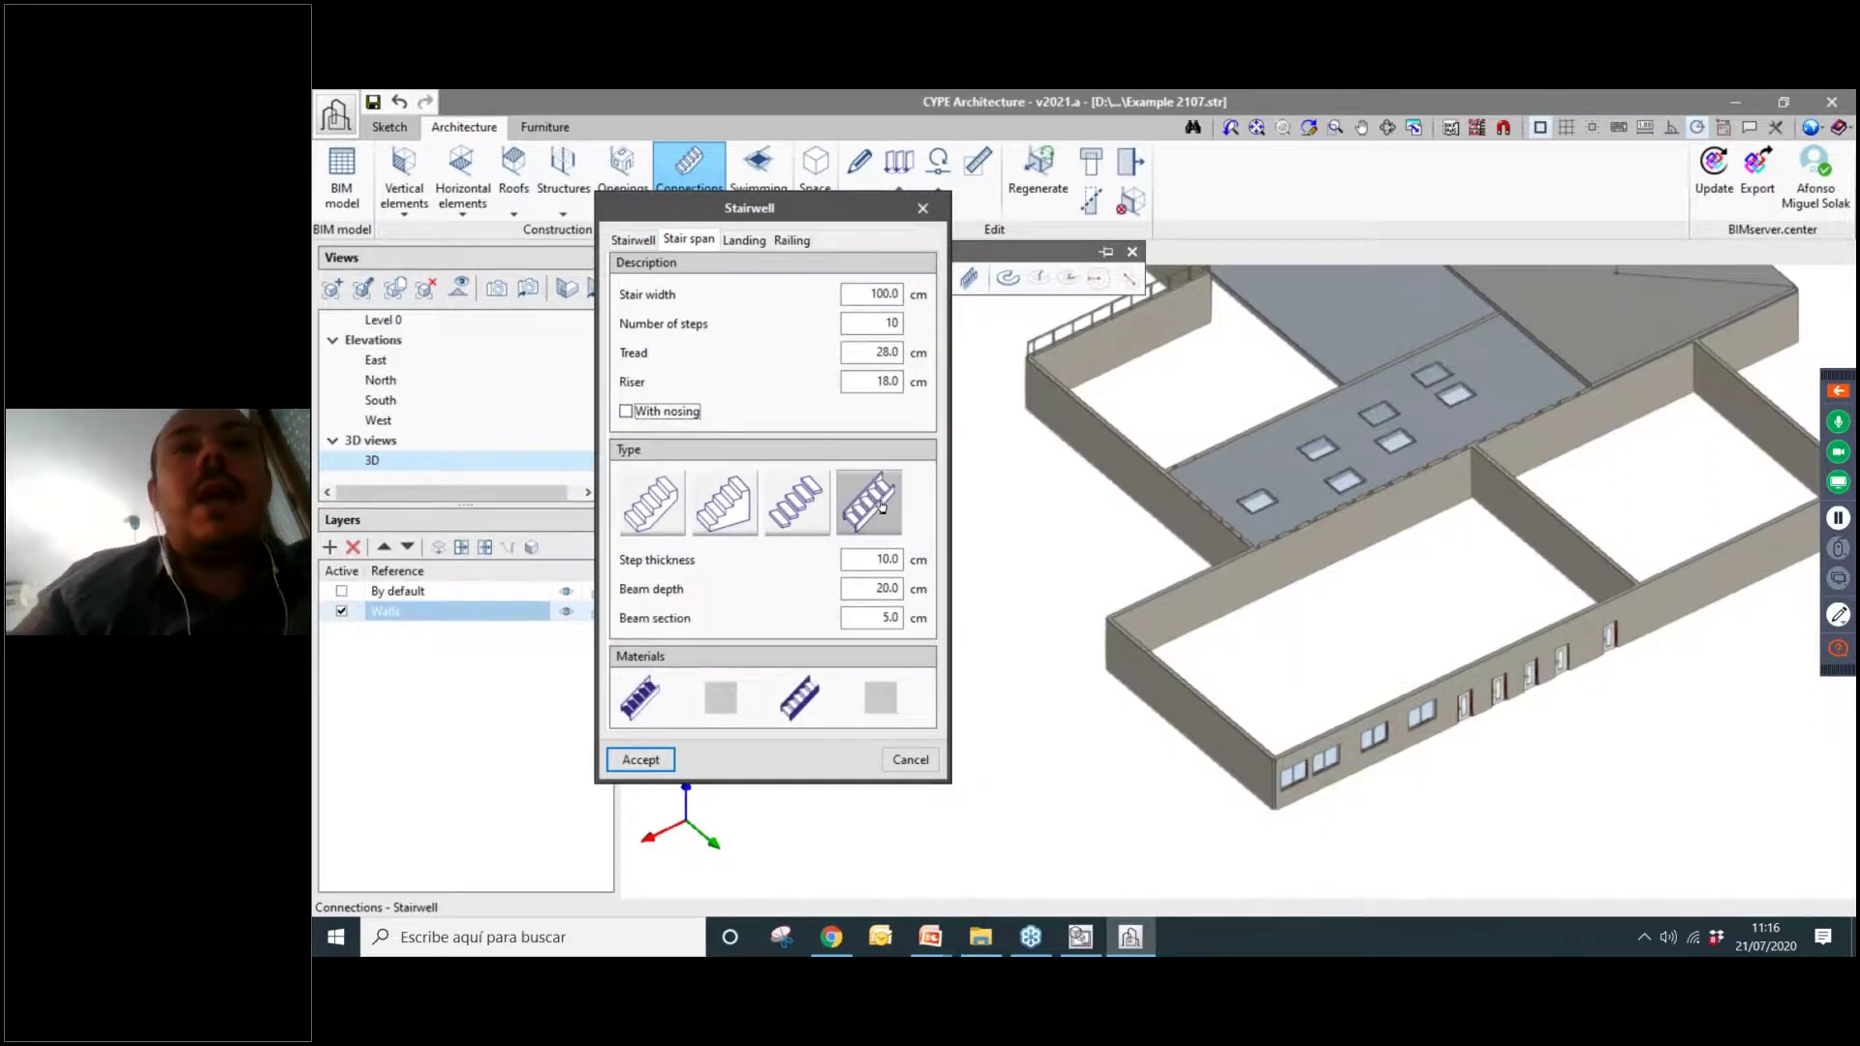
double_click(863, 559)
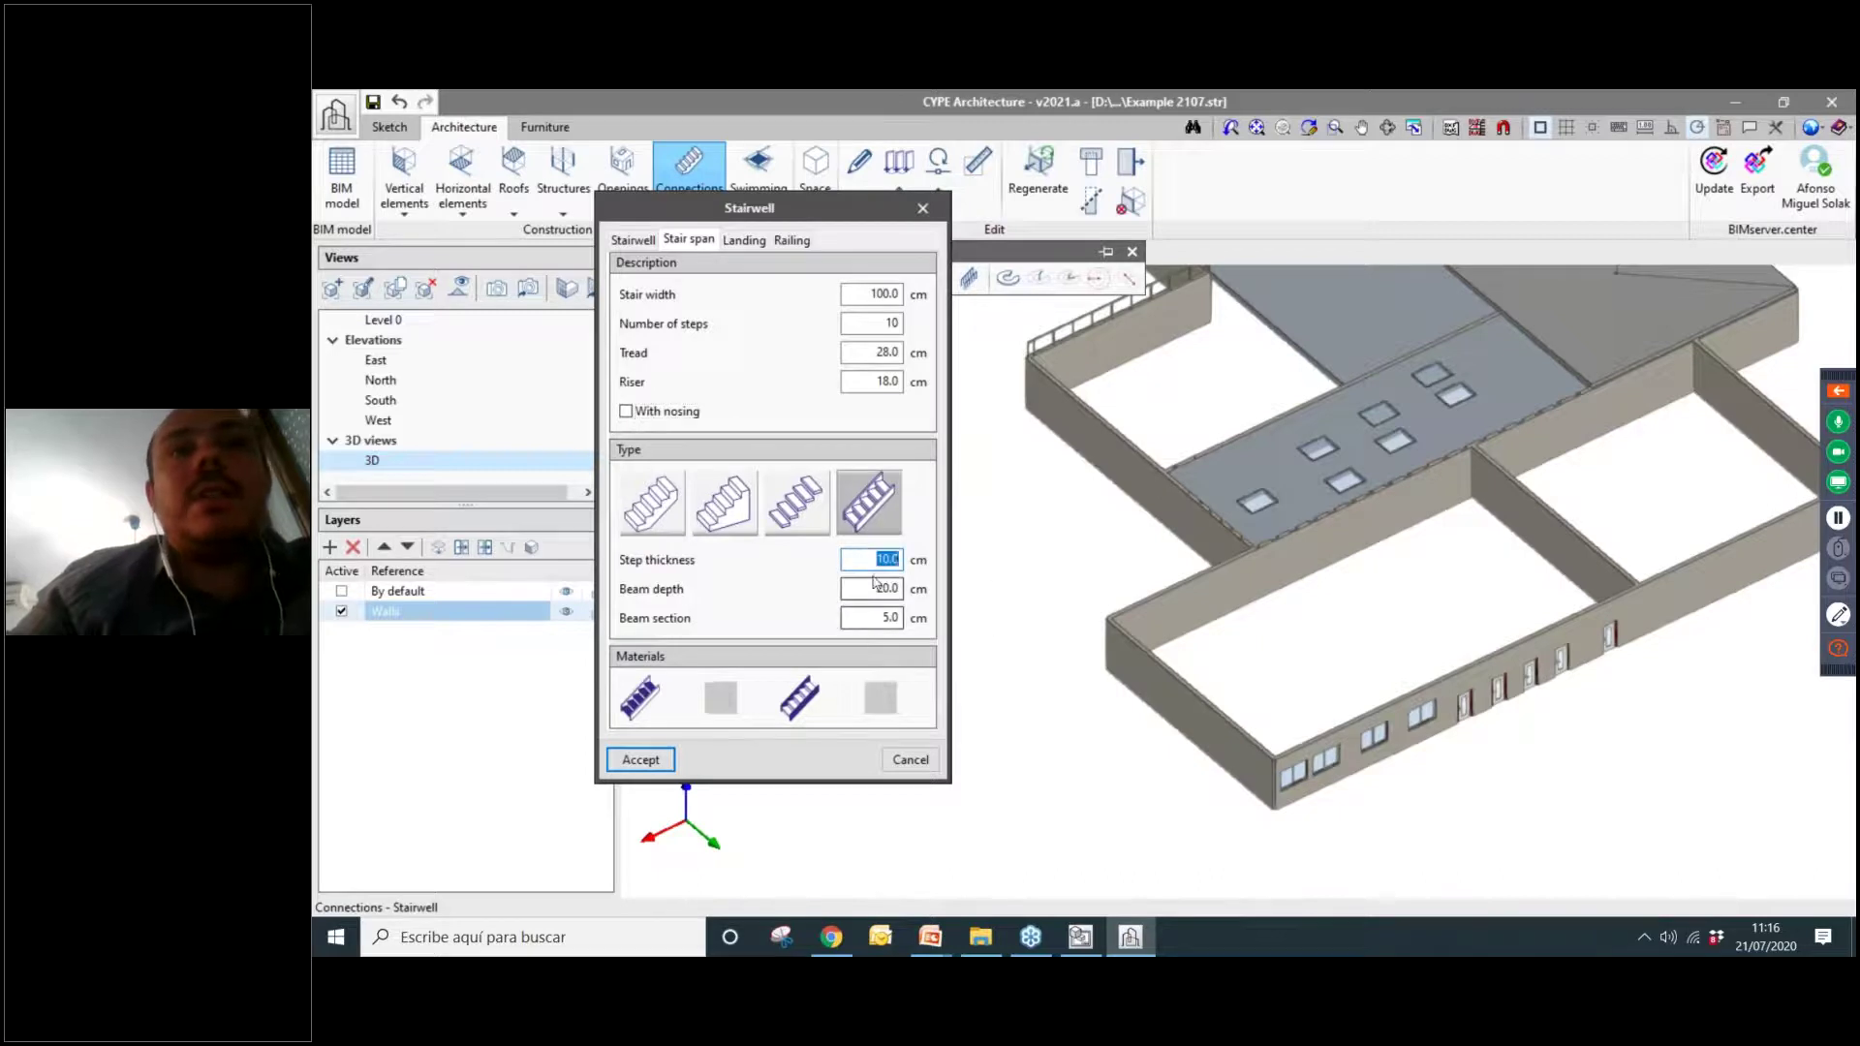
left_click(823, 512)
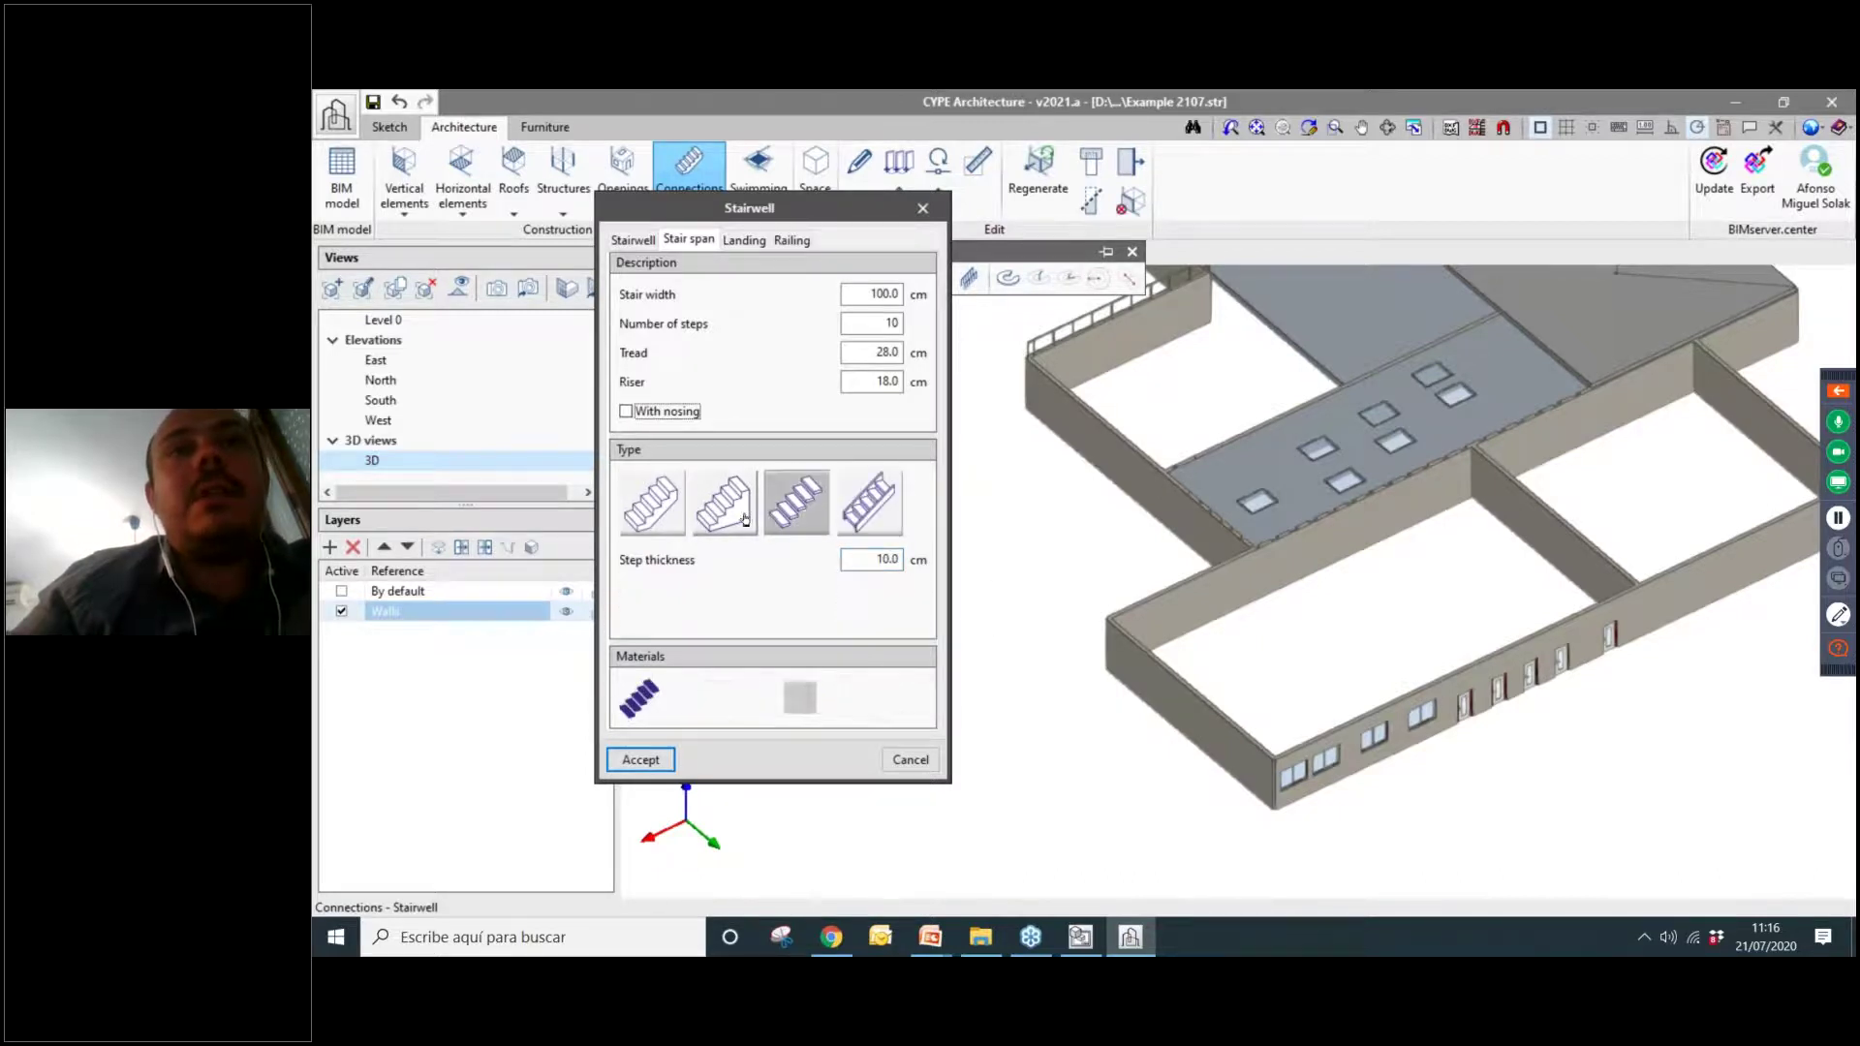
left_click(724, 509)
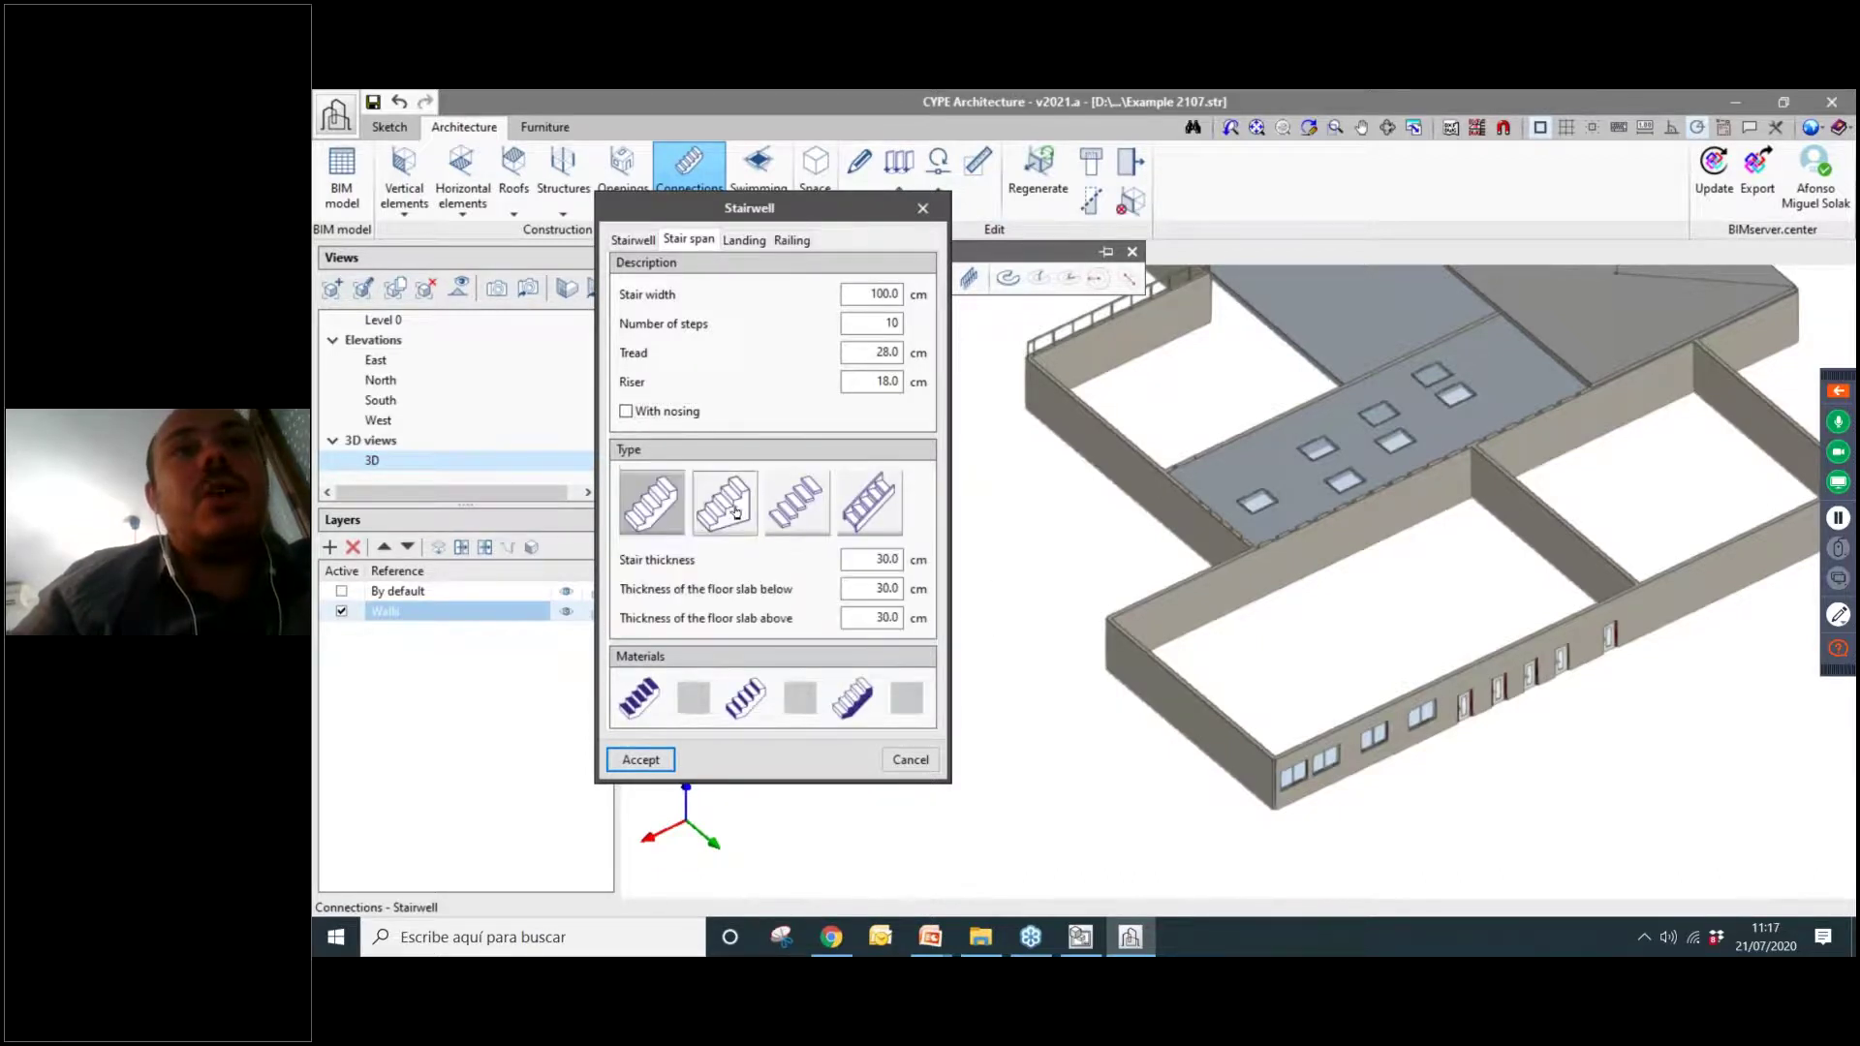
left_click(796, 502)
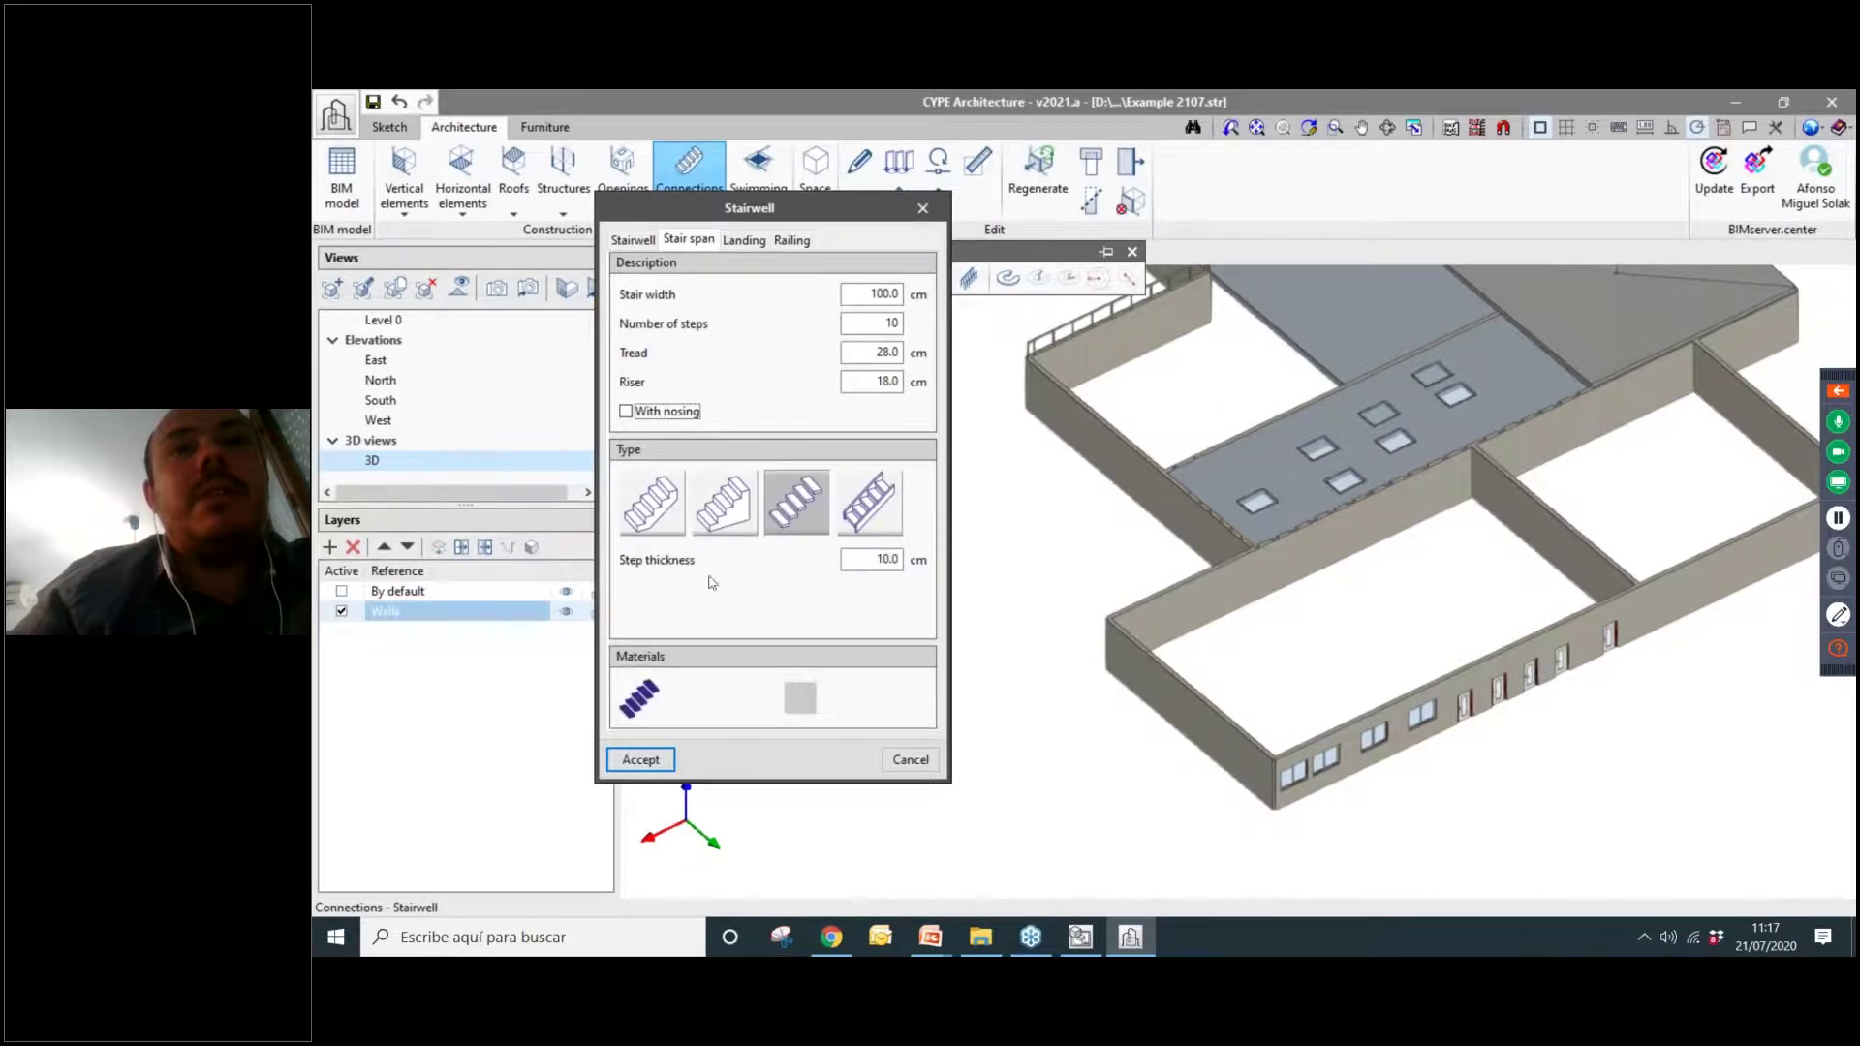
left_click(850, 523)
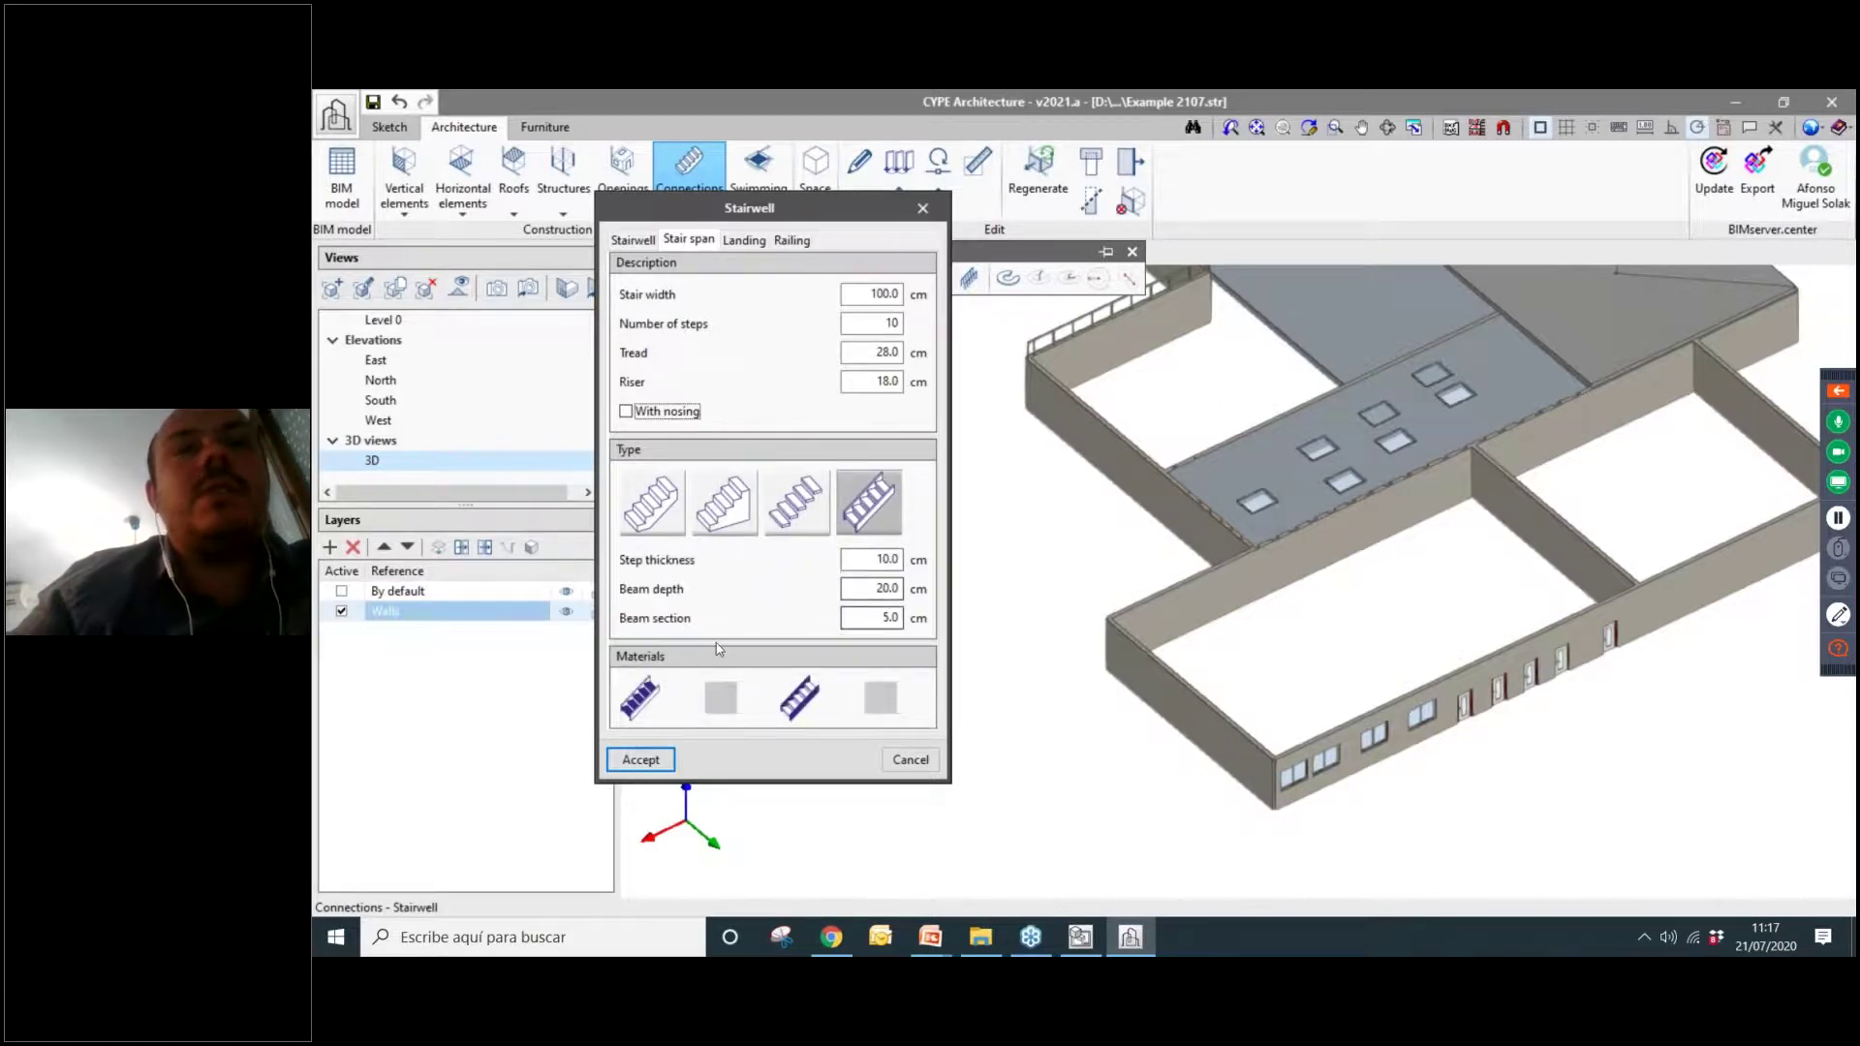
Apply the dark brown texture to both the steps and the beams of the stair span.
left_click(720, 698)
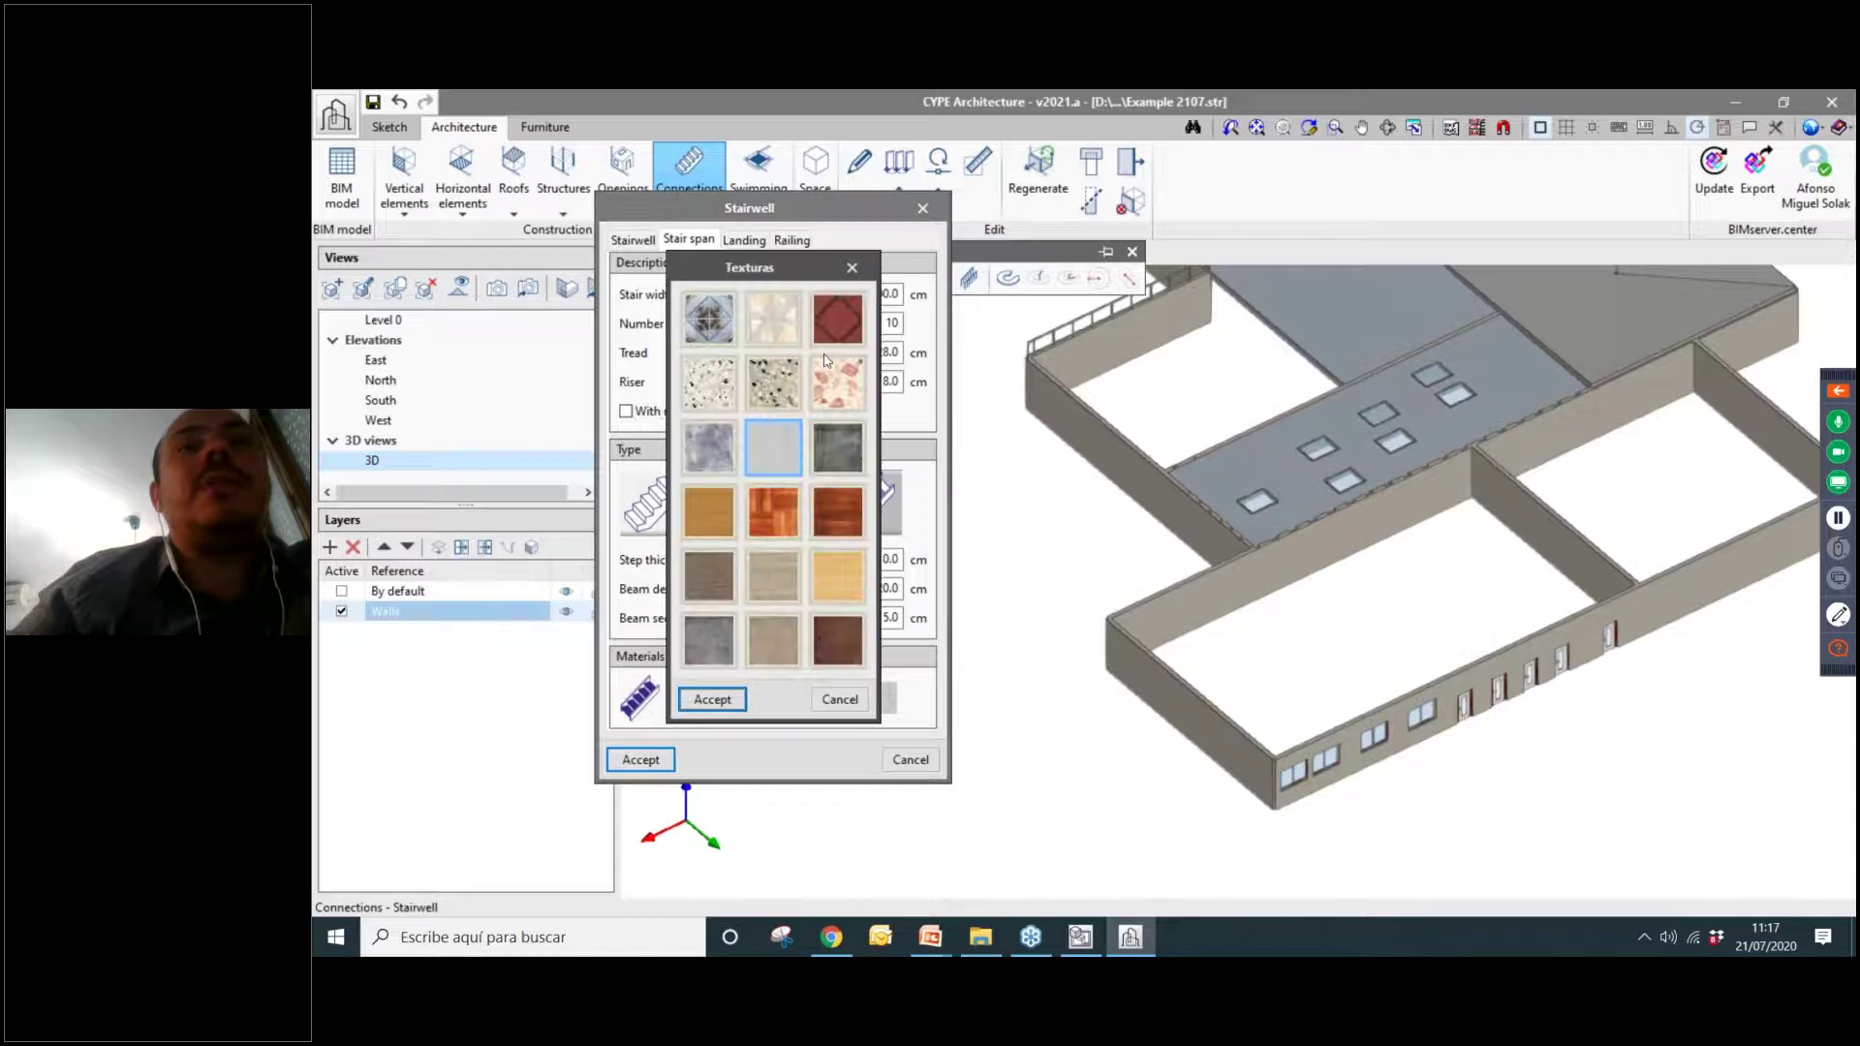
left_click(840, 700)
left_click(887, 698)
left_click(838, 640)
left_click(713, 699)
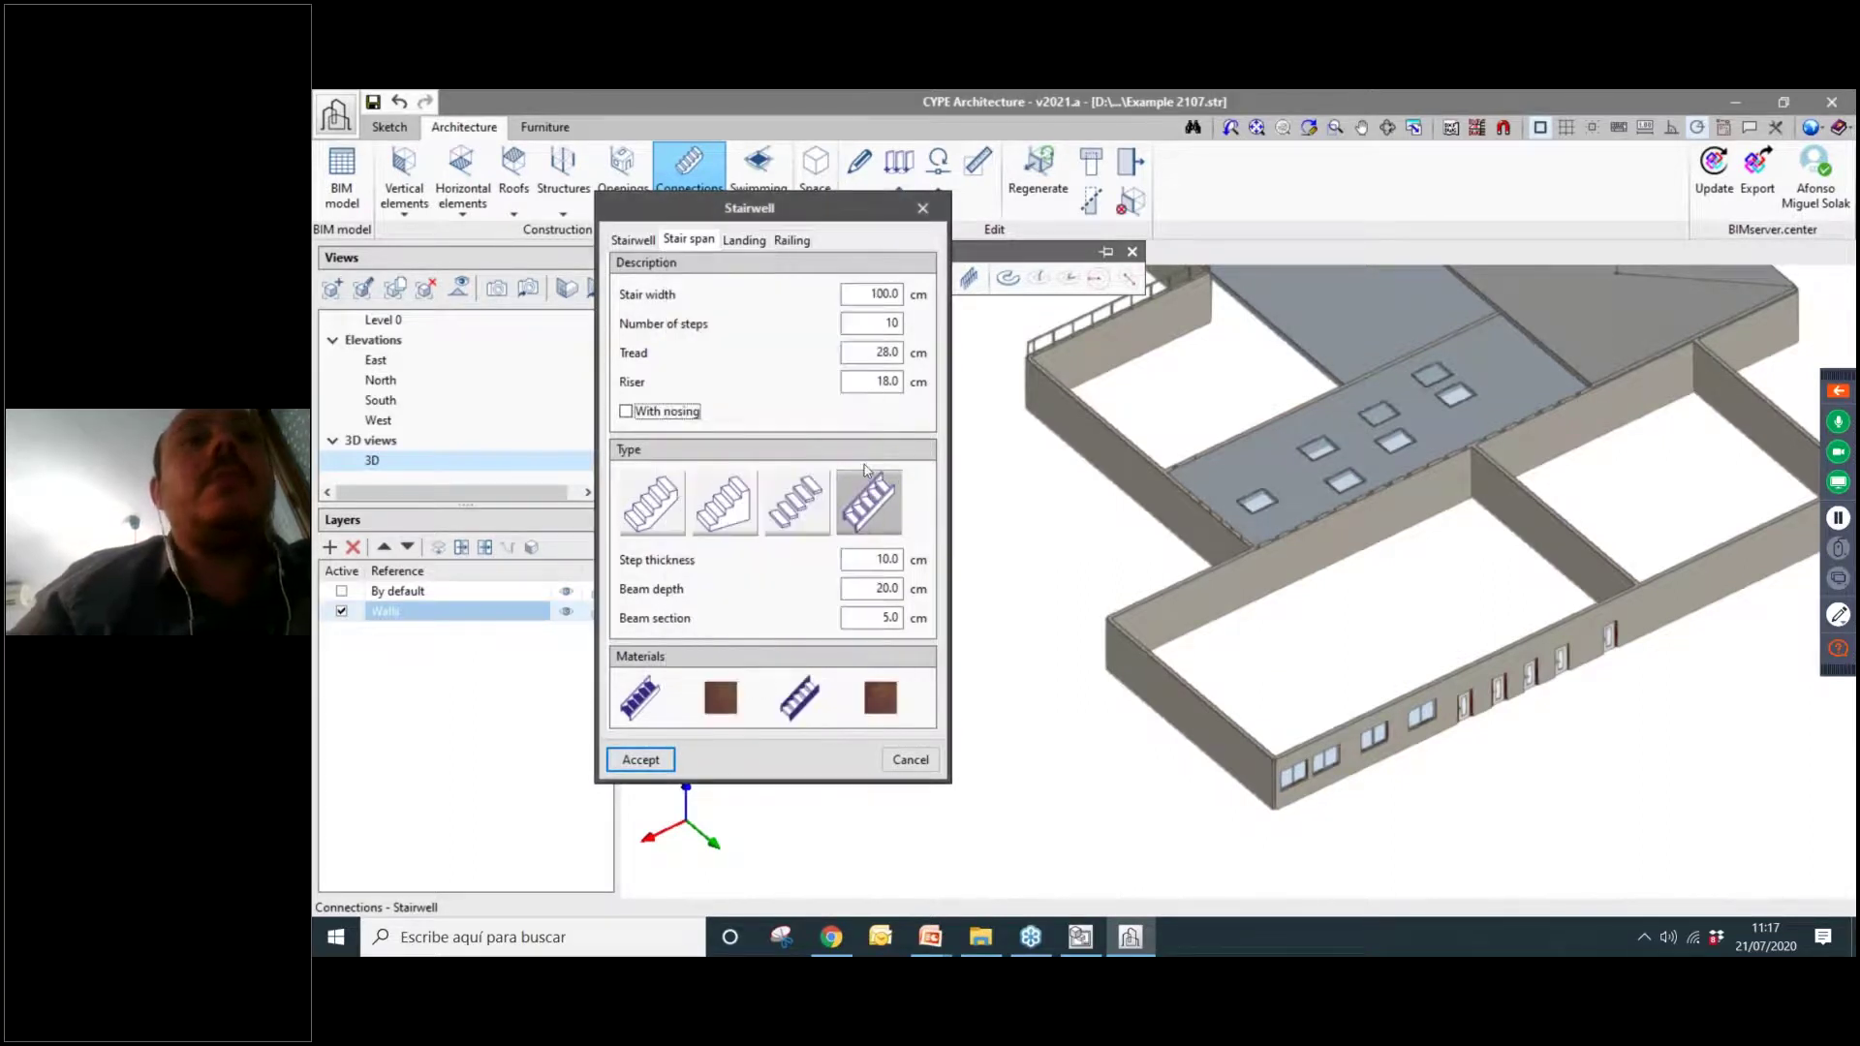
Set the landing's Y dimension to 200 cm and check it against the stair width.
left_click(745, 240)
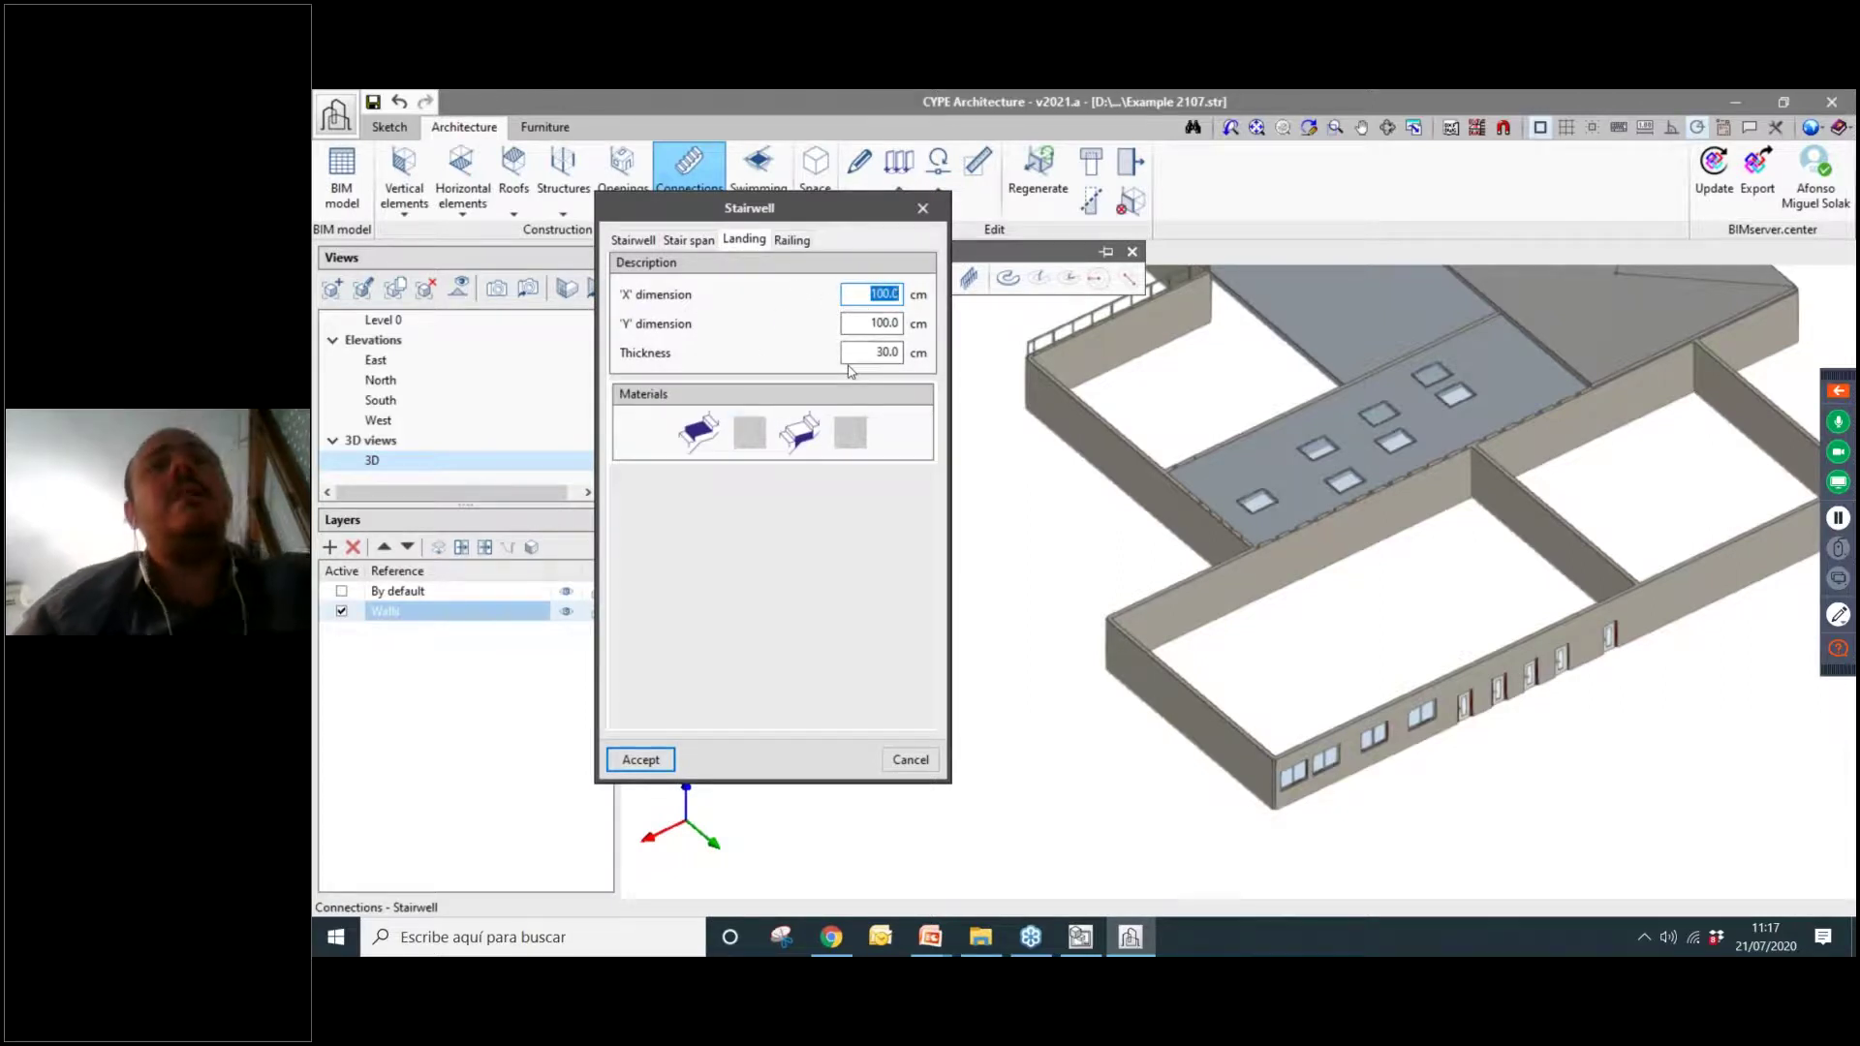
key("Tab")
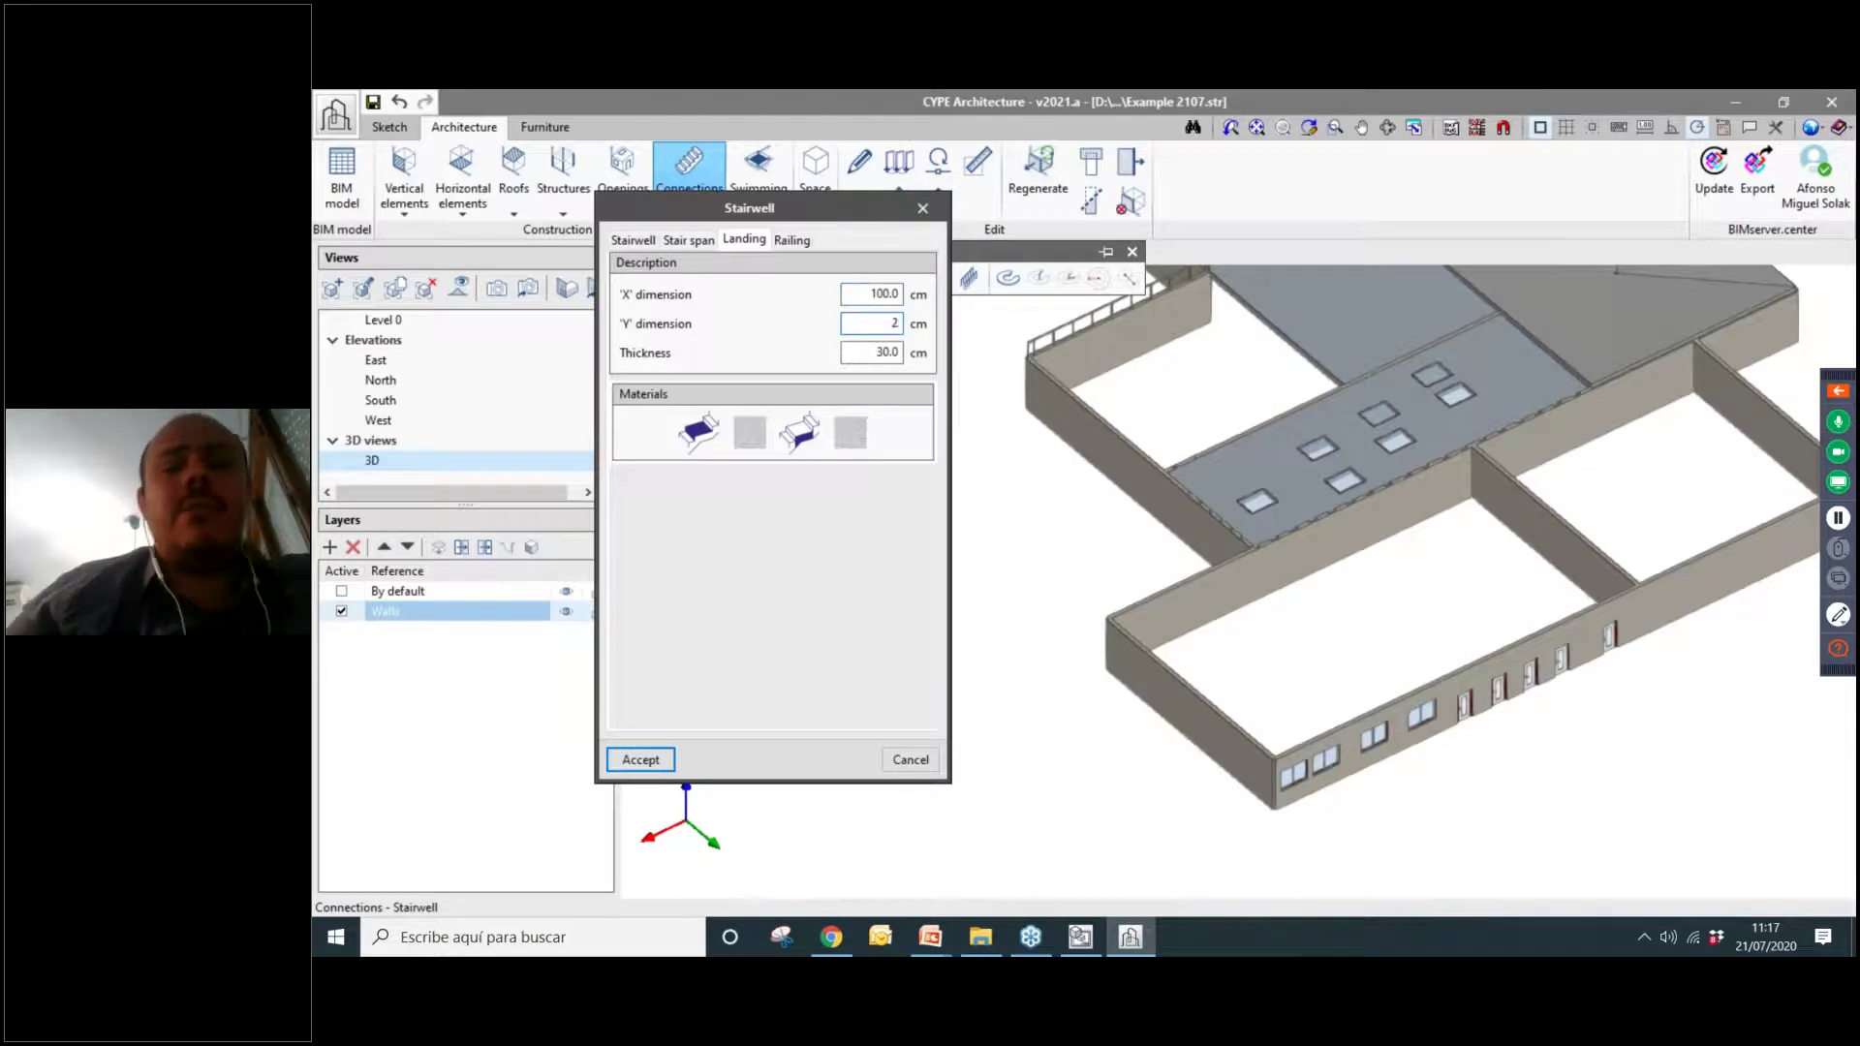
type("200")
left_click_drag(877, 323, 924, 334)
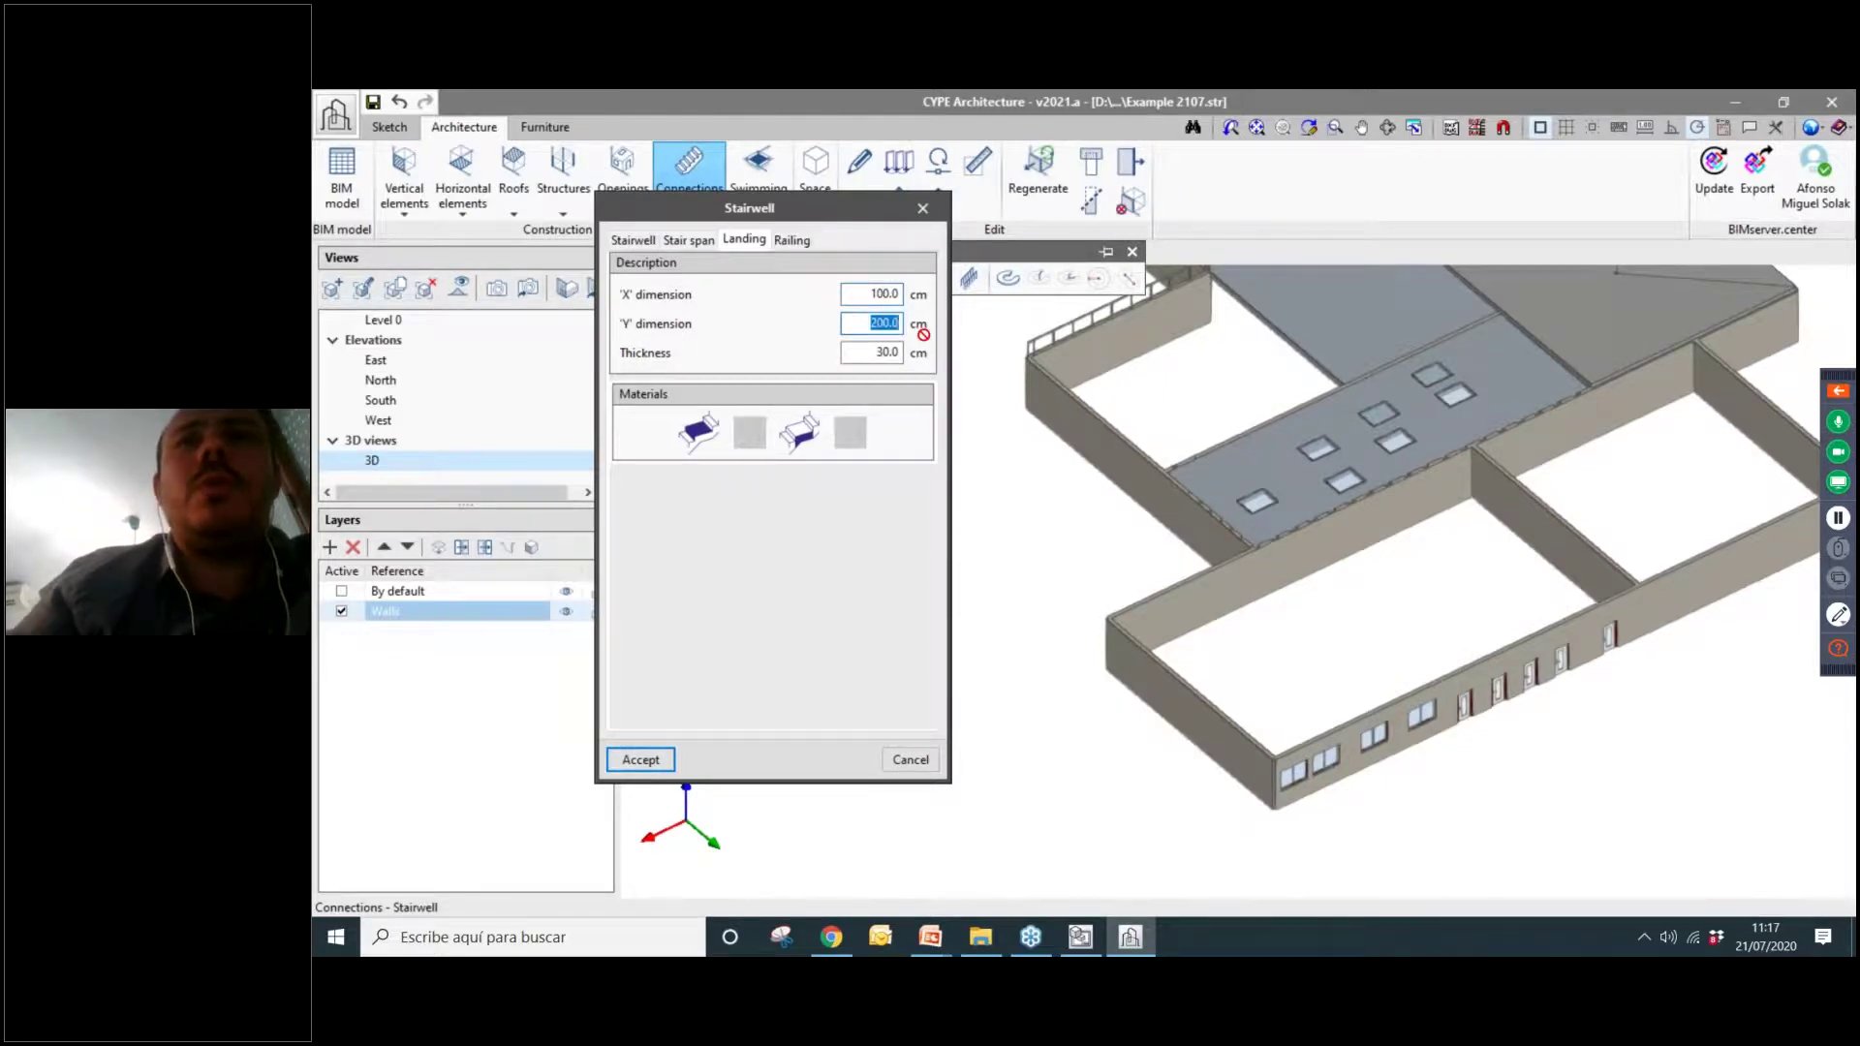
left_click(689, 239)
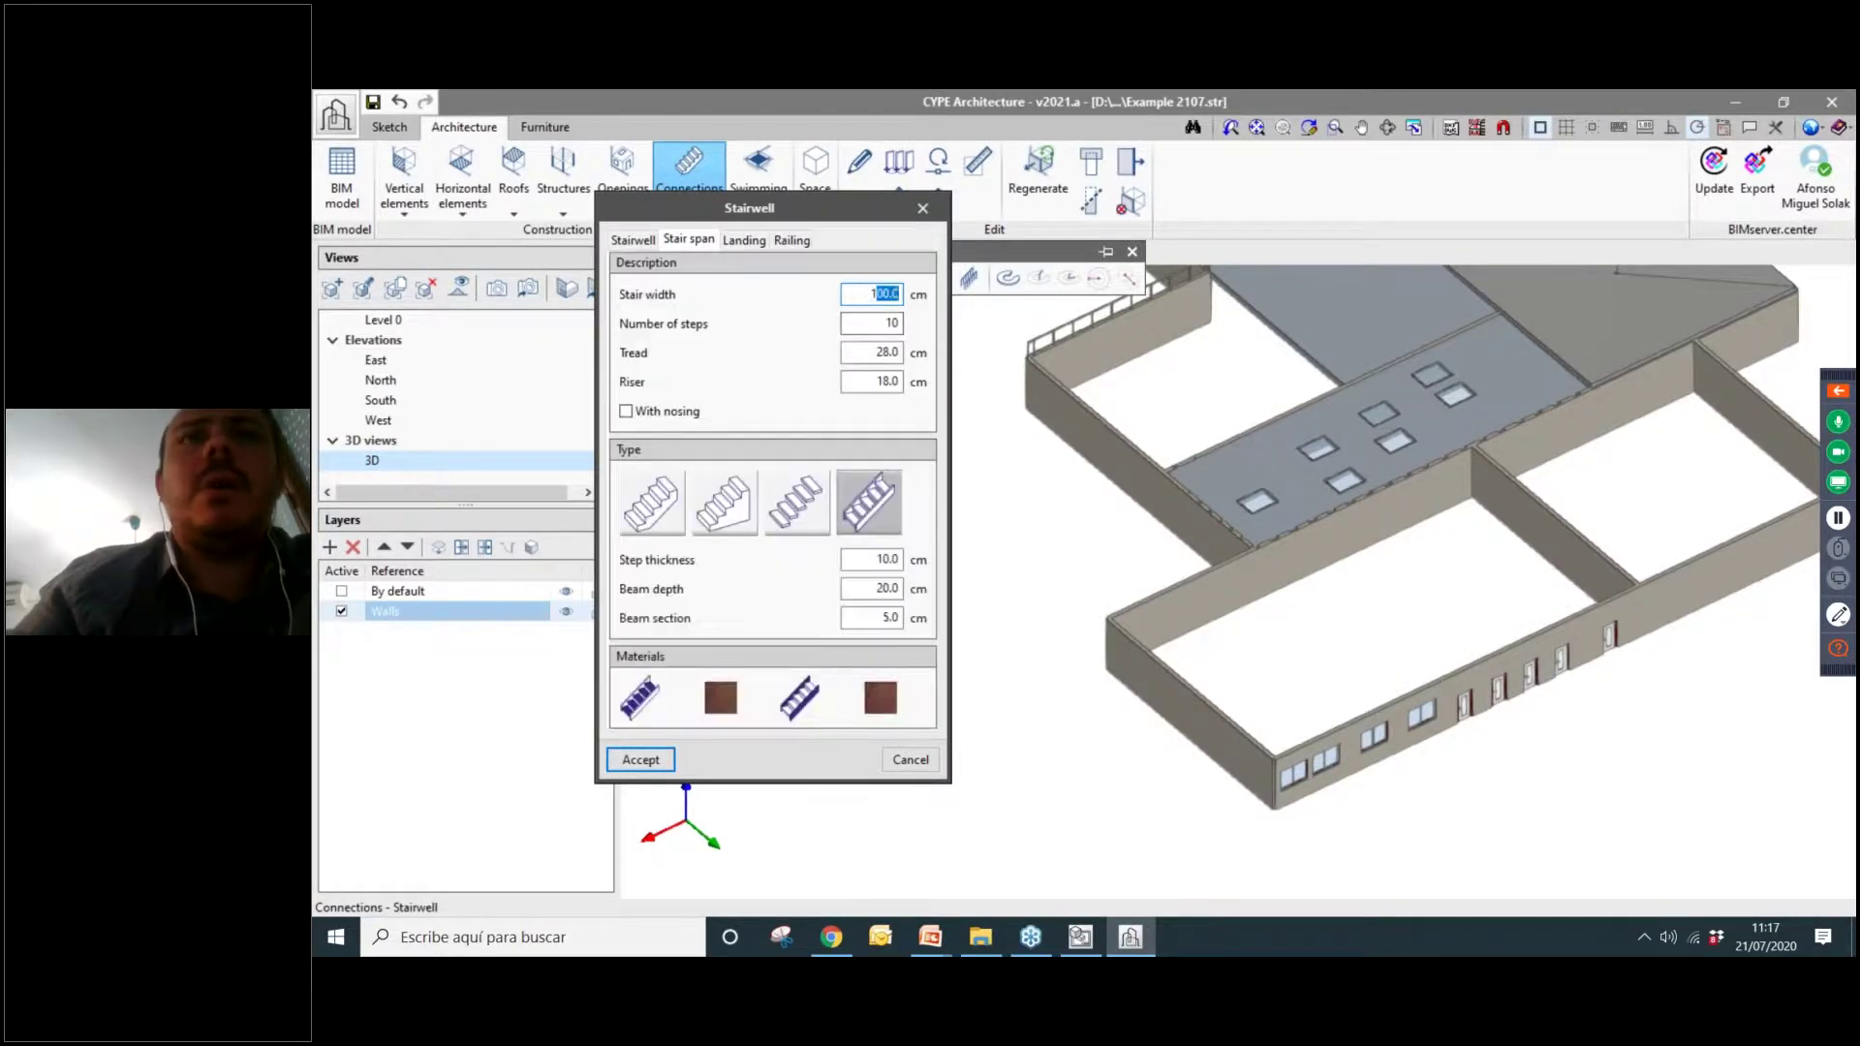
left_click(753, 244)
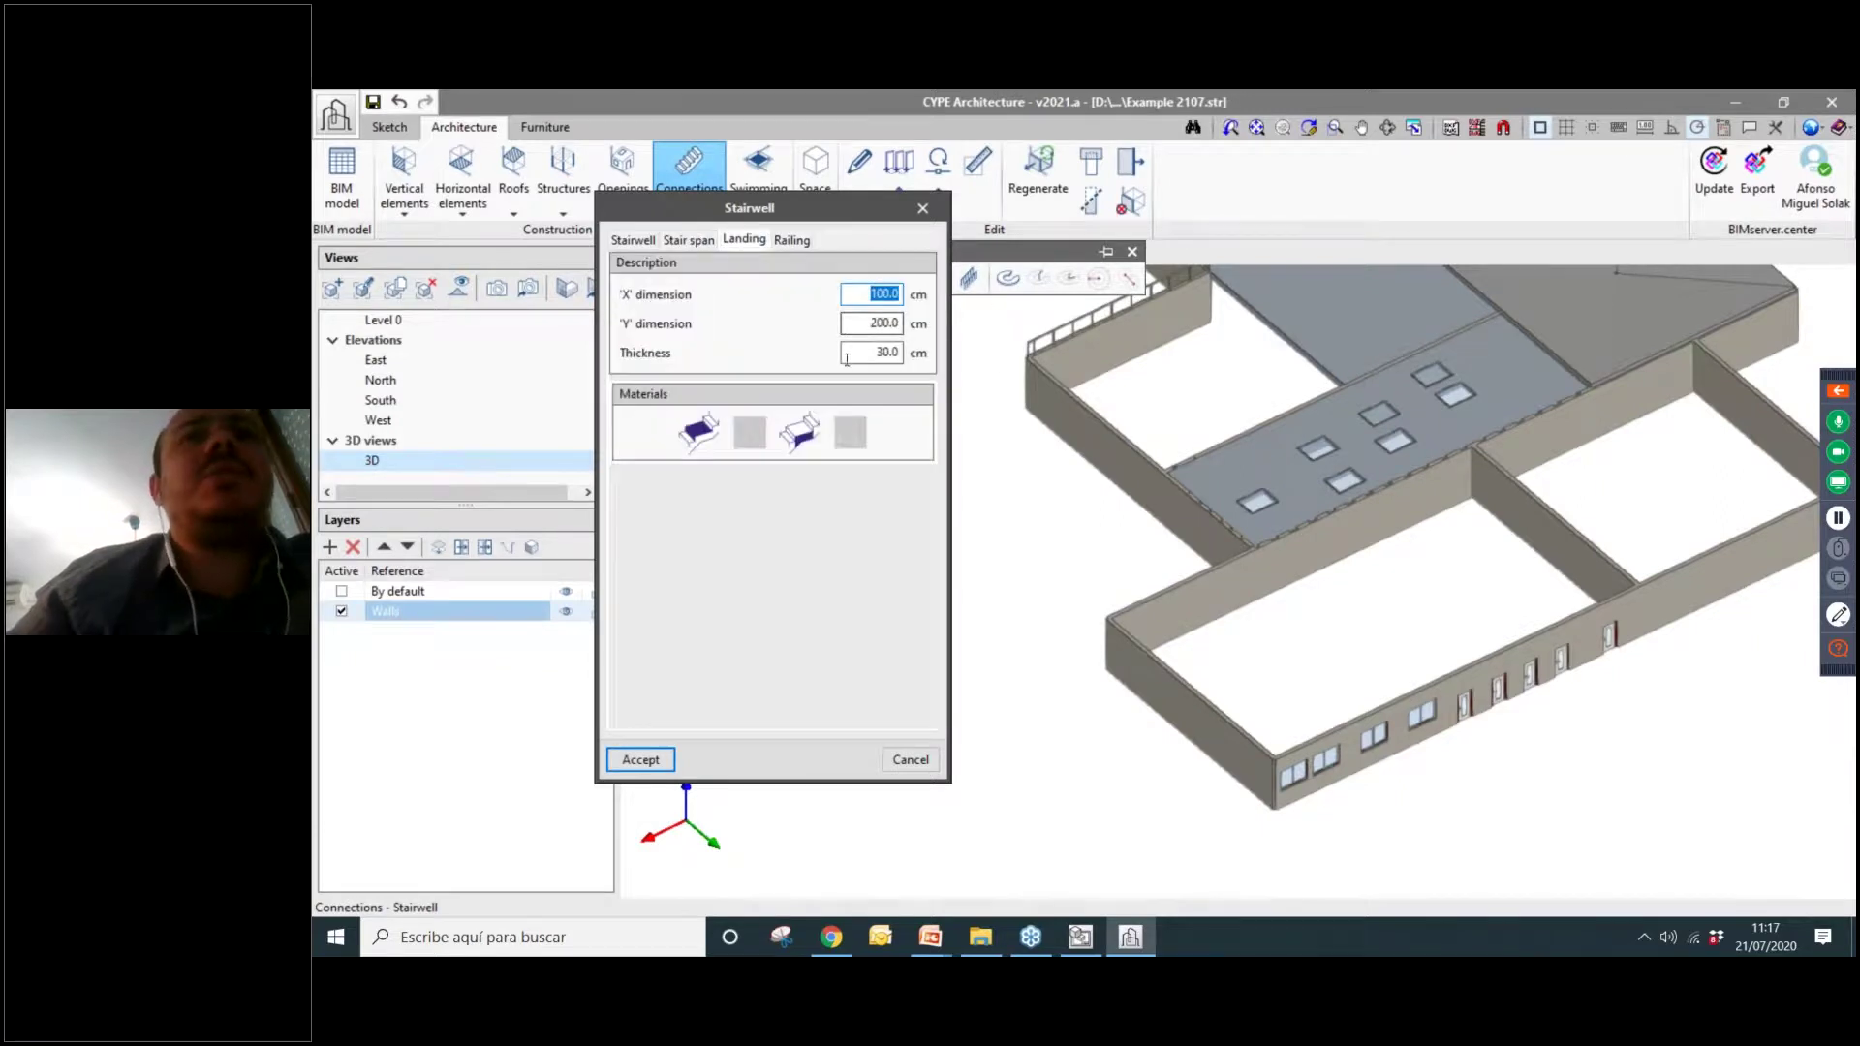
Apply the dark brown texture to both landing materials and set the landing thickness to 12 cm.
left_click(749, 432)
left_click(837, 640)
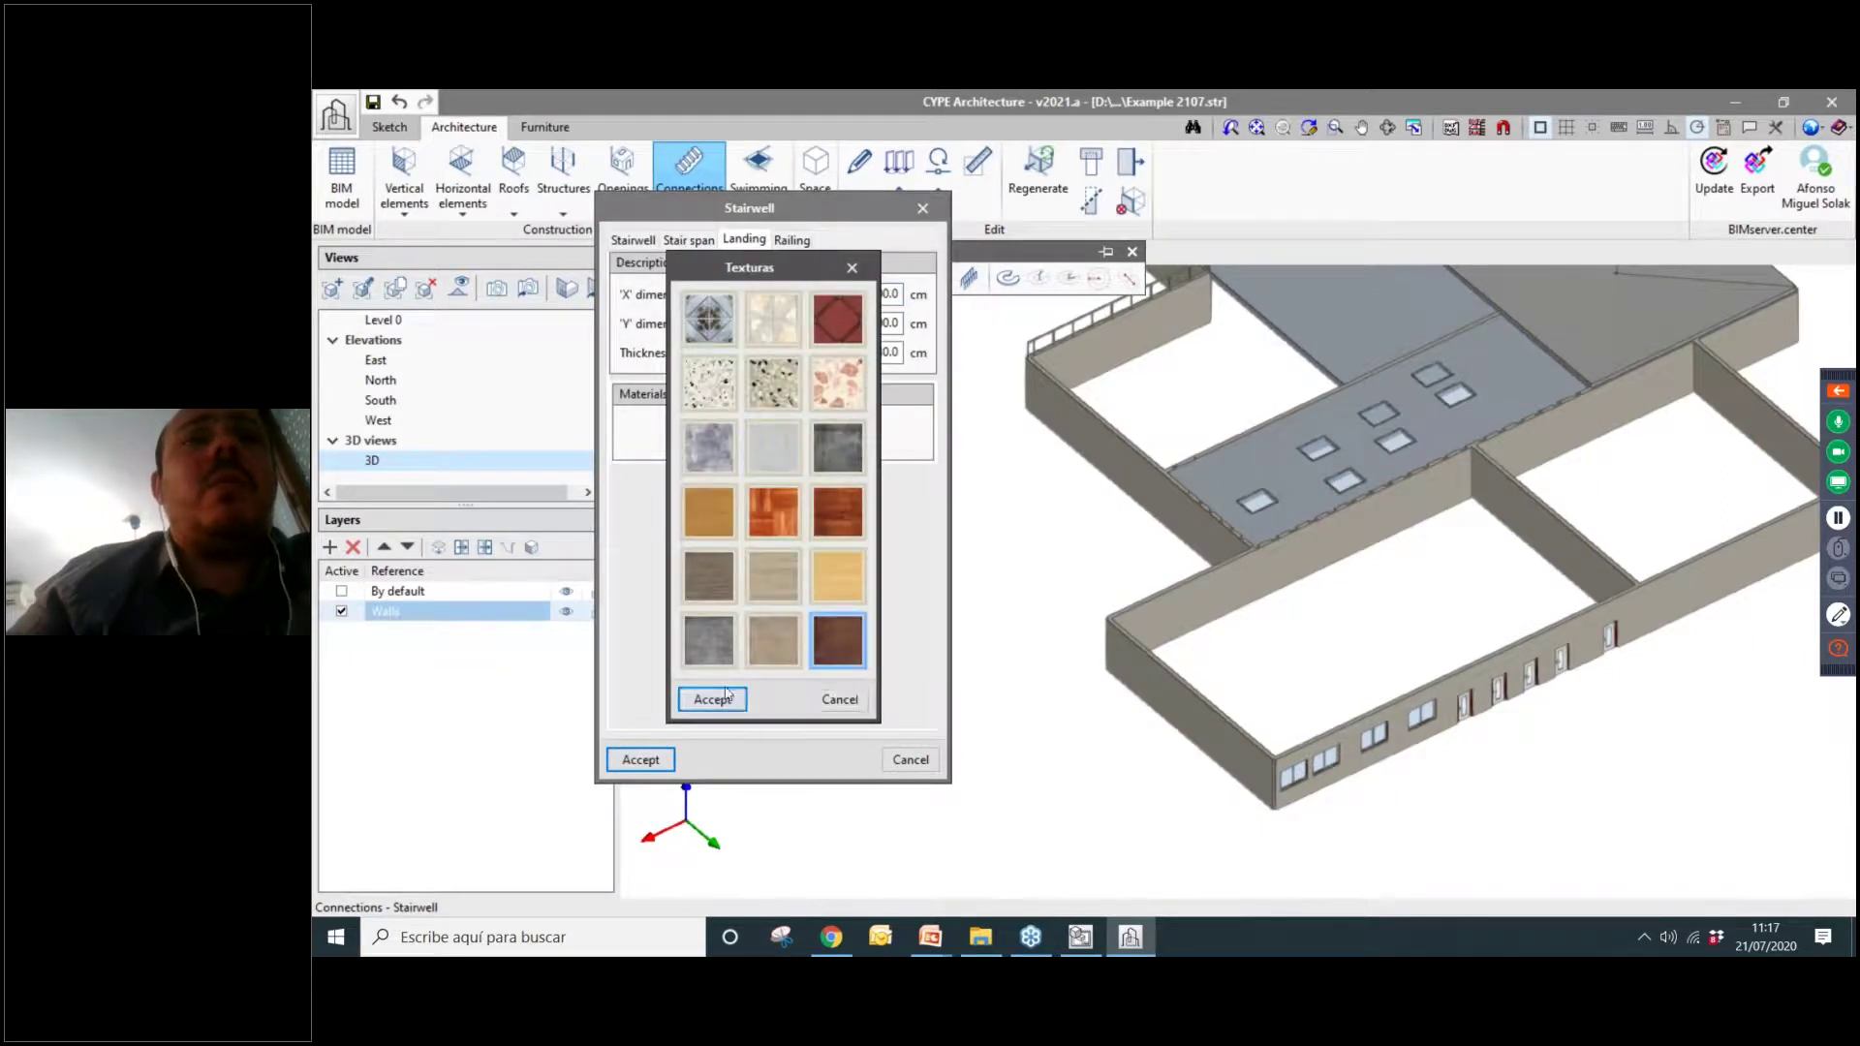
left_click(726, 692)
left_click(851, 432)
left_click(837, 641)
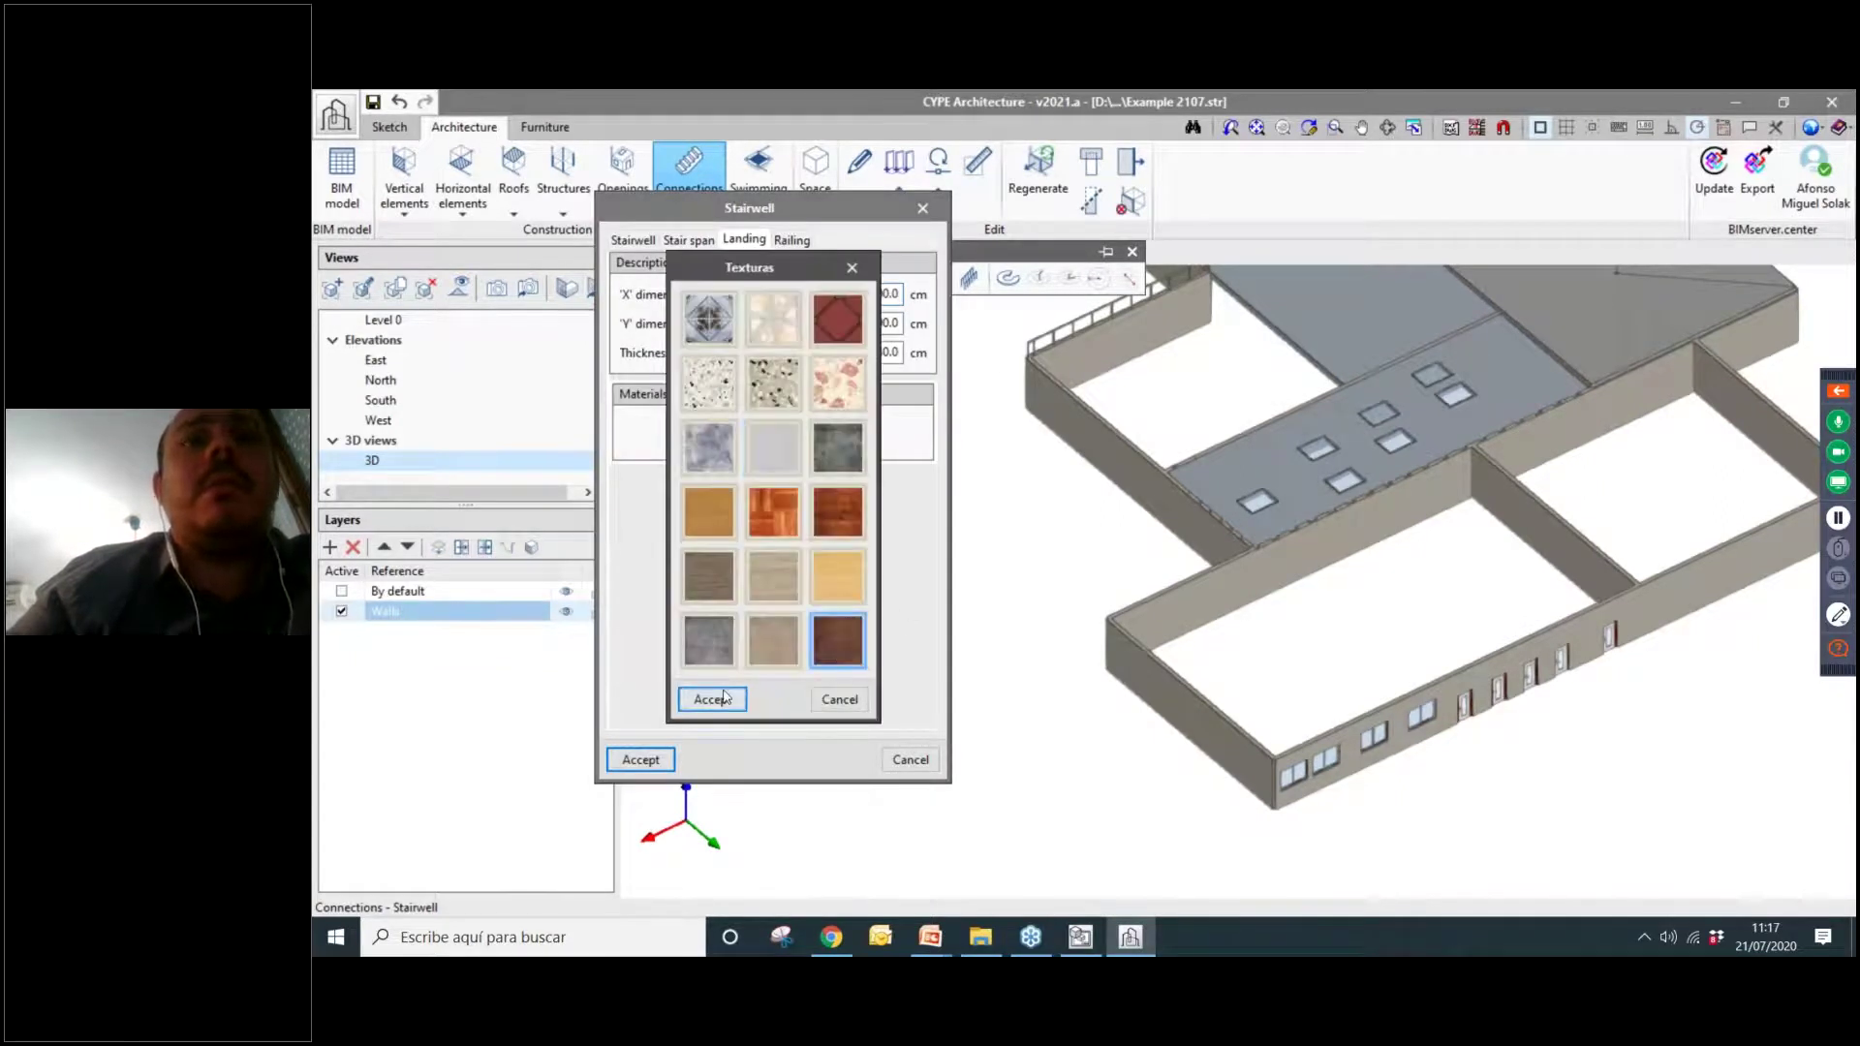
left_click(726, 698)
left_click(899, 351)
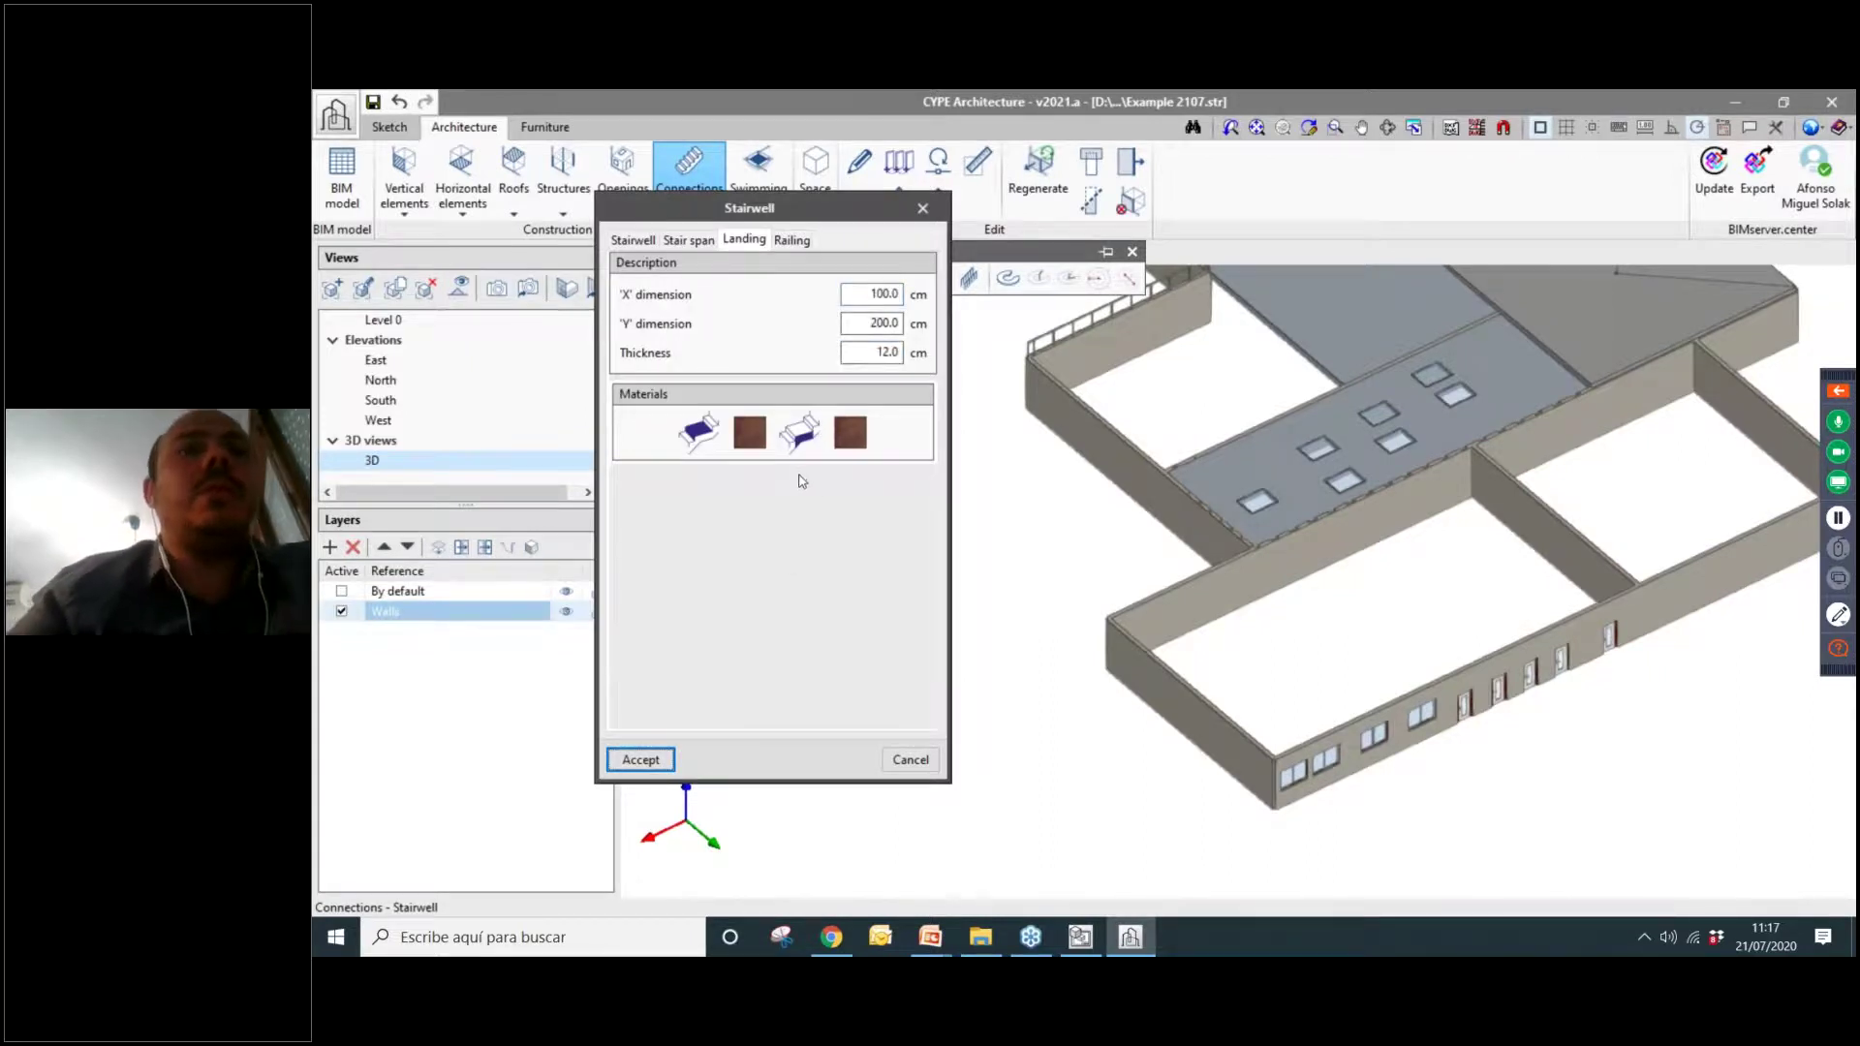
Apply the dark grey stone texture to both materials of the stairwell railing.
left_click(791, 241)
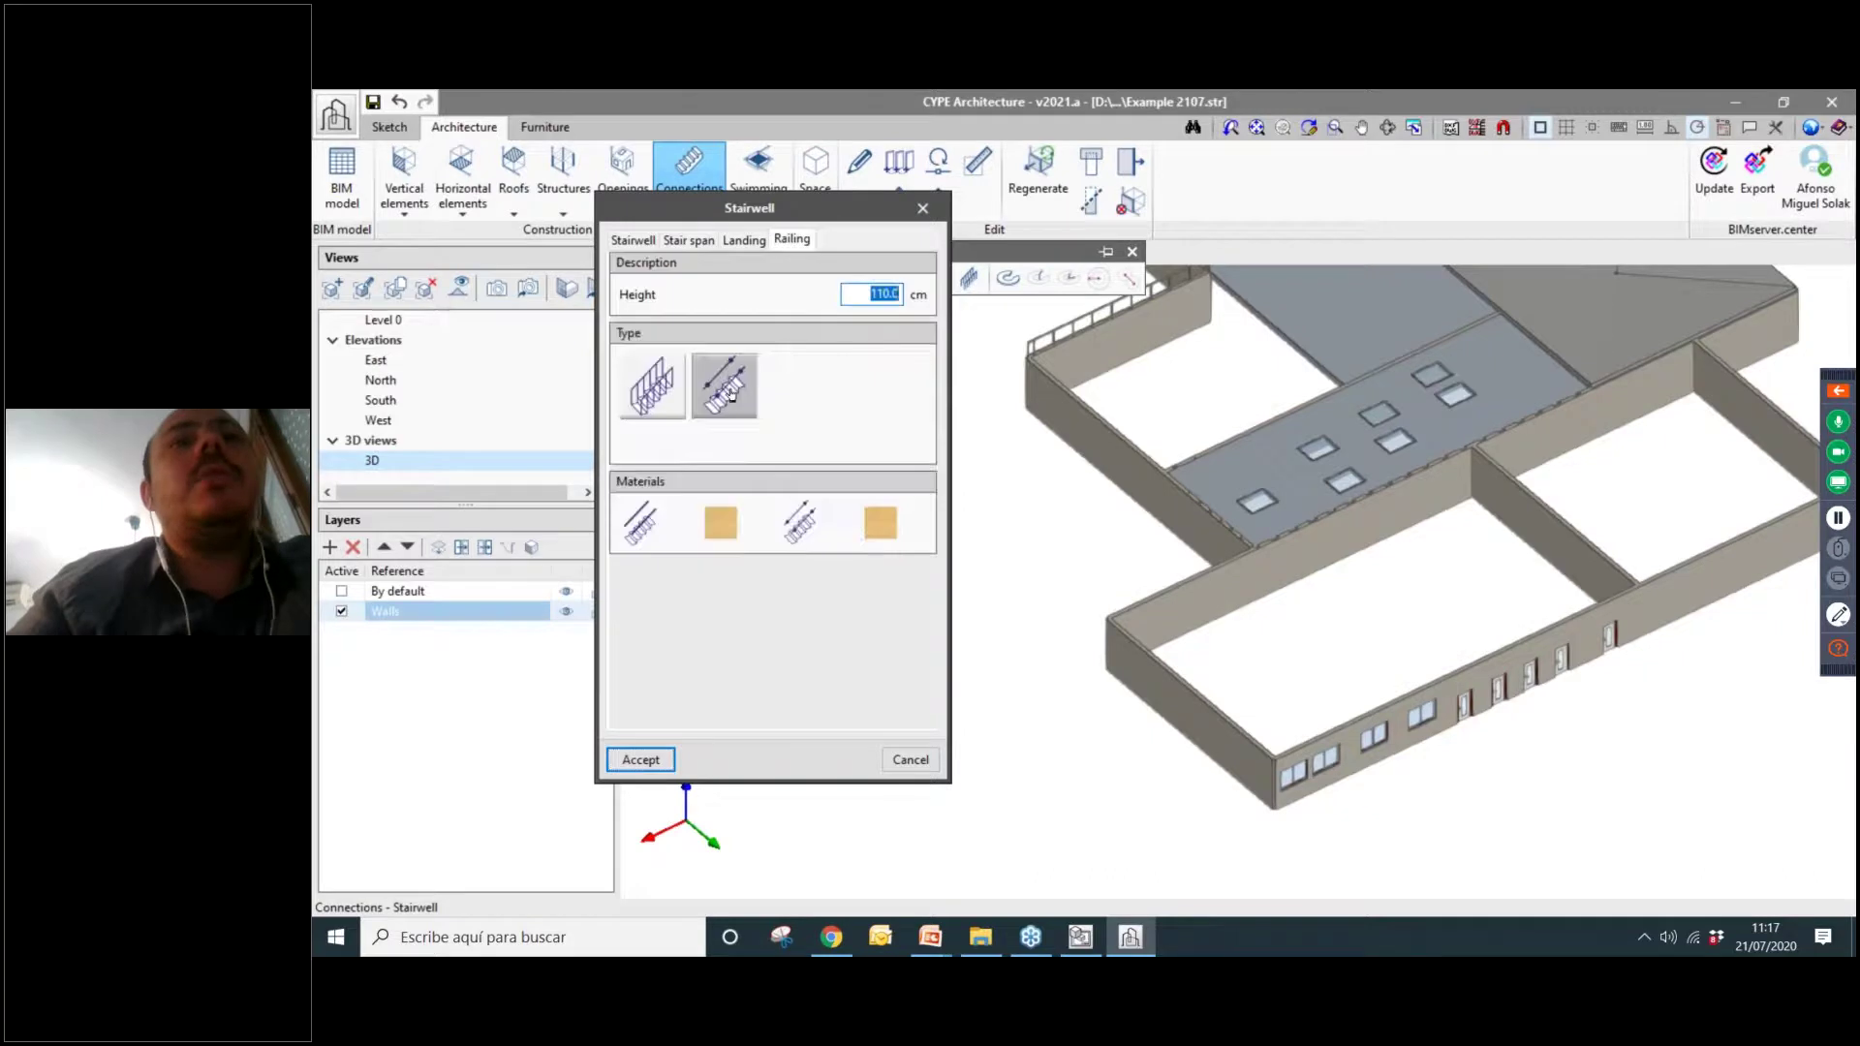
left_click(714, 519)
left_click(838, 447)
left_click(710, 700)
left_click(894, 523)
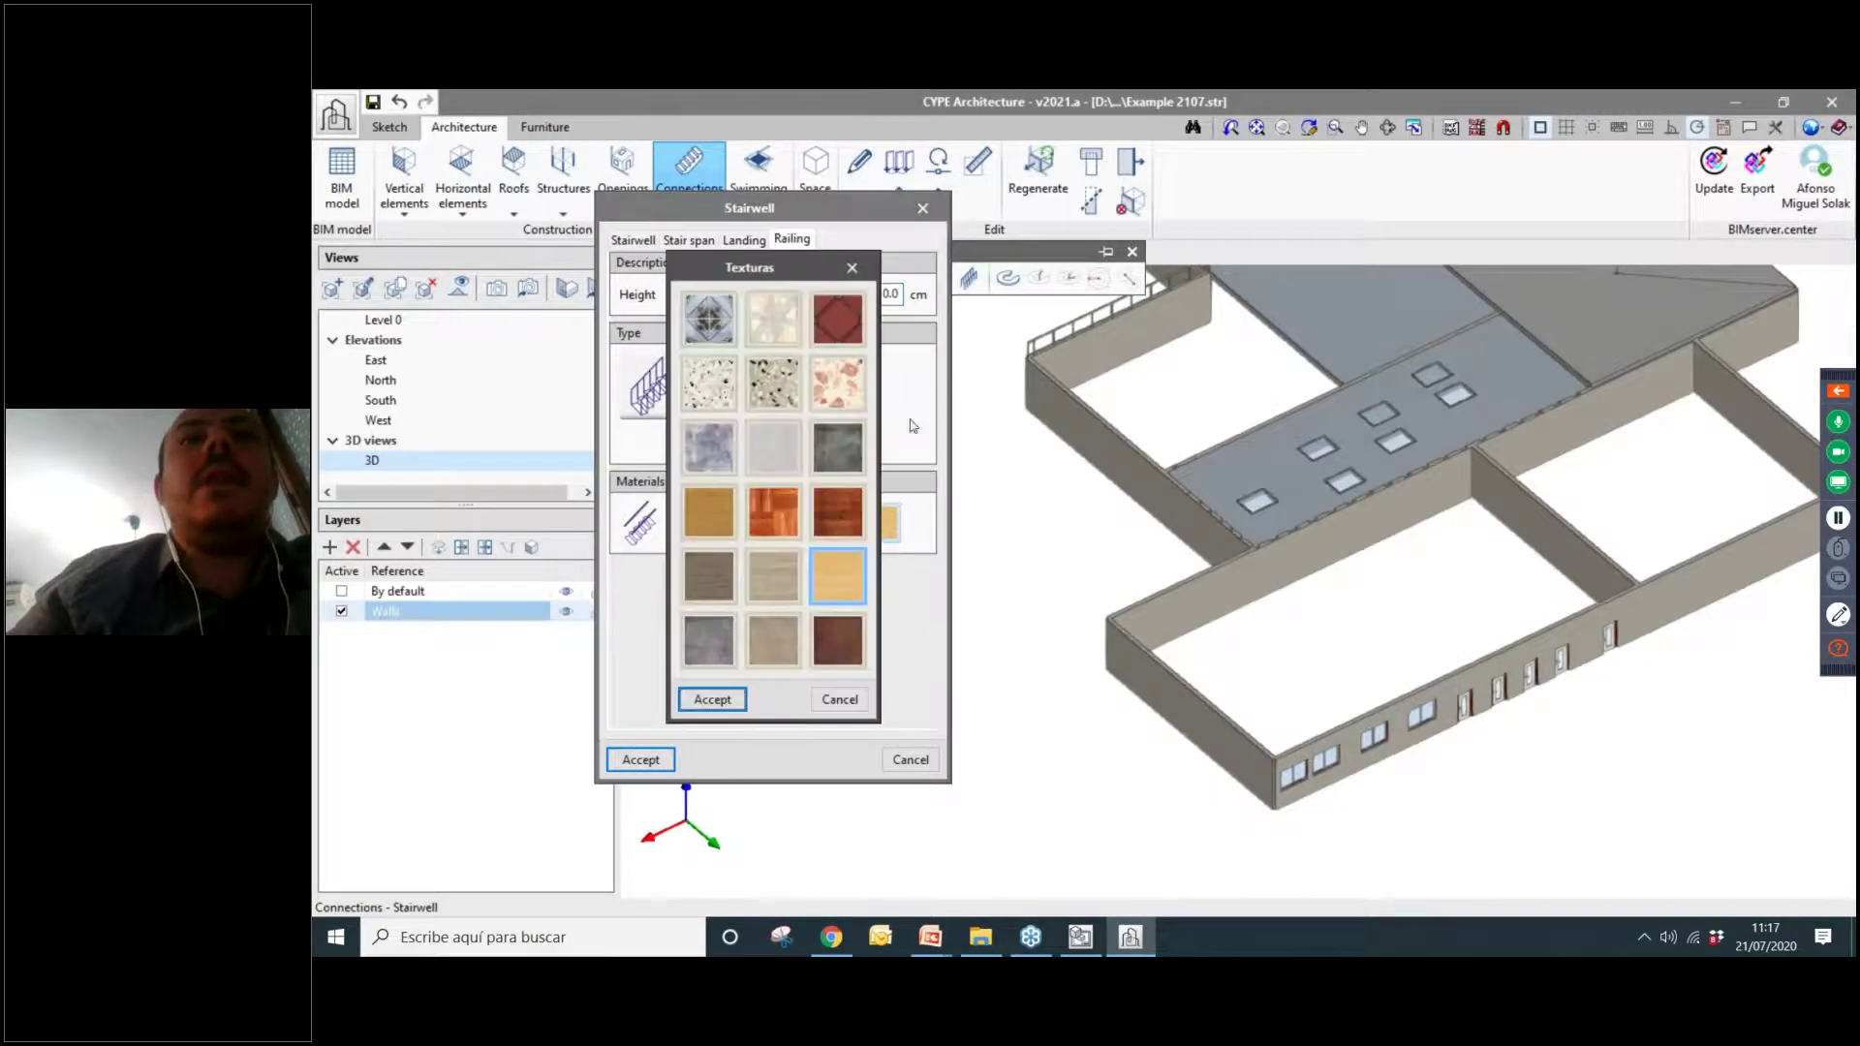
left_click(838, 445)
left_click(712, 699)
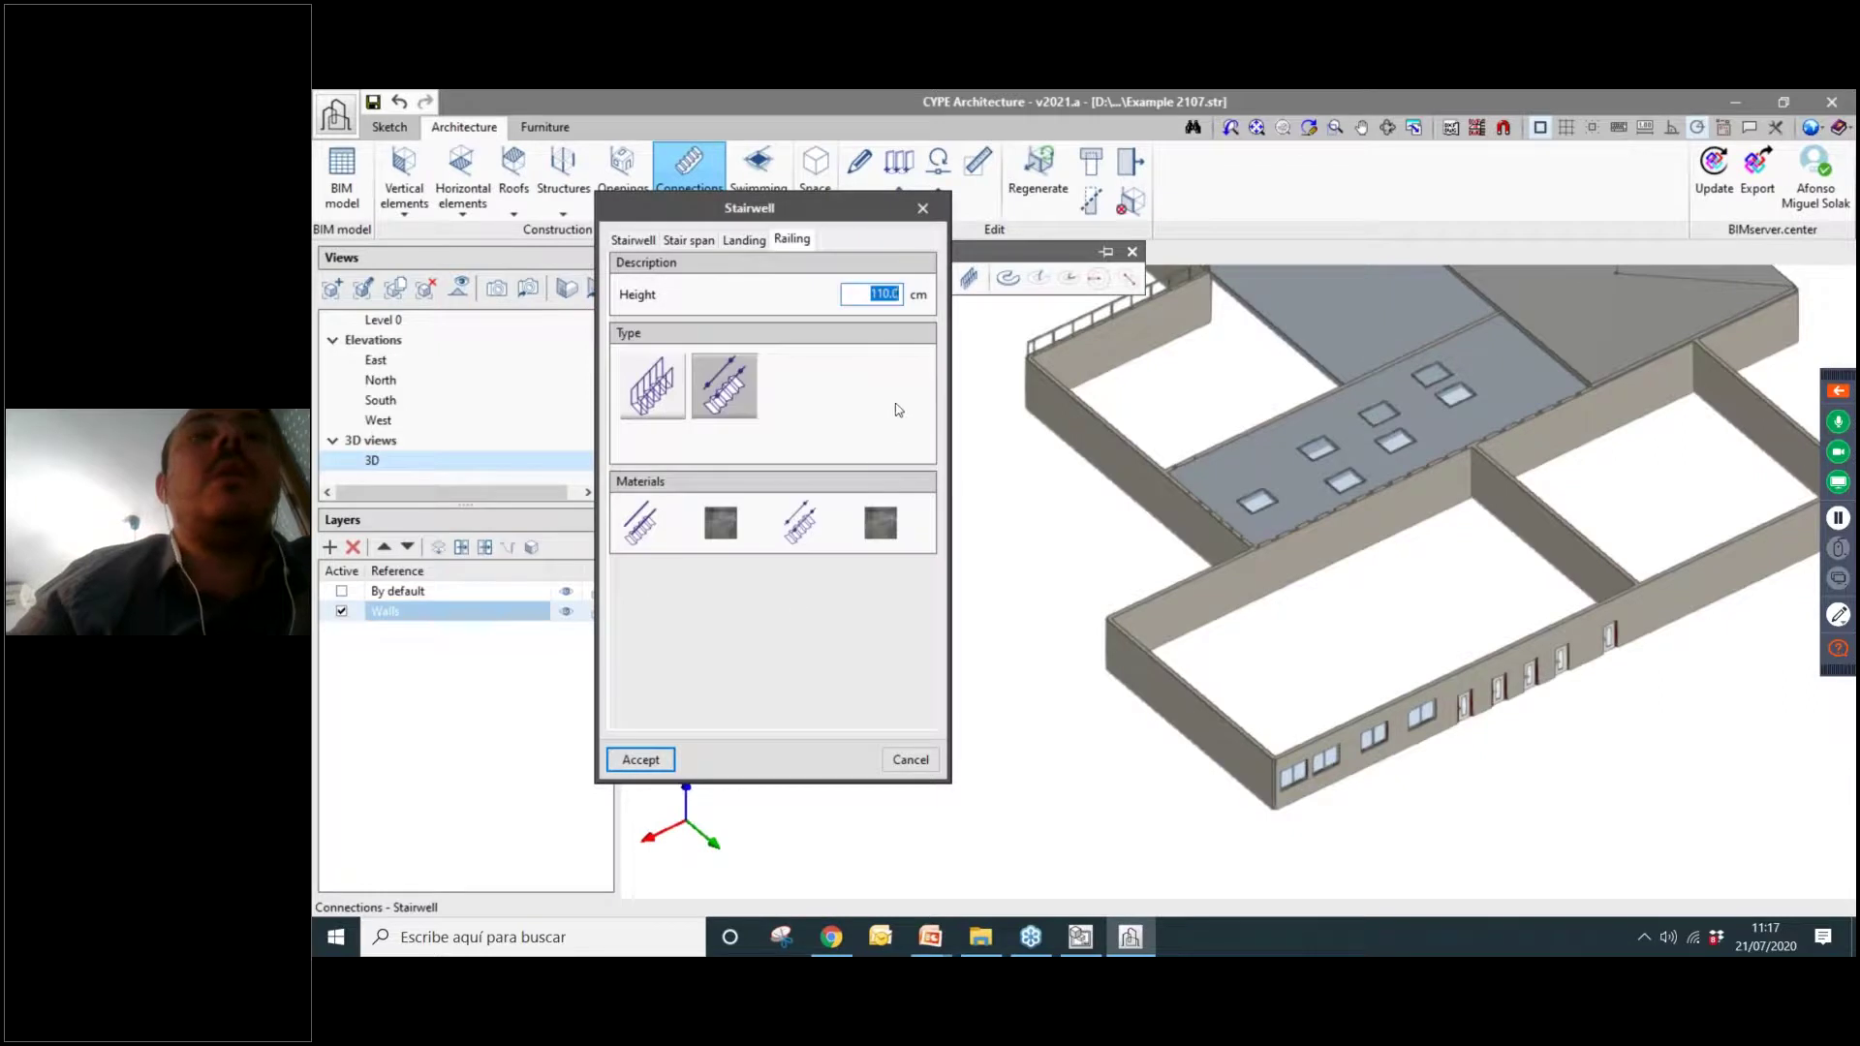
Switch the stairwell railing to the baluster type and apply the dark grey stone texture to both of its materials.
left_click(673, 395)
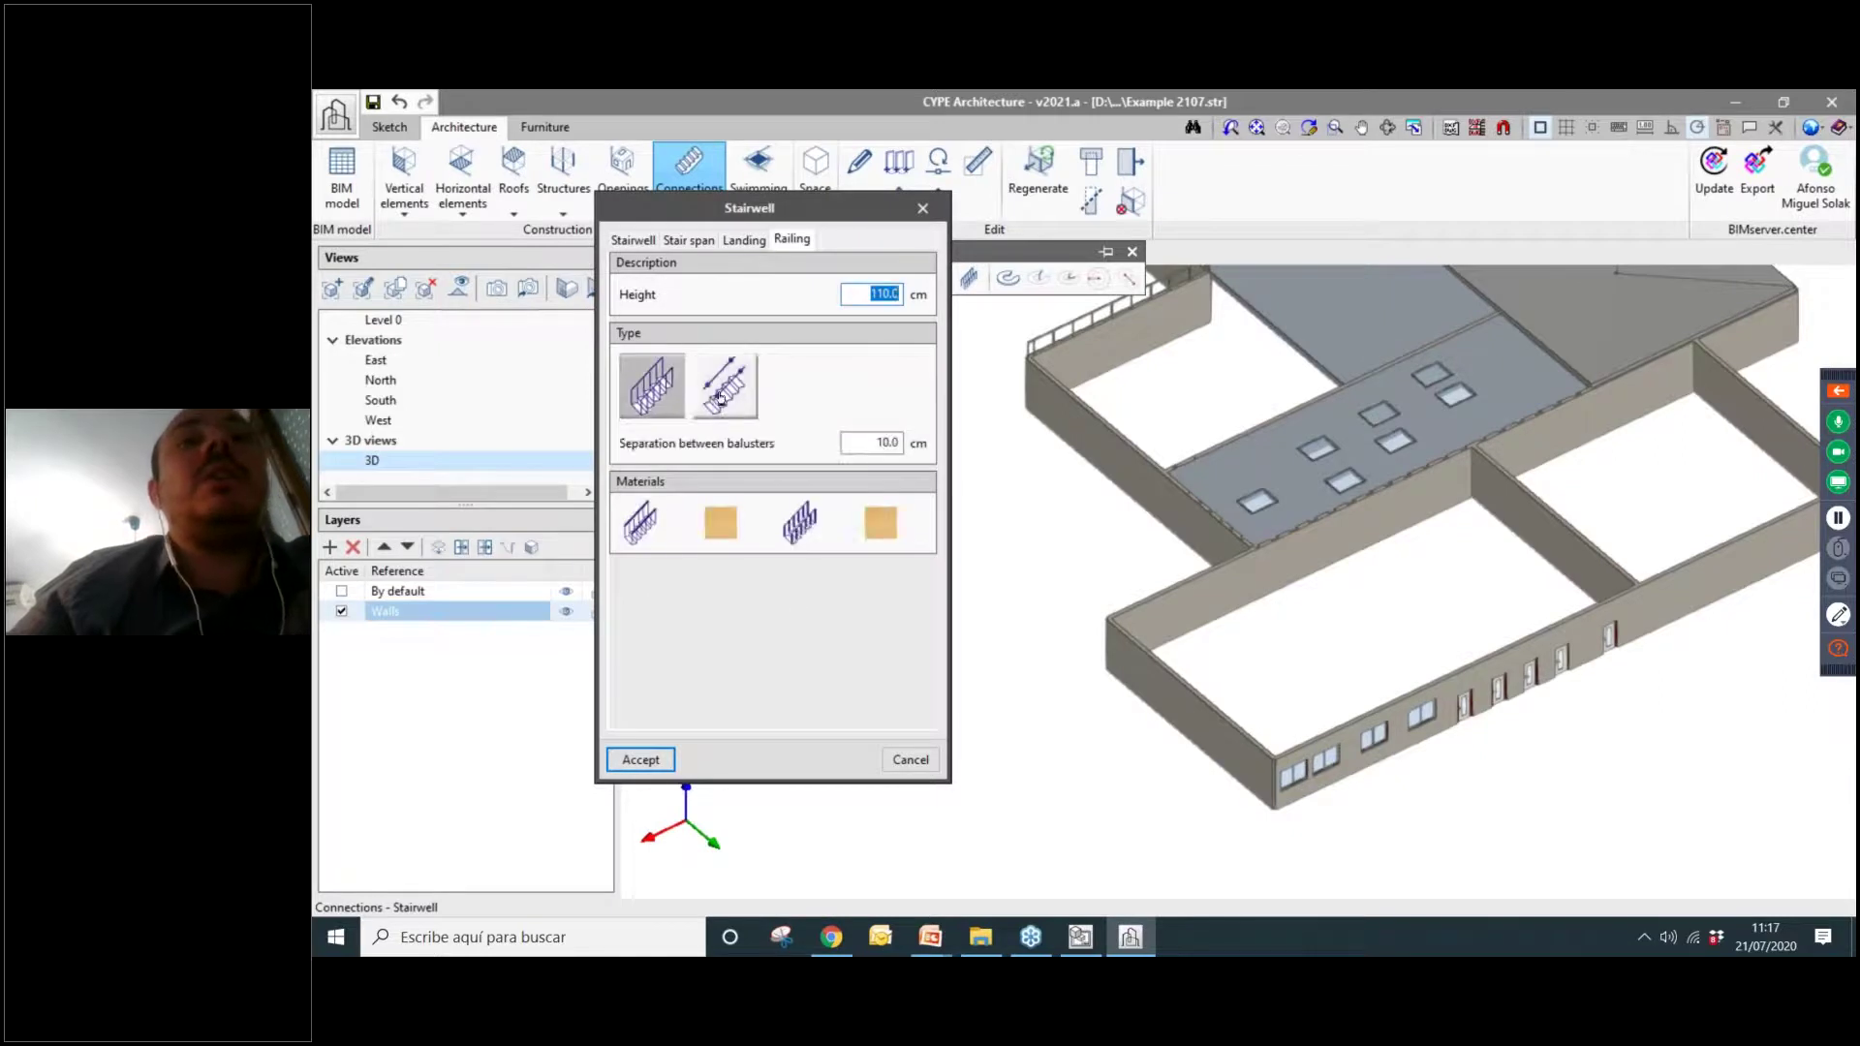
left_click(717, 525)
left_click(838, 448)
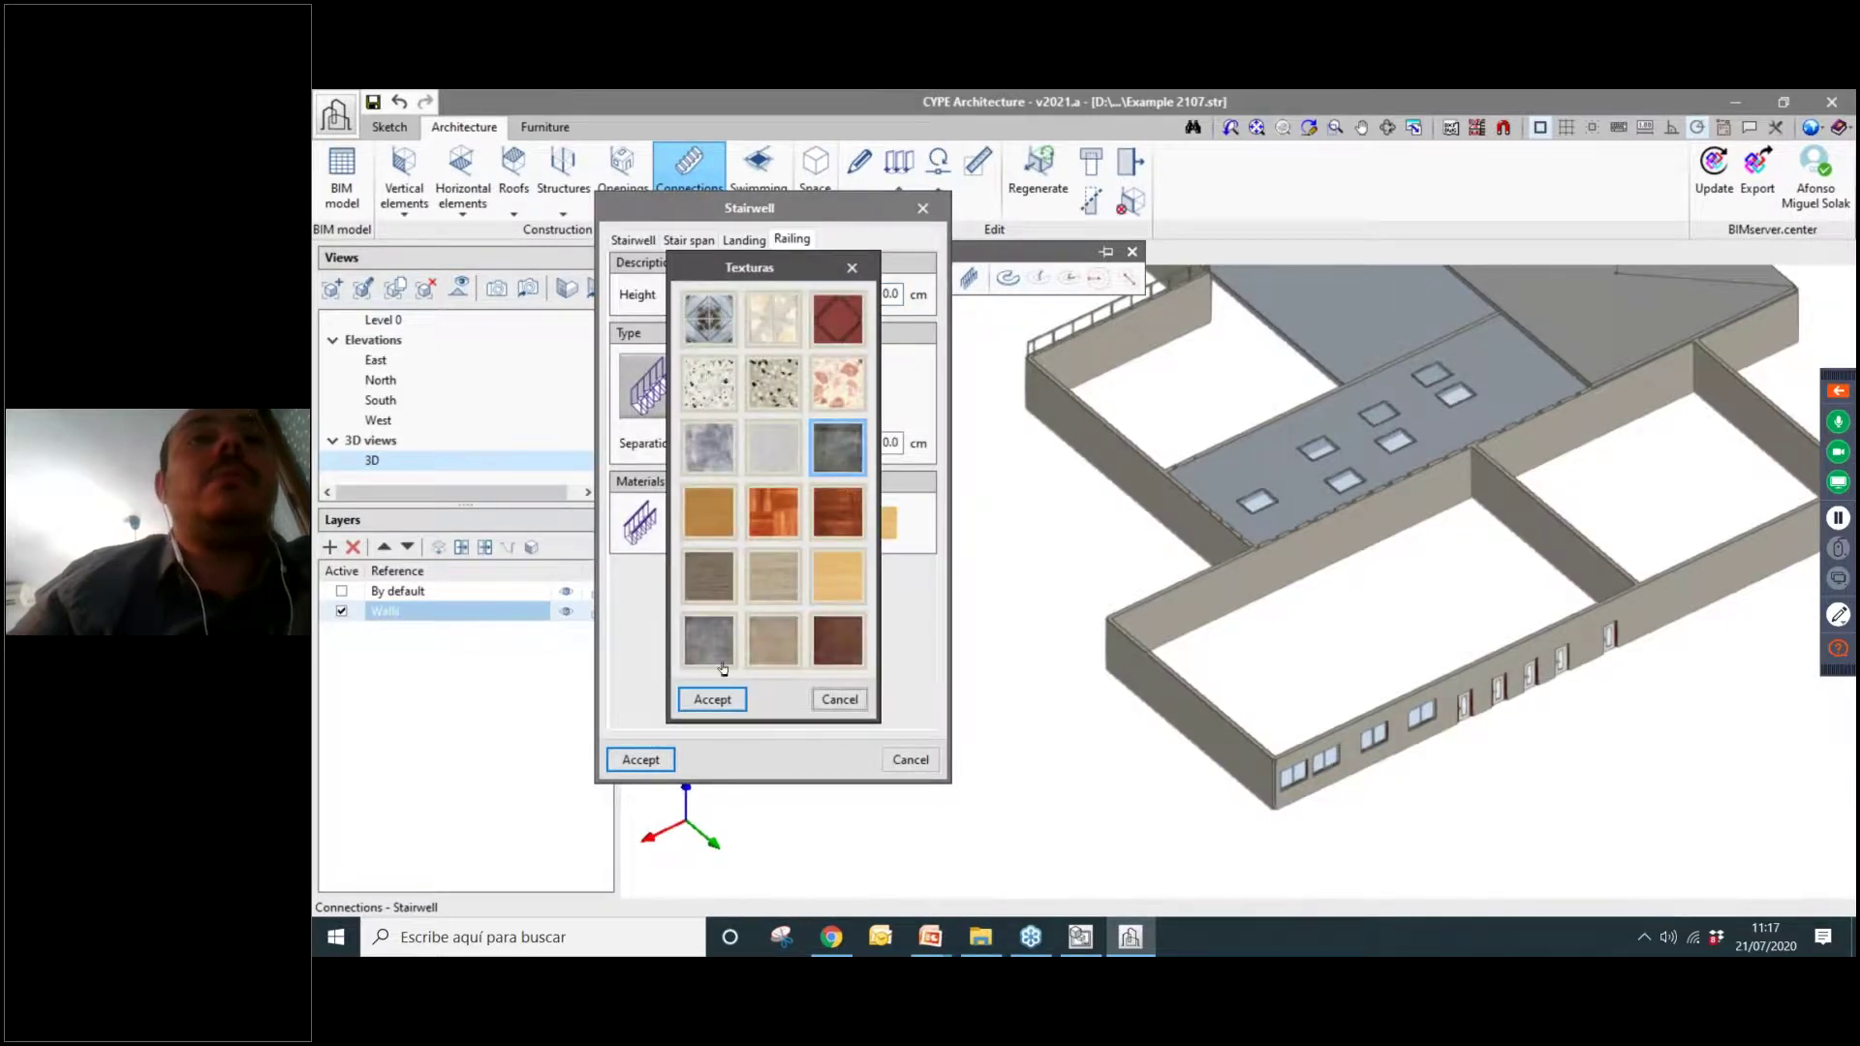
left_click(715, 698)
left_click(878, 524)
left_click(838, 448)
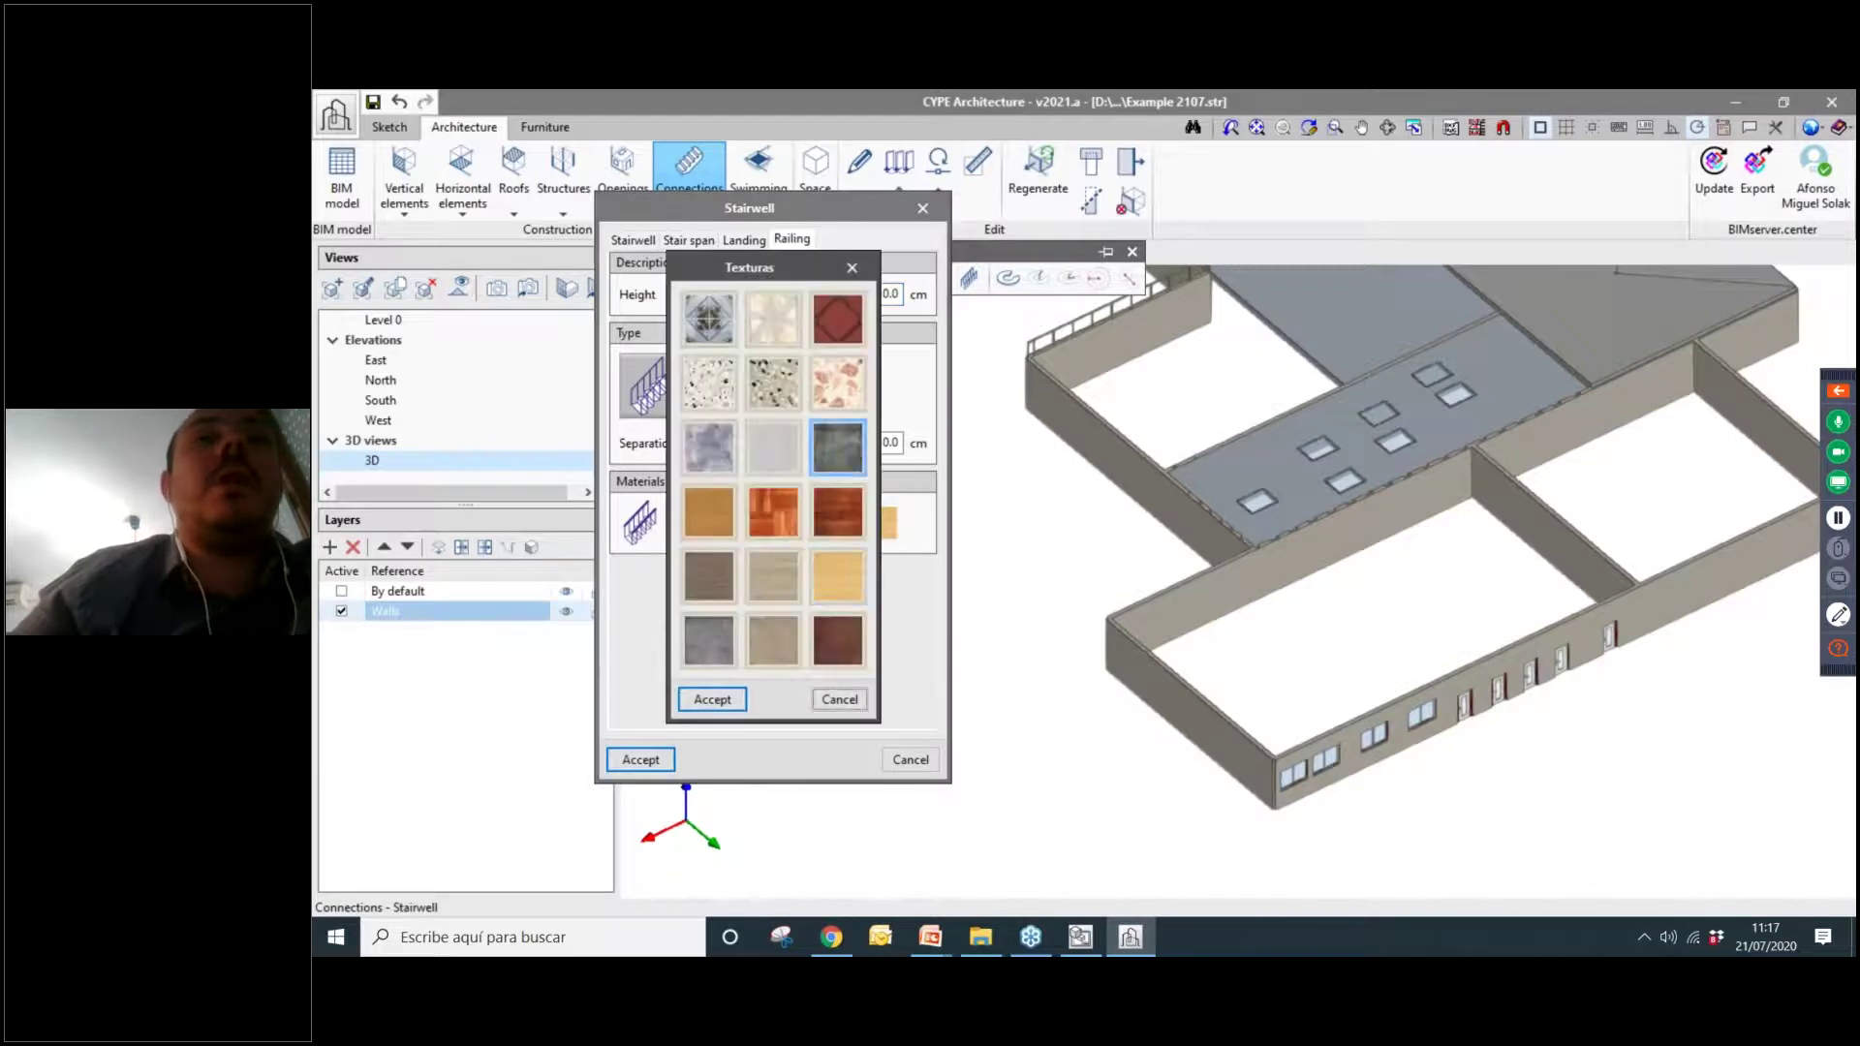
left_click(712, 698)
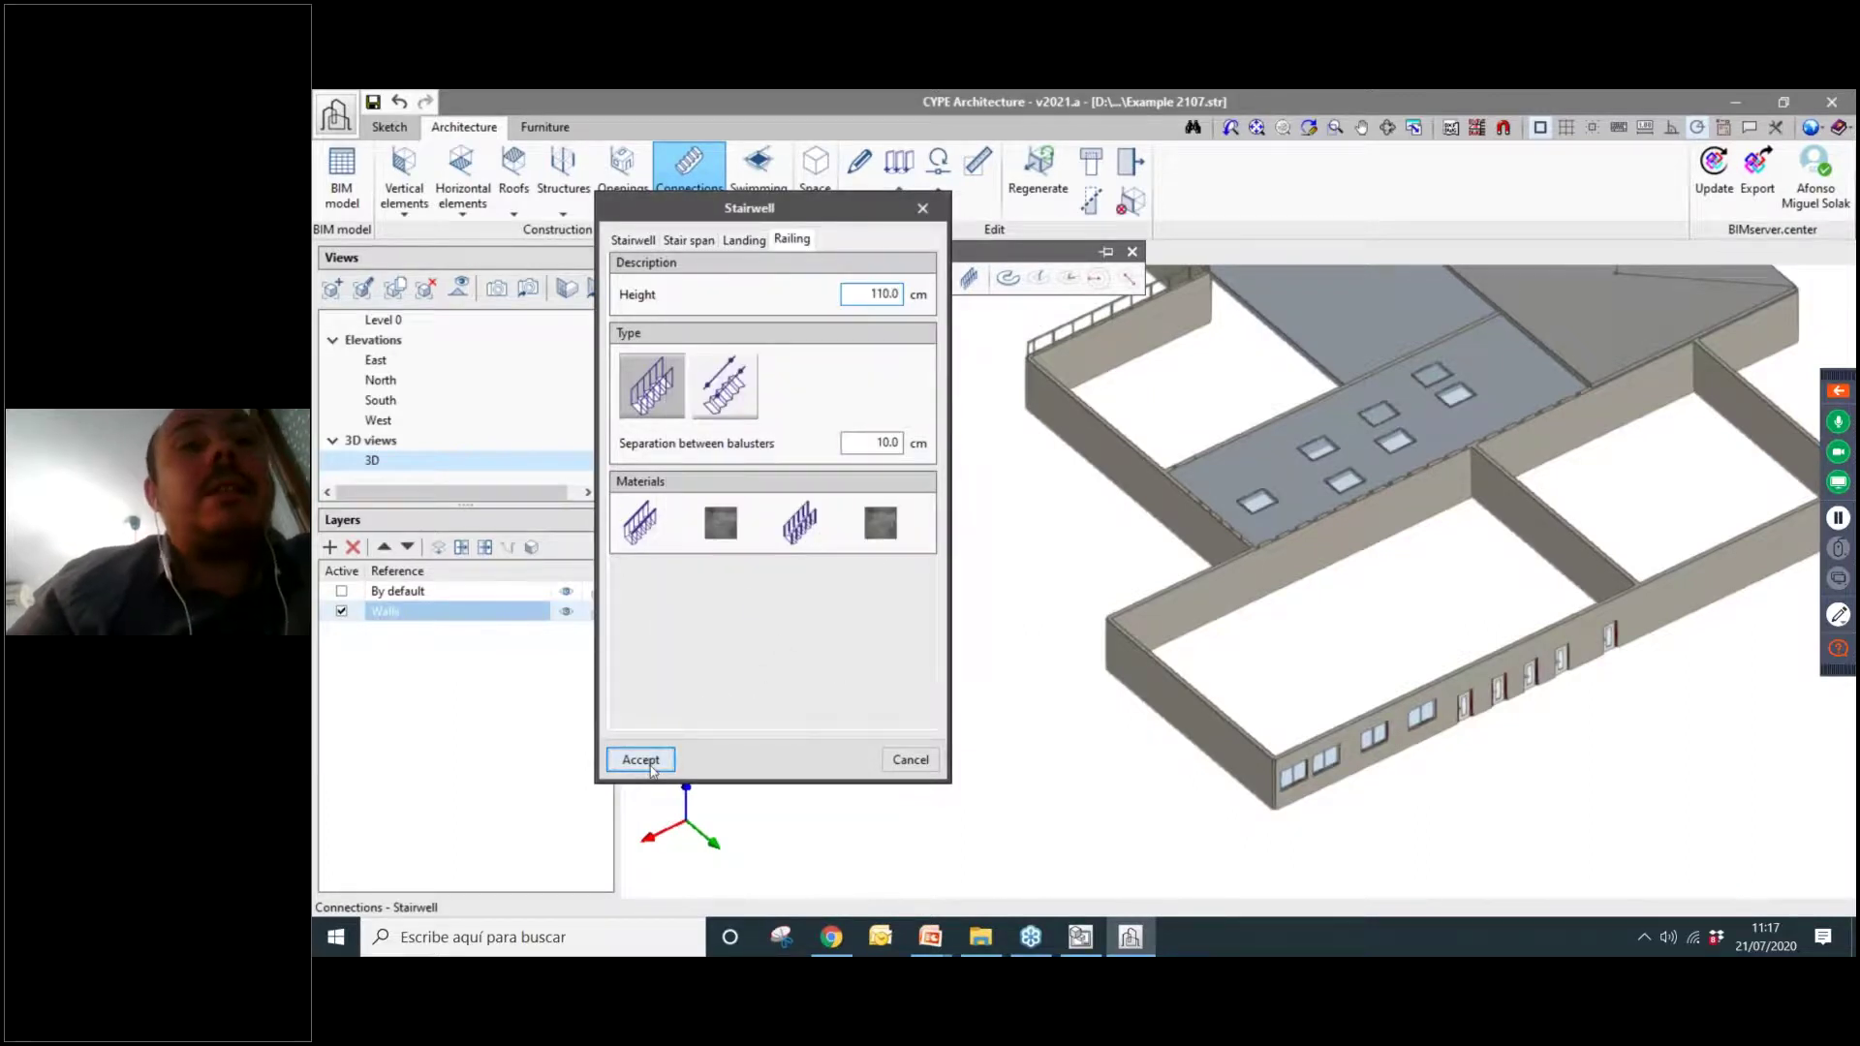
Accept the stairwell settings and place the stairwell in the free area outside the building.
left_click(640, 761)
scroll(1015, 577, "up", 4)
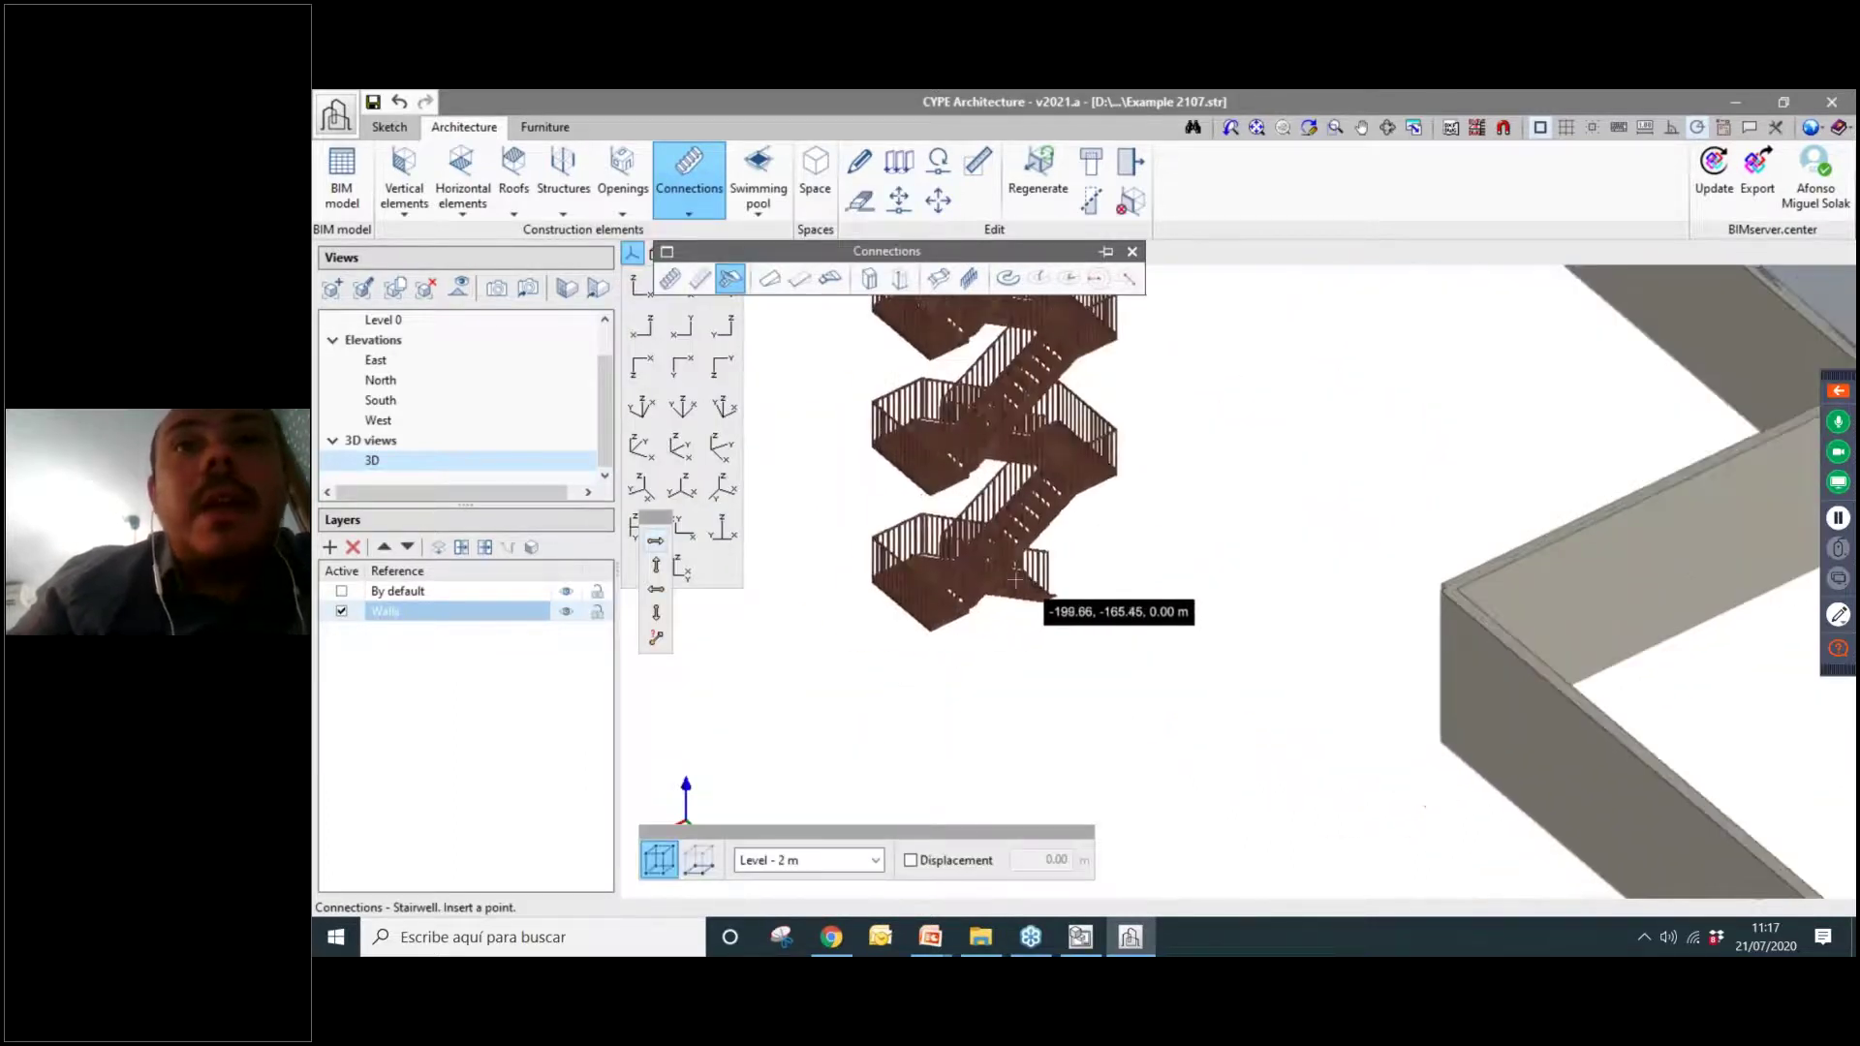
scroll(1016, 577, "up", 3)
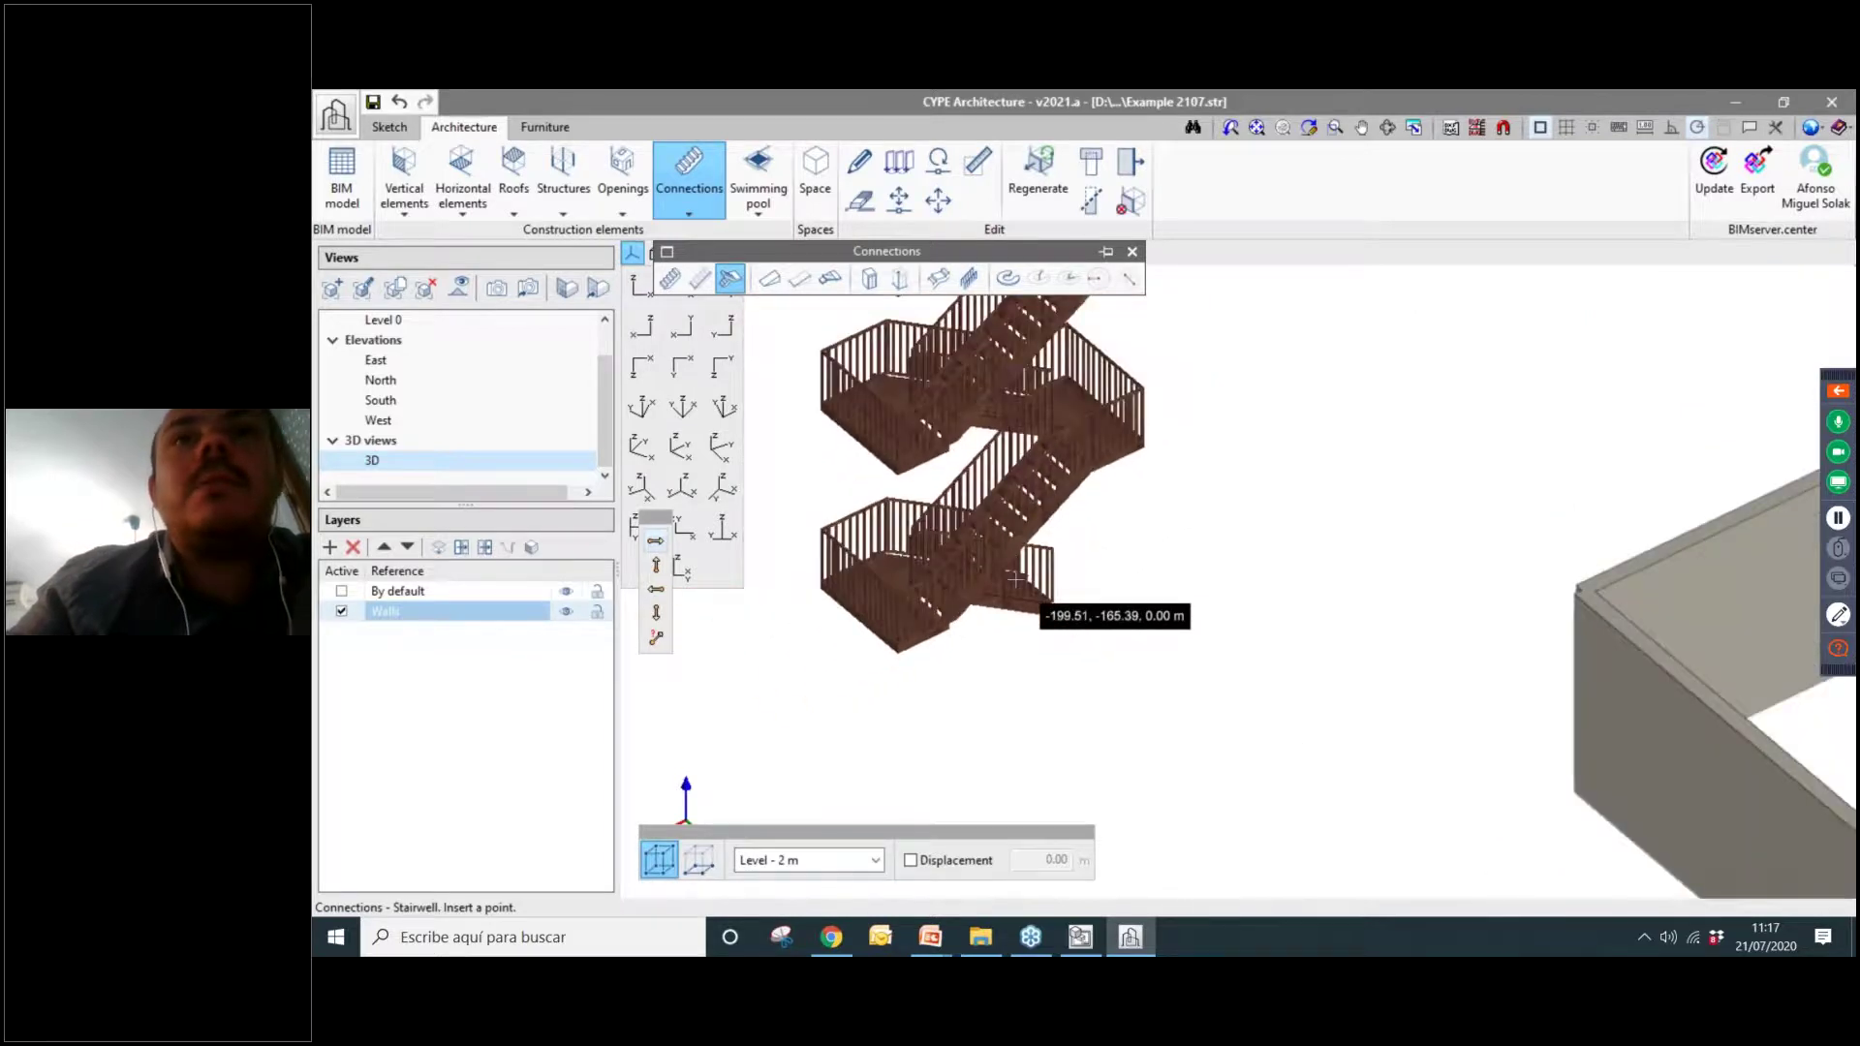
scroll(1015, 577, "up", 5)
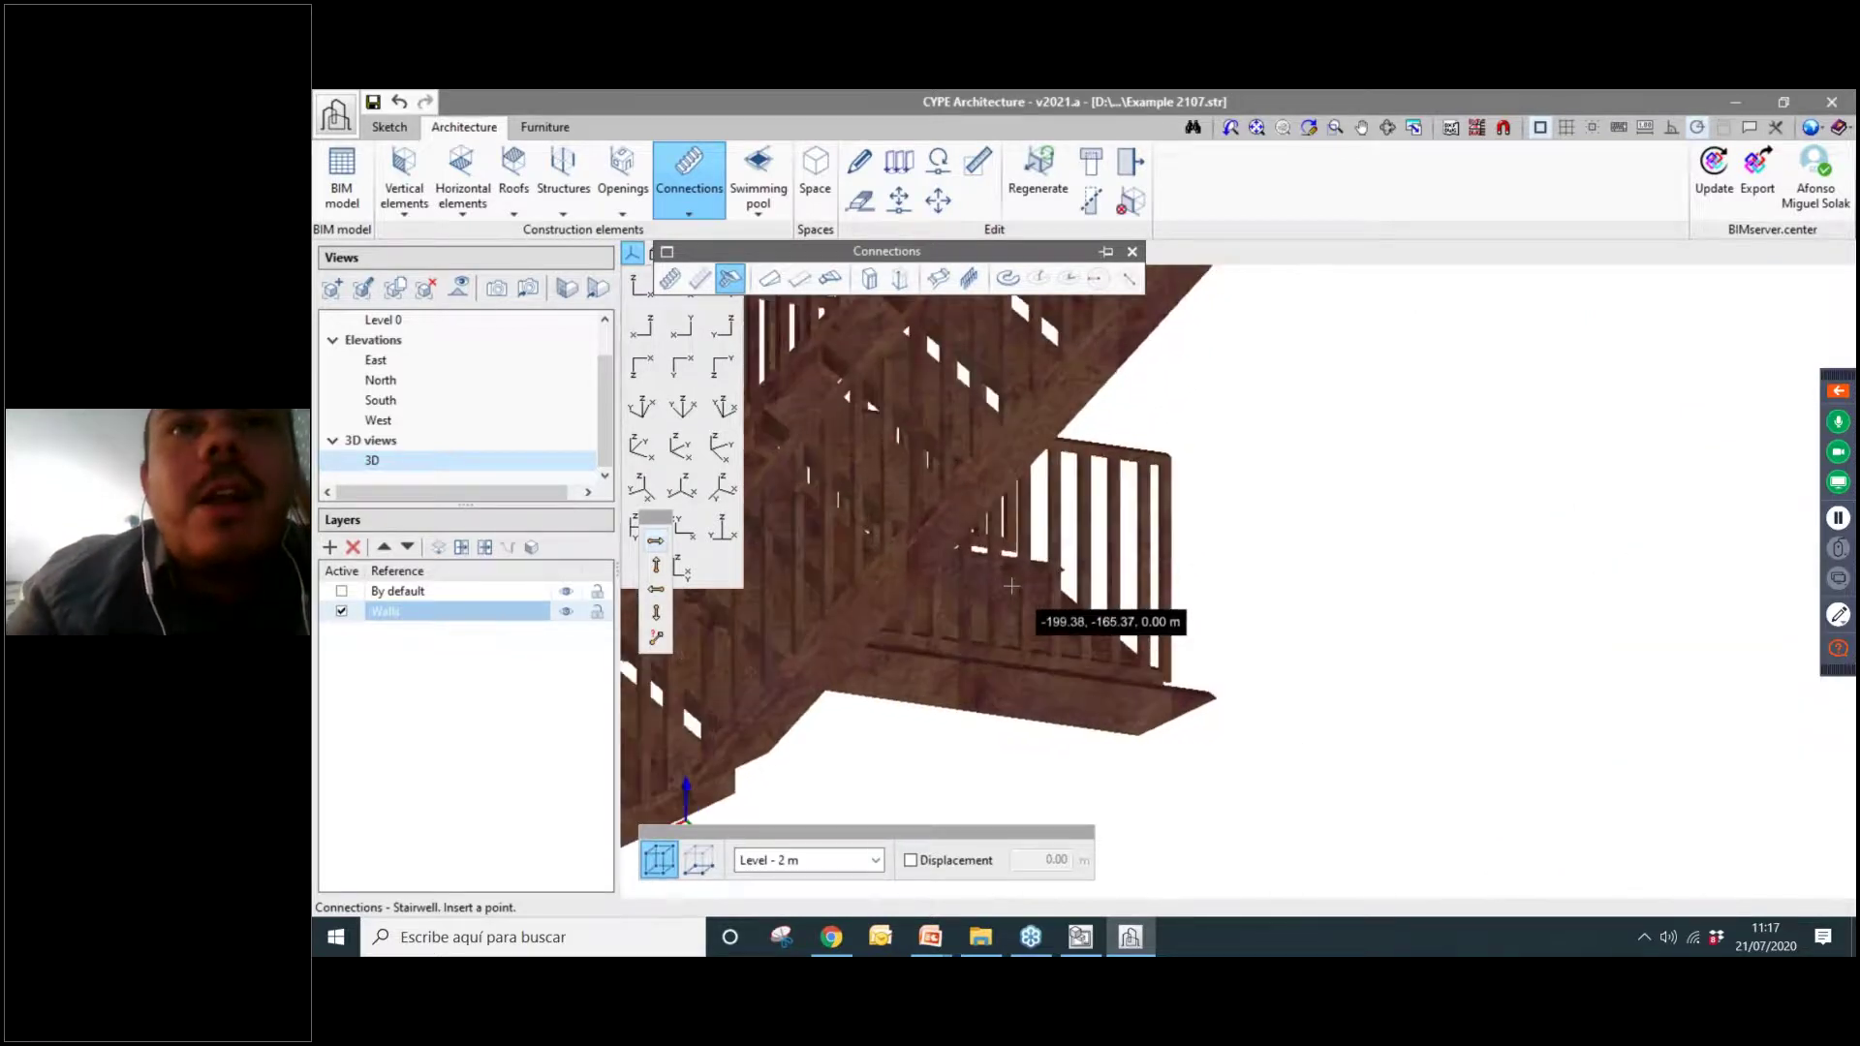
scroll(1012, 586, "down", 8)
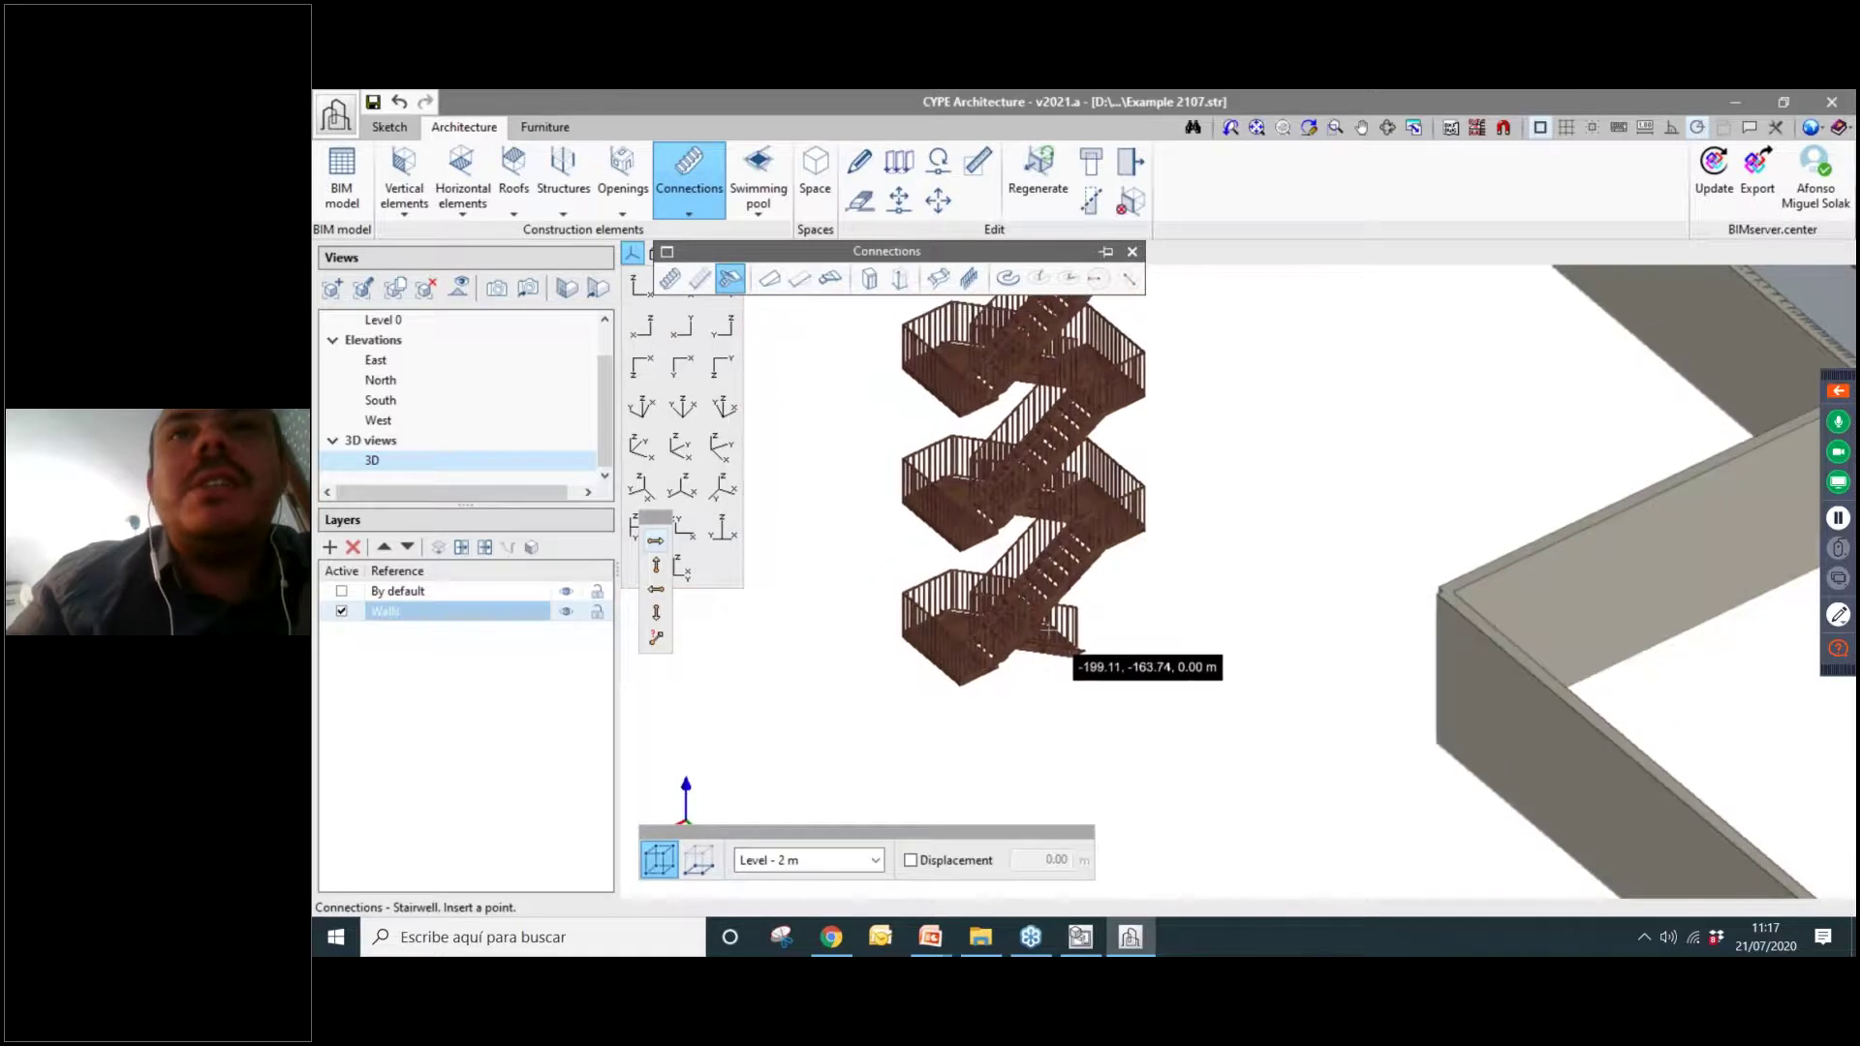
scroll(1050, 630, "up", 4)
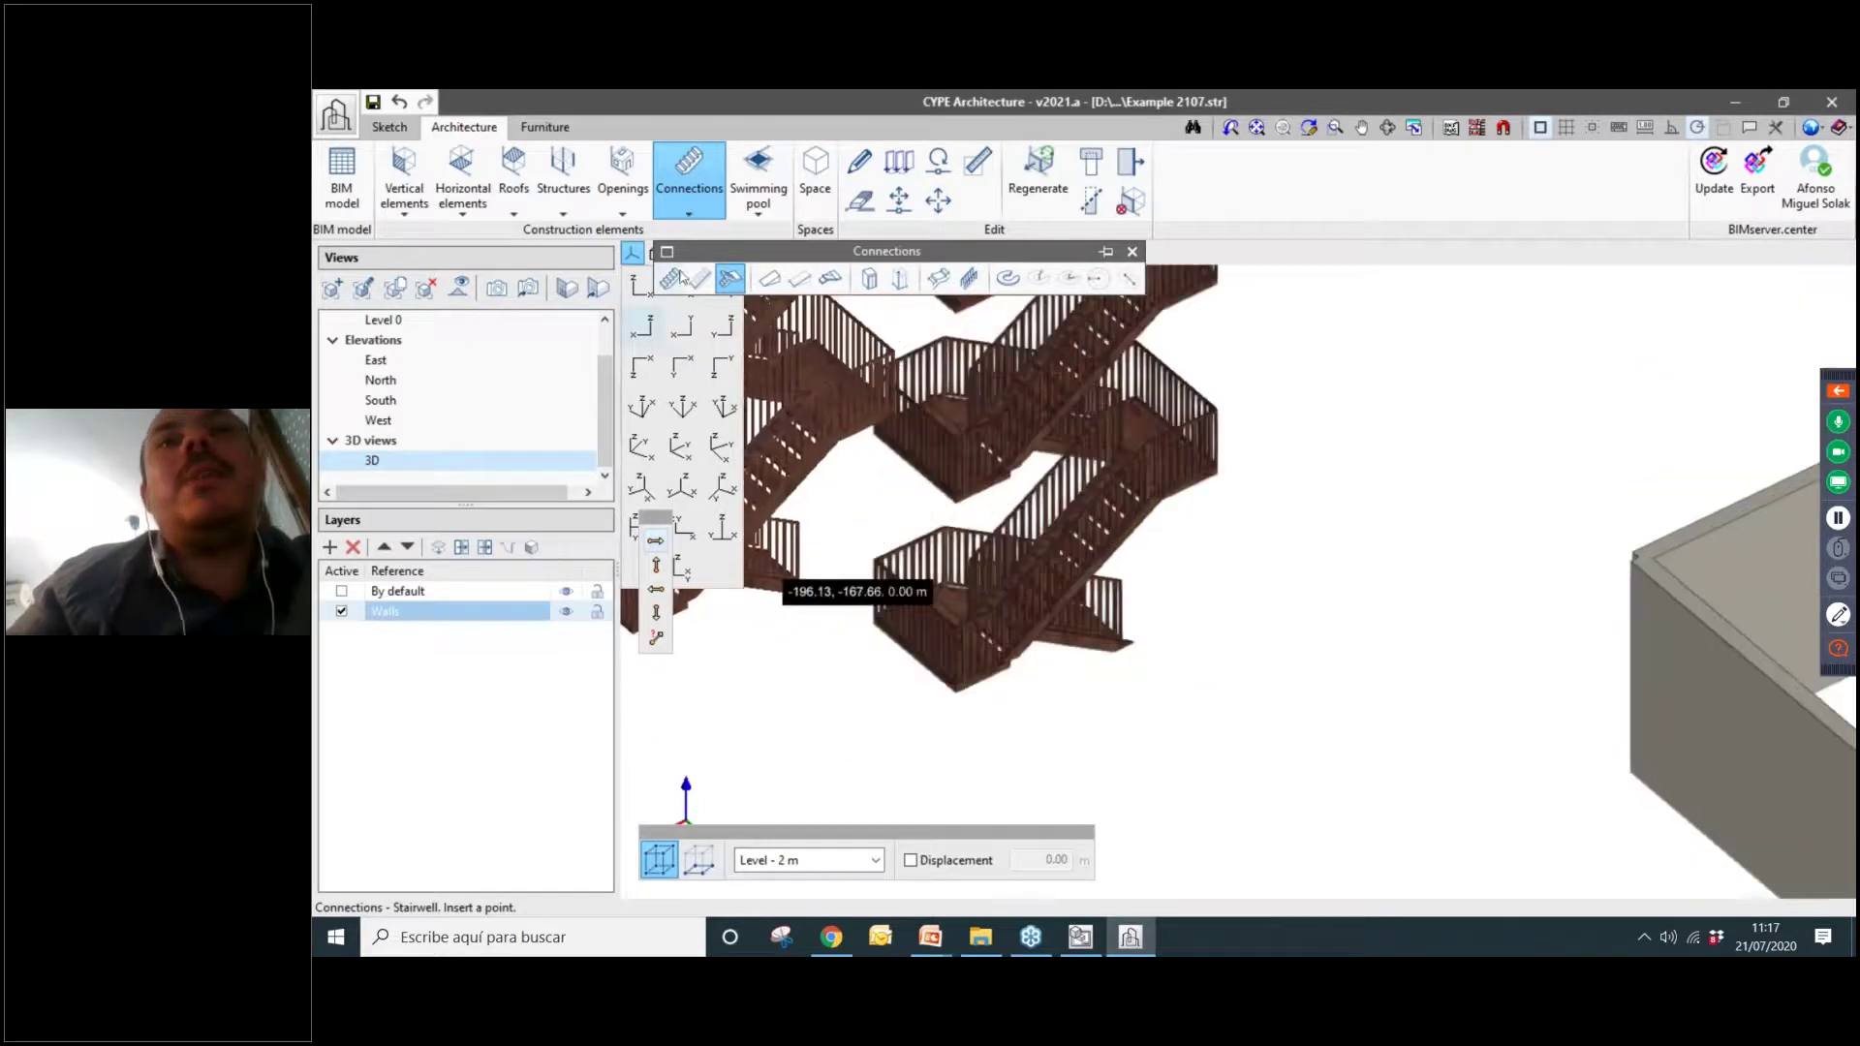
key("Escape")
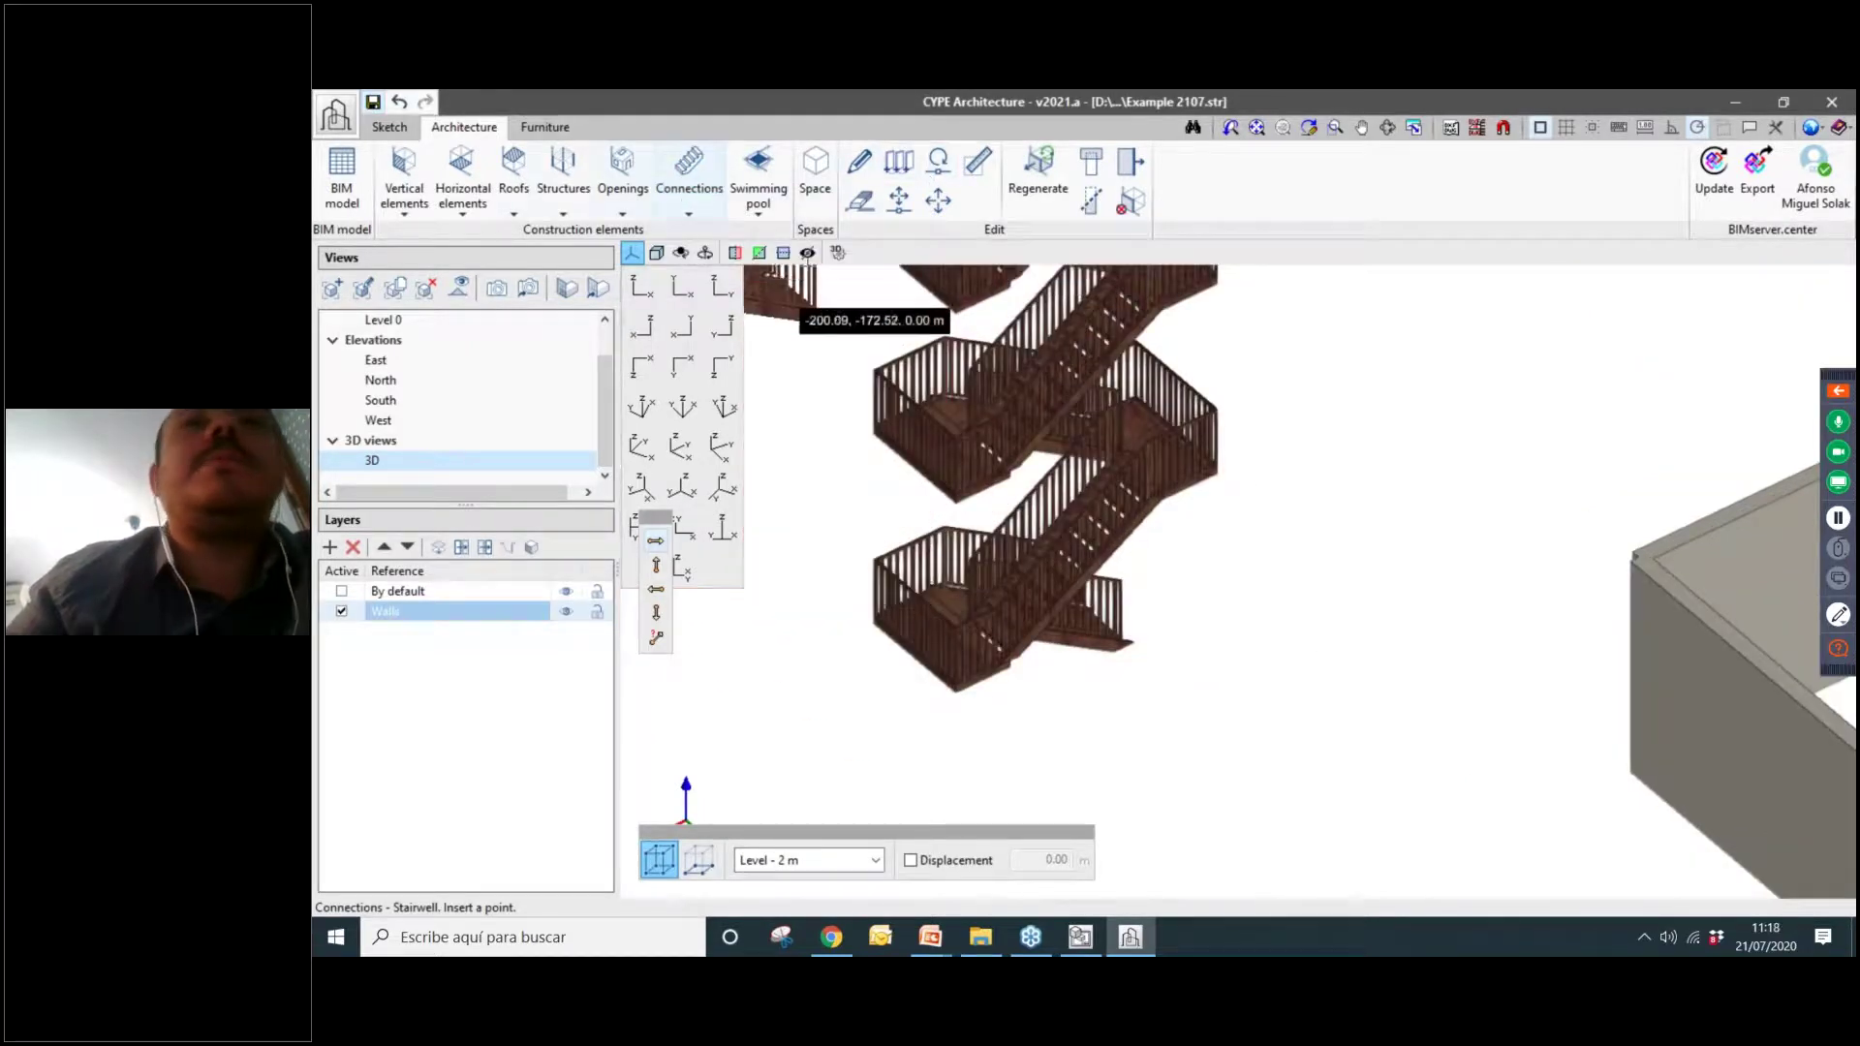
Copy the outer railing of the lowest stair flight to the free space beside the stairwell.
left_click(859, 161)
scroll(1095, 707, "up", 2)
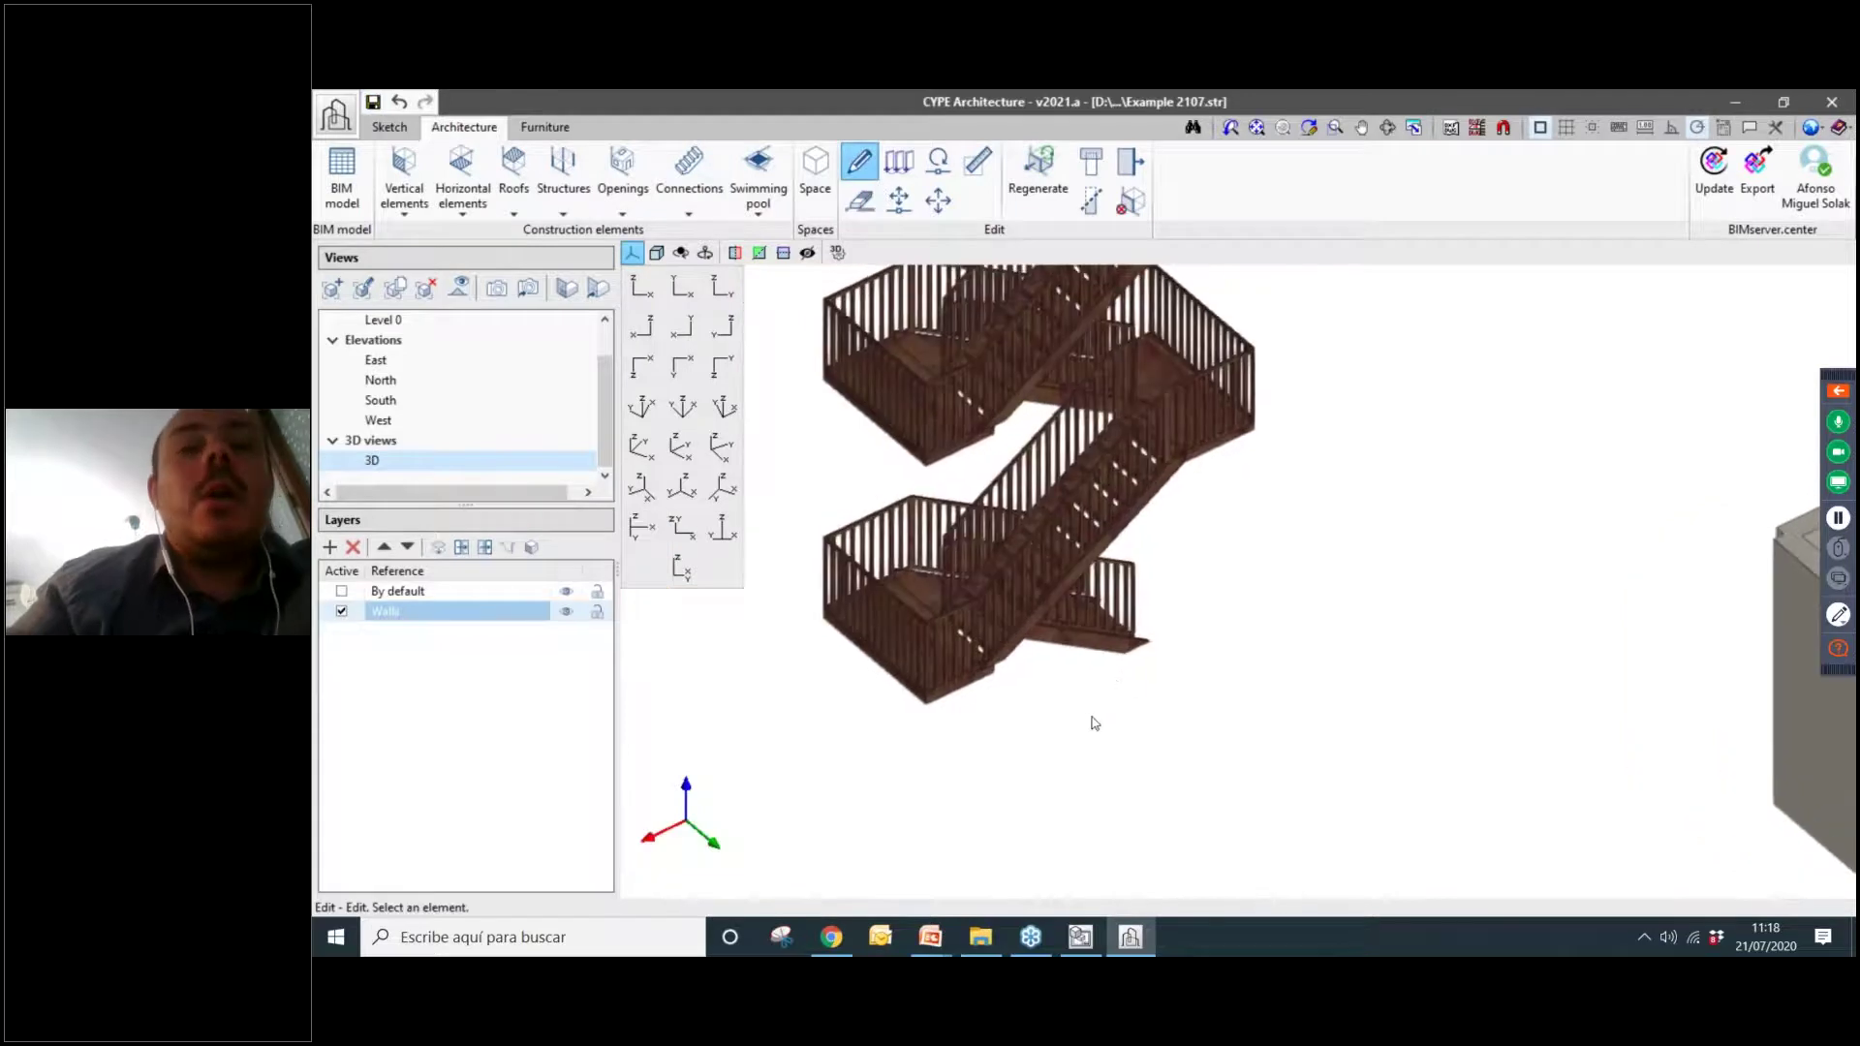
middle_click_drag(1078, 739, 1360, 715)
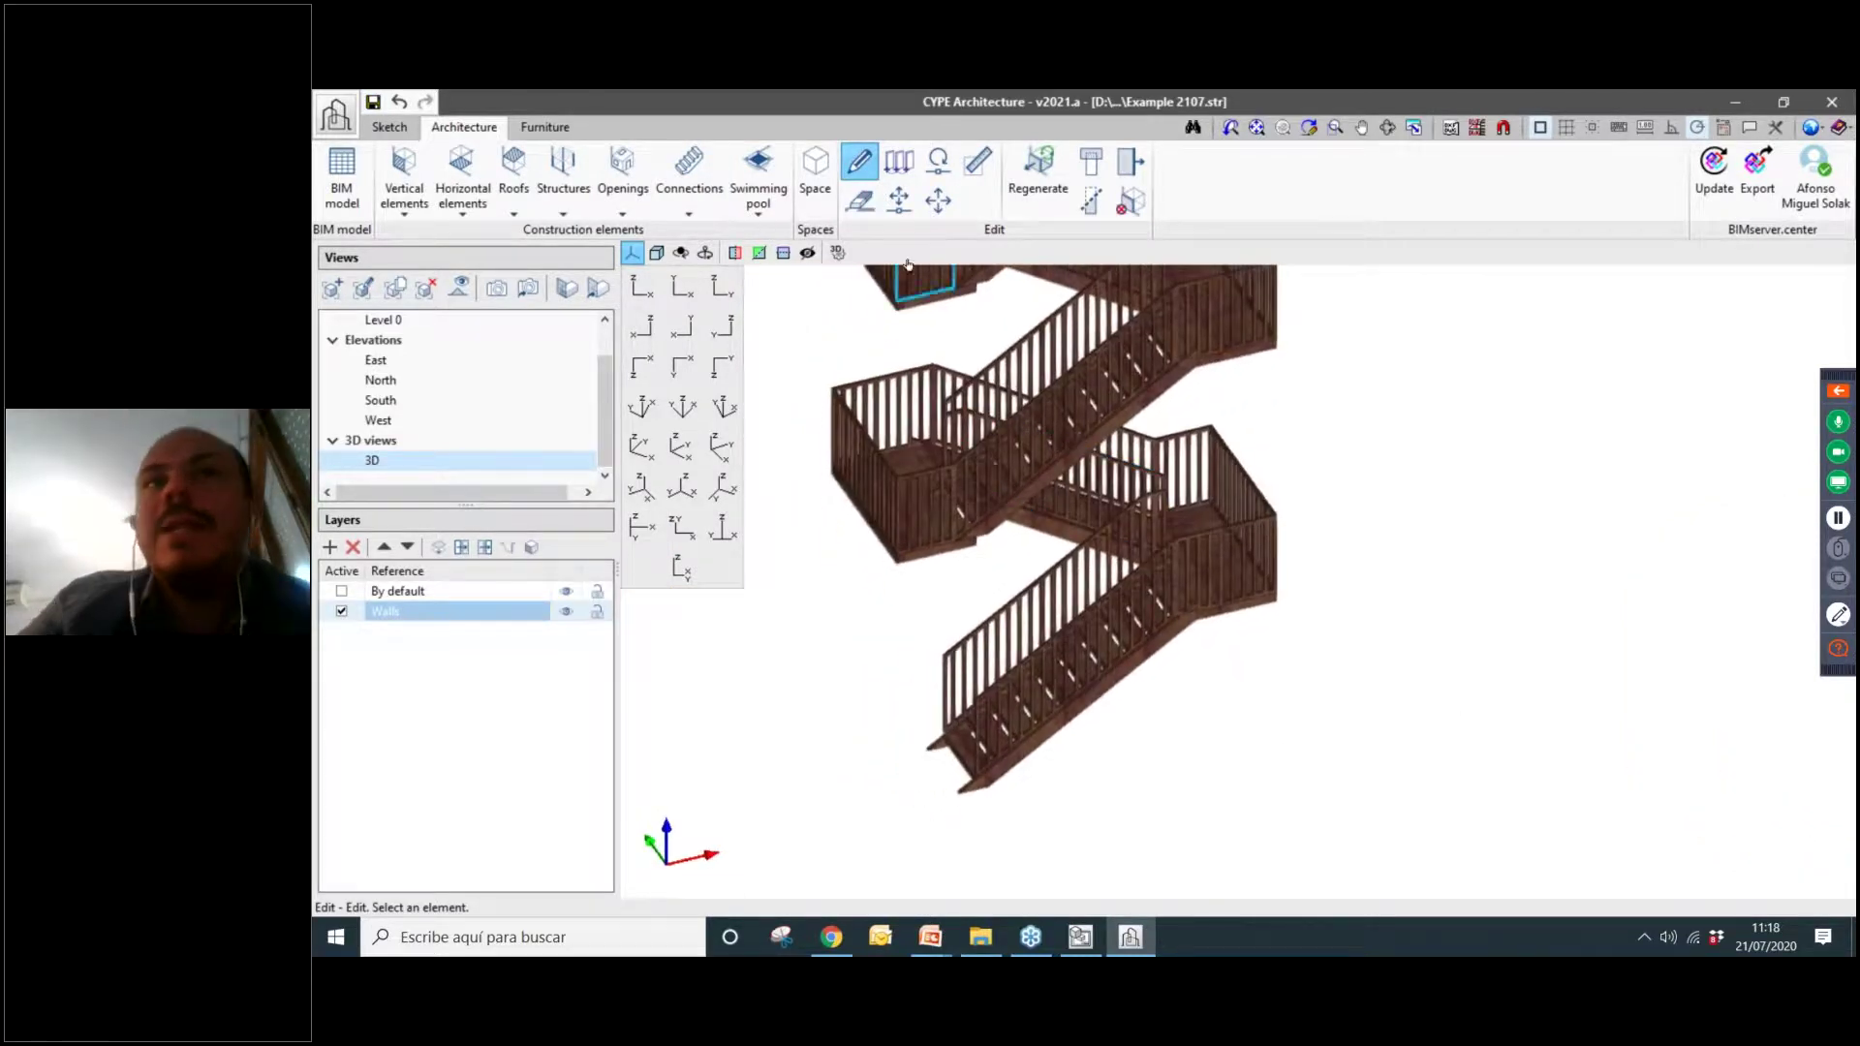
scroll(1104, 625, "down", 2)
scroll(1103, 625, "up", 2)
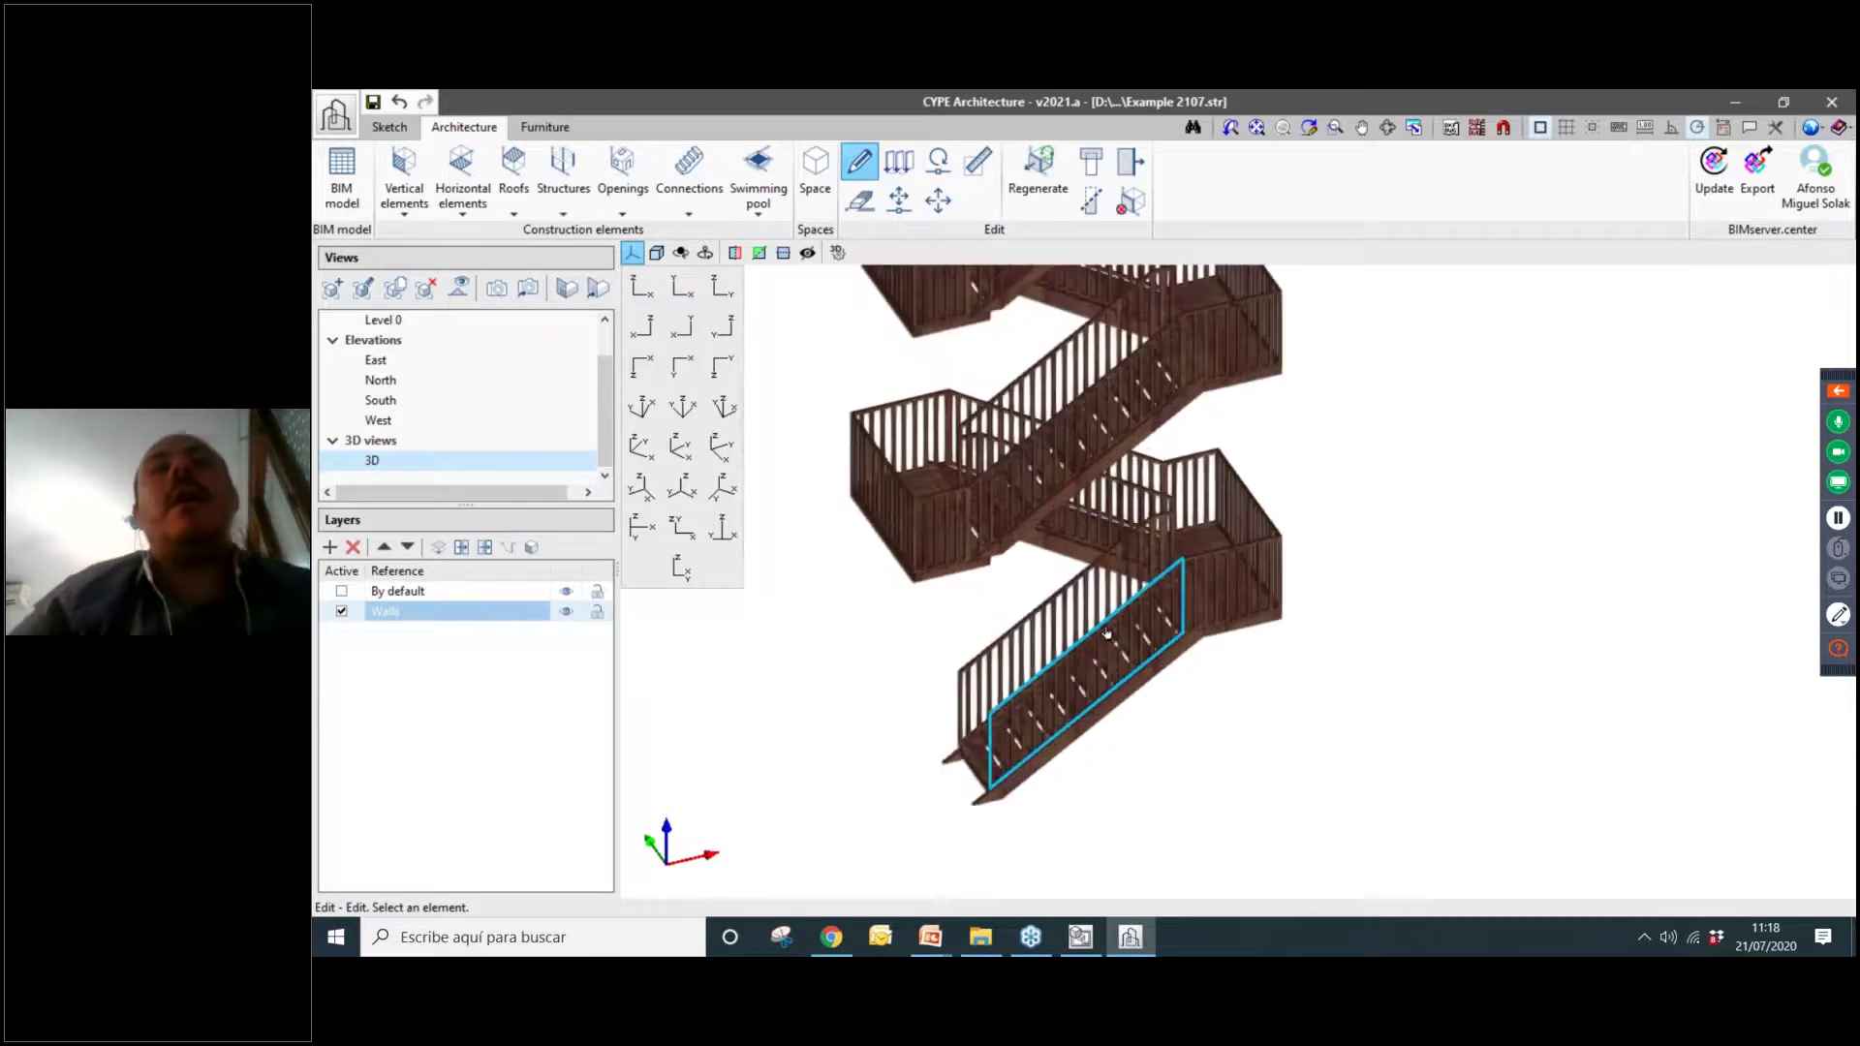
left_click(899, 161)
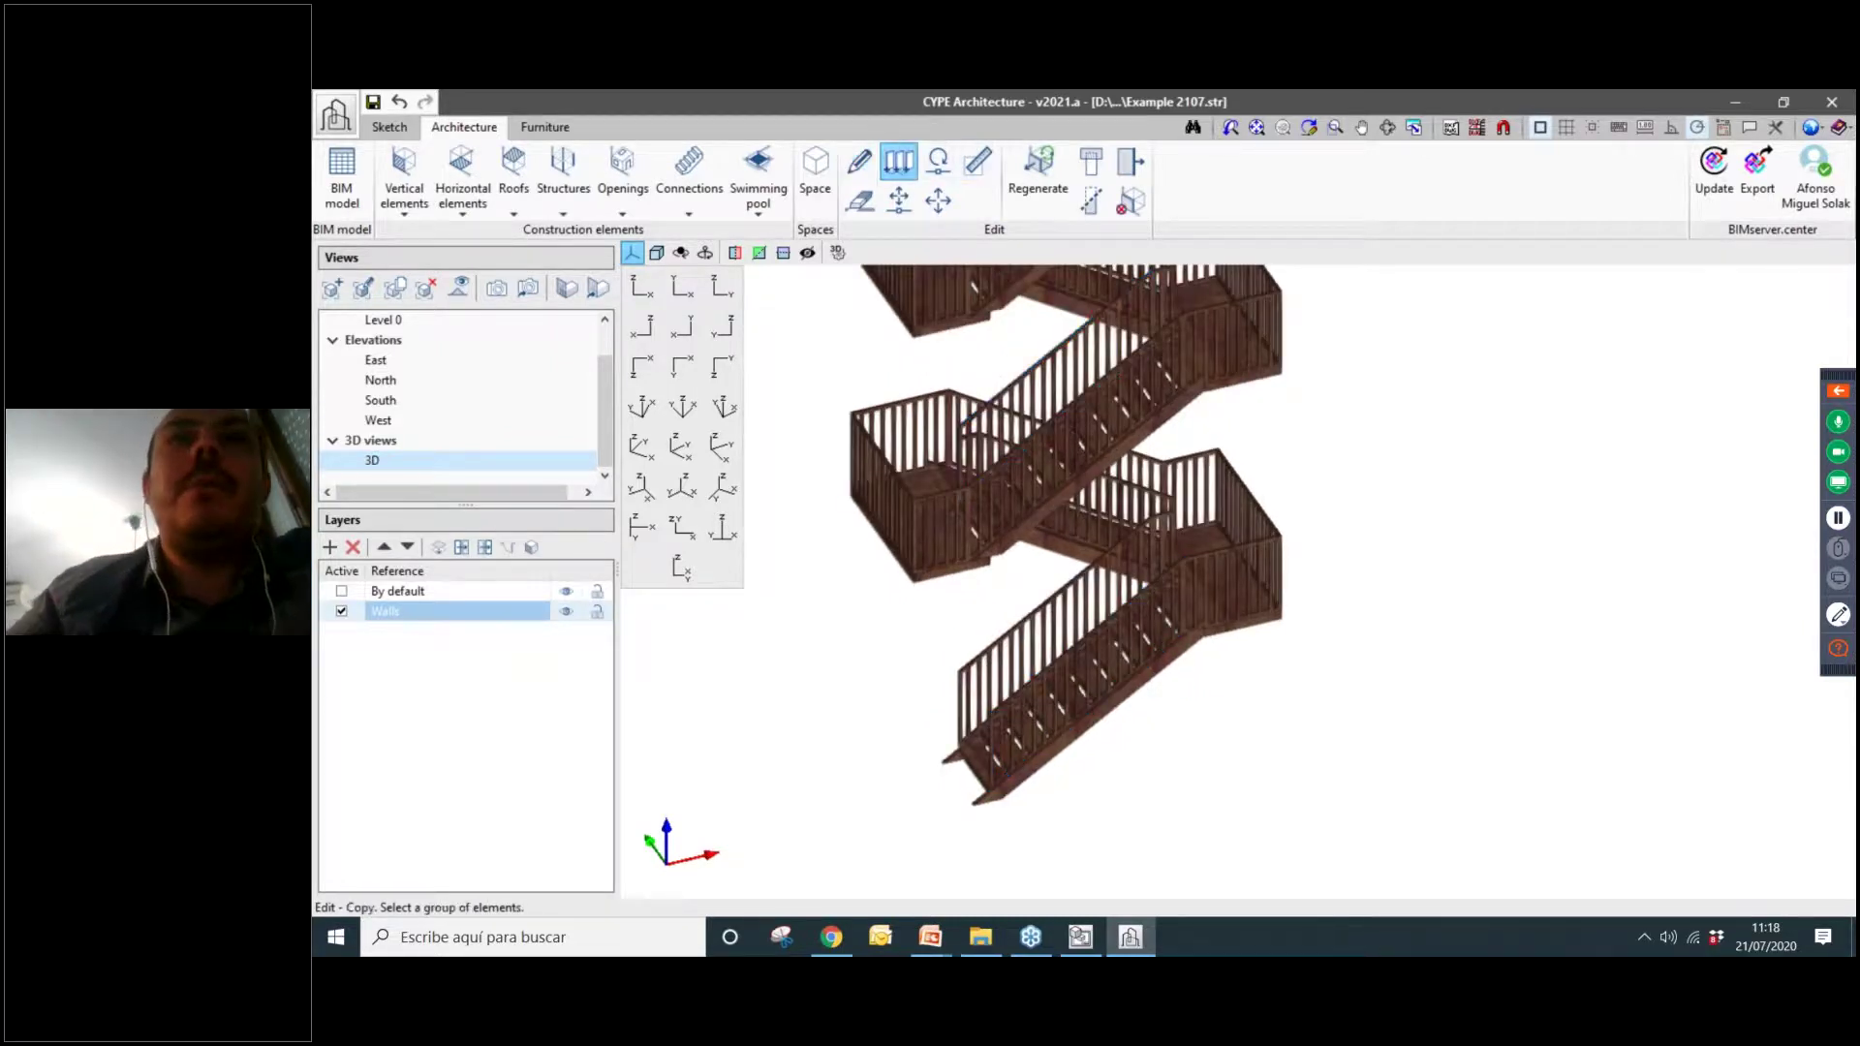
right_click(1078, 639)
left_click(1086, 635)
left_click(1402, 597)
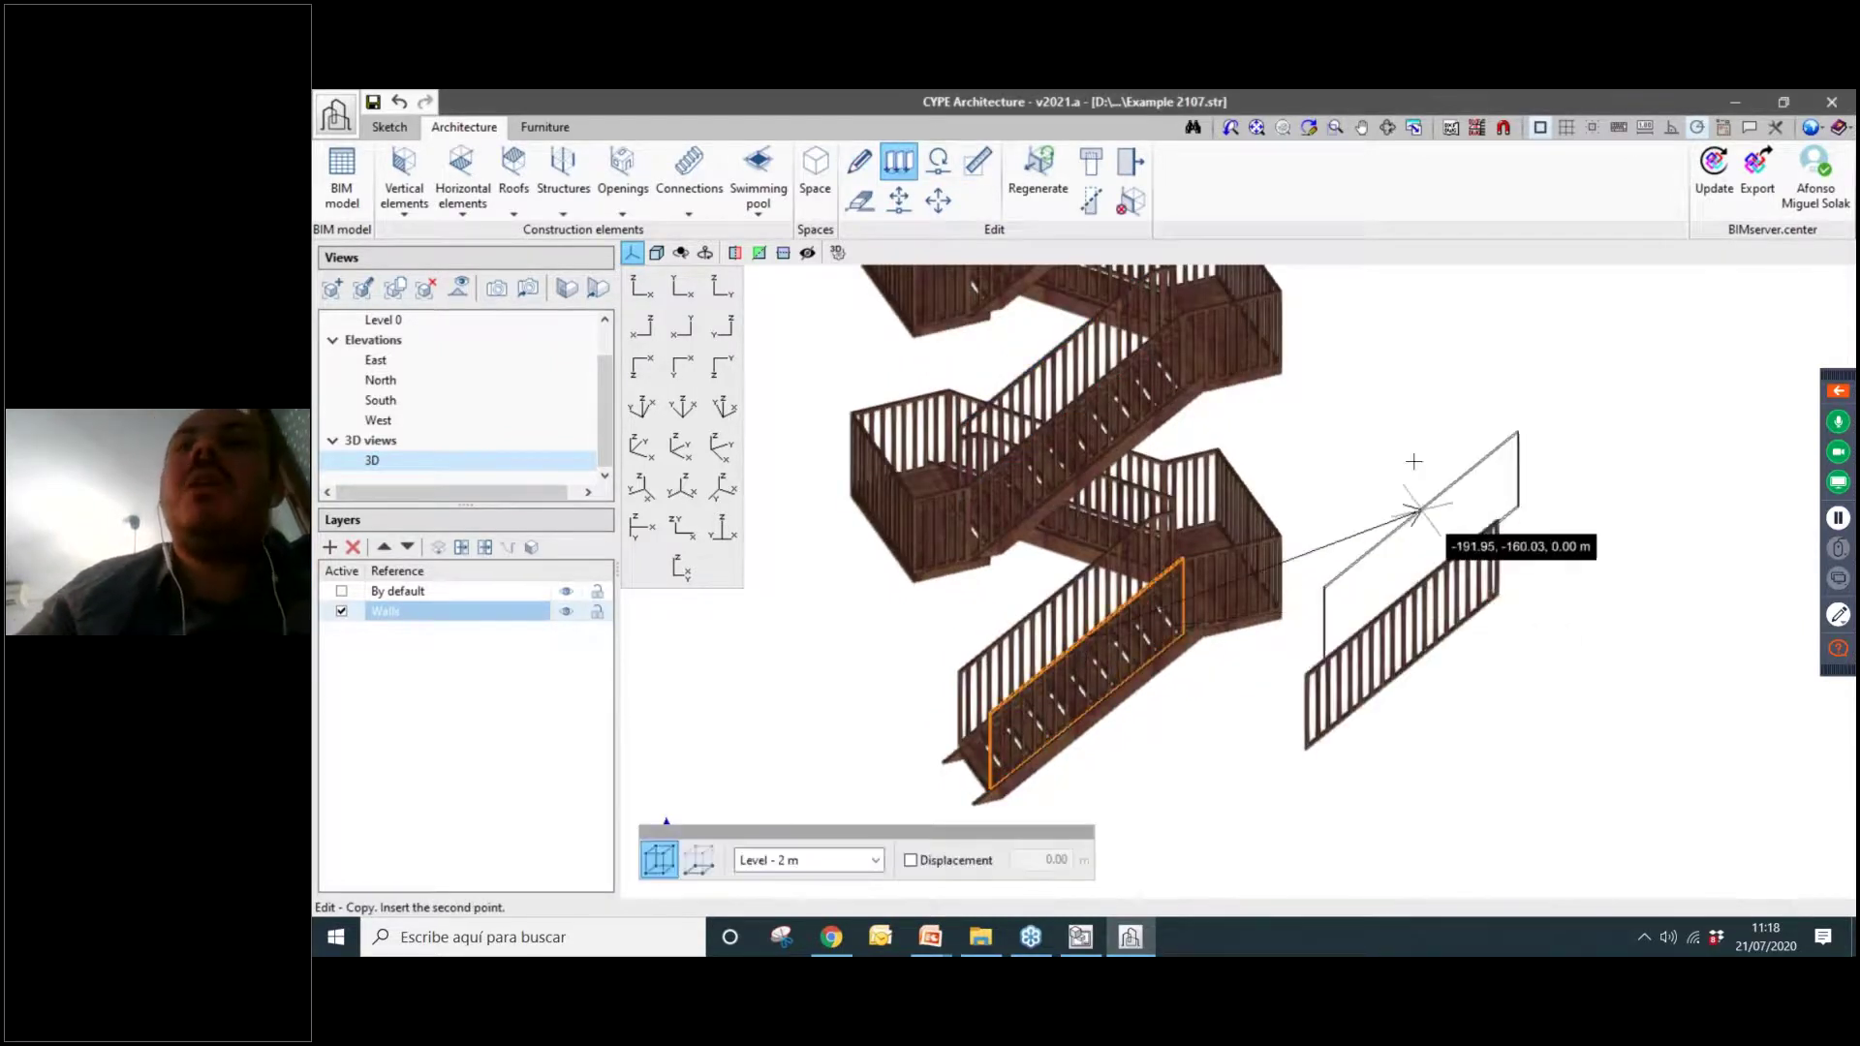
Change the lowest stair span to the first type, solid steps on a slab, keeping its dimensions.
left_click(859, 160)
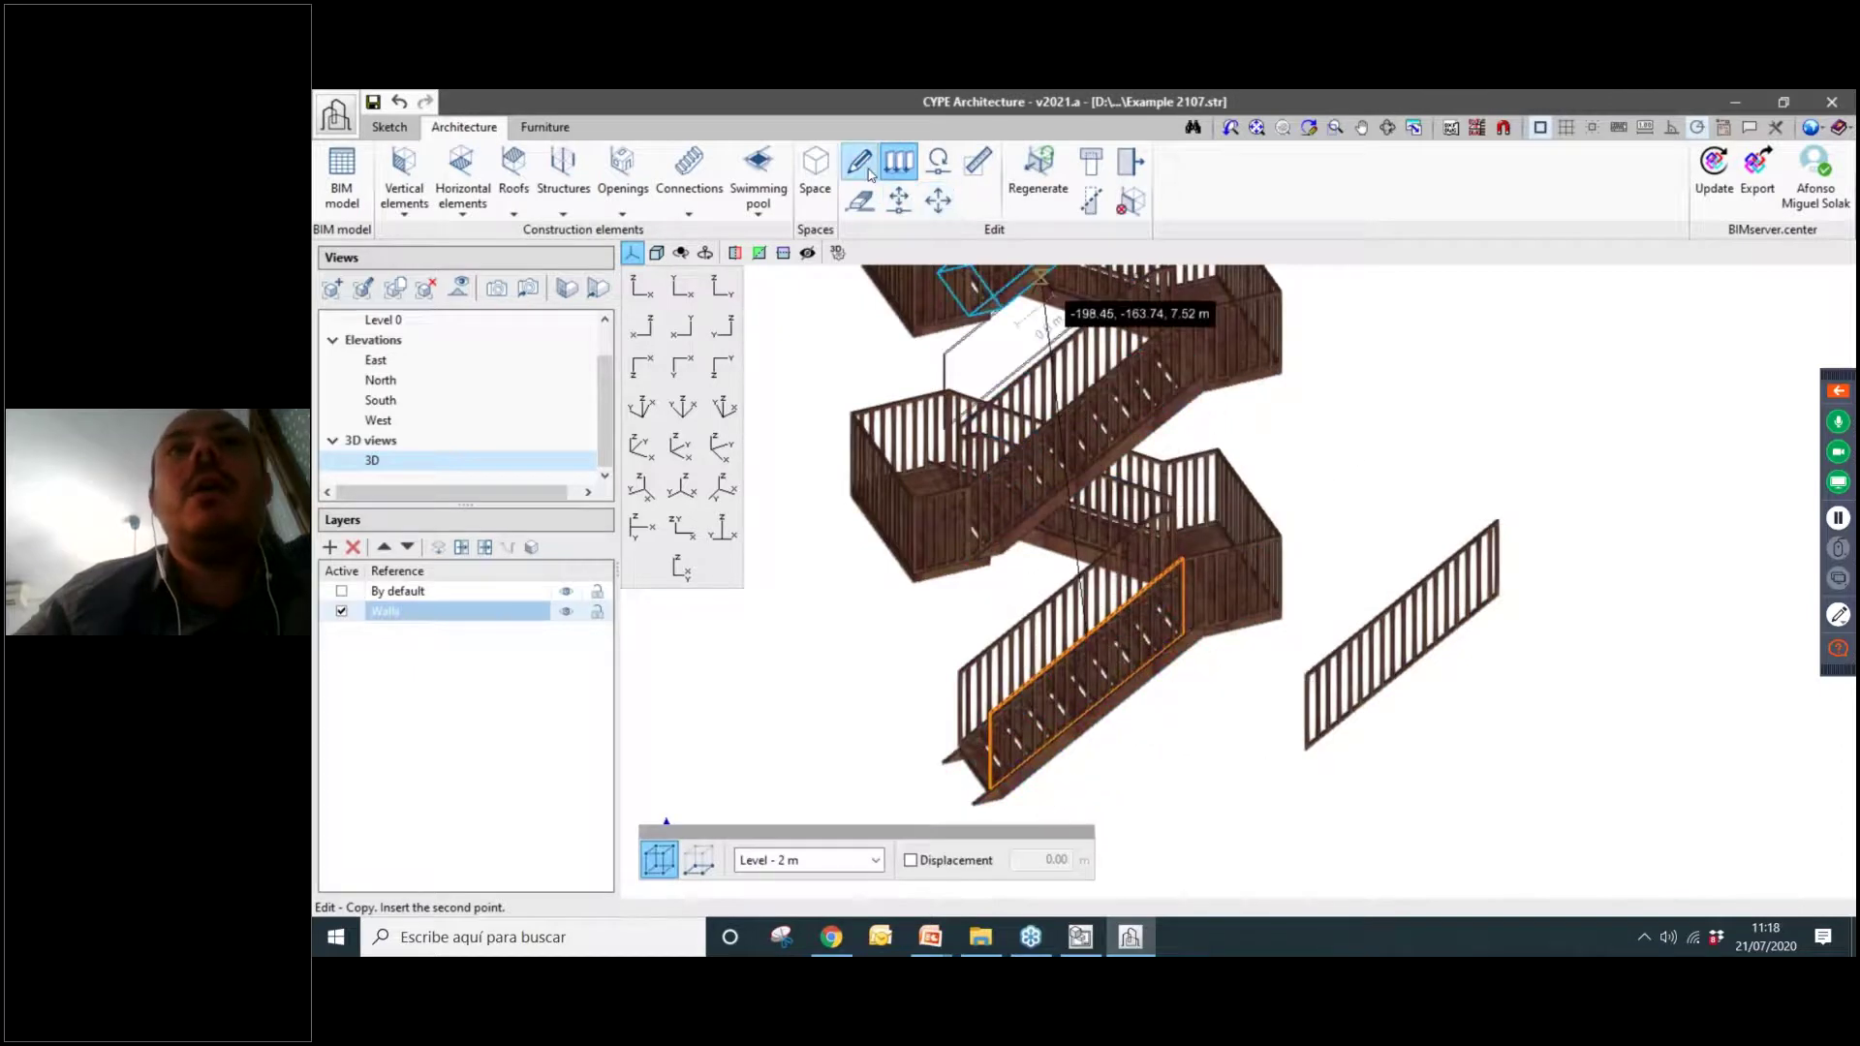
left_click(995, 800)
scroll(959, 775, "up", 3)
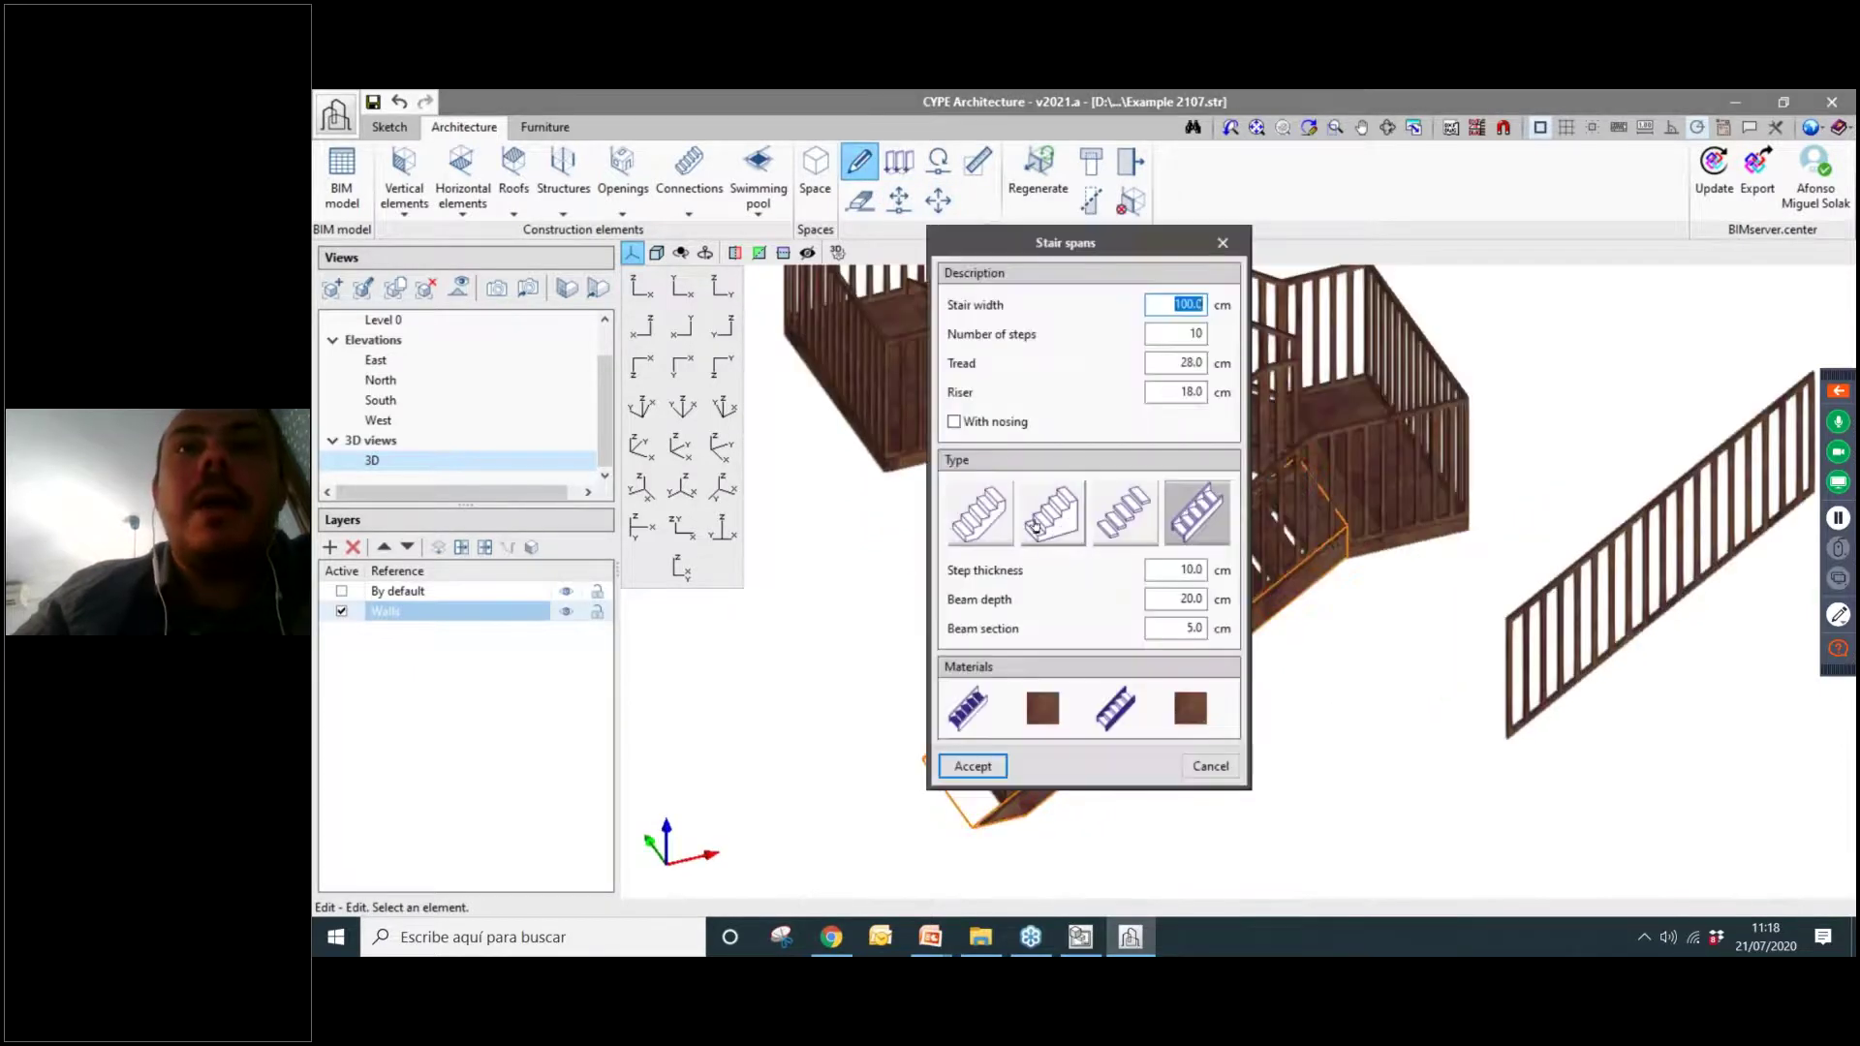
left_click_drag(1073, 251, 634, 247)
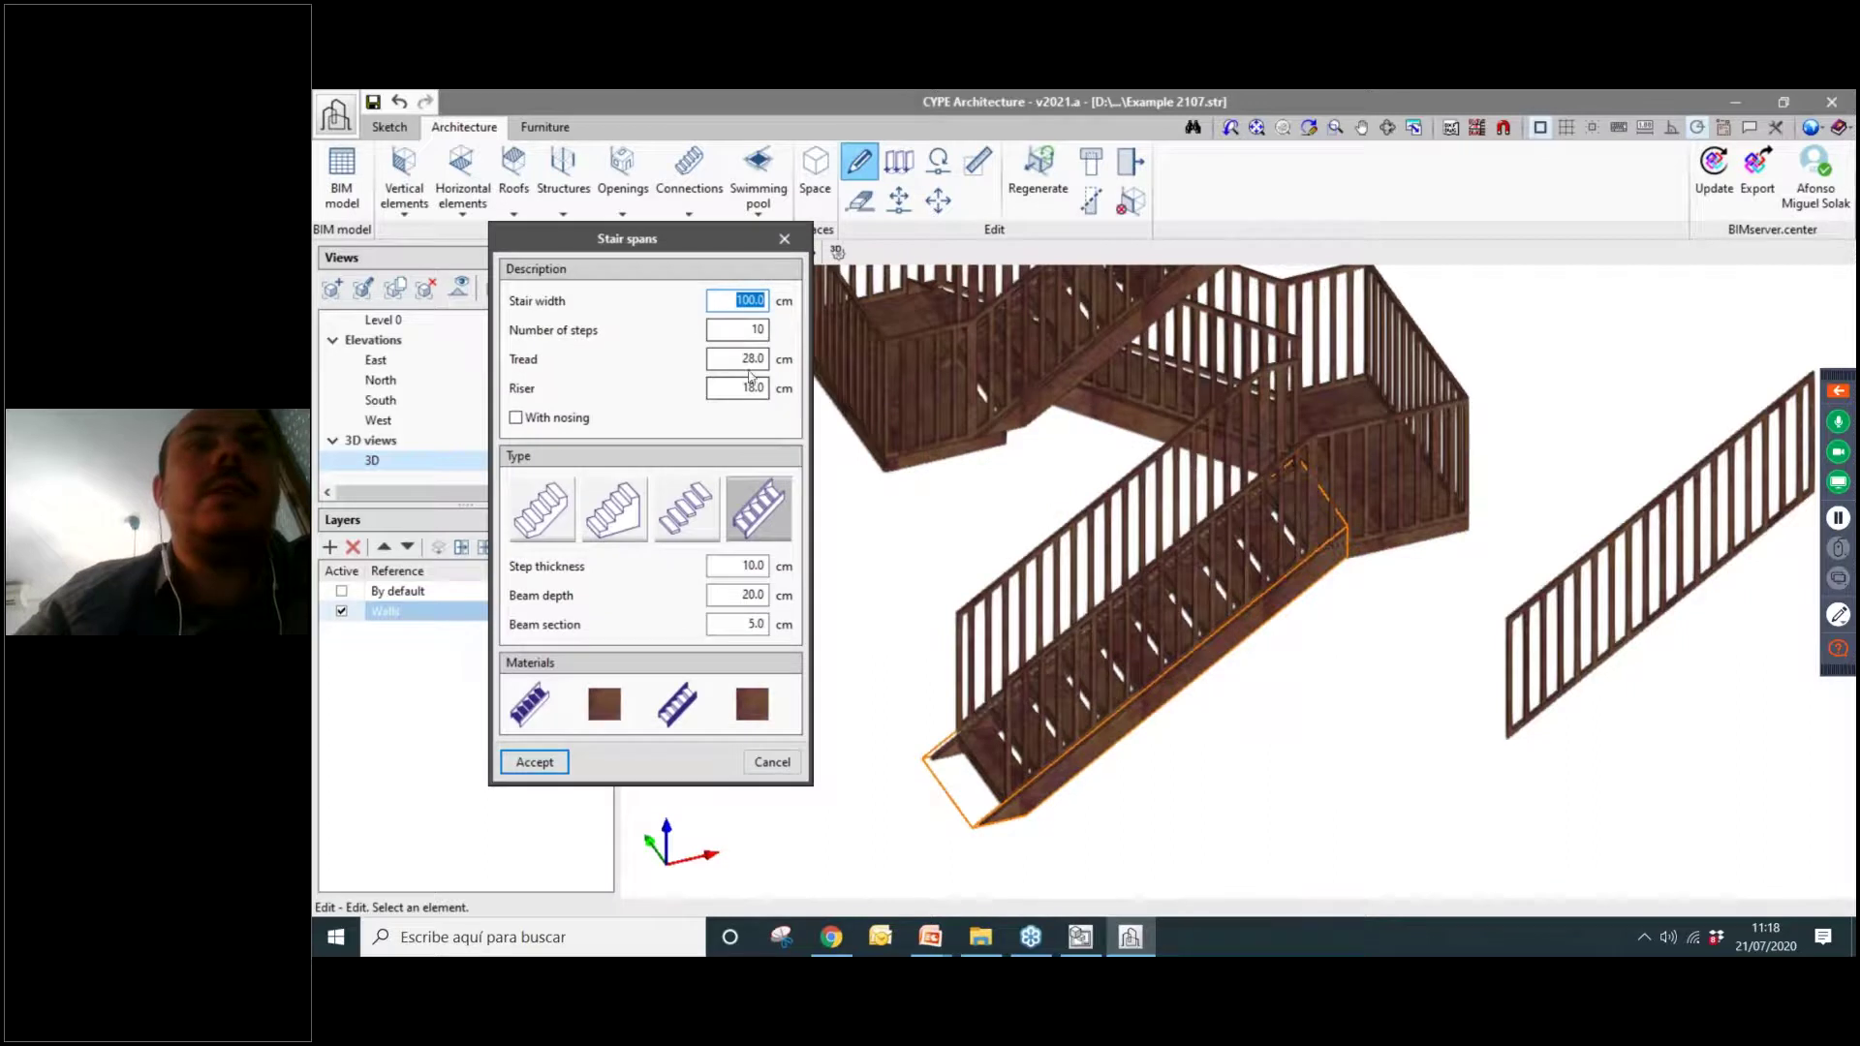
left_click(541, 509)
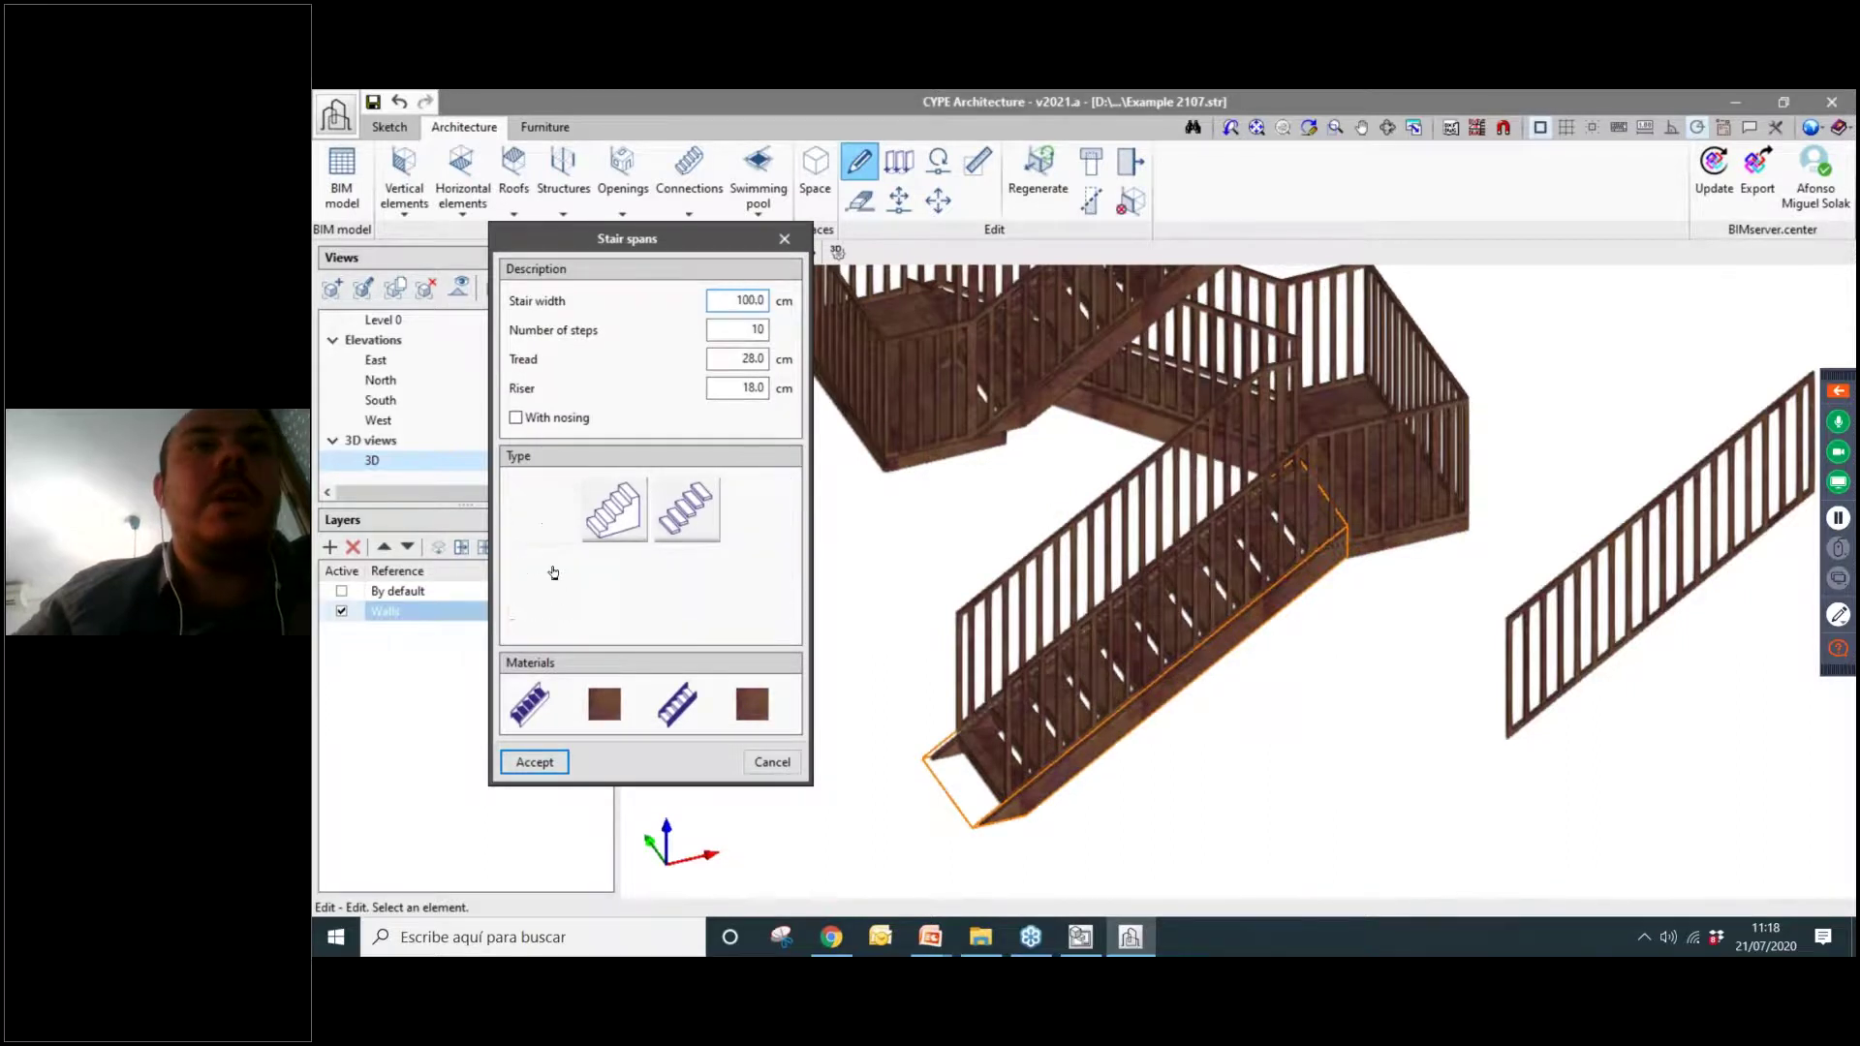
left_click(535, 761)
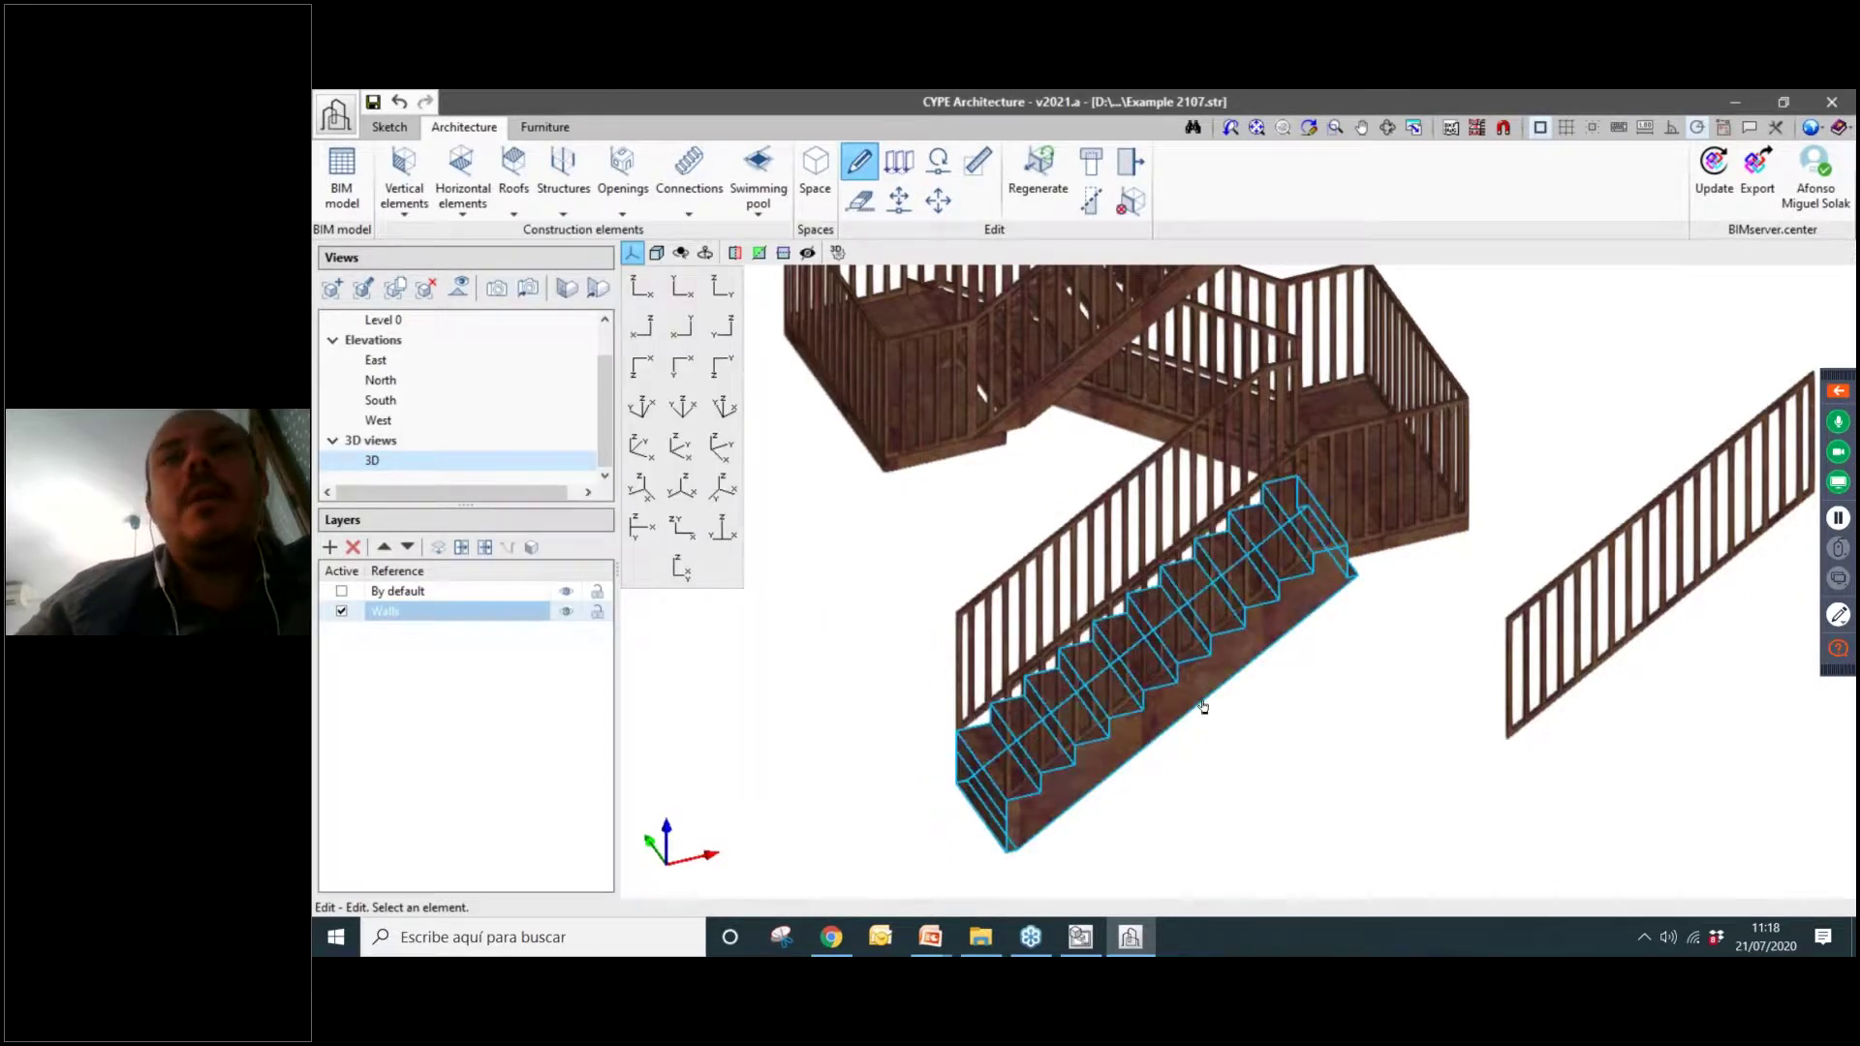
Apply the light grey texture to the step material of the lowest stair span.
left_click(1207, 701)
left_click(1016, 707)
left_click(1079, 476)
left_click(1028, 719)
left_click(969, 766)
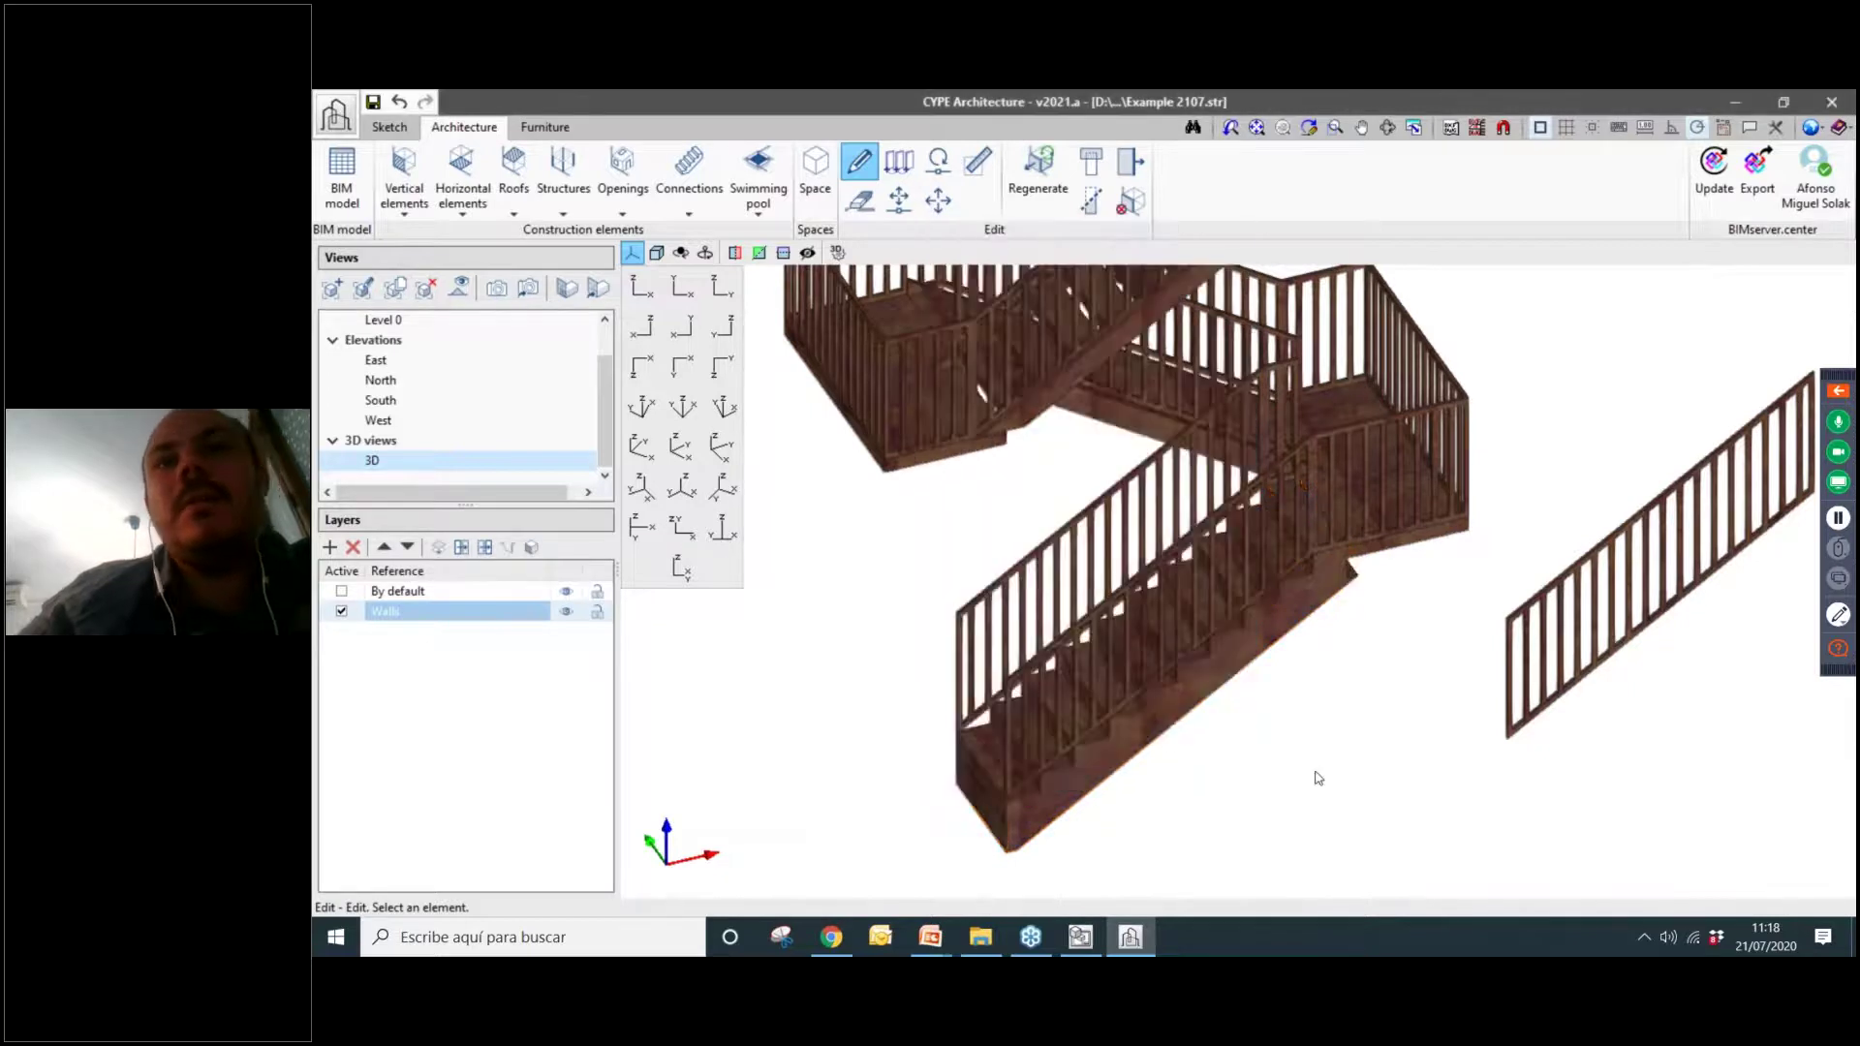
Apply the light grey texture to the slab material of the lowest stair span.
left_click(1247, 696)
left_click(1186, 704)
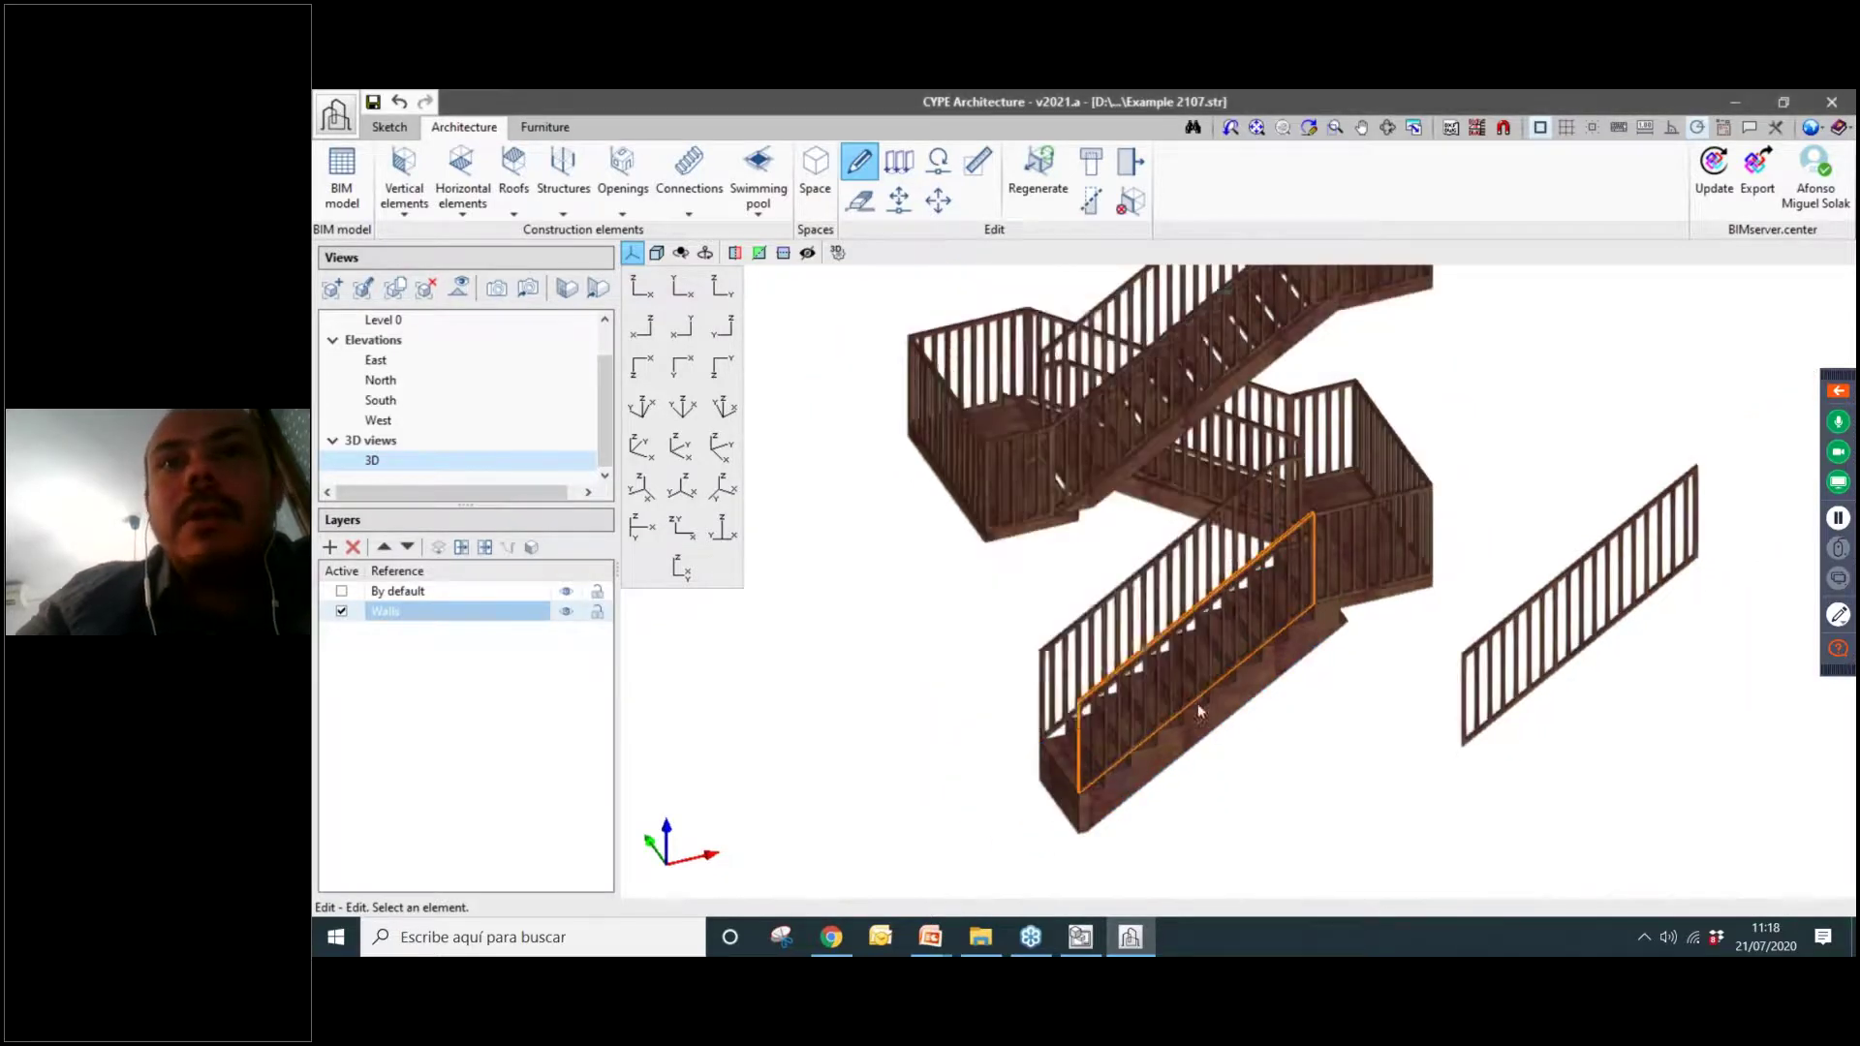
scroll(1183, 686, "up", 1)
left_click(1186, 702)
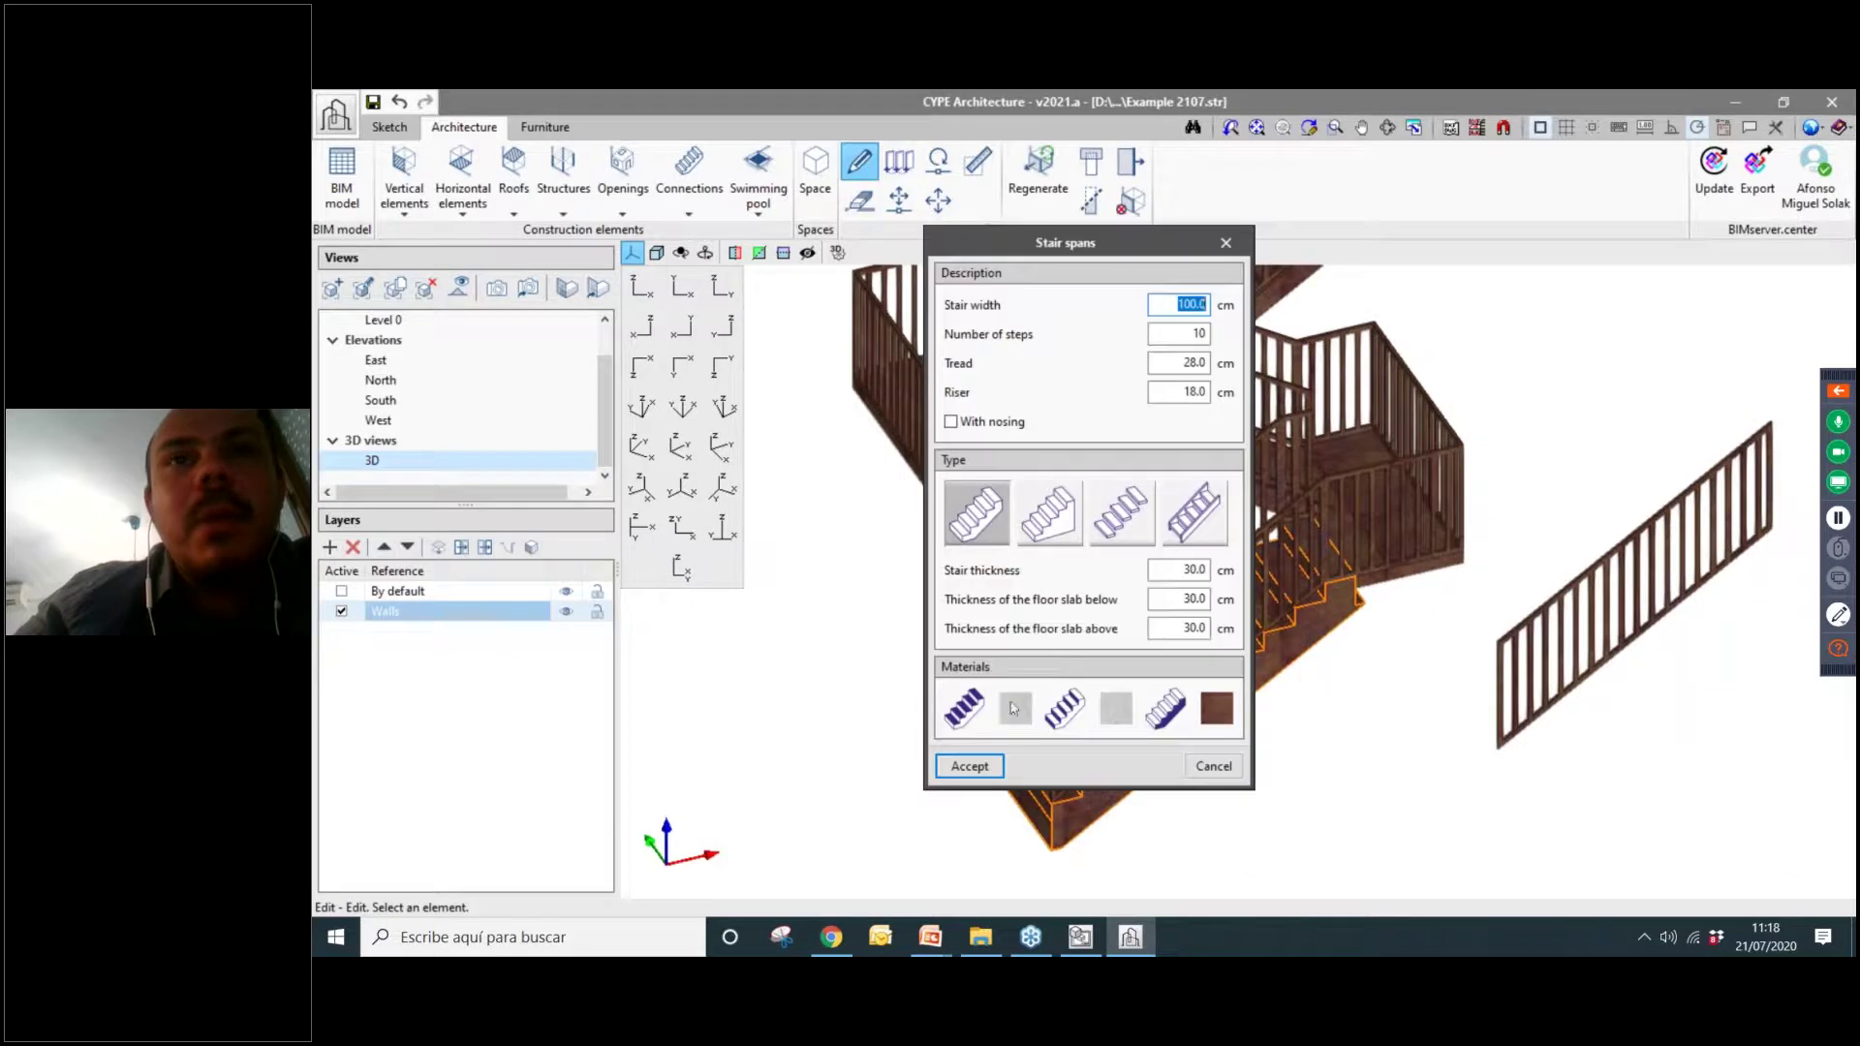
left_click(1213, 712)
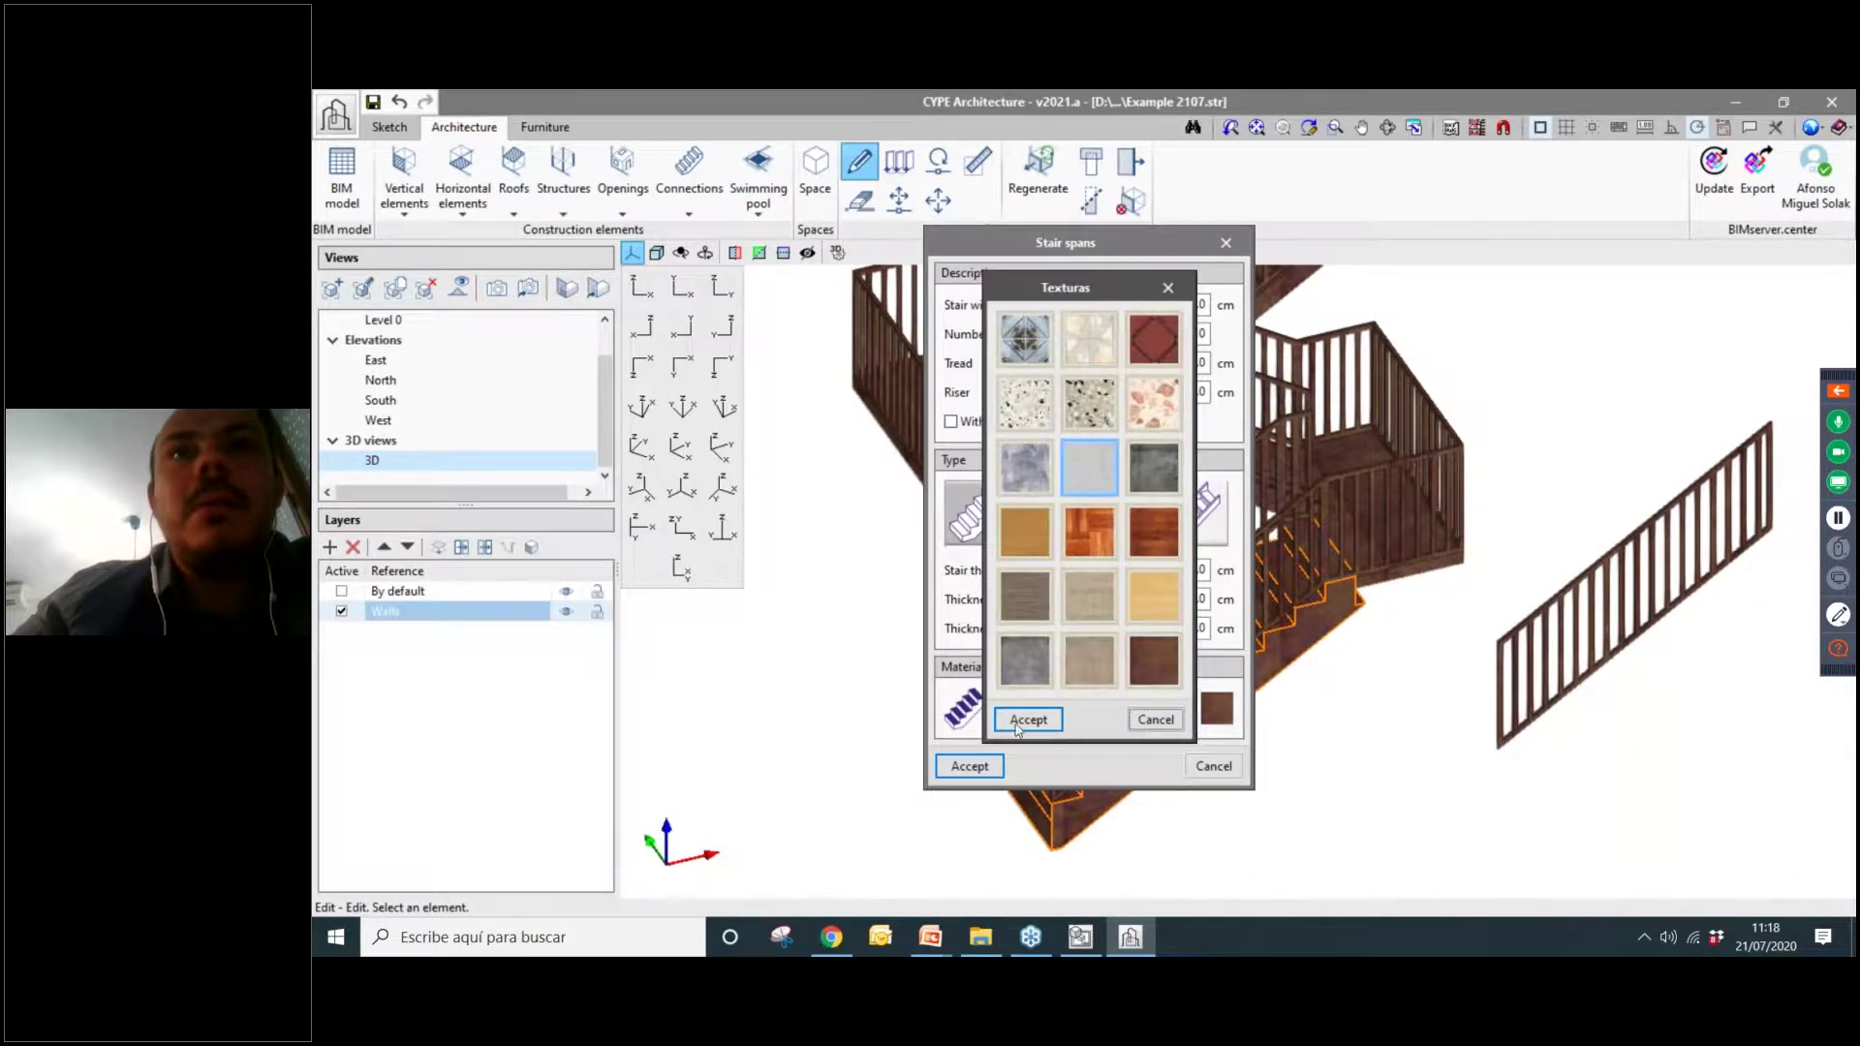
left_click(1027, 721)
left_click(970, 766)
scroll(1153, 816, "up", 3)
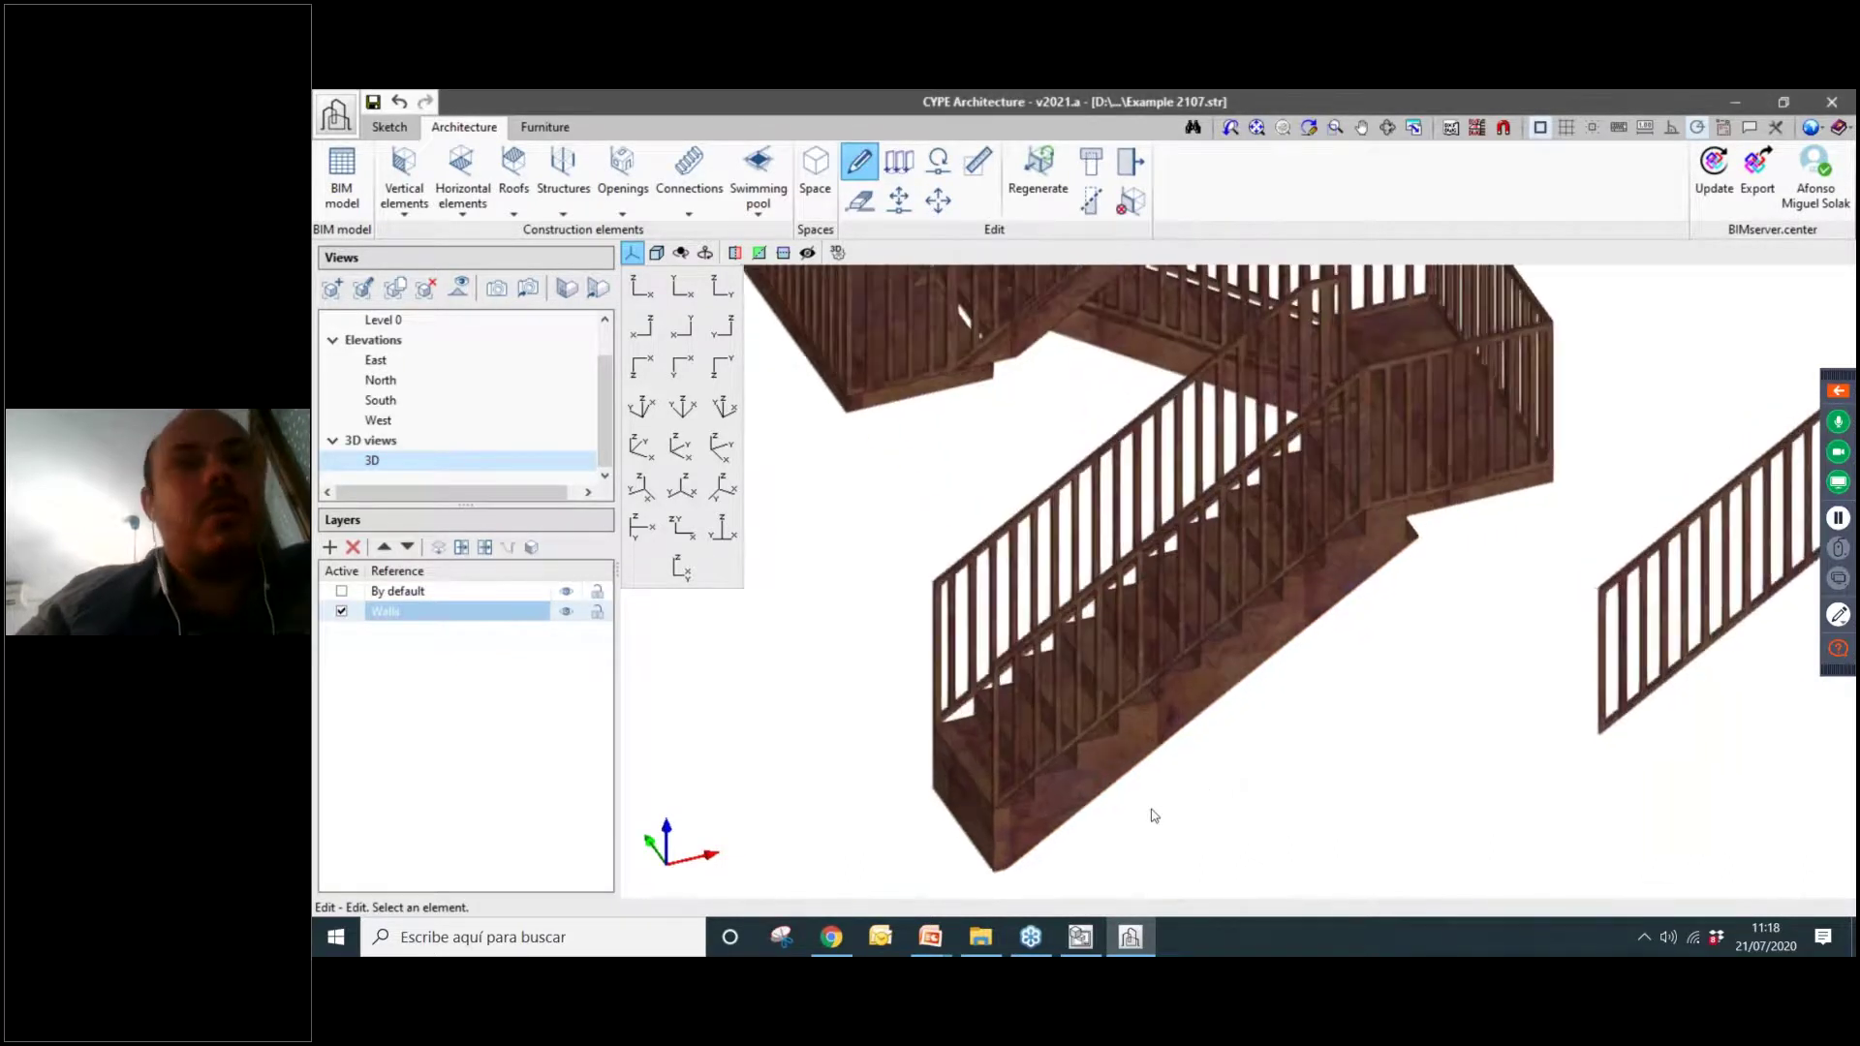
middle_click_drag(1193, 793, 1279, 771)
scroll(1298, 763, "down", 3)
scroll(1275, 773, "down", 2)
scroll(1114, 824, "down", 1)
scroll(1221, 368, "down", 2)
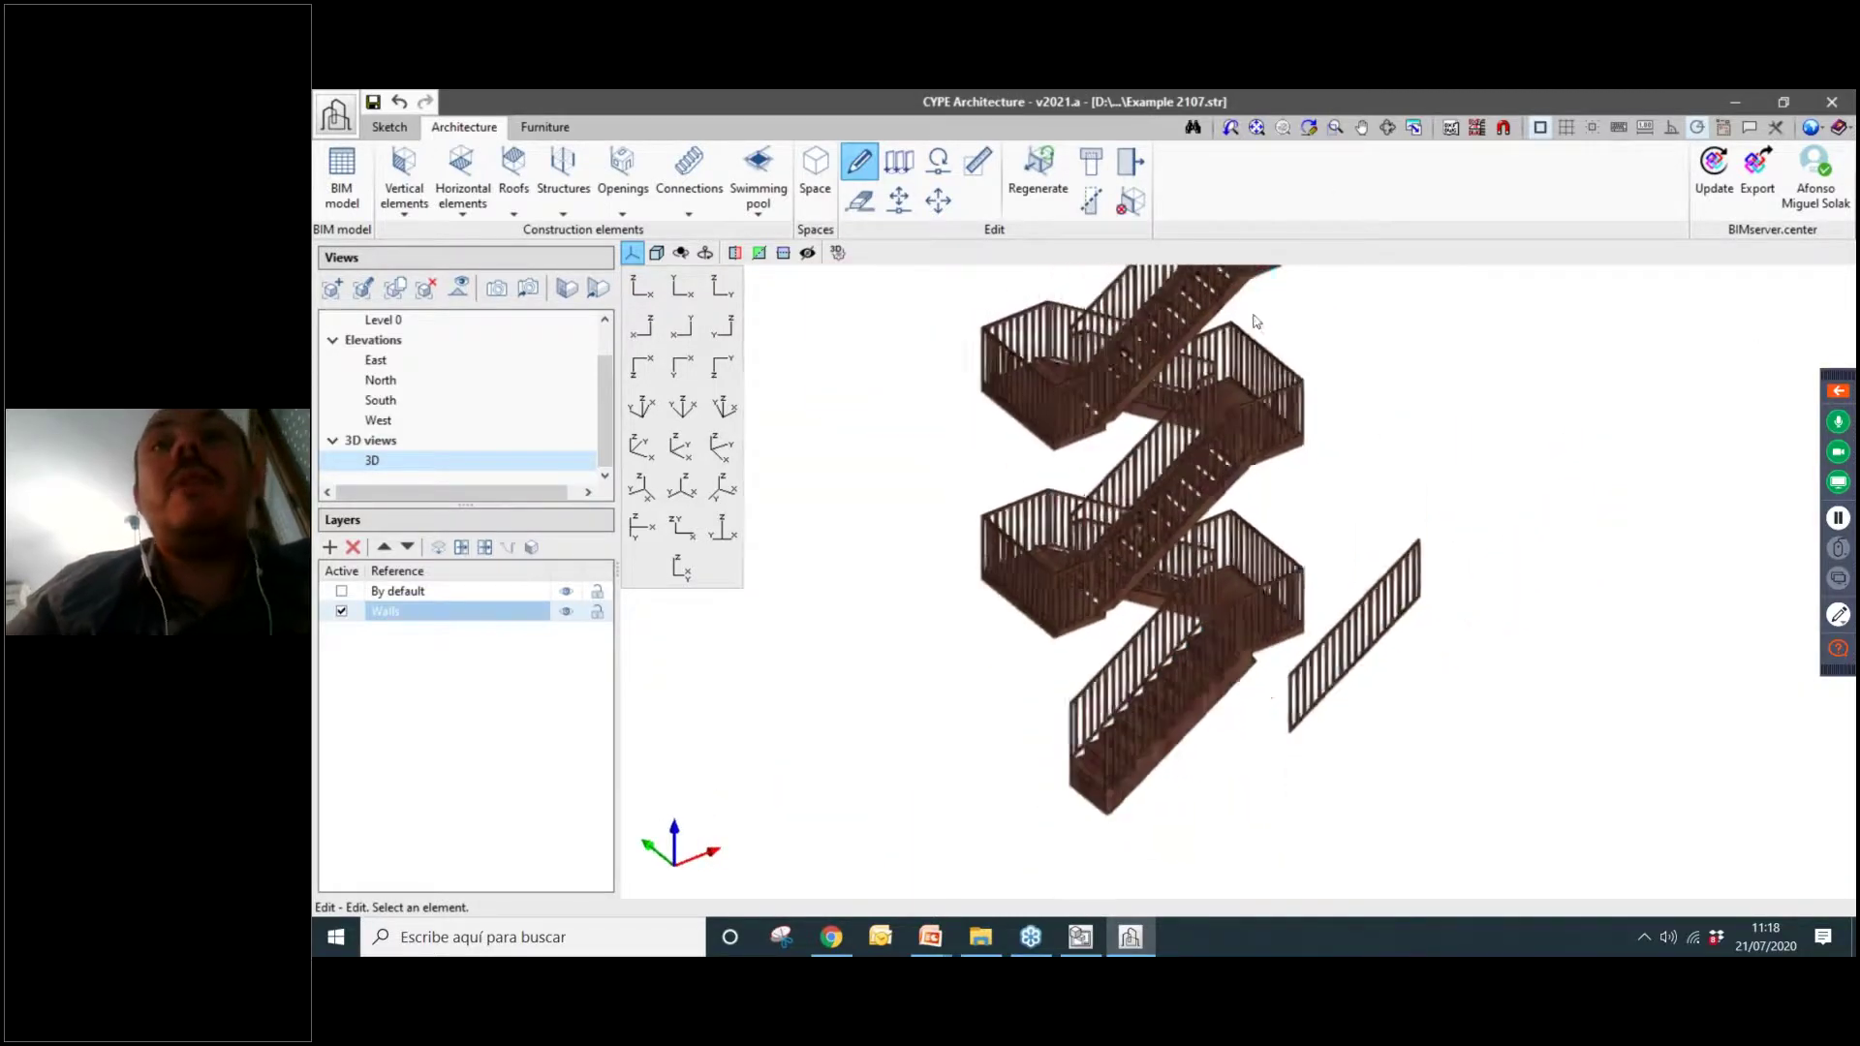
Move the whole stairwell and the copied railing as a group so the lowest flight's foot meets the building's outer wall corner.
left_click(938, 201)
scroll(1054, 688, "up", 3)
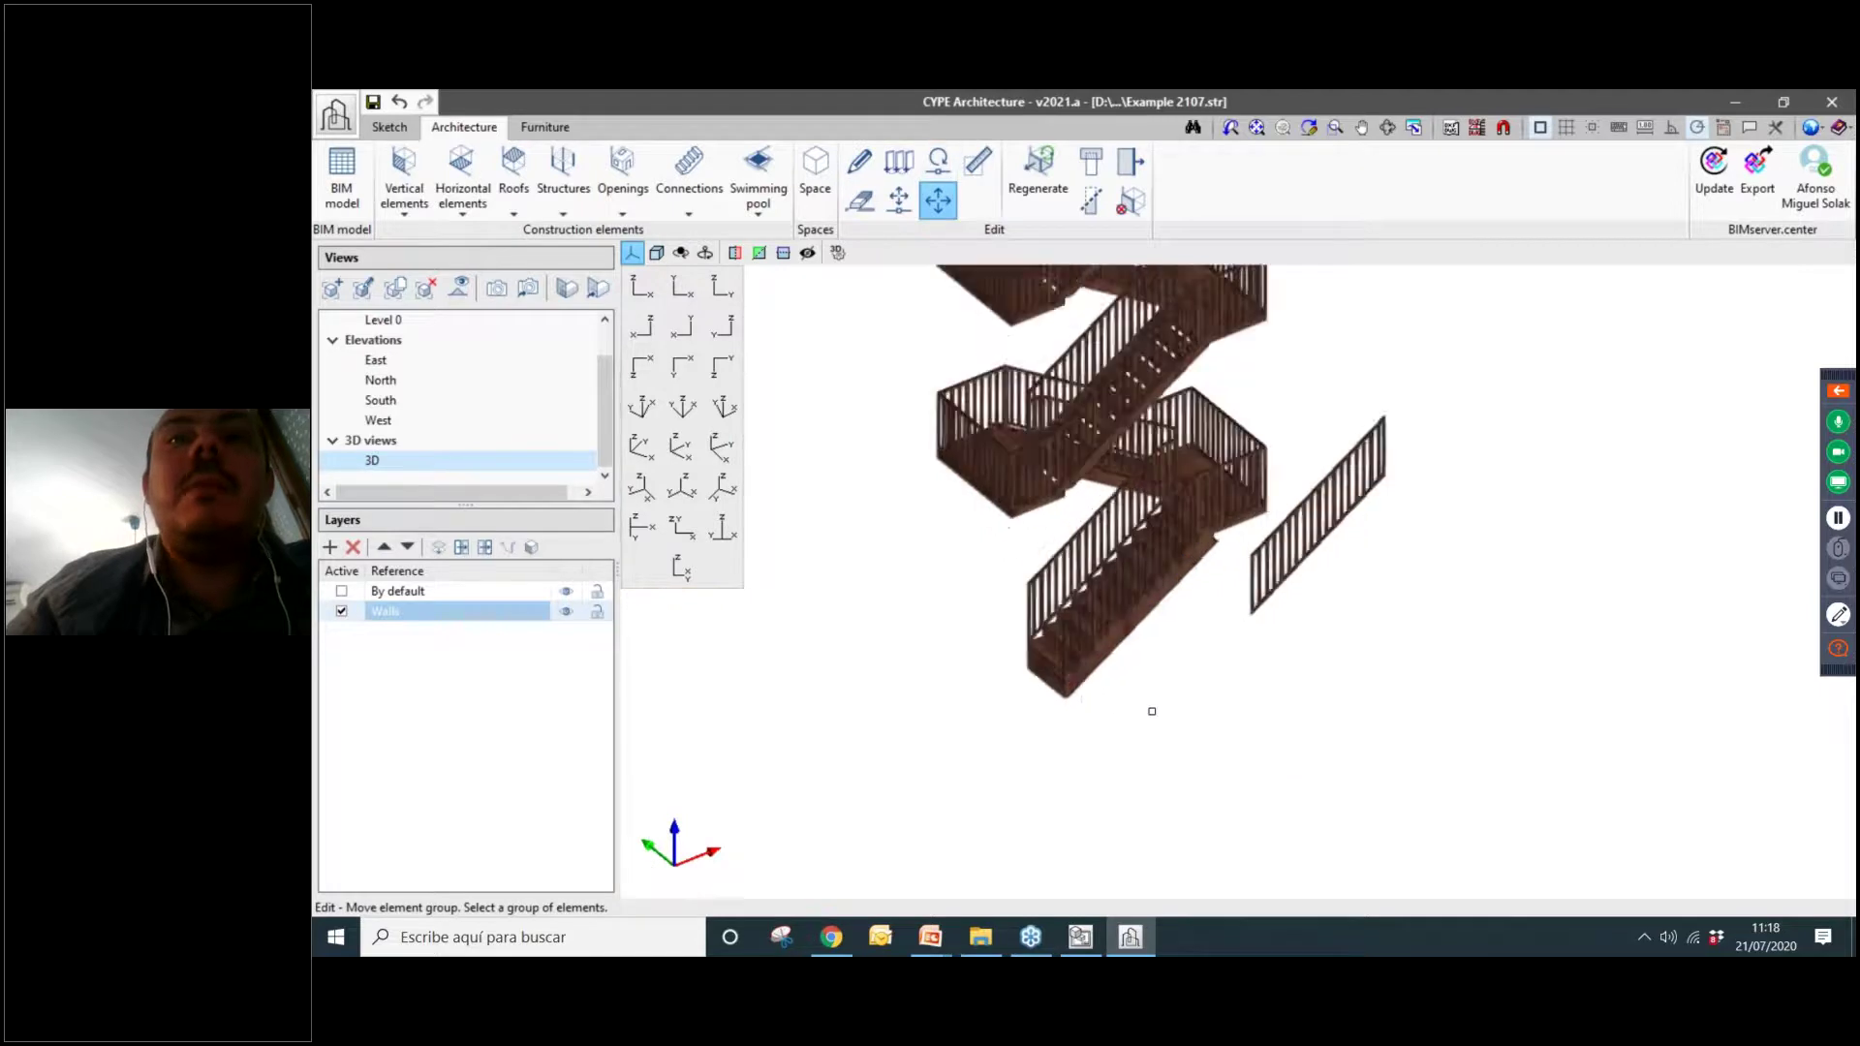
scroll(1070, 688, "down", 3)
left_click_drag(1265, 724, 1022, 347)
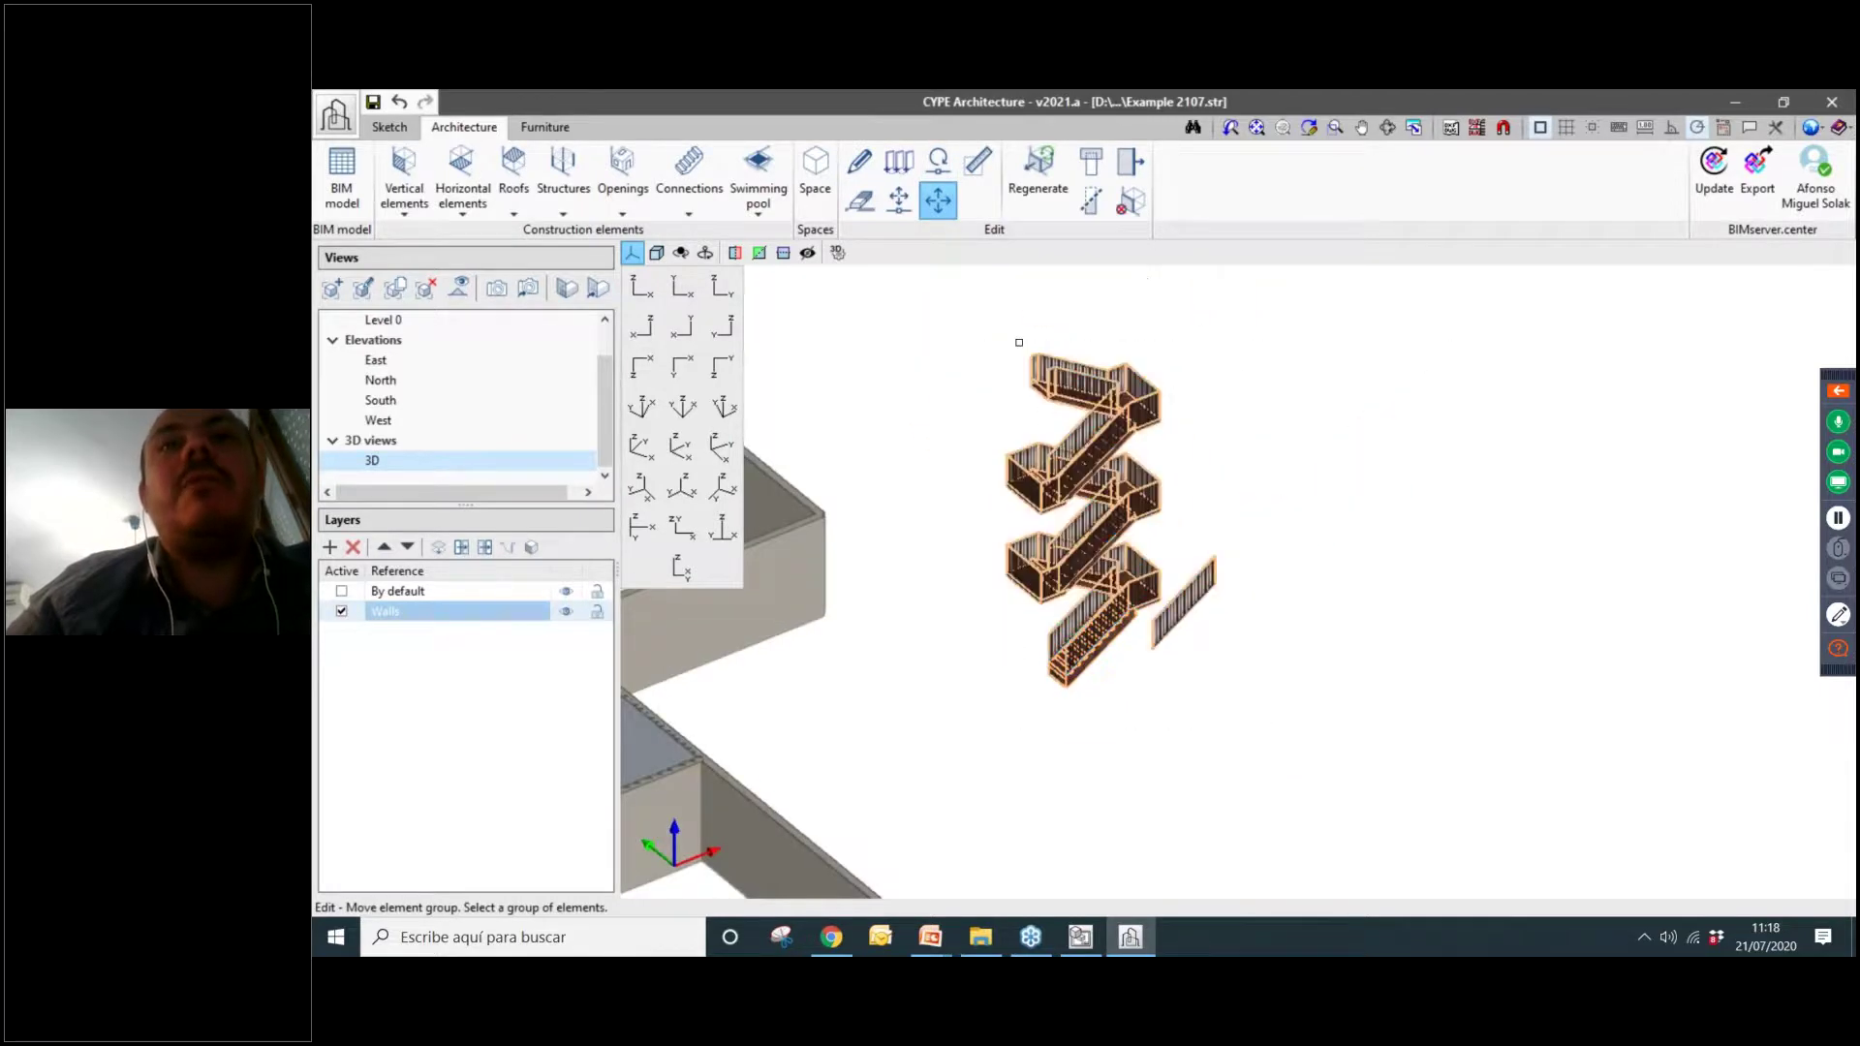
right_click(1020, 342)
scroll(1084, 719, "up", 5)
left_click(1048, 675)
scroll(1052, 645, "down", 2)
scroll(1047, 643, "down", 2)
scroll(1060, 594, "up", 5)
scroll(1018, 472, "up", 2)
middle_click_drag(1259, 358, 1256, 459)
scroll(1415, 275, "up", 2)
middle_click_drag(1371, 398, 1200, 843)
left_click(1227, 759)
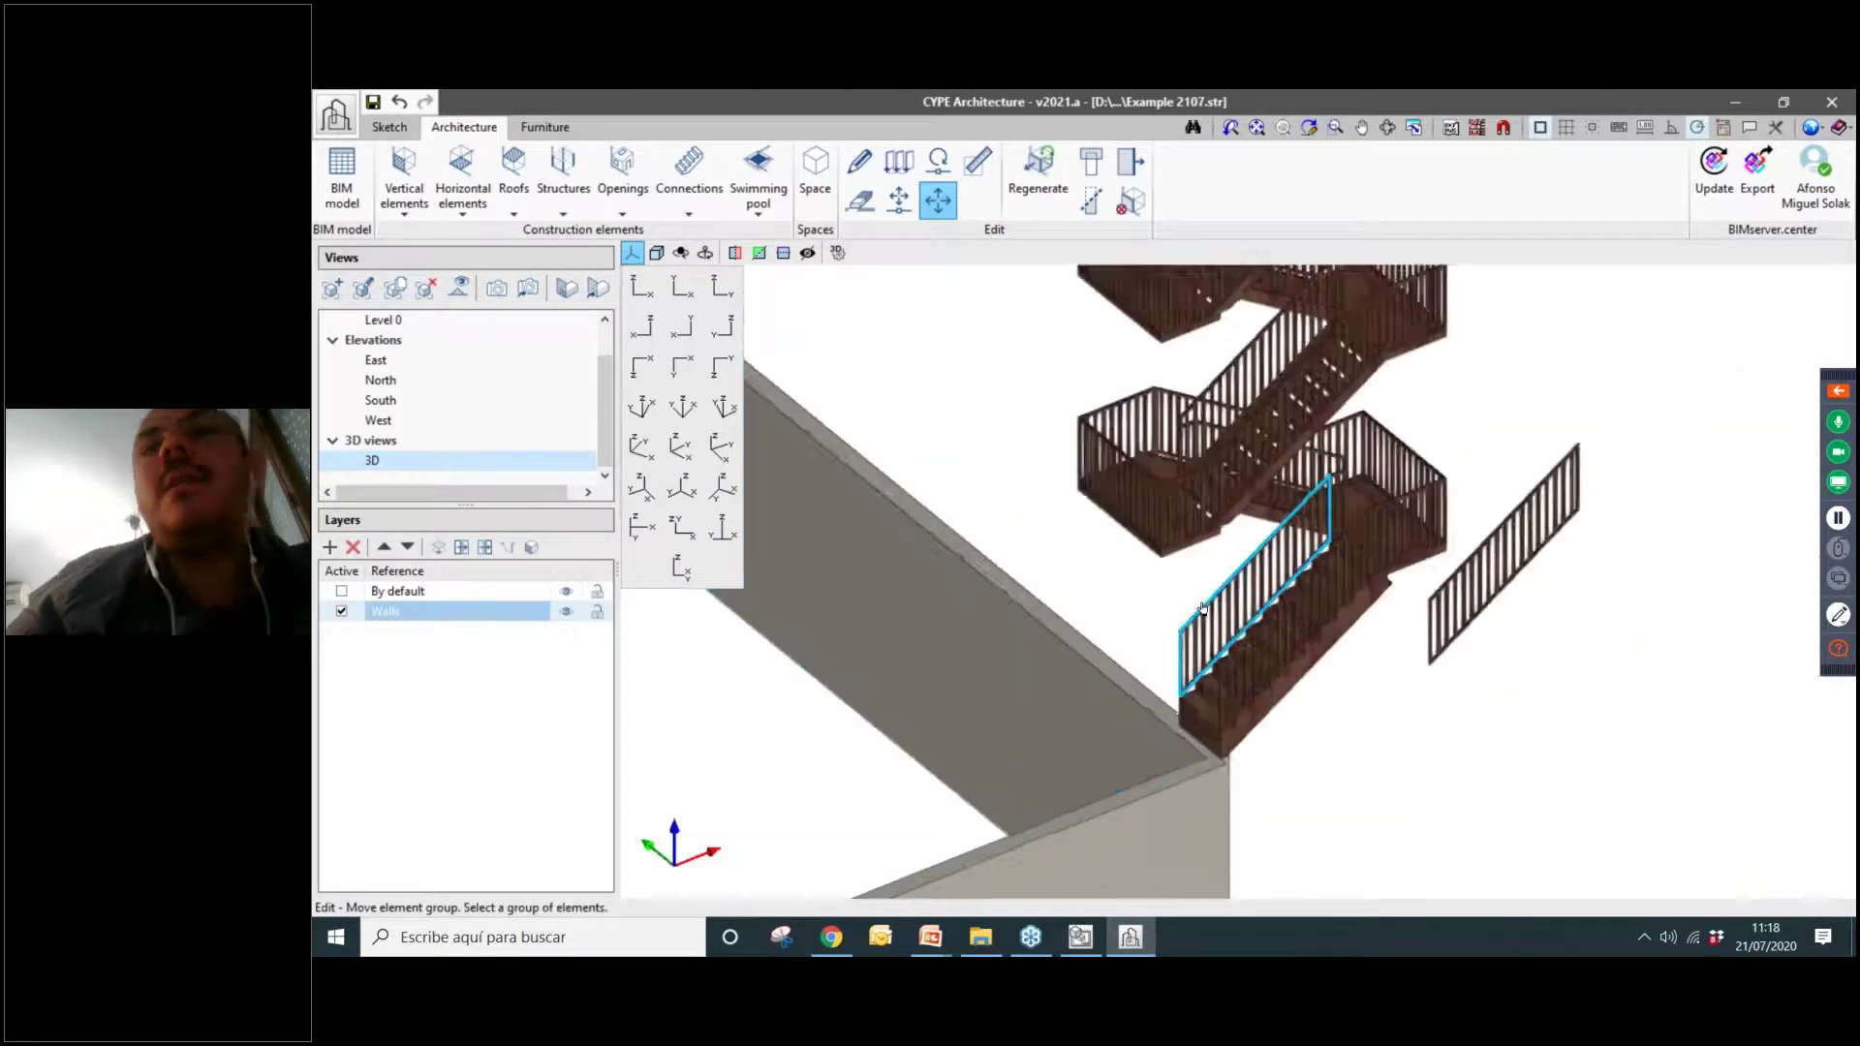
Add a ramp core with the second layout and 200 by 200 cm landings, 30 cm thick, in the open area beyond the copied railing.
scroll(1201, 608, "down", 5)
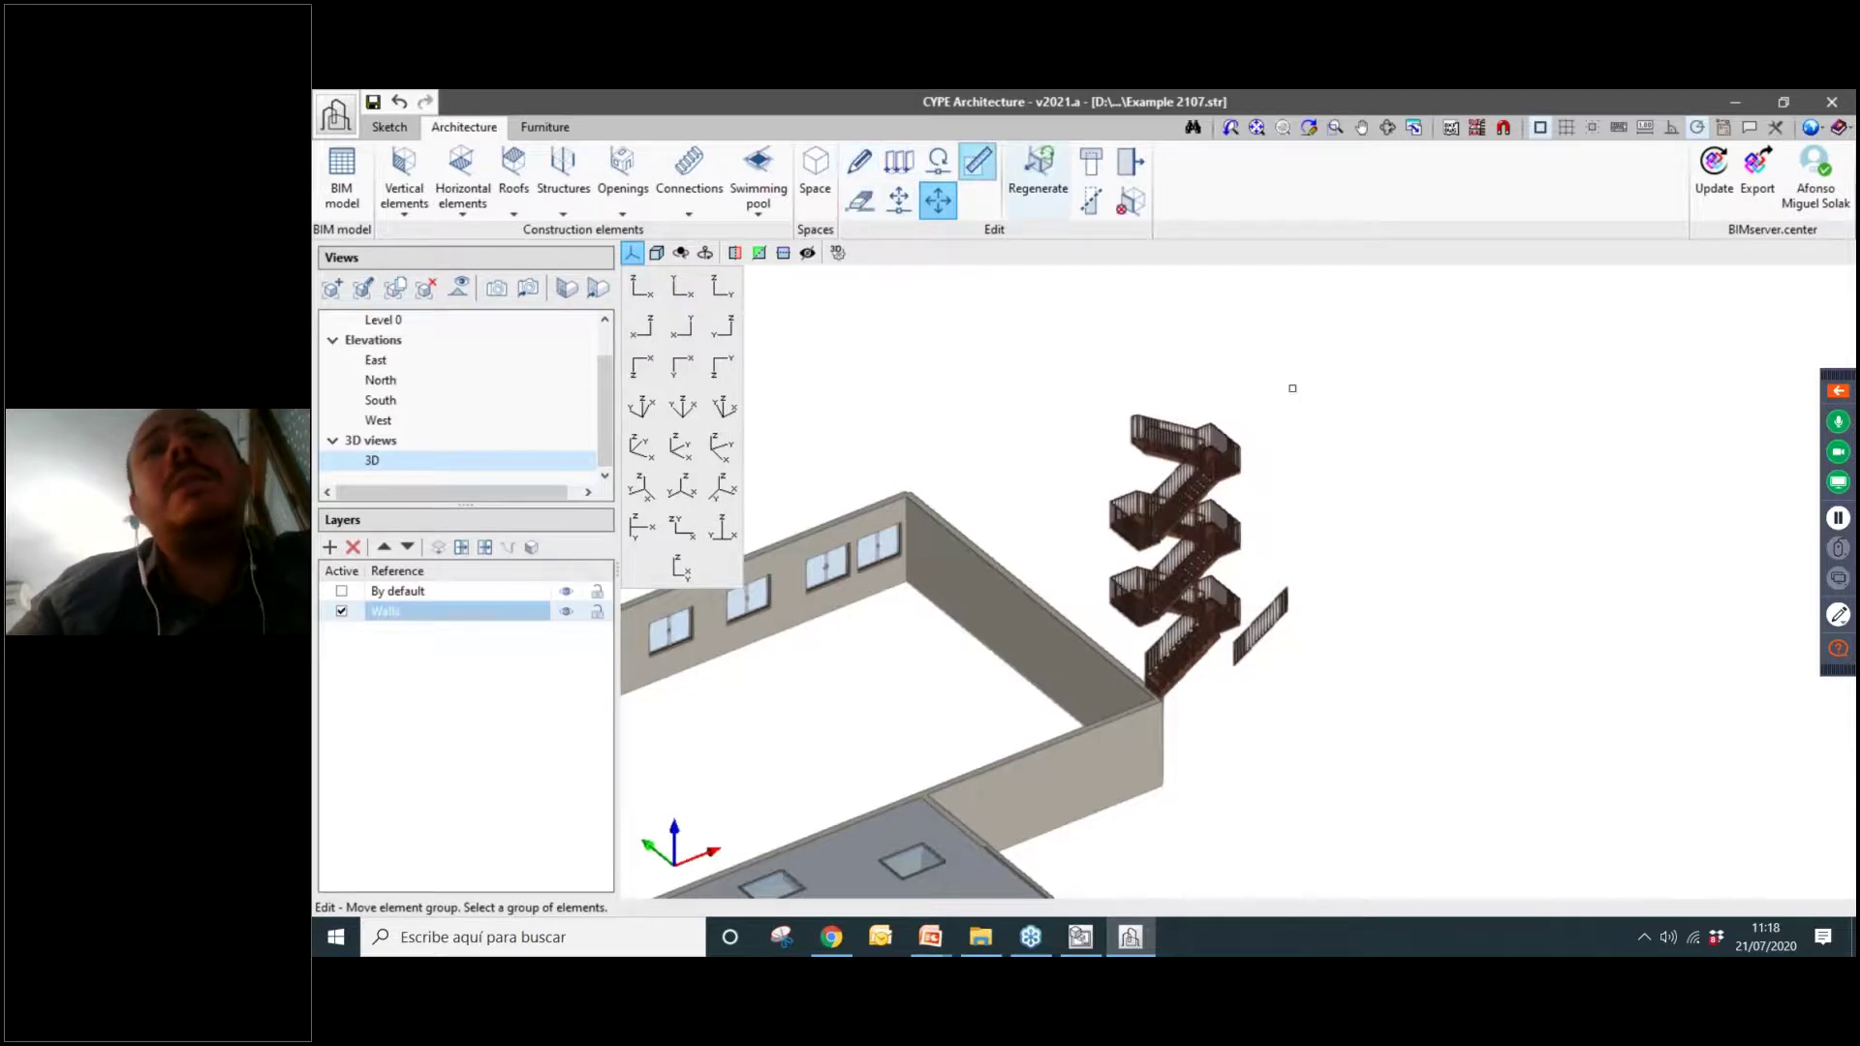
scroll(1263, 403, "up", 5)
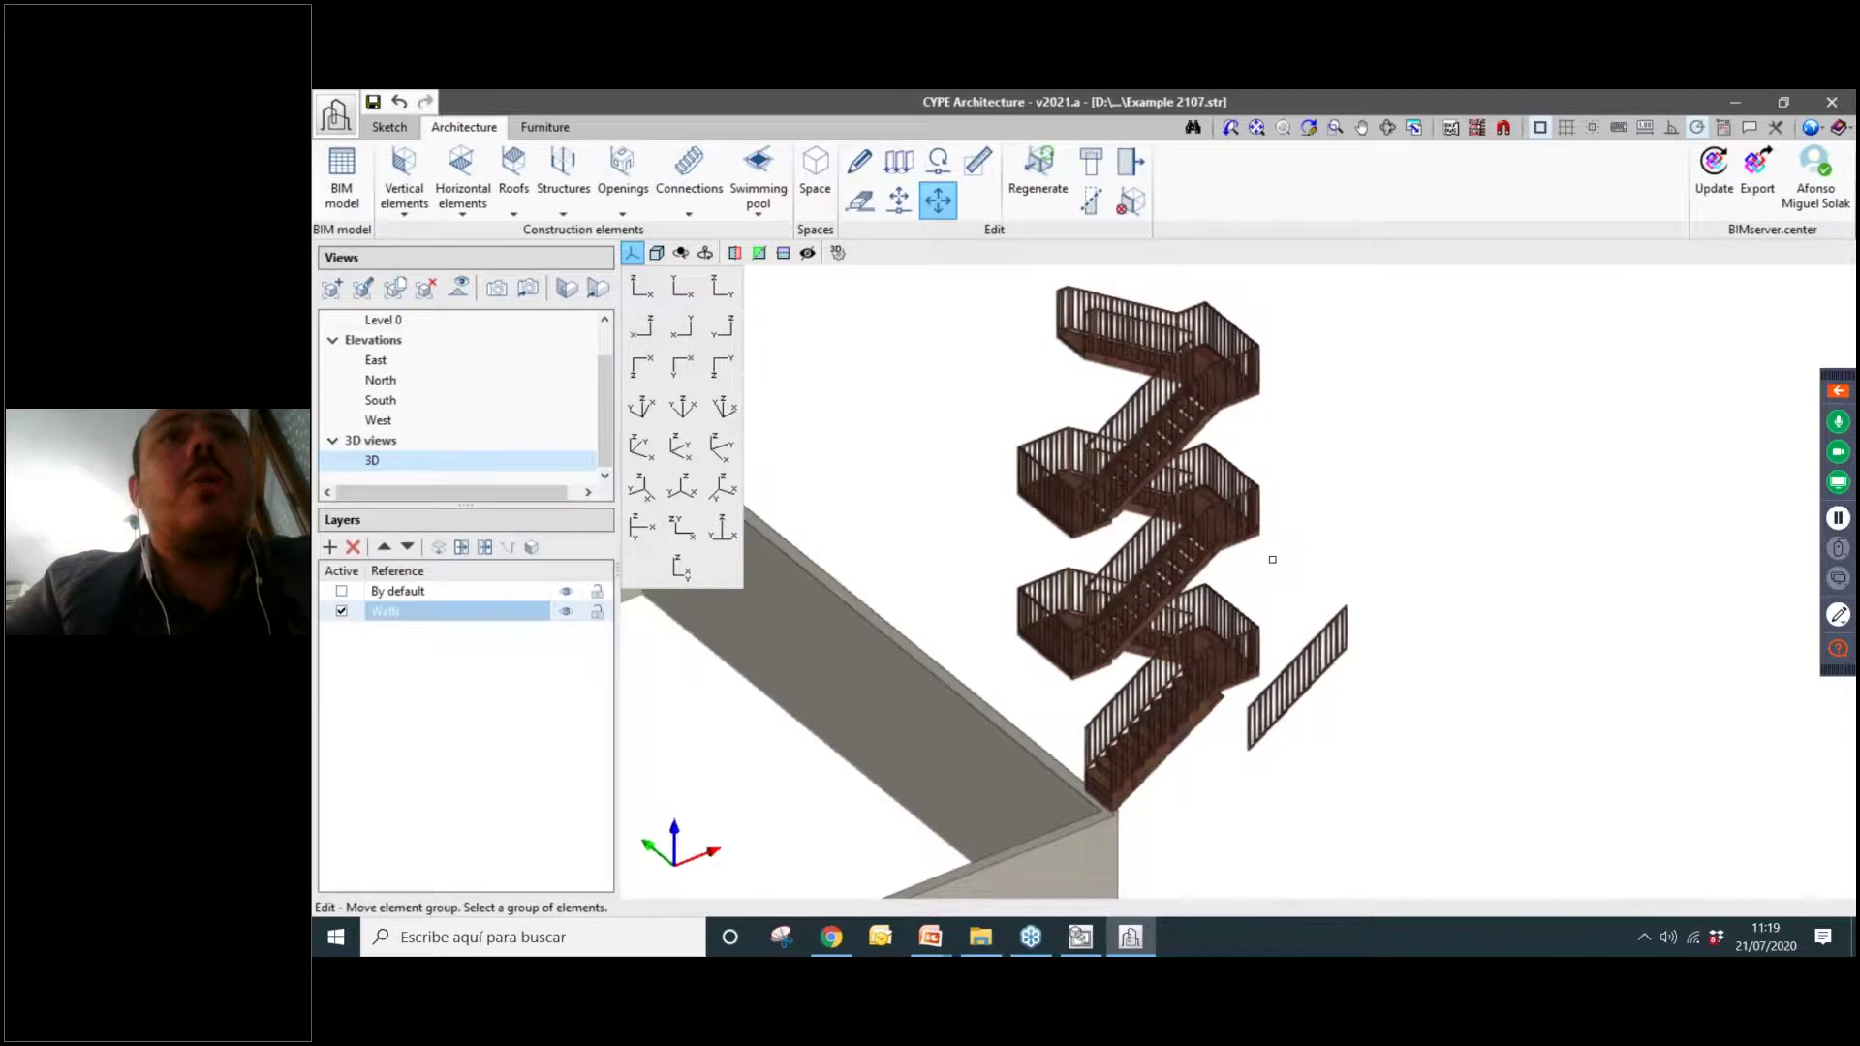
left_click(700, 208)
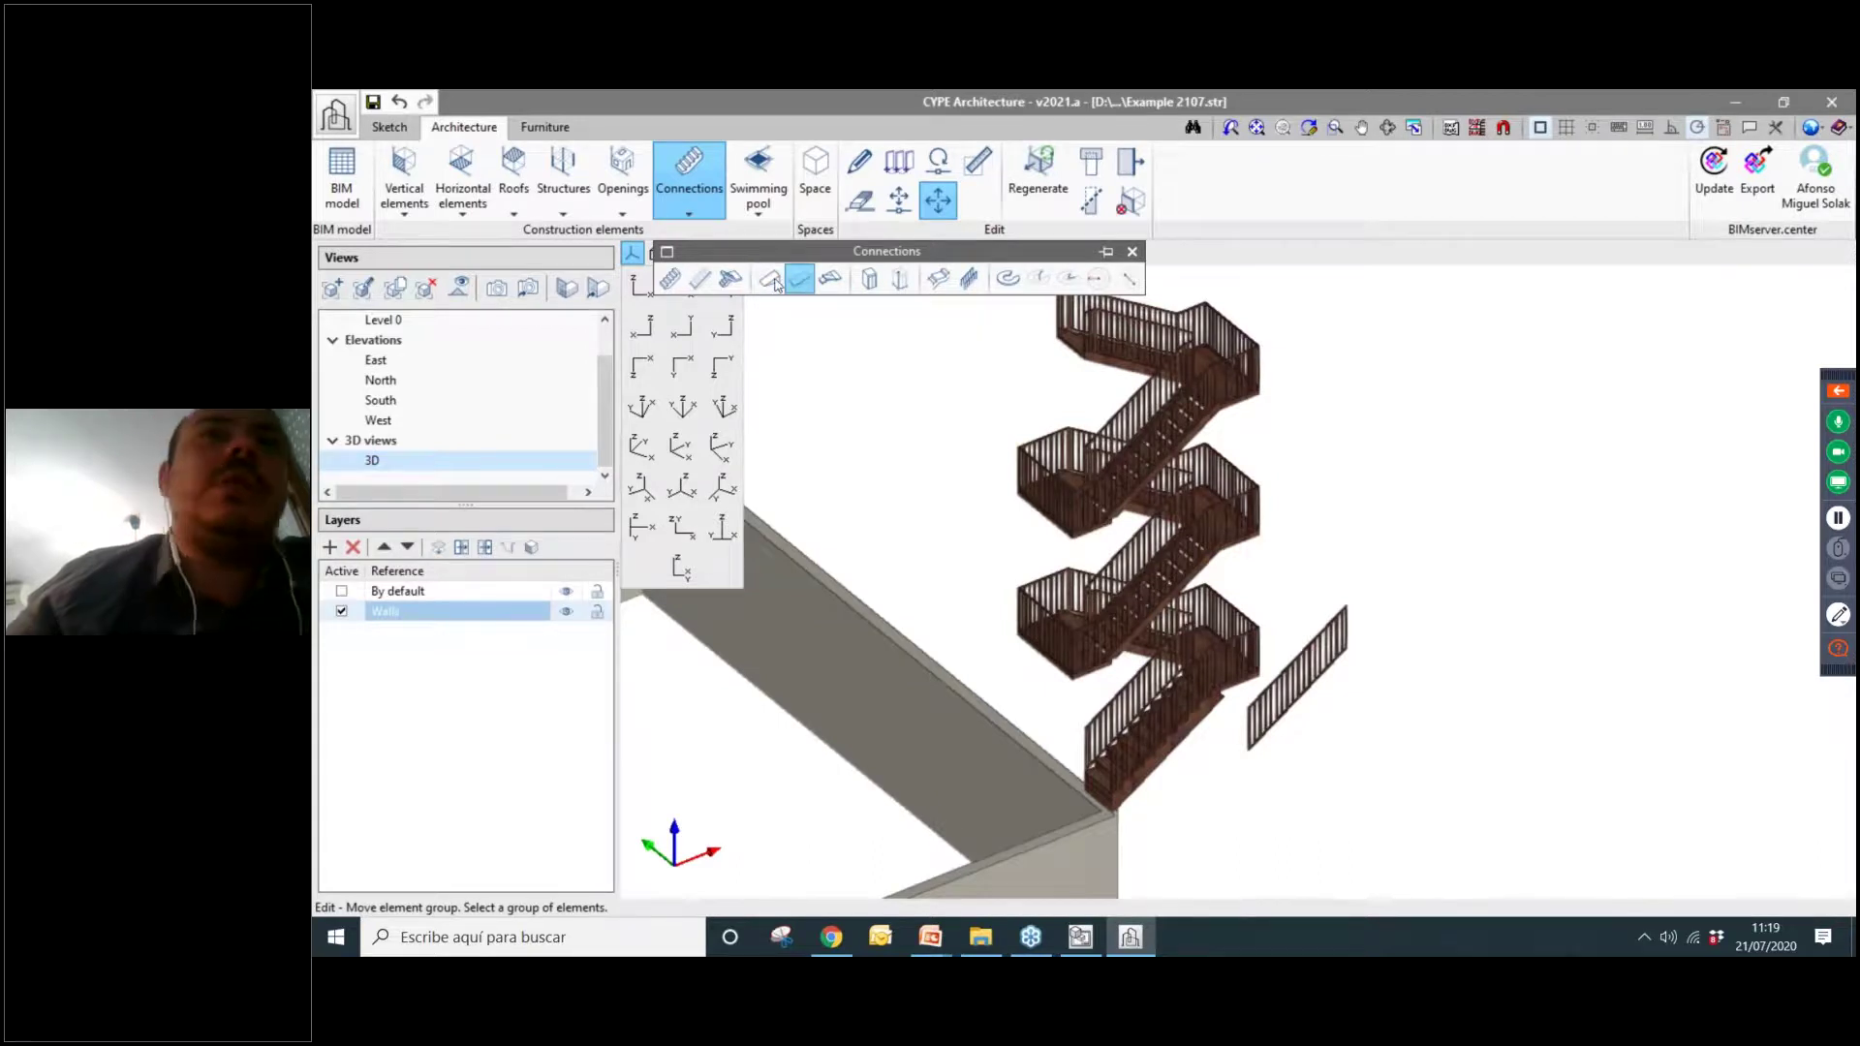
left_click(830, 282)
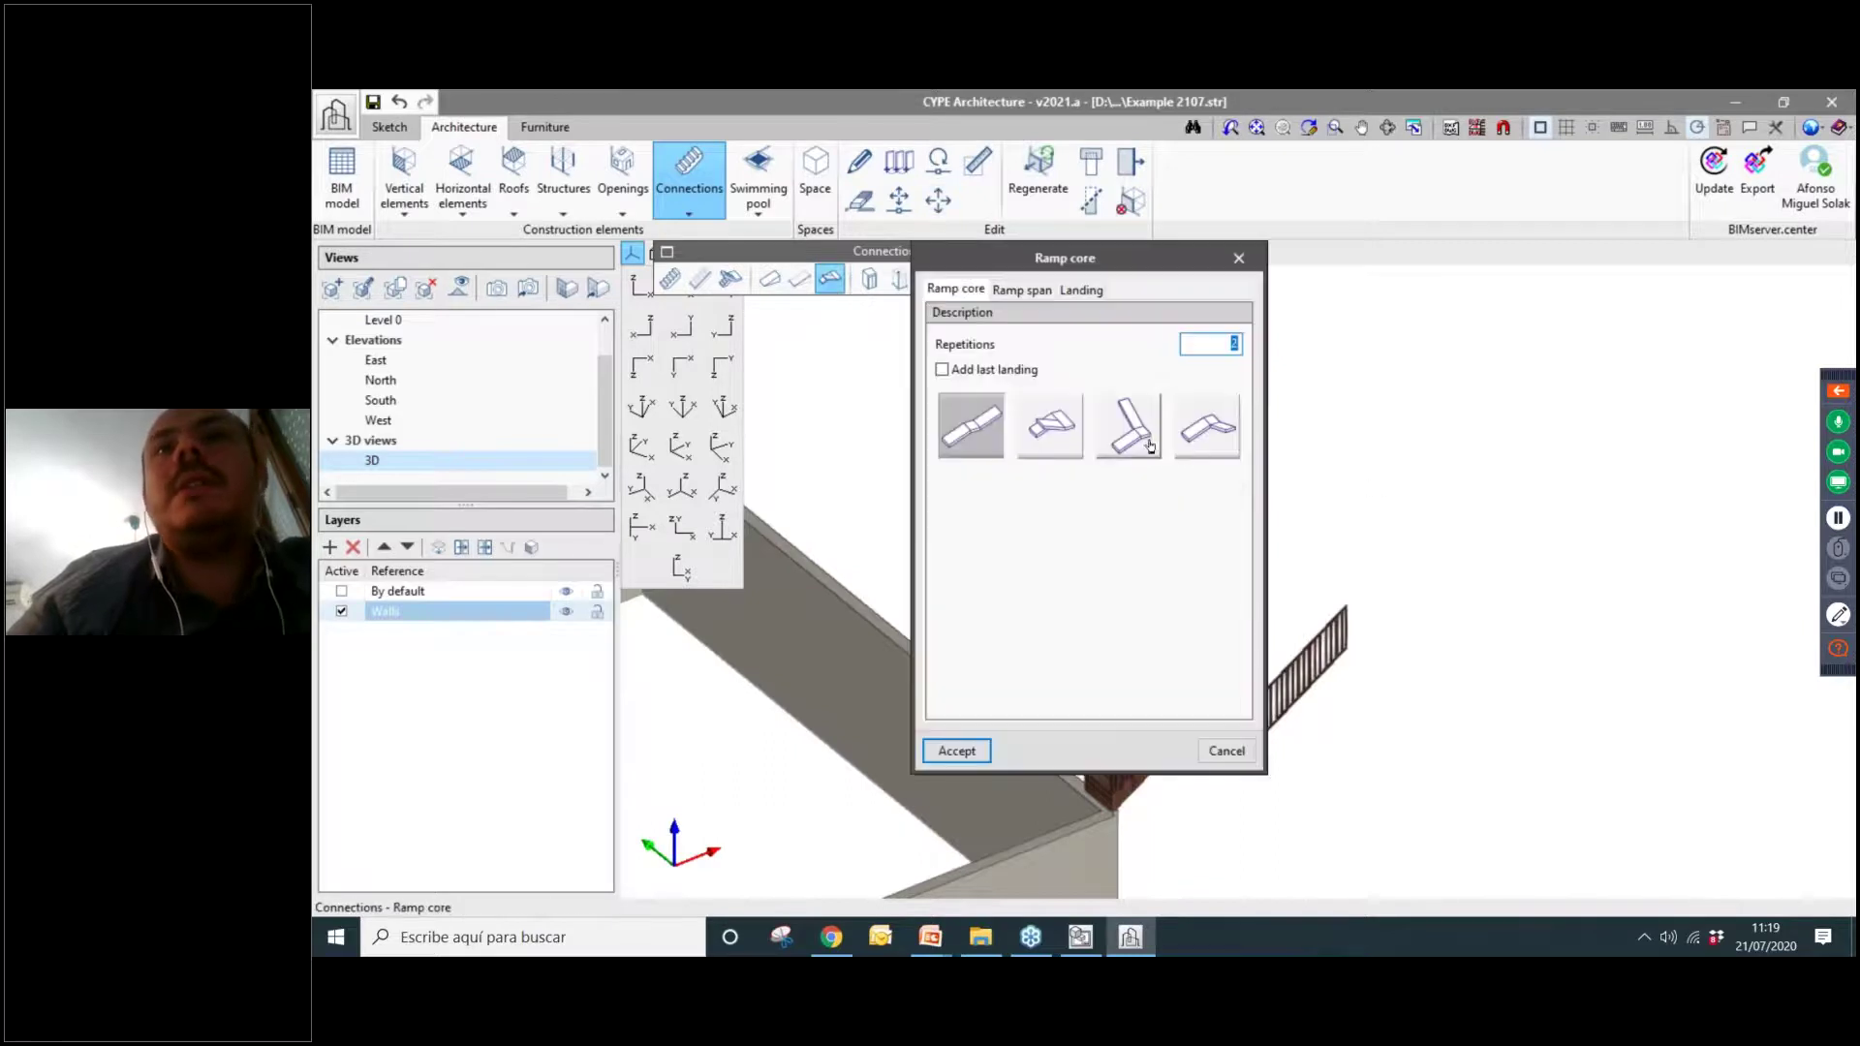
left_click(1058, 432)
left_click(1027, 288)
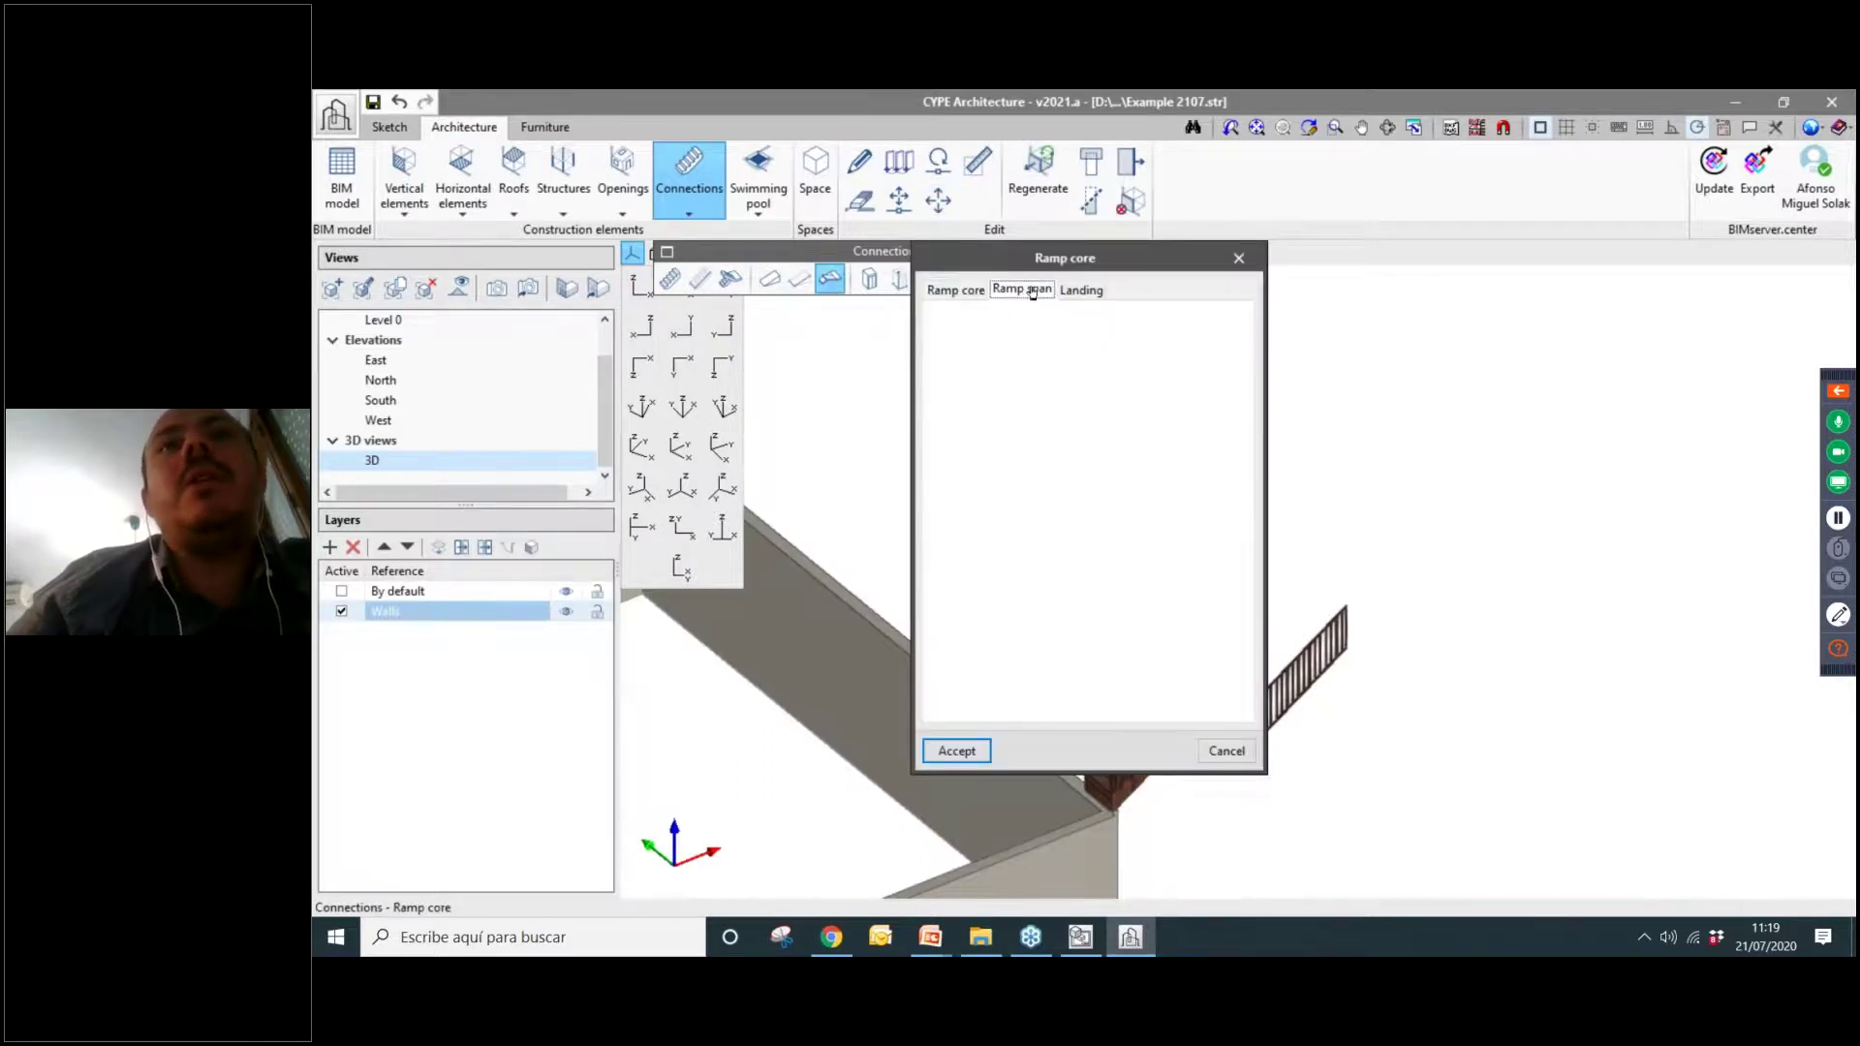
left_click(1083, 290)
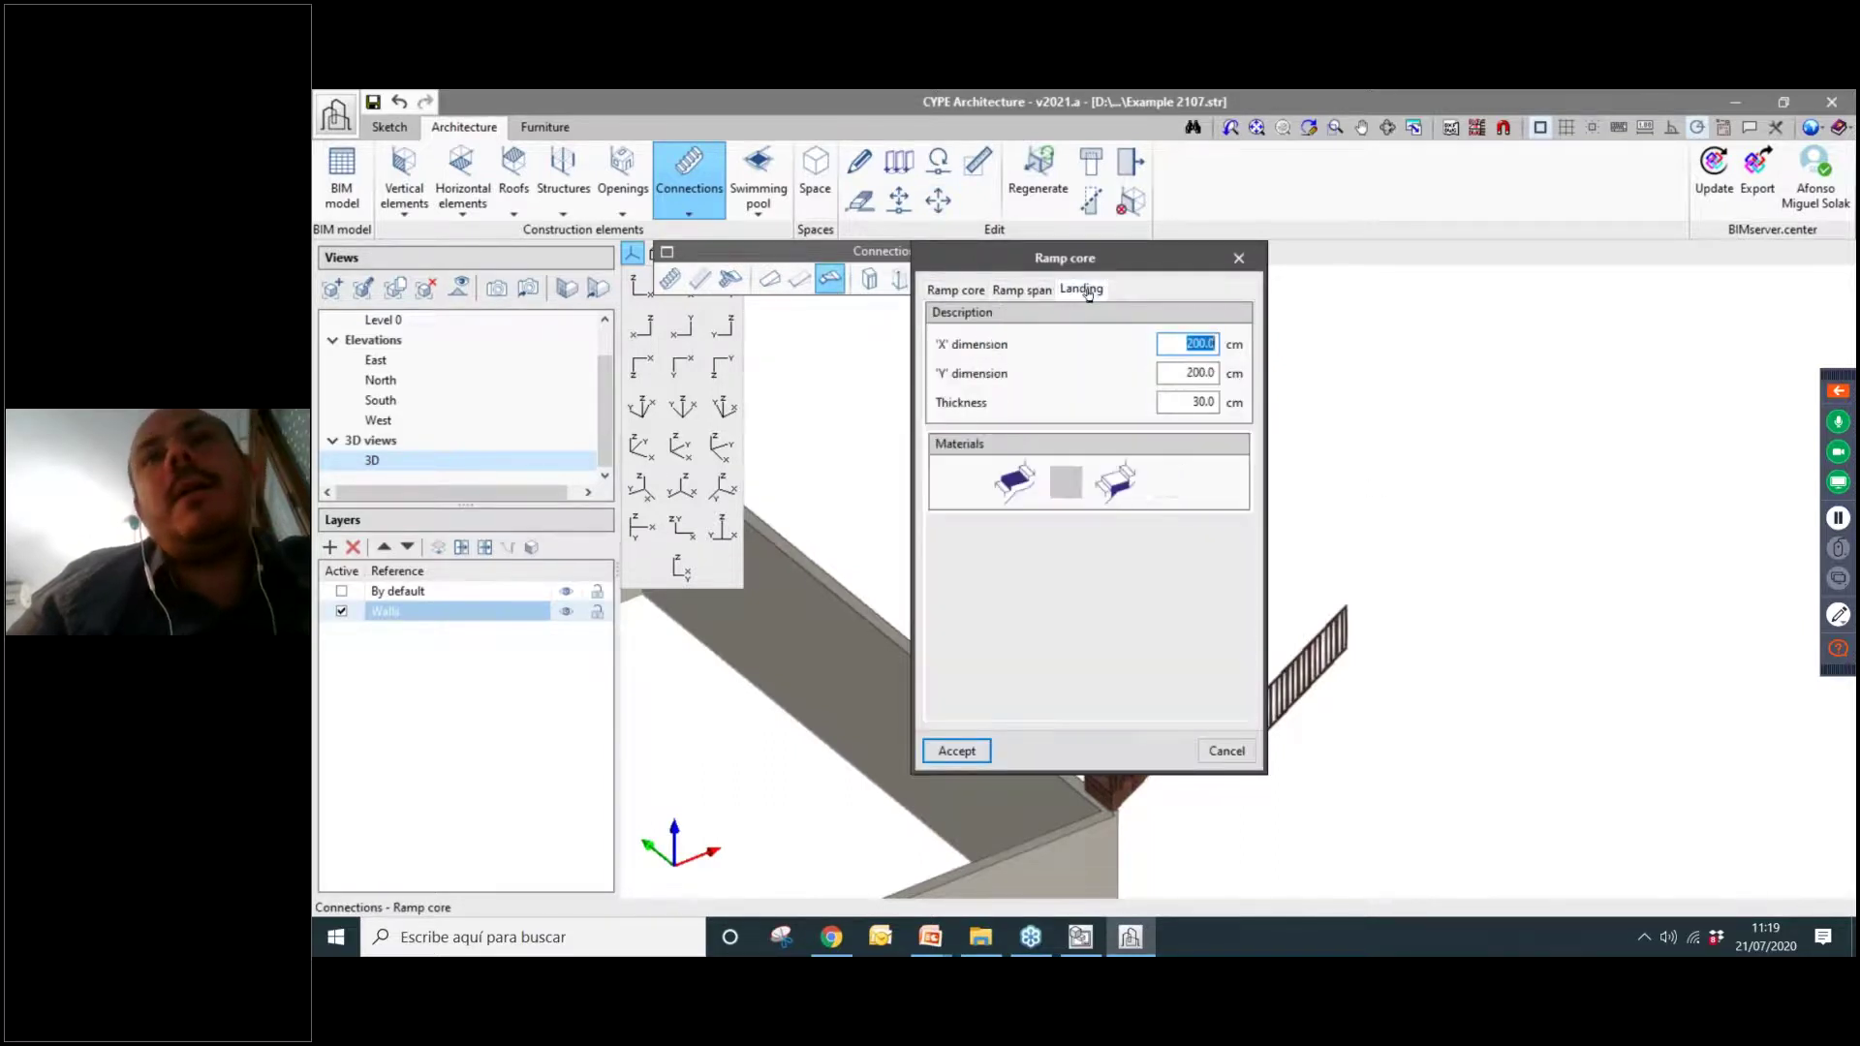
left_click(1170, 374)
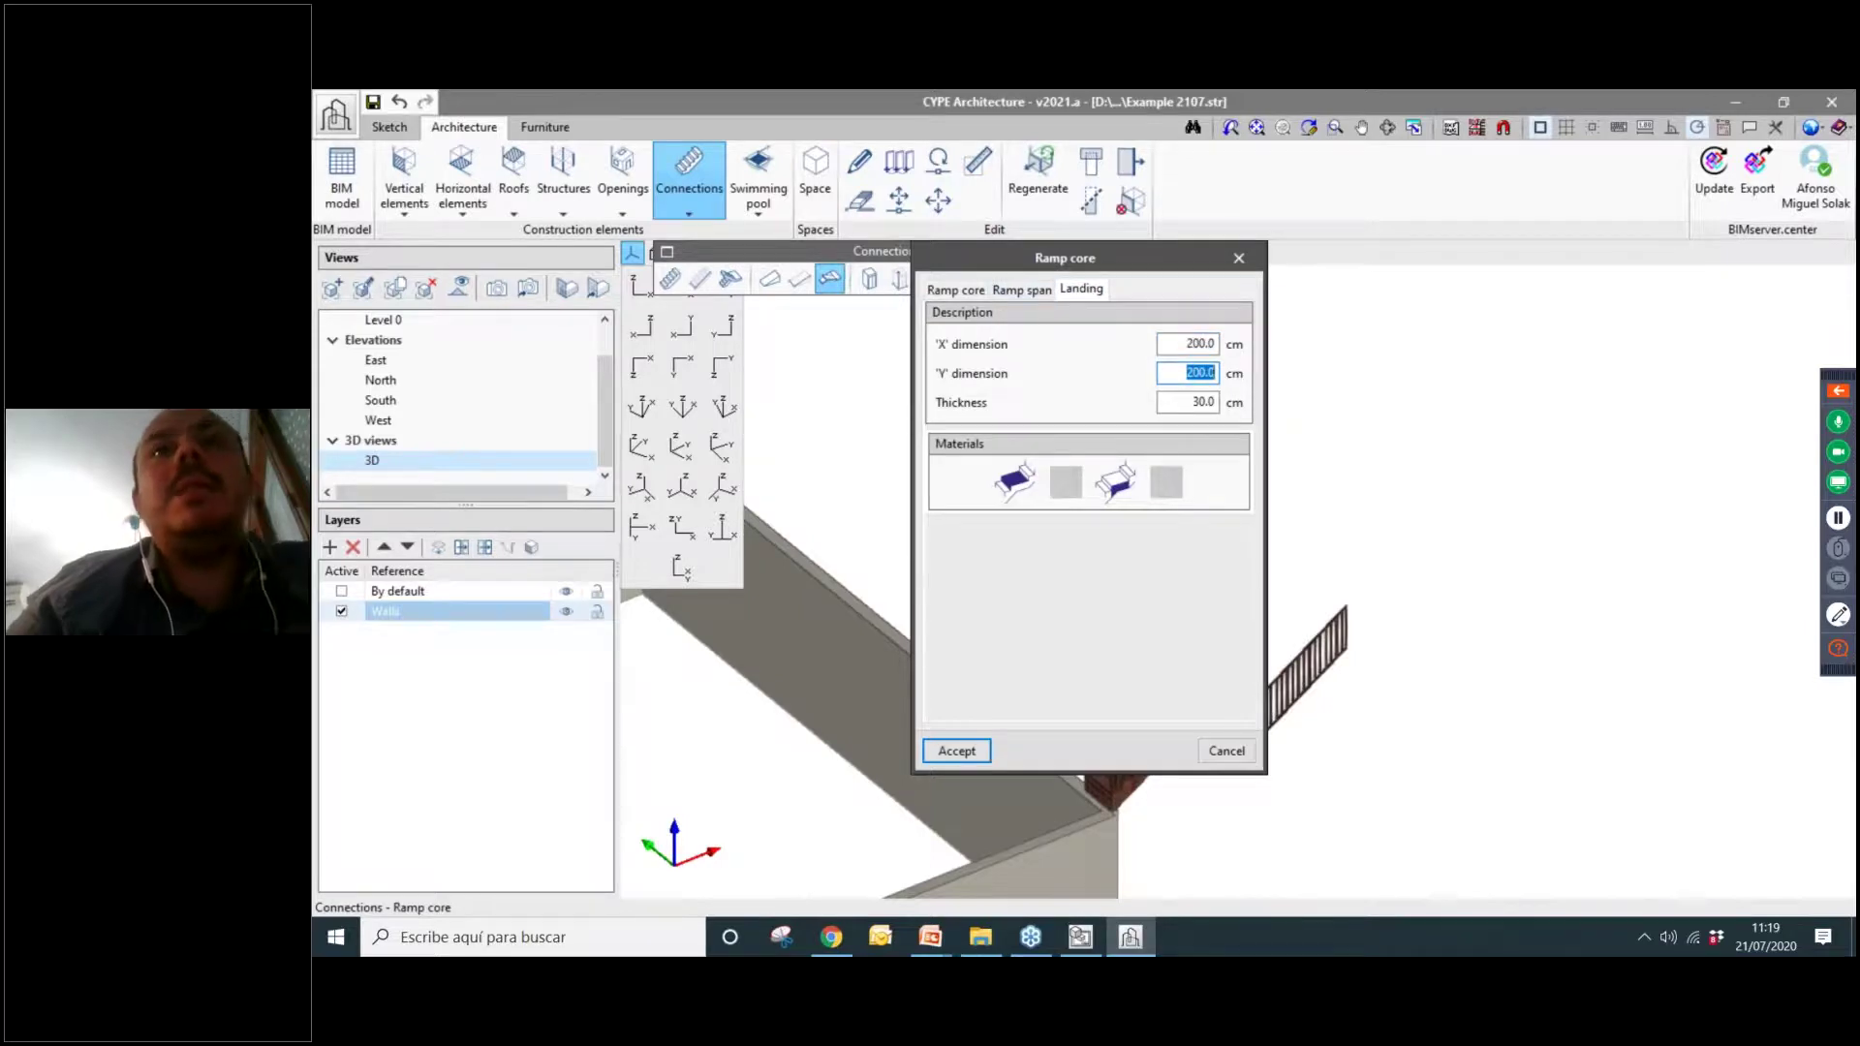
left_click(1198, 344)
left_click(957, 752)
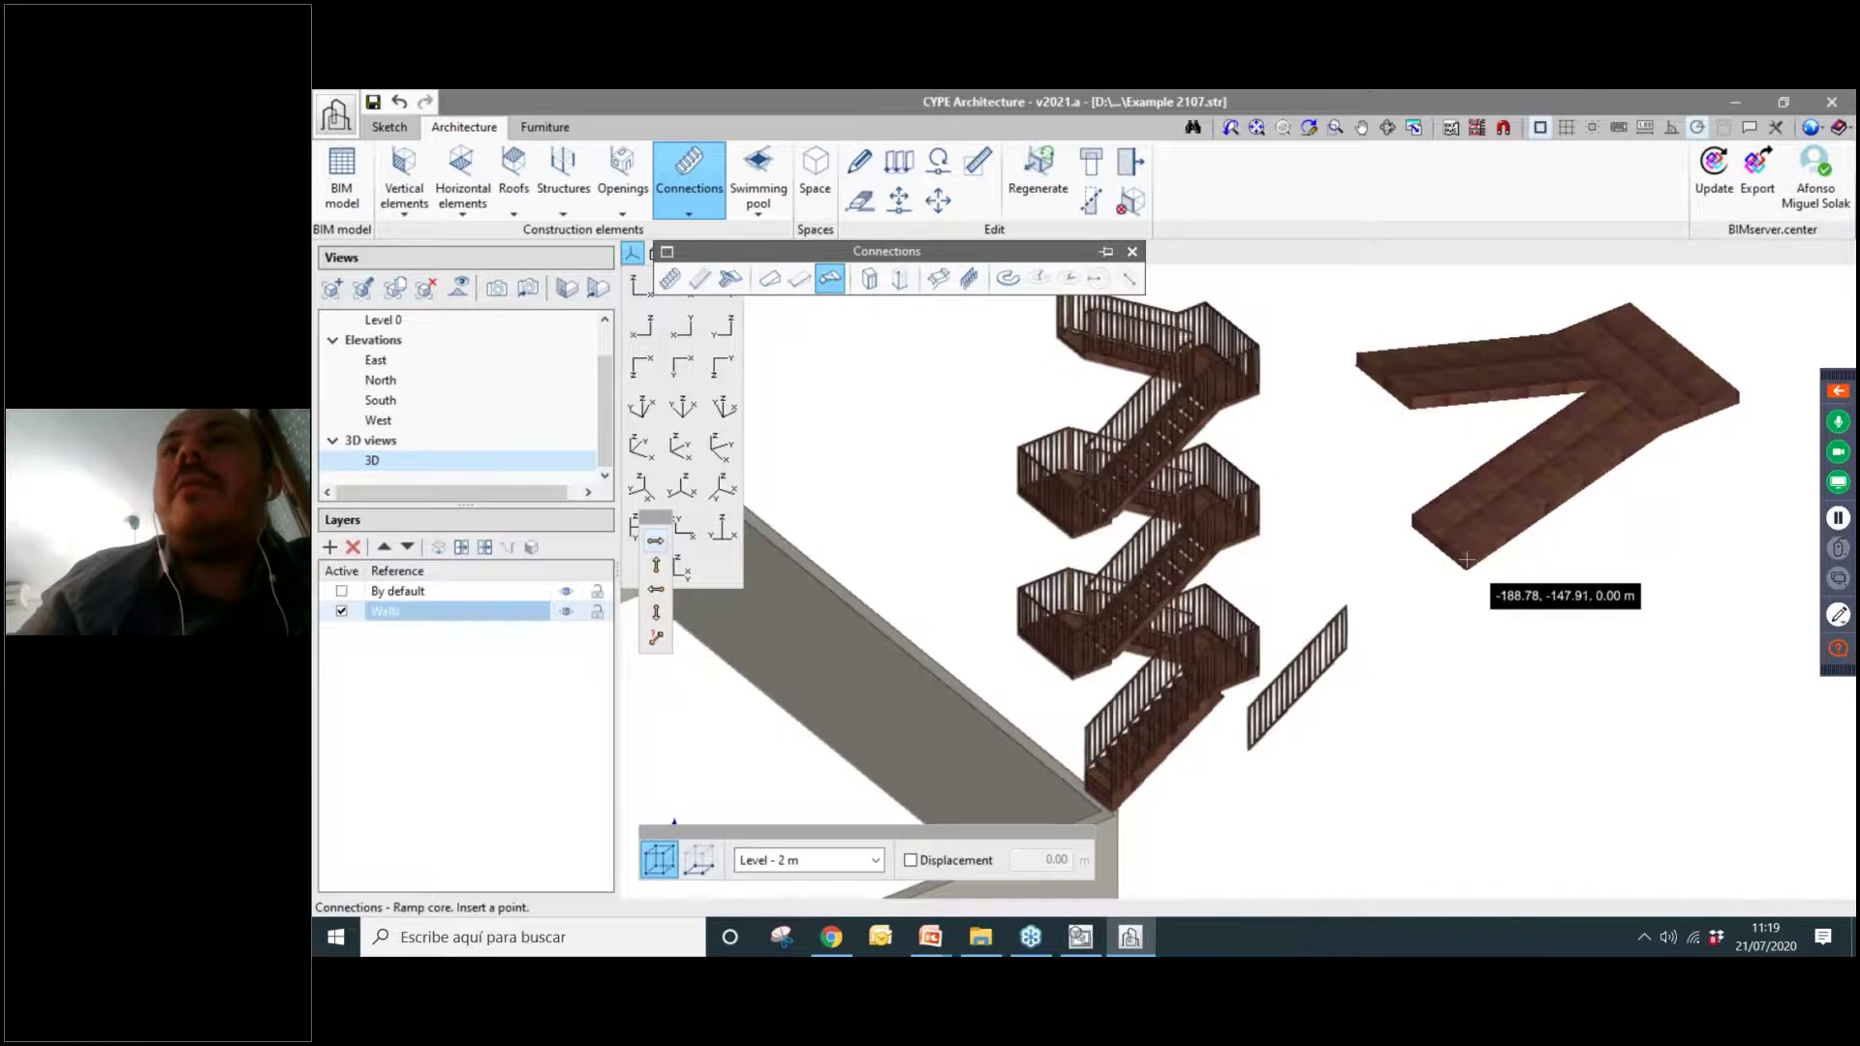
scroll(1512, 562, "down", 3)
scroll(1535, 655, "up", 5)
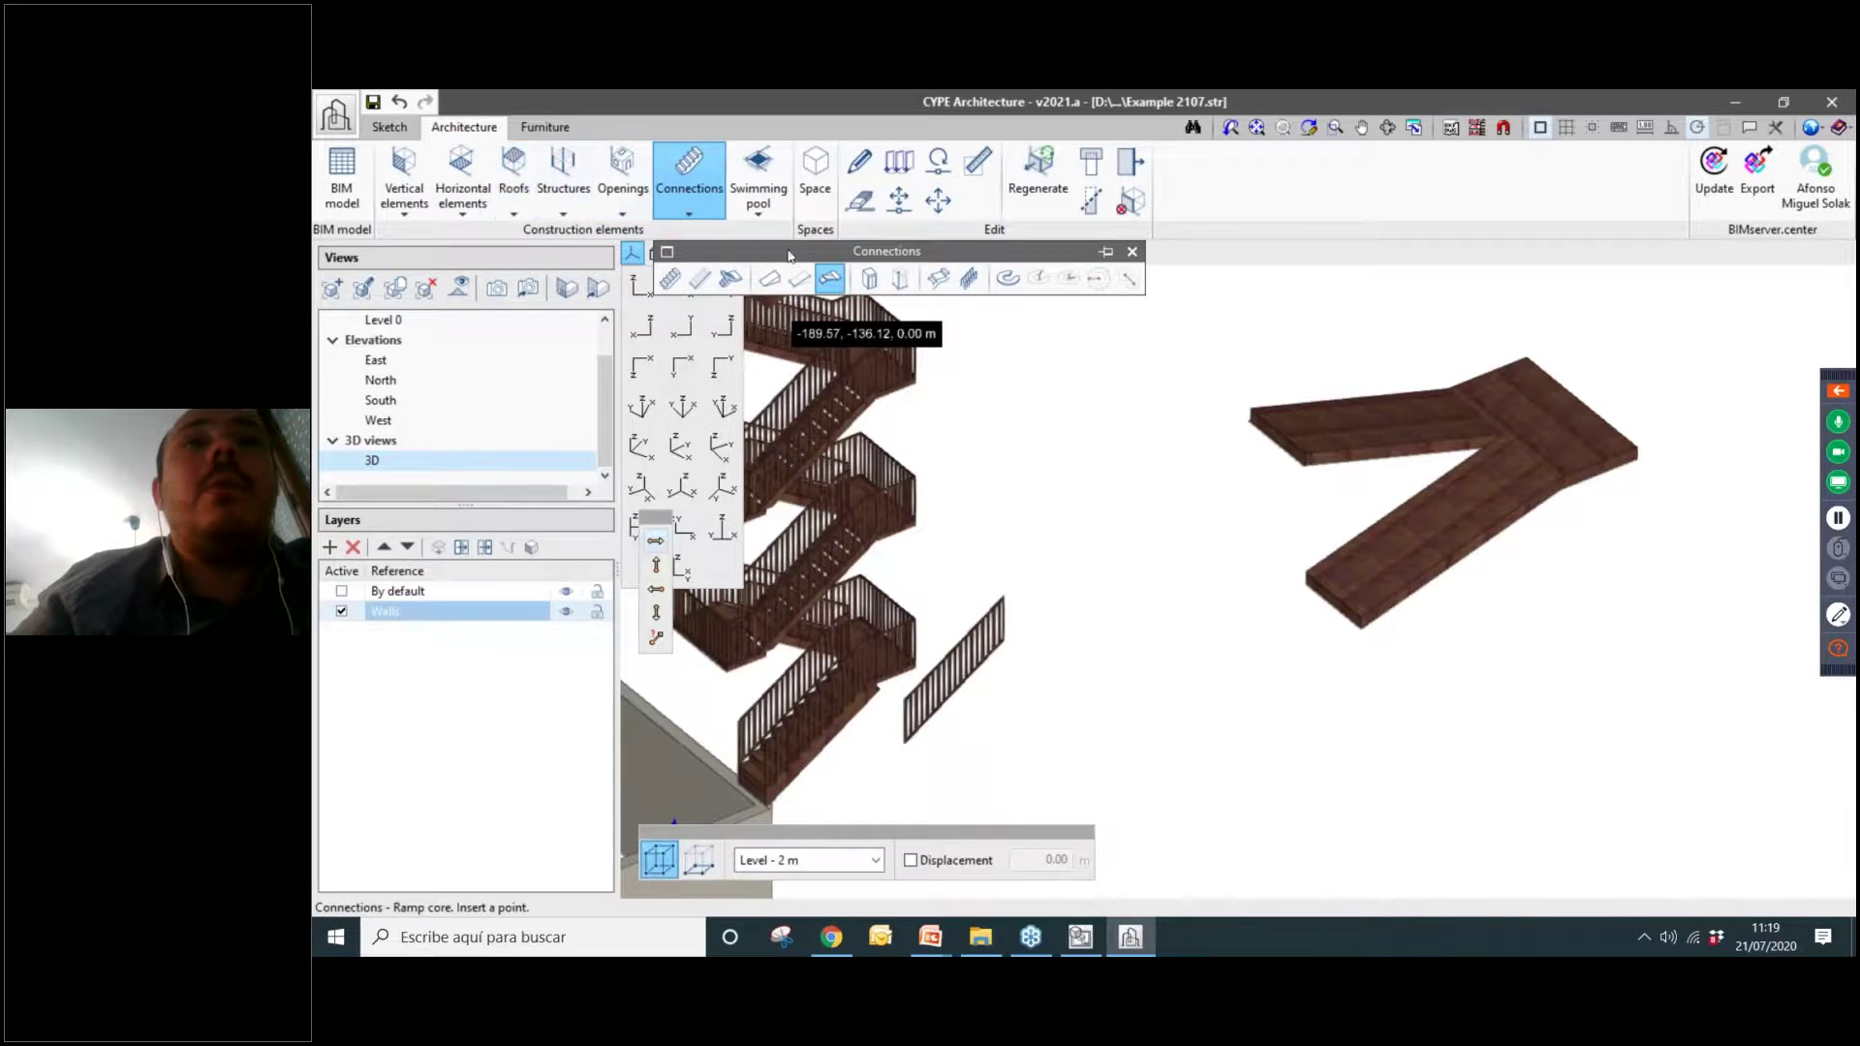
Place an elevator named Lift 1, 200 cm wide with the second door opening type, between the copied railing and the ramp core.
left_click(869, 280)
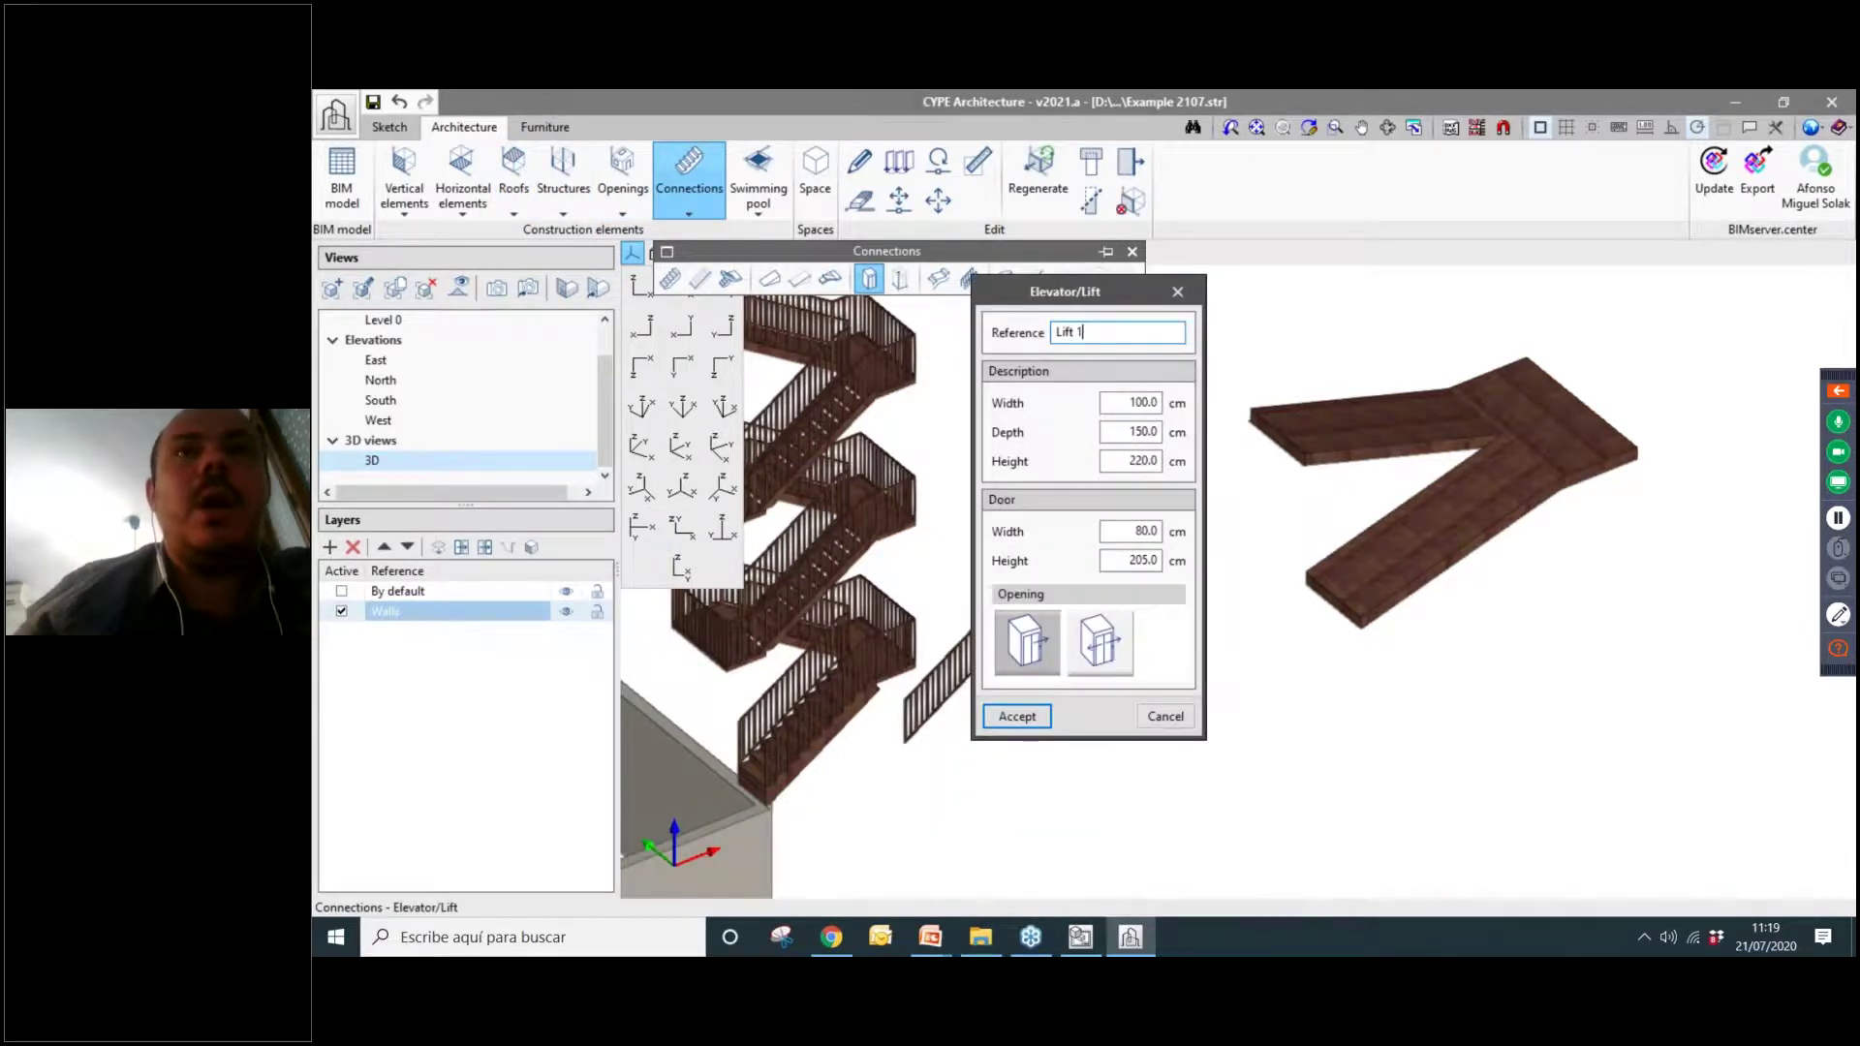
type("2")
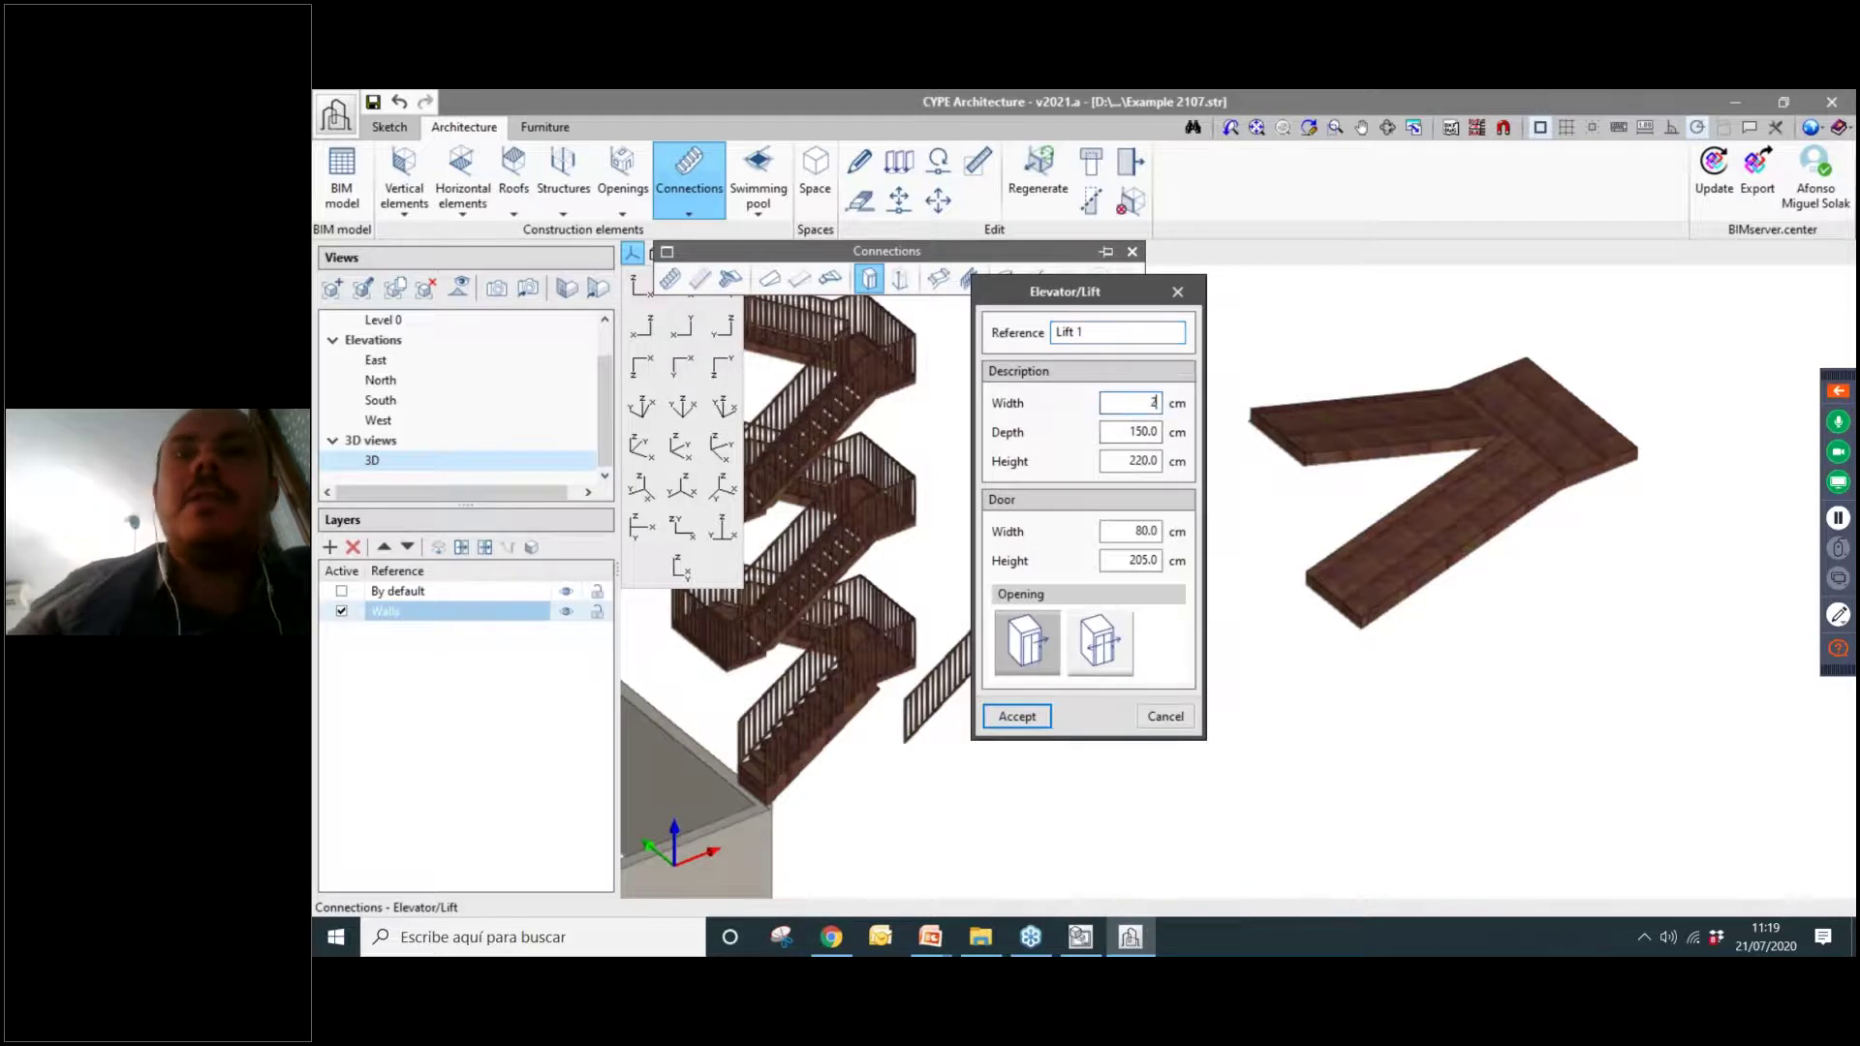
type("00")
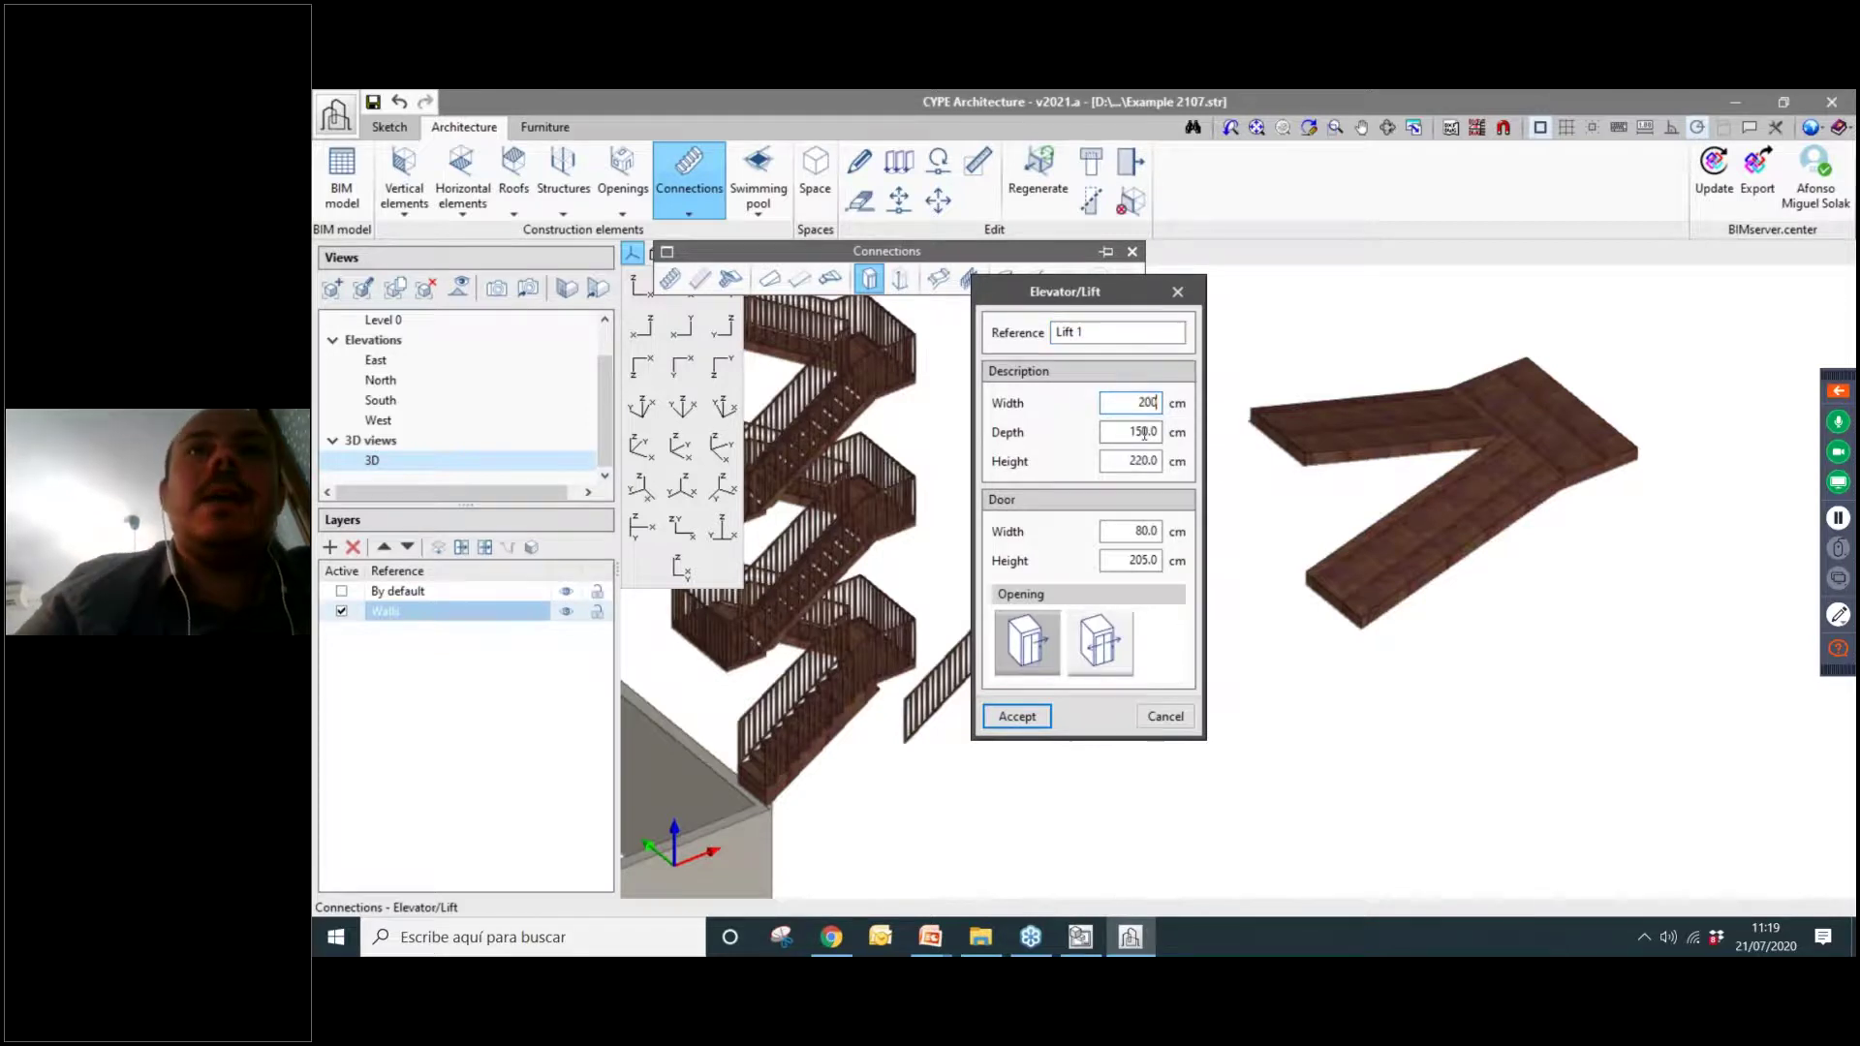
key("Tab")
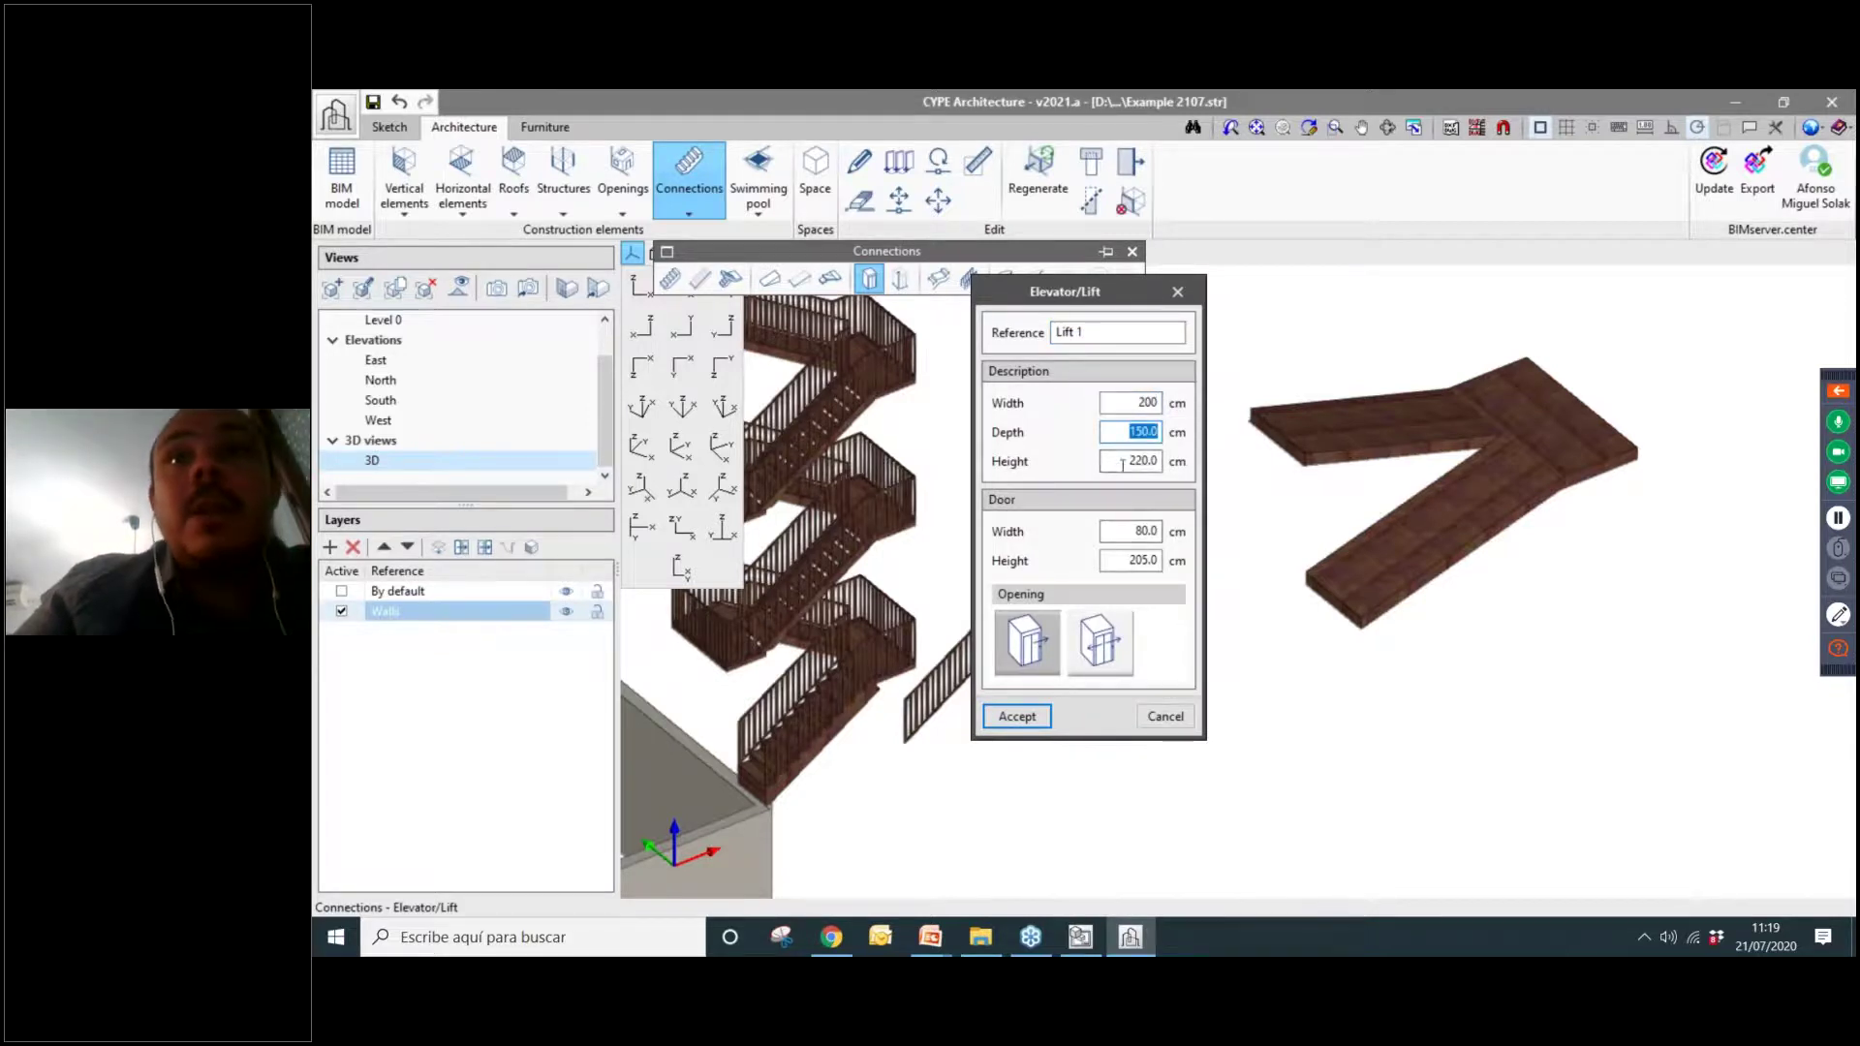
left_click(1083, 651)
left_click(1124, 563)
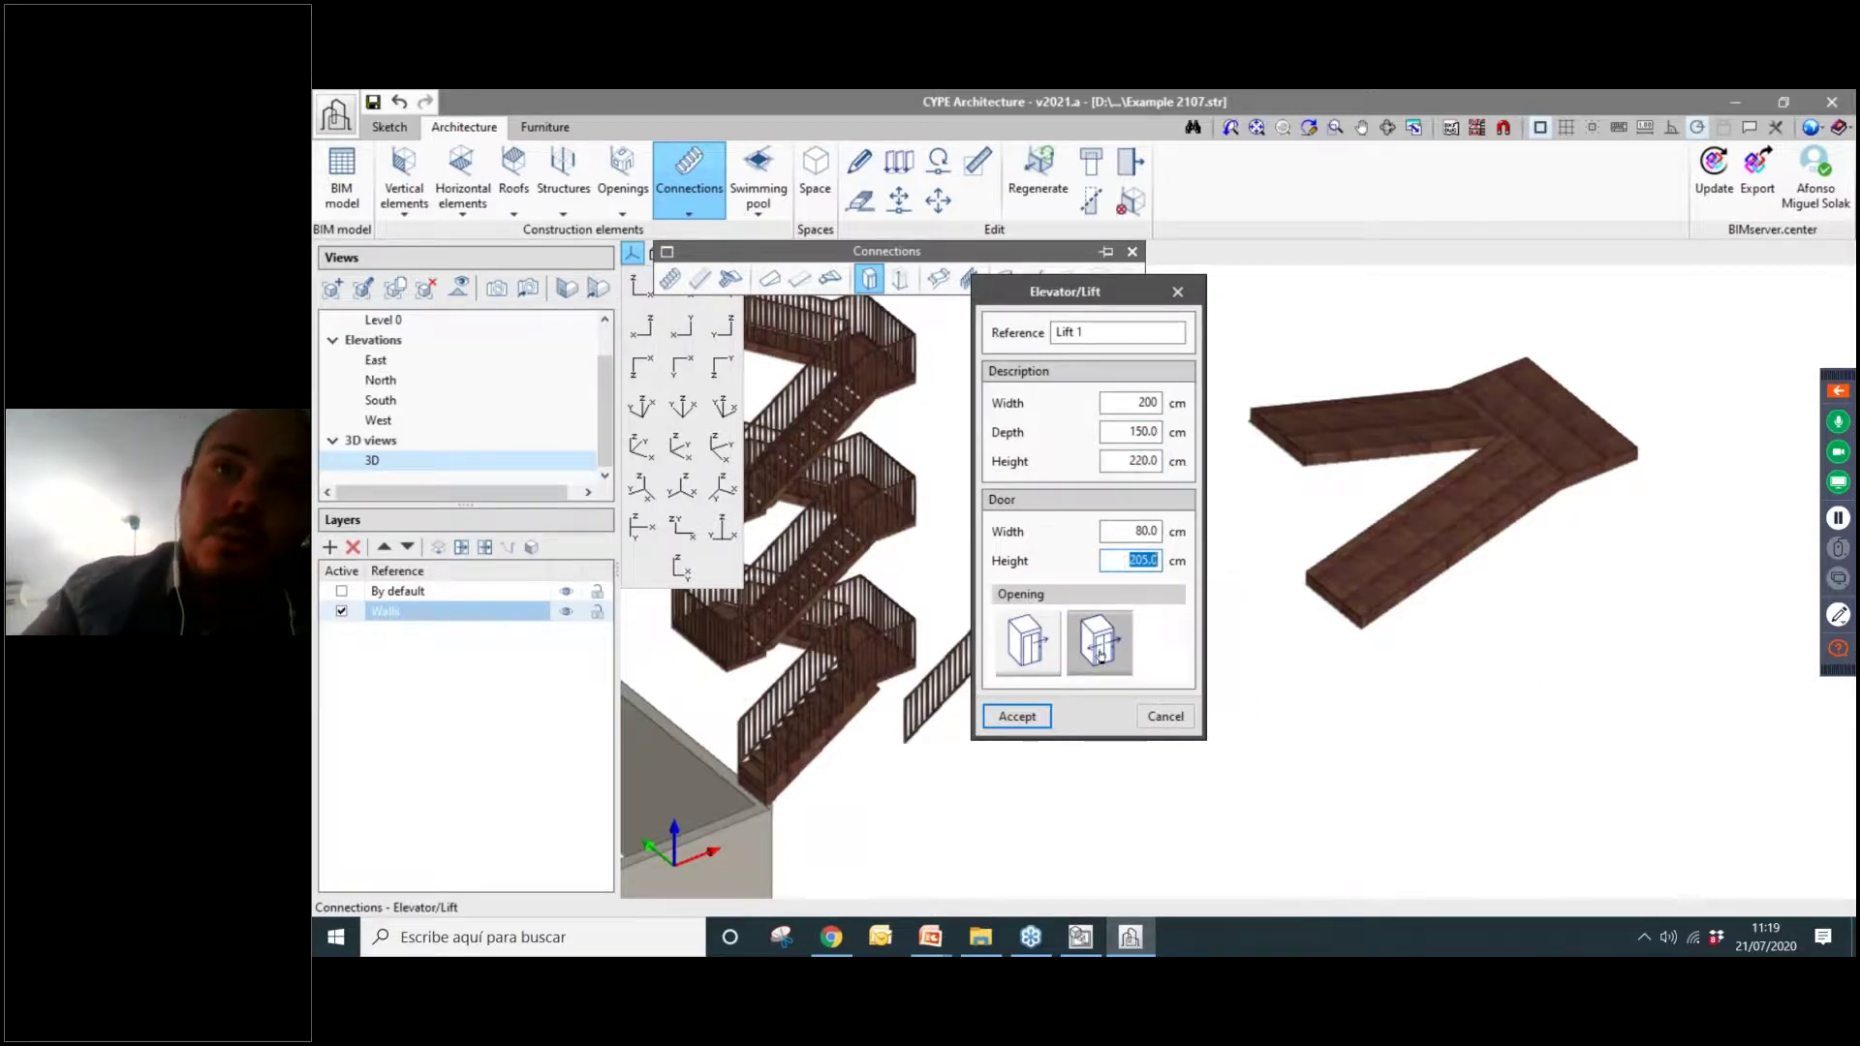
left_click(1019, 718)
left_click(1180, 719)
Give the elevator six front-entry stops at elevations 0, 3, 6, 9, 12 and 15 m.
left_click_drag(1073, 330, 846, 288)
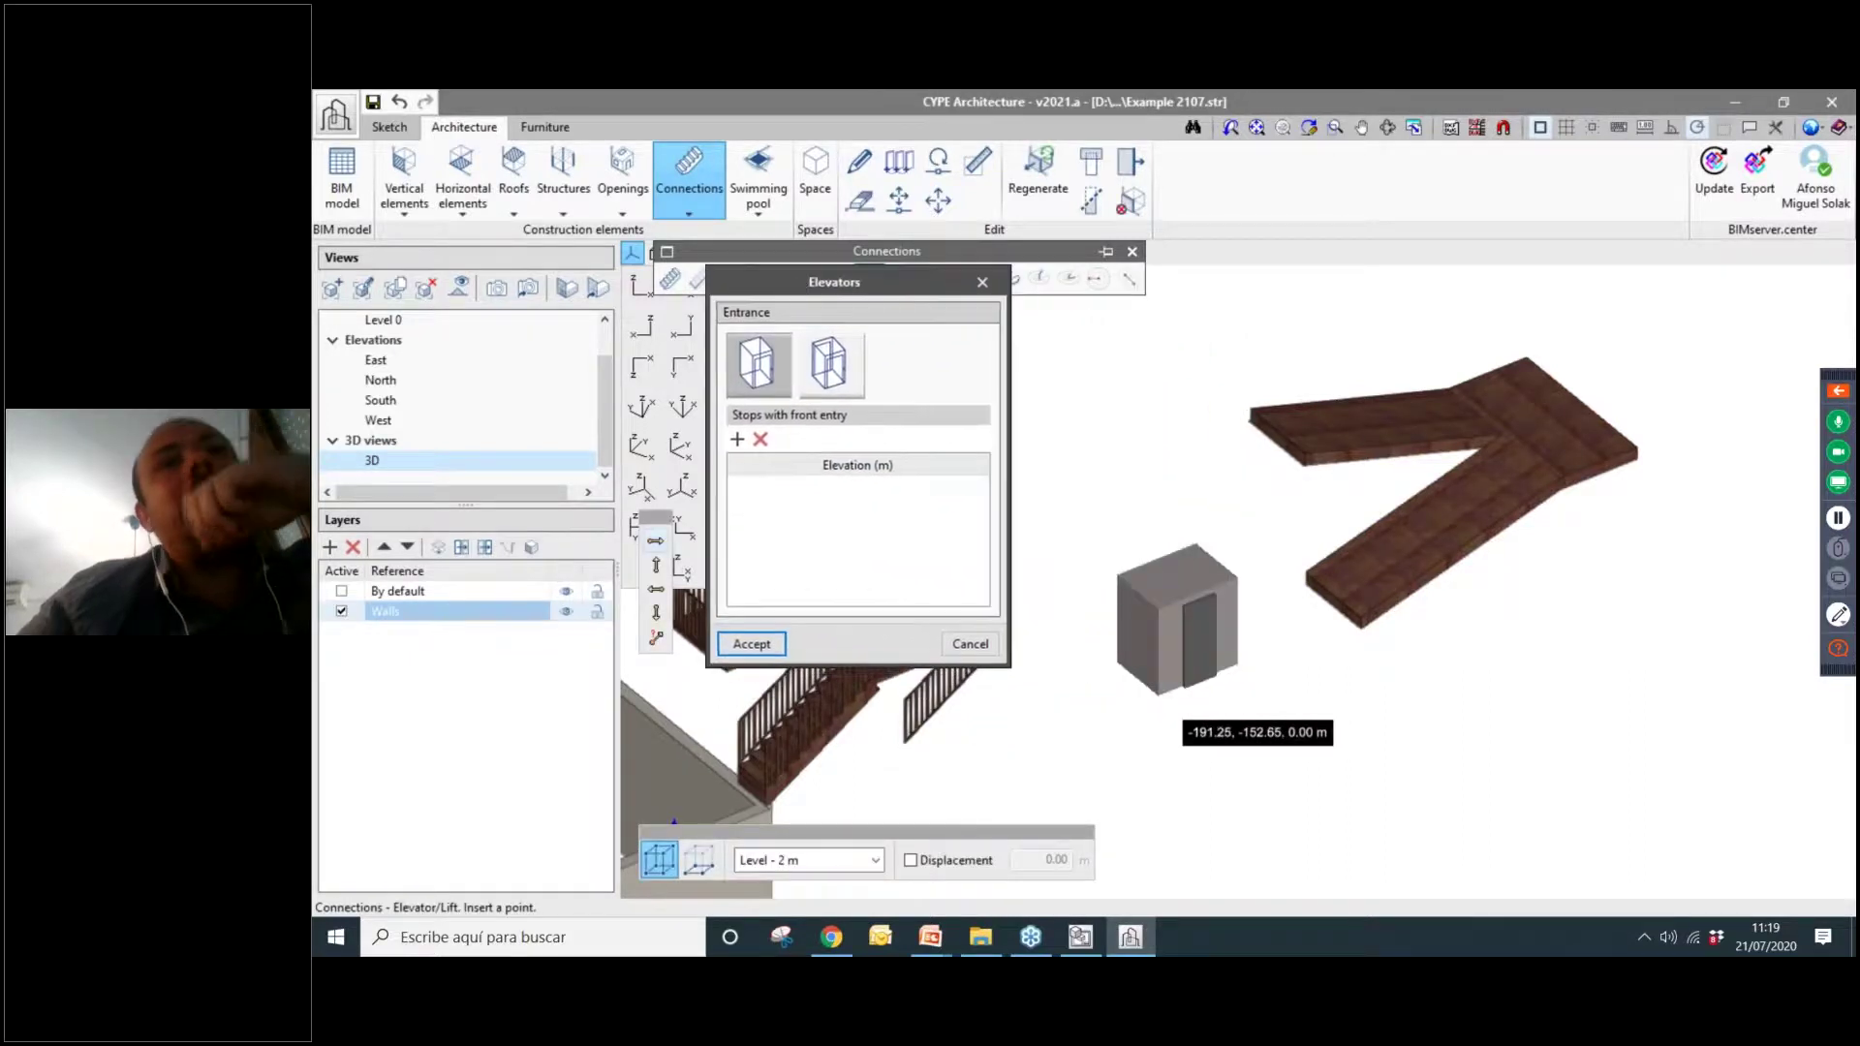
left_click(736, 441)
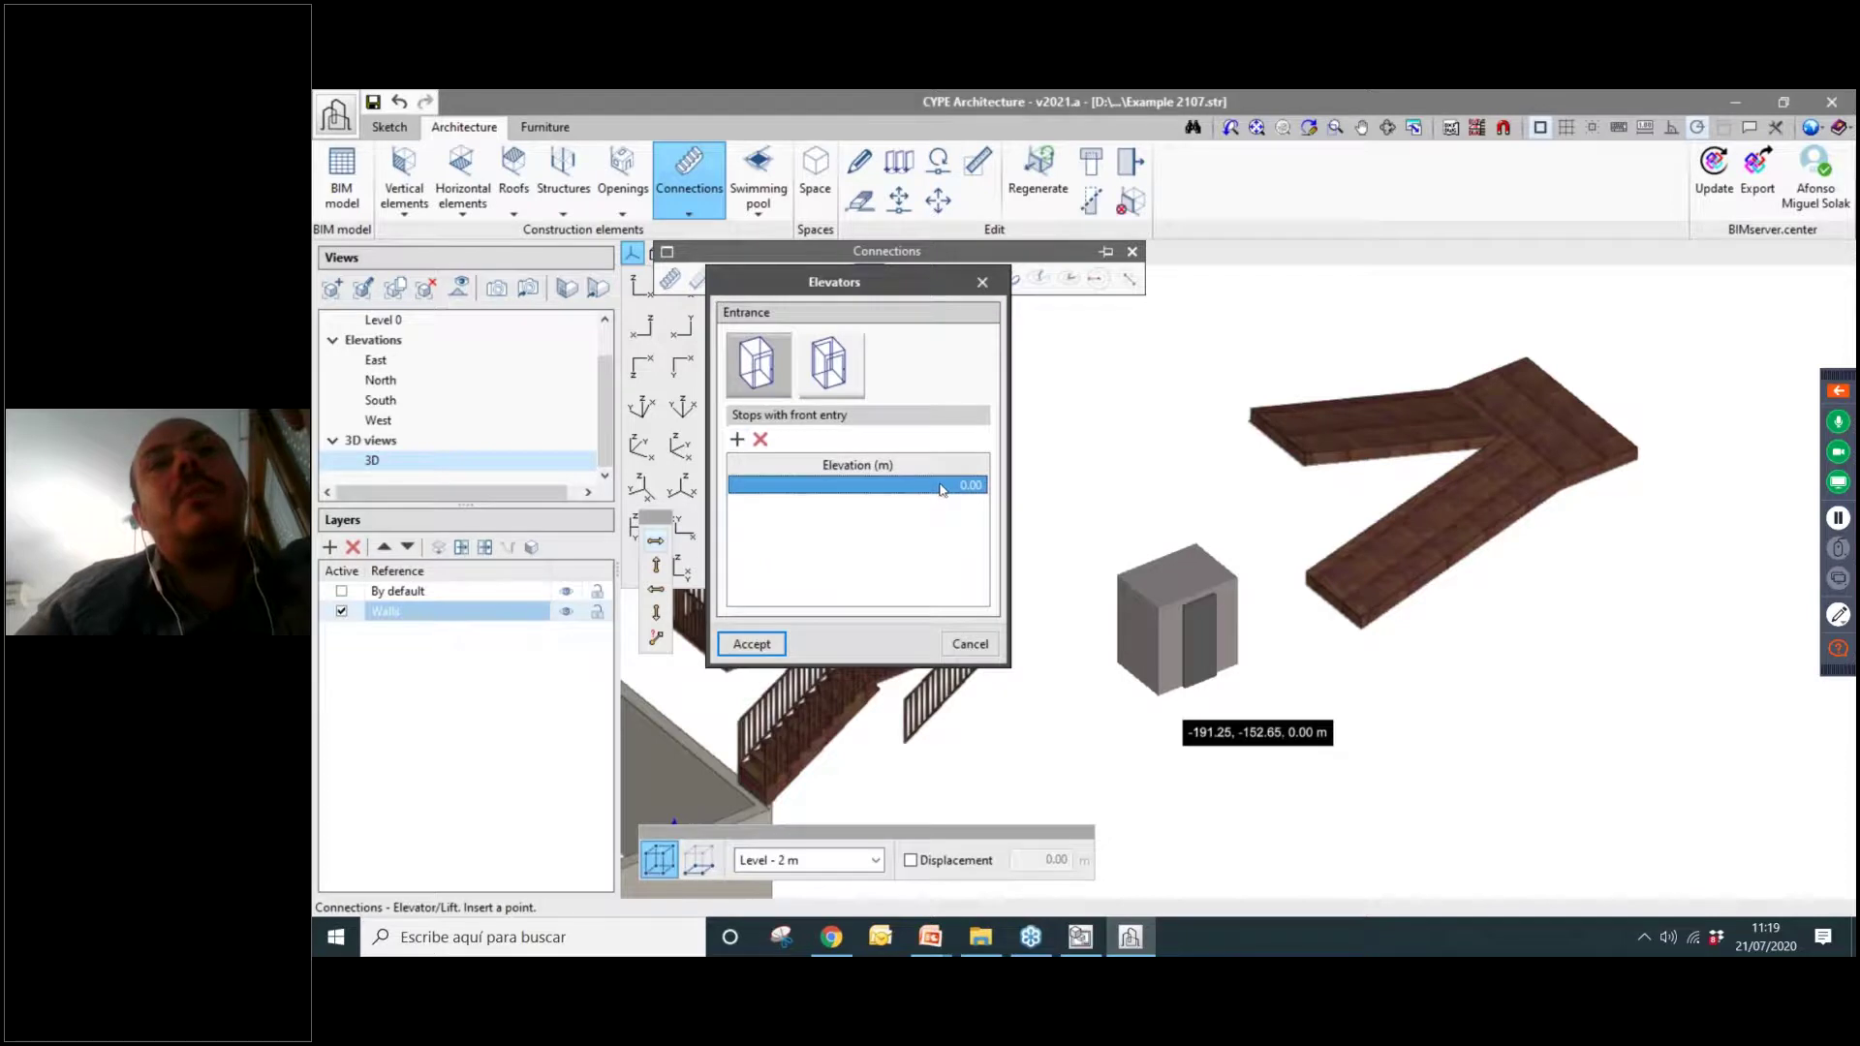
left_click(737, 441)
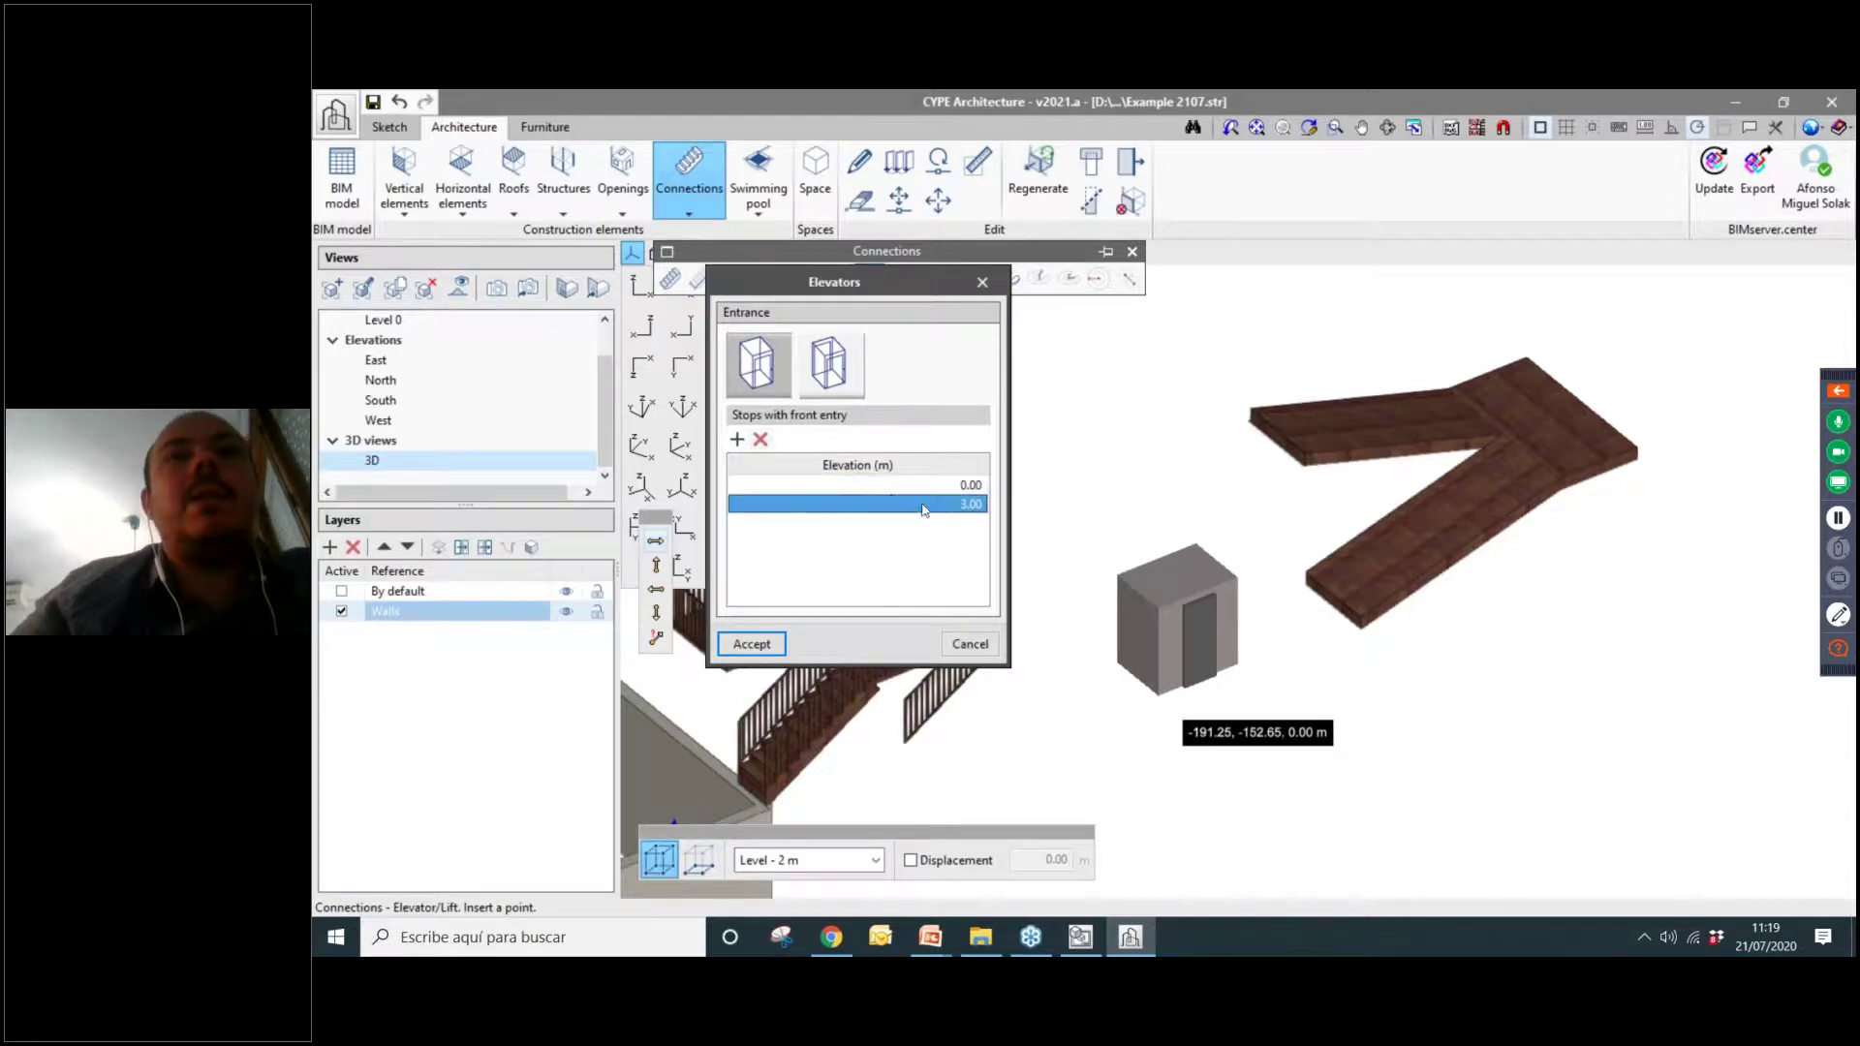
left_click(737, 442)
left_click(739, 442)
left_click(738, 442)
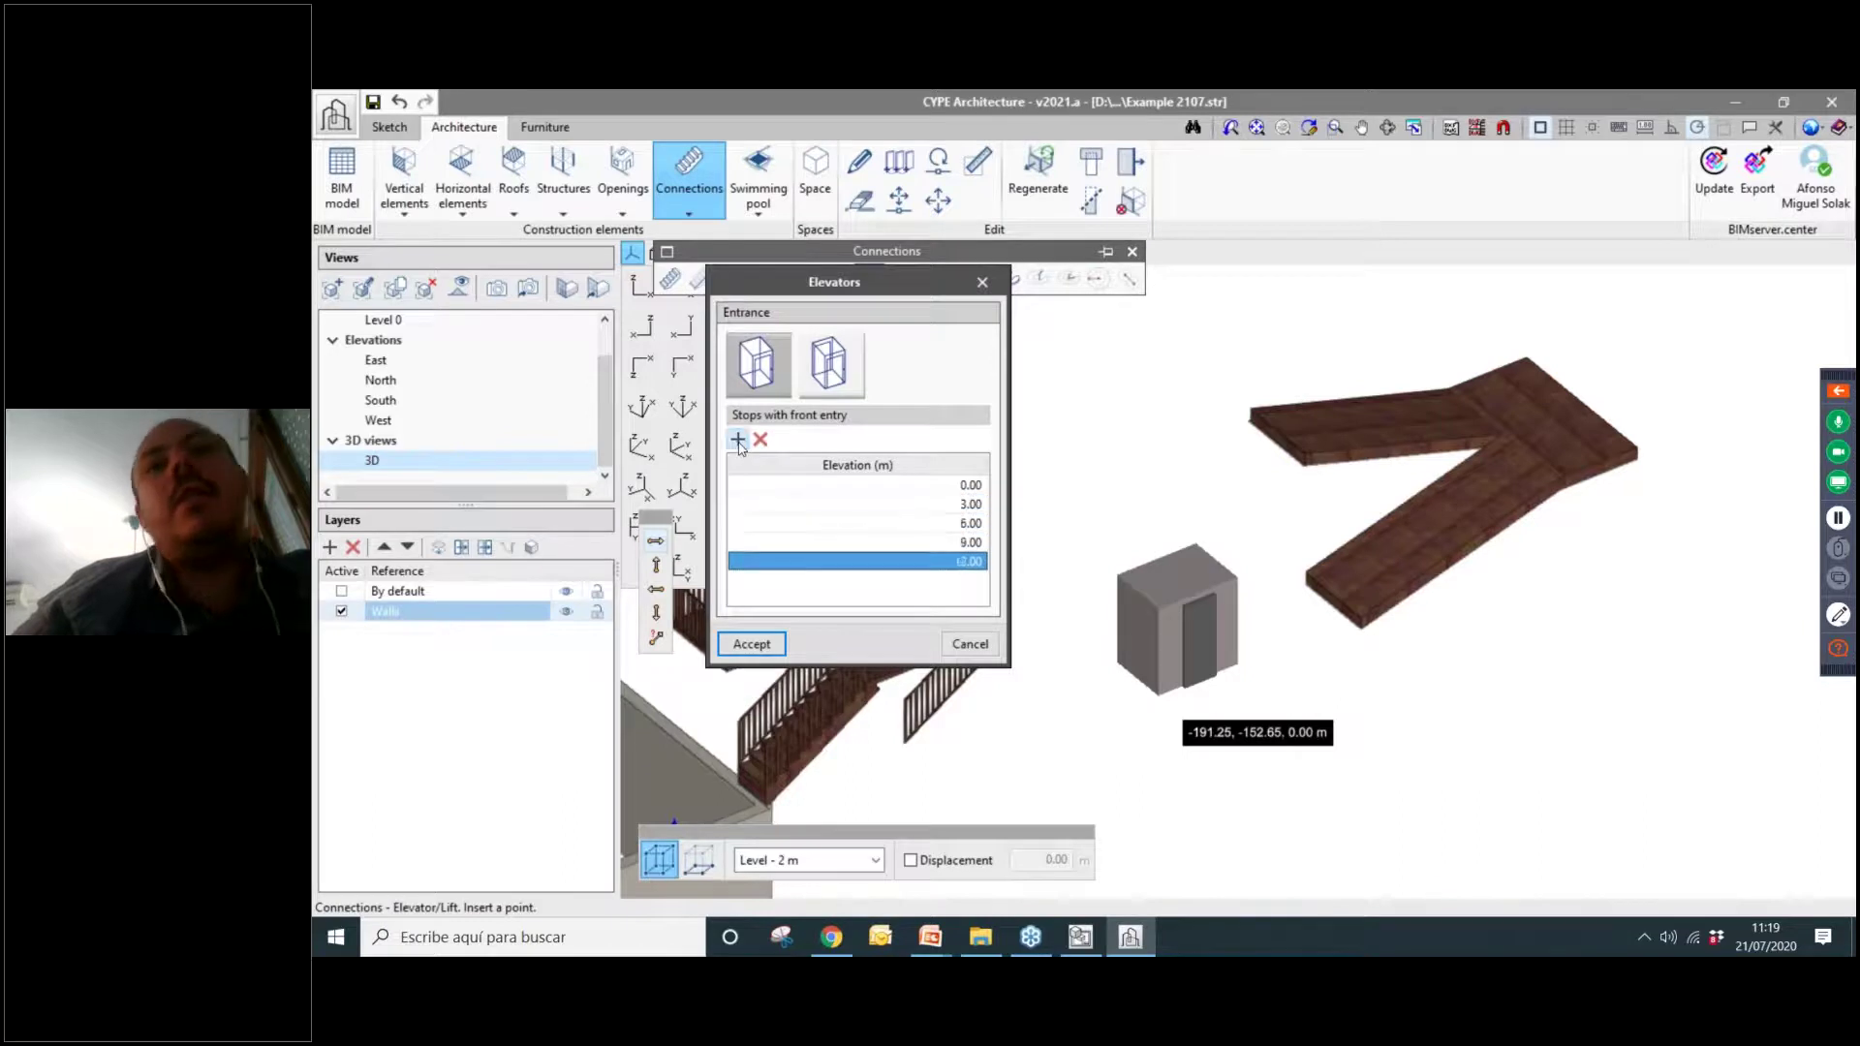
left_click(738, 440)
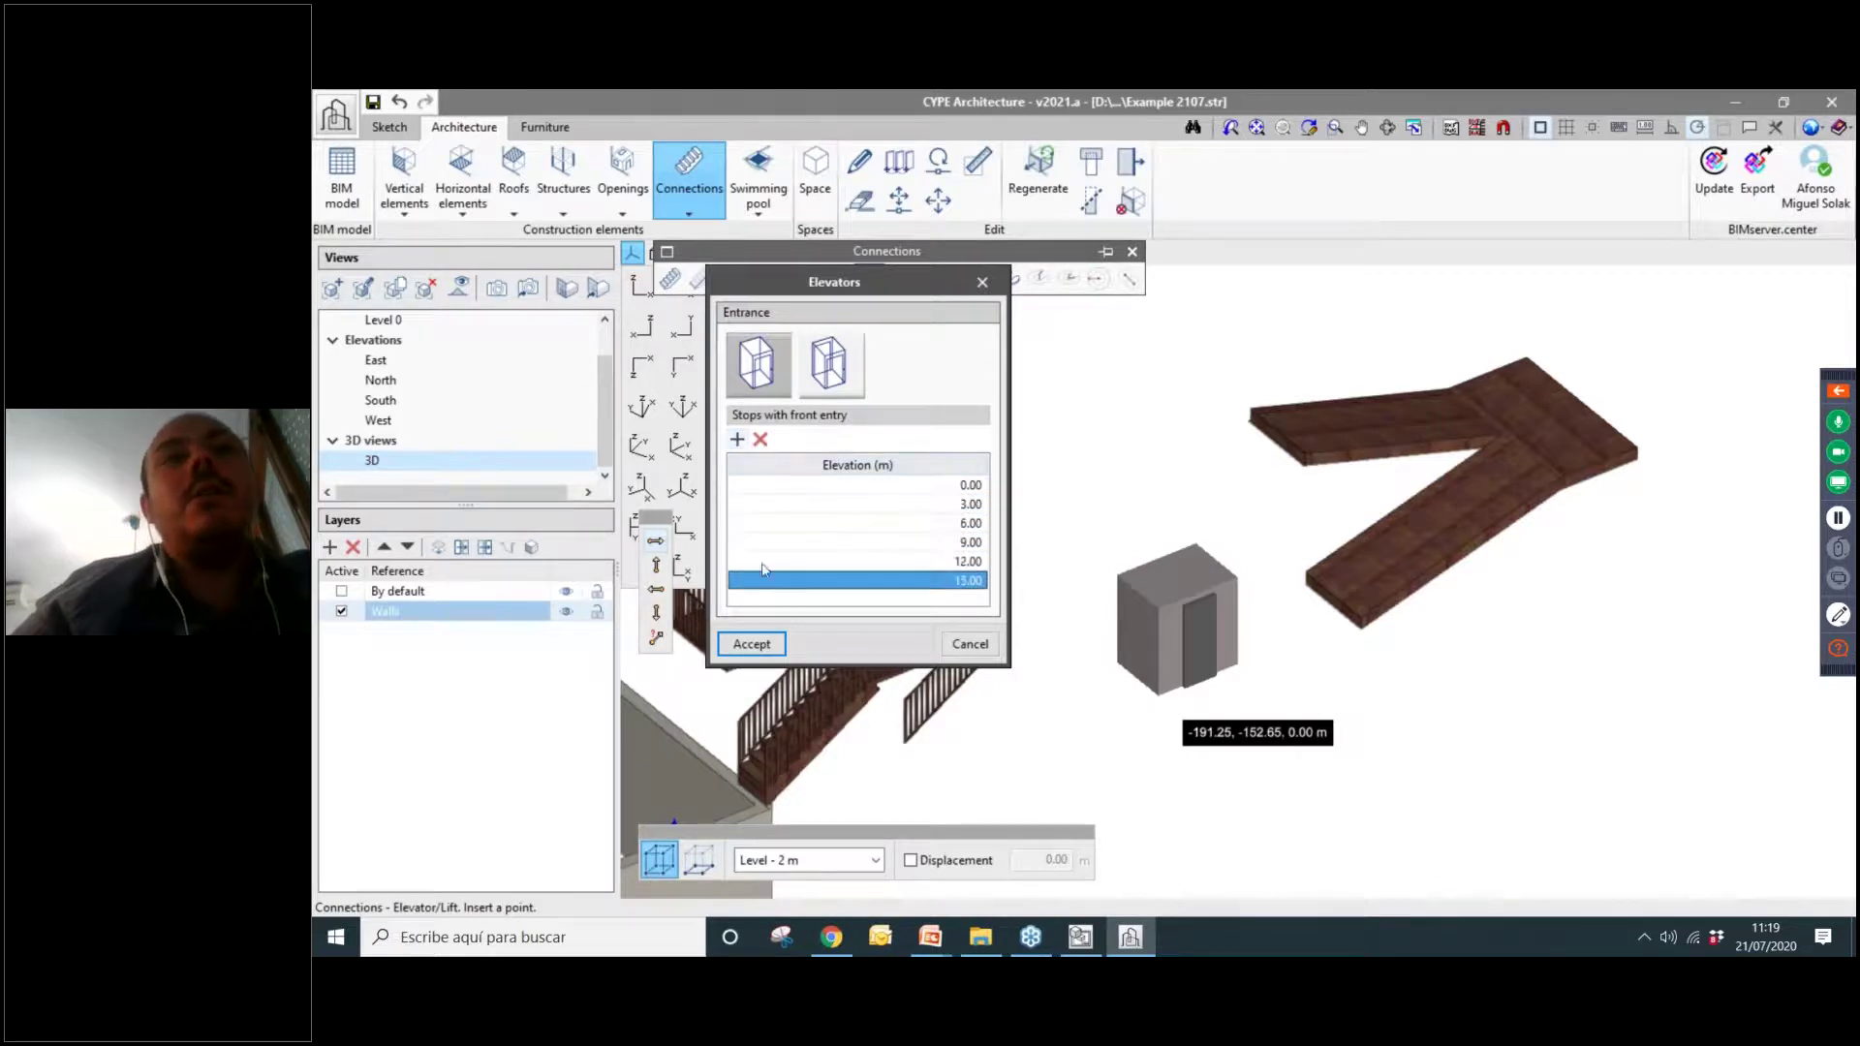
left_click(753, 645)
Define a curved ramp span with reference 111, 400 cm external and 200 cm internal radius, 300 cm elevation difference and 30 cm thickness.
scroll(1211, 717, "down", 3)
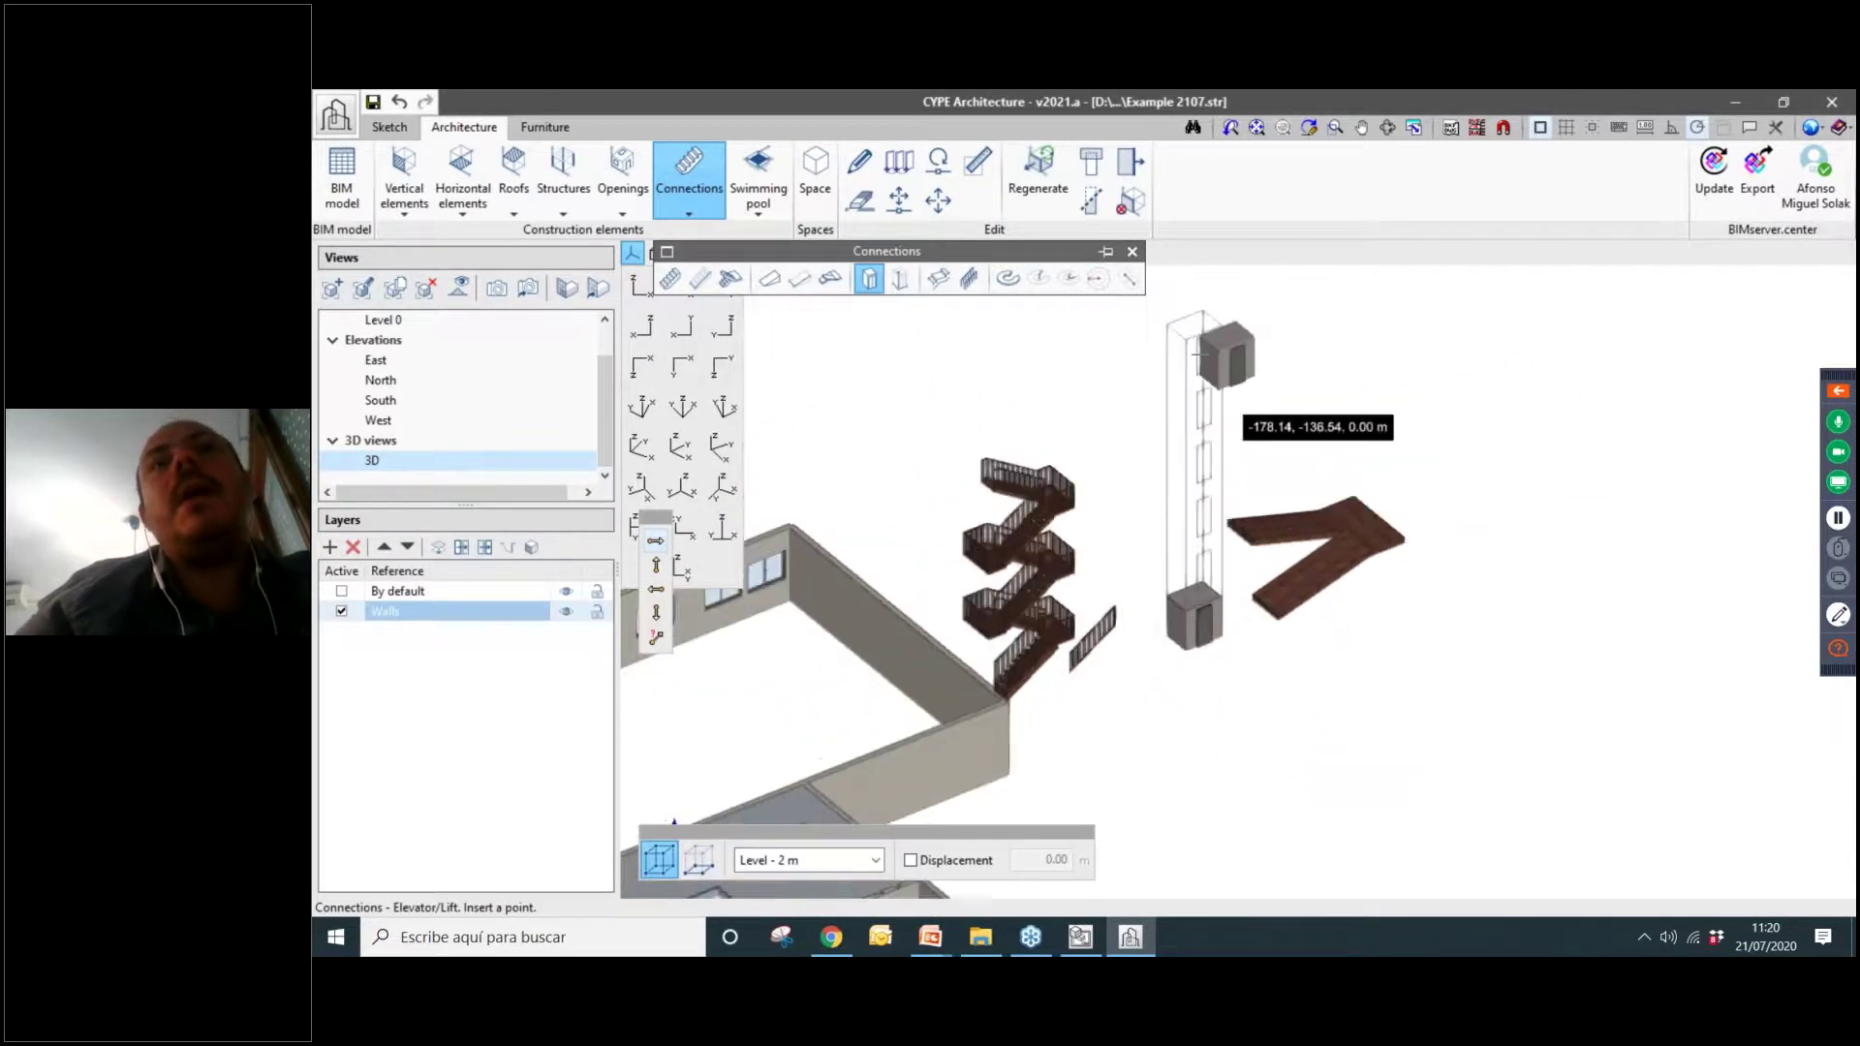
scroll(1240, 790, "up", 2)
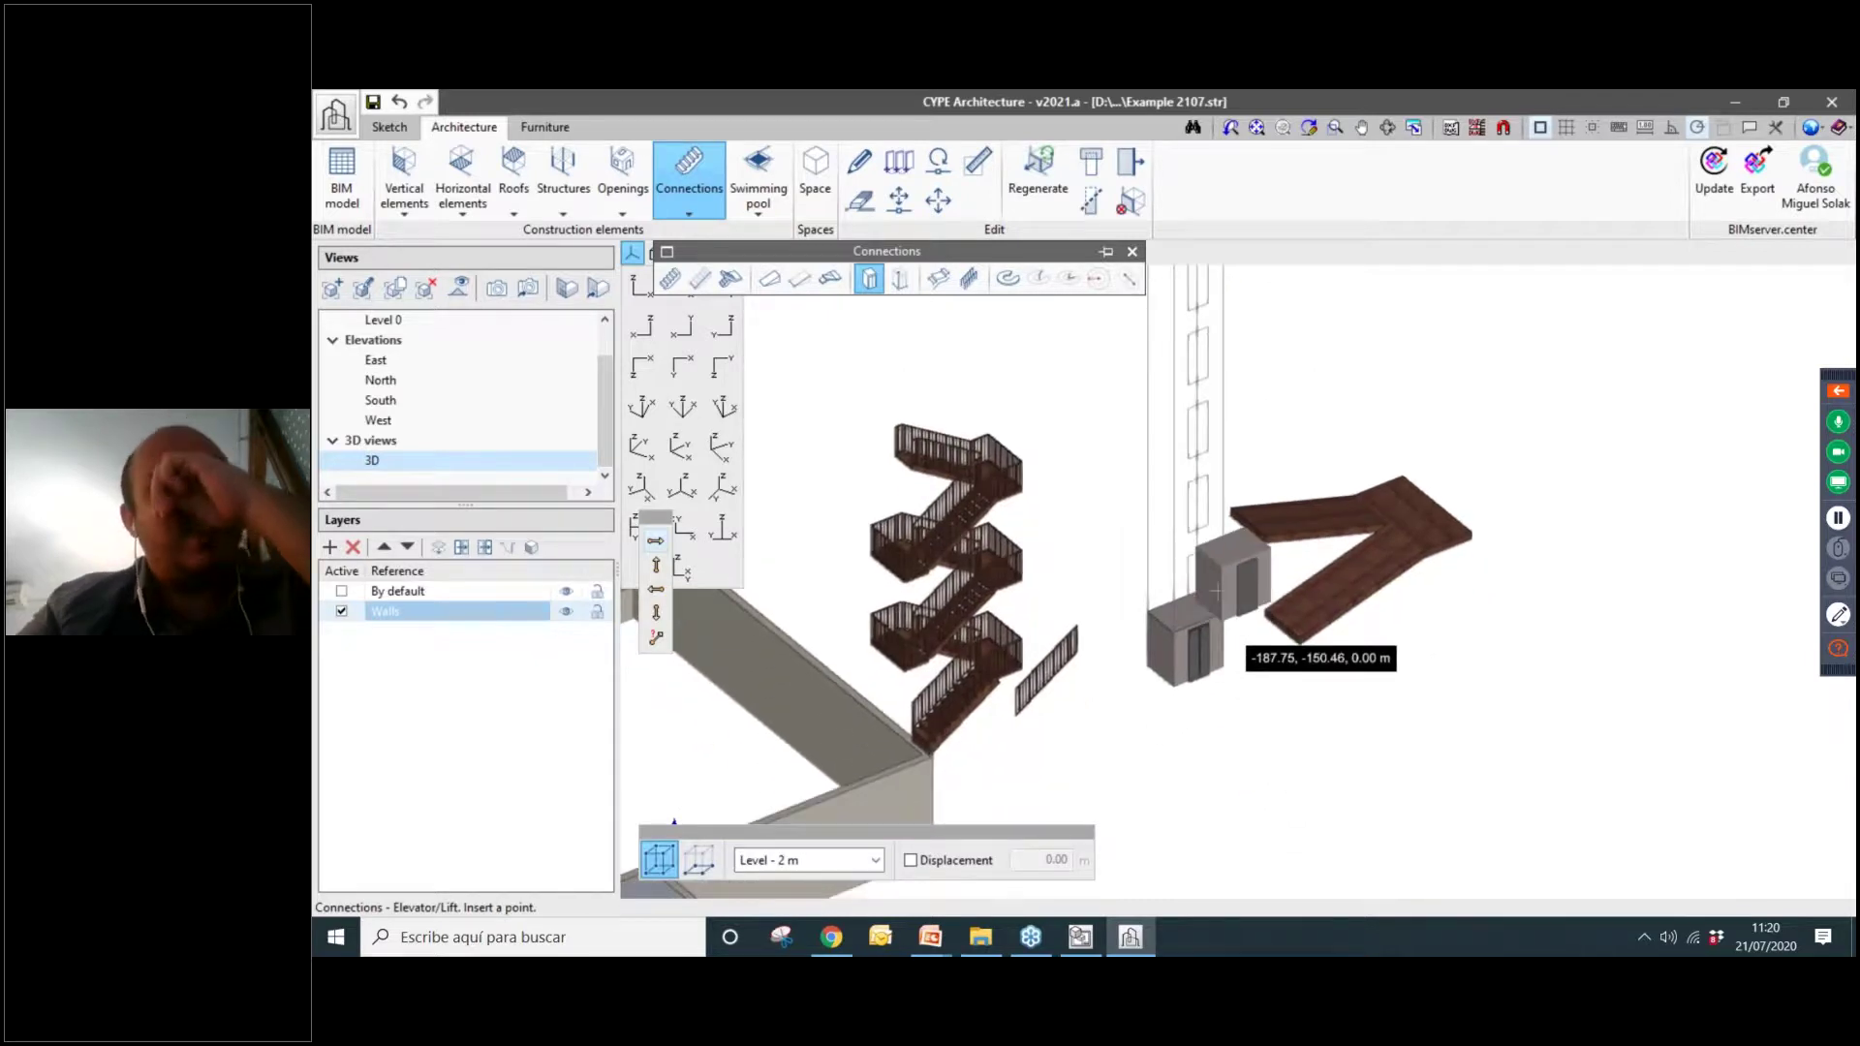
scroll(993, 715, "up", 3)
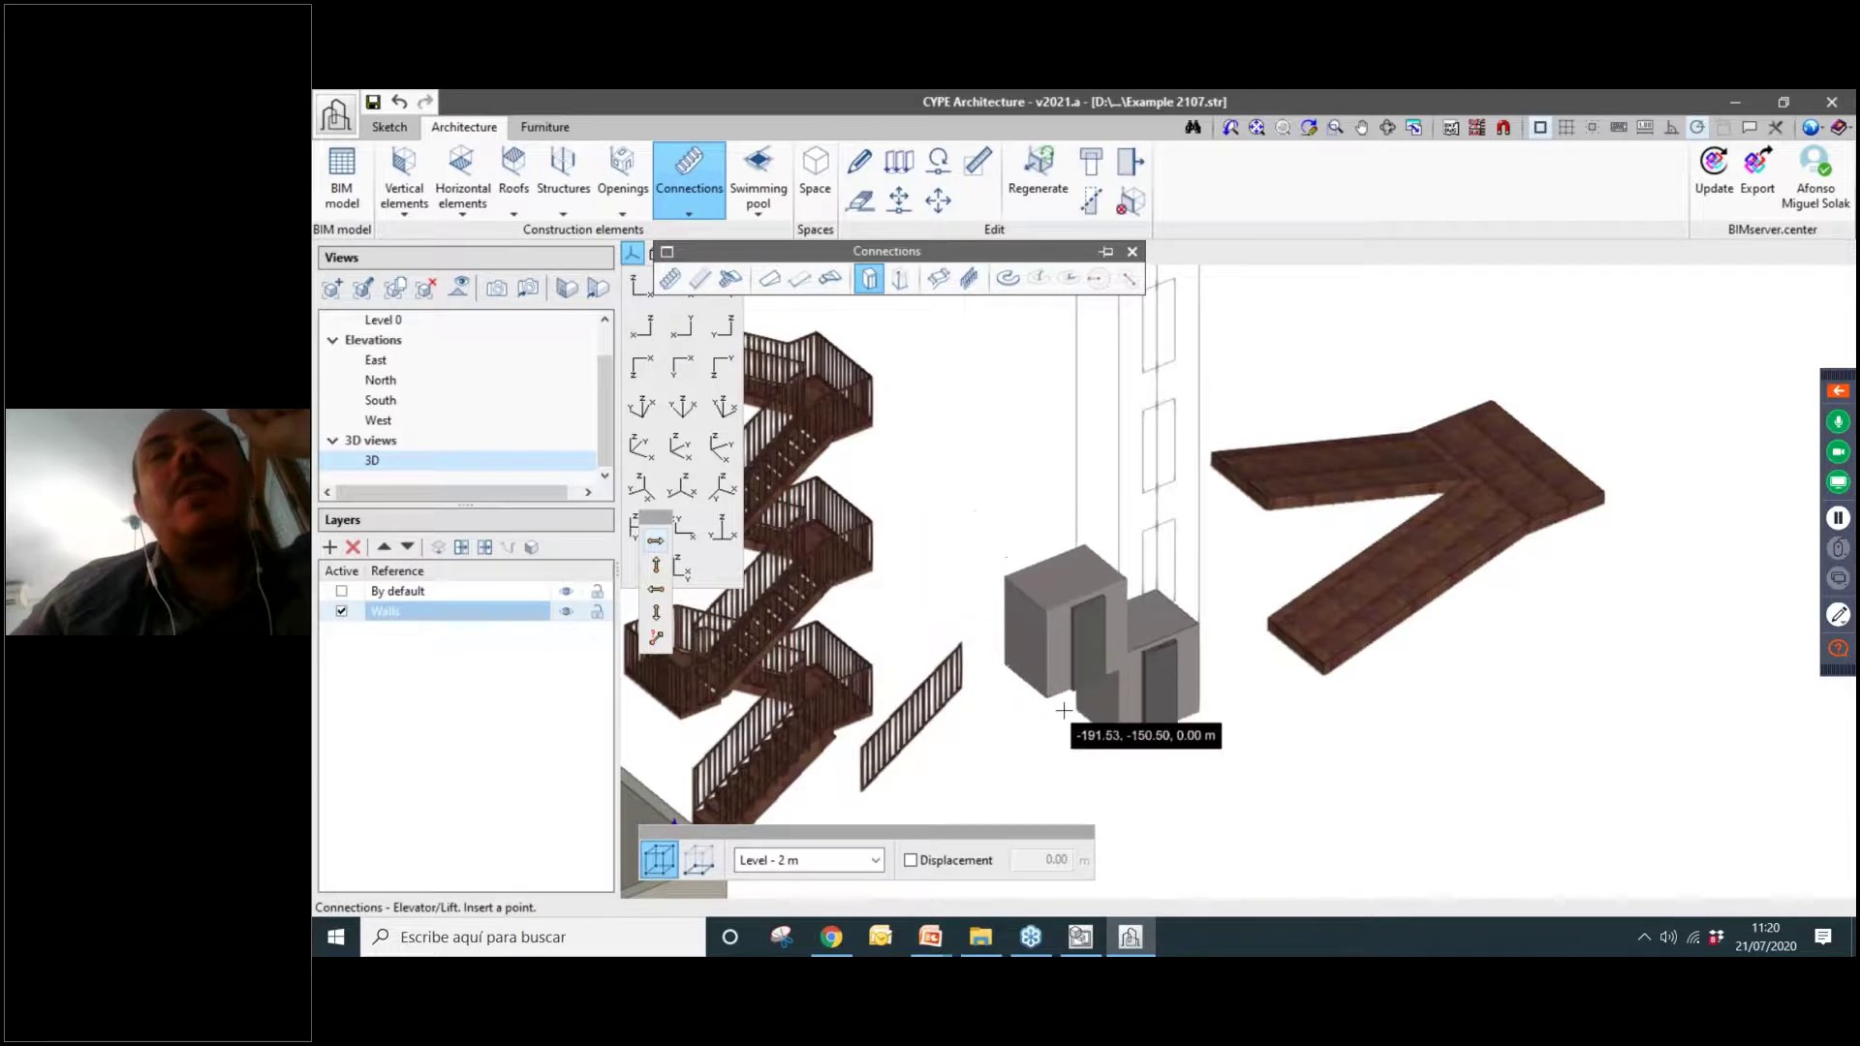
scroll(1139, 649, "down", 1)
middle_click_drag(1140, 648, 1116, 726)
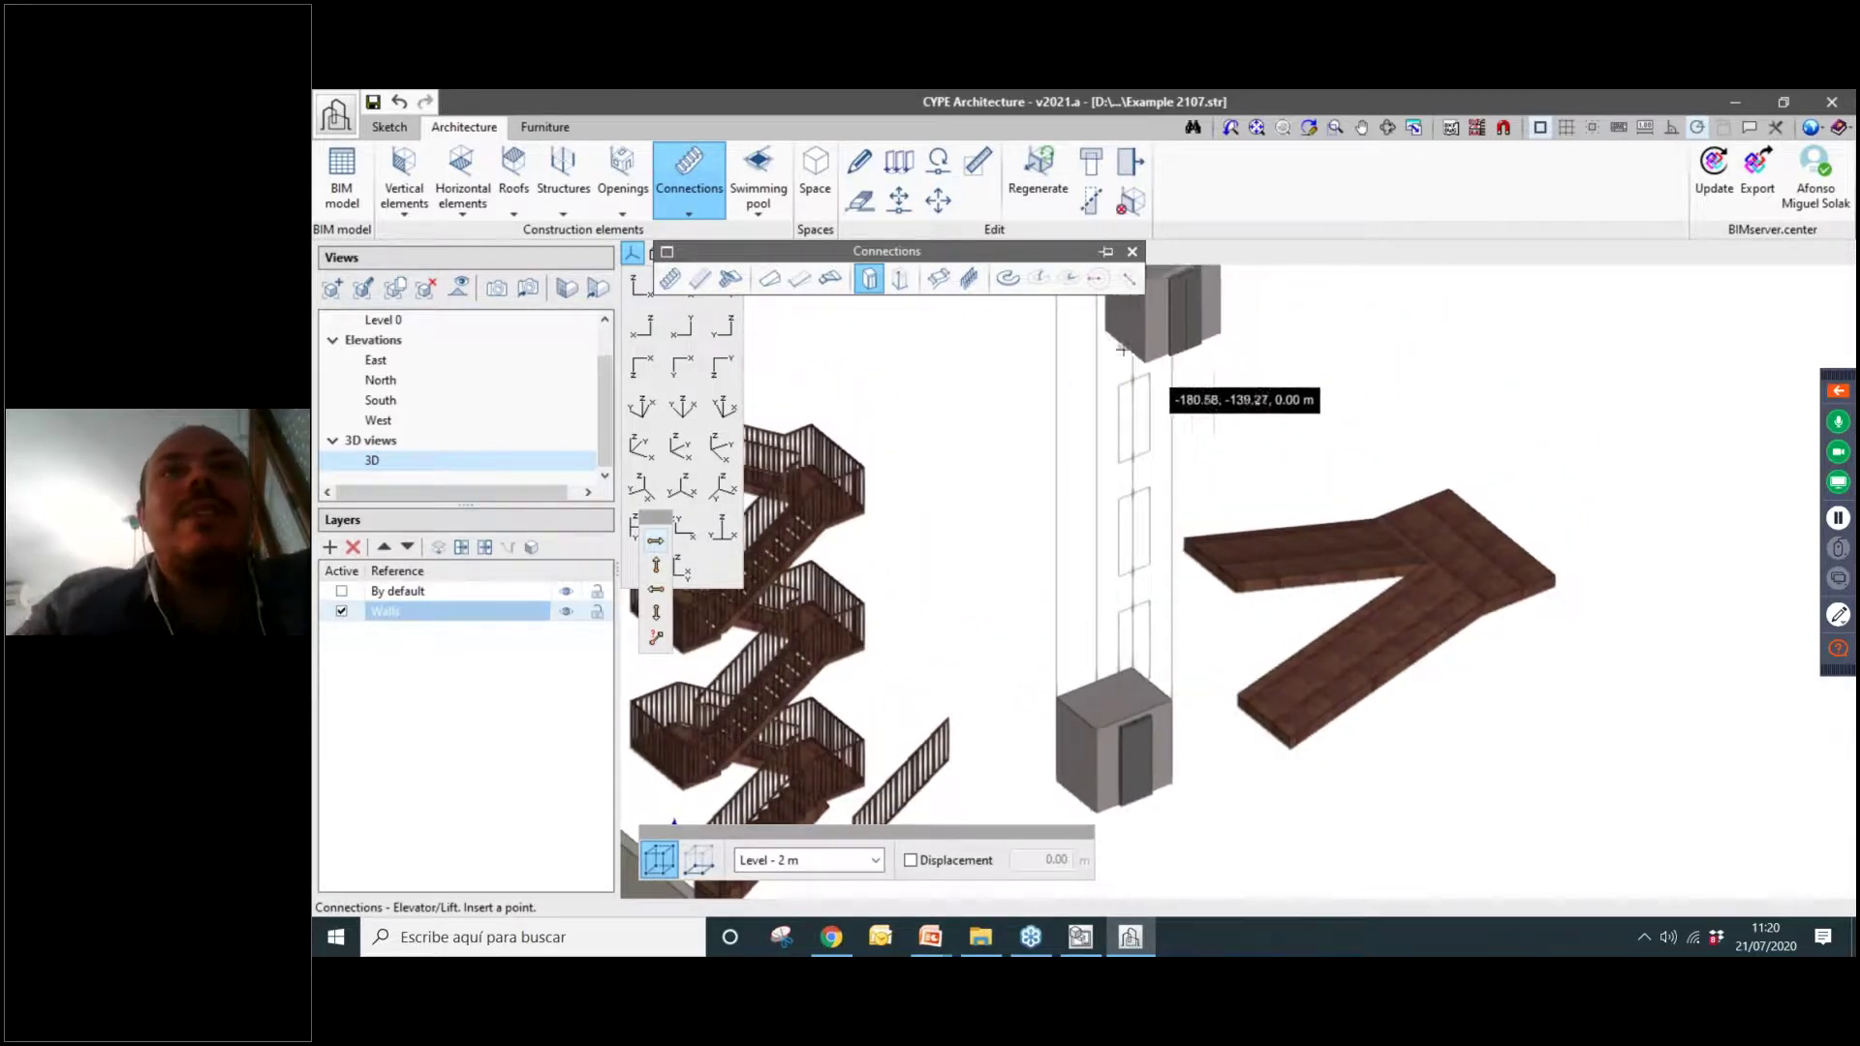
left_click(1008, 279)
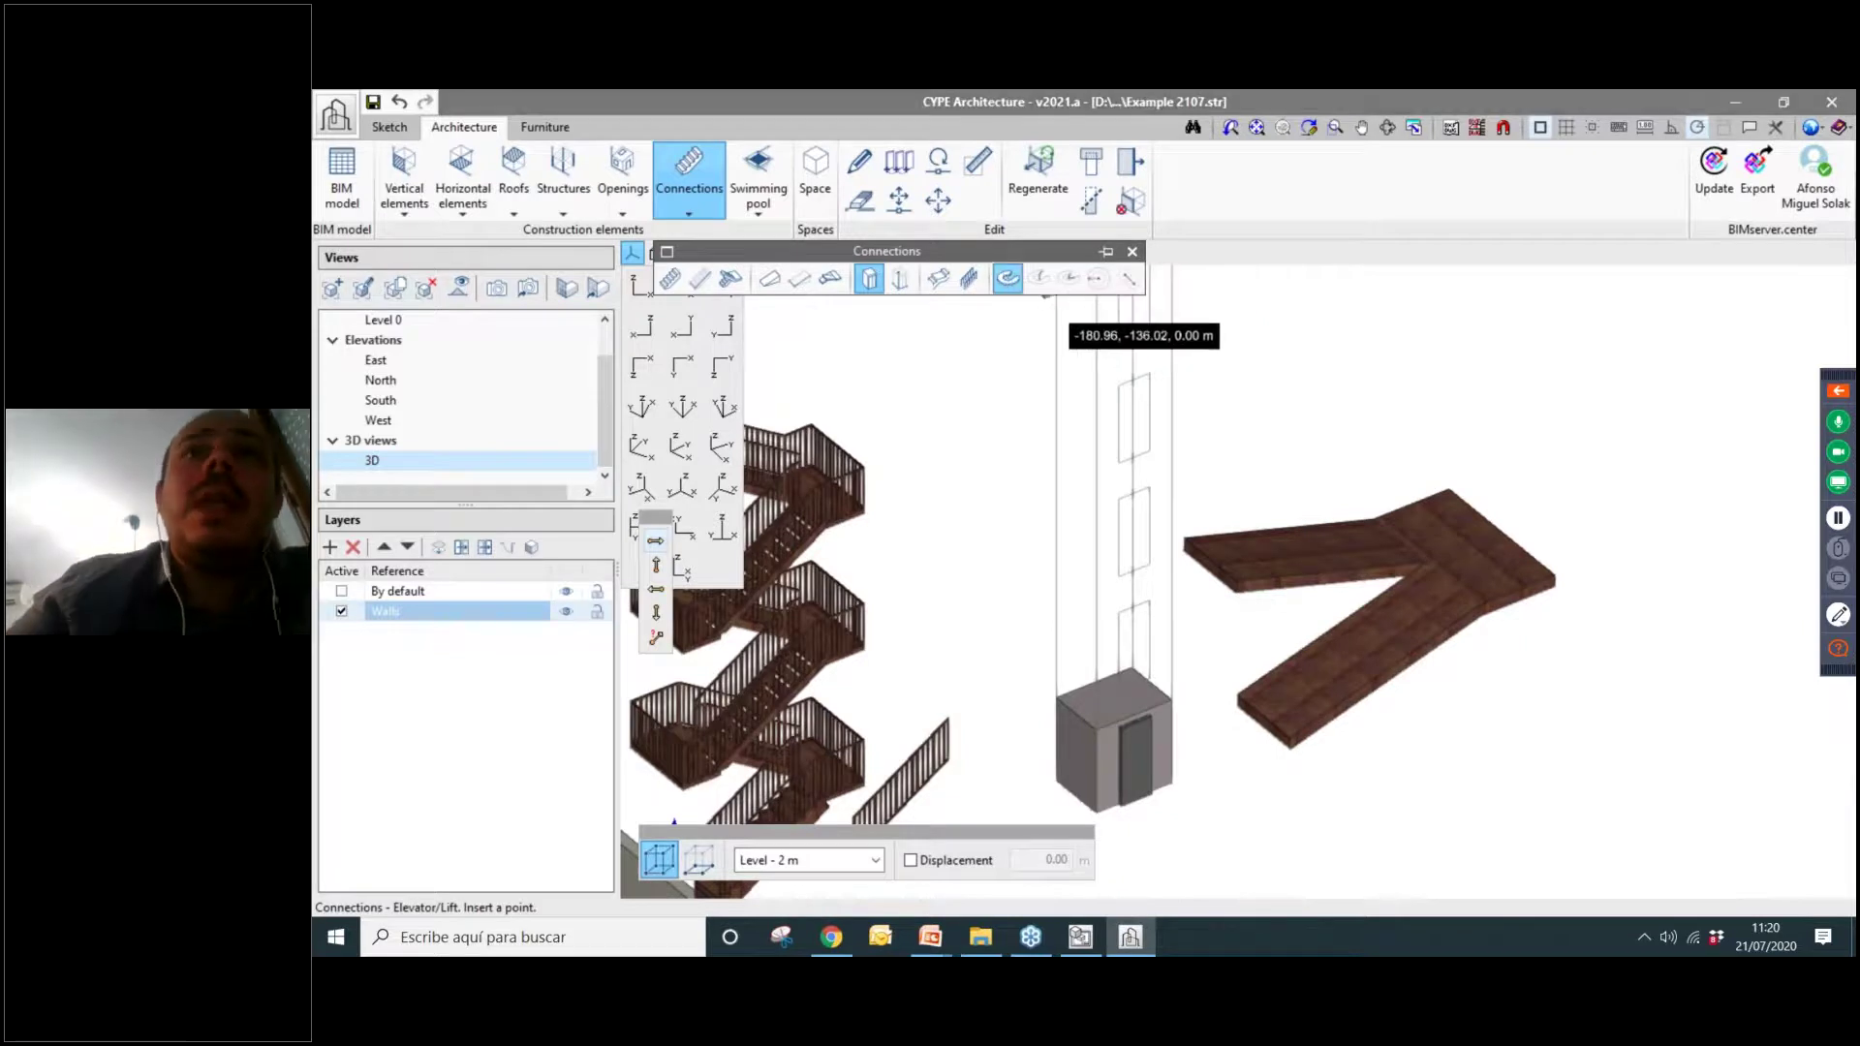
left_click_drag(1128, 354, 850, 332)
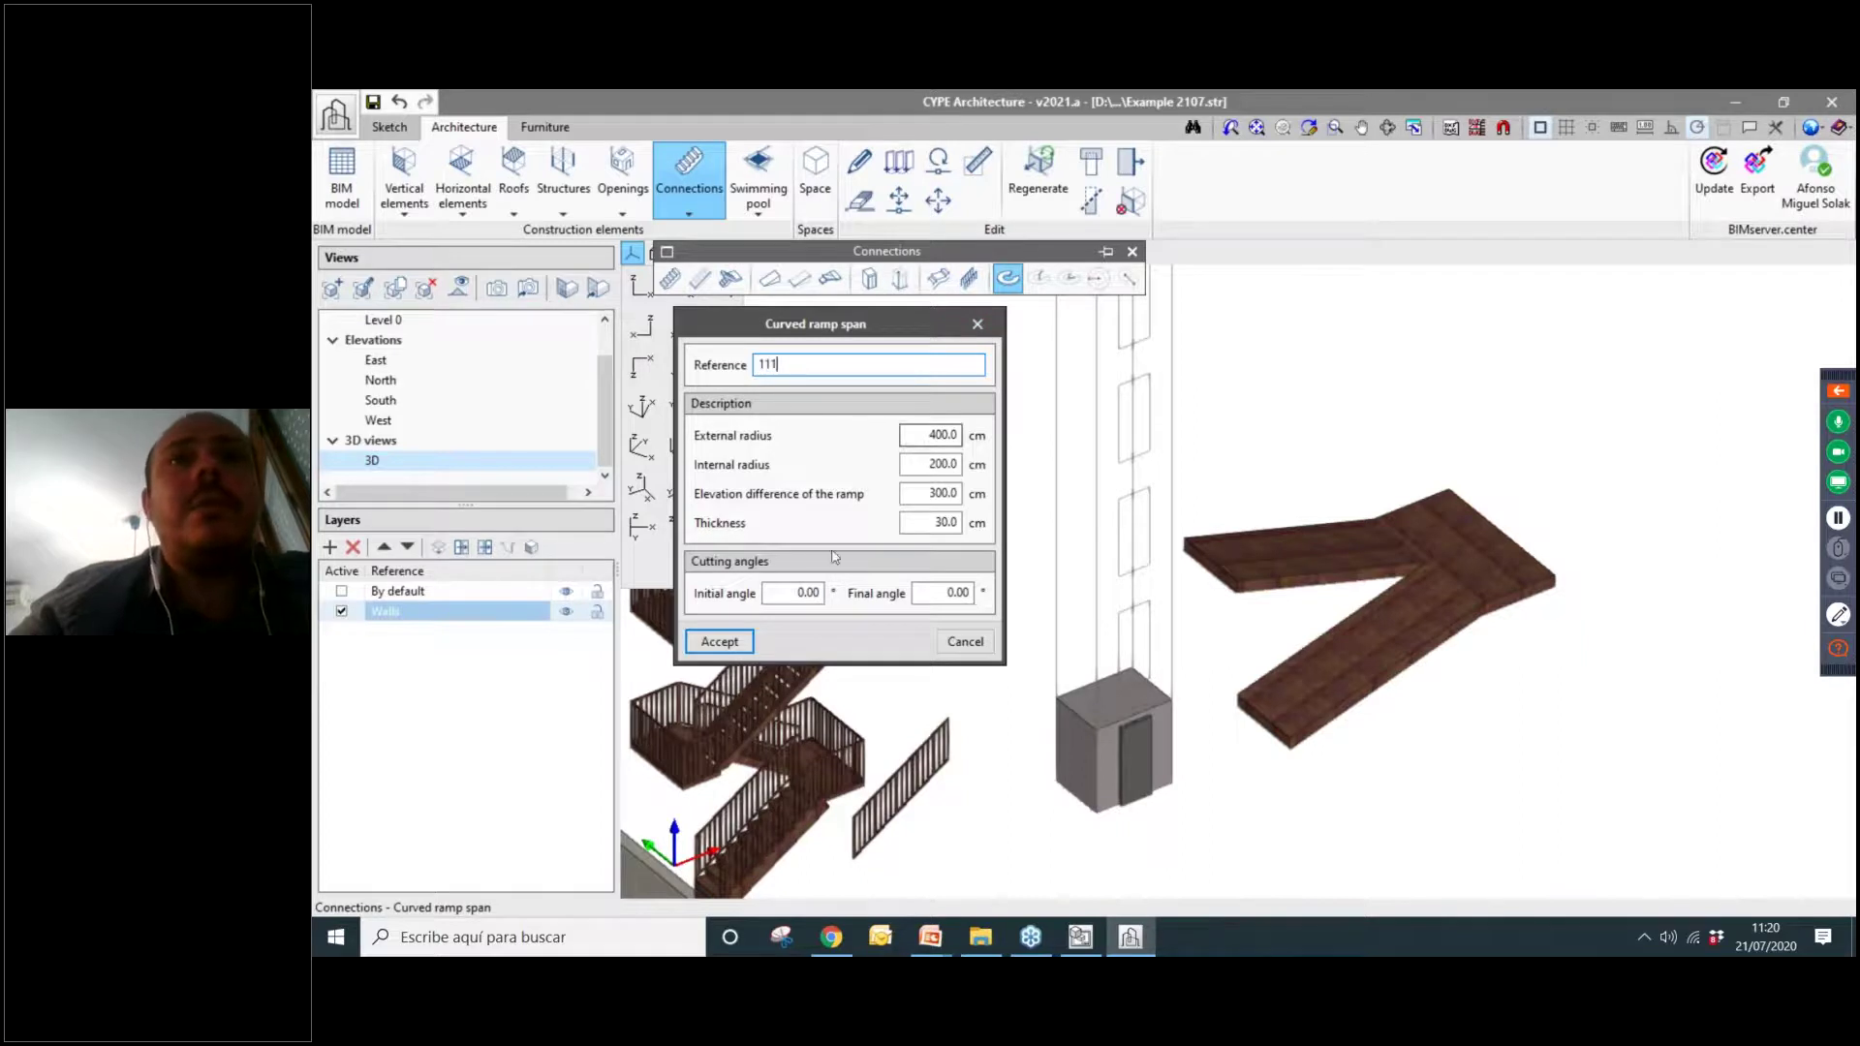
left_click(742, 641)
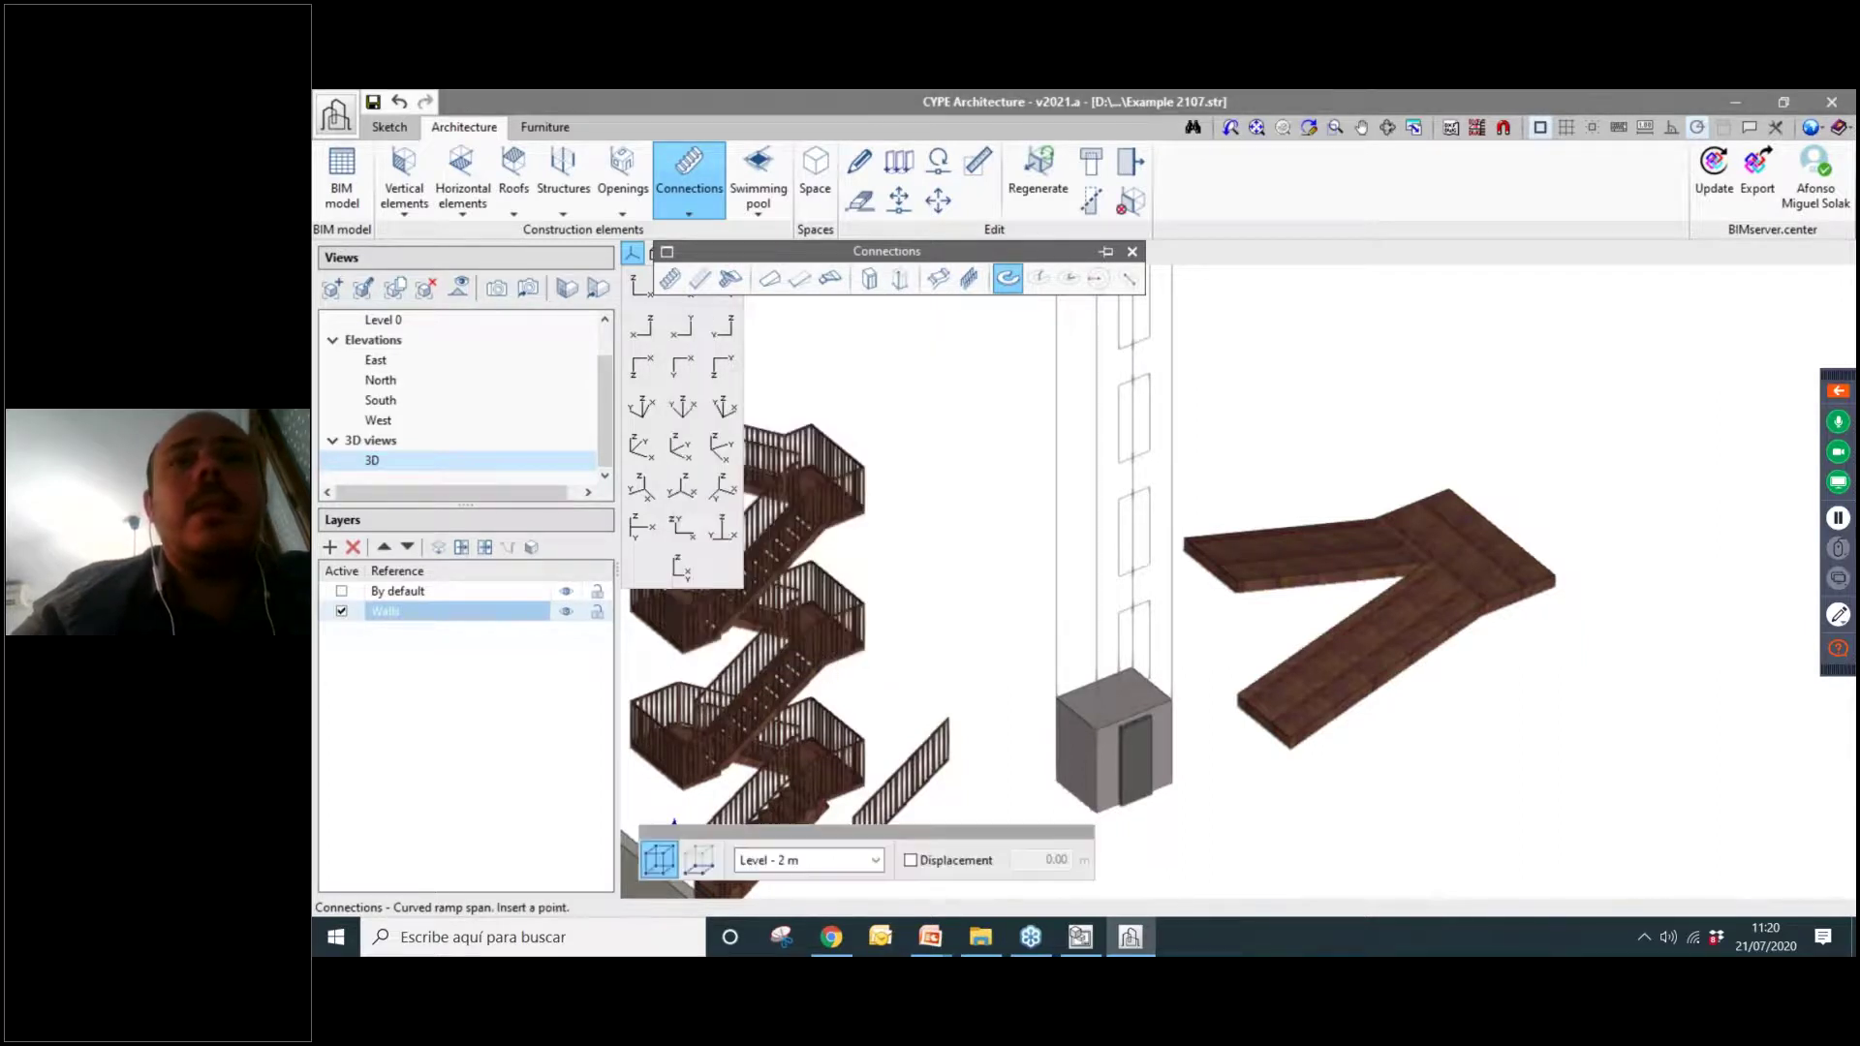
Copy the curved ramp span upward so the copy starts at the original's upper end and continues the spiral.
middle_click_drag(1462, 830, 1657, 543)
key("ctrl+c")
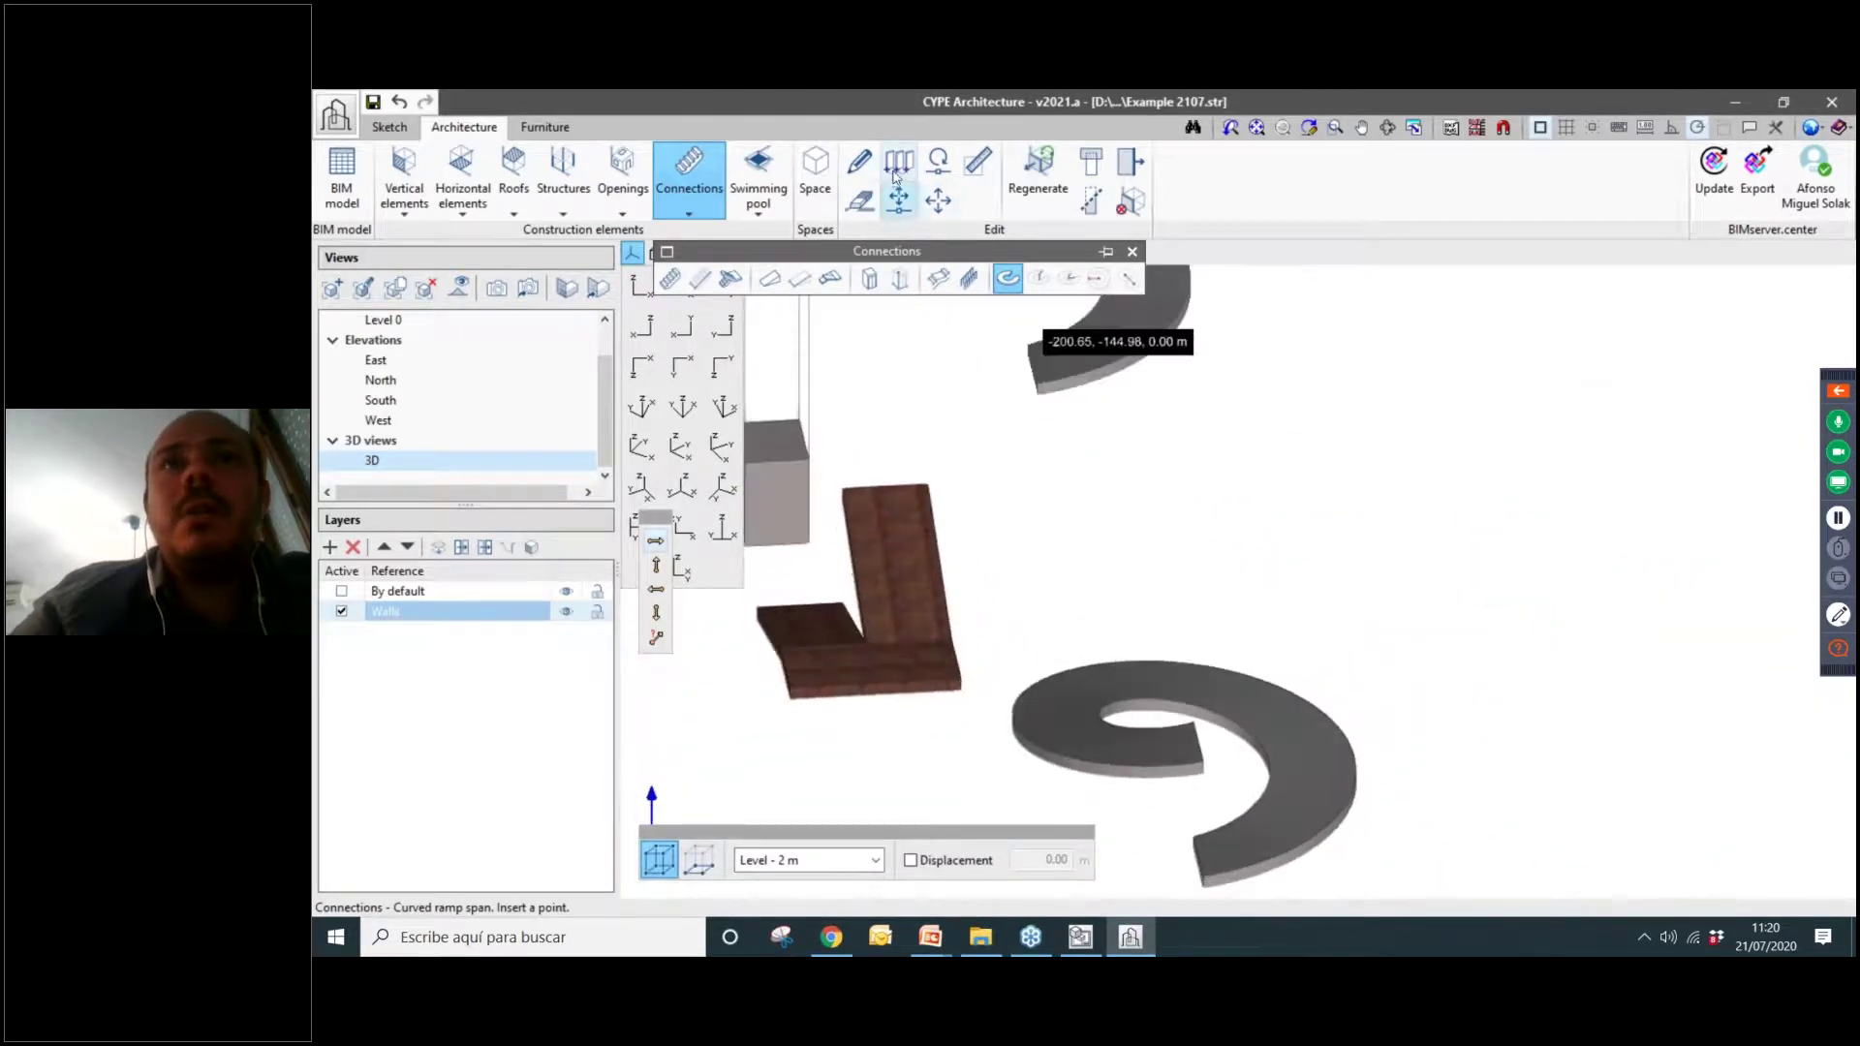
middle_click_drag(1076, 358, 1212, 777)
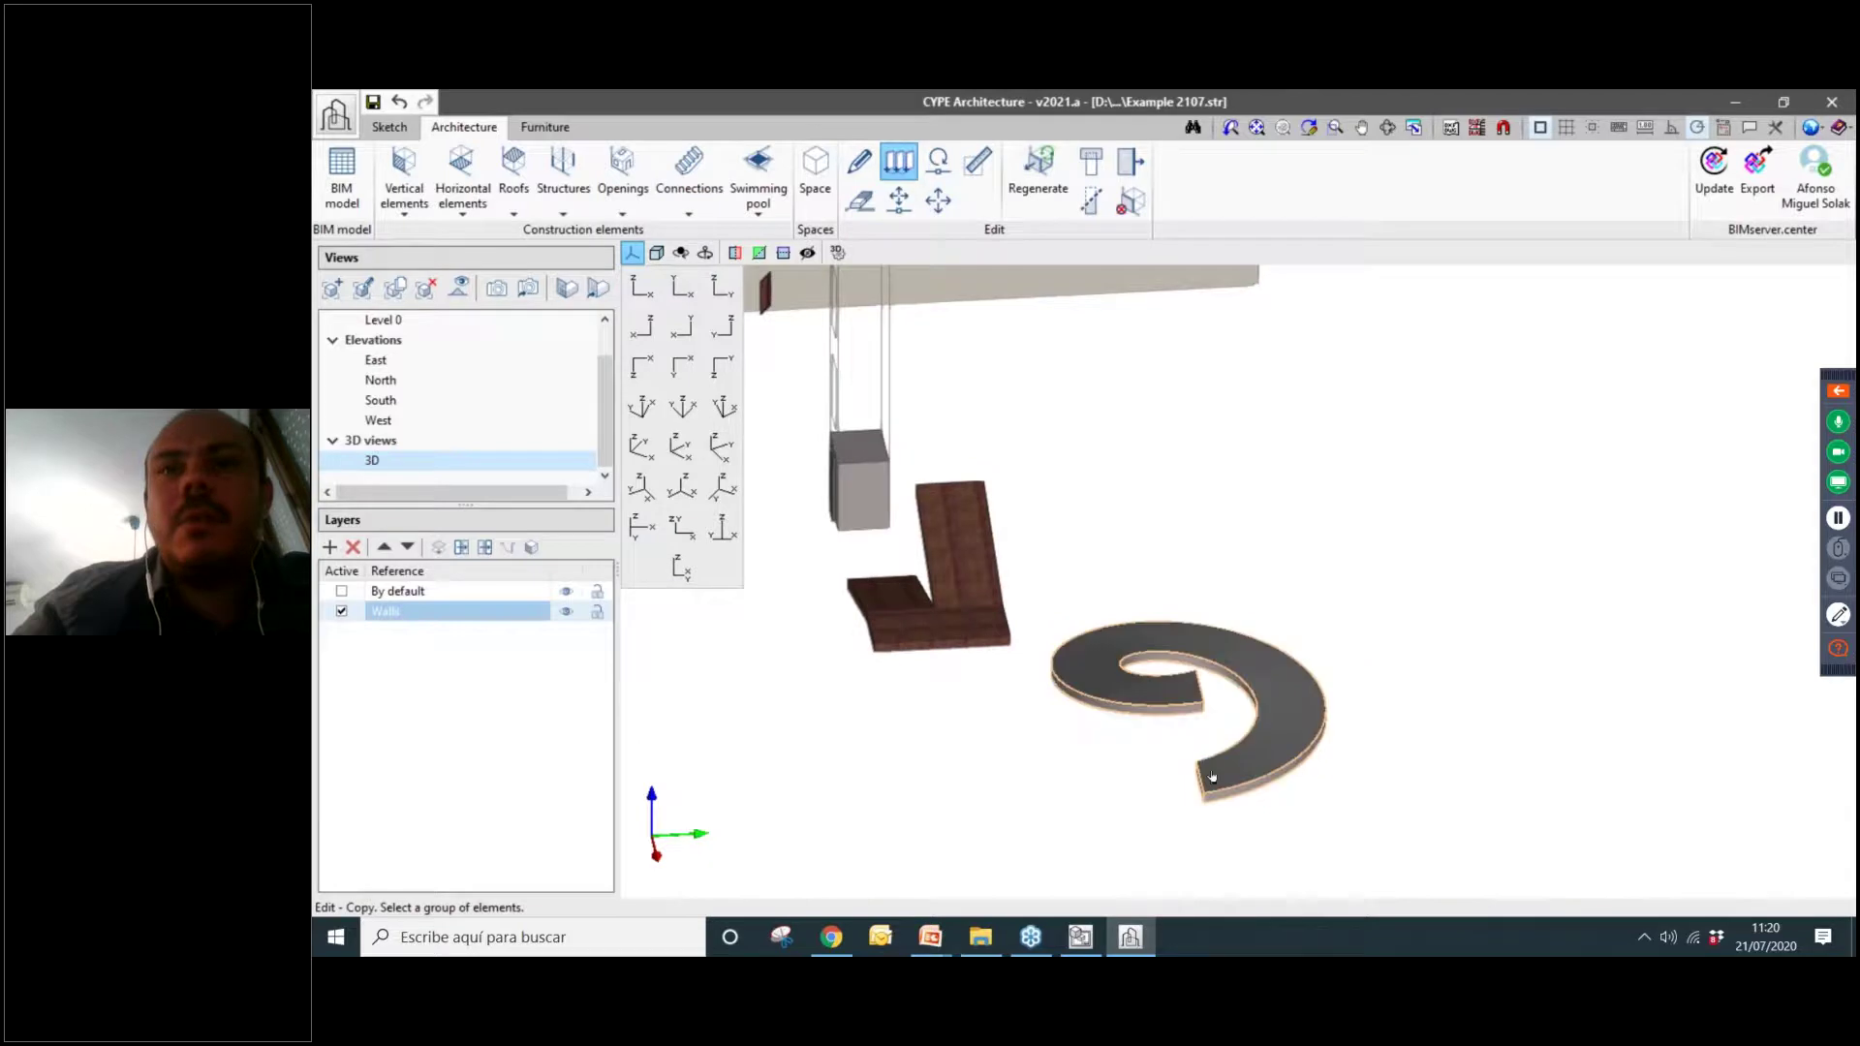
left_click(1199, 800)
right_click(1198, 800)
left_click(1198, 800)
scroll(1201, 775, "up", 4)
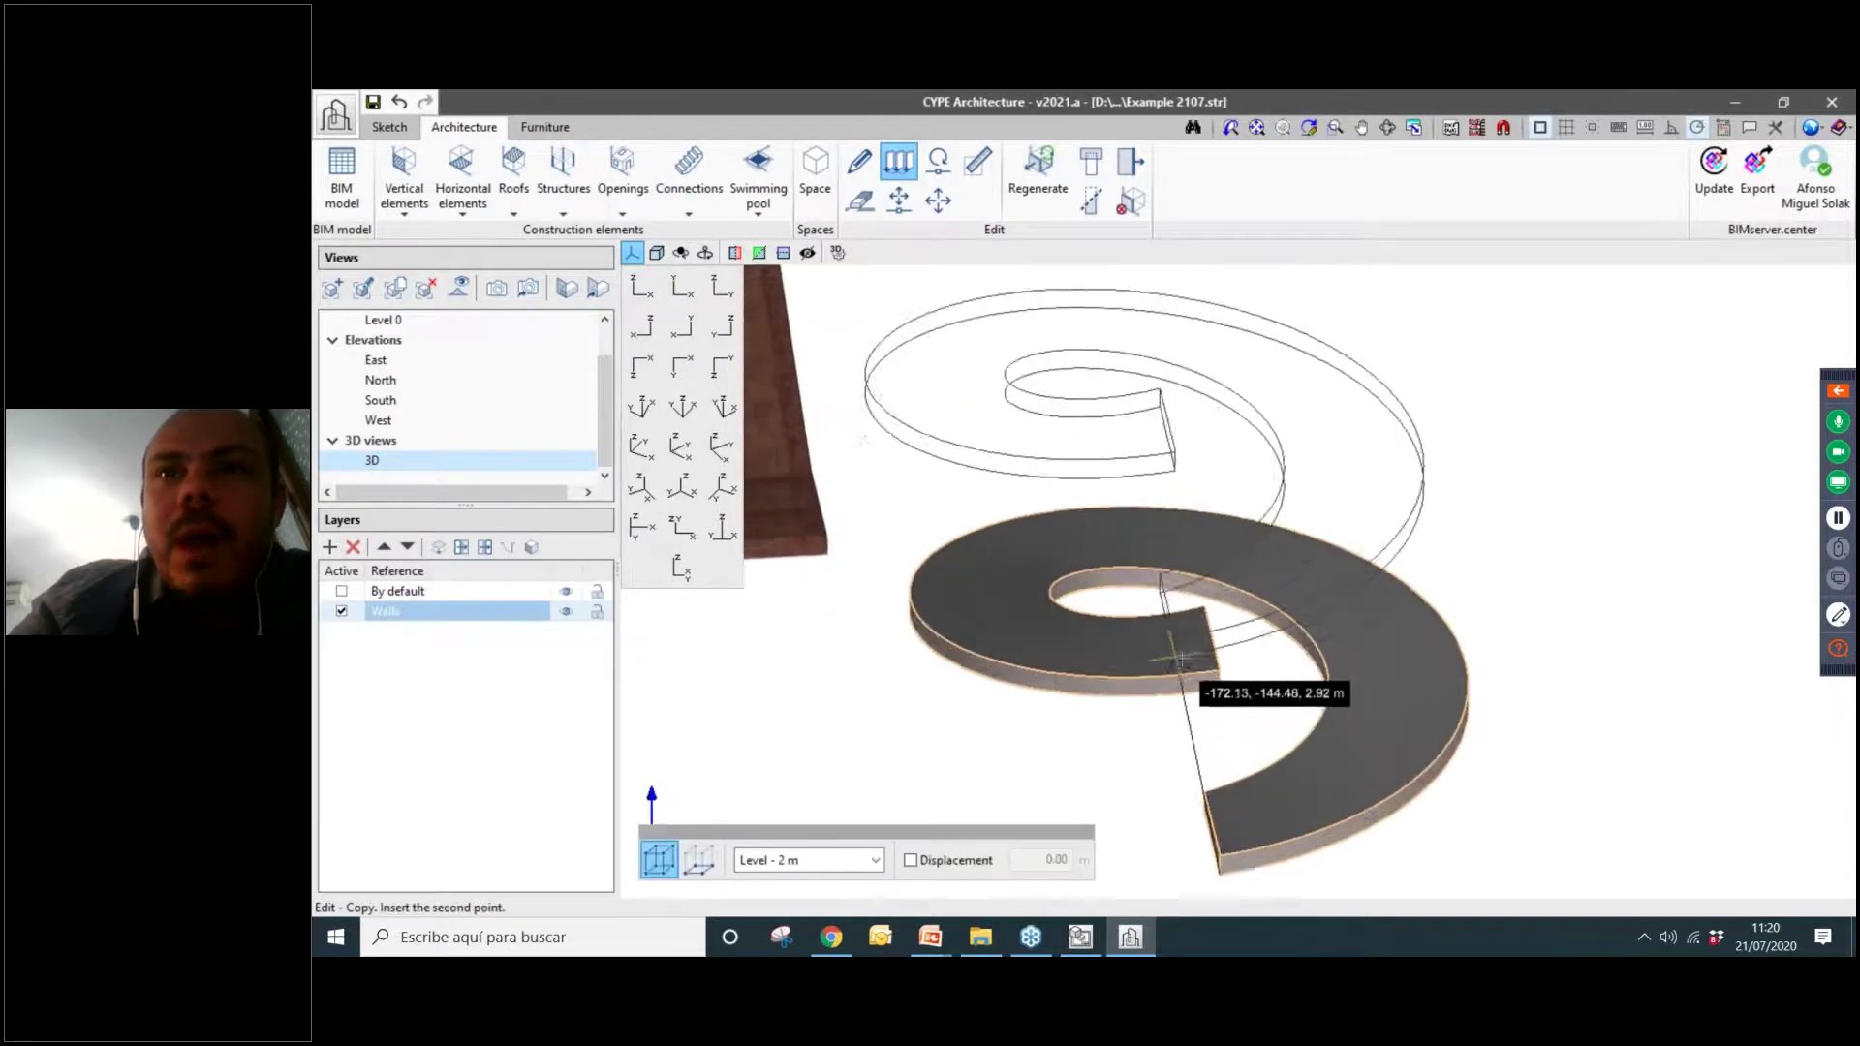
left_click(1223, 693)
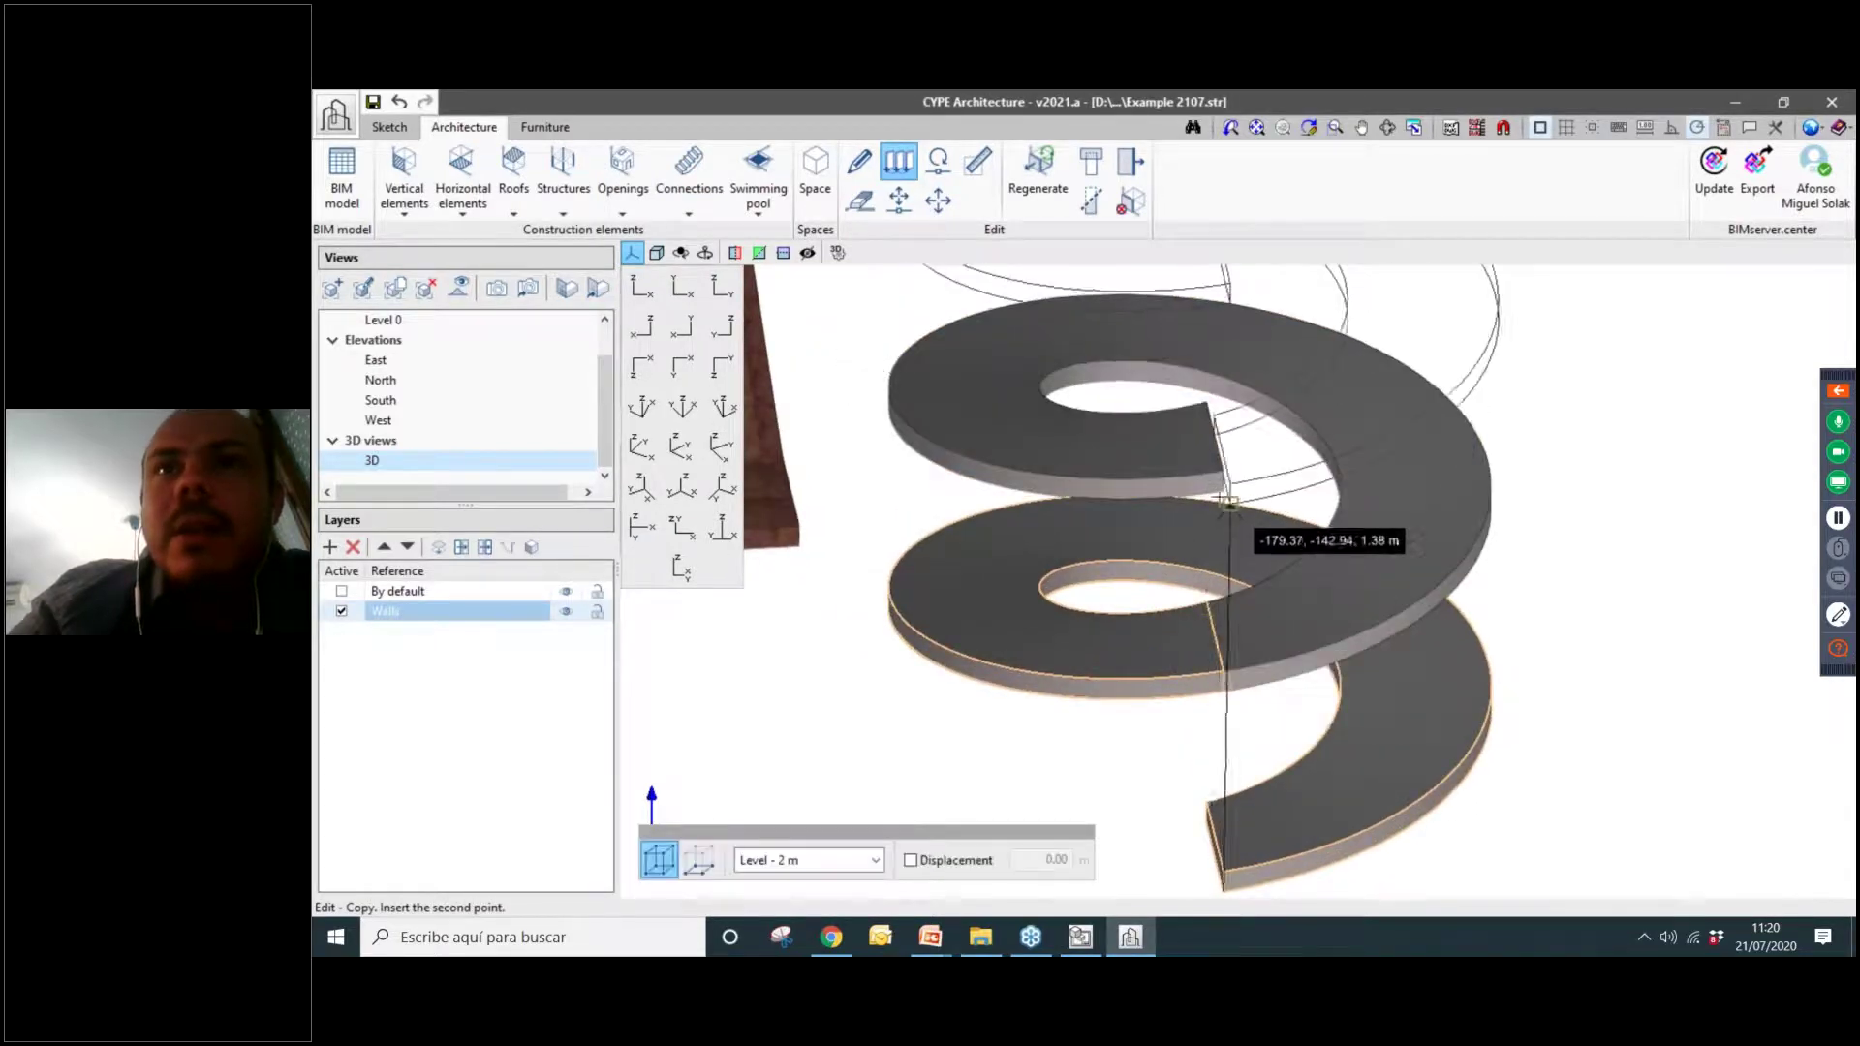
scroll(1223, 489, "up", 3)
left_click(1223, 491)
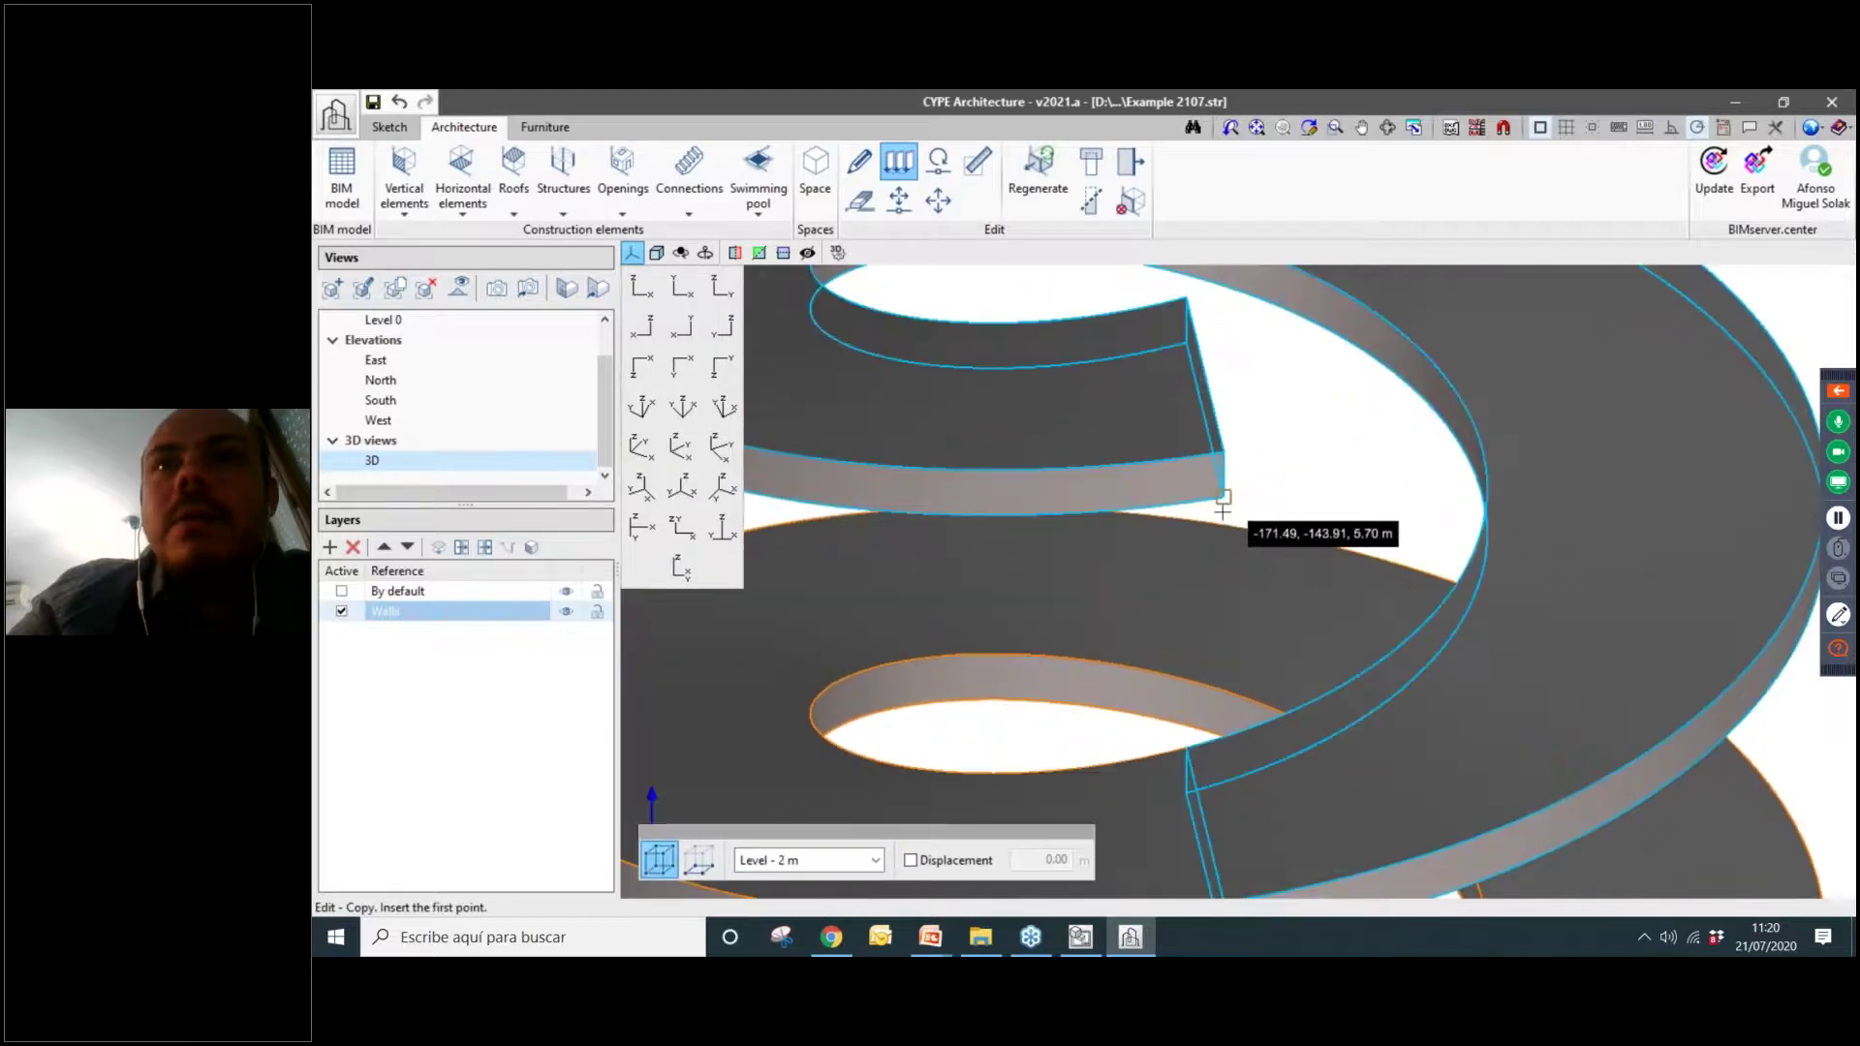
scroll(1449, 585, "down", 5)
middle_click_drag(1458, 656, 1441, 697)
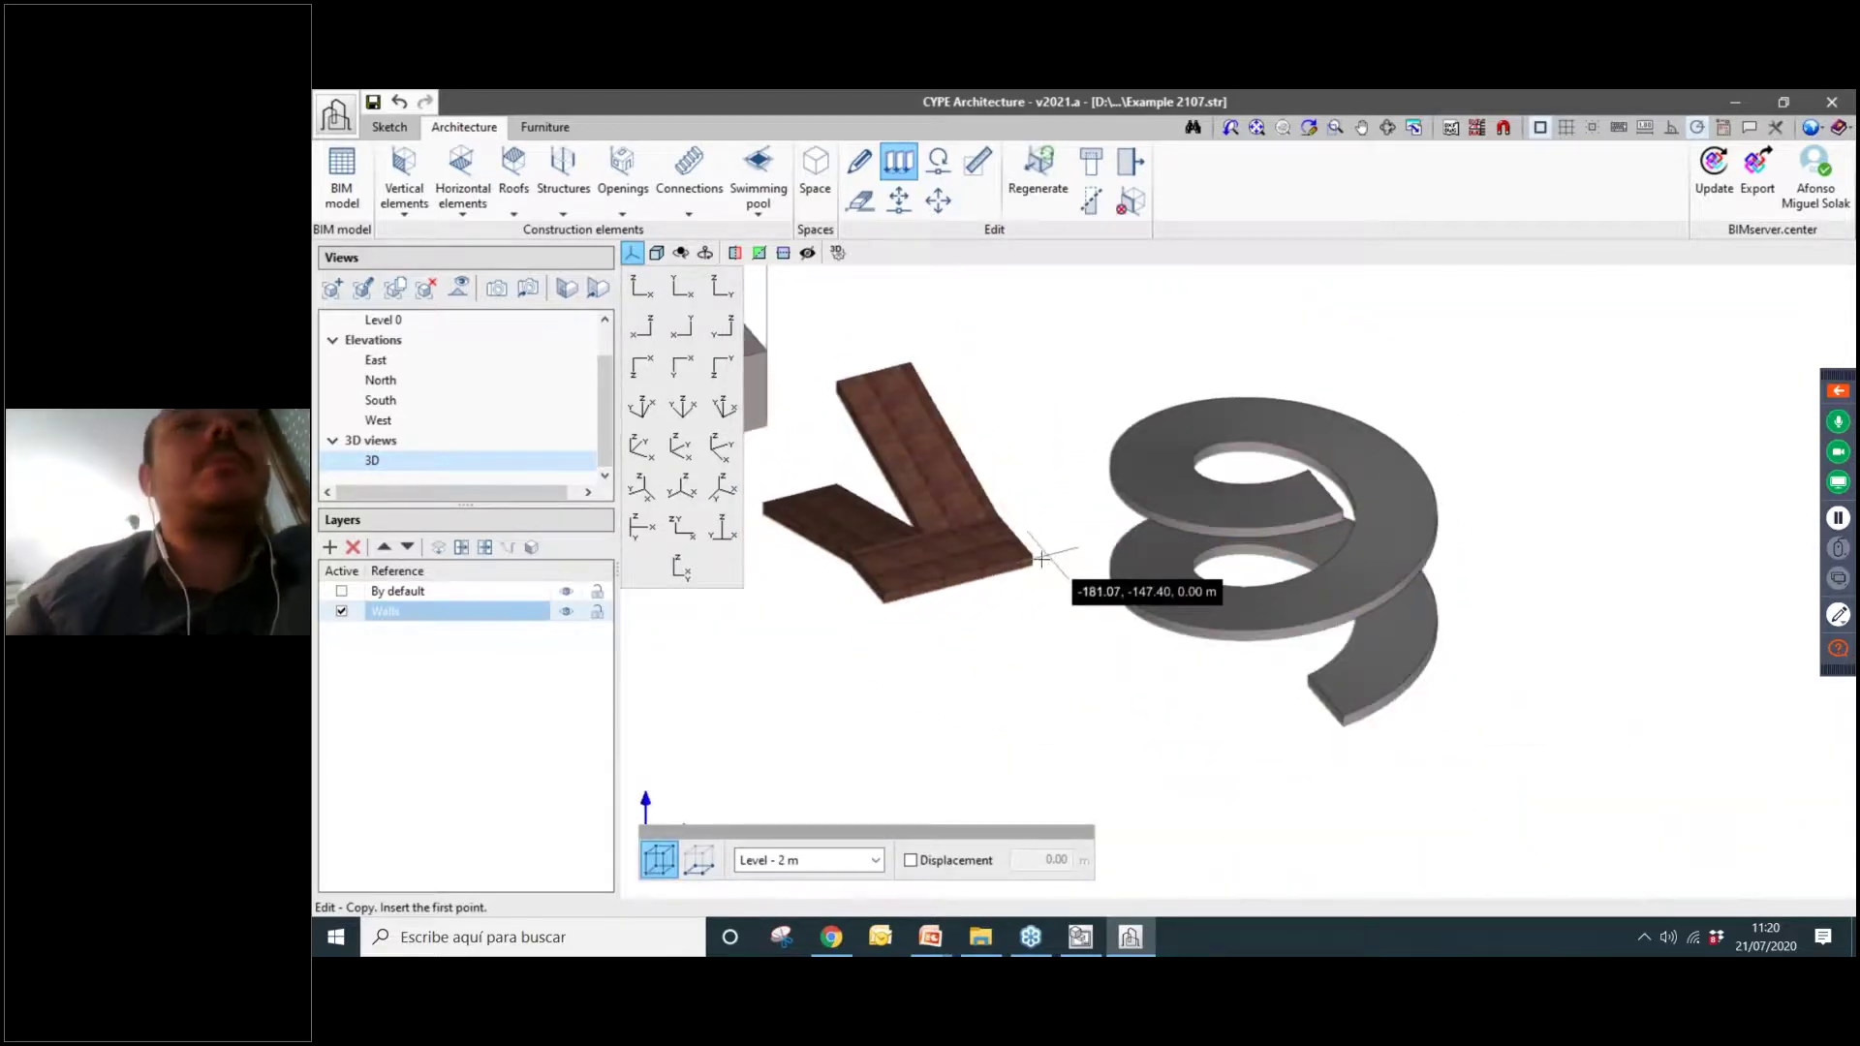
Create a circular swimming pool with a 10 m diameter and place it in front of the wooden ramp and spiral ramp.
left_click(759, 192)
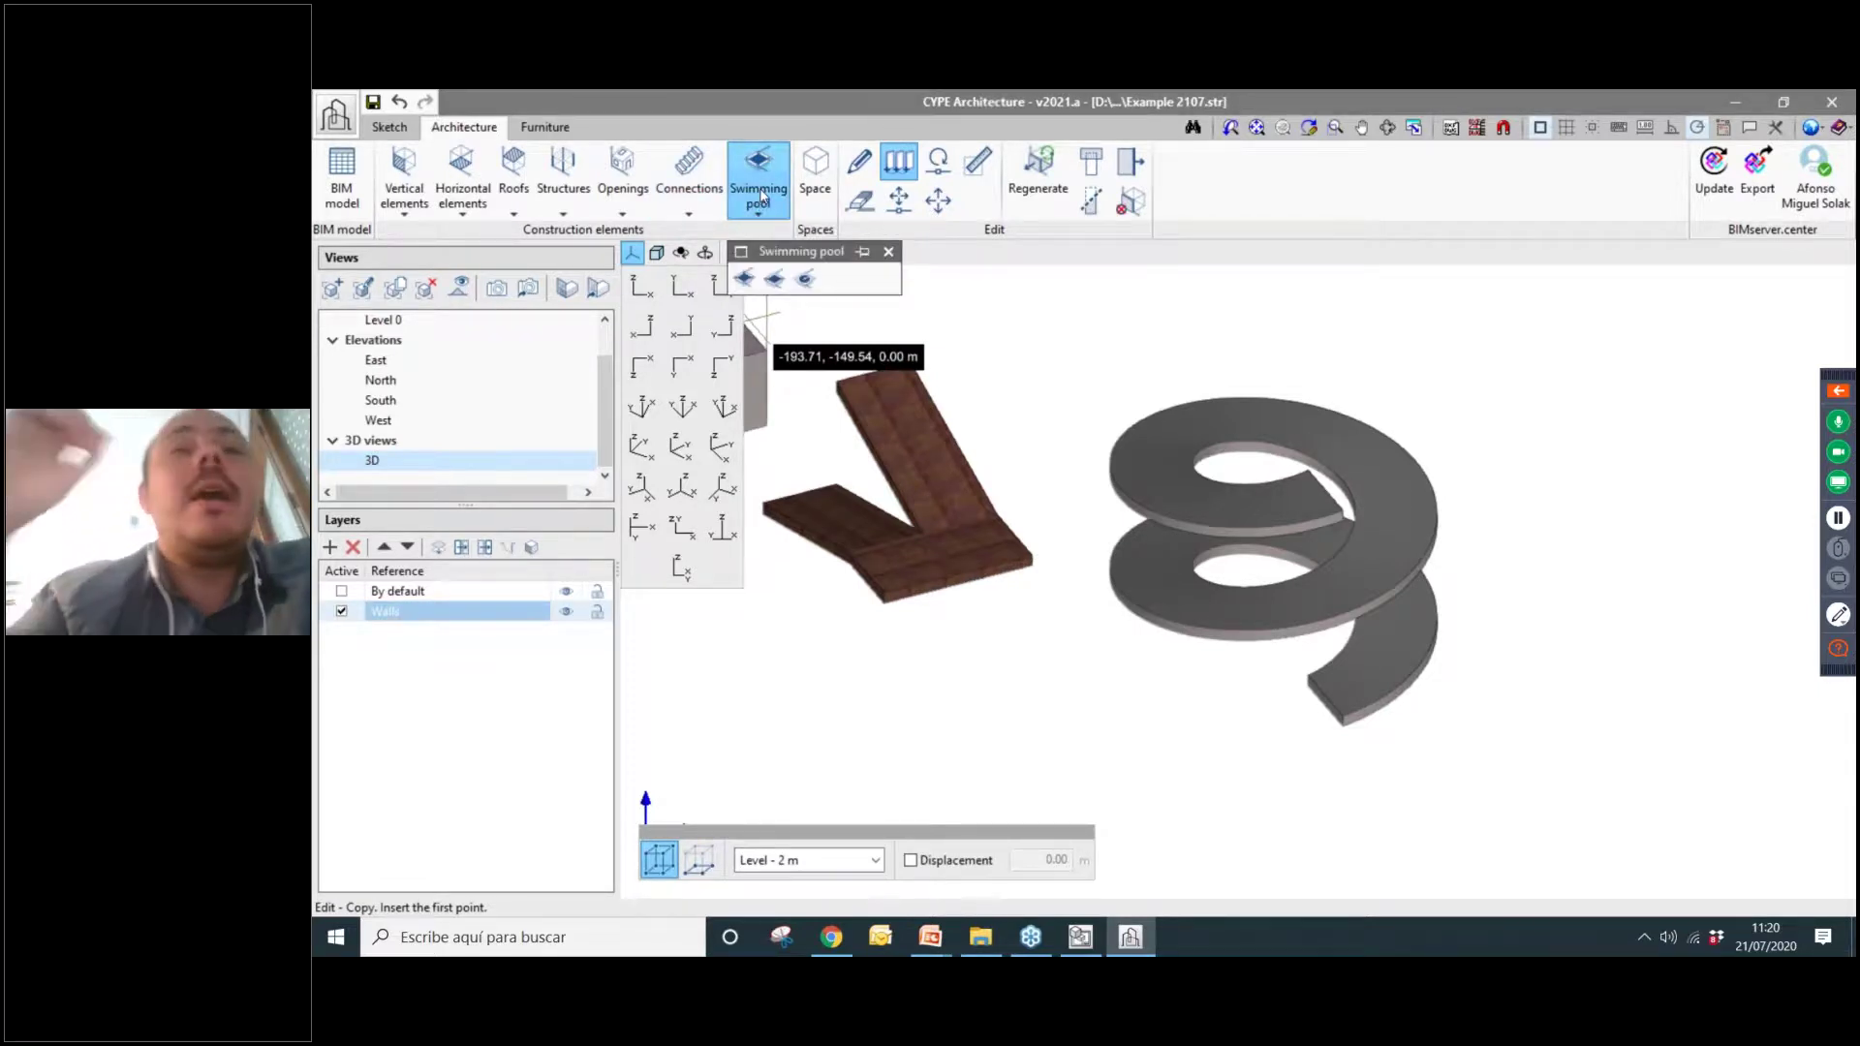
left_click(803, 281)
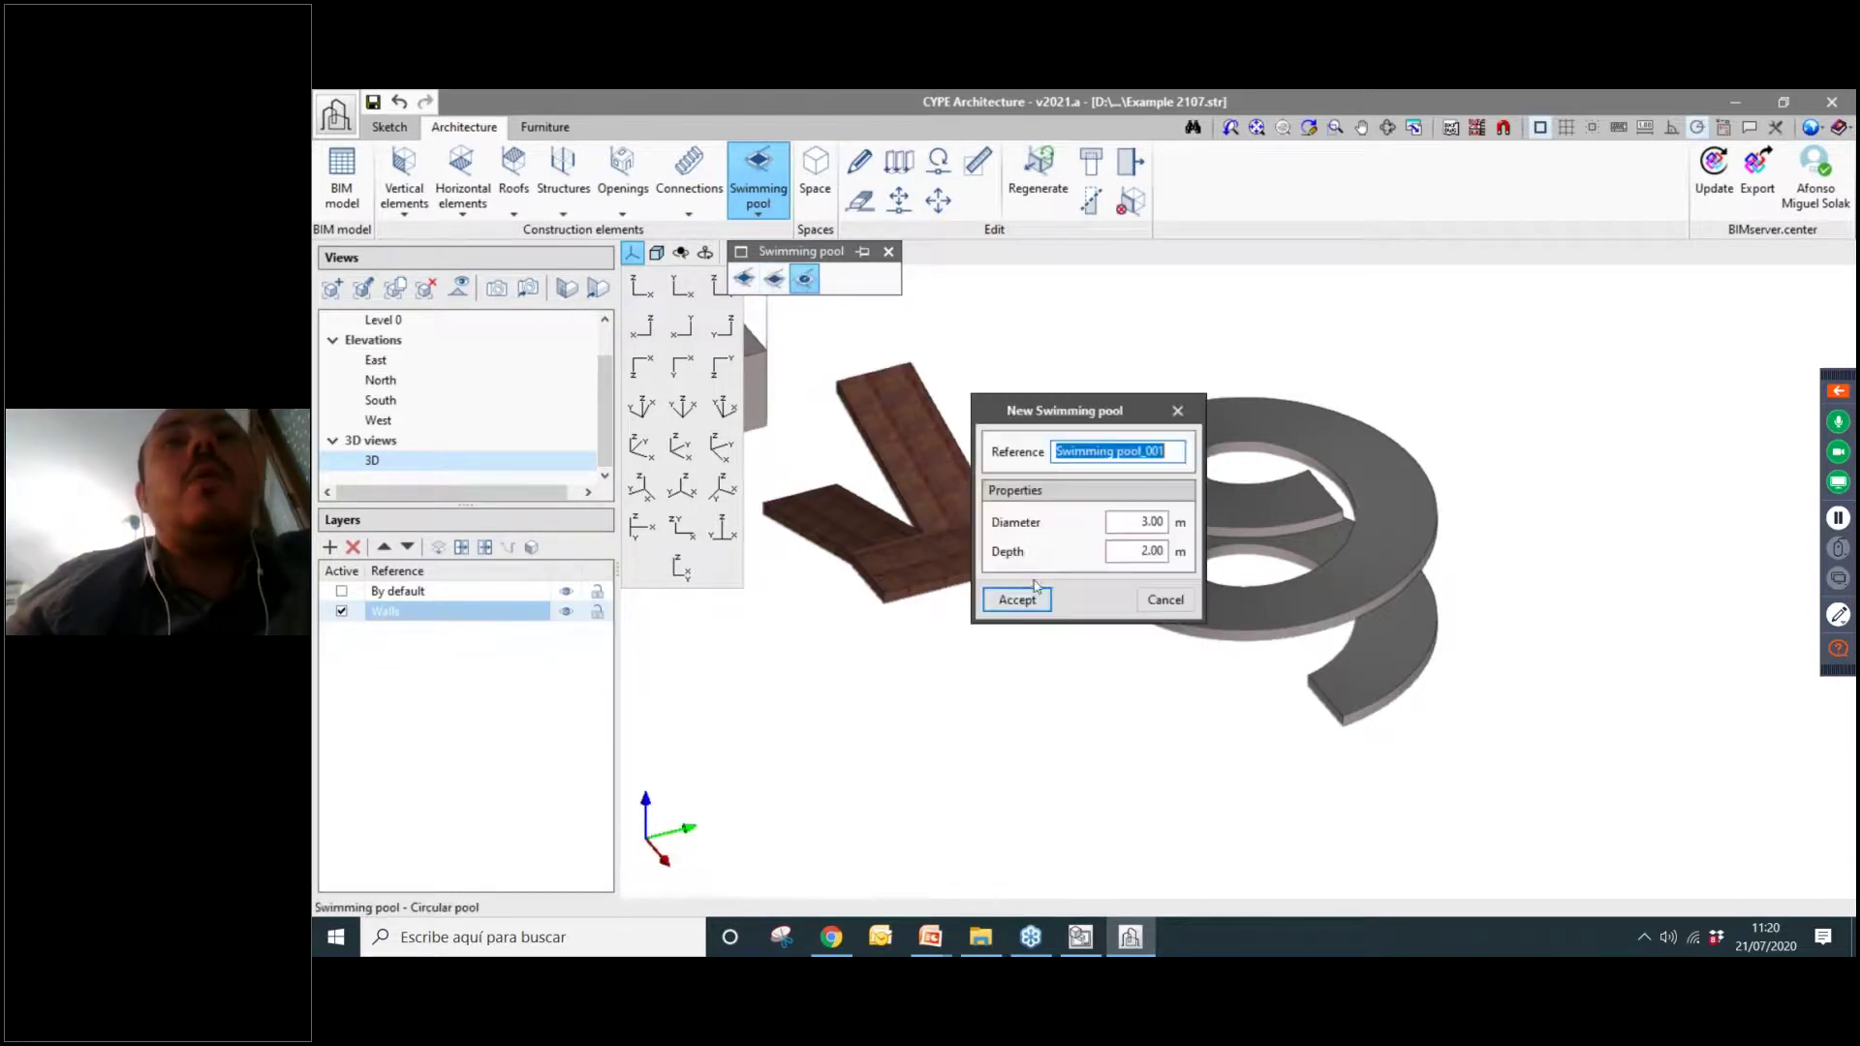
left_click(1131, 526)
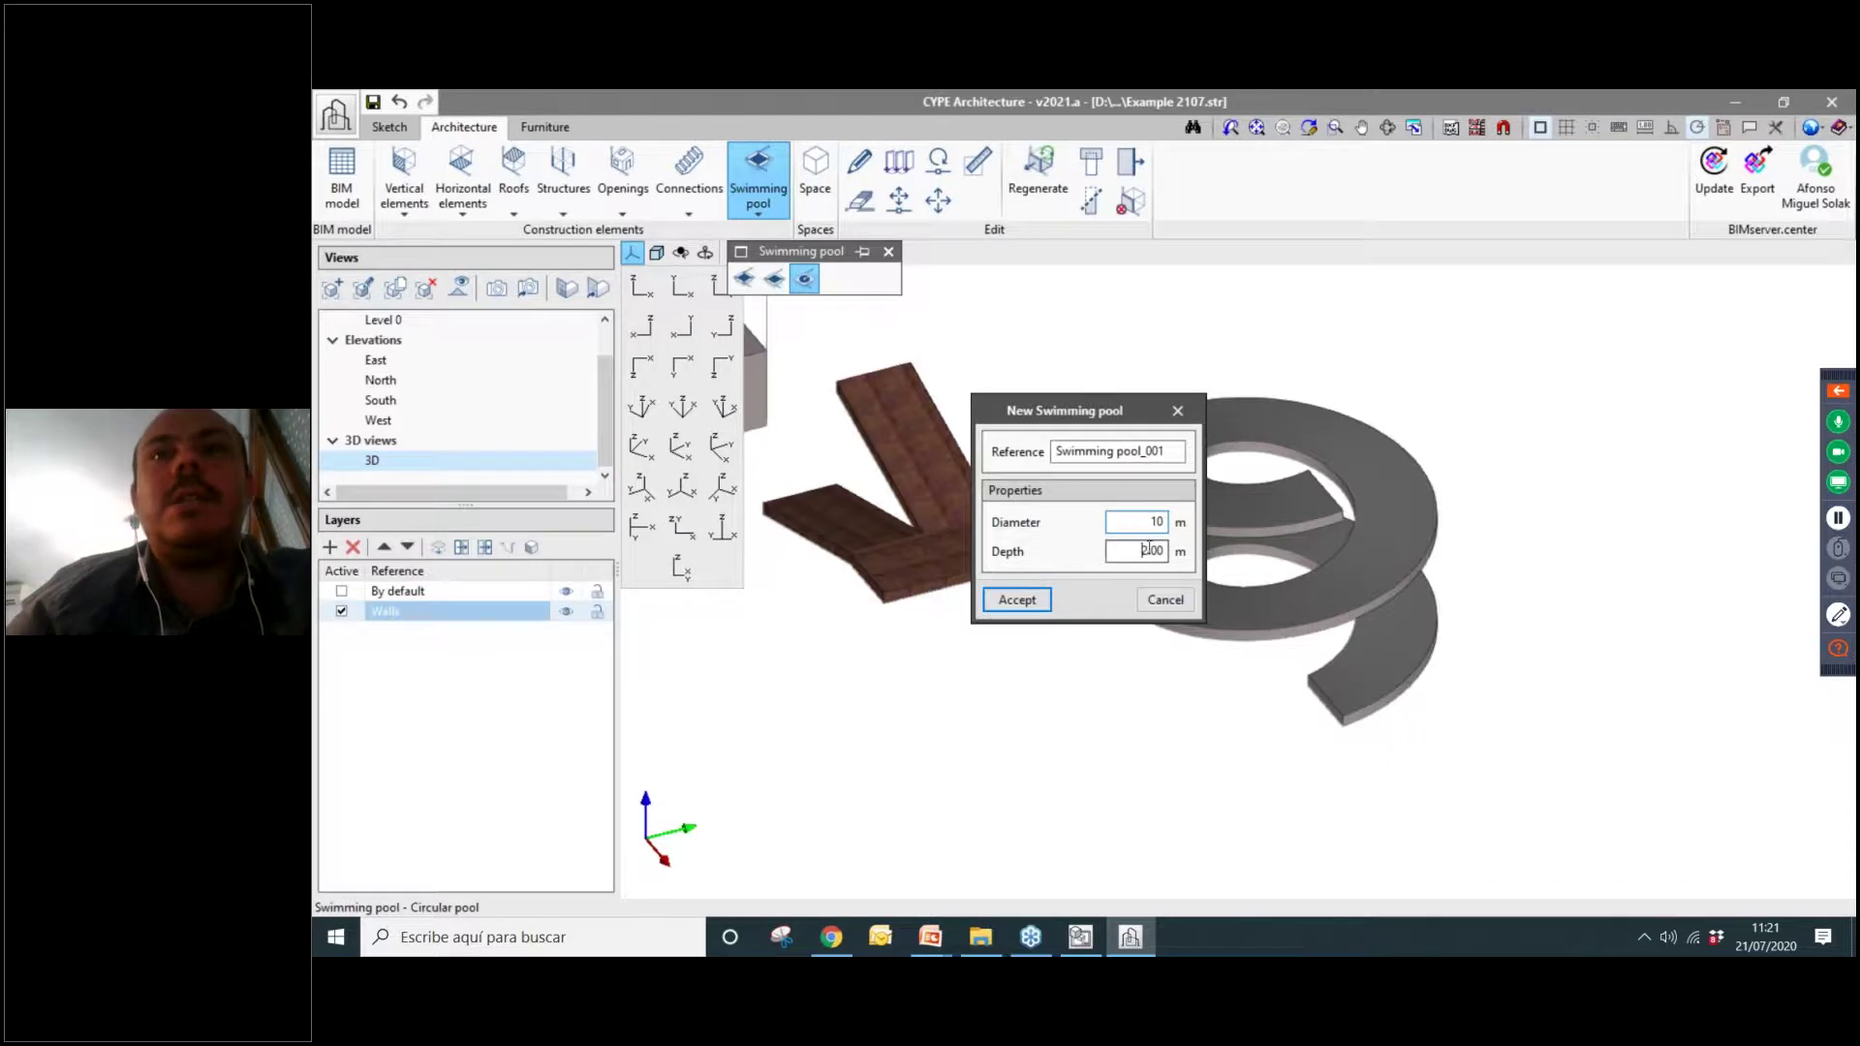
left_click(1016, 598)
scroll(998, 746, "down", 3)
left_click(988, 729)
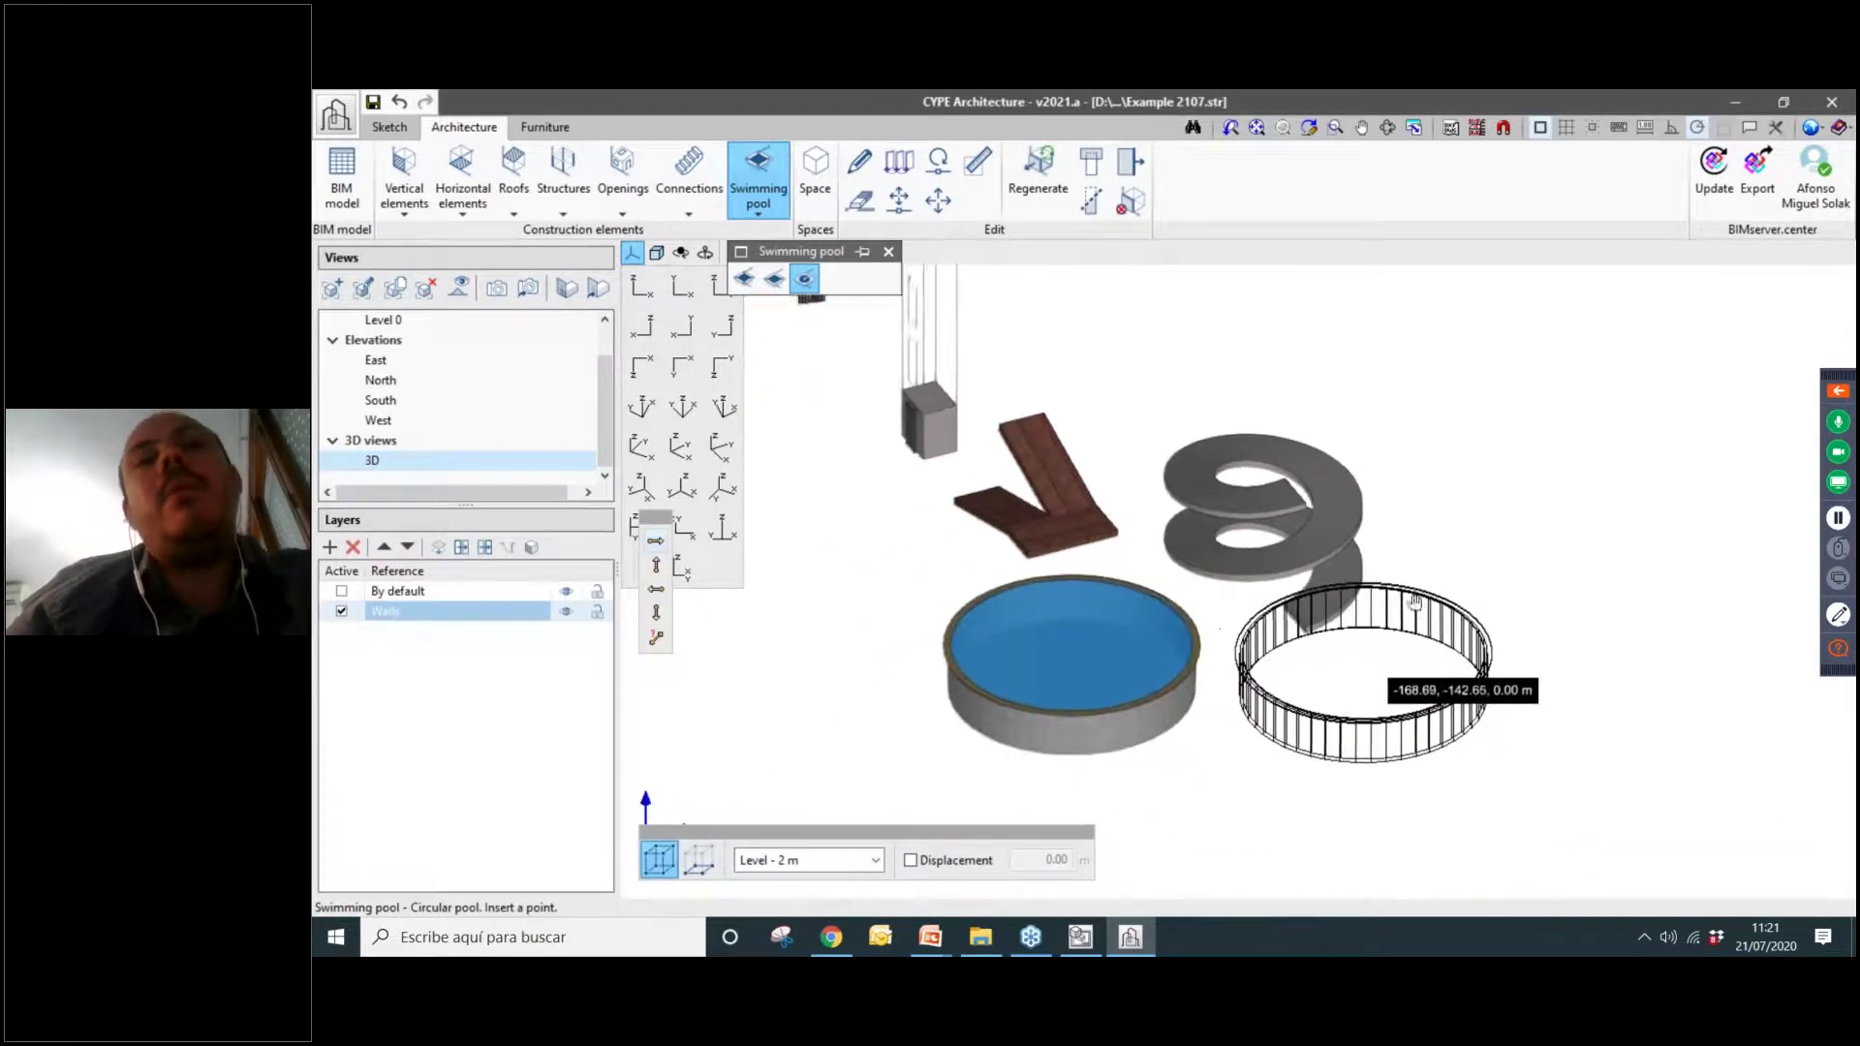
Edit the circular swimming pool and set its depth to 1.5 m.
key("Escape")
left_click(1182, 574)
left_click_drag(1142, 412, 812, 411)
double_click(810, 555)
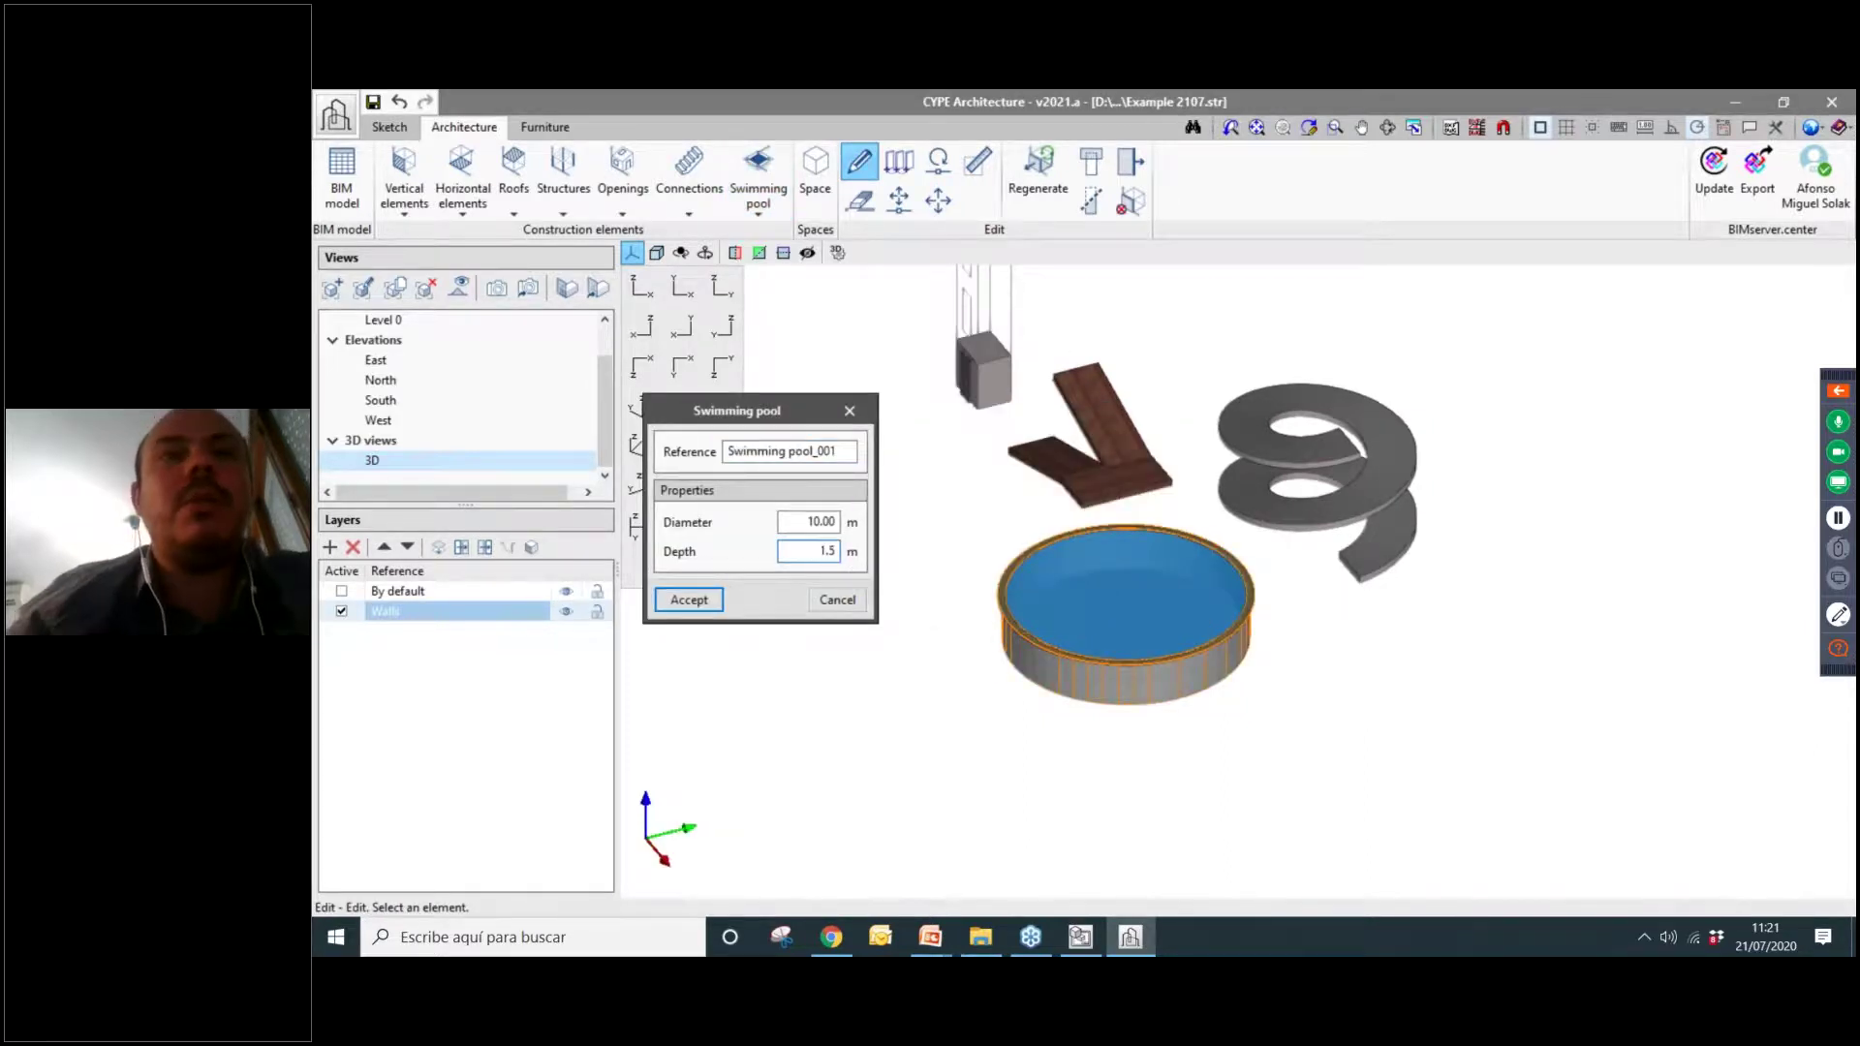
left_click(717, 601)
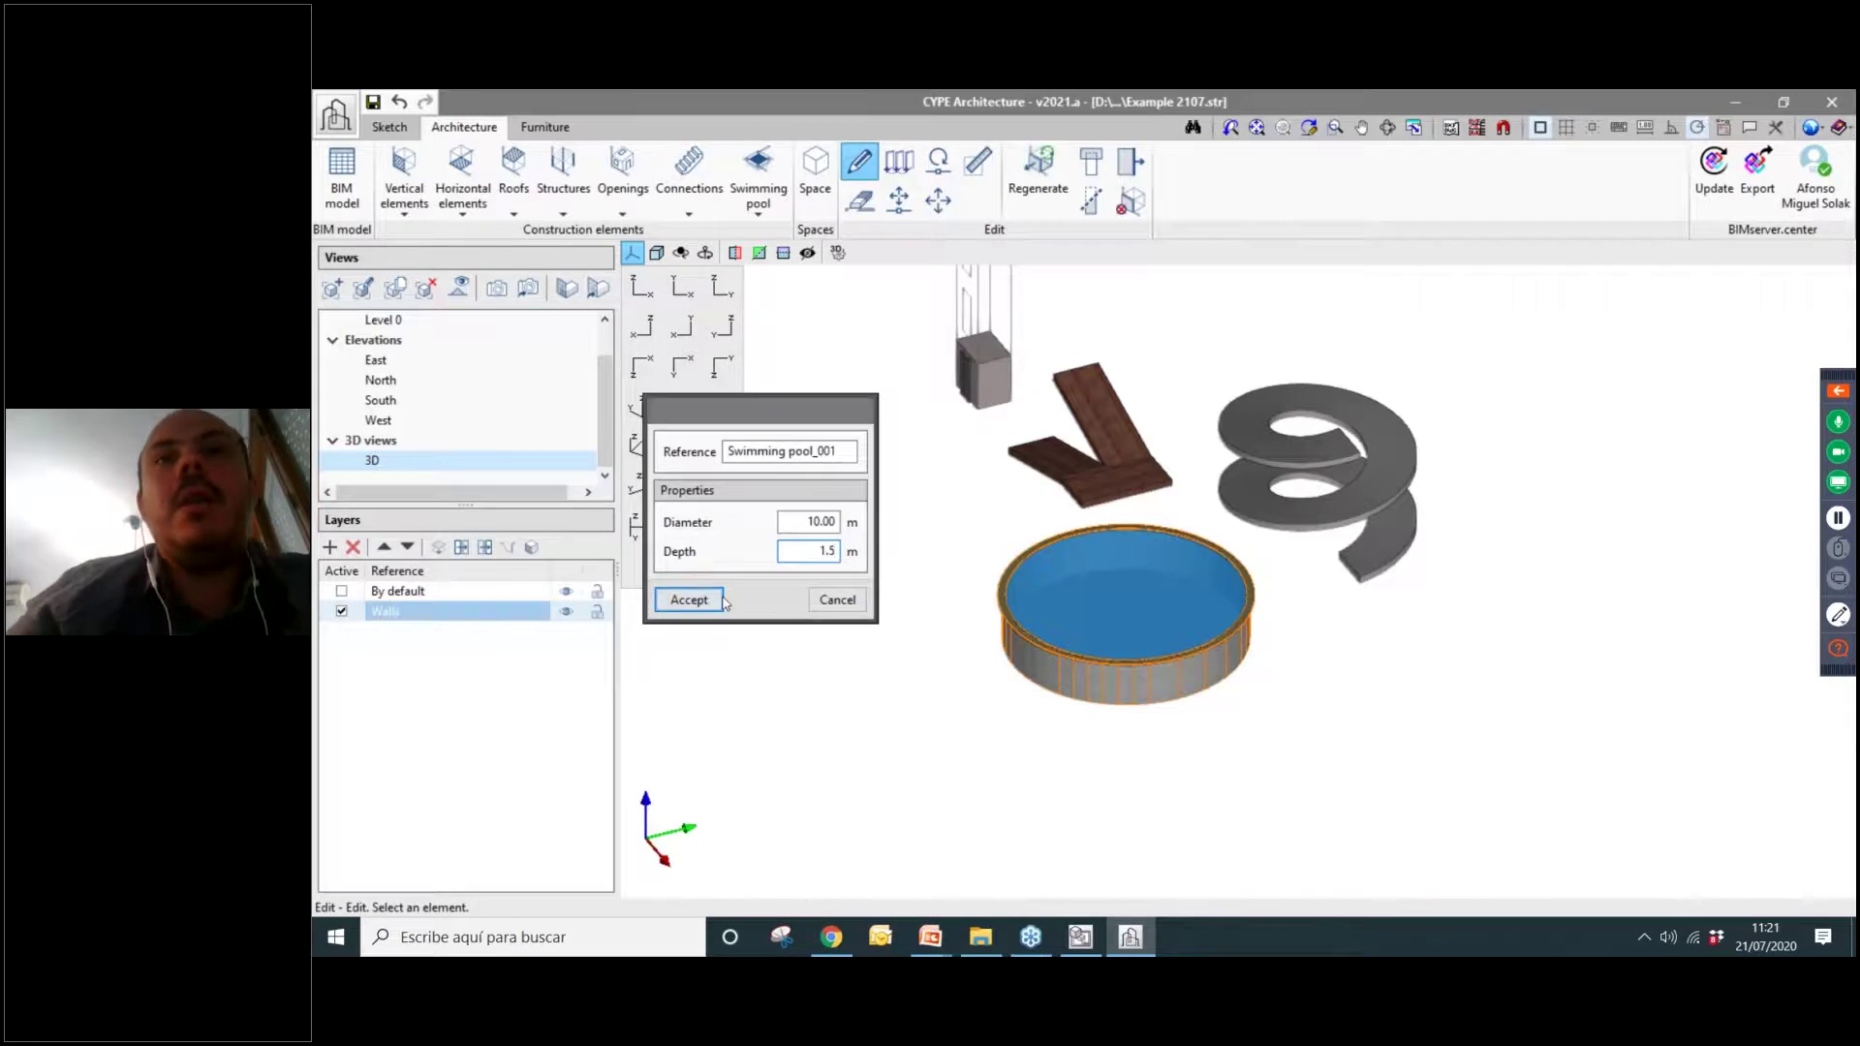
Create a rectangular swimming pool 4.00 m long, 10 m wide and 2.00 m deep, placed beside the circular pool.
left_click(759, 179)
left_click(775, 279)
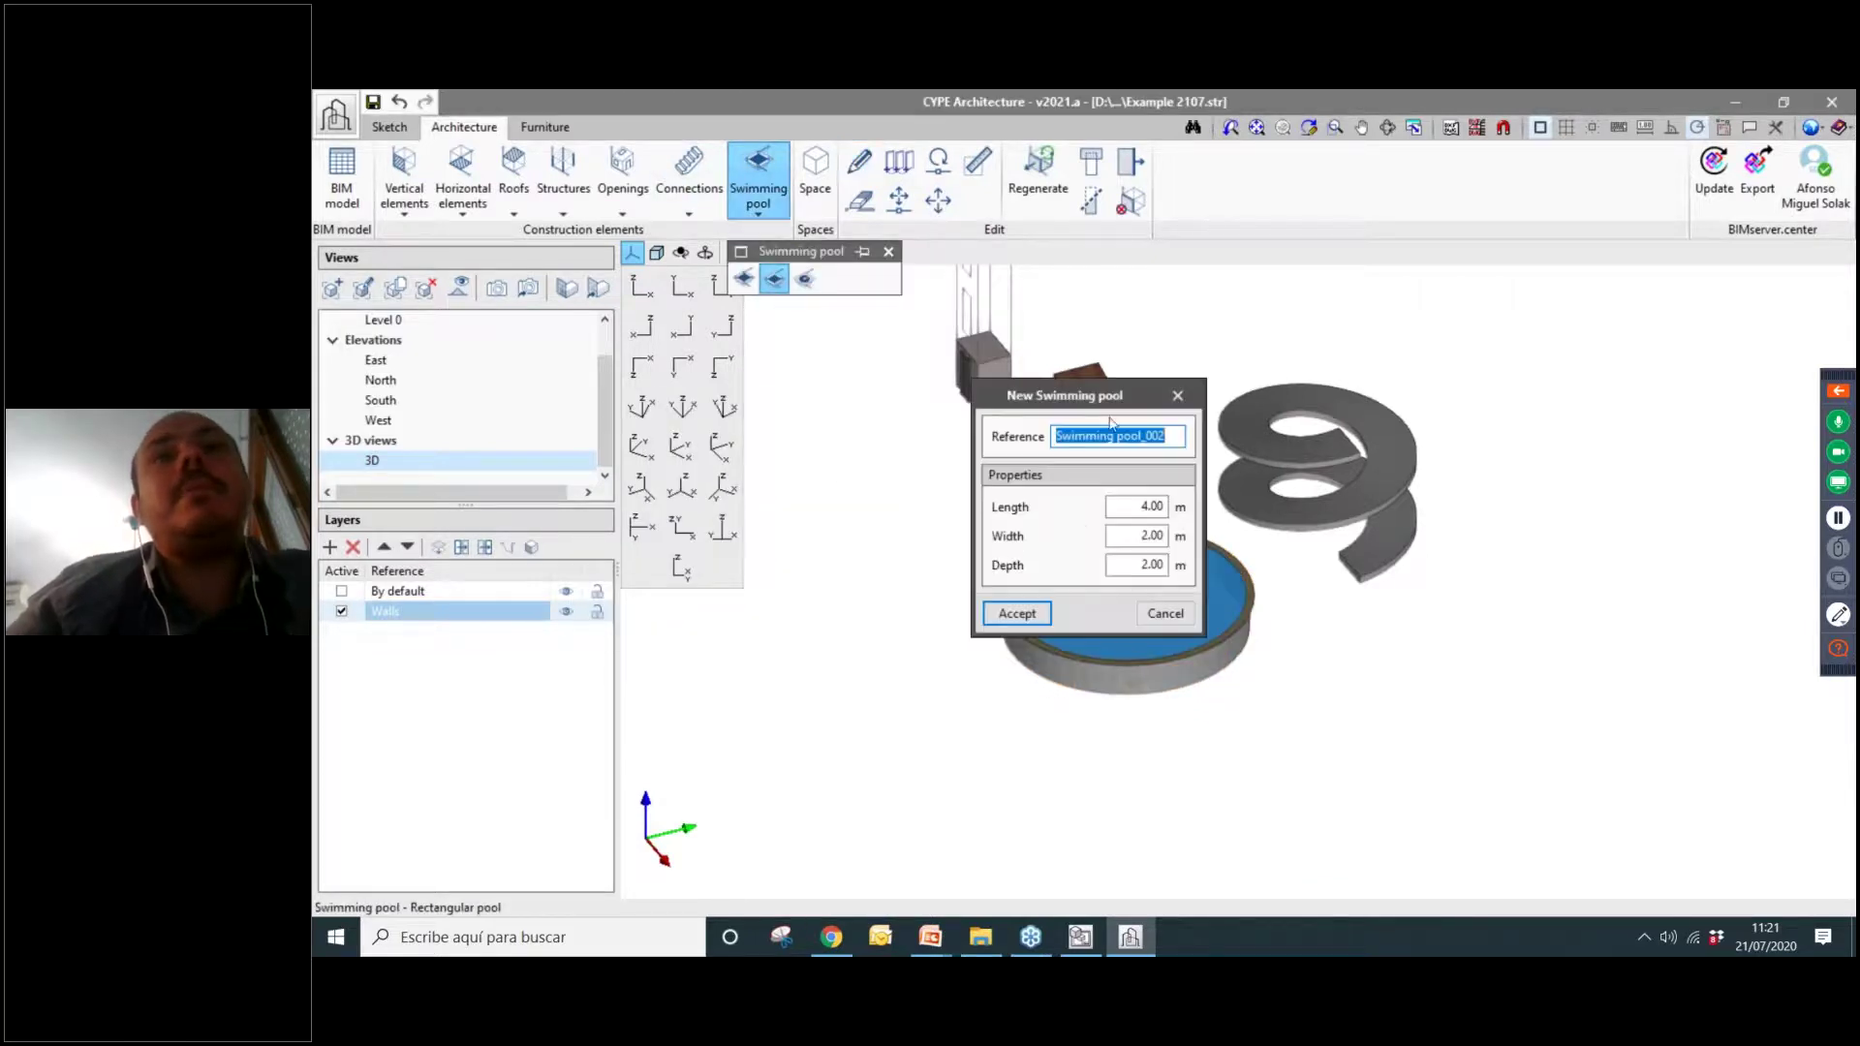
left_click_drag(1111, 398, 954, 402)
left_click(983, 514)
left_click(989, 540)
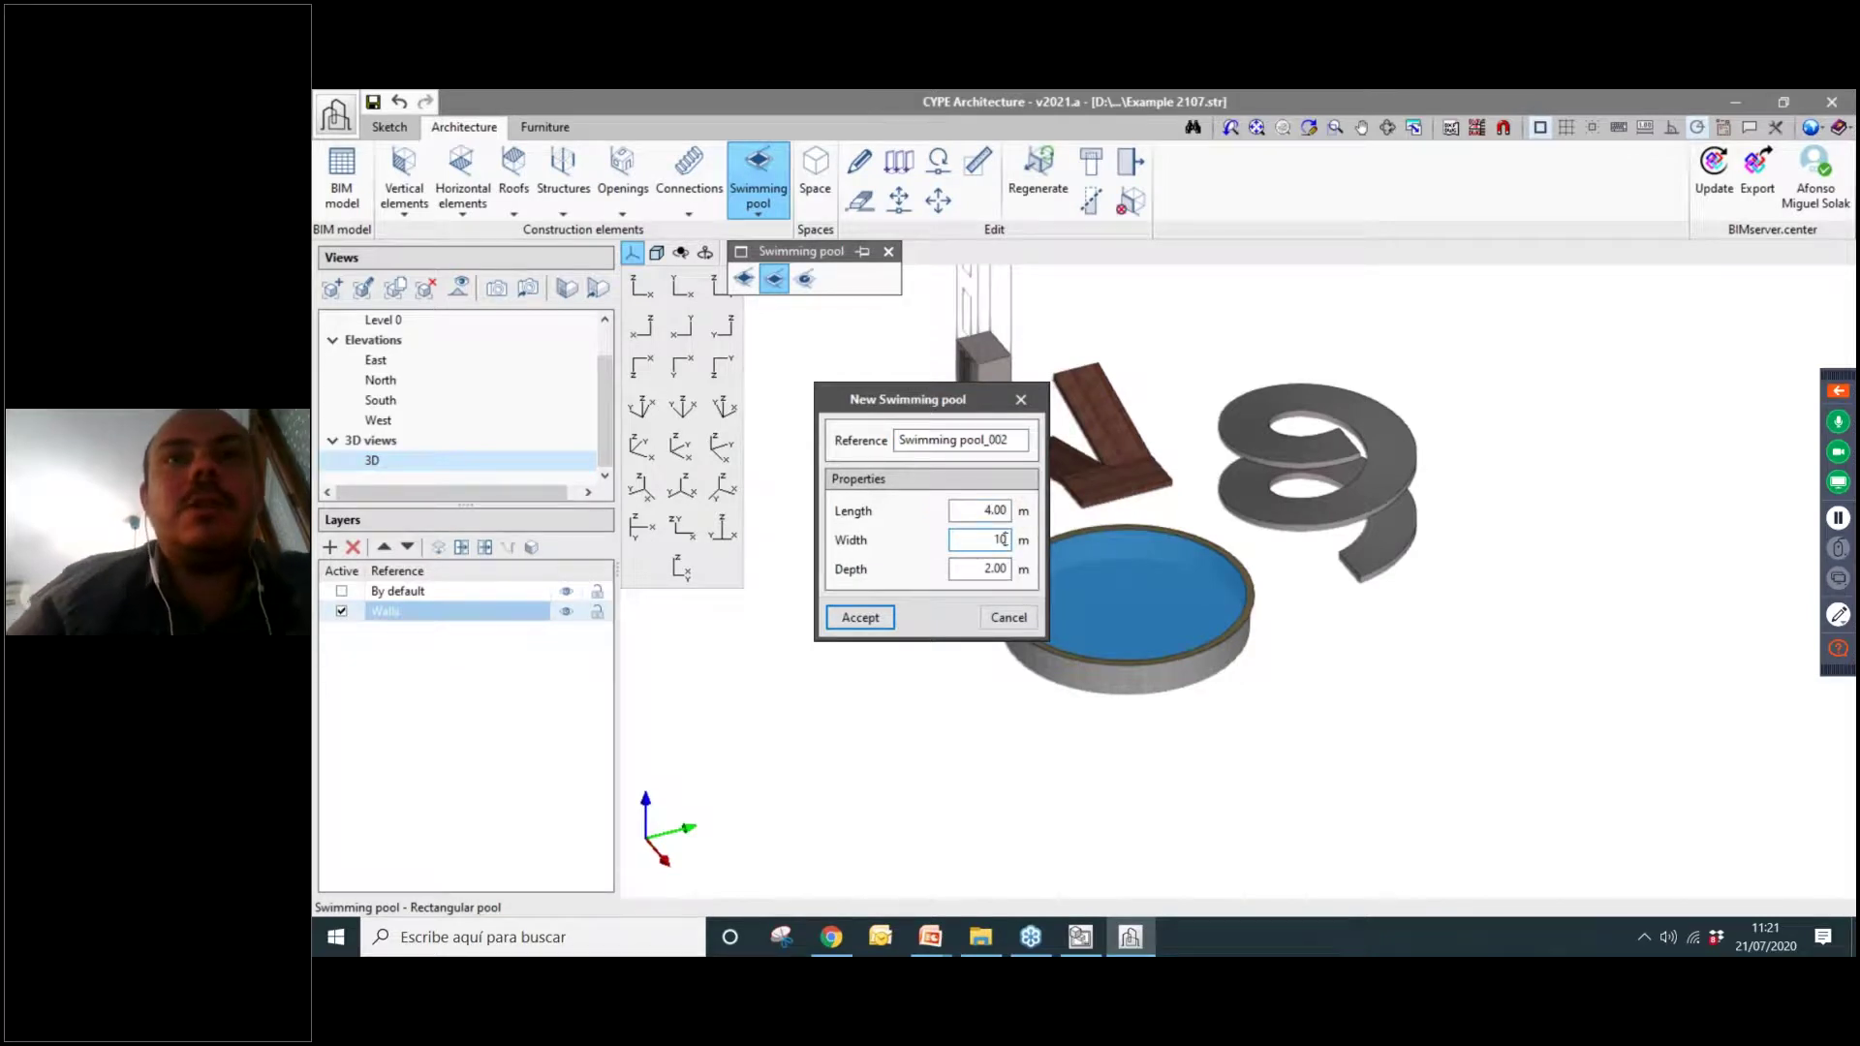
left_click(860, 618)
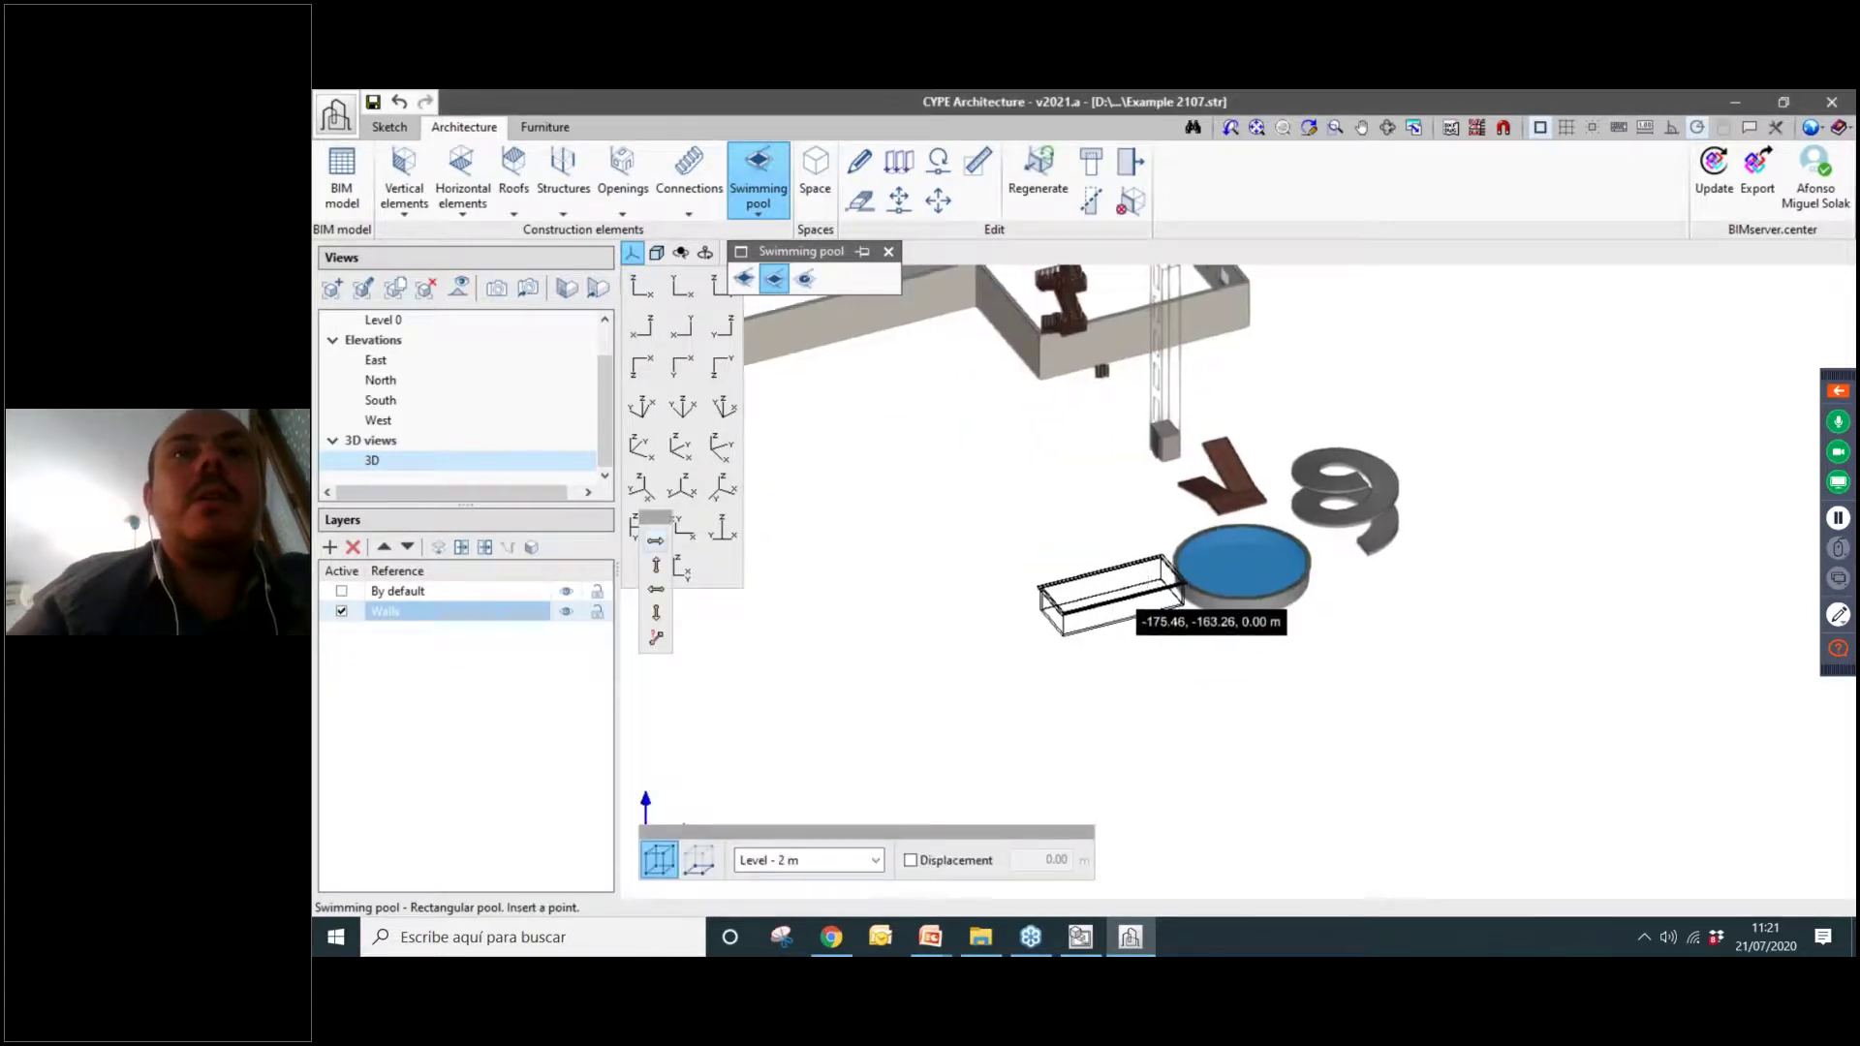
scroll(1118, 686, "up", 2)
middle_click_drag(1120, 688, 1085, 641, "shift")
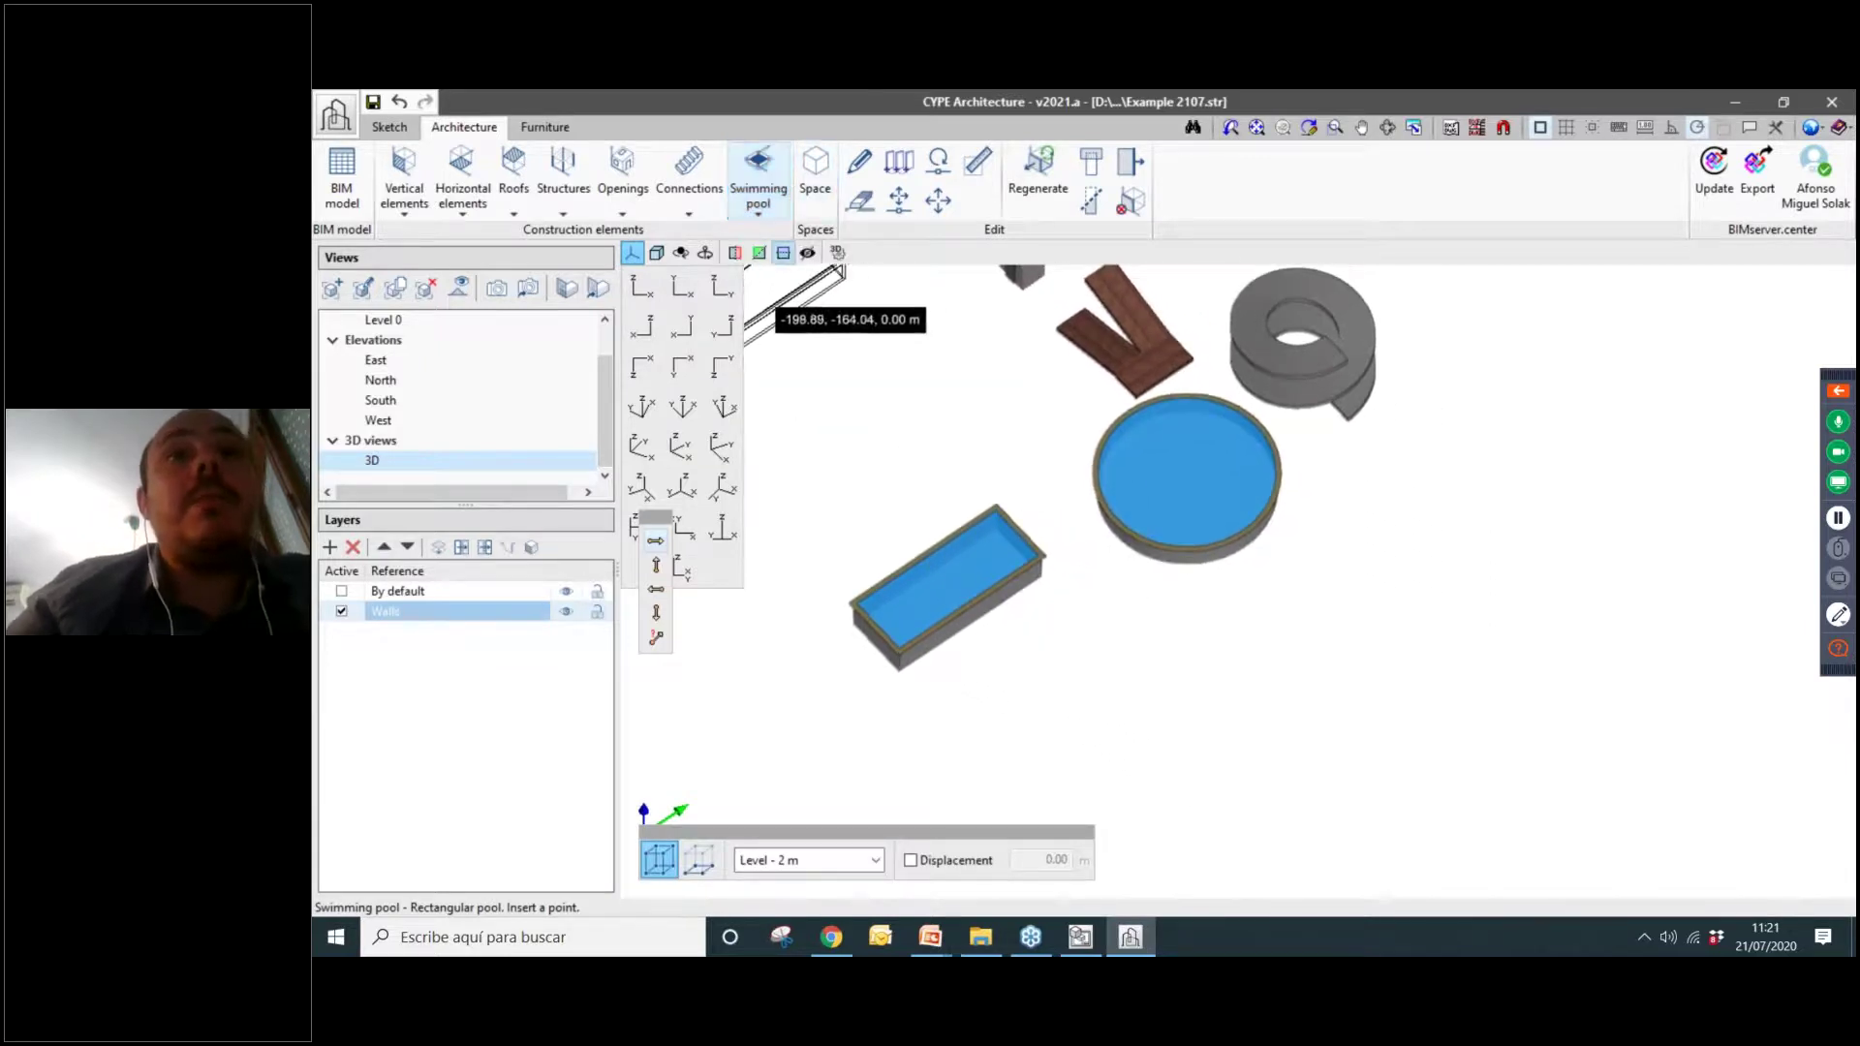
Create a free-form swimming pool 2.00 m deep by drawing a closed, irregular ten-point outline near the other two pools.
left_click(760, 206)
left_click(743, 279)
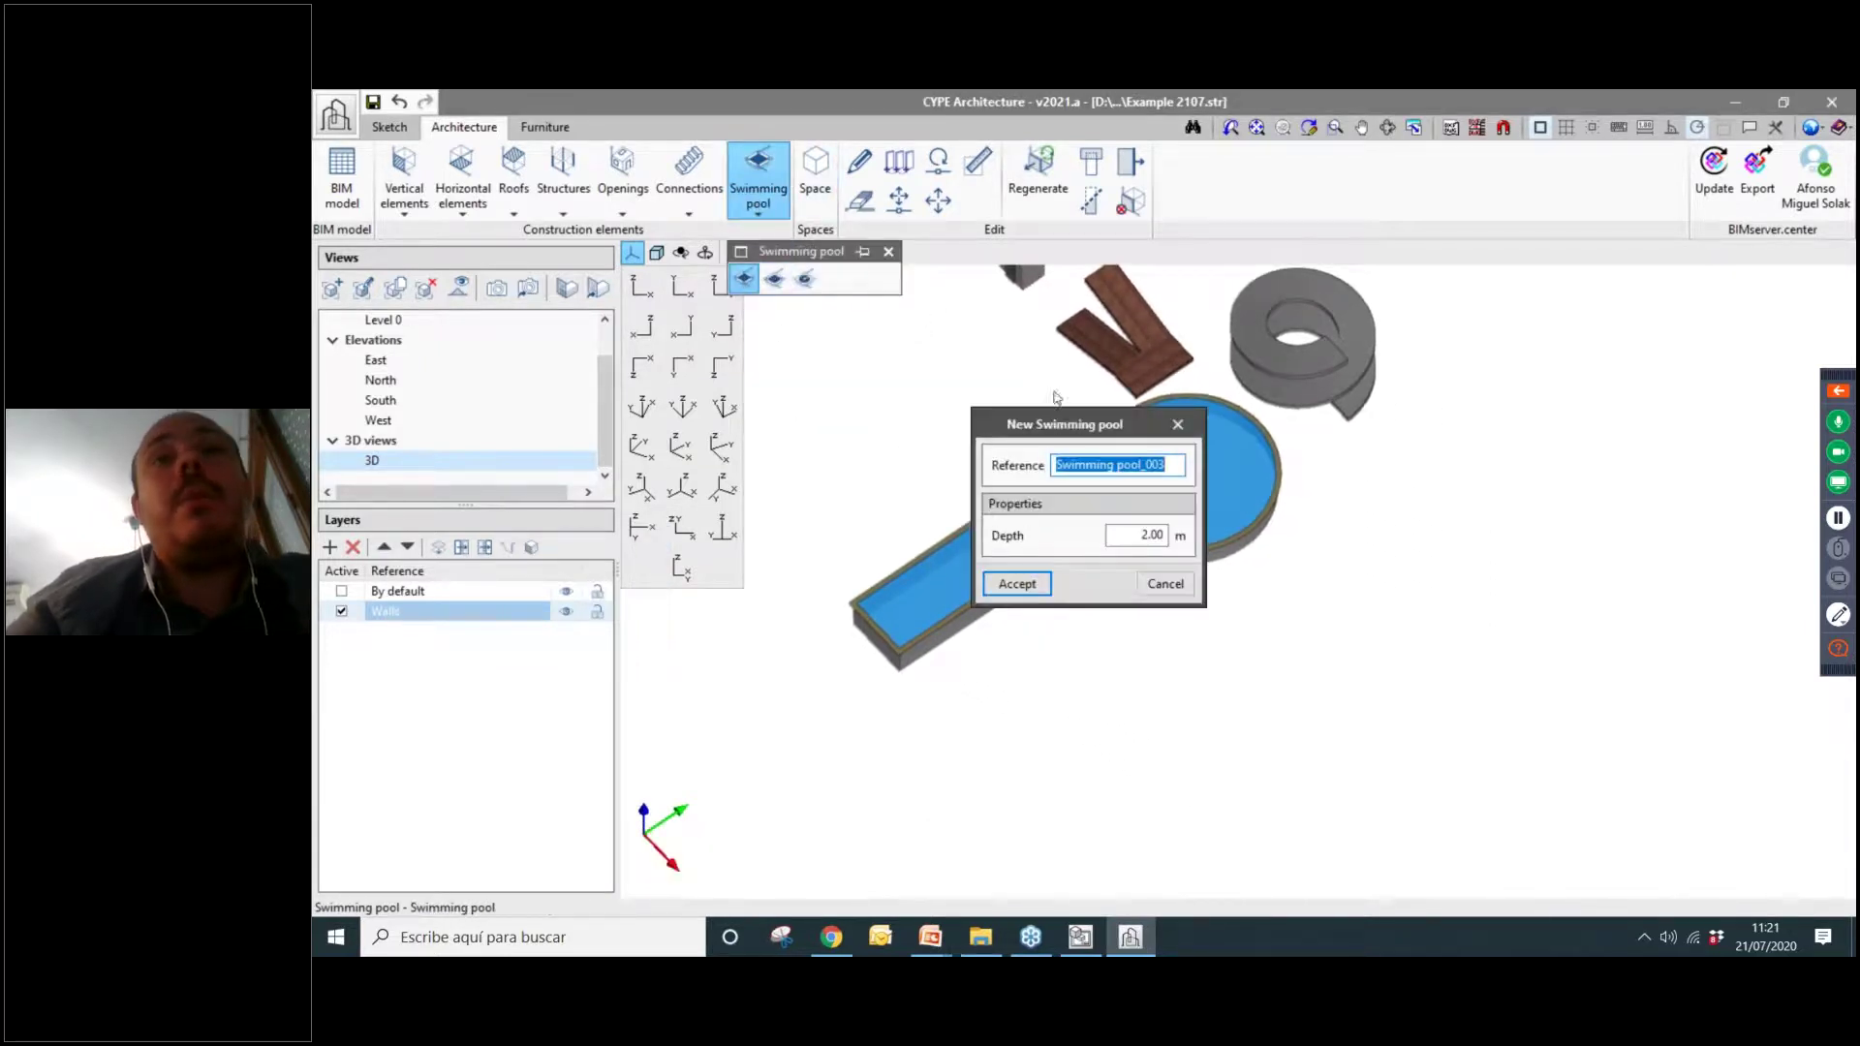
key("Tab")
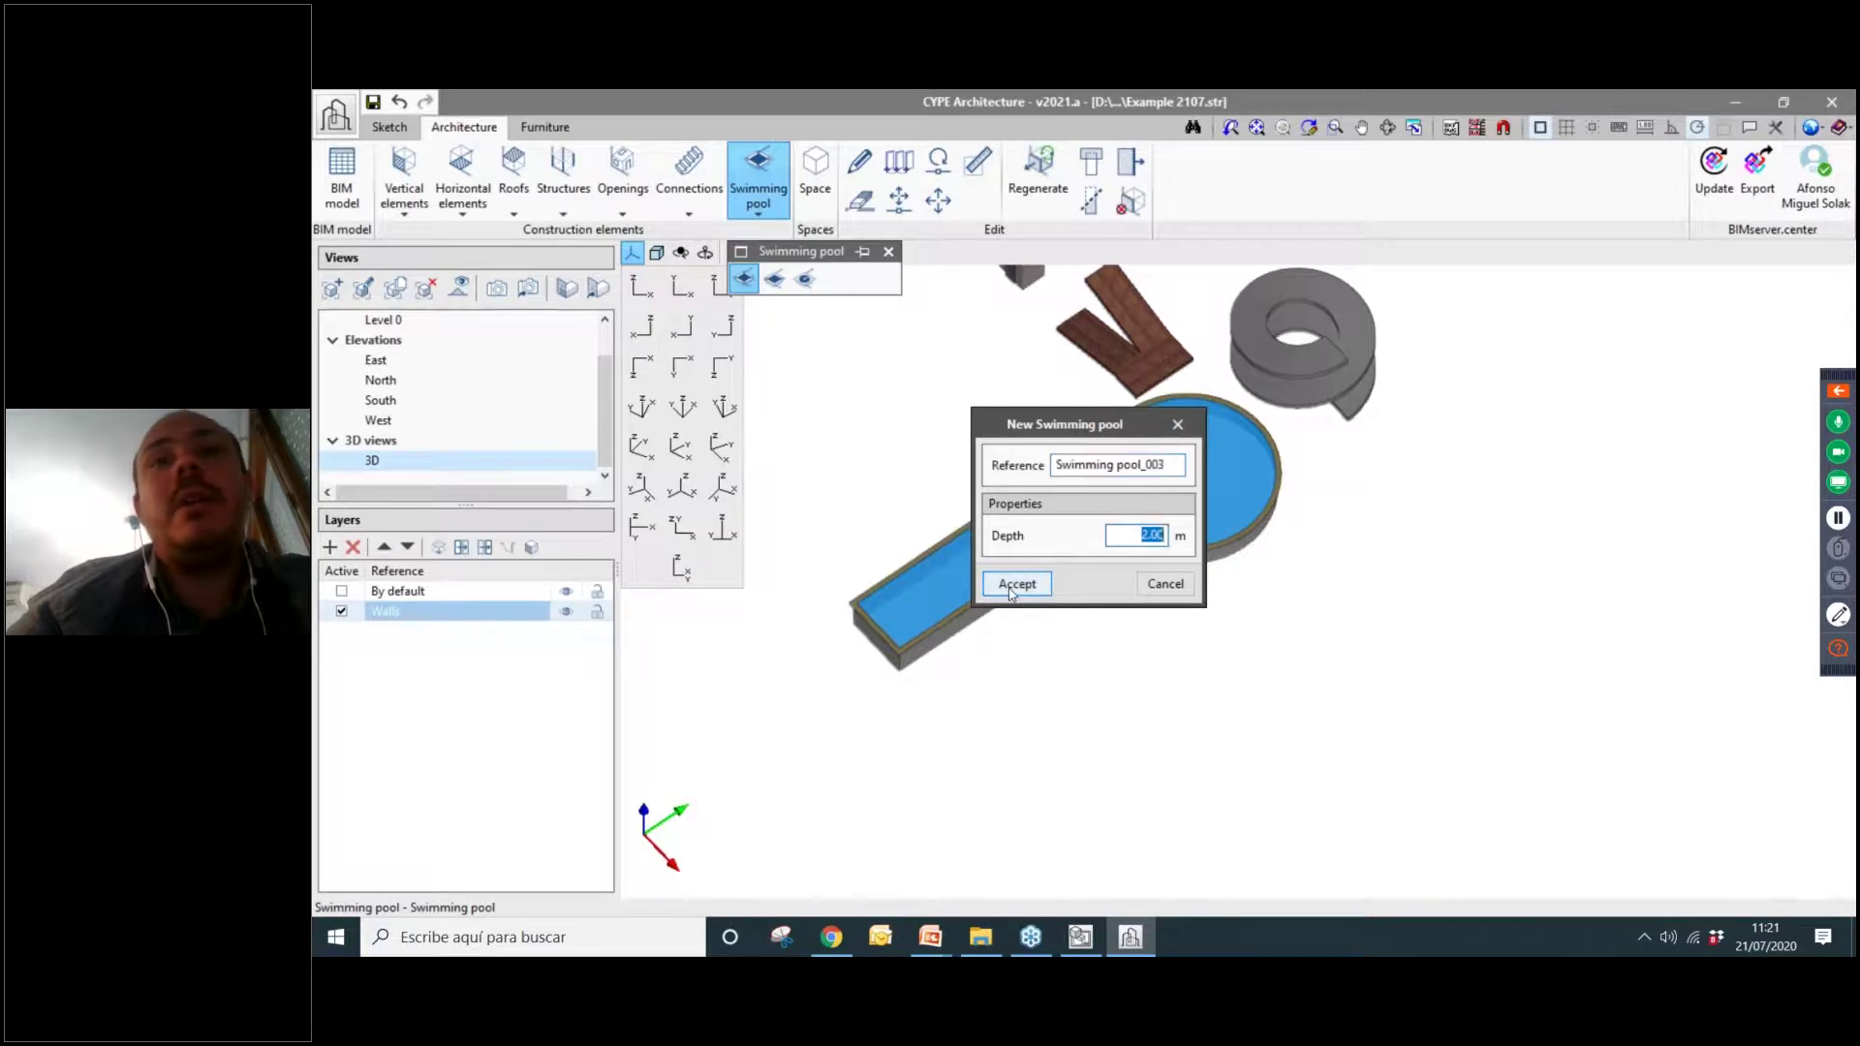
left_click(1018, 585)
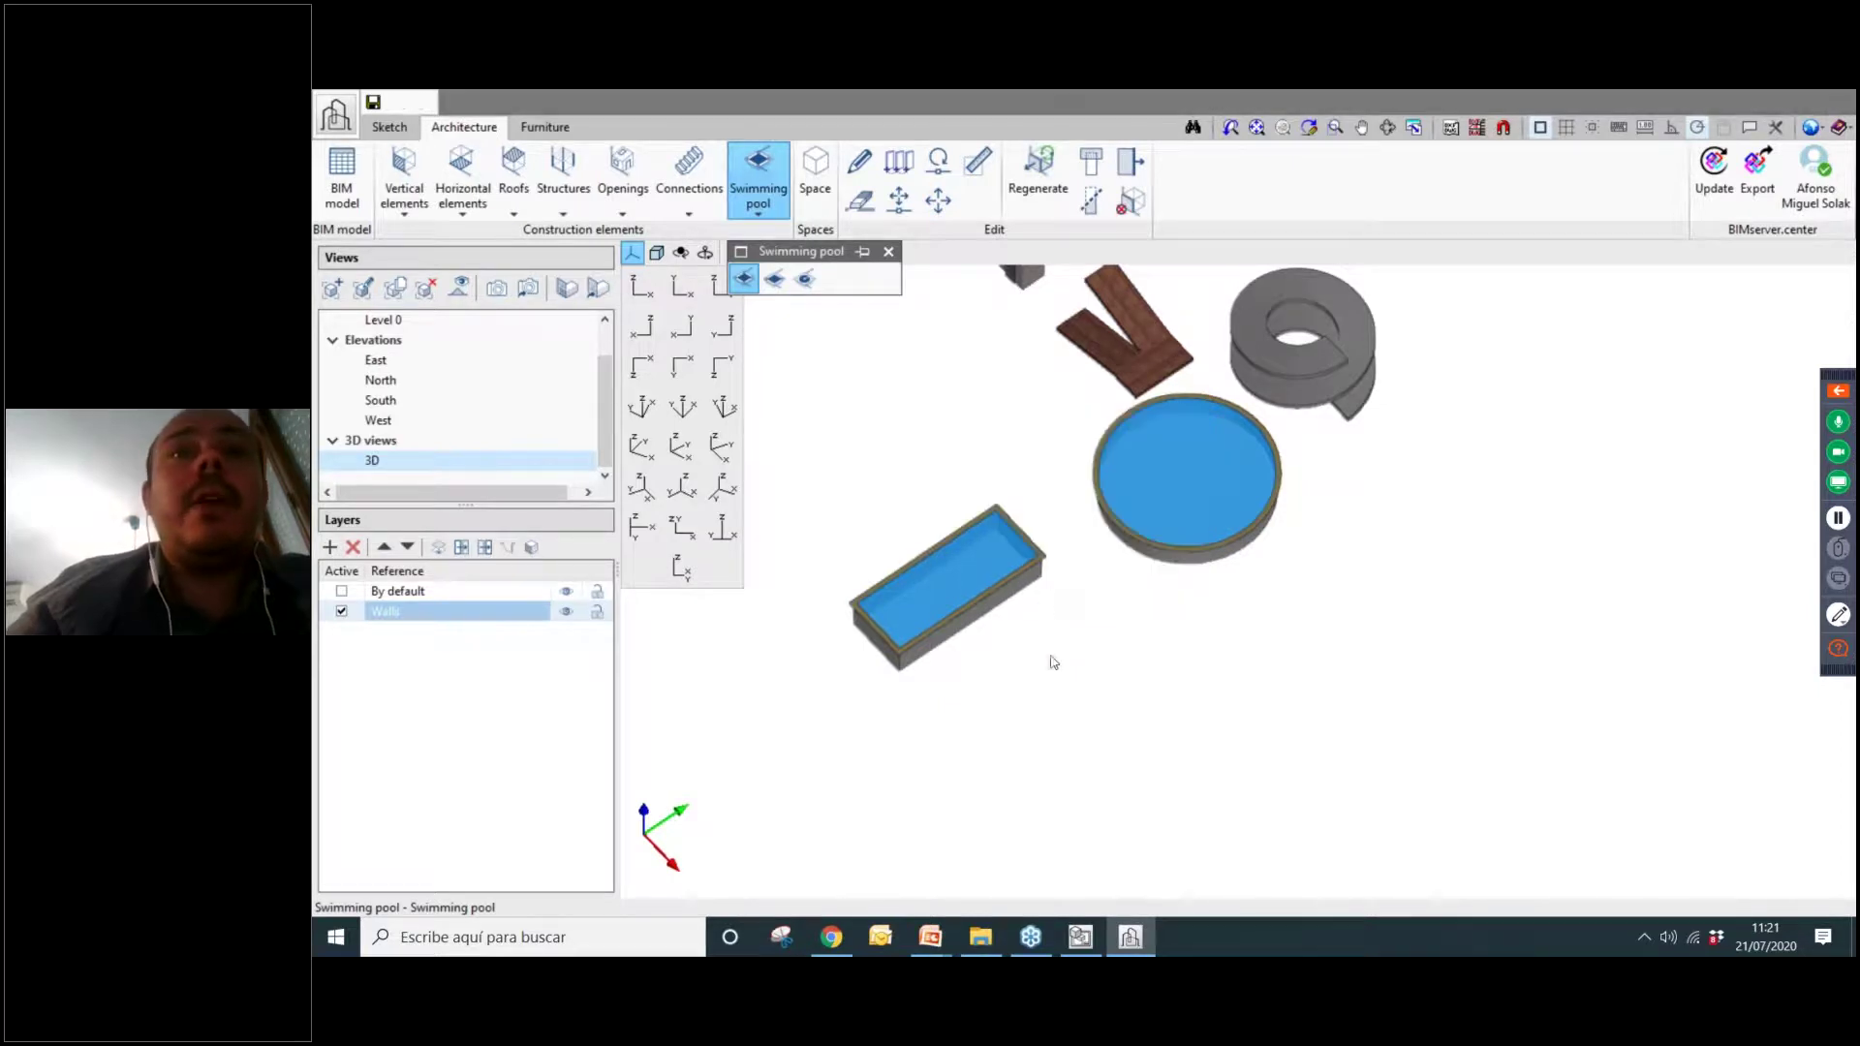
left_click(1014, 618)
left_click(1146, 531)
left_click(1226, 612)
left_click(1347, 533)
left_click(1422, 611)
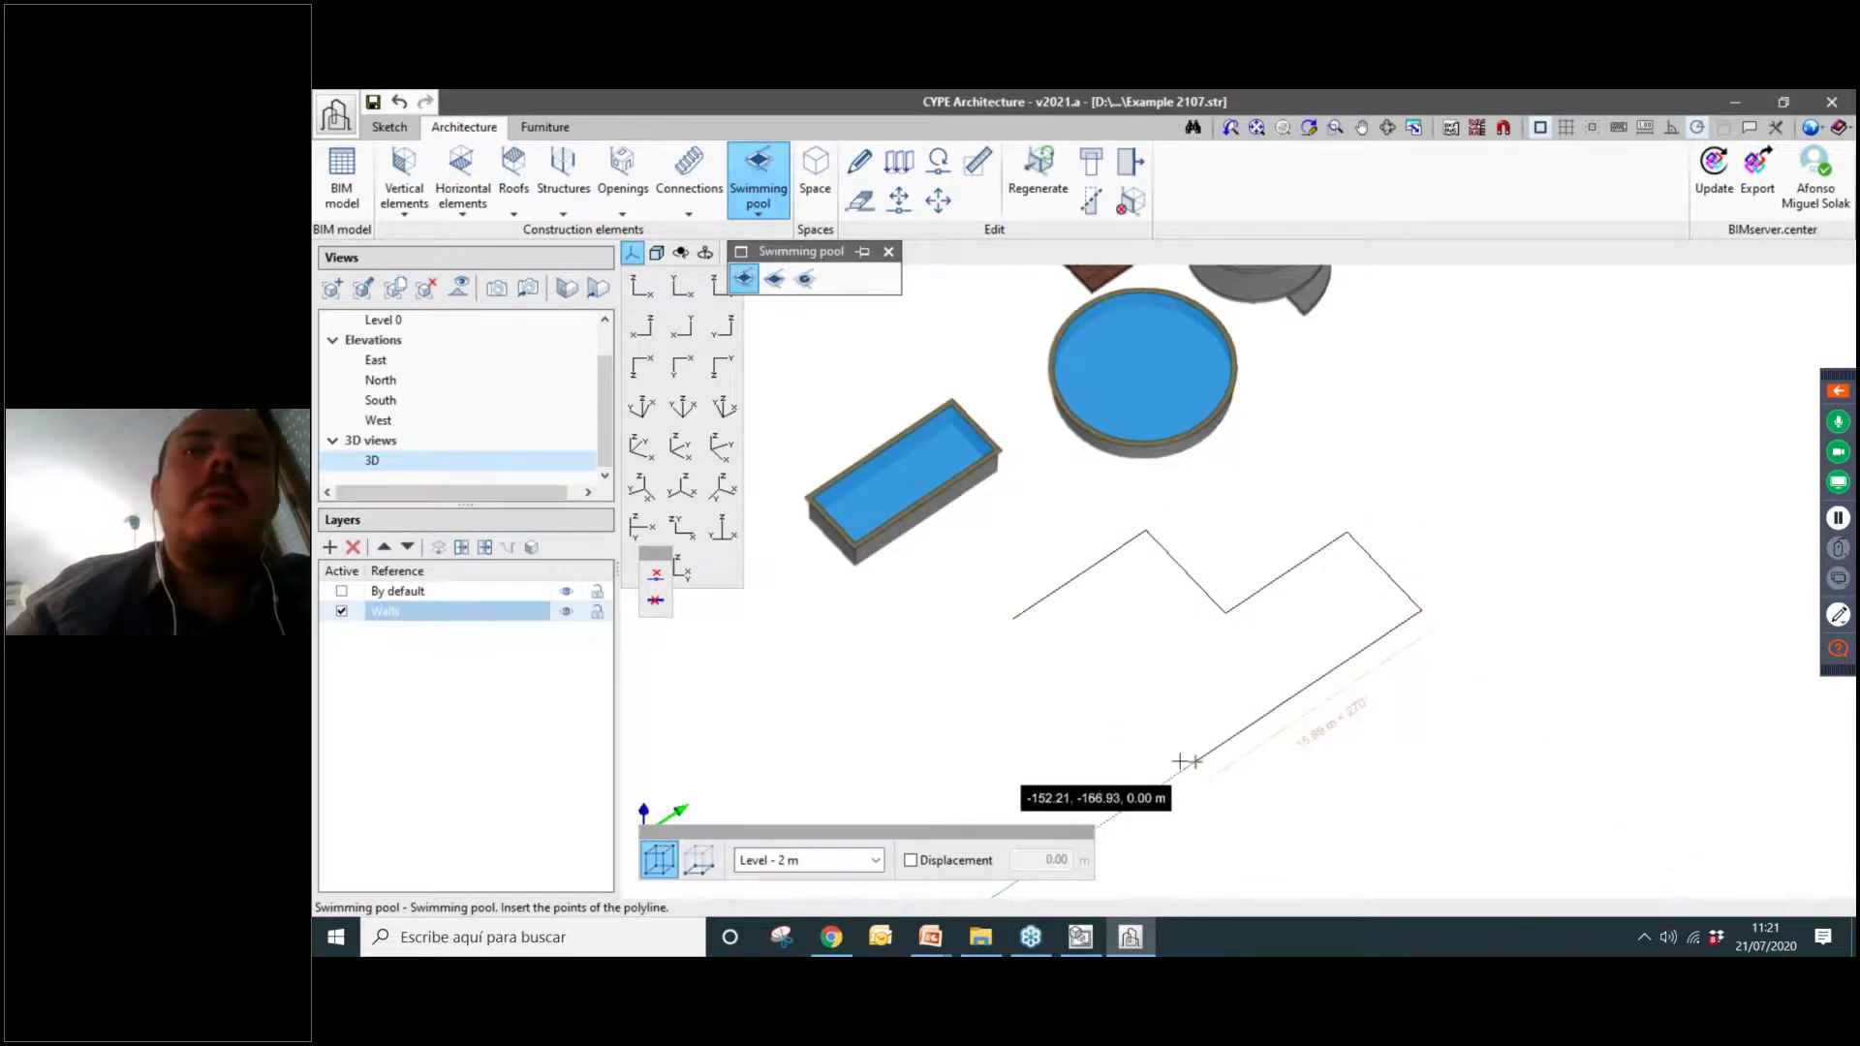
left_click(1160, 785)
left_click(880, 734)
left_click(900, 655)
left_click(1032, 712)
left_click(1175, 664)
scroll(1008, 640, "up", 1)
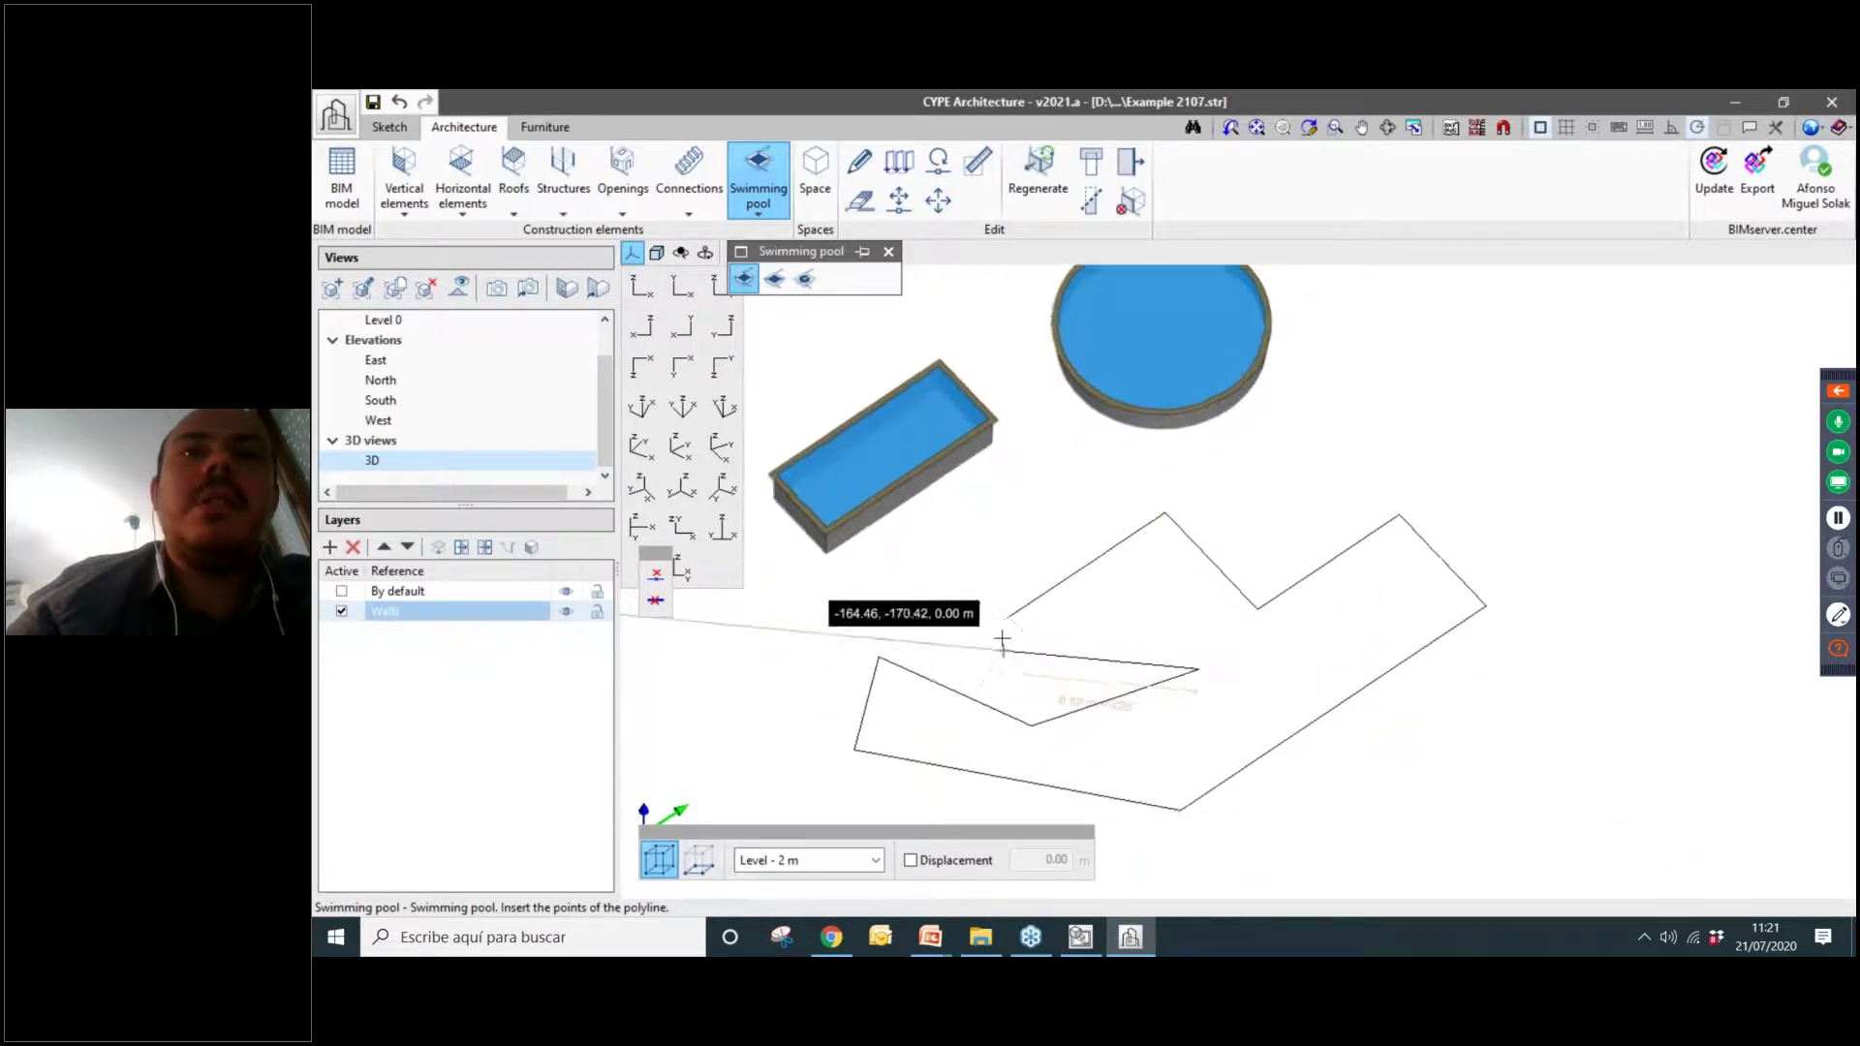
scroll(1003, 638, "up", 1)
left_click(1009, 615)
right_click(1323, 681)
middle_click_drag(1386, 715, 1434, 713)
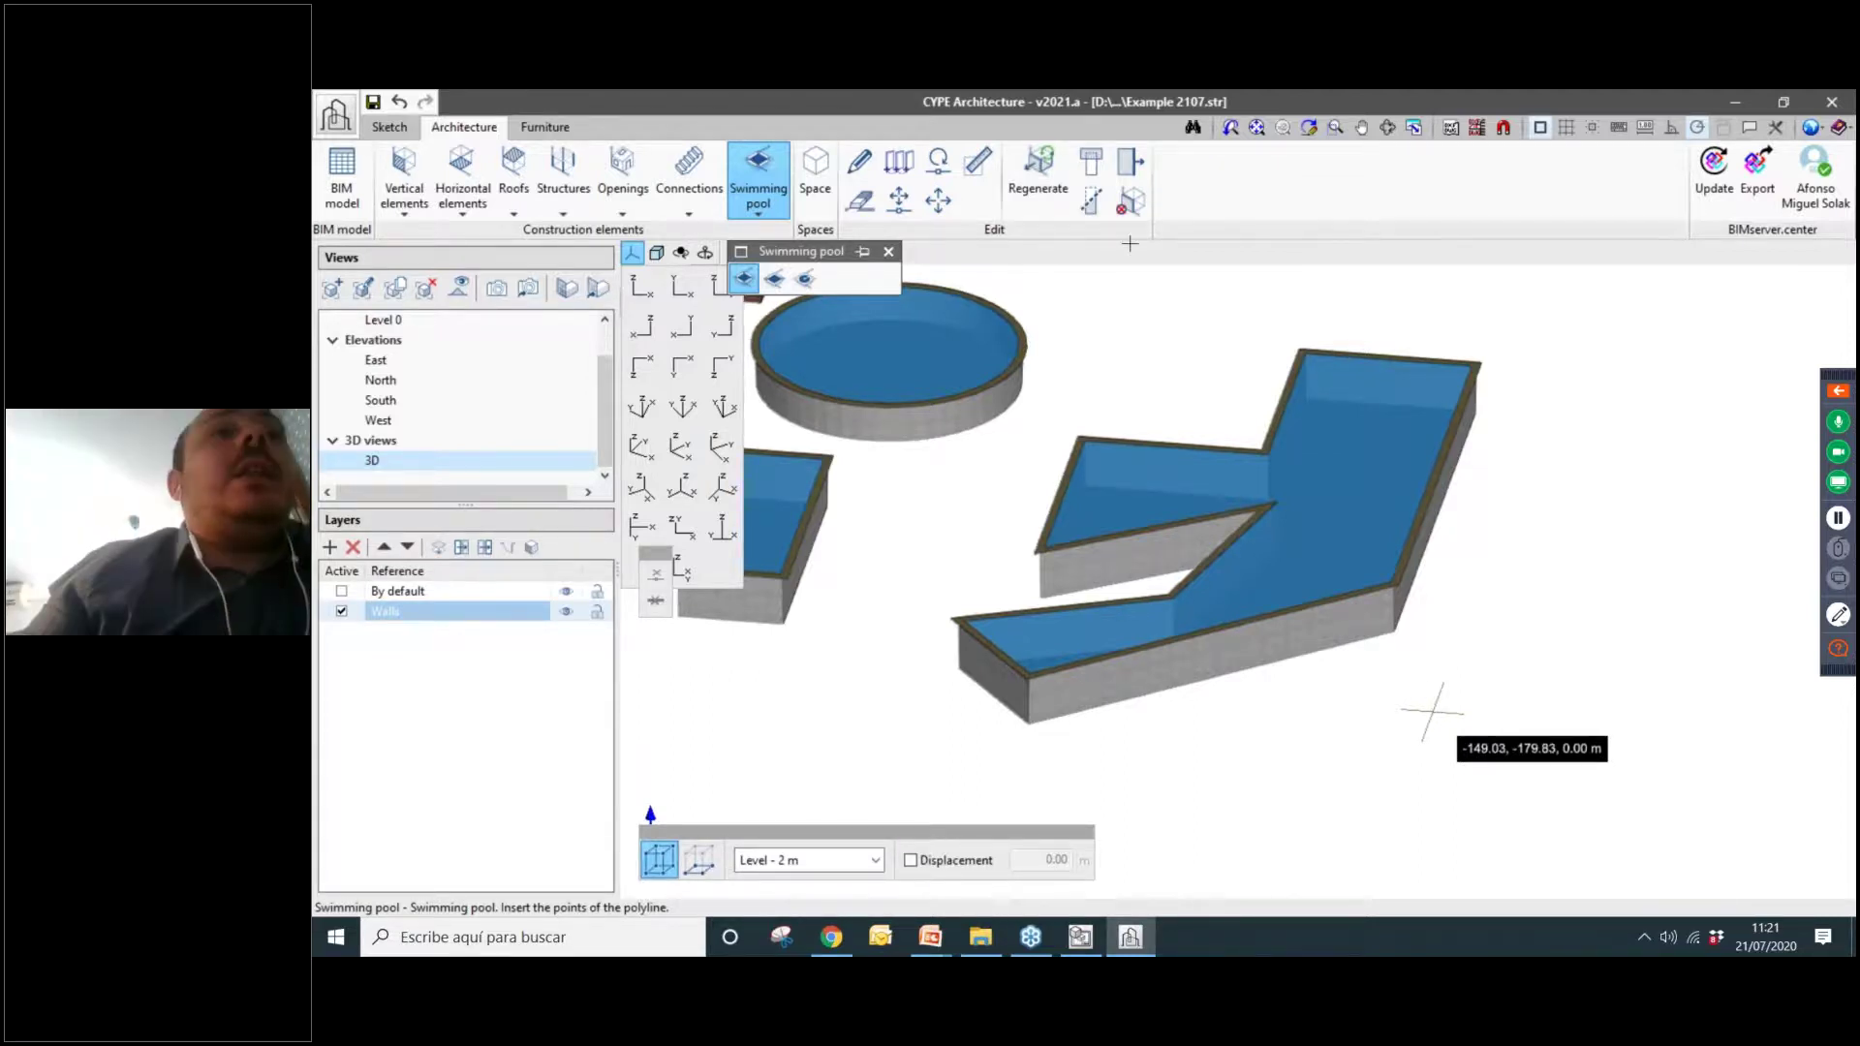
Open the BIM model tables and examine the listings for walls, curtain walls and slope formations.
left_click(341, 189)
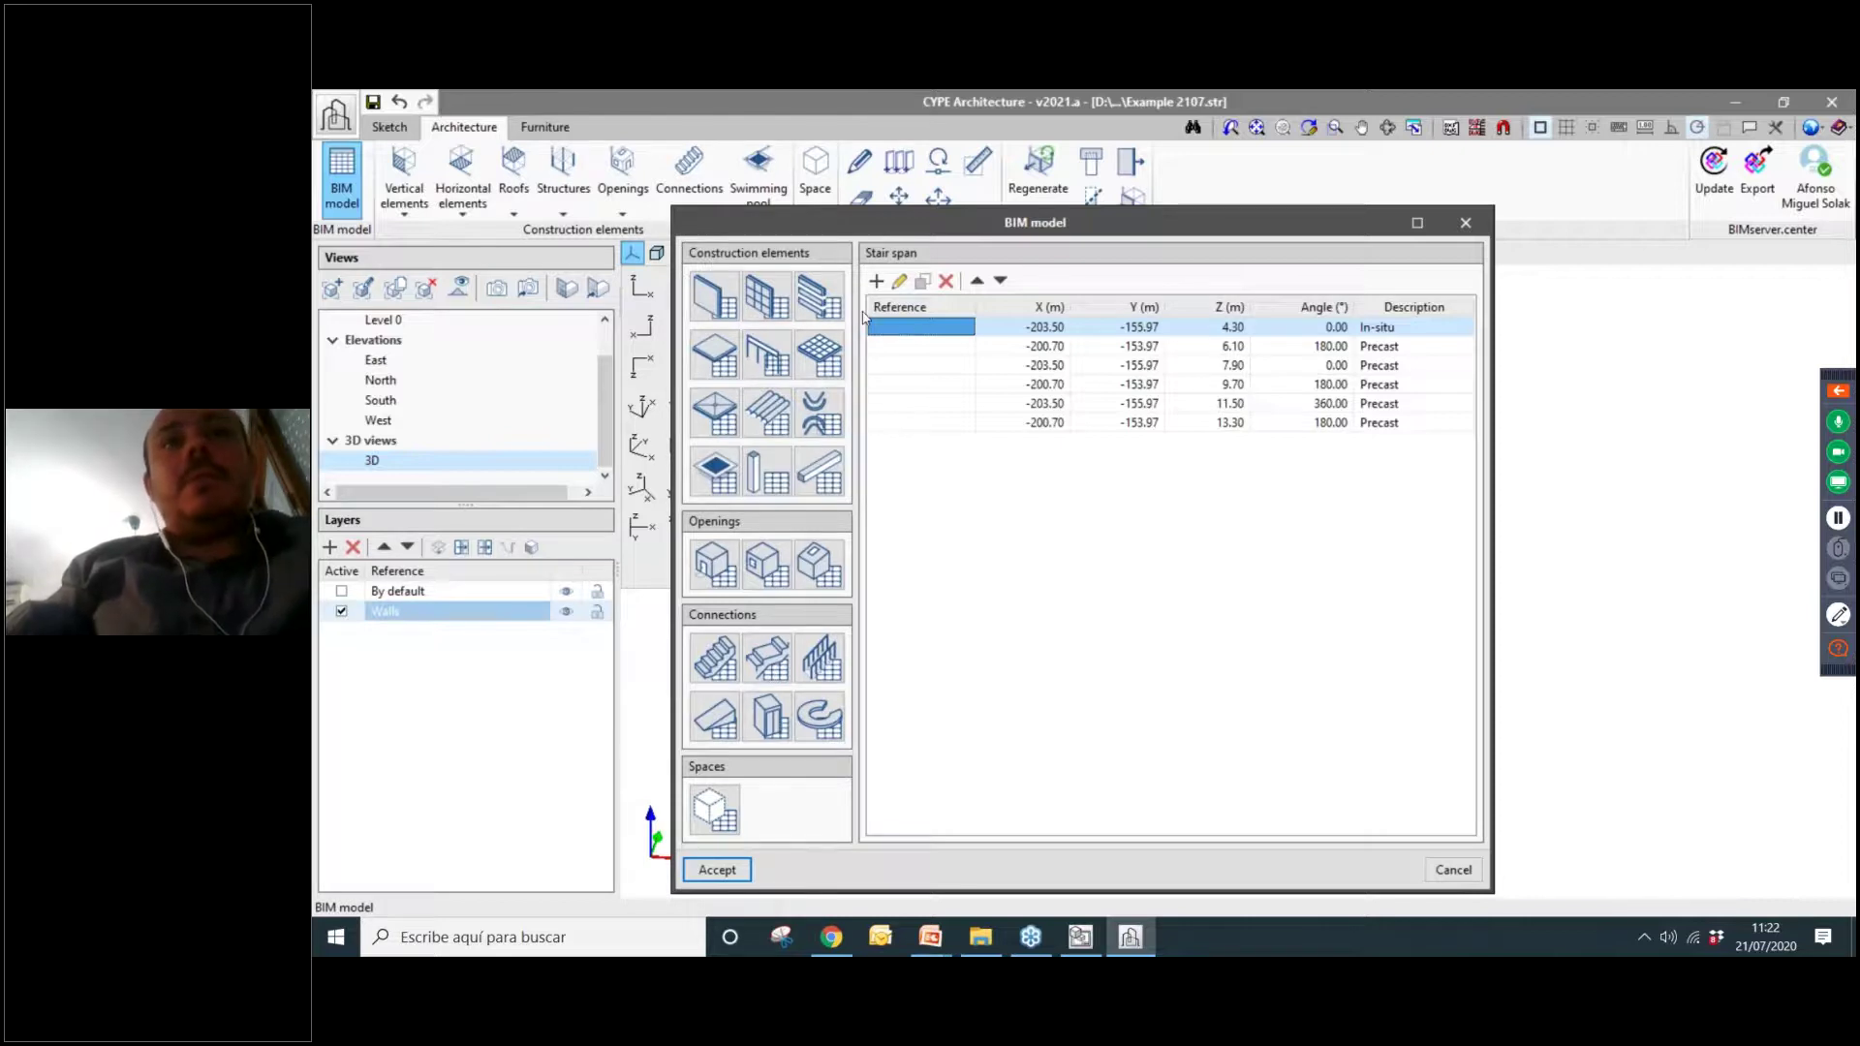
left_click(739, 305)
scroll(1417, 589, "down", 7)
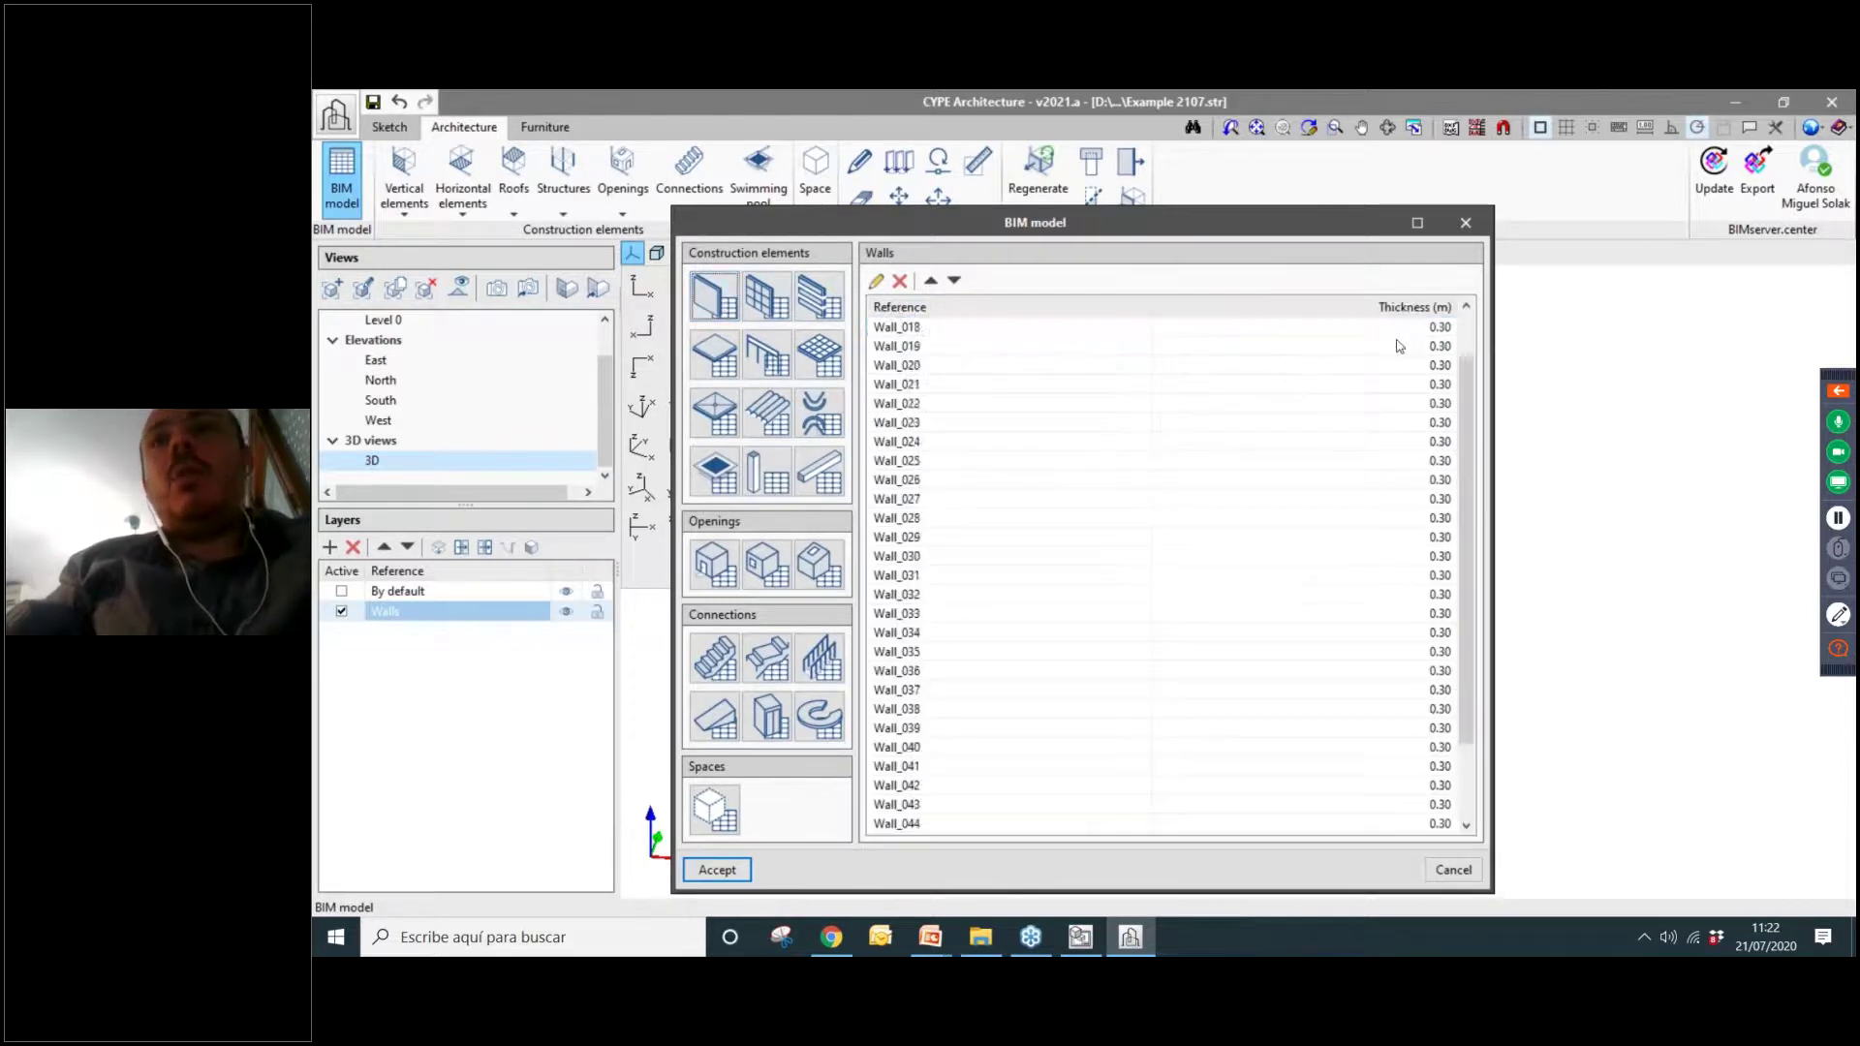
scroll(1095, 388, "up", 3)
double_click(1070, 346)
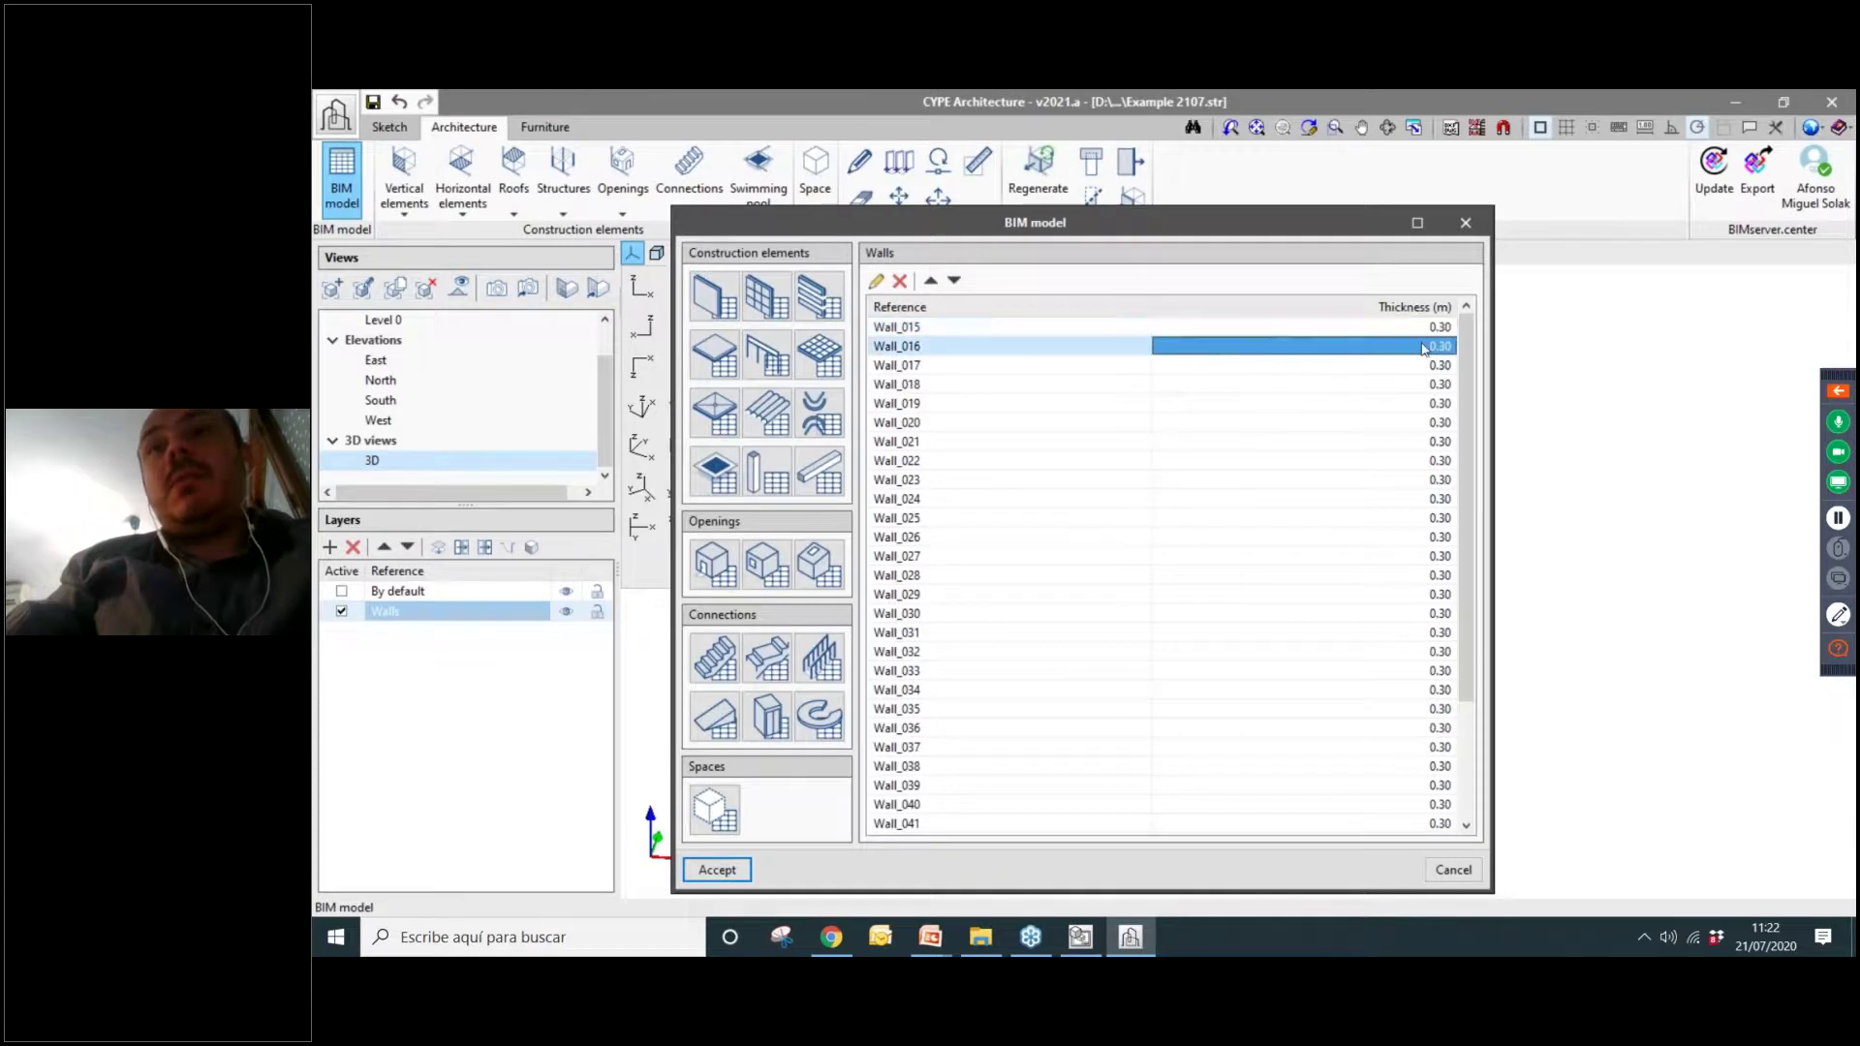
left_click(1112, 441)
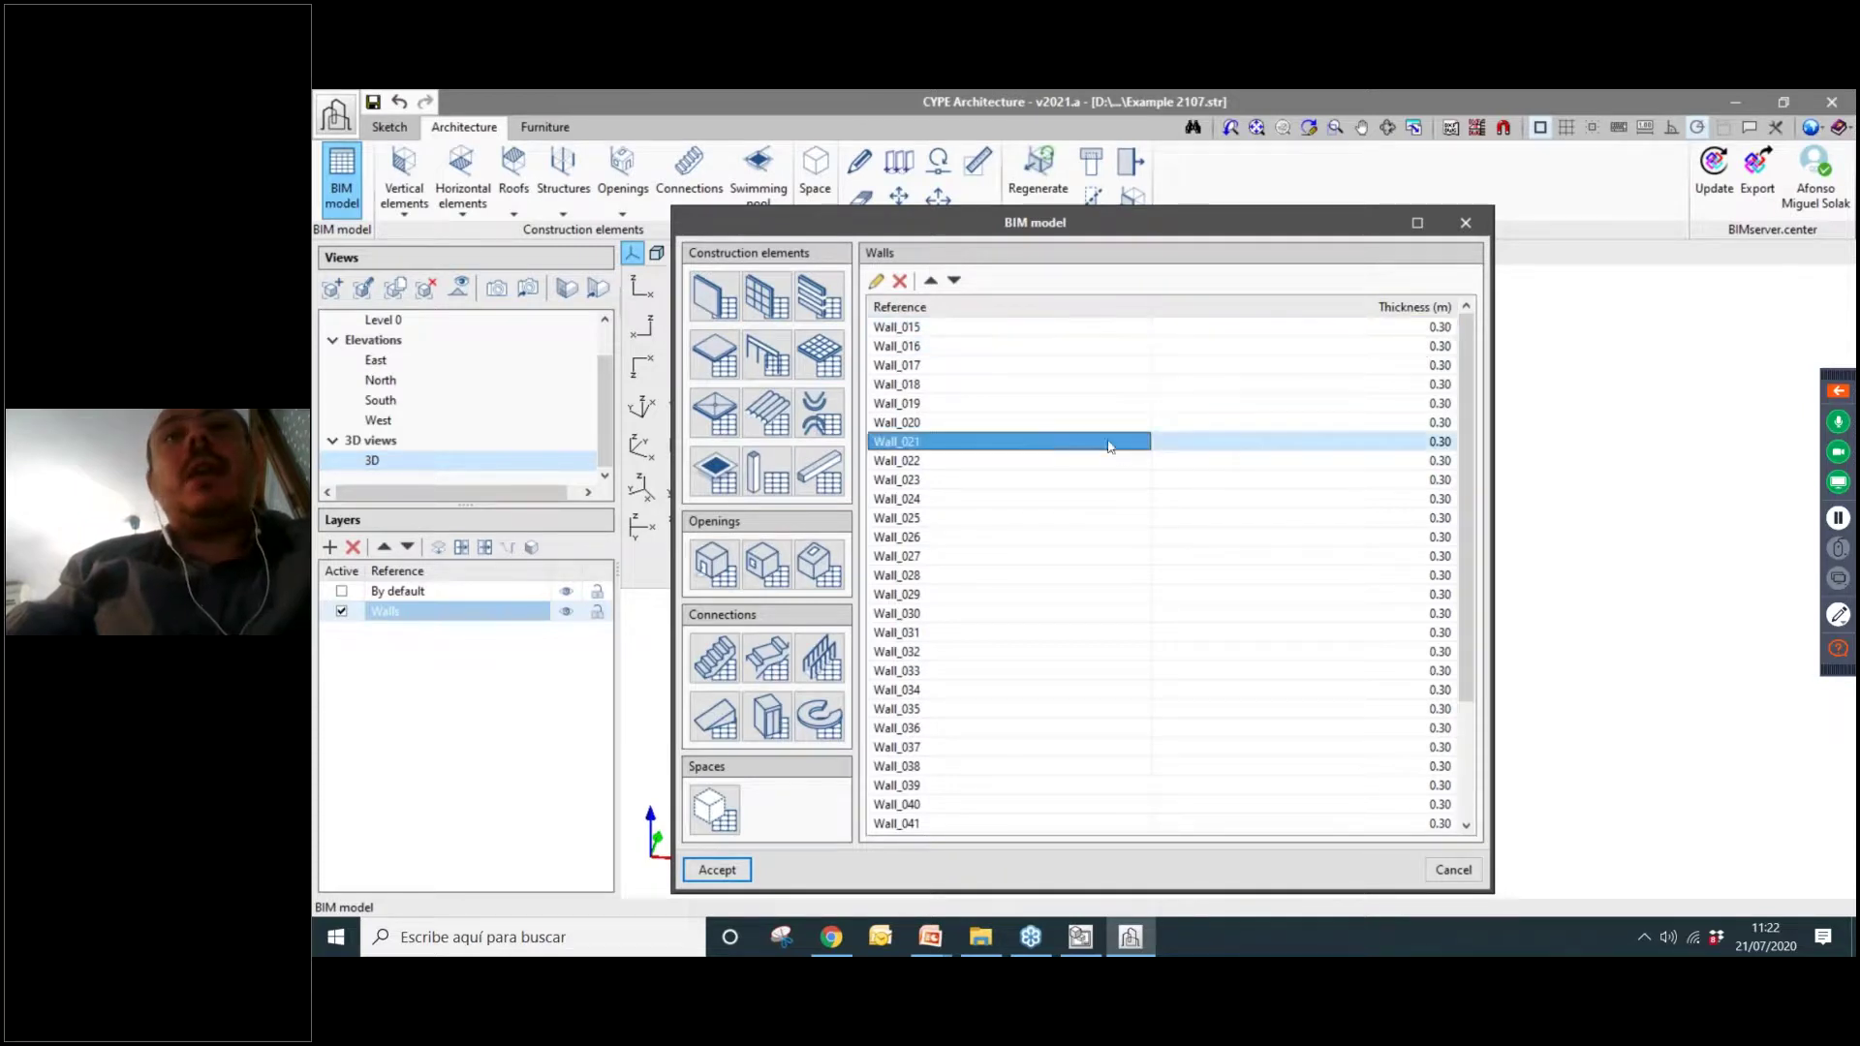
left_click(767, 295)
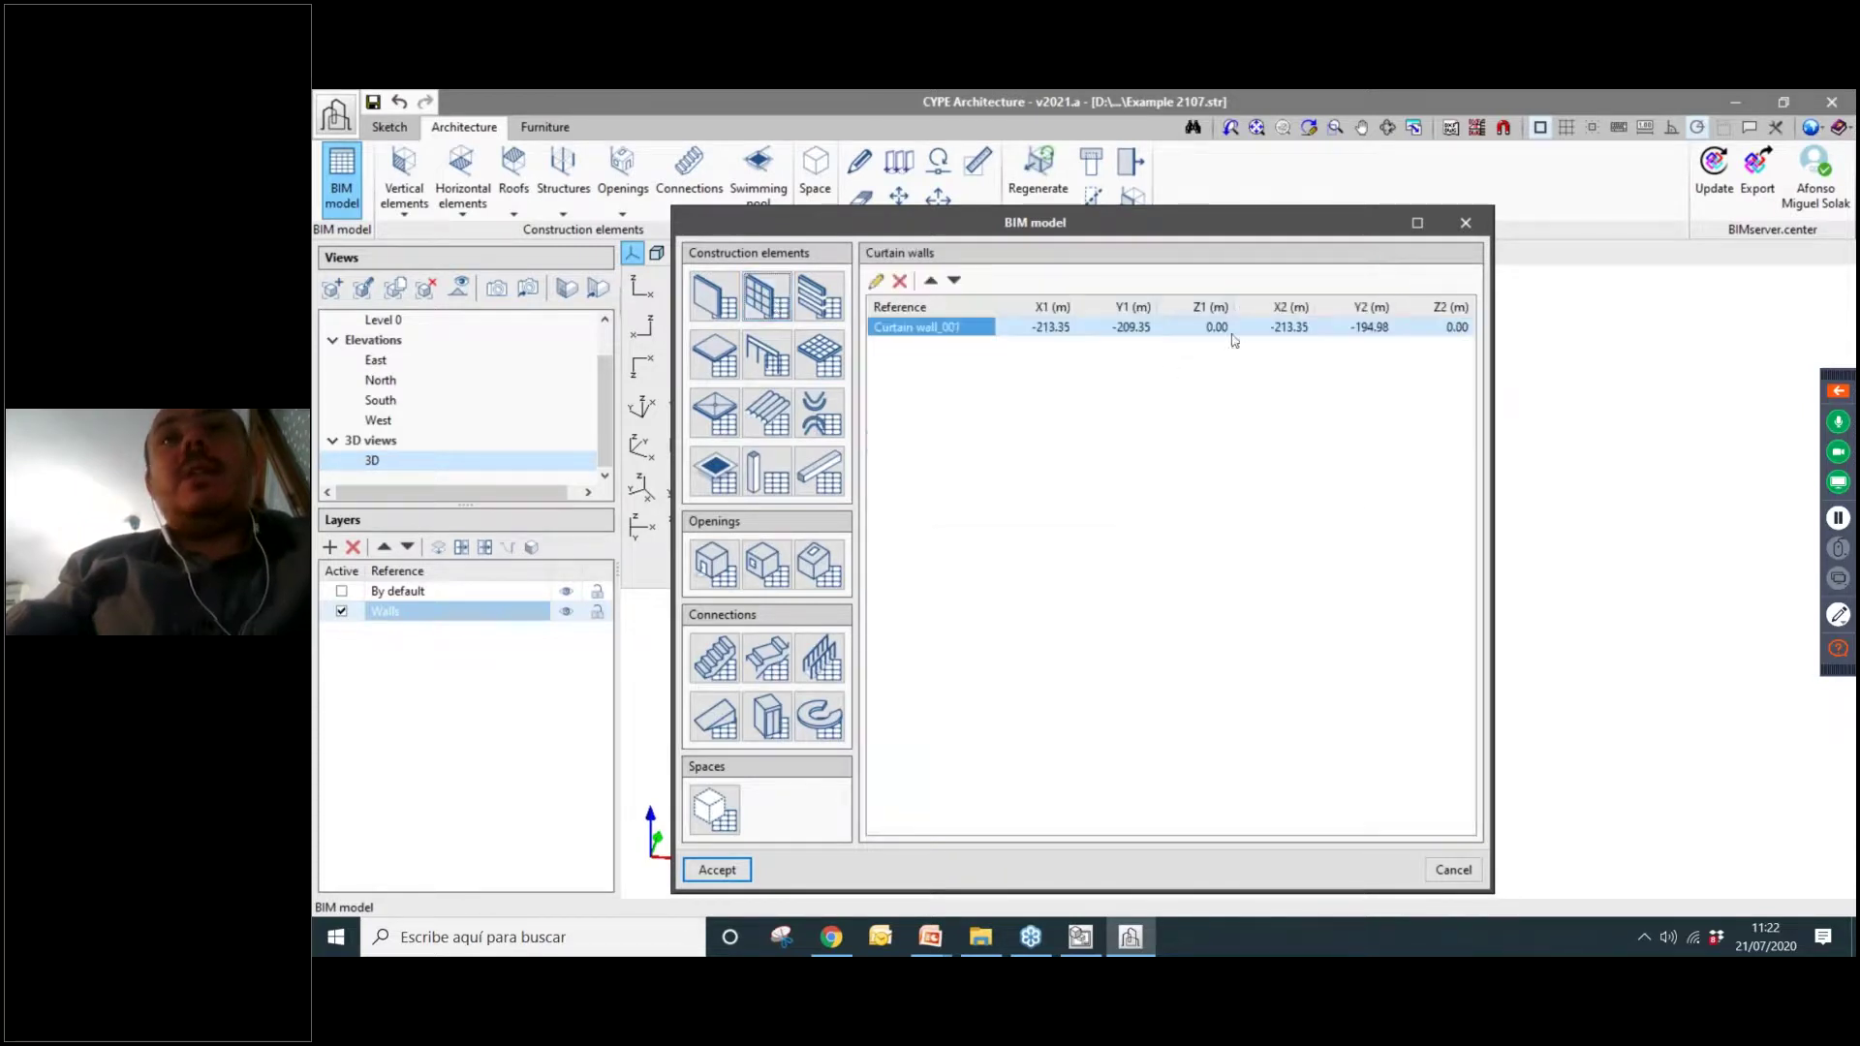
left_click(1114, 330)
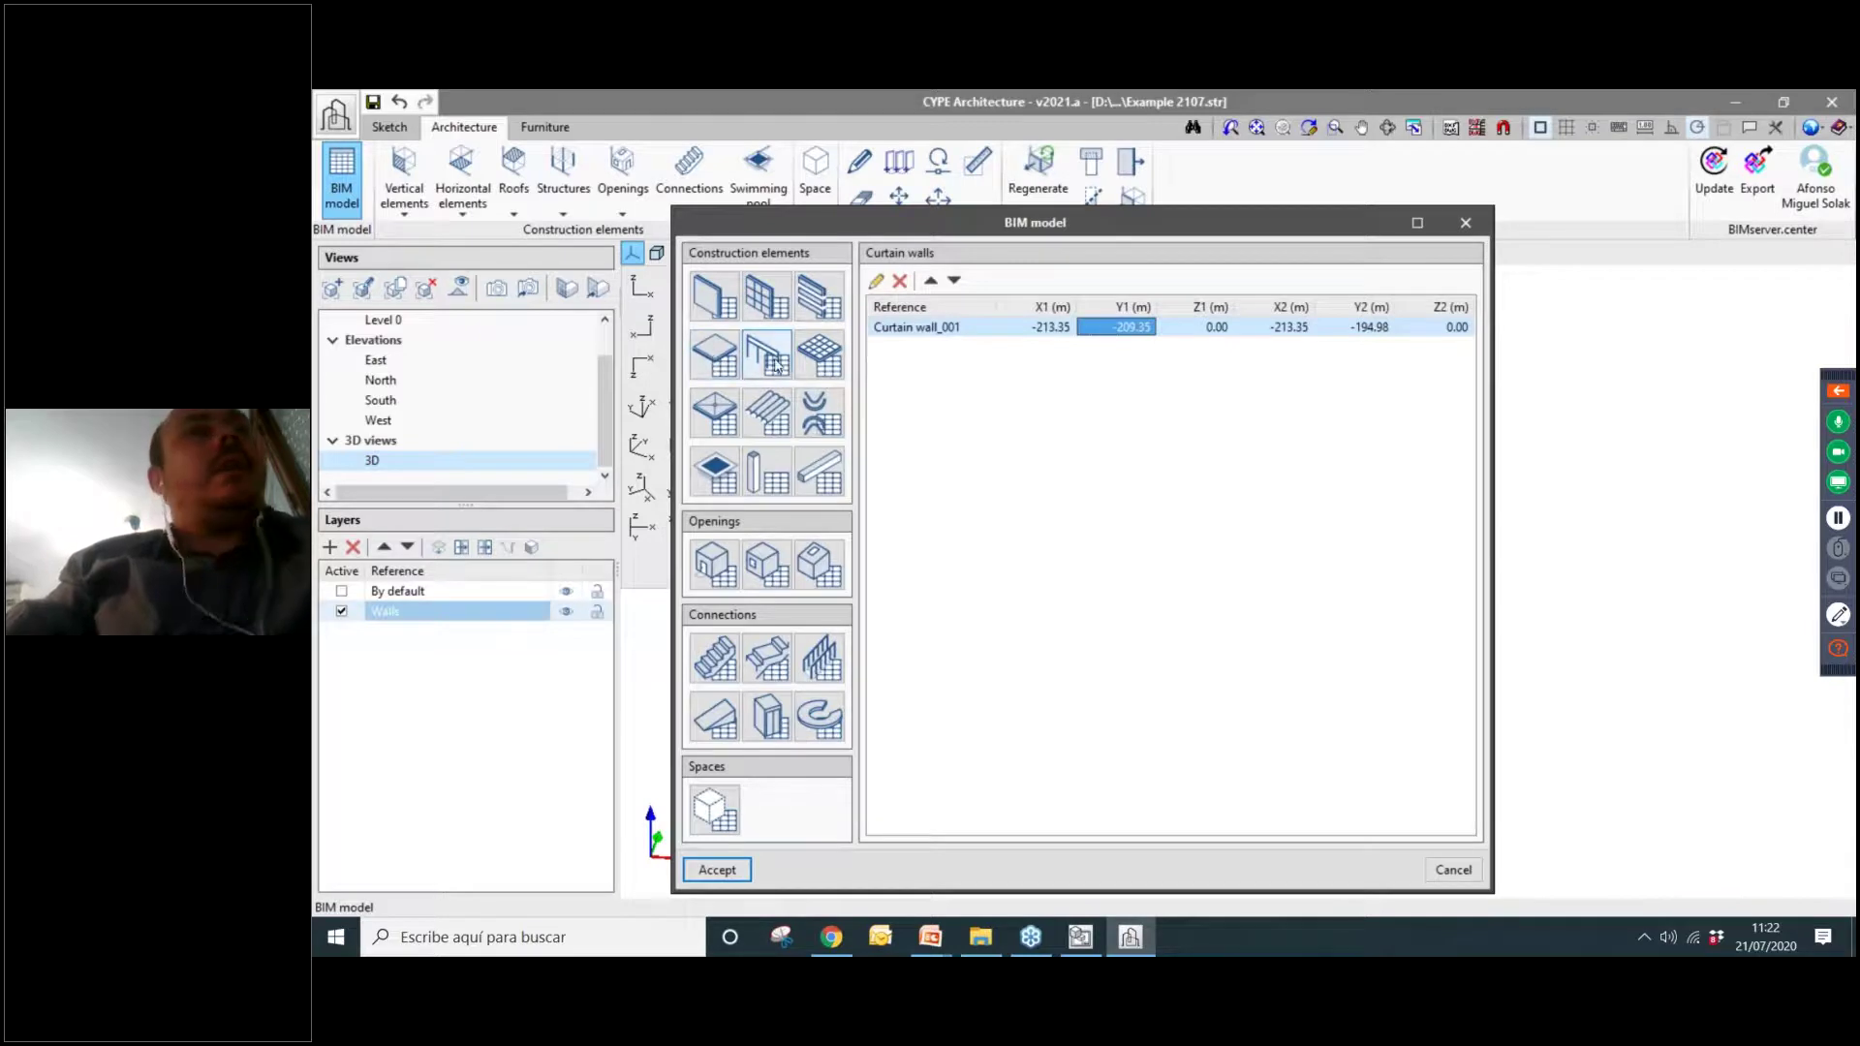
left_click(717, 423)
left_click(783, 395)
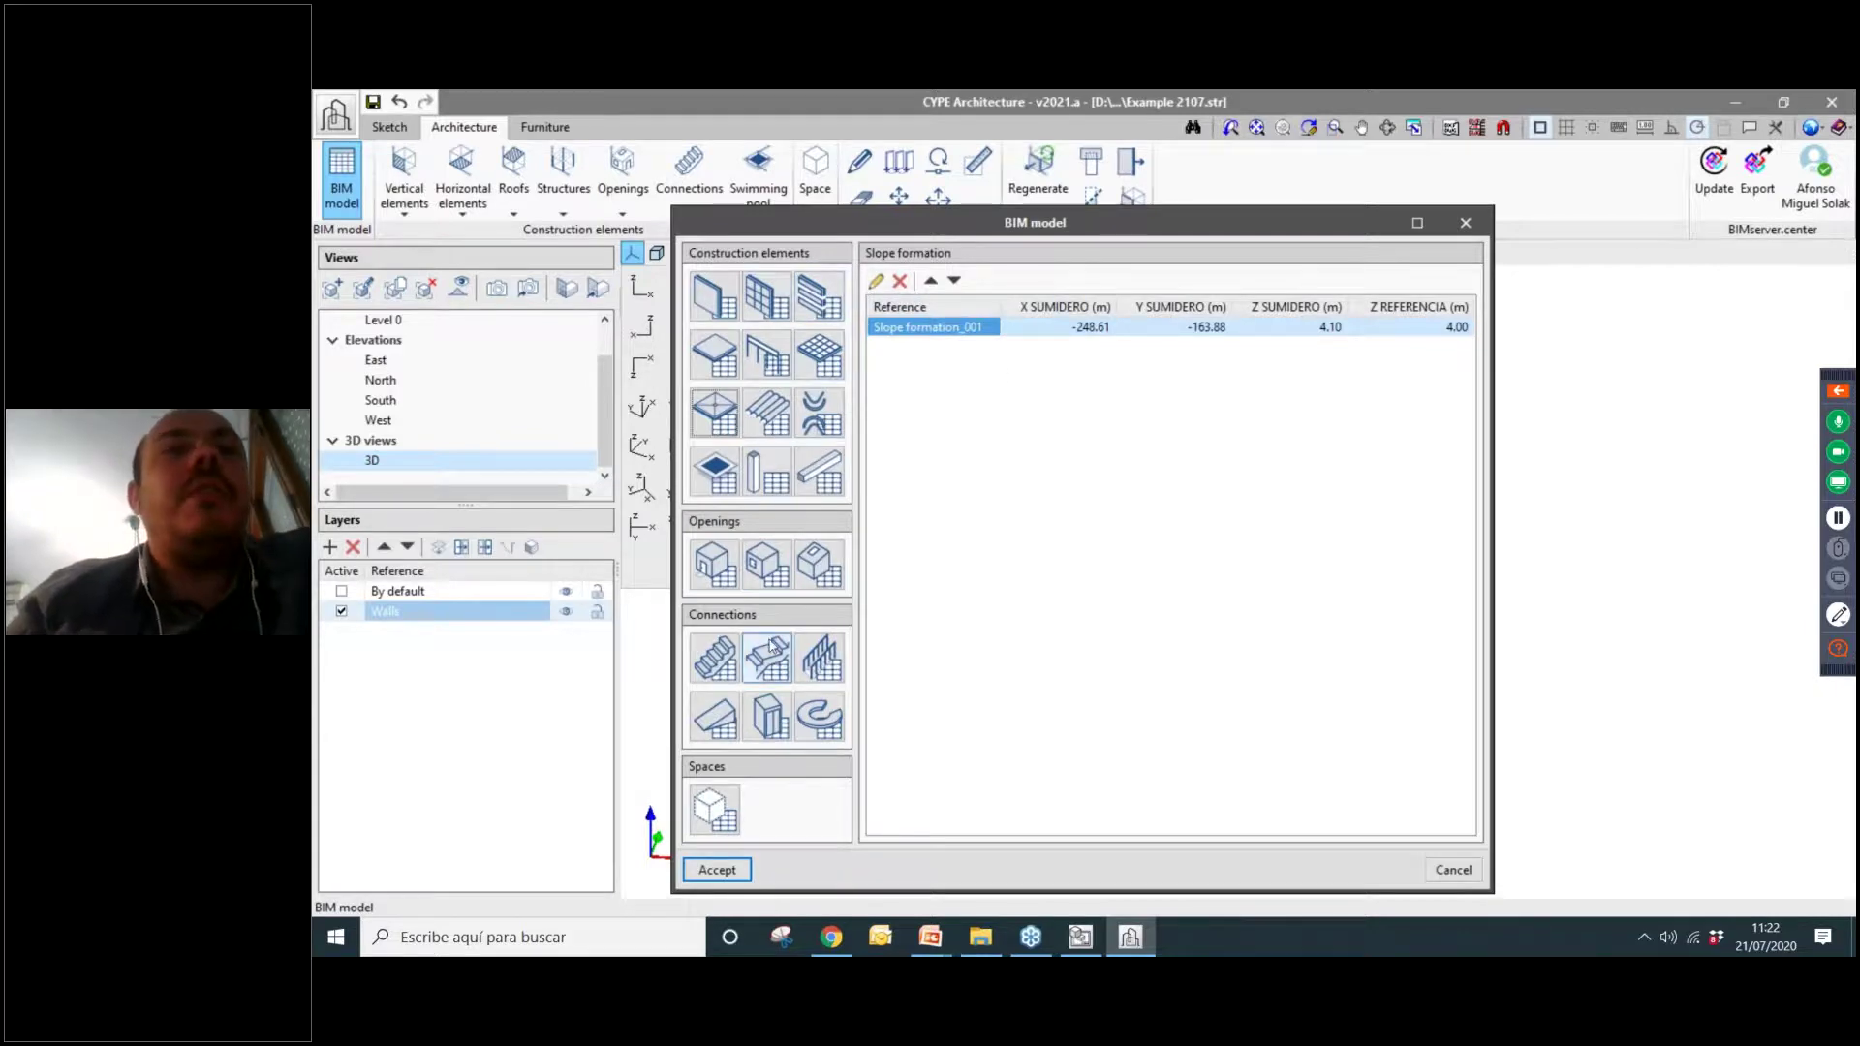
Review the wall references and thicknesses in the BIM model's Walls table, declining to arrange the thickness column.
left_click(722, 306)
left_click(930, 347)
left_click(932, 347)
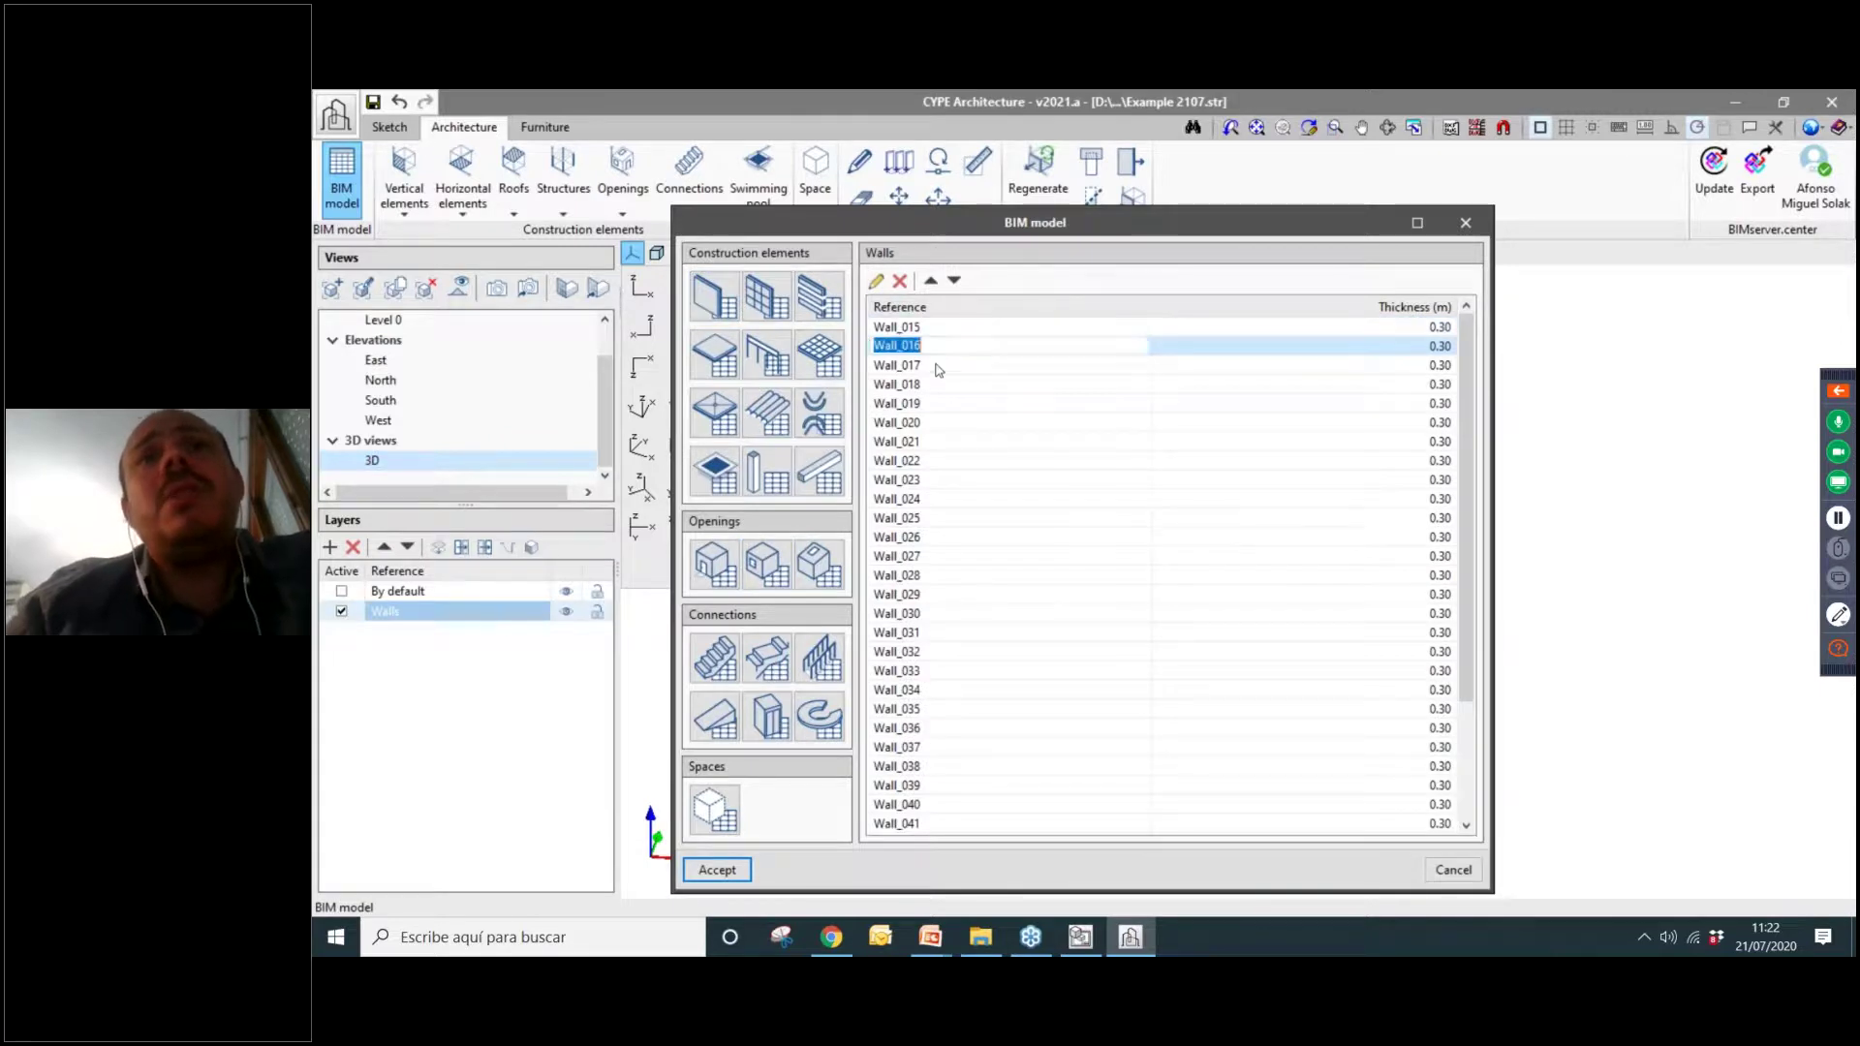
left_click(936, 367)
left_click(932, 403)
left_click(931, 441)
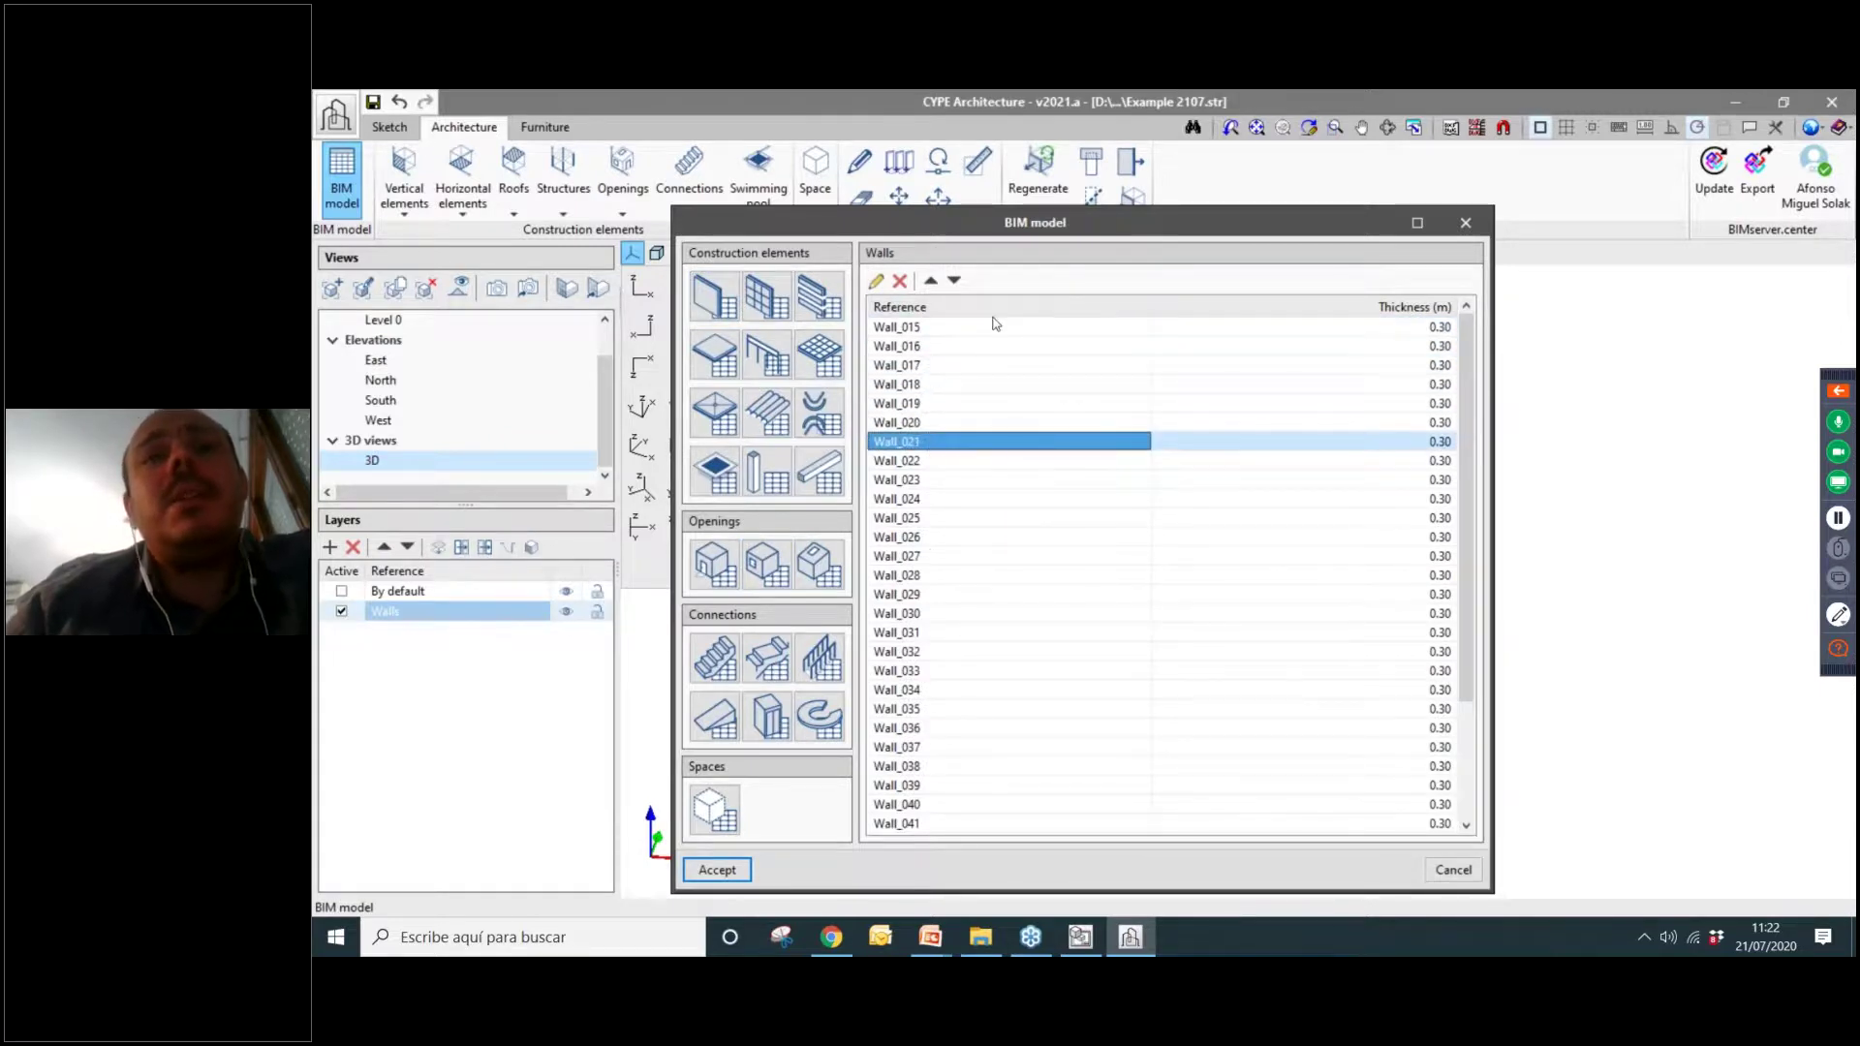
scroll(955, 684, "down", 3)
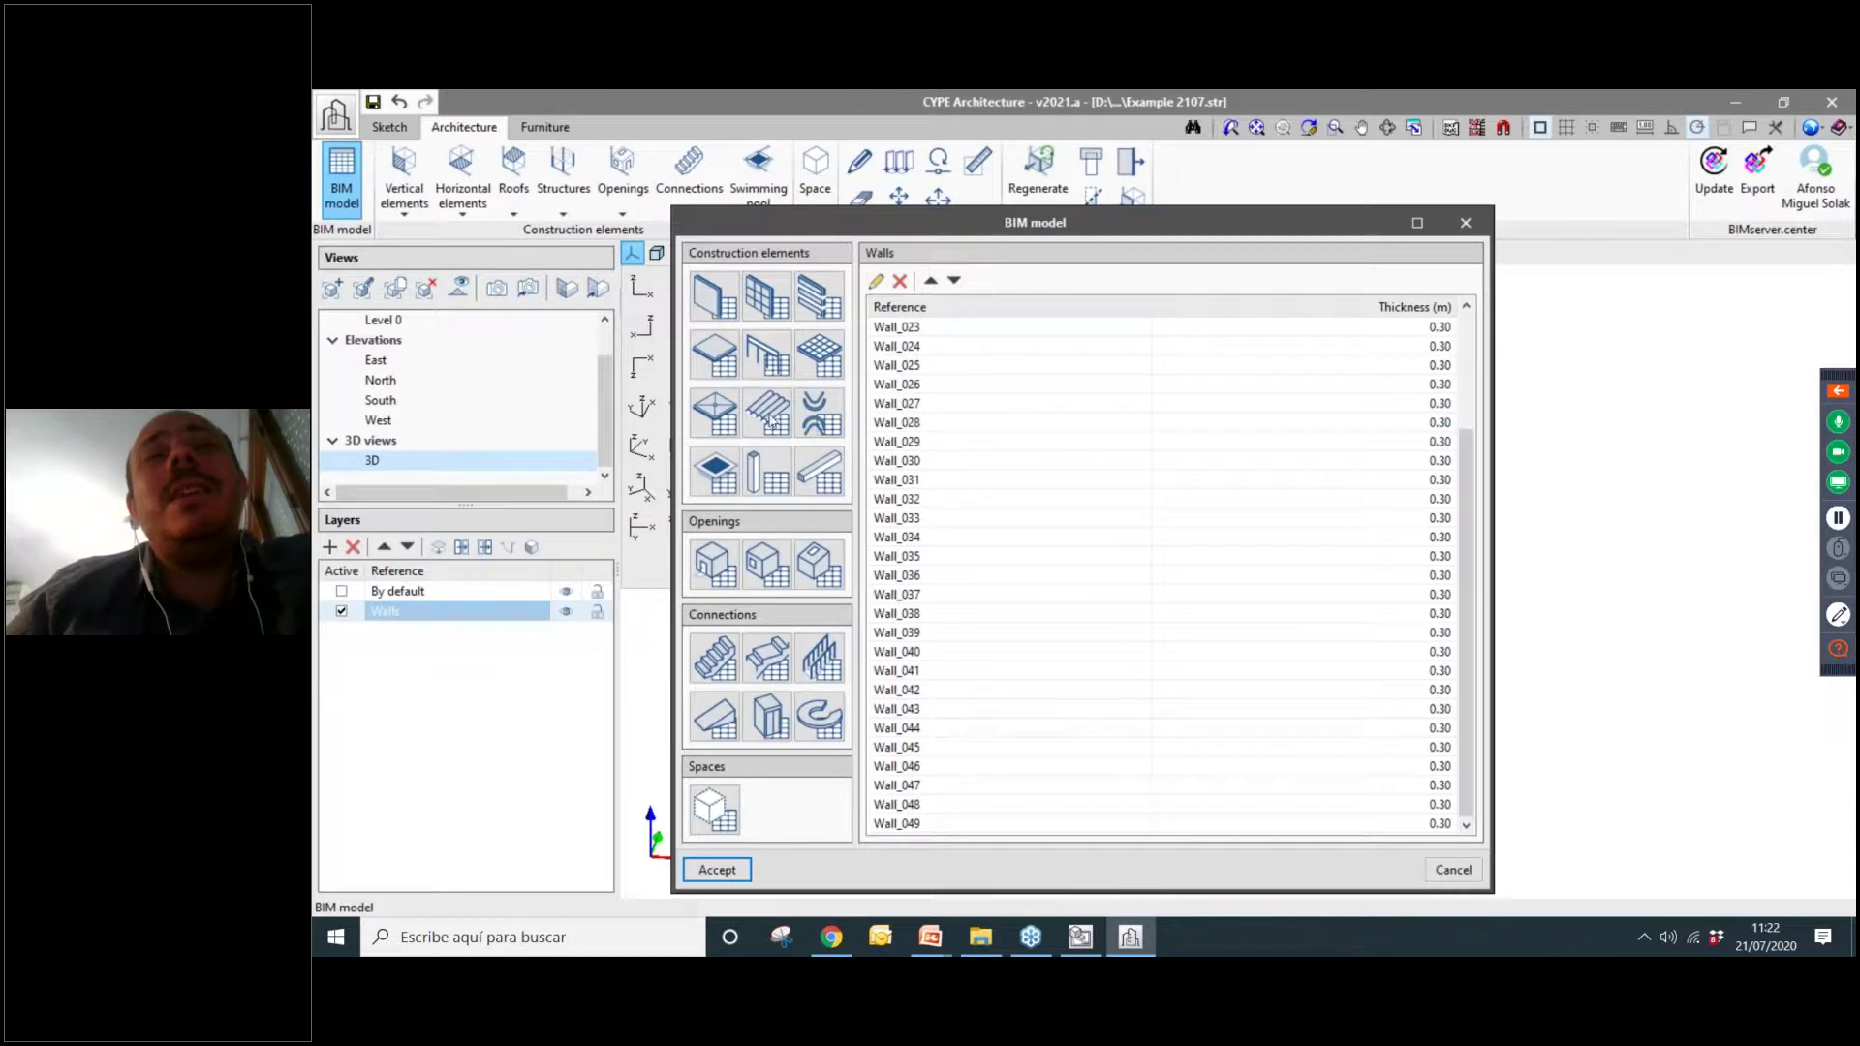
scroll(955, 452, "up", 3)
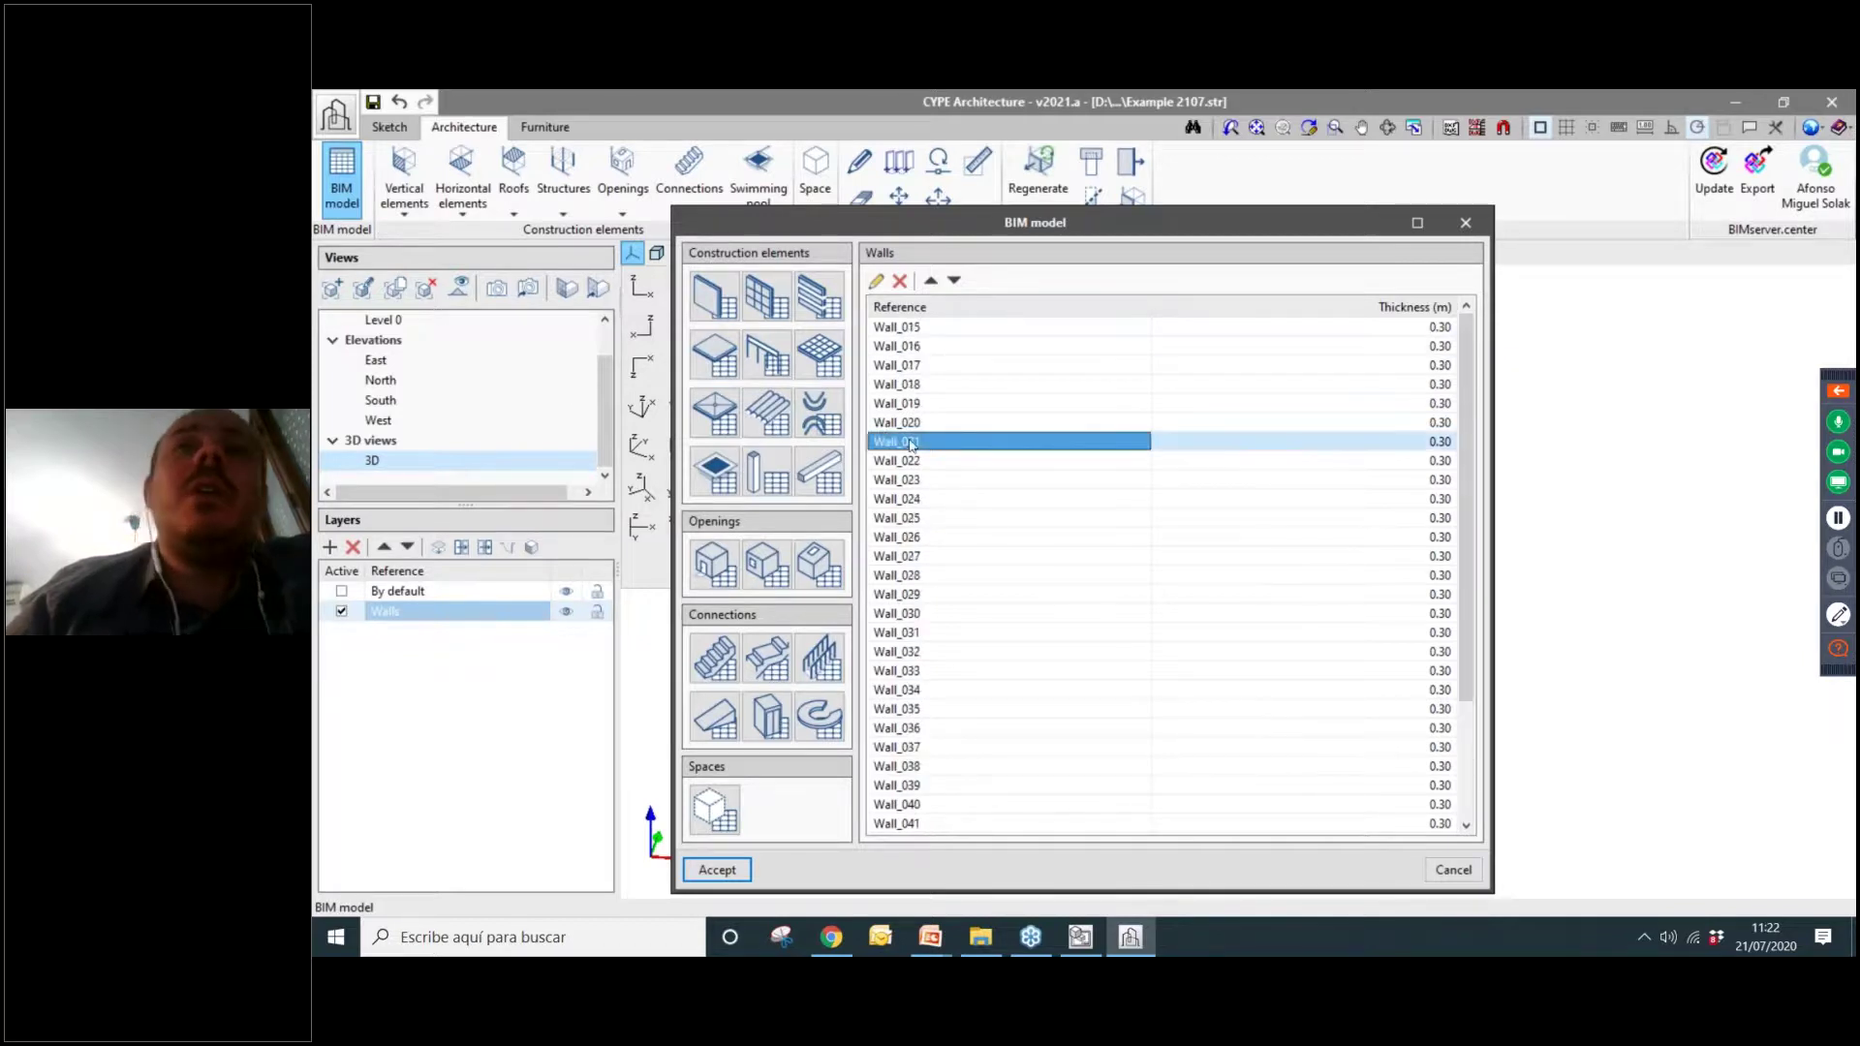
left_click(1415, 308)
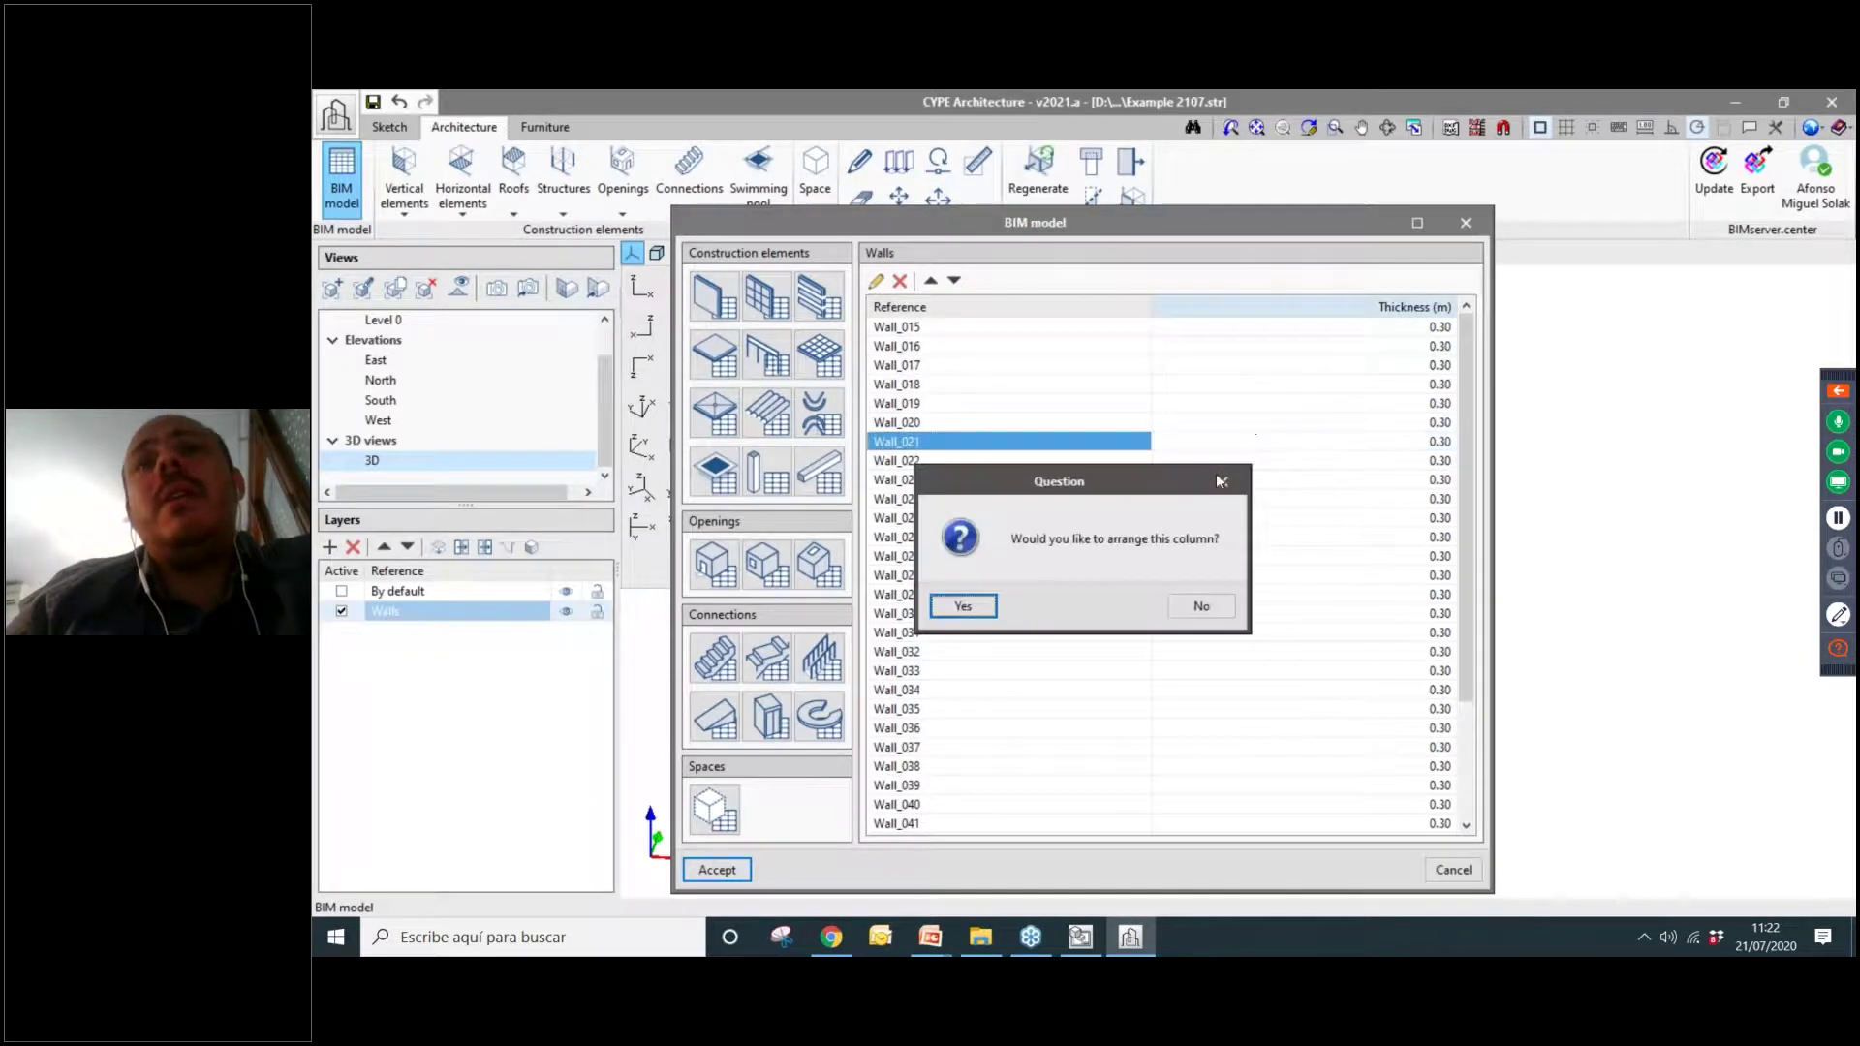
left_click(1226, 481)
scroll(1411, 564, "down", 3)
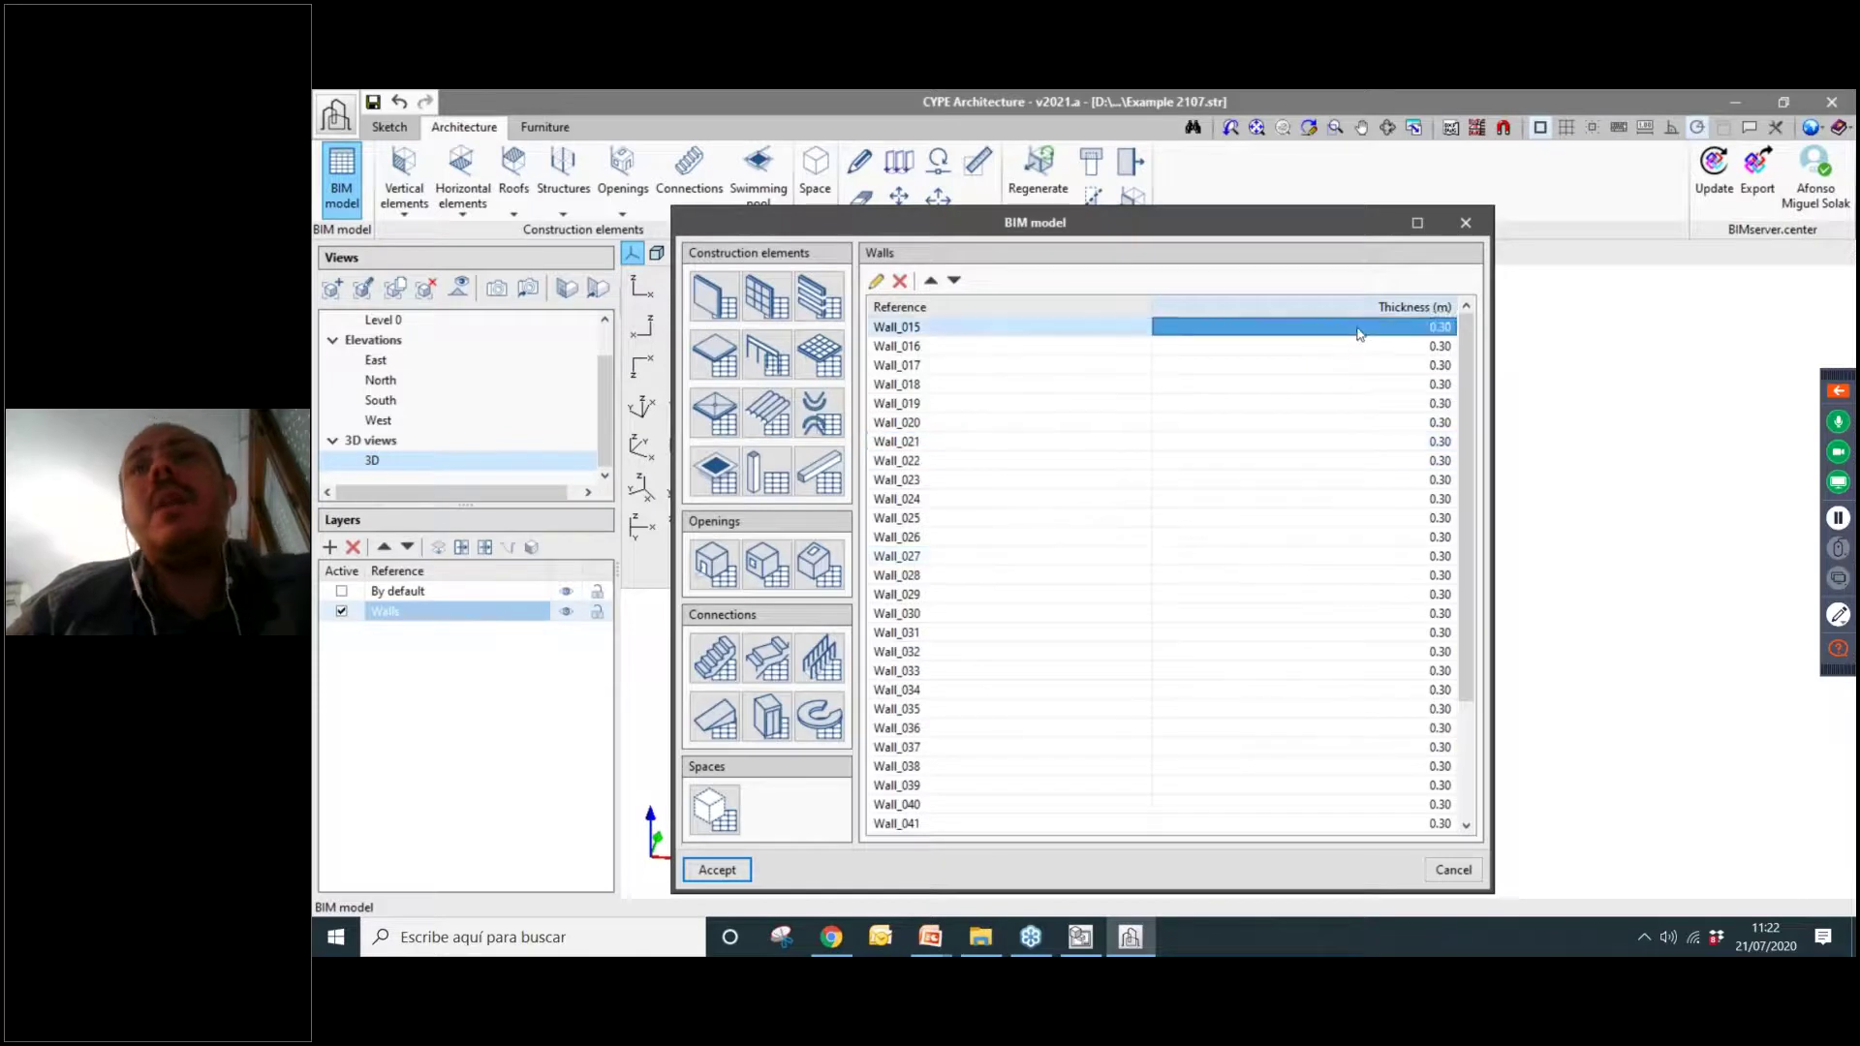
Set the thickness of all the walls in the BIM model's Walls table to 0.20 m and apply the change.
scroll(1377, 426, "up", 3)
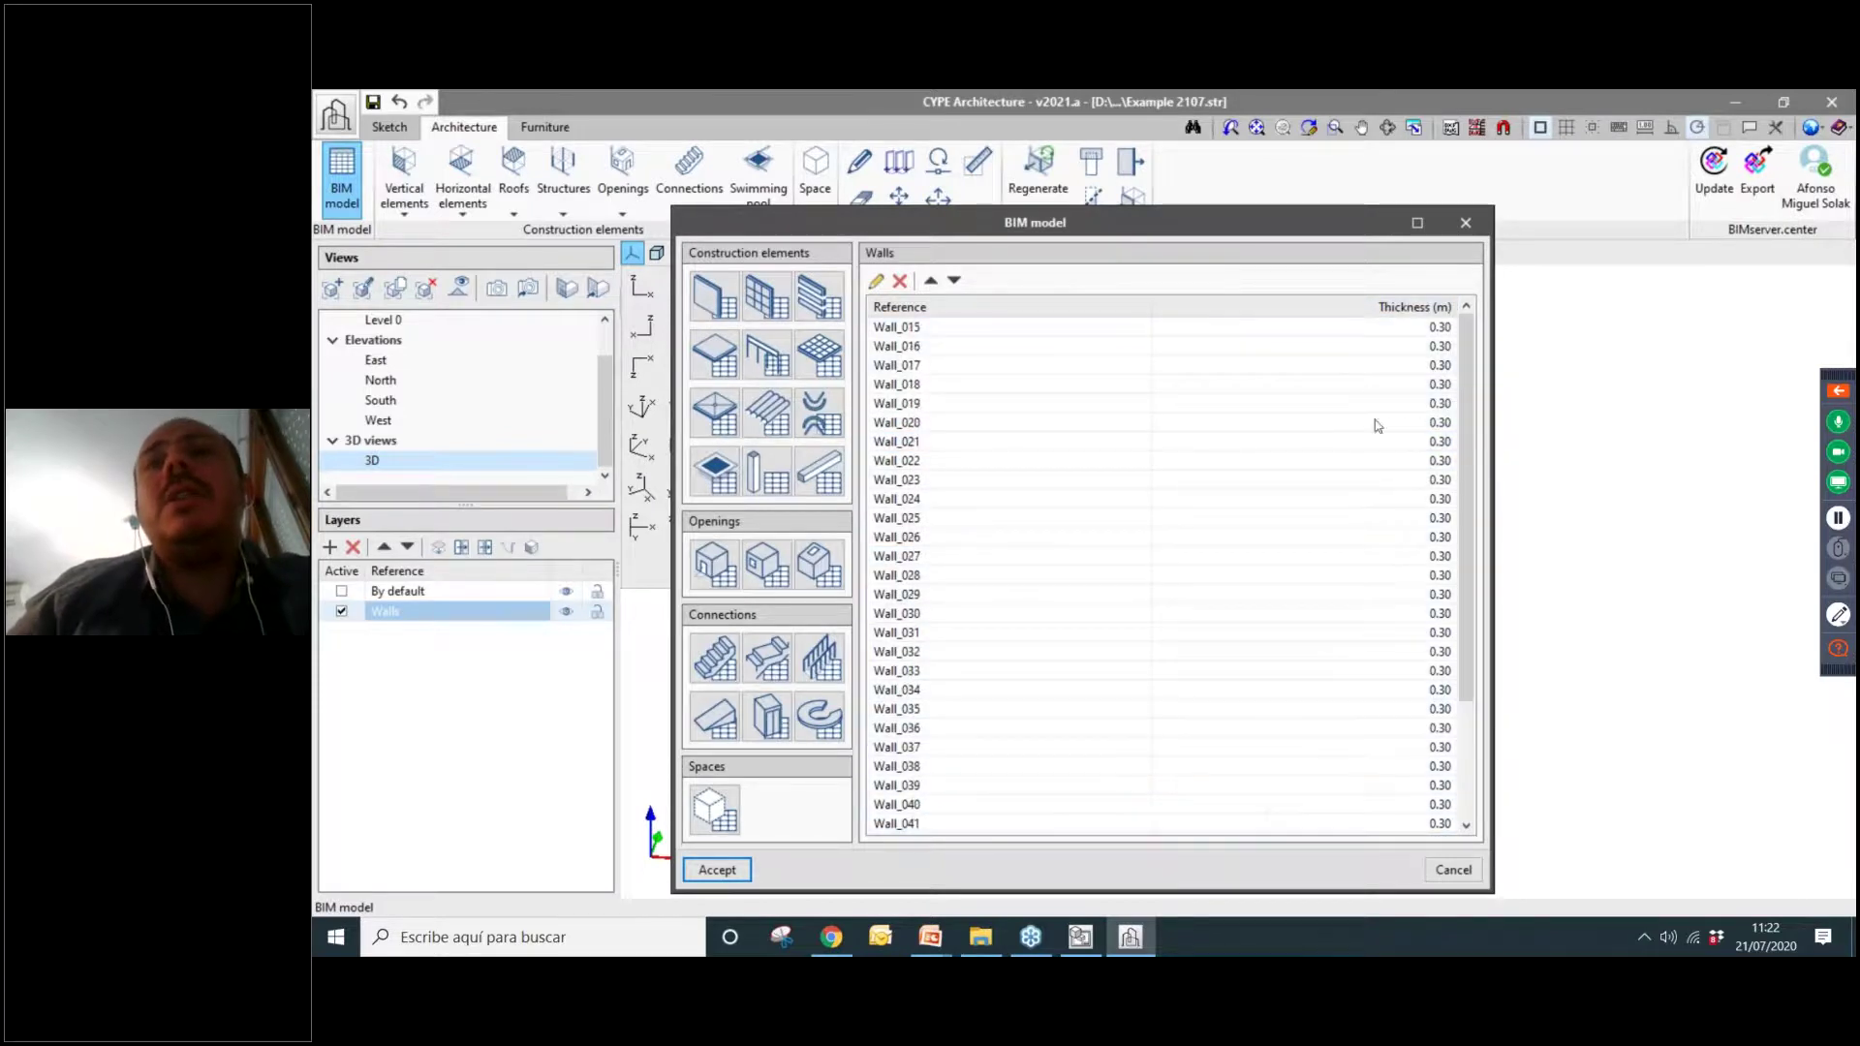
left_click(1370, 334, "shift")
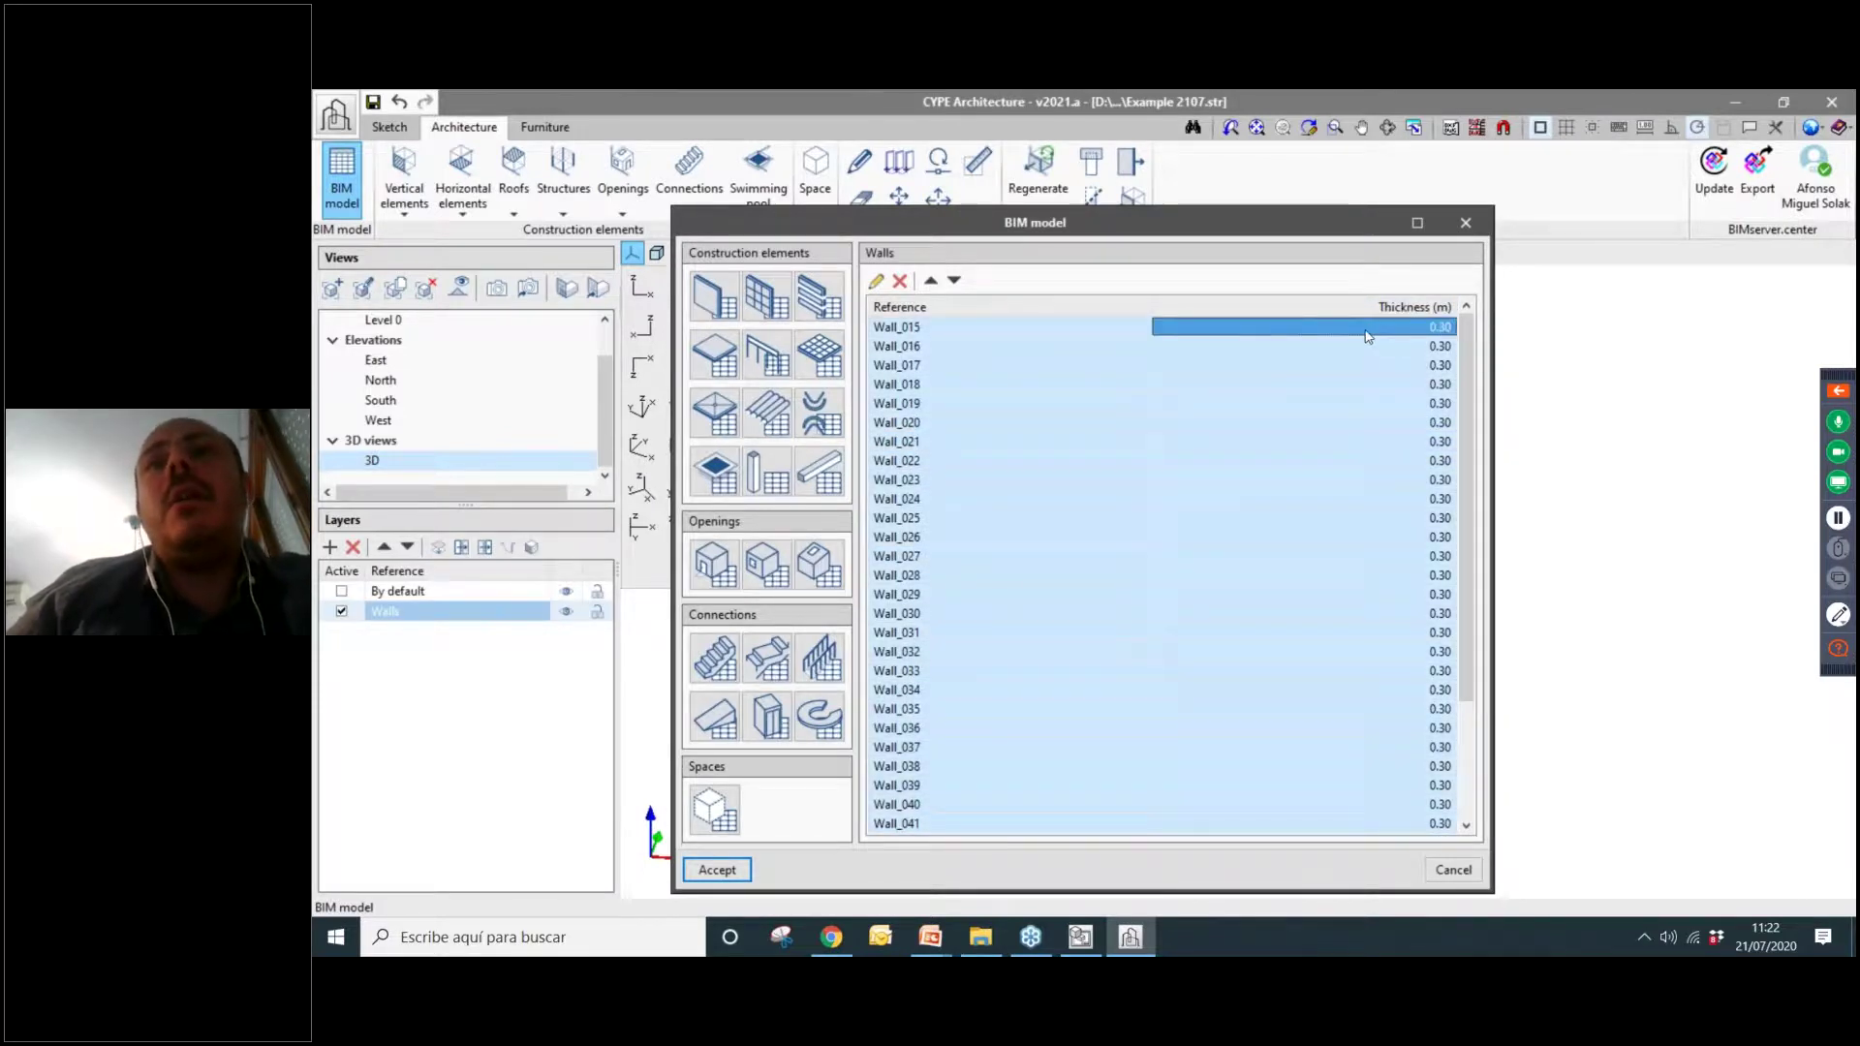
left_click(1368, 334)
type("2")
key("Return")
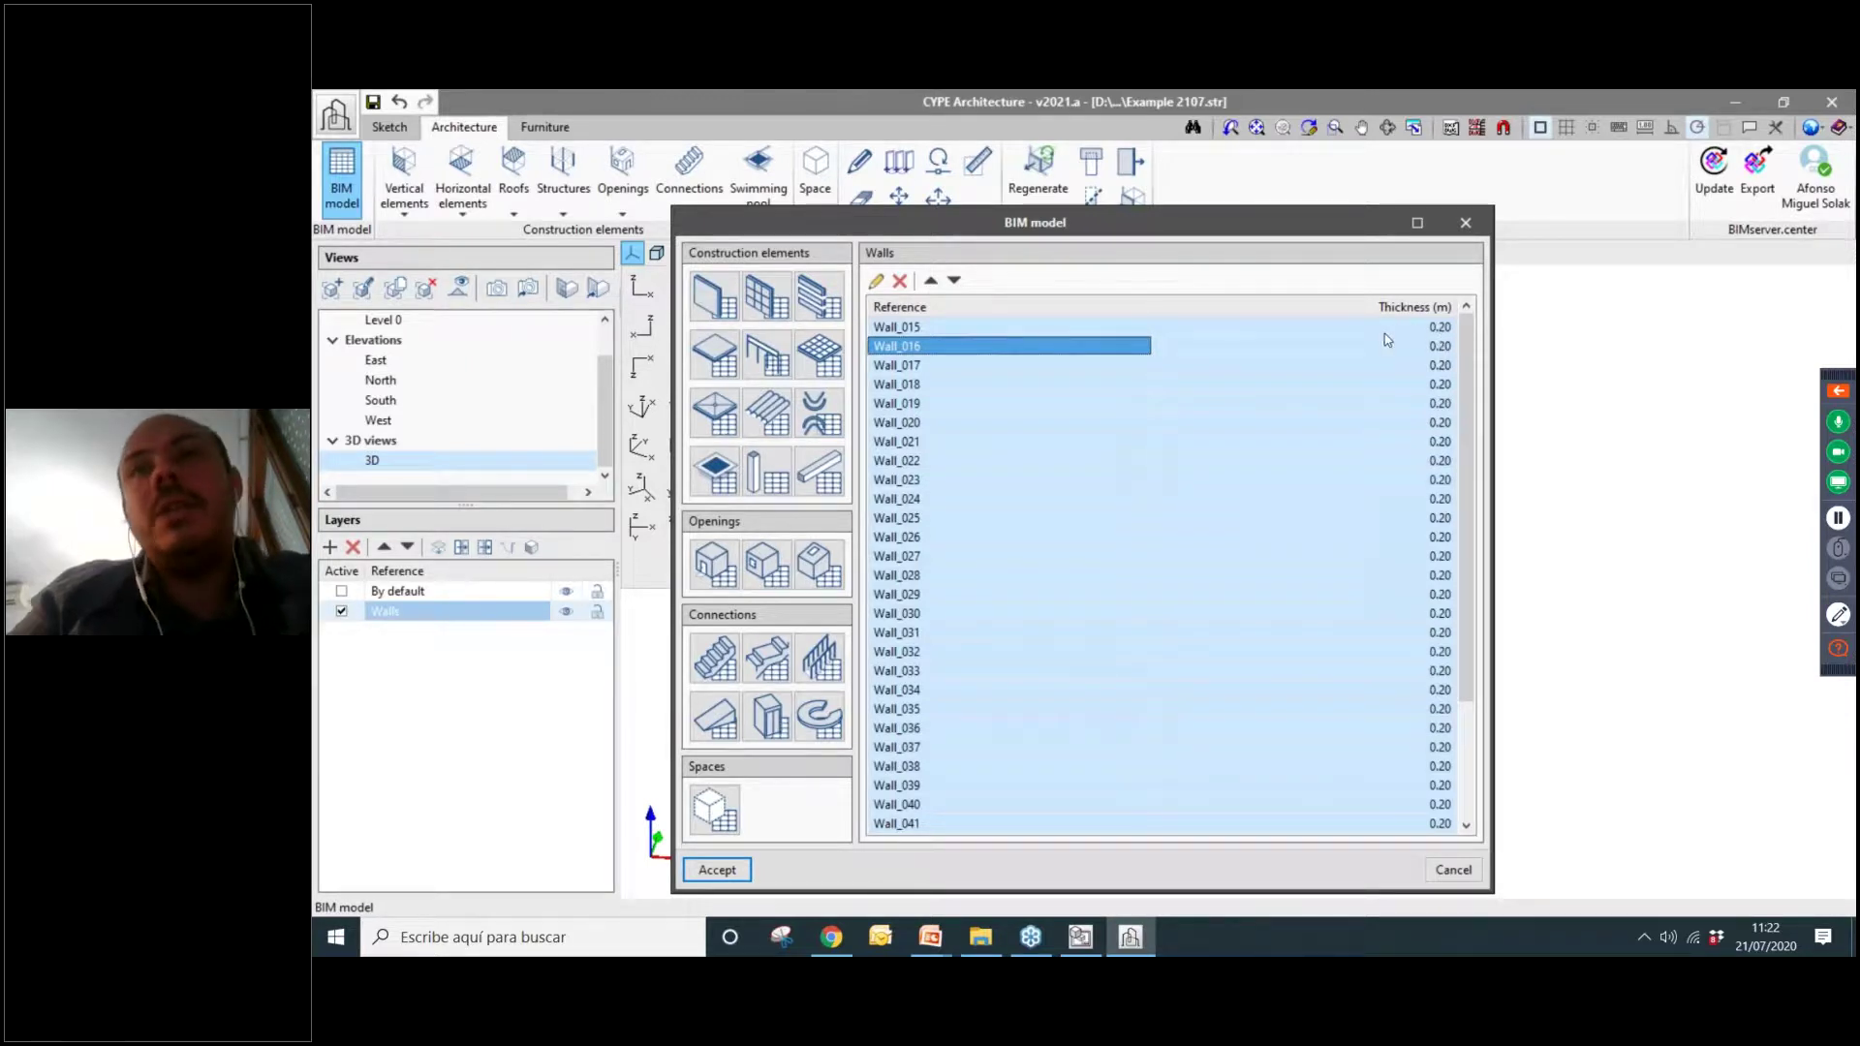
left_click(718, 870)
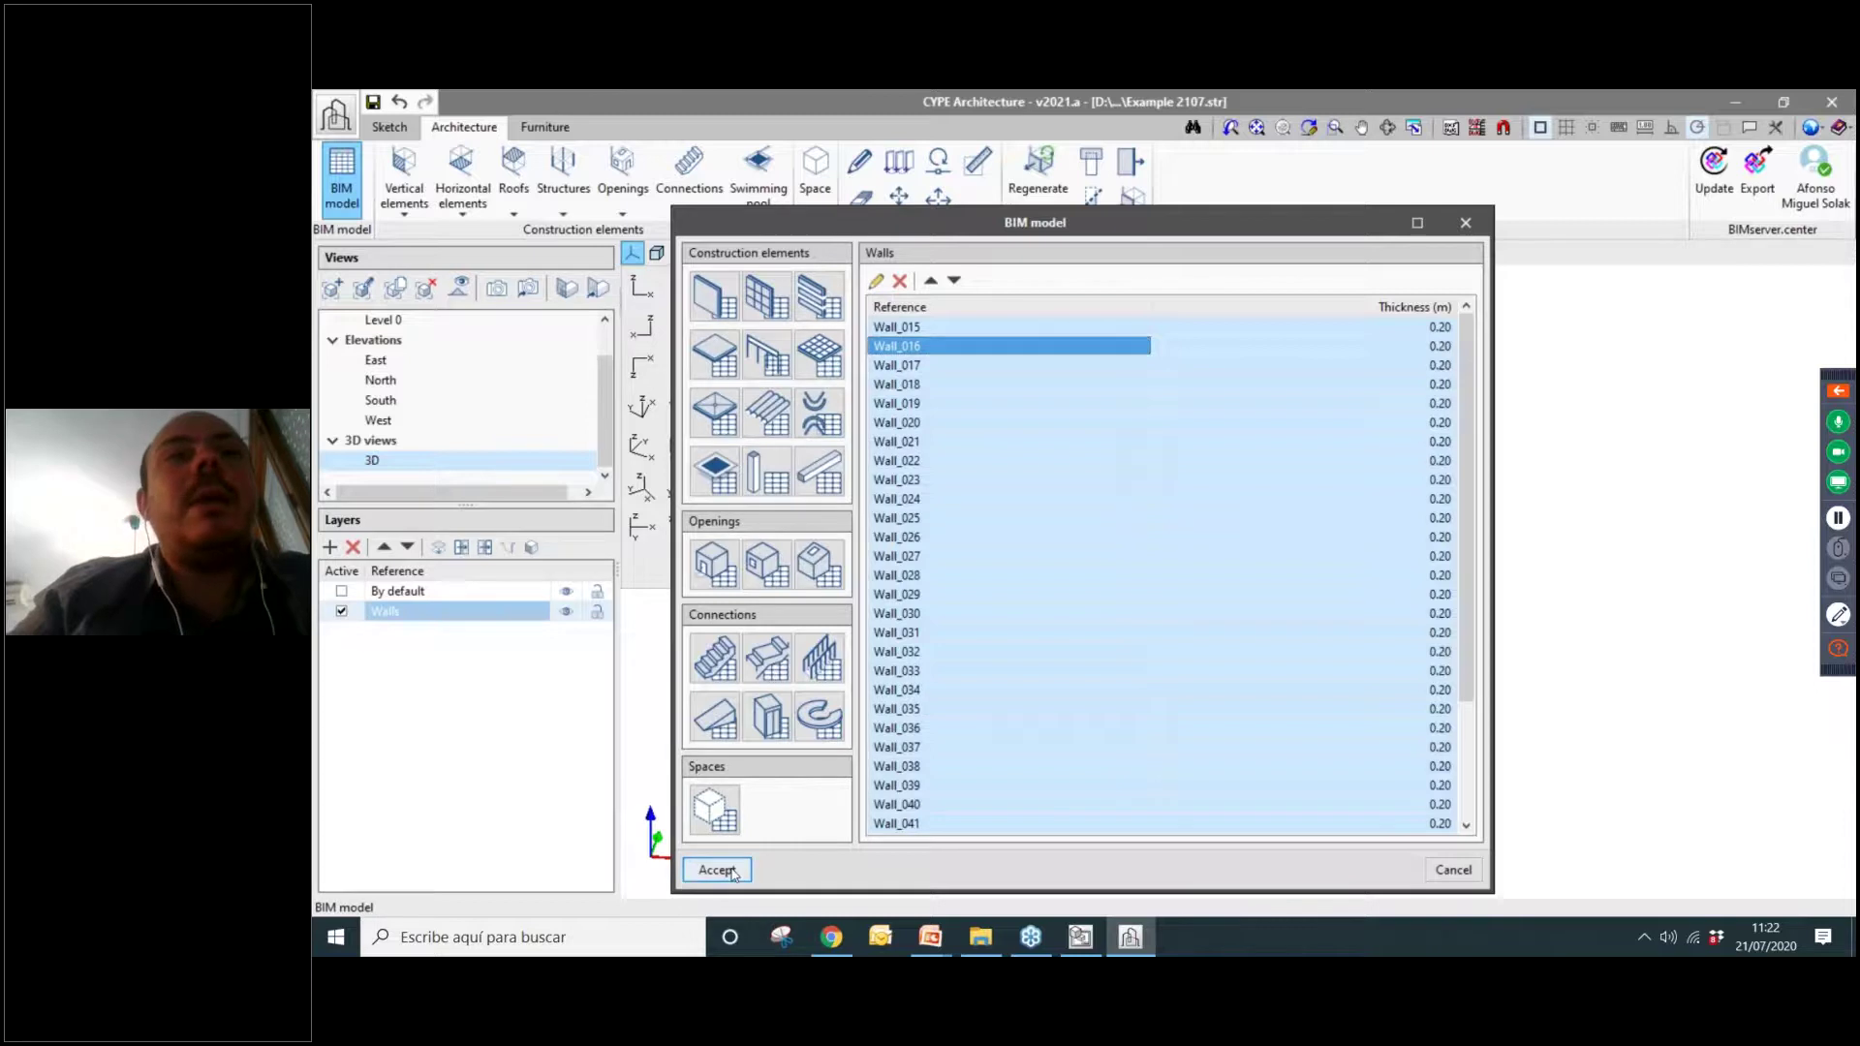
scroll(969, 567, "up", 3)
middle_click_drag(970, 567, 1270, 628)
scroll(1269, 627, "up", 3)
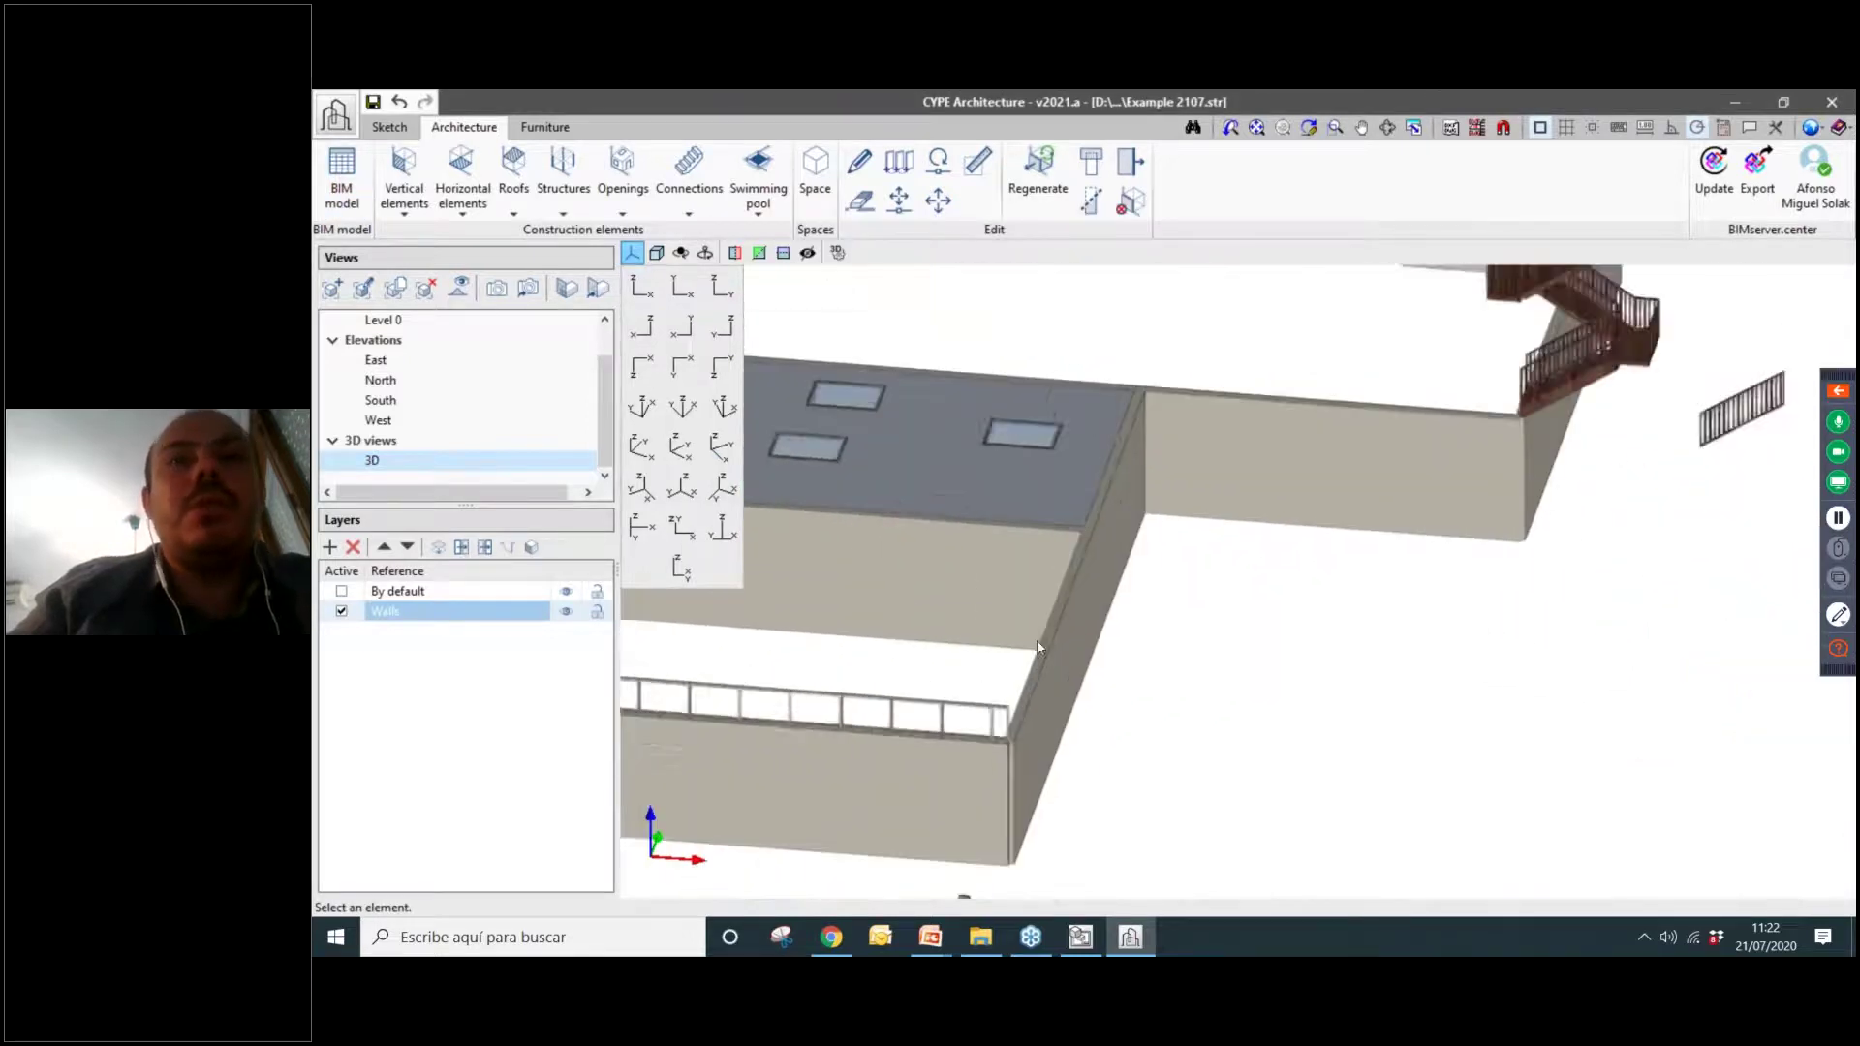
scroll(1146, 566, "down", 3)
scroll(1146, 566, "down", 2)
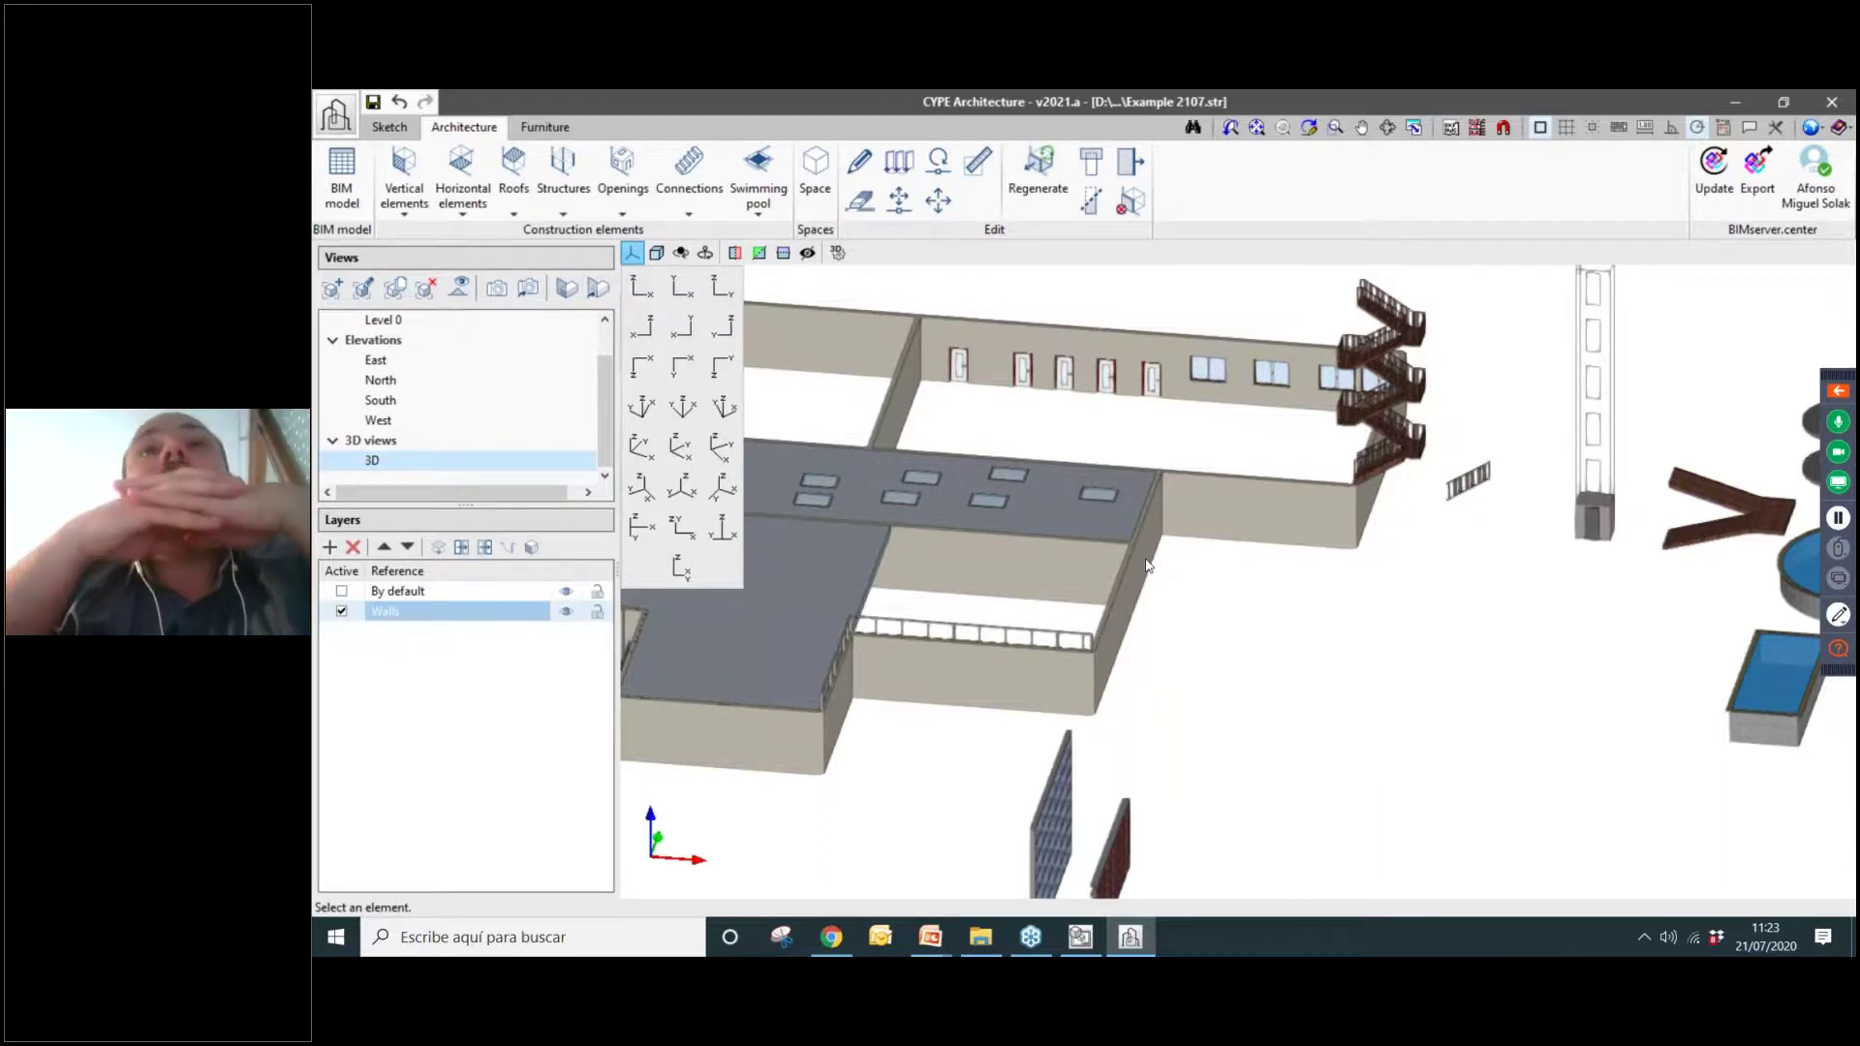
Create a 2.50 m high space in front of the building from a closed five-point outline, turning on orthogonal drawing partway through.
middle_click_drag(1156, 632, 1251, 697)
left_click(815, 174)
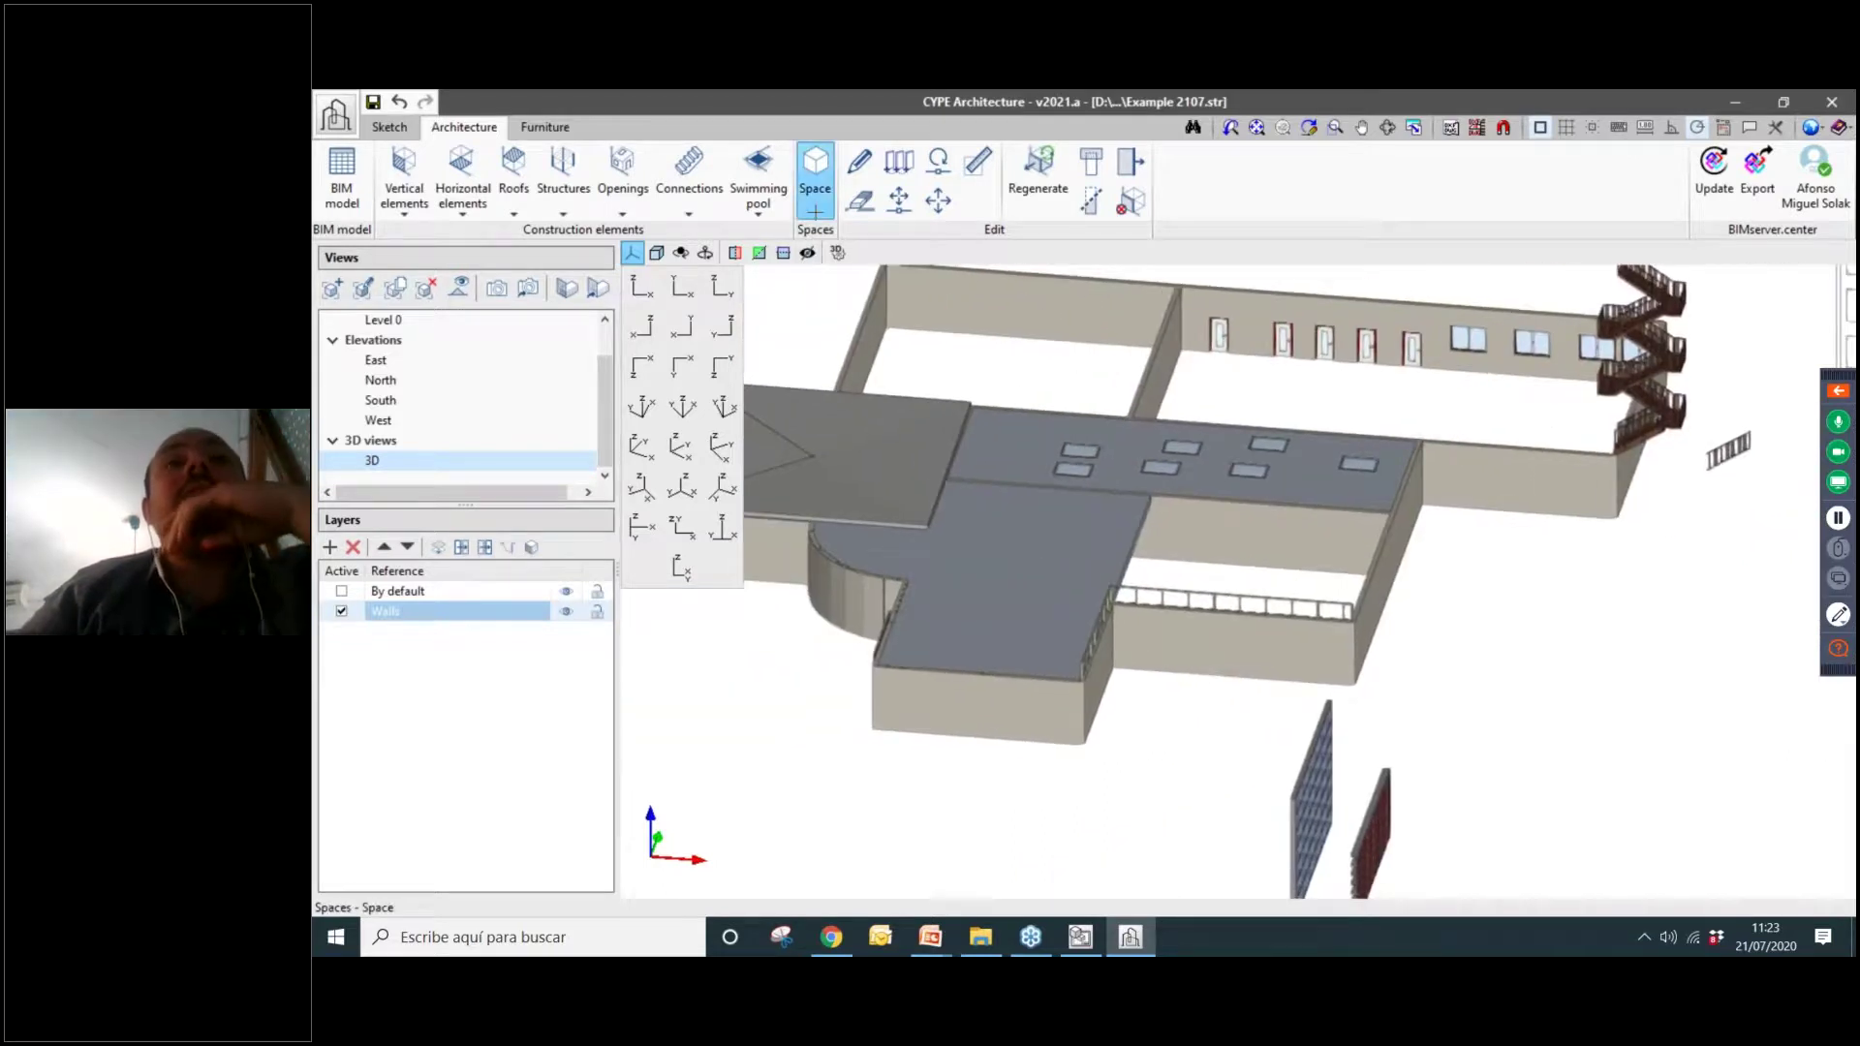
middle_click_drag(725, 727, 1203, 492)
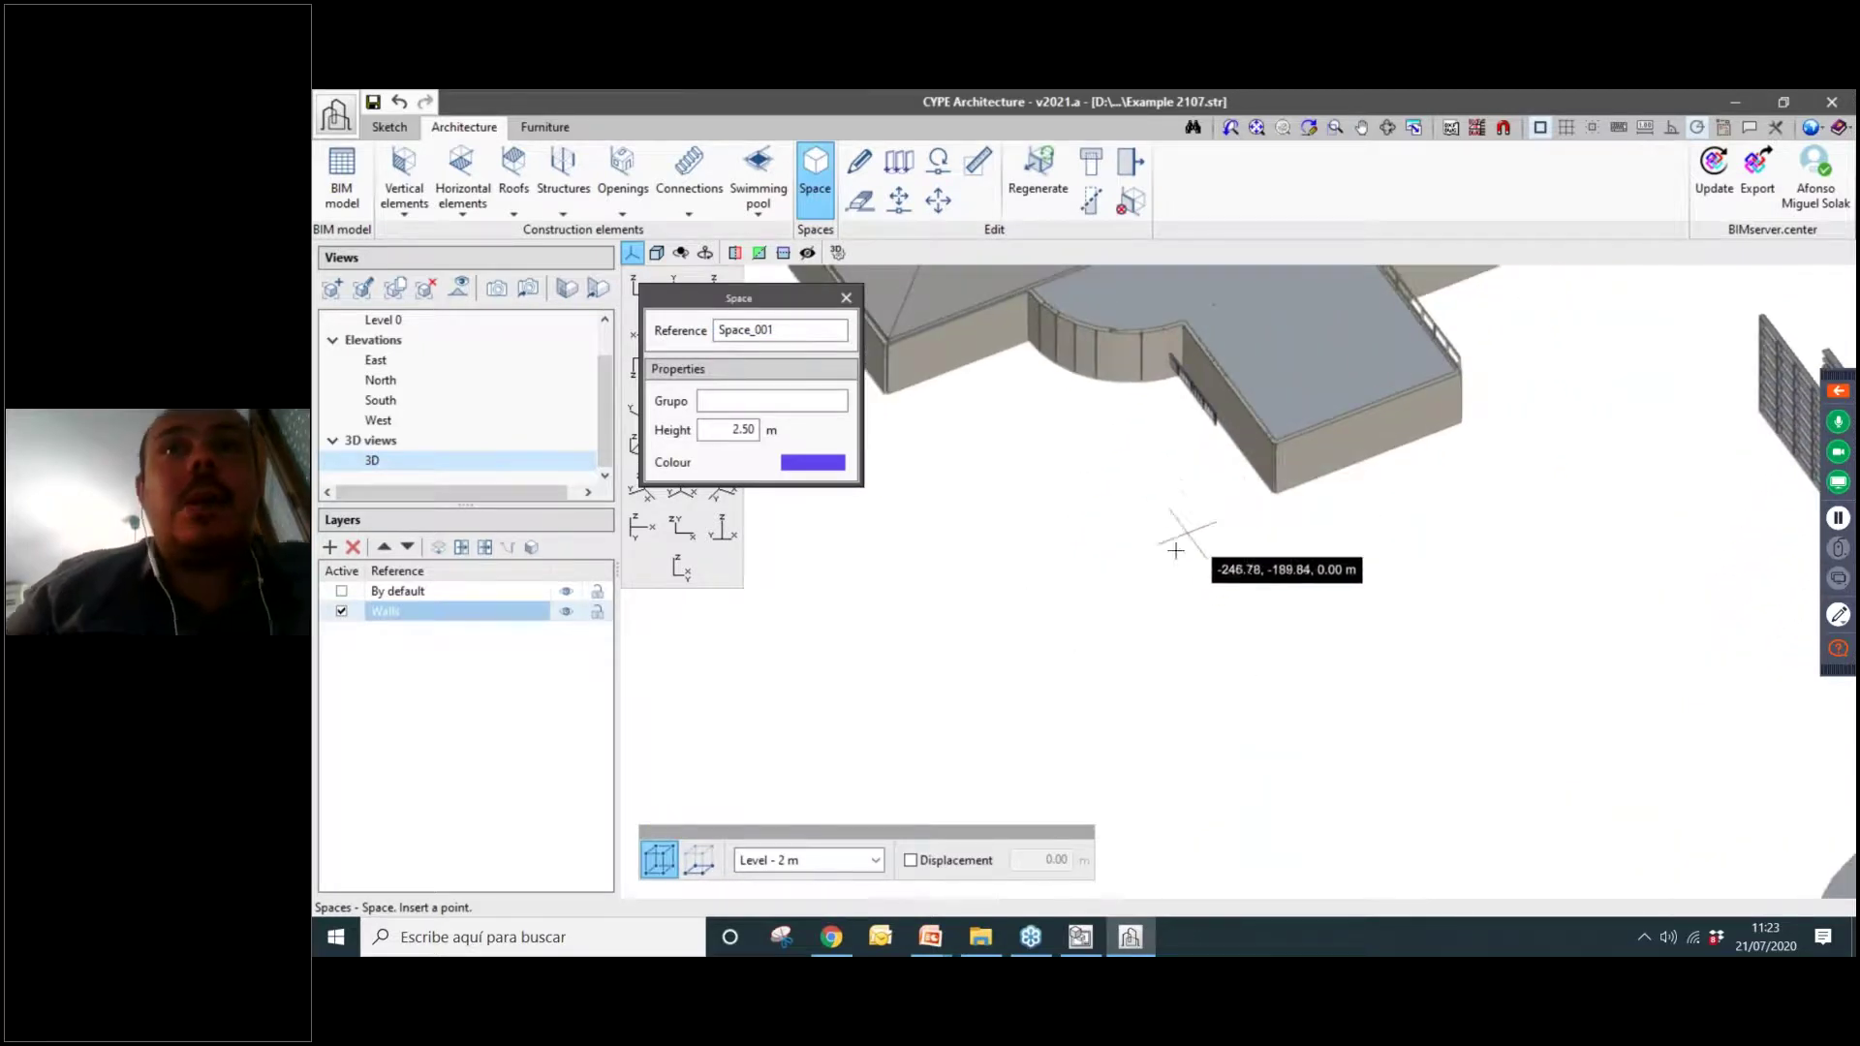
middle_click_drag(1146, 601, 1066, 690, "shift")
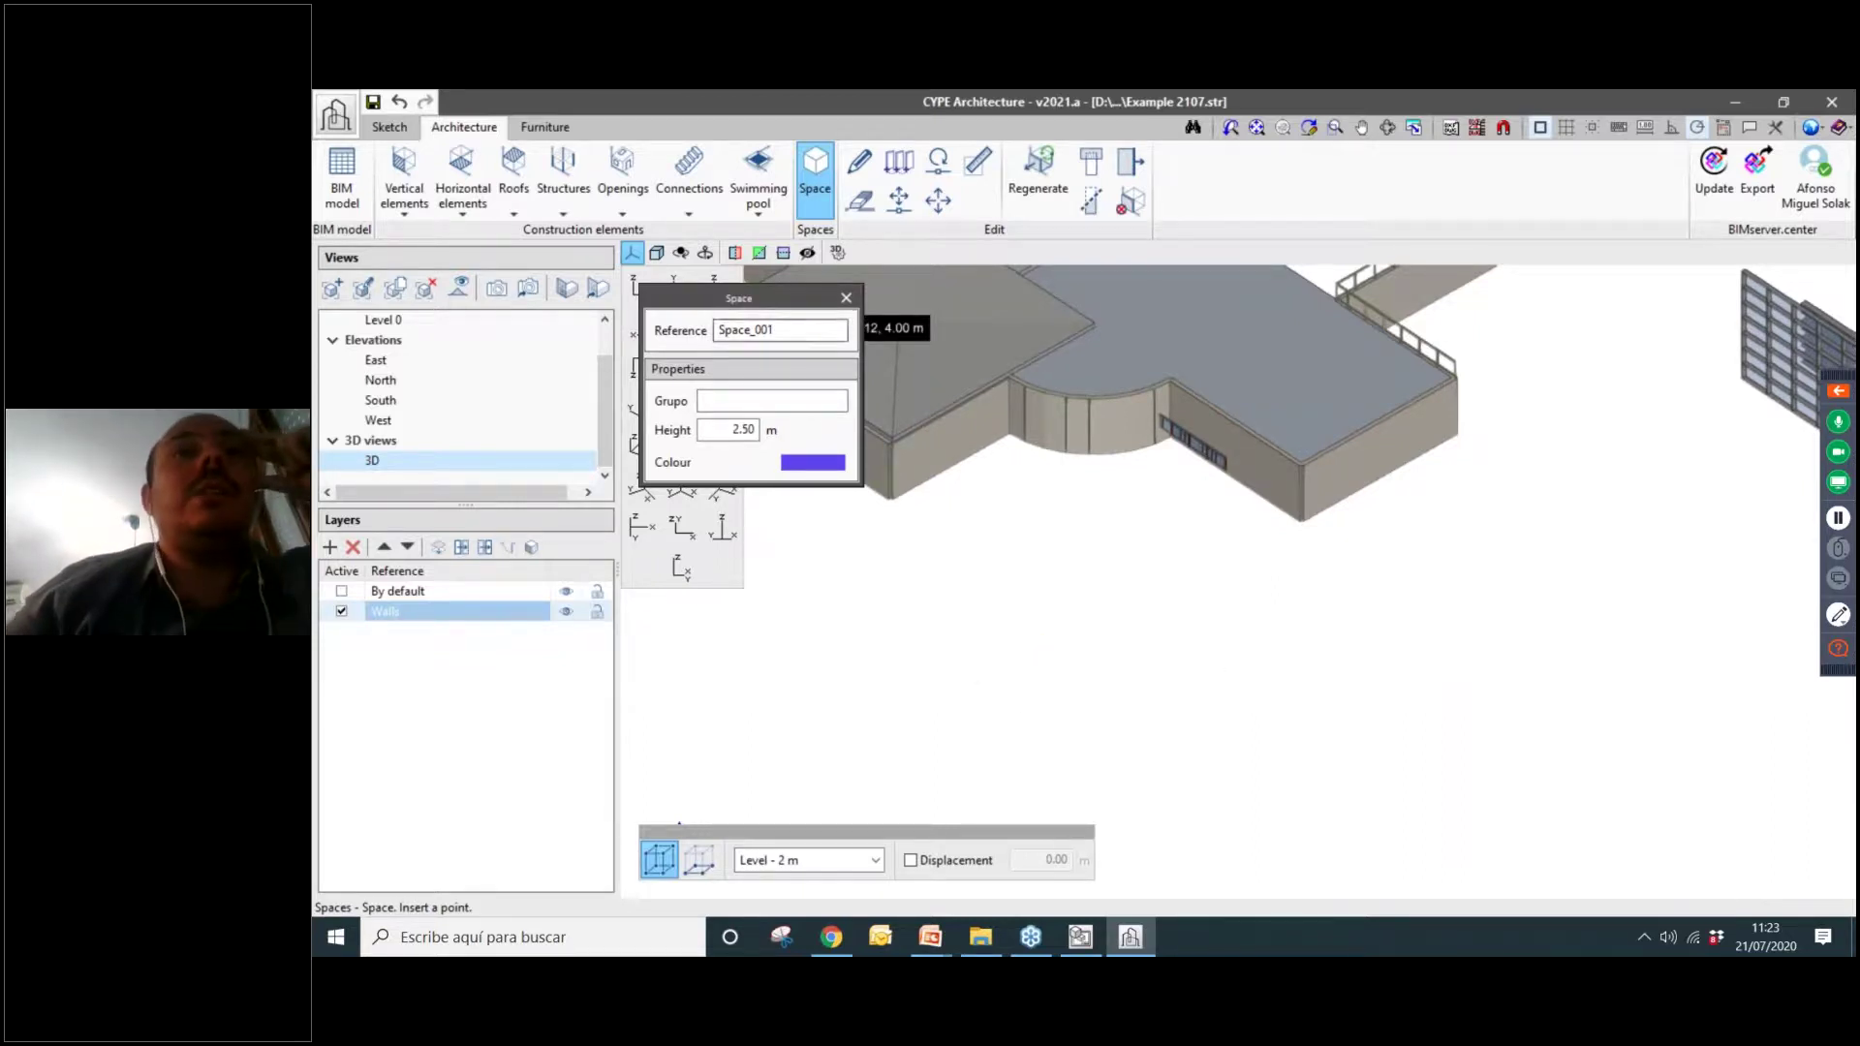
left_click(969, 695)
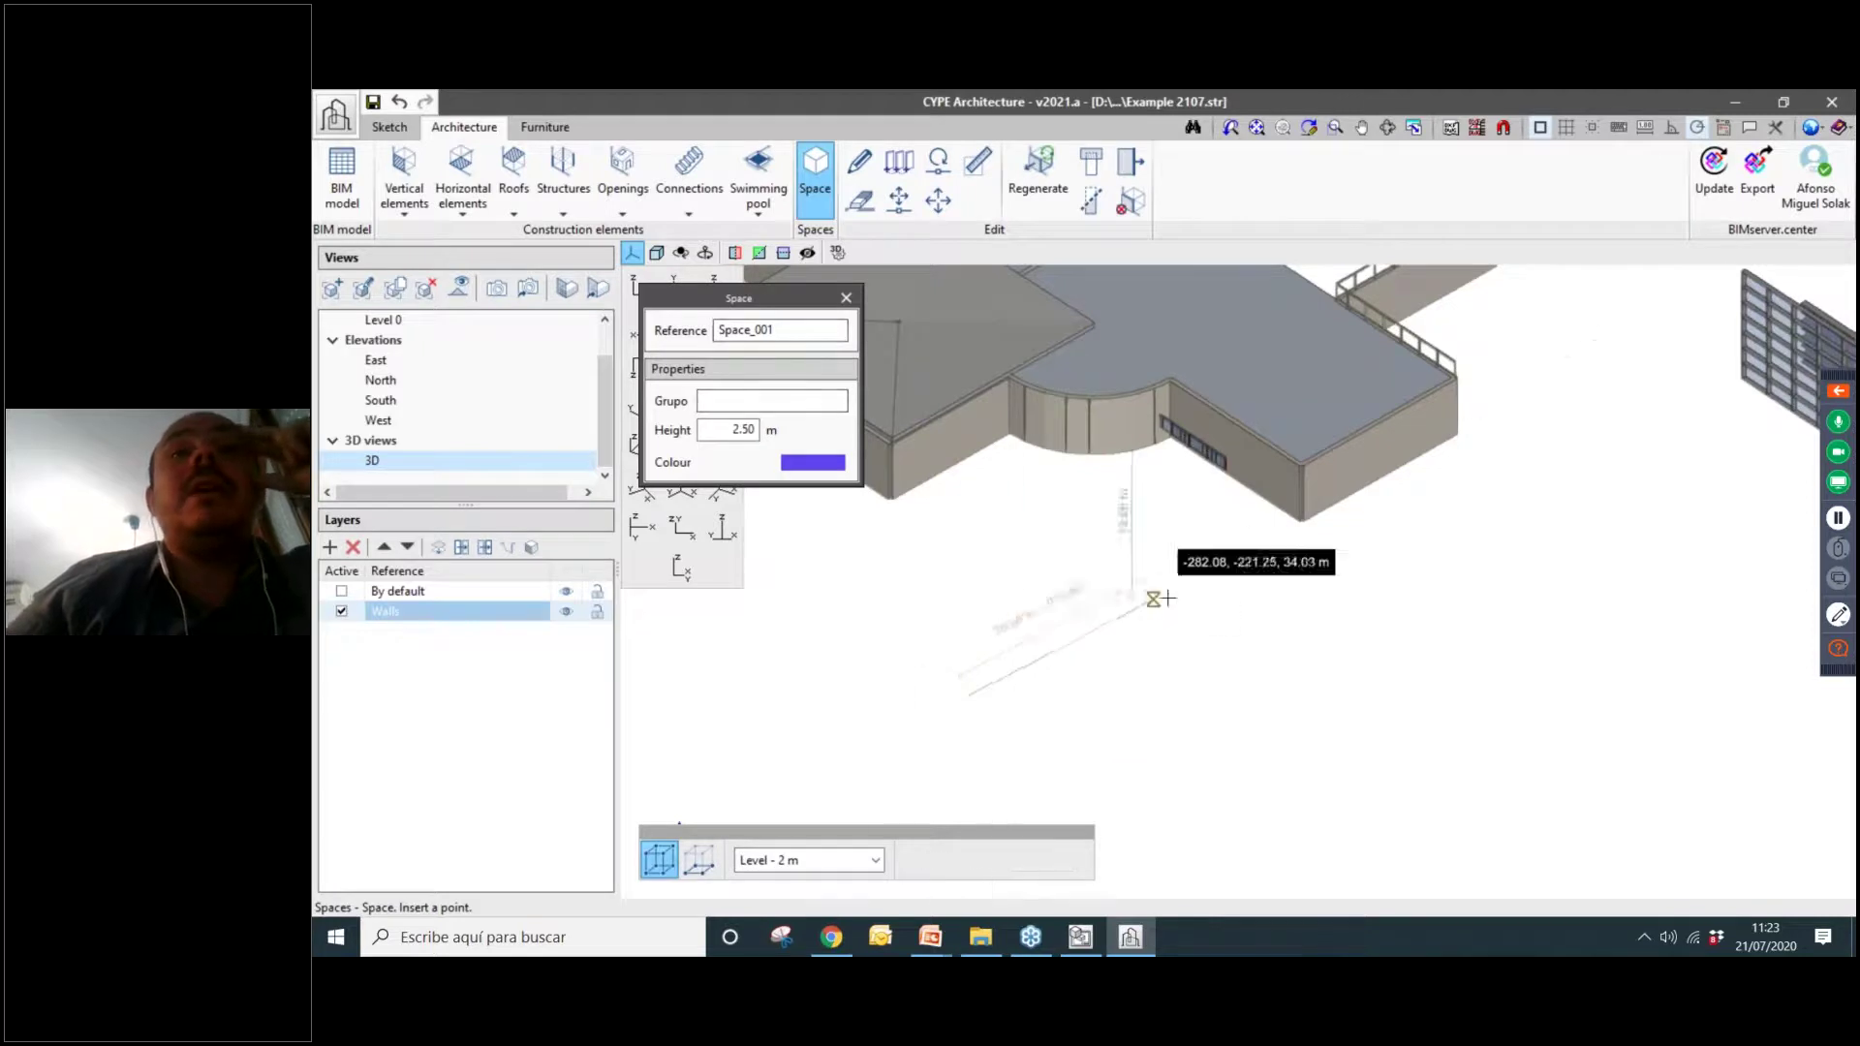
left_click(1167, 584)
left_click(1317, 700)
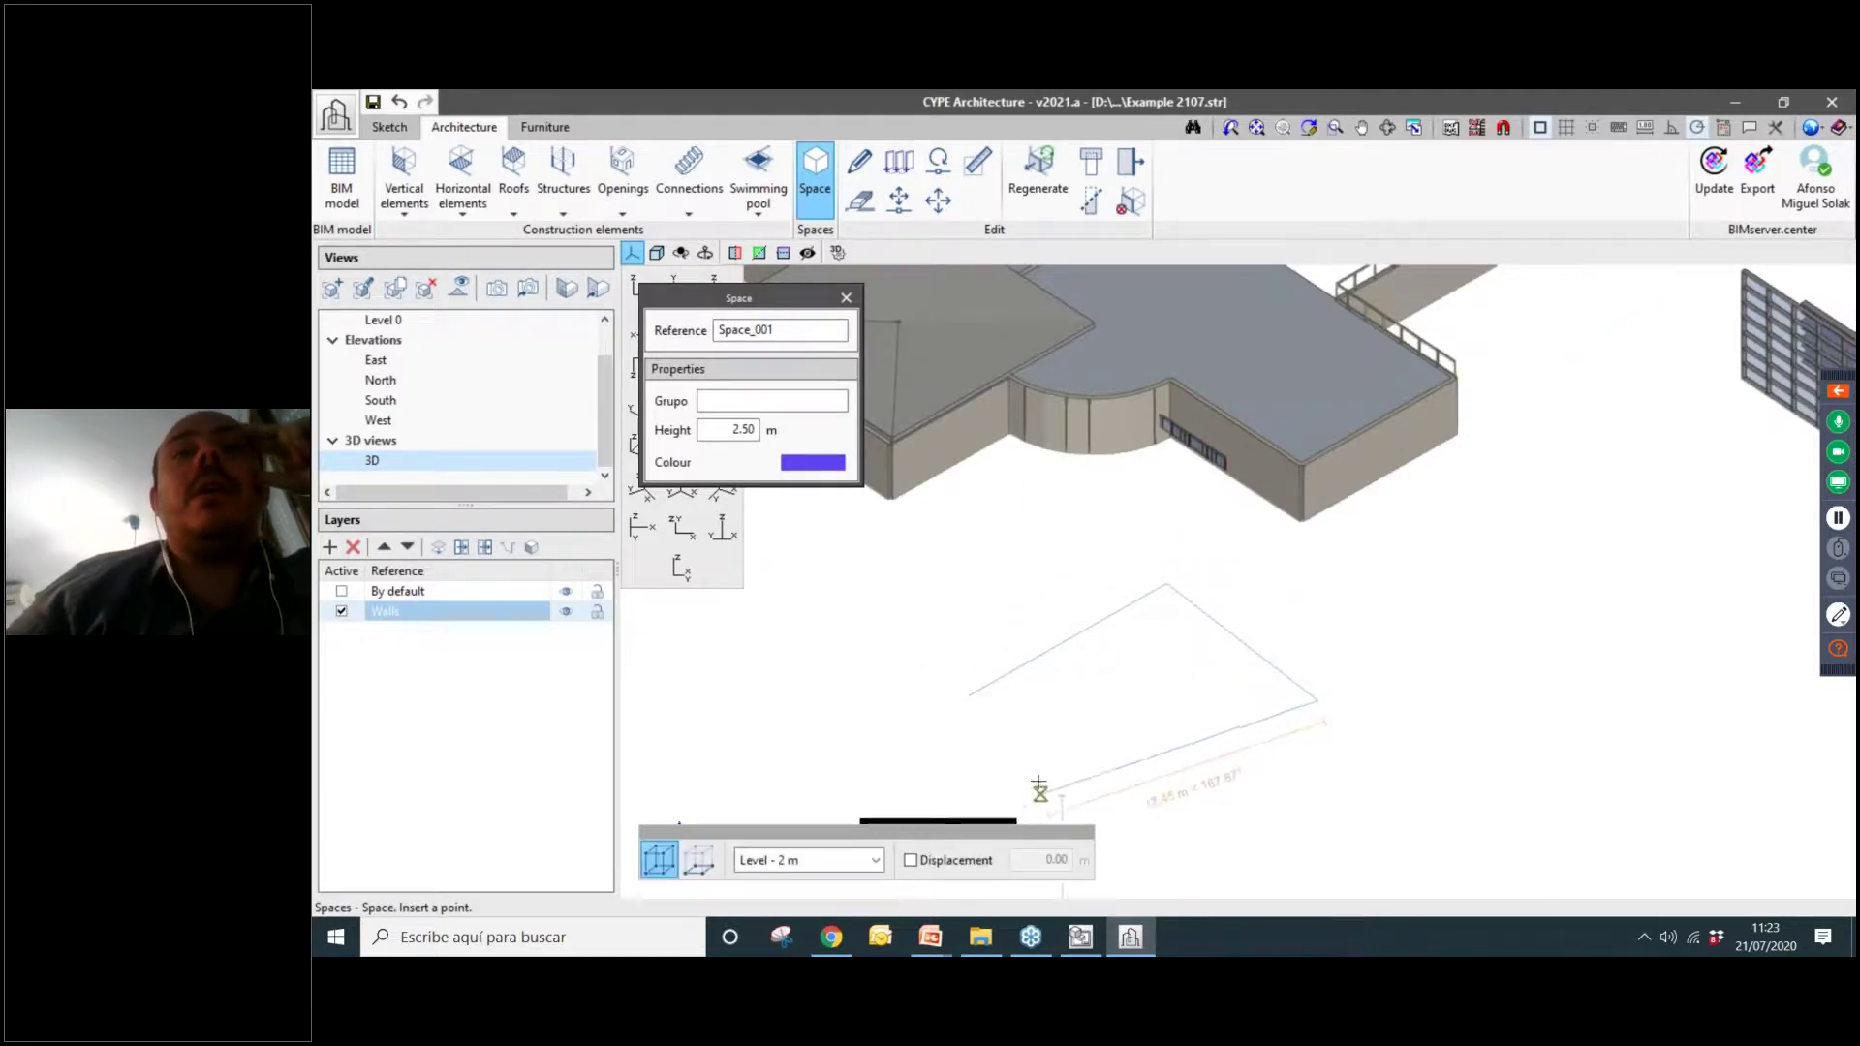
middle_click_drag(1160, 795, 1177, 704)
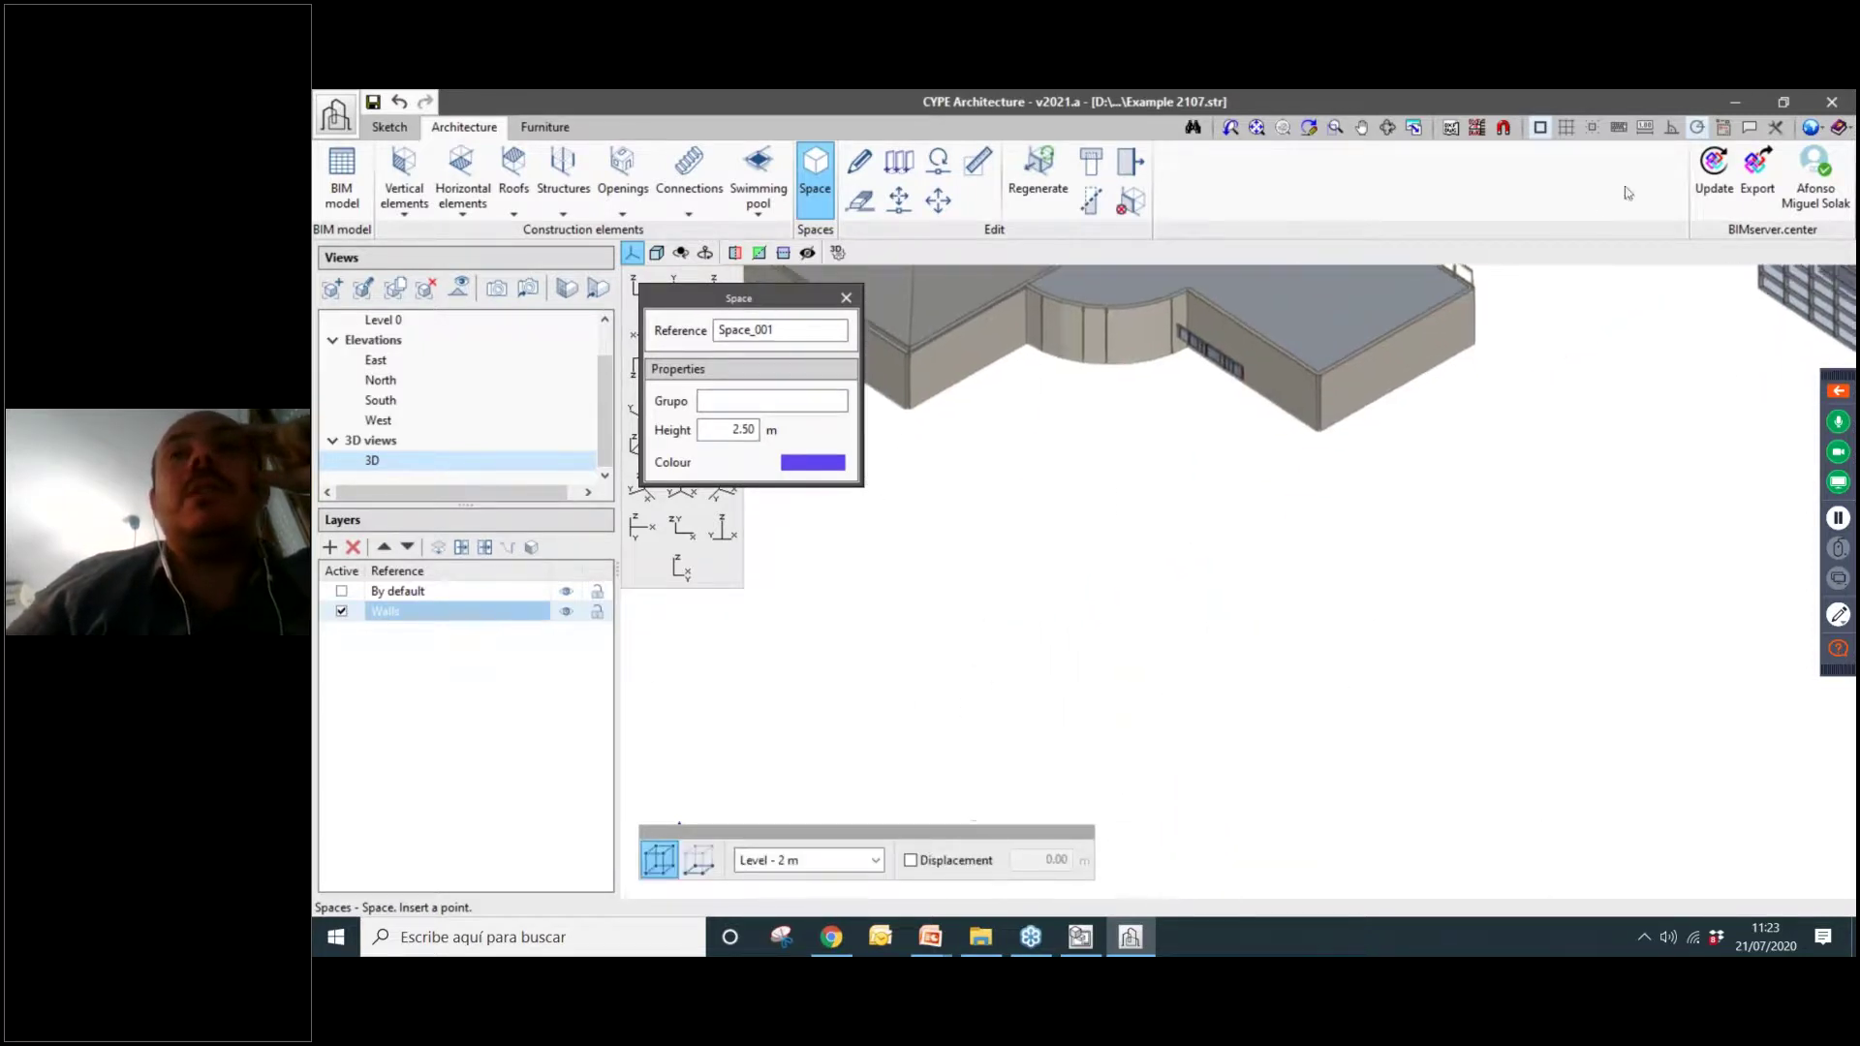
left_click(1673, 129)
scroll(1143, 644, "up", 1)
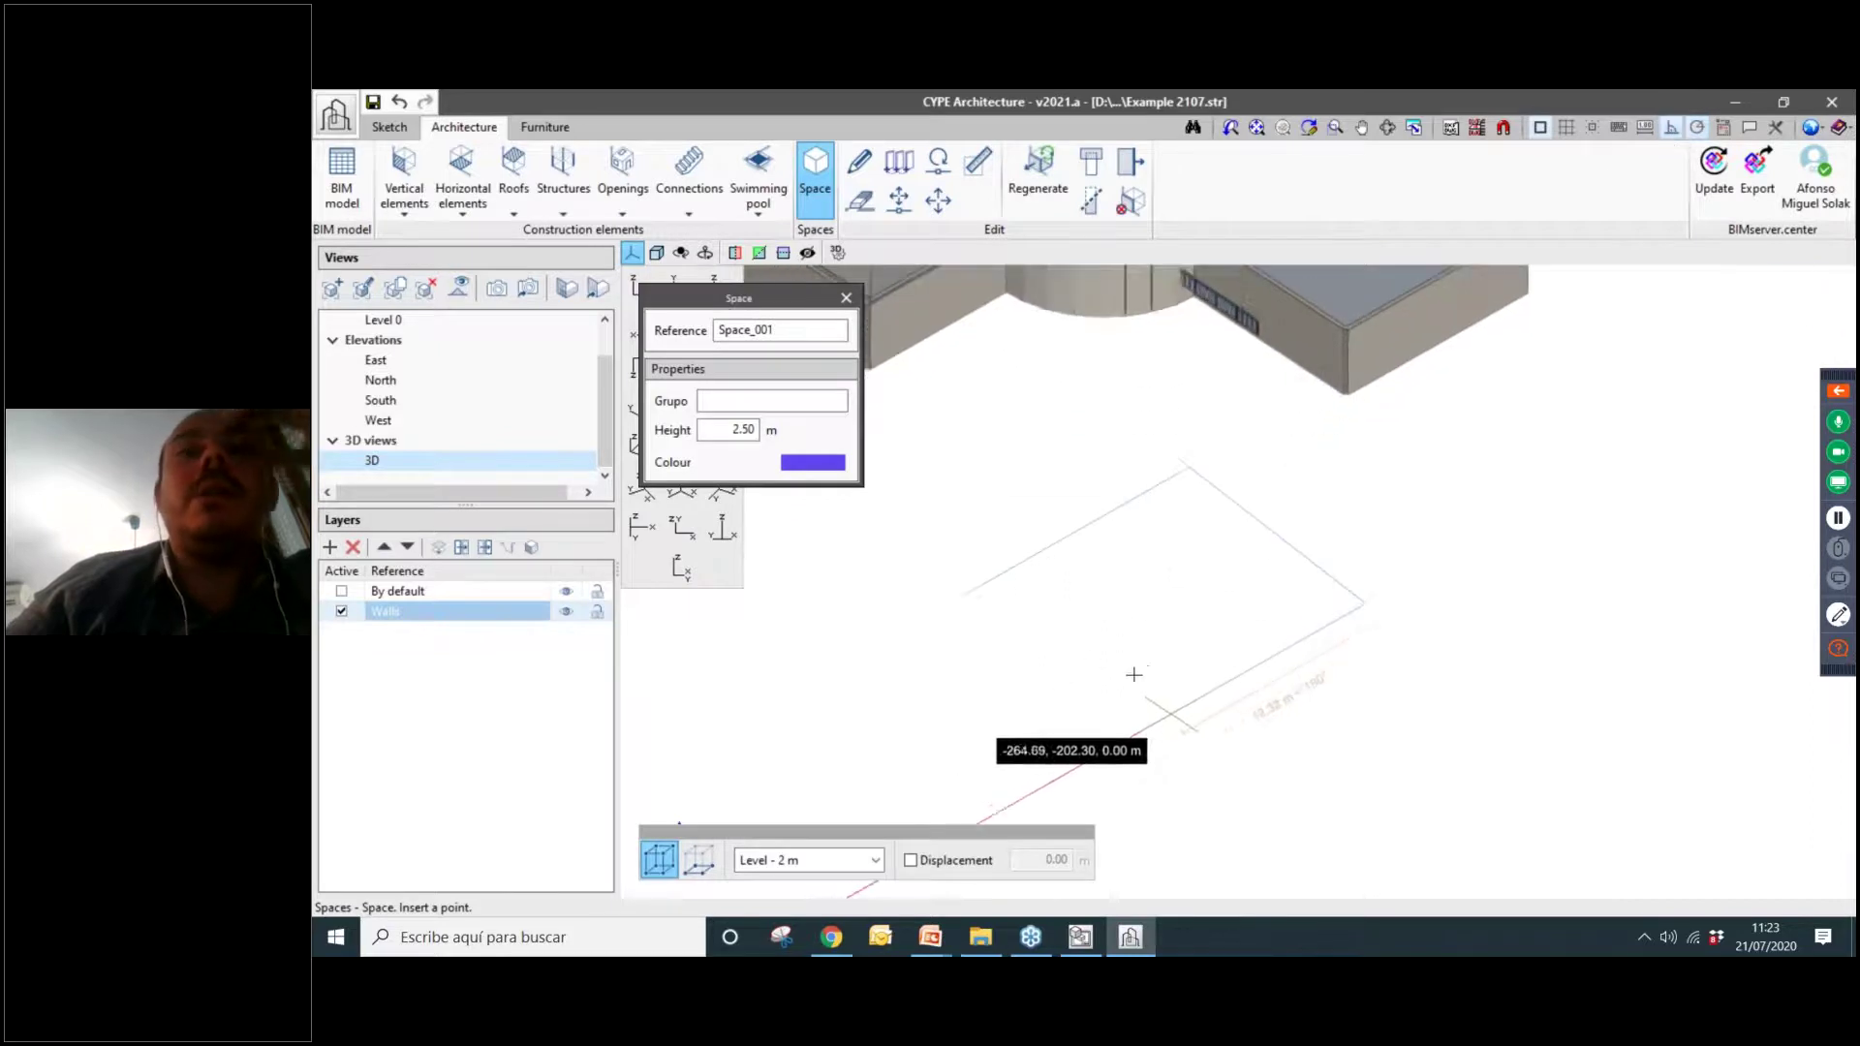
left_click(1122, 739)
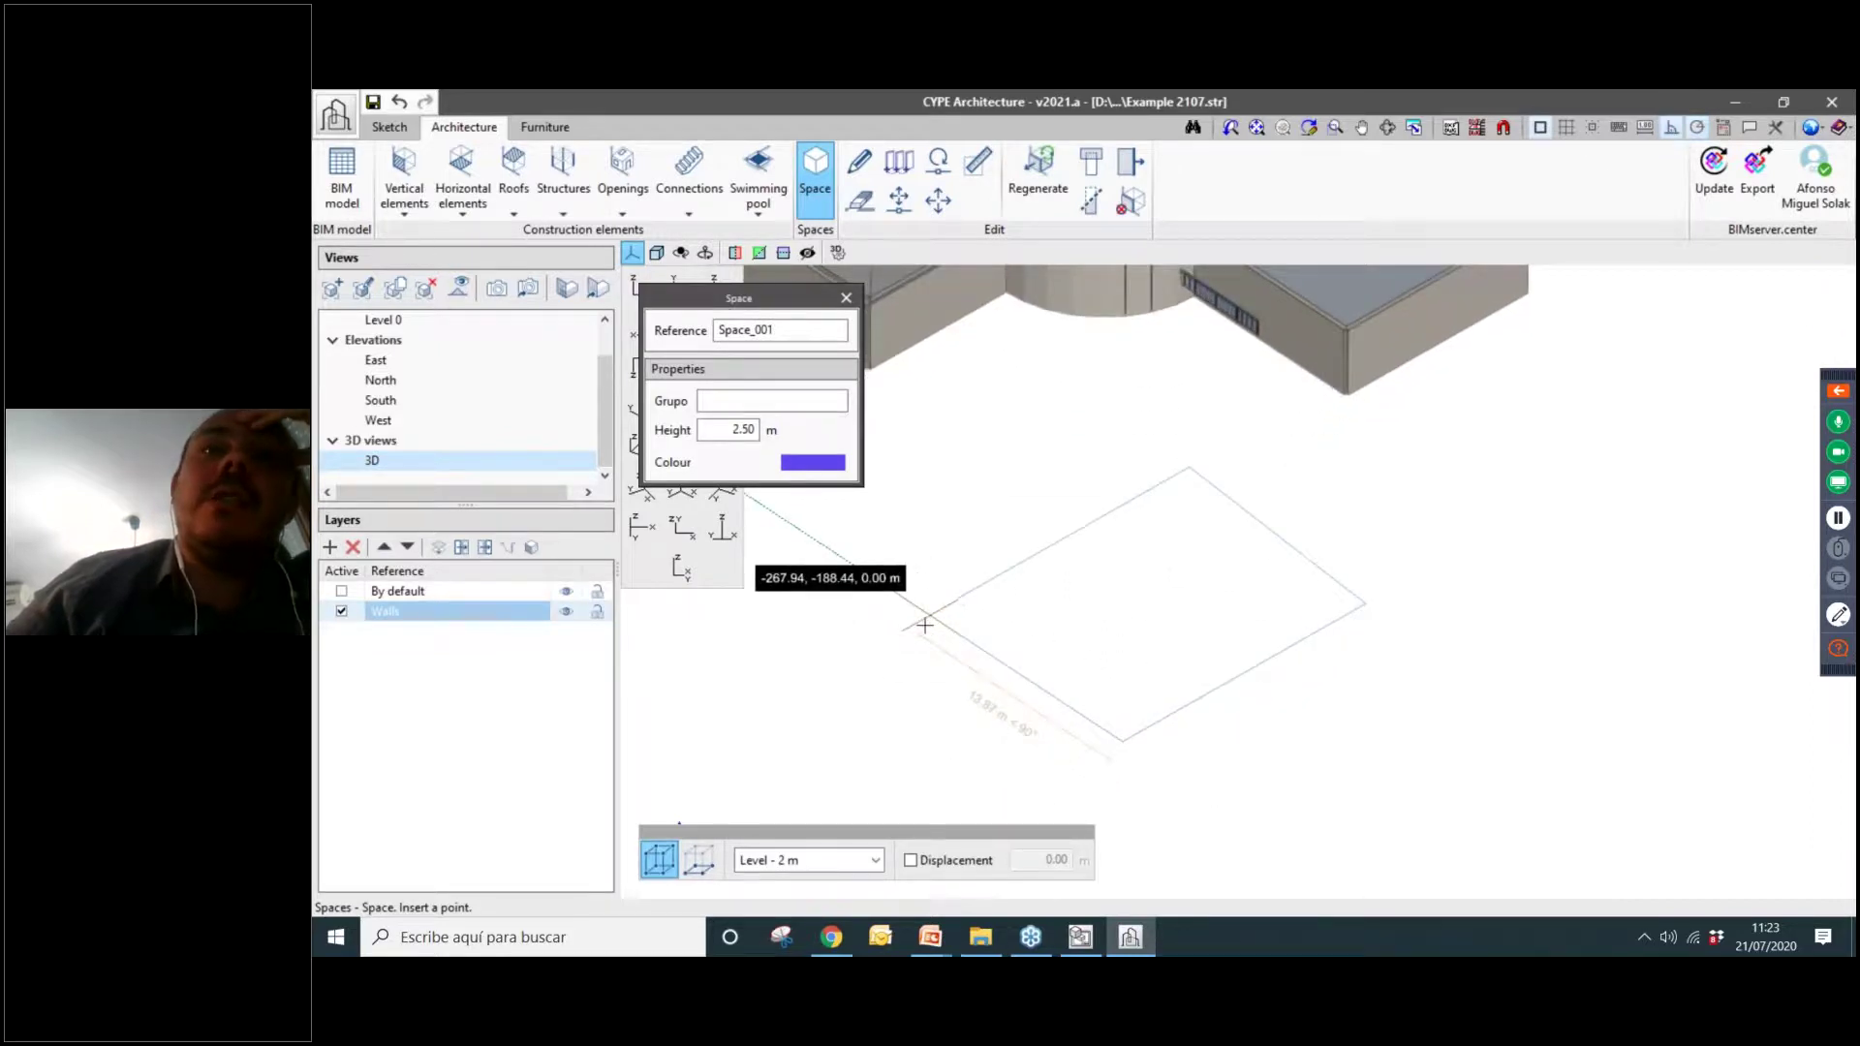
left_click(925, 625)
Create a second, smaller space 2.50 m high between the first space and the ring-shaped ramp.
middle_click_drag(1266, 747, 1362, 623, "shift")
left_click(1435, 665)
left_click(1531, 617)
left_click(1441, 552)
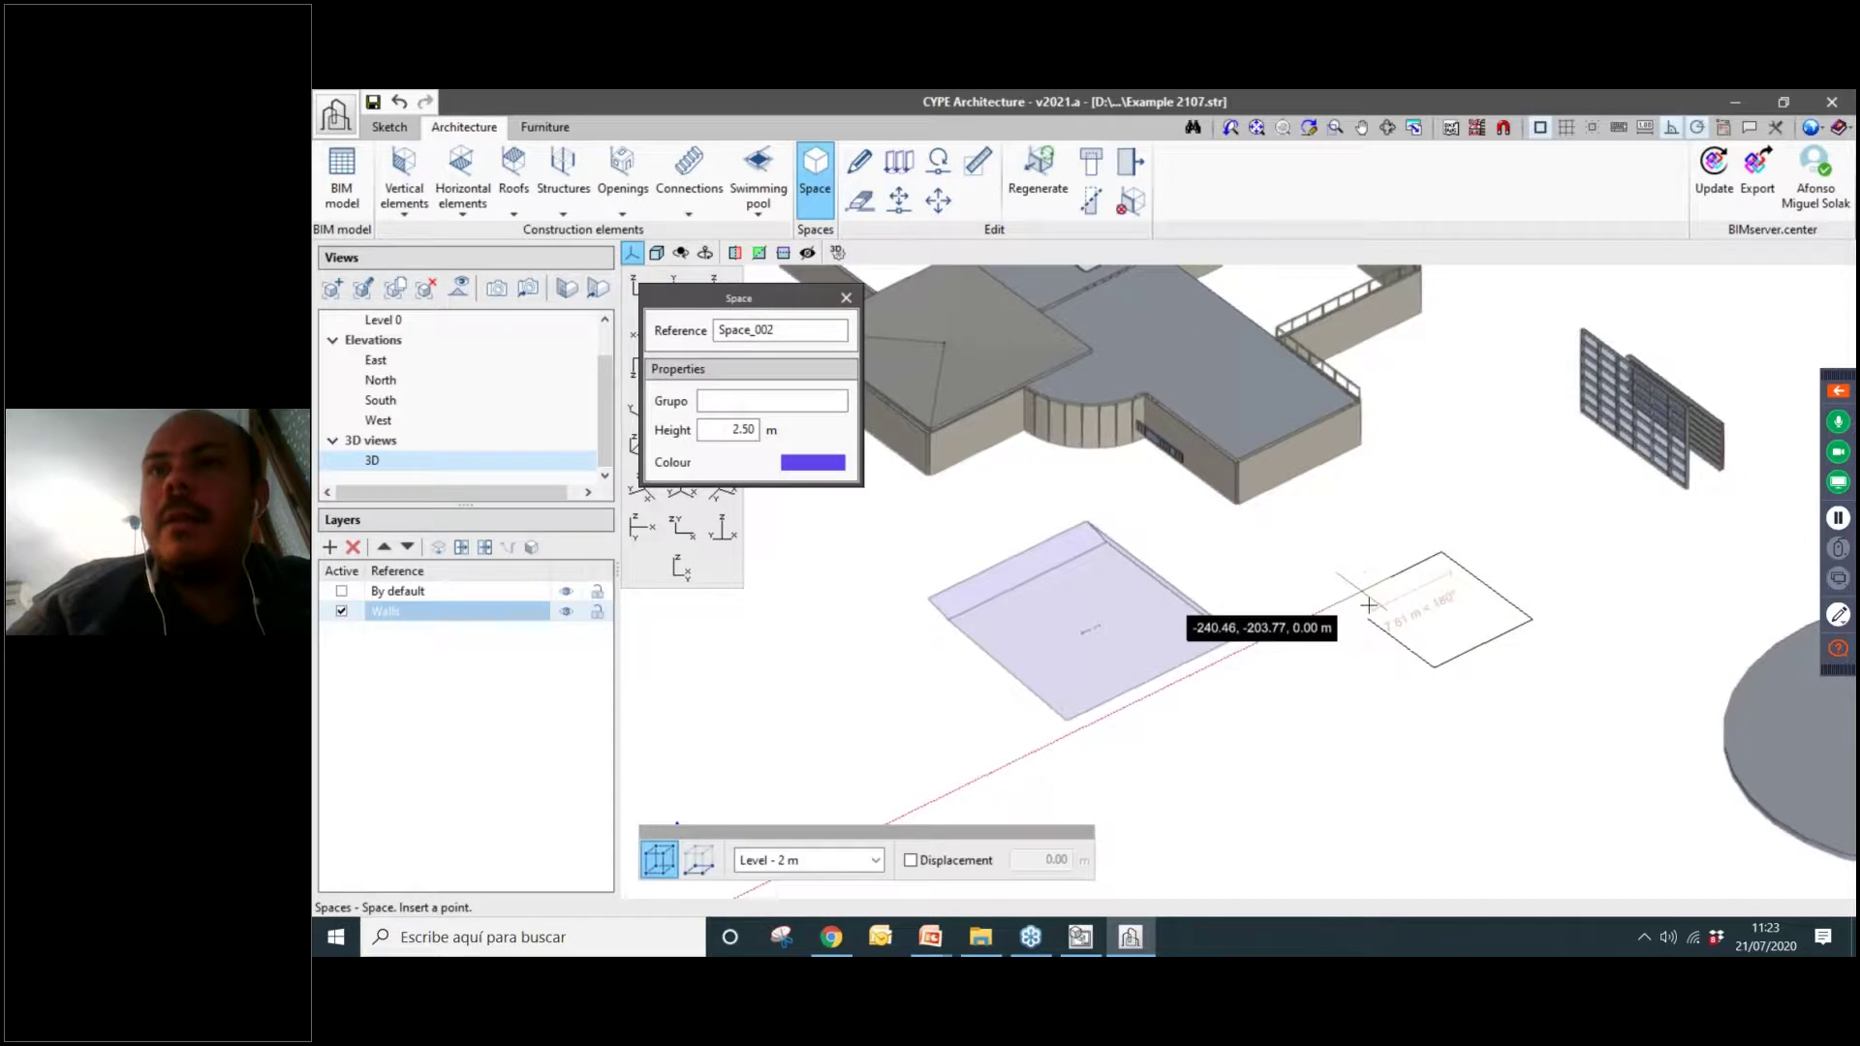
left_click(1369, 605)
middle_click_drag(1453, 741, 1410, 745, "shift")
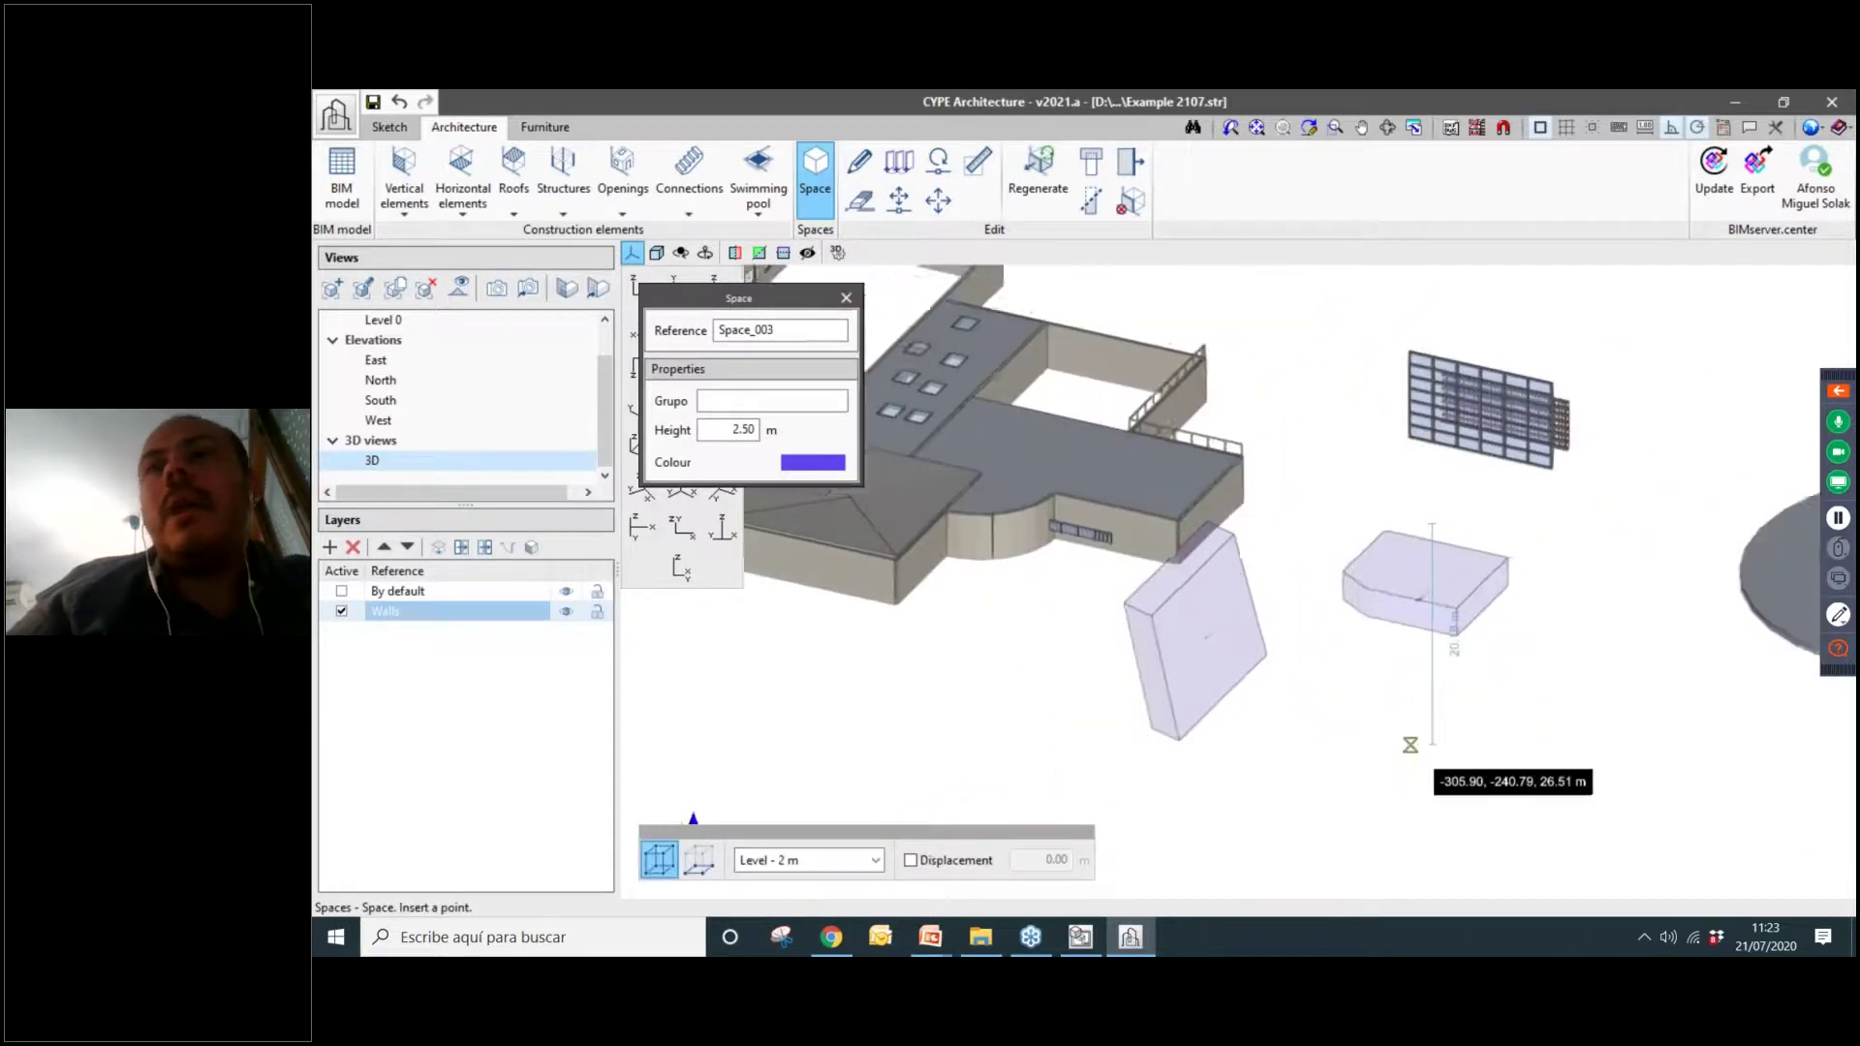
scroll(1356, 679, "up", 5)
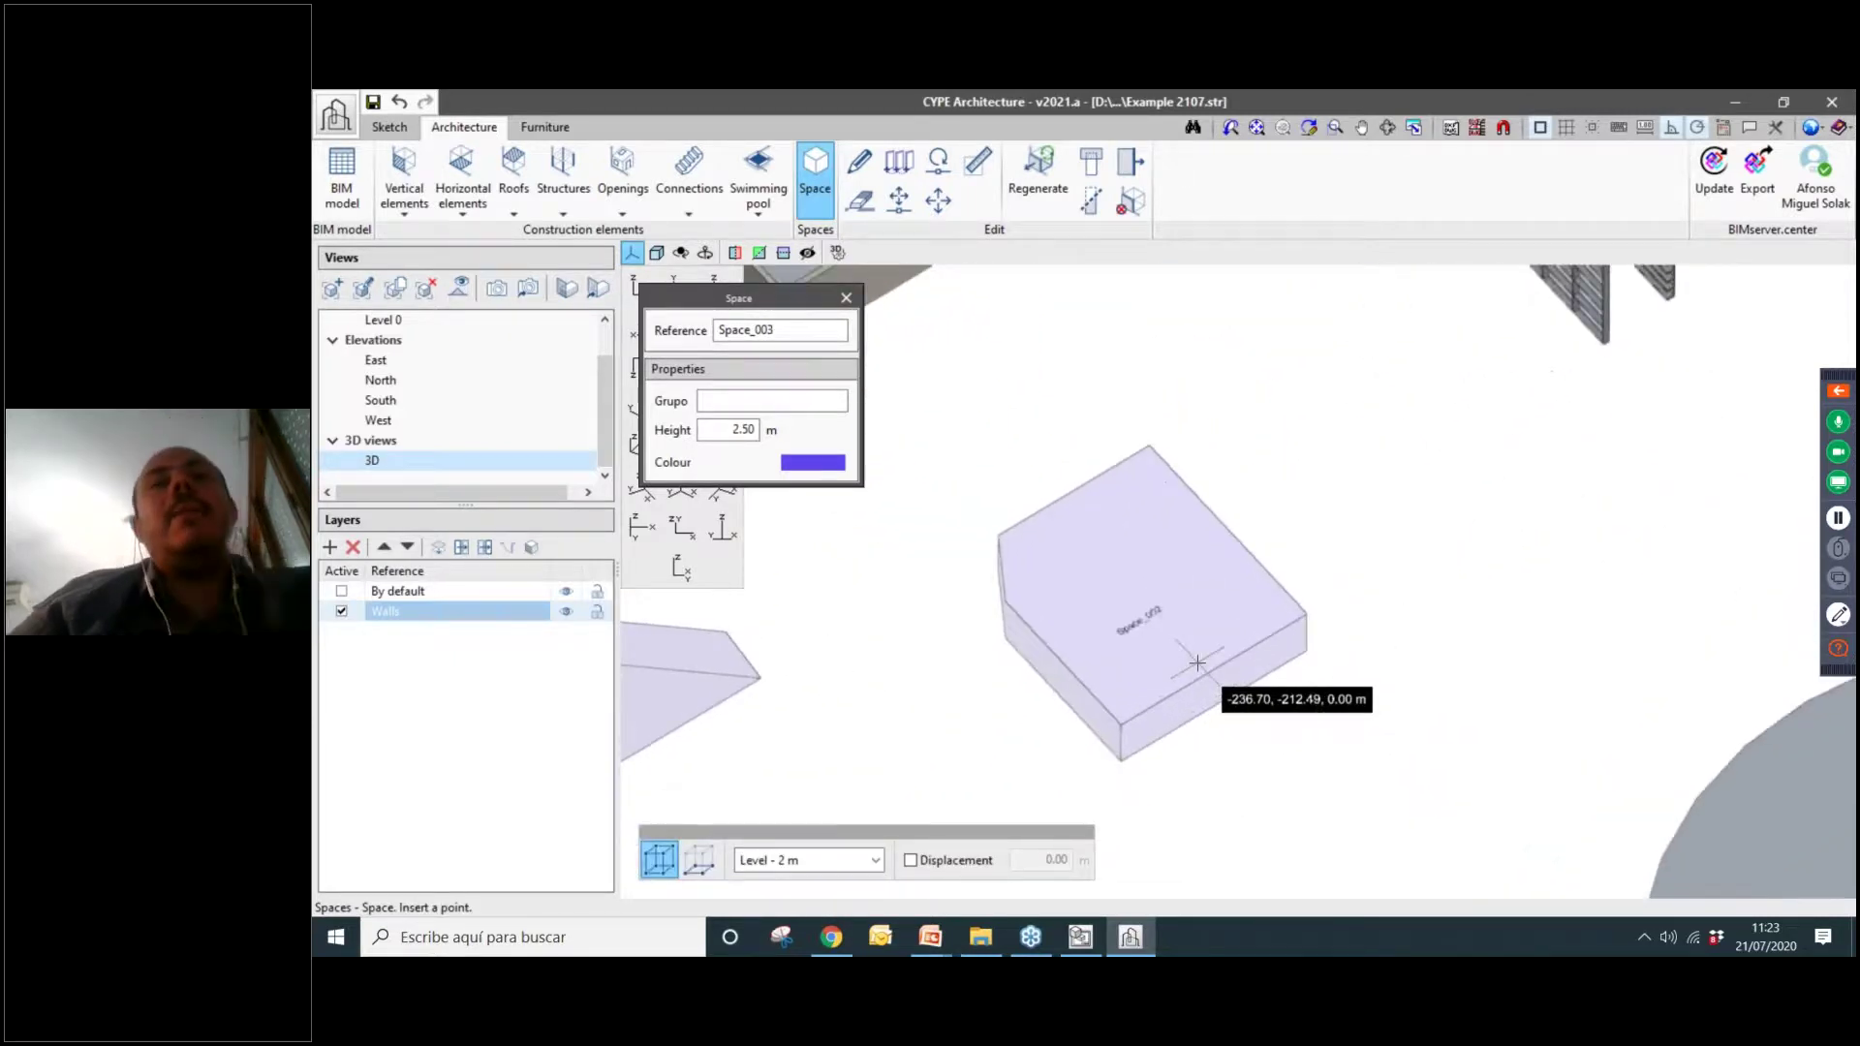
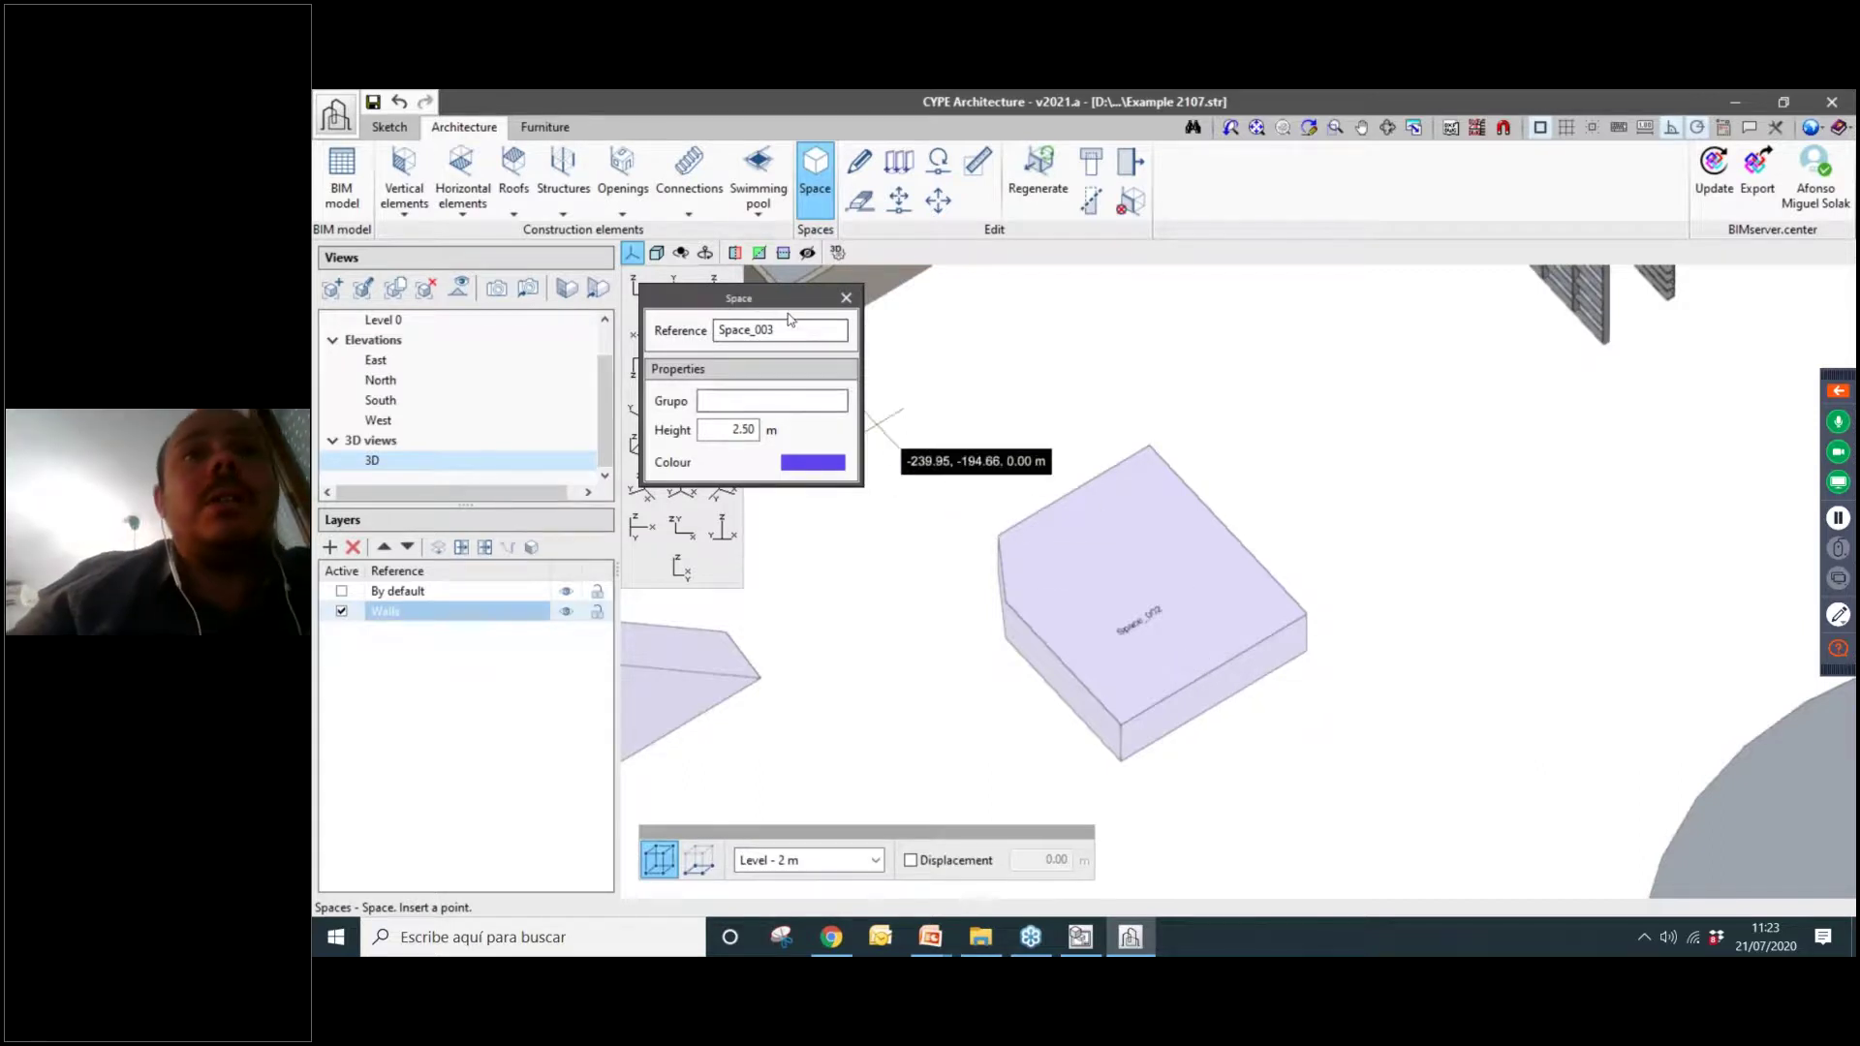
Set the properties for another space to a height of 6.00 m and a green colour.
left_click(670, 335)
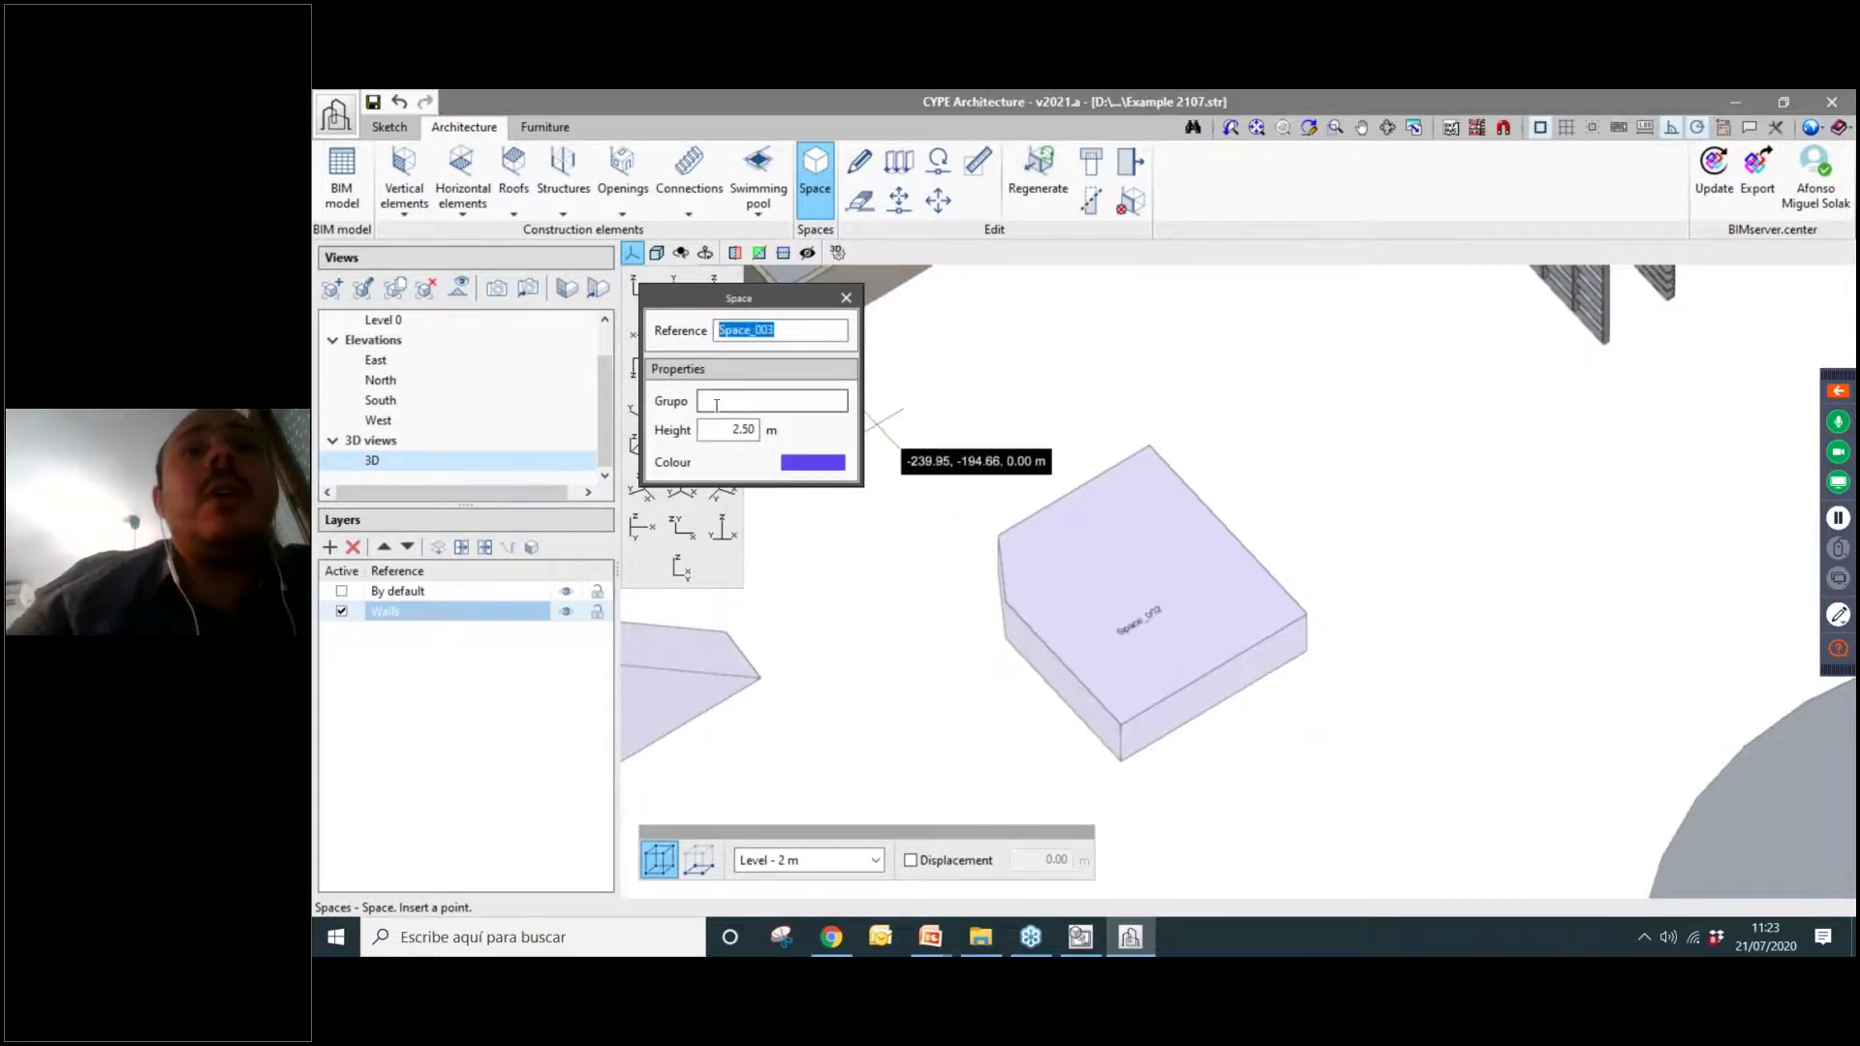
left_click(760, 403)
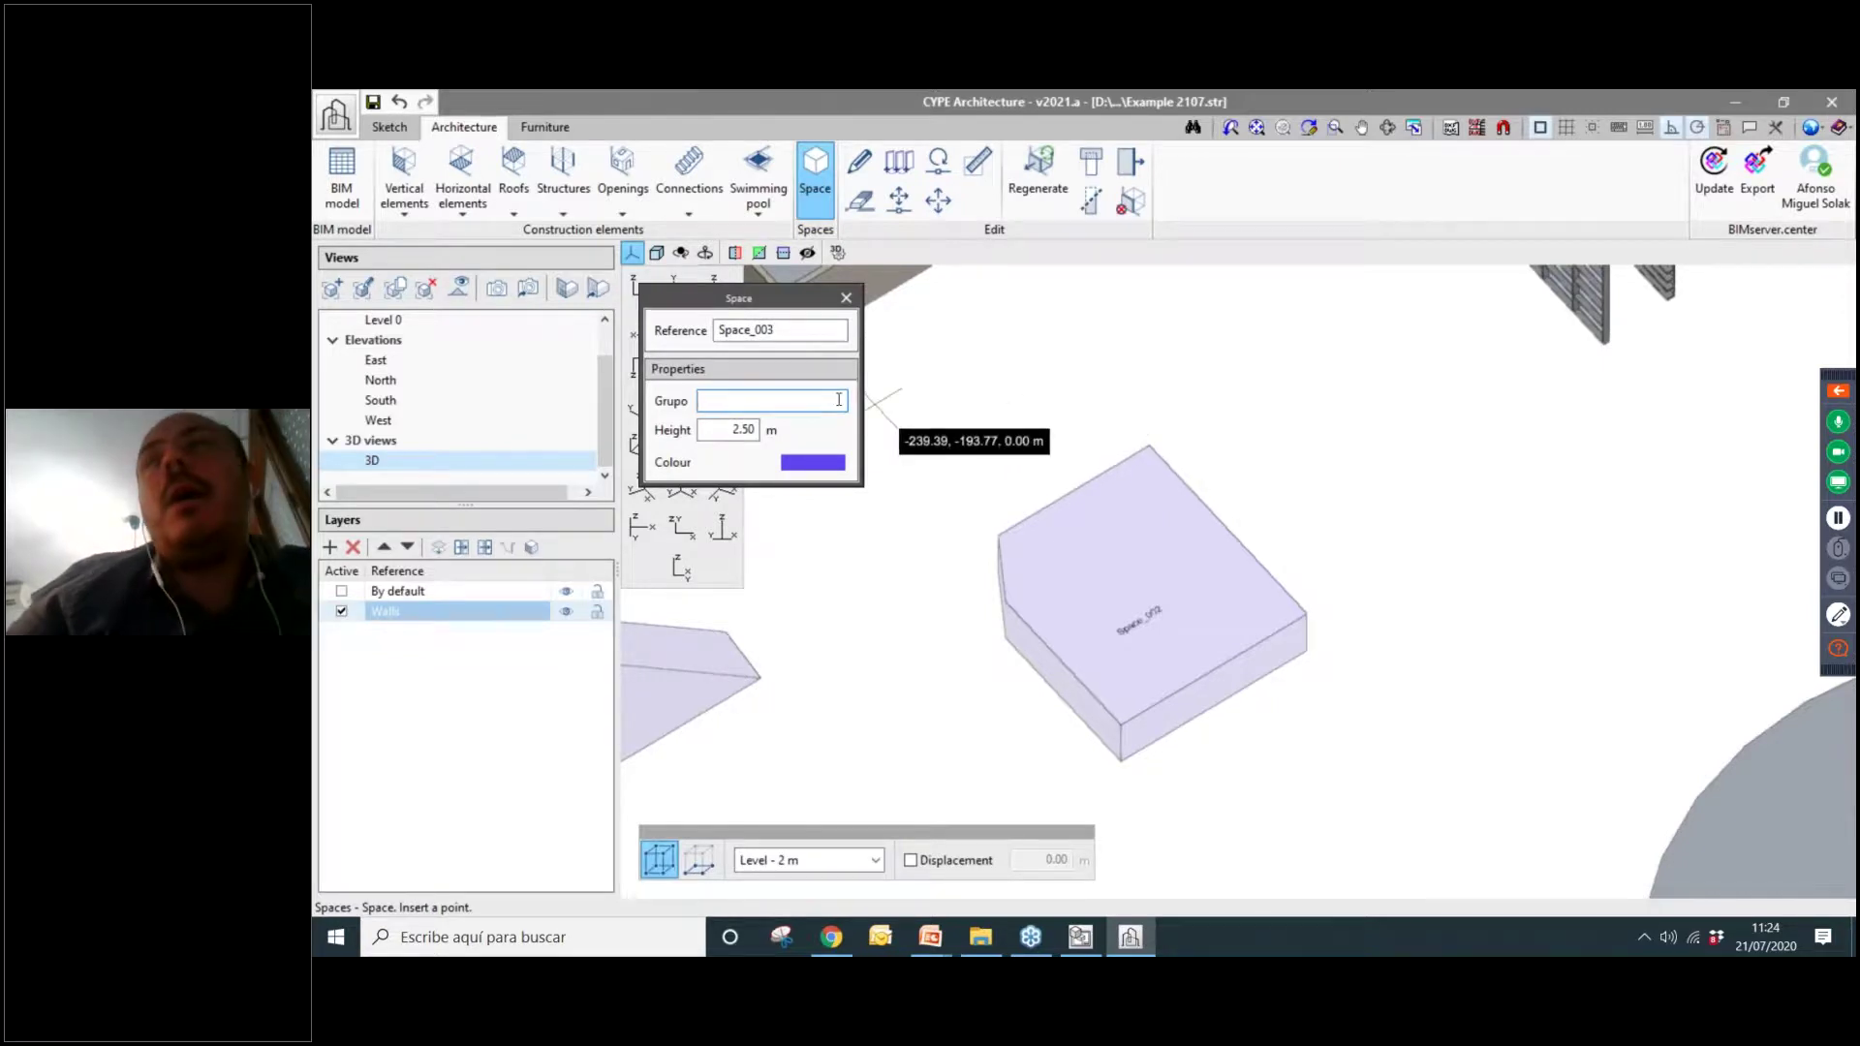
double_click(731, 429)
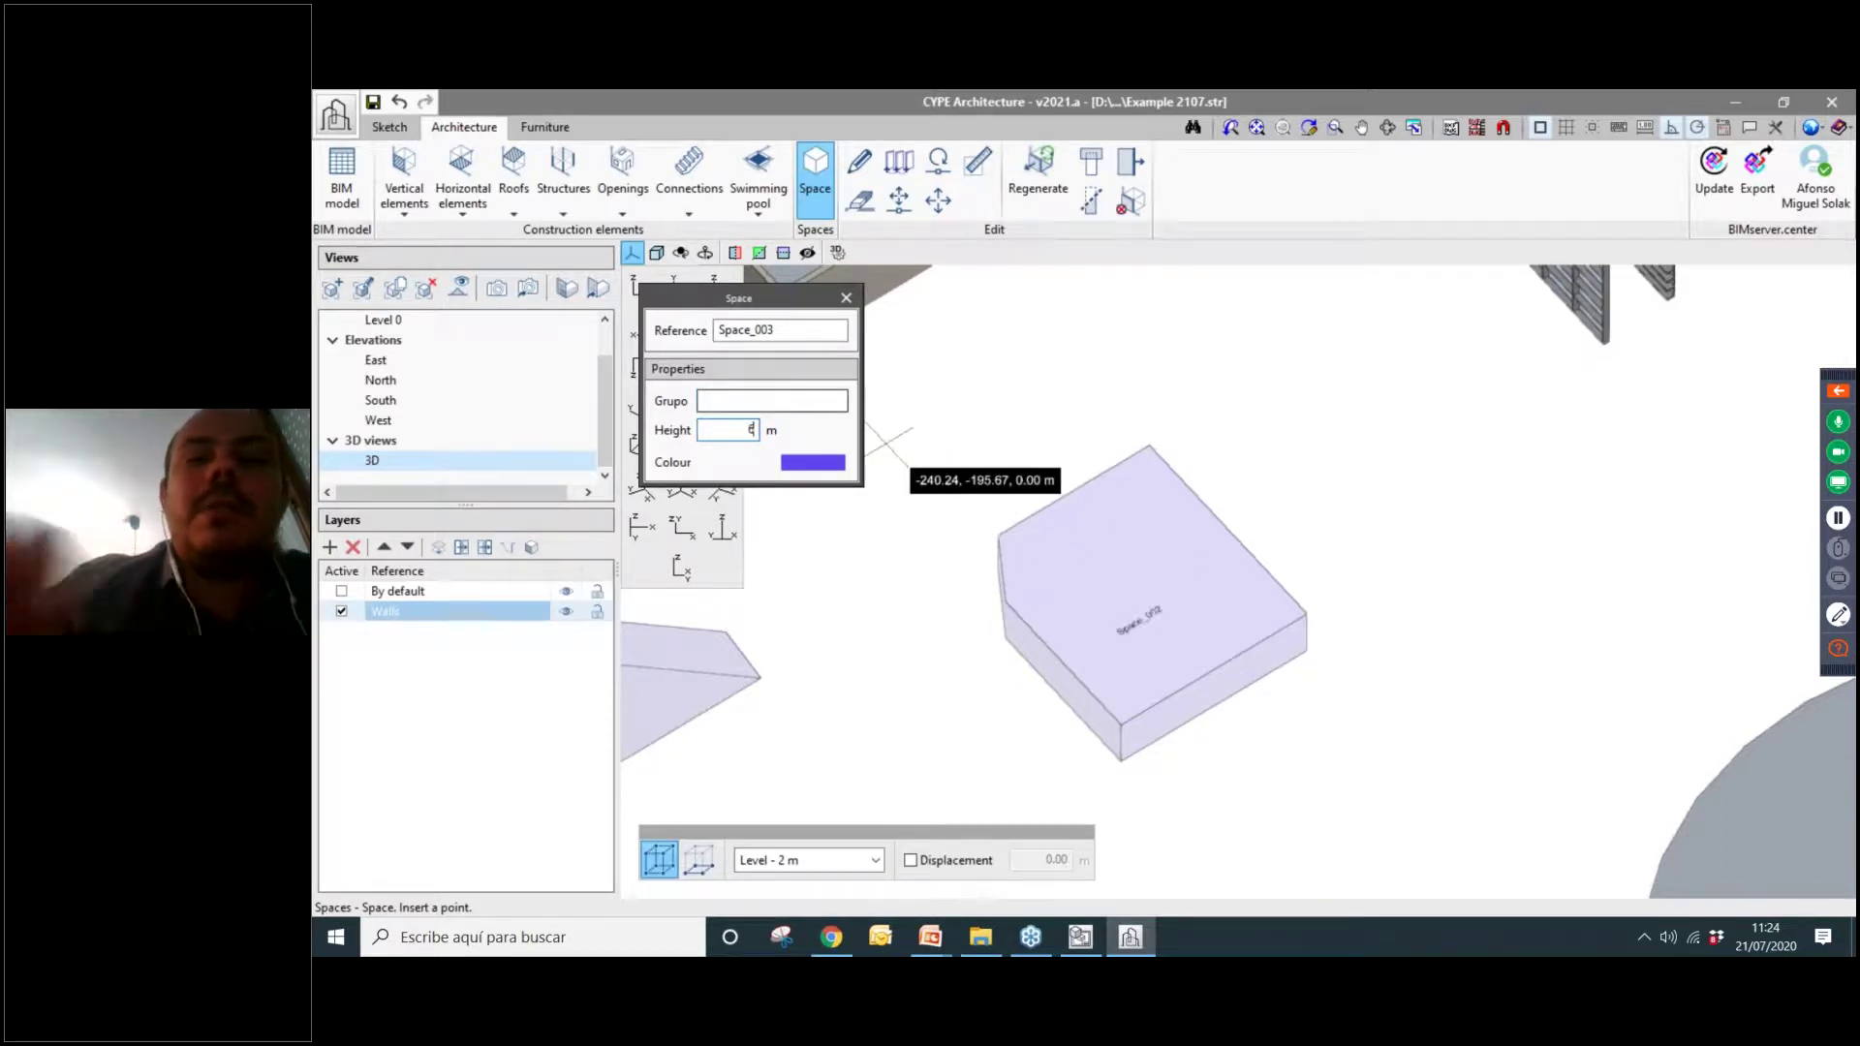
type("6")
key("Tab")
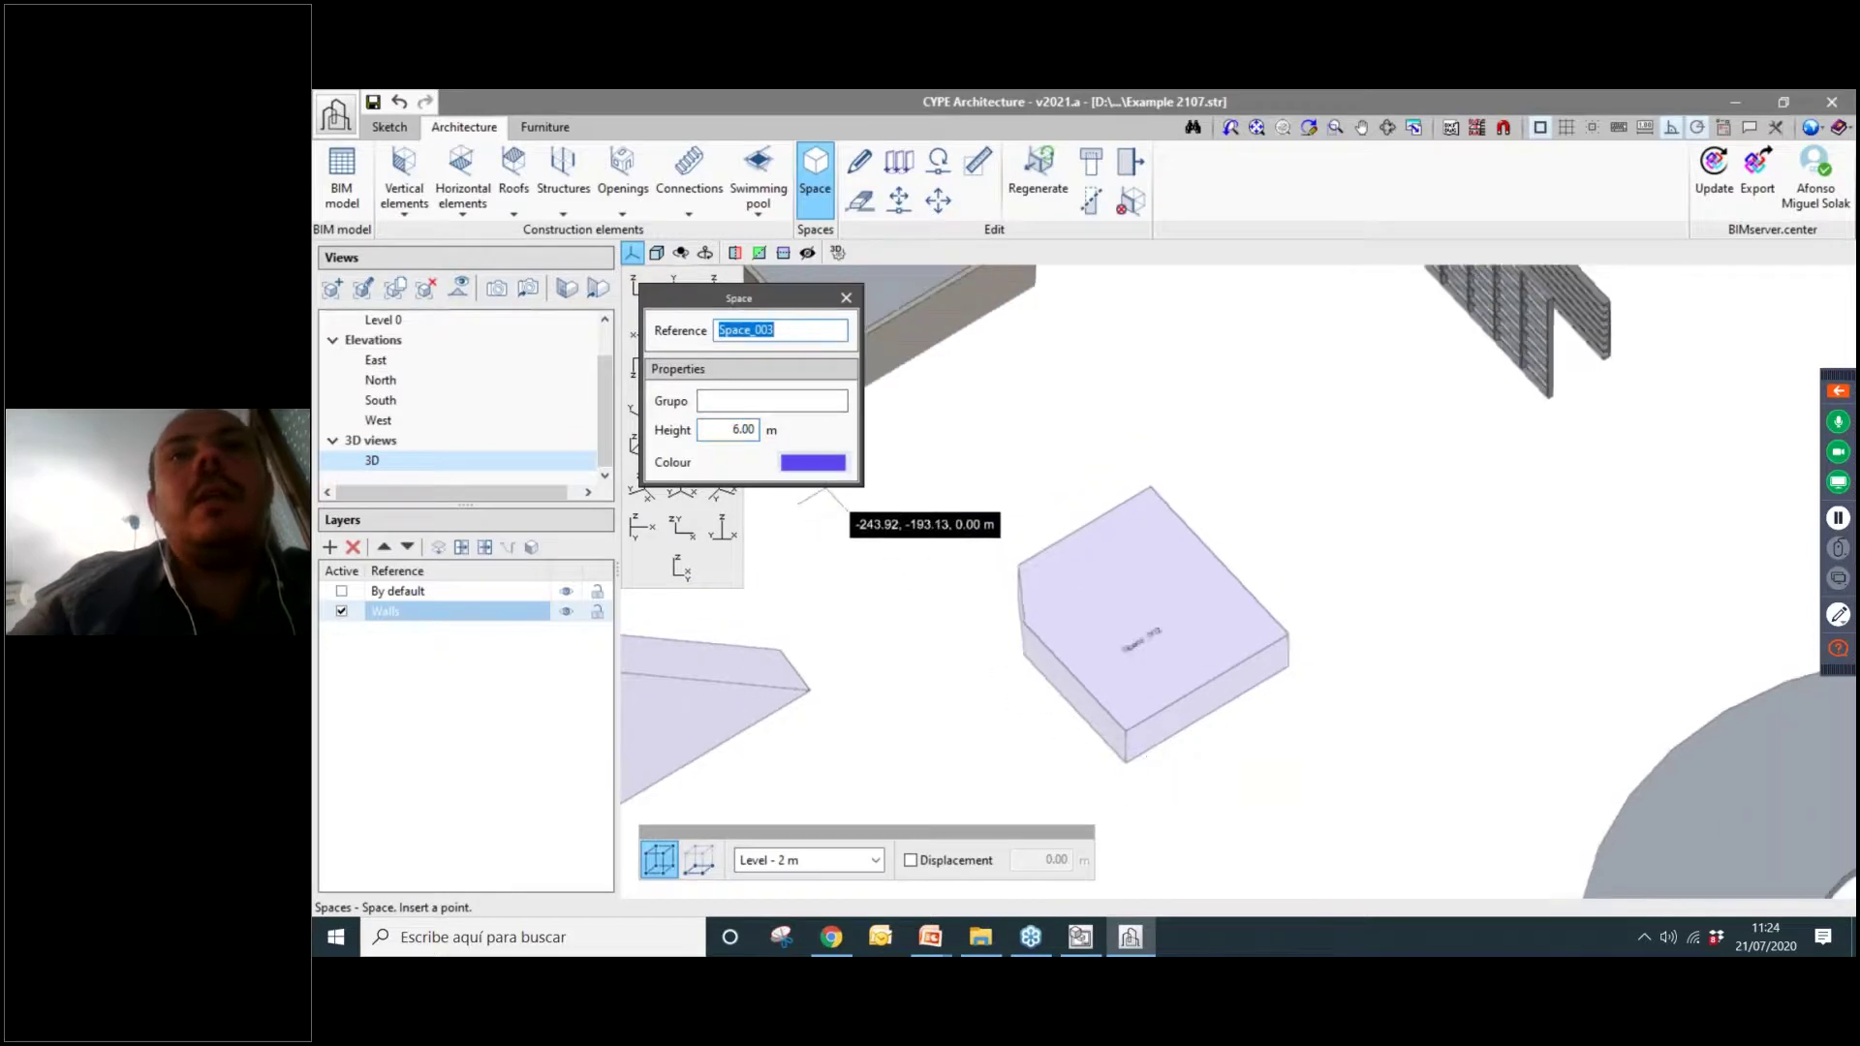
left_click(813, 462)
left_click(939, 362)
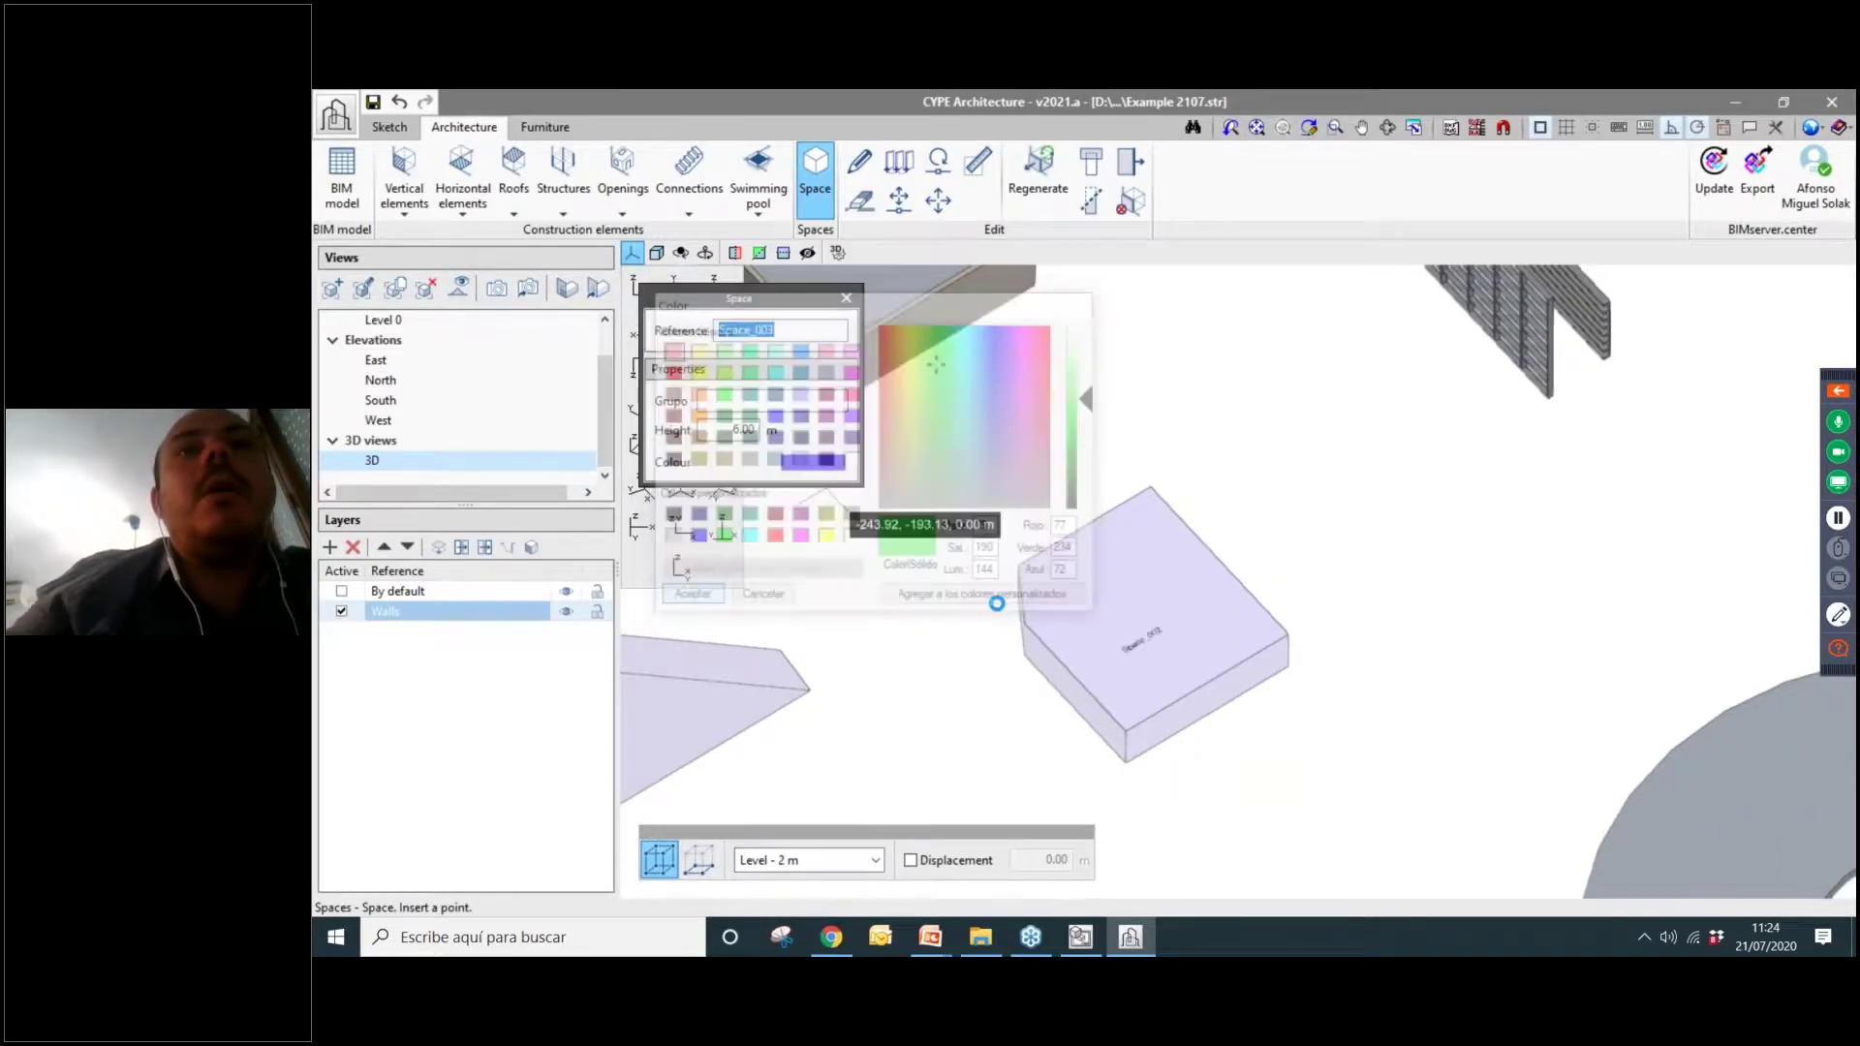
left_click(689, 598)
left_click(899, 161)
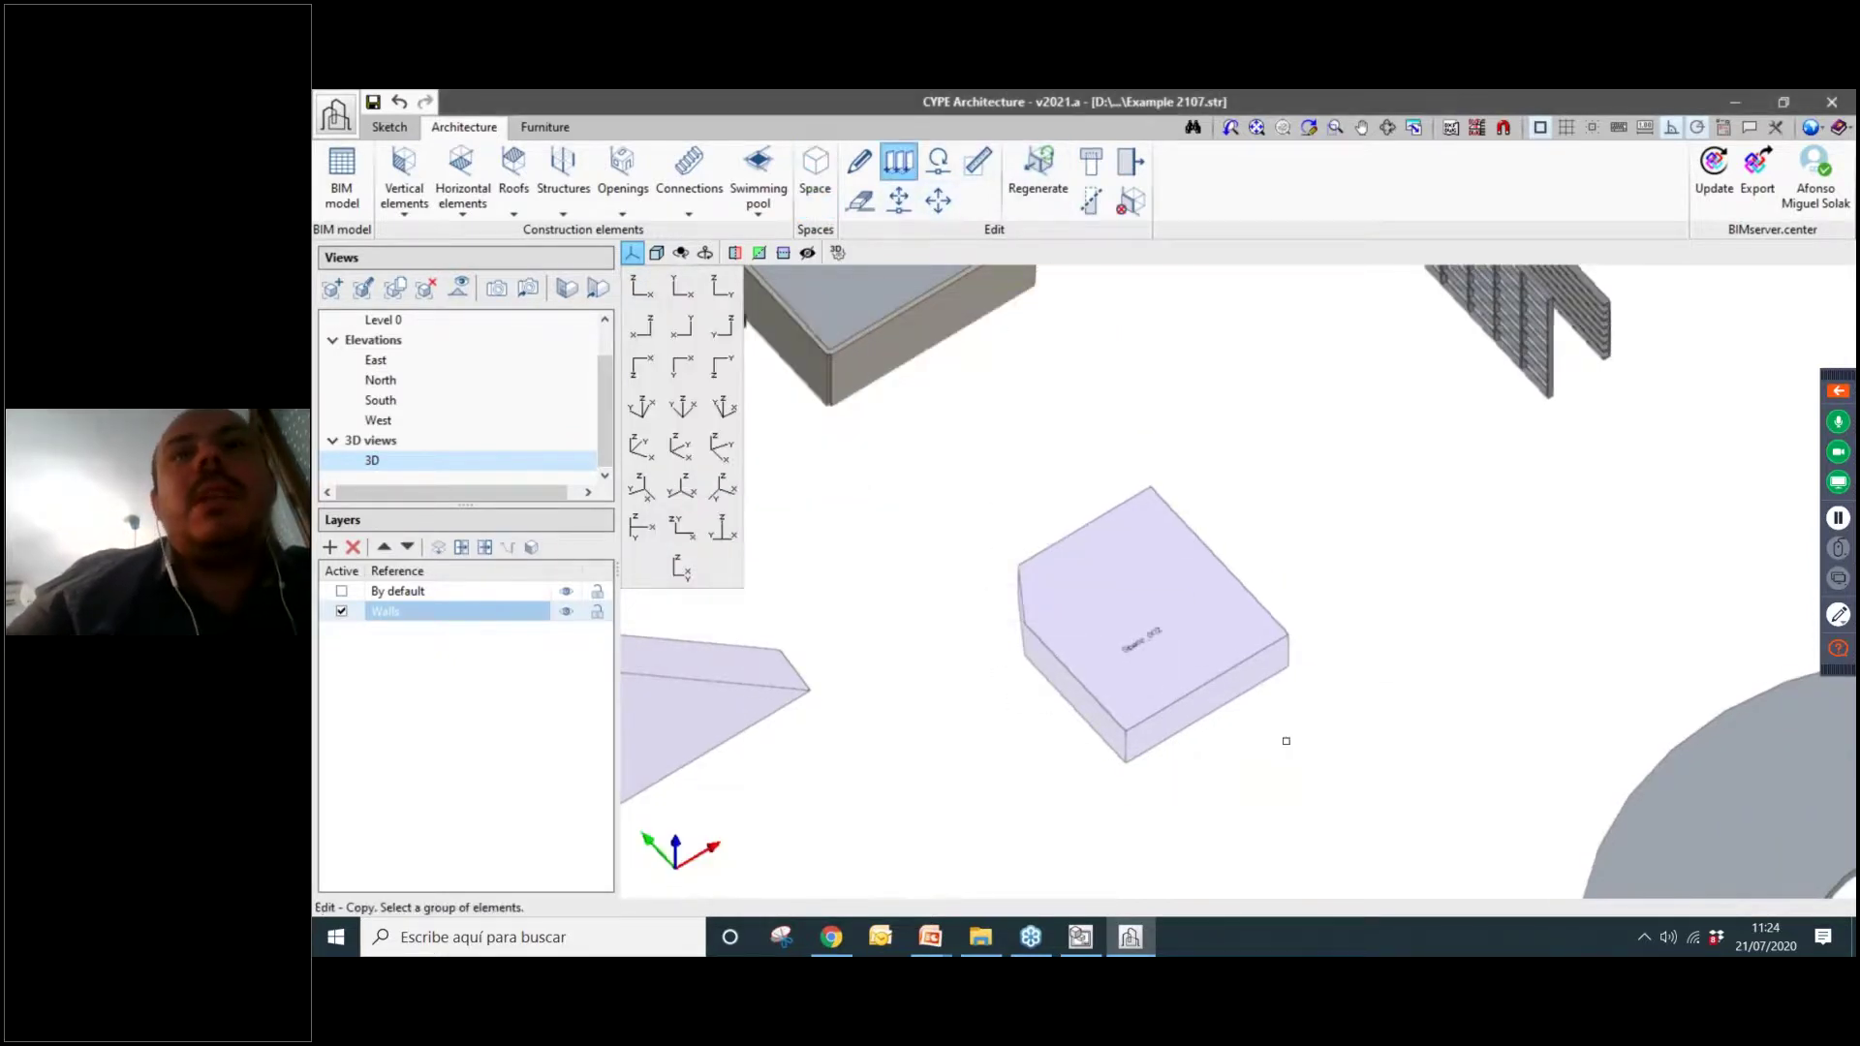
key("Escape")
left_click(936, 163)
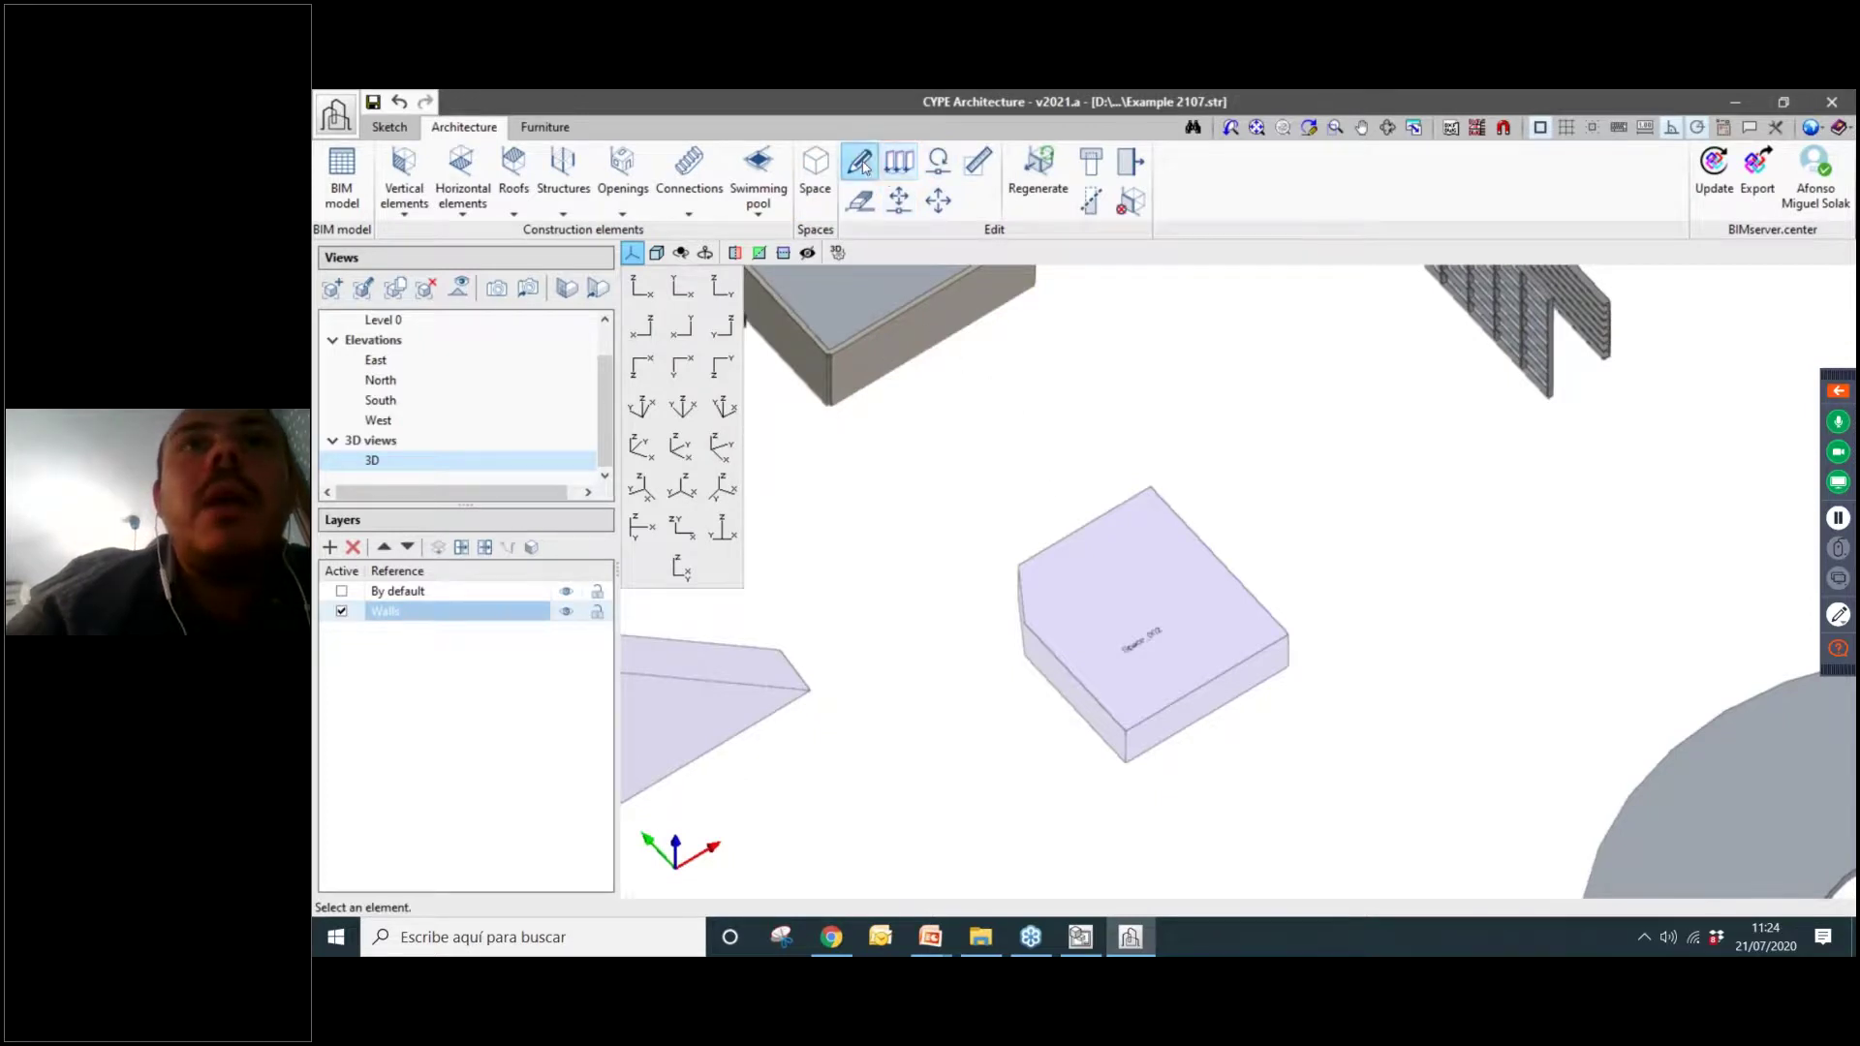
scroll(1119, 570, "up", 1)
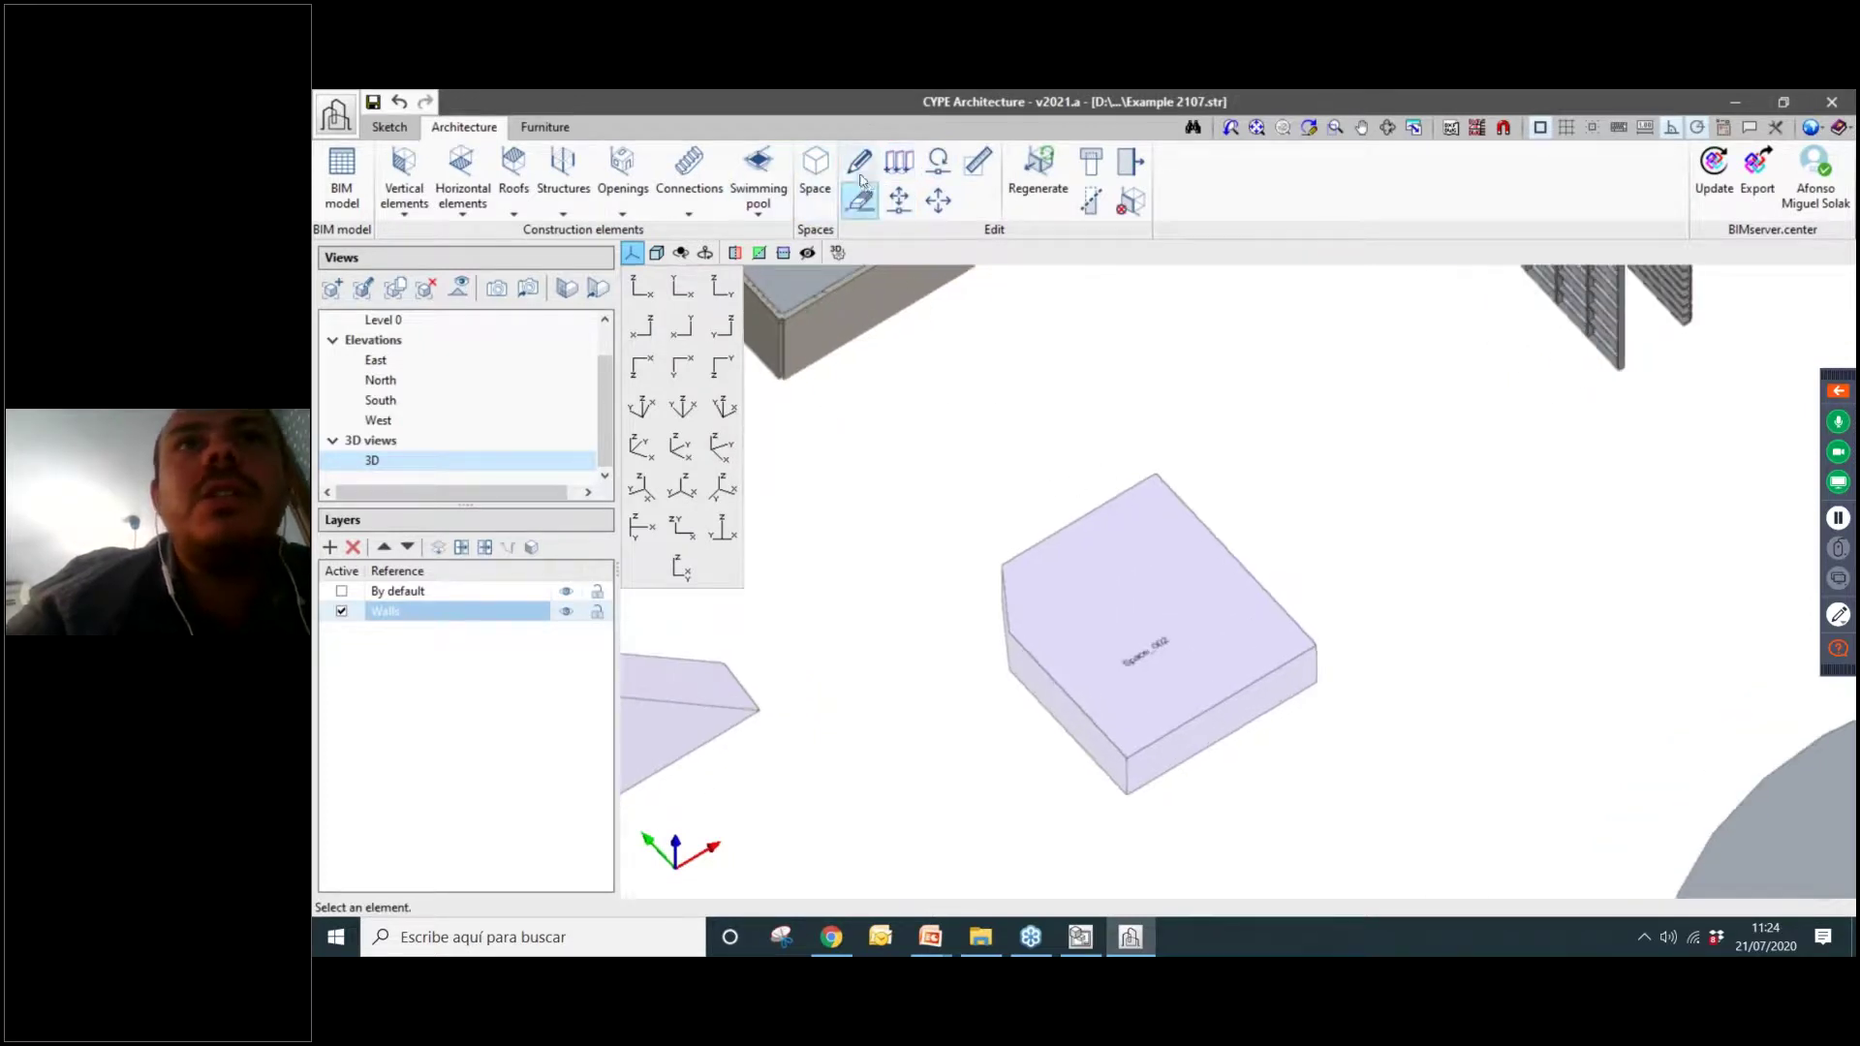
Create a four-sided green space 6.00 m high between the second space and the free-standing curtain walls.
left_click(815, 175)
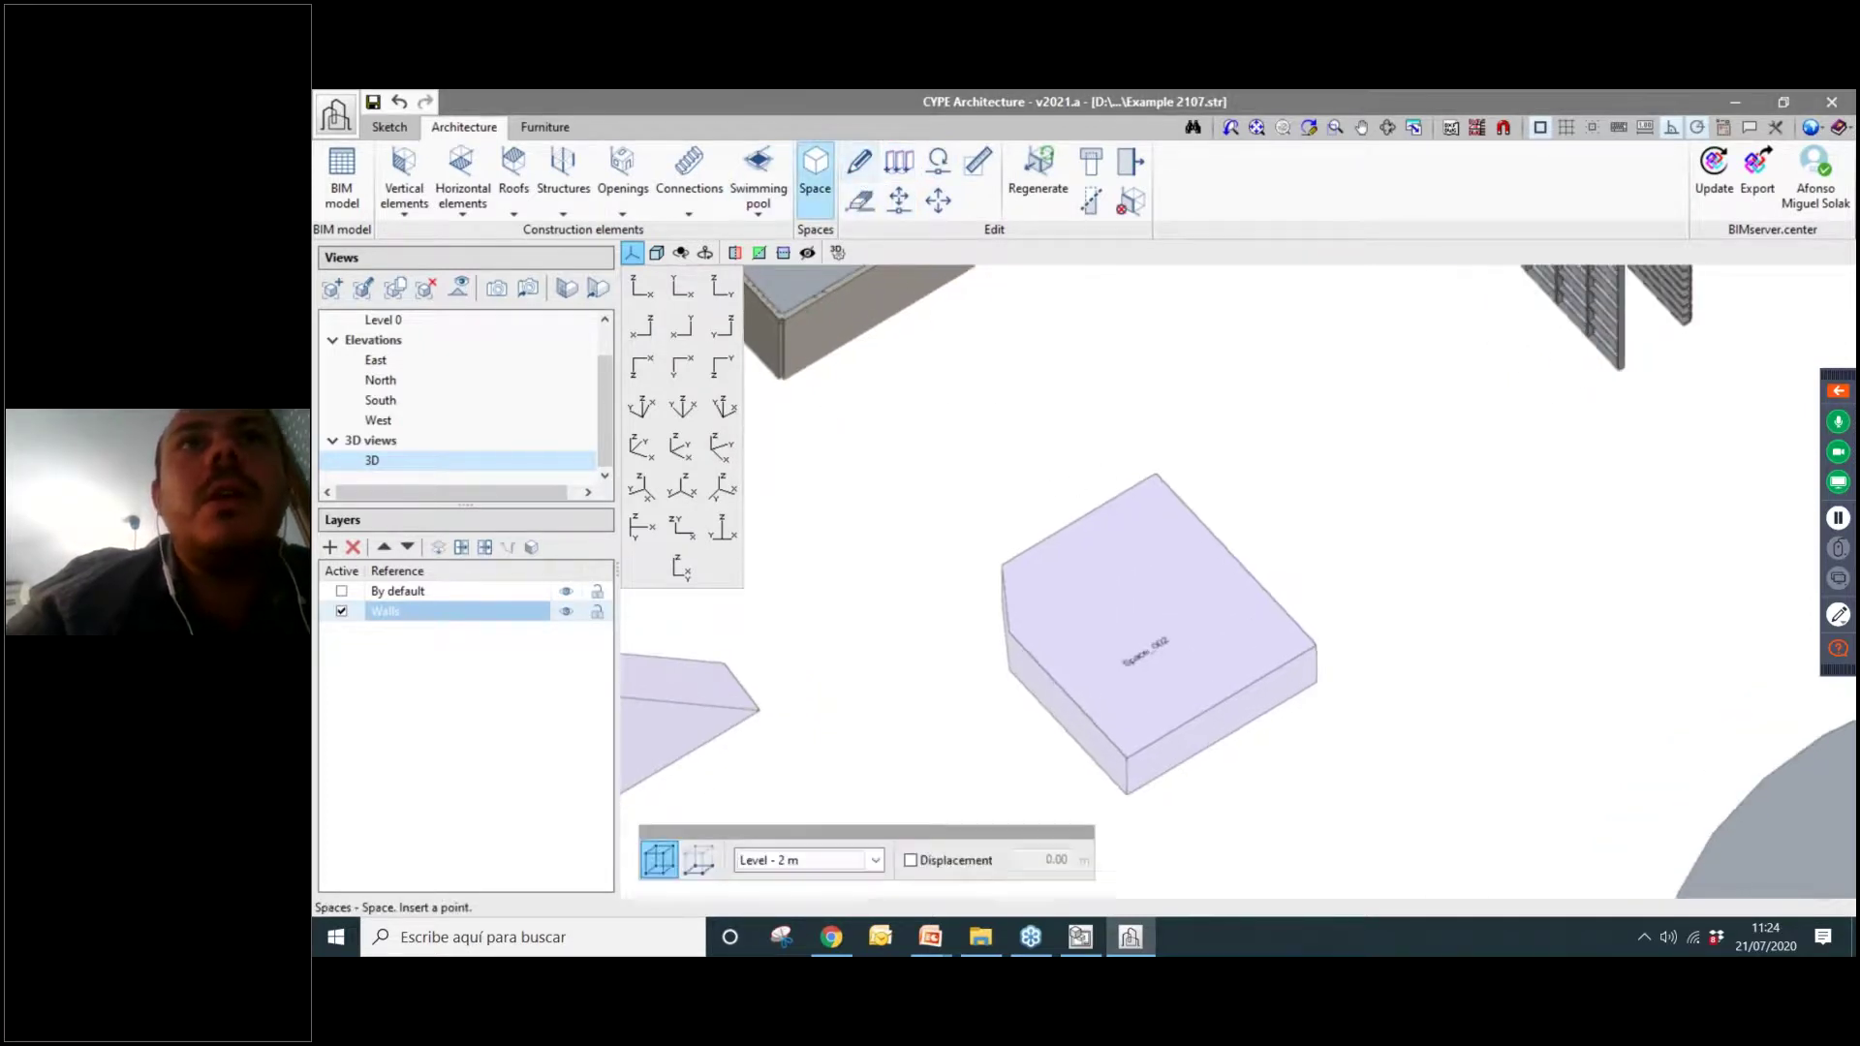
left_click(1254, 429)
left_click(1410, 594)
left_click(1546, 514)
left_click(1393, 357)
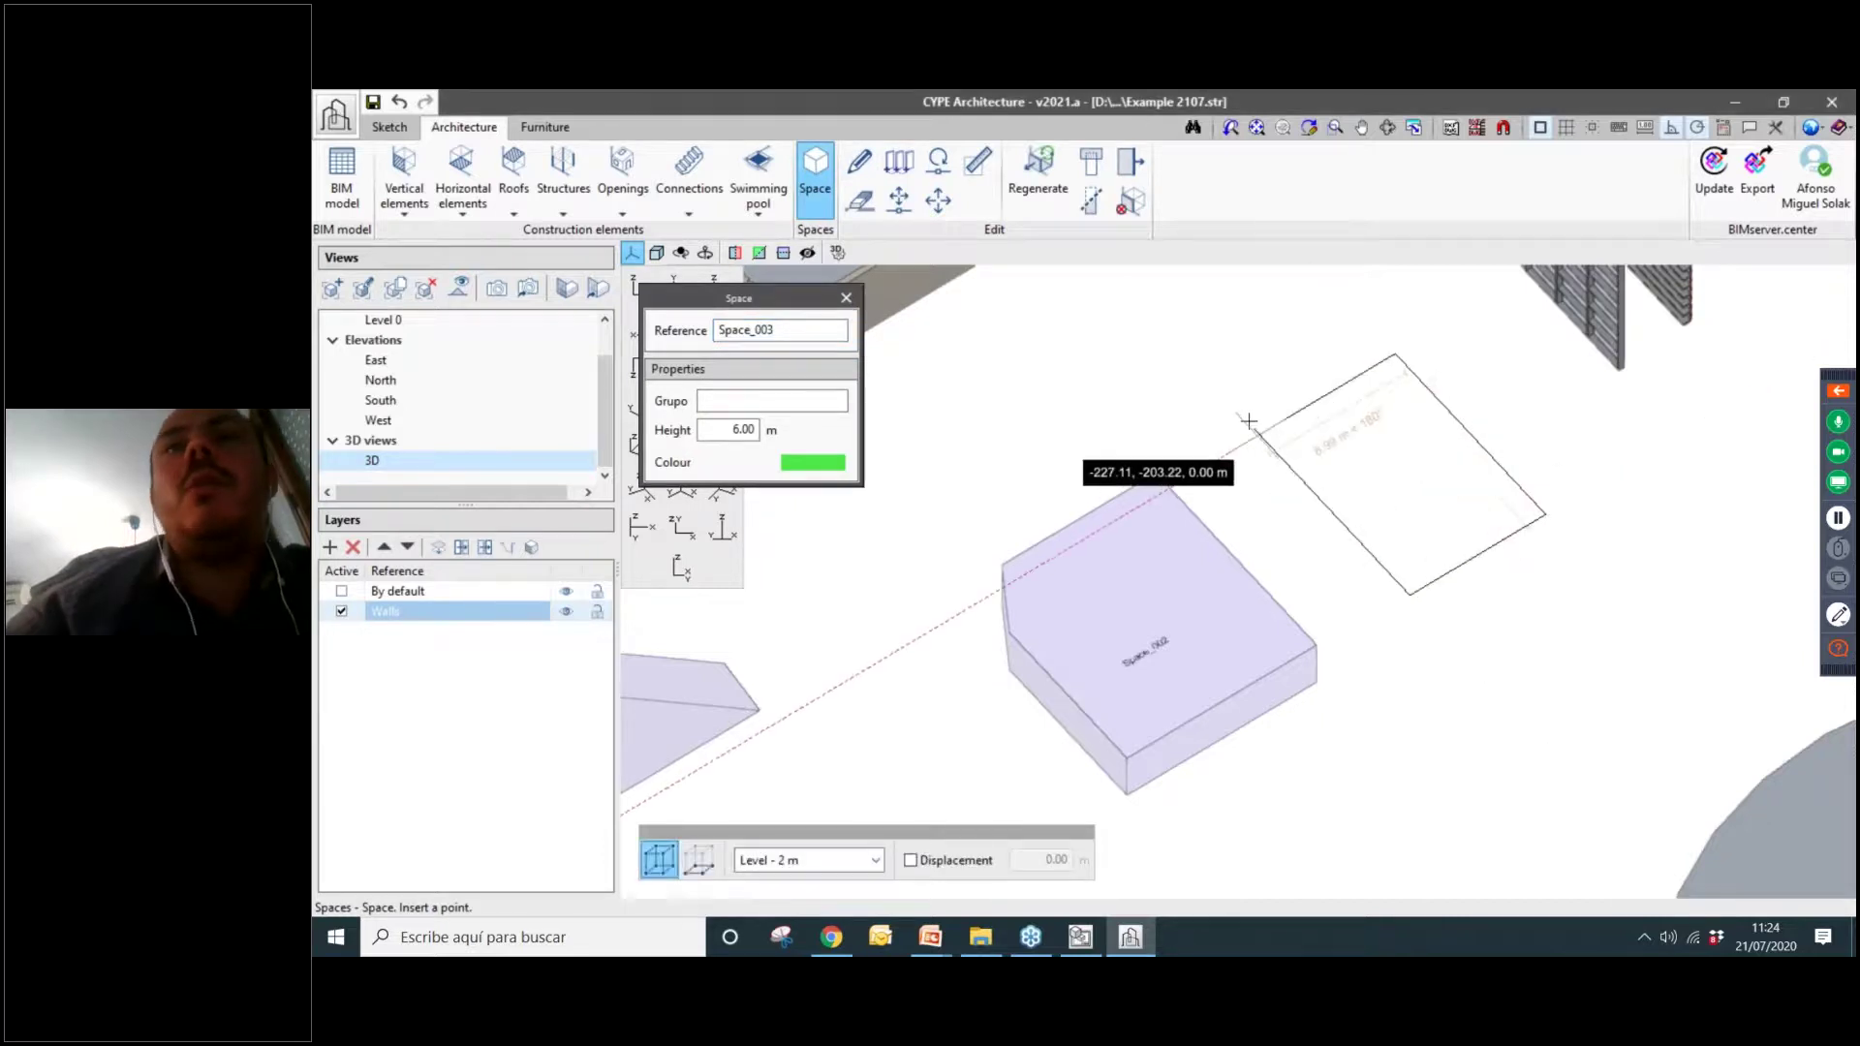
left_click(1256, 429)
right_click(1306, 411)
middle_click_drag(1447, 565, 1231, 591)
Examine the arrangement of the three spaces and the wall corner beneath the pitched roof in the 3D view.
left_click(899, 161)
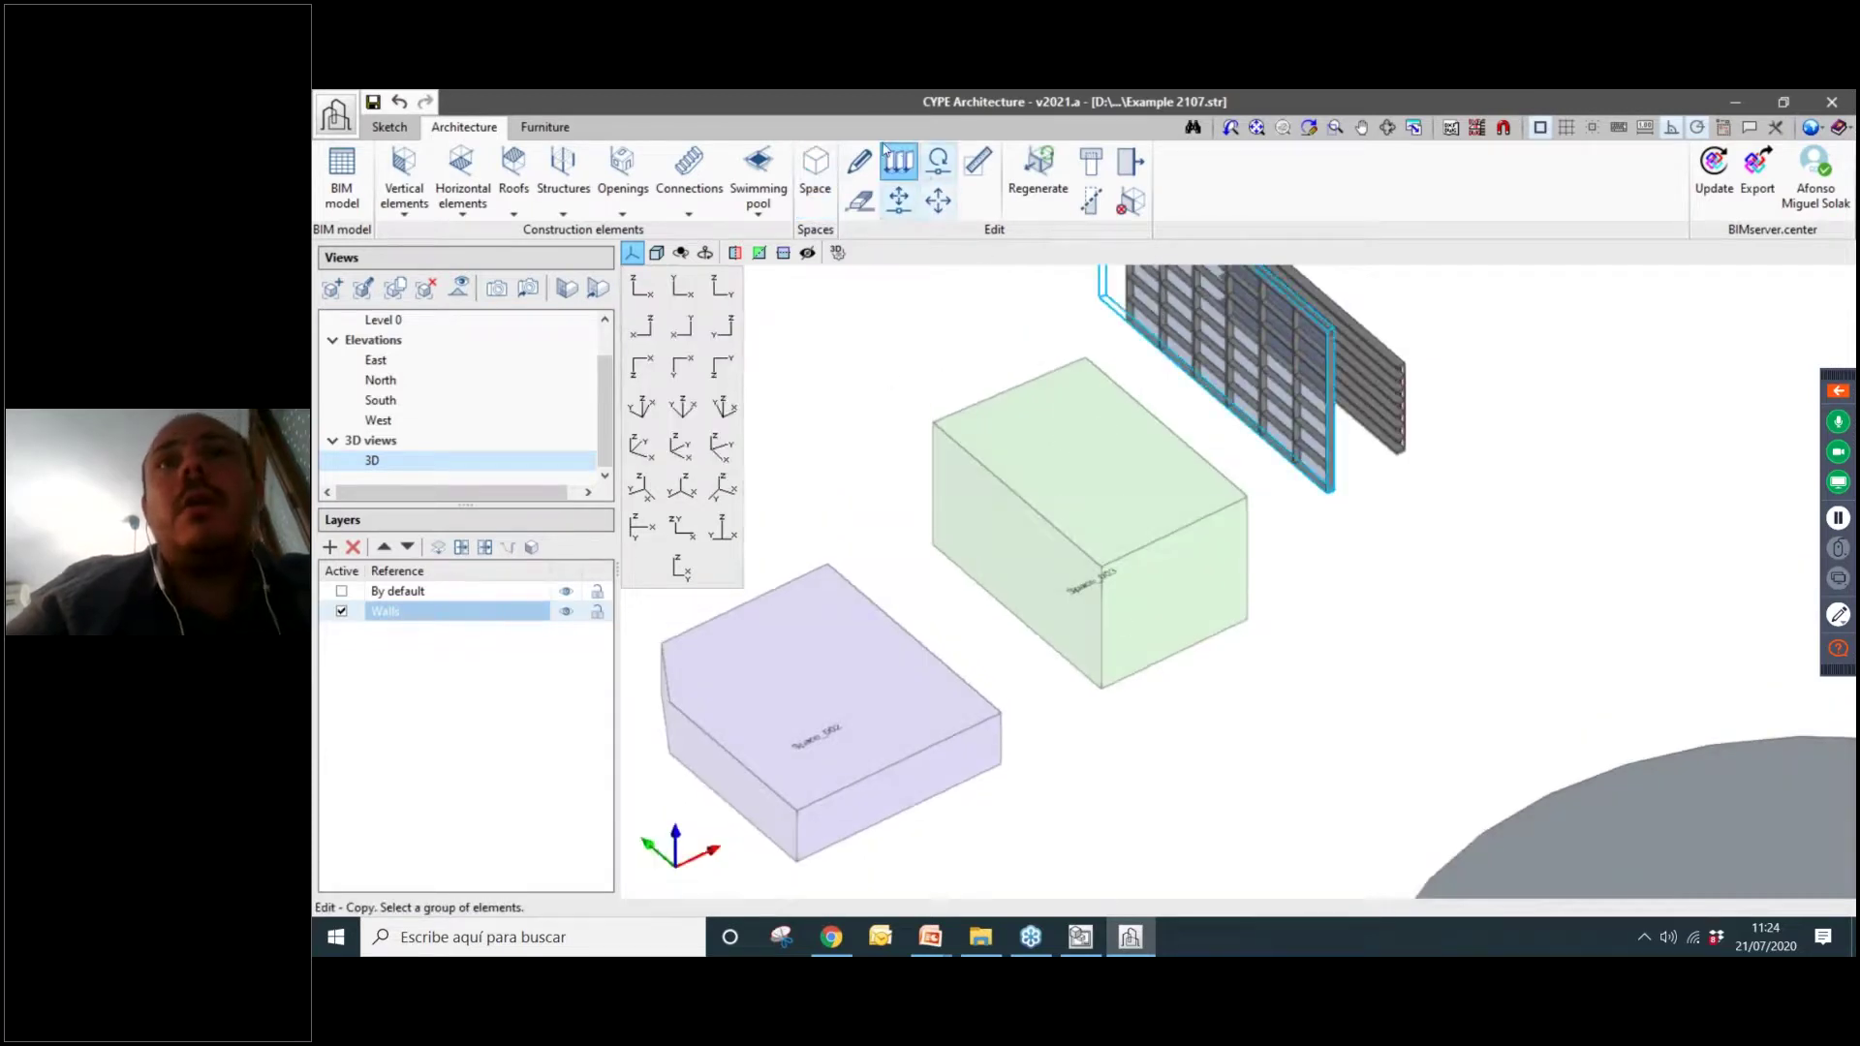
scroll(1108, 523, "down", 2)
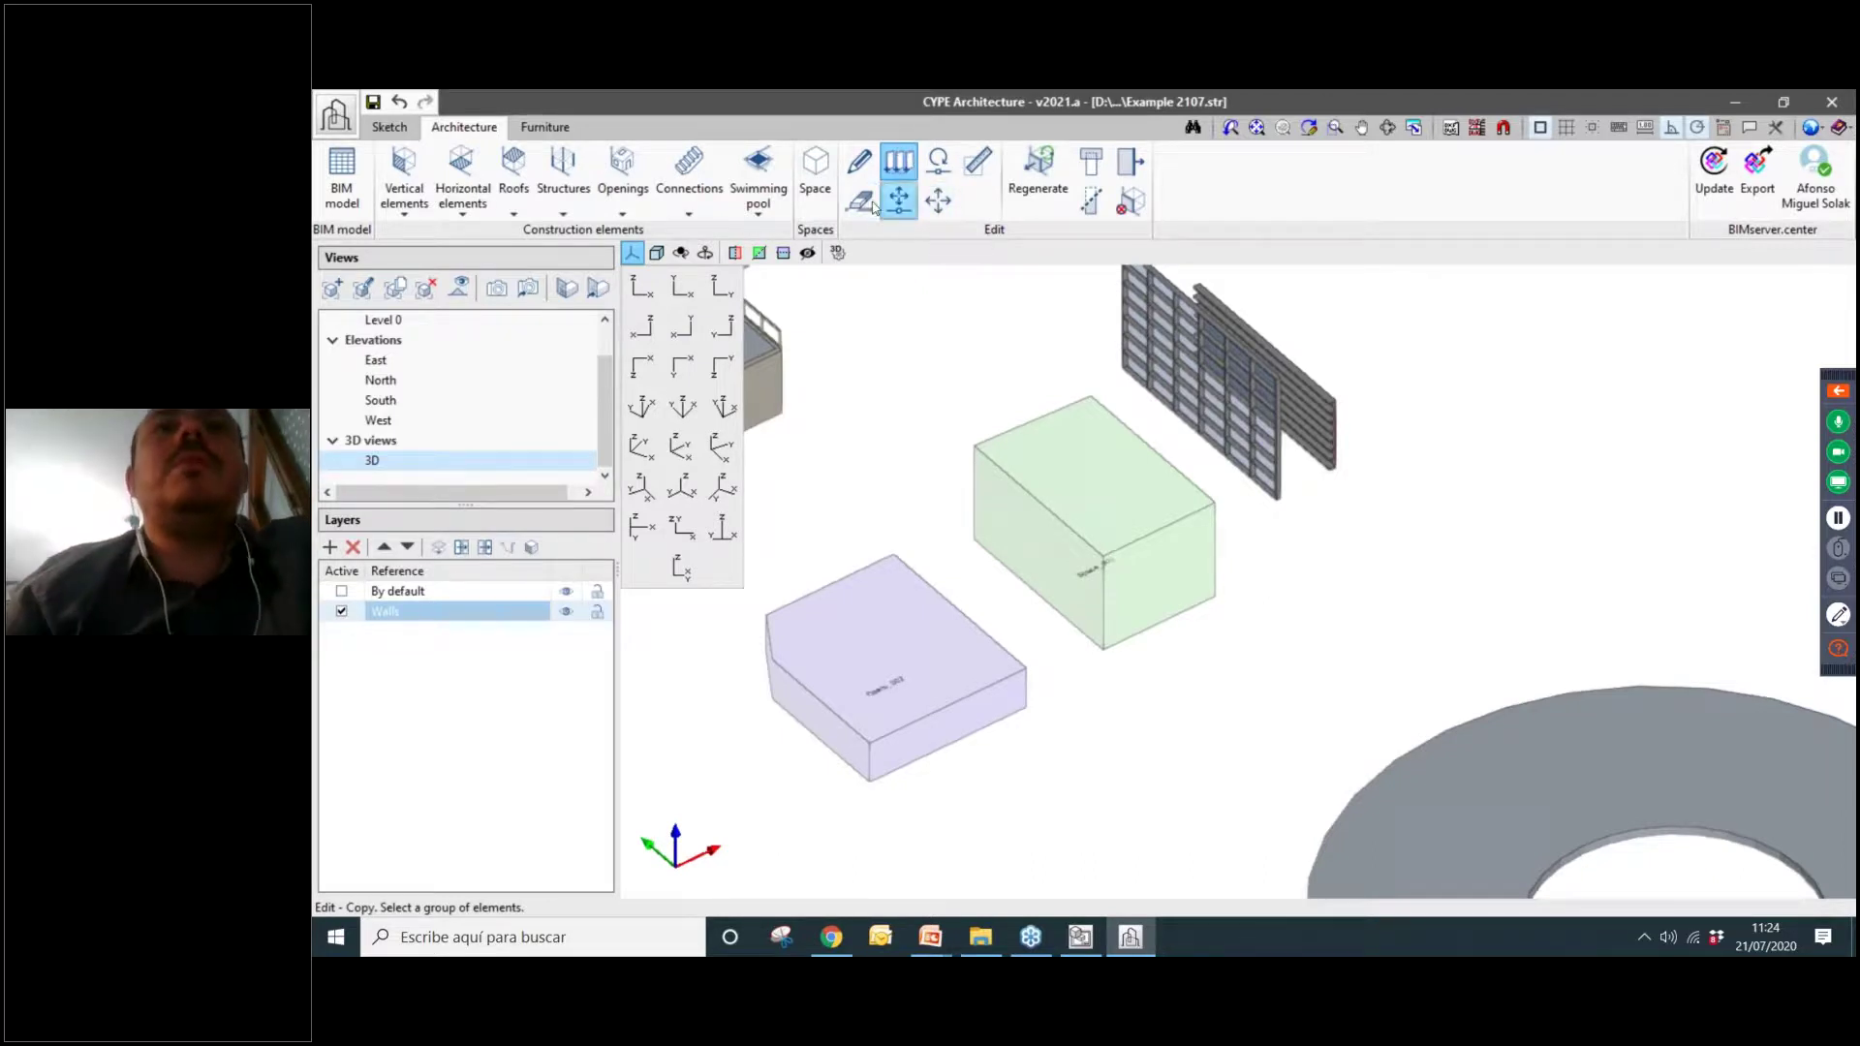
scroll(1008, 423, "down", 3)
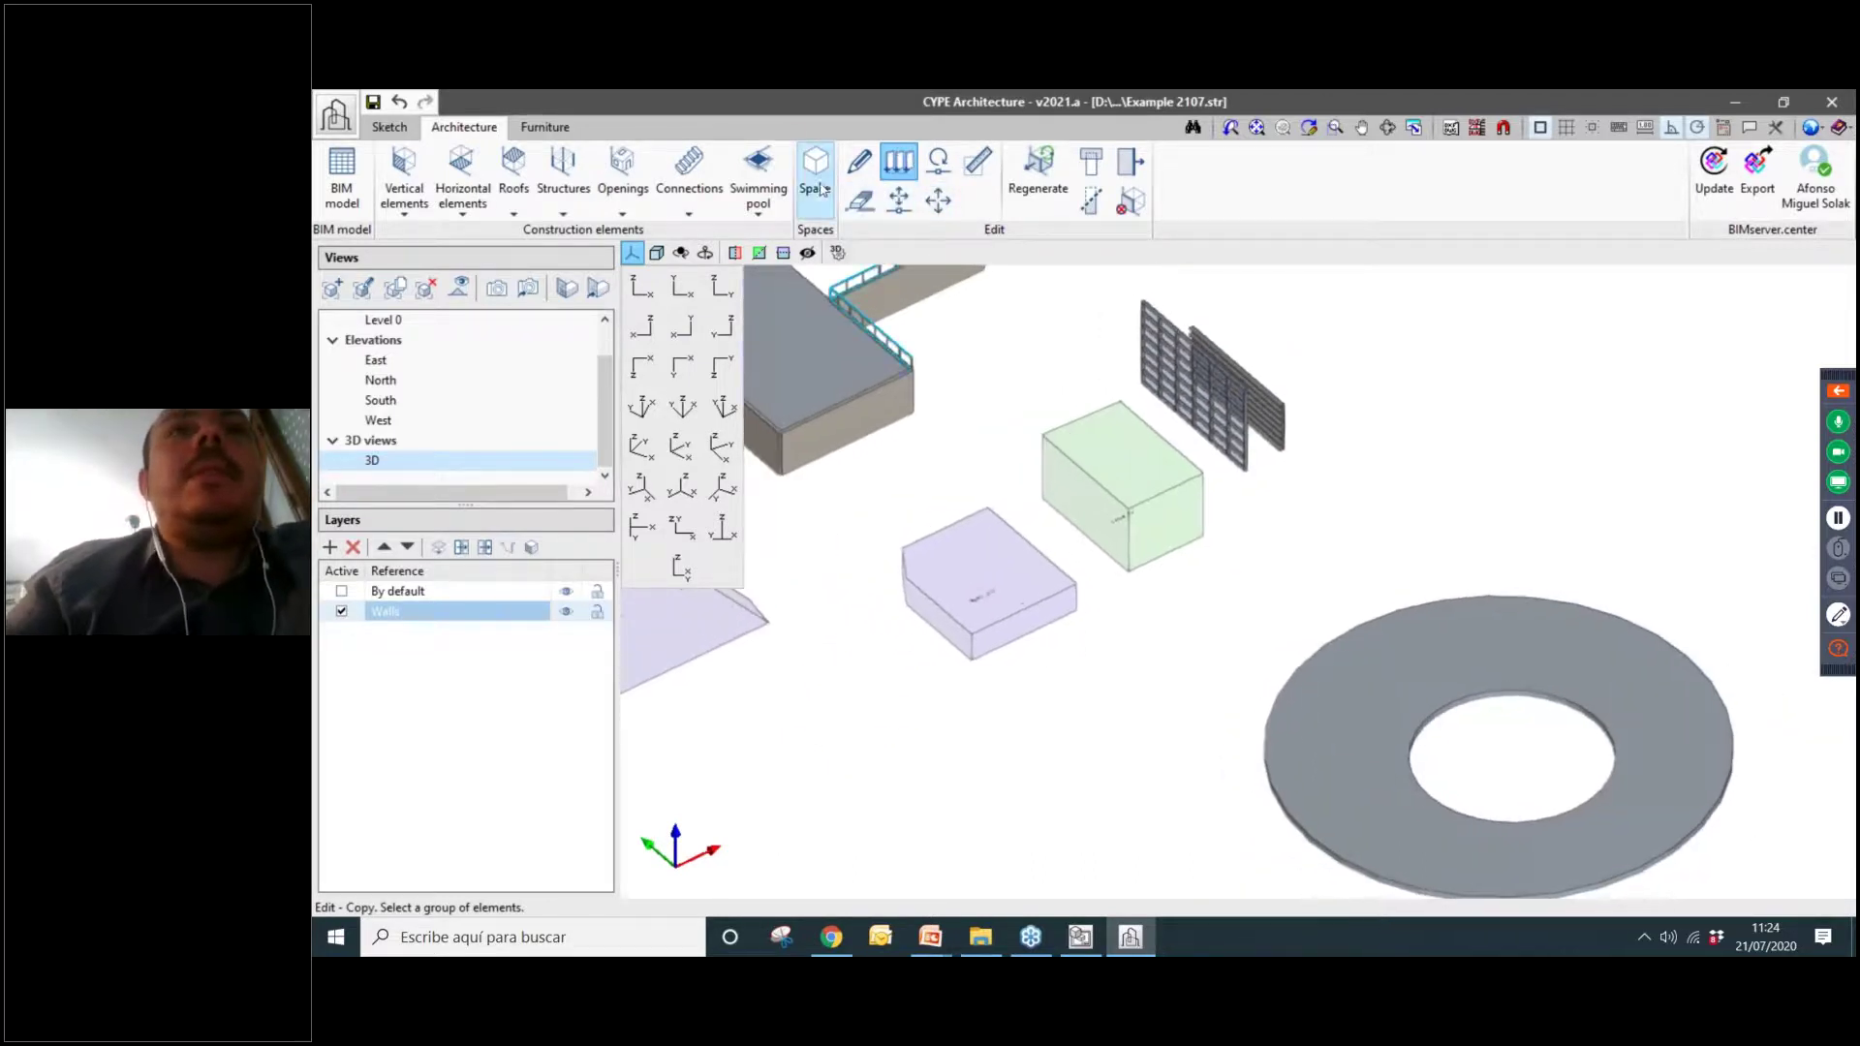
middle_click_drag(1068, 512, 1226, 529)
scroll(1159, 484, "down", 2)
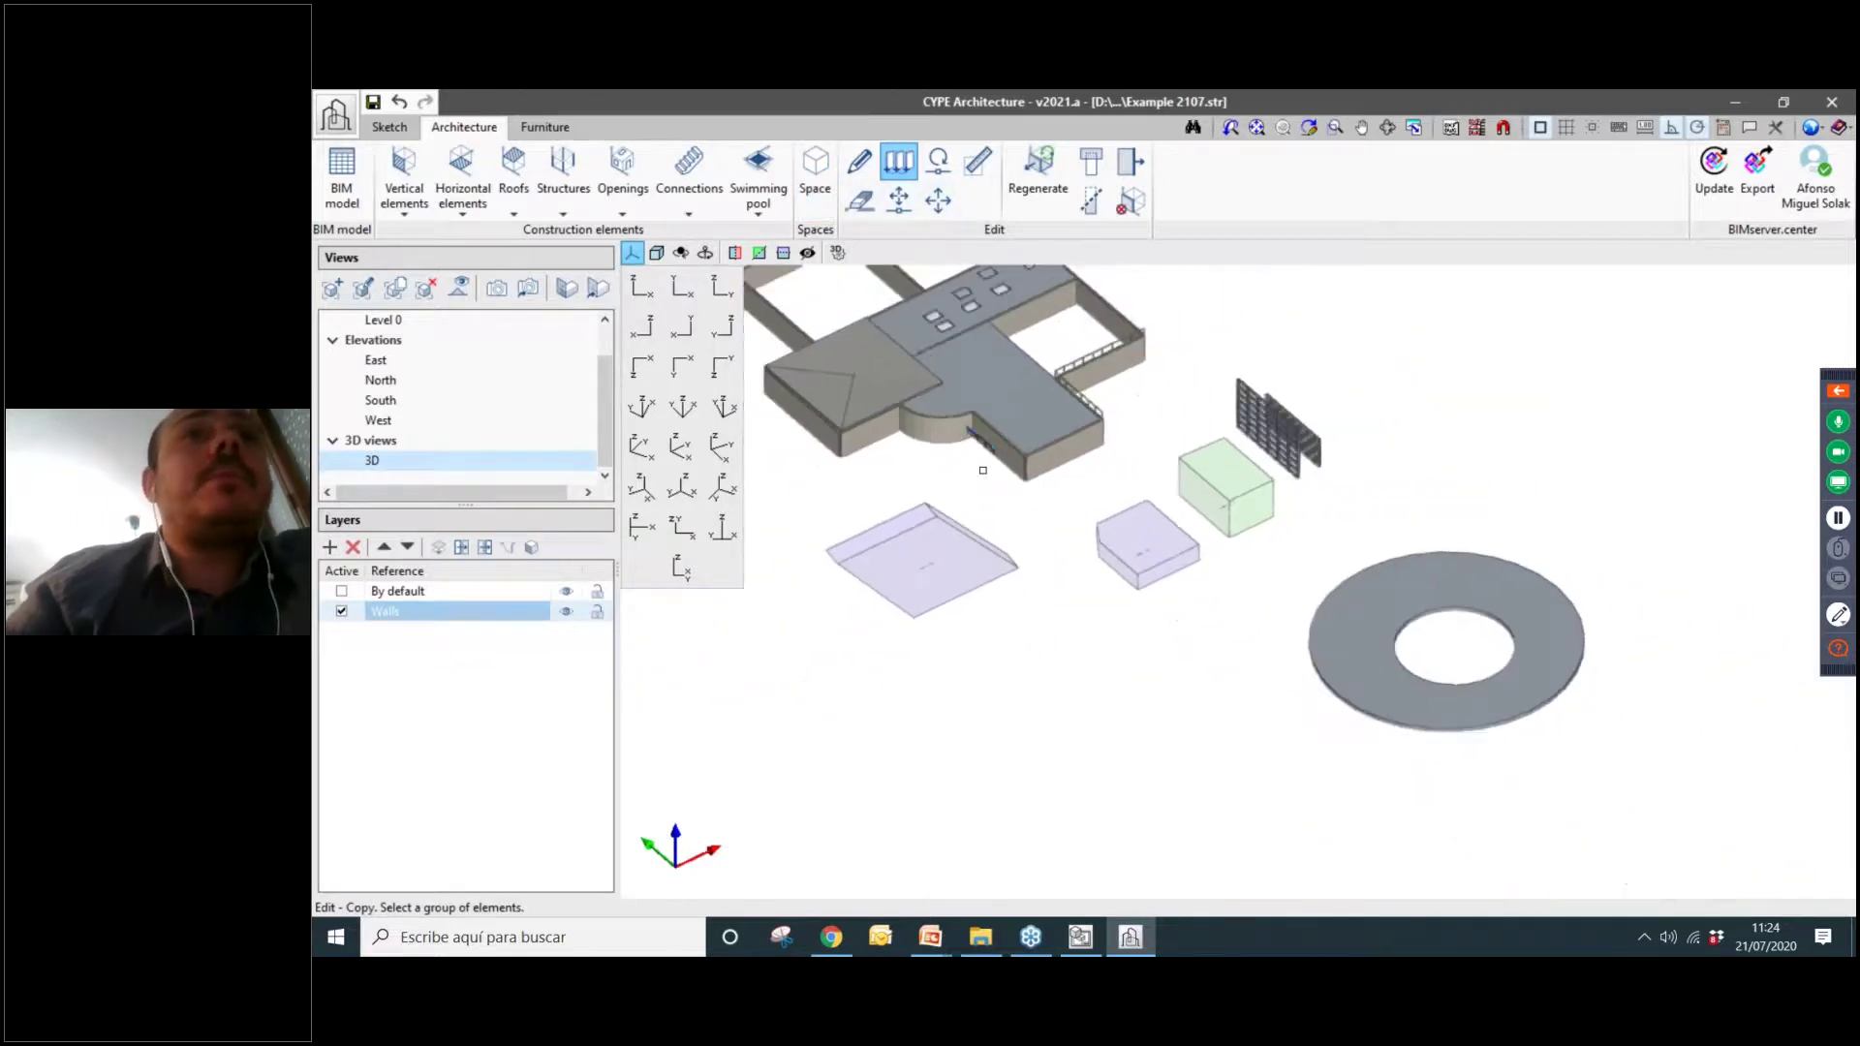
scroll(949, 514, "up", 6)
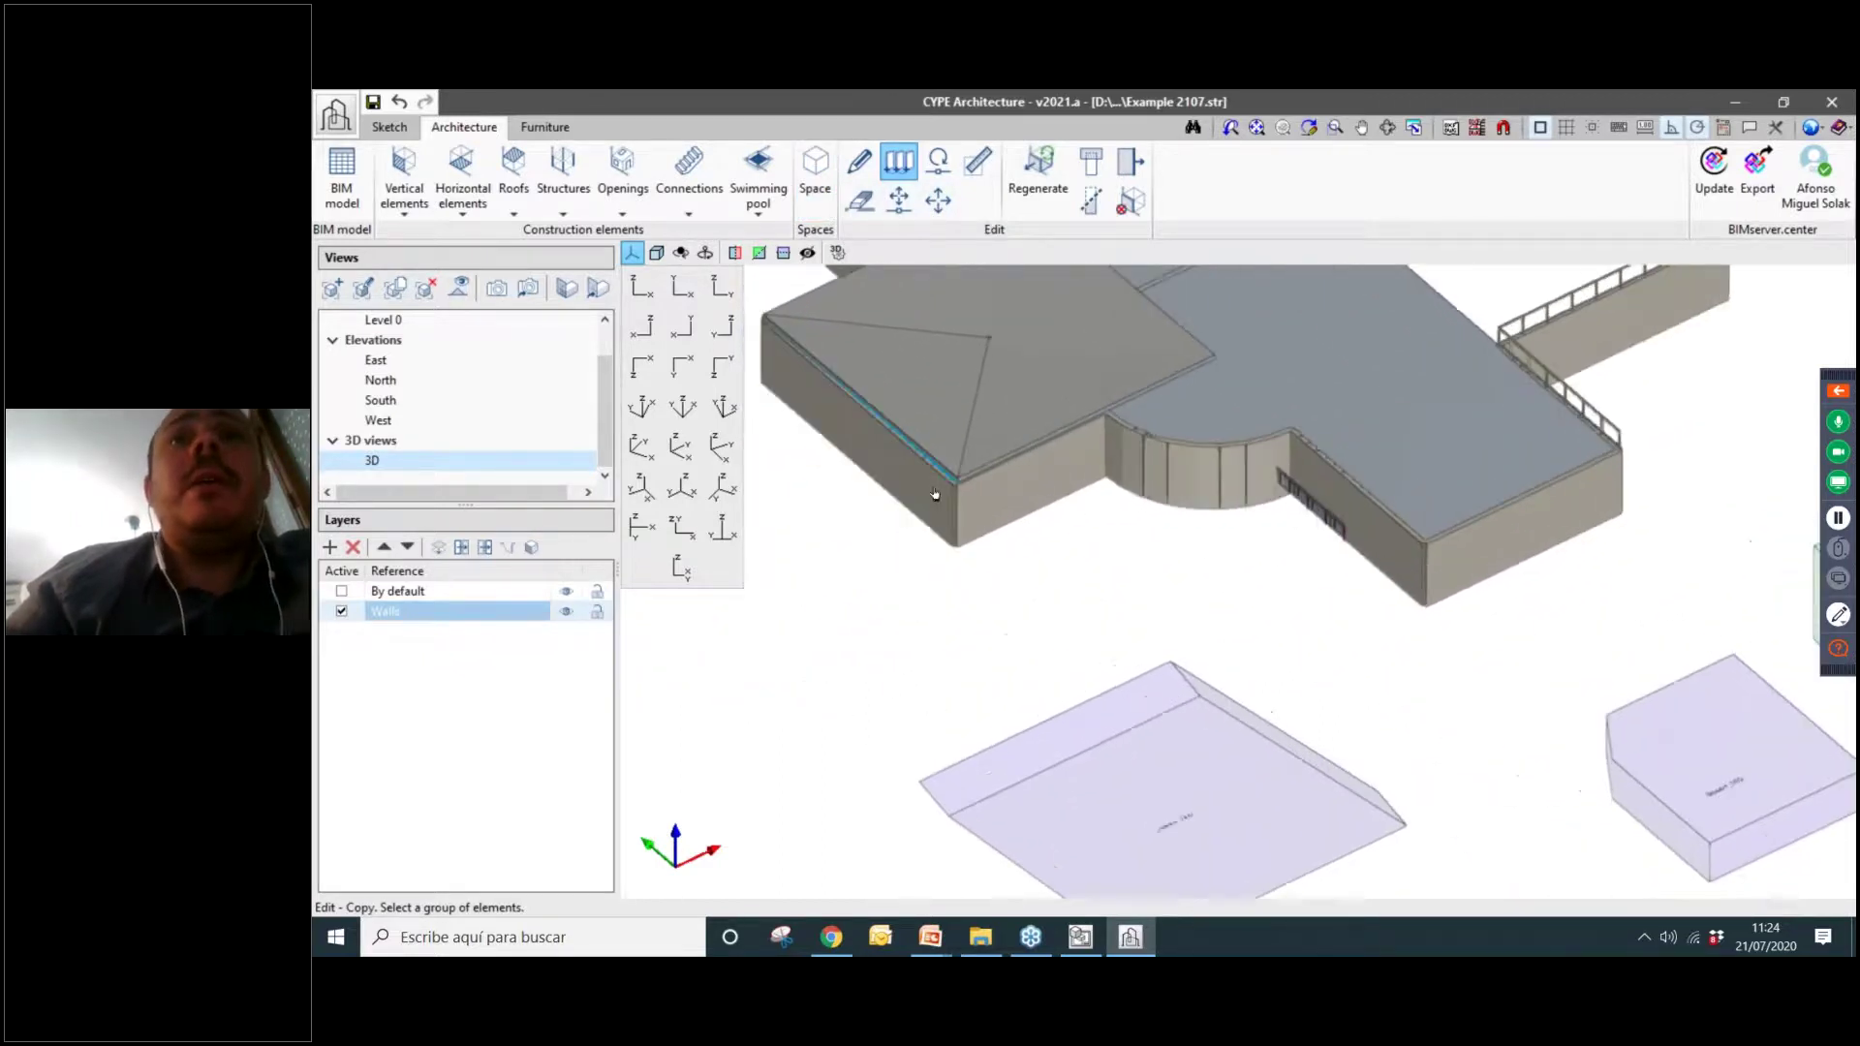
scroll(873, 559, "up", 3)
middle_click_drag(873, 559, 806, 729)
scroll(847, 656, "up", 1)
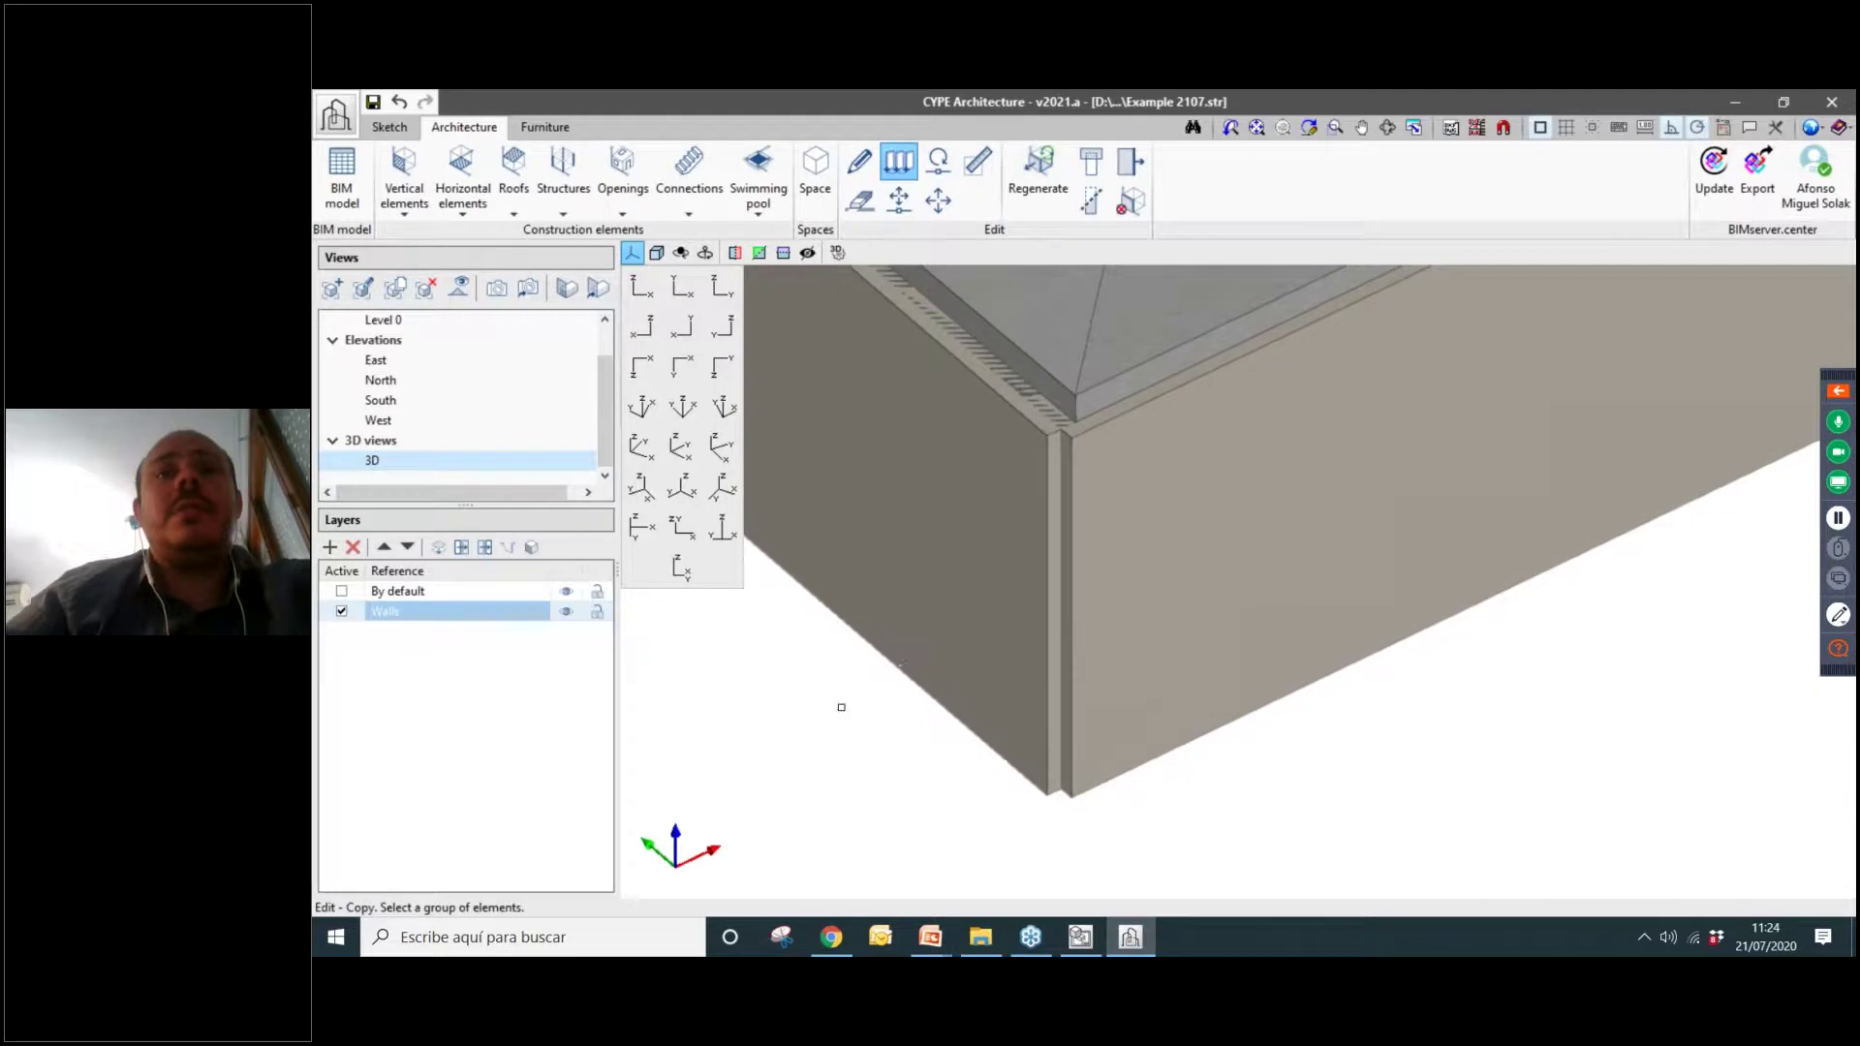
middle_click_drag(869, 677, 863, 714)
scroll(1061, 484, "up", 1)
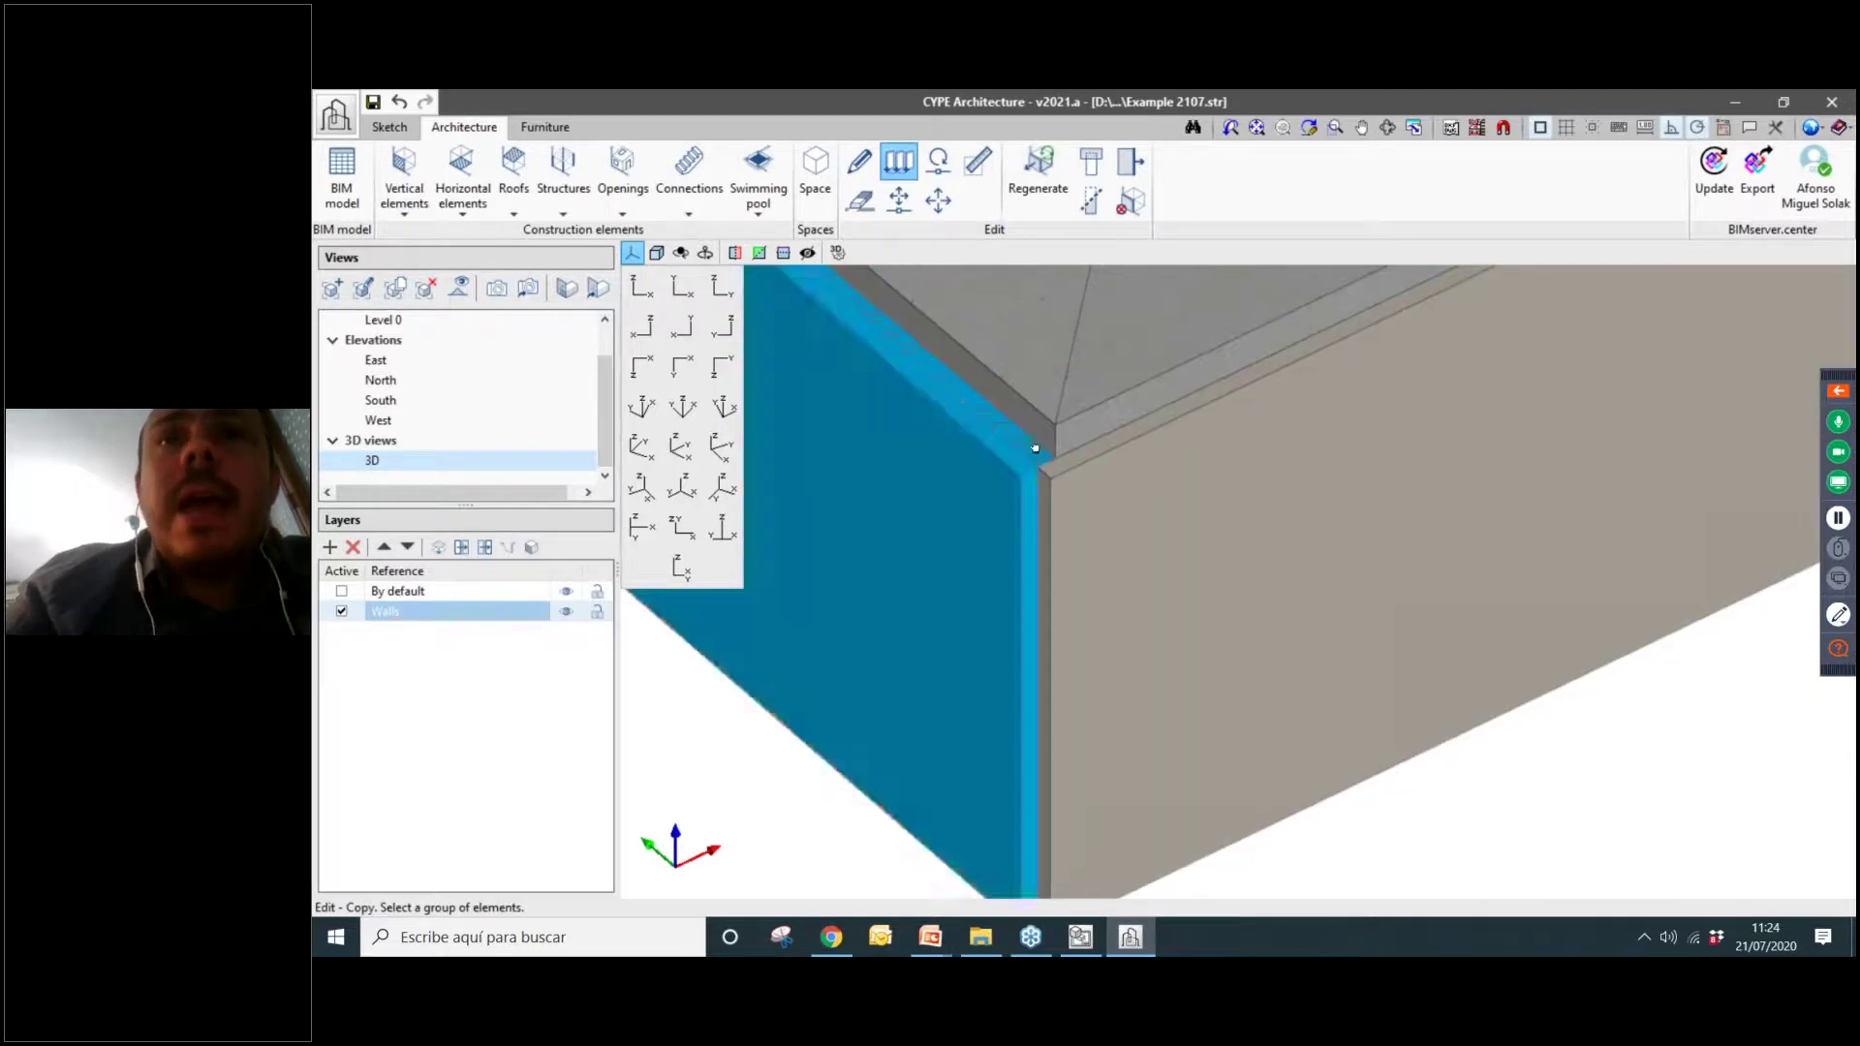
Set the adjustment of the shorter façade wall at the roof corner to one side so it lines up with the adjoining wall.
middle_click_drag(1029, 604, 1037, 519)
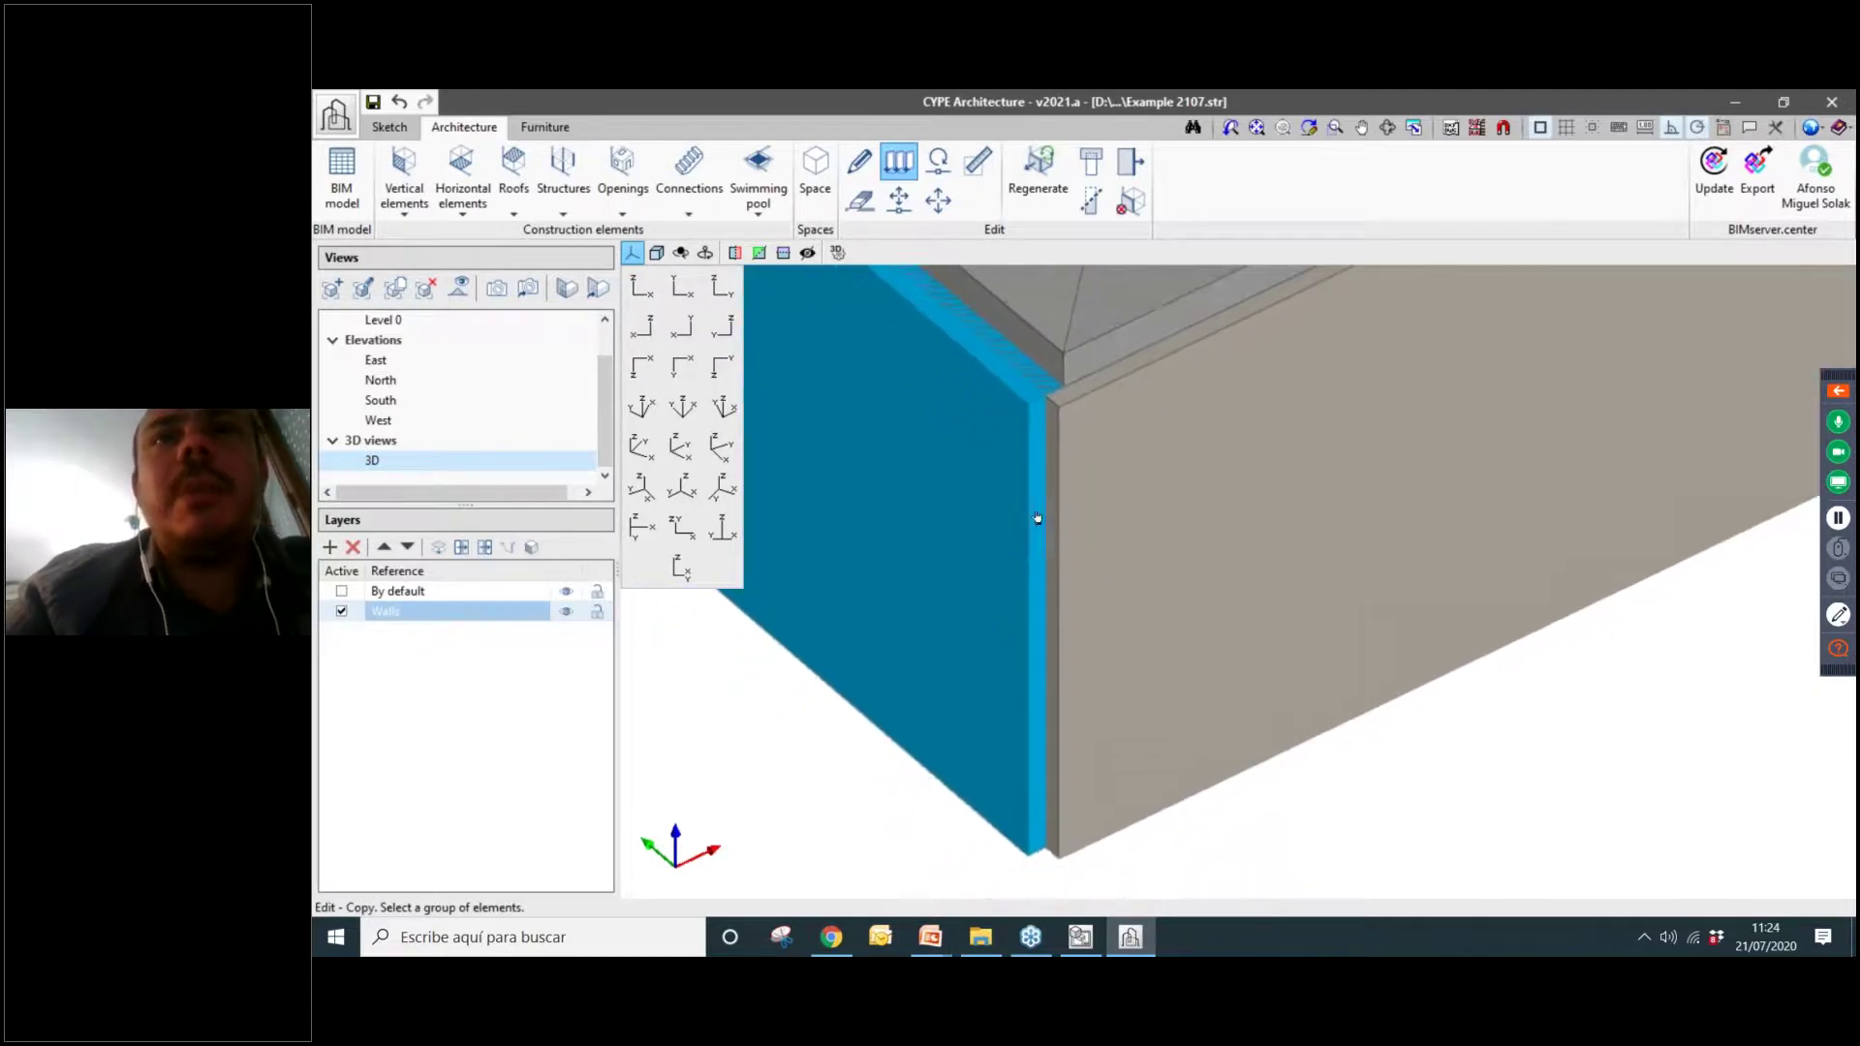
scroll(1058, 422, "up", 2)
scroll(1056, 420, "down", 1)
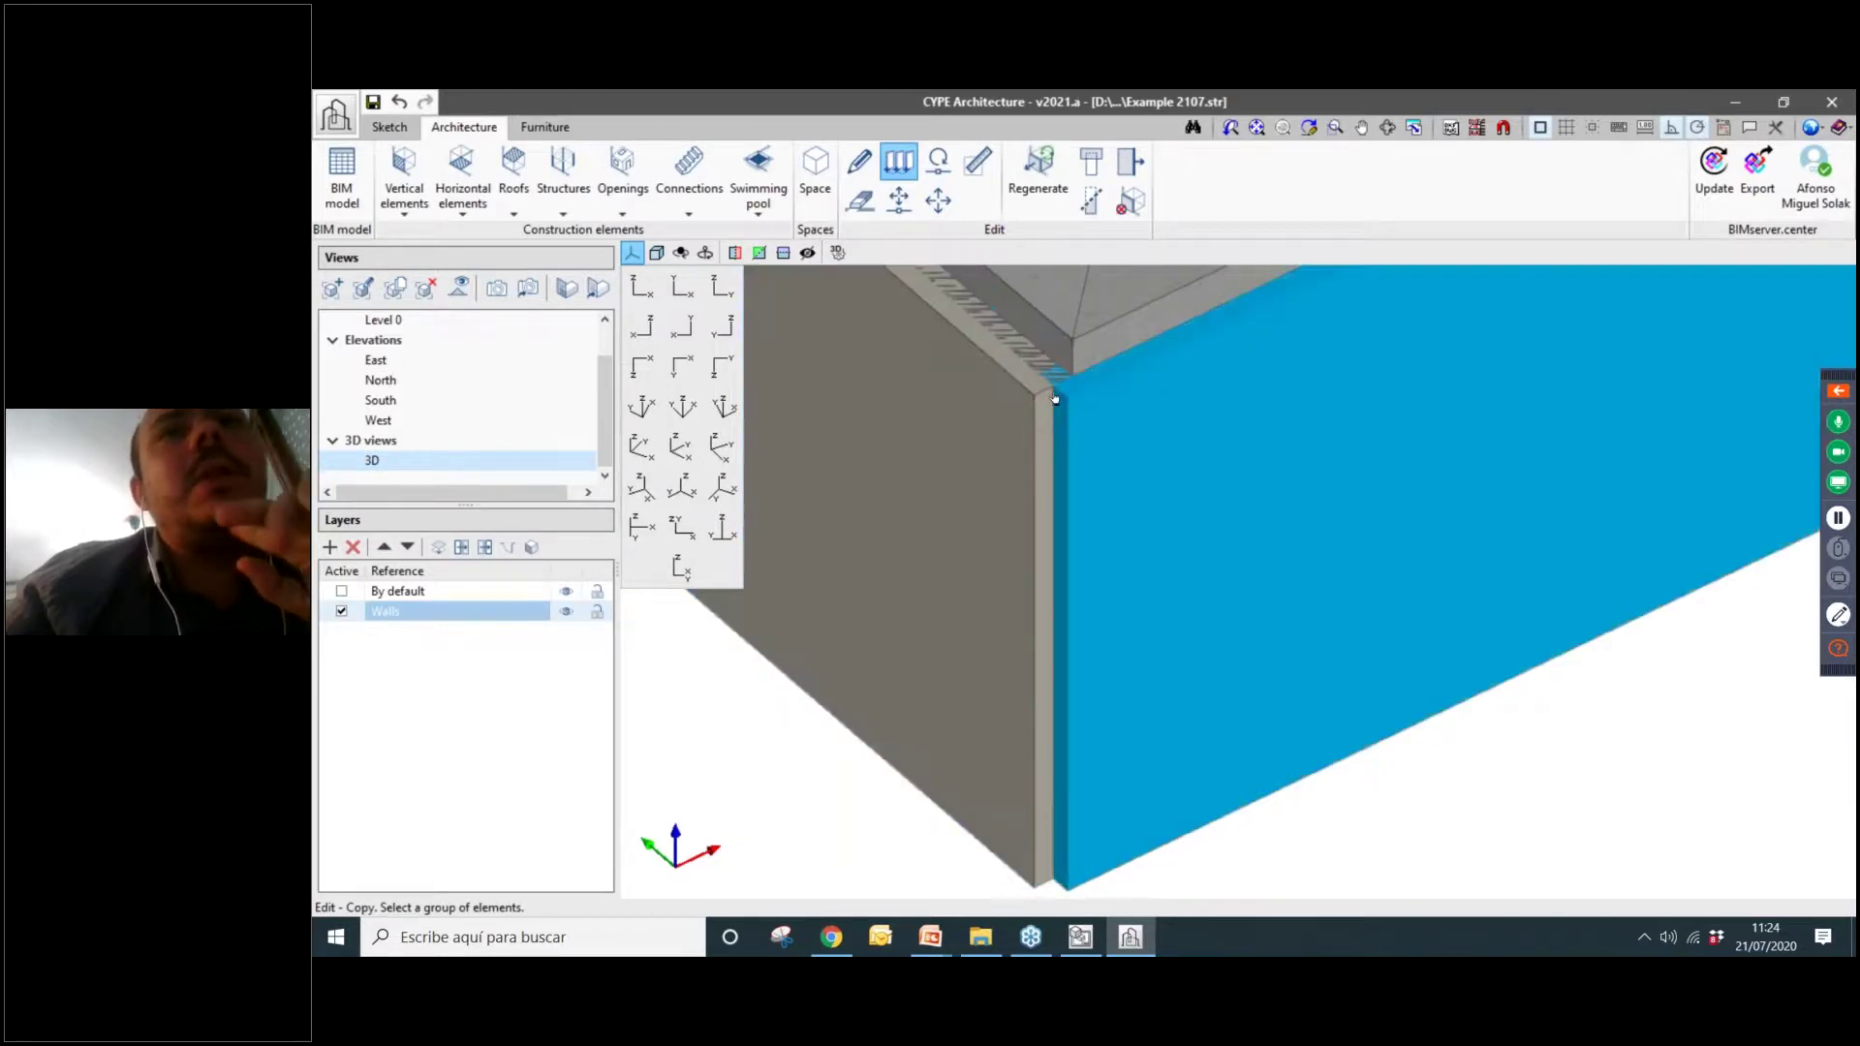
scroll(1056, 417, "down", 2)
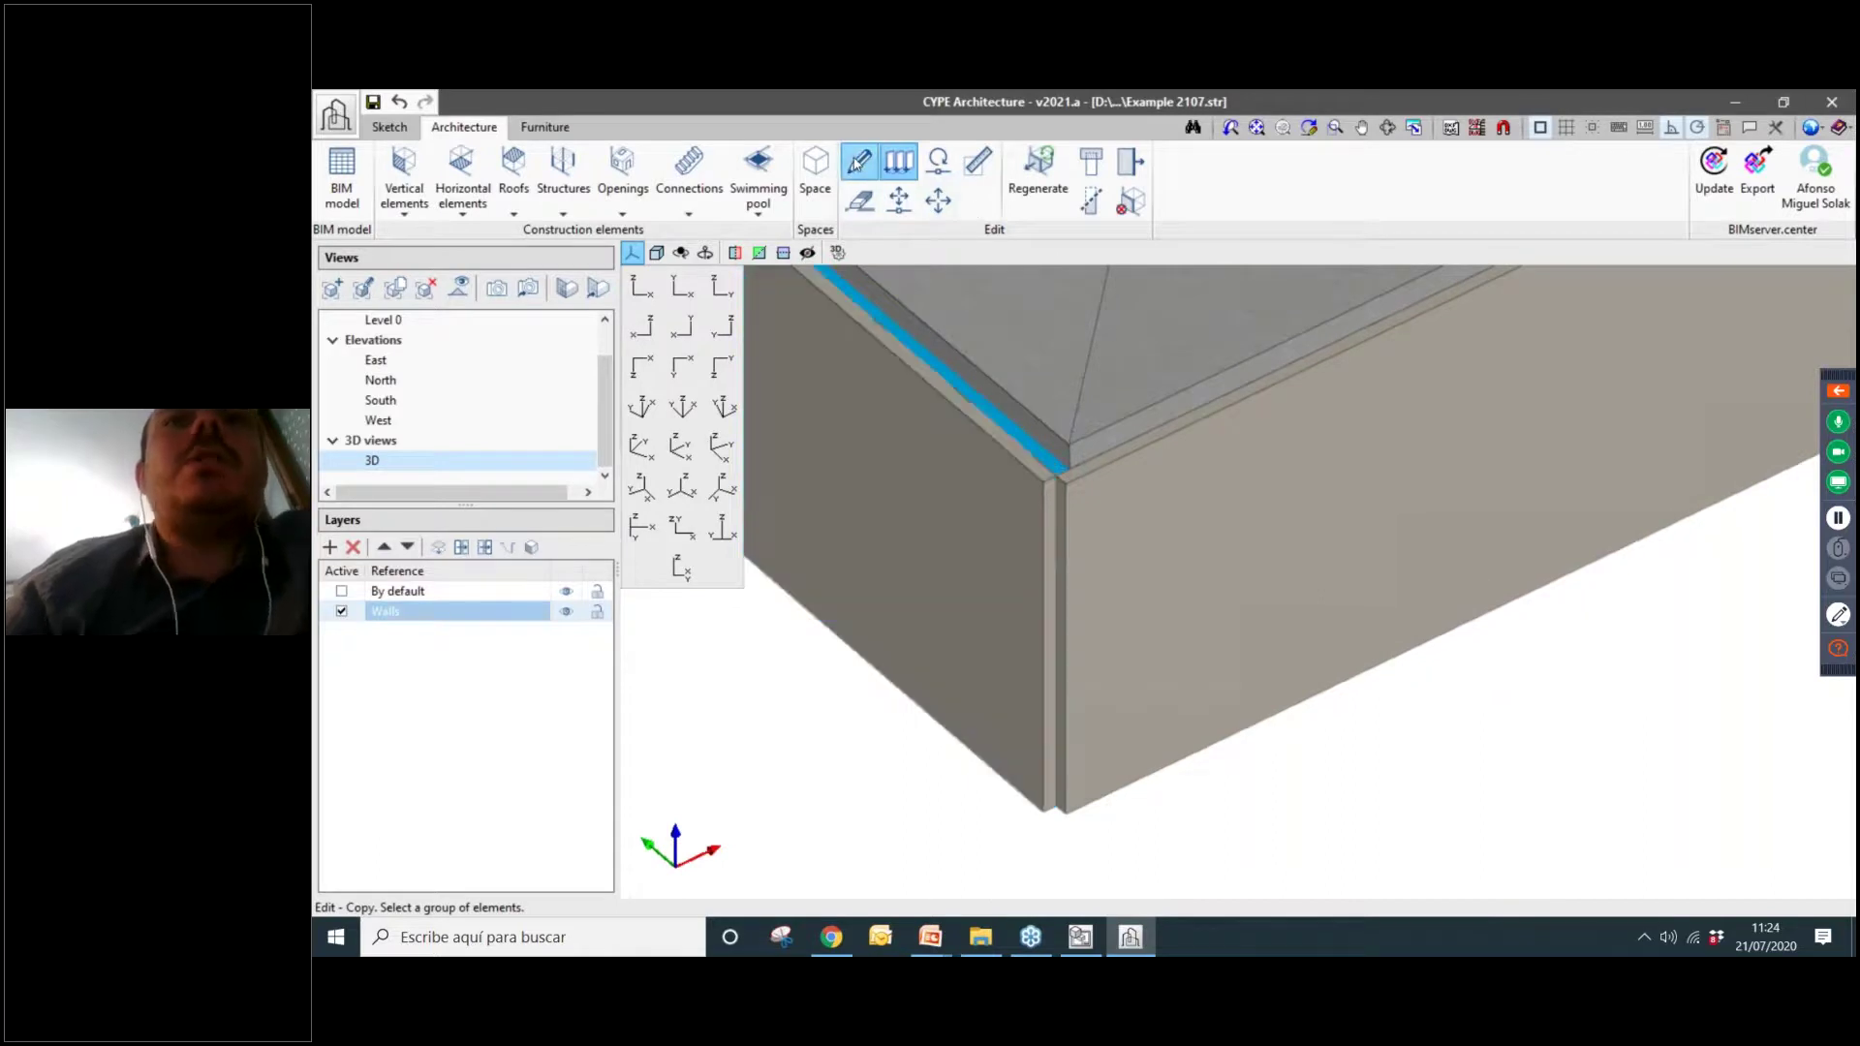
scroll(1054, 600, "up", 2)
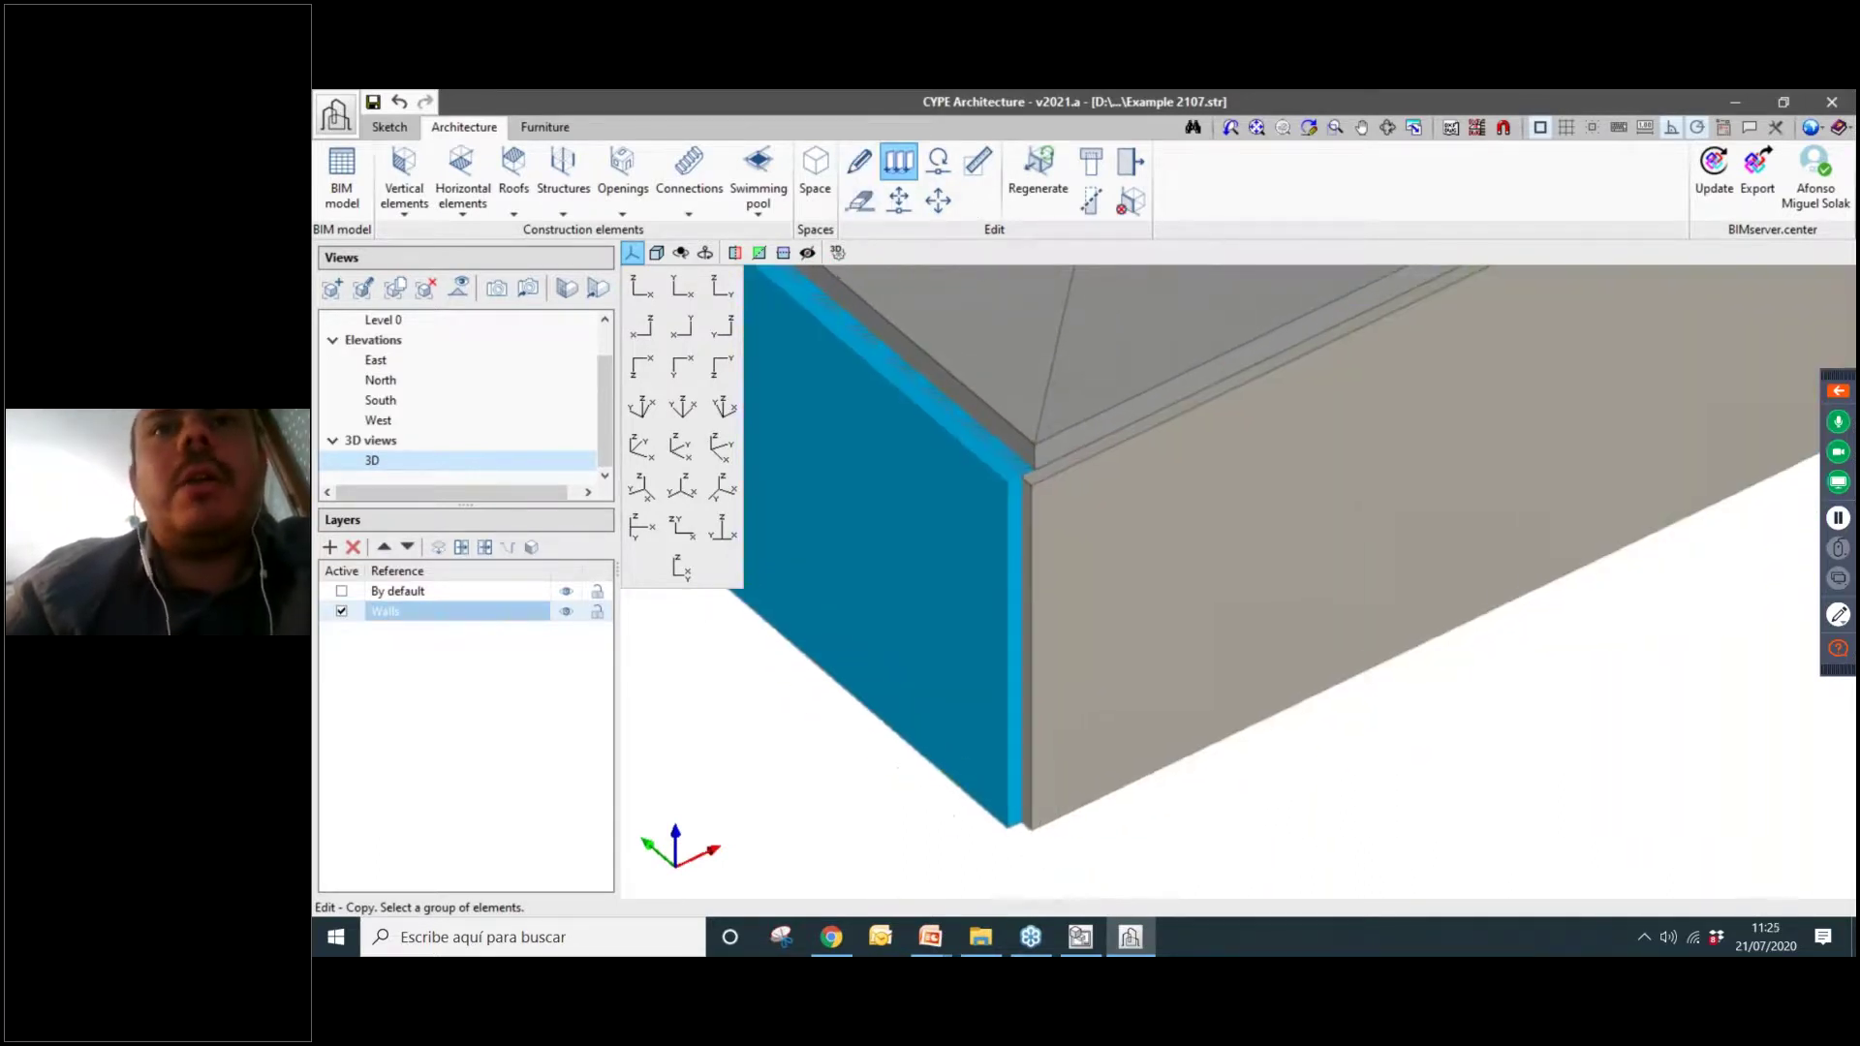
left_click(862, 170)
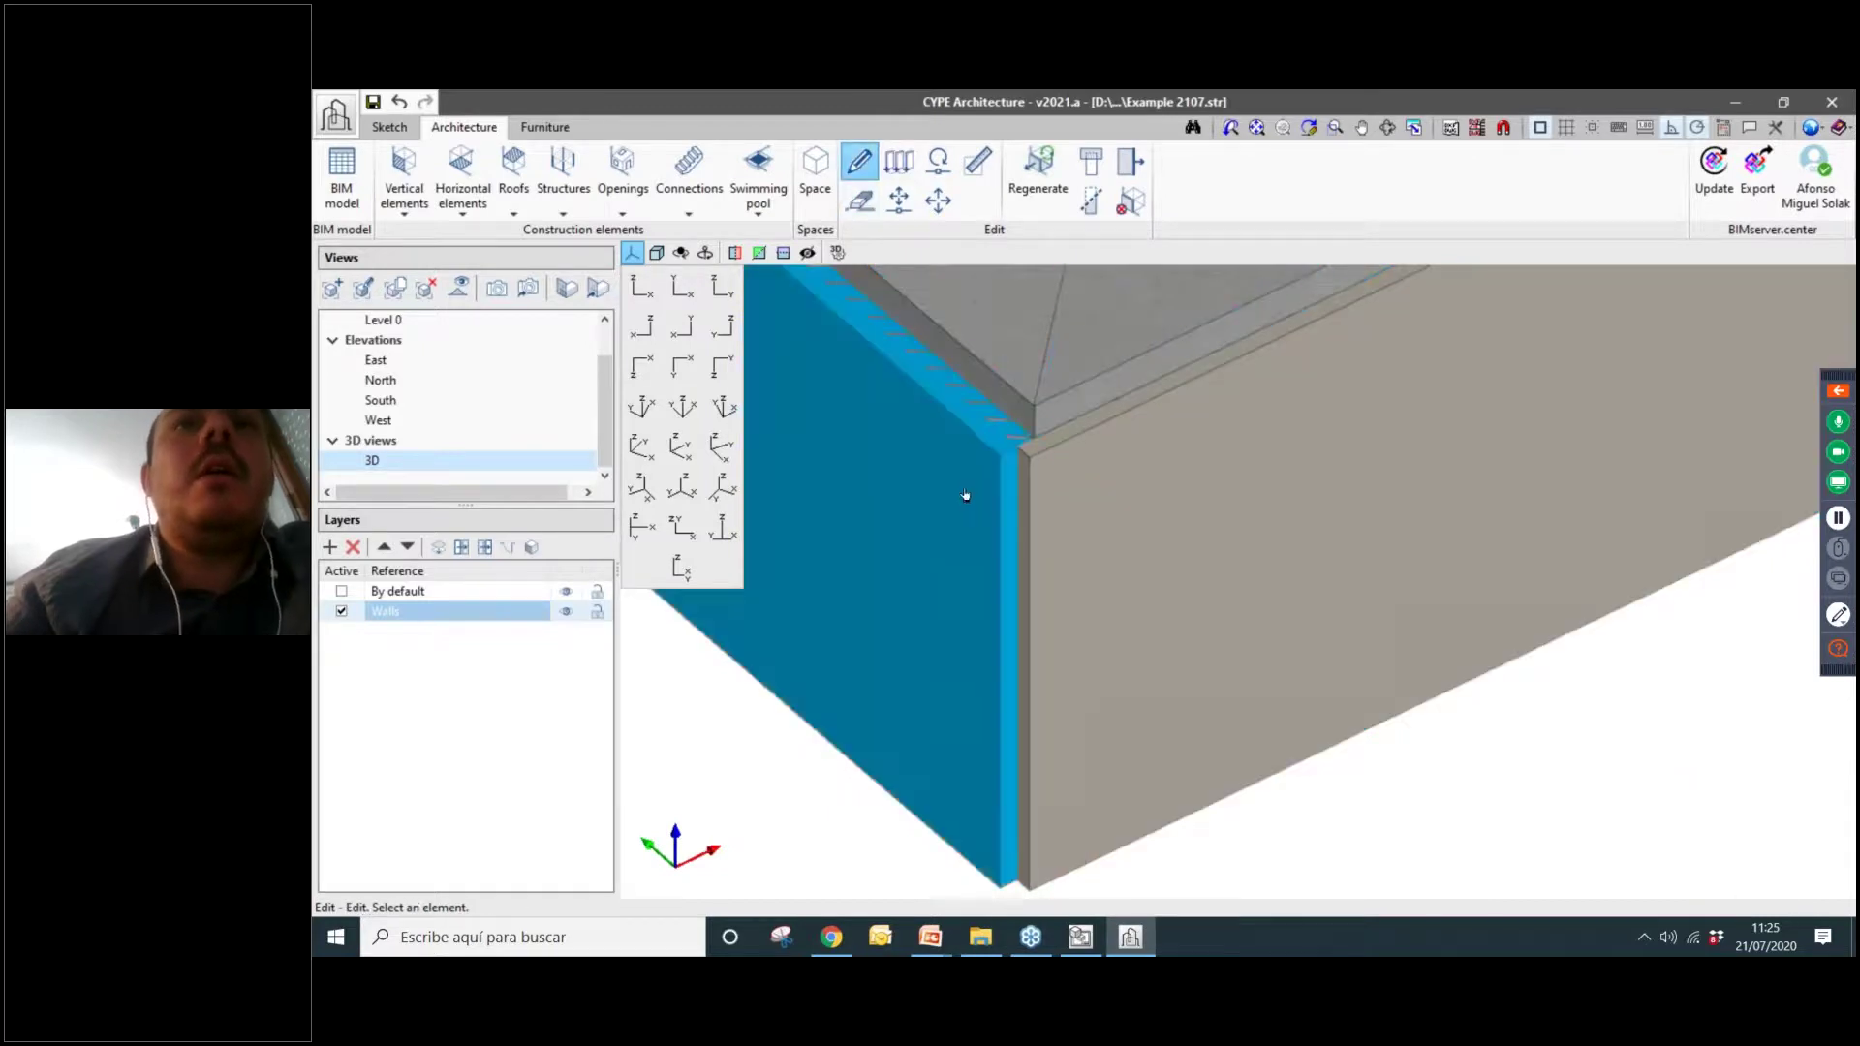
left_click(967, 495)
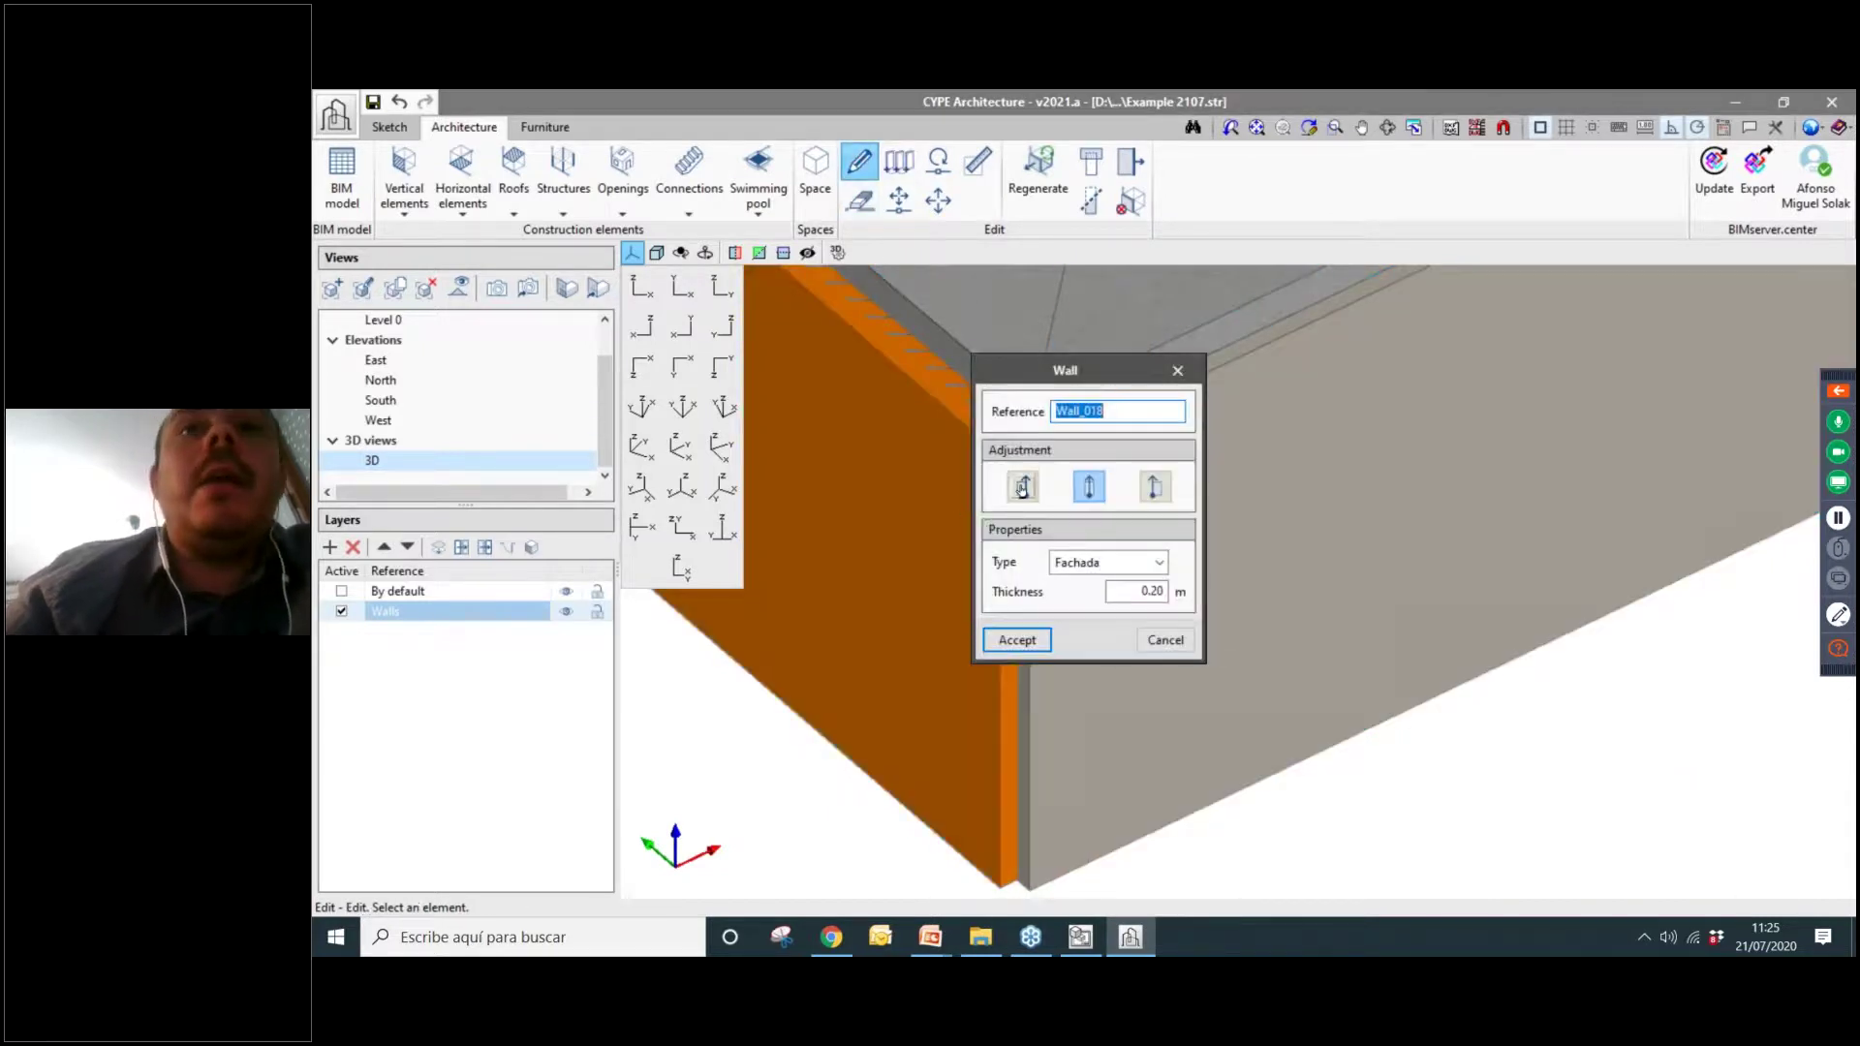
left_click(1017, 639)
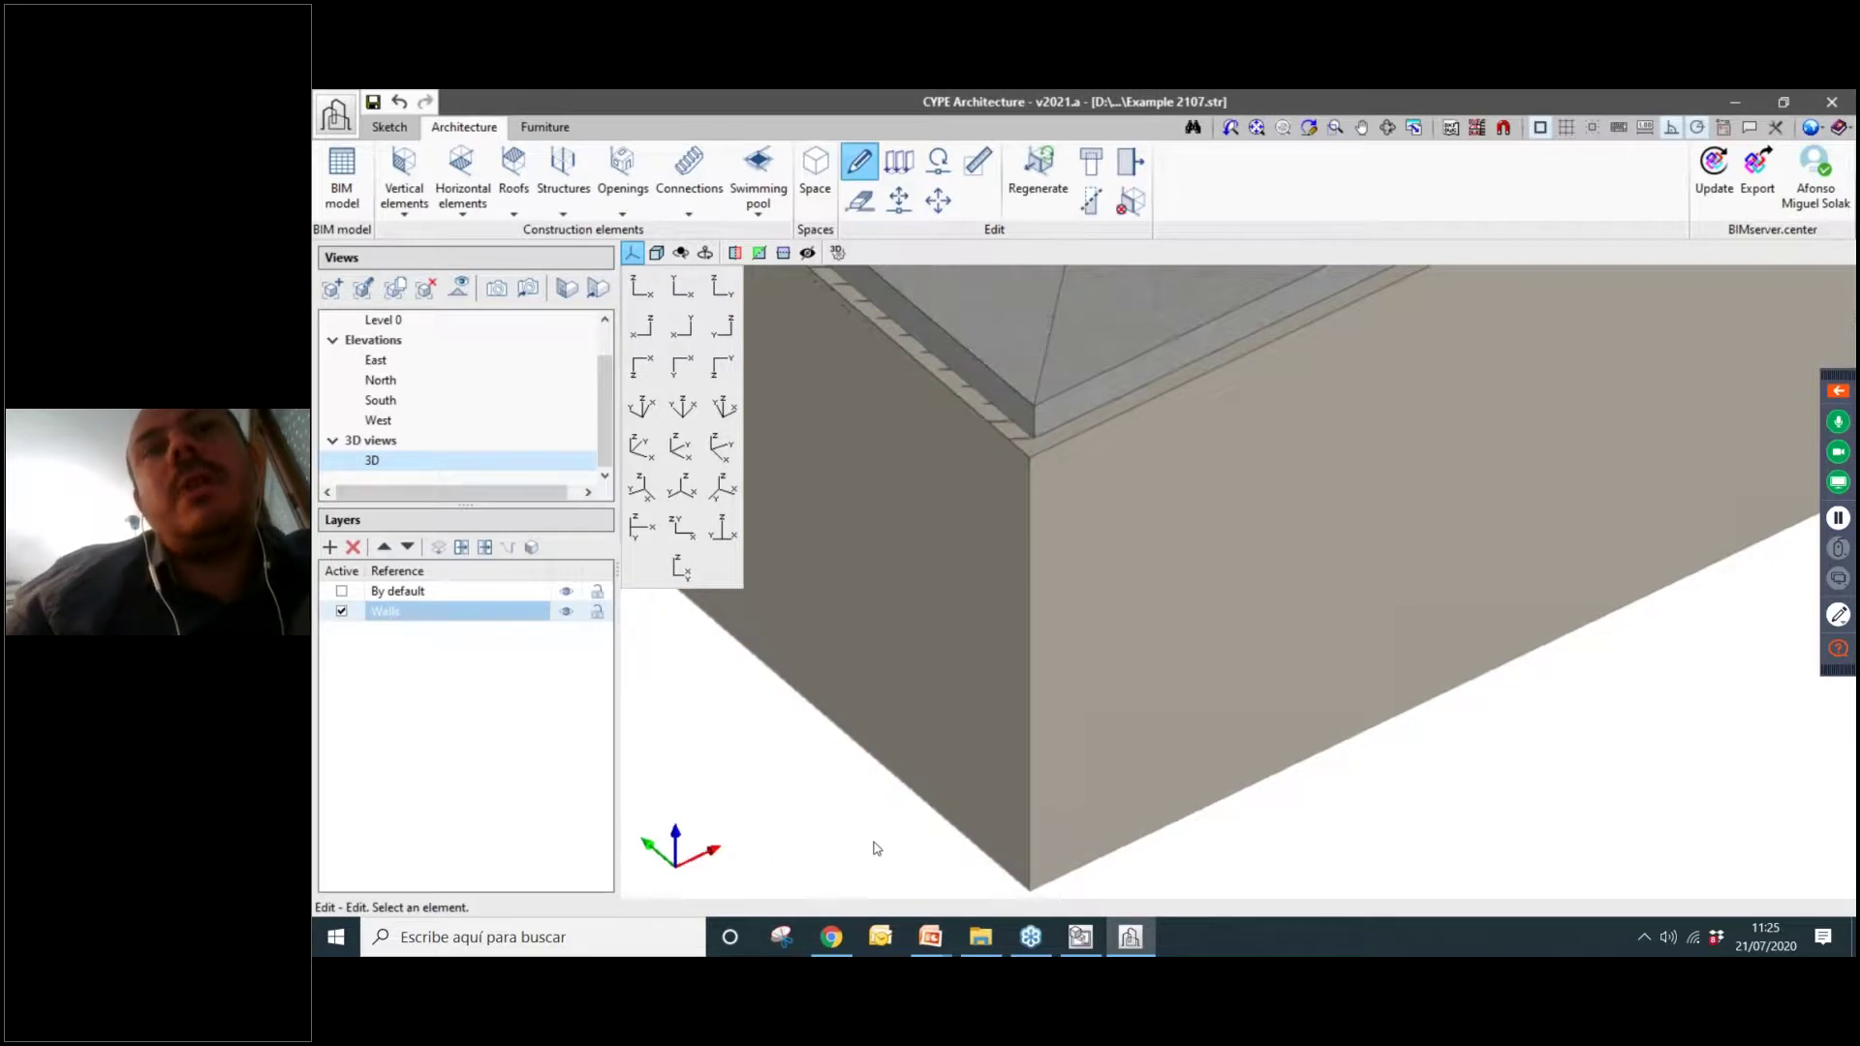
Check the adjoining wall's properties, and set the shorter façade wall's adjustment back to centred.
left_click(1080, 614)
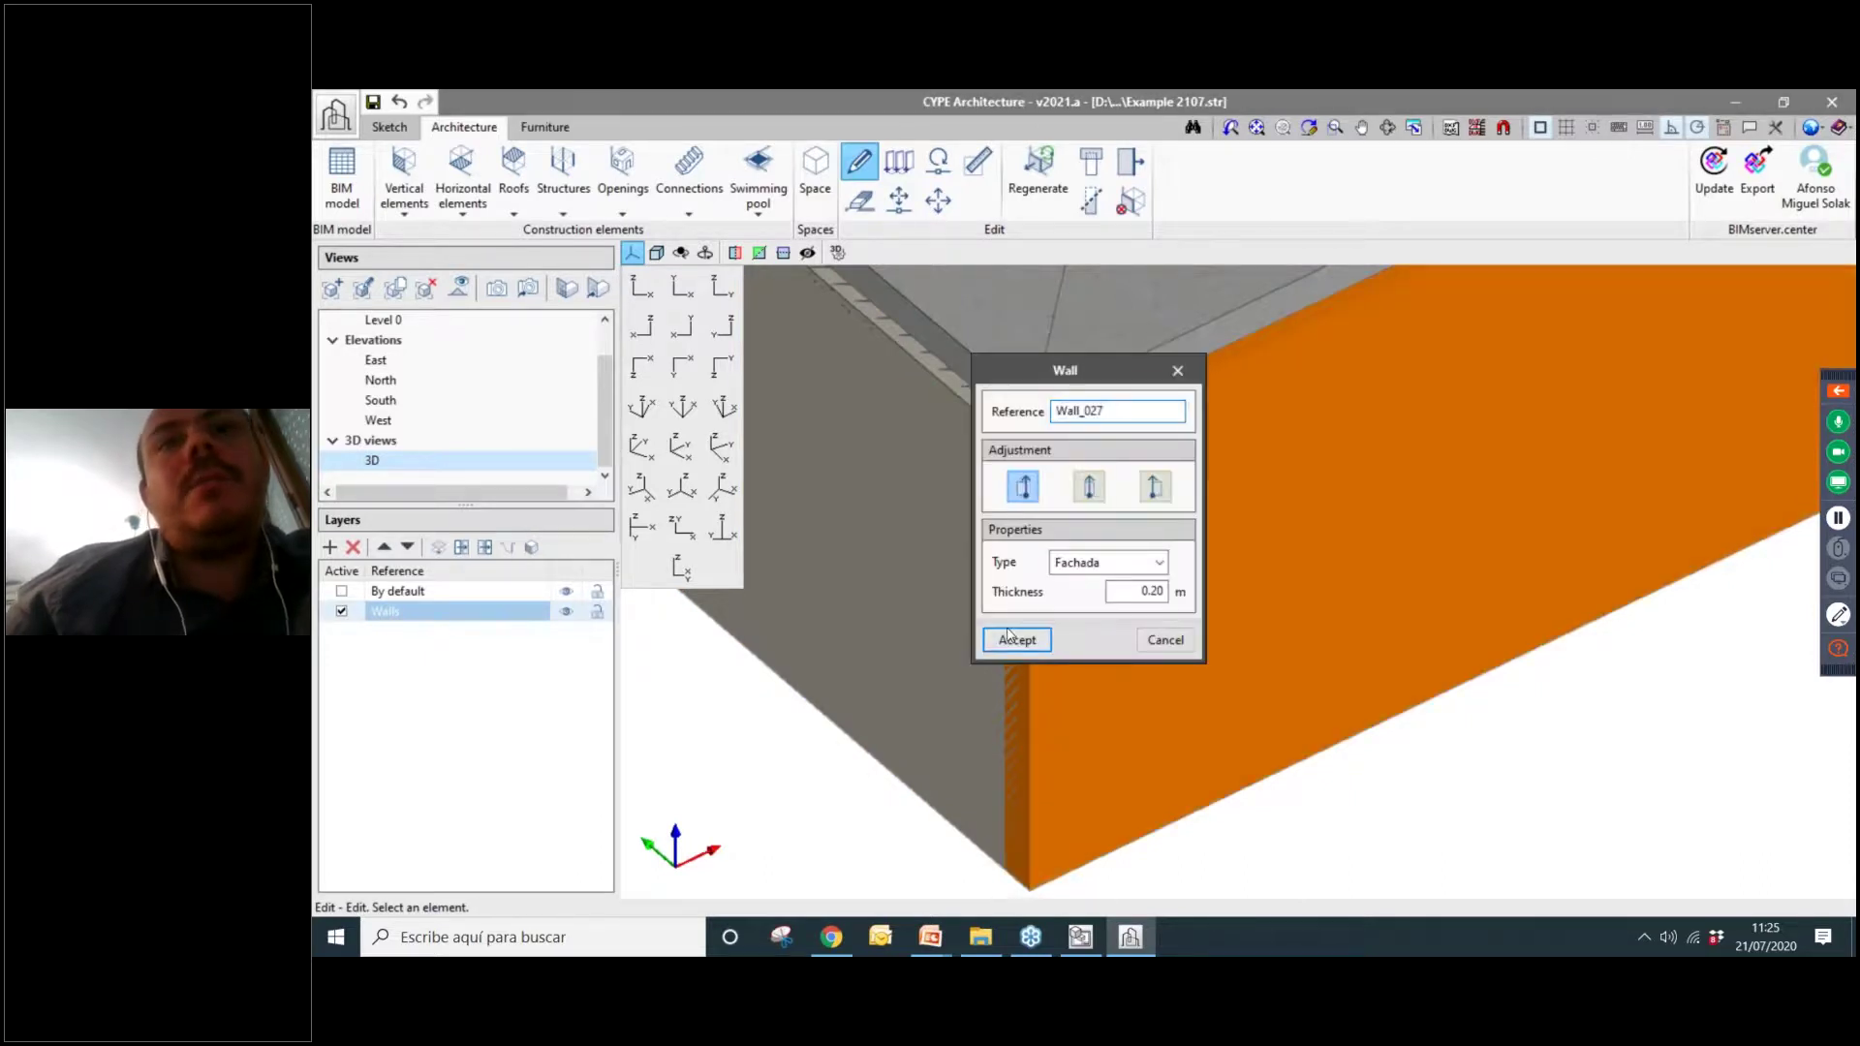
left_click(1014, 639)
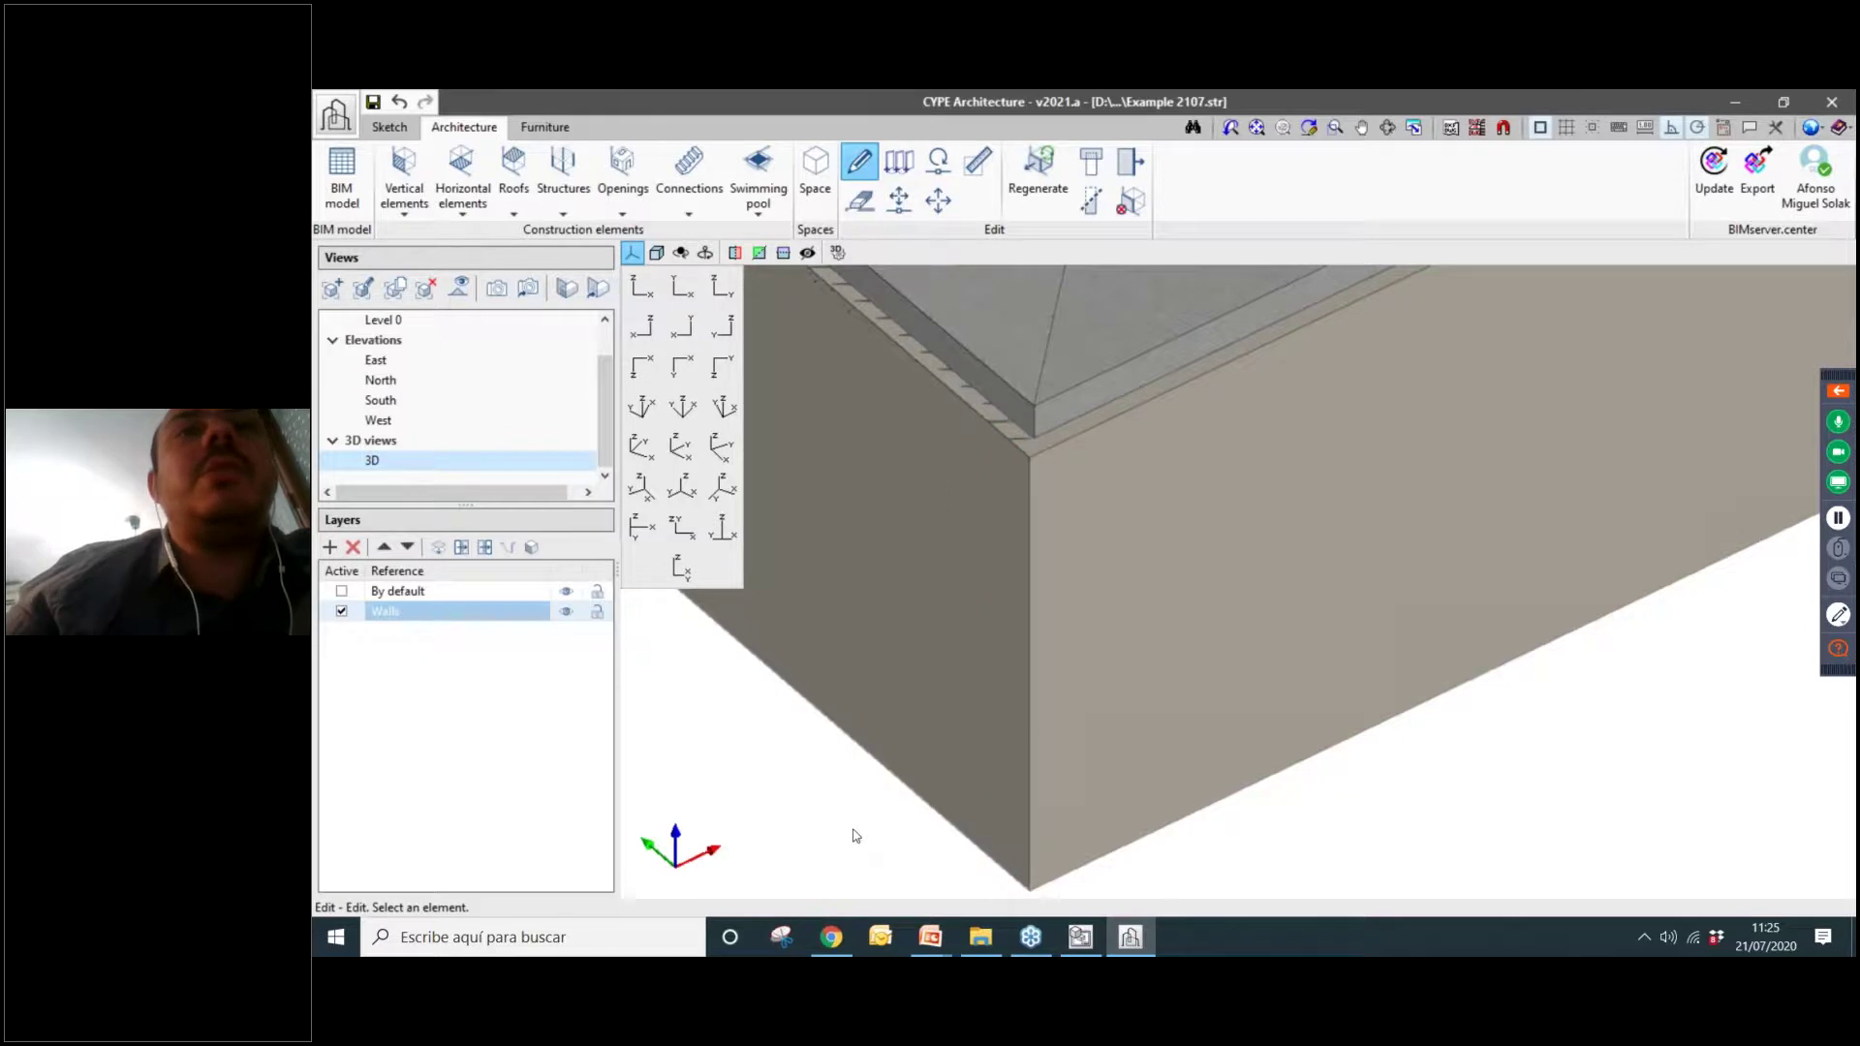
left_click(905, 403)
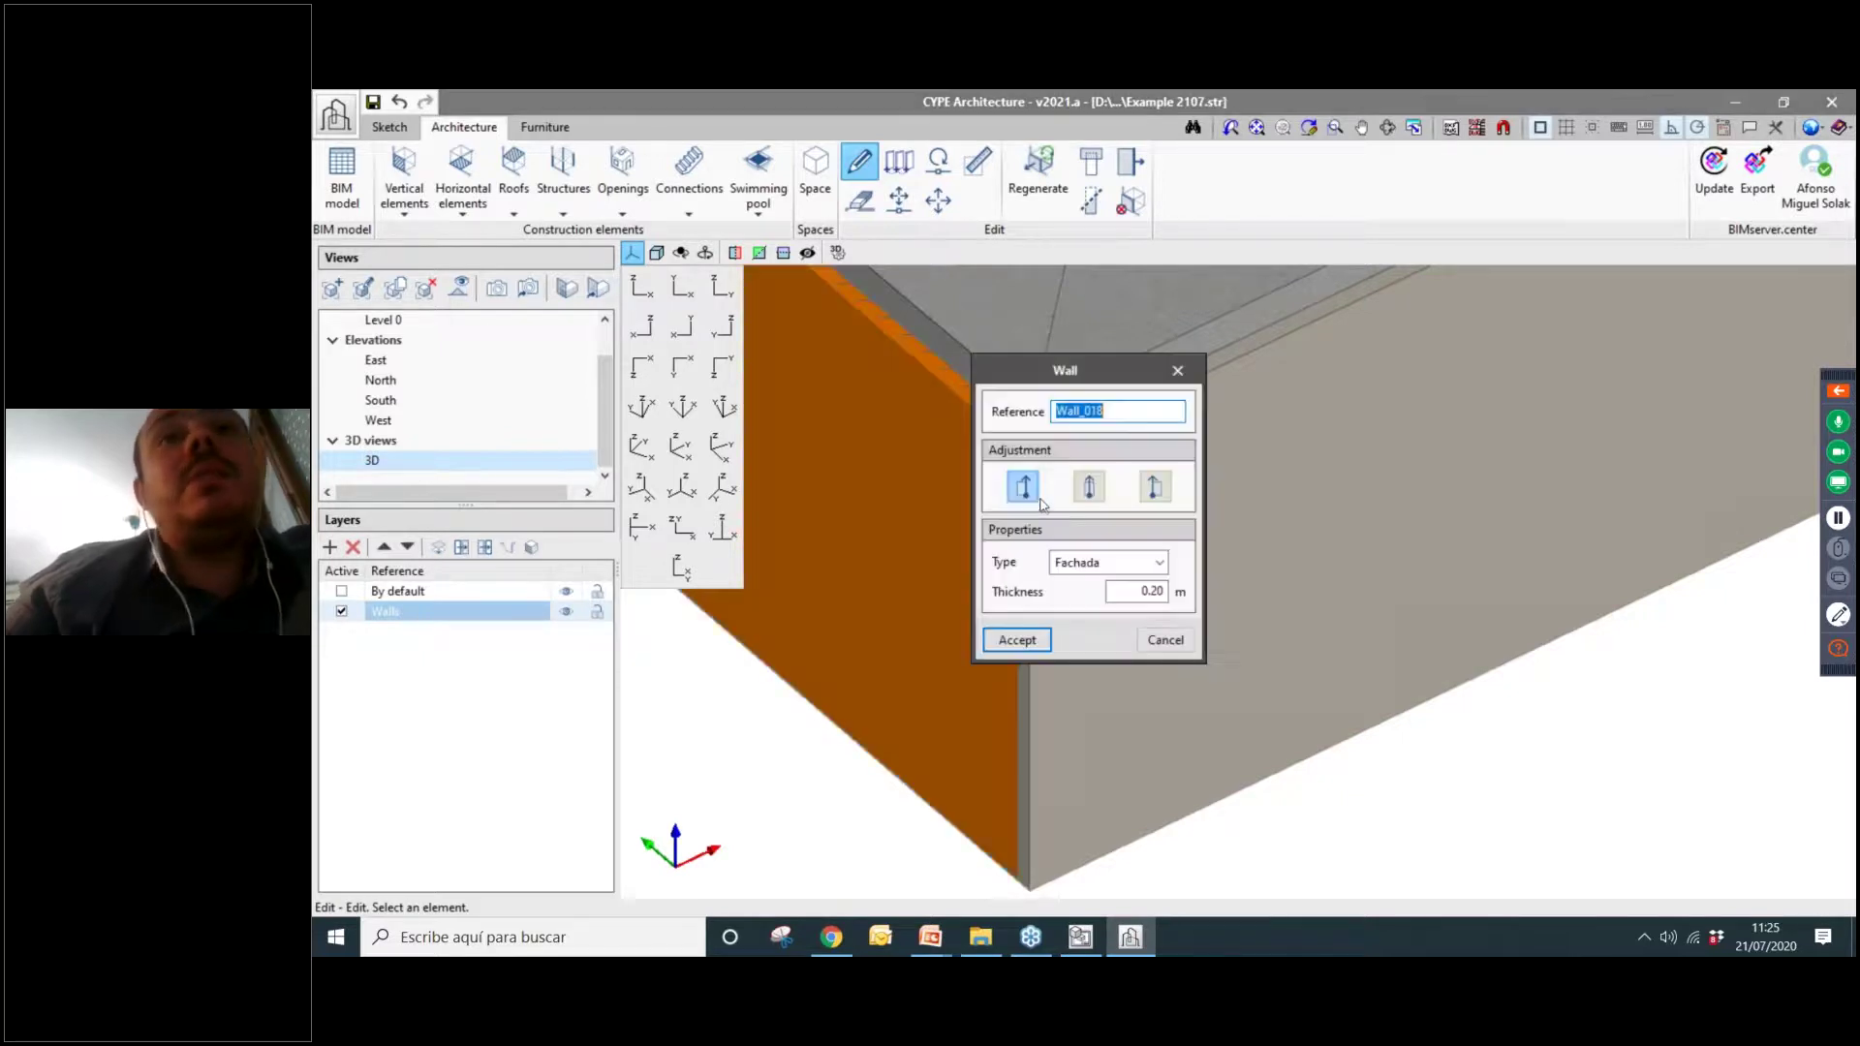
left_click(1018, 639)
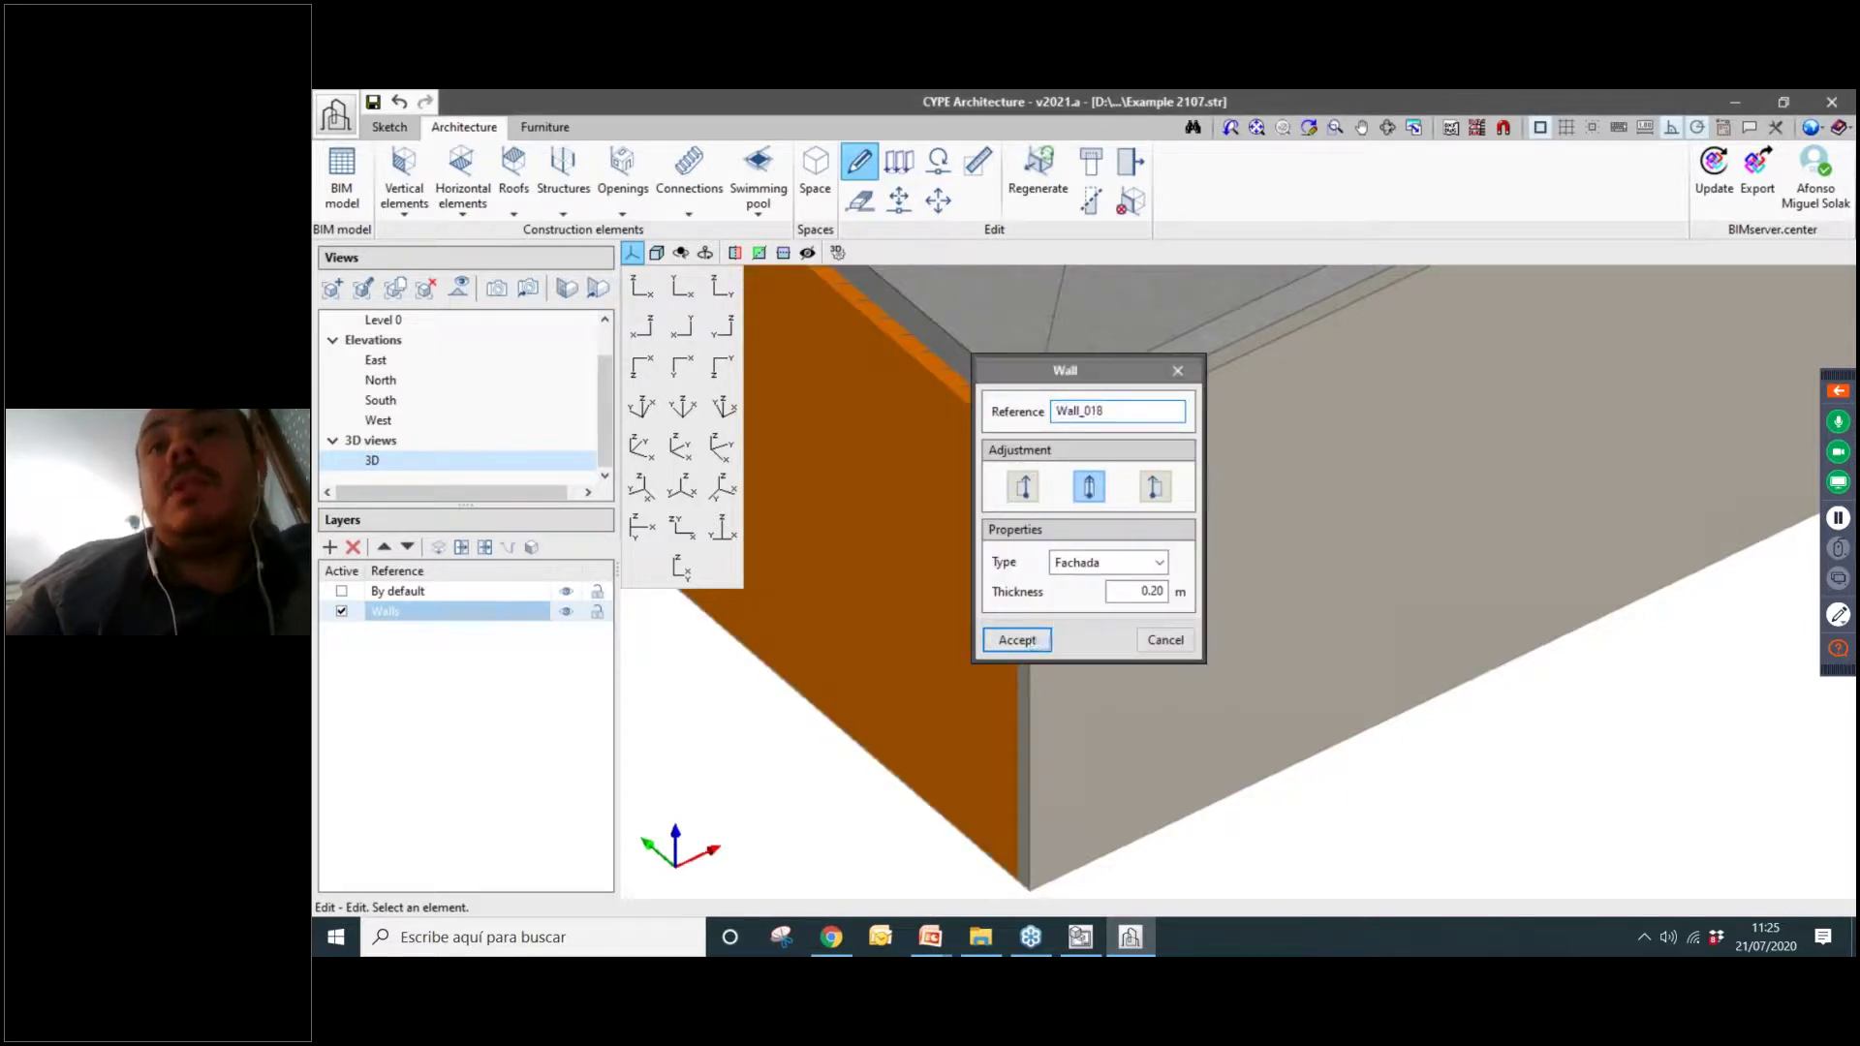
left_click(1107, 484)
left_click(1179, 370)
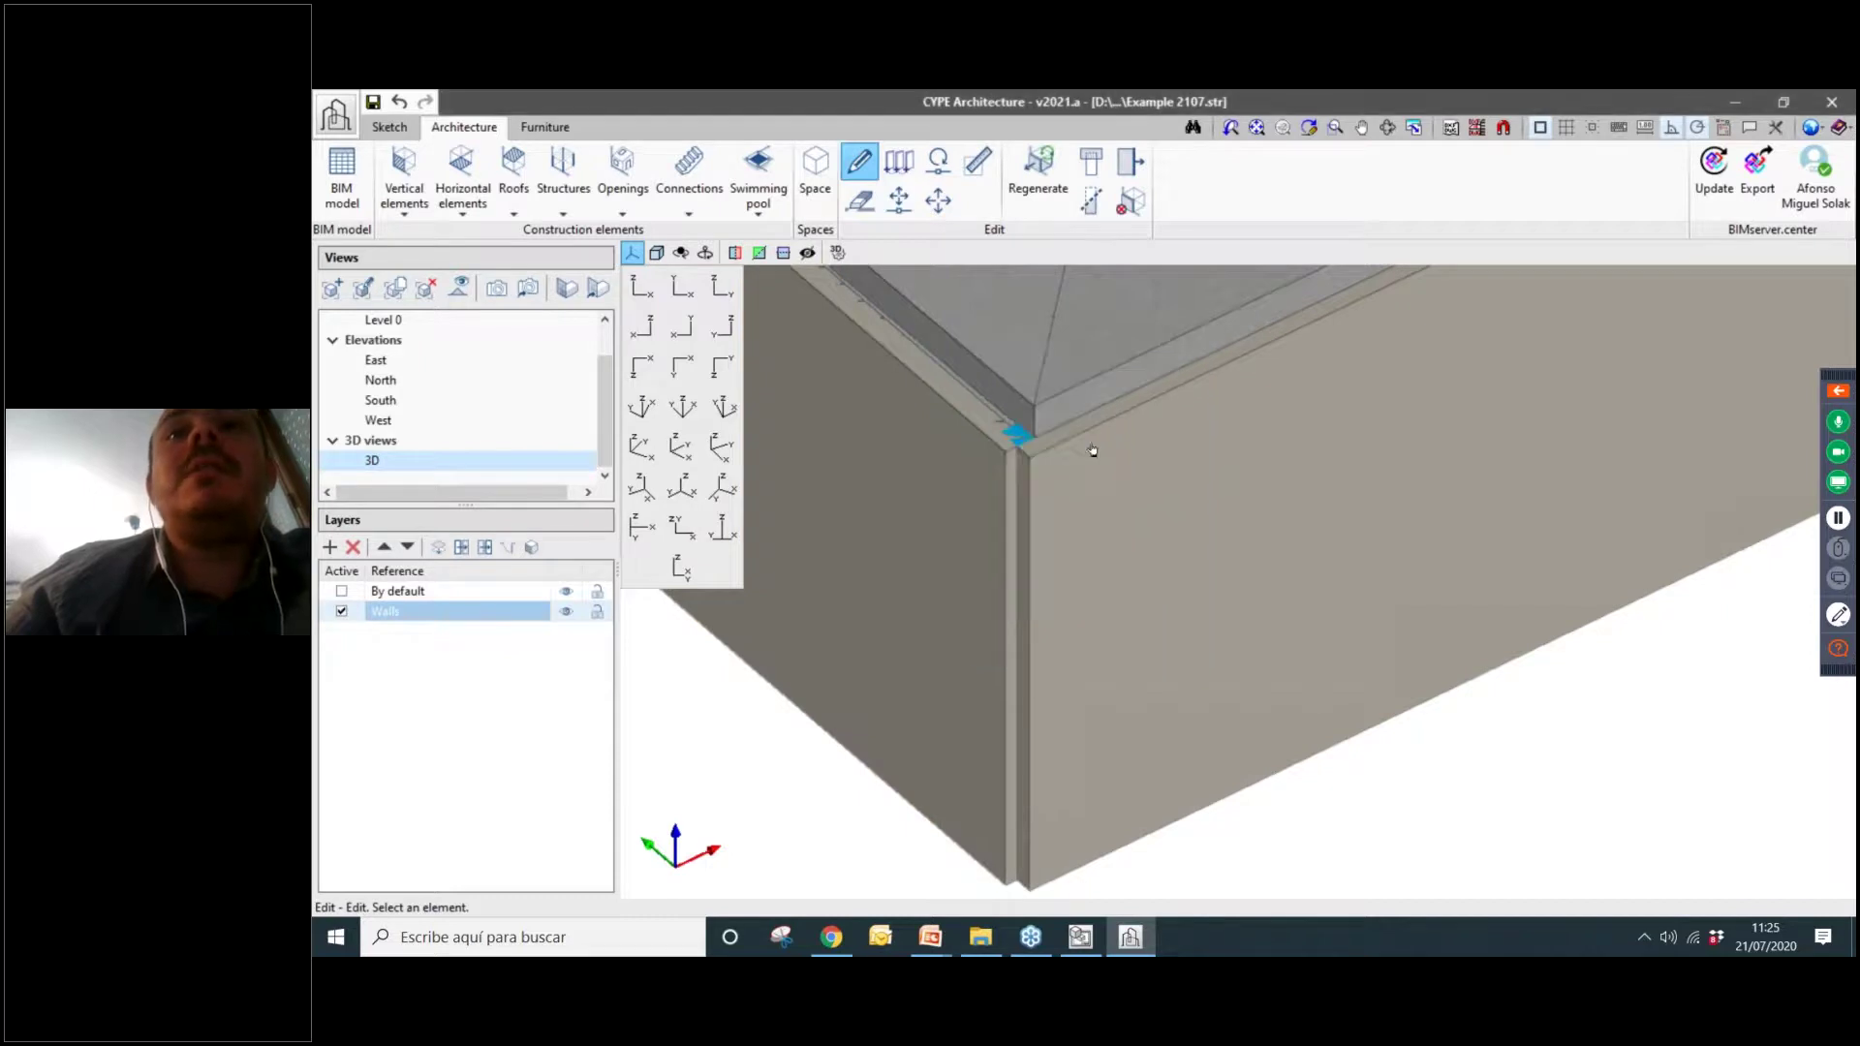
Extend the narrow end face of the façade wall to the outer face of the adjoining wall at the roof corner.
scroll(1019, 494, "up", 1)
scroll(1019, 494, "down", 1)
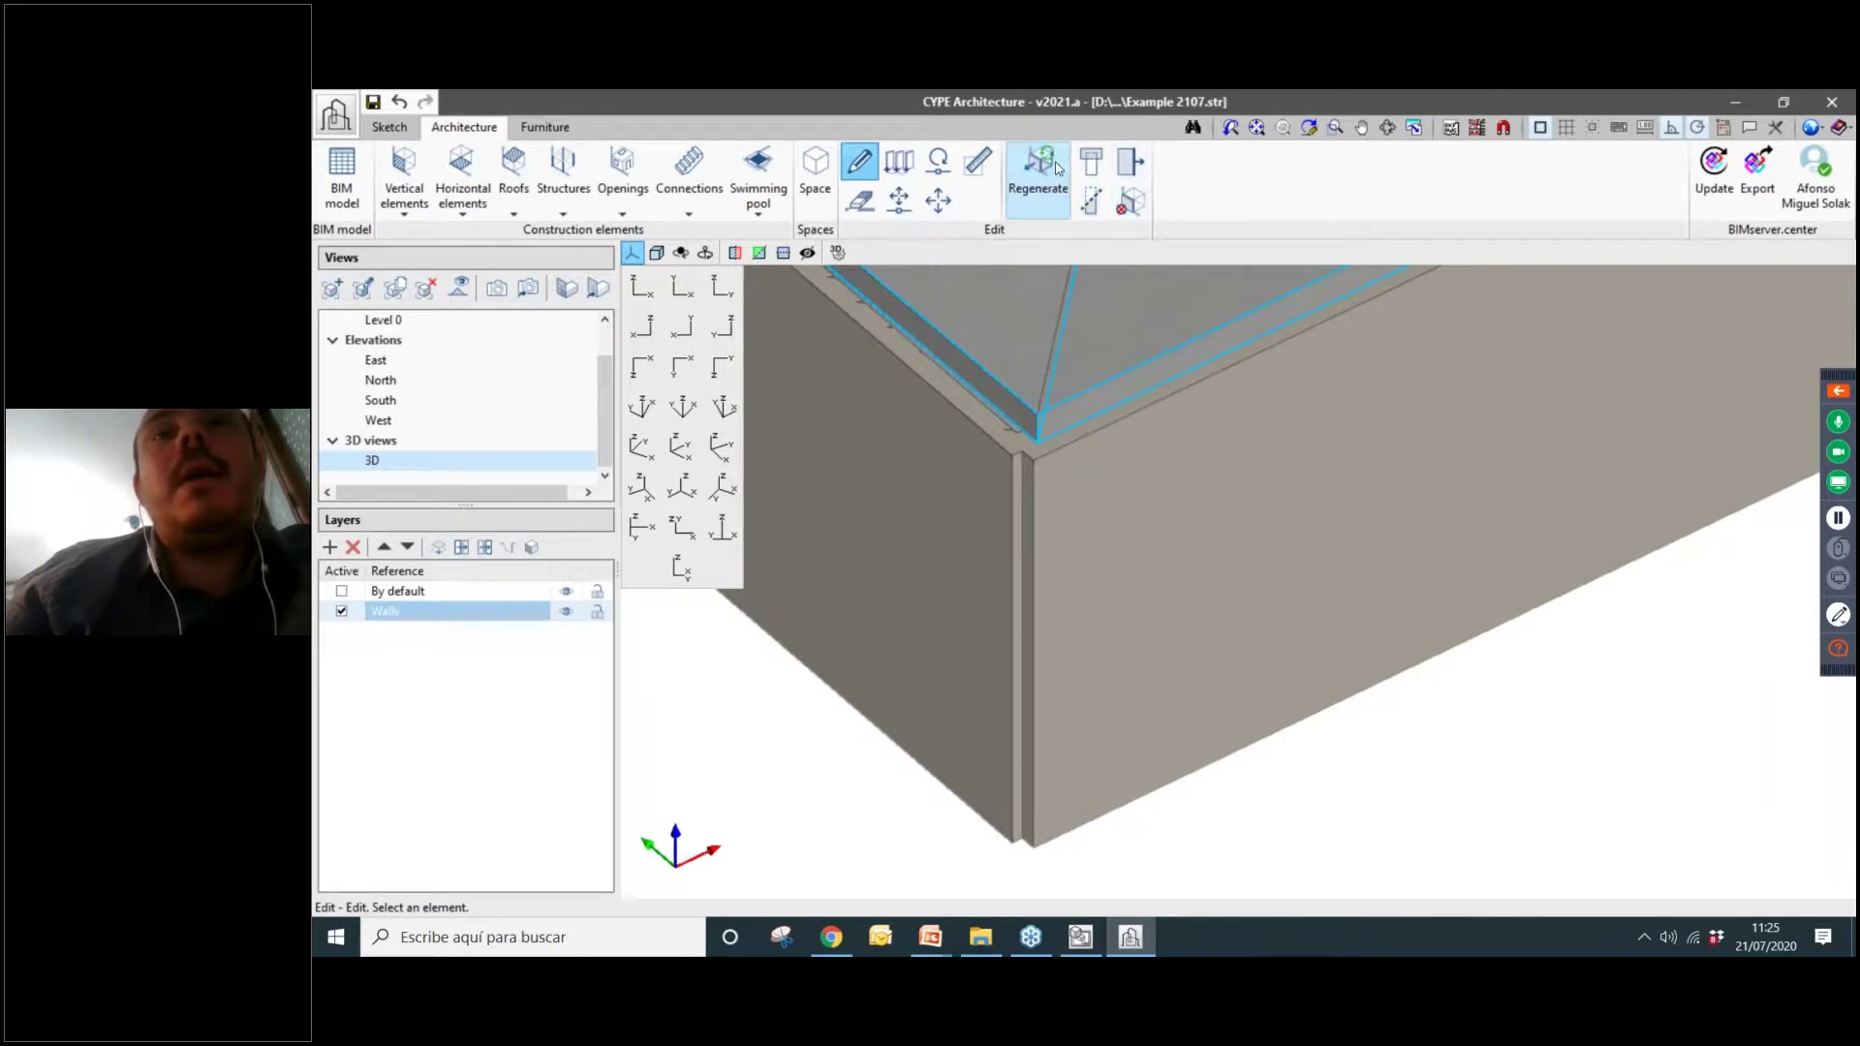
left_click(1125, 176)
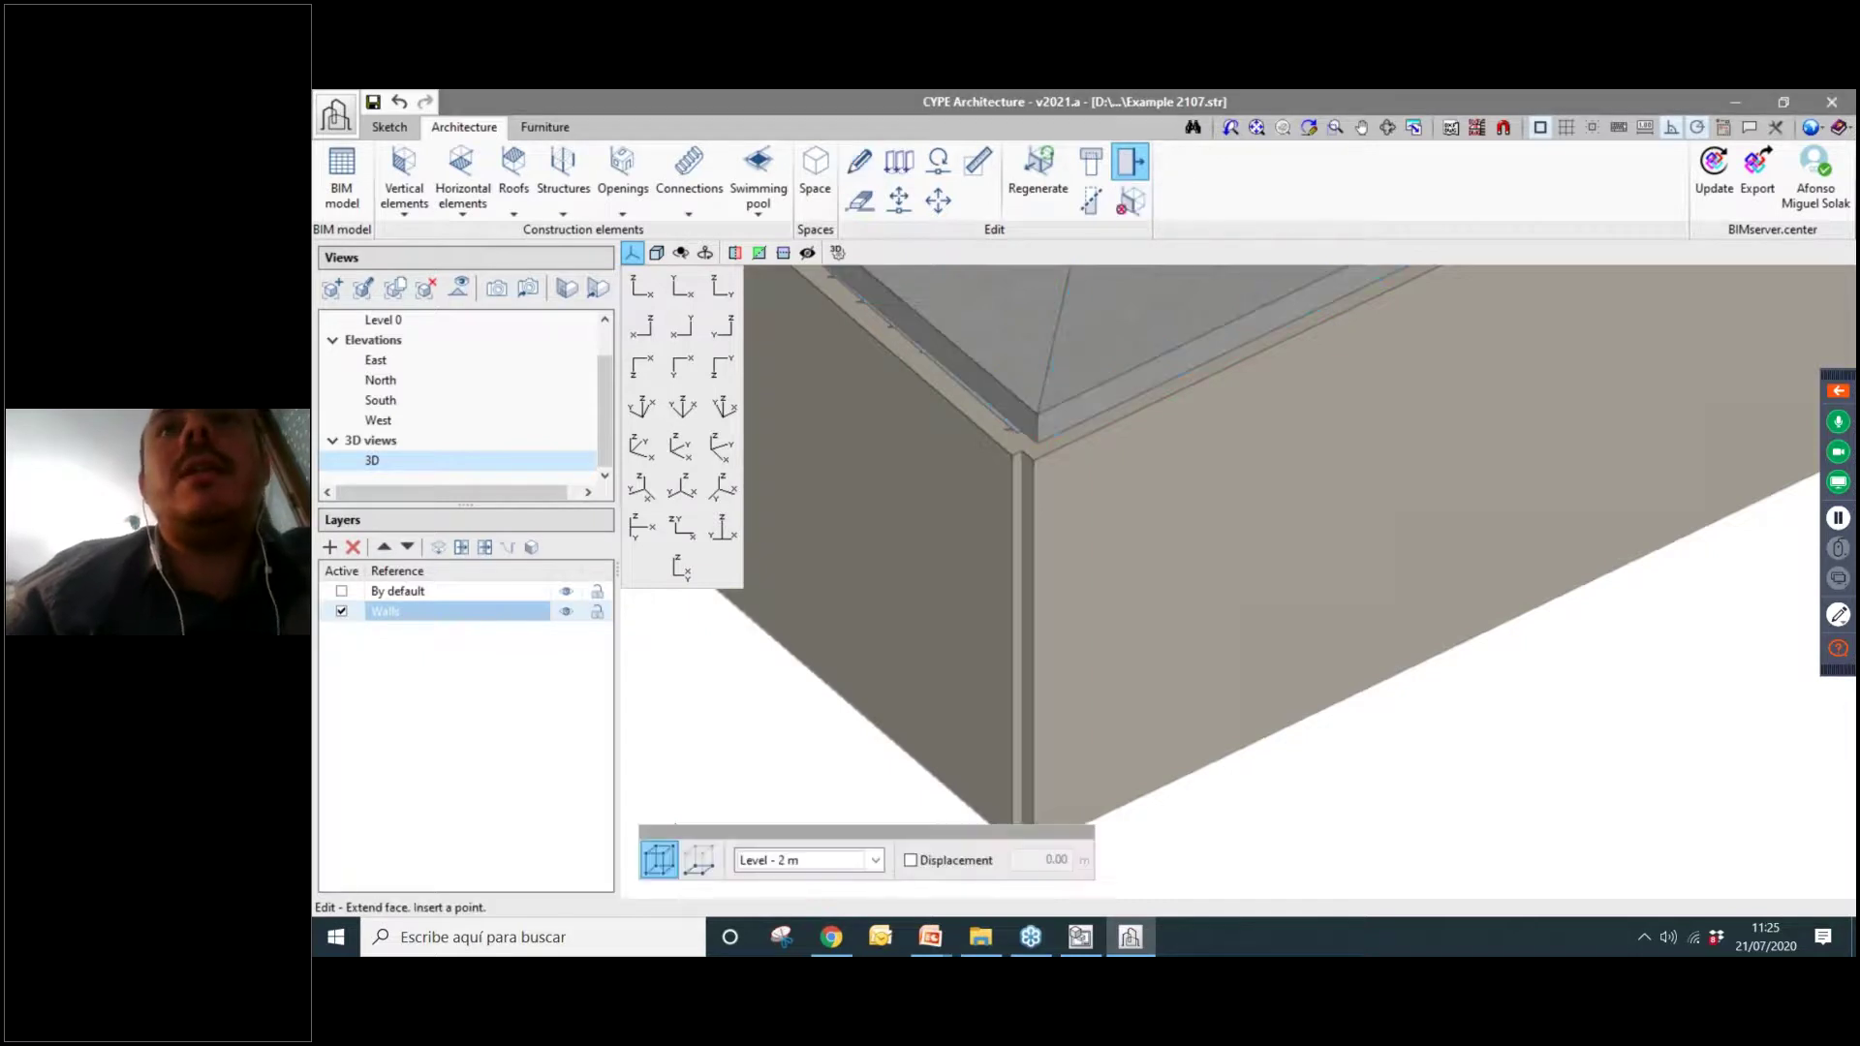
middle_click_drag(1034, 615, 1022, 499)
scroll(1022, 499, "up", 1)
scroll(1003, 475, "down", 3)
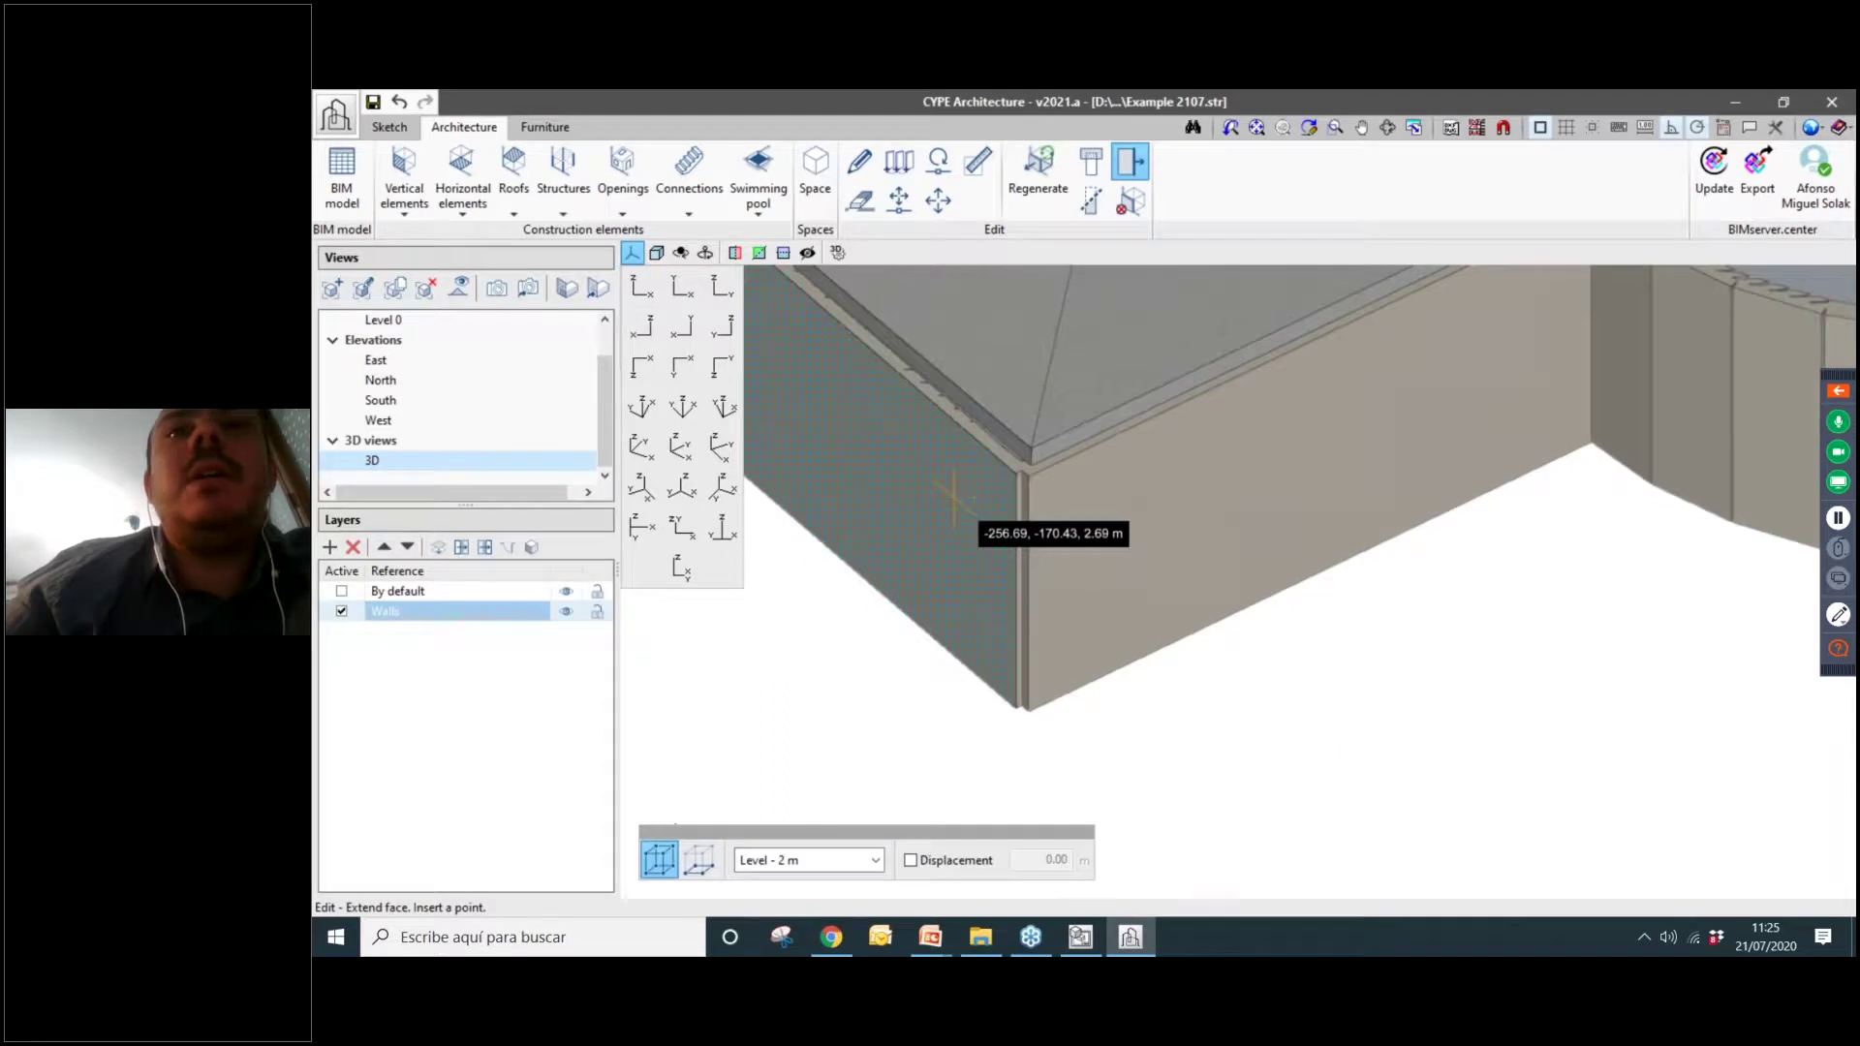
scroll(1102, 504, "up", 1)
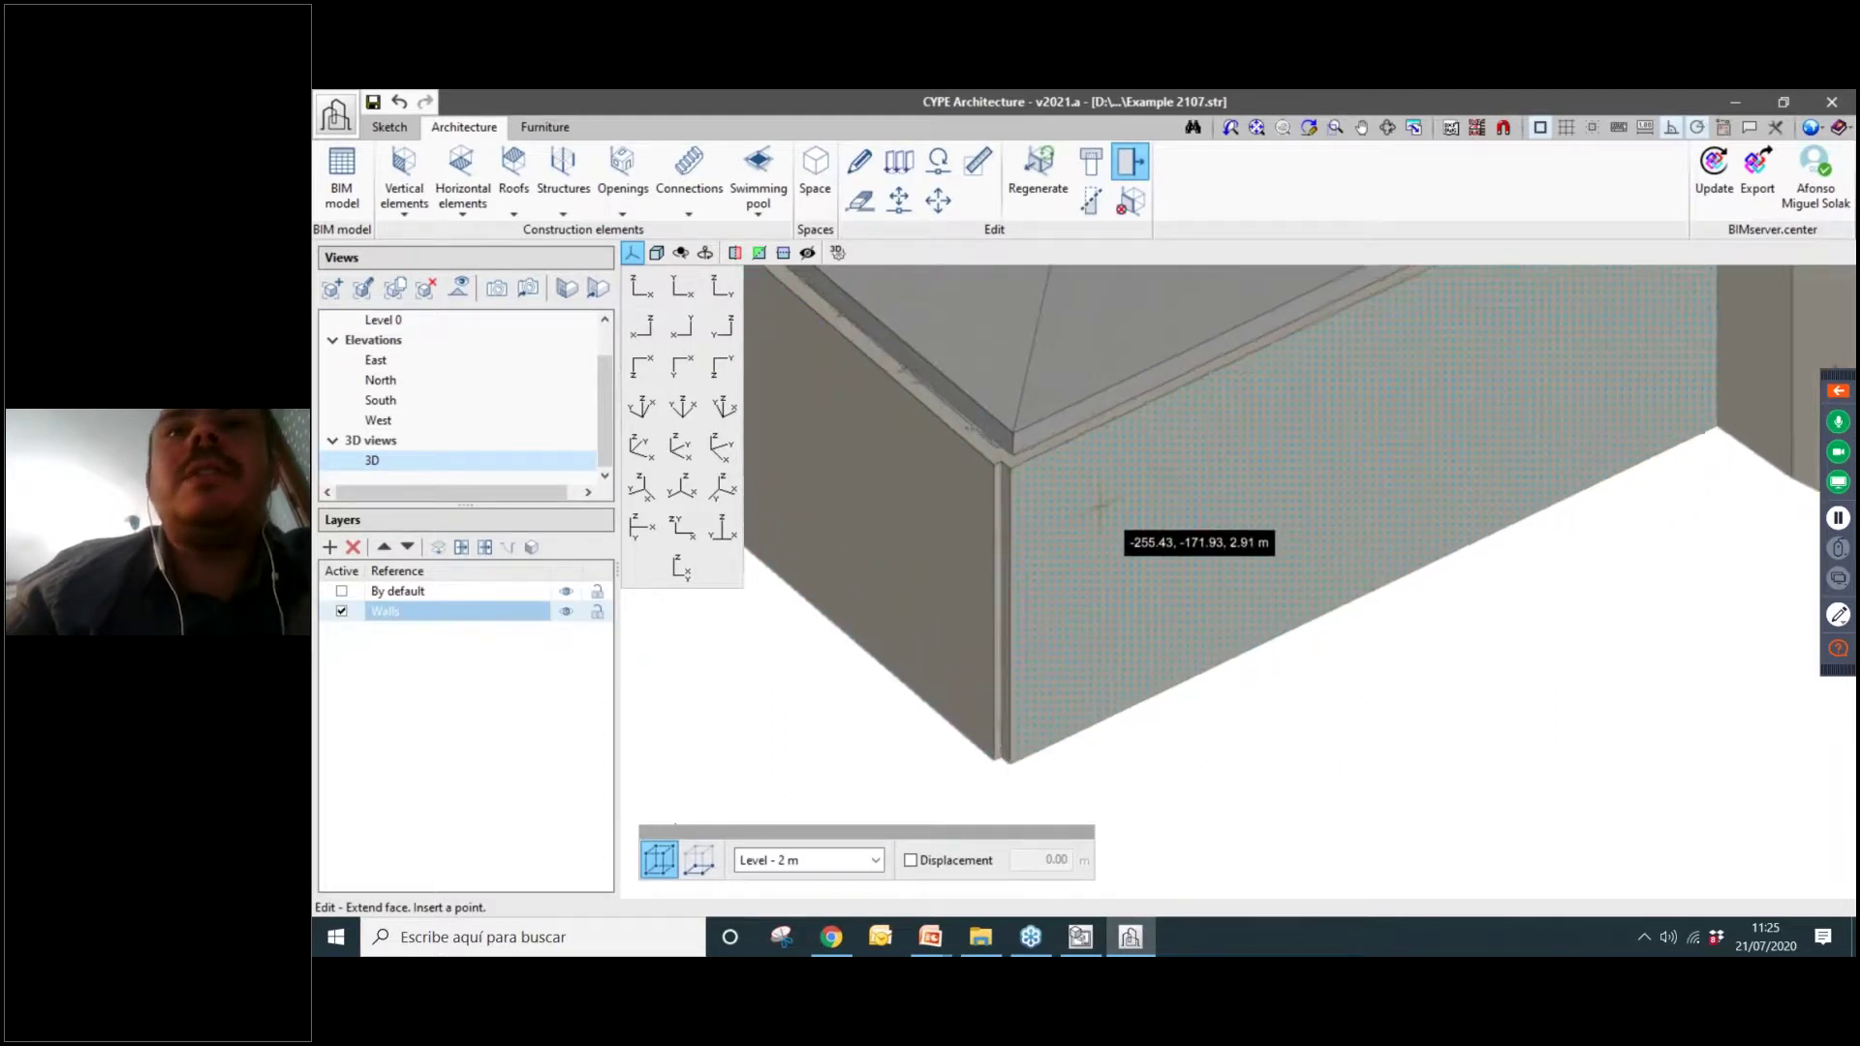
scroll(1115, 508, "up", 2)
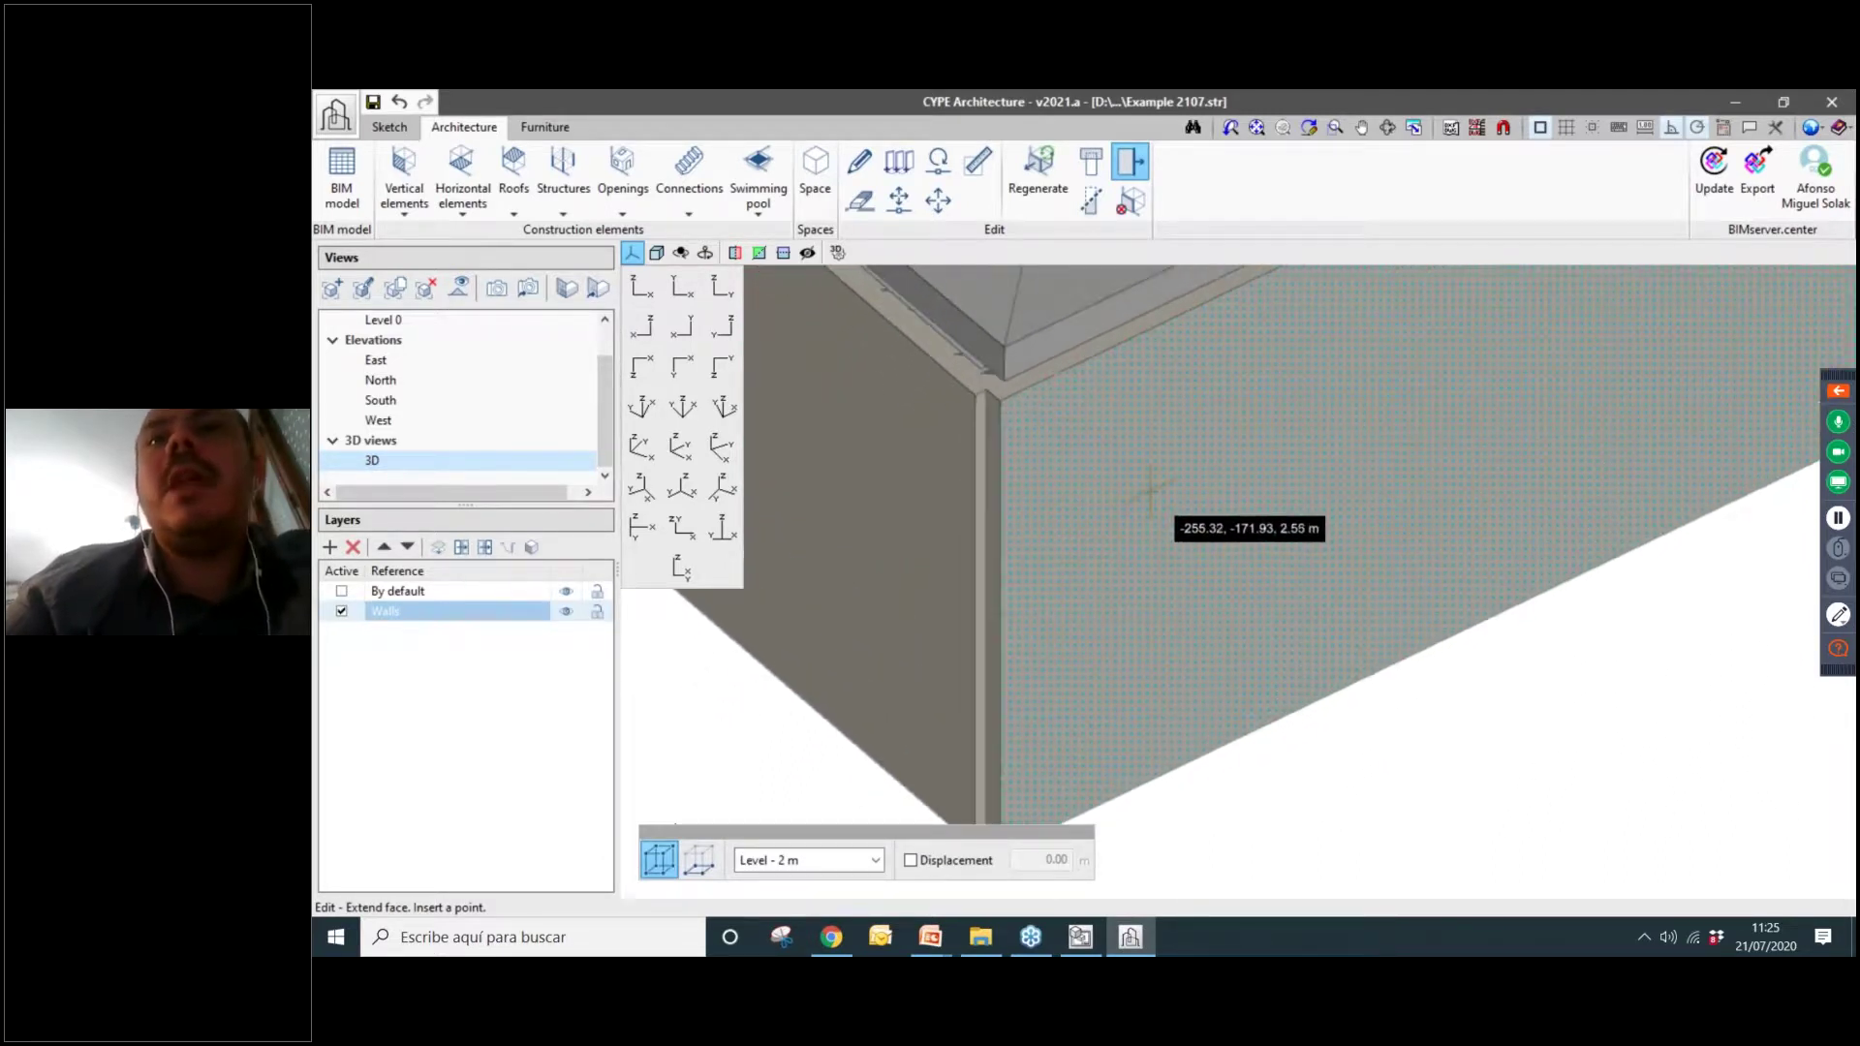
scroll(1012, 567, "up", 3)
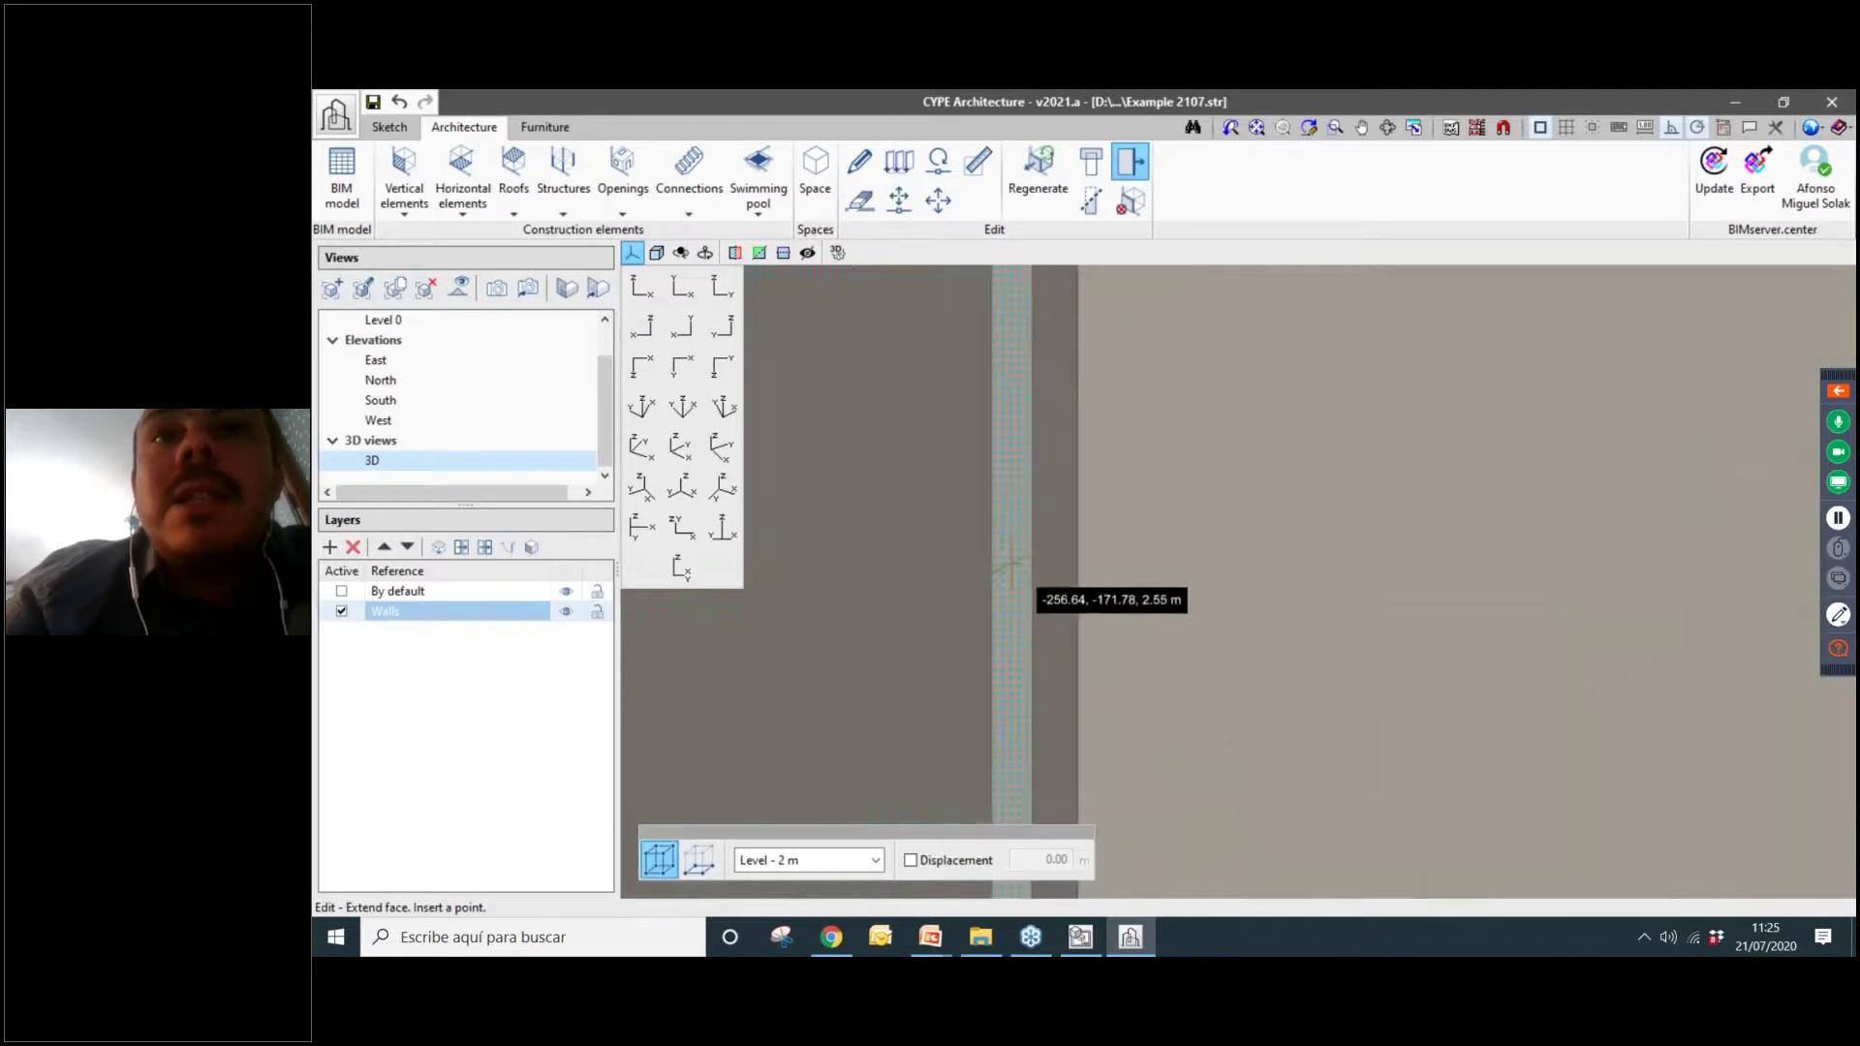
scroll(1015, 564, "down", 3)
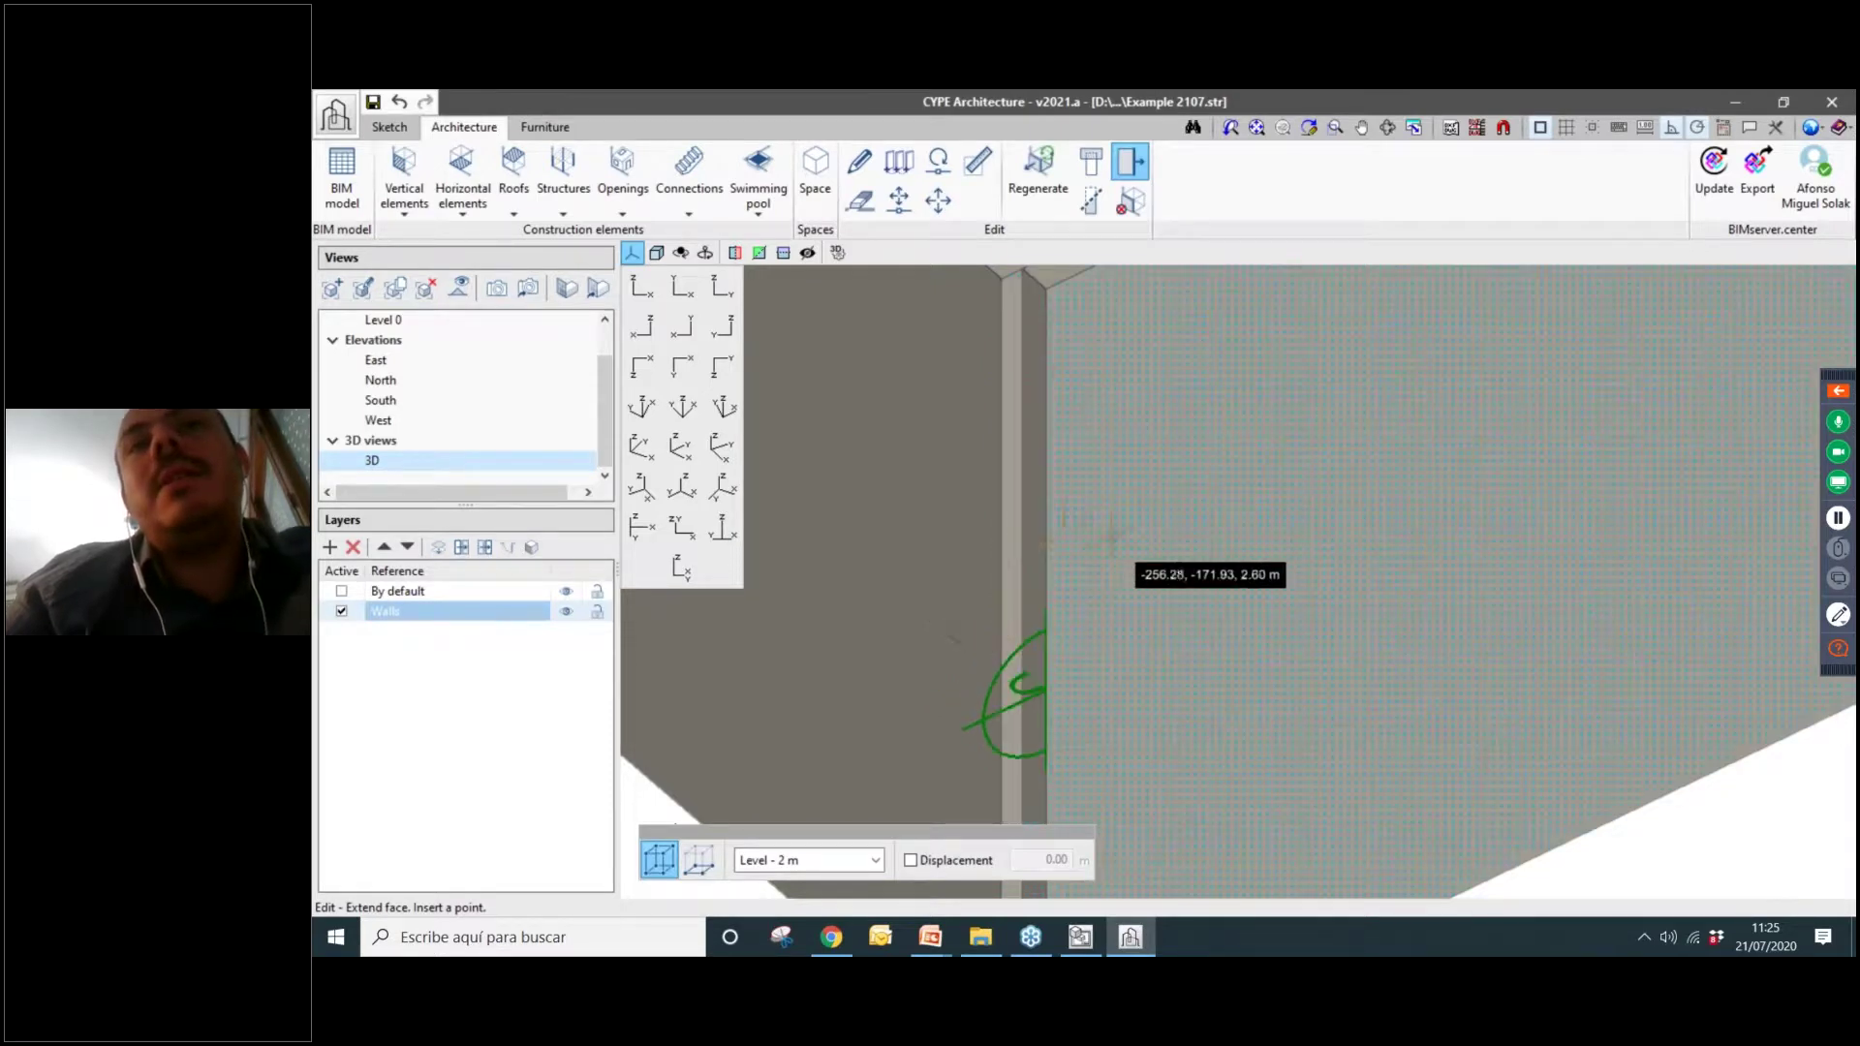
scroll(1124, 533, "down", 1)
scroll(1124, 533, "down", 1)
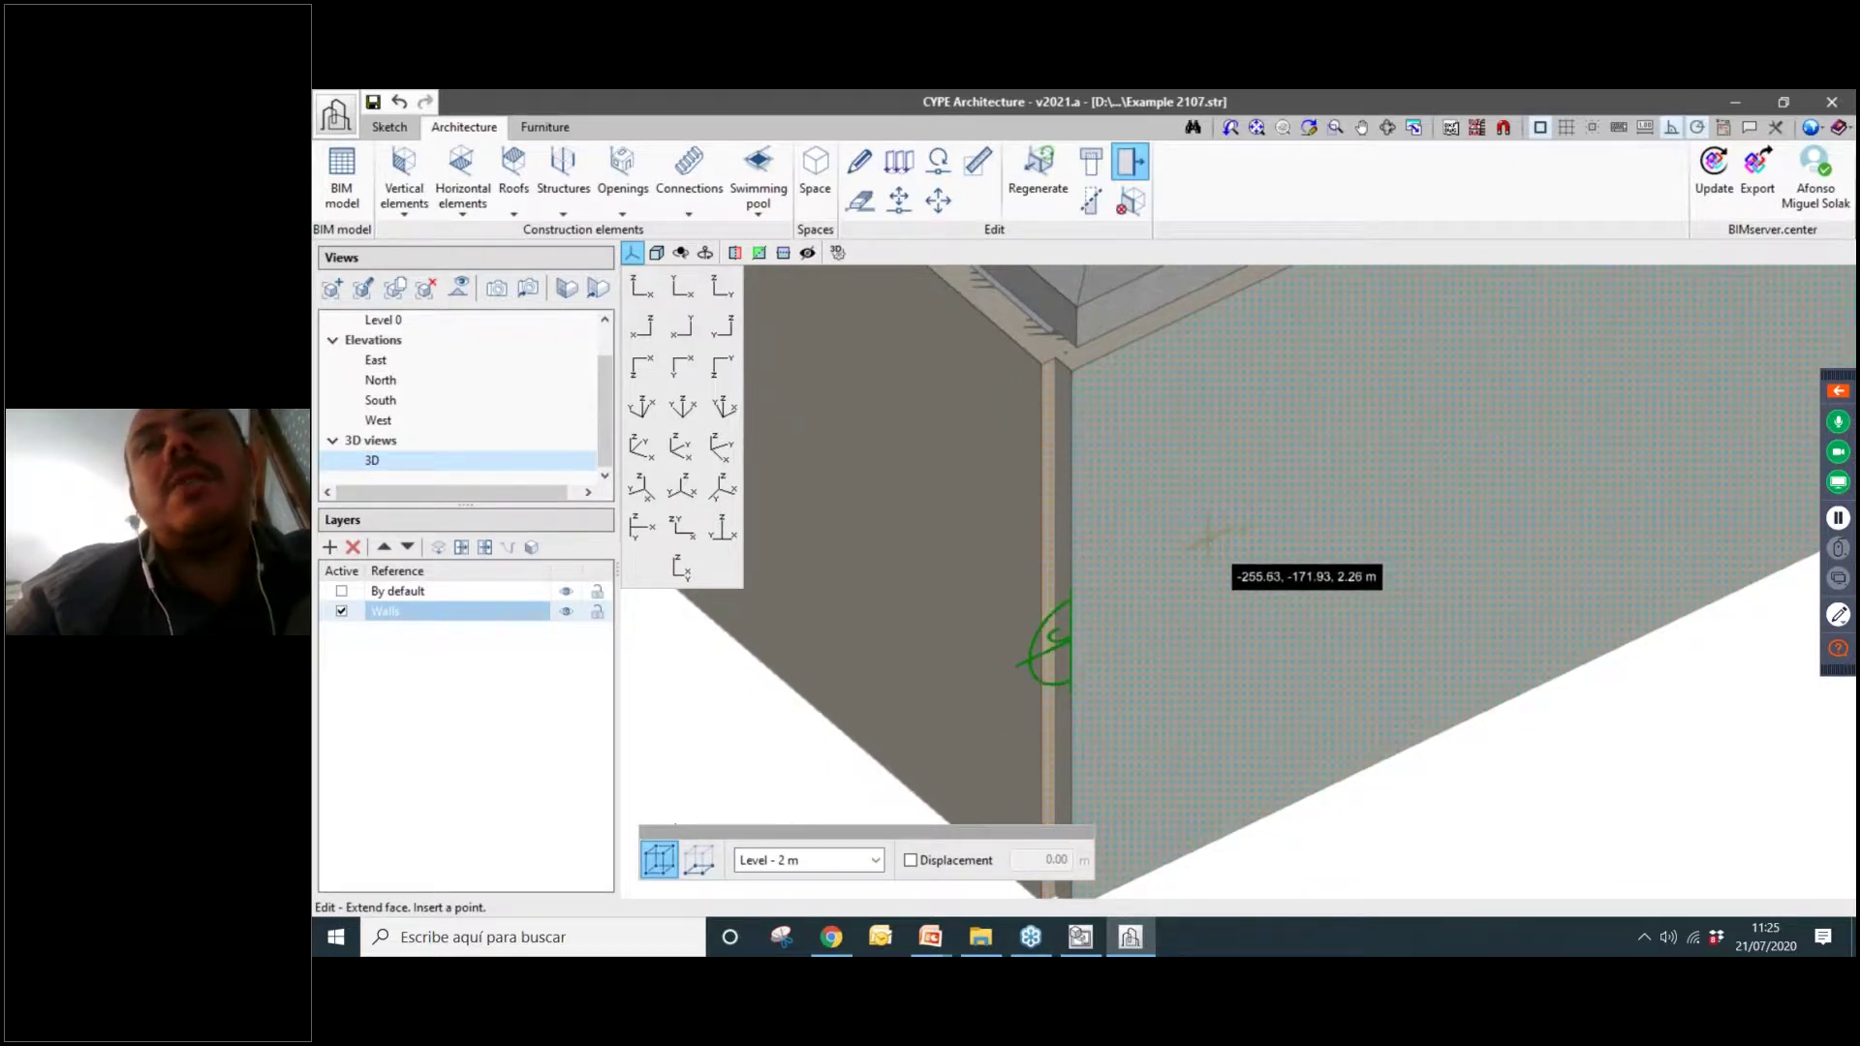
scroll(1260, 766, "down", 3)
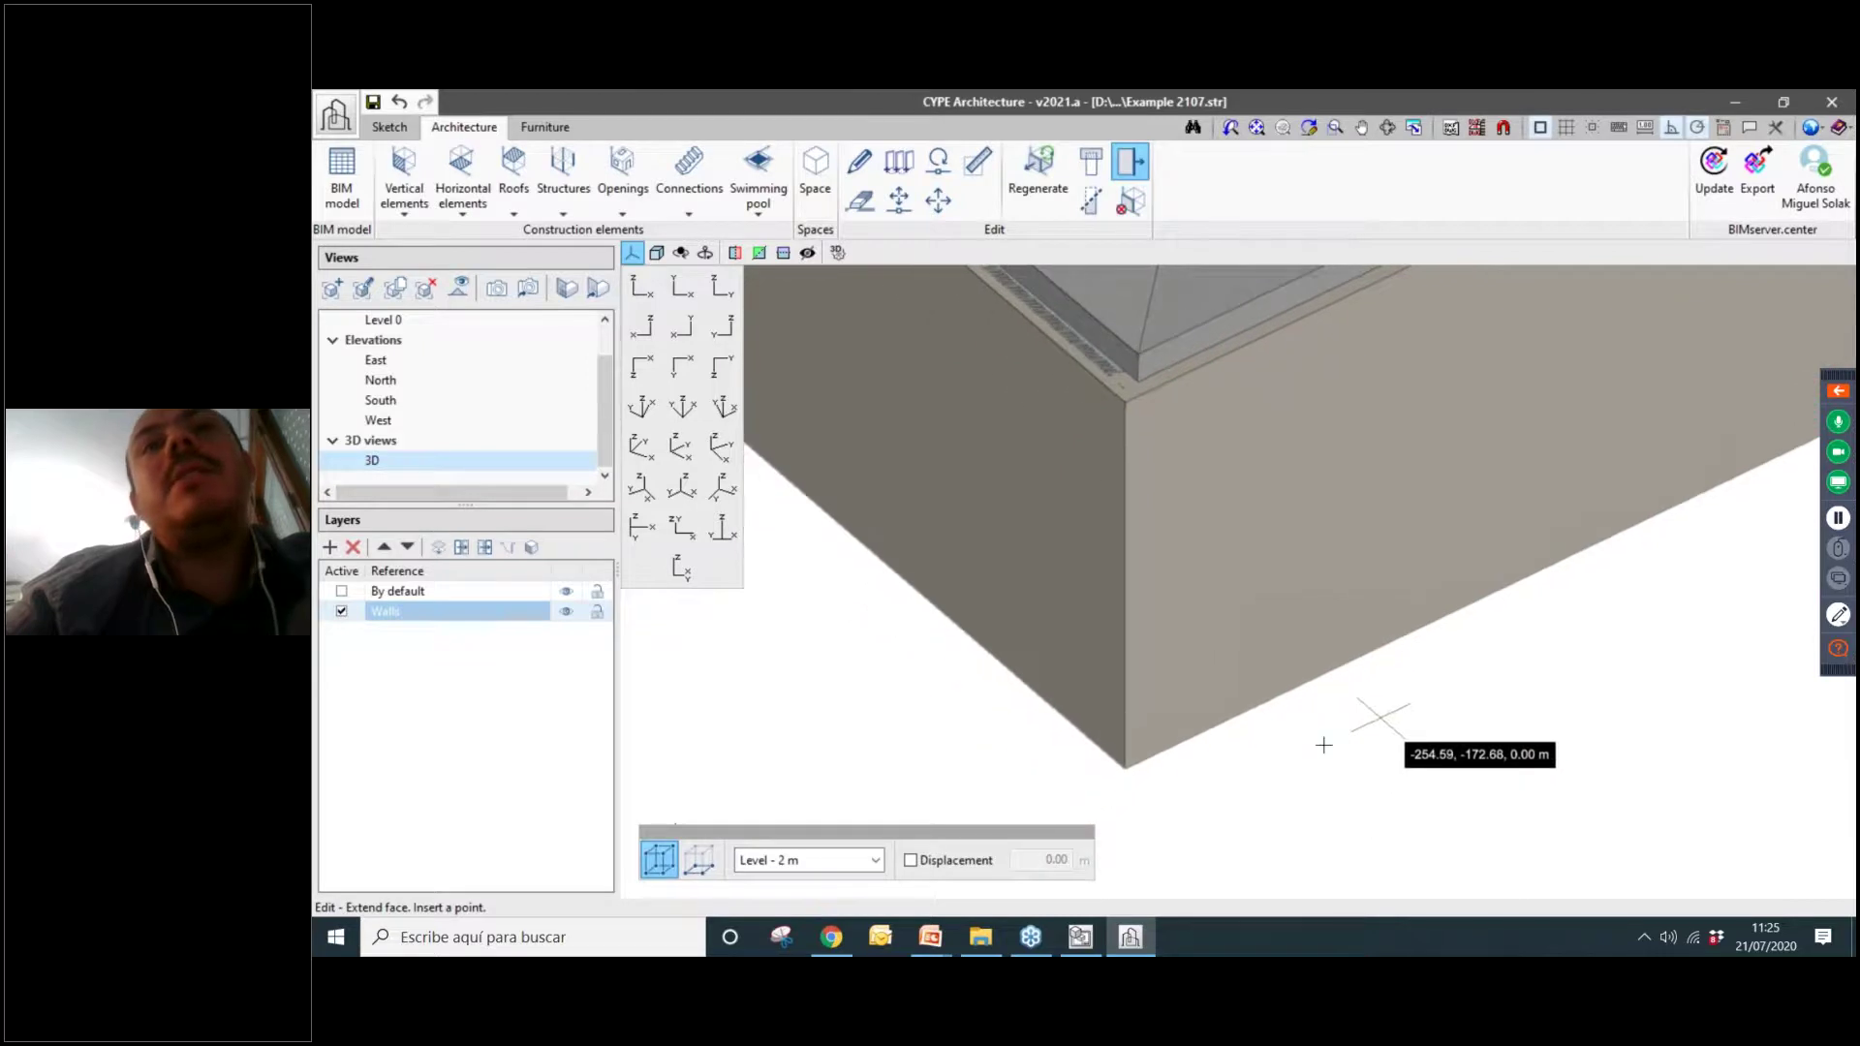
Extend the narrow wall end face at the opposite roof corner to close the gap with the adjoining wall.
middle_click_drag(1046, 773, 1133, 773)
scroll(1092, 765, "down", 2)
middle_click_drag(1000, 710, 1222, 585, "shift")
scroll(1223, 584, "up", 3)
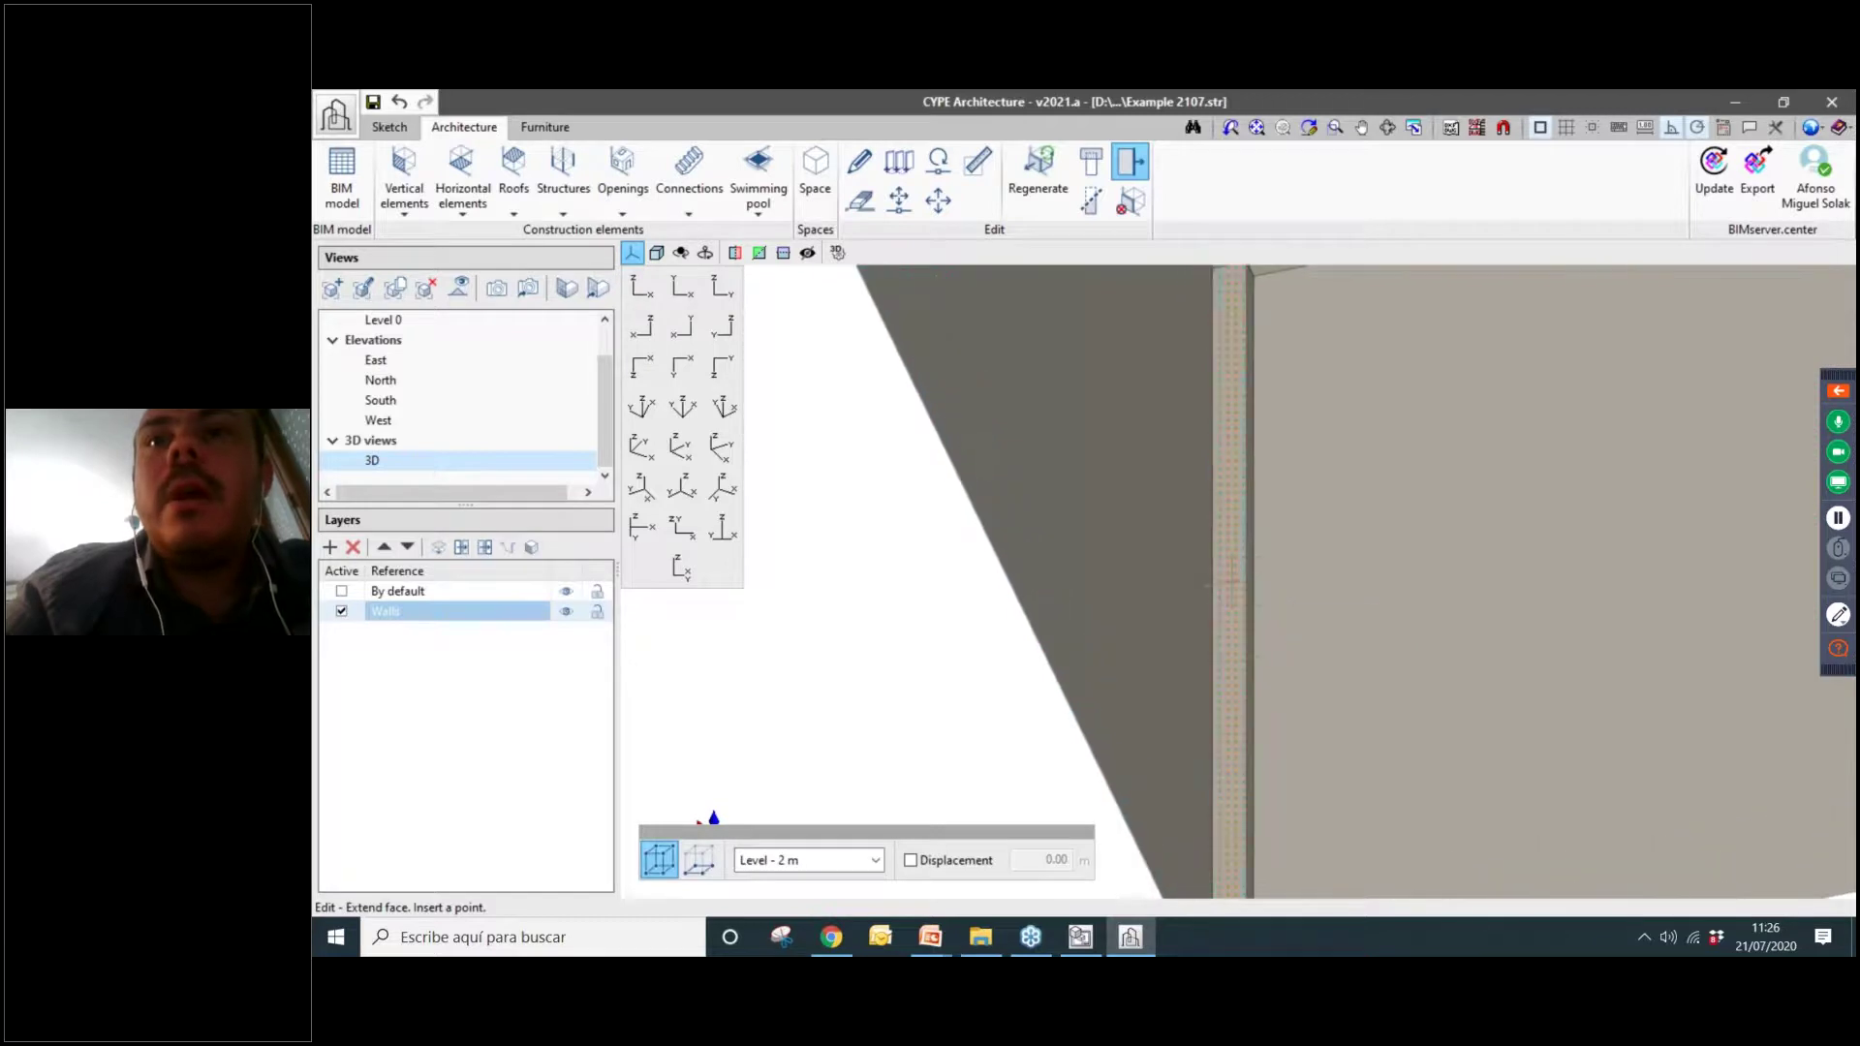
scroll(1291, 600, "down", 3)
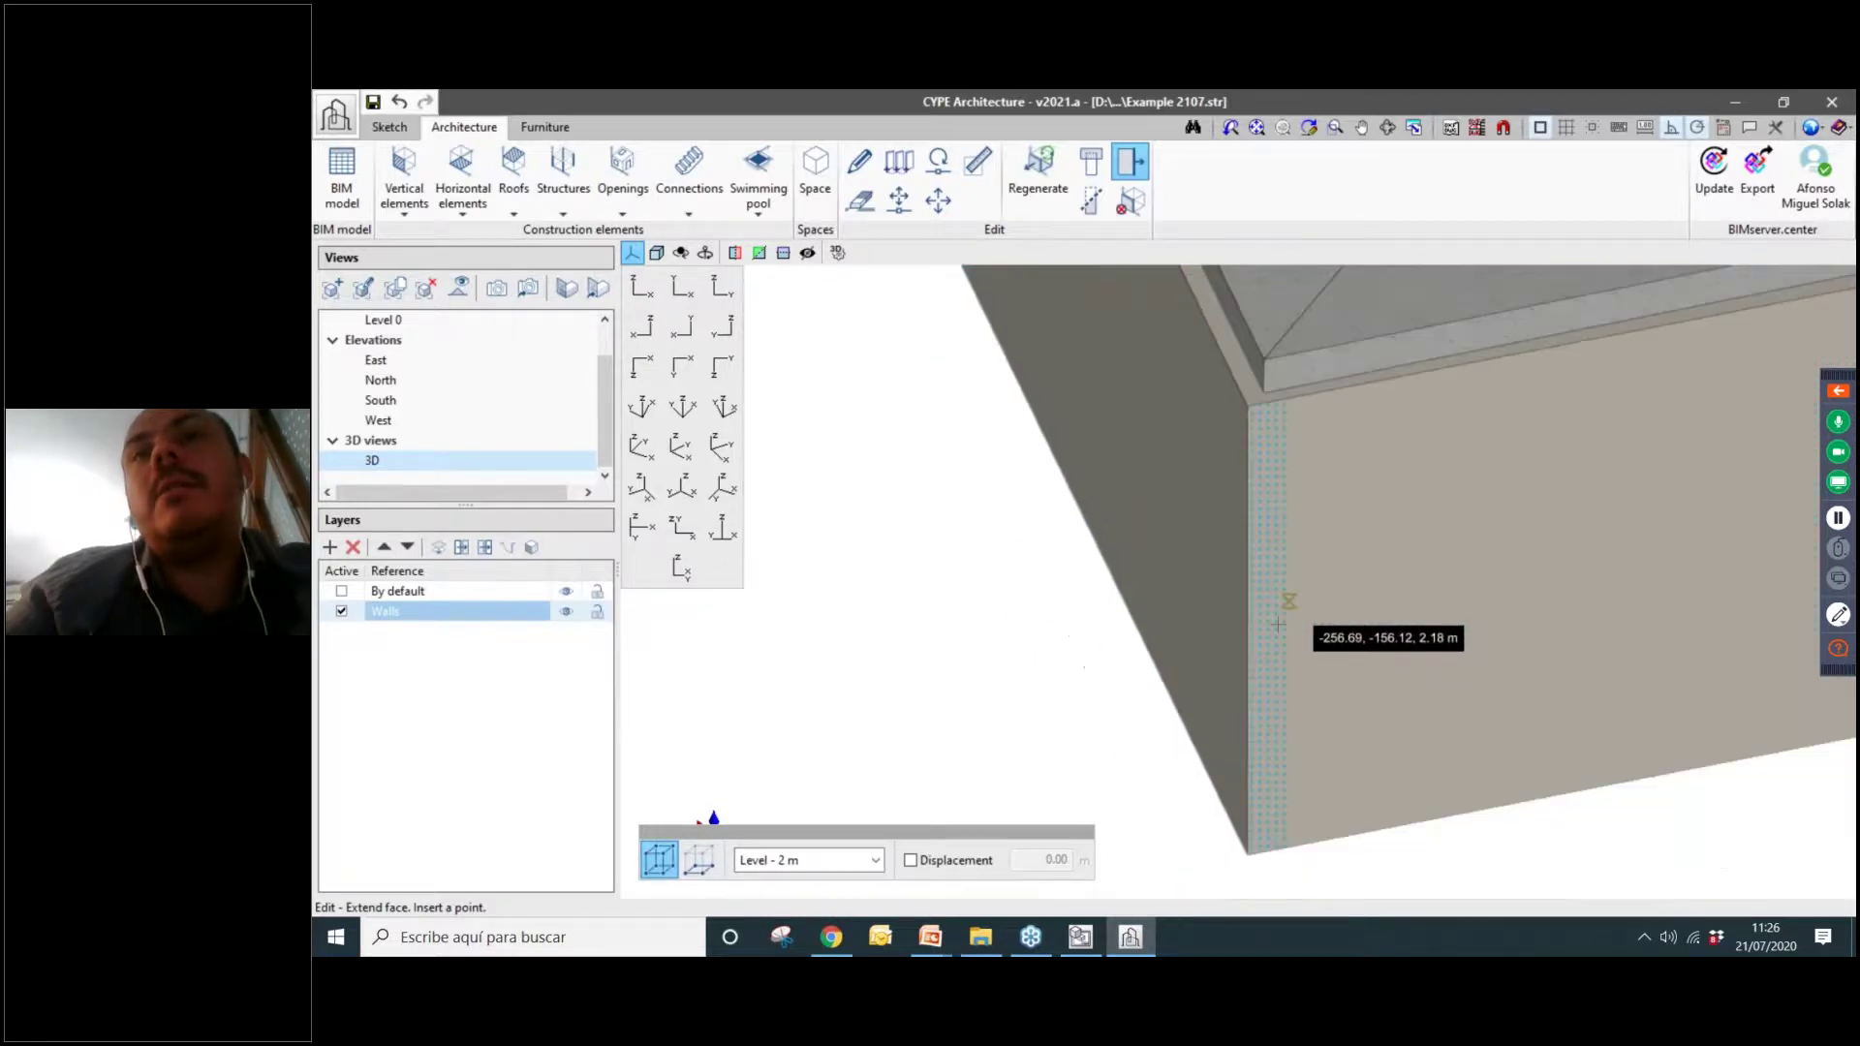
Try to extend the top face of the wall that runs along the roof edge.
scroll(1131, 708, "down", 1)
middle_click_drag(1132, 707, 1308, 716)
middle_click_drag(1294, 571, 1273, 670)
scroll(1432, 624, "up", 5)
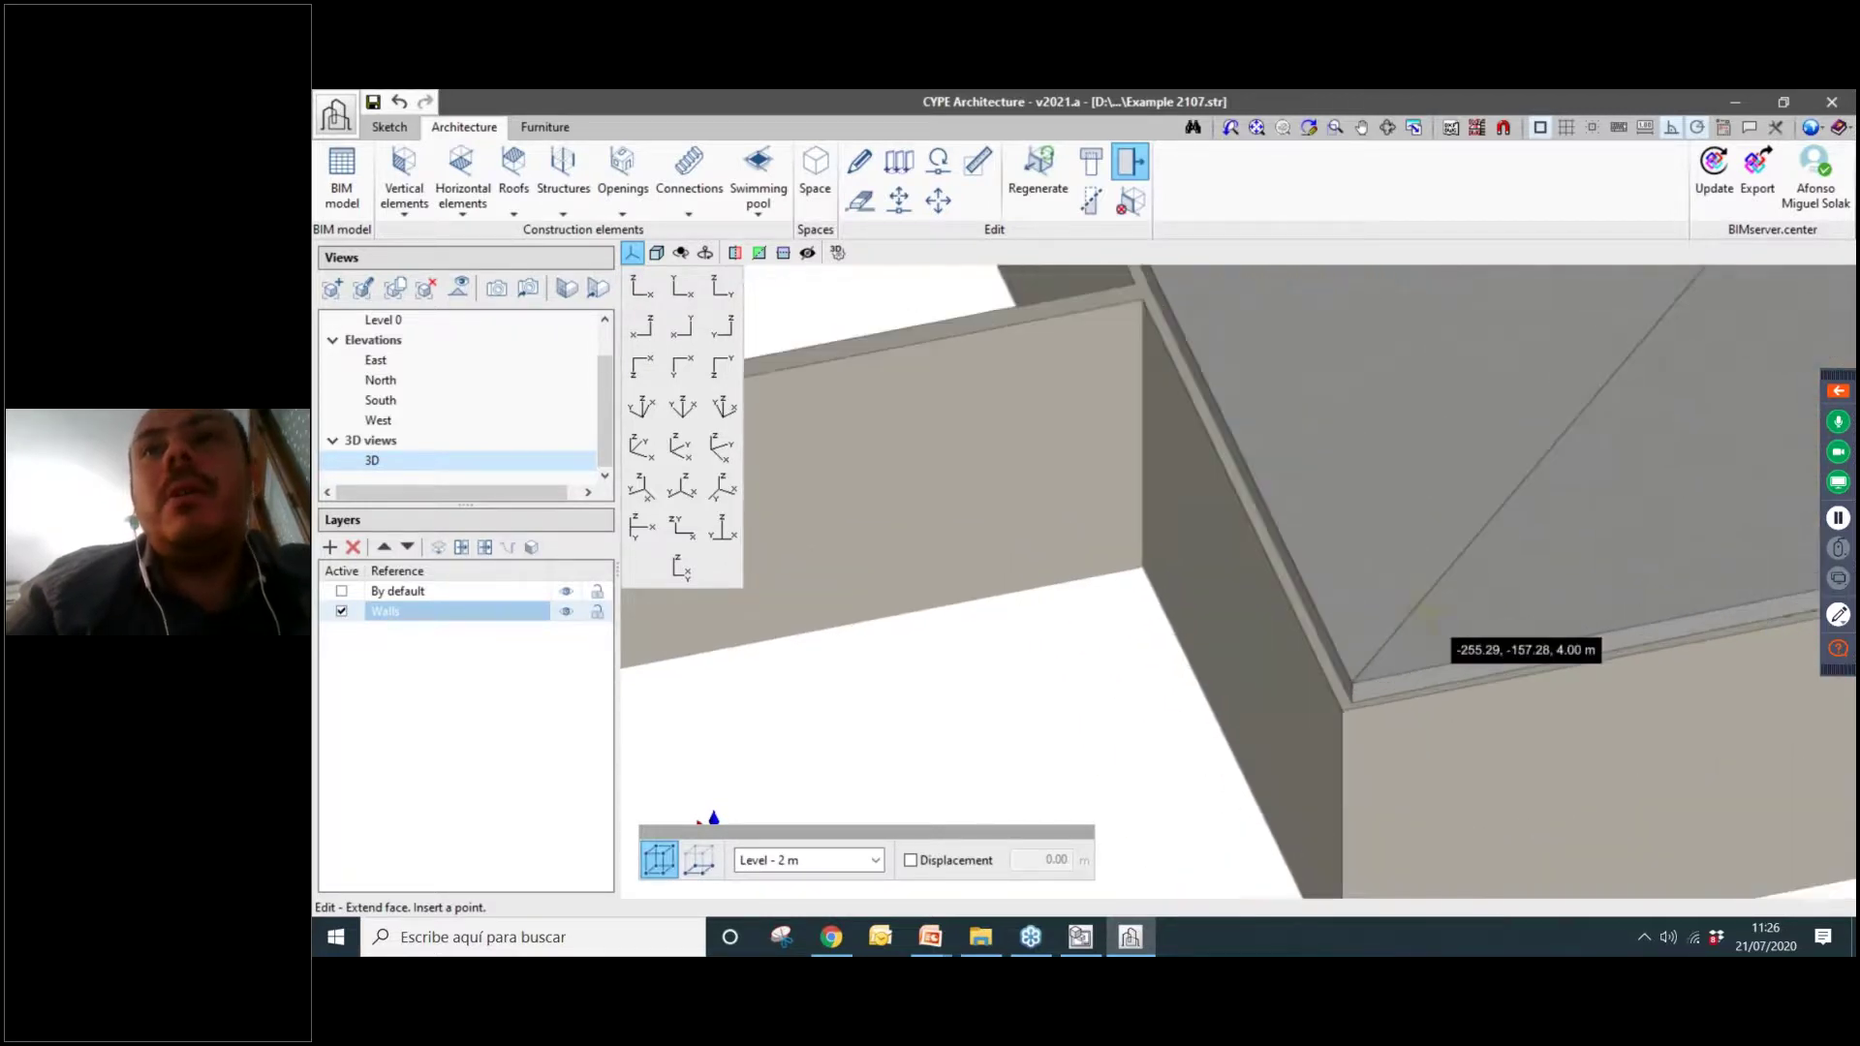
left_click(1246, 617)
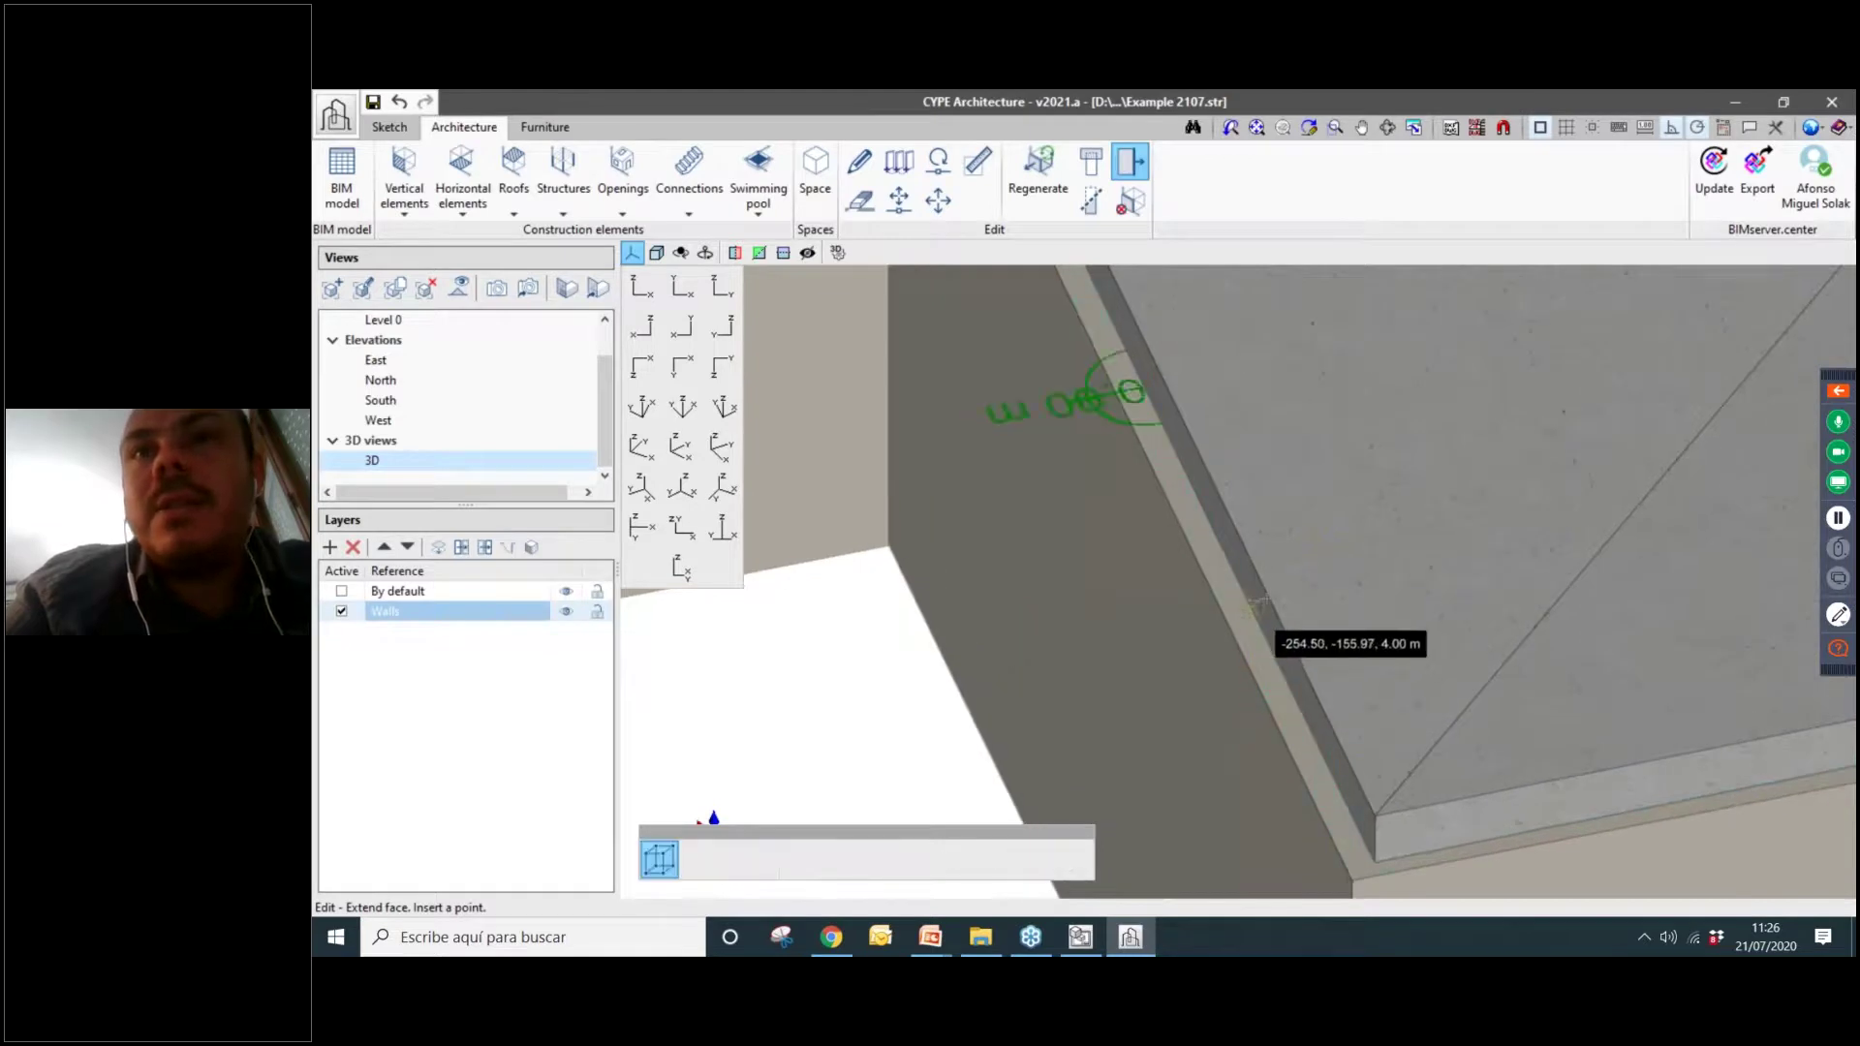
scroll(1273, 584, "up", 2)
scroll(1273, 583, "down", 4)
middle_click_drag(1306, 563, 1172, 474, "shift")
scroll(1219, 483, "up", 1)
scroll(1172, 474, "up", 2)
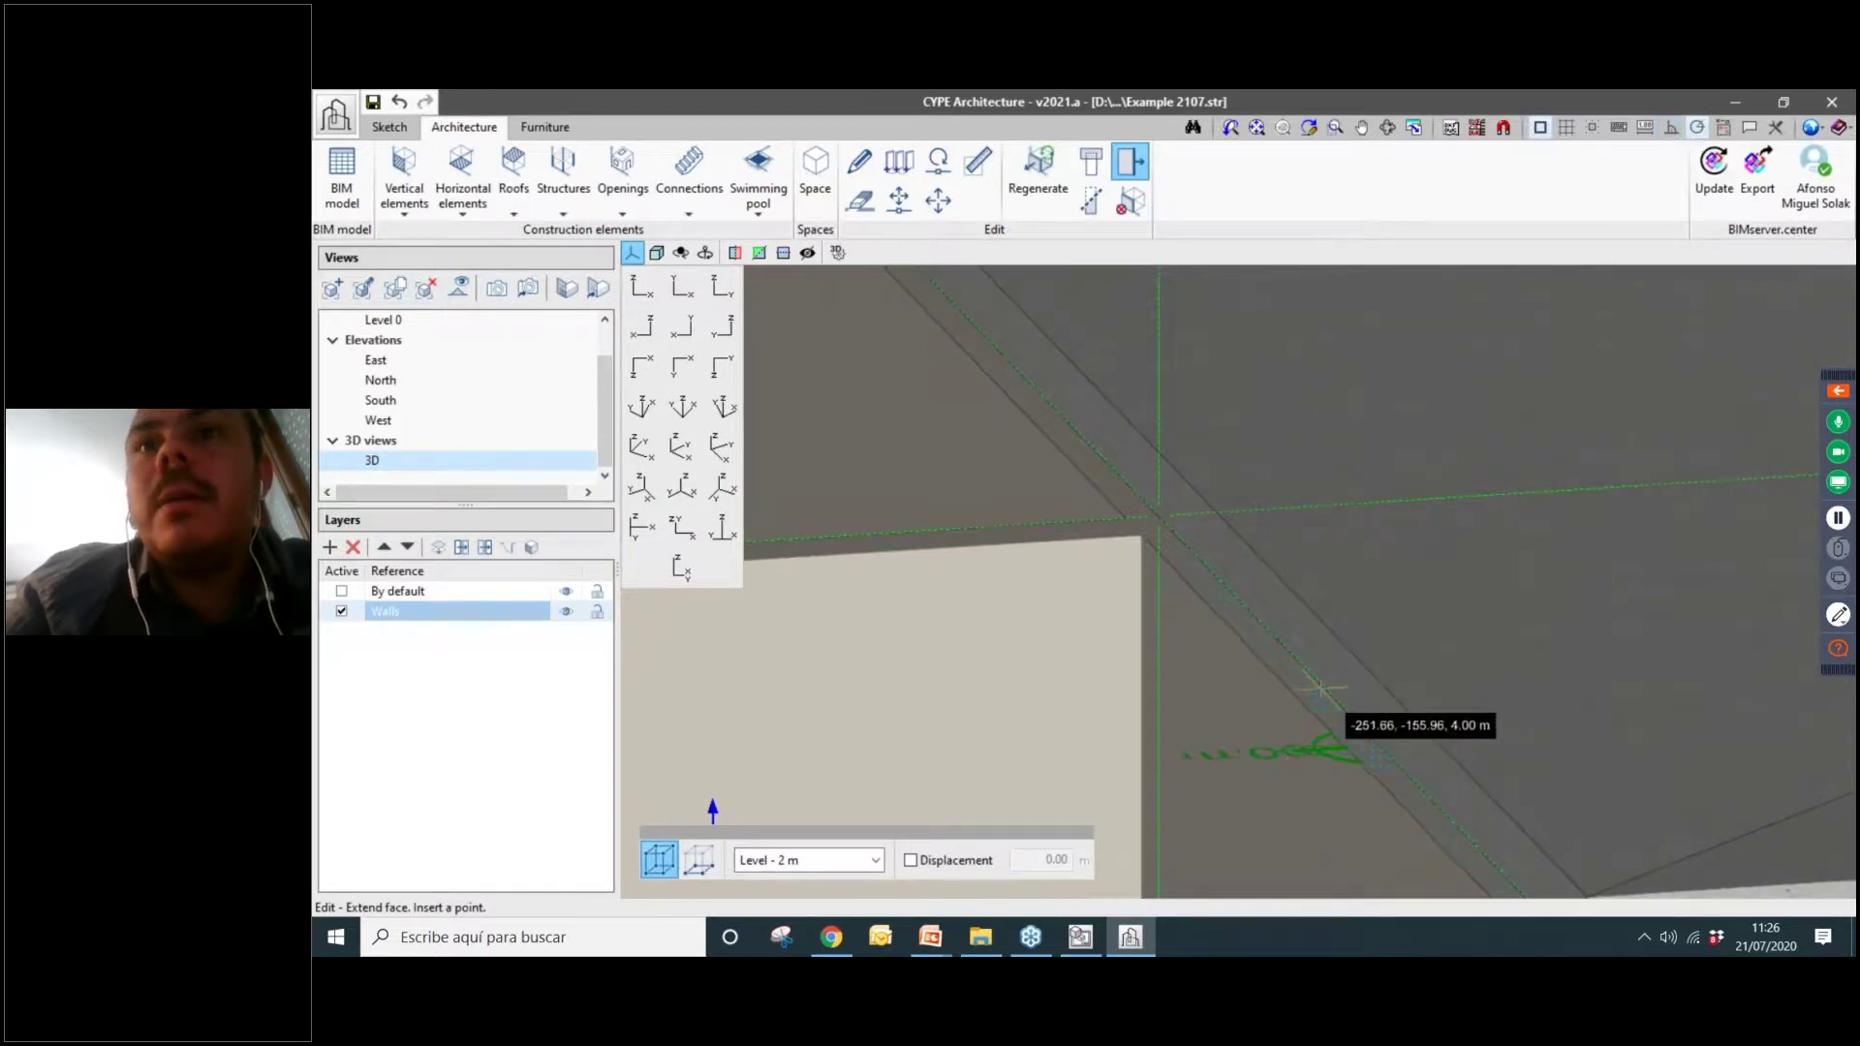
scroll(1317, 696, "up", 1)
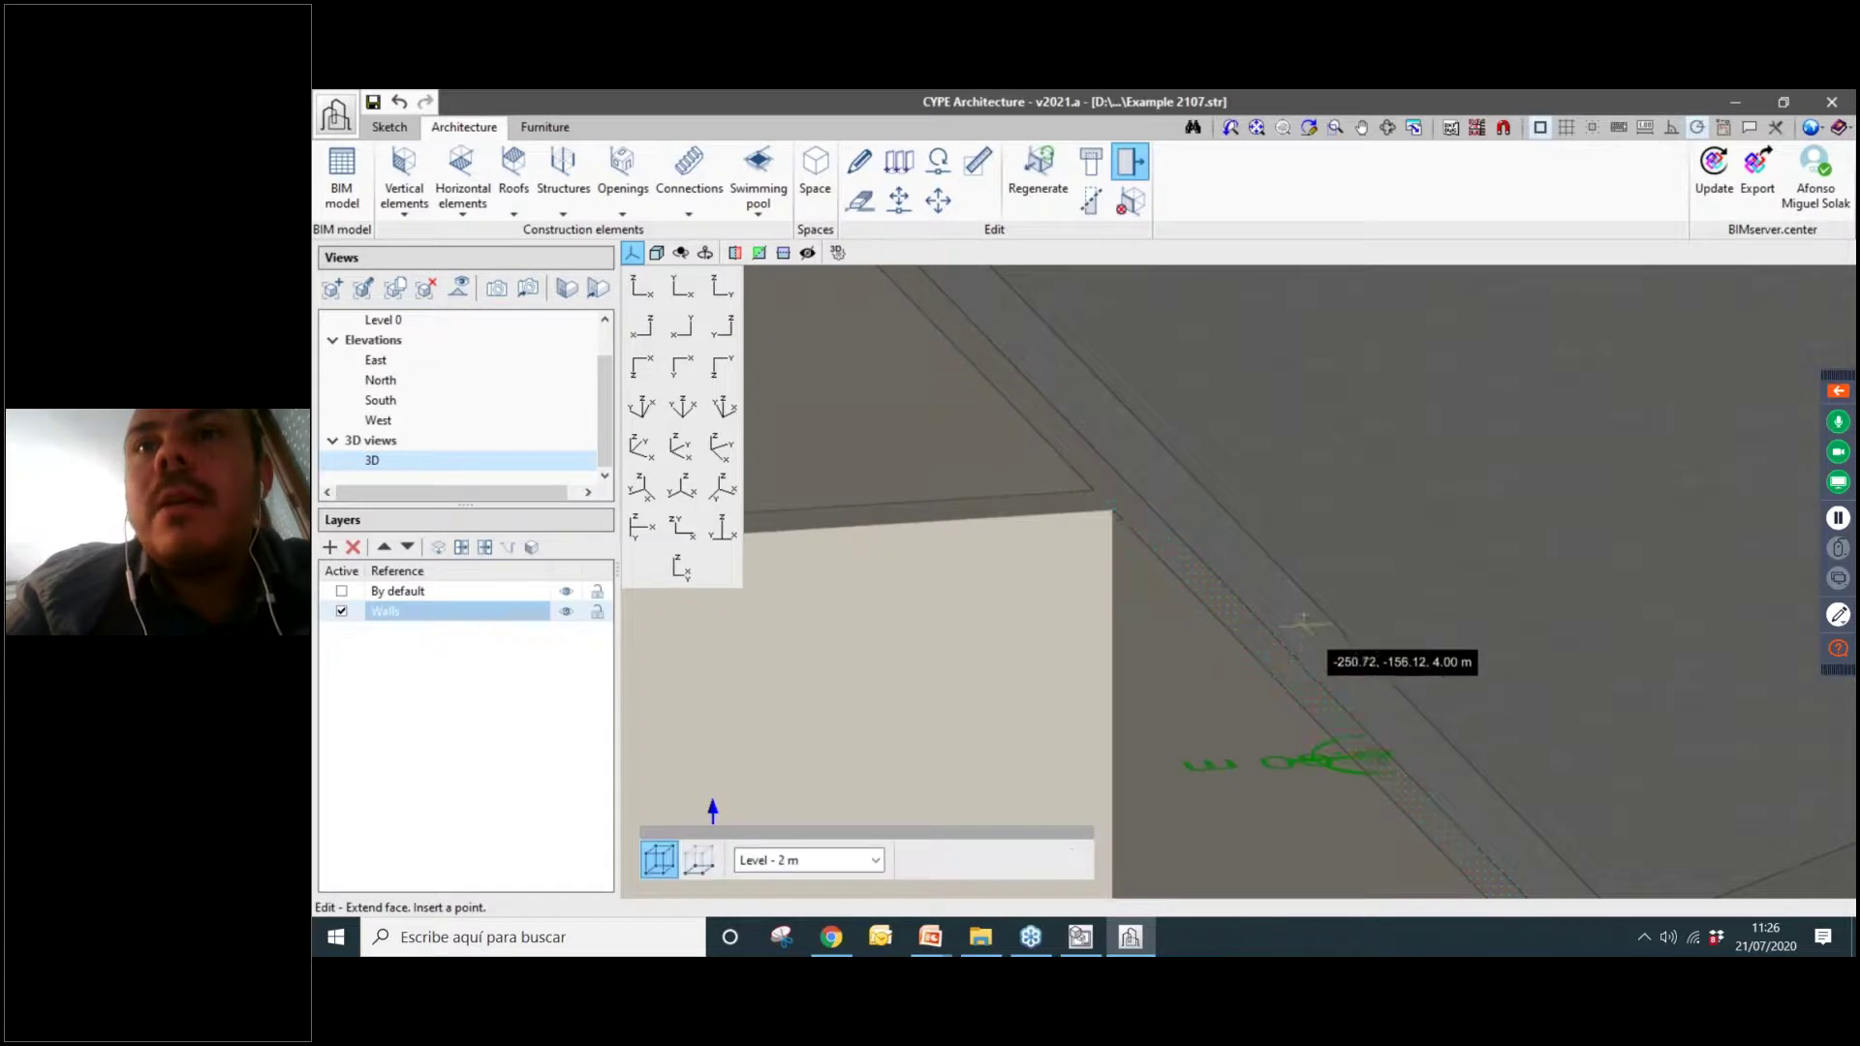
left_click(1315, 574)
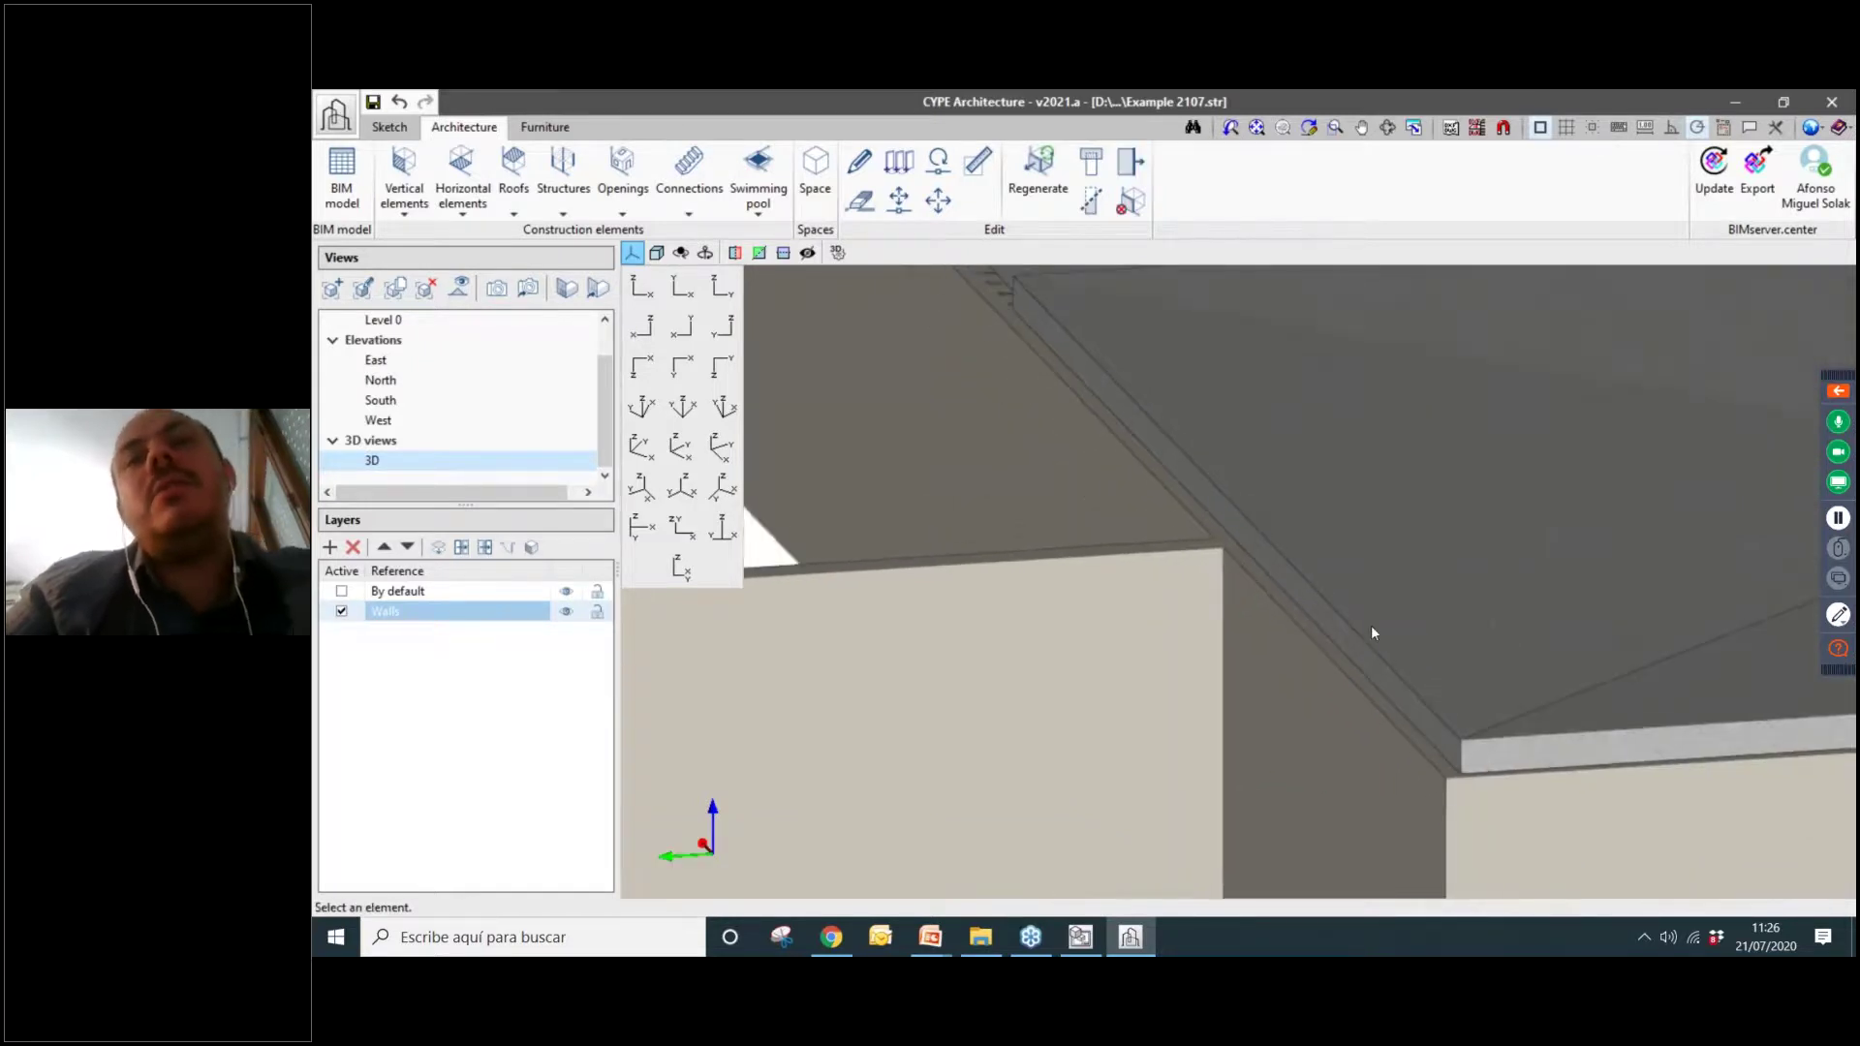
Examine the junction between the roof edge and the walls around the corner in the 3D view.
scroll(1370, 625, "down", 1)
scroll(1279, 678, "up", 1)
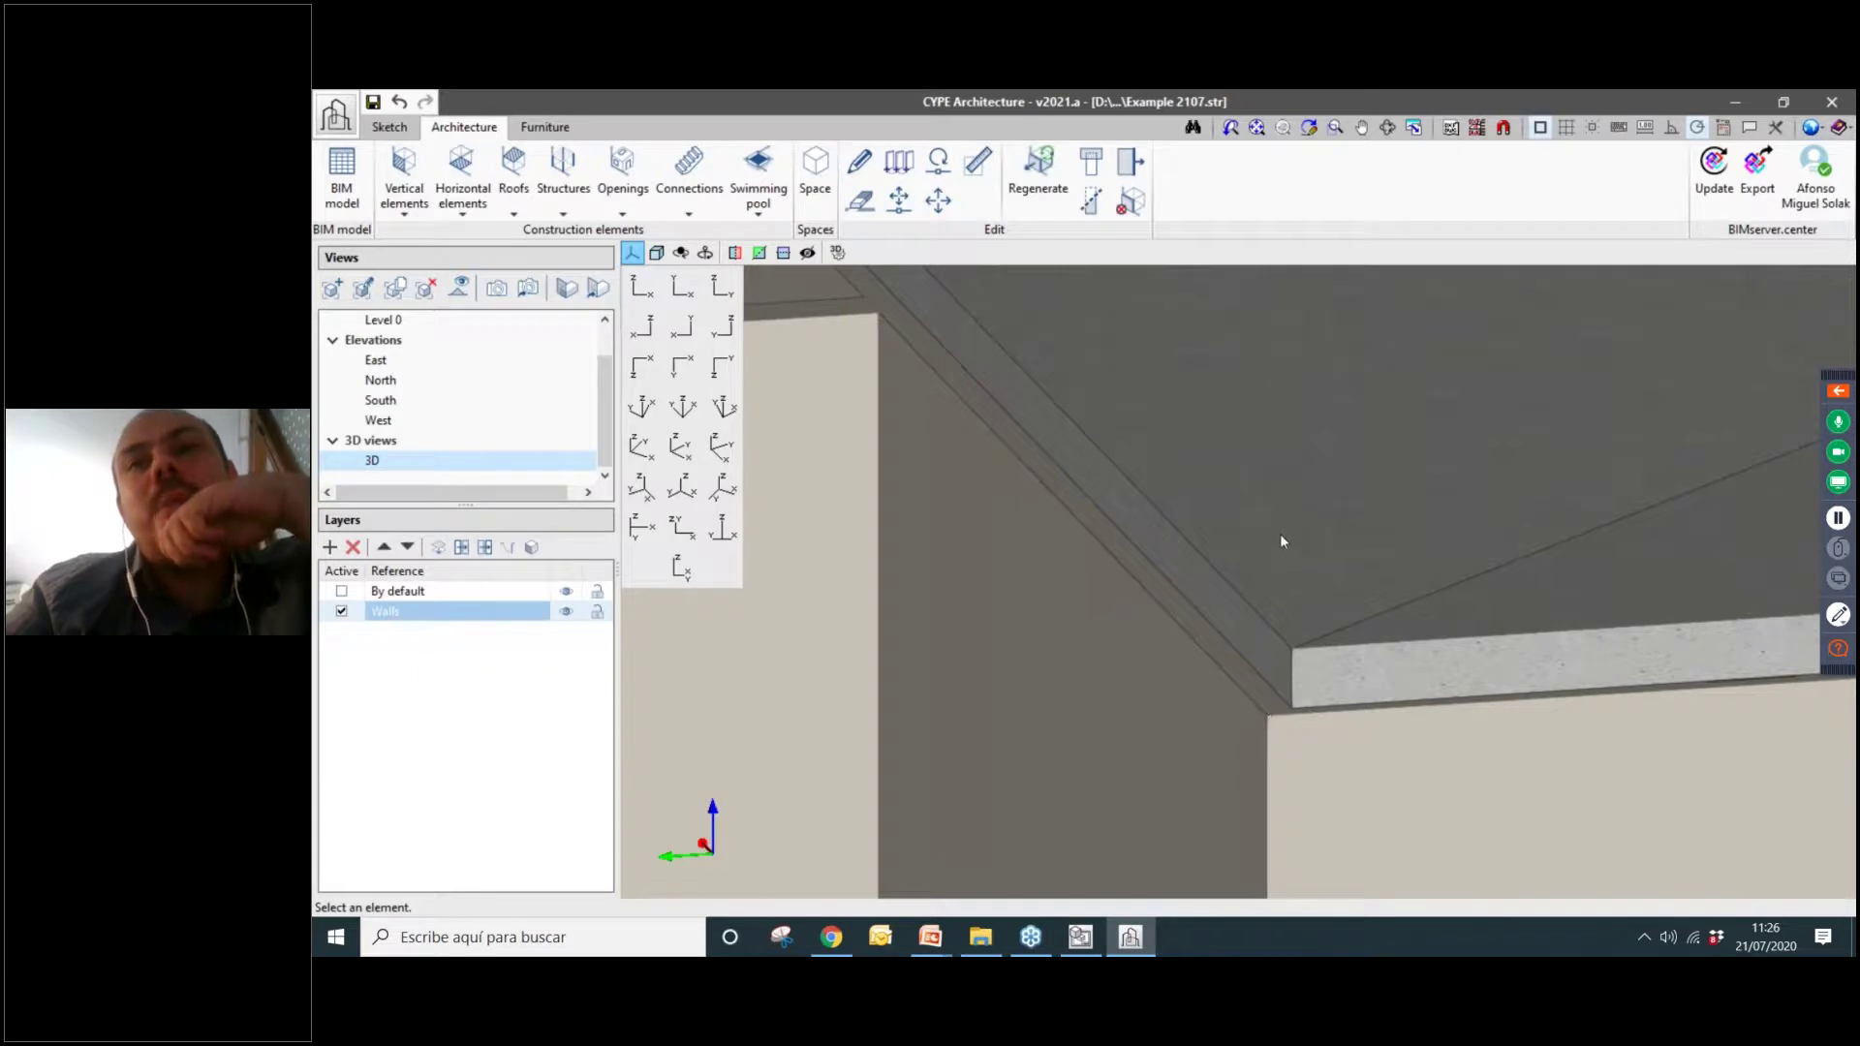
scroll(1275, 581, "down", 2)
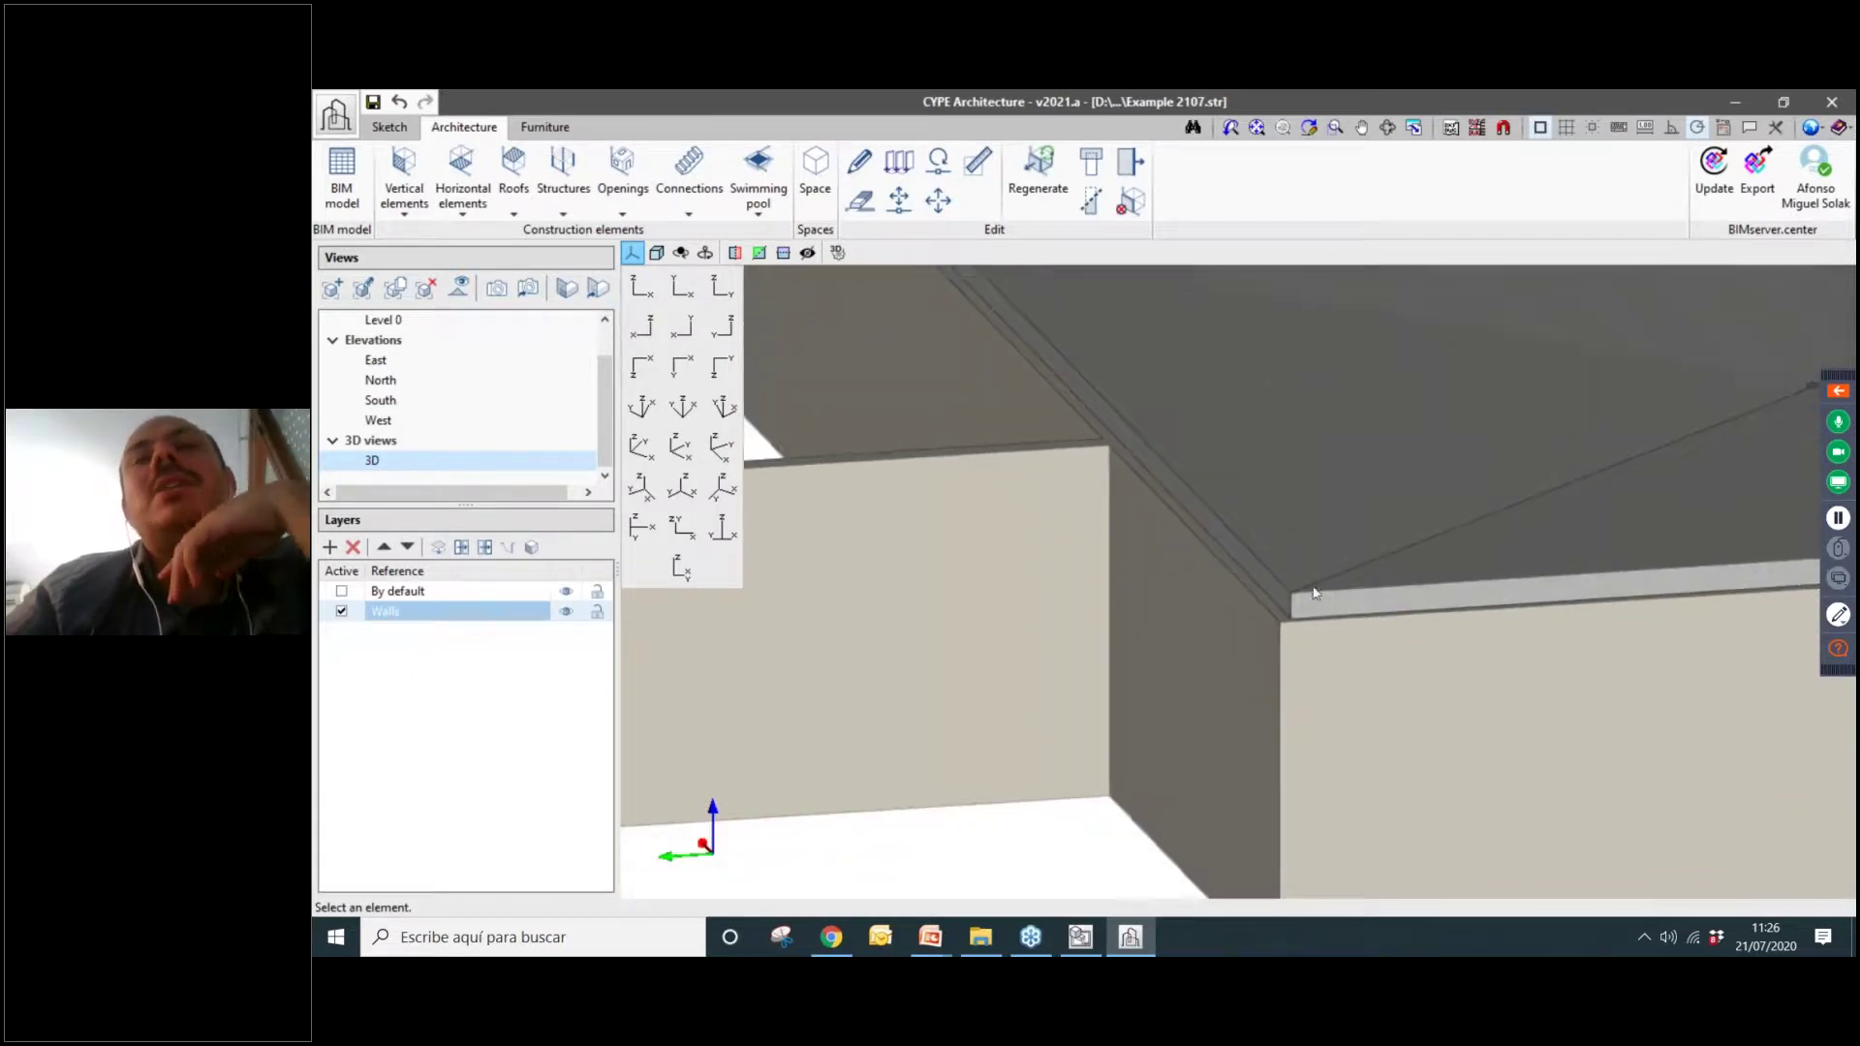
scroll(1308, 593, "down", 2)
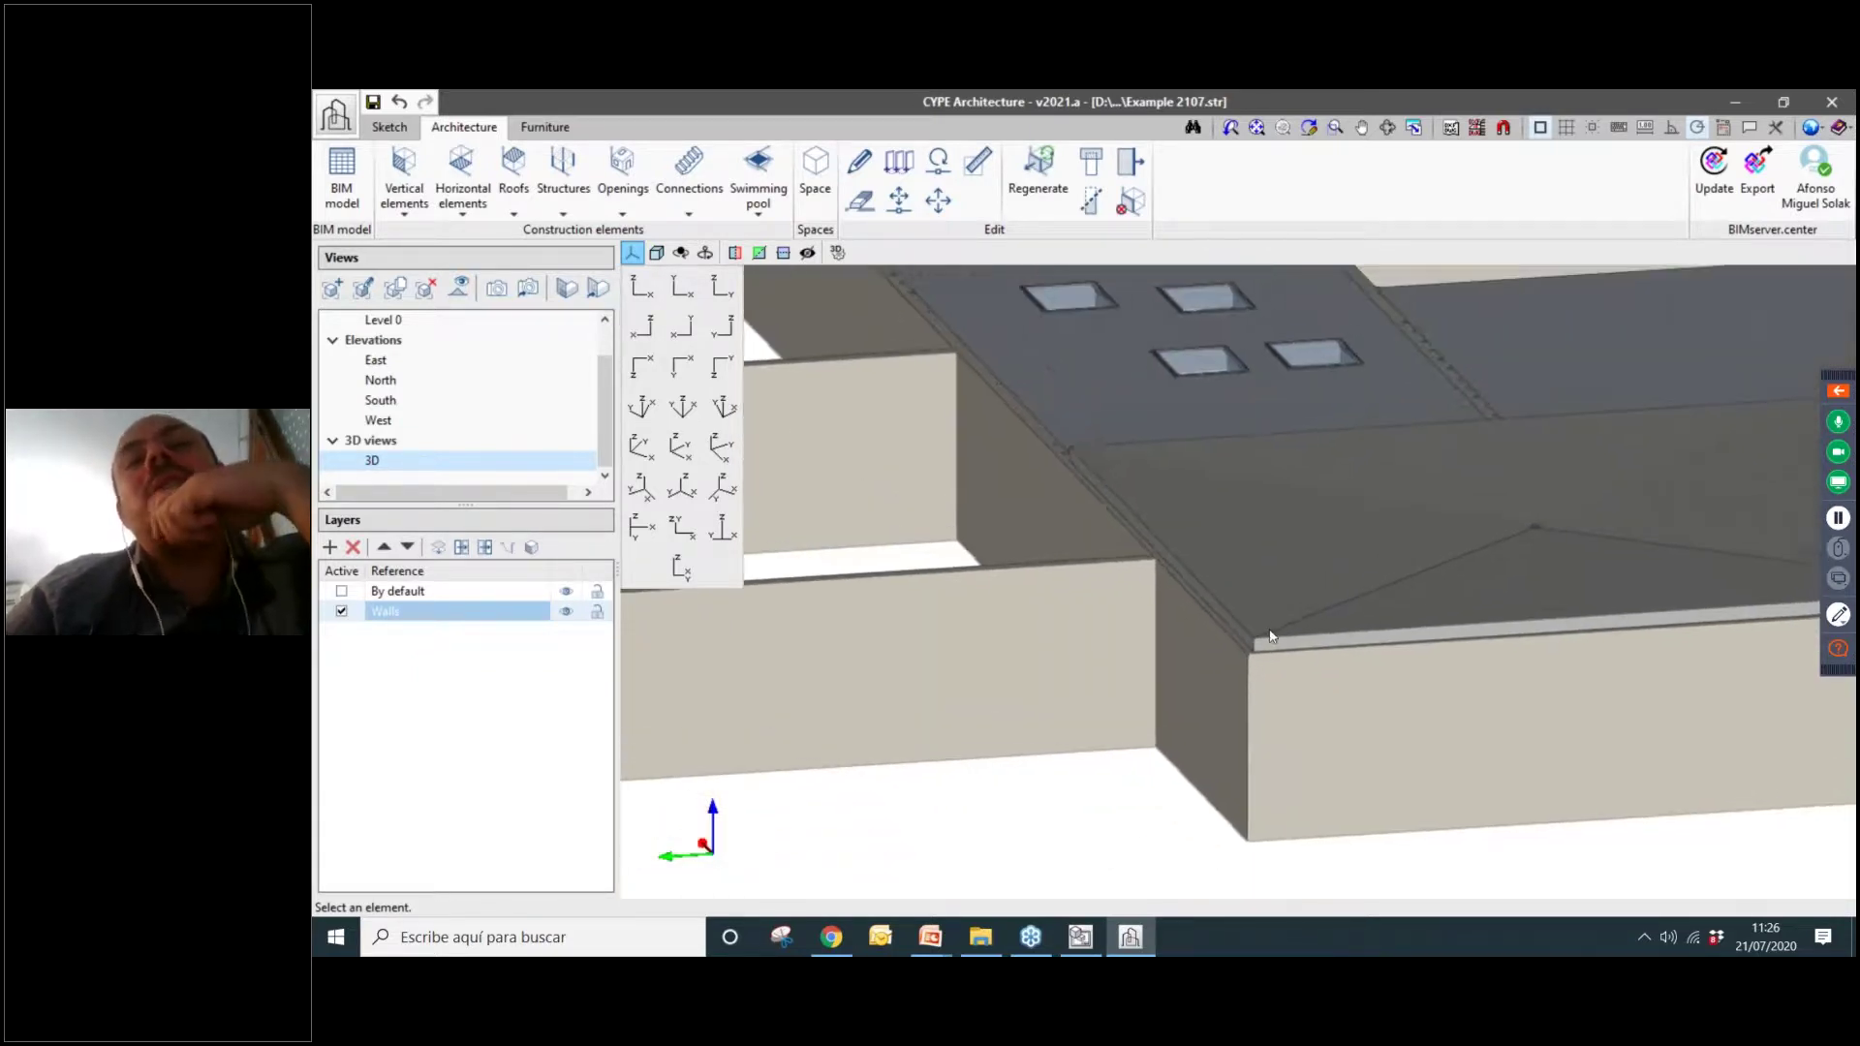
scroll(1223, 651, "up", 4)
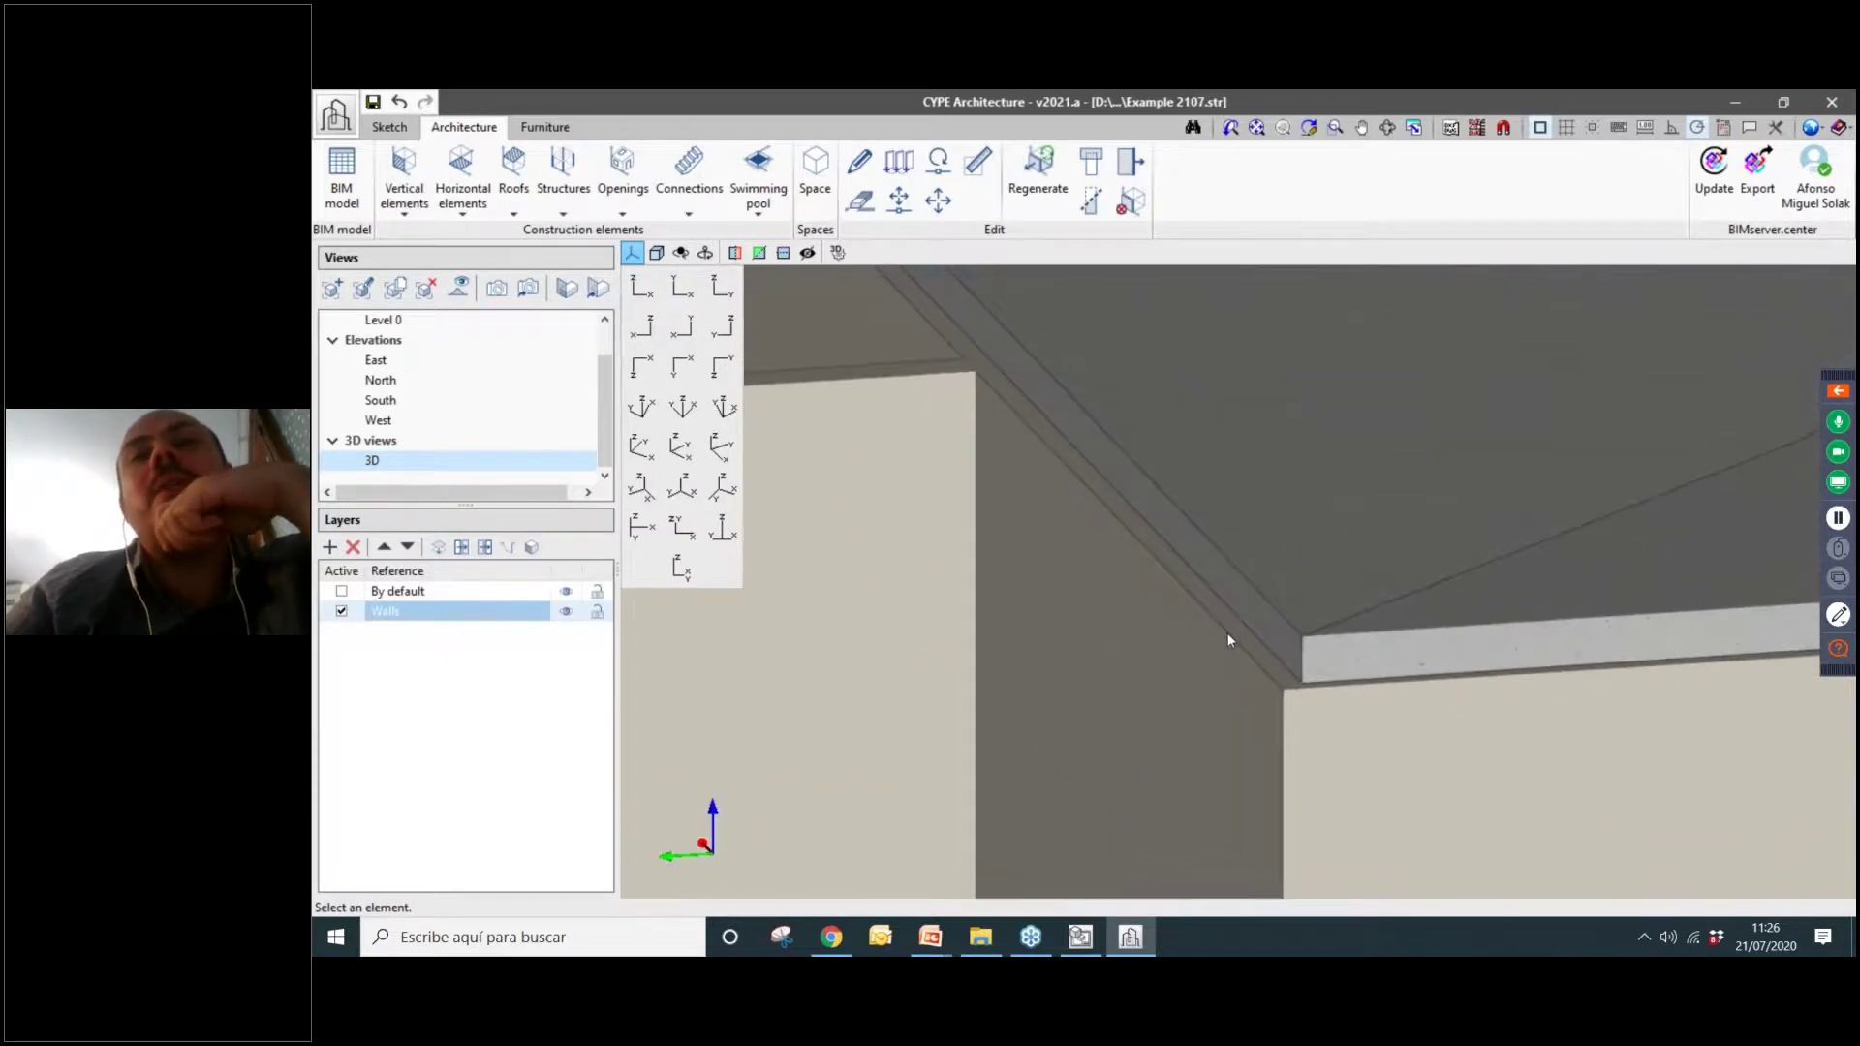
scroll(1201, 571, "down", 5)
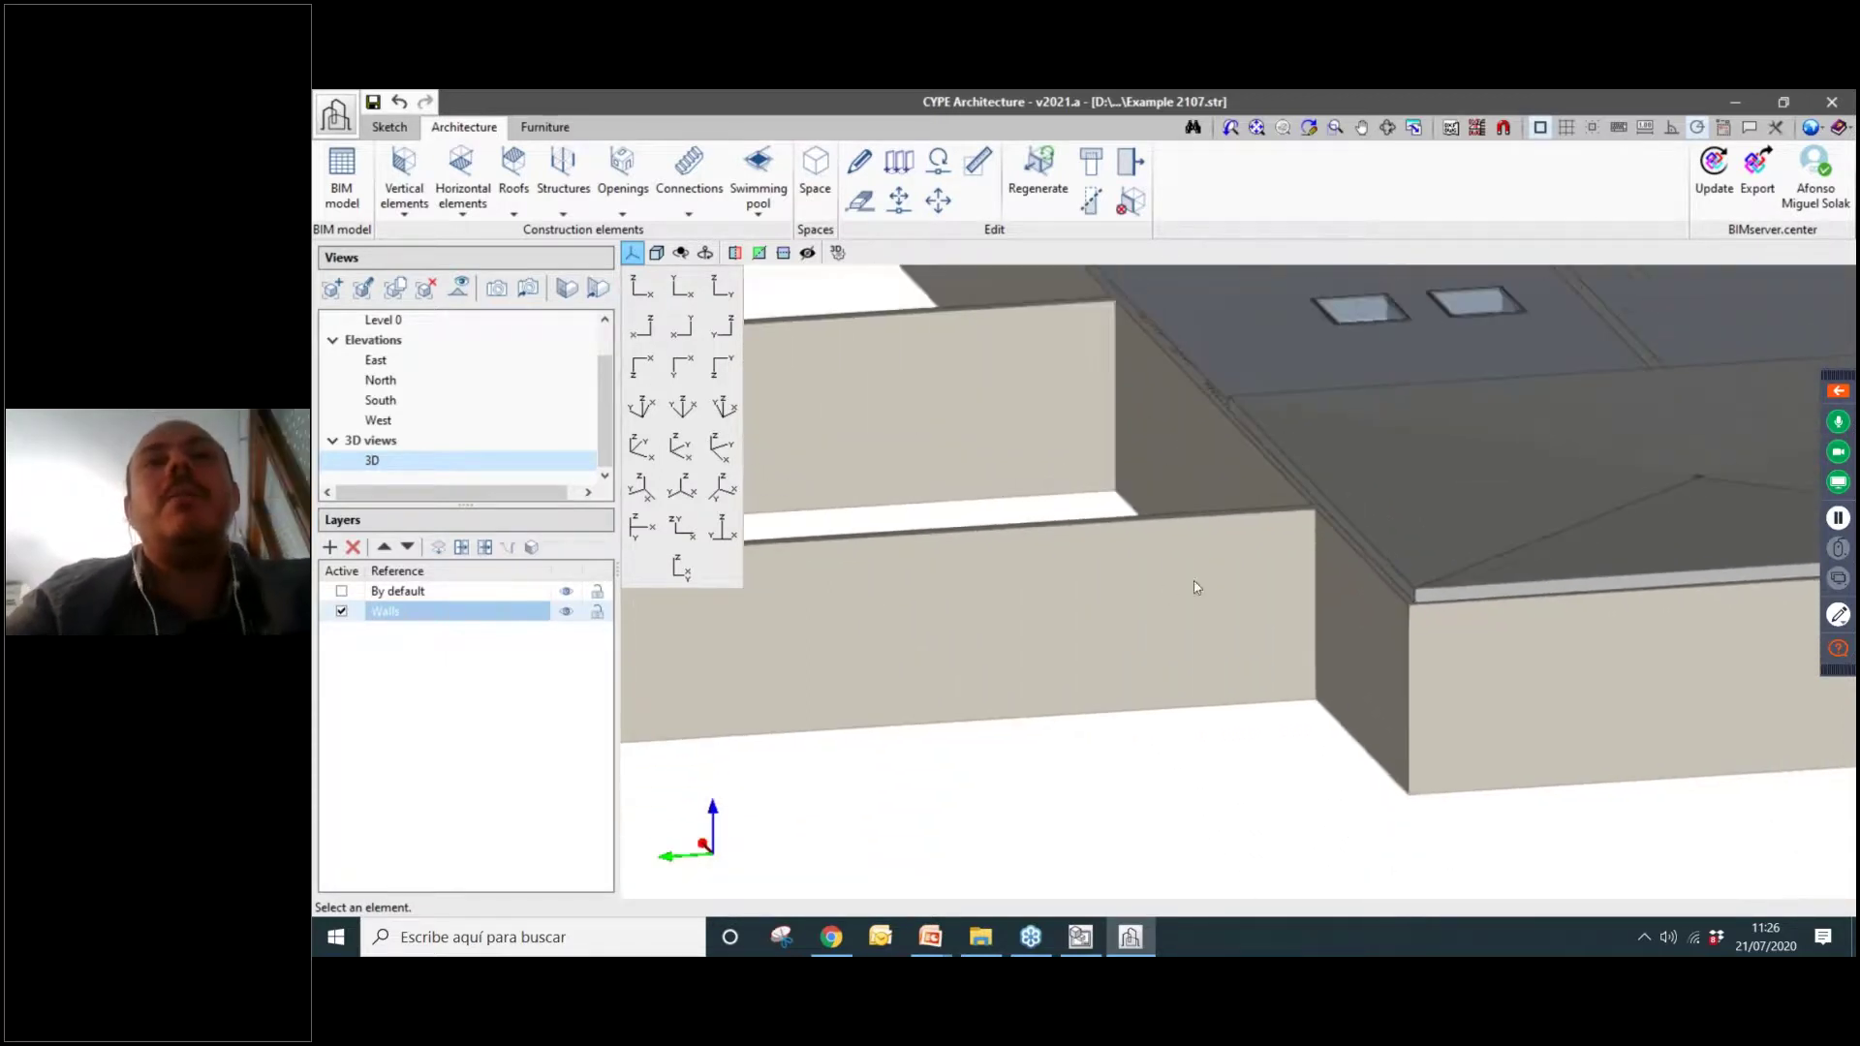
Extend the side face of the dividing wall across the open enclosure to the opposite outer wall.
scroll(1220, 590, "down", 2)
middle_click_drag(1084, 585, 973, 598)
scroll(1129, 602, "down", 2)
scroll(1114, 581, "up", 5)
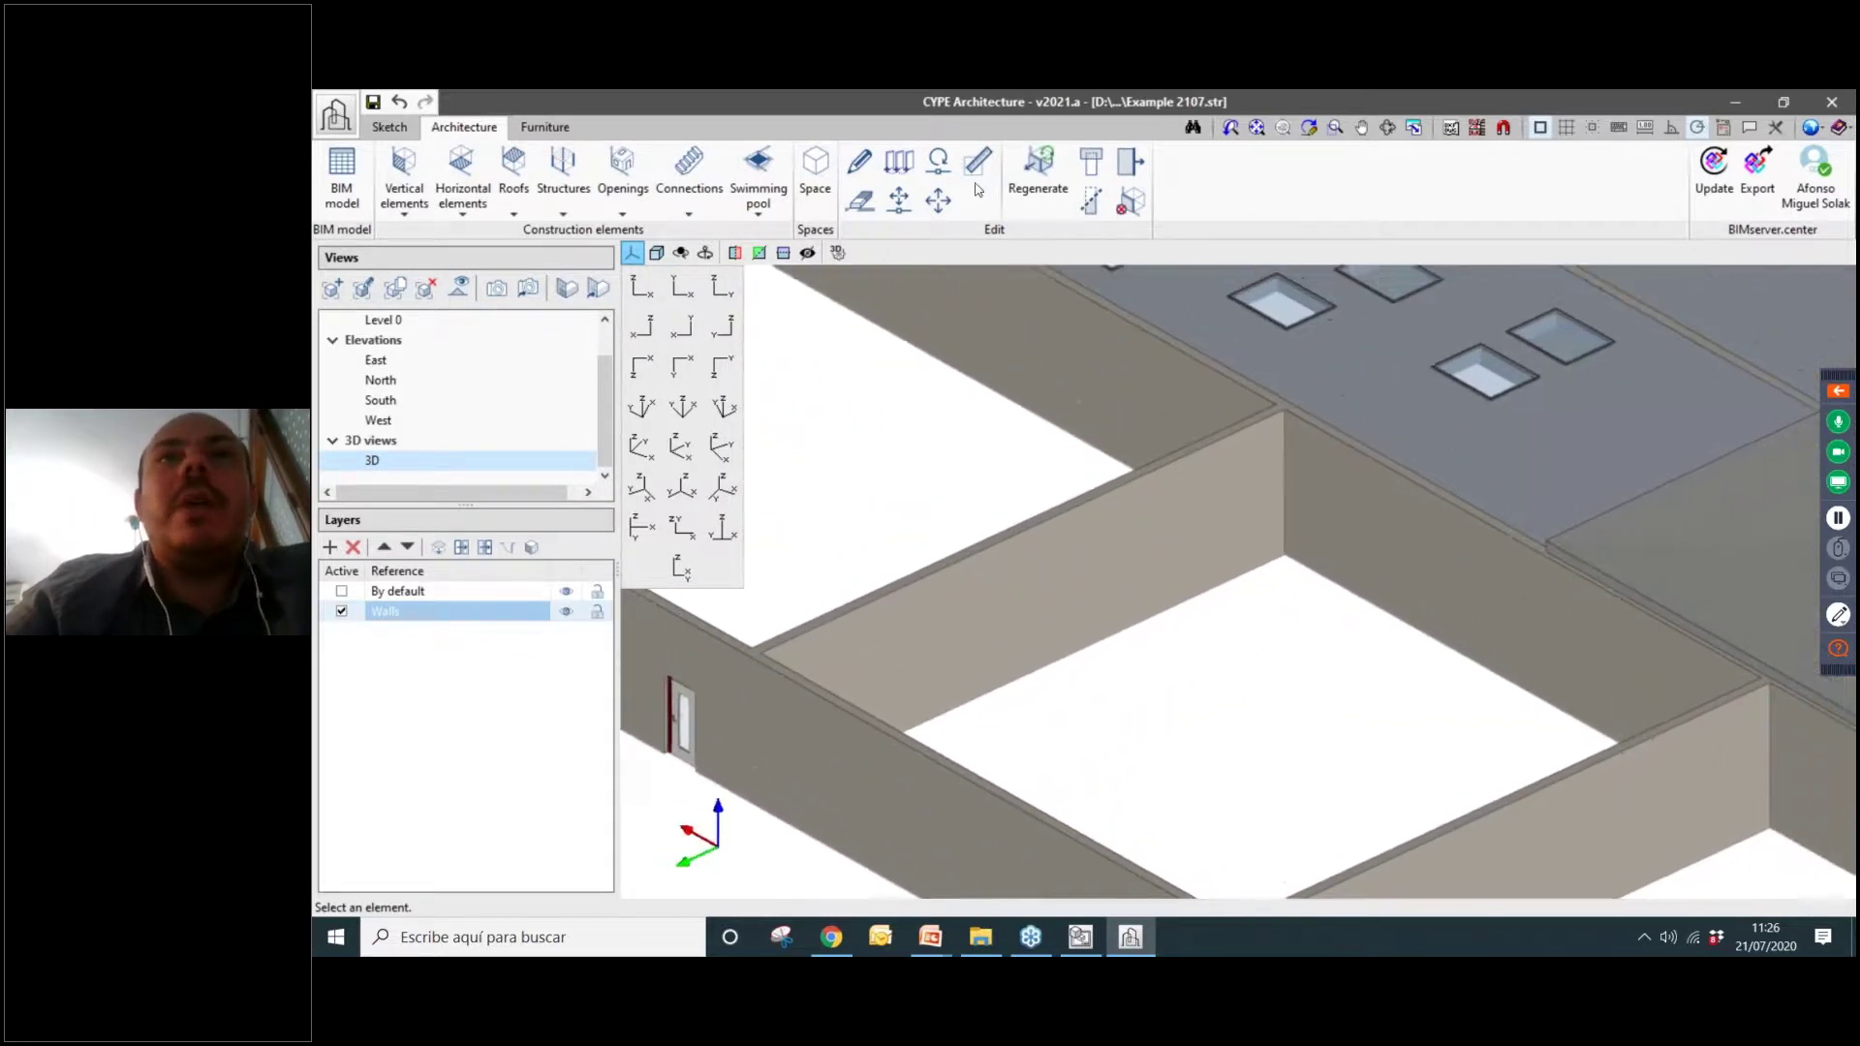
left_click(1090, 165)
scroll(1130, 544, "up", 3)
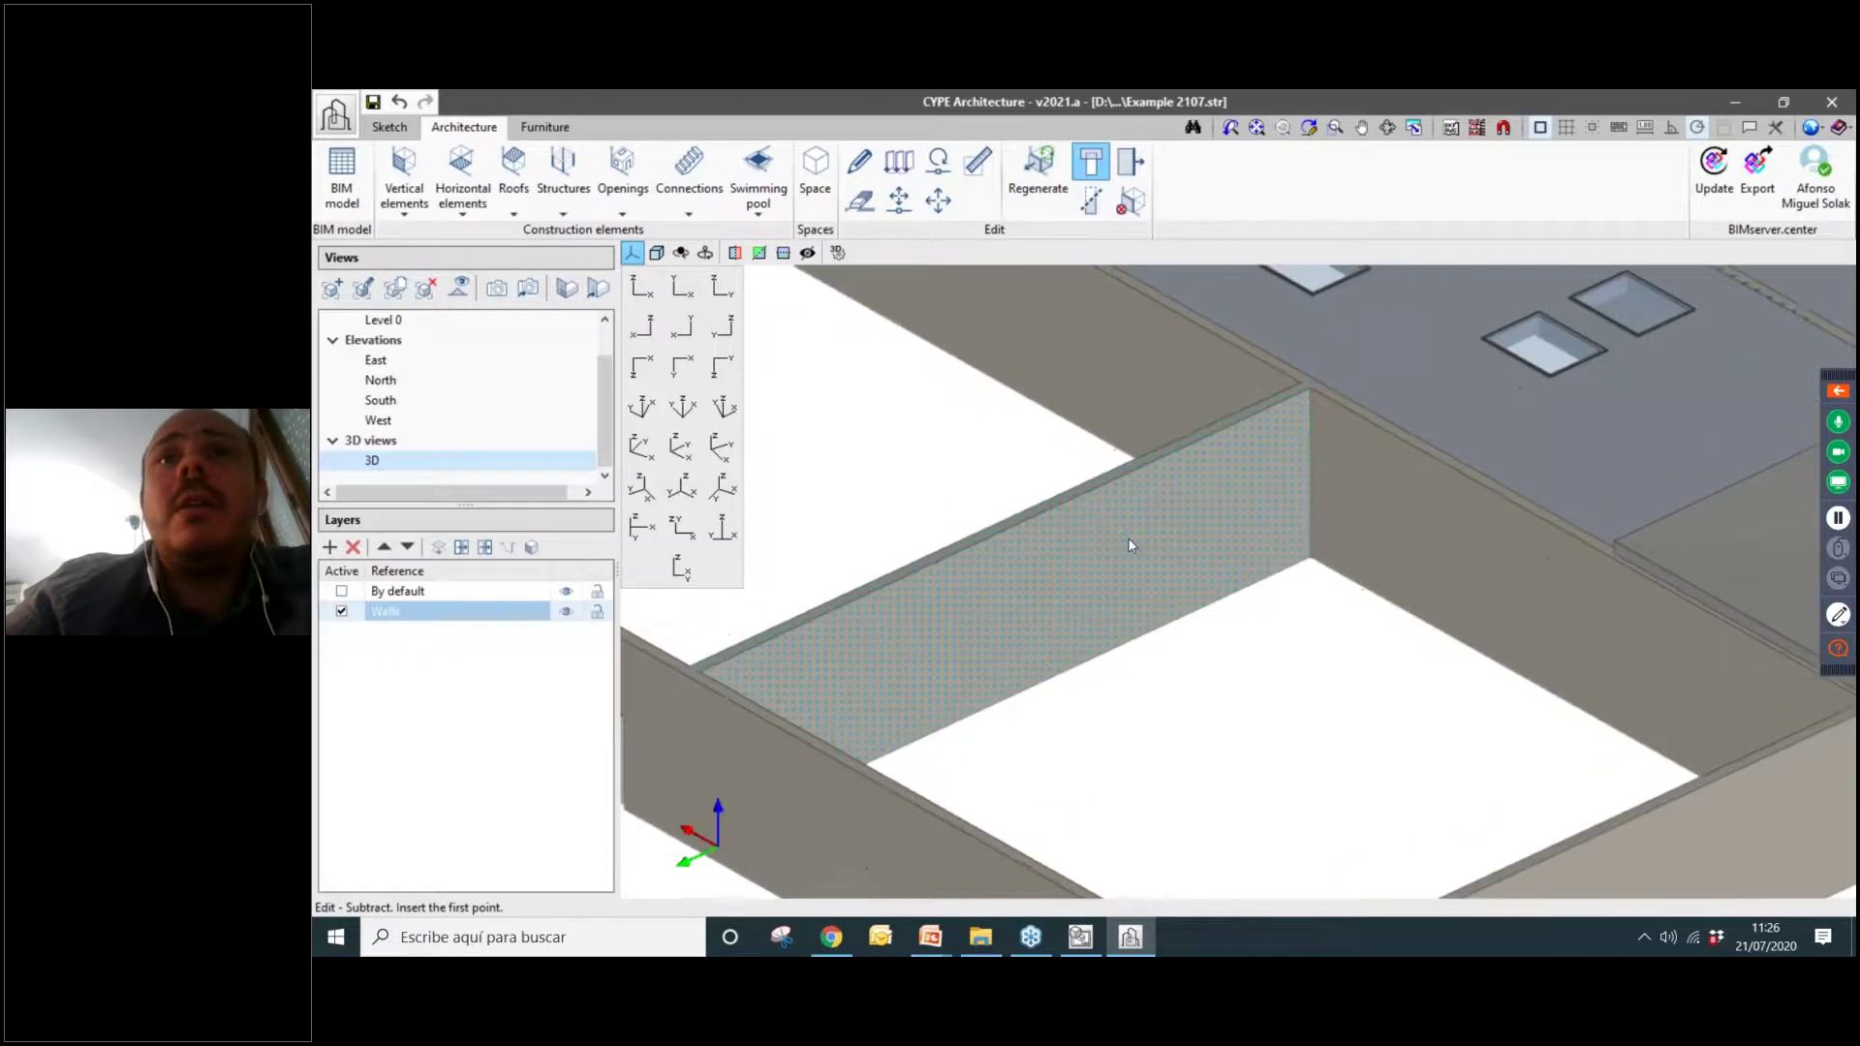
left_click(1130, 162)
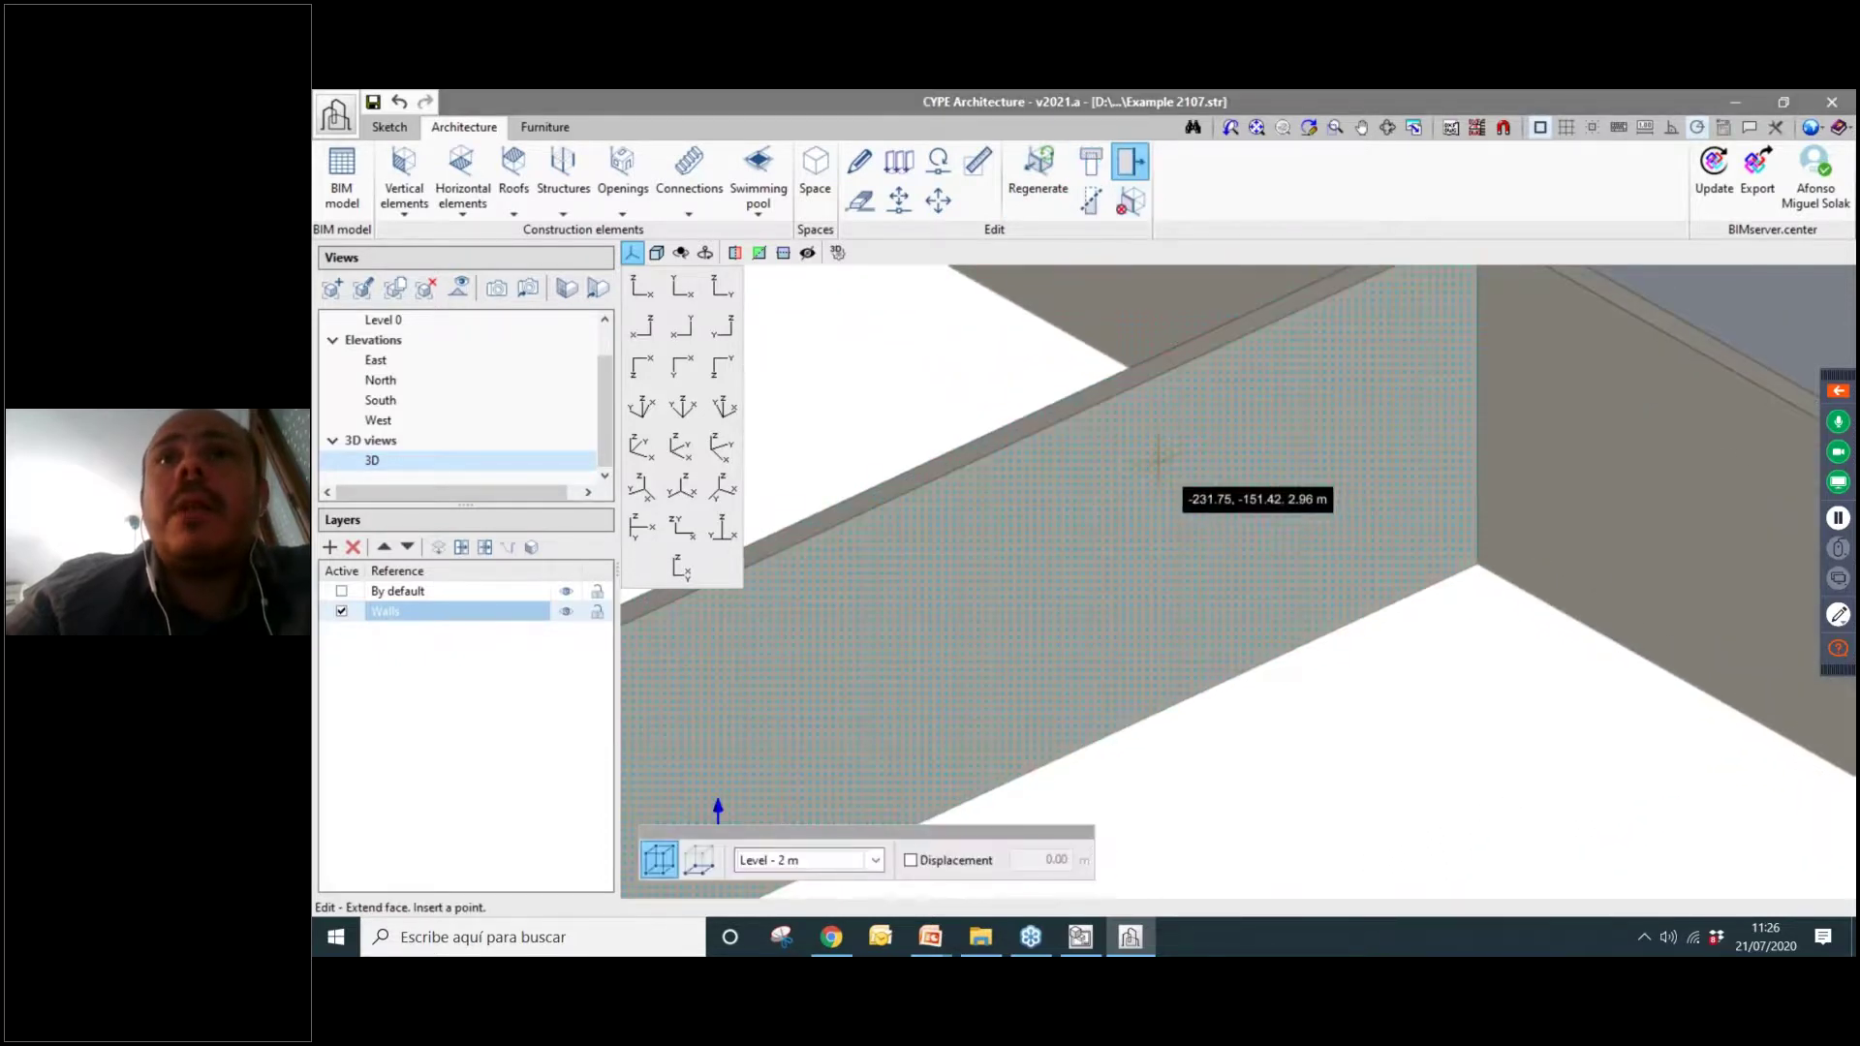
scroll(1405, 659, "down", 3)
left_click(1537, 785)
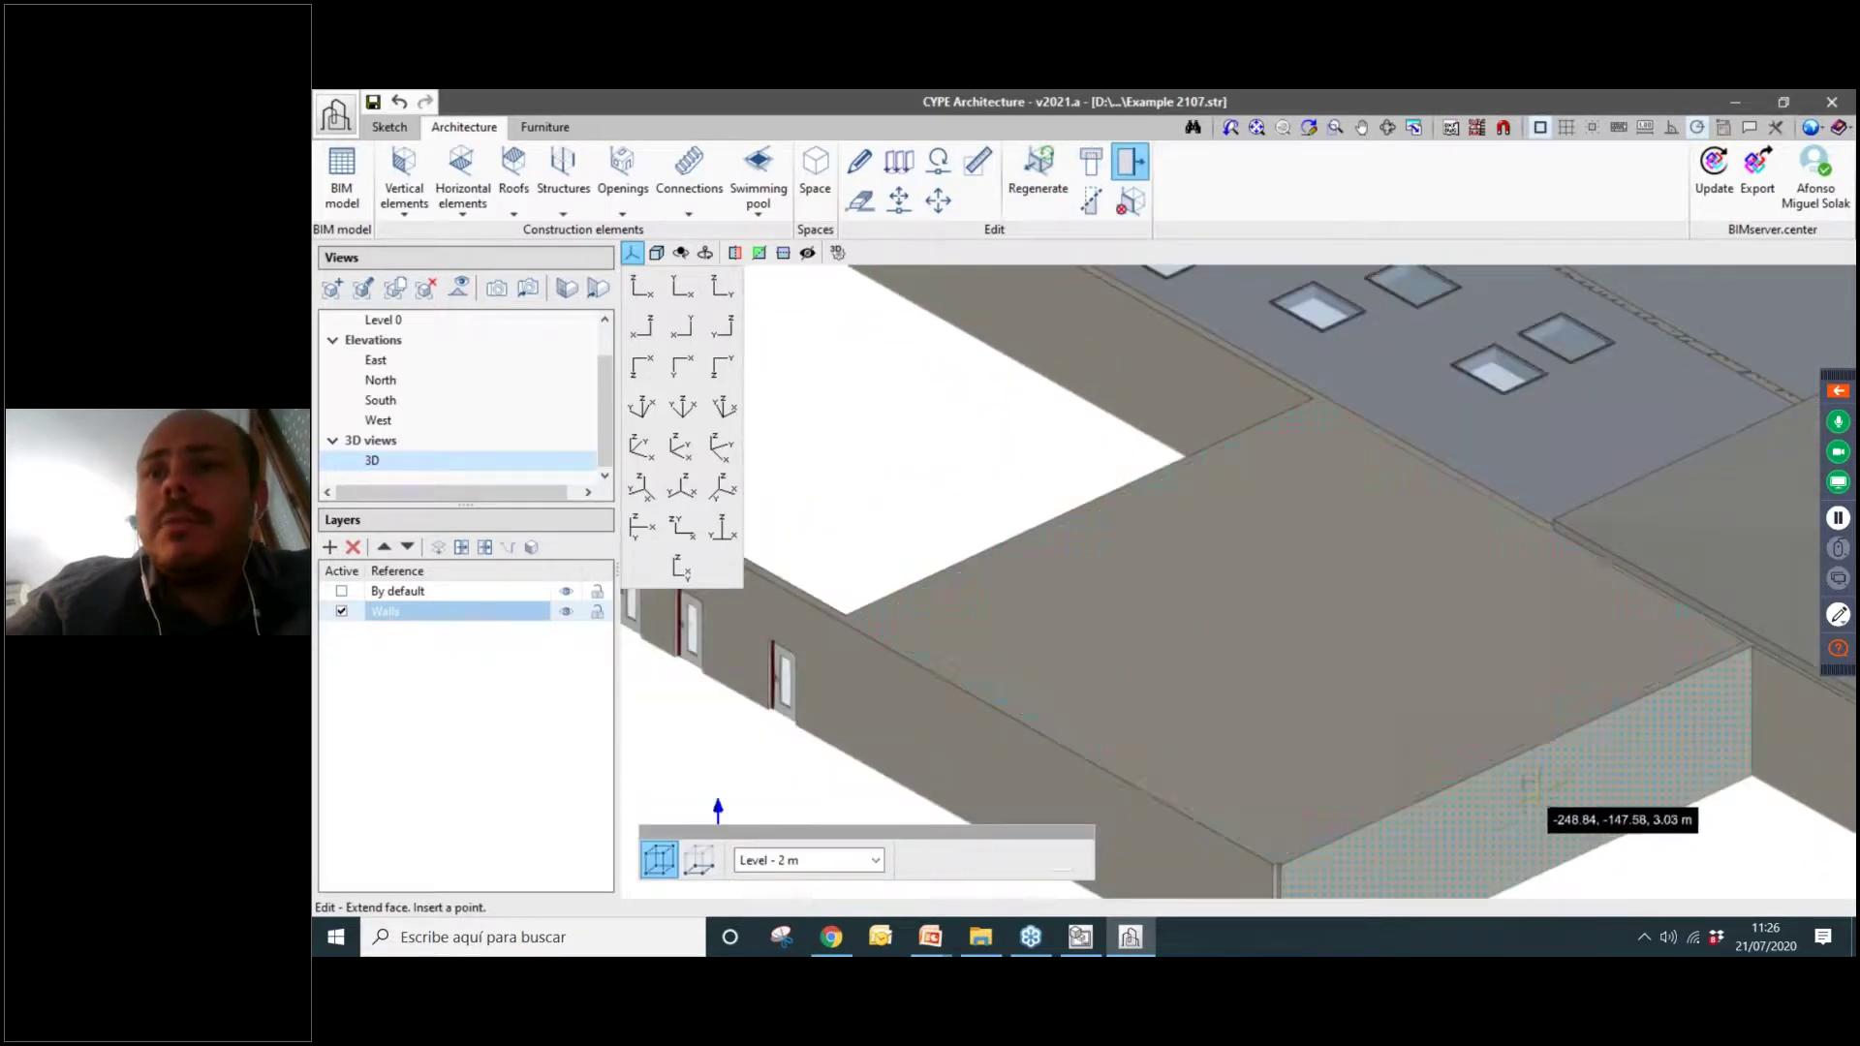
scroll(1271, 525, "down", 4)
scroll(1396, 739, "up", 2)
key("Escape")
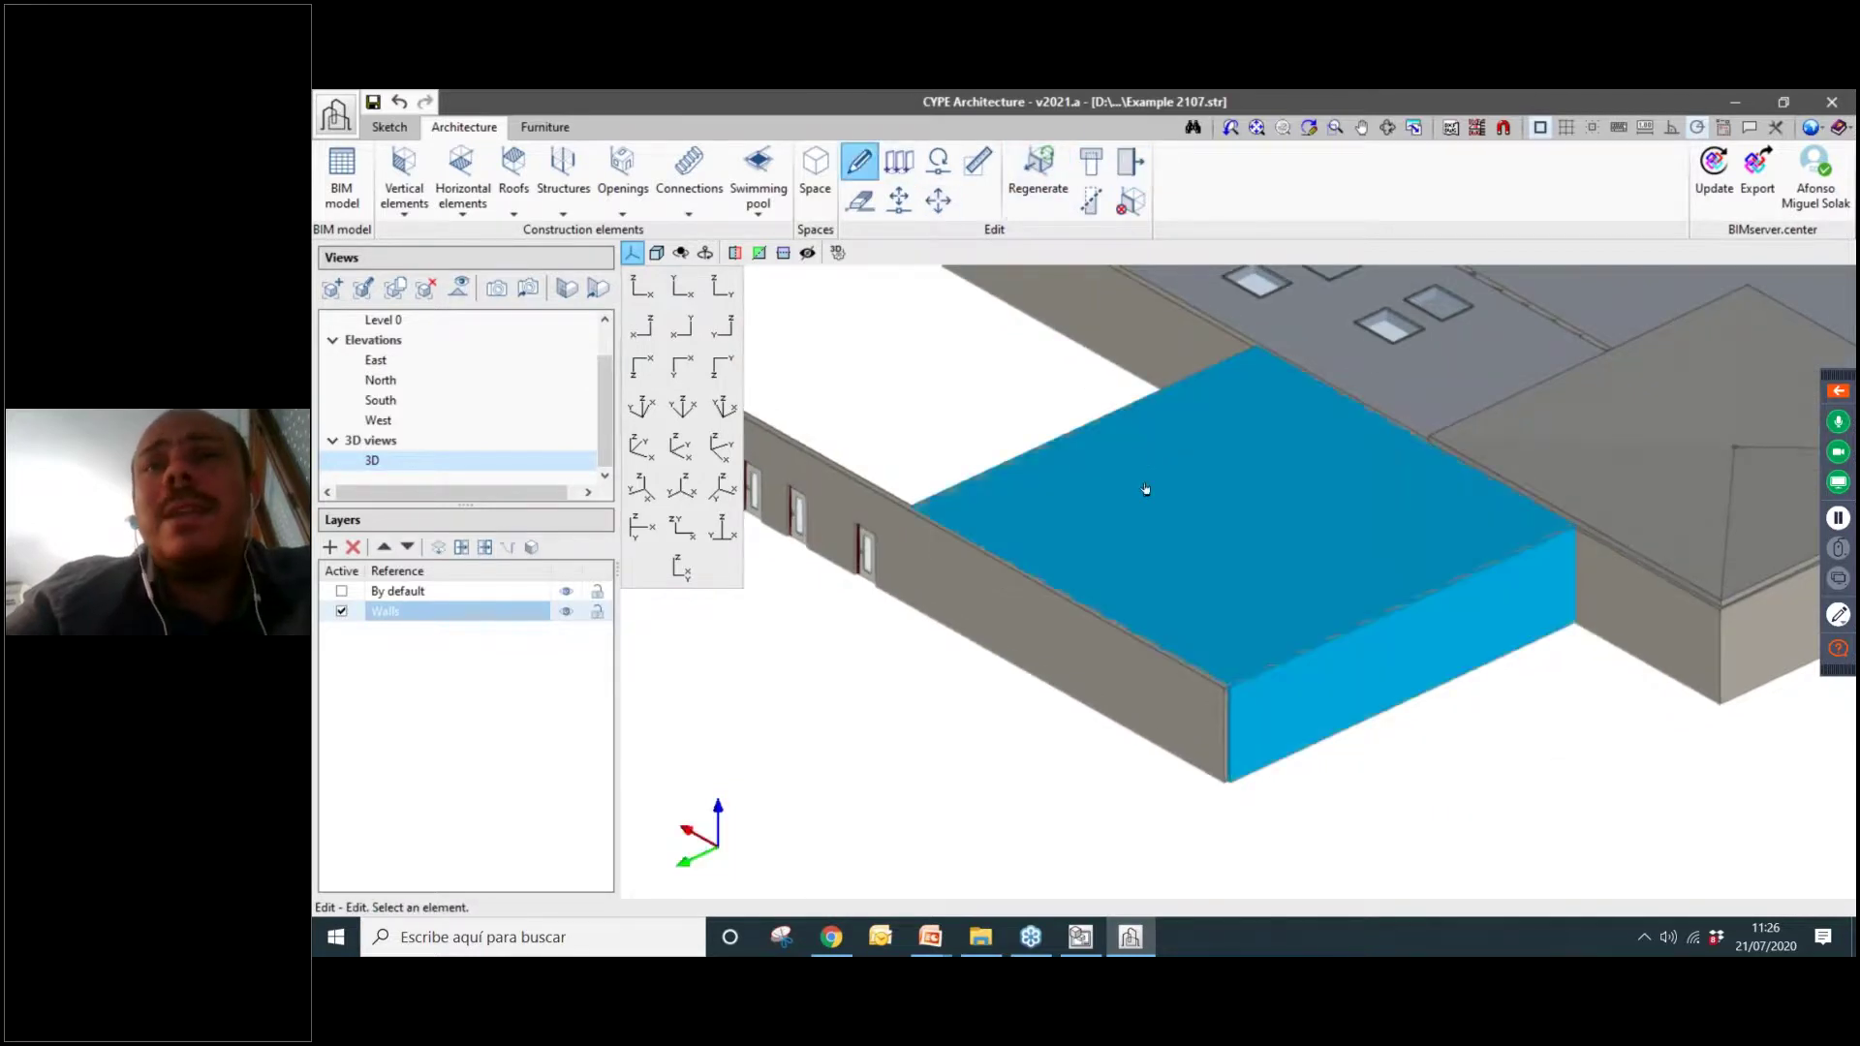
Review the thickness of every wall listed in the BIM model, leaving the list without changes.
left_click(349, 173)
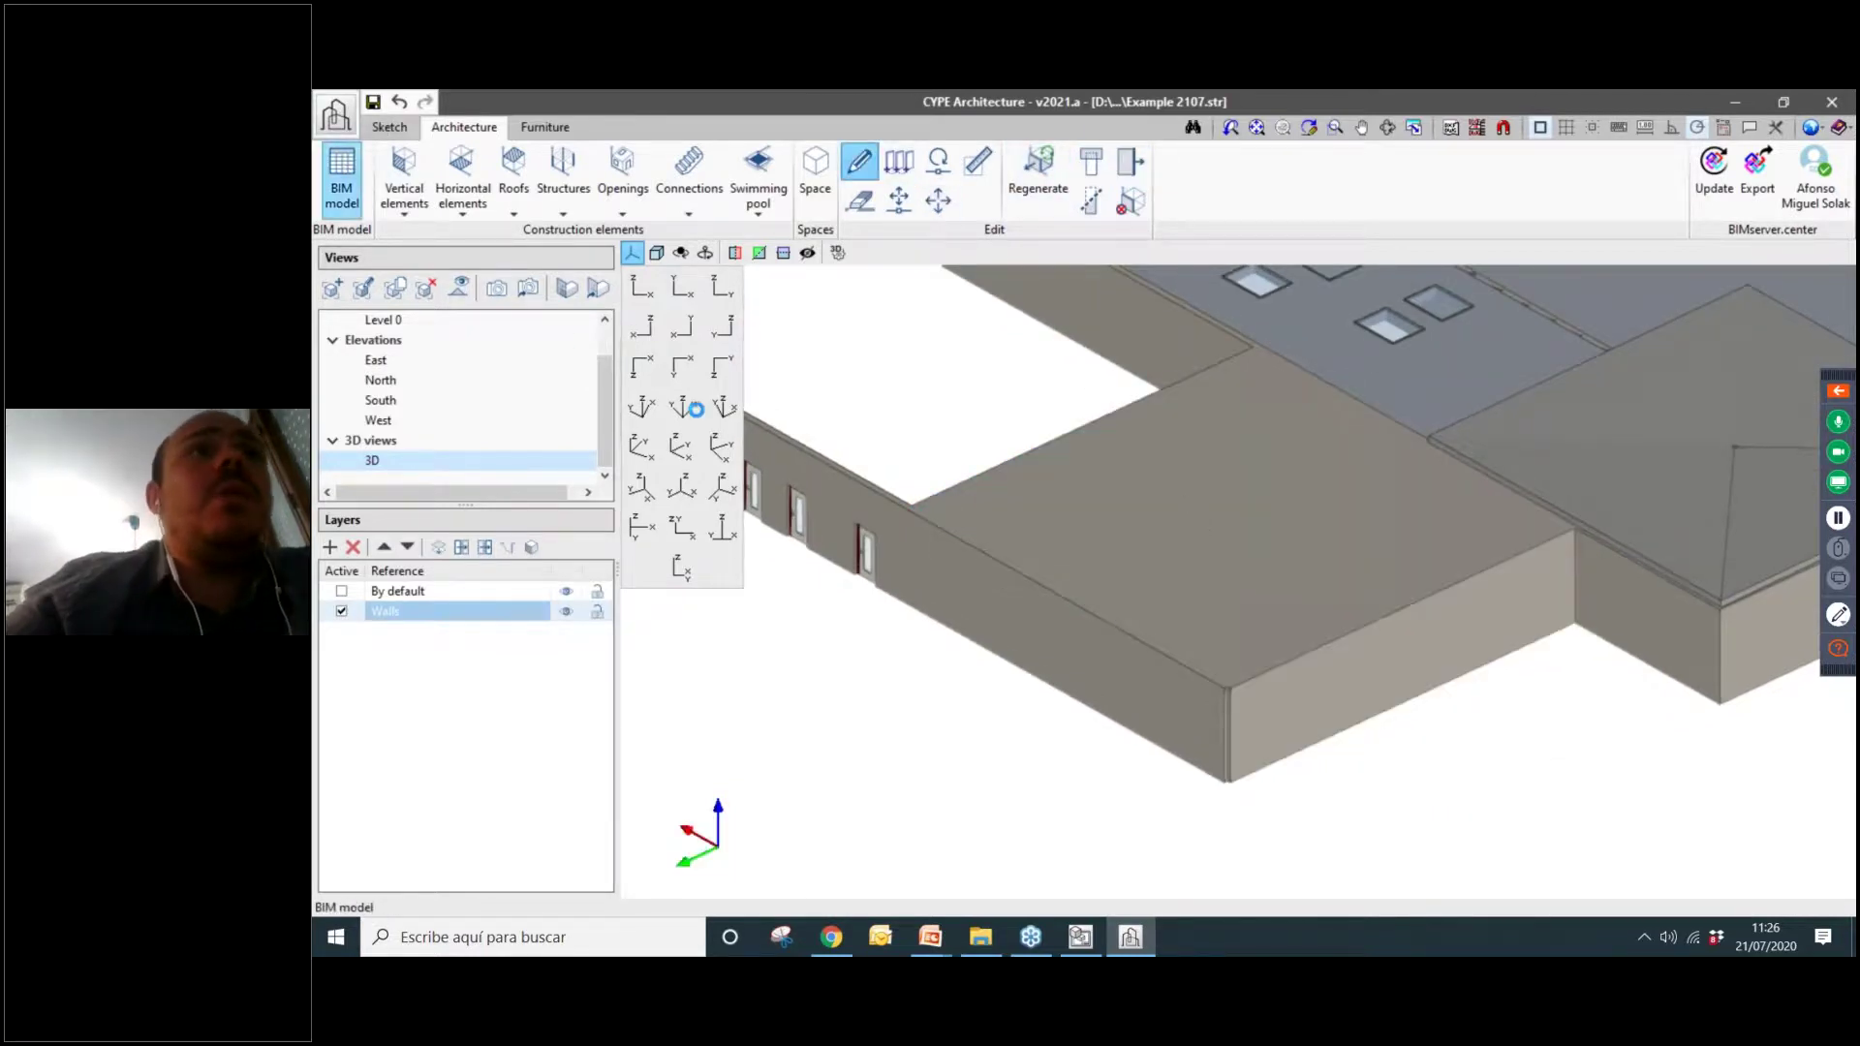
left_click(715, 300)
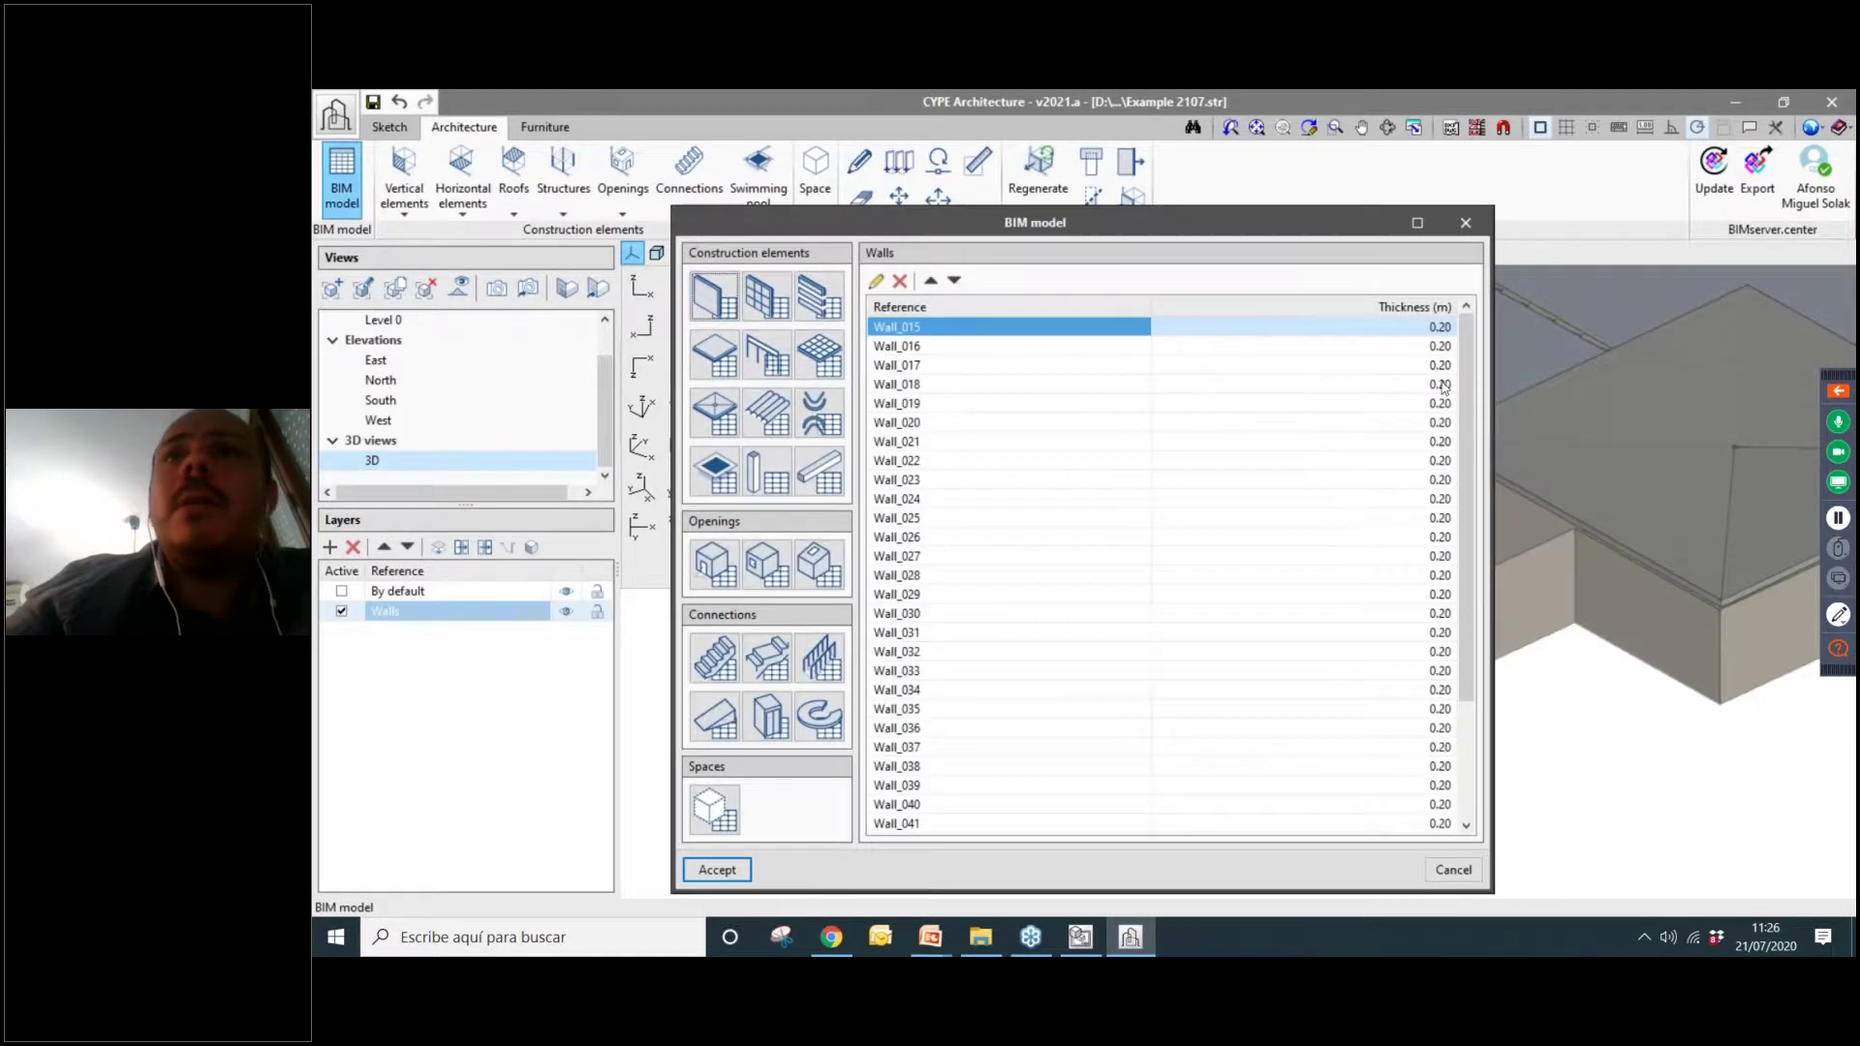
scroll(1461, 510, "down", 3)
scroll(1461, 436, "up", 3)
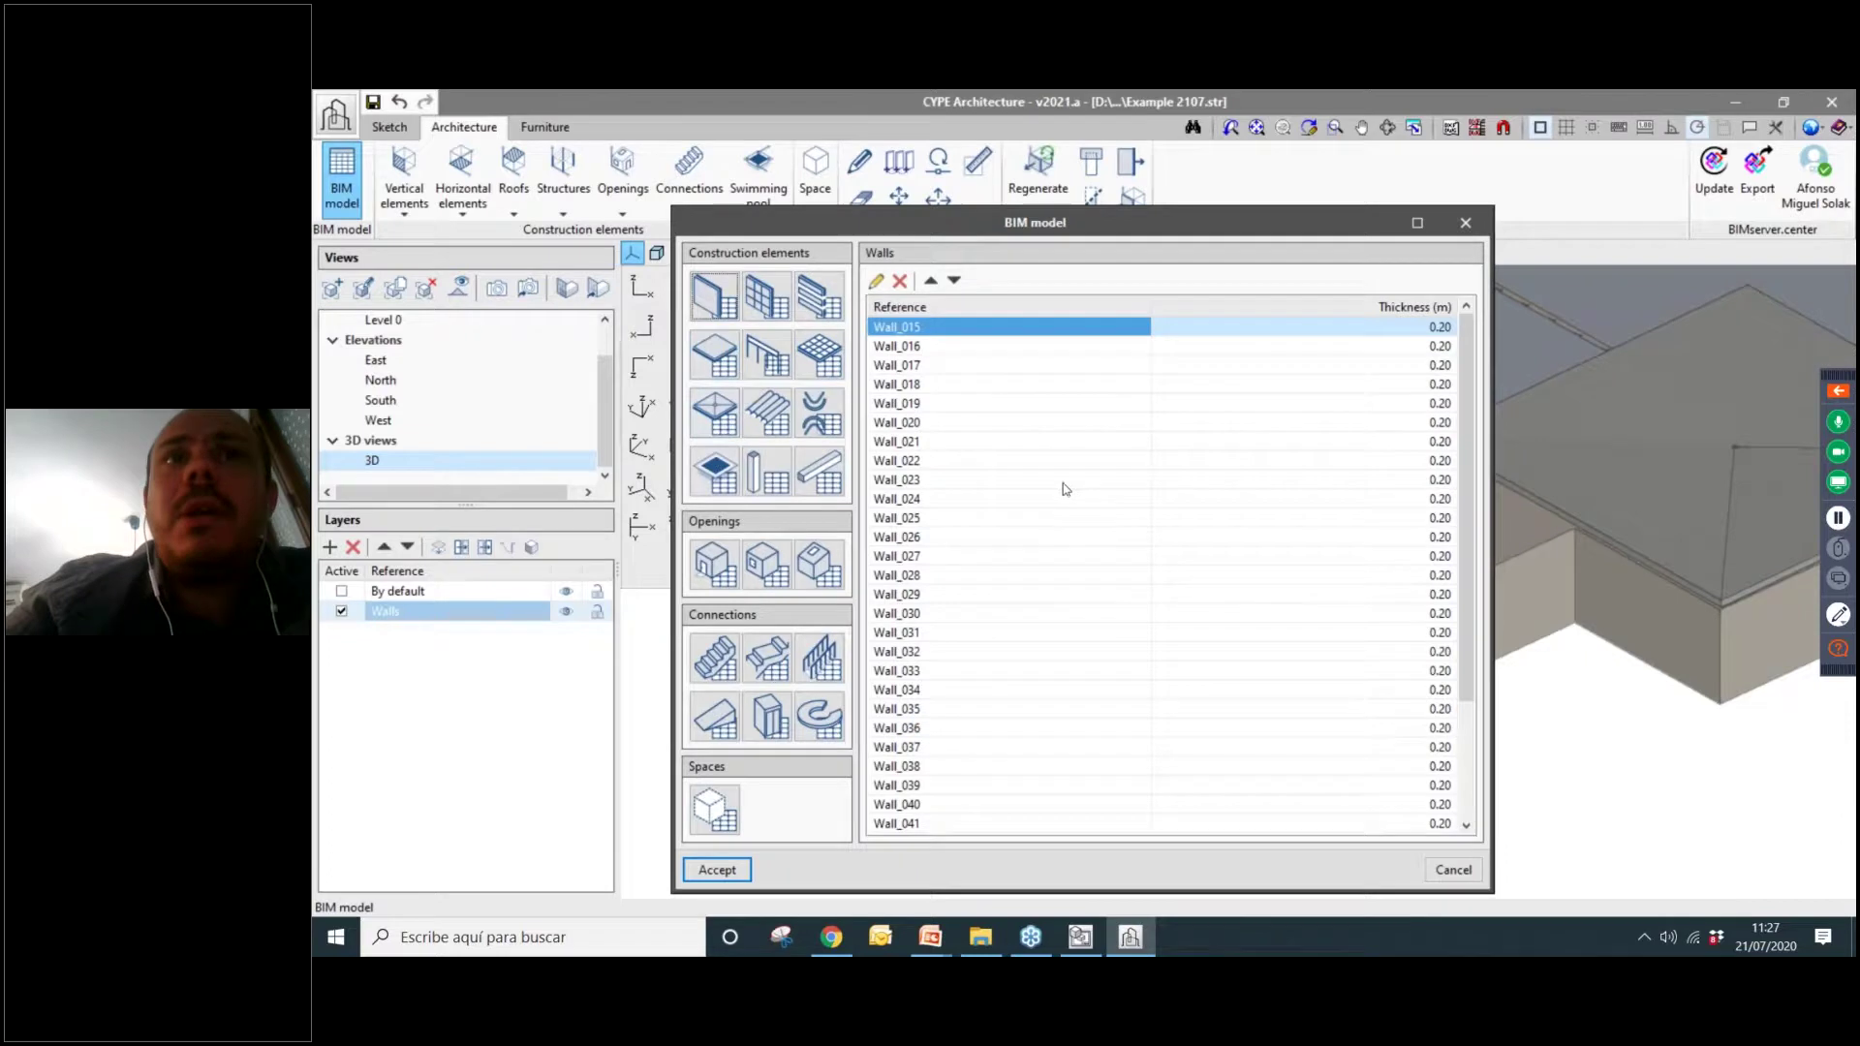
scroll(1180, 470, "down", 3)
scroll(1270, 452, "up", 3)
left_click(1467, 224)
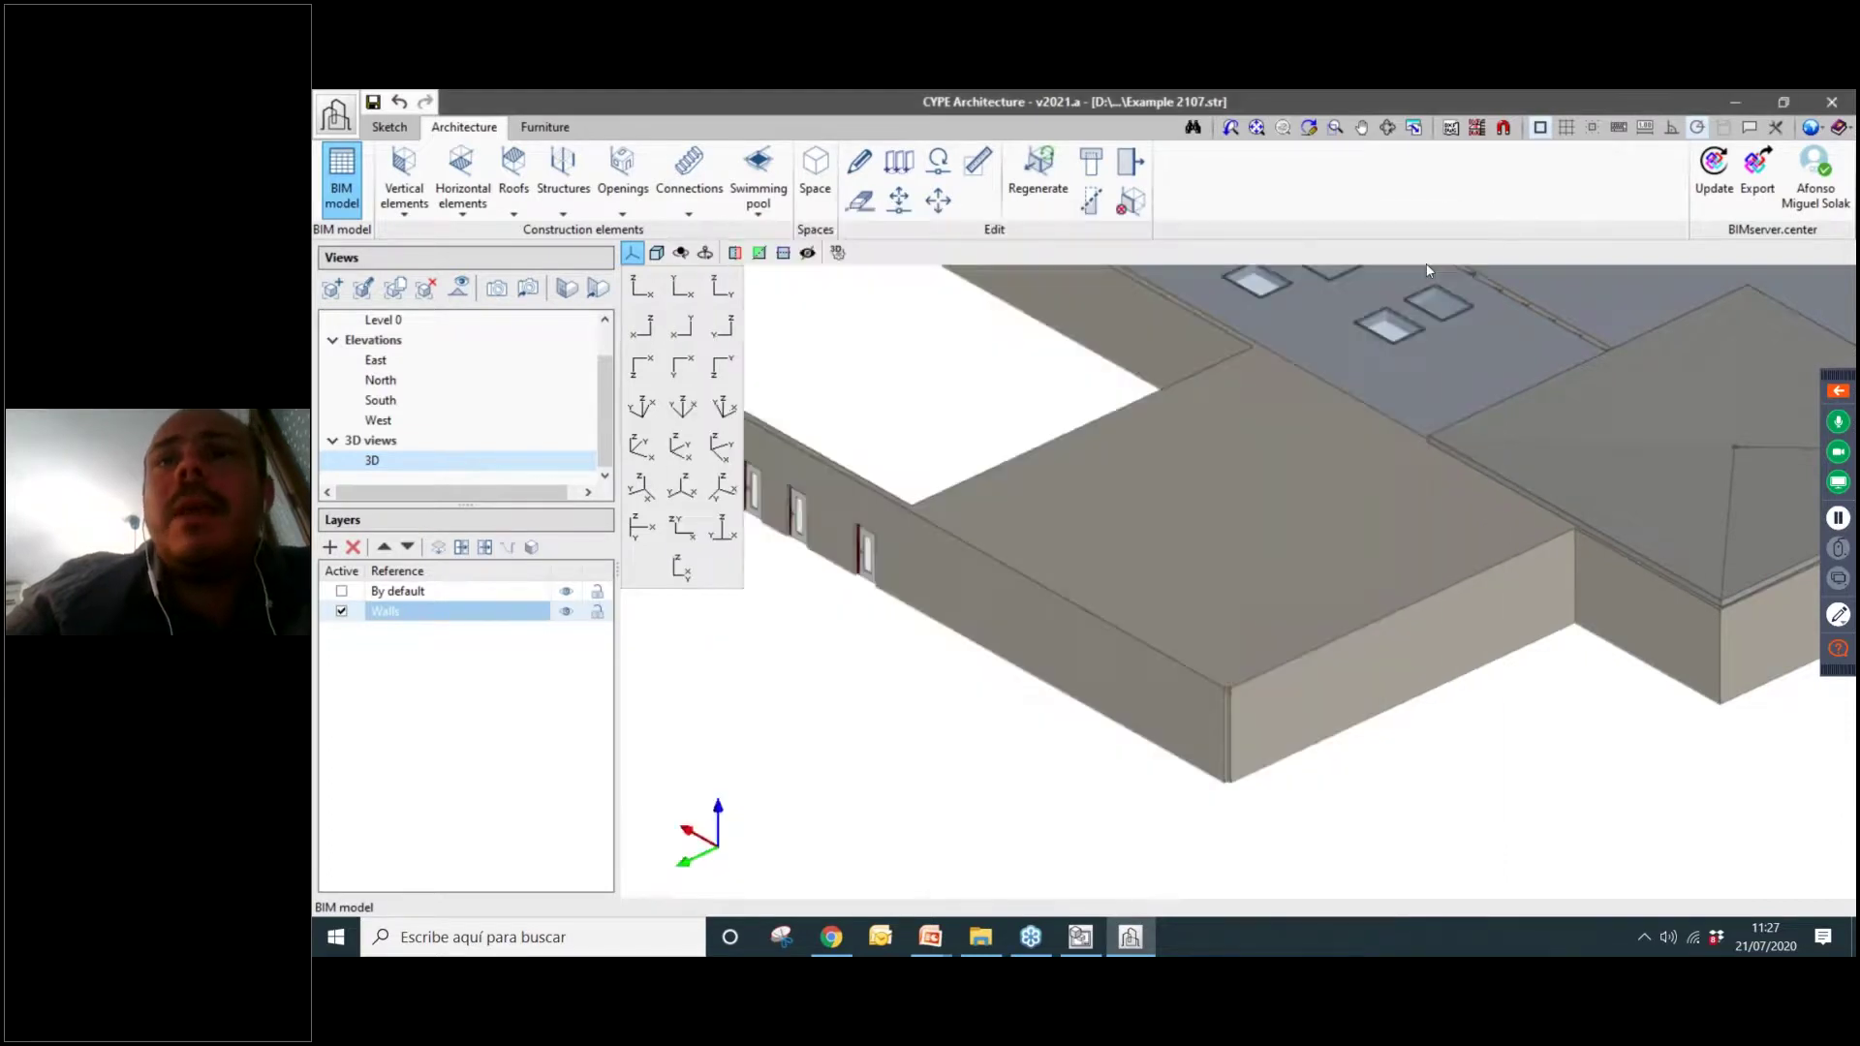
scroll(1261, 524, "up", 2)
scroll(1248, 552, "down", 4)
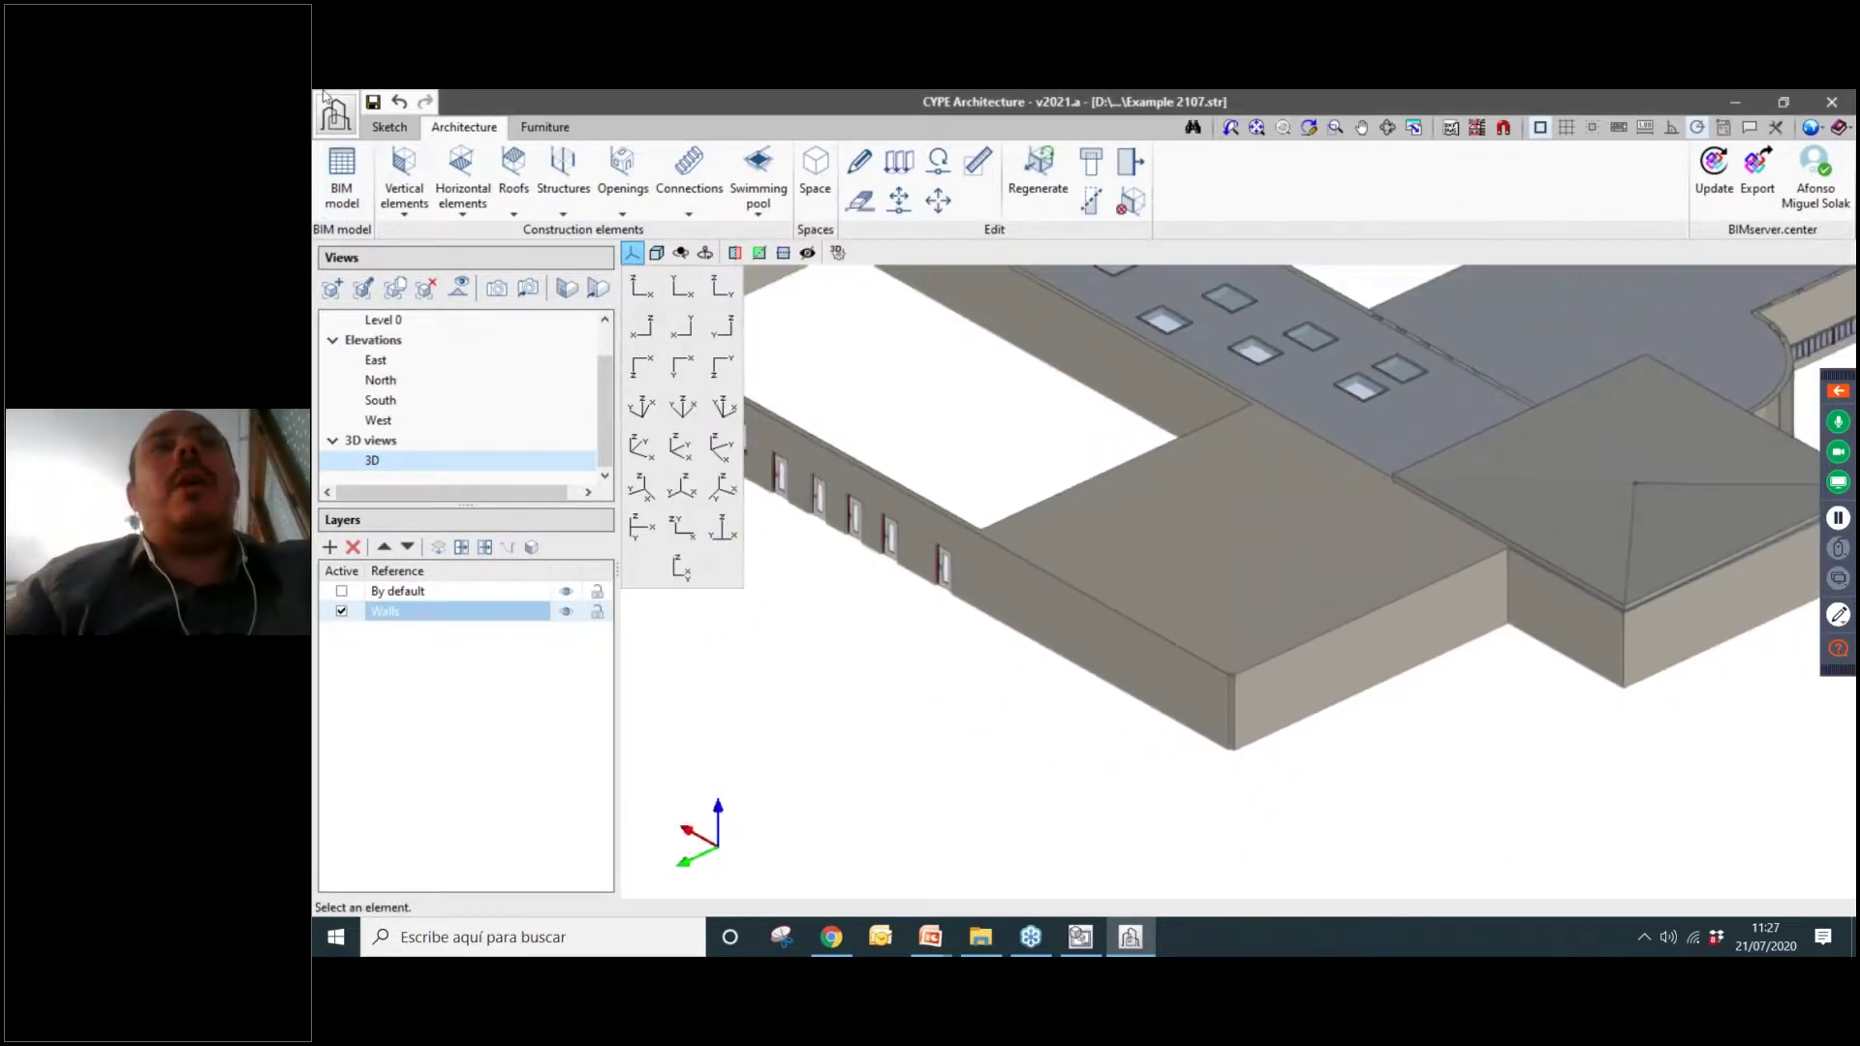
scroll(1386, 656, "up", 3)
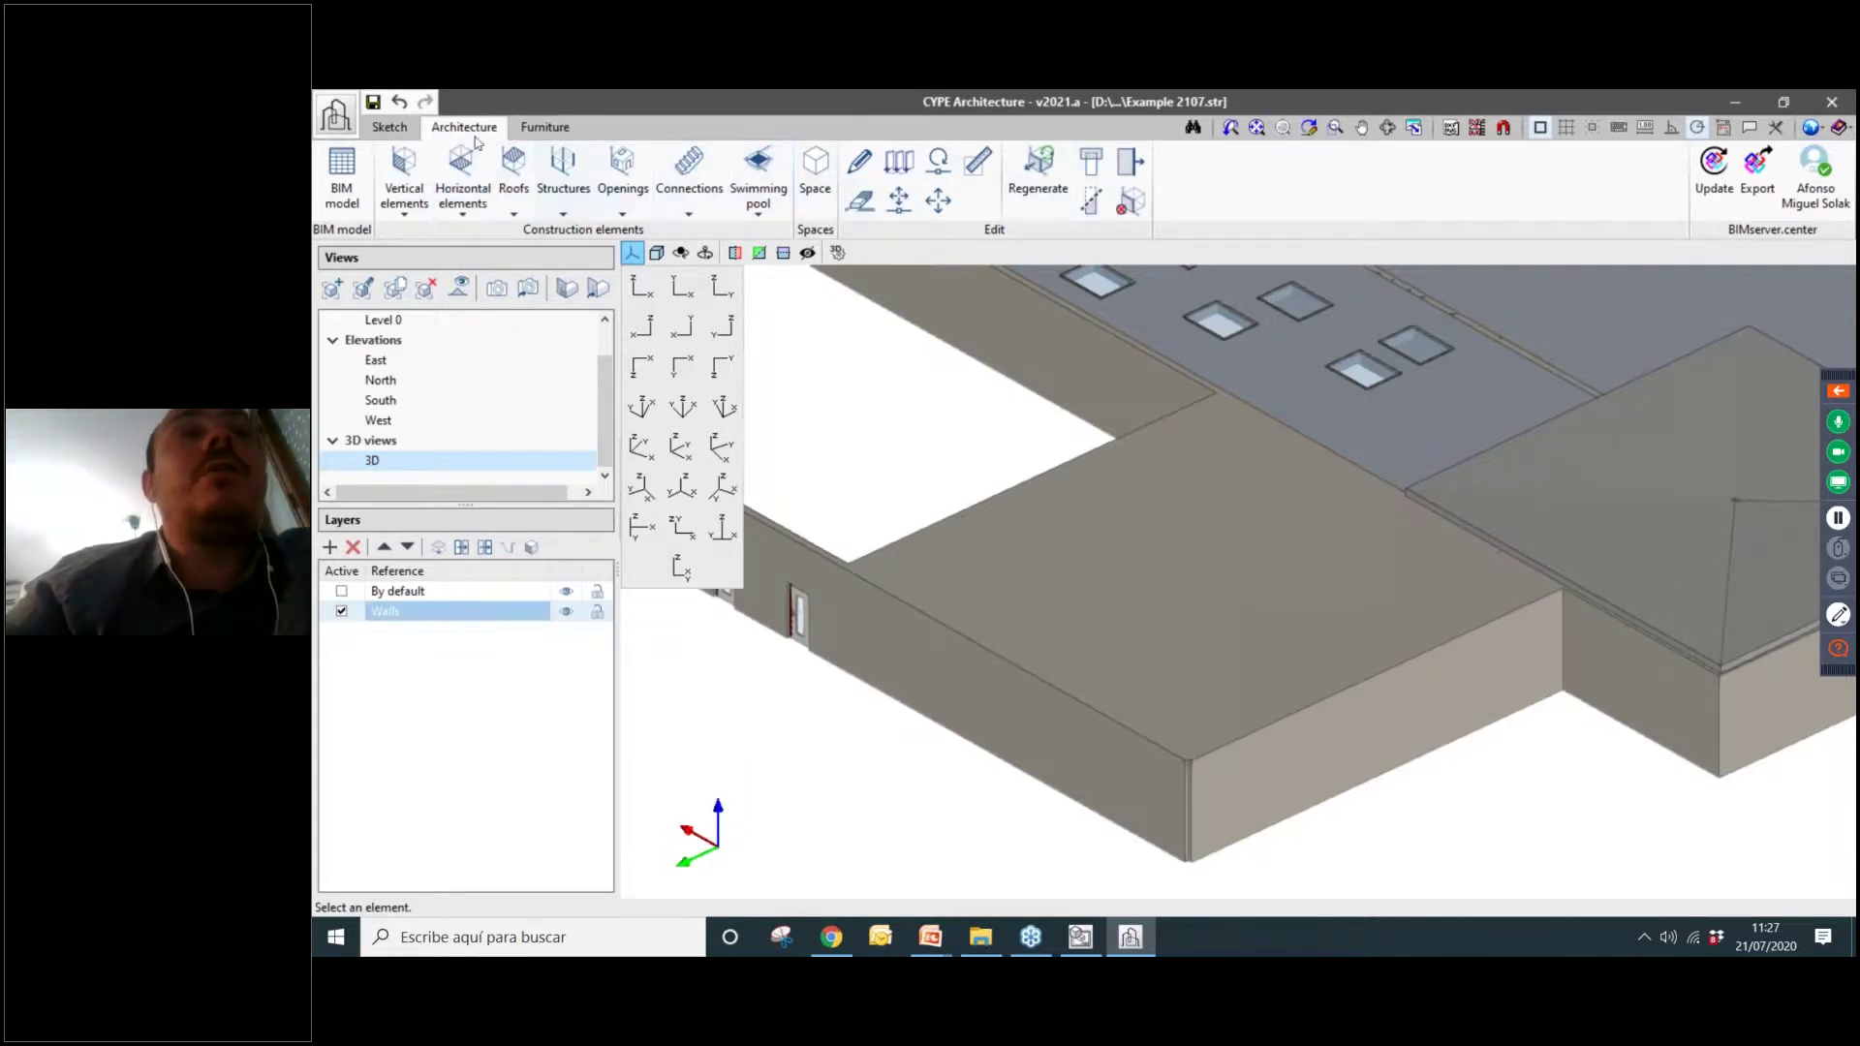
left_click(390, 127)
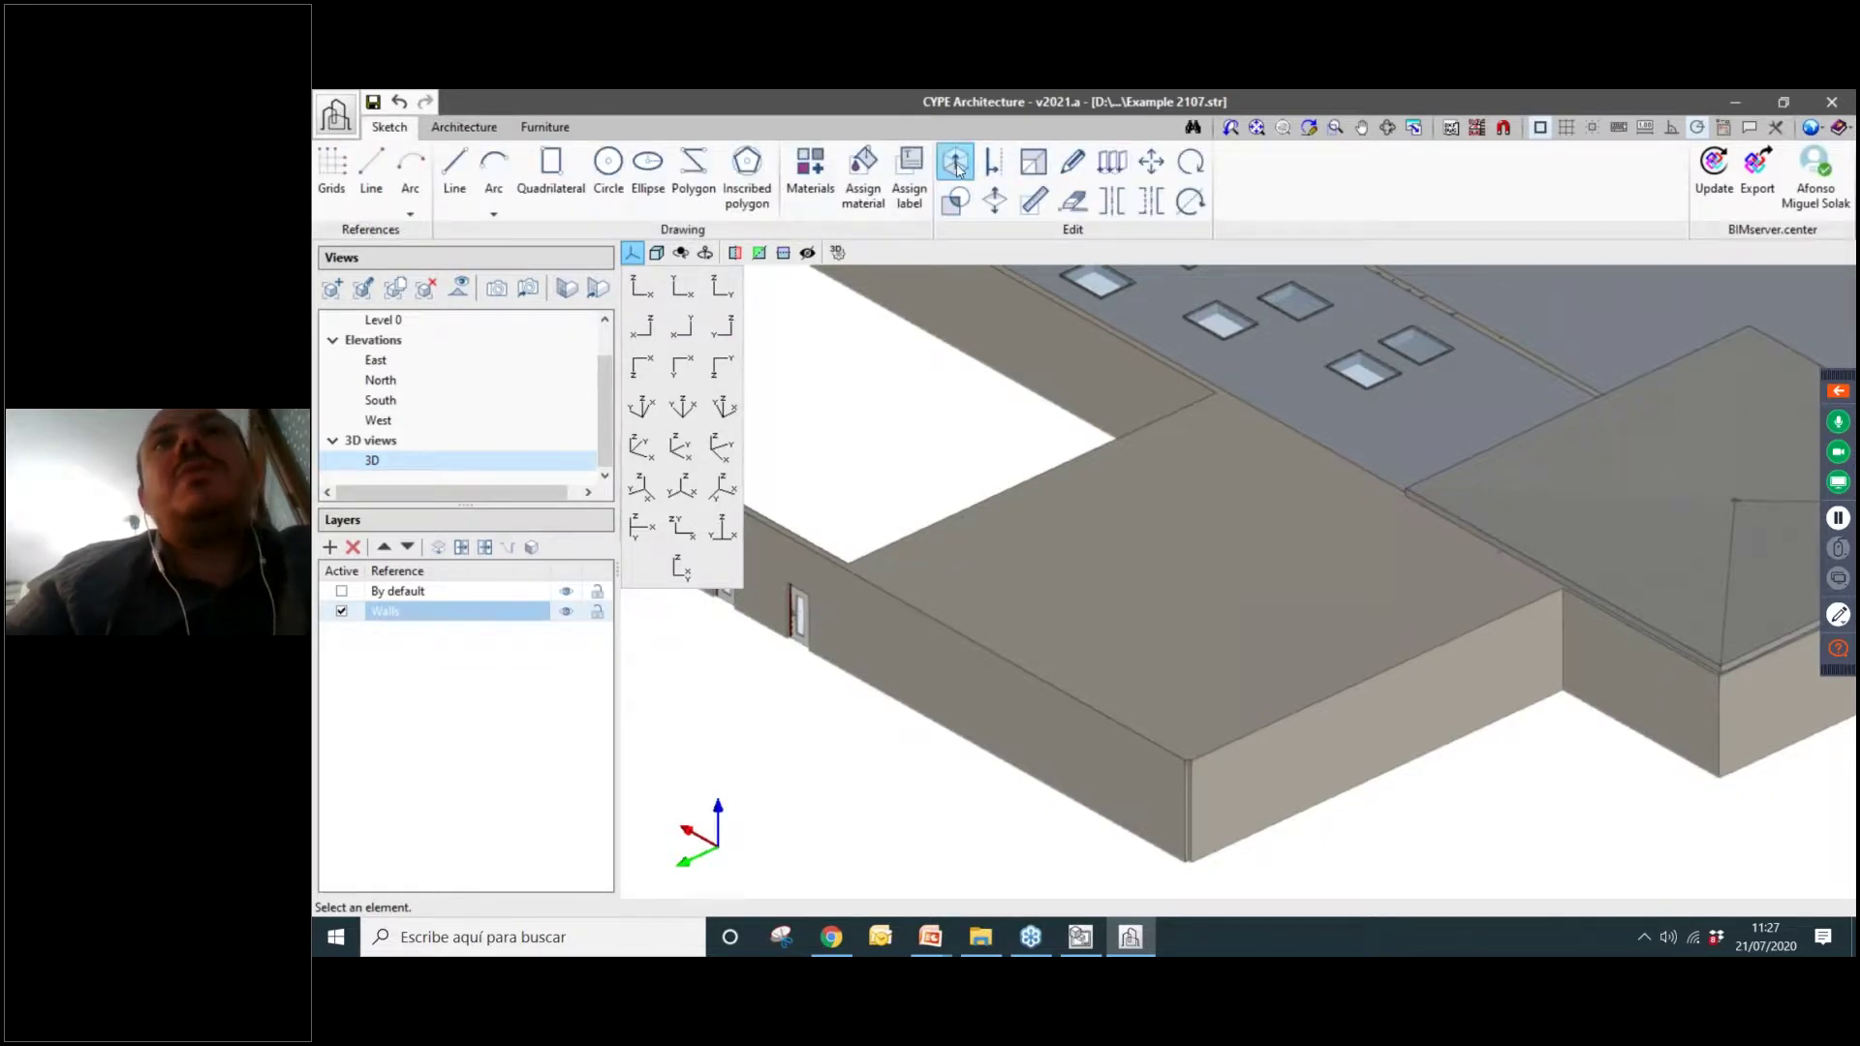
left_click(465, 127)
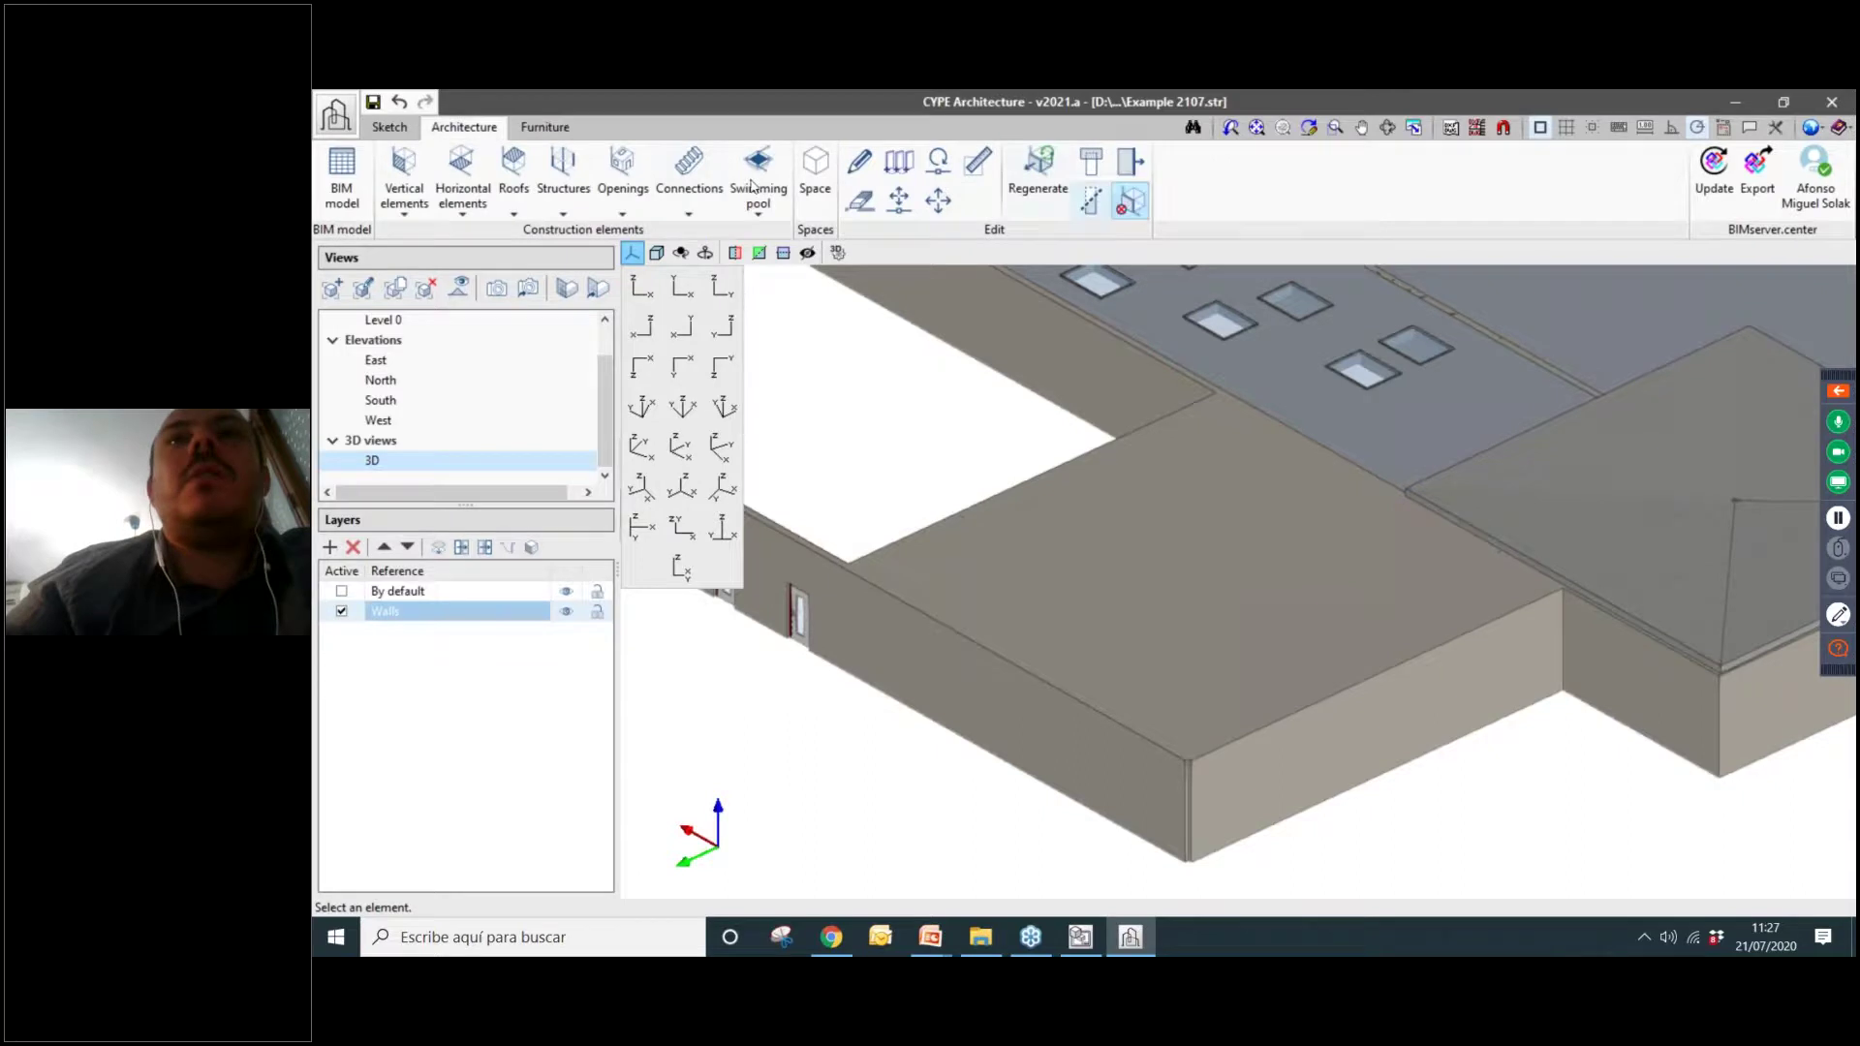
Regenerate the thickened dividing wall to restore its original geometry.
scroll(1126, 489, "down", 2)
middle_click_drag(1259, 523, 1053, 481)
scroll(1053, 481, "up", 1)
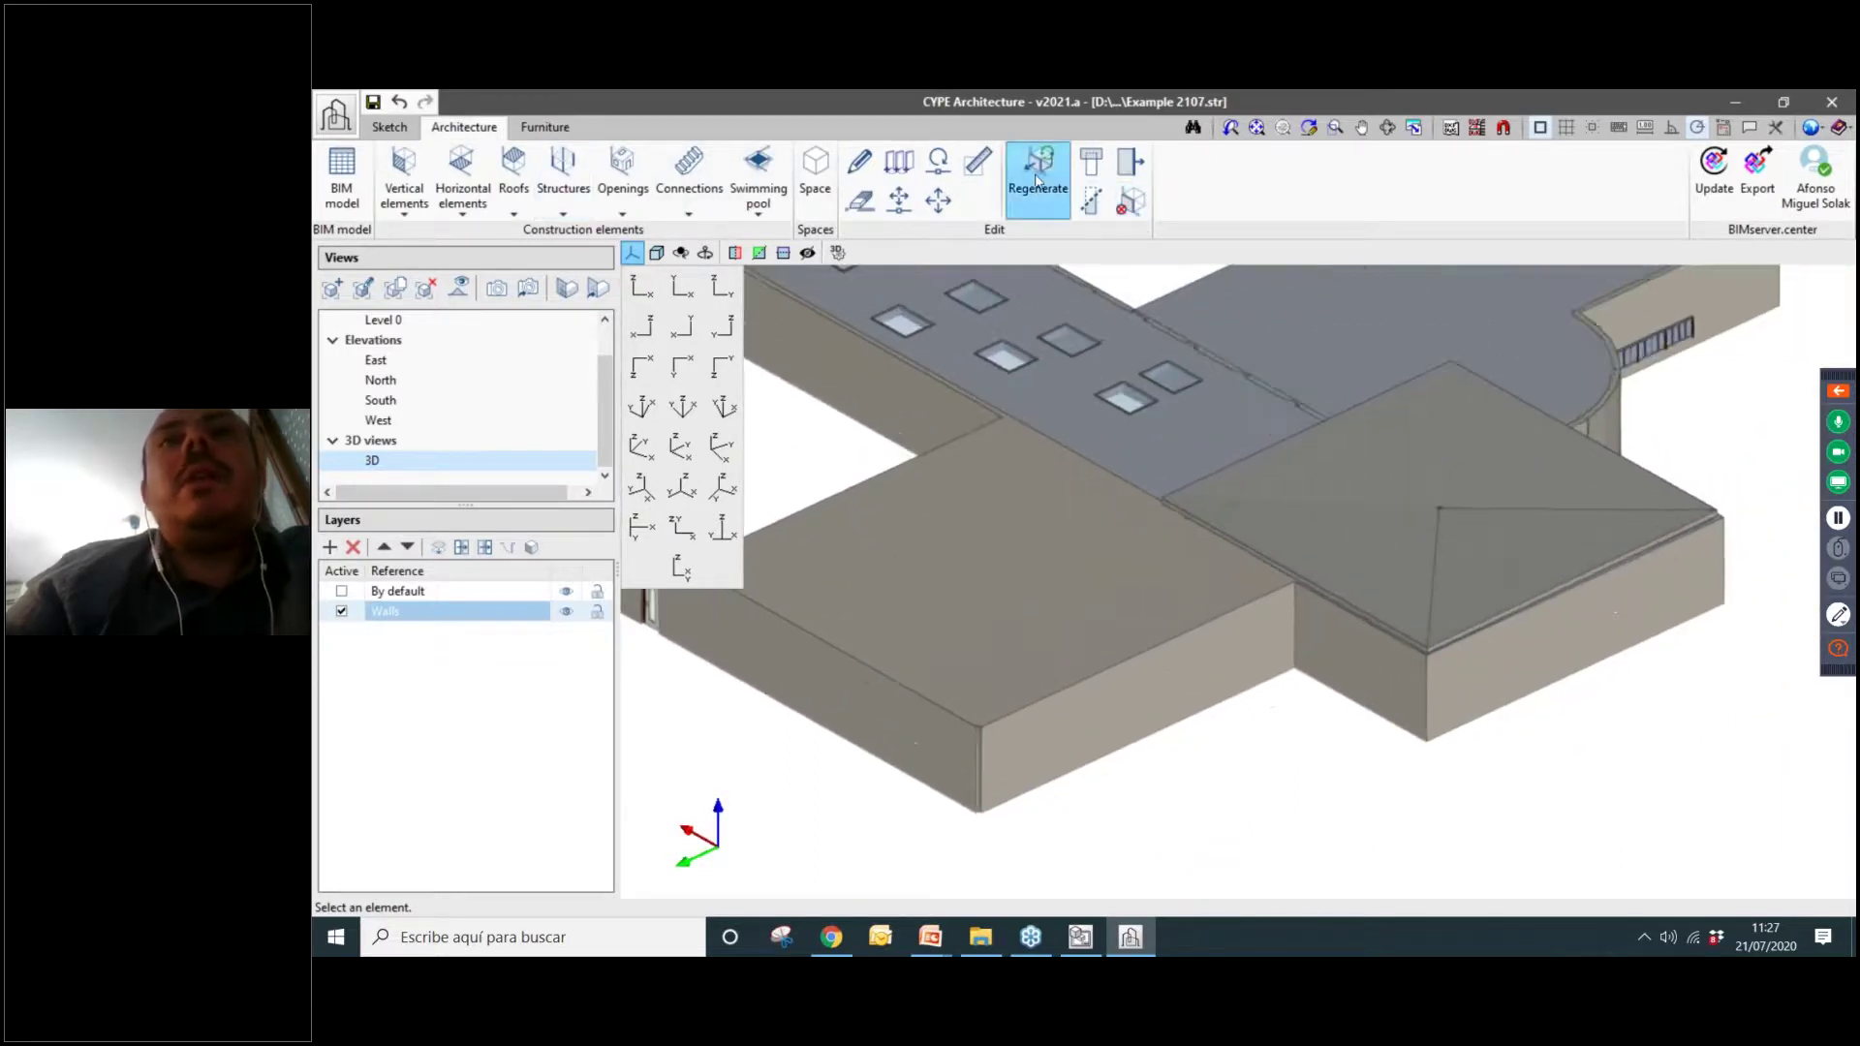
scroll(992, 548, "up", 3)
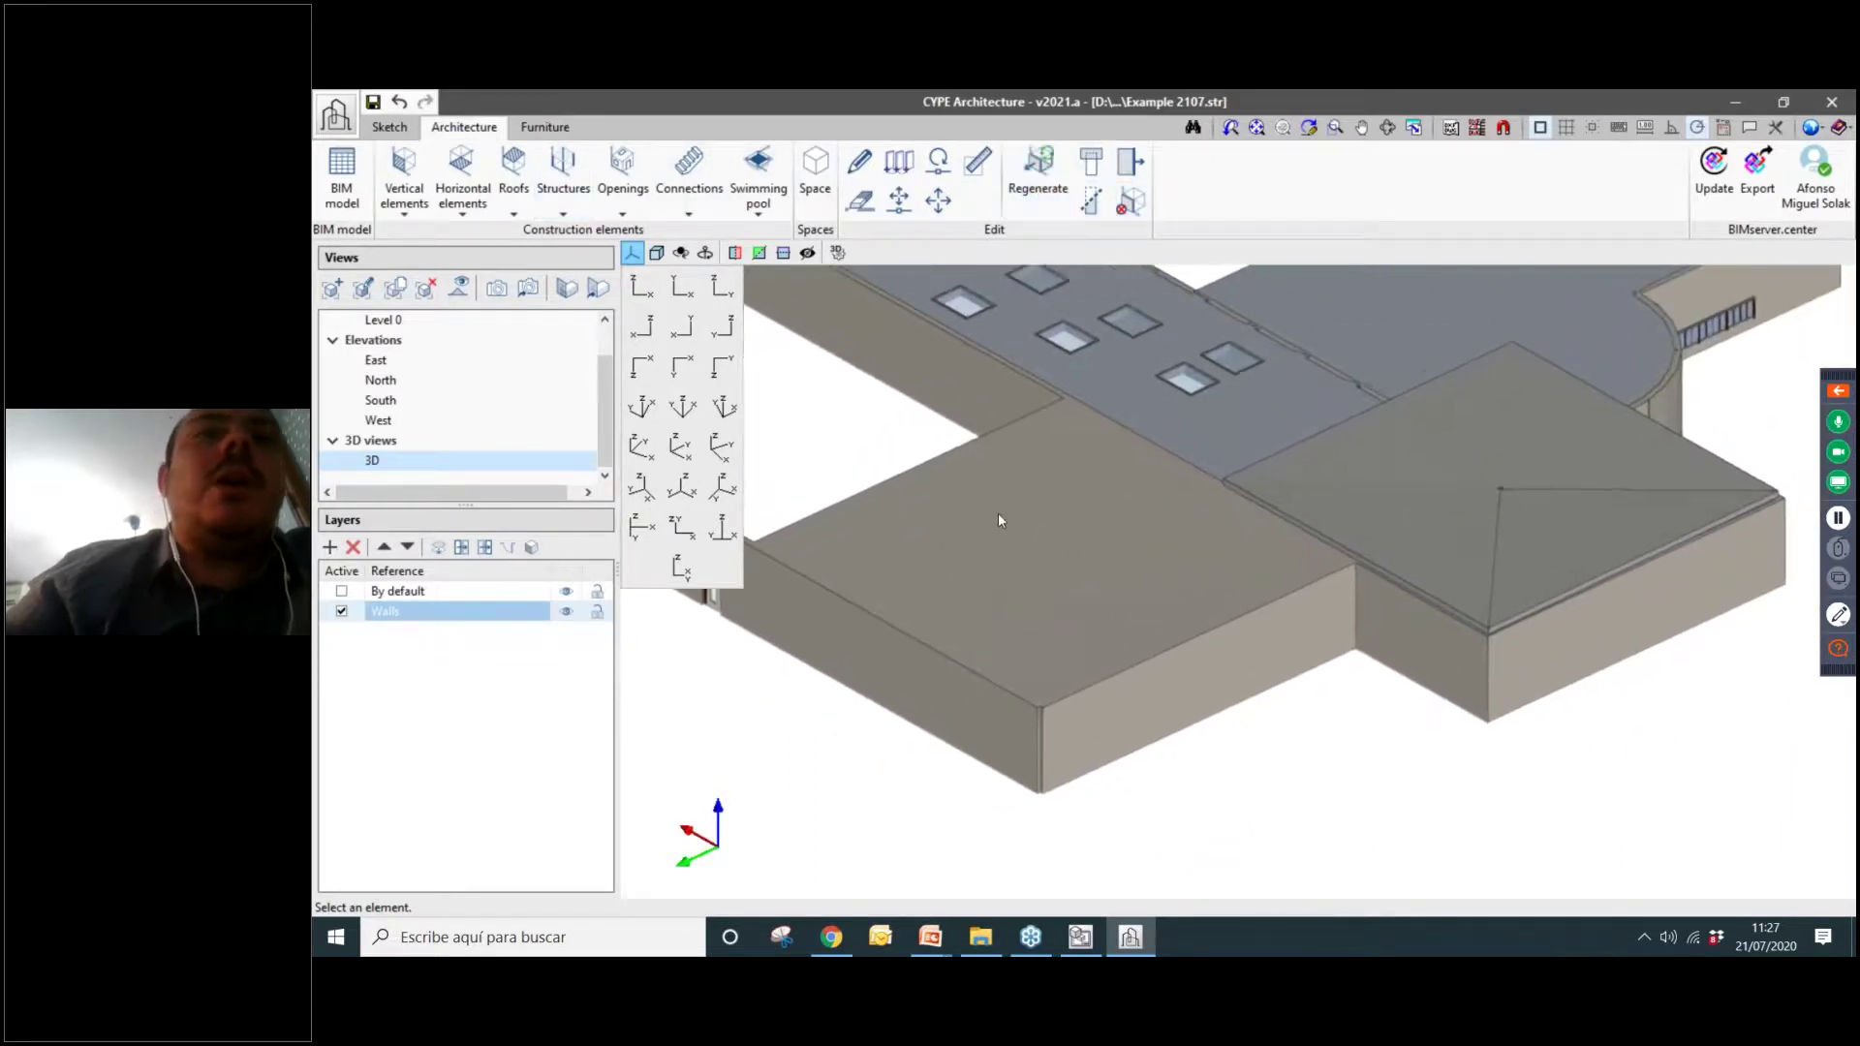
middle_click_drag(992, 573, 1084, 590)
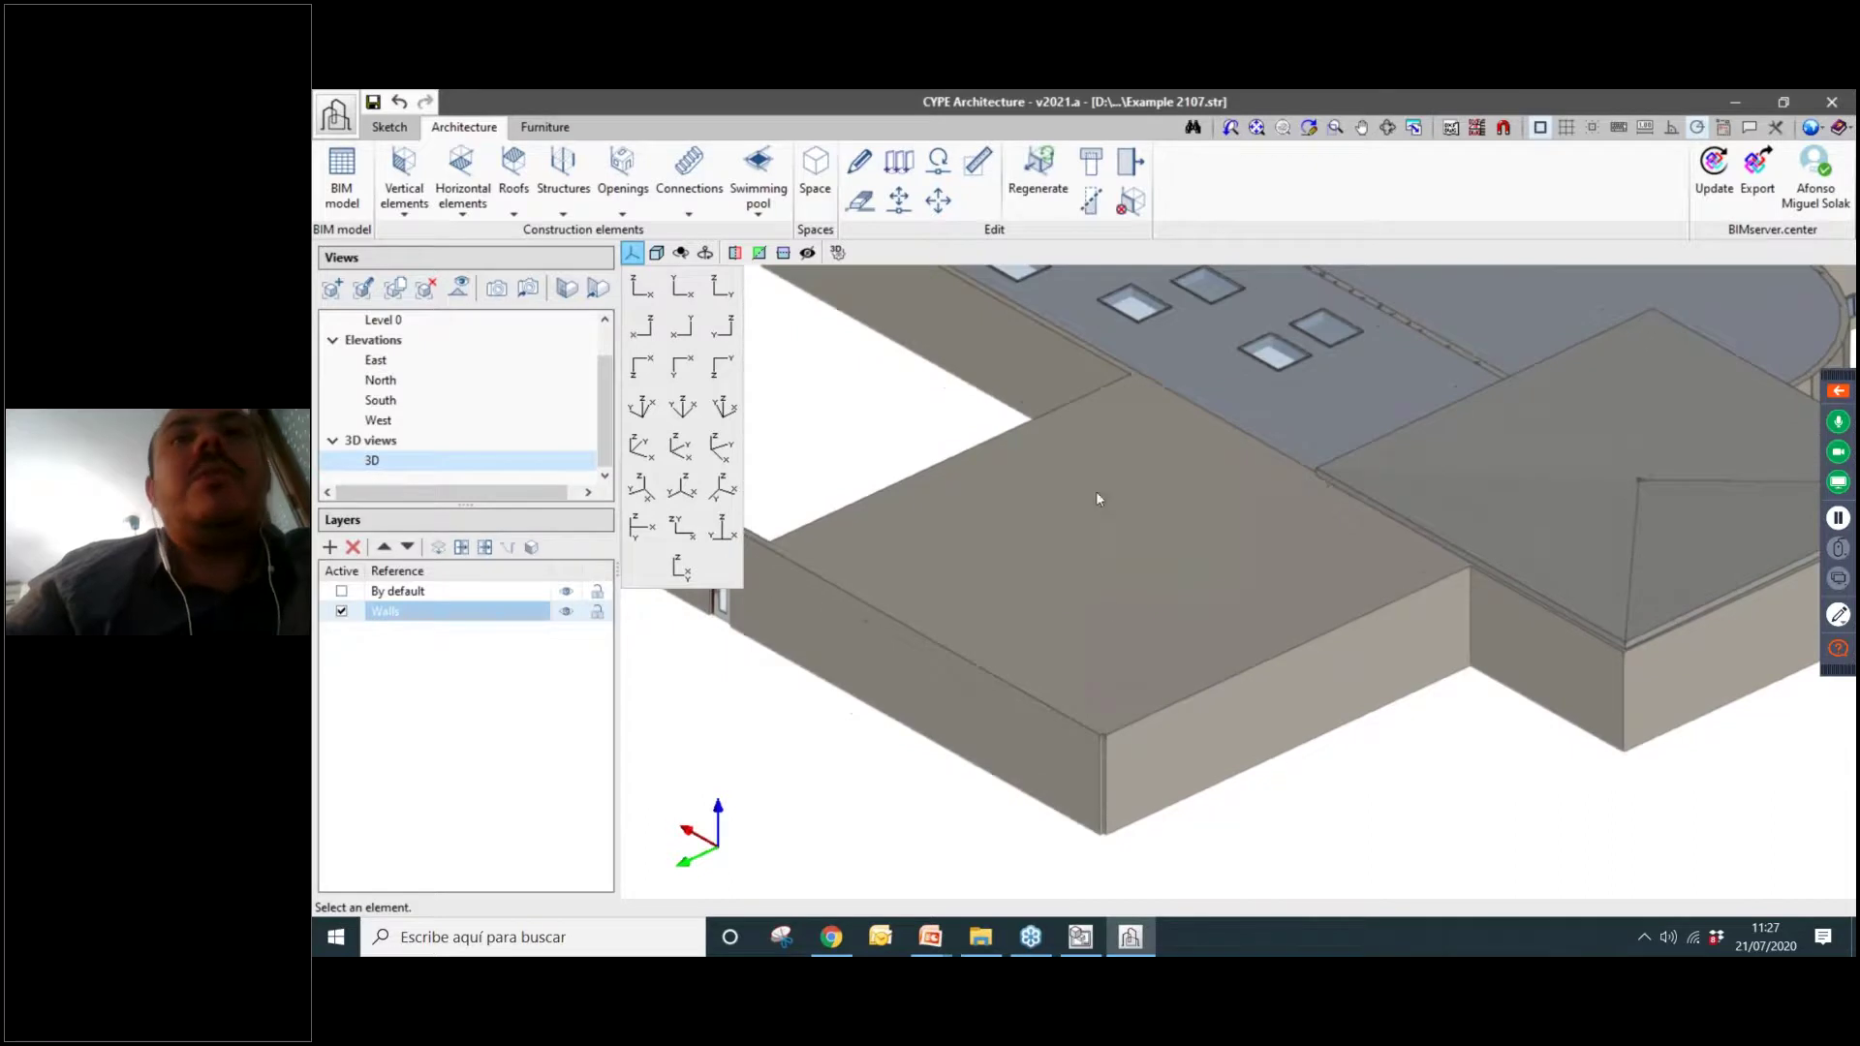
left_click(1027, 191)
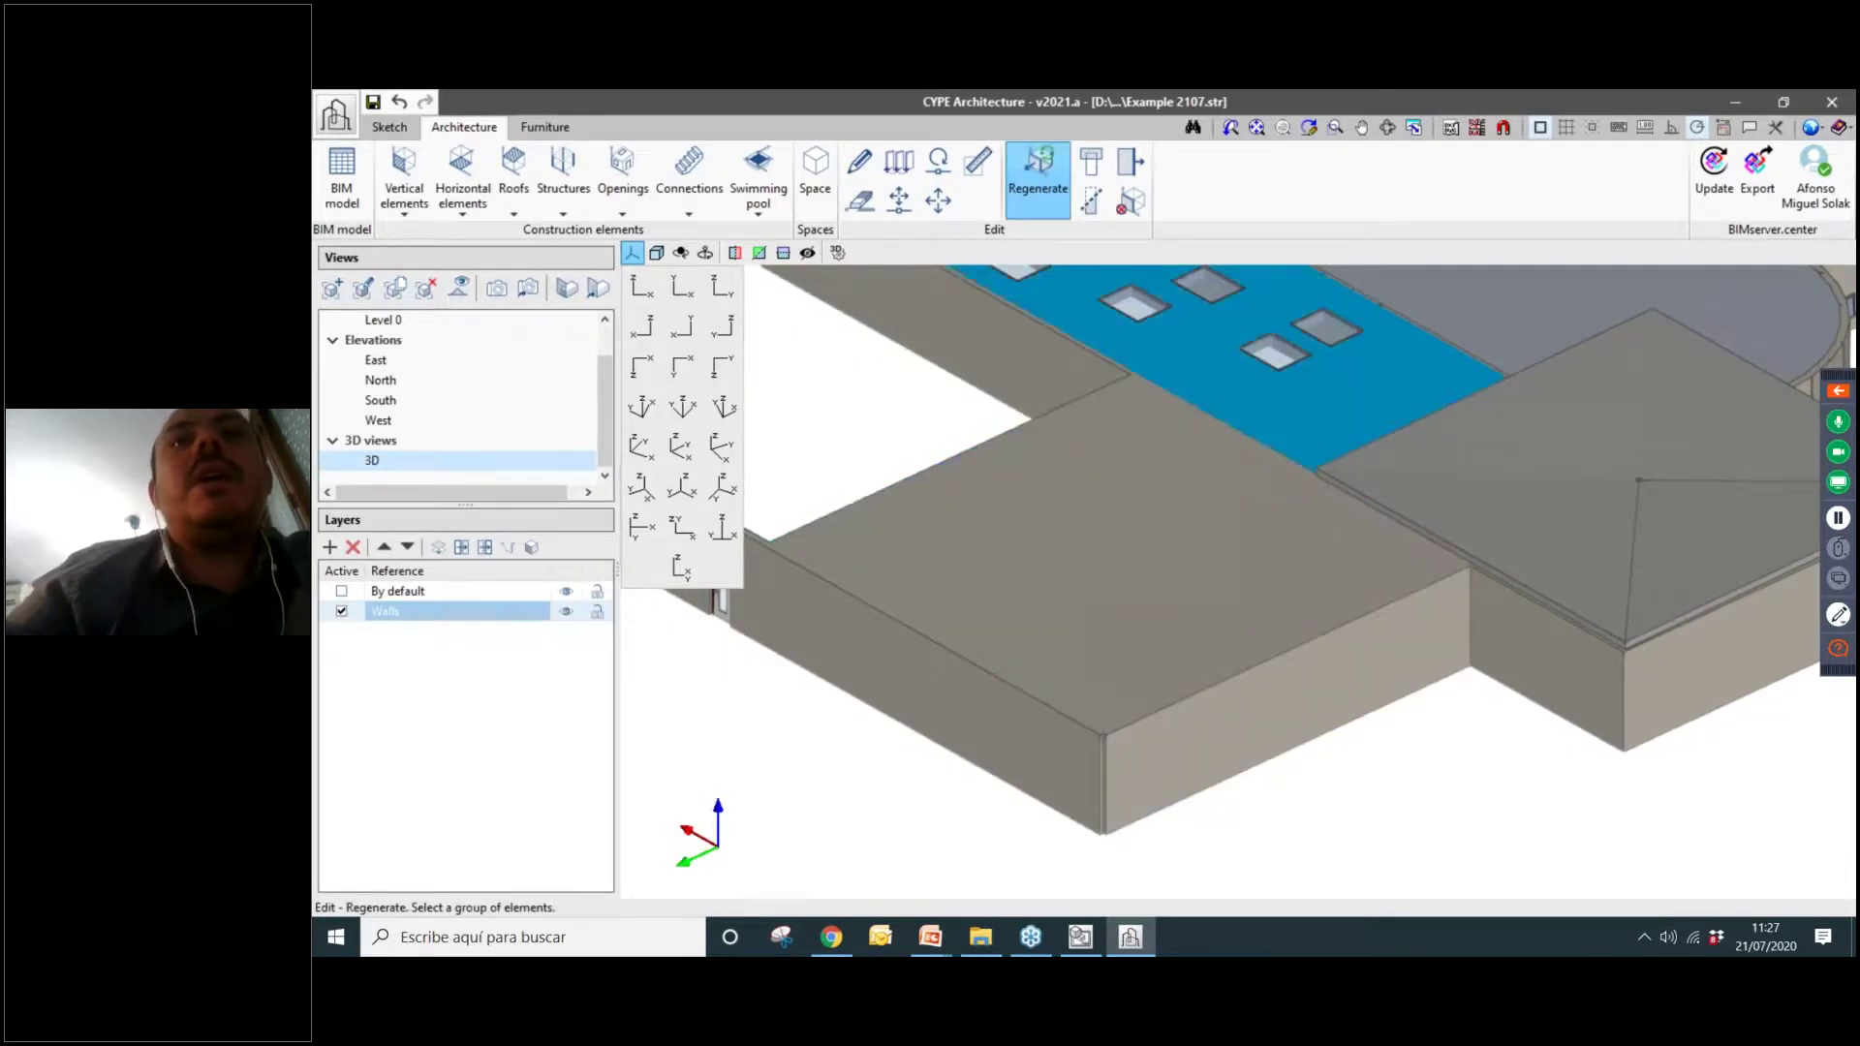
left_click(1008, 535)
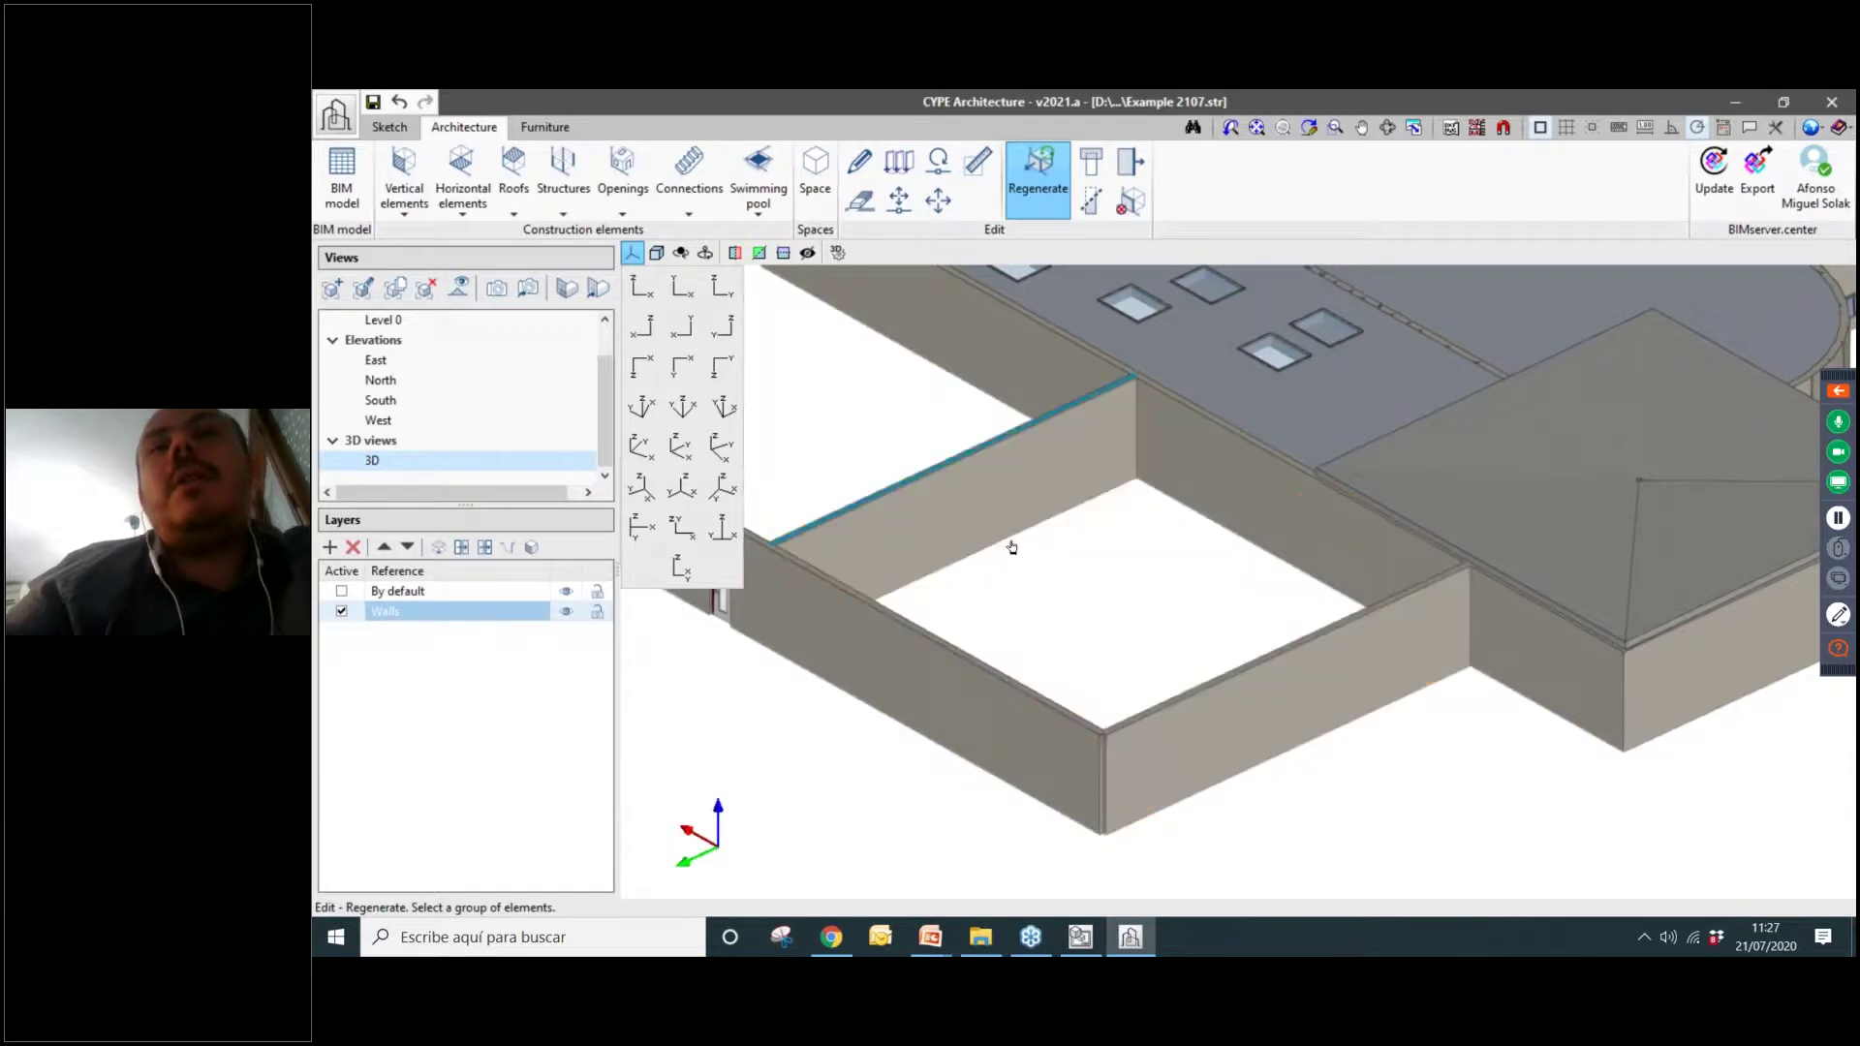
Delete the dividing wall of the open enclosure and undo the deletion.
scroll(1003, 548, "up", 2)
scroll(1001, 554, "up", 1)
middle_click_drag(1106, 587, 1188, 630)
scroll(1011, 595, "up", 1)
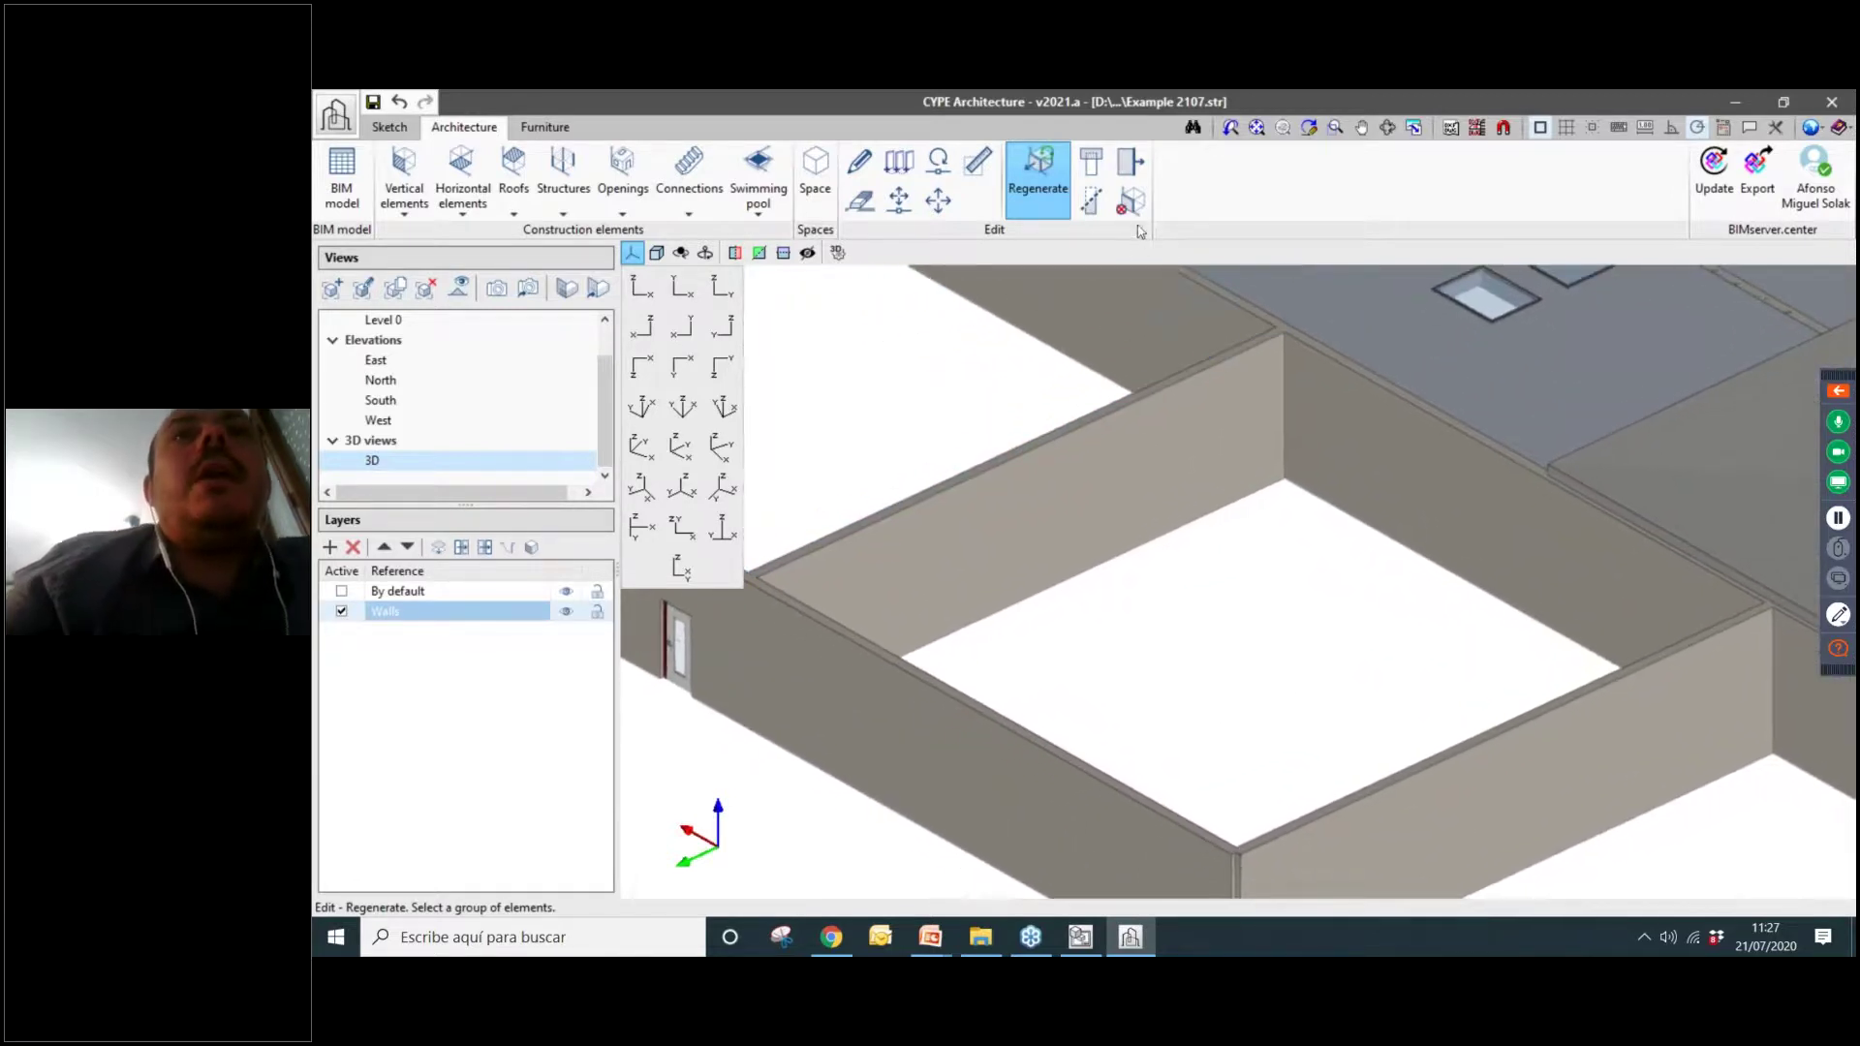
left_click(1133, 204)
left_click(1109, 462)
scroll(1114, 485, "up", 4)
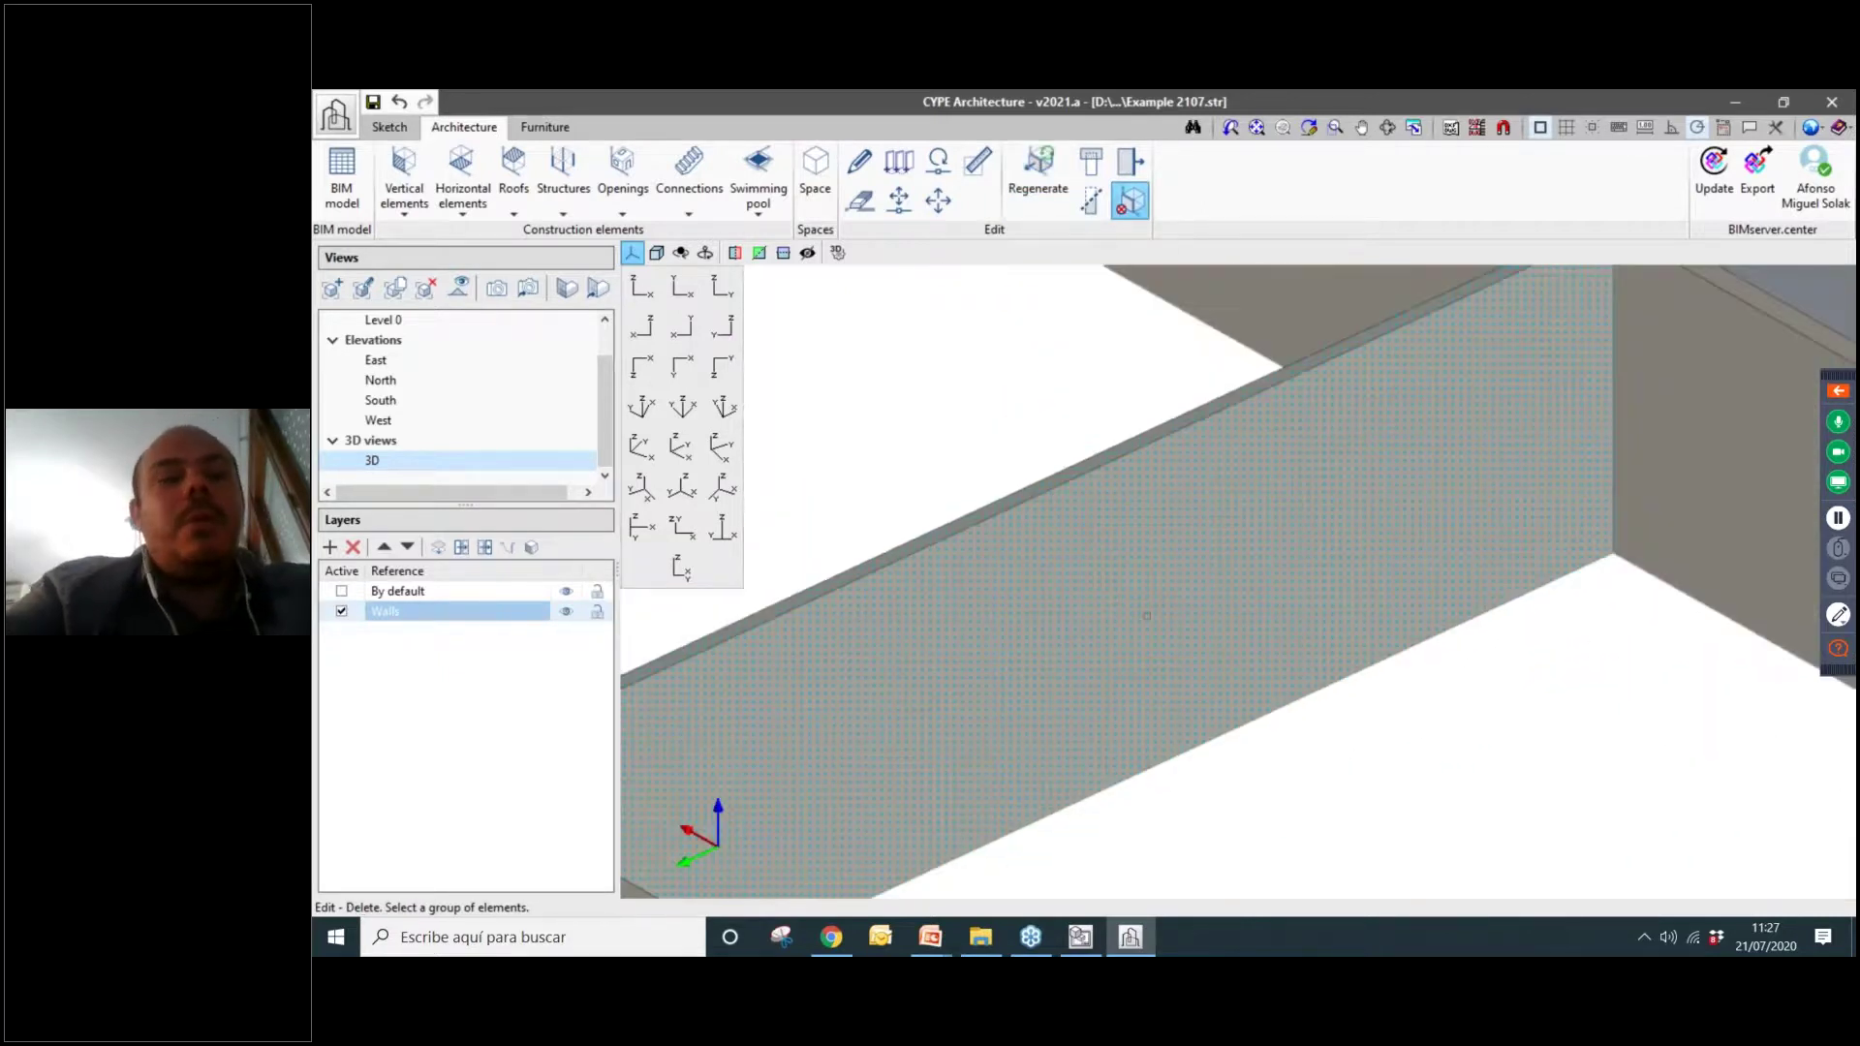
scroll(1148, 616, "down", 2)
mouse_move(1179, 620)
middle_mouse_down("shift")
mouse_move(1351, 445)
mouse_move(1290, 687)
mouse_move(1250, 543)
middle_mouse_up("shift")
scroll(1351, 445, "up", 5)
scroll(1355, 442, "down", 2)
scroll(1313, 567, "down", 3)
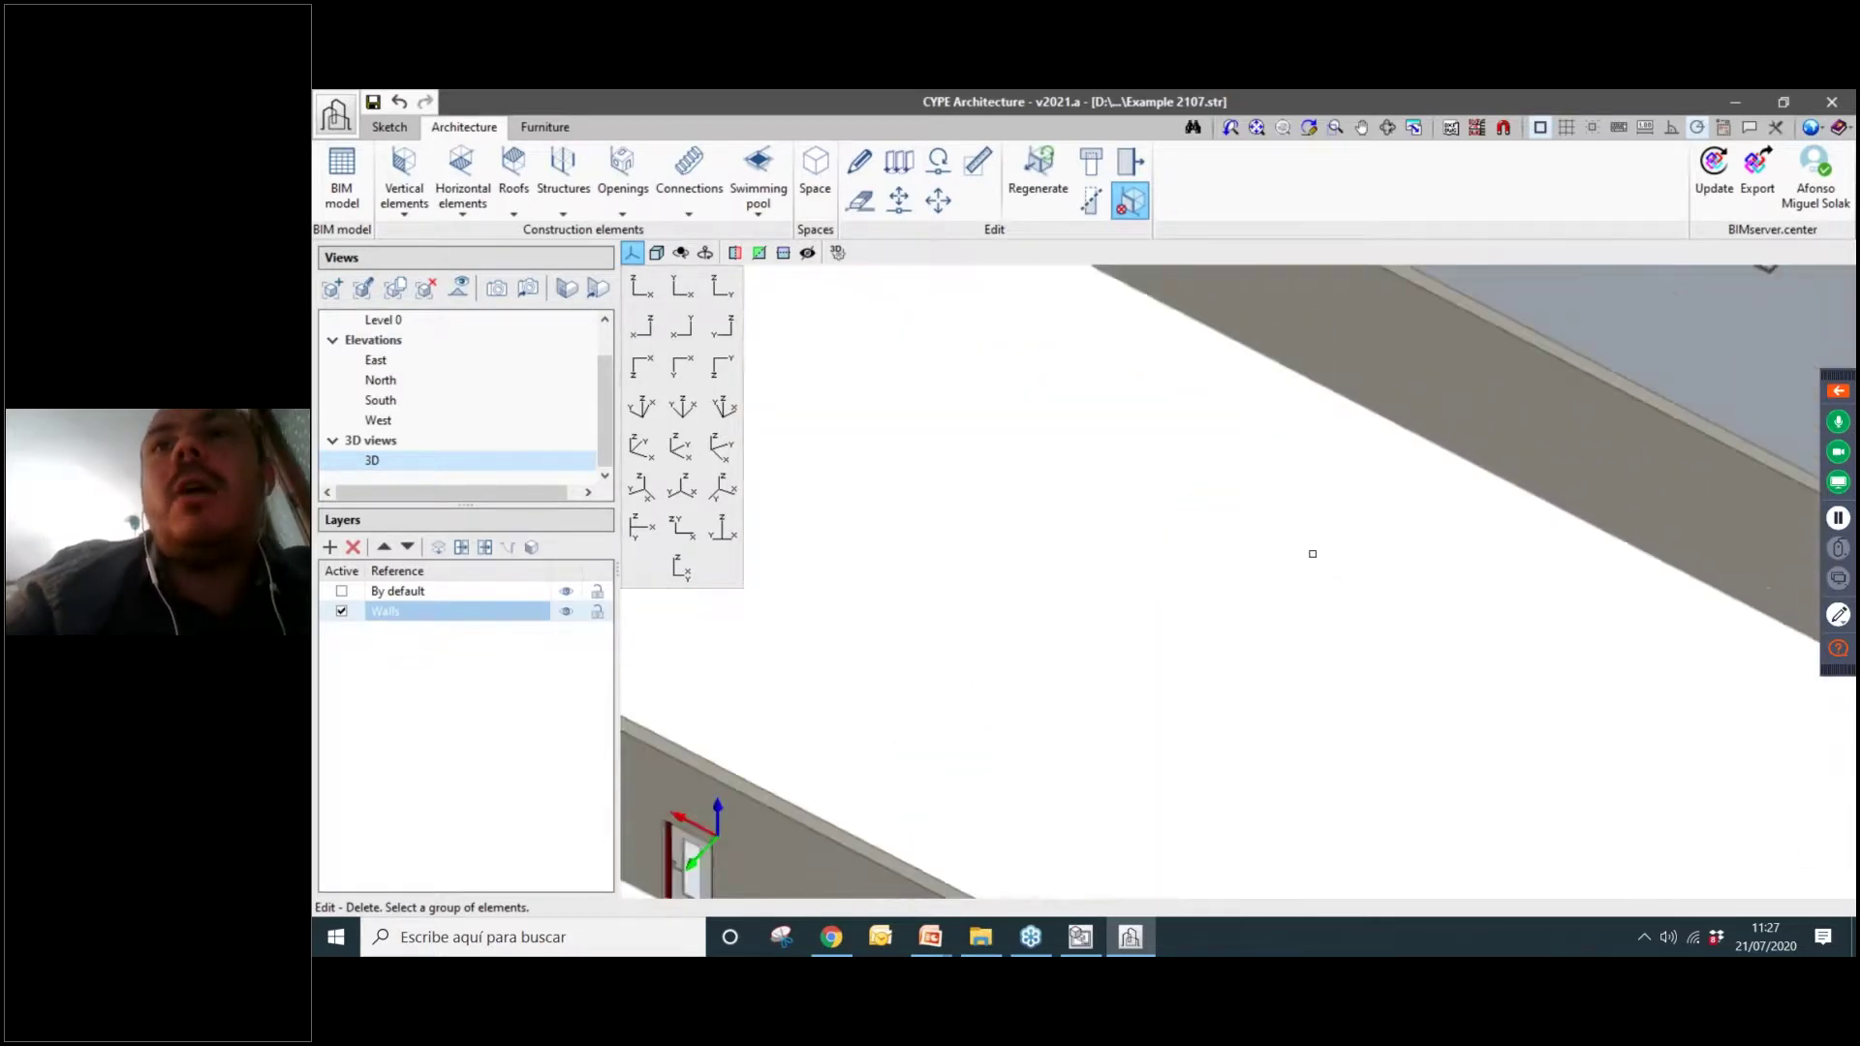
scroll(1281, 546, "down", 3)
key("ctrl+z")
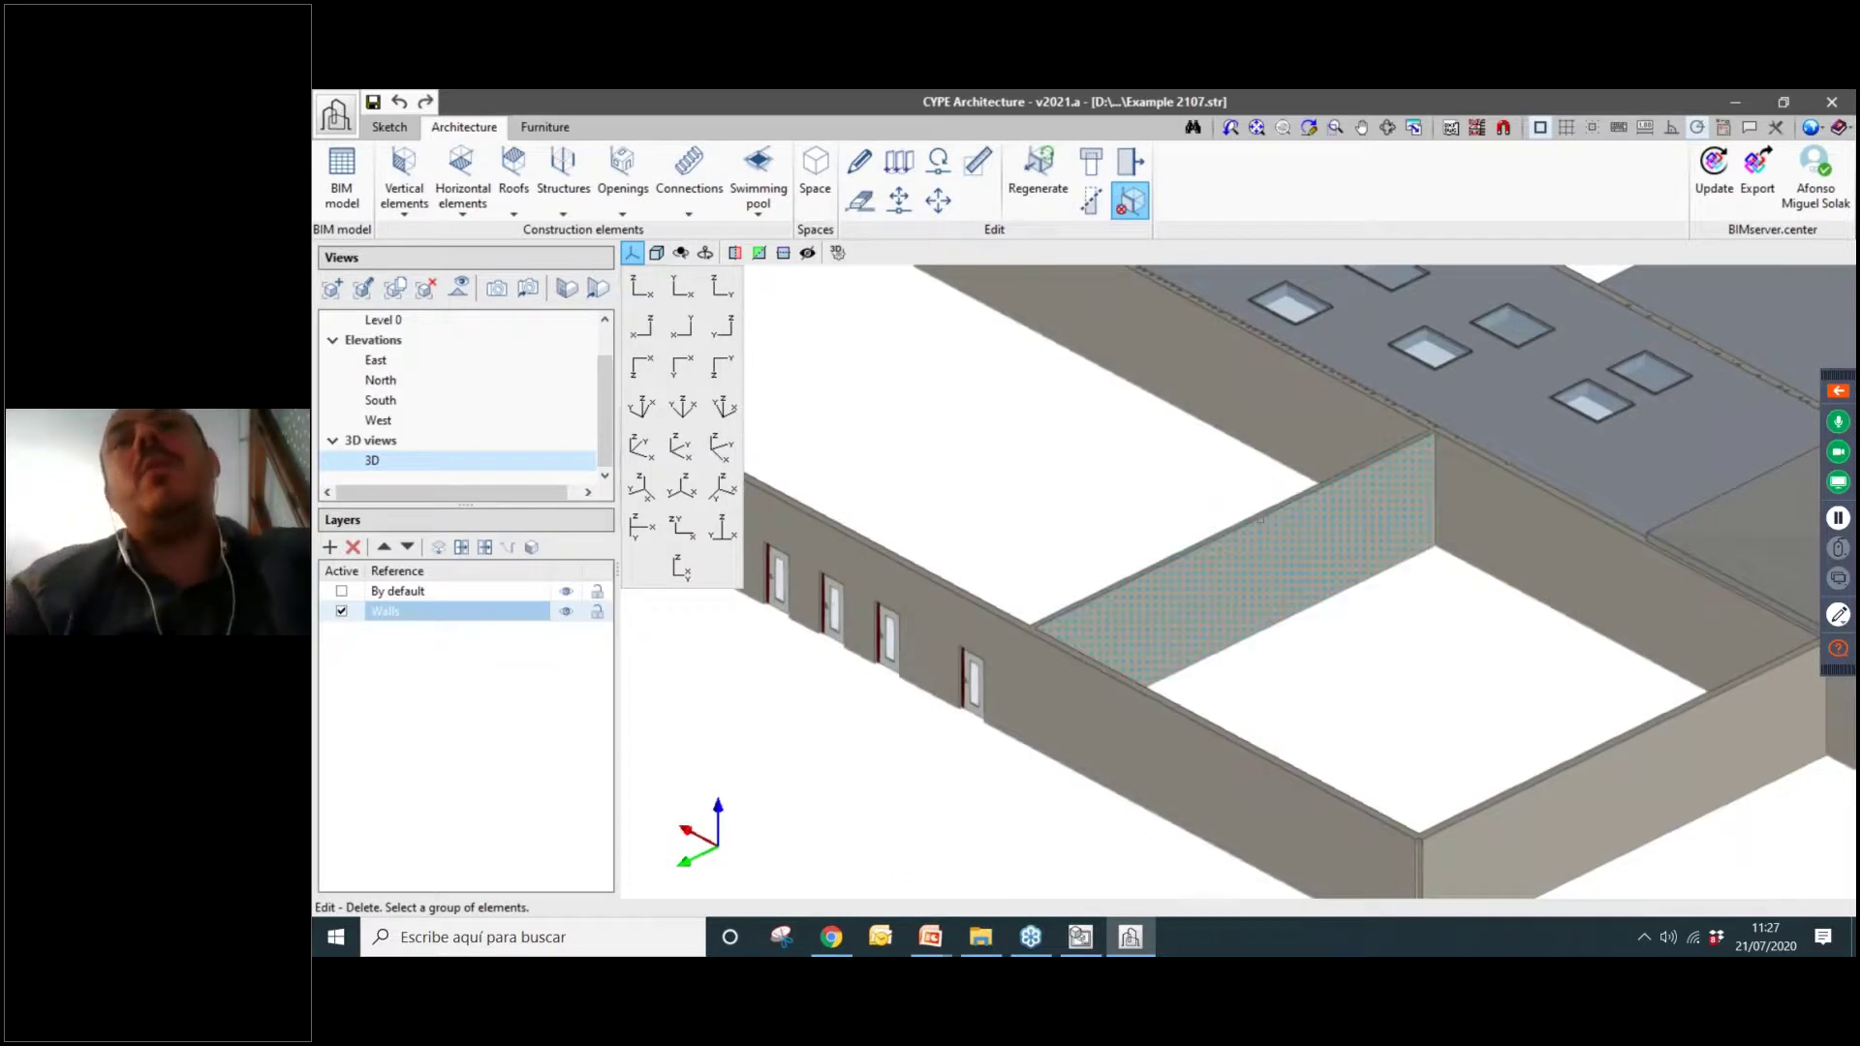
Delete only the façade wall that hosts the row of doors, keeping the doors, and undo the deletion.
scroll(1299, 518, "up", 5)
scroll(1299, 519, "up", 3)
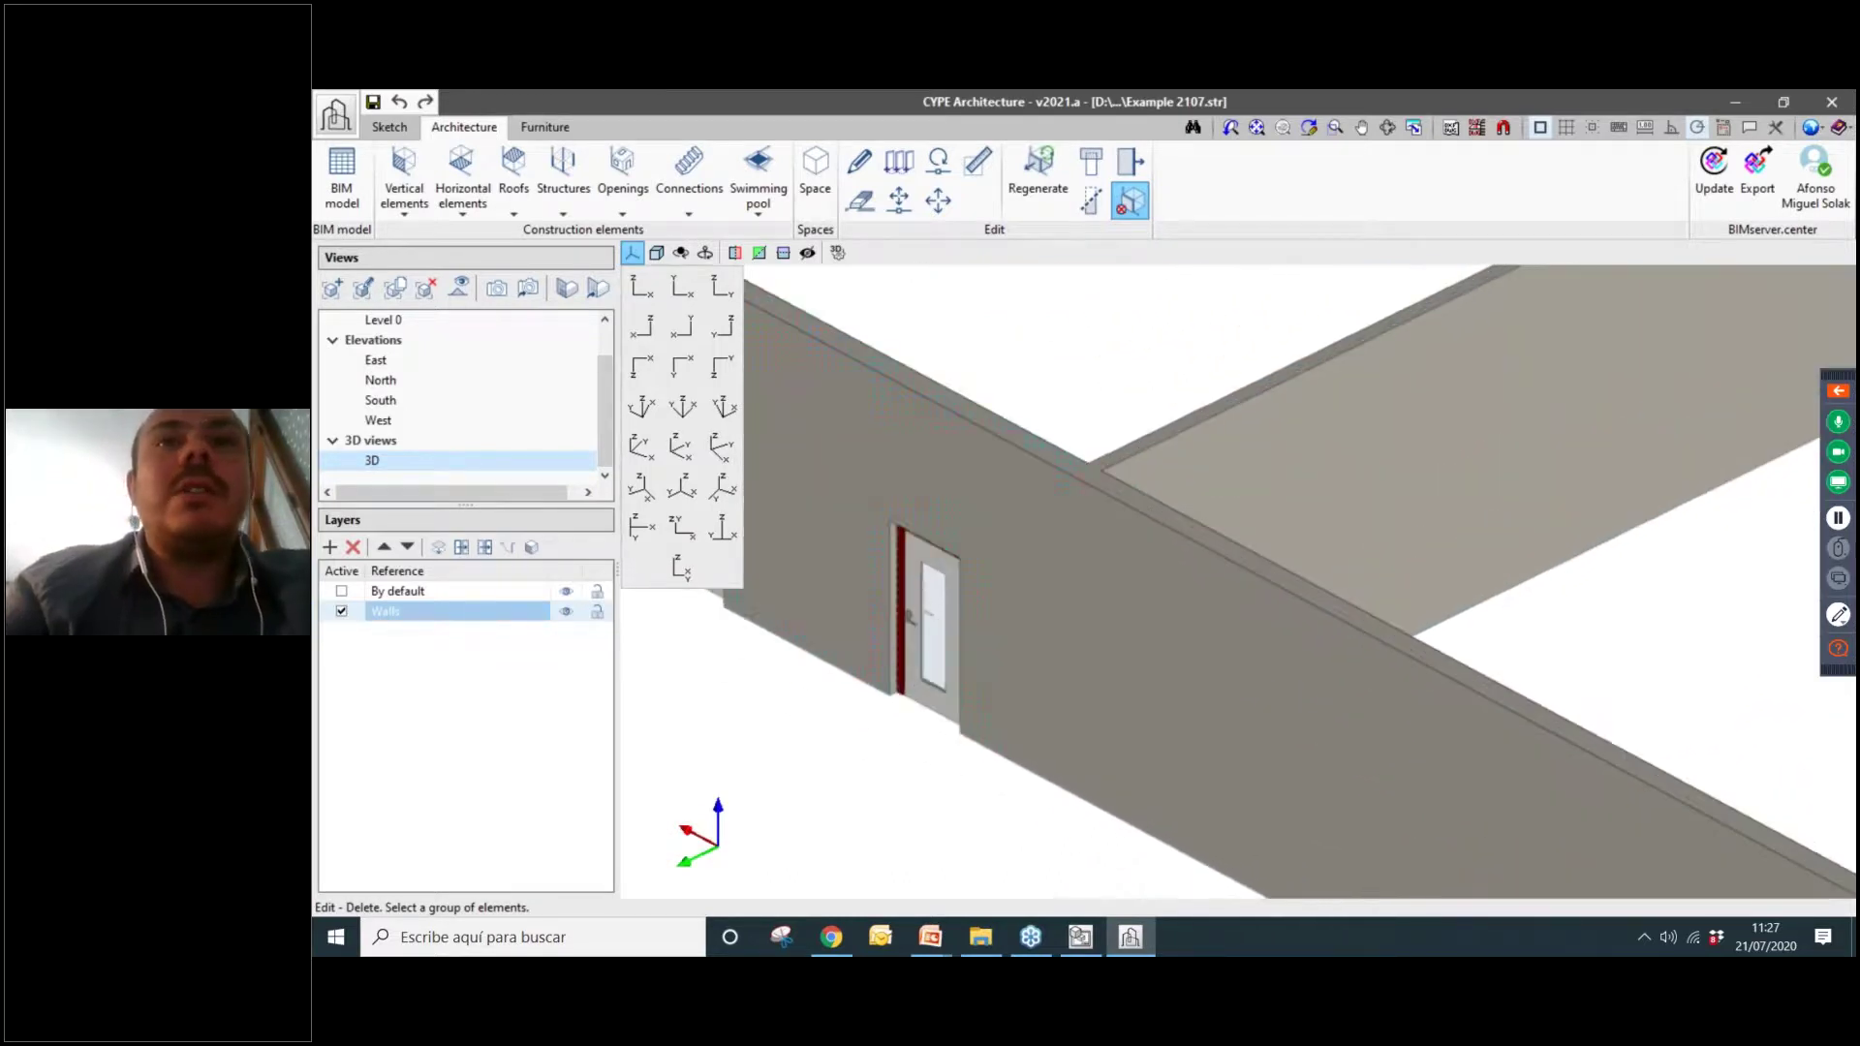
key("ctrl+y")
scroll(1041, 684, "down", 2)
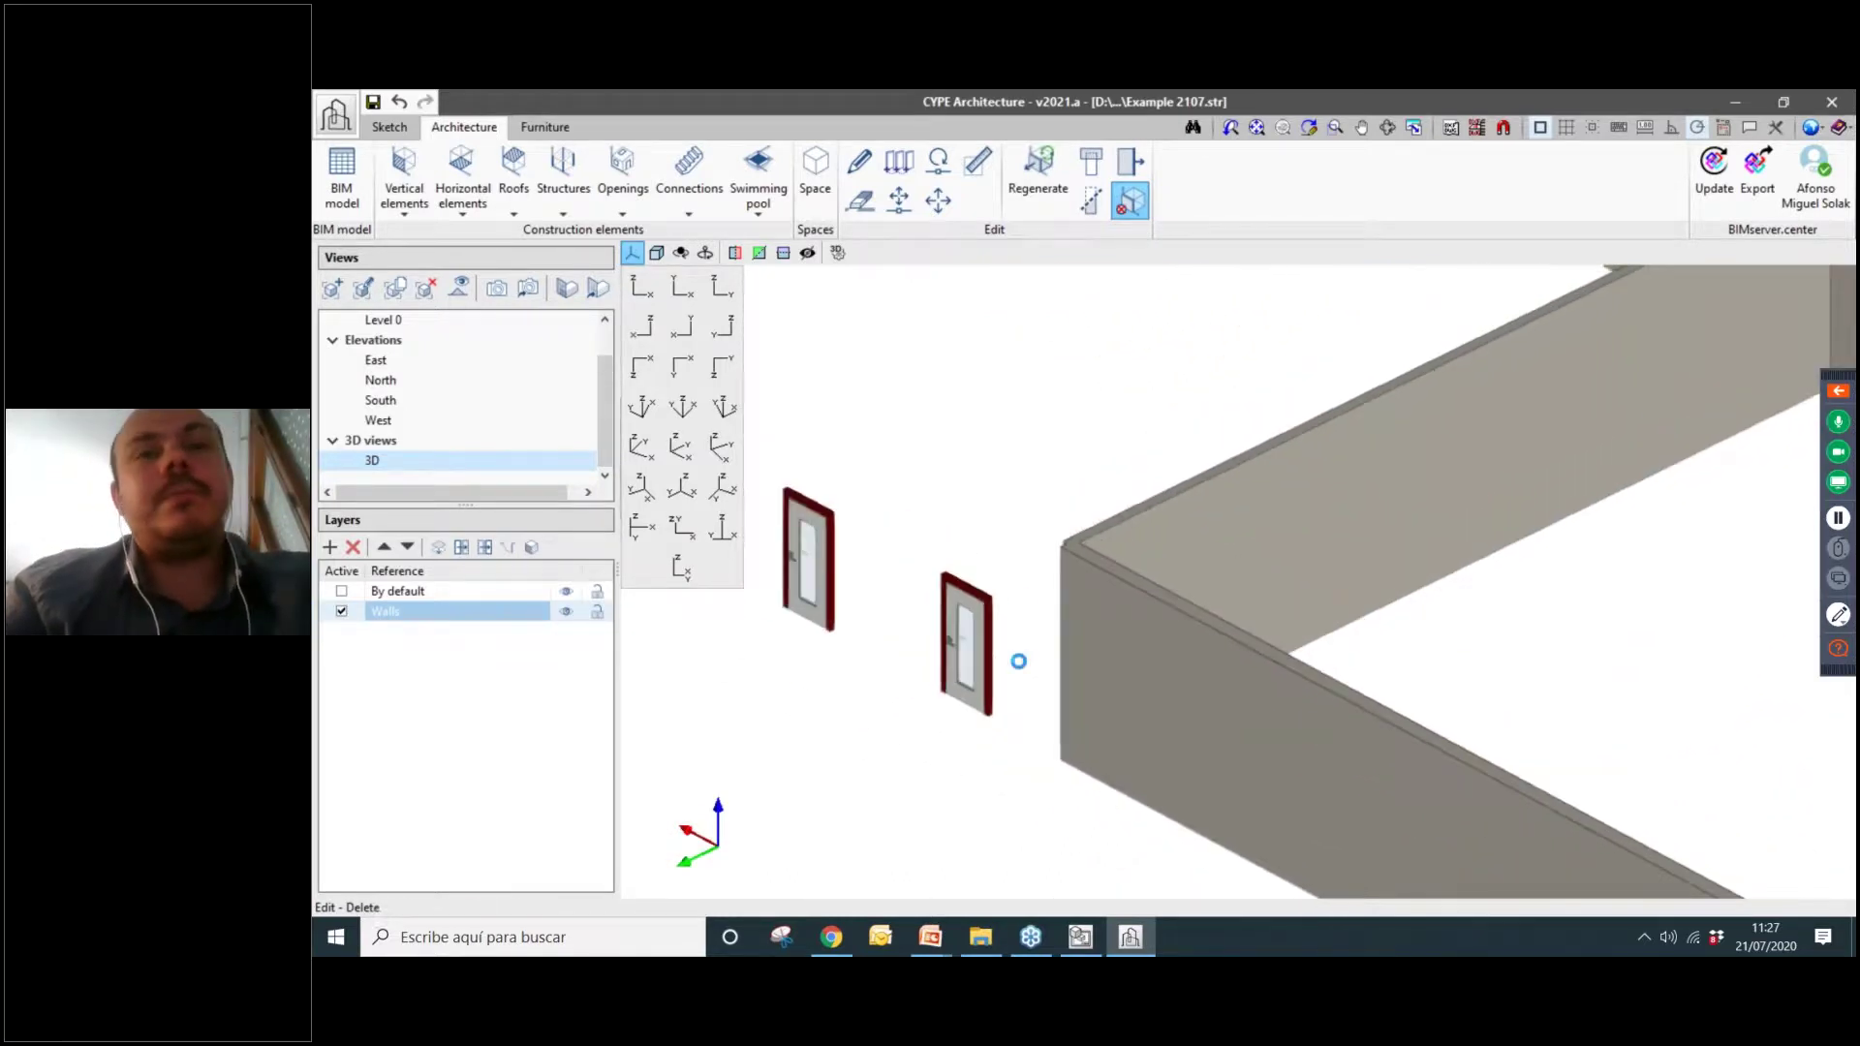
key("ctrl+z")
scroll(1072, 529, "up", 5)
scroll(1294, 526, "down", 8)
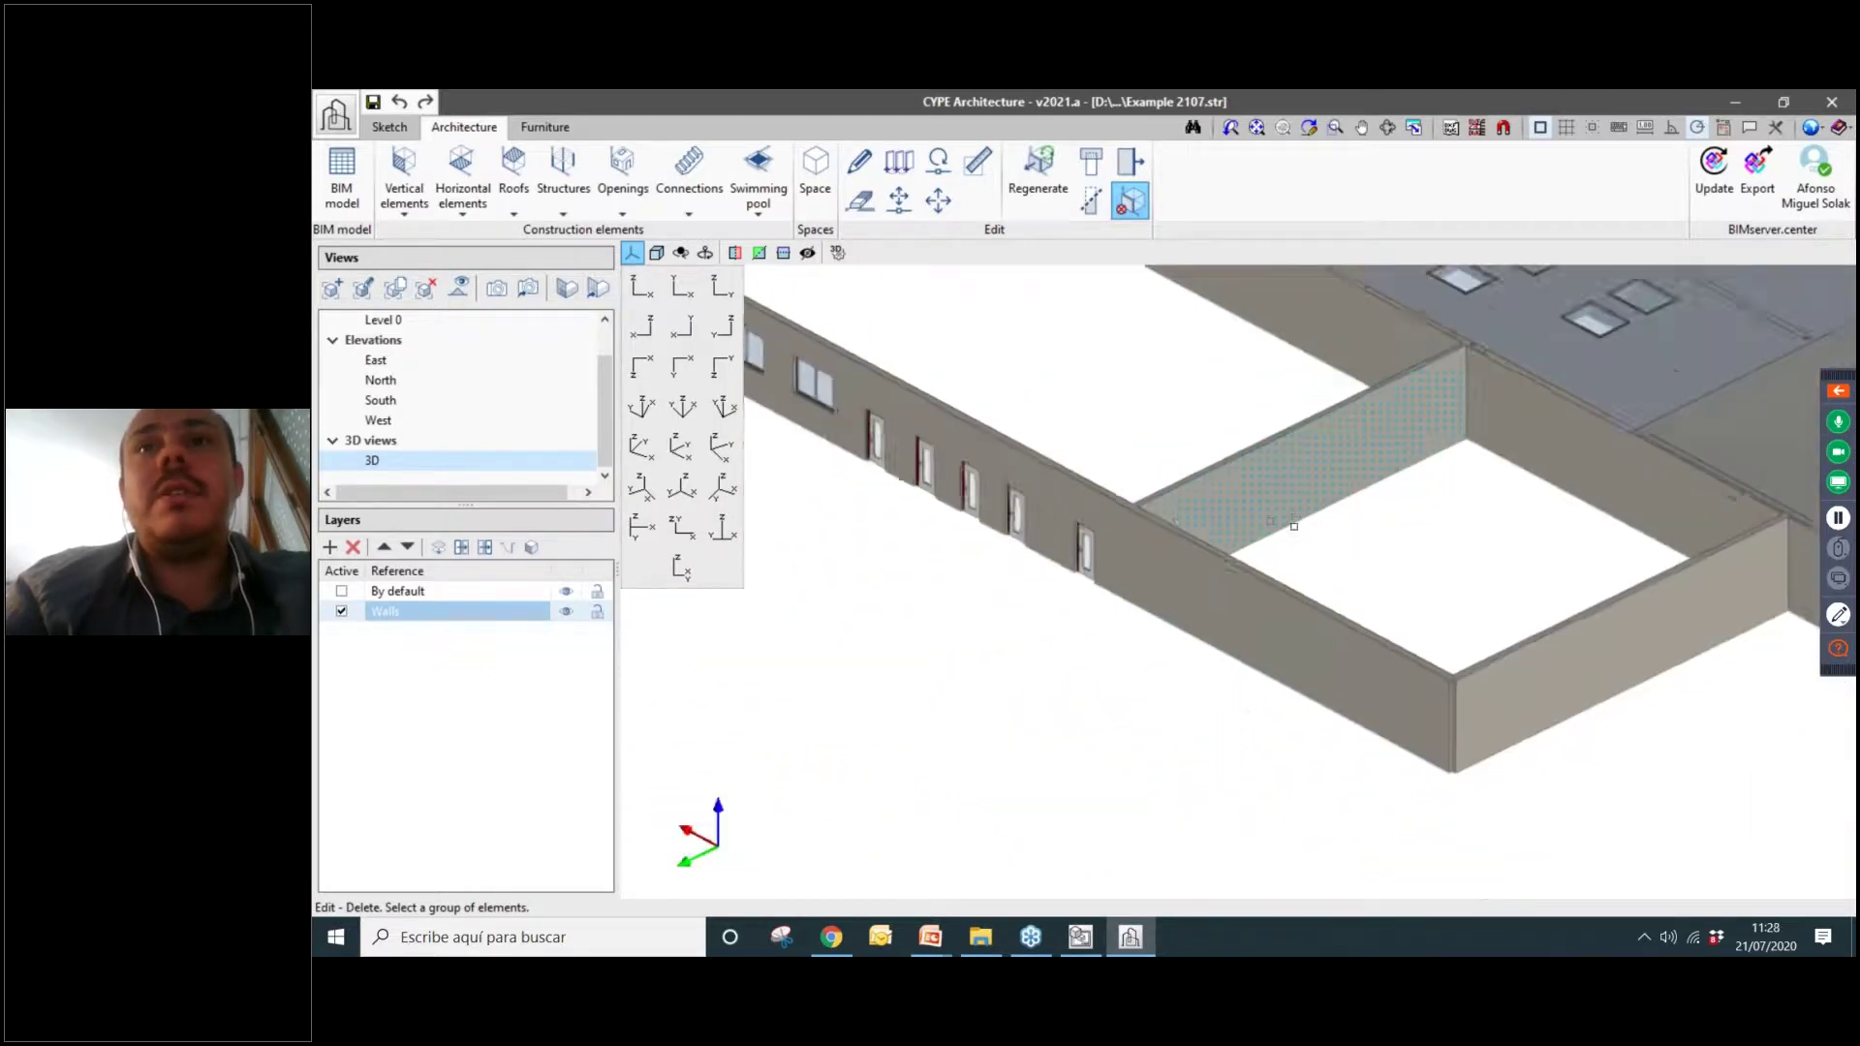
Bring up the furniture tools and set the 3D view to look straight down on the building.
scroll(1294, 526, "up", 6)
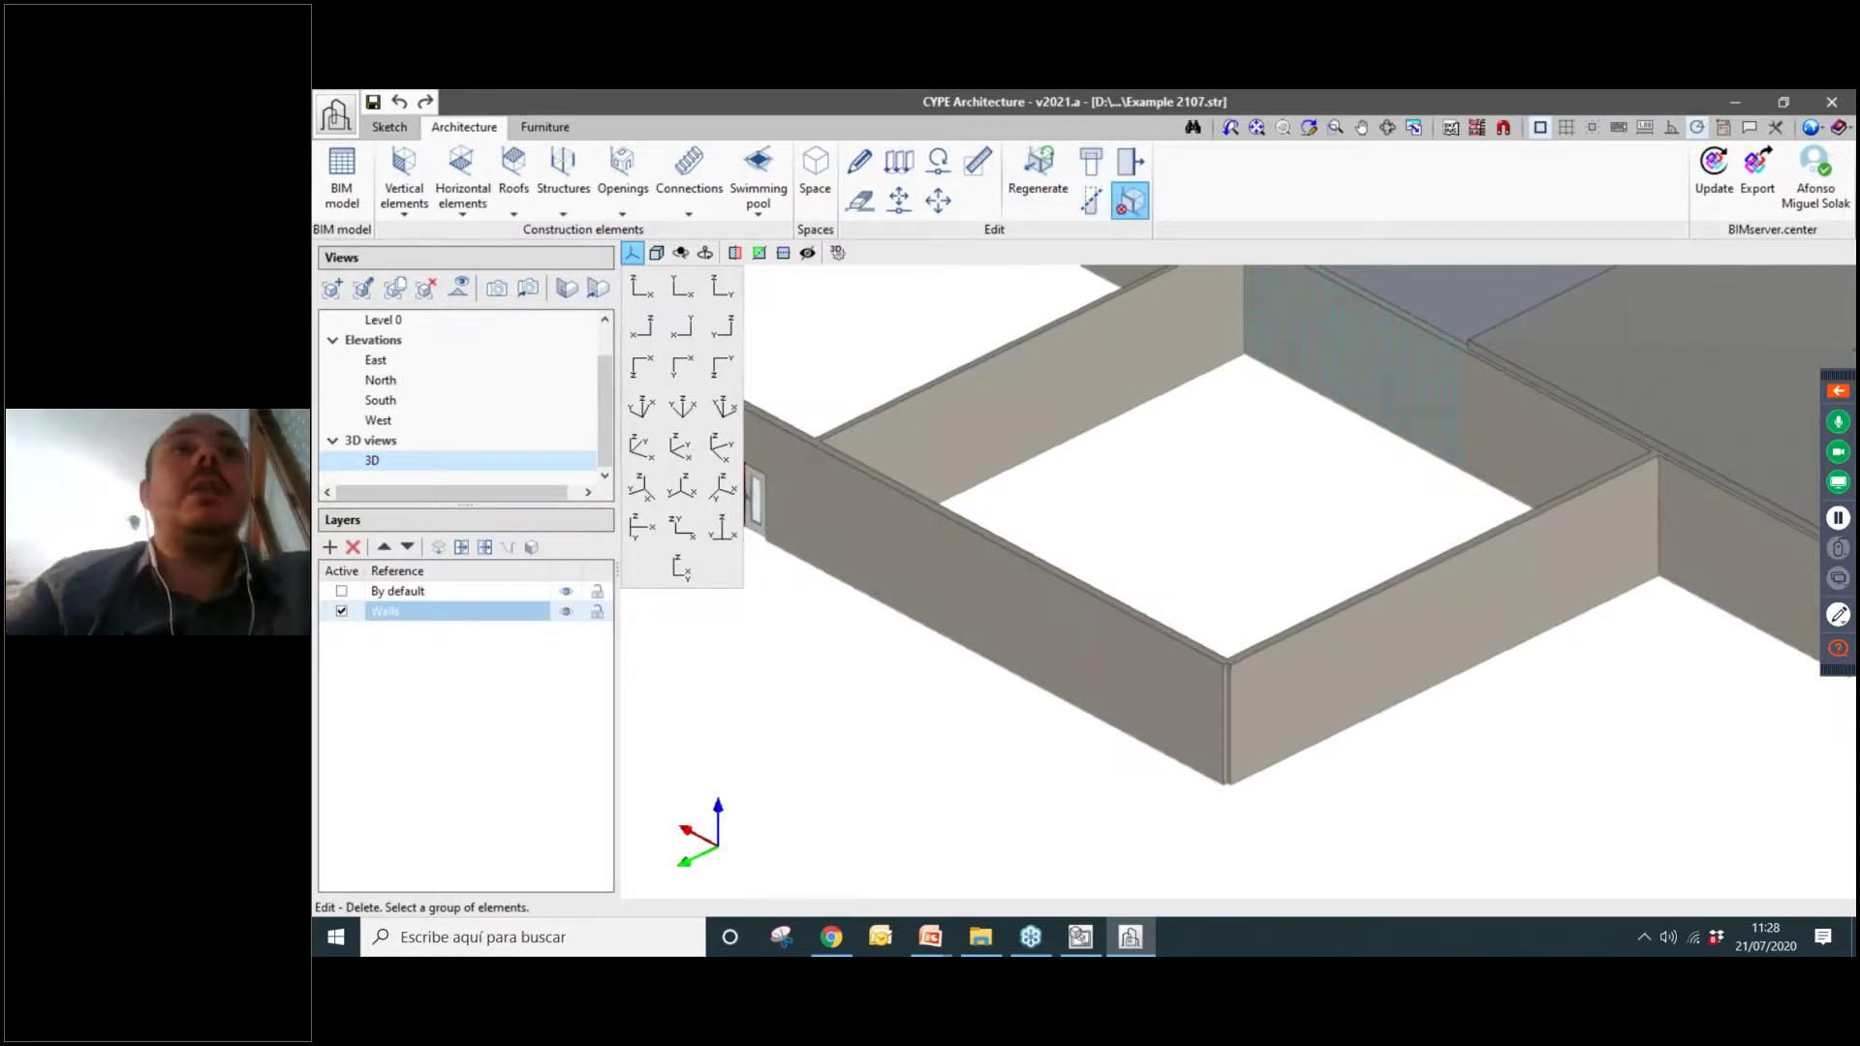
scroll(1194, 521, "down", 2)
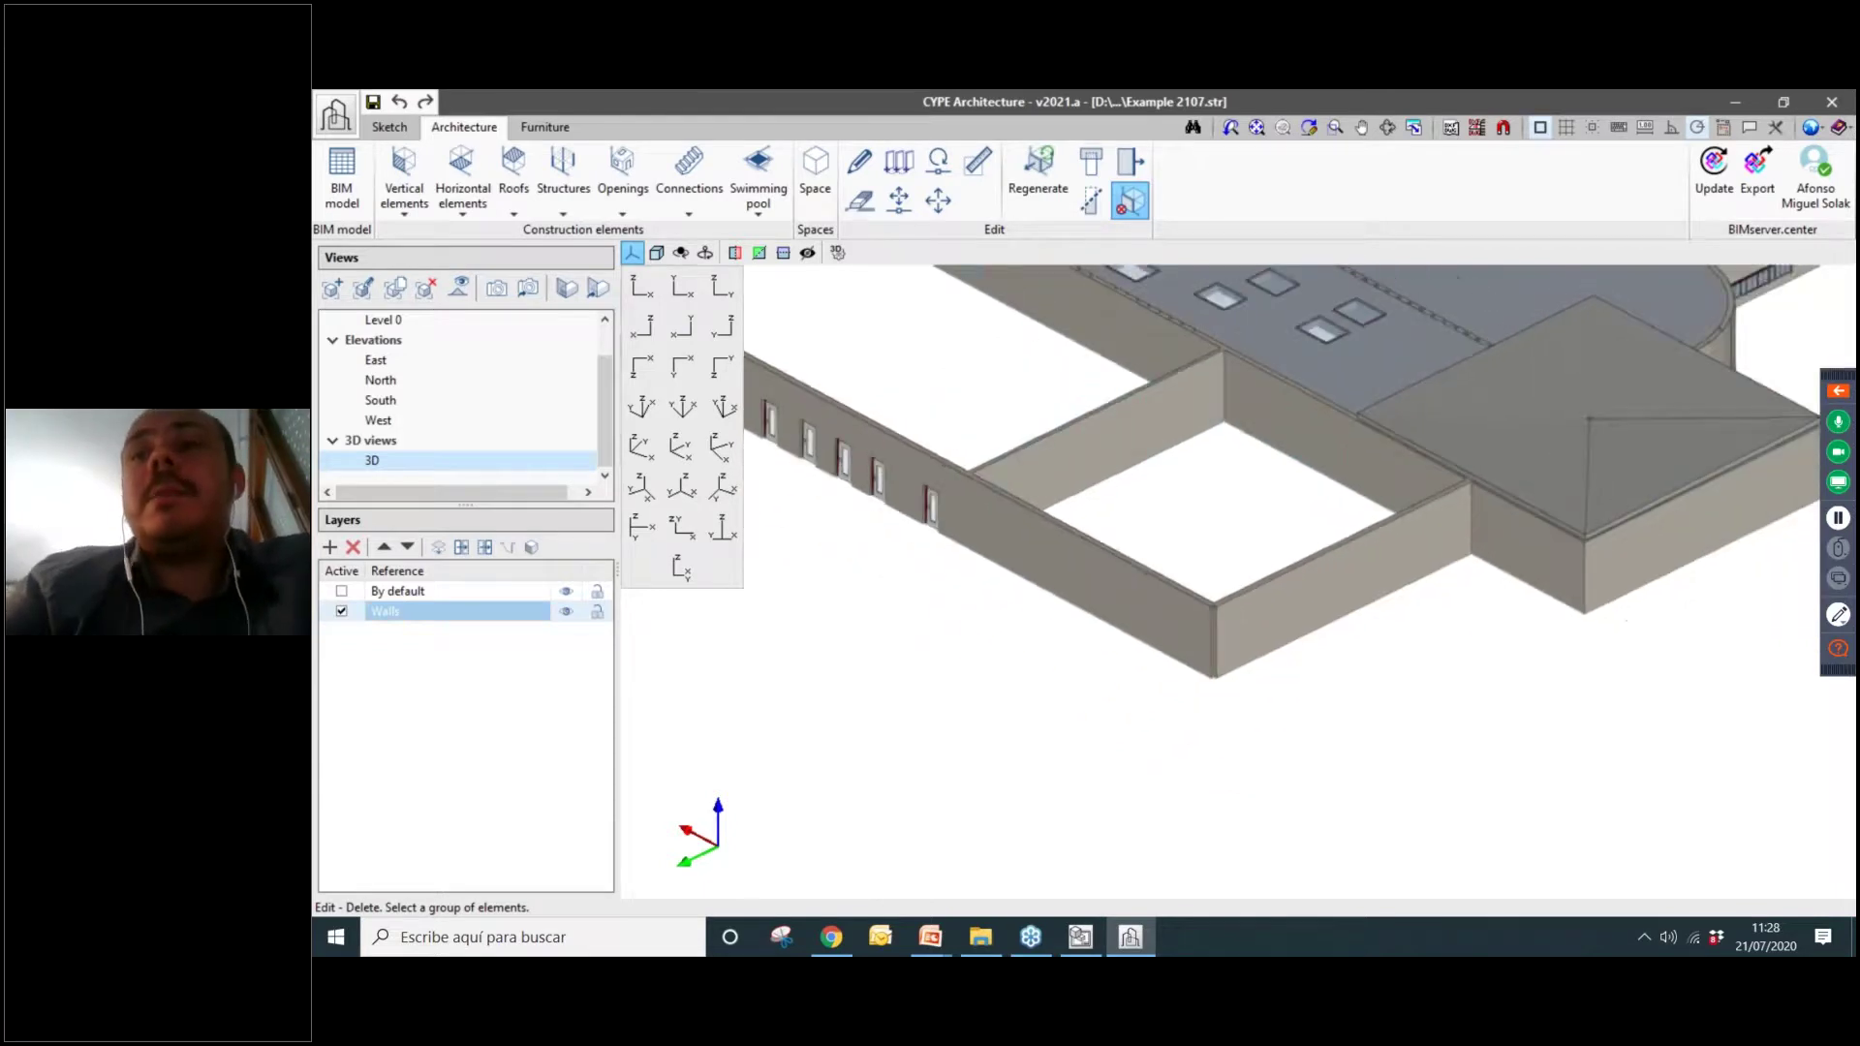
left_click(547, 132)
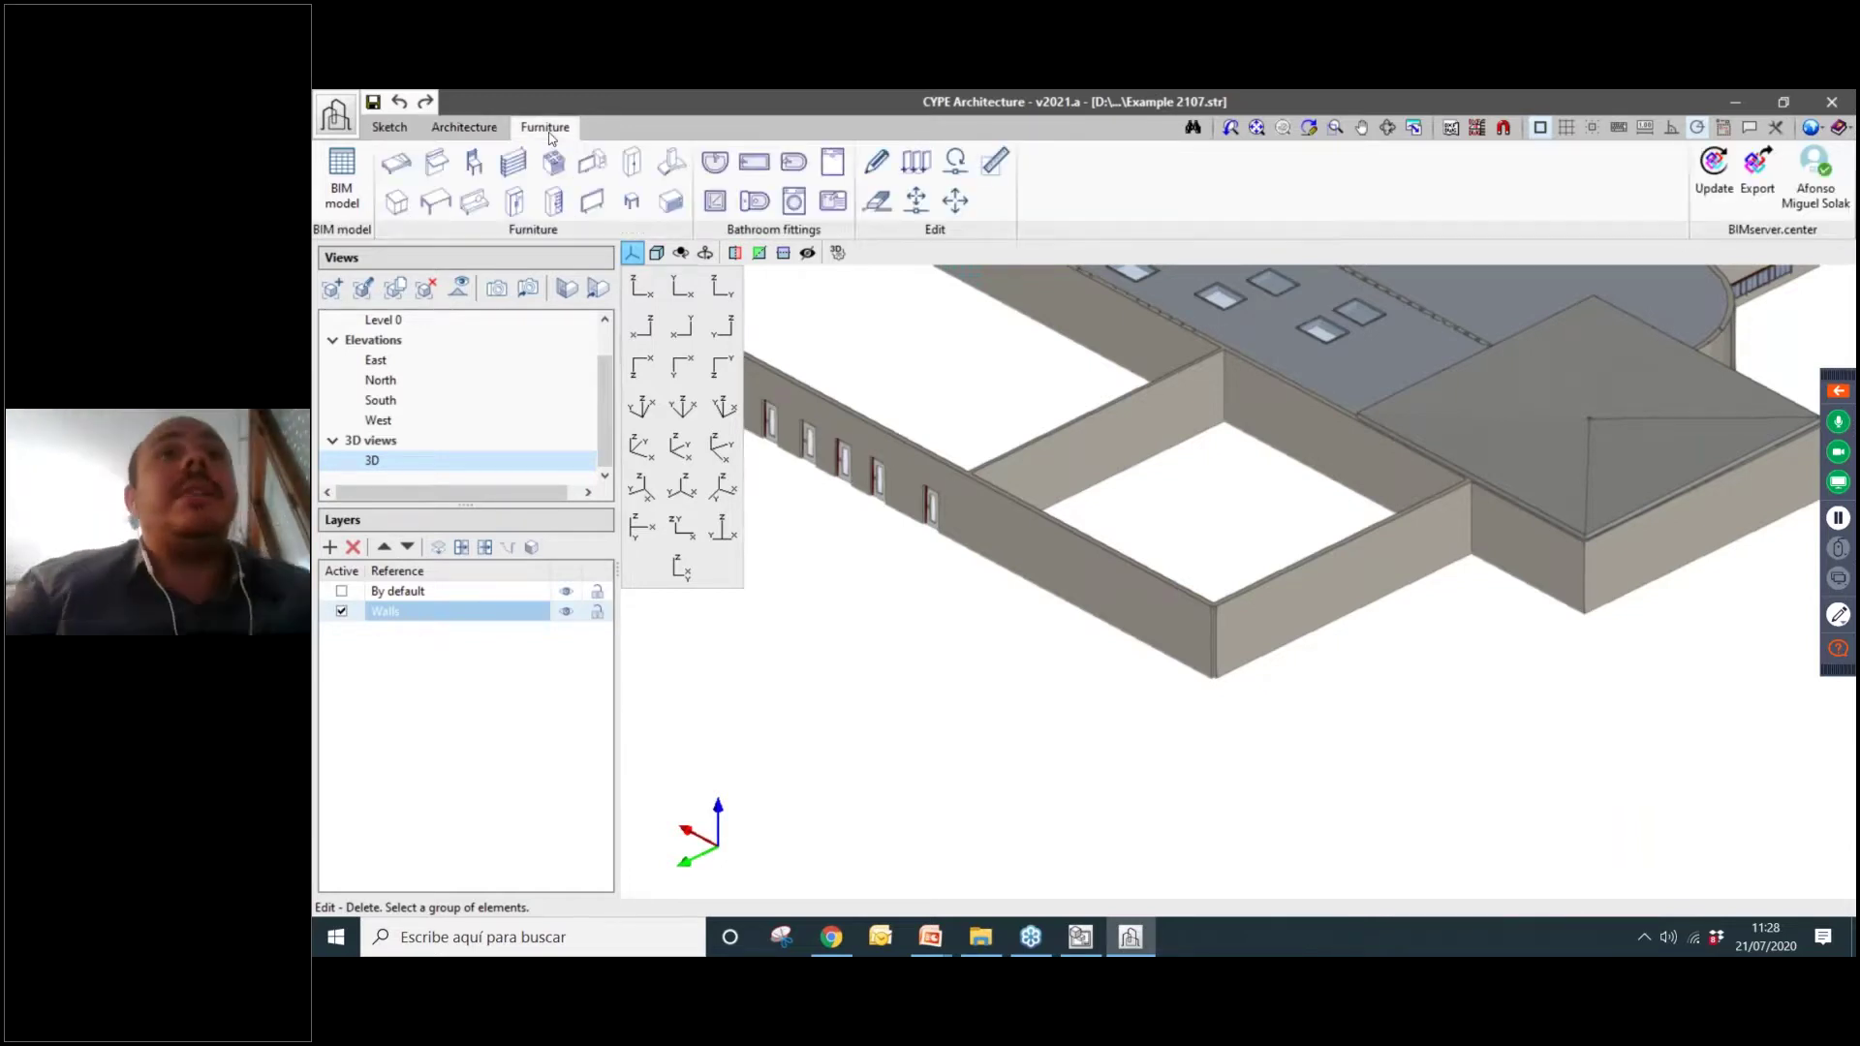
scroll(834, 453, "down", 2)
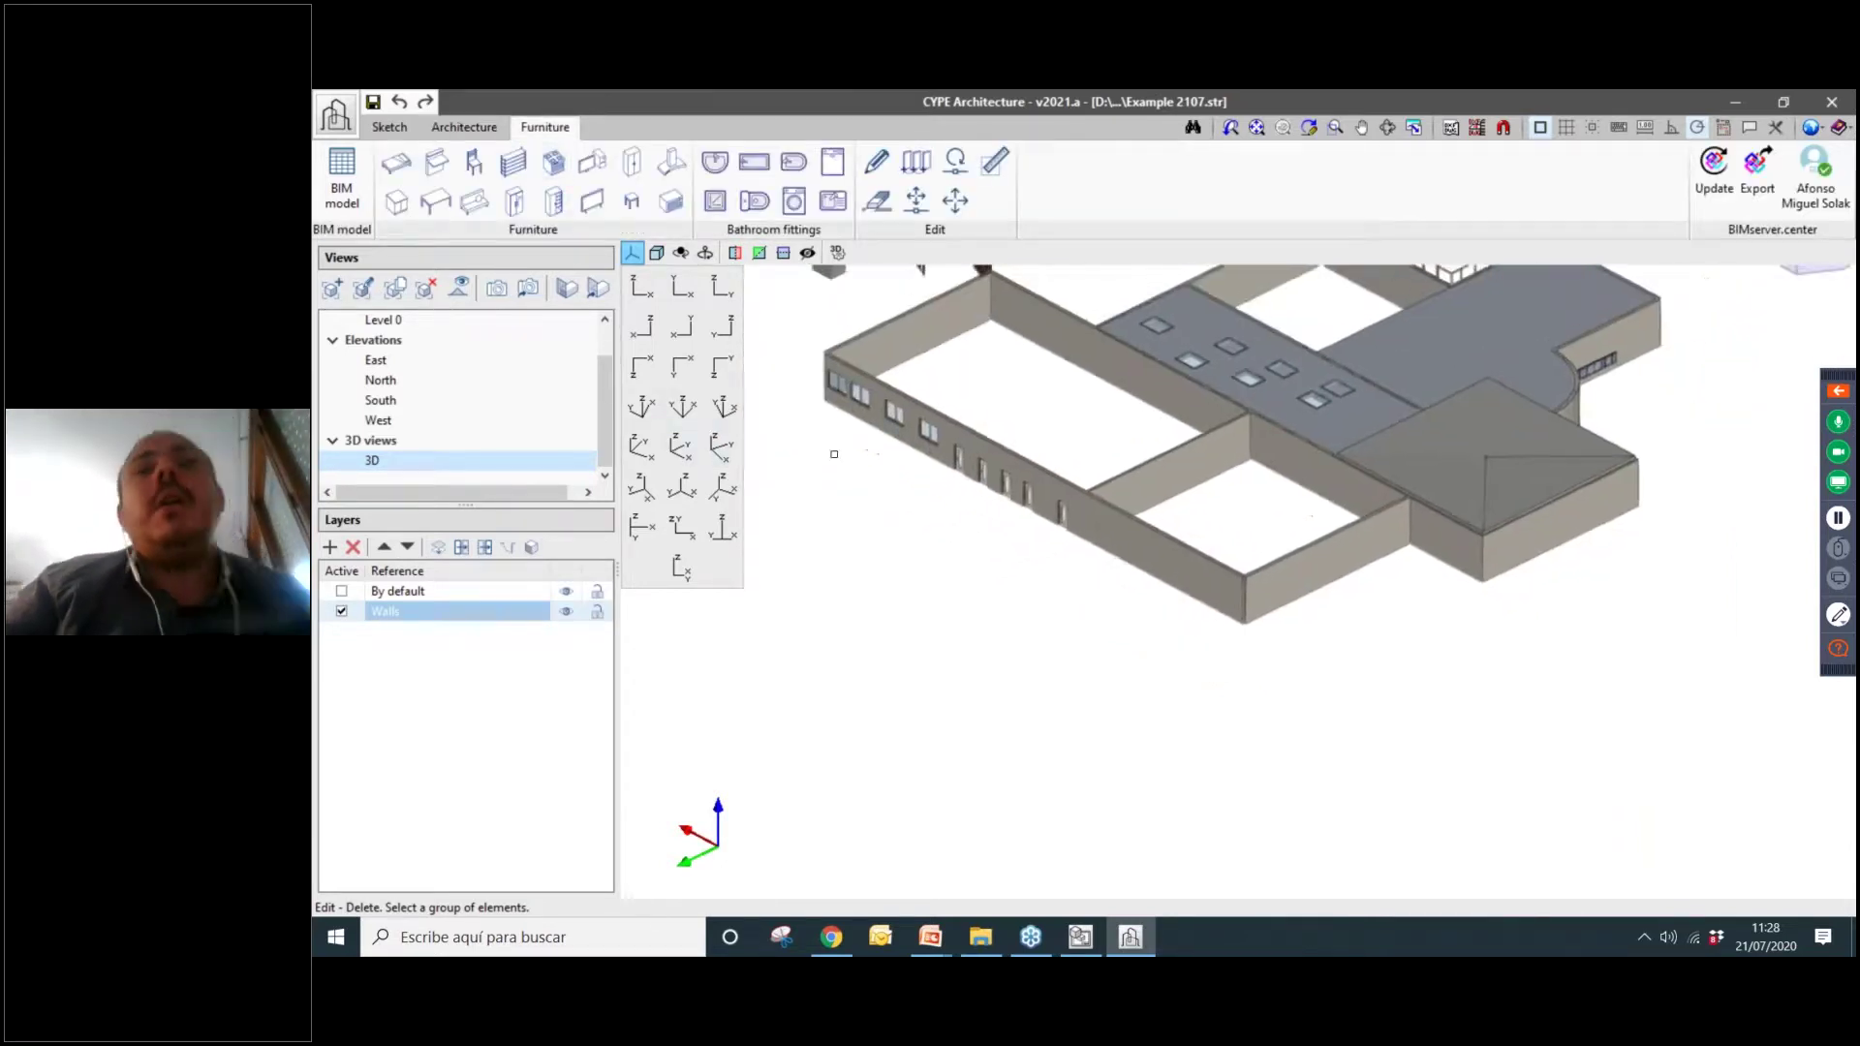
left_click(680, 287)
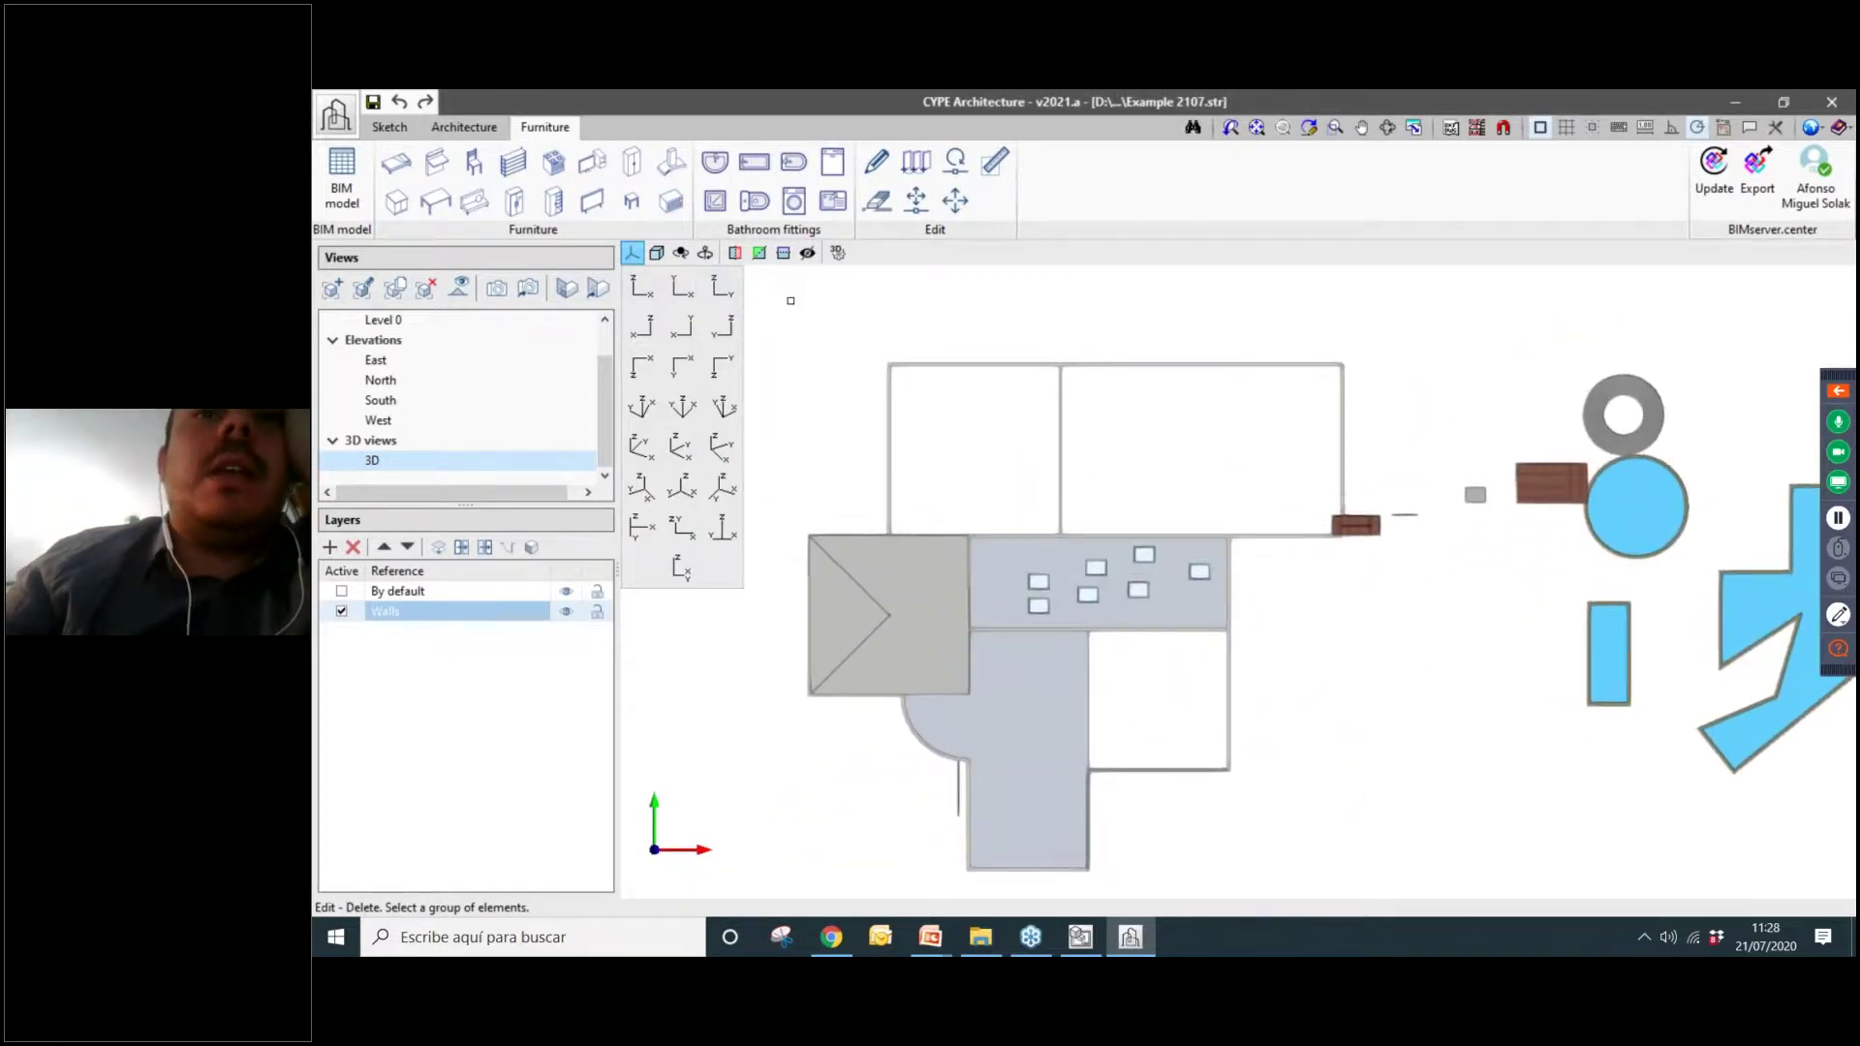
Start a new bed and compare its available sizes, including the bunk bed, settling on 1350 x 1900 mm.
left_click(404, 166)
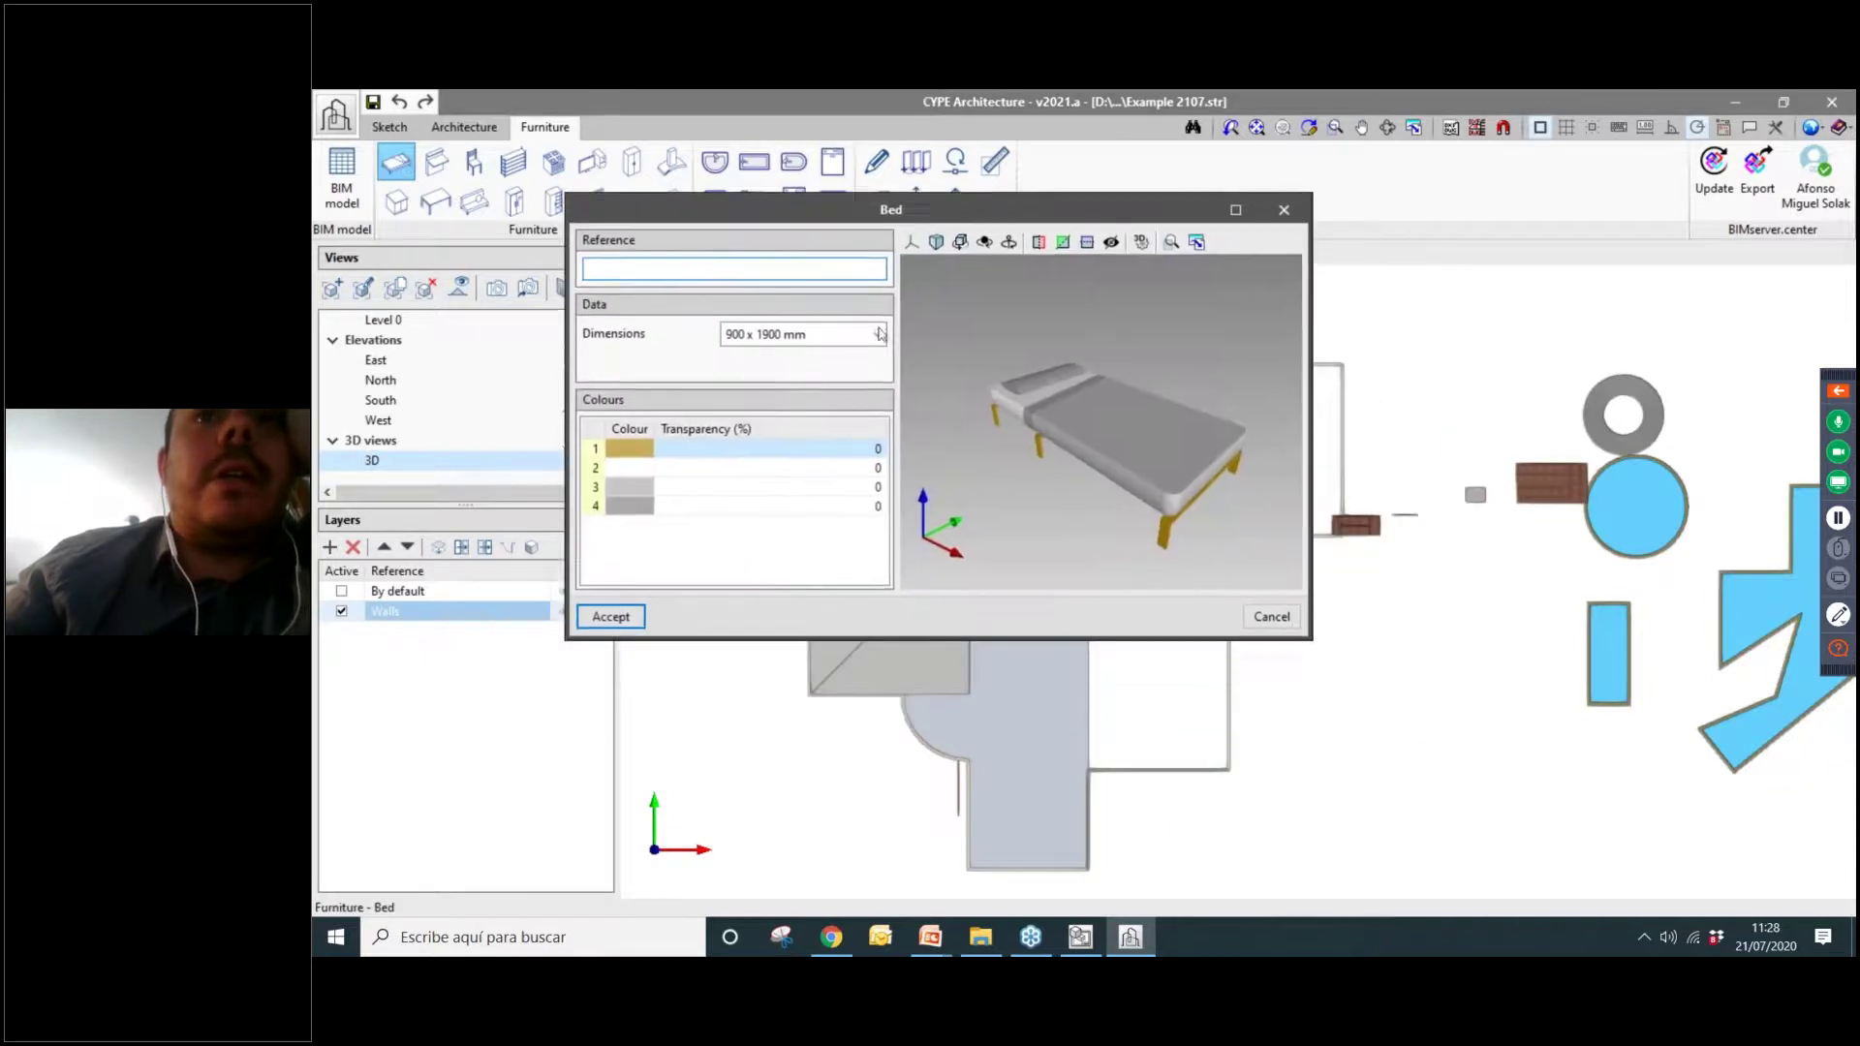
left_click(862, 339)
left_click(843, 366)
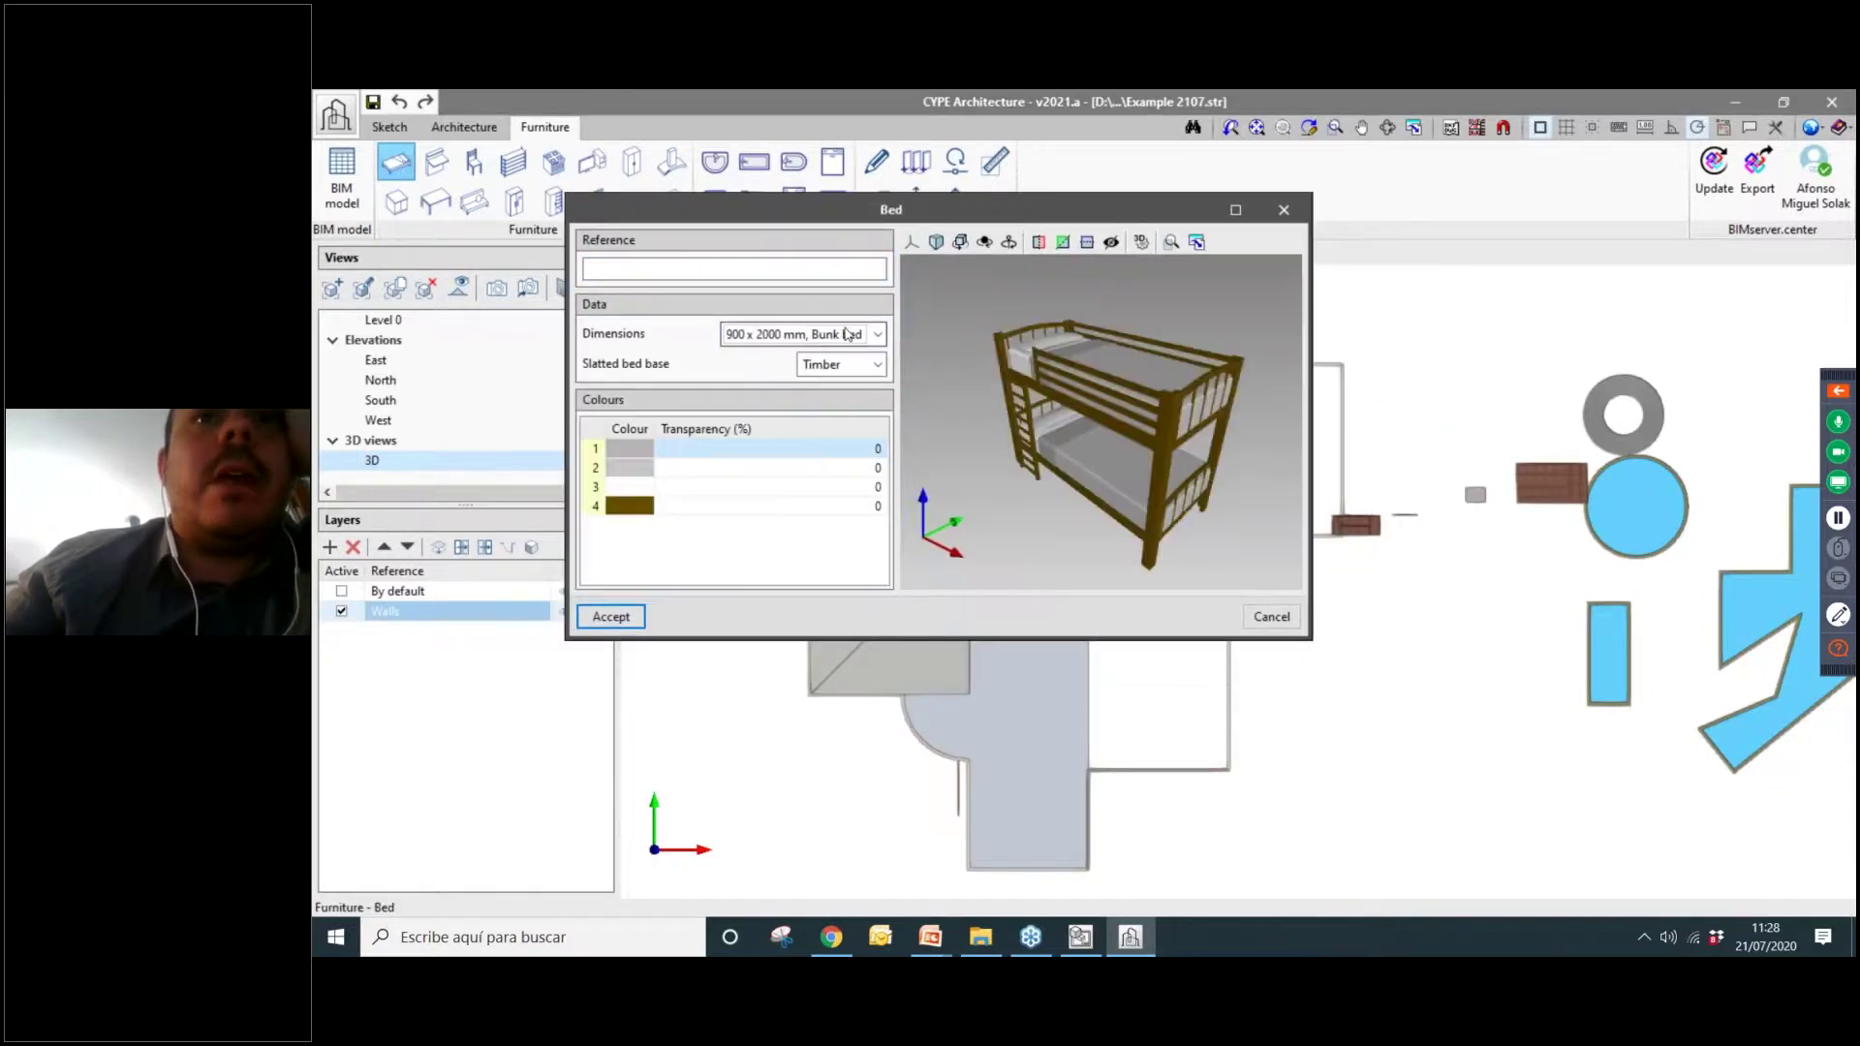
left_click(846, 339)
left_click(825, 394)
left_click(829, 337)
left_click(826, 414)
left_click(824, 335)
left_click(767, 434)
left_click(824, 335)
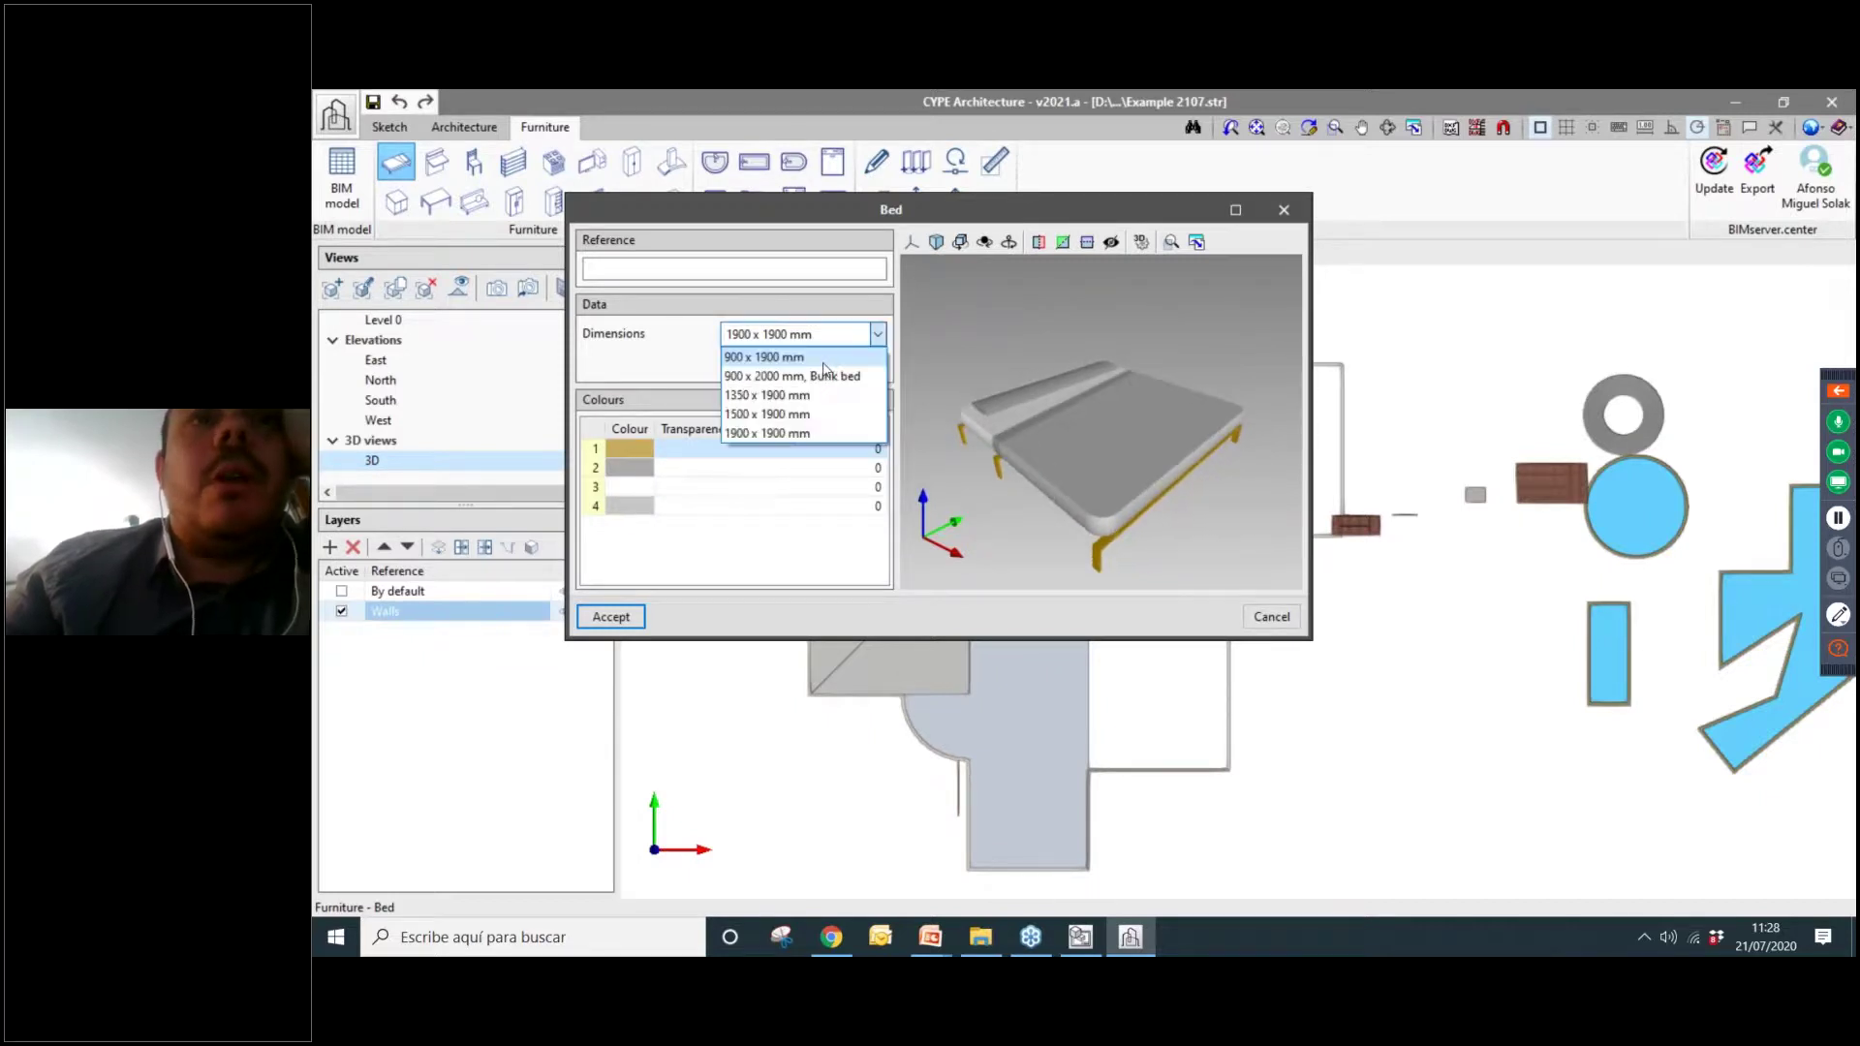
left_click(823, 357)
left_click(823, 334)
left_click(775, 394)
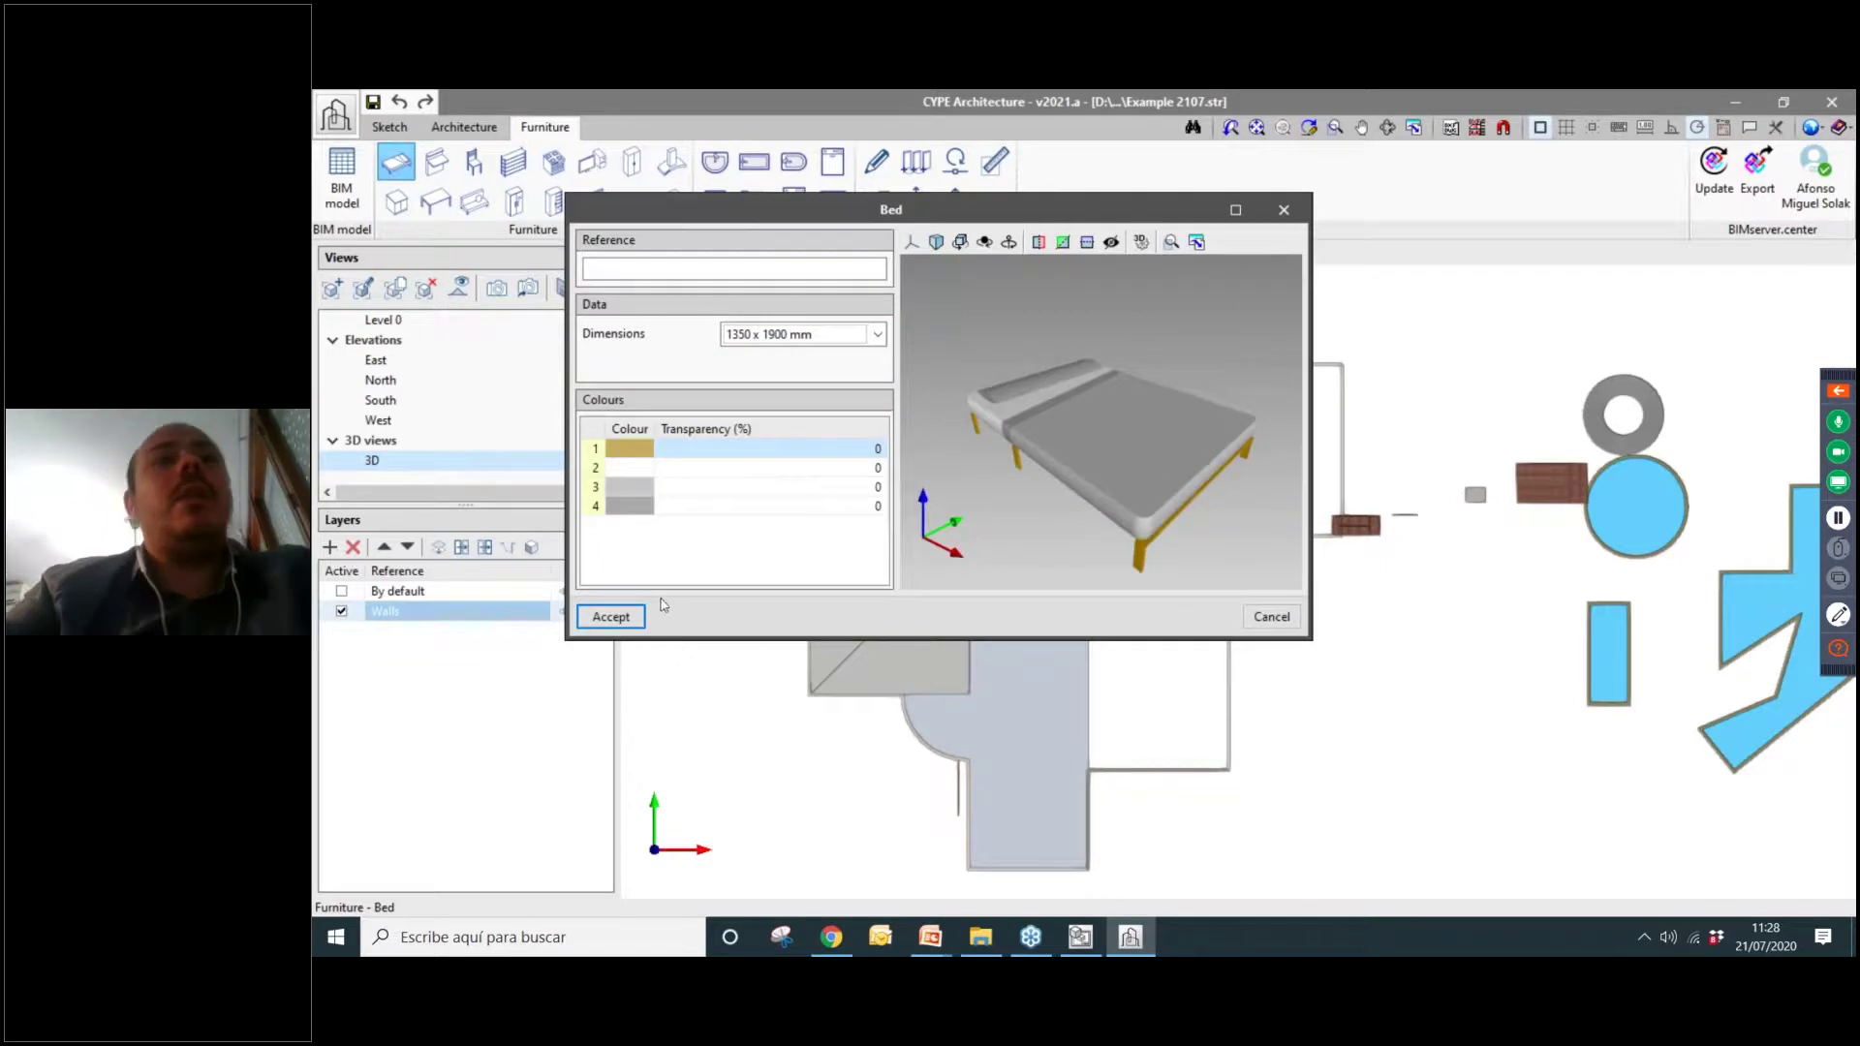
Set the bed's first colour to dark reddish brown and accept the bed definition.
left_click(648, 456)
left_click(729, 370)
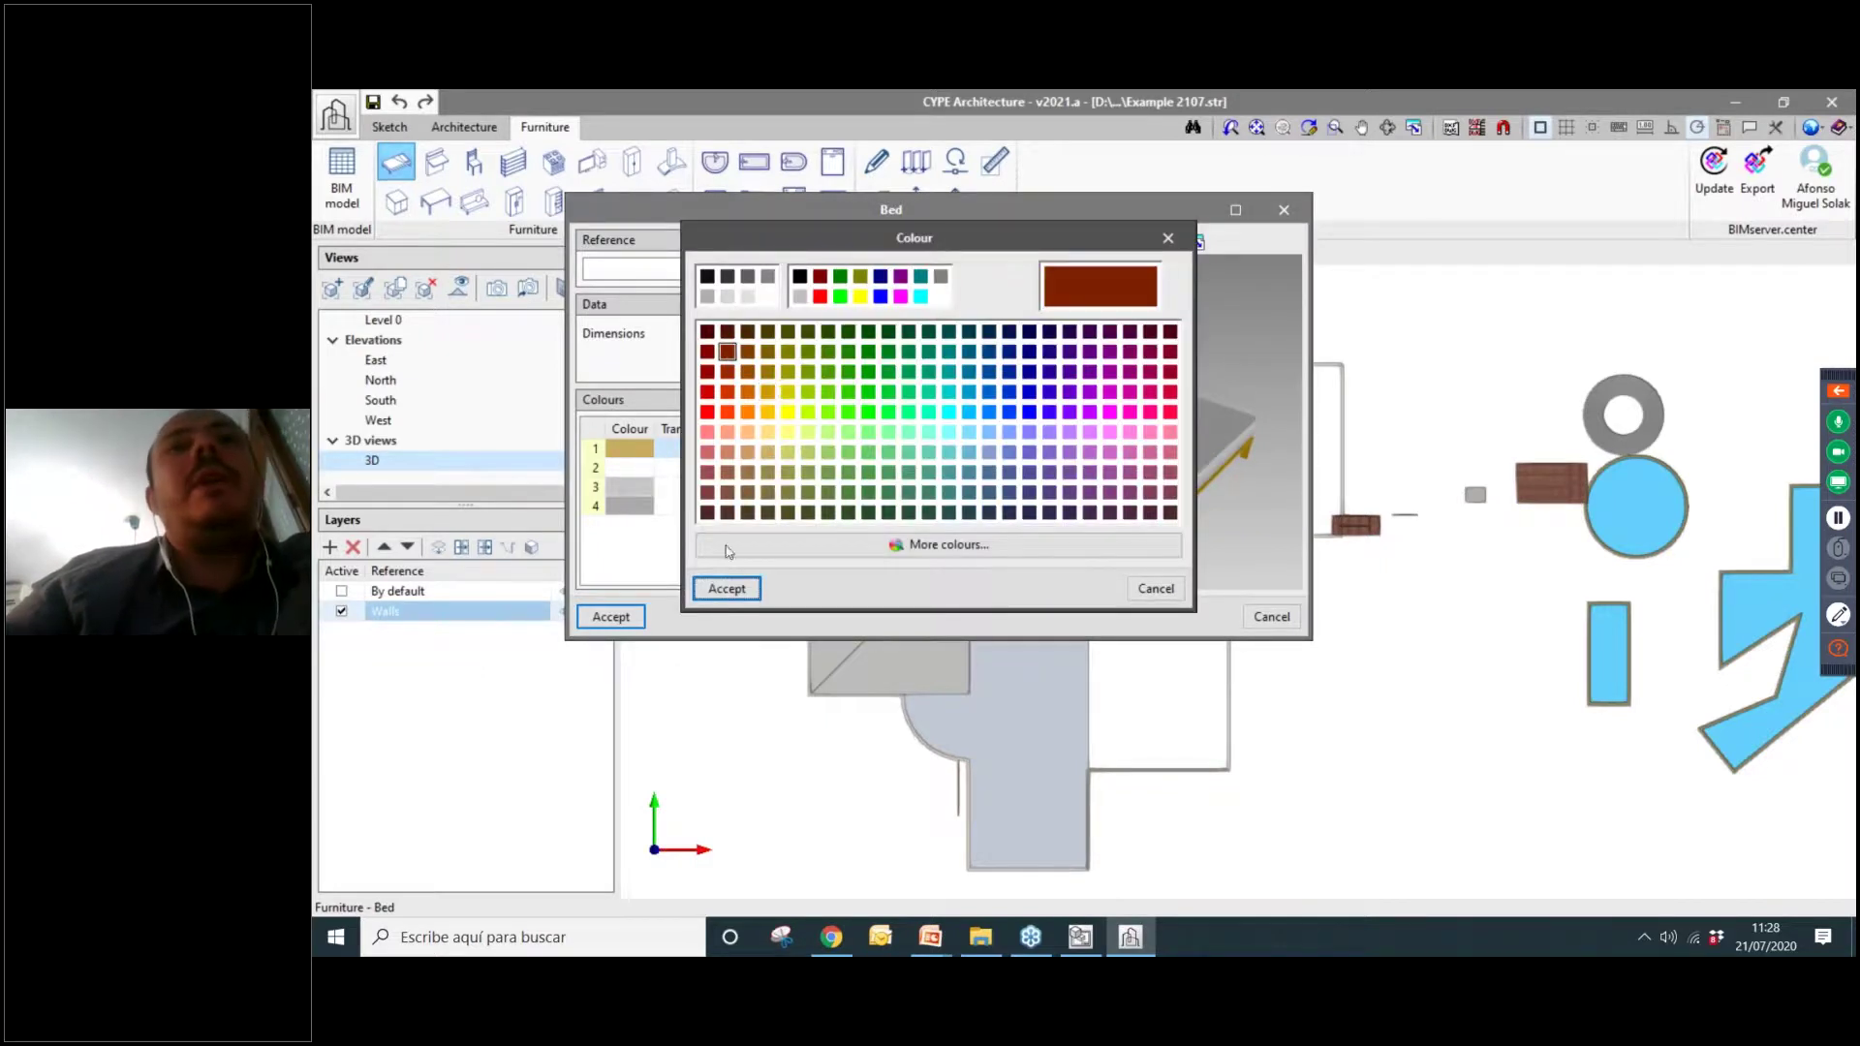
left_click(702, 591)
left_click(611, 616)
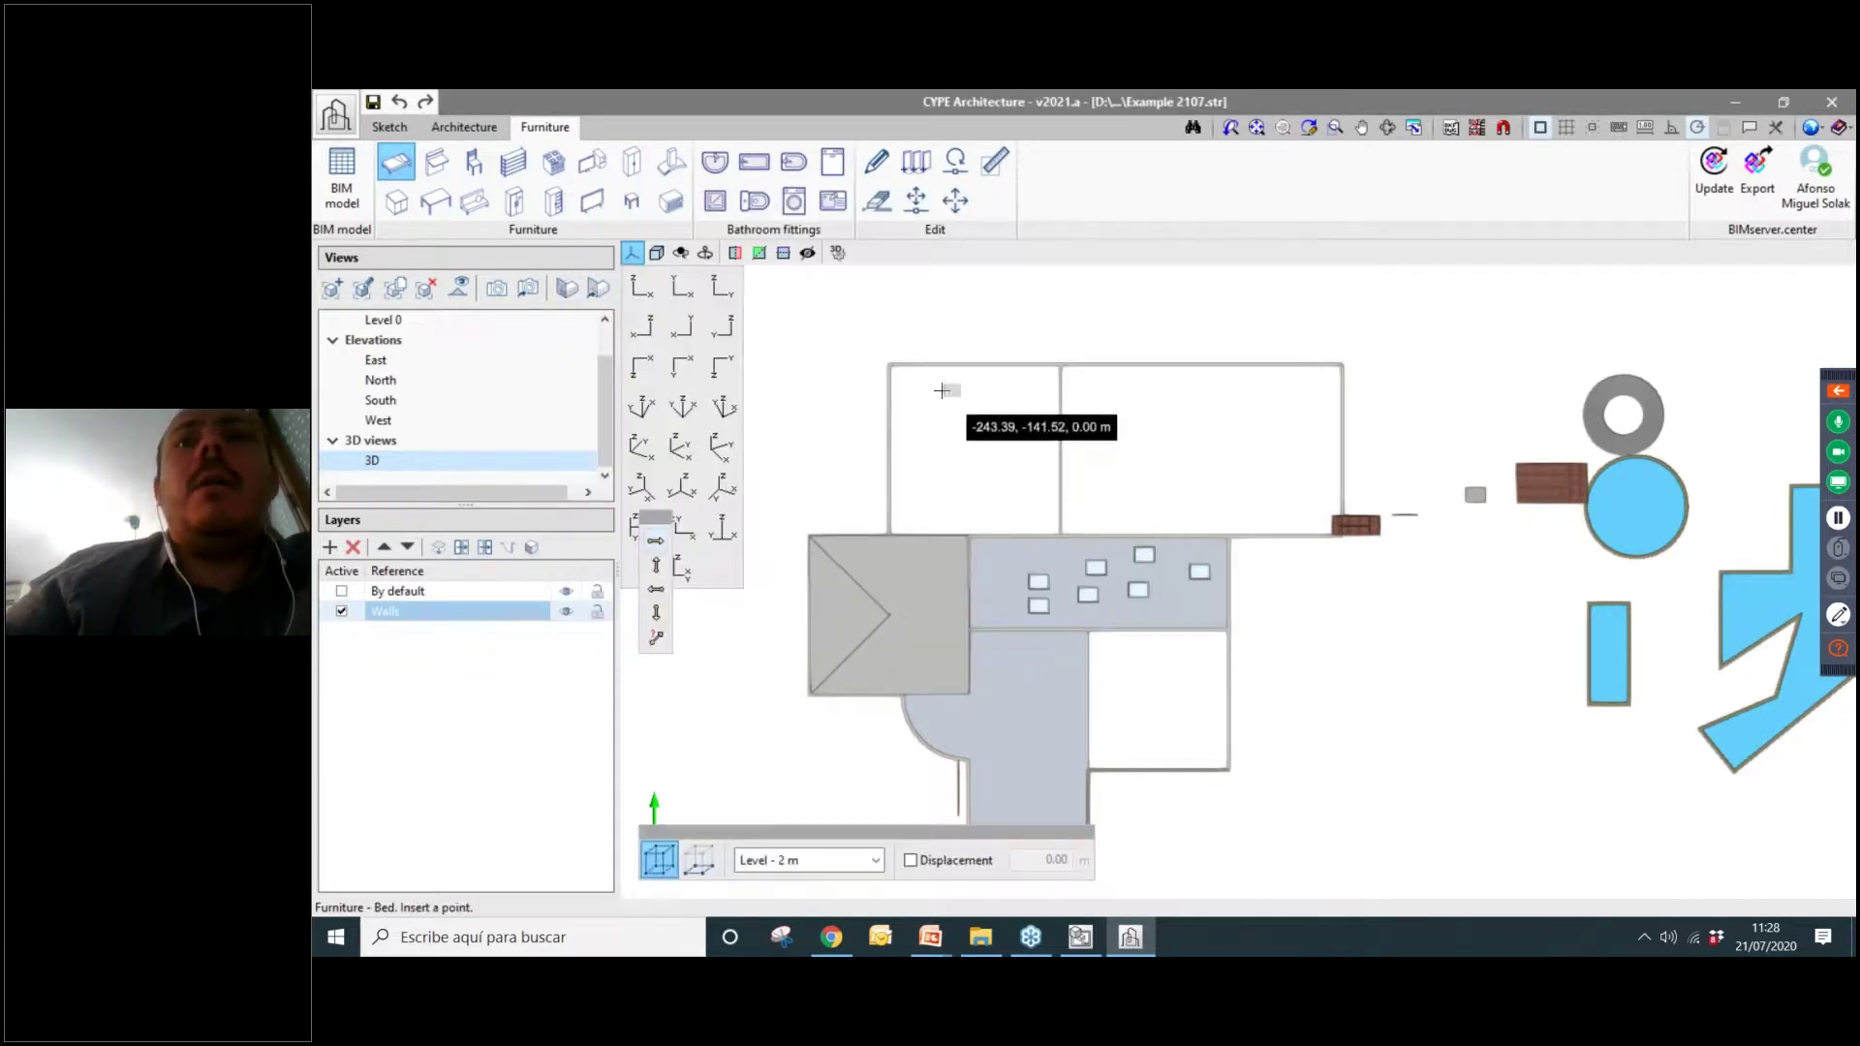
Place three beds one below another along the west wall of the northwest room.
scroll(872, 388, "up", 6)
scroll(868, 399, "down", 3)
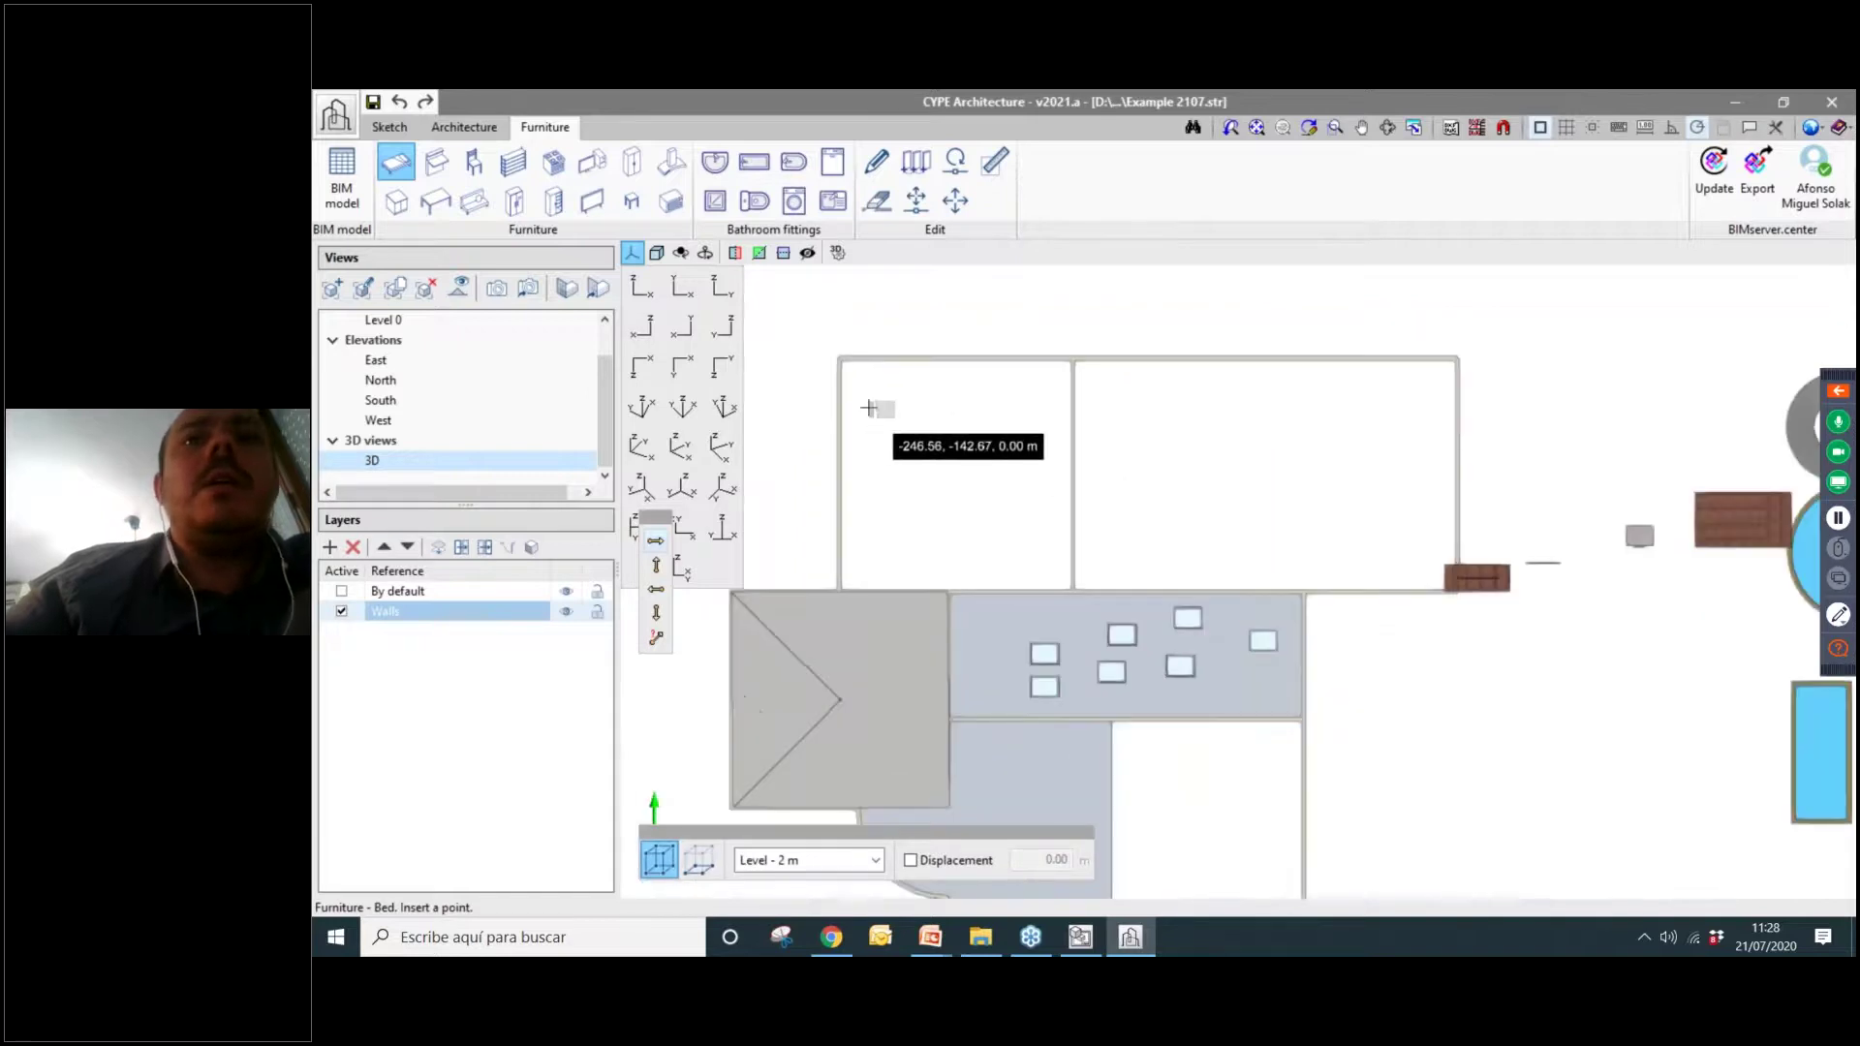
scroll(872, 392, "up", 3)
scroll(865, 384, "down", 2)
scroll(862, 386, "up", 3)
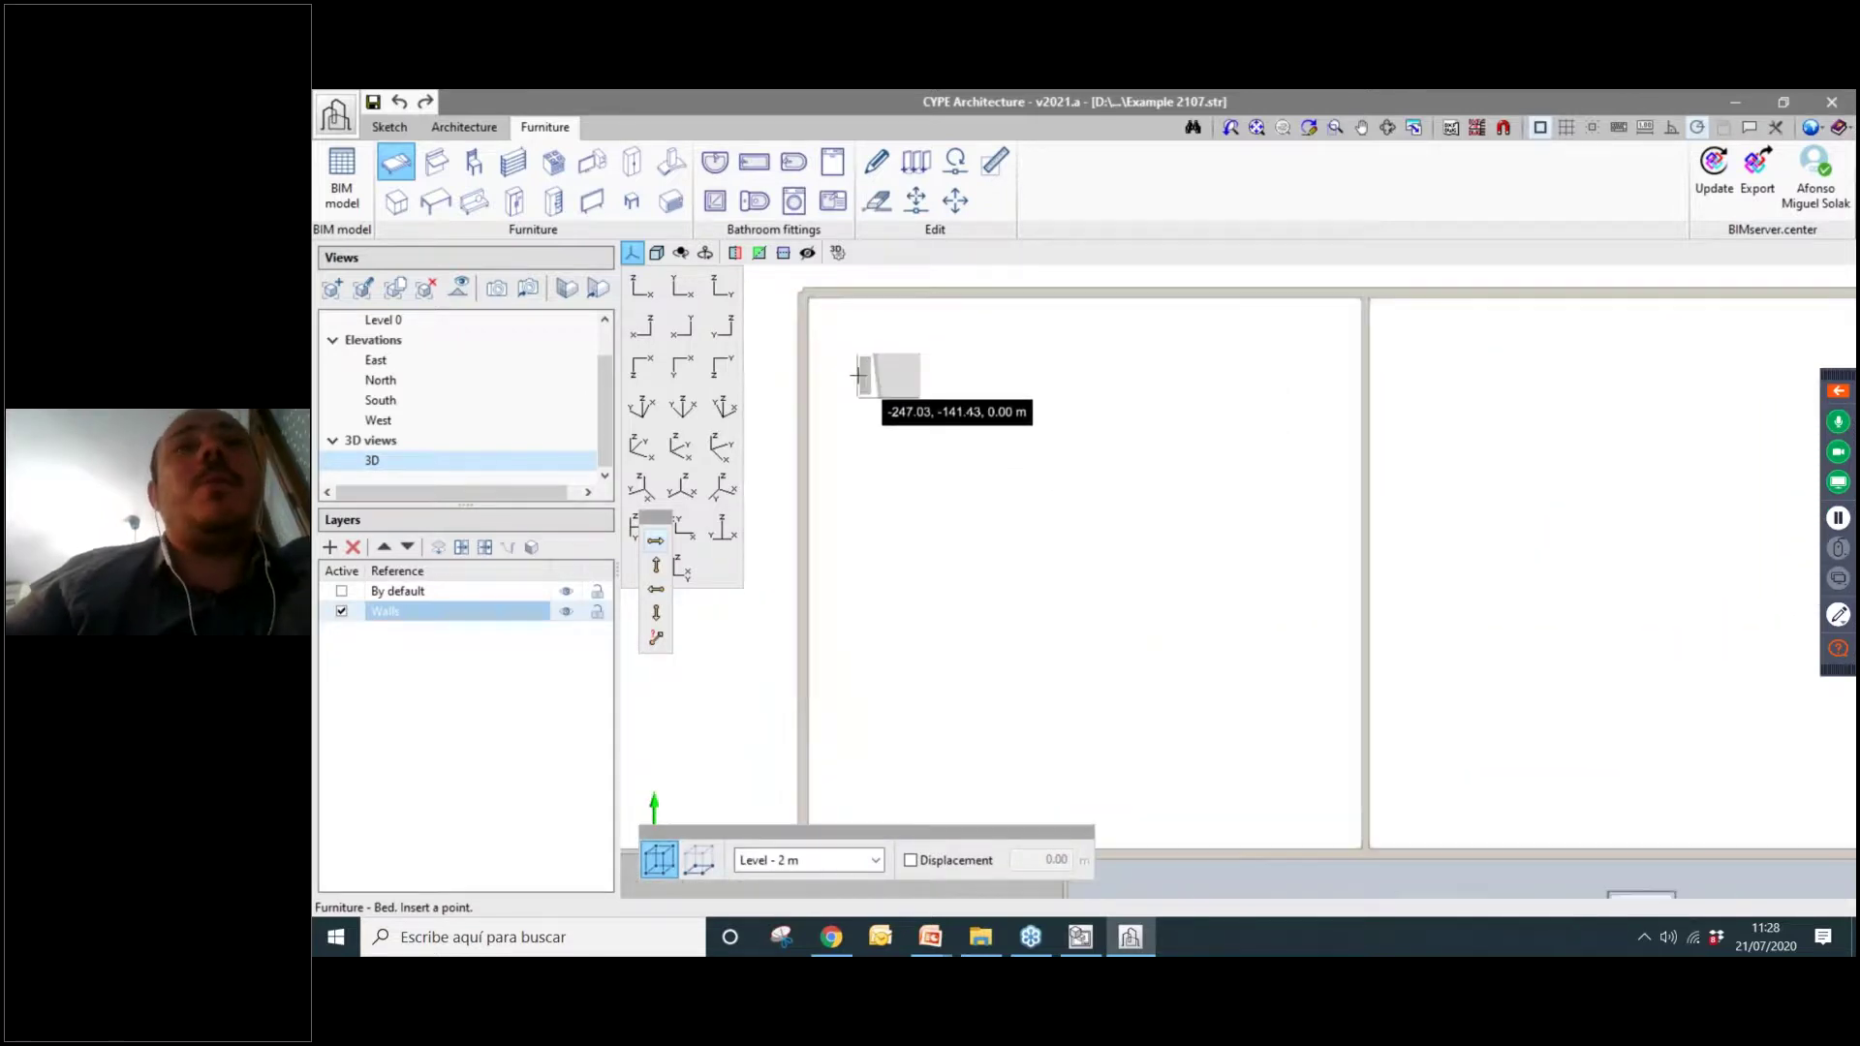
scroll(838, 363, "down", 2)
scroll(830, 365, "up", 2)
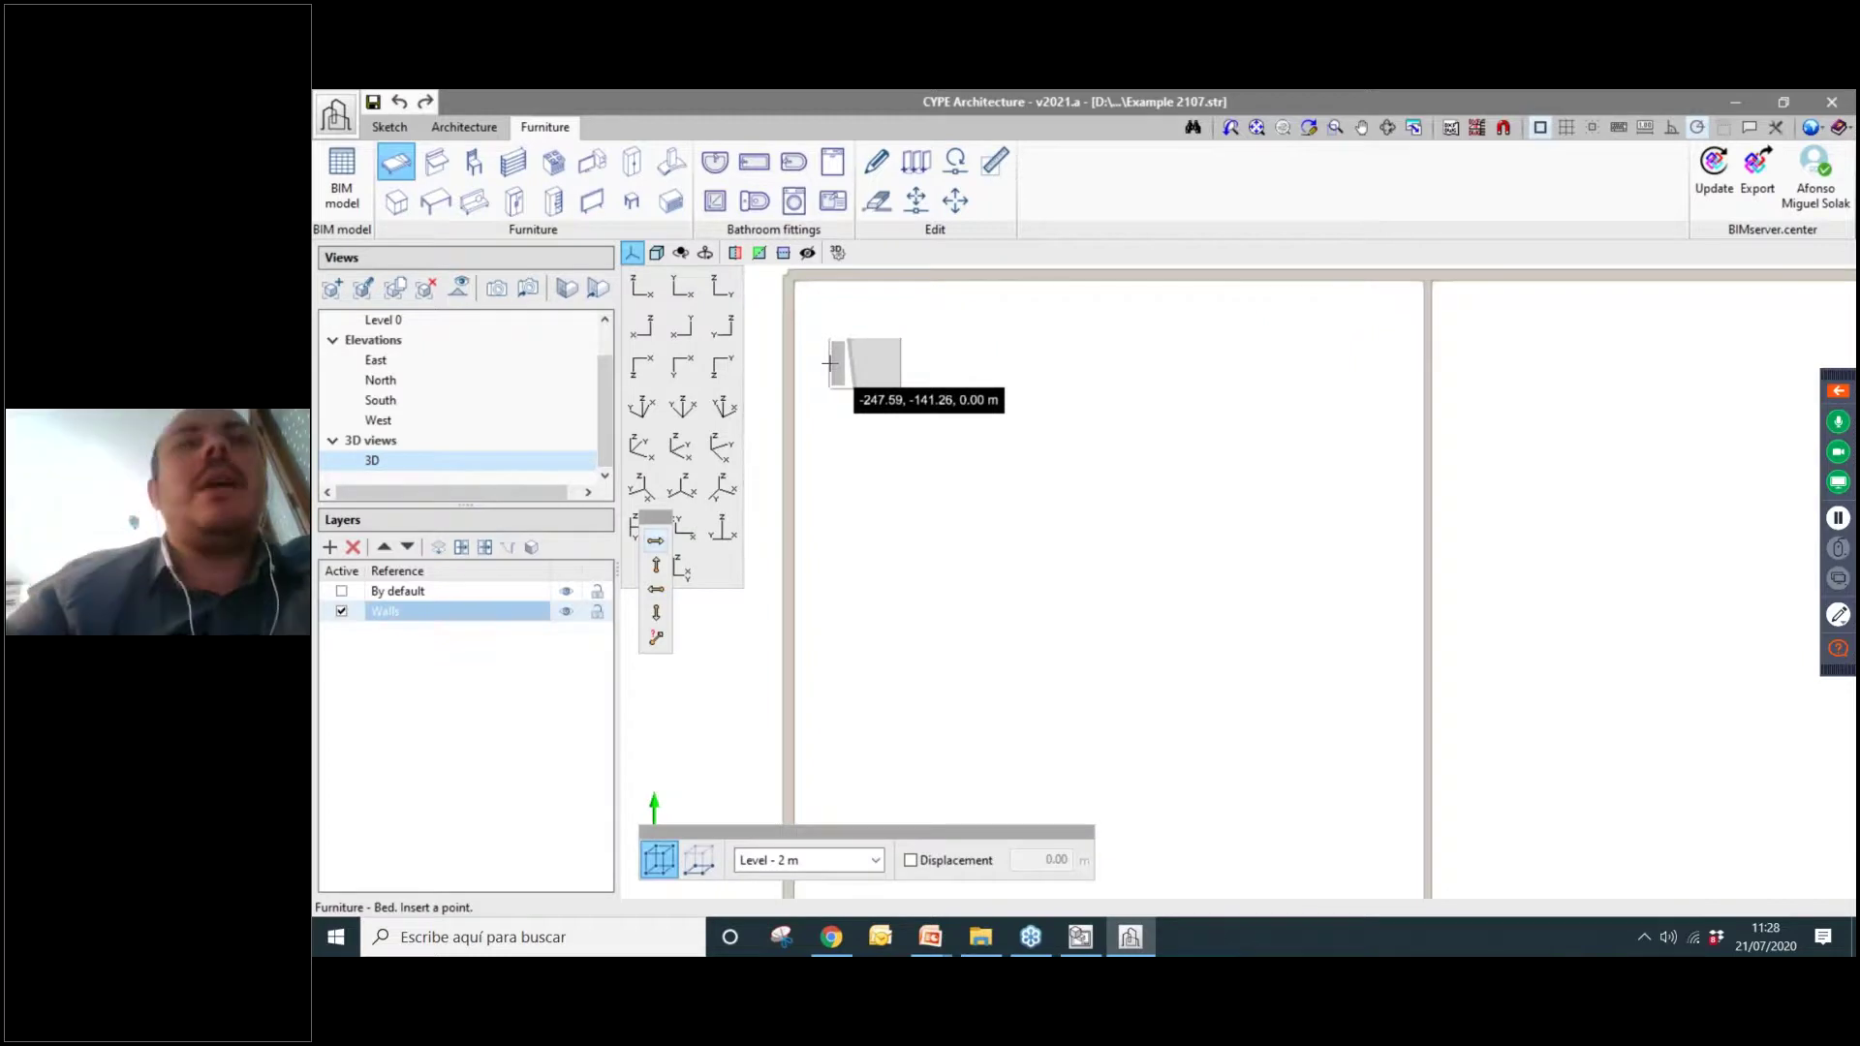
scroll(921, 380, "down", 3)
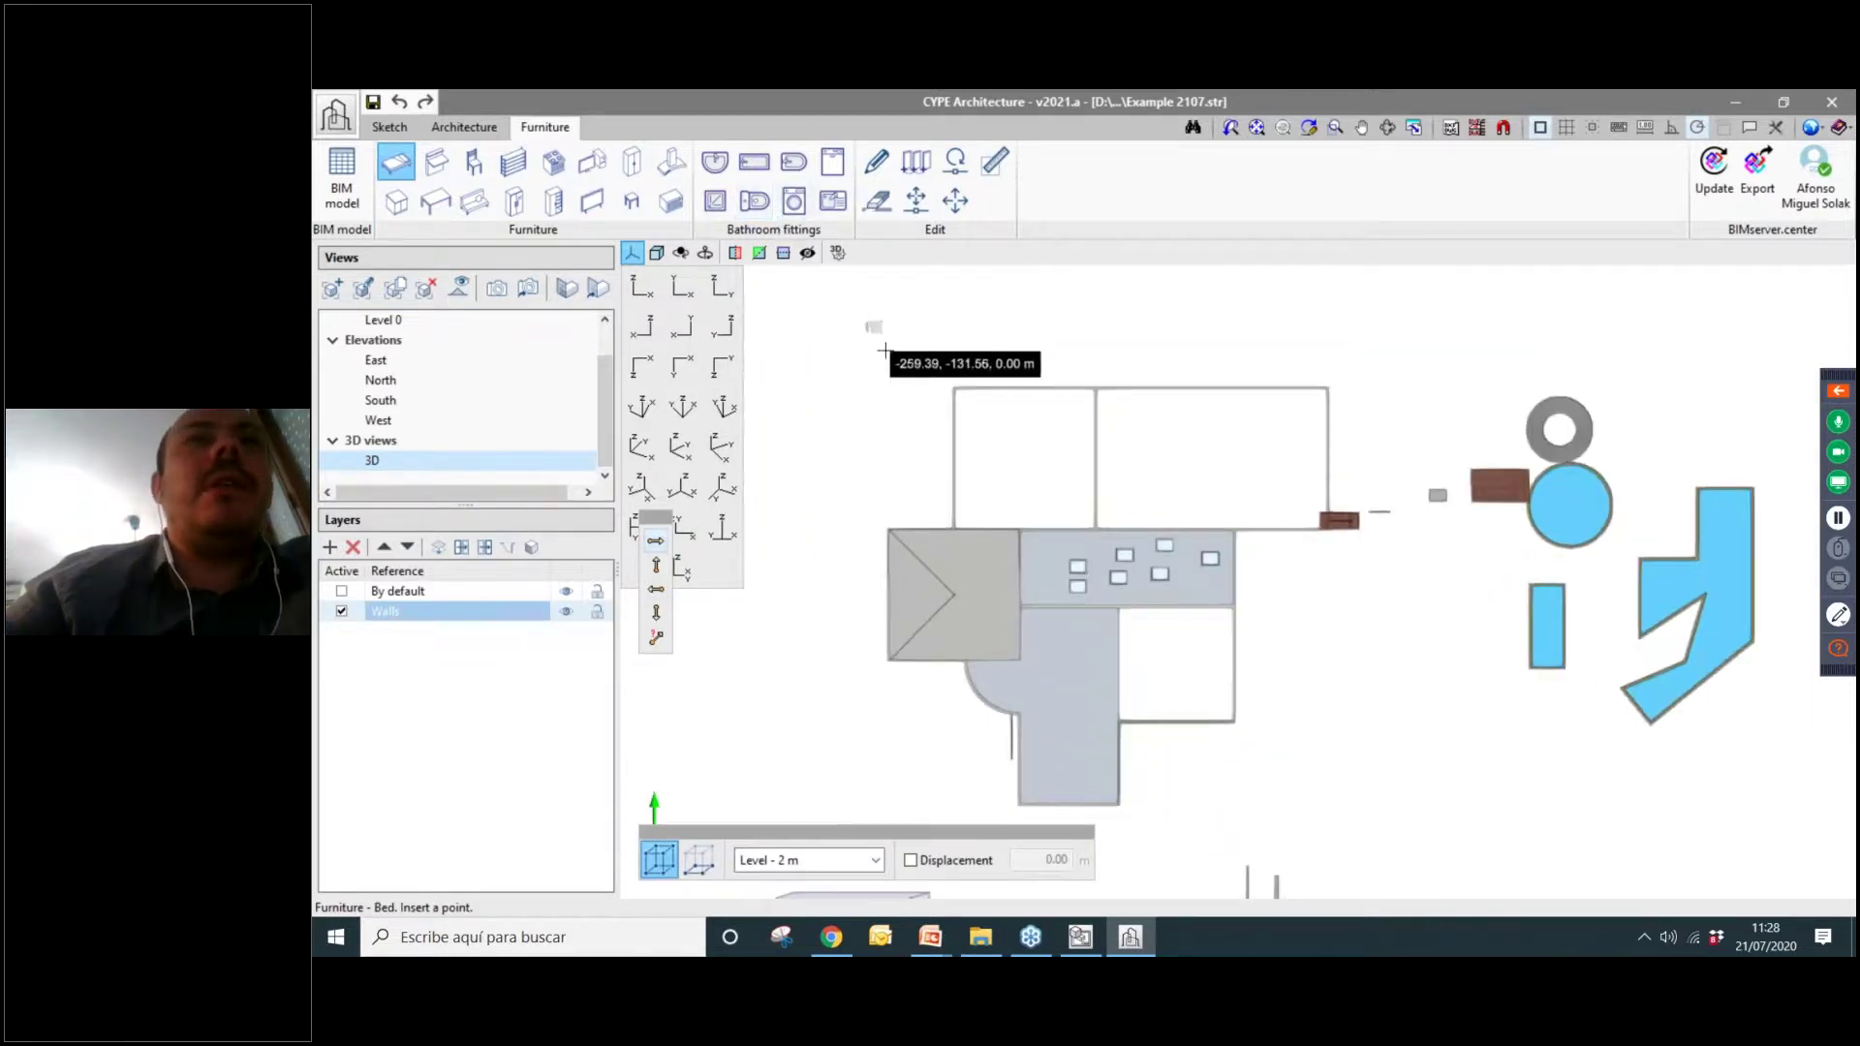
scroll(883, 351, "up", 5)
left_click(930, 432)
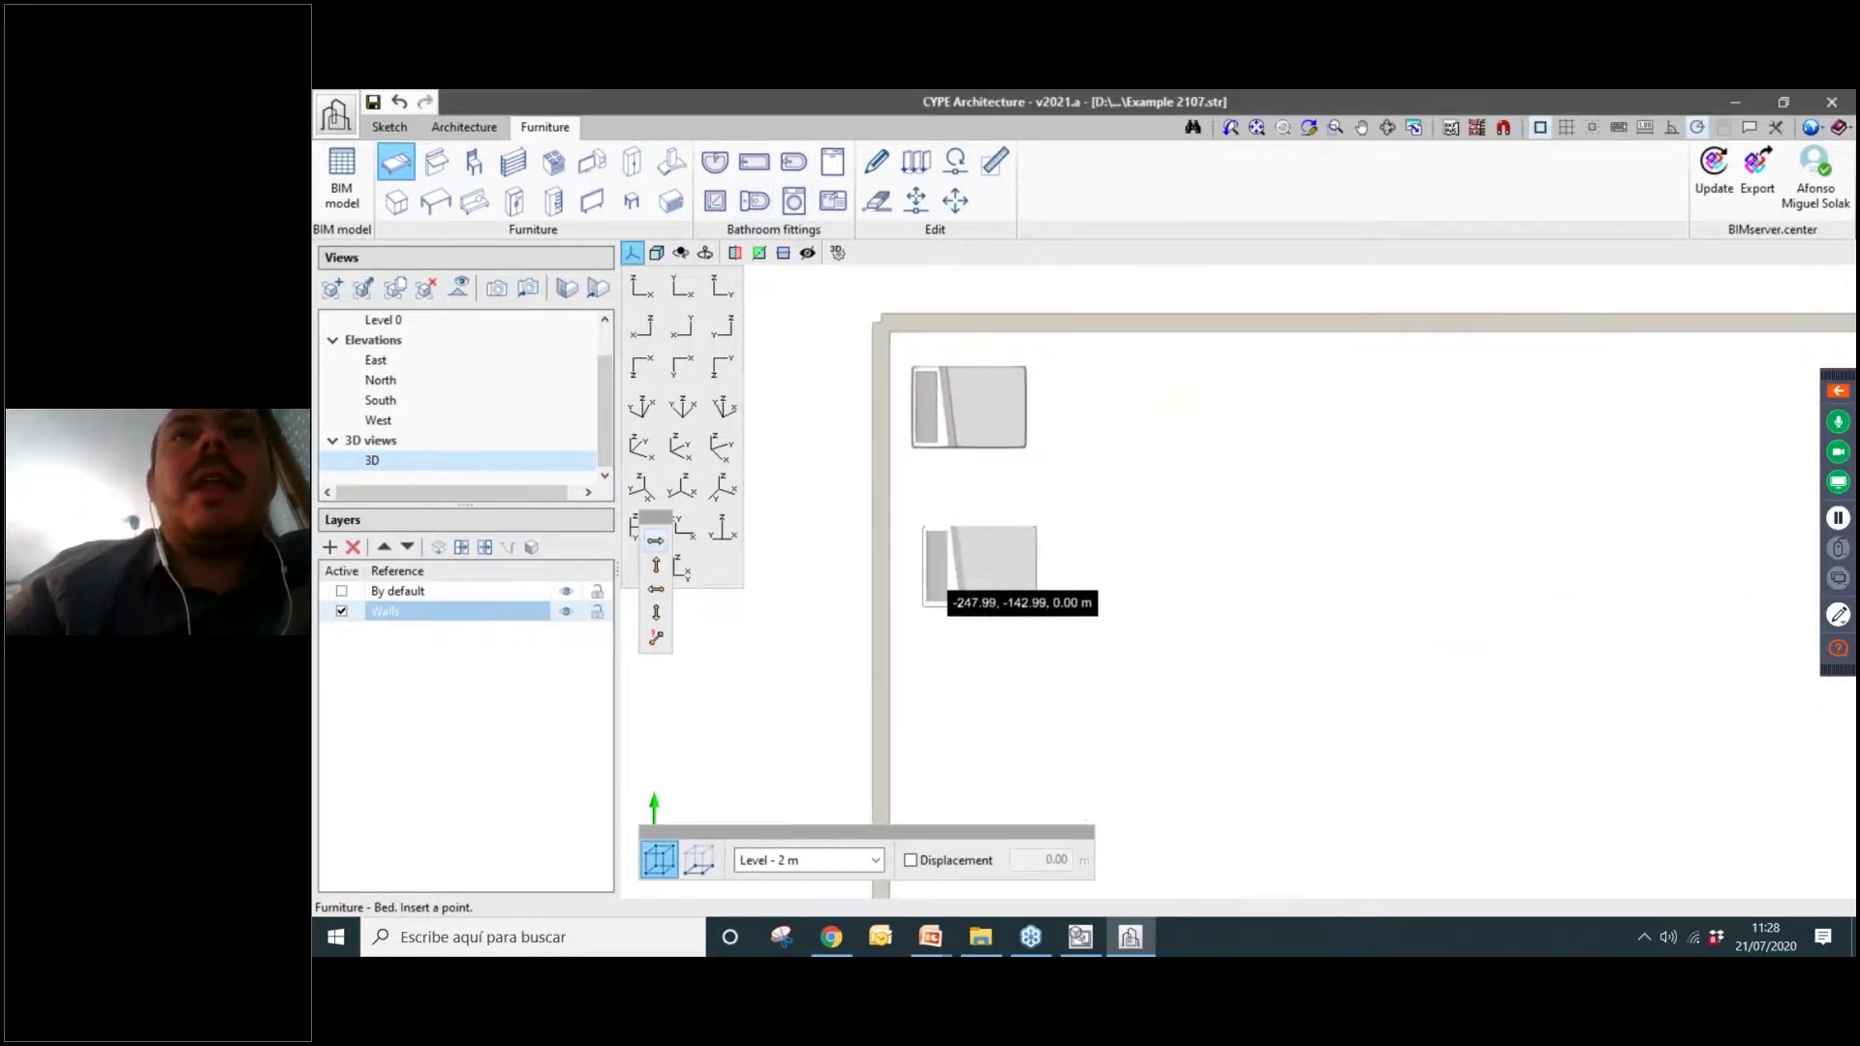
left_click(923, 567)
left_click(914, 685)
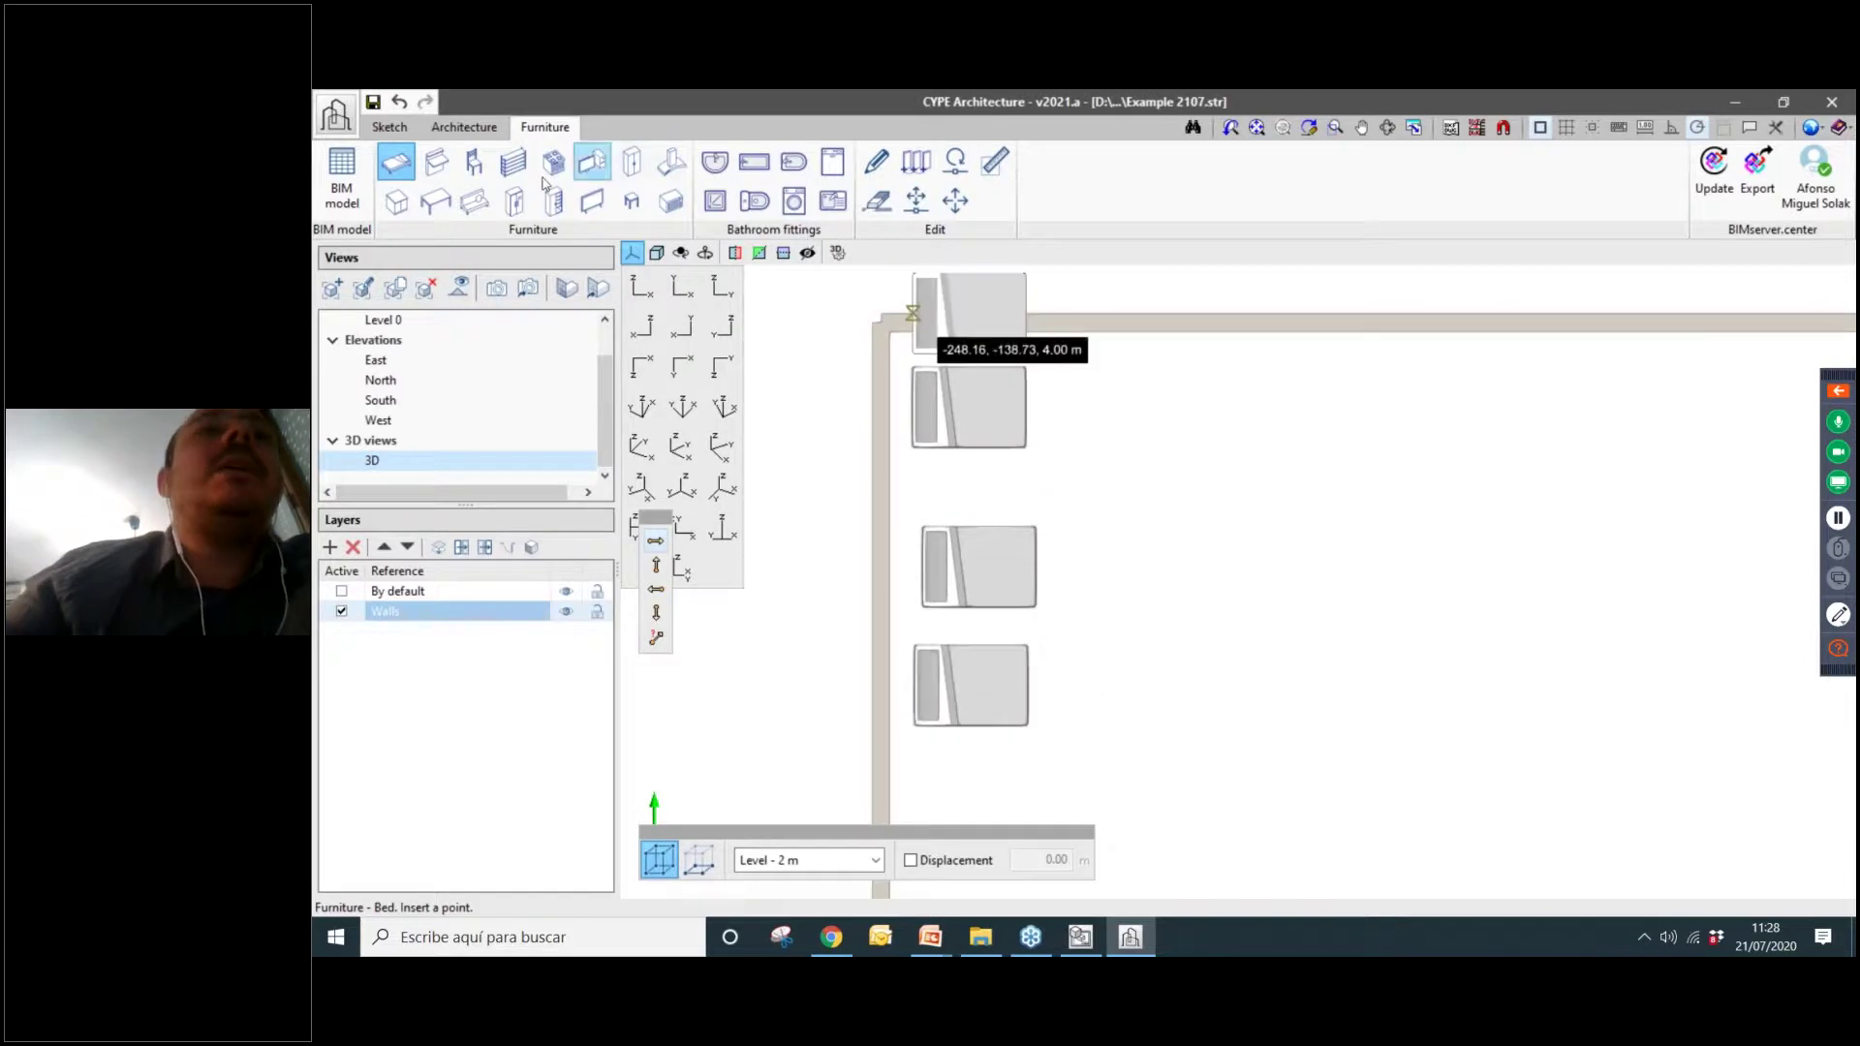
Start a new chair and compare office models such as Office, type 4, settling on Office, type 1.
left_click(487, 170)
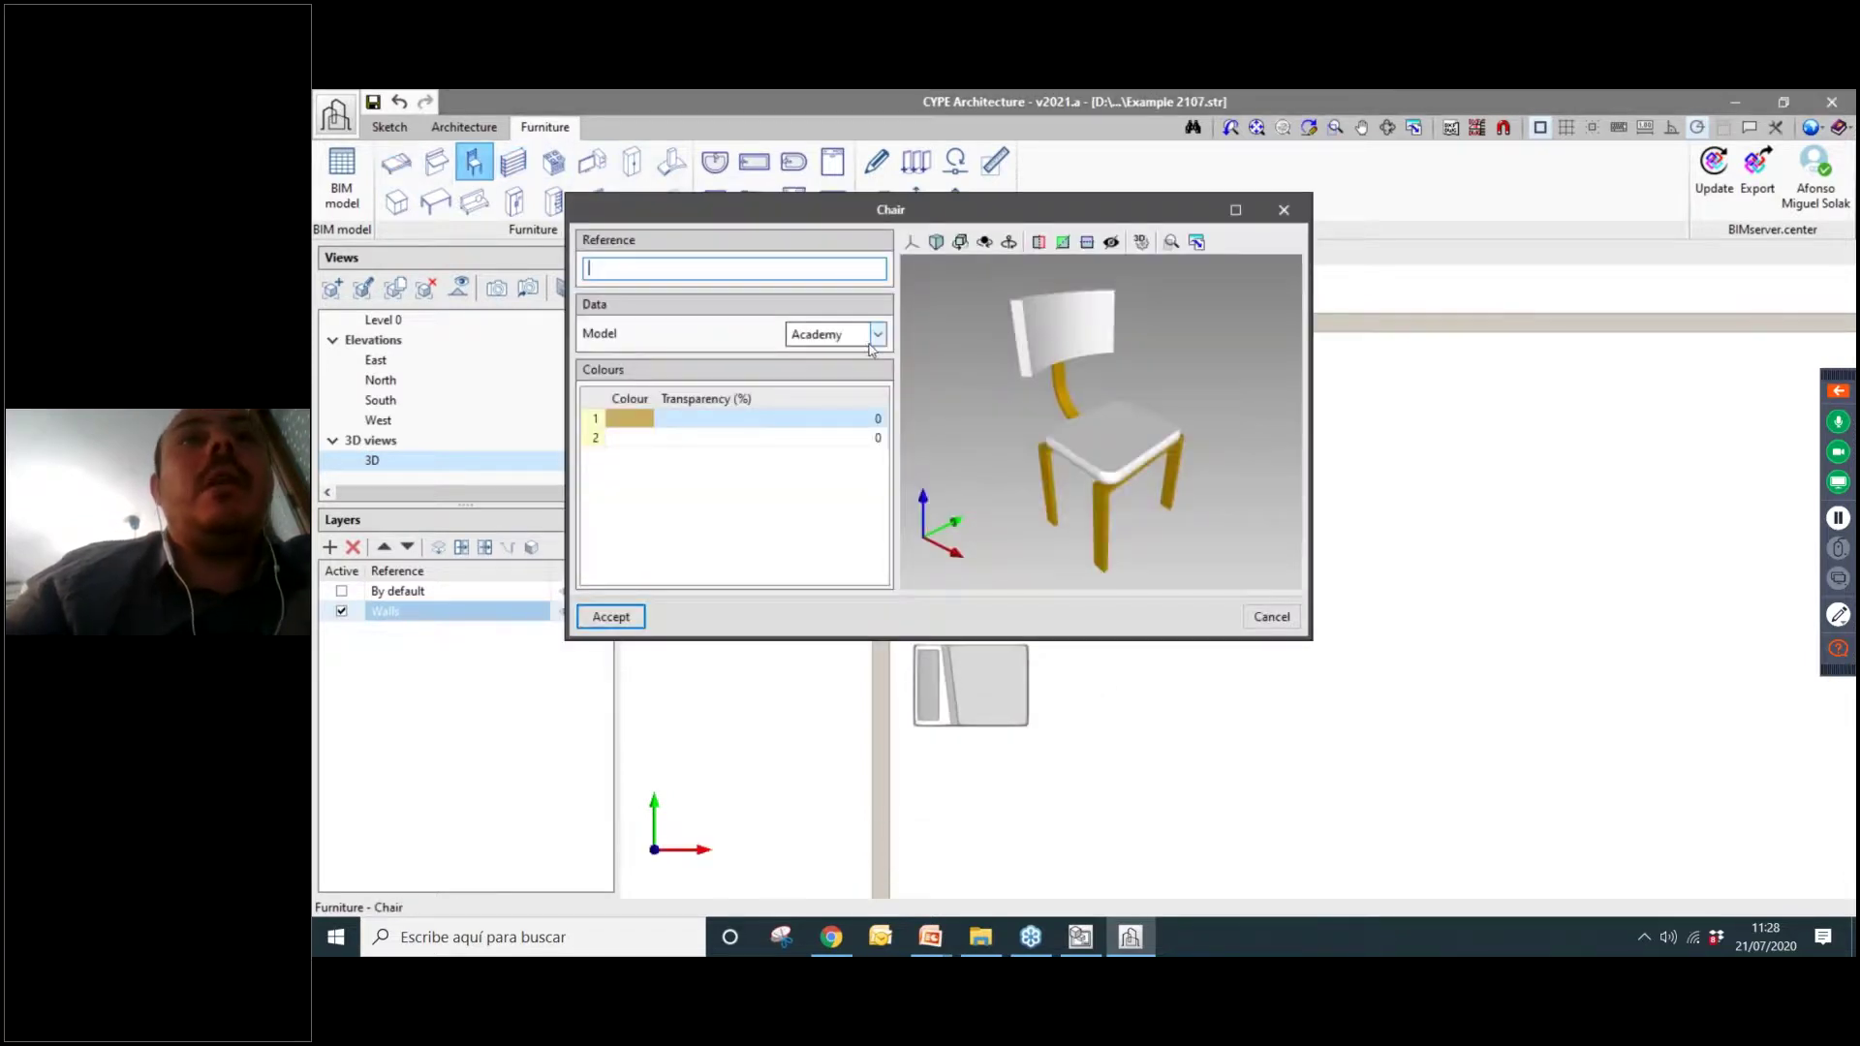
left_click(875, 334)
left_click(823, 376)
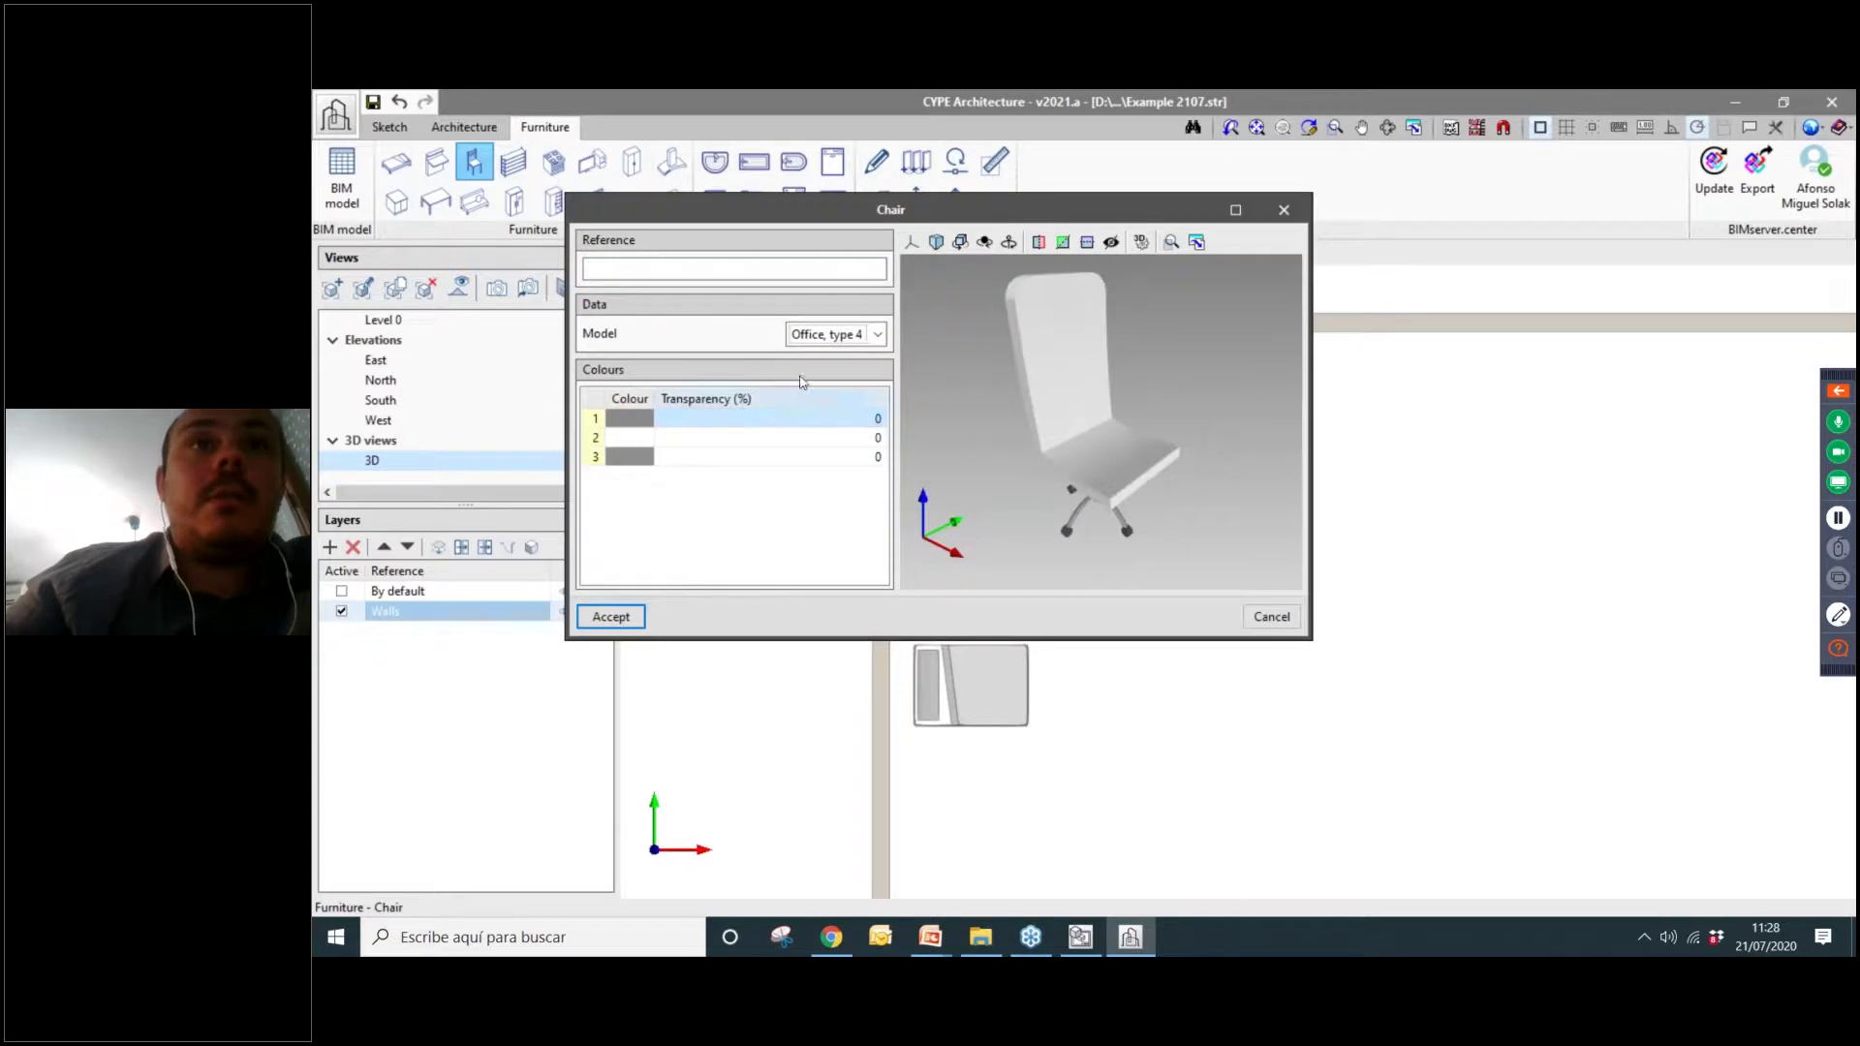
left_click(848, 341)
scroll(839, 366, "up", 1)
left_click(824, 358)
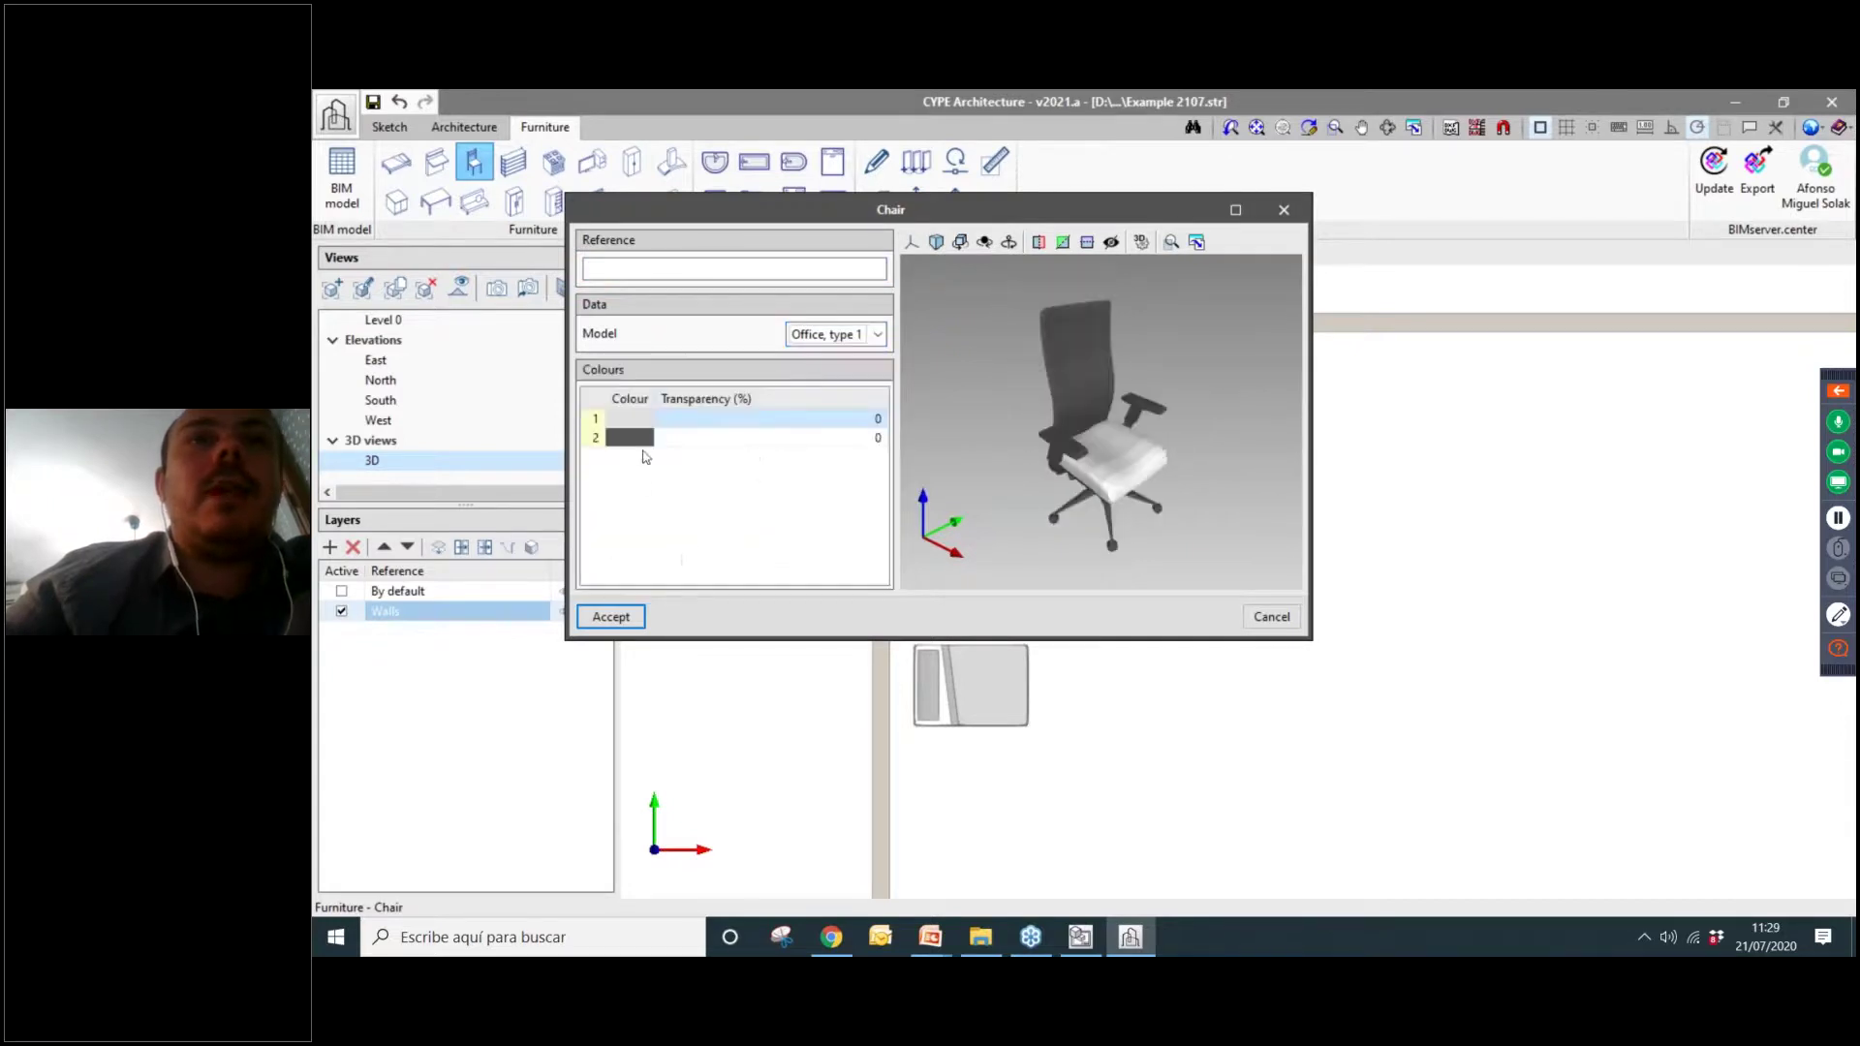
Change the chair's second colour to bright violet-blue and accept the chair definition.
left_click(639, 439)
left_click(1041, 413)
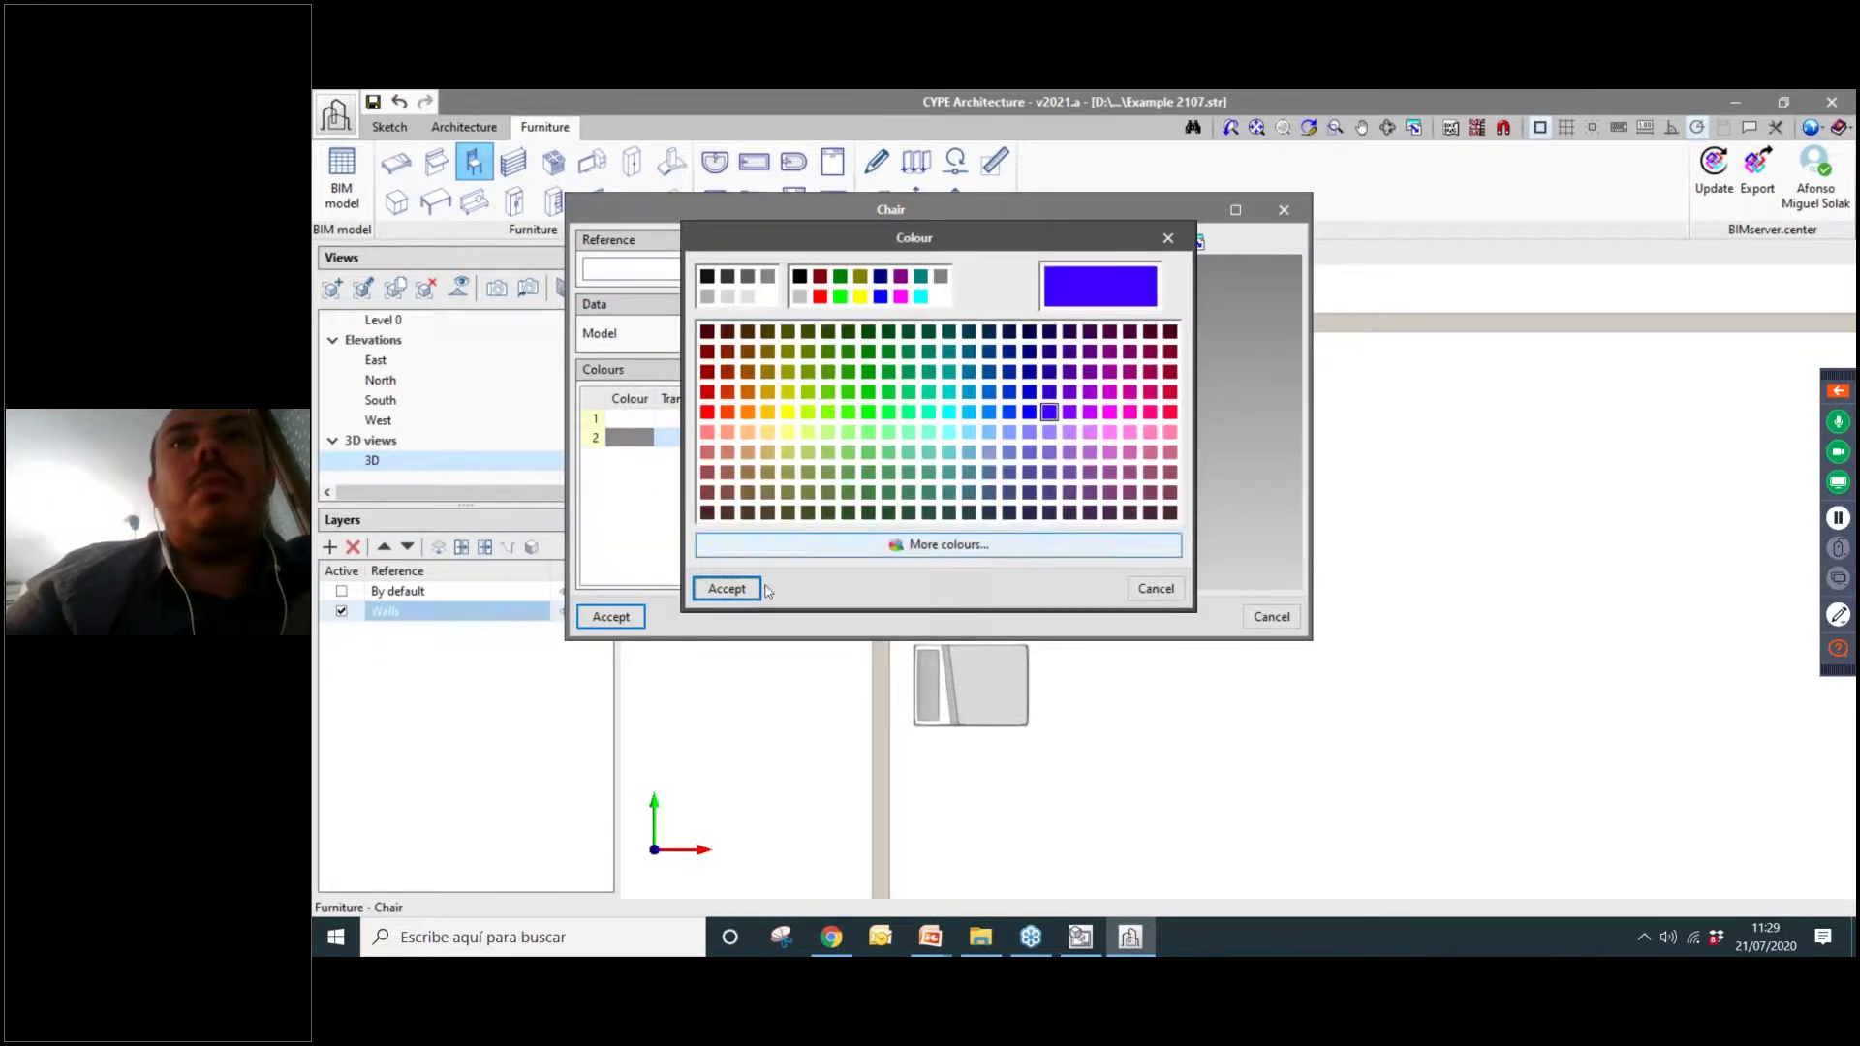
left_click(727, 588)
left_click(618, 617)
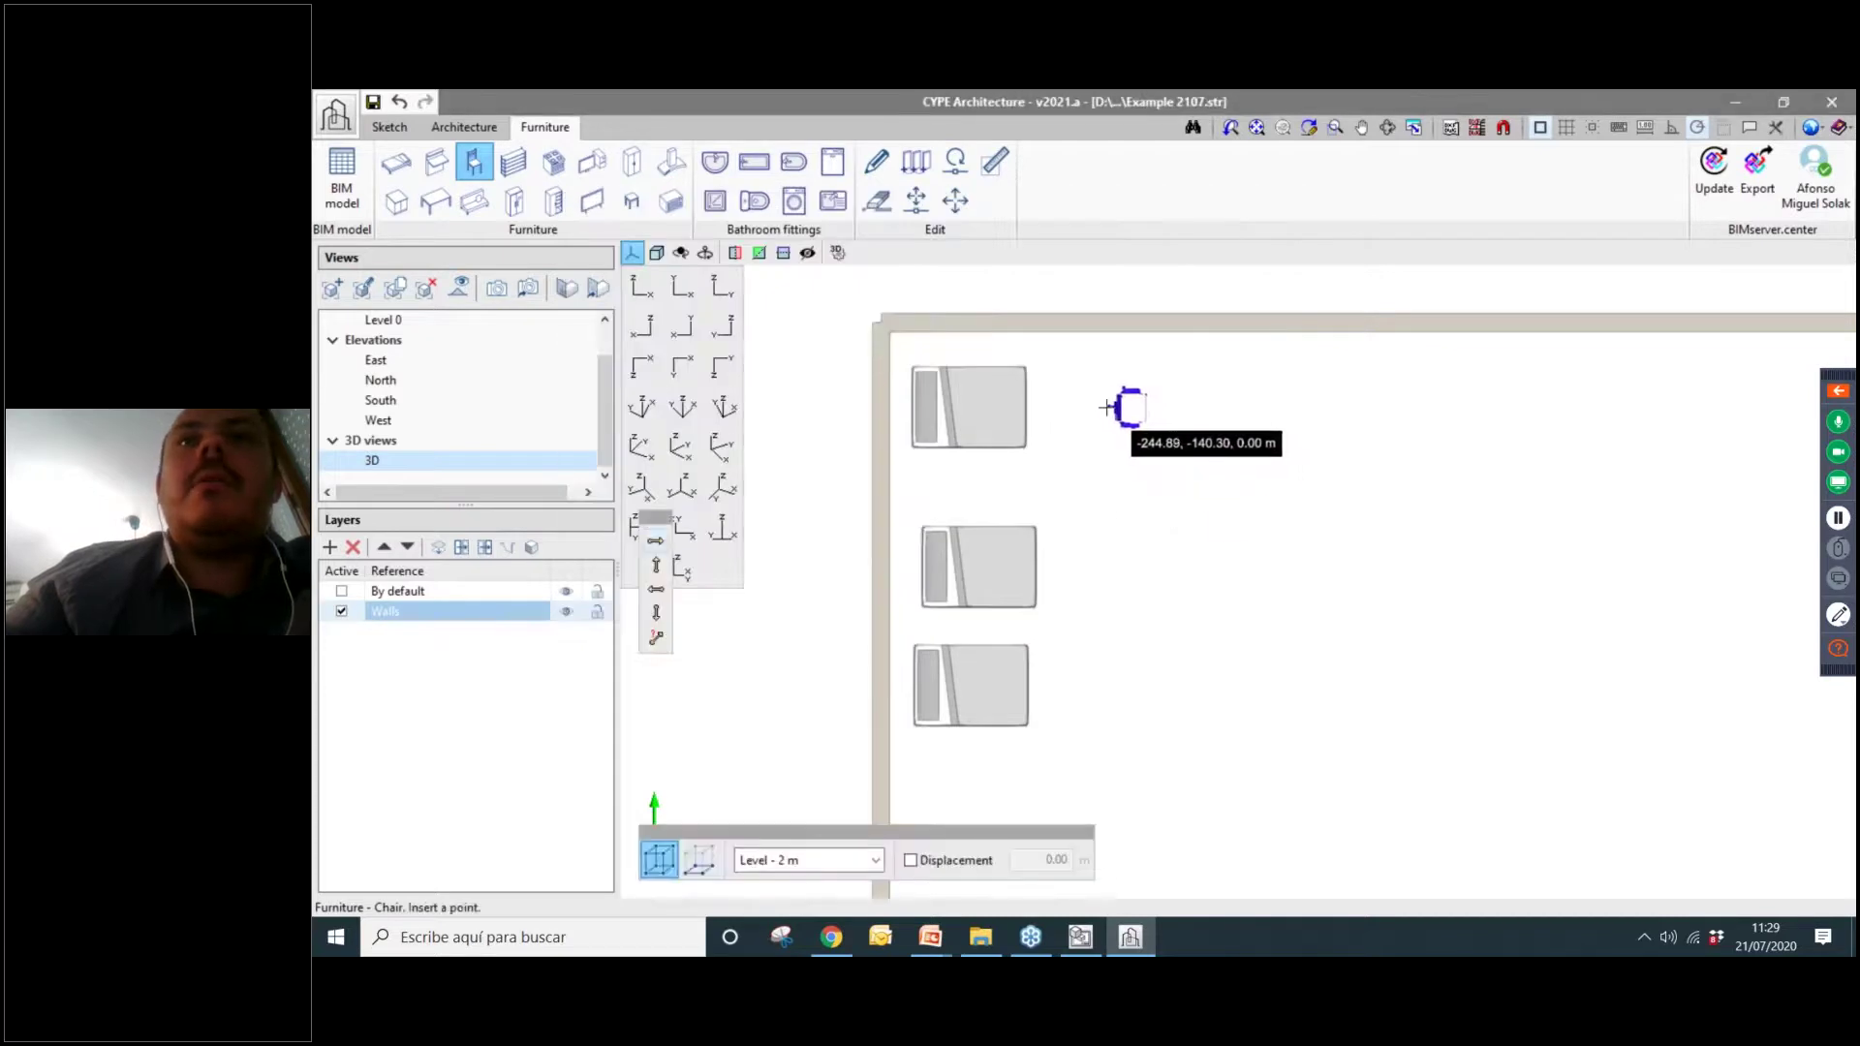
Place one chair beside each of the three beds and a fourth further east in the room.
left_click(1109, 407)
left_click(1097, 572)
left_click(1082, 689)
left_click(1295, 581)
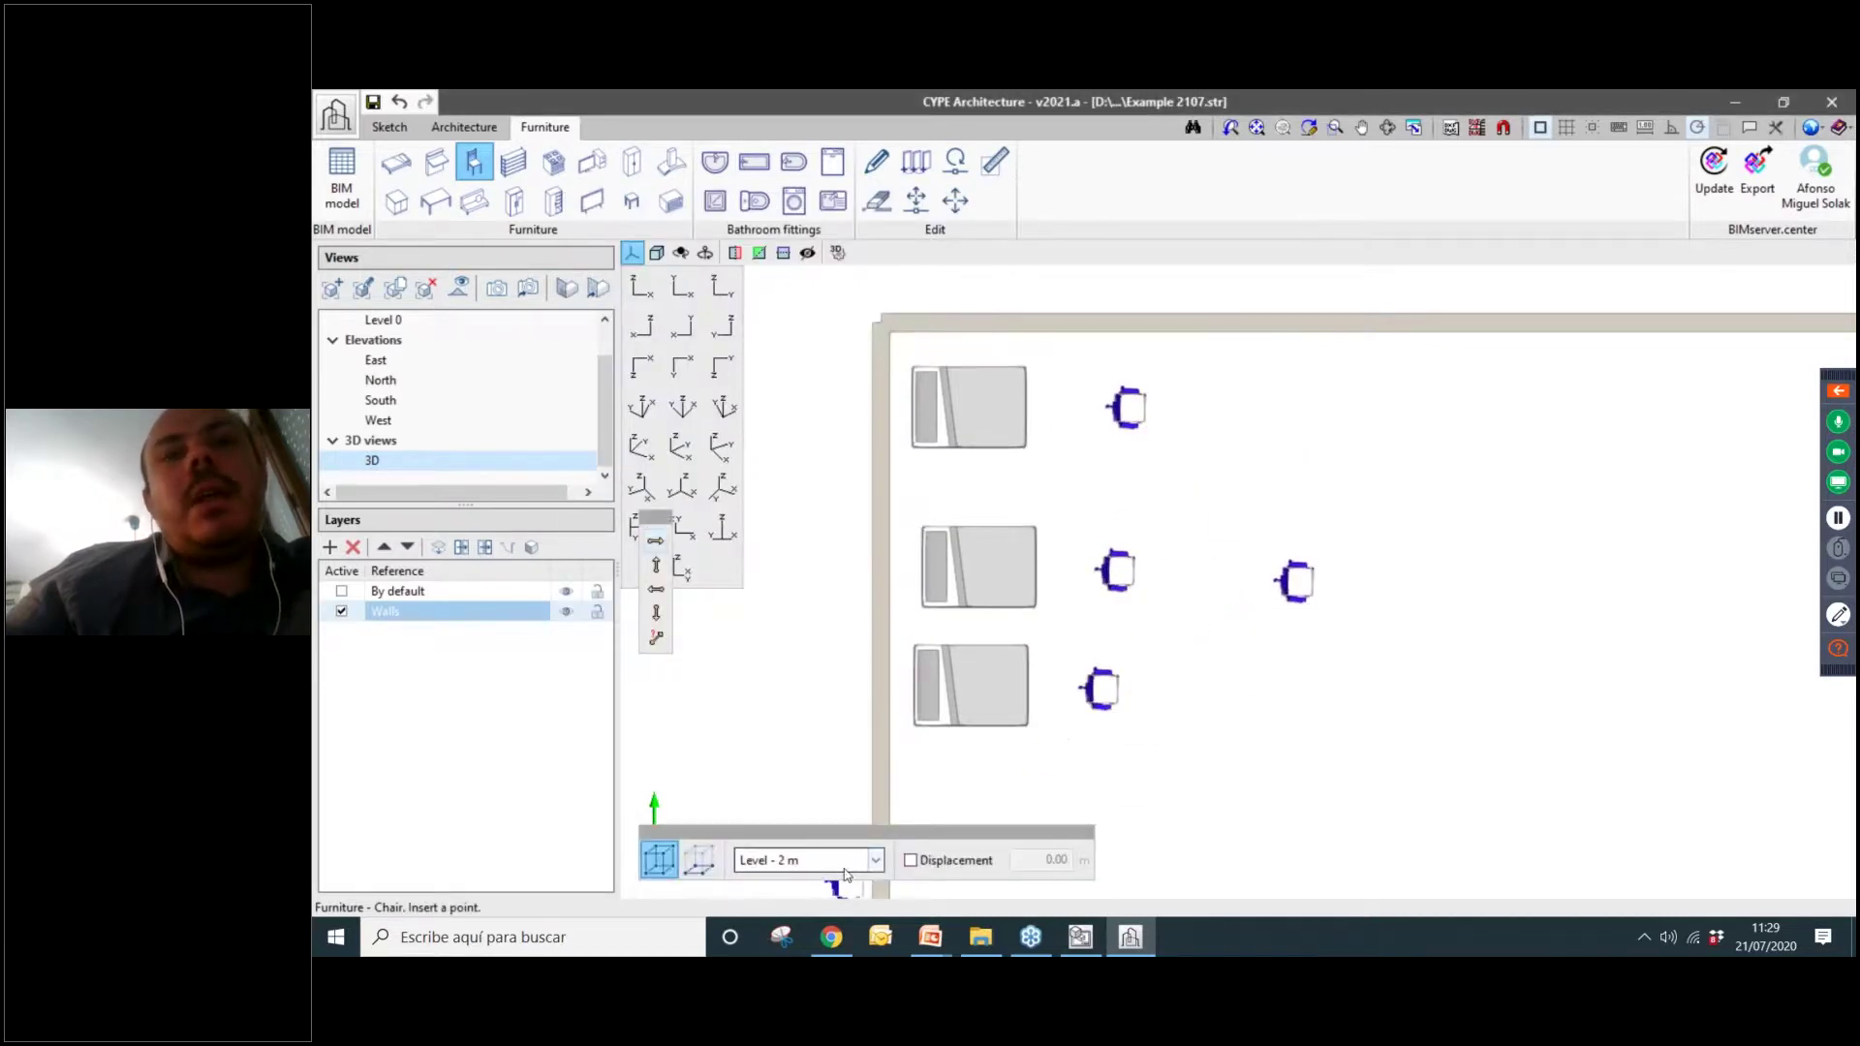
Switch the insertion reference to Level 0 and place two more chairs among the existing ones.
left_click(876, 861)
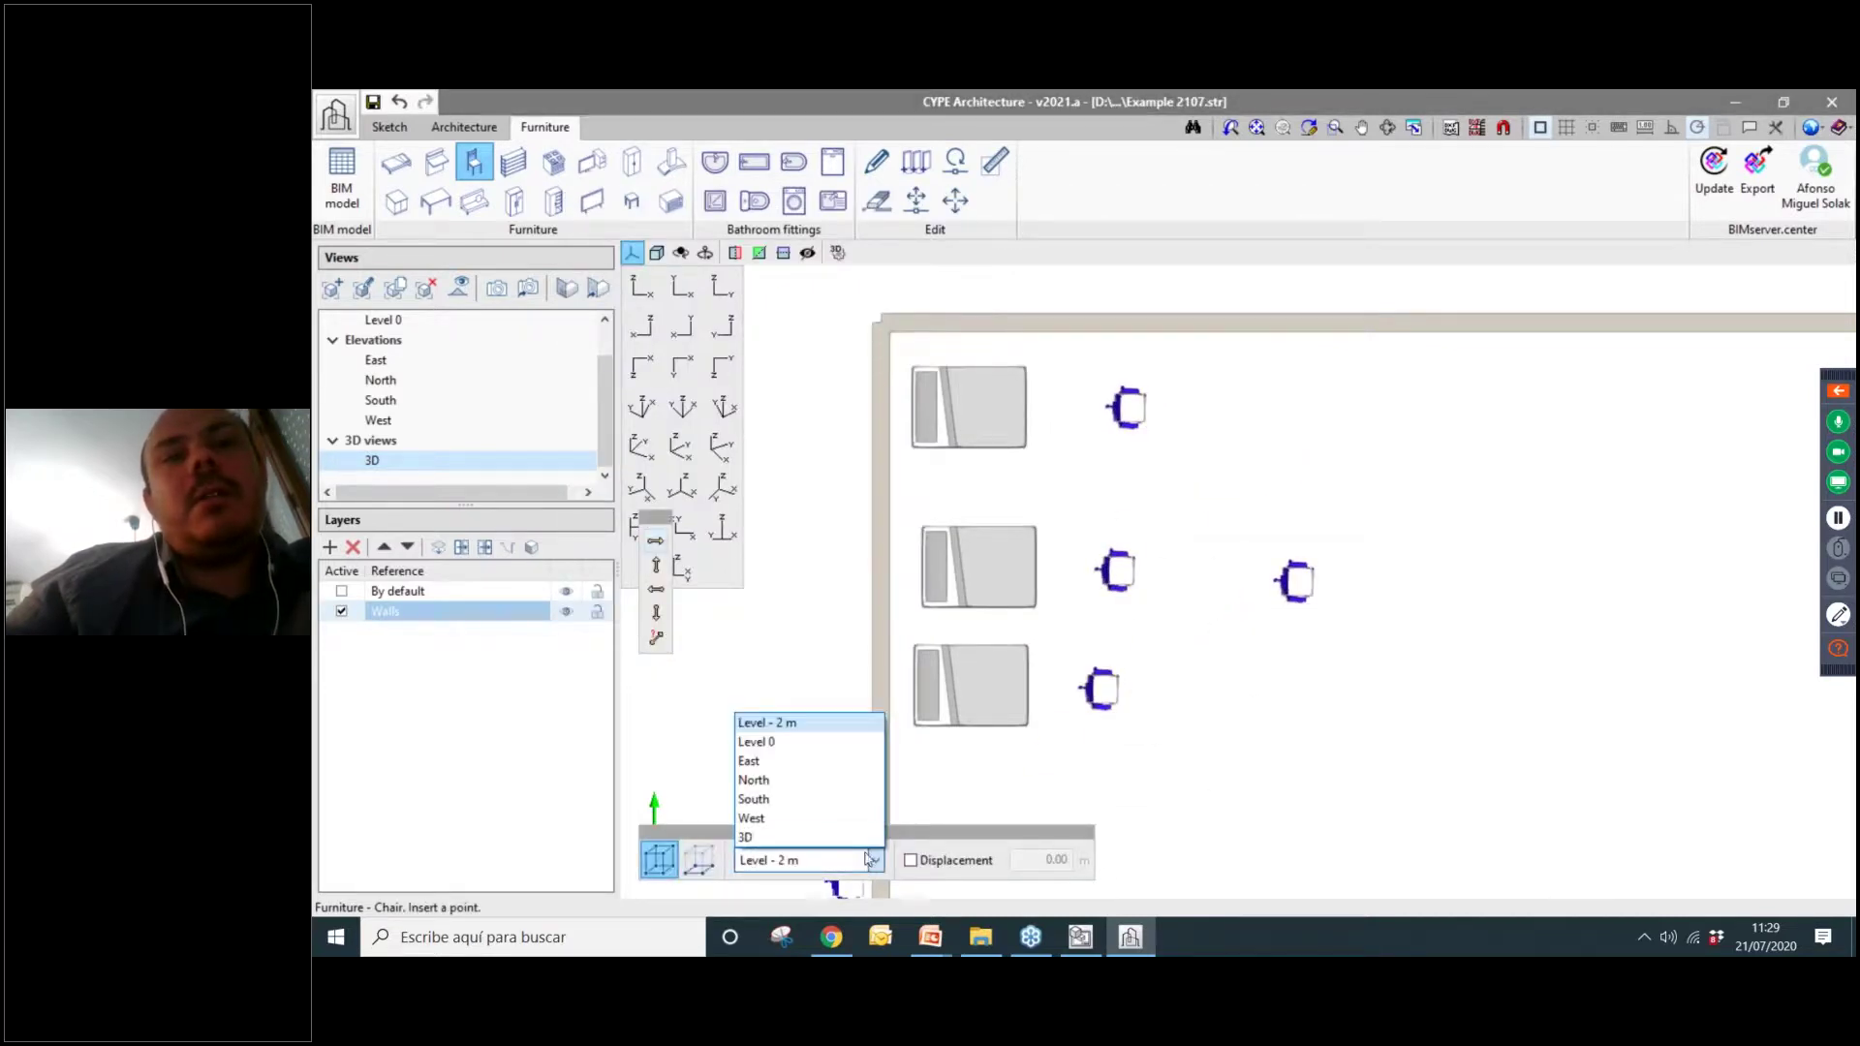
left_click(846, 744)
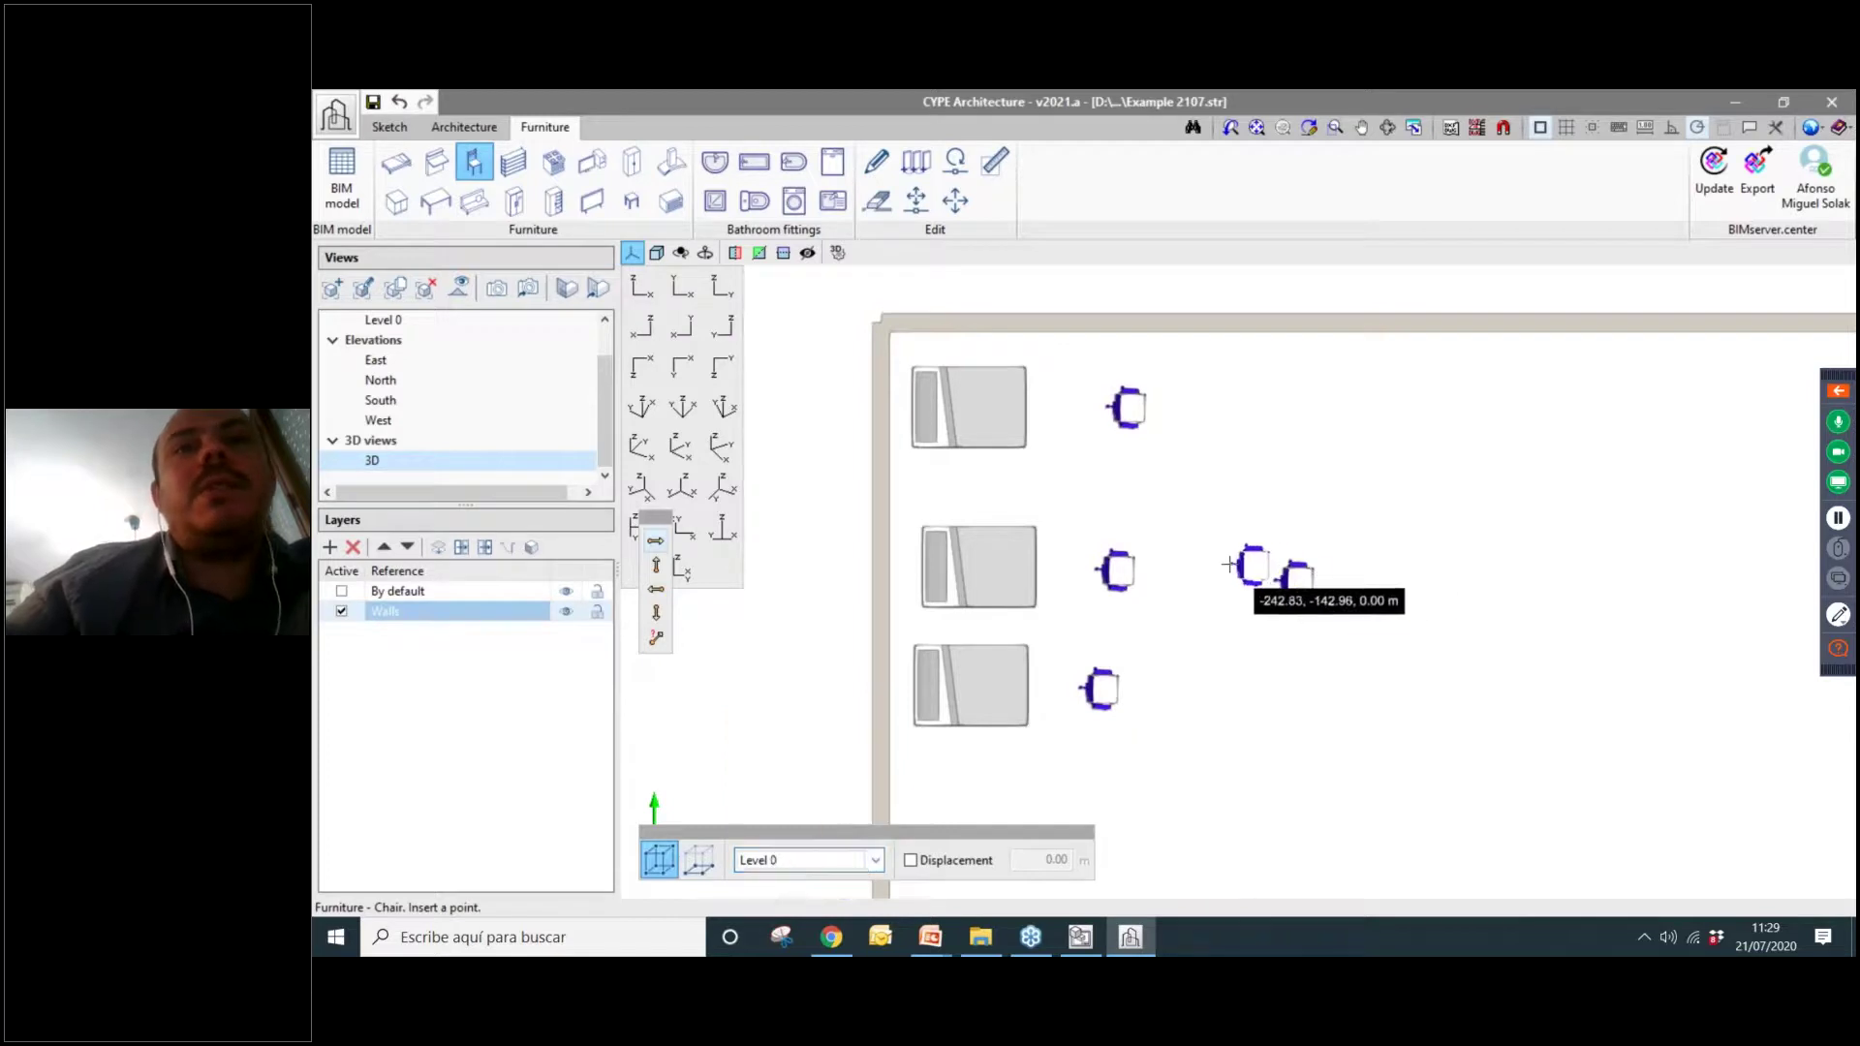
left_click(1141, 420)
left_click(1112, 618)
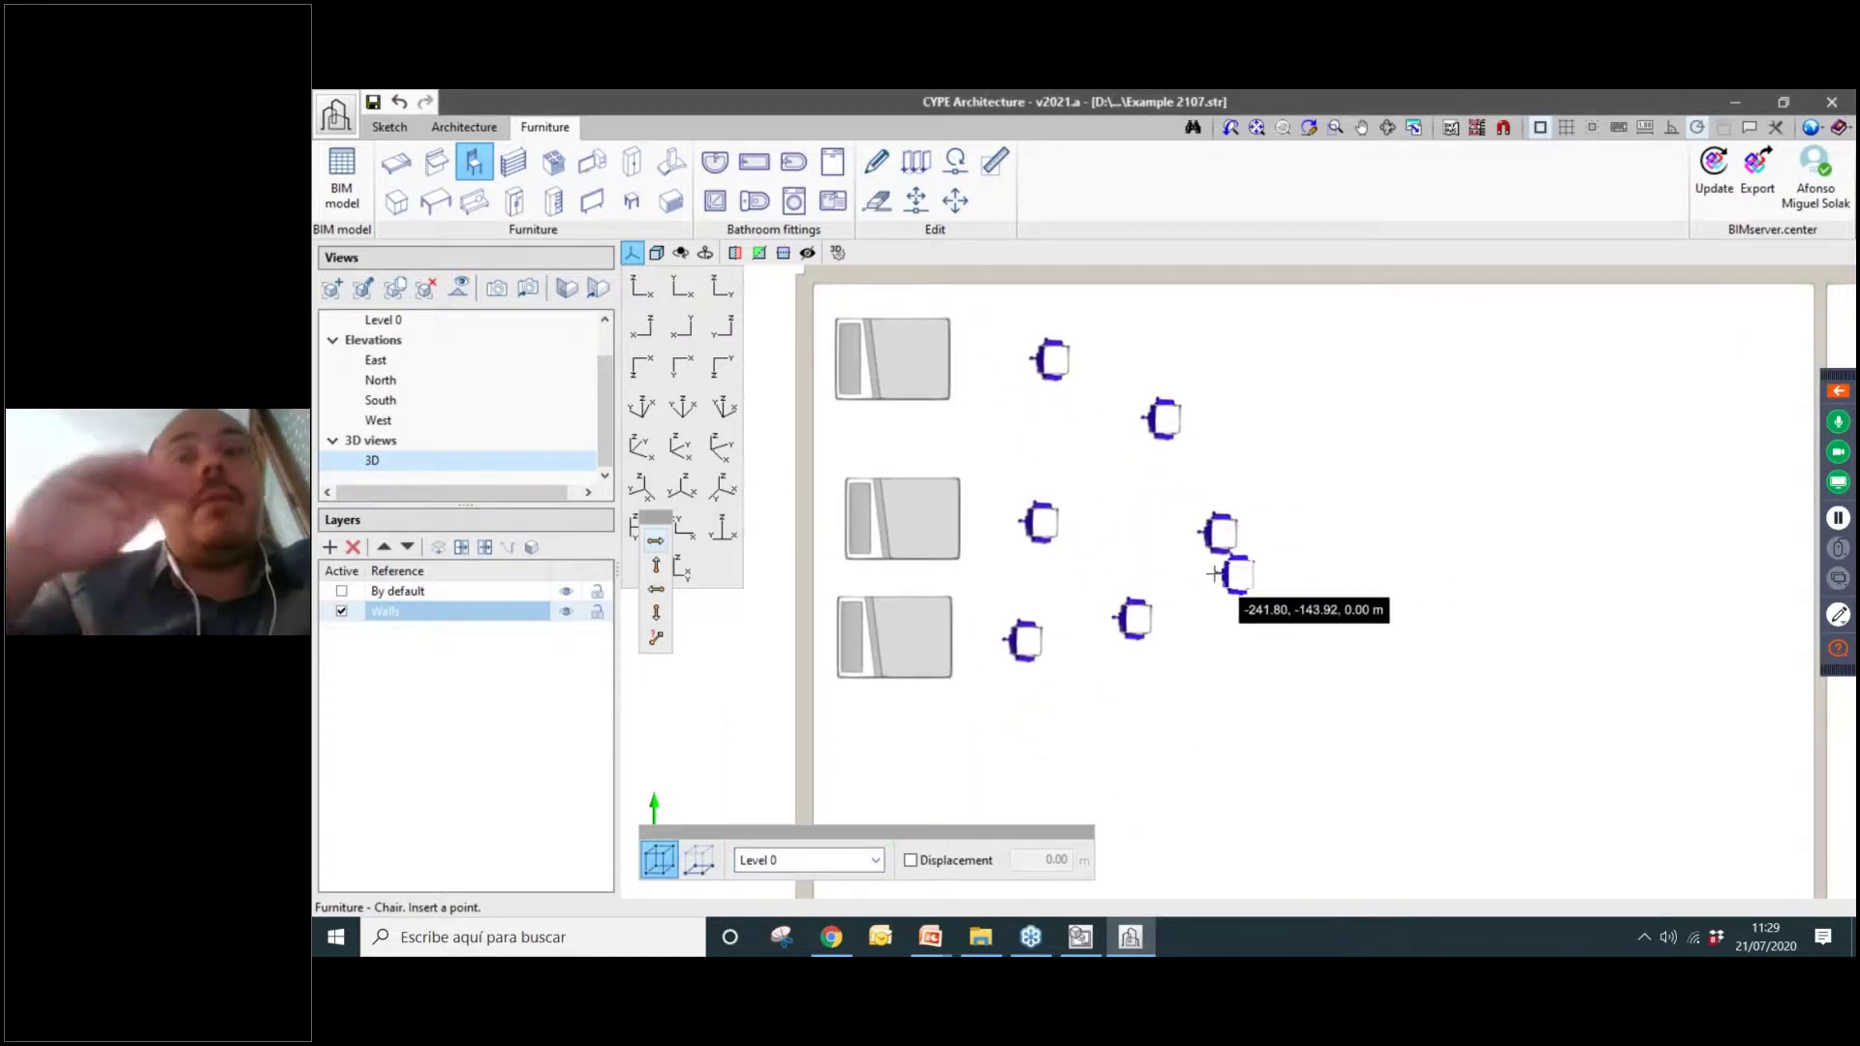
scroll(1214, 574, "down", 4)
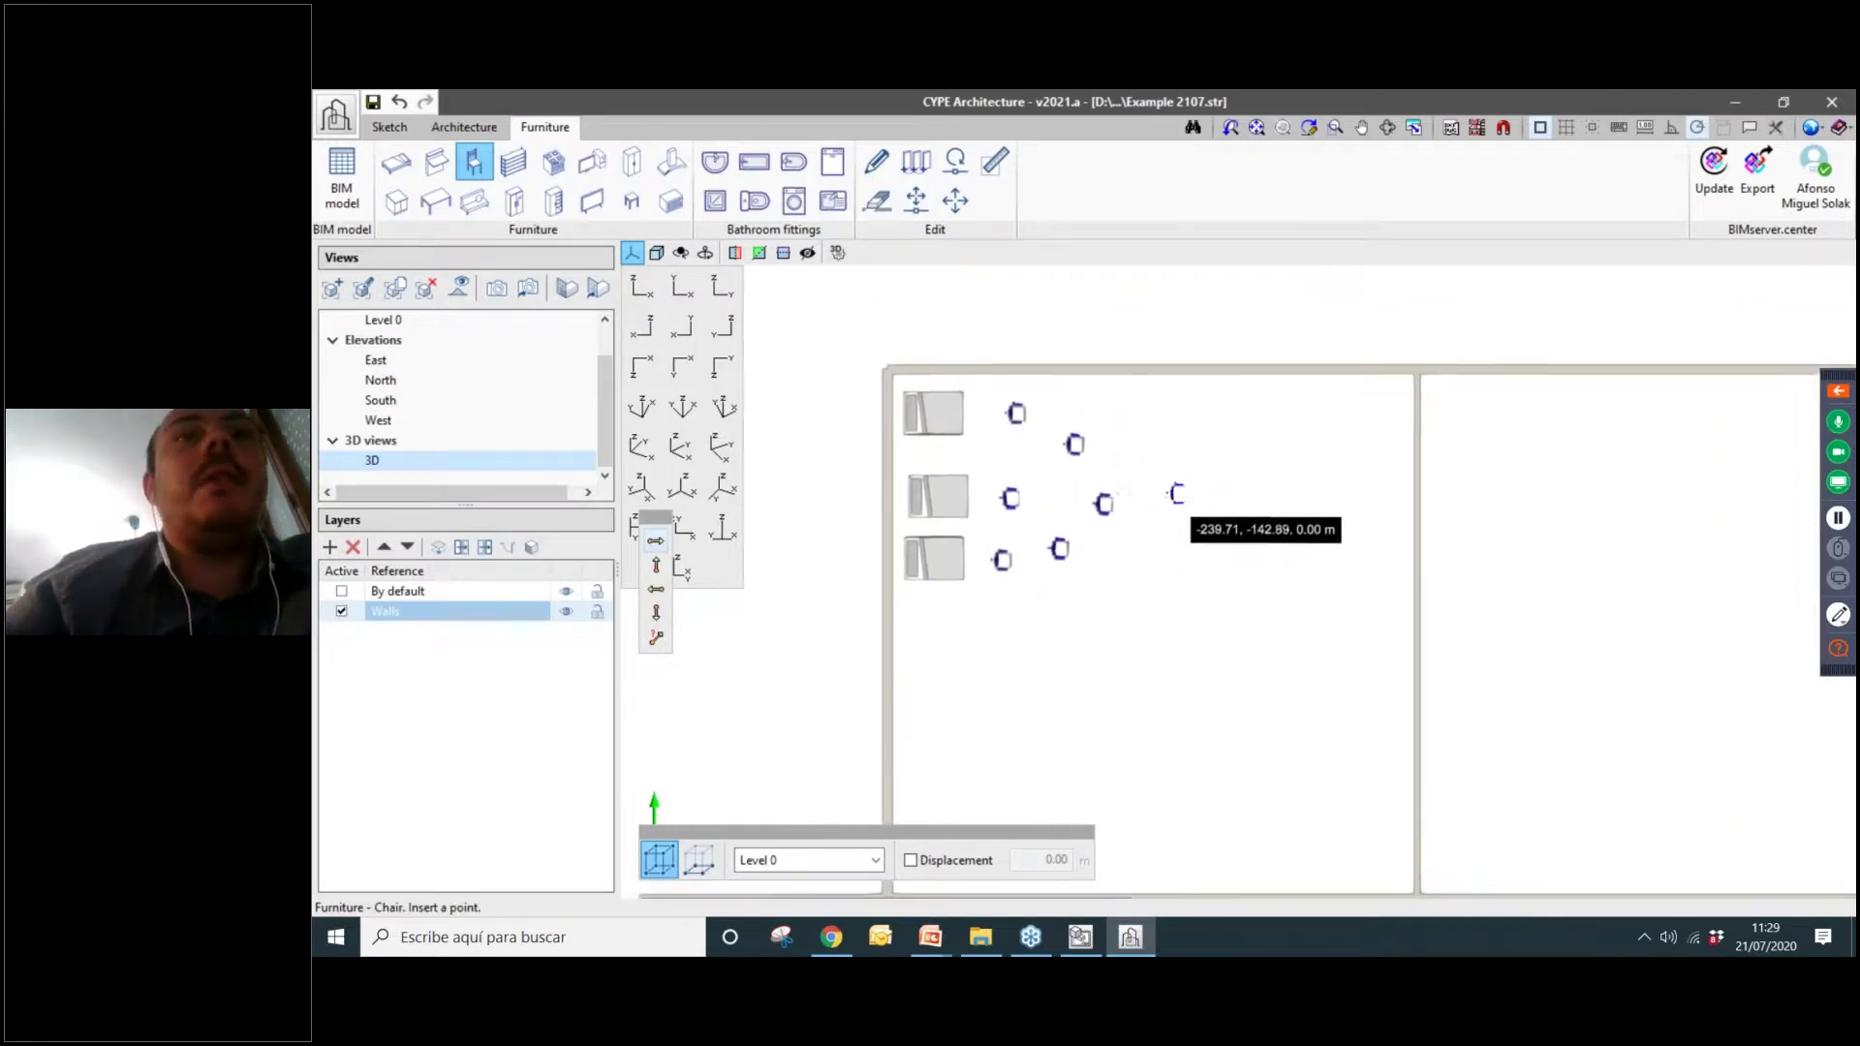
scroll(1142, 494, "up", 1)
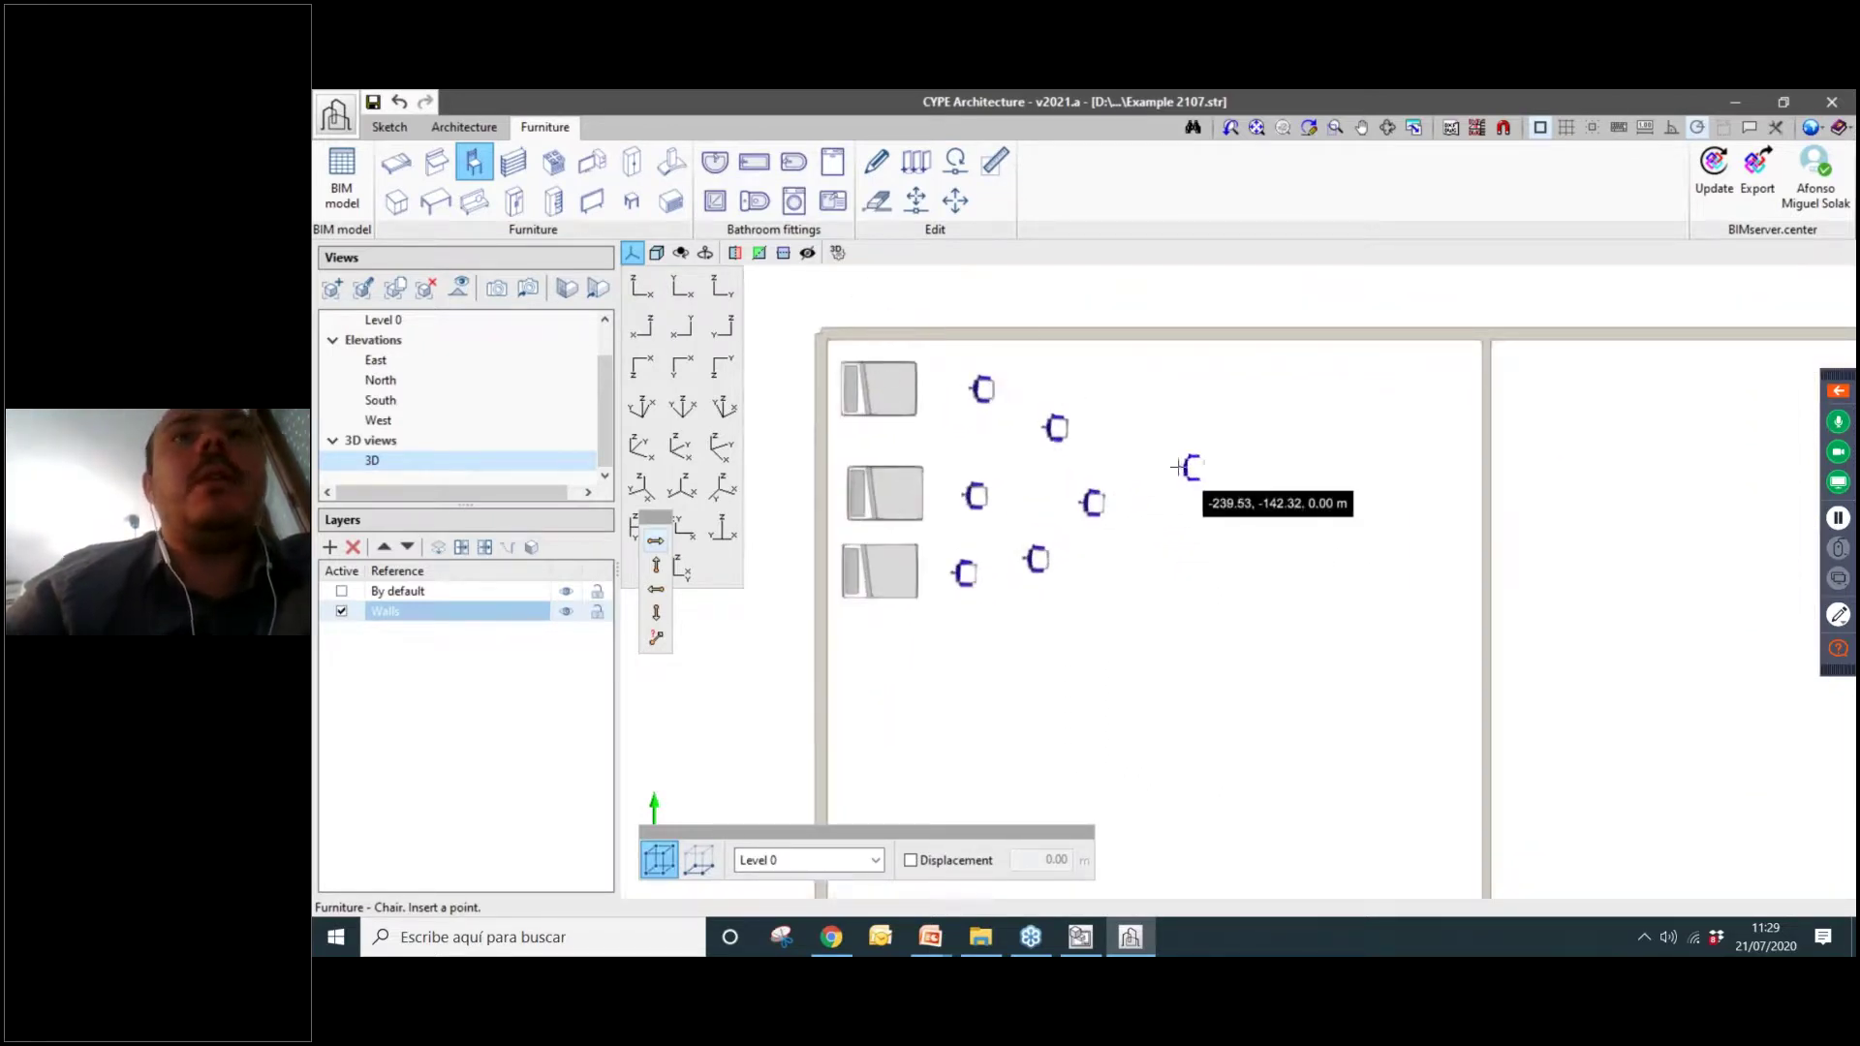
scroll(1191, 469, "up", 1)
middle_click_drag(1232, 456, 1260, 458)
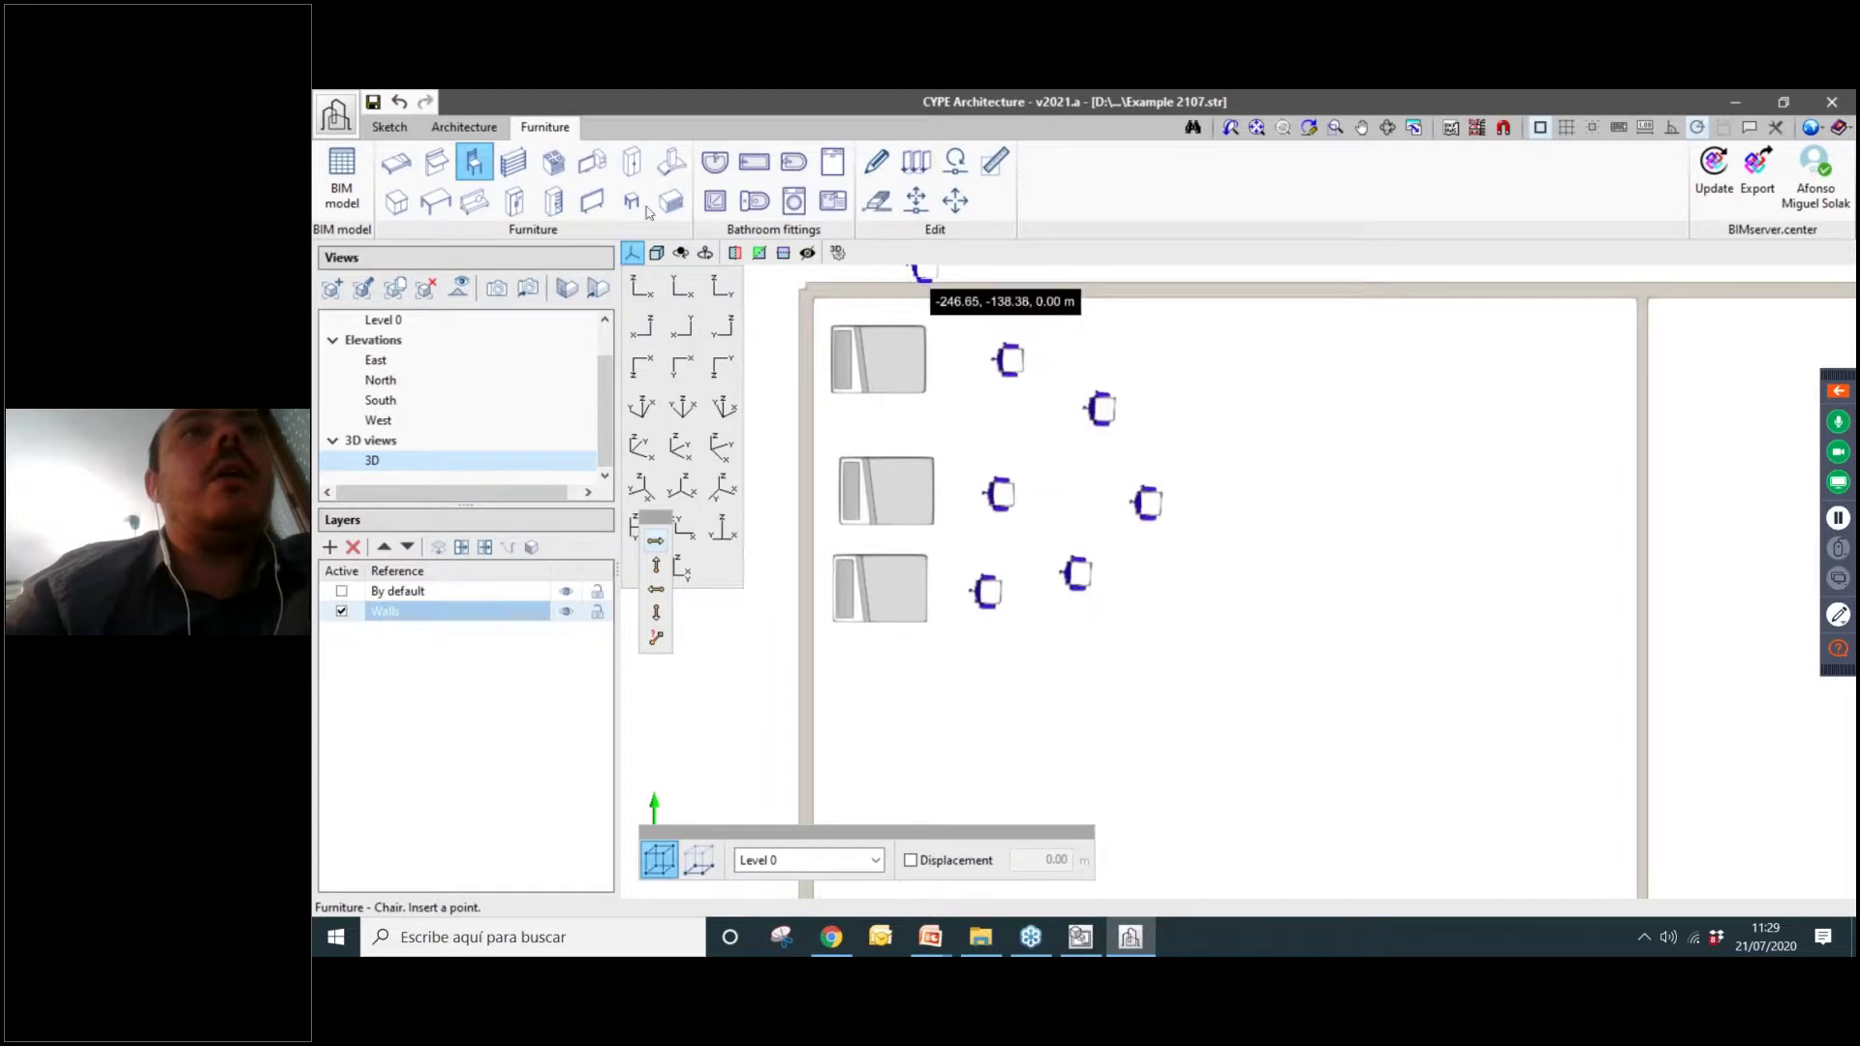
left_click(606, 170)
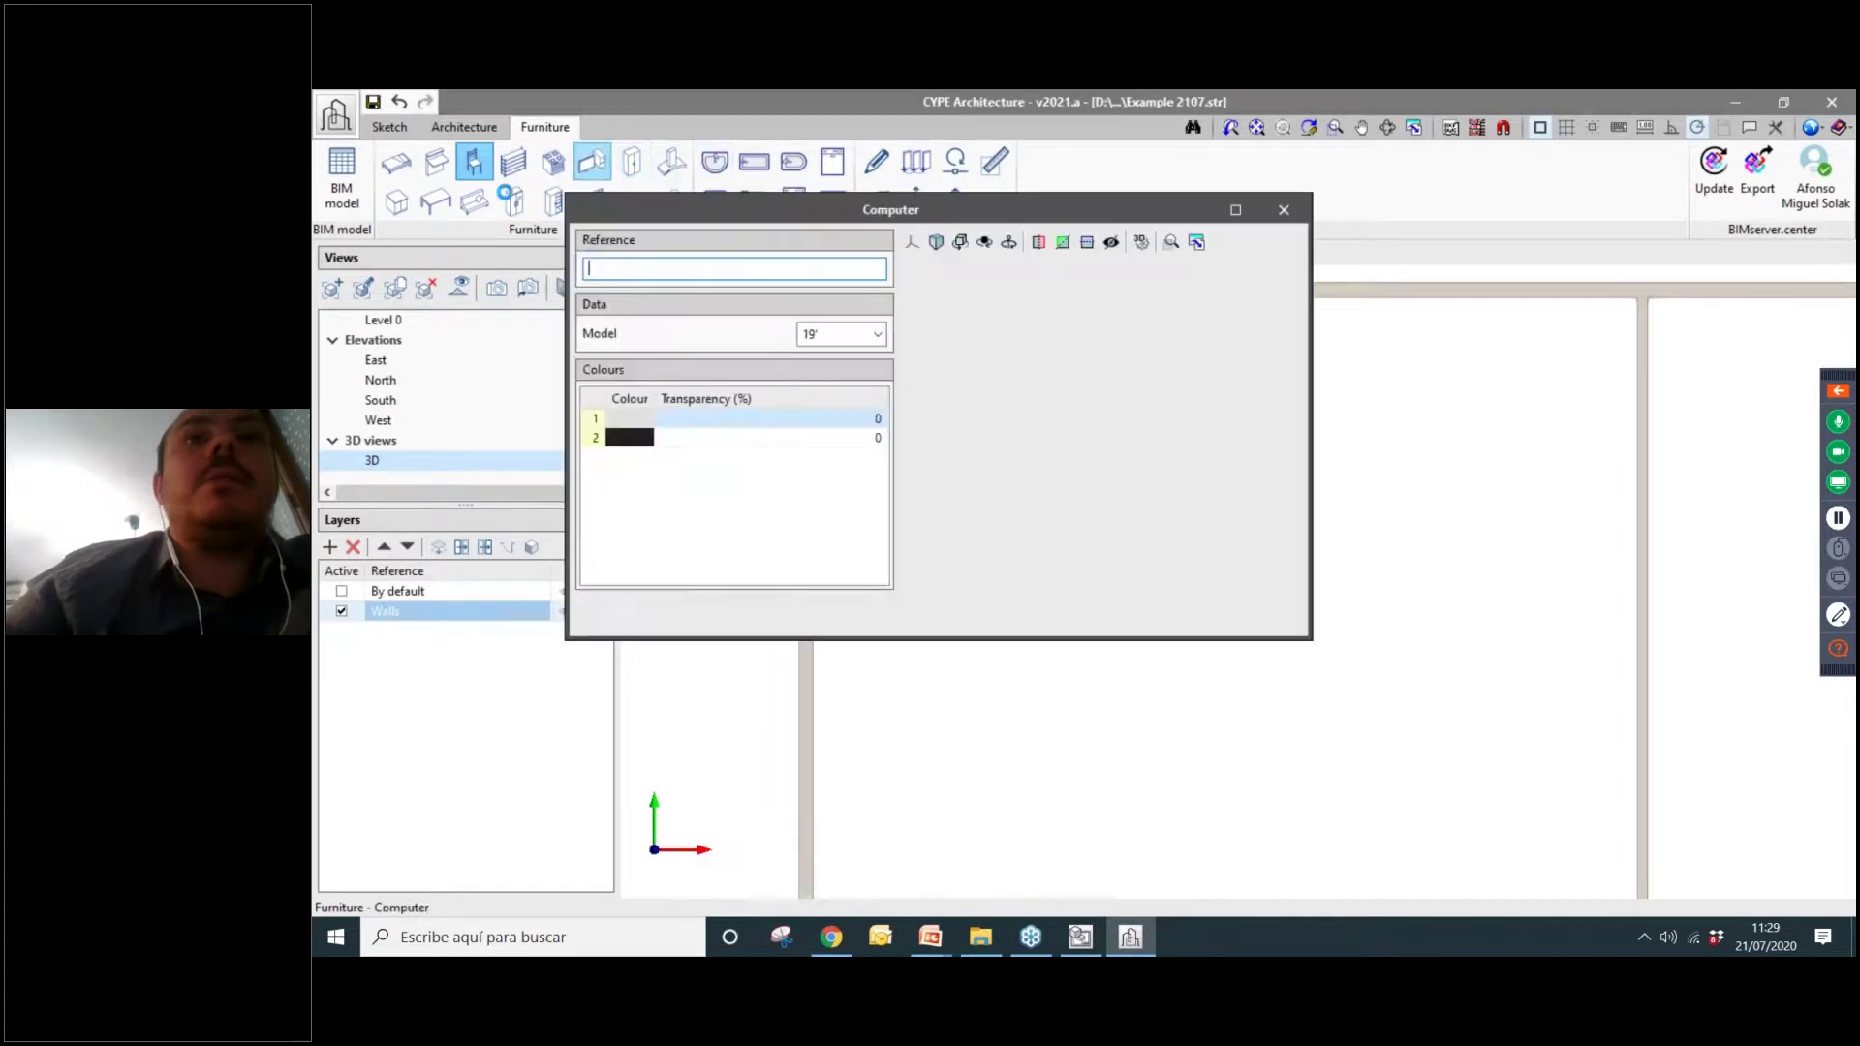
left_click(1288, 210)
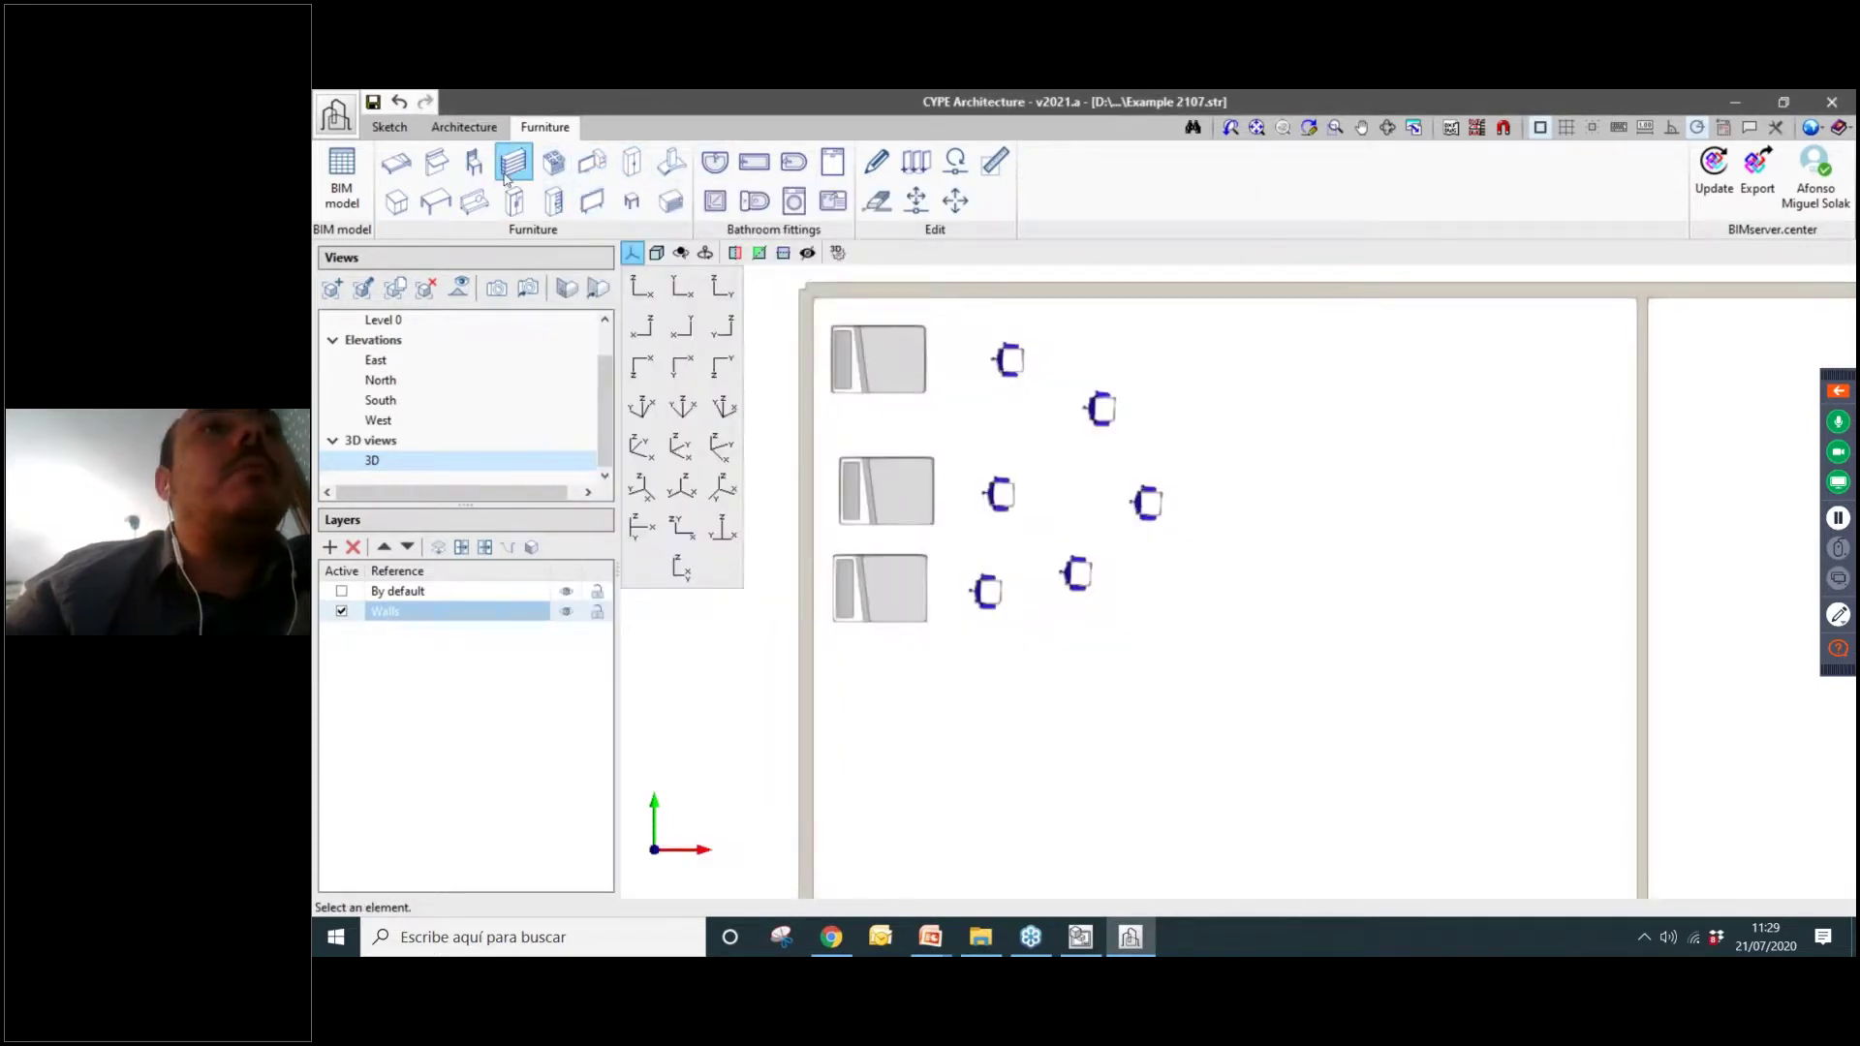
Start a new table and define it as a round metal dining table, 1000 mm in size.
left_click(436, 201)
left_click(785, 339)
left_click(775, 374)
left_click(829, 338)
left_click(811, 395)
left_click(841, 365)
left_click(843, 396)
left_click(846, 395)
left_click(832, 437)
left_click(841, 395)
left_click(815, 455)
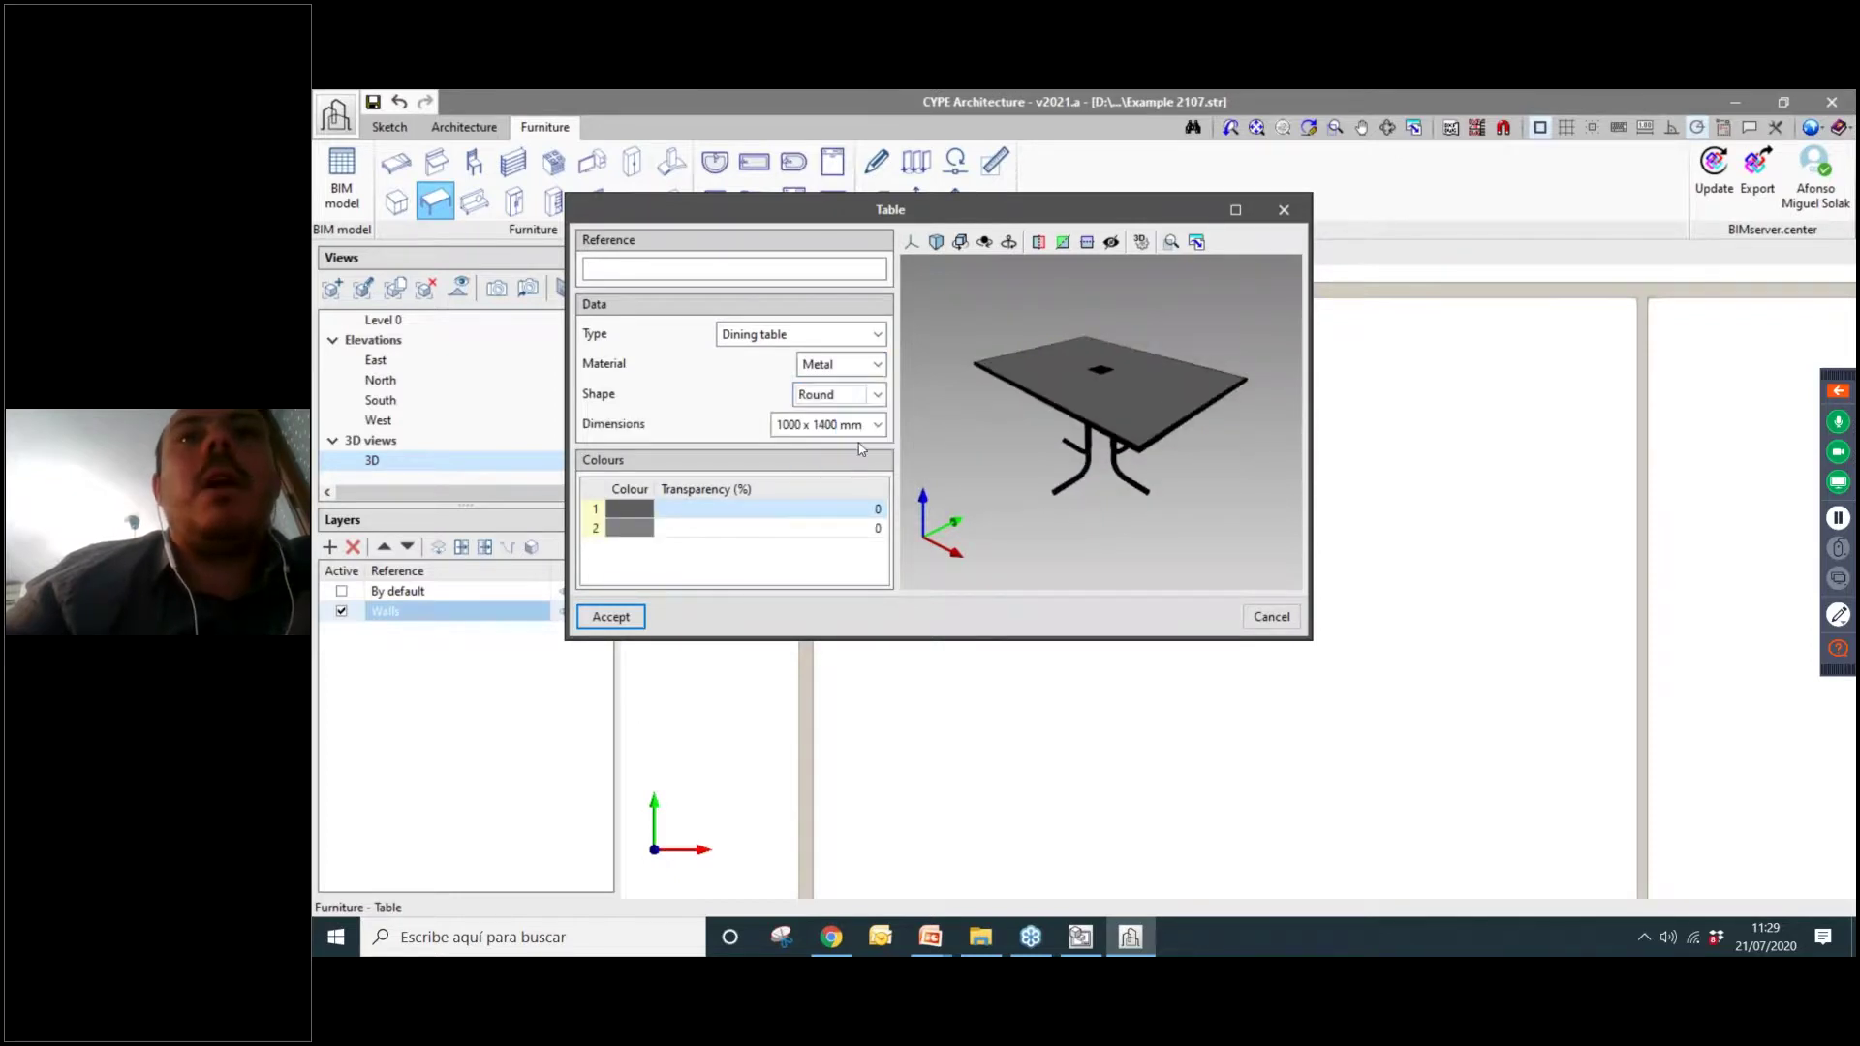
Colour the tabletop cyan with 60% transparency and place the table southeast of the chairs.
left_click(643, 533)
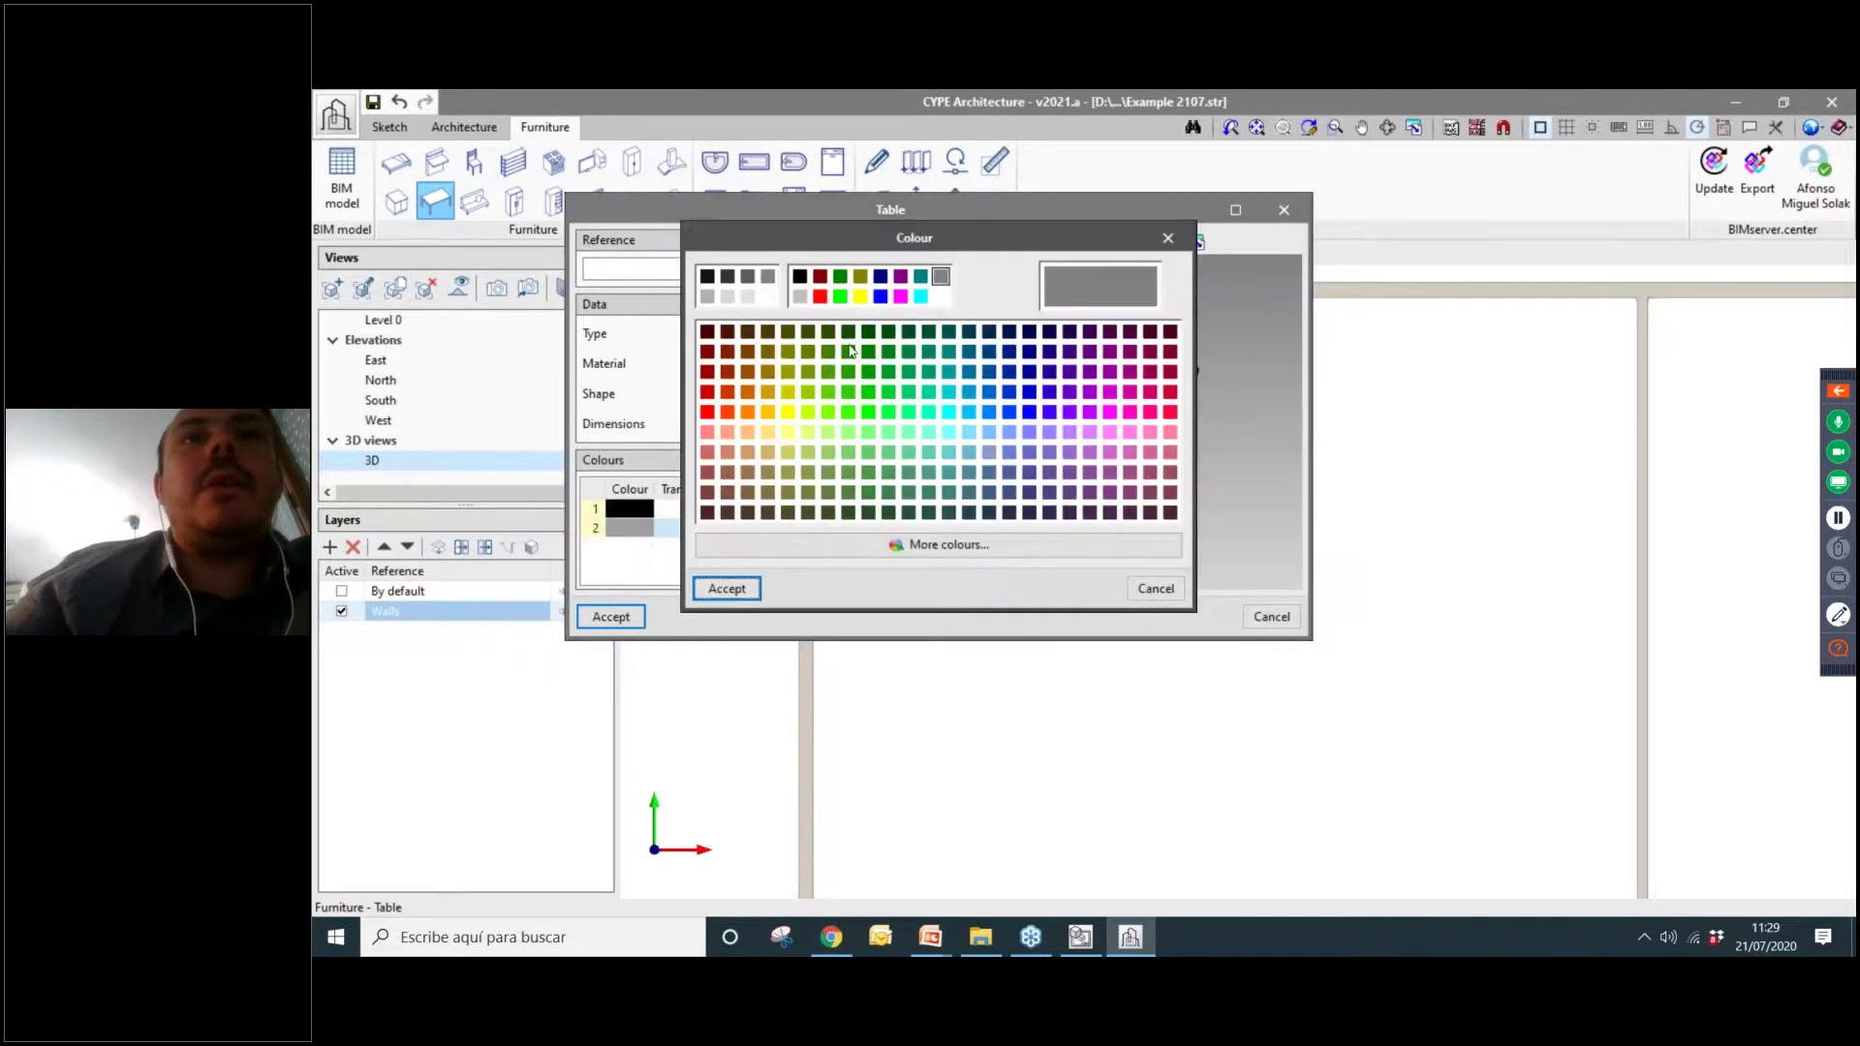
left_click(954, 414)
left_click(727, 588)
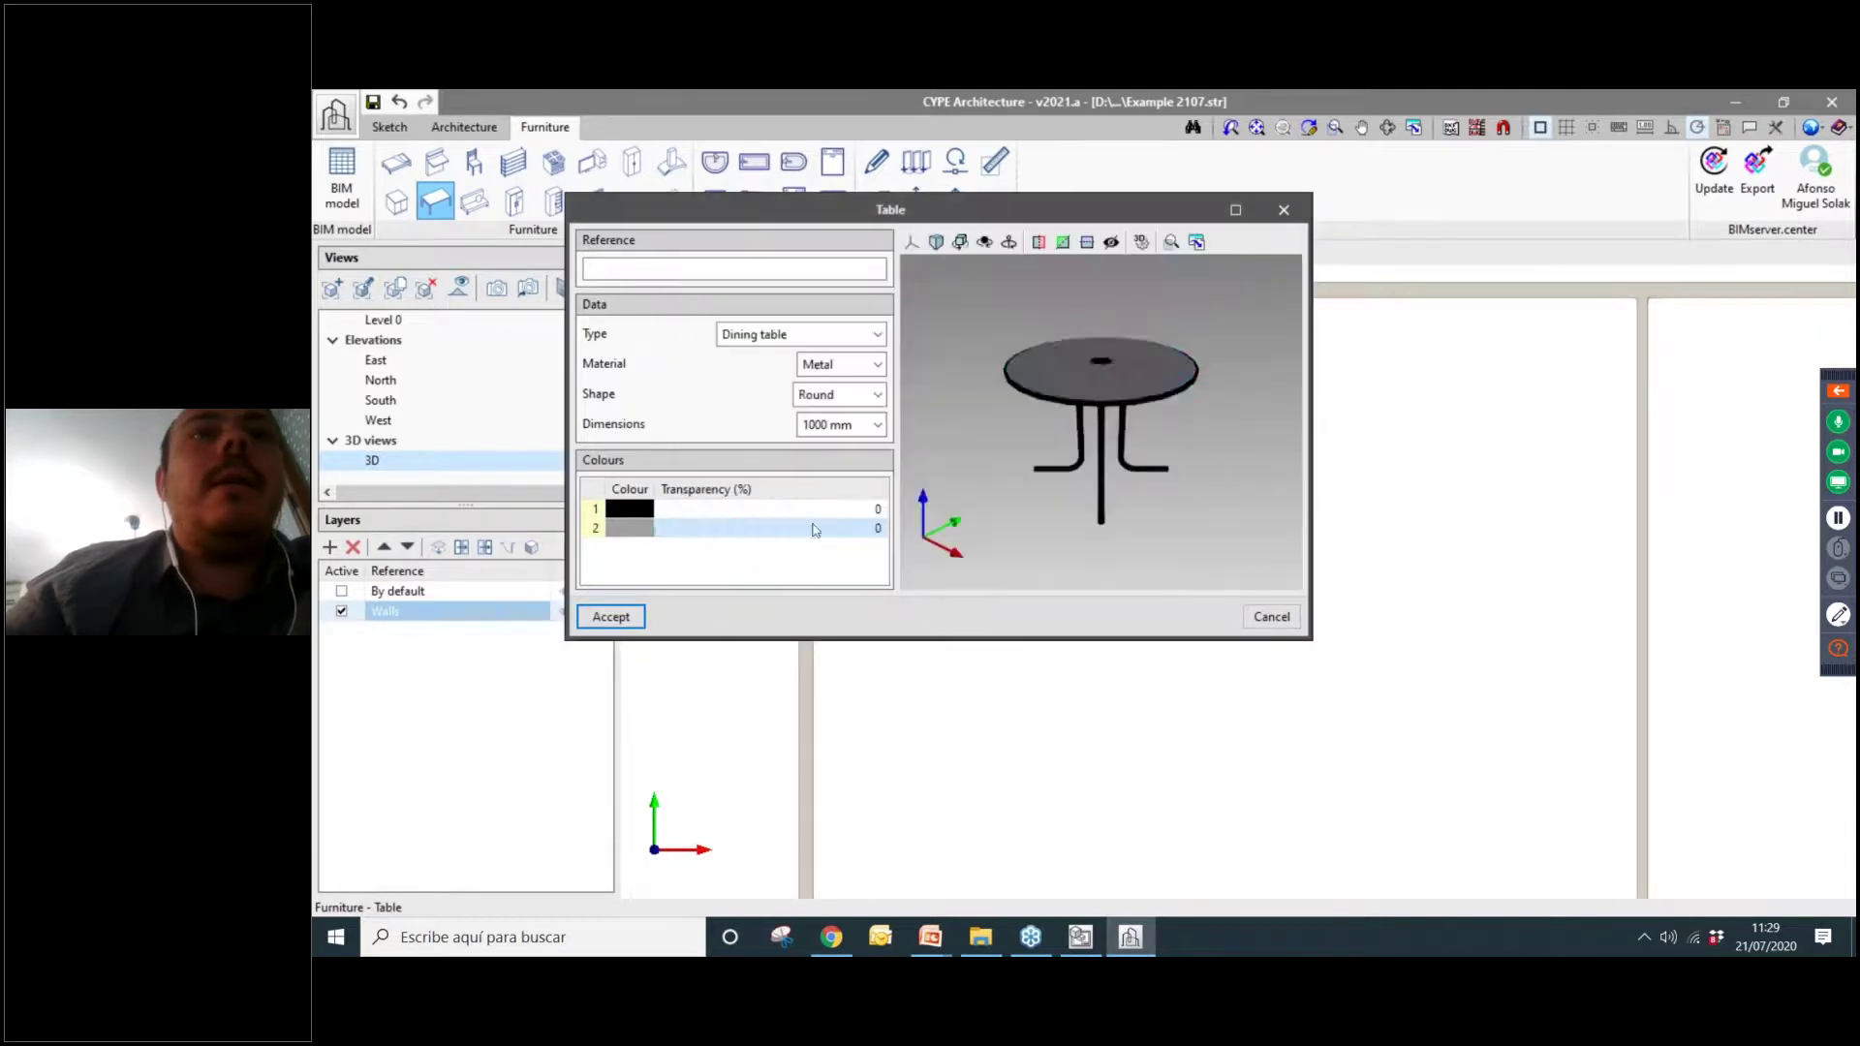
left_click(875, 531)
left_click(875, 531)
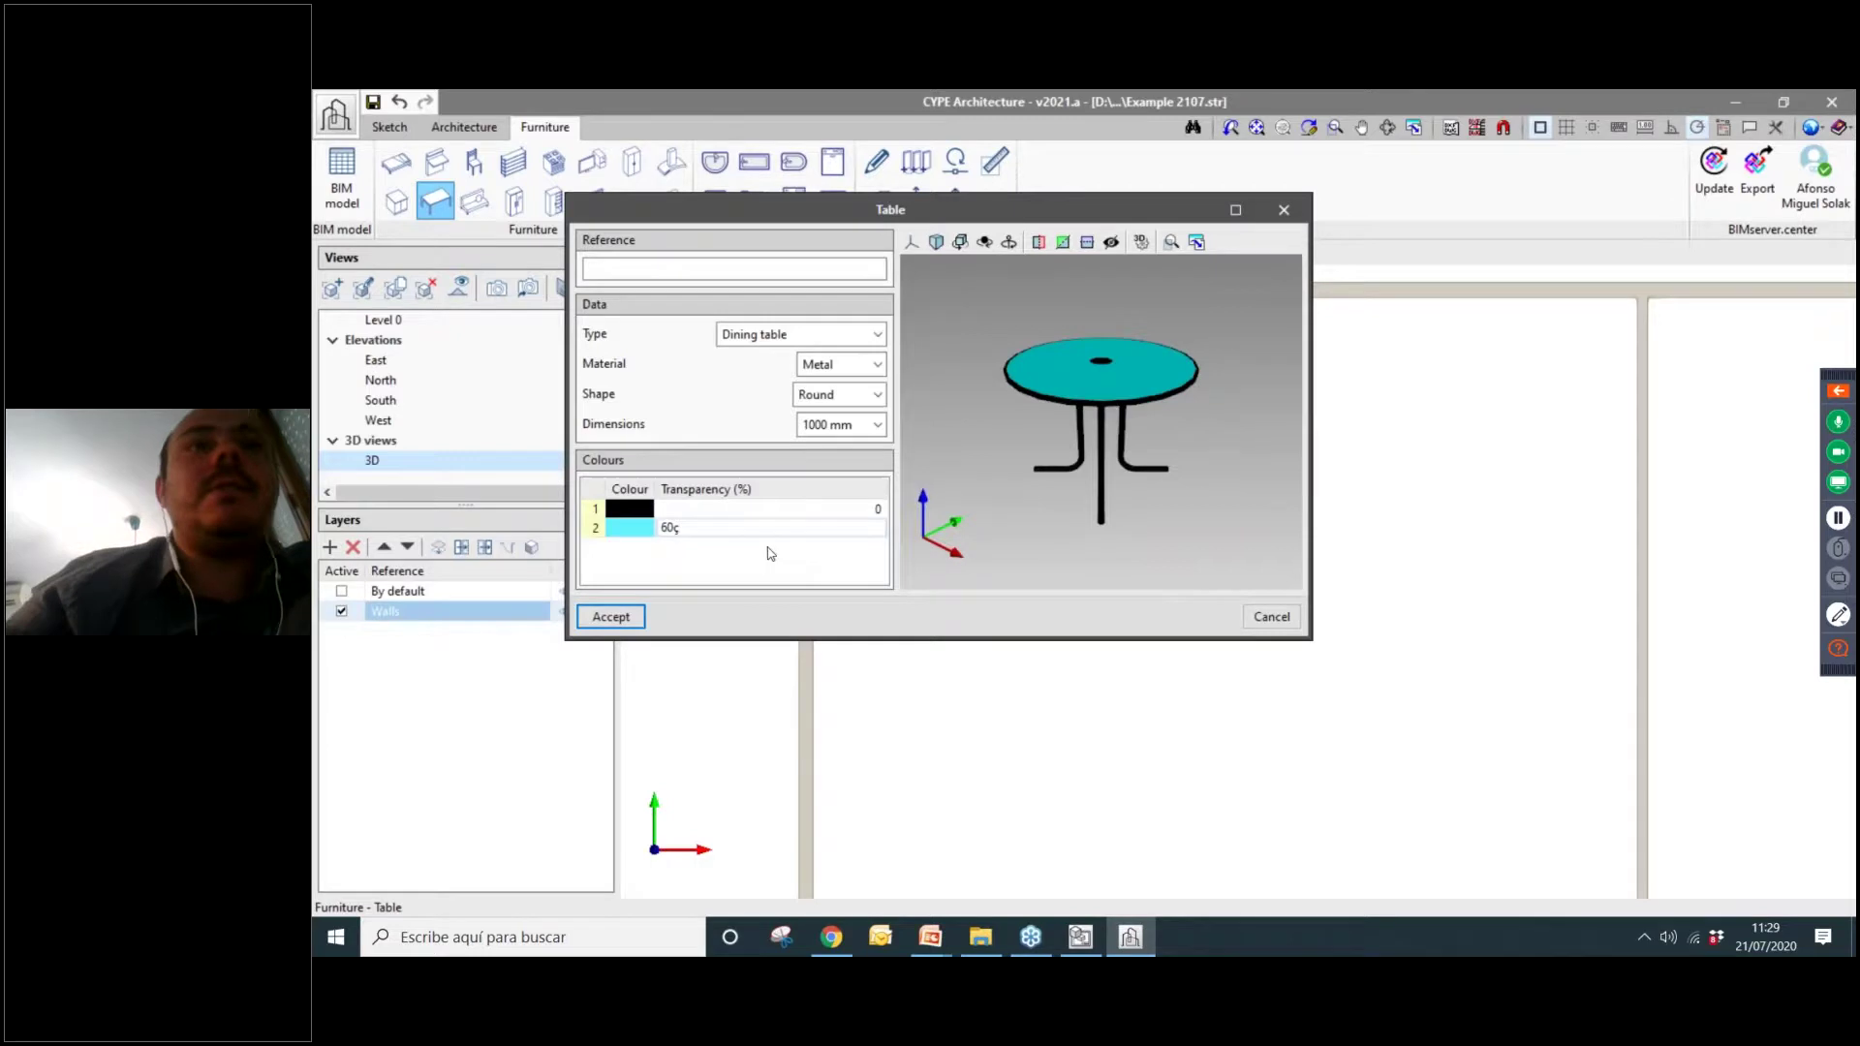
type("60")
left_click(611, 616)
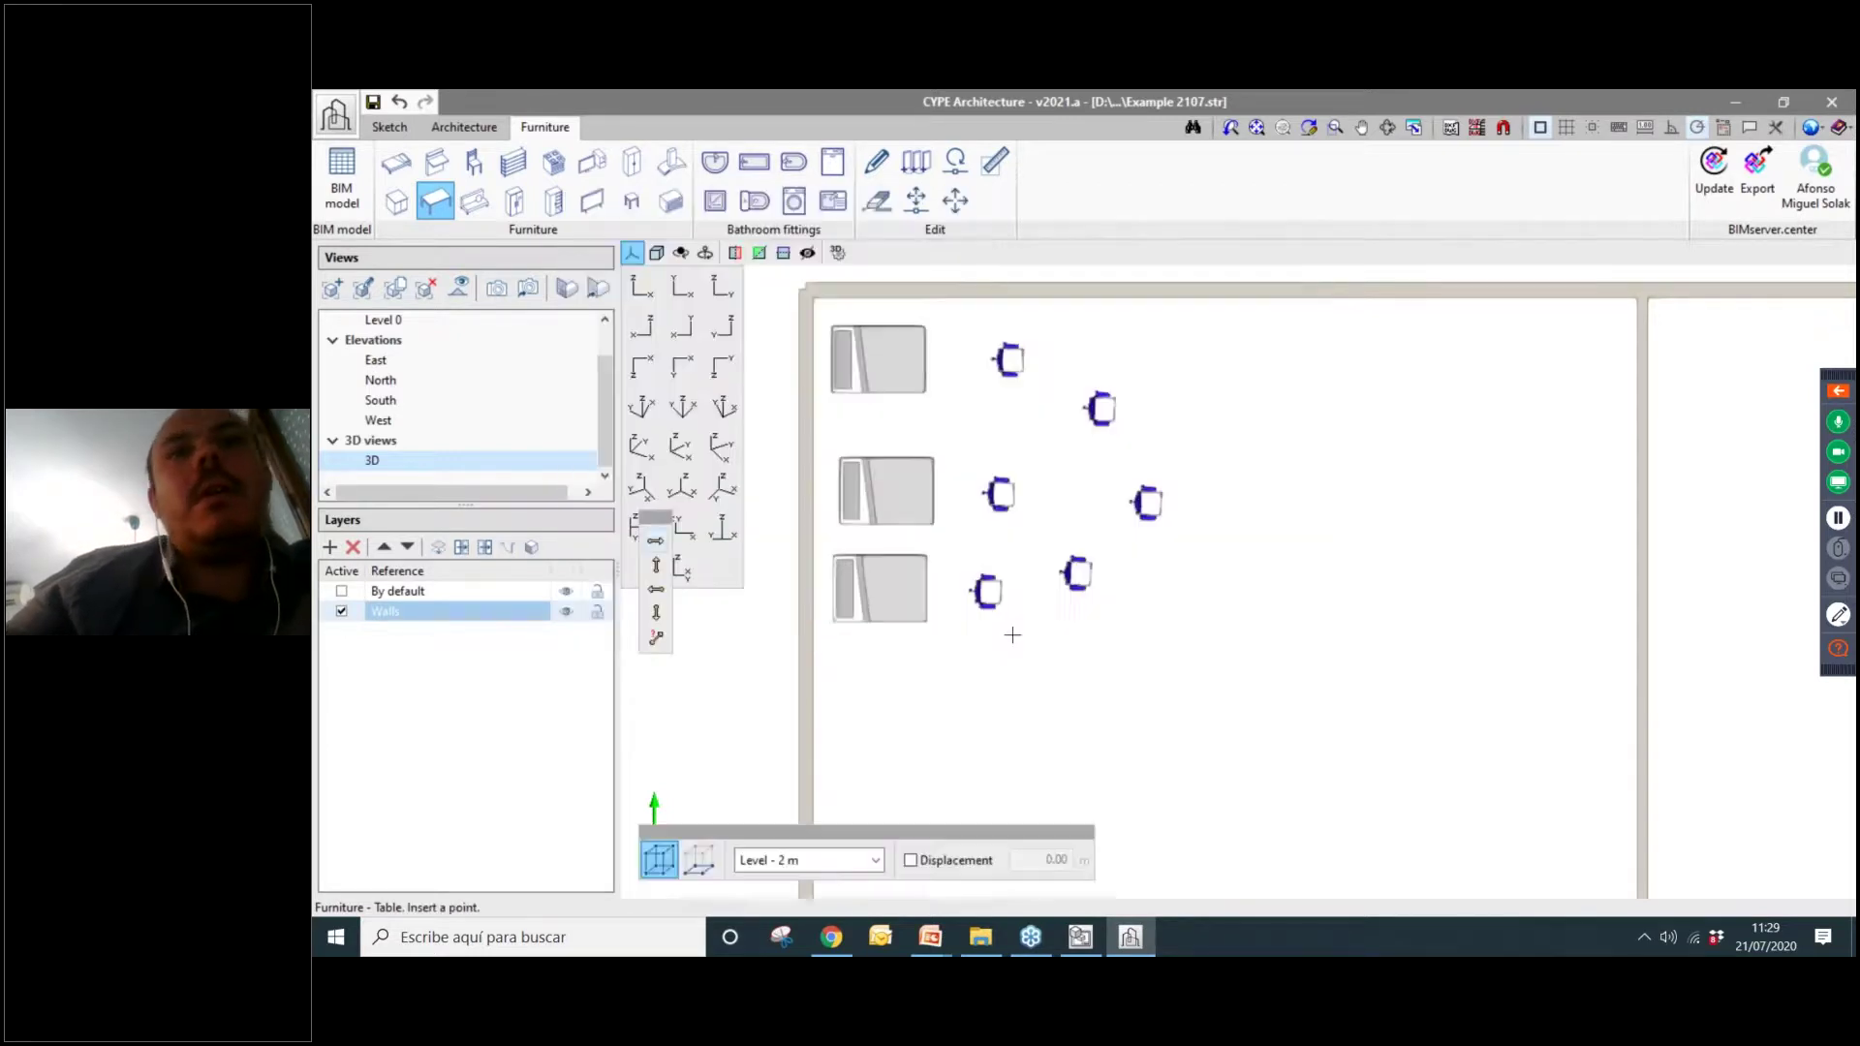
left_click(1185, 584)
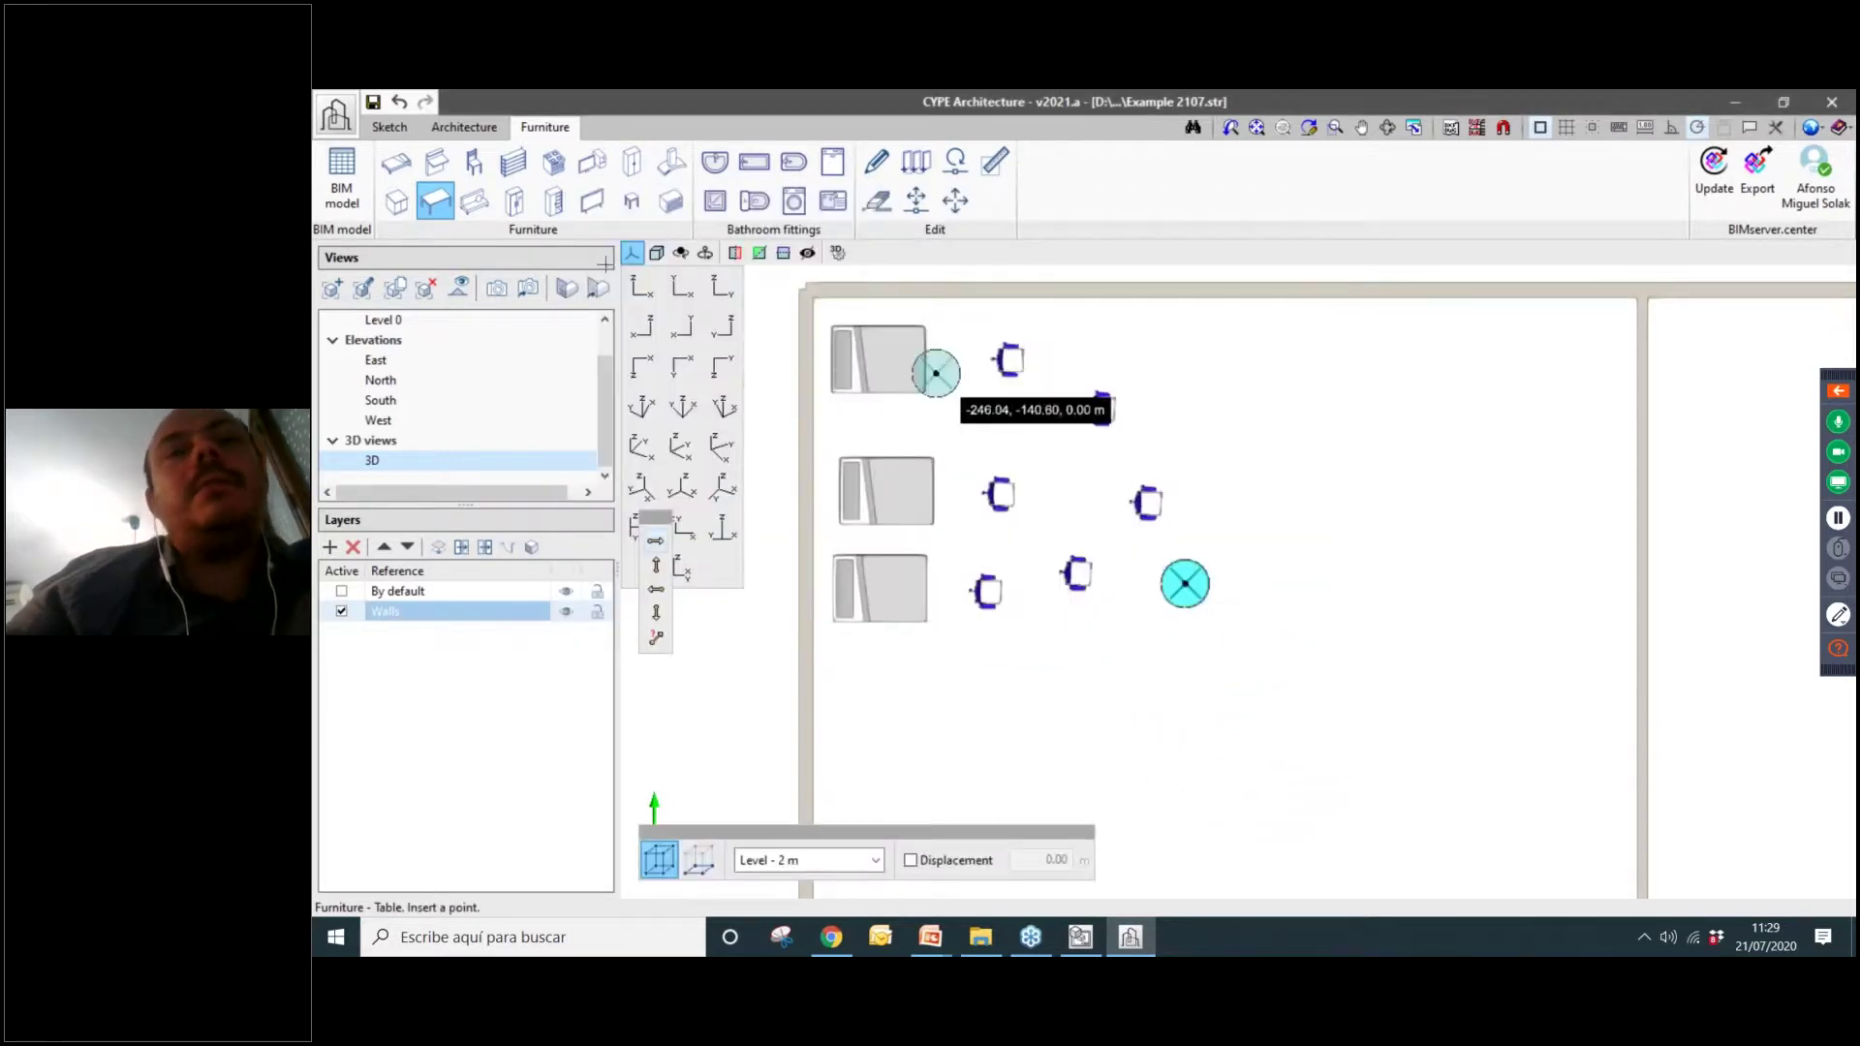
Start a 1 door refrigerator and set its first colour to grey and its second colour to dark grey.
left_click(528, 210)
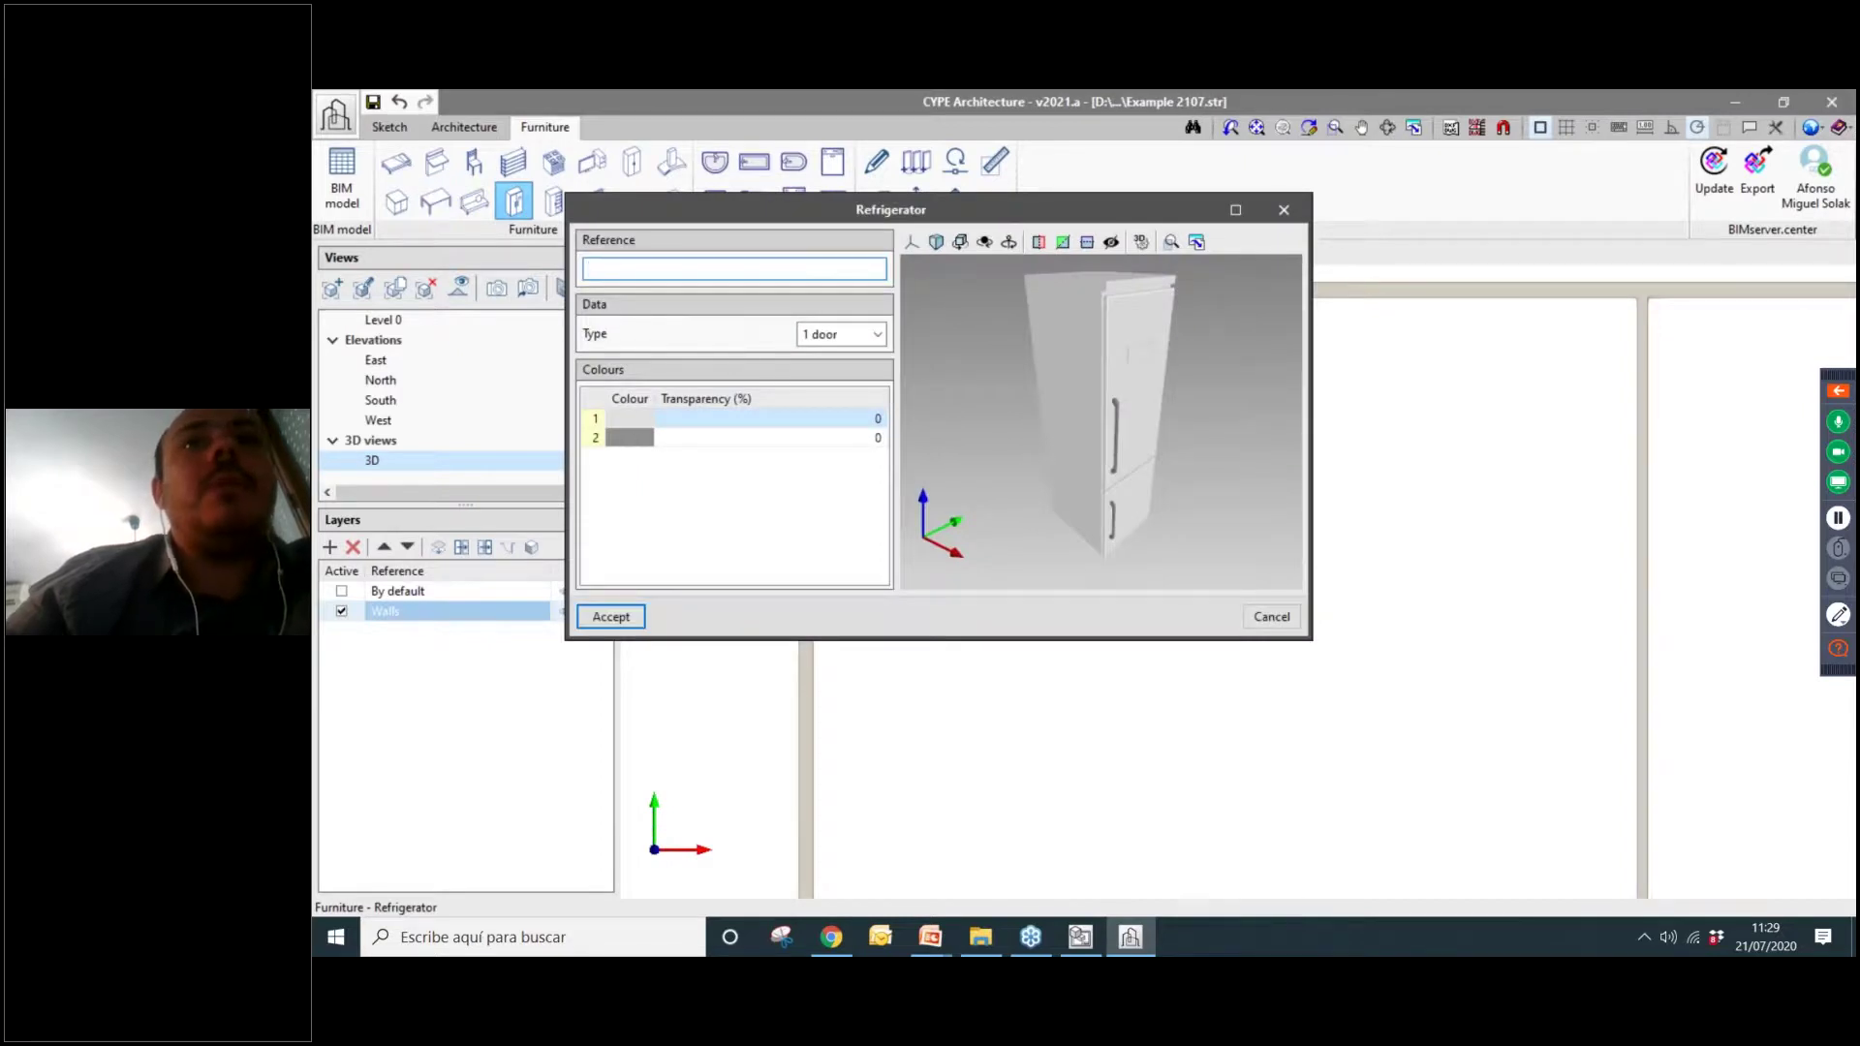
left_click(747, 278)
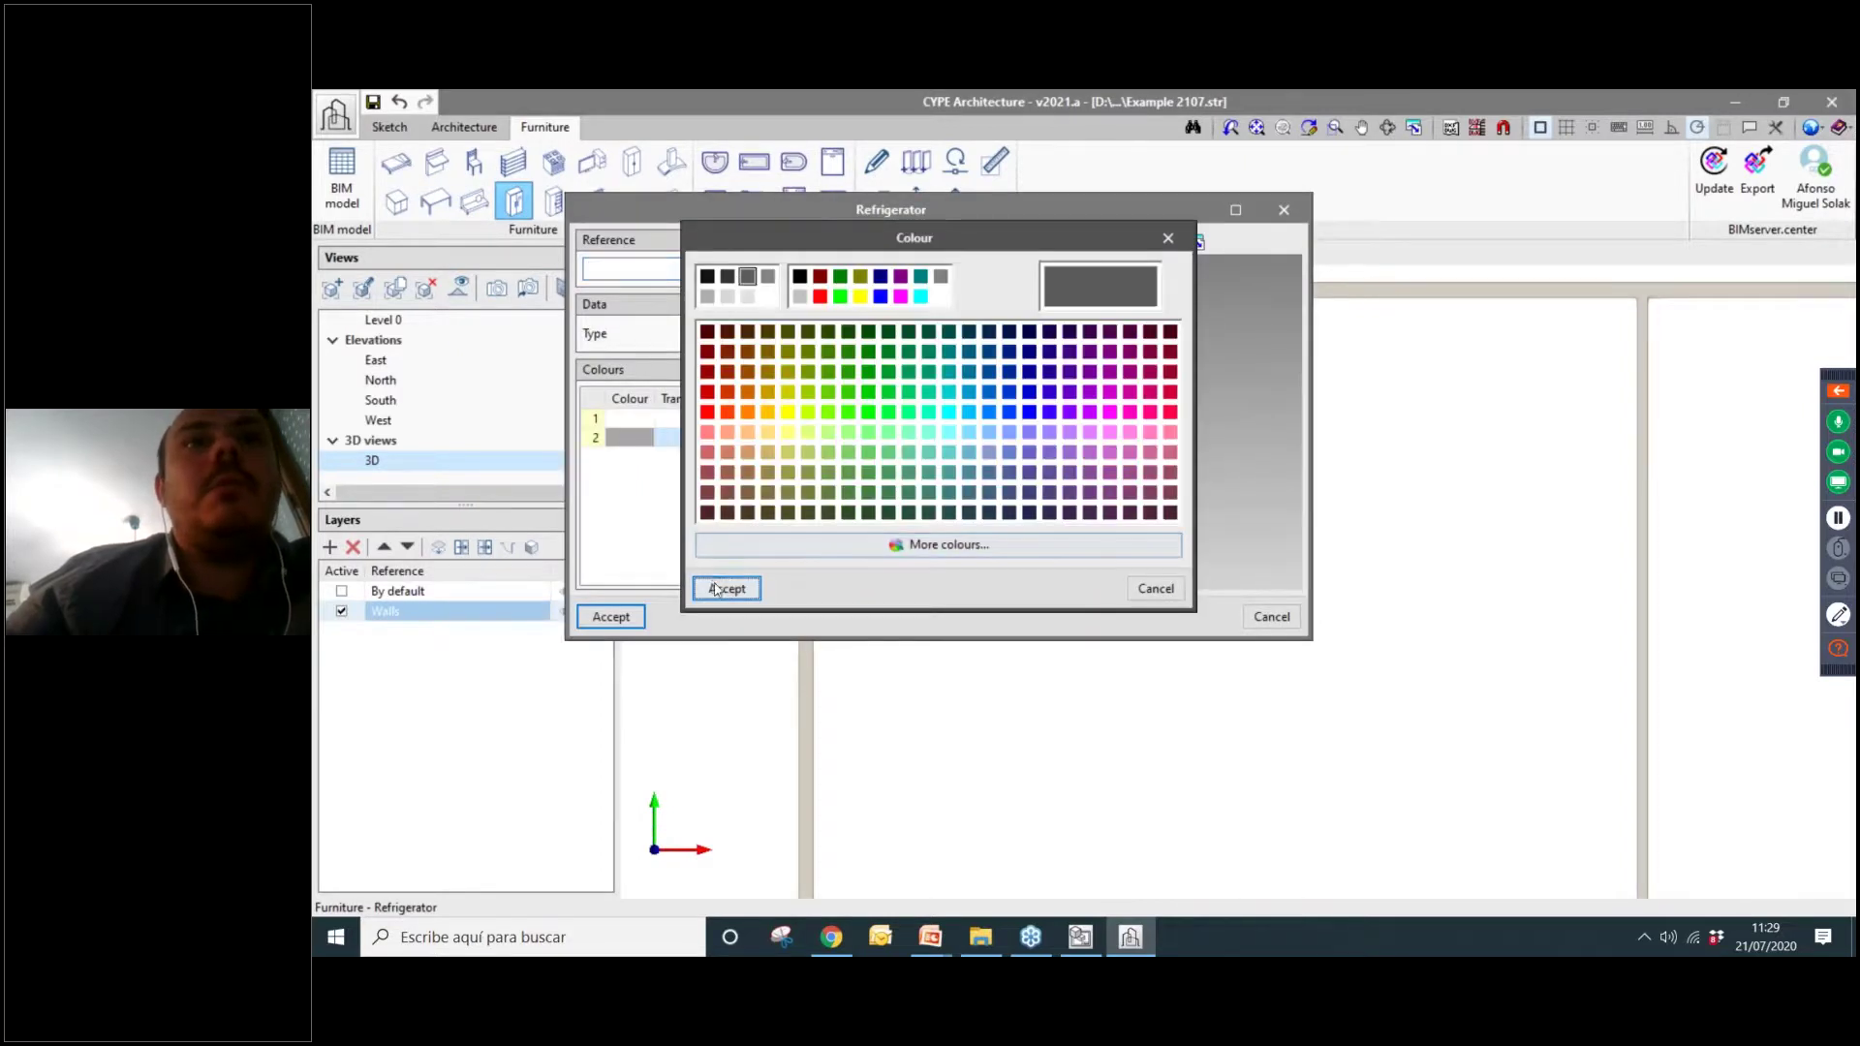
left_click(723, 588)
double_click(639, 425)
left_click(766, 282)
left_click(723, 587)
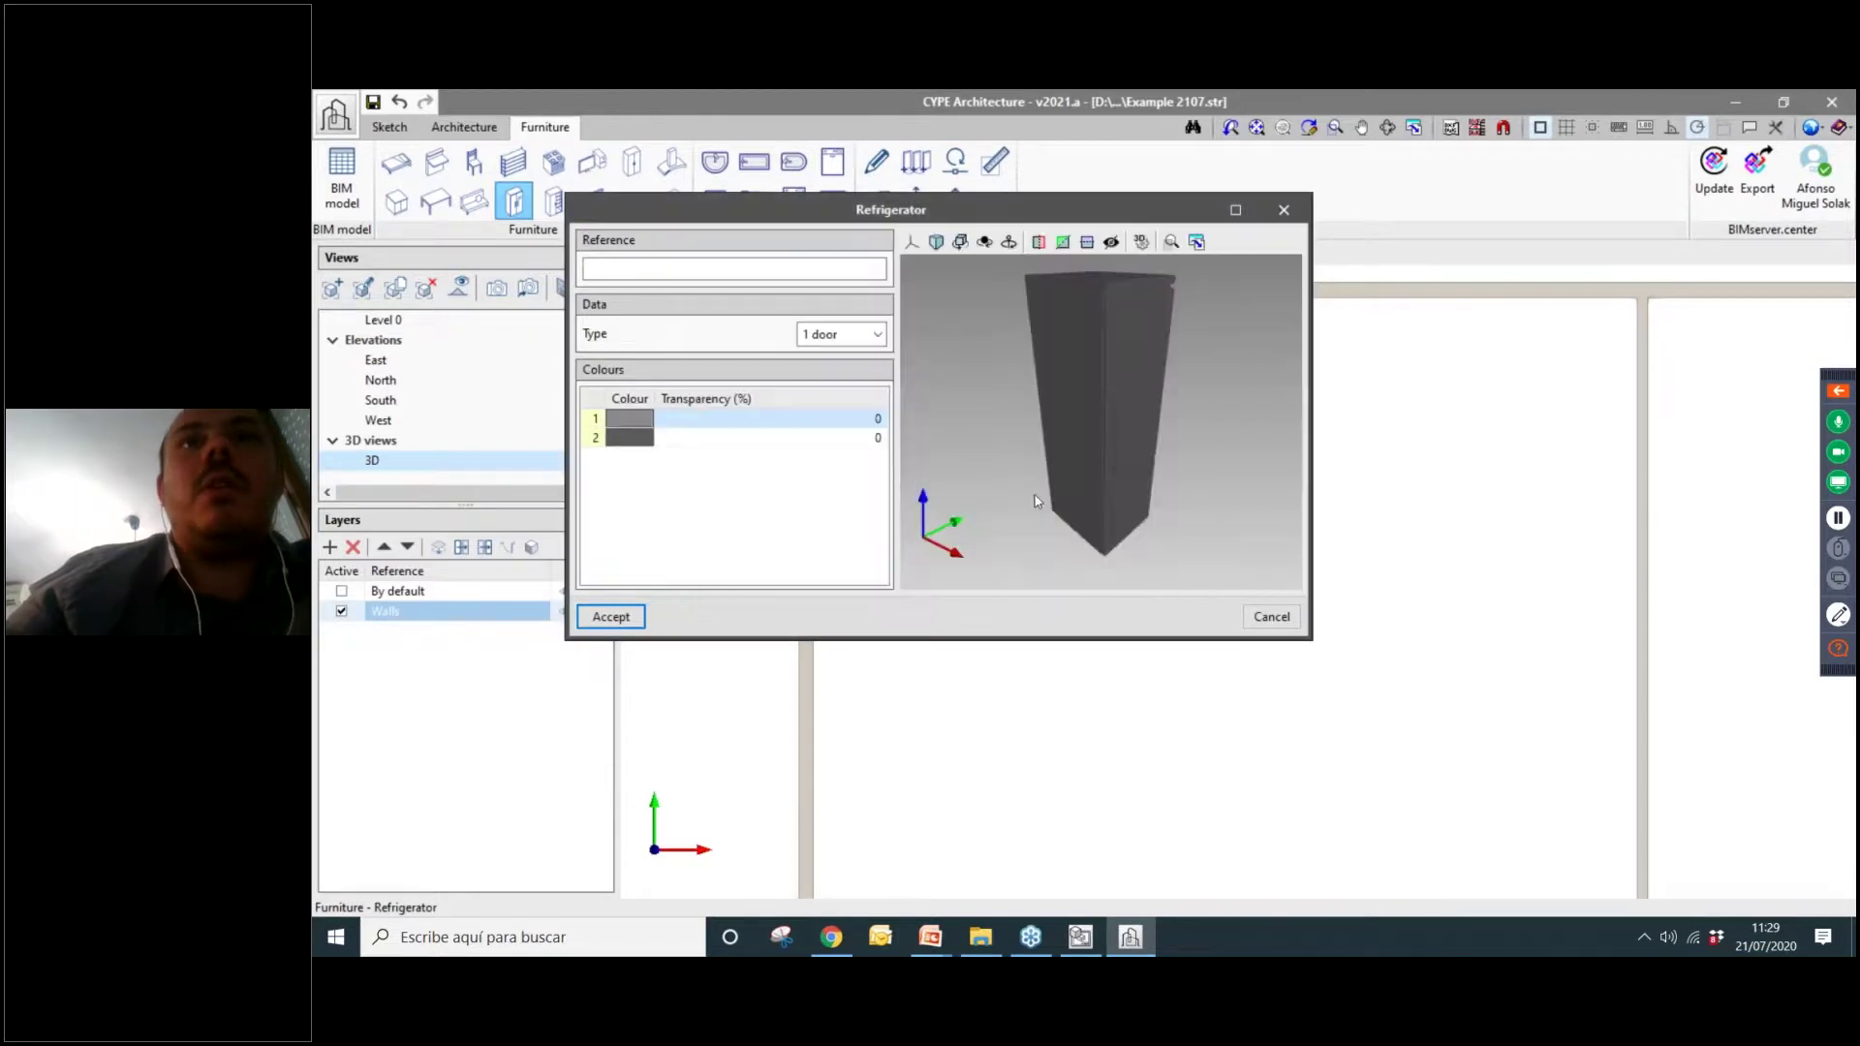
Accept the refrigerator definition and place it just north of the round table, next to the easternmost chair.
left_click(623, 617)
left_click(1208, 494)
scroll(1391, 567, "up", 1)
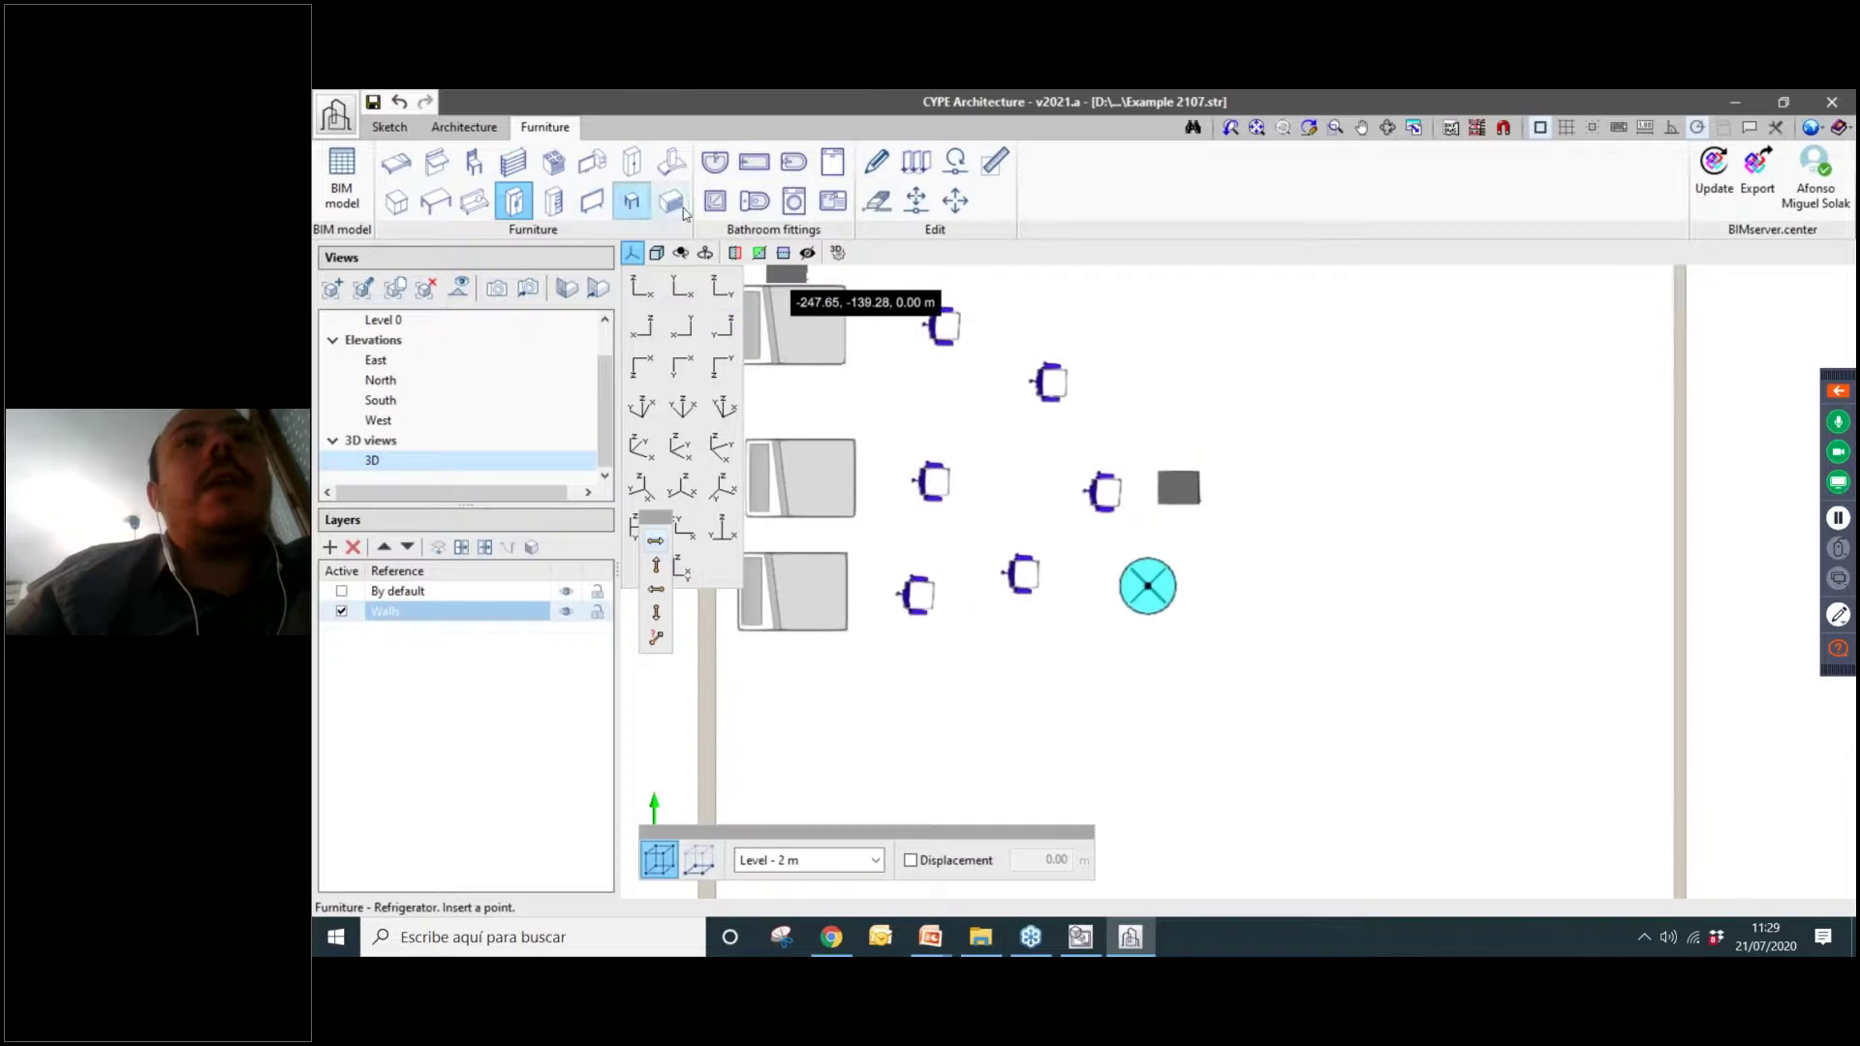
Define a 23' computer and place it at the centre of the round table.
left_click(592, 161)
left_click(841, 334)
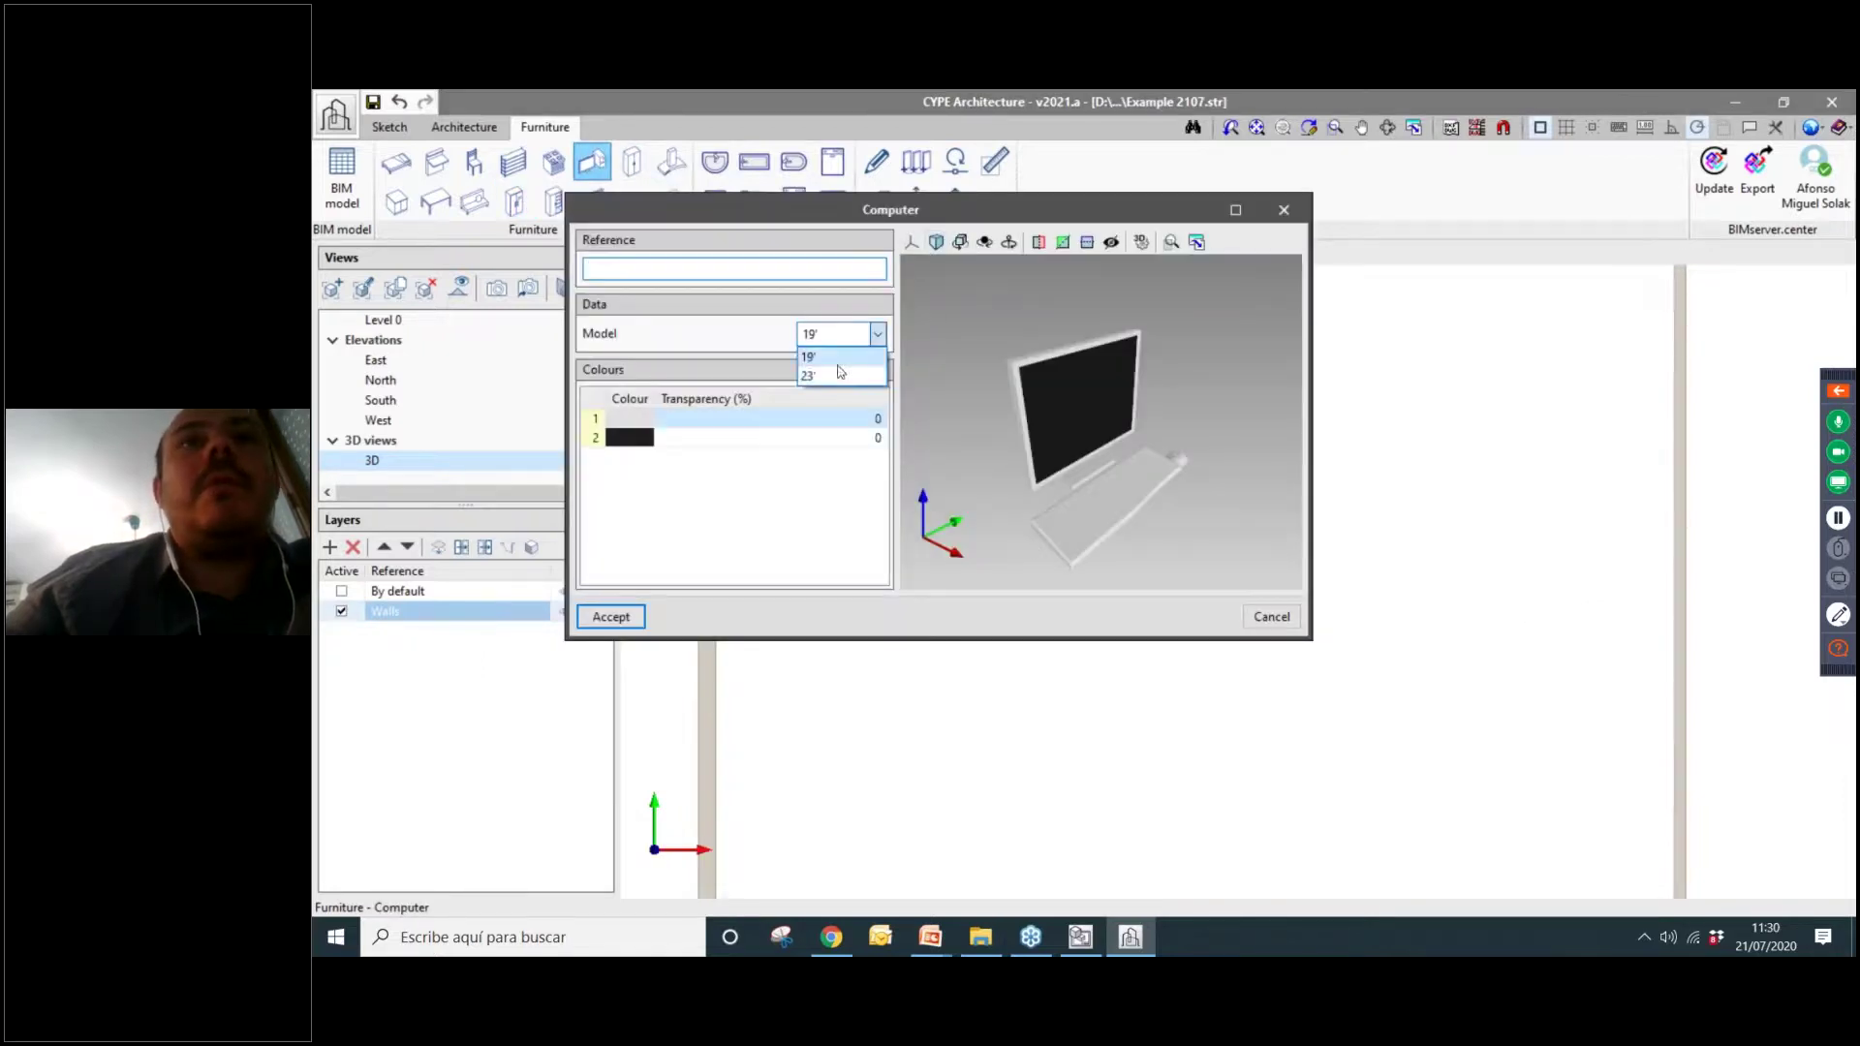
left_click(835, 371)
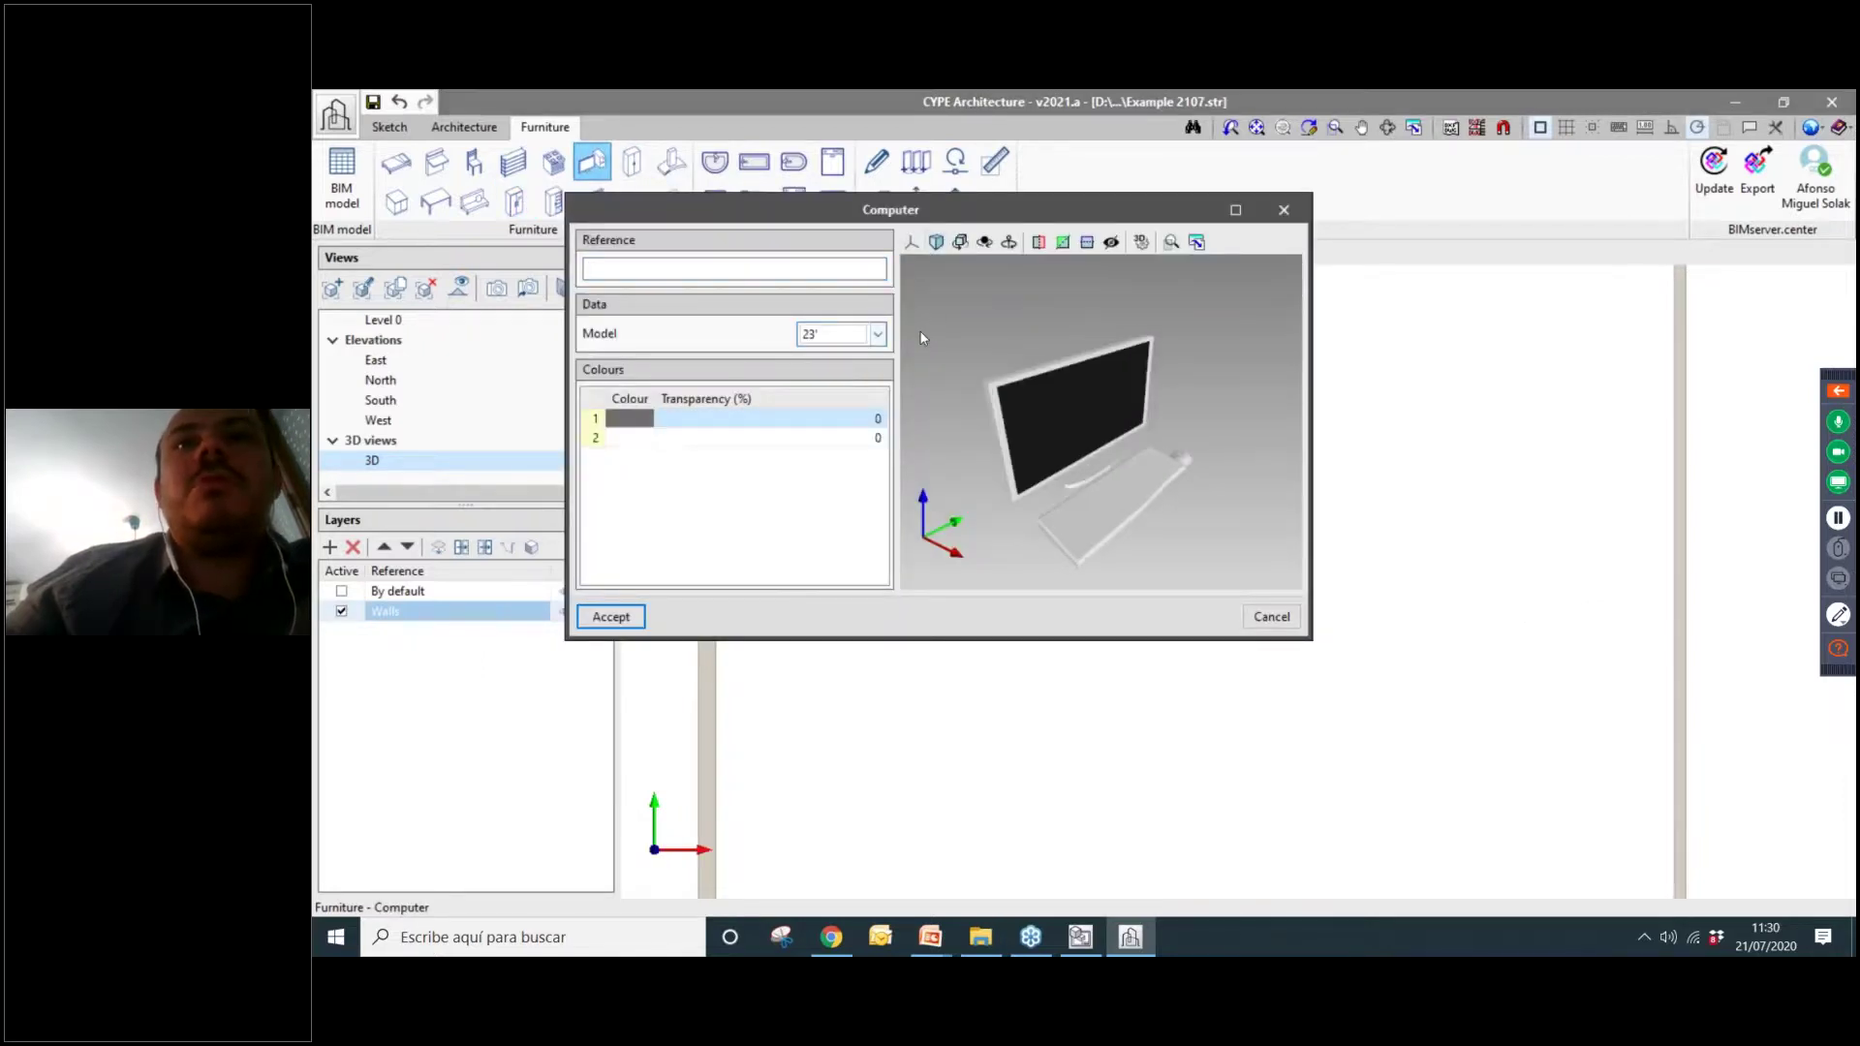
left_click(612, 617)
scroll(1191, 584, "up", 5)
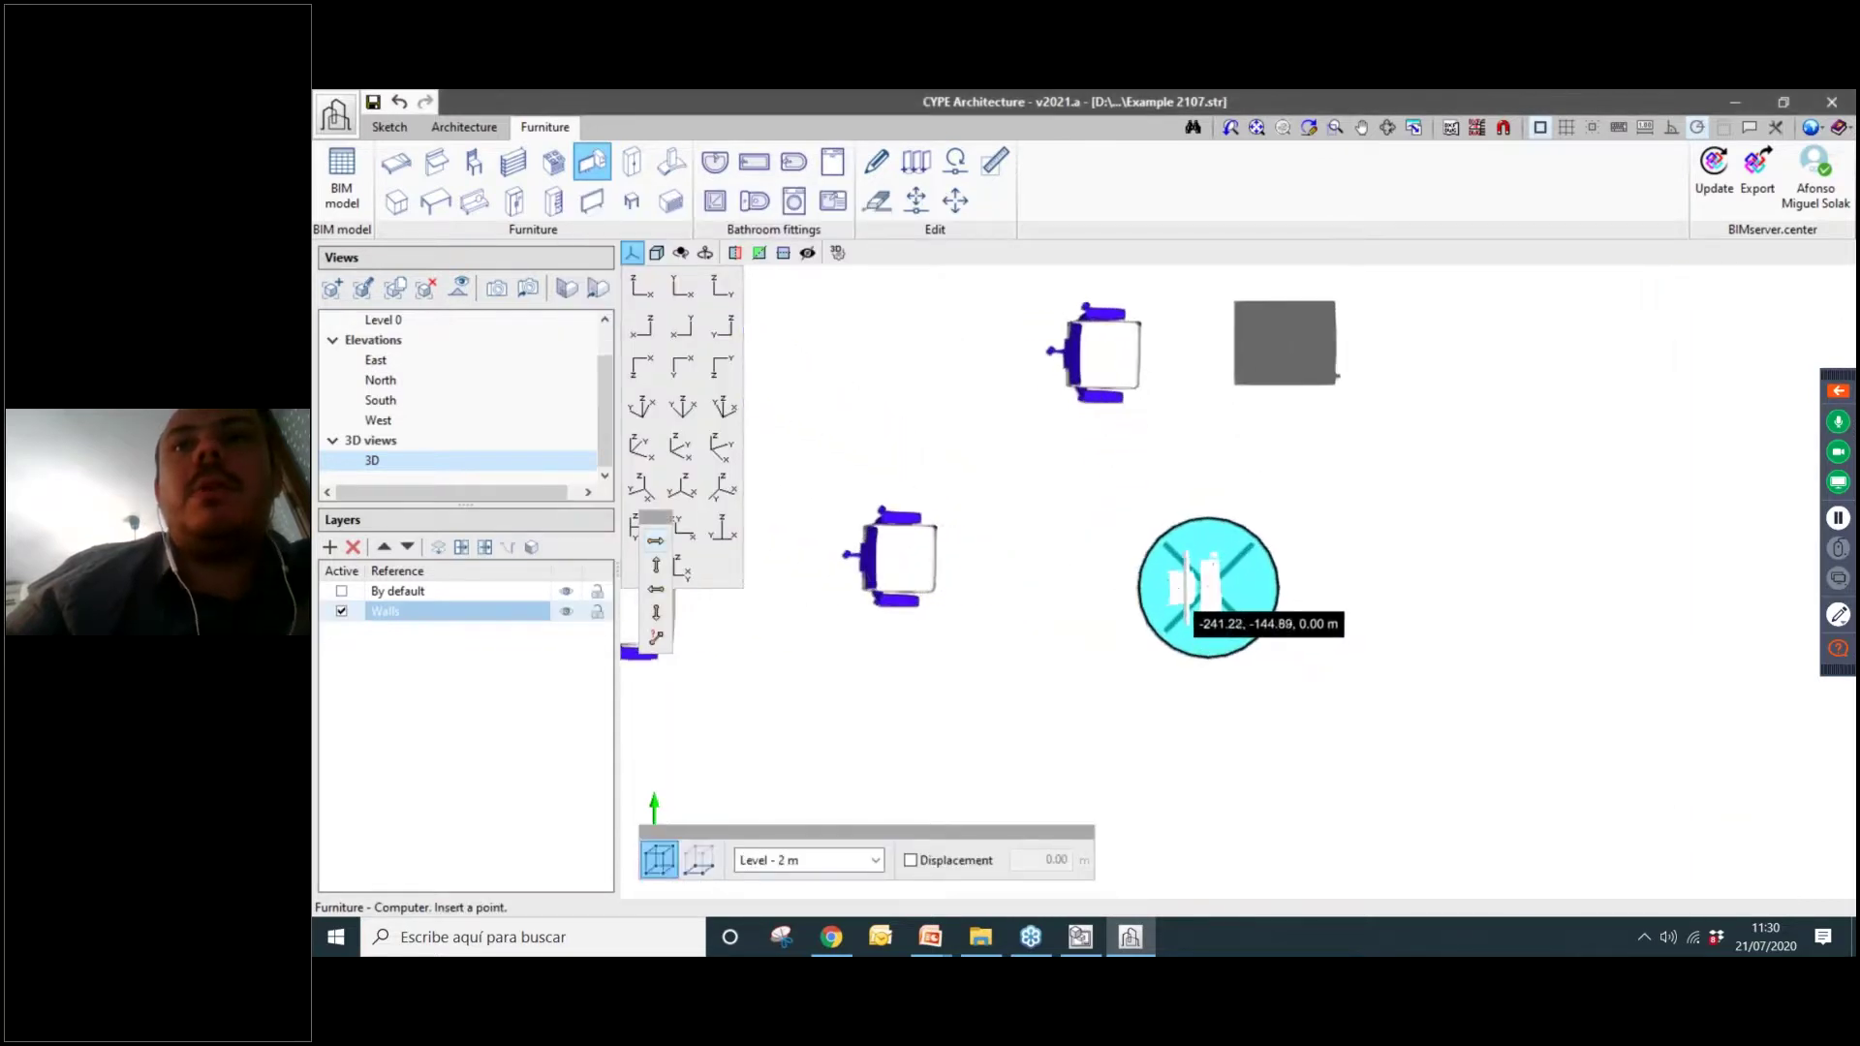
scroll(1287, 722, "down", 3)
scroll(1374, 772, "up", 3)
middle_click_drag(1364, 765, 766, 233, "shift")
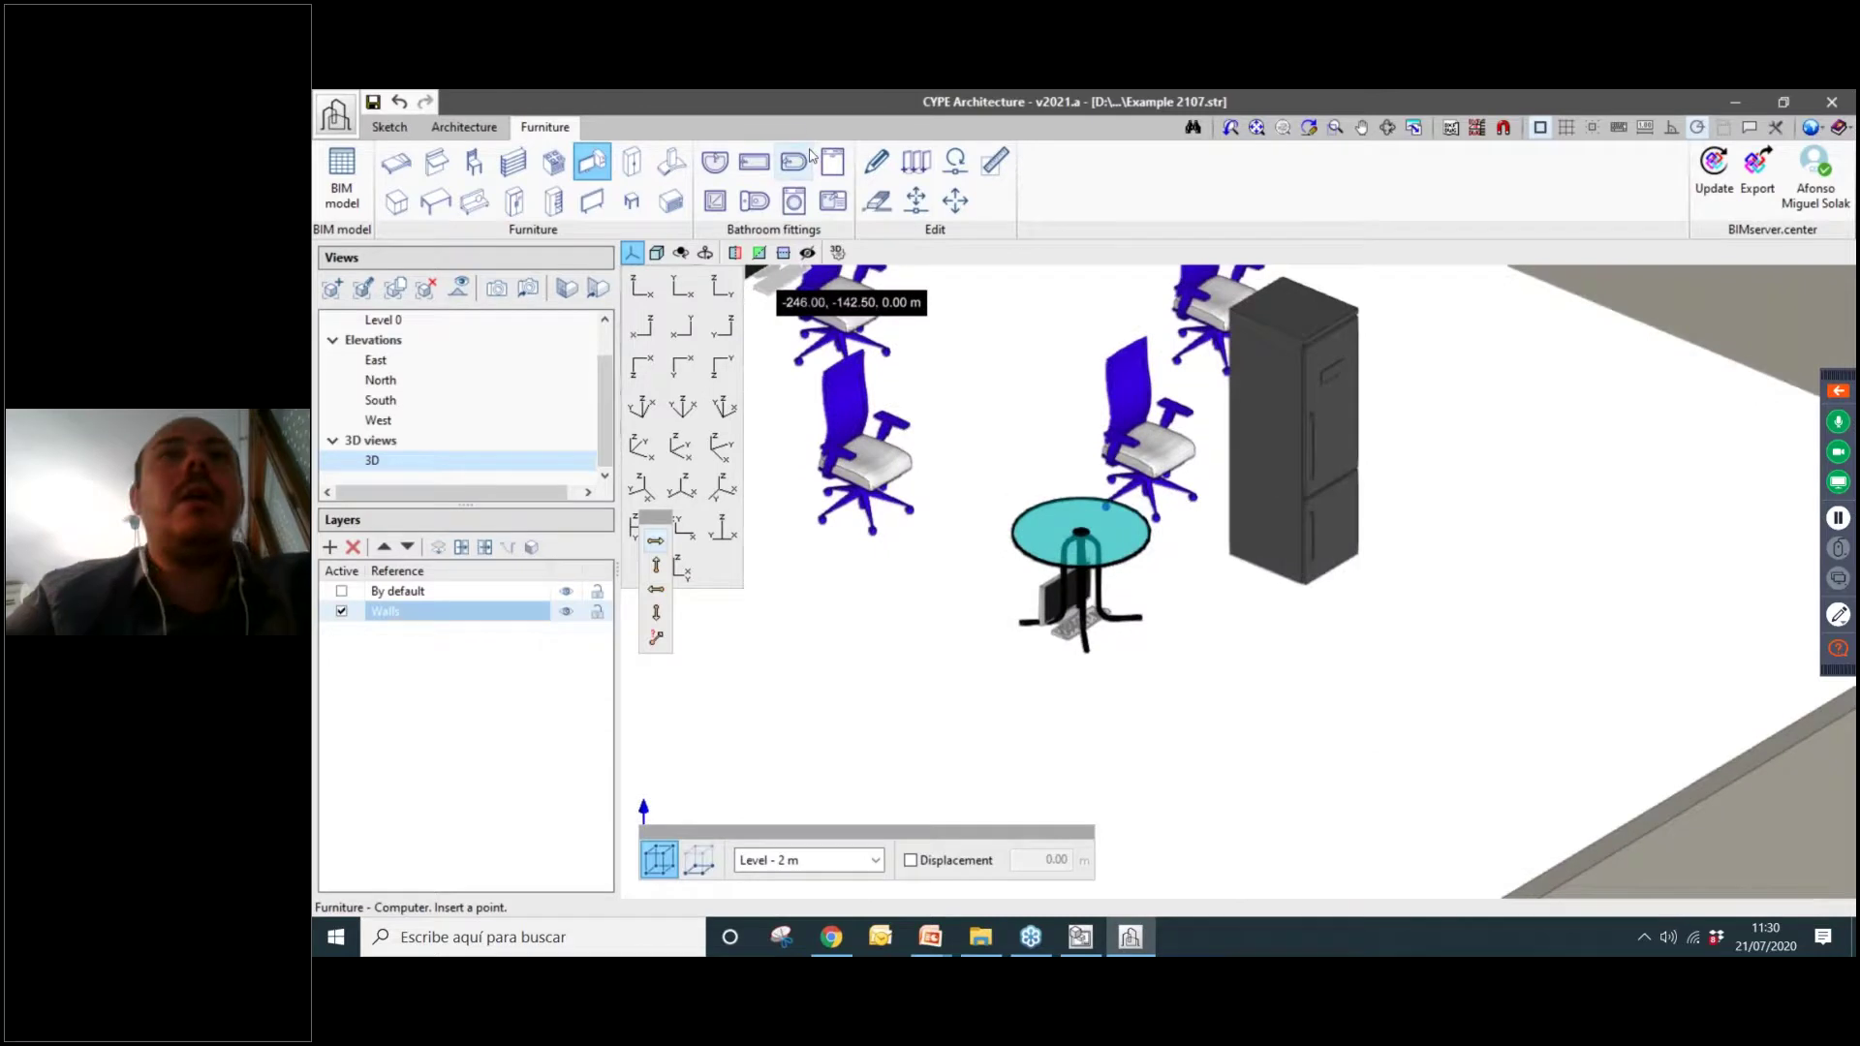
Hide the round table to expose the computer, then review the computer's definition and close it unchanged.
left_click(877, 162)
scroll(1059, 625, "up", 3)
scroll(1059, 625, "down", 2)
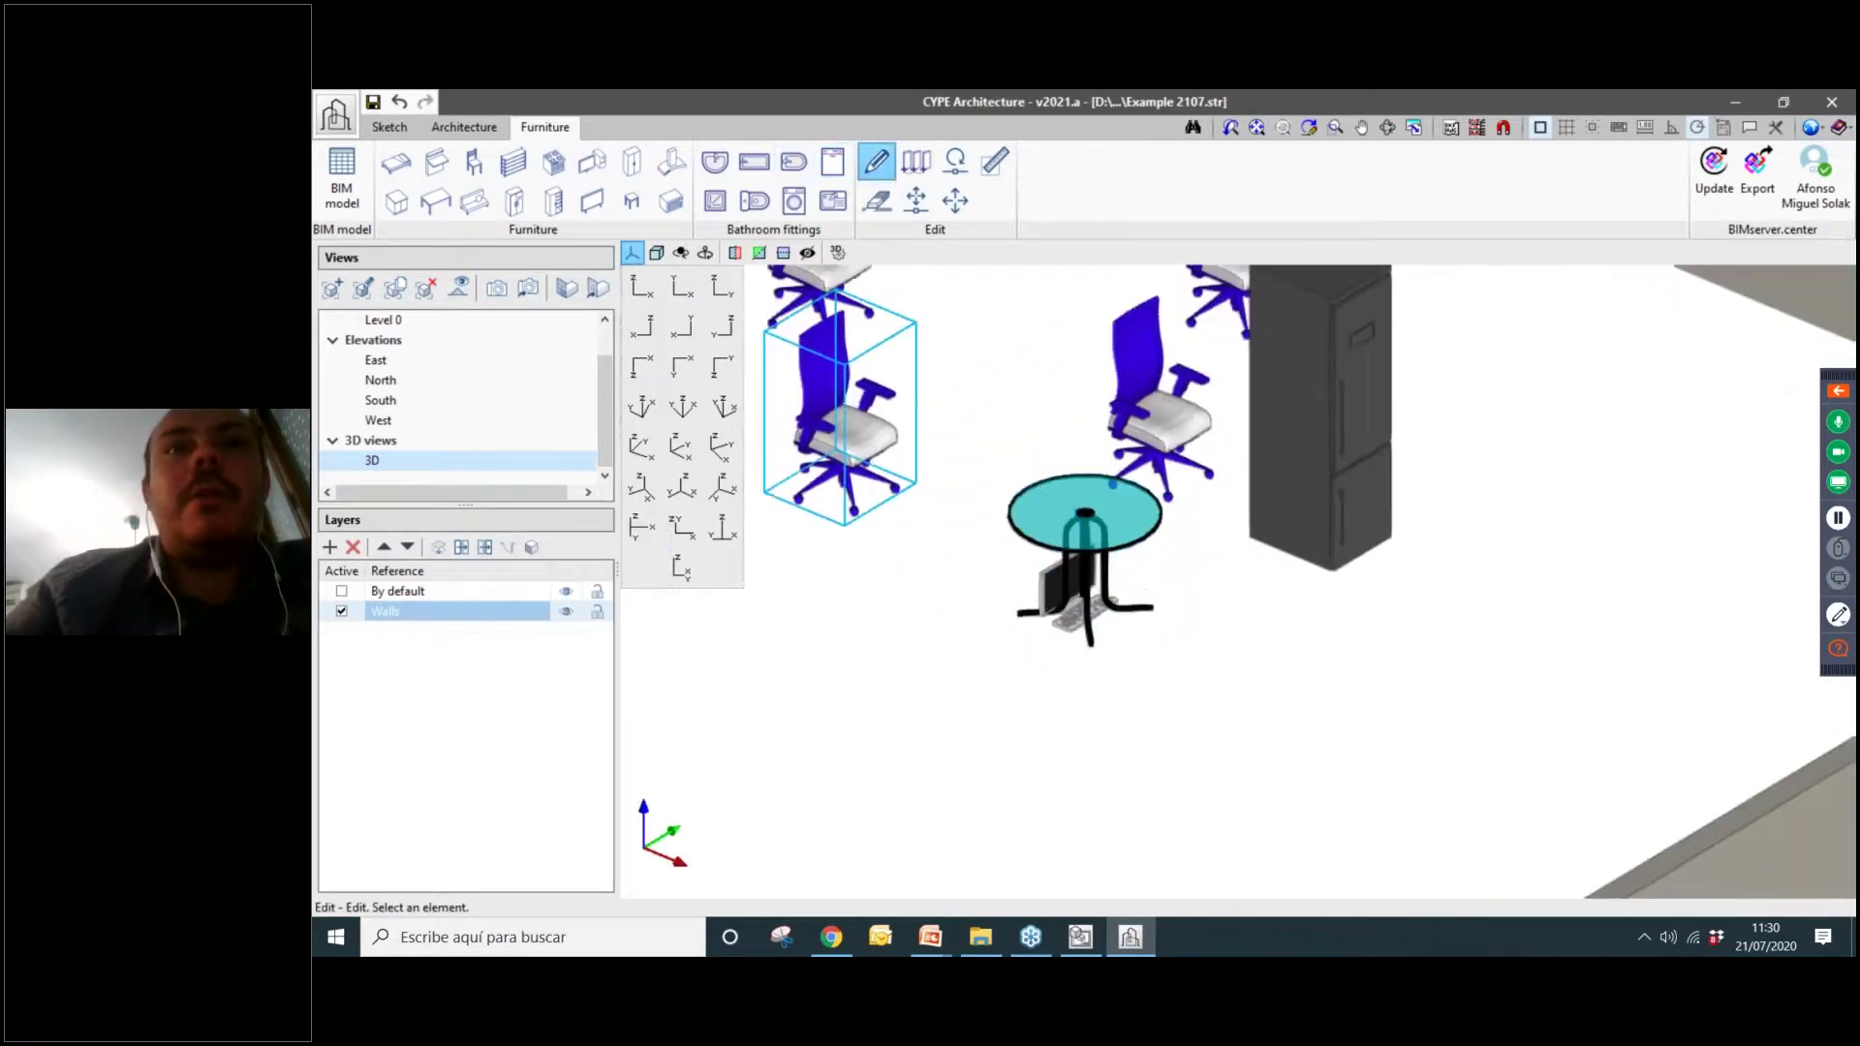
left_click(460, 548)
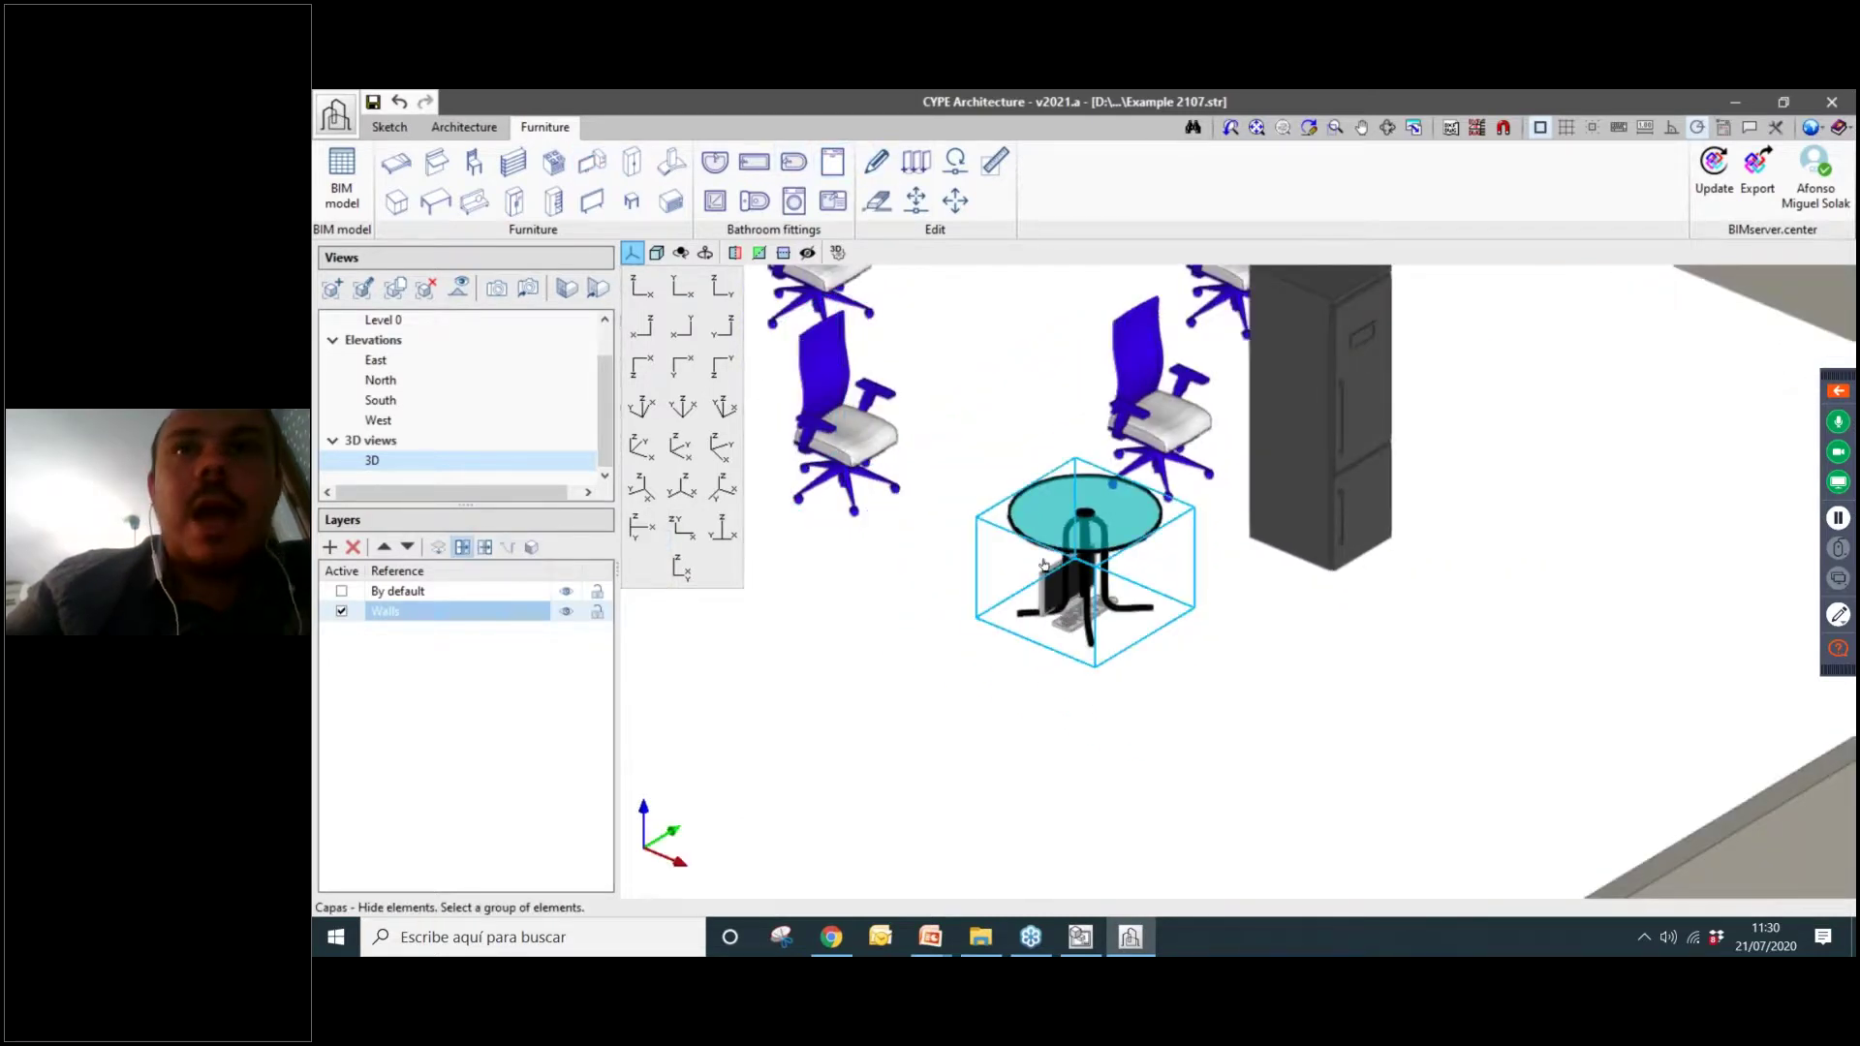
left_click(1046, 561)
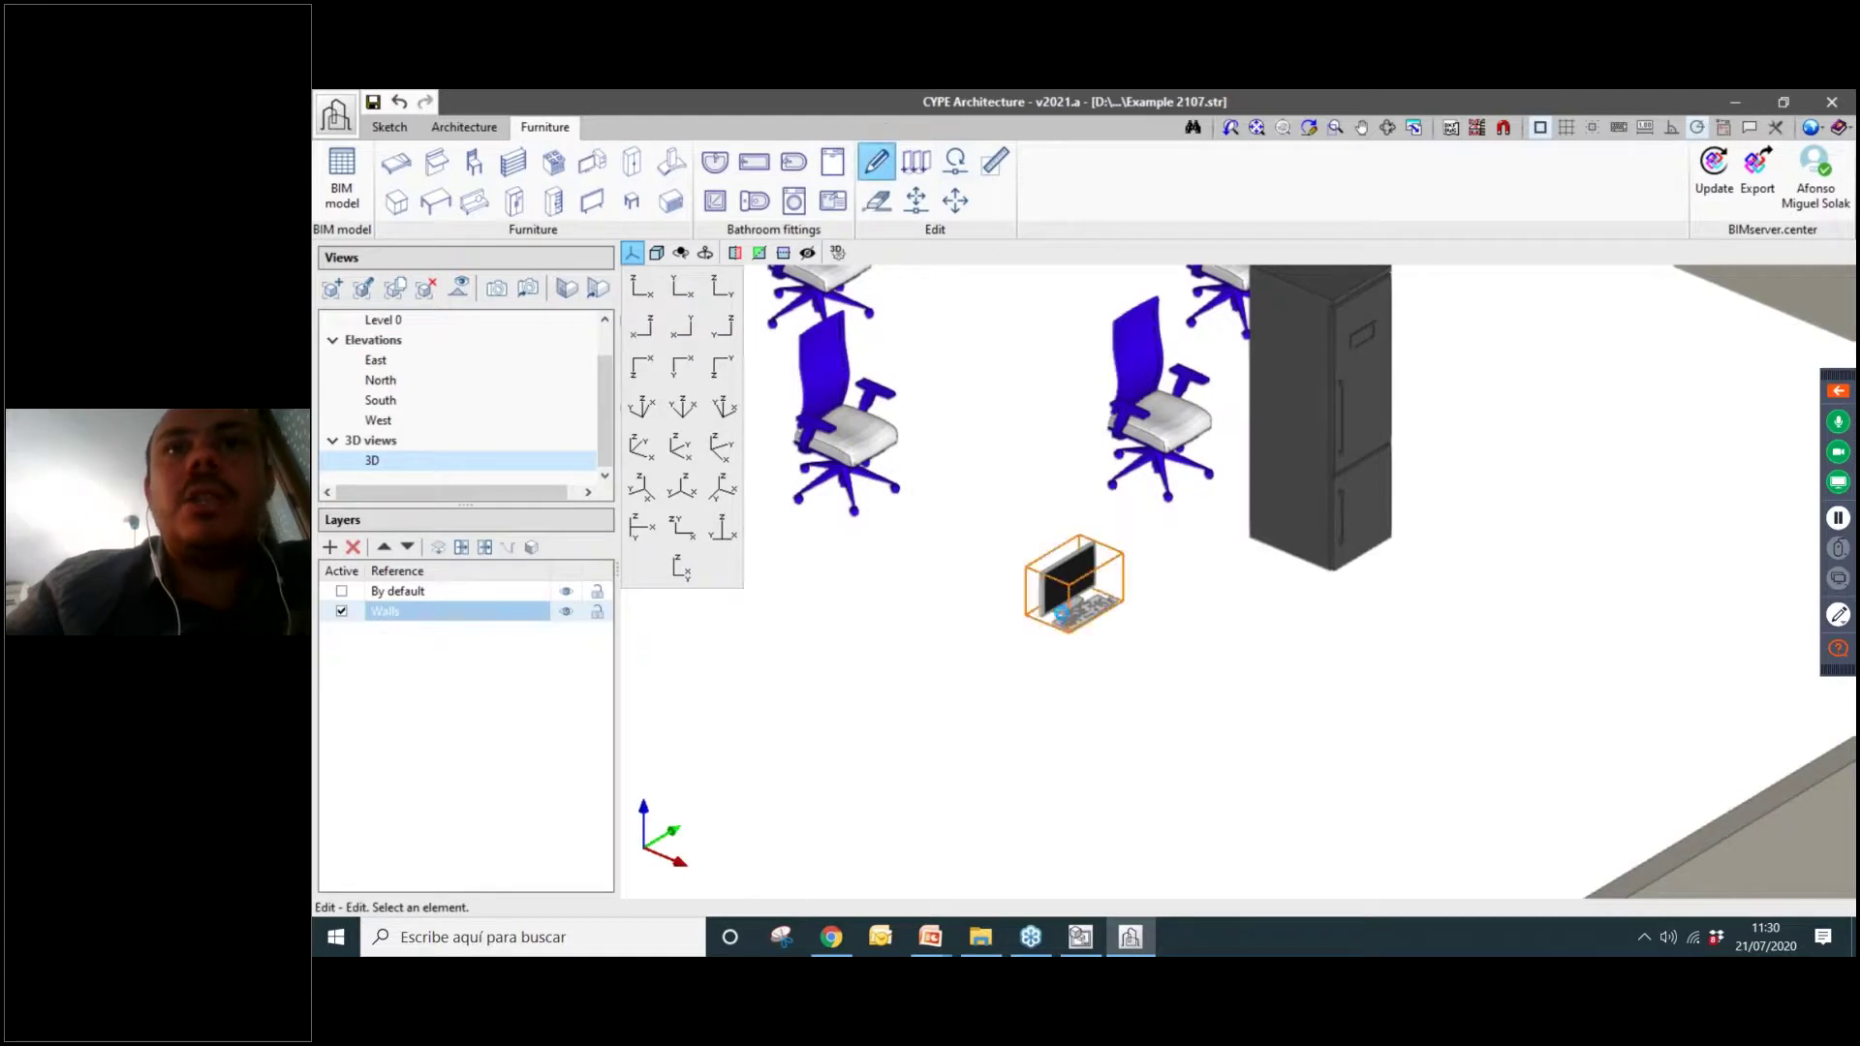
left_click(1070, 576)
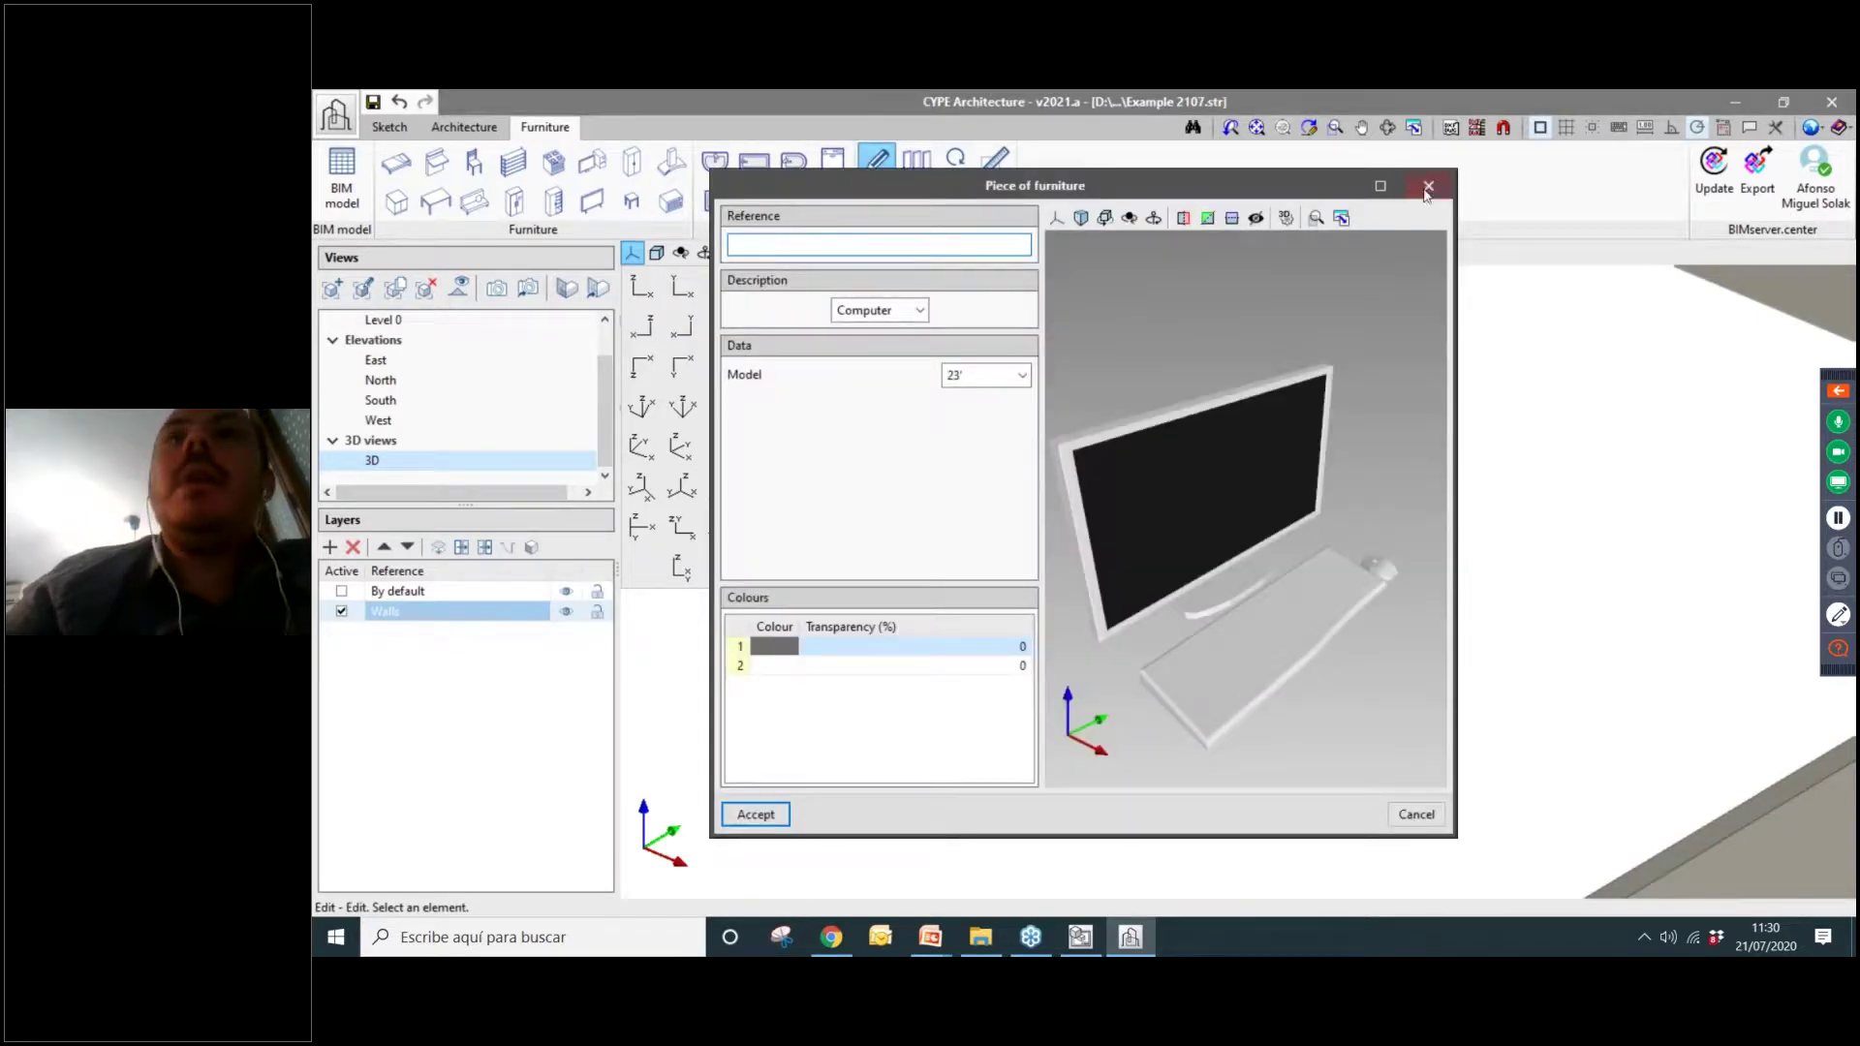
left_click(1428, 186)
In the BIM model data, set the computer's Z to 1.20 m and its angle to 45°.
left_click(341, 180)
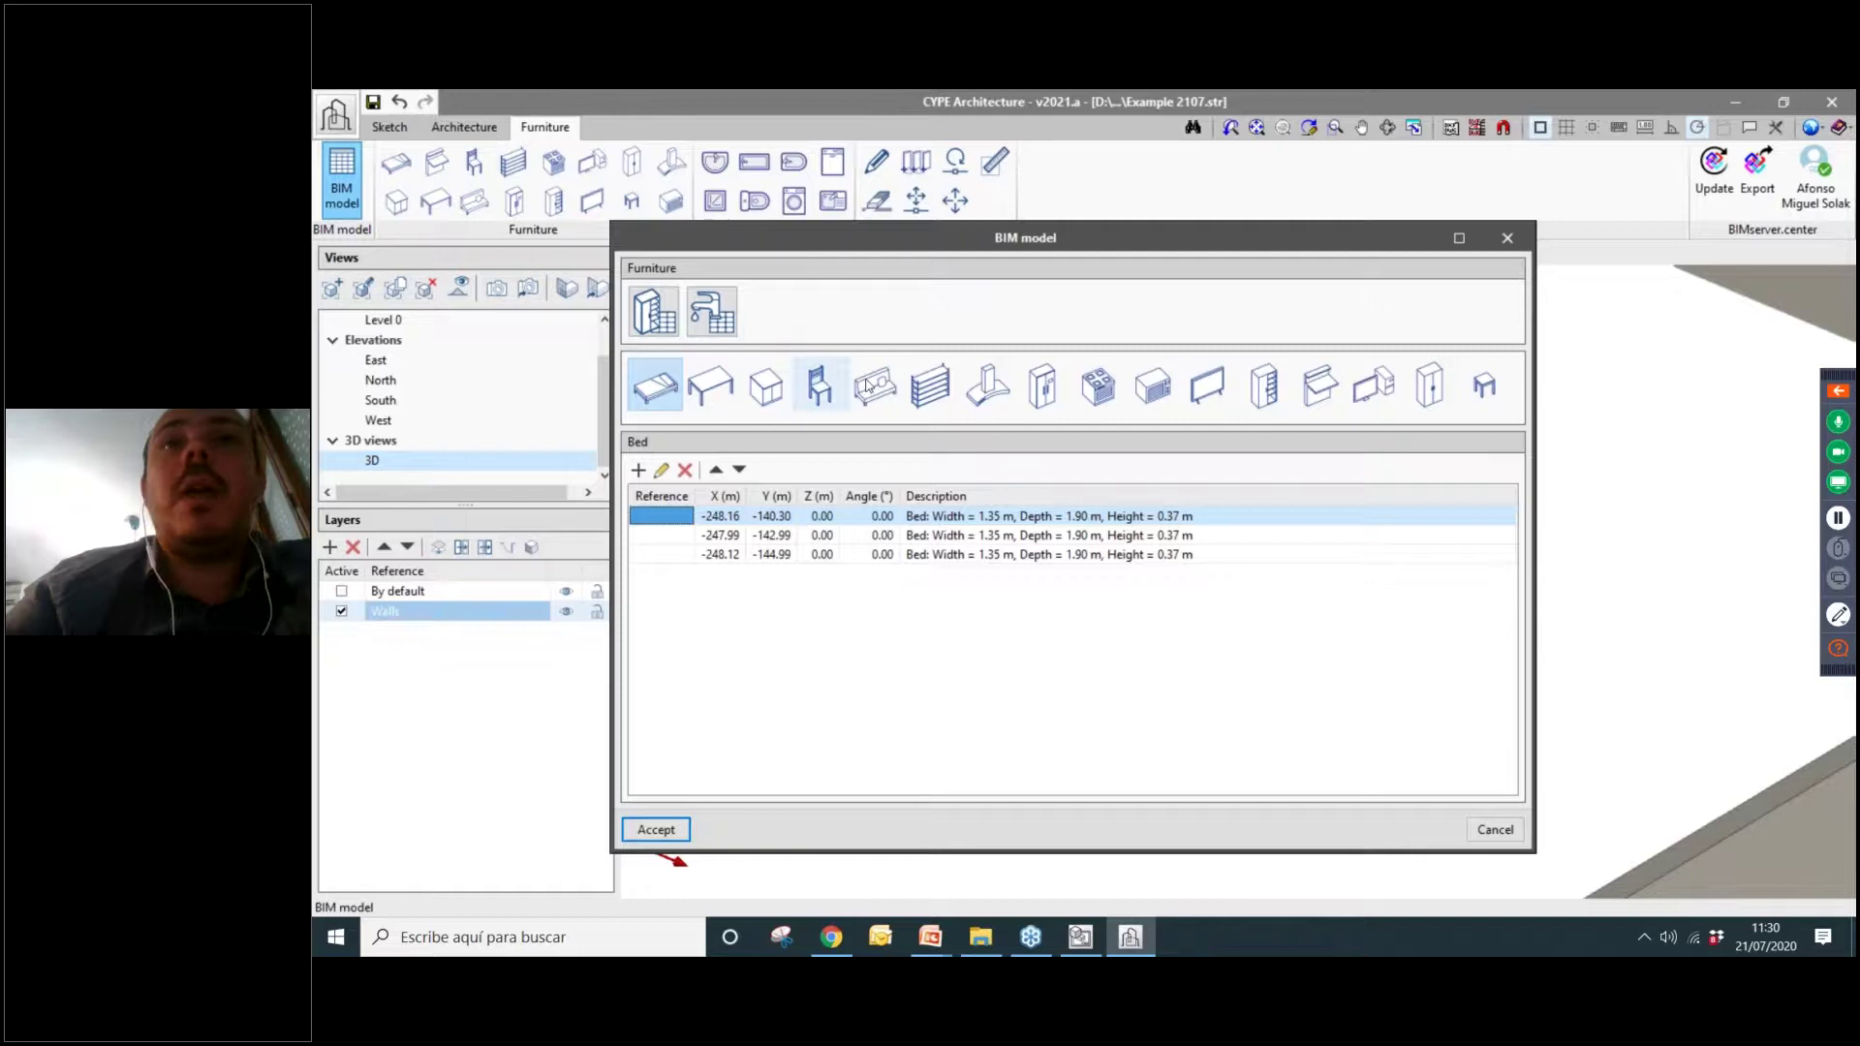
left_click(1374, 386)
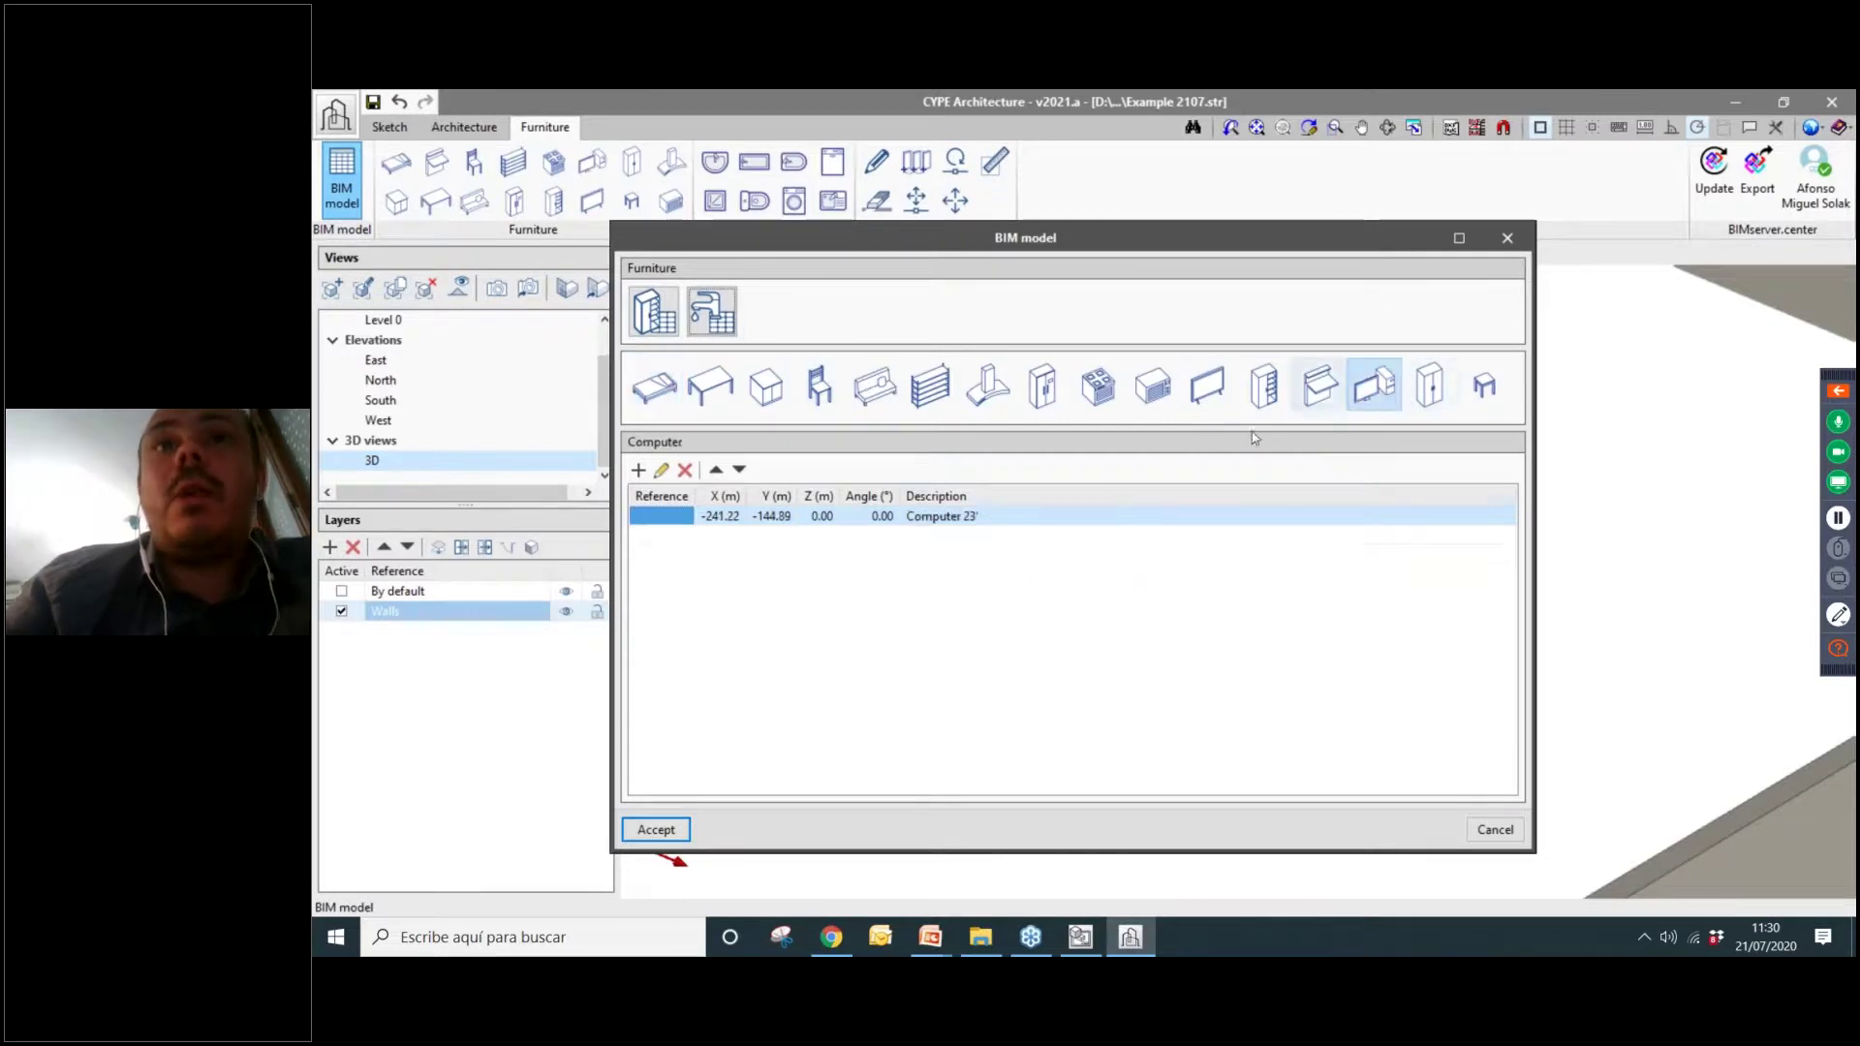
left_click(822, 516)
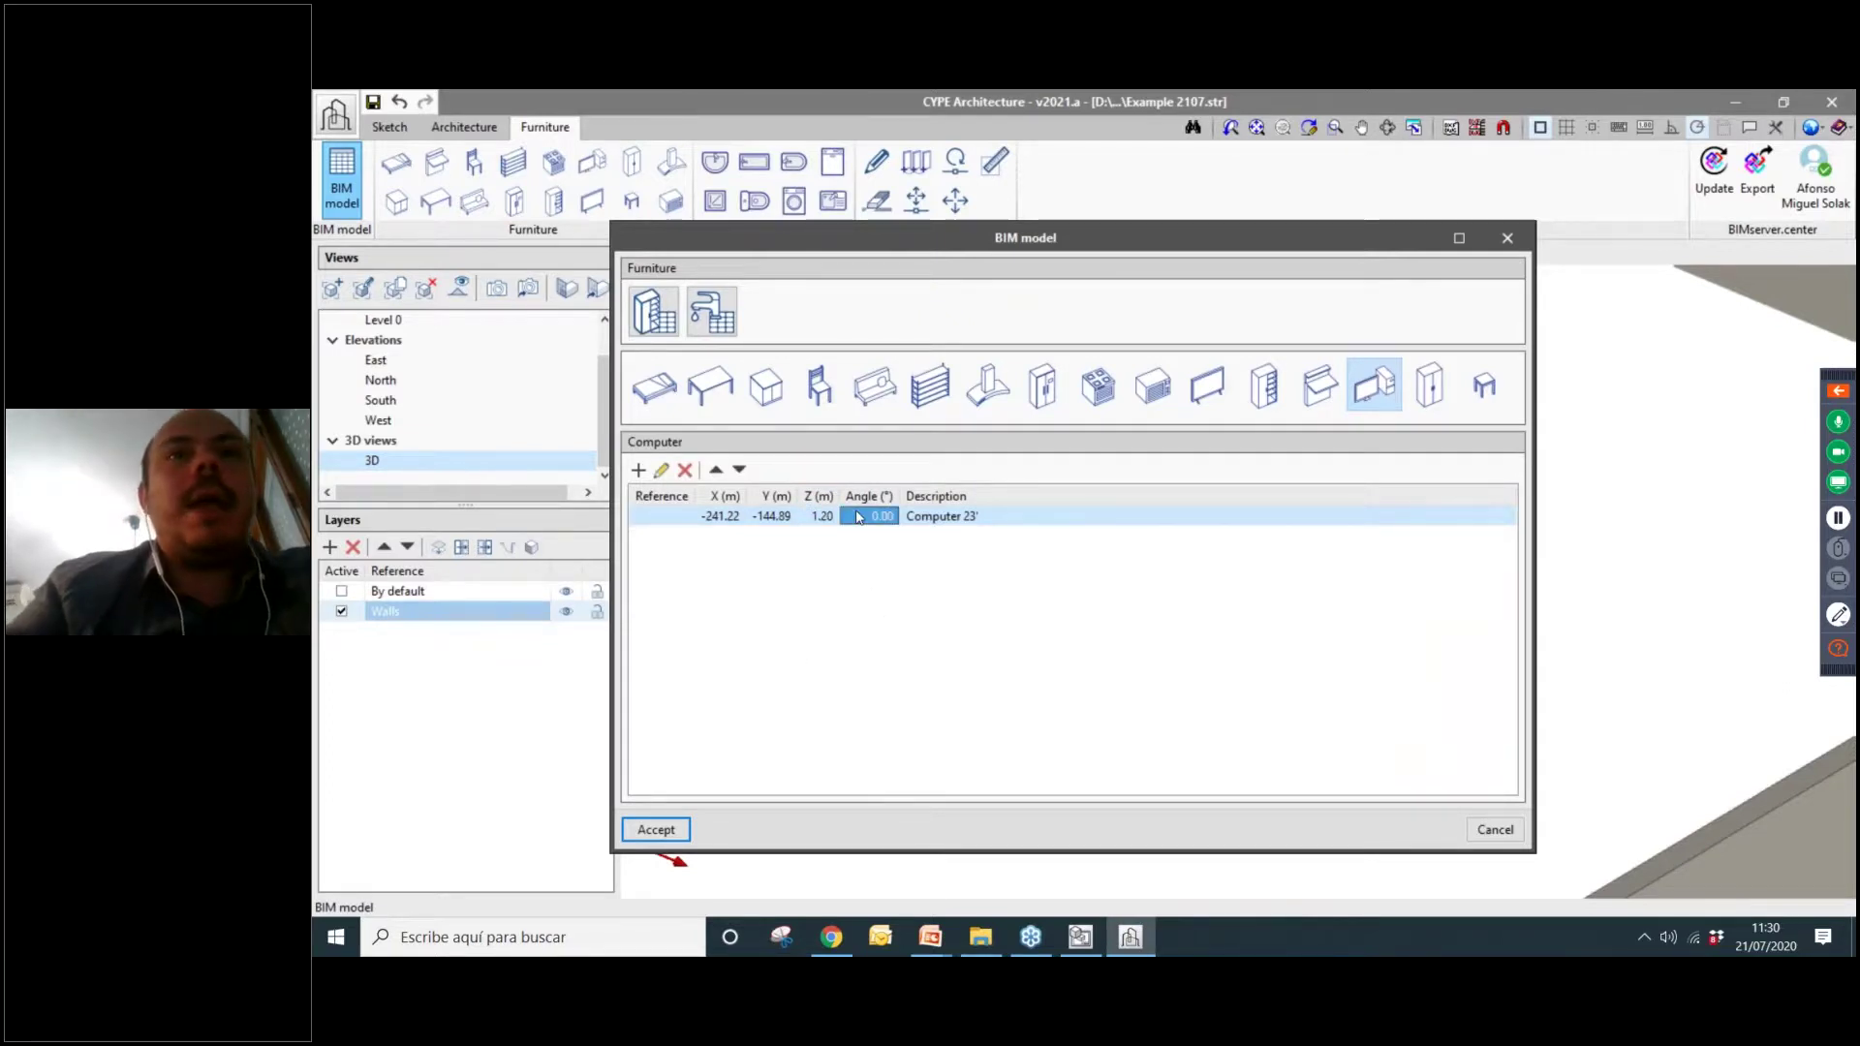
type("45")
key("Tab")
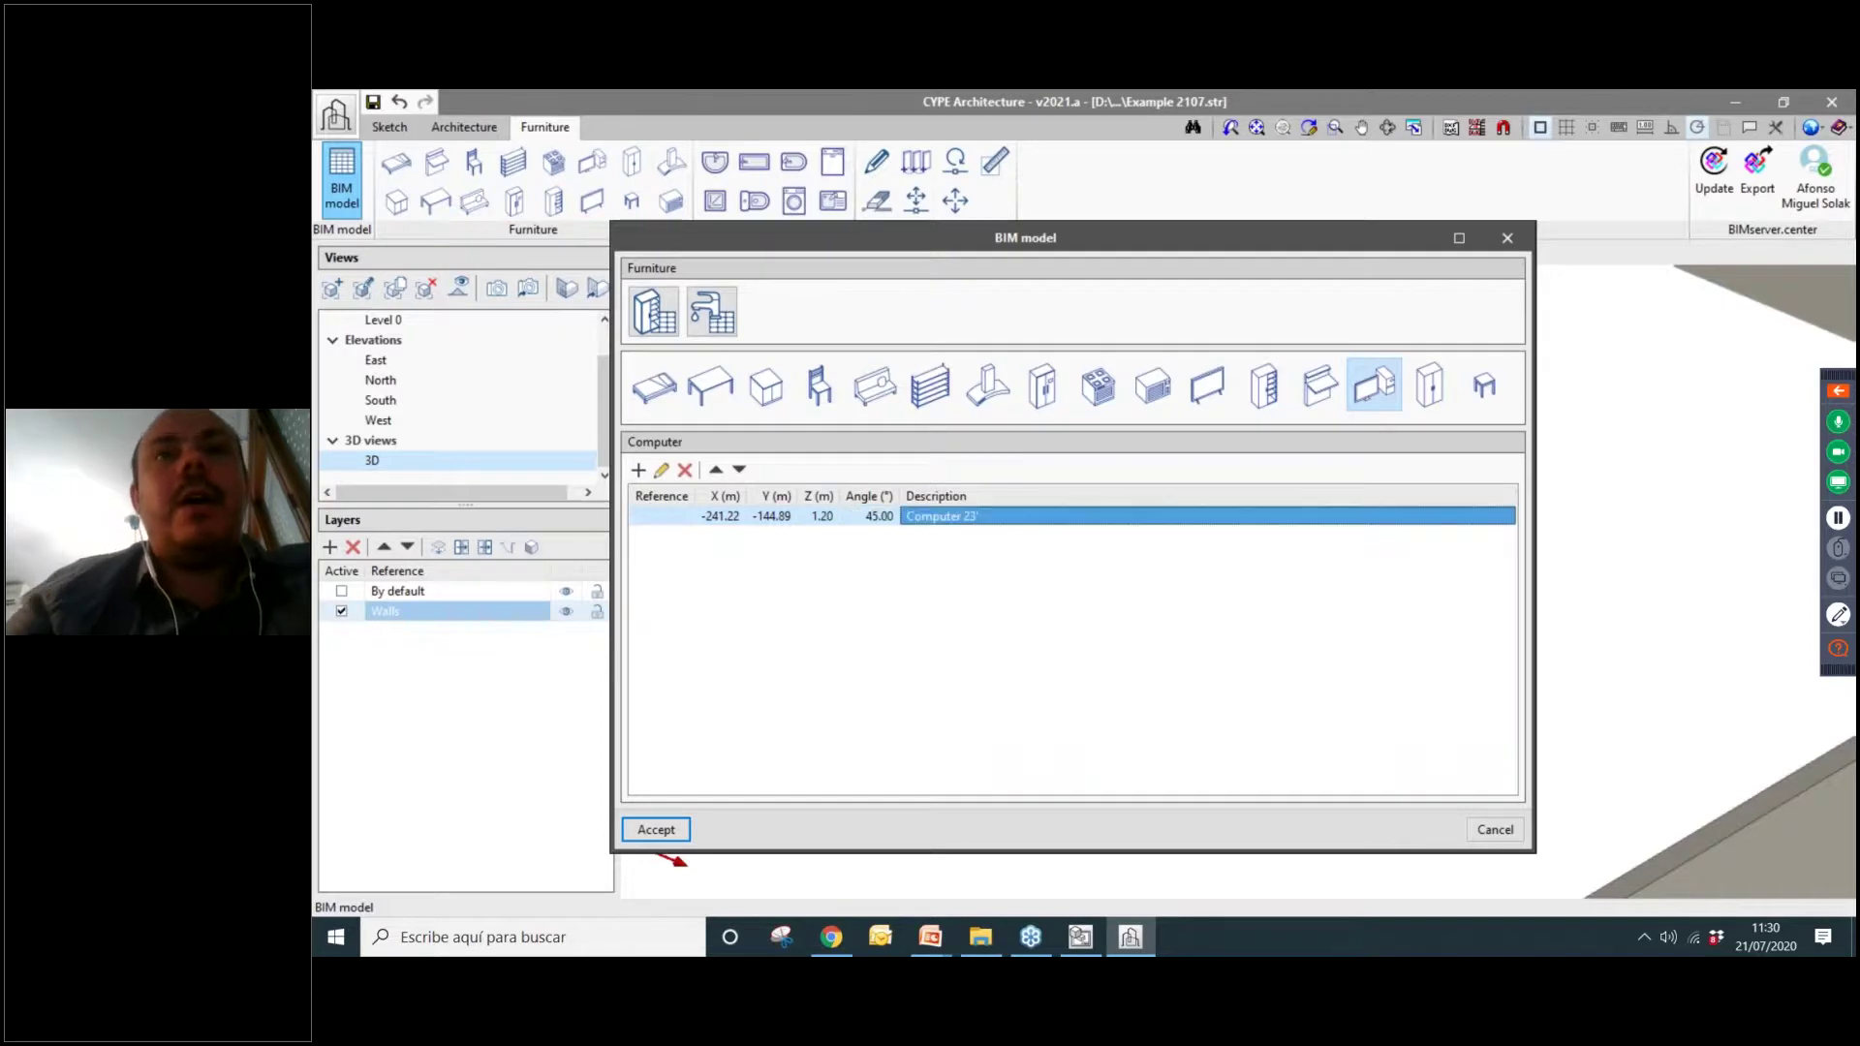
left_click(678, 831)
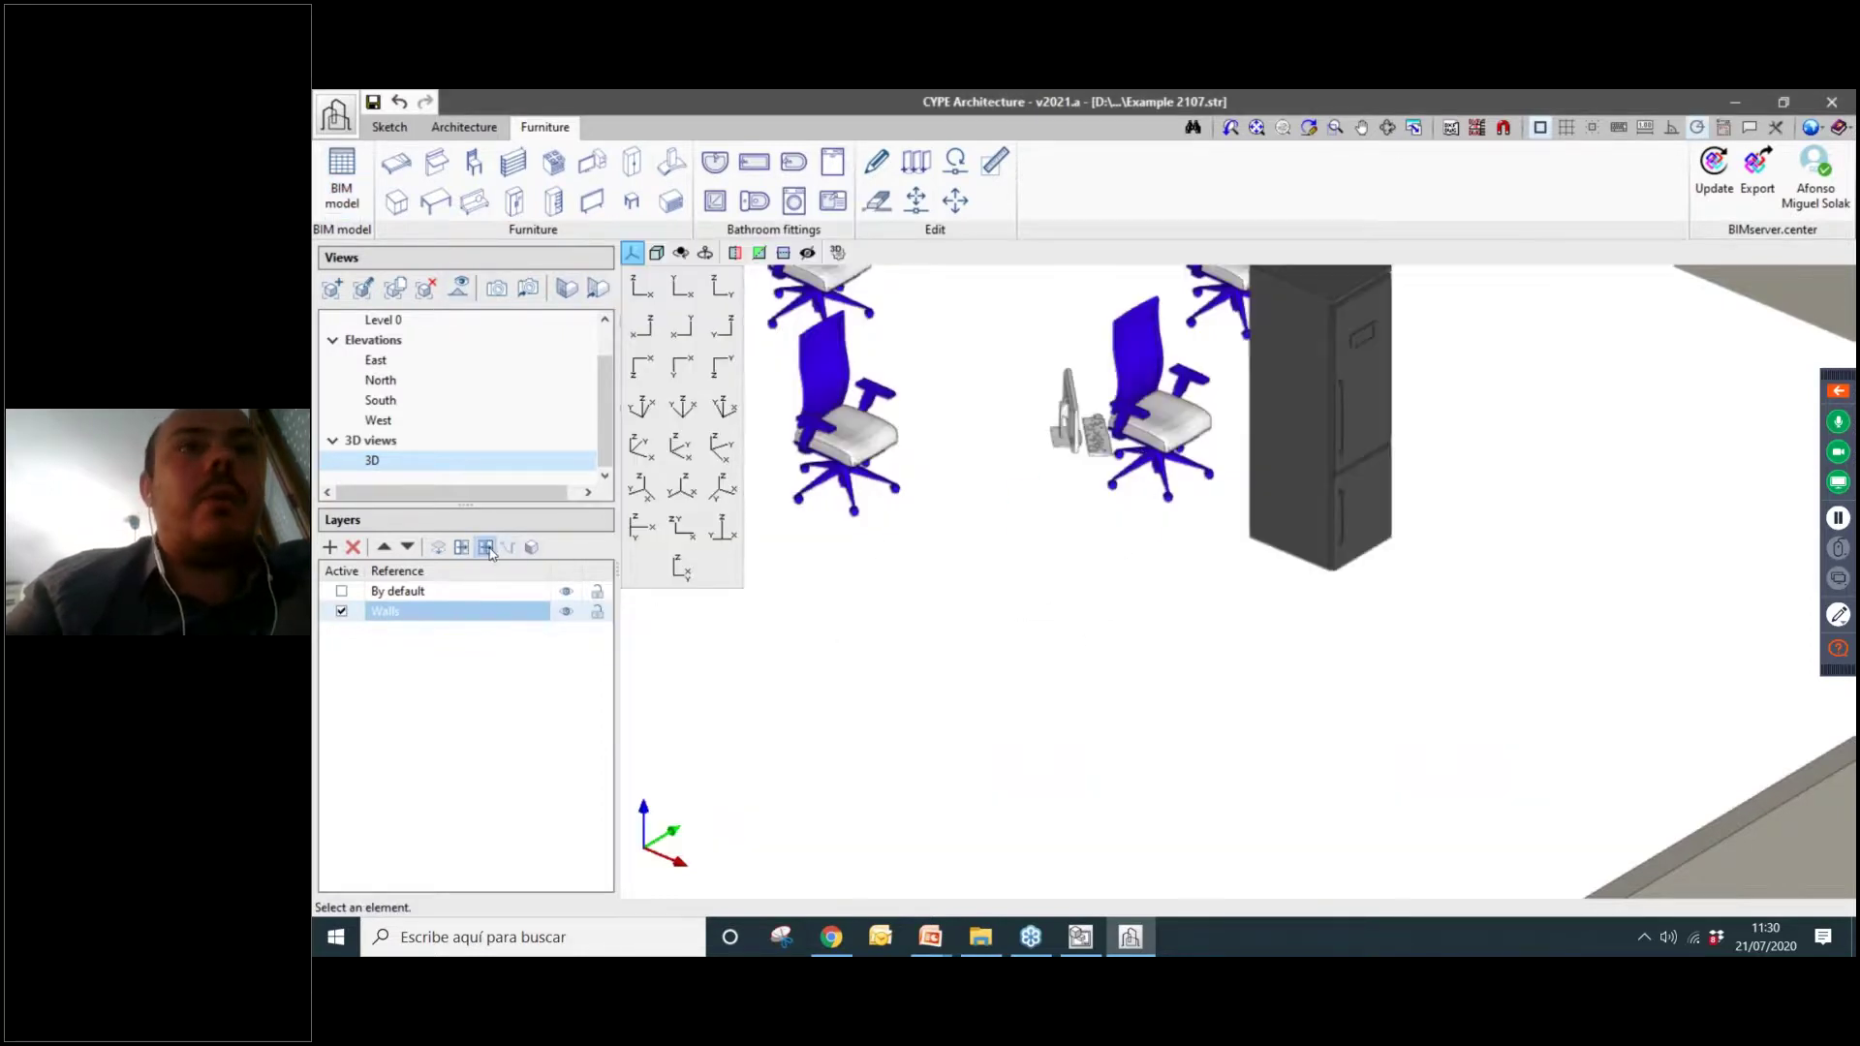
Show the hidden round table again and move the computer down onto the tabletop.
scroll(1067, 647, "up", 3)
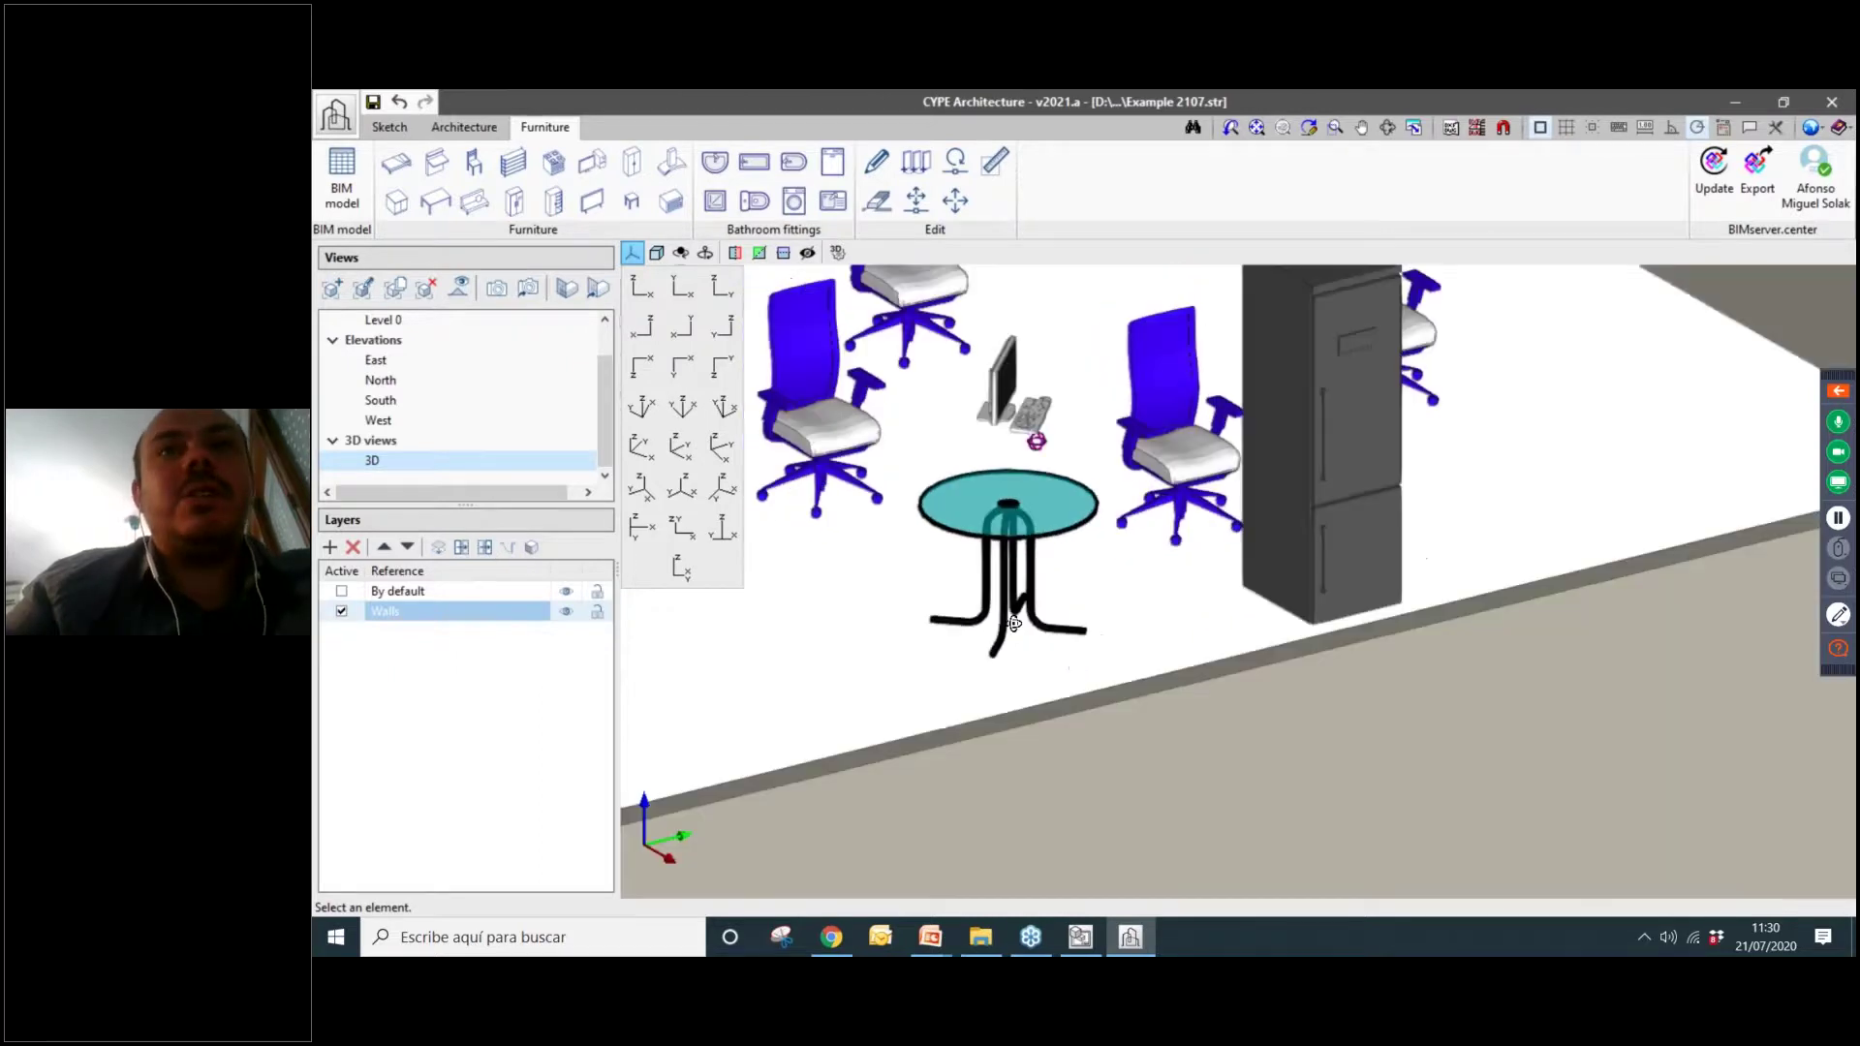
scroll(1015, 623, "up", 5)
left_click(956, 200)
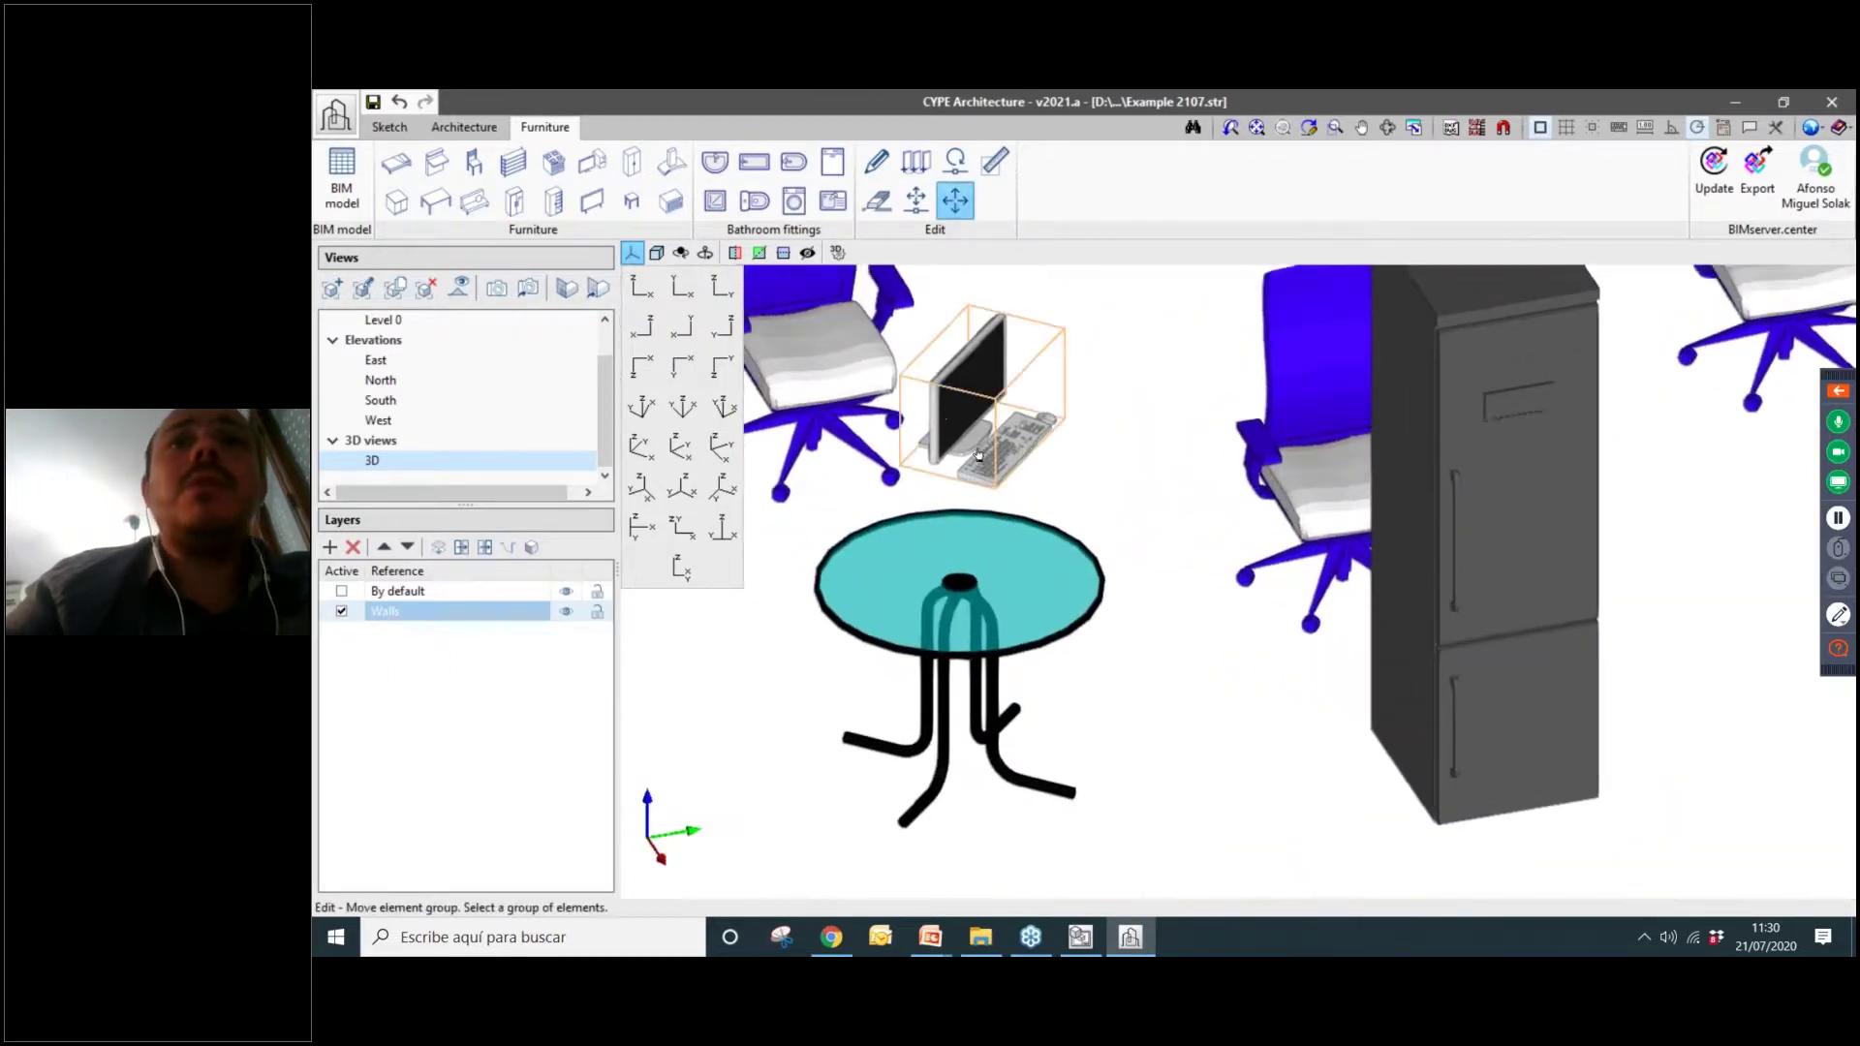
left_click(978, 455)
left_click(978, 457)
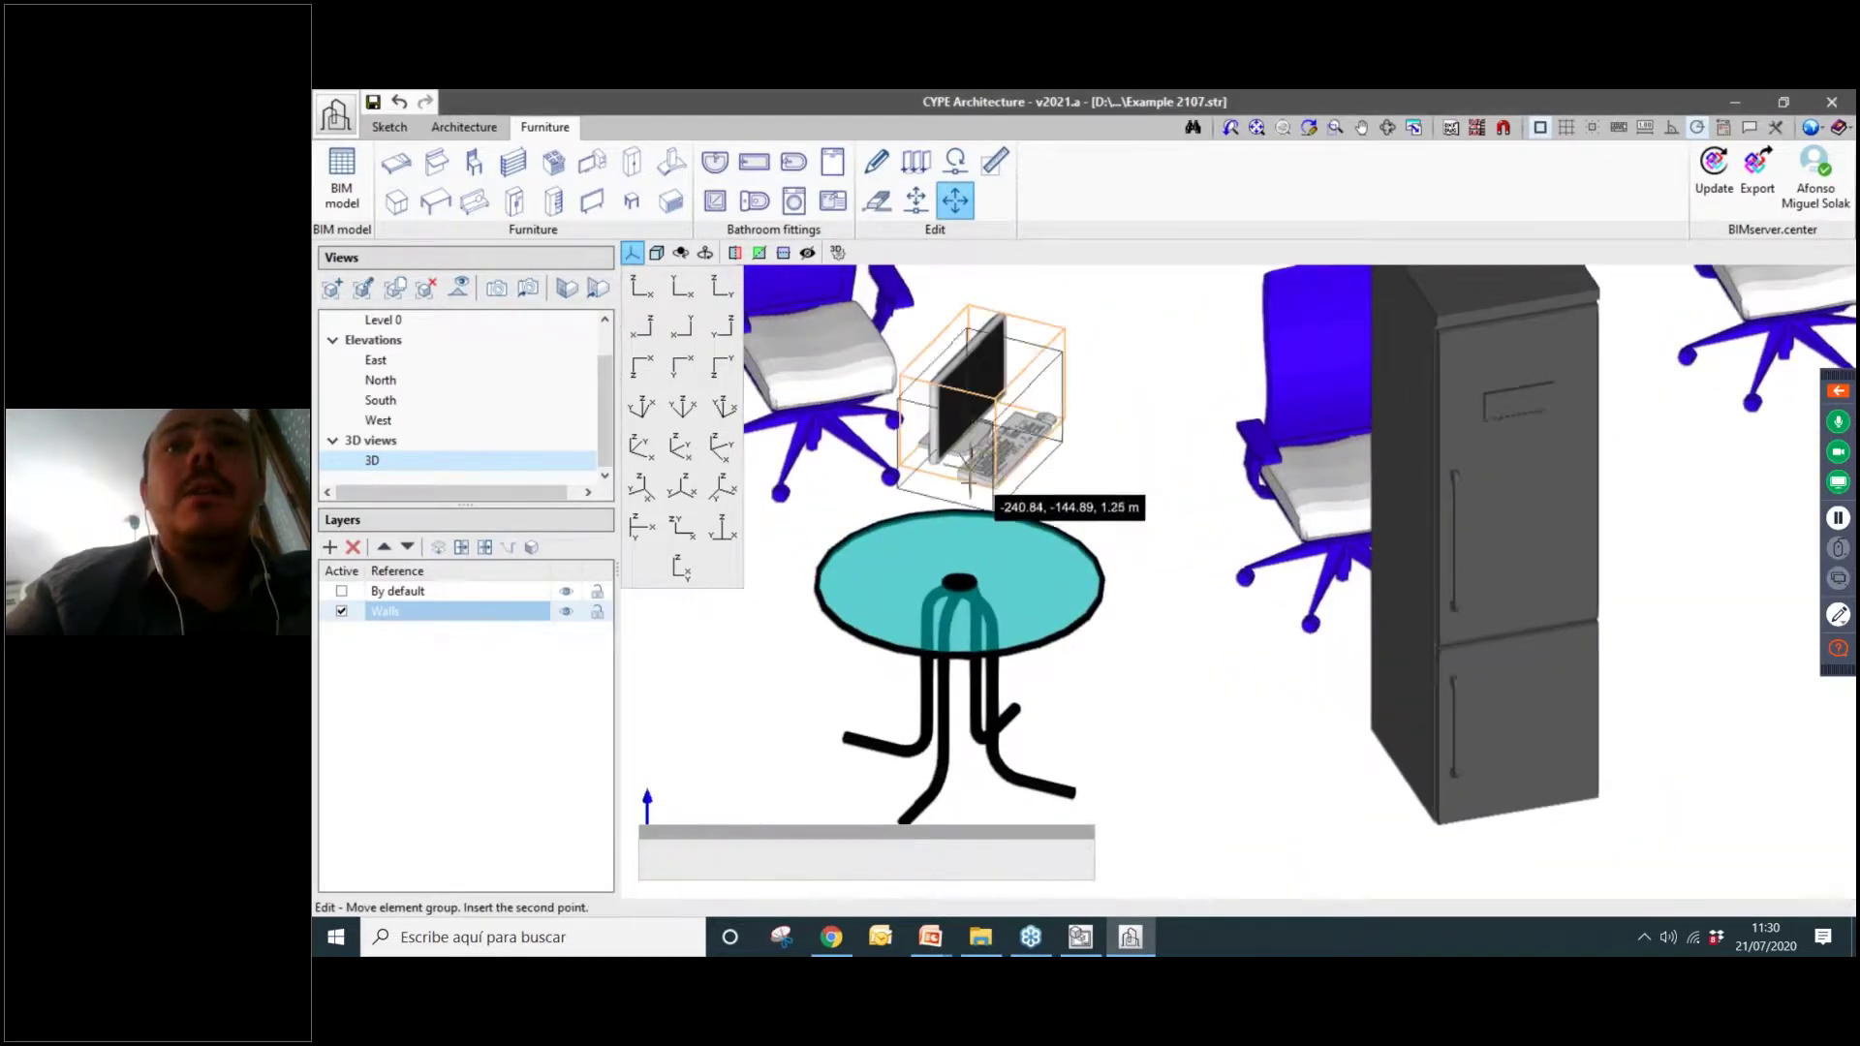
left_click(957, 587)
scroll(1064, 616, "down", 3)
scroll(1064, 616, "down", 3)
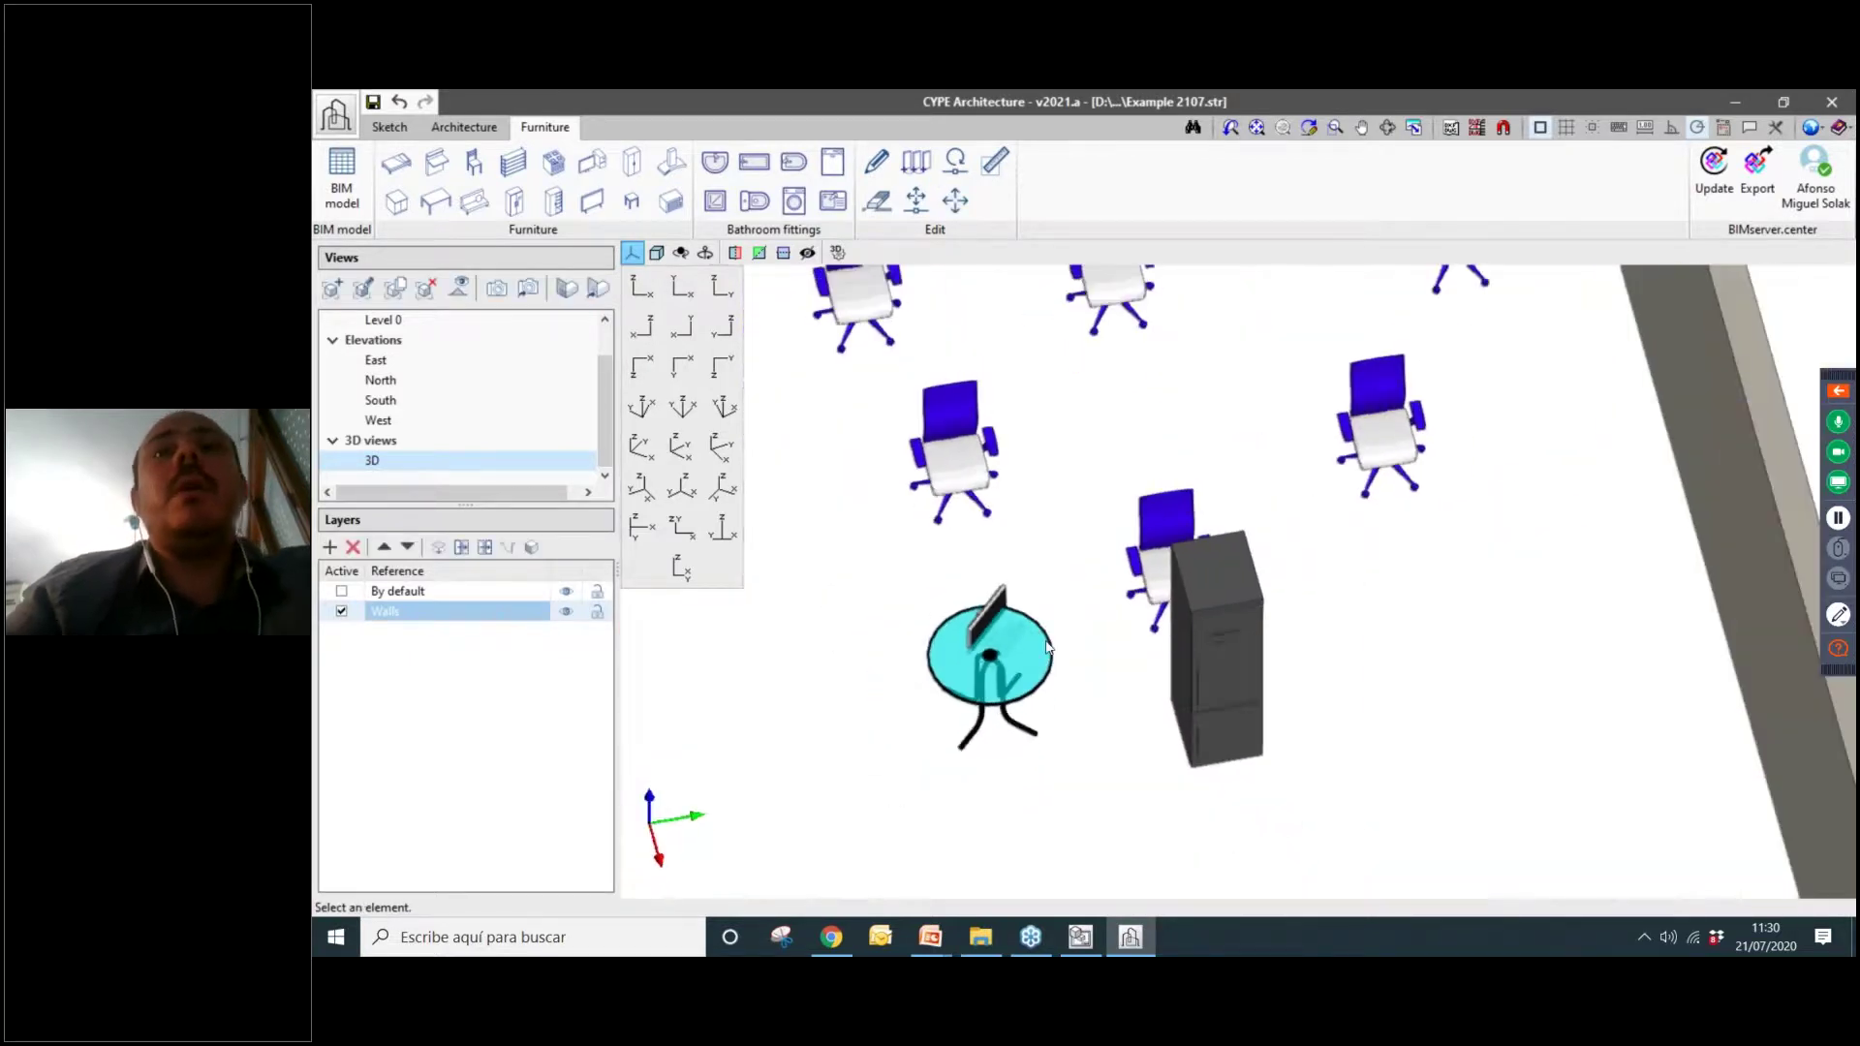
scroll(1047, 647, "down", 5)
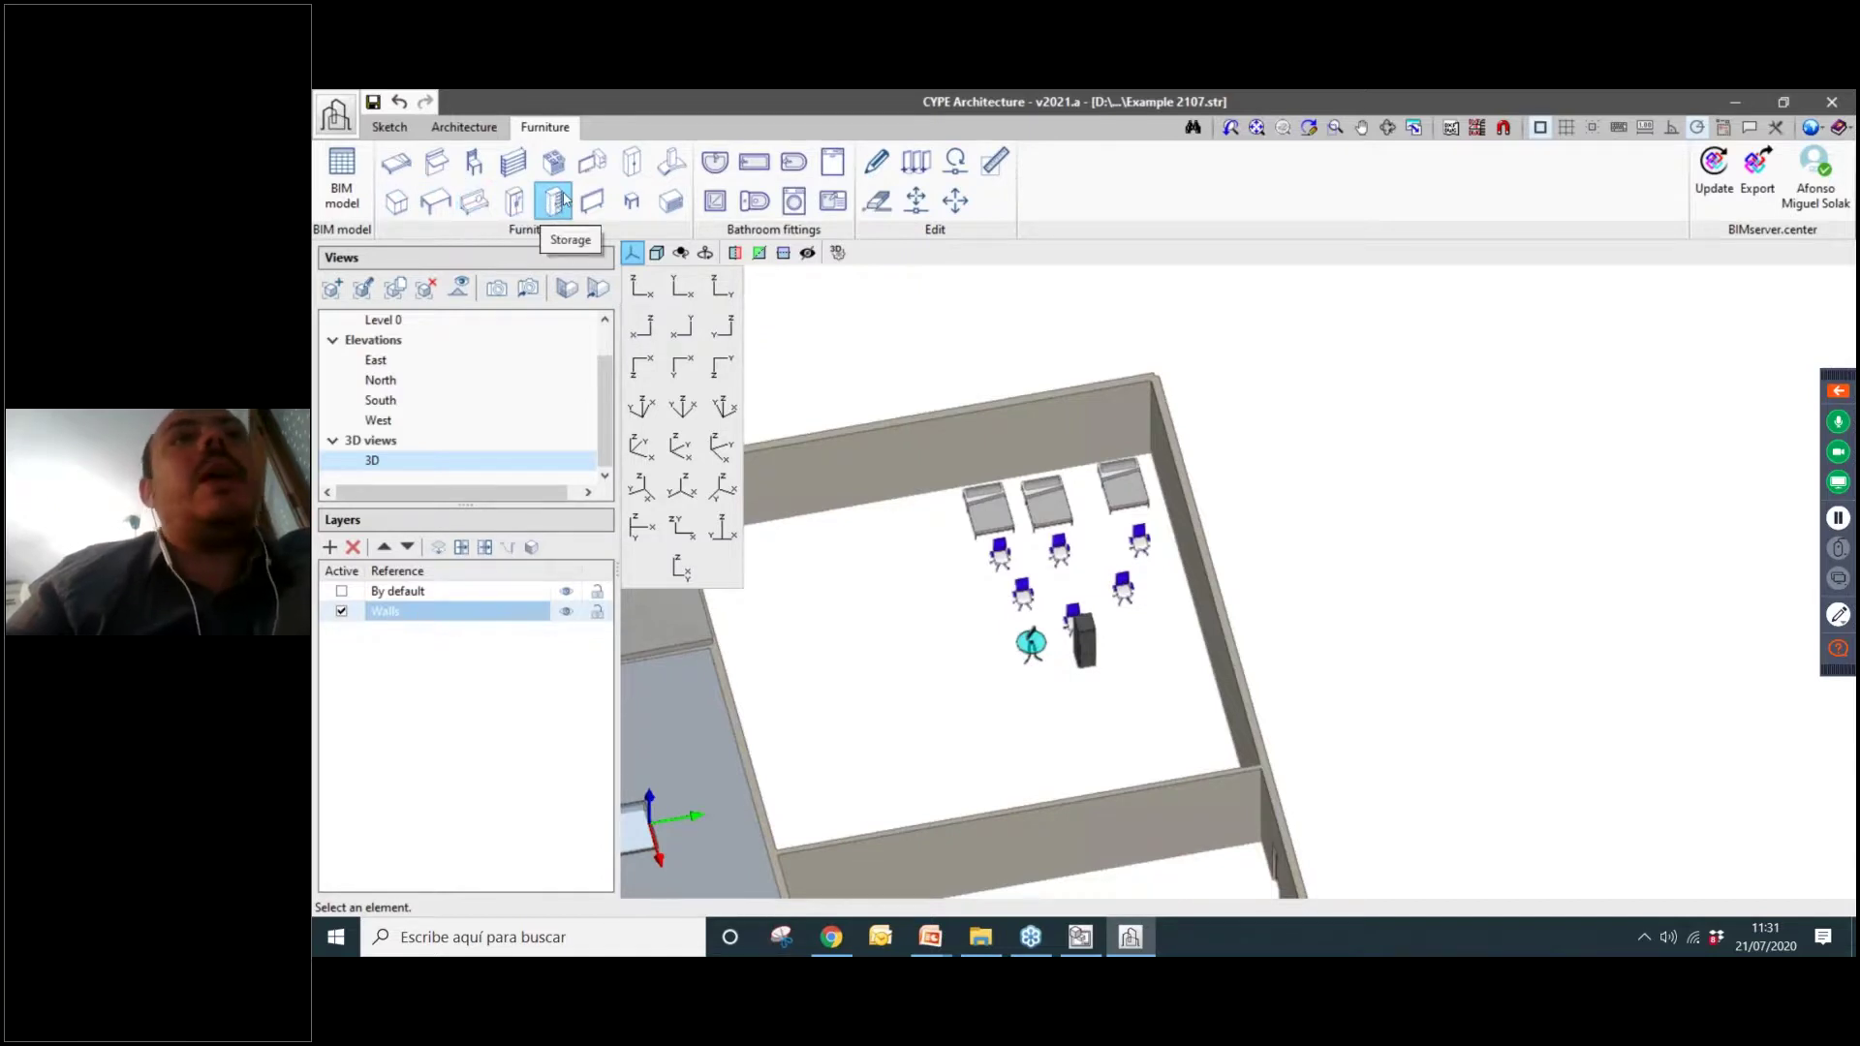
Open the microwave definition, inspect its 3D preview and close it without placing one.
left_click(673, 205)
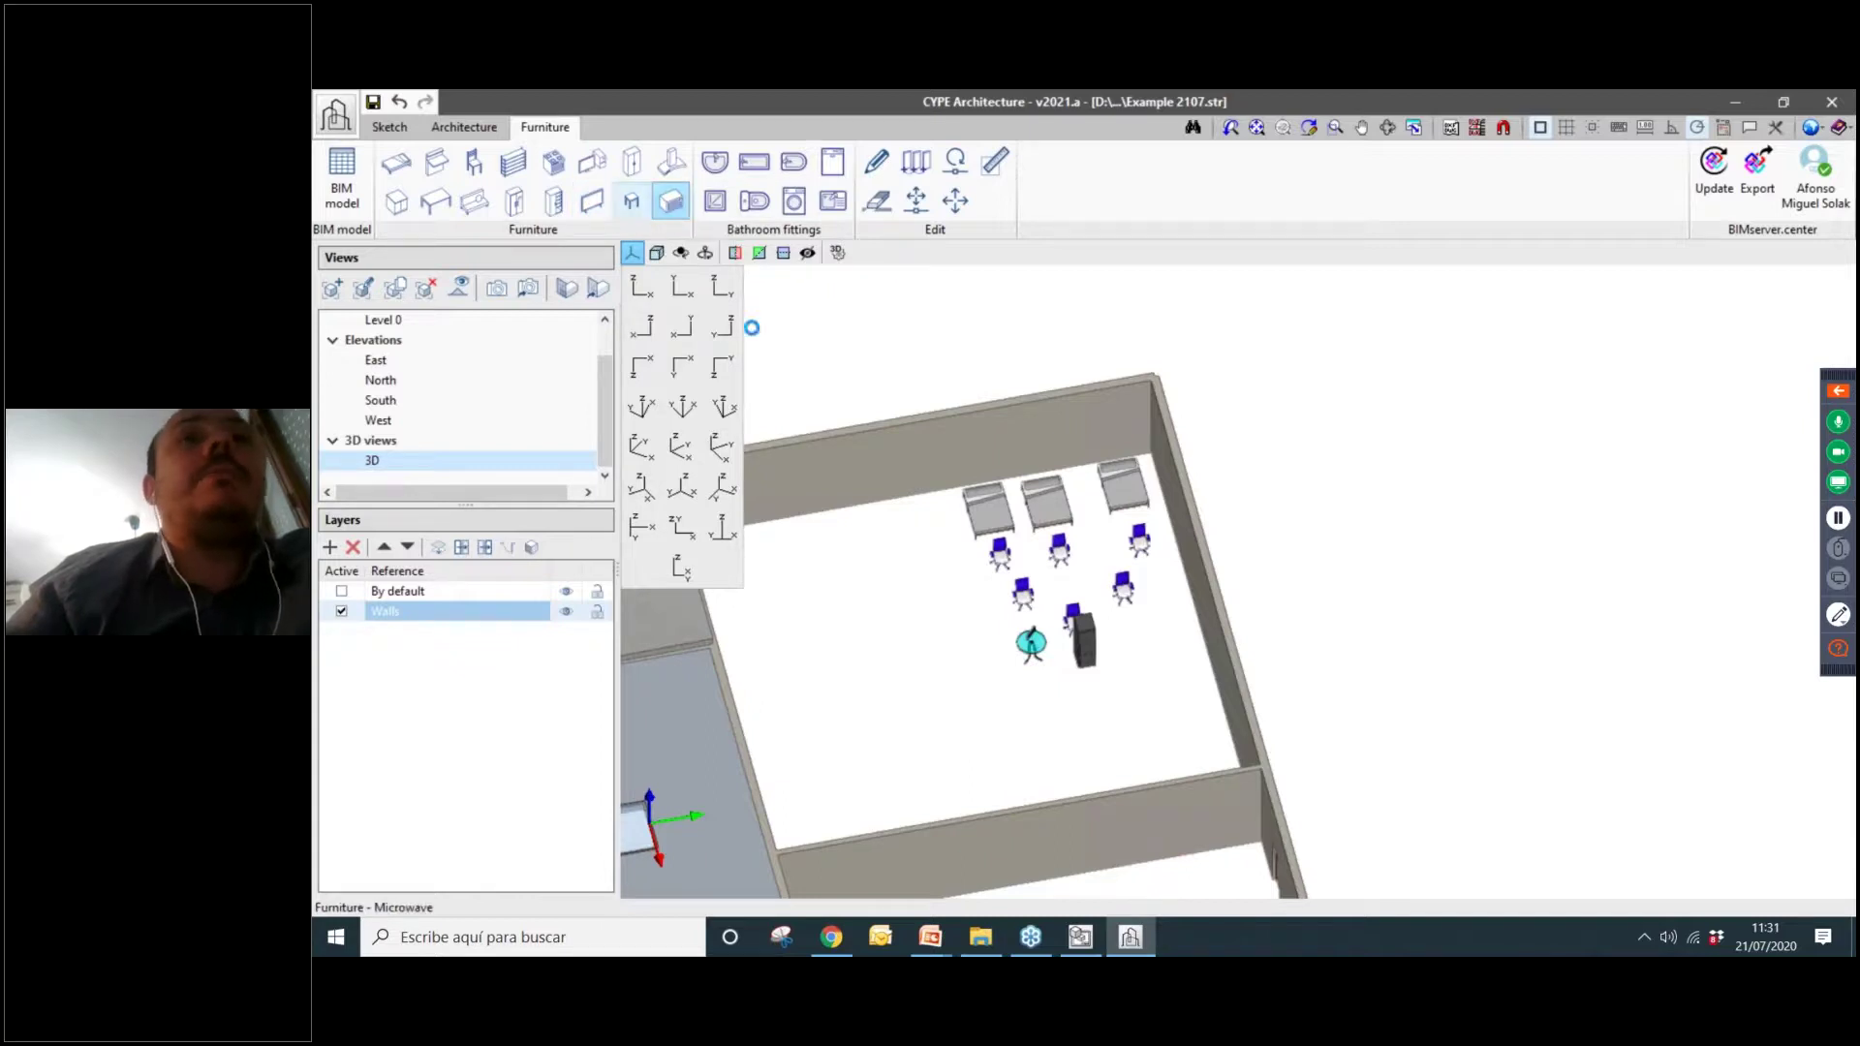
left_click_drag(1046, 432, 1237, 285)
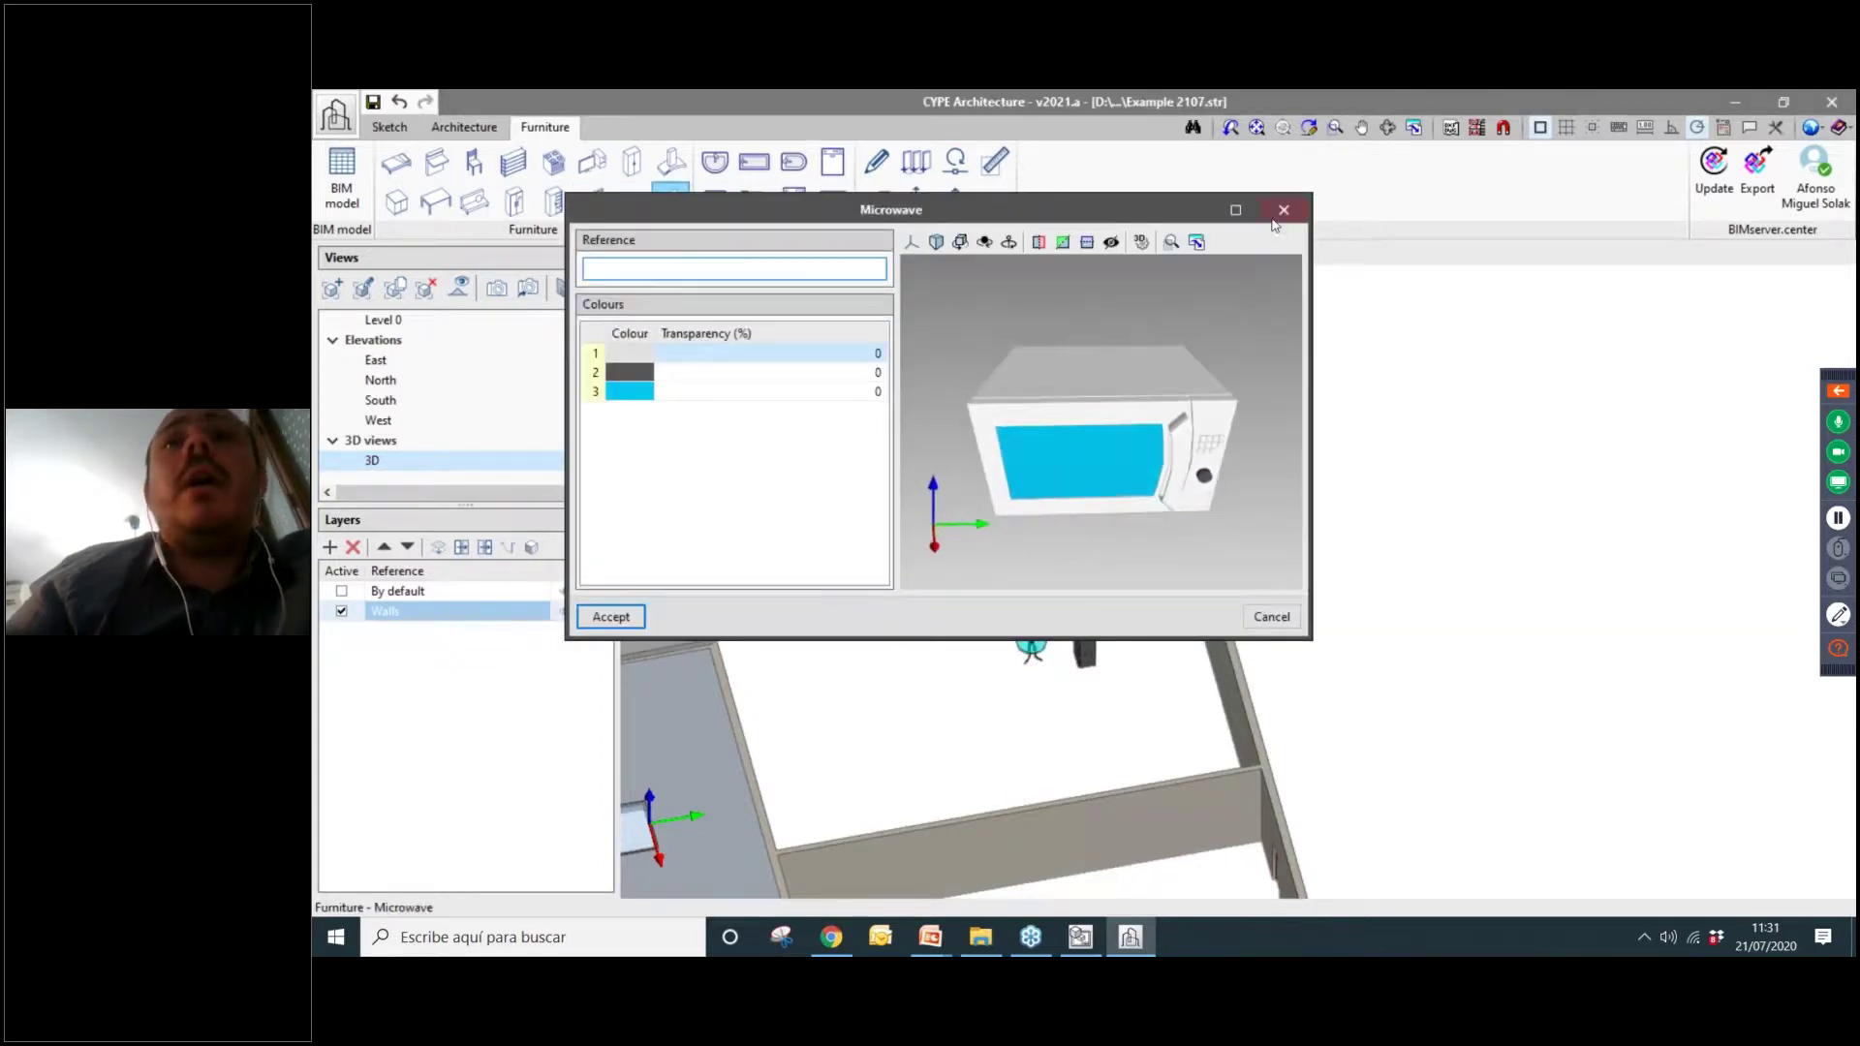
left_click(1282, 210)
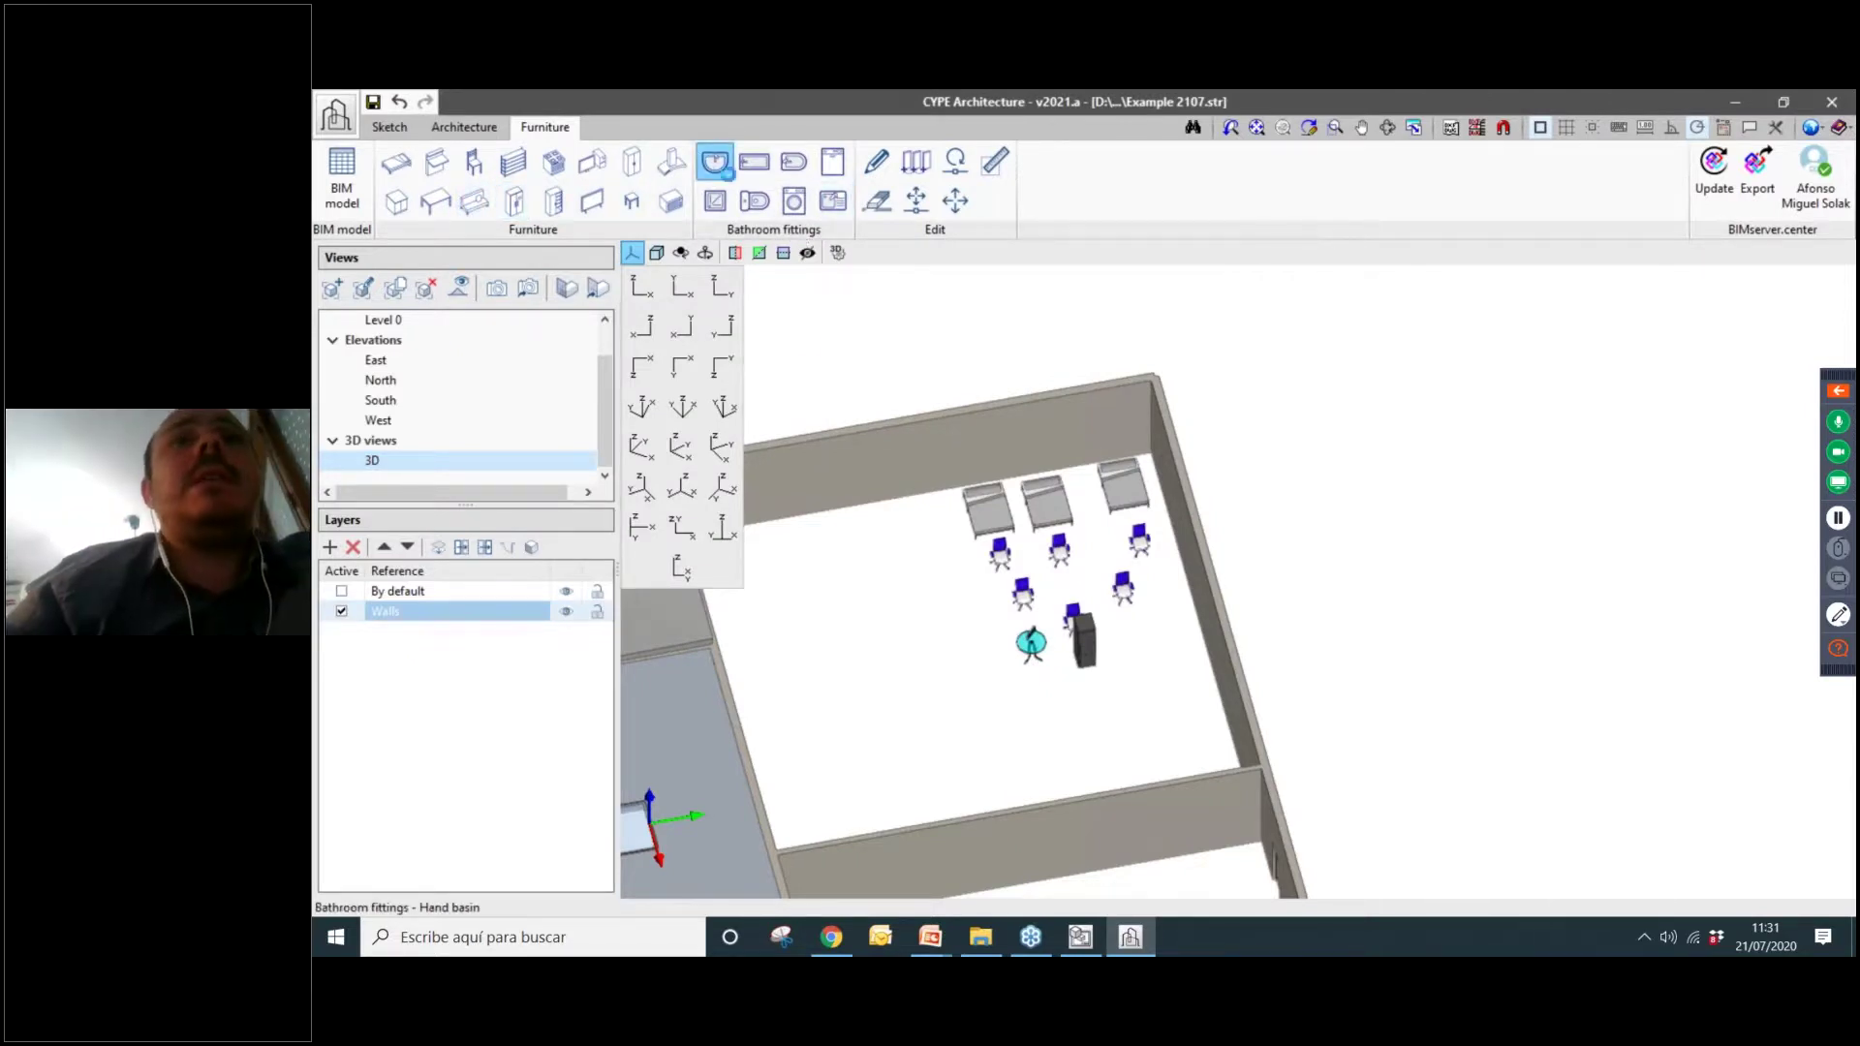
Start a square hand basin with the Footer accessory and dimensions of 550x400x120 mm.
left_click(717, 162)
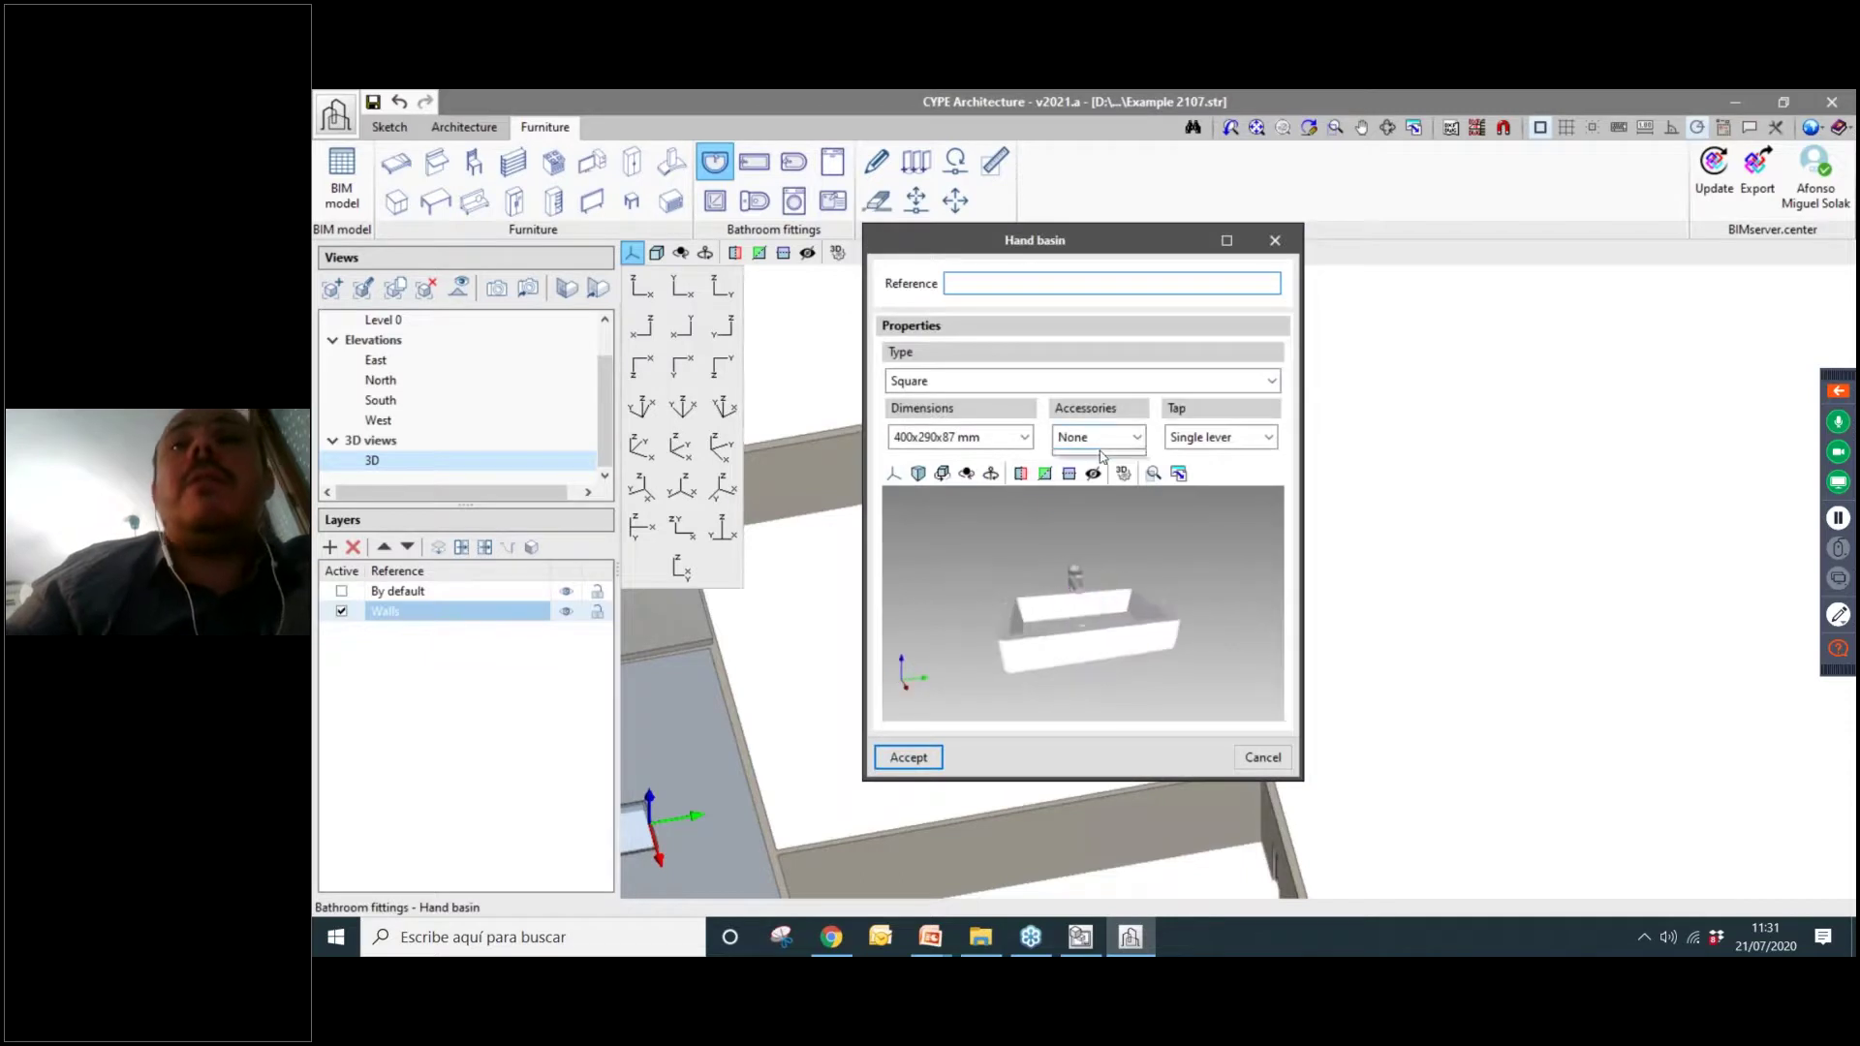
left_click(1102, 456)
left_click(1105, 481)
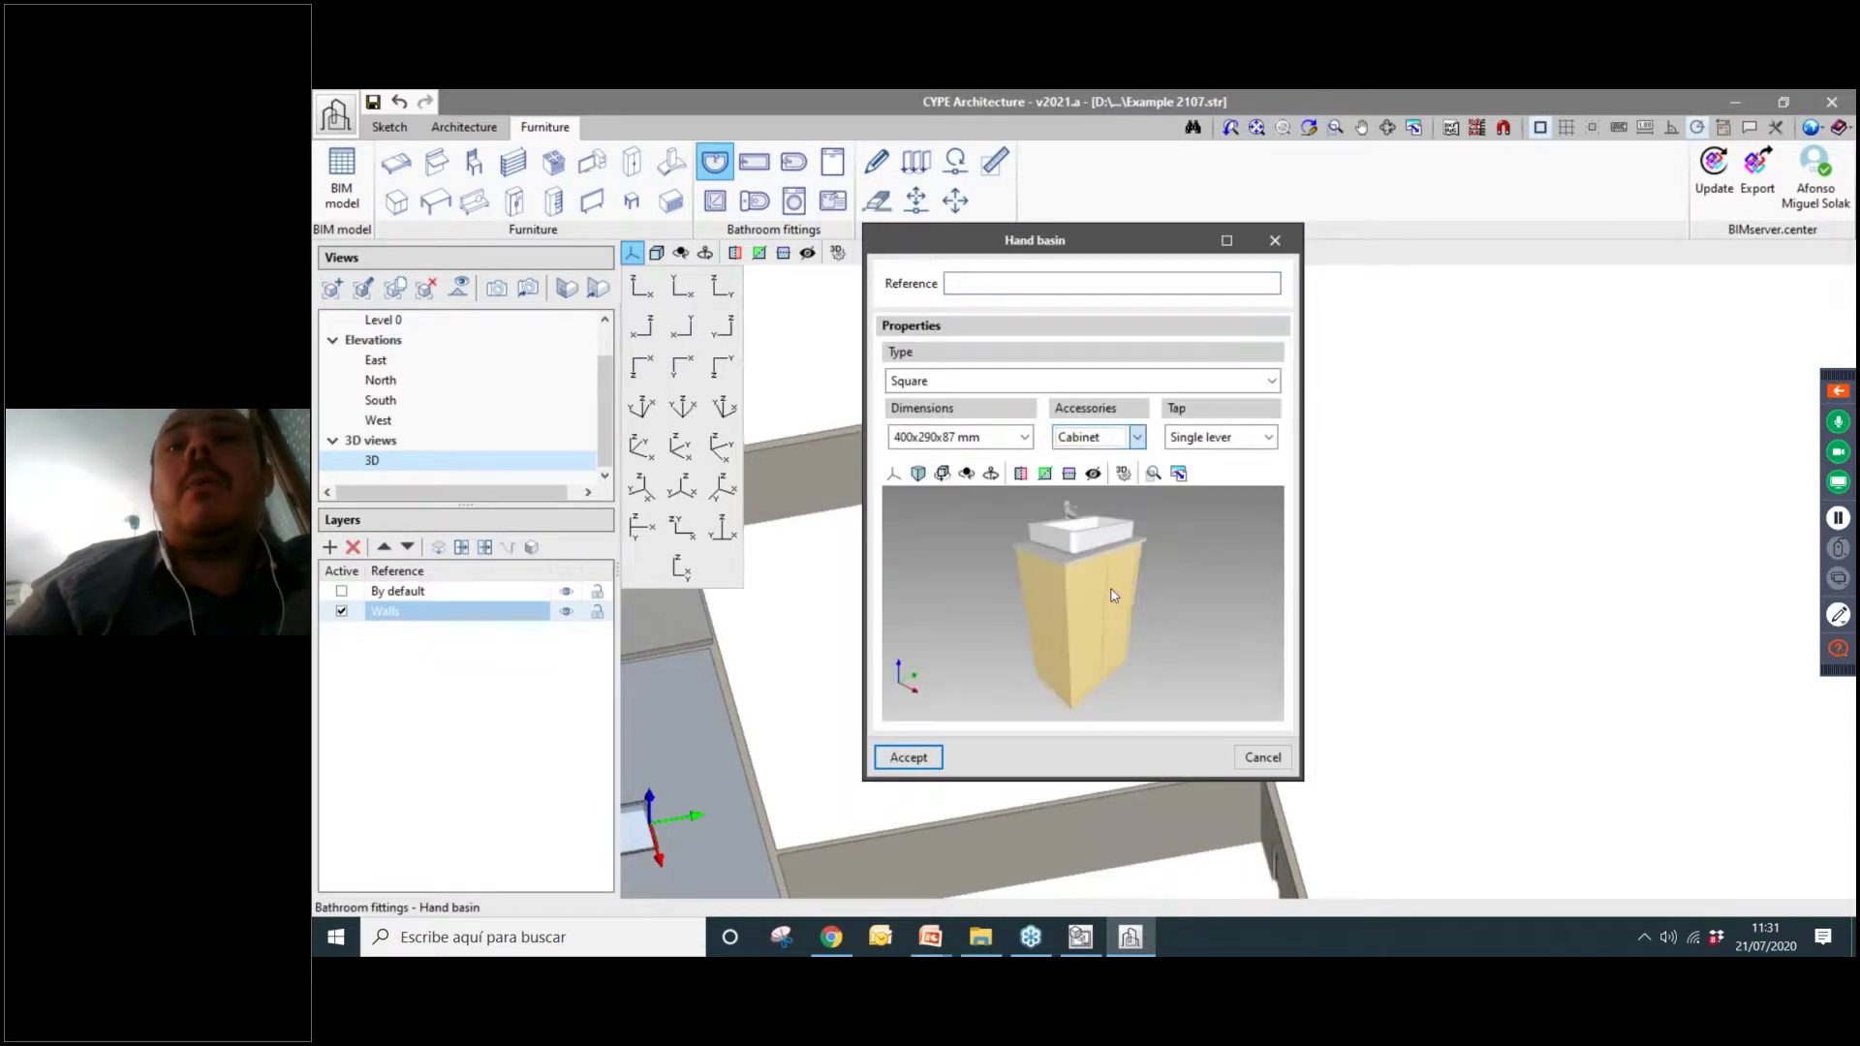
left_click(1100, 437)
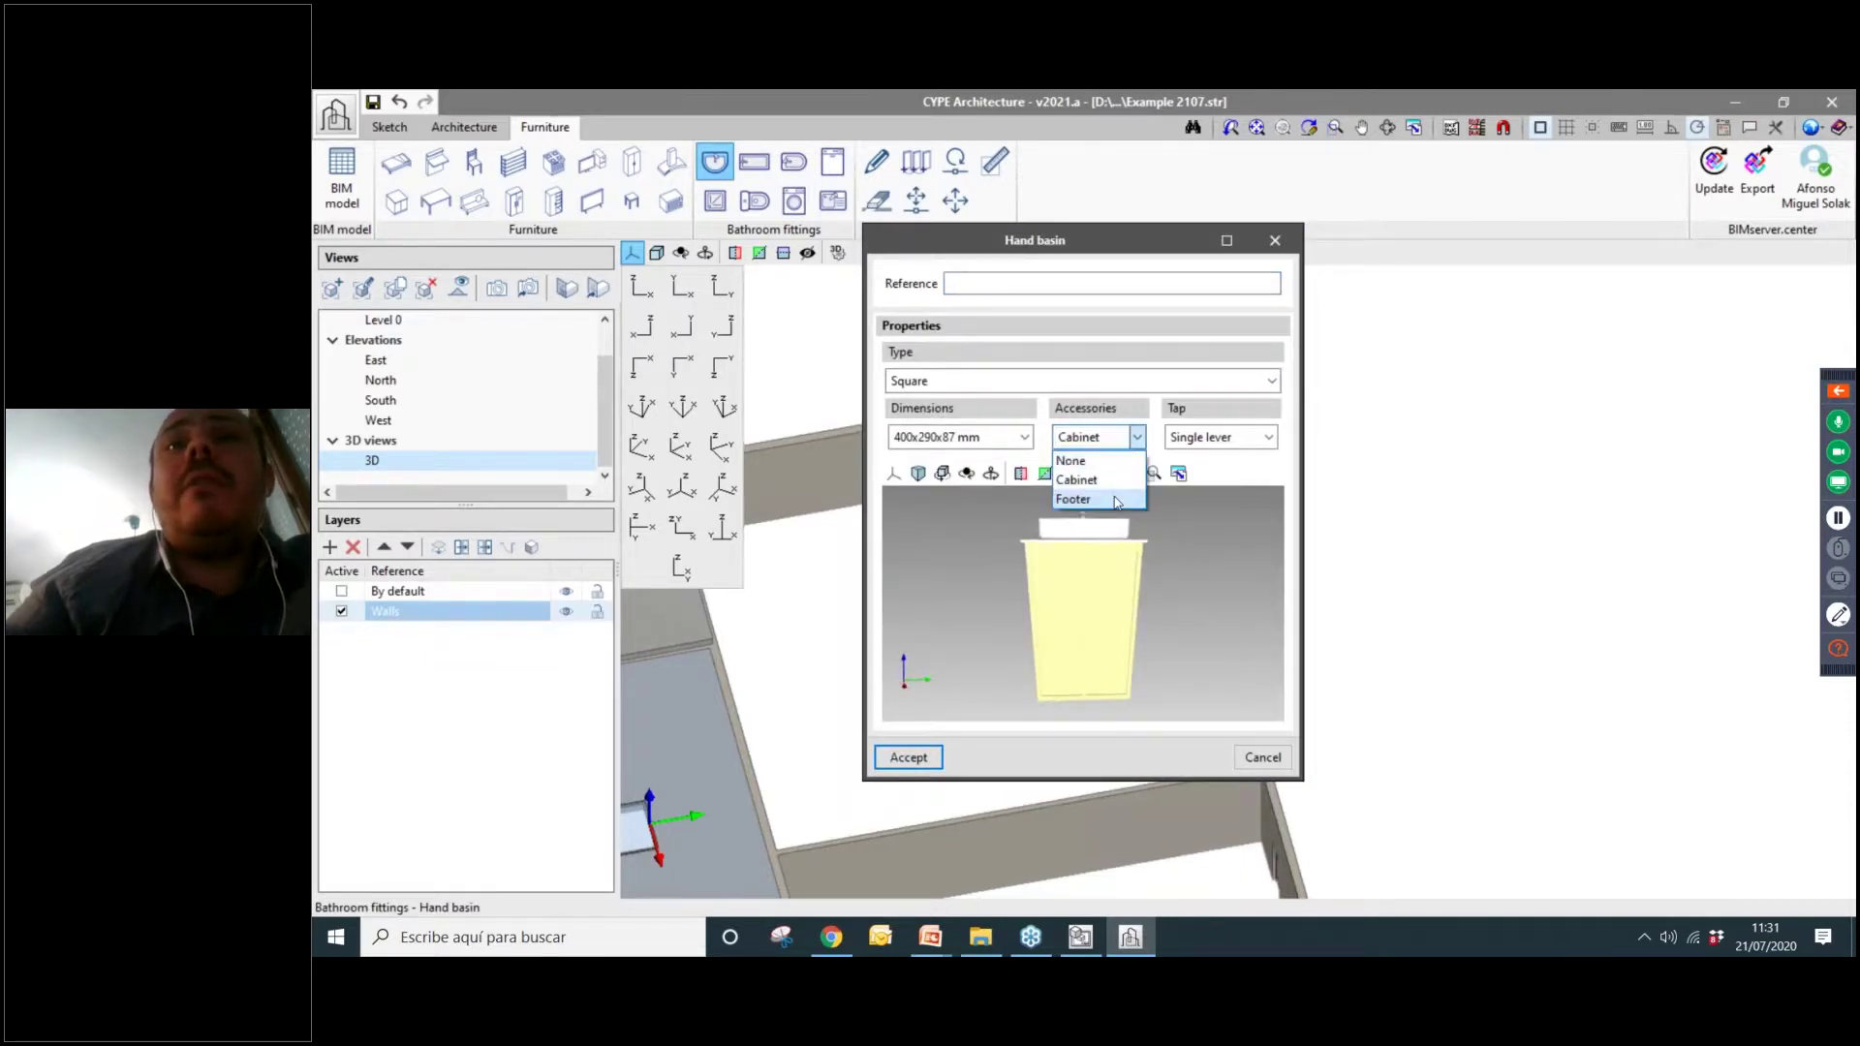
left_click(1105, 502)
left_click(1030, 444)
left_click(954, 481)
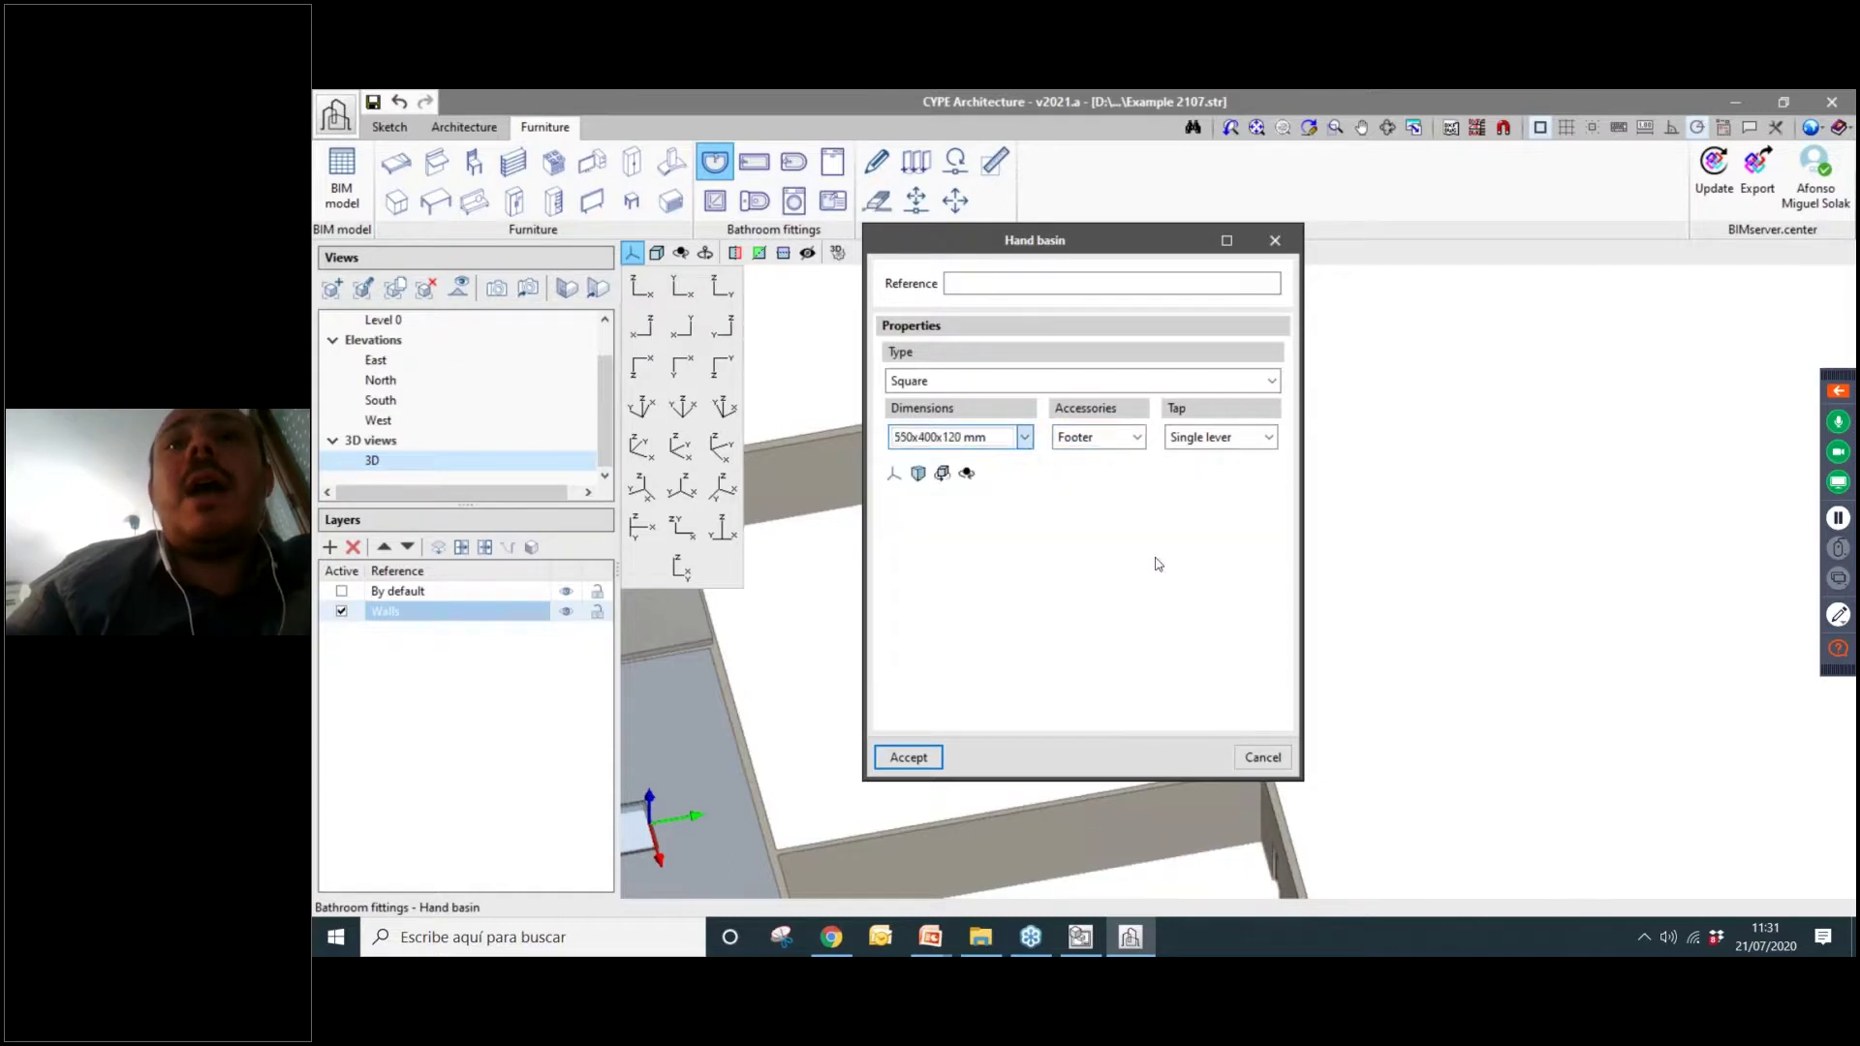
Inspect the basin's single lever tap up close in the preview and switch the tap to Individual.
left_click(1227, 444)
scroll(1057, 522, "up", 5)
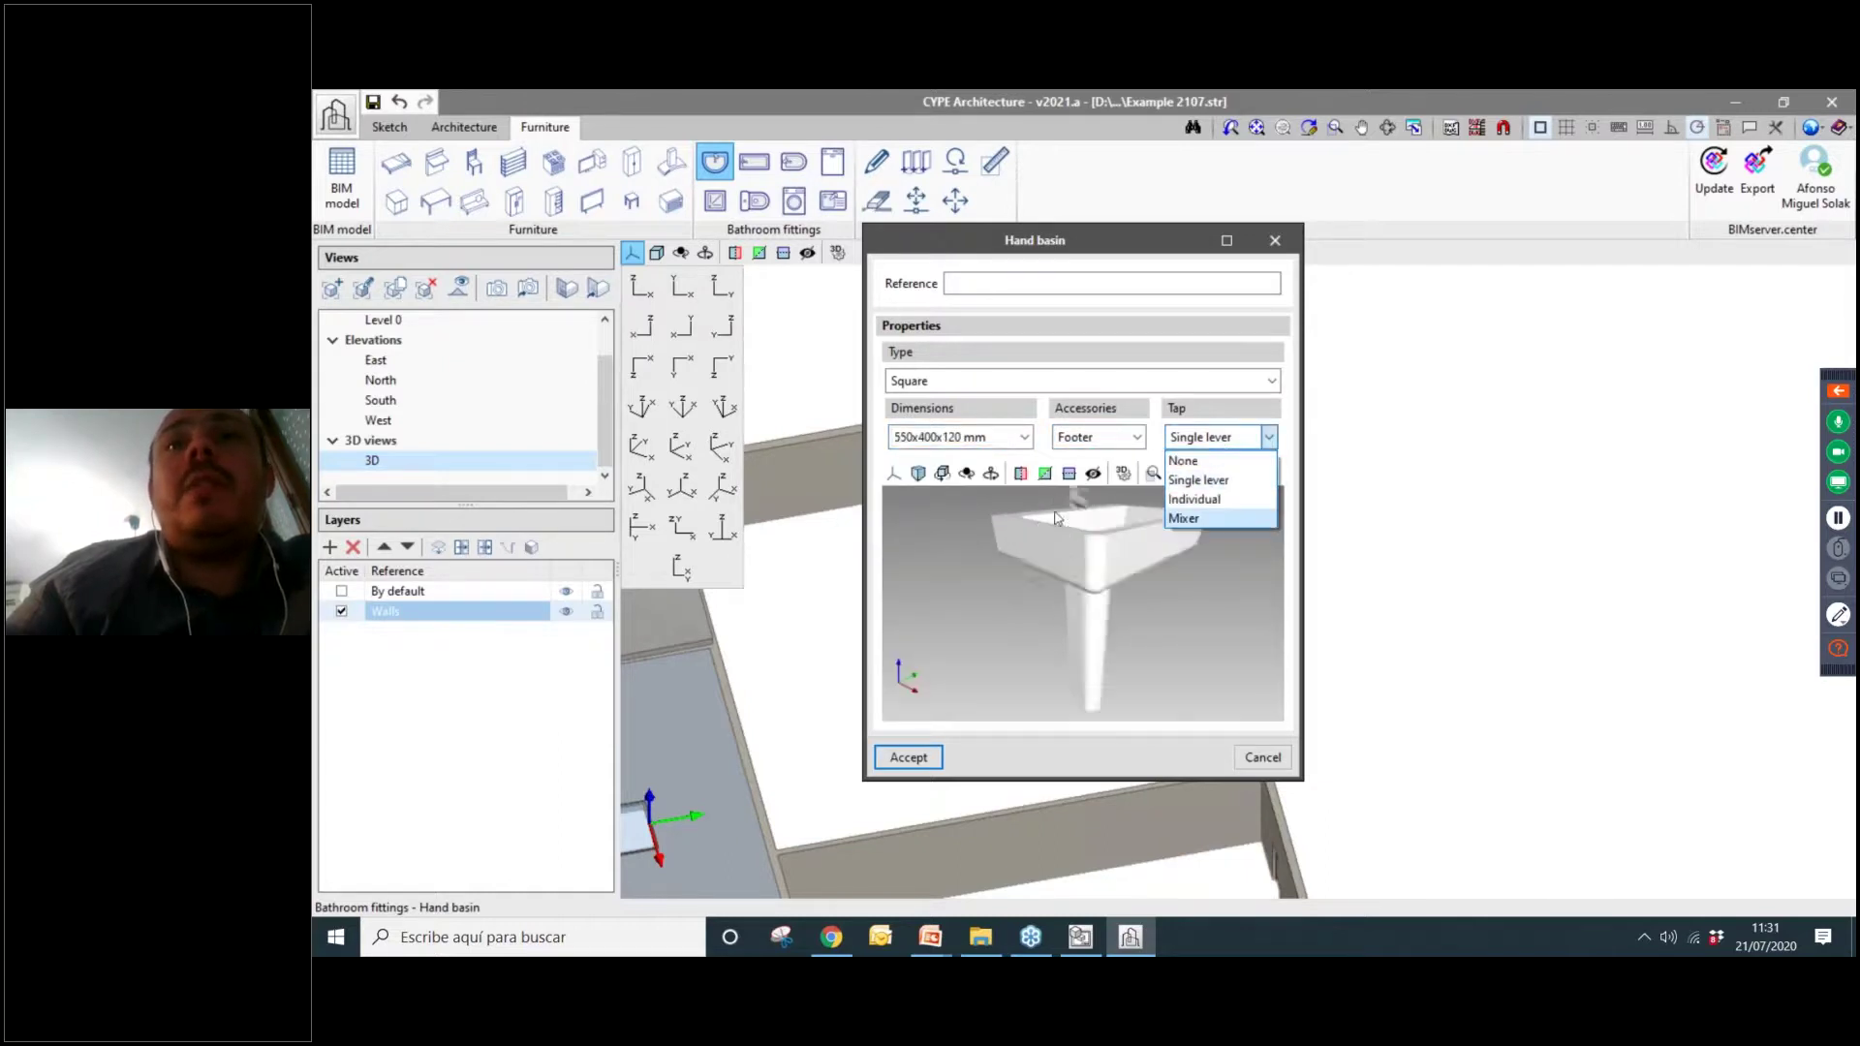
middle_click_drag(1111, 551, 1058, 629)
scroll(1009, 644, "up", 2)
middle_click_drag(1015, 692, 1095, 619, "shift")
left_click(1256, 438)
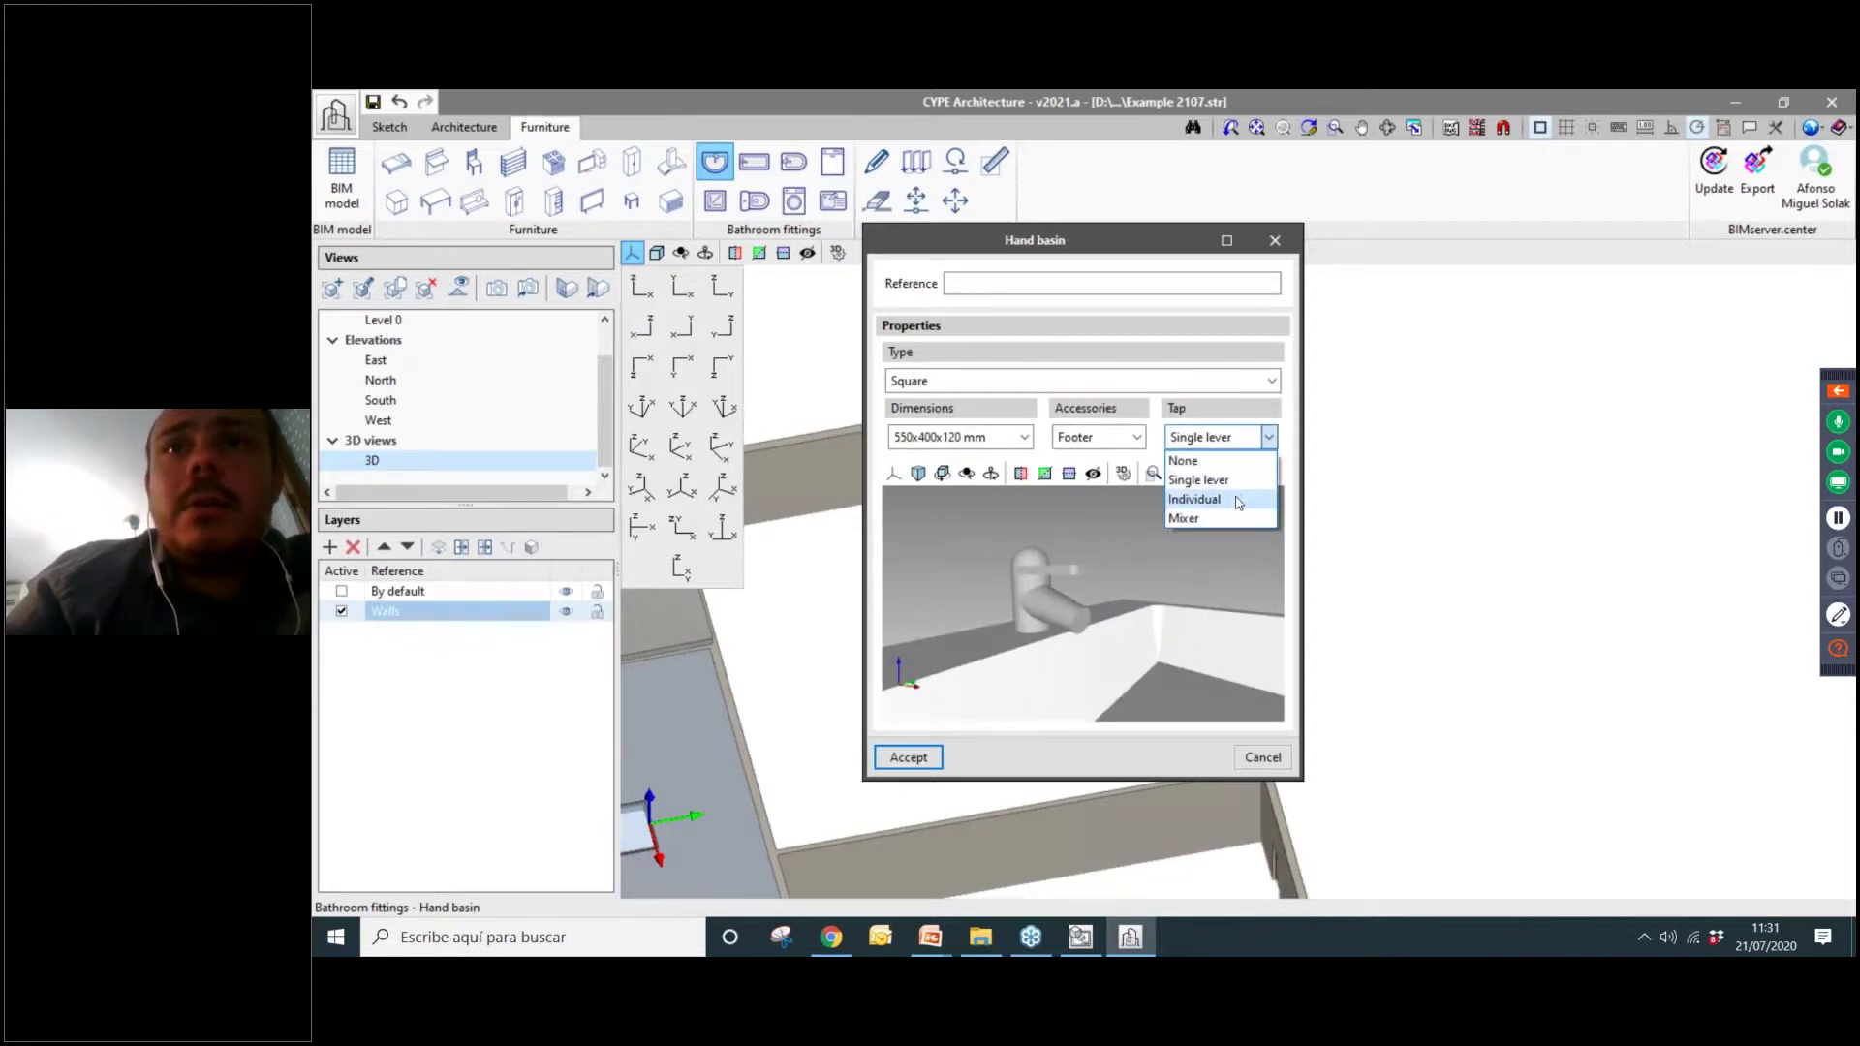
left_click(1236, 491)
Set the basin's tap to Mixer and examine it in the preview.
left_click(1250, 438)
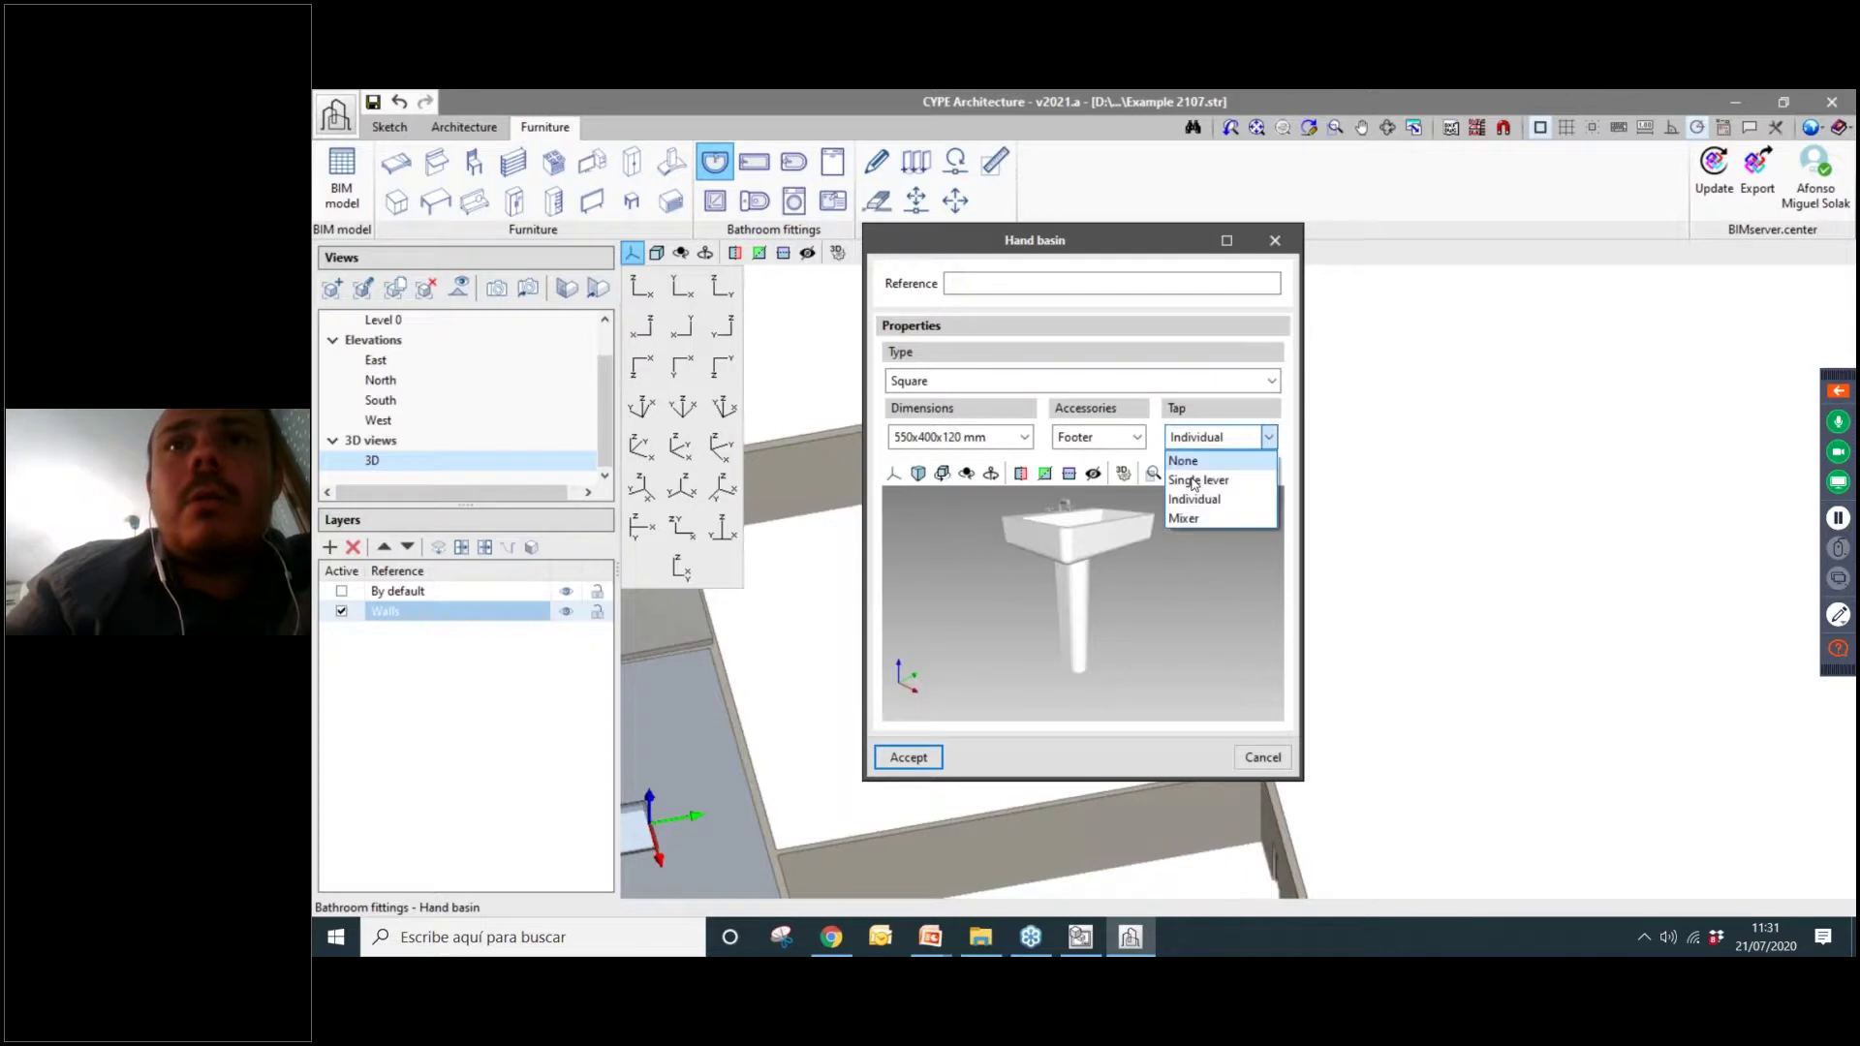
left_click(1177, 516)
middle_click_drag(1042, 507, 1055, 550)
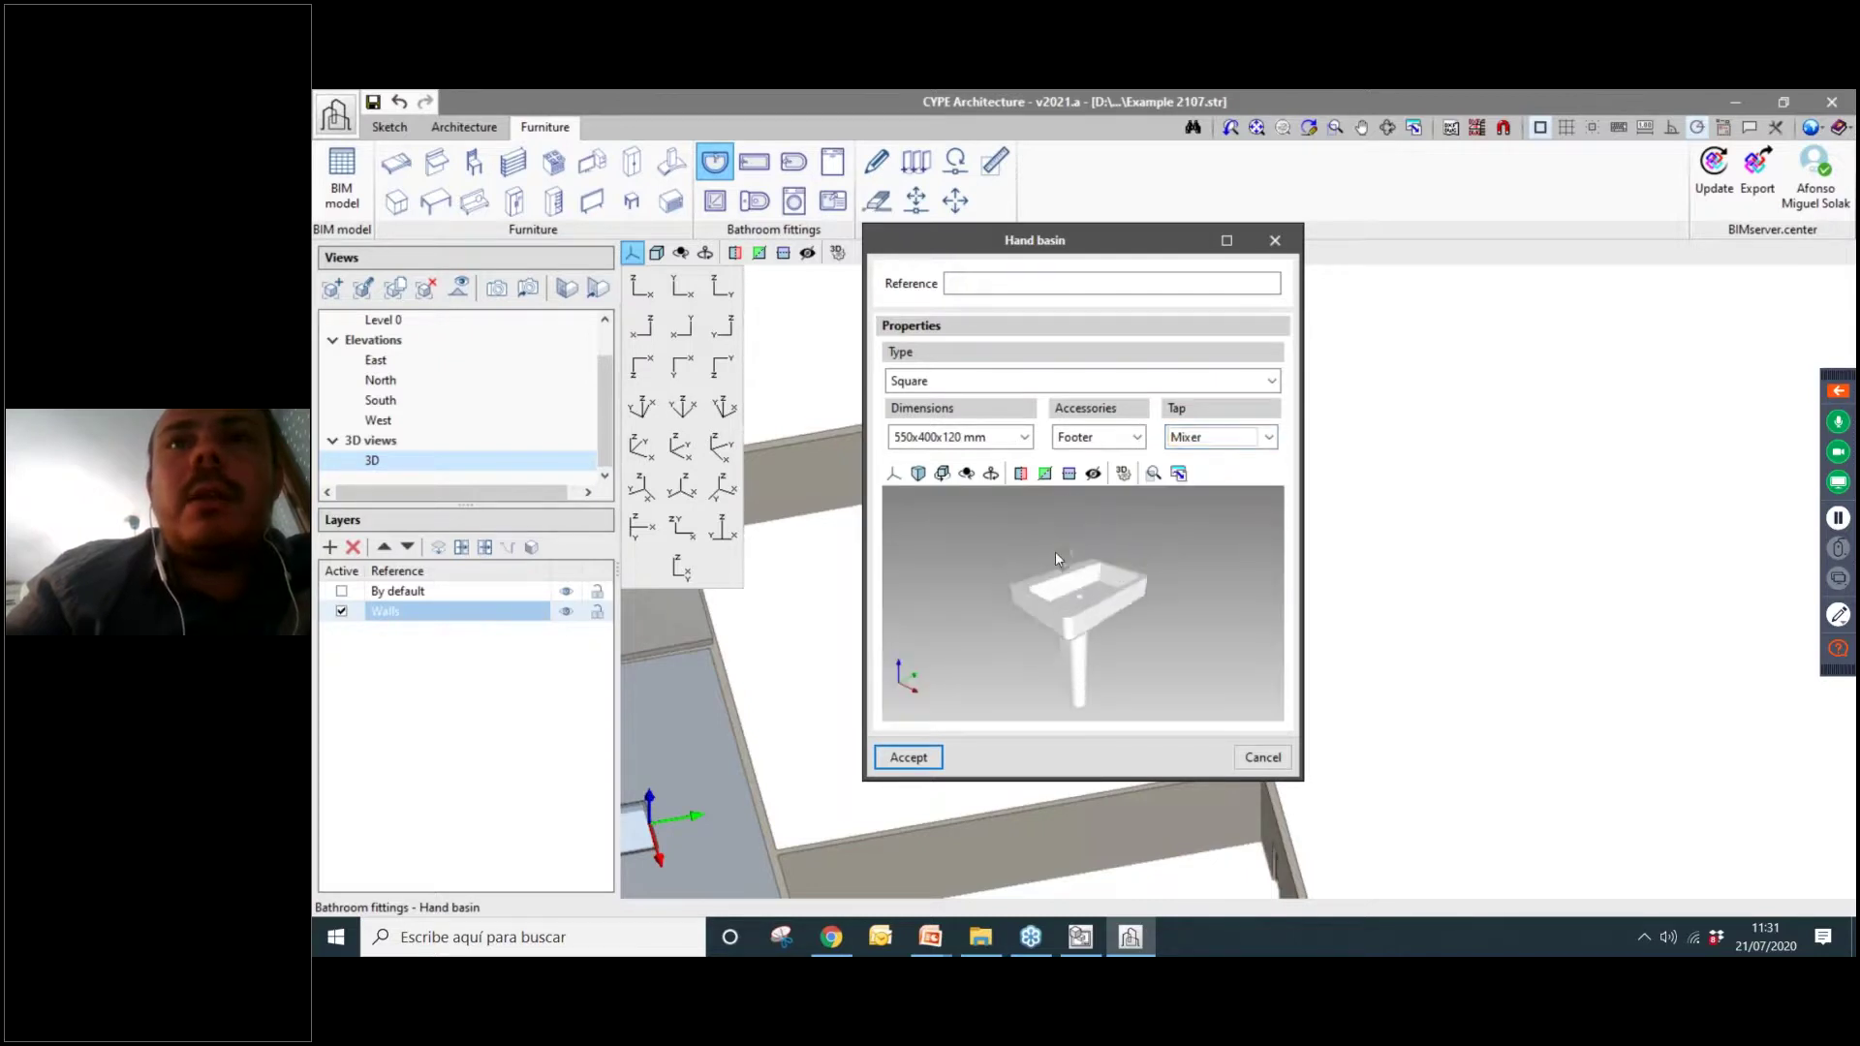
scroll(1067, 568, "up", 8)
scroll(1110, 605, "down", 6)
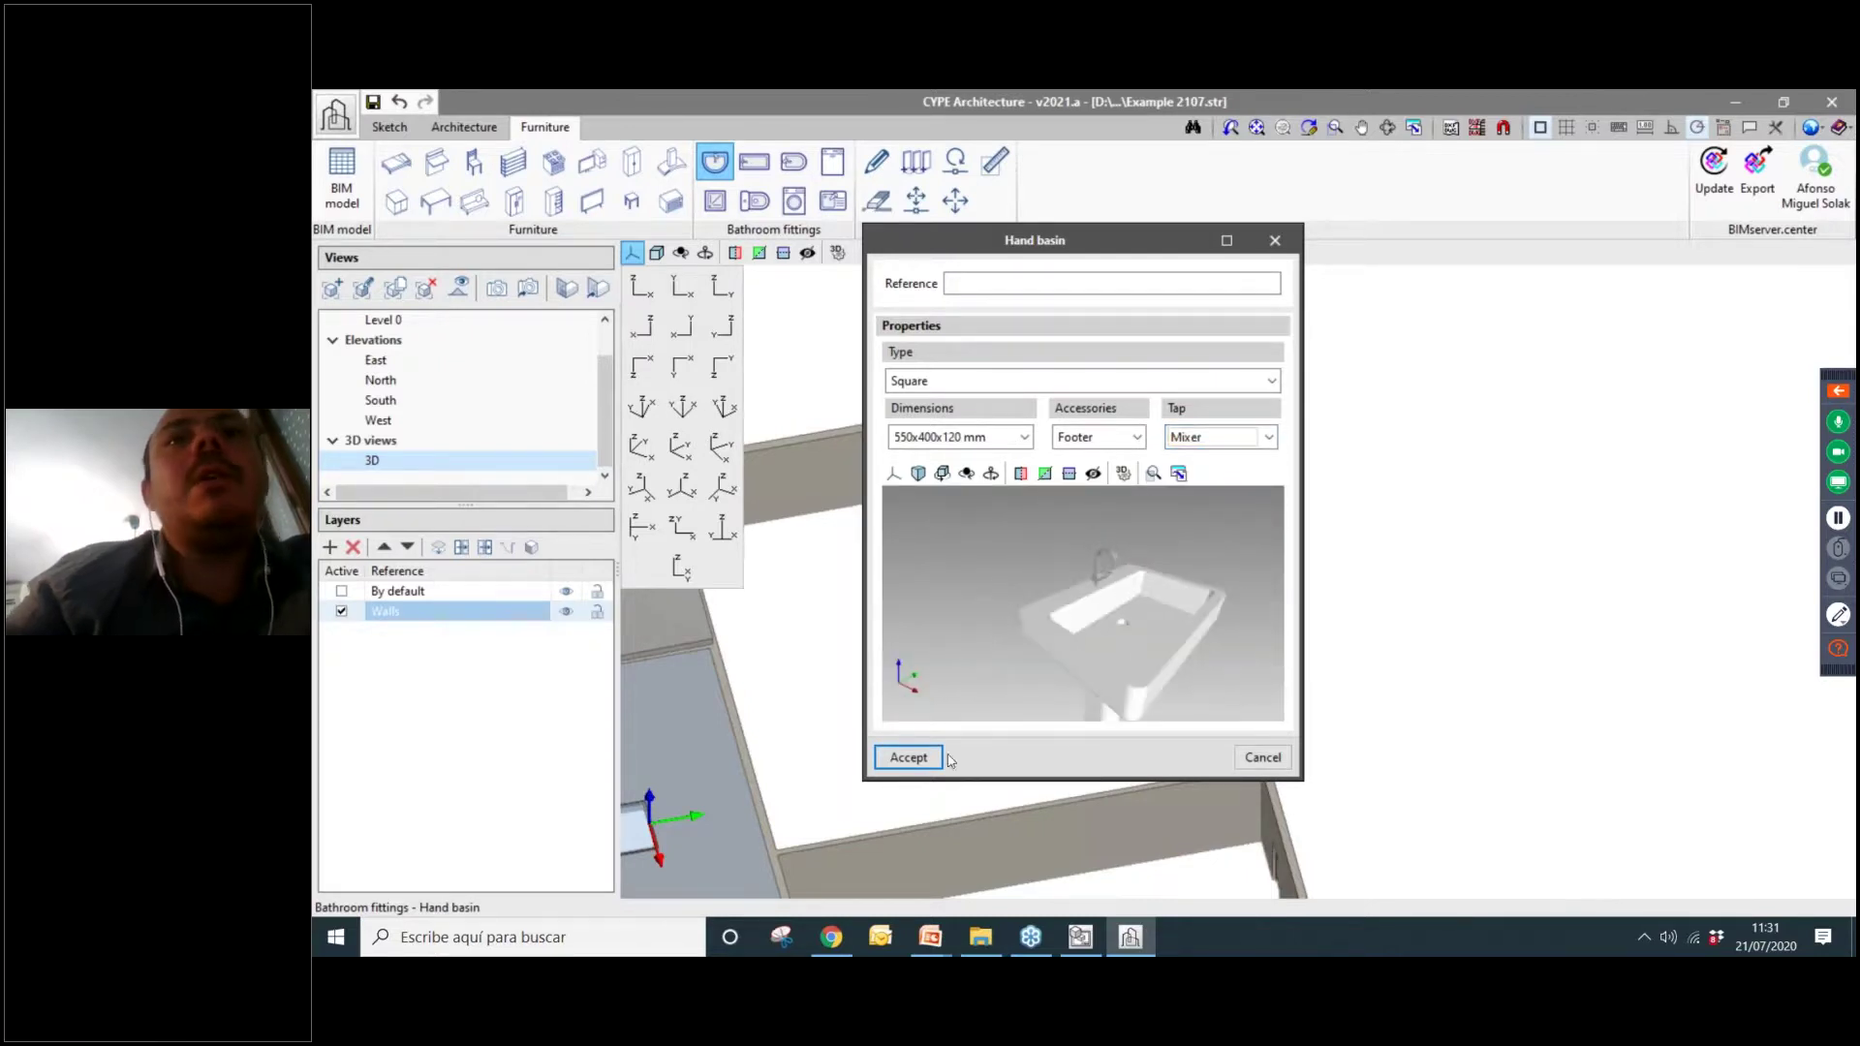
Accept the hand basin definition, place one basin near the west wall south of the beds, and inspect it up close.
left_click(908, 758)
scroll(892, 509, "up", 5)
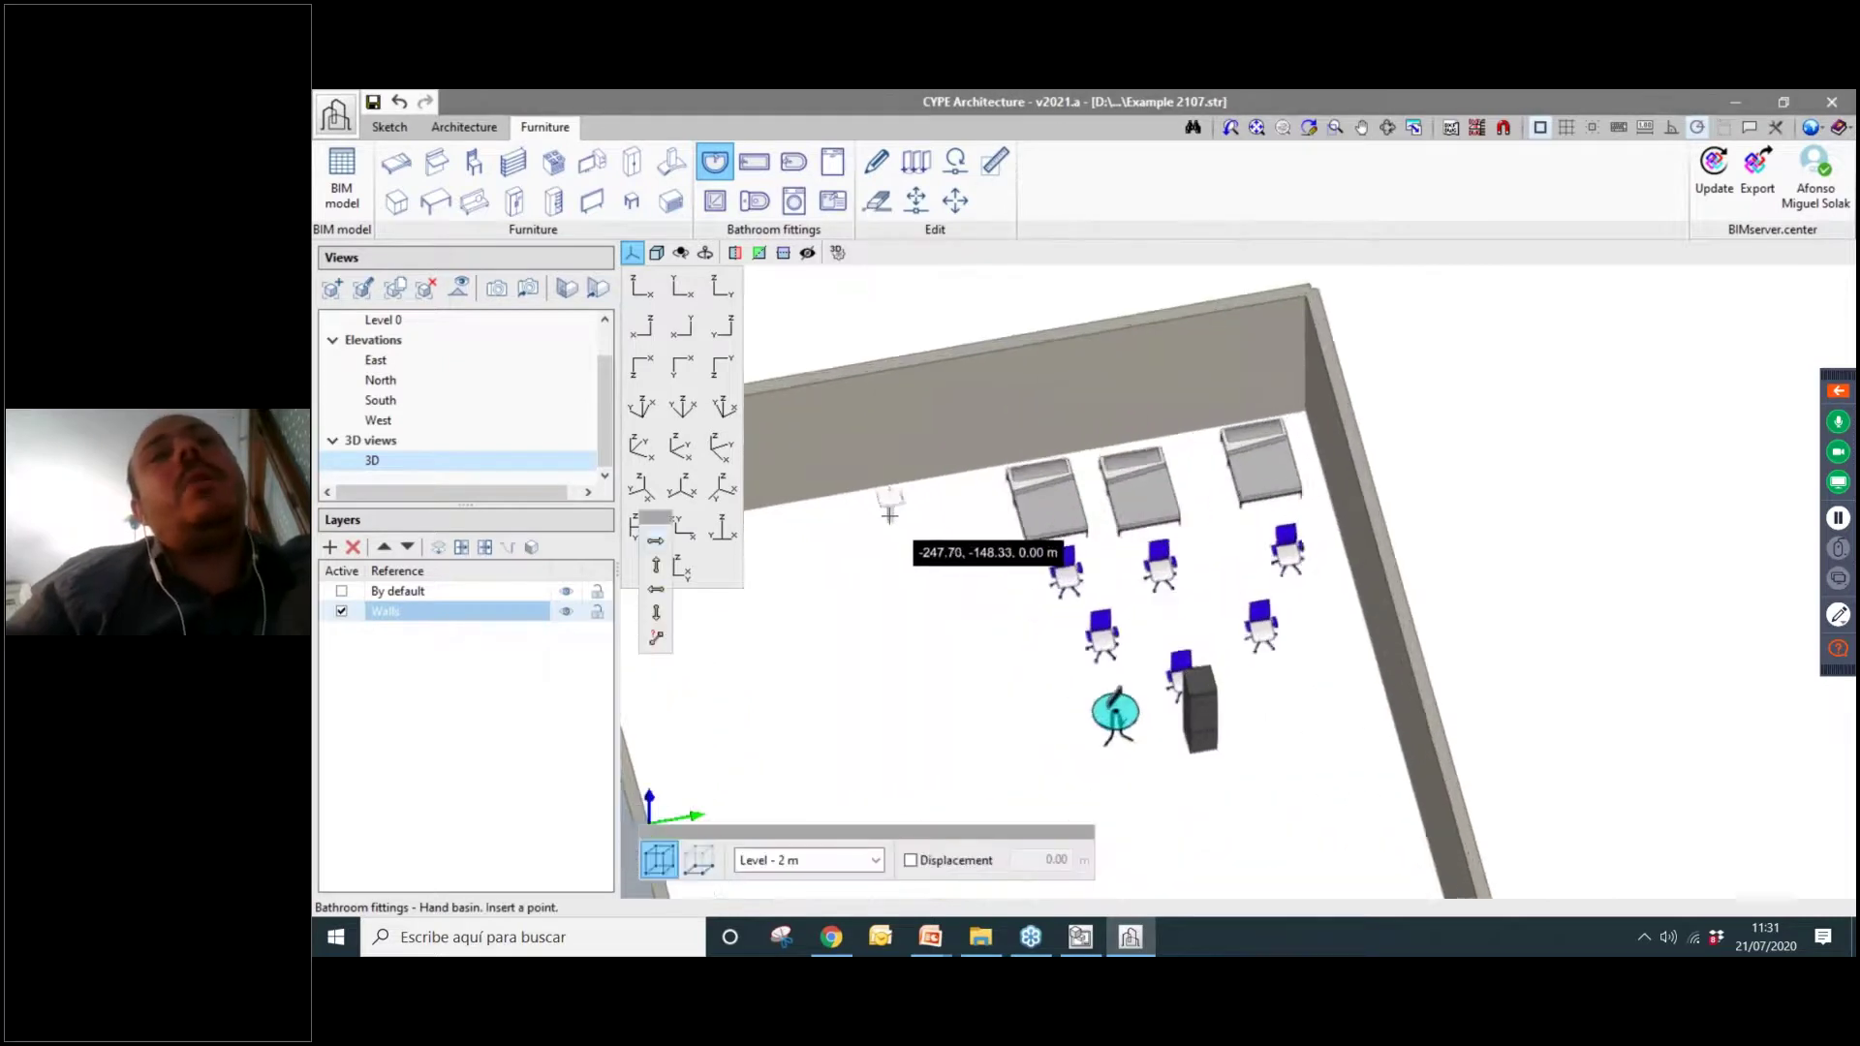
left_click(890, 516)
scroll(879, 623, "up", 2)
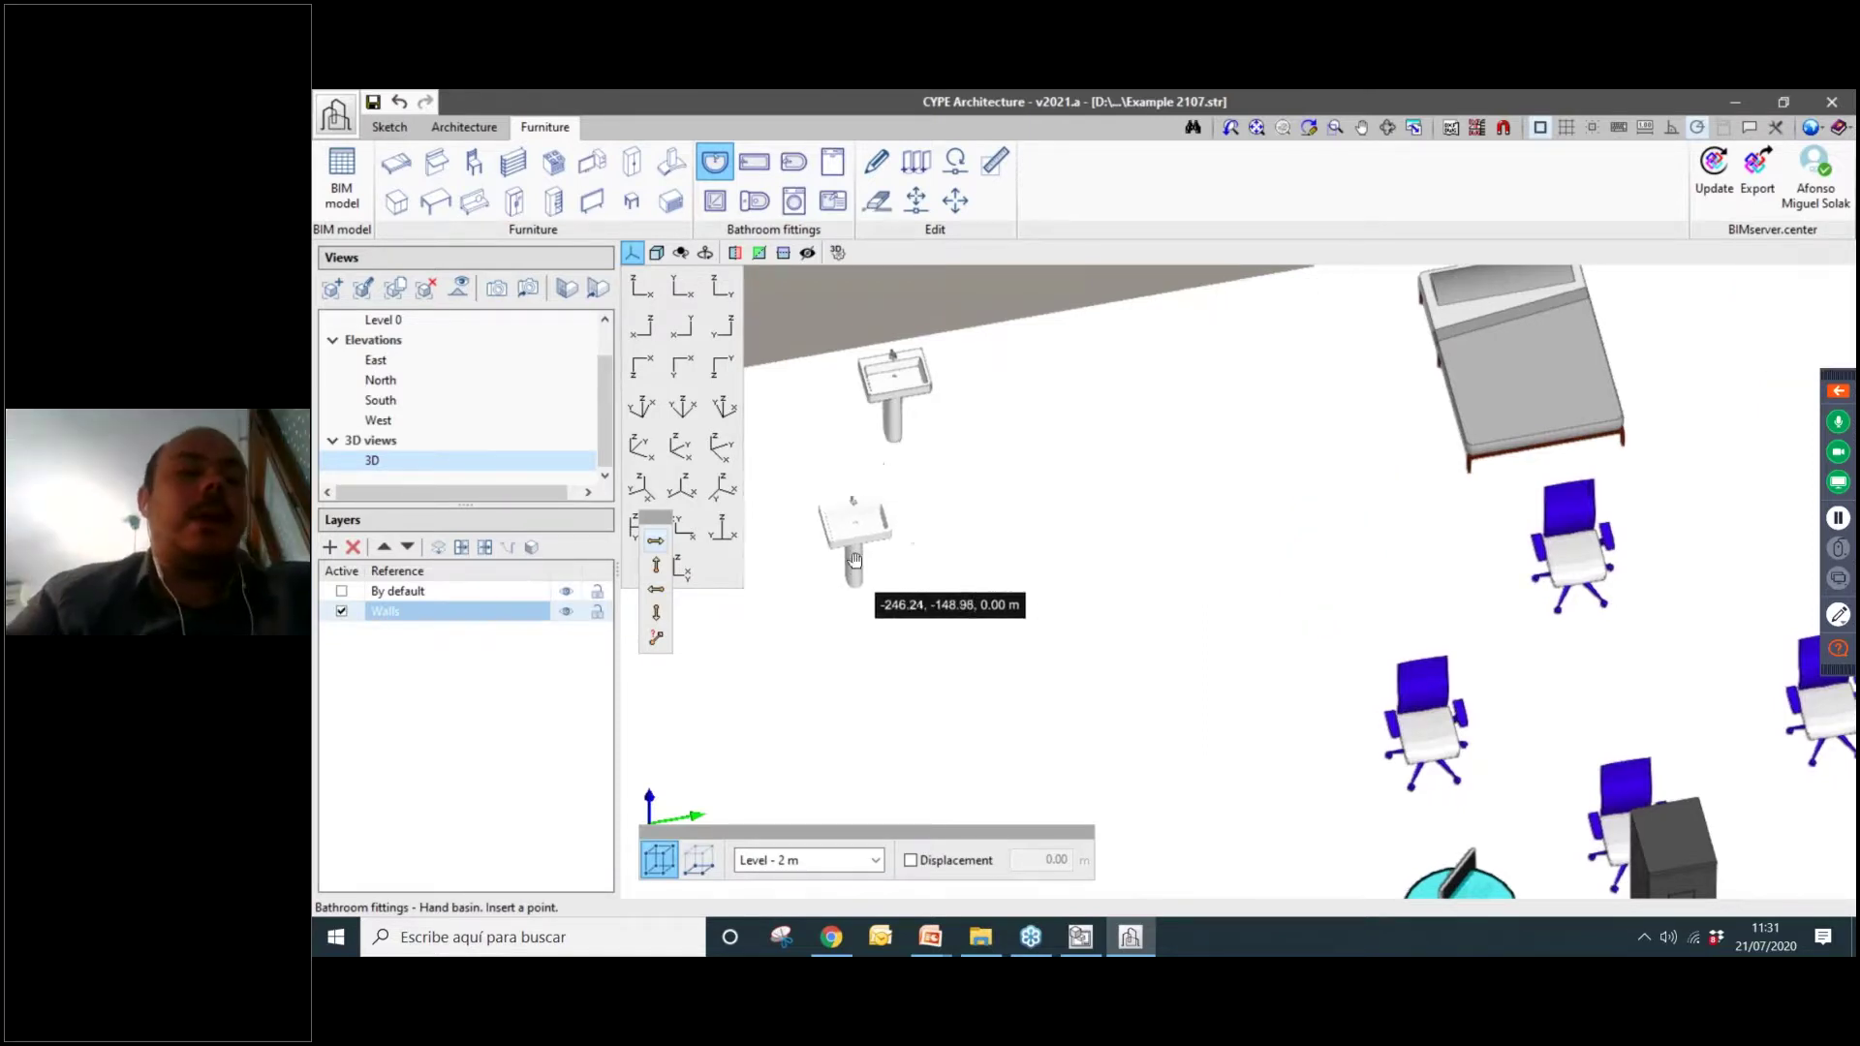
middle_click_drag(852, 519, 1030, 568)
scroll(1030, 568, "up", 5)
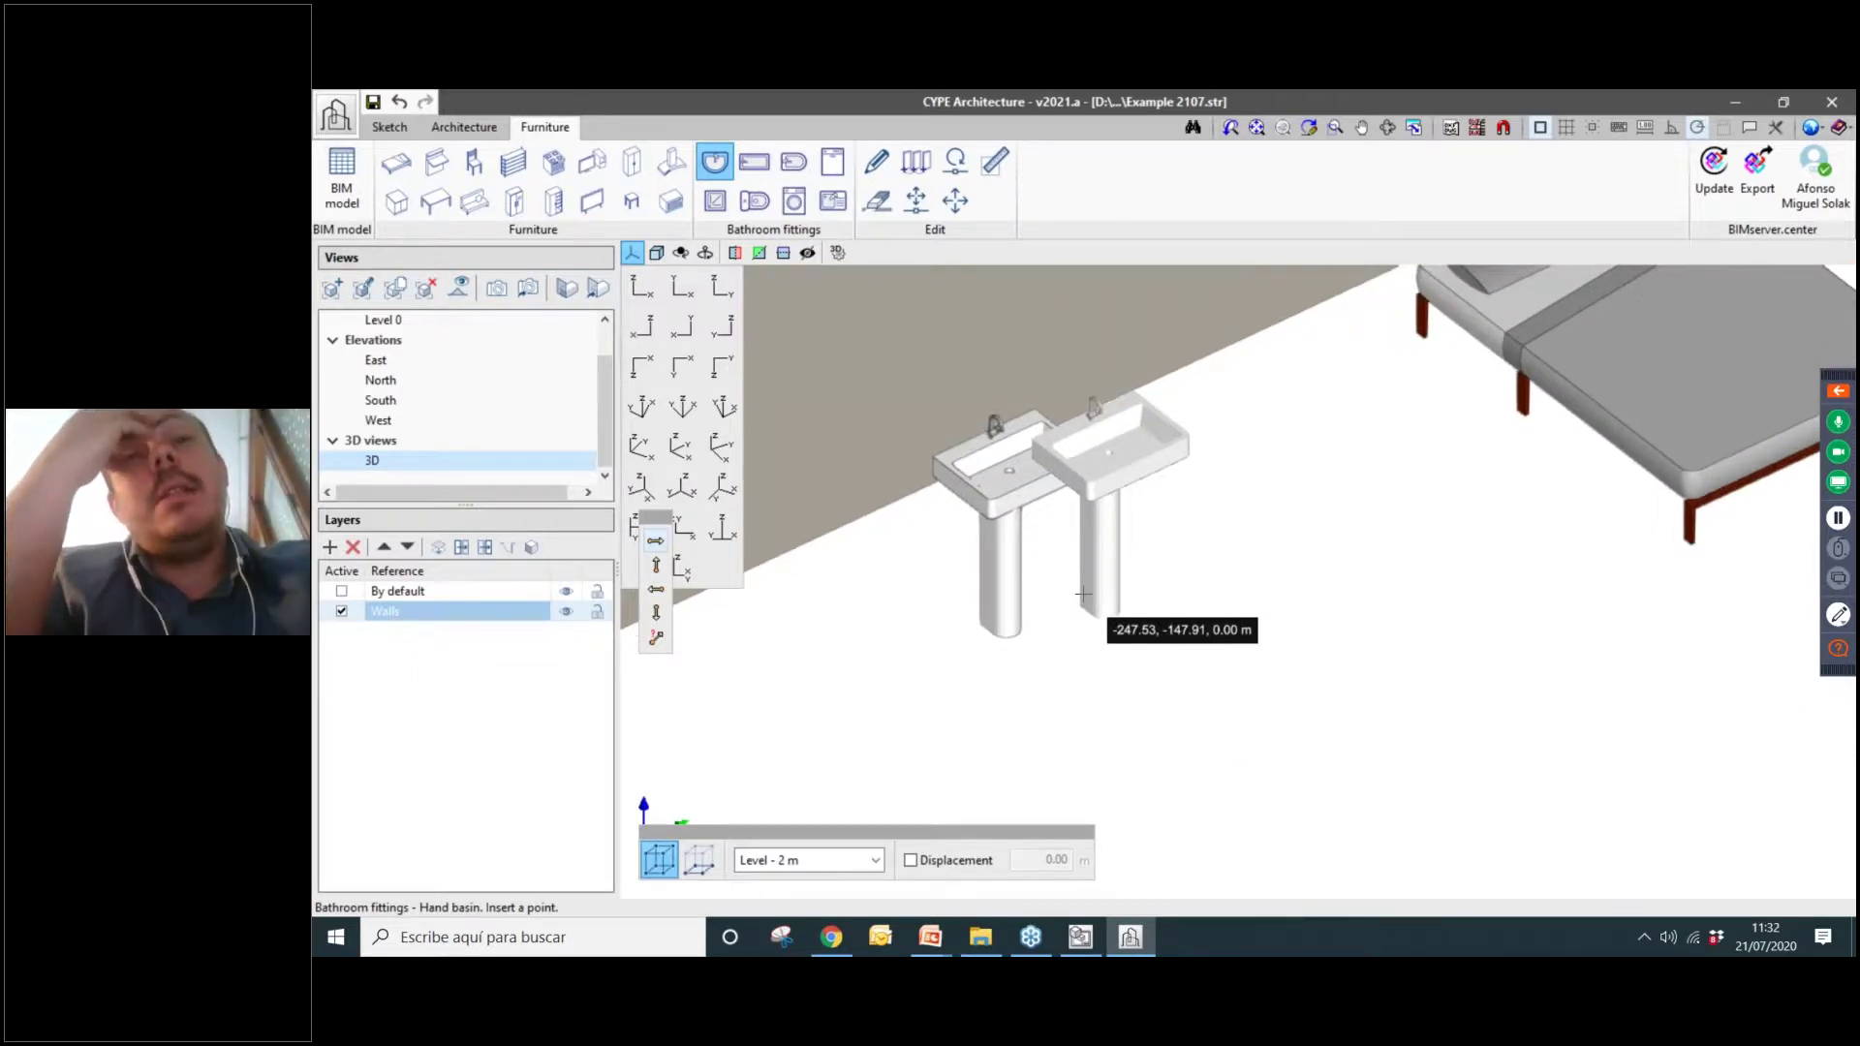
scroll(1083, 508, "up", 1)
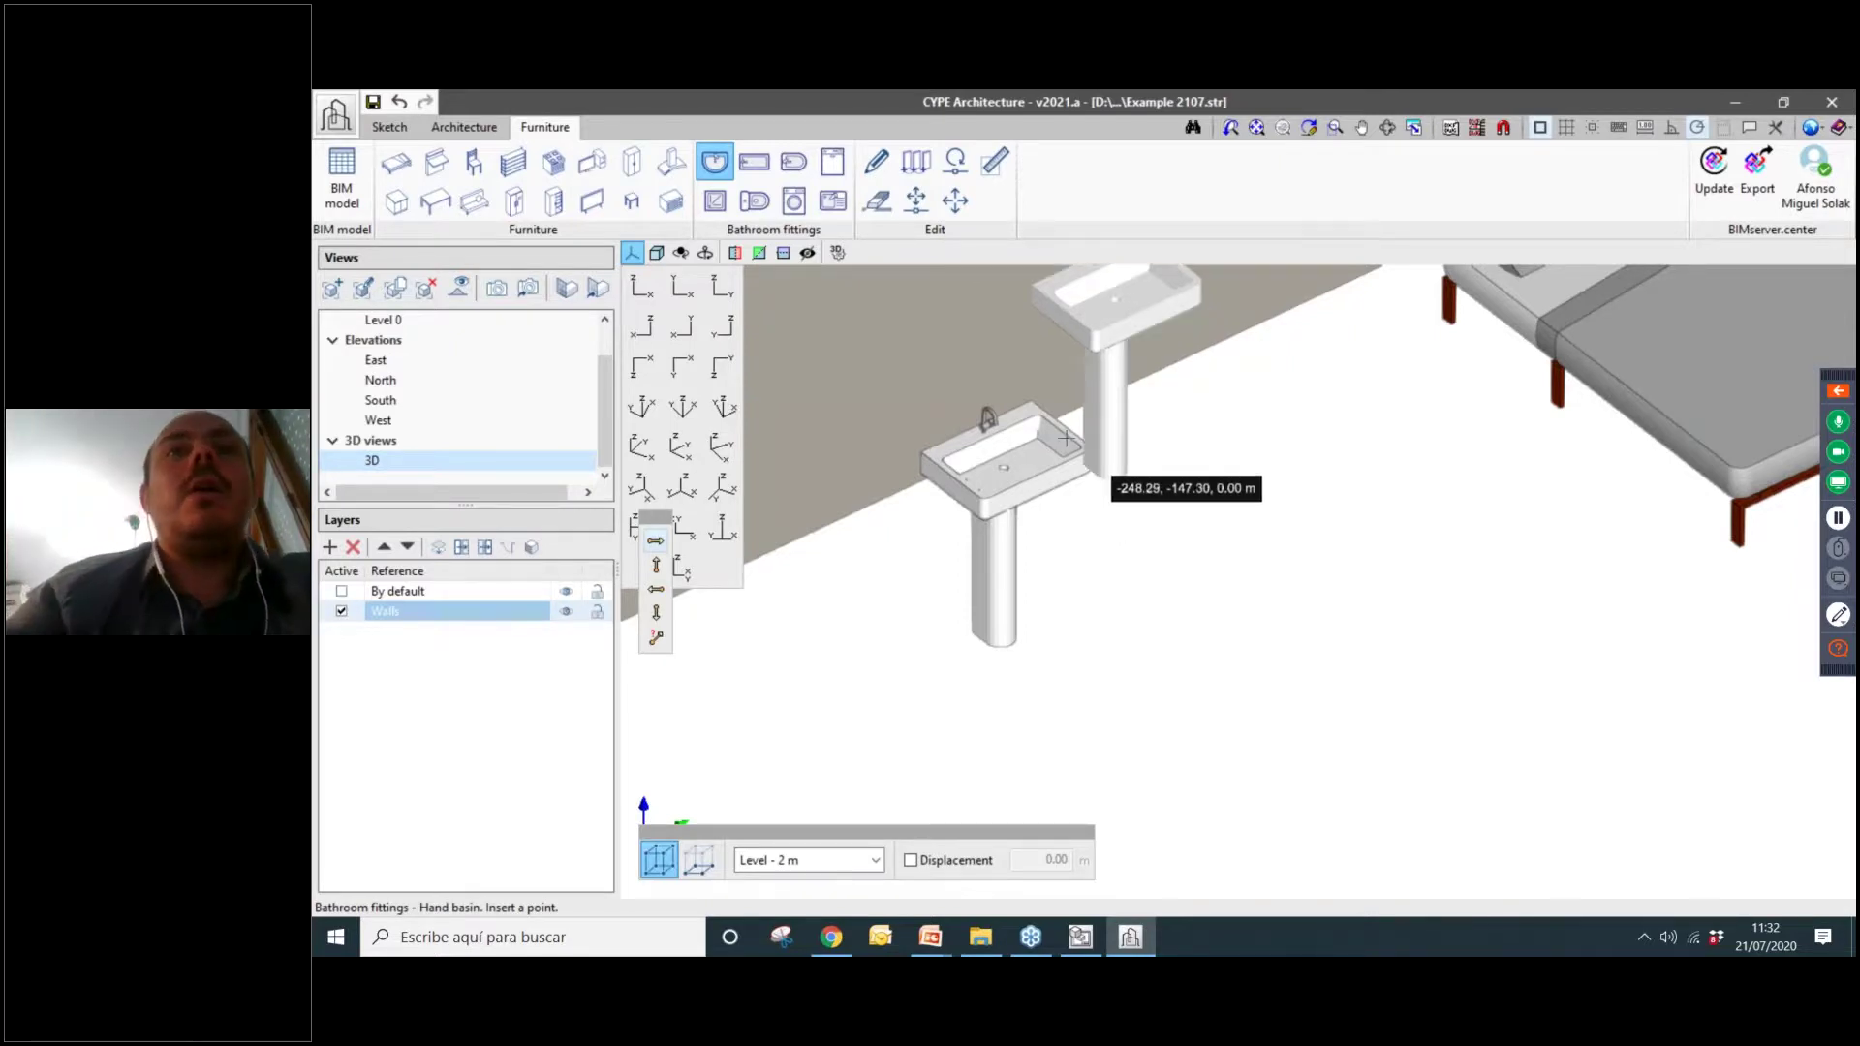
scroll(1074, 399, "down", 2)
middle_click_drag(1074, 398, 1109, 411)
scroll(1107, 415, "up", 3)
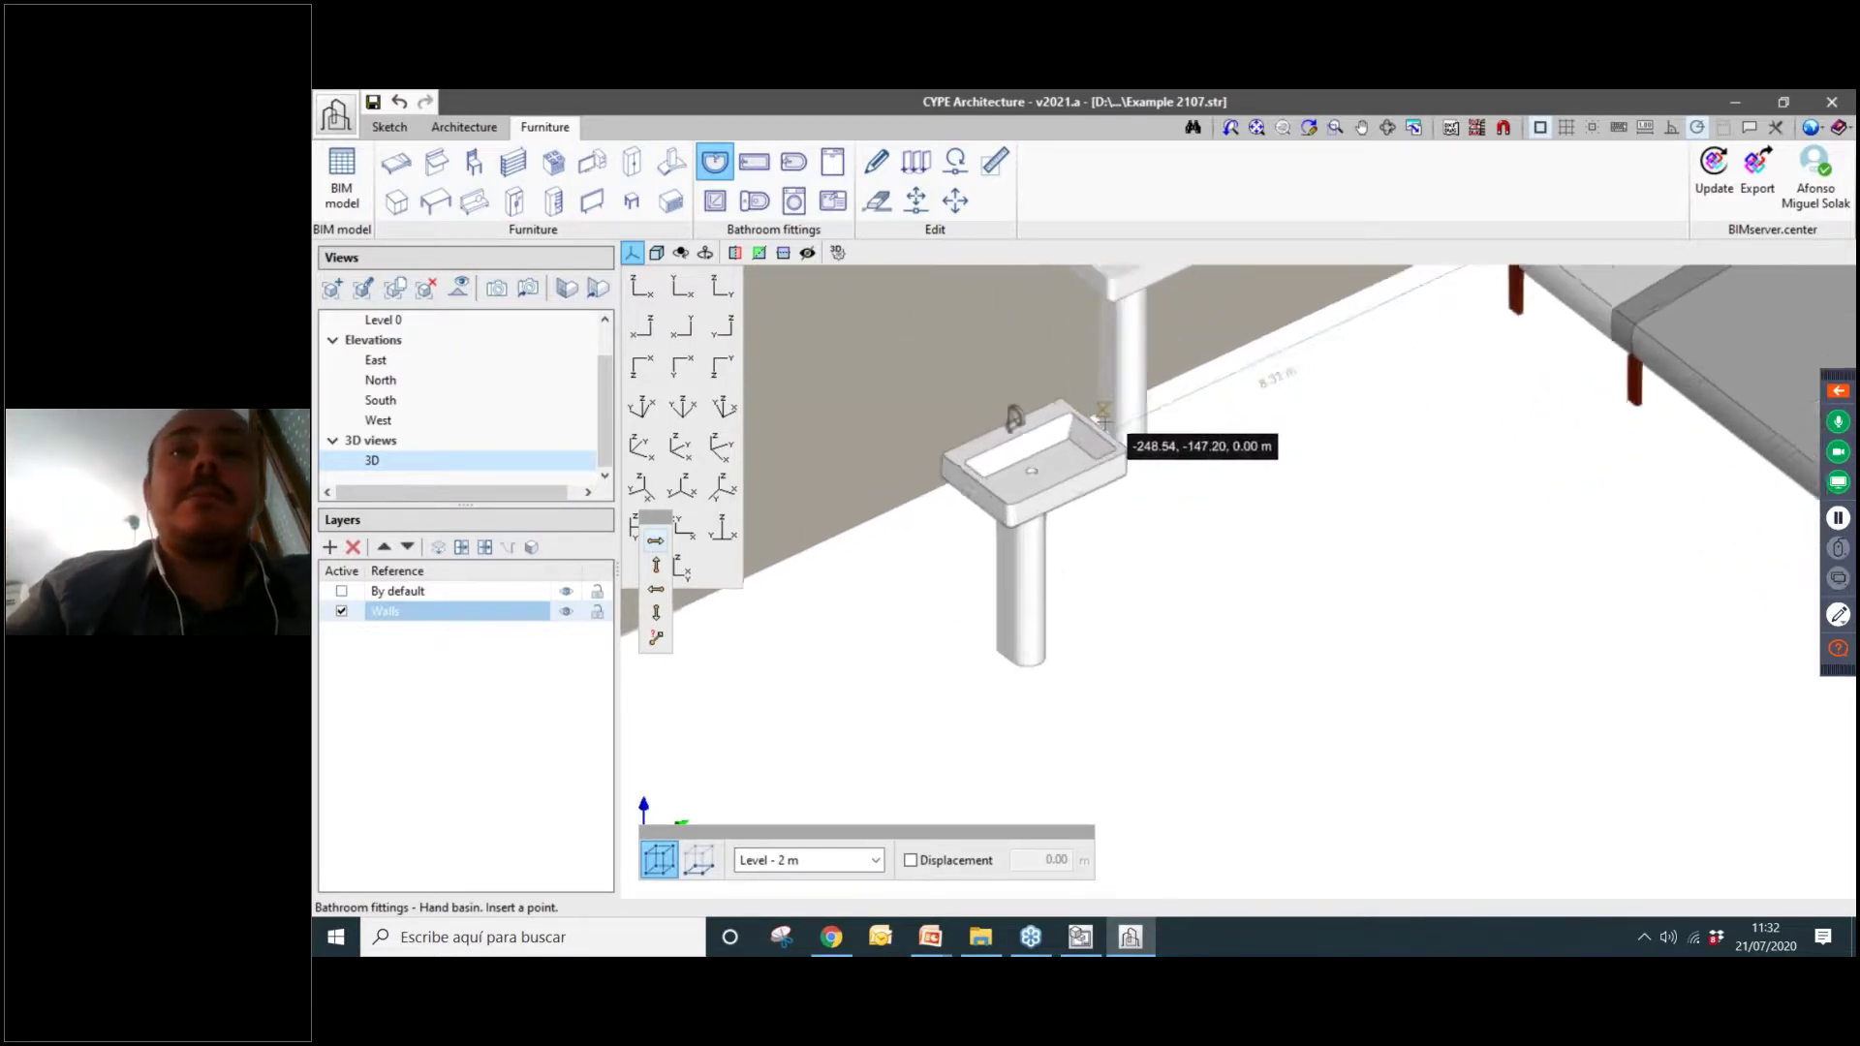
Define a washing machine with its default properties and place one against the west wall, on the side of the hand basin away from the beds.
scroll(1095, 445, "down", 3)
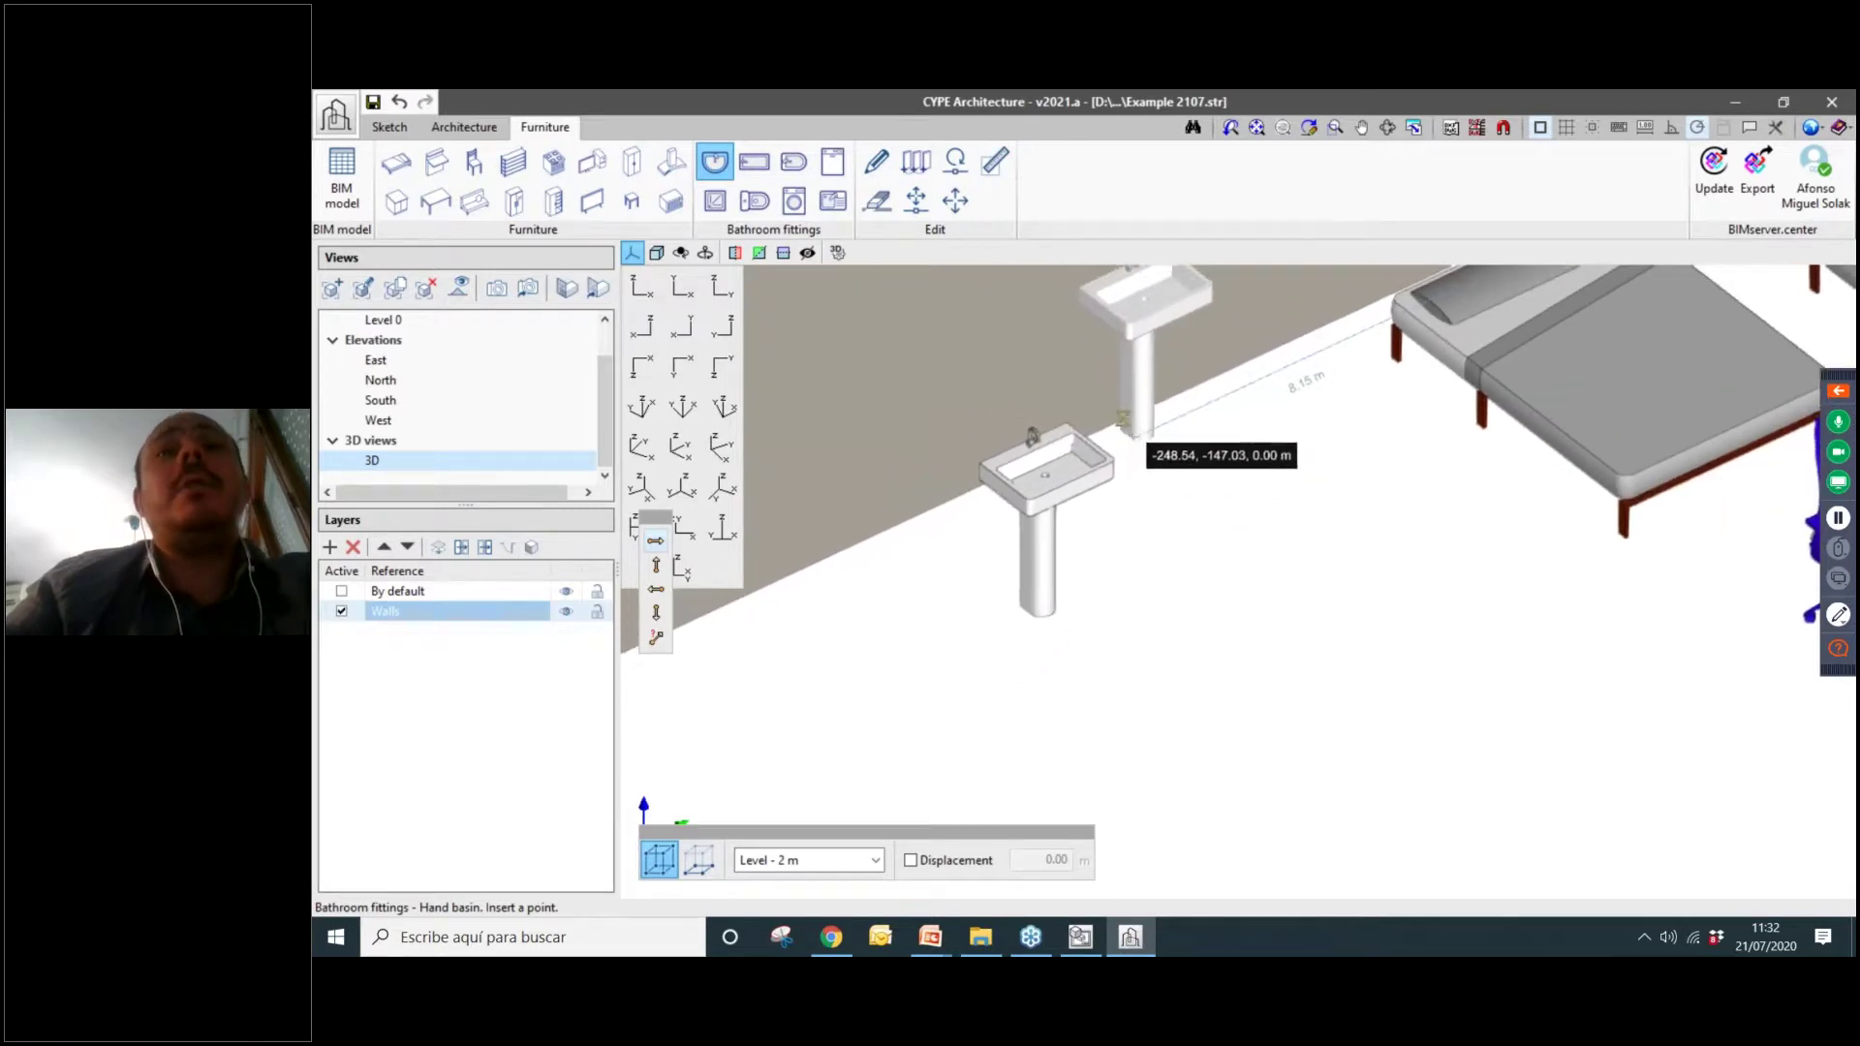
scroll(1040, 481, "down", 1)
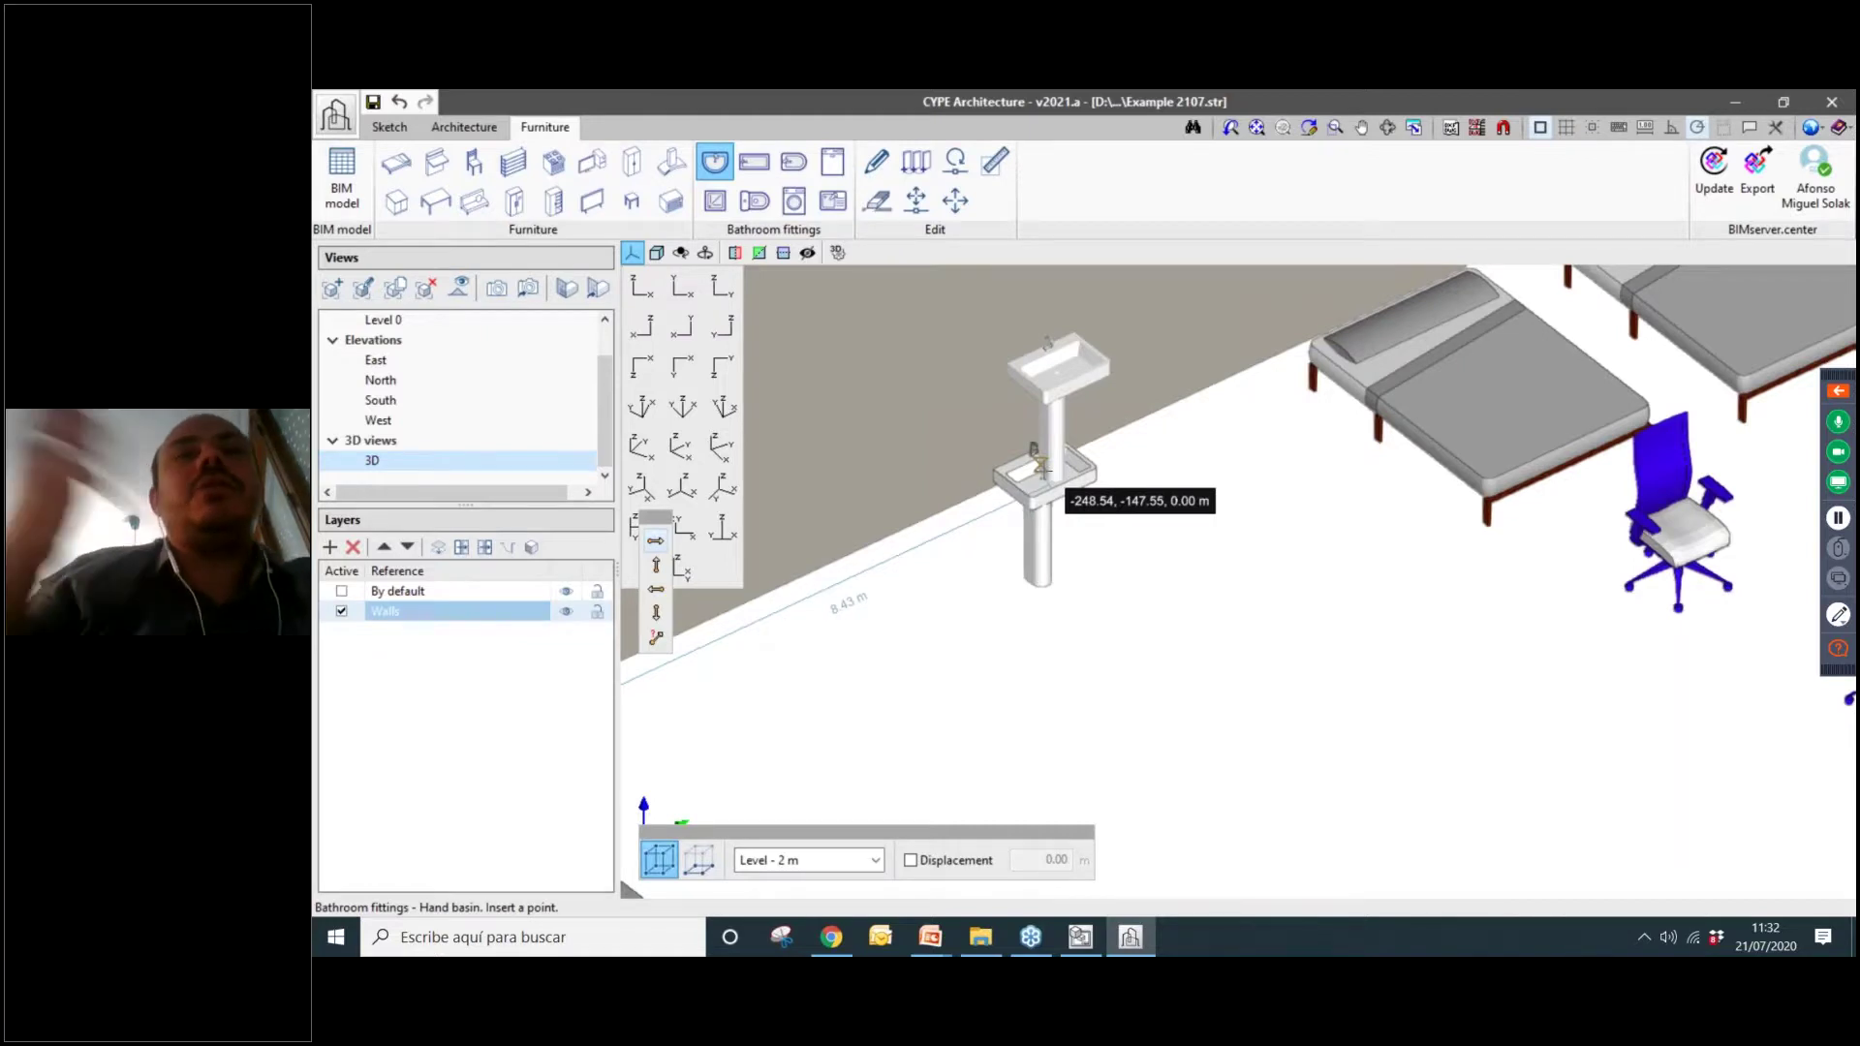
left_click(794, 200)
left_click(907, 756)
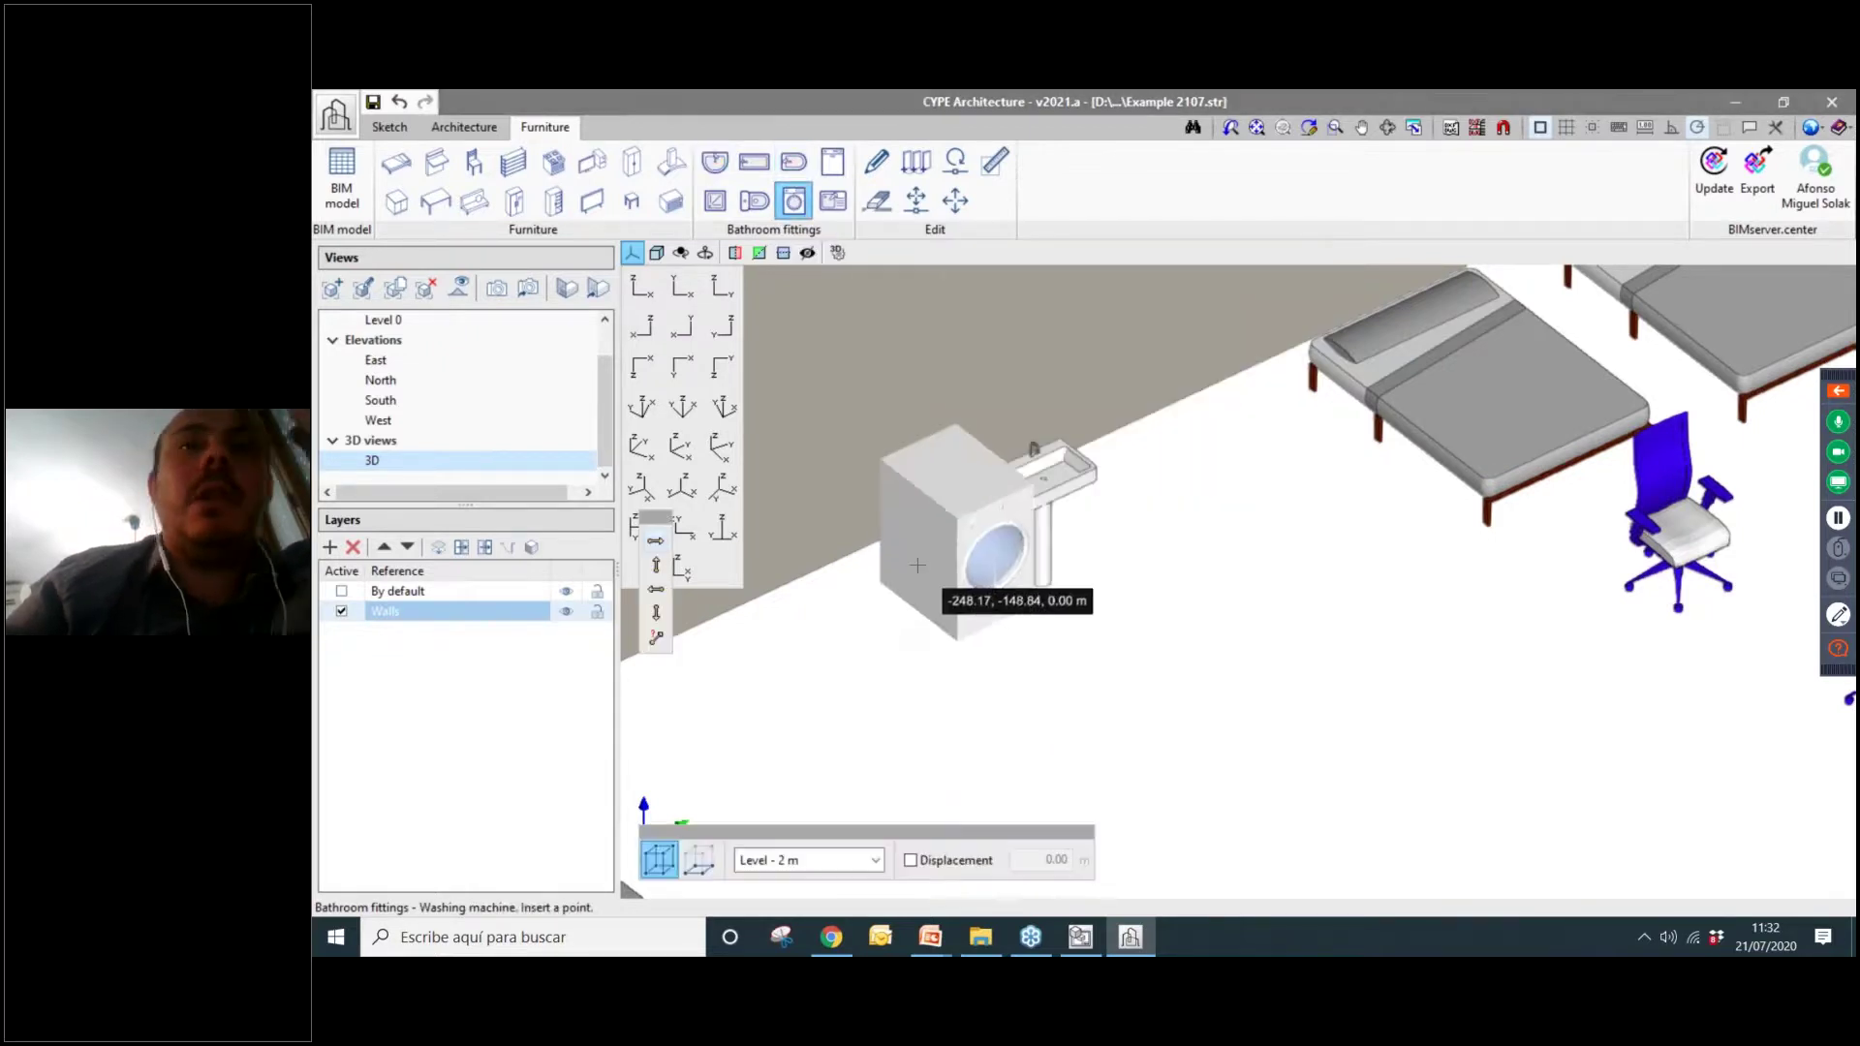
scroll(917, 564, "up", 2)
left_click(853, 591)
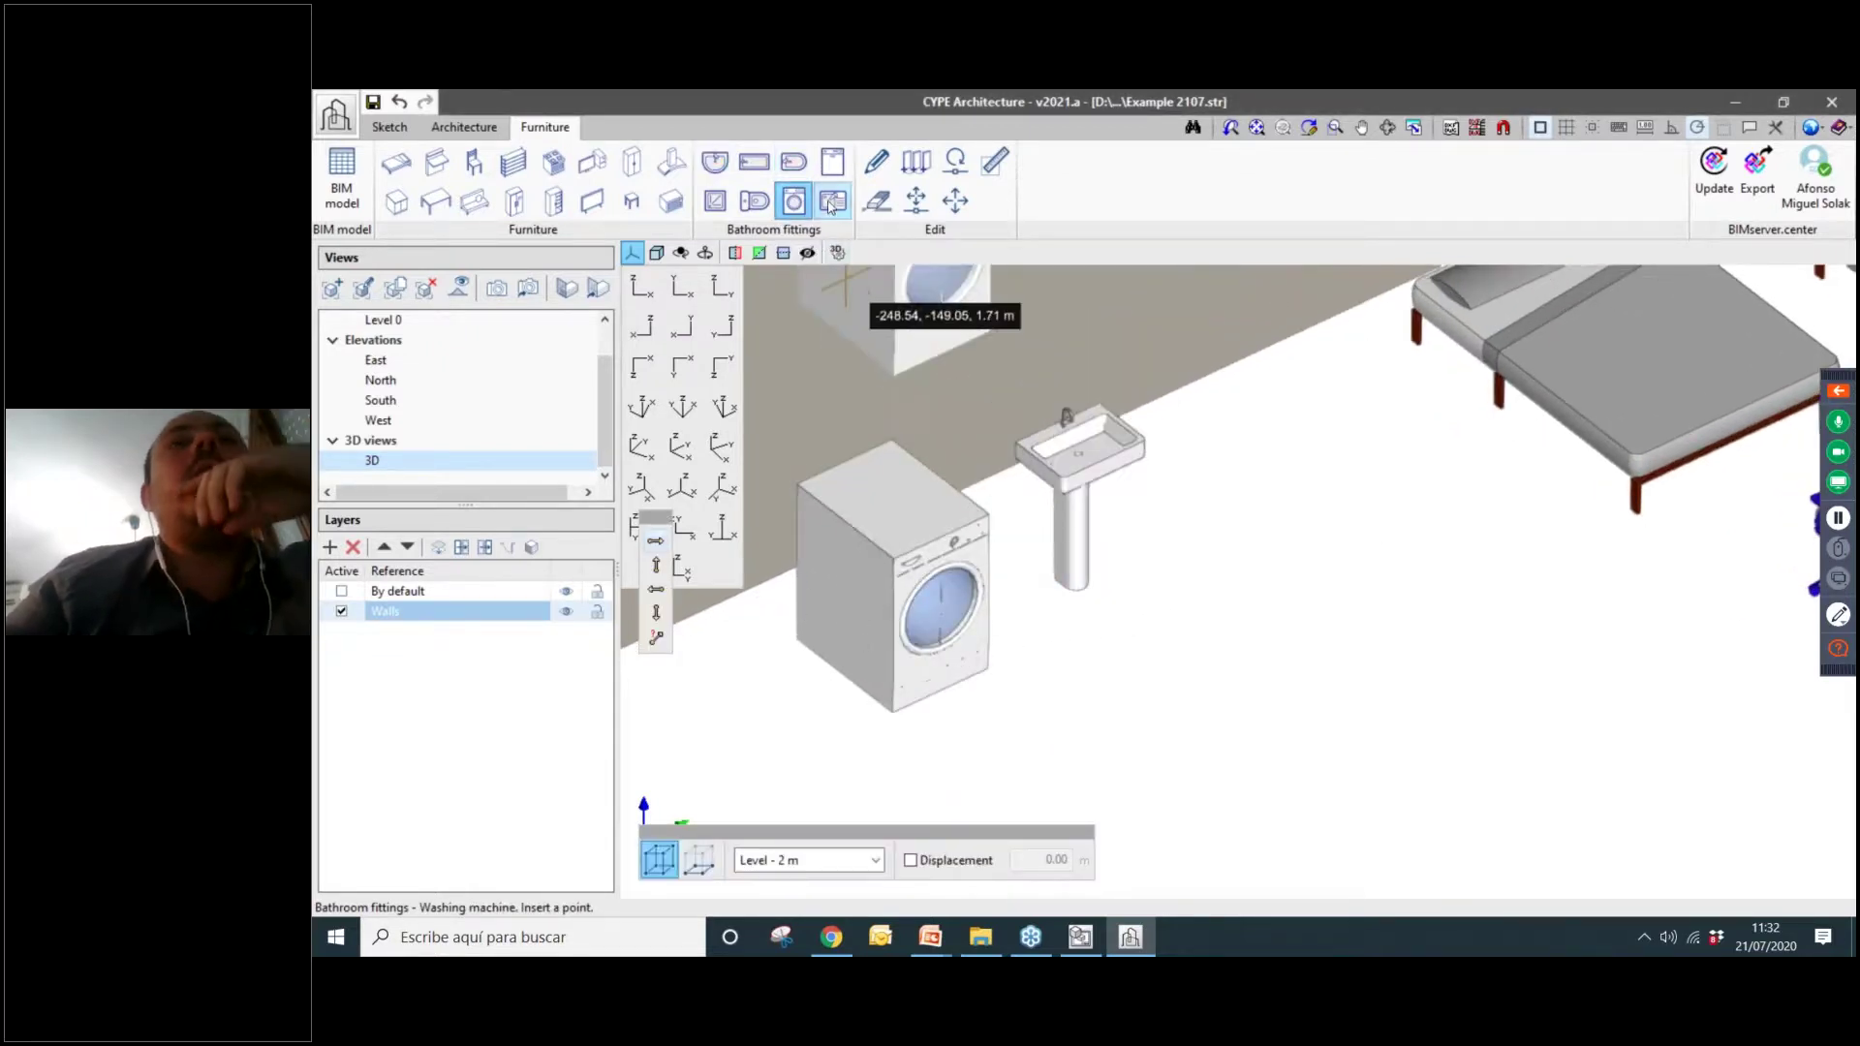
Define a toilet of type Exempt and place one along the west wall between the hand basin and the beds.
left_click(755, 201)
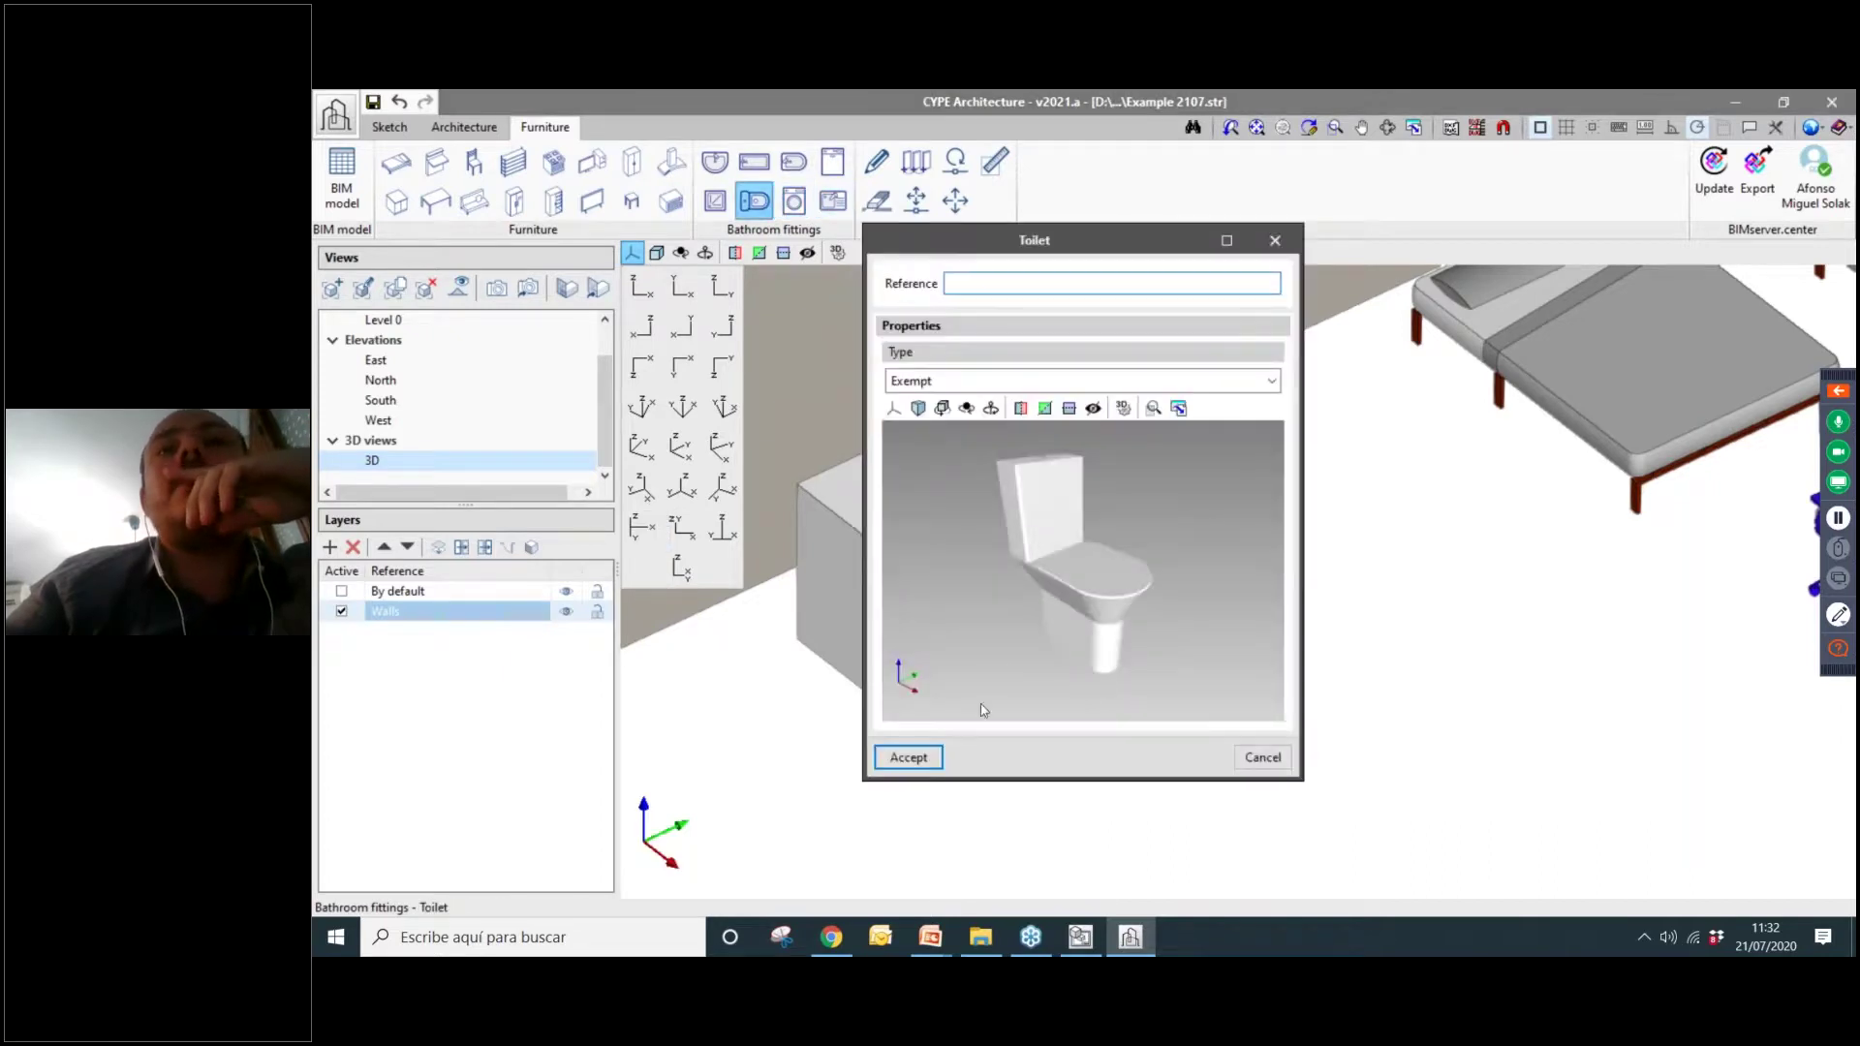
left_click(923, 755)
left_click(1223, 484)
scroll(1250, 543, "down", 2)
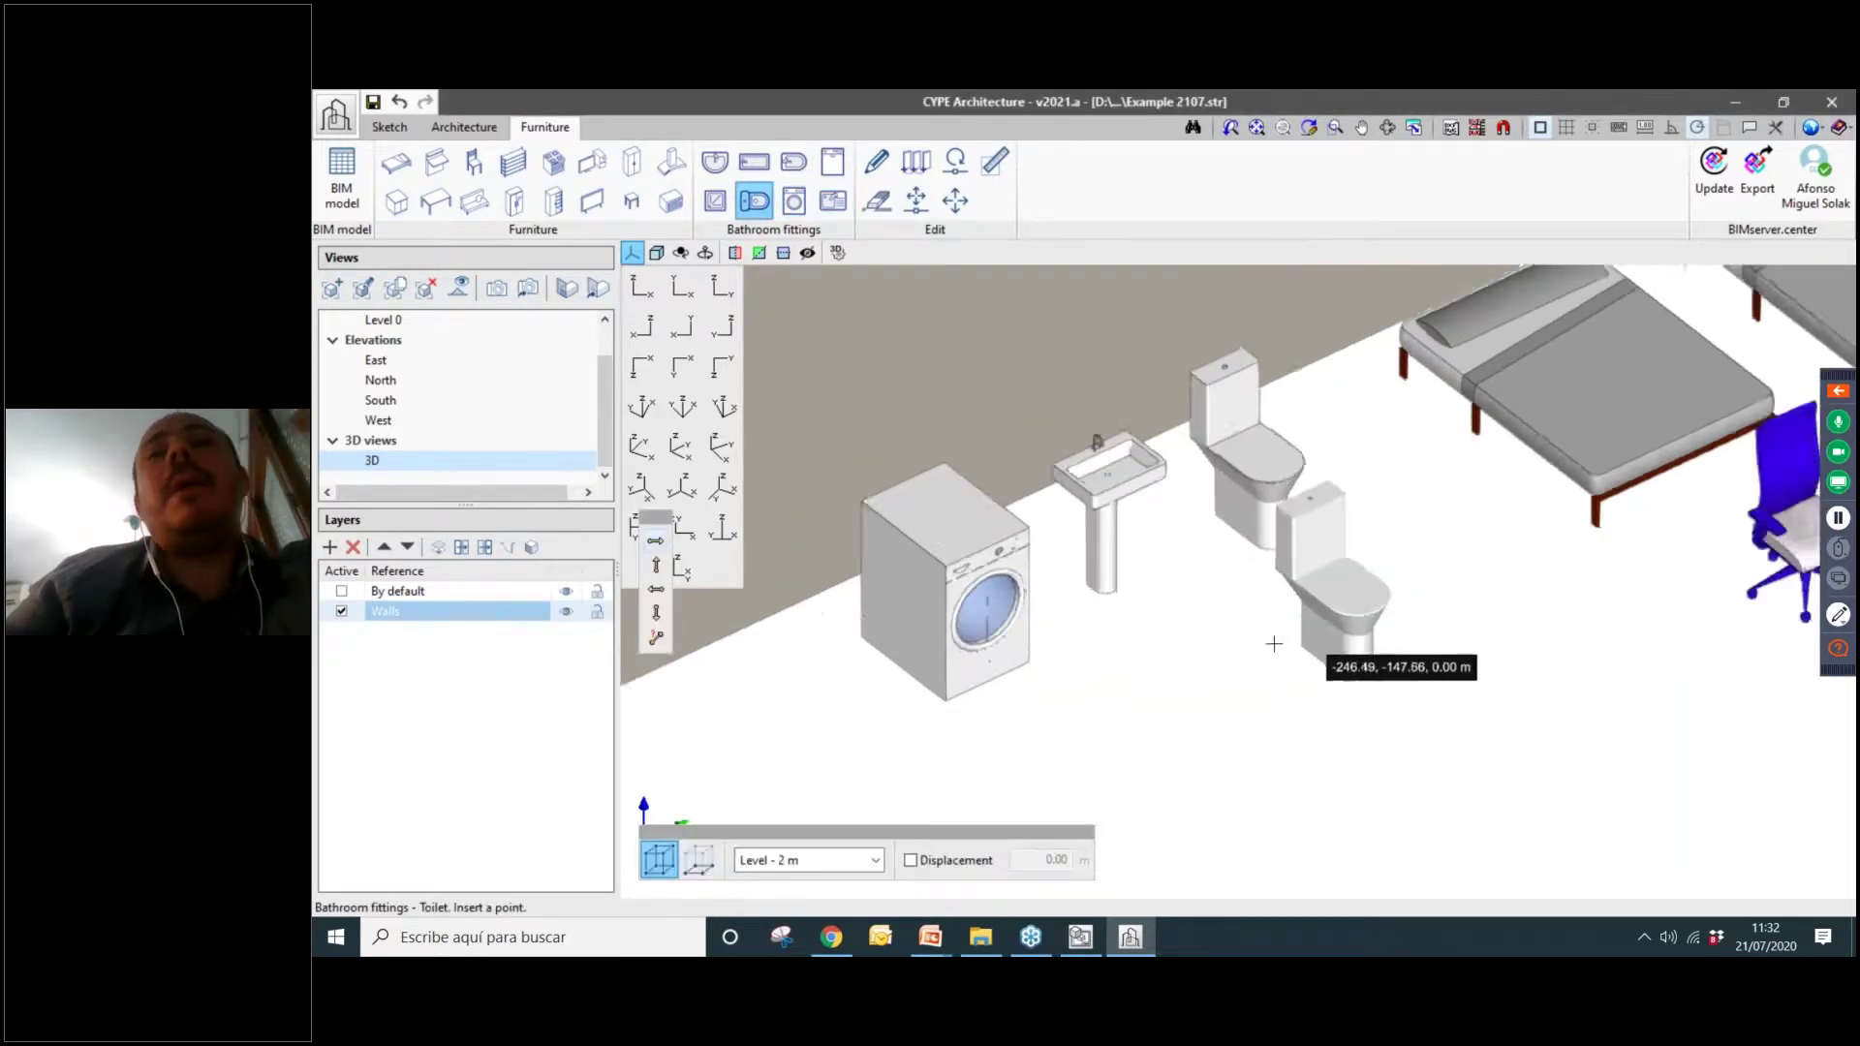
scroll(1264, 621, "up", 2)
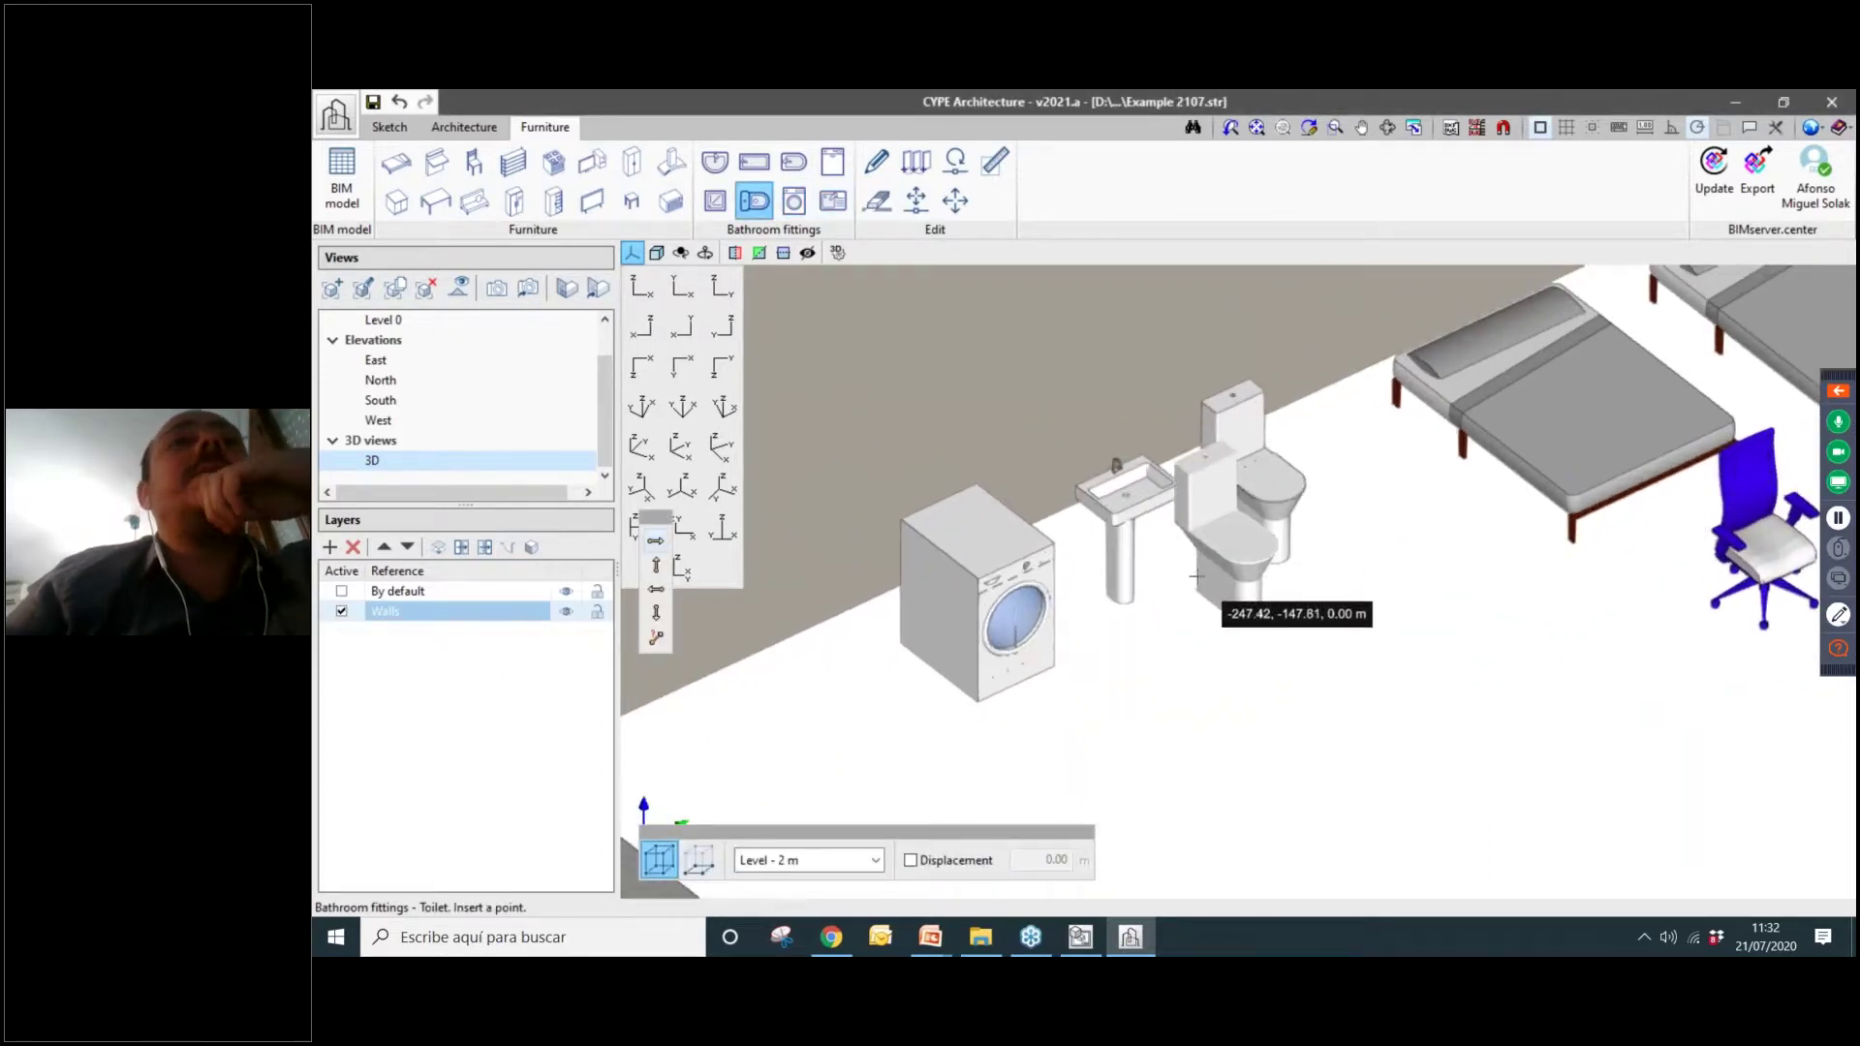
Delete the washing machine beside the hand basin.
left_click(951, 199)
left_click(916, 161)
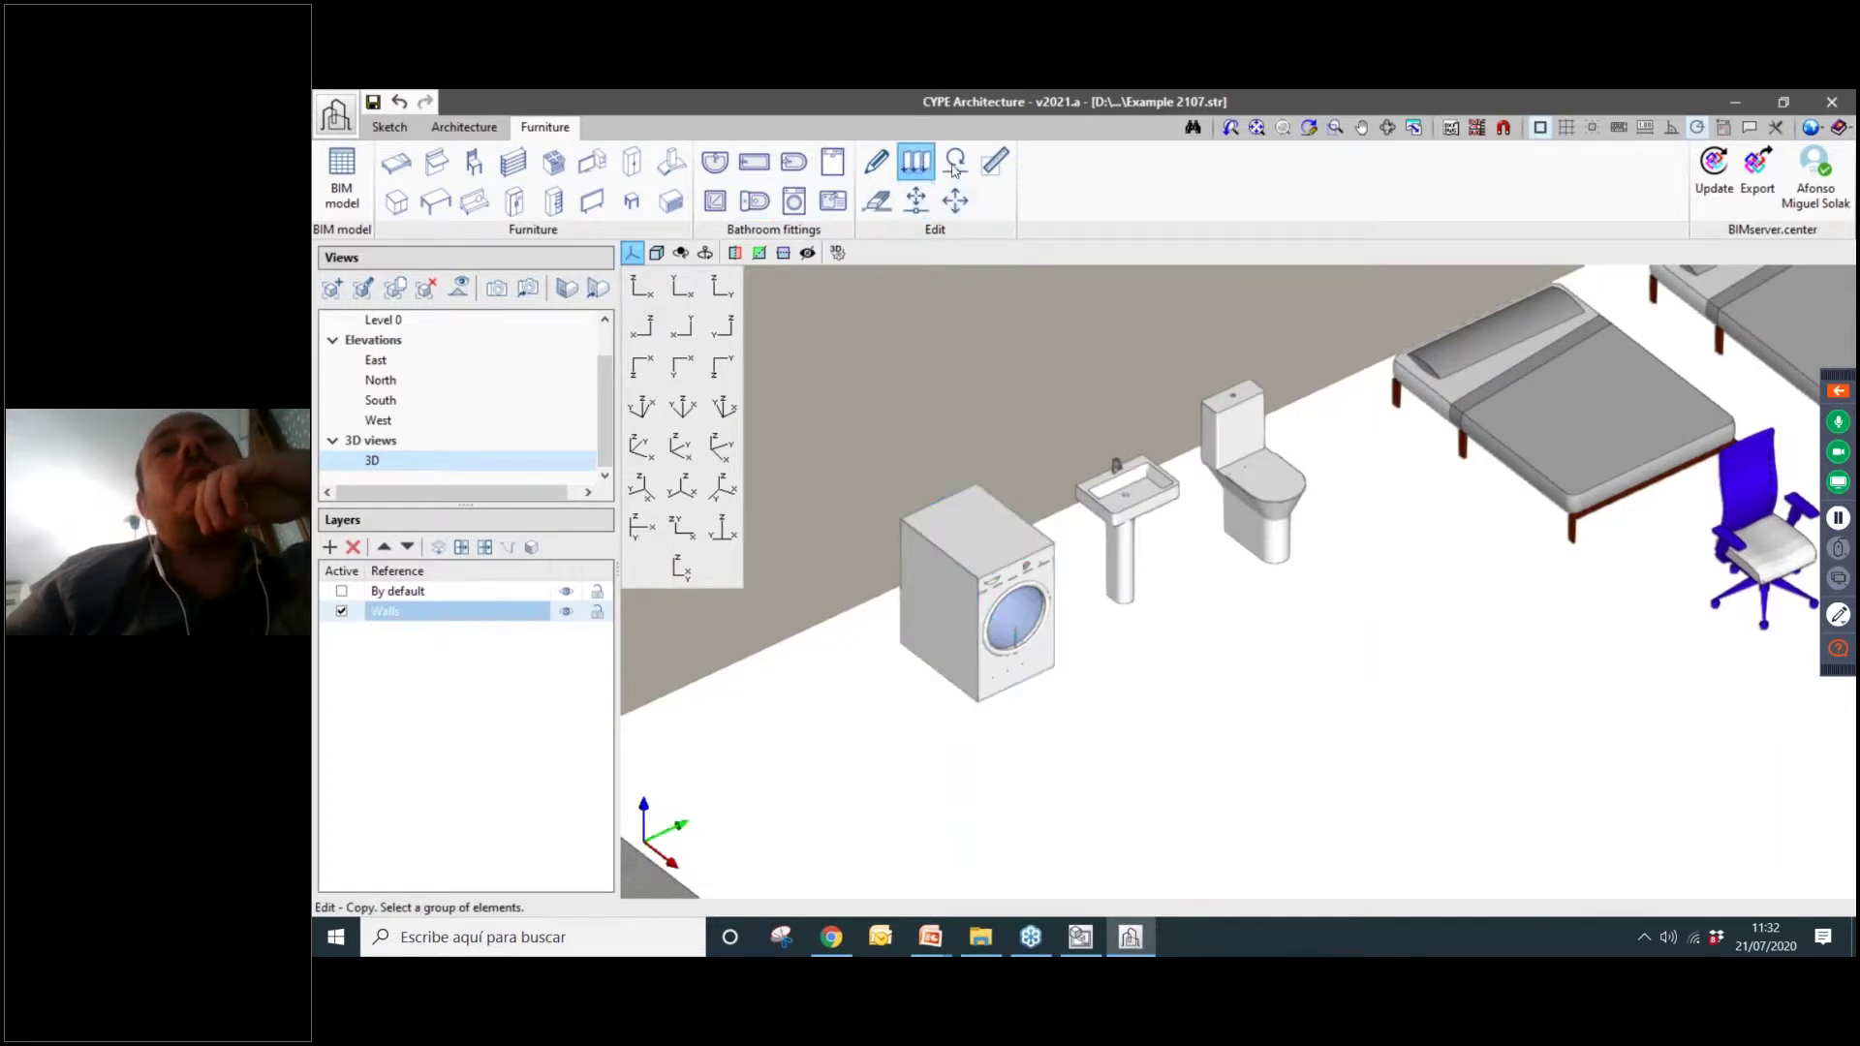
left_click(877, 200)
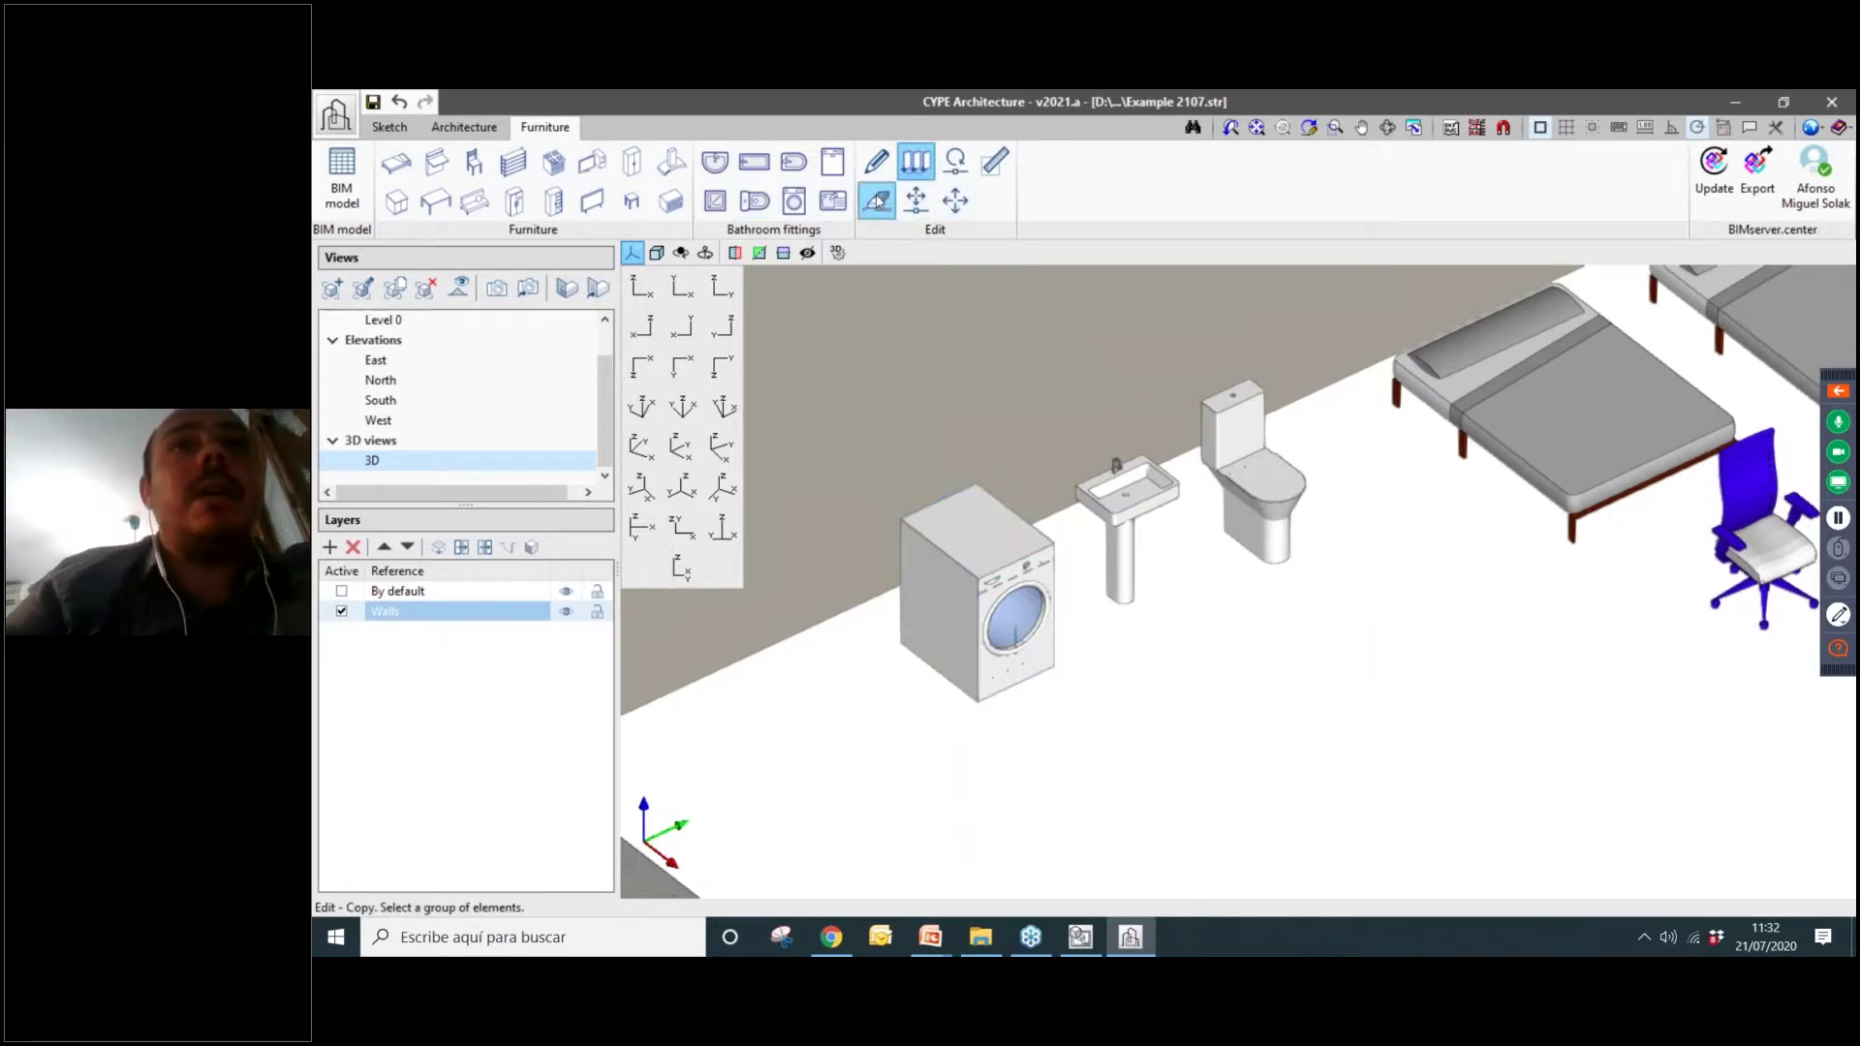
left_click(978, 600)
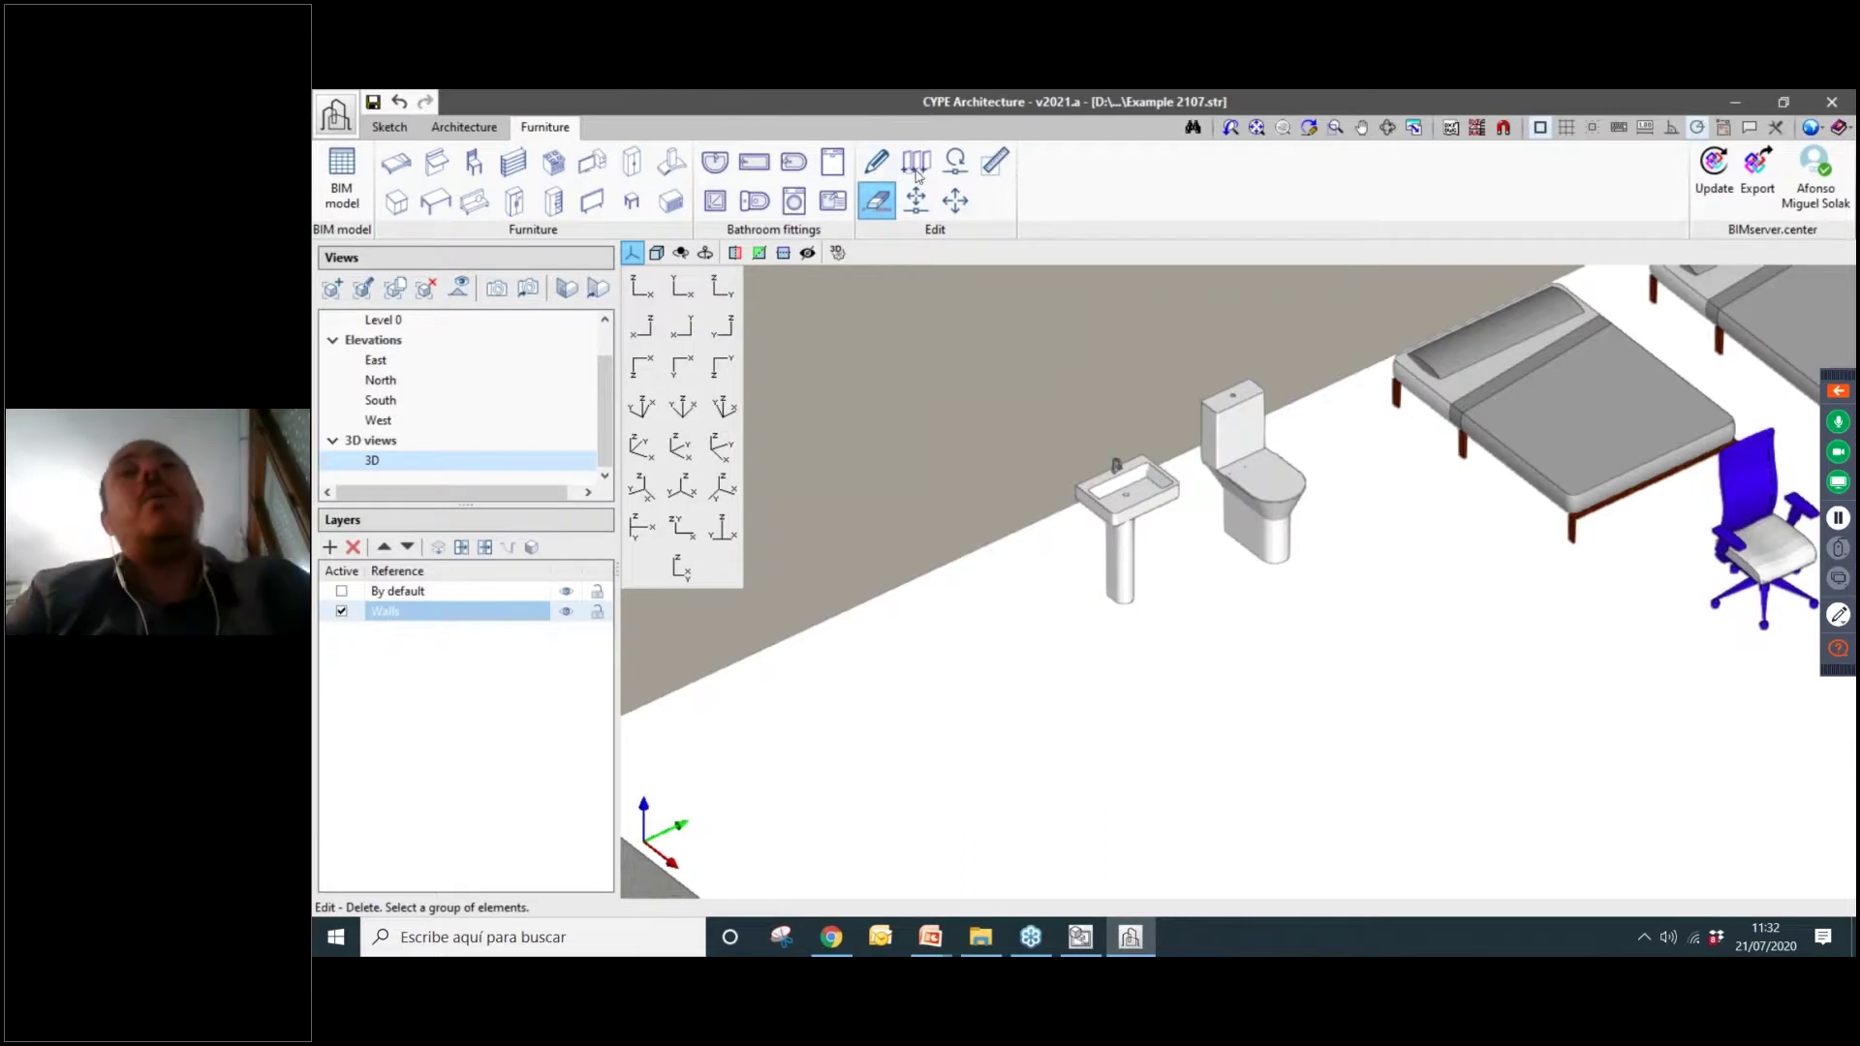
Add a new layer named Furniture and make it the active layer.
left_click(464, 127)
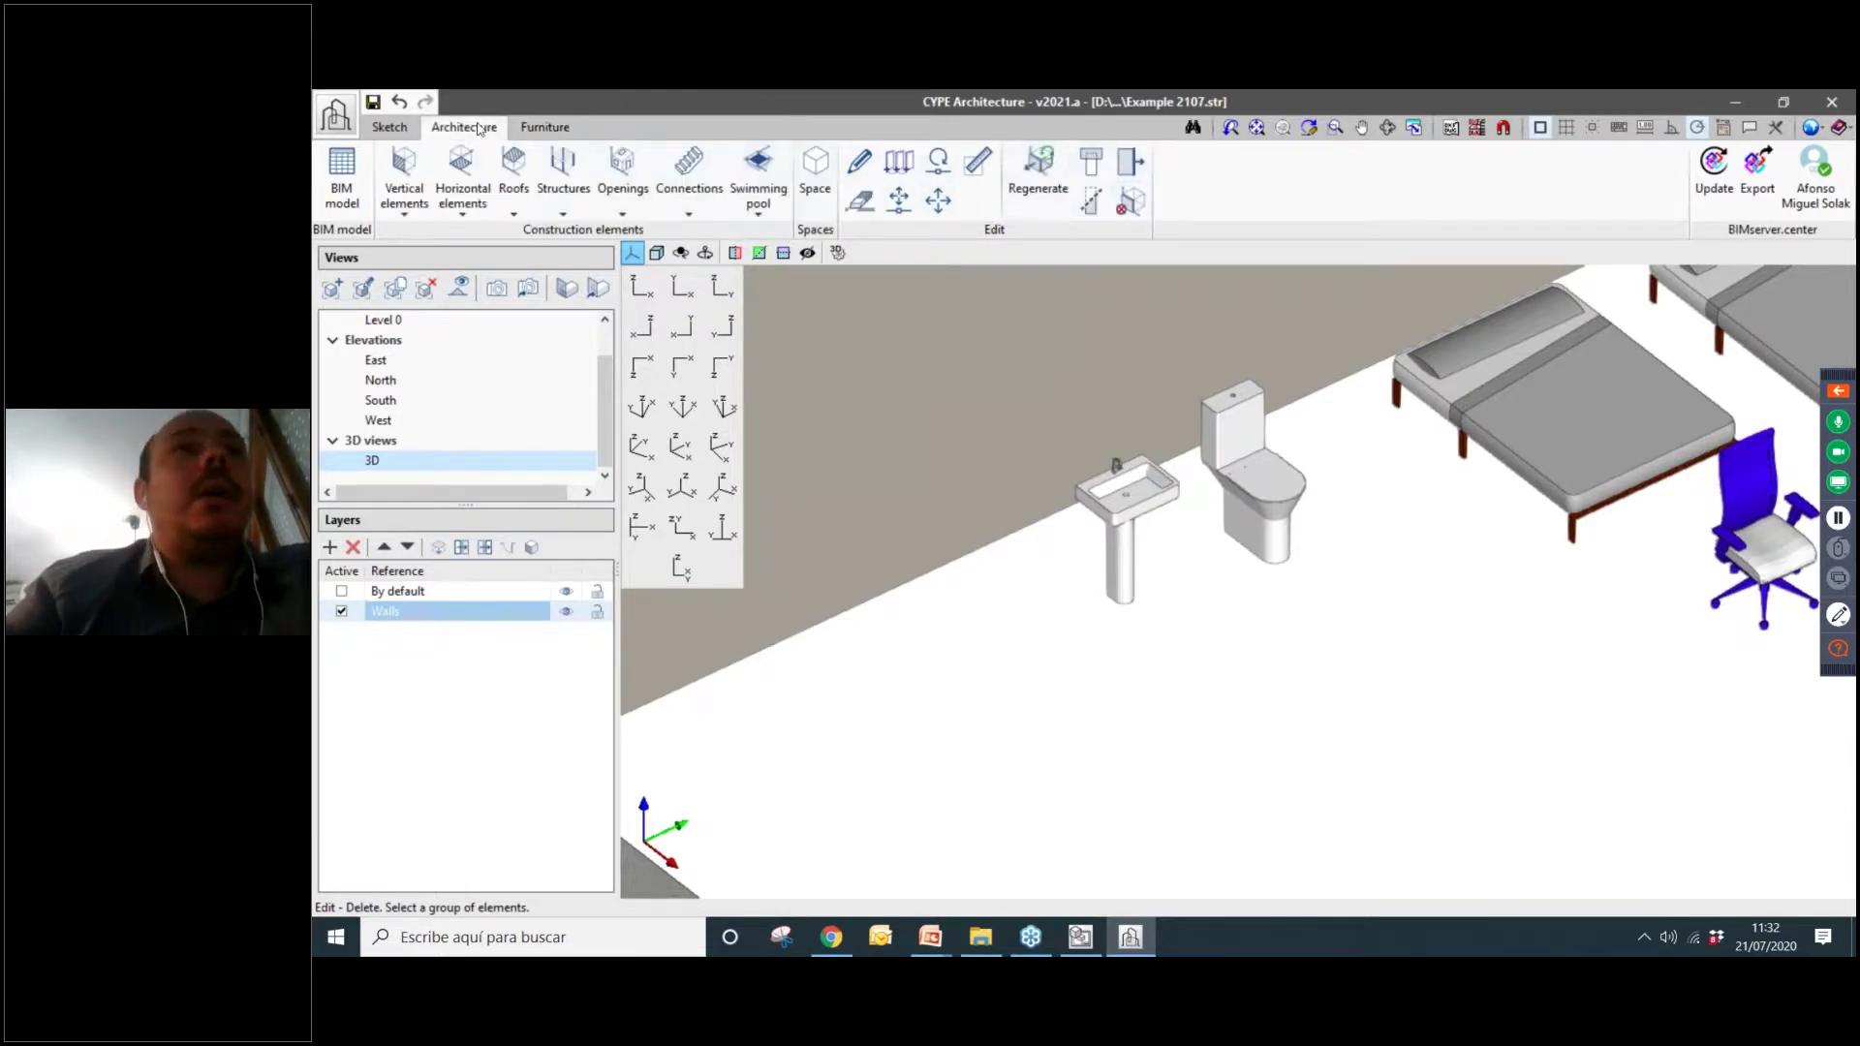
left_click(542, 127)
scroll(1183, 463, "down", 5)
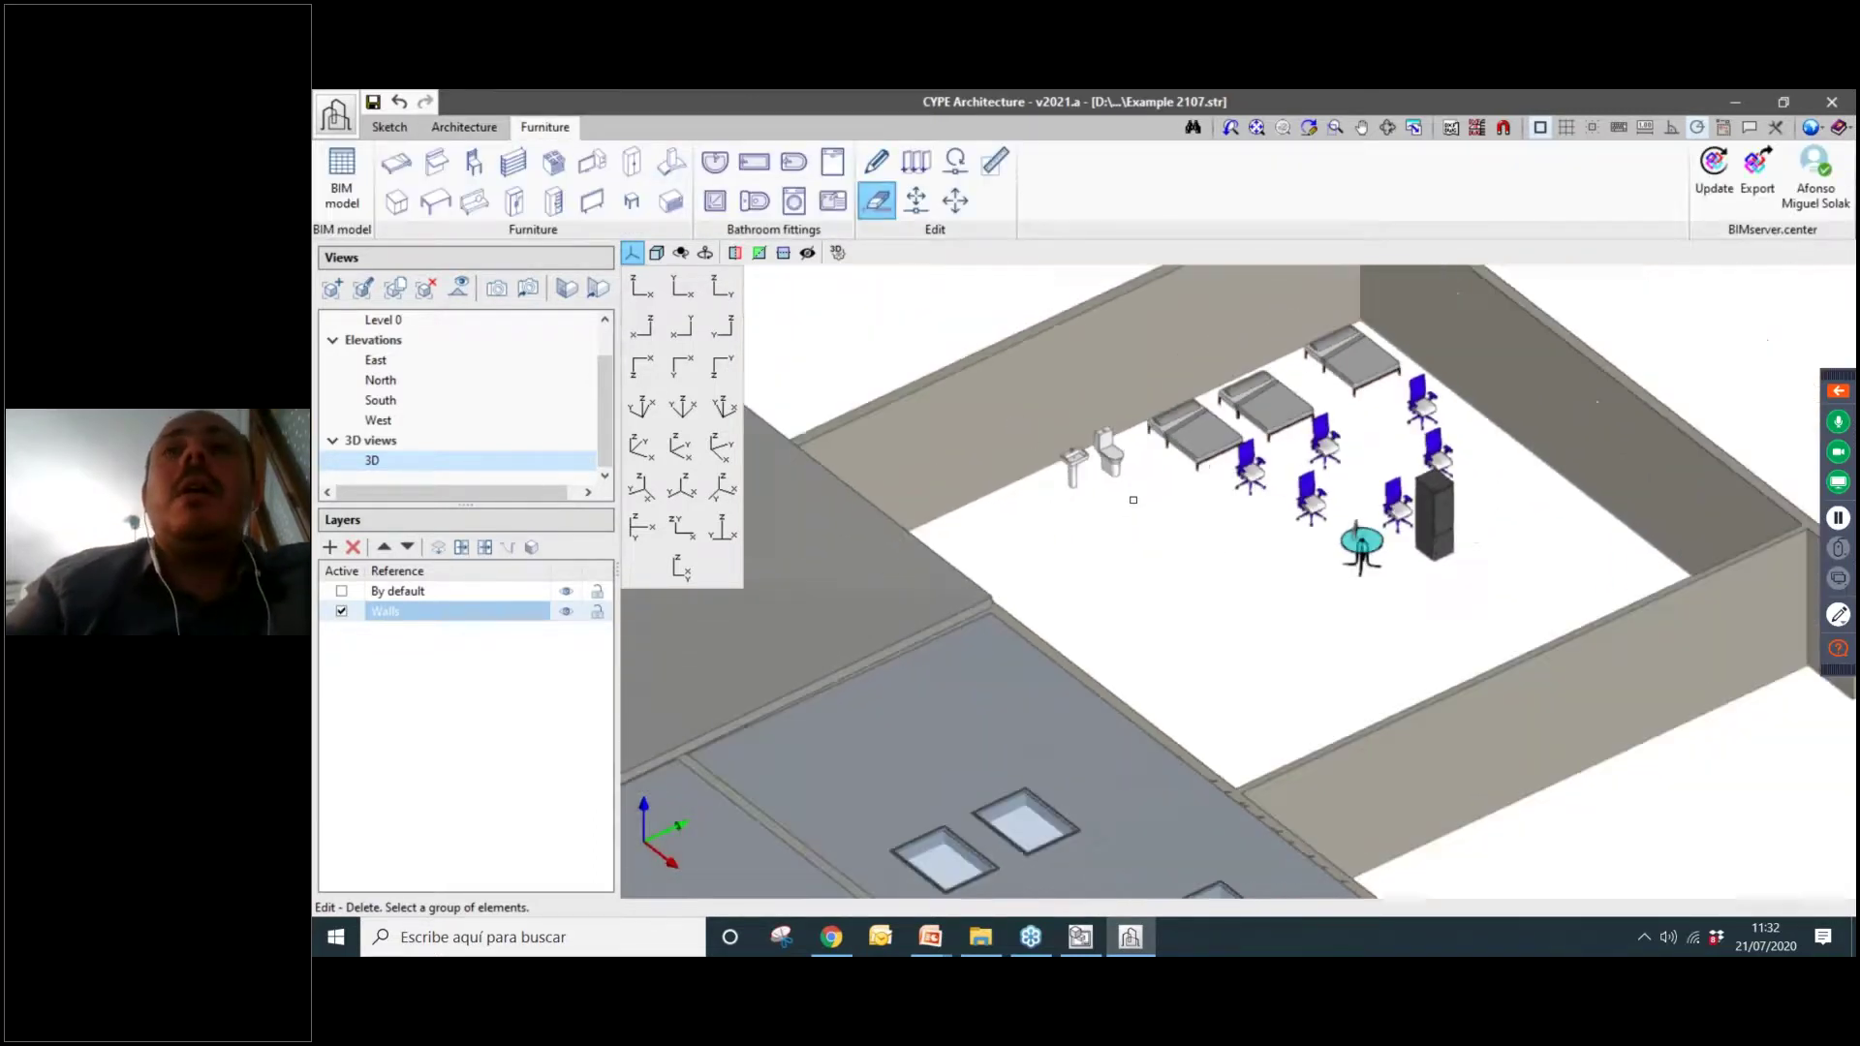
scroll(1182, 463, "down", 3)
scroll(801, 385, "up", 1)
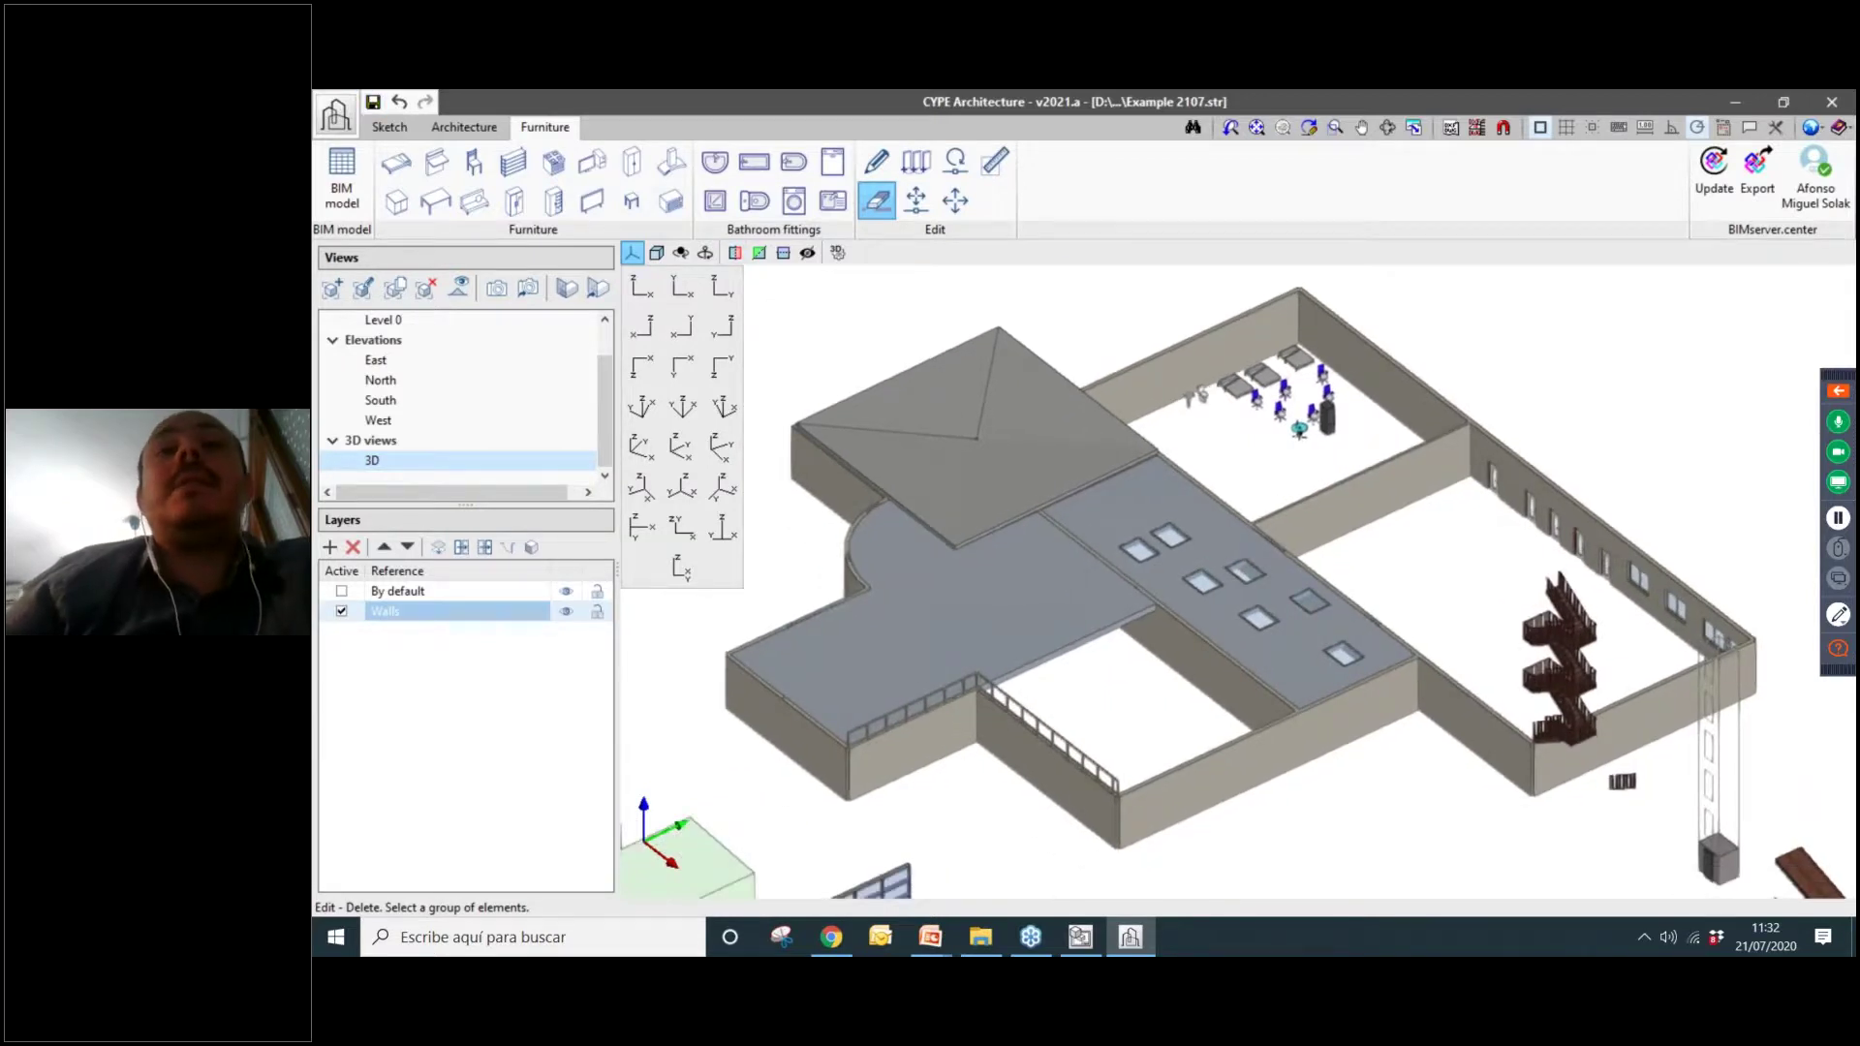
scroll(1288, 407, "up", 5)
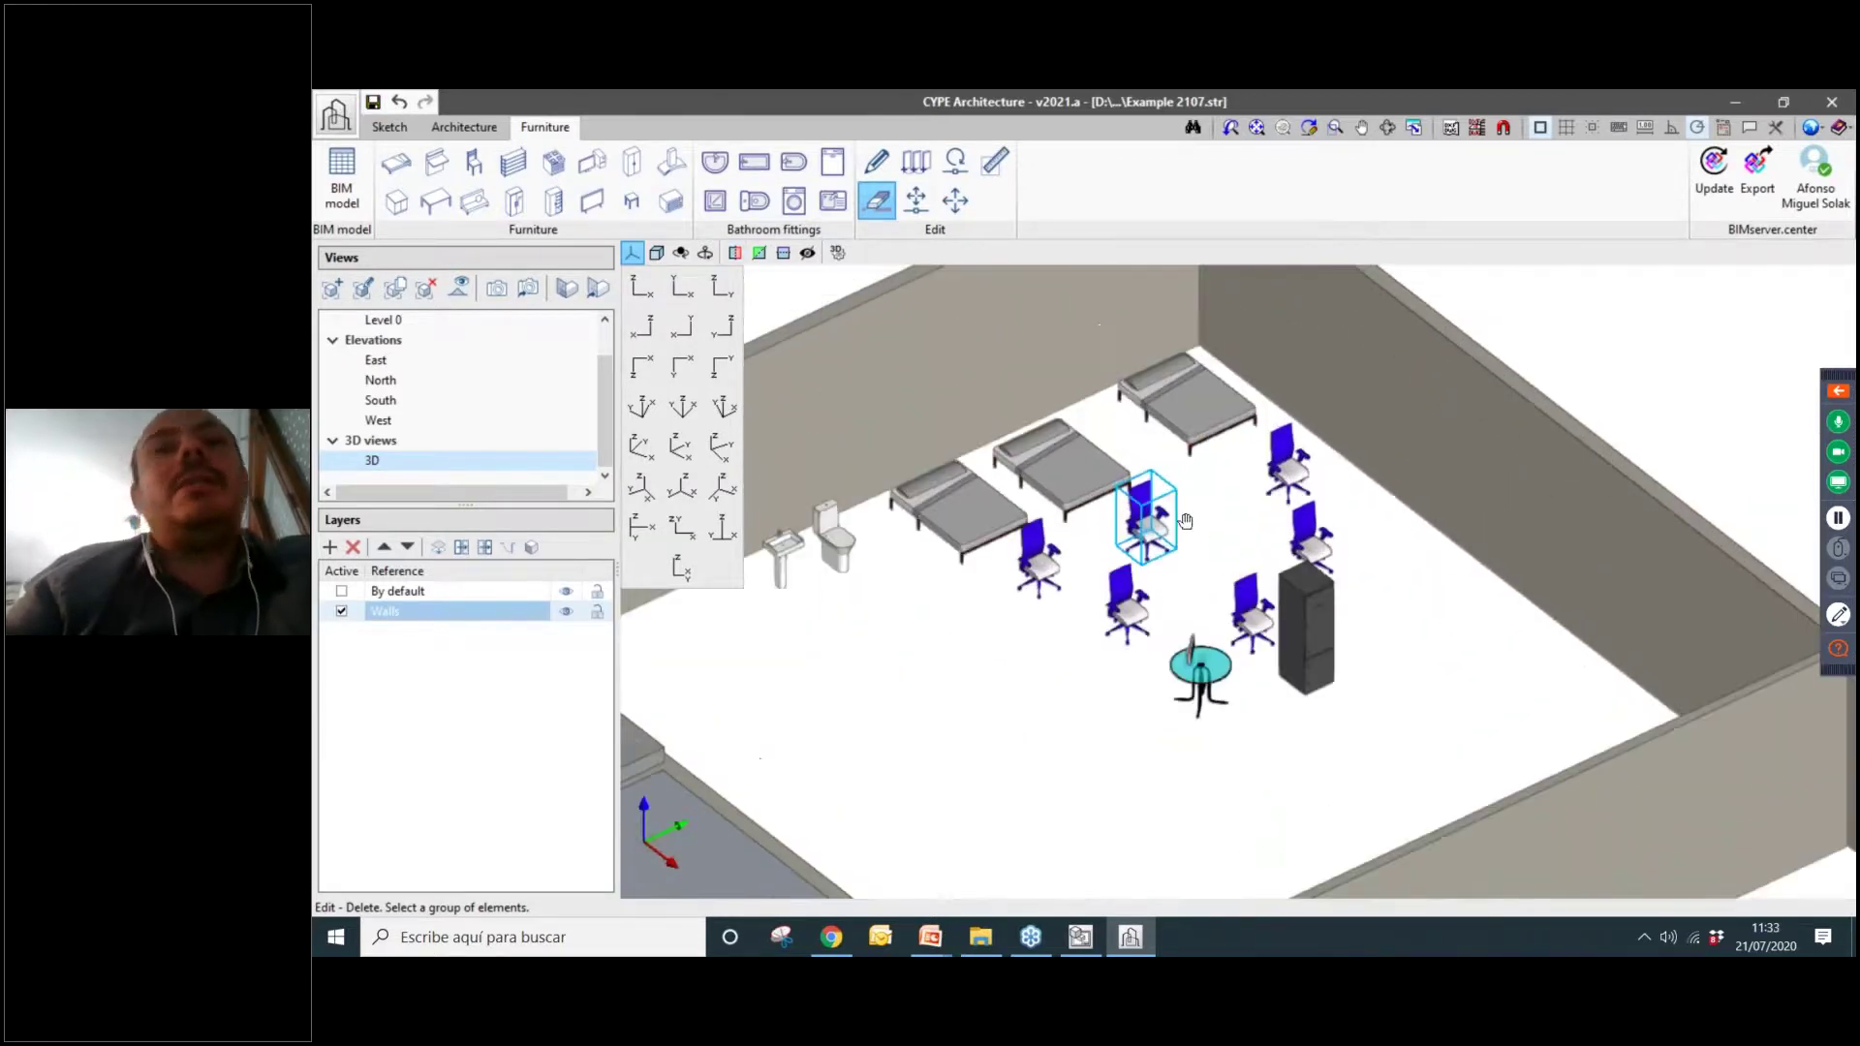
left_click(330, 547)
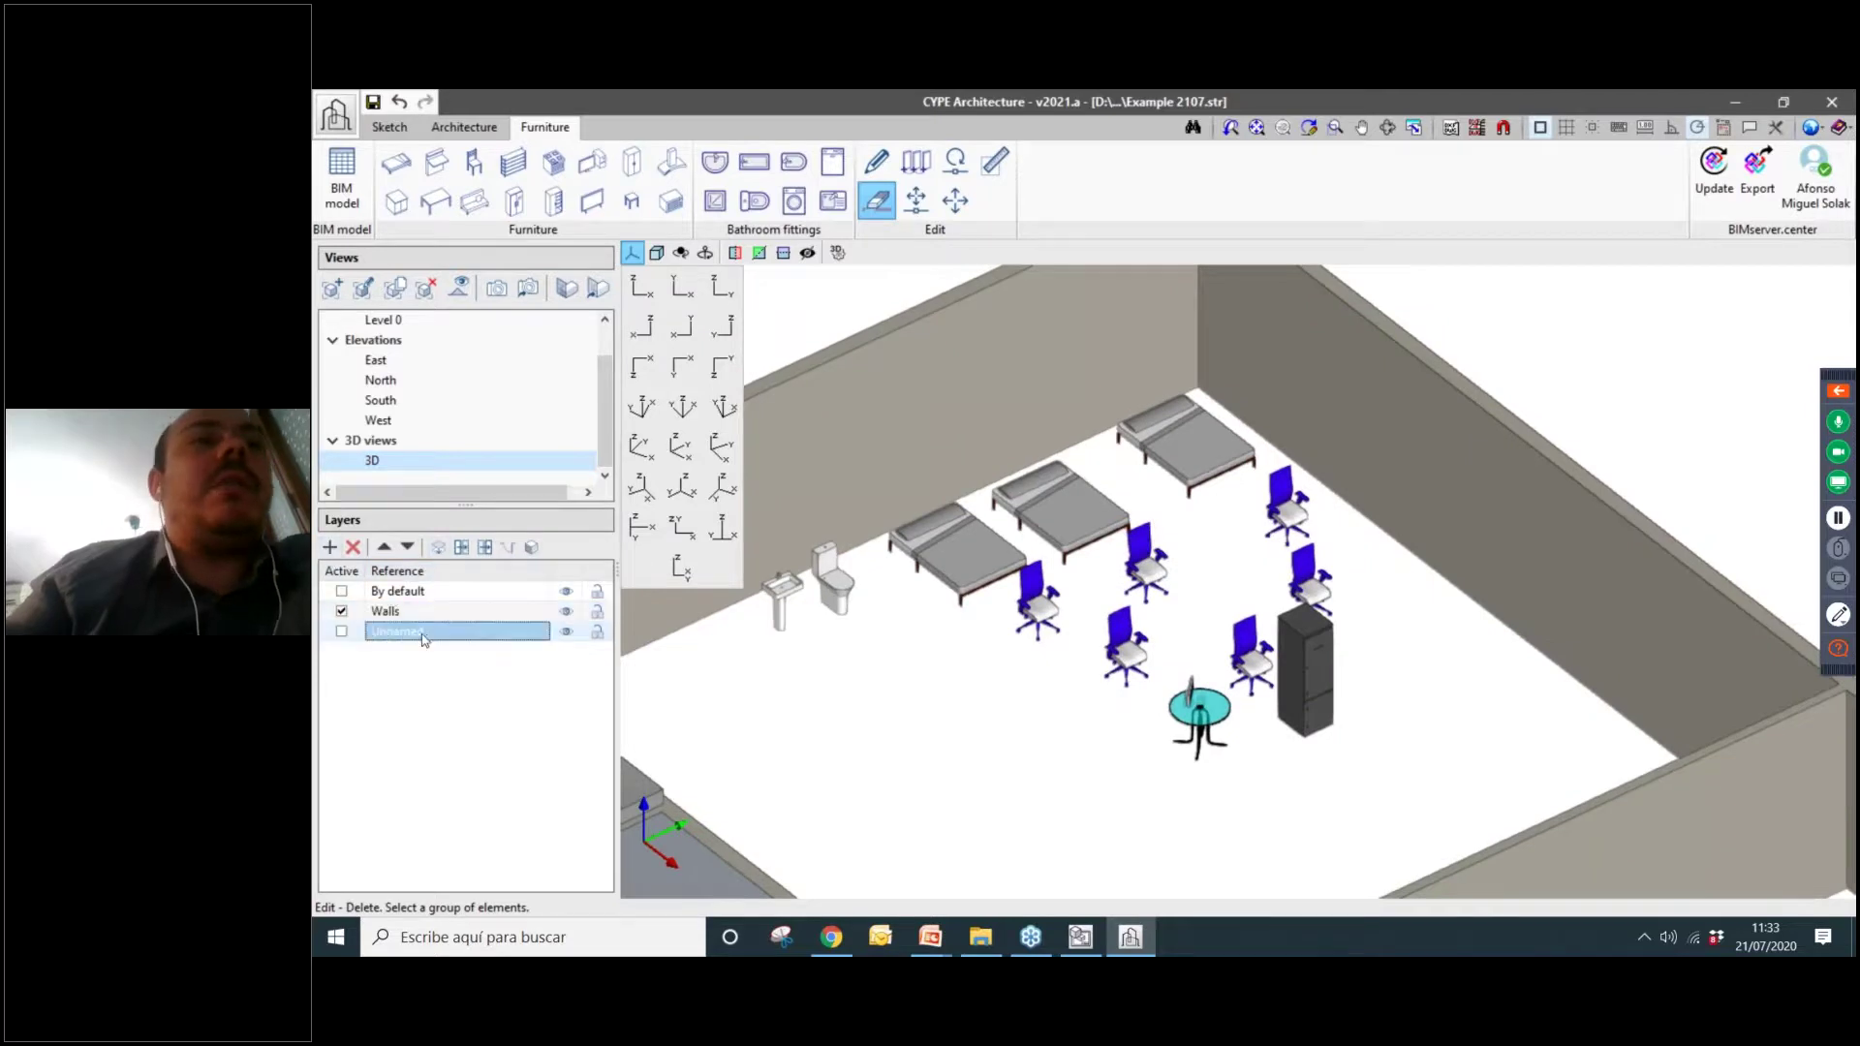
type("Furniture")
key("Return")
left_click(341, 632)
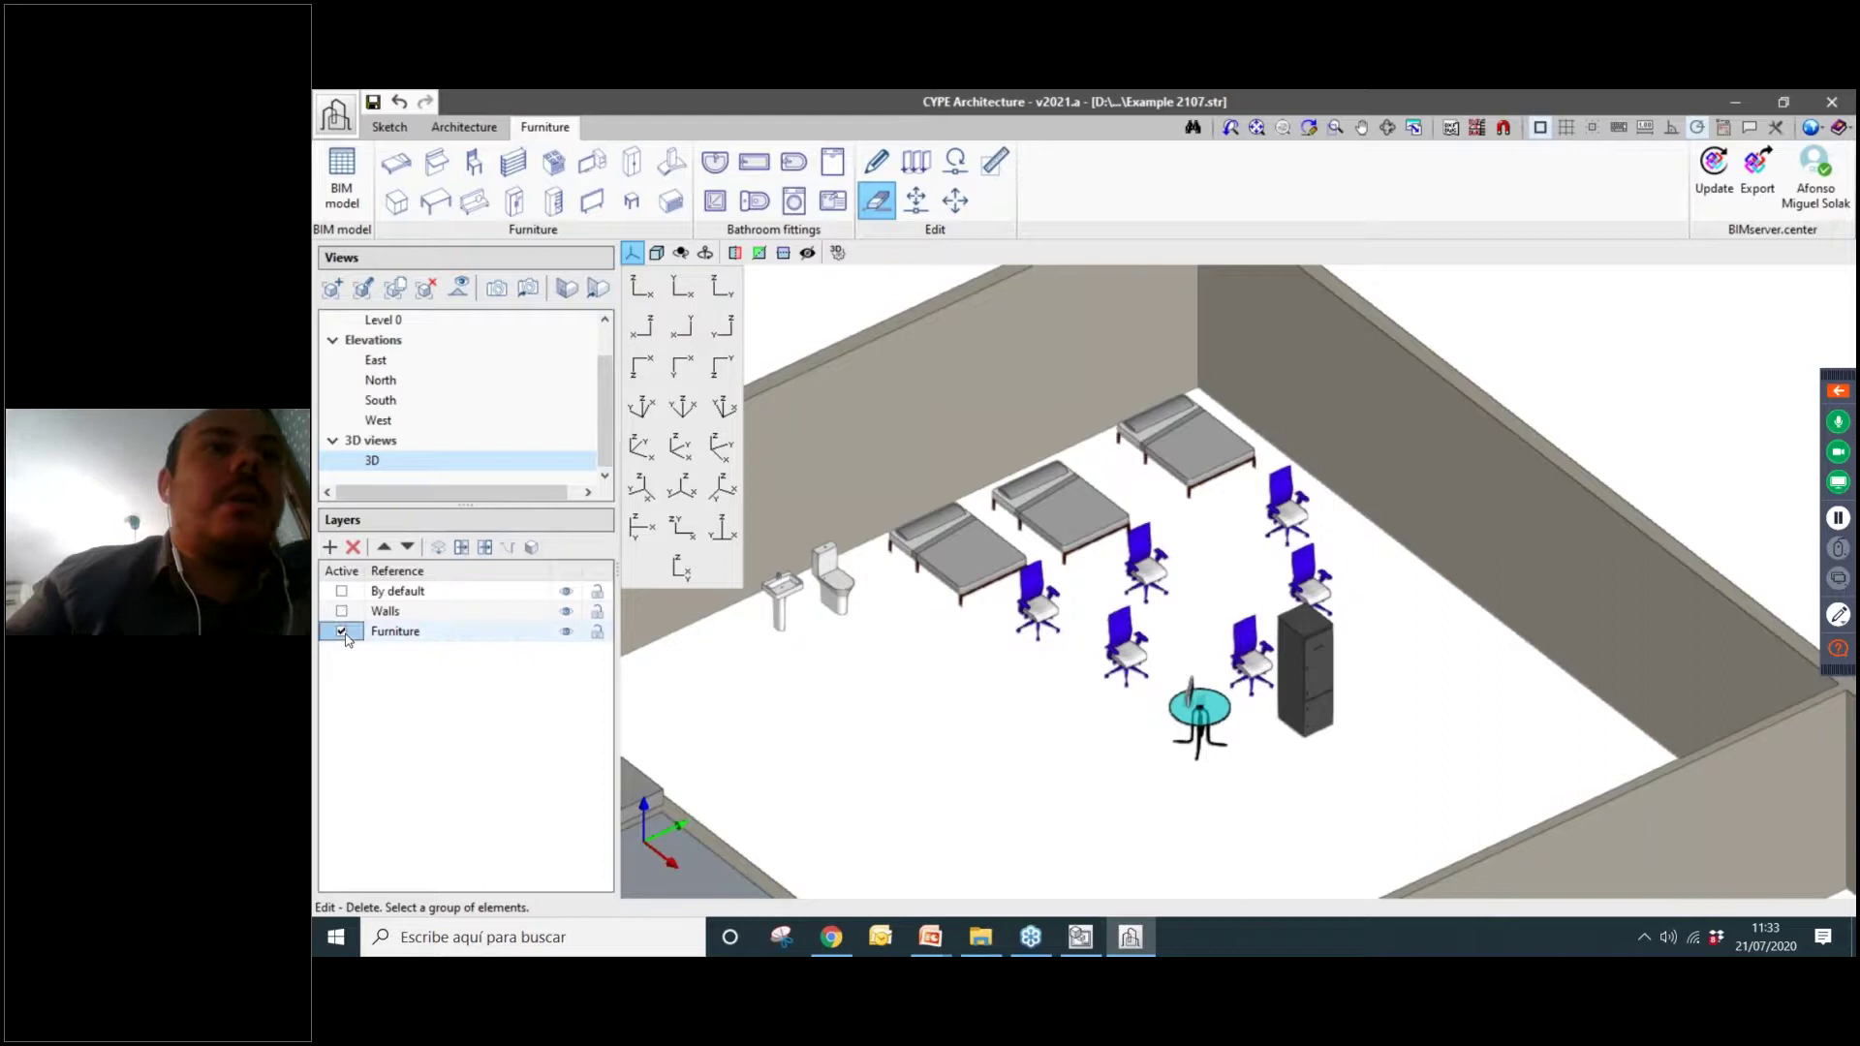
Assign the hand basin, toilet, three beds, six chairs, round table, the object on the table and the refrigerator to the Furniture layer.
left_click(439, 547)
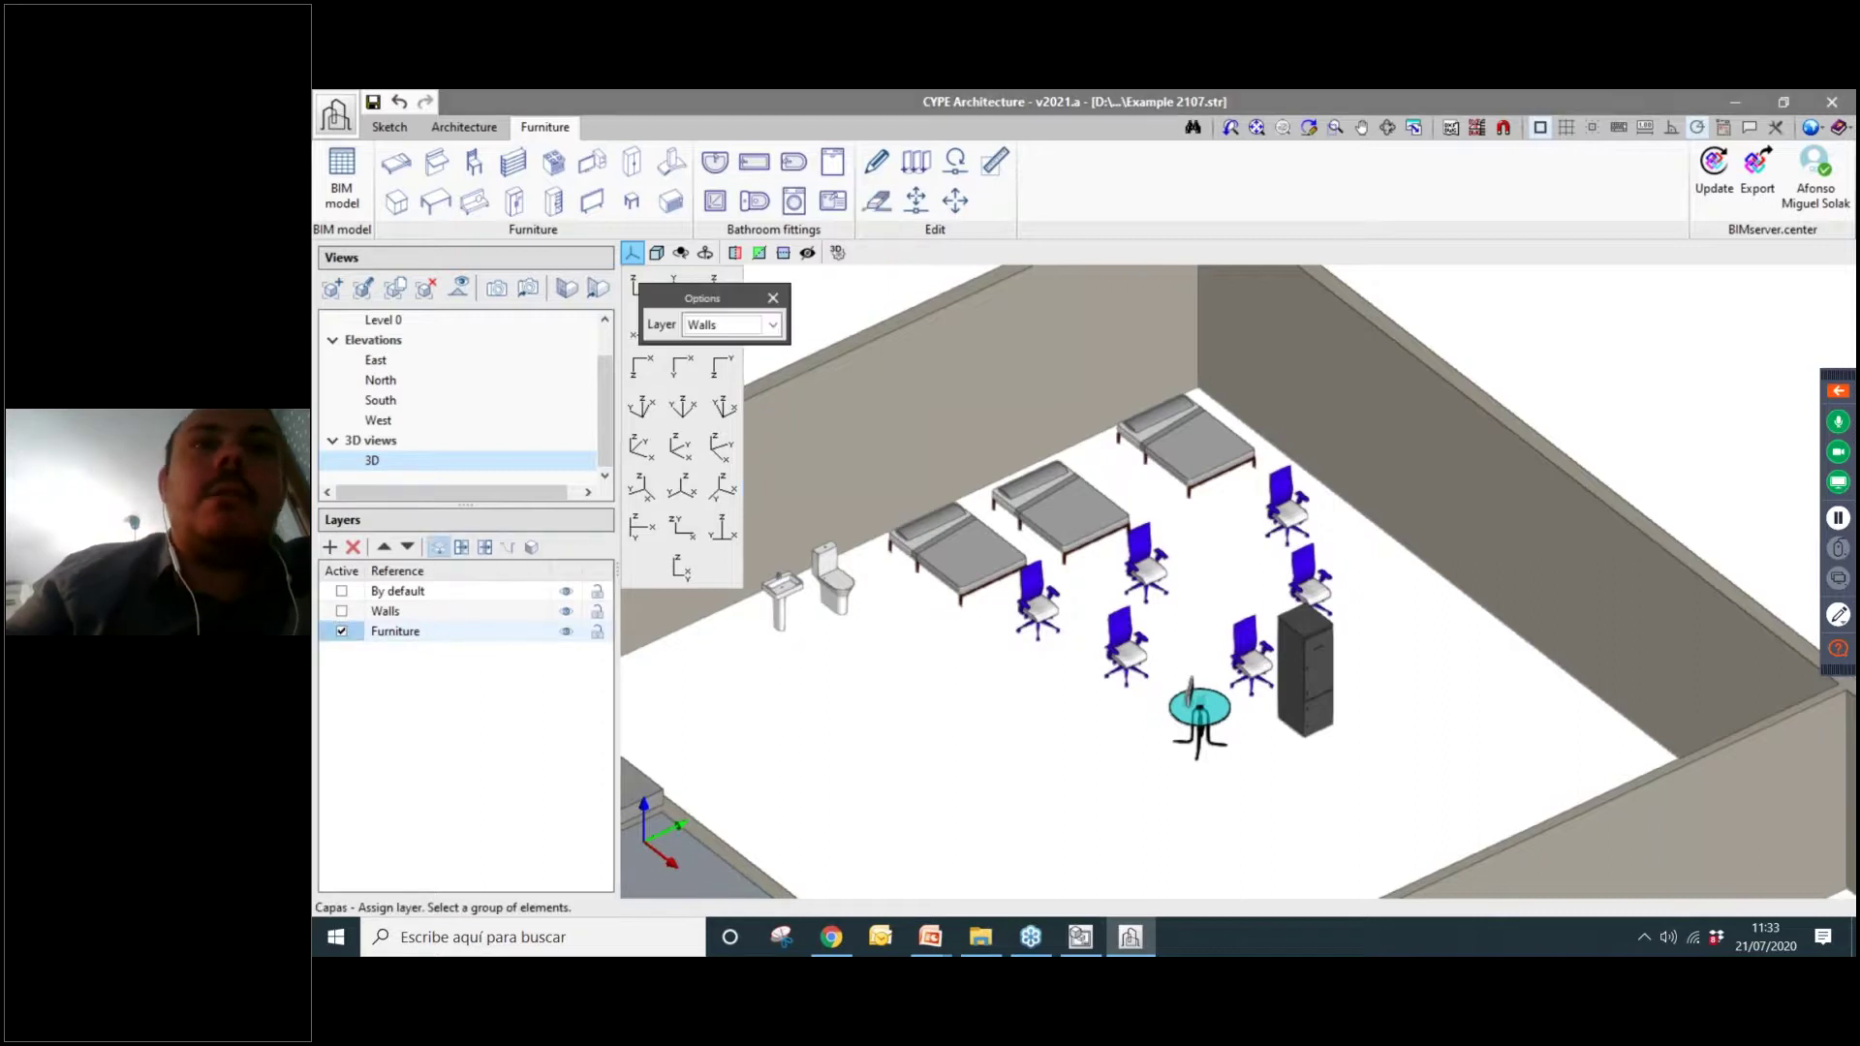
scroll(929, 658, "up", 2)
left_click(881, 605)
left_click(964, 586)
left_click(1143, 538)
left_click(1294, 479)
left_click(1496, 400)
left_click(1260, 615)
left_click(1419, 557)
left_click(1390, 678)
left_click(1581, 681)
left_click(1659, 581)
left_click(1628, 469)
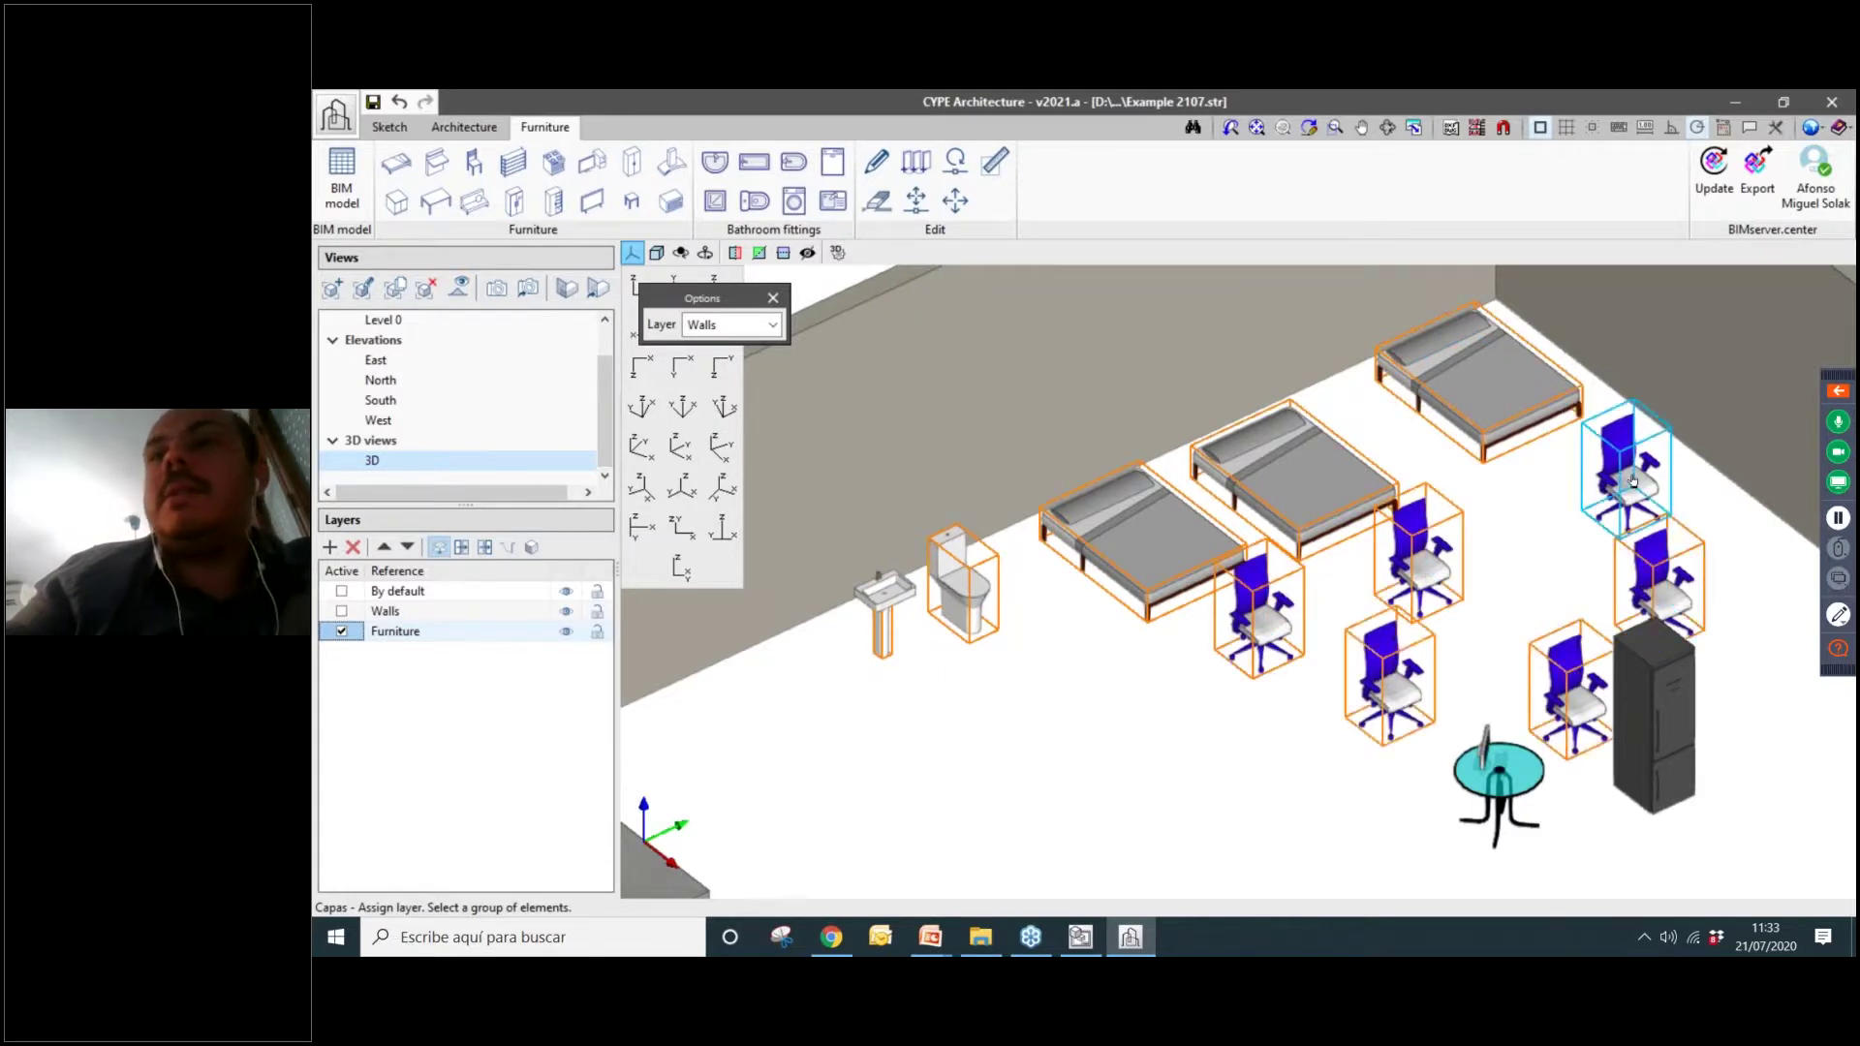
left_click(1499, 780)
left_click(1485, 751)
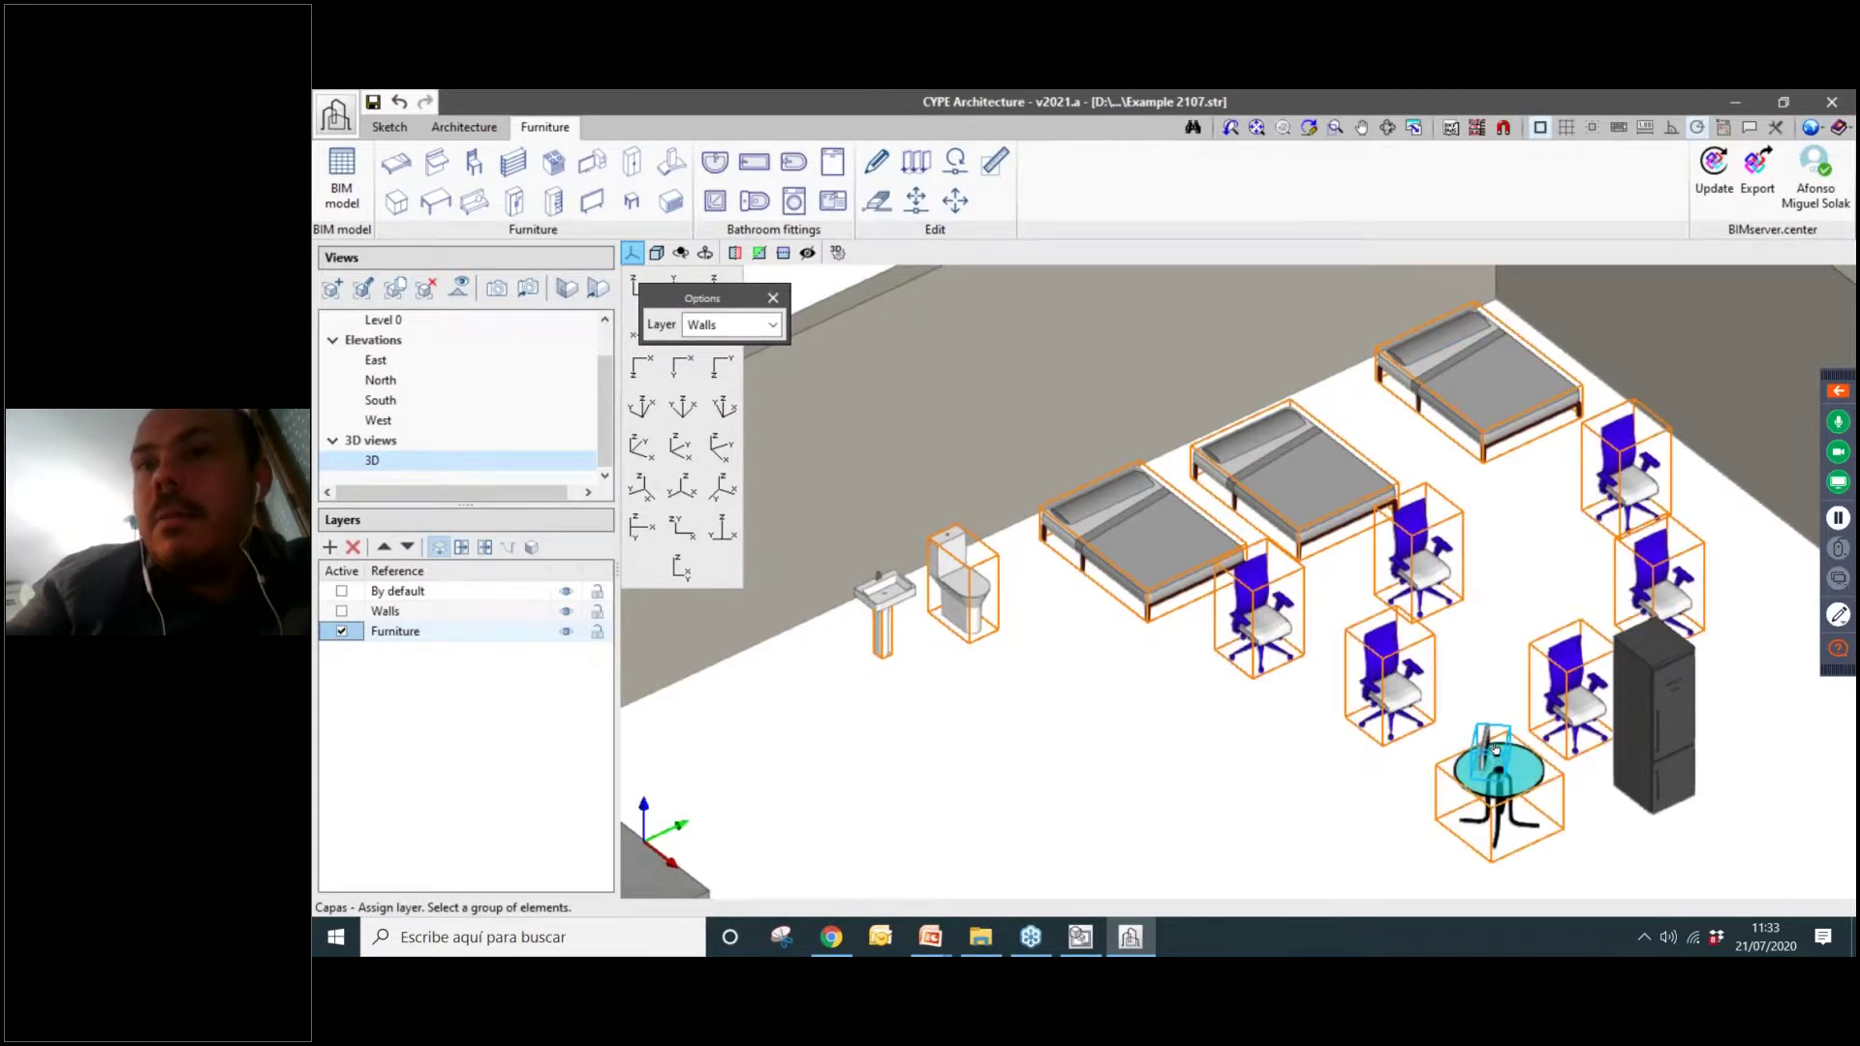
scroll(1488, 751, "up", 2)
scroll(1463, 746, "down", 4)
left_click(1572, 725)
scroll(1564, 725, "down", 1)
middle_click_drag(1536, 719, 1241, 627)
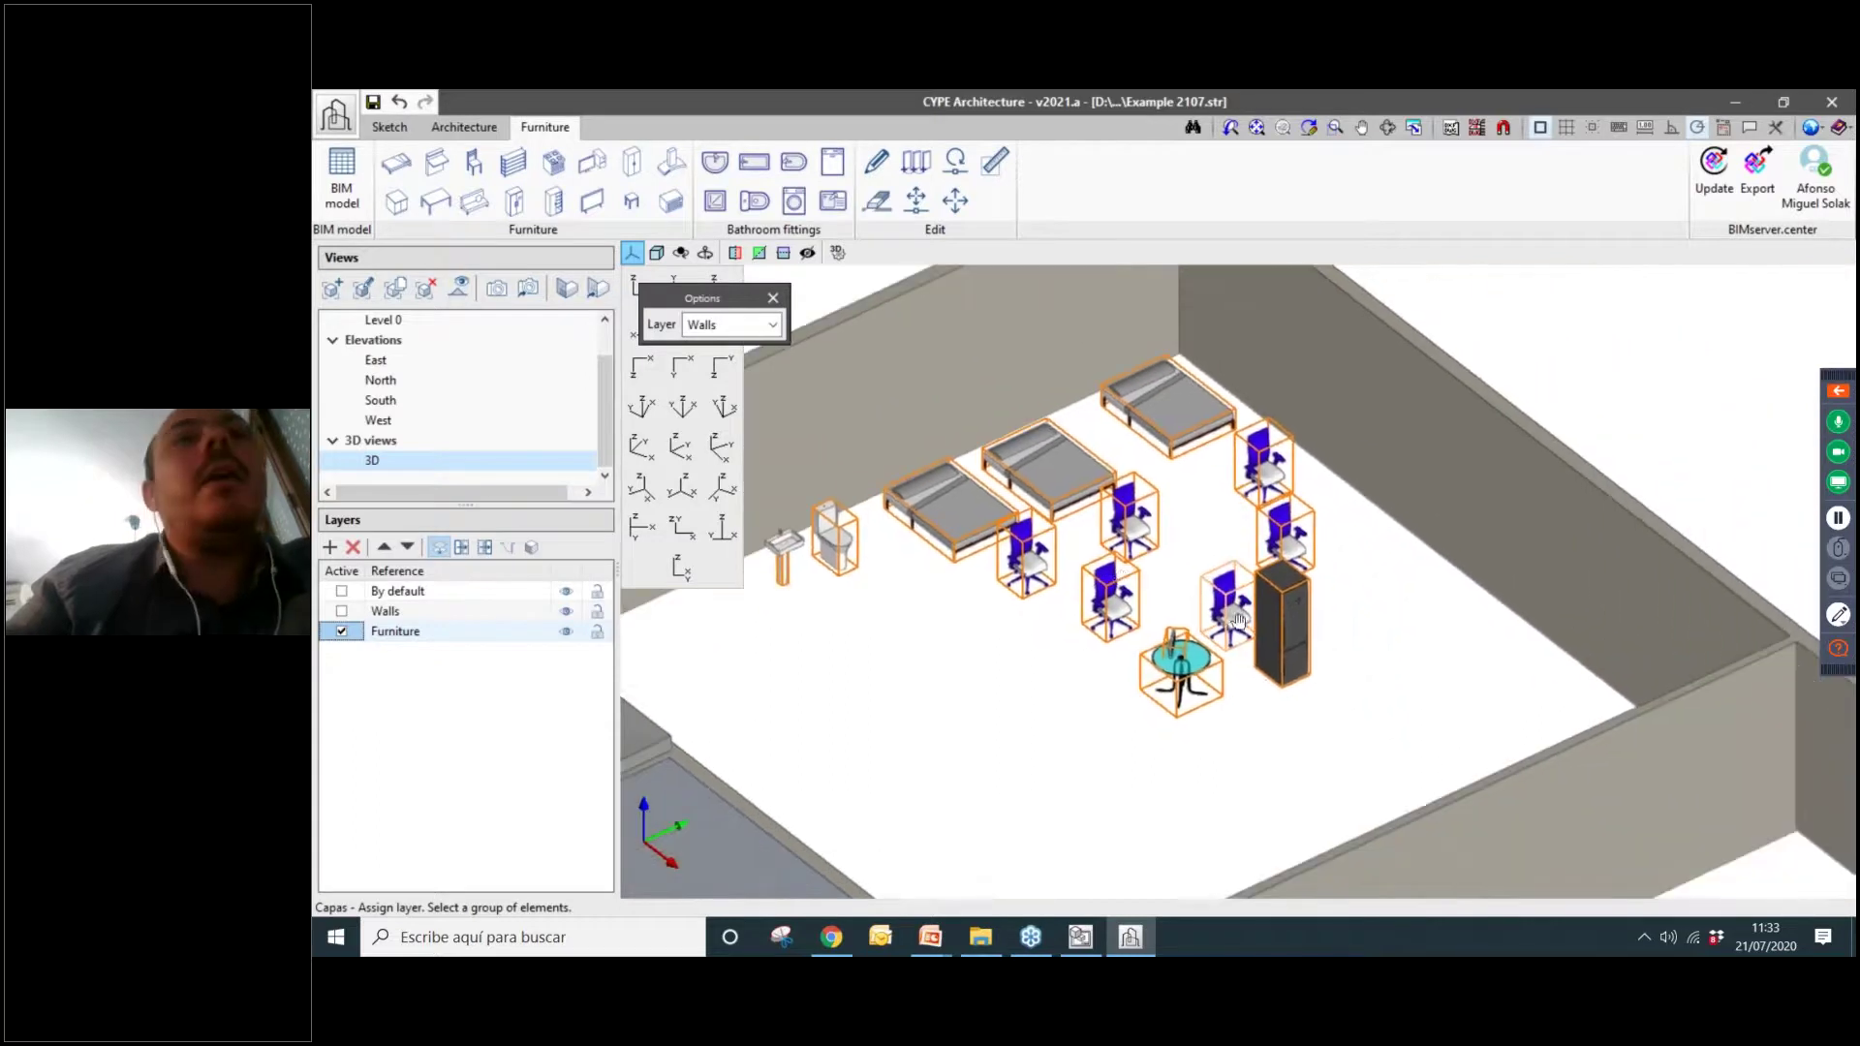
left_click(772, 325)
left_click(739, 387)
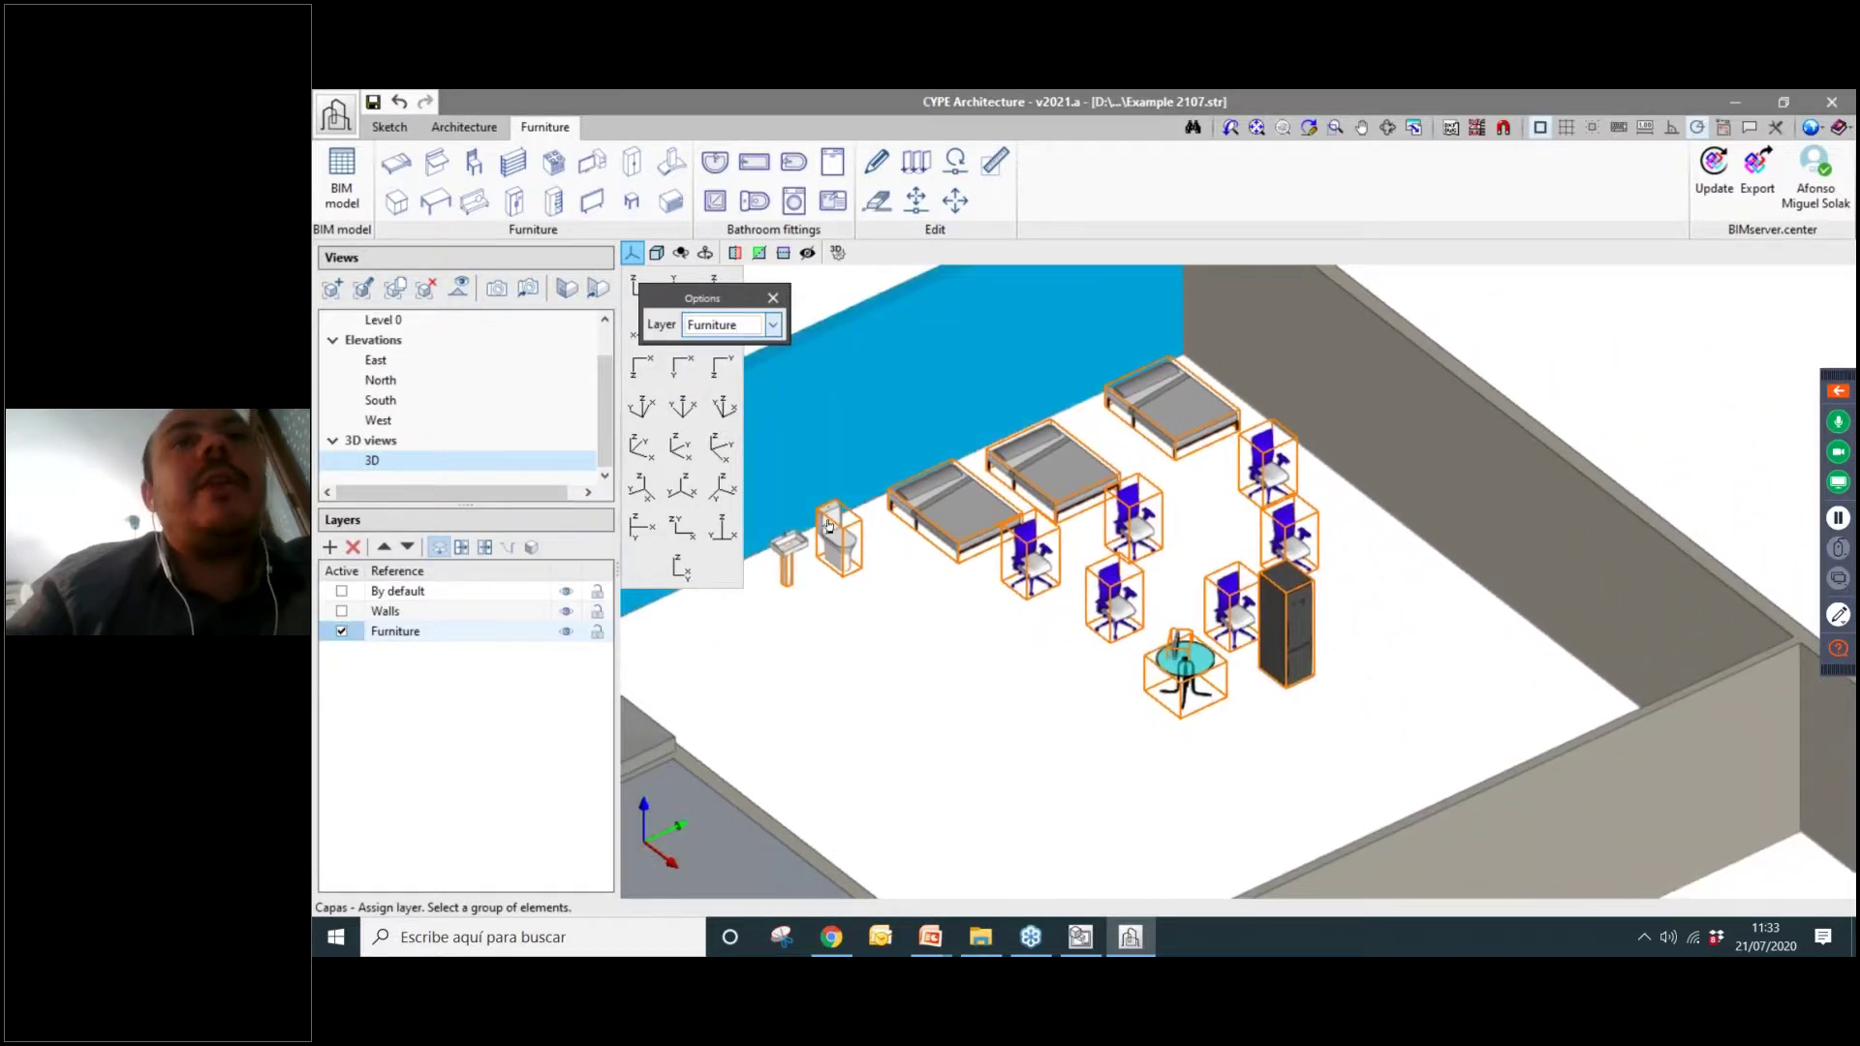
right_click(965, 612)
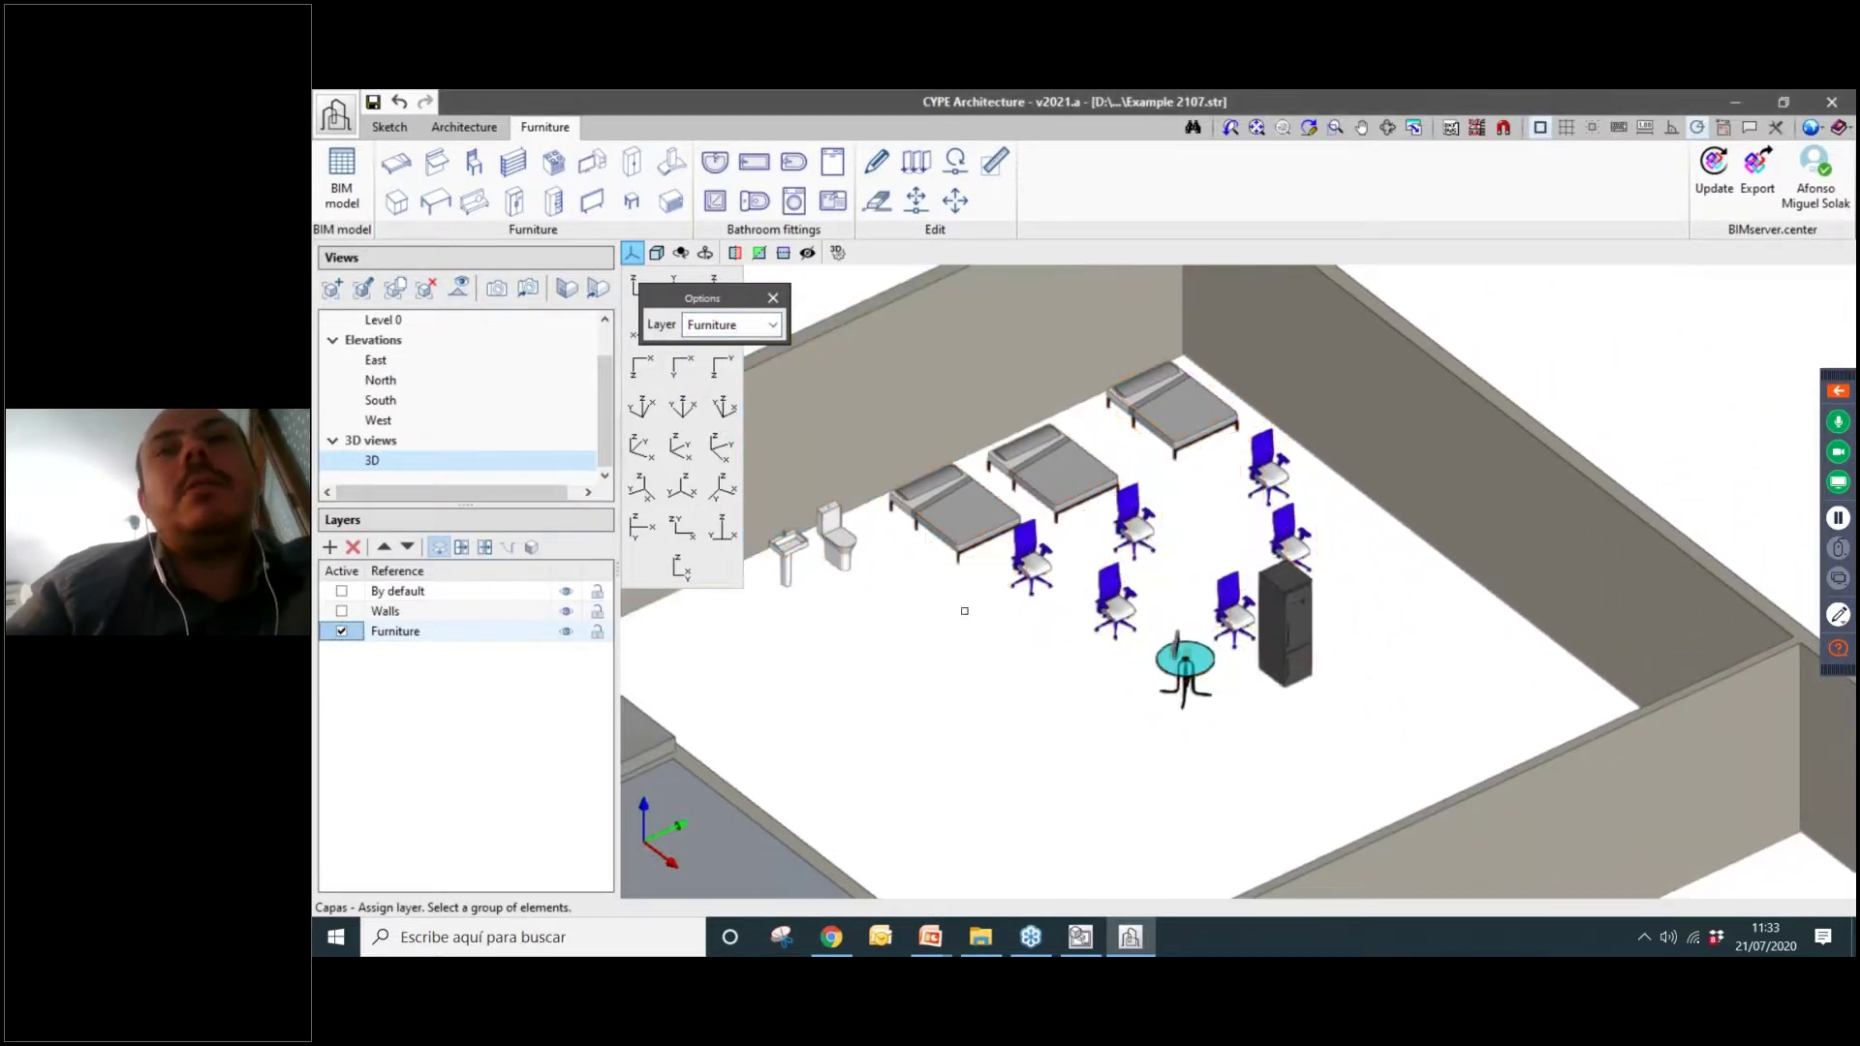
Hide the Furniture layer to check which elements it controls, and show it again.
left_click(566, 632)
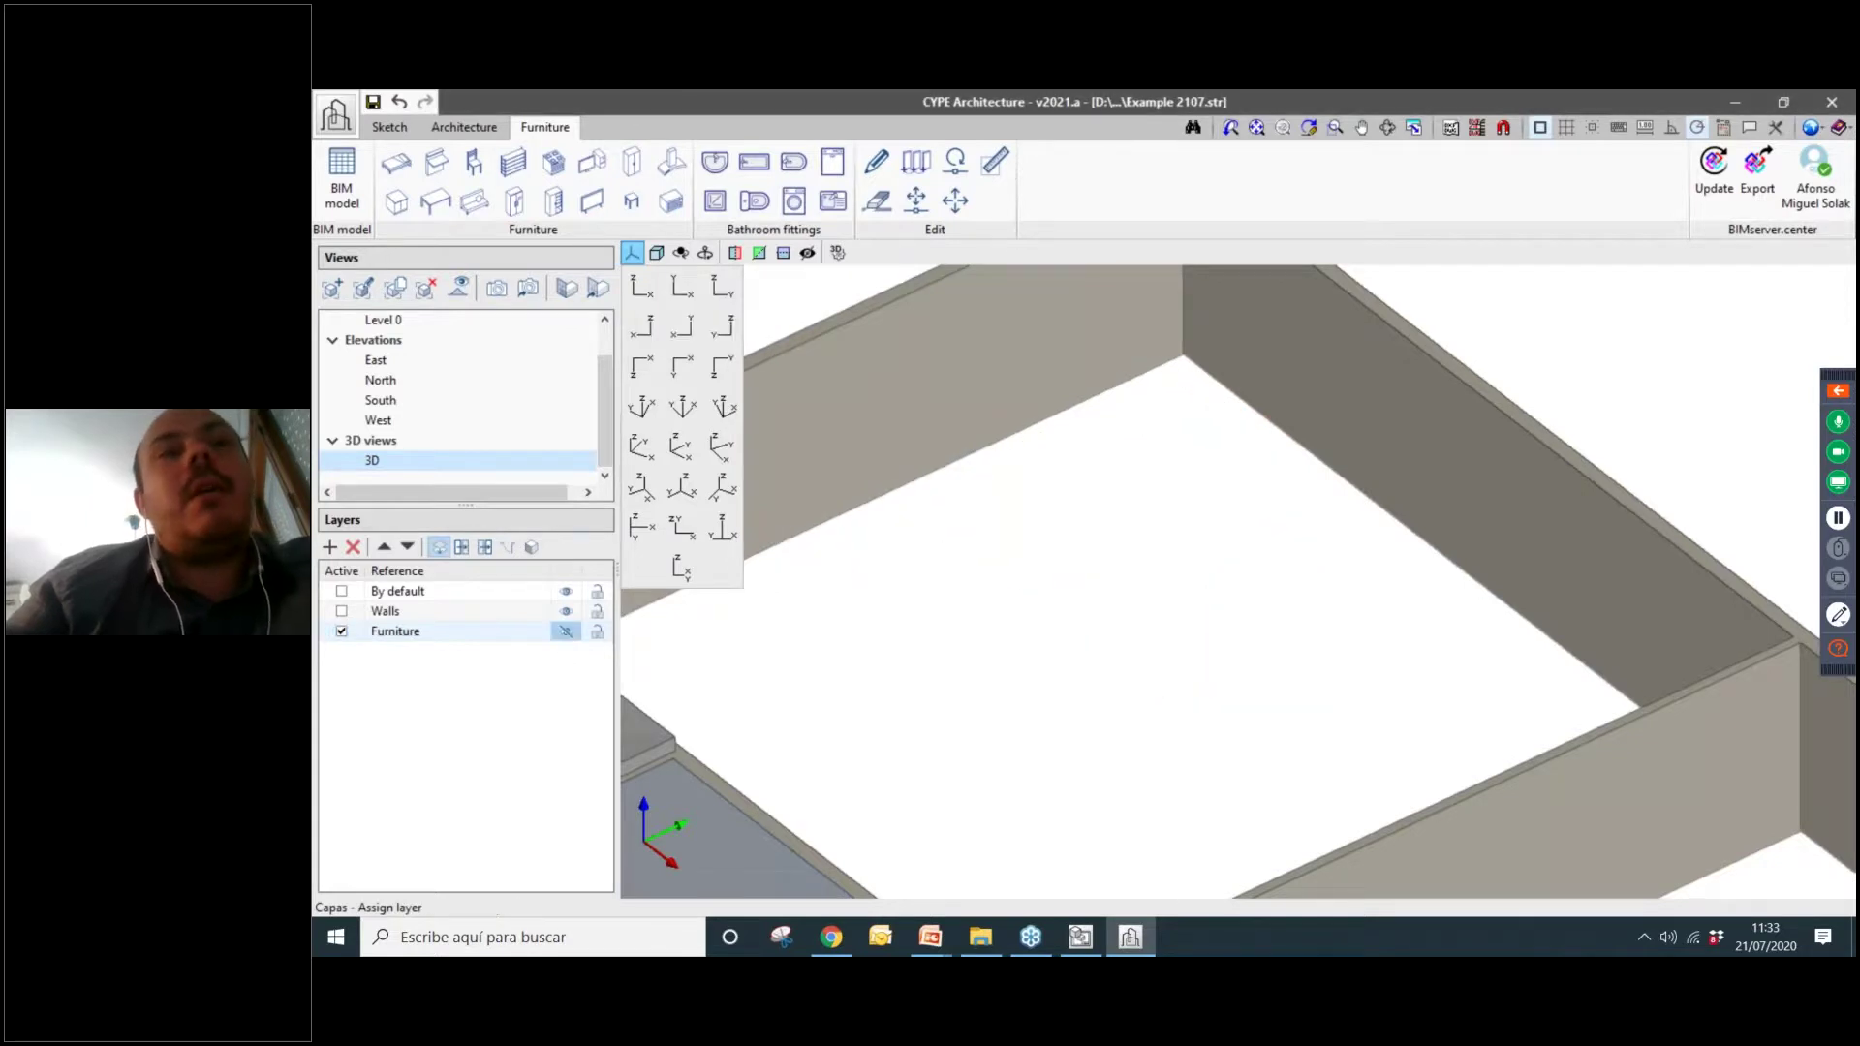
scroll(1108, 632, "down", 2)
scroll(1108, 633, "down", 3)
middle_click_drag(1109, 632, 979, 695)
scroll(1059, 635, "up", 3)
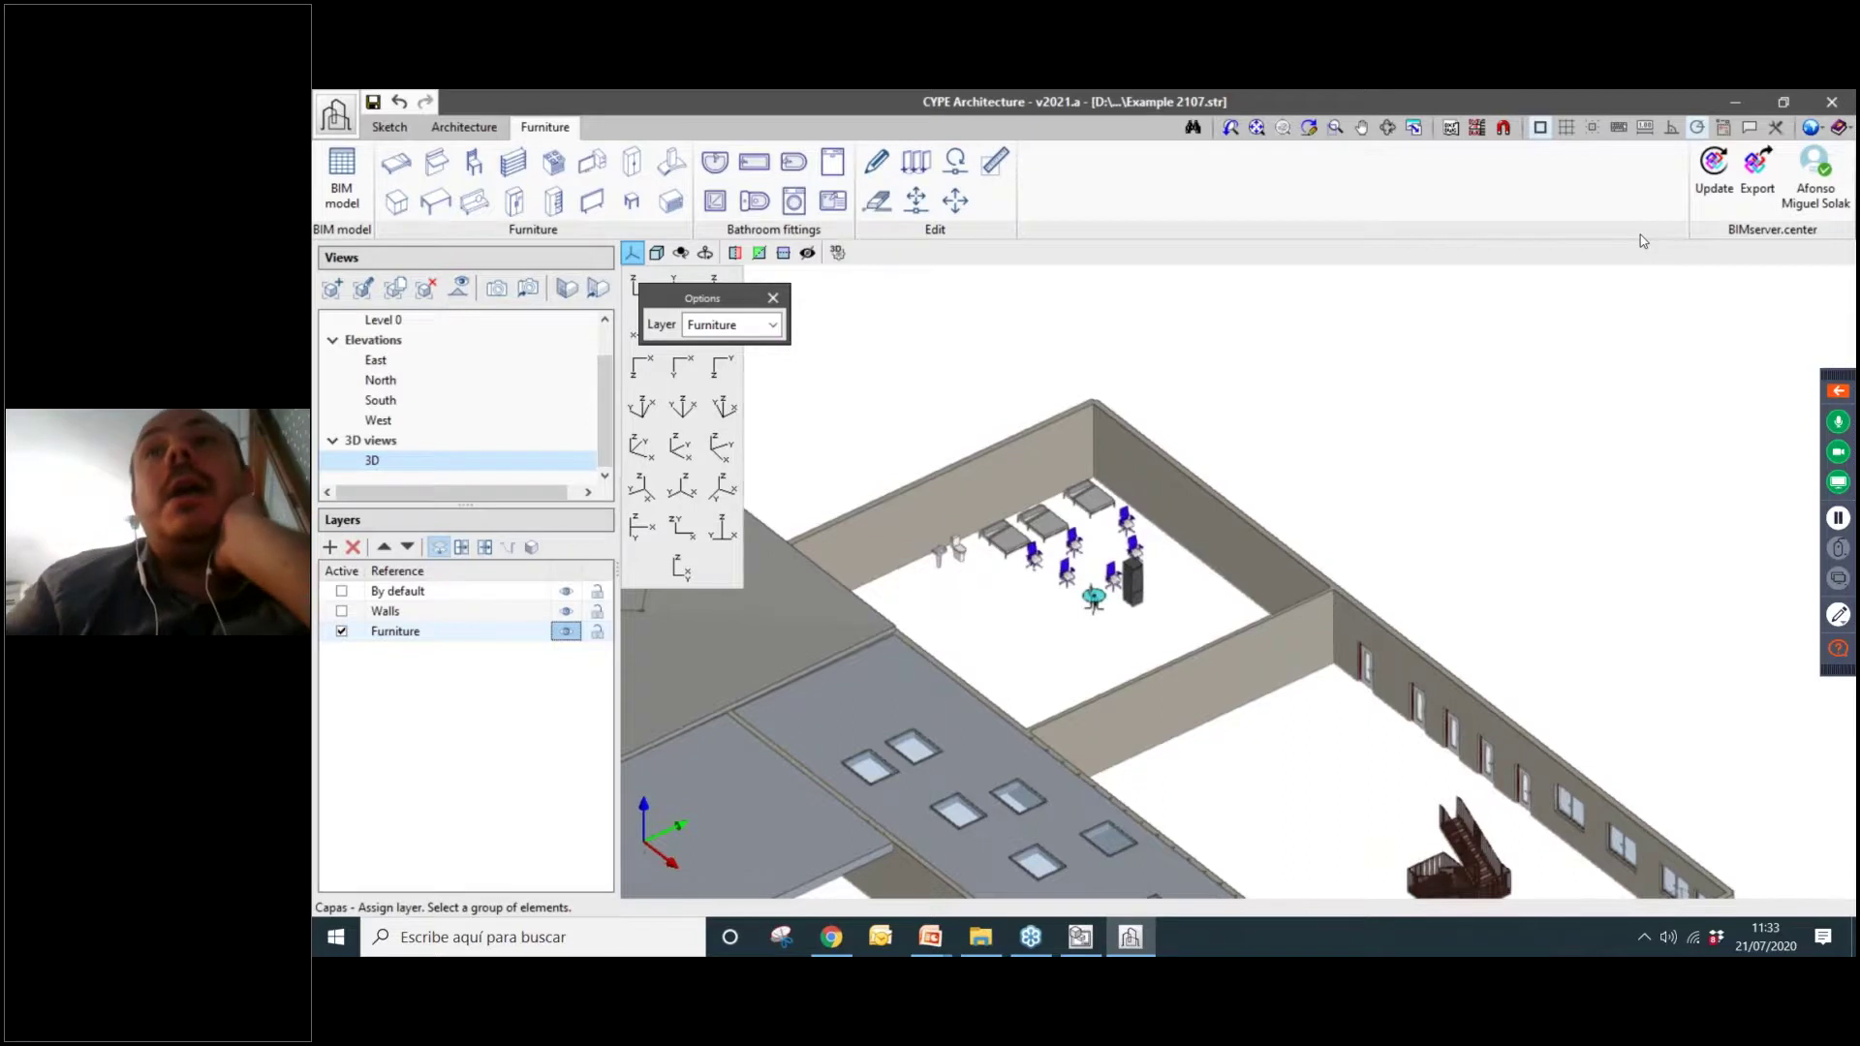
Export the model to IFC with the file name "Architectural model" and the description "Fisrt model using CYPE Architecture. :D".
left_click(1757, 169)
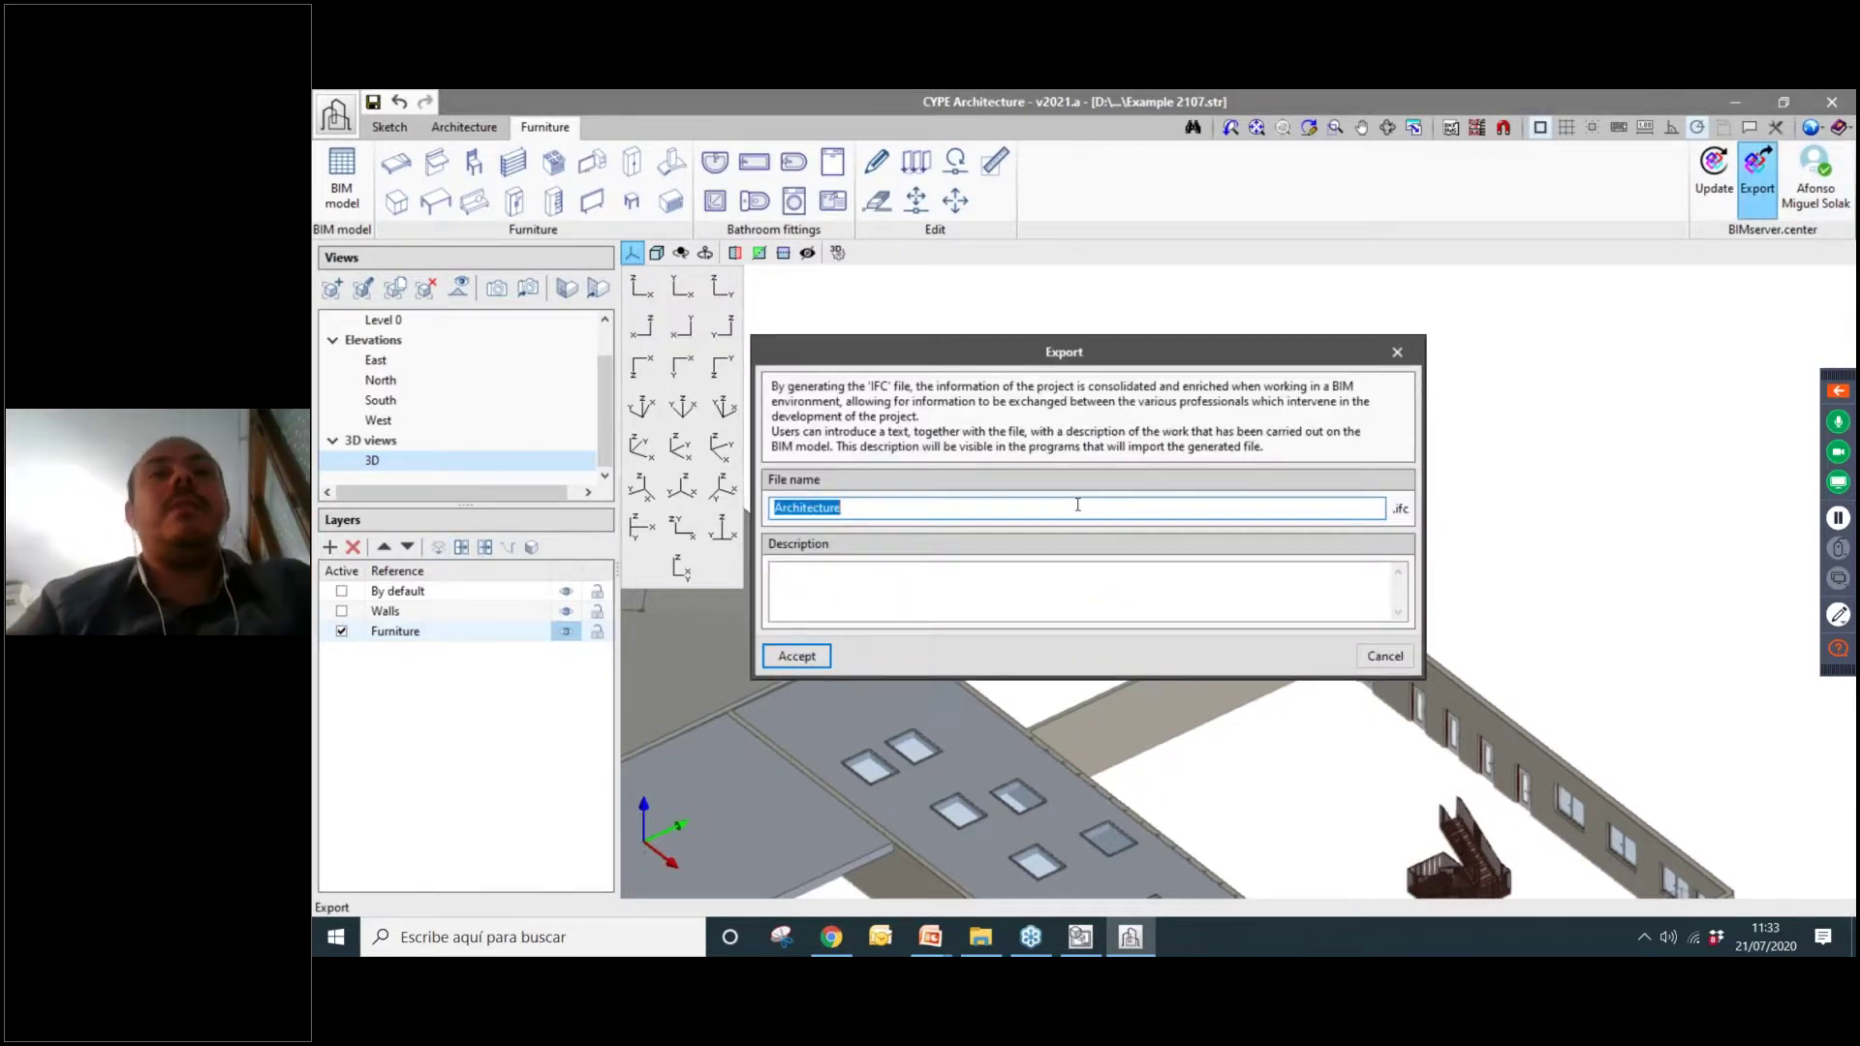
left_click(1027, 504)
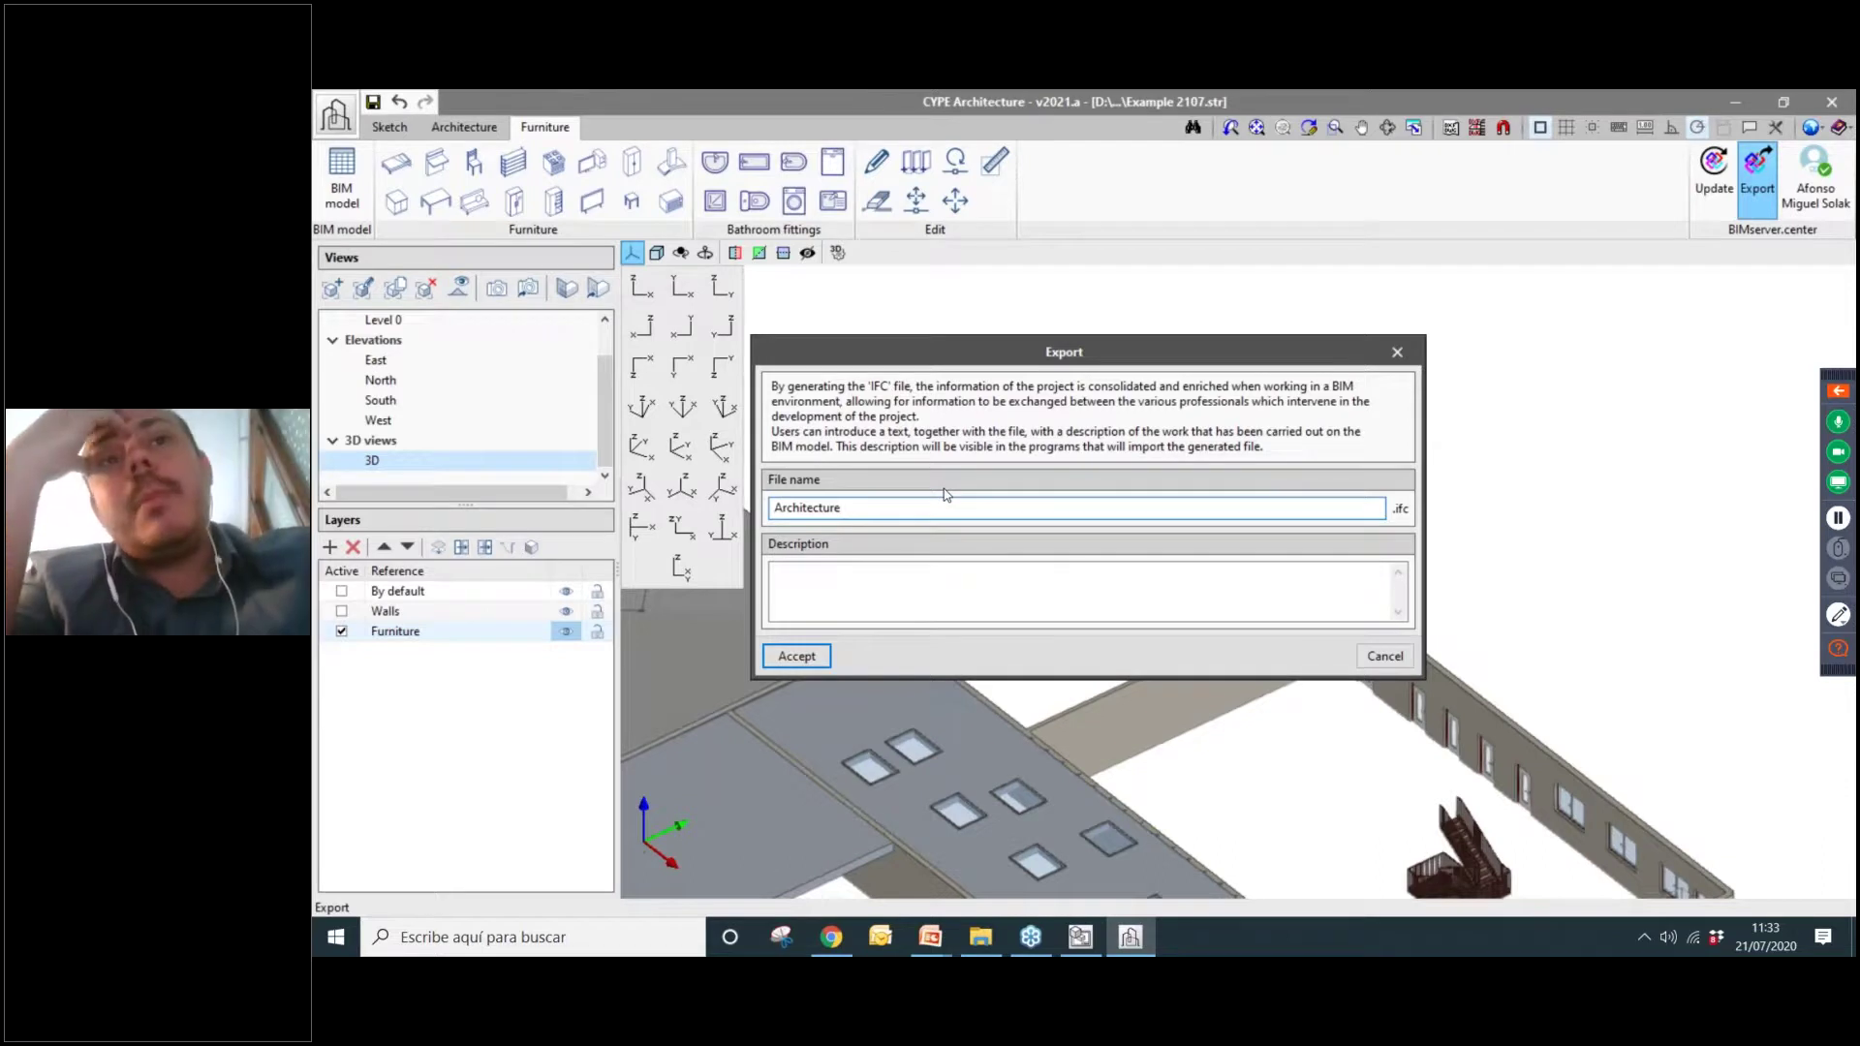
type("al model")
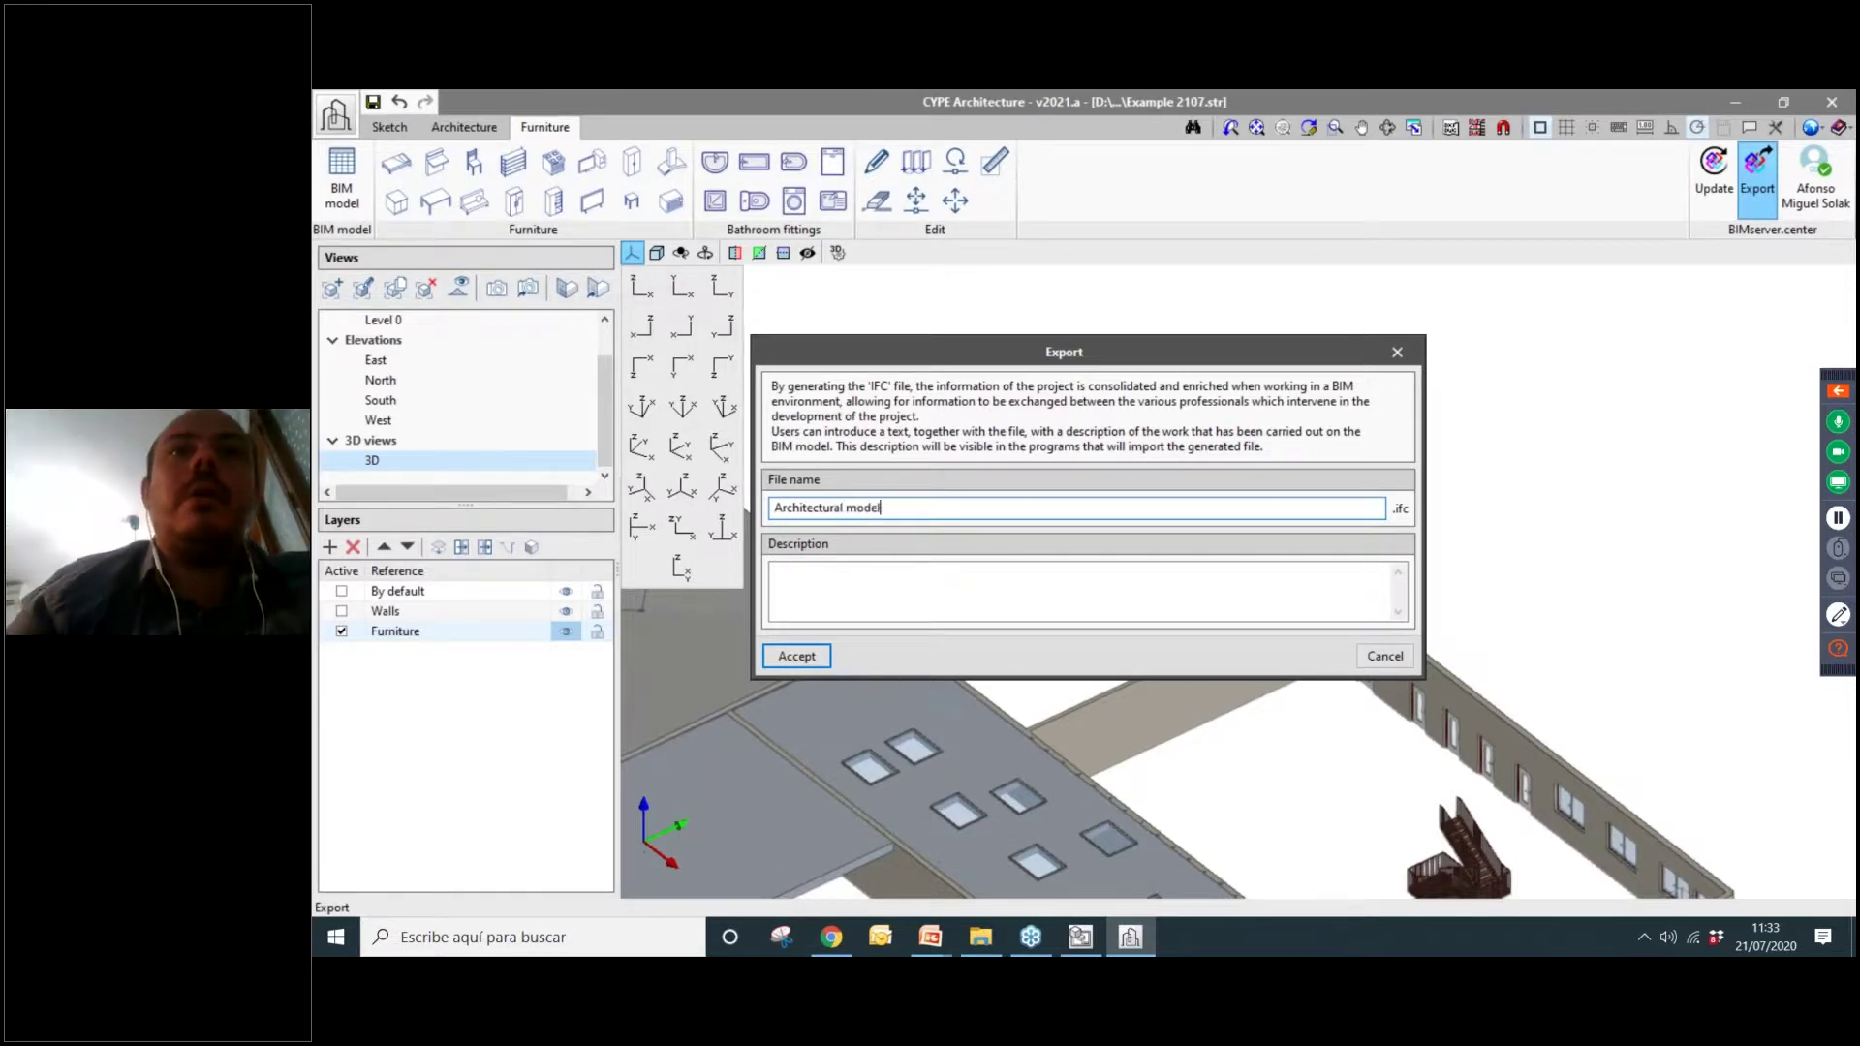
key("Tab")
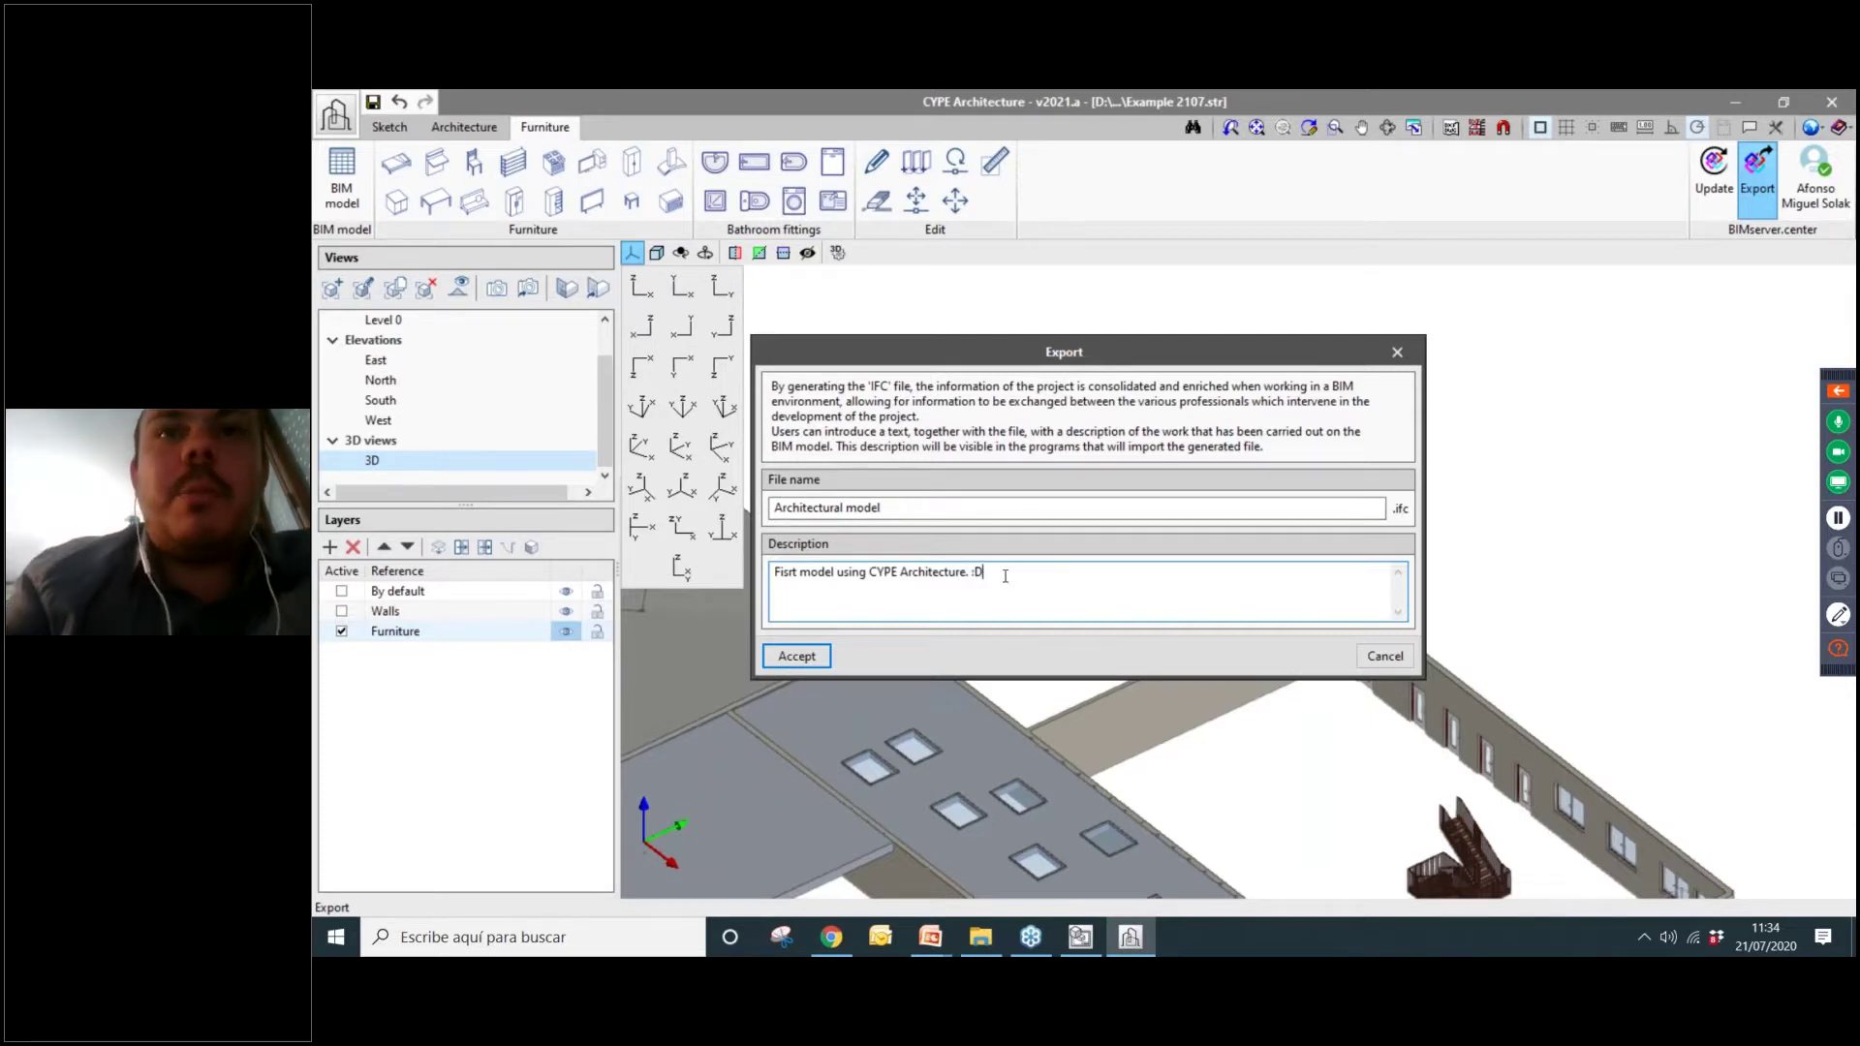
left_click(796, 657)
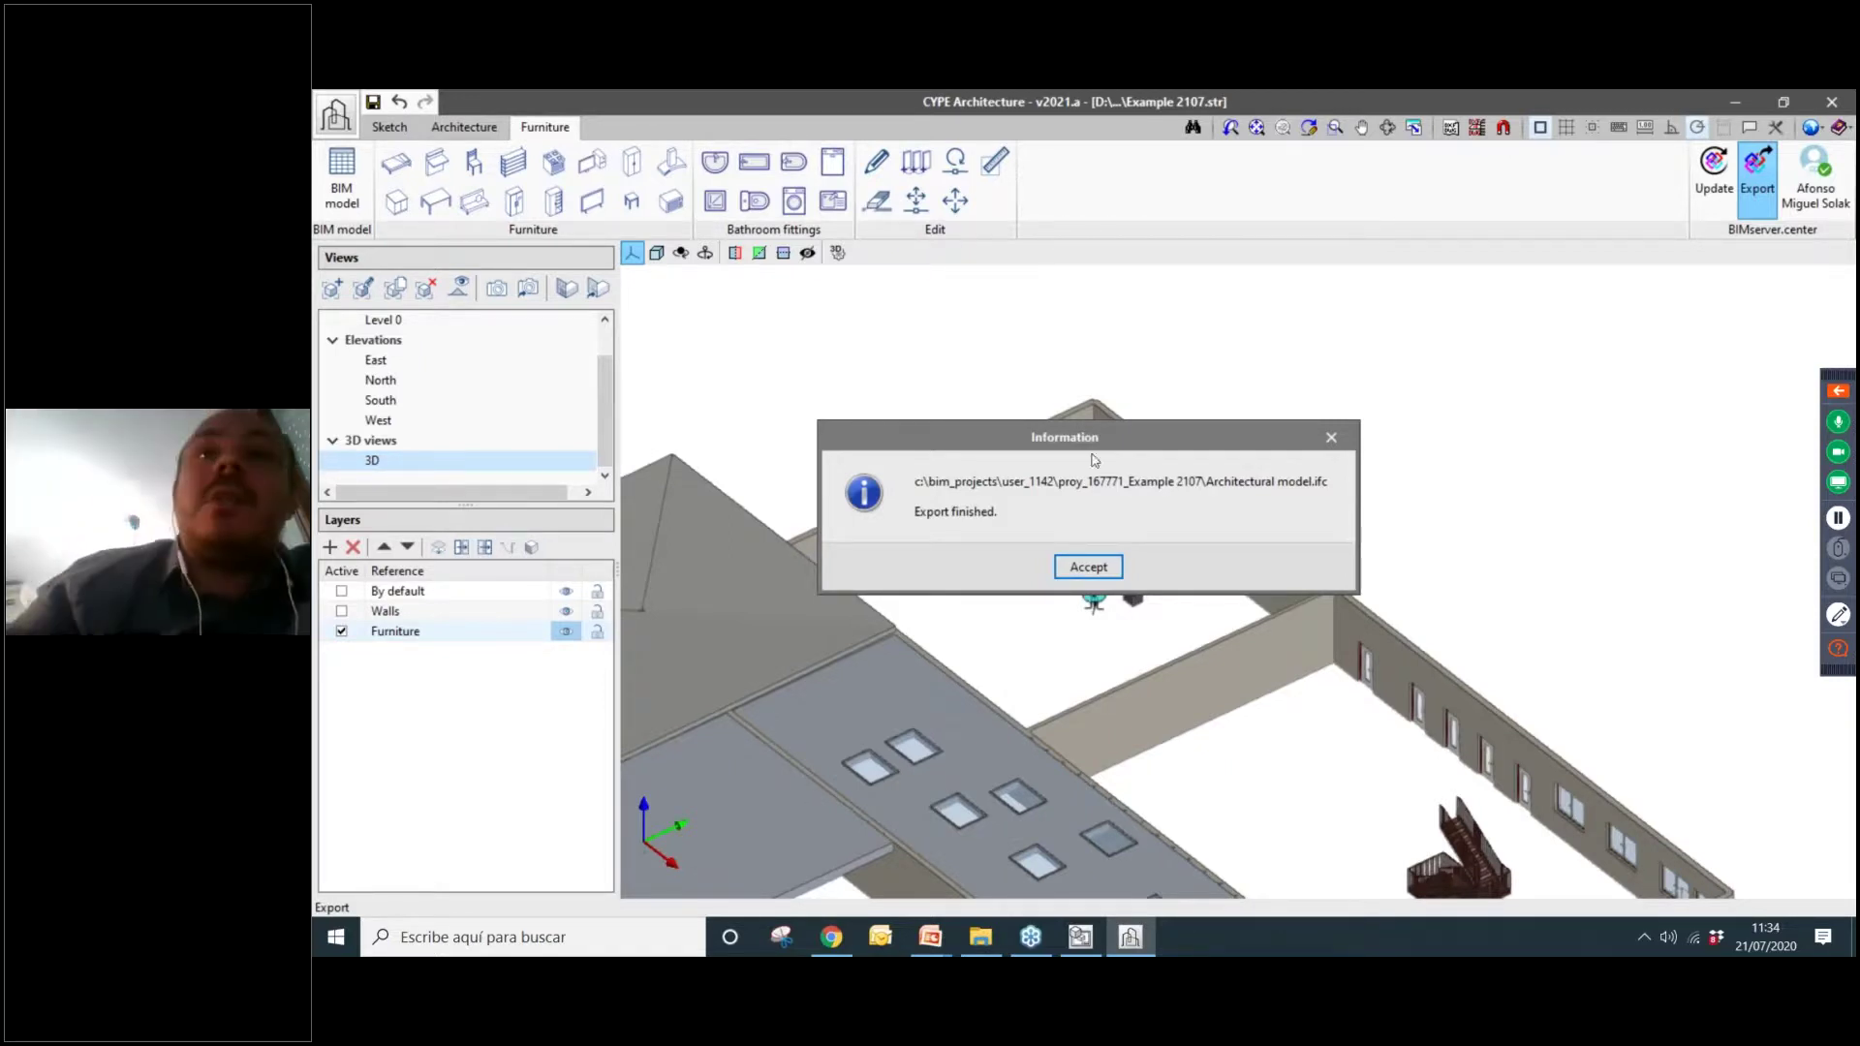
Examine the exported IFC file's folder path and open BIMserver.center Sync to review the synchronised projects.
left_click_drag(923, 480, 1269, 489)
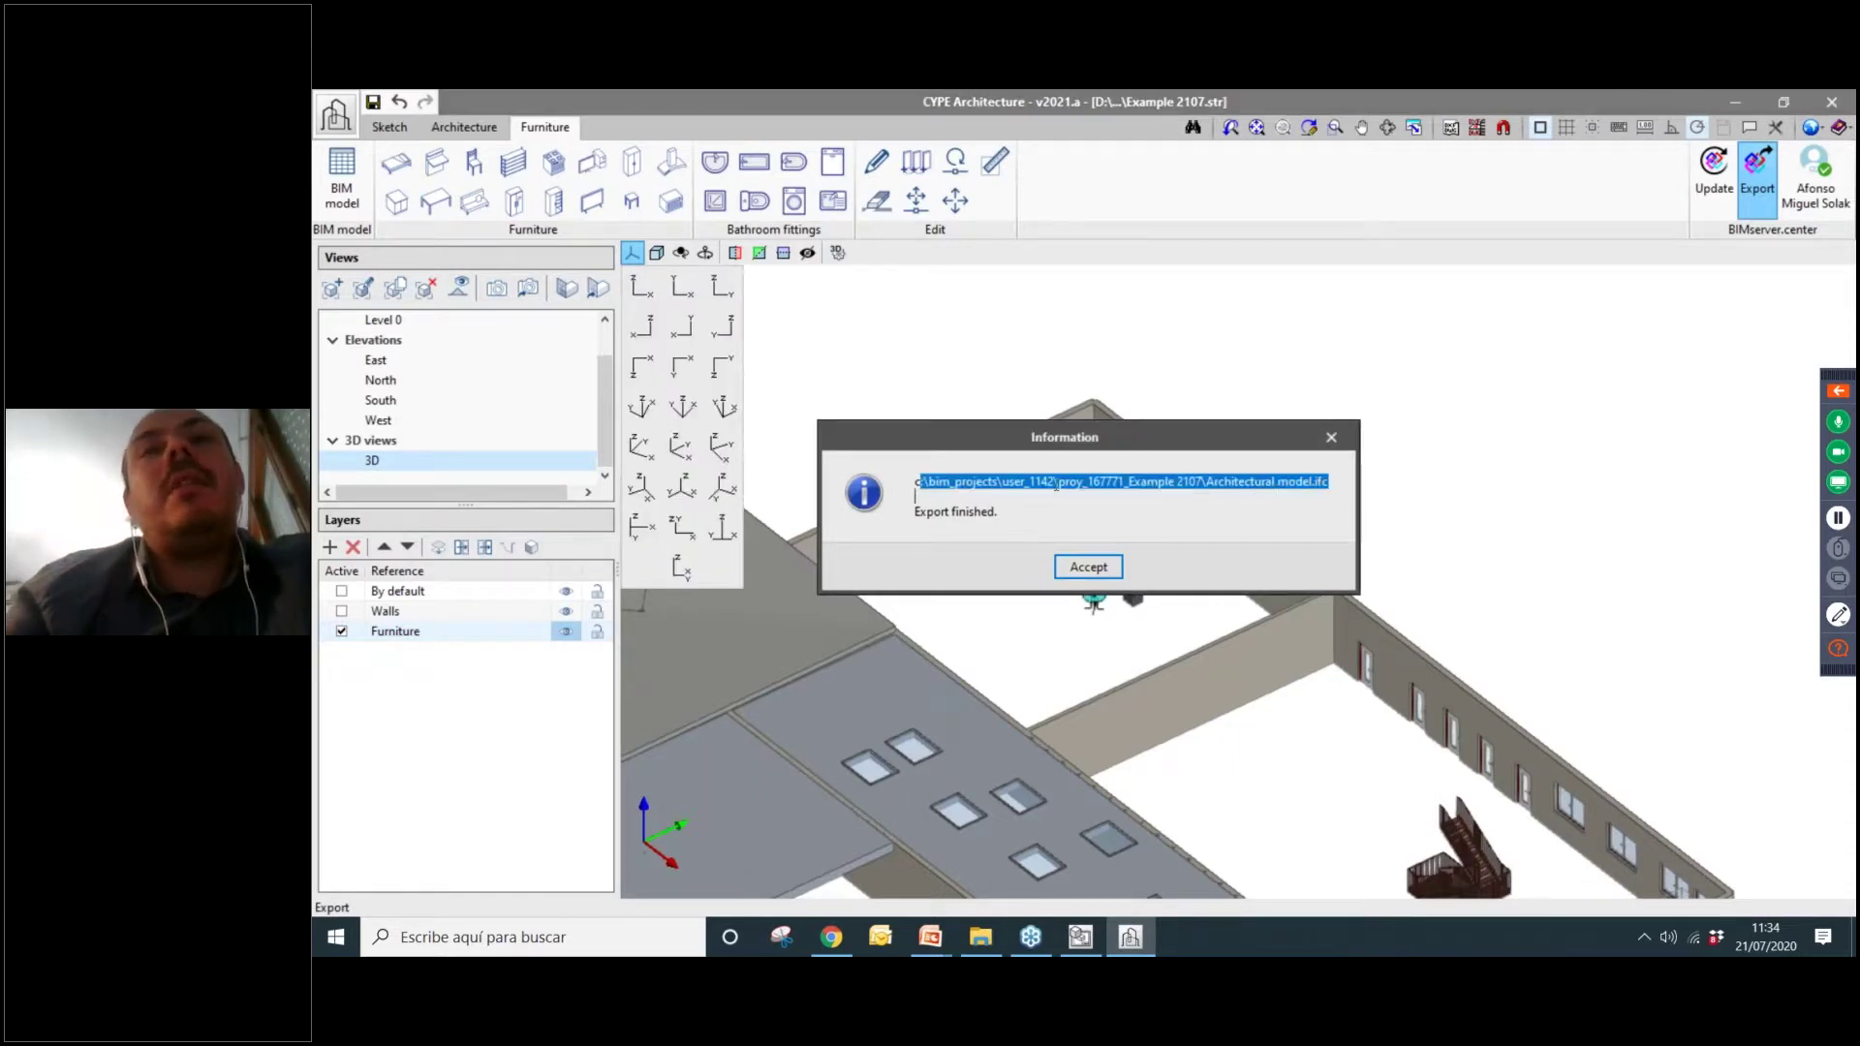
left_click(1056, 487)
left_click_drag(955, 483, 1007, 476)
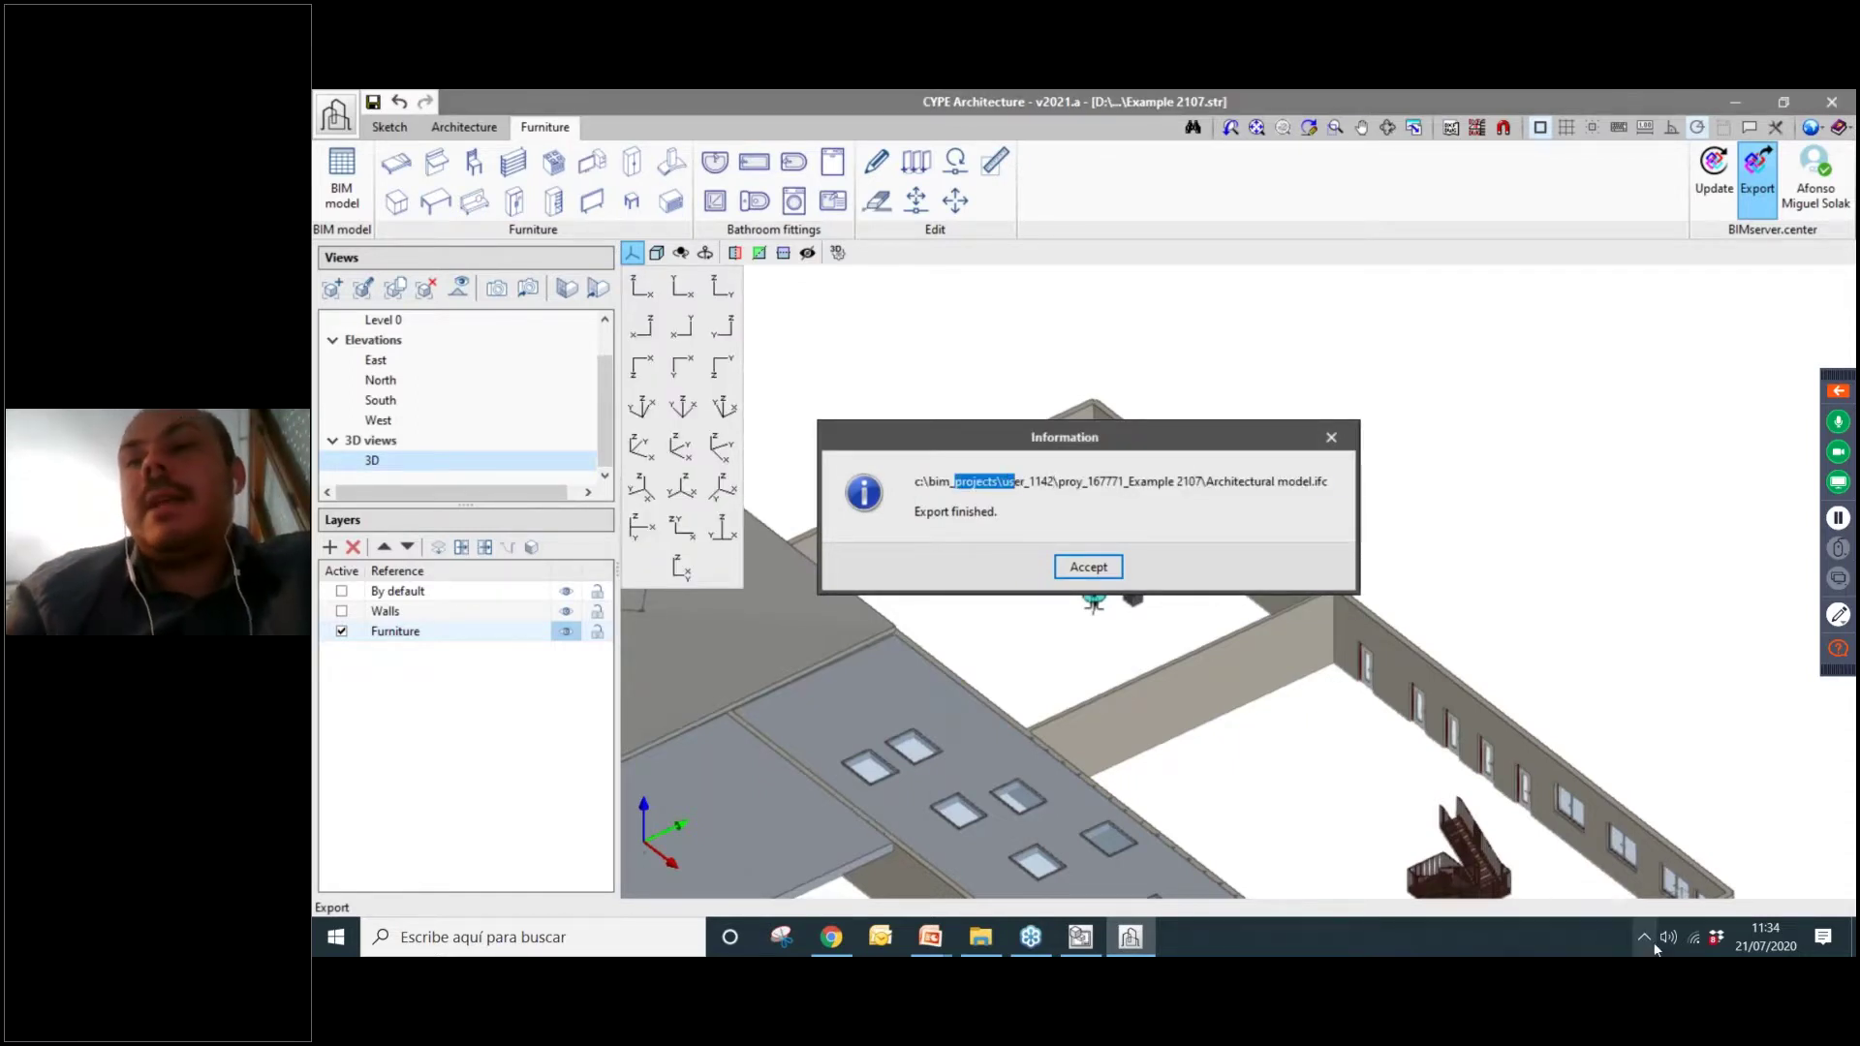
left_click(1644, 936)
left_click(1621, 816)
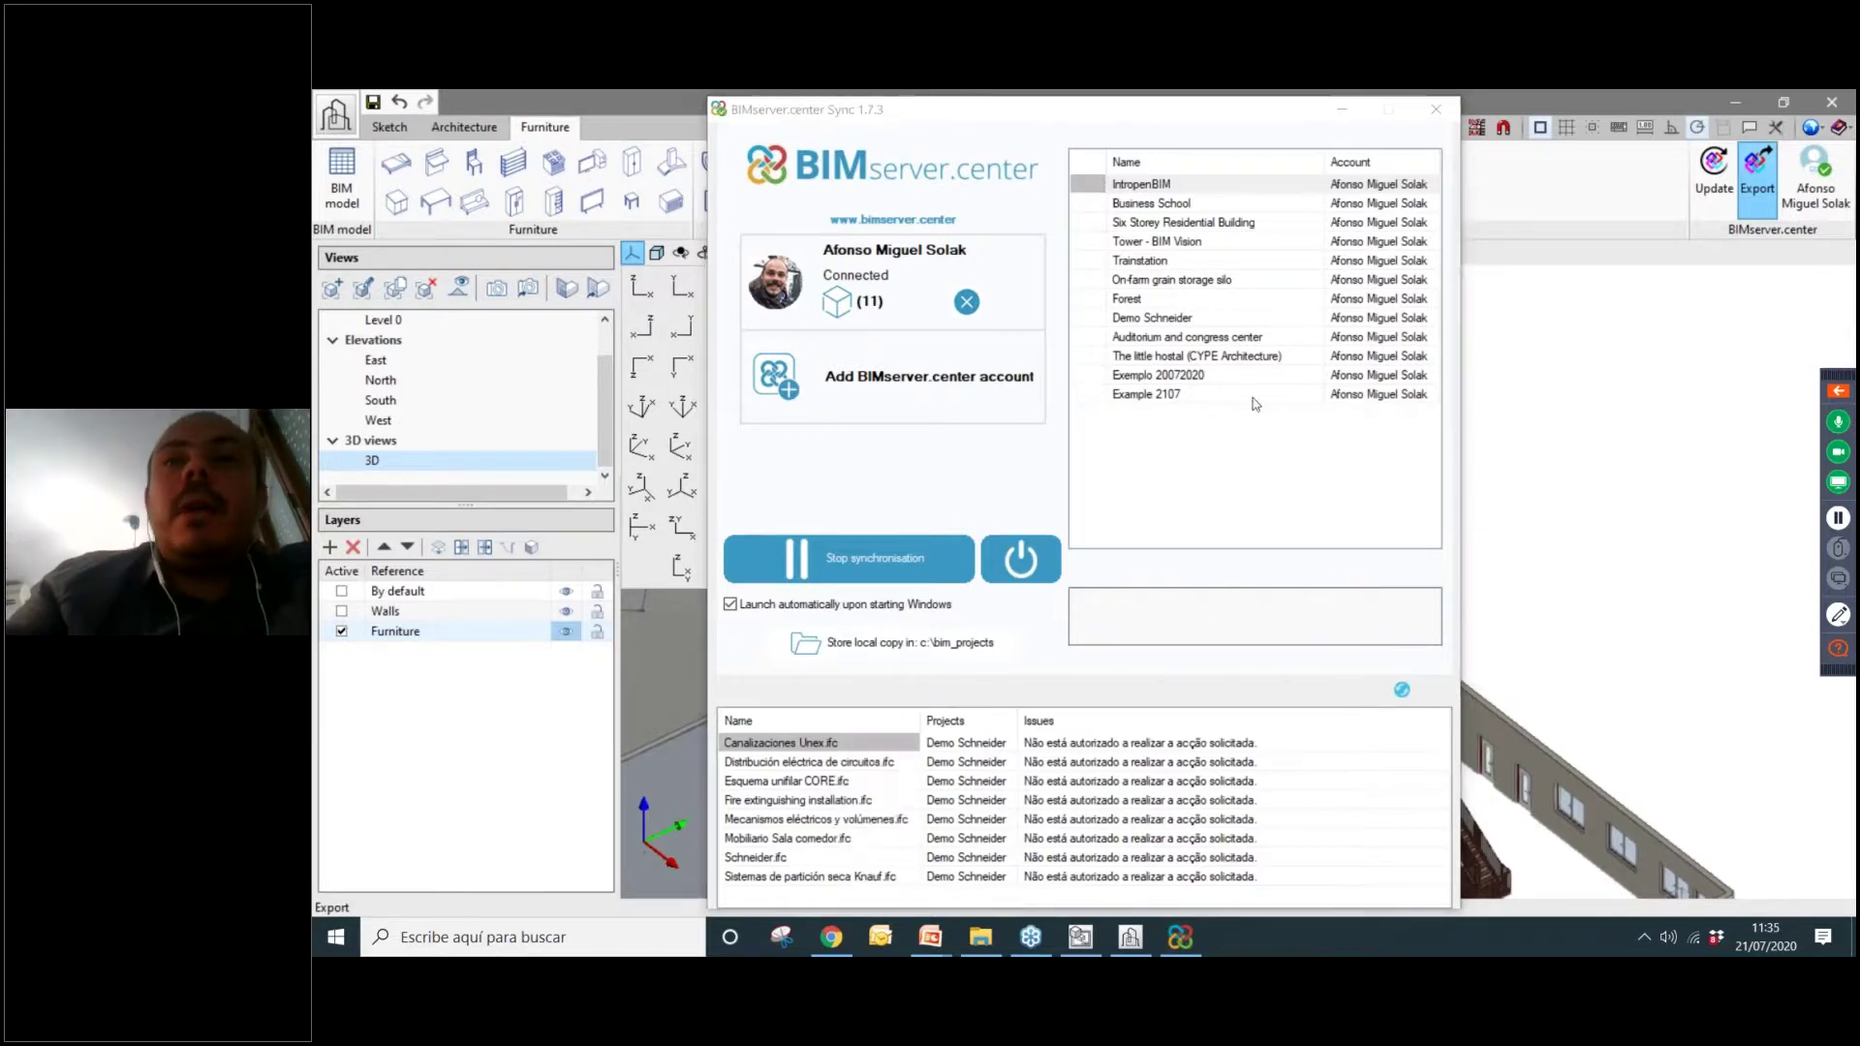
Switch to the BIMserver.center website in Chrome and sign in with the saved account e-mail and password.
left_click(833, 937)
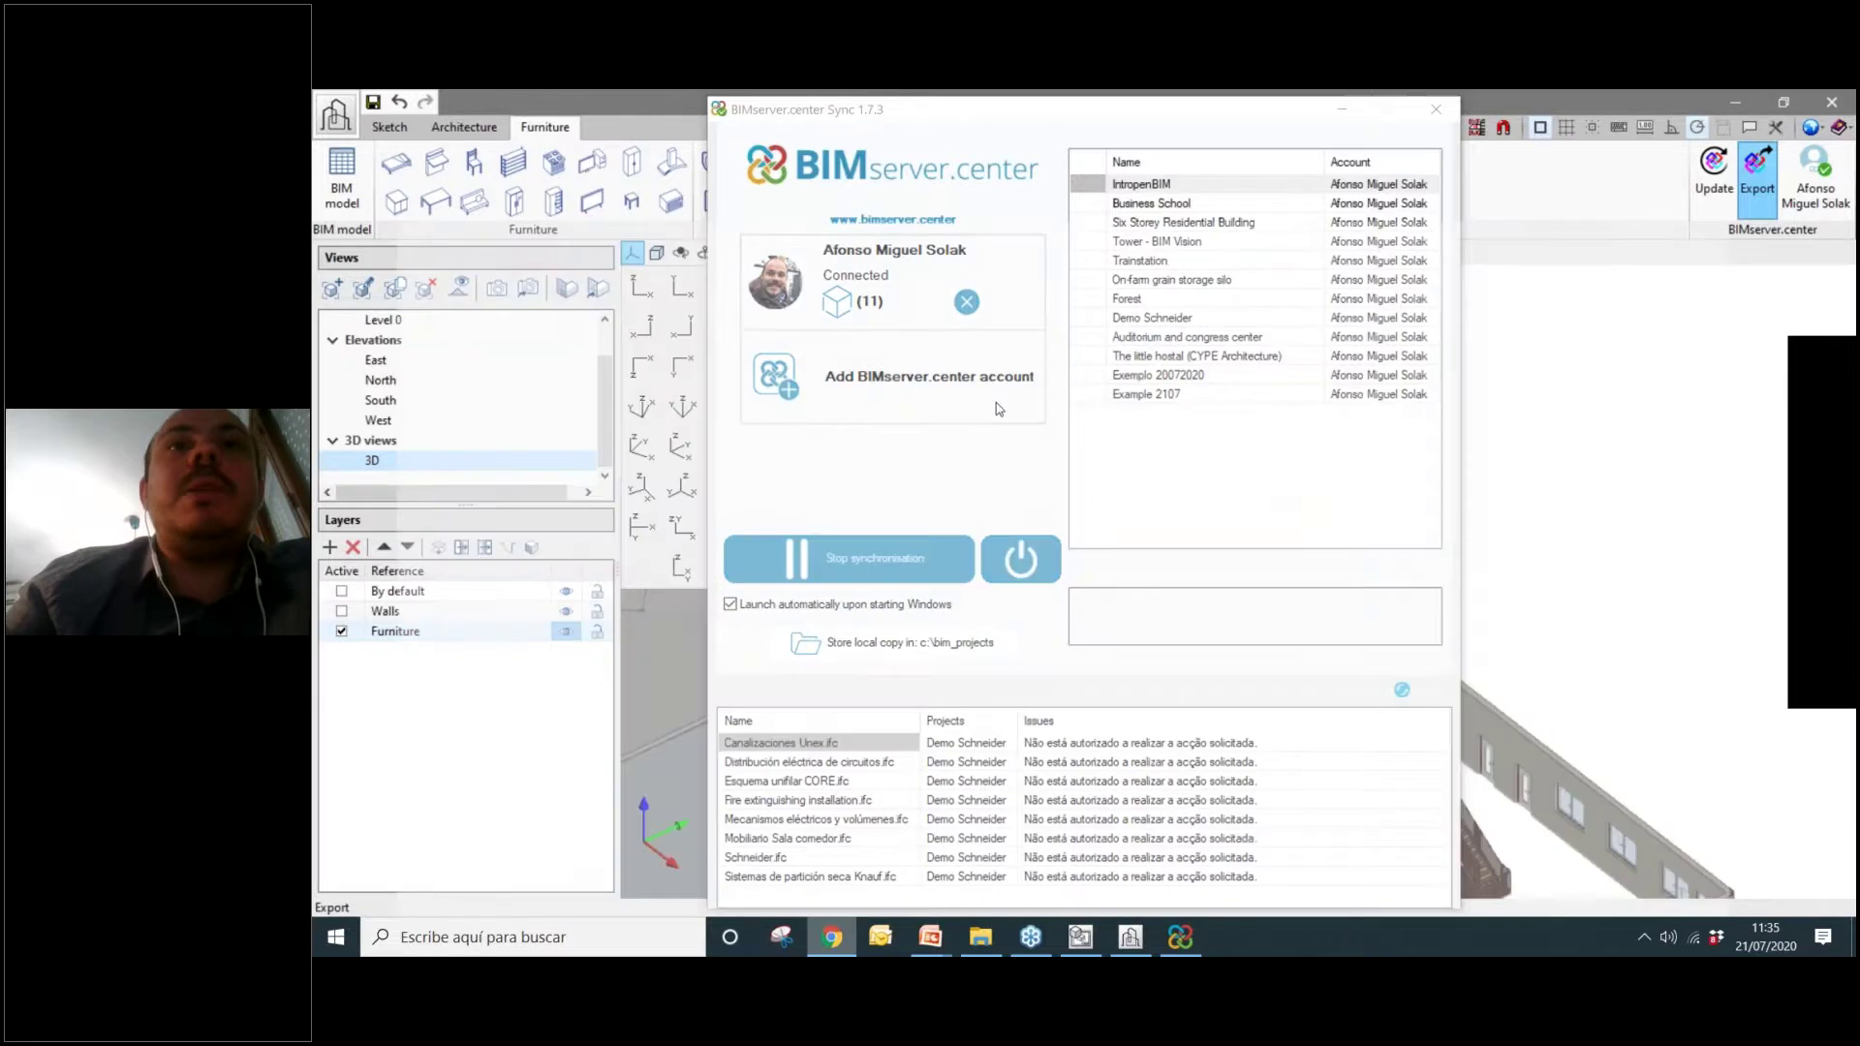
left_click(1289, 106)
left_click(1287, 136)
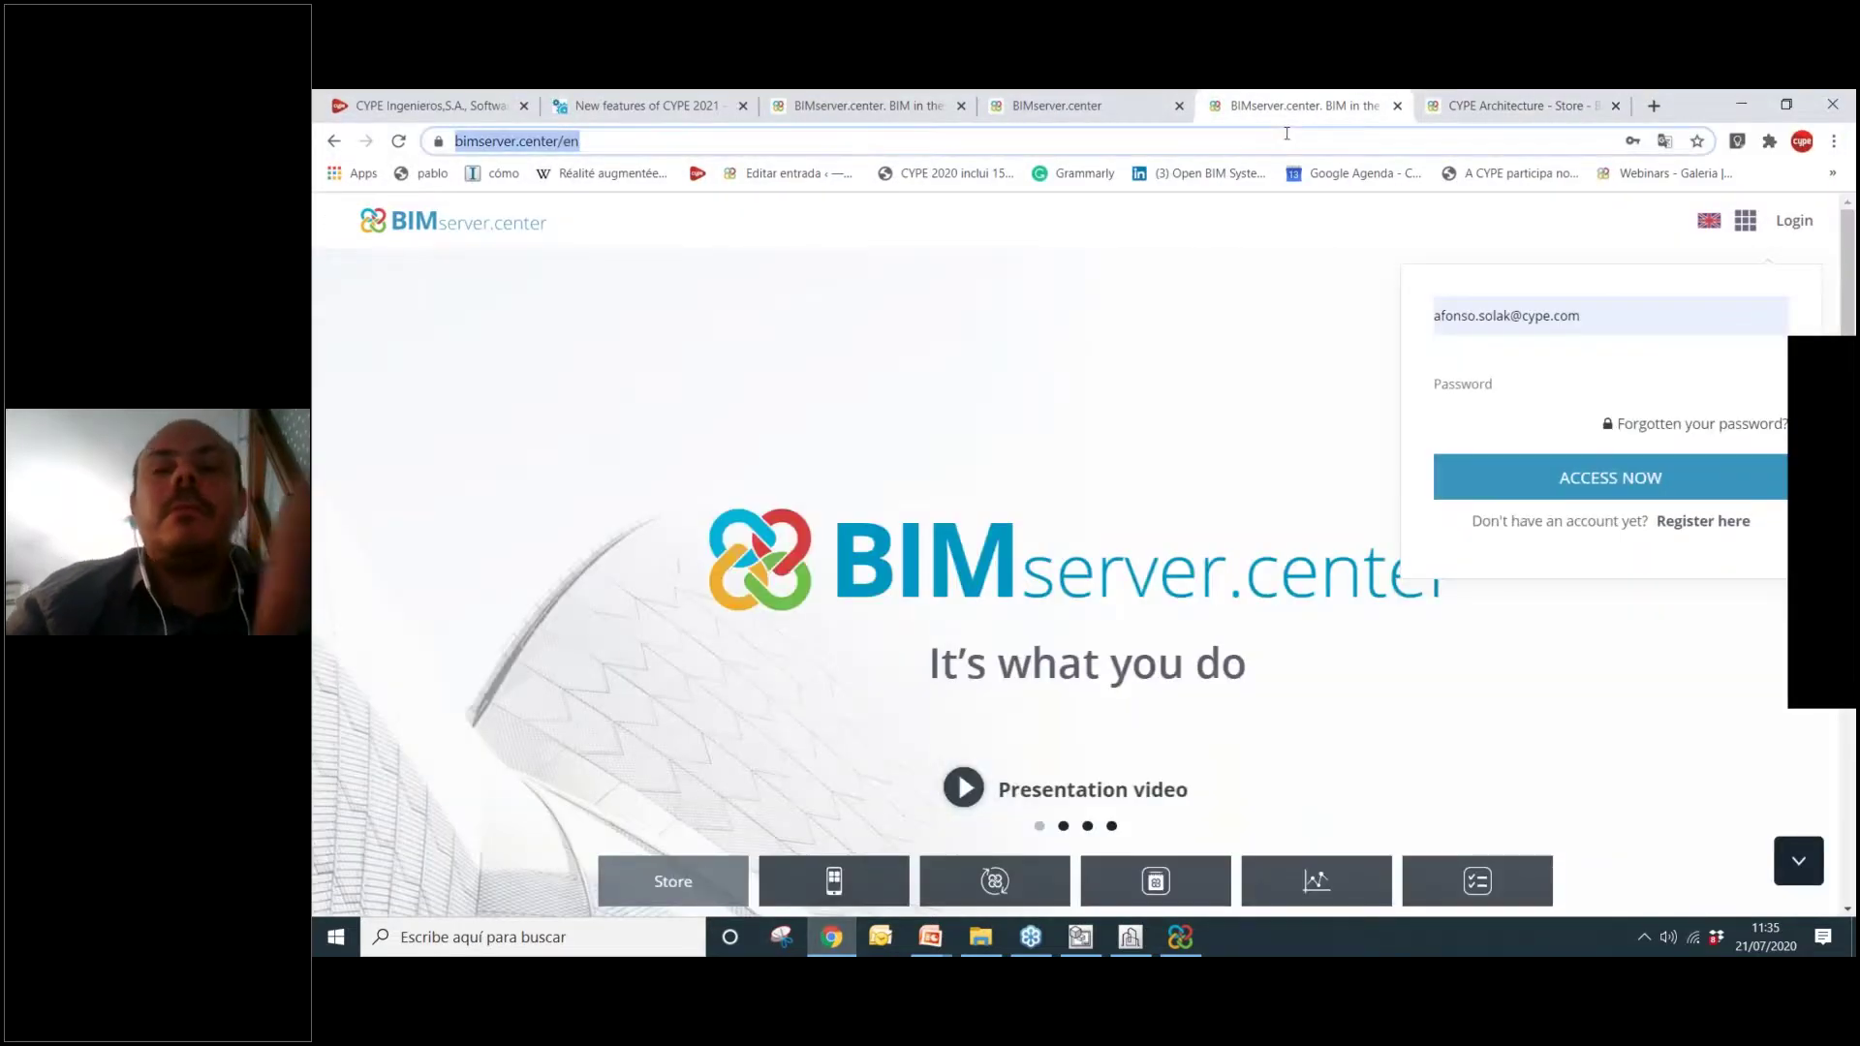
left_click(1531, 385)
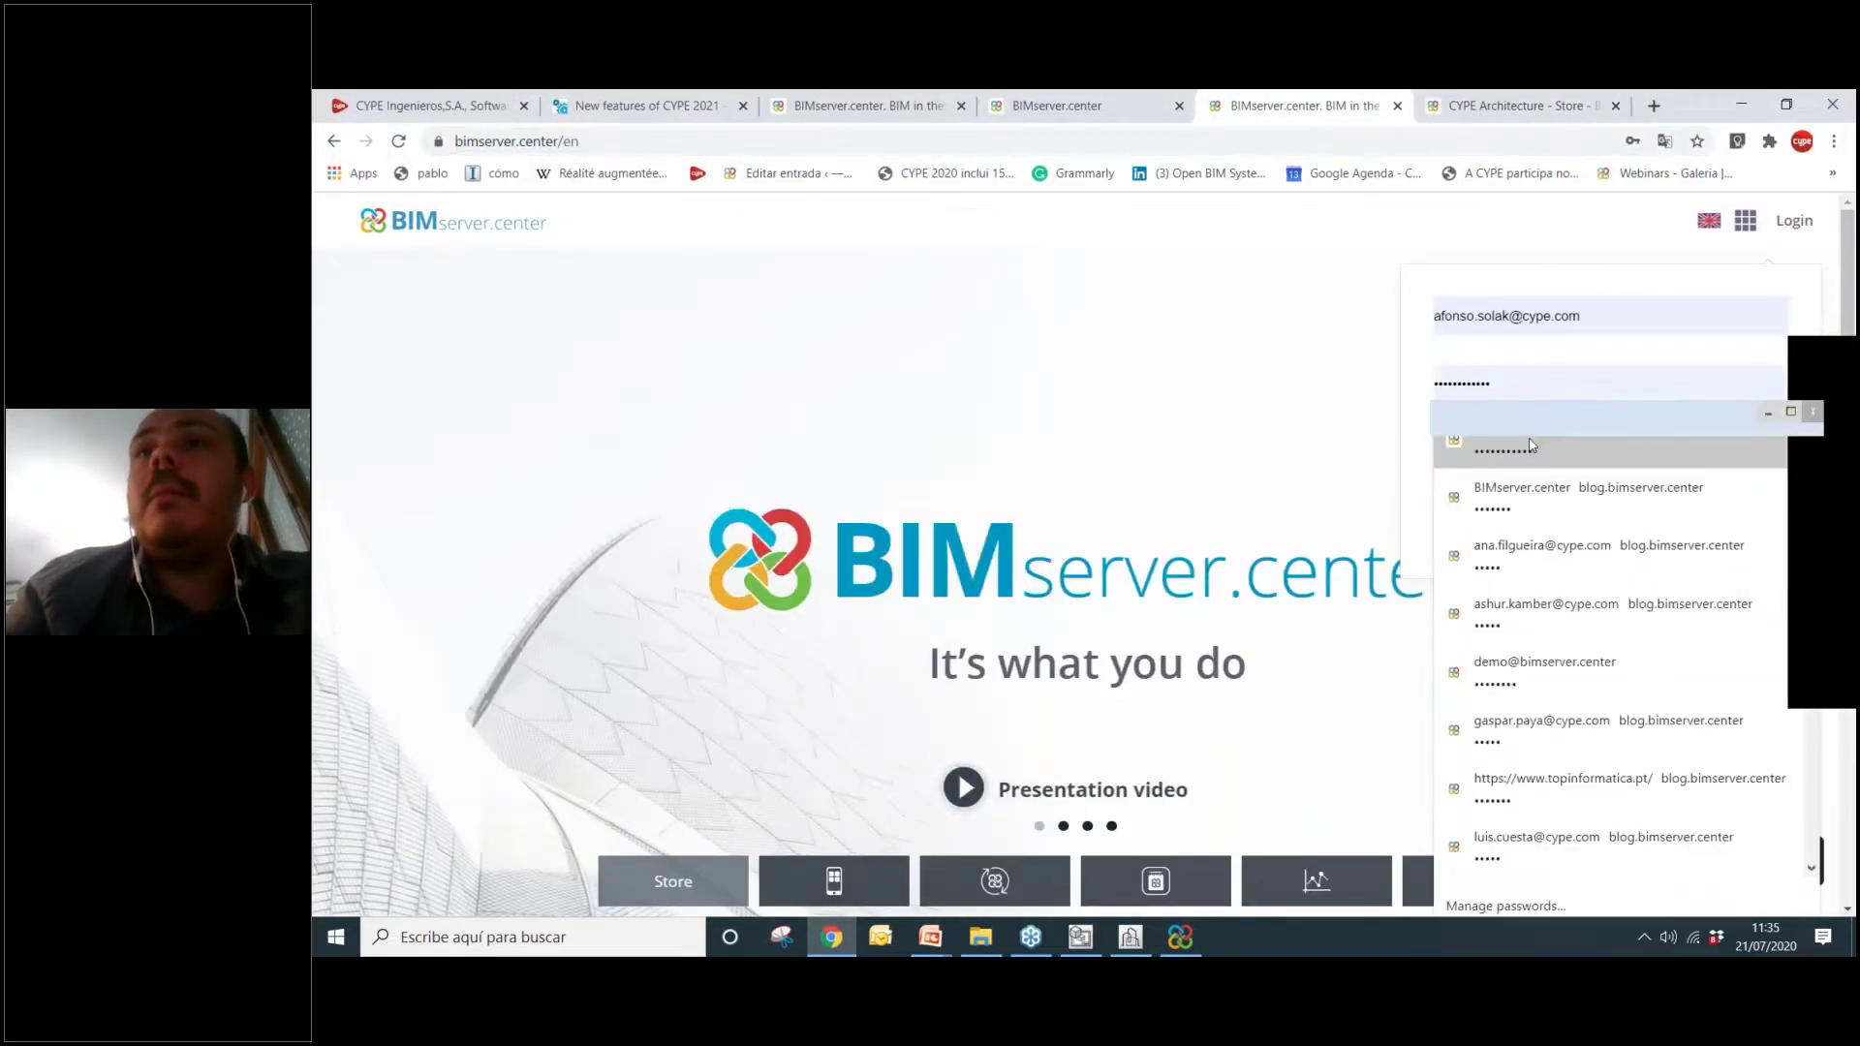
left_click(1530, 446)
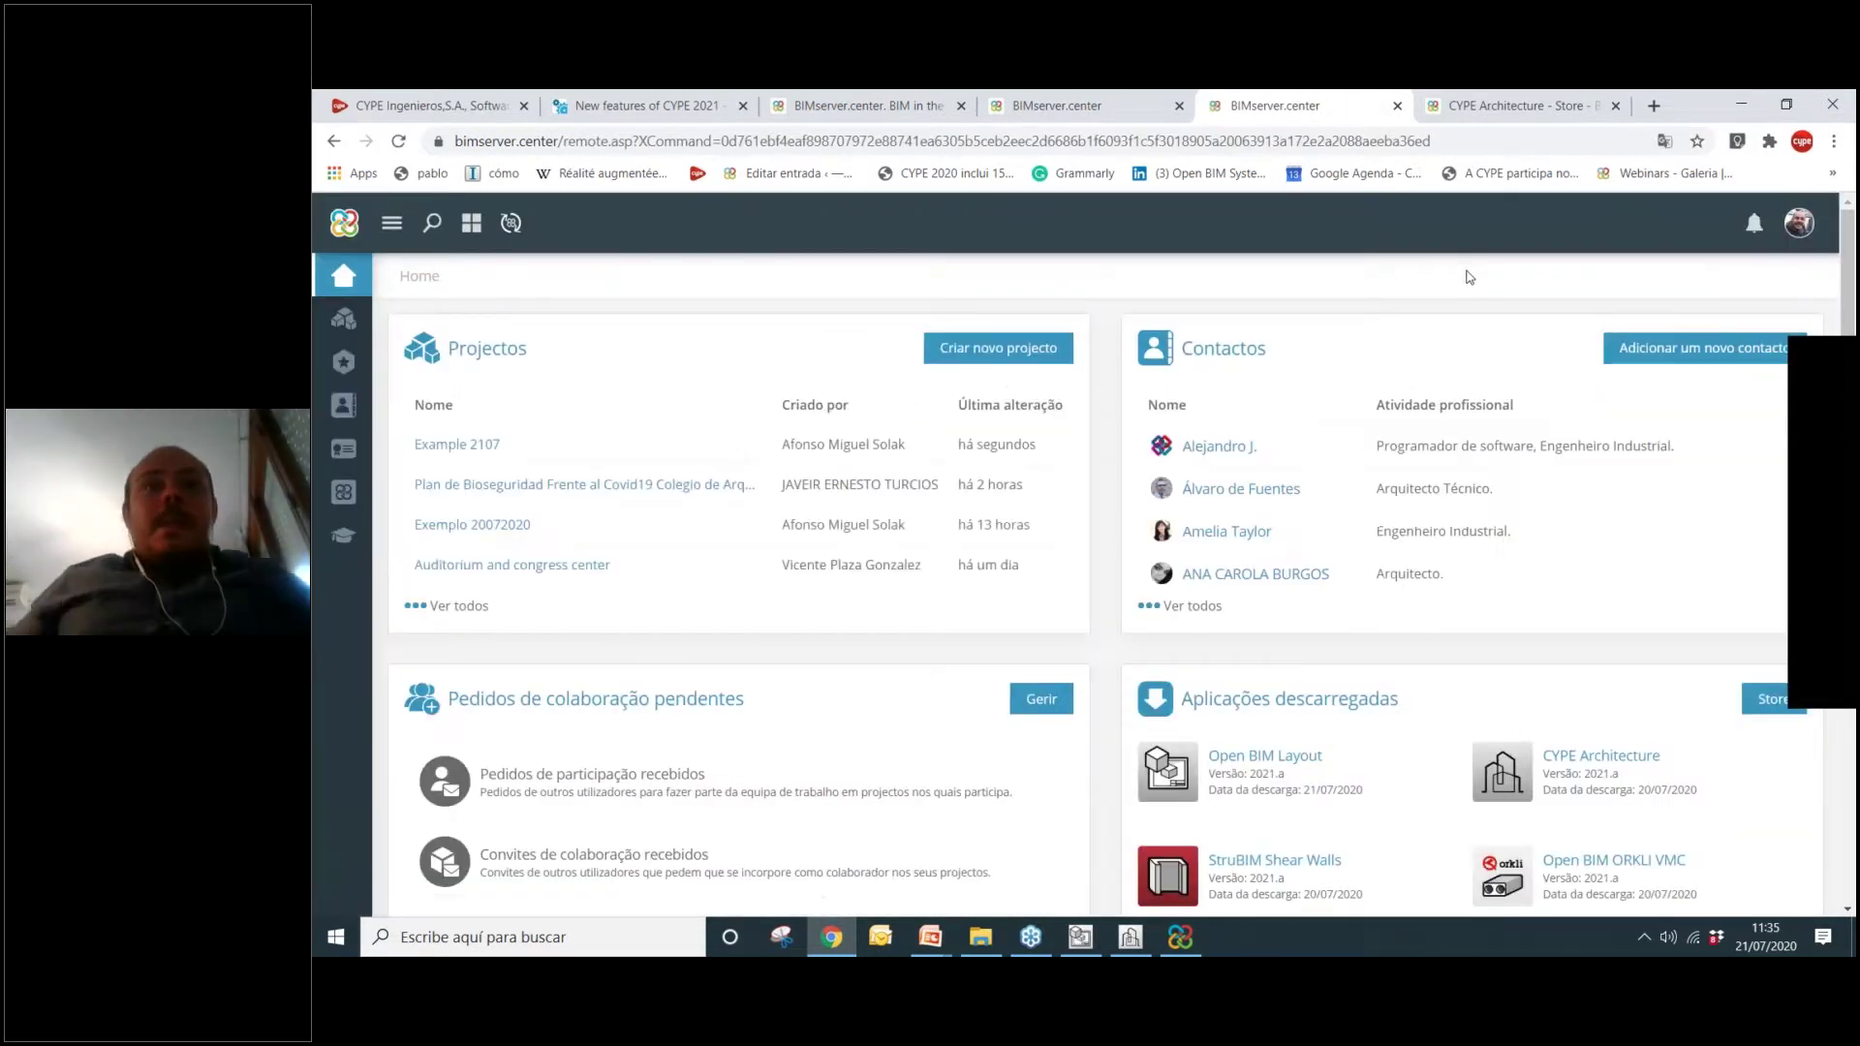
Open the Example 2107 project from the project list and show its 3D model viewer.
left_click(343, 319)
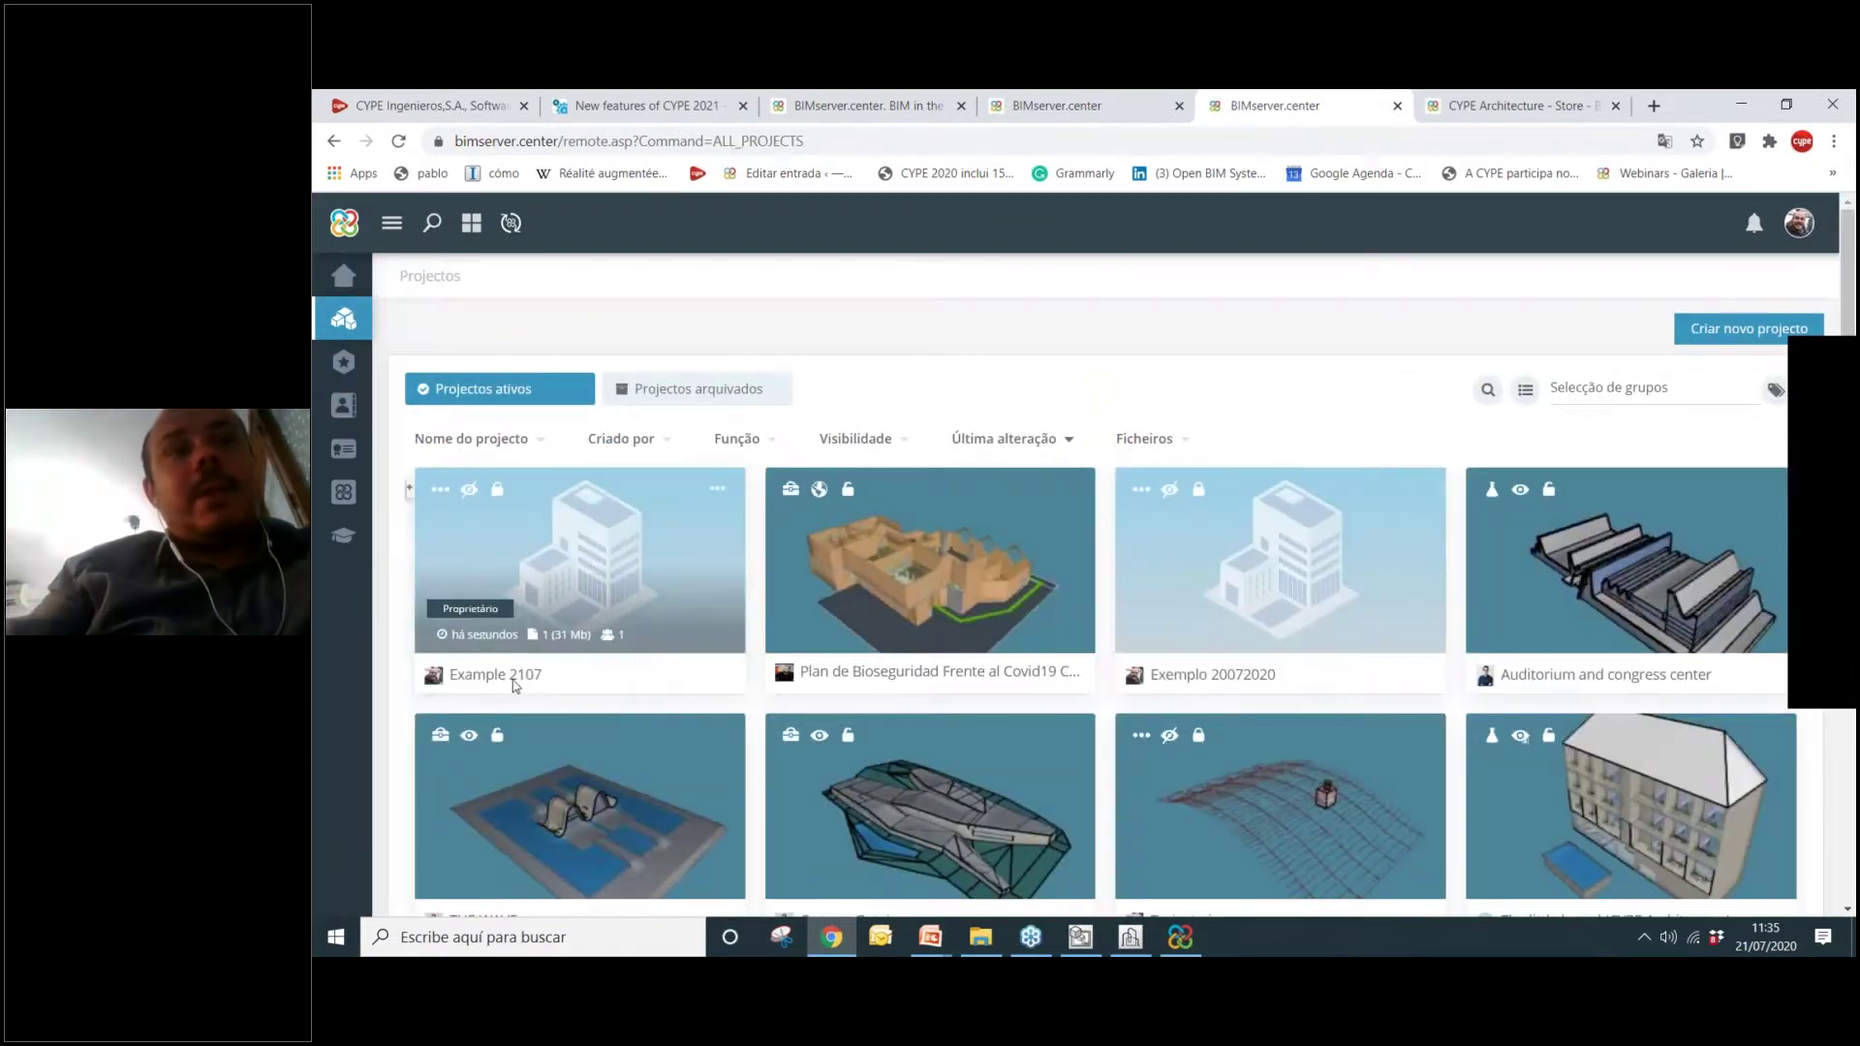
left_click(533, 677)
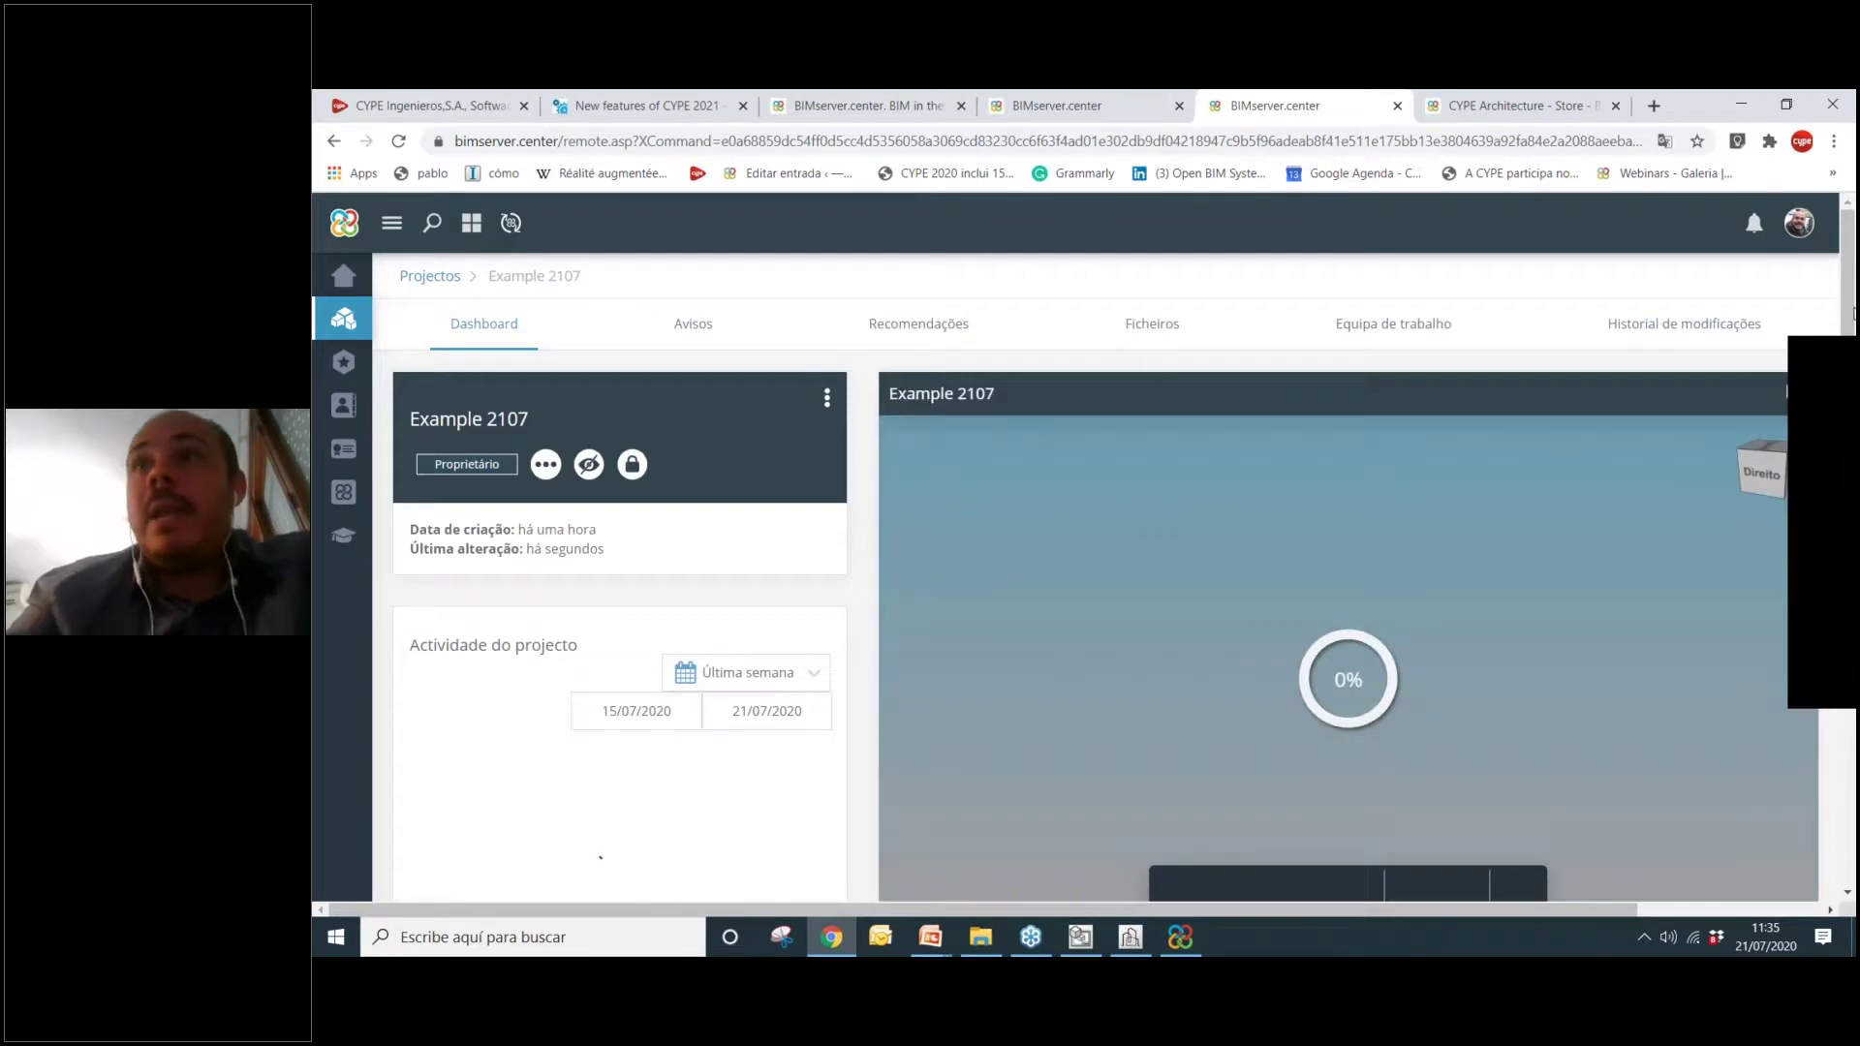
left_click_drag(1852, 308, 1852, 322)
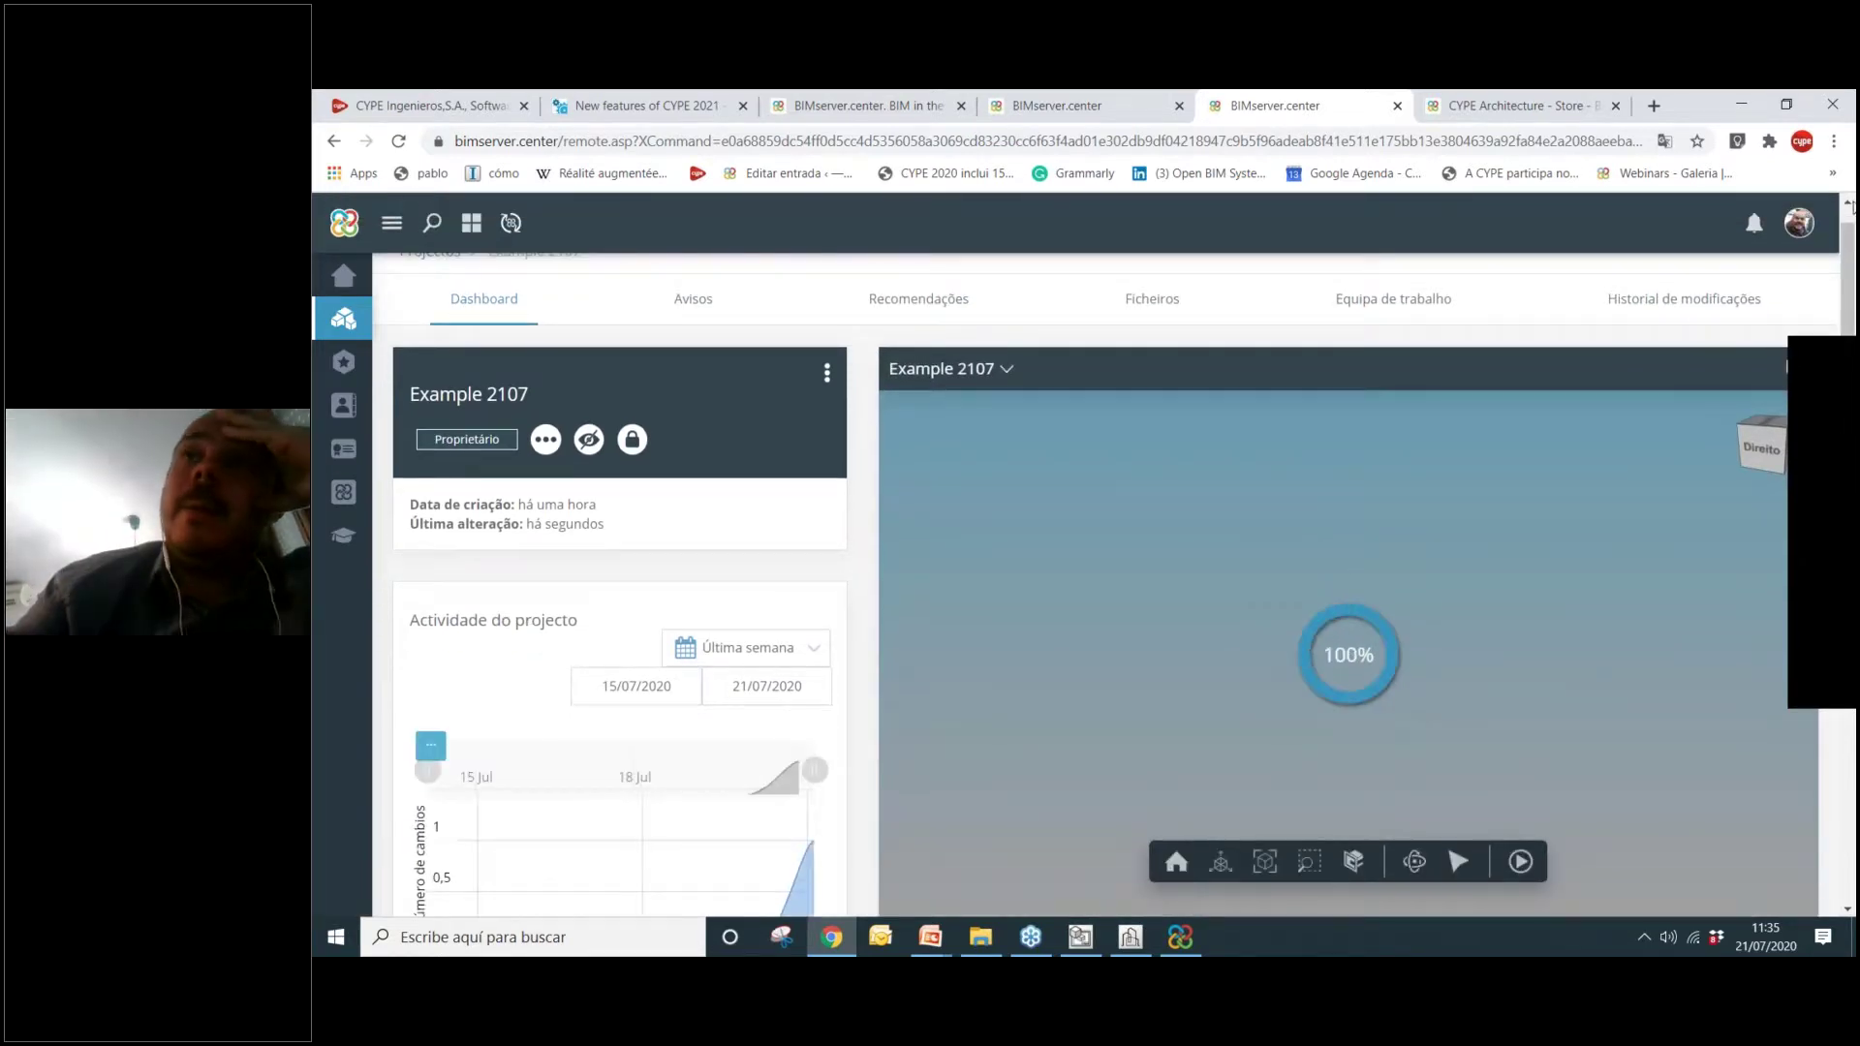
left_click_drag(1848, 250, 1849, 270)
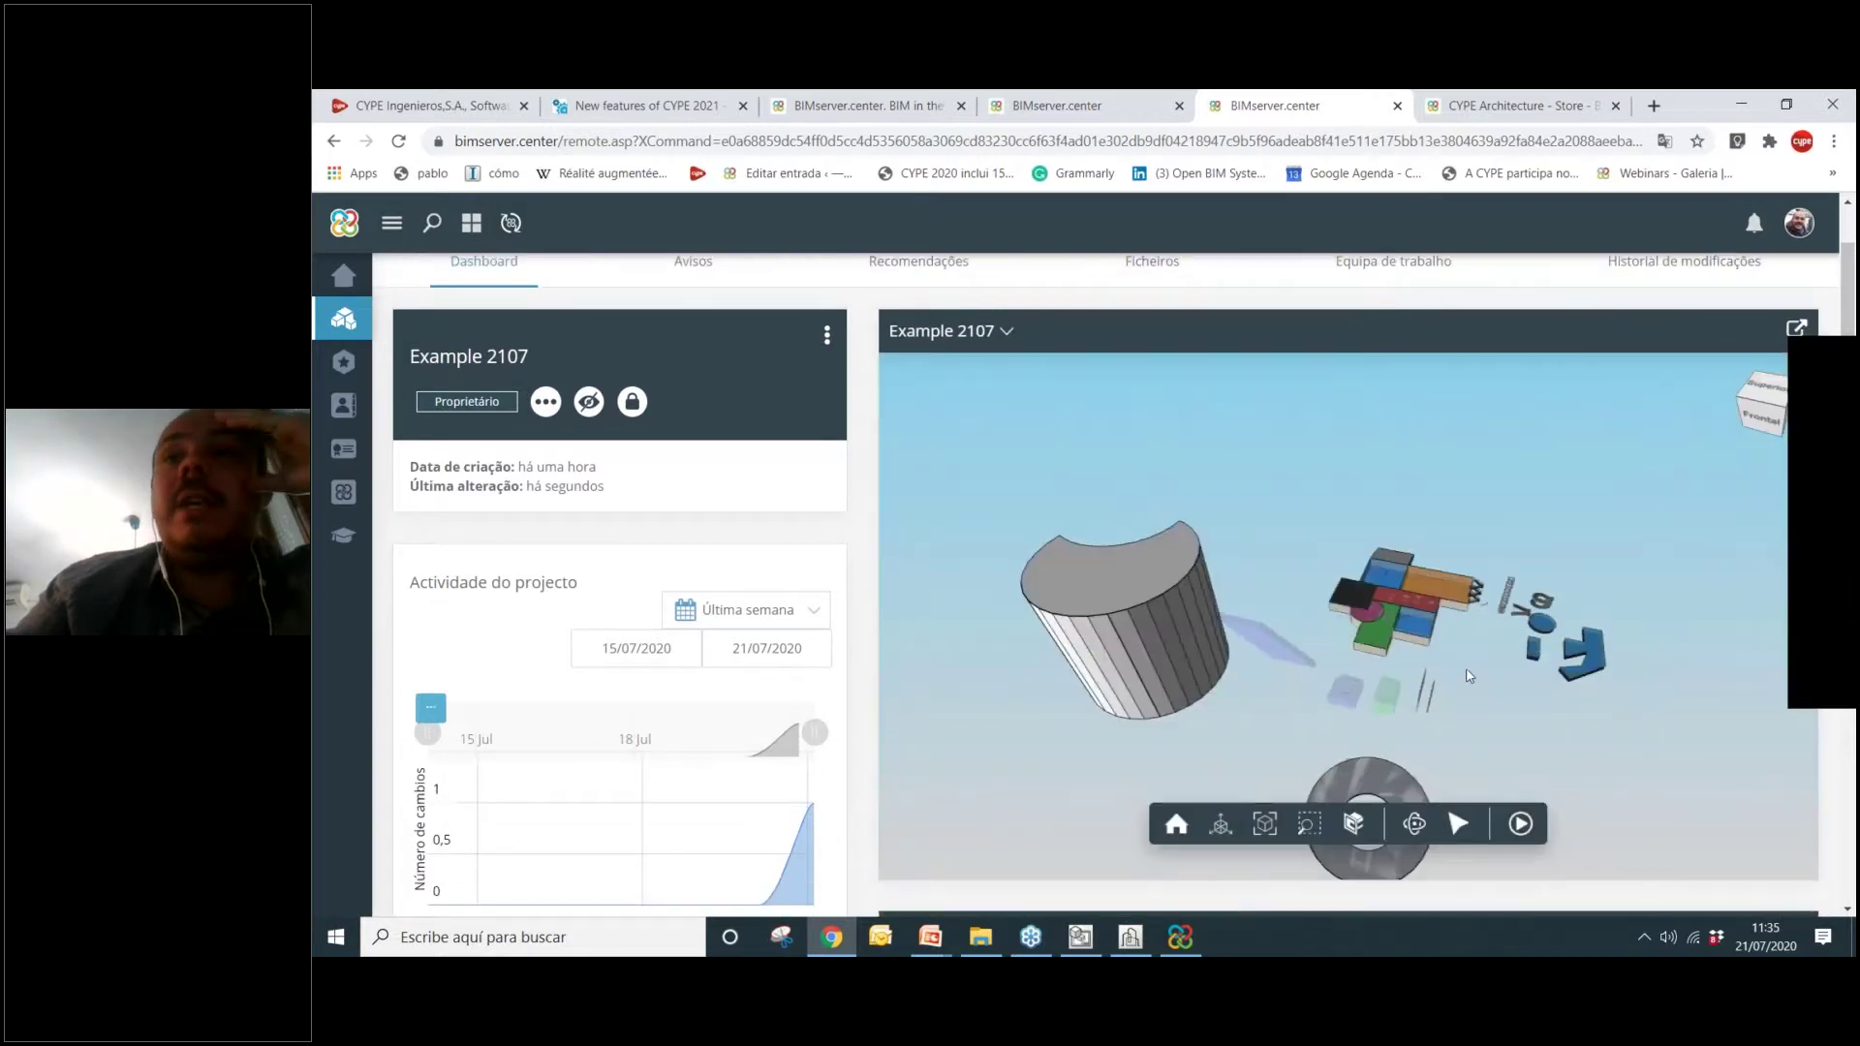
Examine the exported Example 2107 model in the 3D viewer from several angles and distances.
scroll(1473, 670, "up", 10)
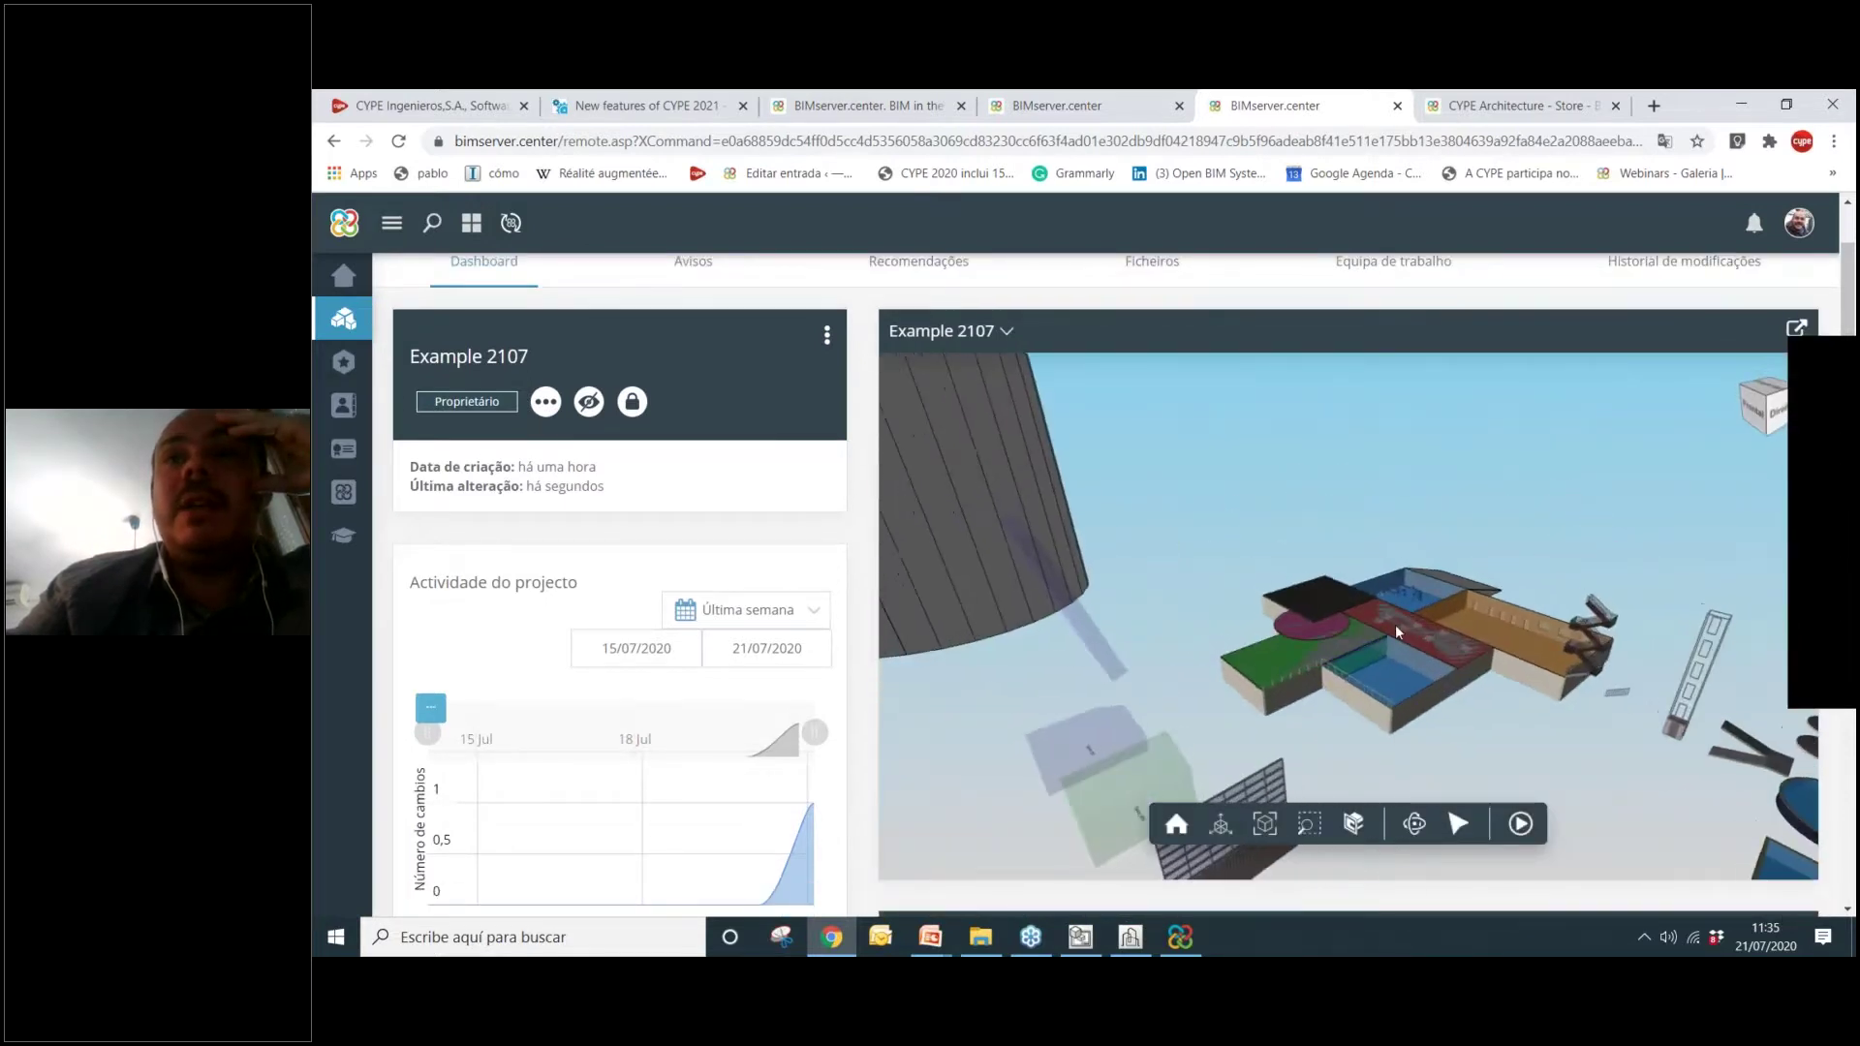
scroll(1340, 582, "down", 5)
scroll(1352, 603, "up", 1)
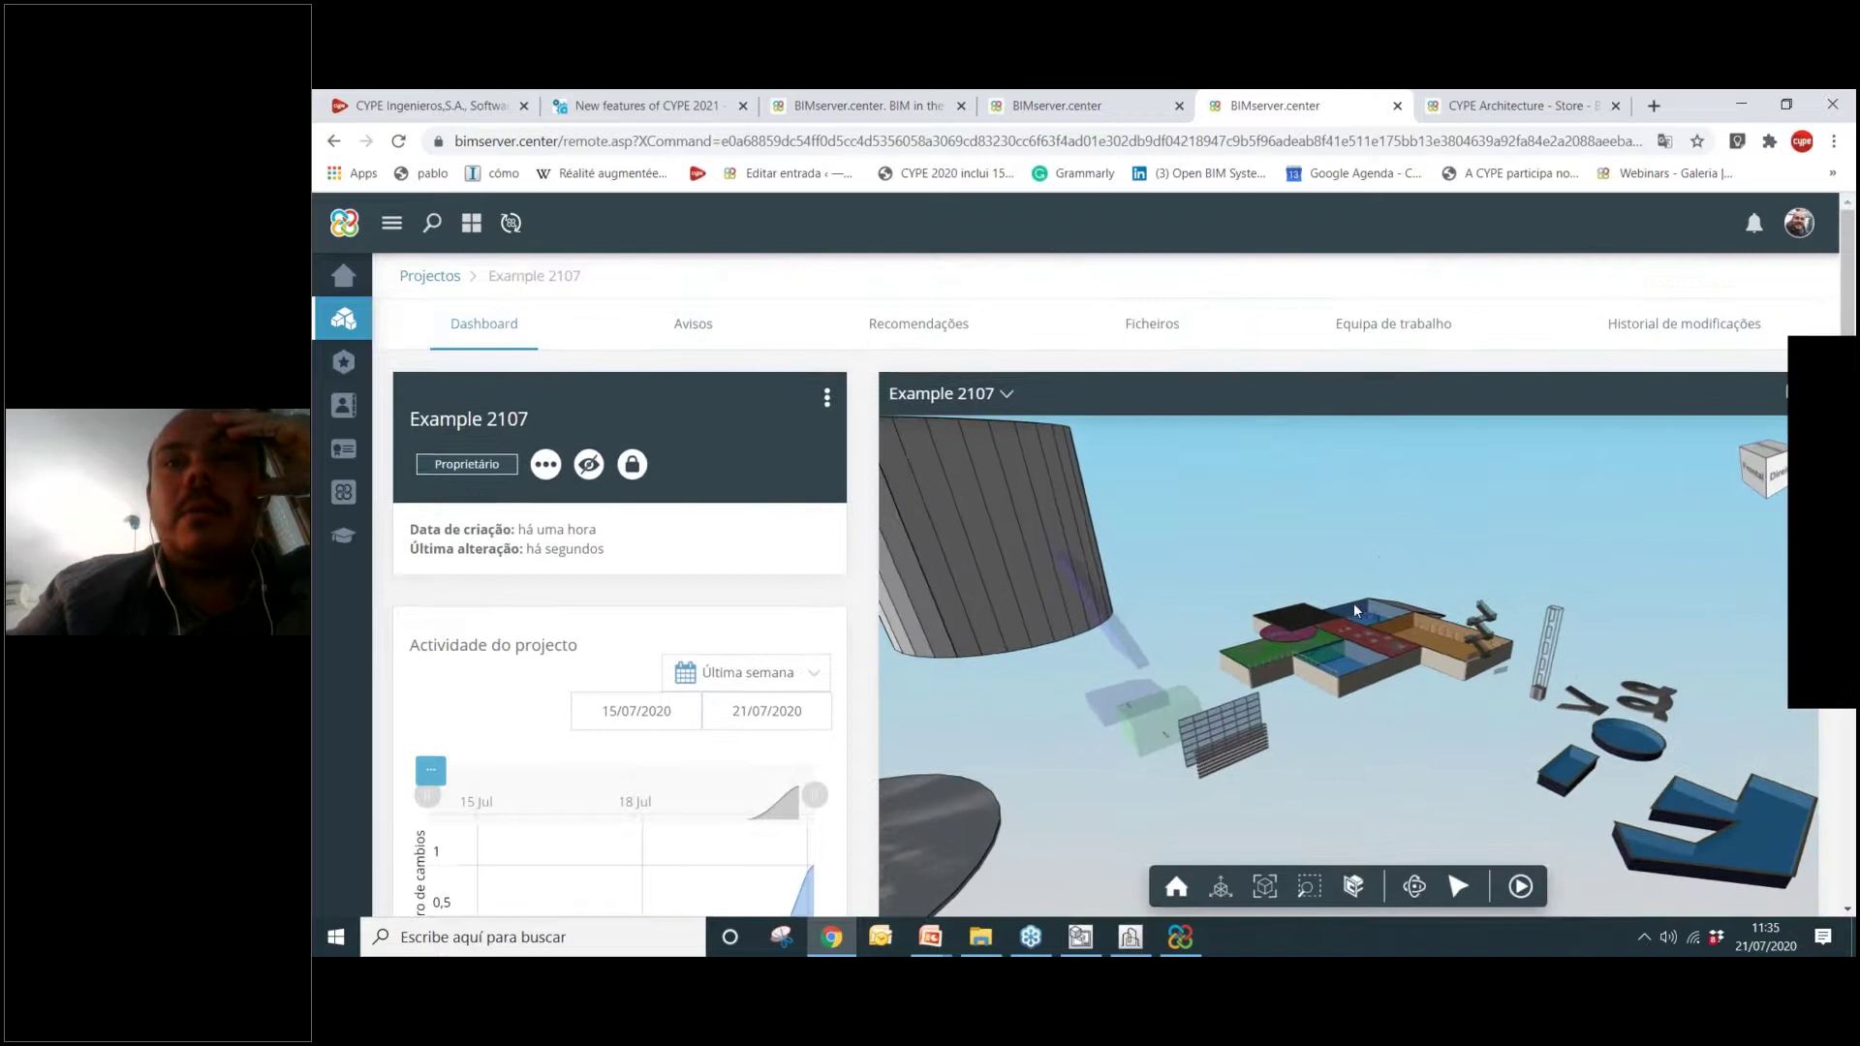
scroll(1263, 668, "down", 3)
scroll(1463, 669, "up", 4)
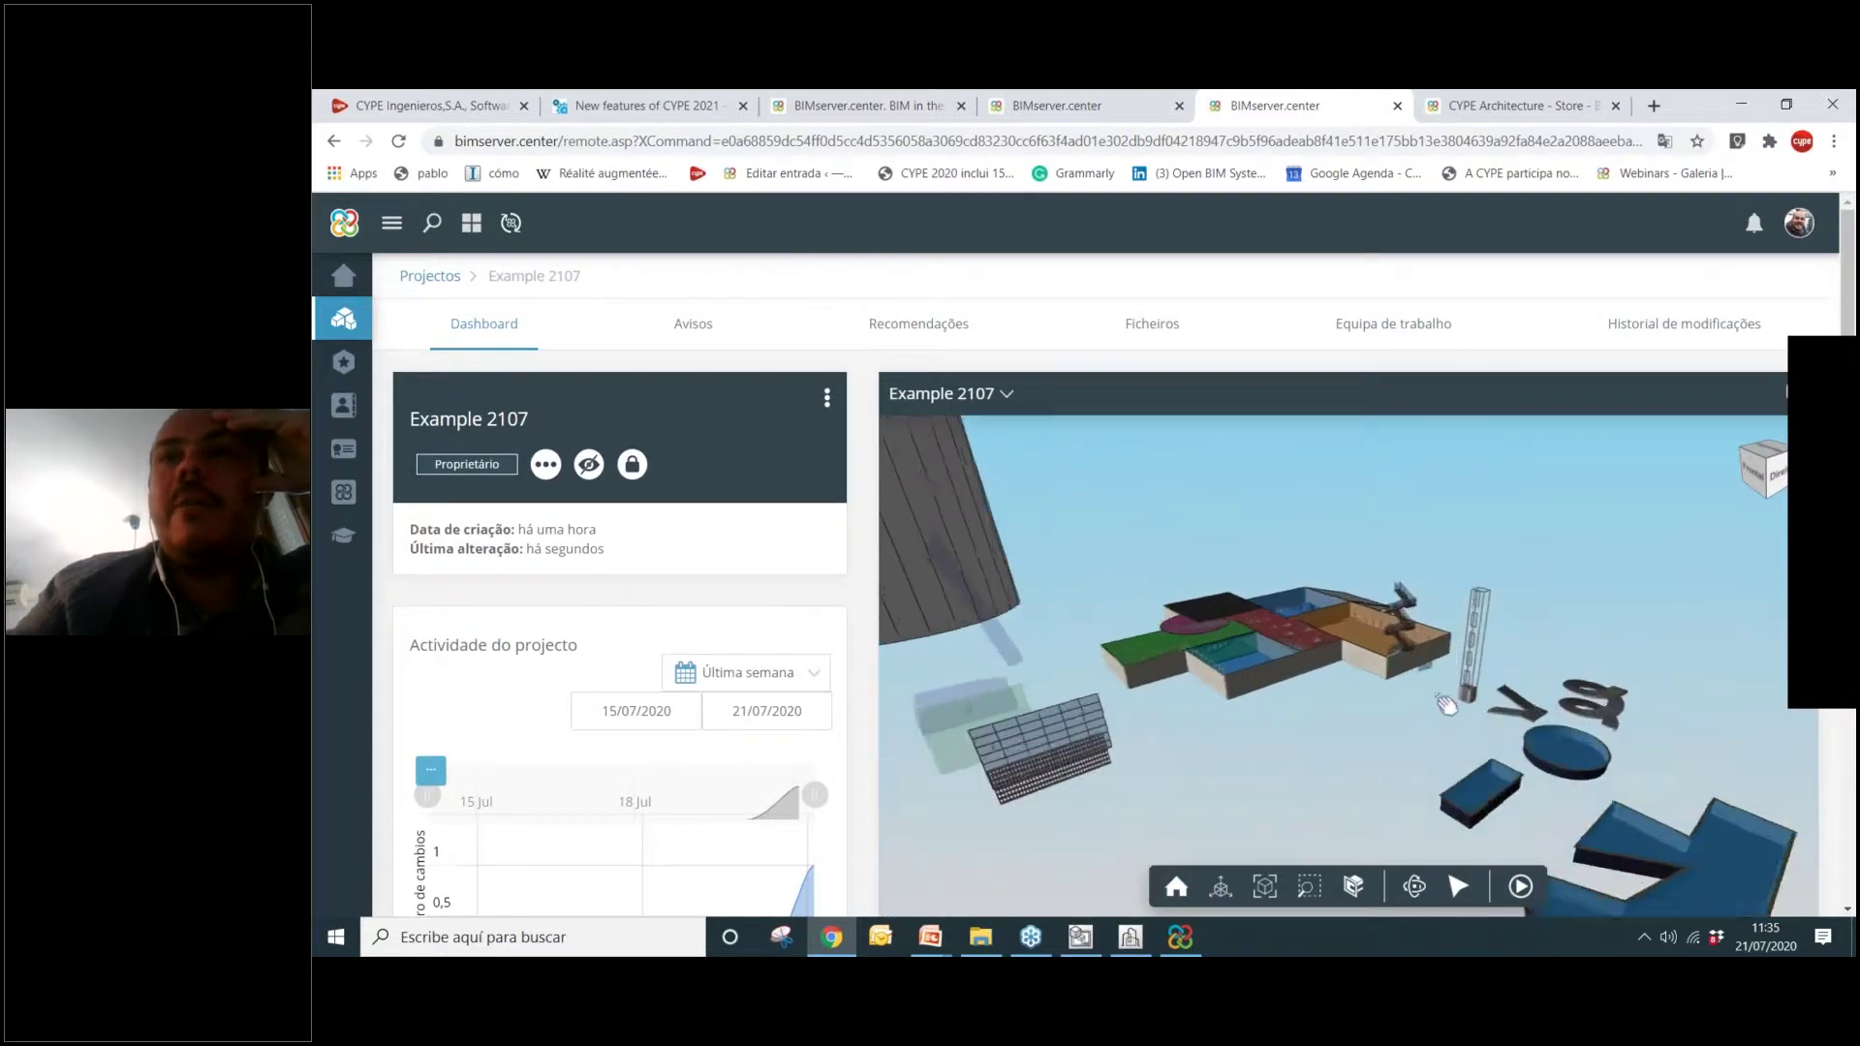
middle_click_drag(1599, 706, 1344, 690)
left_click_drag(1344, 690, 1357, 639)
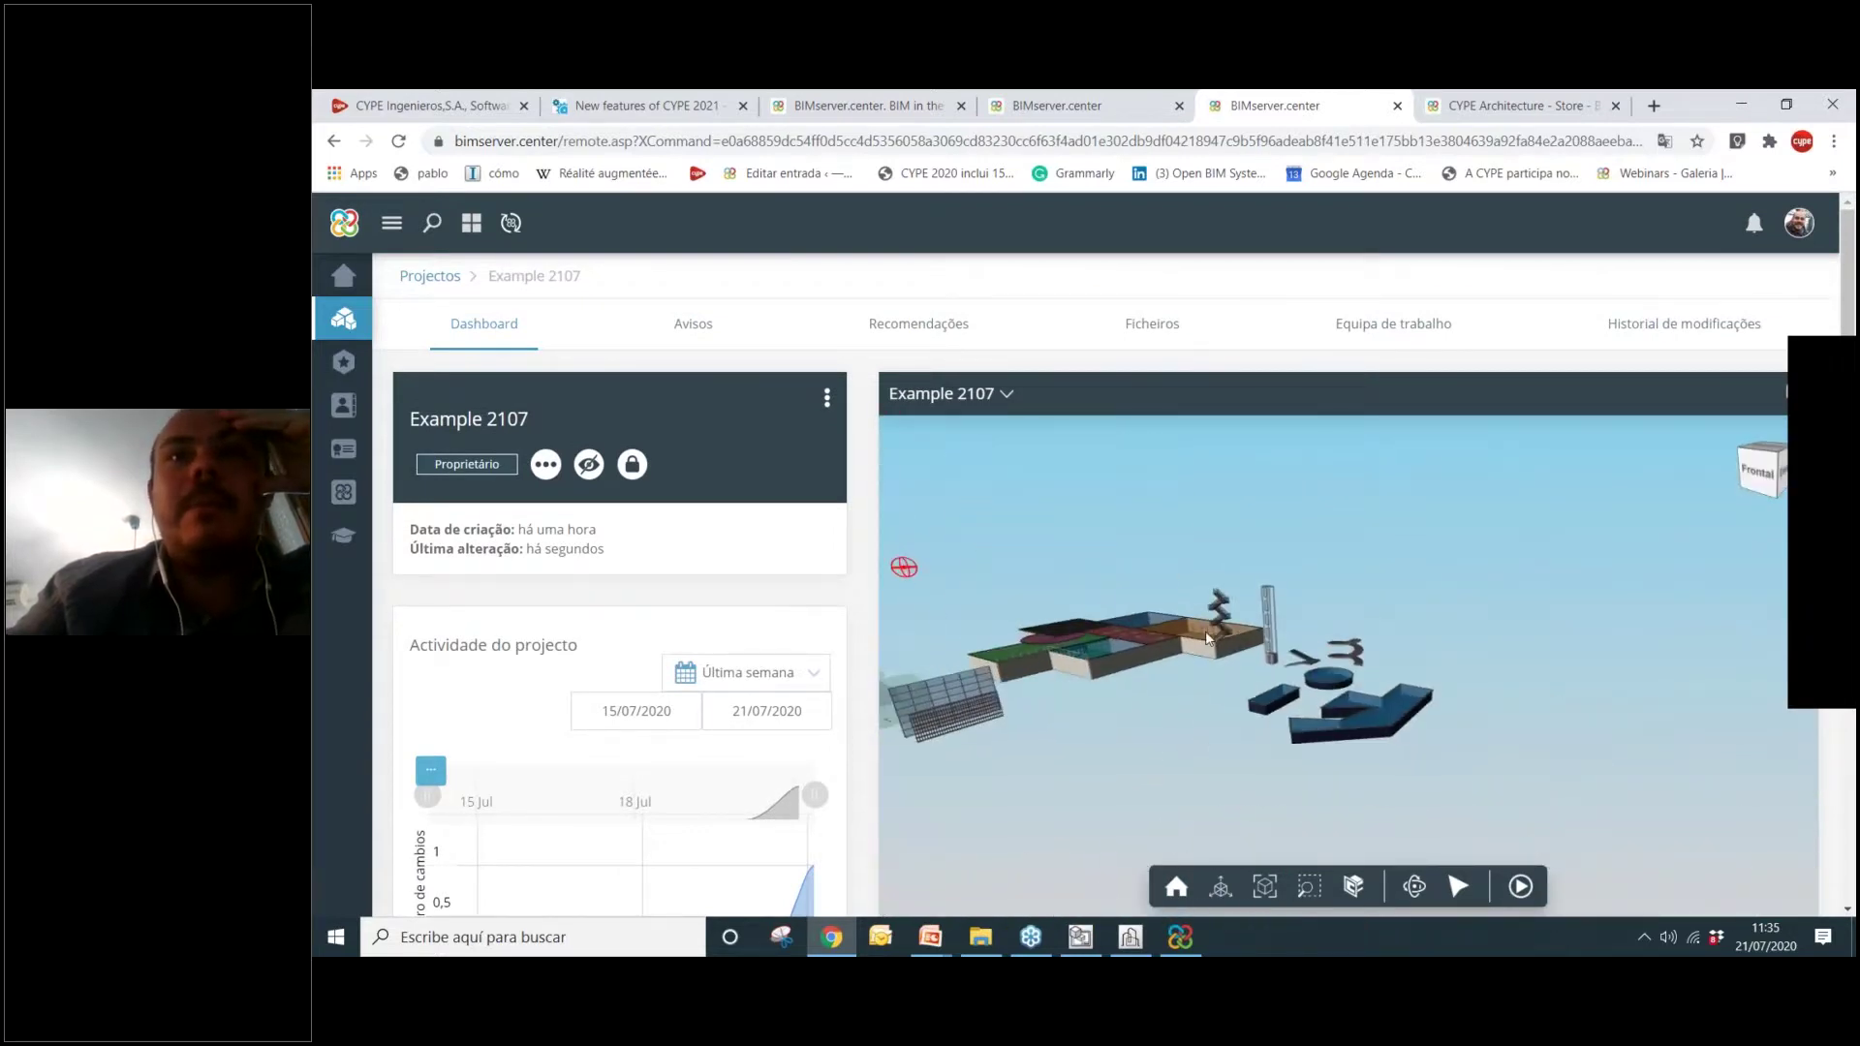
middle_click_drag(1148, 629, 1323, 654)
left_click_drag(1321, 652, 1372, 621)
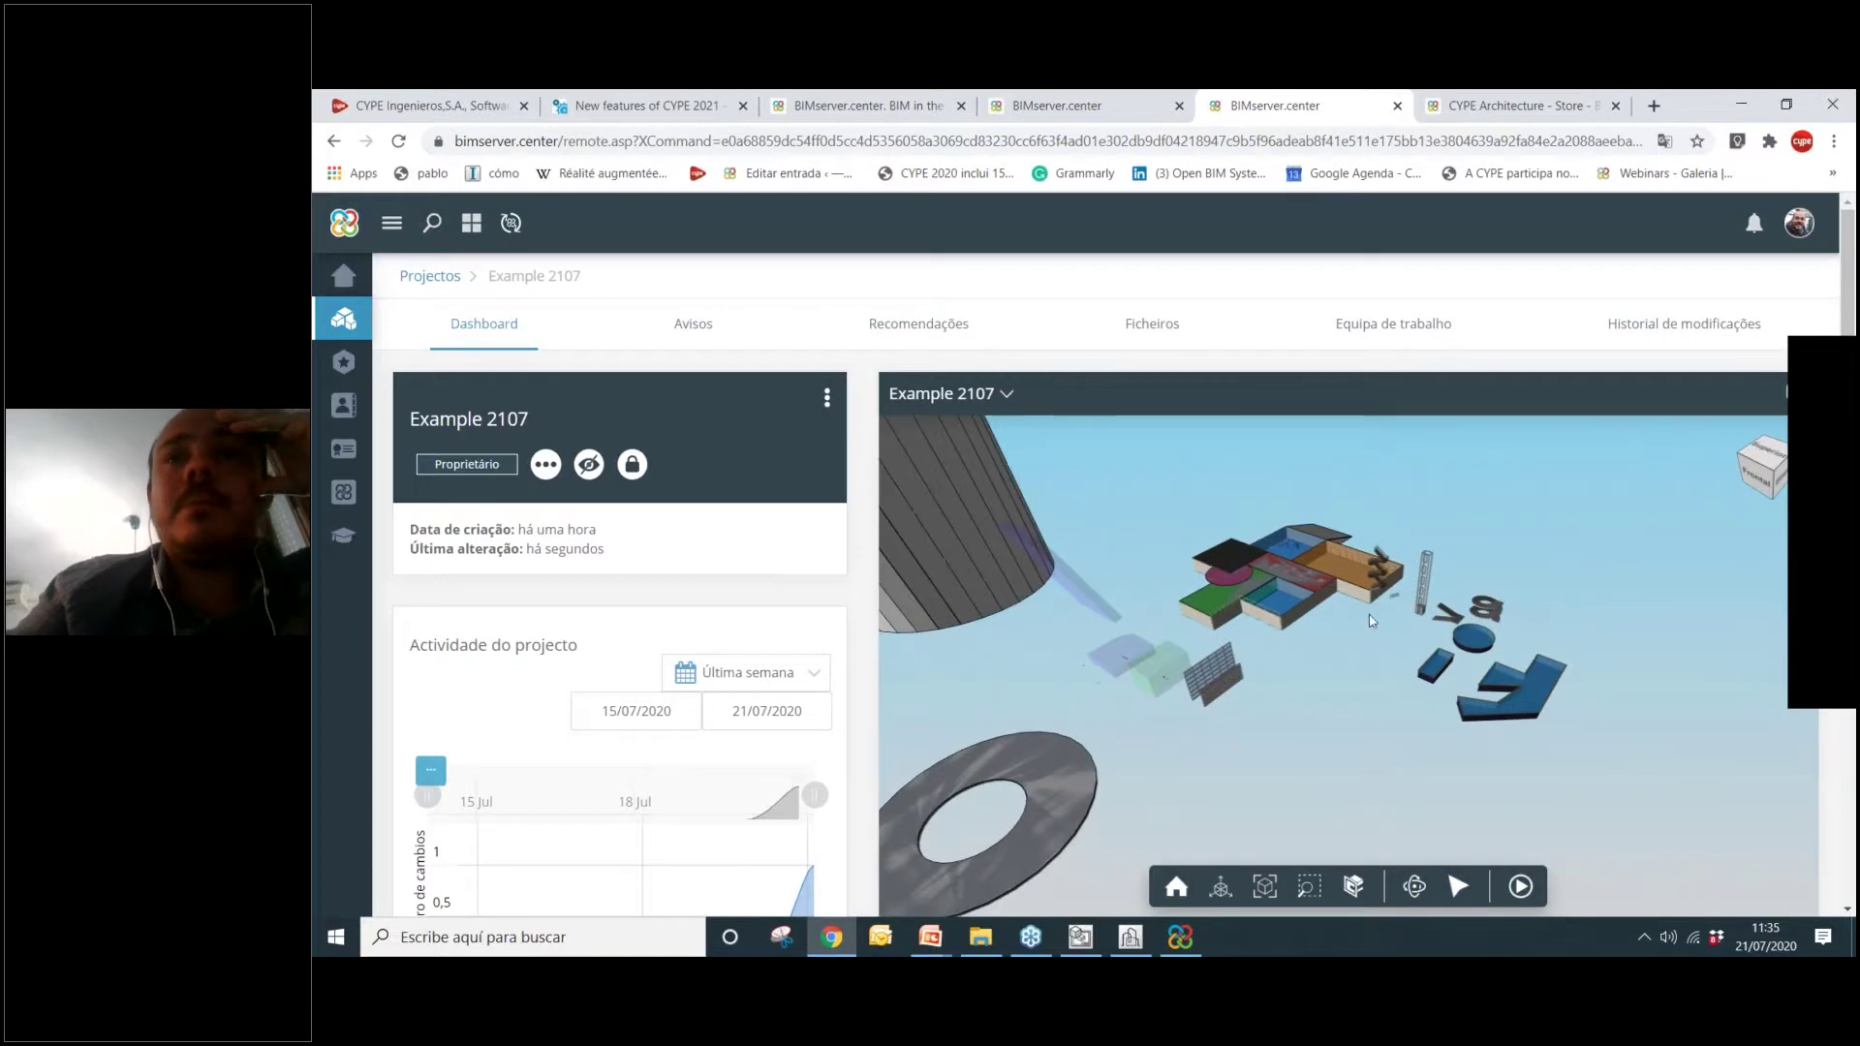
scroll(1261, 657, "down", 2)
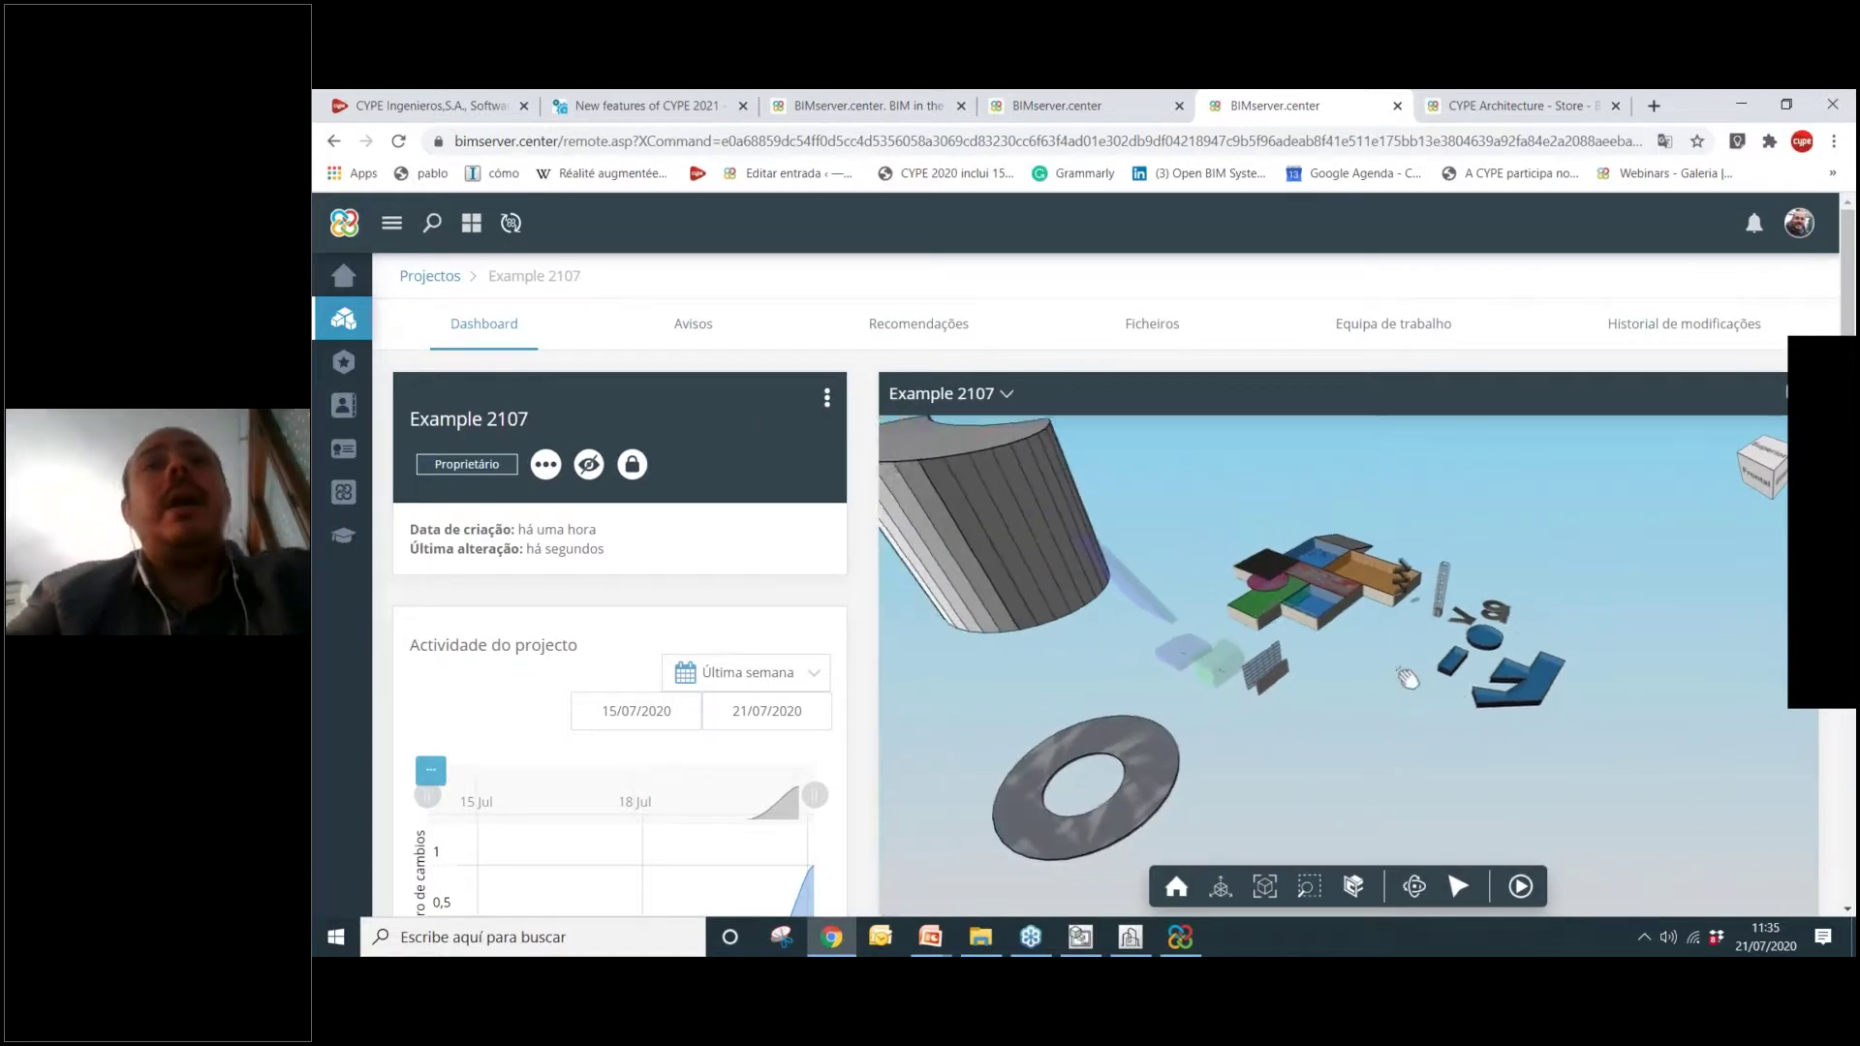
Expand the Architectural model's components, hide the 3D Sketch and inspect the furnished room up close.
left_click(1007, 394)
left_click(907, 492)
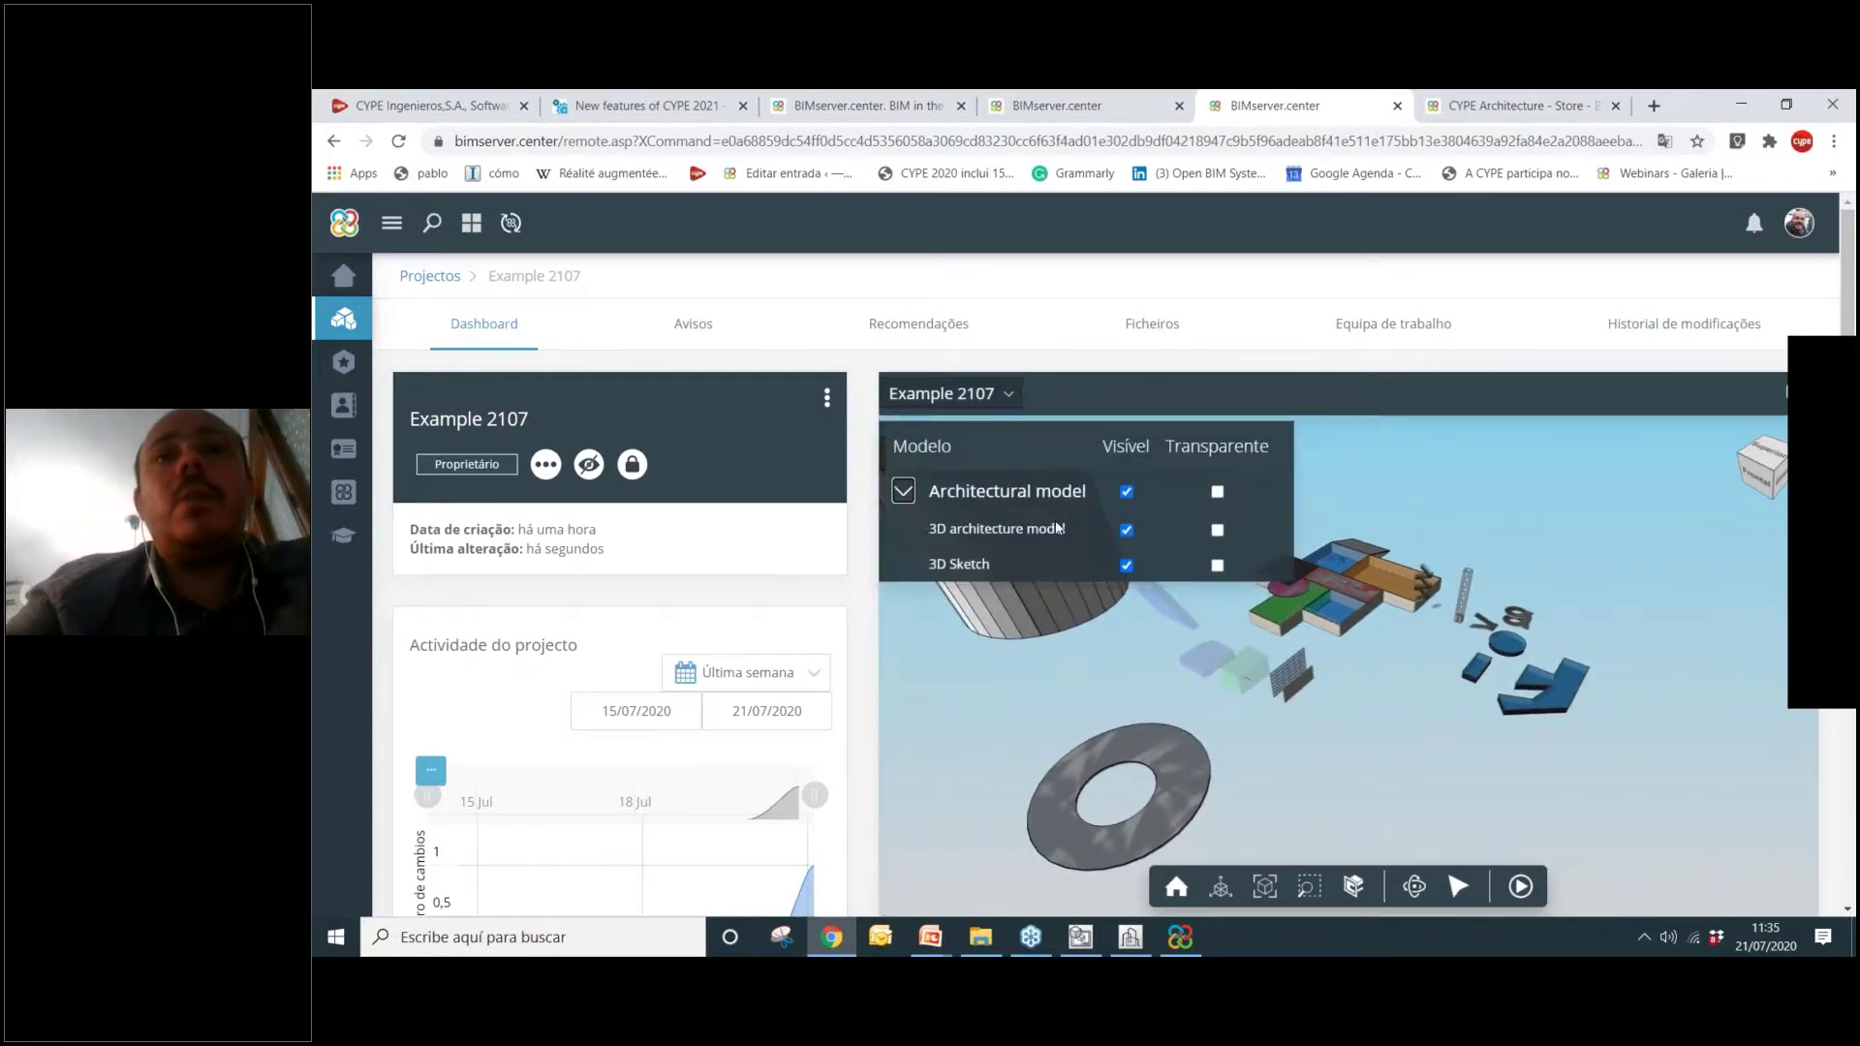
left_click(1126, 566)
scroll(1279, 553, "up", 10)
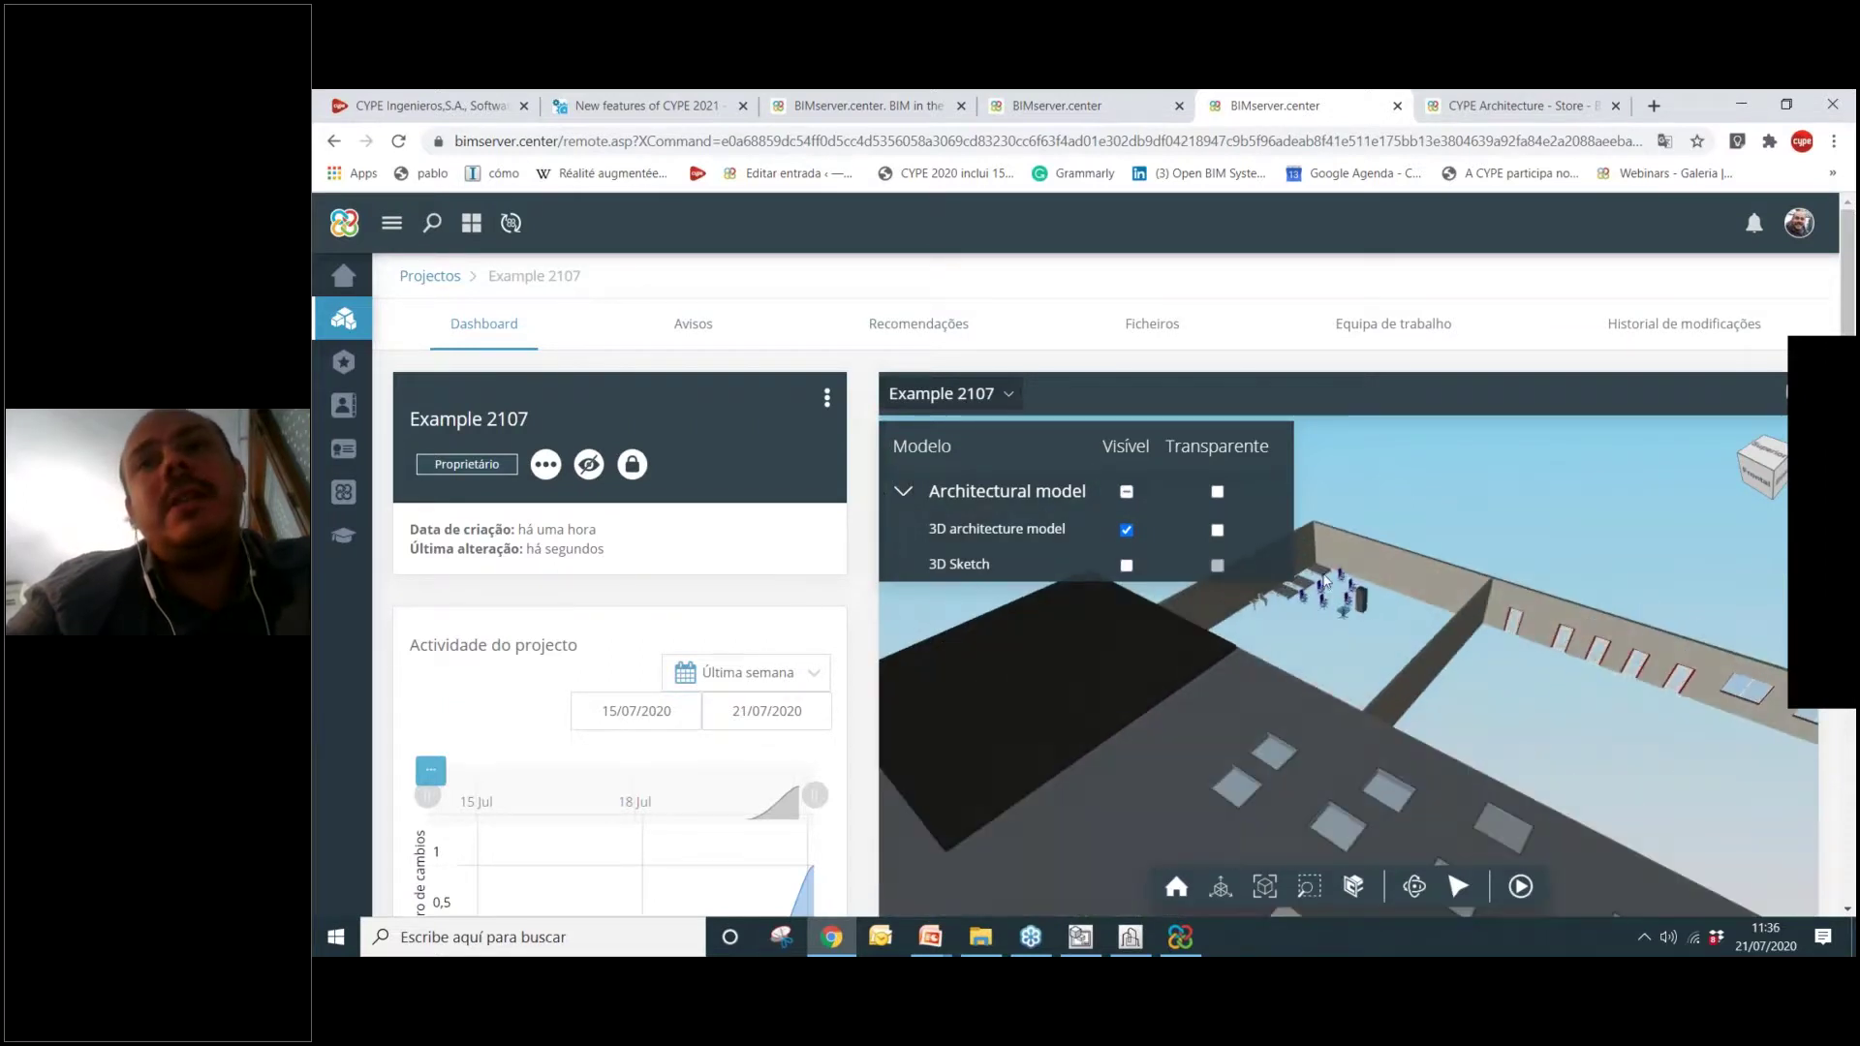
scroll(1386, 678, "down", 6)
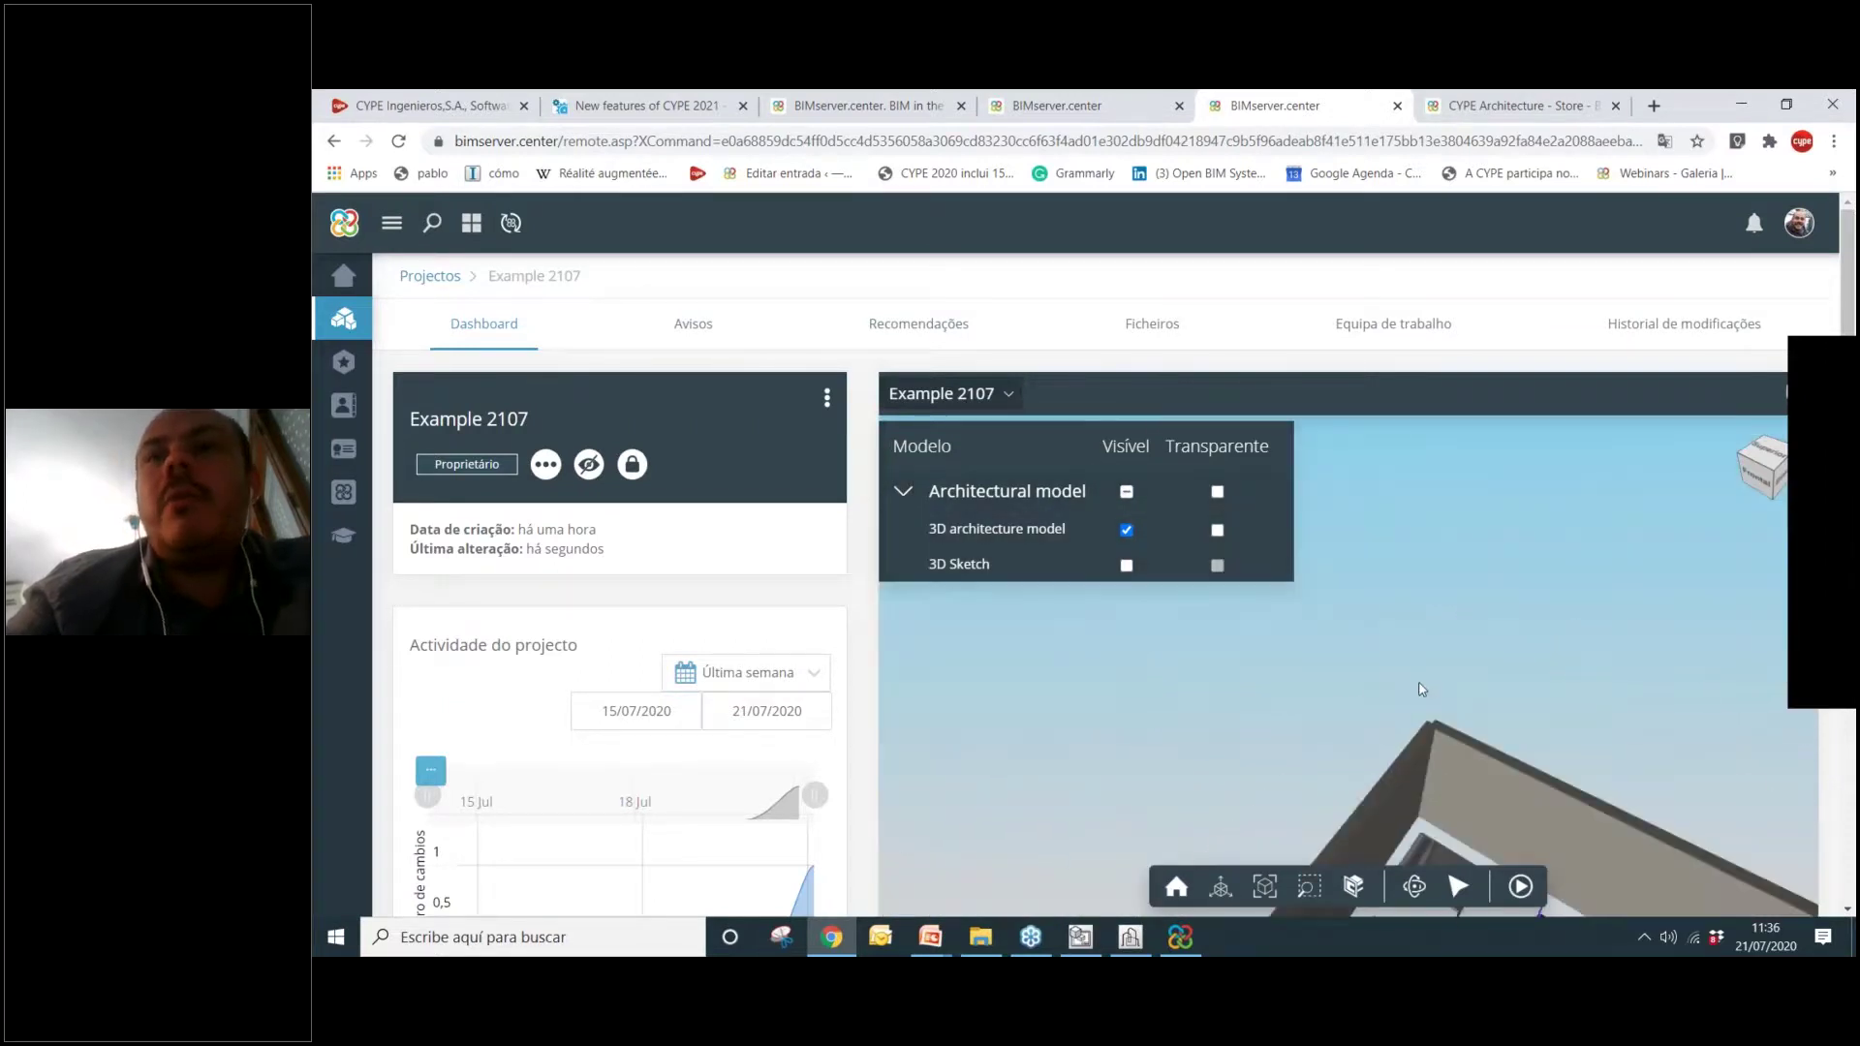
scroll(1386, 714, "up", 5)
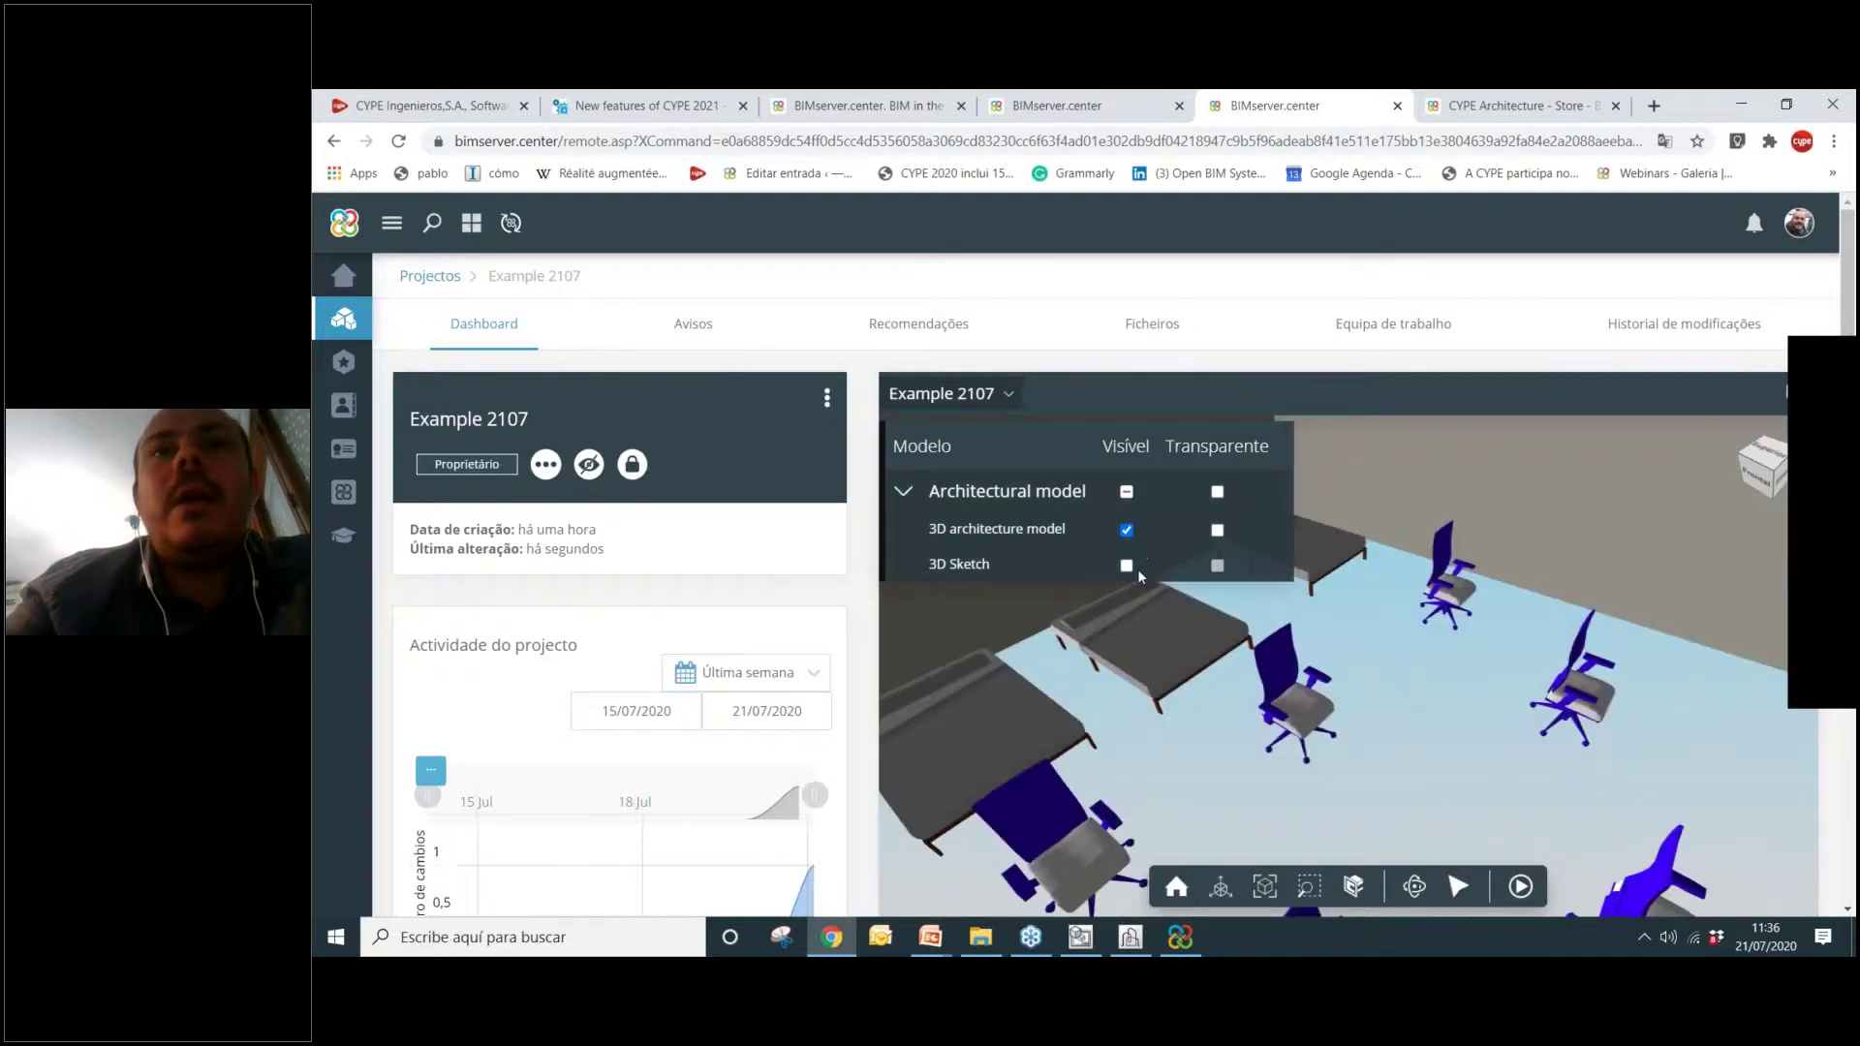
Hide the 3D architecture model, show only the 3D Sketch and review its conceptual volumes.
left_click(1126, 531)
left_click(1127, 565)
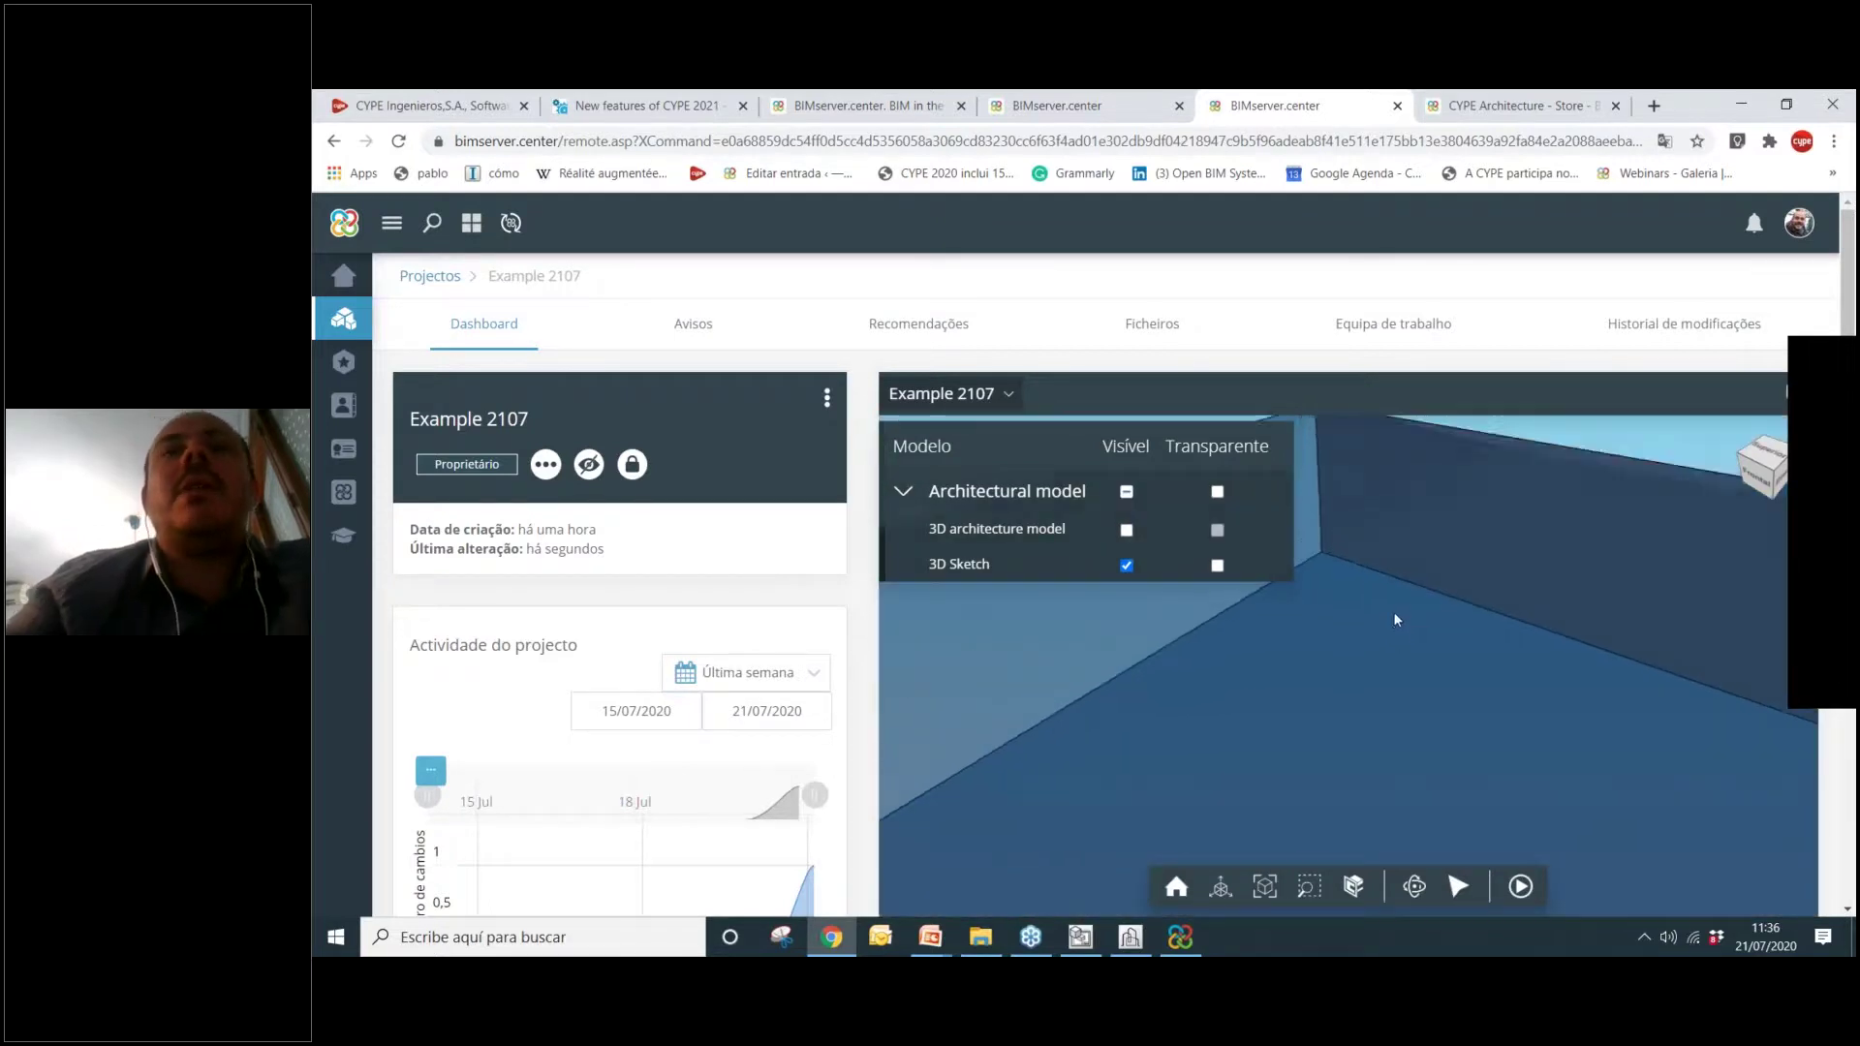
scroll(1361, 615, "down", 10)
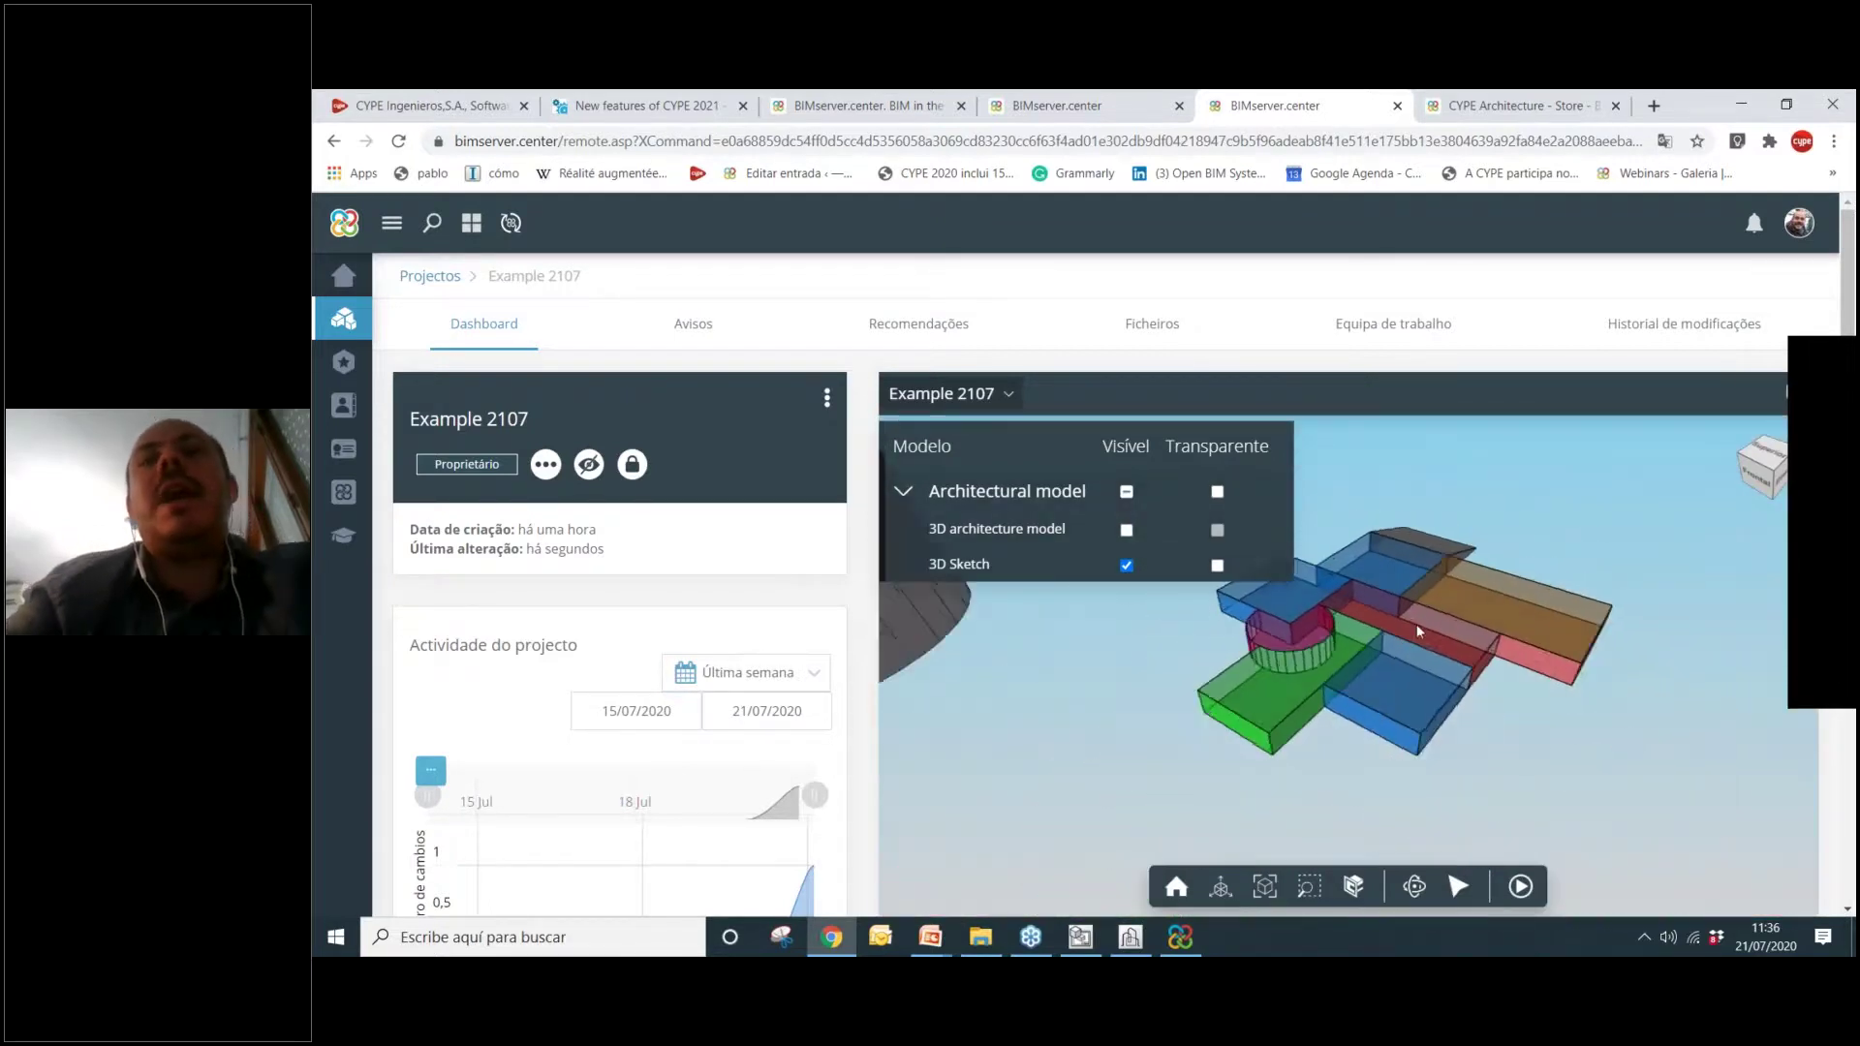
scroll(1427, 628, "down", 5)
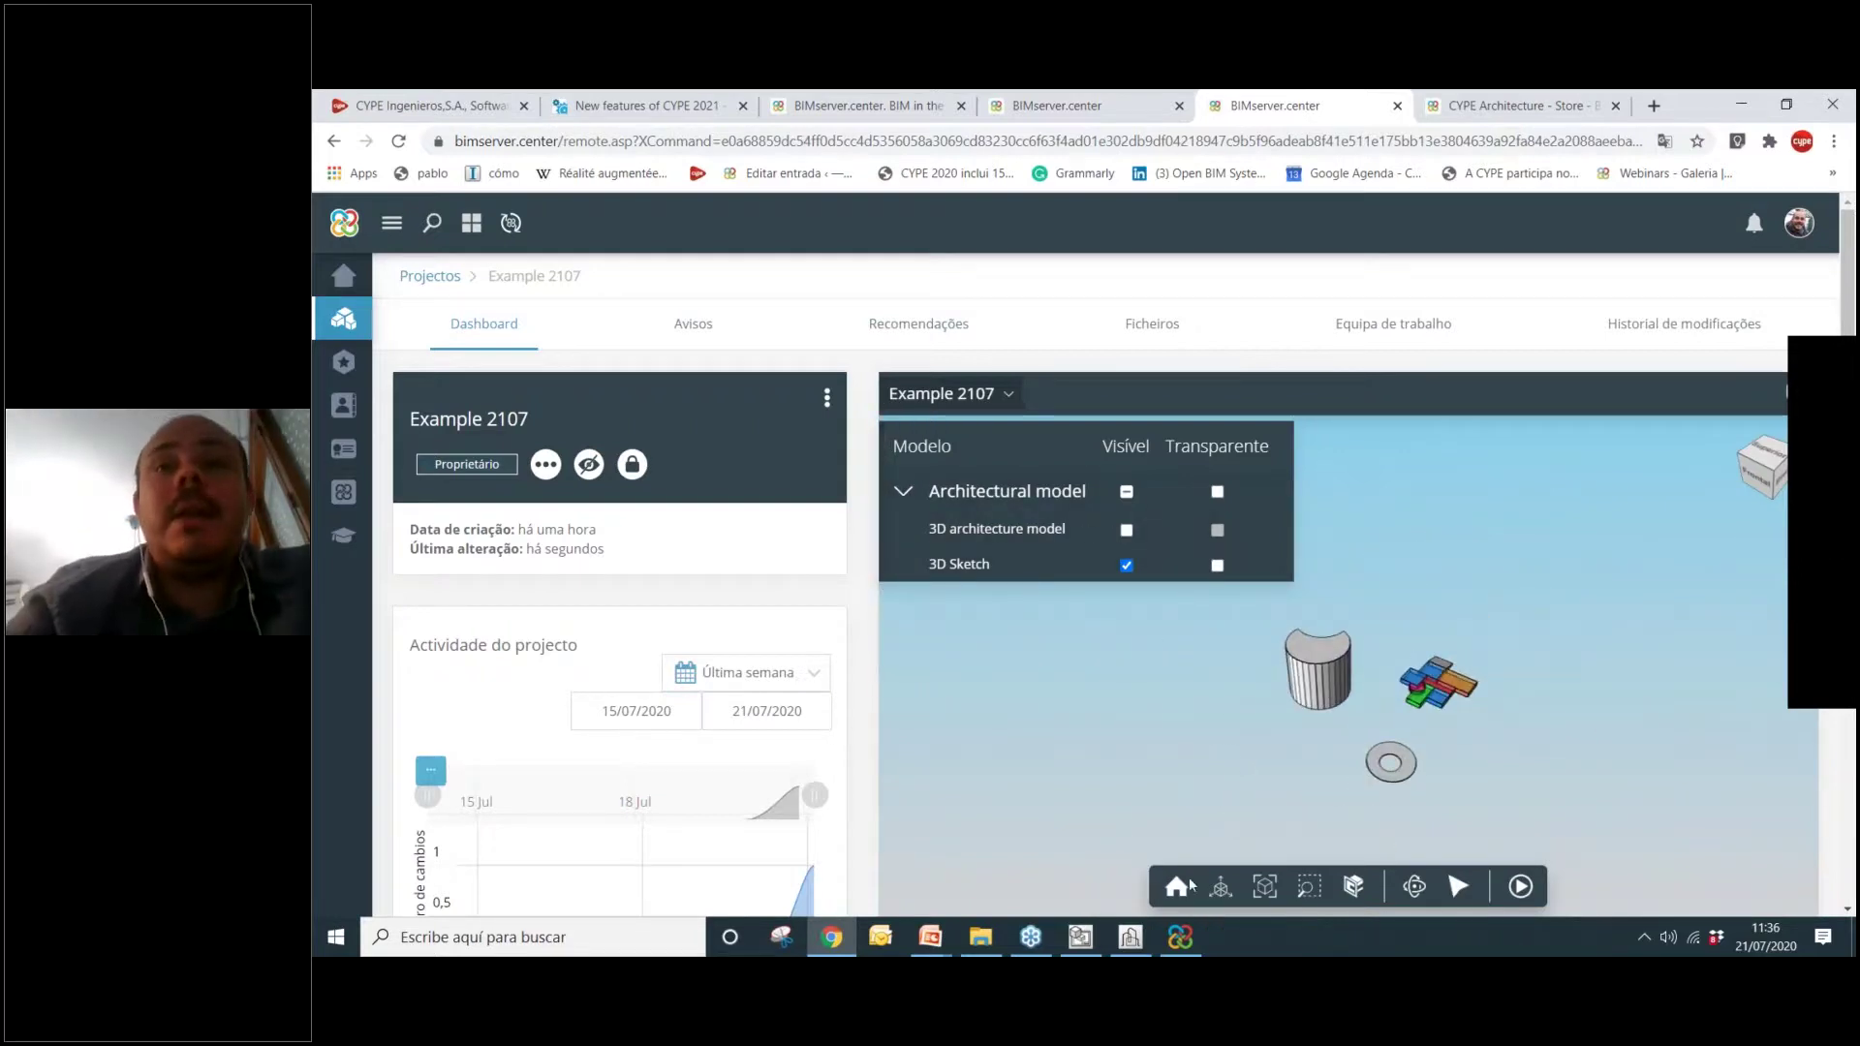
Switch to CYPE Architecture and open the recent project Central Station.str without saving the current project.
left_click(1129, 937)
key("Return")
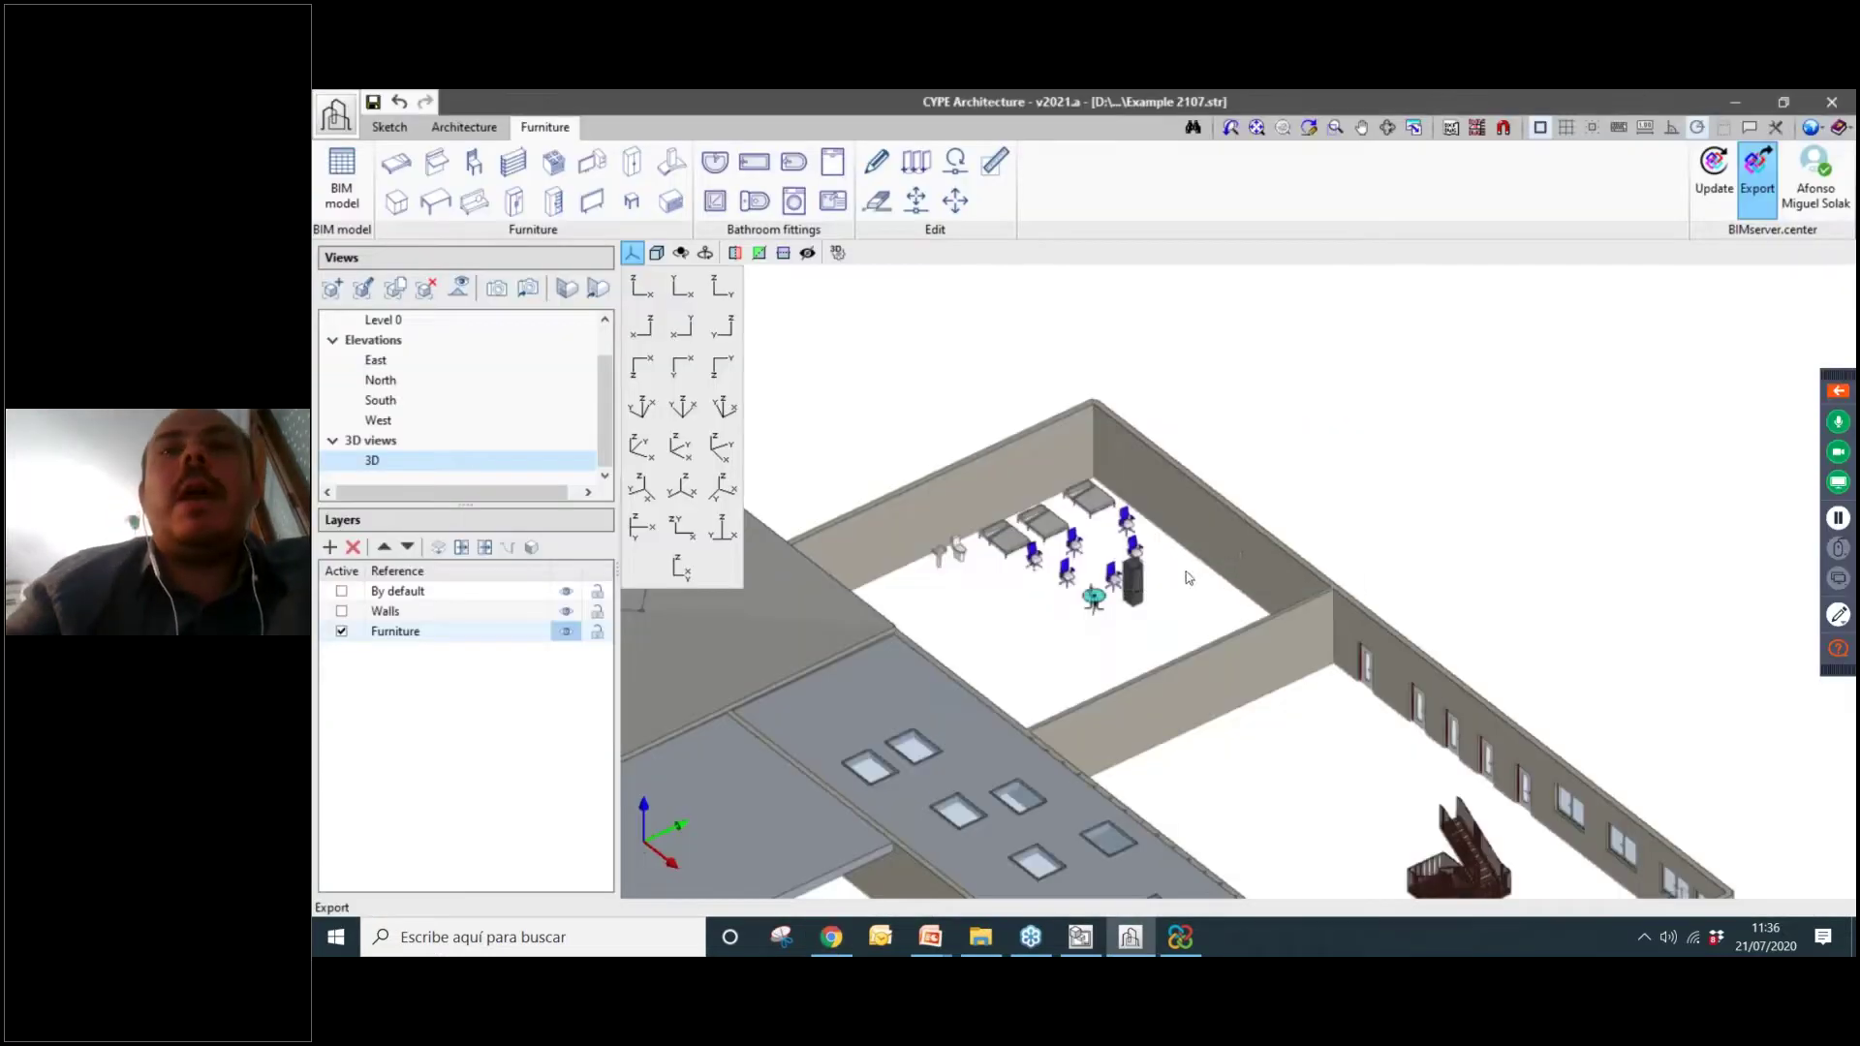
left_click(336, 114)
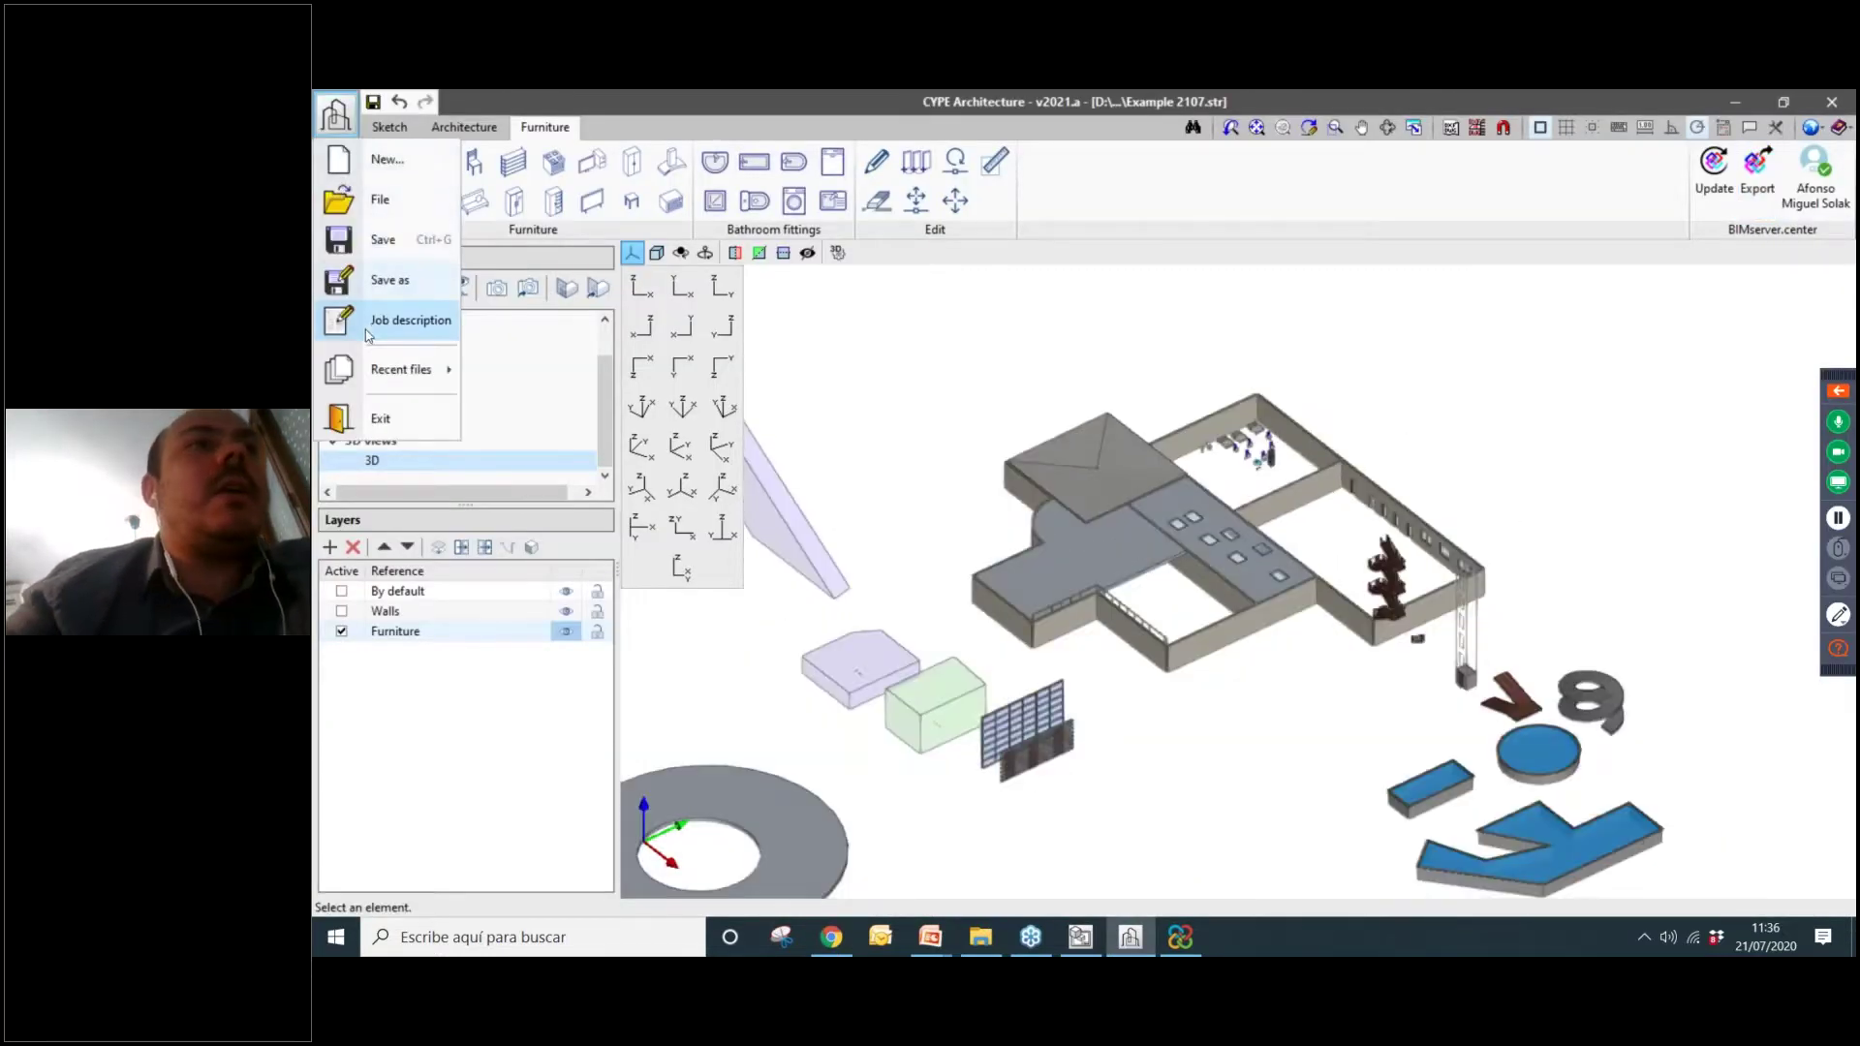
mouse_move(401, 369)
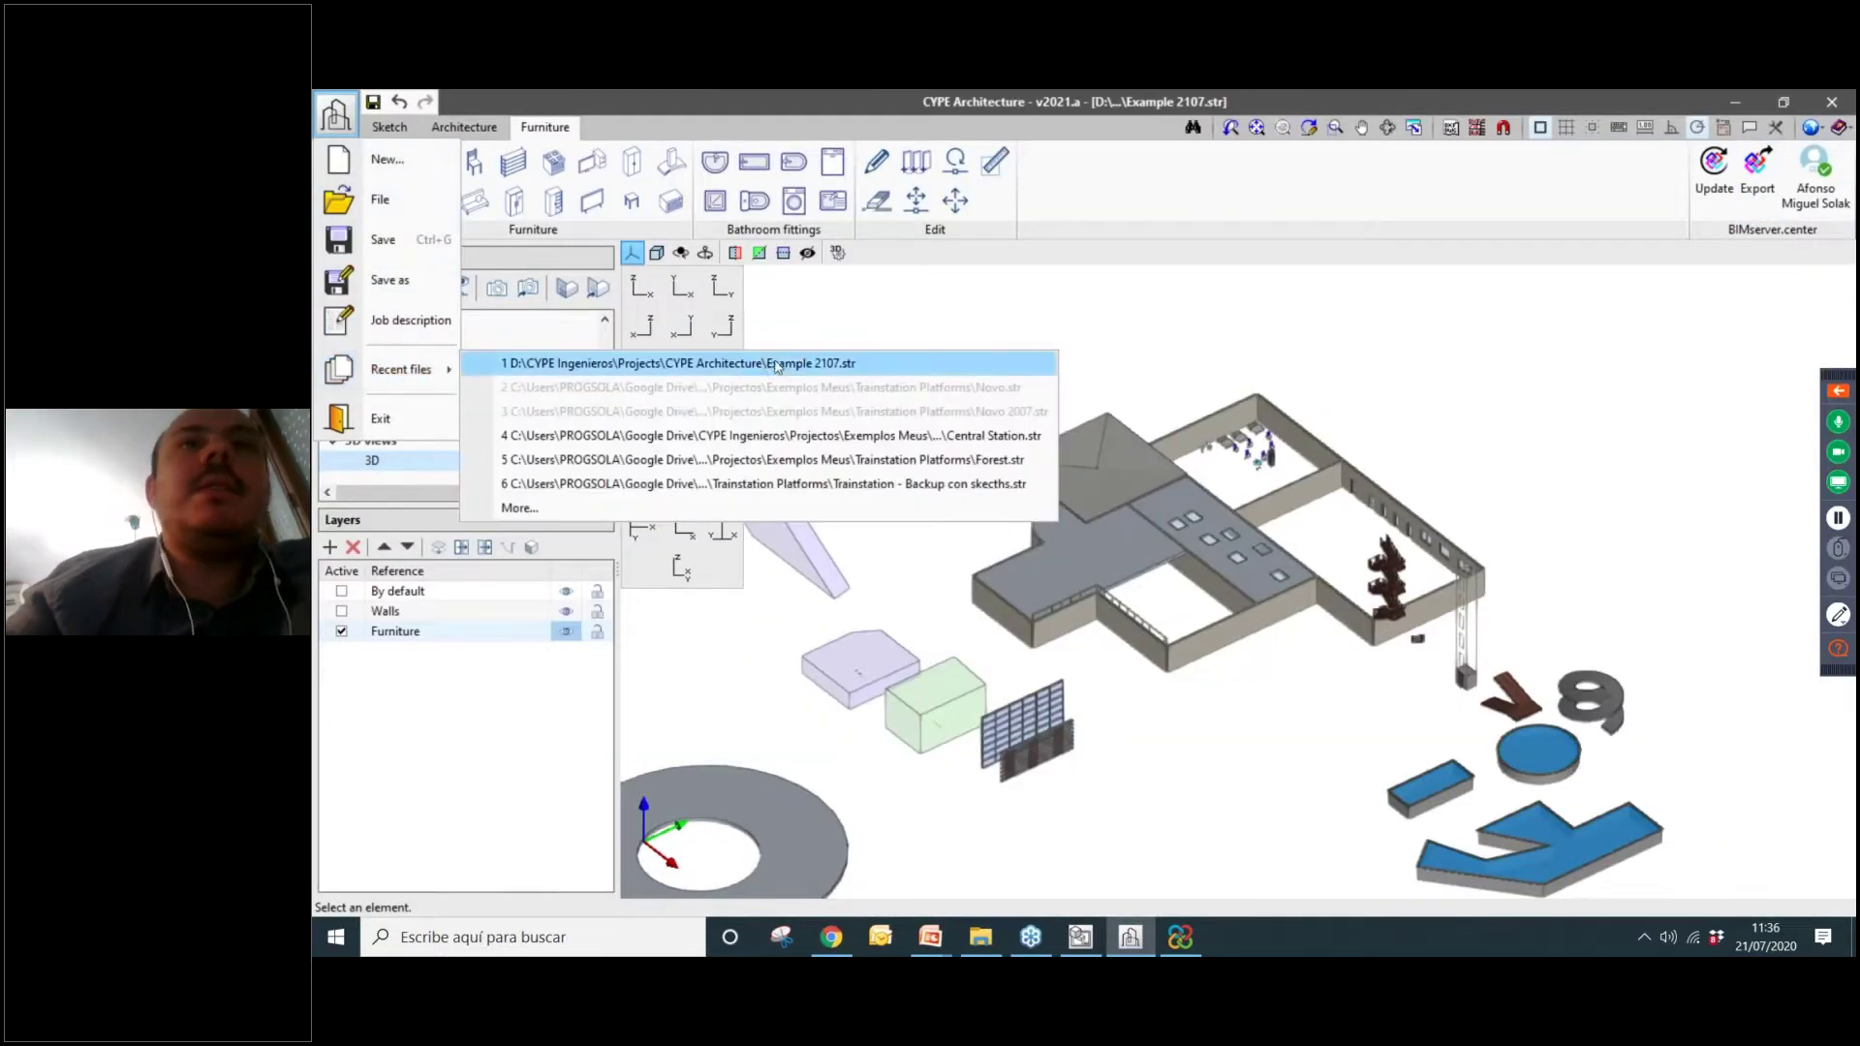
left_click(814, 438)
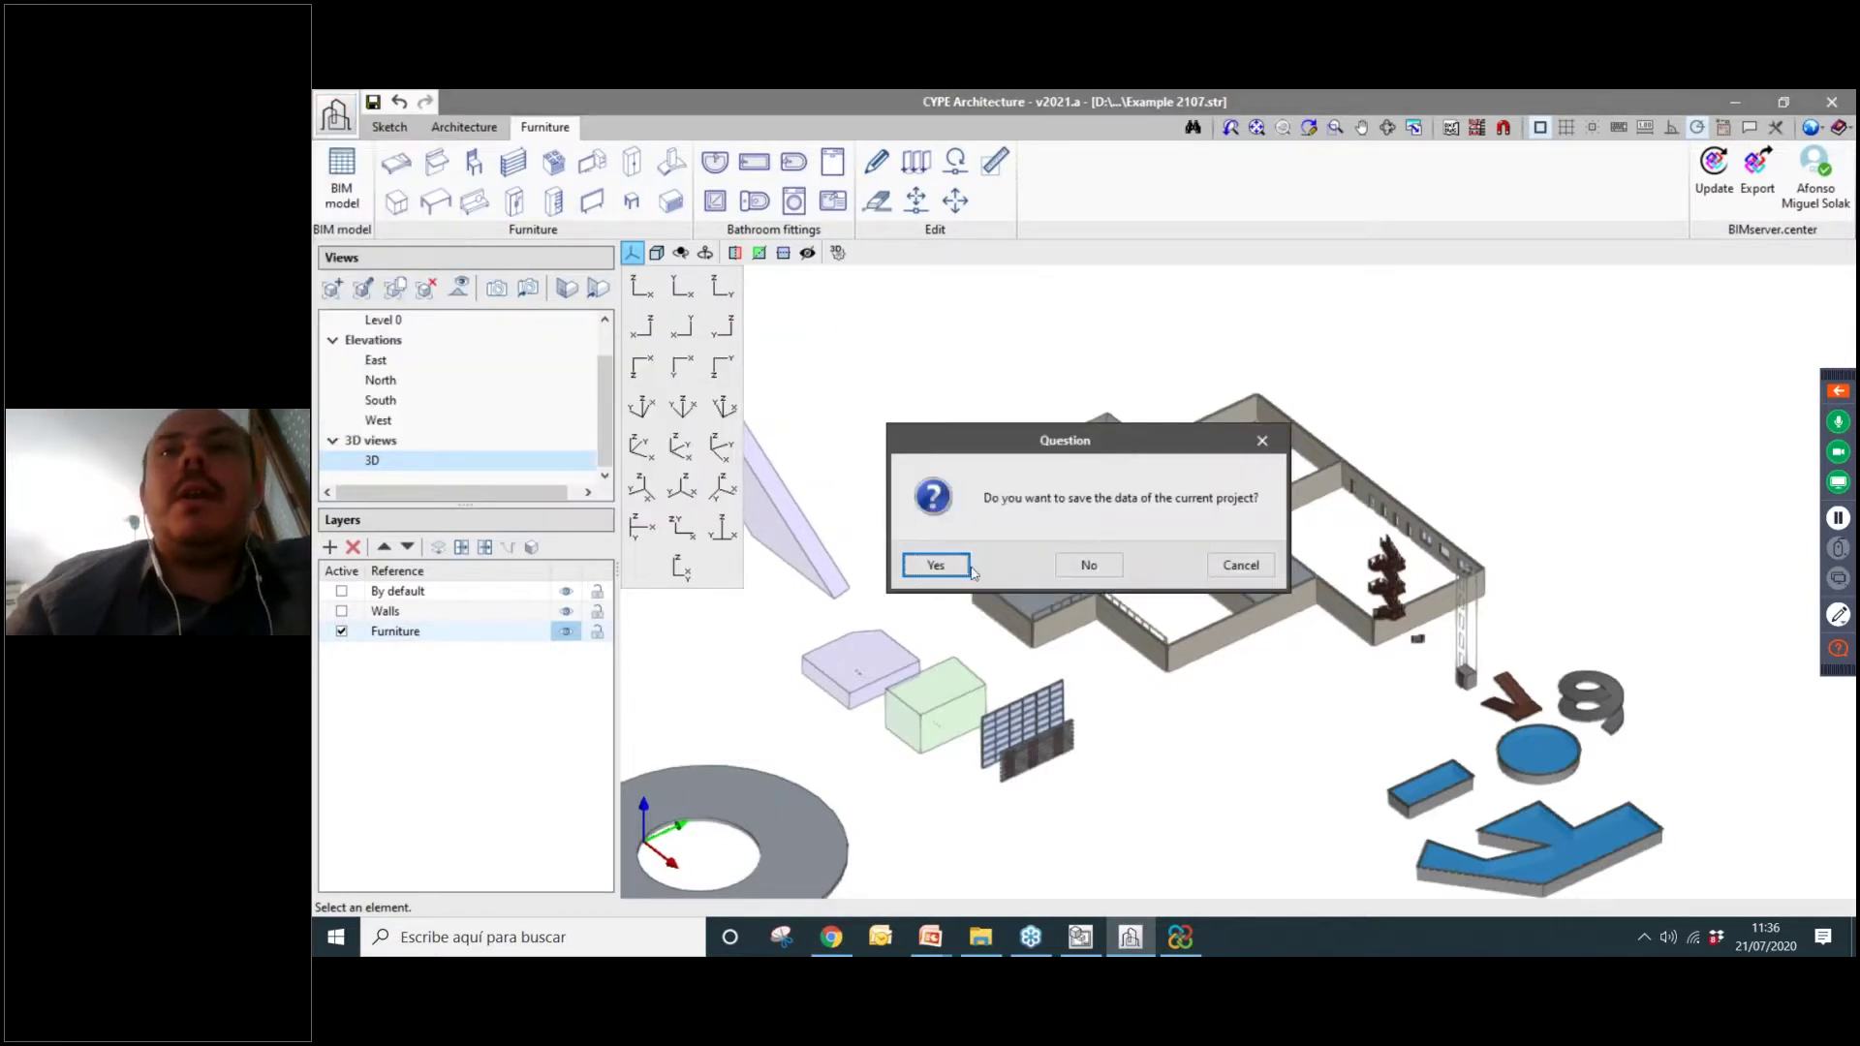
left_click(1082, 570)
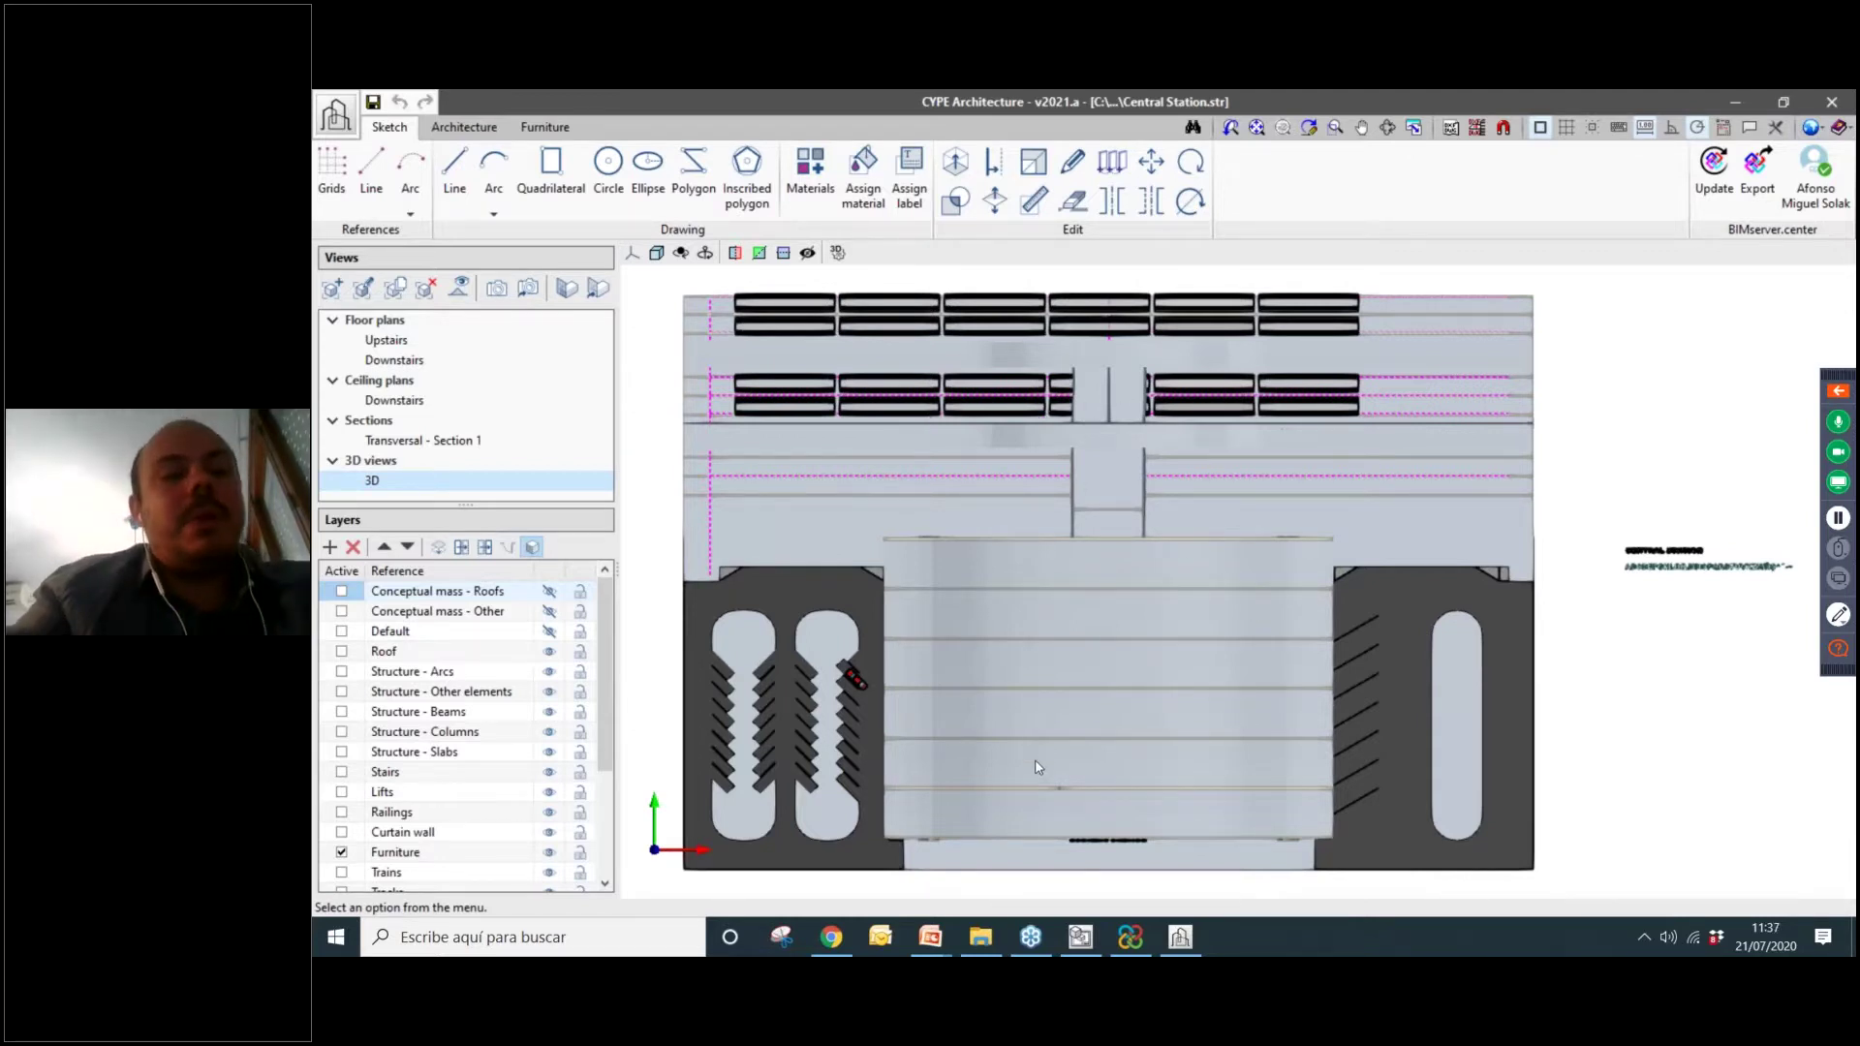
View the station in perspective and hide the Roof layer to examine the interior.
middle_click_drag(1070, 726, 1589, 605)
scroll(1041, 674, "up", 2)
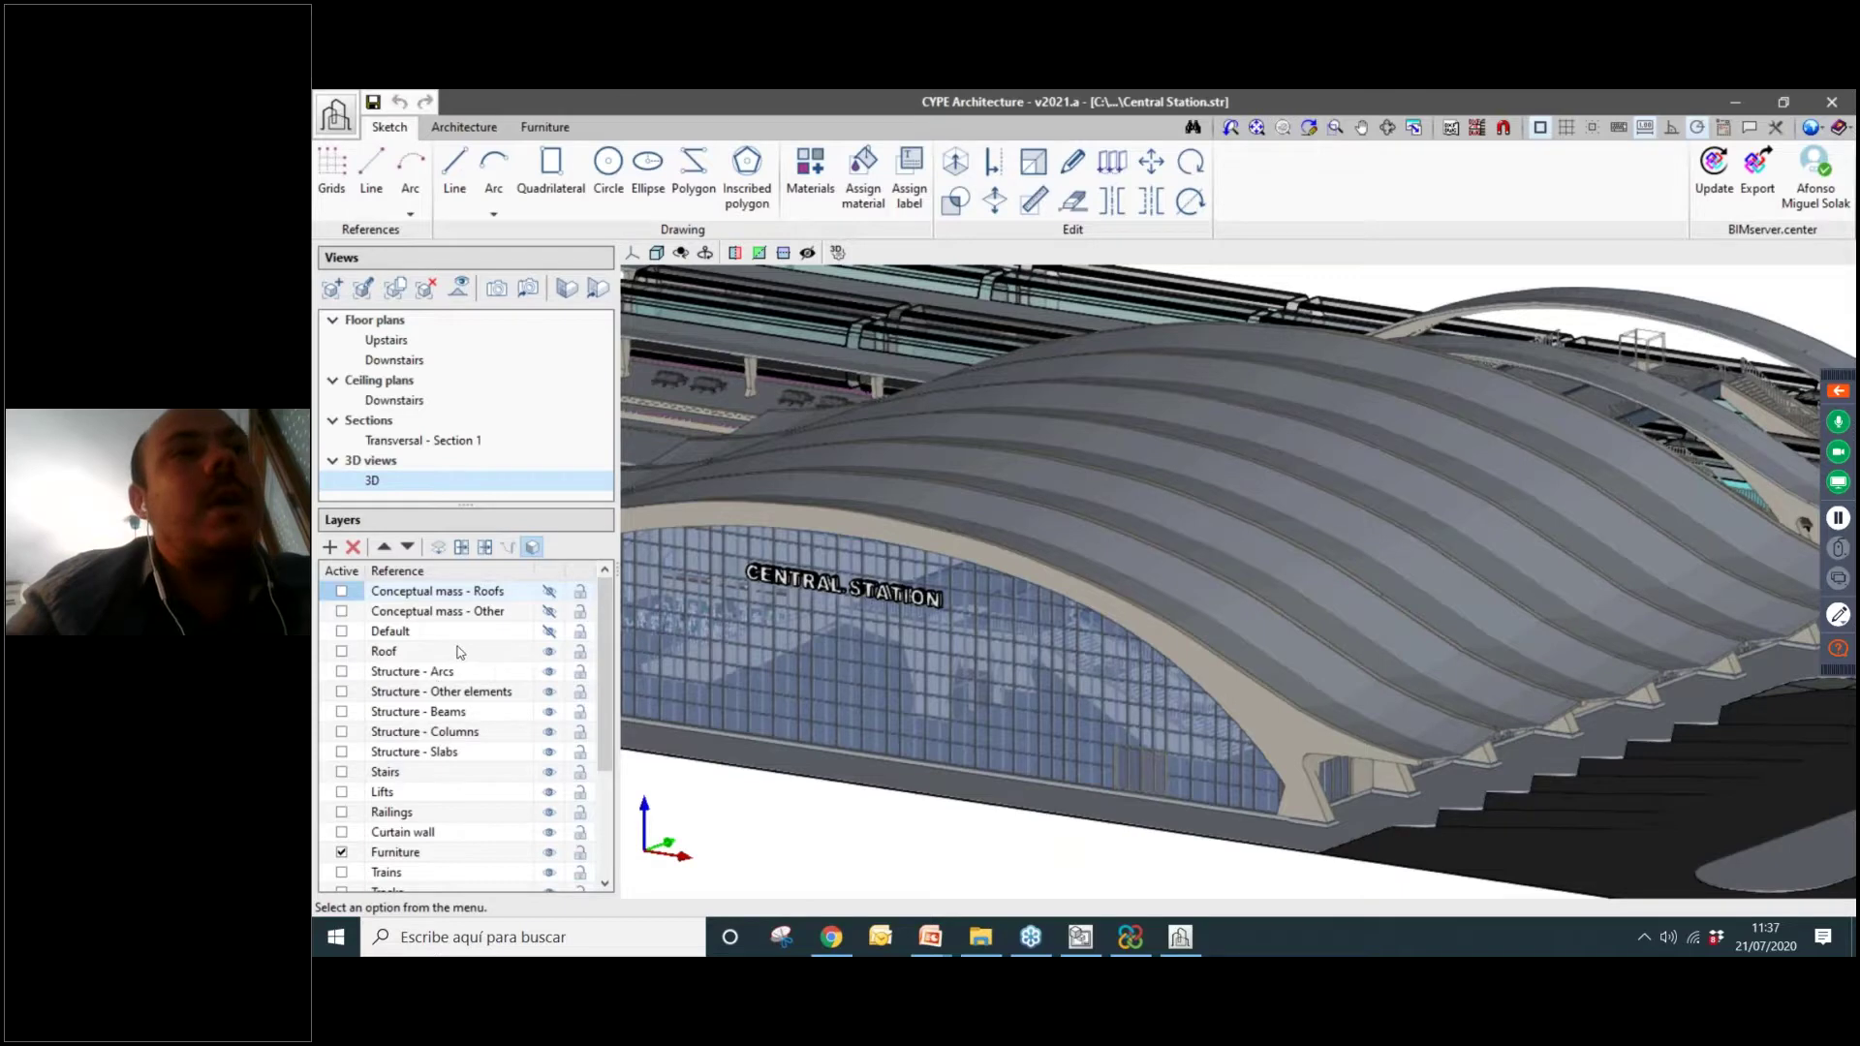
left_click(548, 651)
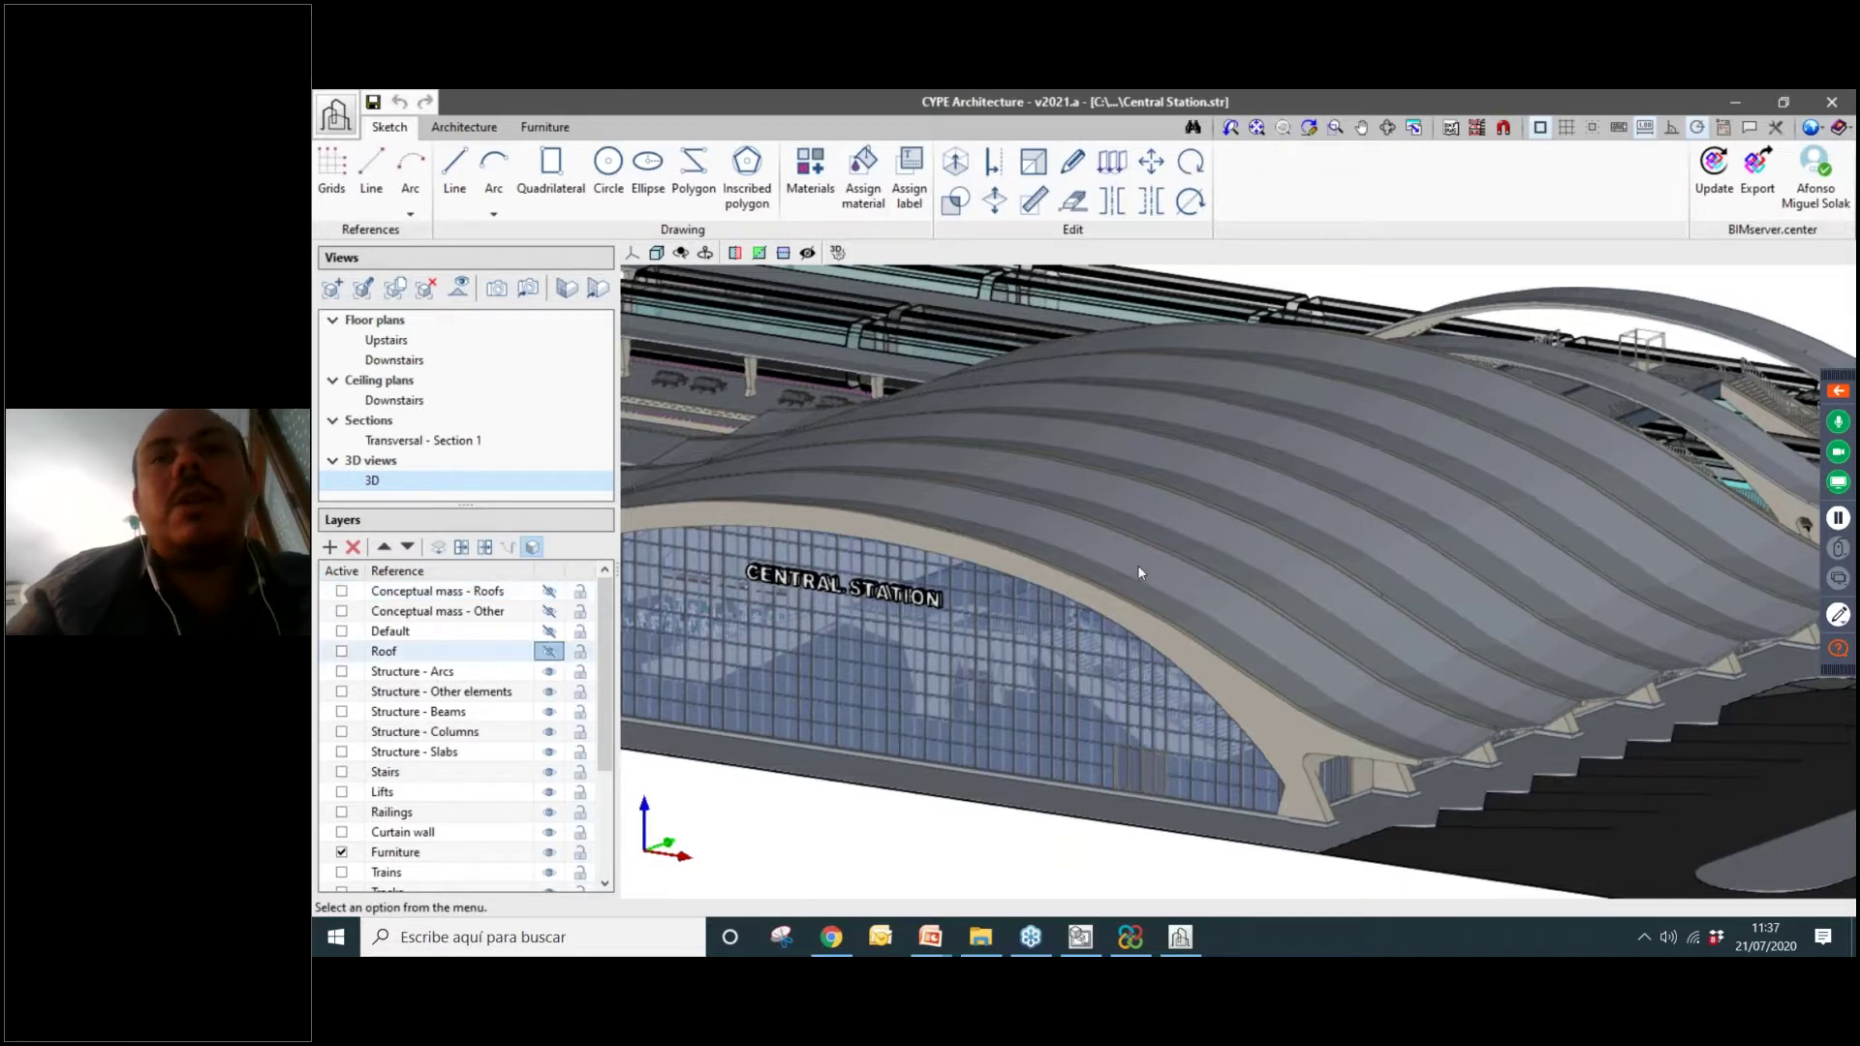
middle_click_drag(1138, 566, 1071, 683, "shift")
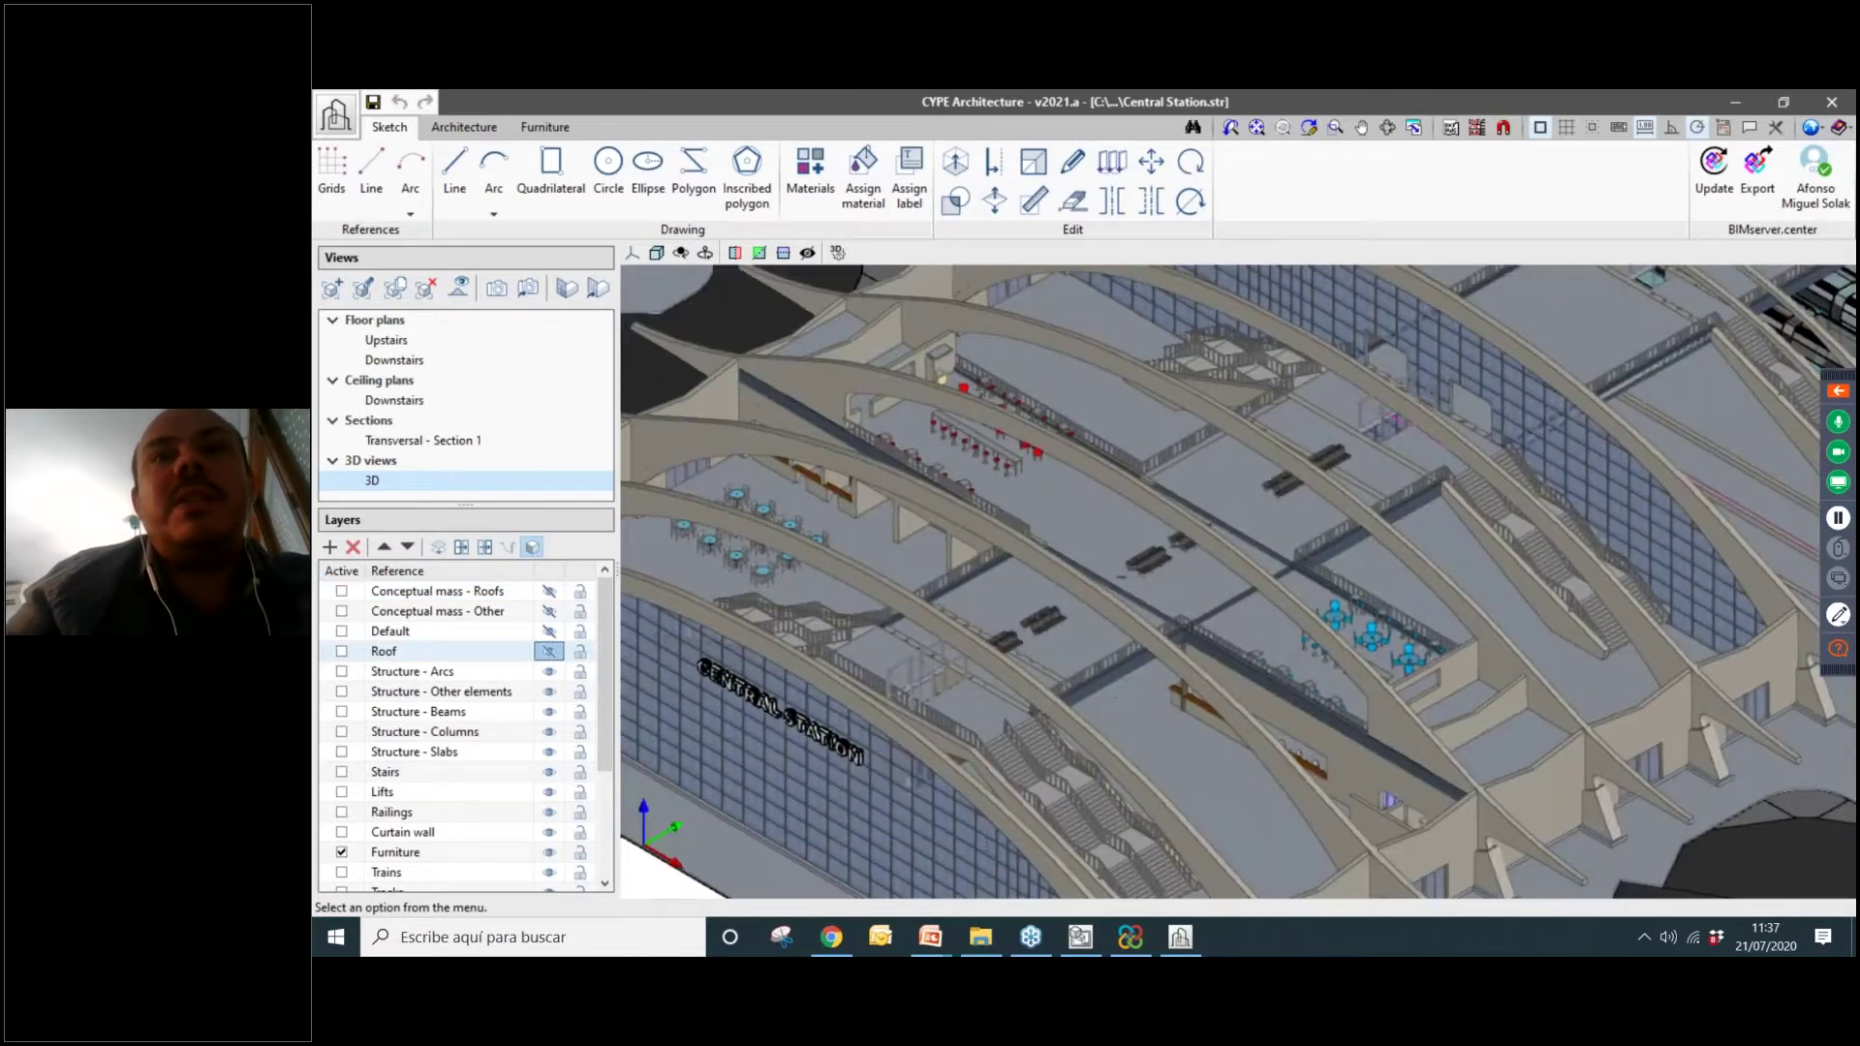
scroll(1202, 601, "up", 3)
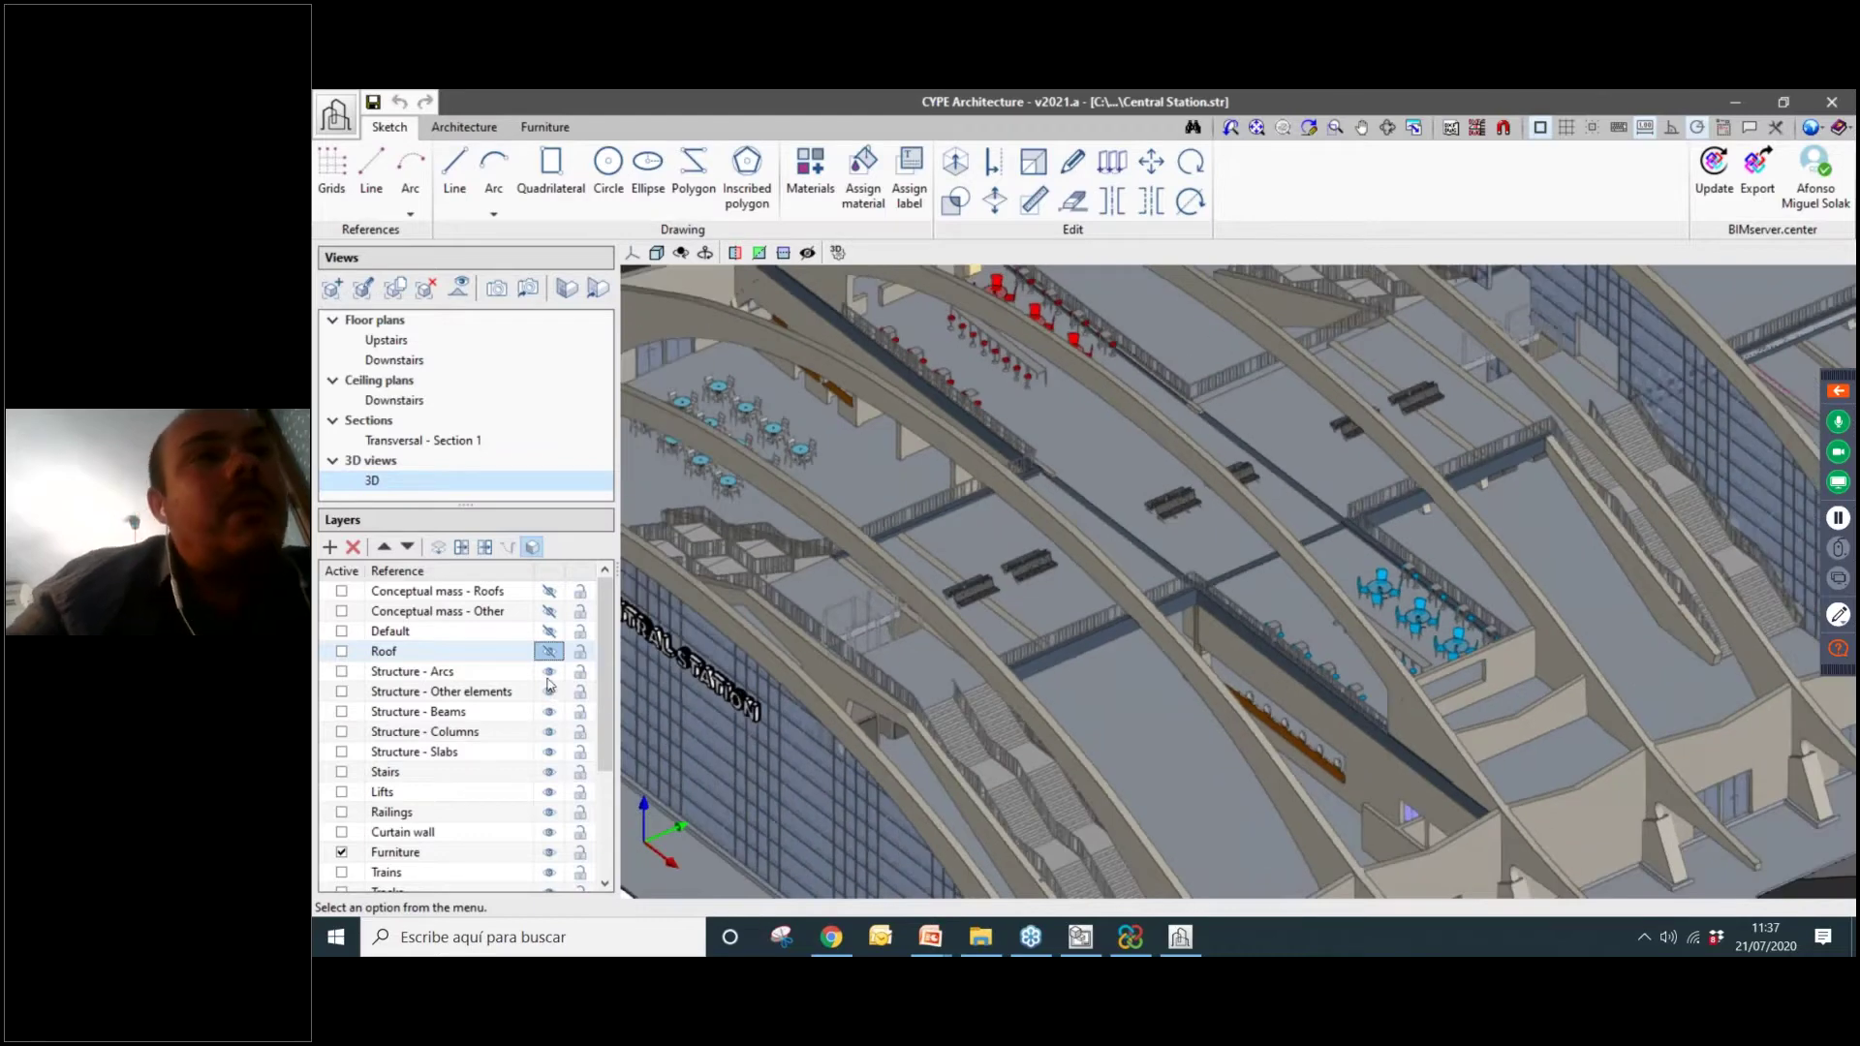
Hide the Structure - Arcs, Structure - Slabs and Structure - Beams layers to expose the station's furniture.
left_click(548, 672)
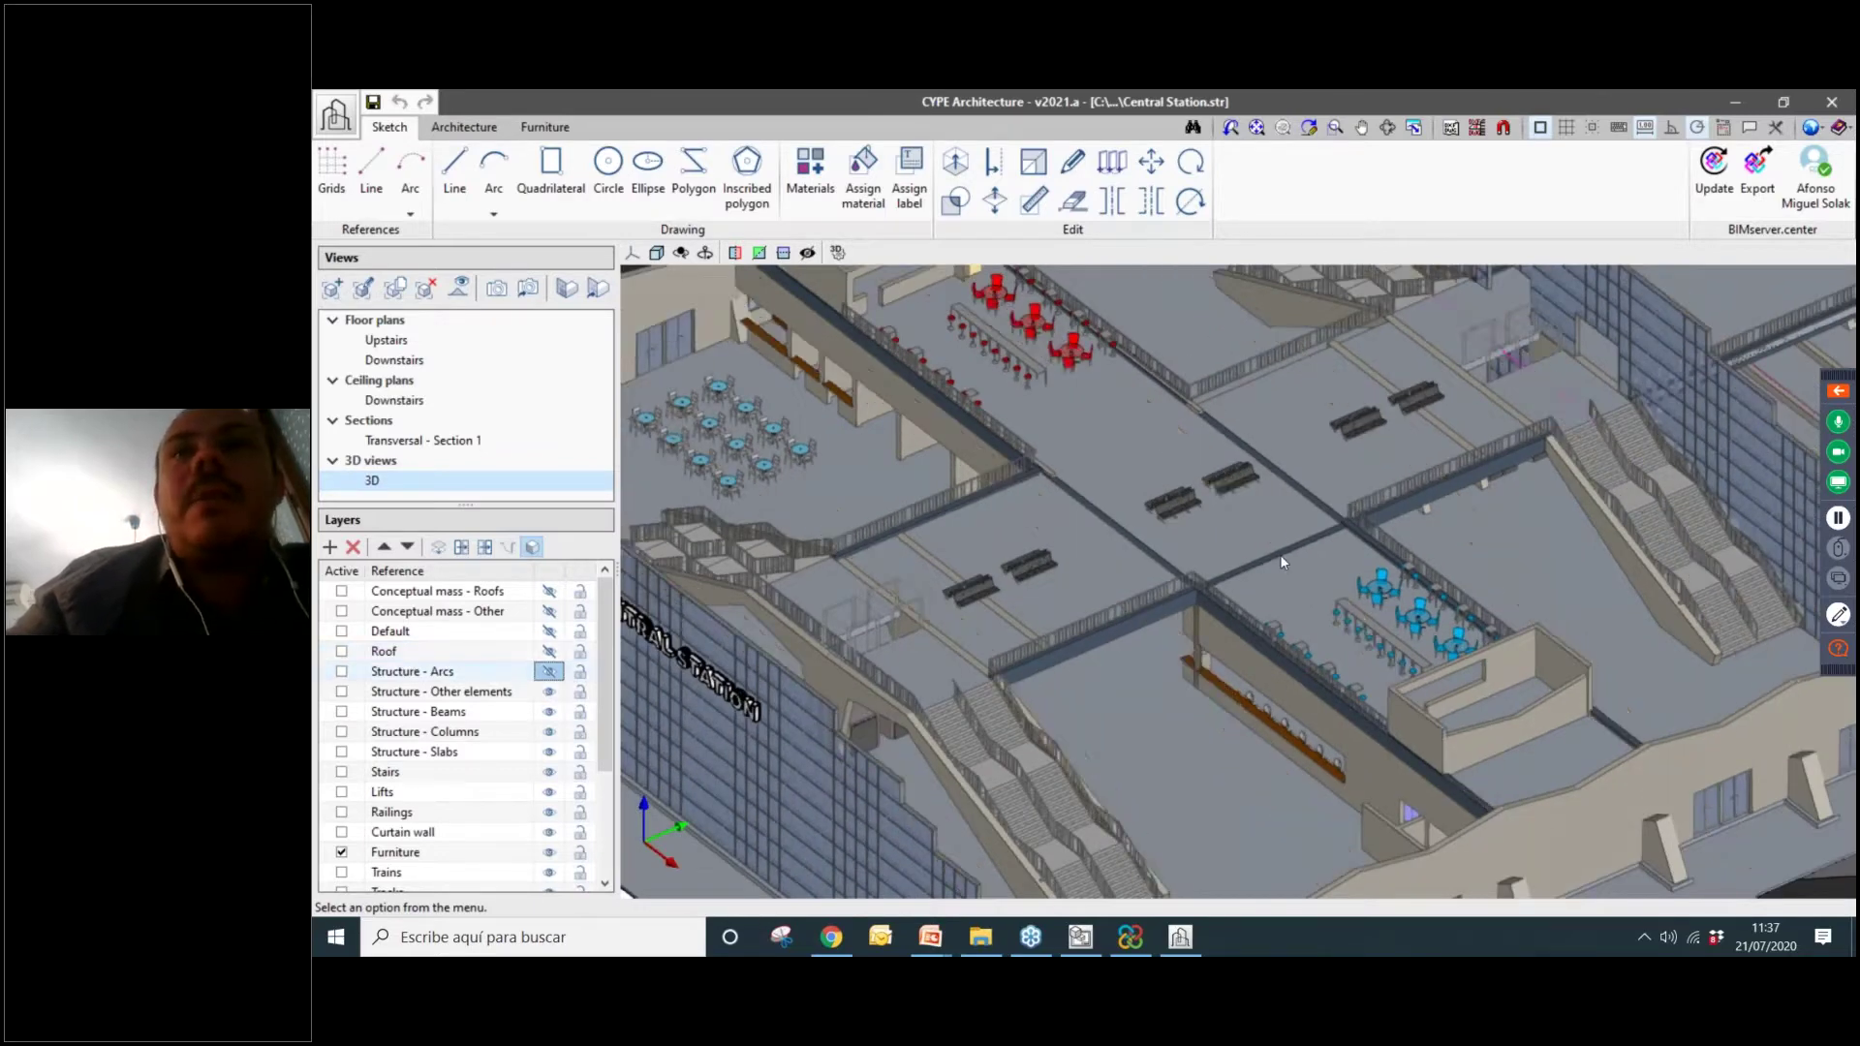
scroll(1277, 571, "down", 2)
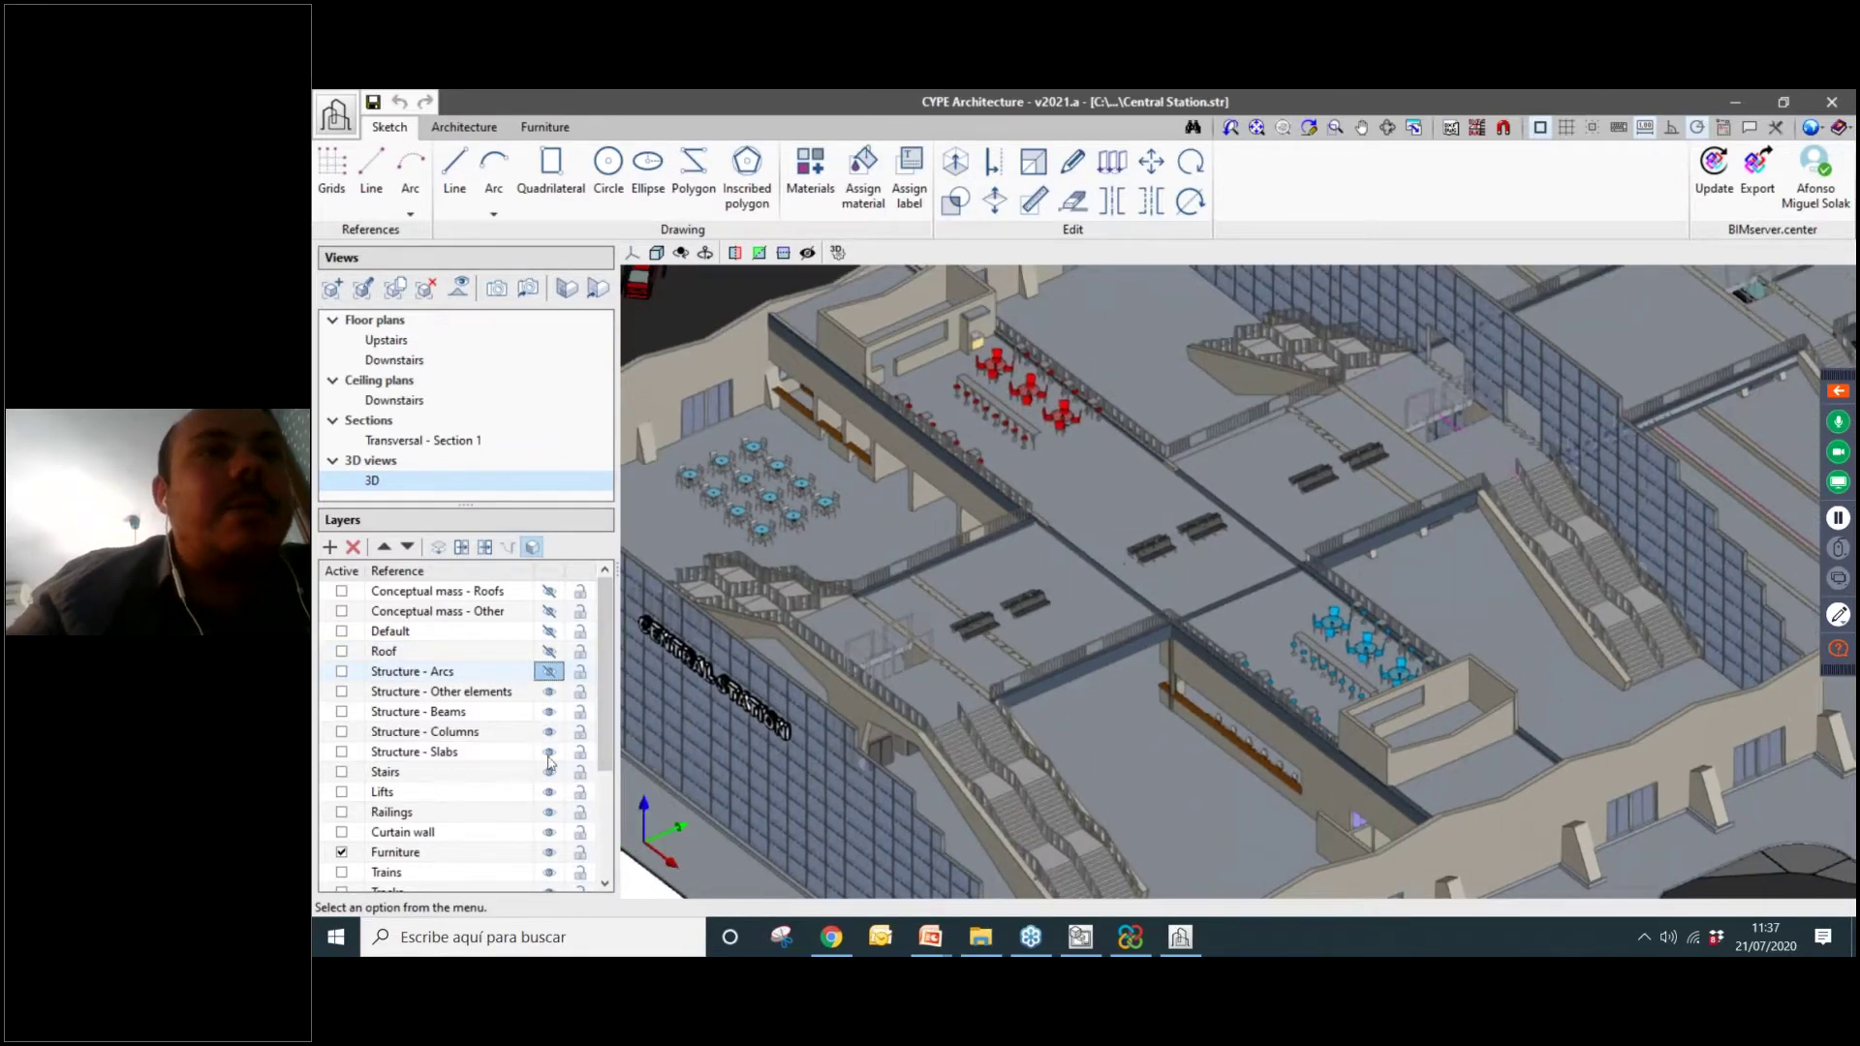
left_click(549, 753)
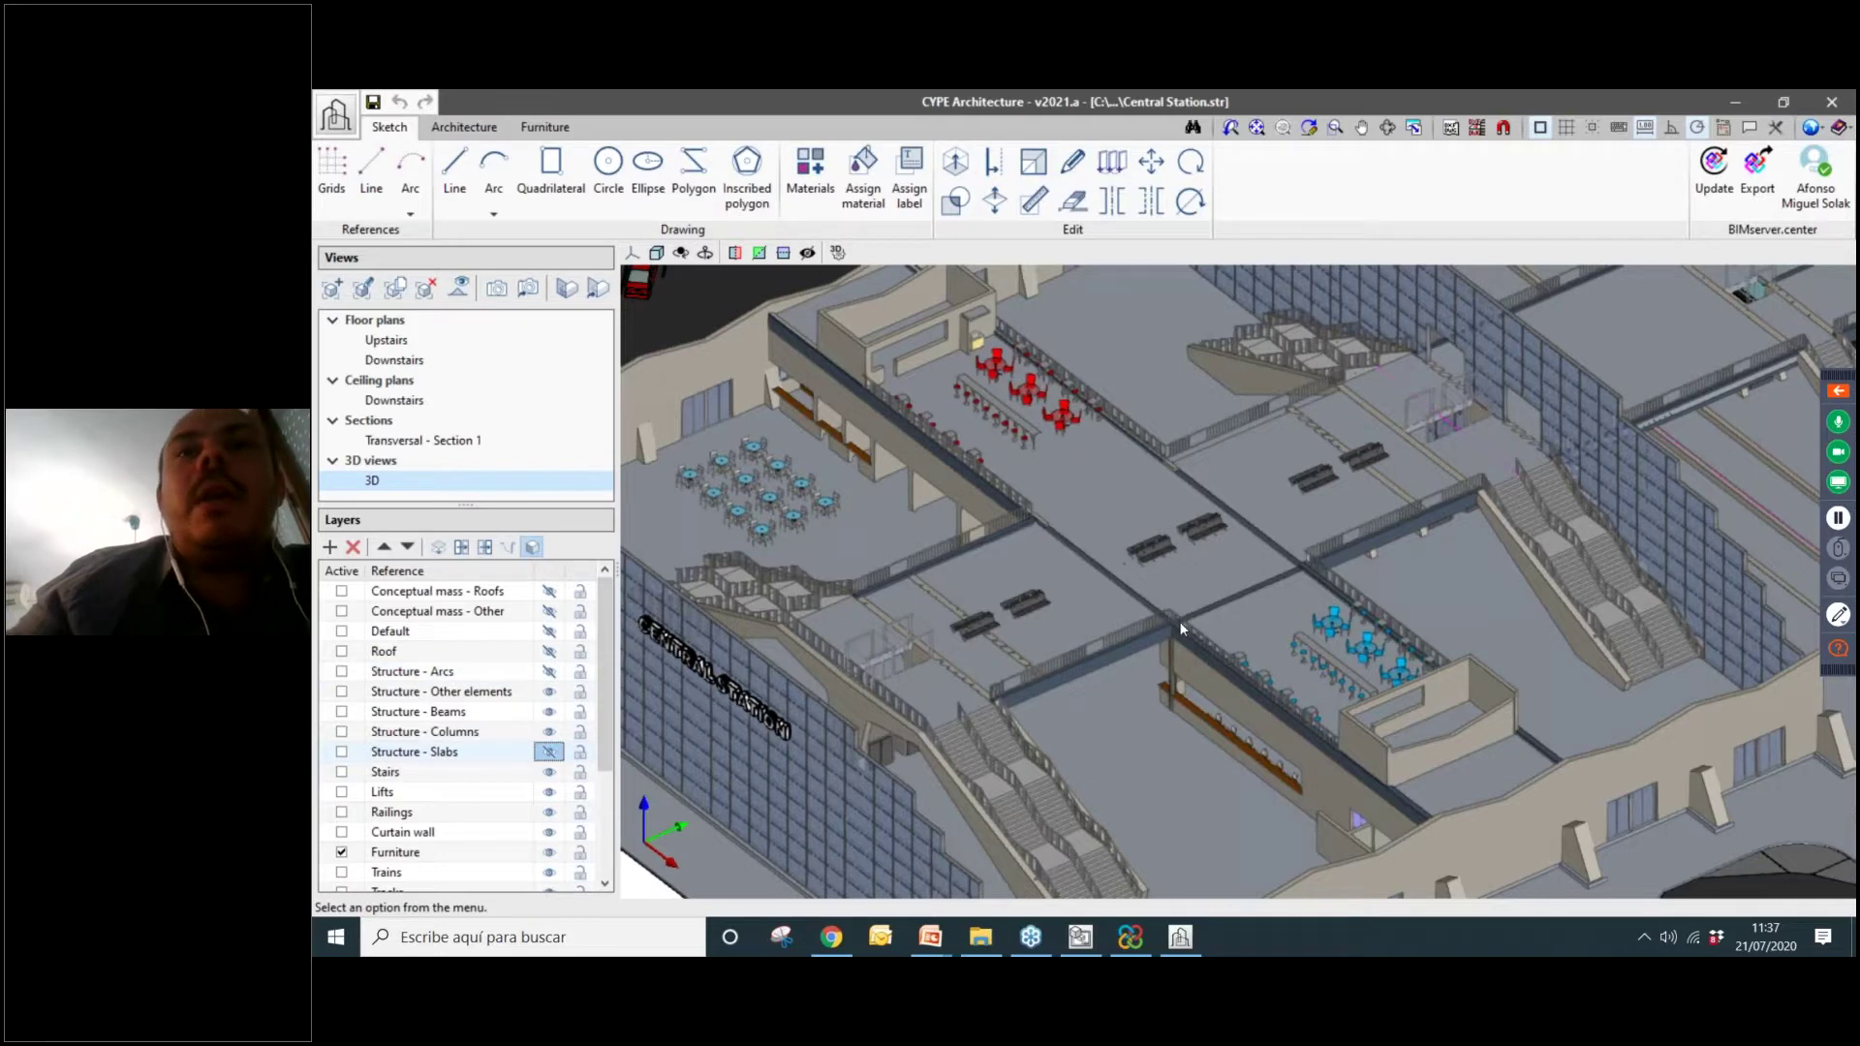
scroll(1178, 620, "up", 3)
scroll(1131, 651, "down", 2)
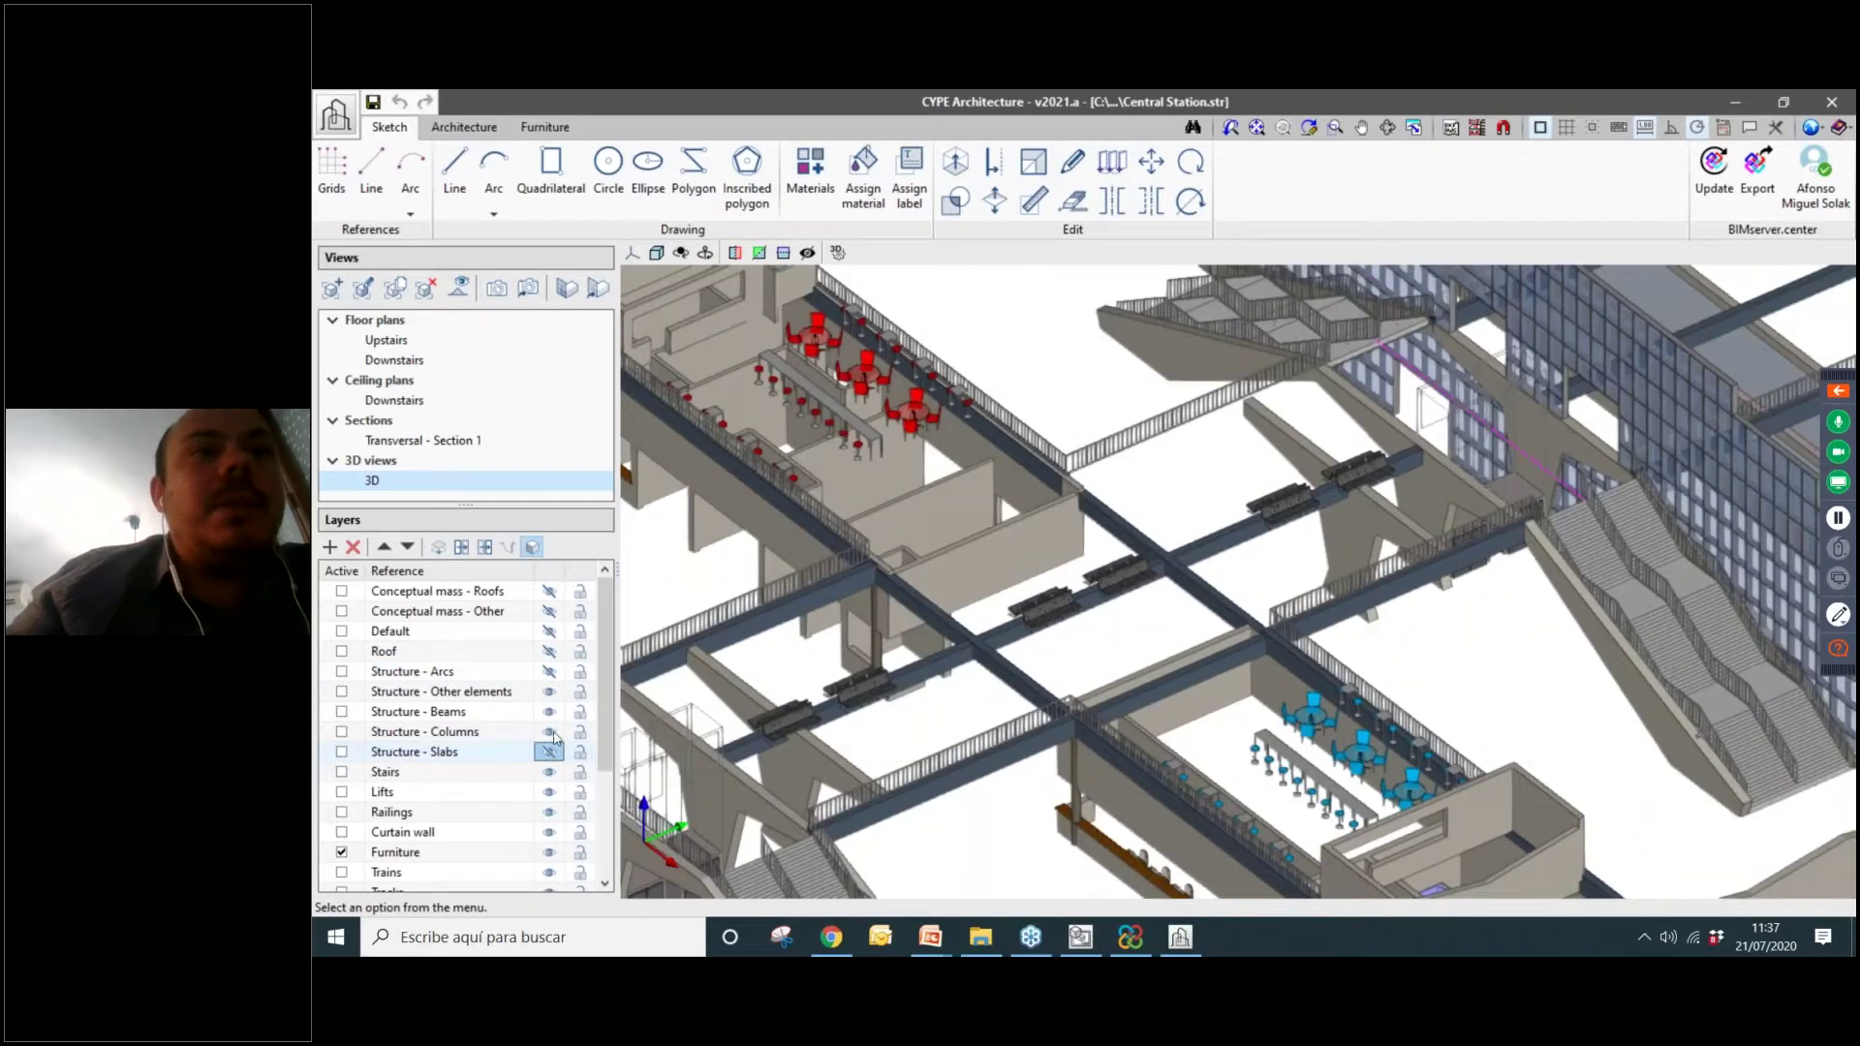
left_click(549, 713)
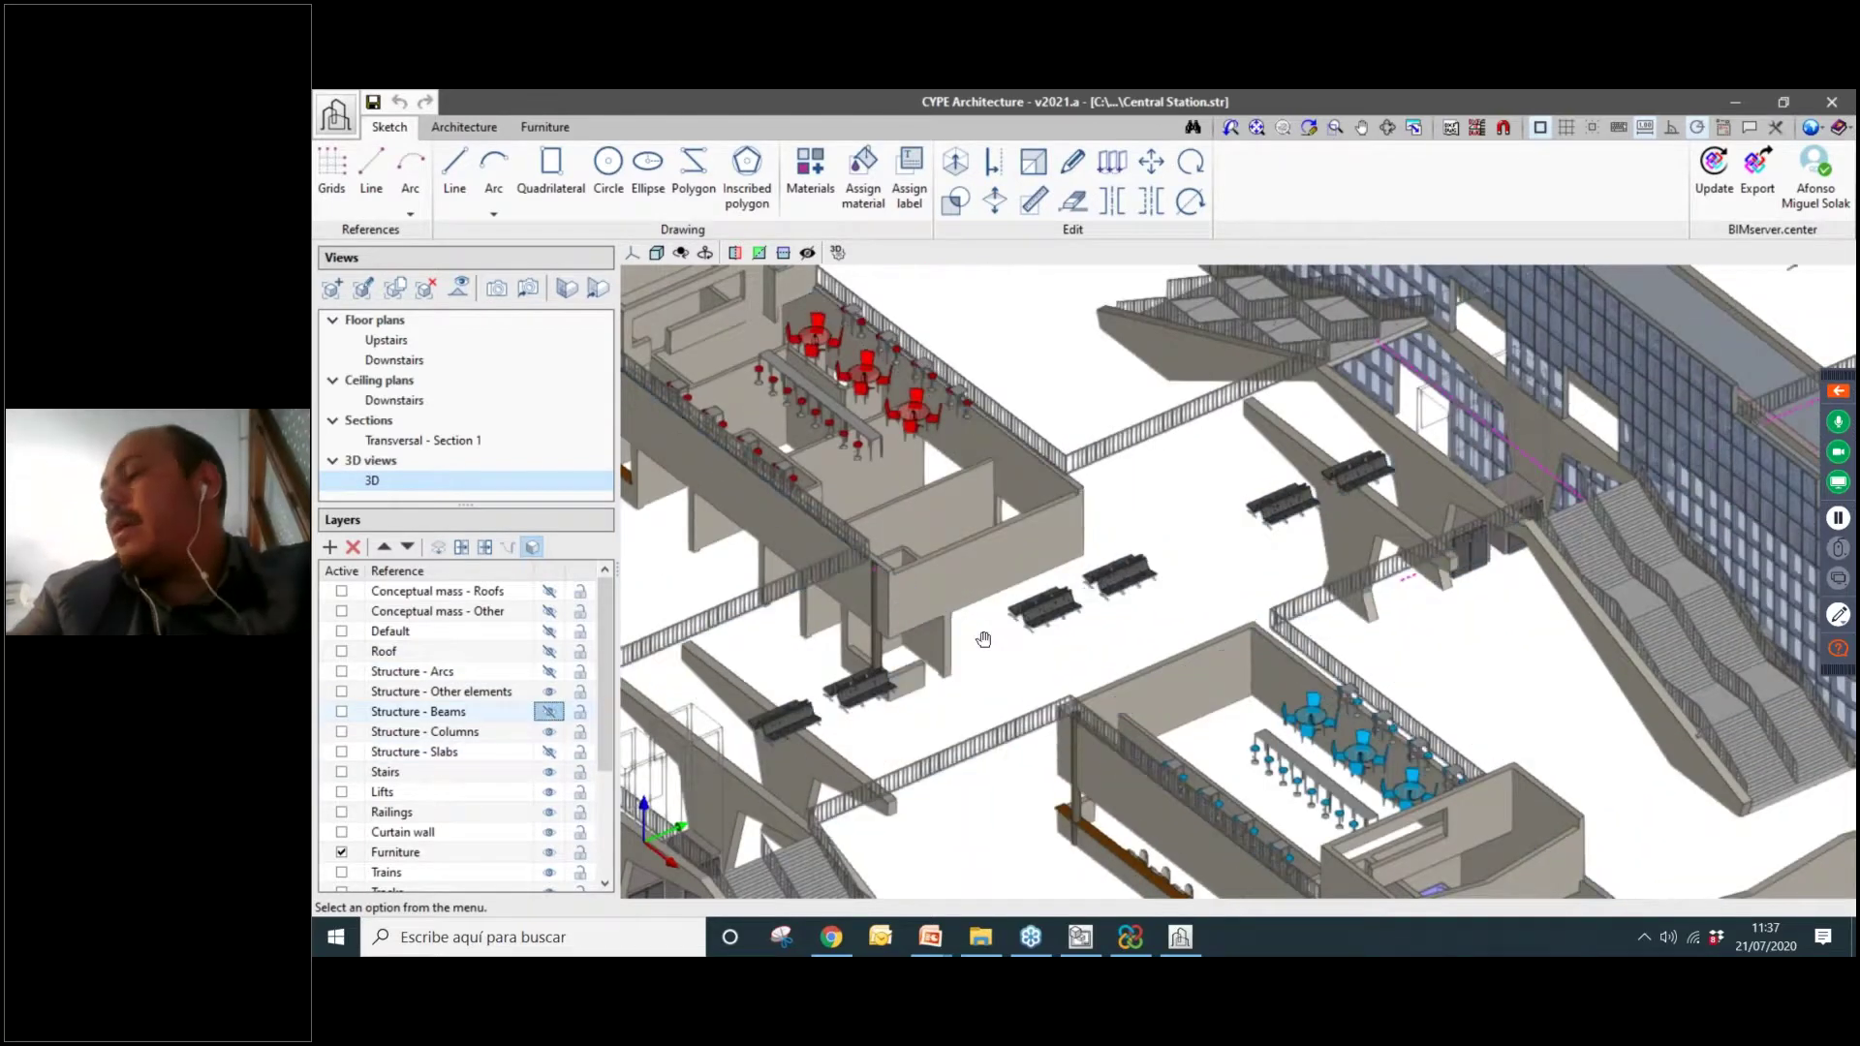
Hide the Curtain wall layer and examine the furnished upper floors and benches inside the station.
middle_click_drag(984, 649, 1046, 577)
left_click(549, 834)
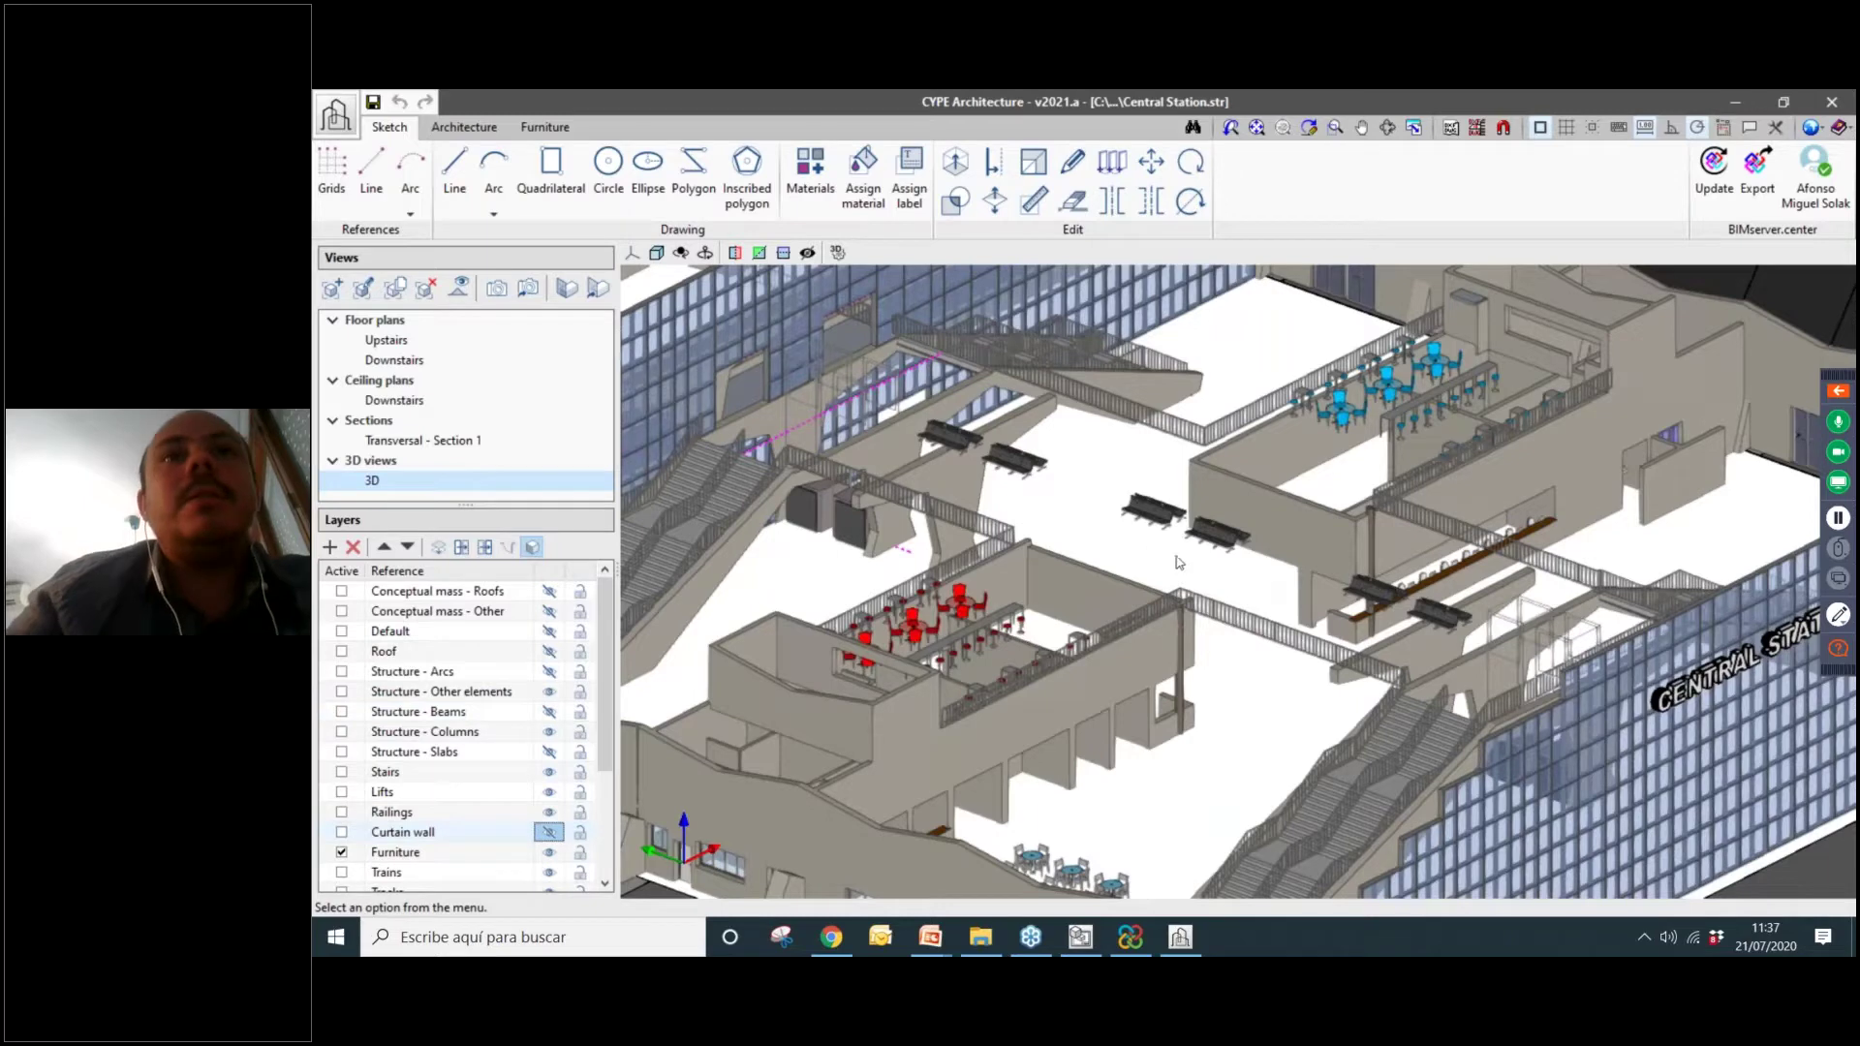
middle_click_drag(1153, 553, 1458, 398, "shift")
scroll(1074, 507, "down", 2)
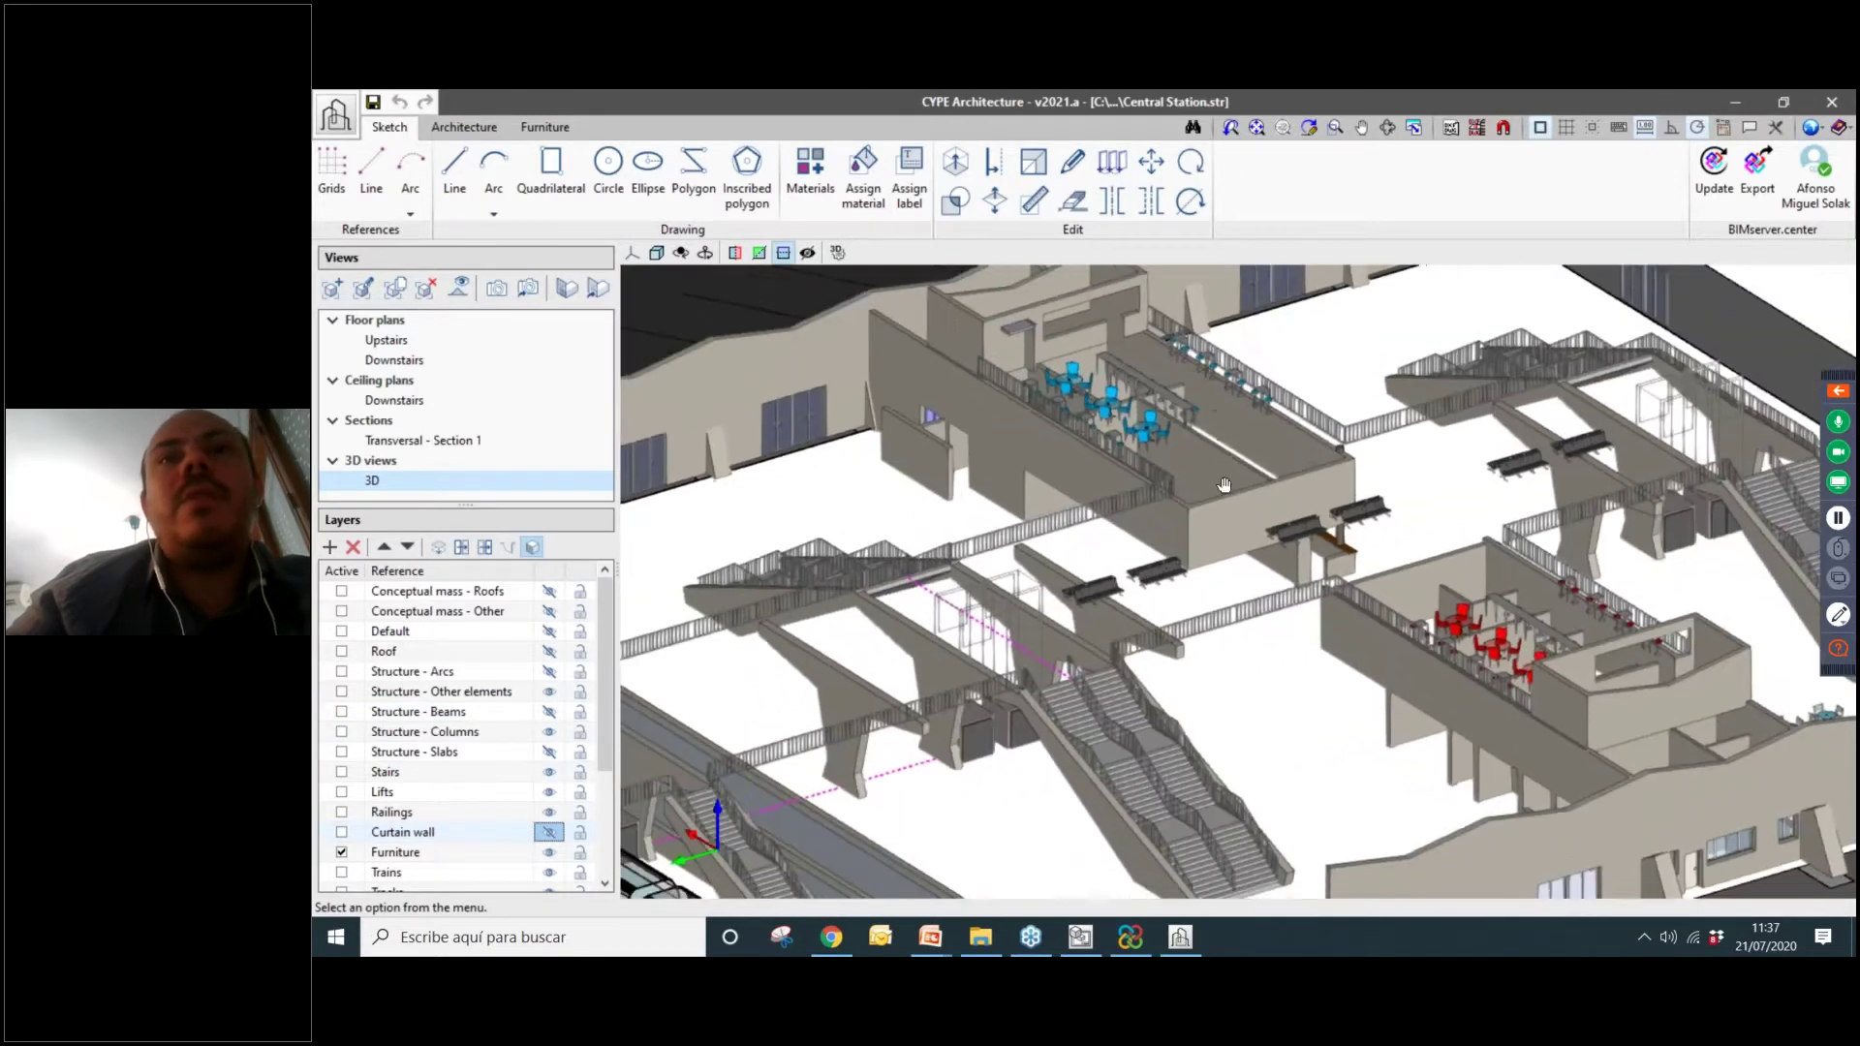
scroll(1074, 508, "up", 1)
middle_click_drag(1249, 455, 1238, 596)
scroll(1239, 595, "down", 5)
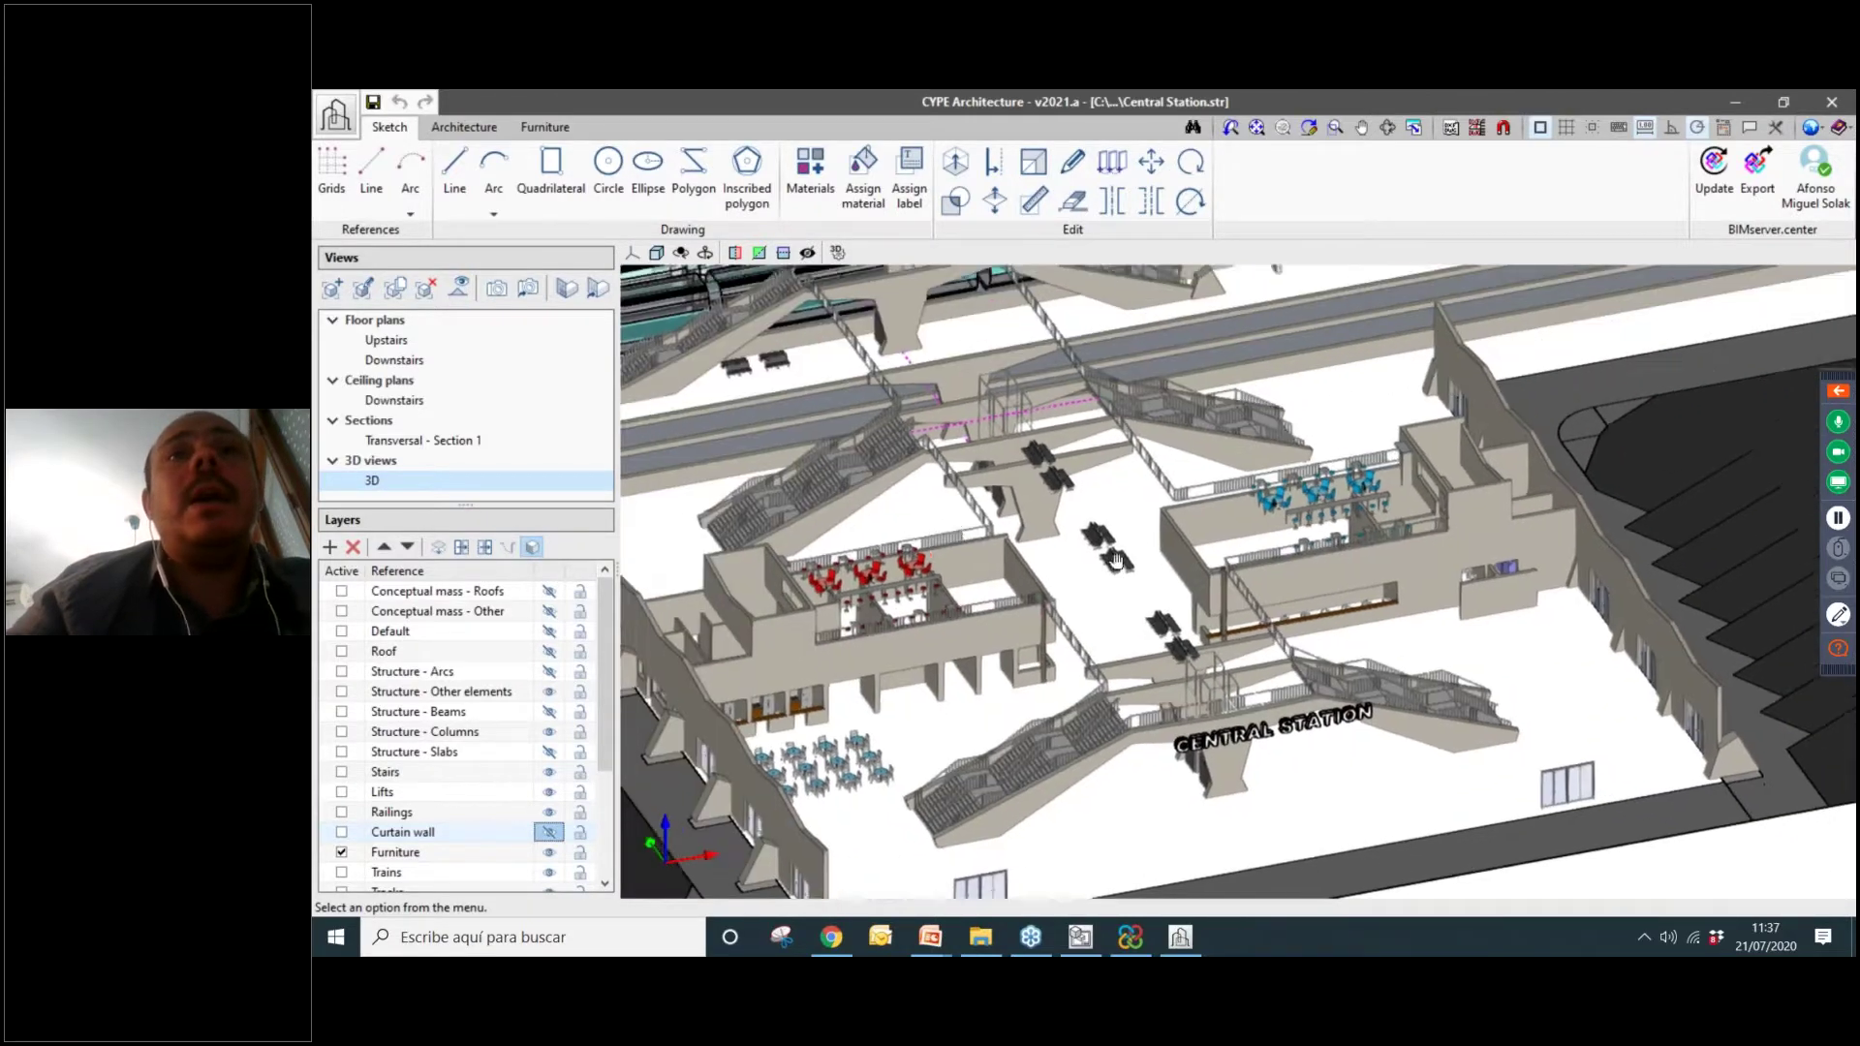
Examine the trains and platforms, and inspect the red car in the parking area beside the station.
scroll(1112, 485, "up", 6)
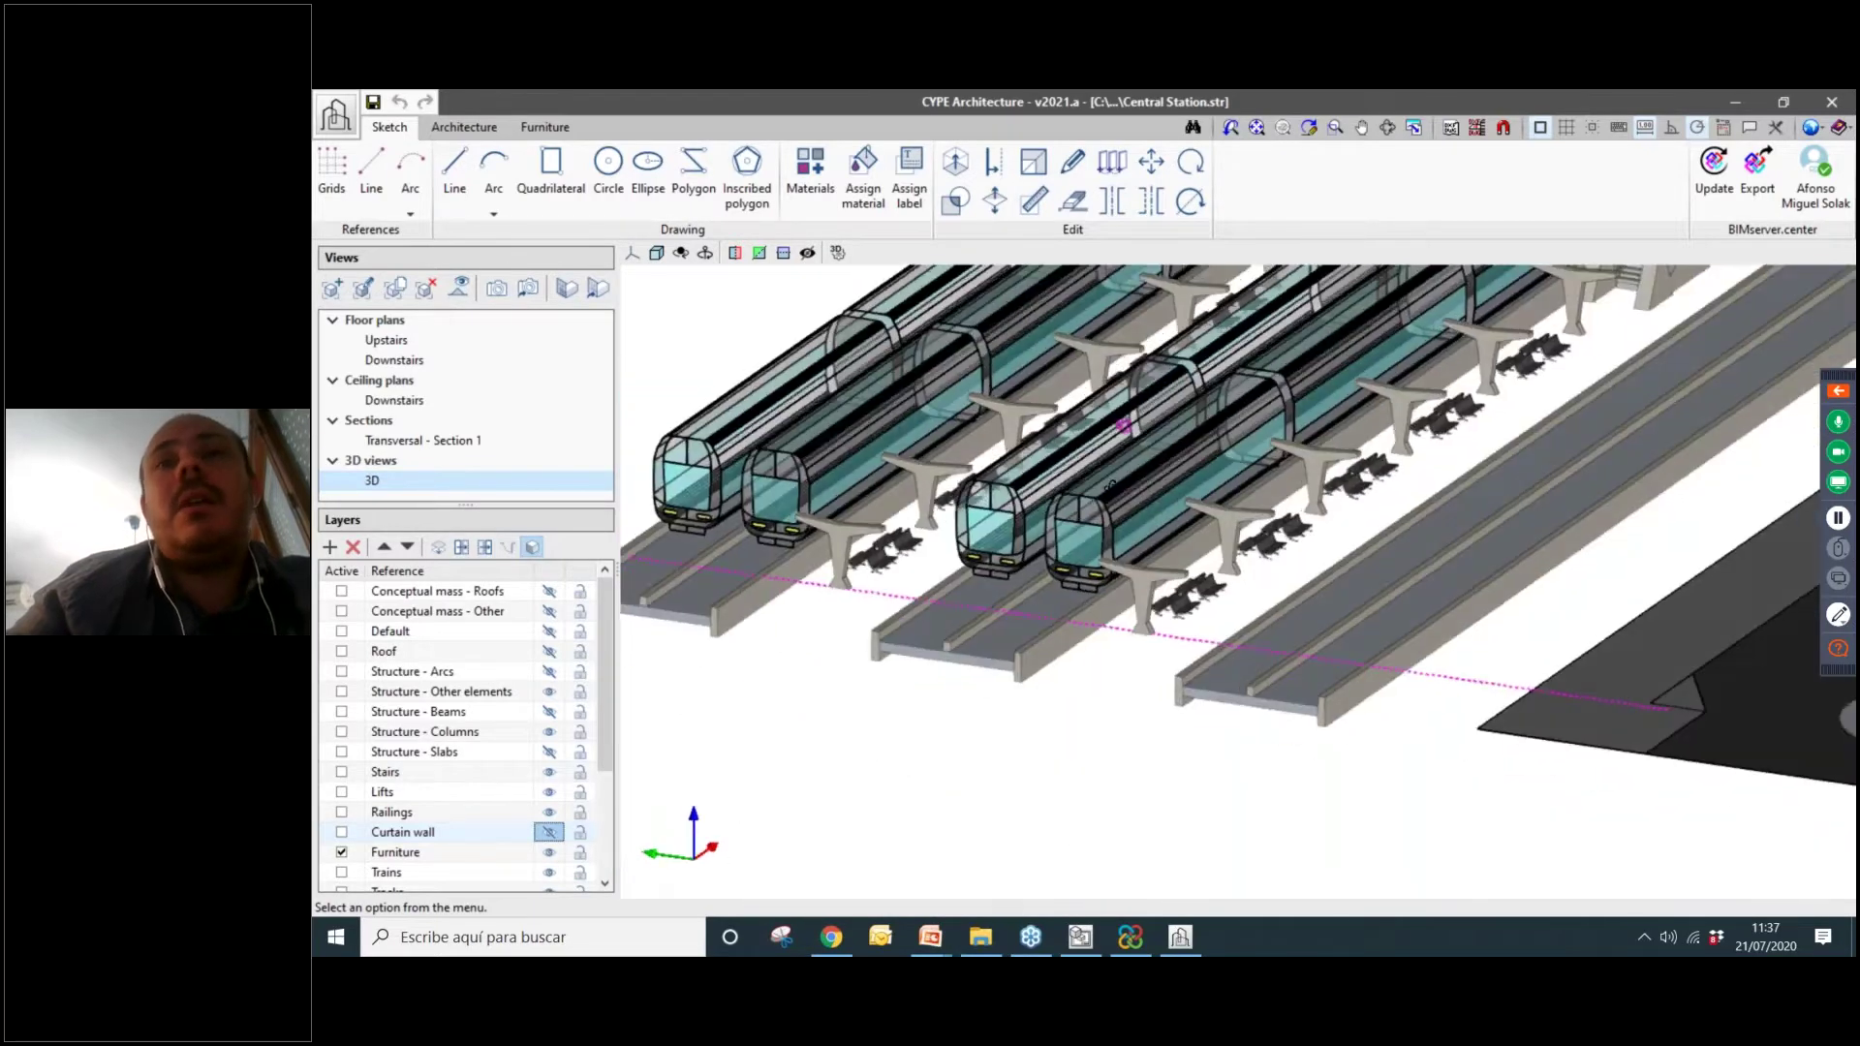
middle_click_drag(1112, 486, 744, 658, "shift")
scroll(1281, 580, "up", 2)
scroll(1589, 673, "up", 2)
scroll(1593, 677, "up", 8)
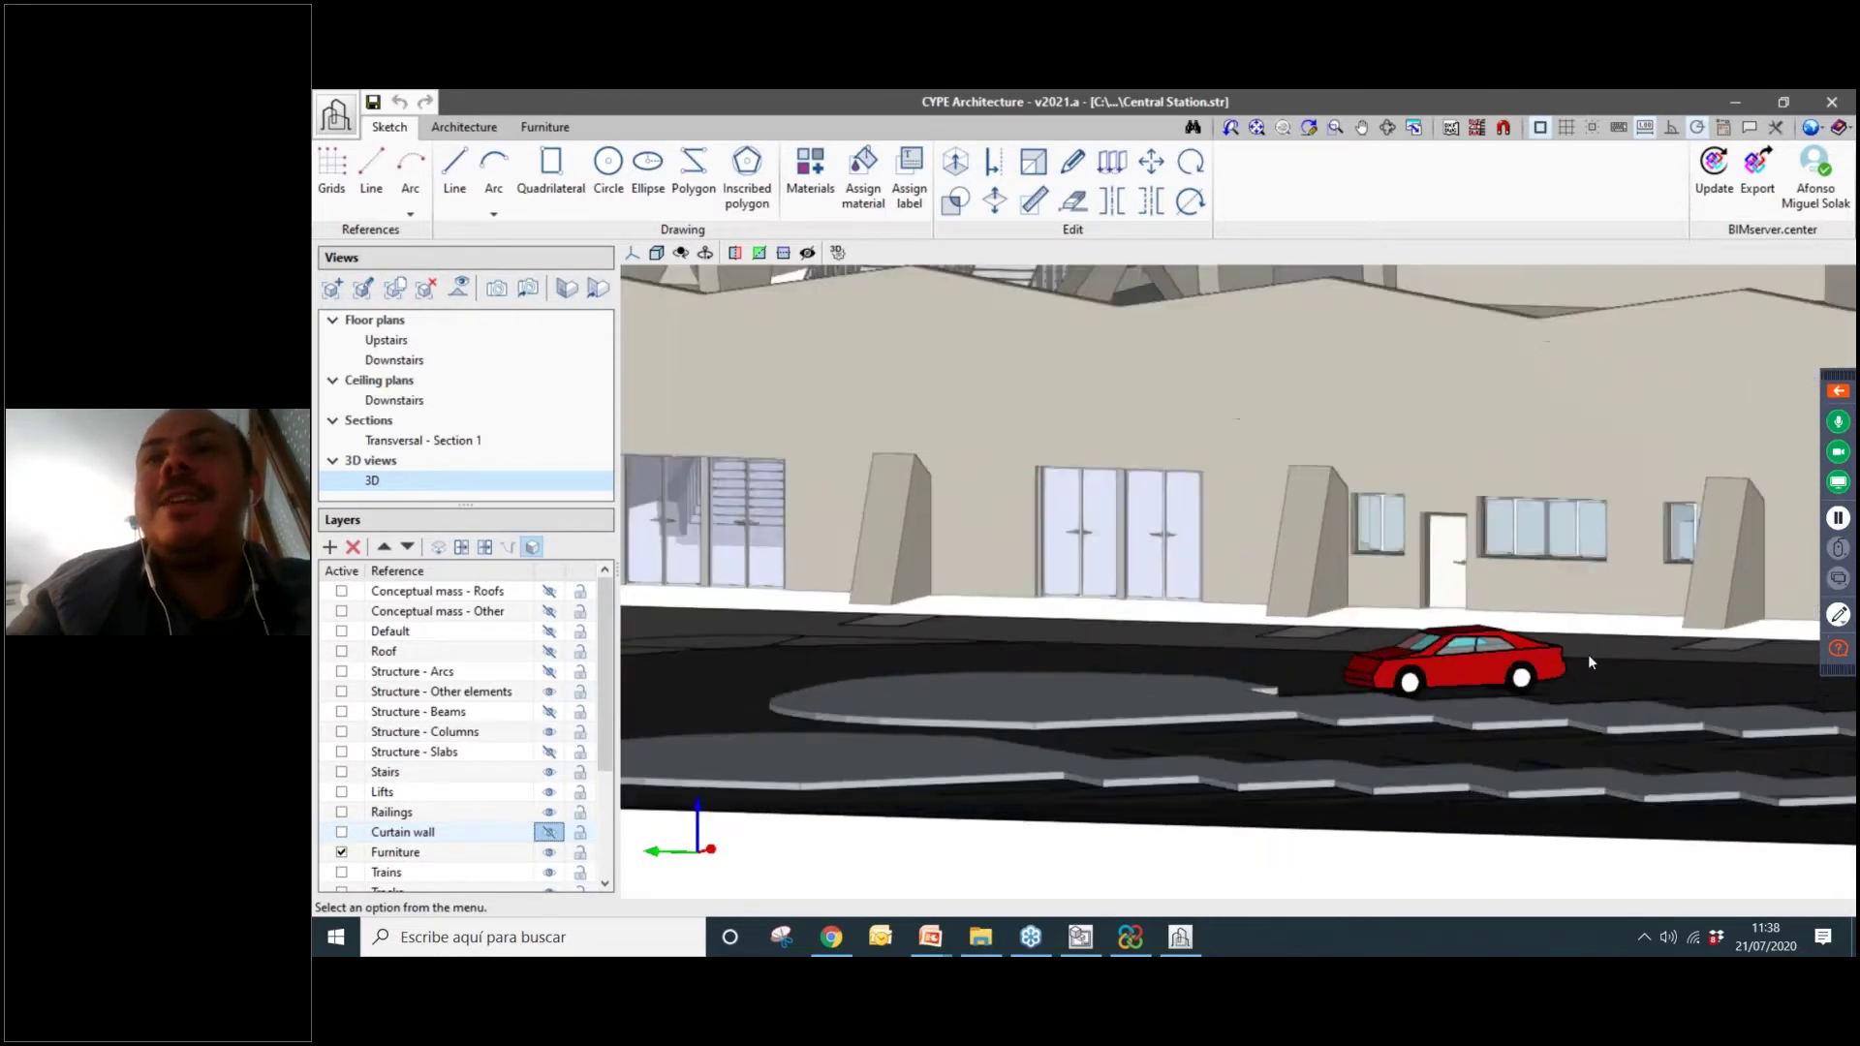
scroll(1540, 669, "down", 2)
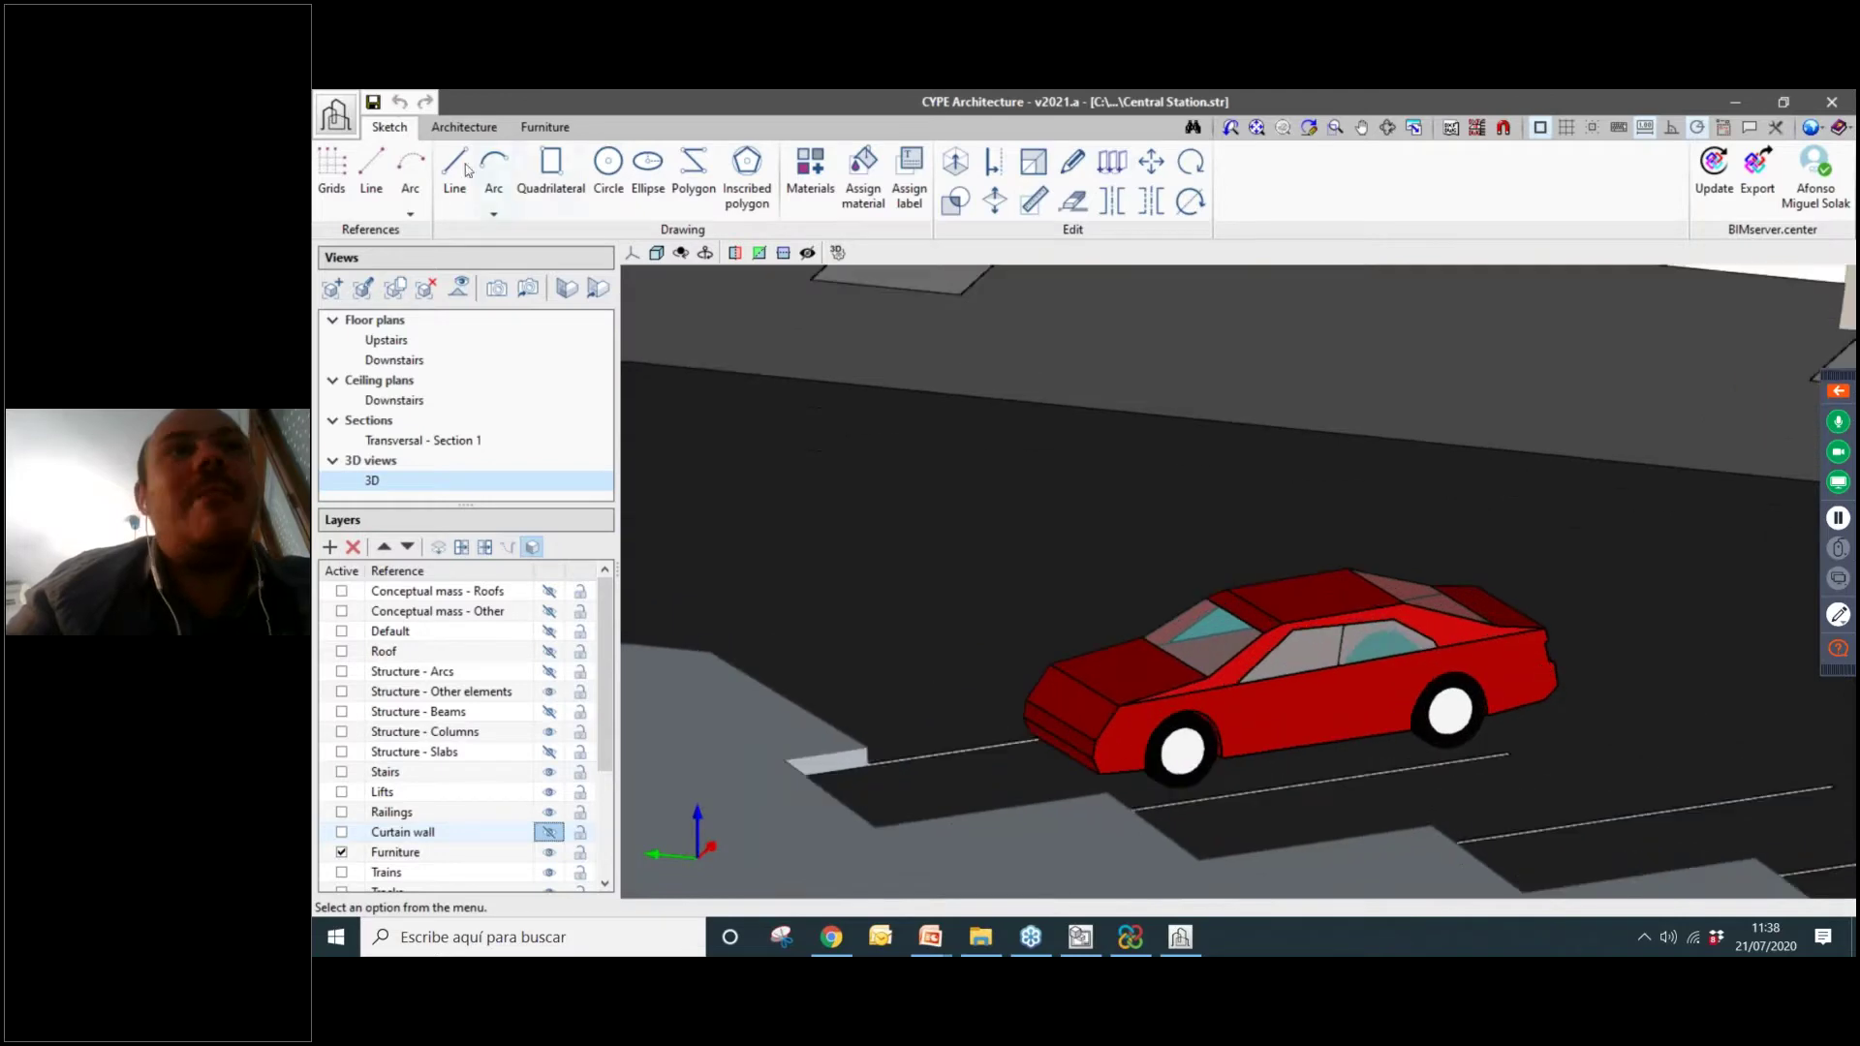
scroll(1023, 439, "down", 5)
scroll(1025, 484, "down", 6)
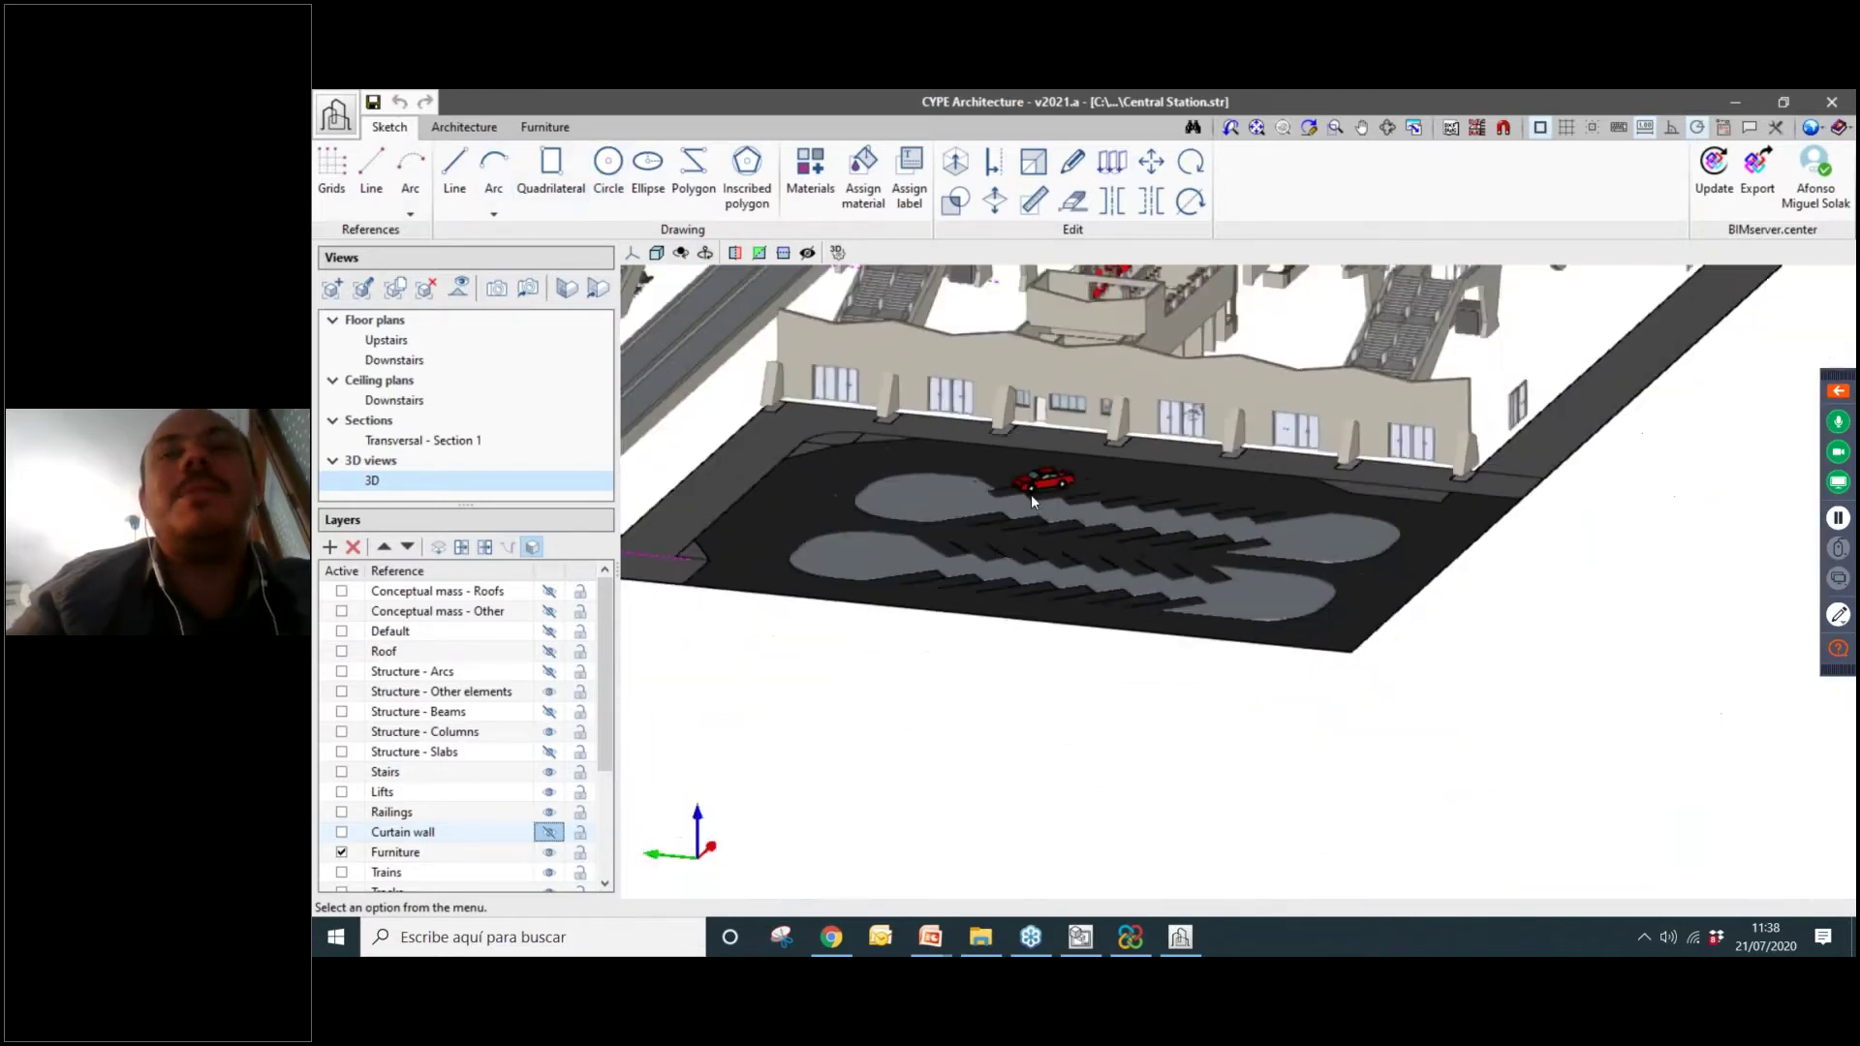
Examine the whole station site, including the parking islands, the side facade and the interior layout.
middle_click_drag(990, 507, 867, 515)
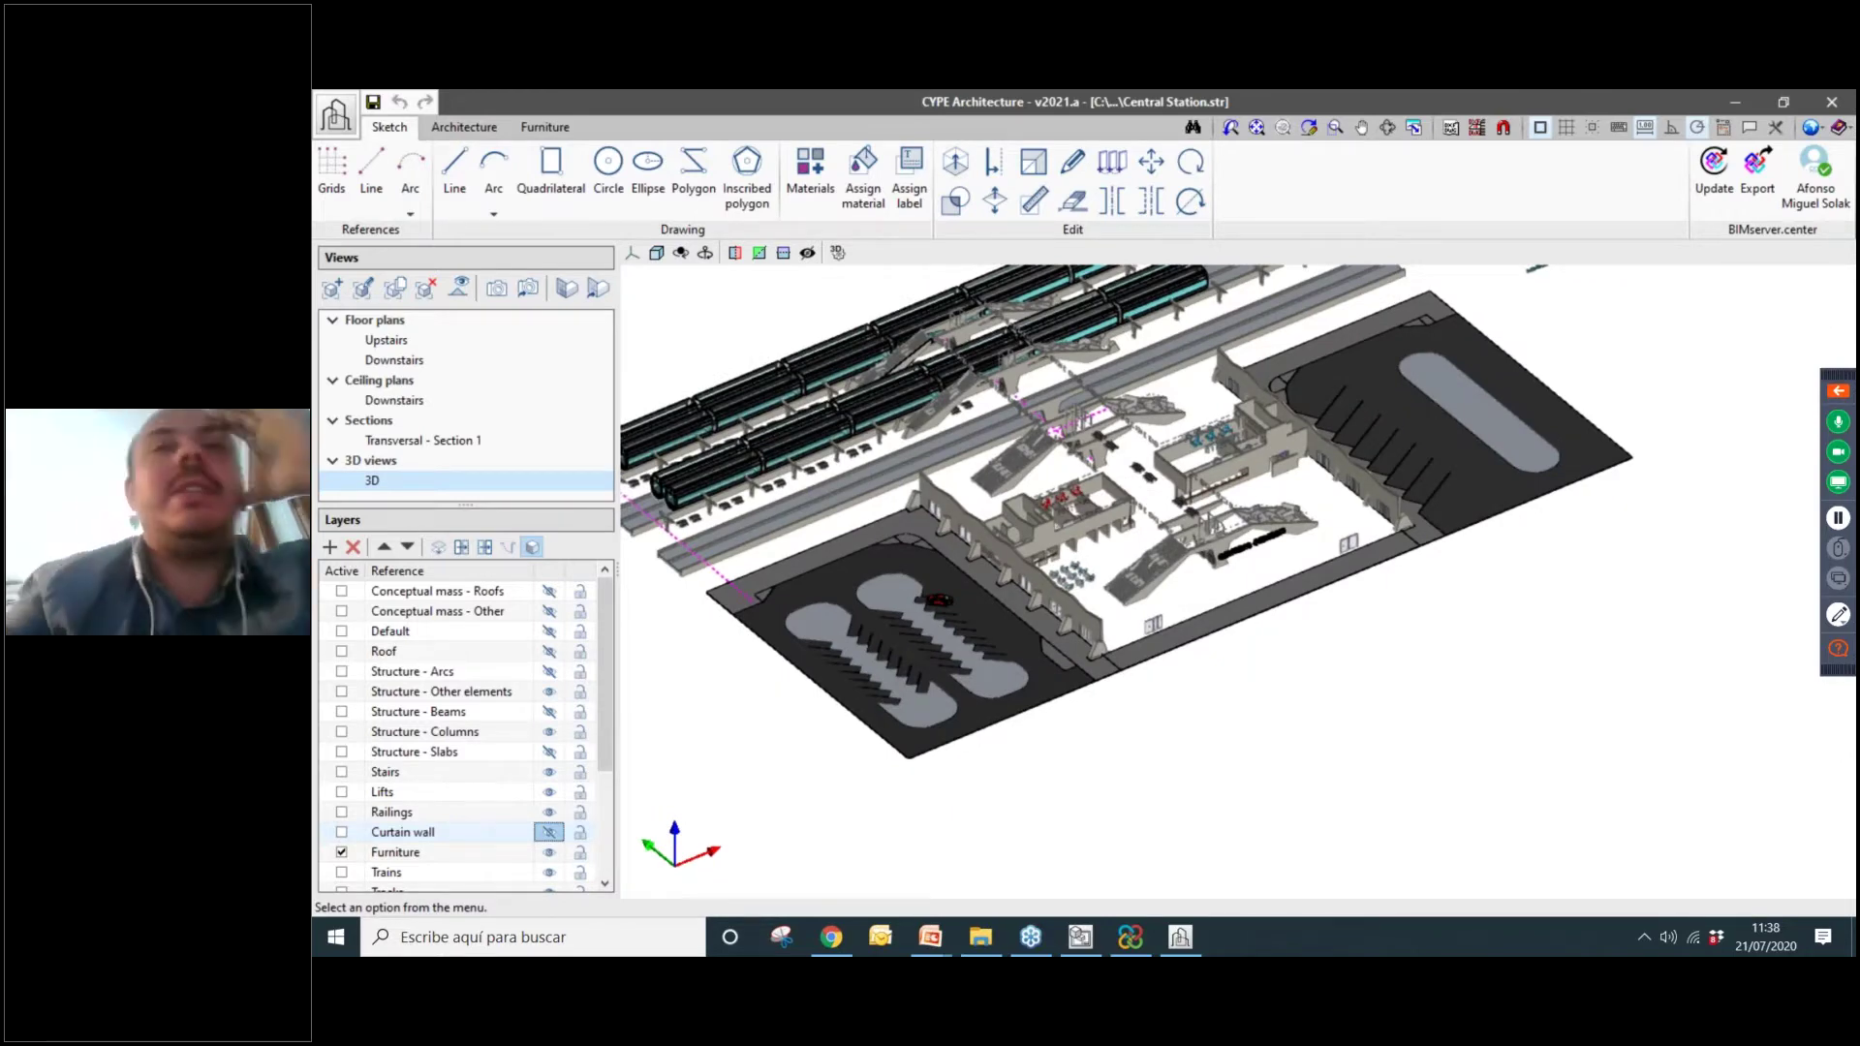
scroll(920, 597, "up", 4)
scroll(920, 603, "up", 2)
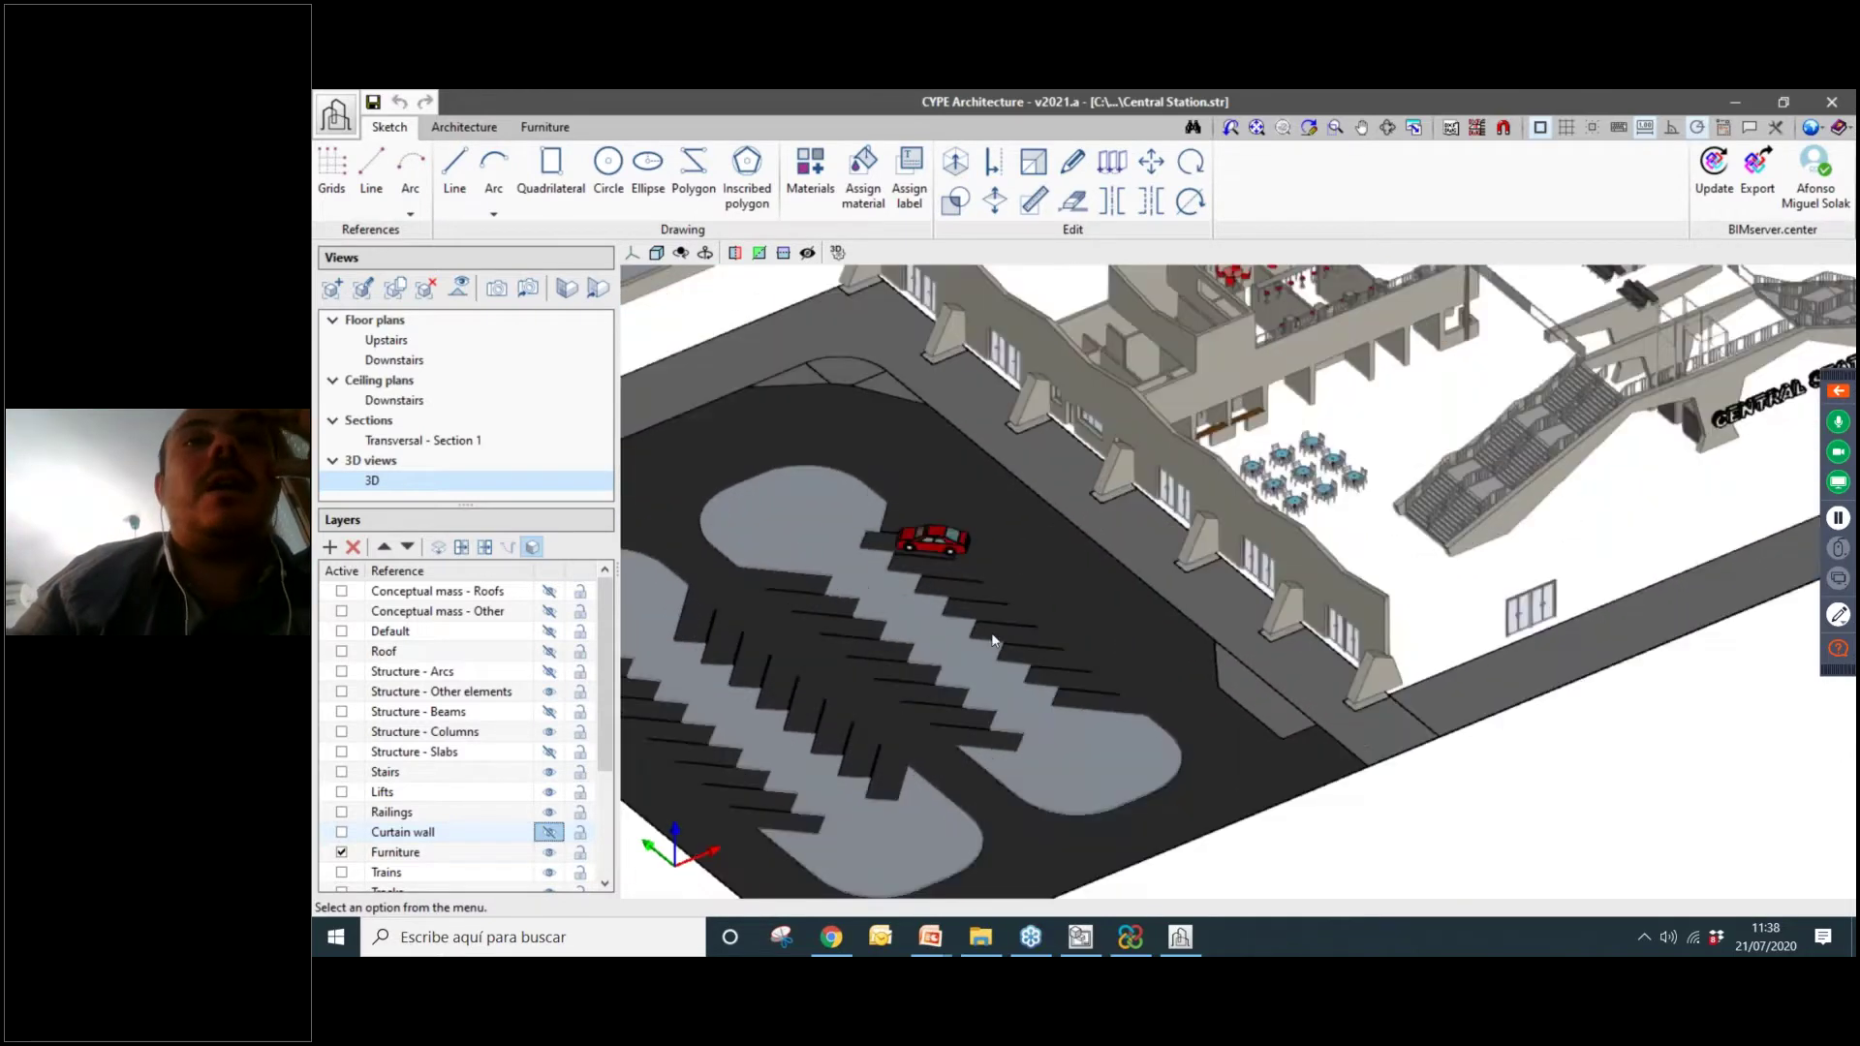
scroll(992, 631, "down", 1)
scroll(992, 632, "down", 1)
scroll(979, 608, "up", 1)
scroll(979, 608, "down", 1)
scroll(978, 609, "down", 1)
middle_click_drag(992, 622, 998, 683)
middle_click_drag(1028, 520, 1016, 602)
scroll(1018, 603, "up", 5)
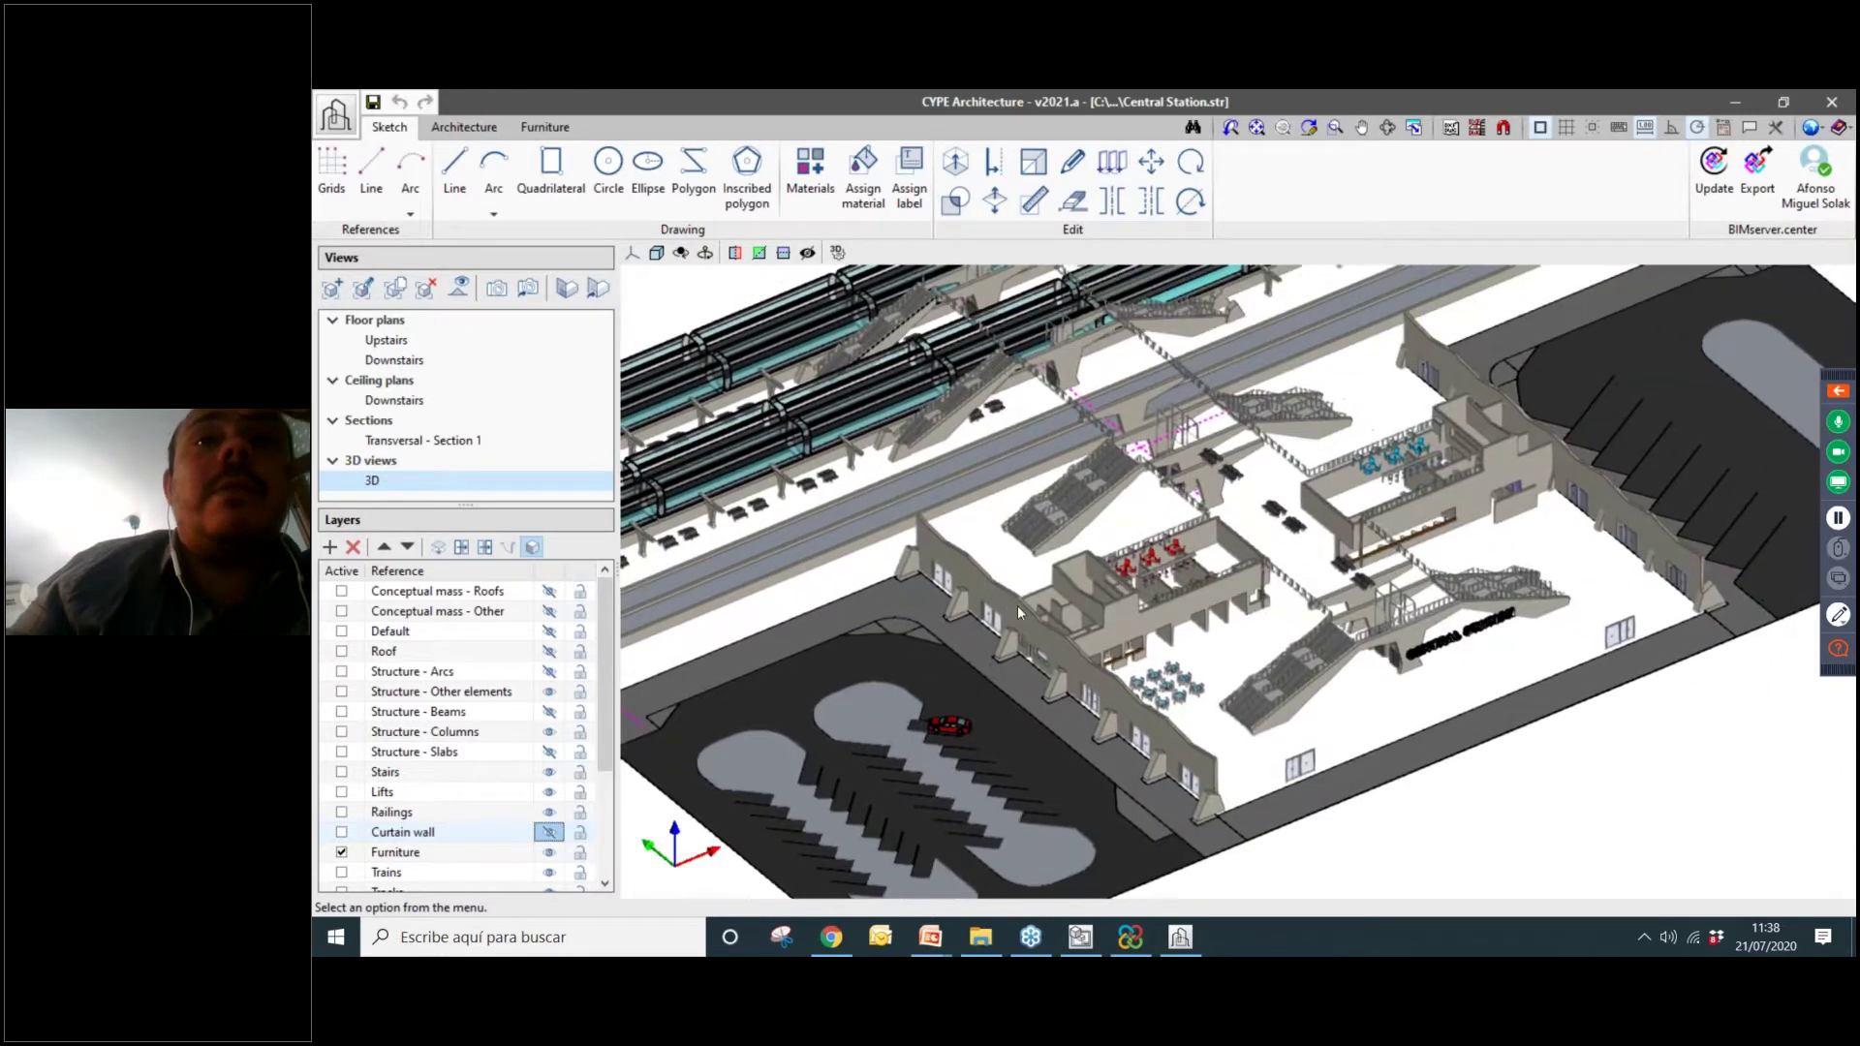
scroll(1022, 603, "down", 6)
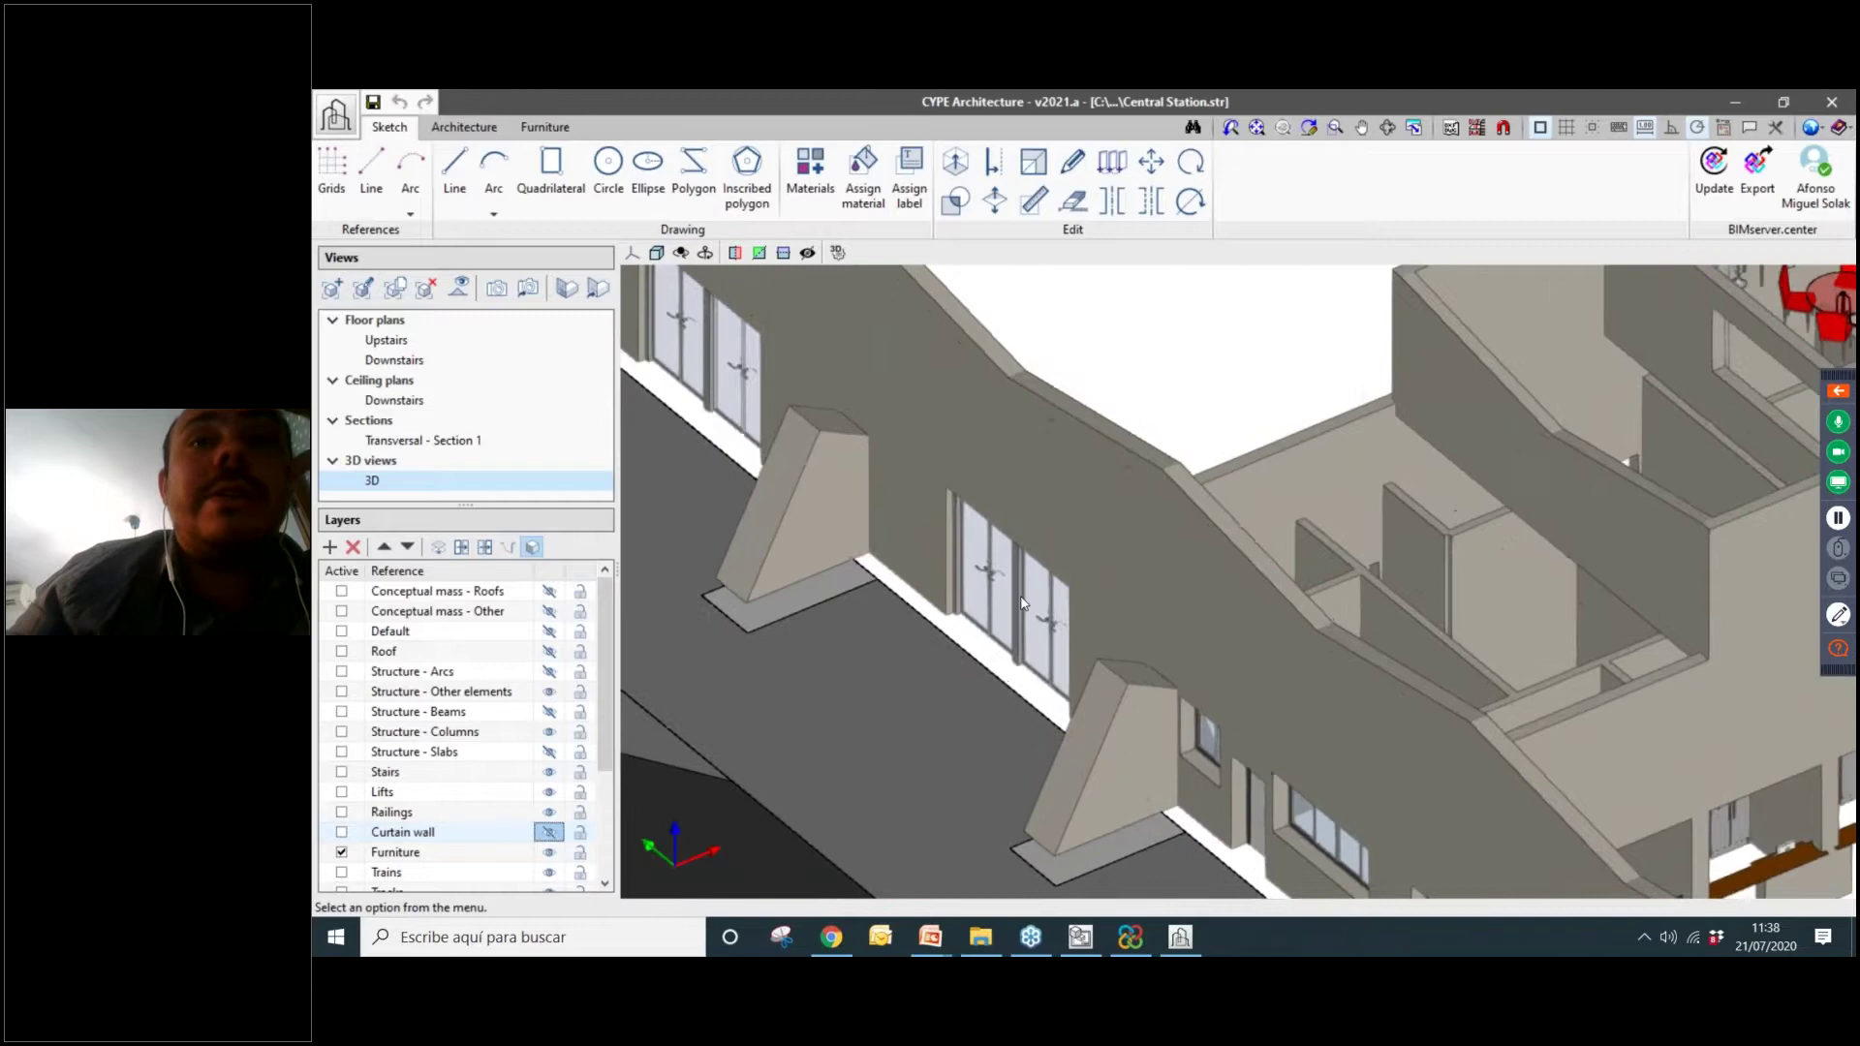
middle_click_drag(1054, 590, 758, 701)
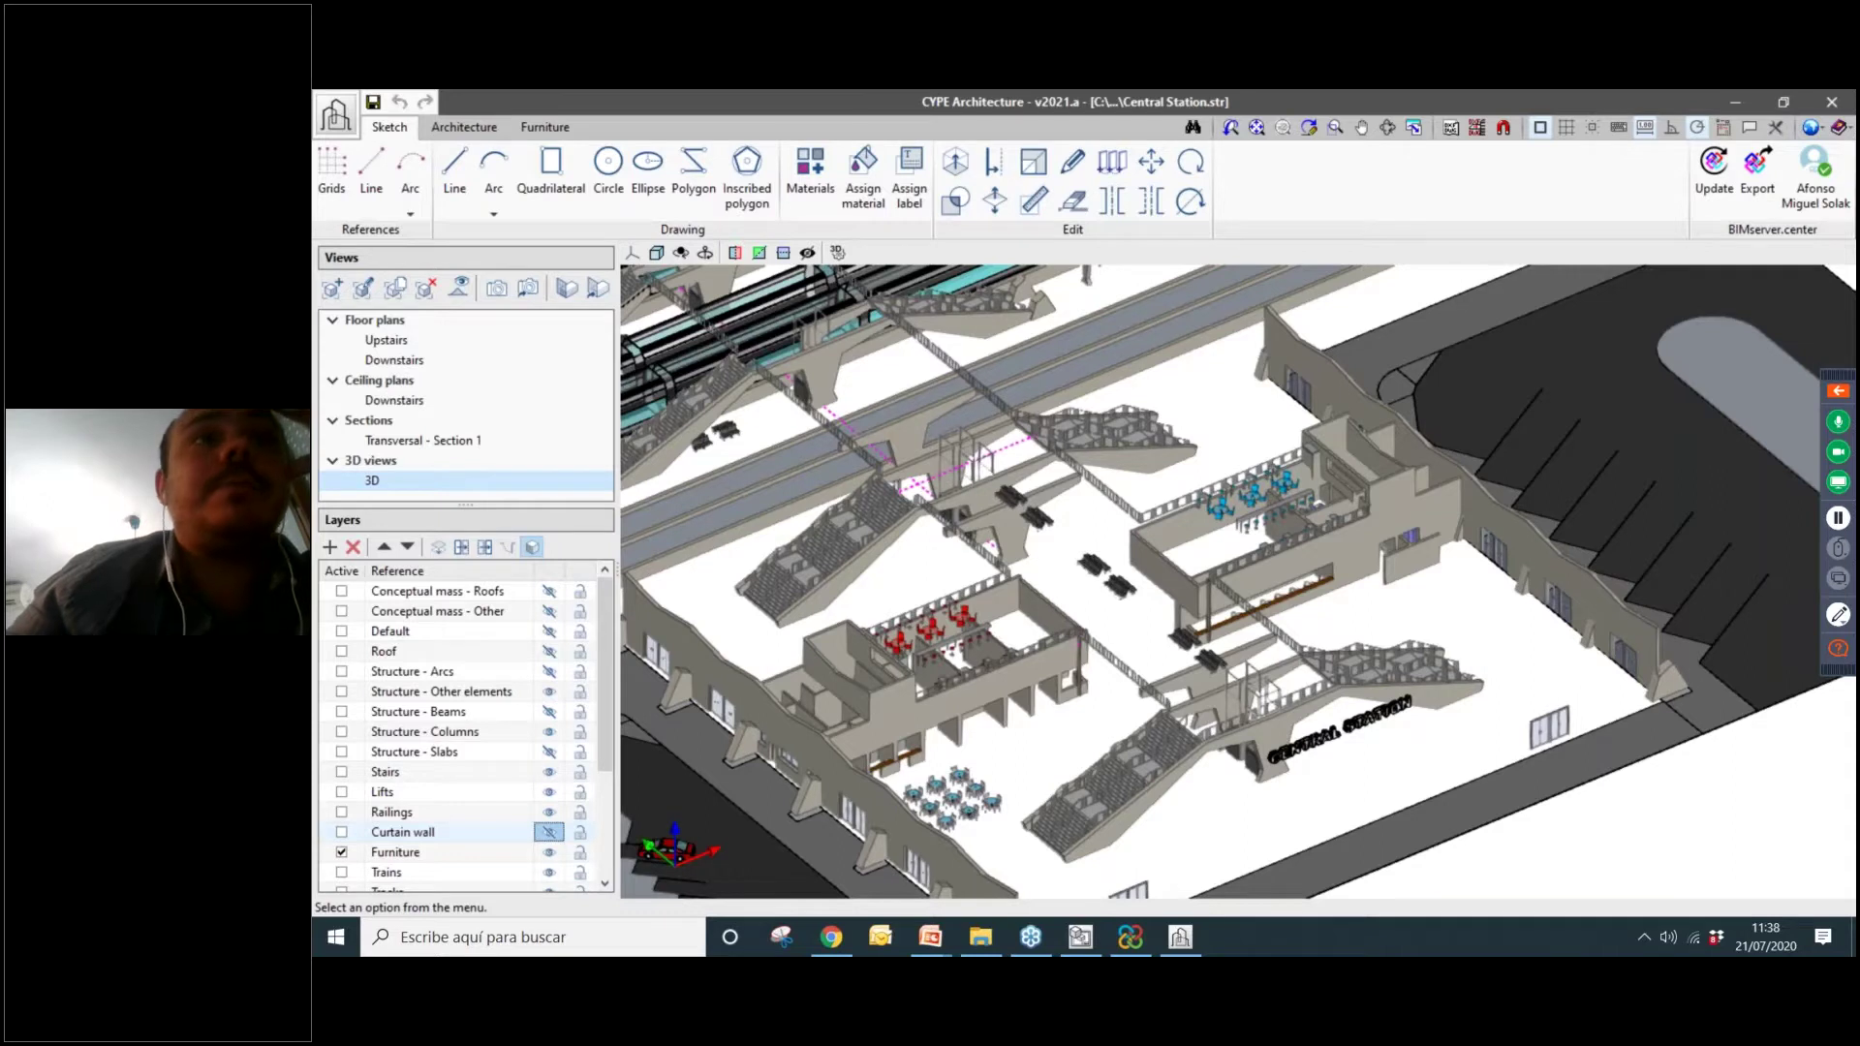
Open the Downstairs floor plan and examine the layout of the toilet blocks.
left_click(450, 364)
scroll(1308, 681, "up", 5)
scroll(1308, 680, "up", 5)
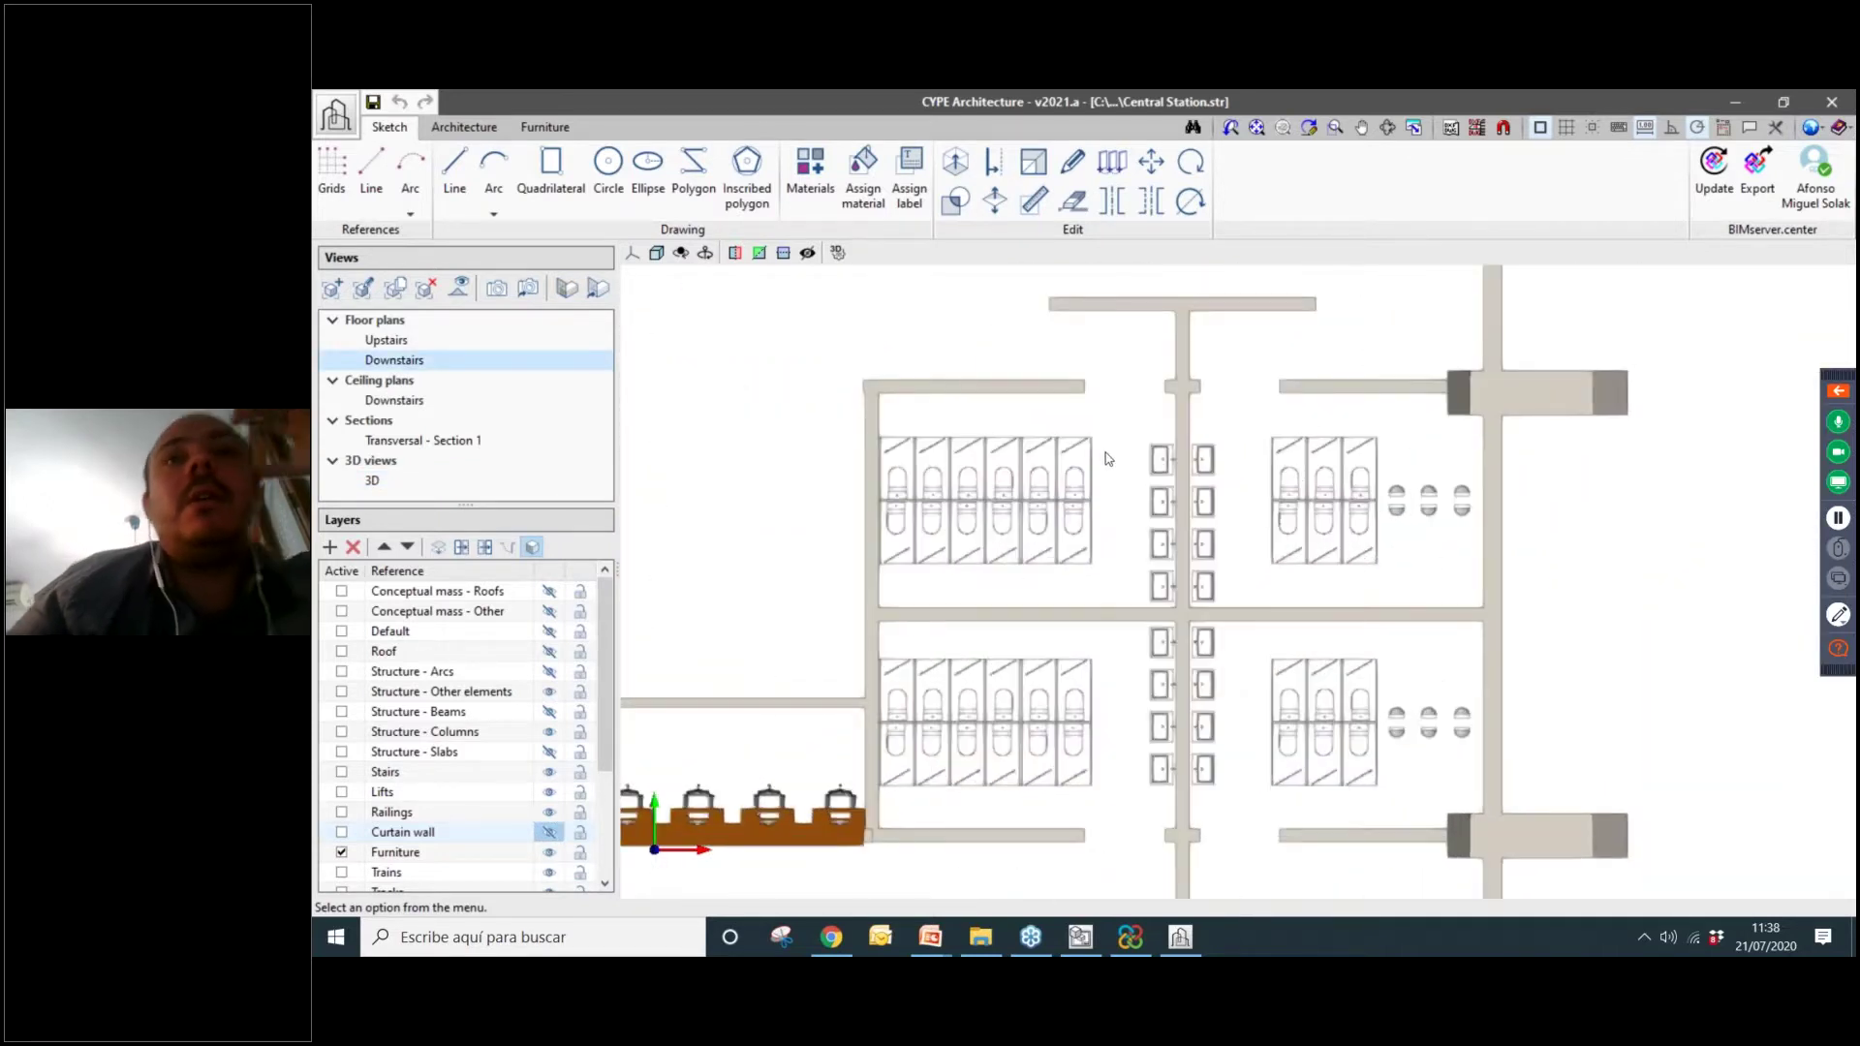
scroll(1114, 453, "down", 5)
scroll(824, 615, "up", 4)
middle_click_drag(940, 546, 1168, 539)
scroll(1004, 567, "down", 6)
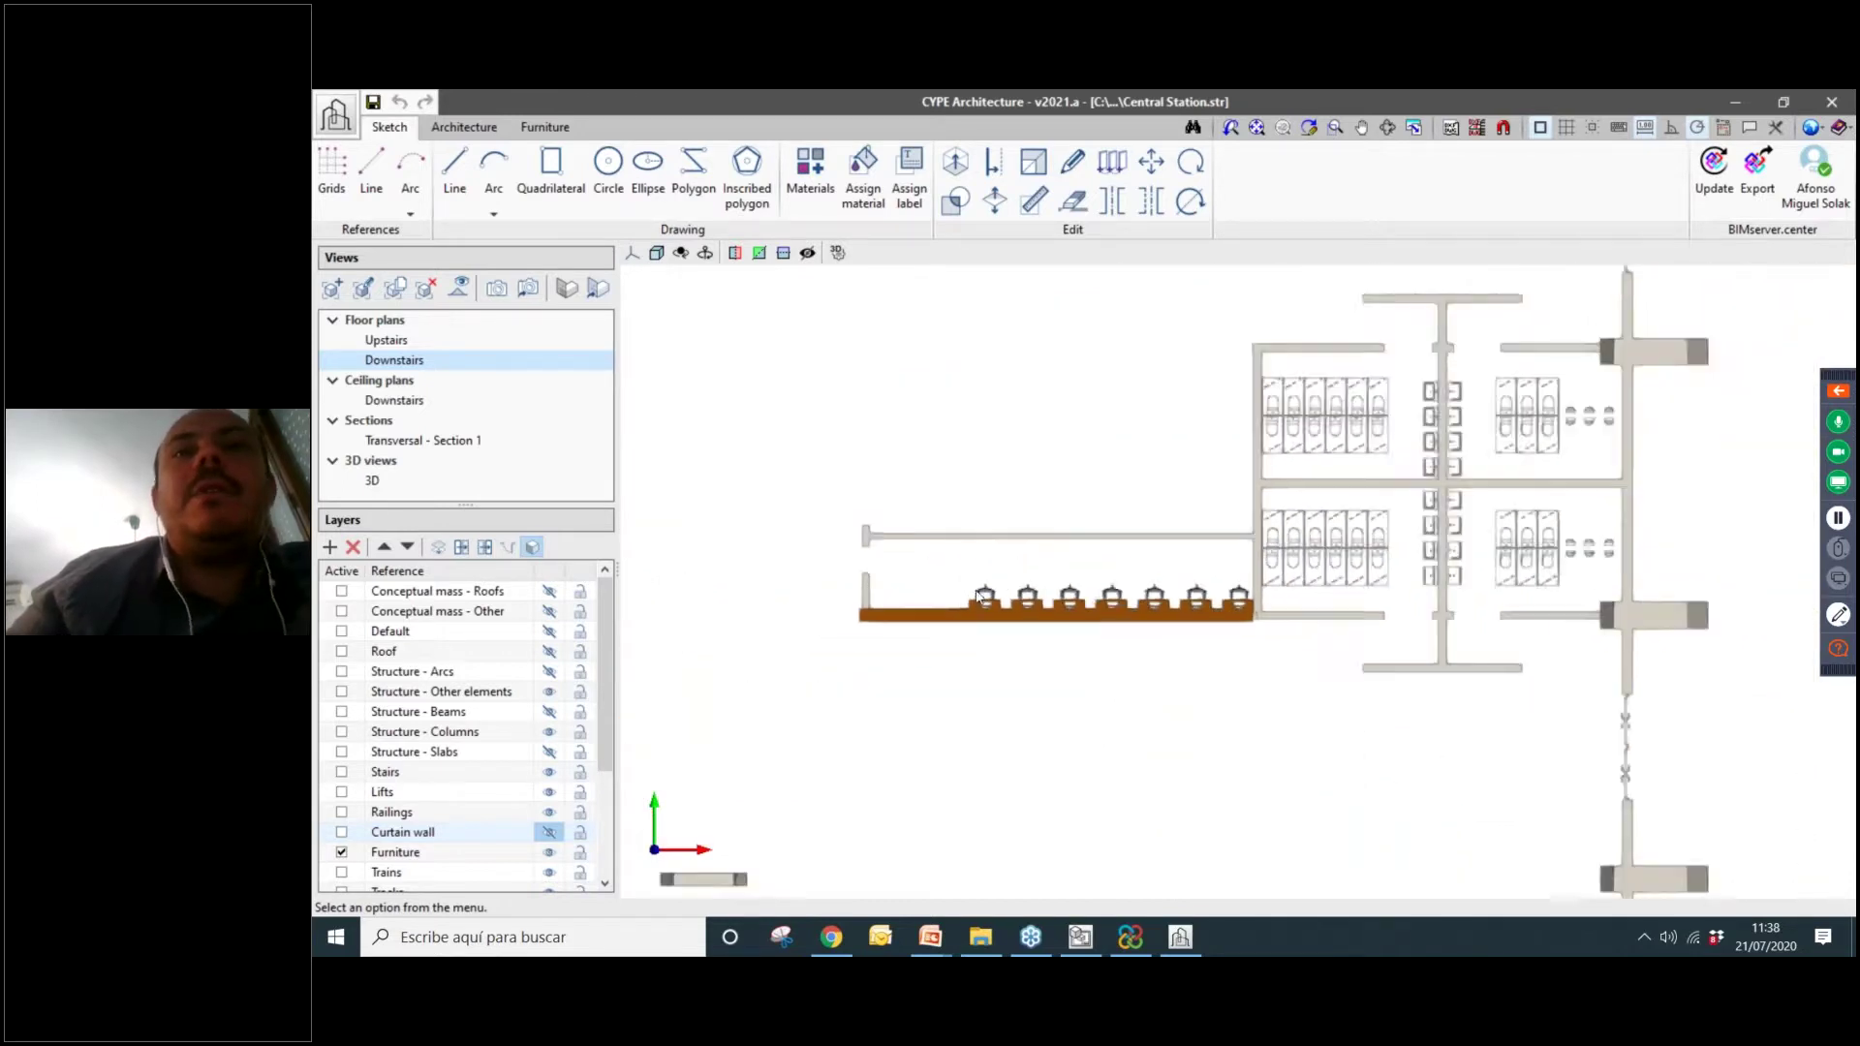
Examine the service counters, the shop units with kitchen fittings and the dining tables in the Downstairs floor plan.
scroll(942, 584, "up", 3)
middle_click_drag(1019, 576, 1356, 586)
scroll(1187, 610, "down", 4)
middle_click_drag(1188, 611, 1556, 605)
scroll(981, 585, "up", 4)
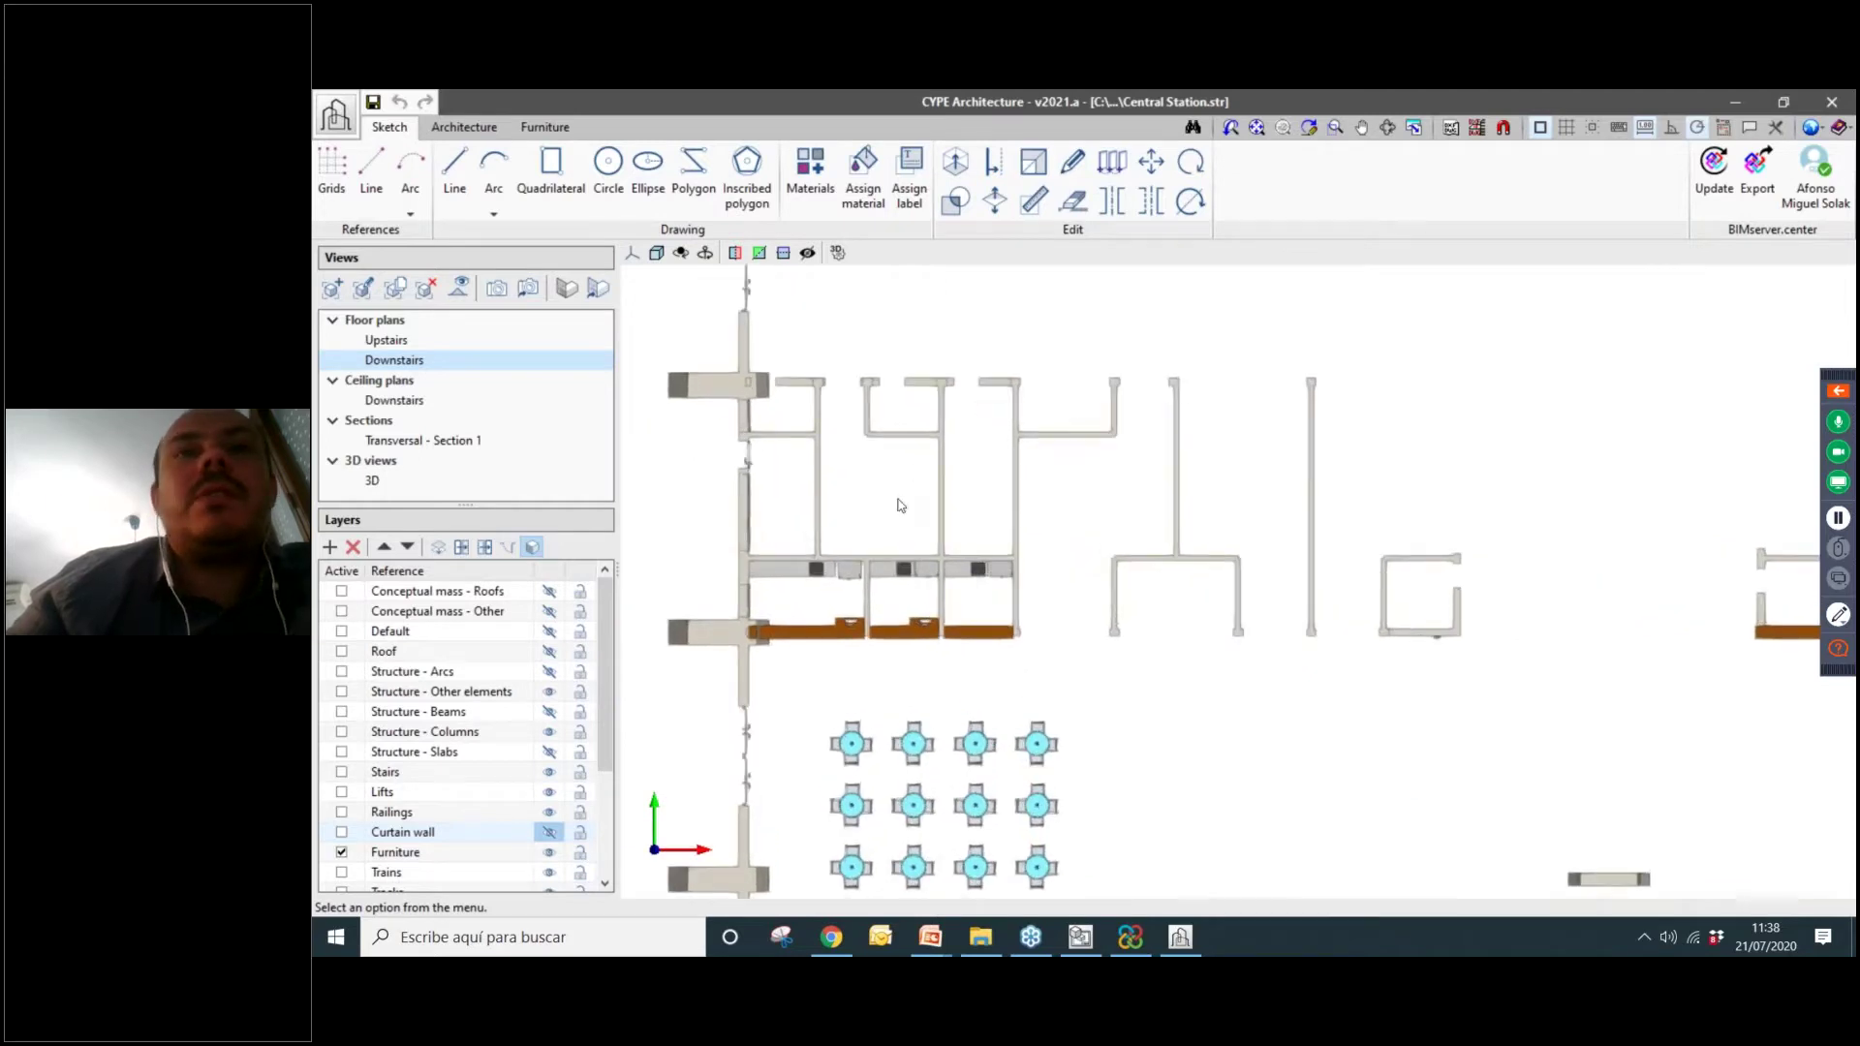
scroll(1066, 553, "up", 2)
scroll(1072, 478, "down", 1)
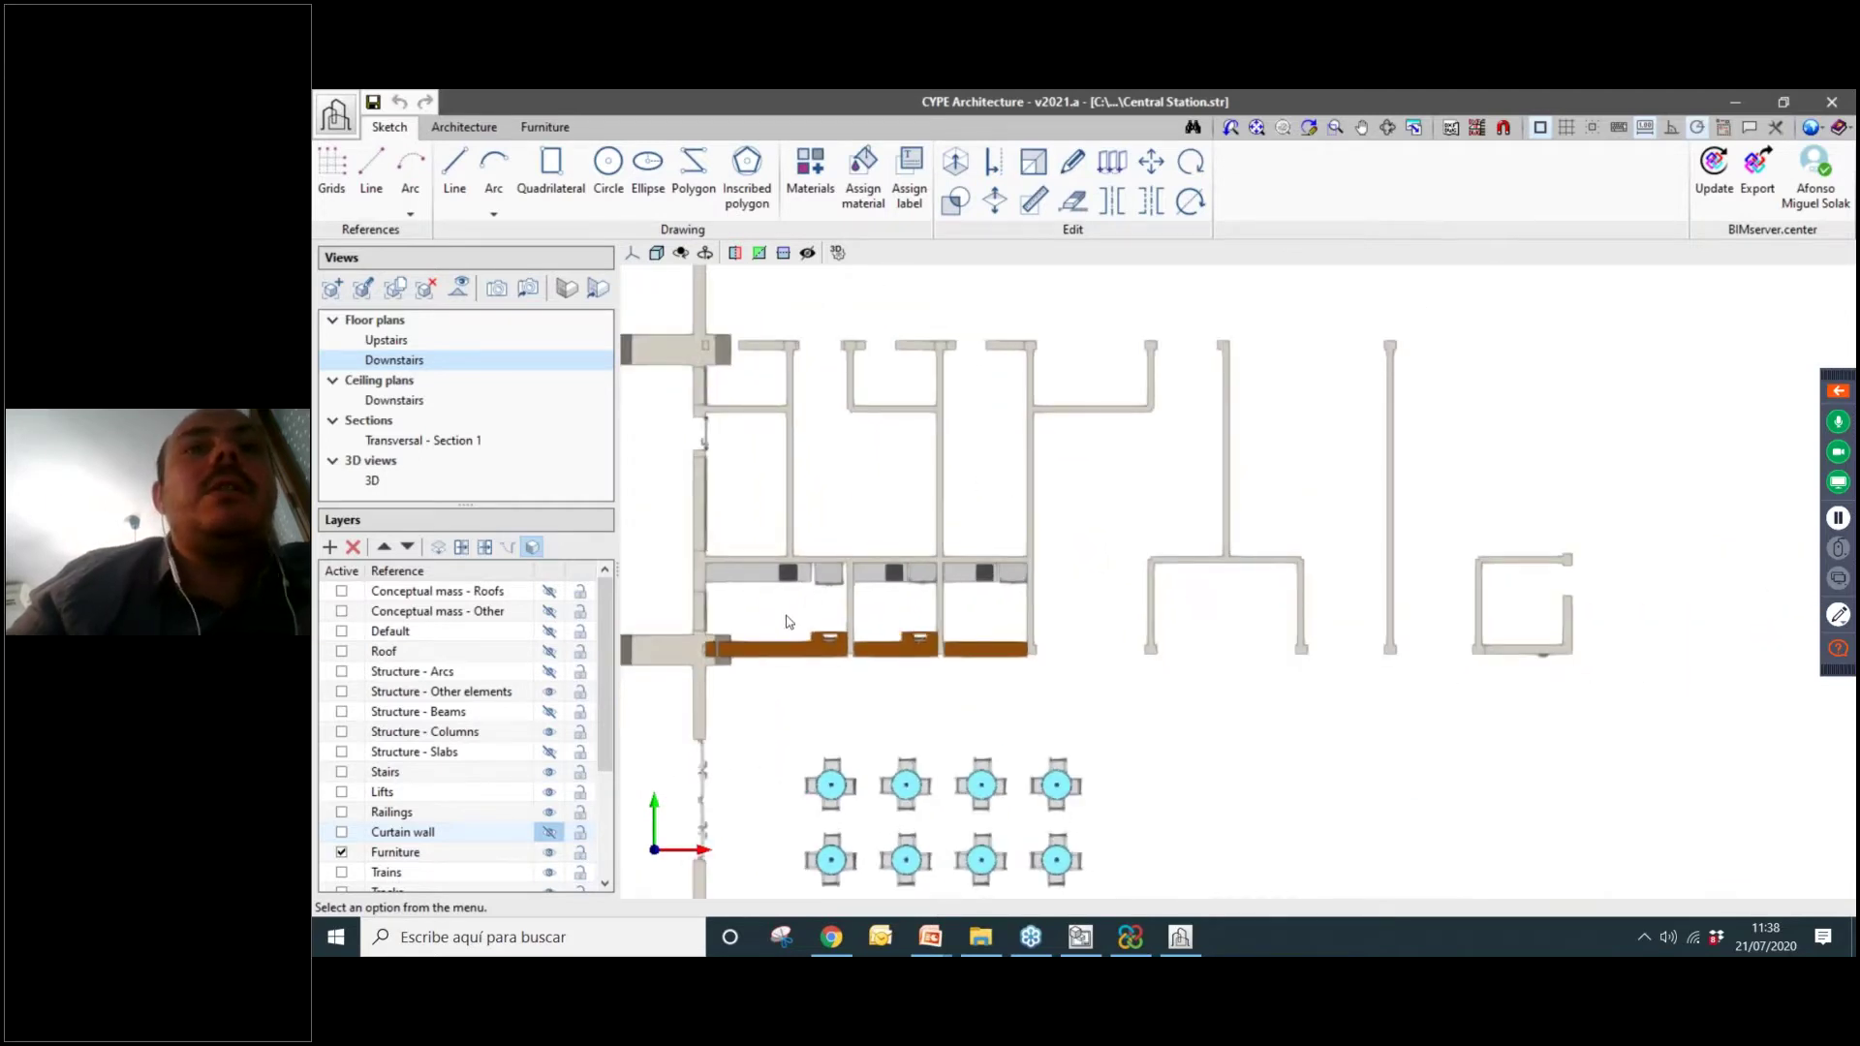
scroll(859, 561, "up", 3)
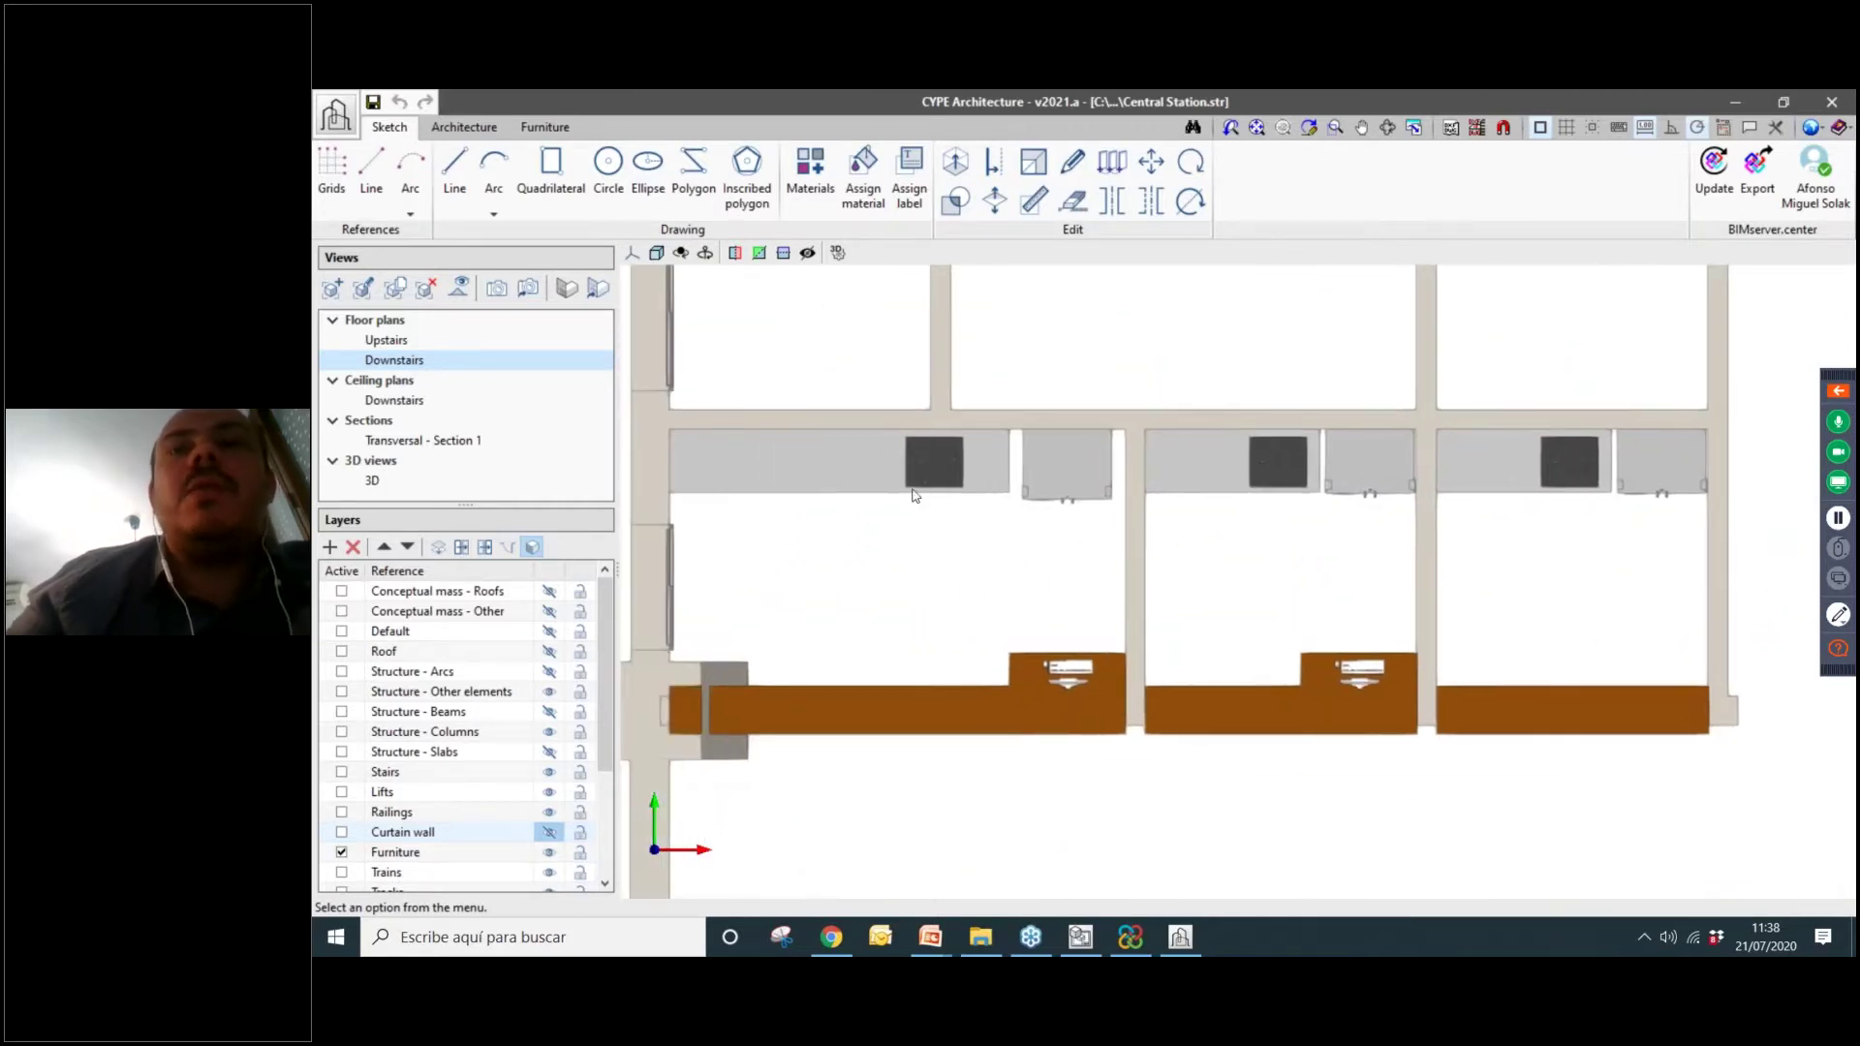
scroll(945, 571, "down", 5)
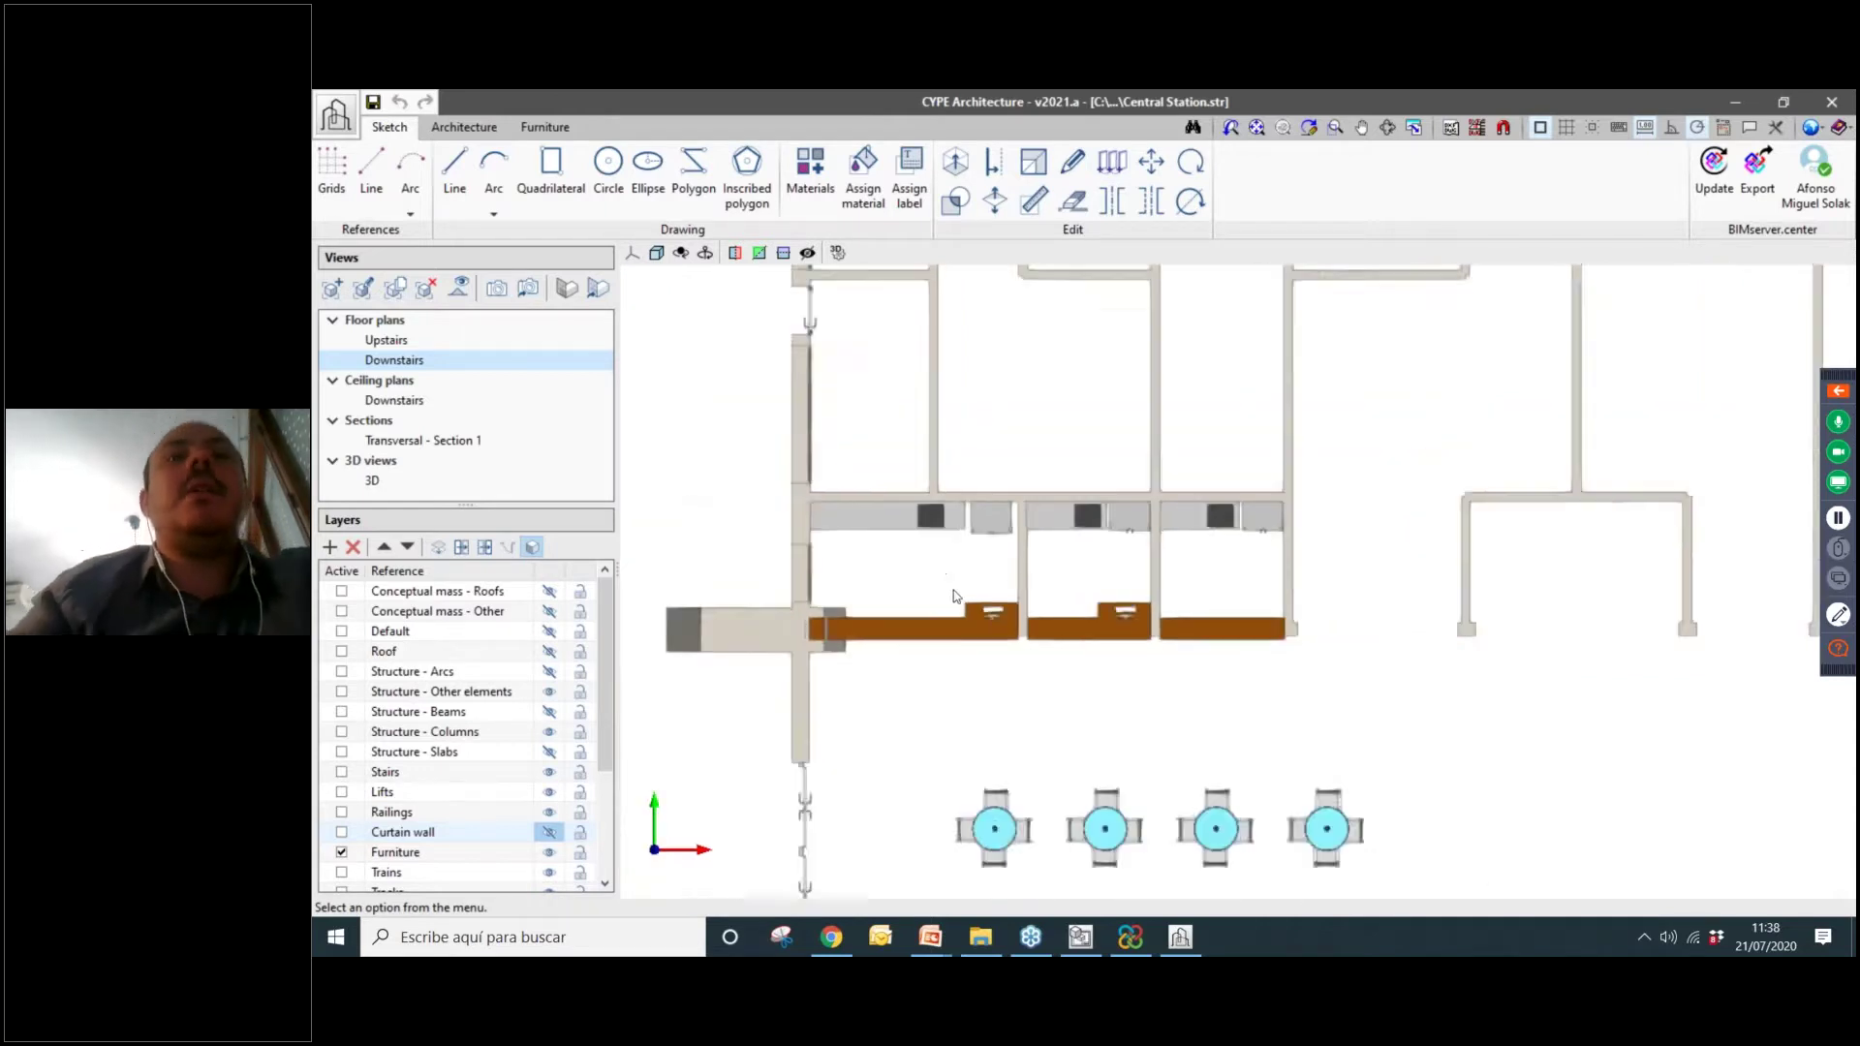
scroll(1064, 705, "down", 5)
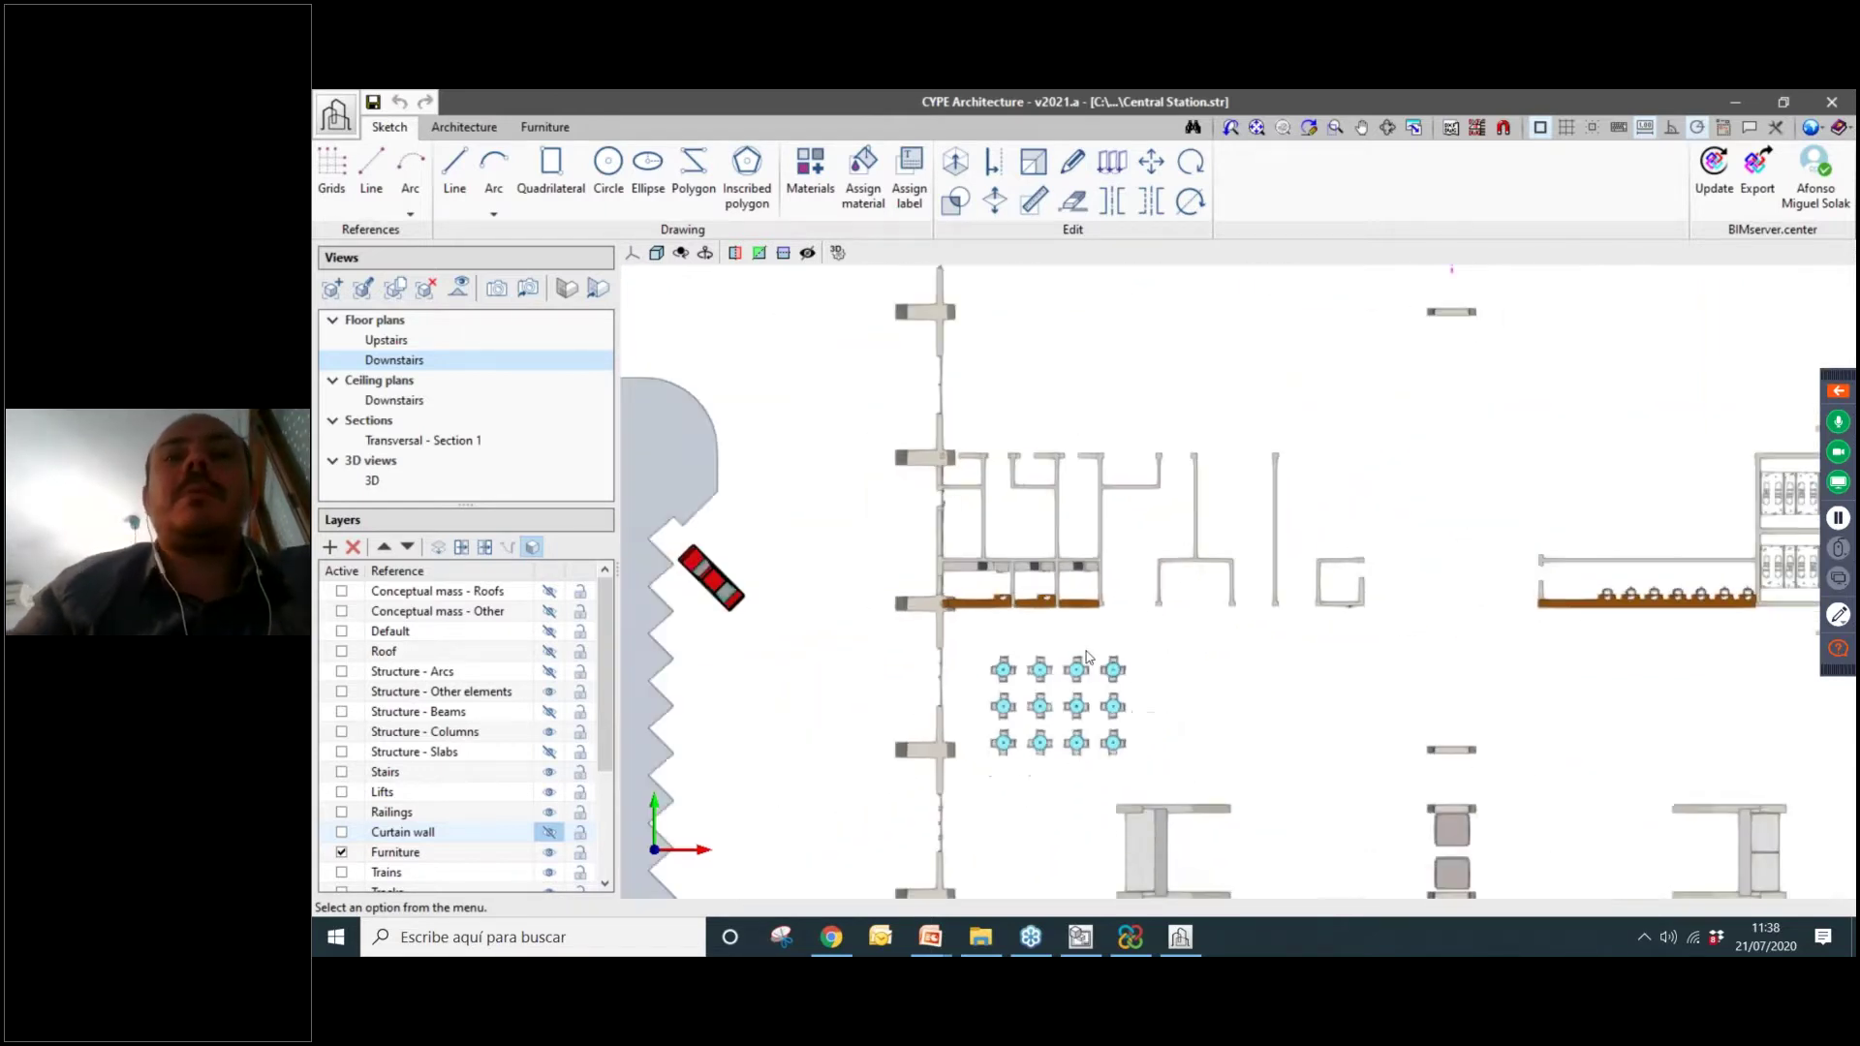
Examine the Downstairs floor plan in 3D and review its elevation level and plane distances without changing them.
middle_click_drag(1121, 610, 1147, 504)
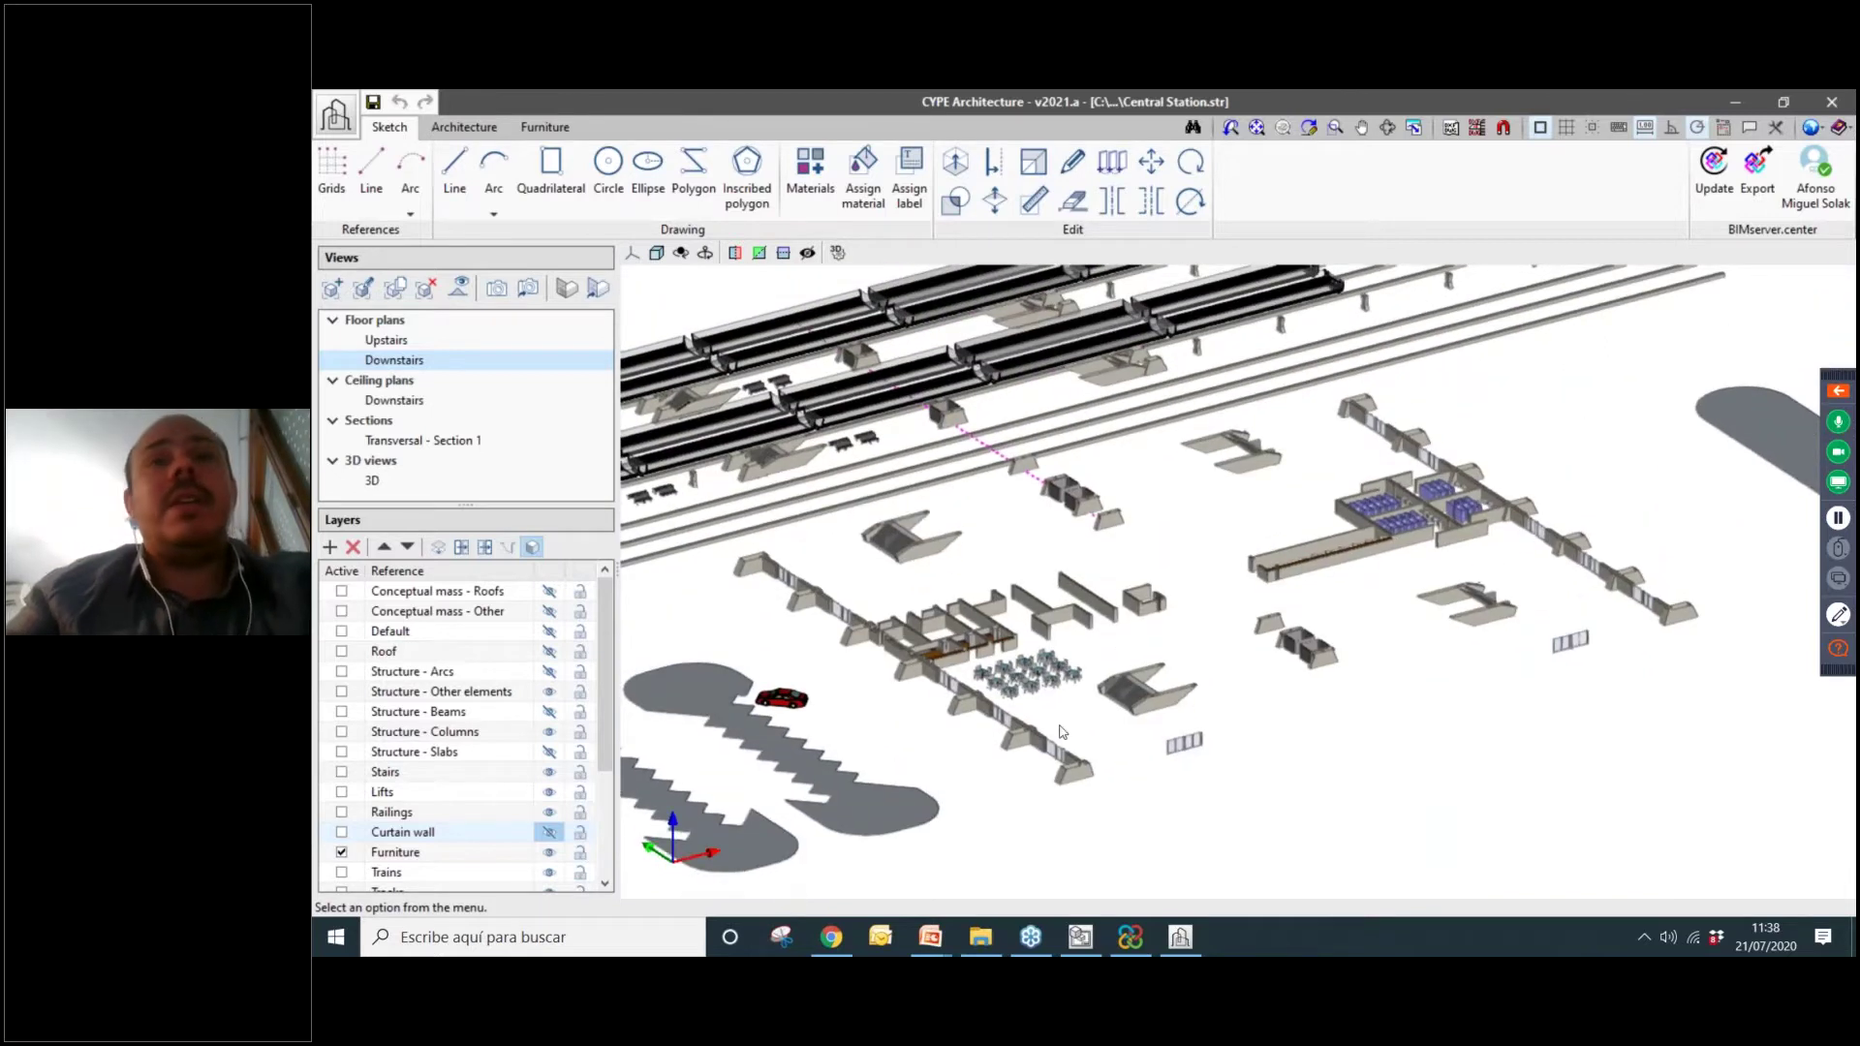
scroll(1203, 688, "up", 5)
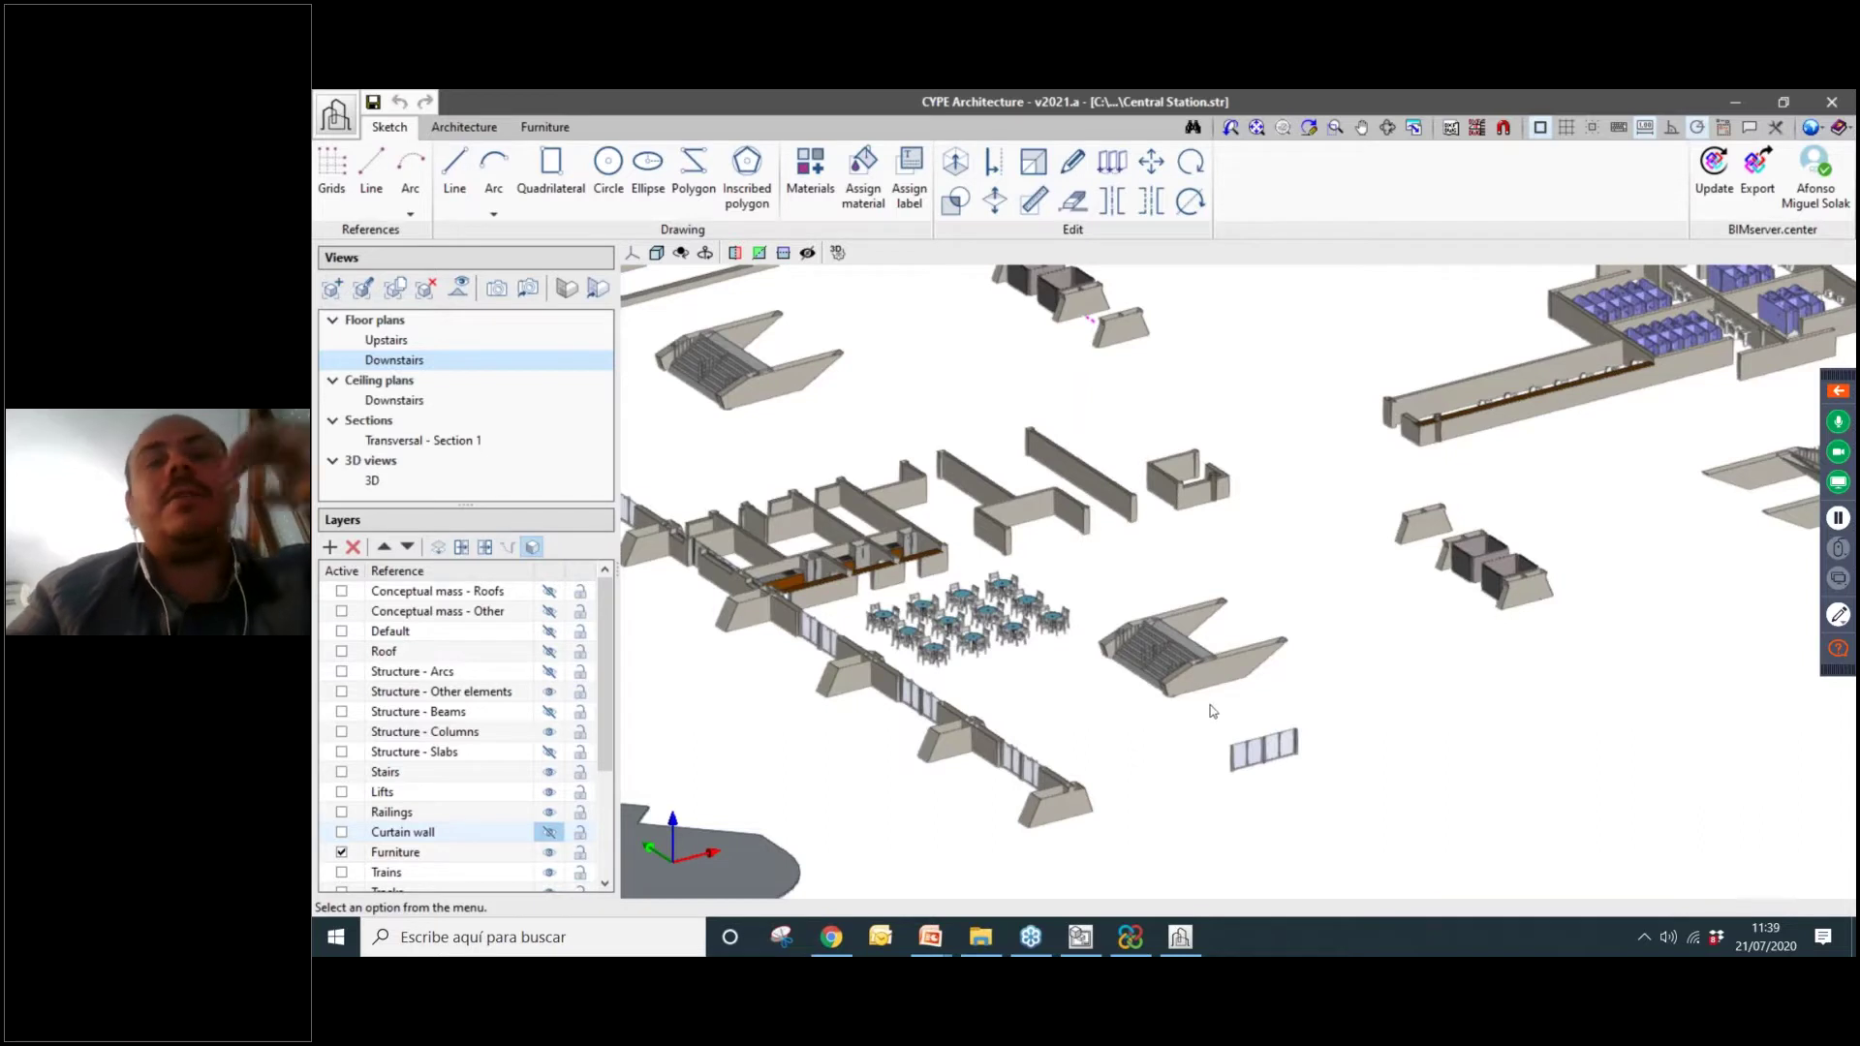
right_click(400, 361)
left_click(433, 399)
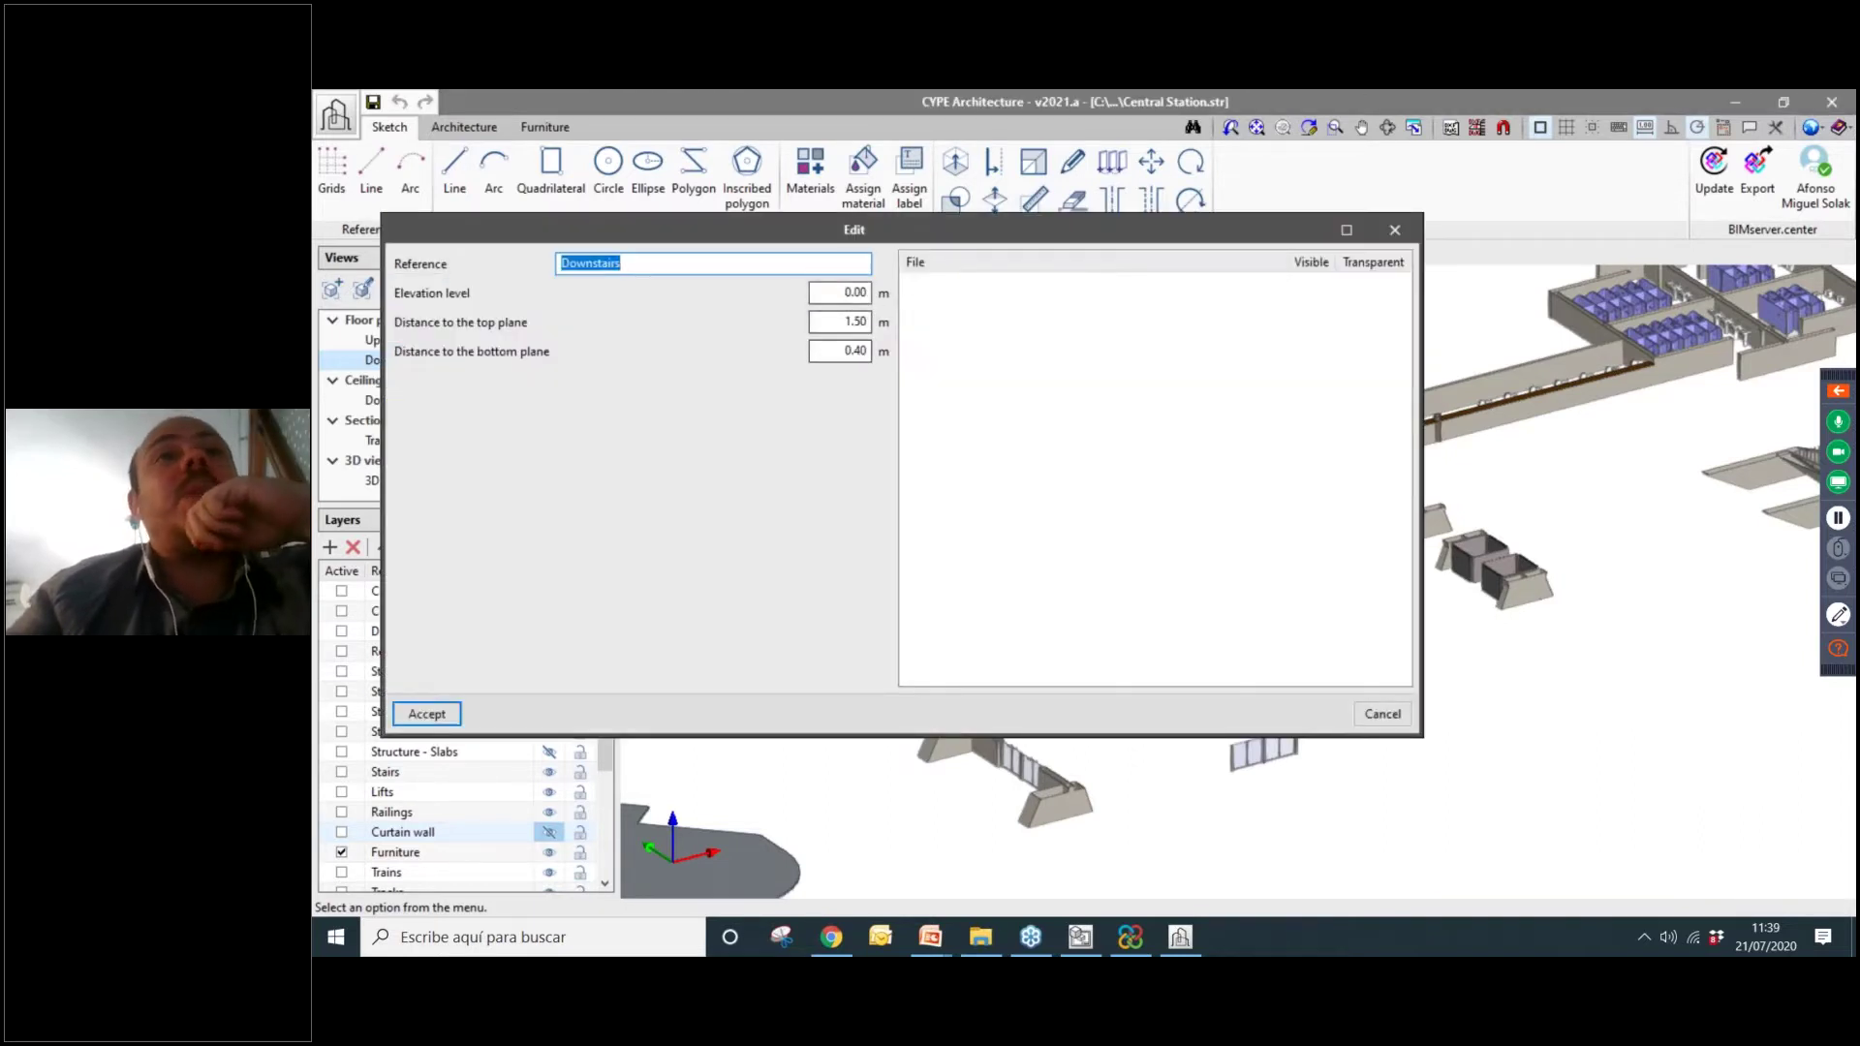
key("Tab")
key("Tab")
key("Tab")
left_click(1395, 230)
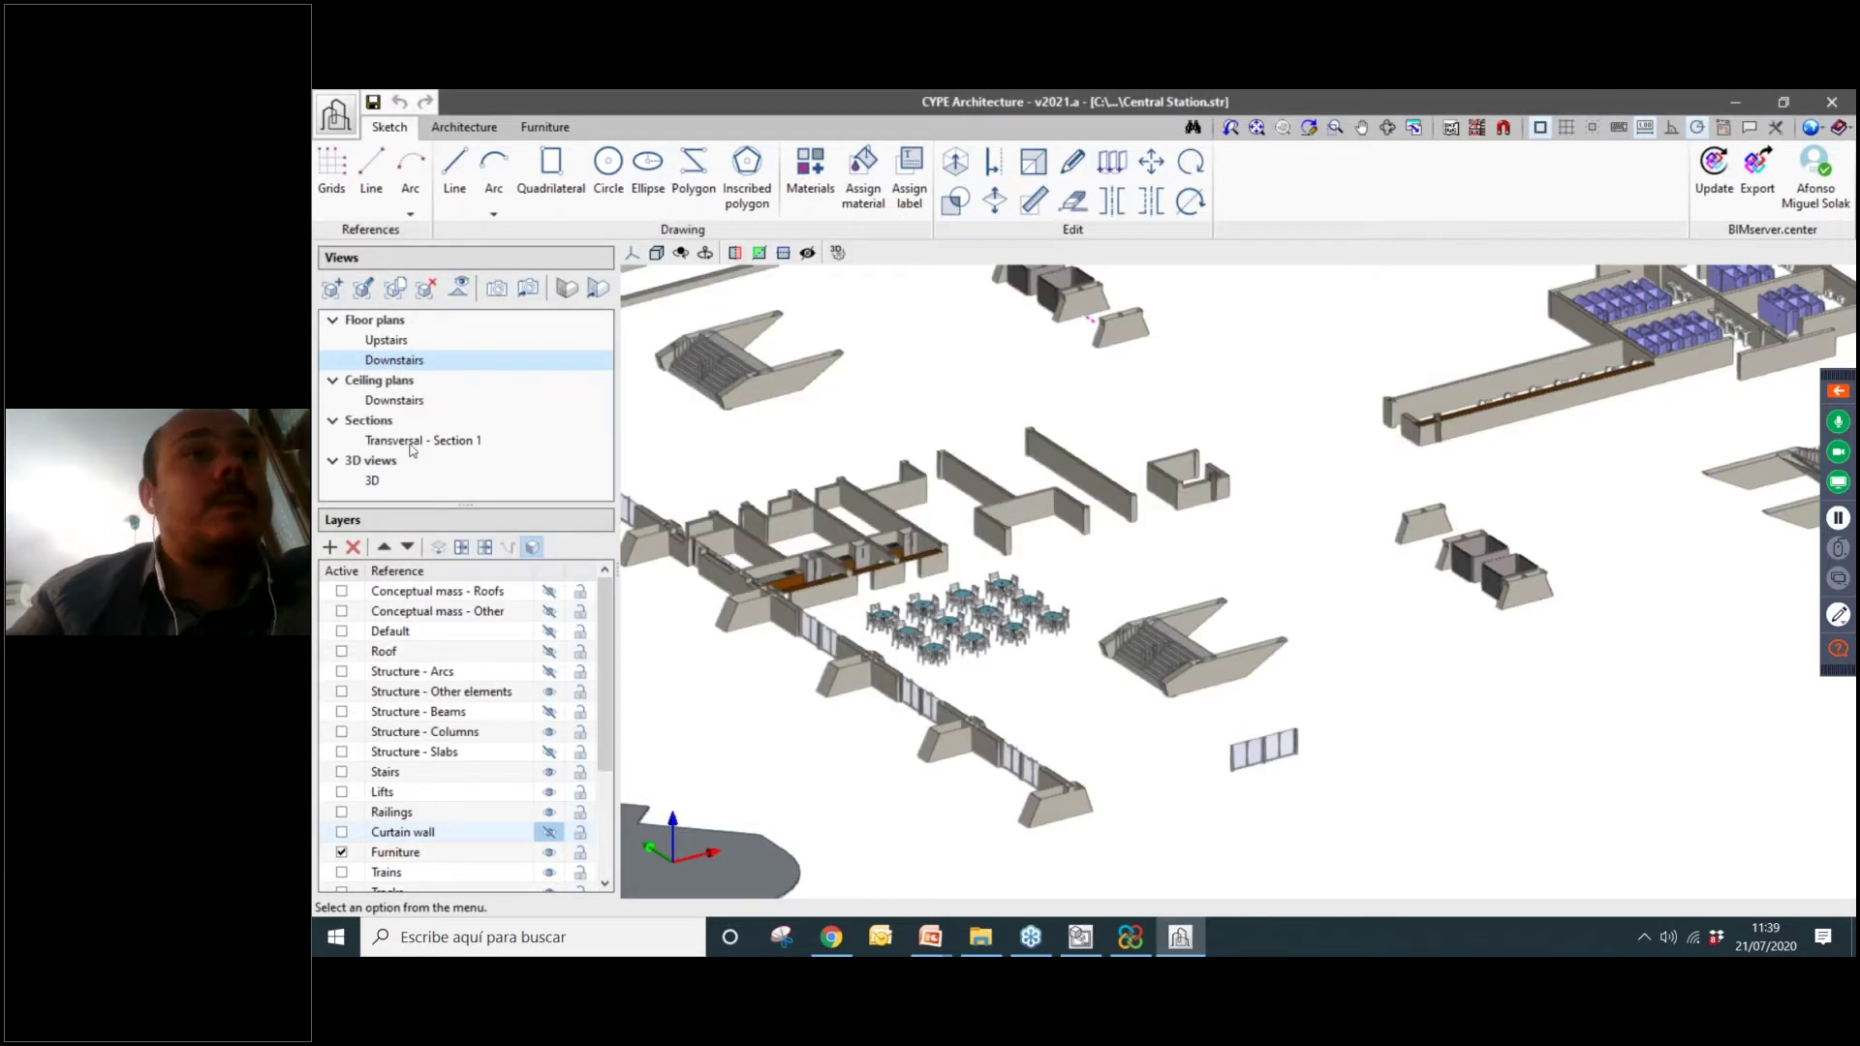
Open the 3D view and display the station's side elevation followed by its front elevation.
double_click(374, 481)
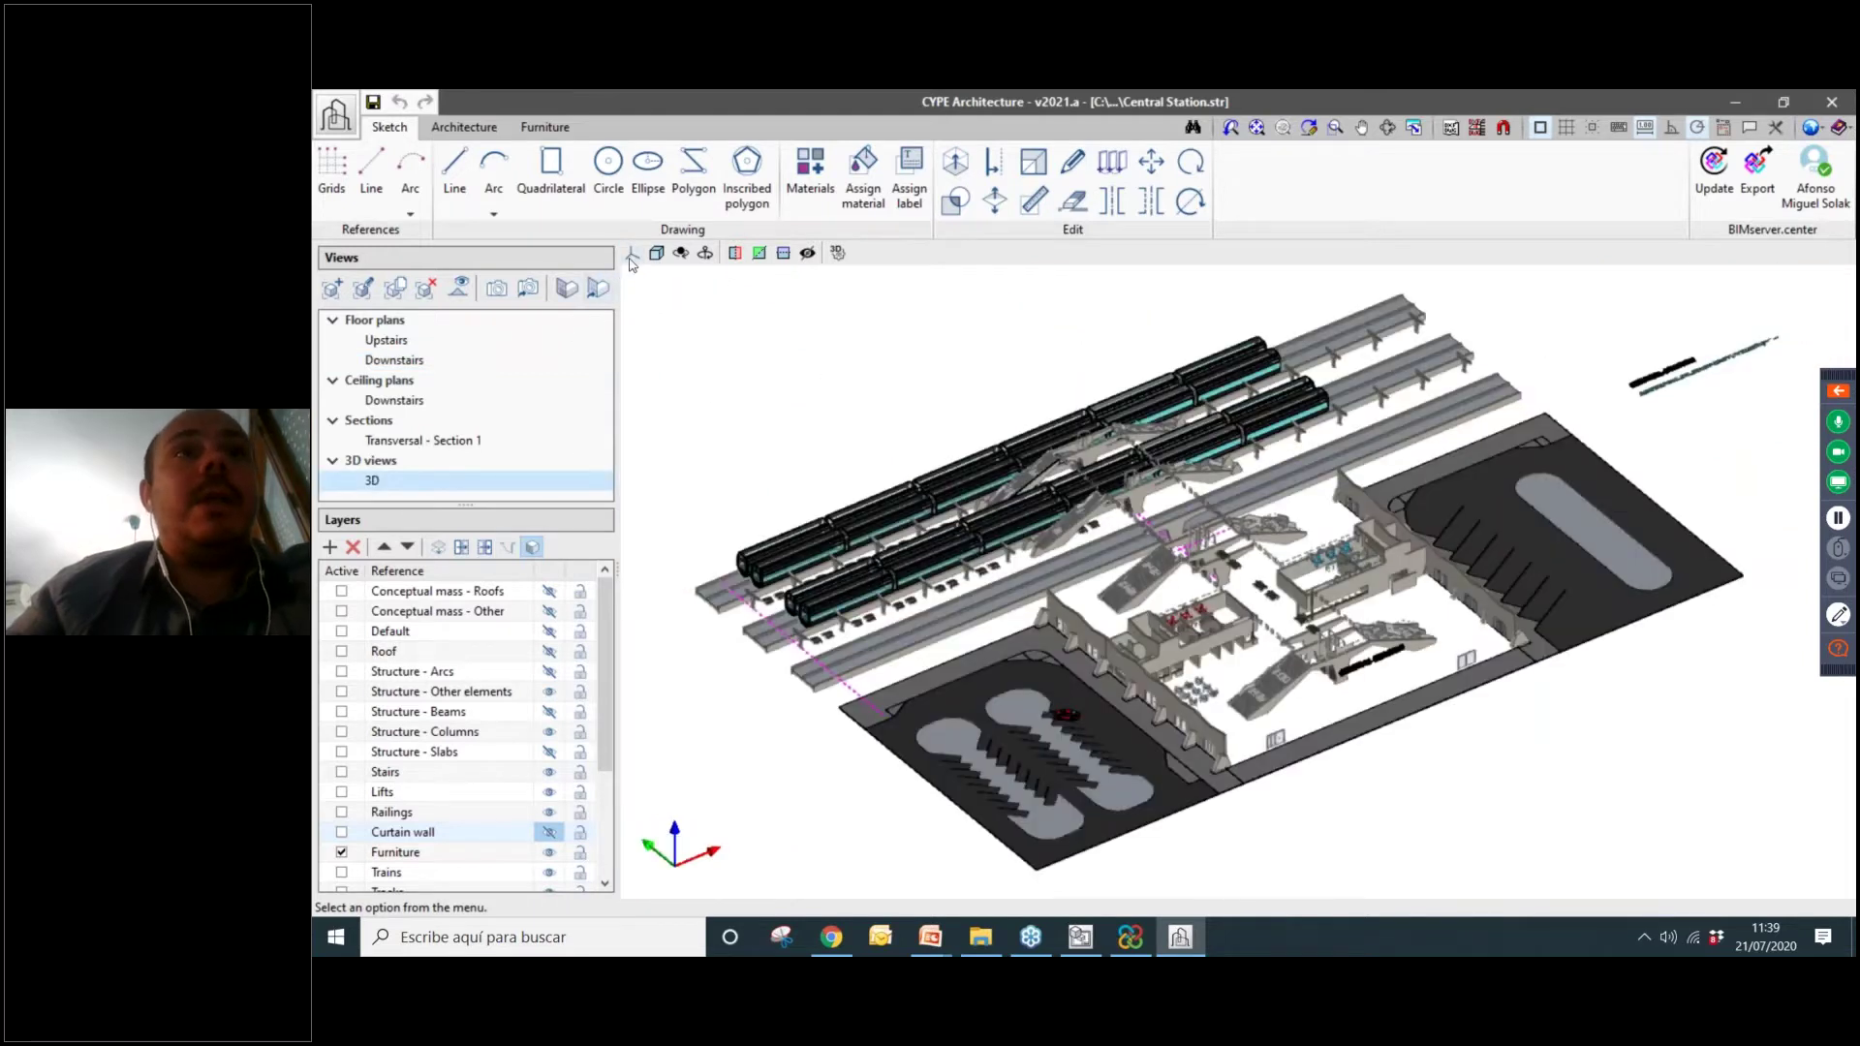
left_click(632, 252)
left_click(722, 287)
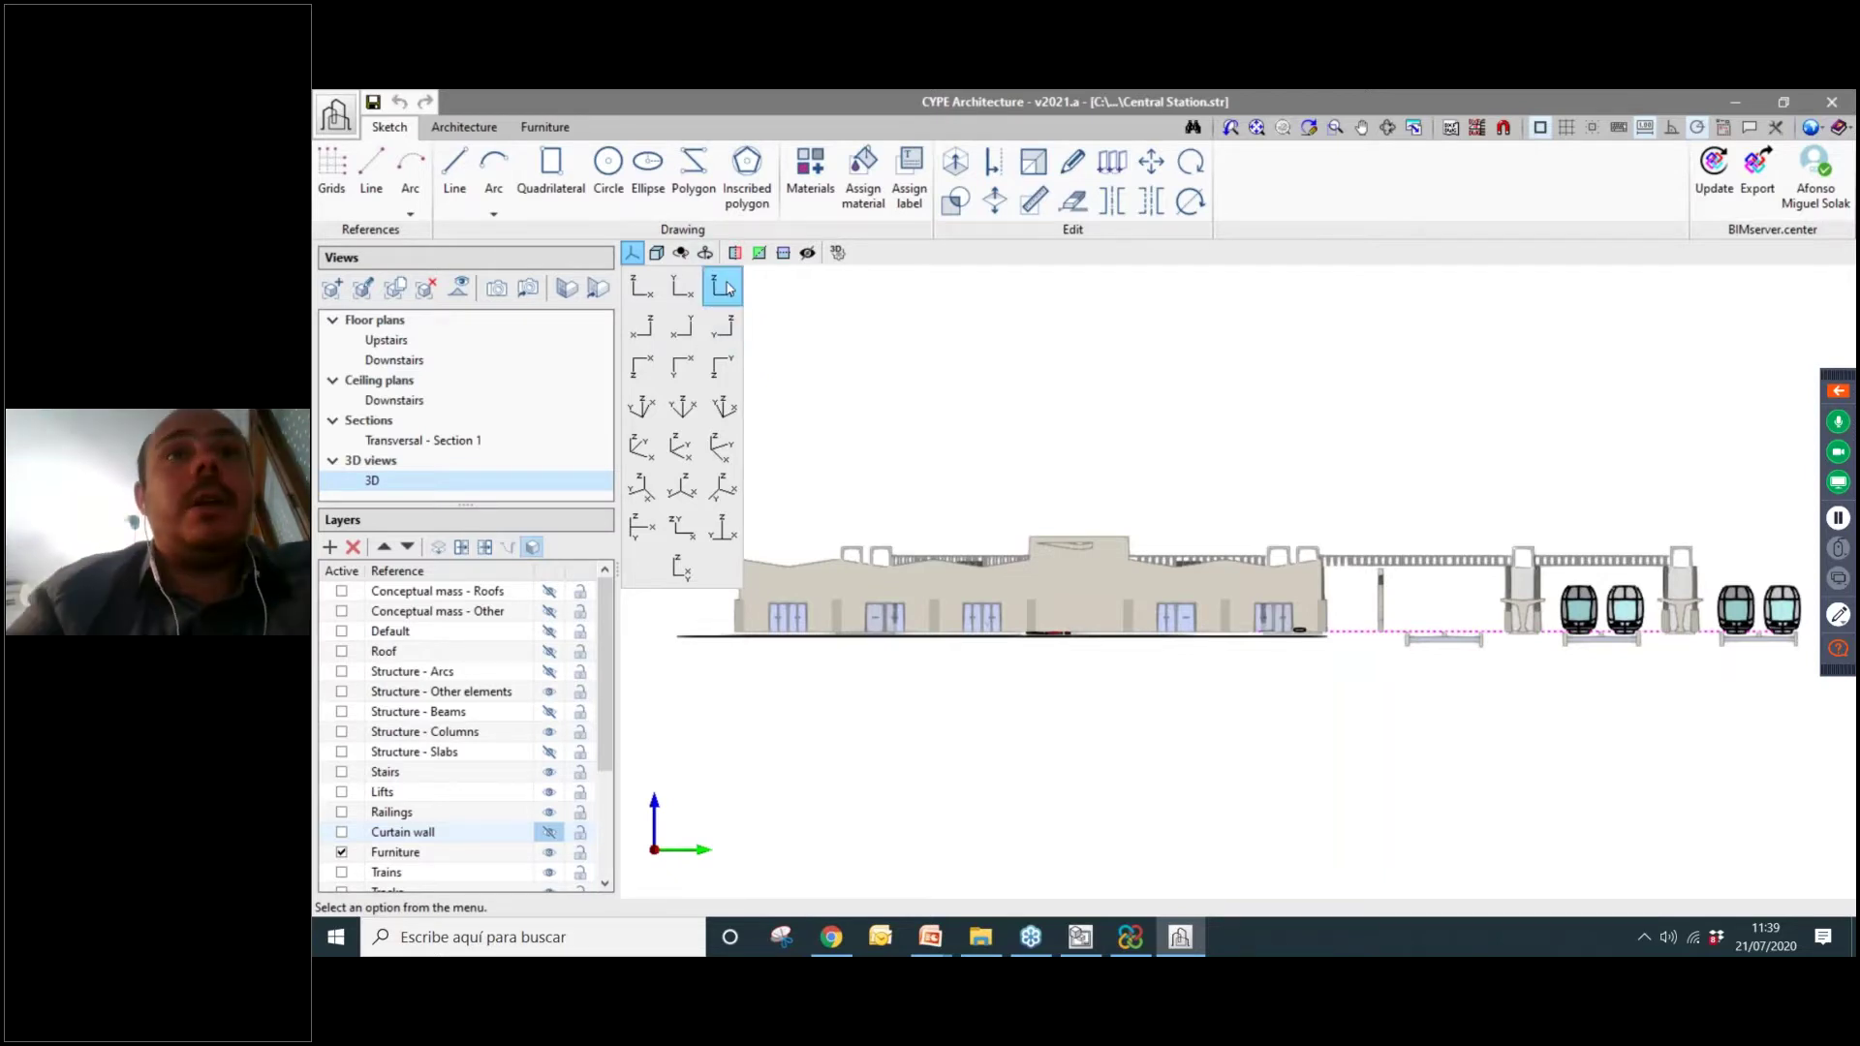
left_click(634, 287)
scroll(1059, 630, "up", 5)
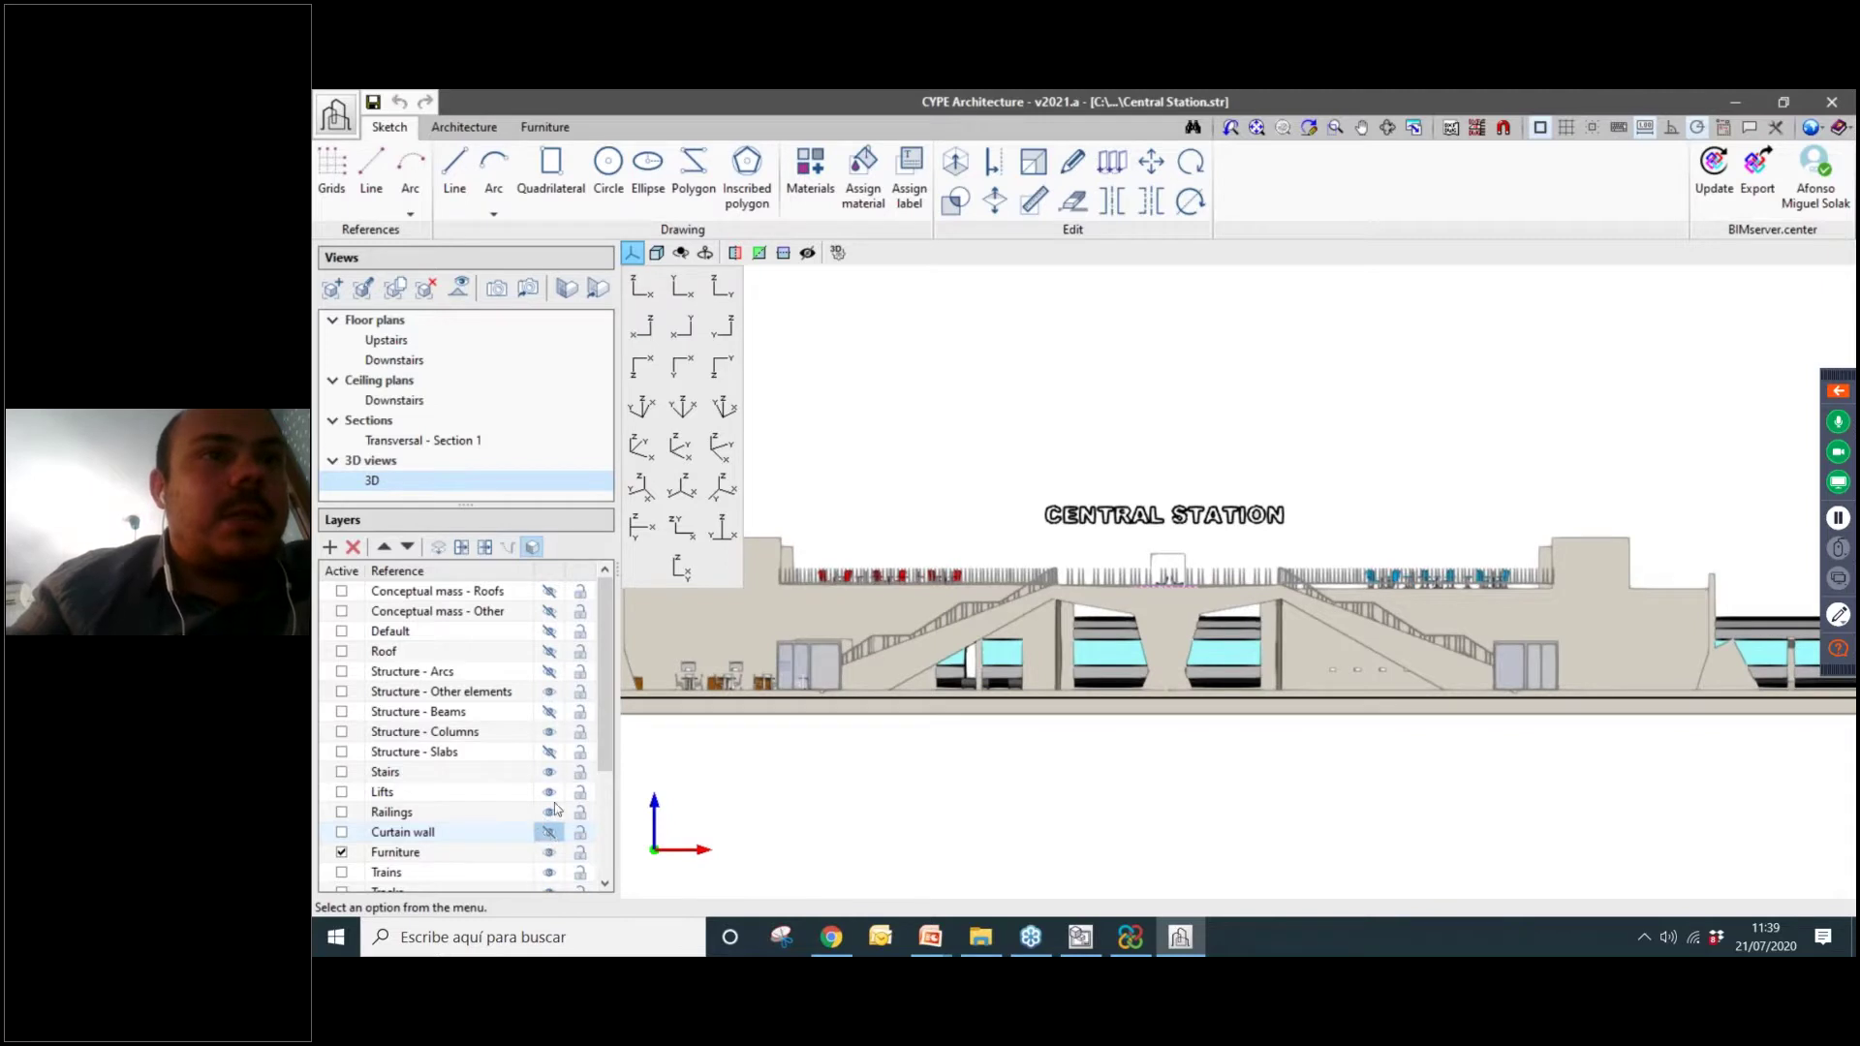
Show the Structure - Arcs and Curtain wall layers in the front elevation.
left_click(548, 672)
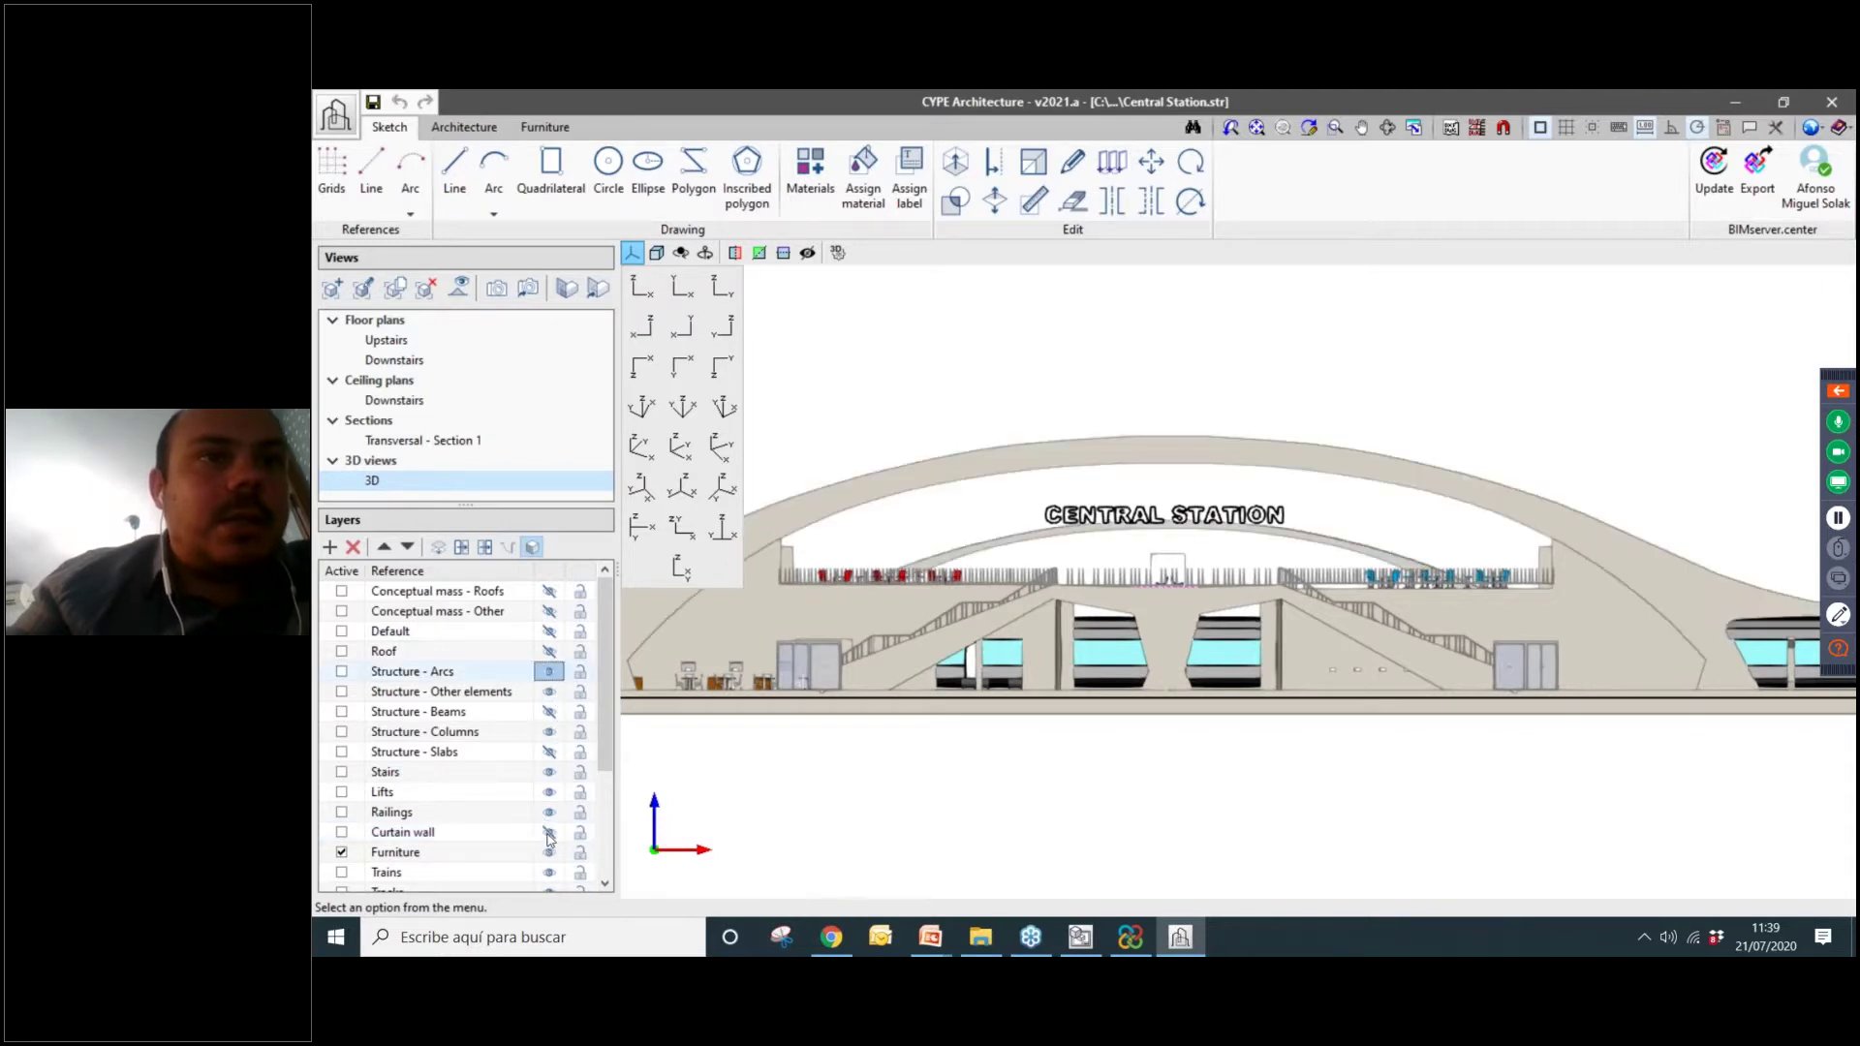
scroll(1004, 724, "down", 2)
middle_click_drag(1003, 724, 1199, 727)
scroll(1117, 722, "up", 1)
middle_click_drag(1135, 639, 1115, 689)
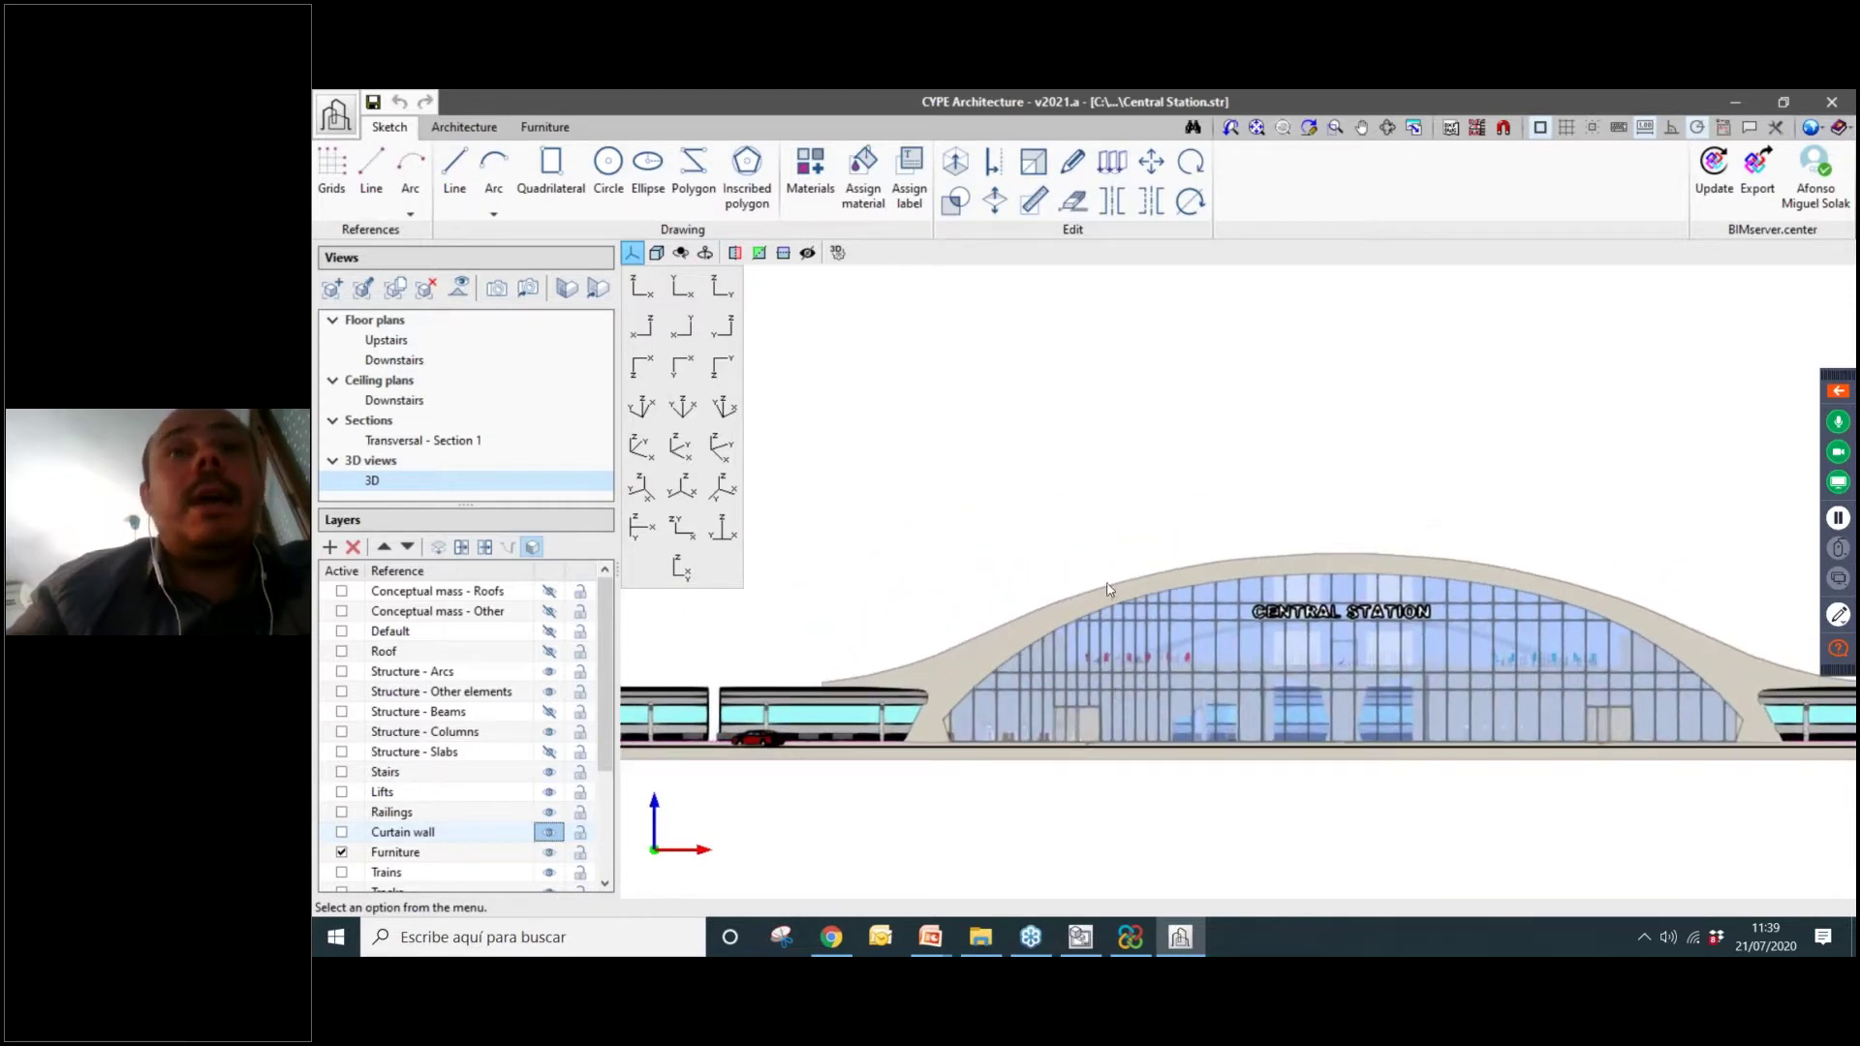
Try to open the Business School.str project from the full list of recent files.
left_click(337, 116)
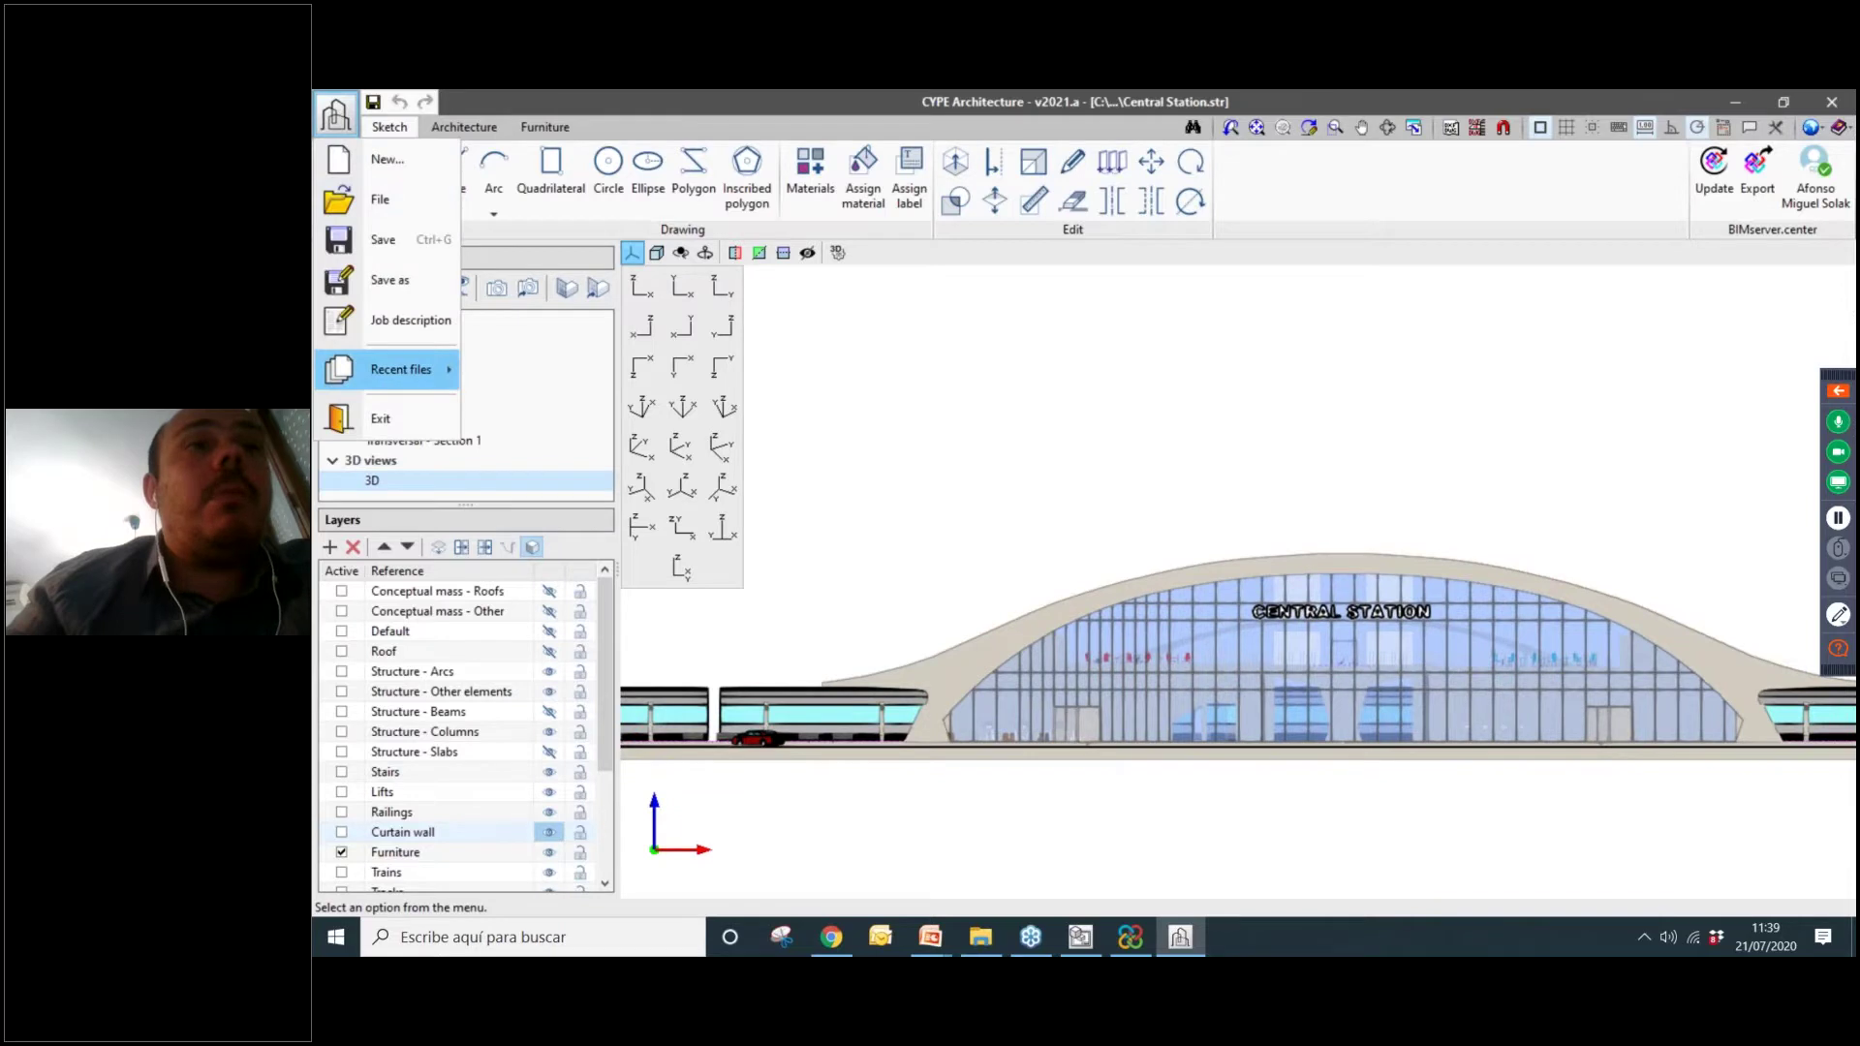
mouse_move(402, 376)
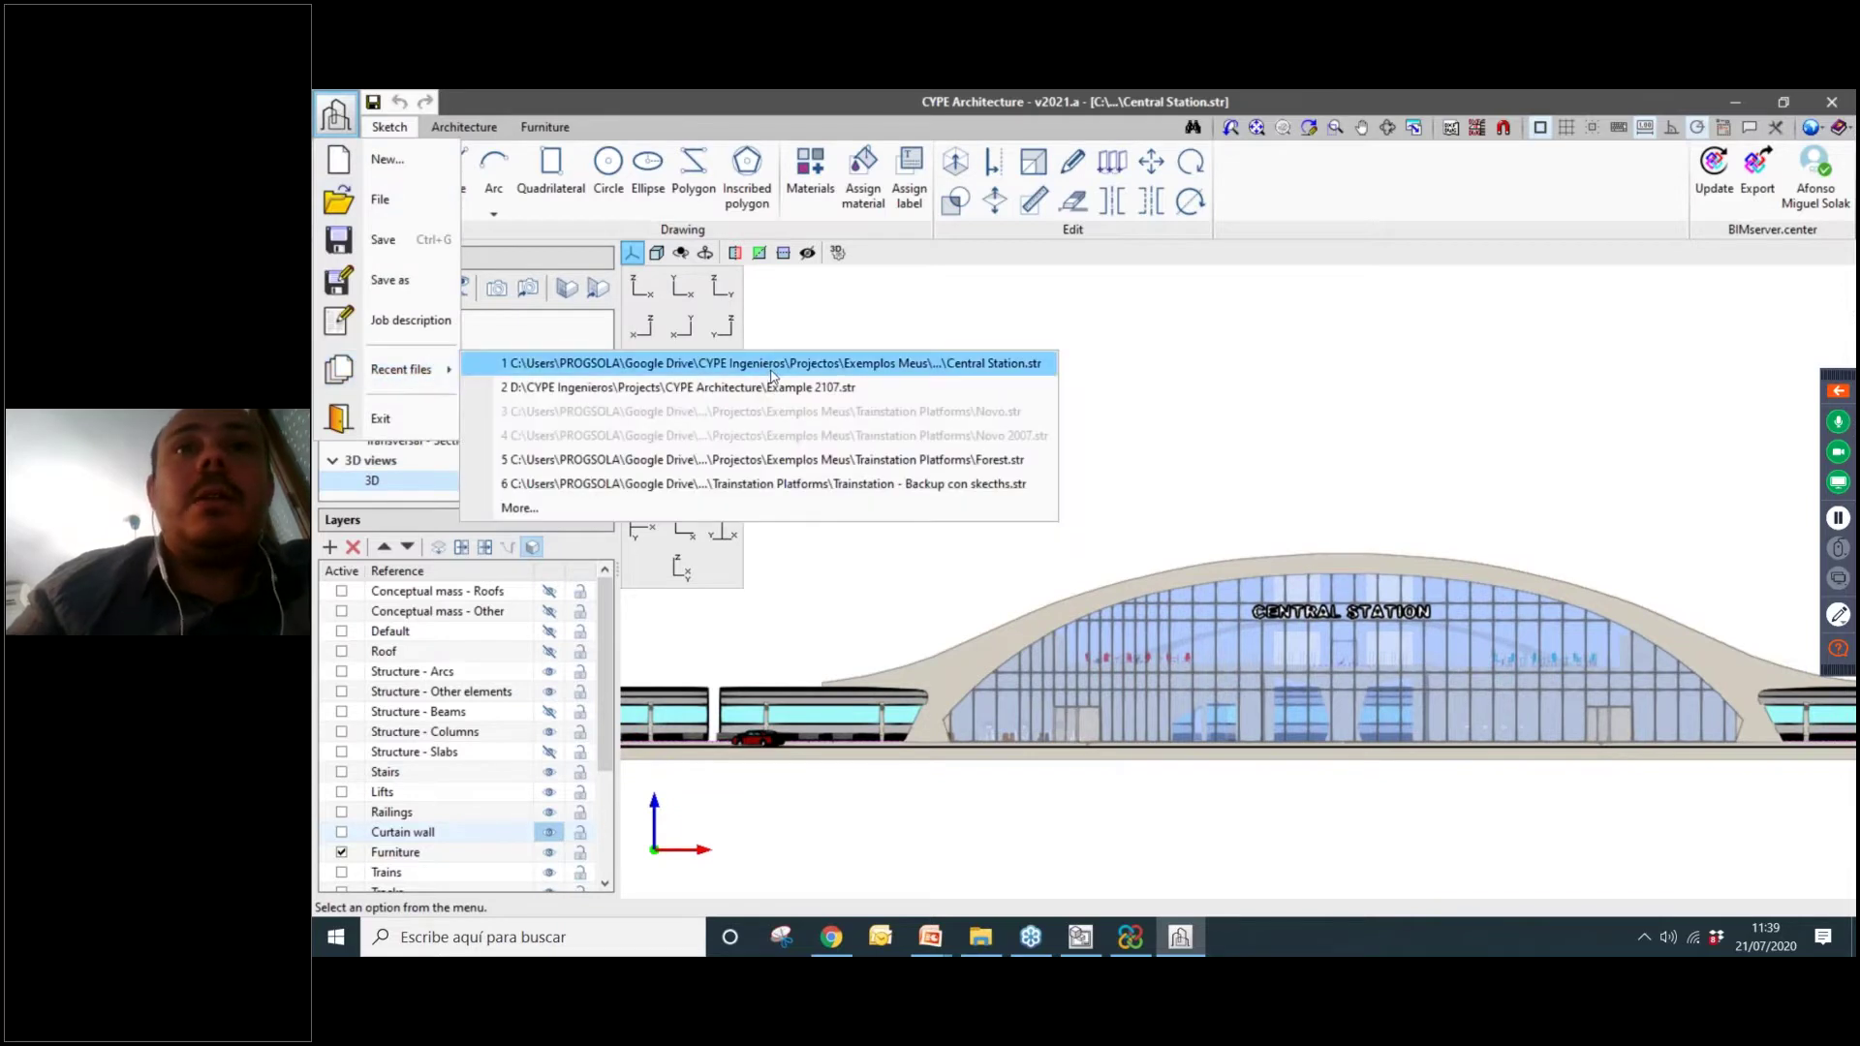
left_click(520, 508)
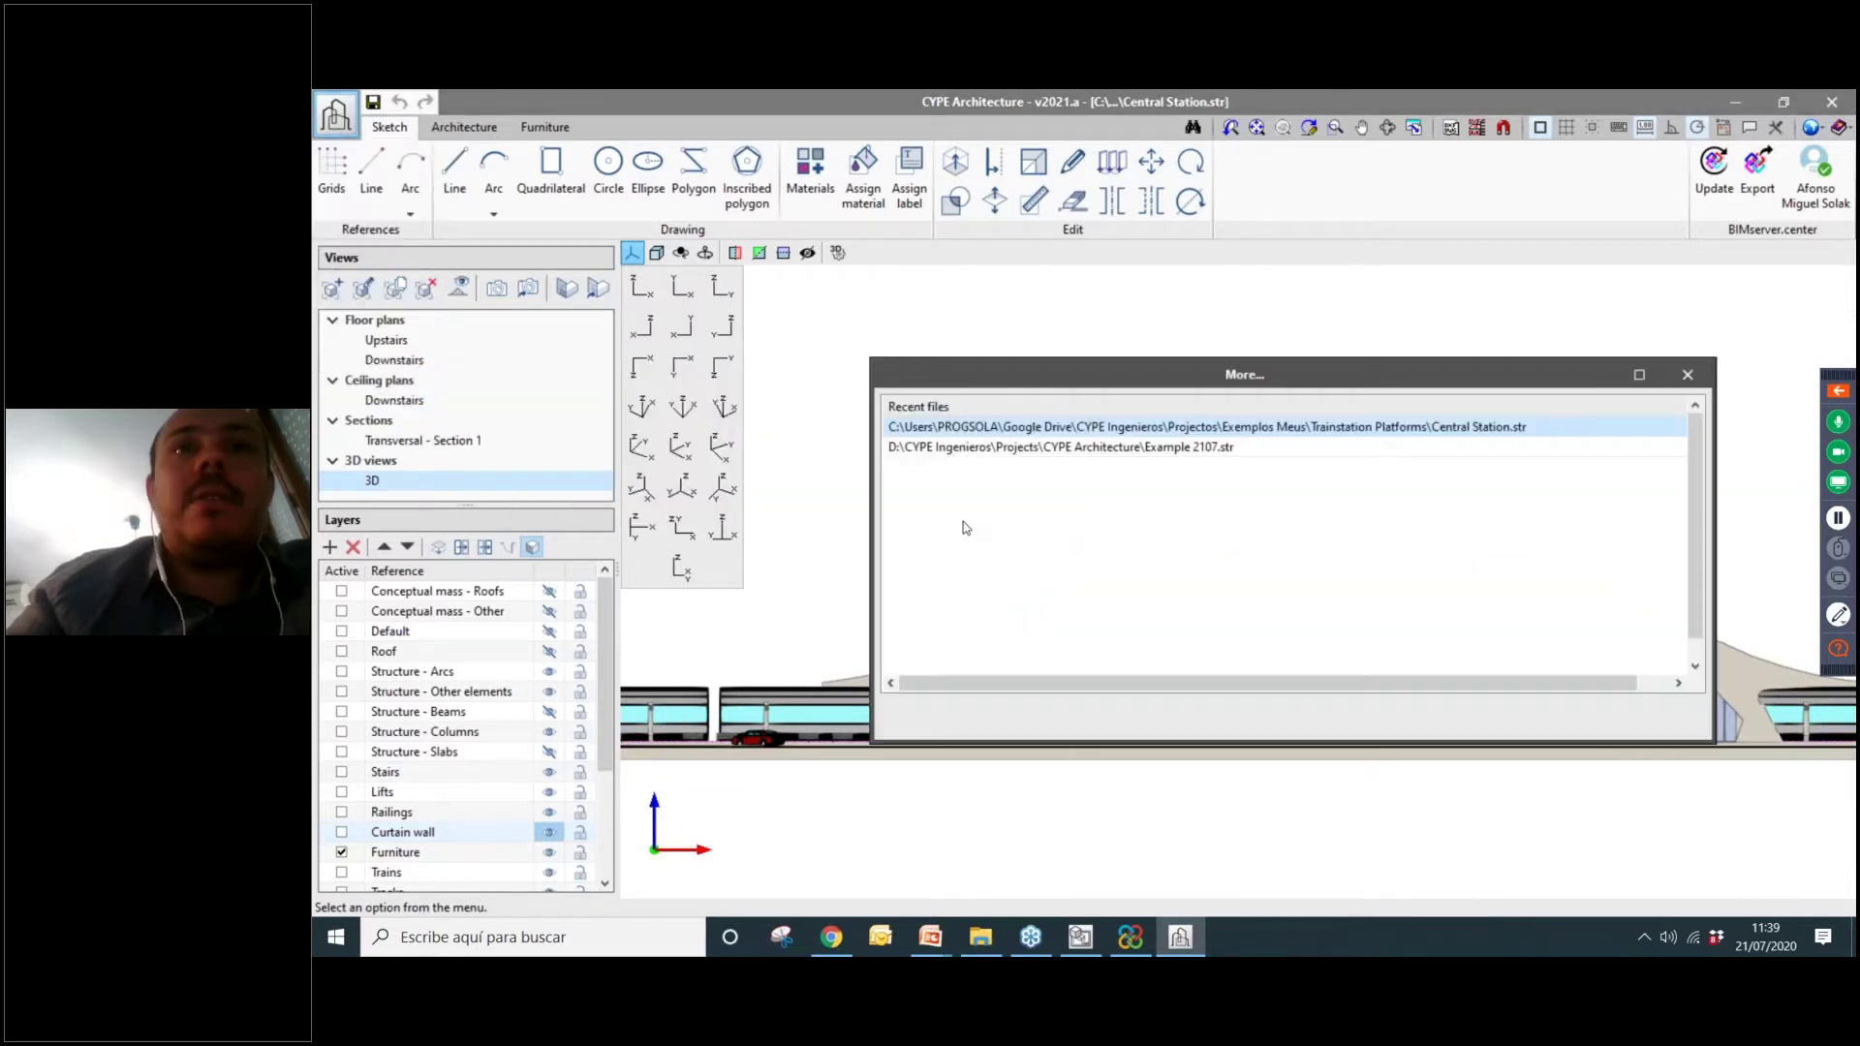
scroll(1205, 456, "down", 1)
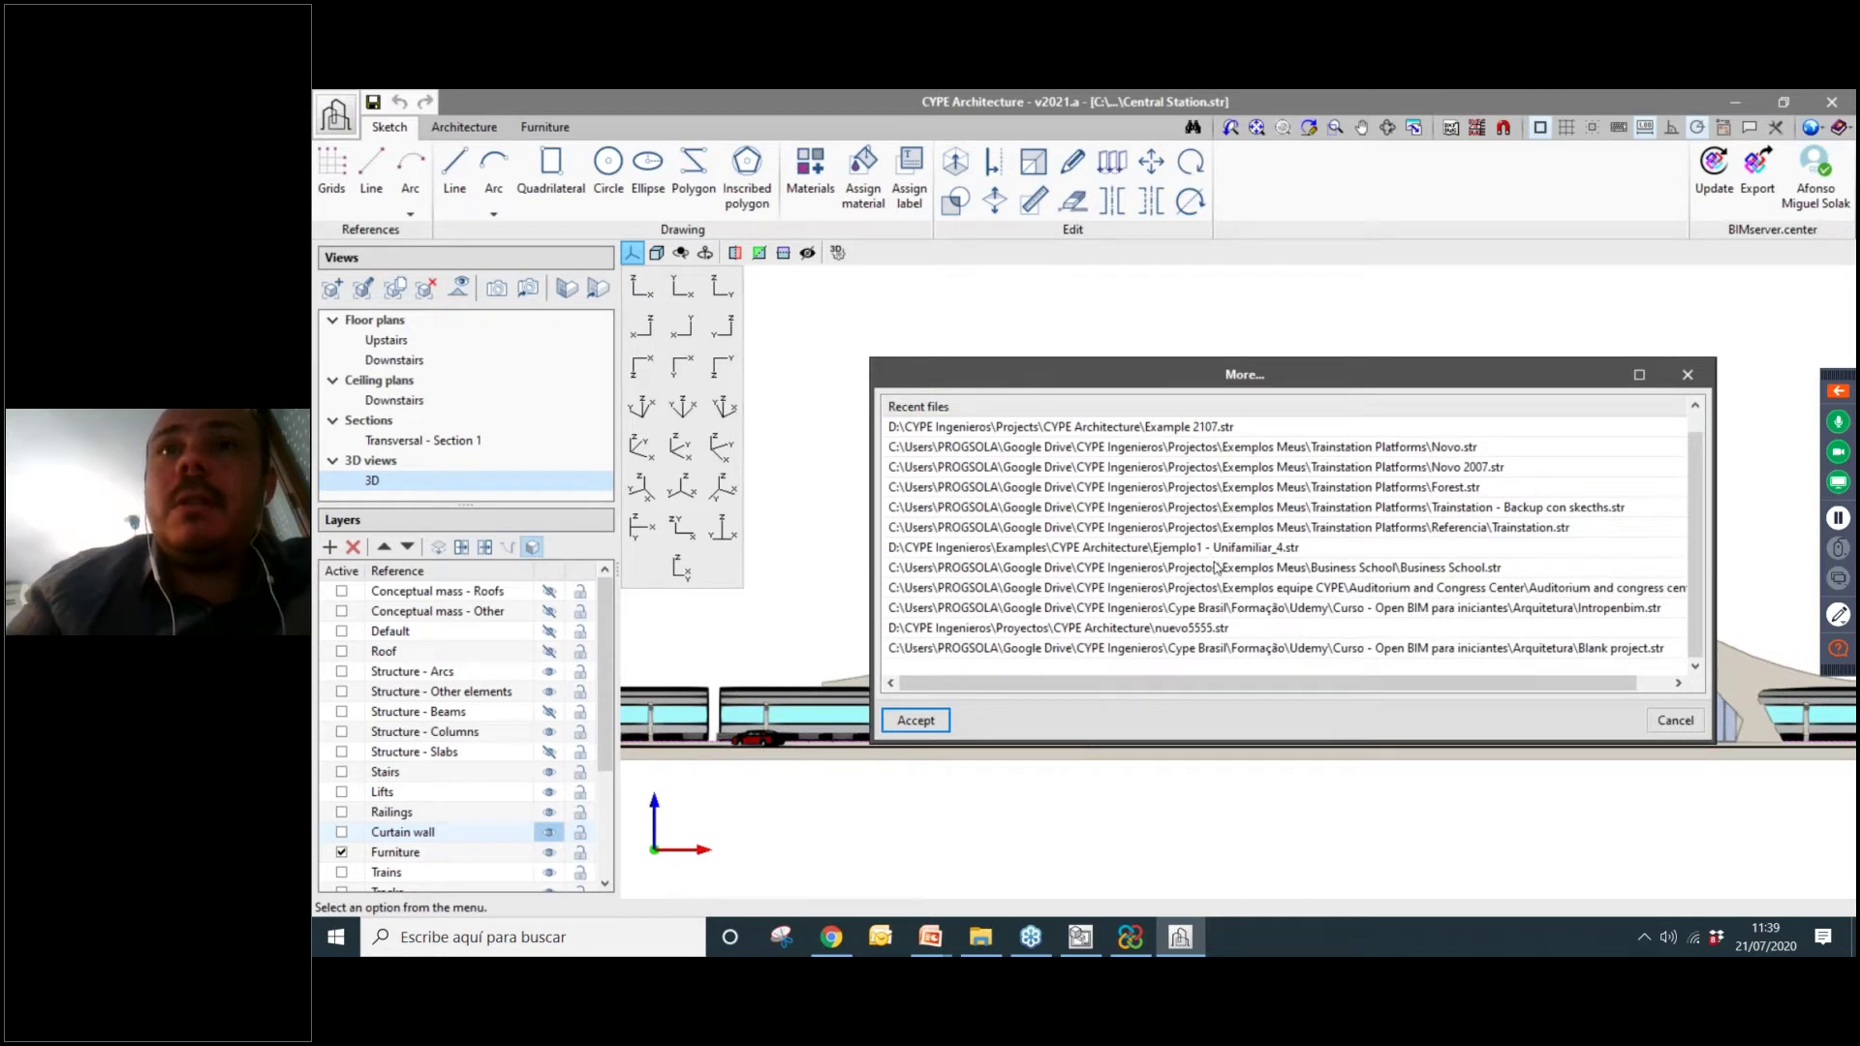
double_click(1202, 568)
left_click(1143, 598)
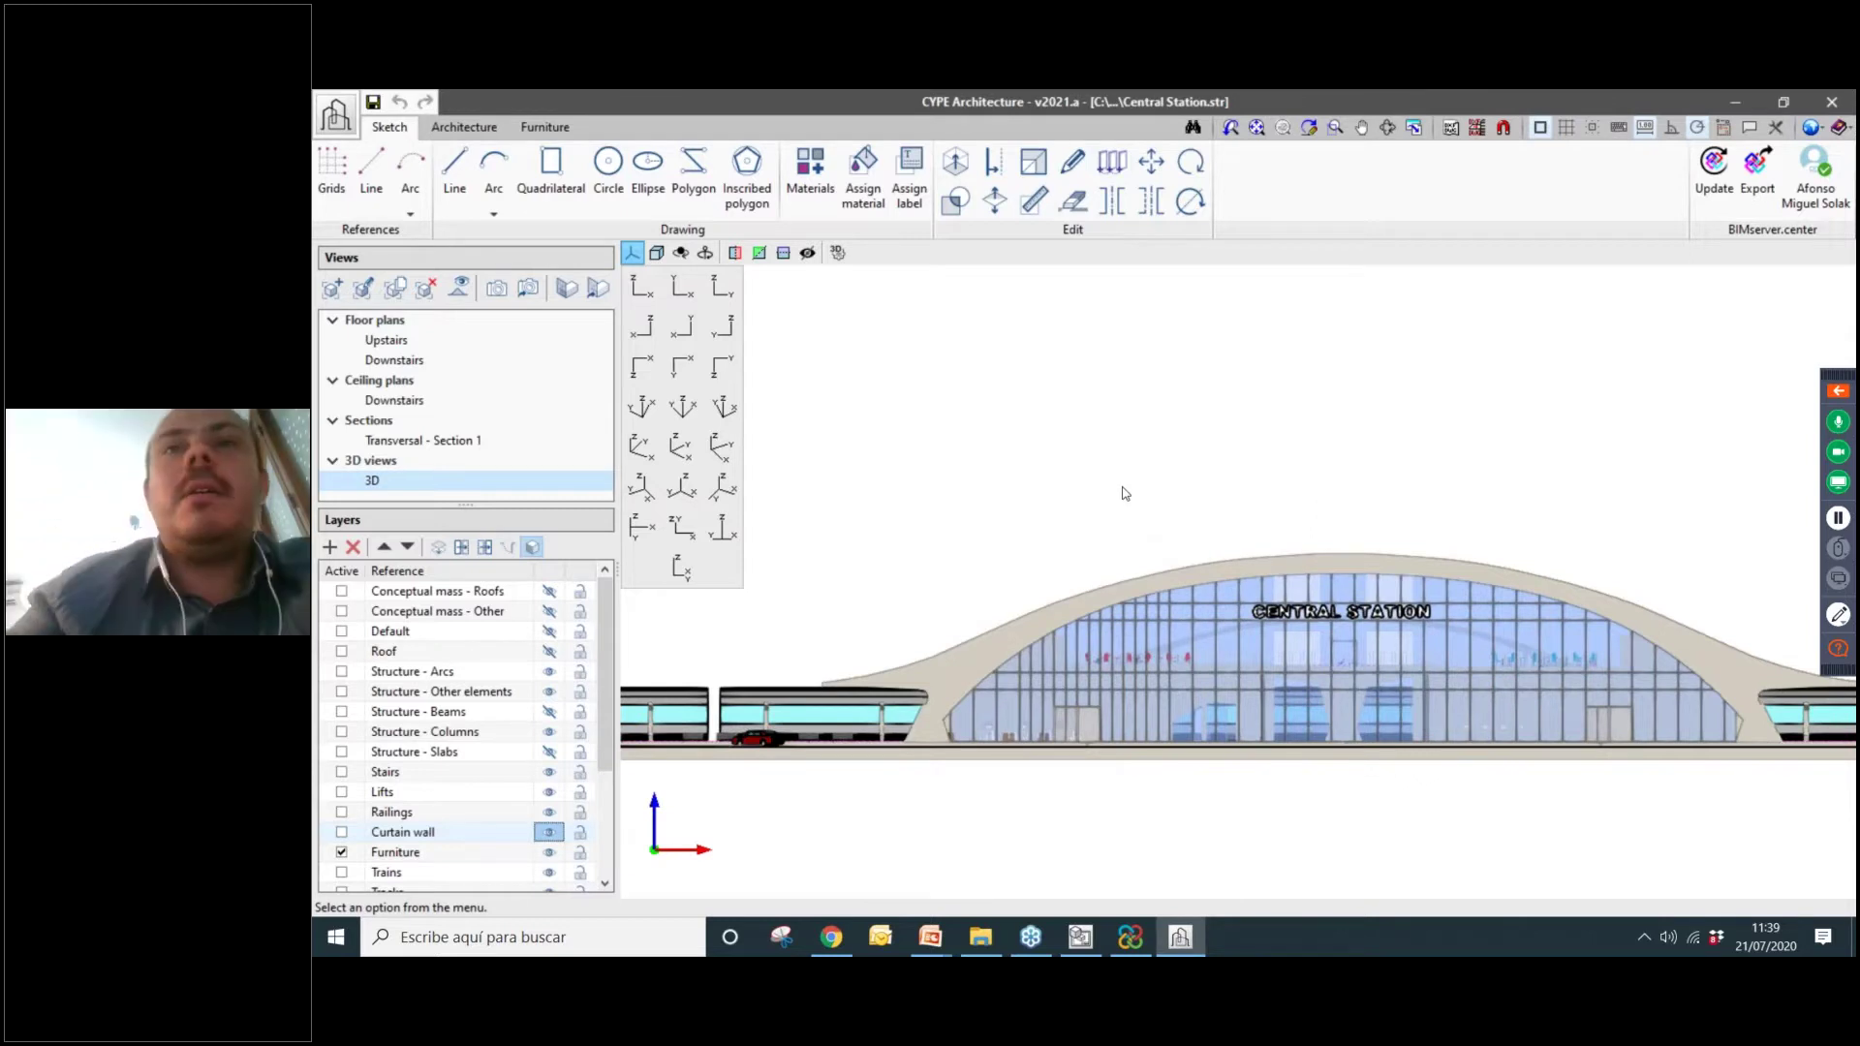
scroll(1124, 494, "up", 1)
scroll(1454, 423, "down", 2)
scroll(1352, 452, "down", 2)
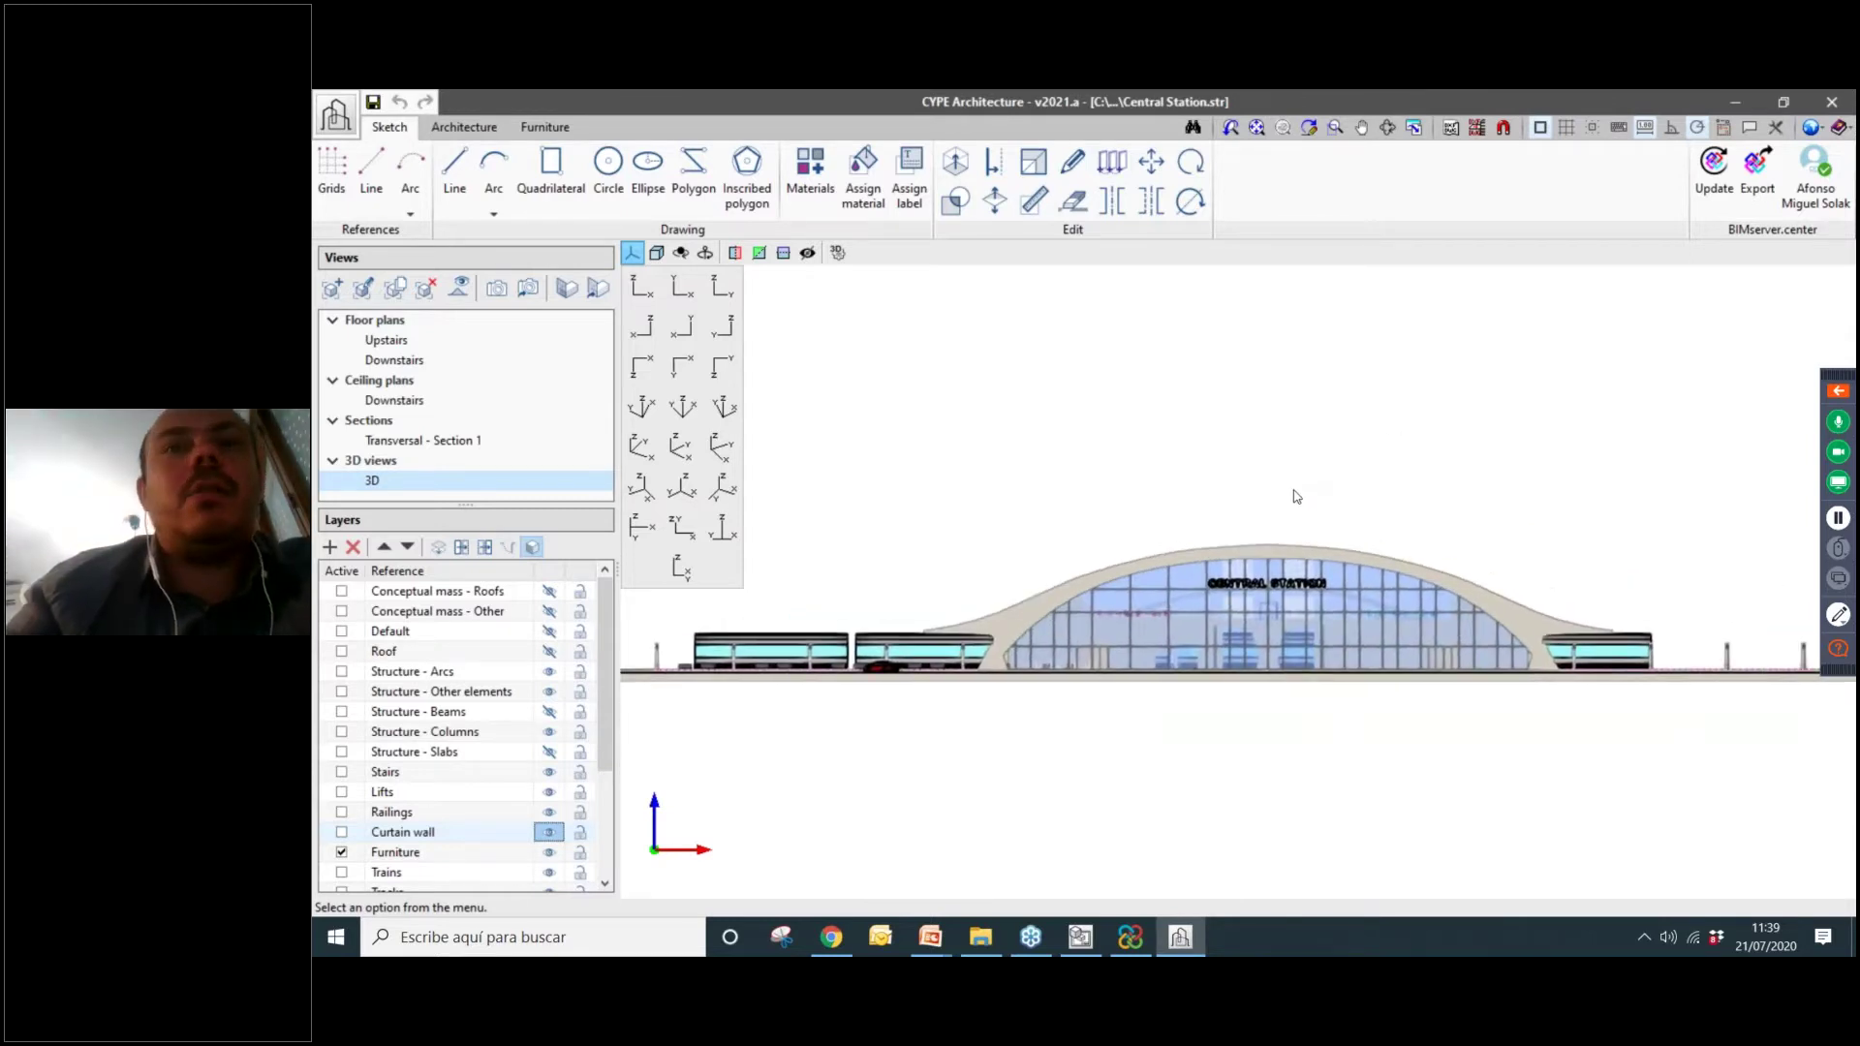
scroll(1279, 575, "up", 2)
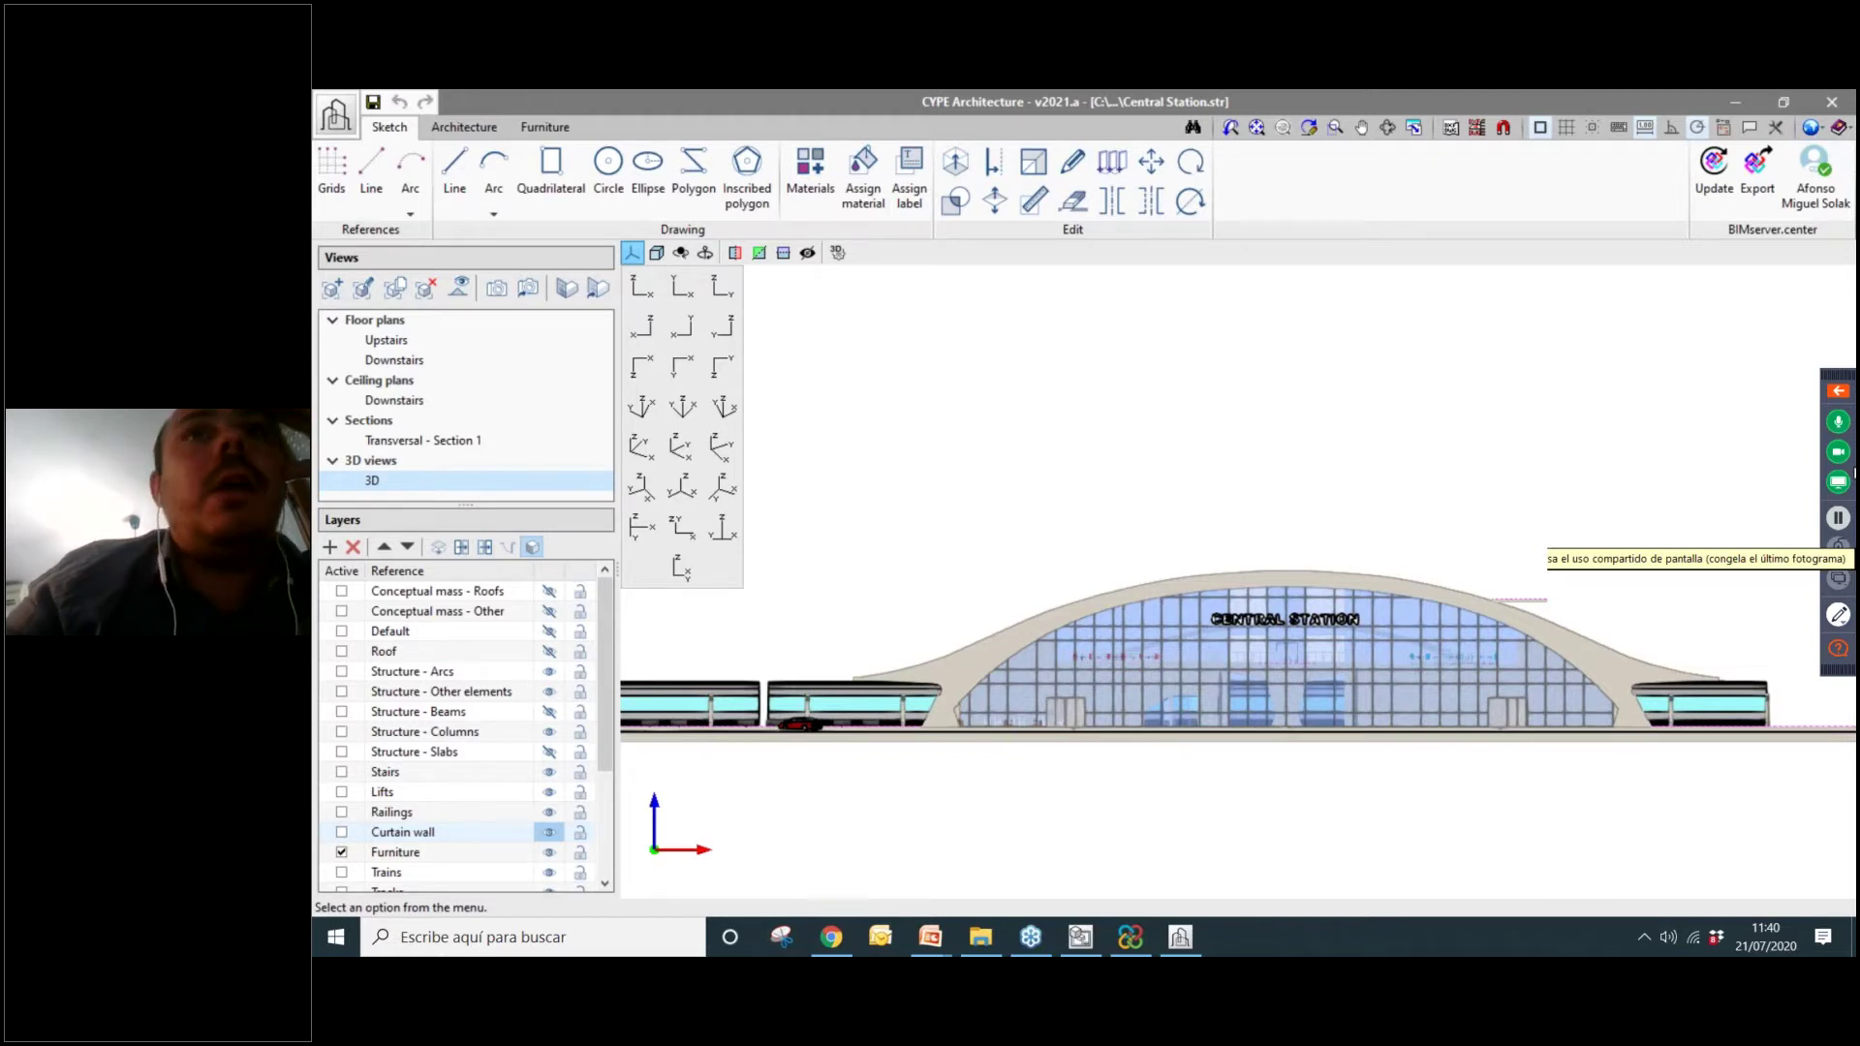
Review the print and image file export options for the current front elevation, leaving without printing or saving.
left_click(464, 127)
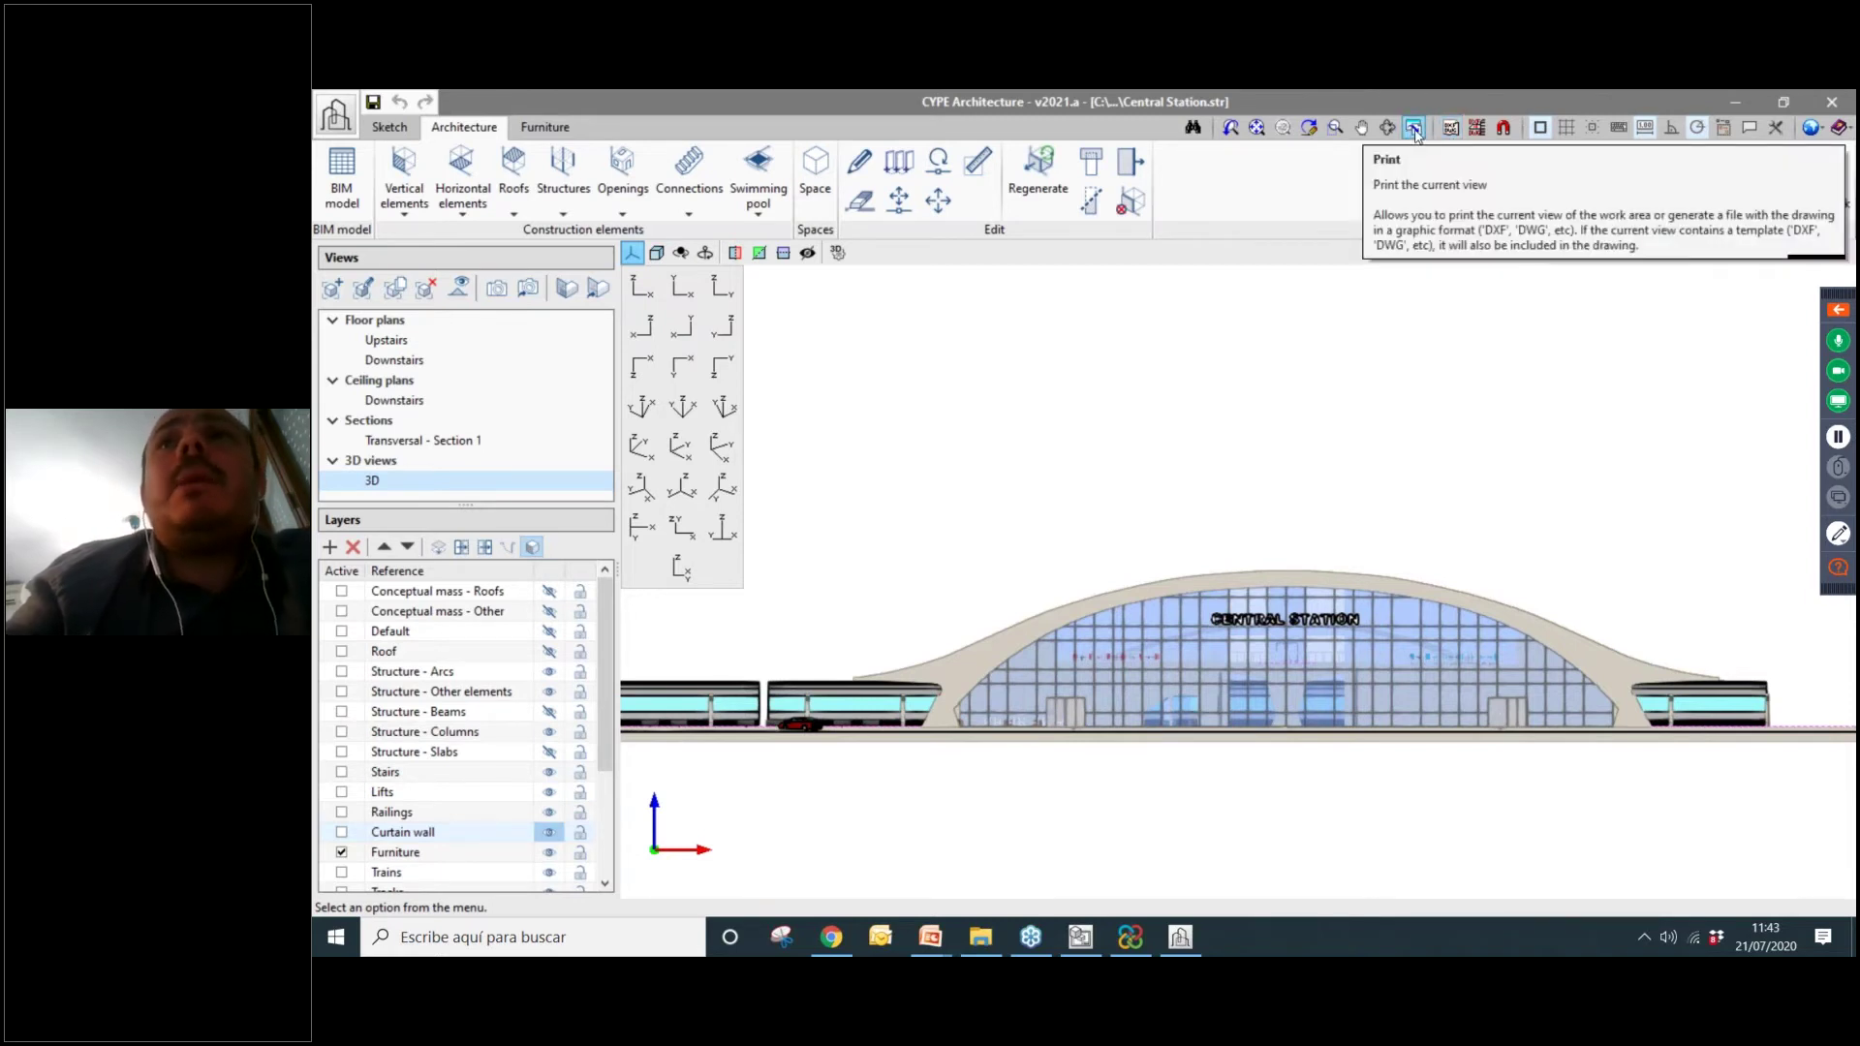
left_click(1415, 129)
left_click_drag(1069, 251, 904, 251)
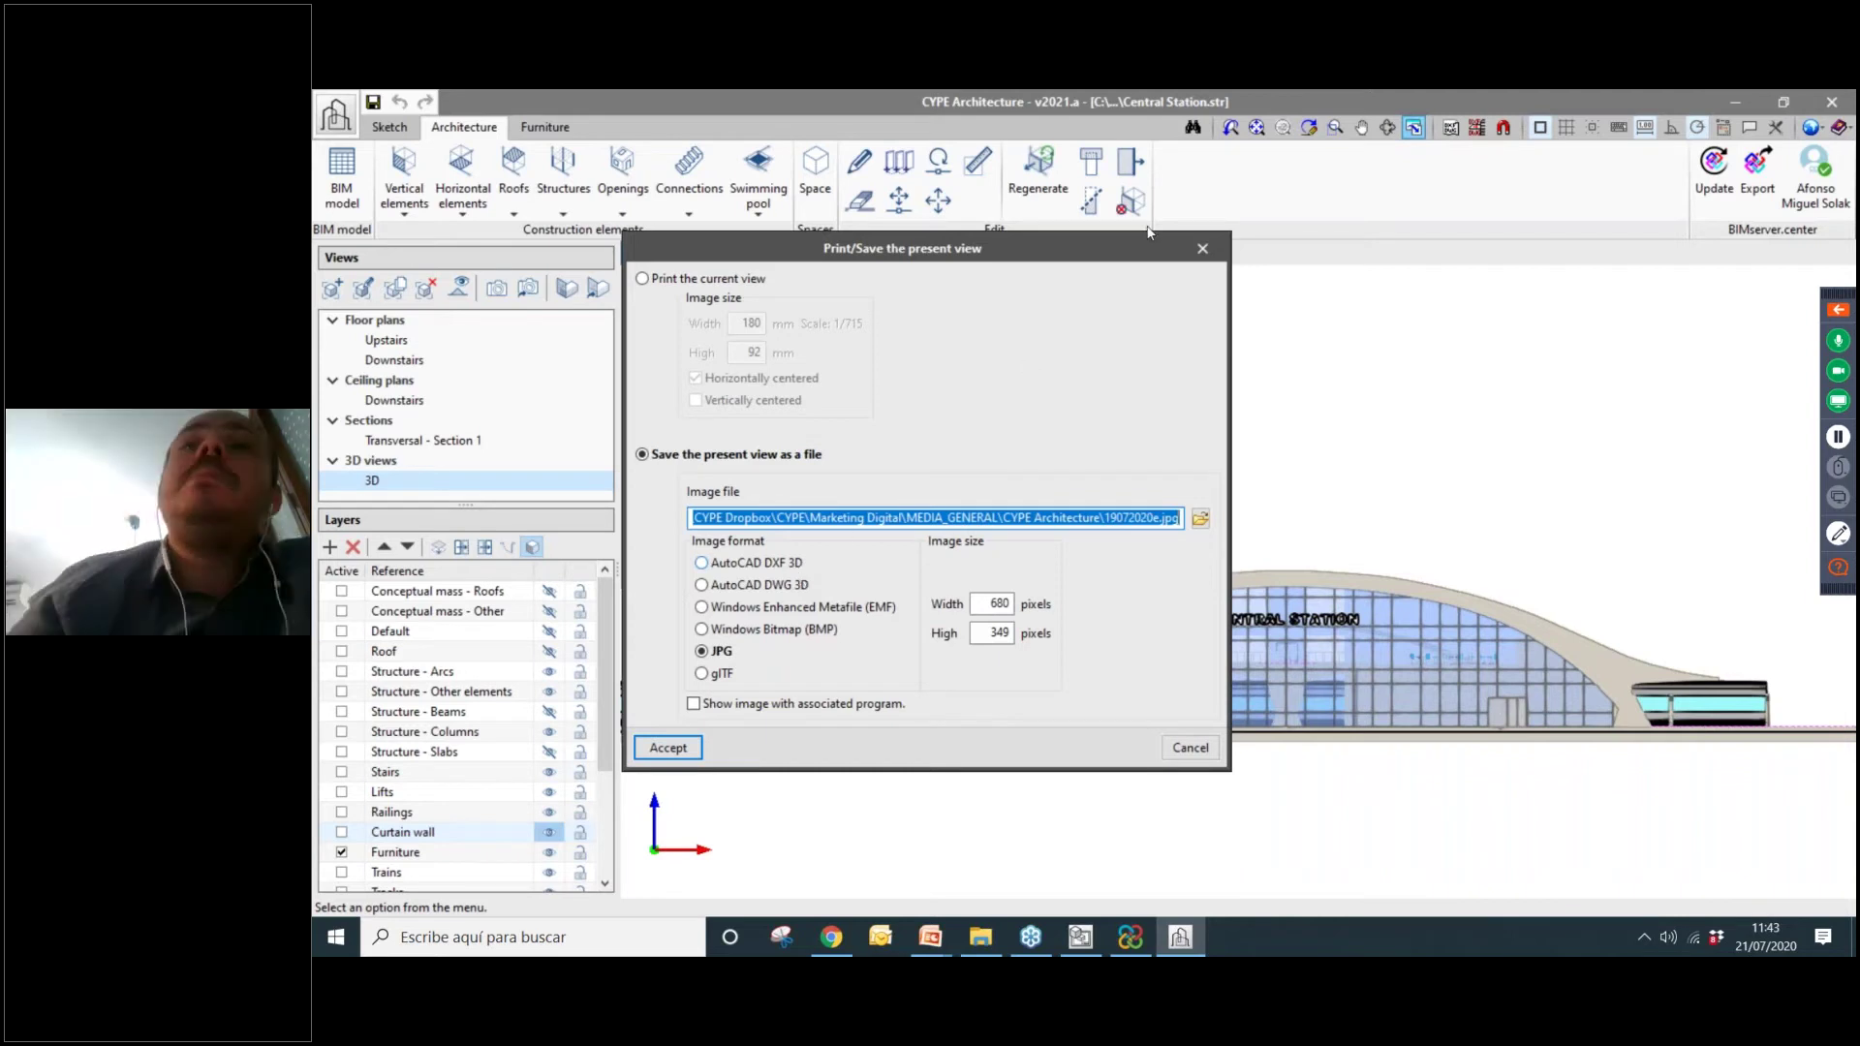
left_click(1204, 250)
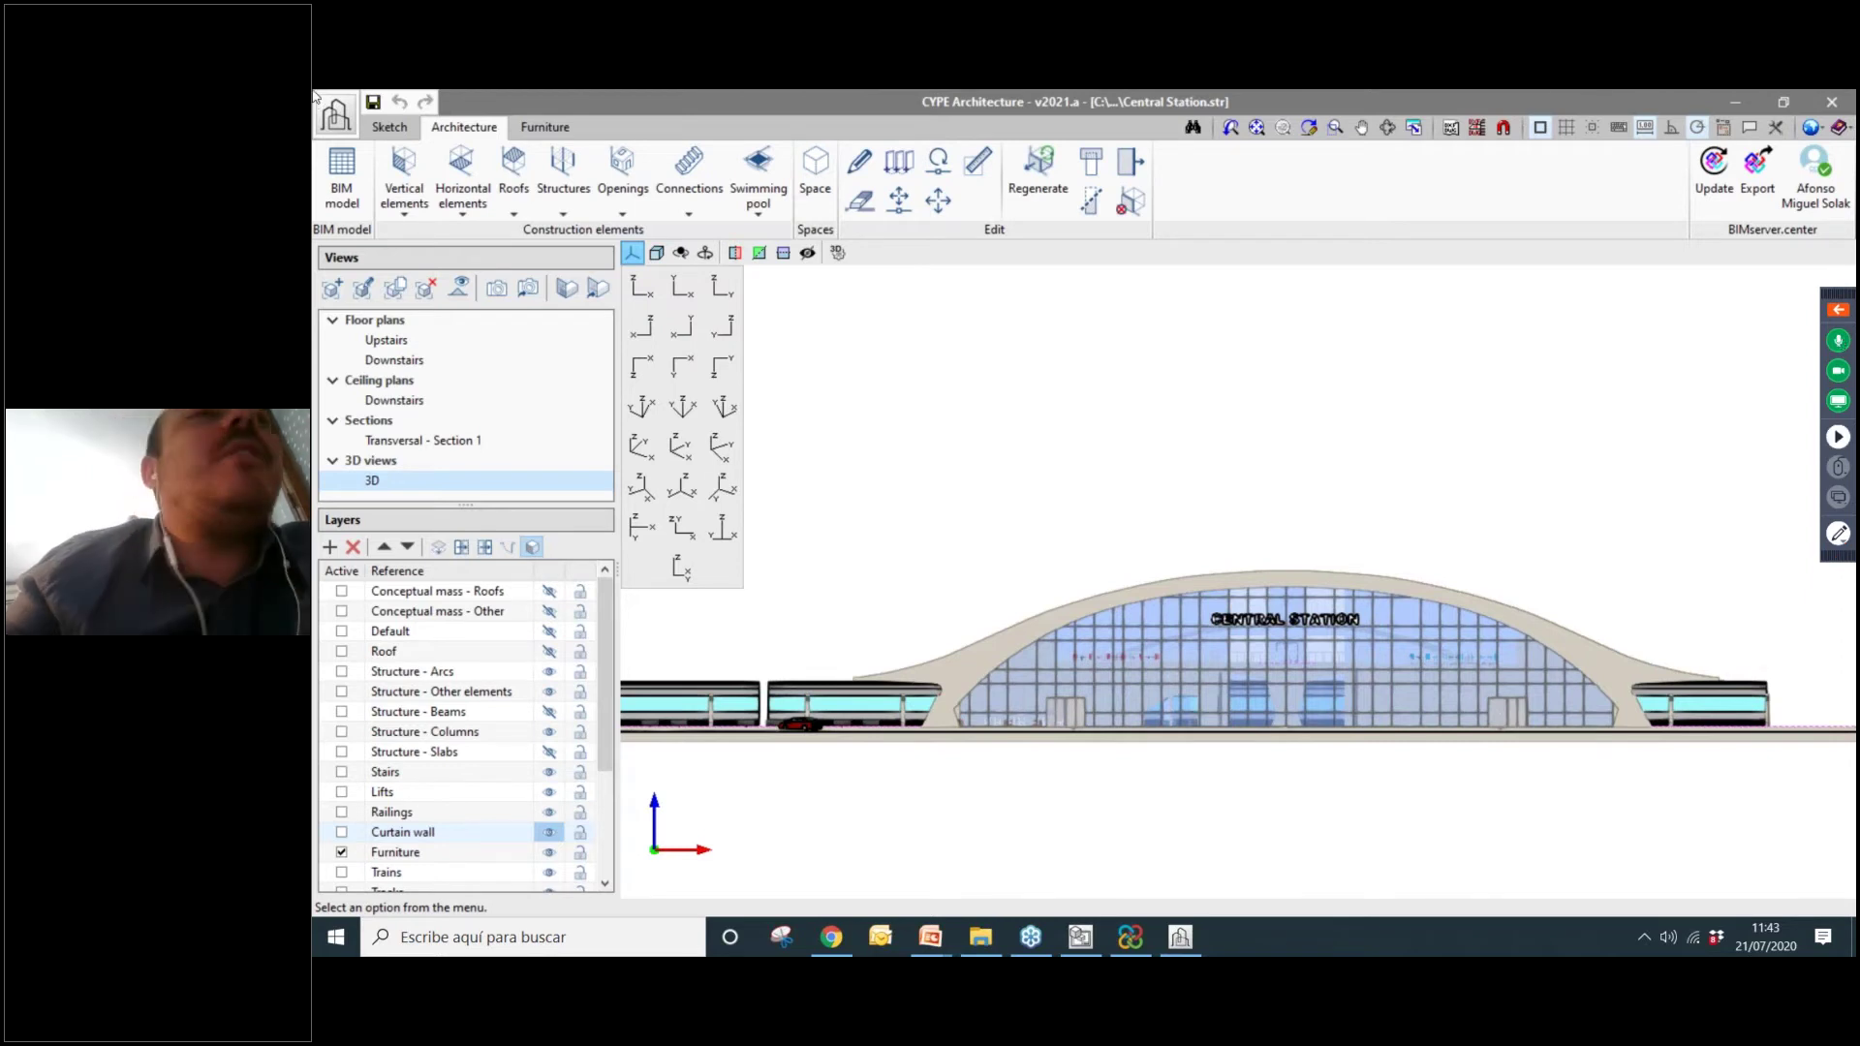
Open the recent project Forest.str, saving the data of the current Central Station project.
left_click(336, 113)
mouse_move(406, 369)
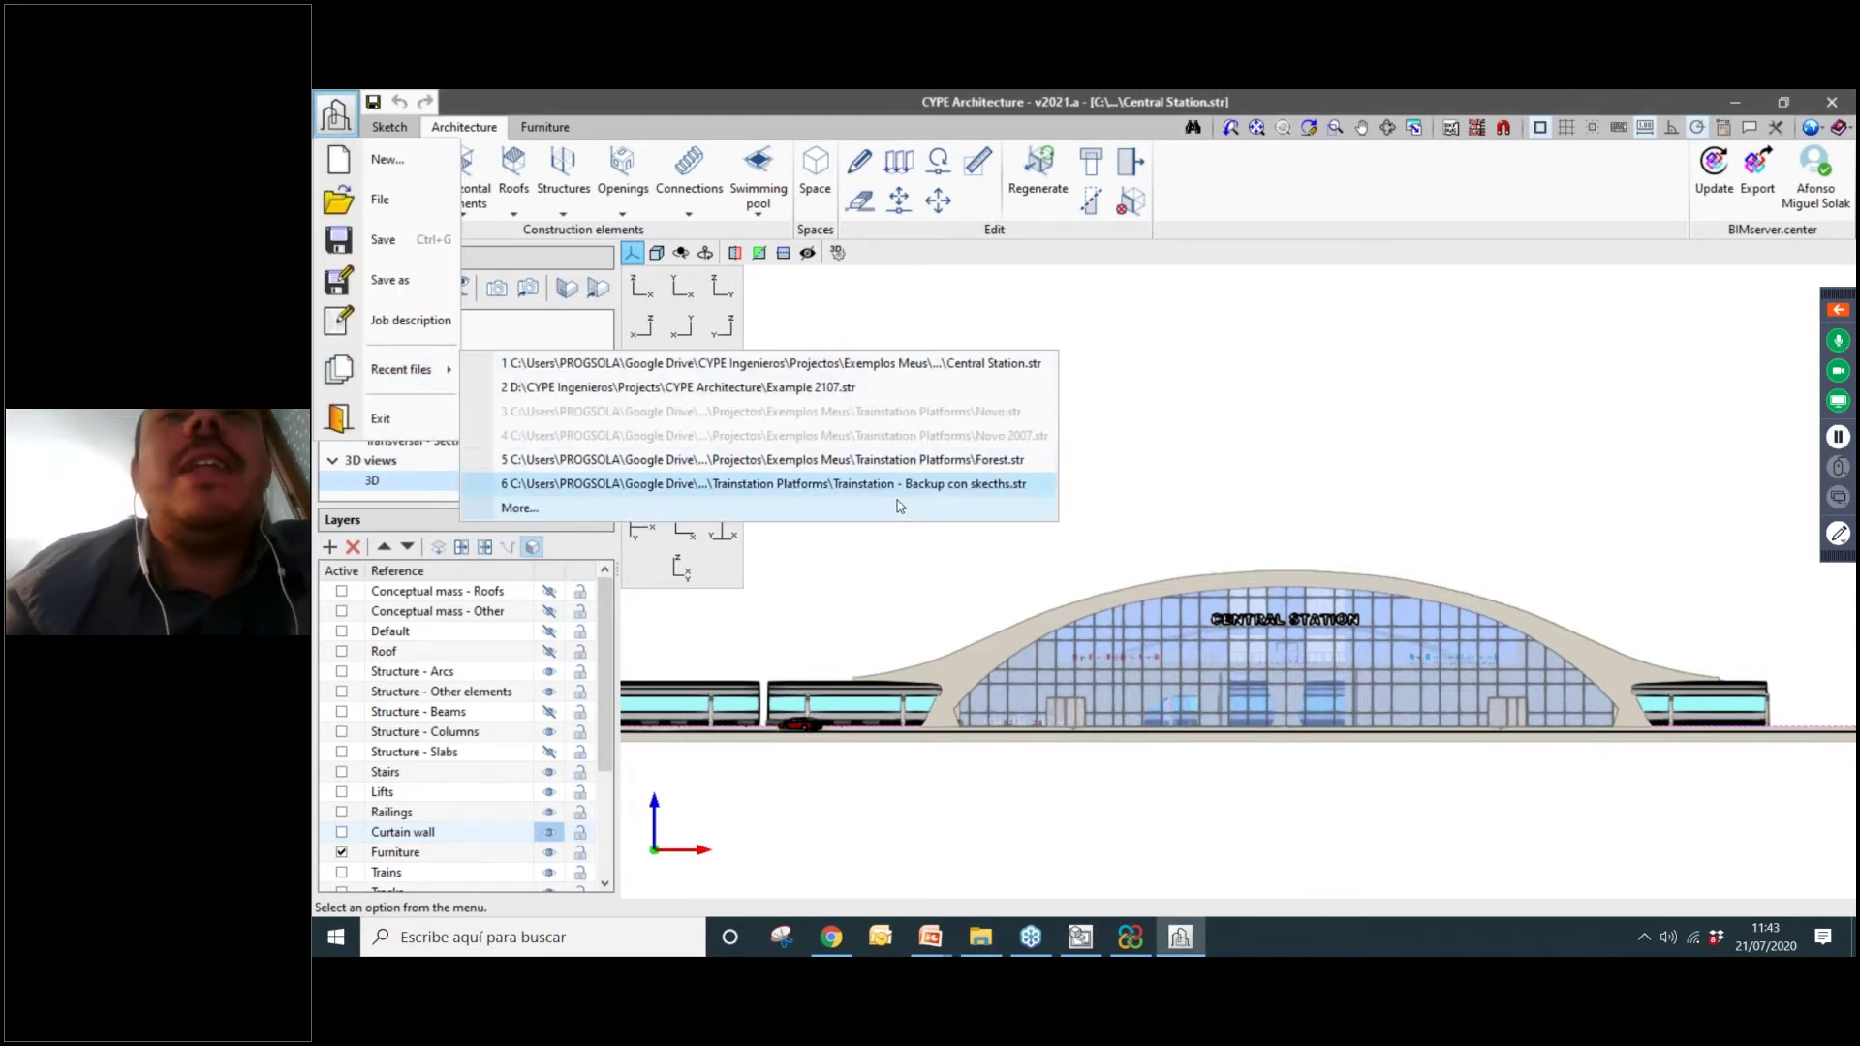
left_click(901, 459)
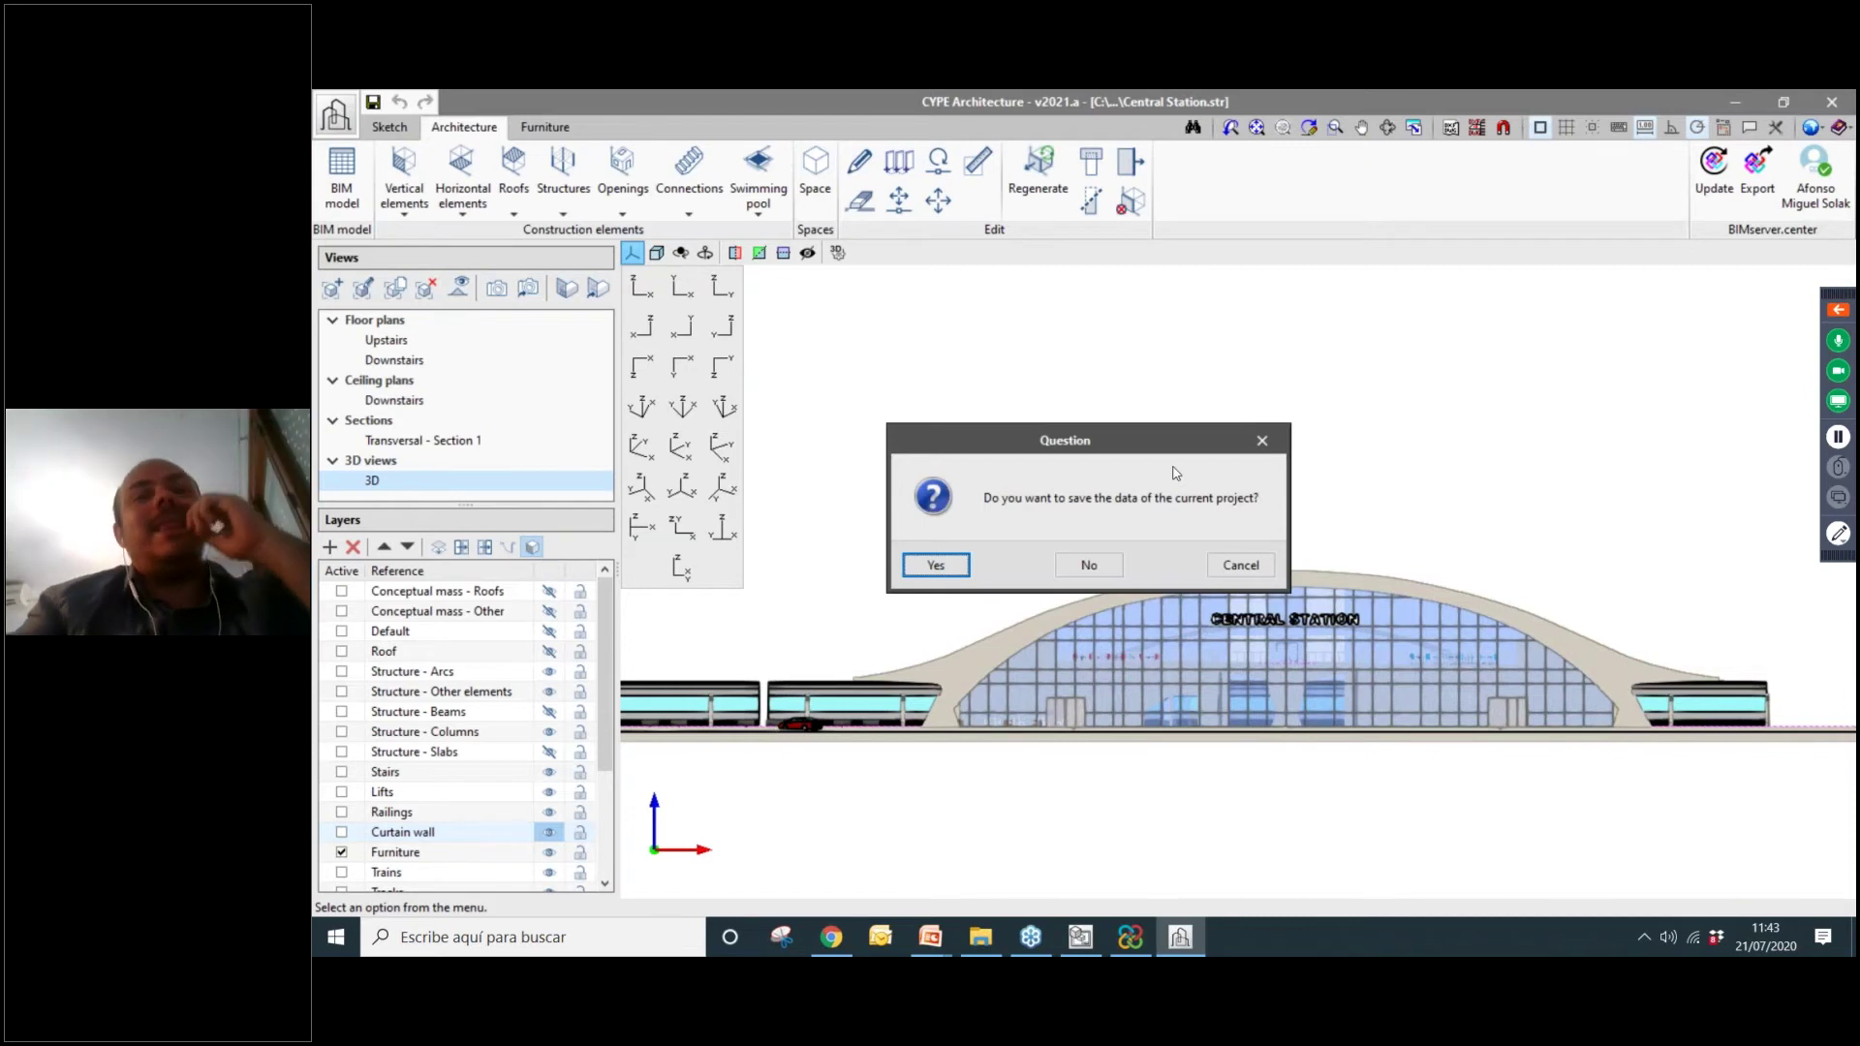
left_click(936, 565)
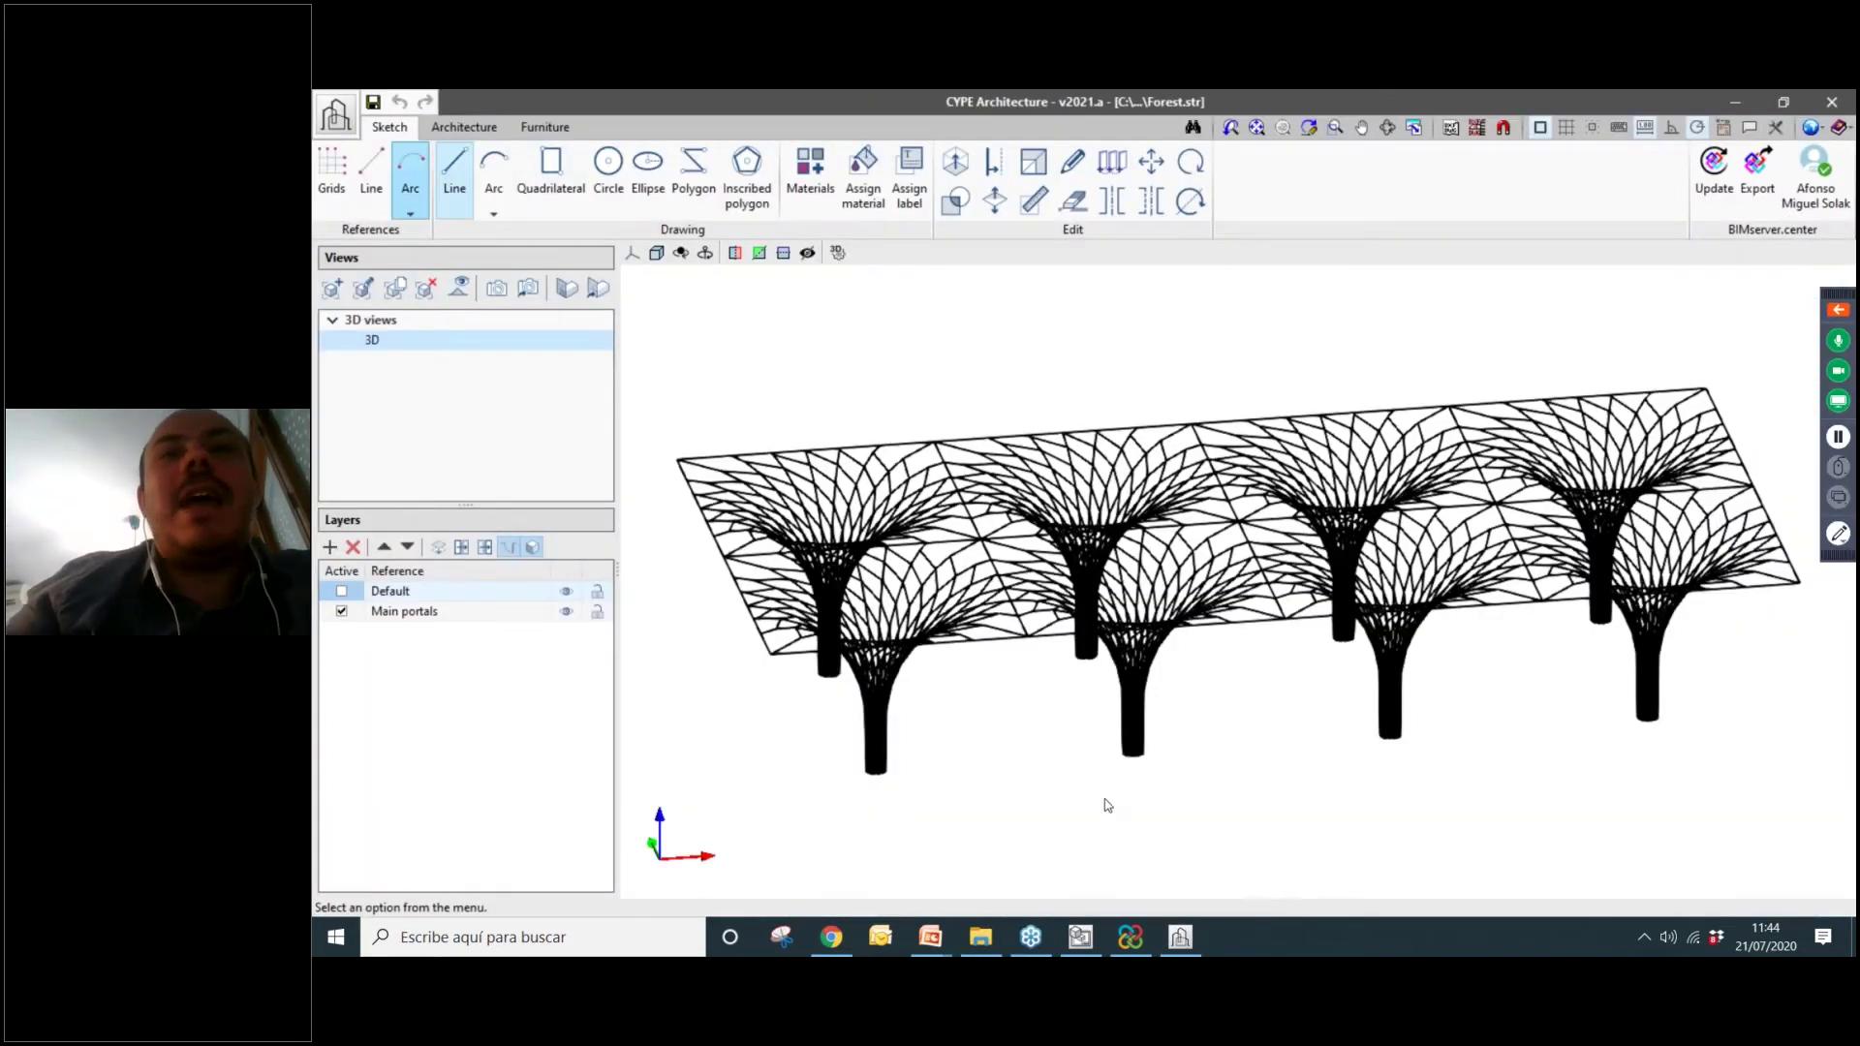
Examine the wireframe of the branching tree-like columns in the Forest model up close from several angles.
scroll(1096, 793, "up", 3)
mouse_move(1050, 746)
middle_mouse_down()
mouse_move(1074, 758)
mouse_move(1082, 816)
mouse_move(1092, 656)
middle_mouse_up()
scroll(1092, 656, "up", 8)
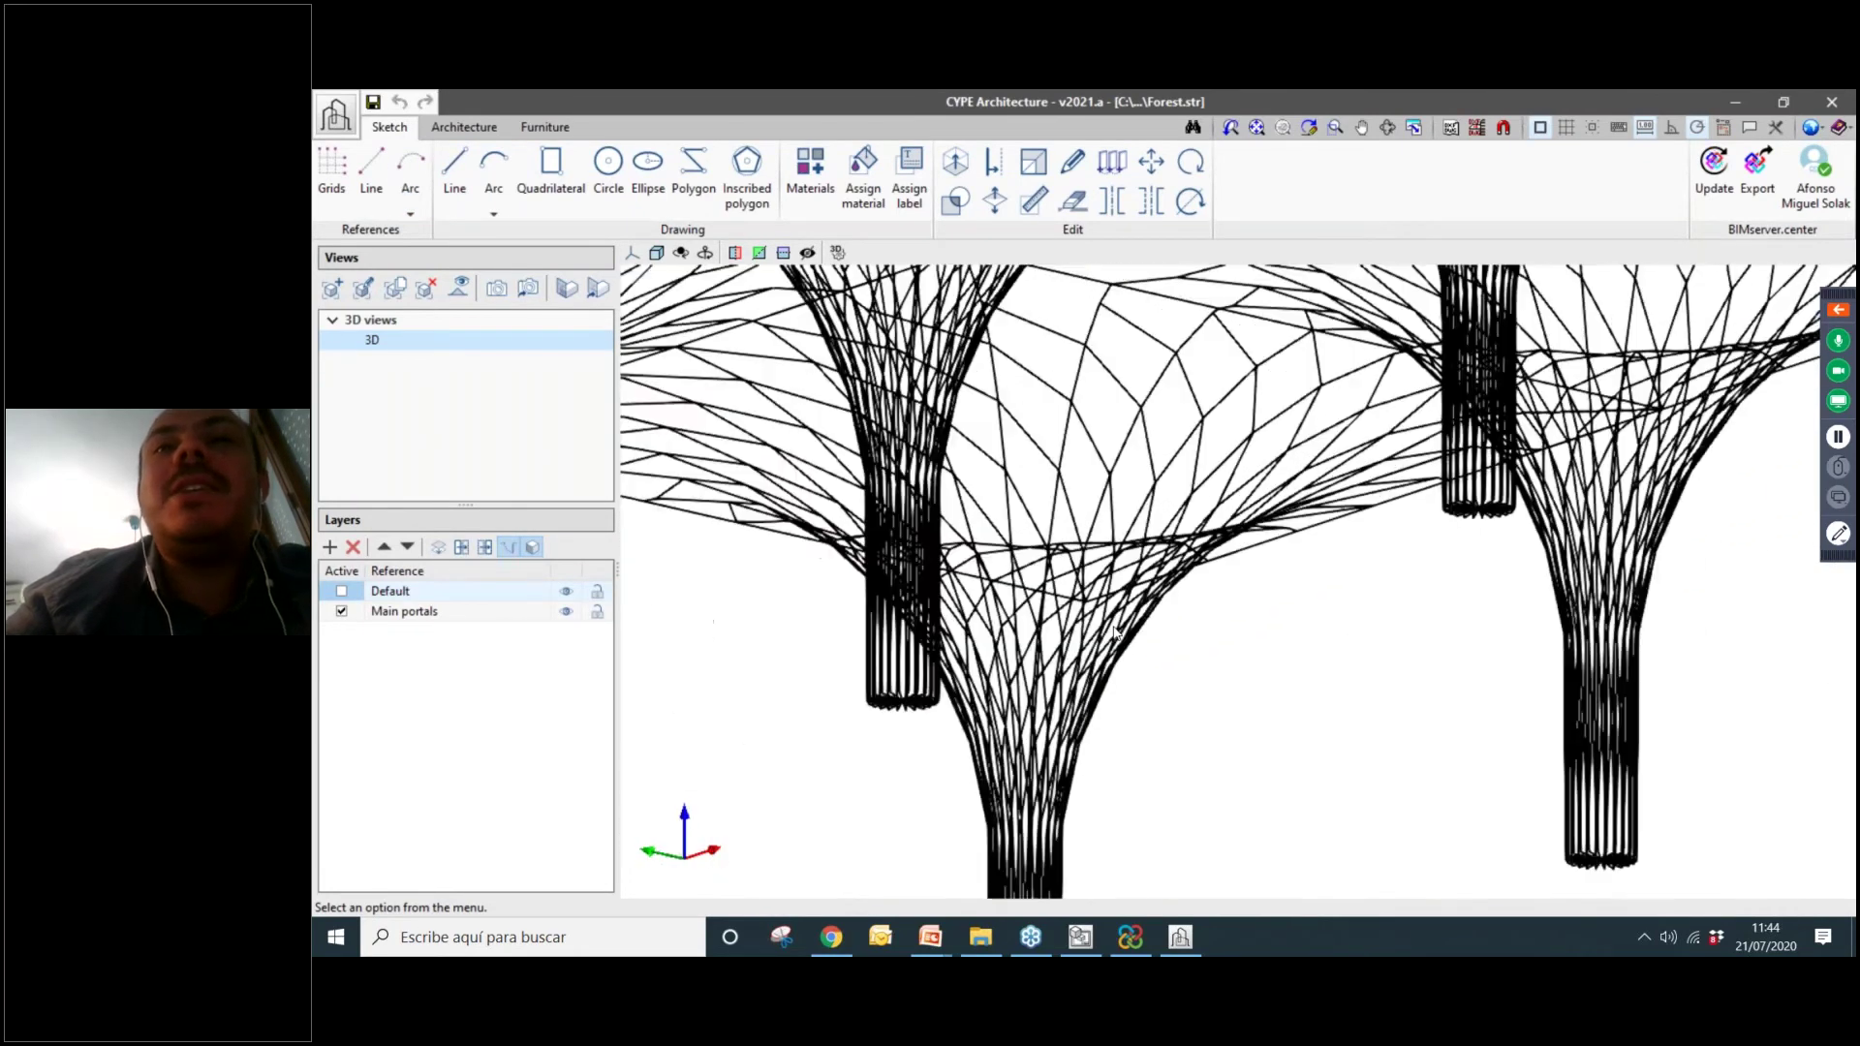
scroll(1244, 625, "down", 4)
middle_click_drag(1244, 625, 1126, 598)
scroll(1323, 660, "up", 4)
scroll(1323, 661, "down", 5)
scroll(1126, 598, "up", 2)
scroll(1127, 598, "up", 4)
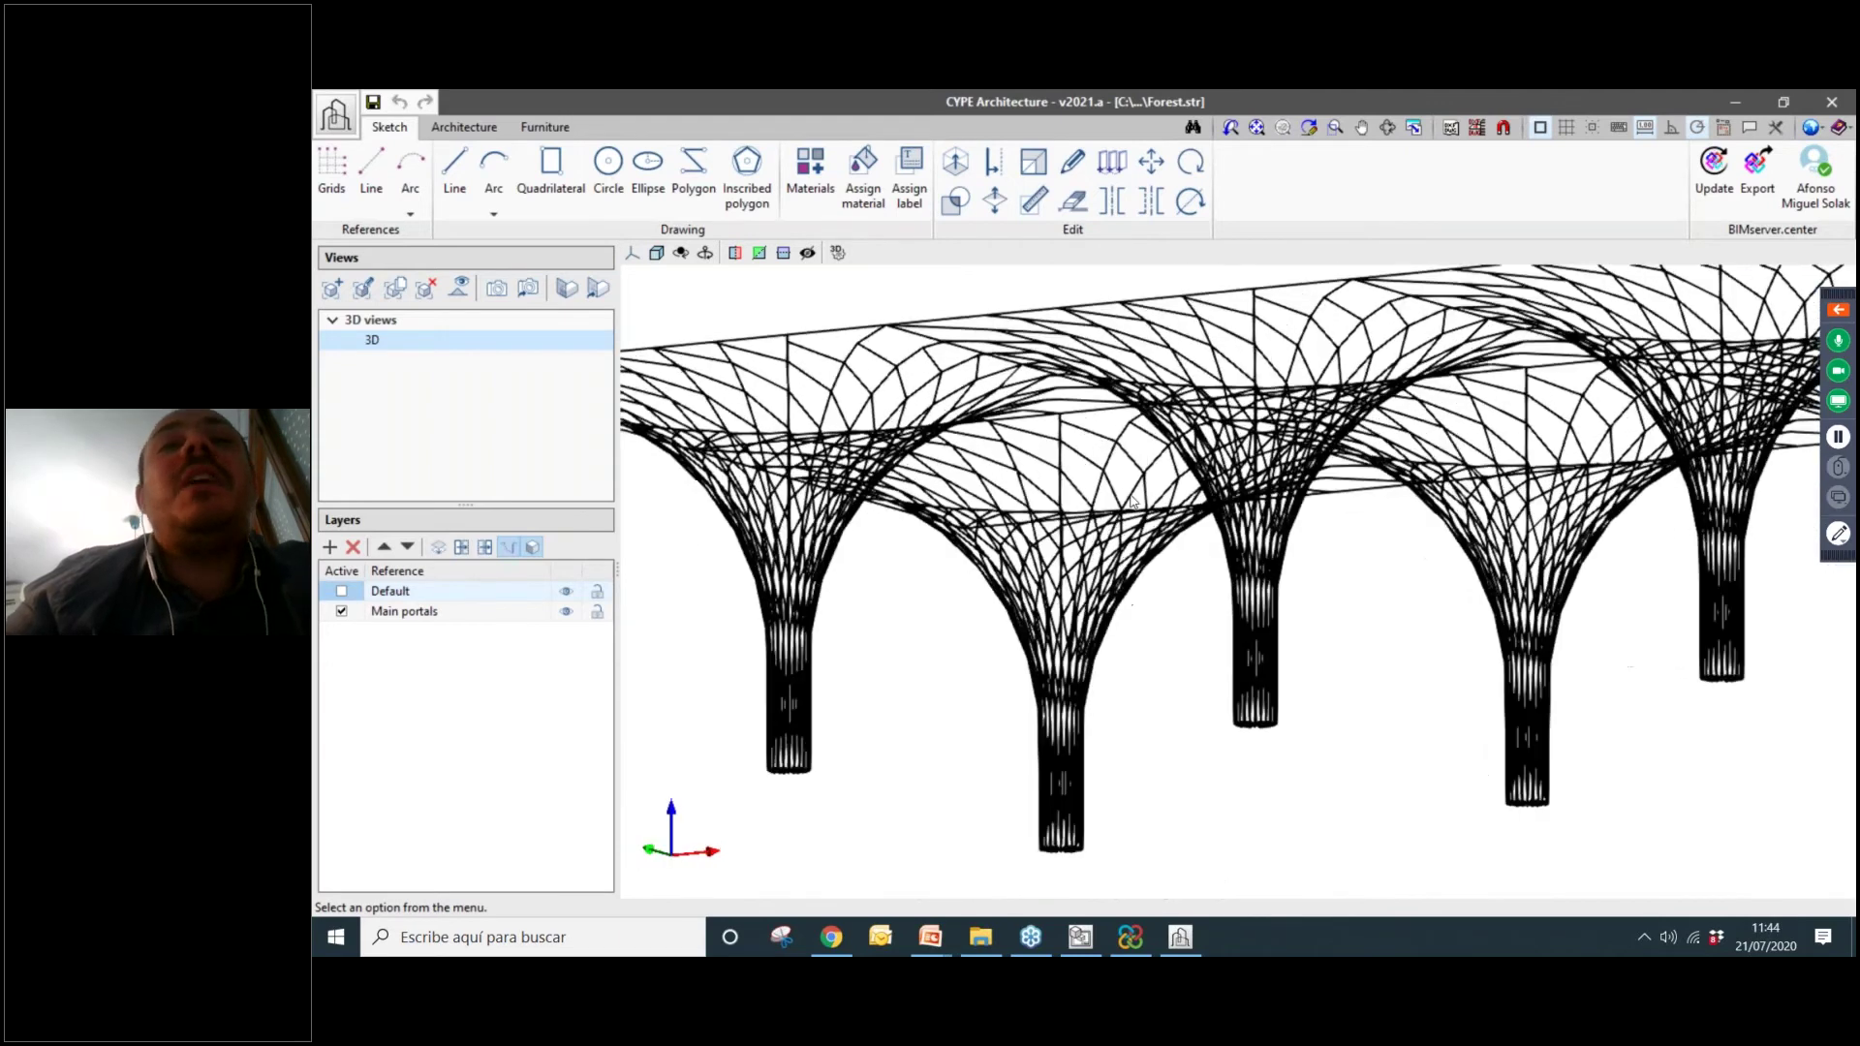
left_click(464, 127)
left_click(395, 138)
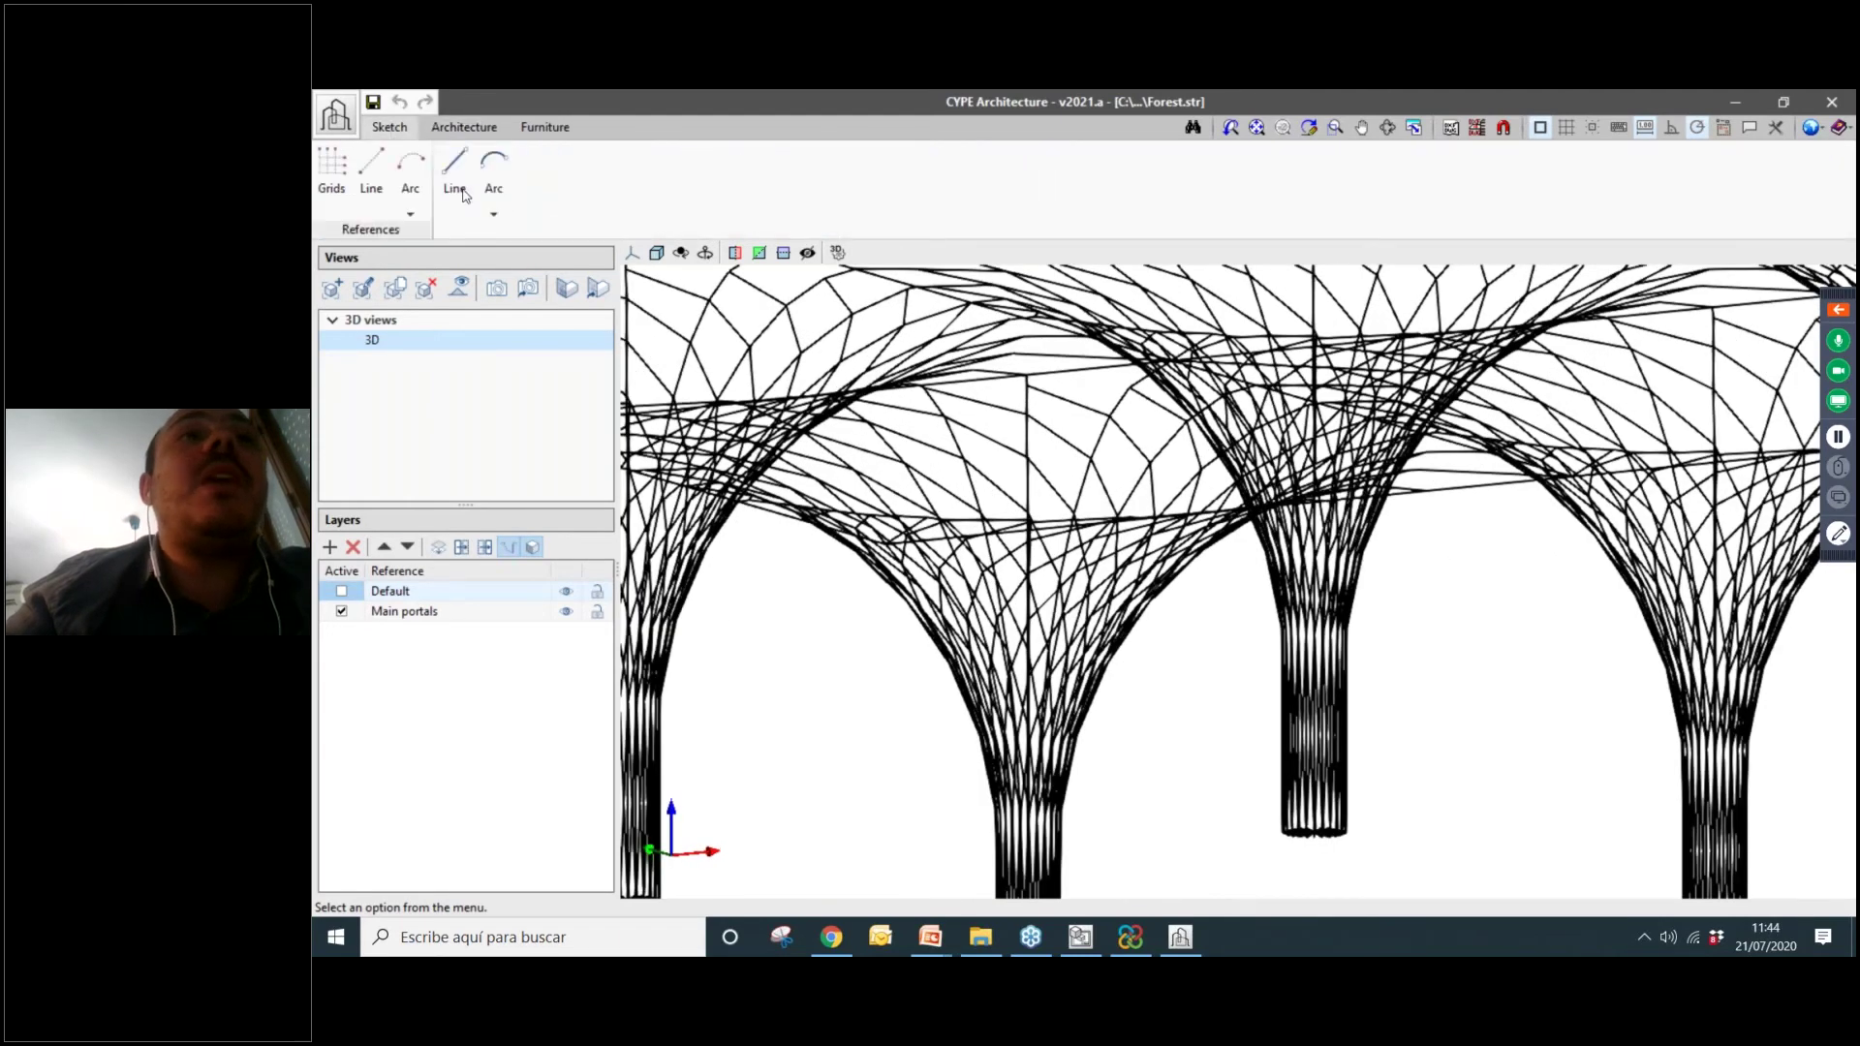
Inspect the whole canopy of the Forest model and the line mesh of its nearest corner columns.
scroll(857, 668, "down", 5)
middle_click_drag(872, 672, 945, 717)
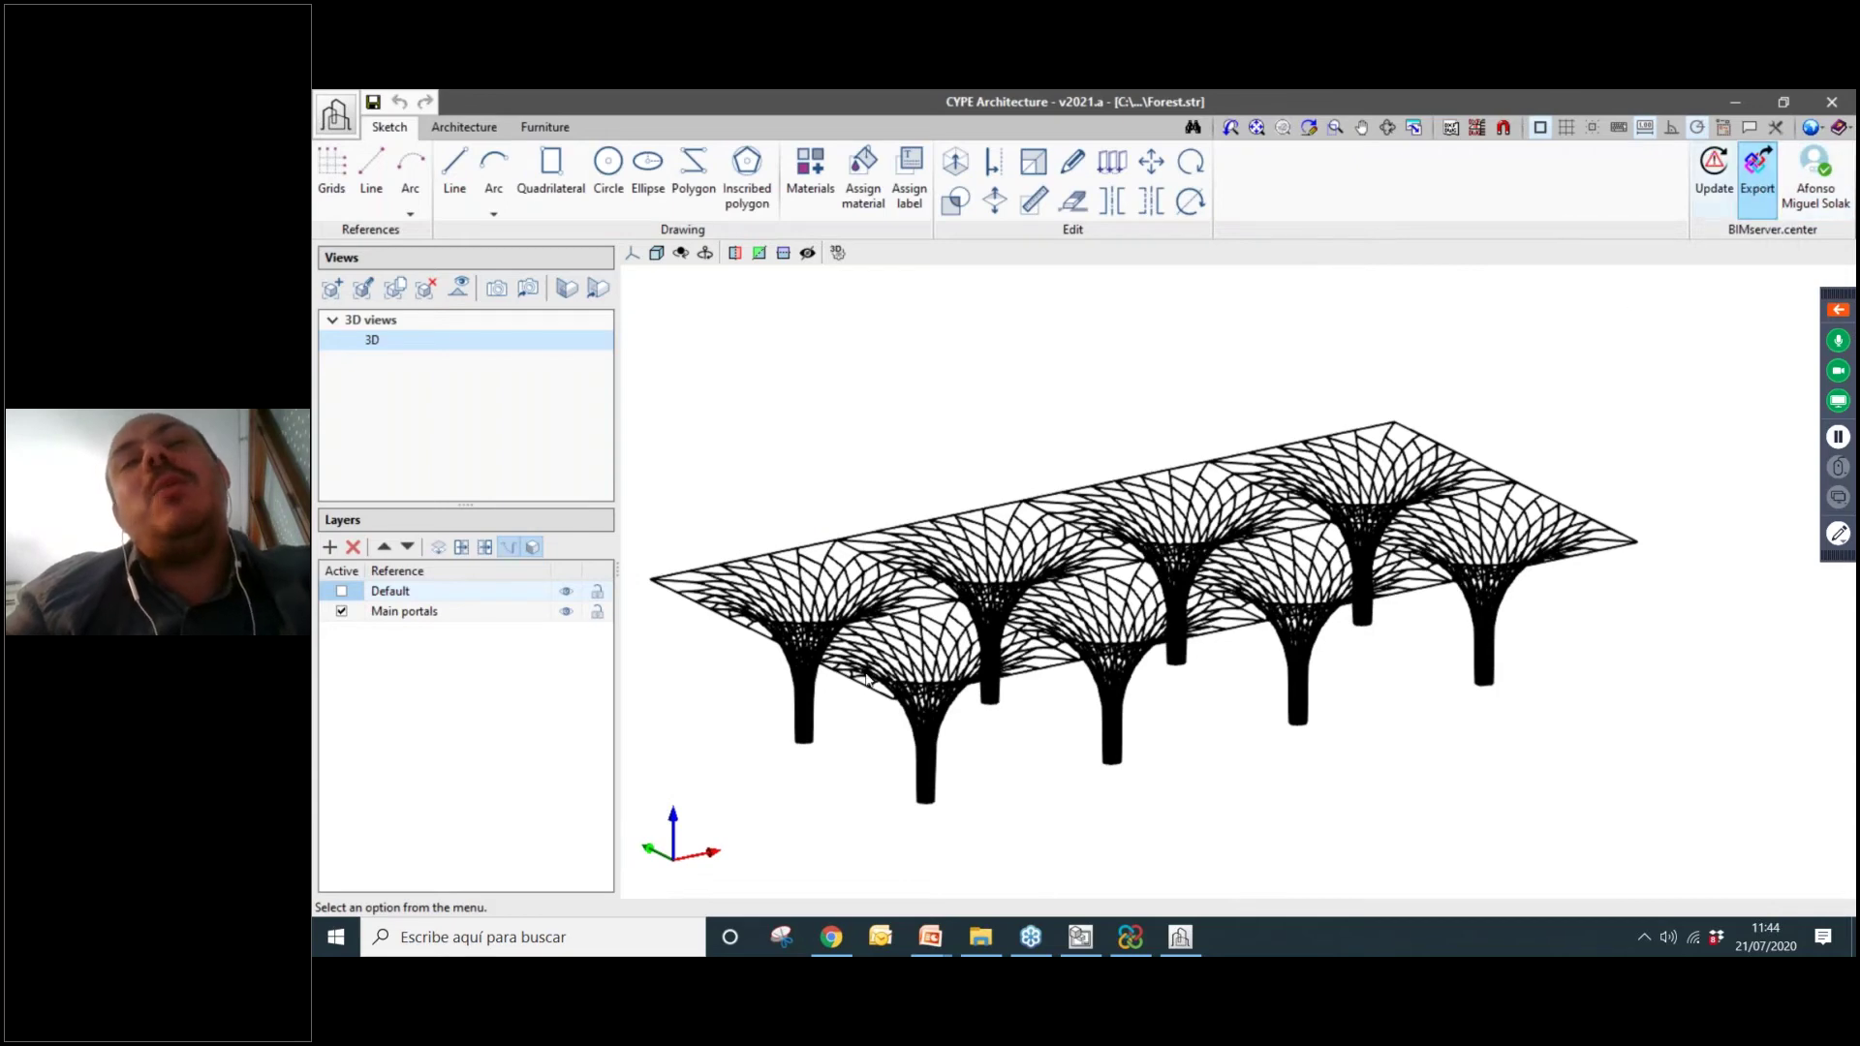
scroll(955, 676, "up", 5)
scroll(985, 754, "up", 4)
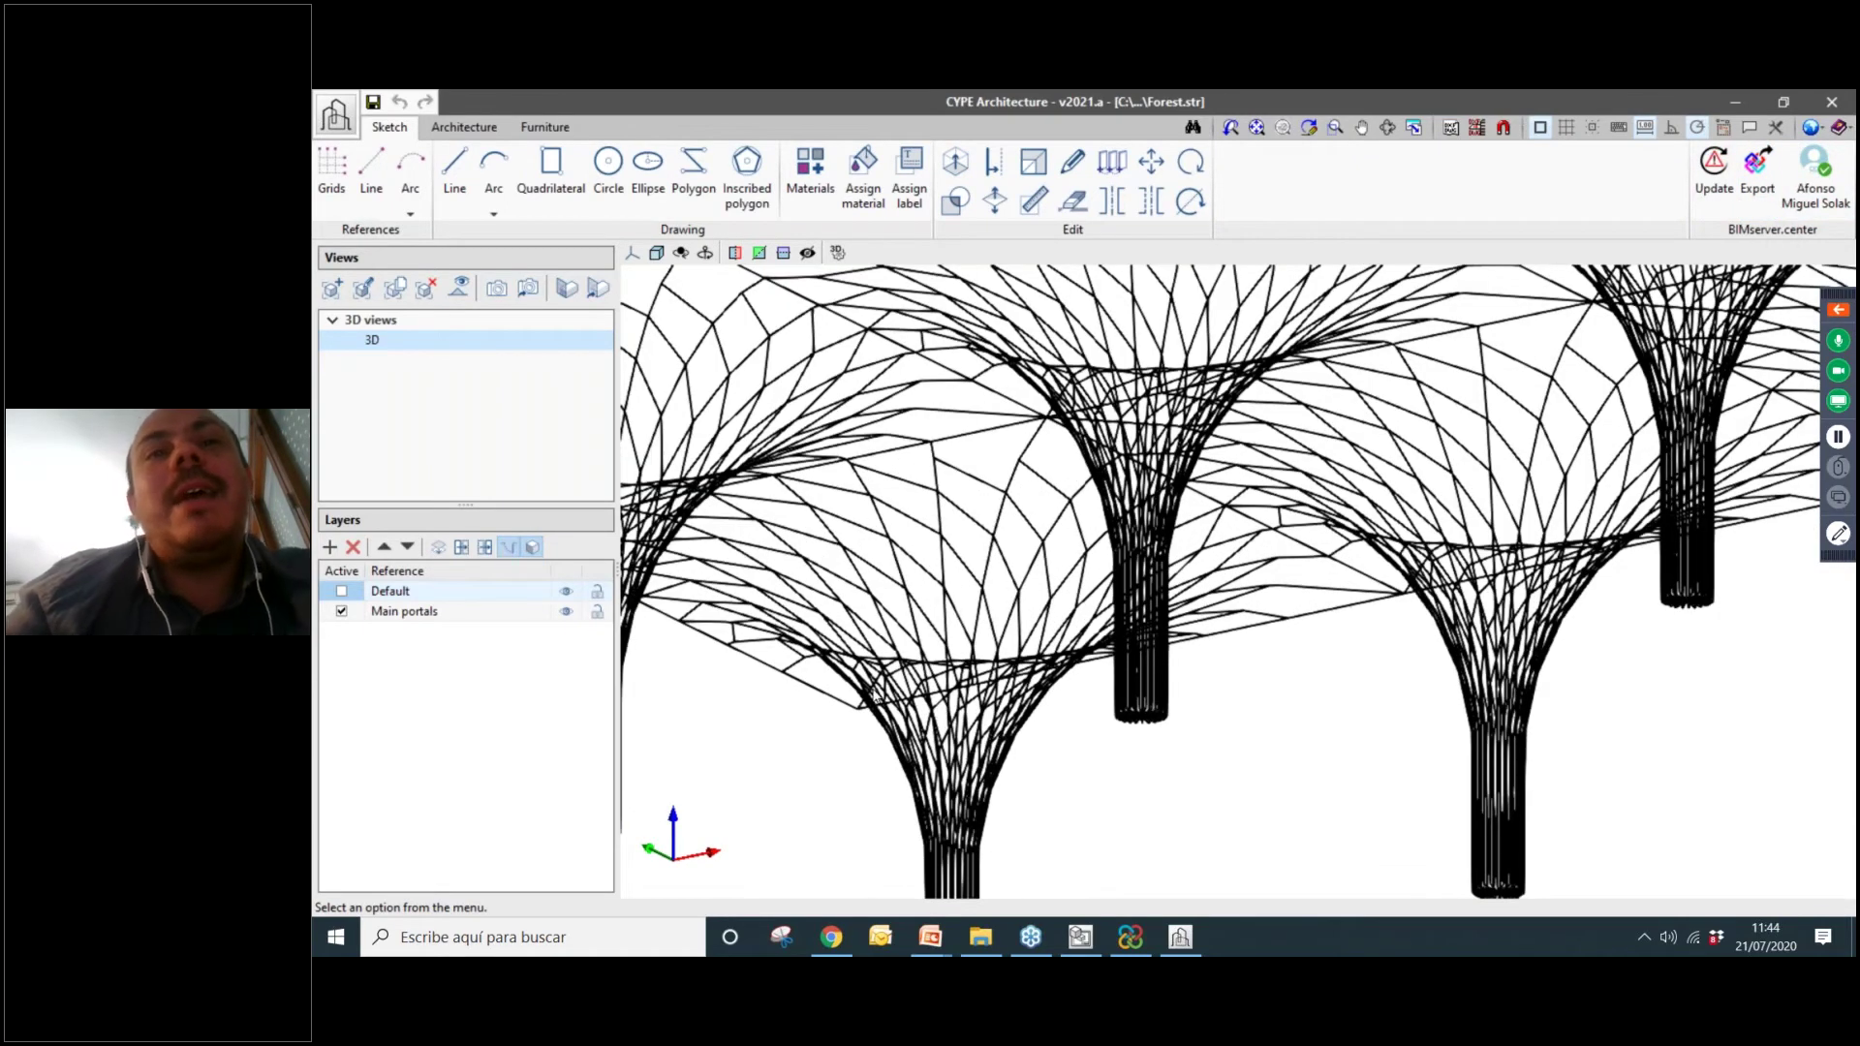
scroll(872, 706, "up", 1)
scroll(872, 705, "up", 1)
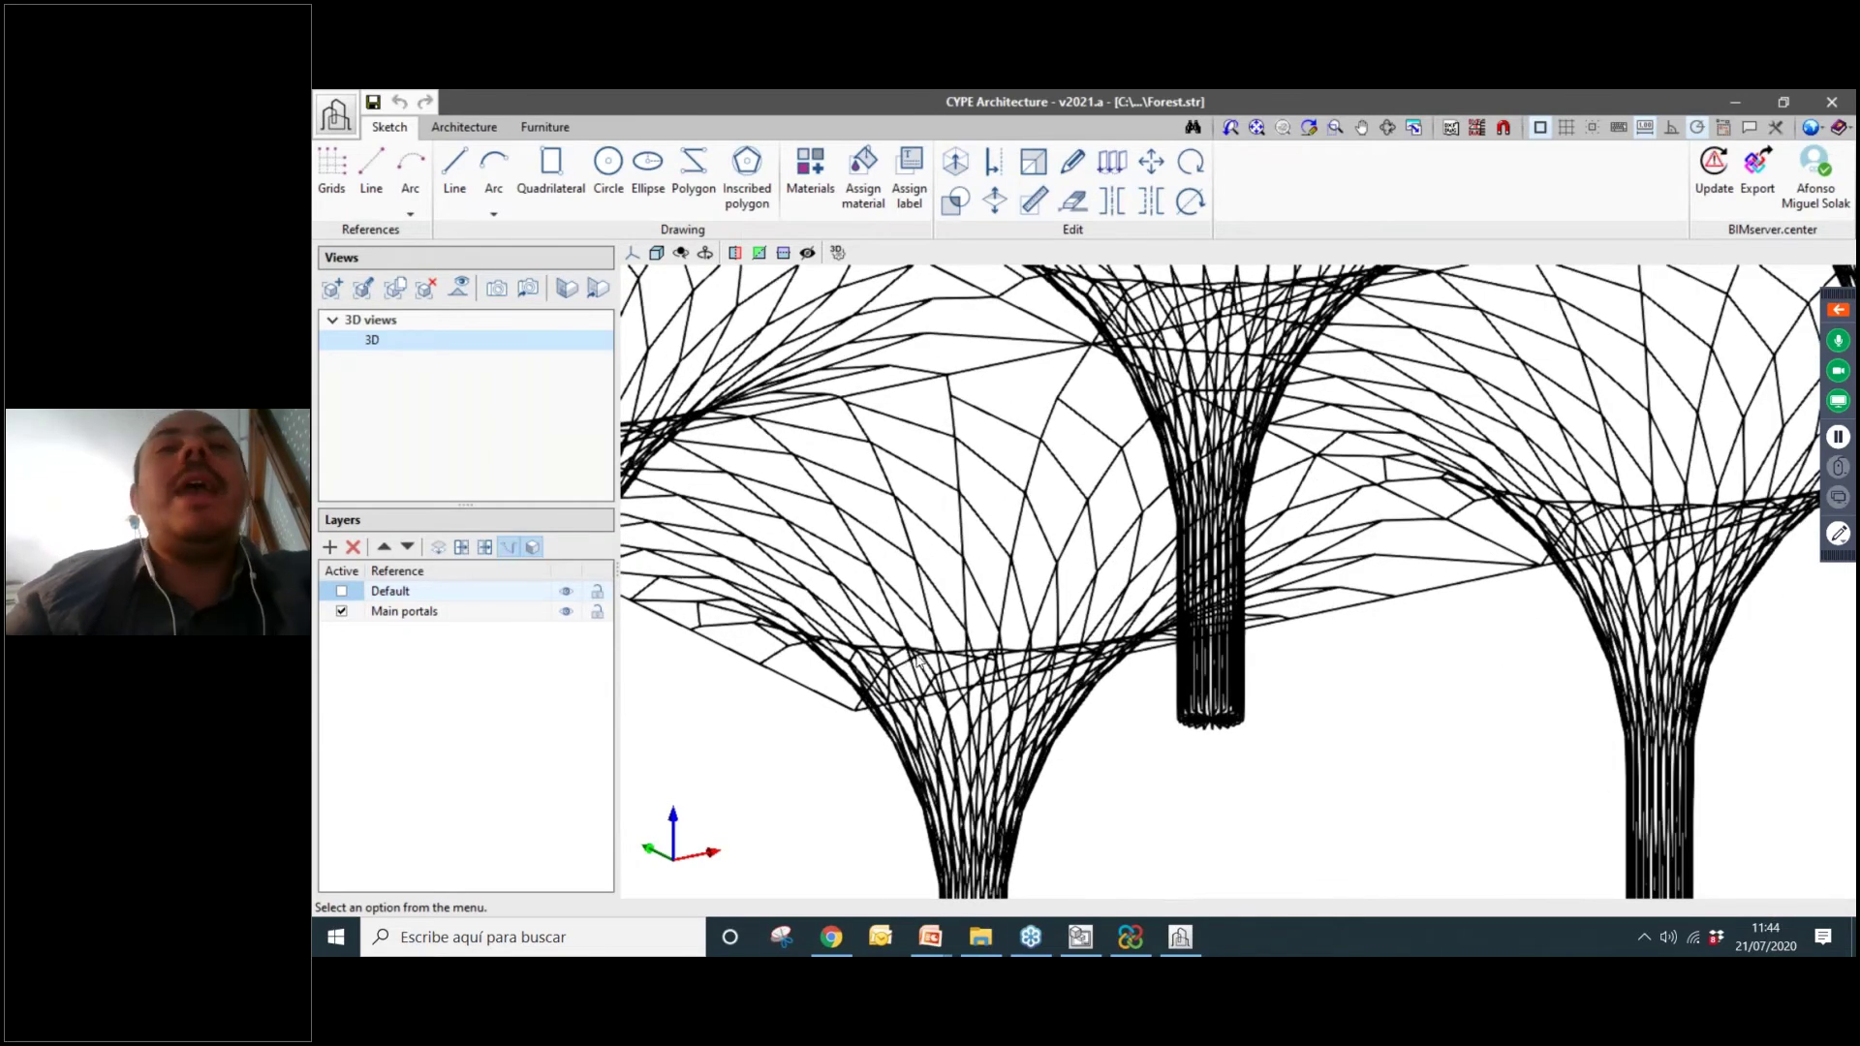
scroll(918, 662, "down", 8)
middle_click_drag(942, 635, 948, 617)
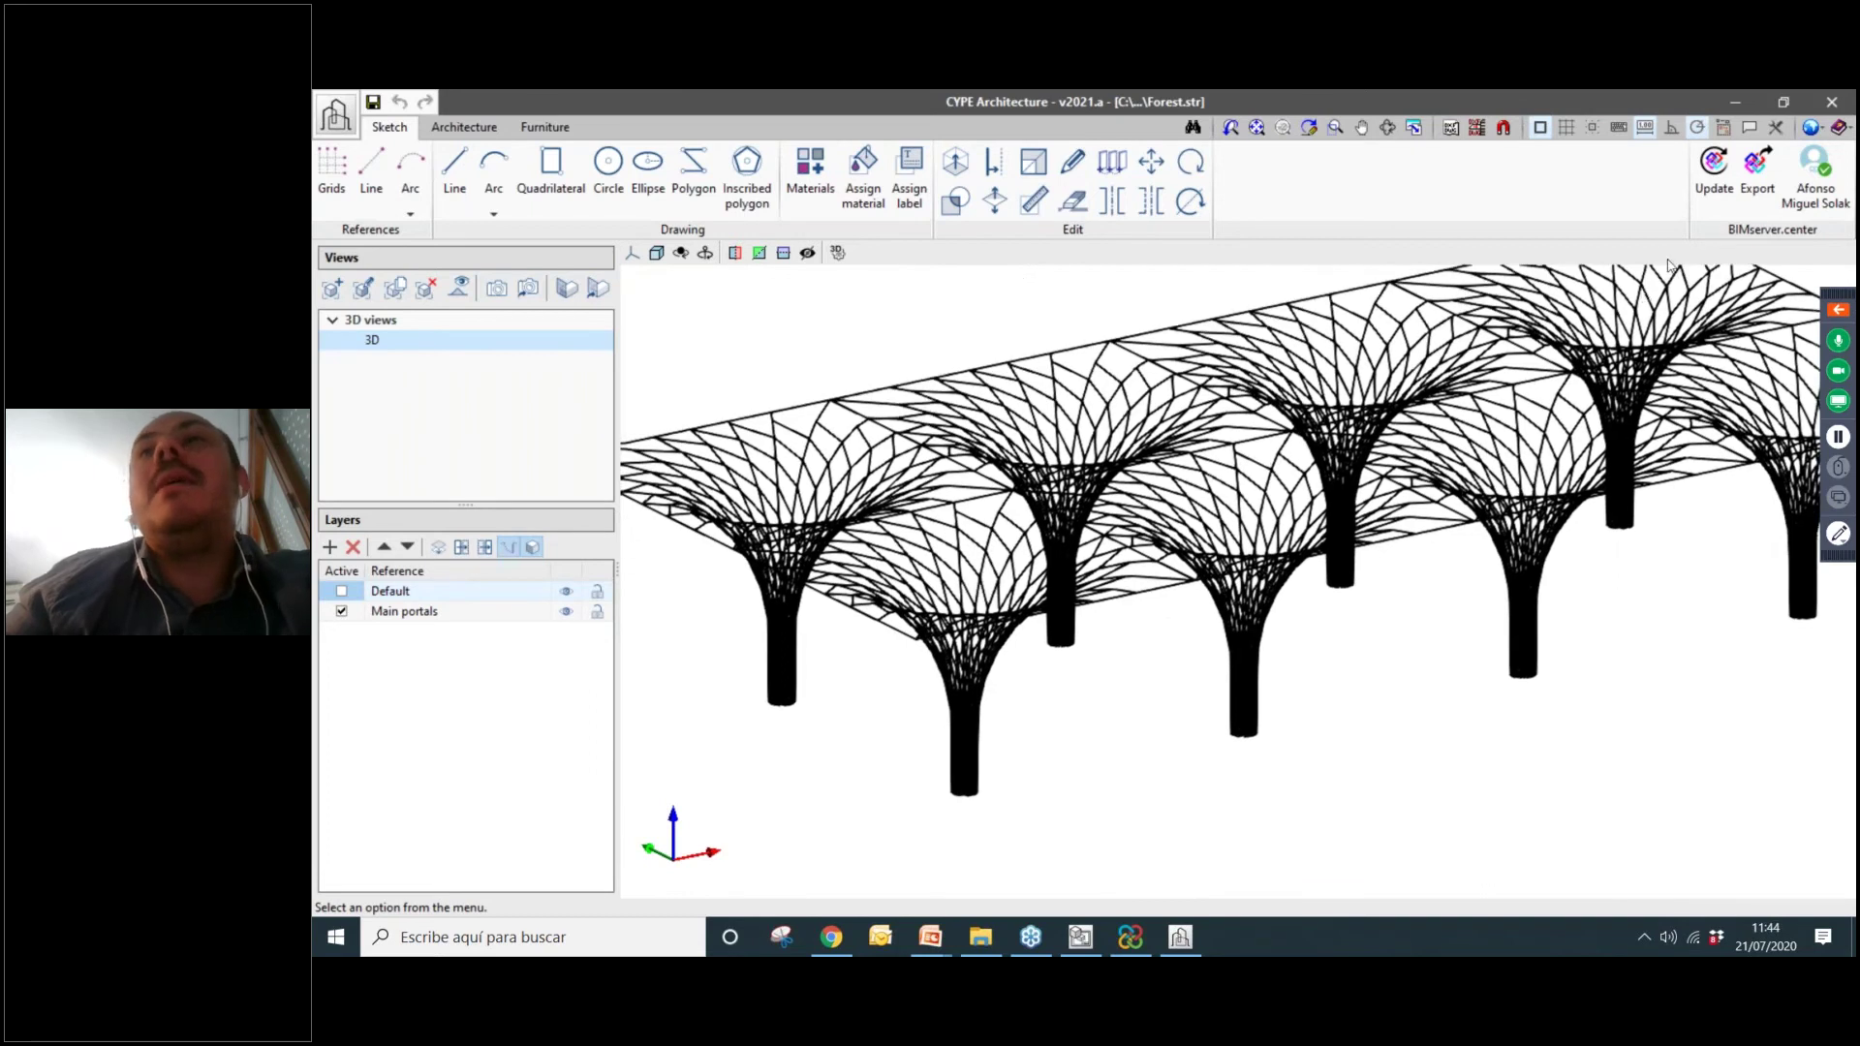
Open the 3D view of the Forest model for editing and leave its settings unchanged.
right_click(408, 341)
left_click(436, 357)
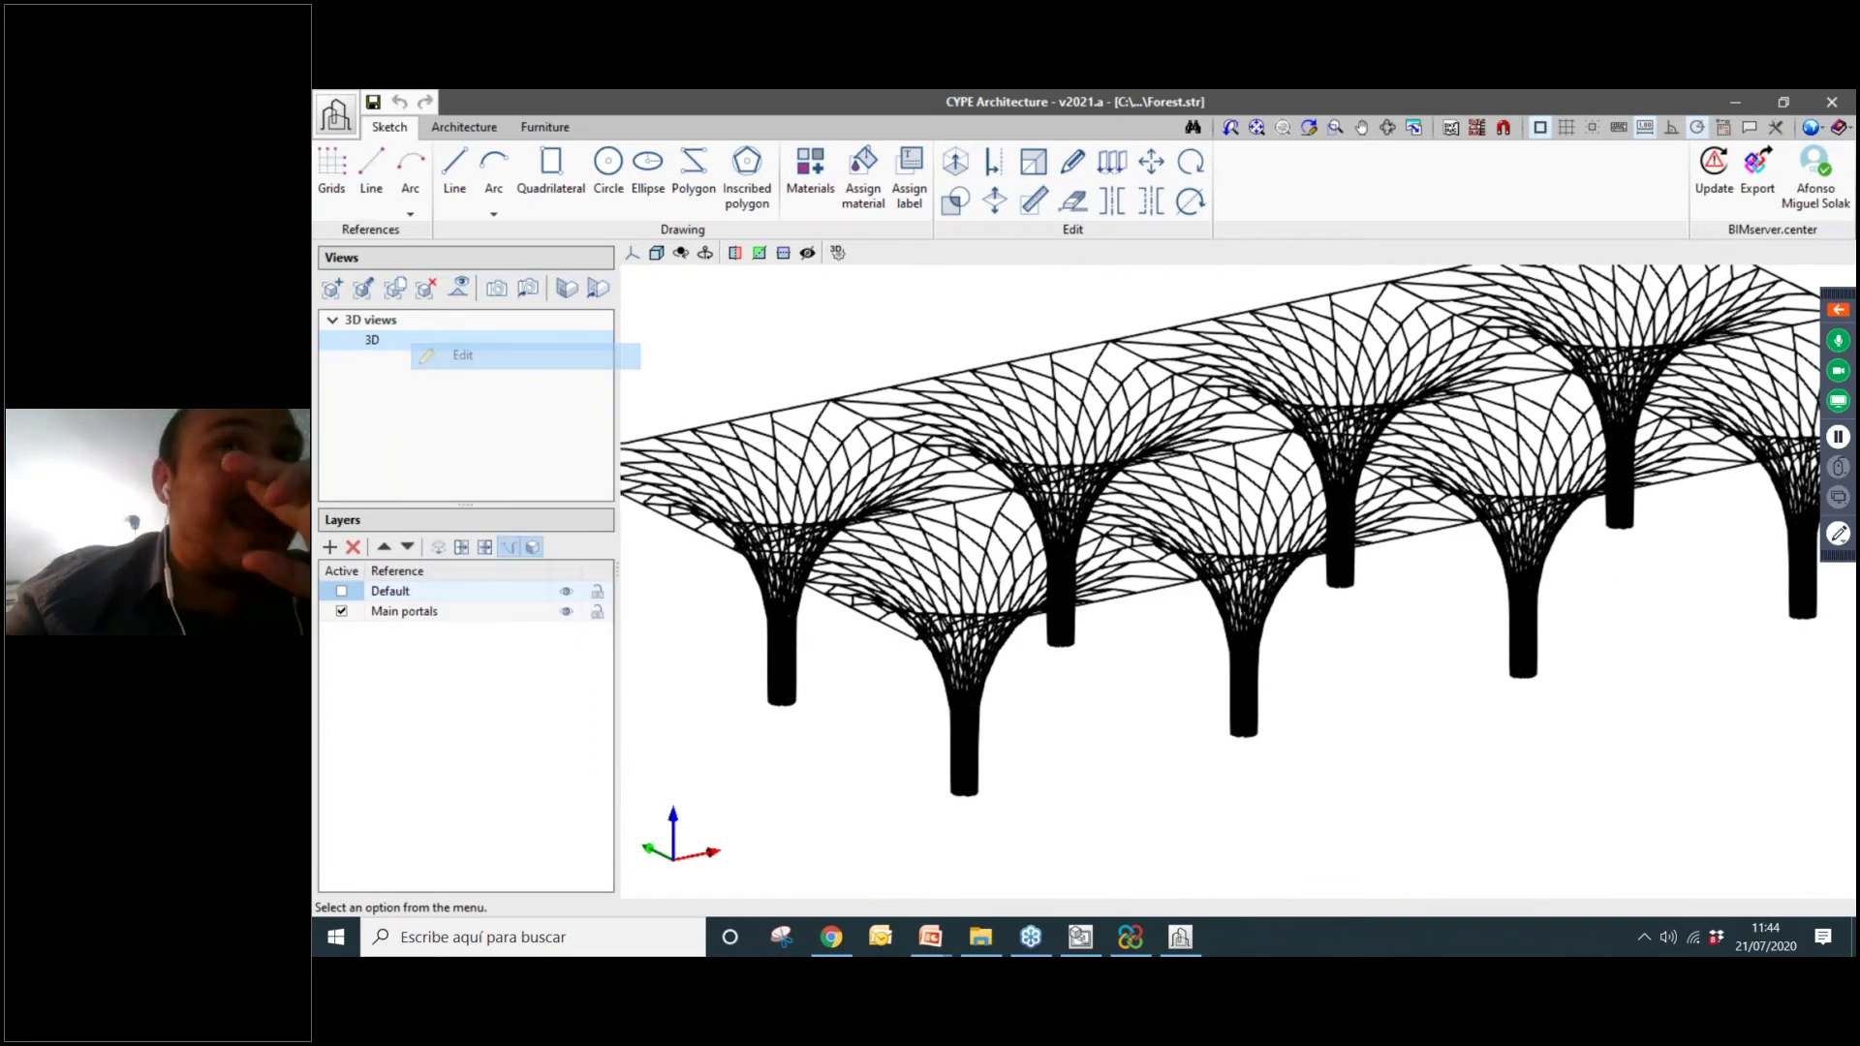
left_click(1395, 230)
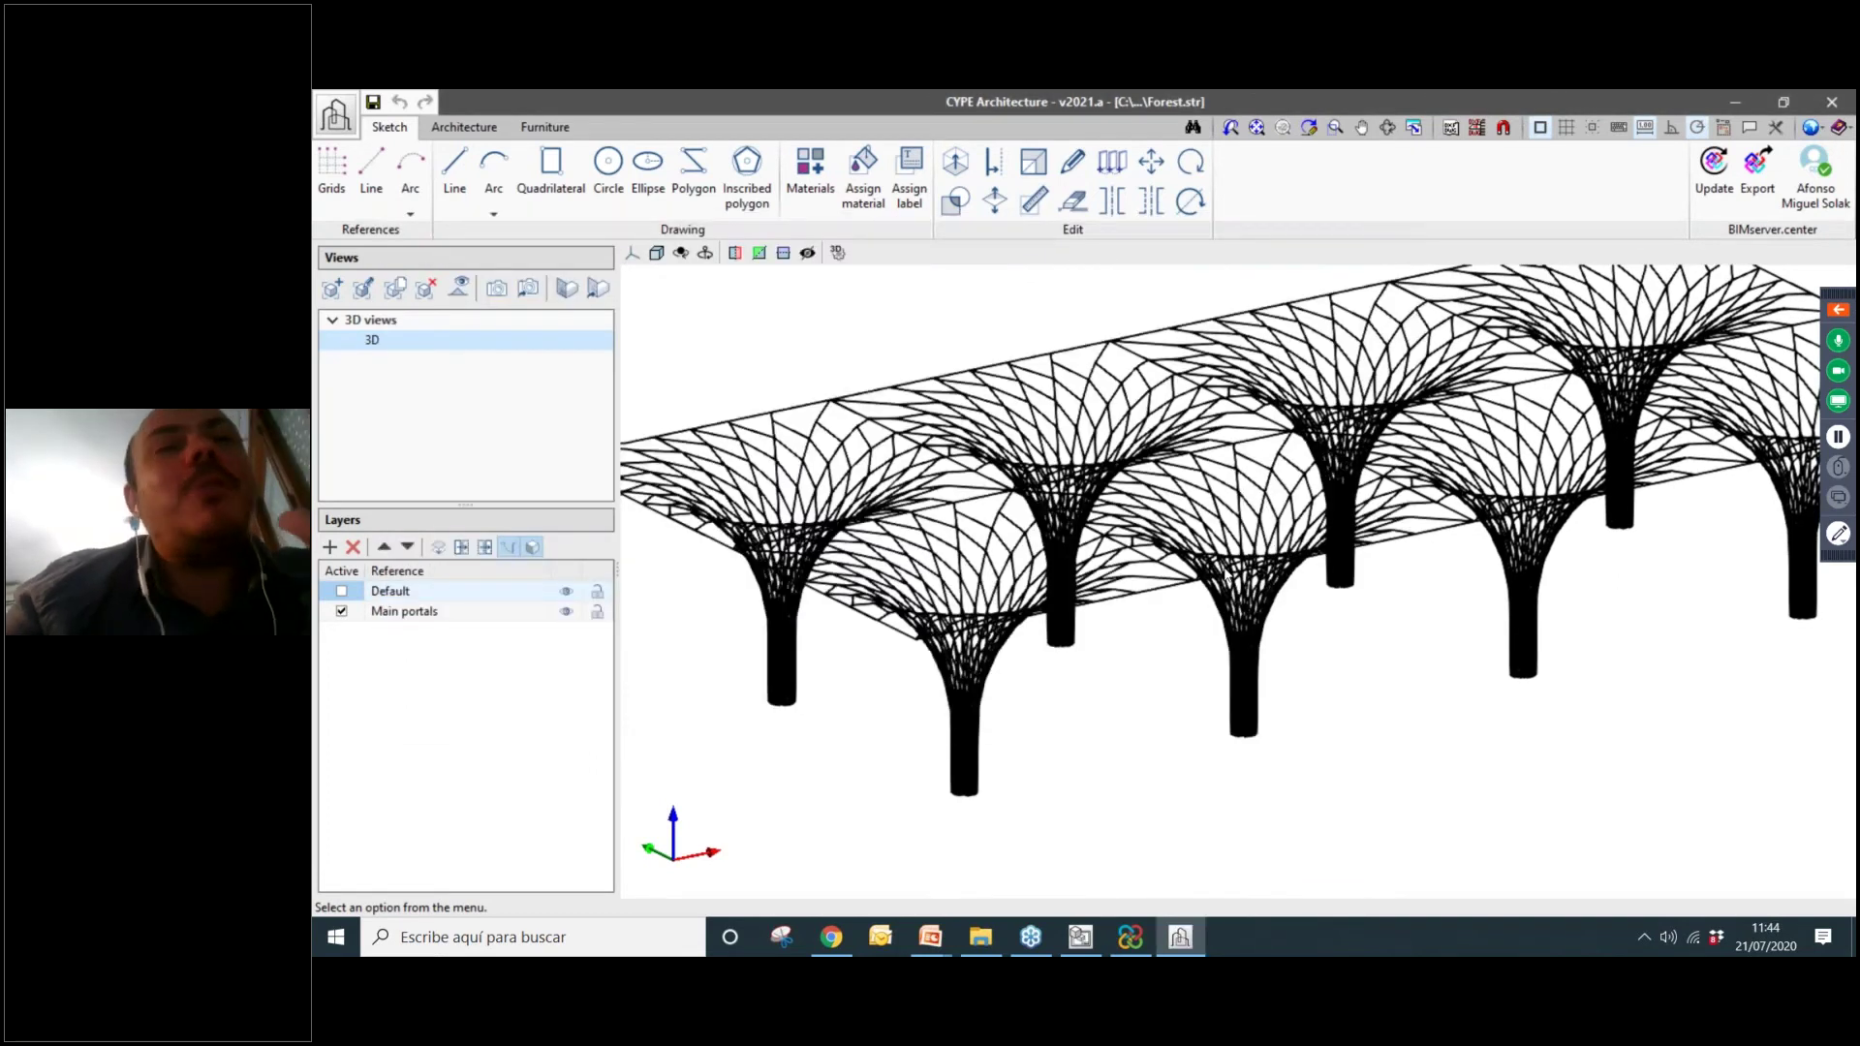
middle_click_drag(1250, 547, 1201, 549)
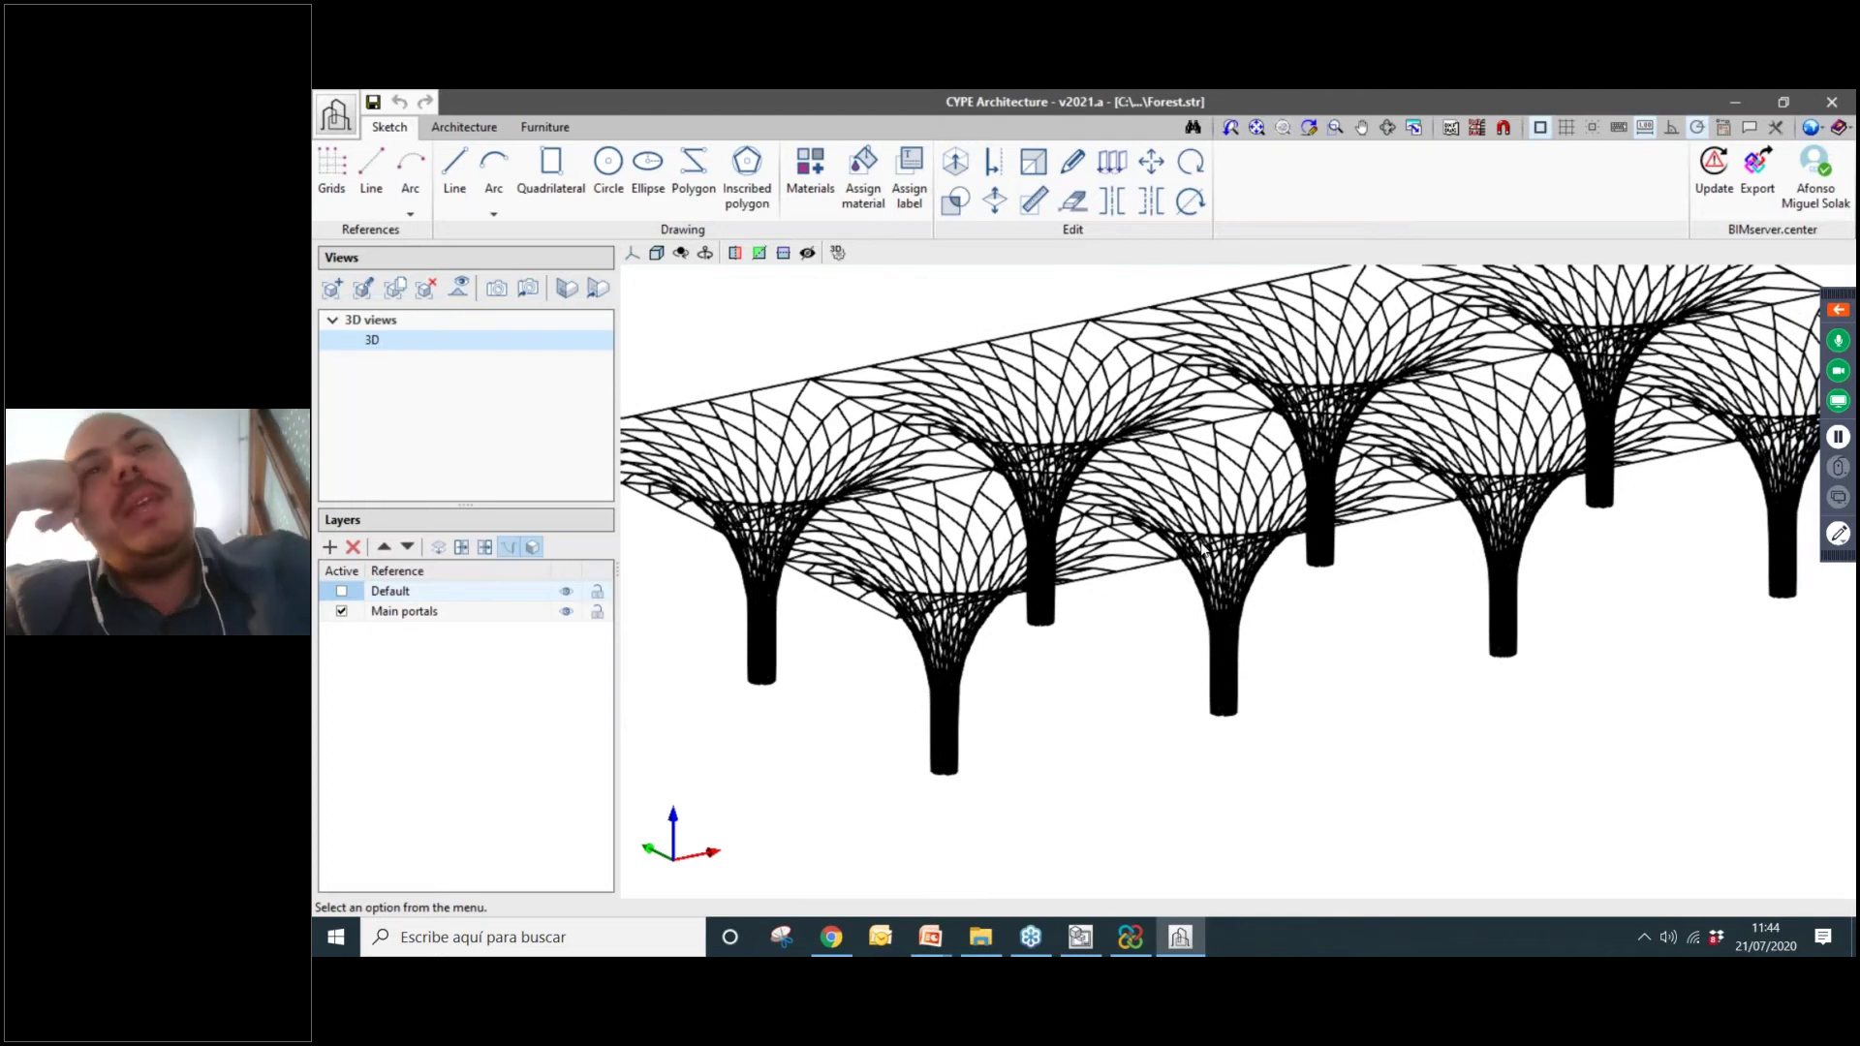